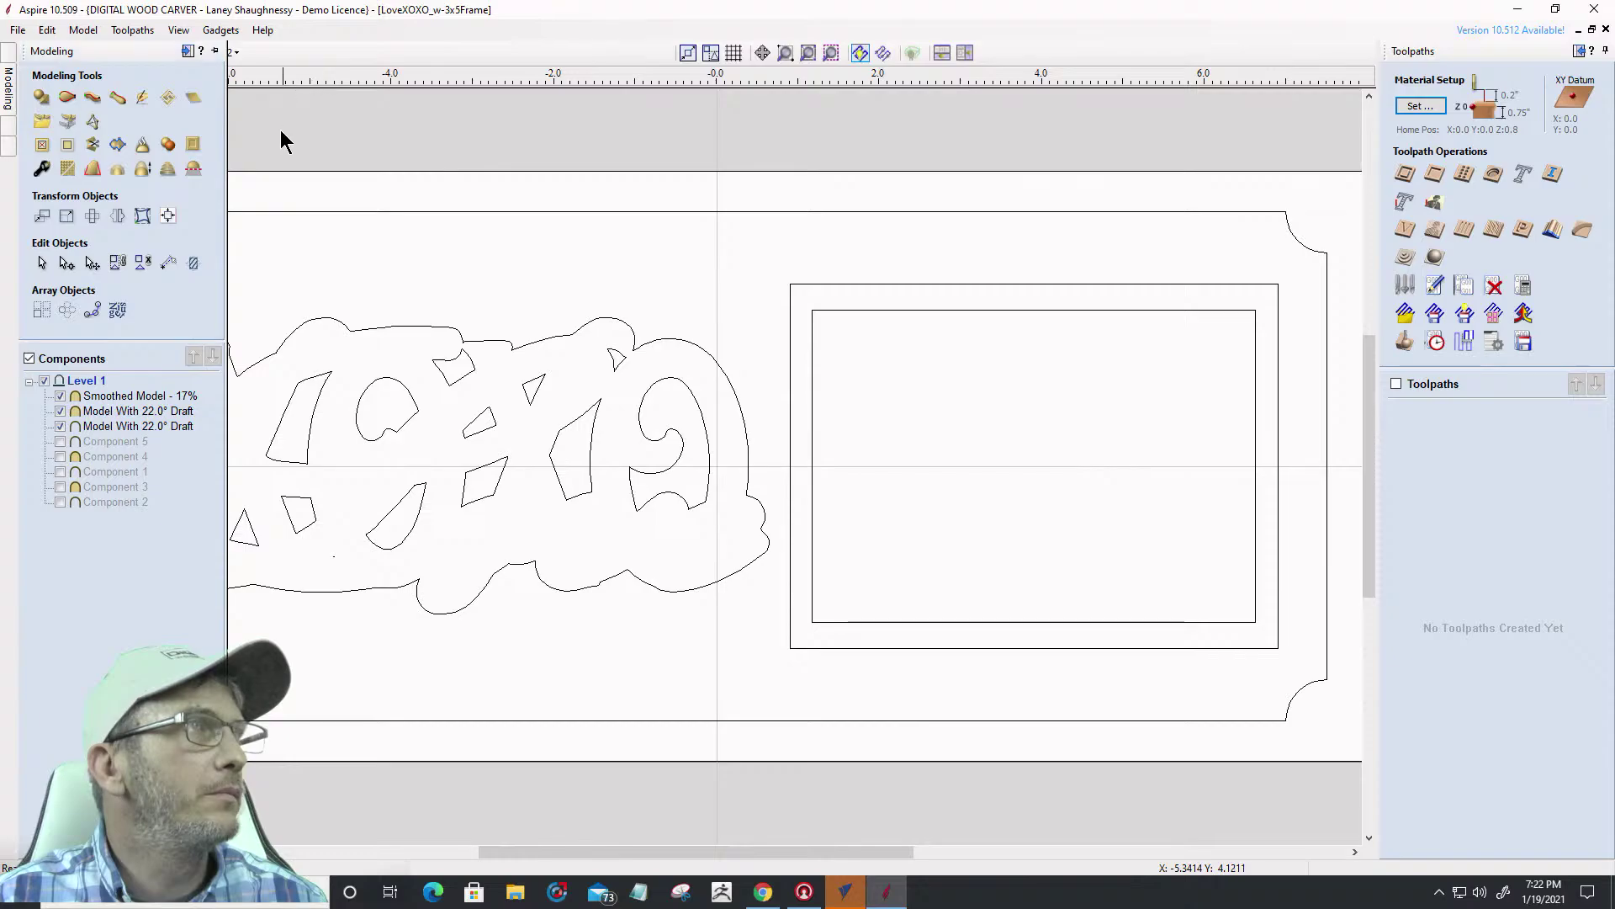
Switch to the modeling tools and examine the LoveXOXO_w-3x5Frame sign in 3D from several angles
{"action": "left_click", "coordinate": [1581, 51]}
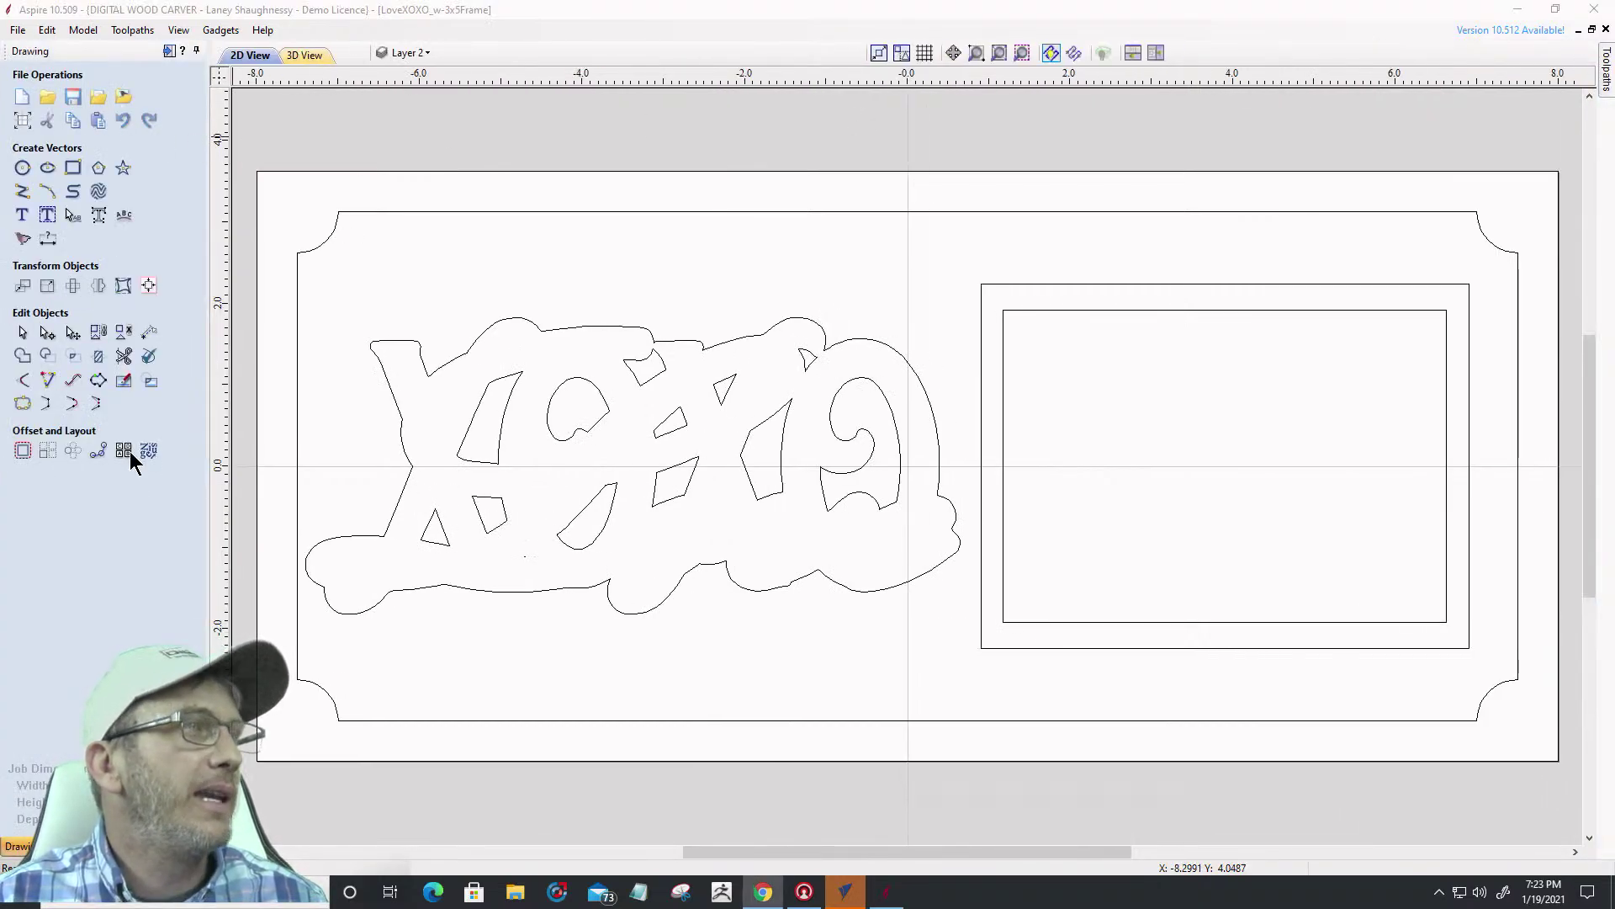
{"action": "left_click", "coordinate": [53, 845]}
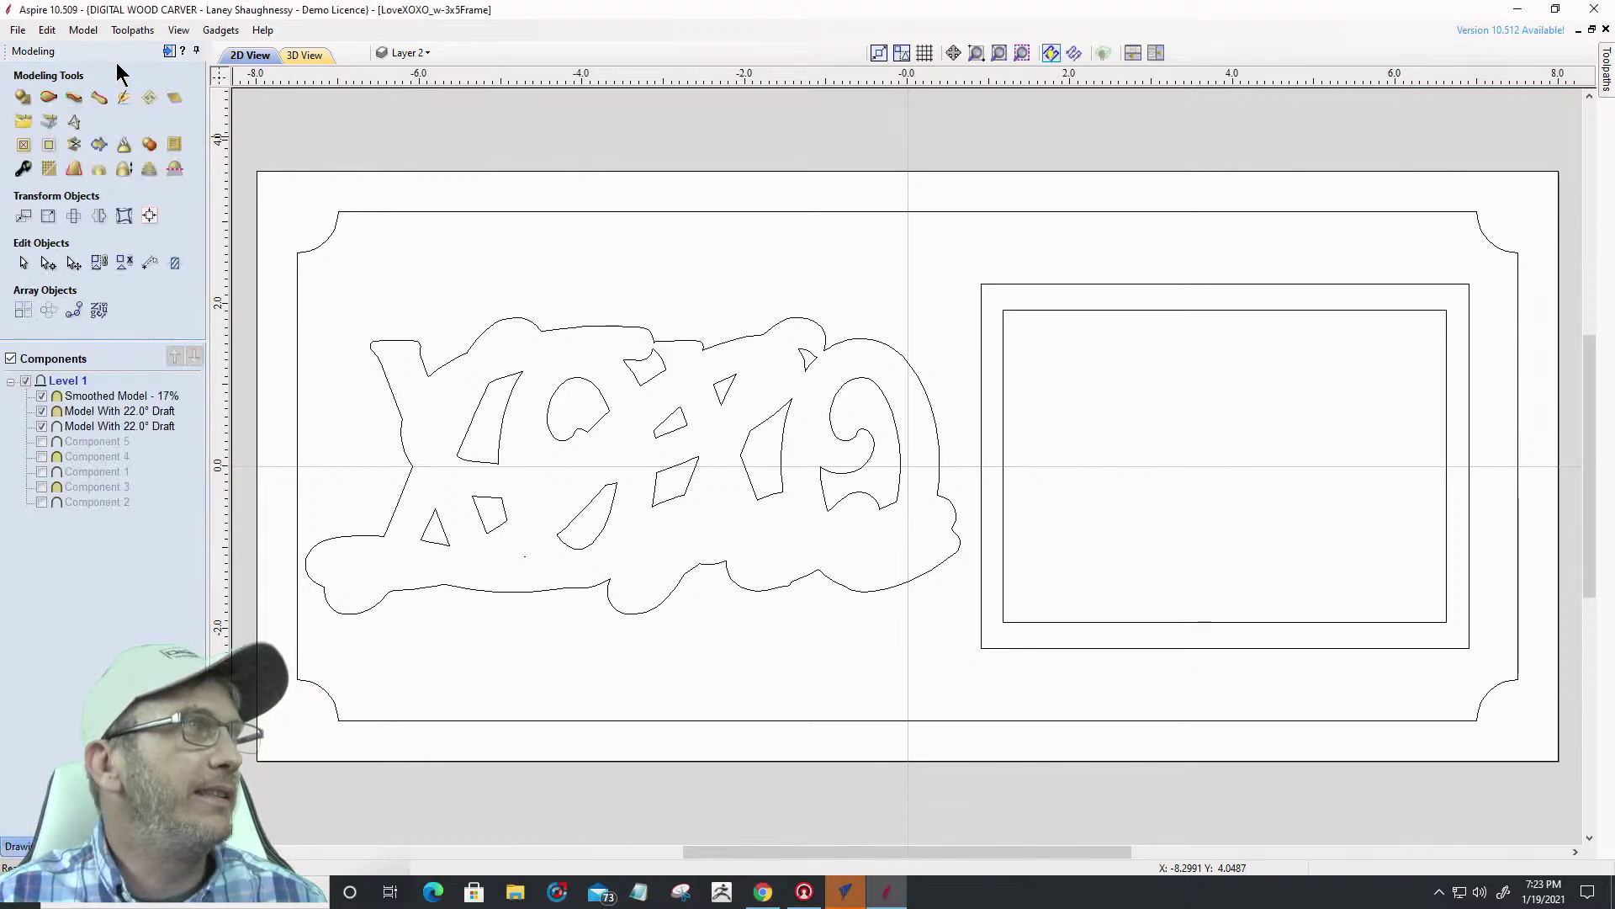
{"action": "left_click", "coordinate": [306, 55]}
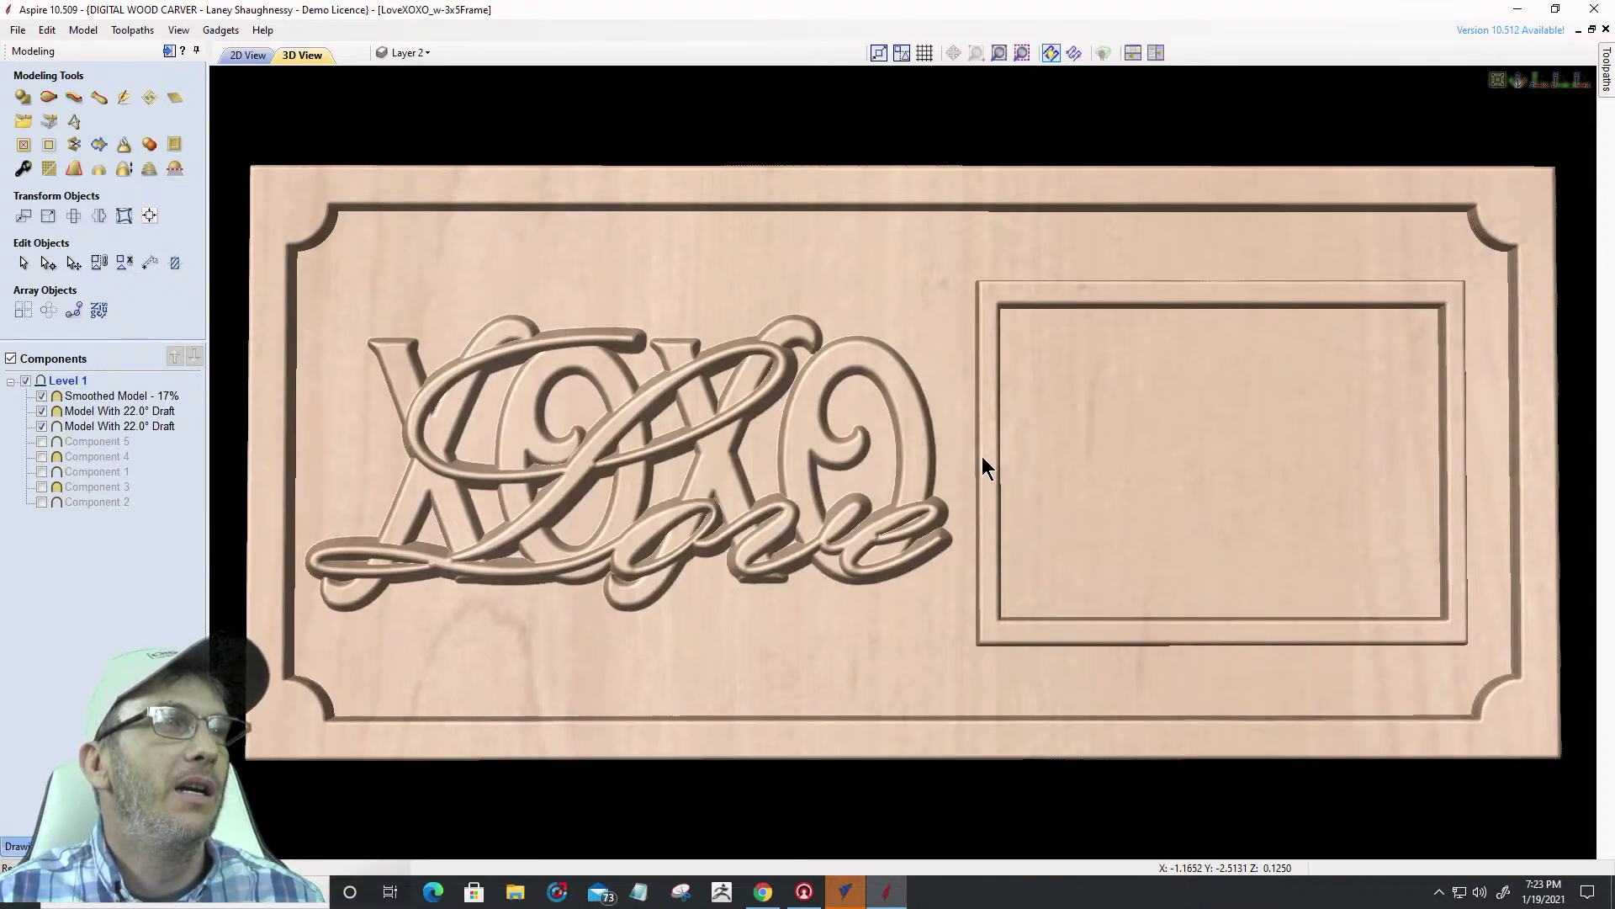
{"action": "left_click_drag", "start_coordinate": [982, 456], "coordinate": [942, 507]}
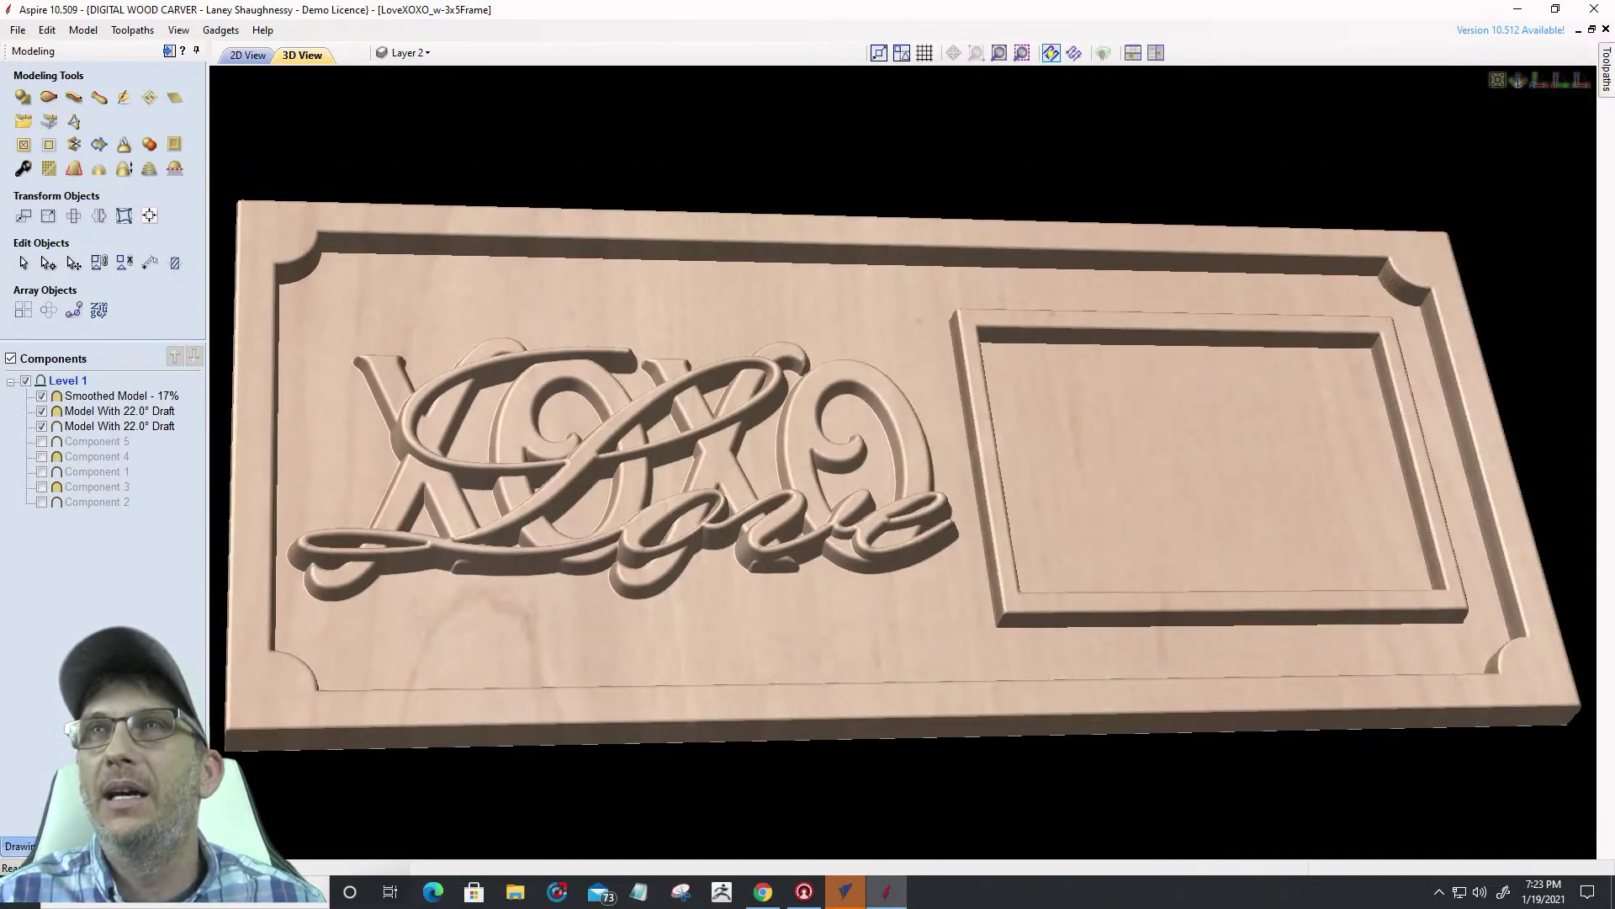
{"action": "key", "text": "alt+Tab"}
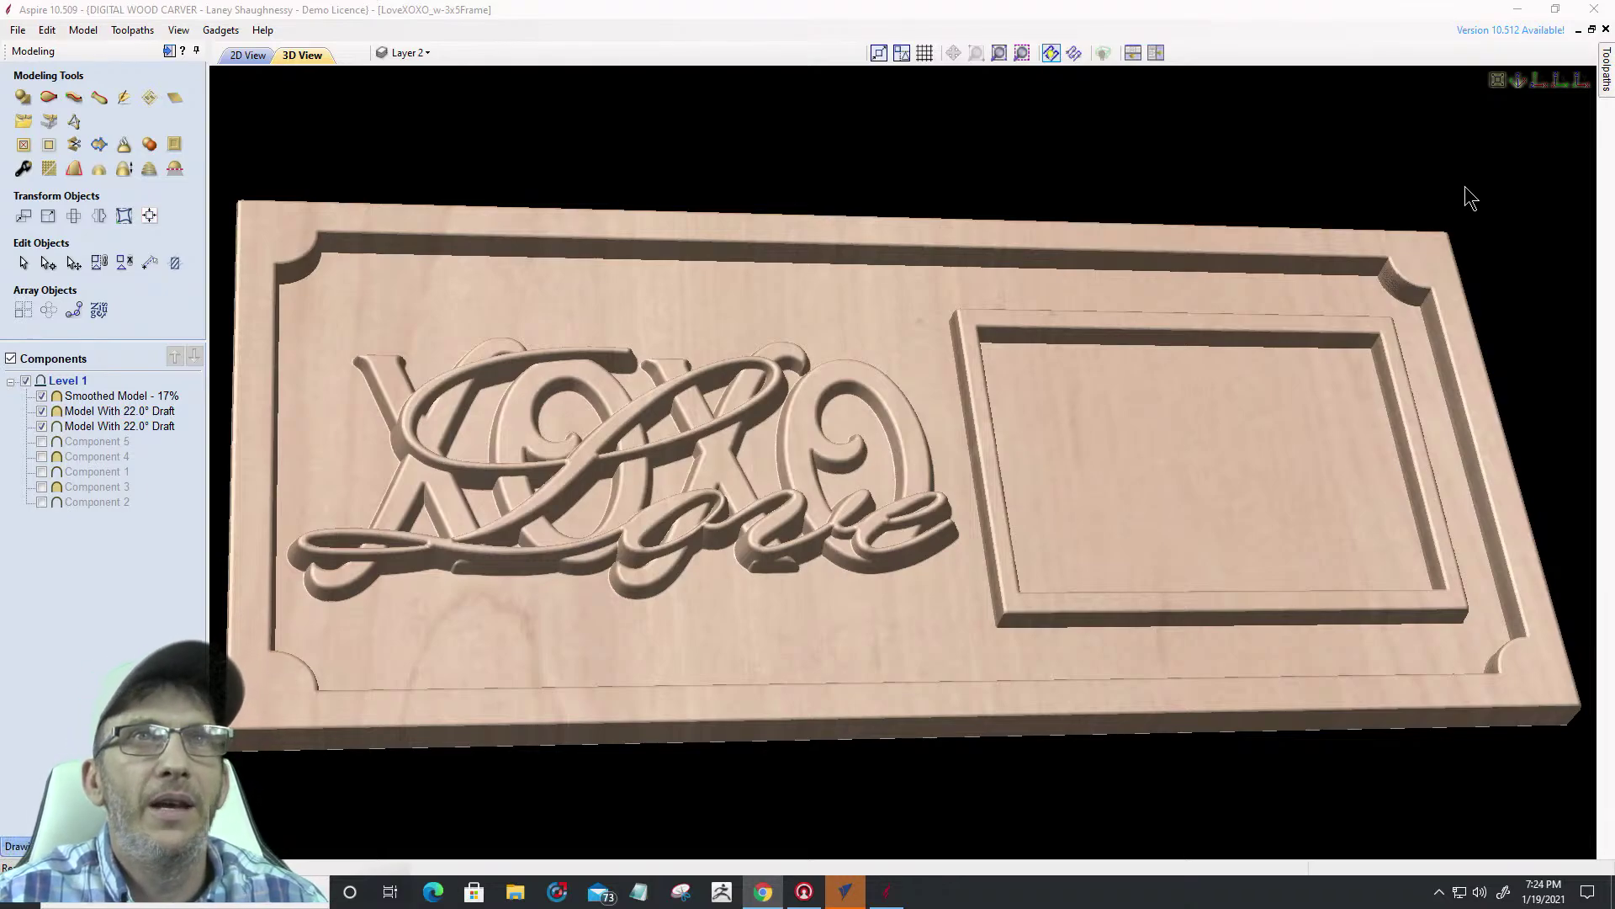
{"action": "left_click", "coordinate": [1524, 88]}
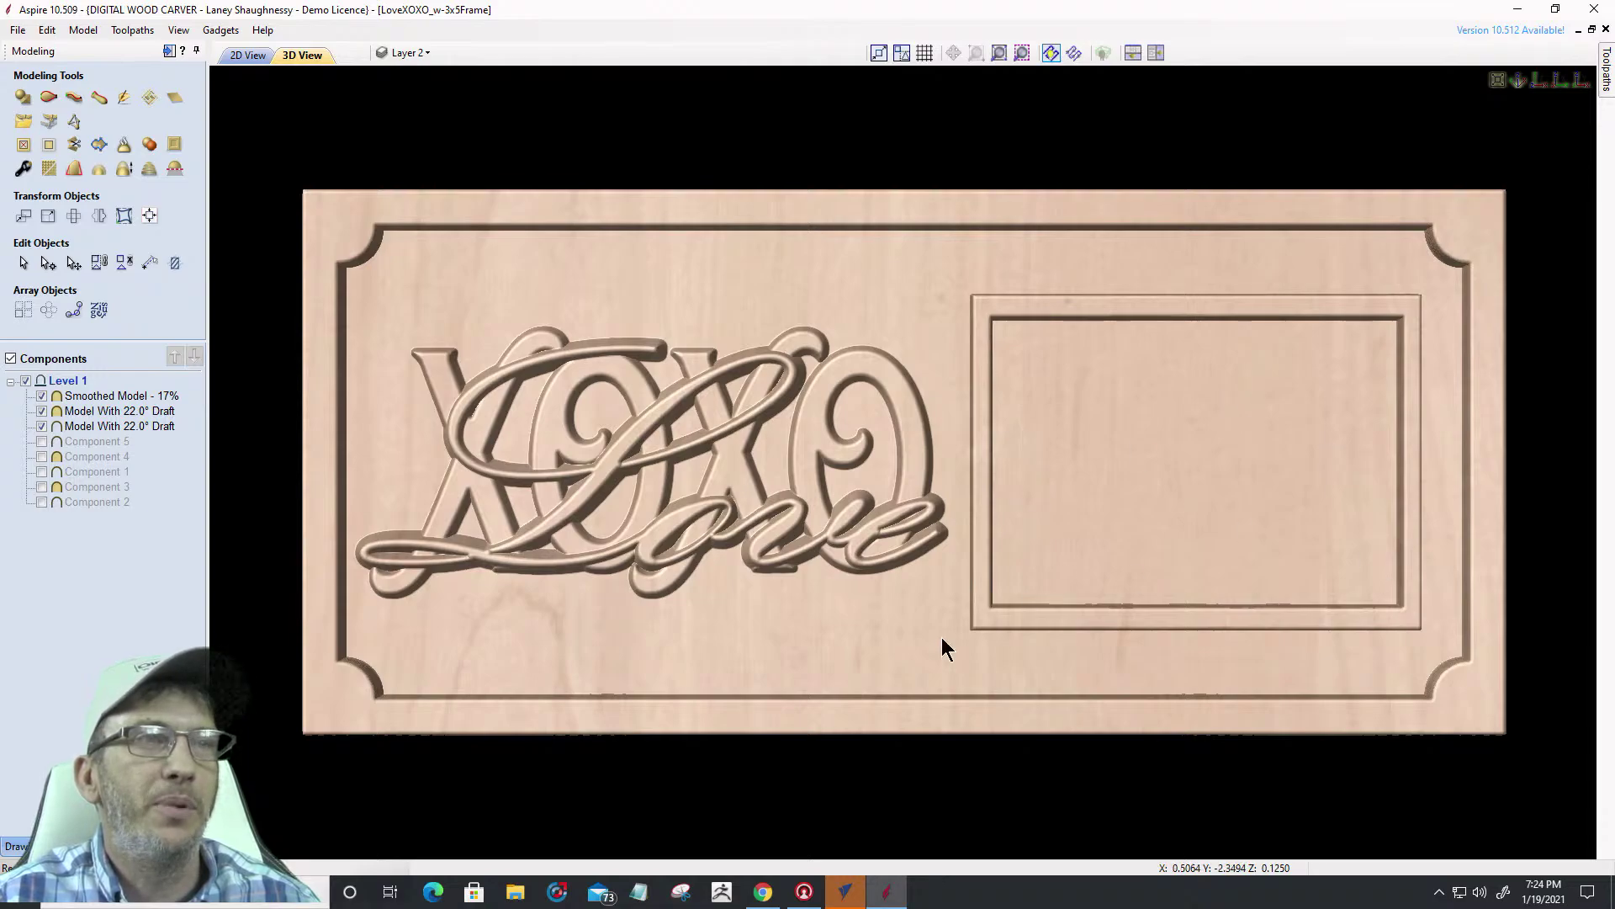
{"action": "left_click_drag", "start_coordinate": [1227, 421], "coordinate": [896, 624]}
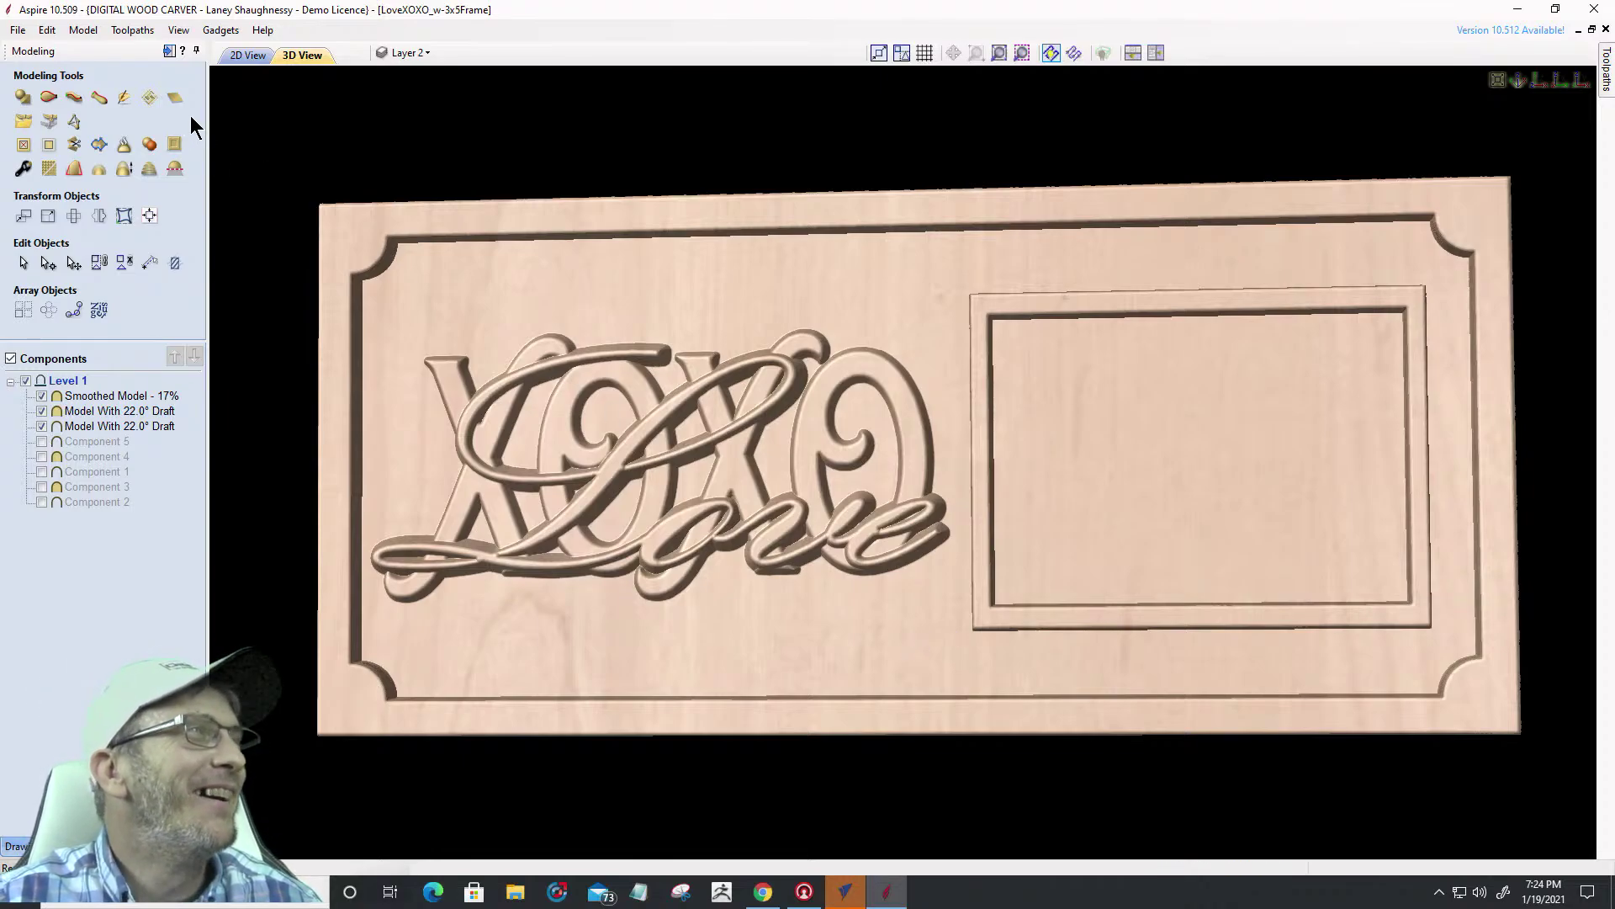
Open the recent file Valentines Day Truck and display its model in 3D
{"action": "left_click", "coordinate": [16, 34]}
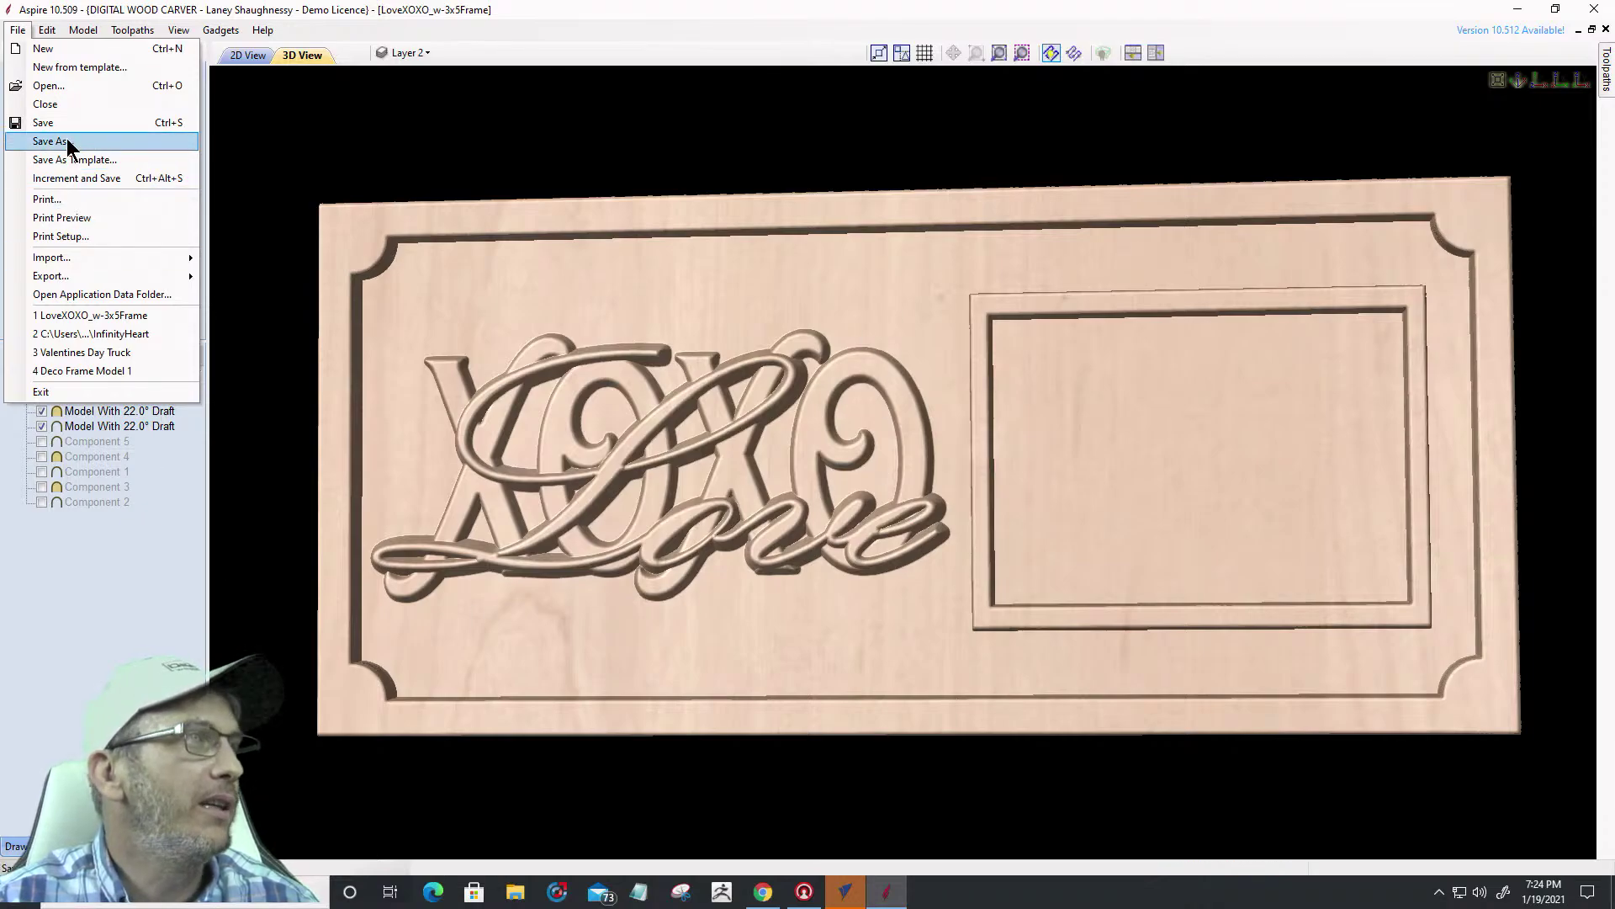
{"action": "left_click", "coordinate": [93, 348]}
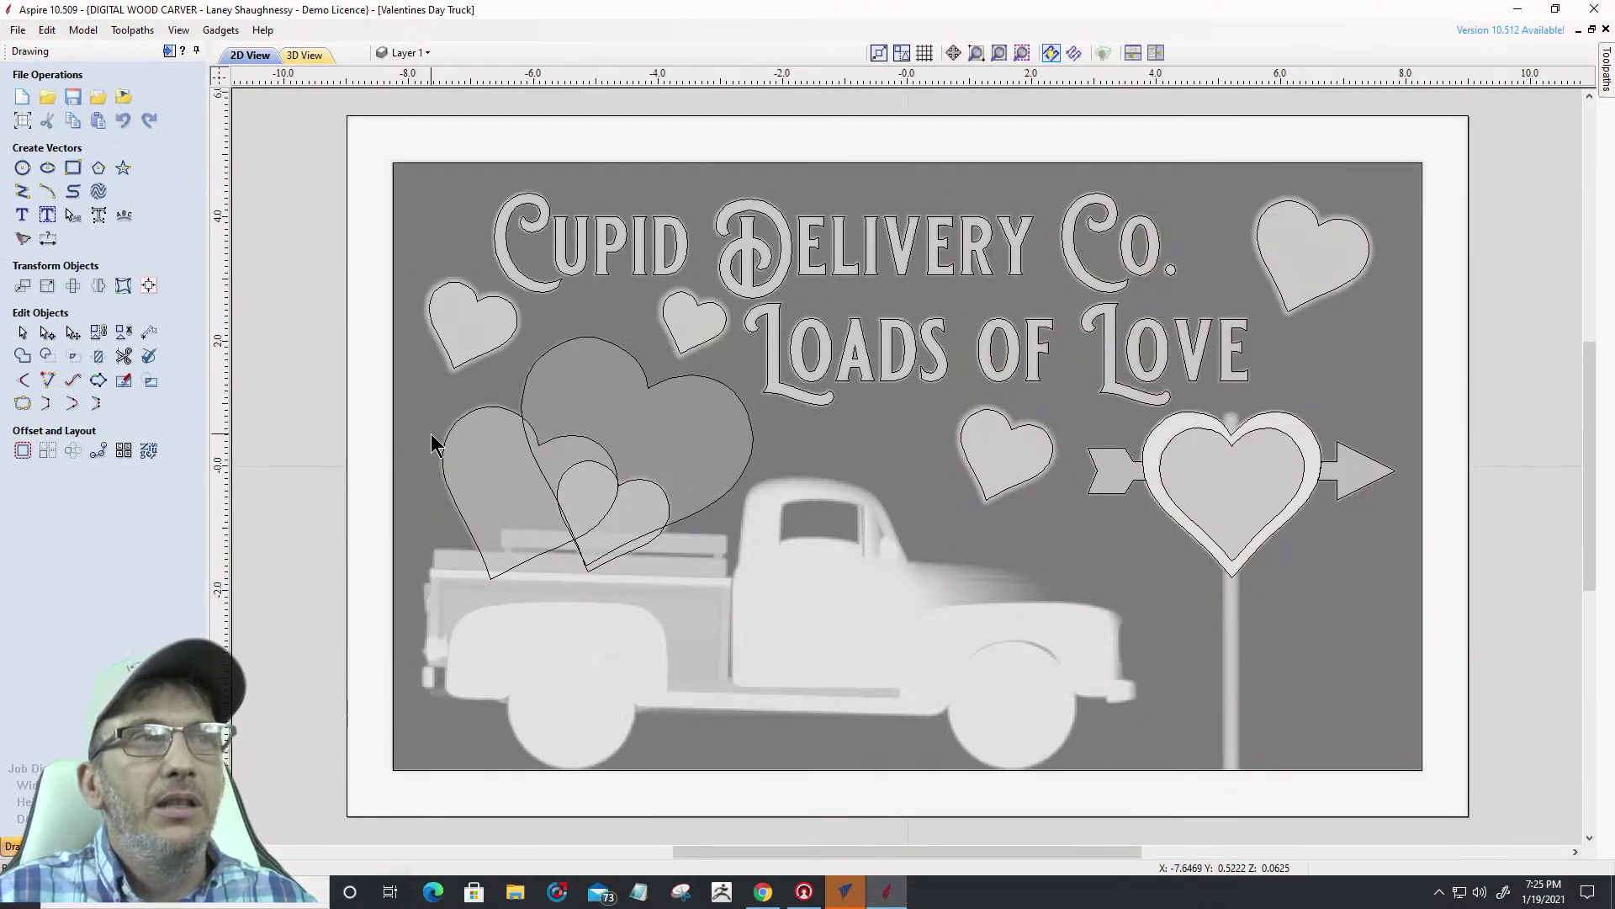
{"action": "left_click", "coordinate": [304, 57]}
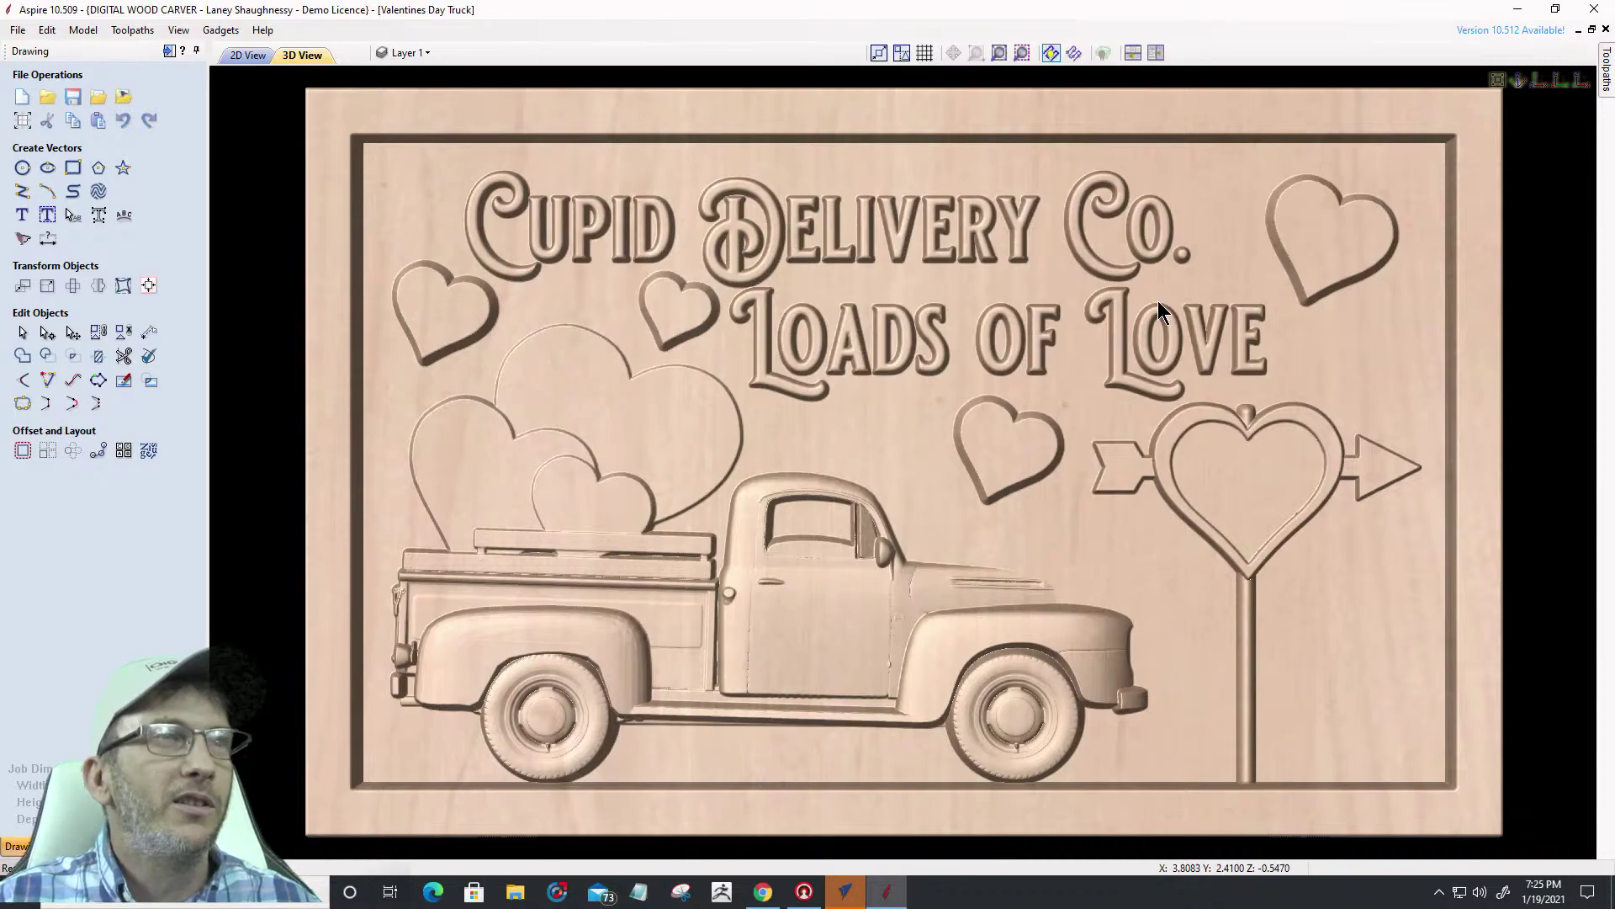
Examine the carved truck, hearts and lettering of the Valentine sign from several angles
{"action": "left_click_drag", "start_coordinate": [1399, 160], "coordinate": [1259, 226]}
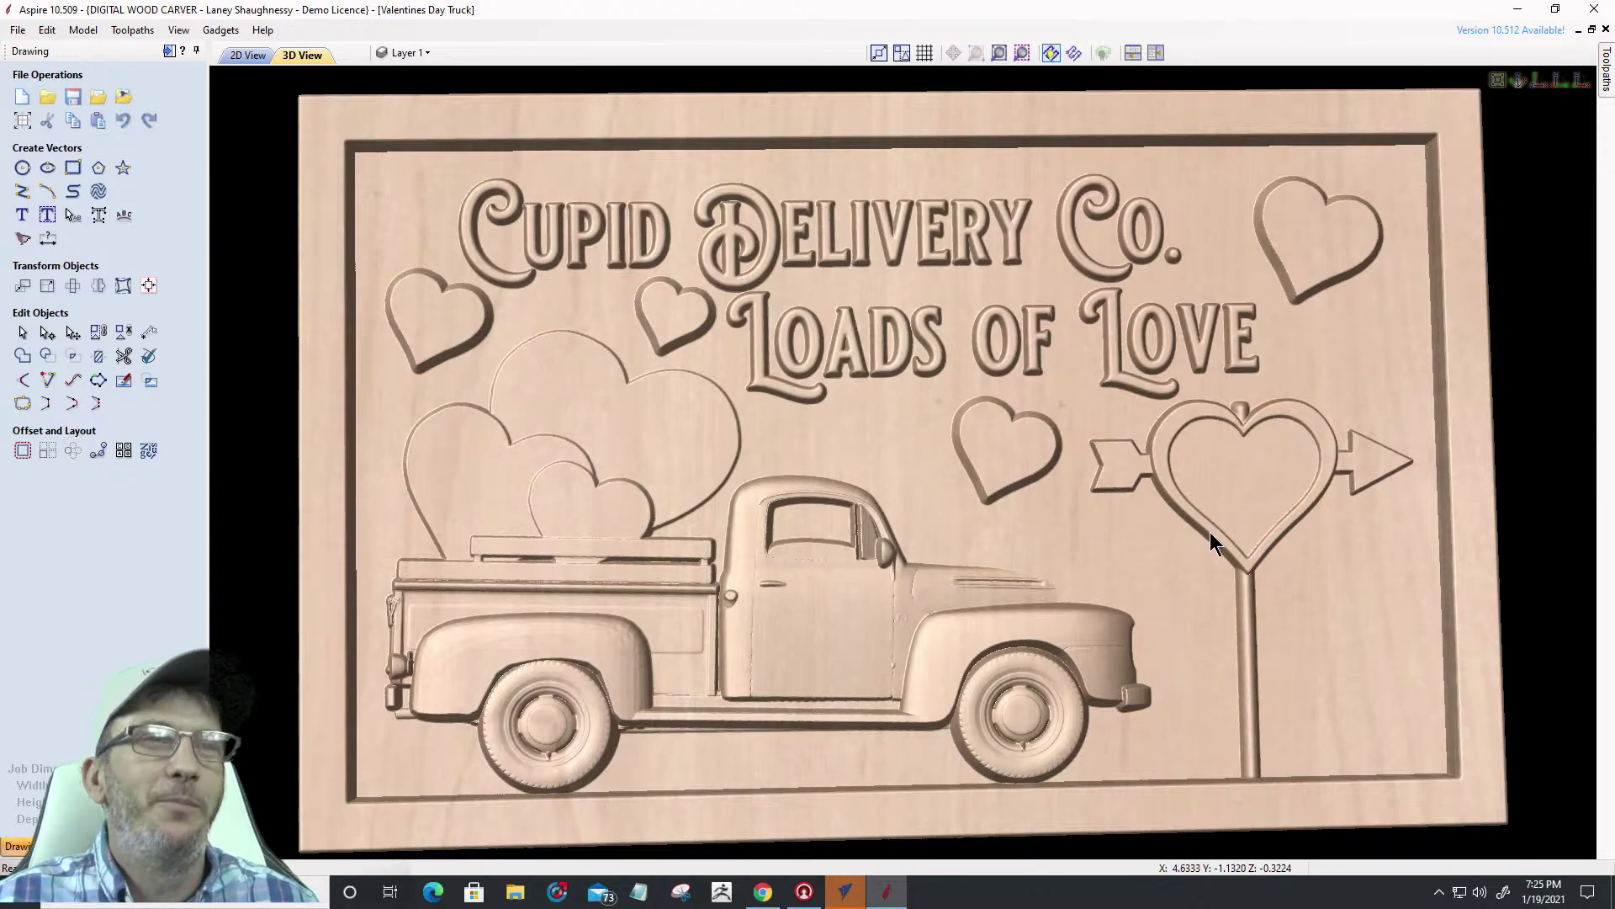
{"action": "left_click_drag", "start_coordinate": [815, 586], "coordinate": [850, 552]}
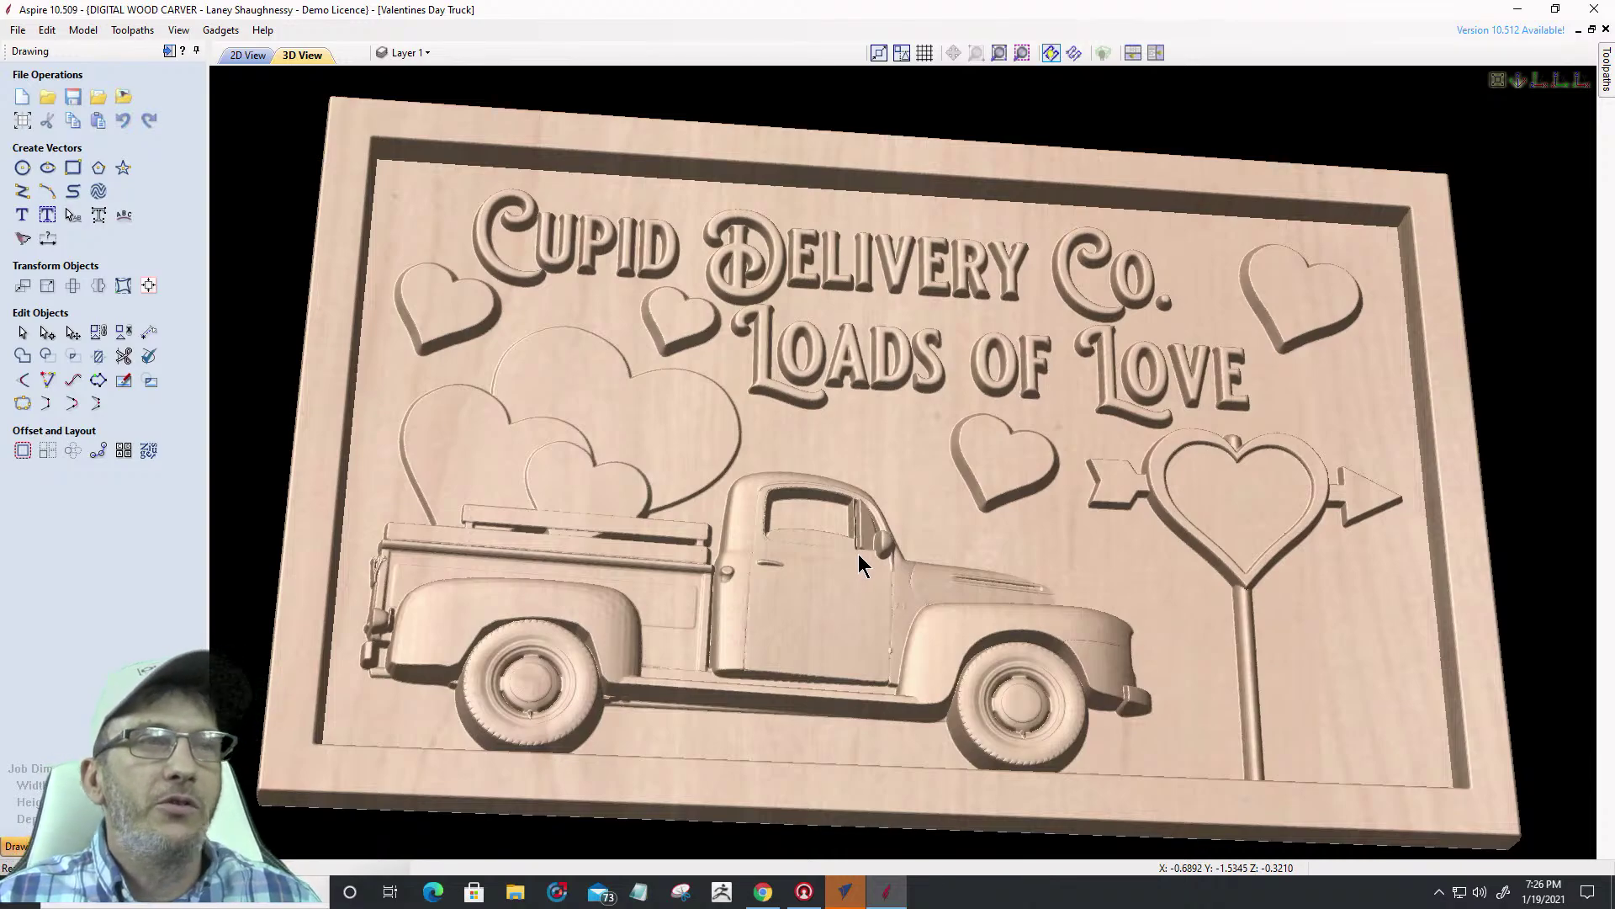
{"action": "left_click_drag", "start_coordinate": [890, 517], "coordinate": [1016, 739]}
{"action": "scroll", "coordinate": [1015, 735], "scroll_direction": "up", "scroll_amount": 5}
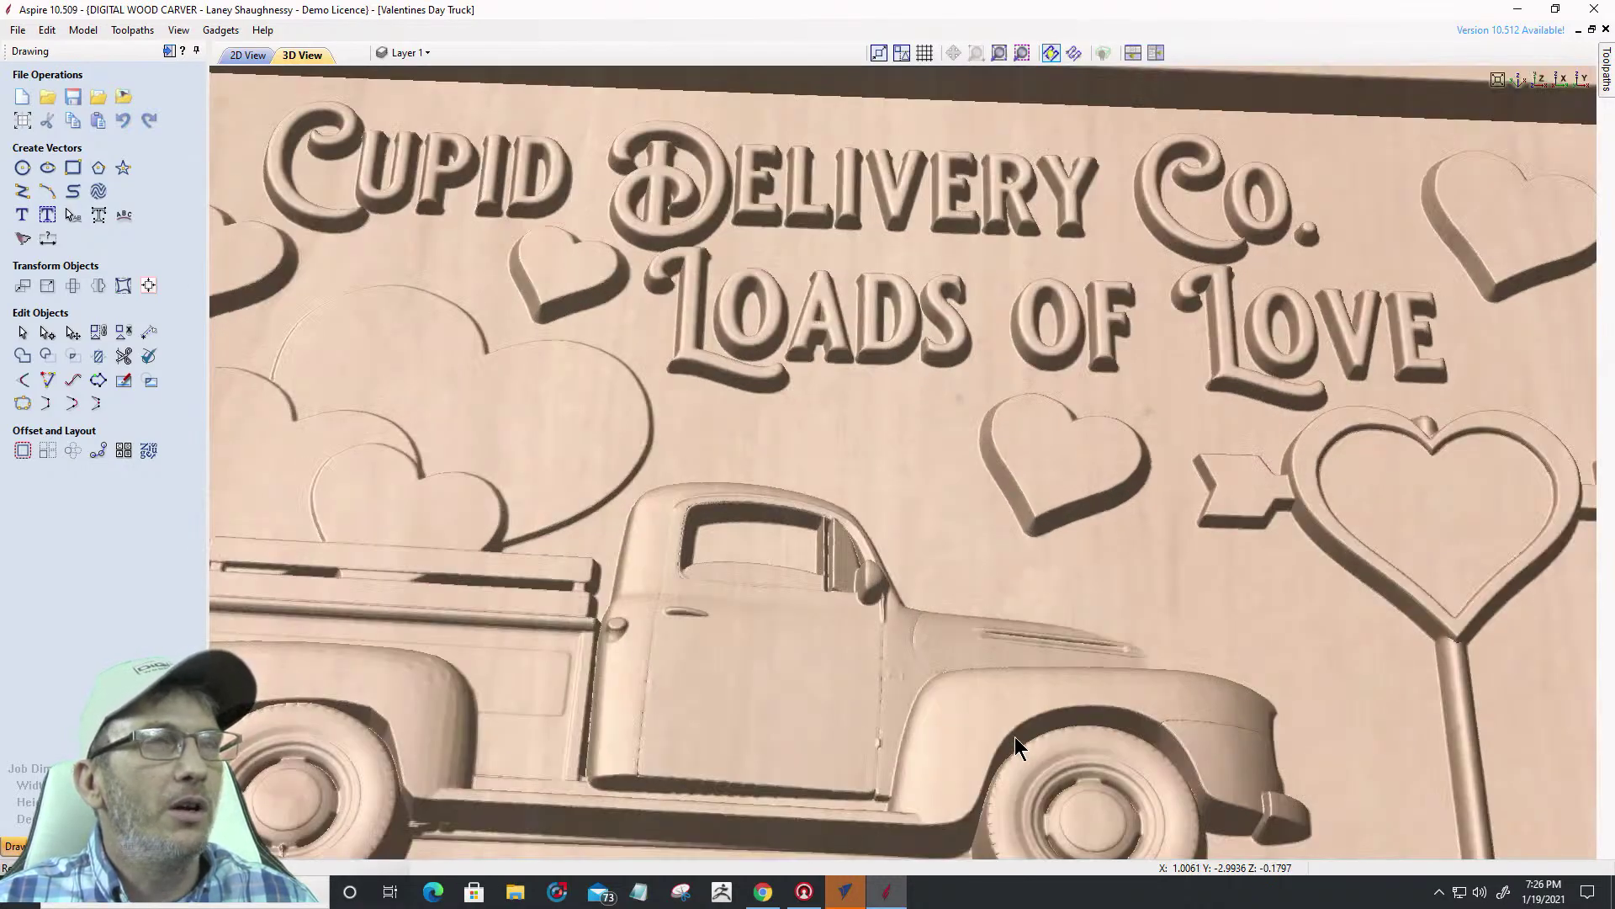
{"action": "scroll", "coordinate": [1015, 736], "scroll_direction": "down", "scroll_amount": 8}
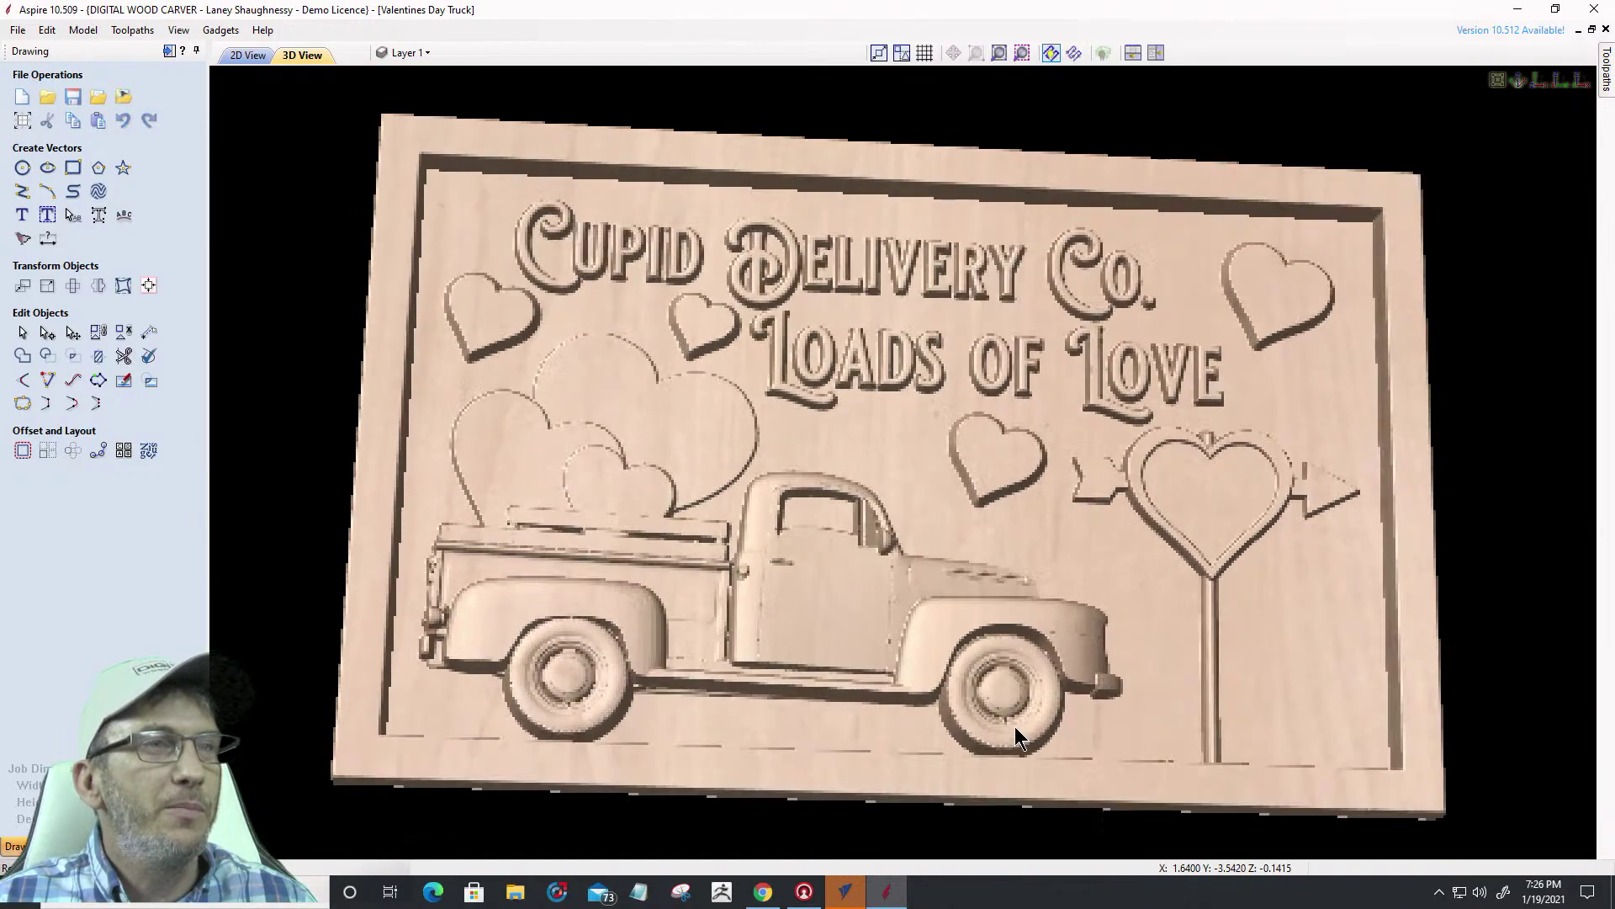
{"action": "left_click_drag", "start_coordinate": [821, 549], "coordinate": [633, 529]}
{"action": "left_click_drag", "start_coordinate": [630, 532], "coordinate": [843, 519]}
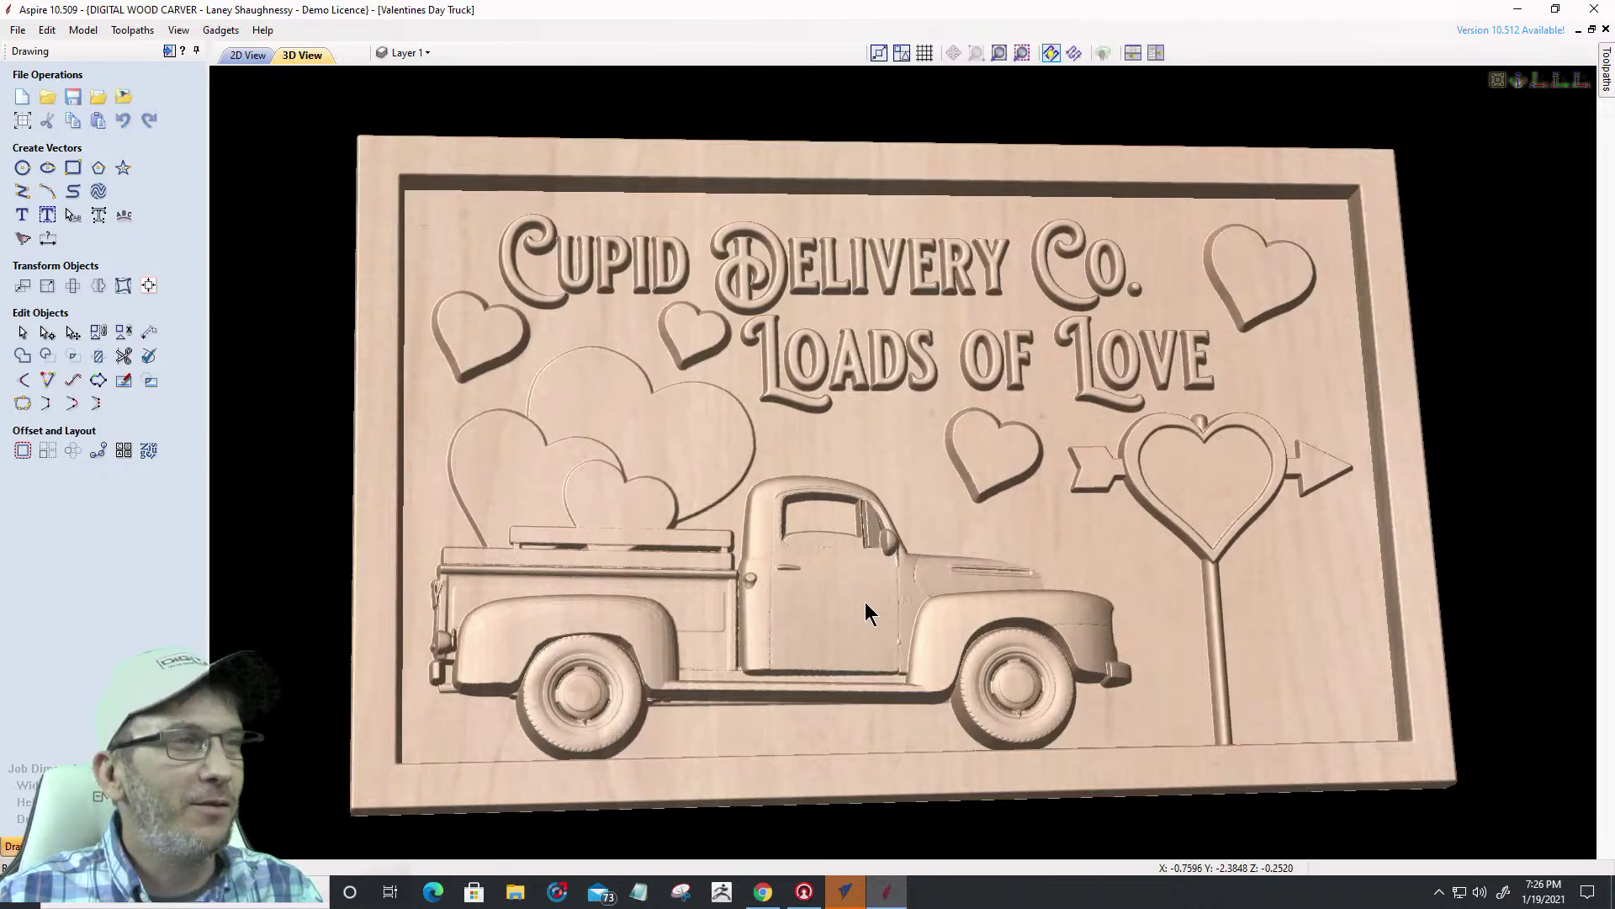
{"action": "left_click_drag", "start_coordinate": [865, 603], "coordinate": [822, 620]}
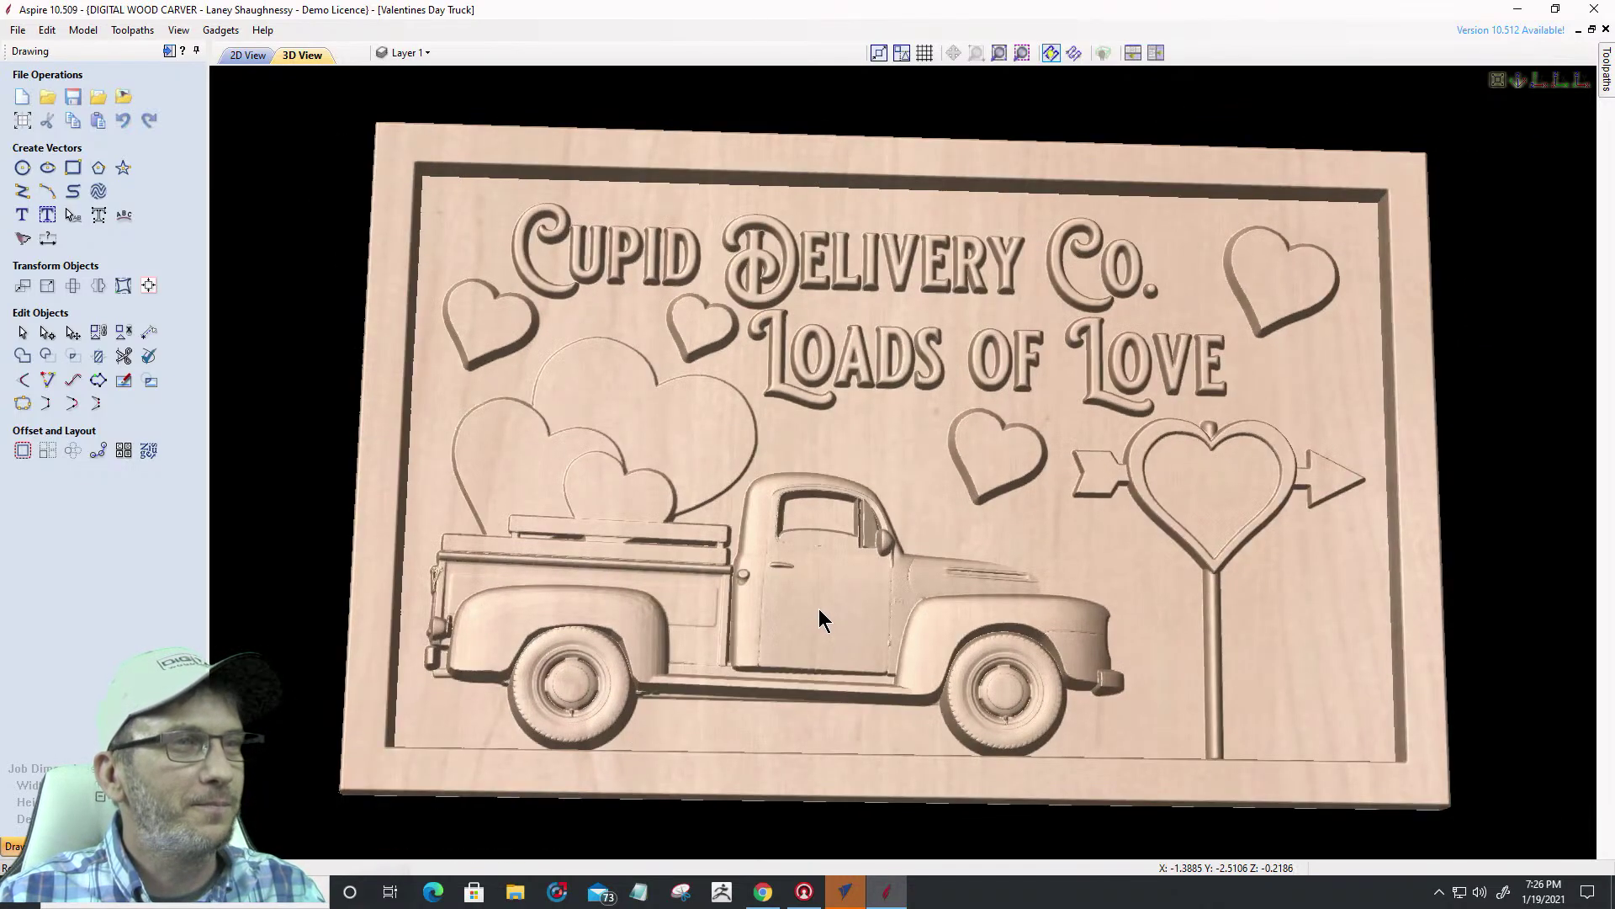
Inspect the fine relief detail around the truck's door and front fender, and then the truck as a whole
{"action": "scroll", "coordinate": [820, 620], "scroll_direction": "up", "scroll_amount": 2}
{"action": "scroll", "coordinate": [842, 636], "scroll_direction": "up", "scroll_amount": 1}
{"action": "scroll", "coordinate": [883, 745], "scroll_direction": "up", "scroll_amount": 2}
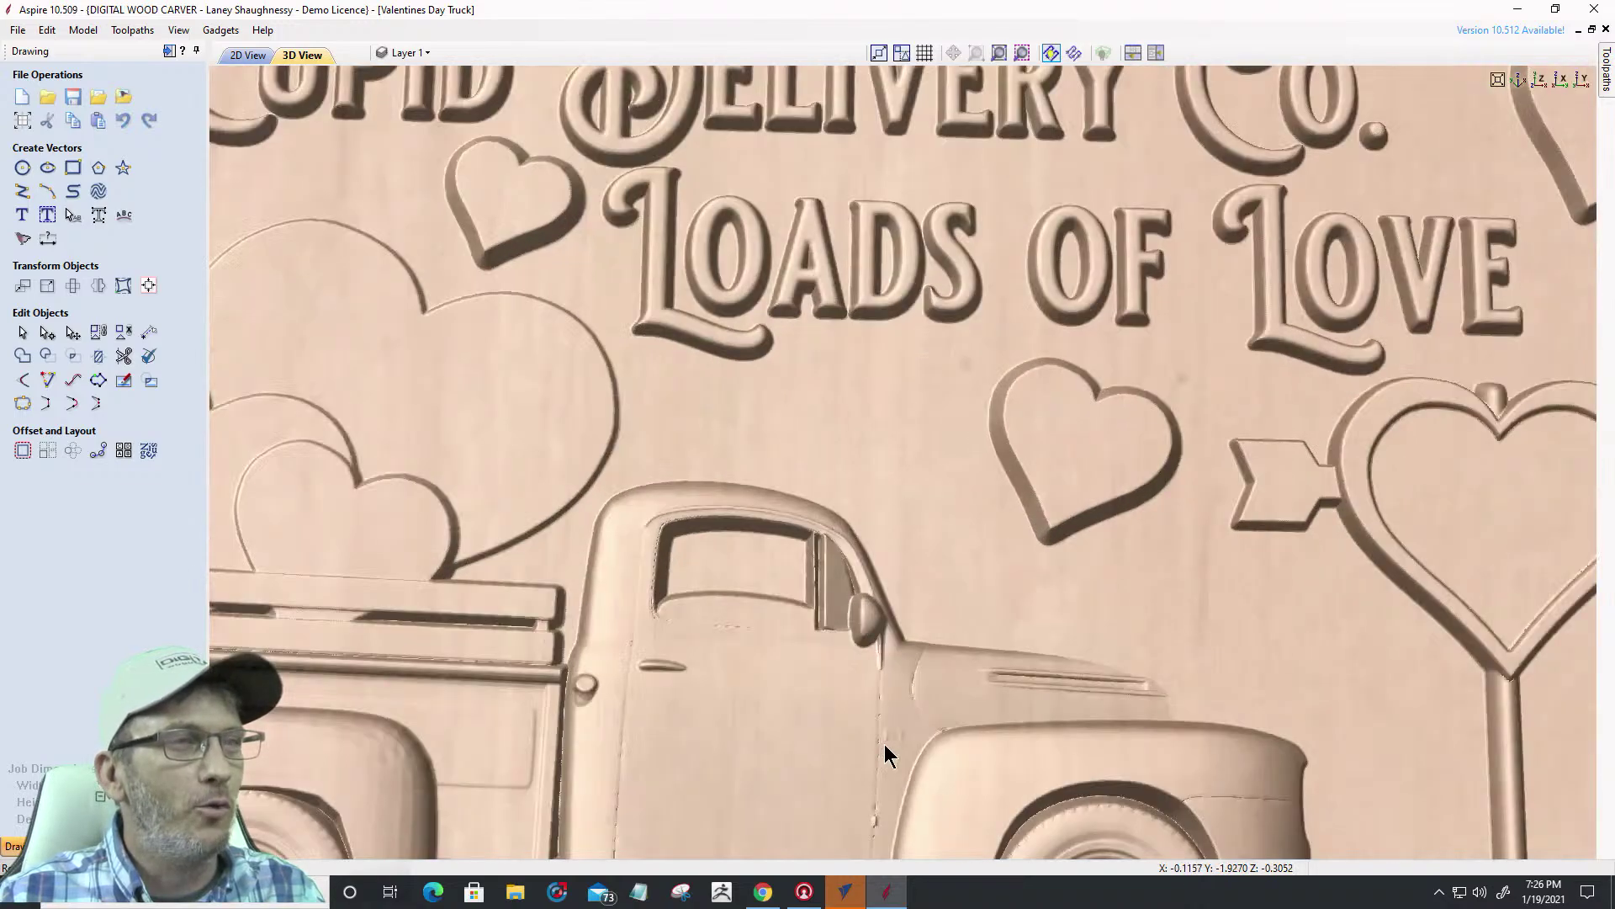
{"action": "middle_click_drag", "start_coordinate": [885, 740], "coordinate": [907, 462]}
{"action": "scroll", "coordinate": [902, 432], "scroll_direction": "up", "scroll_amount": 3}
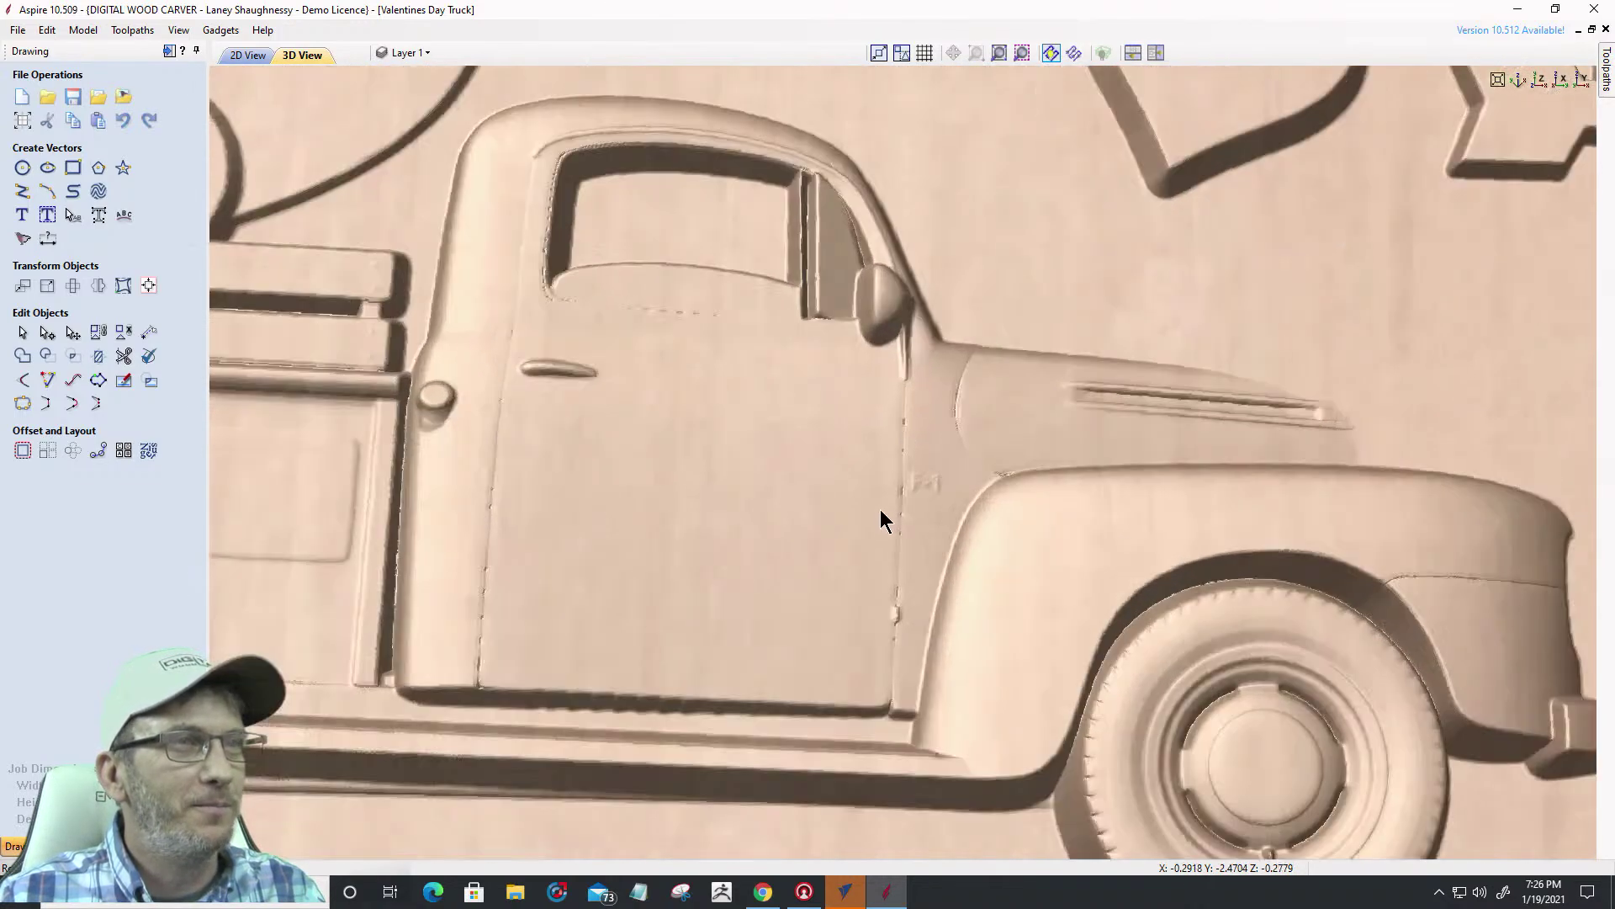
{"action": "scroll", "coordinate": [880, 508], "scroll_direction": "up", "scroll_amount": 2}
{"action": "scroll", "coordinate": [880, 508], "scroll_direction": "up", "scroll_amount": 3}
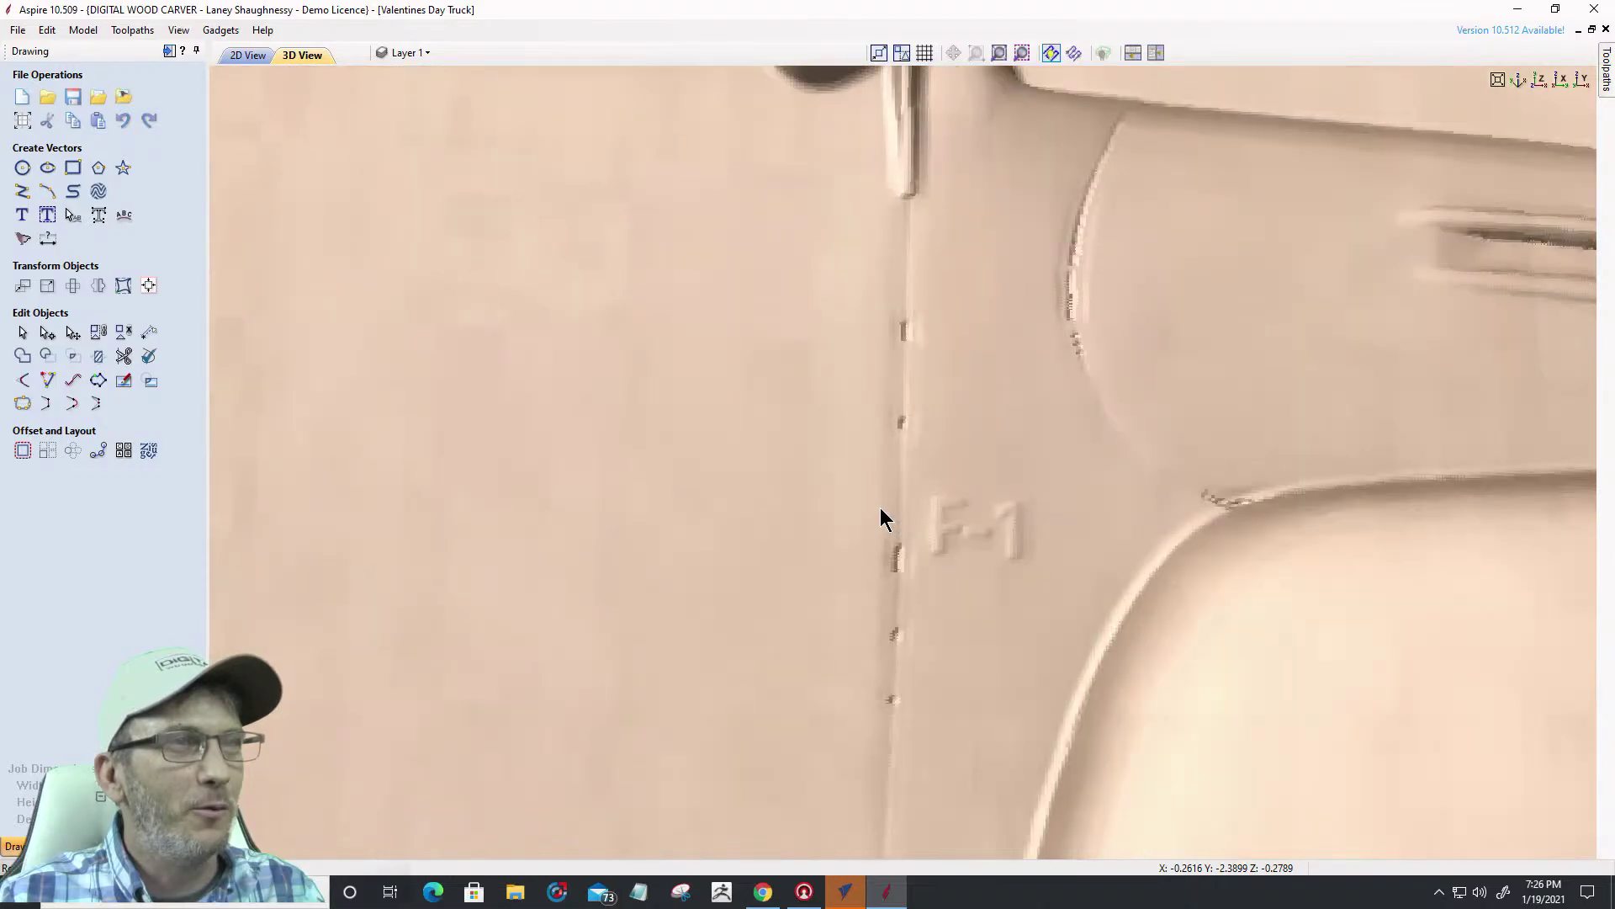
{"action": "scroll", "coordinate": [880, 508], "scroll_direction": "down", "scroll_amount": 6}
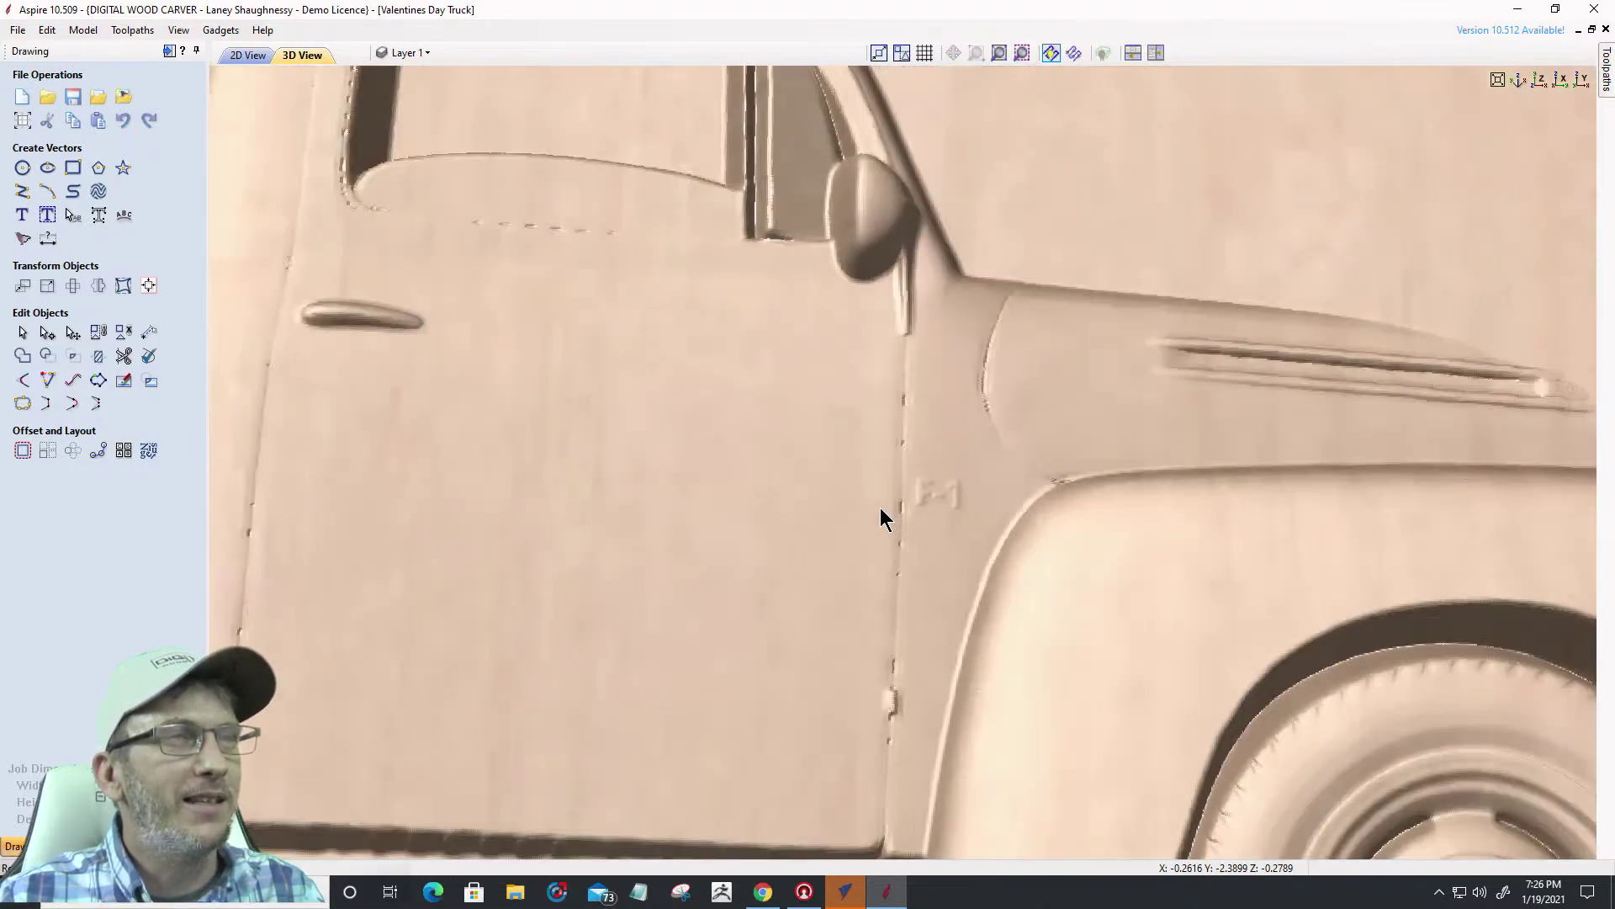
{"action": "scroll", "coordinate": [880, 509], "scroll_direction": "down", "scroll_amount": 8}
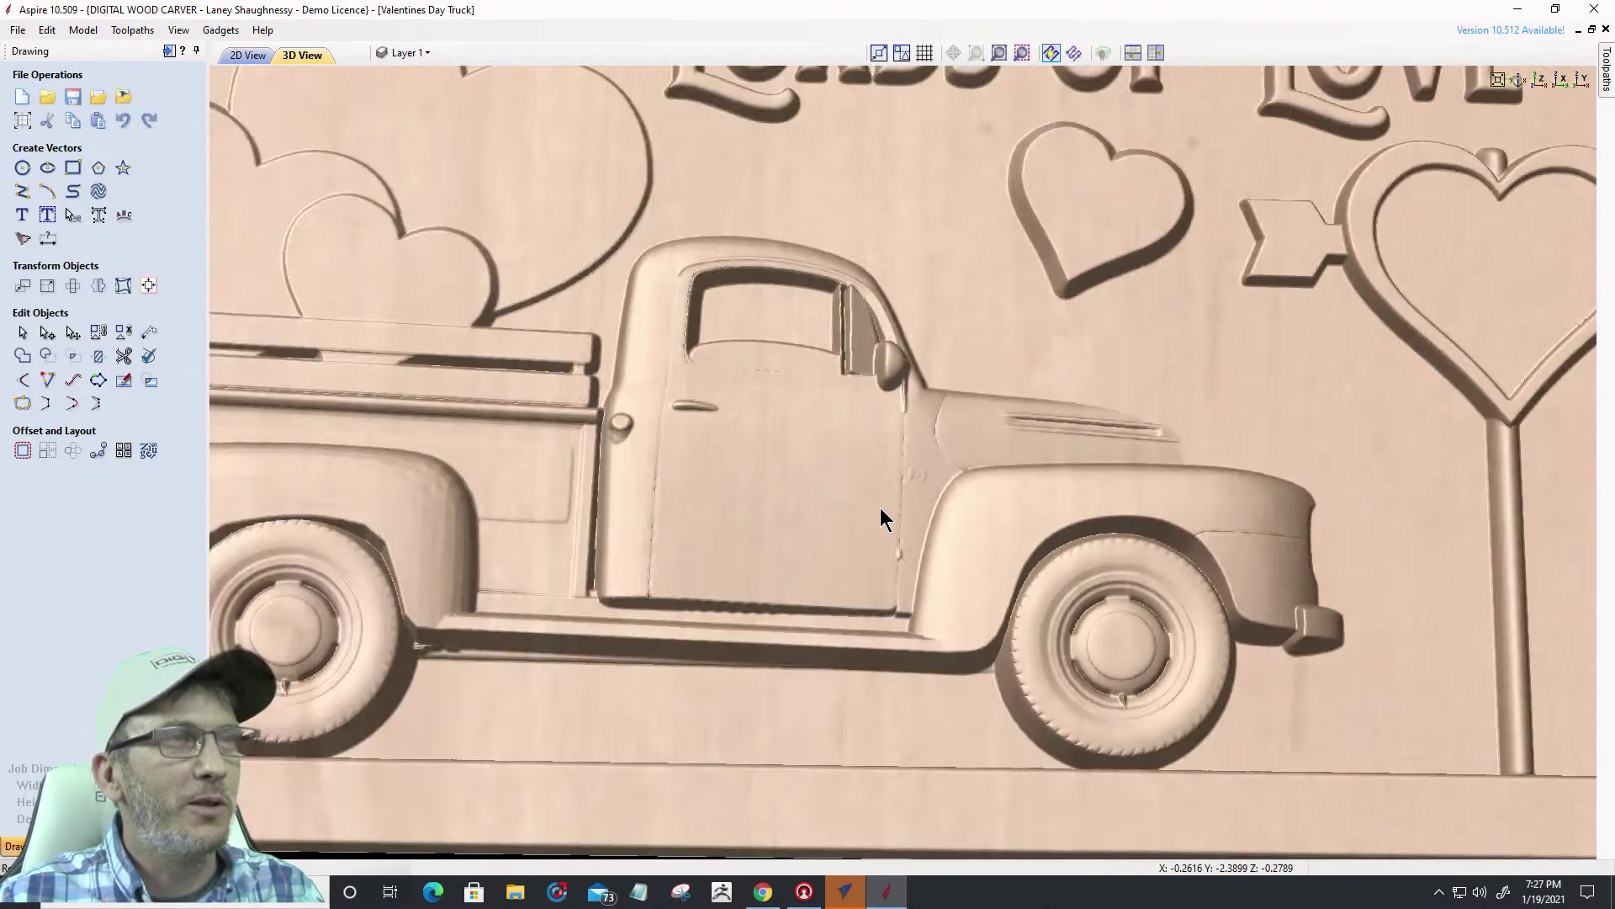
{"action": "scroll", "coordinate": [880, 508], "scroll_direction": "down", "scroll_amount": 3}
{"action": "scroll", "coordinate": [882, 508], "scroll_direction": "up", "scroll_amount": 5}
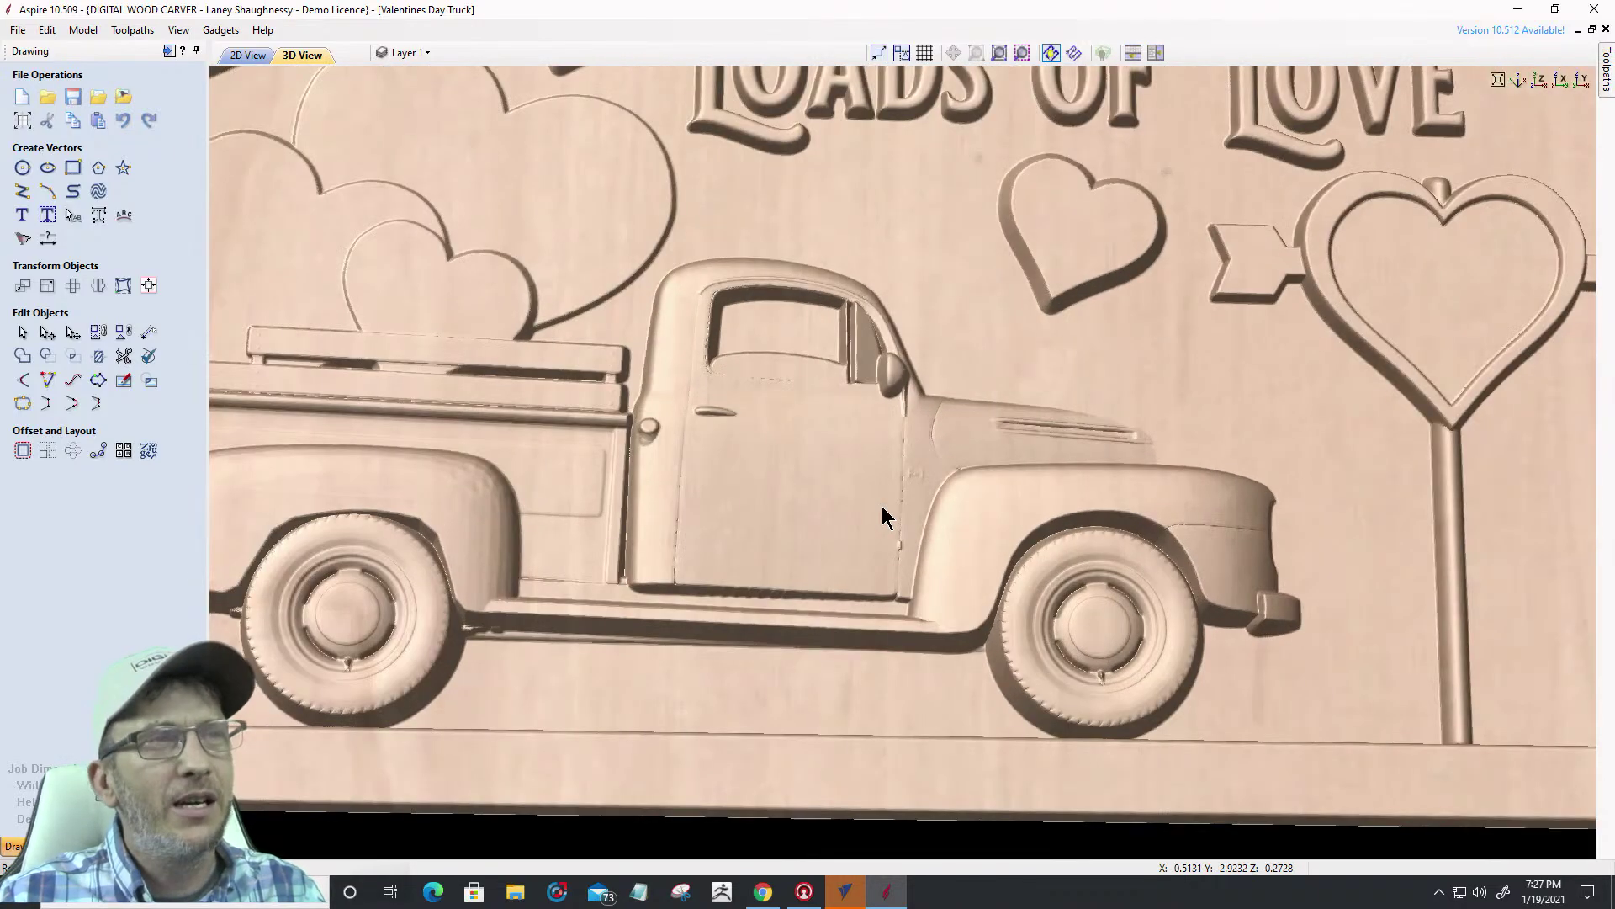
{"action": "scroll", "coordinate": [882, 507], "scroll_direction": "down", "scroll_amount": 2}
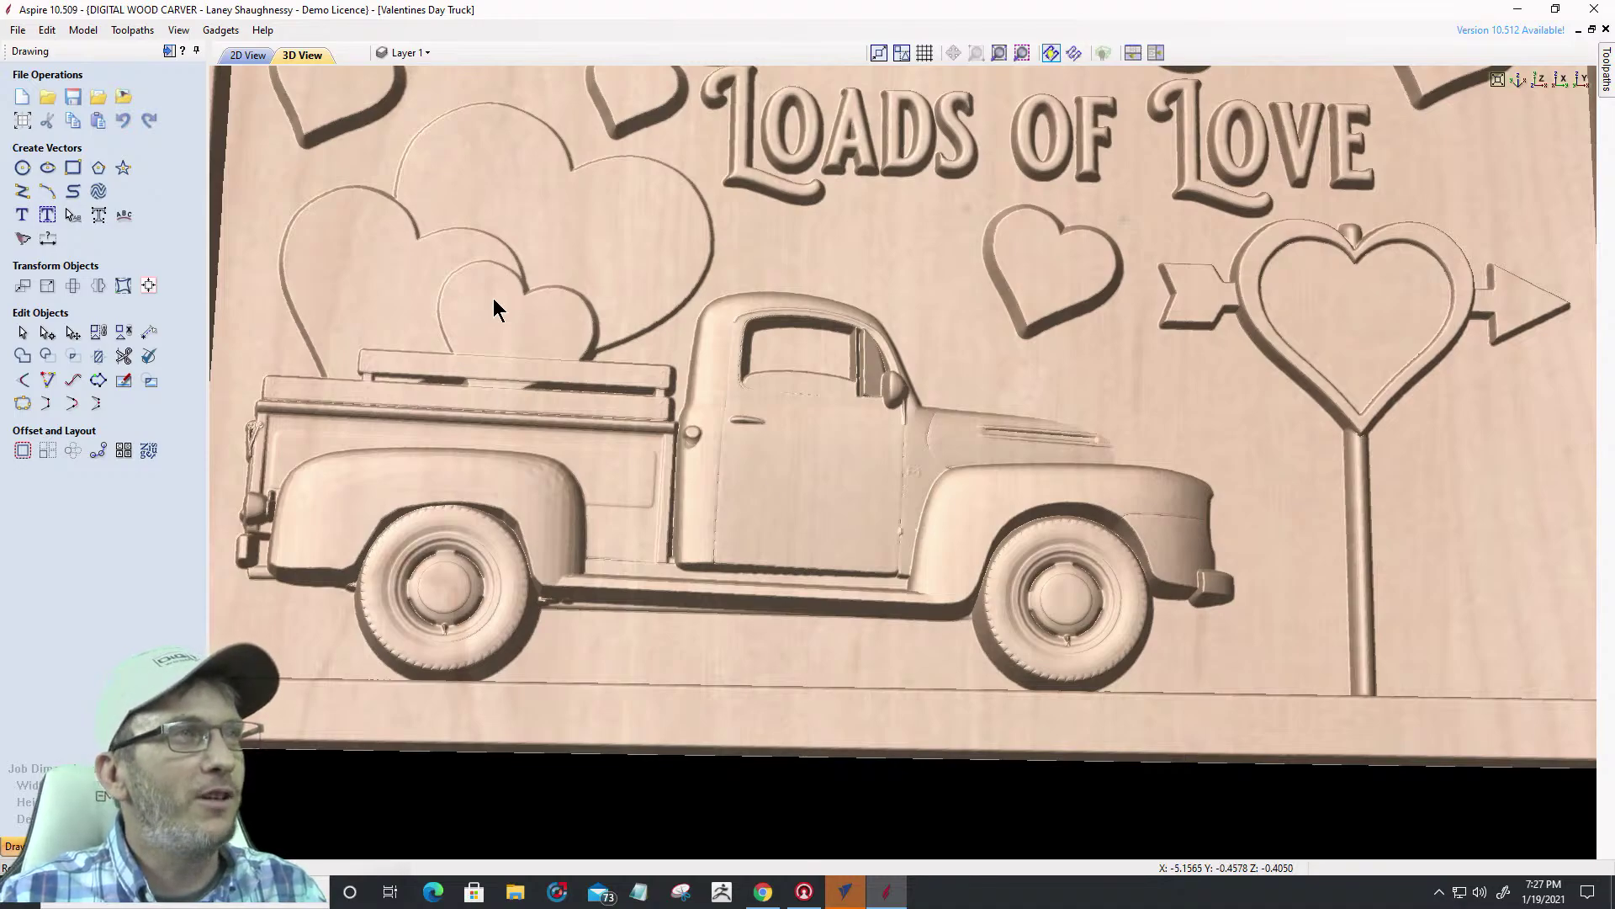
{"action": "left_click_drag", "start_coordinate": [613, 487], "coordinate": [851, 559]}
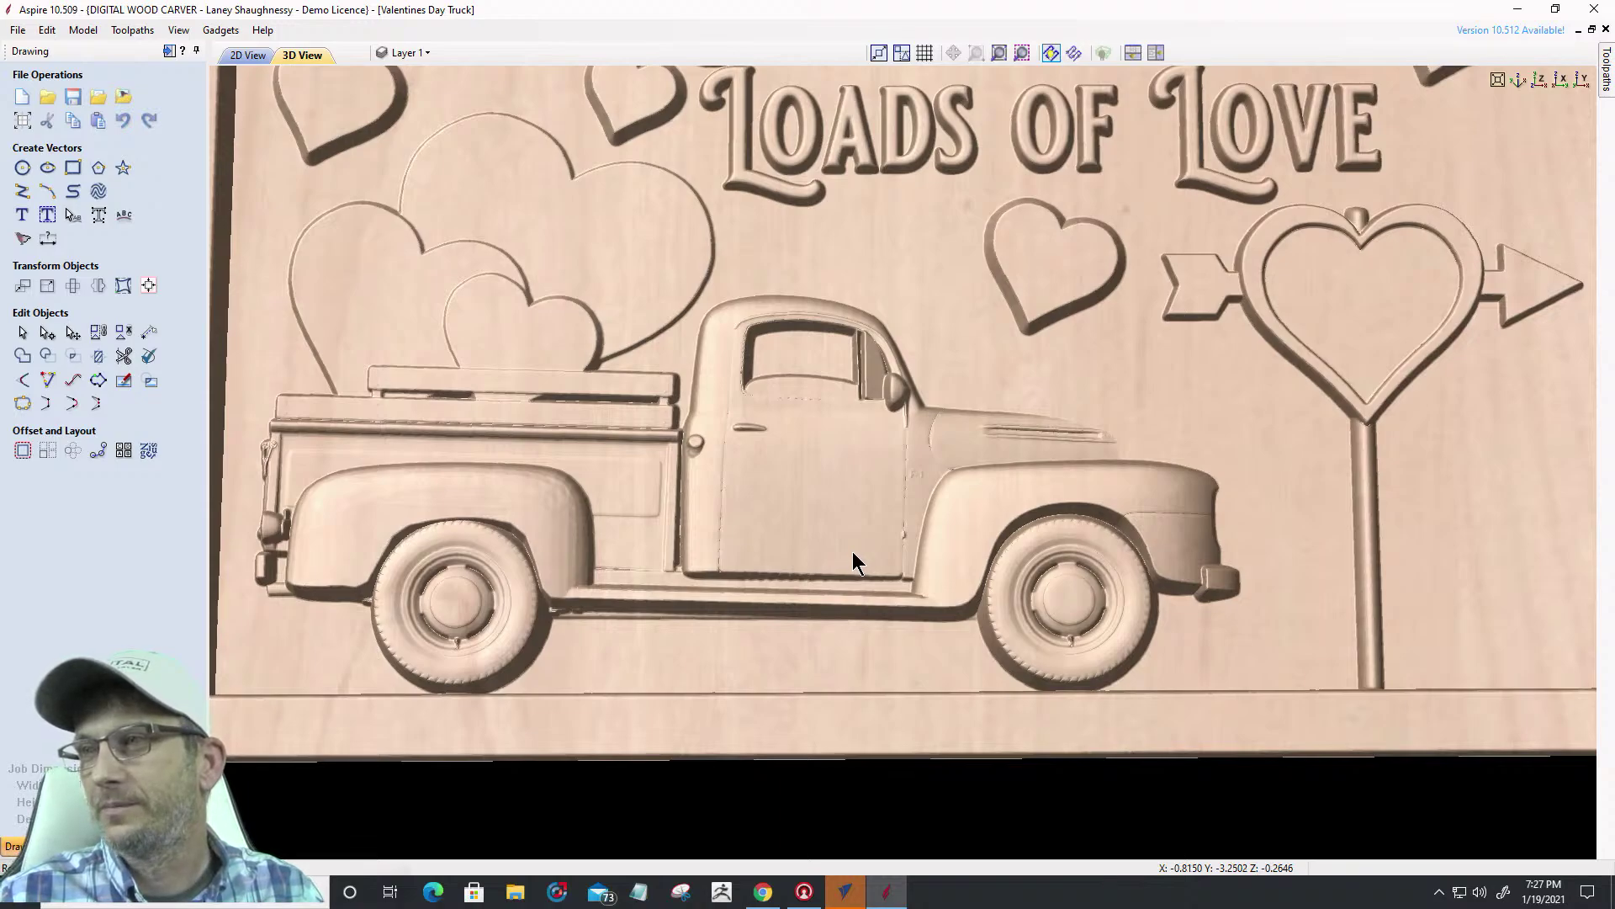
Open the recent file InfinityHeart and display its model in 3D
{"action": "left_click", "coordinate": [17, 30]}
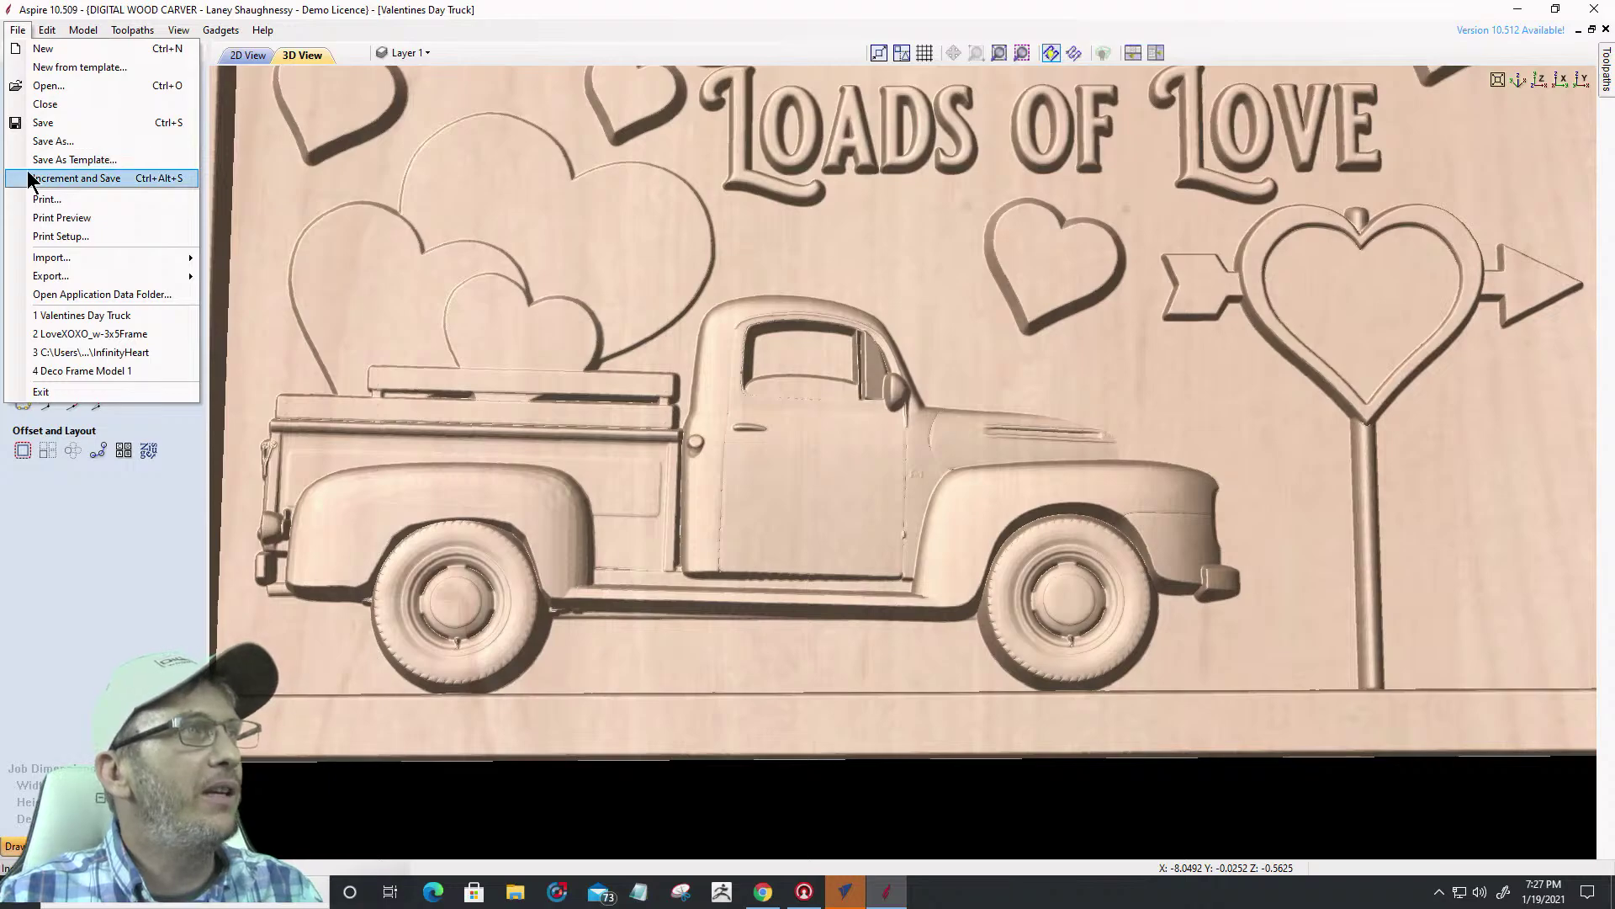
{"action": "left_click", "coordinate": [63, 358]}
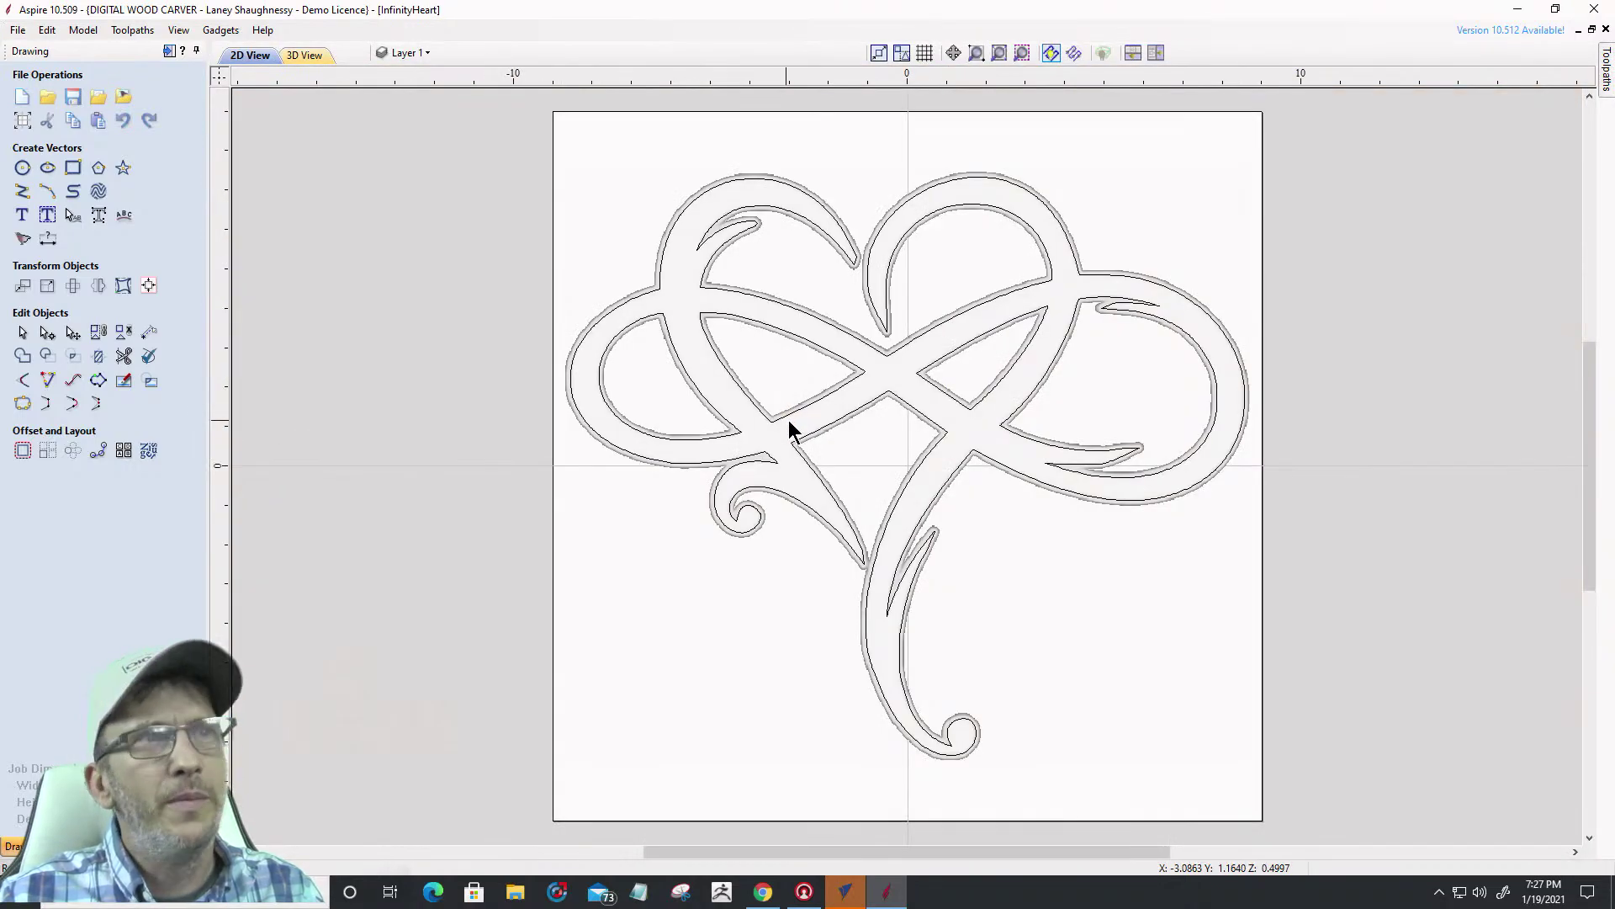
{"action": "left_click", "coordinate": [308, 53]}
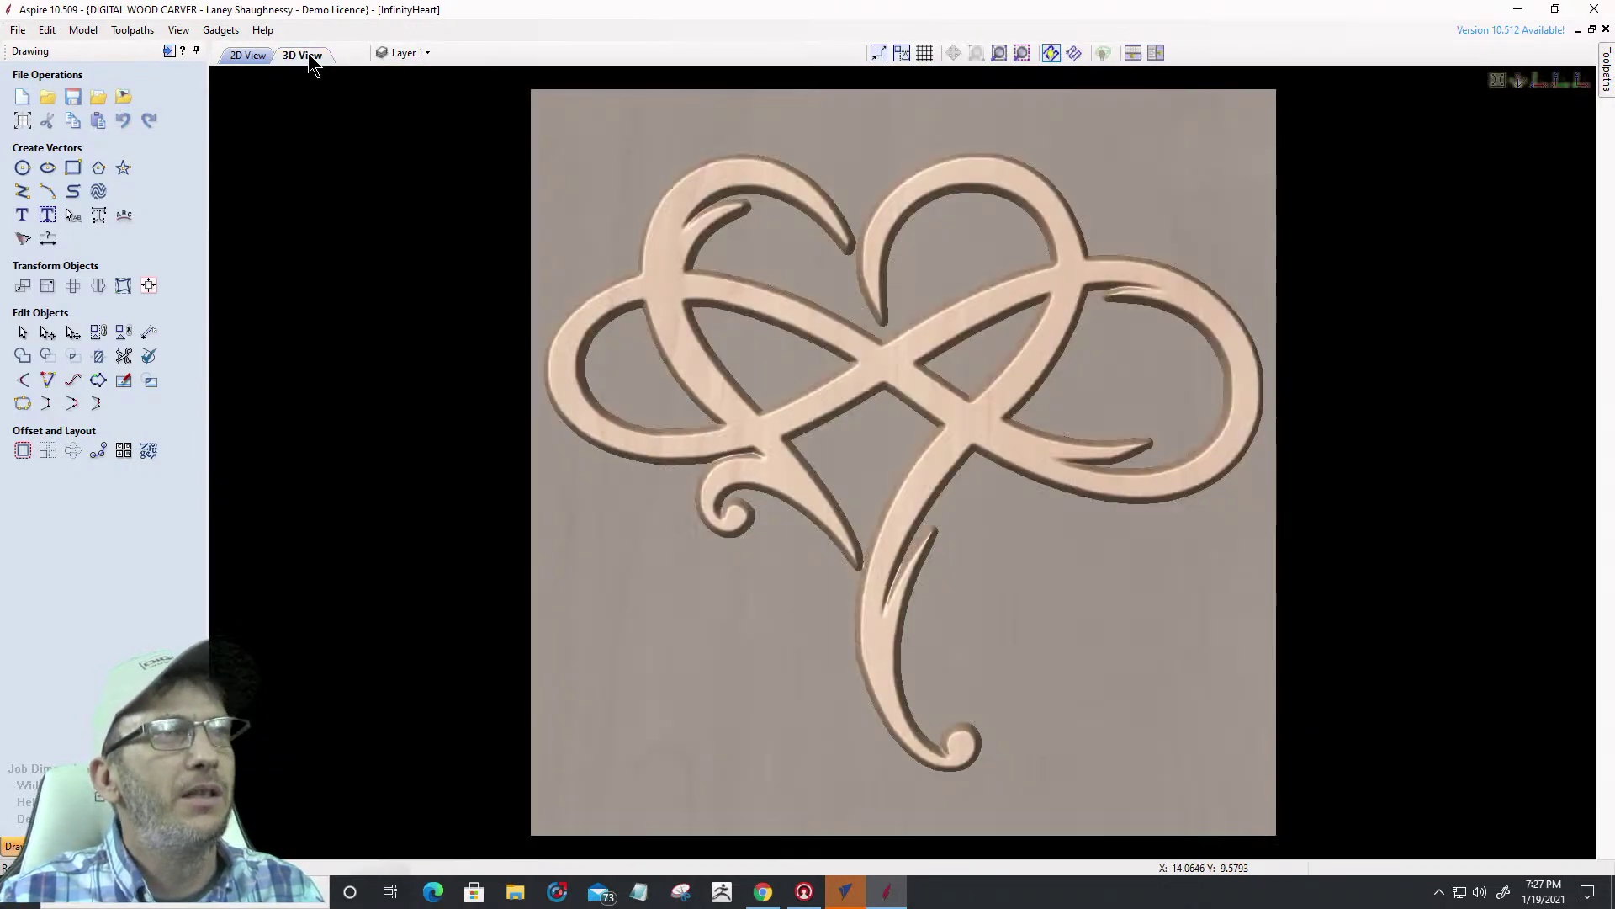
Examine the infinity heart's raised, rounded strands up close and from several angles
{"action": "mouse_move", "coordinate": [875, 441]}
{"action": "left_mouse_down"}
{"action": "mouse_move", "coordinate": [956, 421]}
{"action": "mouse_move", "coordinate": [876, 420]}
{"action": "left_mouse_up"}
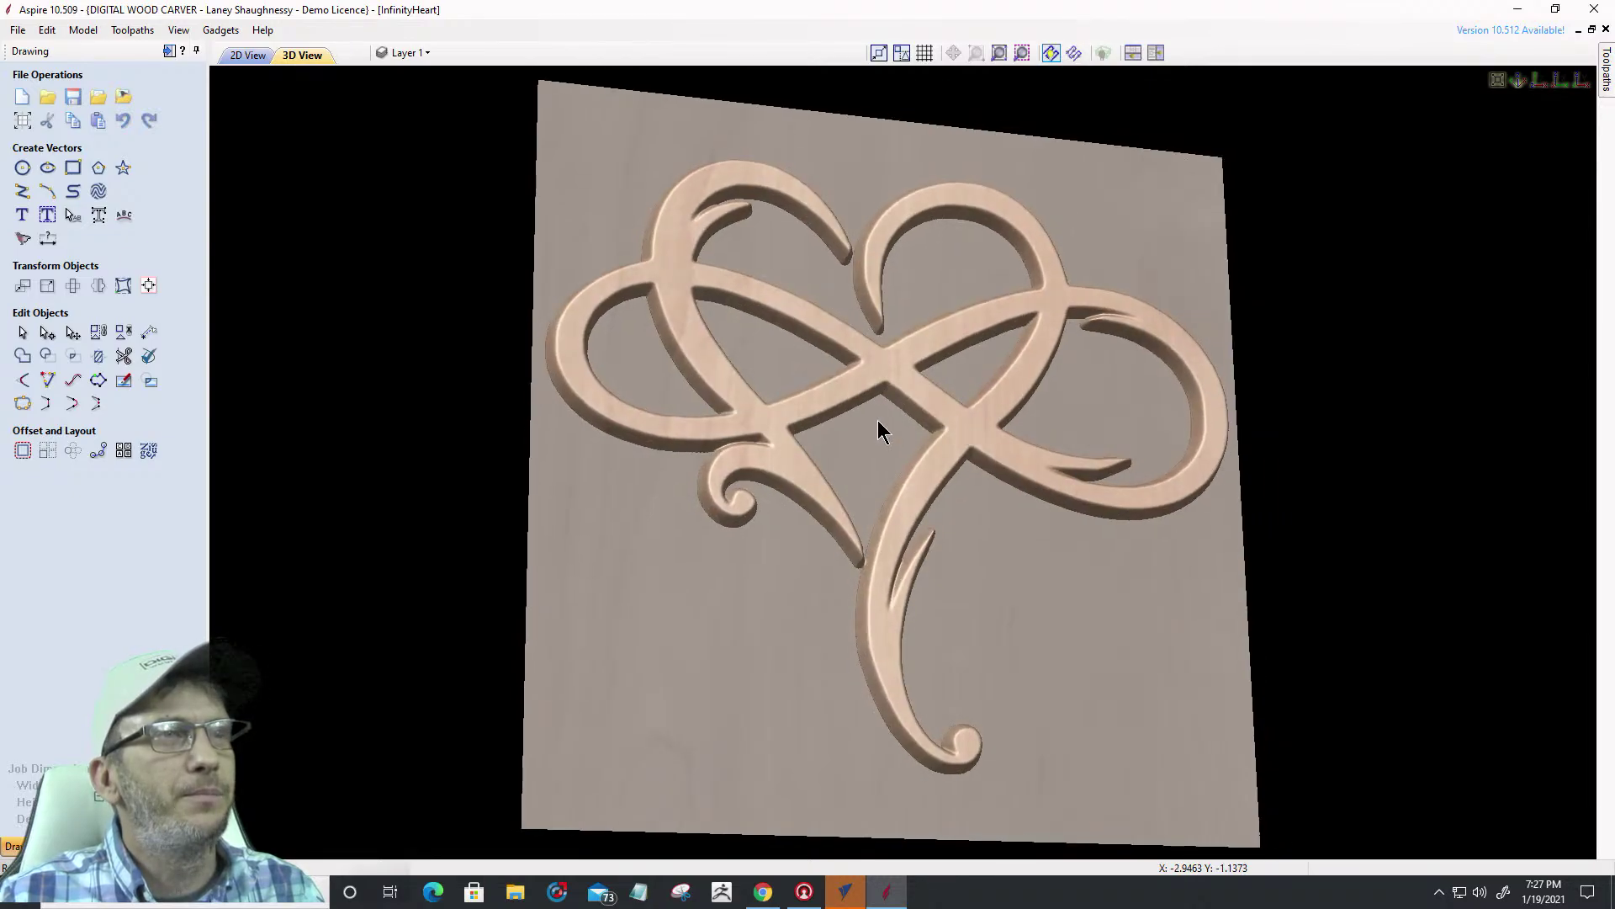
{"action": "scroll", "coordinate": [875, 421], "scroll_direction": "up", "scroll_amount": 5}
{"action": "scroll", "coordinate": [875, 505], "scroll_direction": "down", "scroll_amount": 5}
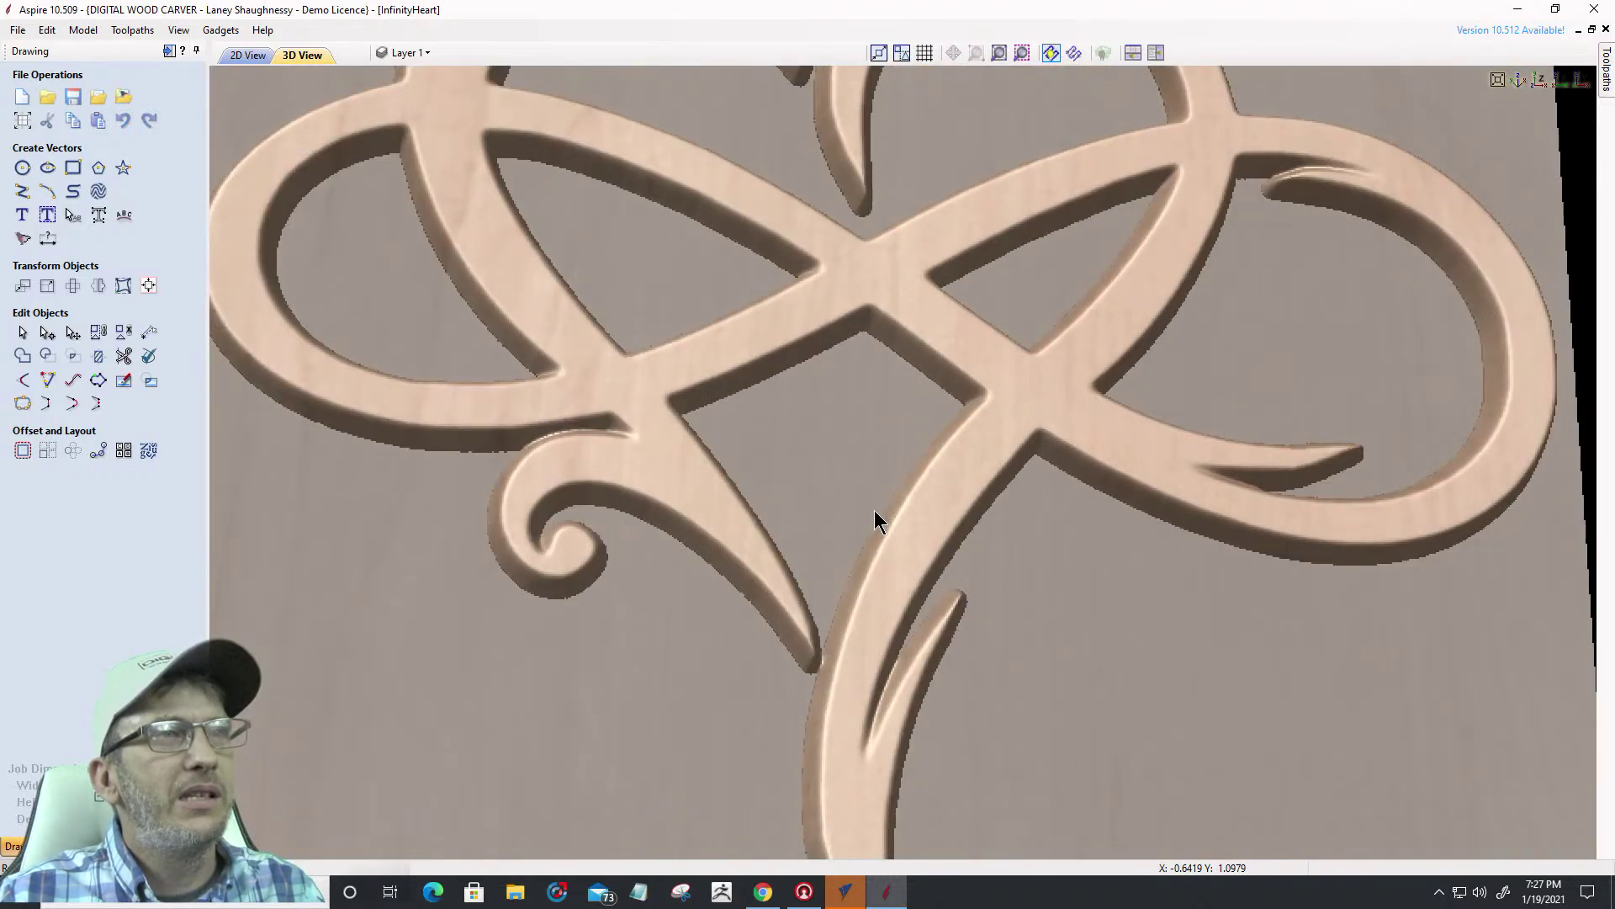
{"action": "scroll", "coordinate": [870, 498], "scroll_direction": "down", "scroll_amount": 2}
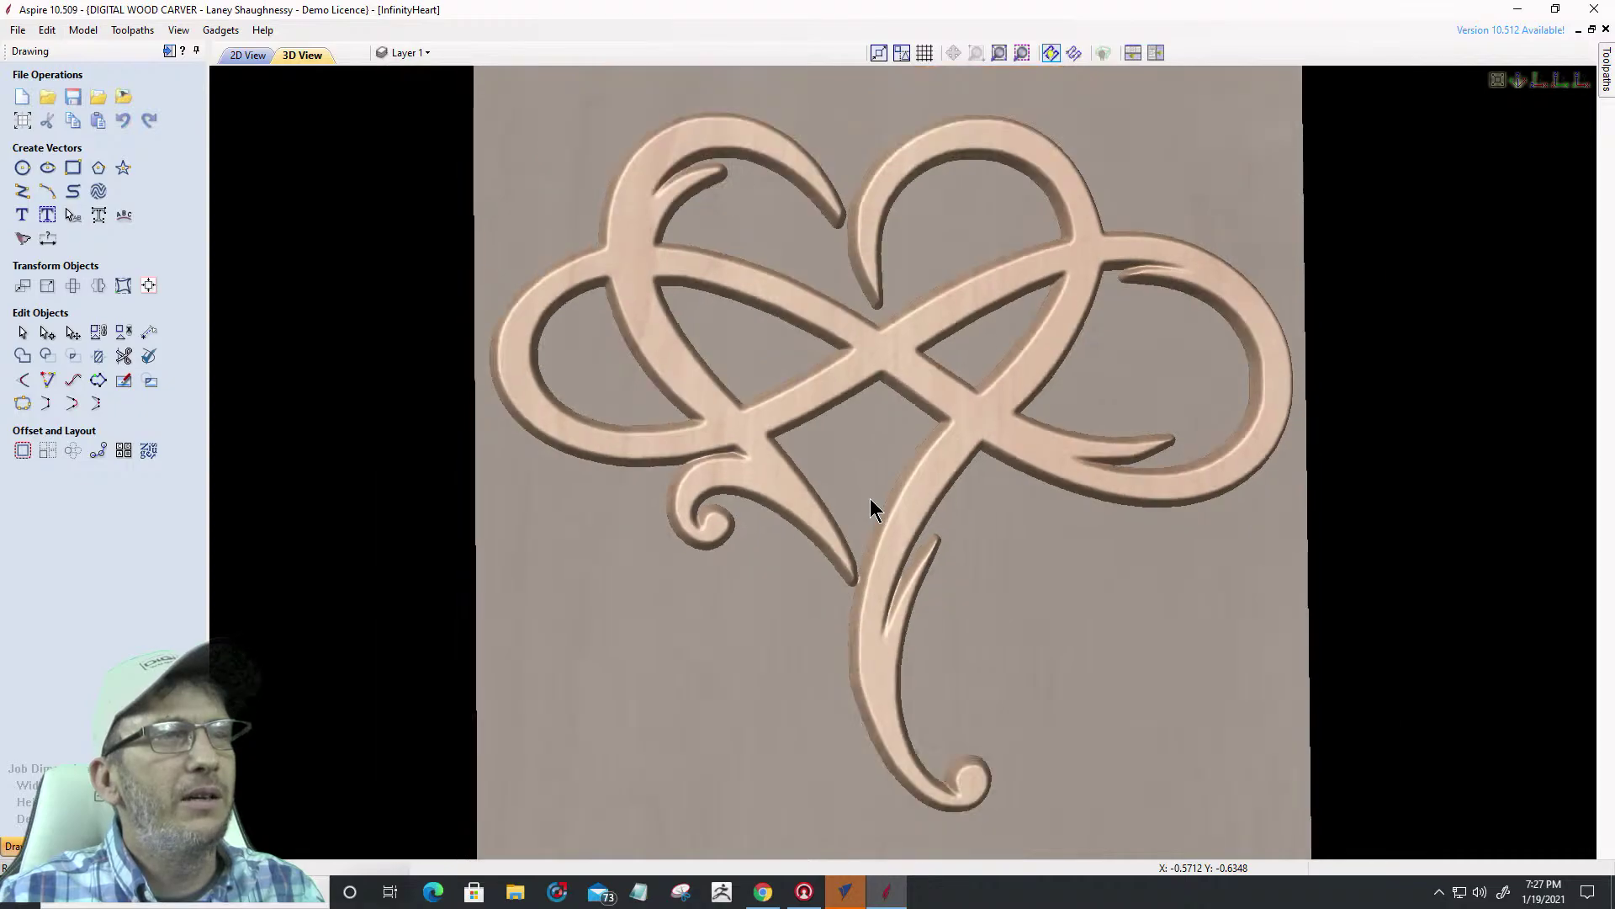
{"action": "scroll", "coordinate": [870, 499], "scroll_direction": "up", "scroll_amount": 1}
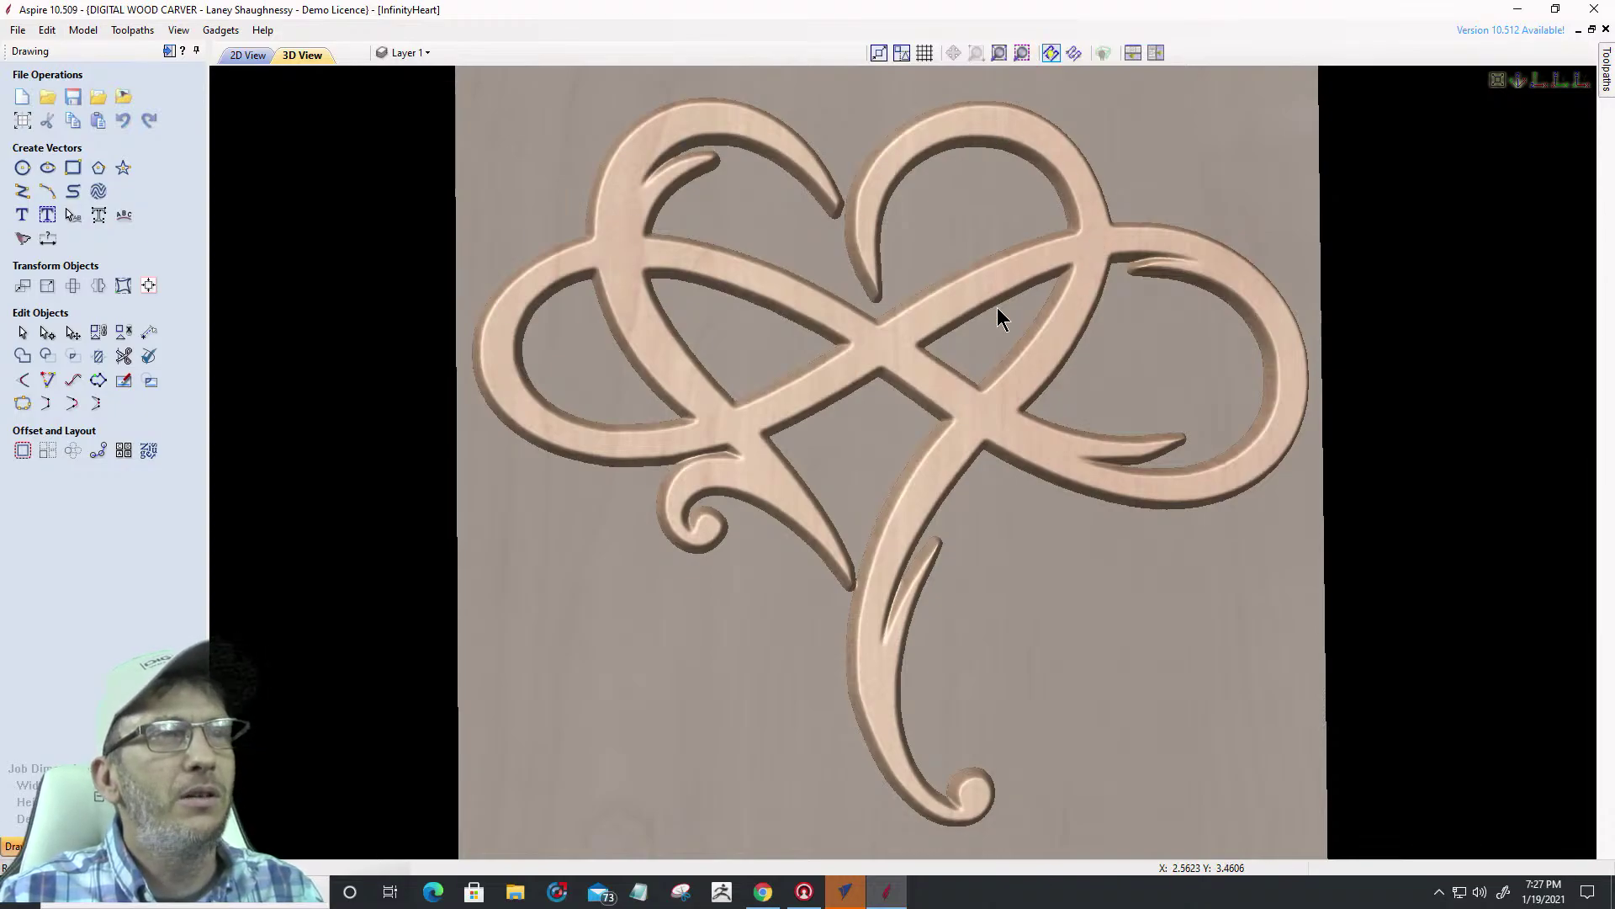
{"action": "left_click_drag", "start_coordinate": [1053, 516], "coordinate": [714, 508]}
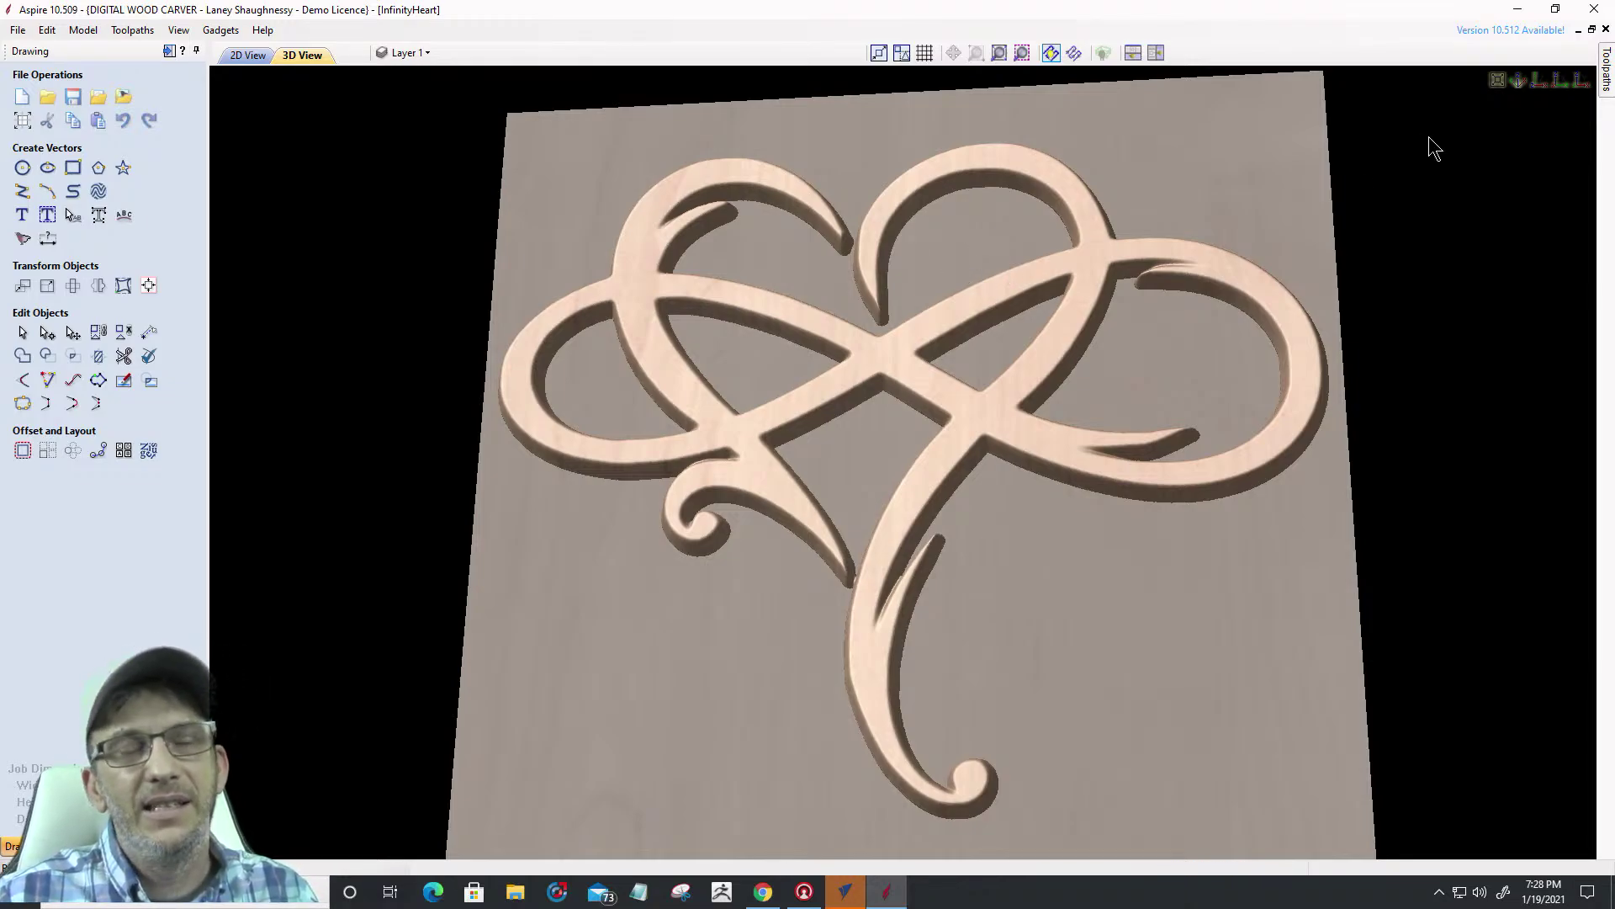
Minimize Aspire to bring up VCarve Pro, and close the Aspire window
{"action": "left_click", "coordinate": [1519, 12]}
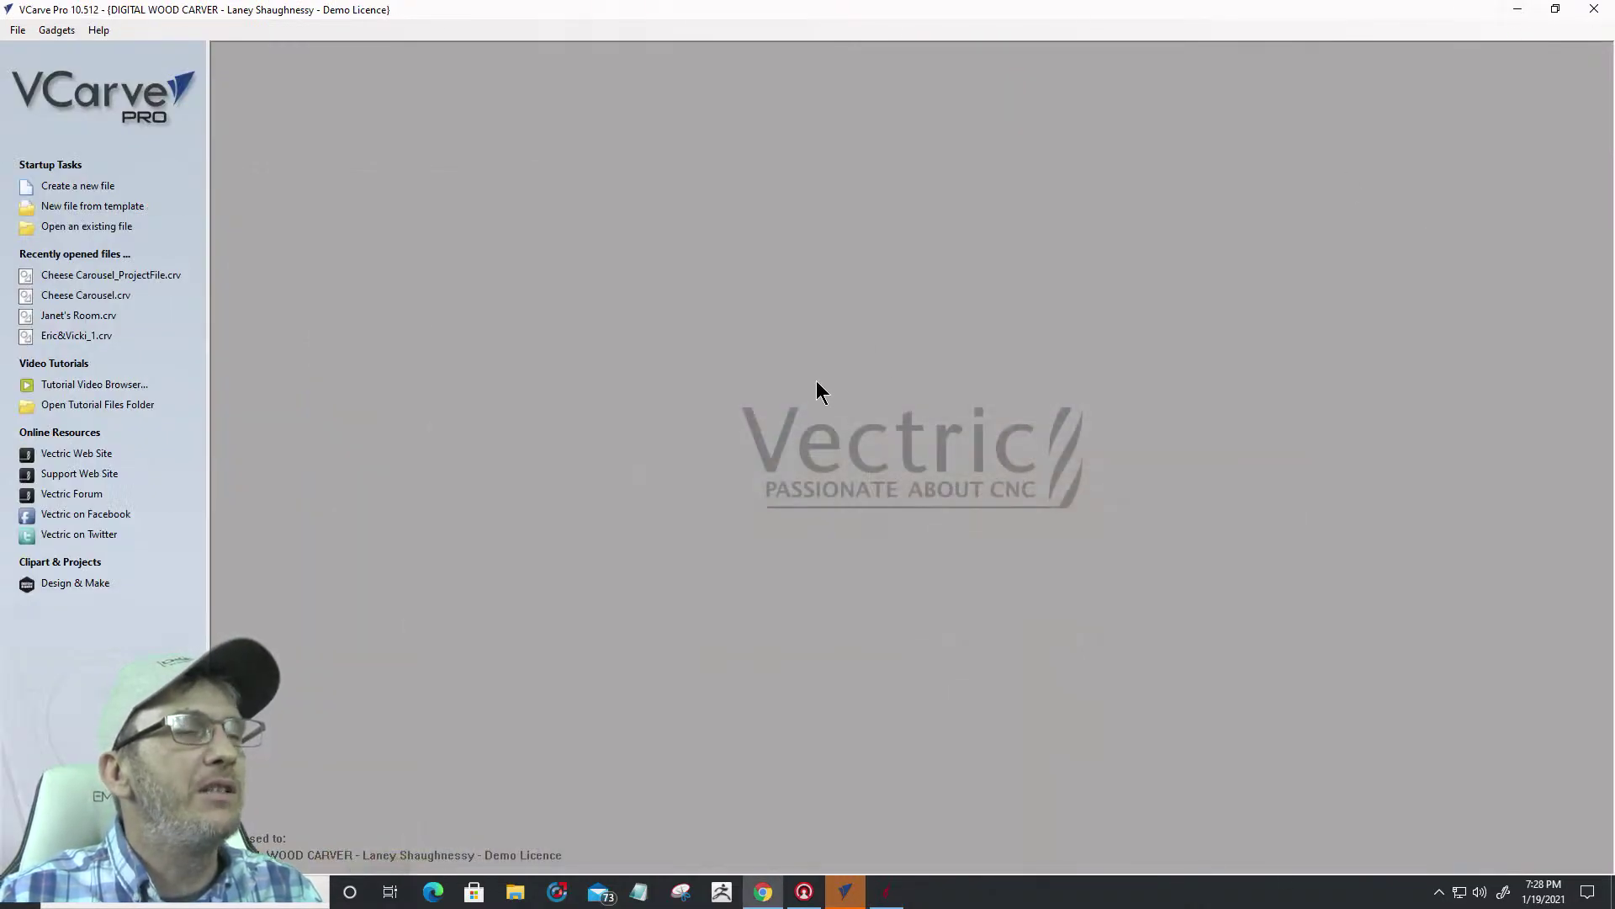
{"action": "right_click", "coordinate": [899, 895]}
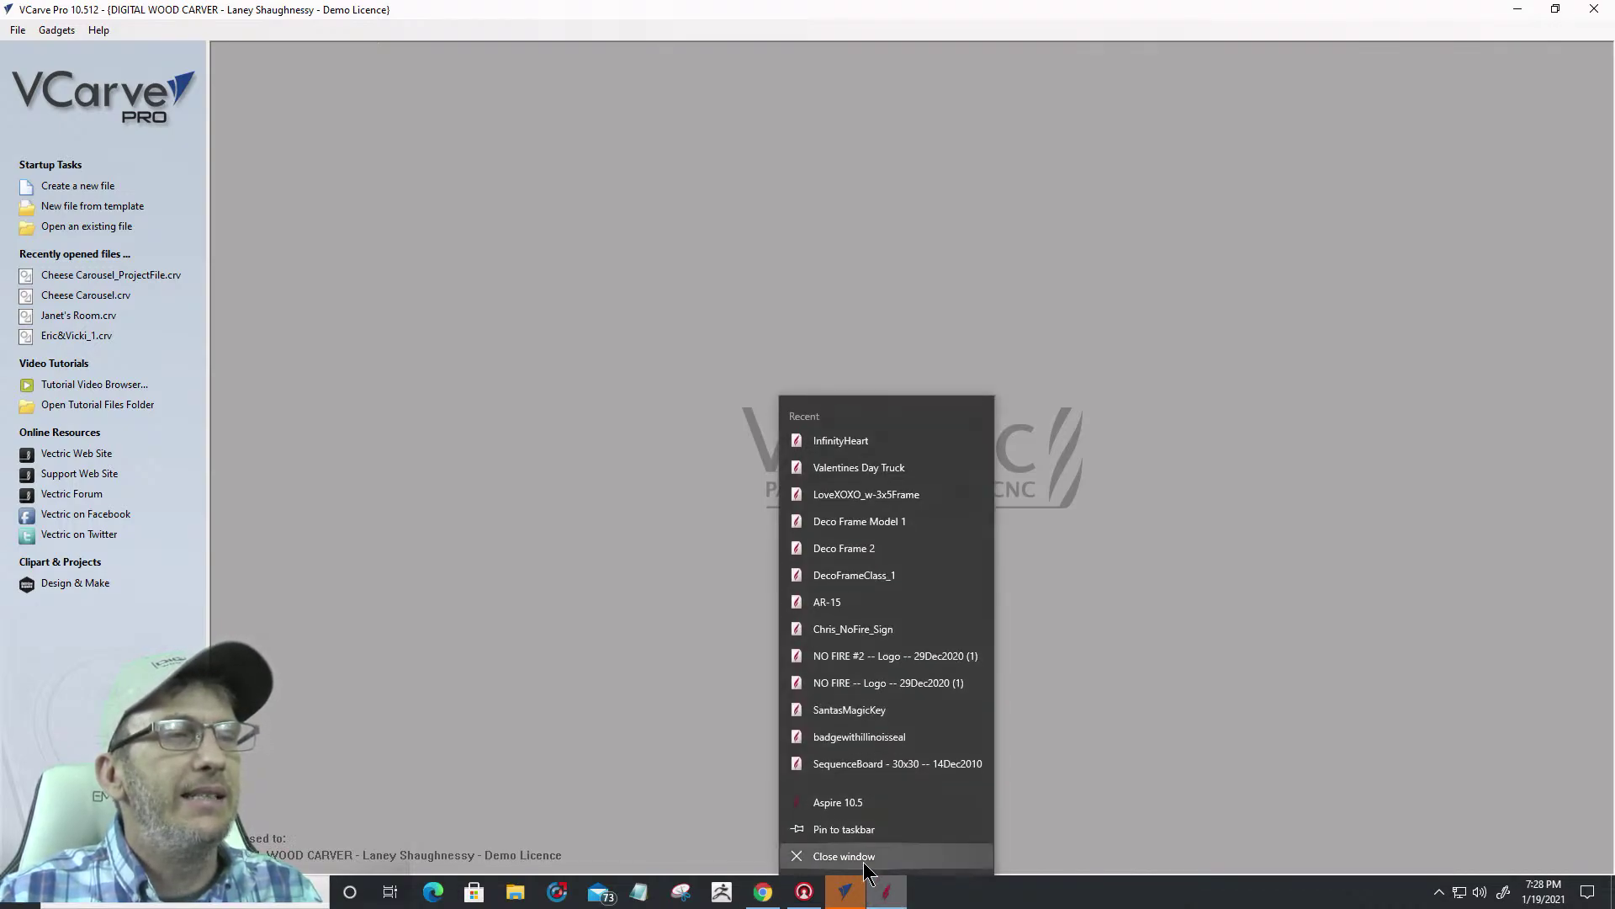
{"action": "left_click", "coordinate": [865, 864]}
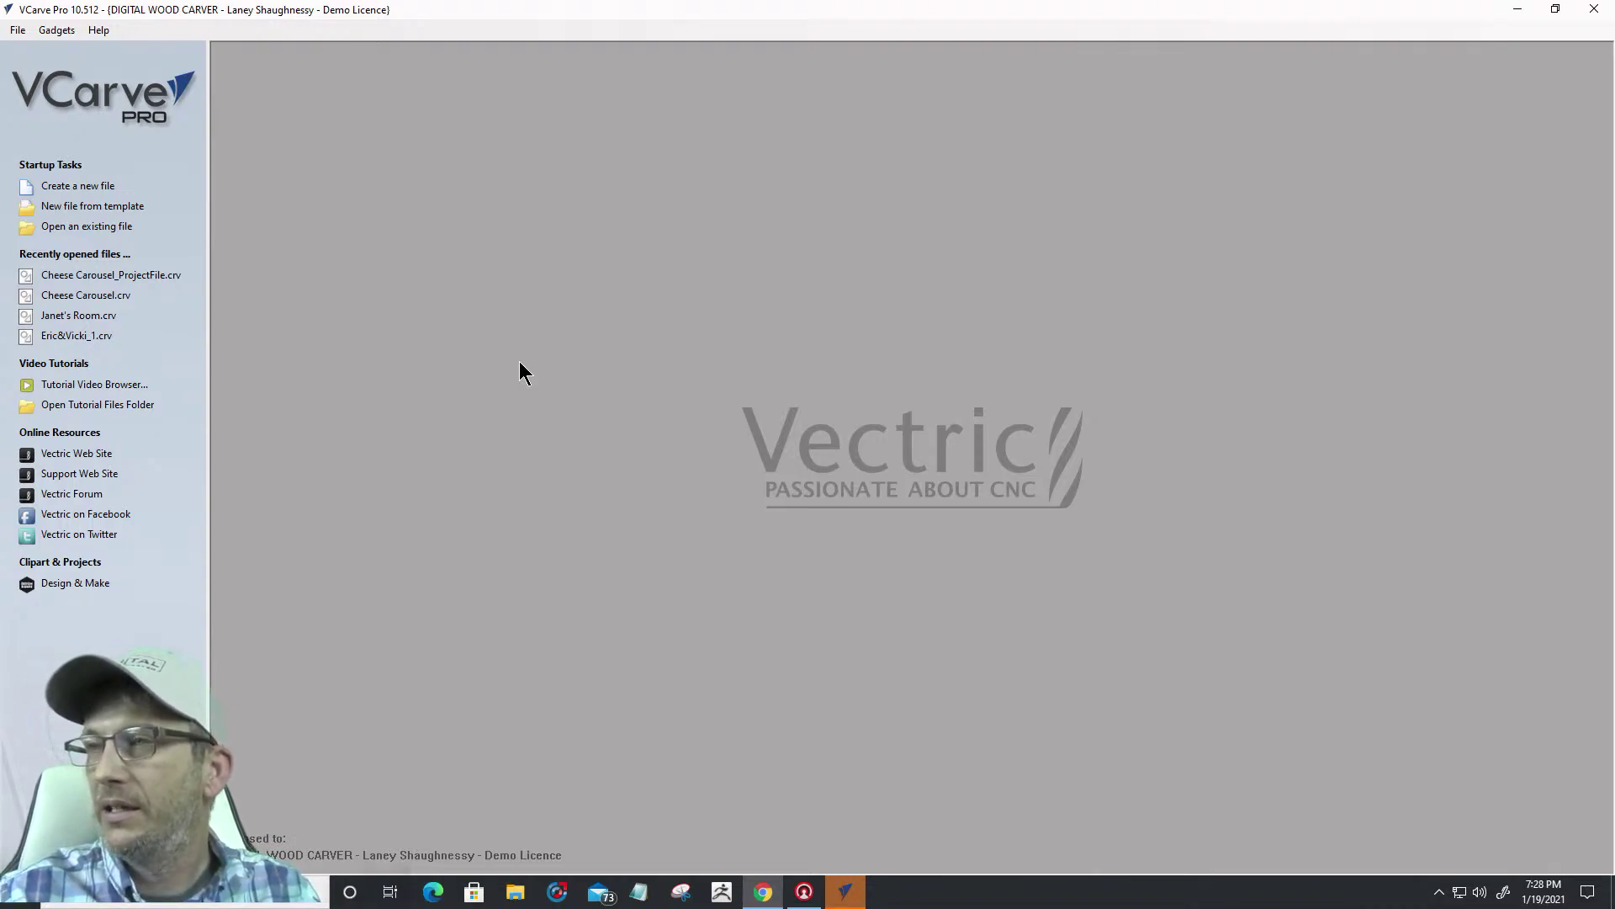
Create a new job file 18 inches wide by 10 inches high and accept its setup
{"action": "left_click", "coordinate": [69, 185]}
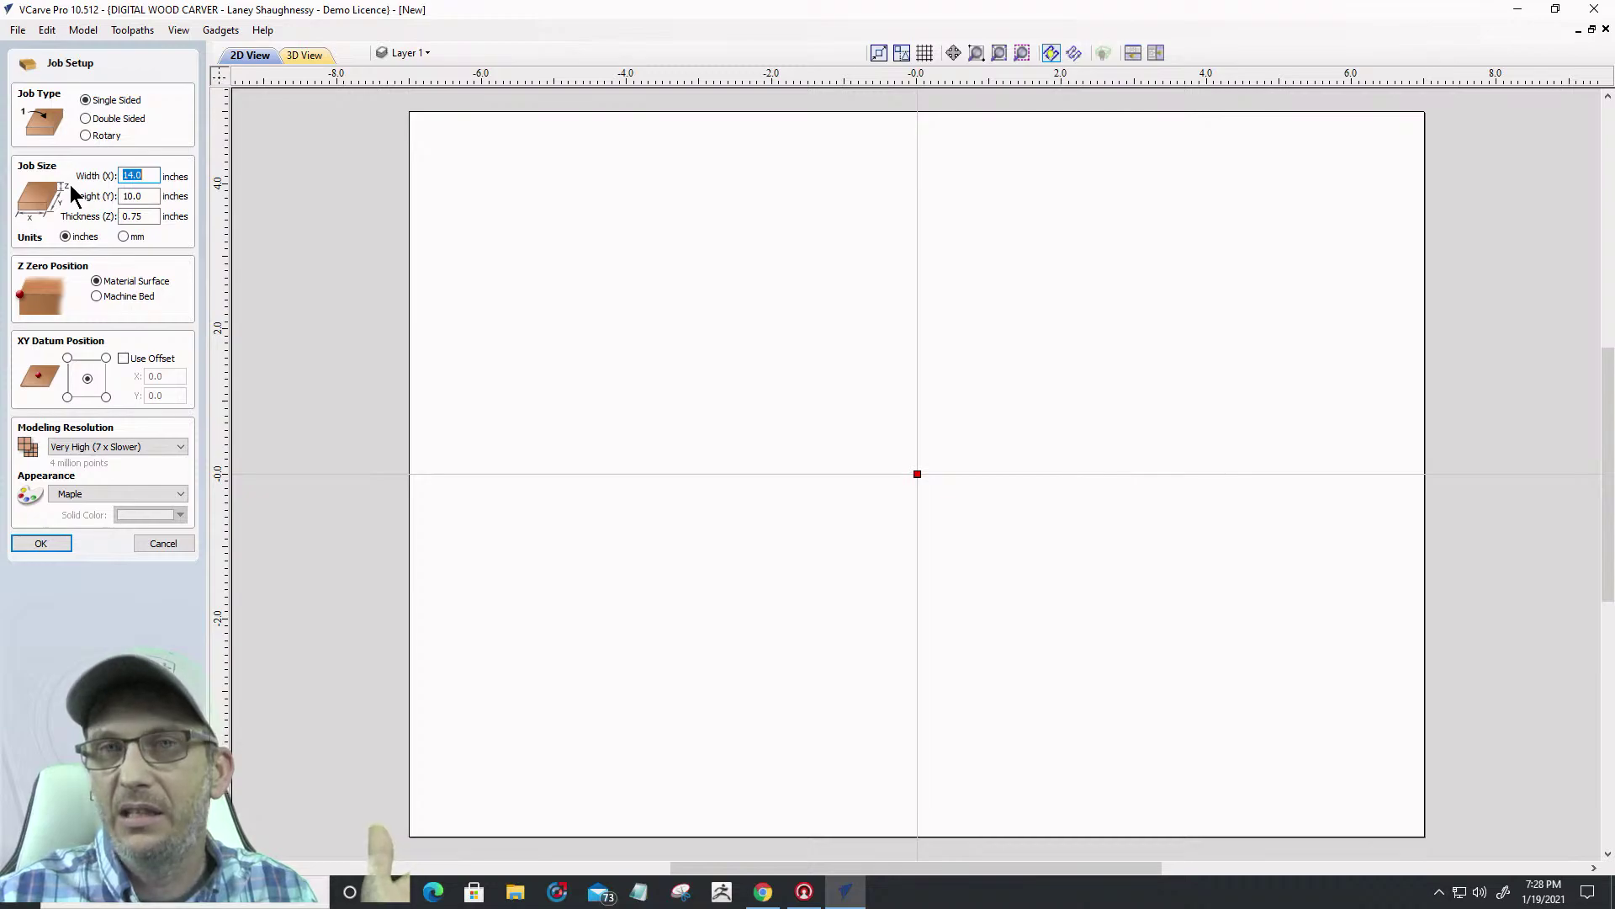
{"action": "type", "text": "18"}
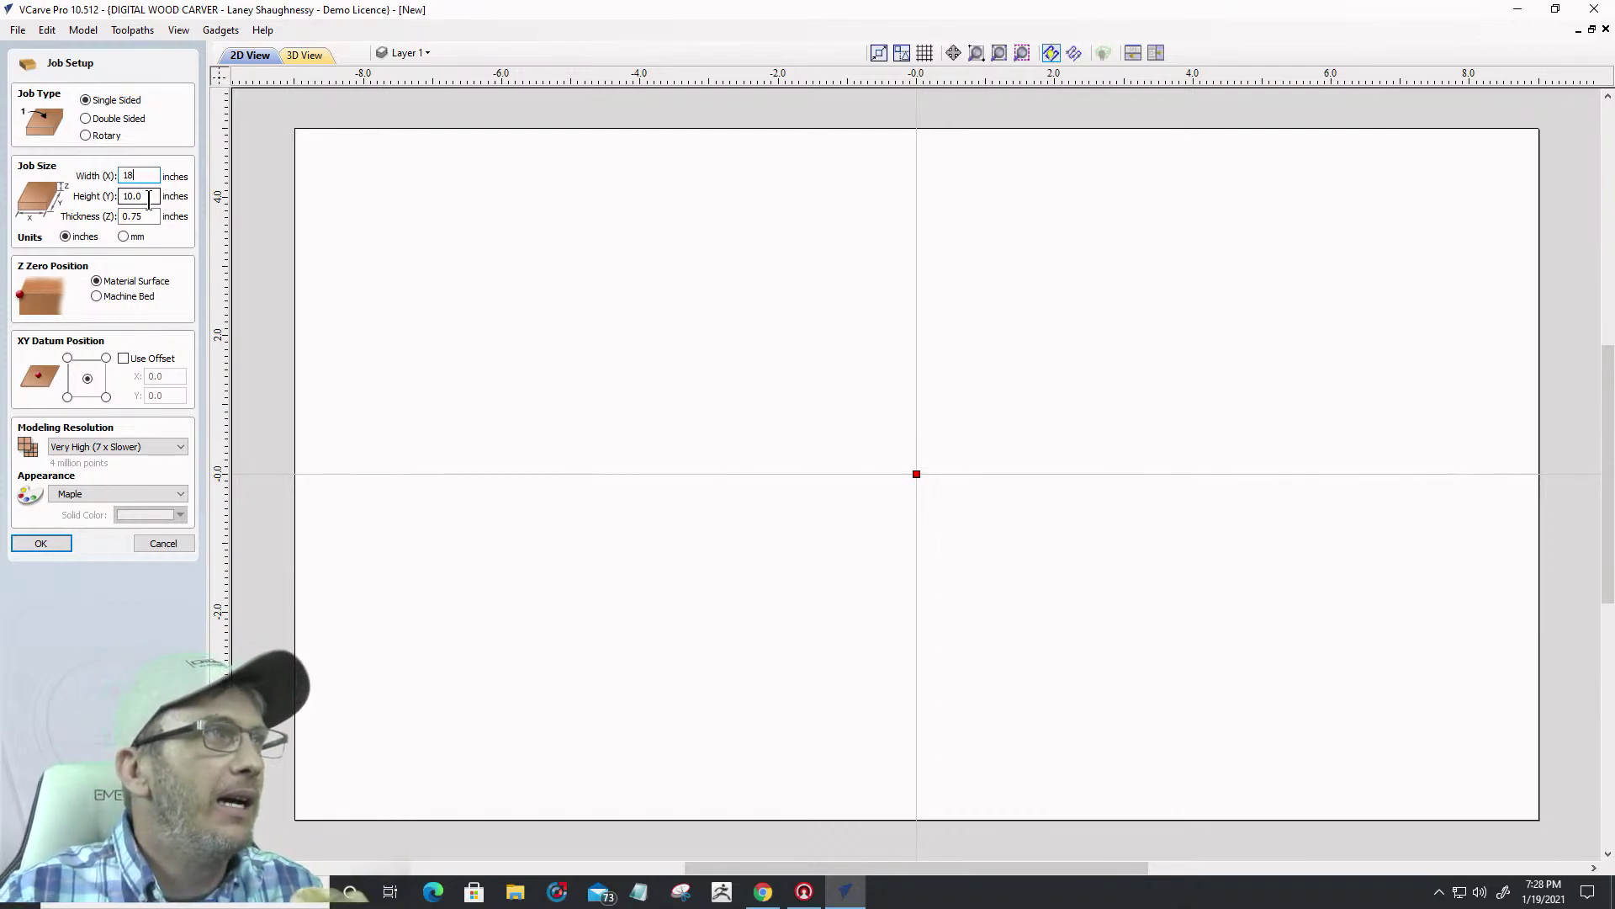
{"action": "key", "text": "Tab"}
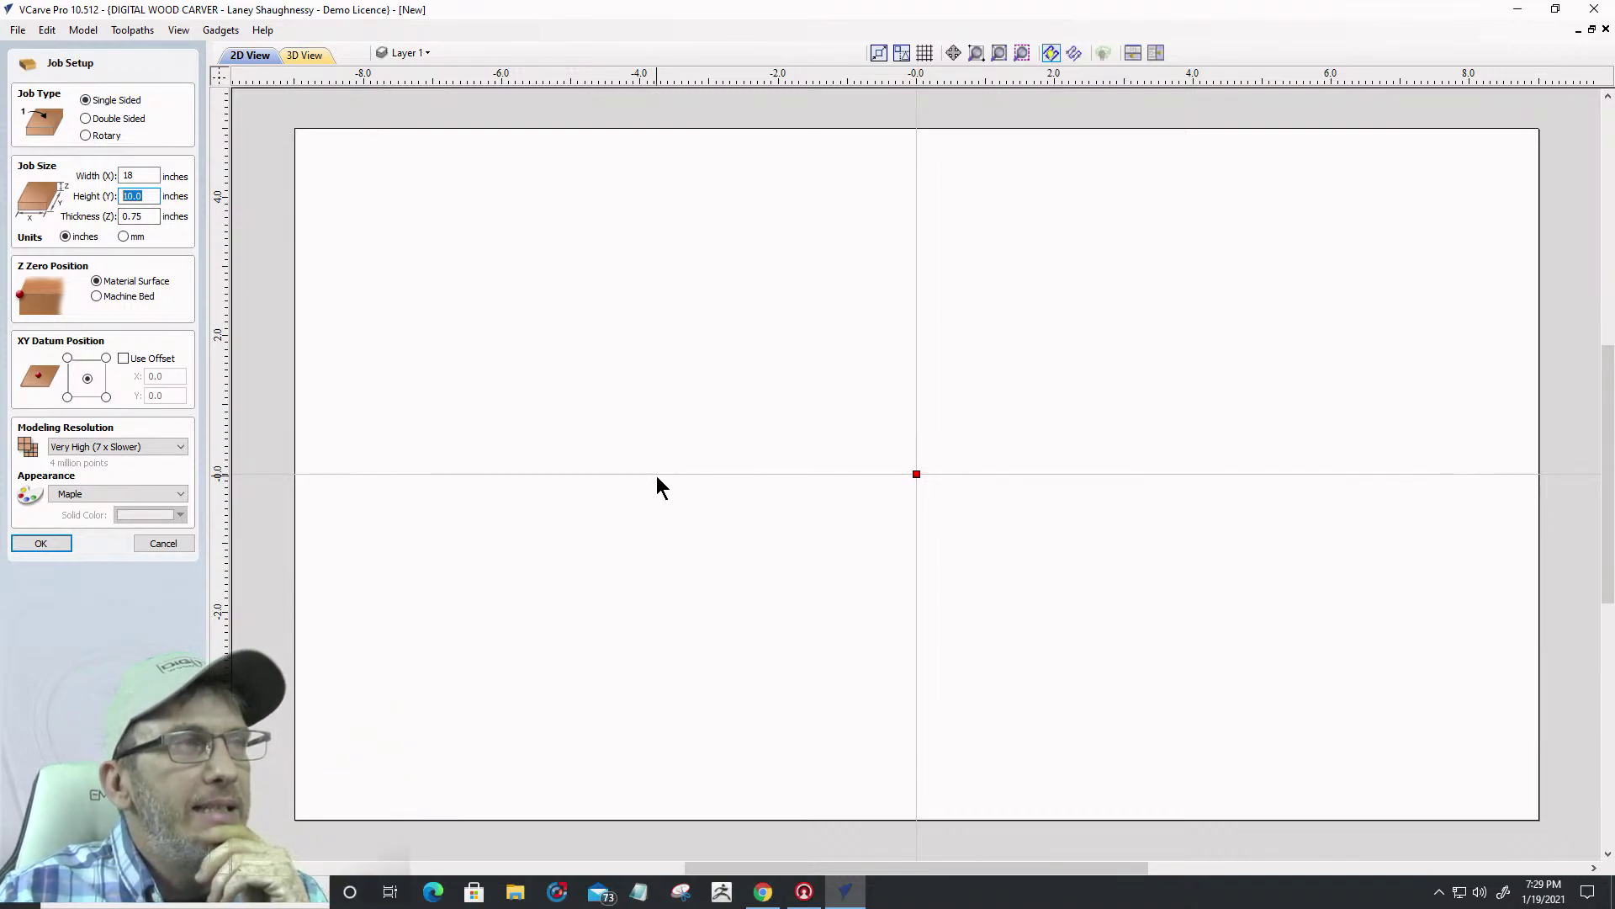
{"action": "scroll", "coordinate": [821, 431], "scroll_direction": "down", "scroll_amount": 2}
{"action": "scroll", "coordinate": [821, 431], "scroll_direction": "up", "scroll_amount": 1}
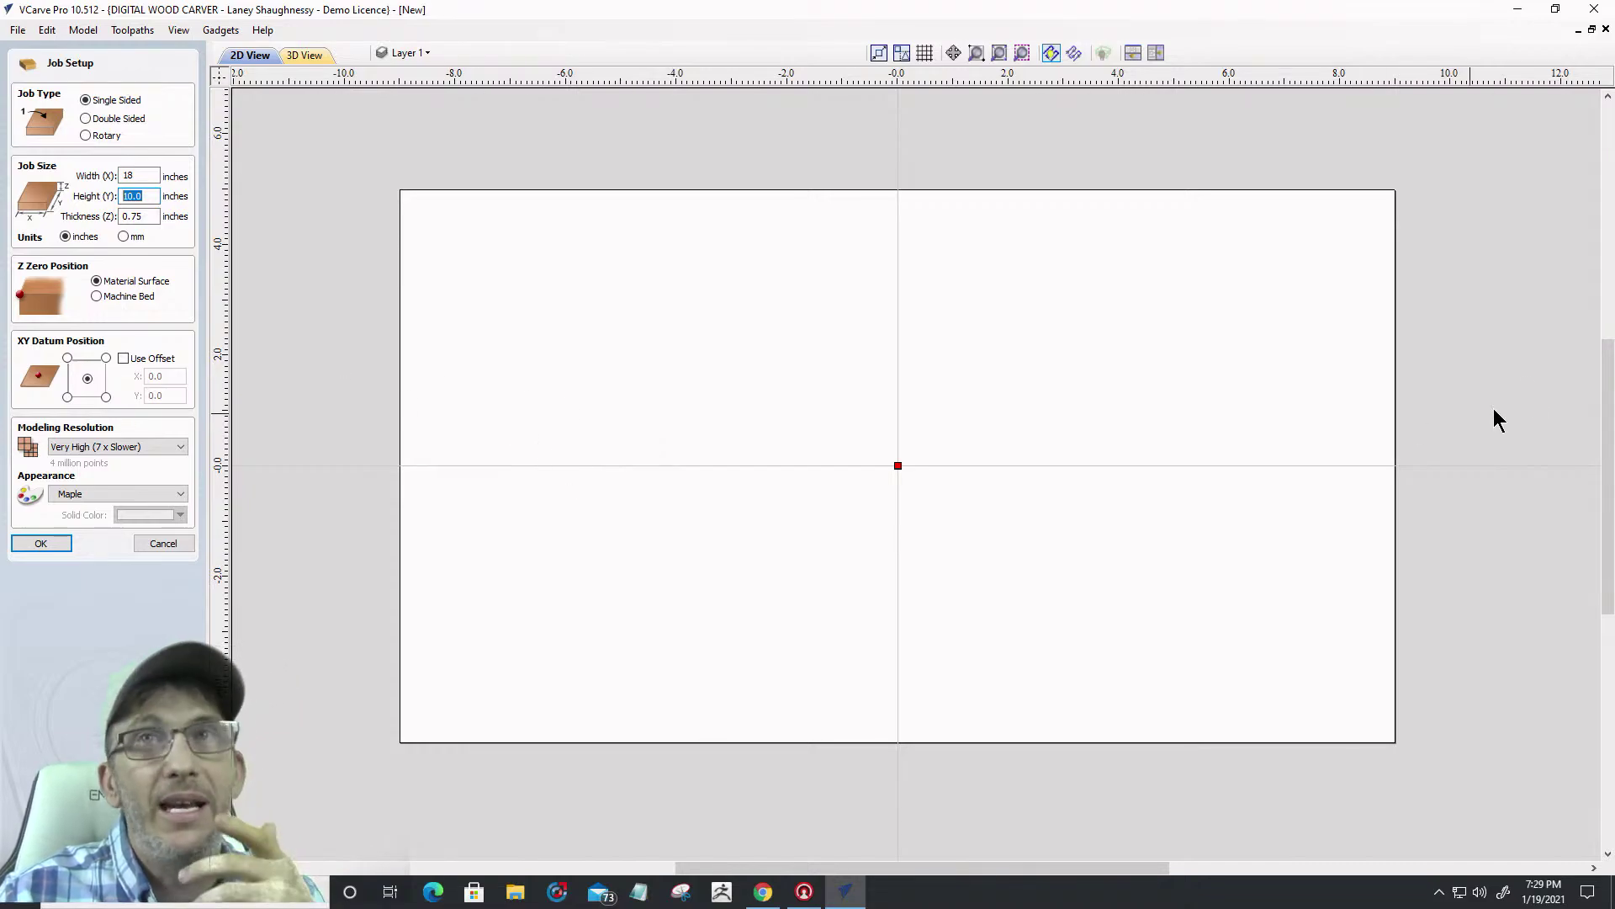
{"action": "key", "text": "alt+Tab"}
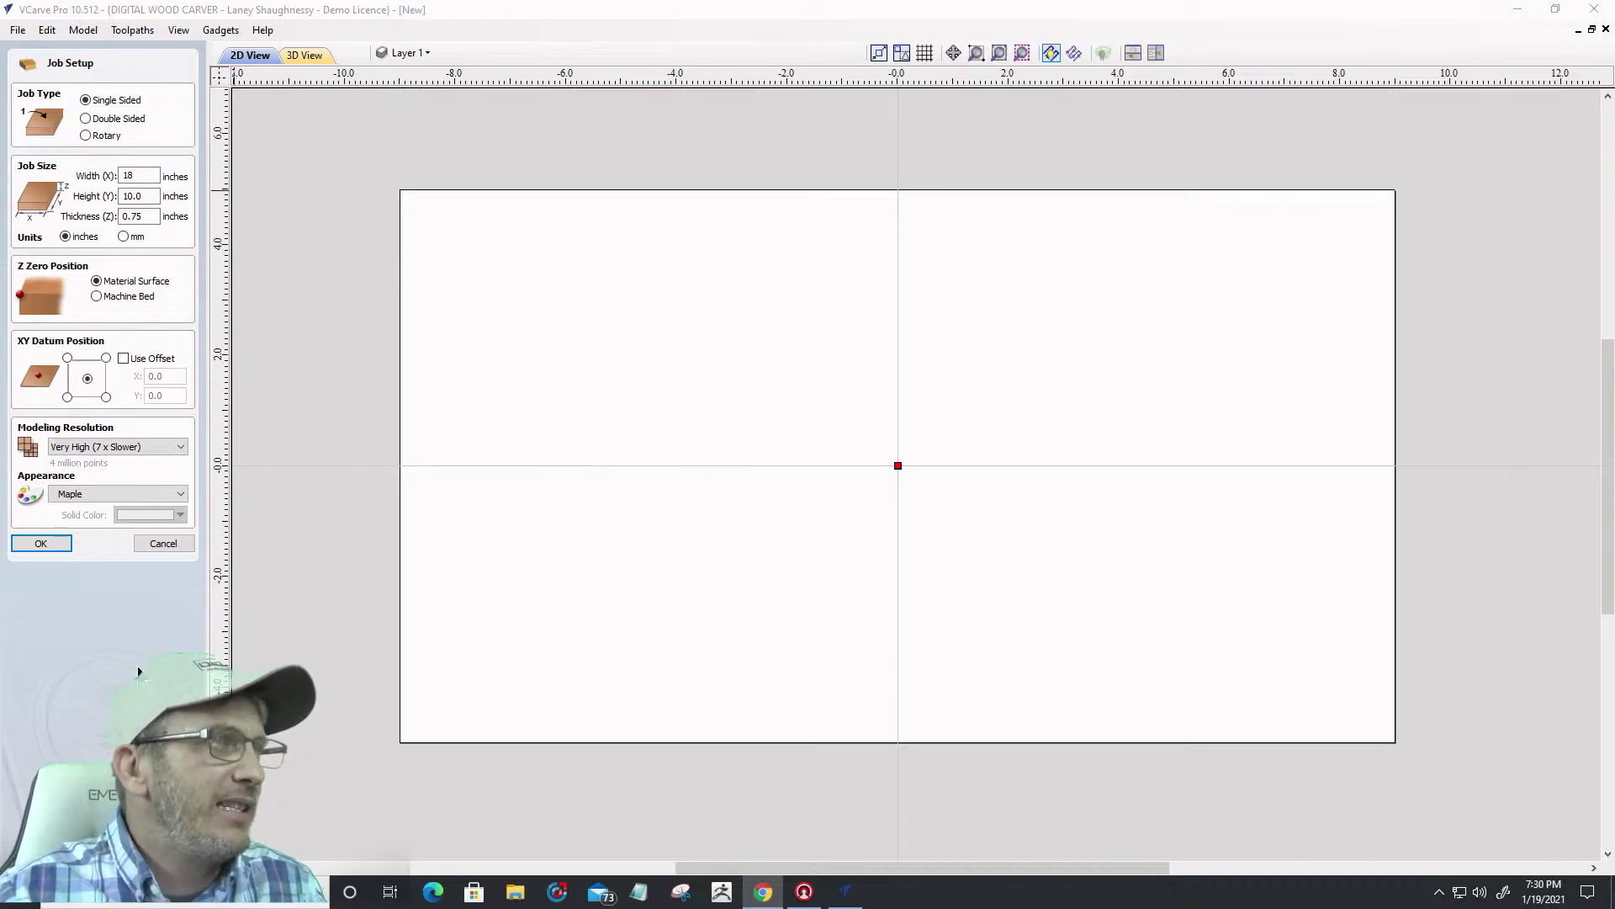
{"action": "left_click", "coordinate": [61, 544]}
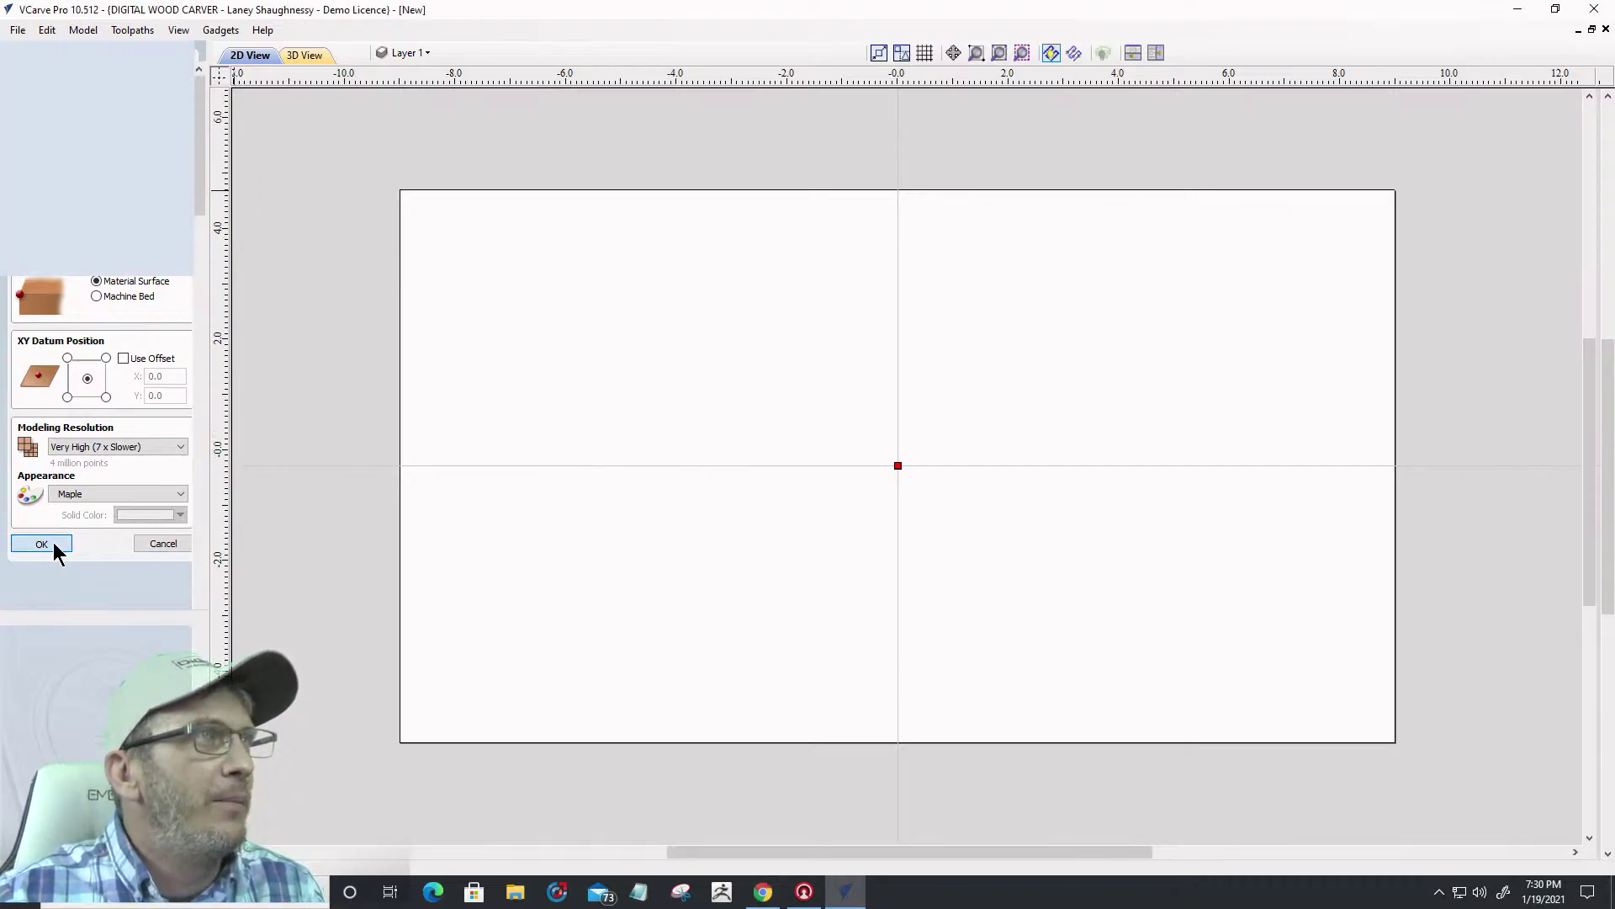
Draw a full-height rectangle from the job's upper-left corner and make it 10 by 10 inches with square corners
{"action": "scroll", "coordinate": [1010, 508], "scroll_direction": "down", "scroll_amount": 5}
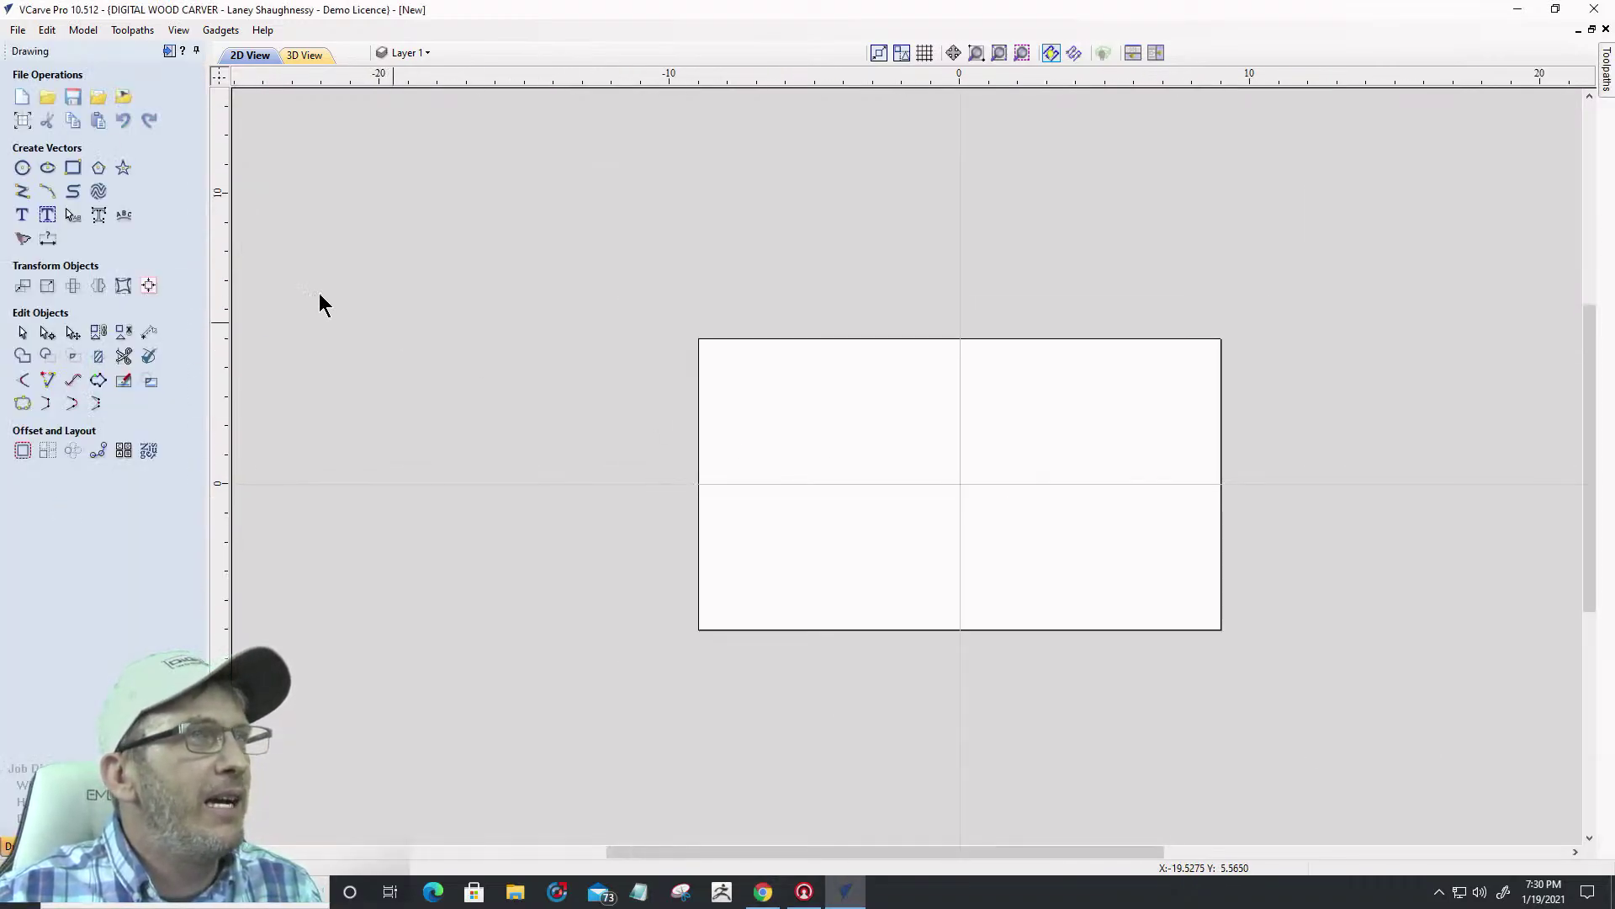
{"action": "left_click", "coordinate": [73, 169]}
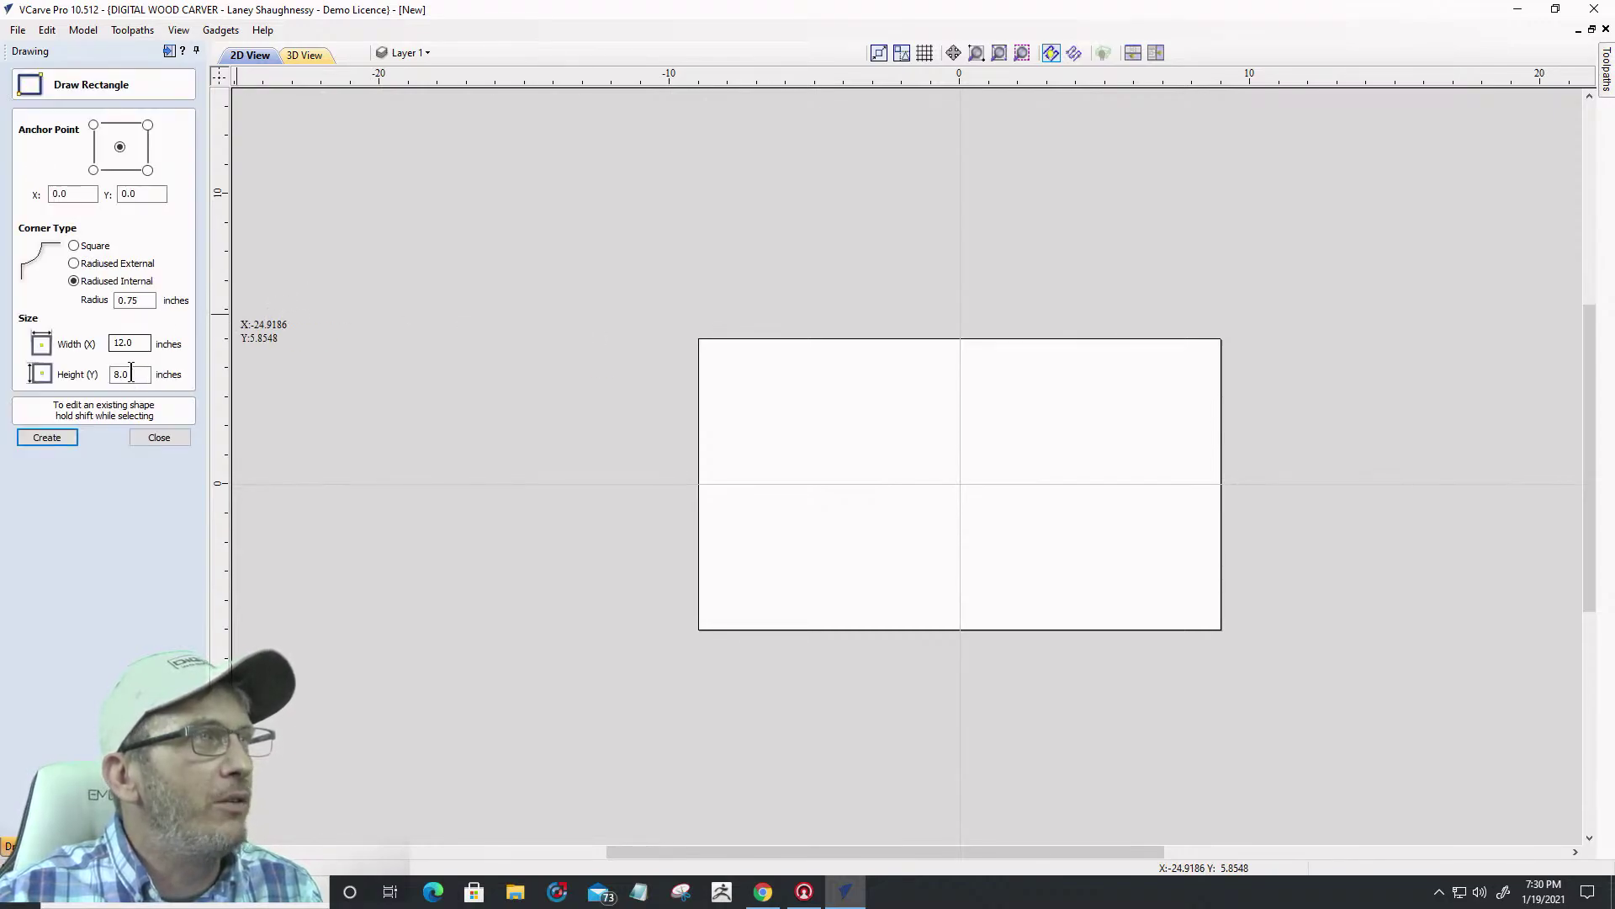
{"action": "left_click_drag", "start_coordinate": [699, 338], "coordinate": [1000, 626]}
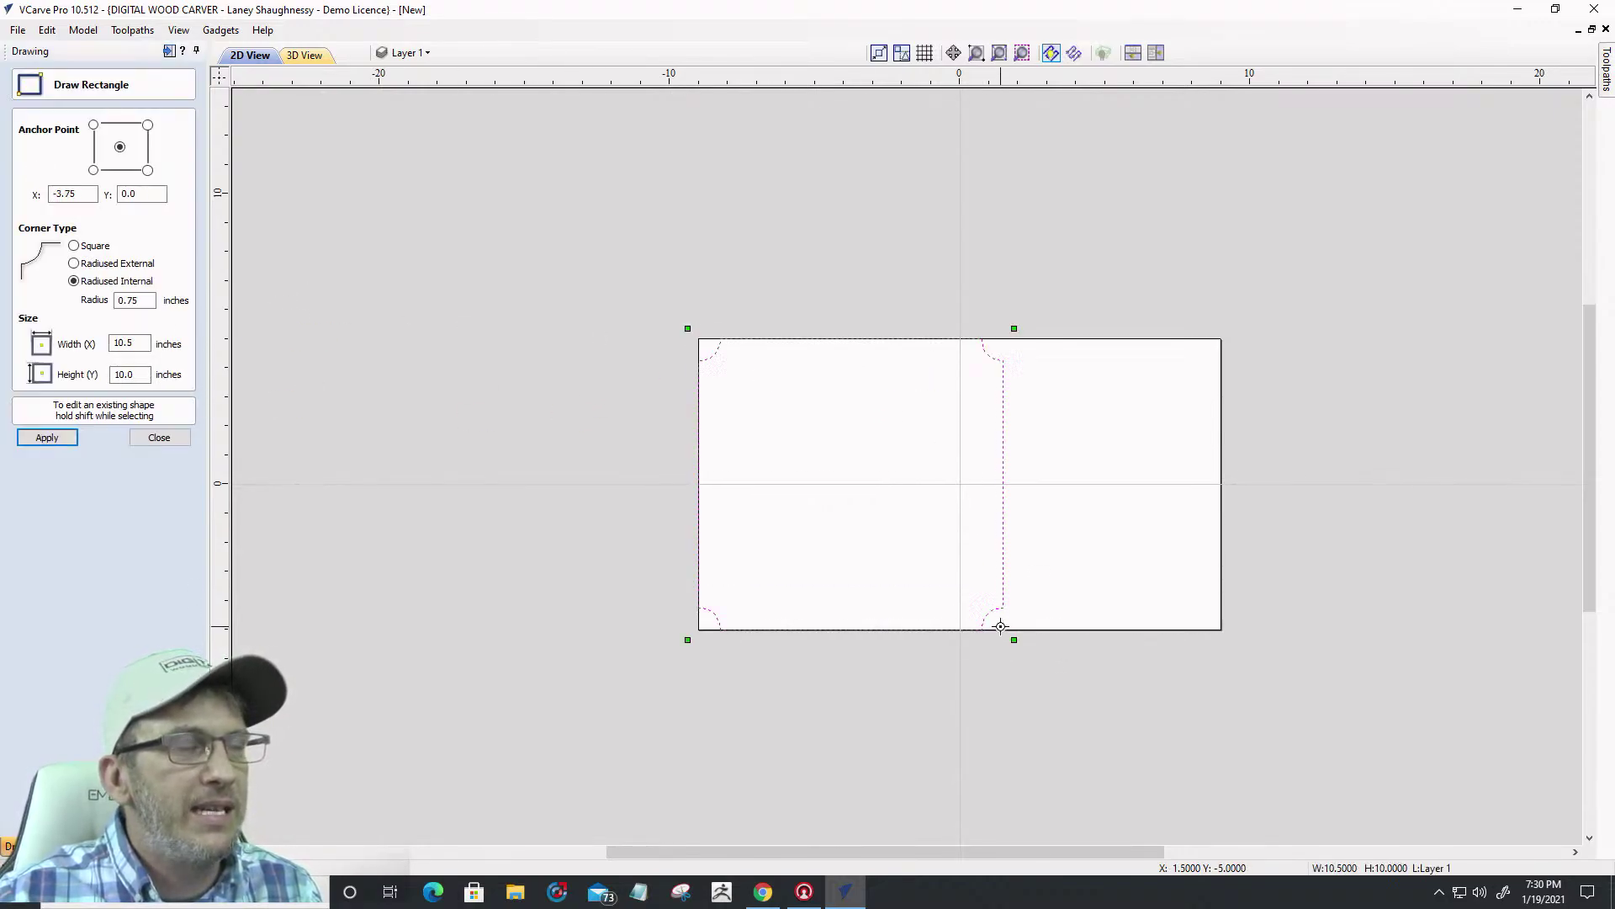
{"action": "left_click", "coordinate": [75, 246]}
{"action": "double_click", "coordinate": [127, 343]}
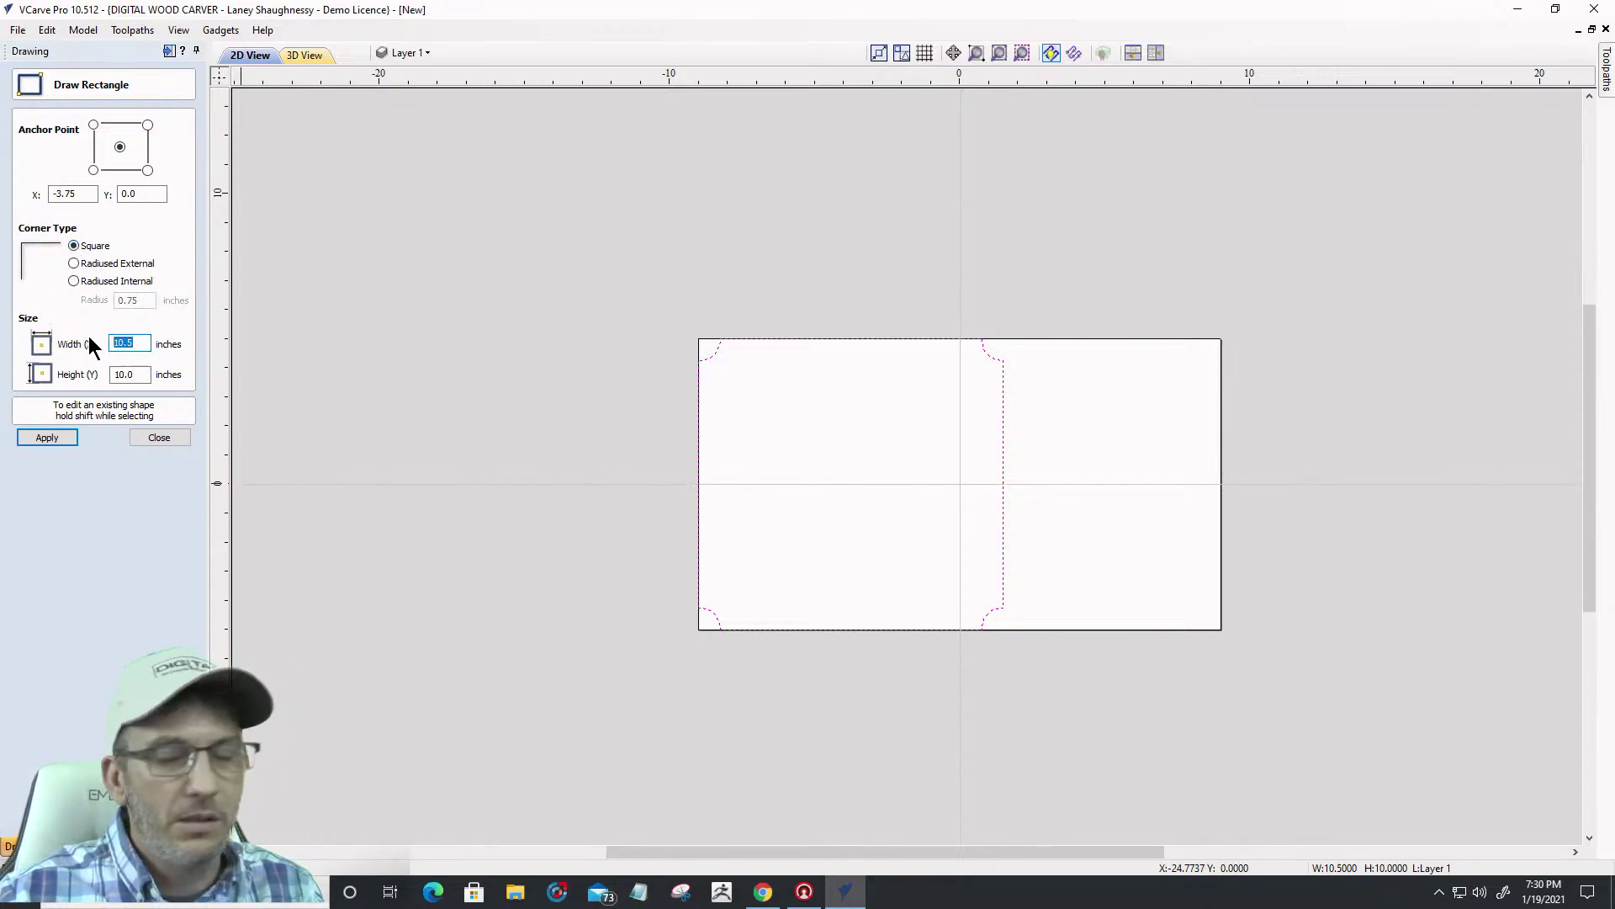
{"action": "type", "text": "10.0"}
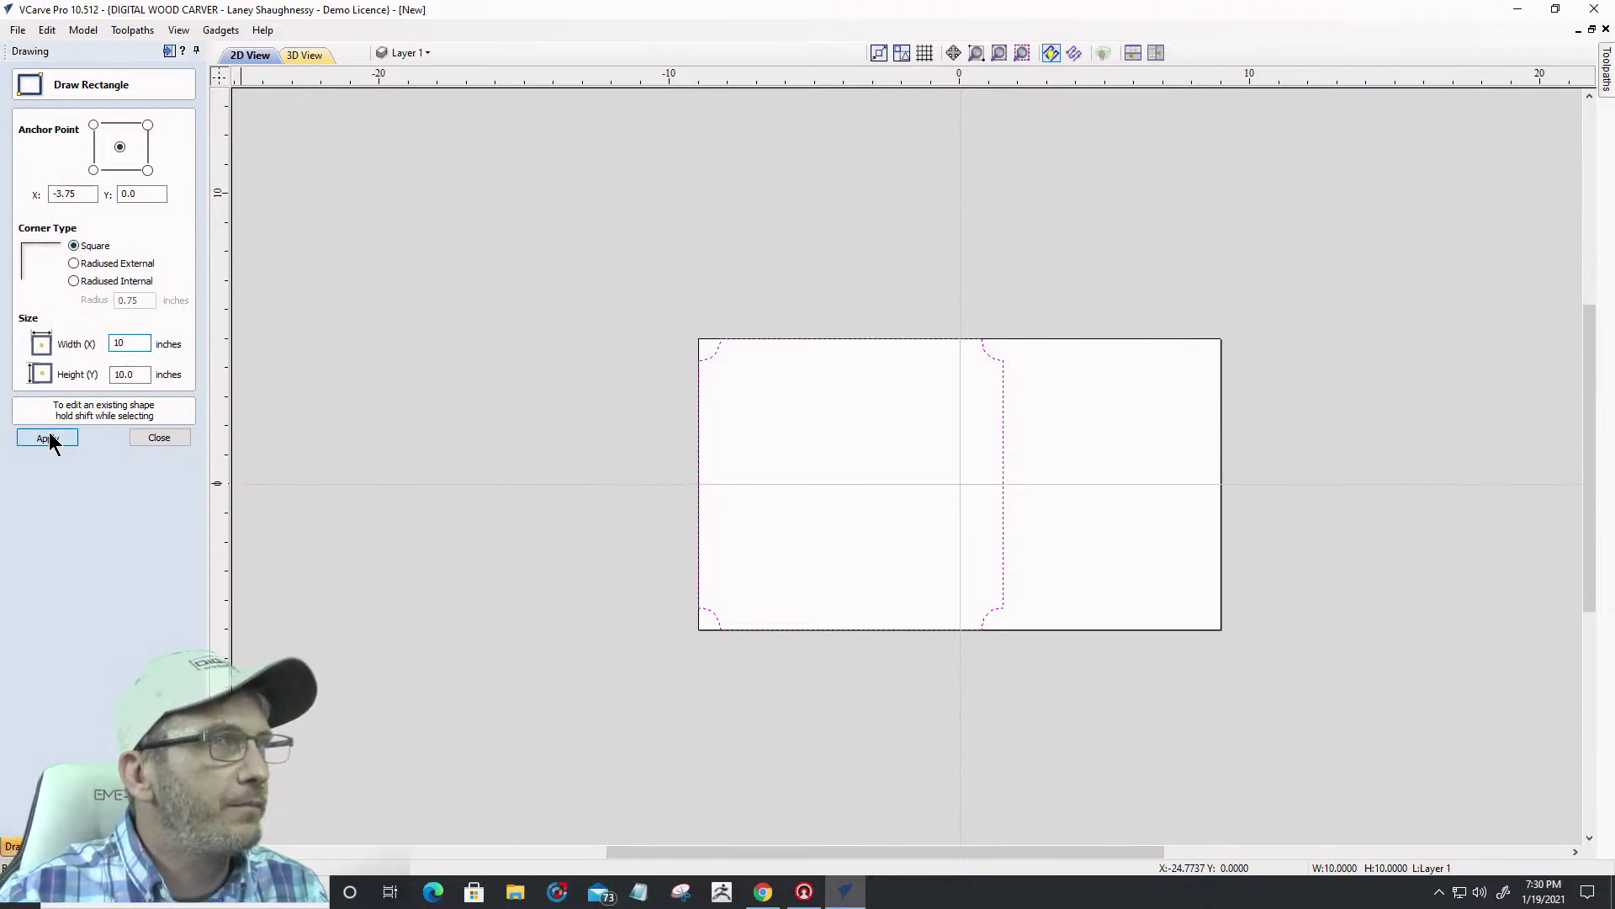
{"action": "left_click", "coordinate": [47, 438]}
{"action": "left_click", "coordinate": [159, 438]}
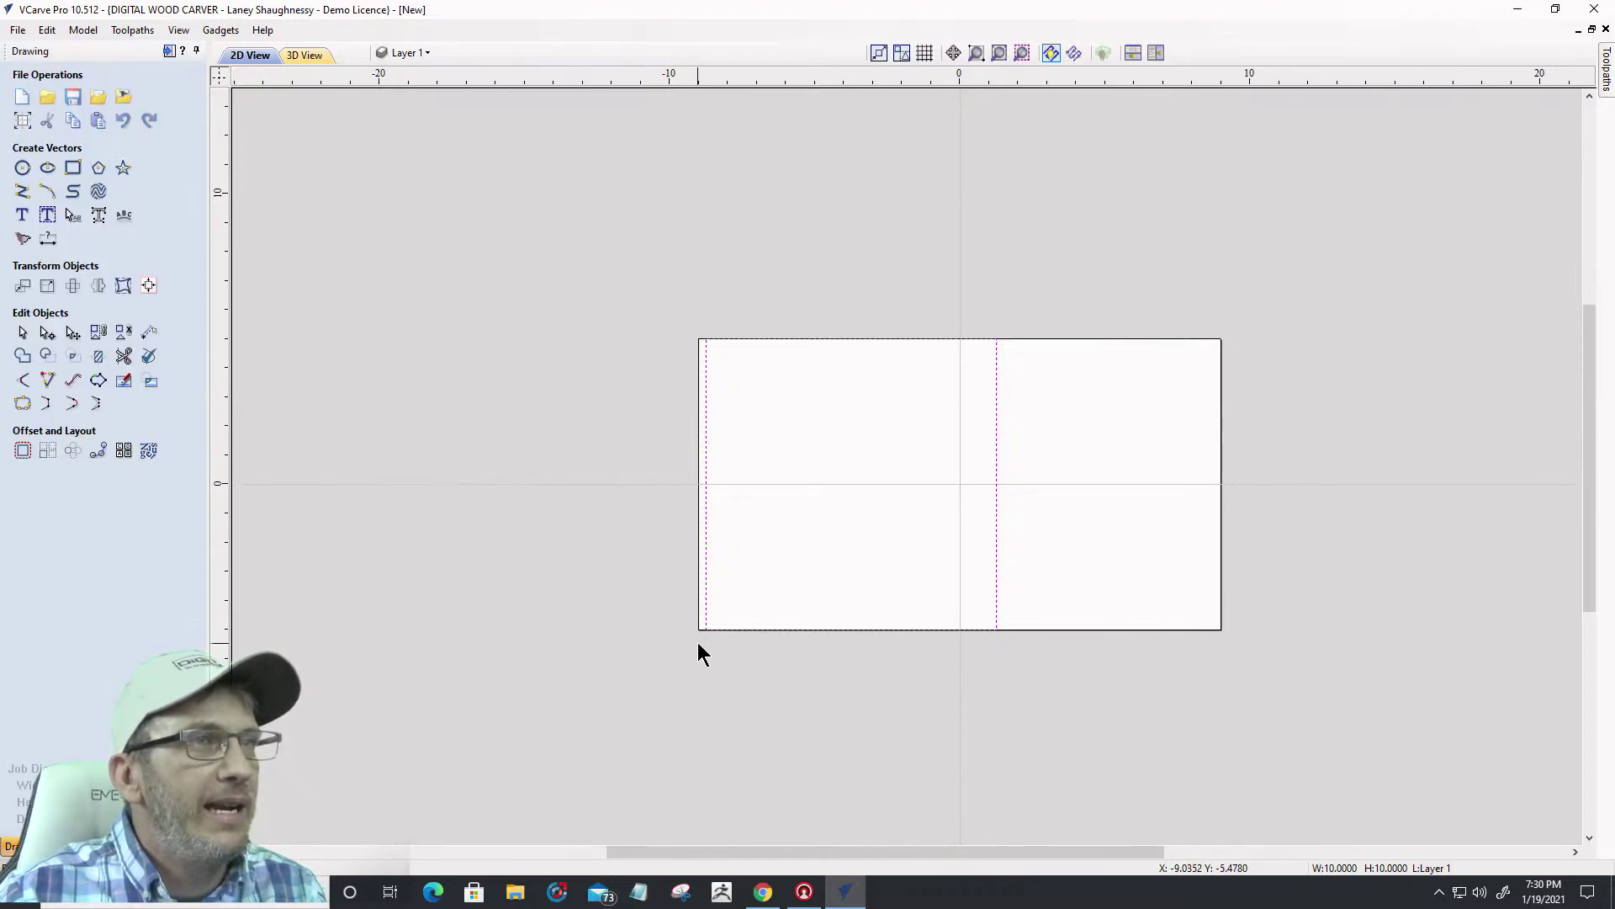
Move the square so its lower-left corner sits on the job's lower-left corner
{"action": "left_click", "coordinate": [705, 614]}
{"action": "left_click_drag", "start_coordinate": [704, 619], "coordinate": [704, 625]}
{"action": "scroll", "coordinate": [704, 625], "scroll_direction": "up", "scroll_amount": 3}
{"action": "scroll", "coordinate": [704, 625], "scroll_direction": "down", "scroll_amount": 2}
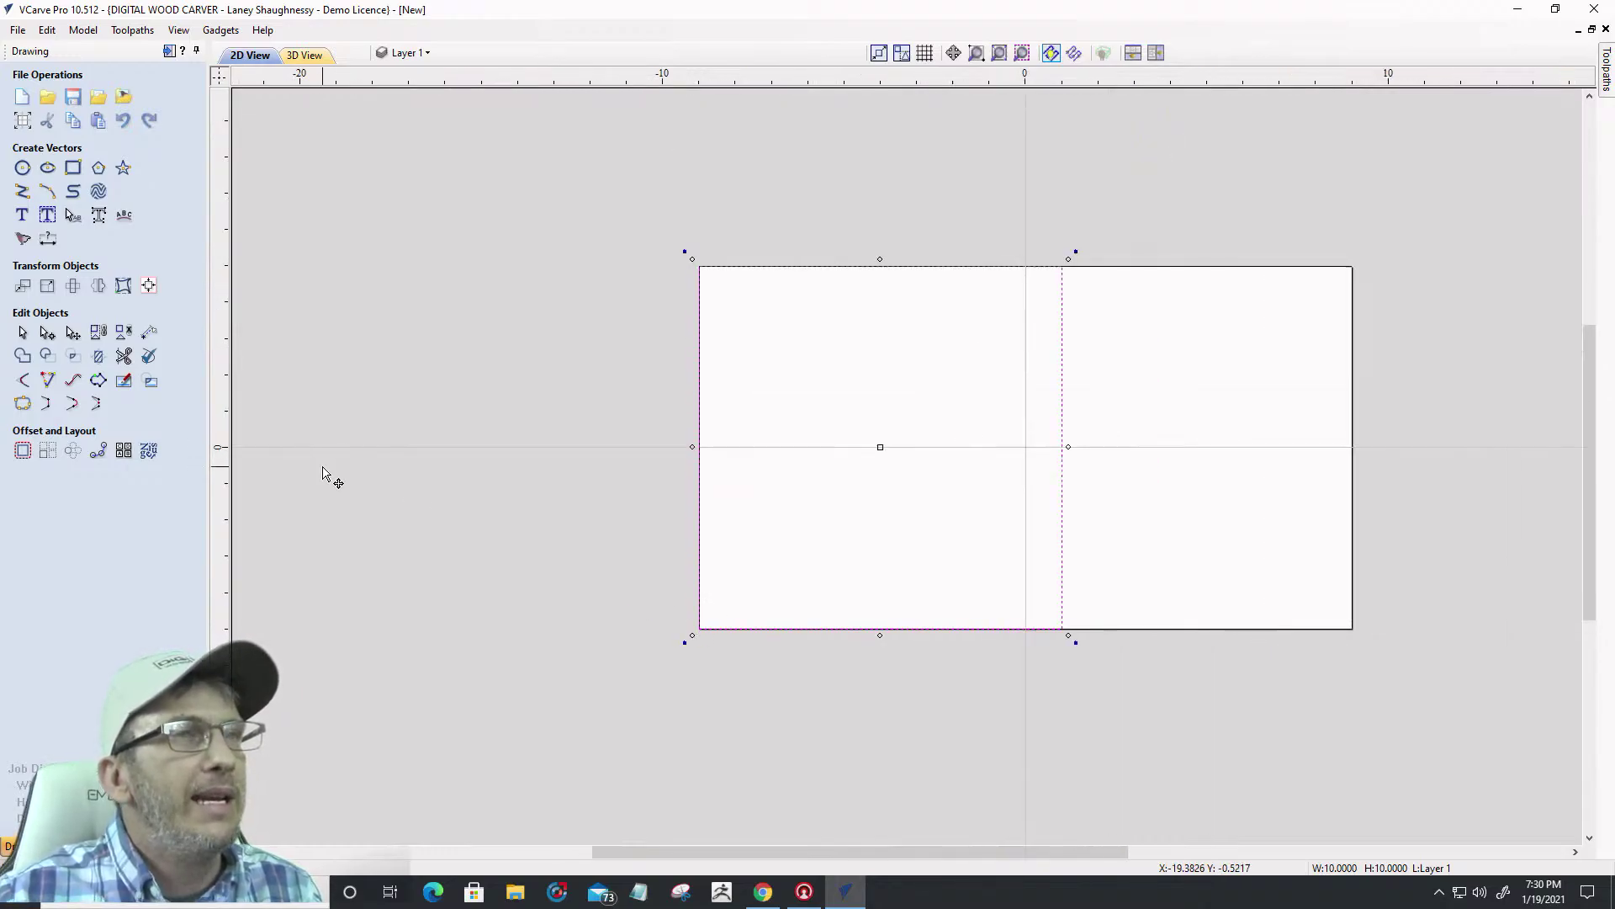
Draw a diagonal line from the square's lower-left corner to its upper-right corner
{"action": "left_click", "coordinate": [22, 191]}
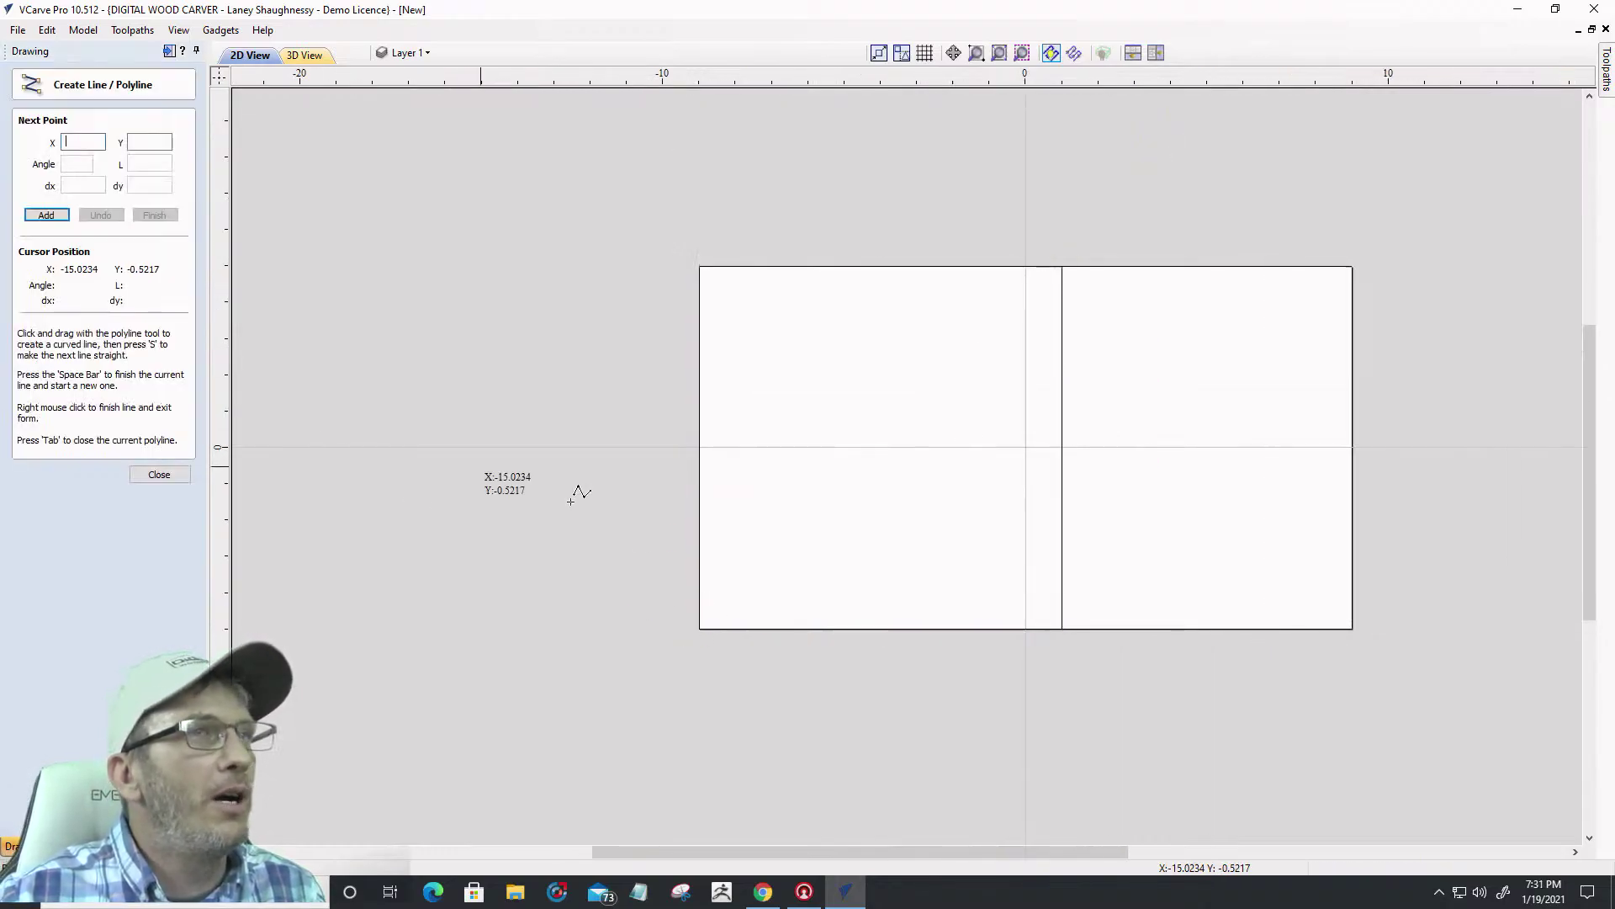
{"action": "left_click", "coordinate": [698, 626]}
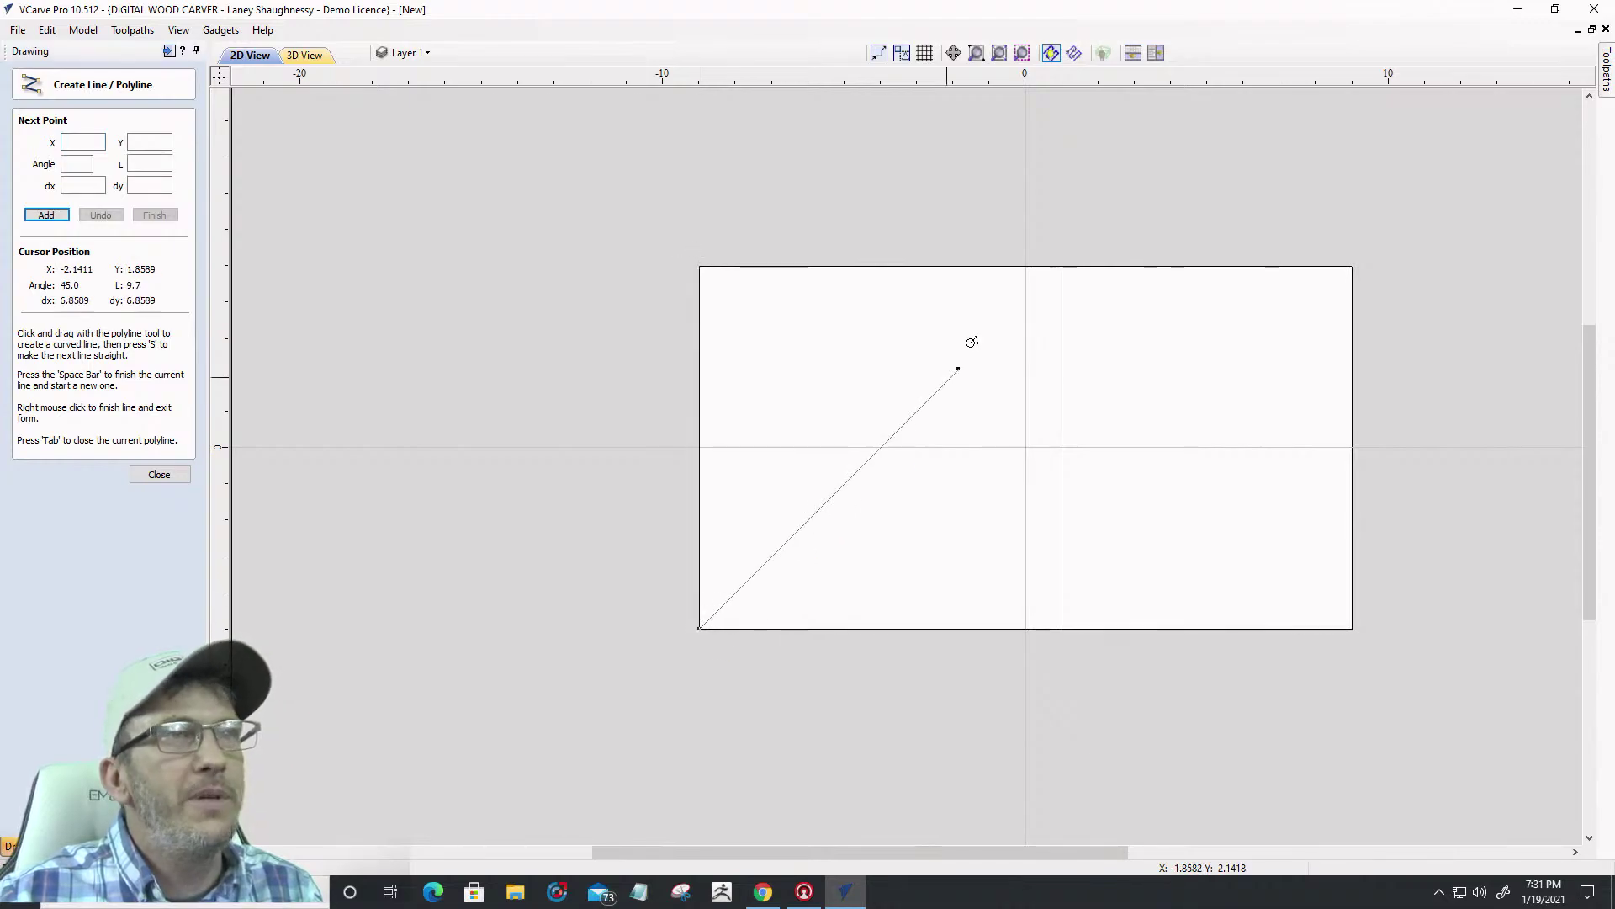
{"action": "left_click", "coordinate": [1063, 265]}
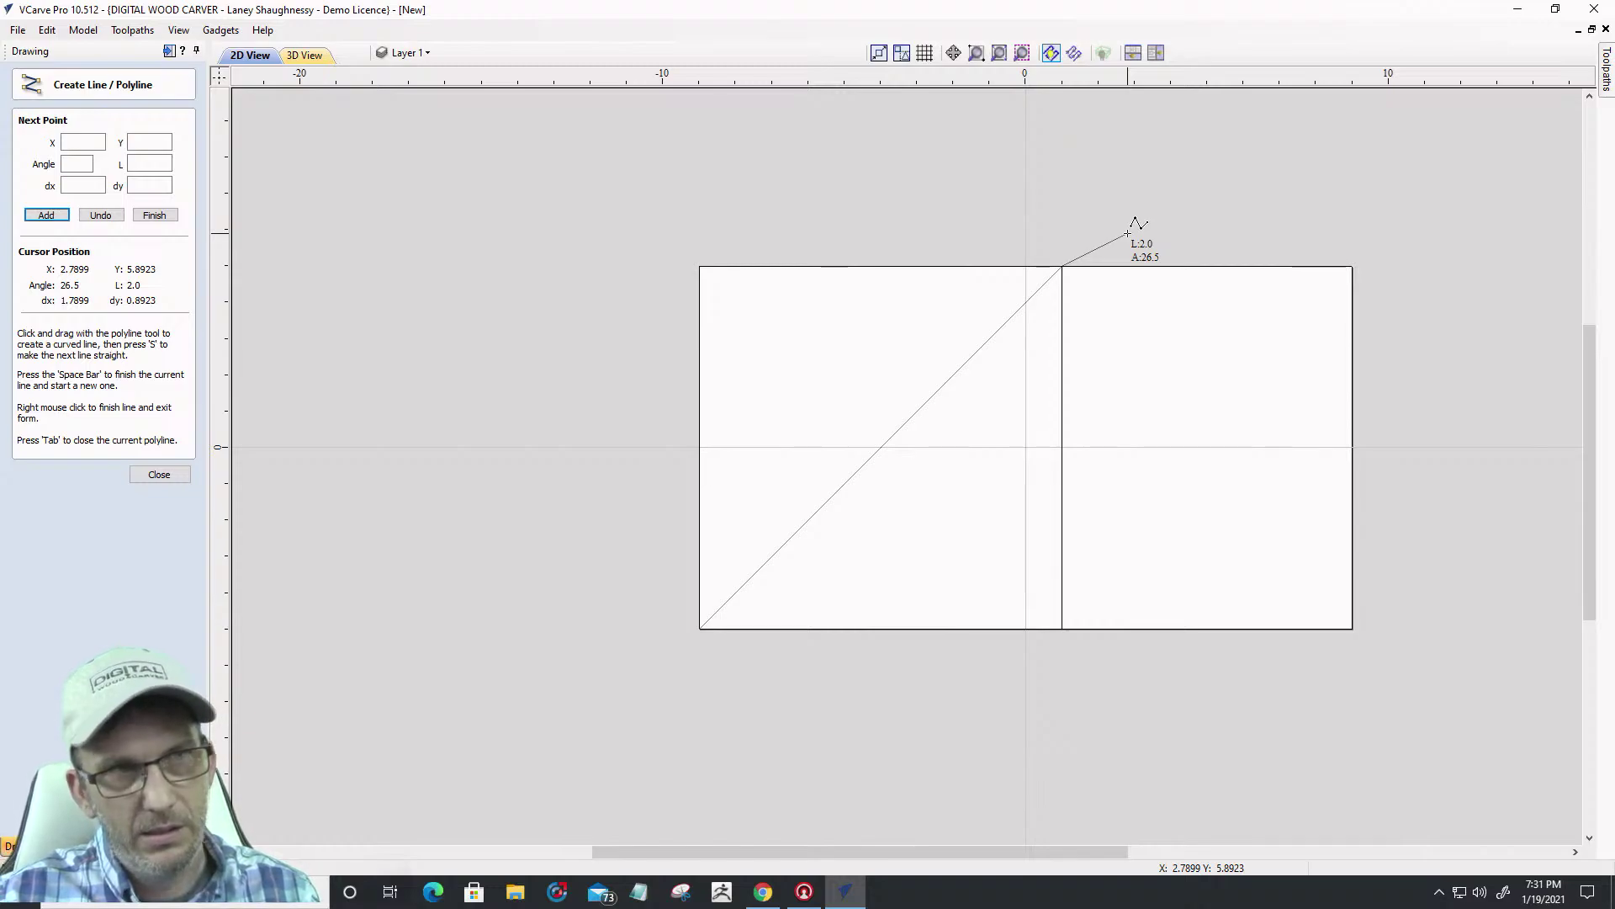
{"action": "key", "text": "space"}
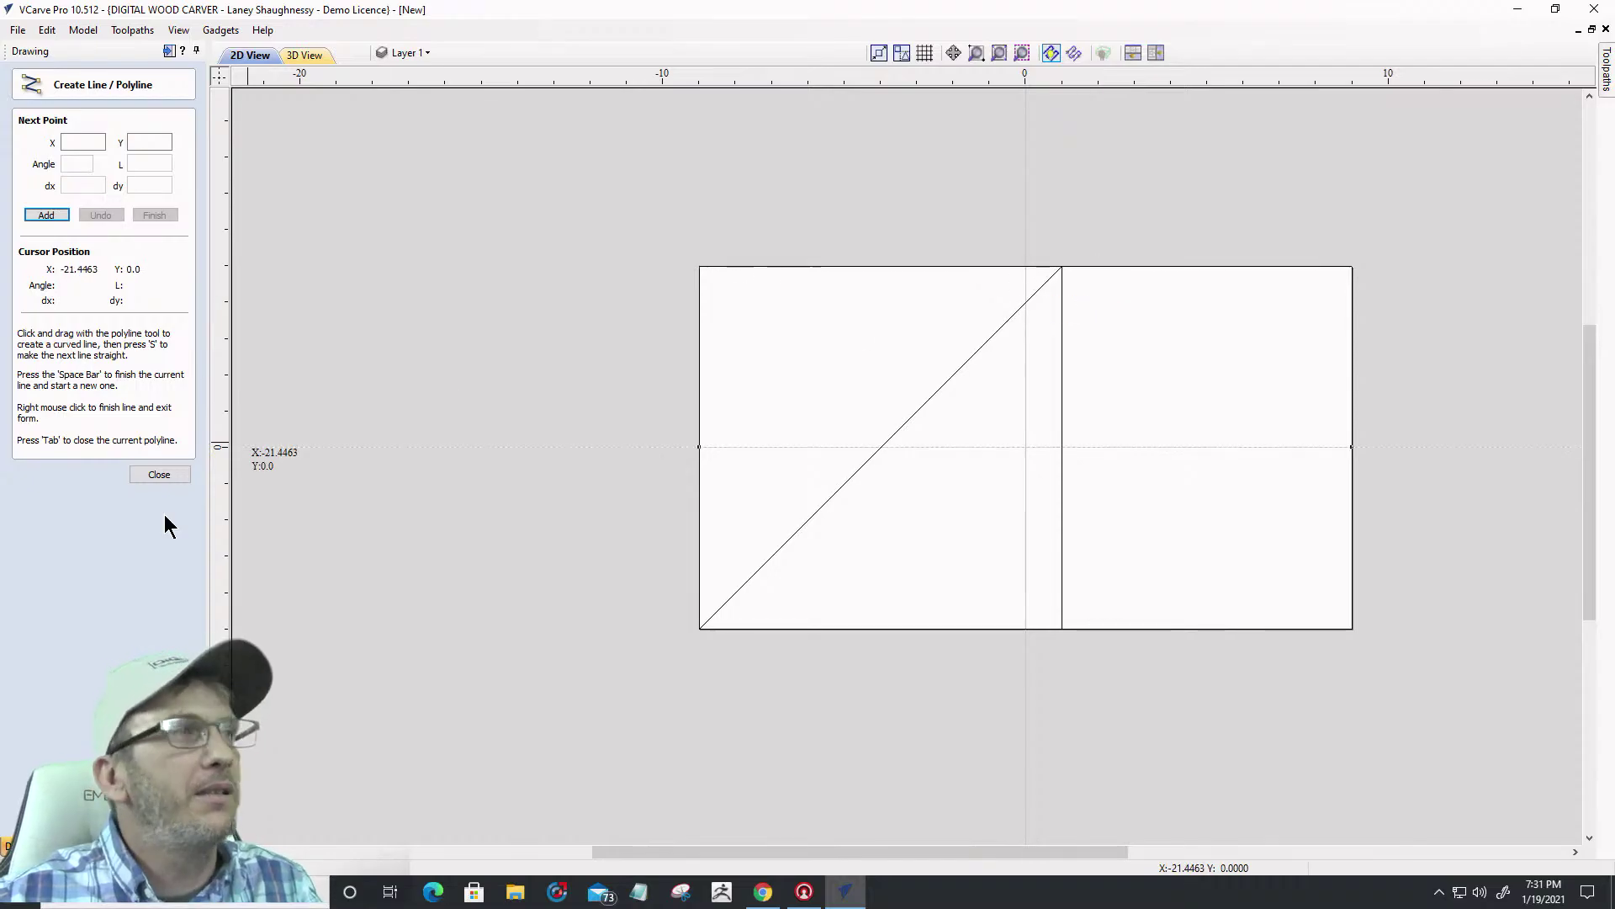
{"action": "left_click", "coordinate": [158, 475]}
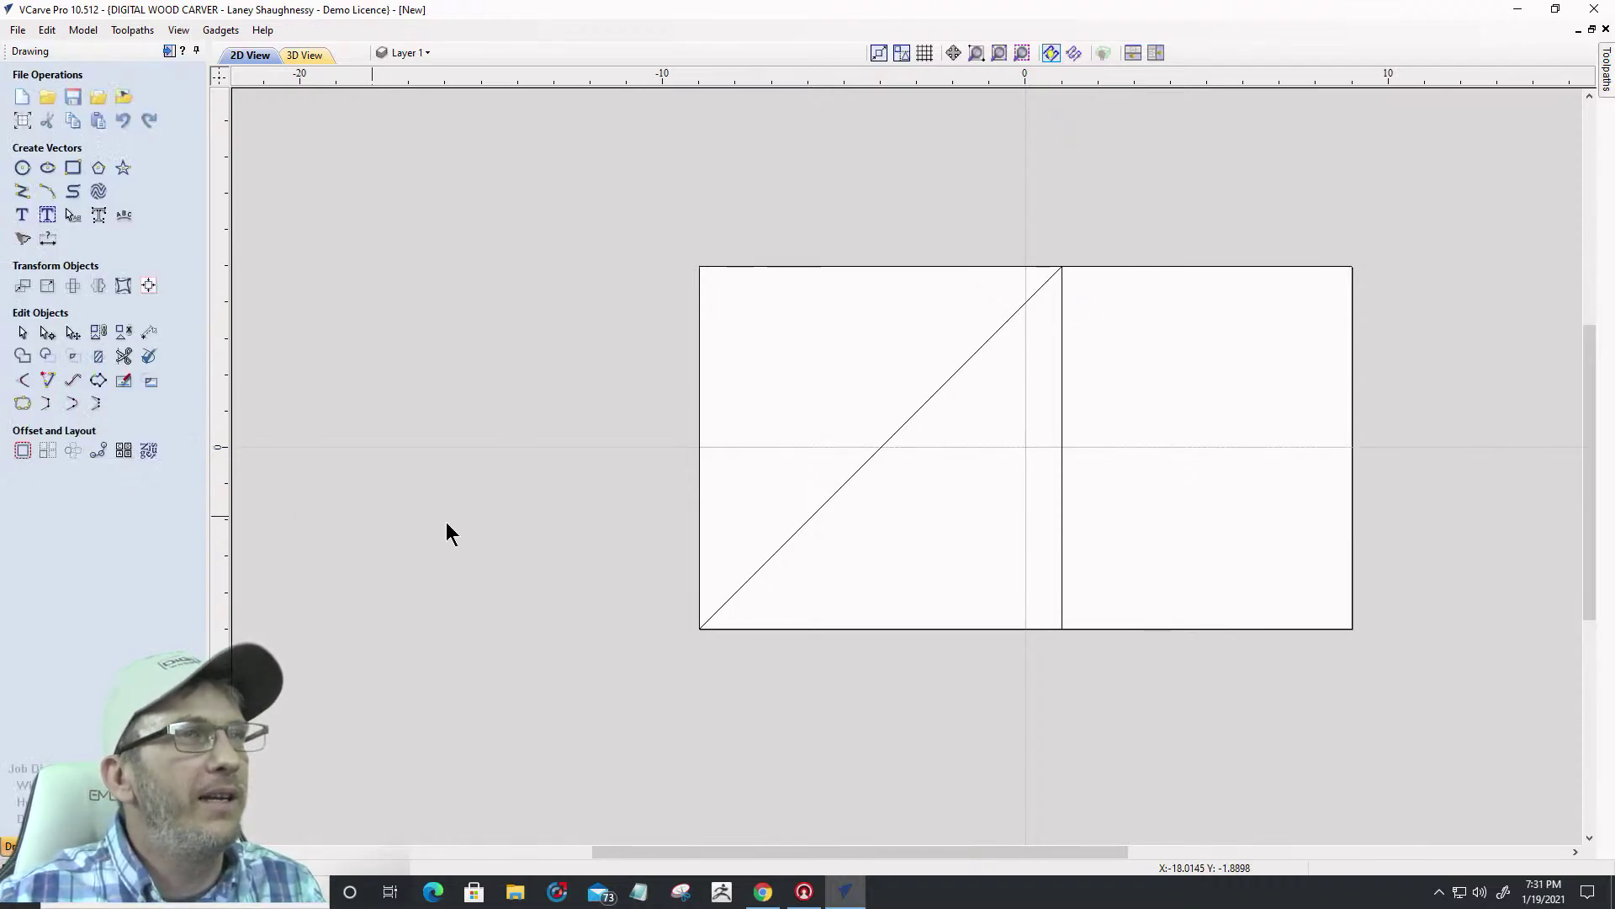
Rotate the diagonal about its lower-left end down to the job's bottom edge, and check its size
{"action": "left_click", "coordinate": [844, 487]}
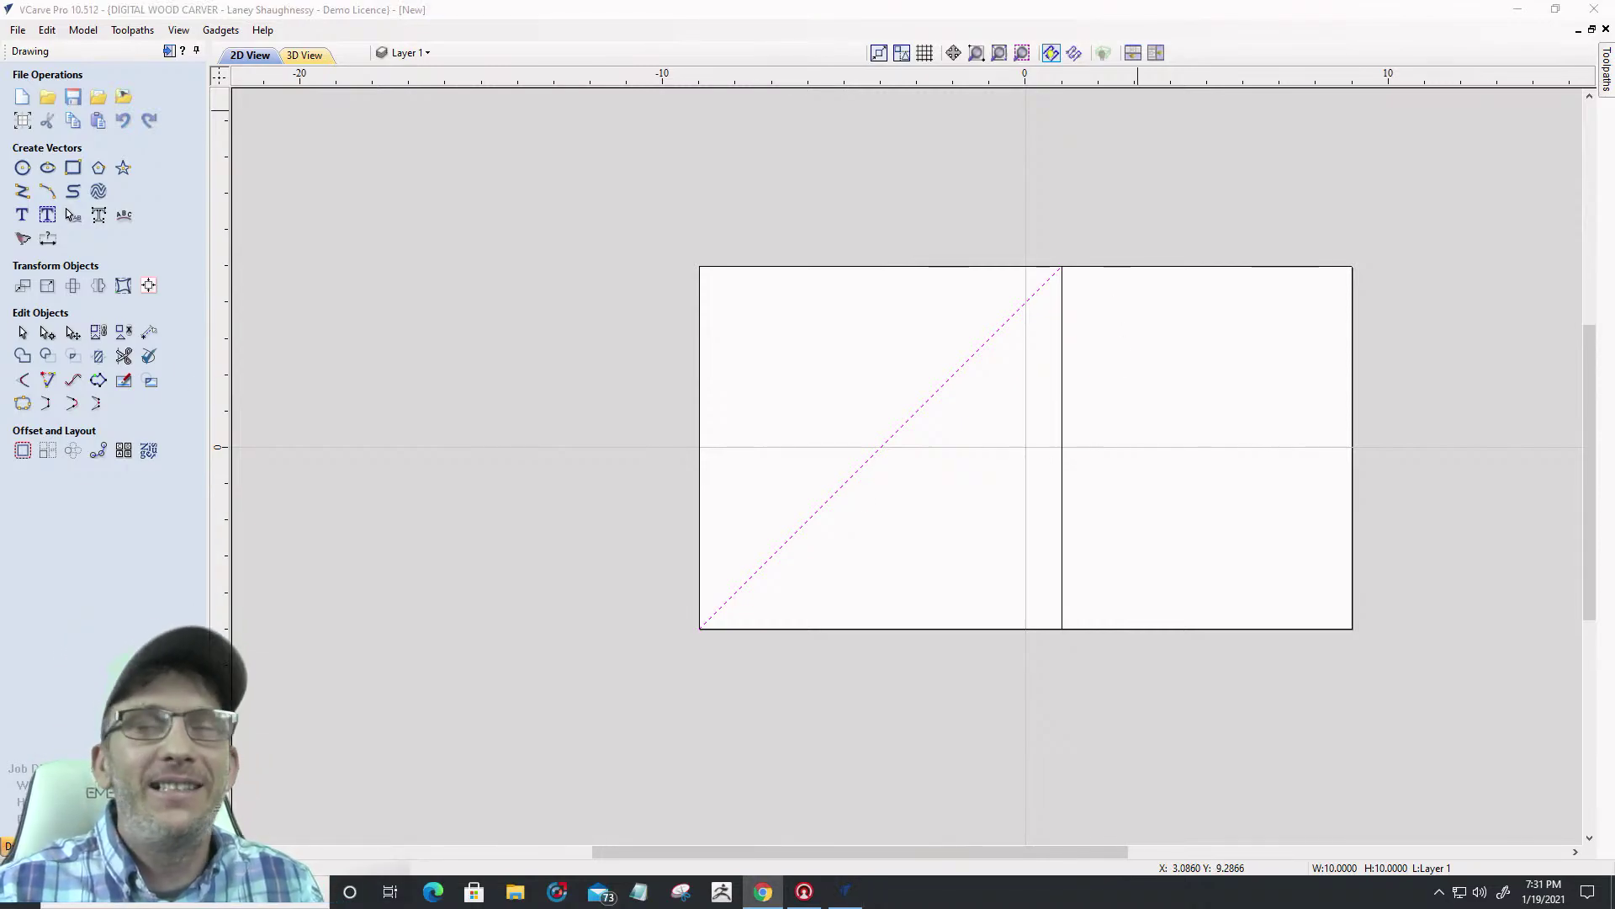
{"action": "left_click", "coordinate": [929, 397]}
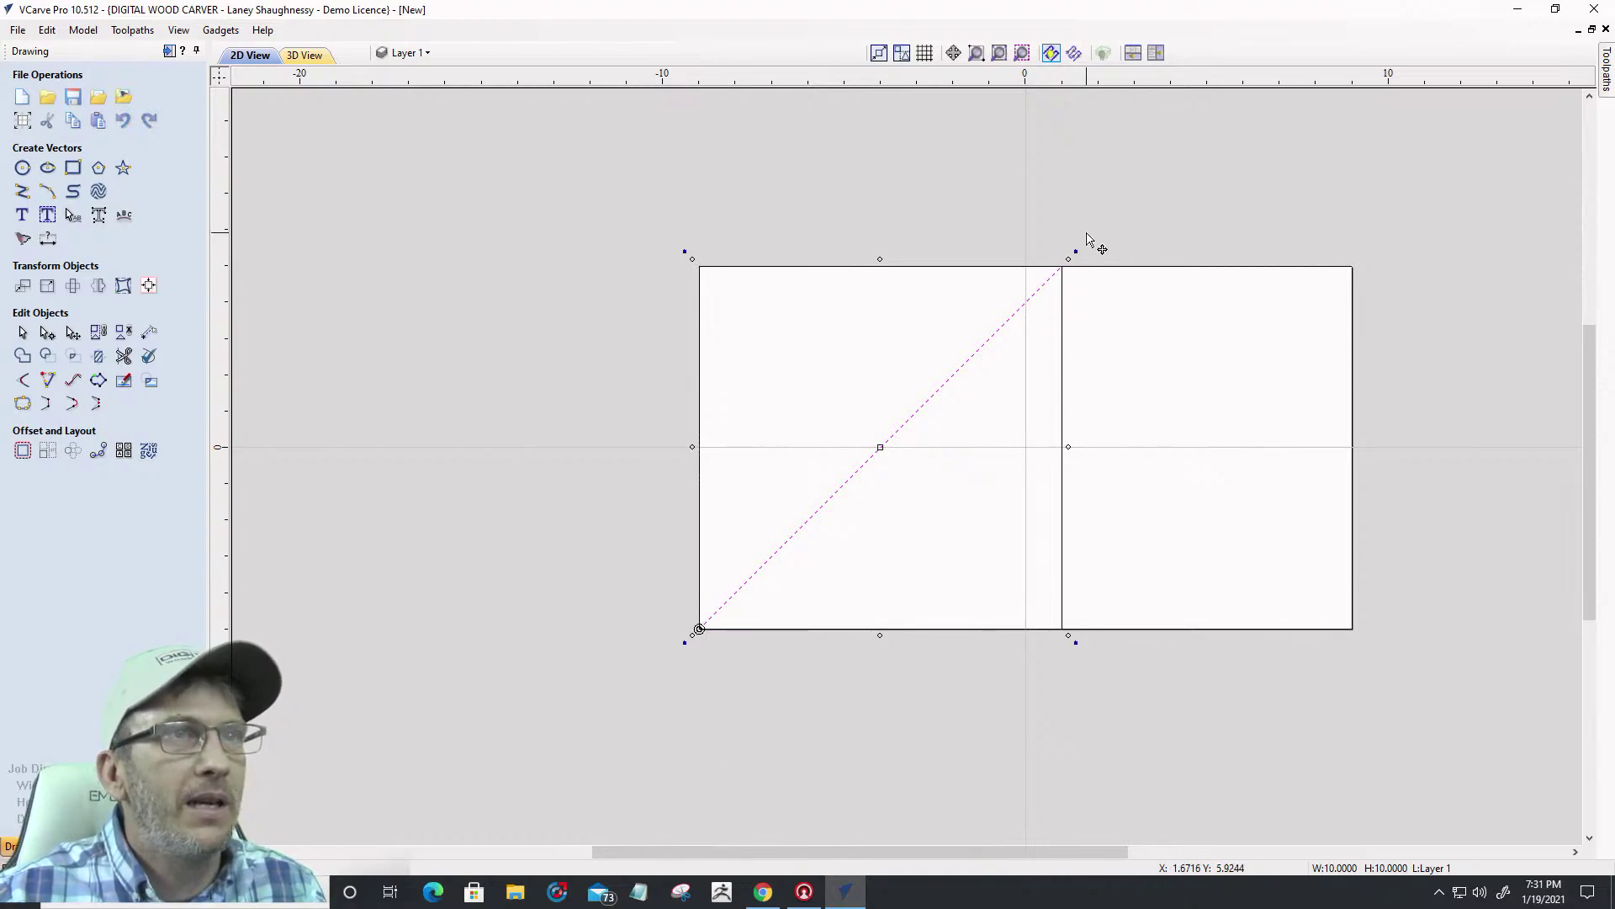
{"action": "left_click_drag", "start_coordinate": [1076, 252], "coordinate": [1216, 629]}
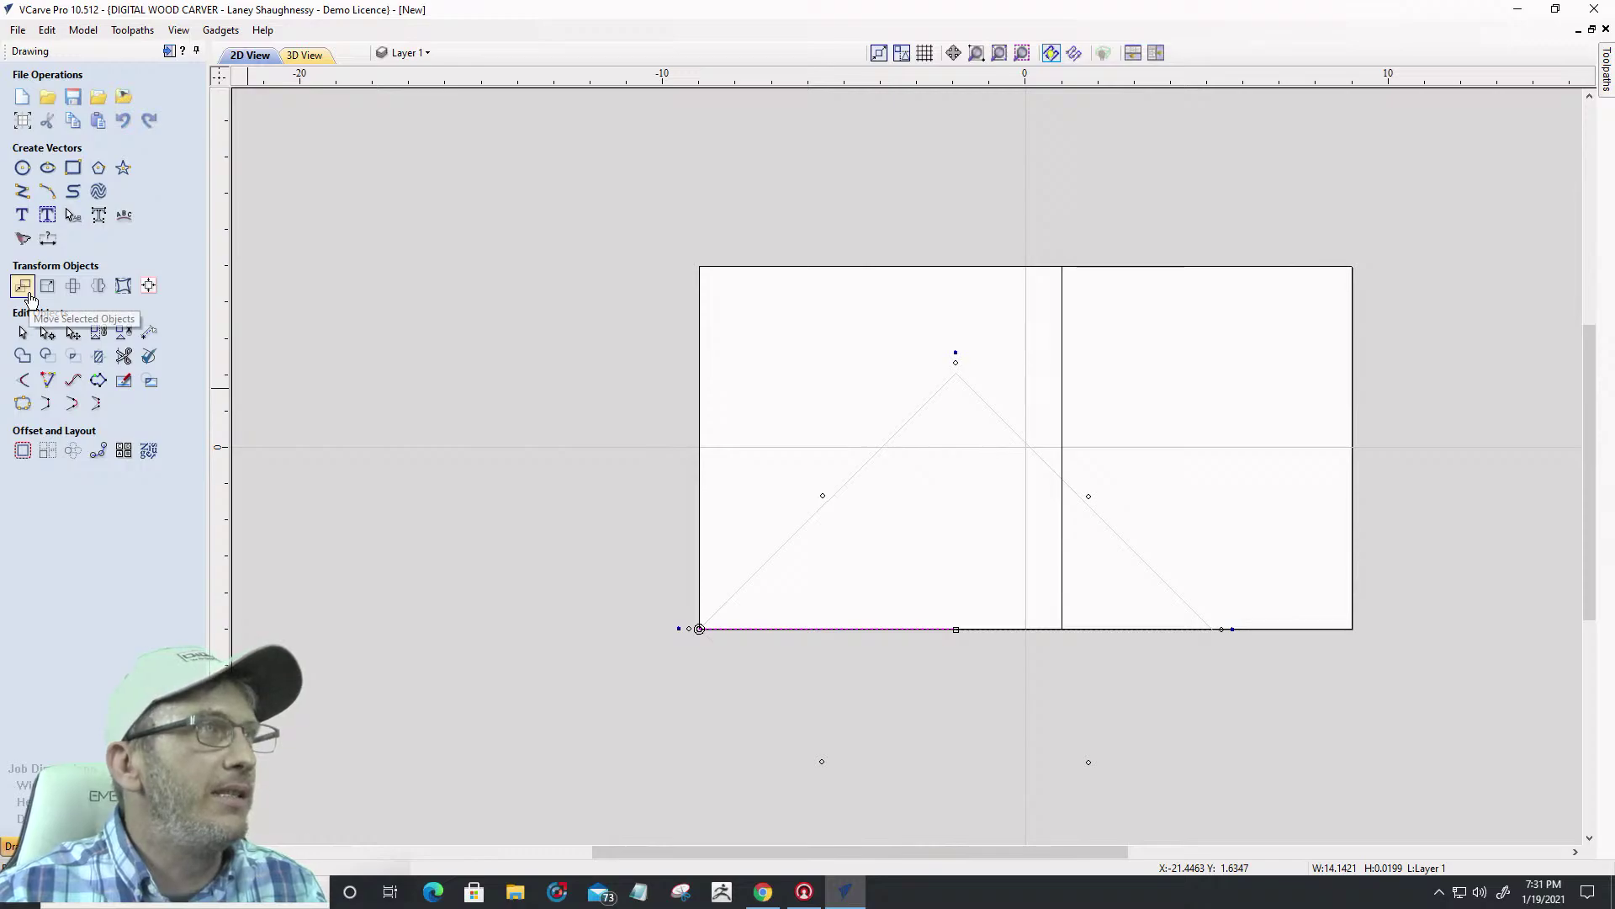
{"action": "left_click", "coordinate": [45, 287]}
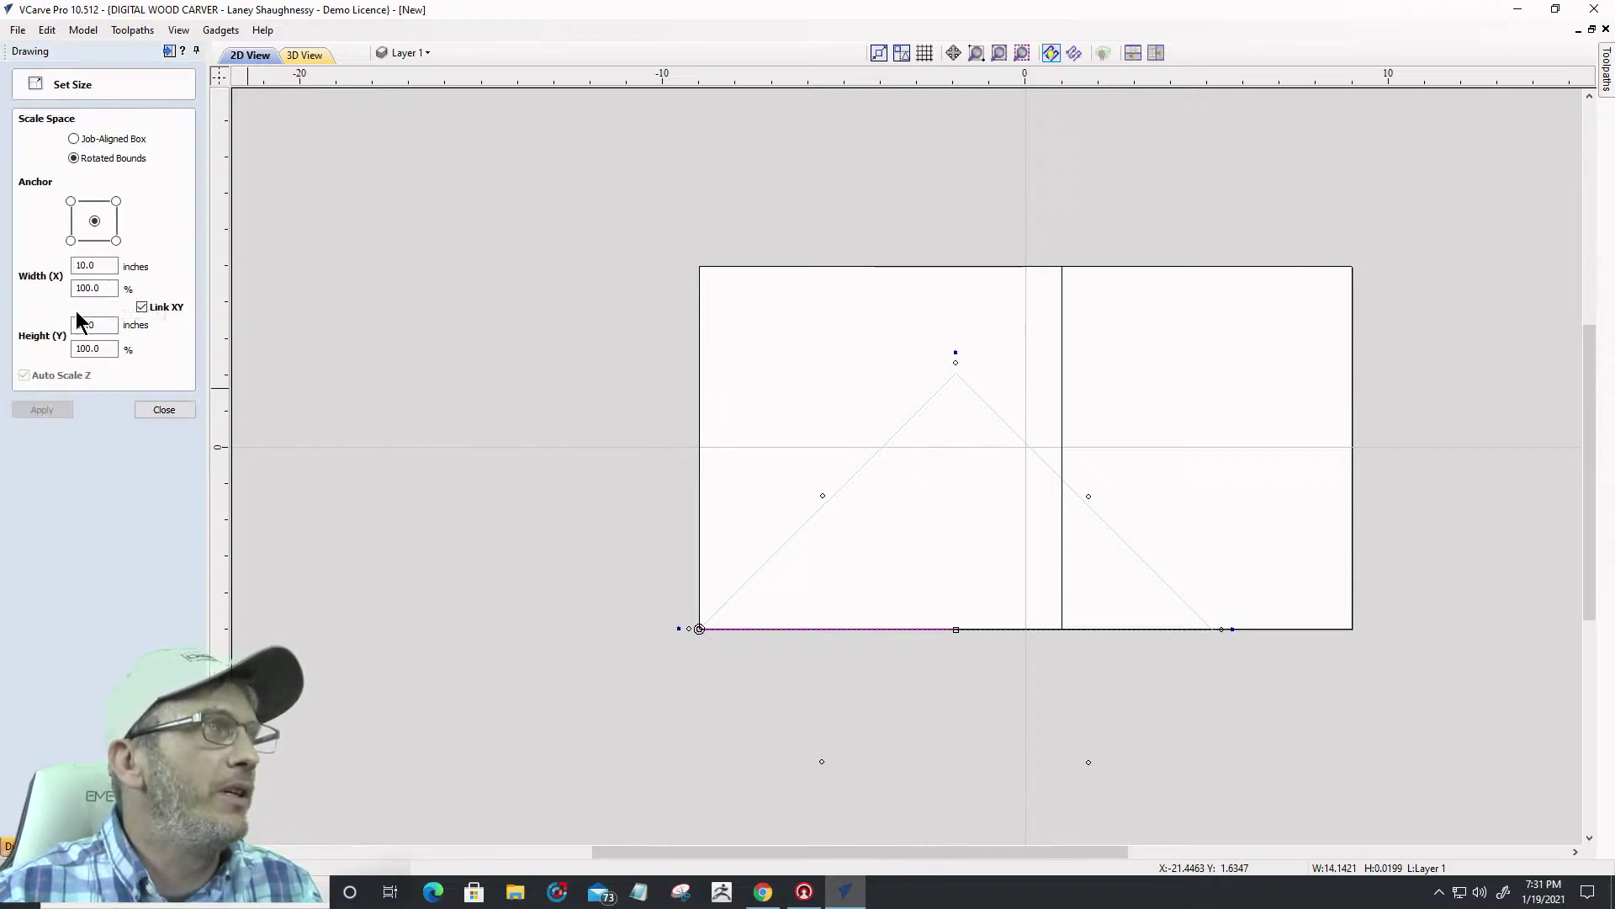
{"action": "left_click", "coordinate": [164, 411]}
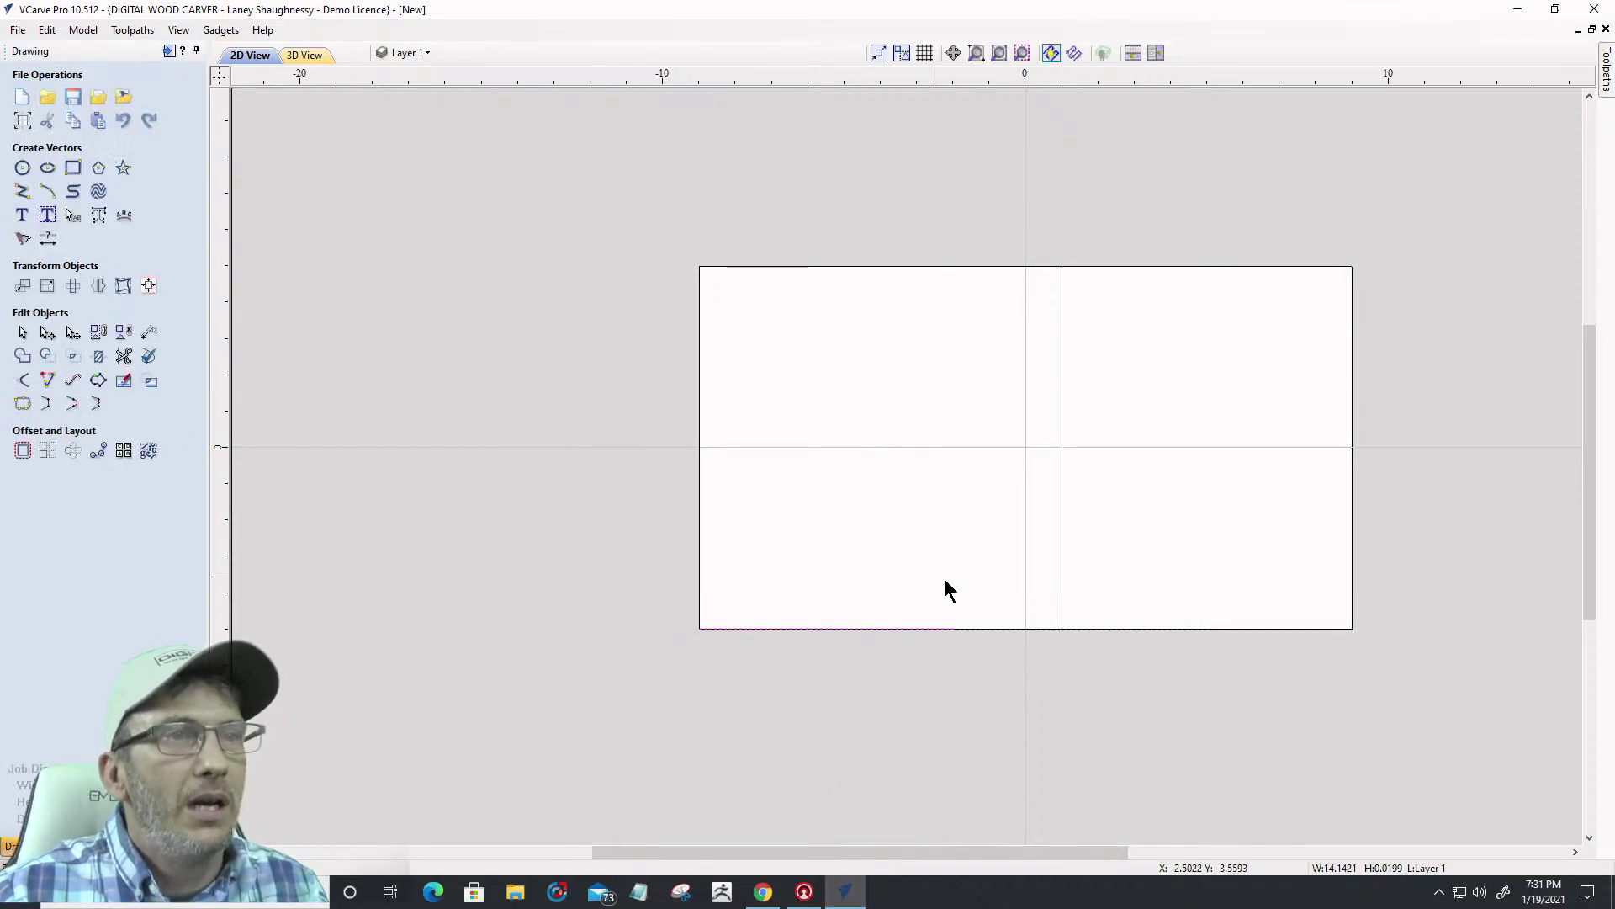
Fine-tune the rotation of the line so it lies exactly along the job's bottom edge
{"action": "left_click", "coordinate": [1063, 588]}
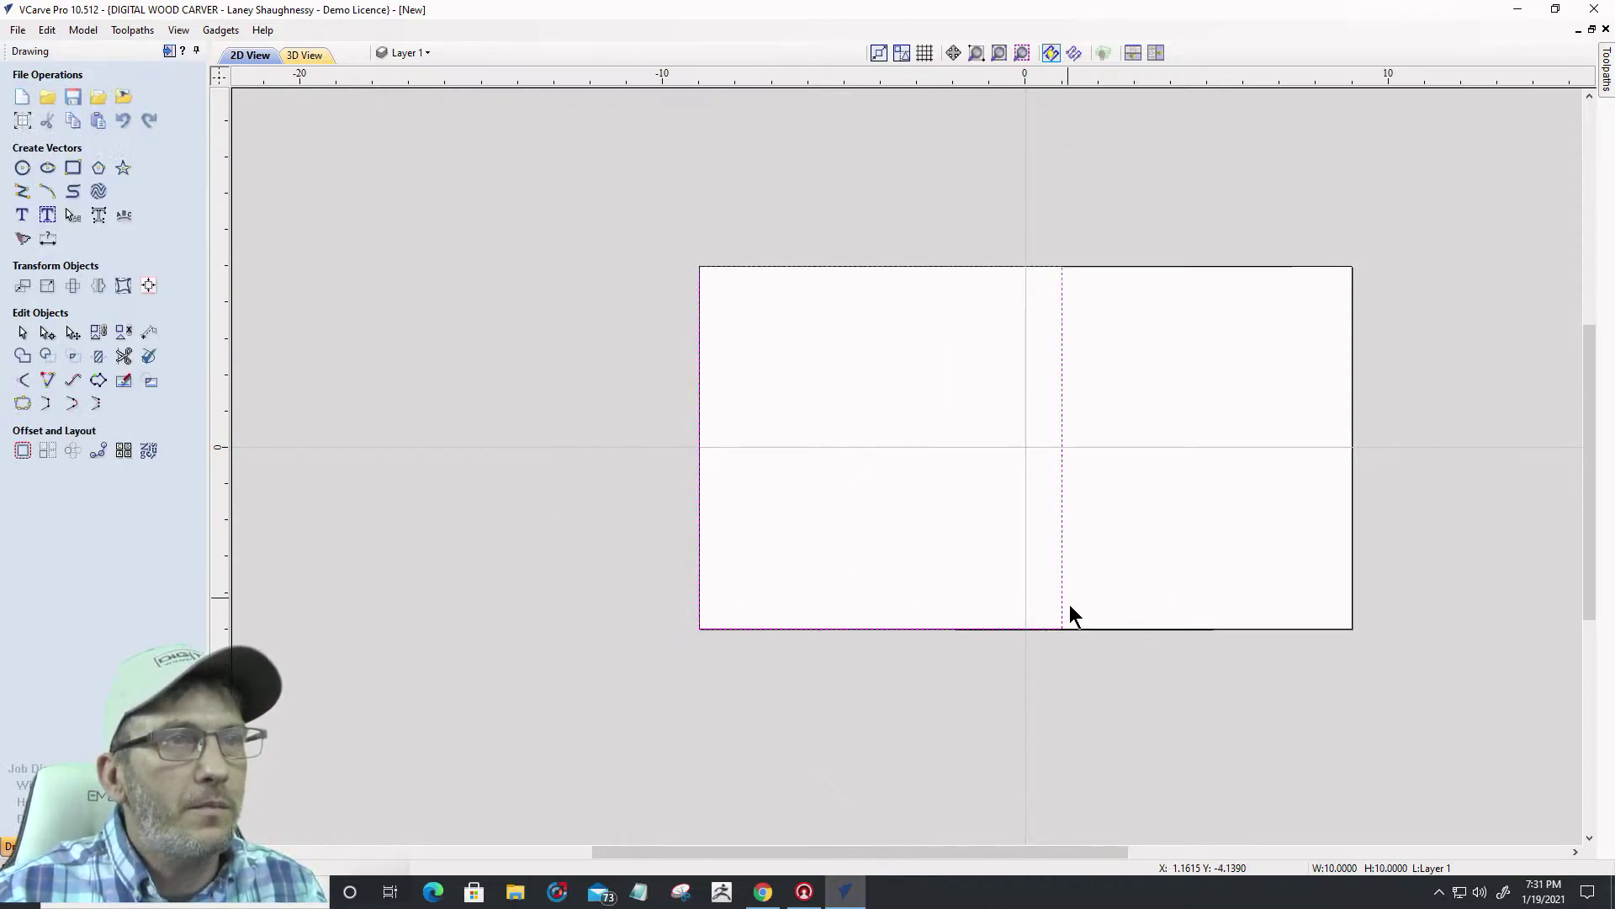
{"action": "left_click", "coordinate": [1126, 627]}
{"action": "scroll", "coordinate": [1194, 634], "scroll_direction": "up", "scroll_amount": 5}
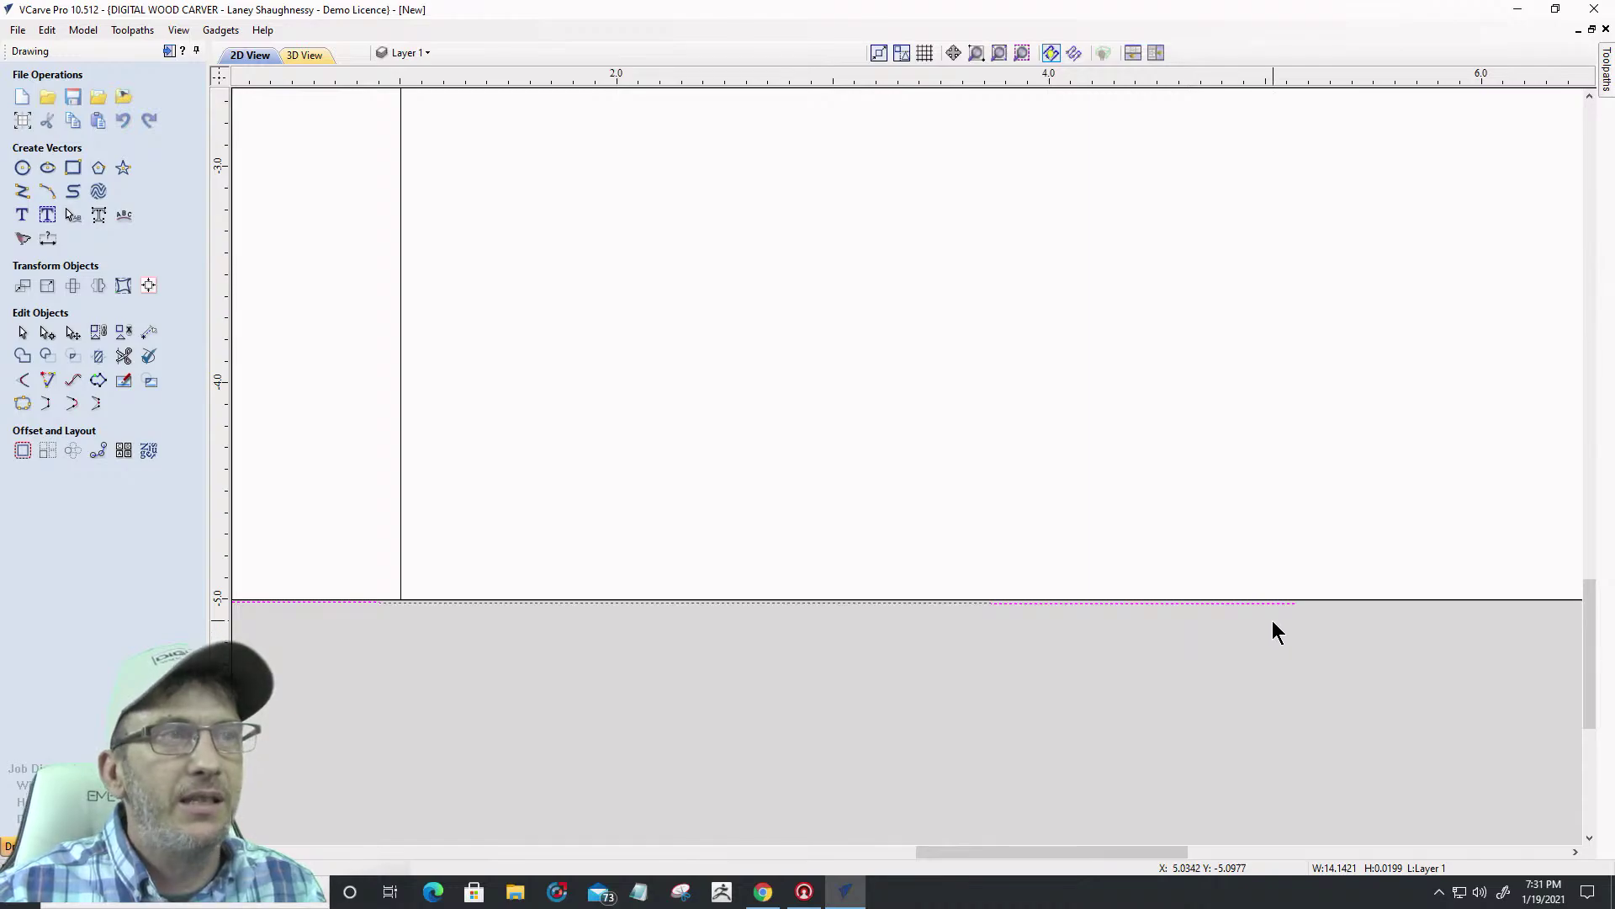
{"action": "left_click_drag", "start_coordinate": [1210, 603], "coordinate": [1279, 618]}
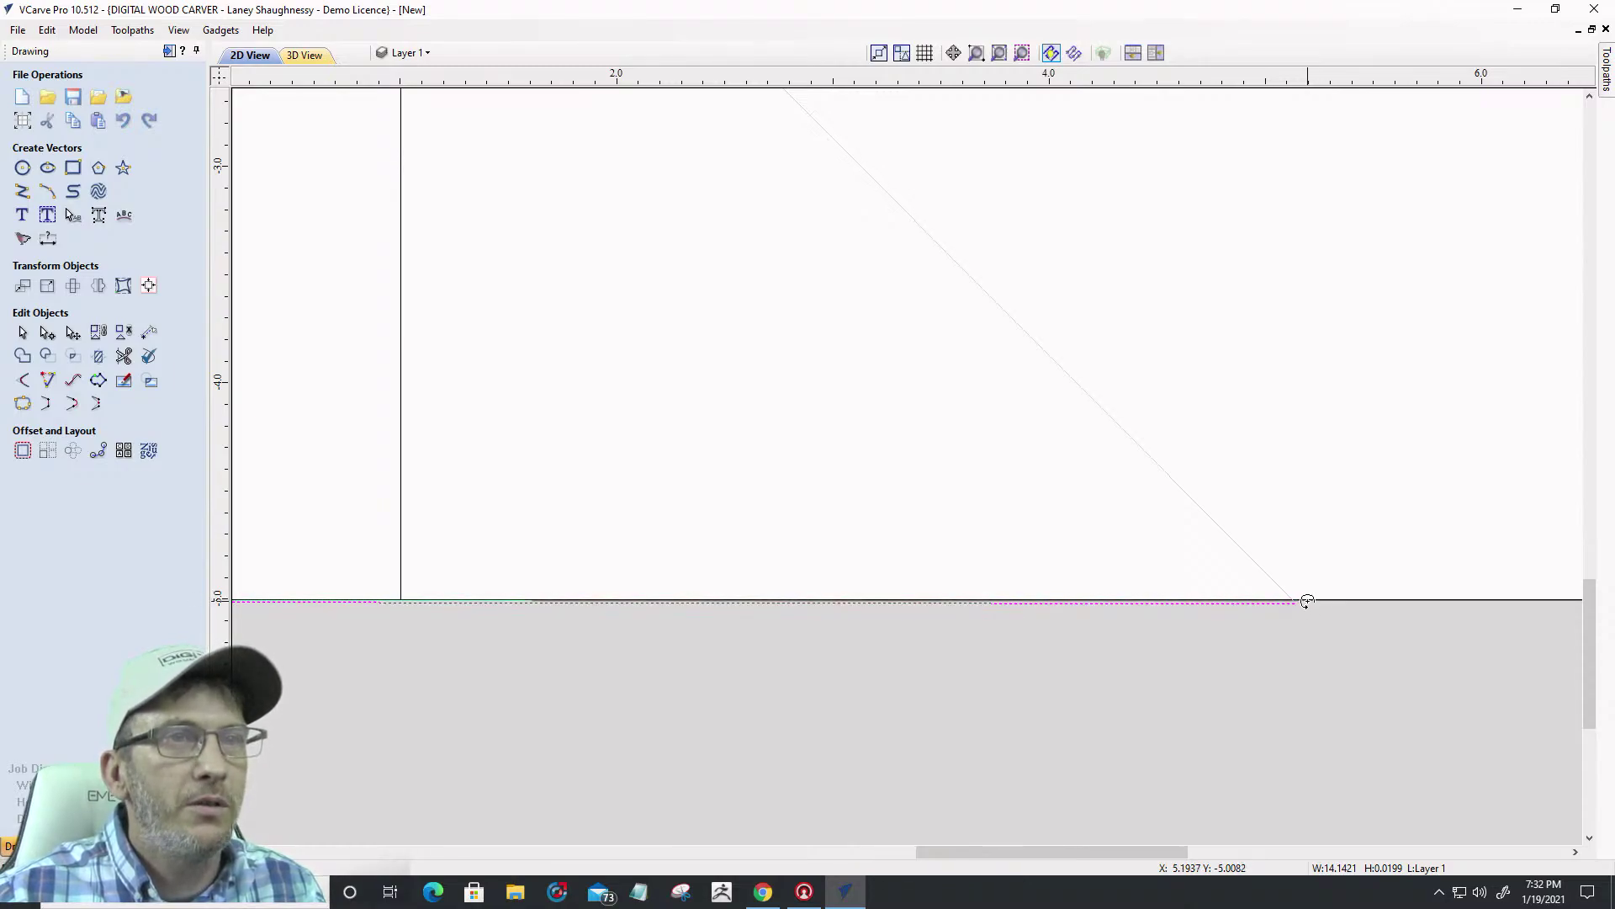
{"action": "left_click_drag", "start_coordinate": [1306, 600], "coordinate": [1308, 600]}
{"action": "scroll", "coordinate": [1310, 611], "scroll_direction": "down", "scroll_amount": 5}
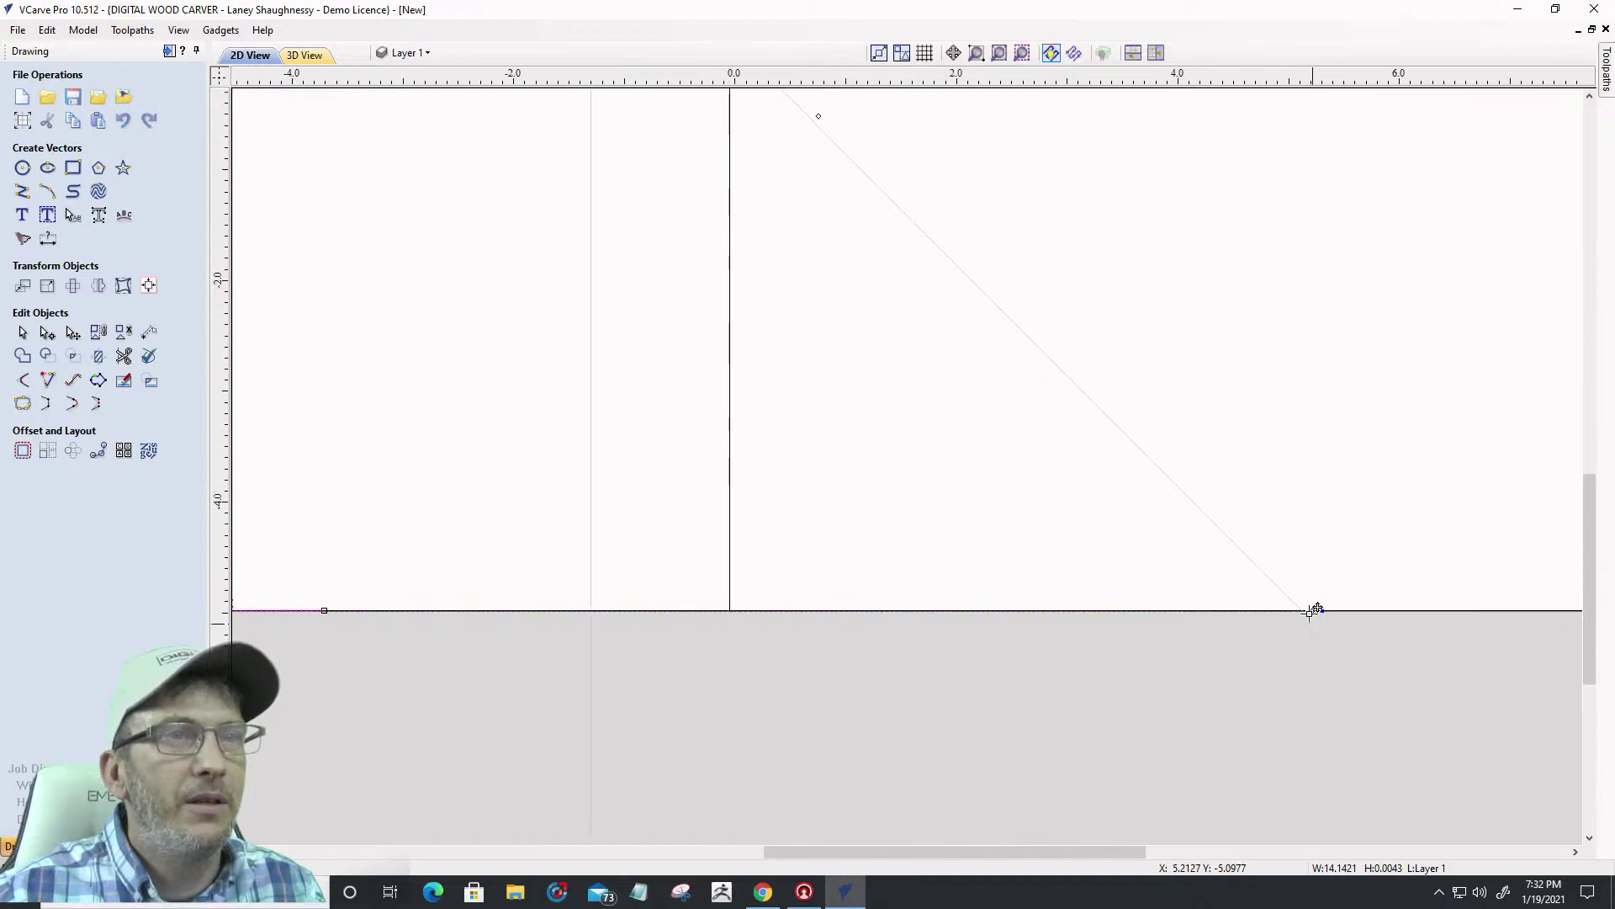
{"action": "key", "text": "Delete"}
{"action": "scroll", "coordinate": [923, 635], "scroll_direction": "up", "scroll_amount": 3}
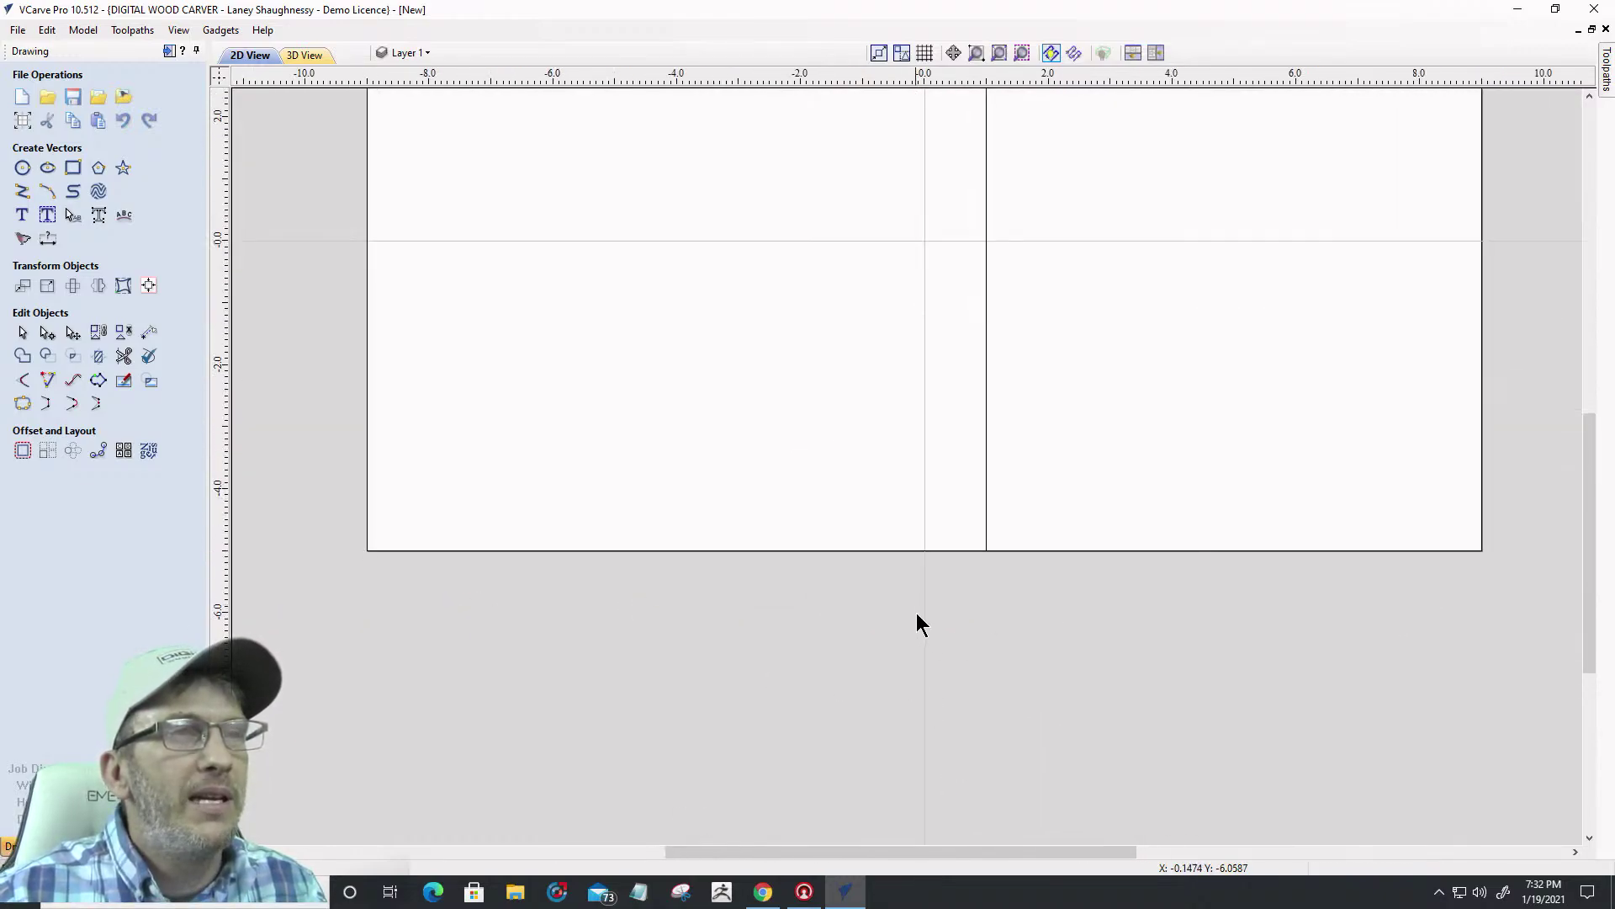
Stretch the square's right side to the far end of the rotated line, making it 14.1421 inches wide
{"action": "left_click", "coordinate": [987, 438]}
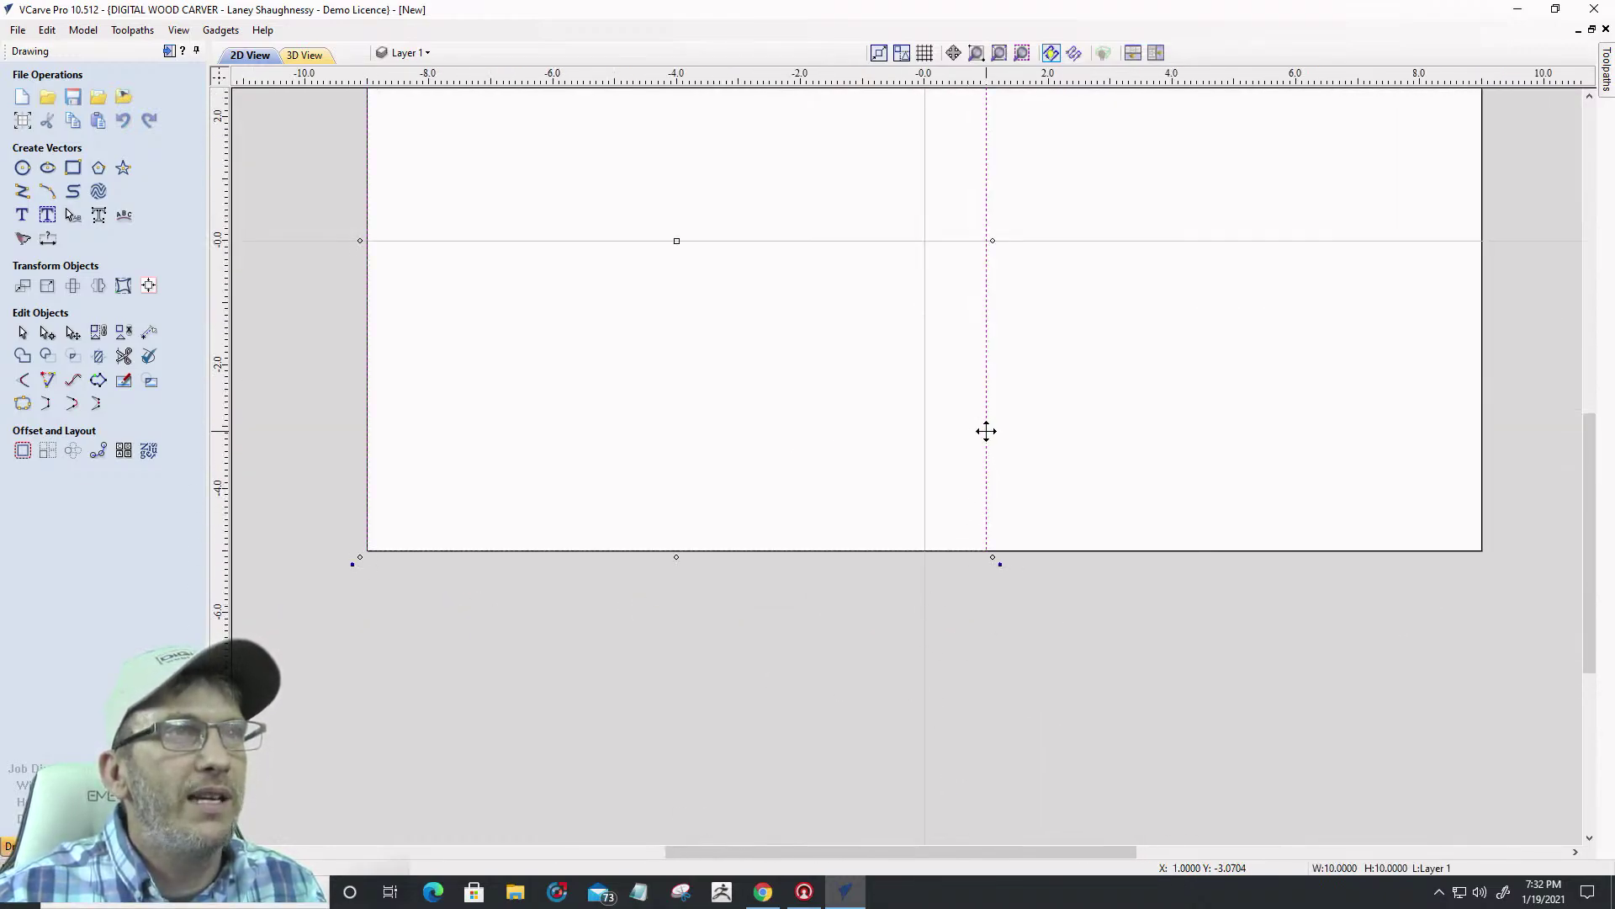
{"action": "scroll", "coordinate": [978, 358], "scroll_direction": "up", "scroll_amount": 1}
{"action": "left_click_drag", "start_coordinate": [993, 212], "coordinate": [1274, 250]}
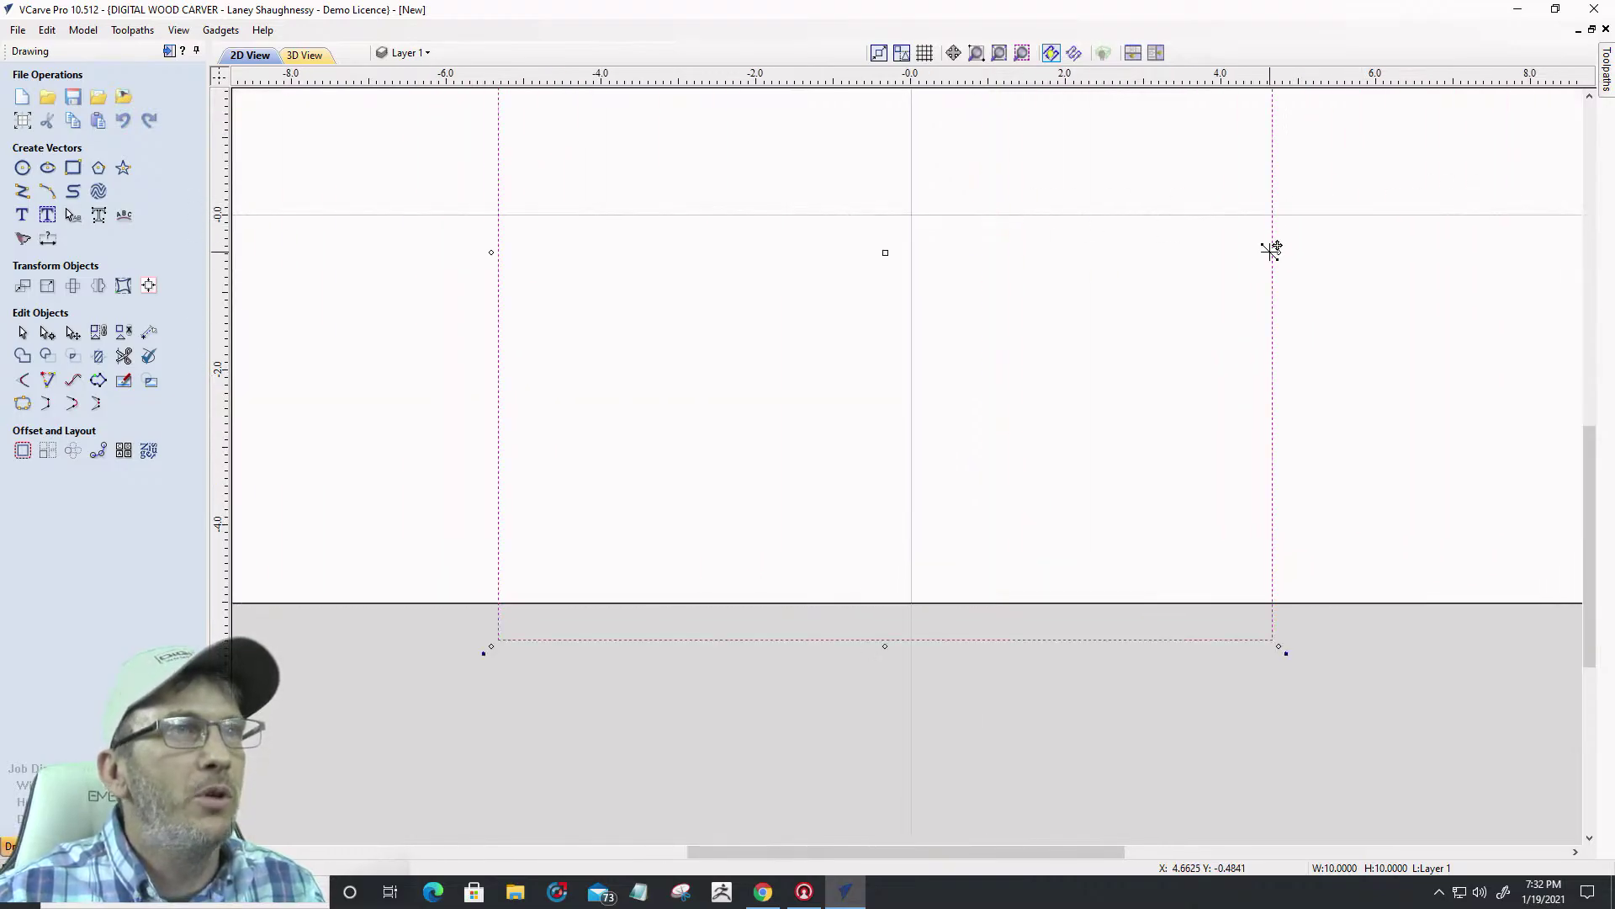
{"action": "key", "text": "ctrl+z"}
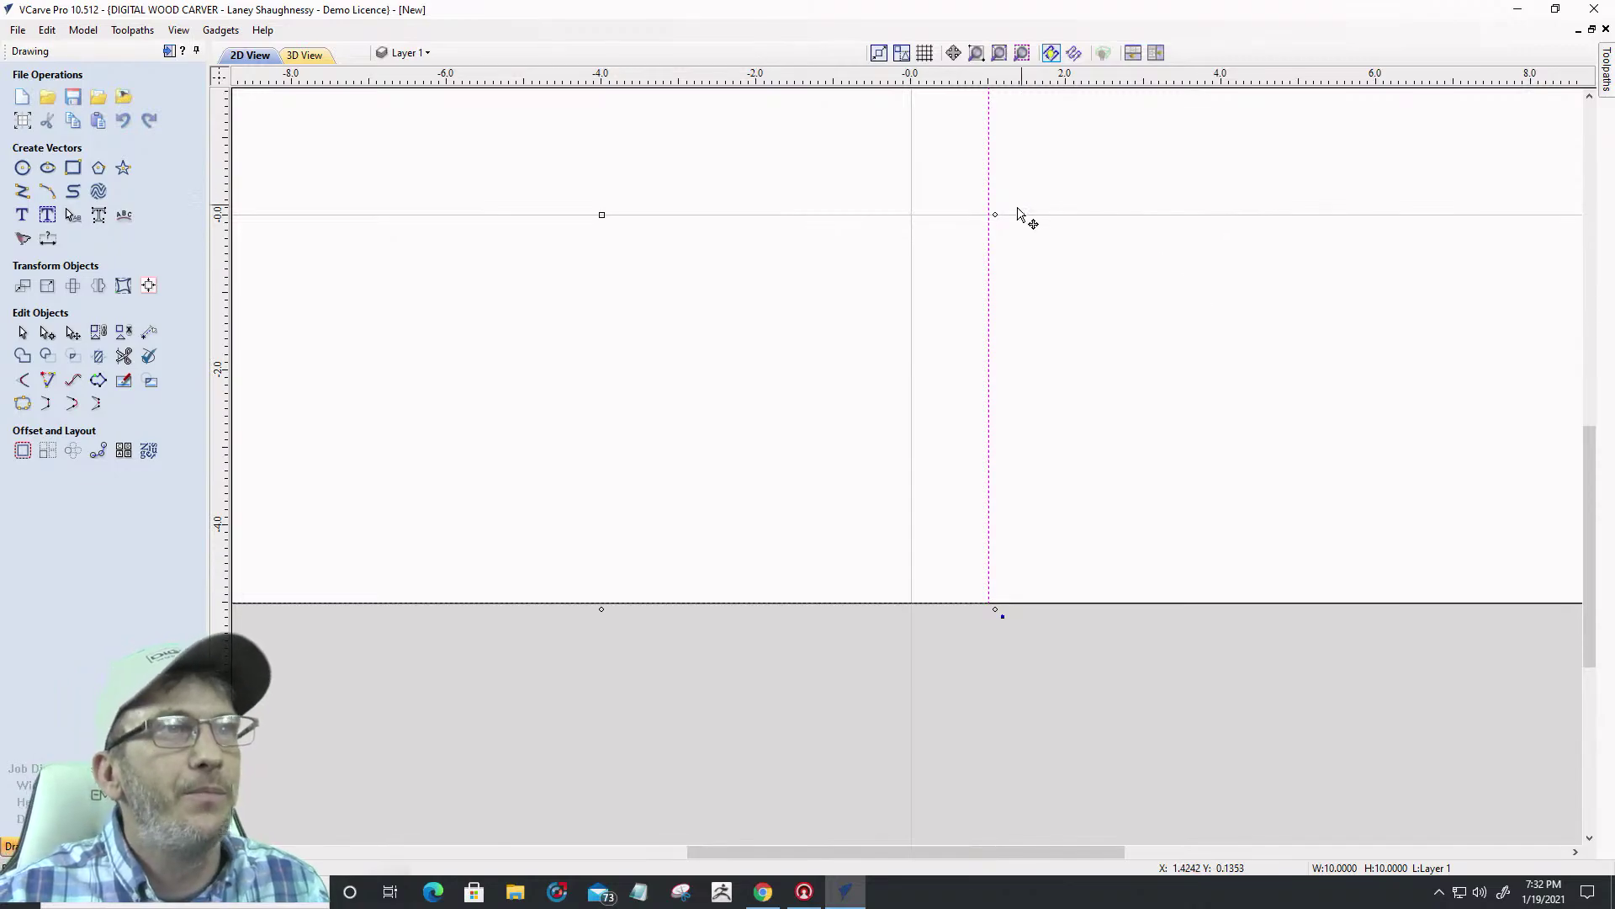
{"action": "left_click_drag", "start_coordinate": [996, 213], "coordinate": [1324, 617]}
{"action": "scroll", "coordinate": [1381, 519], "scroll_direction": "down", "scroll_amount": 3}
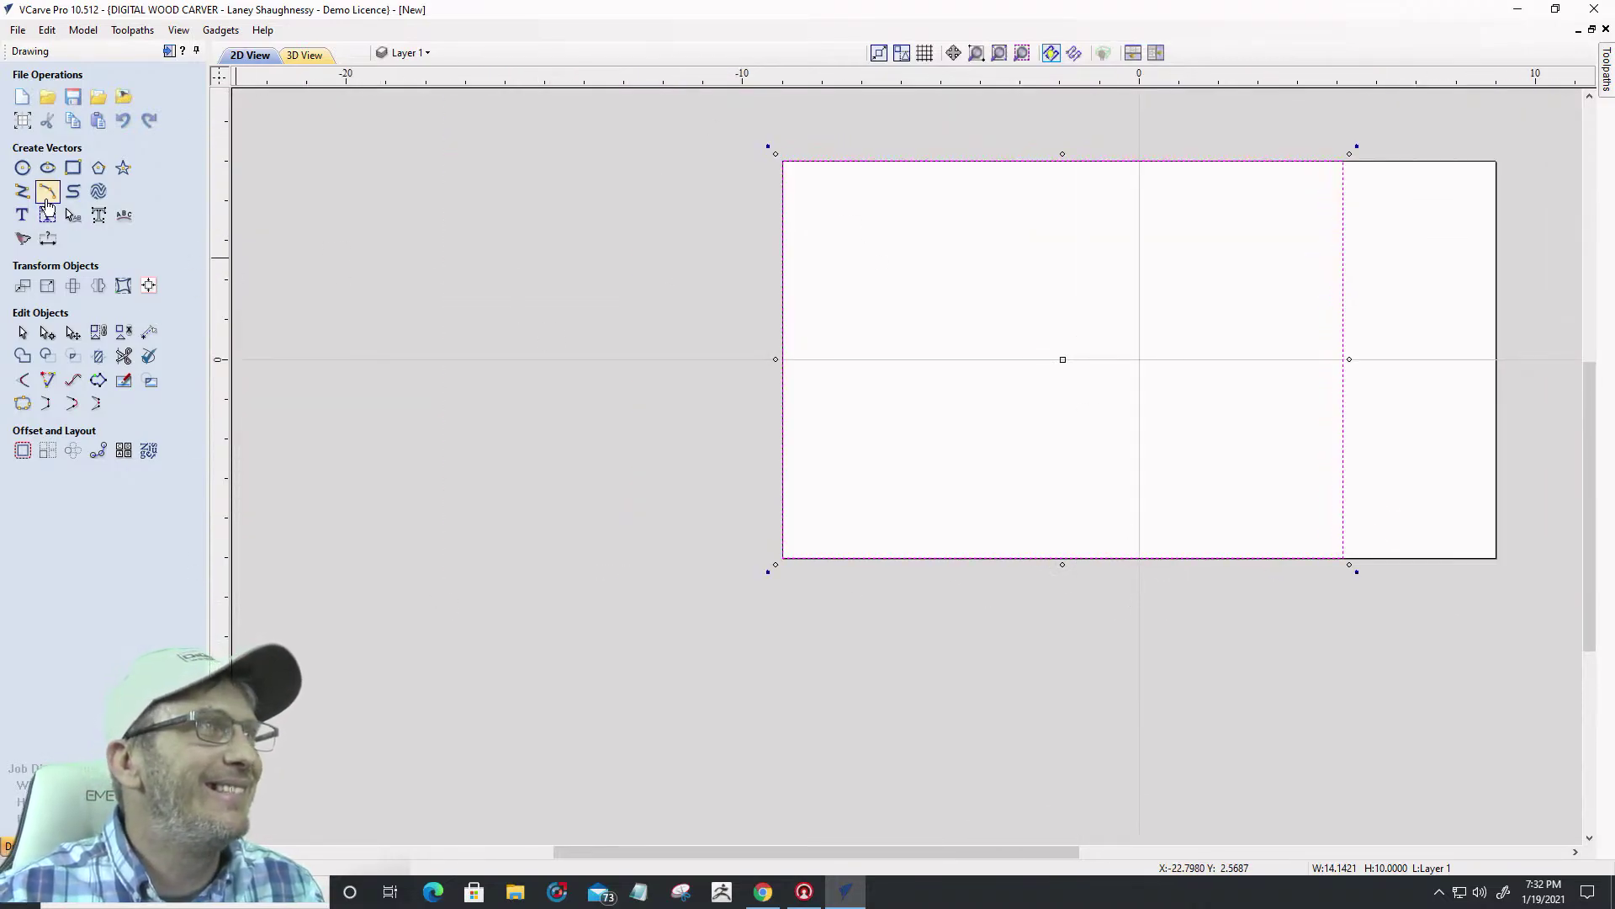
Check the stretched rectangle's size, and open Calculator beside the drawing
{"action": "left_click", "coordinate": [47, 285]}
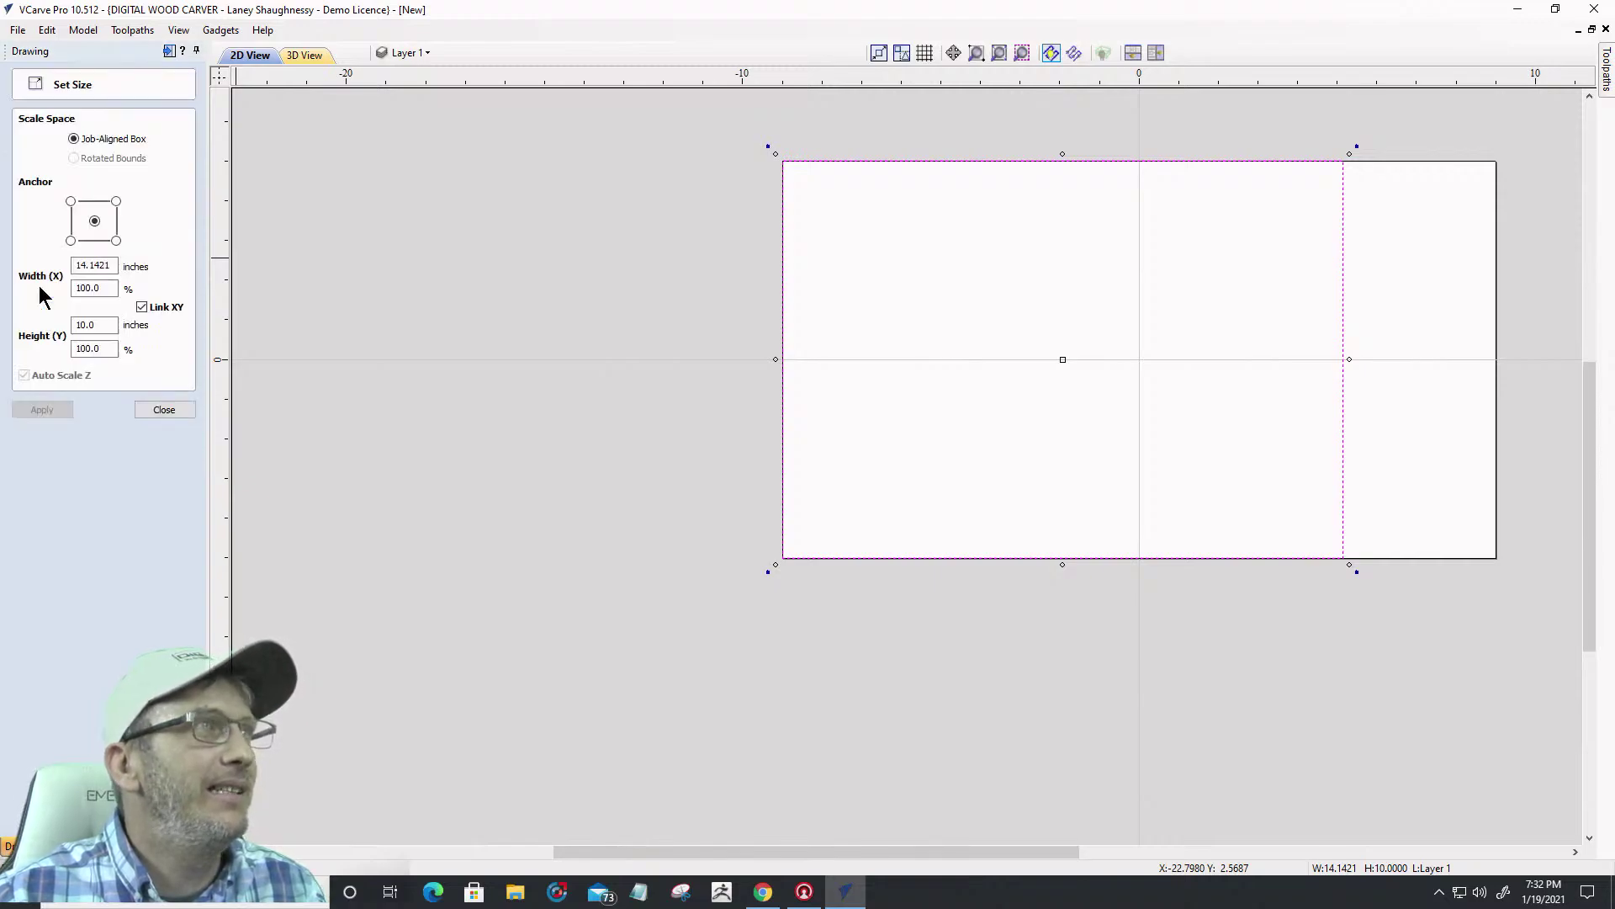
{"action": "left_click", "coordinate": [91, 286]}
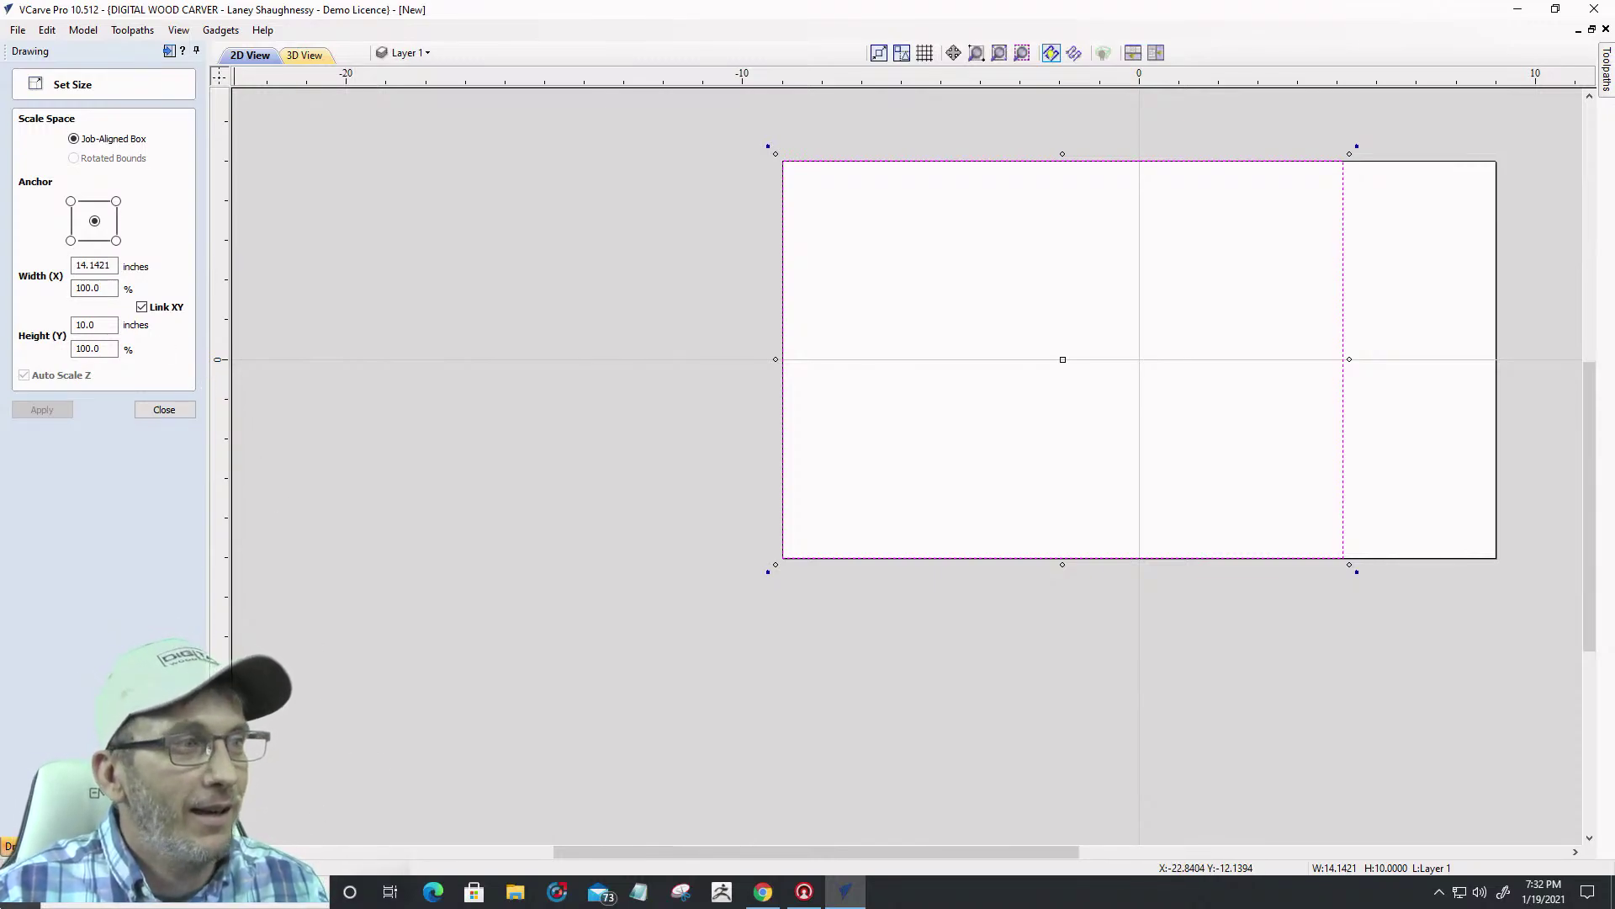
{"action": "left_click", "coordinate": [17, 900]}
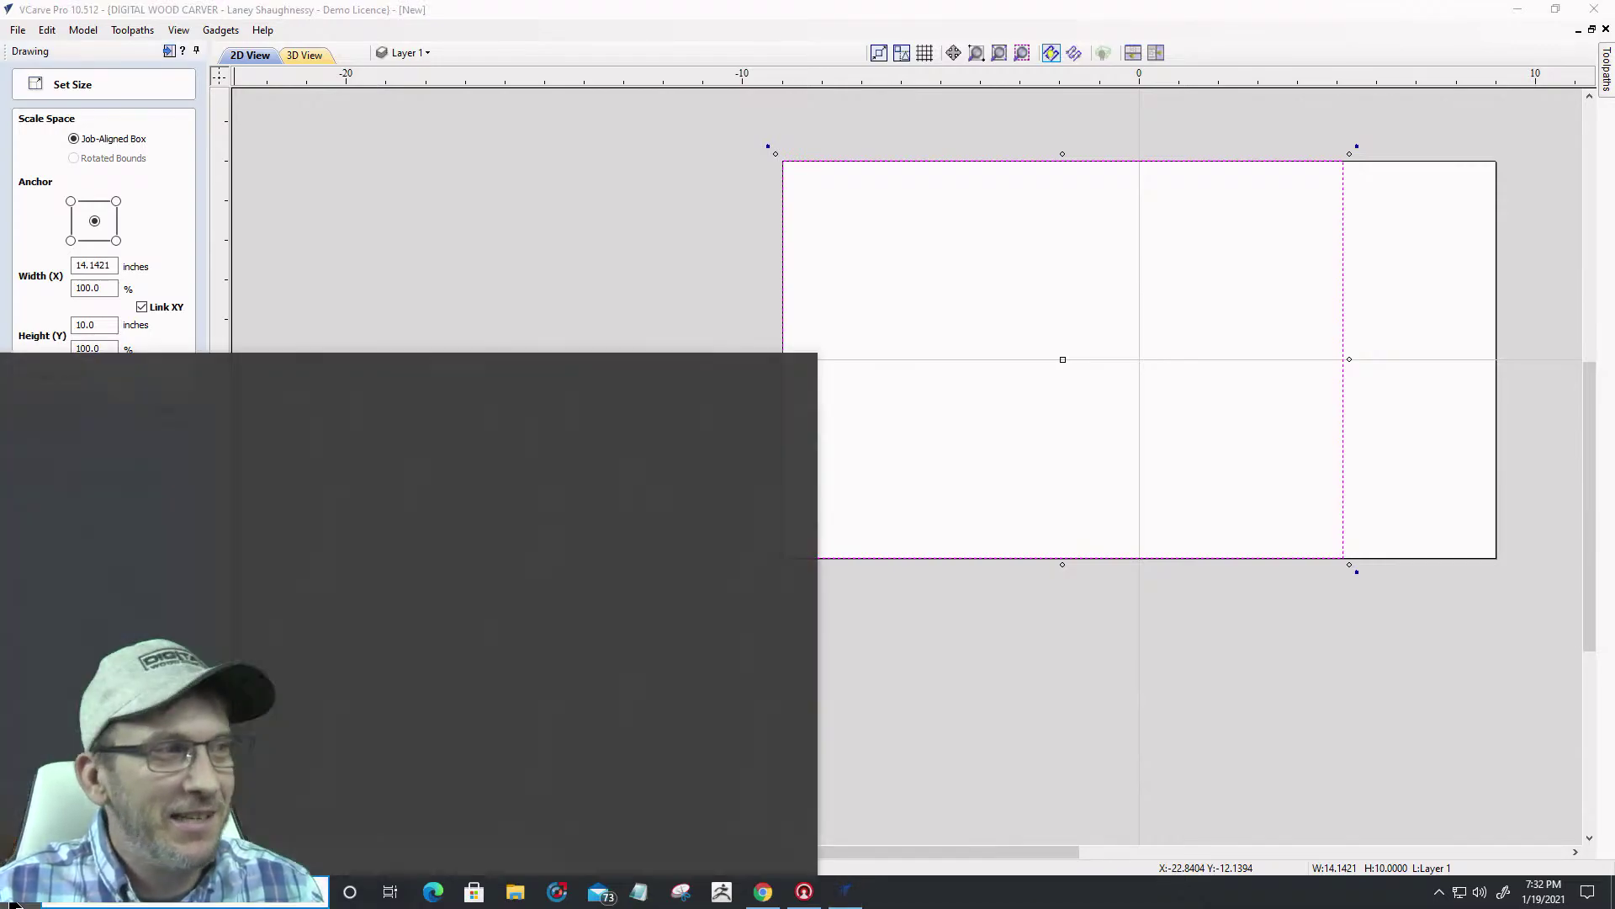
{"action": "scroll", "coordinate": [164, 669], "scroll_direction": "down", "scroll_amount": 8}
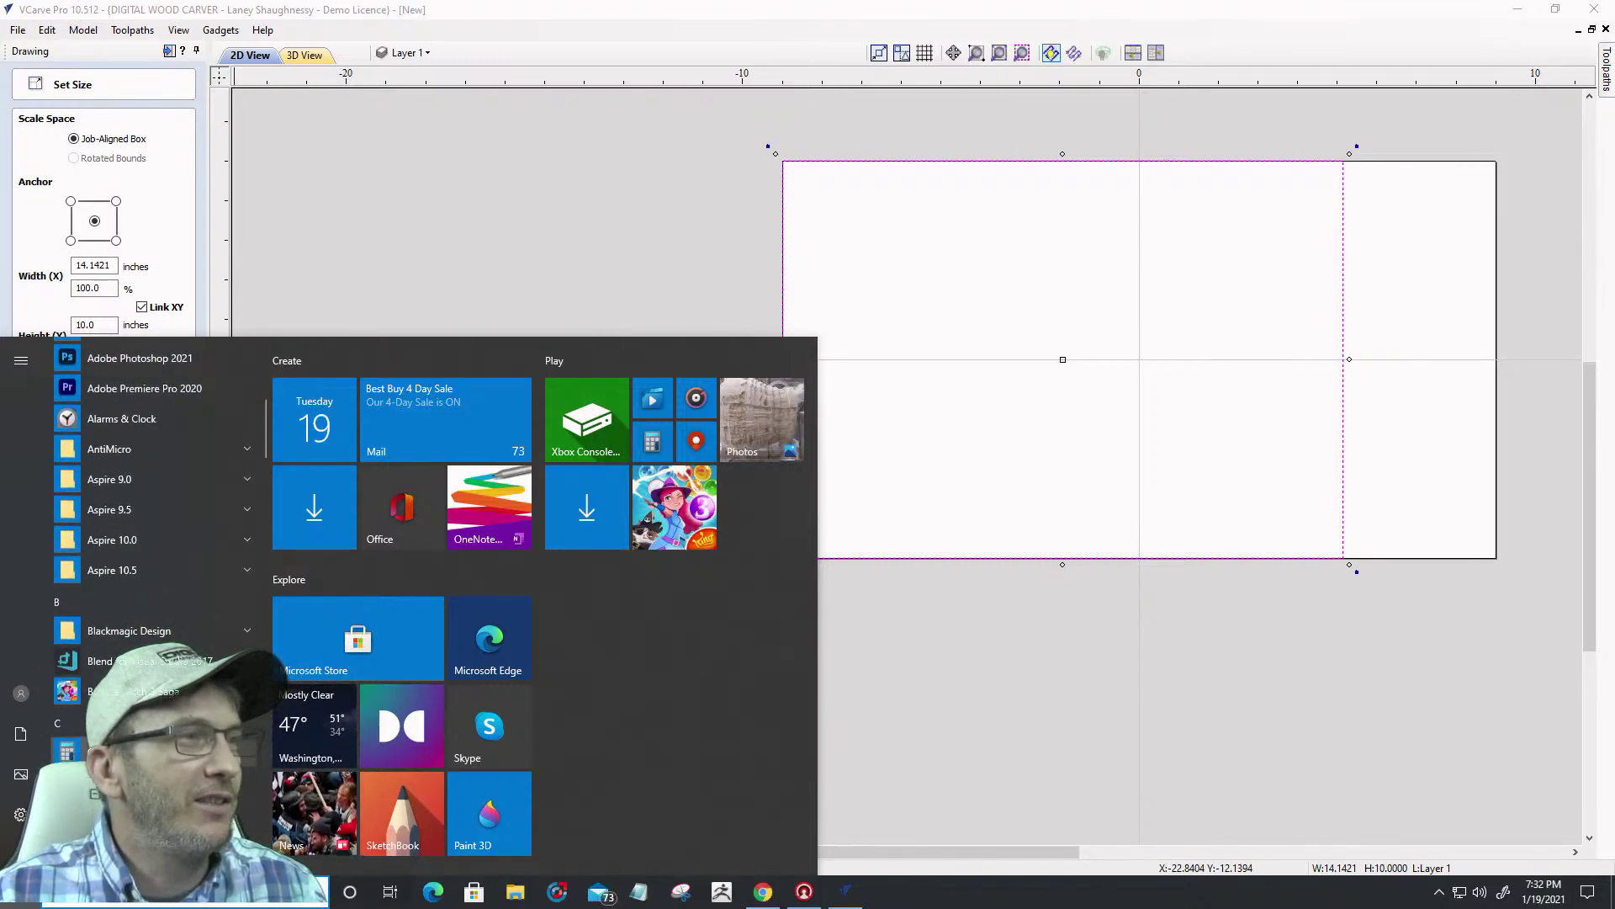
{"action": "left_click", "coordinate": [109, 752]}
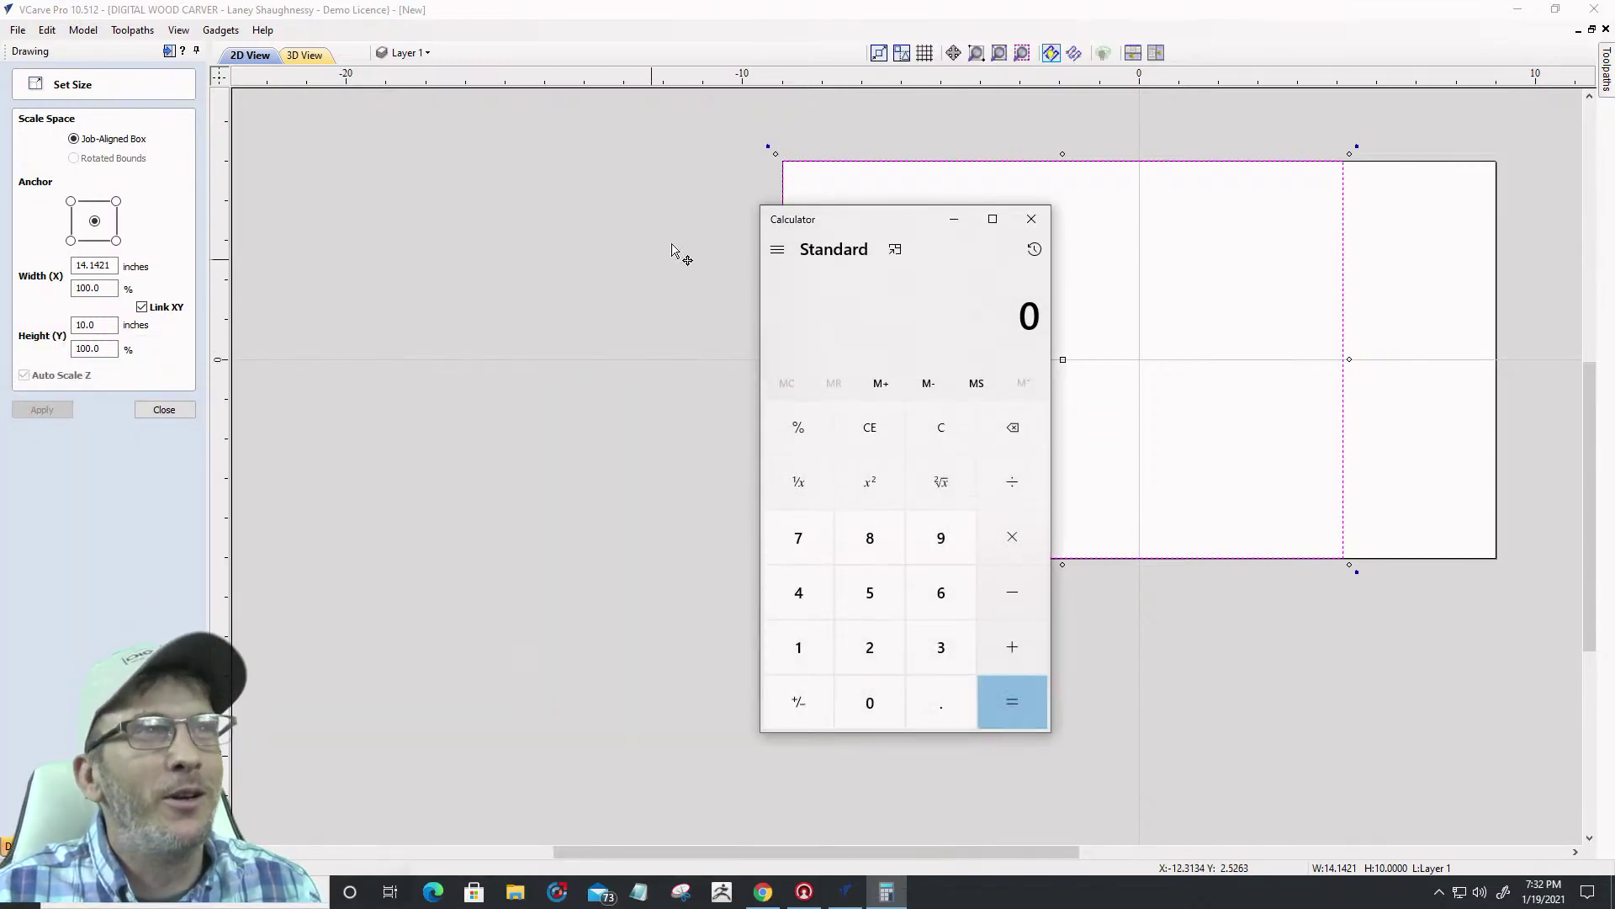
{"action": "left_click_drag", "start_coordinate": [909, 213], "coordinate": [547, 150]}
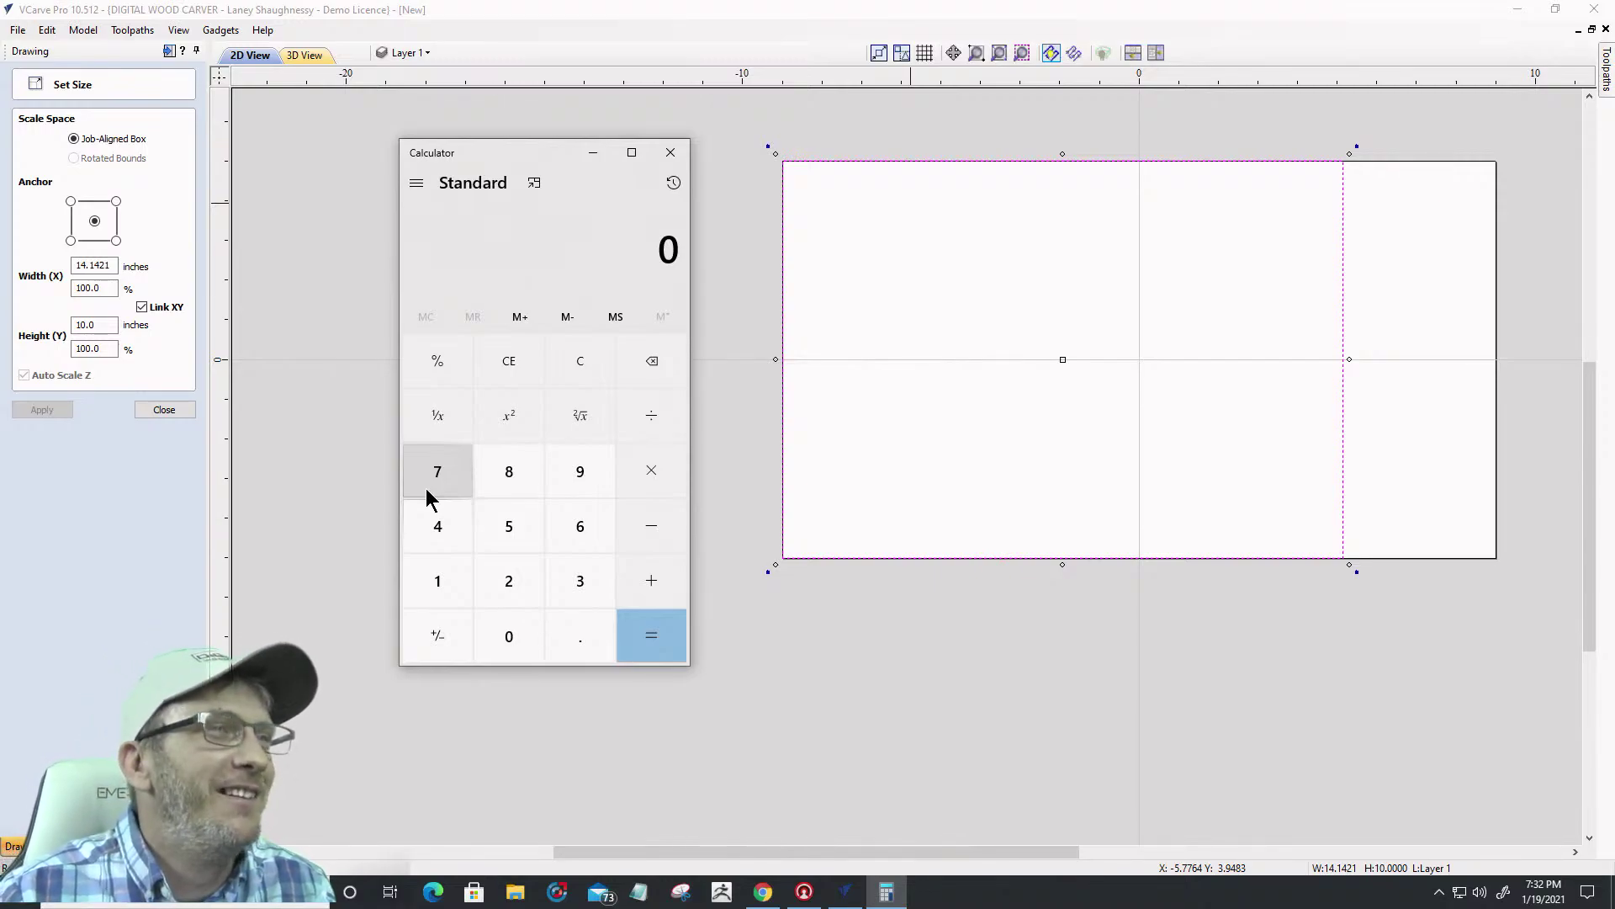
Multiply the 10-inch height by 1.618 in Calculator to work out the golden-ratio width
{"action": "left_click", "coordinate": [426, 581]}
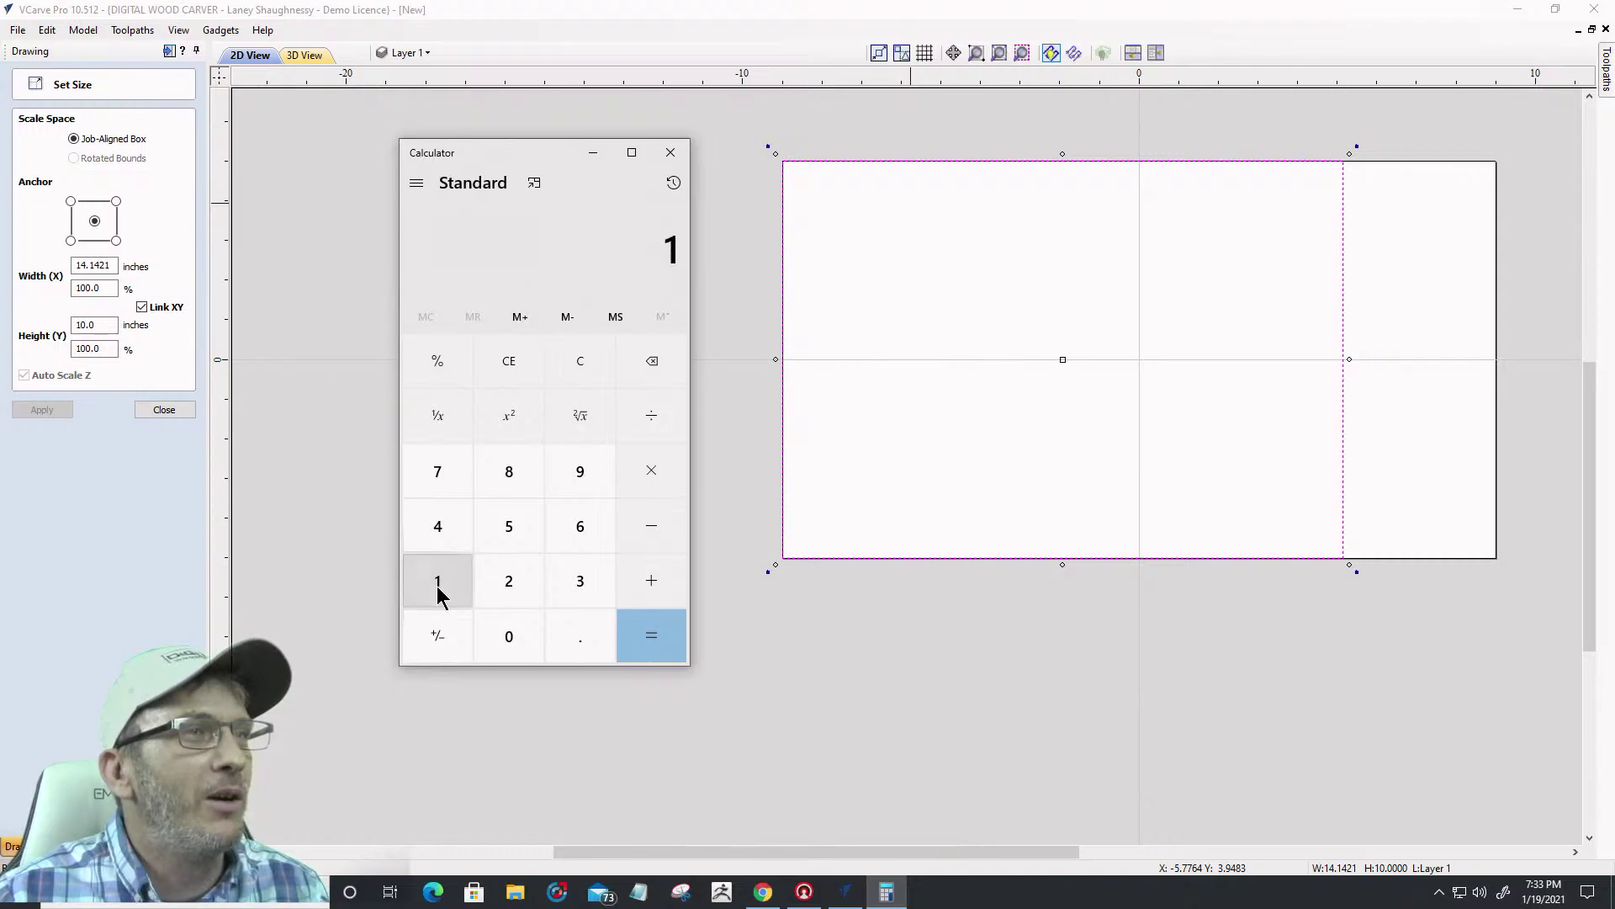
{"action": "left_click", "coordinate": [505, 635]}
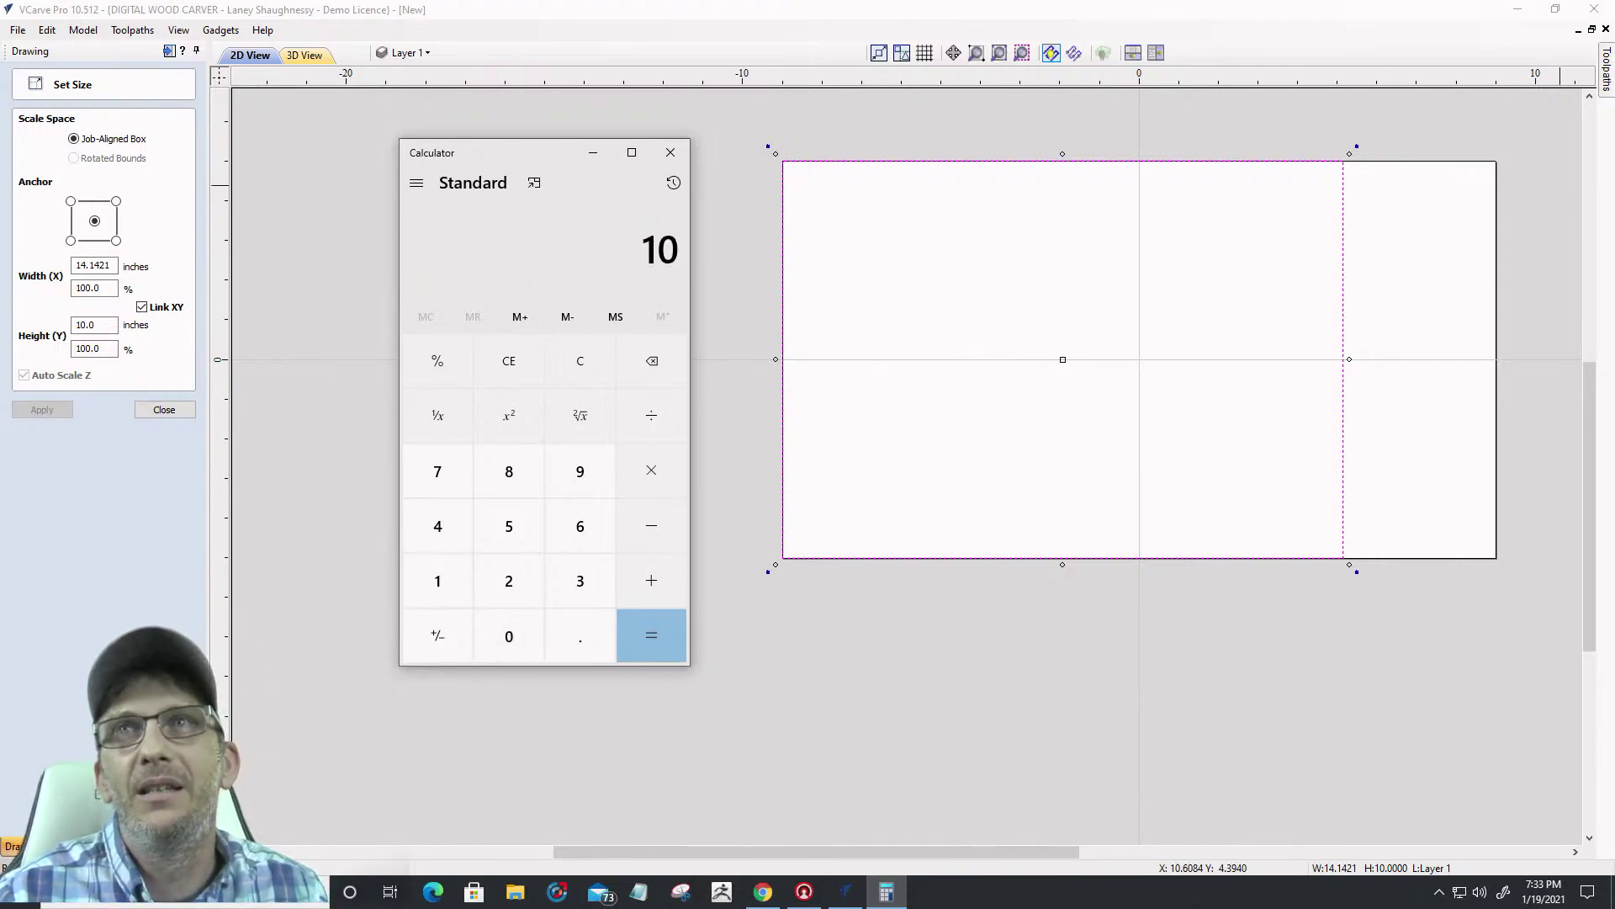
{"action": "left_click", "coordinate": [652, 471]}
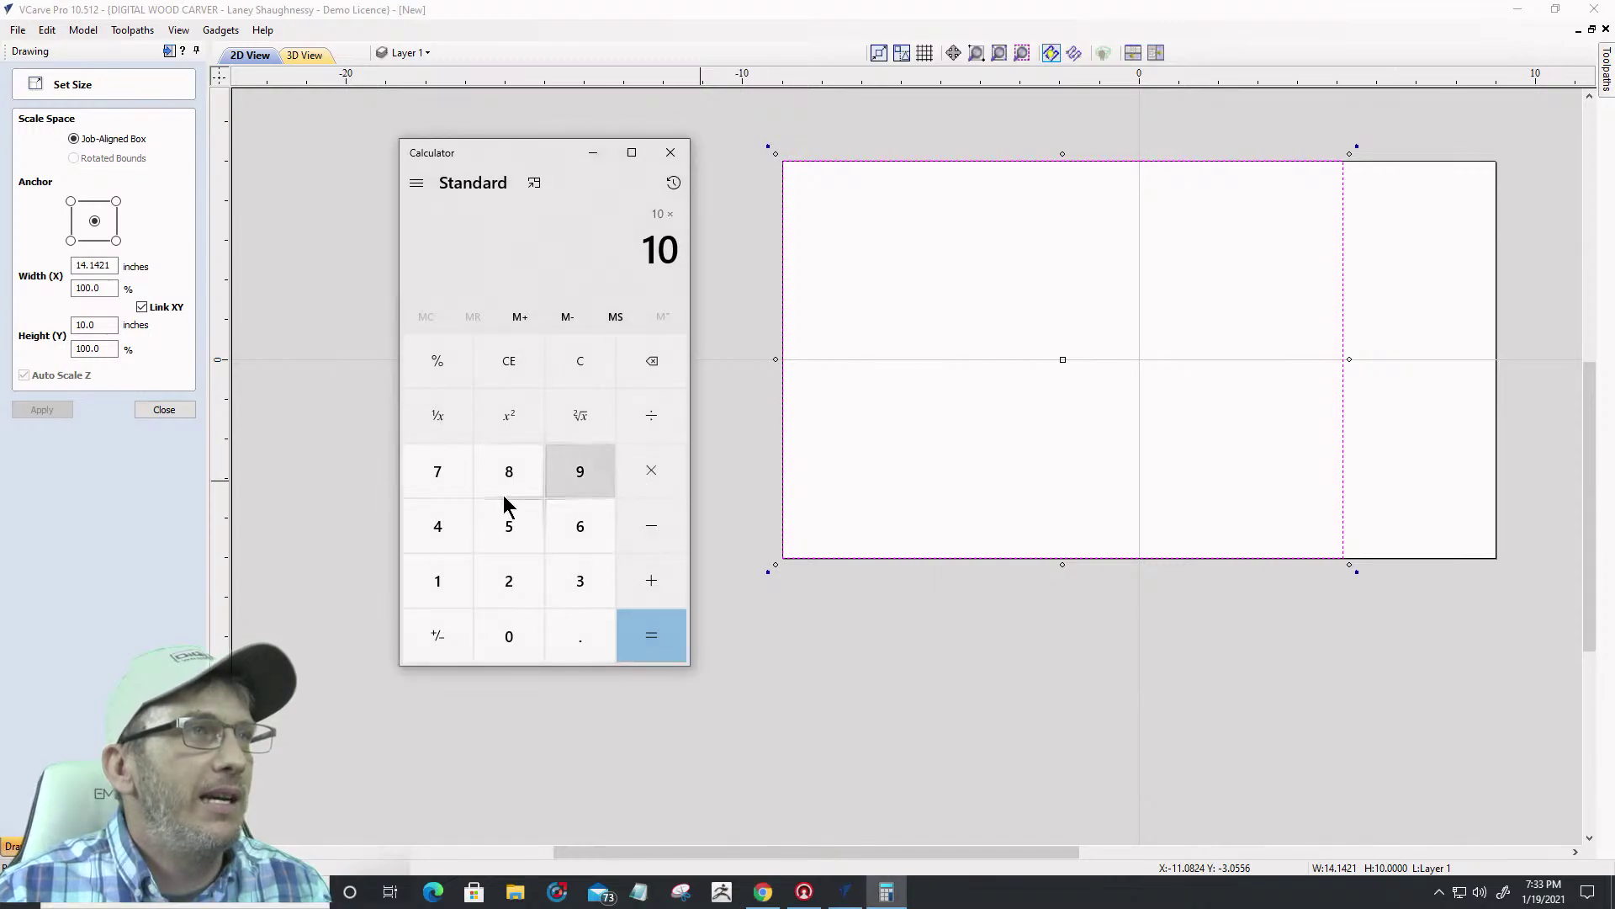
{"action": "left_click", "coordinate": [436, 584]}
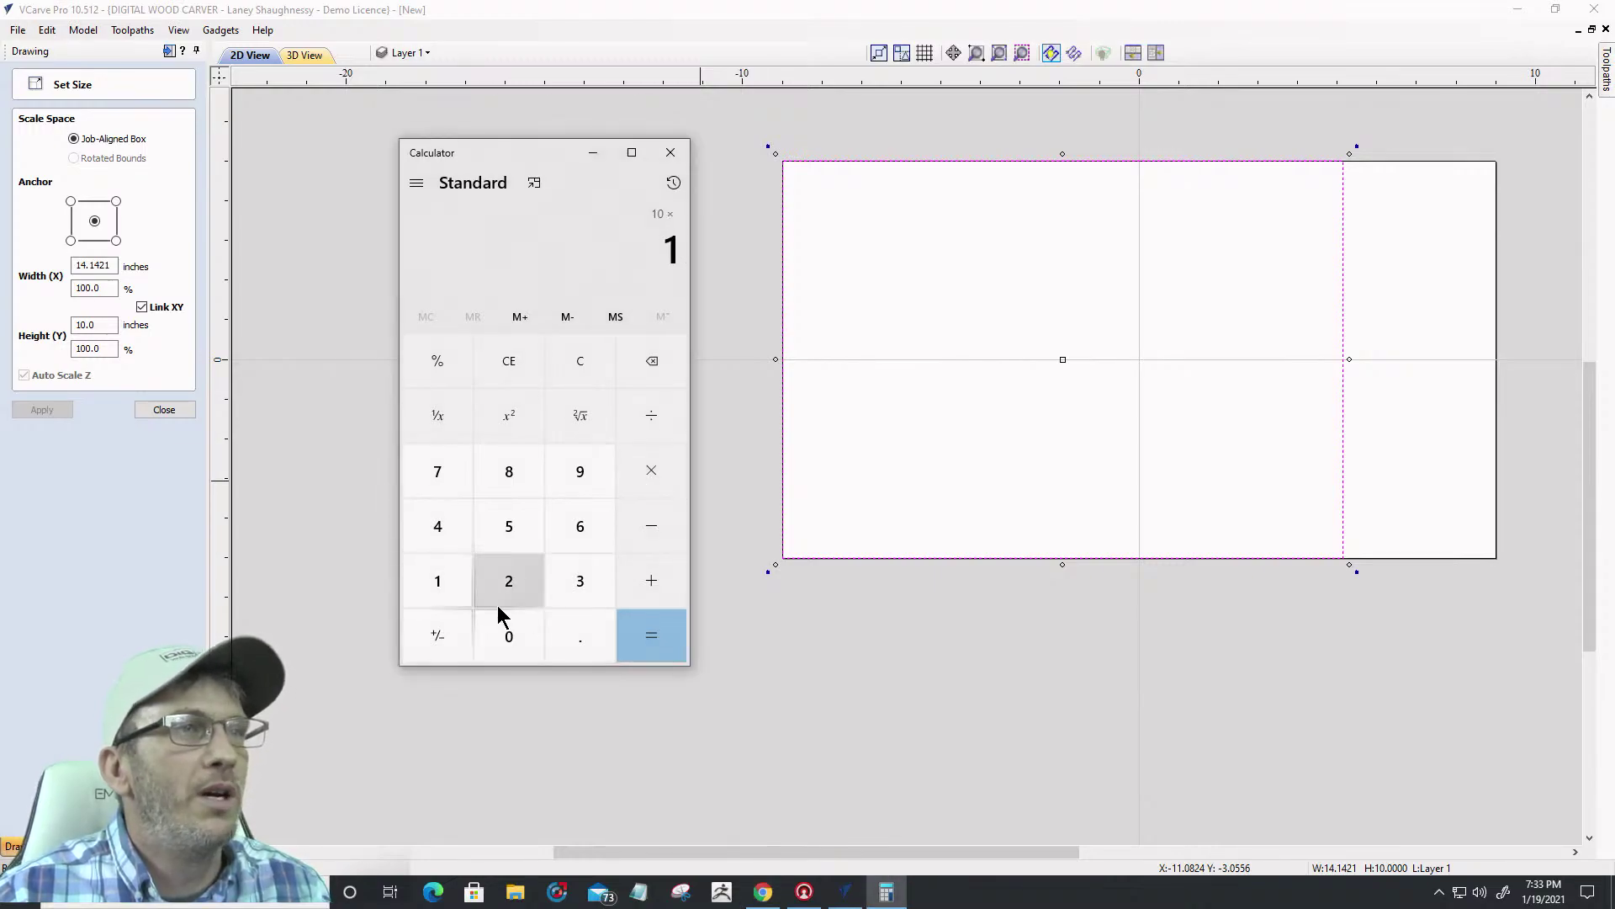
{"action": "left_click", "coordinate": [561, 638]}
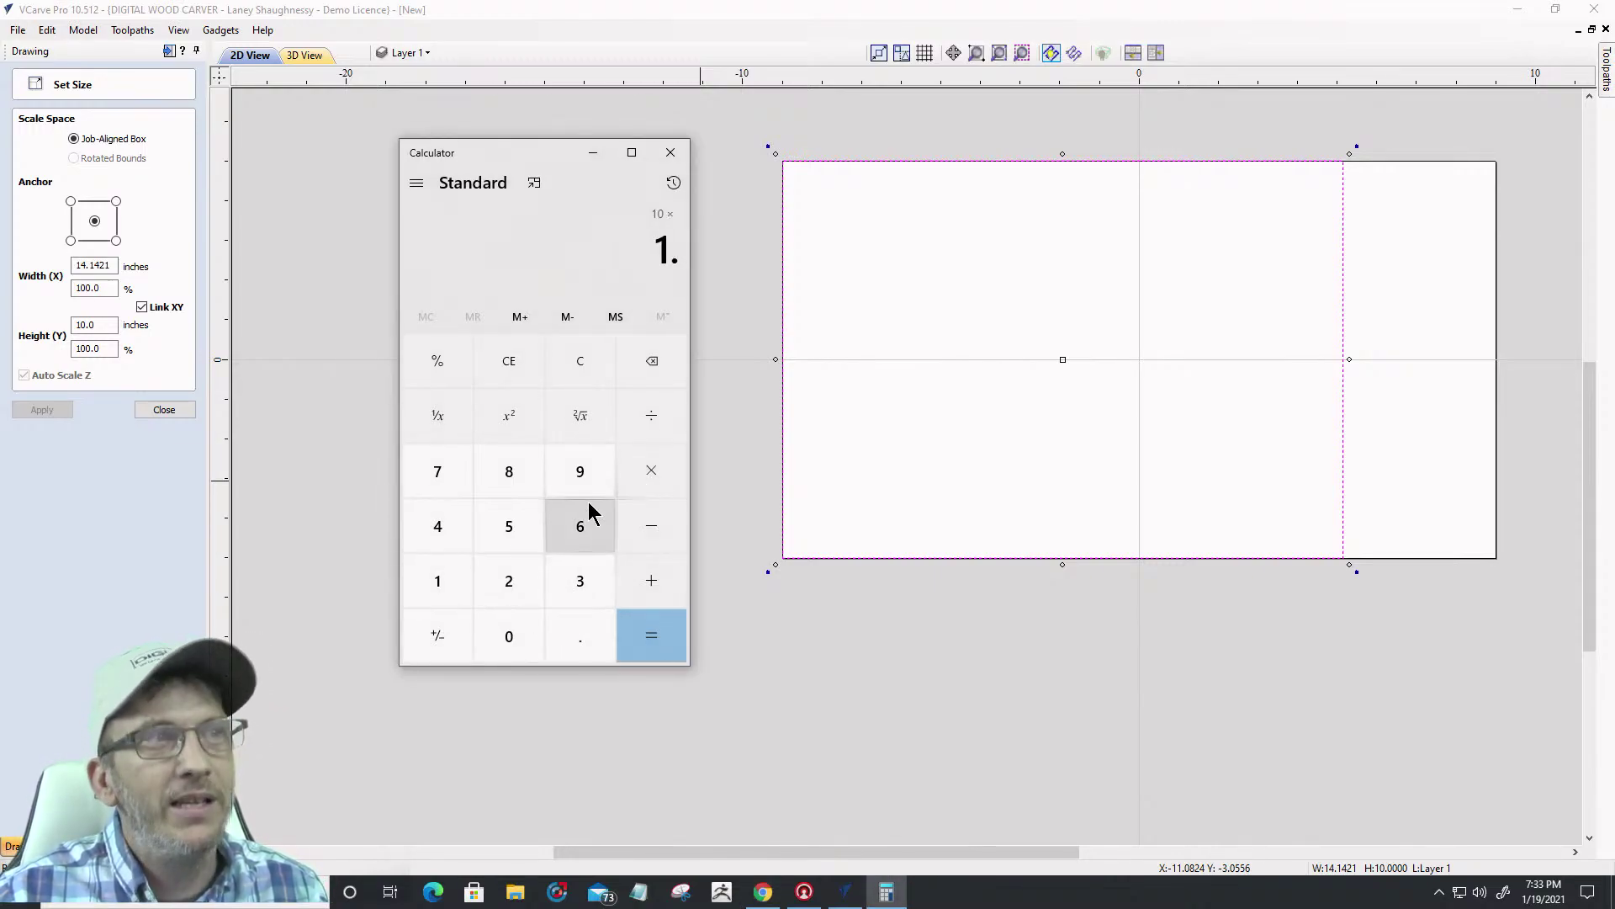
{"action": "left_click", "coordinate": [589, 522]}
{"action": "left_click", "coordinate": [458, 577]}
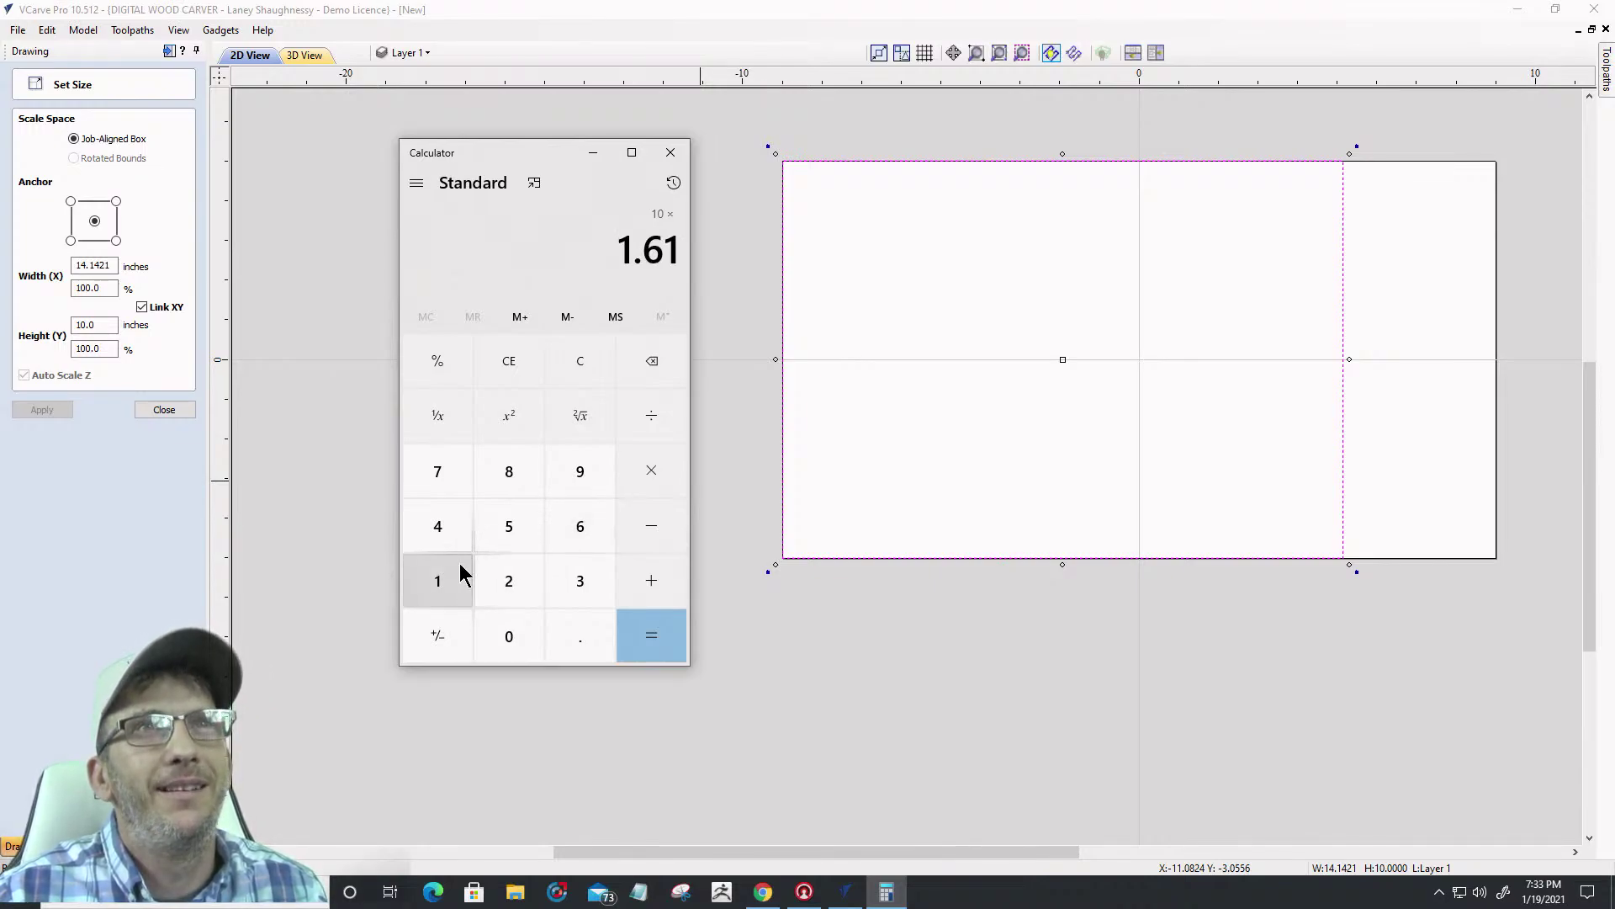
{"action": "left_click", "coordinate": [507, 478]}
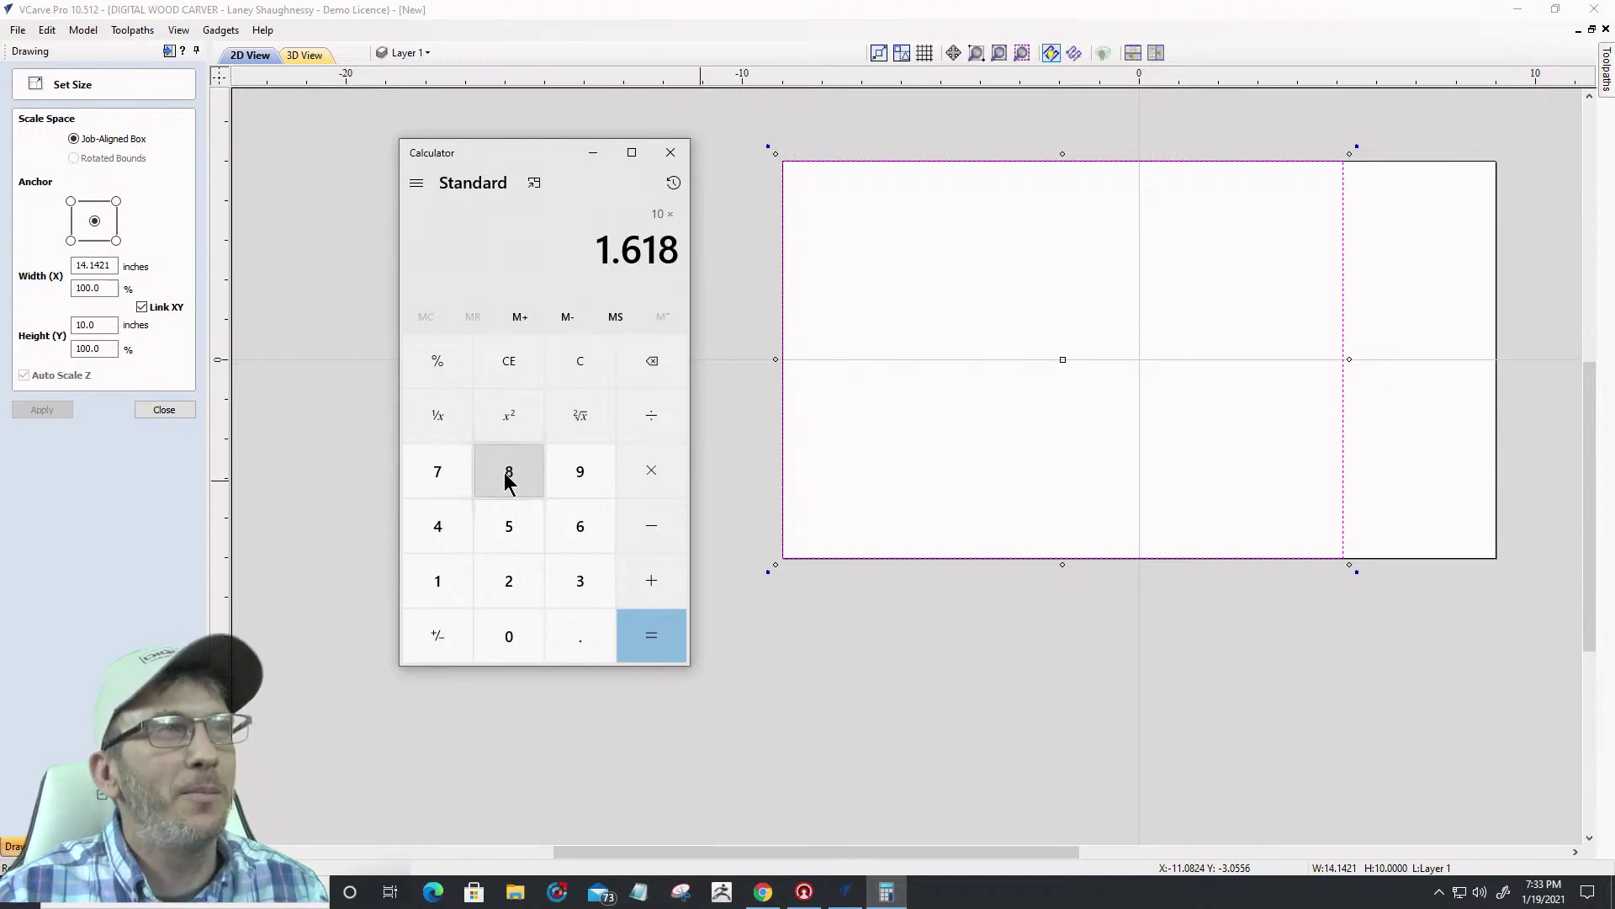
{"action": "left_click", "coordinate": [655, 643]}
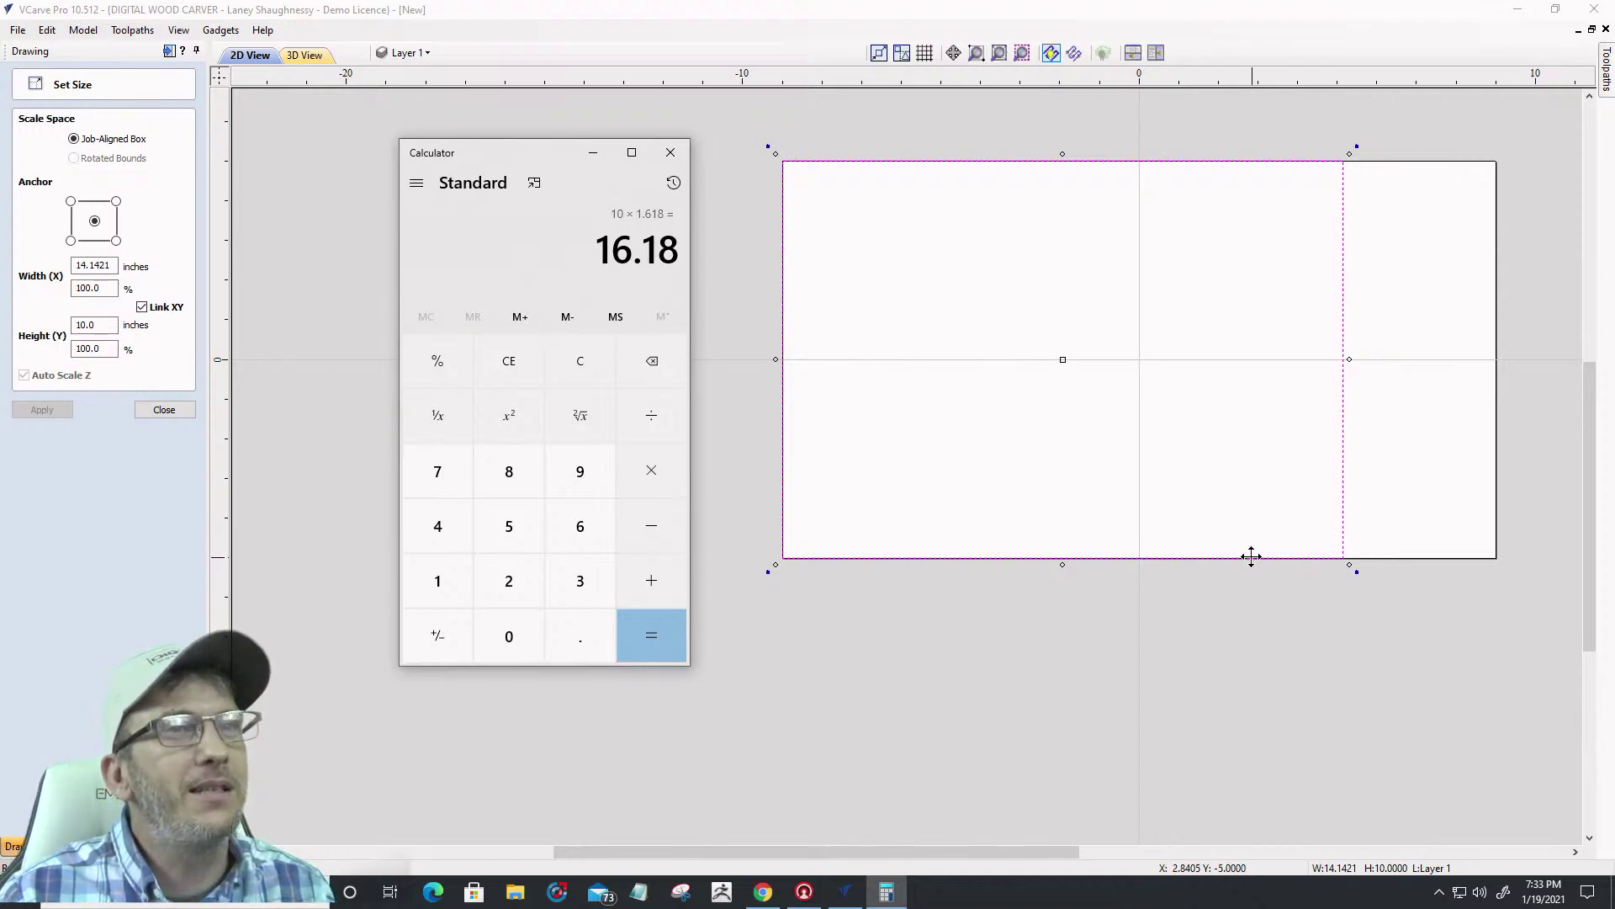
Check the size of the rotated line along the job's bottom edge, and reselect the rectangle
{"action": "left_click", "coordinate": [1042, 589]}
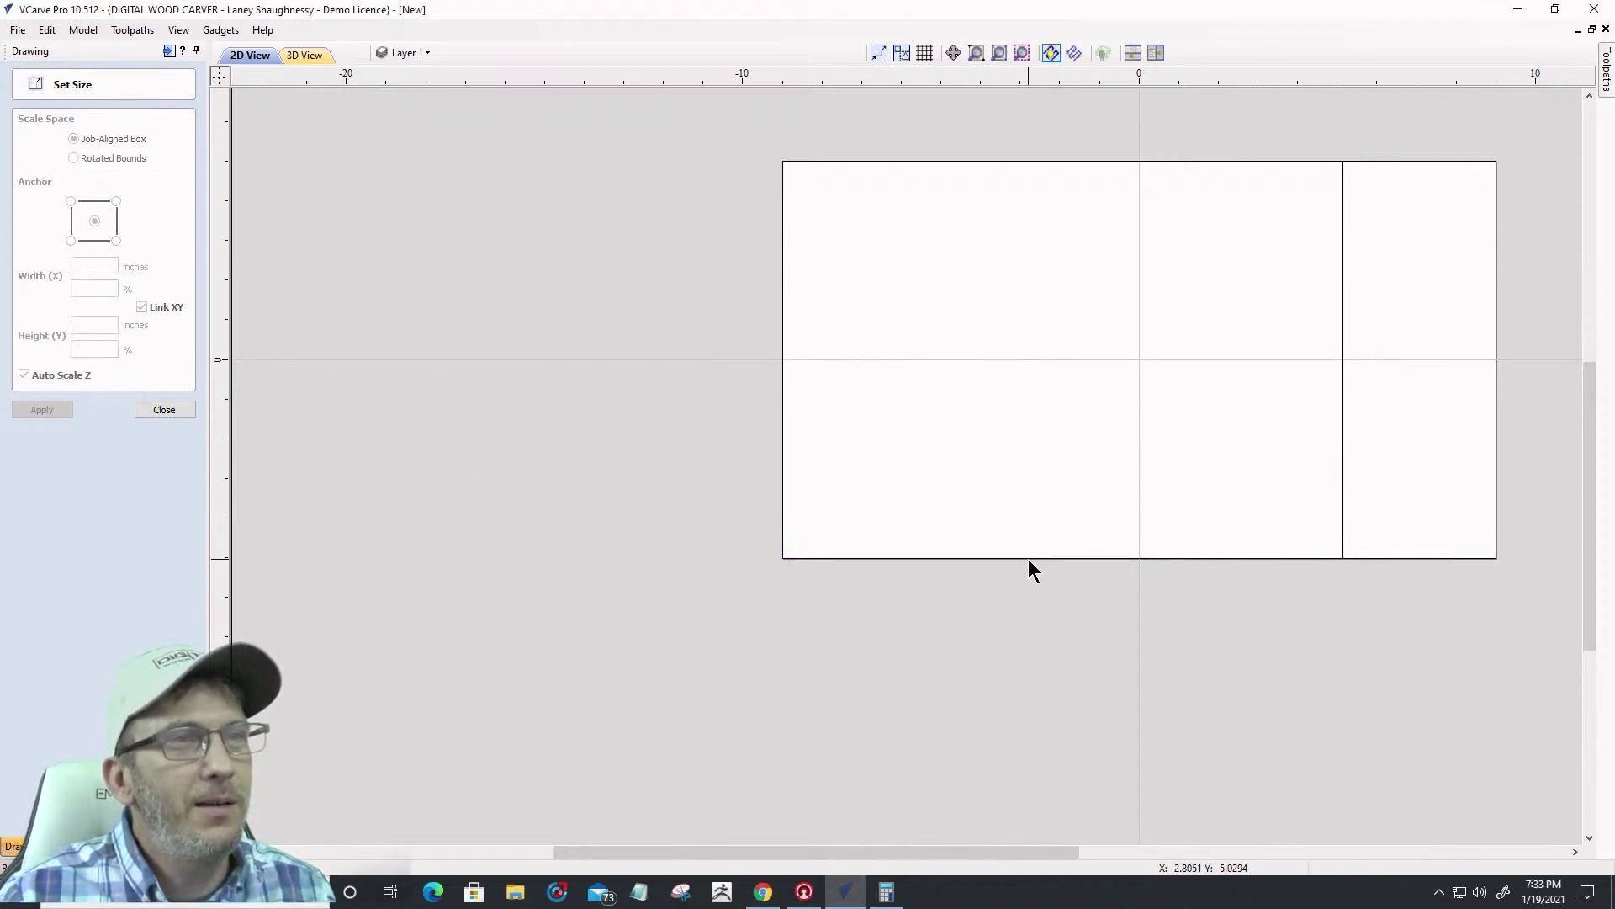
{"action": "left_click", "coordinate": [1029, 559]}
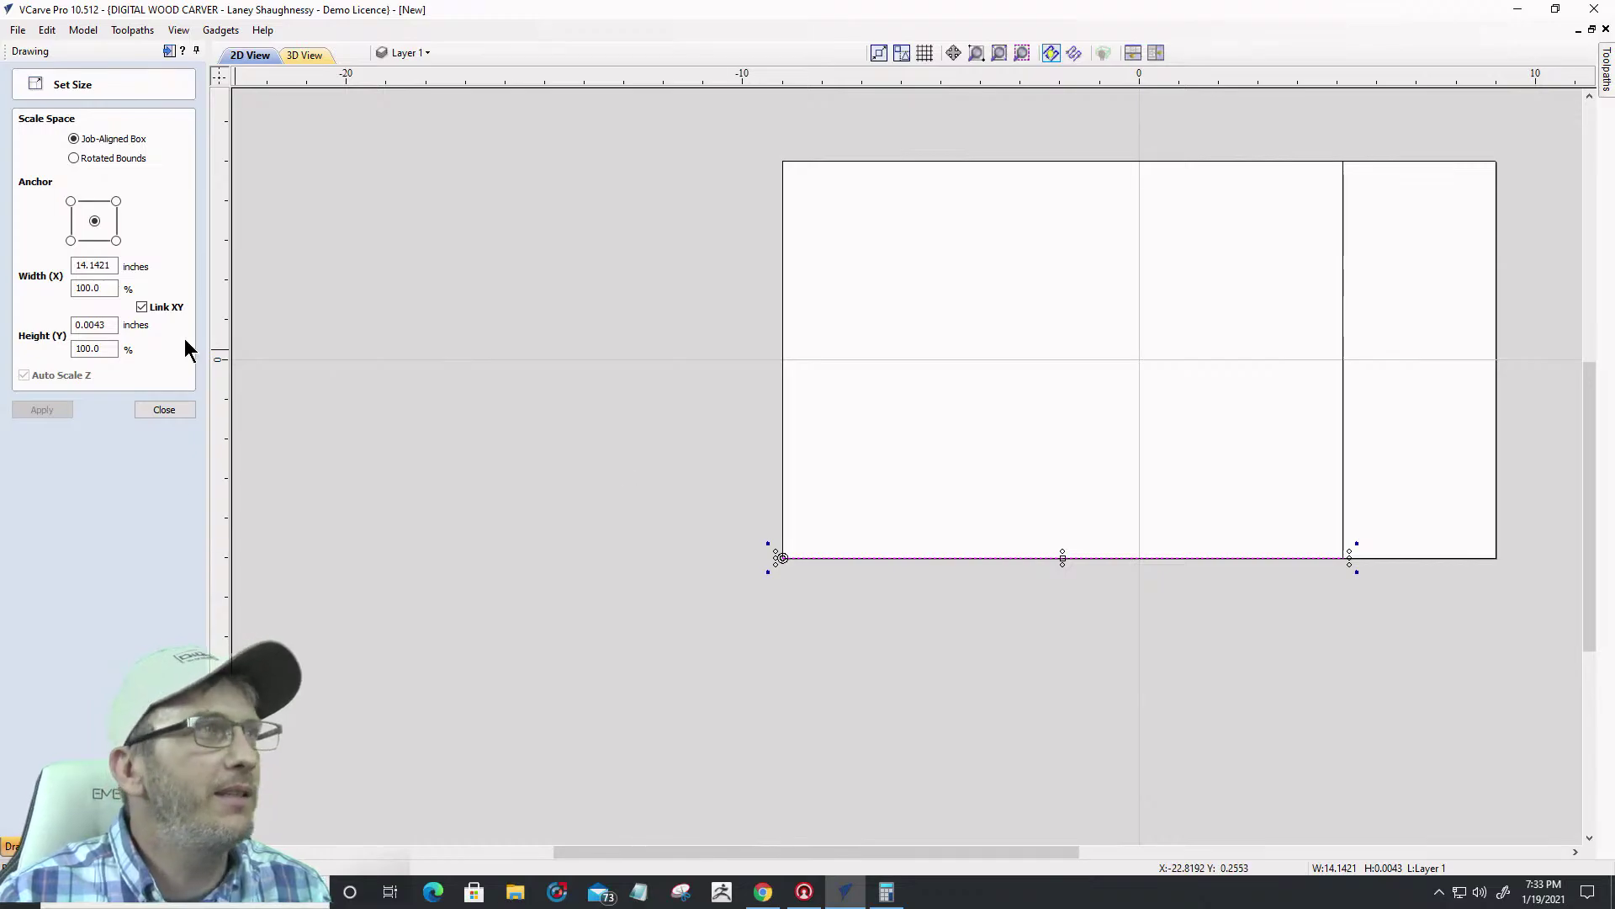
{"action": "left_click", "coordinate": [167, 409]}
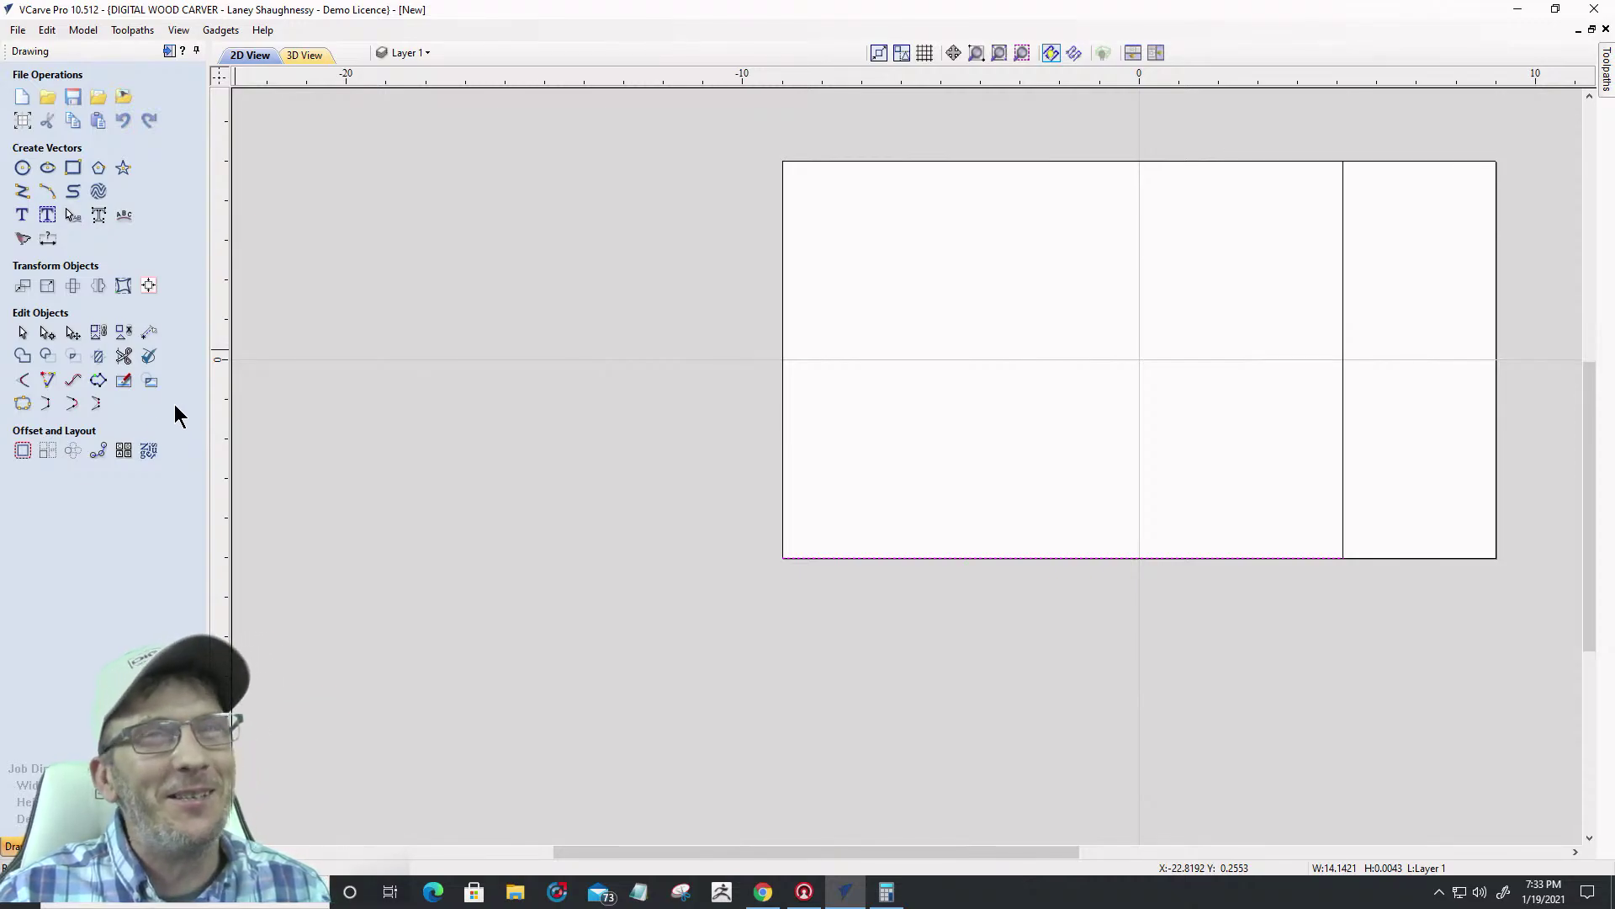
{"action": "left_click", "coordinate": [1344, 520]}
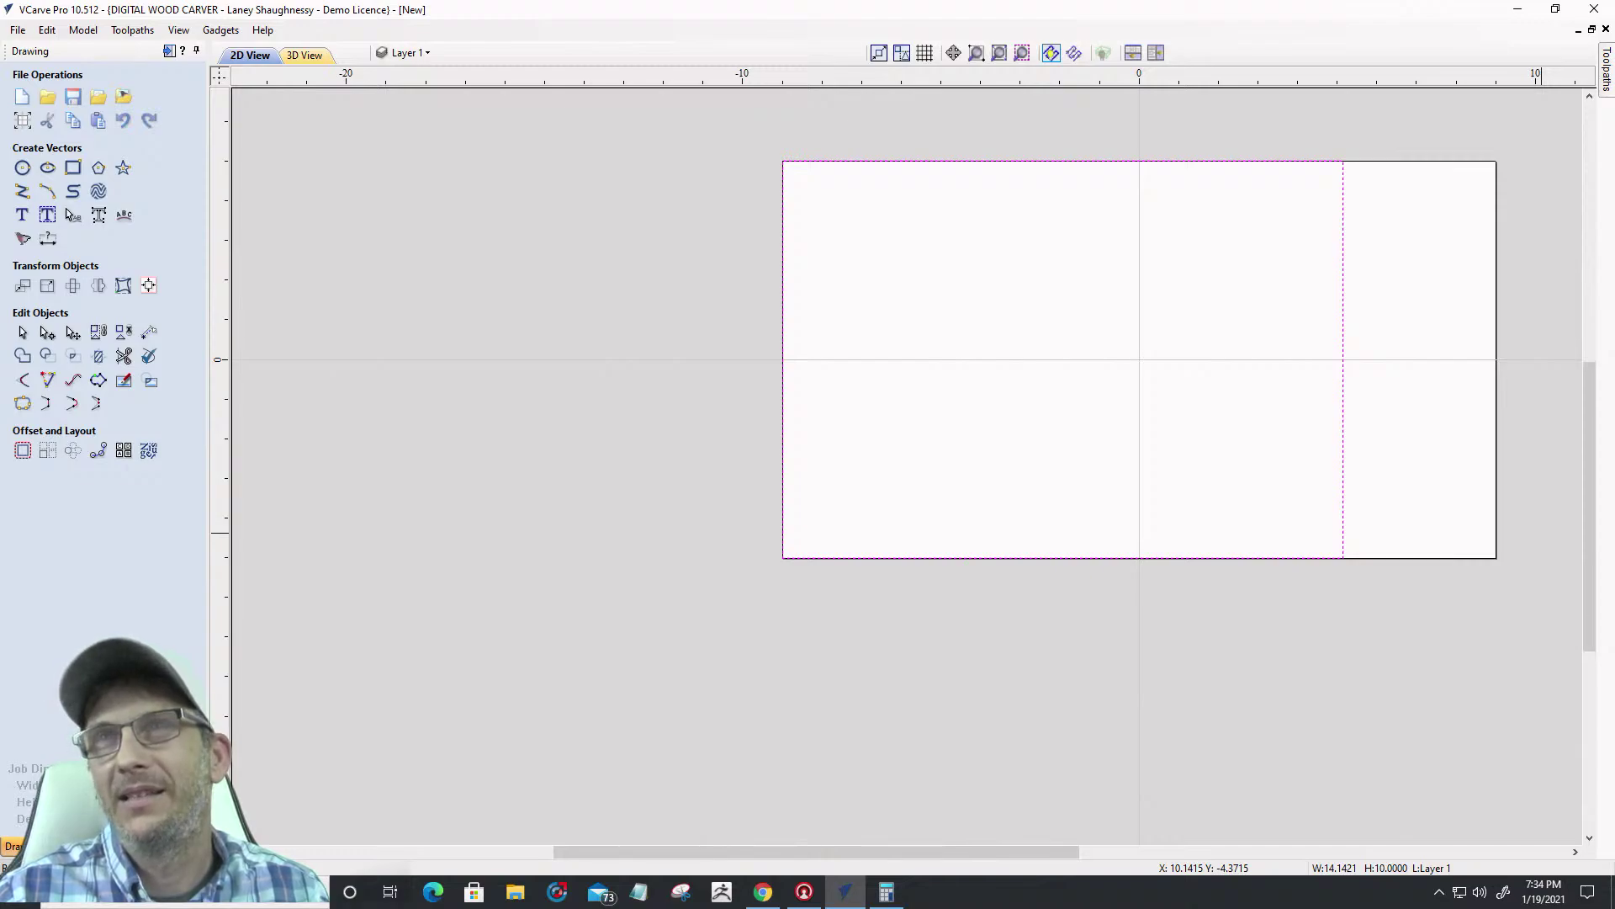
Switch back to Calculator and multiply the previous result by 1.618 once more
{"action": "key", "text": "alt+Tab"}
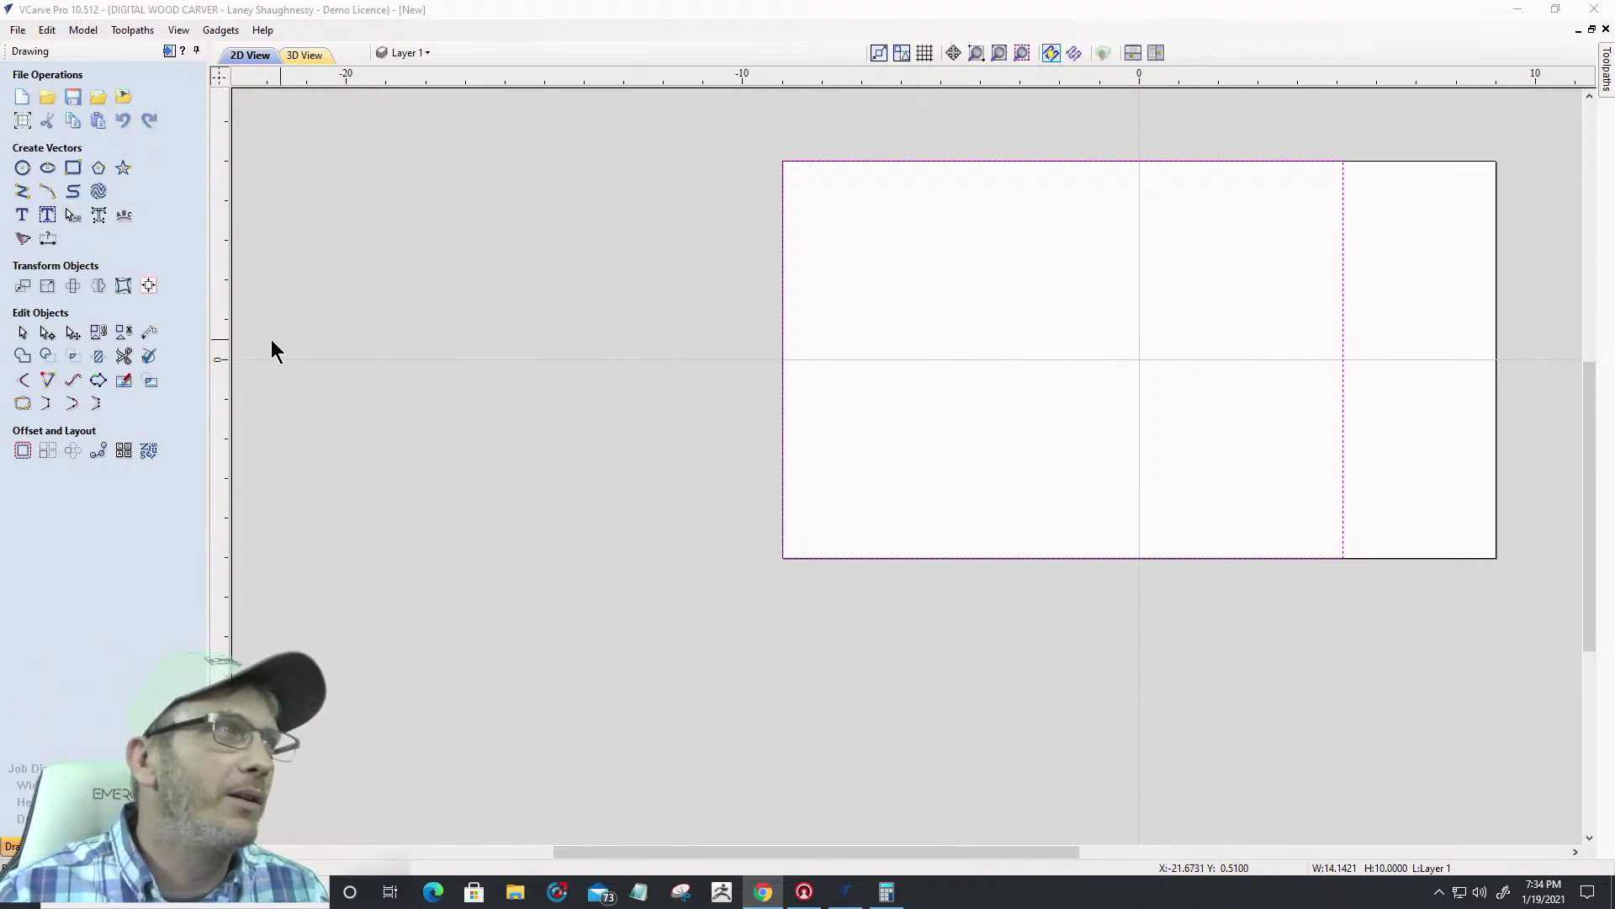
{"action": "left_click", "coordinate": [887, 892]}
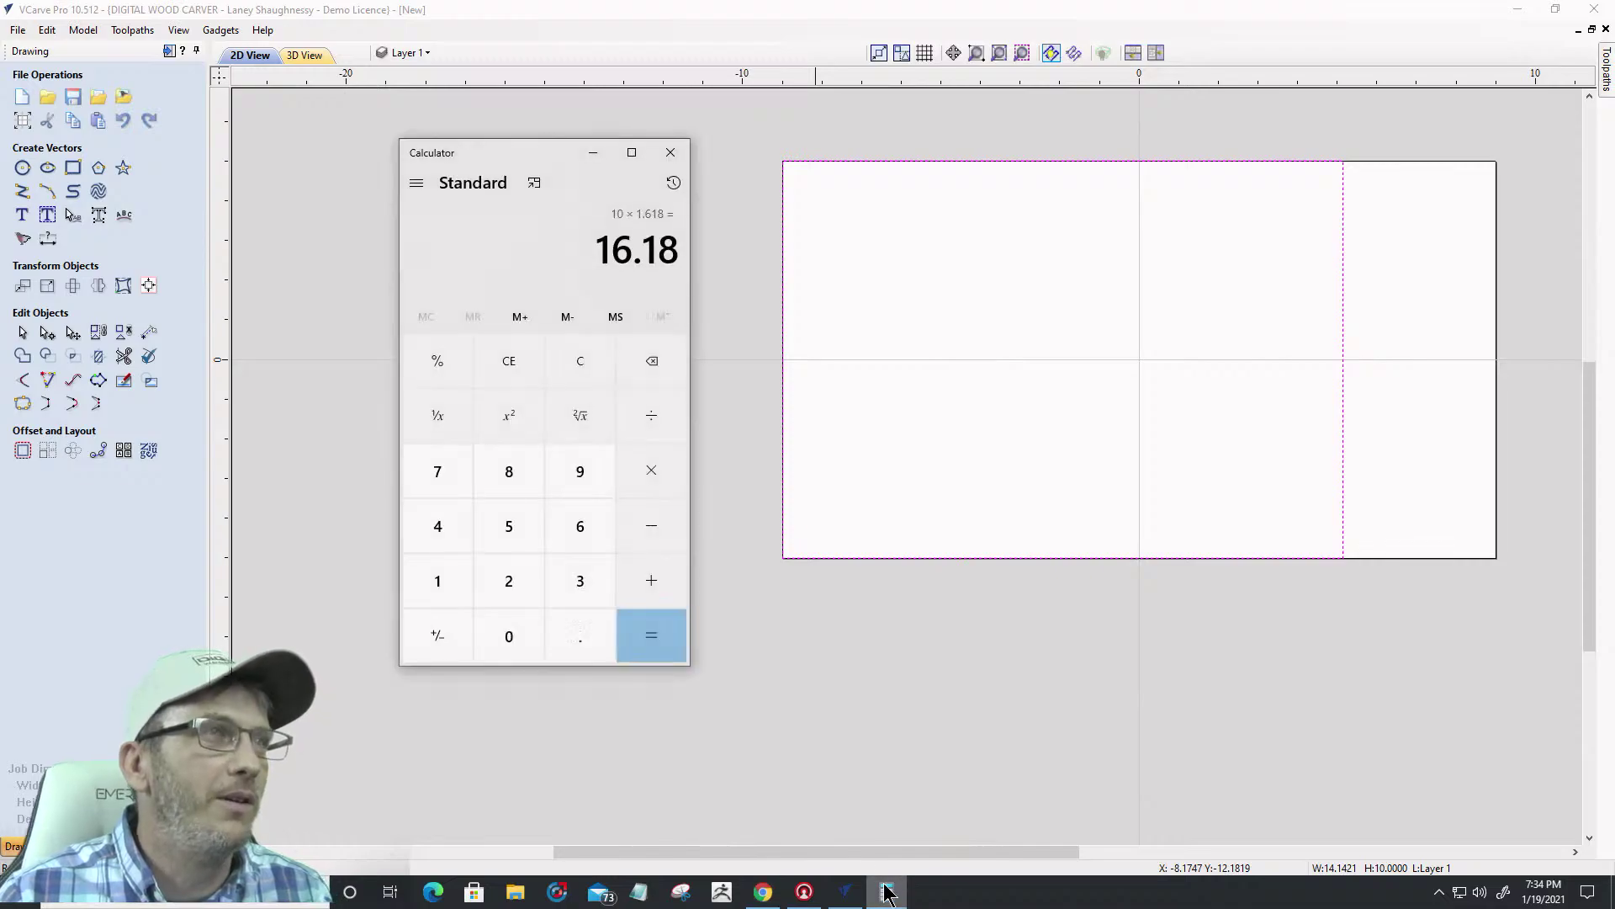
{"action": "left_click", "coordinate": [656, 633]}
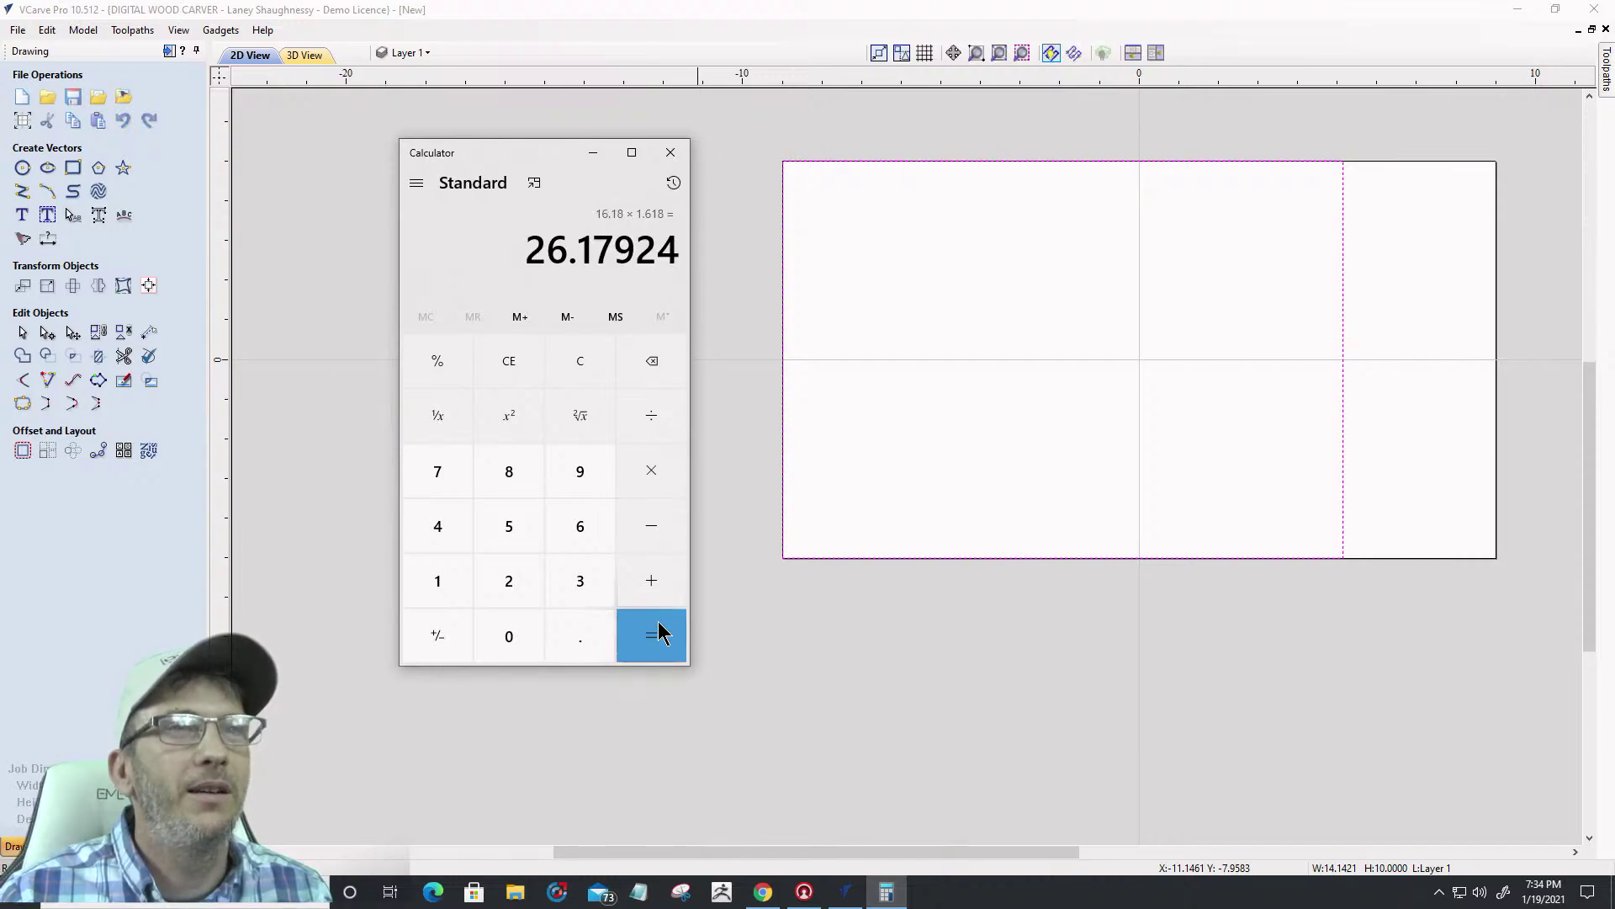
Return to VCarve Pro and set the job width to 16.18 inches
{"action": "left_click", "coordinate": [1344, 348]}
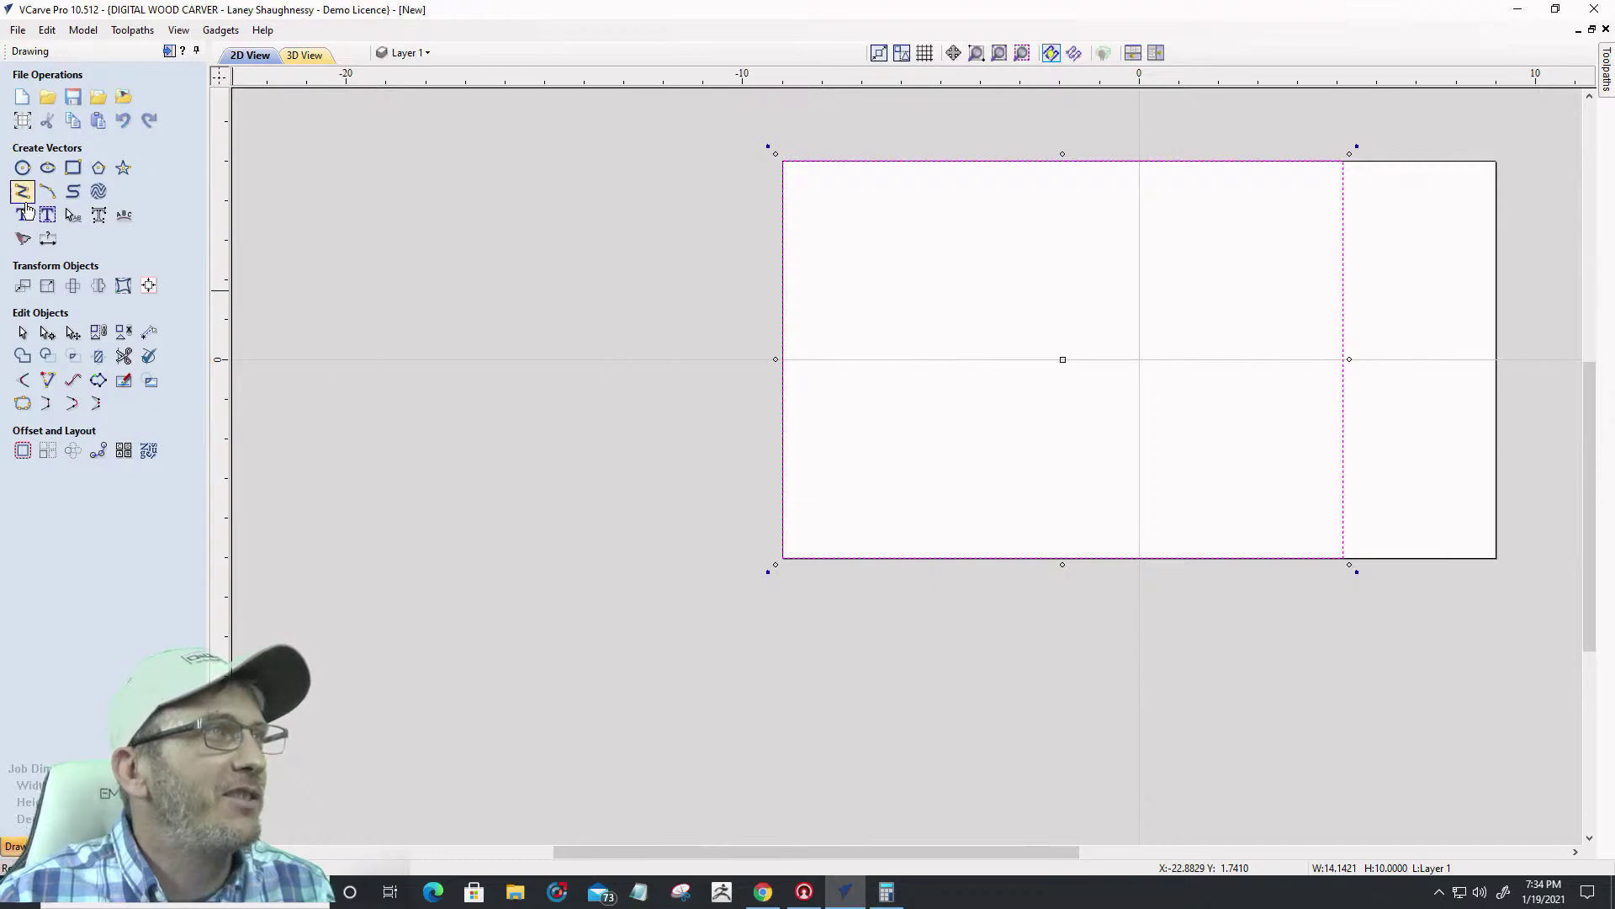
{"action": "left_click", "coordinate": [22, 120]}
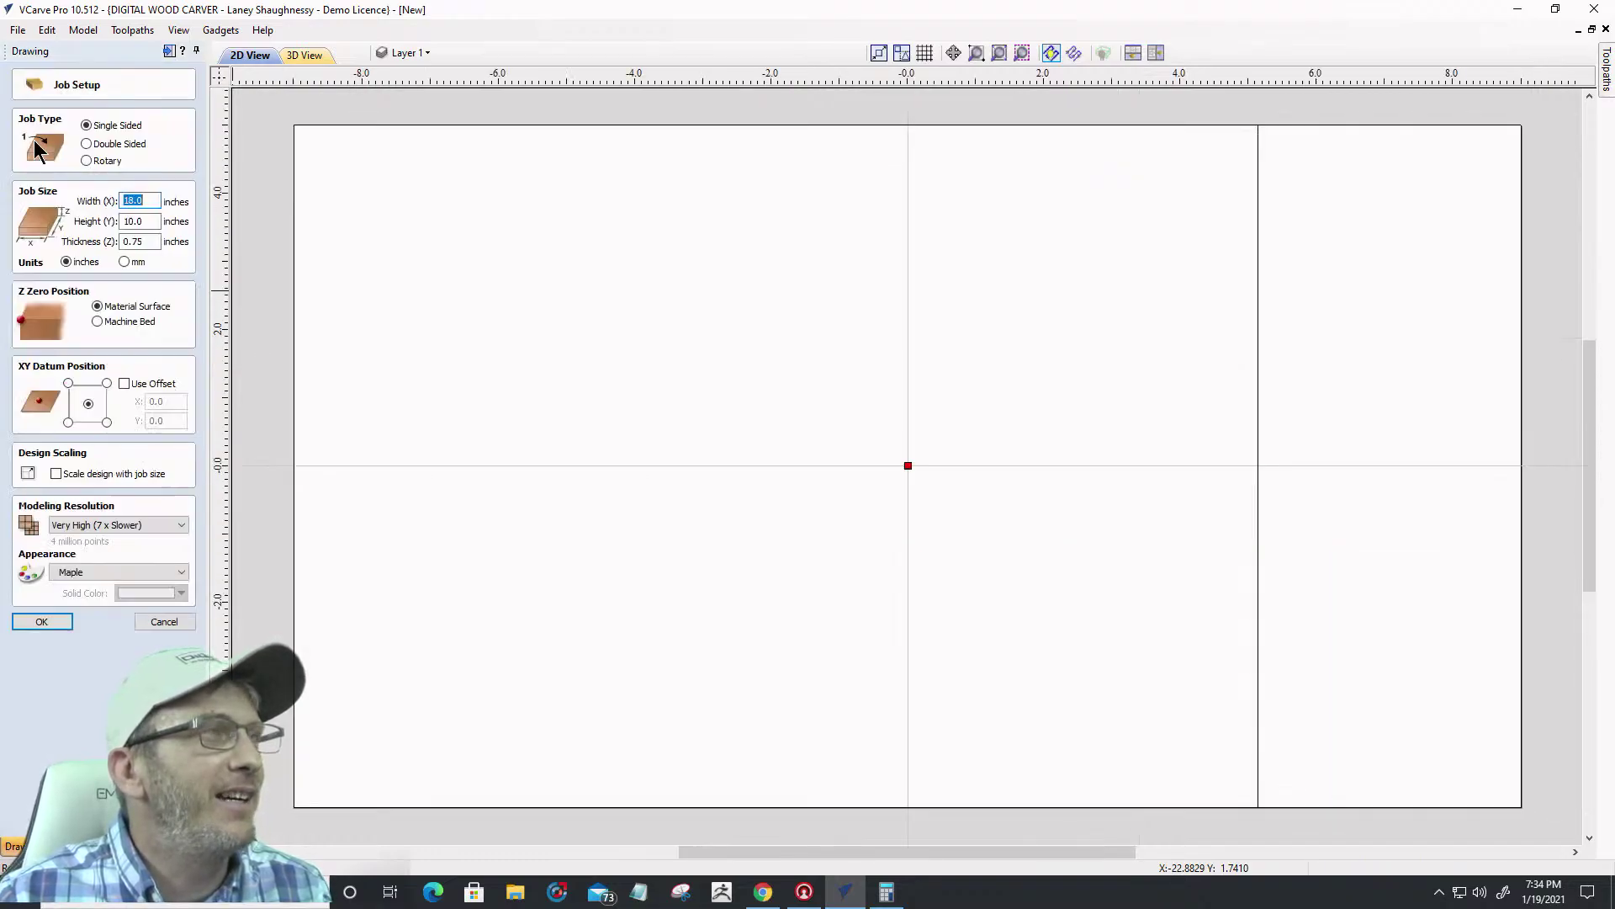
{"action": "double_click", "coordinate": [153, 200]}
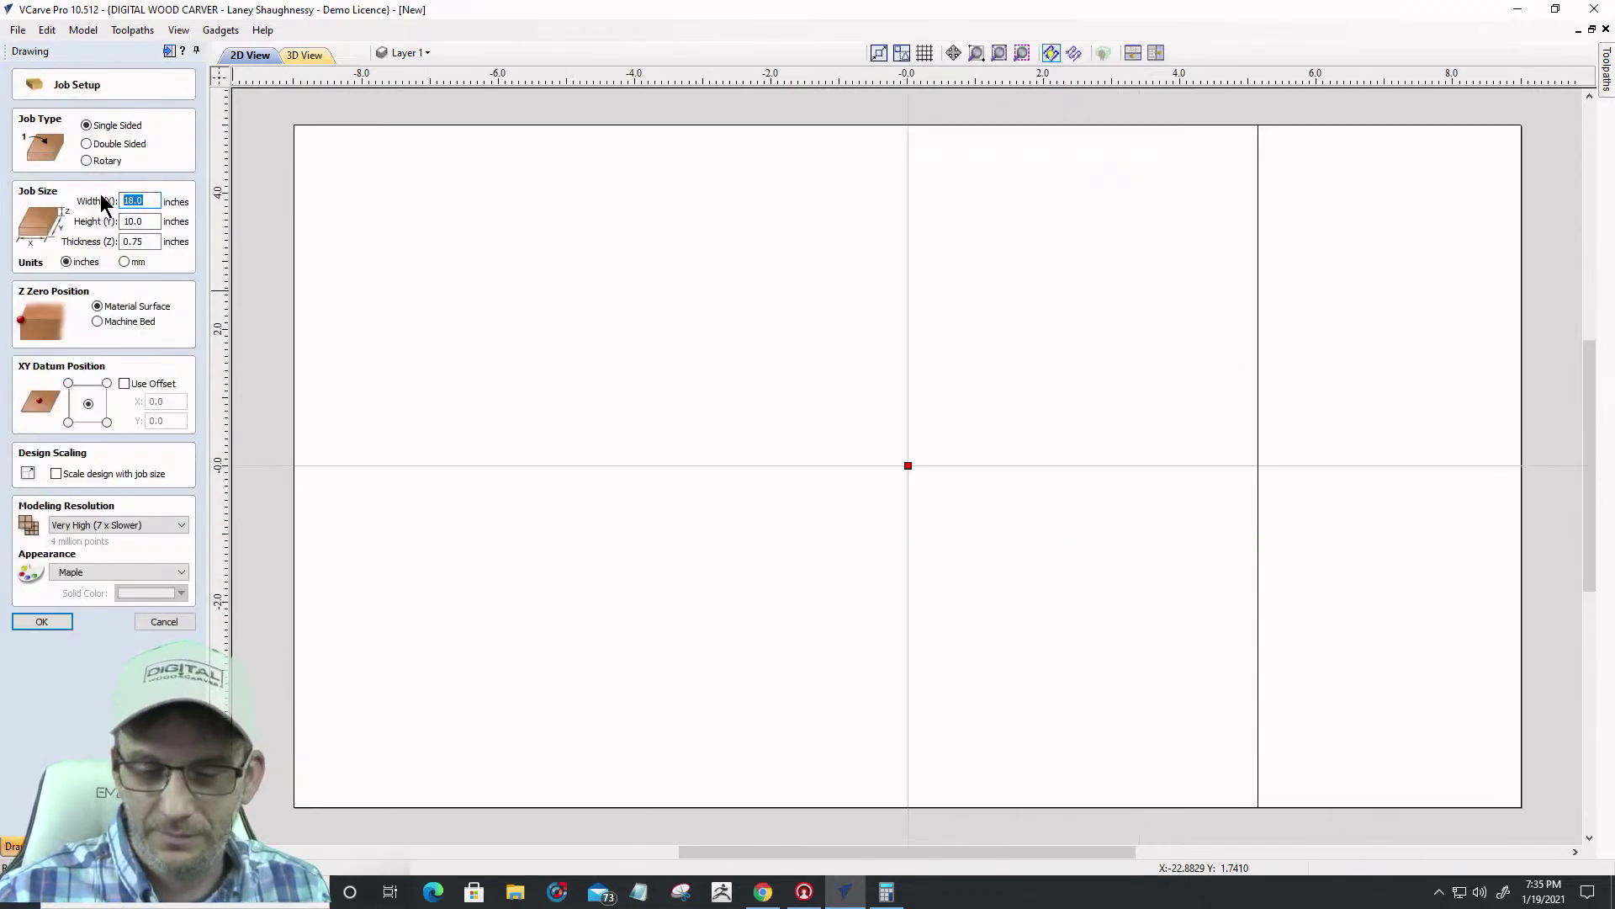
{"action": "type", "text": "16.18"}
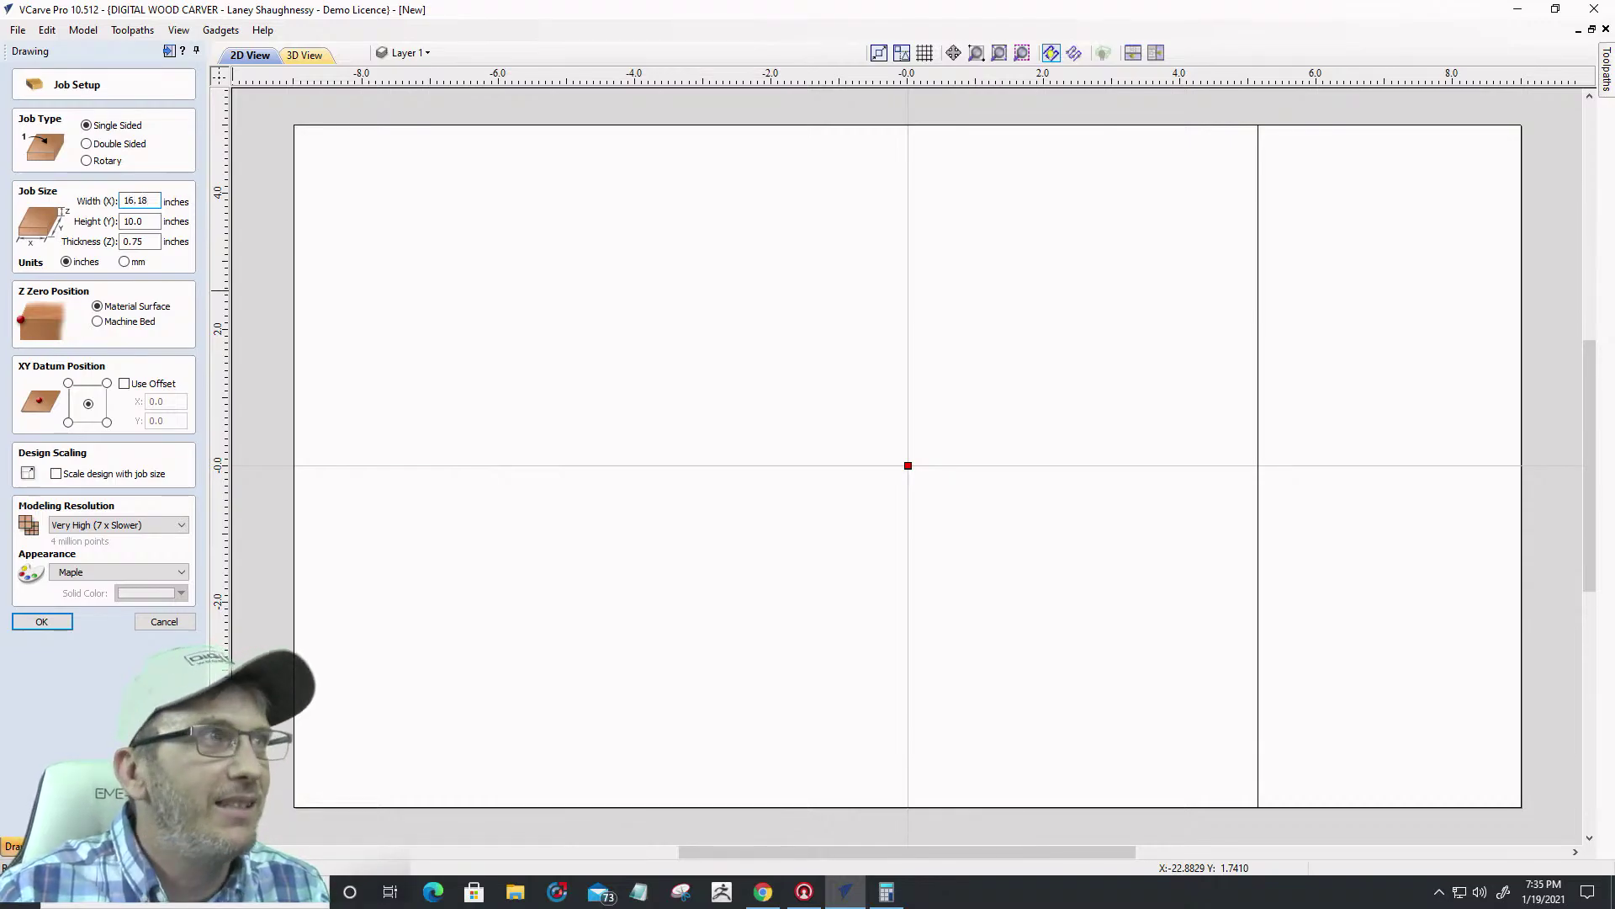
{"action": "left_click", "coordinate": [39, 623]}
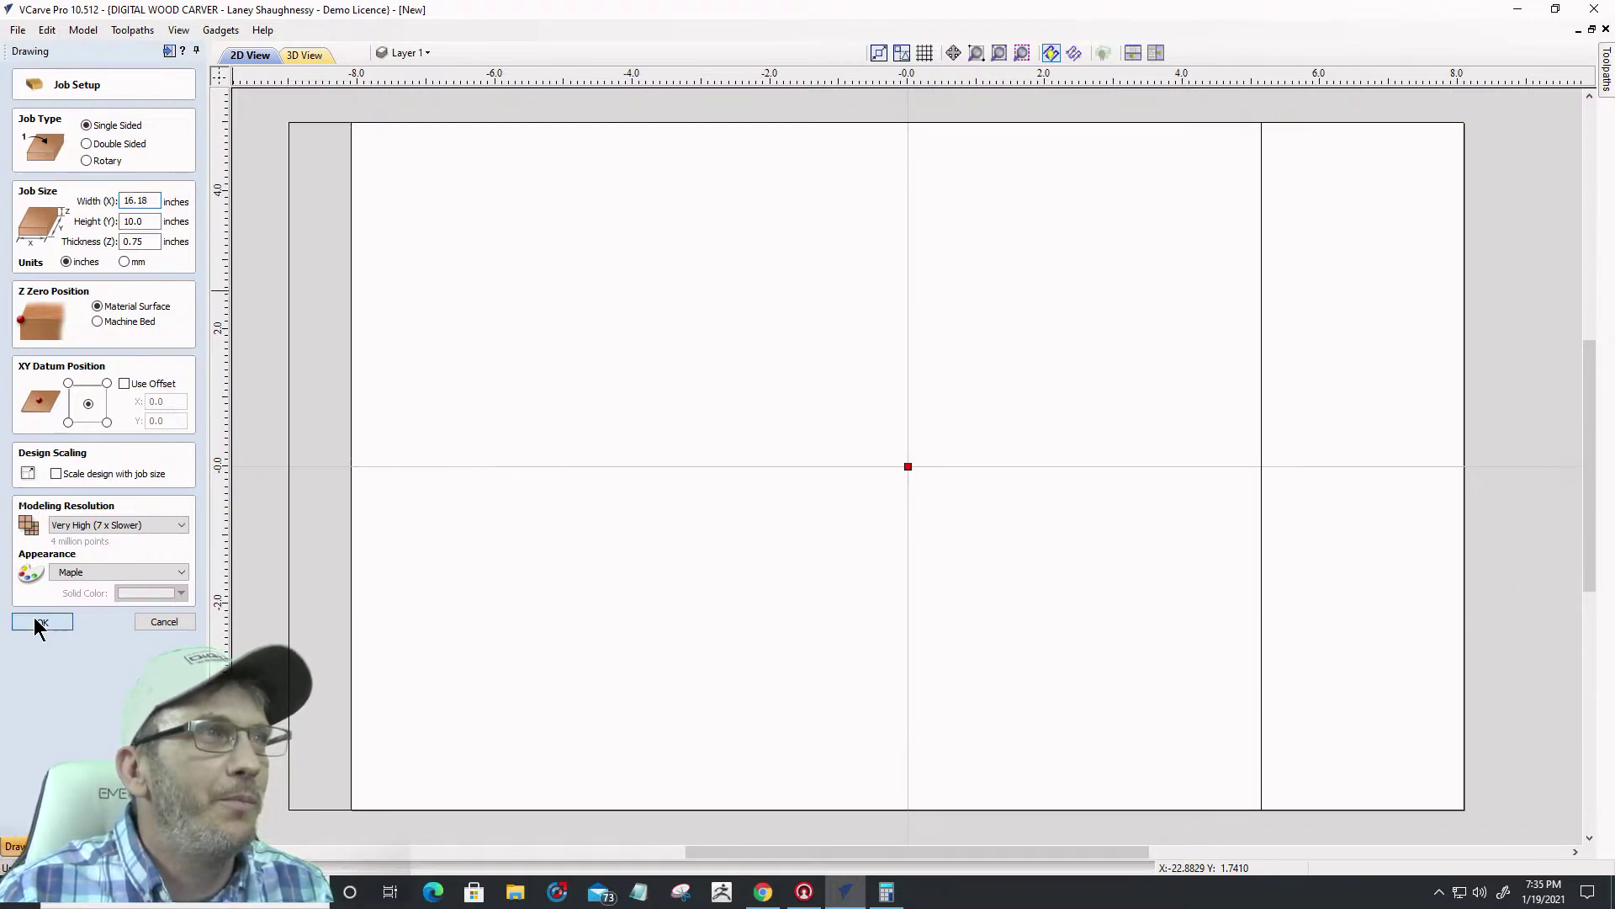
{"action": "scroll", "coordinate": [679, 478], "scroll_direction": "down", "scroll_amount": 4}
{"action": "scroll", "coordinate": [679, 478], "scroll_direction": "up", "scroll_amount": 1}
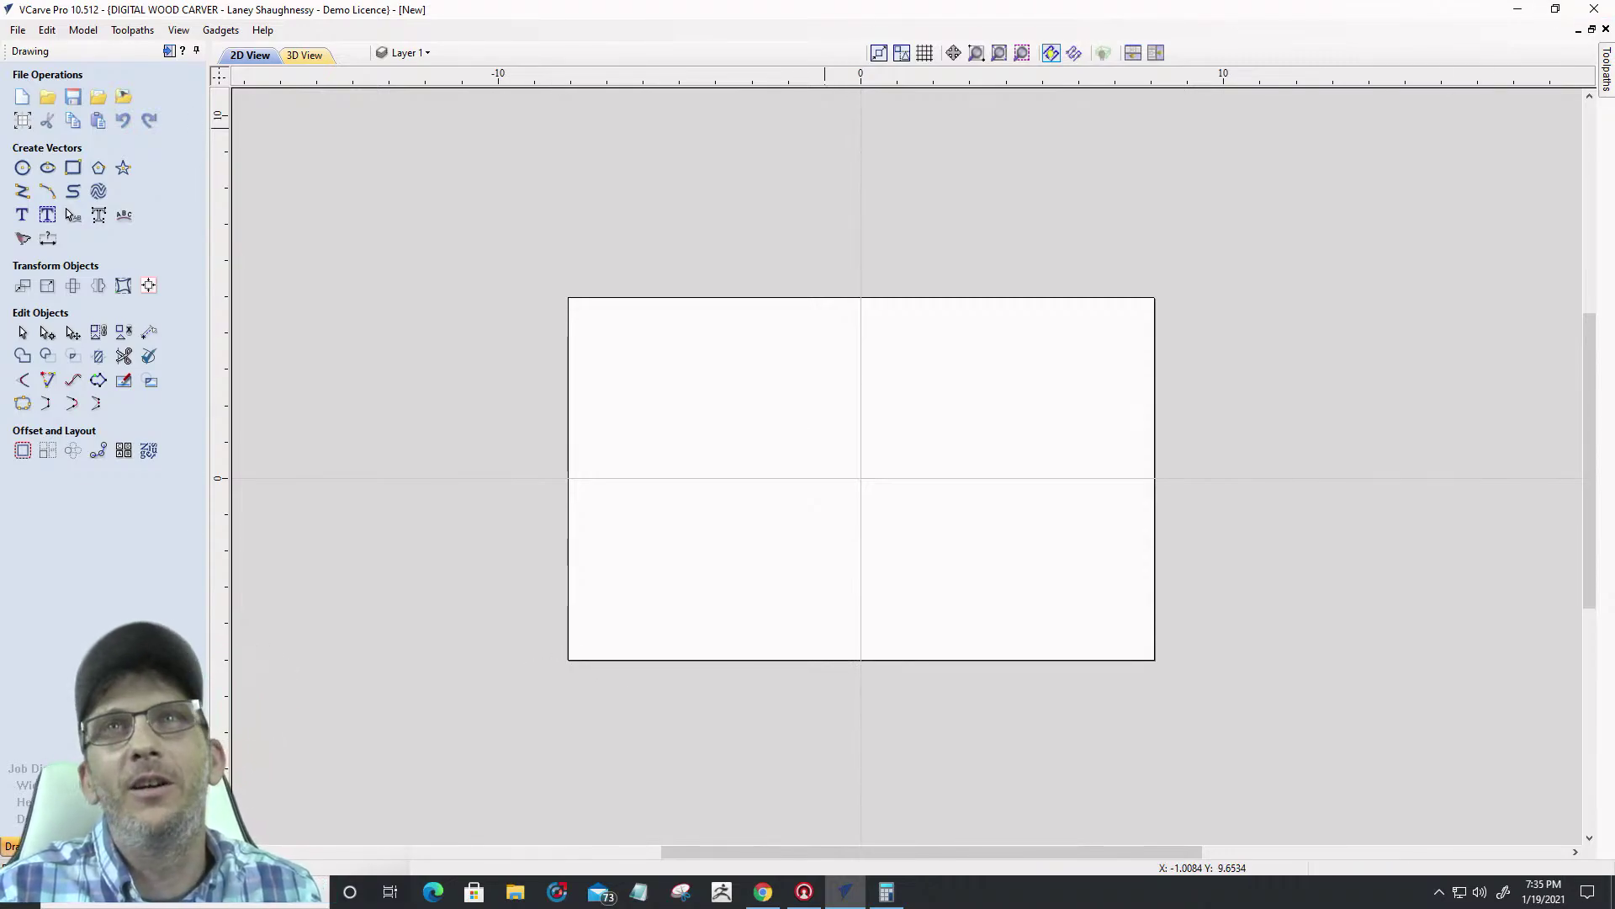
{"action": "key", "text": "alt+Tab"}
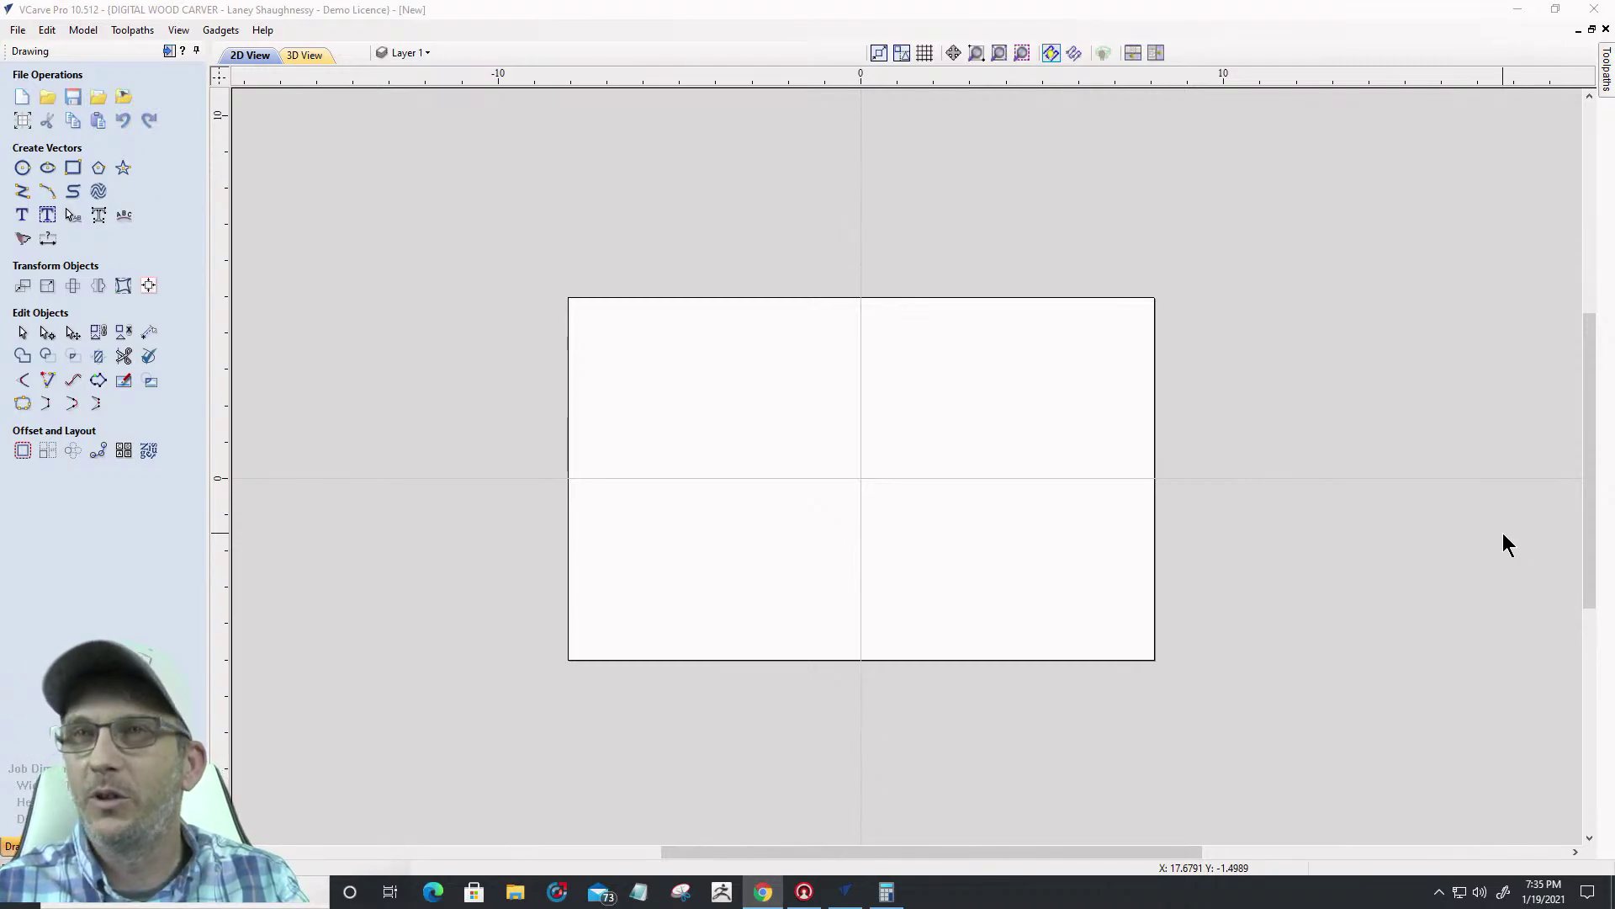
{"action": "left_click", "coordinate": [890, 430]}
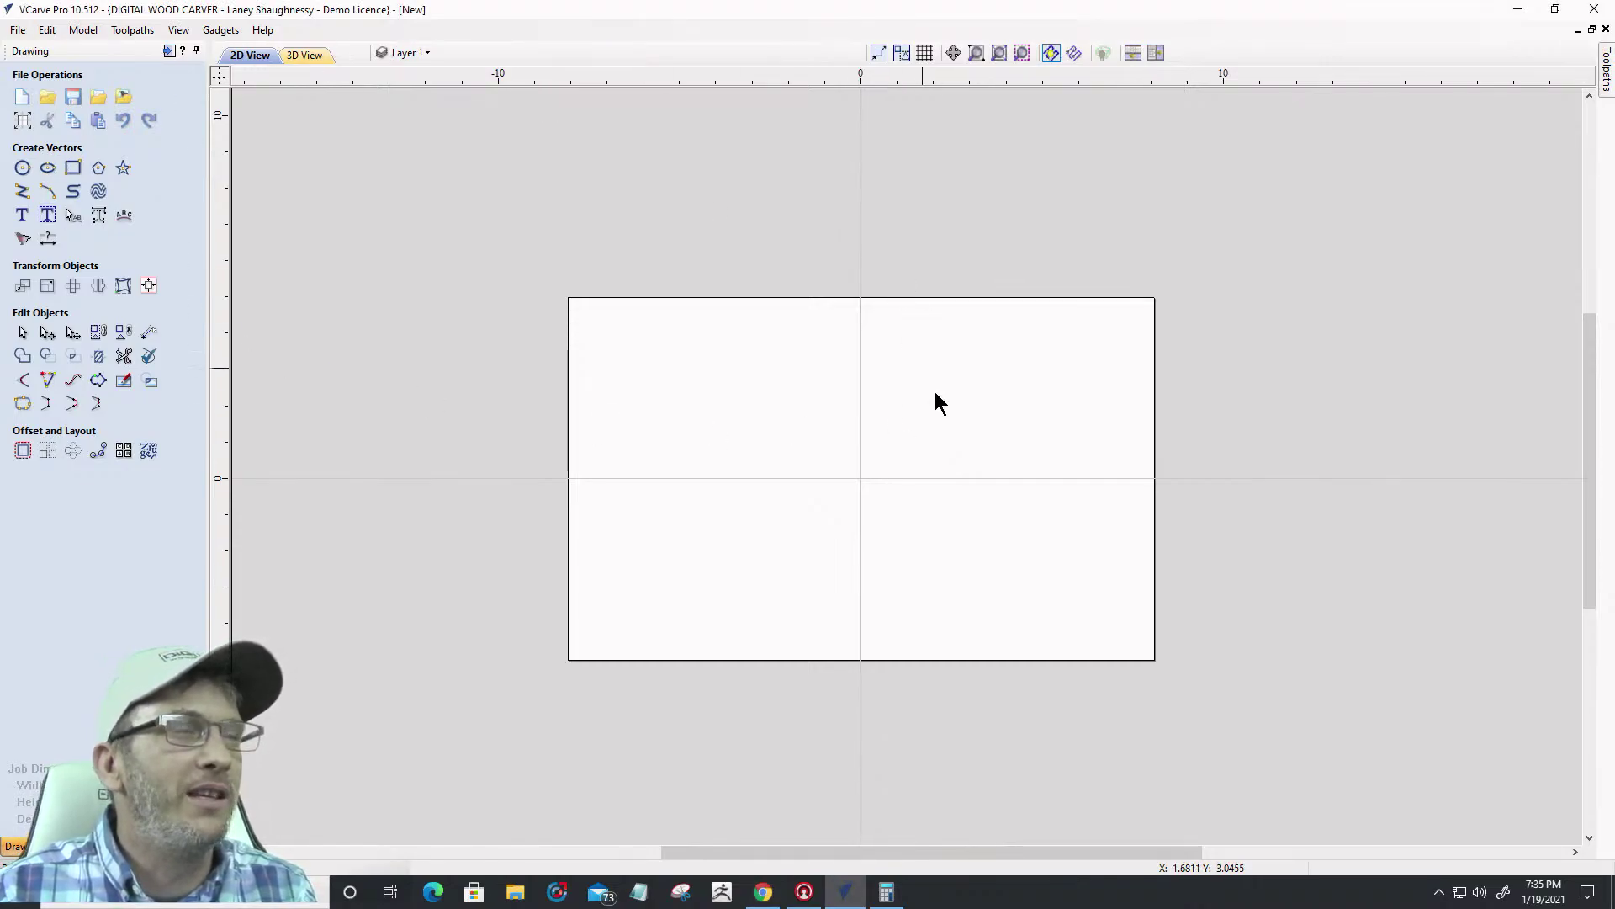
{"action": "scroll", "coordinate": [927, 598], "scroll_direction": "up", "scroll_amount": 3}
{"action": "scroll", "coordinate": [927, 599], "scroll_direction": "down", "scroll_amount": 2}
{"action": "scroll", "coordinate": [929, 608], "scroll_direction": "up", "scroll_amount": 2}
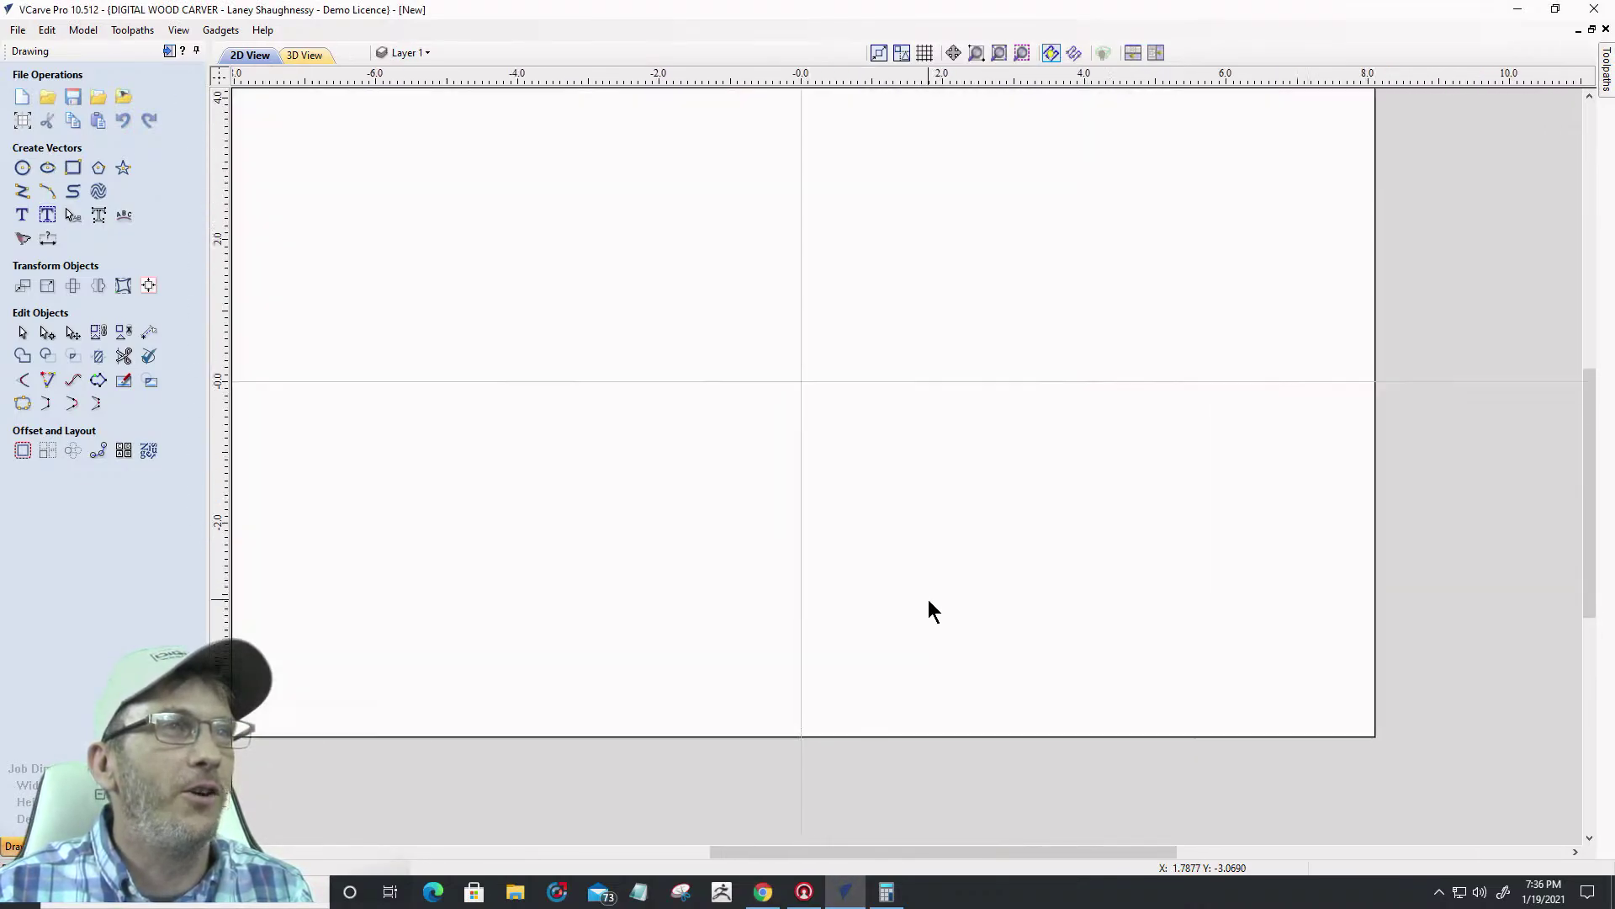
{"action": "scroll", "coordinate": [929, 608], "scroll_direction": "down", "scroll_amount": 1}
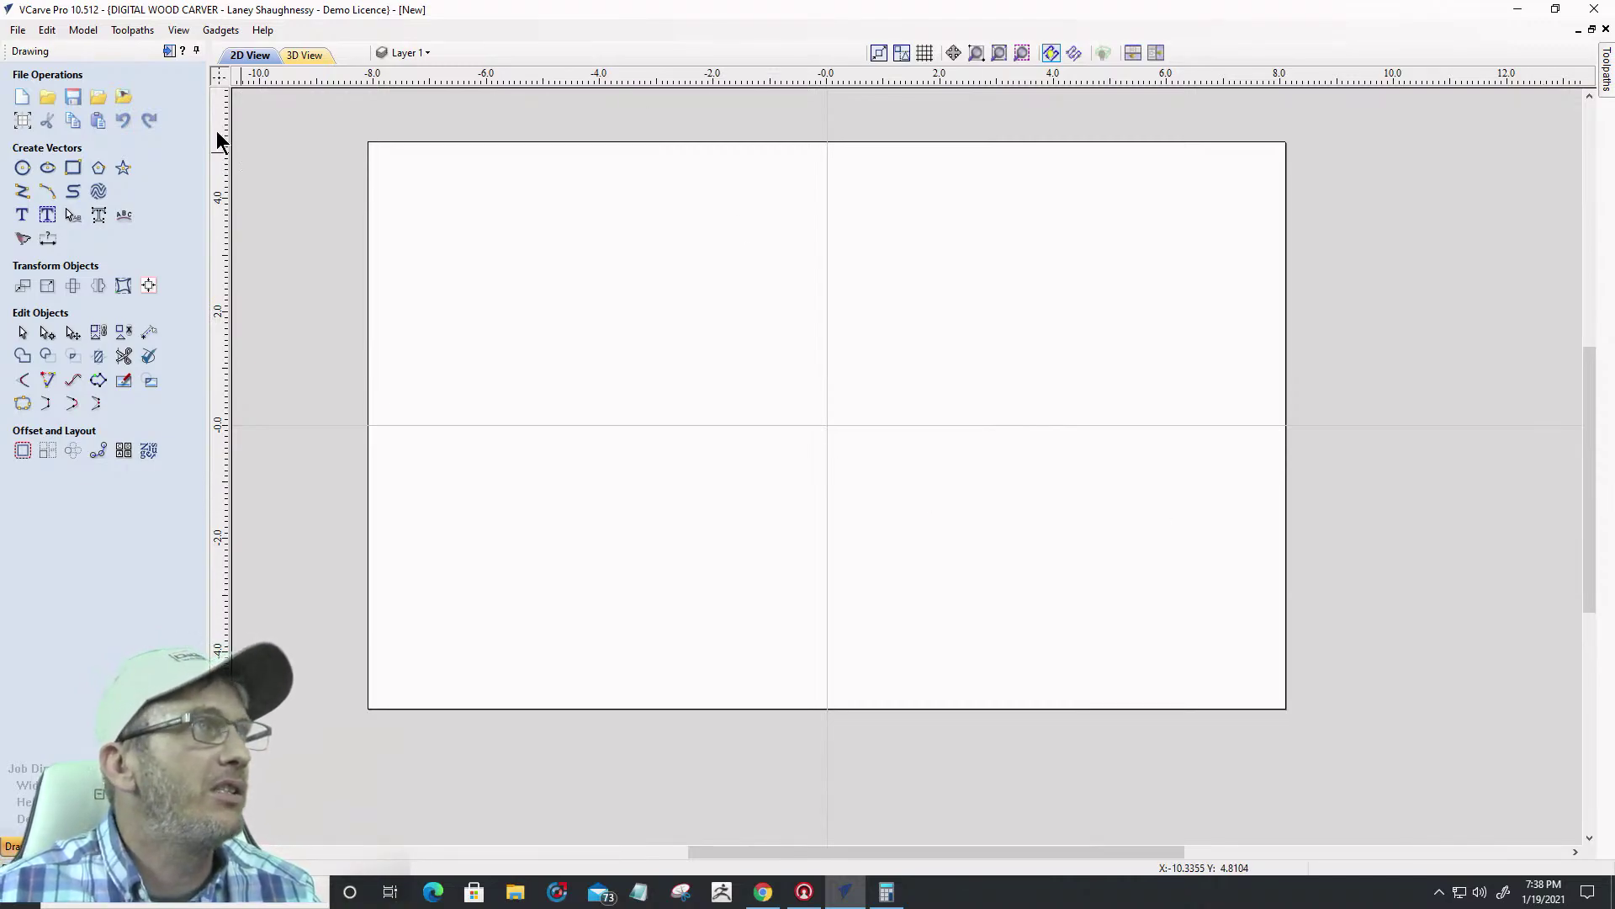
{"action": "scroll", "coordinate": [227, 141], "scroll_direction": "up", "scroll_amount": 1}
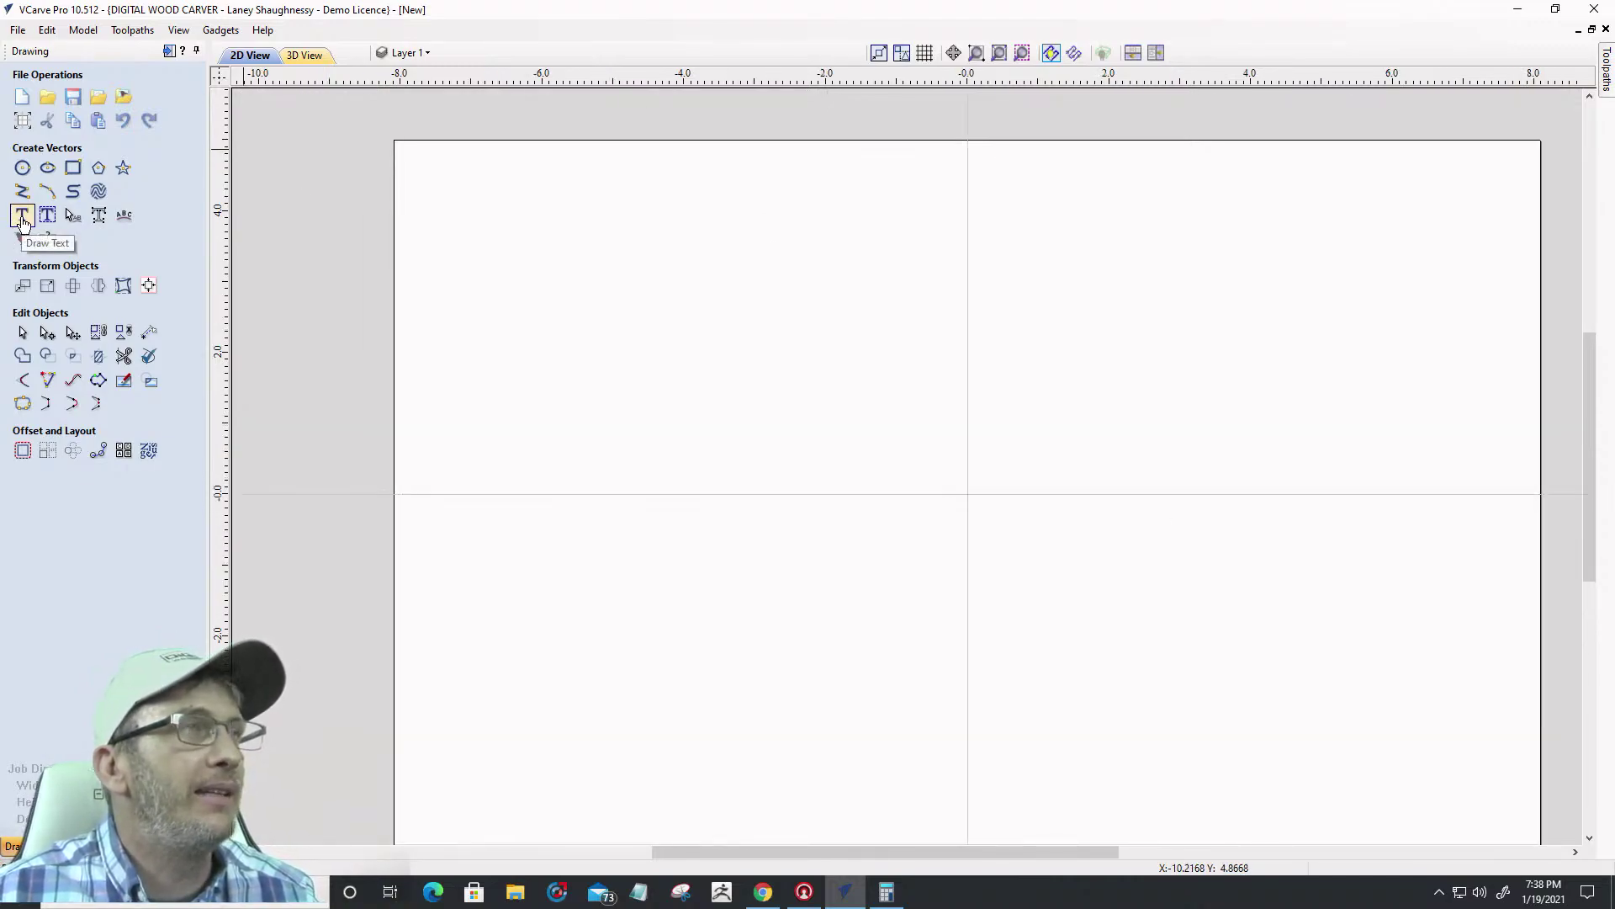
Create the text "O" in Monotype Corsiva near the middle of the job
{"action": "left_click", "coordinate": [23, 217]}
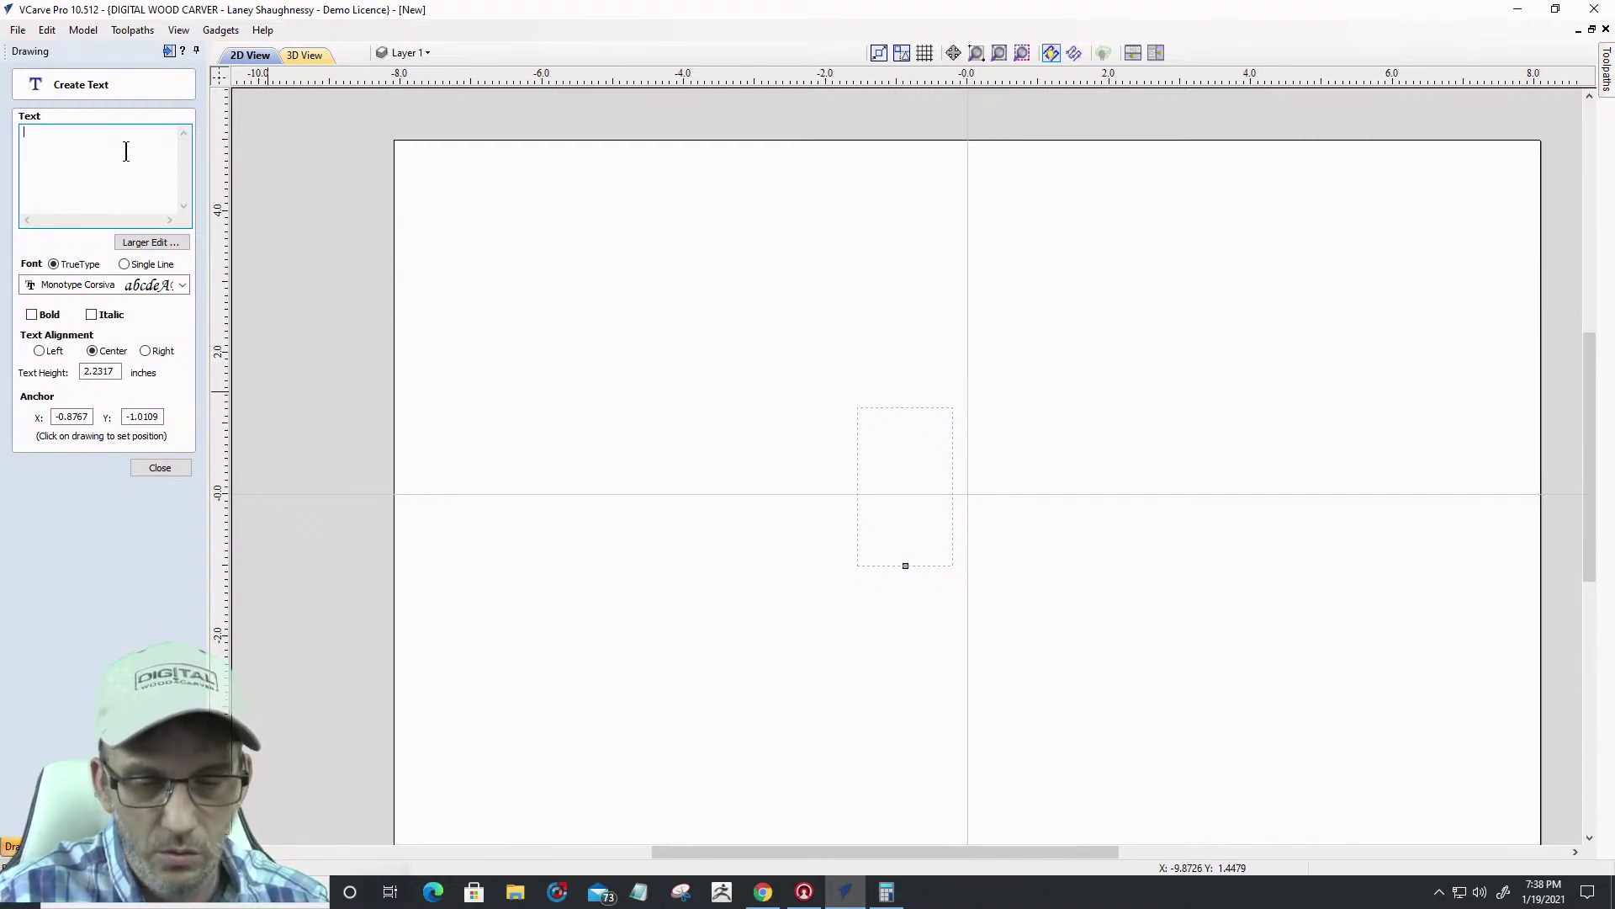
{"action": "type", "text": "O"}
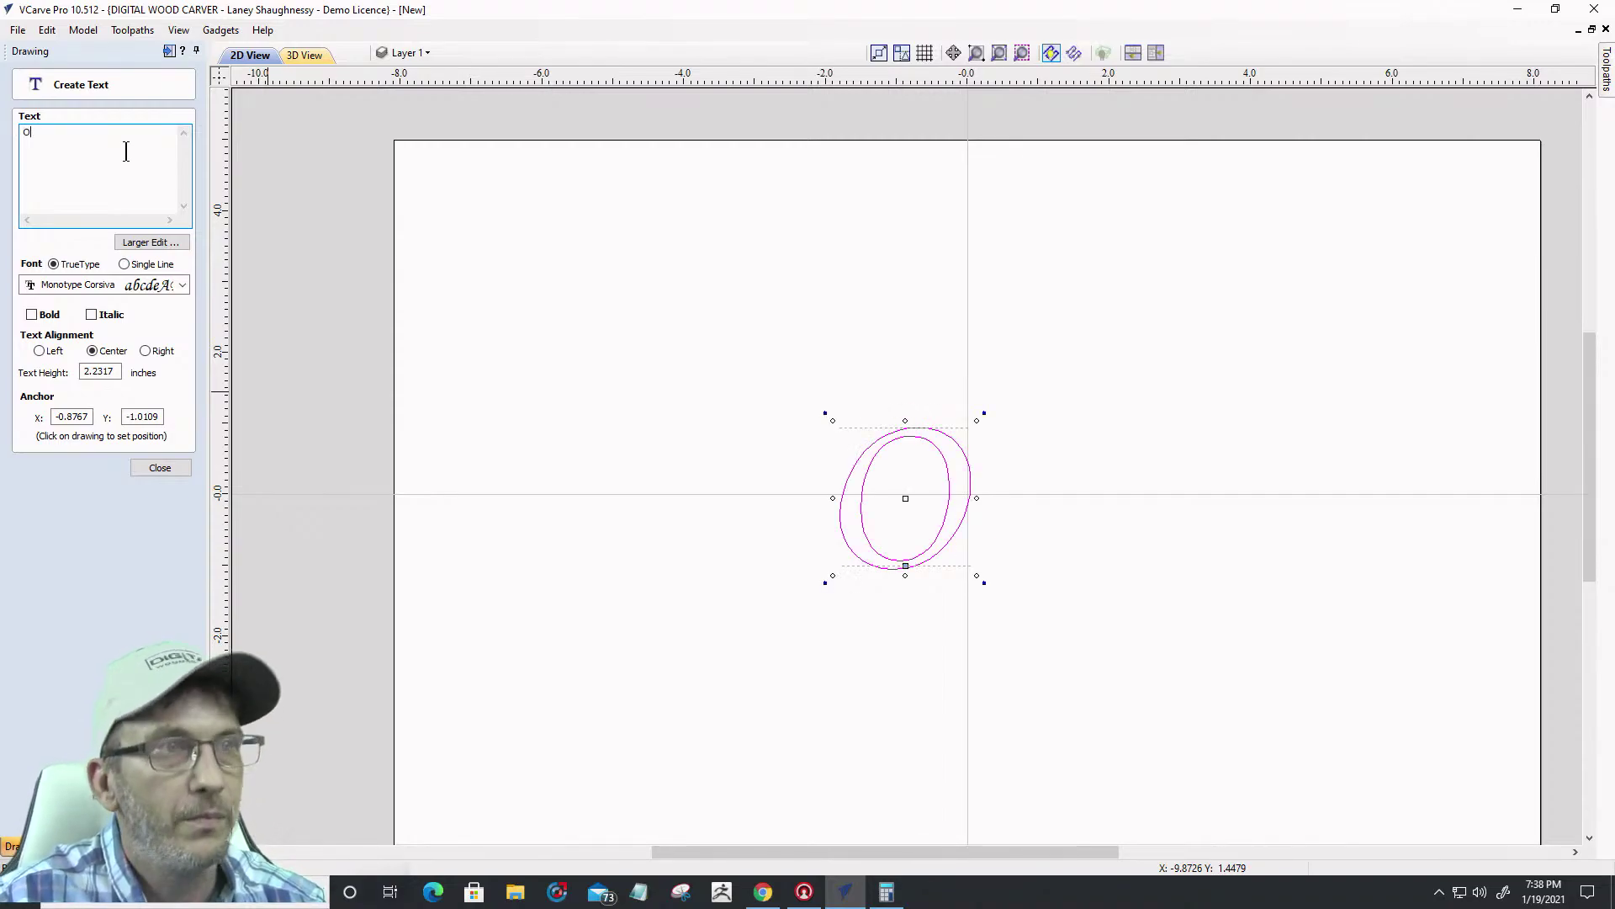
{"action": "left_click", "coordinate": [160, 468]}
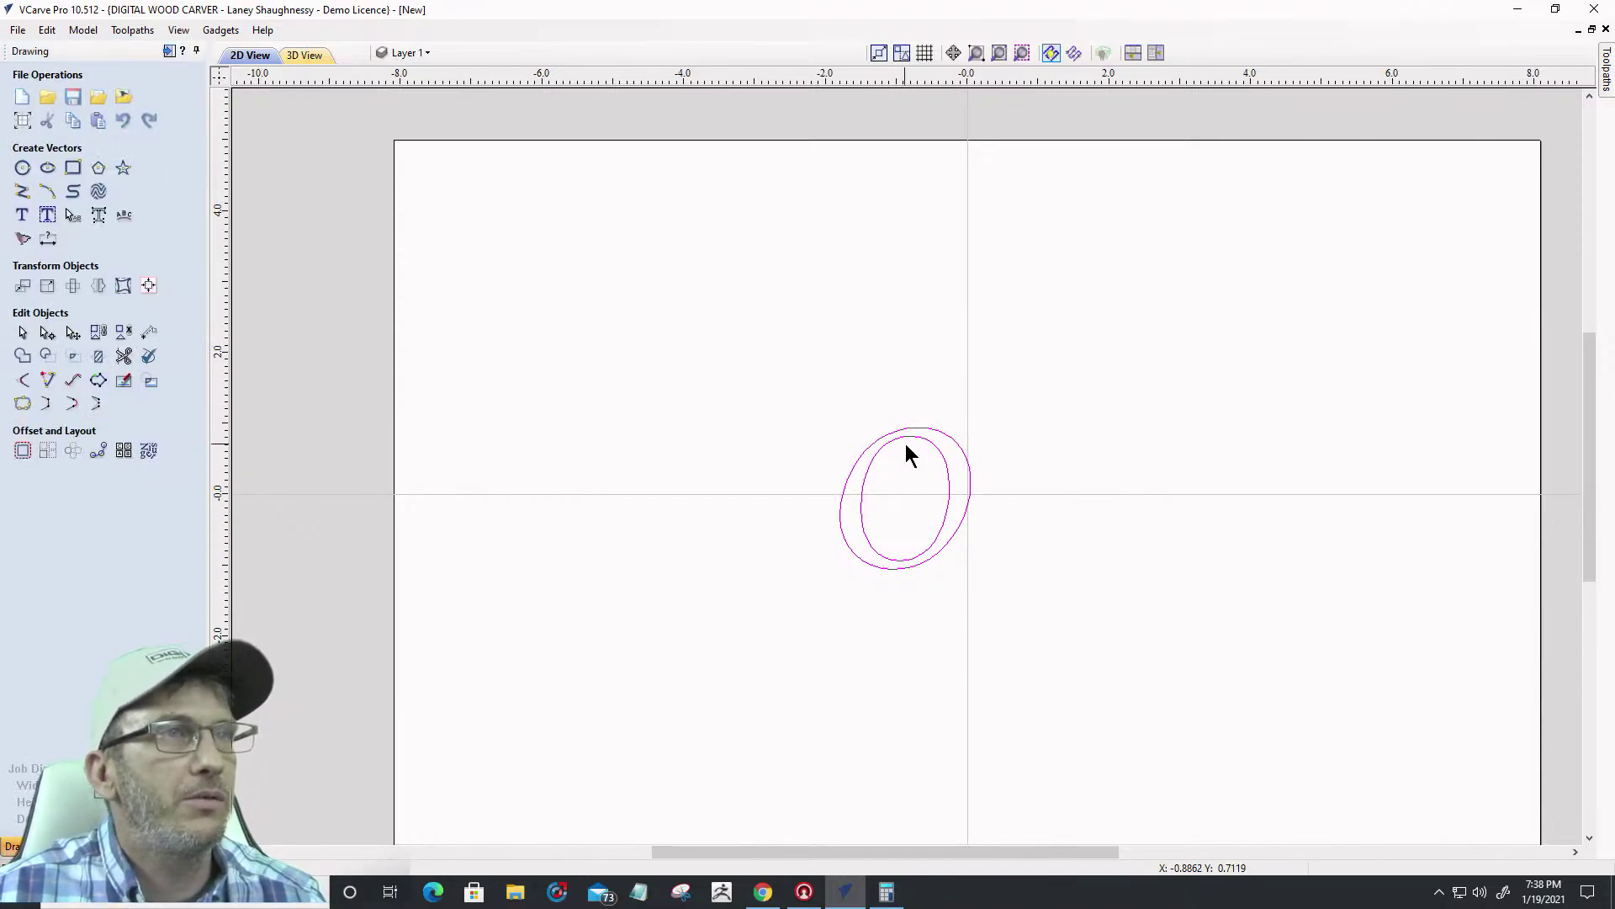
Enlarge the letter "O" about its centre to about 5.56 by 6.02 inches
{"action": "left_click", "coordinate": [874, 443]}
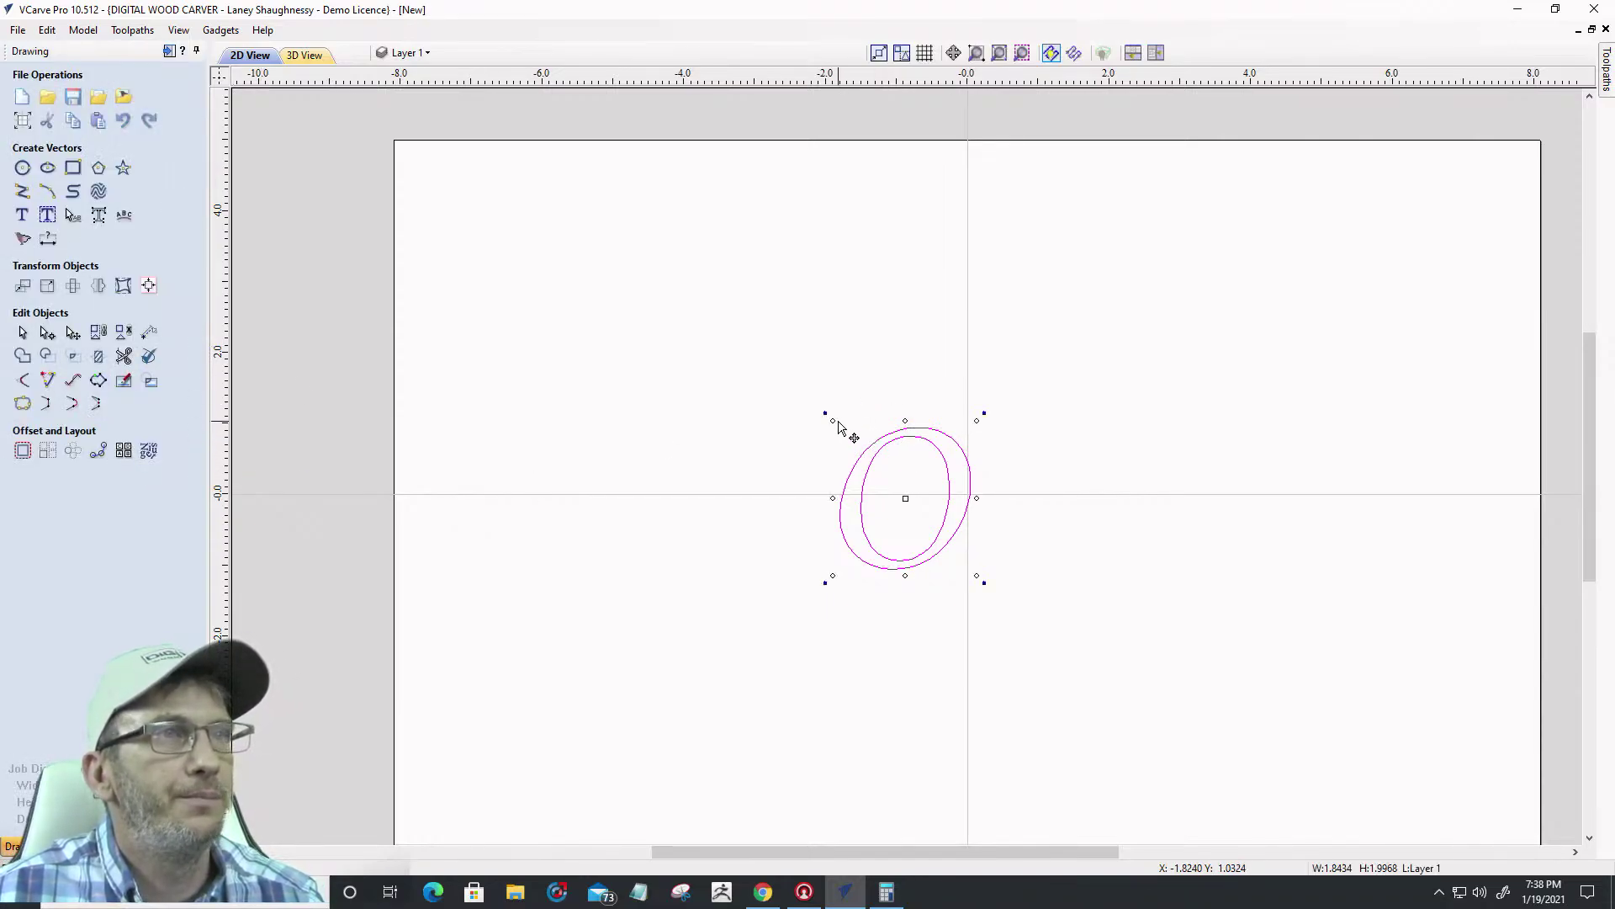
{"action": "left_click_drag", "start_coordinate": [832, 419], "coordinate": [690, 290]}
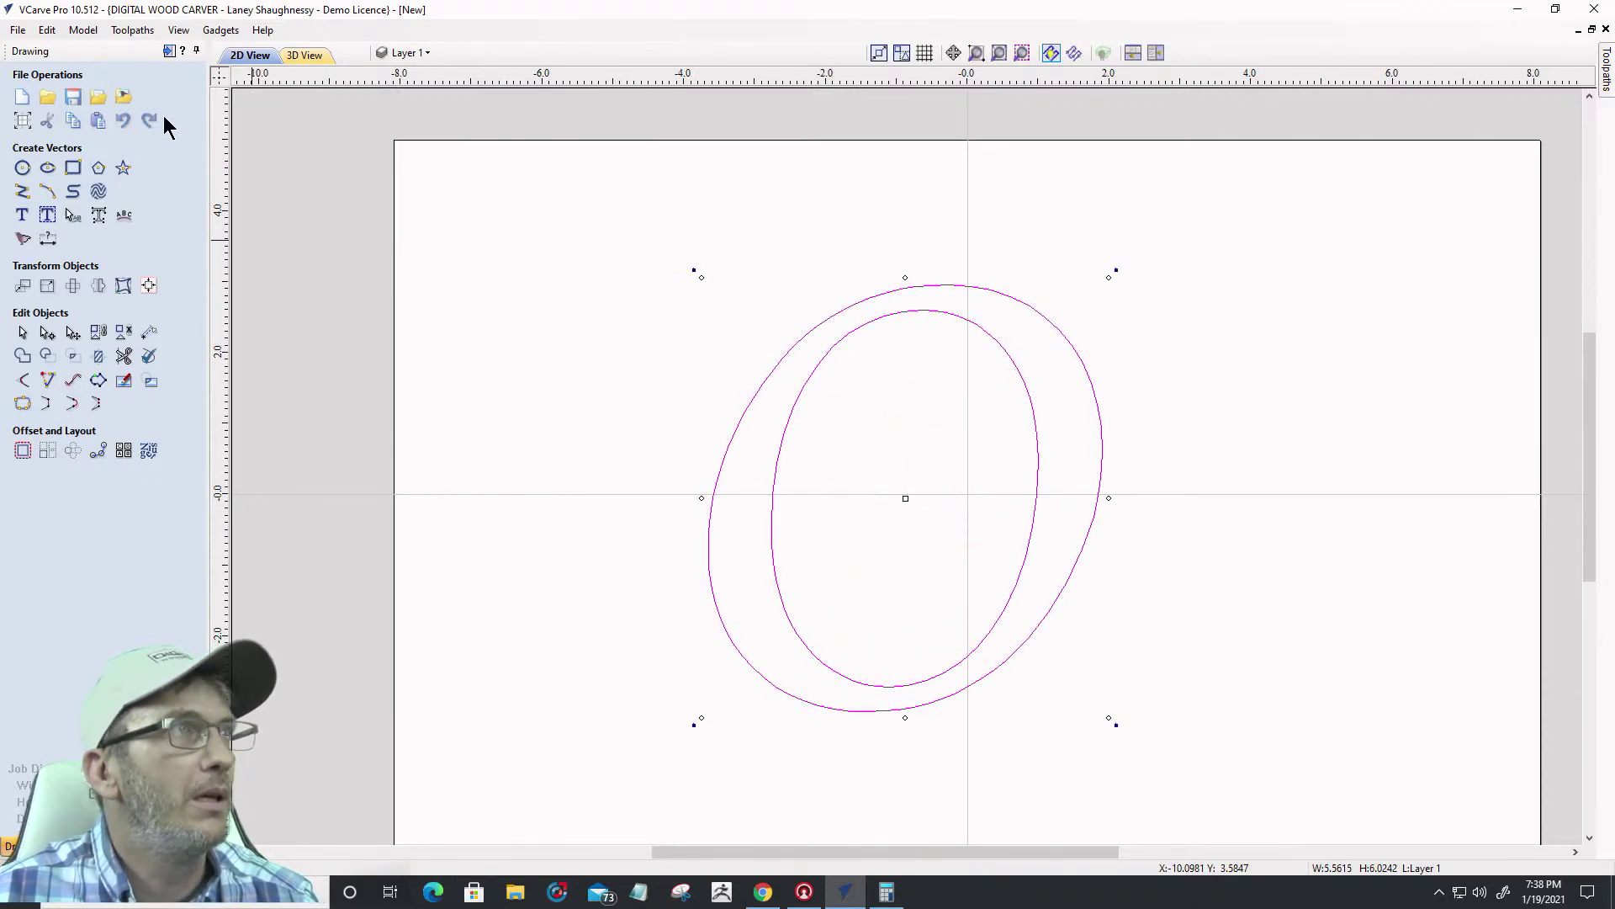
Set up a V-carve toolpath for the "O" using V-Bit_0.25_Imported_Imported without clearance tools, and try to calculate it
{"action": "left_click", "coordinate": [170, 52]}
{"action": "left_click", "coordinate": [1403, 229]}
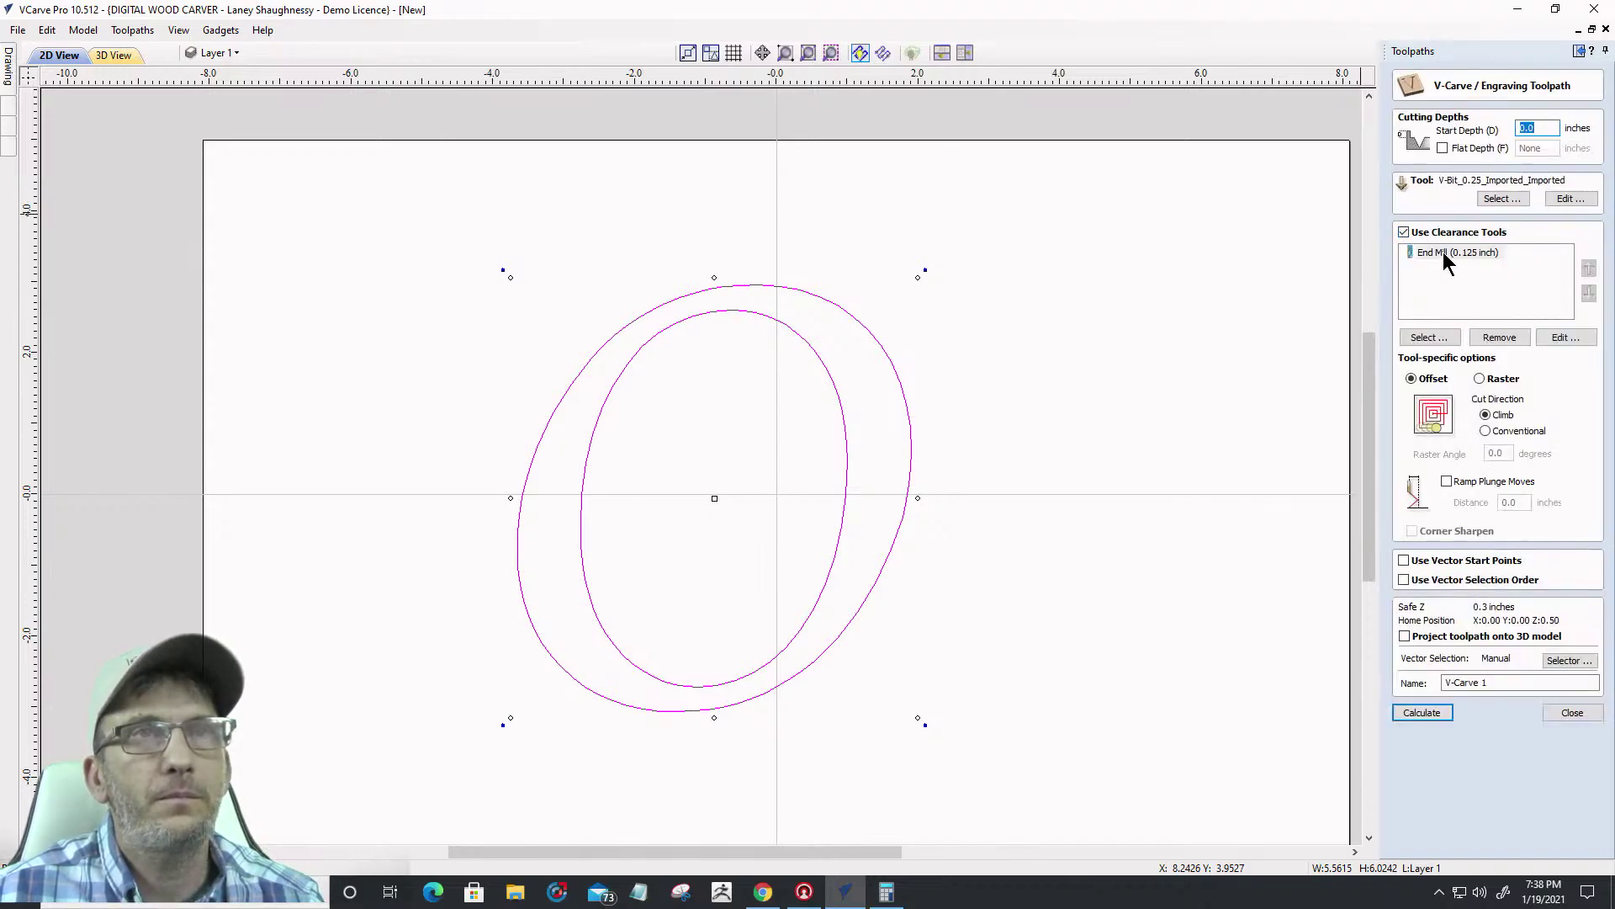
{"action": "left_click", "coordinate": [1404, 231]}
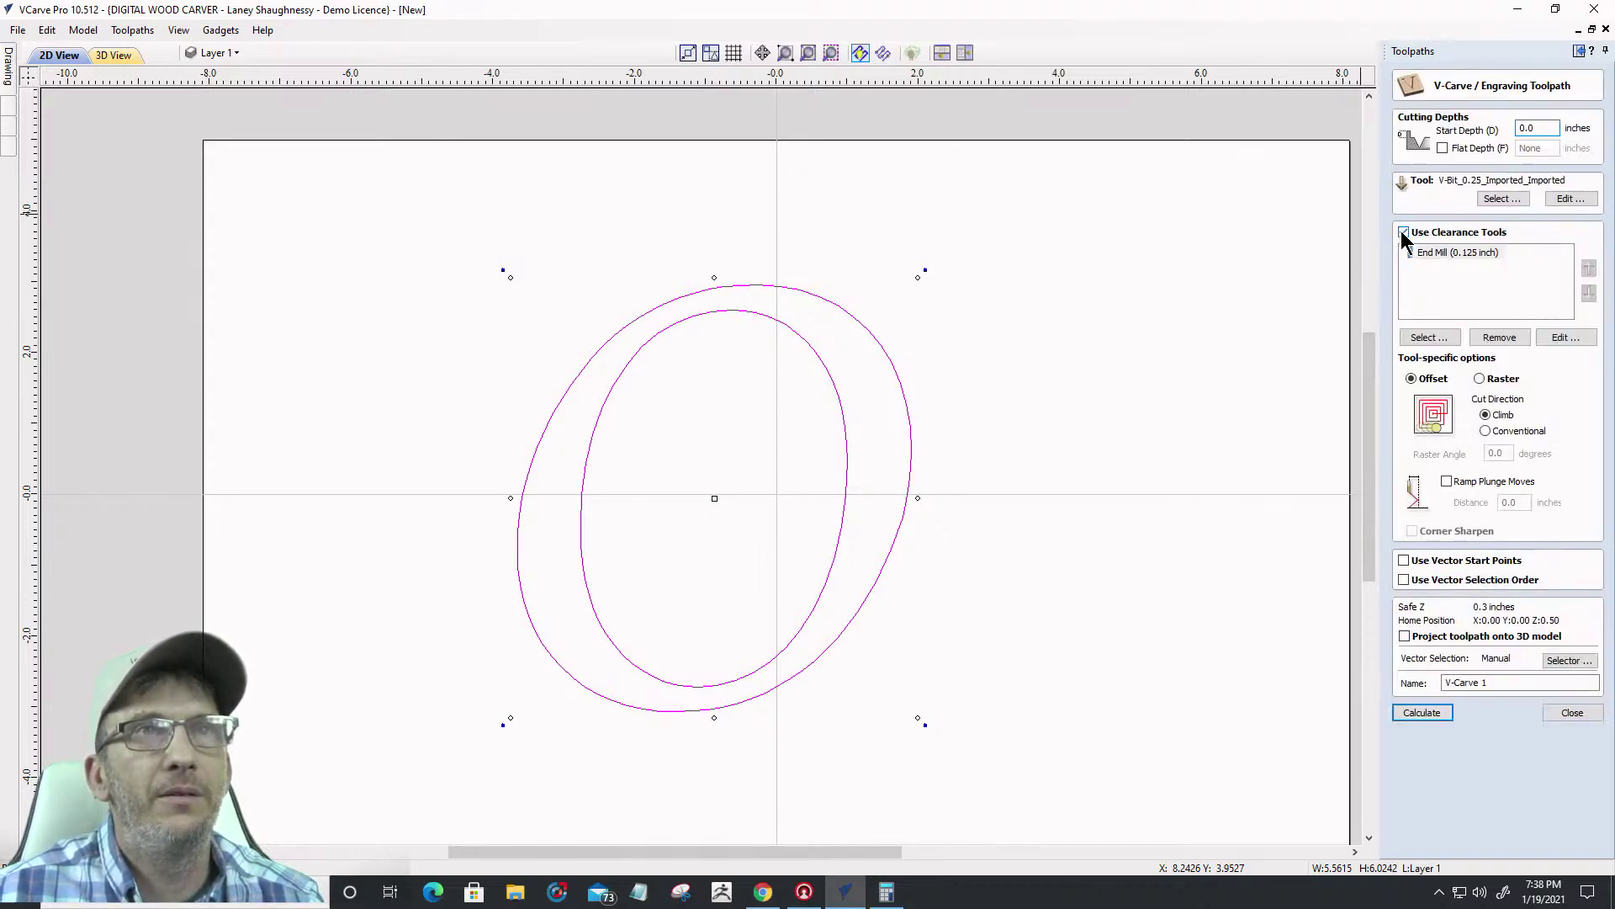
{"action": "left_click", "coordinate": [1565, 199]}
{"action": "double_click", "coordinate": [705, 451]}
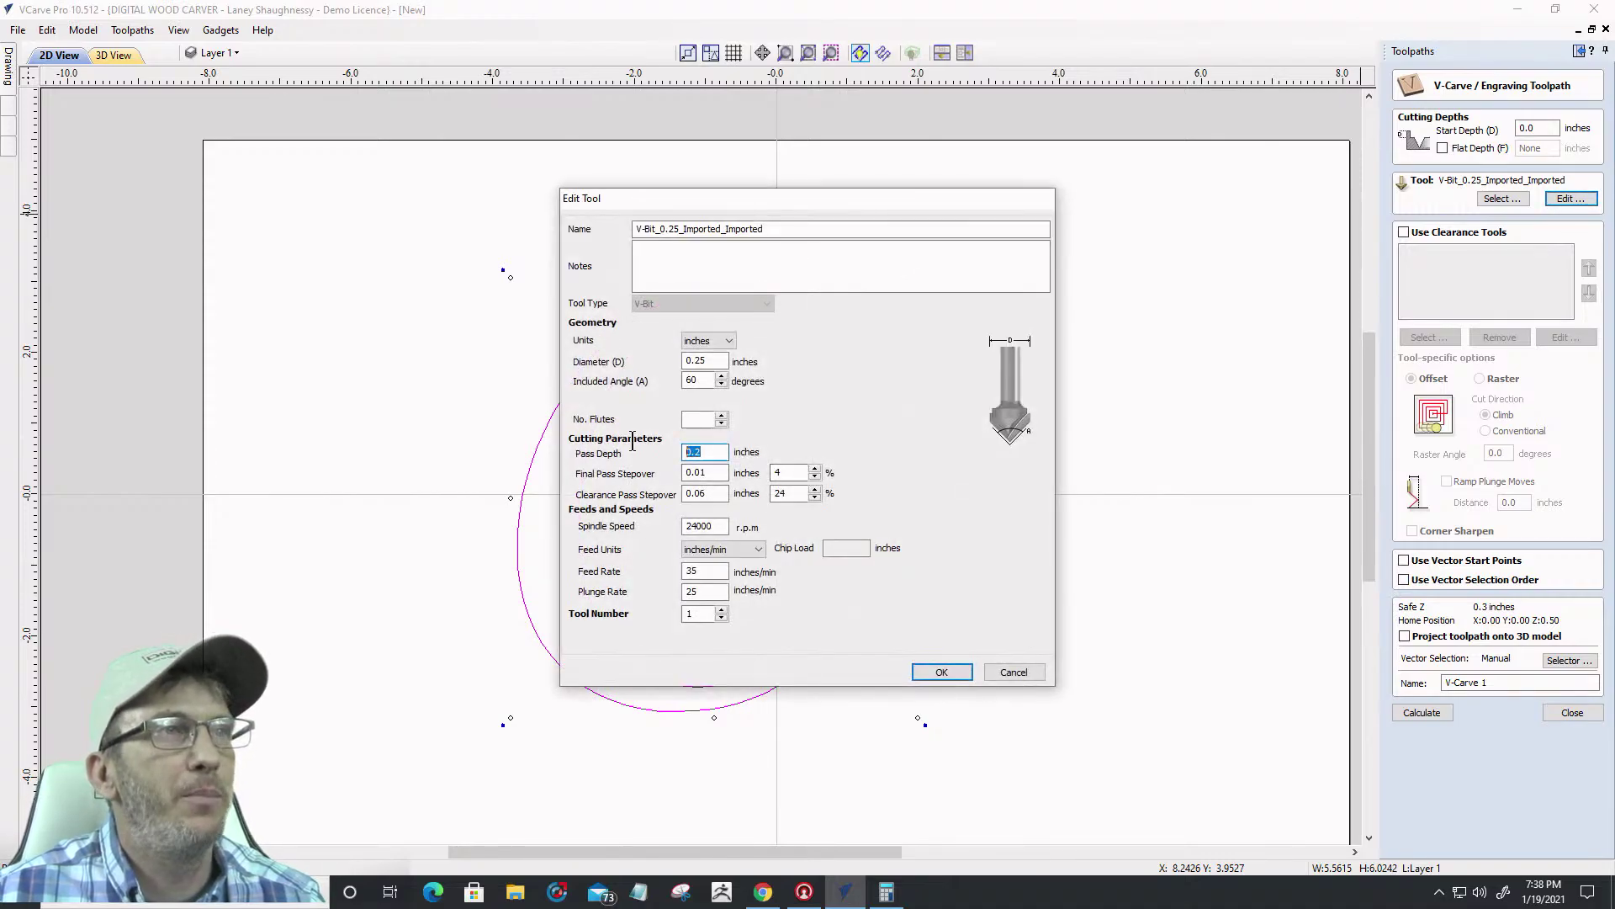
{"action": "left_click", "coordinate": [934, 671]}
{"action": "left_click", "coordinate": [1419, 712]}
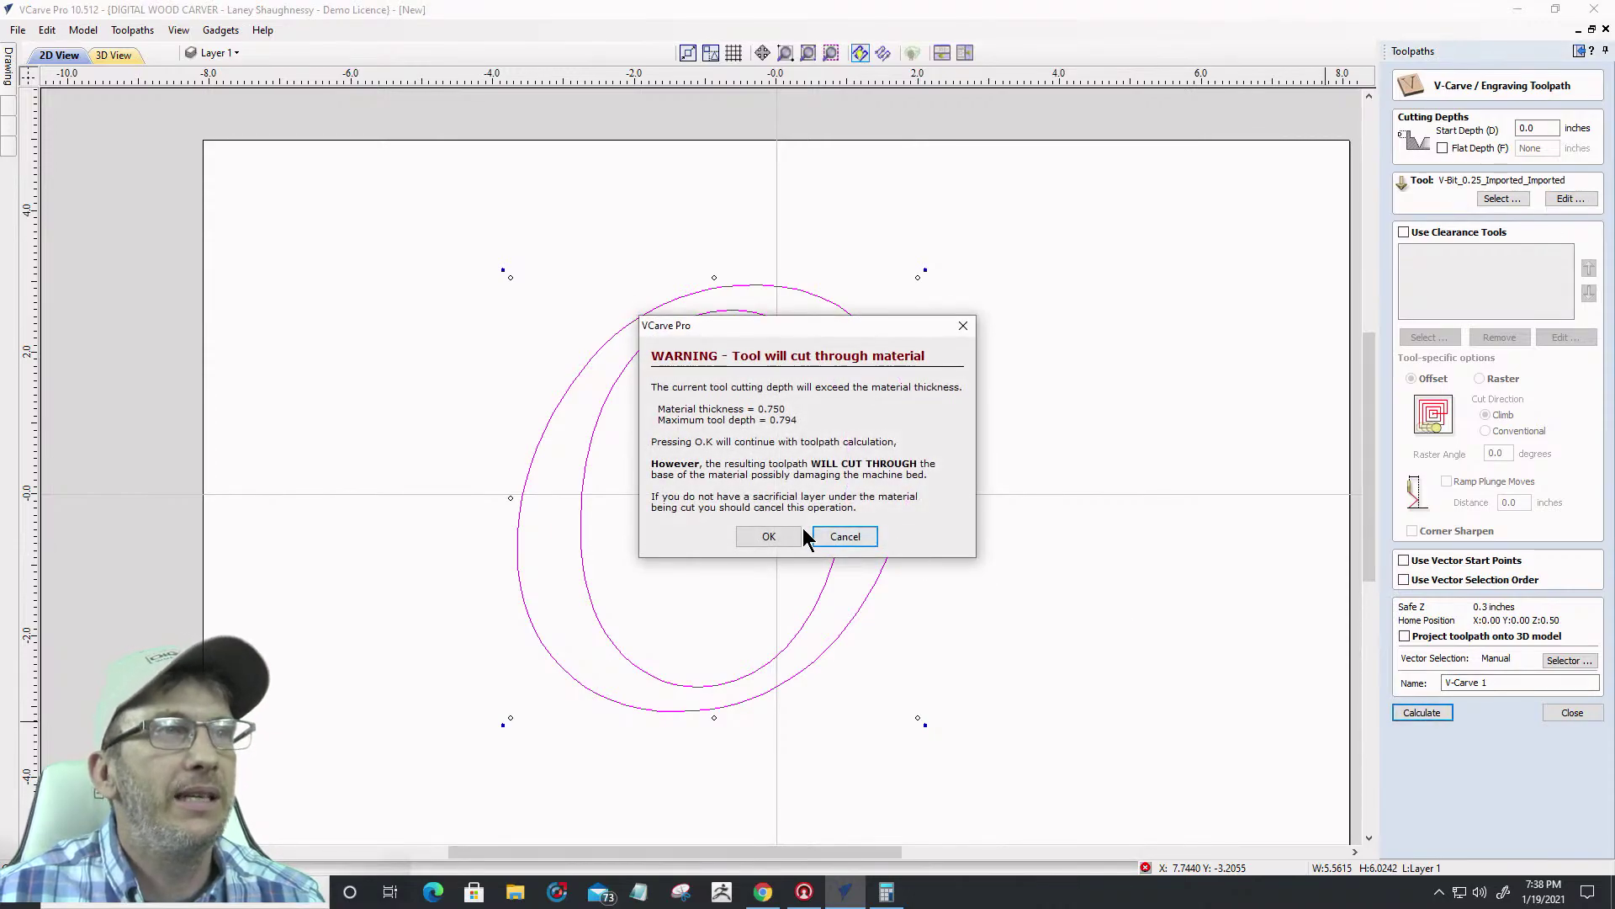
{"action": "left_click", "coordinate": [848, 536]}
Limit the V-carve toolpath to a flat depth of 0.625 inches and calculate it
{"action": "left_click", "coordinate": [1443, 148]}
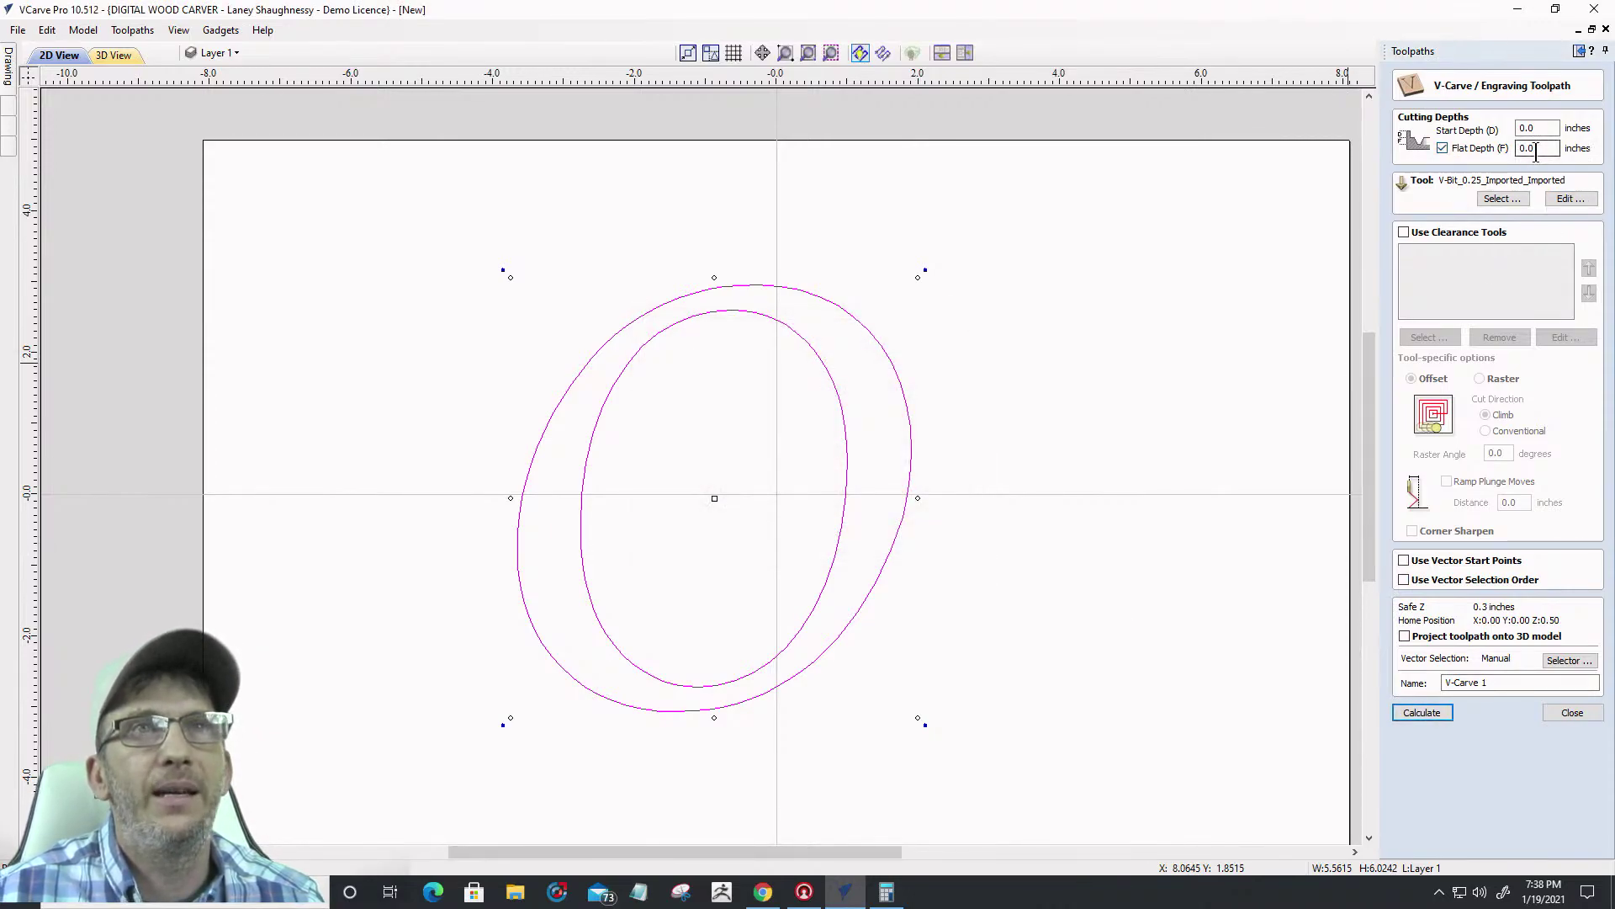
{"action": "type", "text": ".625"}
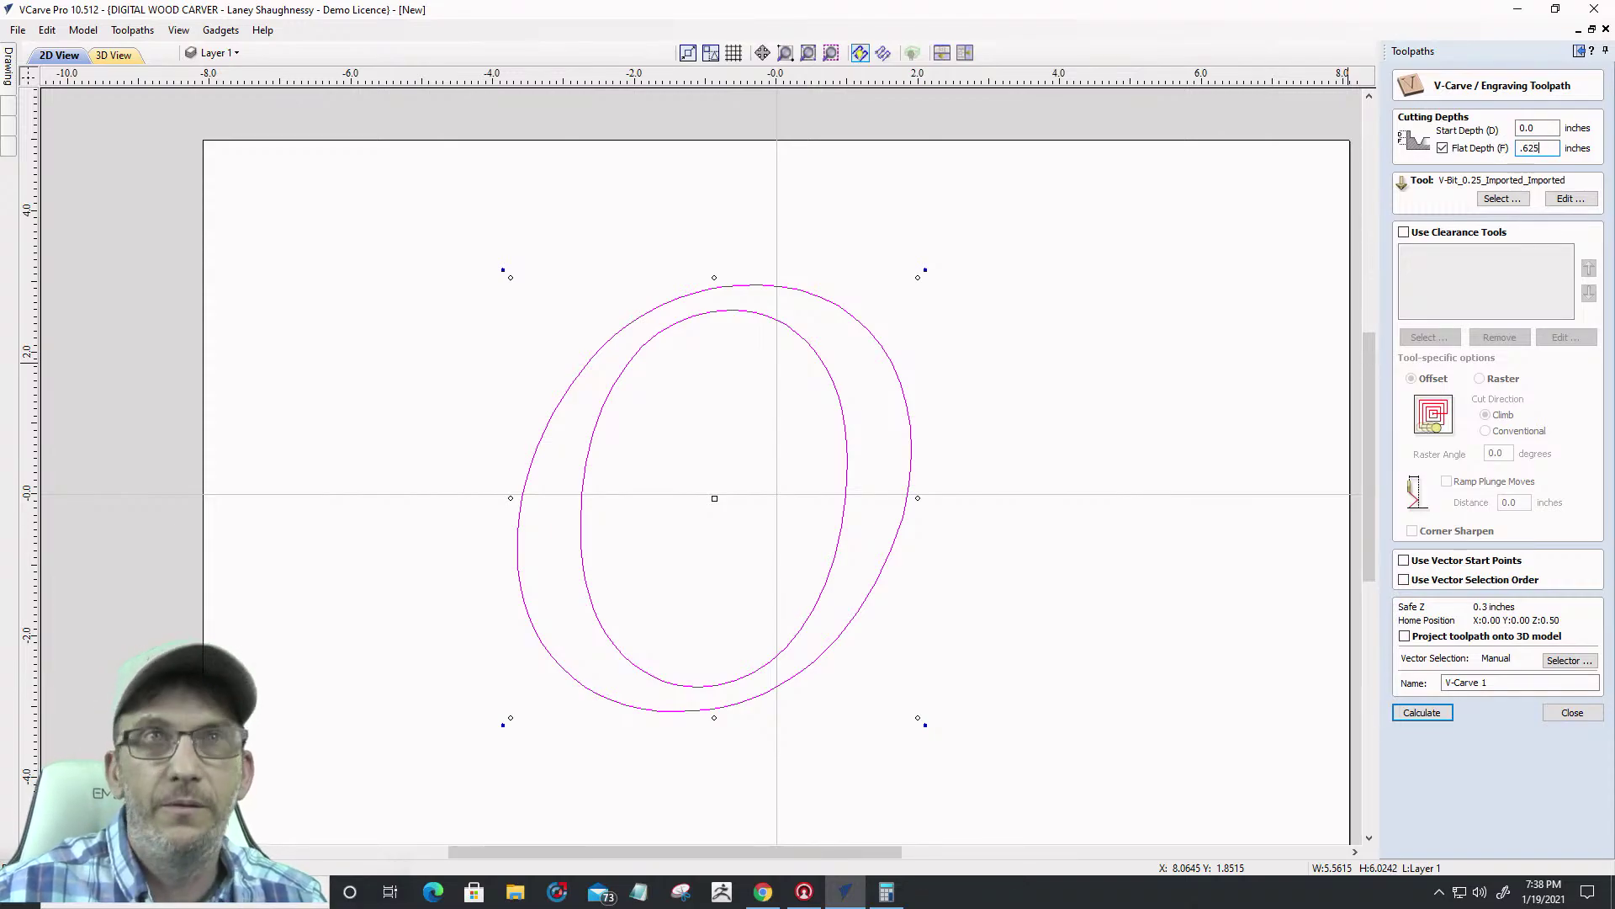
{"action": "left_click", "coordinate": [1430, 712]}
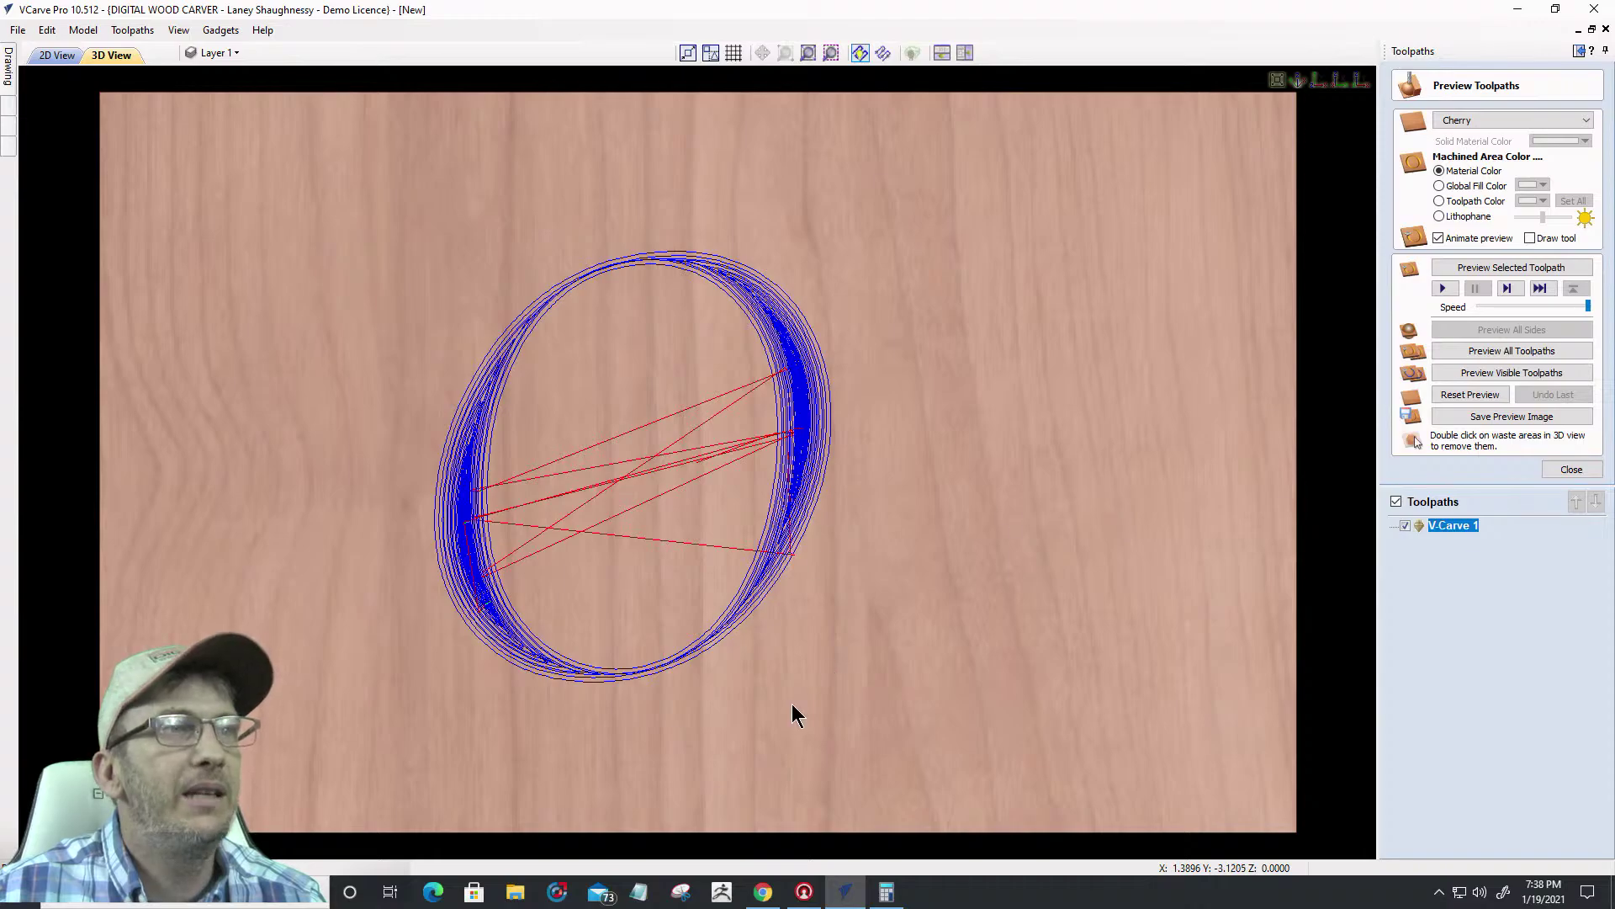
Examine the layered passes of the calculated V-carve toolpath in 3D from low and overhead angles
{"action": "left_click_drag", "start_coordinate": [791, 704], "coordinate": [688, 368]}
{"action": "scroll", "coordinate": [783, 505], "scroll_direction": "up", "scroll_amount": 5}
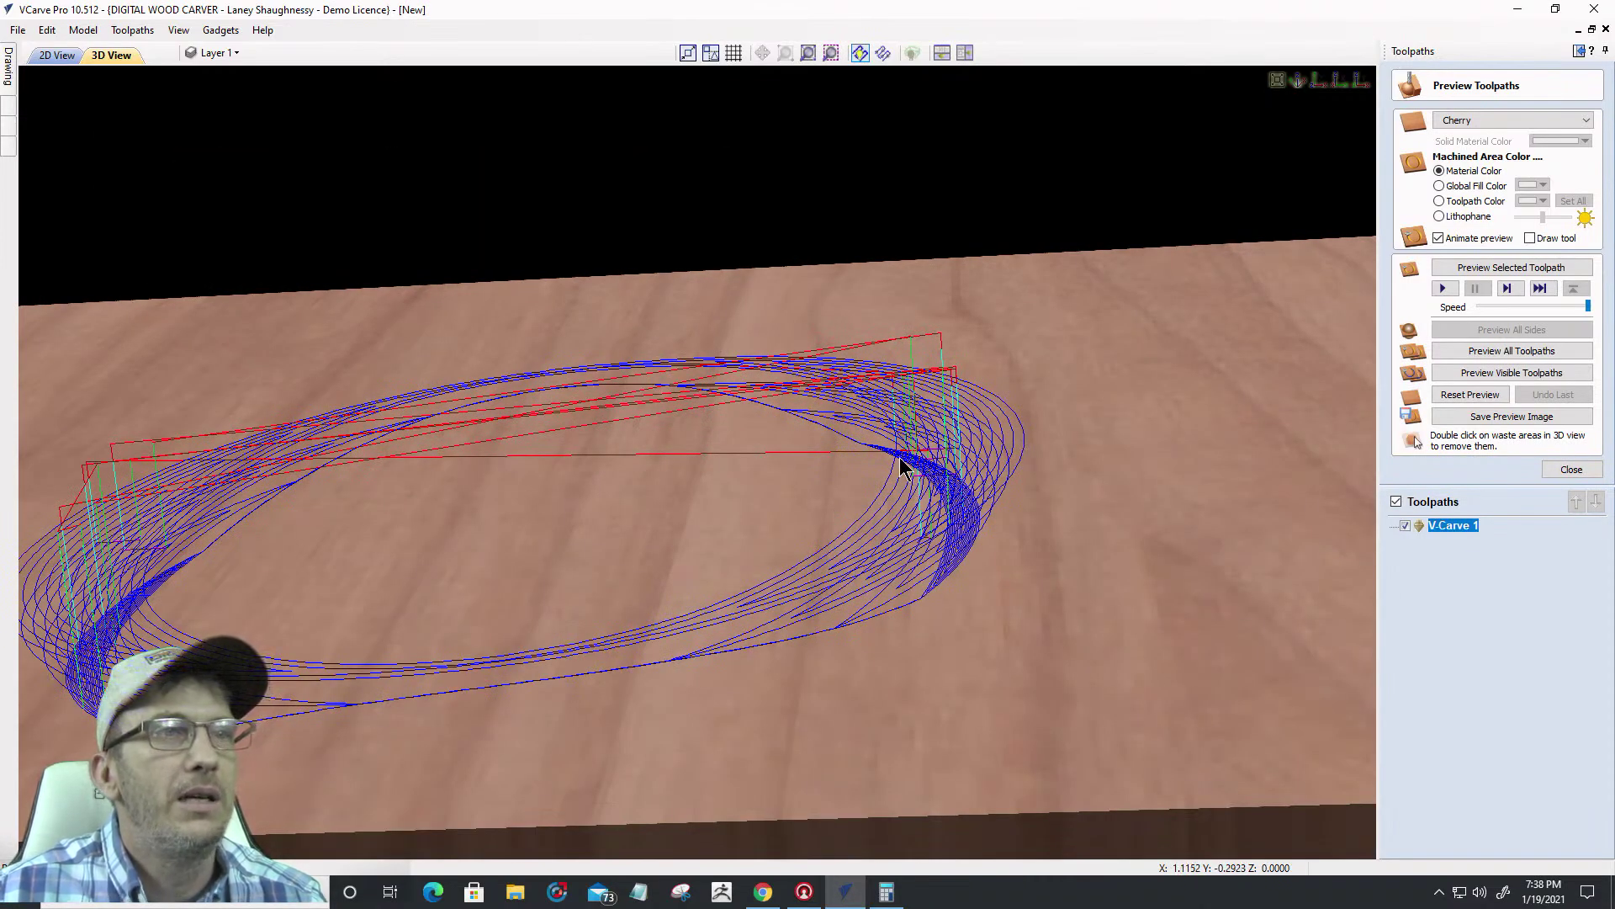
{"action": "left_click_drag", "start_coordinate": [913, 581], "coordinate": [976, 476]}
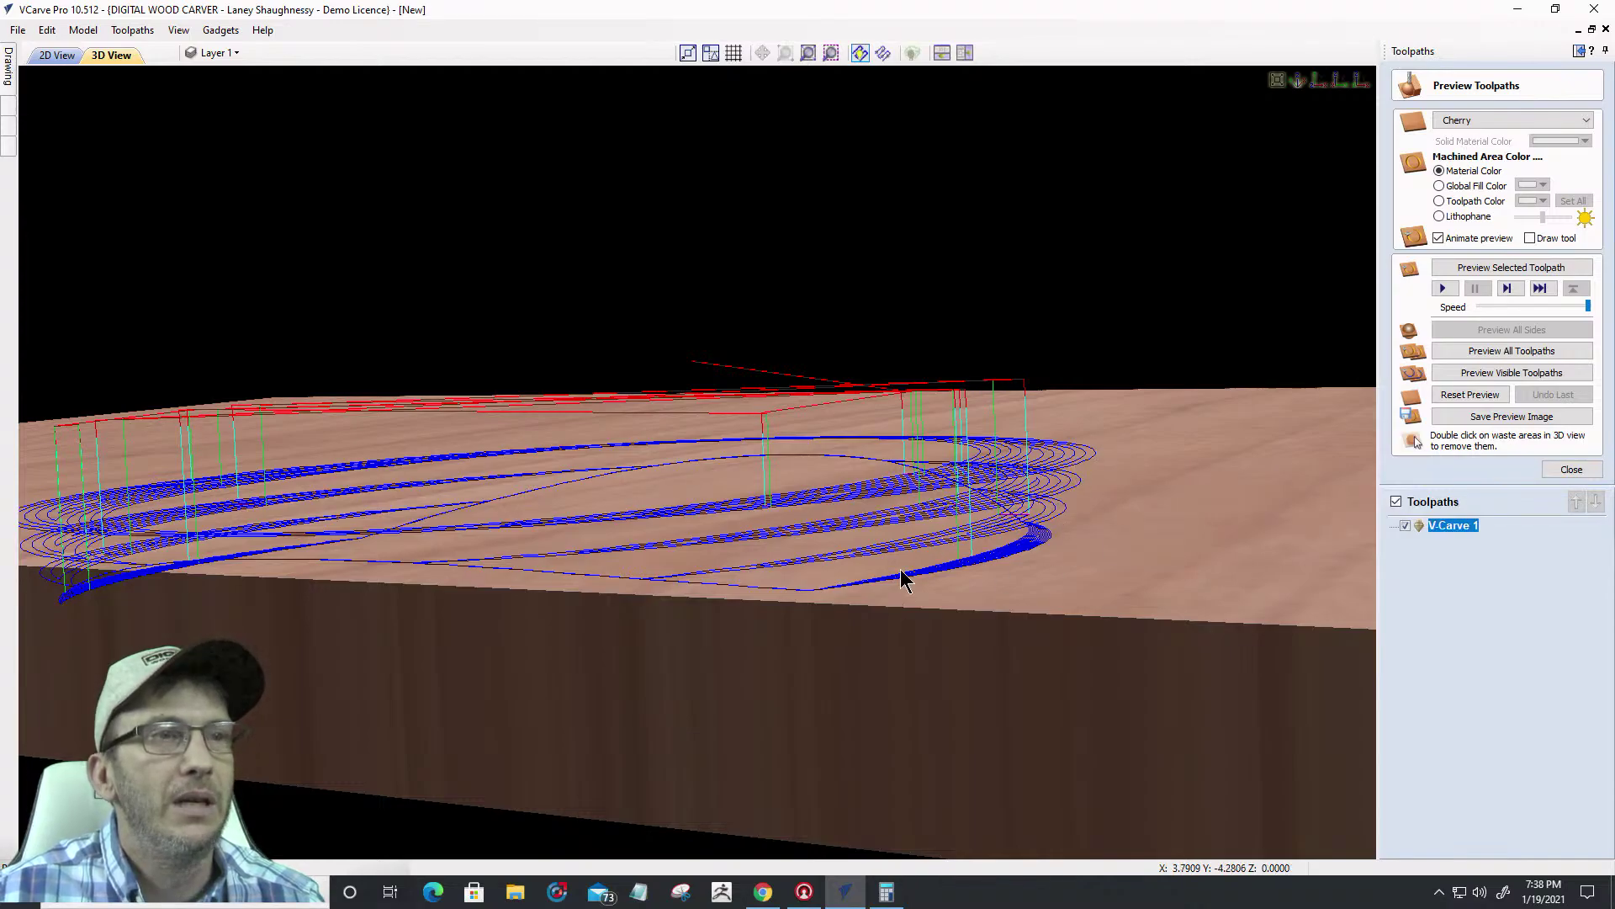
{"action": "left_click_drag", "start_coordinate": [876, 530], "coordinate": [1109, 474]}
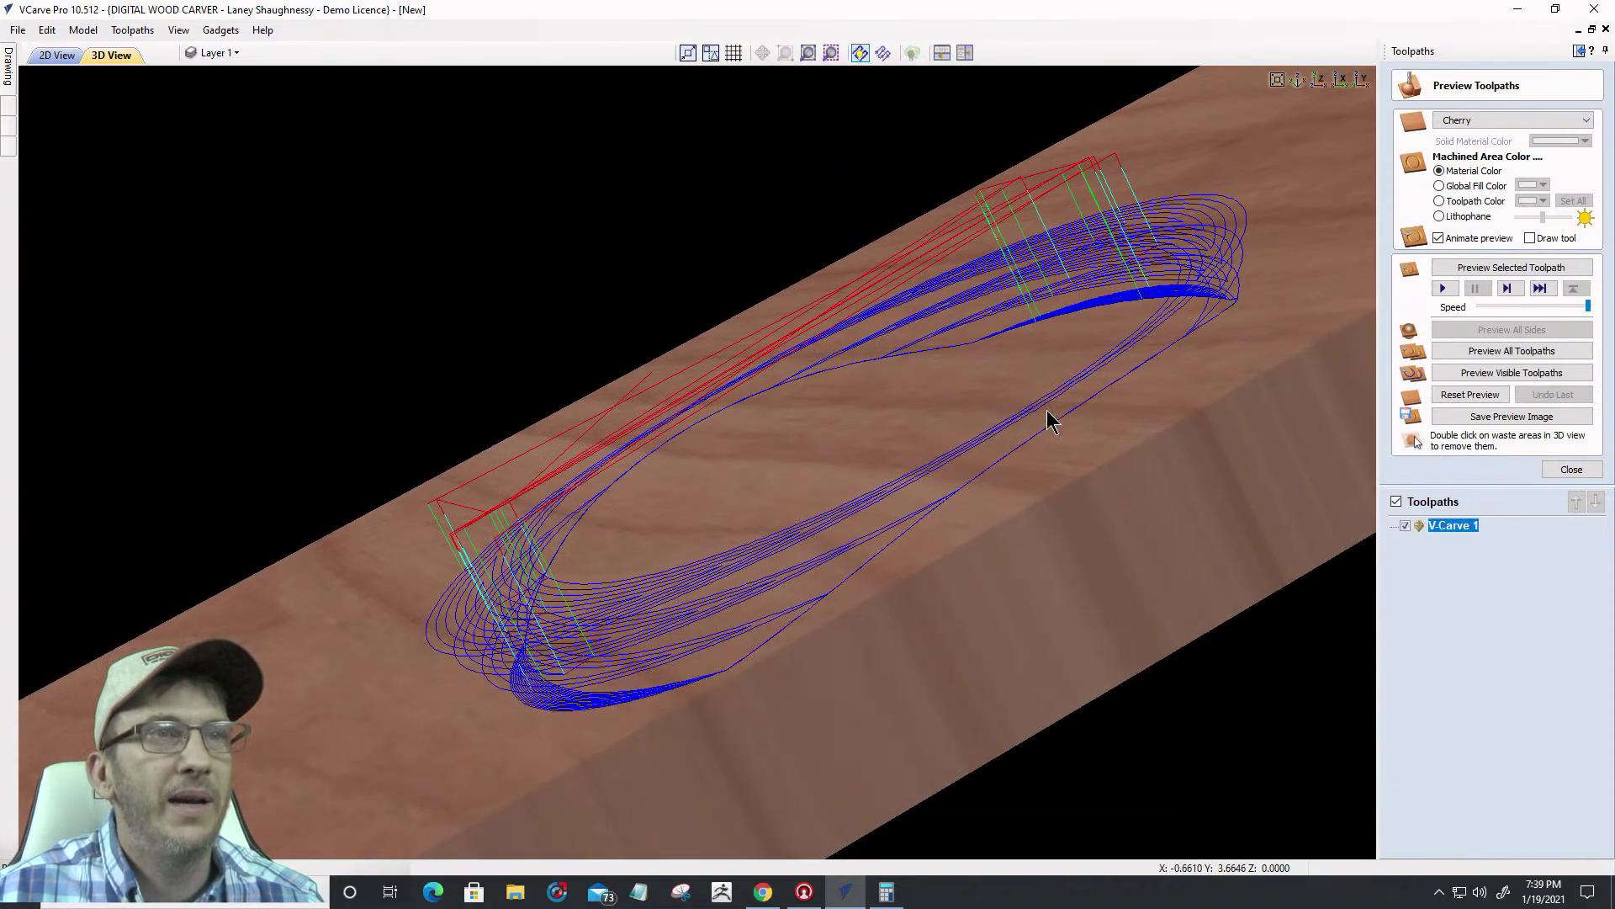
{"action": "mouse_move", "coordinate": [1346, 459]}
{"action": "left_mouse_down"}
{"action": "mouse_move", "coordinate": [1254, 487]}
{"action": "mouse_move", "coordinate": [1158, 559]}
{"action": "mouse_move", "coordinate": [1371, 459]}
{"action": "left_mouse_up"}
{"action": "left_click_drag", "start_coordinate": [1139, 493], "coordinate": [1226, 527]}
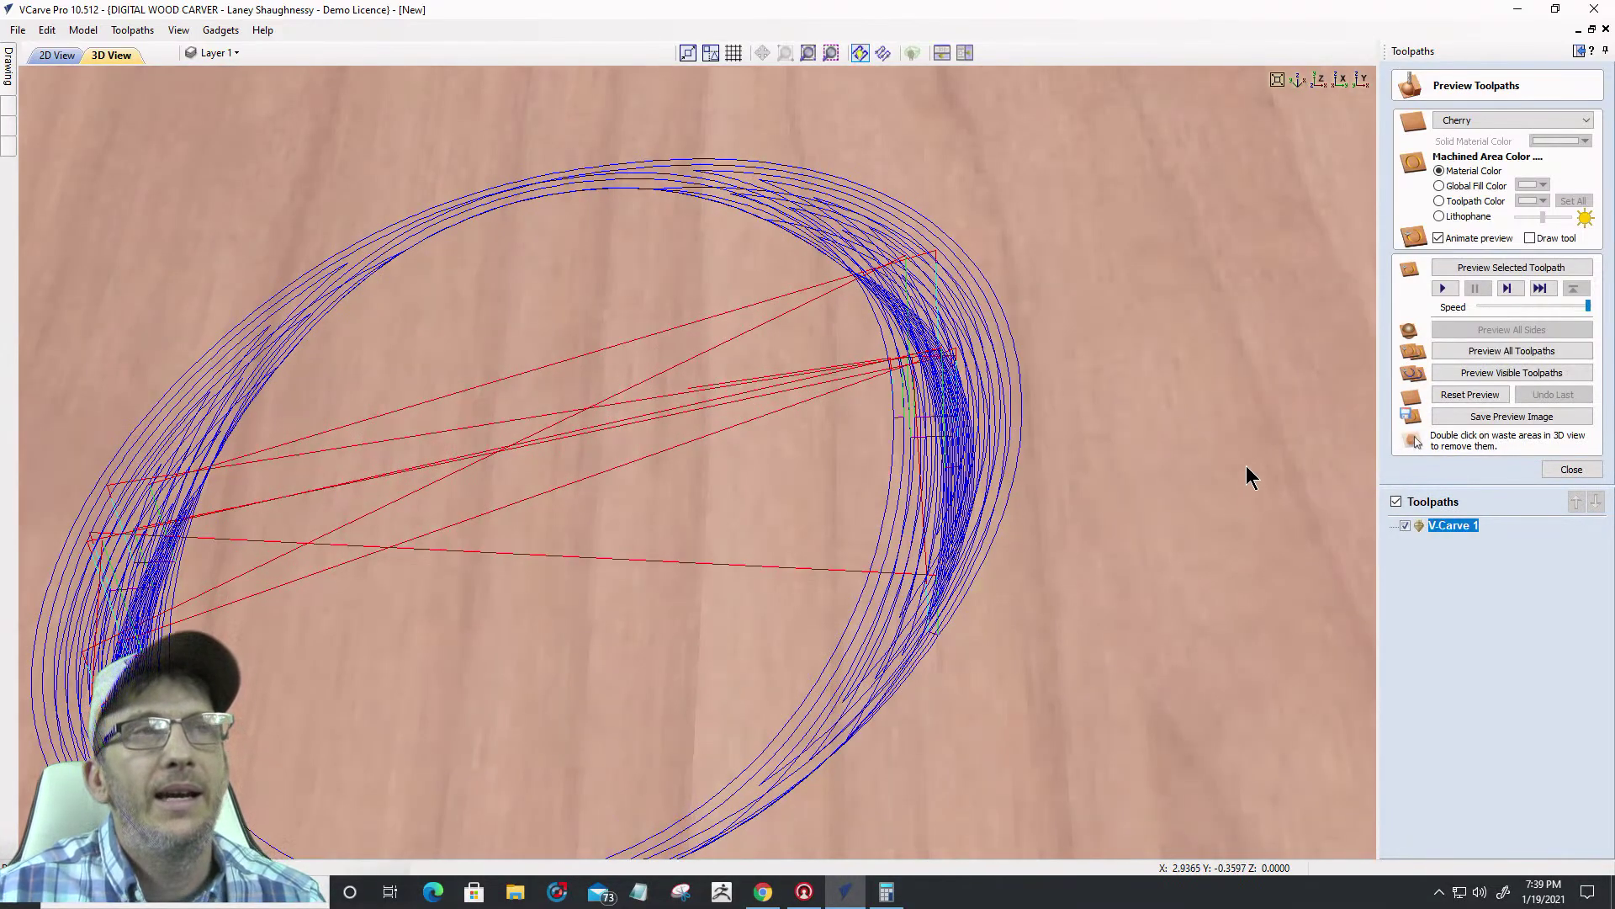
{"action": "left_click_drag", "start_coordinate": [1248, 468], "coordinate": [1240, 443]}
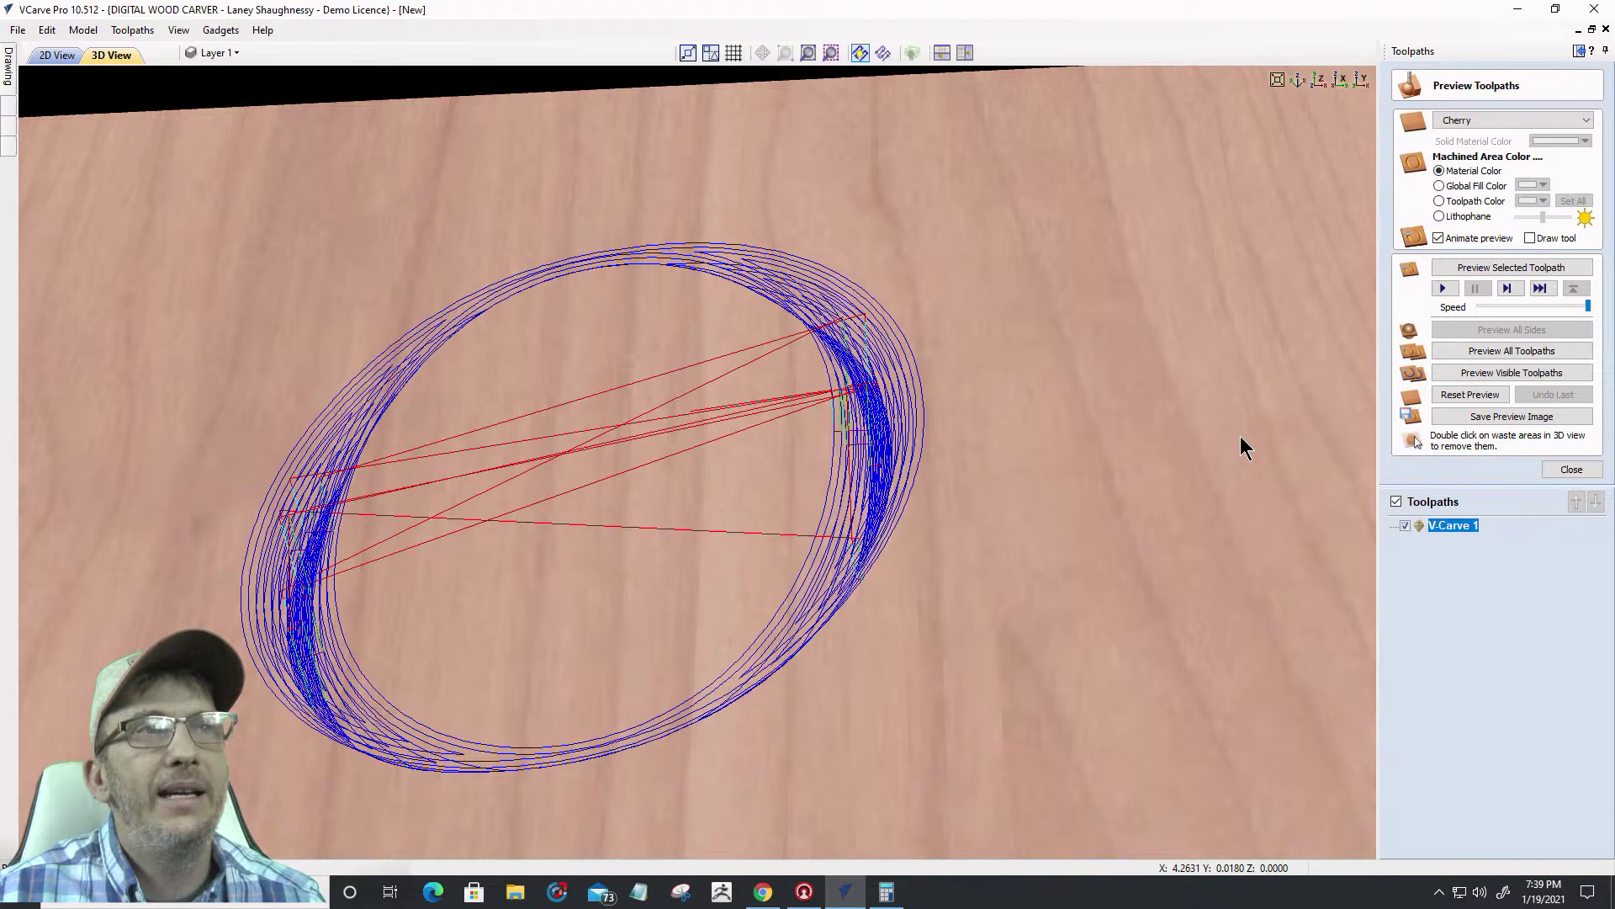
Preview the V-Carve 1 toolpath in the cherry material and inspect the carved "O" from several angles
{"action": "left_click", "coordinate": [1464, 267]}
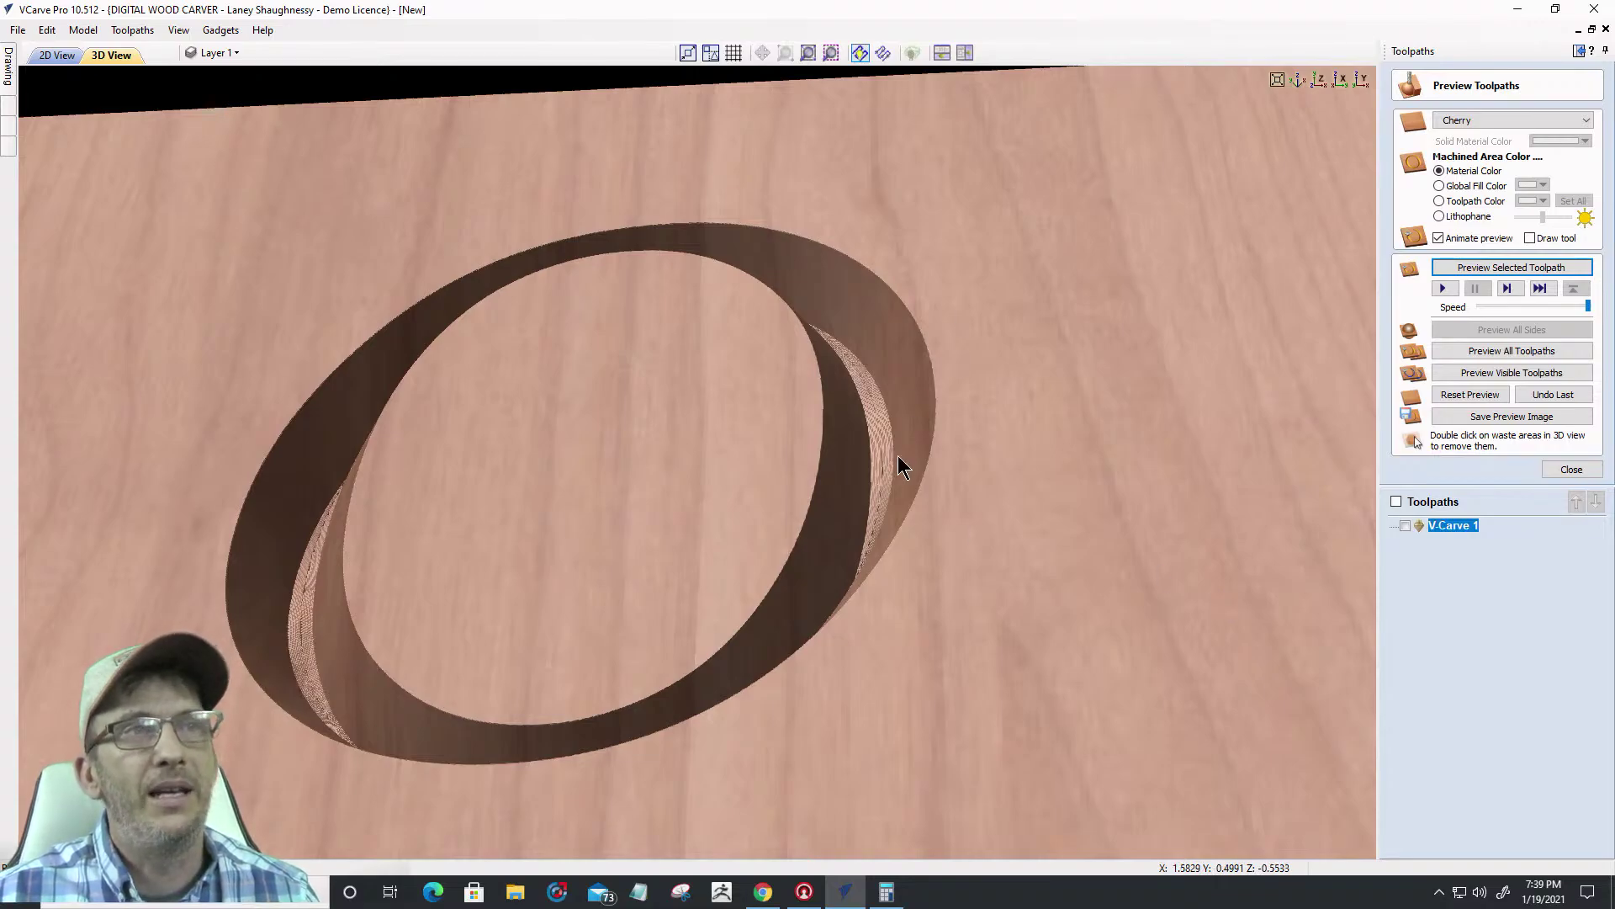
{"action": "left_click_drag", "start_coordinate": [1054, 557], "coordinate": [992, 570]}
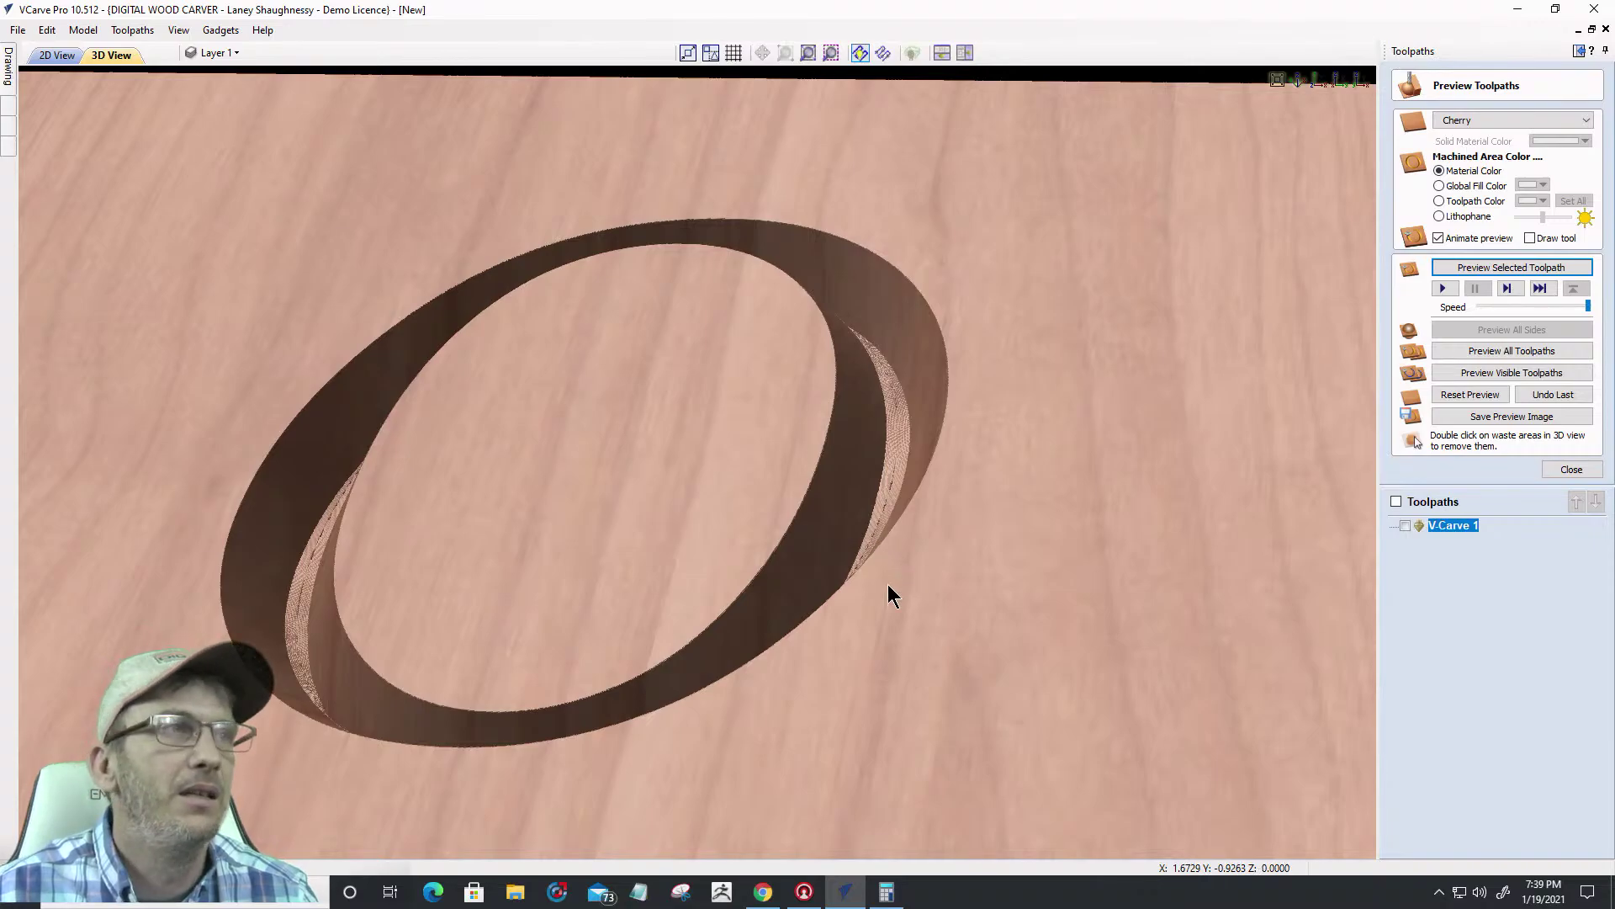
{"action": "mouse_move", "coordinate": [887, 592]}
{"action": "left_mouse_down"}
{"action": "mouse_move", "coordinate": [653, 617]}
{"action": "mouse_move", "coordinate": [1050, 682]}
{"action": "mouse_move", "coordinate": [892, 562]}
{"action": "left_mouse_up"}
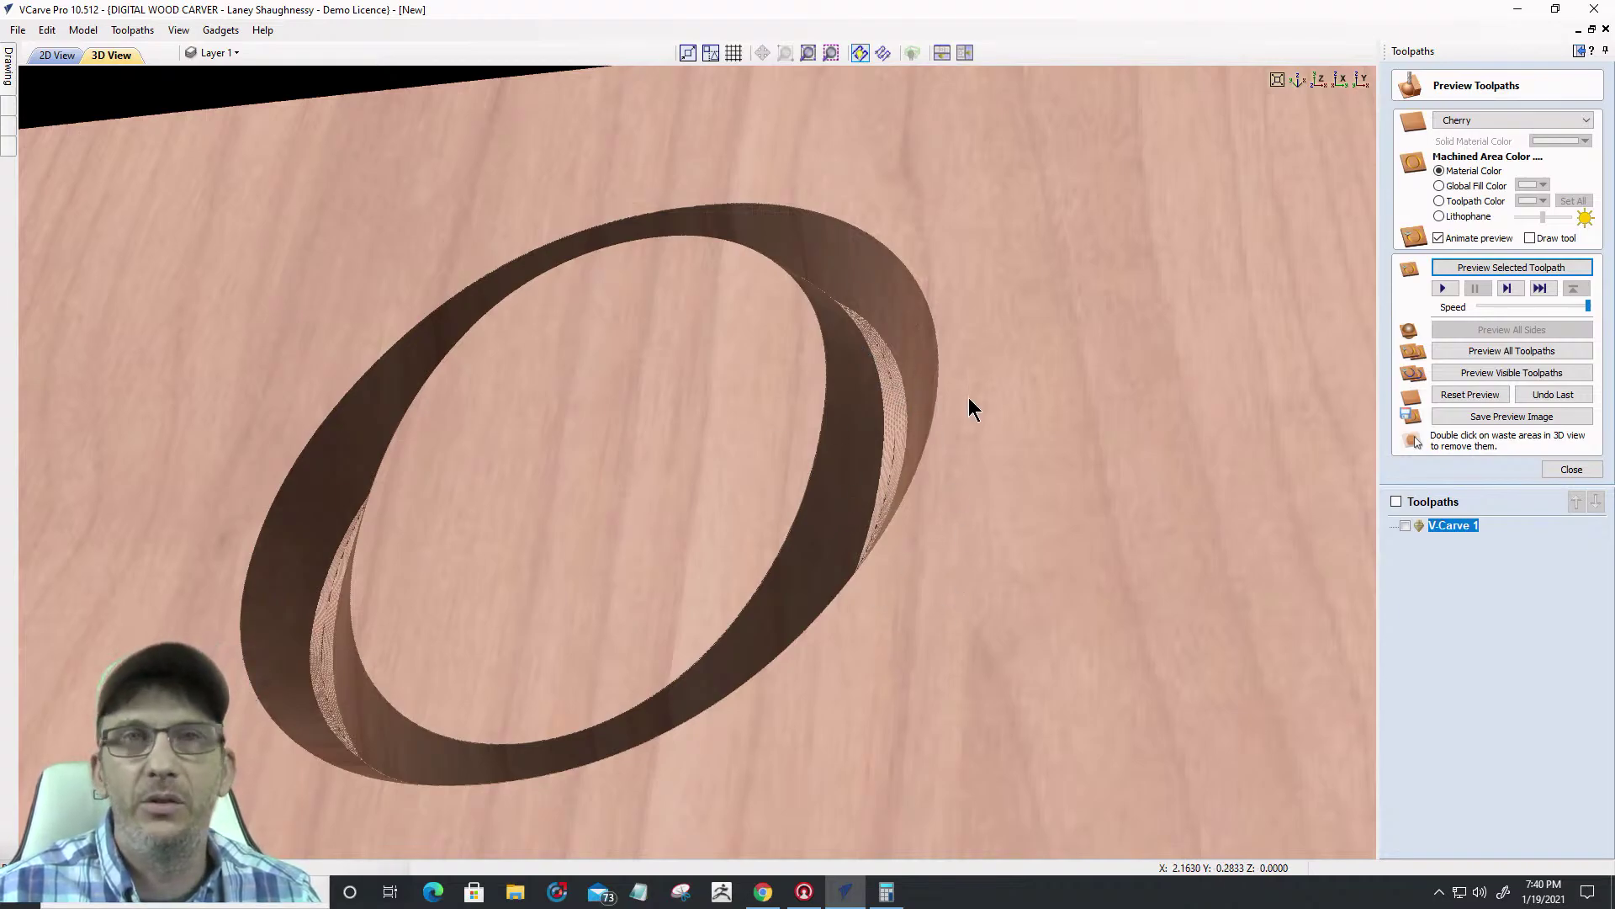
{"action": "left_click_drag", "start_coordinate": [1021, 563], "coordinate": [486, 760]}
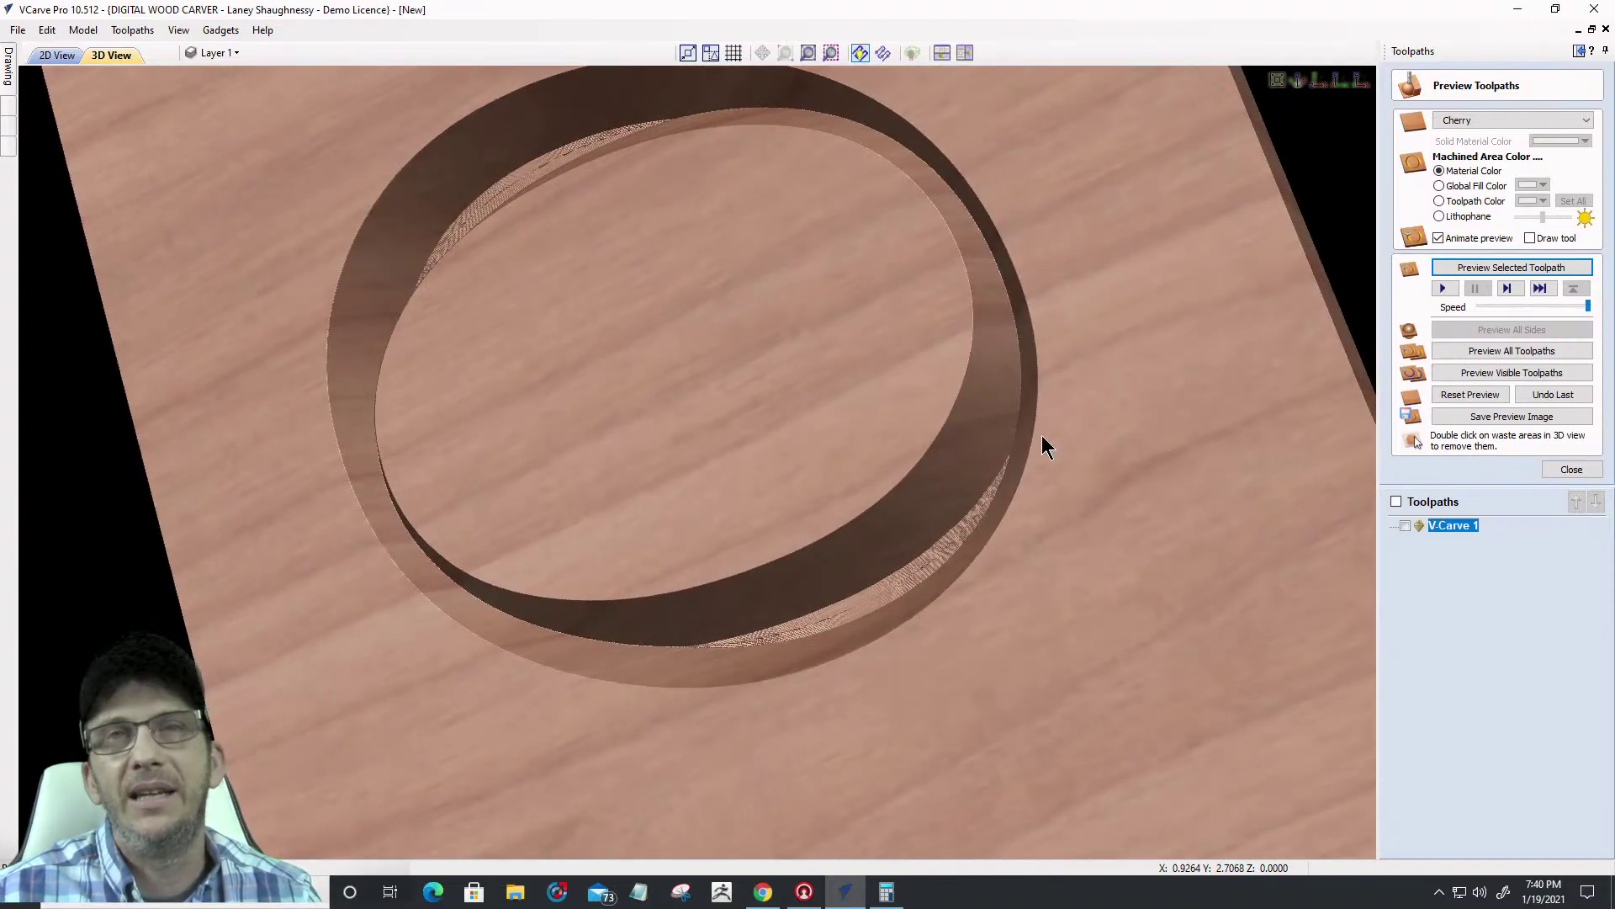
{"action": "left_click_drag", "start_coordinate": [1044, 439], "coordinate": [873, 432]}
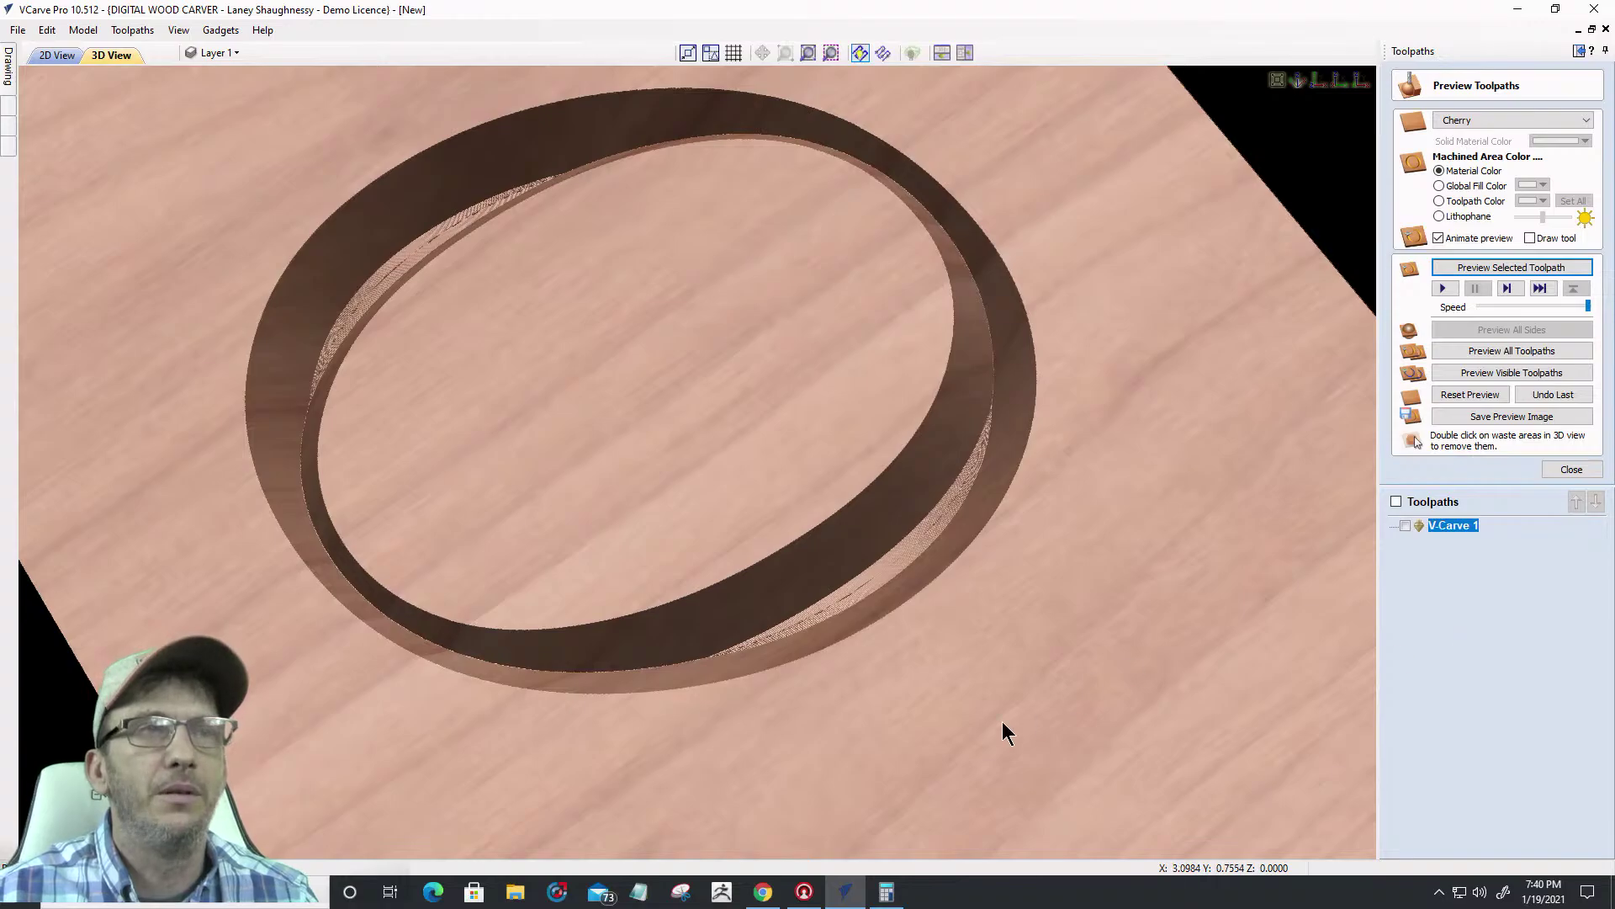
{"action": "left_click_drag", "start_coordinate": [1002, 733], "coordinate": [1155, 663]}
{"action": "left_click", "coordinate": [1571, 469]}
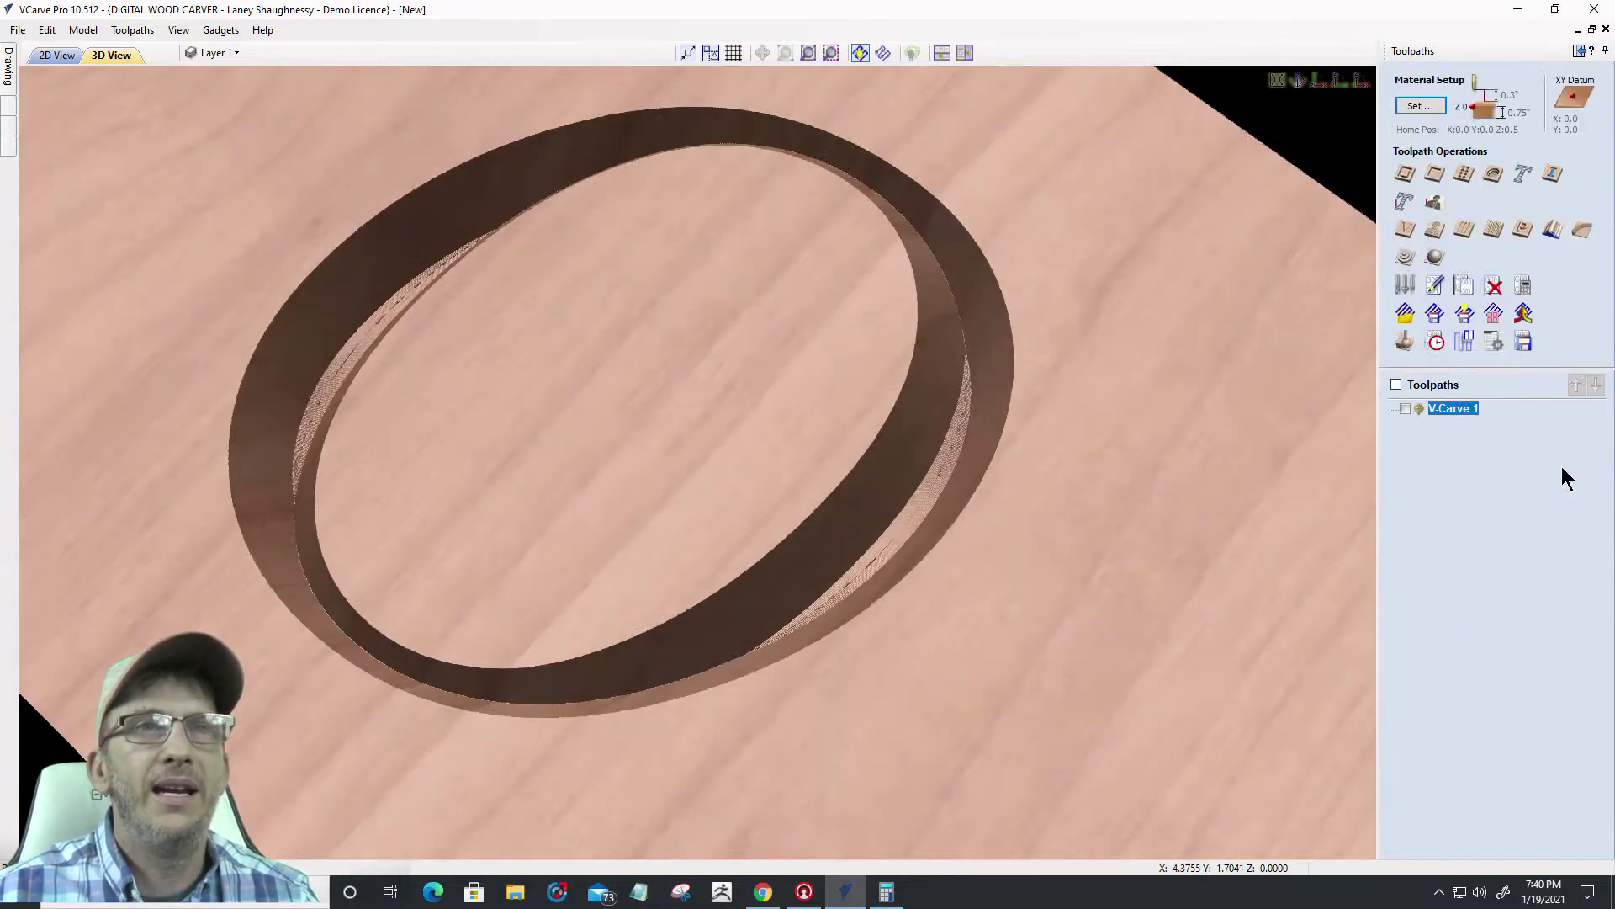
{"action": "mouse_move", "coordinate": [1445, 414]}
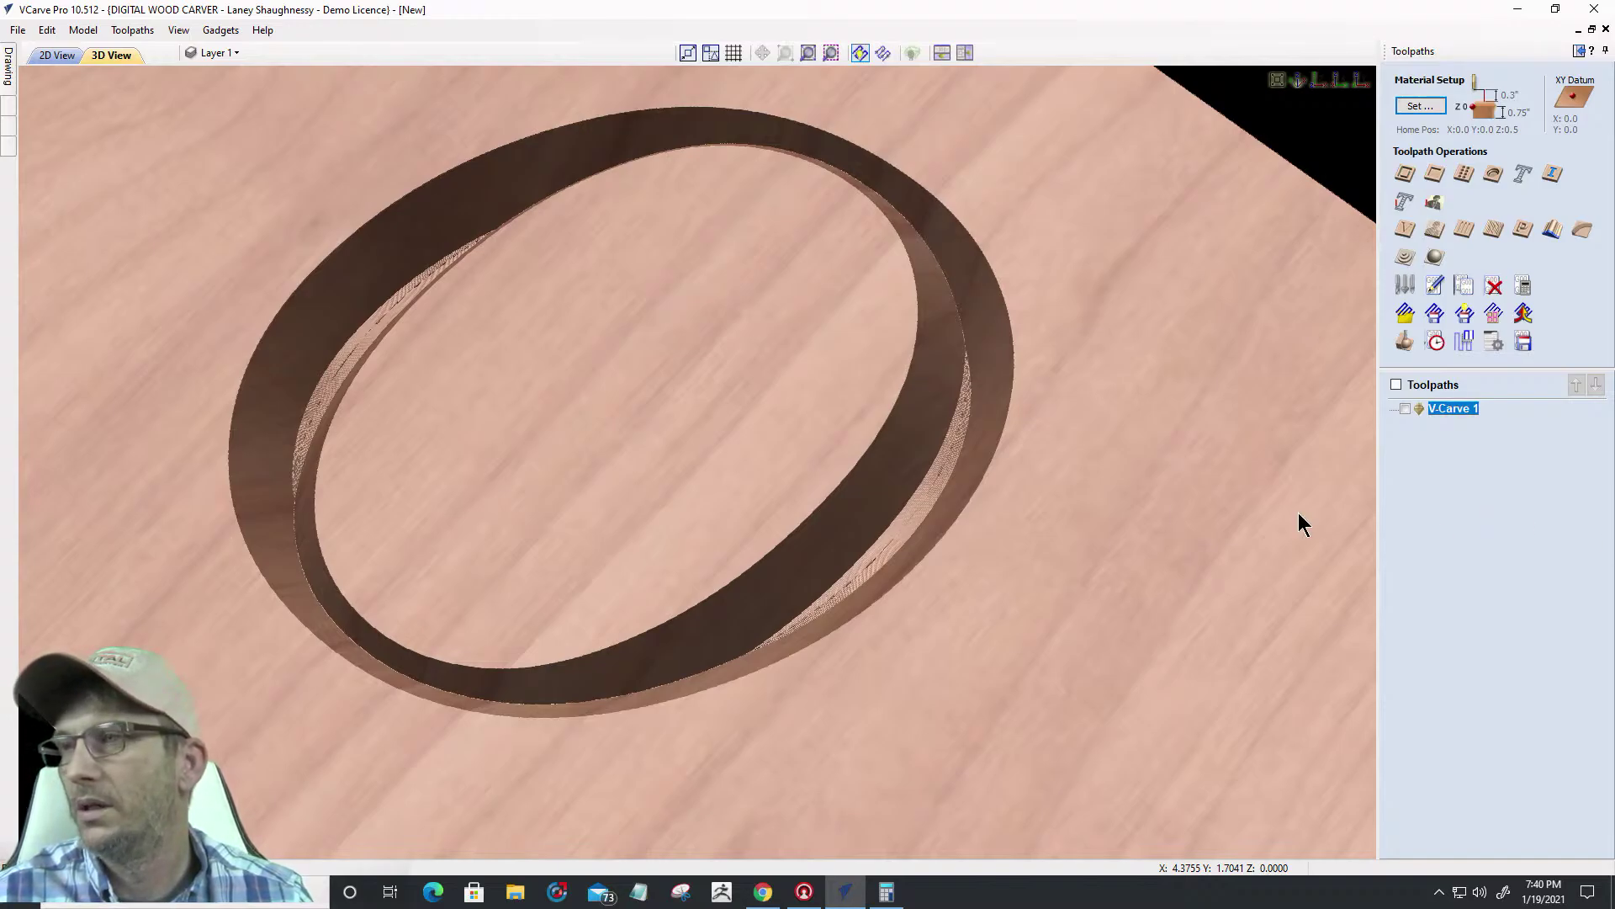
{"action": "left_click_drag", "start_coordinate": [1023, 522], "coordinate": [1158, 415]}
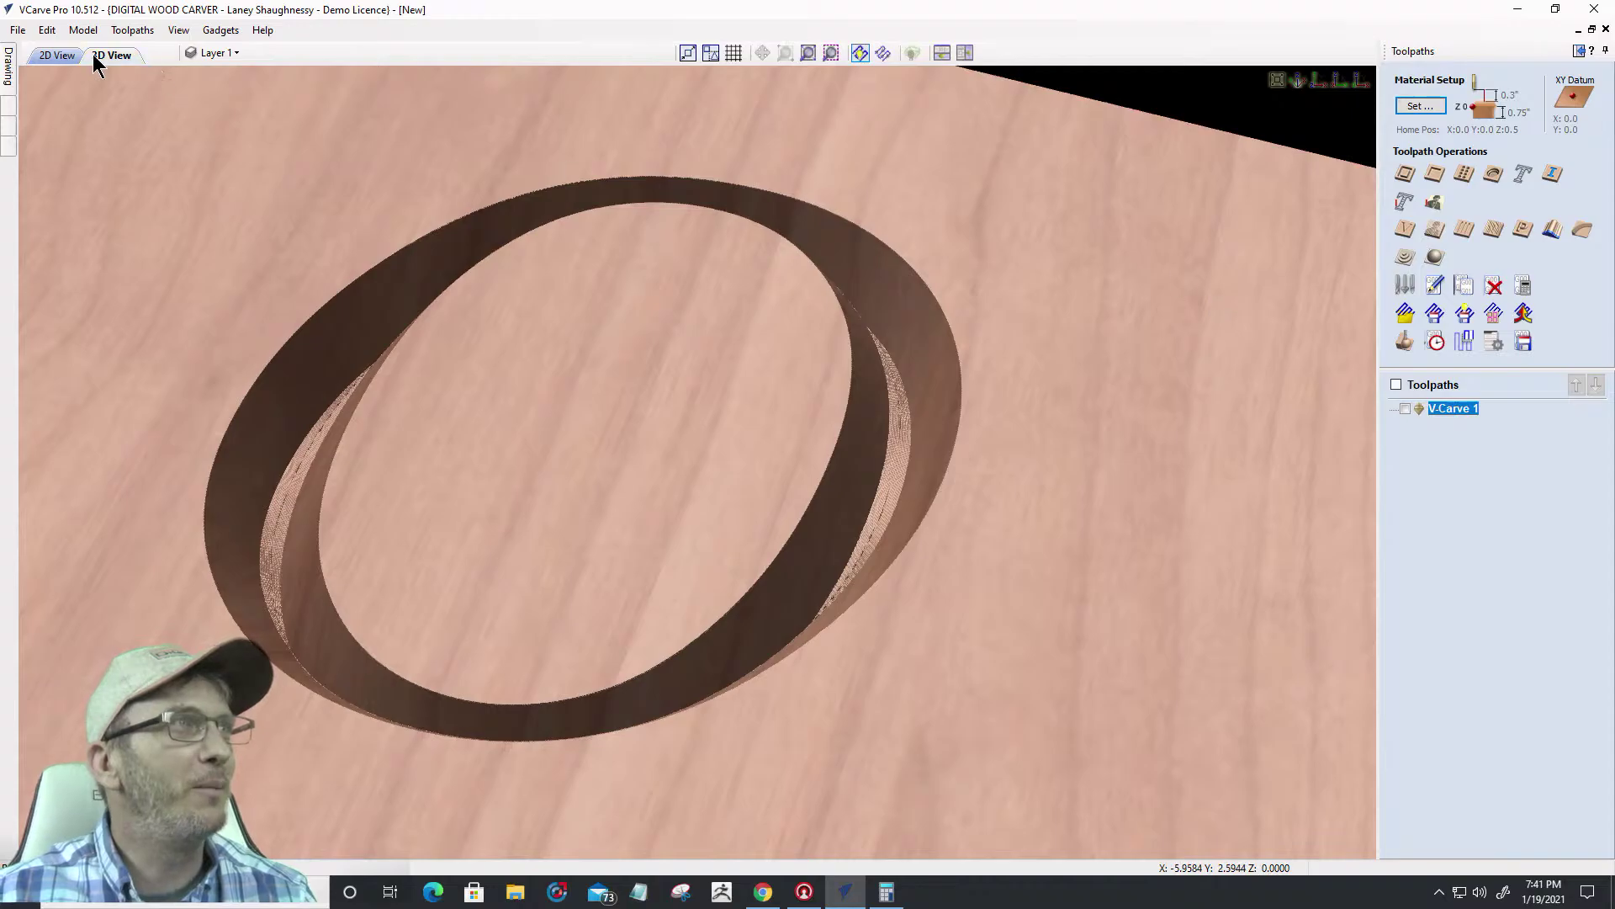
Return to the 2D view and delete the letter "O" from the job
{"action": "left_click", "coordinate": [52, 57]}
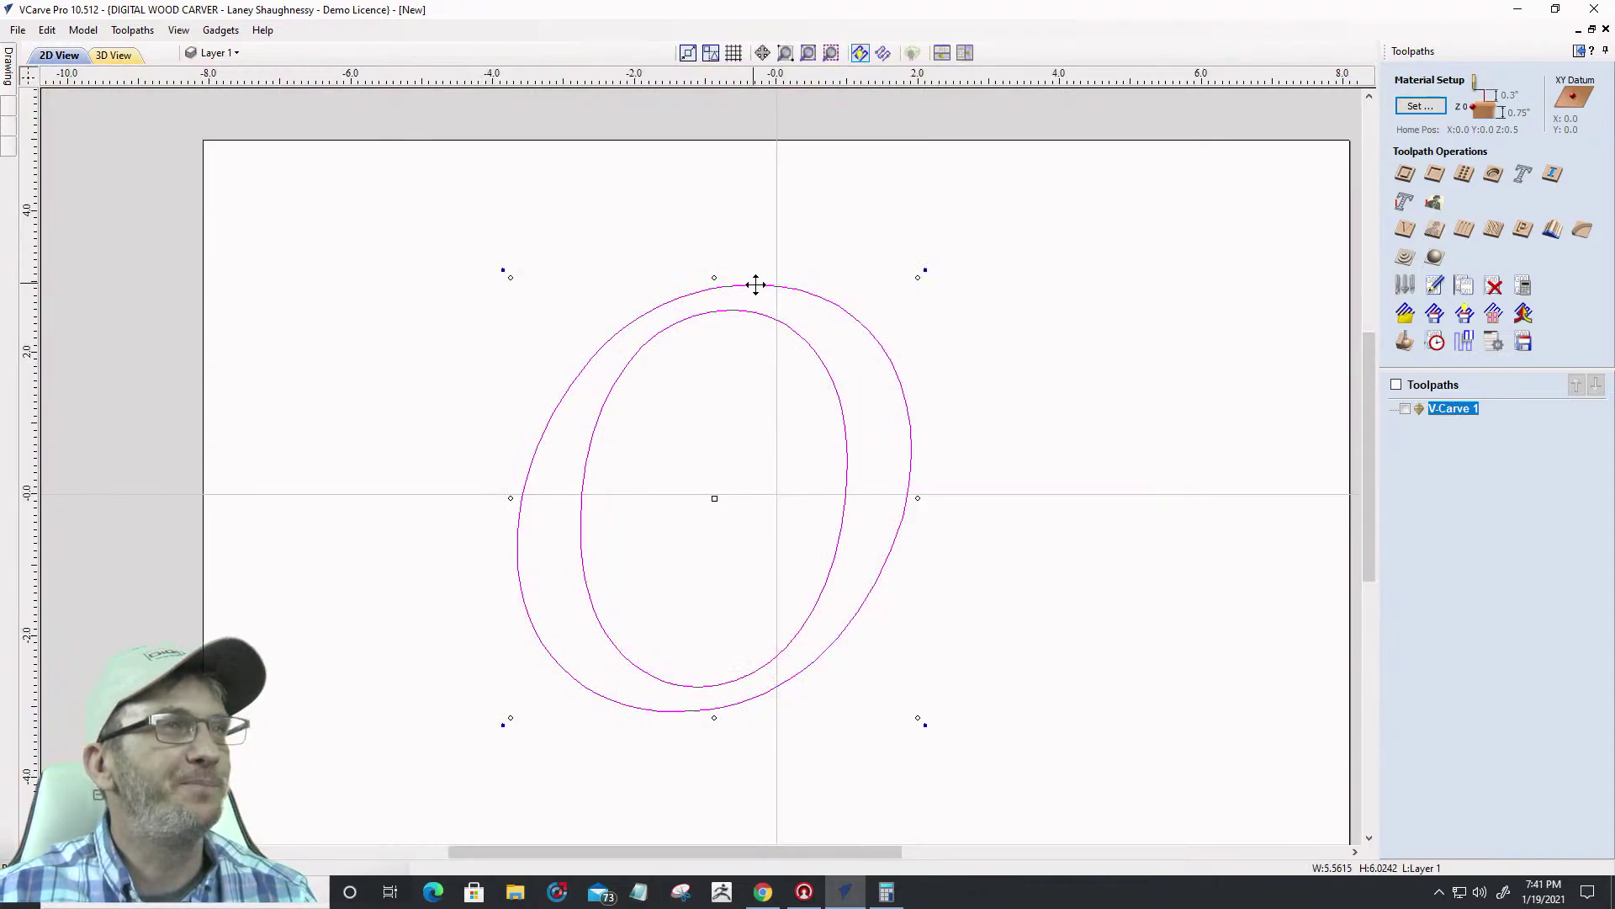
{"action": "left_click", "coordinate": [1048, 794]}
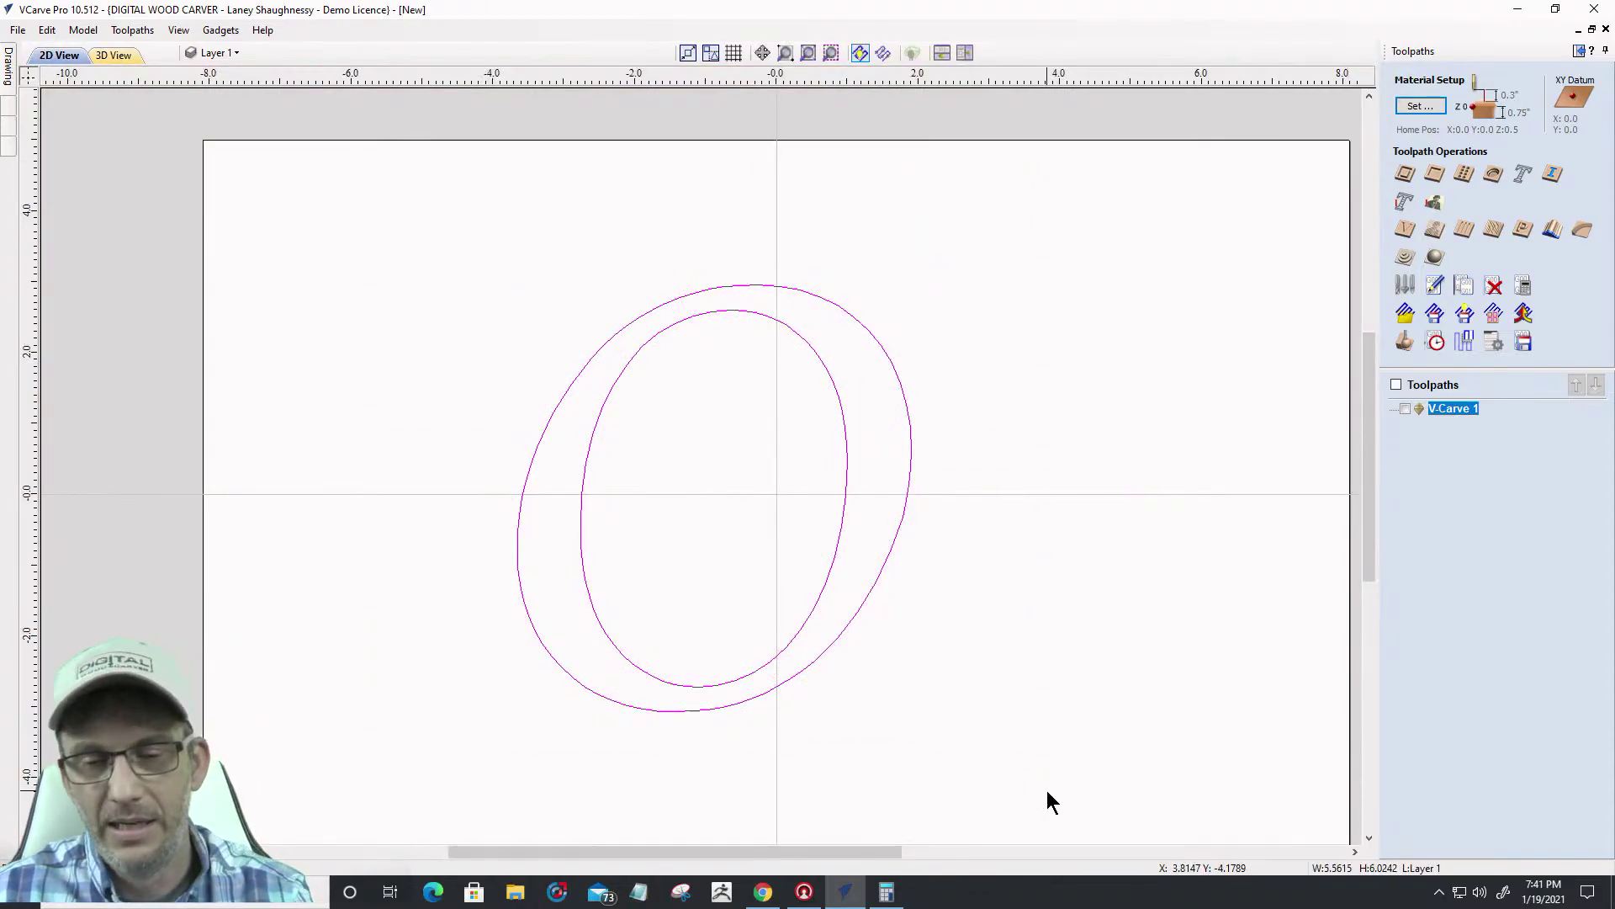
{"action": "key", "text": "Delete"}
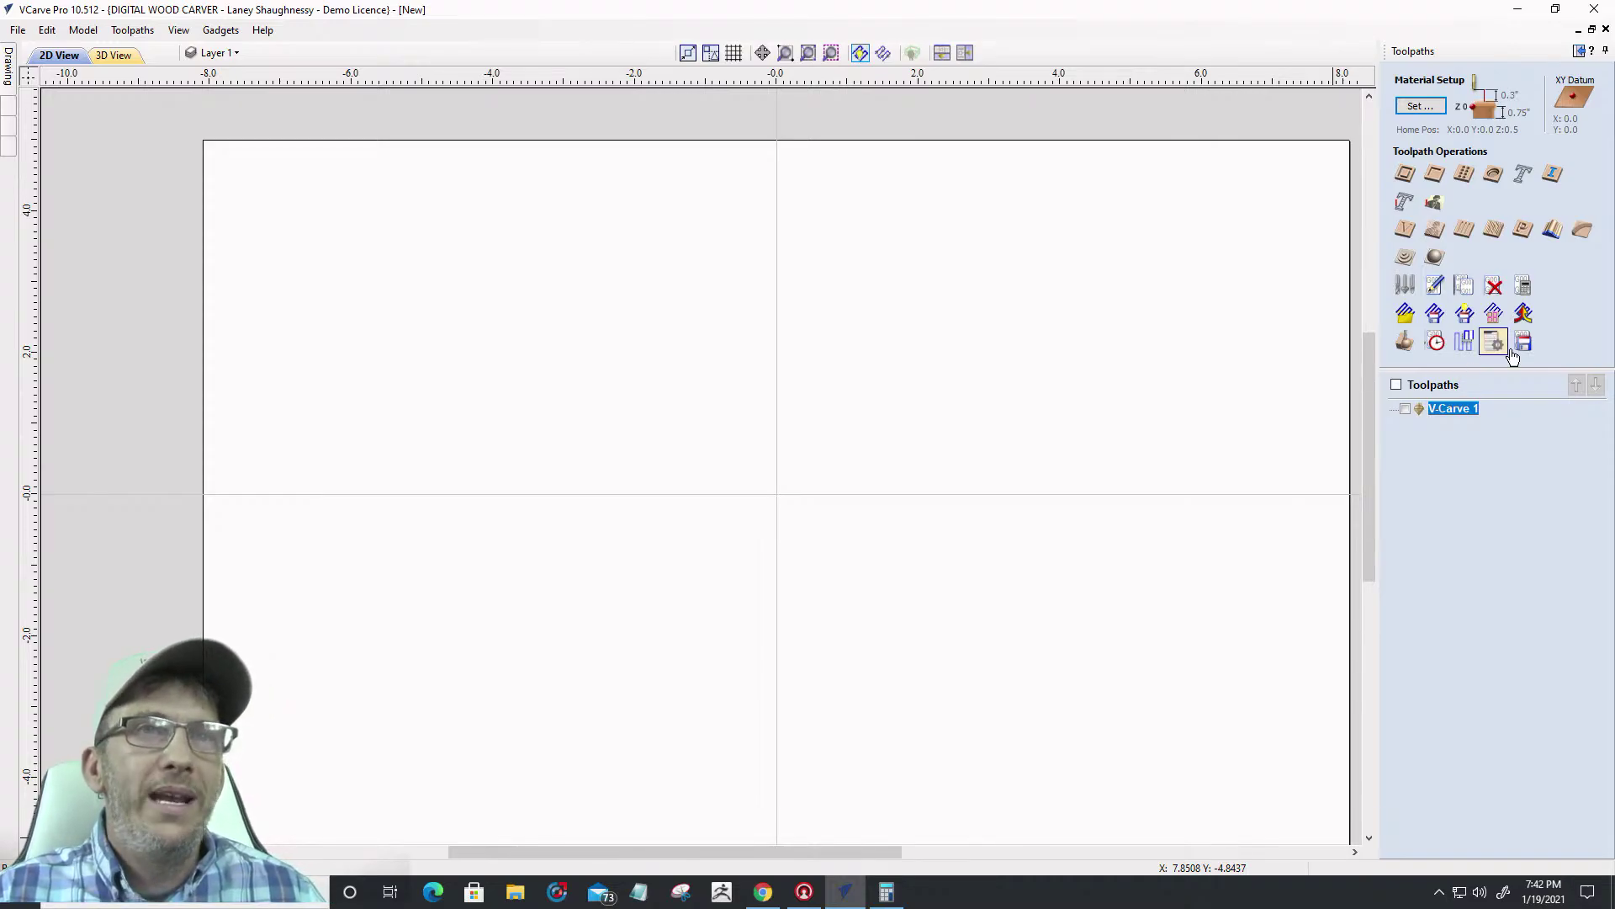
Start a finish machining toolpath and compare the bead bits, 1.375-inch end mill and .375 Rad Box Core Bit in the tool database
{"action": "left_click", "coordinate": [1435, 265]}
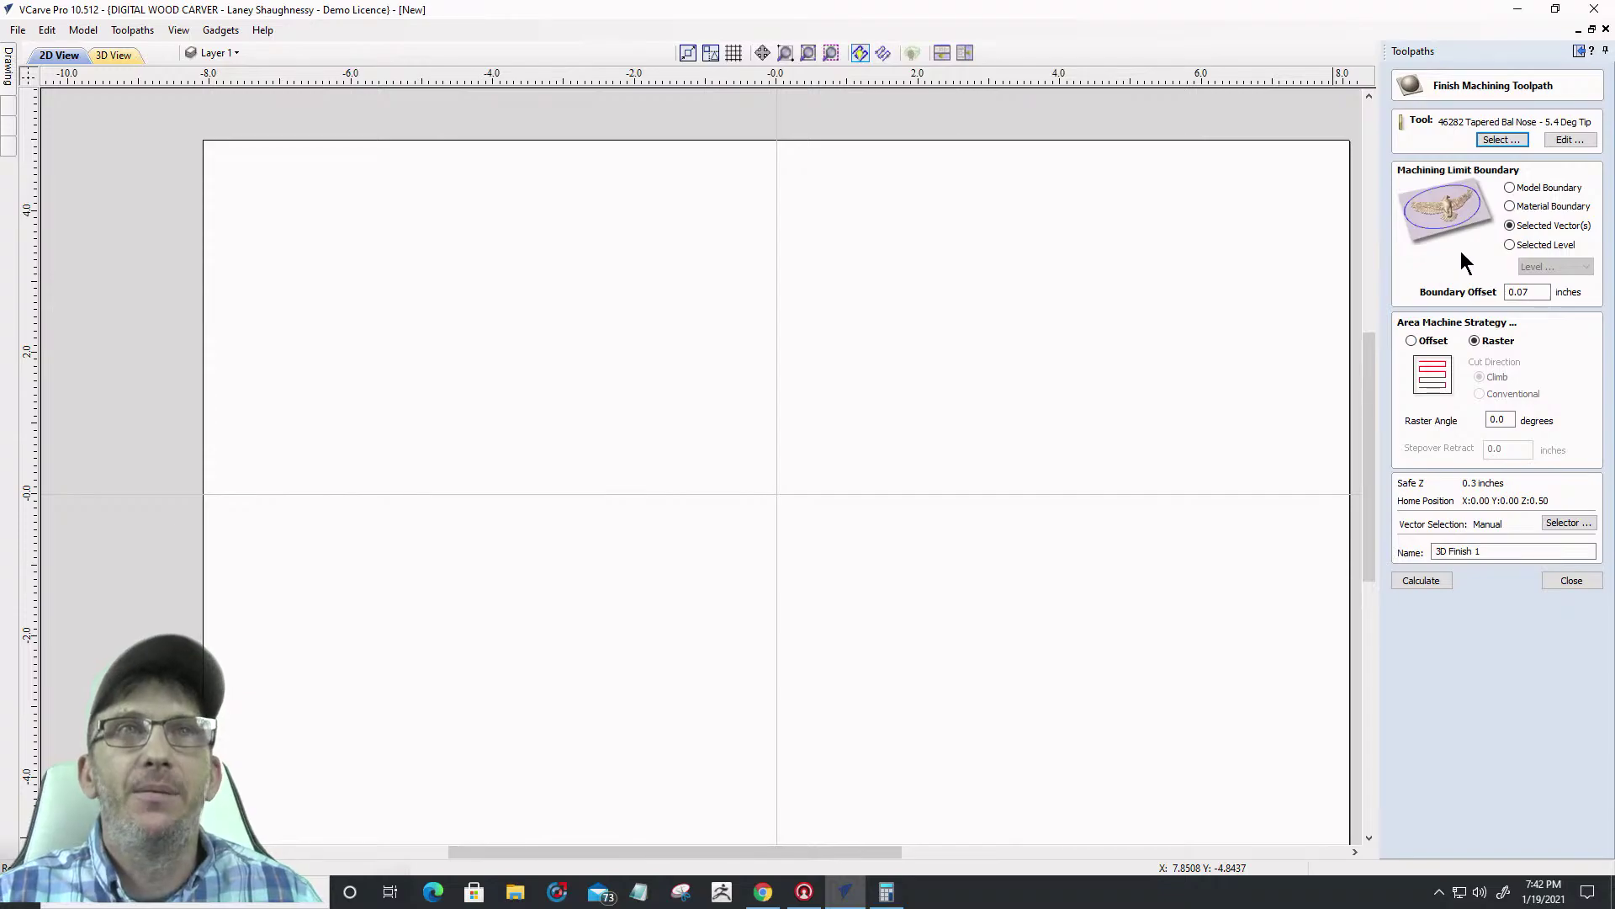
{"action": "left_click", "coordinate": [1491, 141]}
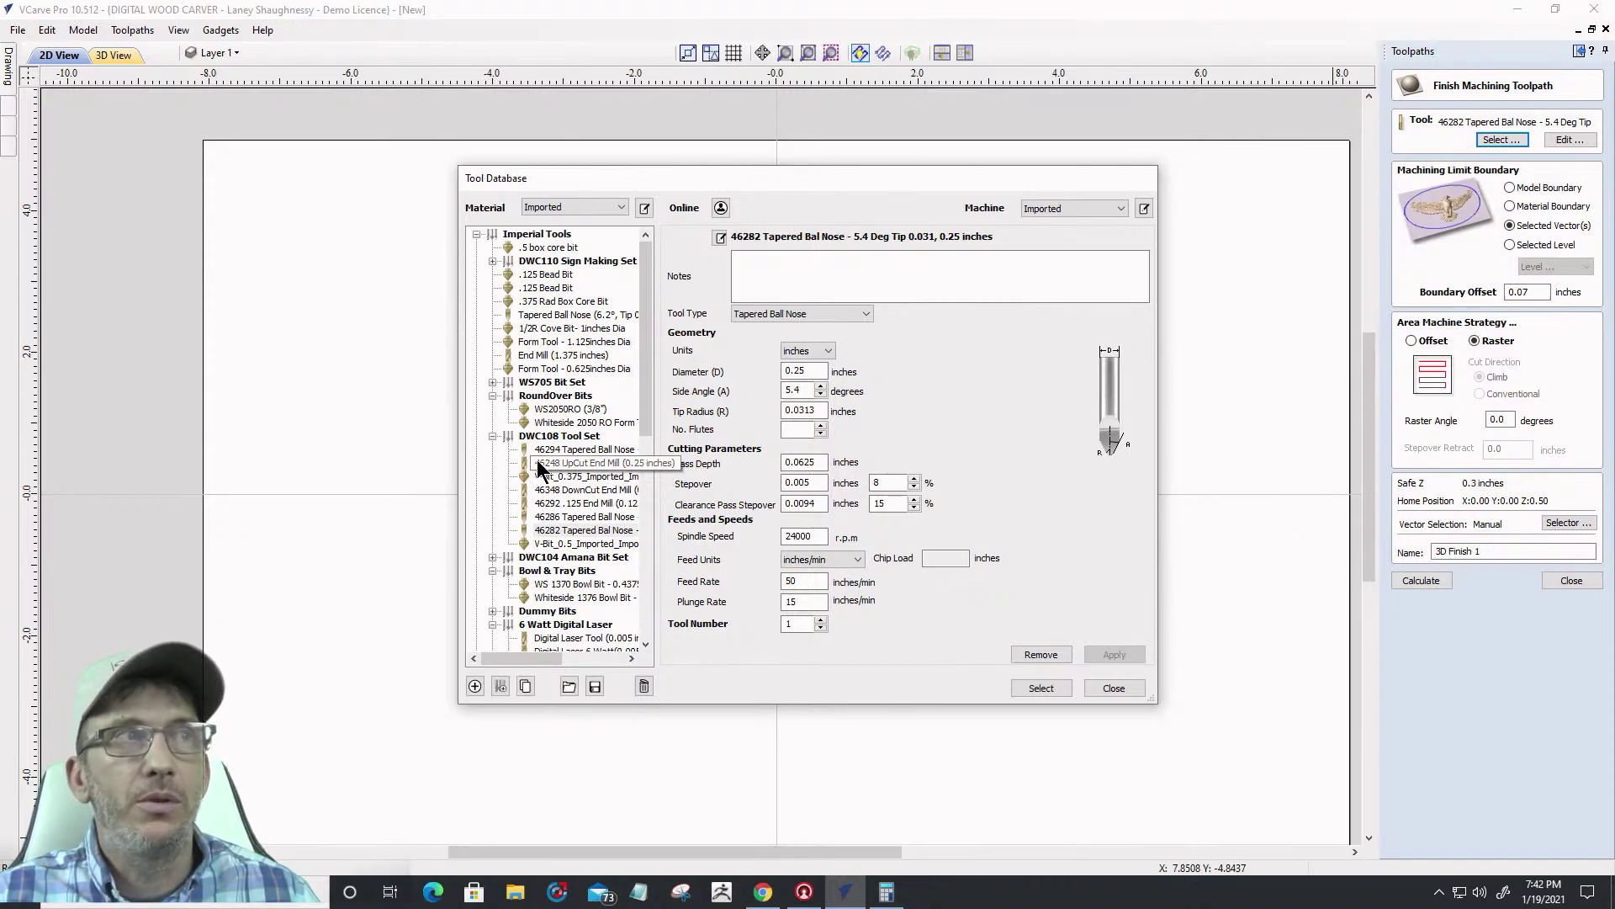
{"action": "left_click", "coordinate": [532, 276]}
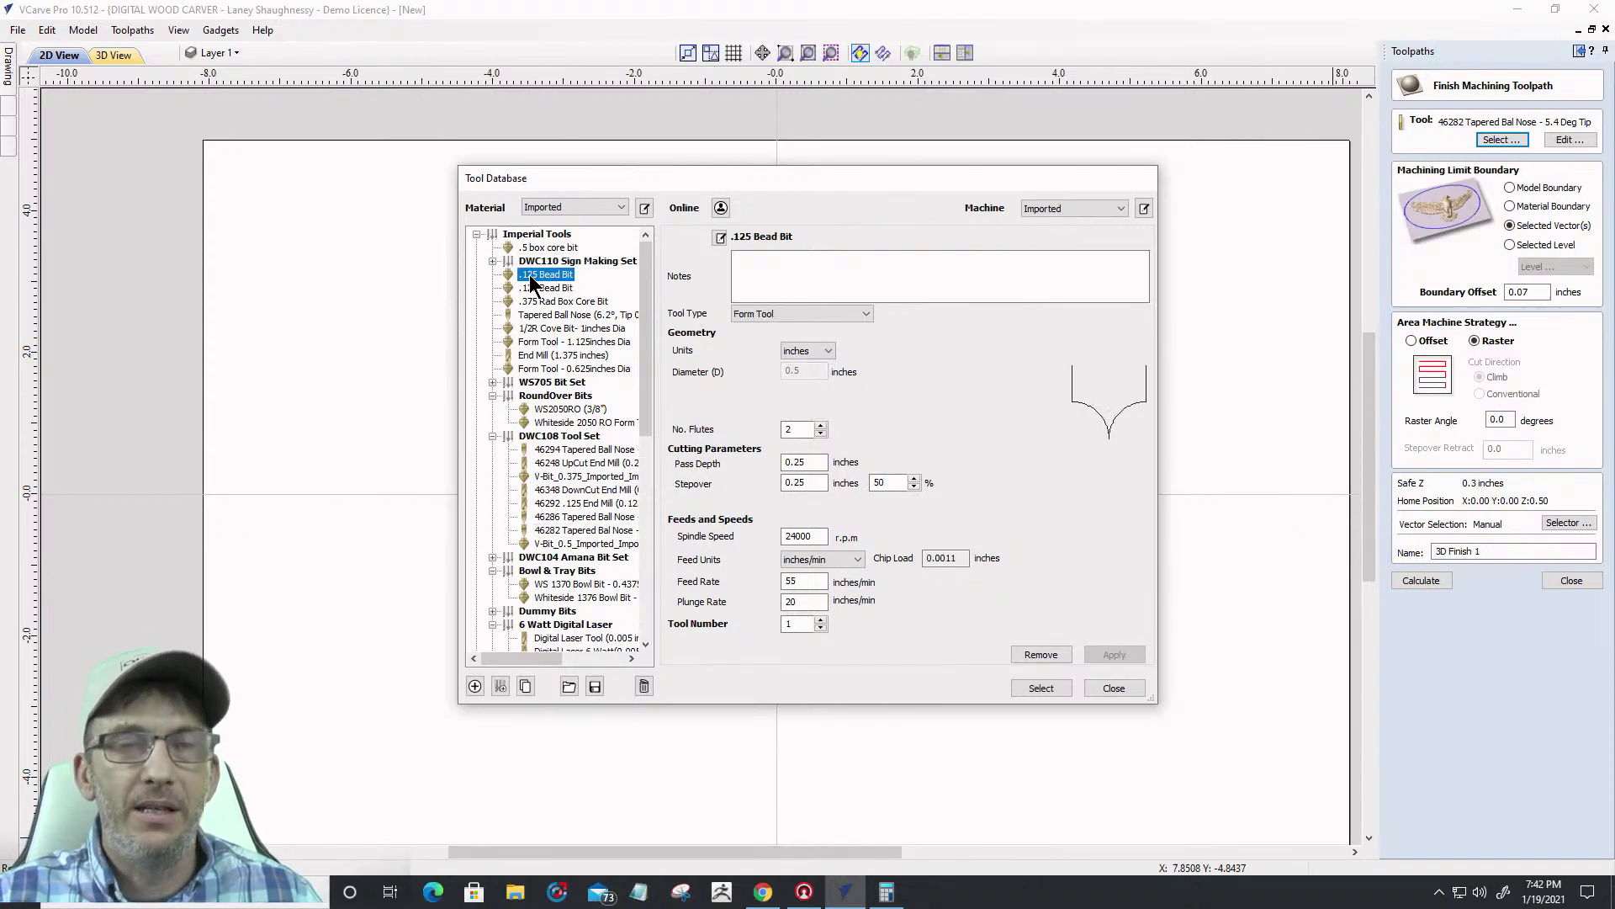
{"action": "left_click", "coordinate": [539, 288]}
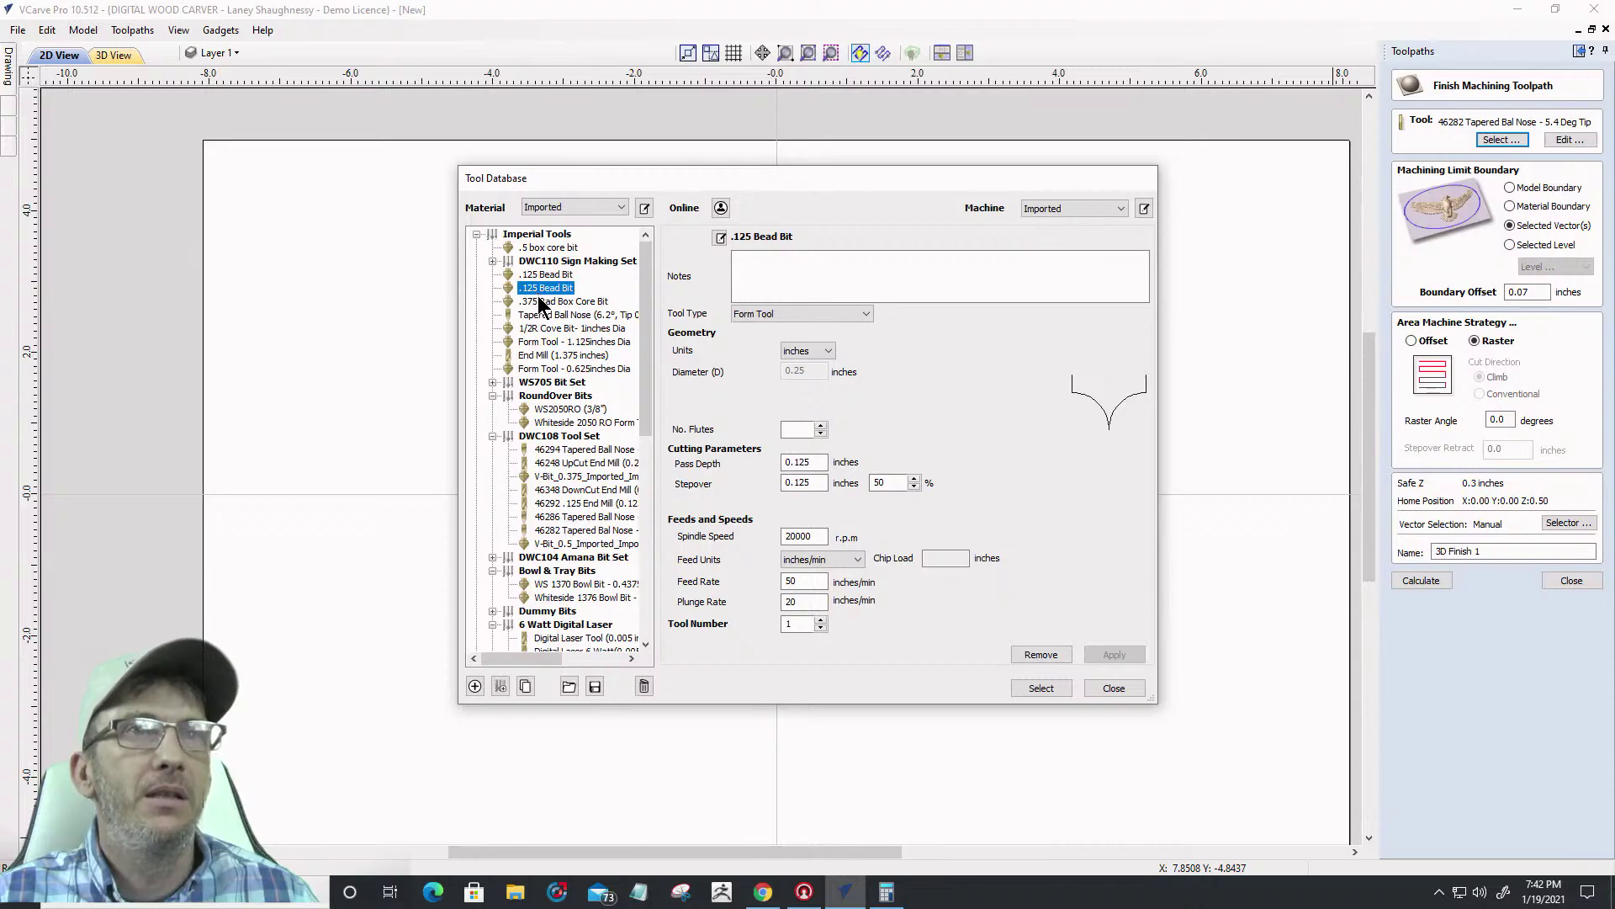
{"action": "left_click", "coordinate": [545, 355]}
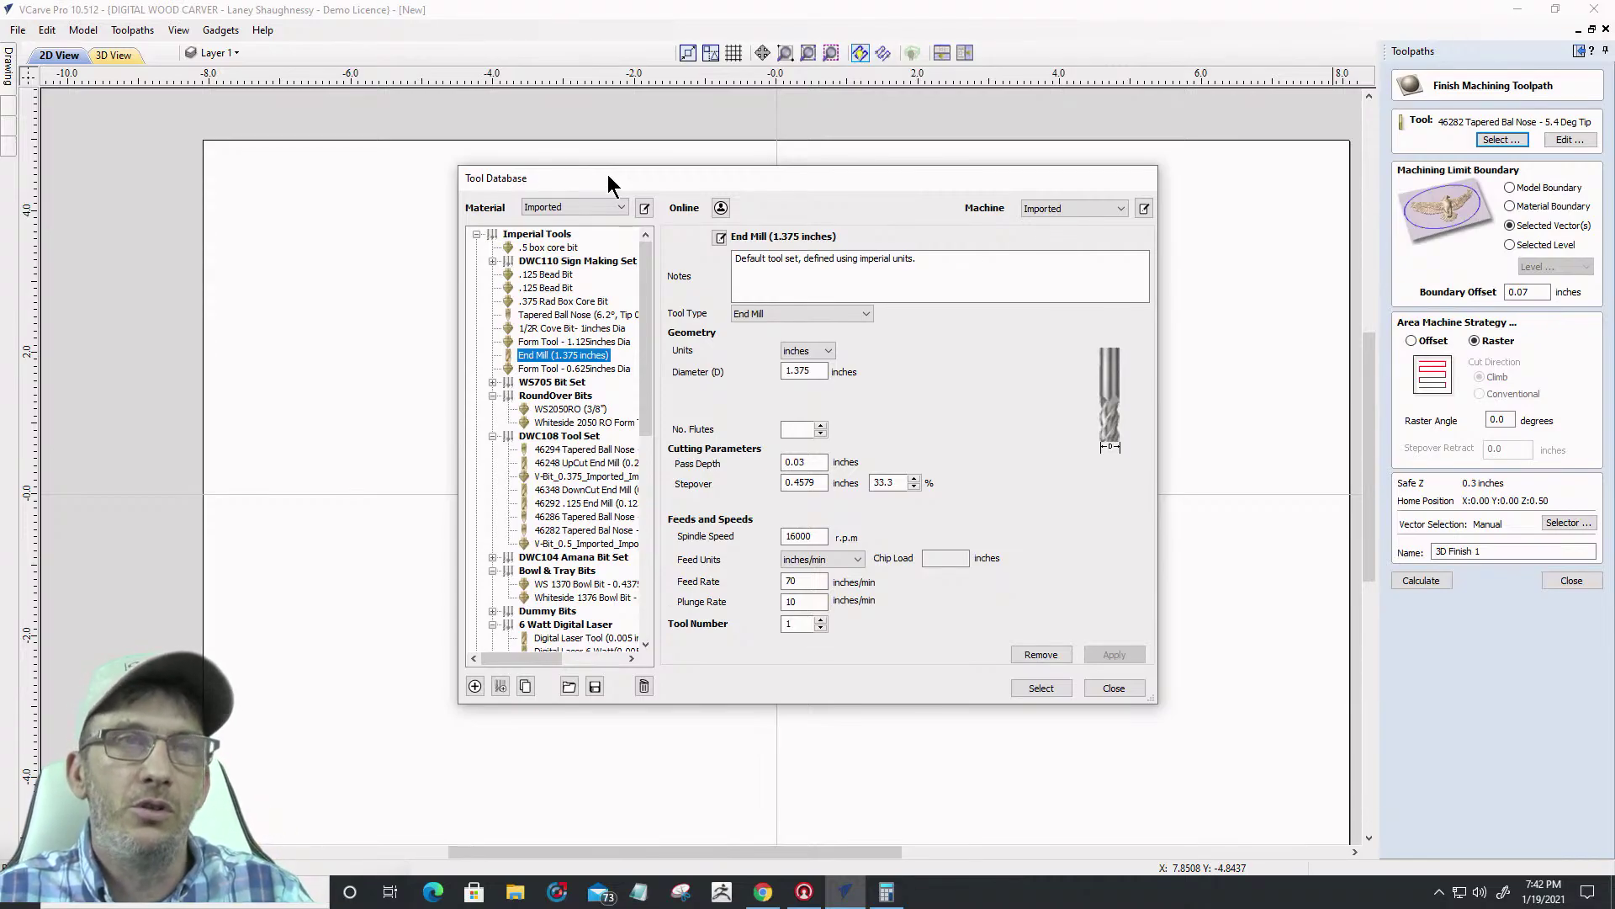
{"action": "left_click", "coordinate": [543, 303]}
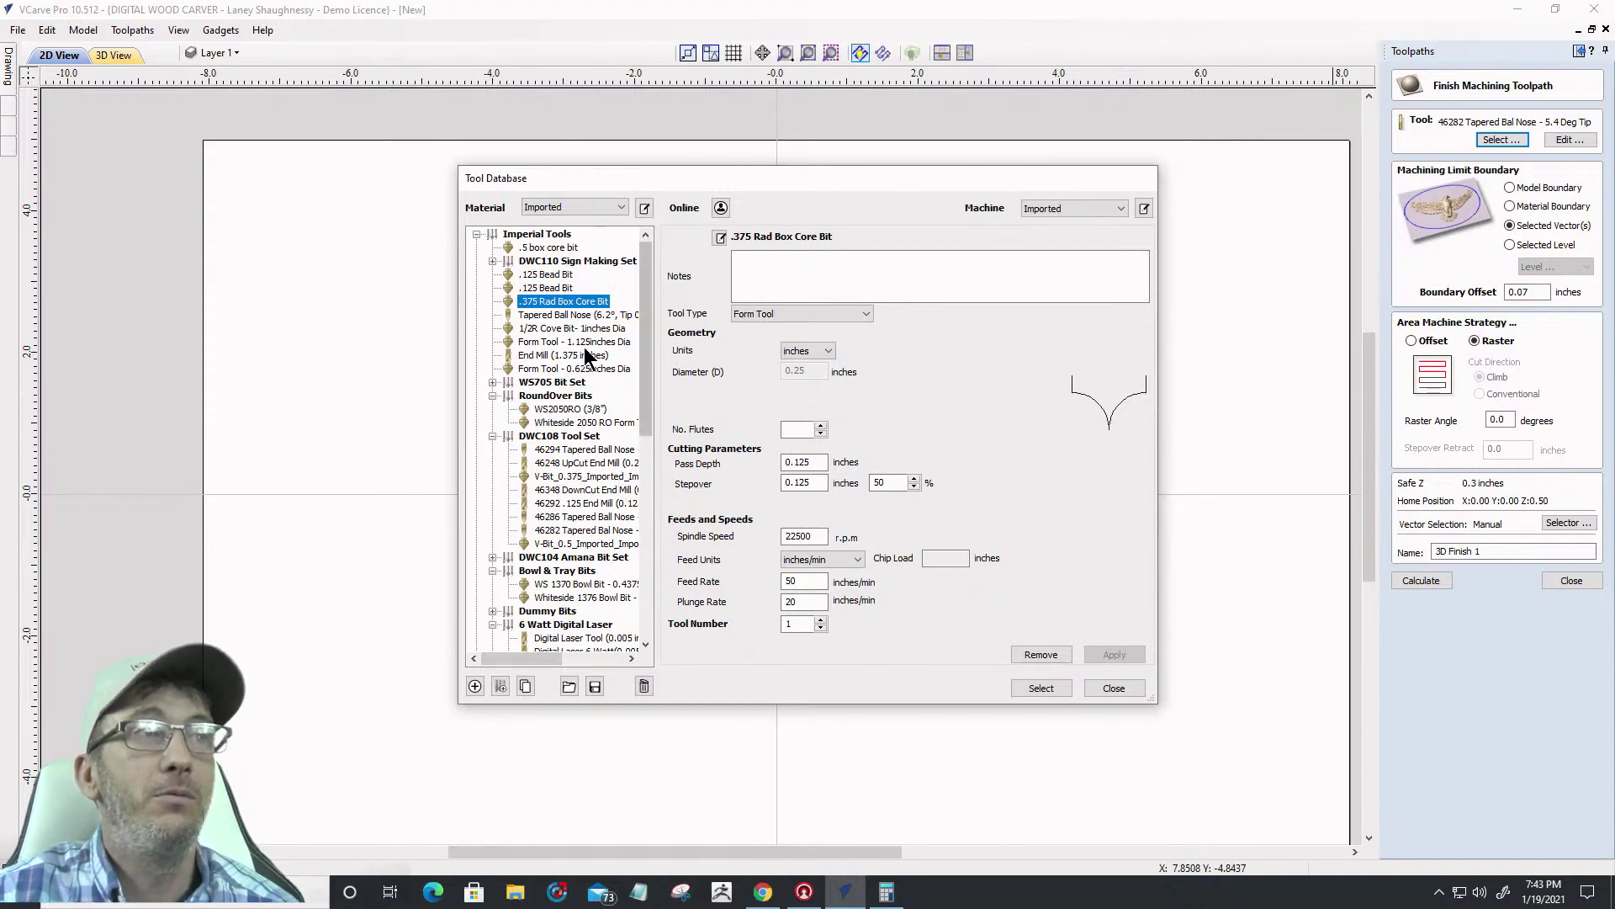
Choose V-Bit_0.5_Imported_Imported as the finish machining tool and review its final pass stepover in the tool settings
{"action": "left_click", "coordinate": [560, 541]}
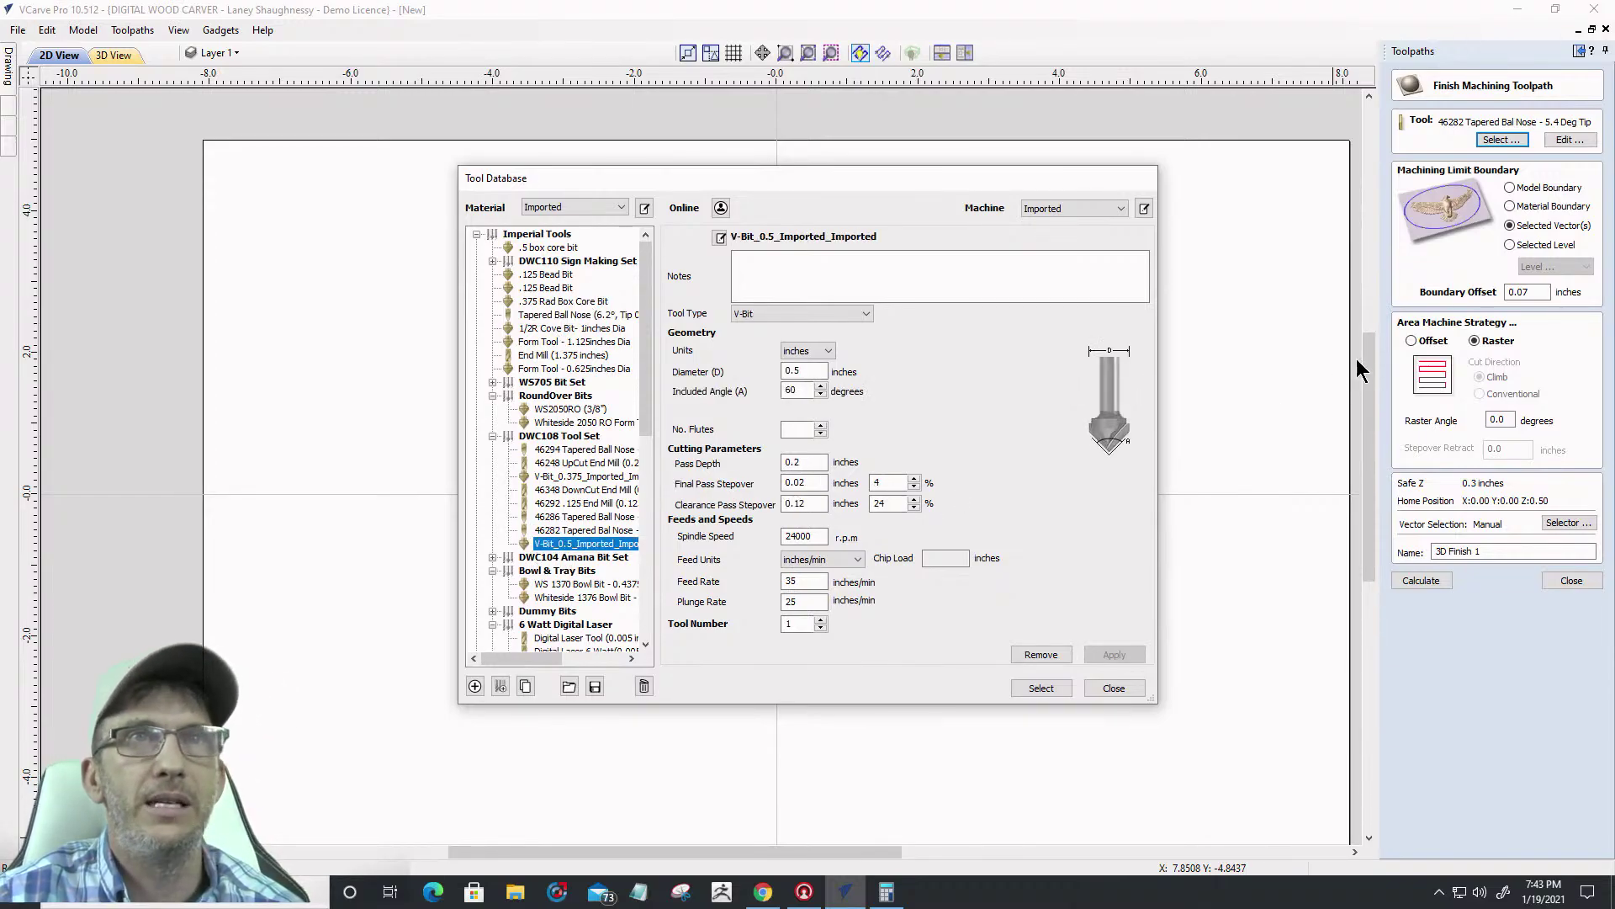
{"action": "left_click", "coordinate": [1040, 687]}
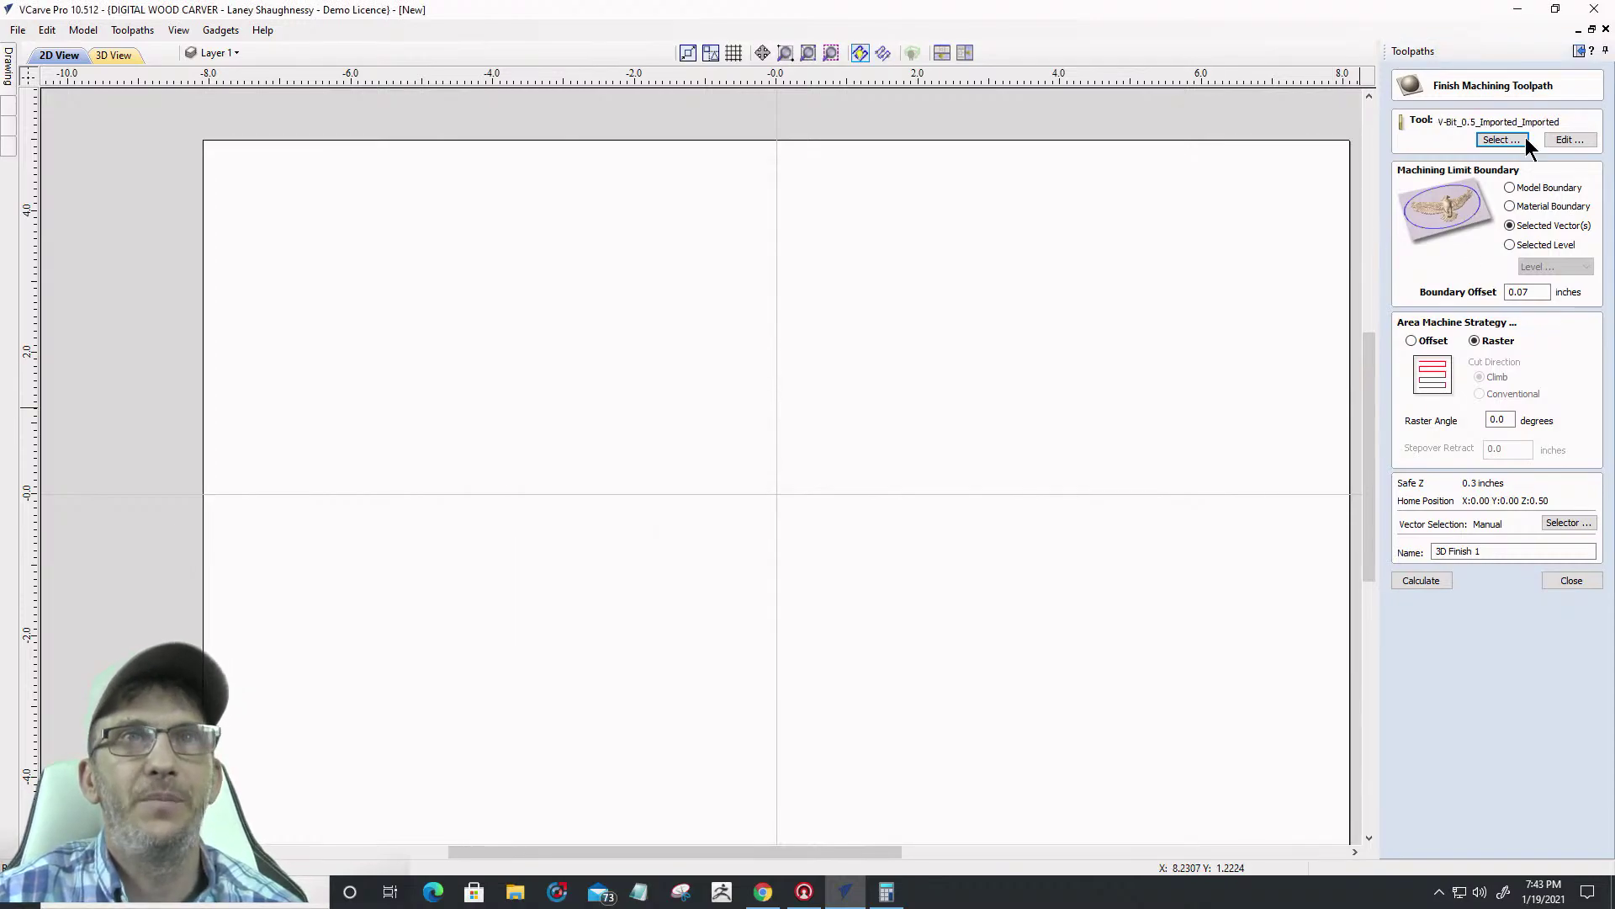
{"action": "left_click", "coordinate": [1570, 139]}
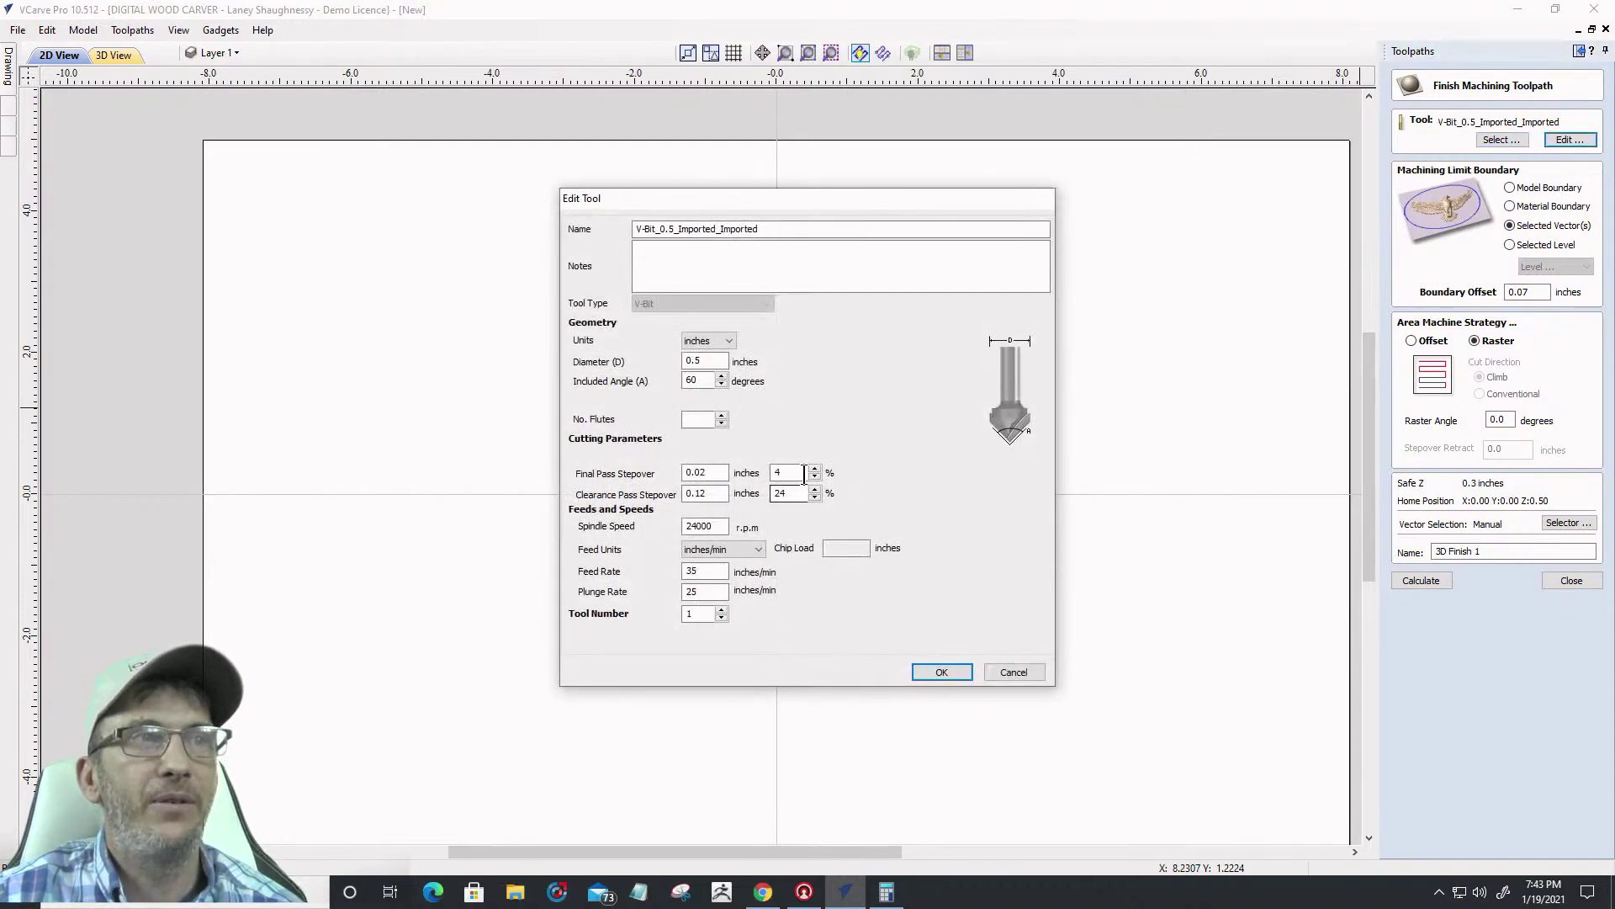
{"action": "left_click", "coordinate": [778, 472]}
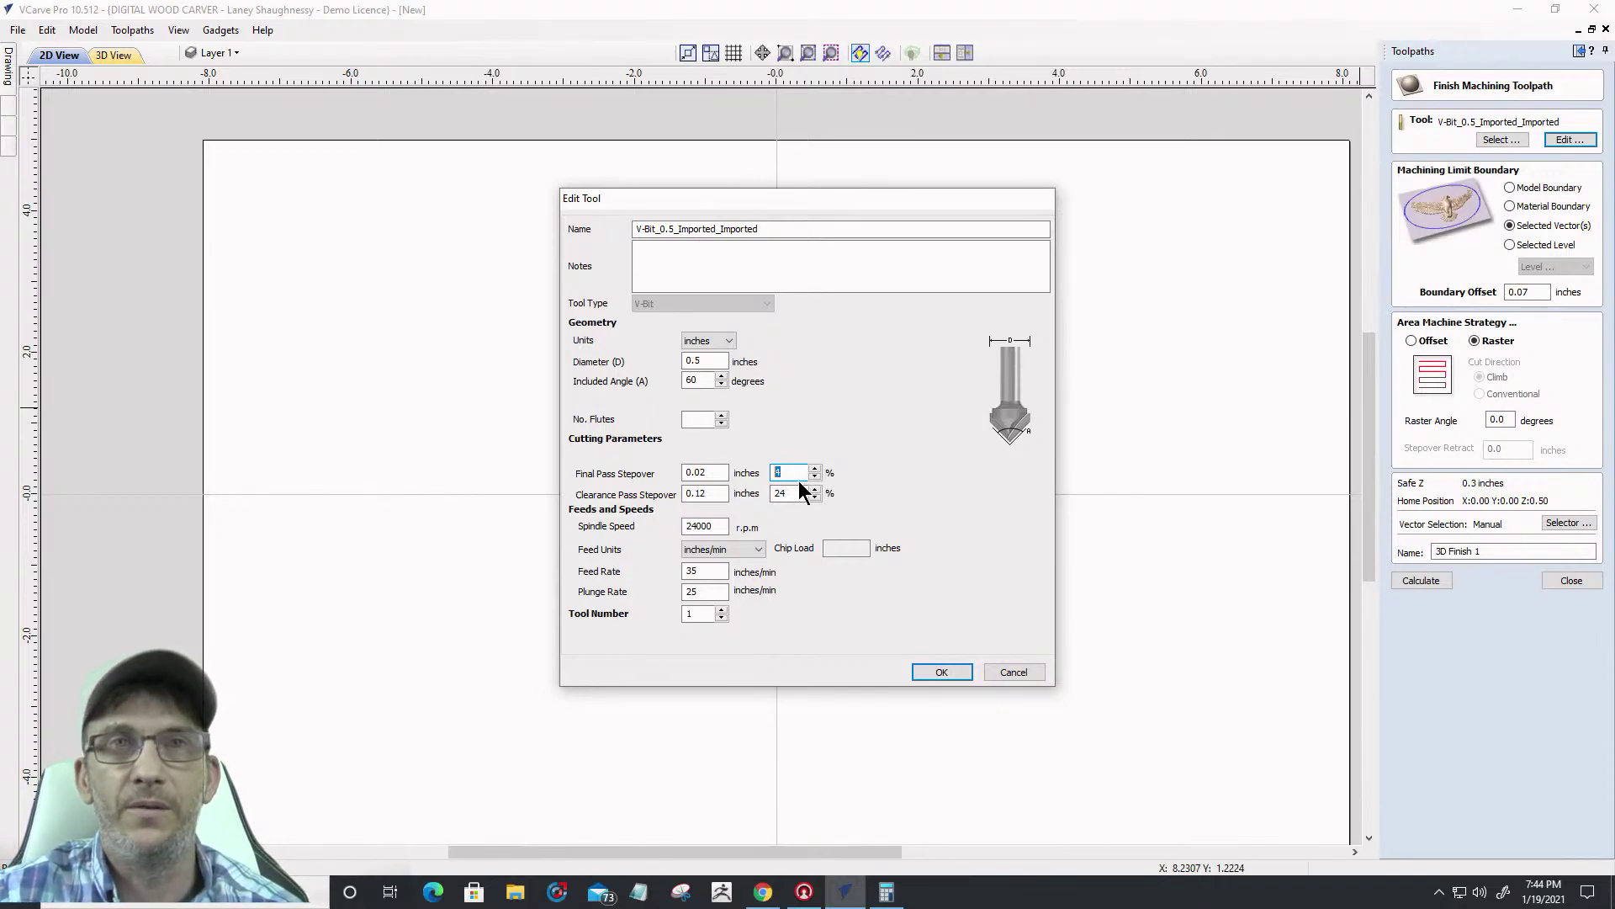
{"action": "left_click", "coordinate": [997, 674]}
Place the cantering horse from the Animals clipart folder near the middle of the job
{"action": "mouse_move", "coordinate": [4, 59]}
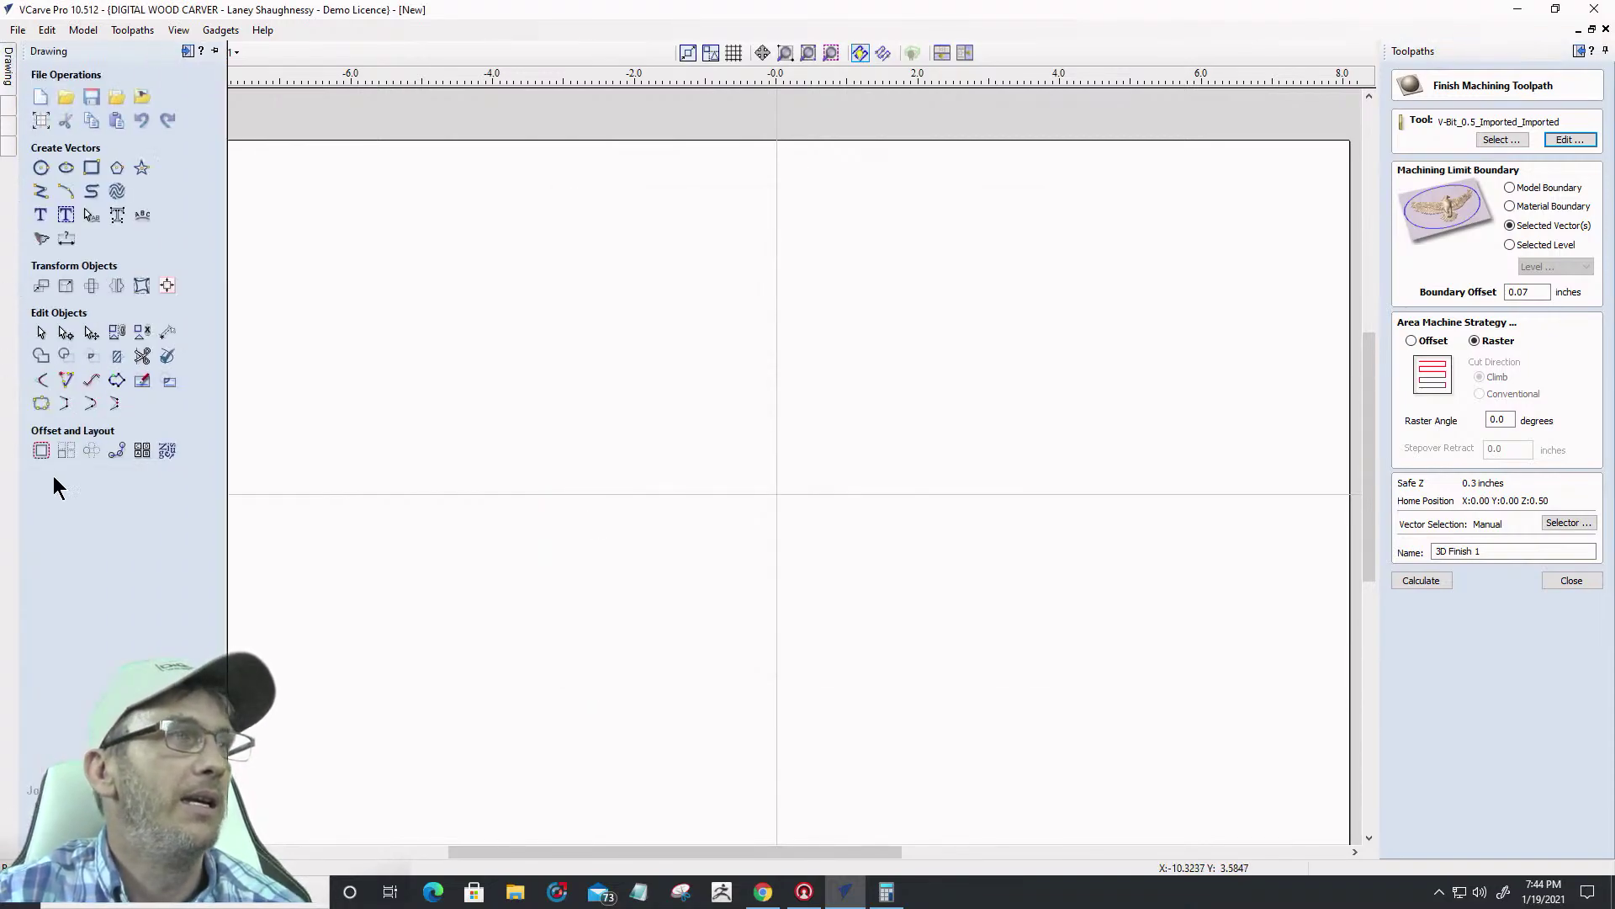
{"action": "mouse_move", "coordinate": [8, 131]}
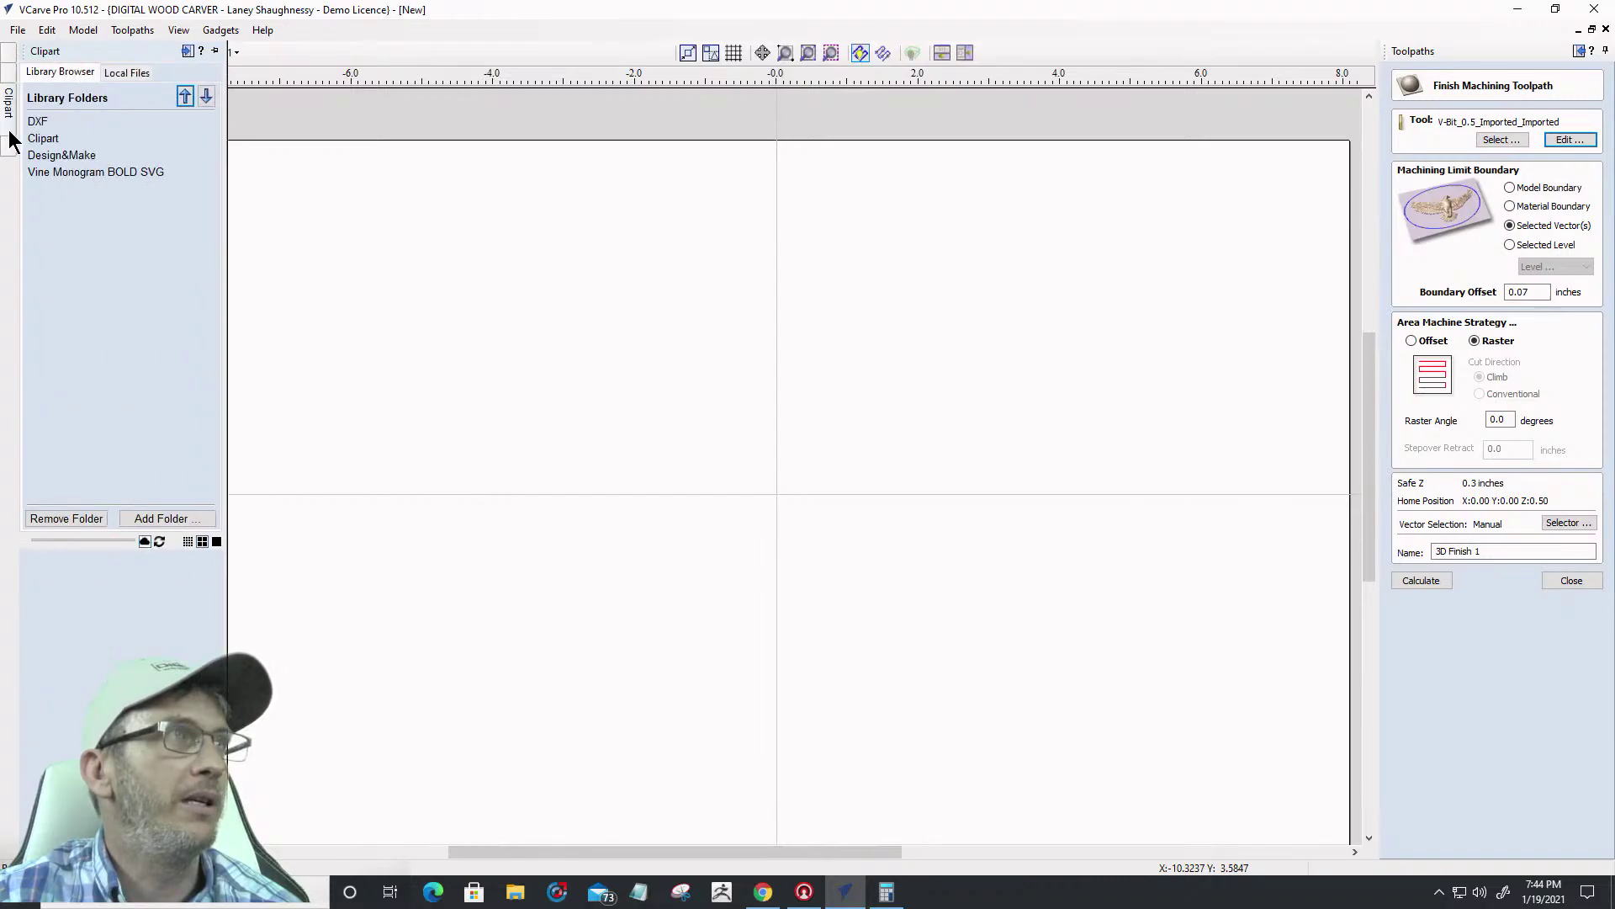
{"action": "left_click", "coordinate": [50, 141]}
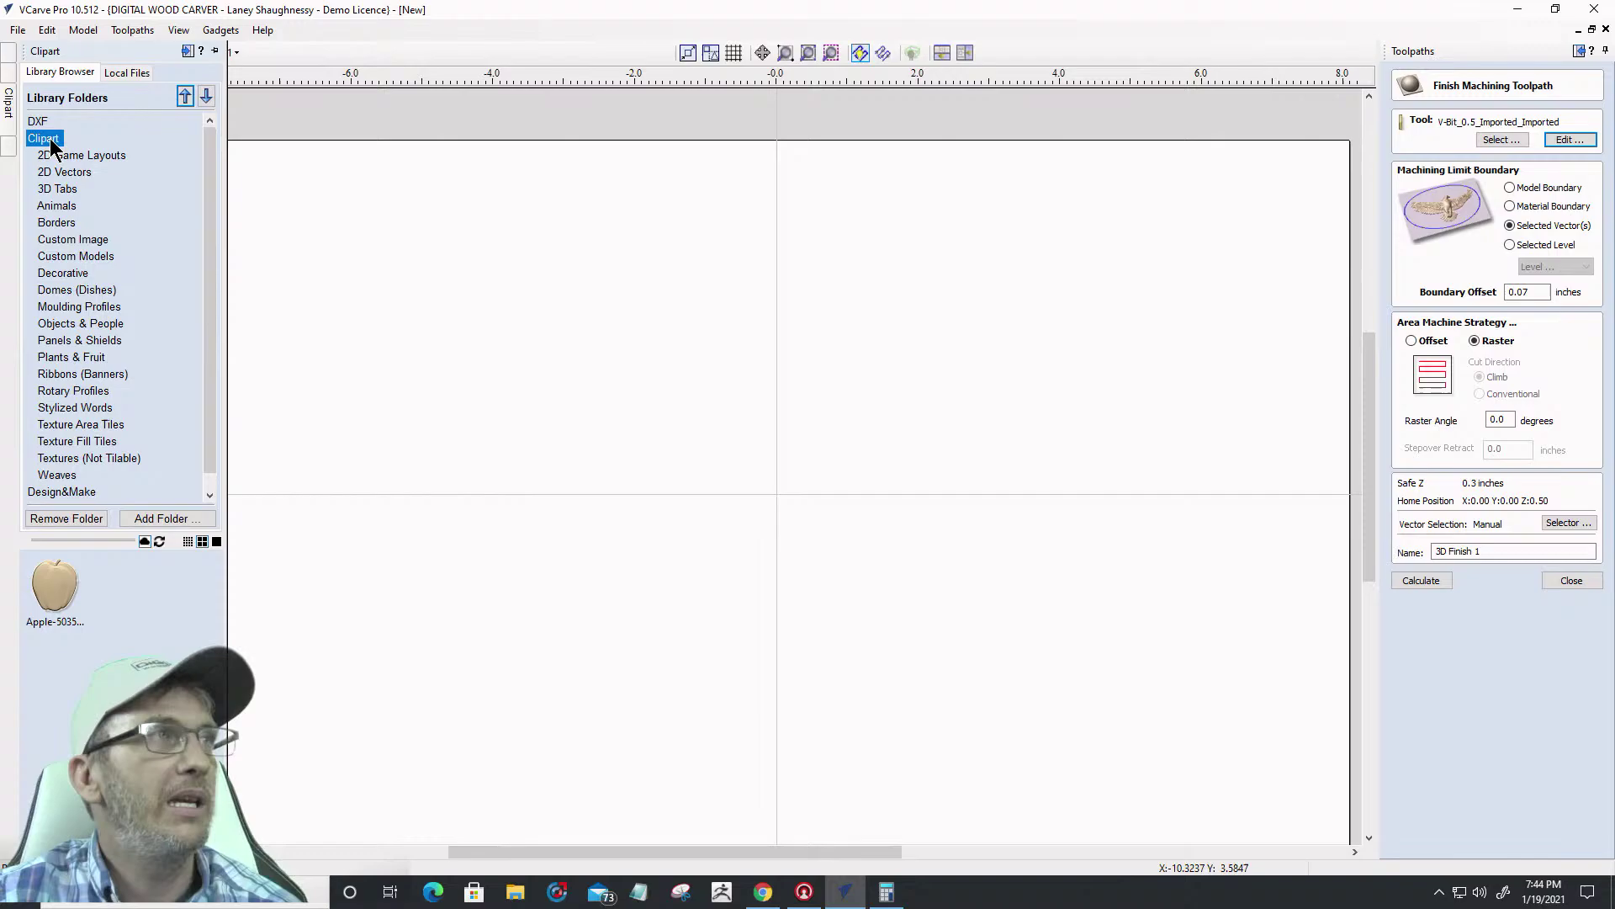
{"action": "left_click", "coordinate": [56, 207]}
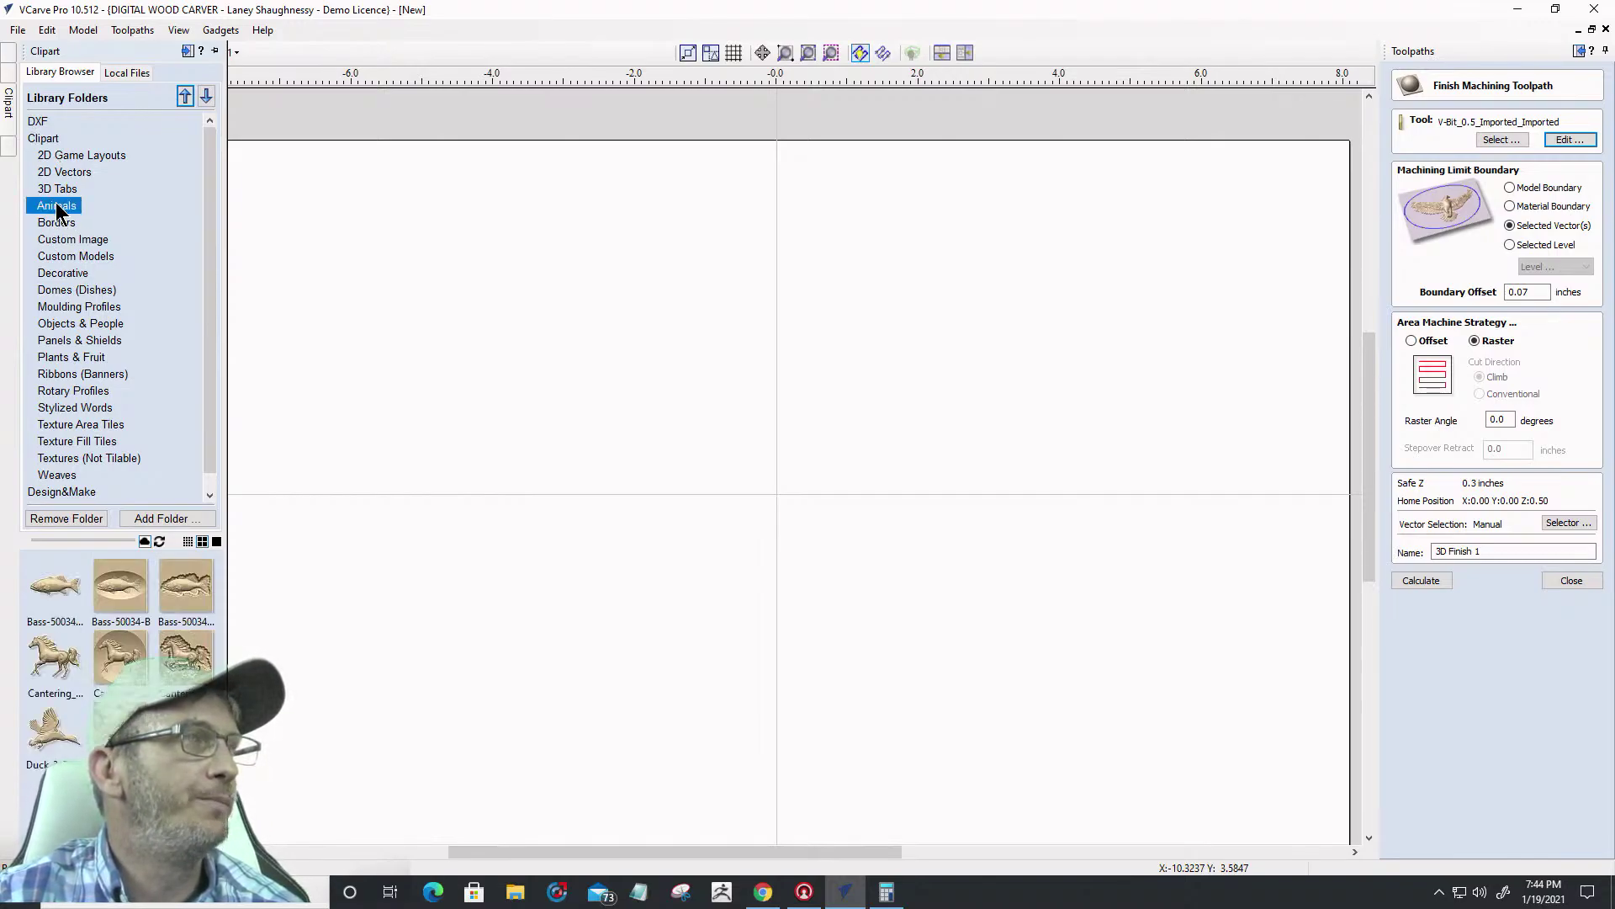
{"action": "left_click_drag", "start_coordinate": [34, 648], "coordinate": [783, 530]}
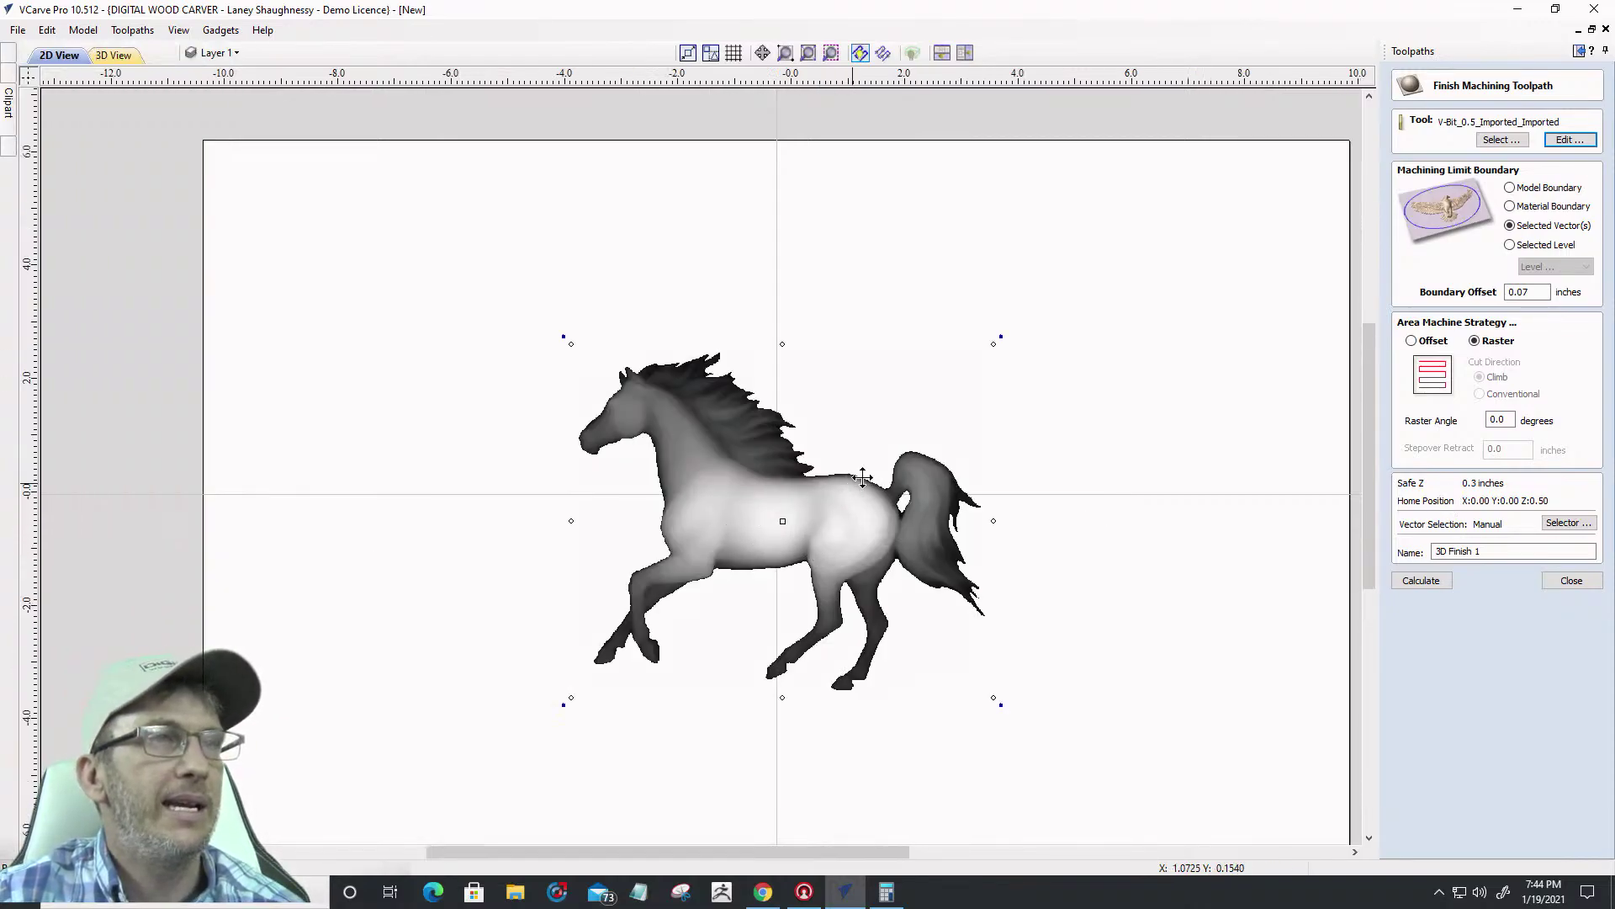
{"action": "scroll", "coordinate": [732, 530], "scroll_direction": "down", "scroll_amount": 3}
{"action": "scroll", "coordinate": [715, 486], "scroll_direction": "up", "scroll_amount": 1}
{"action": "scroll", "coordinate": [716, 486], "scroll_direction": "up", "scroll_amount": 2}
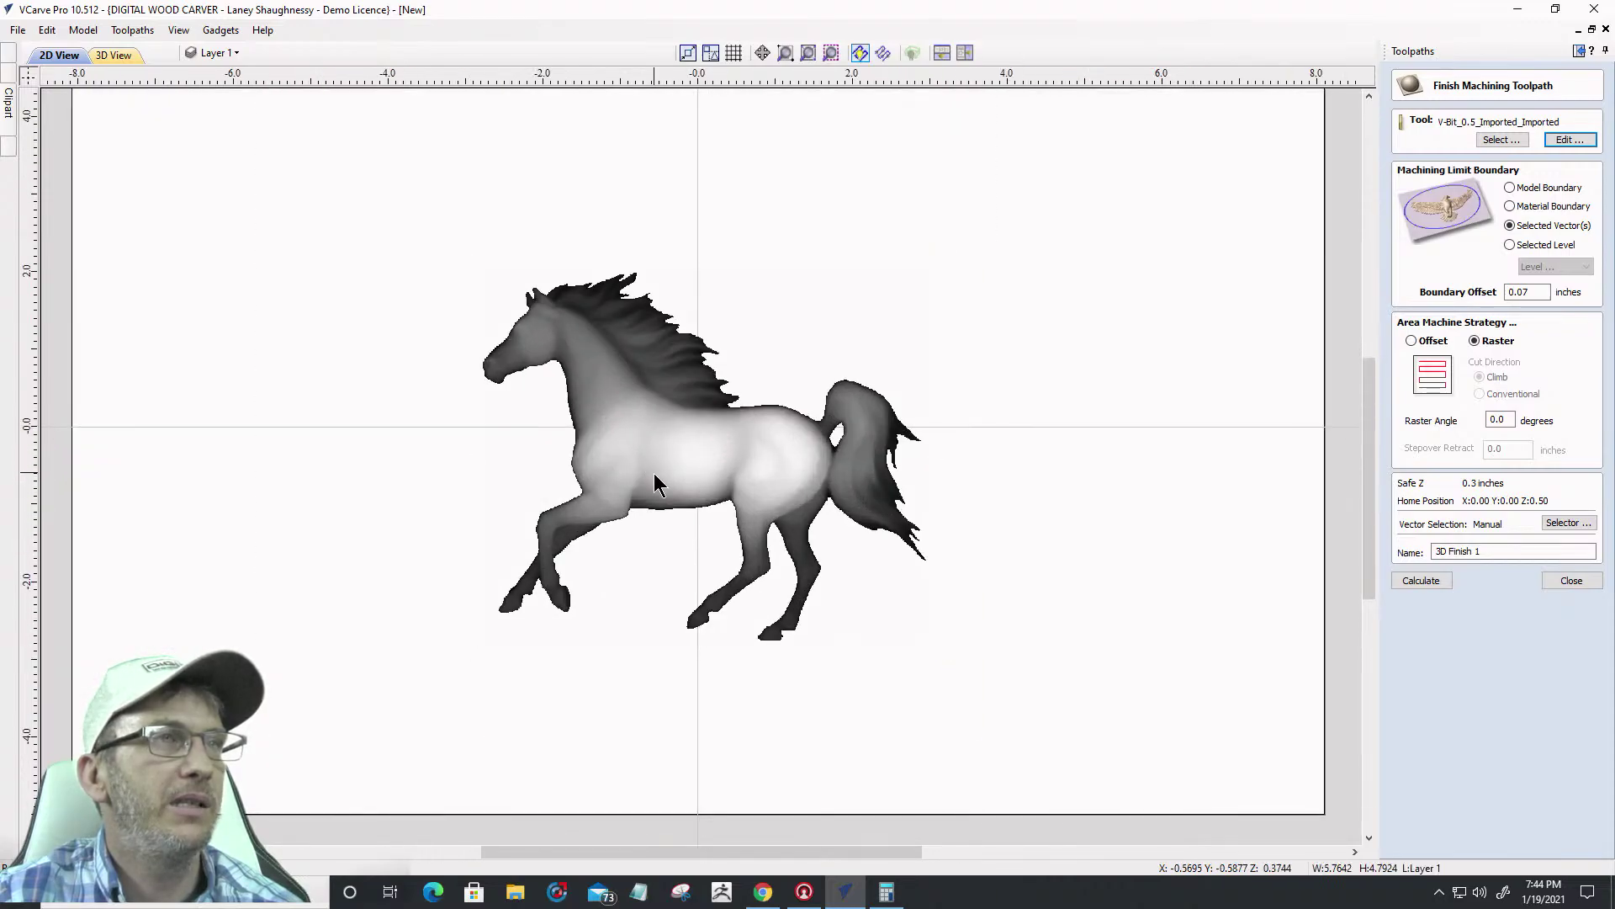
{"action": "left_click", "coordinate": [846, 597]}
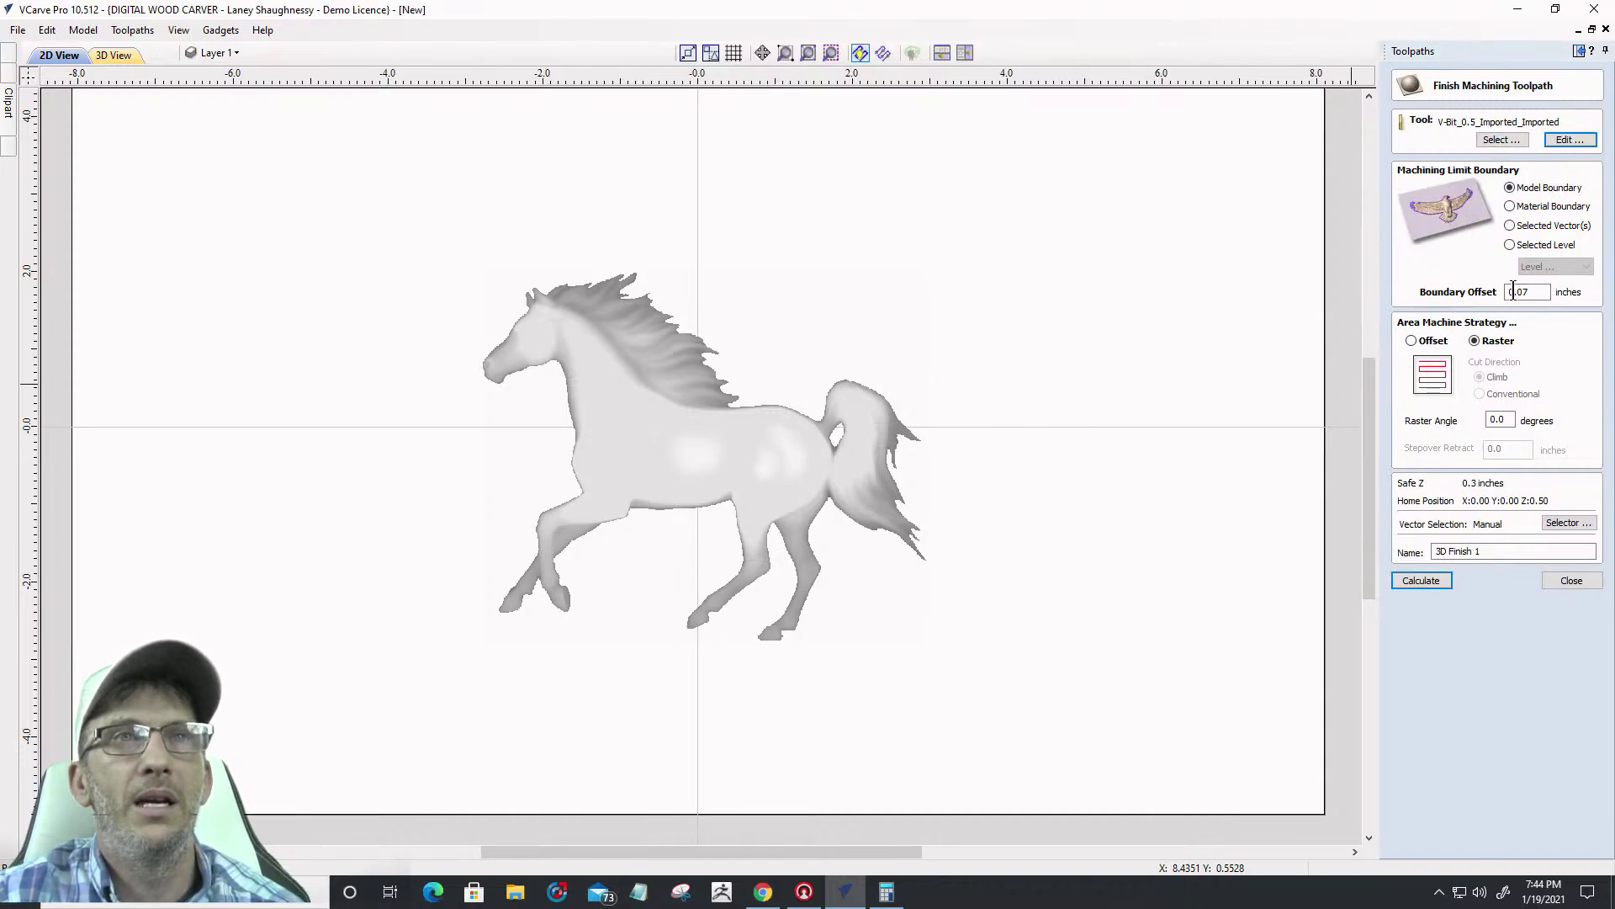
Calculate the V-bit finish toolpath limited to the model boundary with a 0-inch offset, and reset the material preview
{"action": "type", "text": "0"}
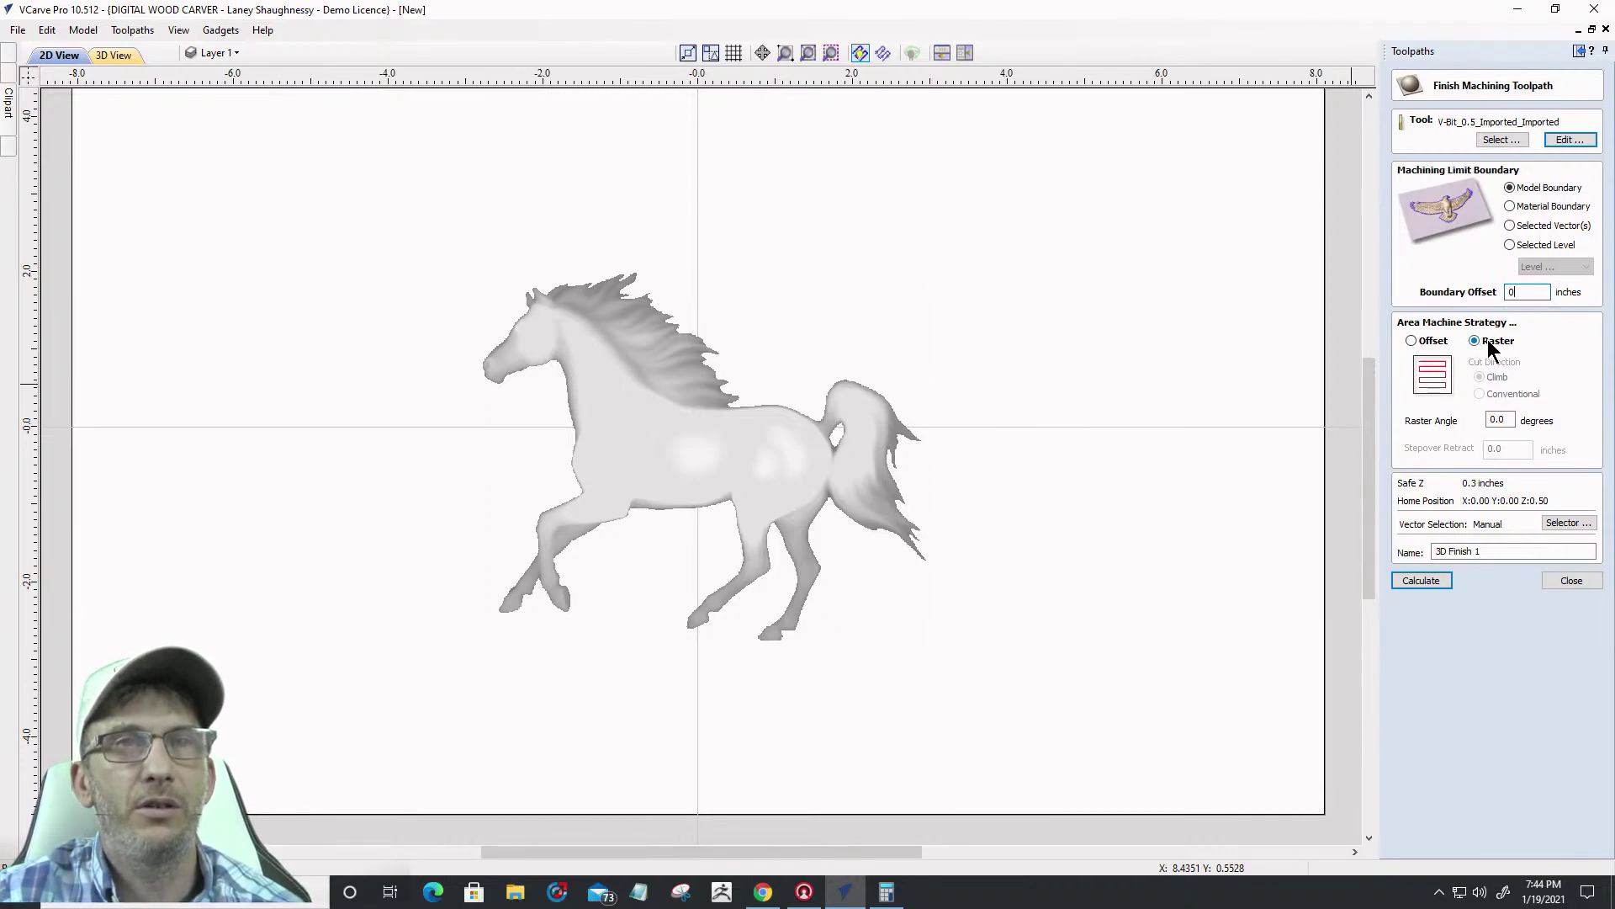
{"action": "left_click", "coordinate": [1422, 580]}
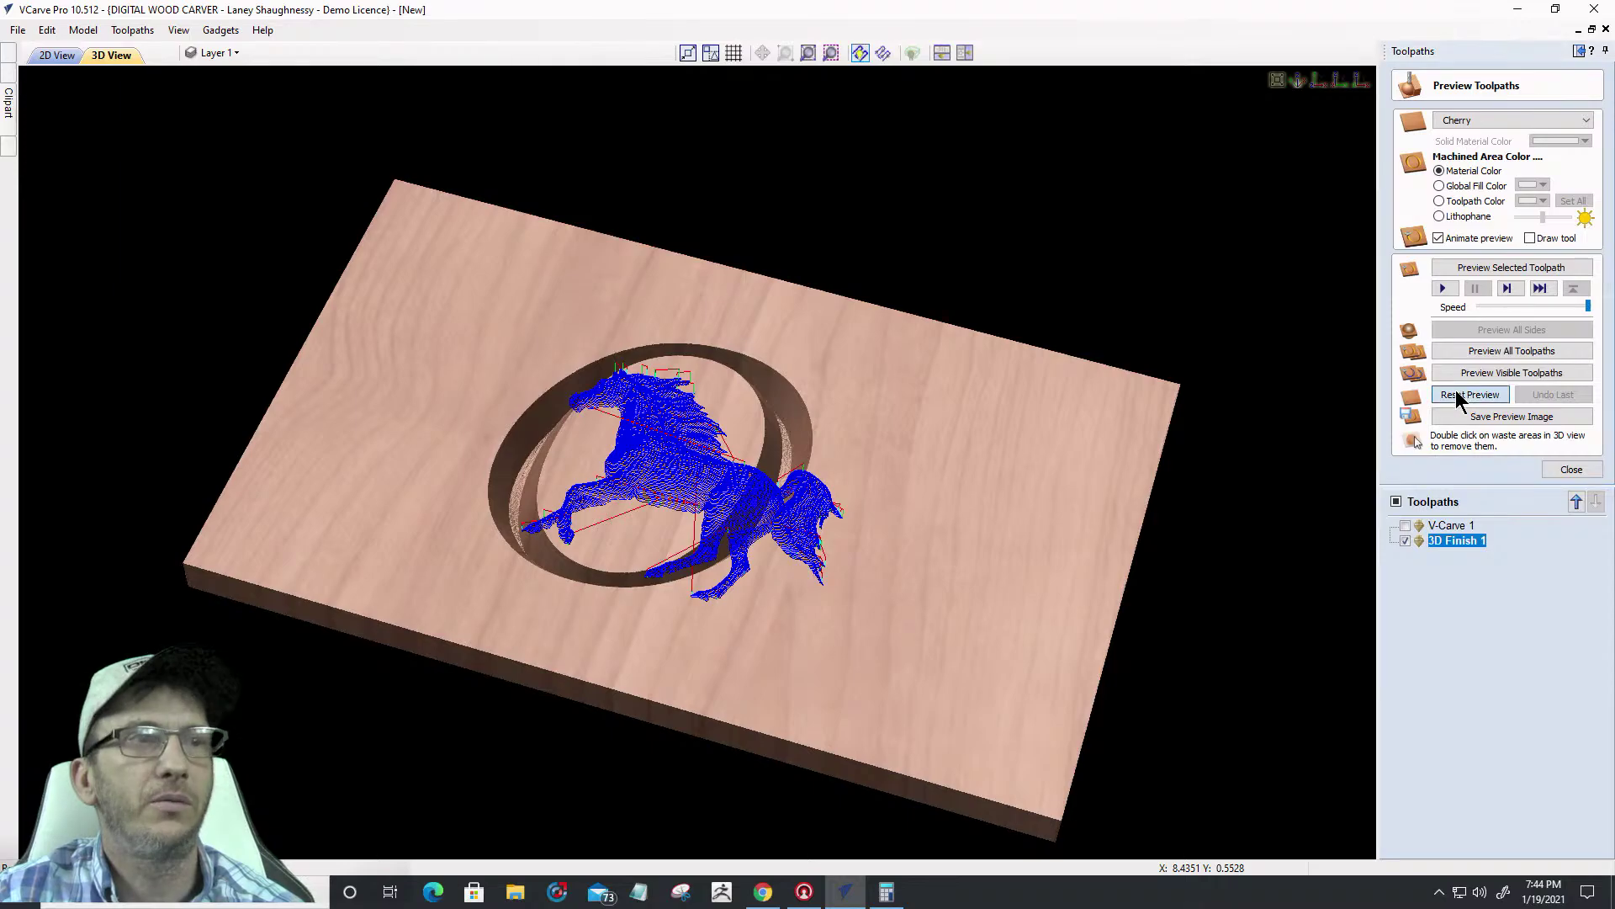
{"action": "left_click", "coordinate": [1460, 396]}
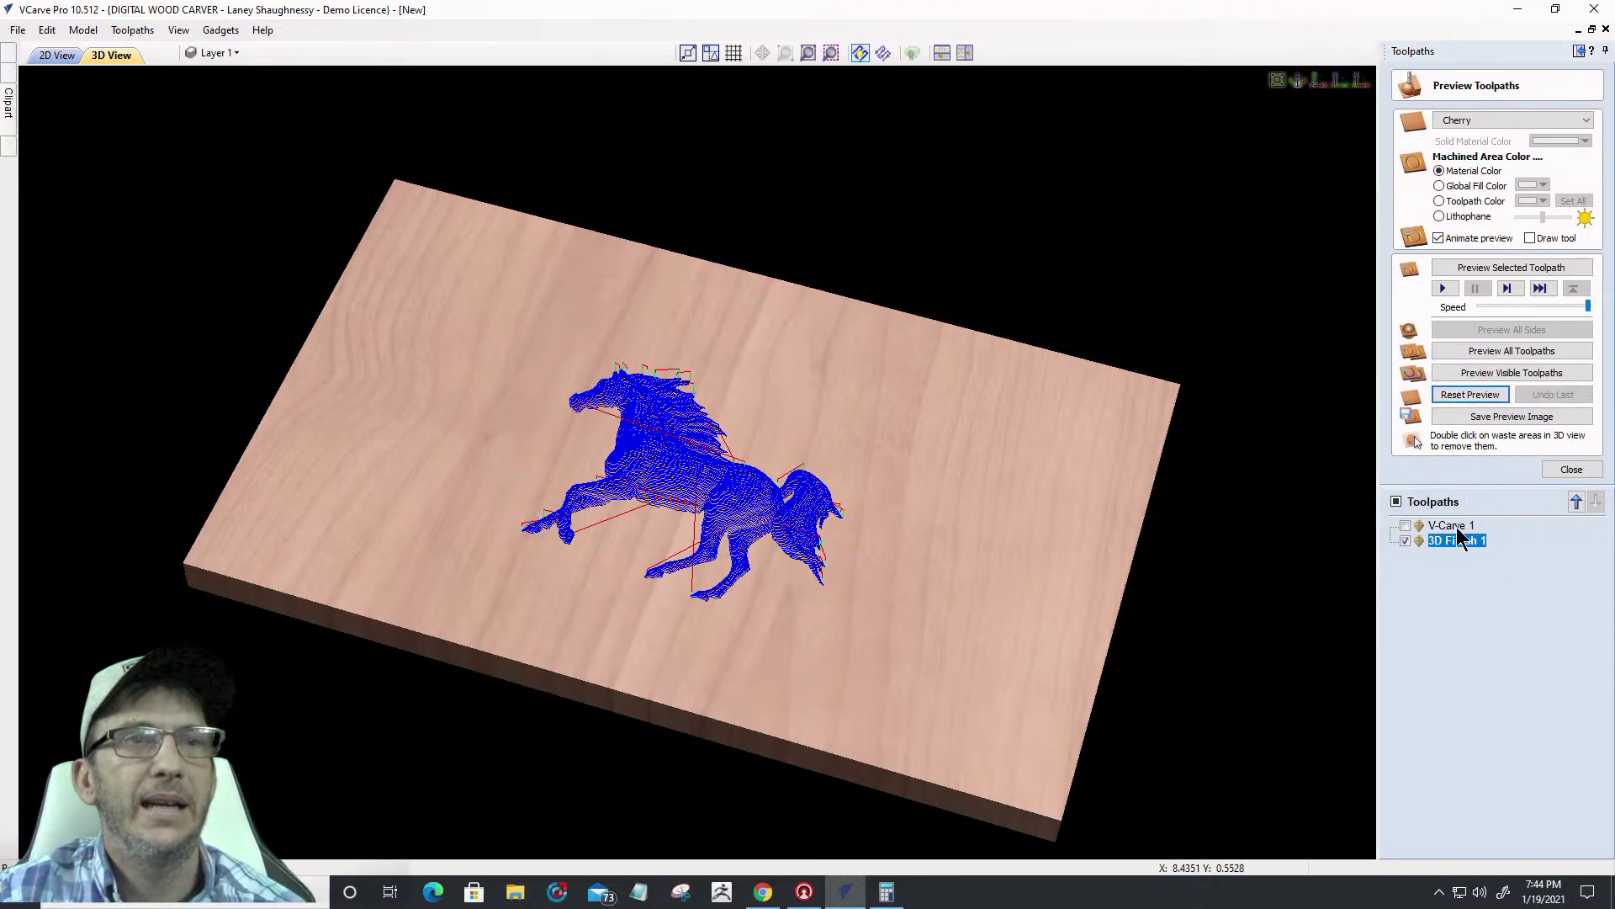
{"action": "left_click", "coordinate": [1566, 469]}
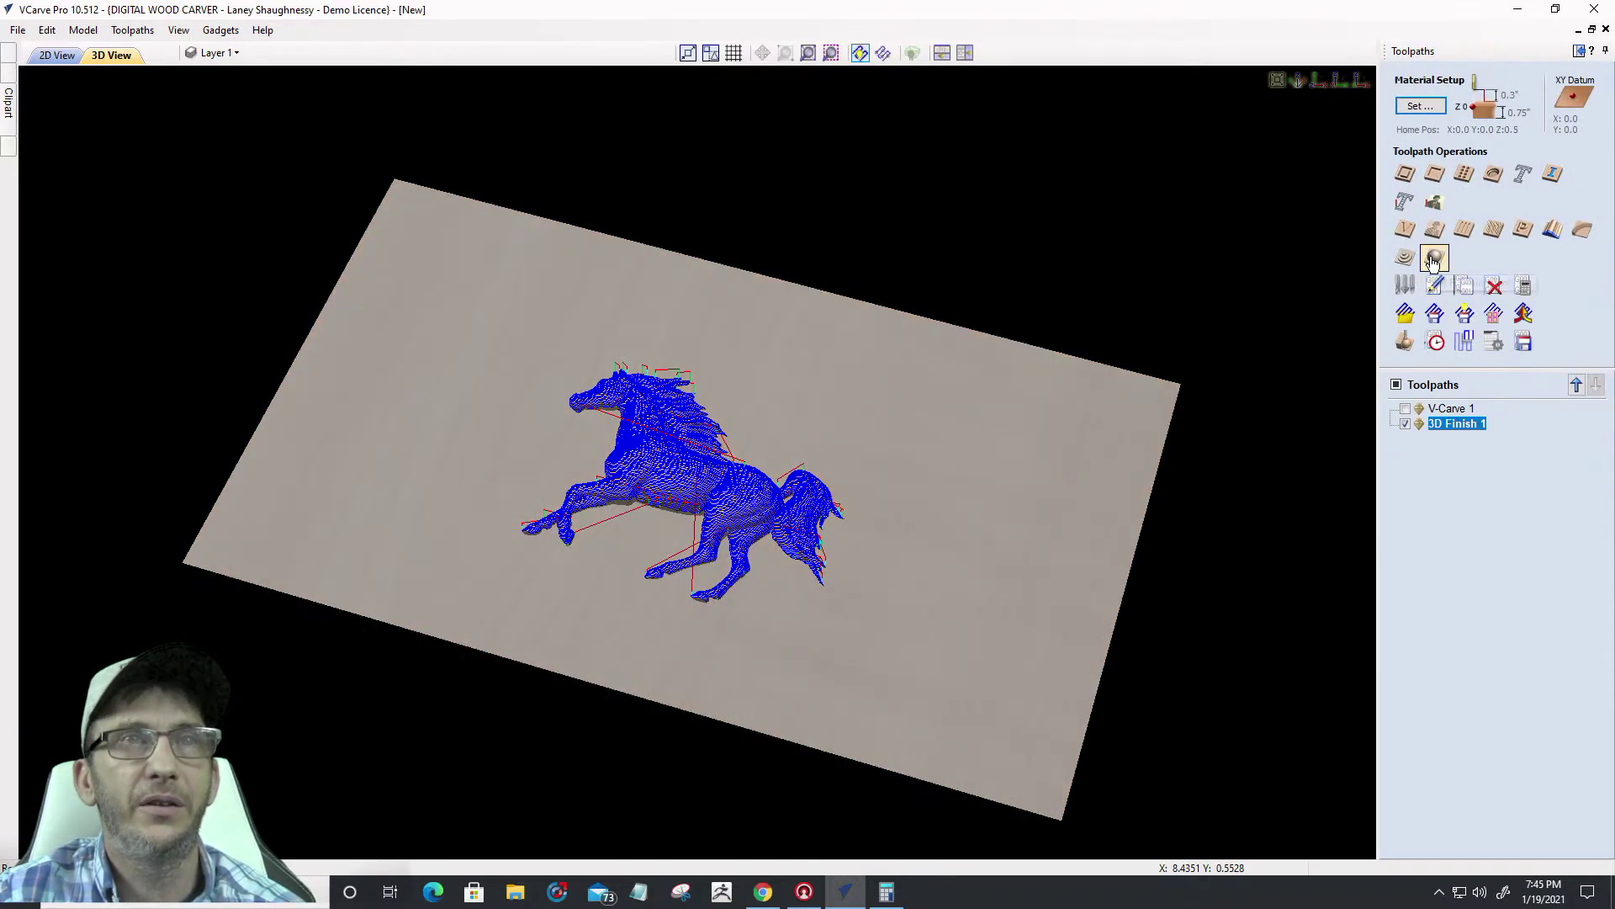
Start a second finish machining toolpath, accepting the material setup and declining to recalculate the existing toolpaths
{"action": "left_click", "coordinate": [1434, 259]}
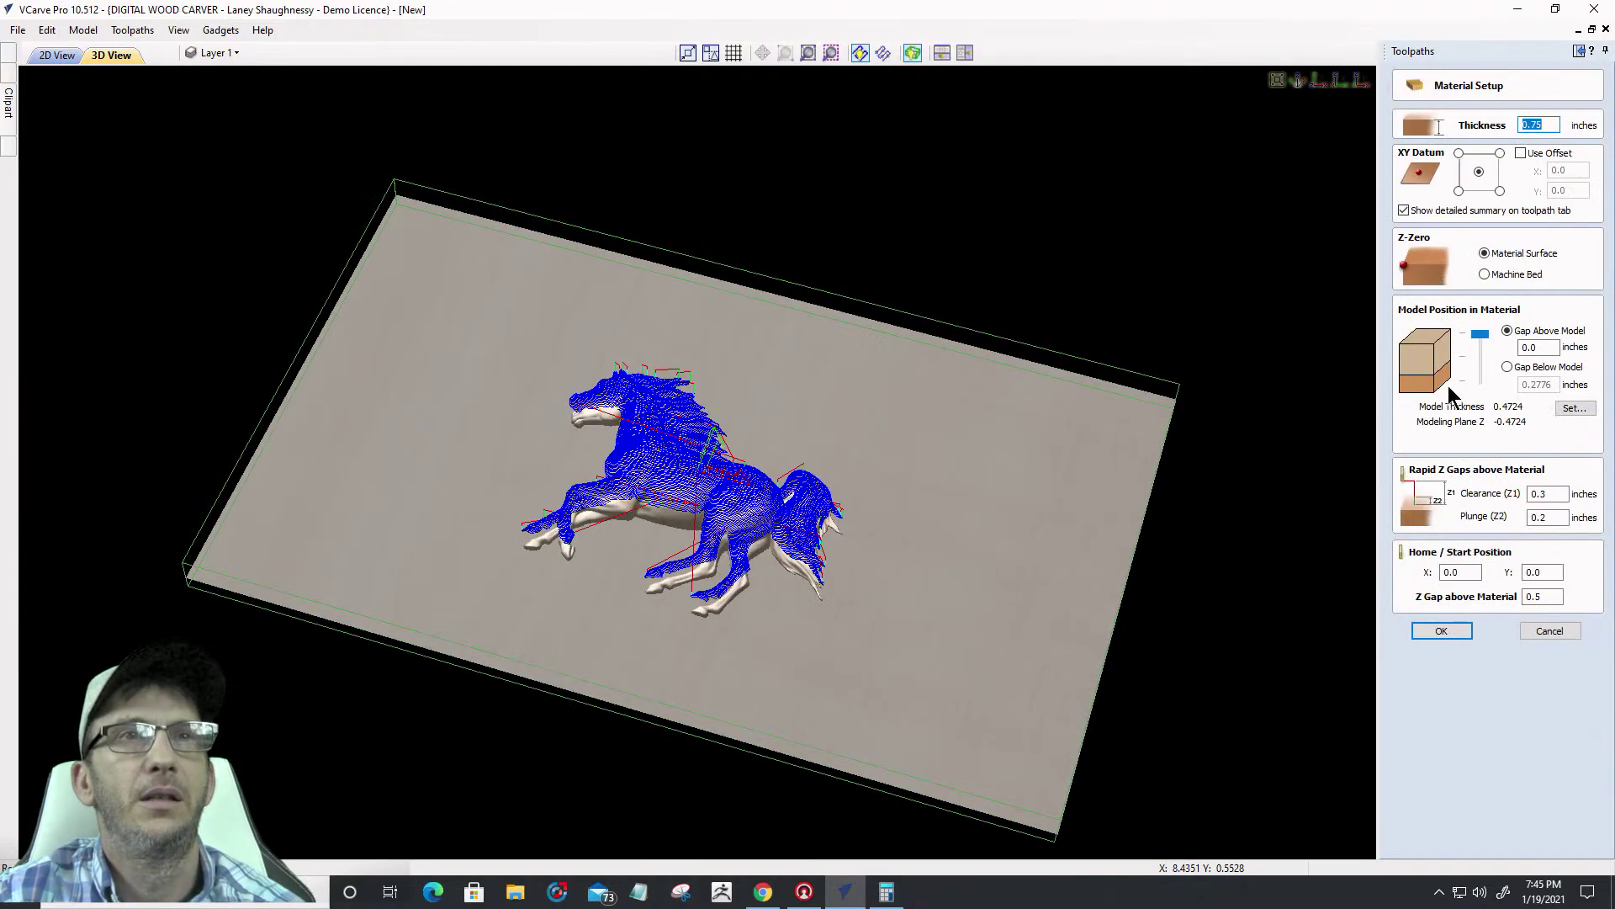
{"action": "left_click", "coordinate": [1442, 631]}
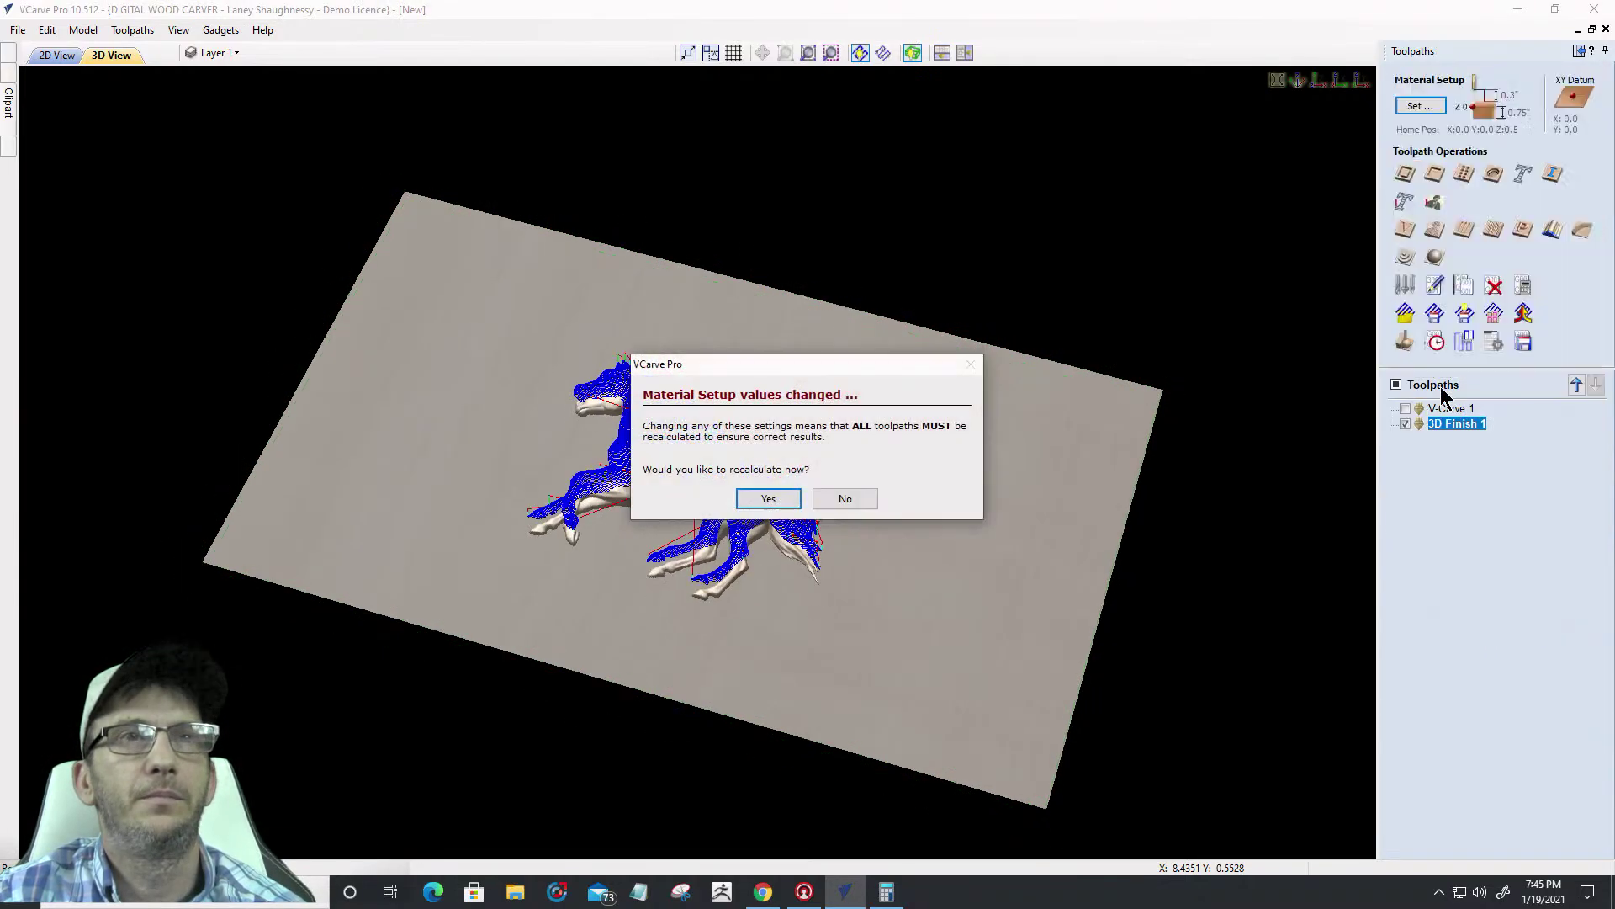
{"action": "left_click", "coordinate": [845, 499]}
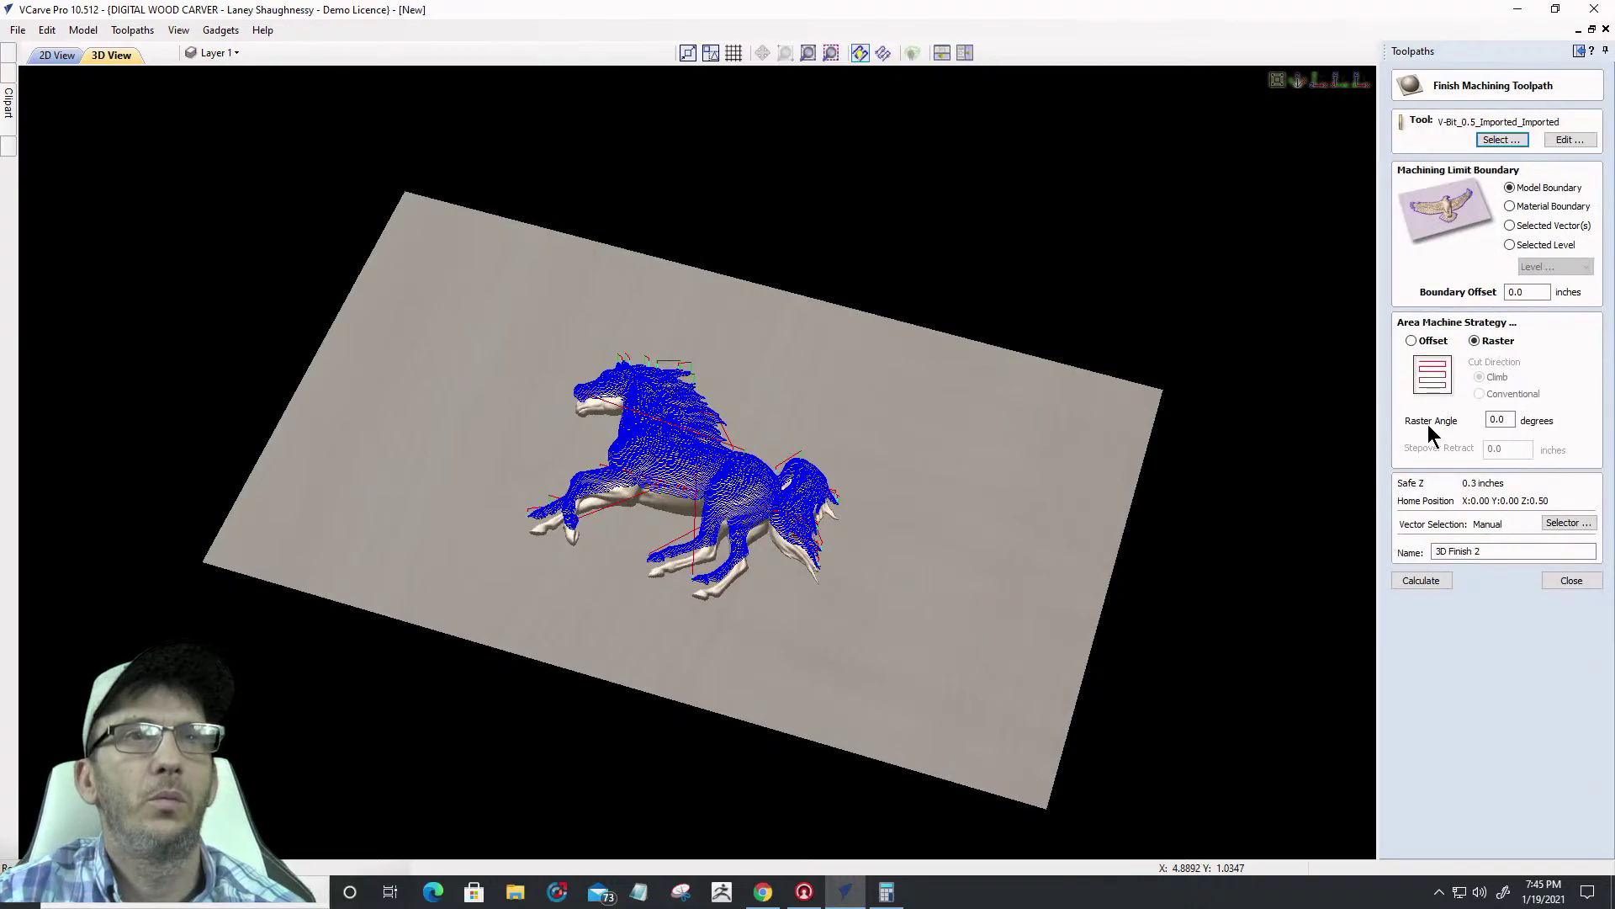
Choose the 46282 Tapered Ball Nose with 5.4-degree tip for the second finish toolpath and calculate it
{"action": "left_click", "coordinate": [1503, 139]}
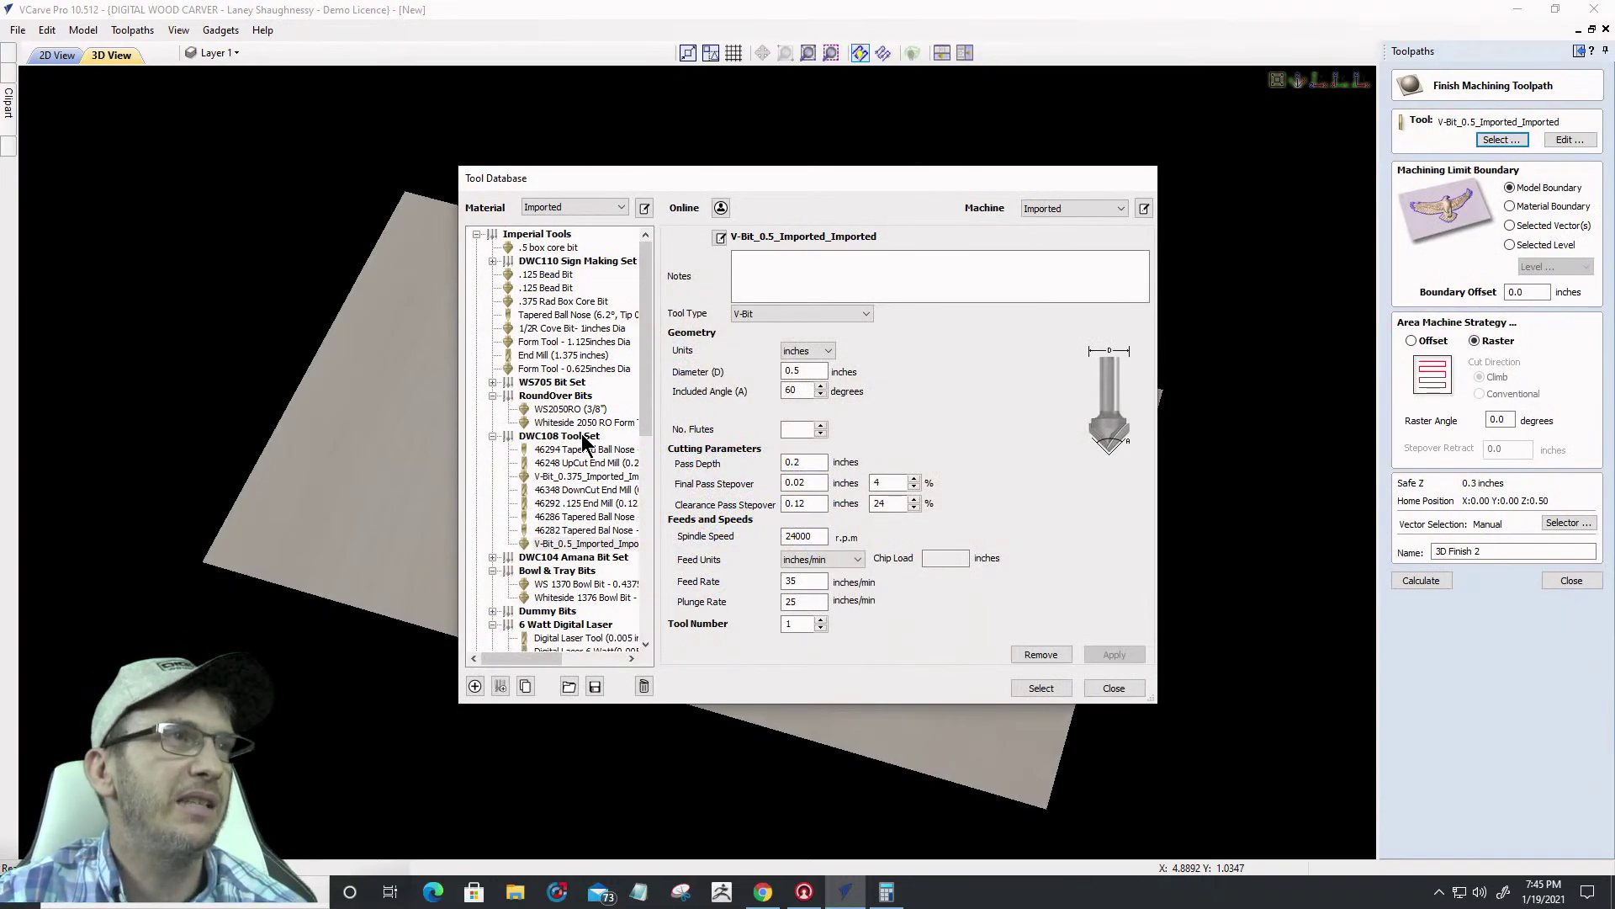
{"action": "left_click", "coordinate": [572, 528]}
{"action": "left_click", "coordinate": [1041, 687]}
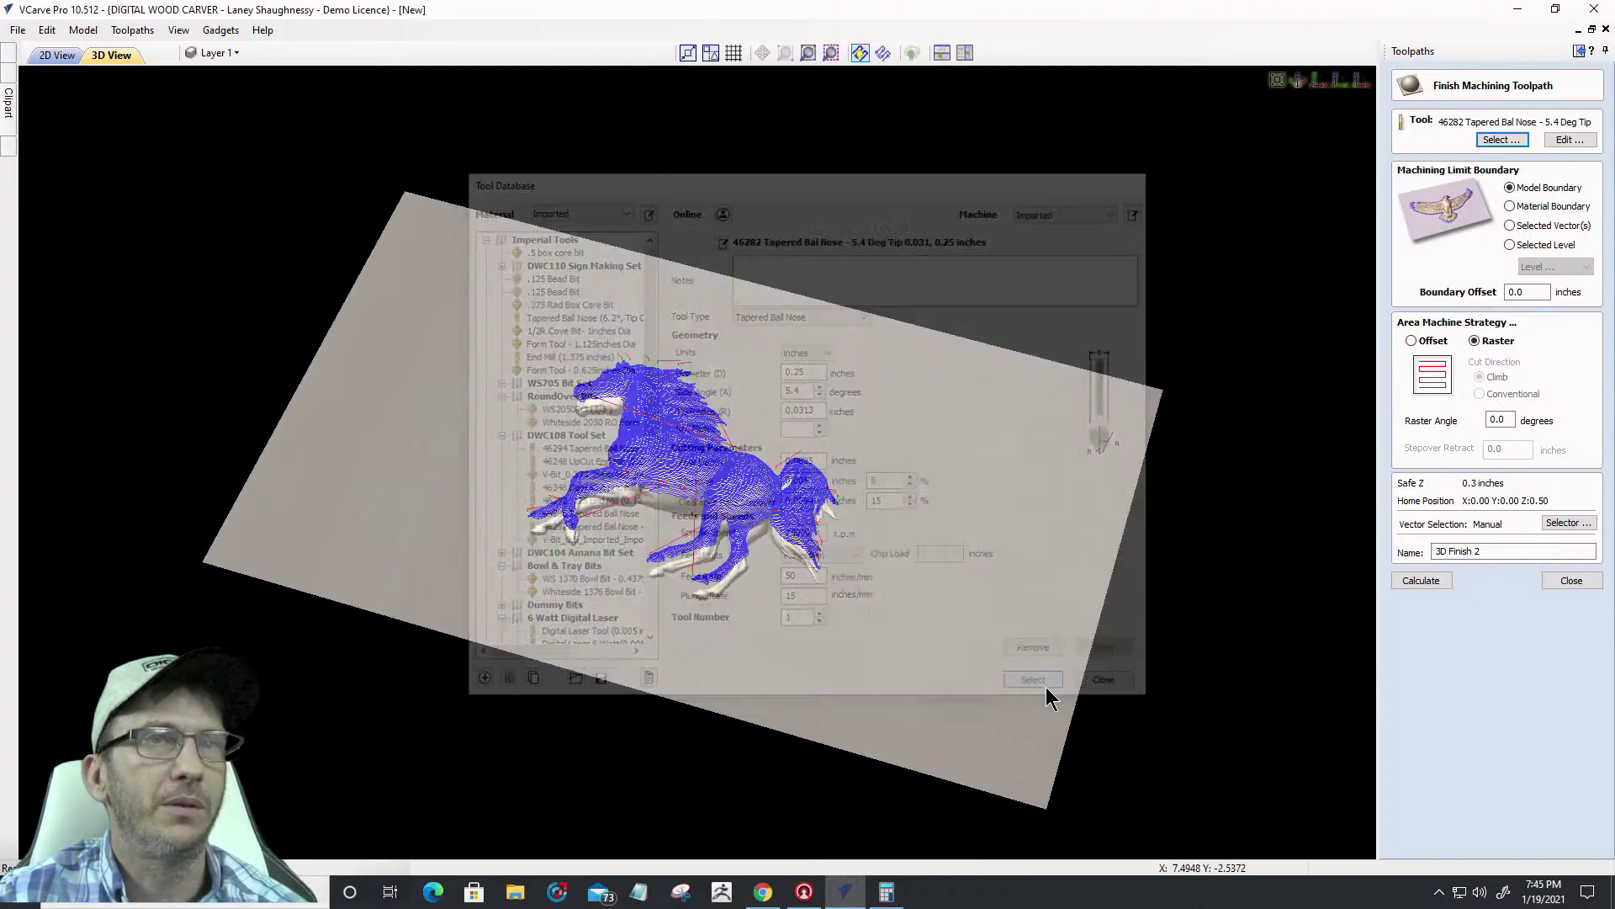
{"action": "left_click", "coordinate": [1424, 582]}
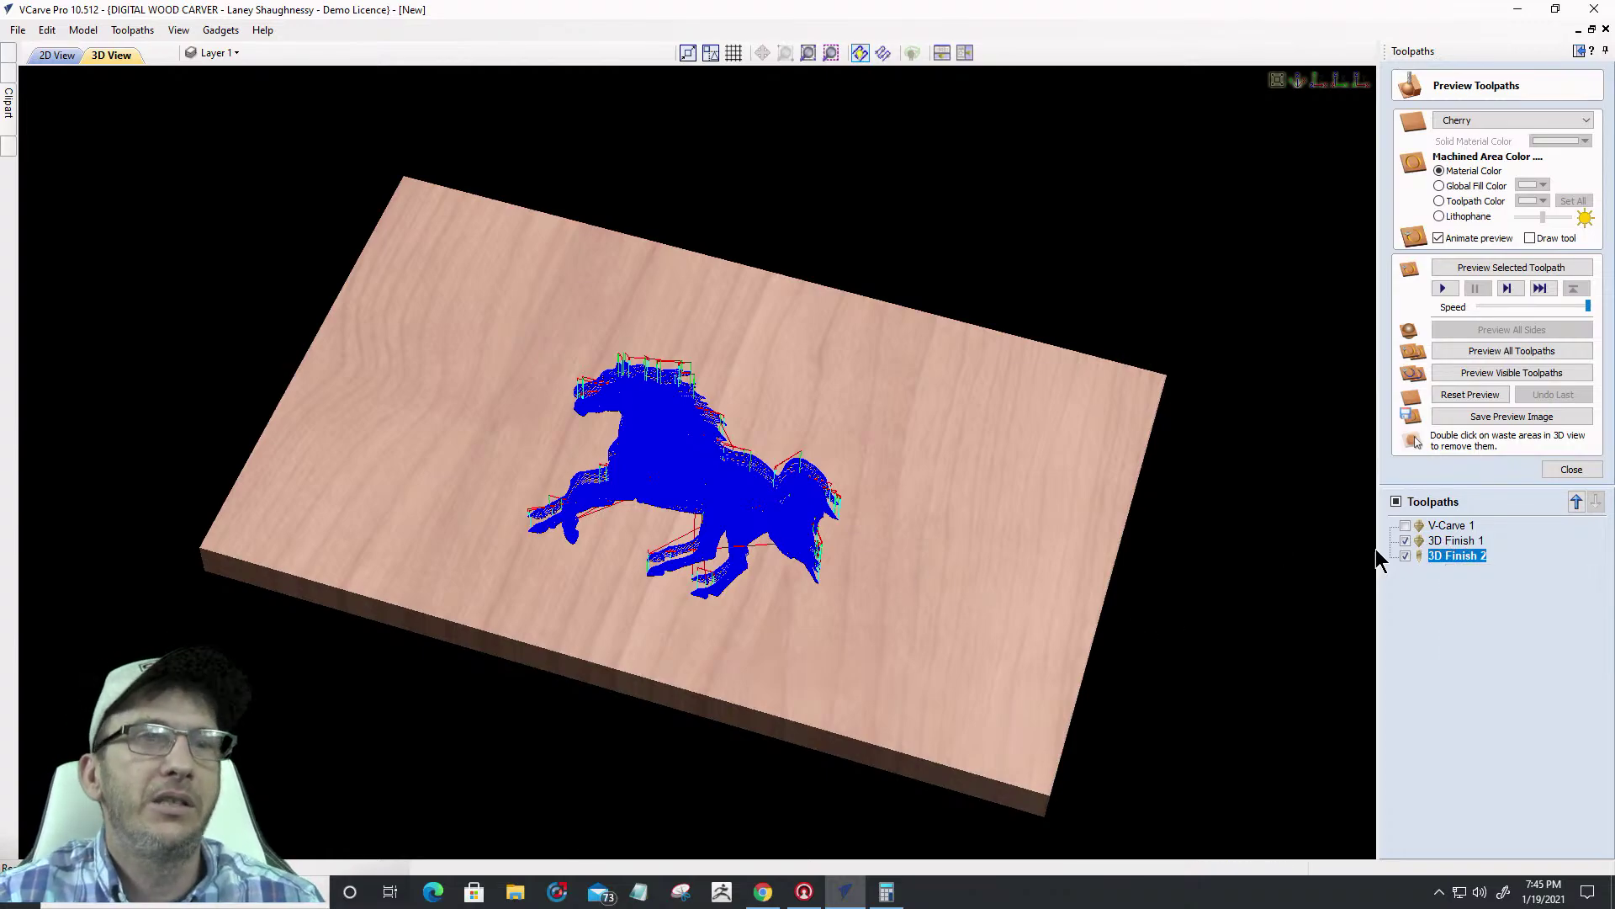
Hide the 3D Finish 1 toolpath and examine the dense 3D Finish 2 passes over the horse up close
{"action": "left_click", "coordinate": [1404, 542]}
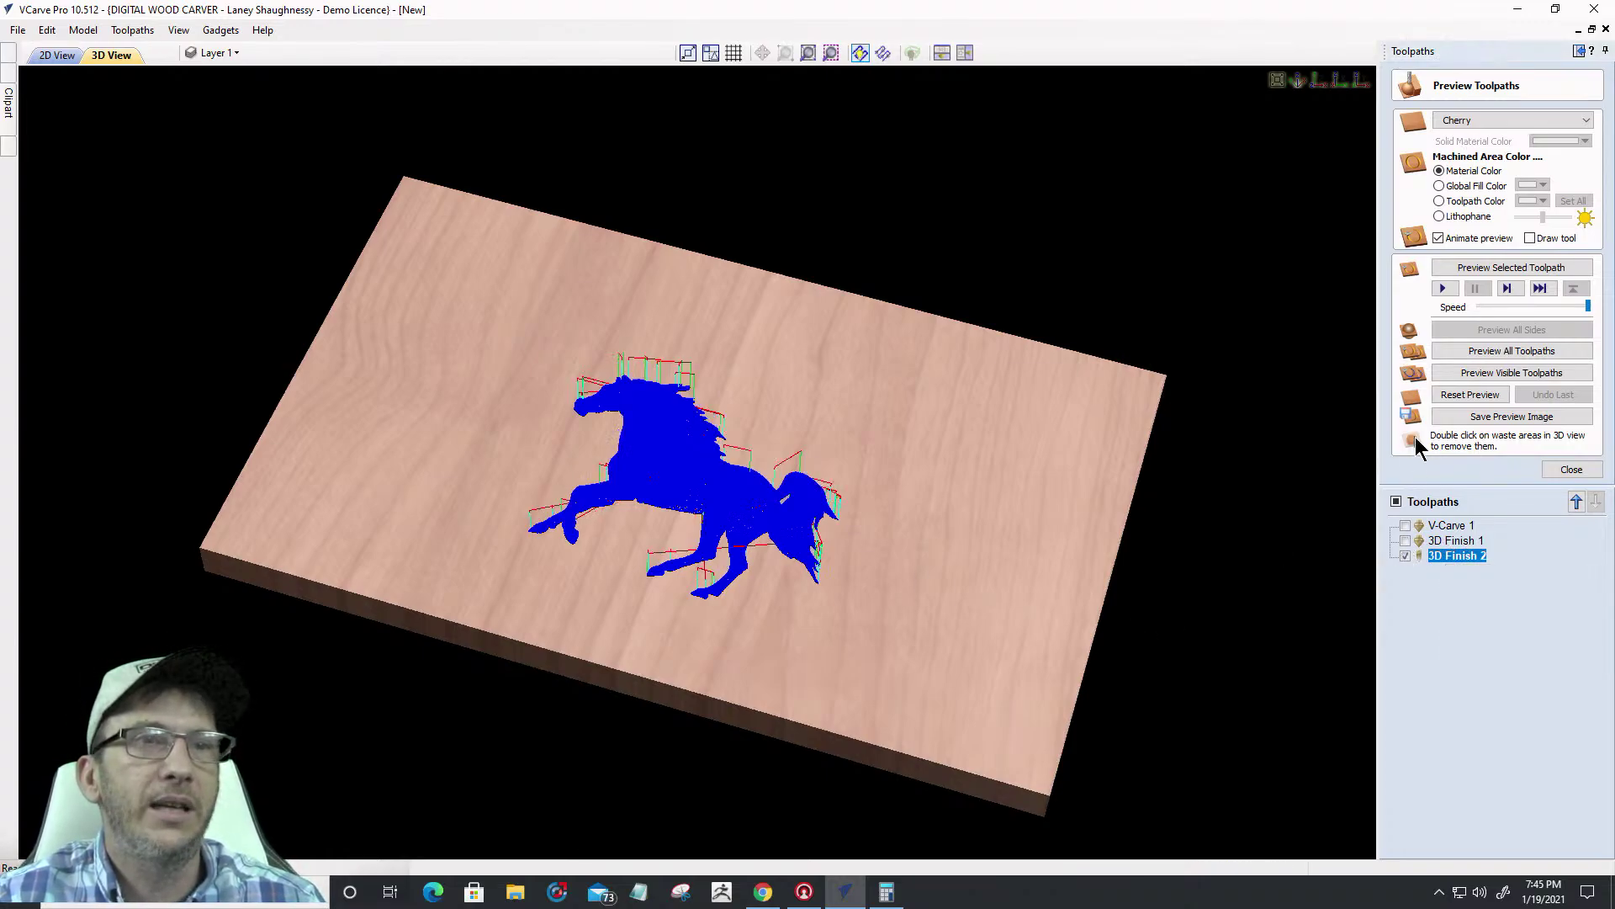
{"action": "scroll", "coordinate": [699, 526], "scroll_direction": "up", "scroll_amount": 5}
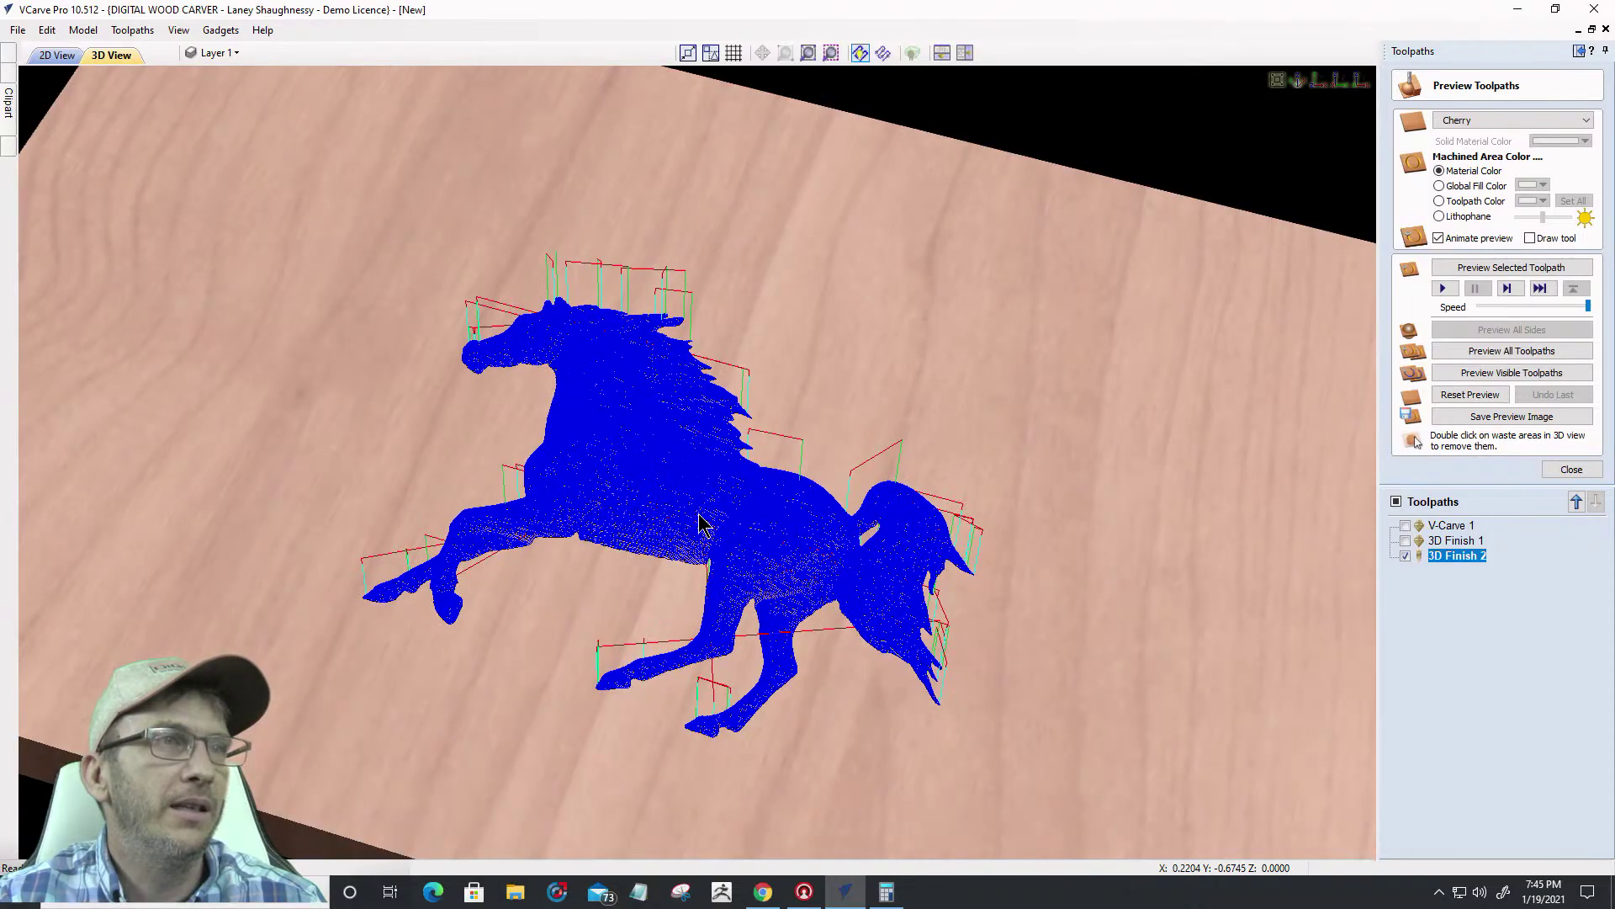
{"action": "scroll", "coordinate": [699, 526], "scroll_direction": "up", "scroll_amount": 2}
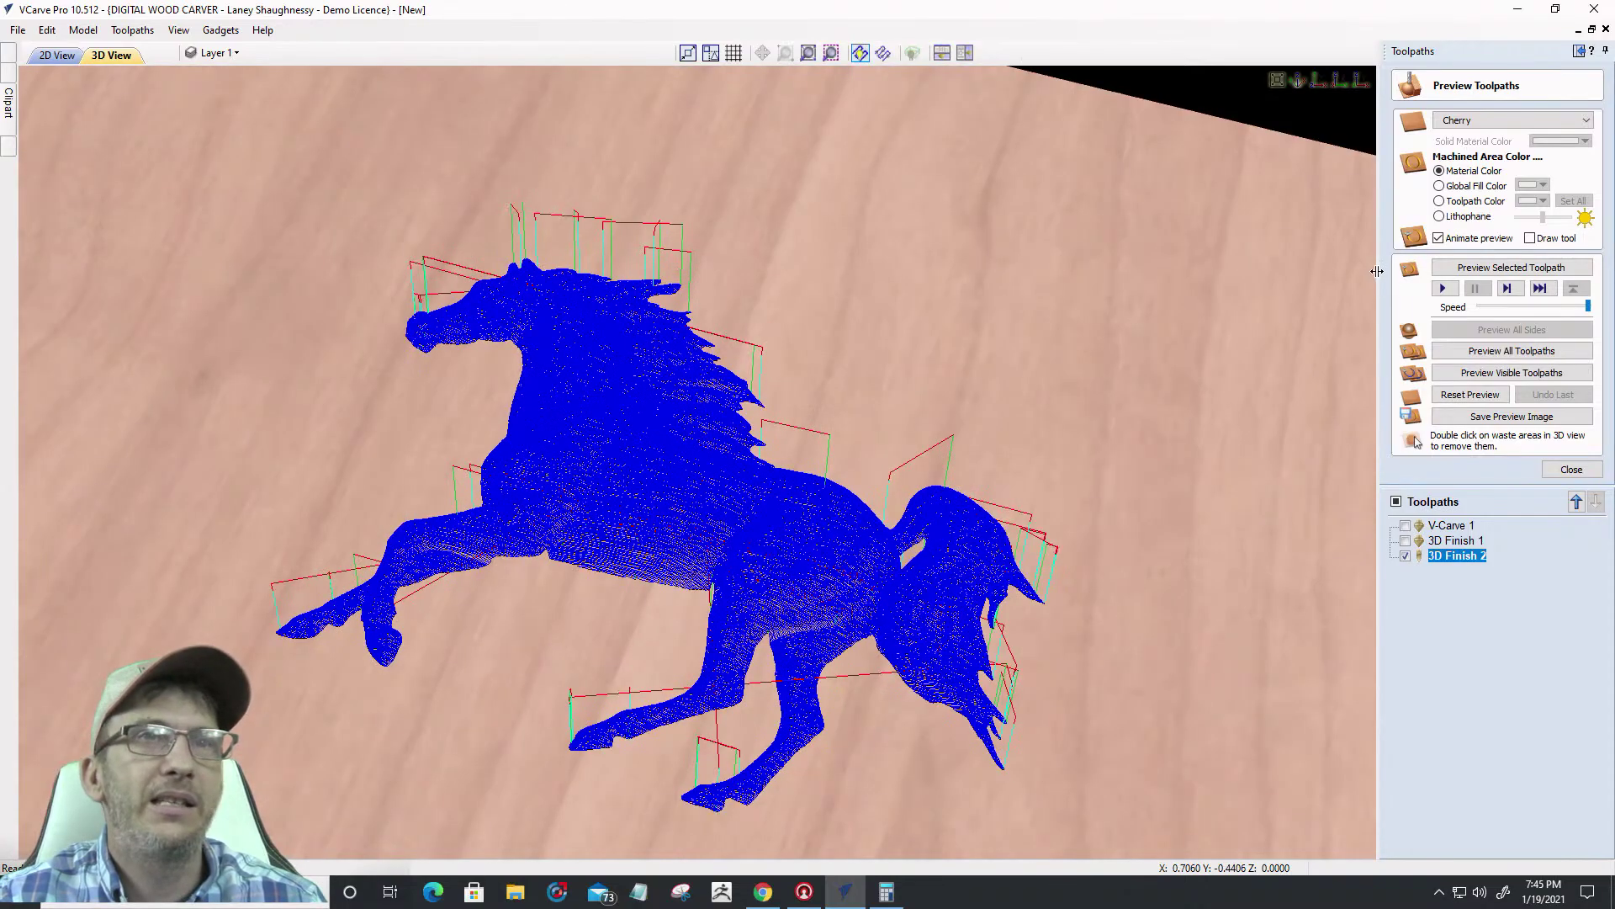
Preview the 3D Finish 2 toolpath in the cherry material and inspect the carved horse's body surface up close
{"action": "left_click", "coordinate": [1502, 268]}
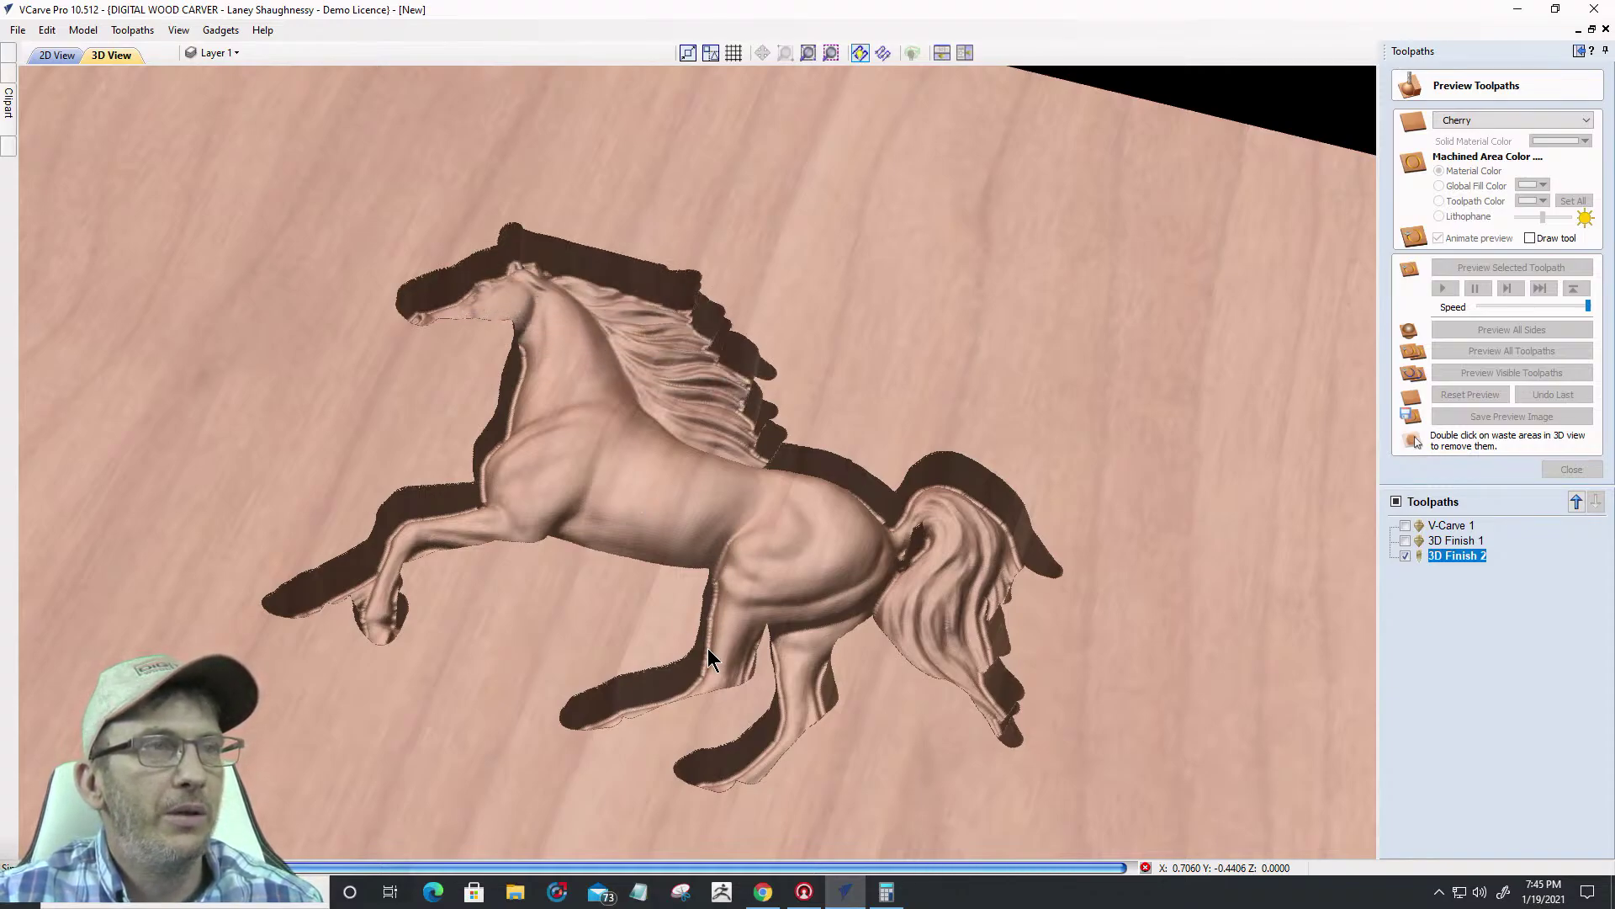
{"action": "scroll", "coordinate": [709, 636], "scroll_direction": "up", "scroll_amount": 2}
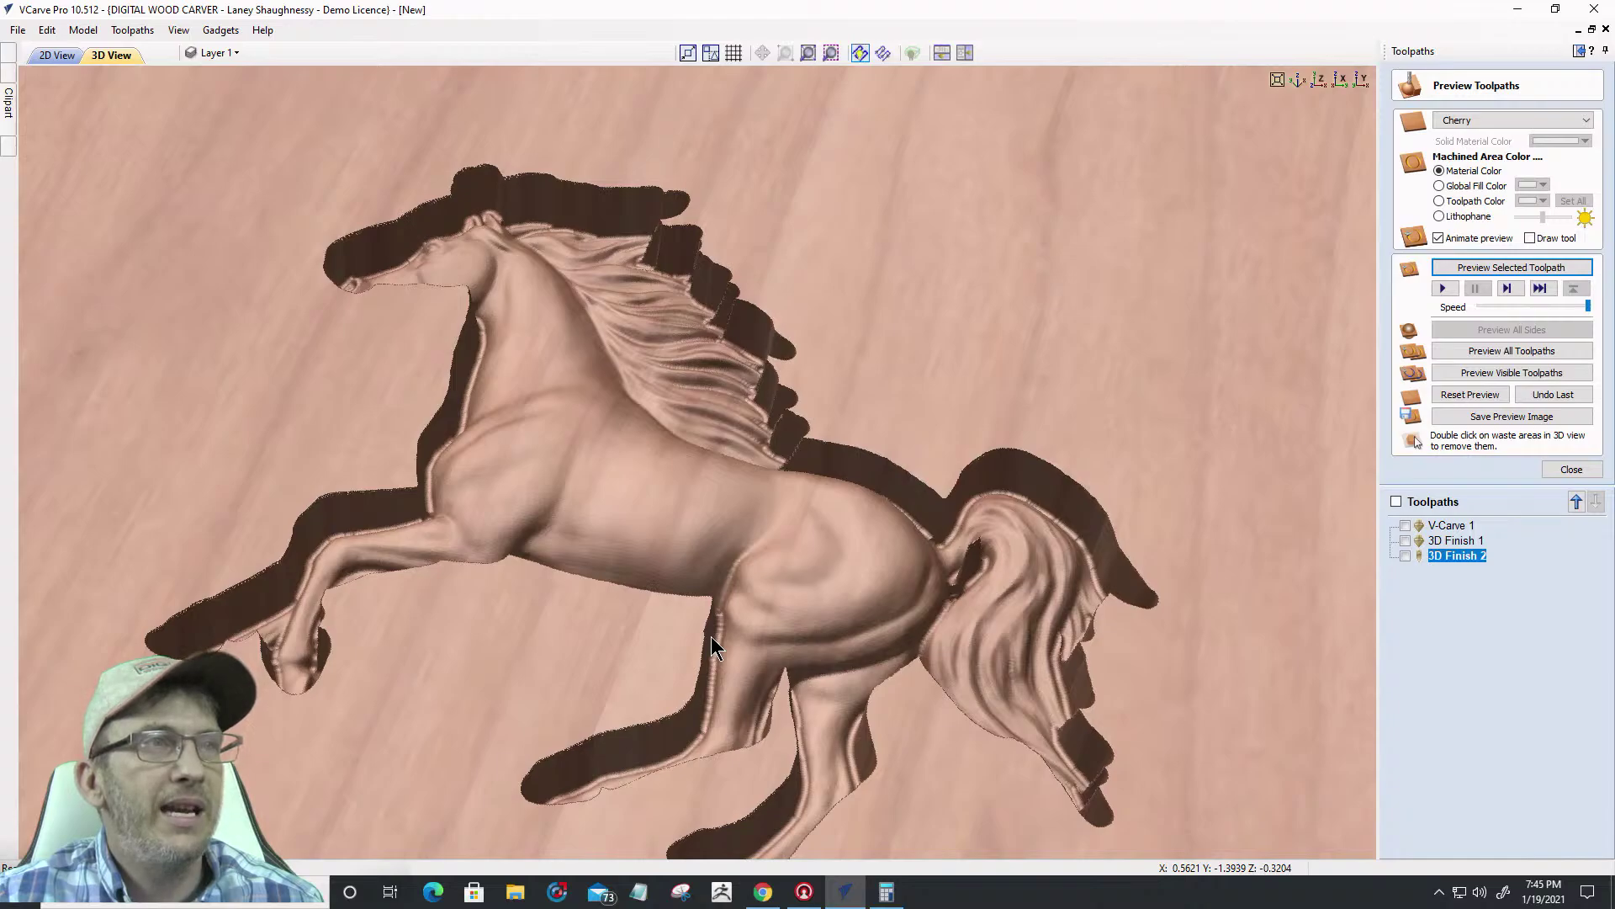
{"action": "scroll", "coordinate": [710, 636], "scroll_direction": "up", "scroll_amount": 3}
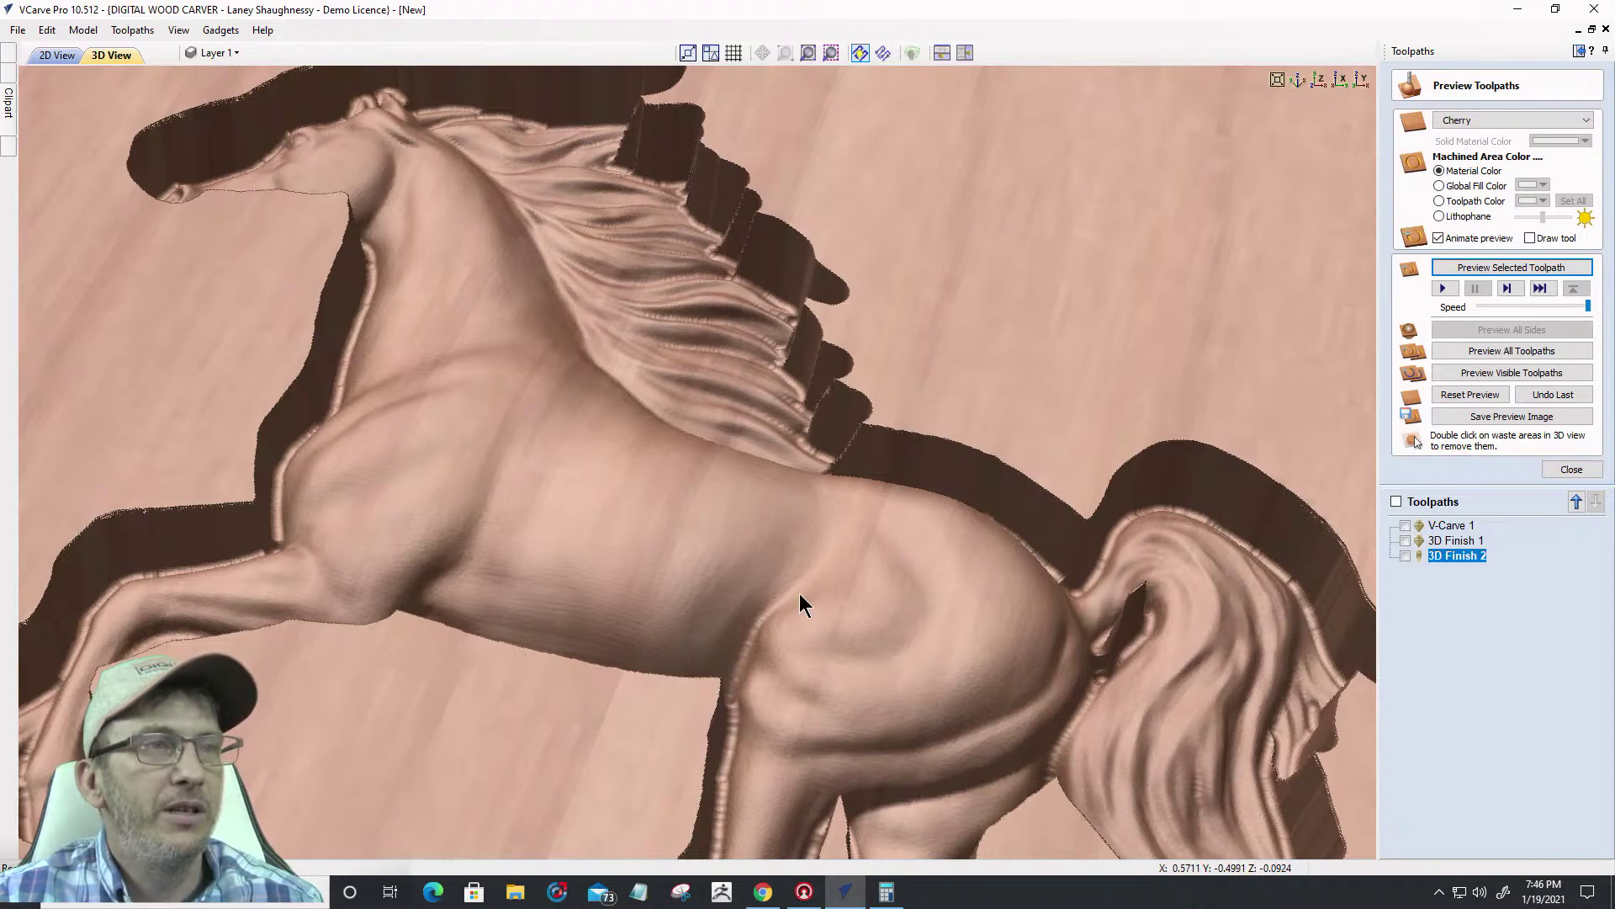
{"action": "scroll", "coordinate": [661, 558], "scroll_direction": "up", "scroll_amount": 3}
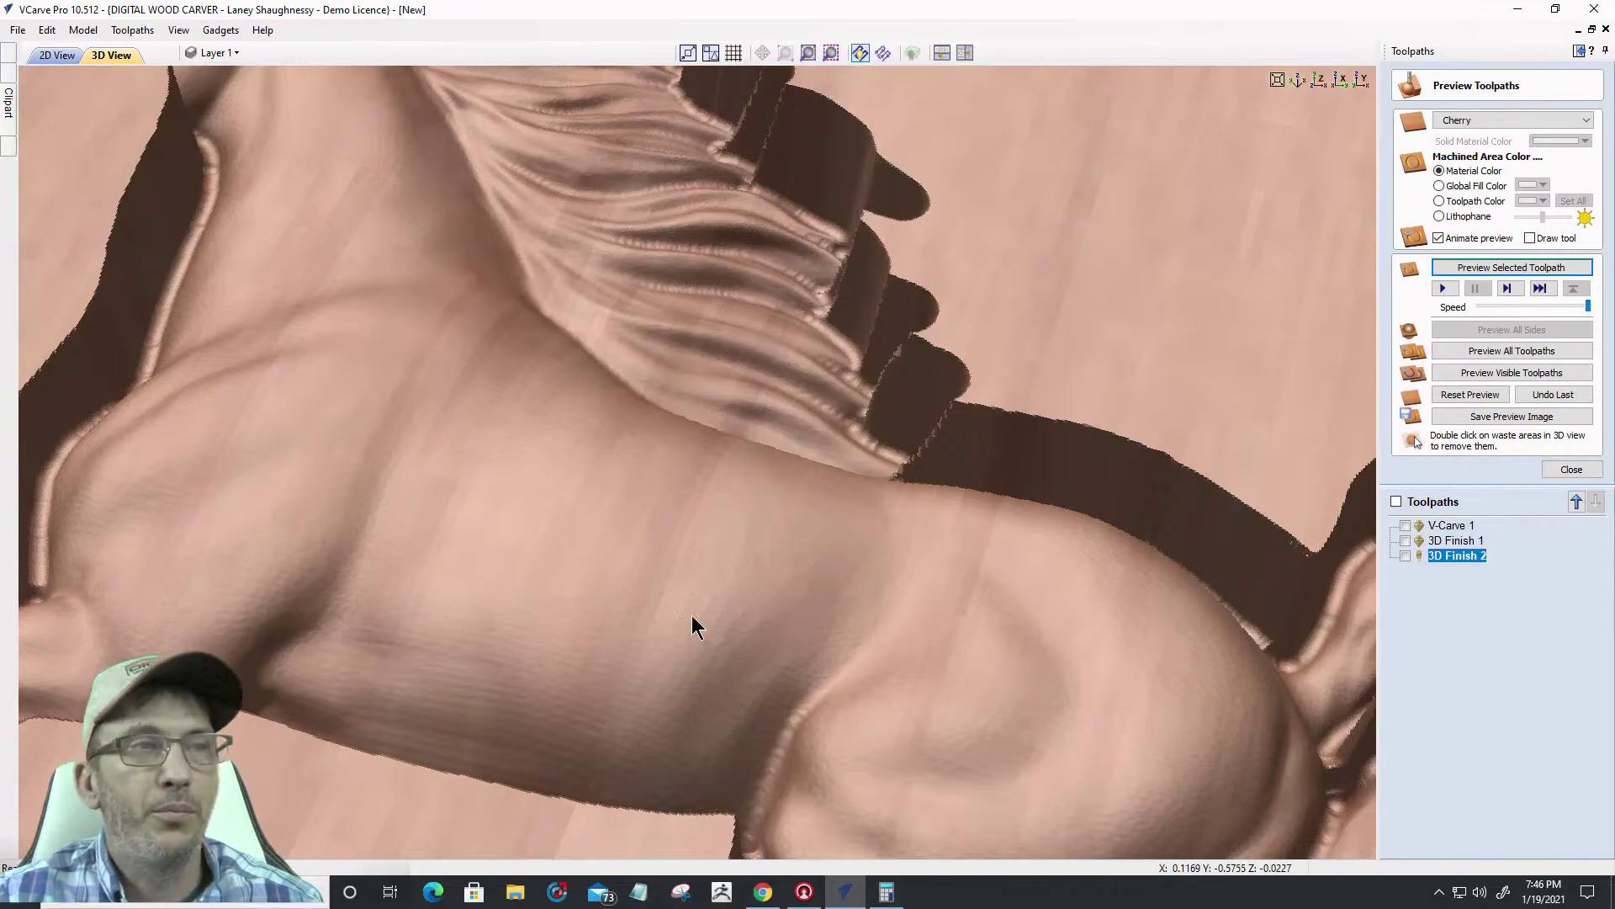
{"action": "scroll", "coordinate": [689, 588], "scroll_direction": "down", "scroll_amount": 4}
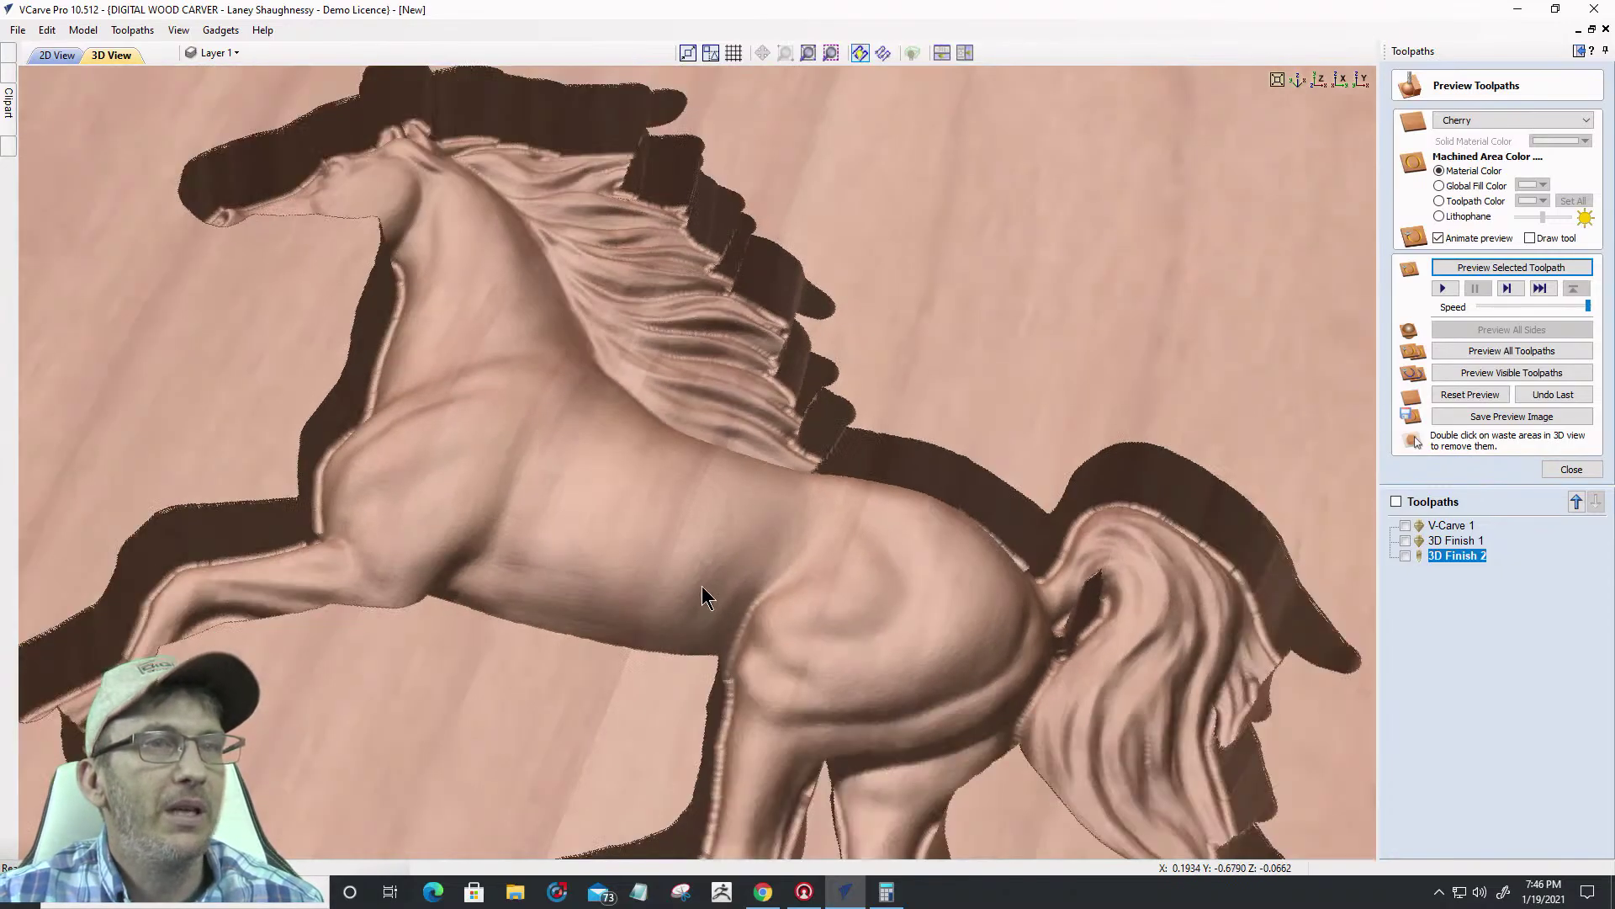
{"action": "scroll", "coordinate": [706, 602], "scroll_direction": "up", "scroll_amount": 2}
Reset the preview and try to preview the 3D Finish 1 toolpath on its own in the cherry material
{"action": "left_click", "coordinate": [1453, 401]}
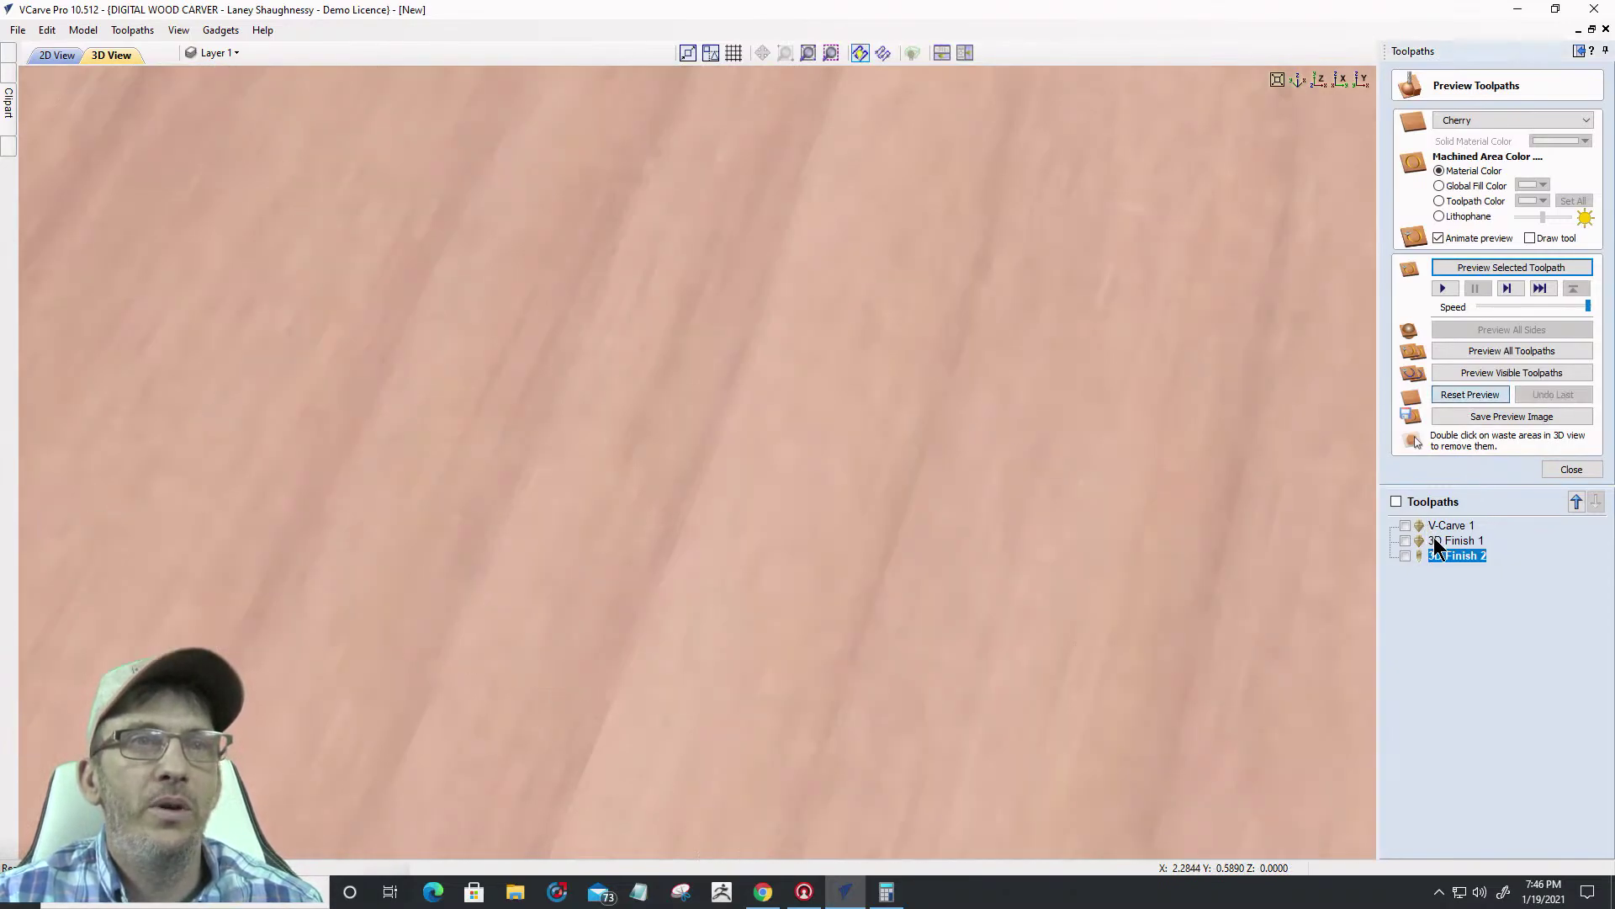
{"action": "left_click", "coordinate": [1449, 540]}
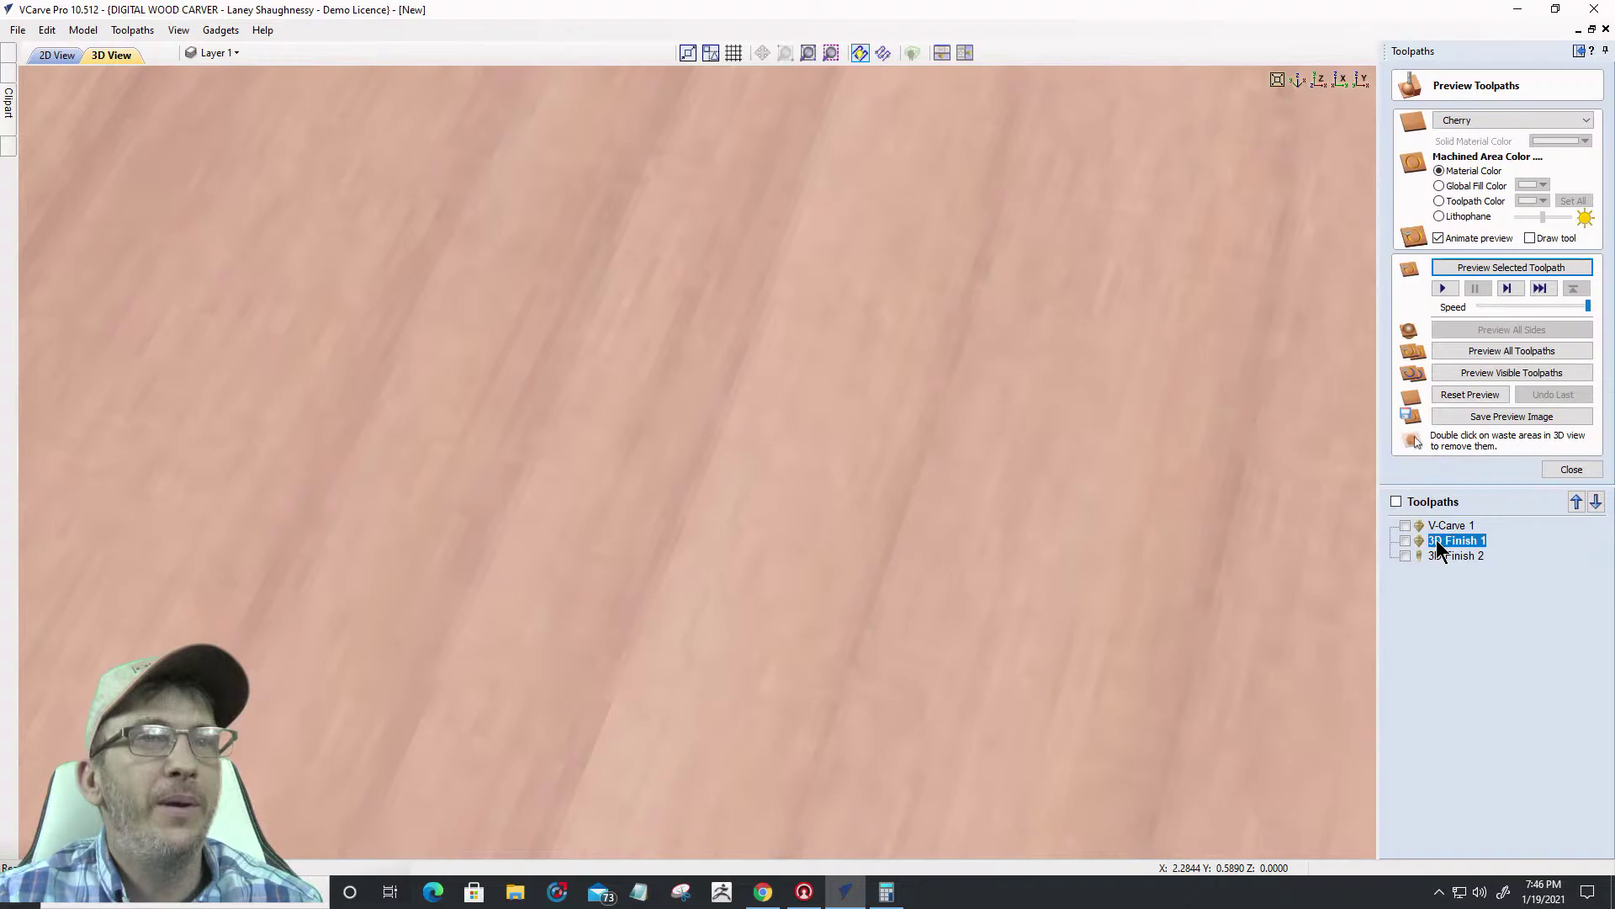
{"action": "left_click", "coordinate": [1498, 267]}
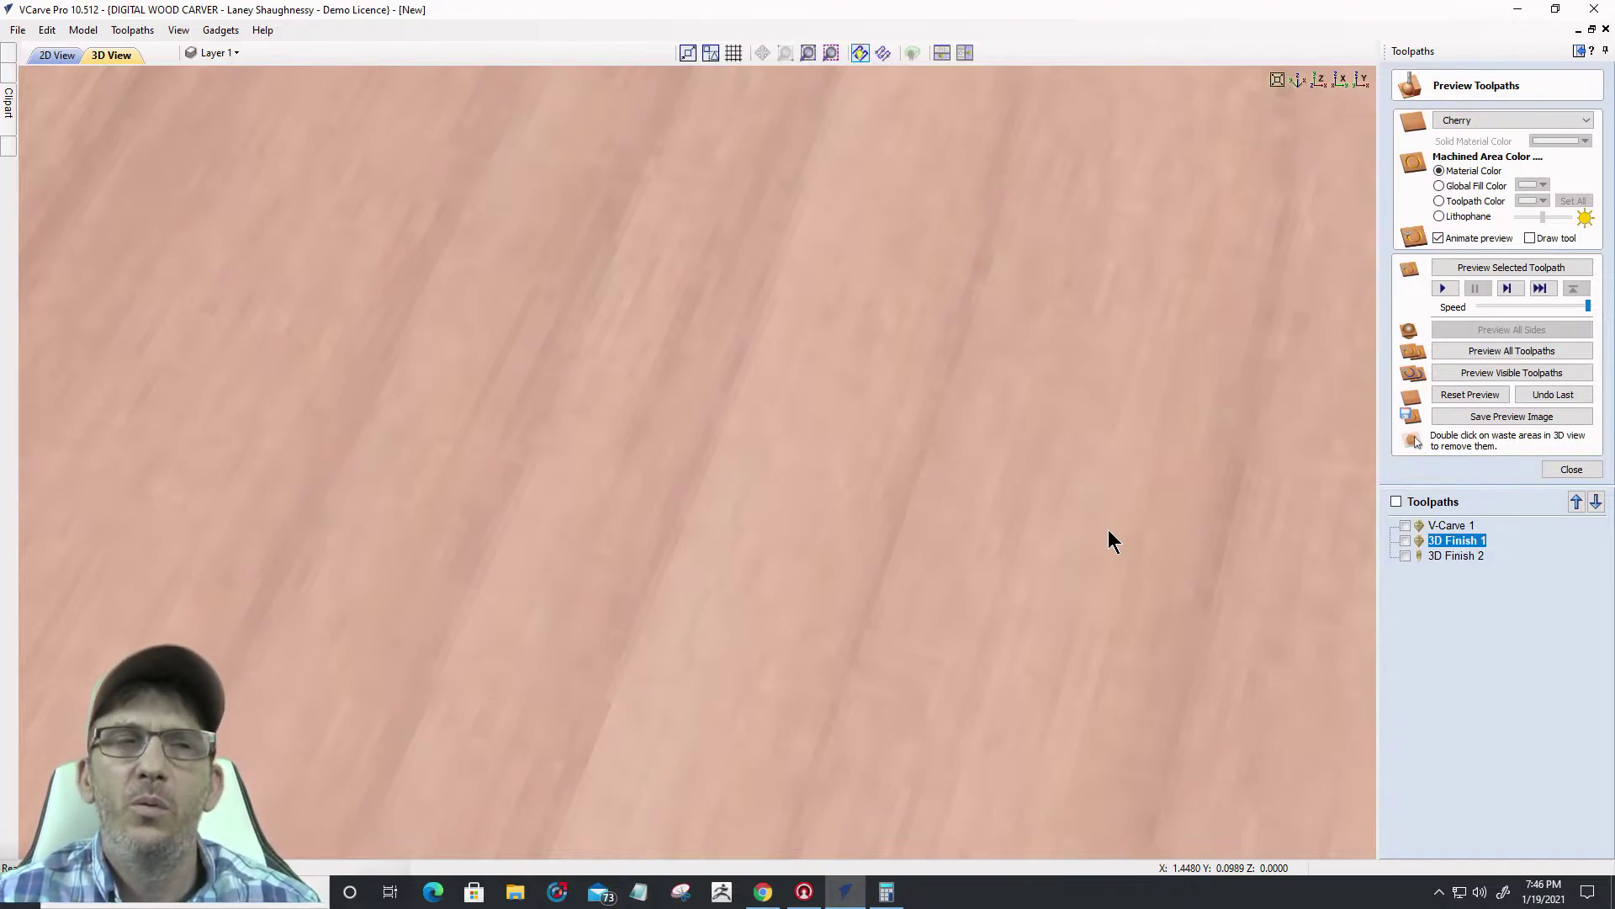
{"action": "scroll", "coordinate": [1102, 529], "scroll_direction": "down", "scroll_amount": 6}
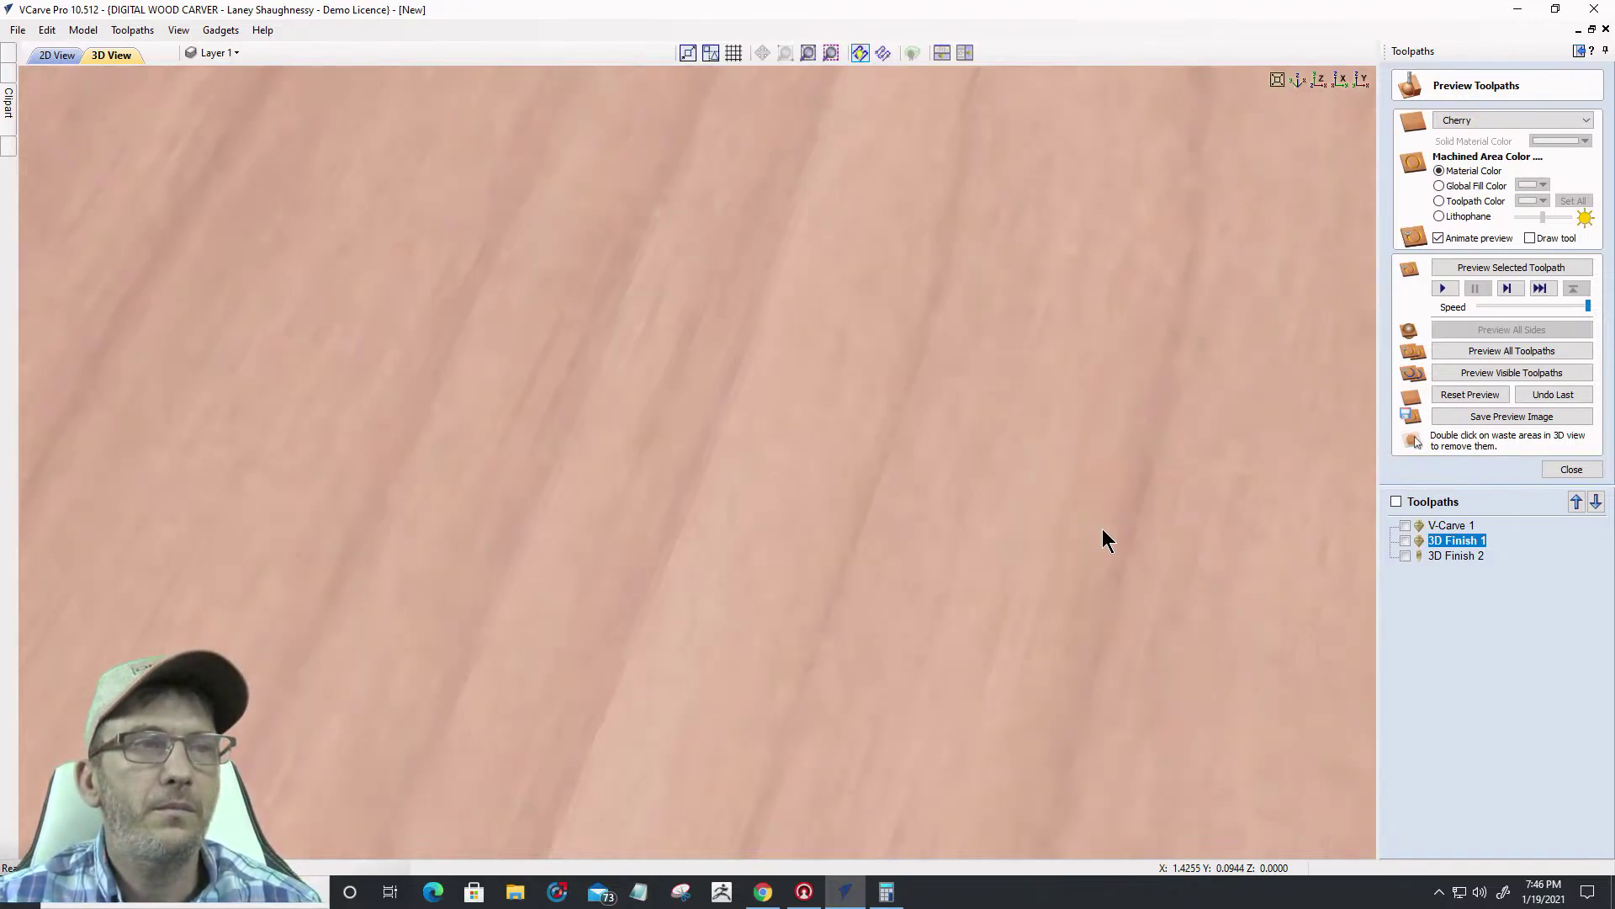
{"action": "scroll", "coordinate": [1102, 529], "scroll_direction": "down", "scroll_amount": 2}
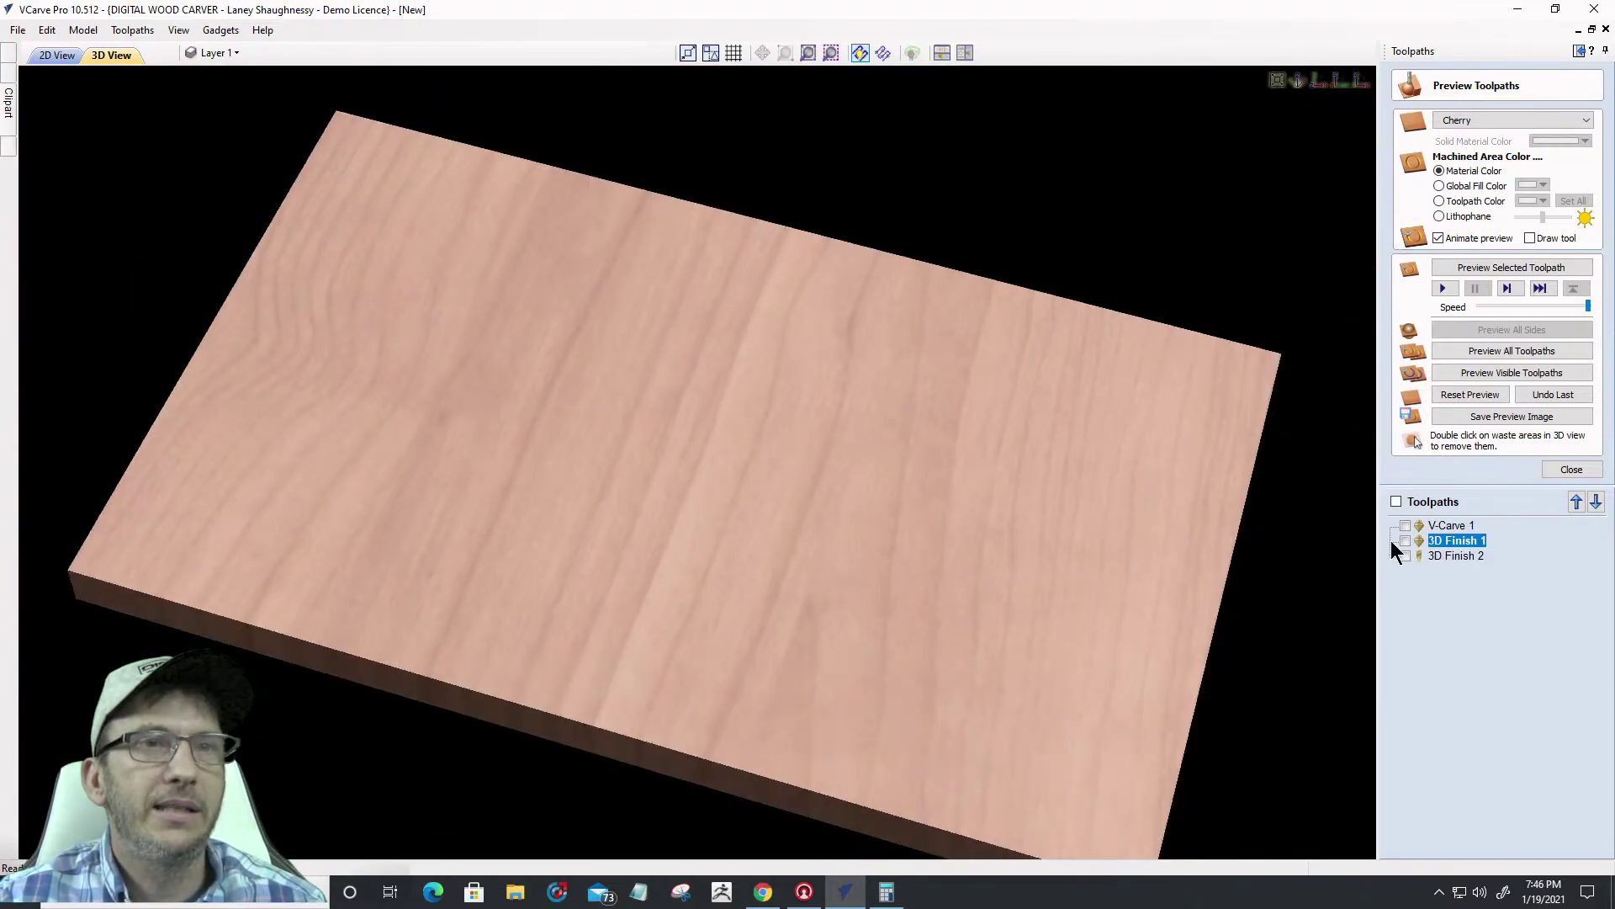
Show the 3D Finish 1 passes and try to preview them as visible and as selected toolpath, resetting the preview in between
{"action": "left_click", "coordinate": [1406, 540]}
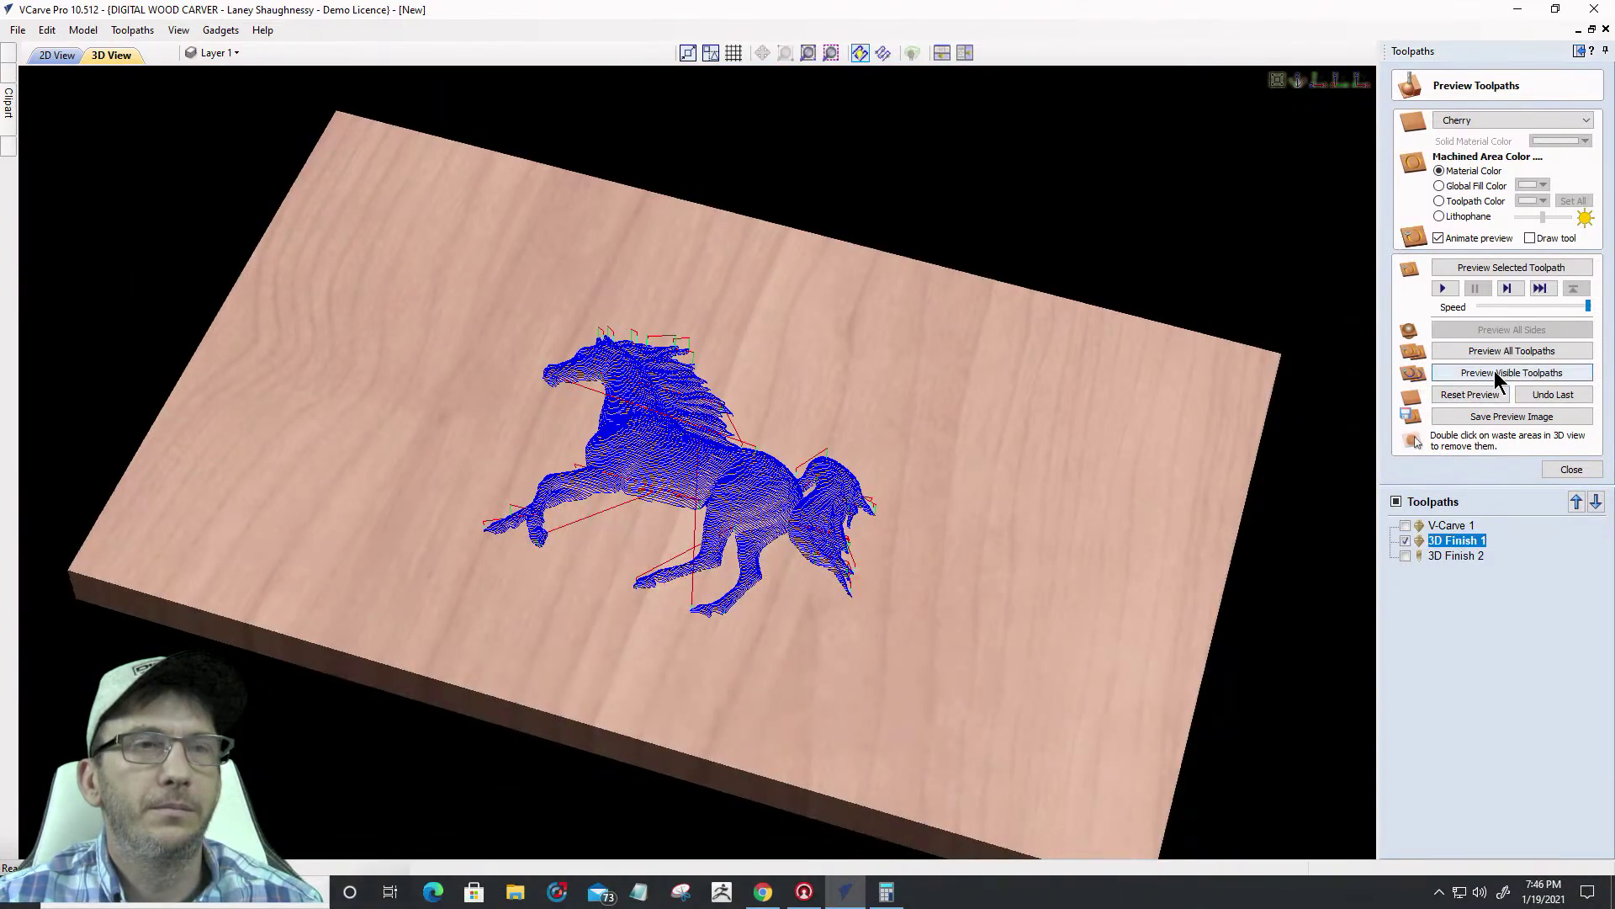
{"action": "left_click", "coordinate": [1497, 376]}
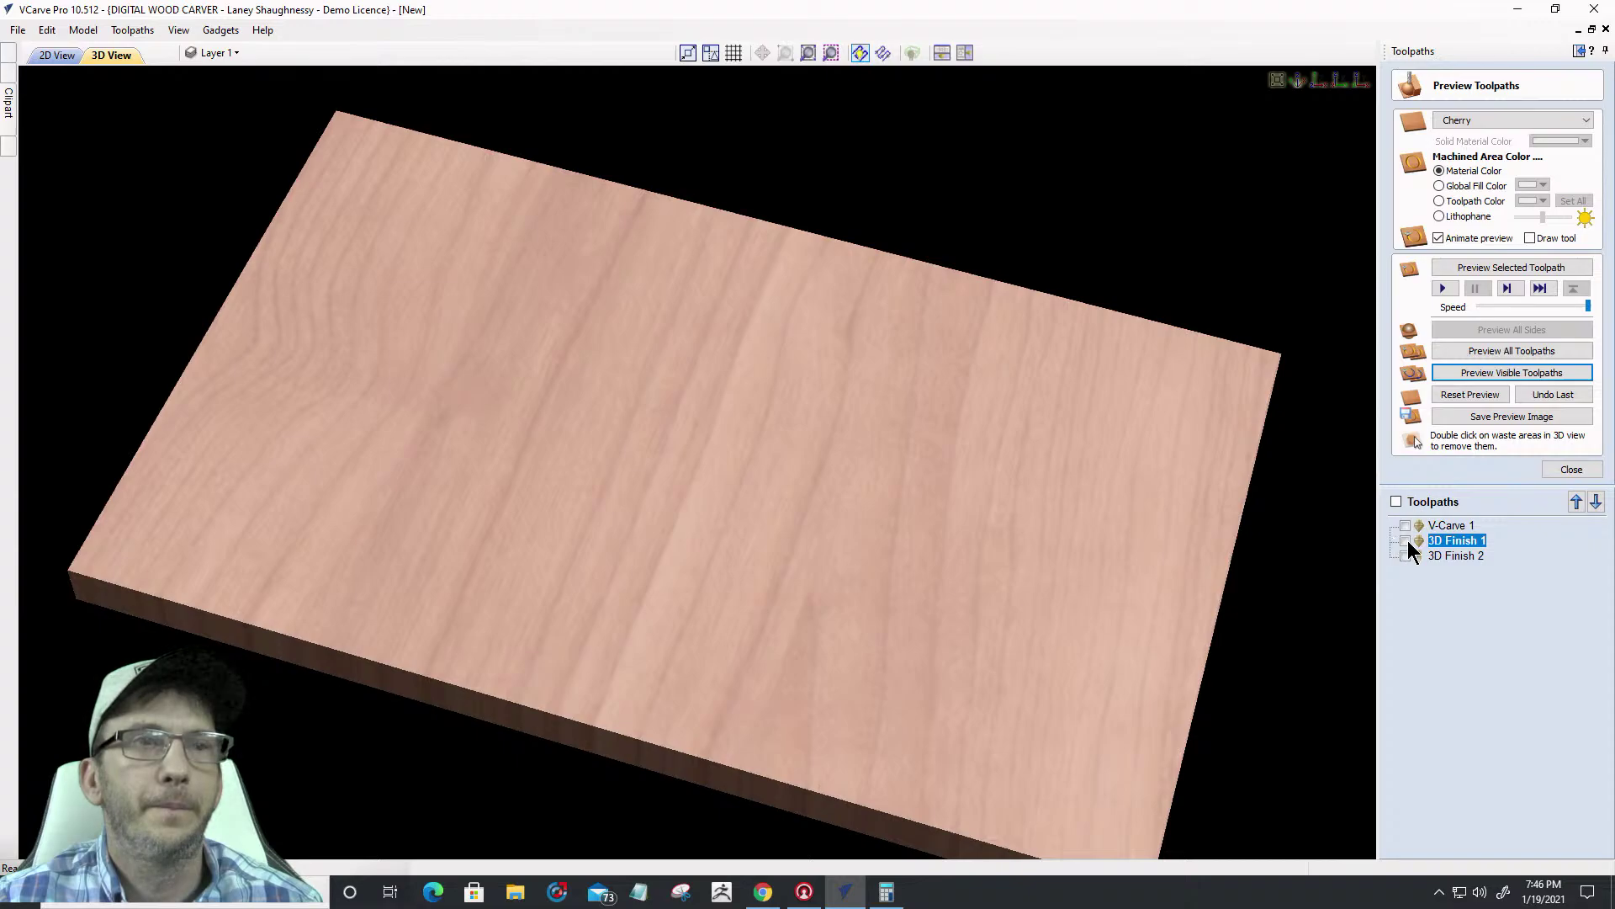
{"action": "left_click", "coordinate": [1458, 394]}
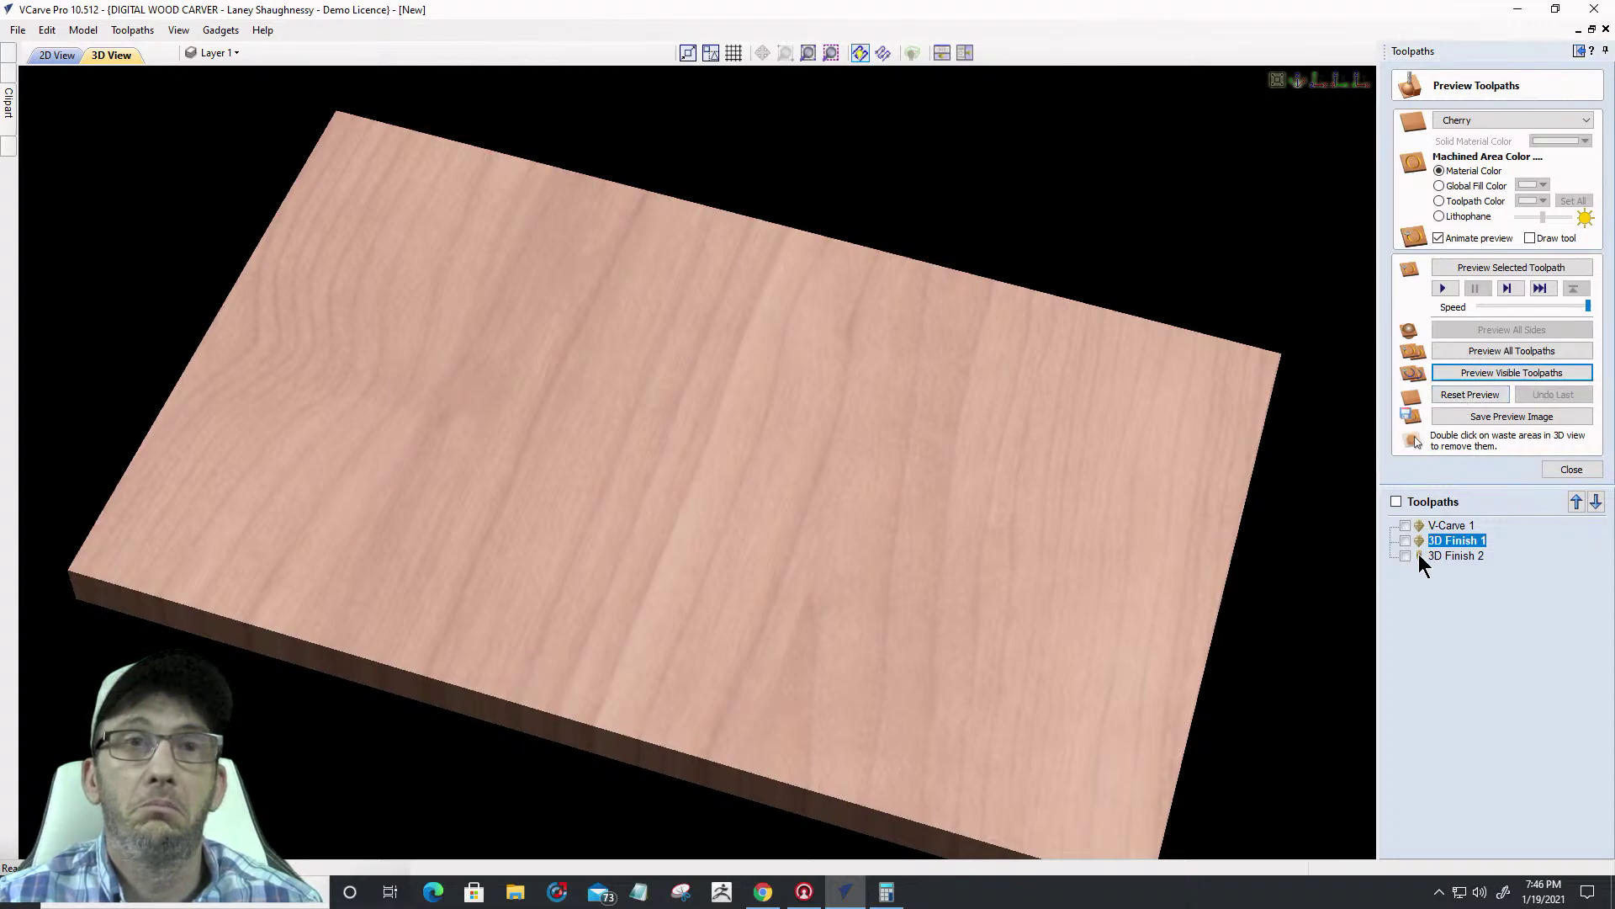
{"action": "left_click", "coordinate": [1406, 541]}
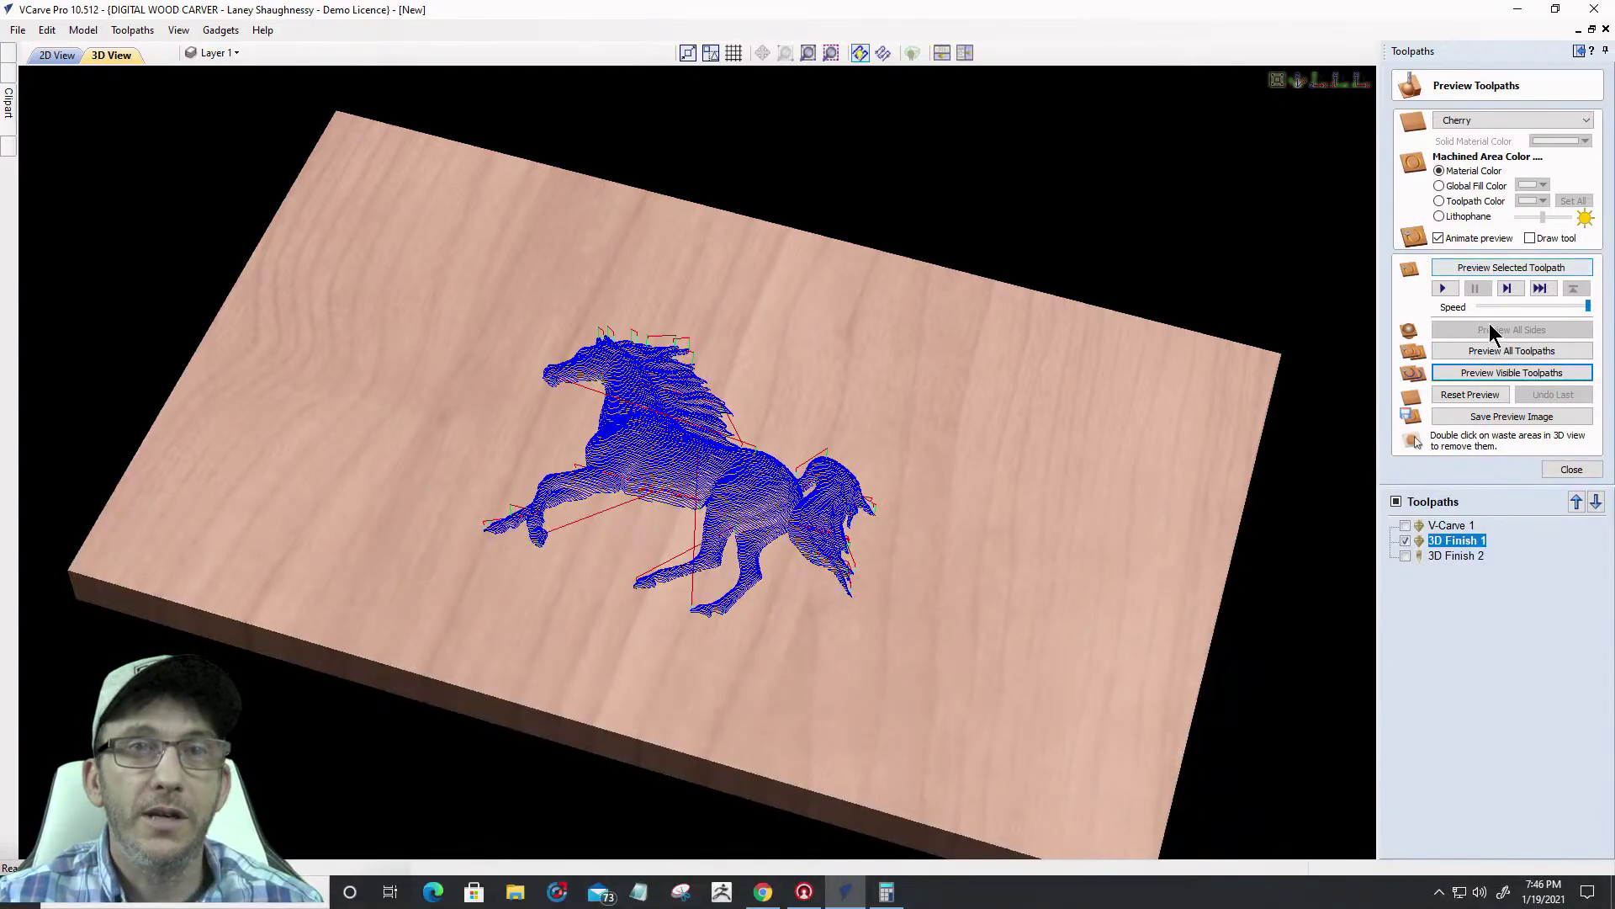
{"action": "left_click", "coordinate": [1475, 269]}
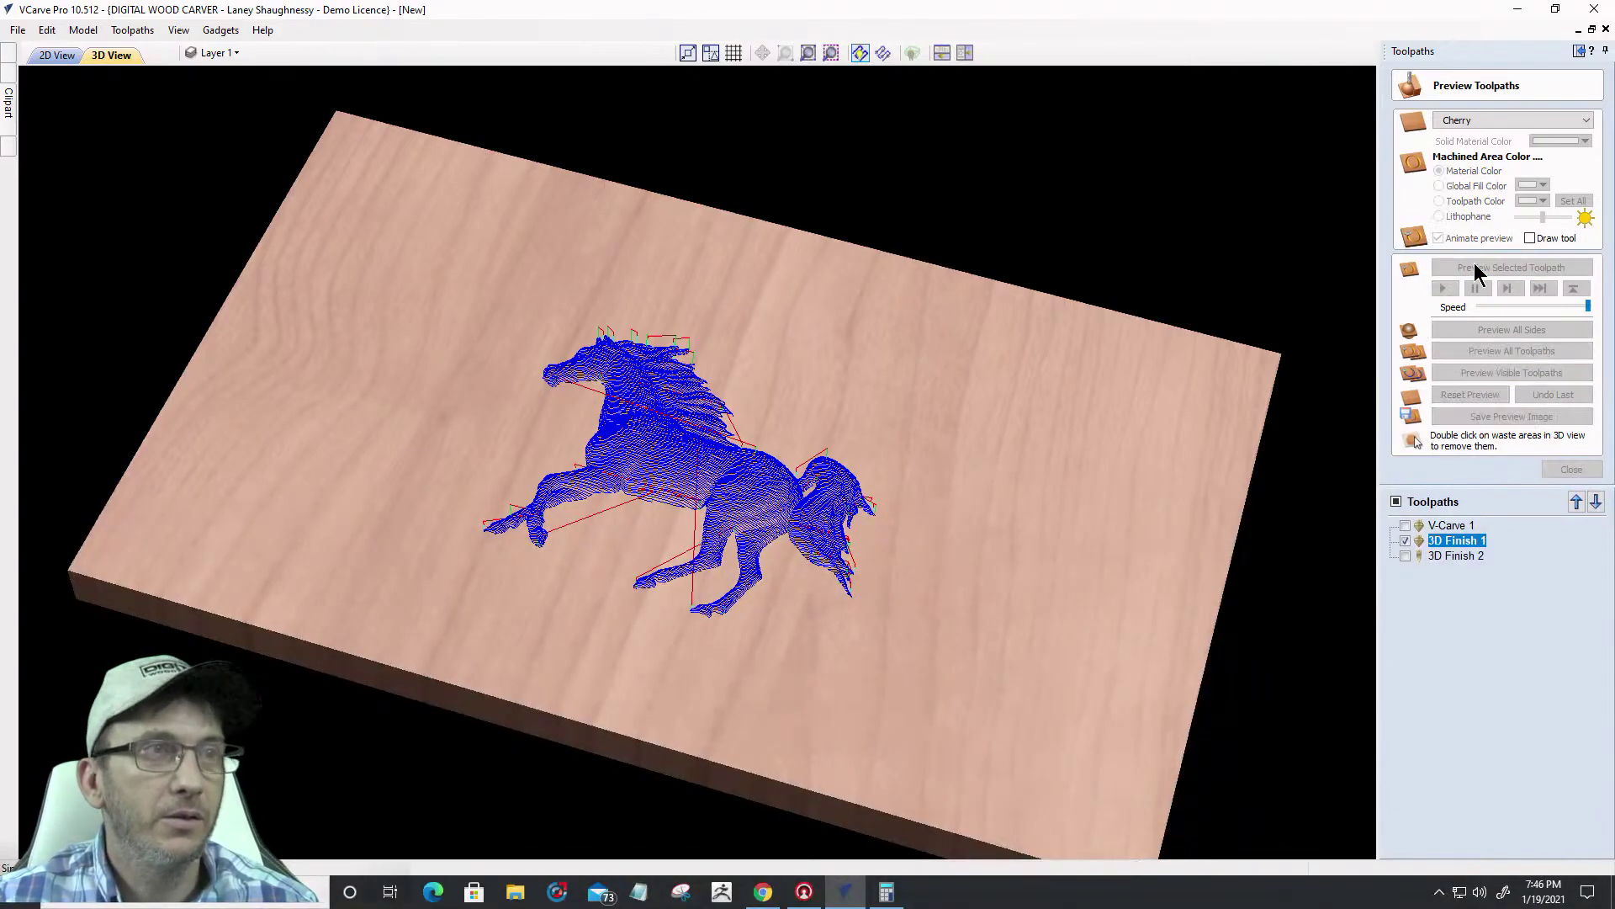
{"action": "left_click", "coordinate": [1318, 82]}
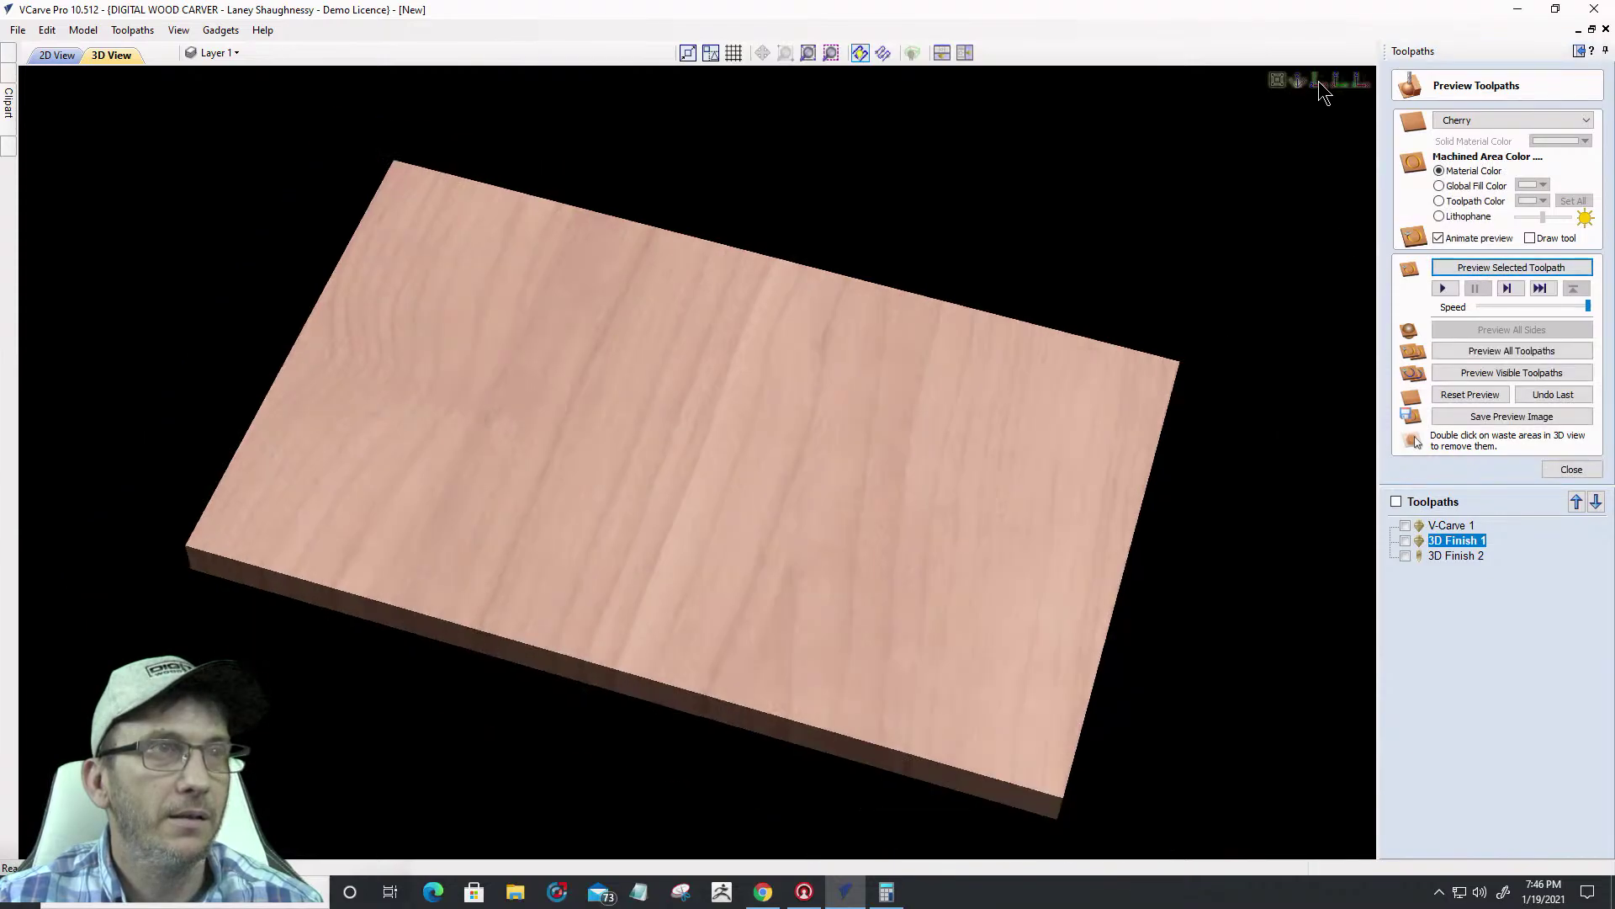
{"action": "left_click_drag", "start_coordinate": [680, 671], "coordinate": [599, 487]}
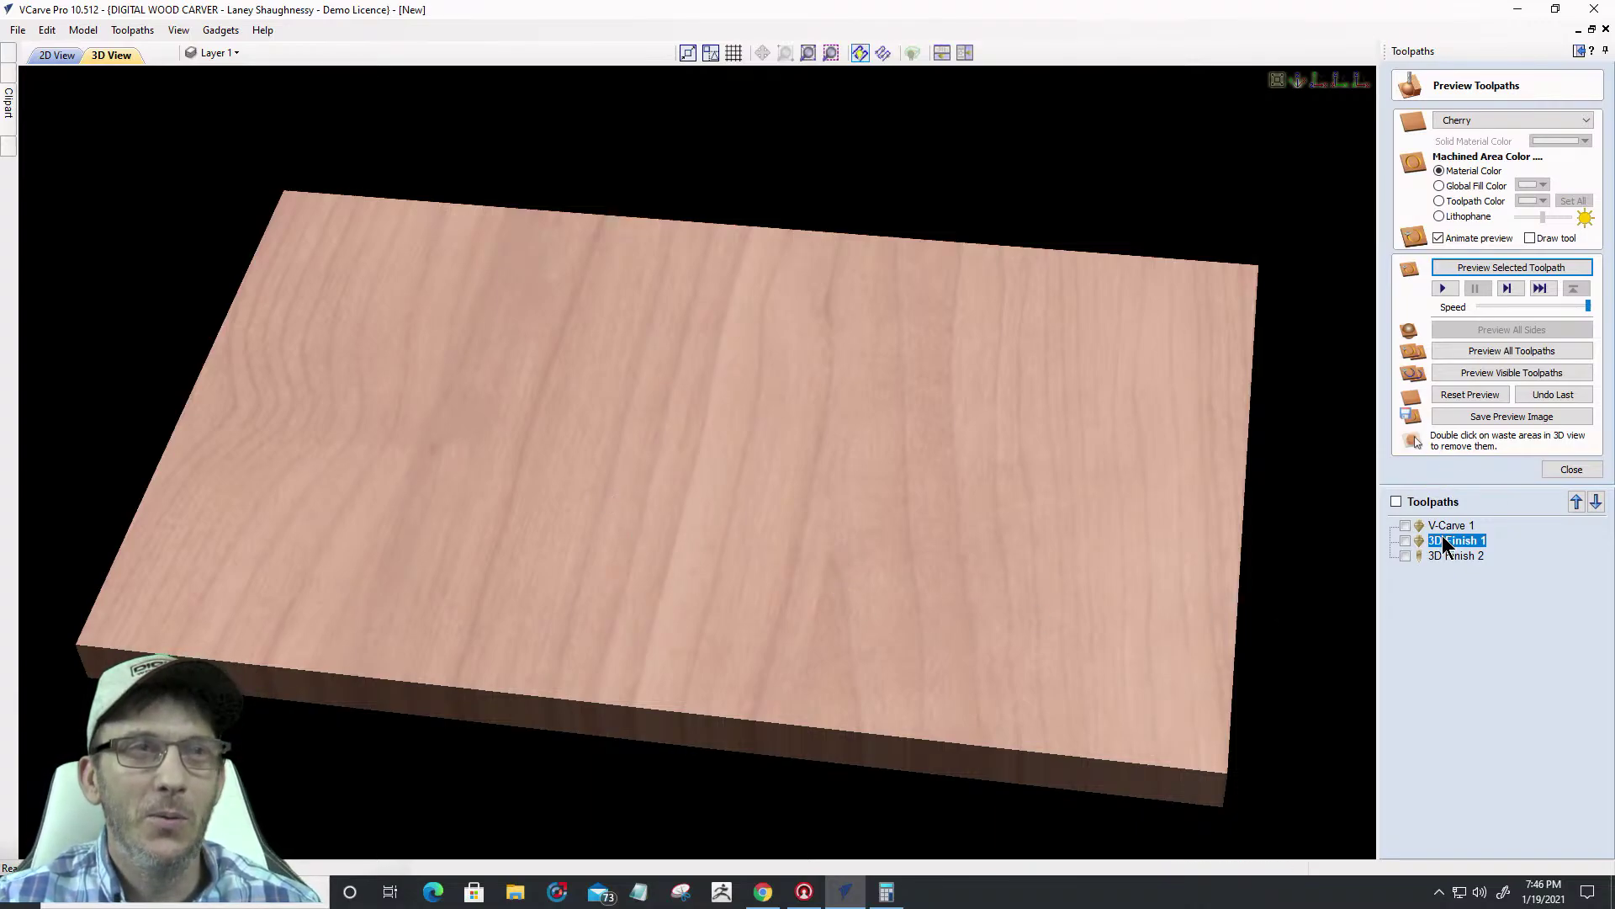
Leave the toolpath preview, check the job's material setup and accept it
{"action": "left_click", "coordinate": [1552, 470]}
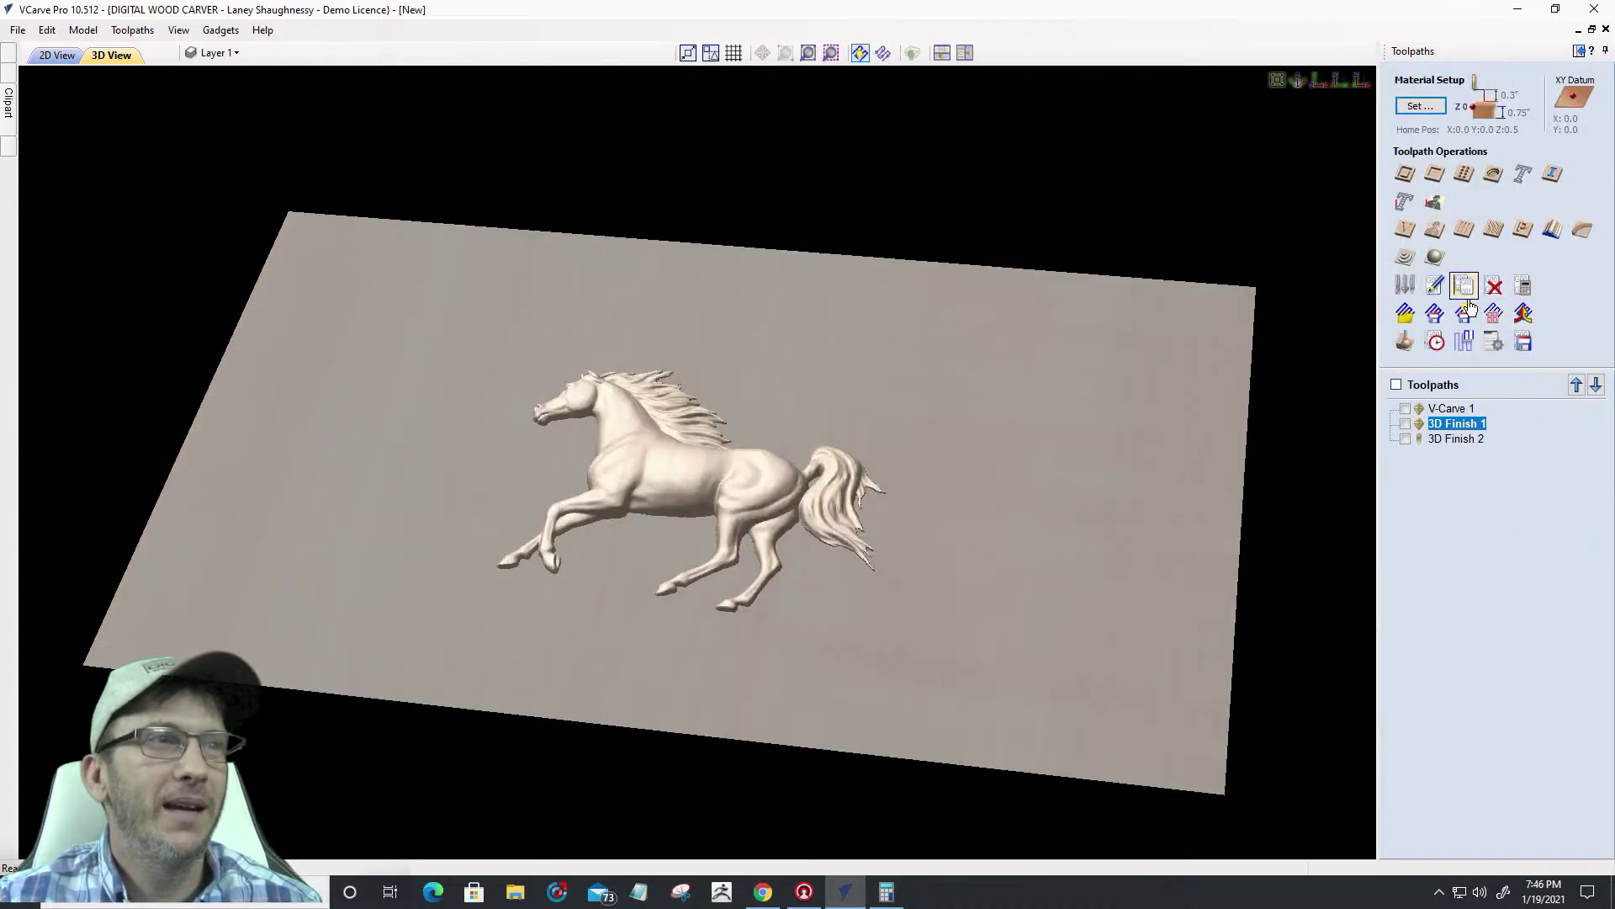
{"action": "left_click", "coordinate": [1420, 107]}
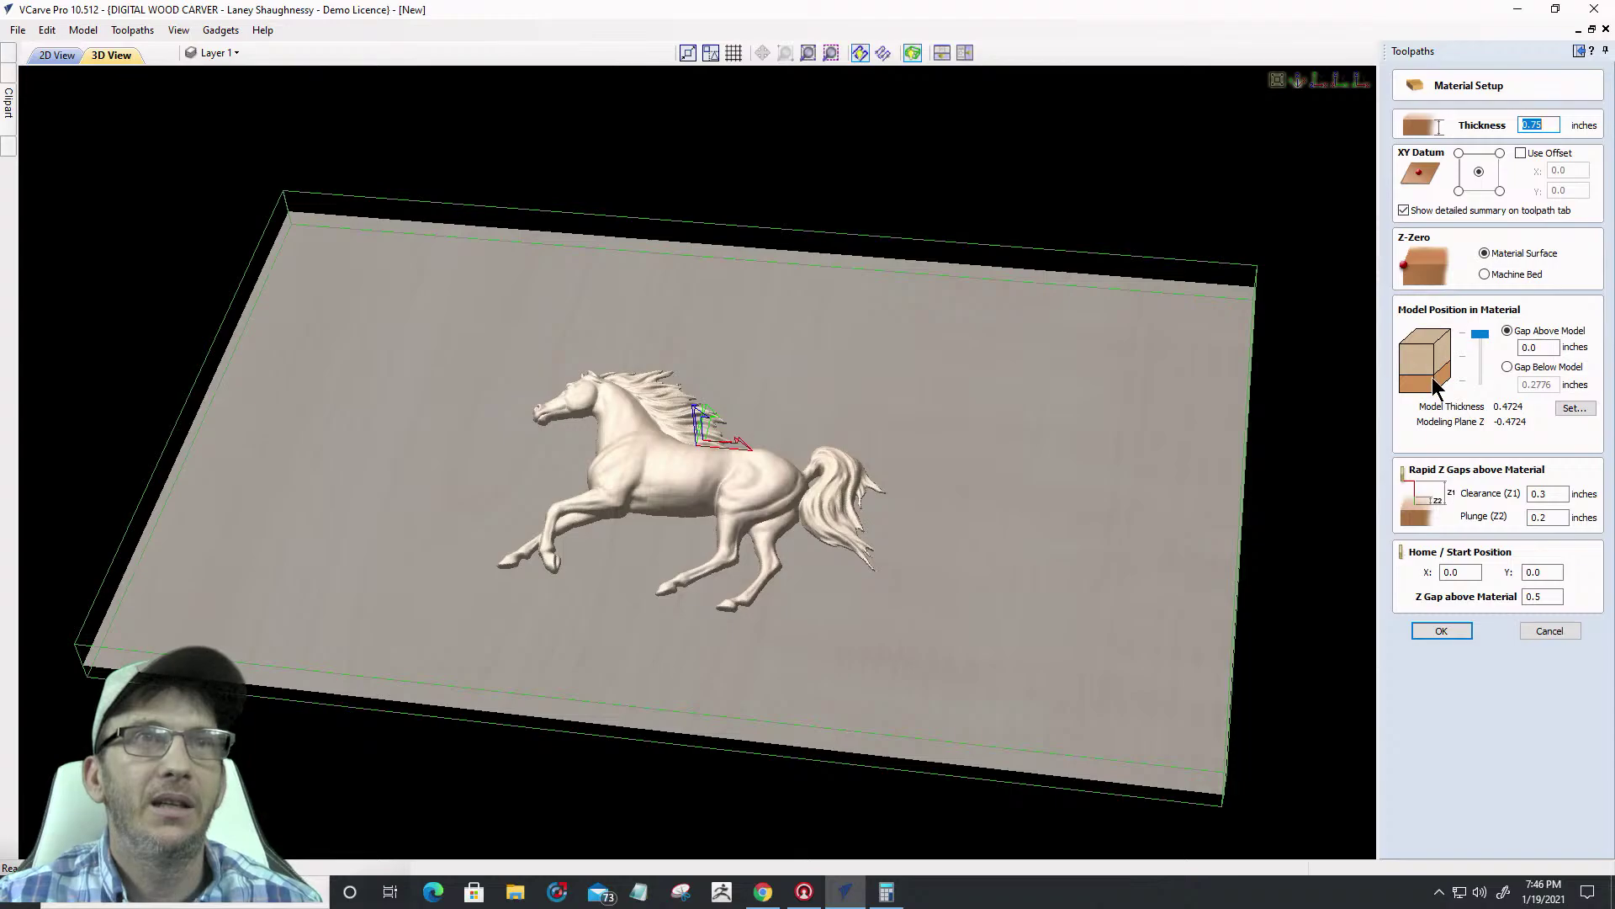
{"action": "left_click", "coordinate": [1432, 632]}
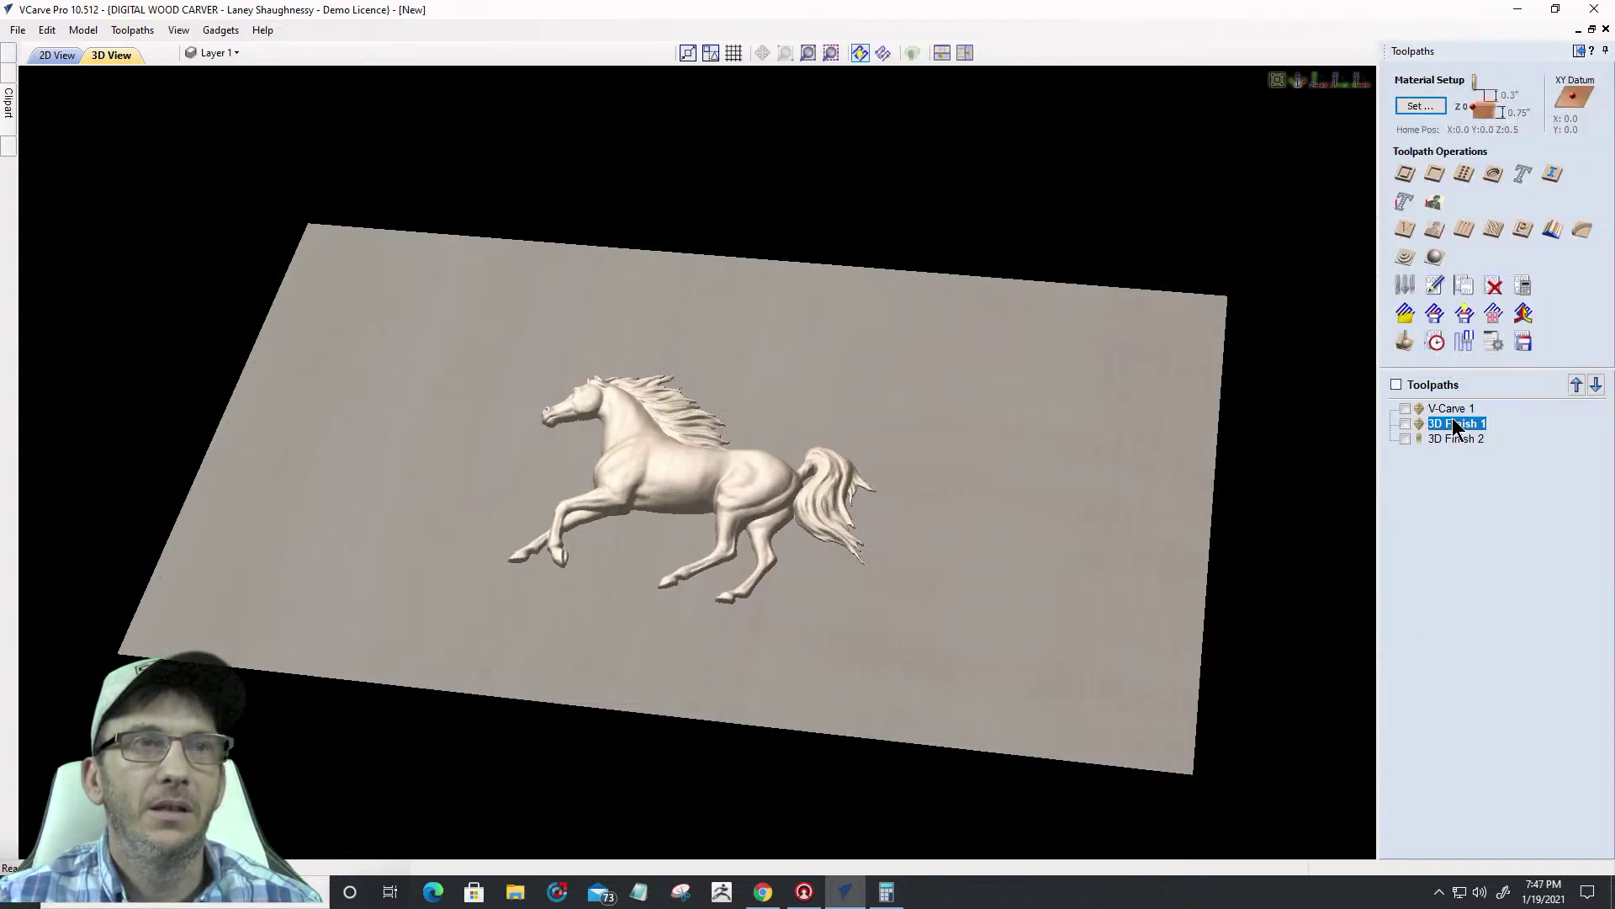
Edit the 3D Finish 1 toolpath, set its 0.5-inch V-bit's final pass stepover to 1 %, and recalculate the toolpath
{"action": "double_click", "coordinate": [1453, 421]}
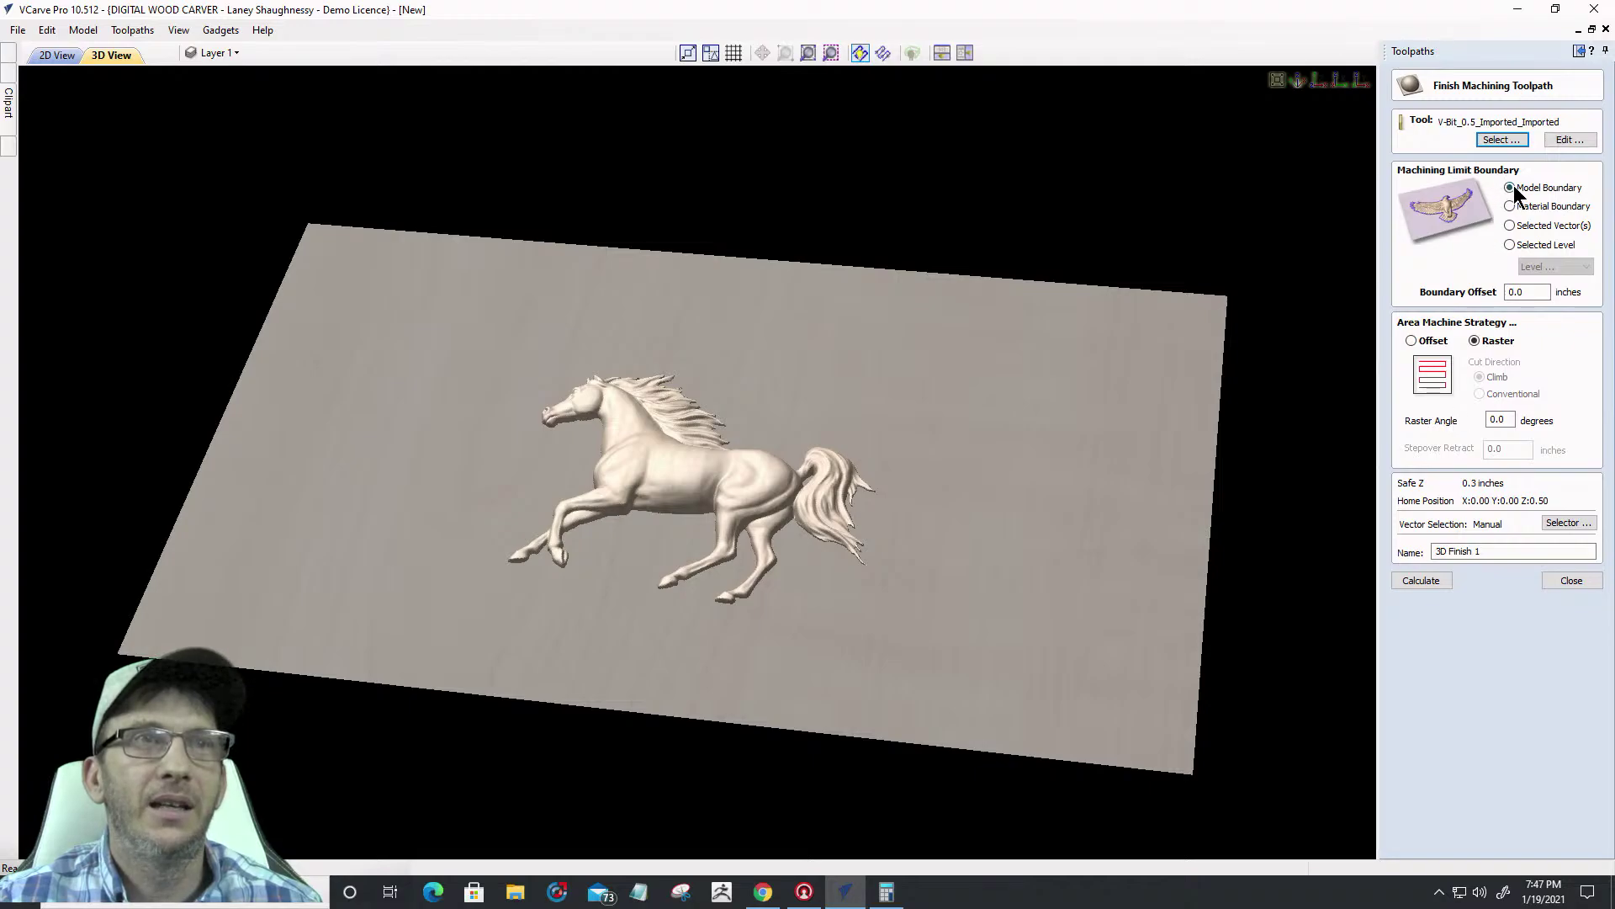
{"action": "left_click", "coordinate": [1502, 139]}
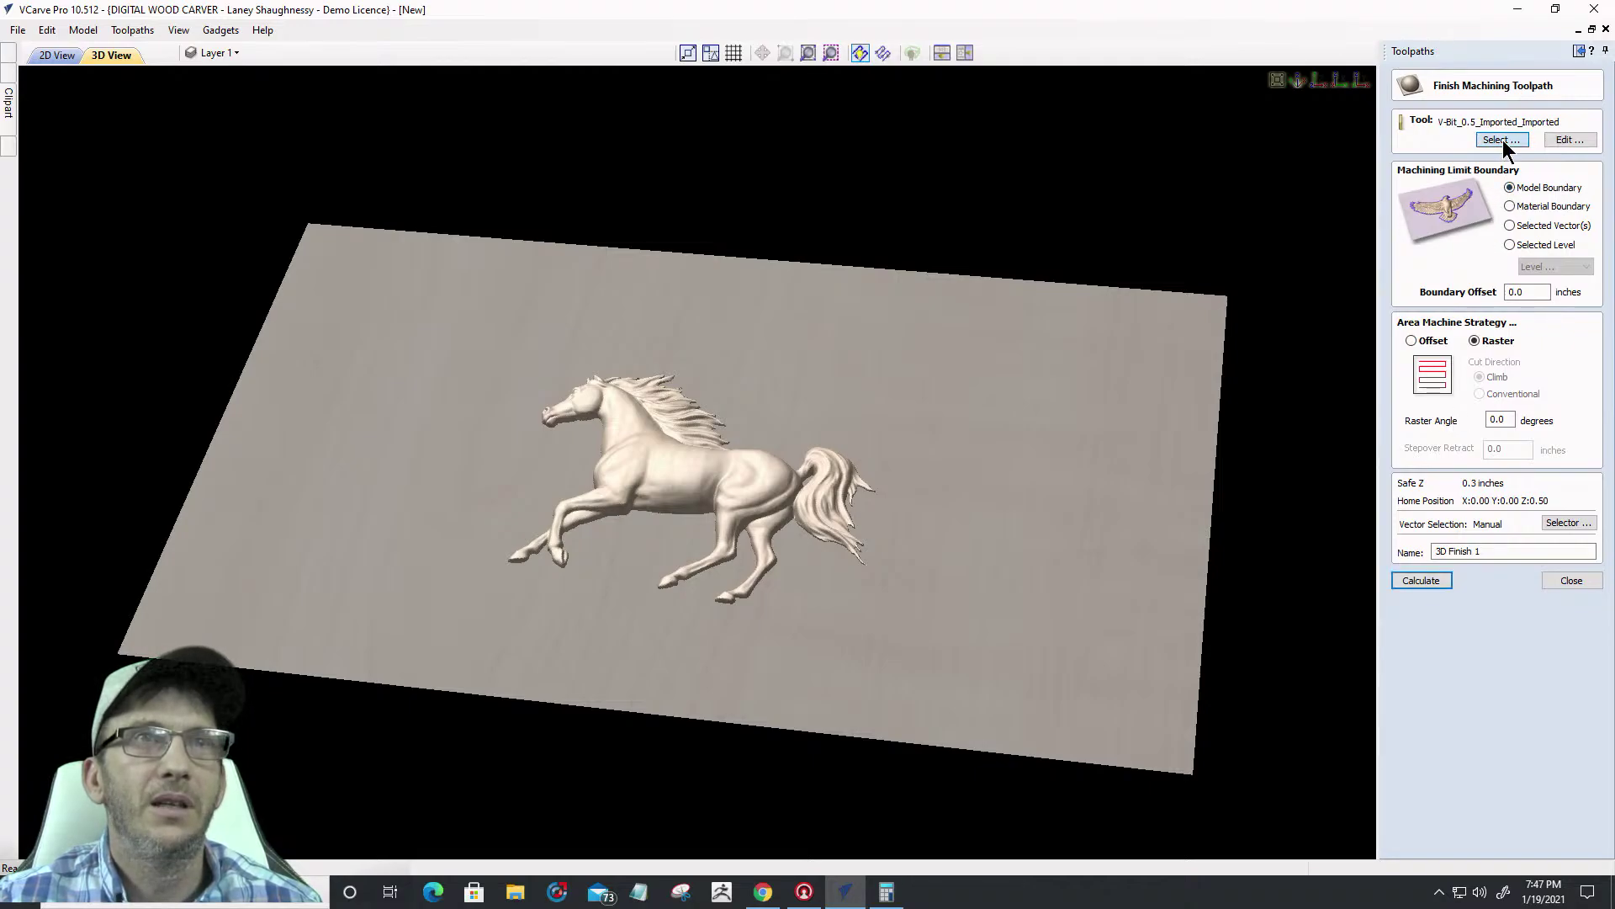
{"action": "key", "text": "Tab"}
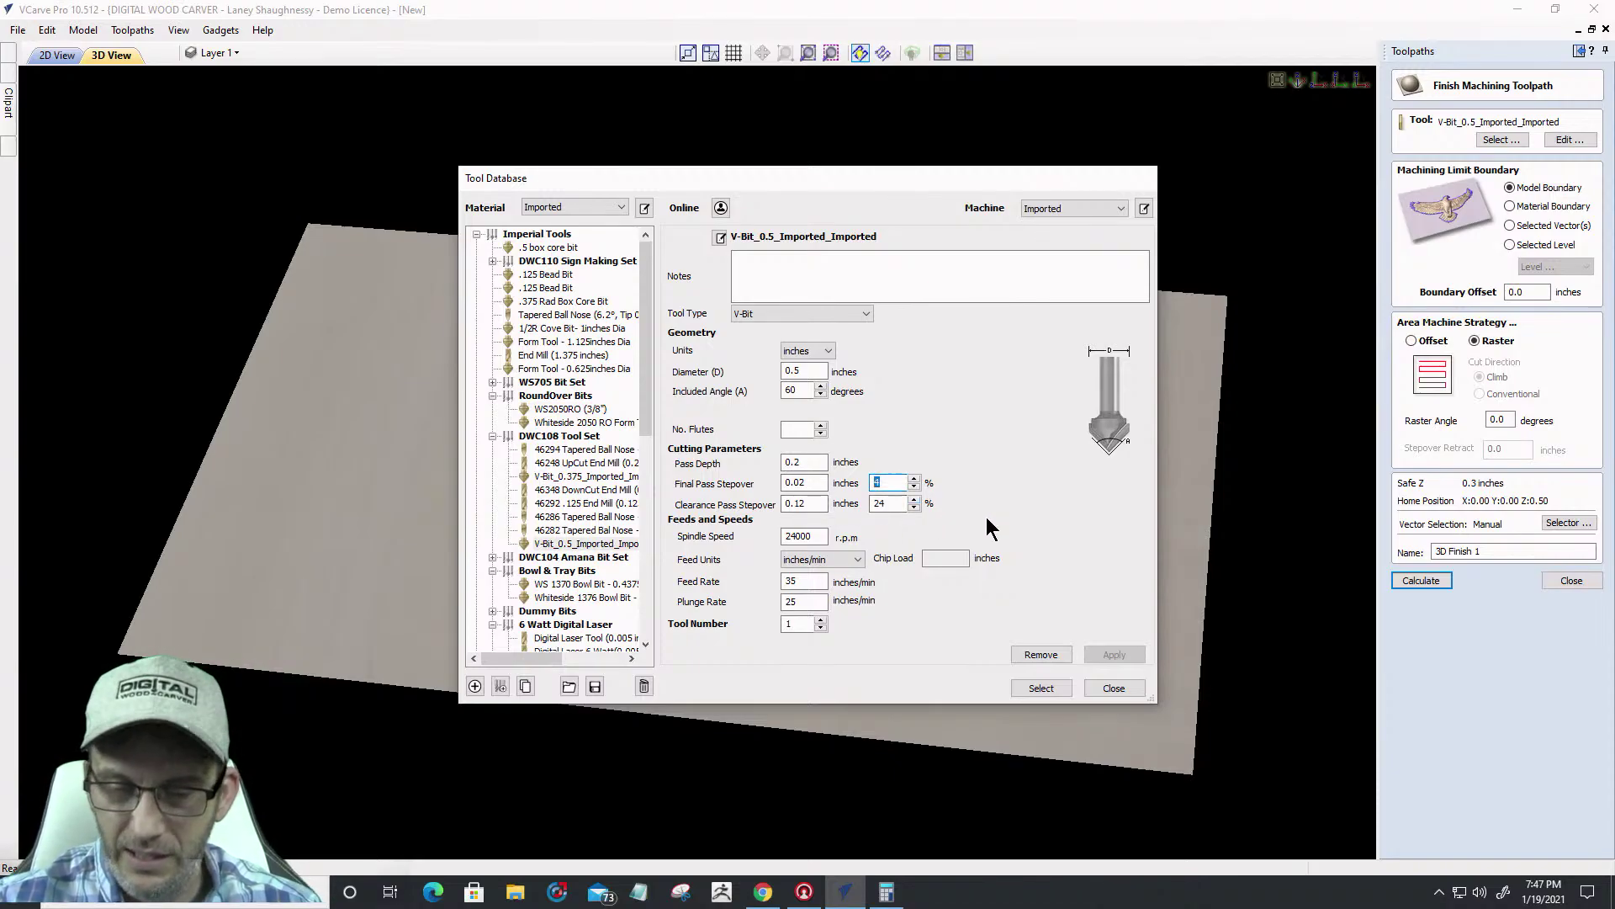
{"action": "type", "text": "1"}
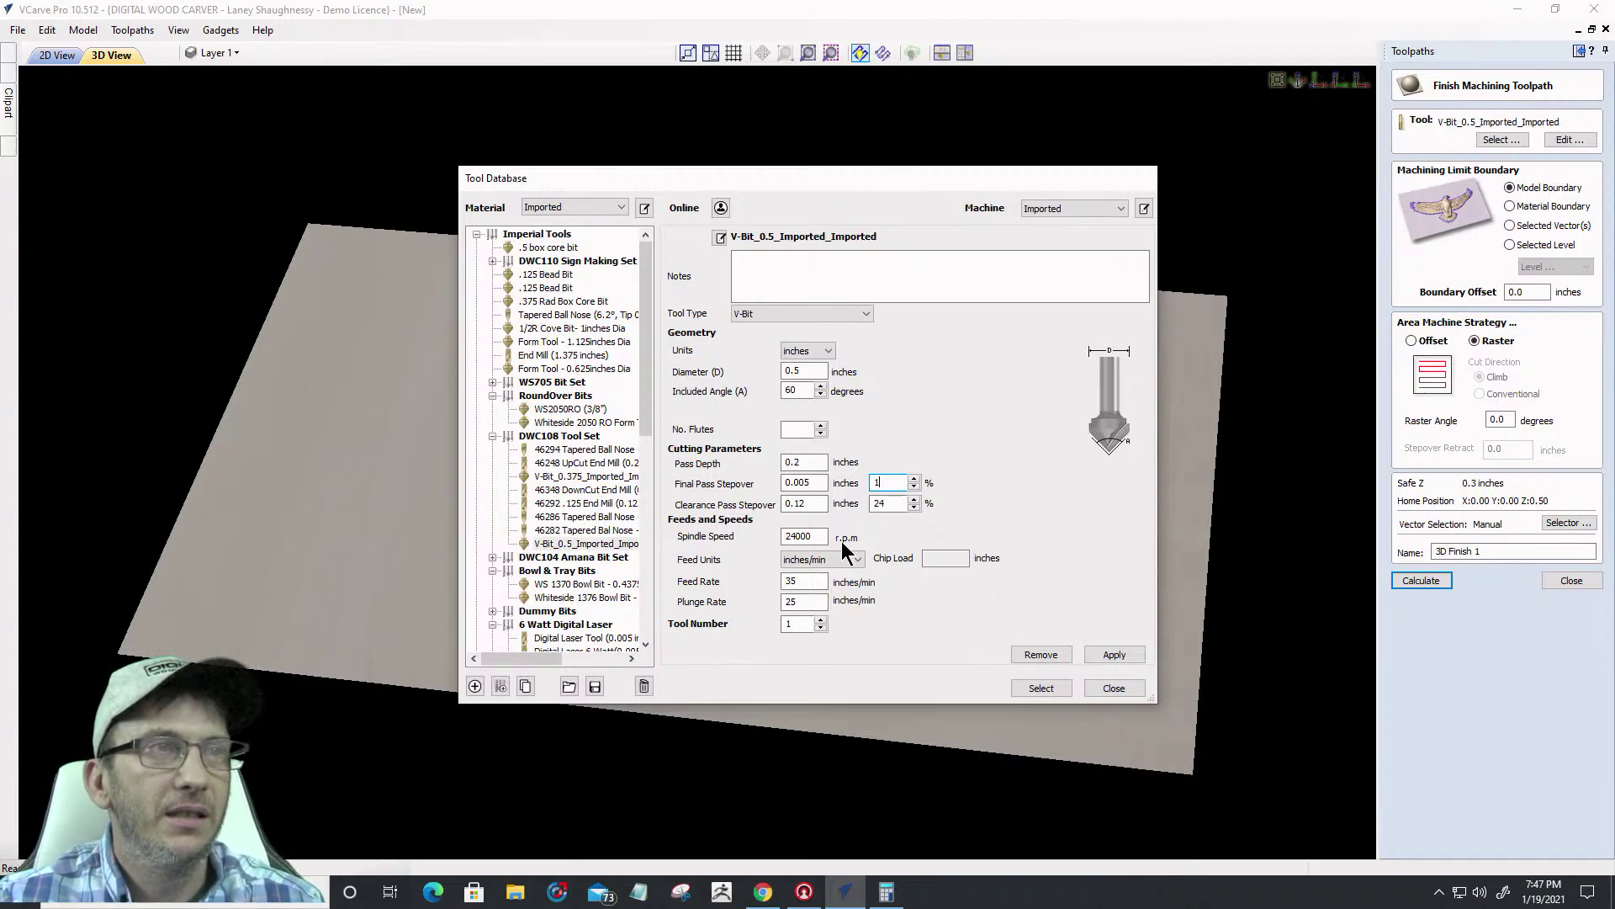
{"action": "left_click_drag", "start_coordinate": [809, 462], "coordinate": [791, 462]}
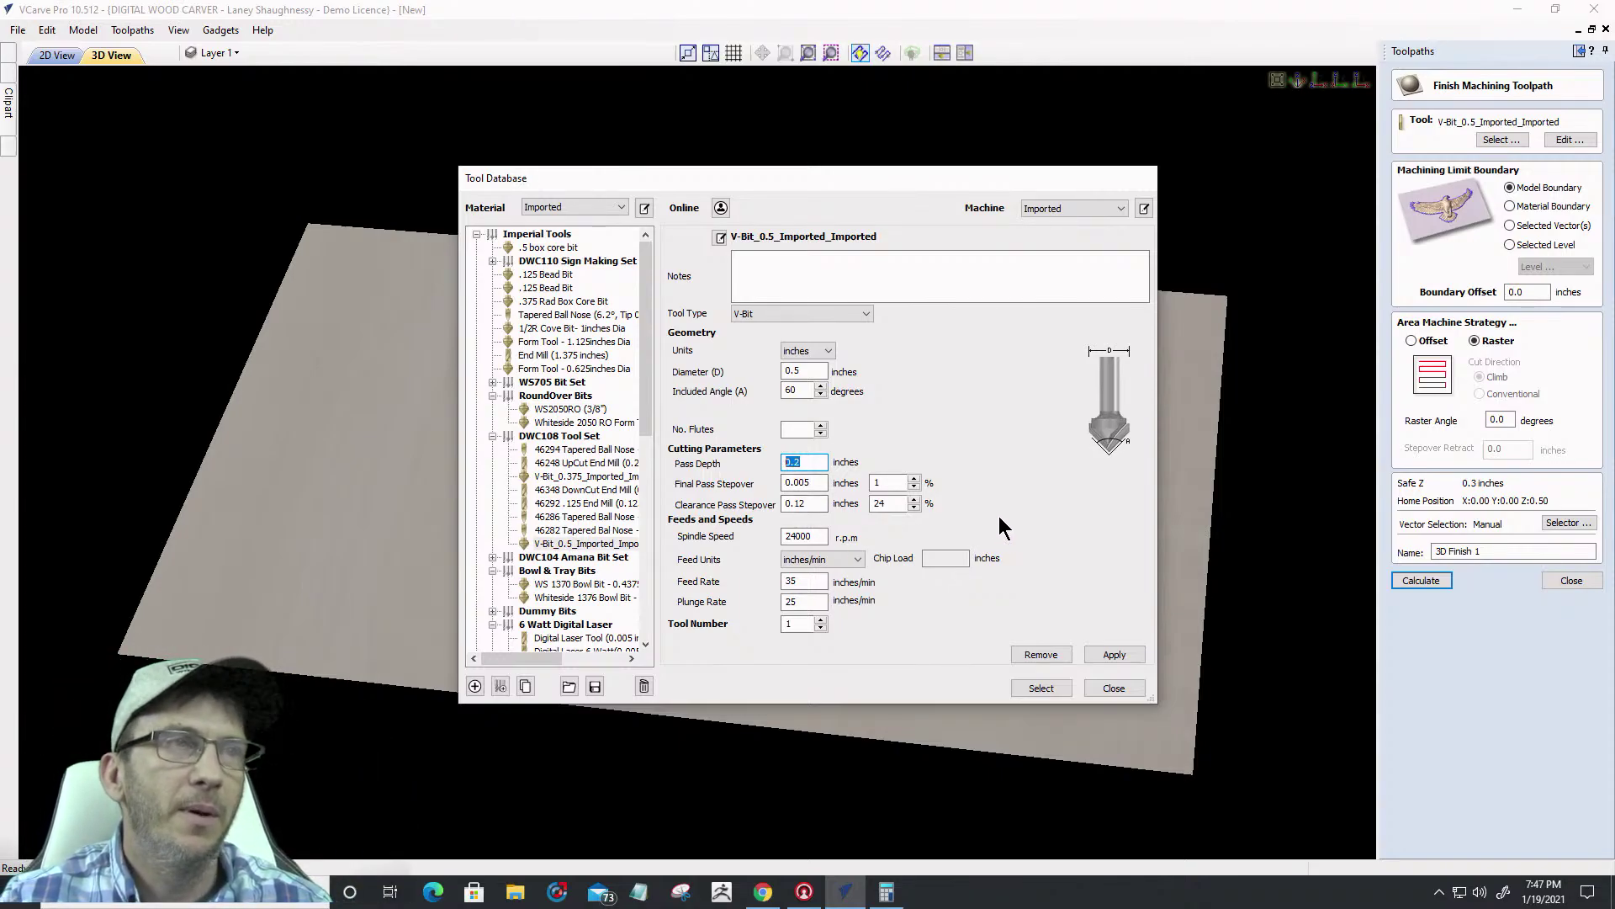
{"action": "left_click", "coordinate": [1099, 655]}
{"action": "left_click", "coordinate": [1030, 683]}
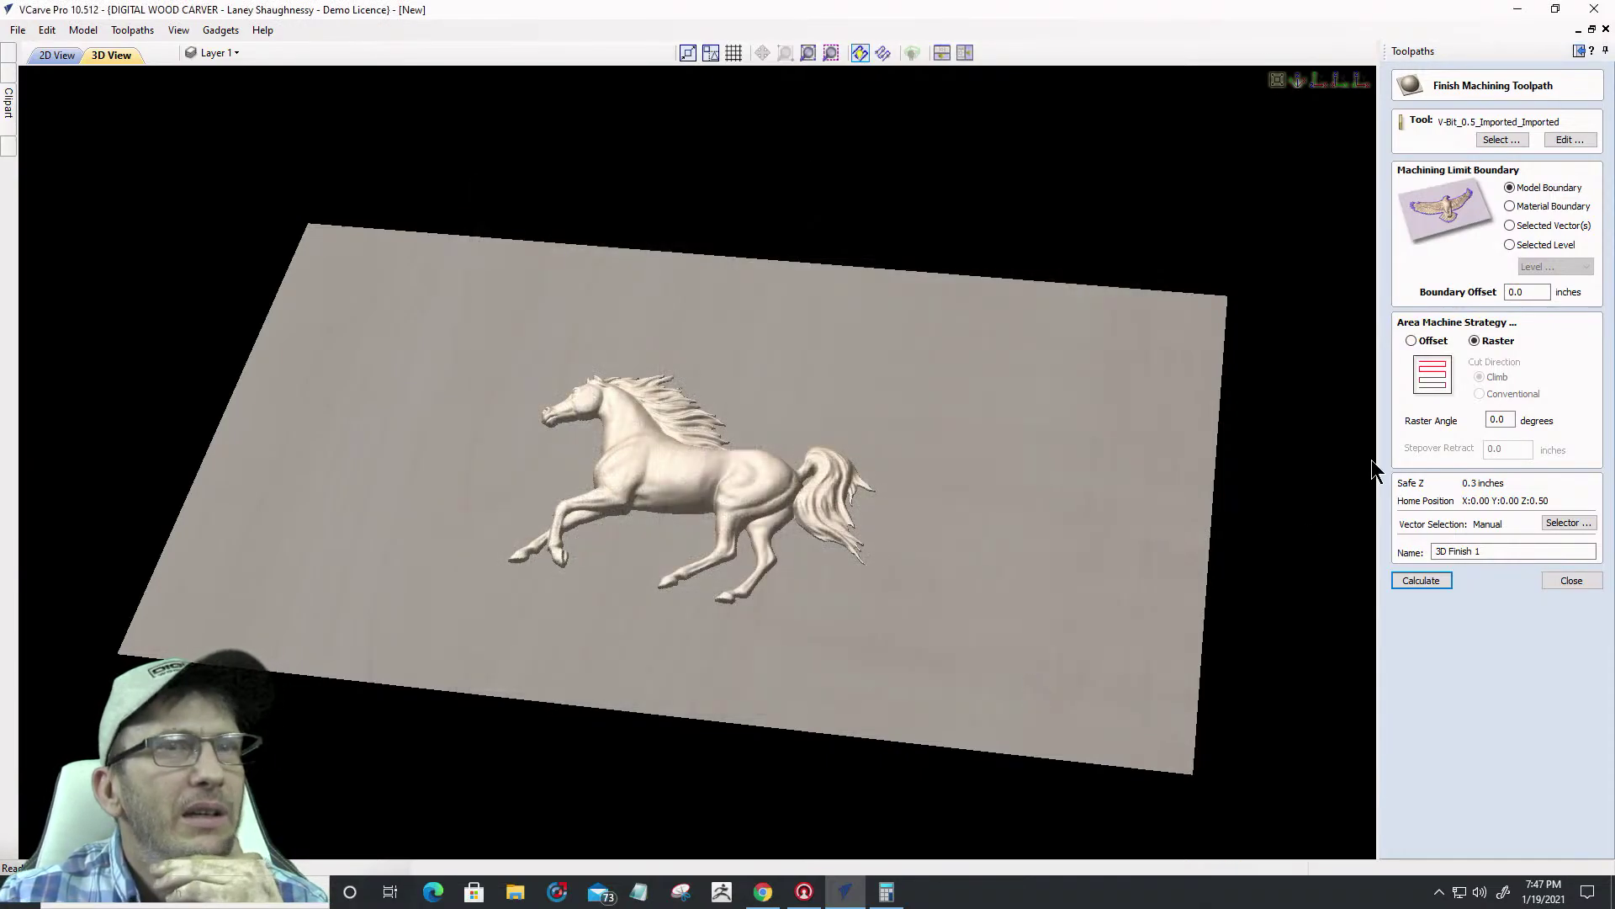
{"action": "left_click", "coordinate": [1416, 584]}
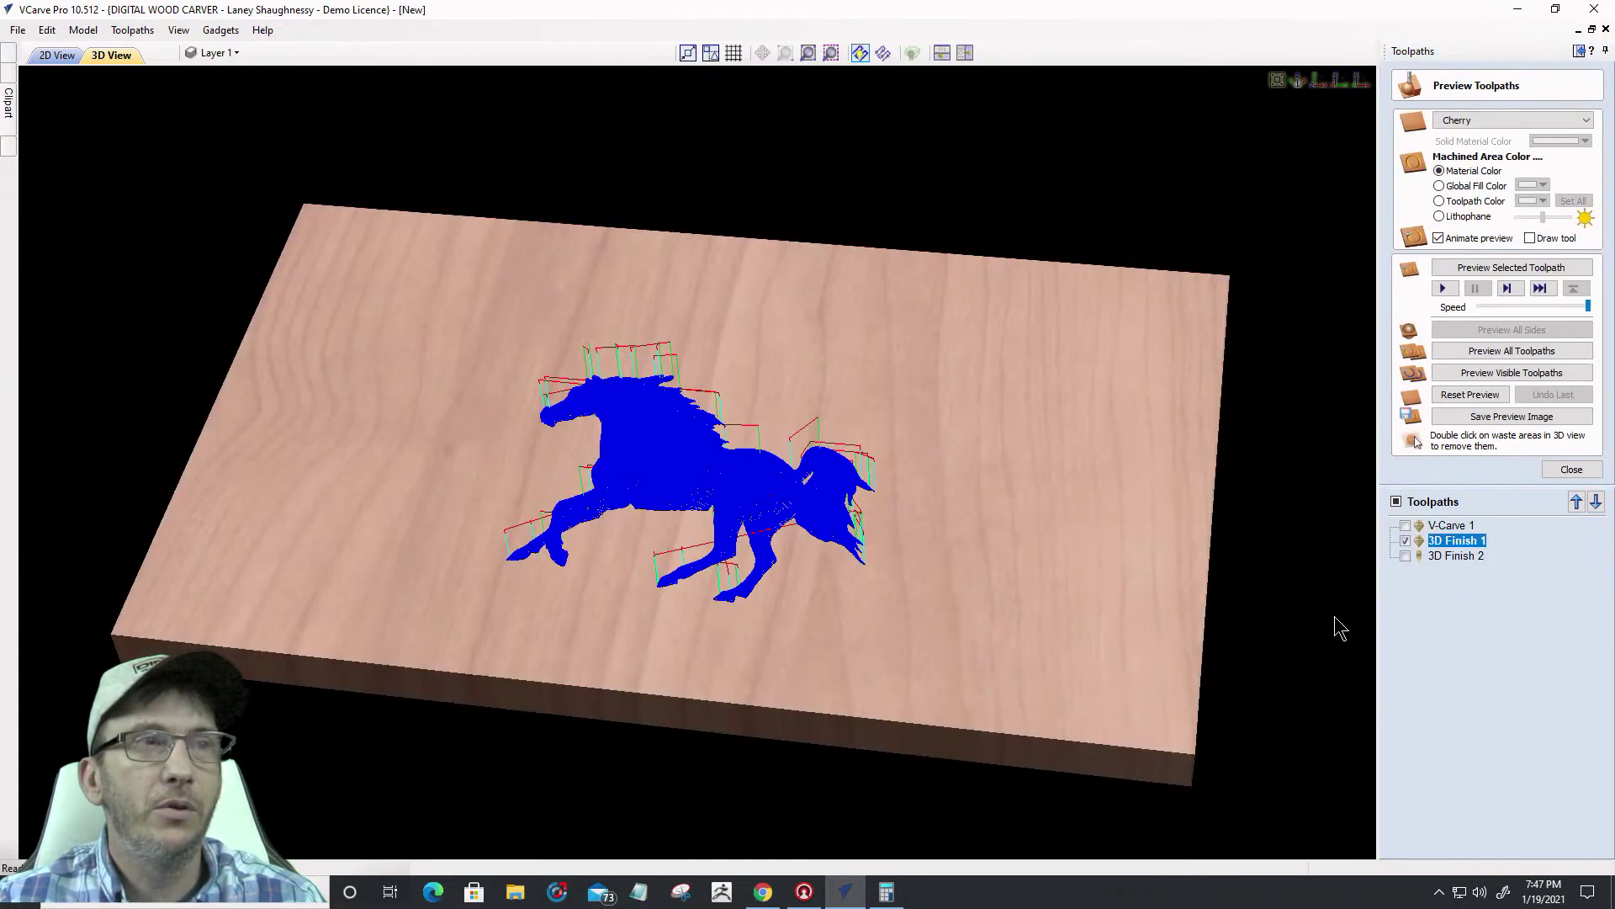
Examine the recalculated 3D Finish 1 passes over the horse and preview the toolpath in the cherry material
{"action": "scroll", "coordinate": [658, 530], "scroll_direction": "up", "scroll_amount": 6}
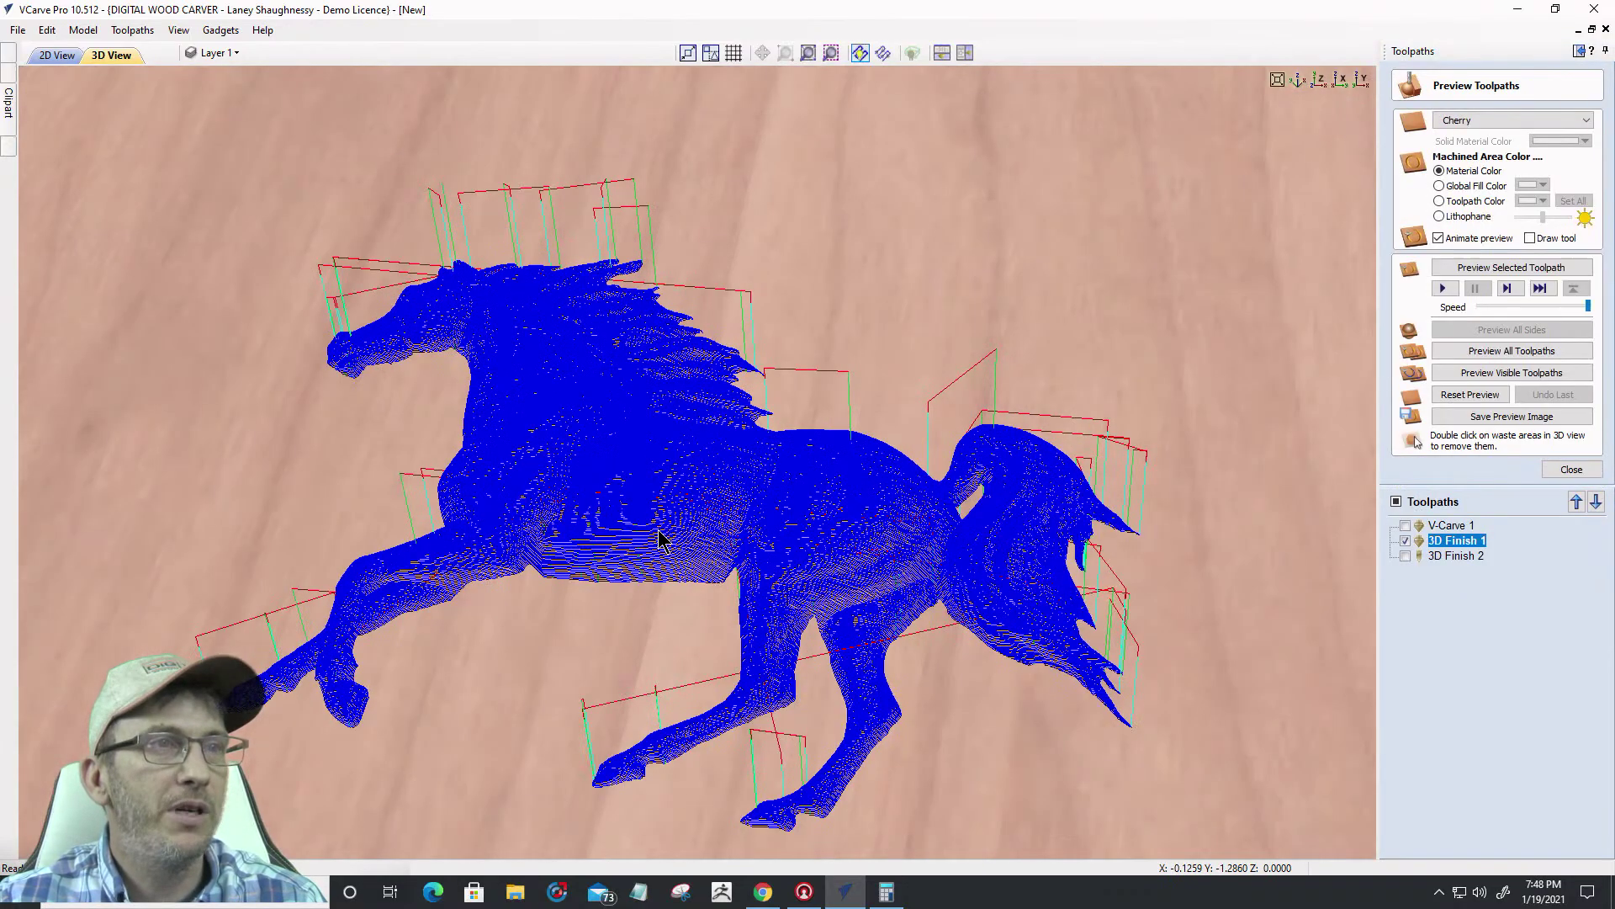
{"action": "left_click_drag", "start_coordinate": [654, 534], "coordinate": [520, 607]}
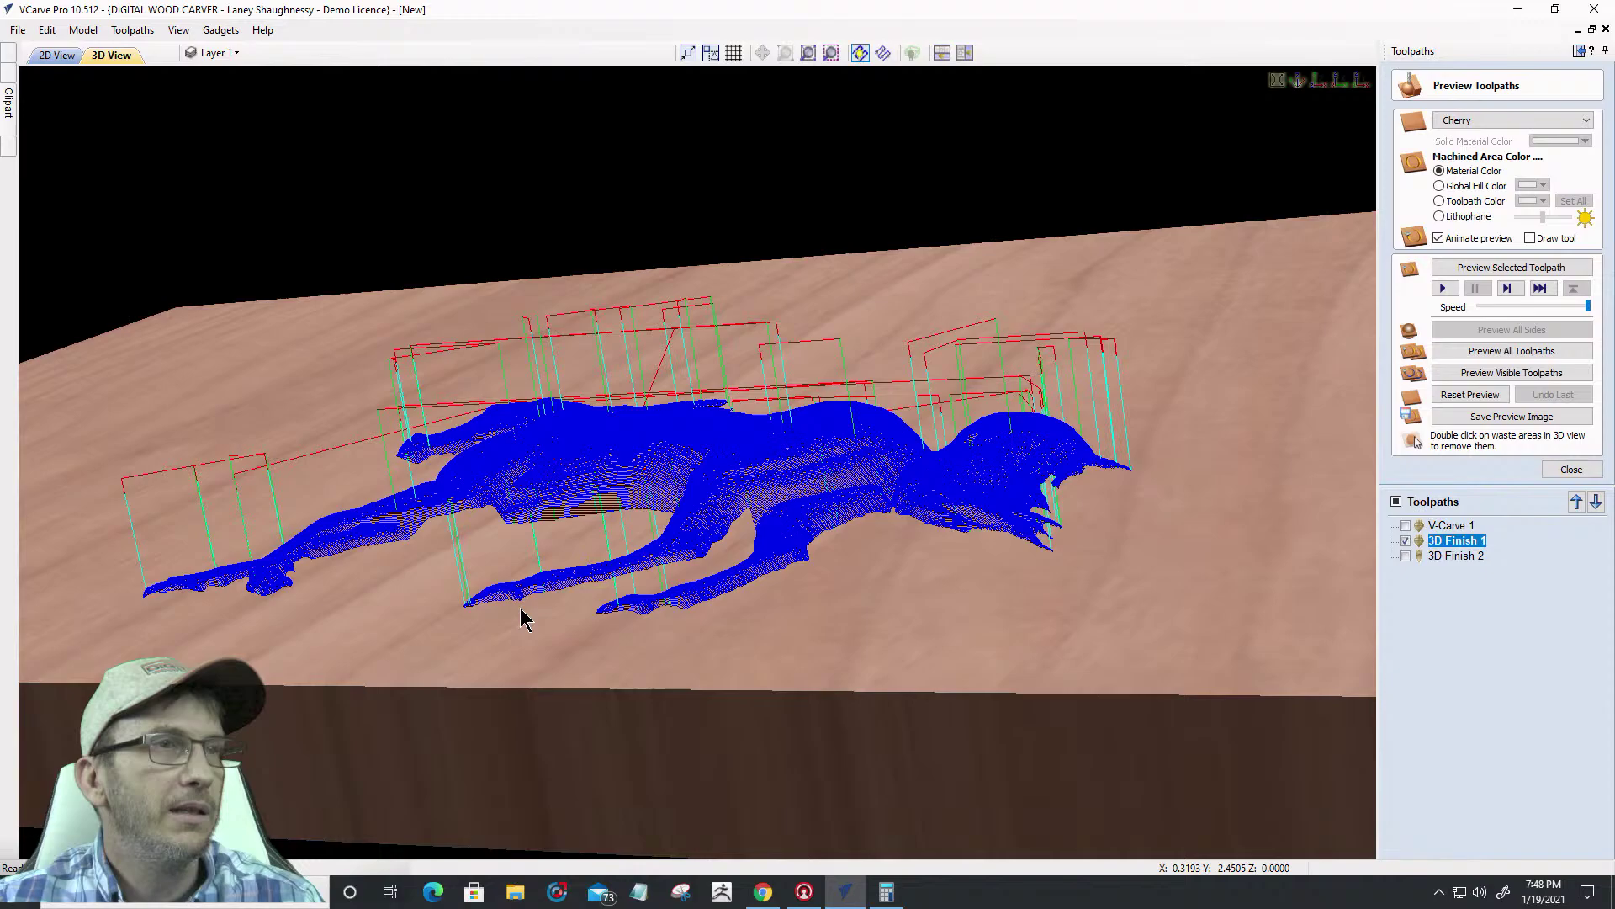
{"action": "left_click", "coordinate": [1475, 268]}
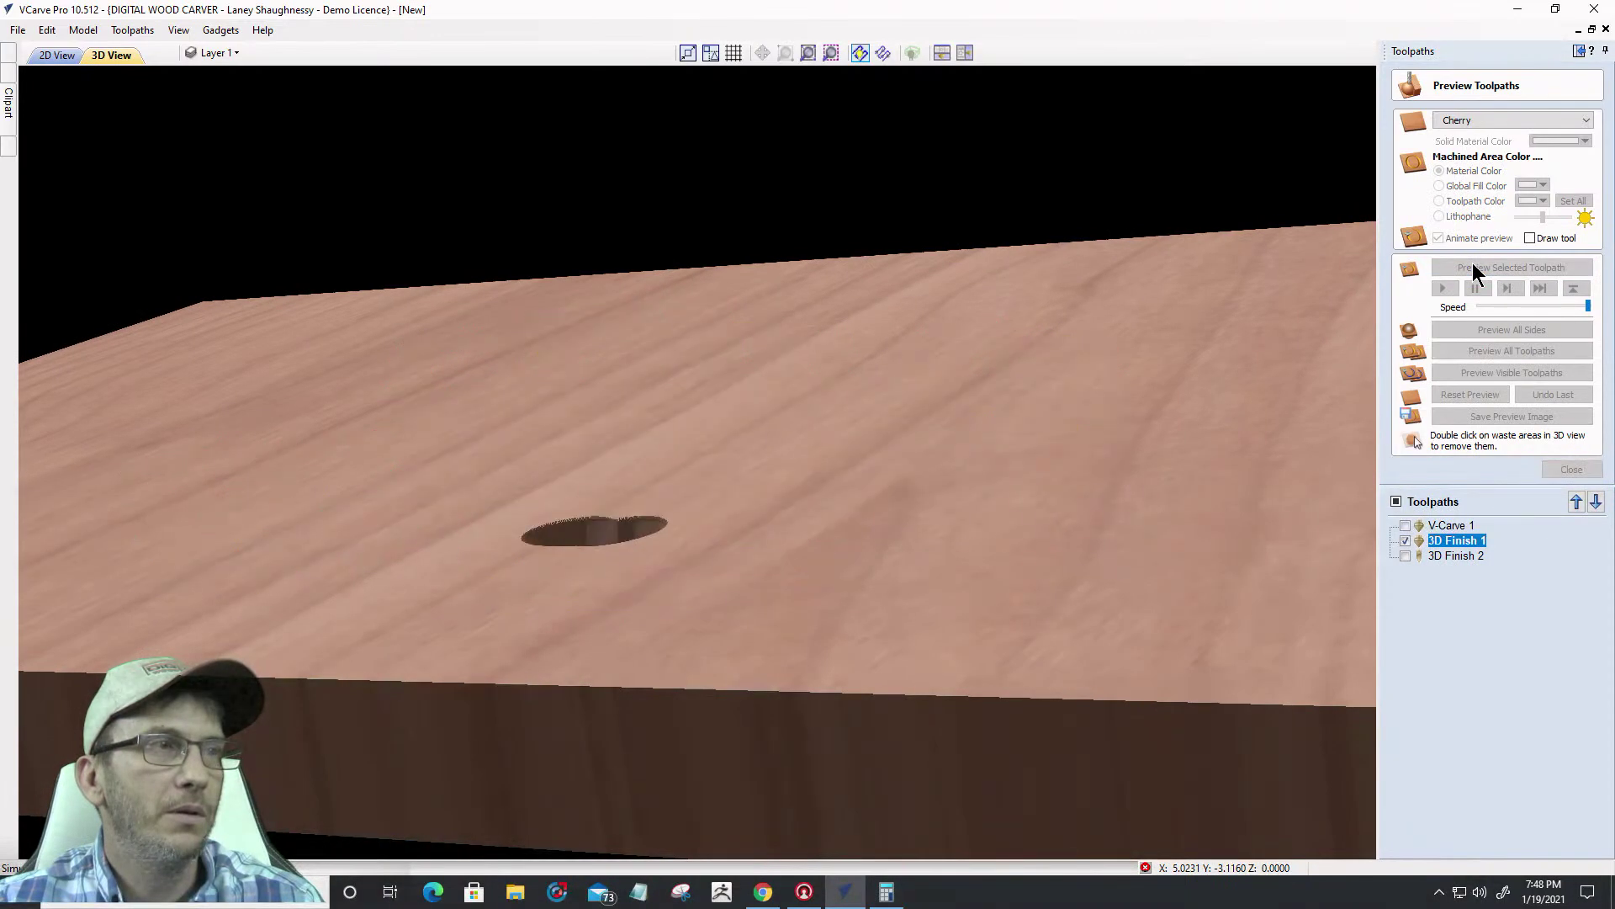
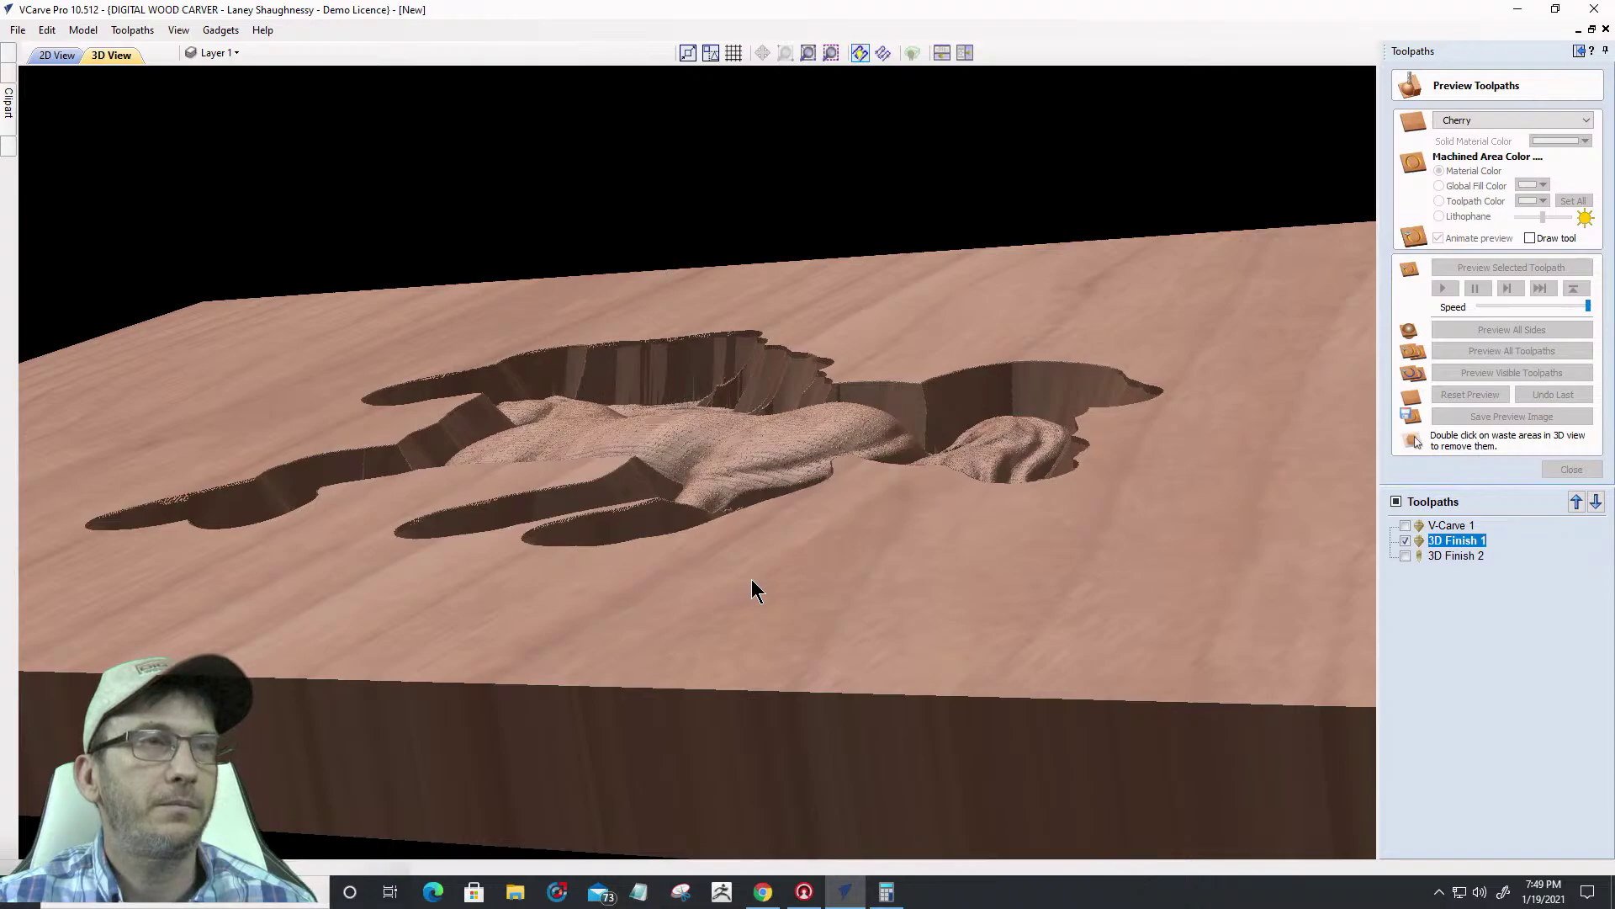
Inspect the surface texture of the V-bit-carved horse from above, focusing on its body and mane up close
{"action": "left_click_drag", "start_coordinate": [758, 589], "coordinate": [732, 822]}
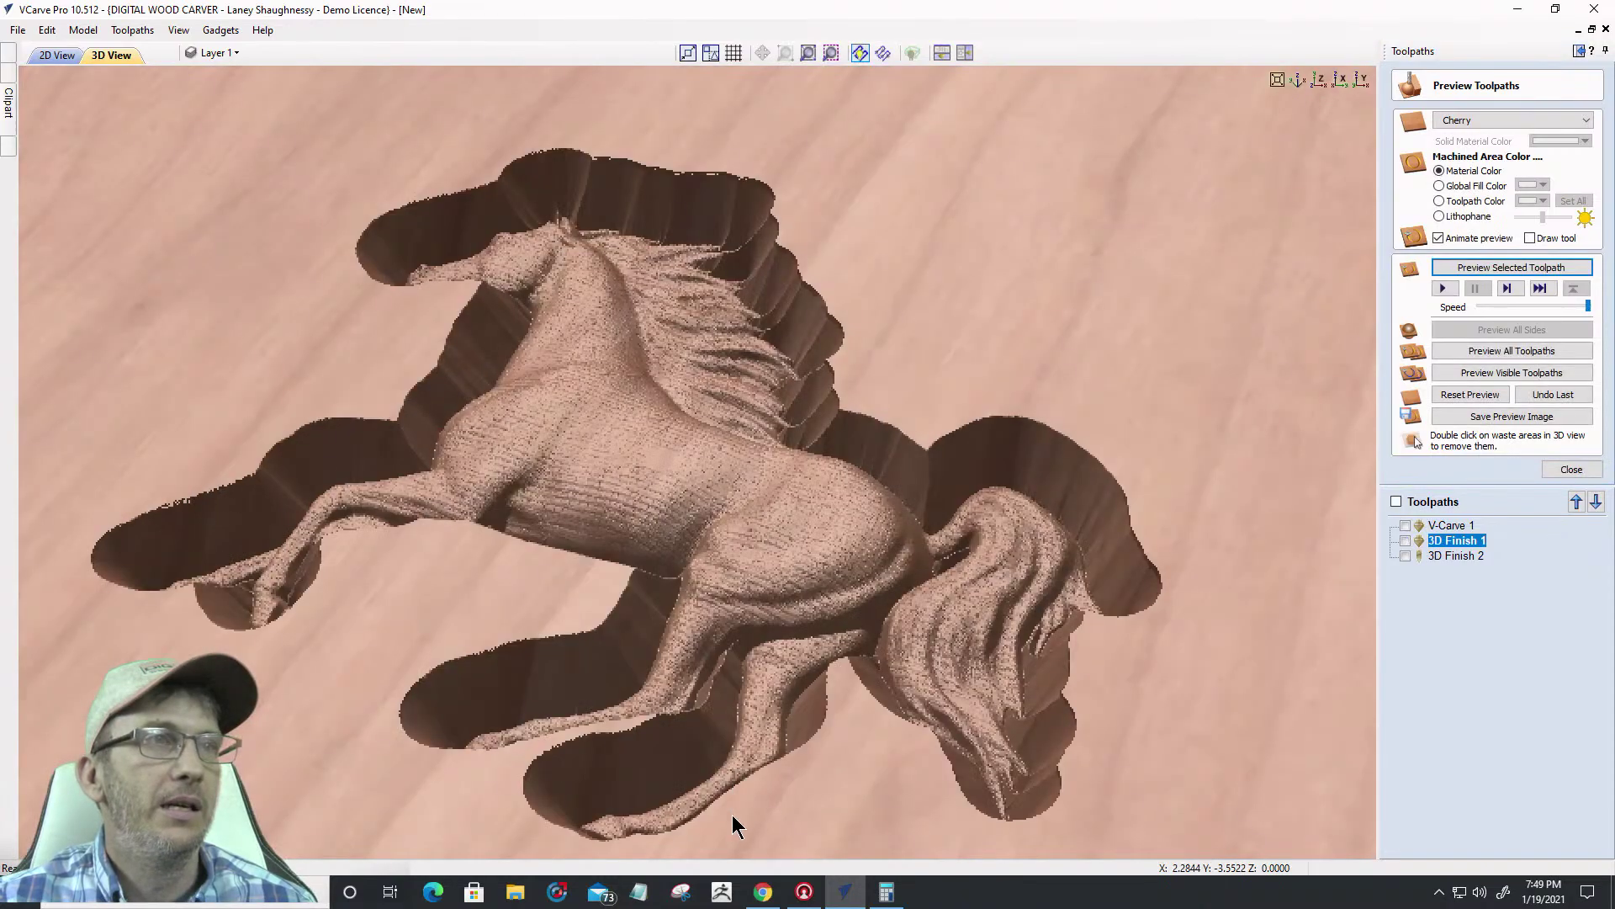
{"action": "scroll", "coordinate": [658, 602], "scroll_direction": "up", "scroll_amount": 6}
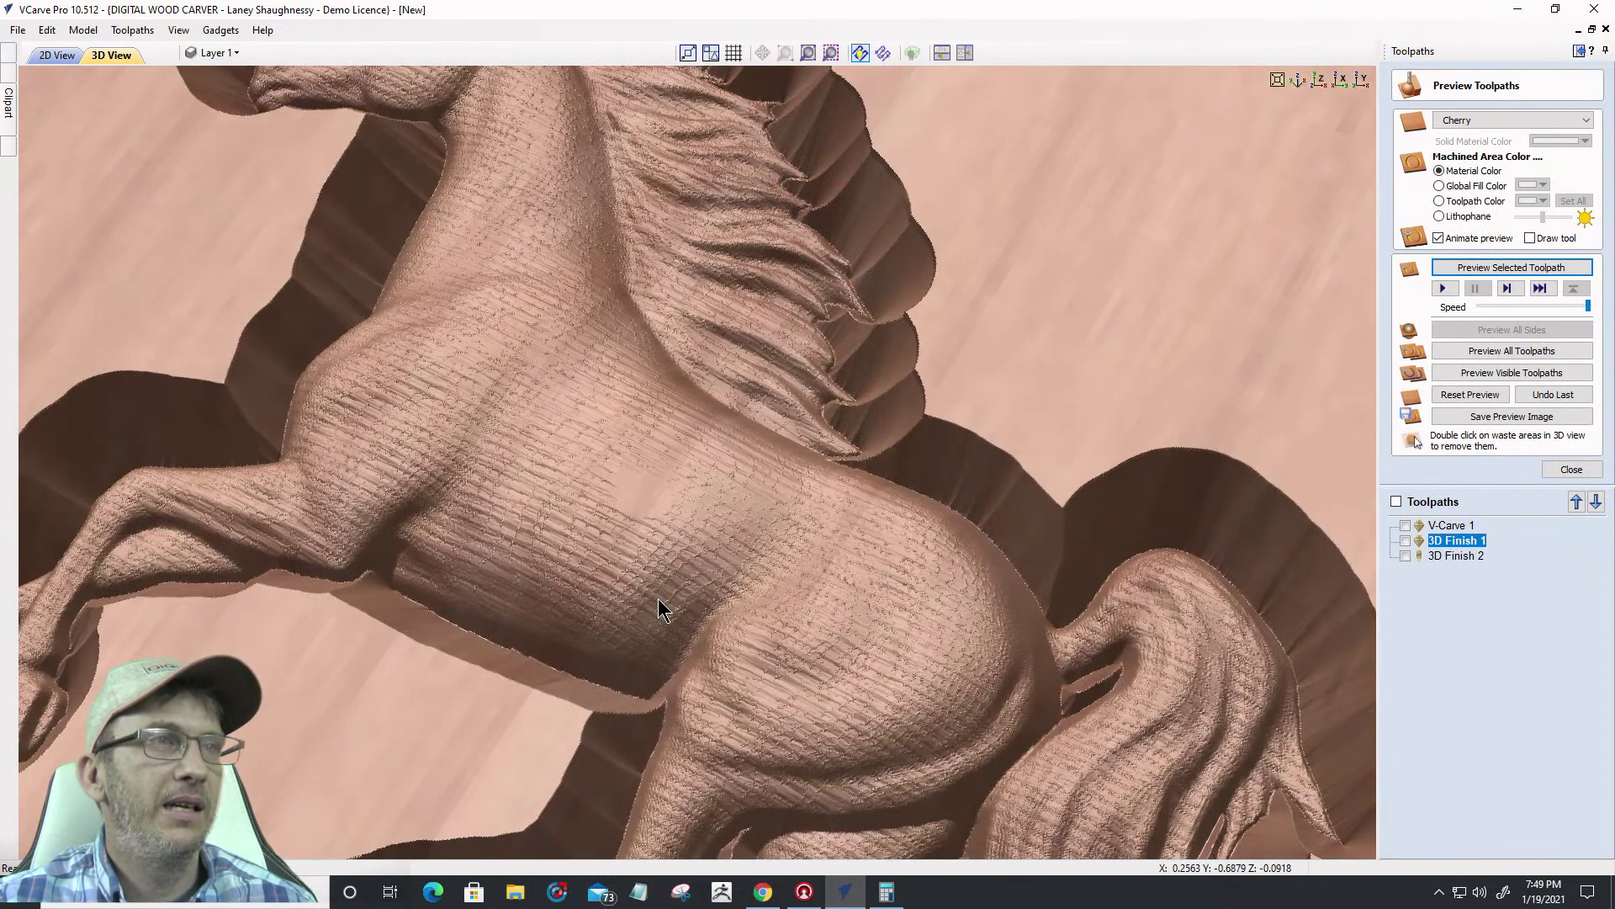
{"action": "scroll", "coordinate": [658, 599], "scroll_direction": "up", "scroll_amount": 5}
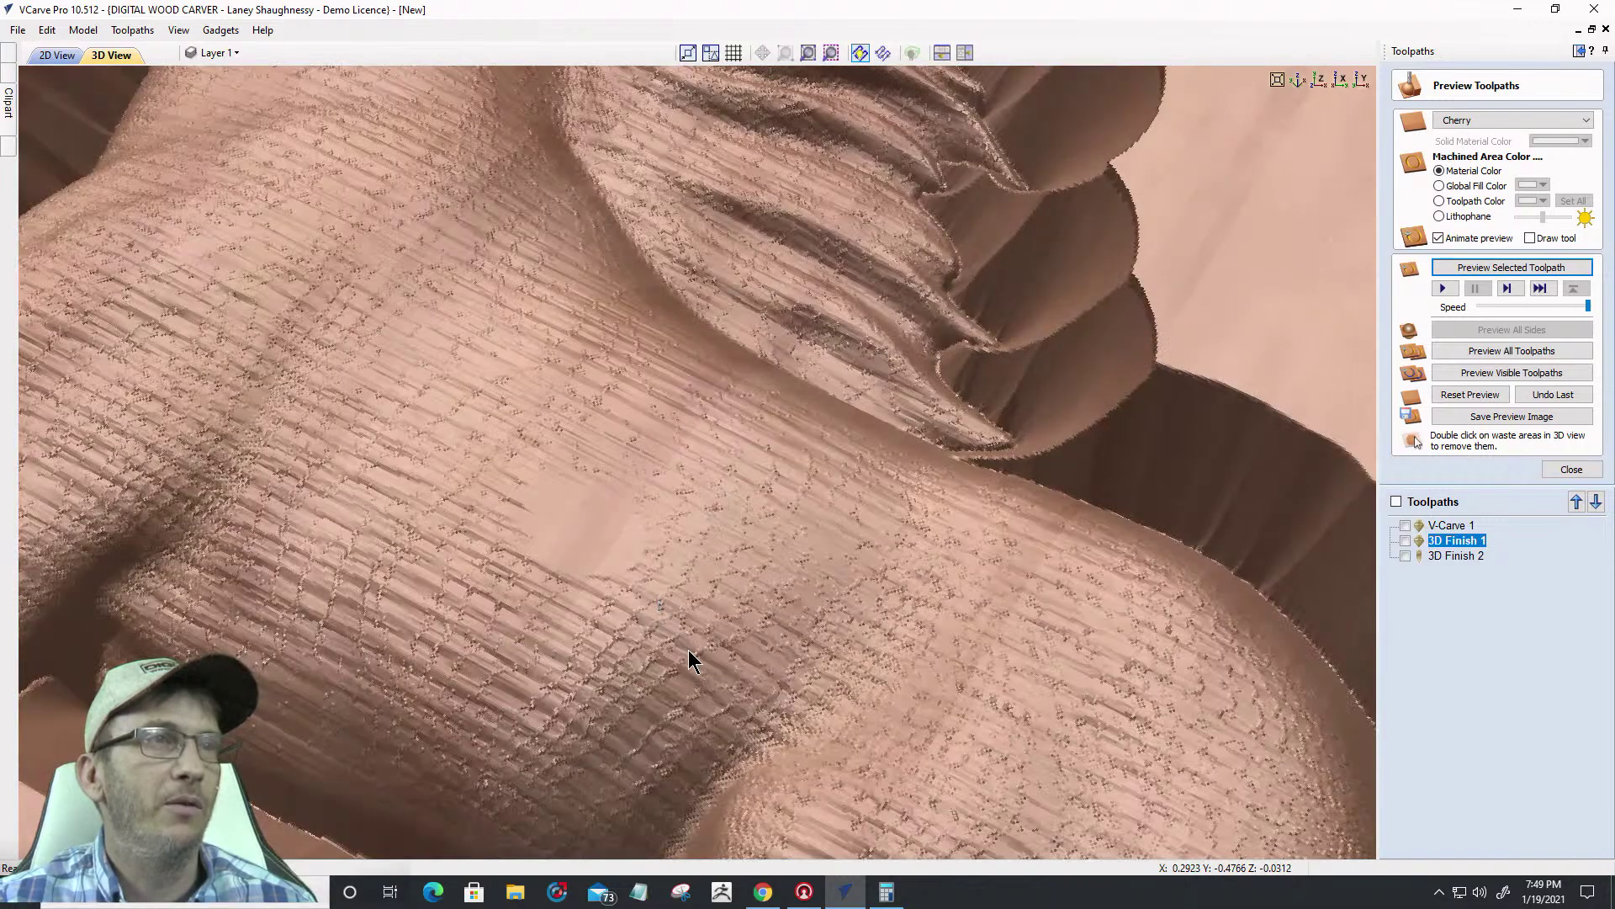
{"action": "mouse_move", "coordinate": [689, 650]}
{"action": "left_mouse_down"}
{"action": "mouse_move", "coordinate": [685, 708]}
{"action": "mouse_move", "coordinate": [744, 613]}
{"action": "mouse_move", "coordinate": [912, 678]}
{"action": "mouse_move", "coordinate": [698, 676]}
{"action": "left_mouse_up"}
{"action": "scroll", "coordinate": [696, 668], "scroll_direction": "down", "scroll_amount": 5}
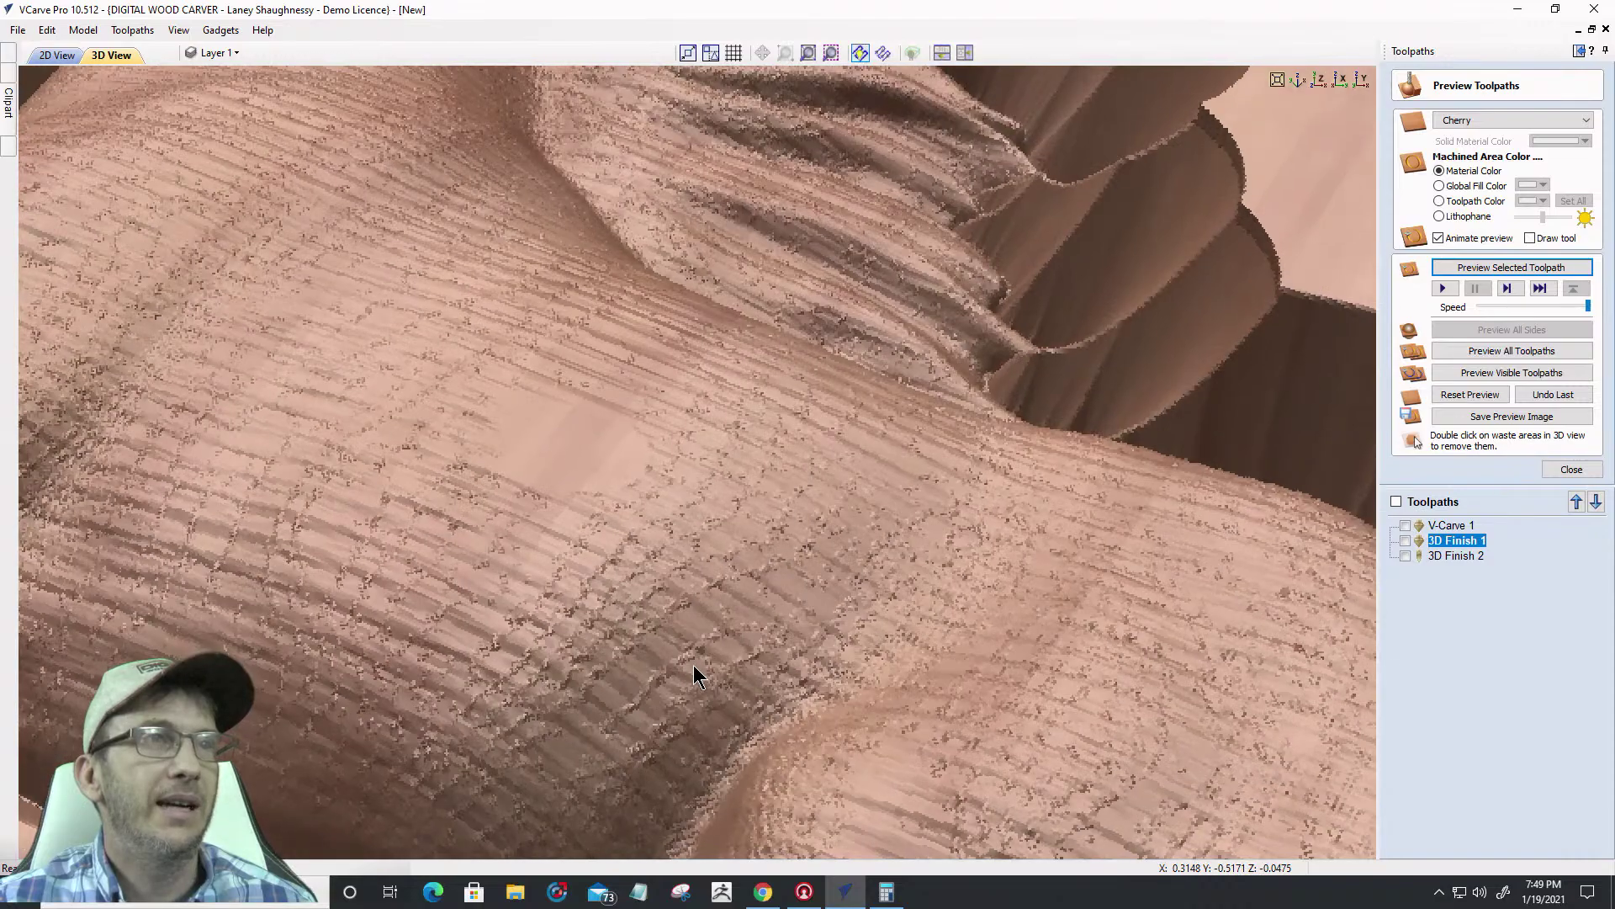
{"action": "scroll", "coordinate": [695, 669], "scroll_direction": "down", "scroll_amount": 3}
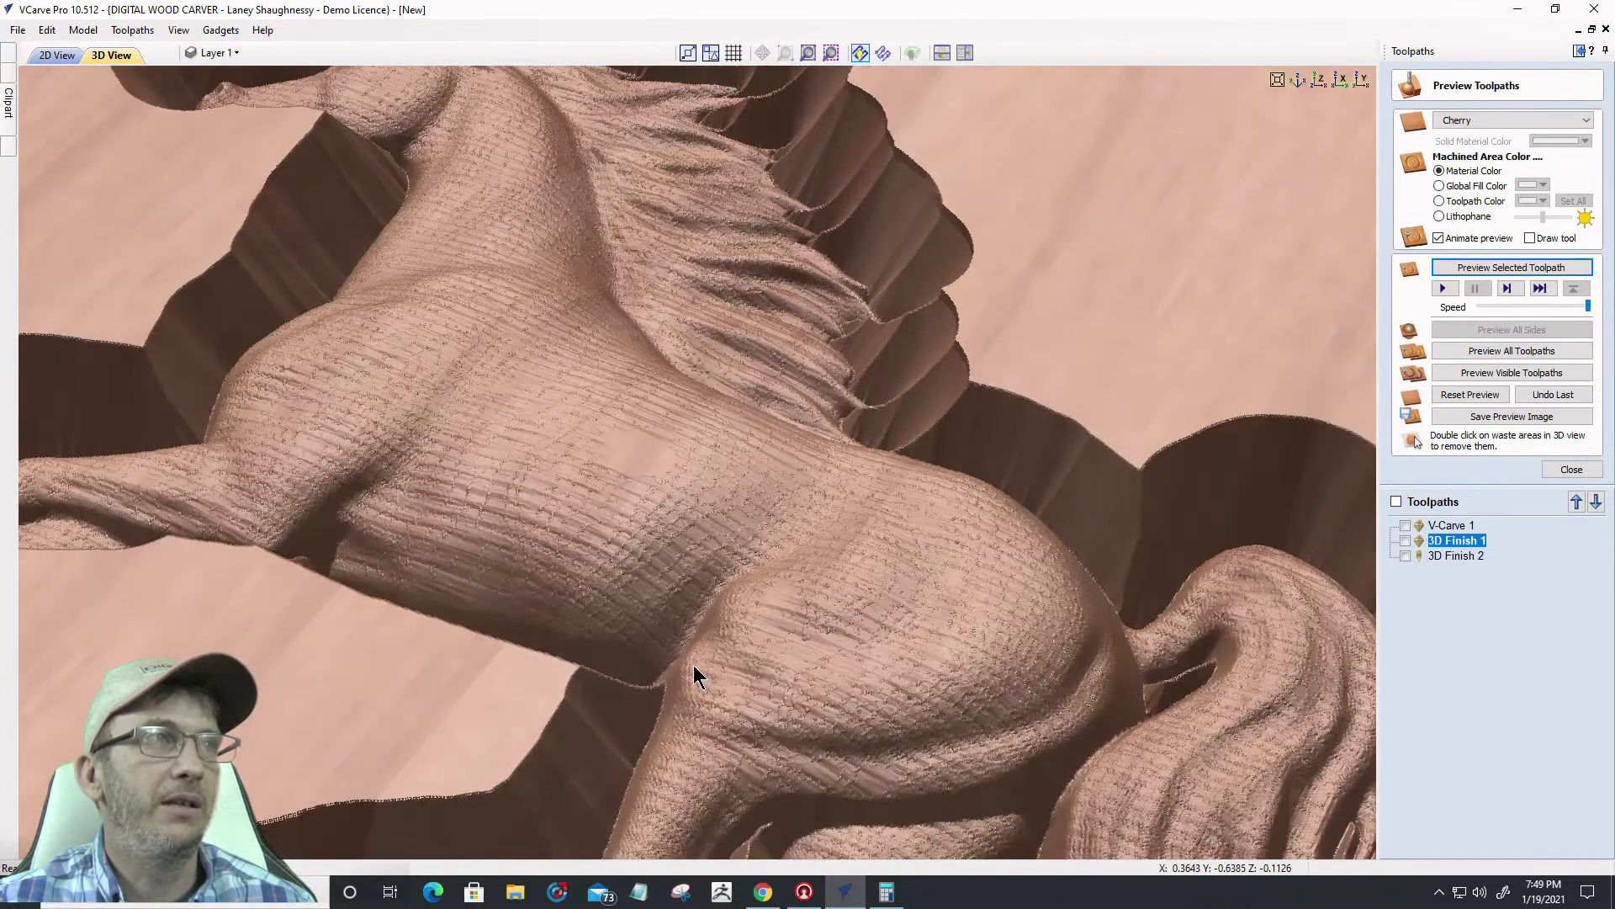
{"action": "mouse_move", "coordinate": [649, 634]}
{"action": "left_mouse_down"}
{"action": "mouse_move", "coordinate": [420, 694]}
{"action": "mouse_move", "coordinate": [667, 649]}
{"action": "left_mouse_up"}
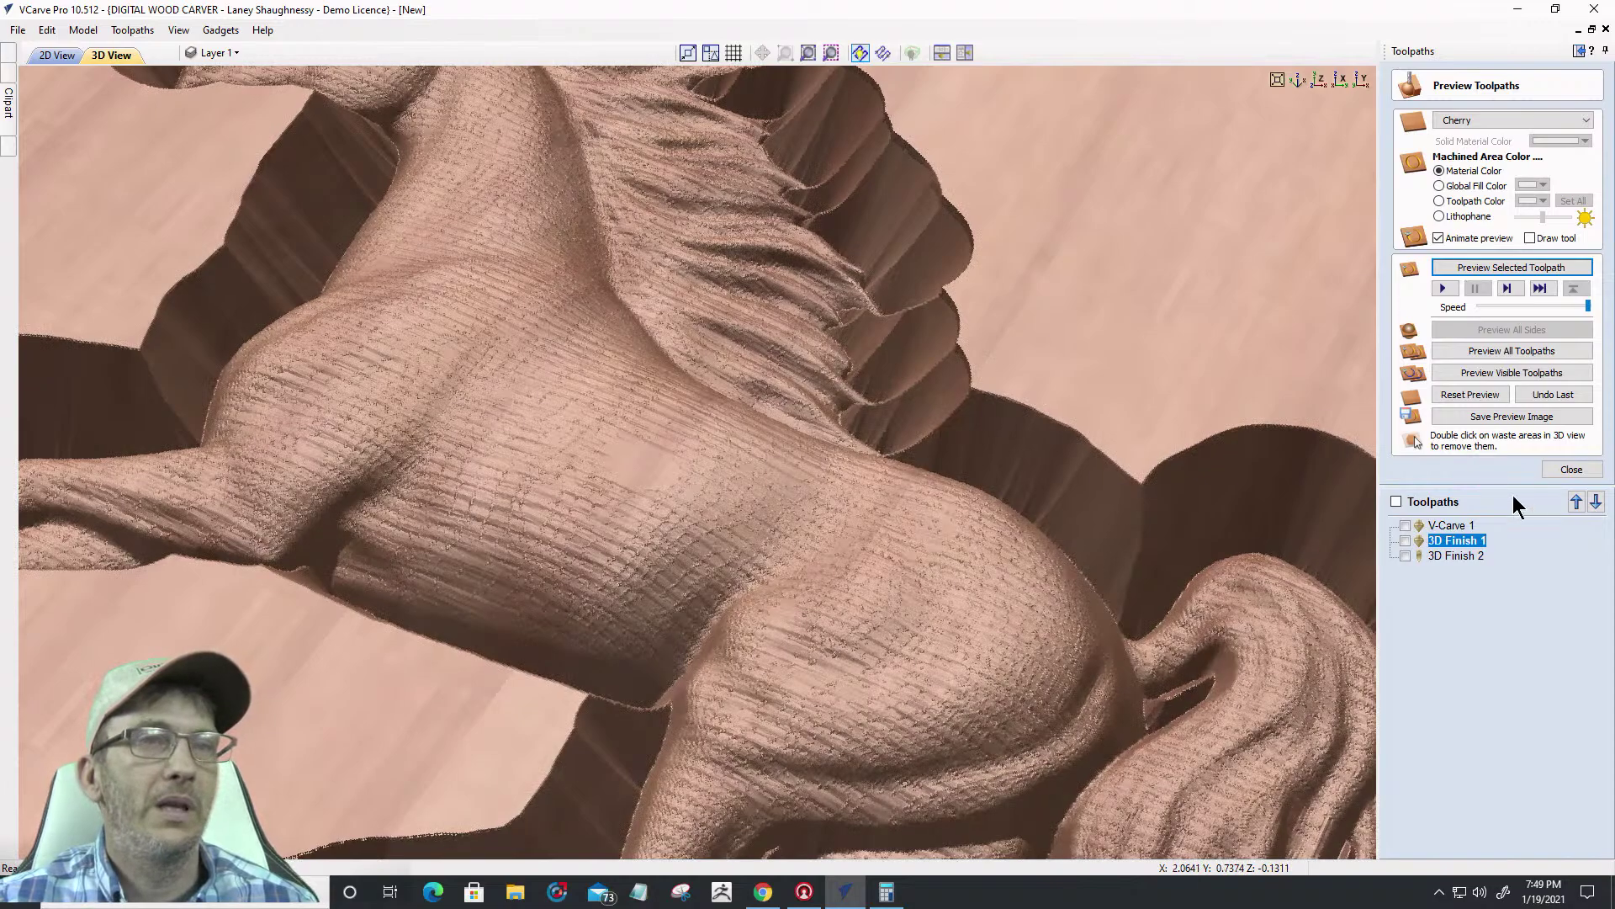
Leave the preview, reopen the 3D Finish 1 toolpath and browse the tool database for alternative bits, keeping the current V-bit
{"action": "left_click", "coordinate": [1574, 468]}
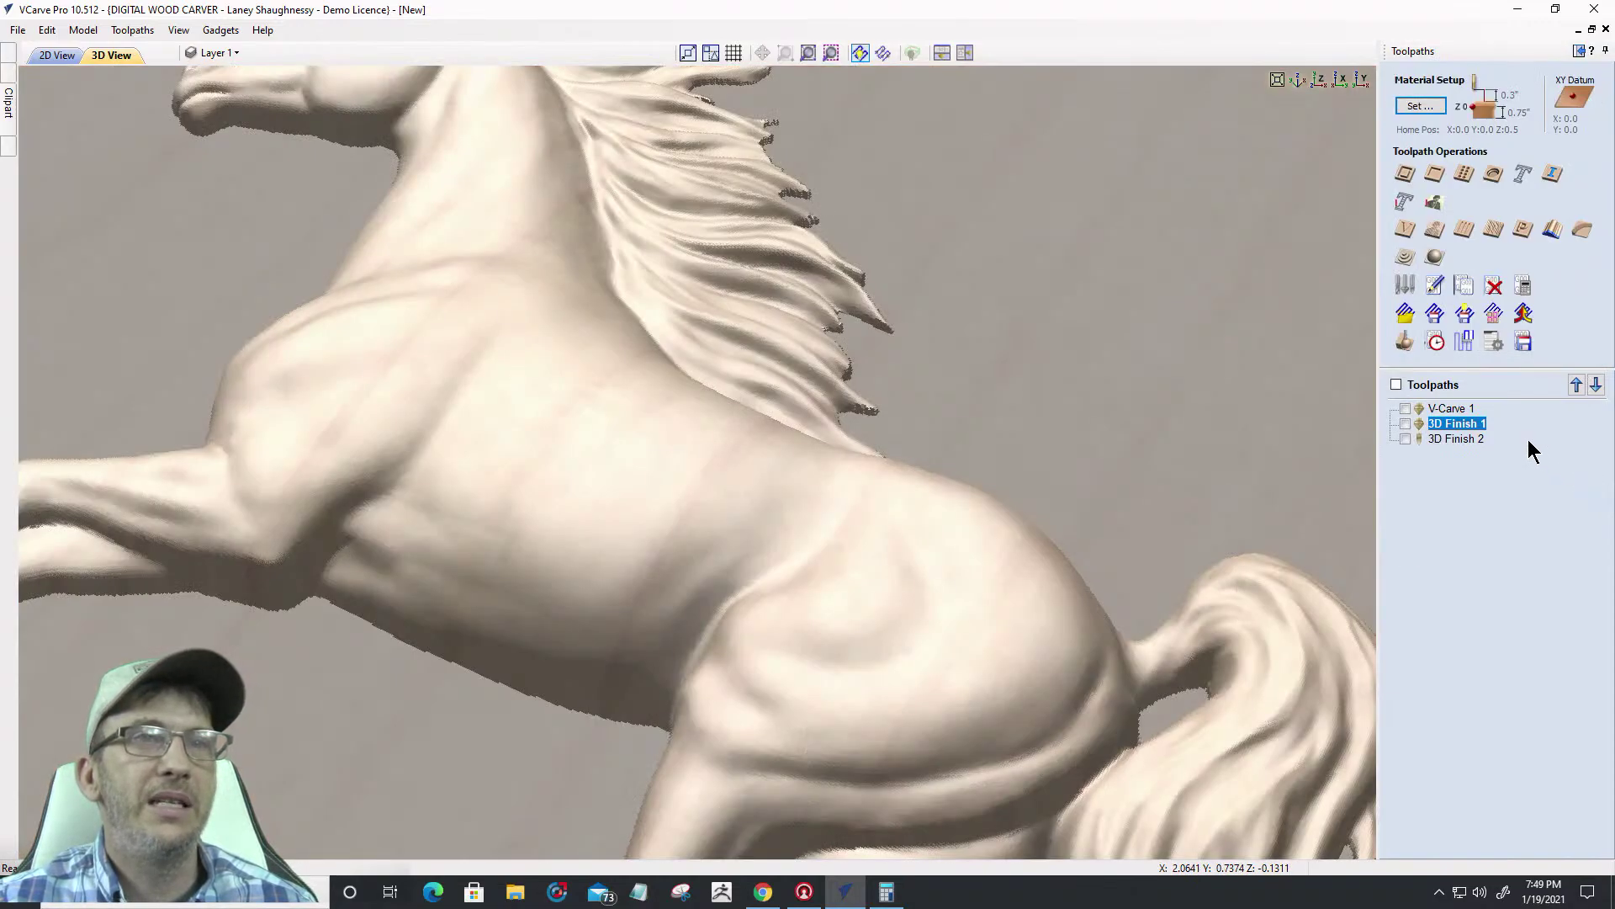
{"action": "double_click", "coordinate": [1456, 423]}
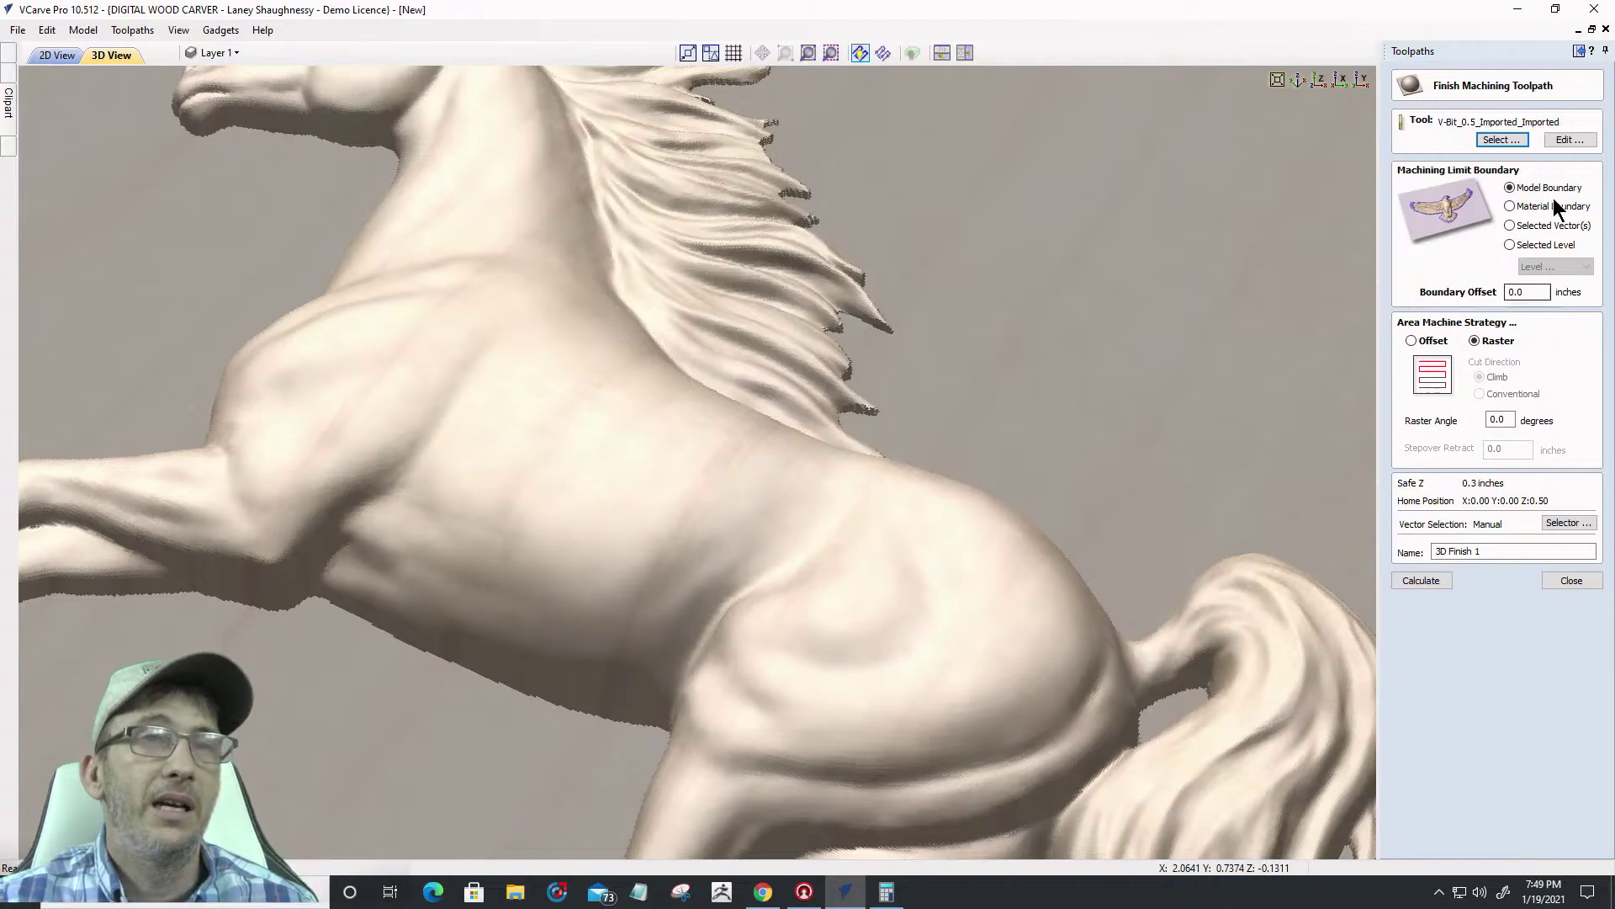
{"action": "left_click", "coordinate": [1495, 139]}
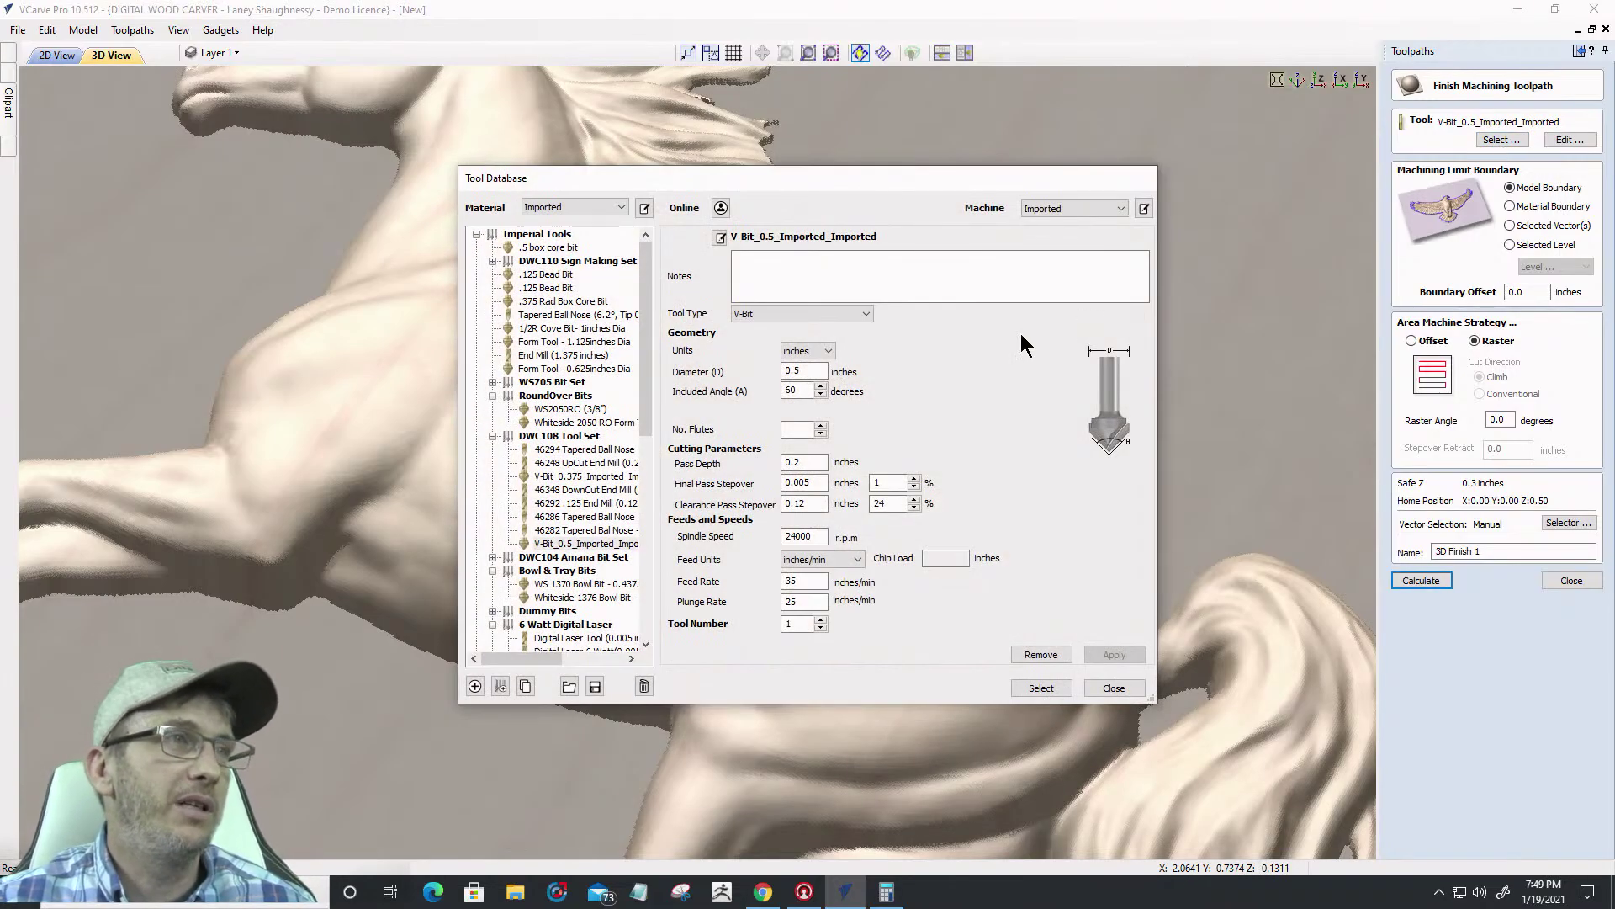
{"action": "scroll", "coordinate": [589, 517], "scroll_direction": "down", "scroll_amount": 4}
{"action": "scroll", "coordinate": [589, 516], "scroll_direction": "down", "scroll_amount": 3}
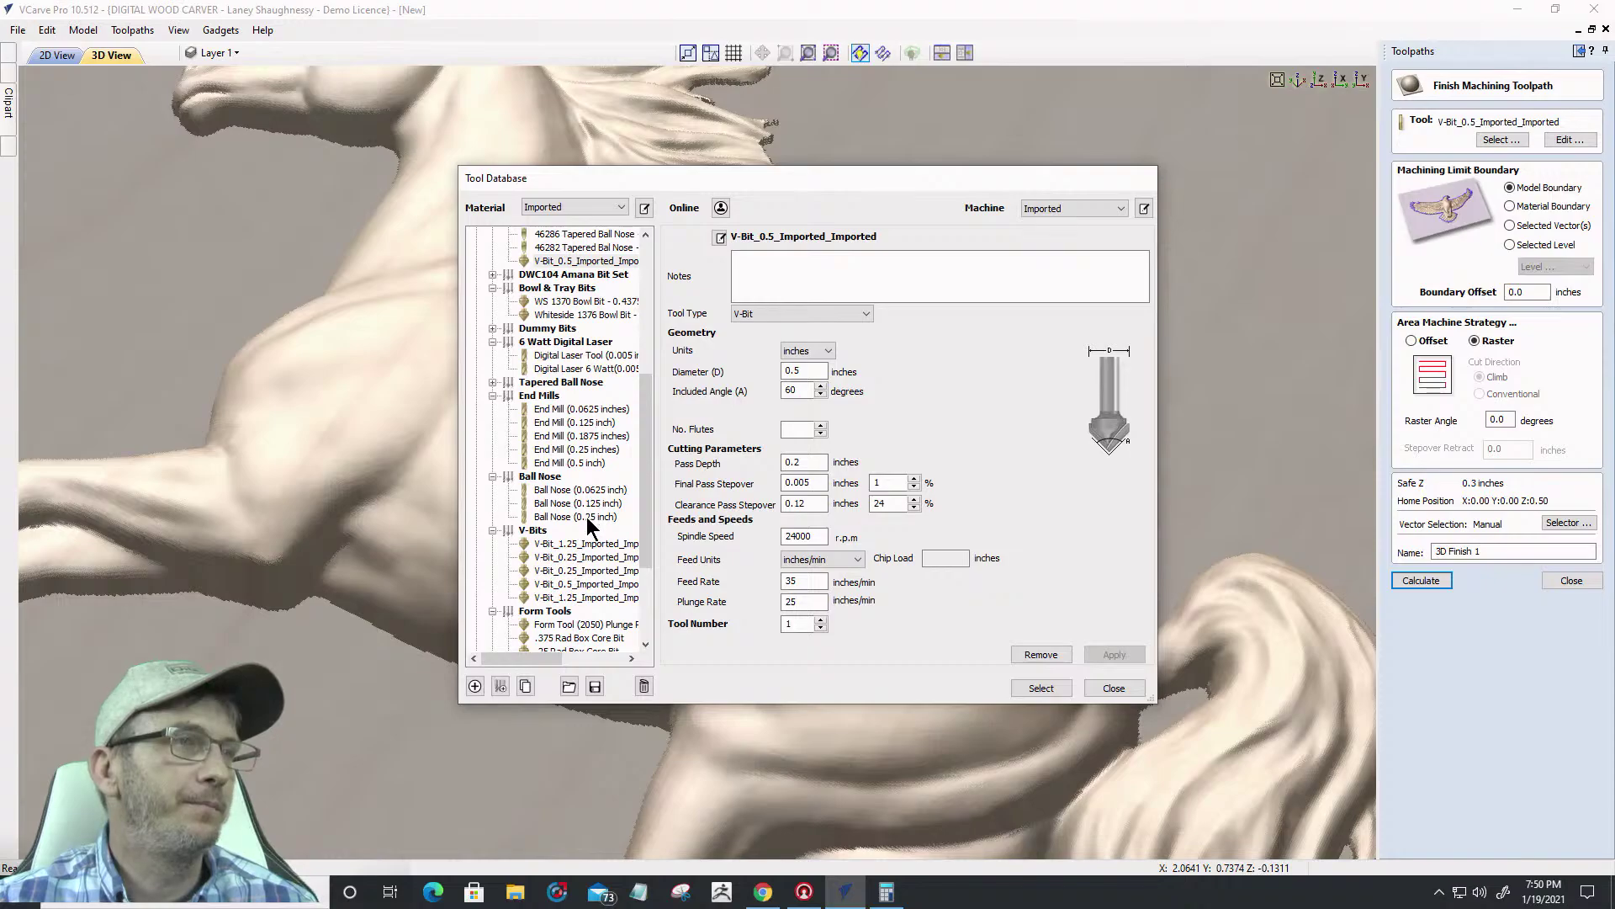
{"action": "scroll", "coordinate": [587, 517], "scroll_direction": "down", "scroll_amount": 2}
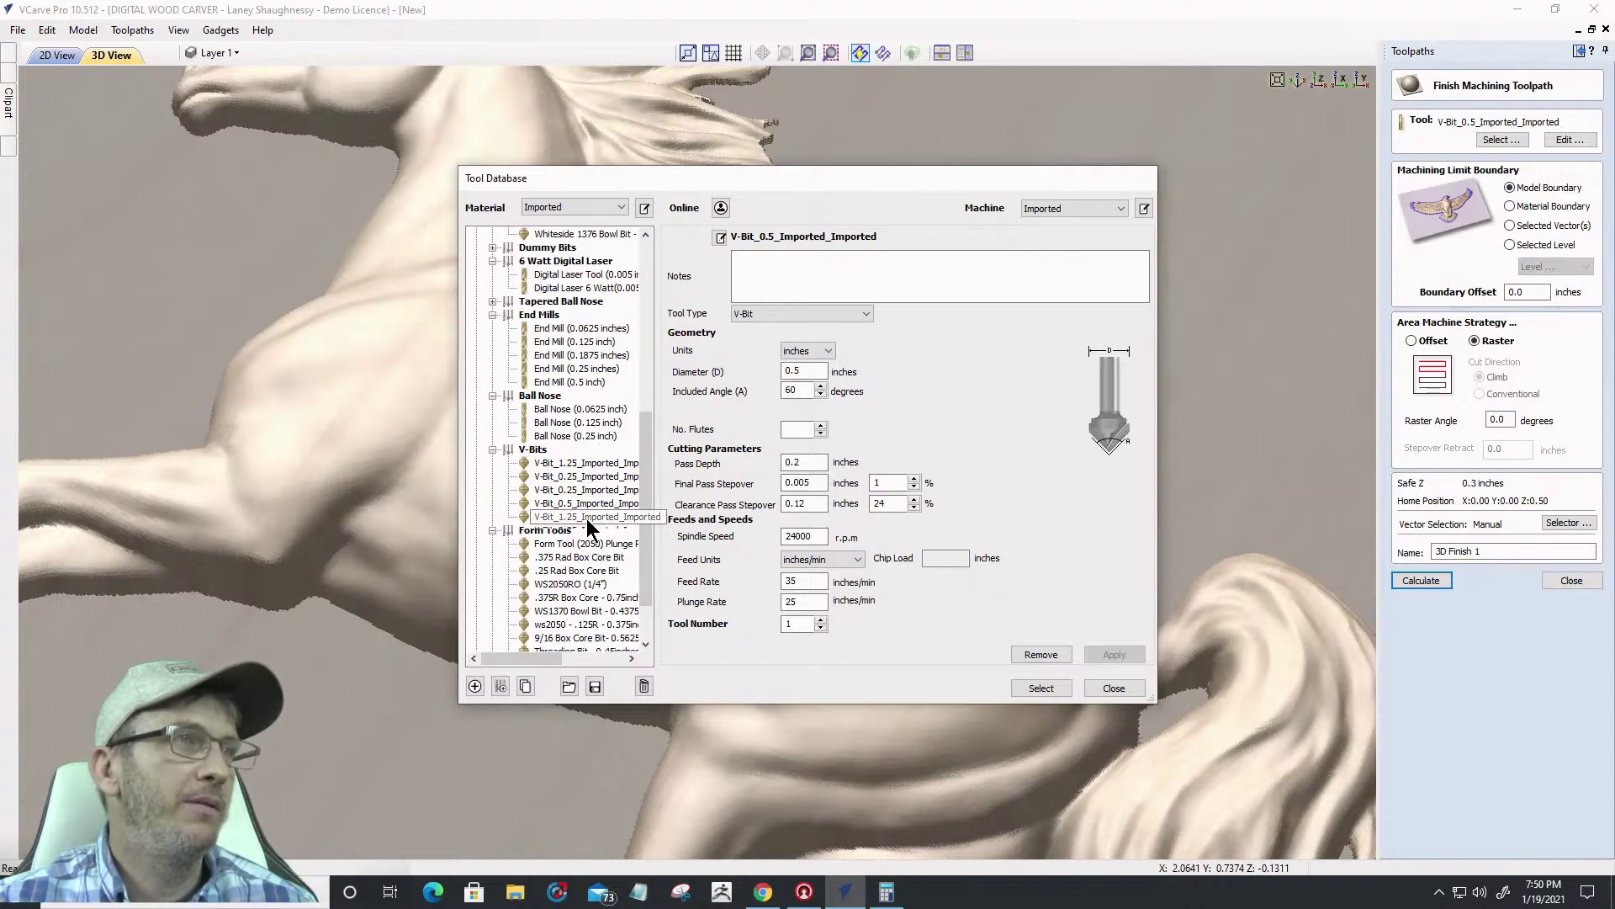
{"action": "scroll", "coordinate": [587, 518], "scroll_direction": "up", "scroll_amount": 9}
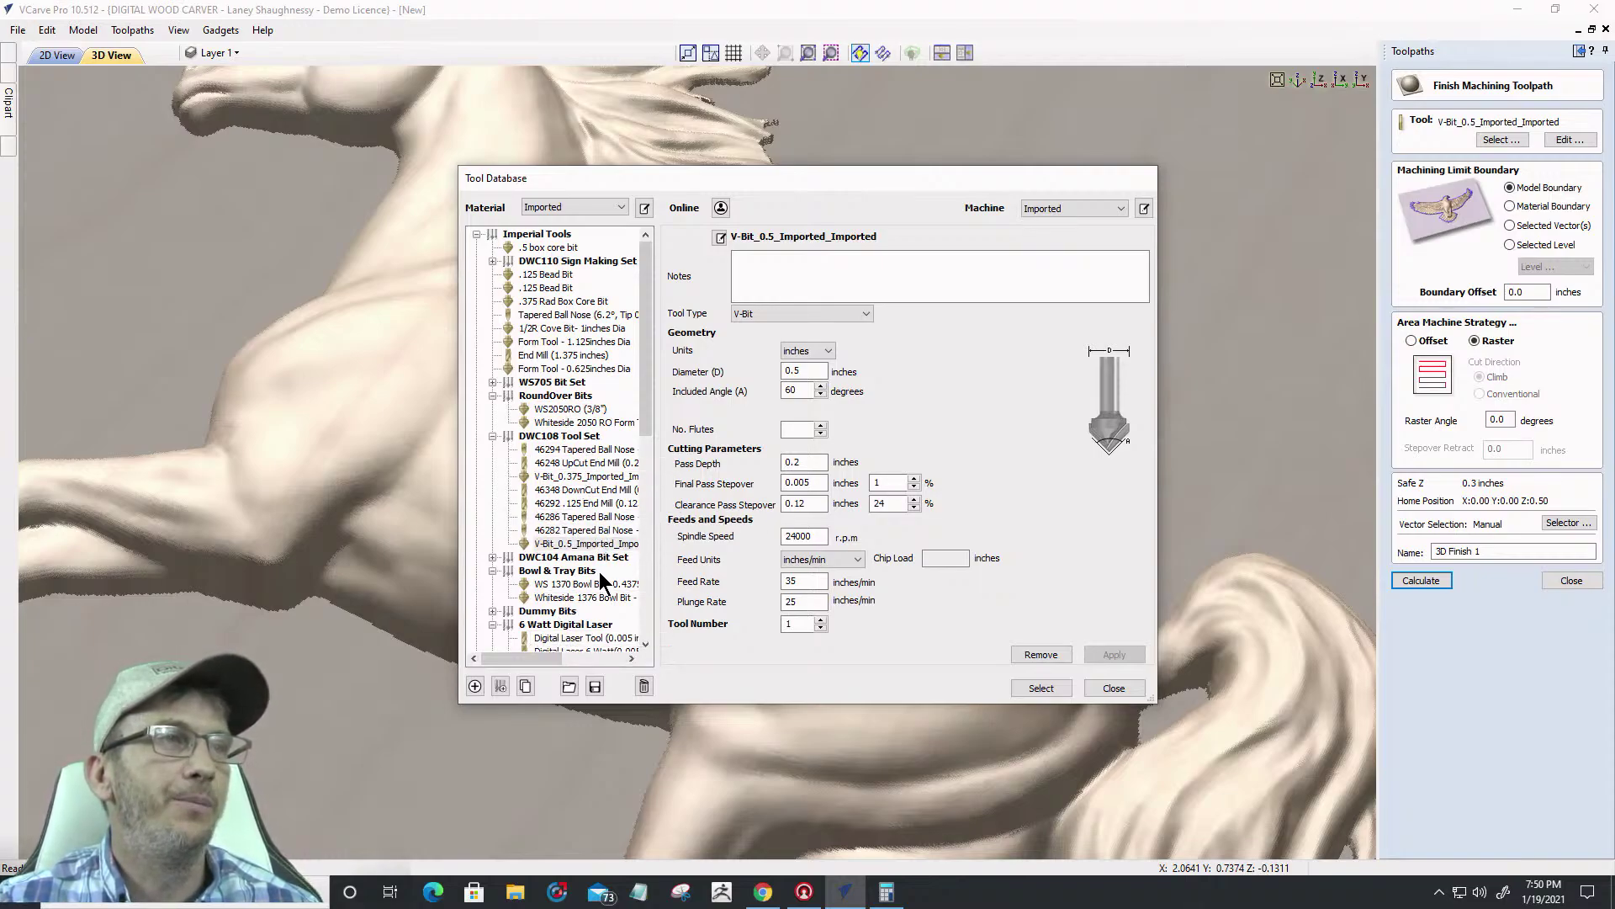
{"action": "scroll", "coordinate": [599, 572], "scroll_direction": "down", "scroll_amount": 1}
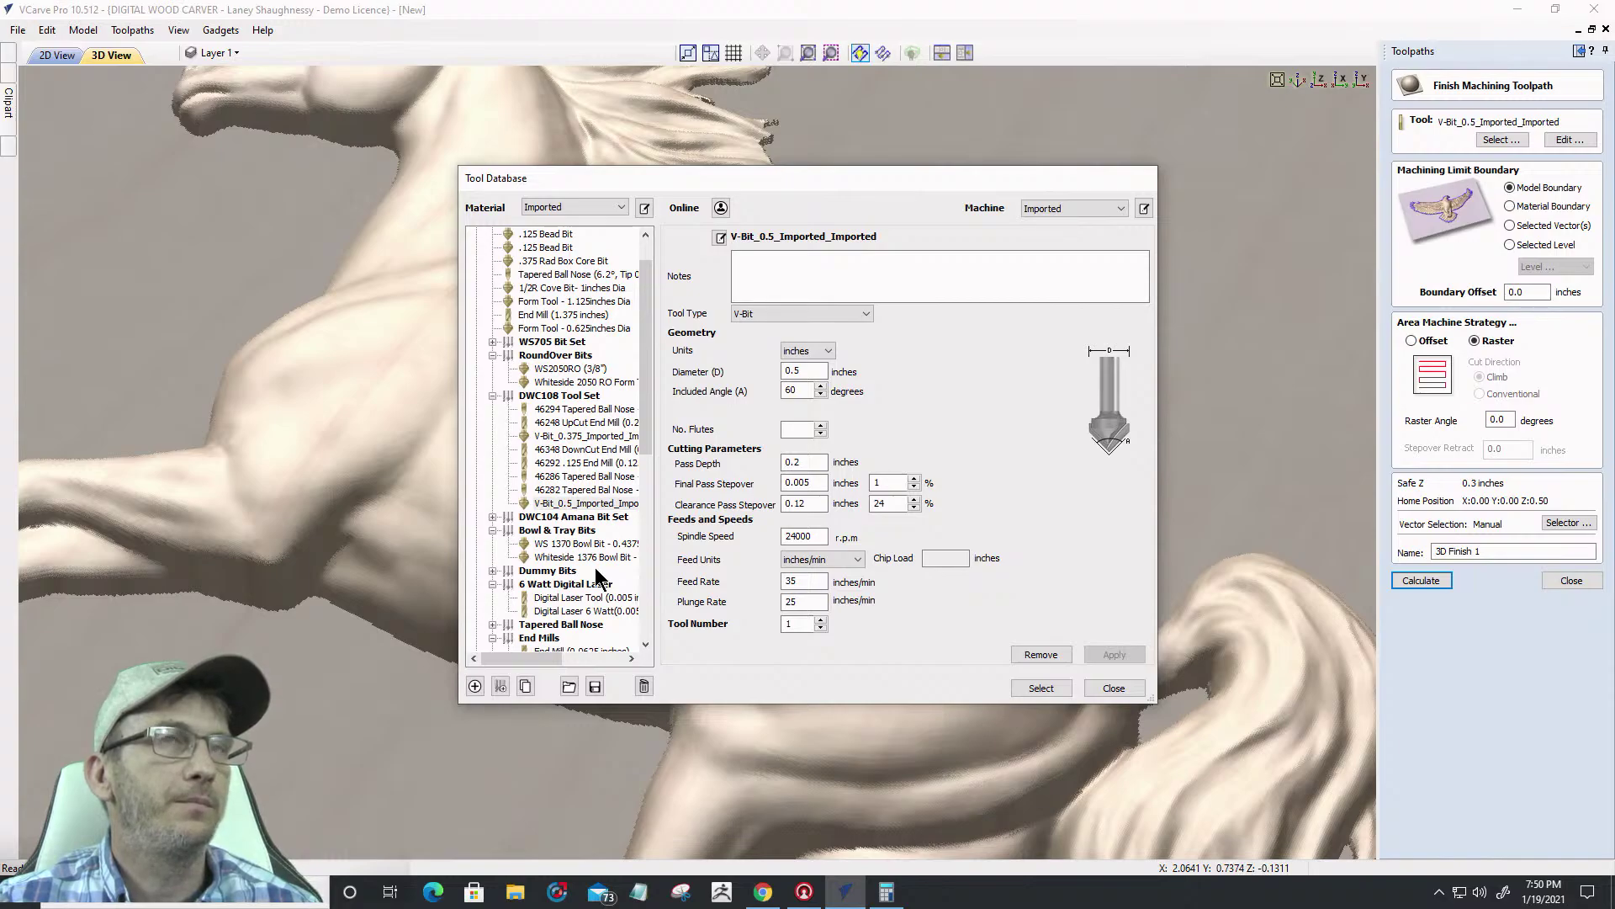
{"action": "left_click", "coordinate": [1113, 688]}
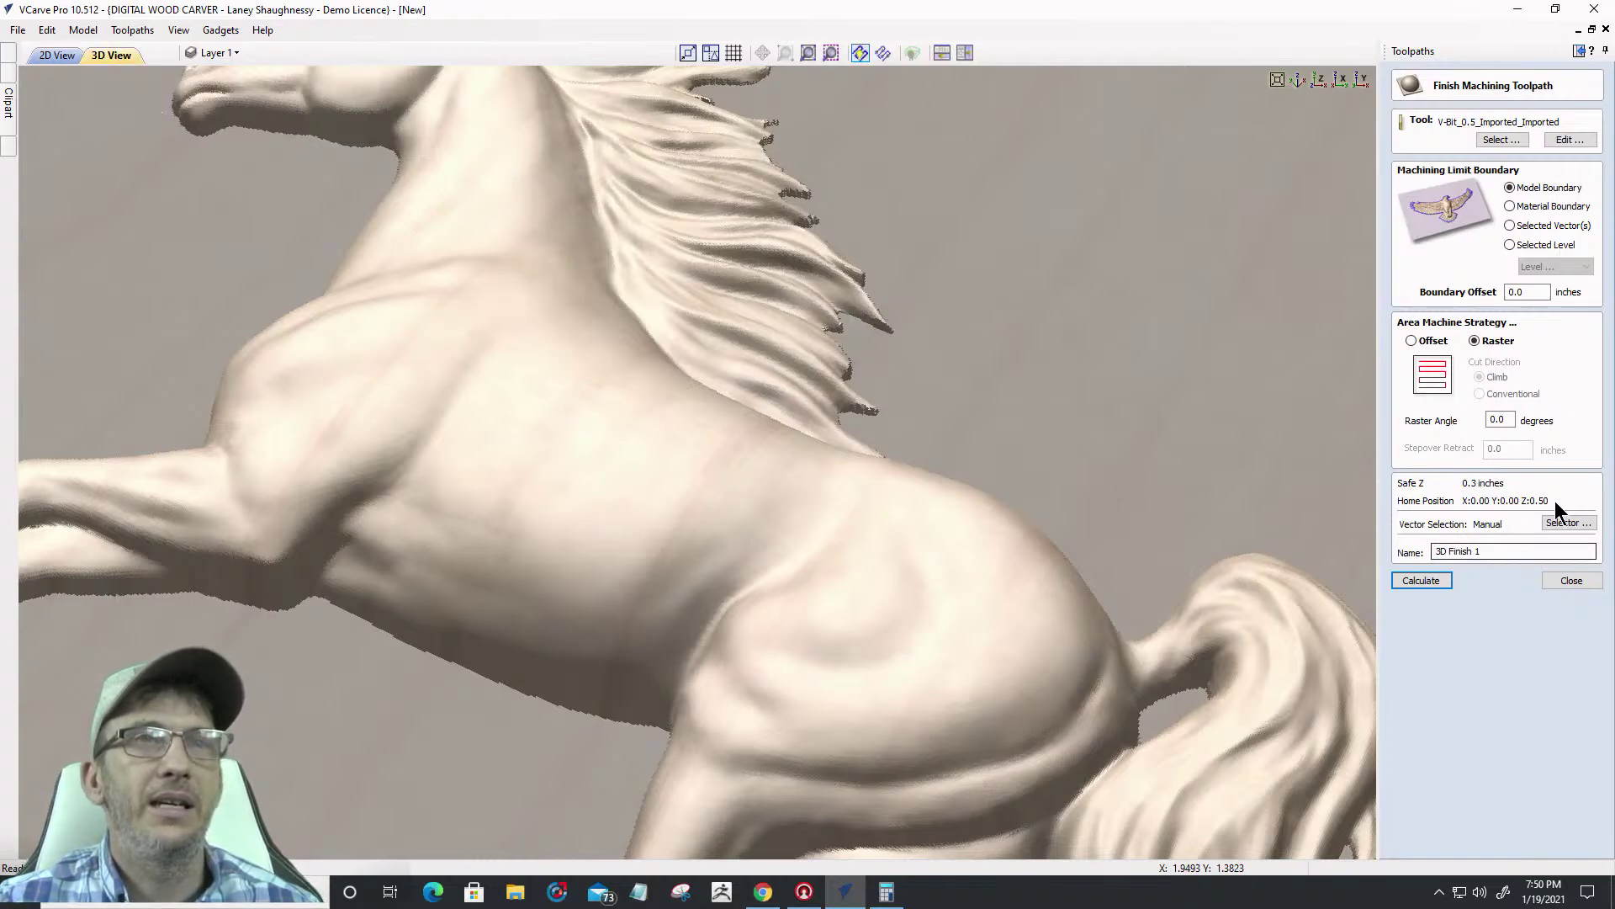
Review the cutting parameters of 3D Finish 1's V-bit, cancel without changes and leave the toolpath settings
{"action": "left_click", "coordinate": [1570, 139]}
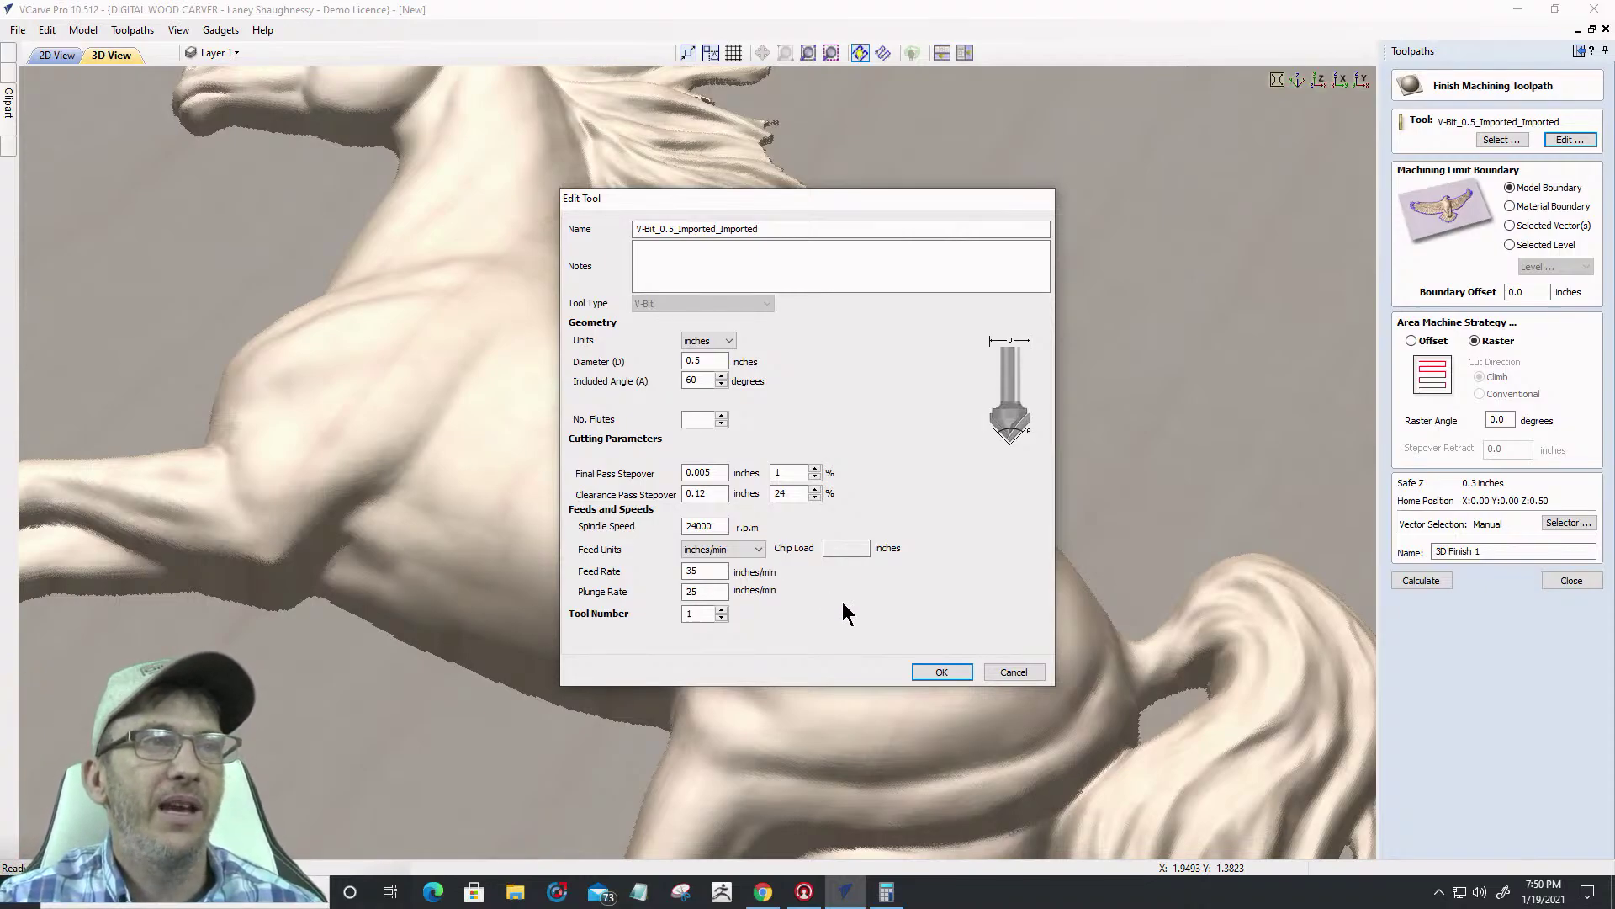
{"action": "left_click", "coordinate": [1034, 673]}
{"action": "left_click", "coordinate": [1565, 587]}
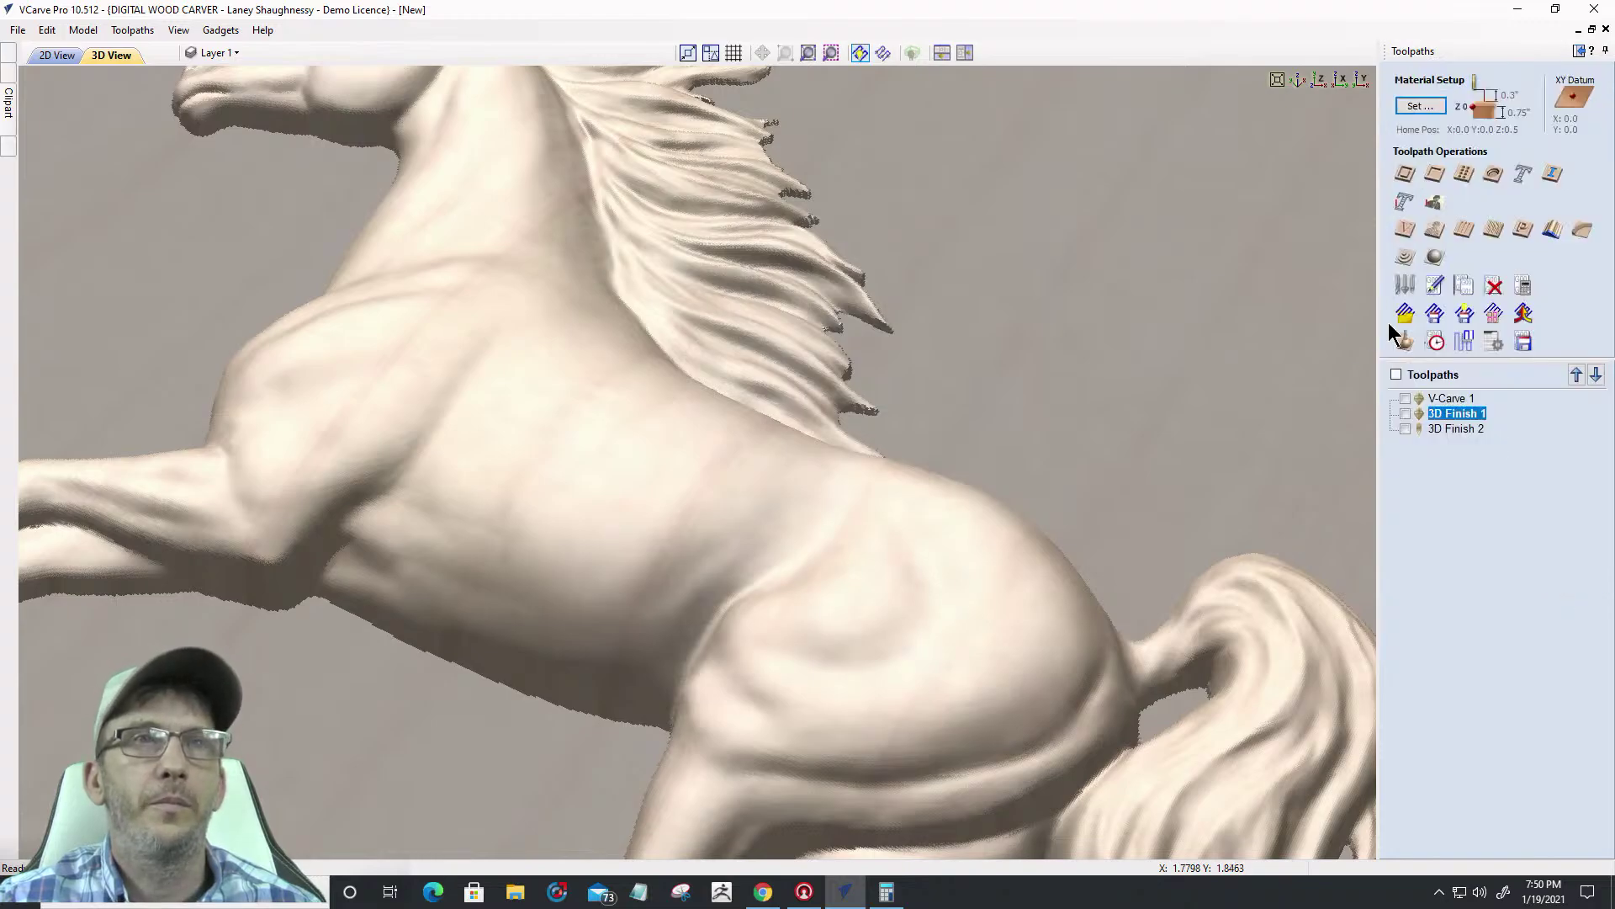
Return to the toolpath preview and inspect the stepover marks on the carved horse's body up close
{"action": "left_click", "coordinate": [1401, 337]}
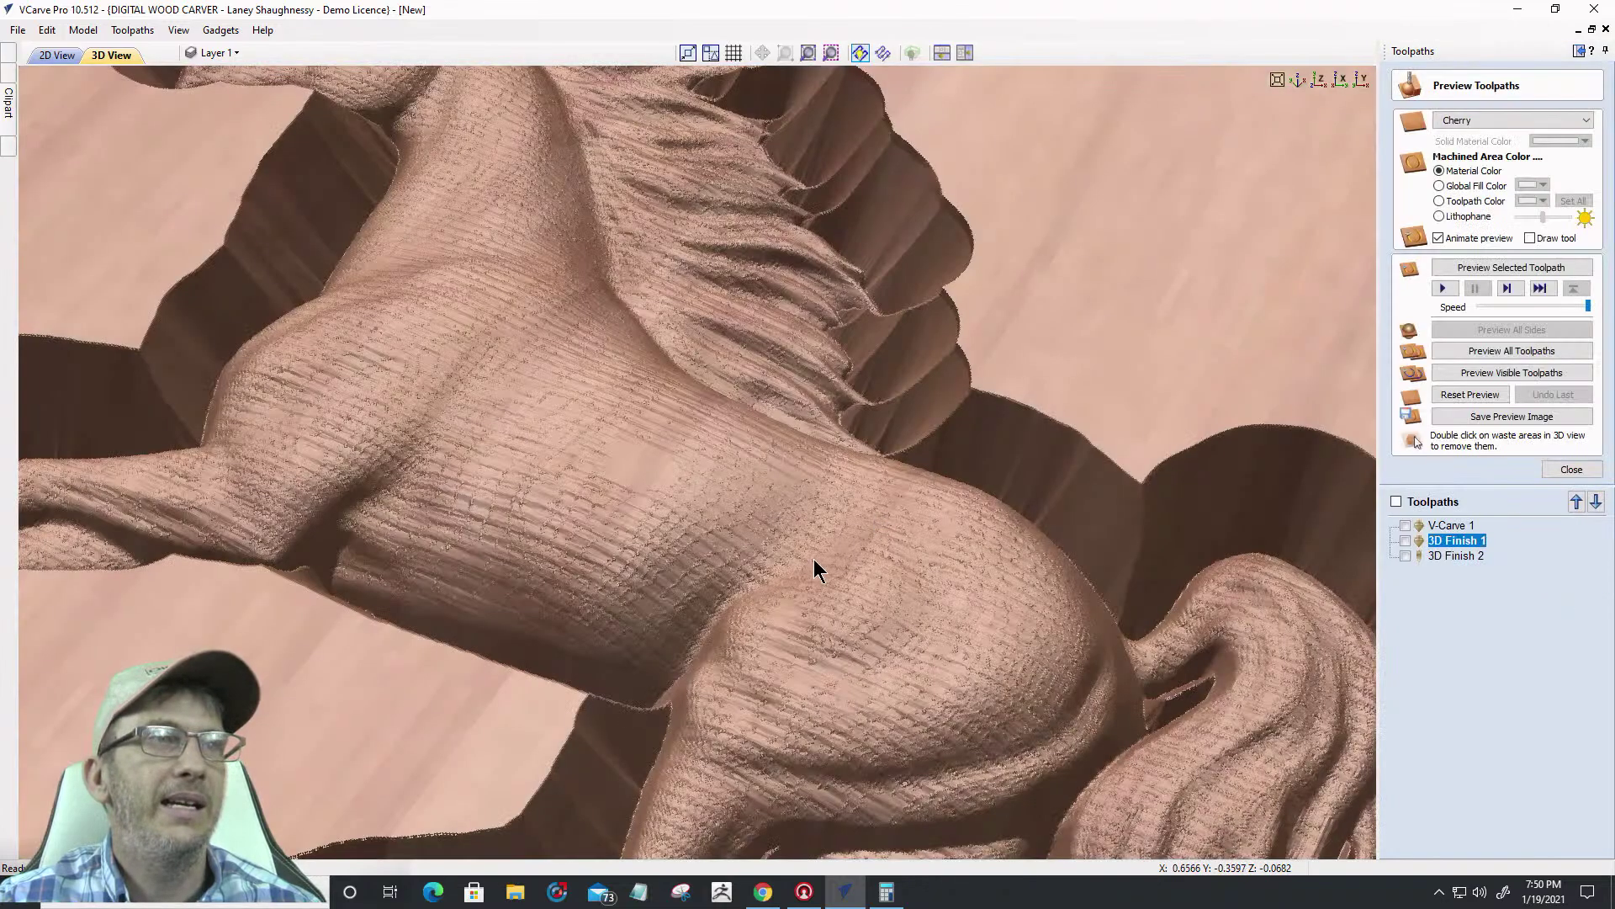
{"action": "left_click_drag", "start_coordinate": [814, 560], "coordinate": [792, 649]}
{"action": "scroll", "coordinate": [800, 661], "scroll_direction": "up", "scroll_amount": 8}
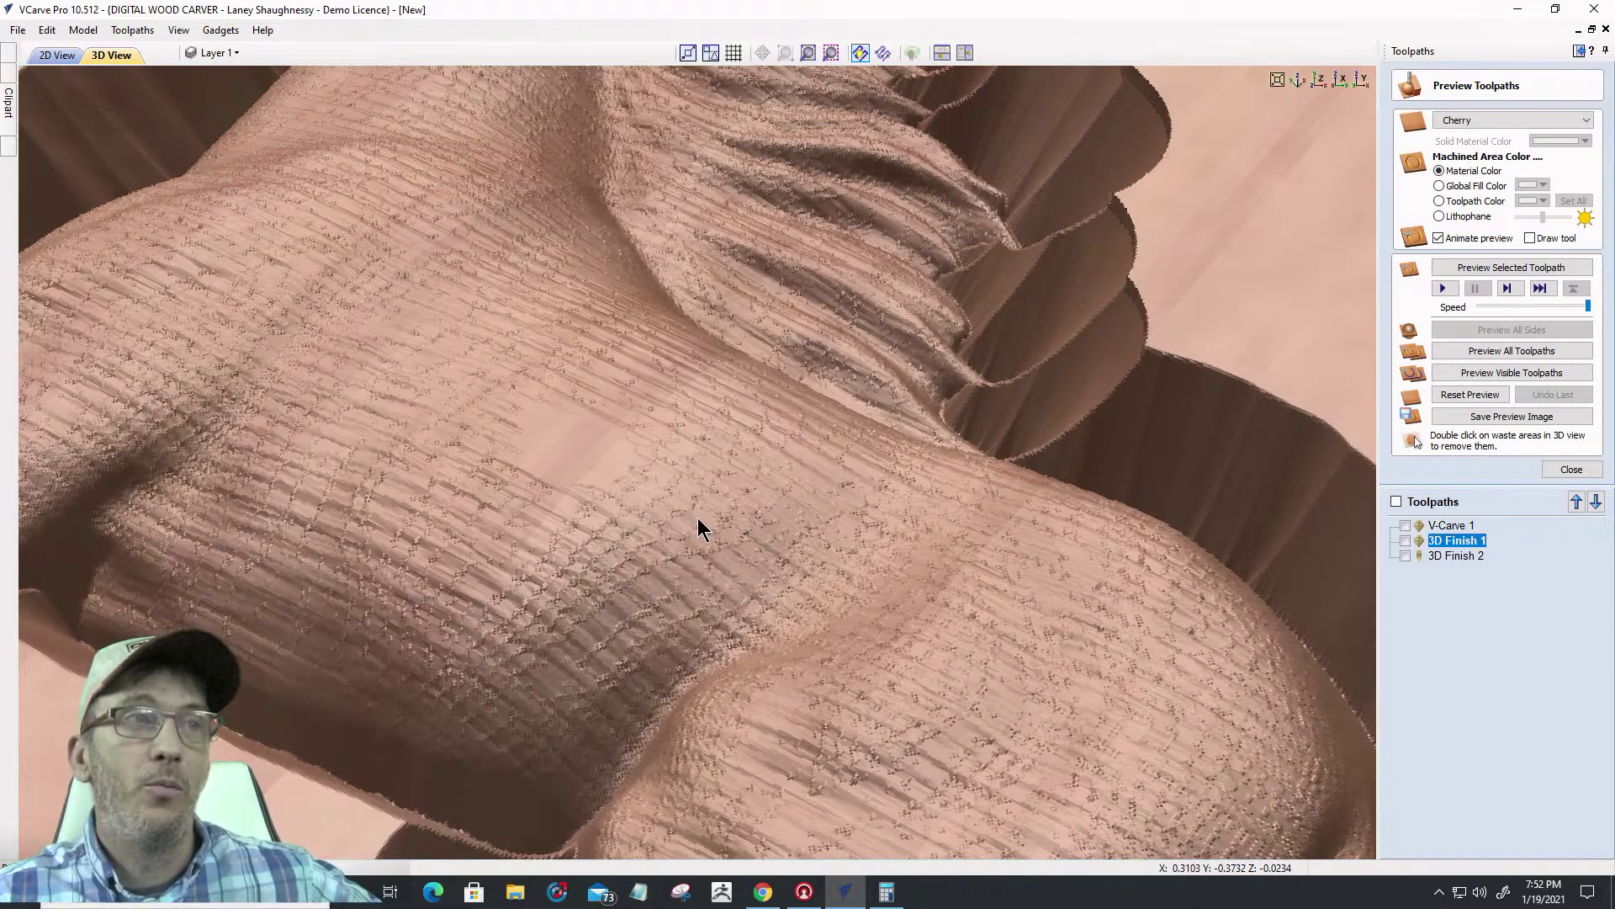
{"action": "scroll", "coordinate": [700, 530], "scroll_direction": "down", "scroll_amount": 5}
{"action": "scroll", "coordinate": [730, 561], "scroll_direction": "up", "scroll_amount": 5}
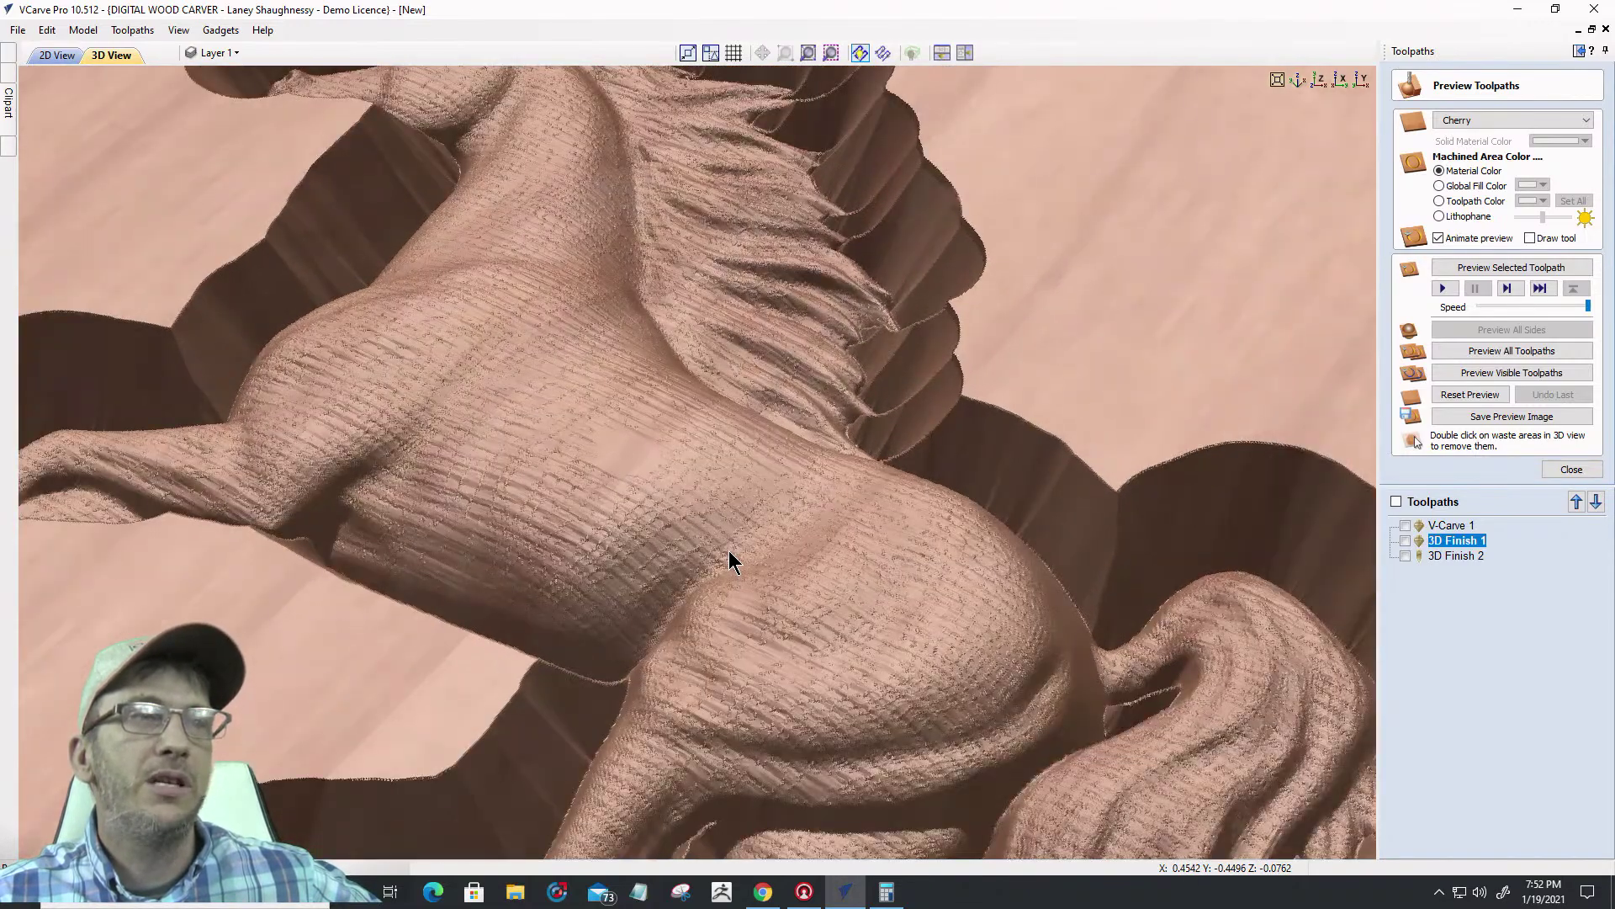
{"action": "scroll", "coordinate": [731, 561], "scroll_direction": "up", "scroll_amount": 2}
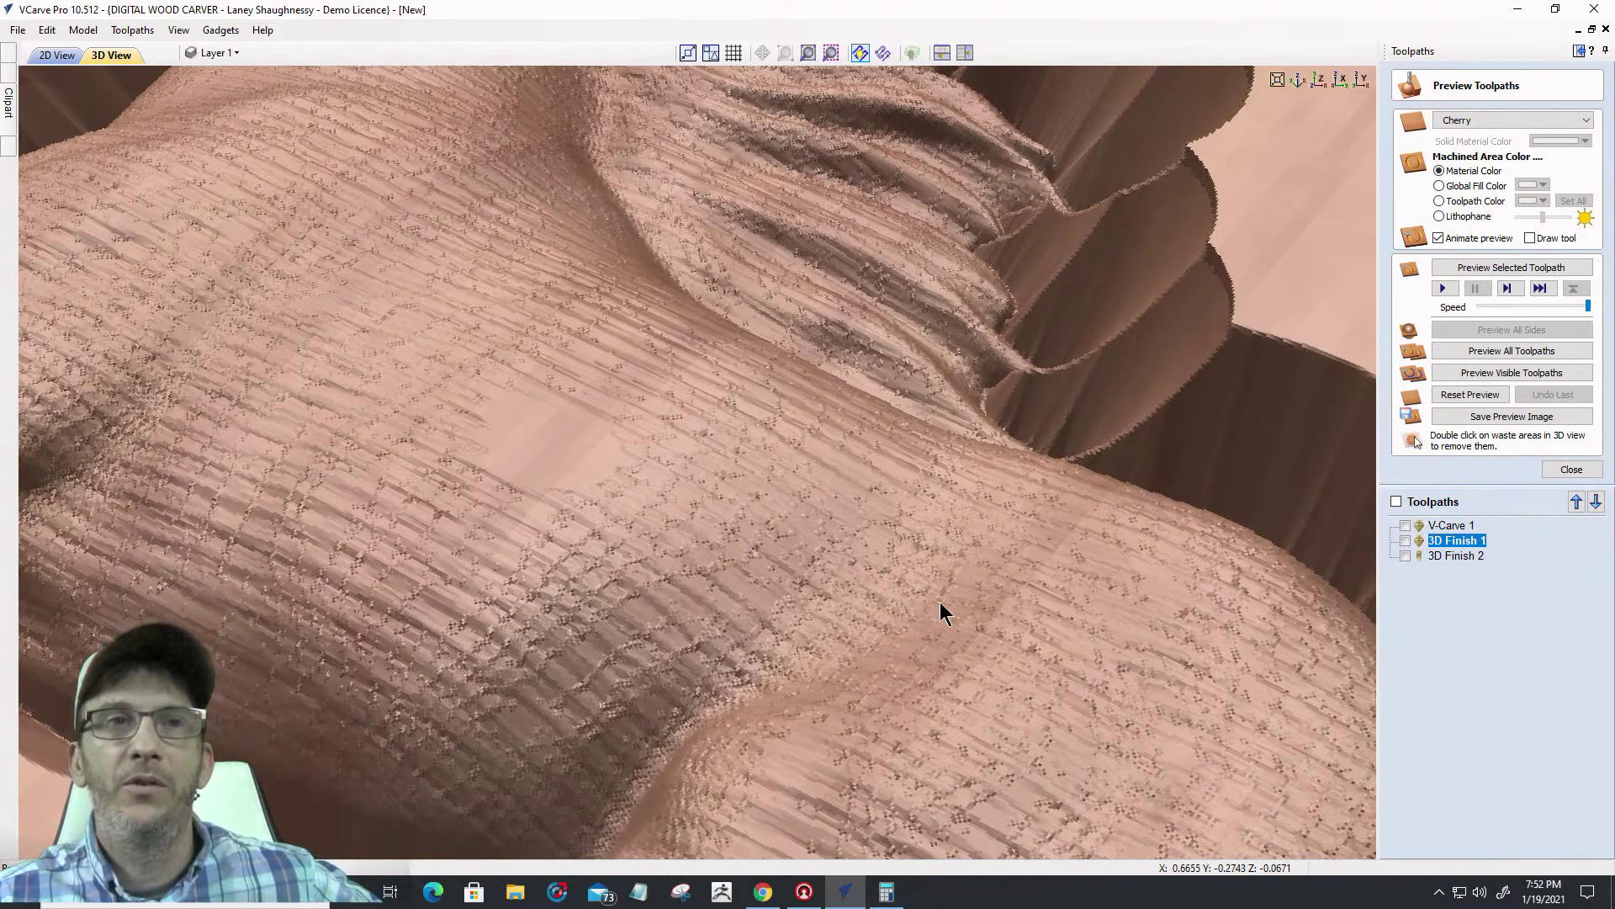
Leave the toolpath preview and delete the 3D horse component from the material
{"action": "mouse_move", "coordinate": [1461, 545]}
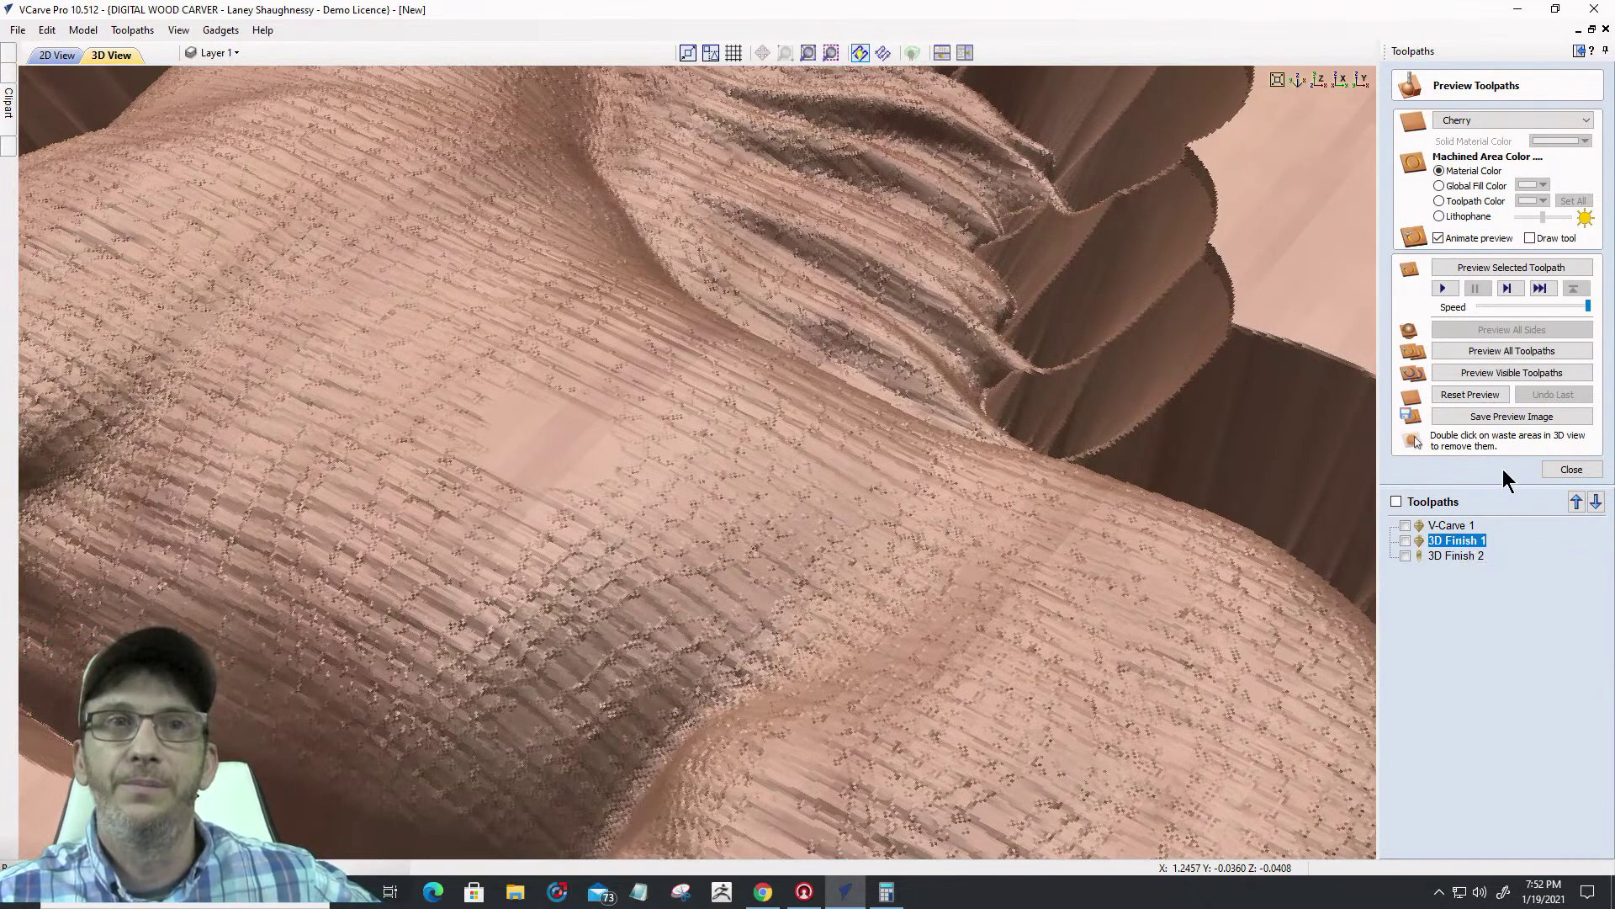
{"action": "left_click", "coordinate": [1572, 469]}
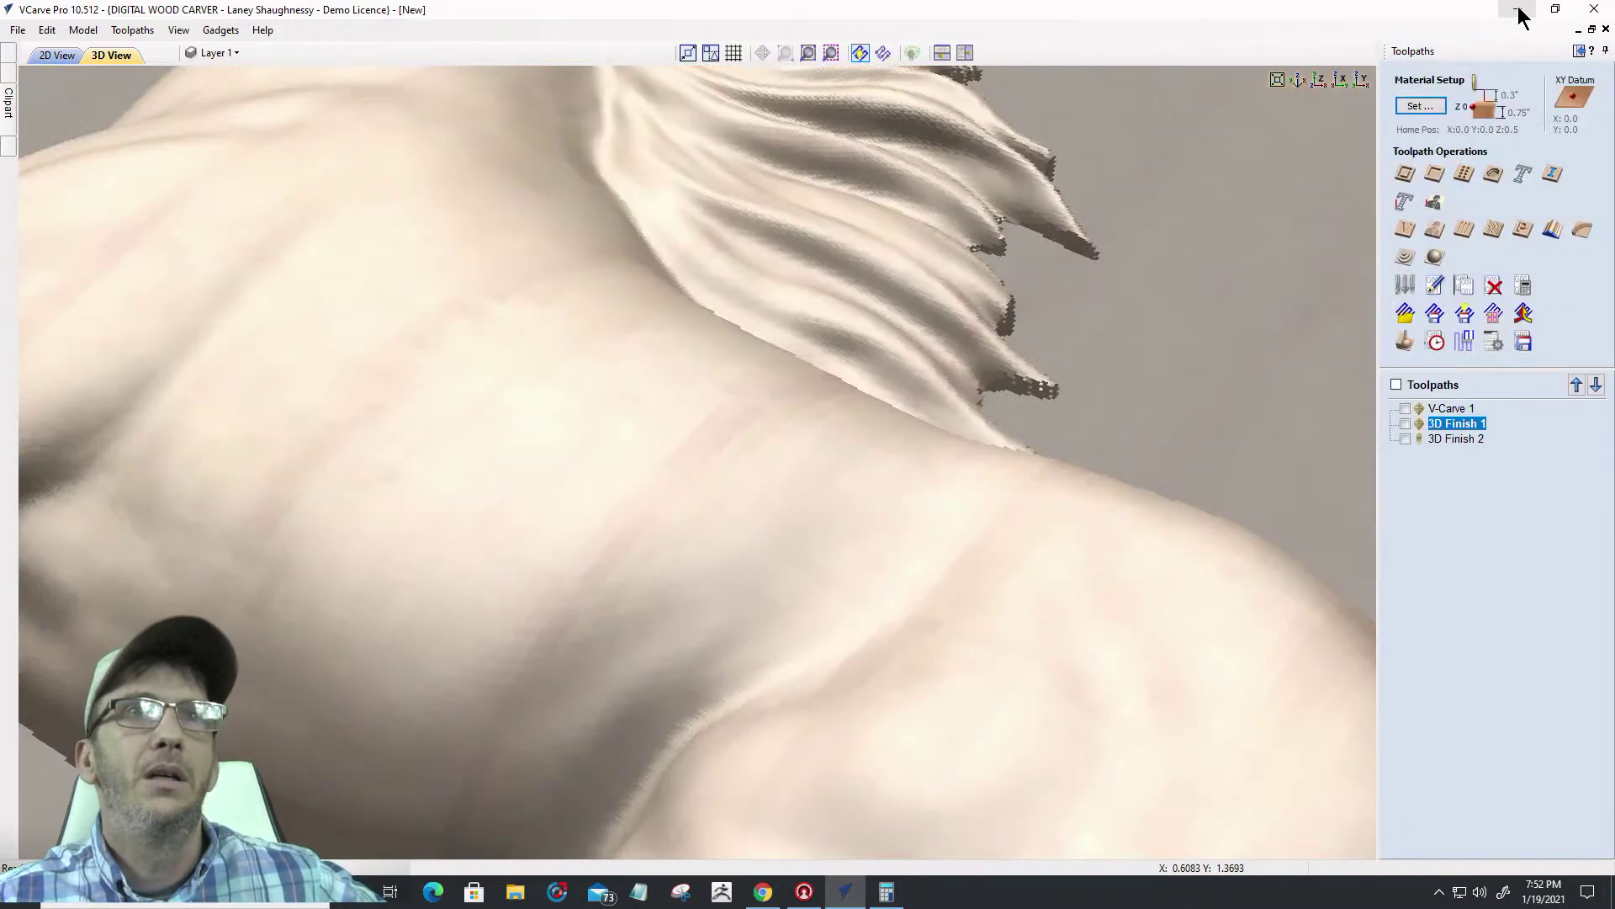
{"action": "left_click", "coordinate": [1518, 12]}
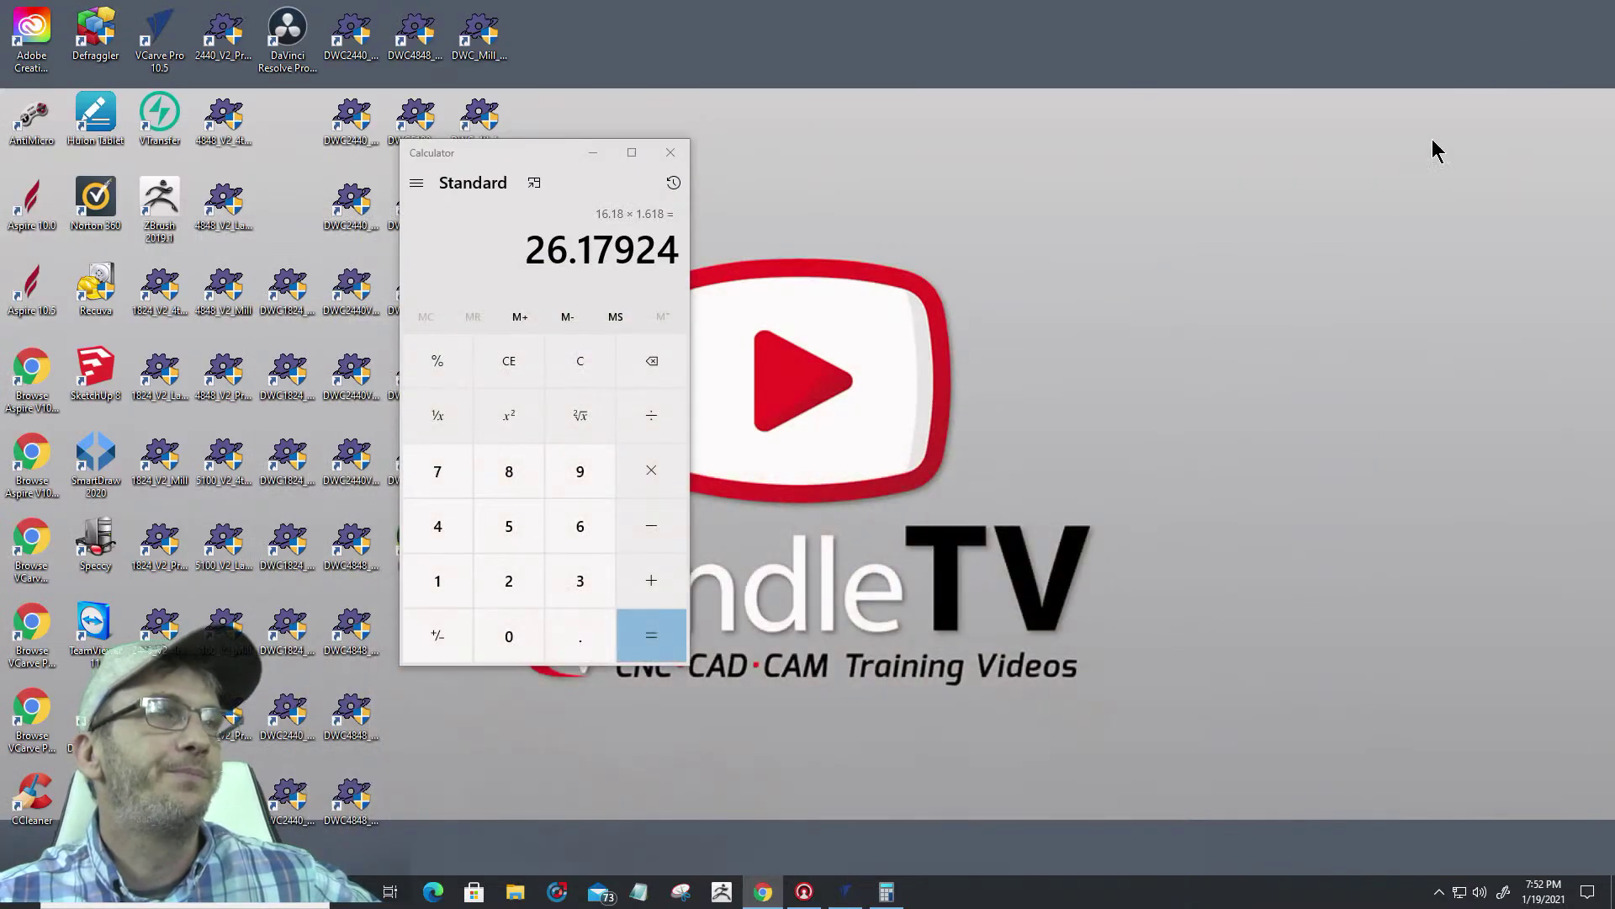
{"action": "left_click", "coordinate": [843, 890]}
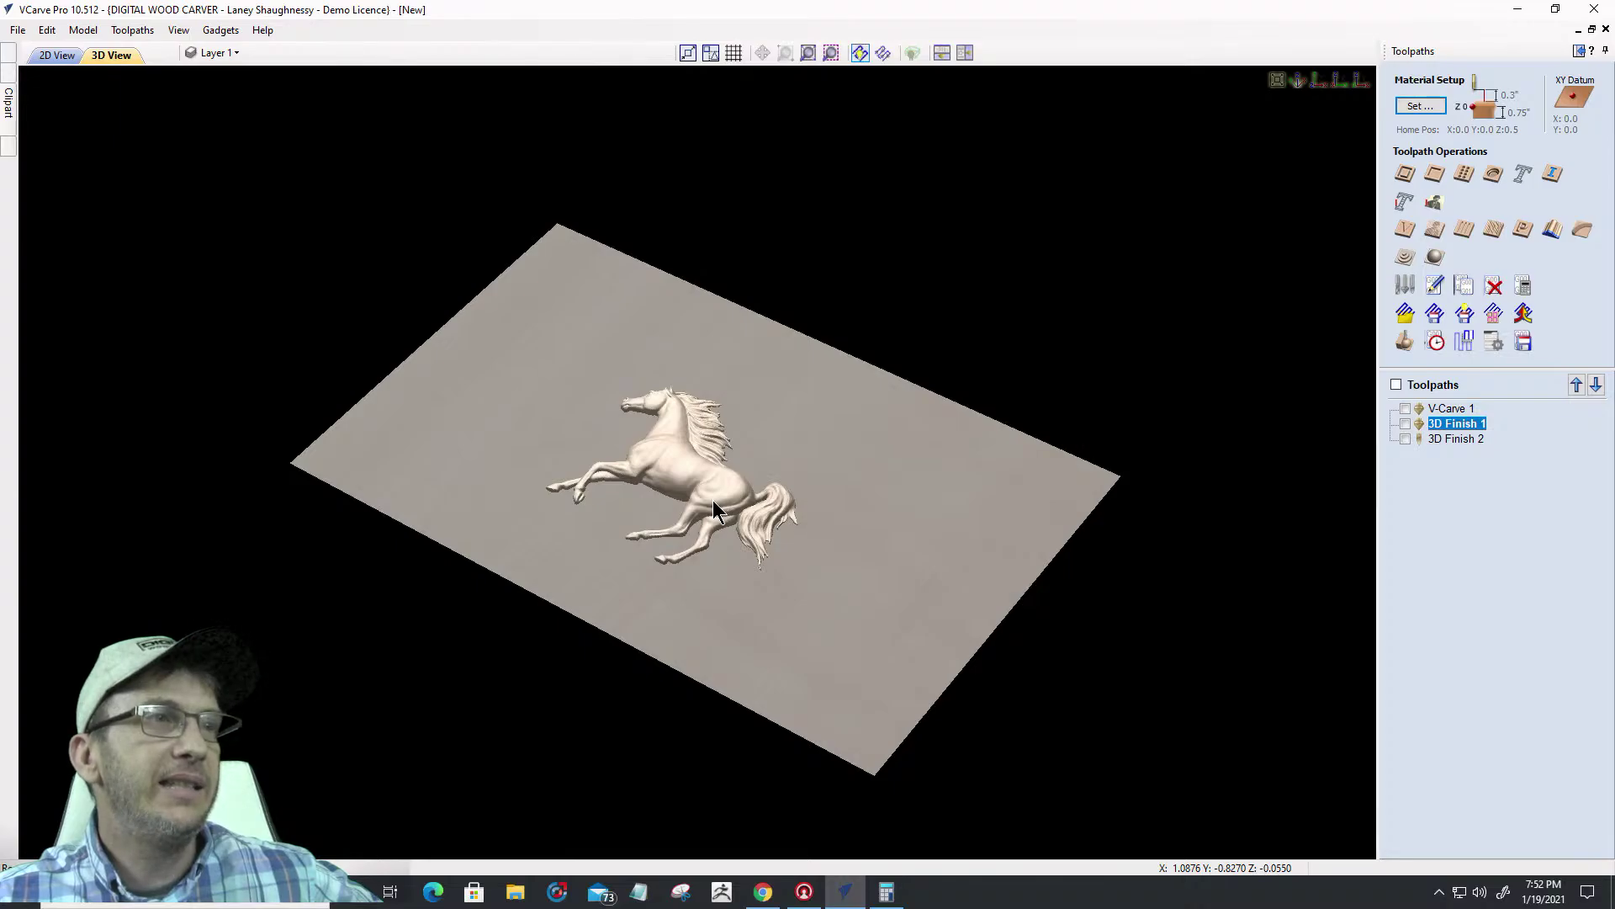
{"action": "left_click", "coordinate": [710, 491]}
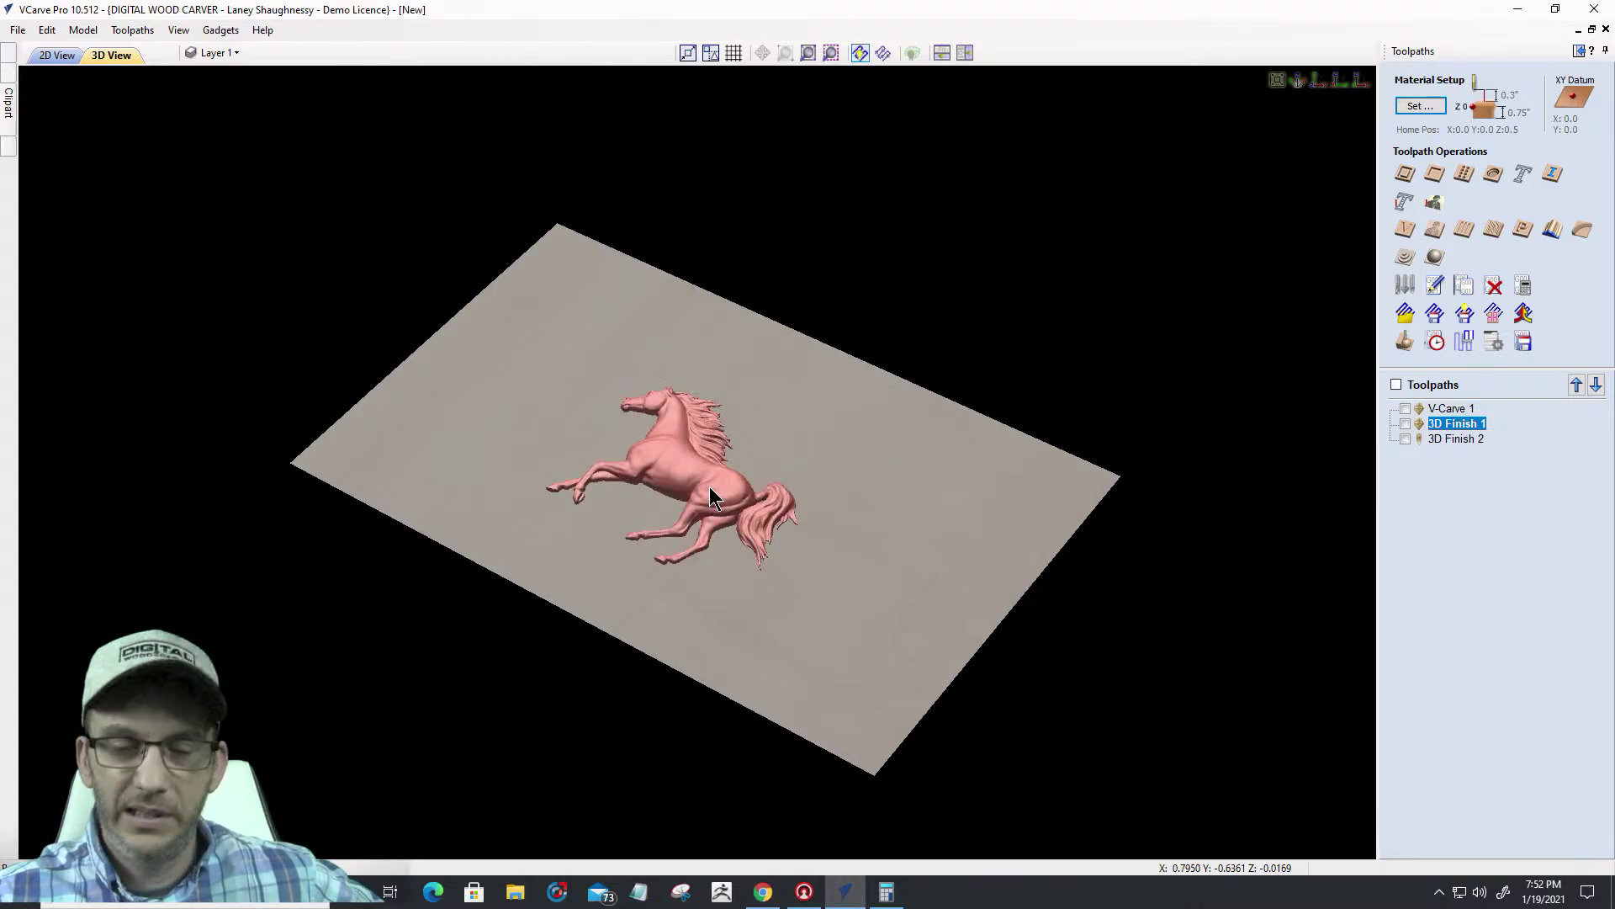
{"action": "key", "text": "Delete"}
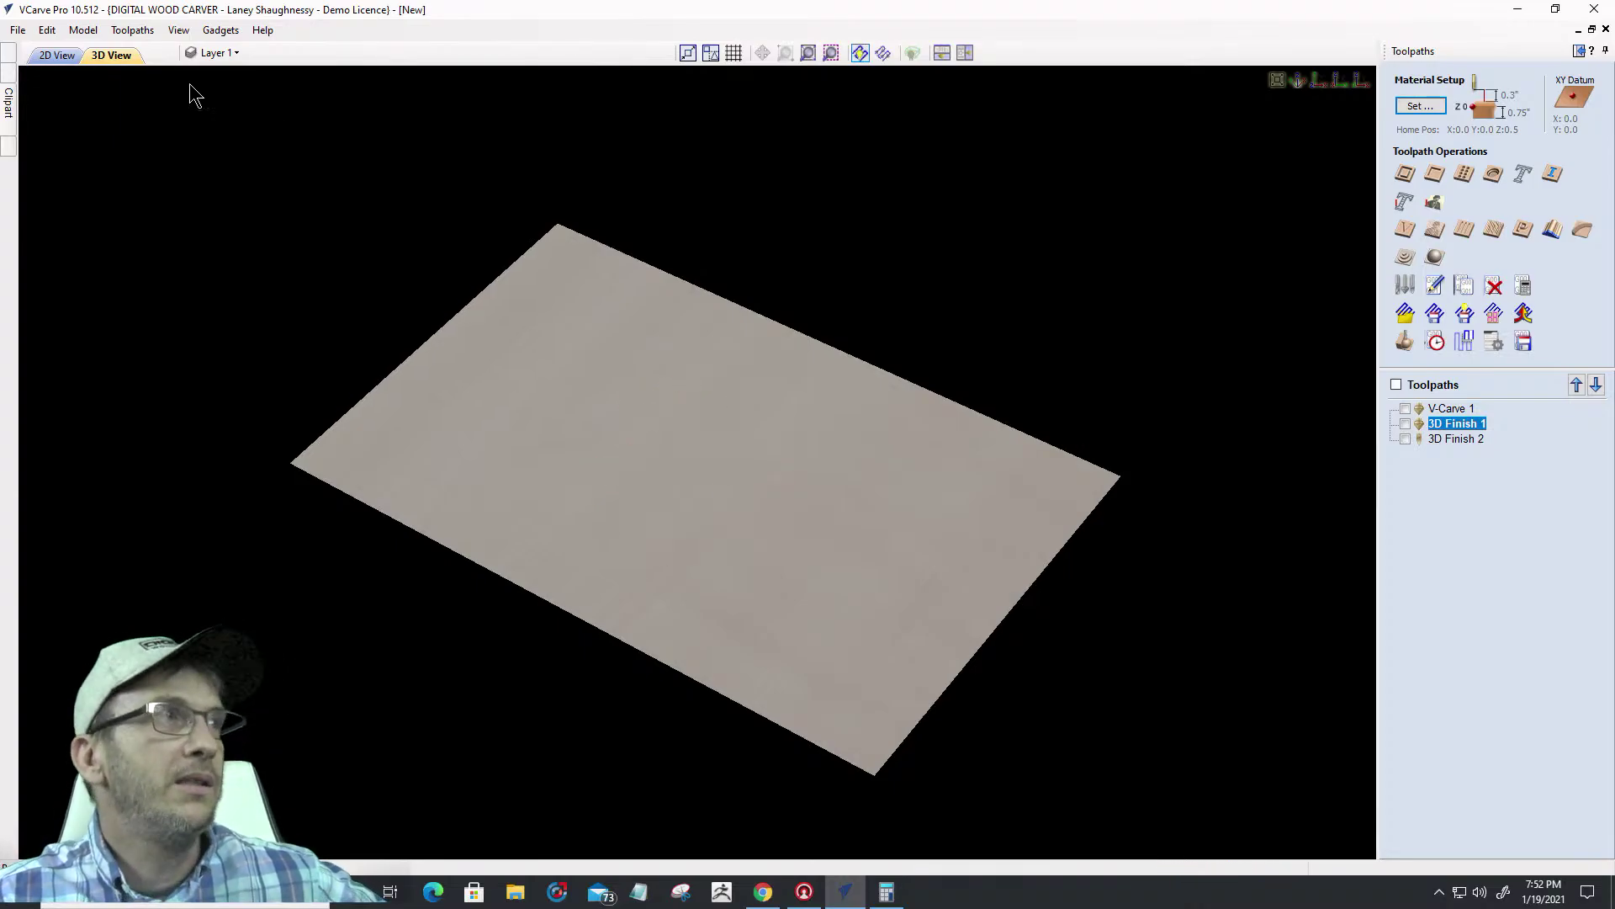
In the 2D view, draw a square-cornered rectangle 16.18 by 10 inches along the material's outer edges
{"action": "left_click", "coordinate": [54, 56]}
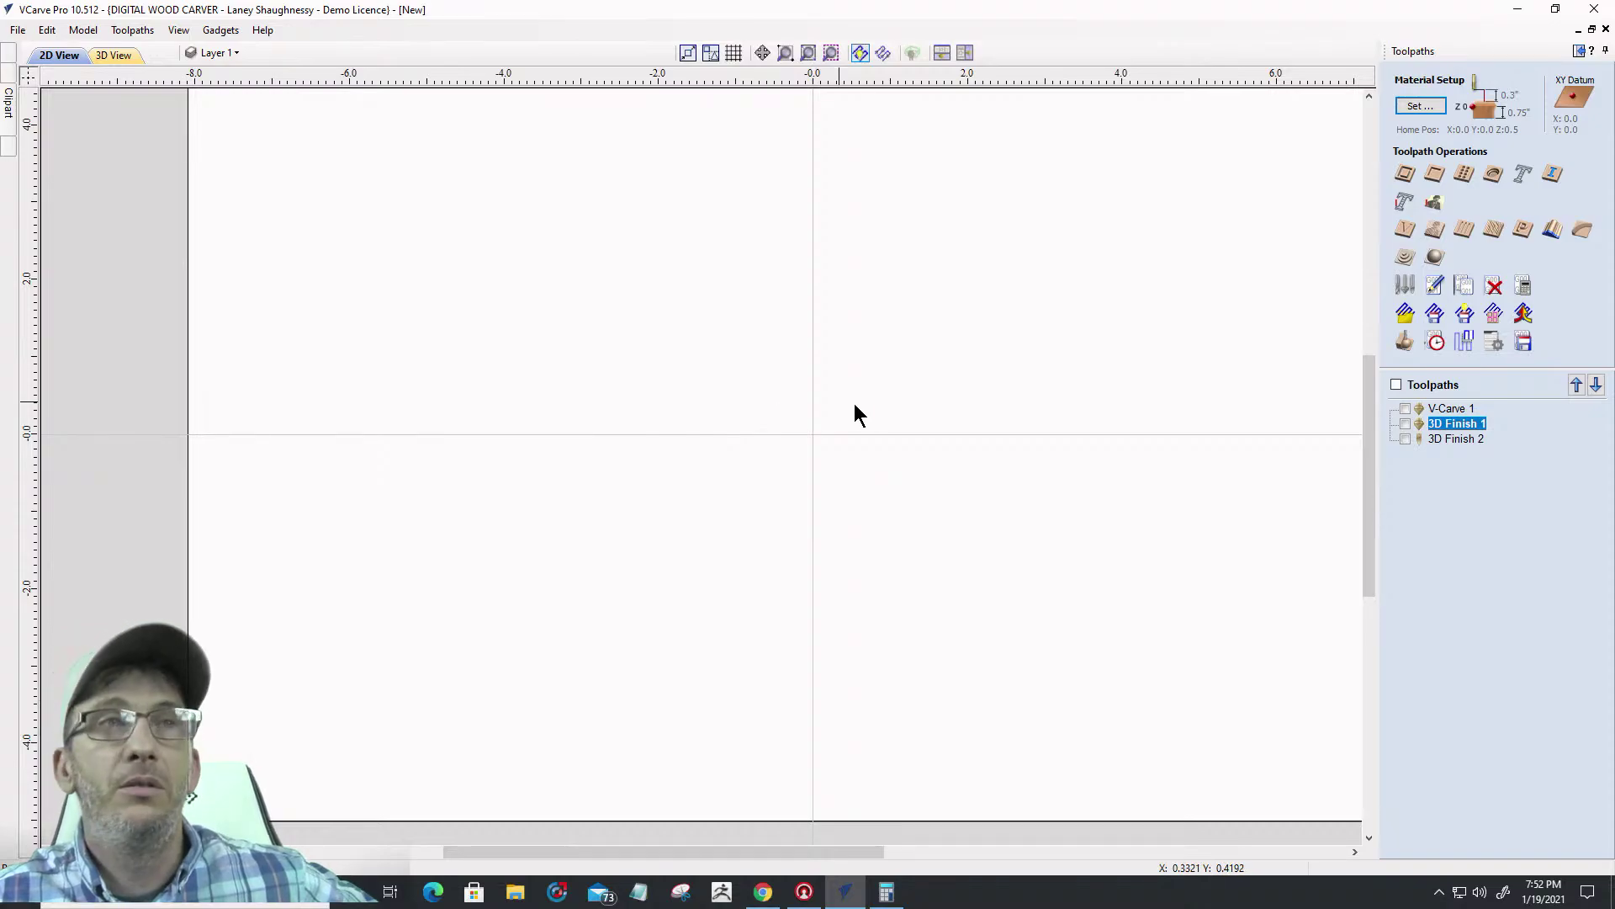
{"action": "key", "text": "F4"}
{"action": "scroll", "coordinate": [897, 450], "scroll_direction": "up", "scroll_amount": 1}
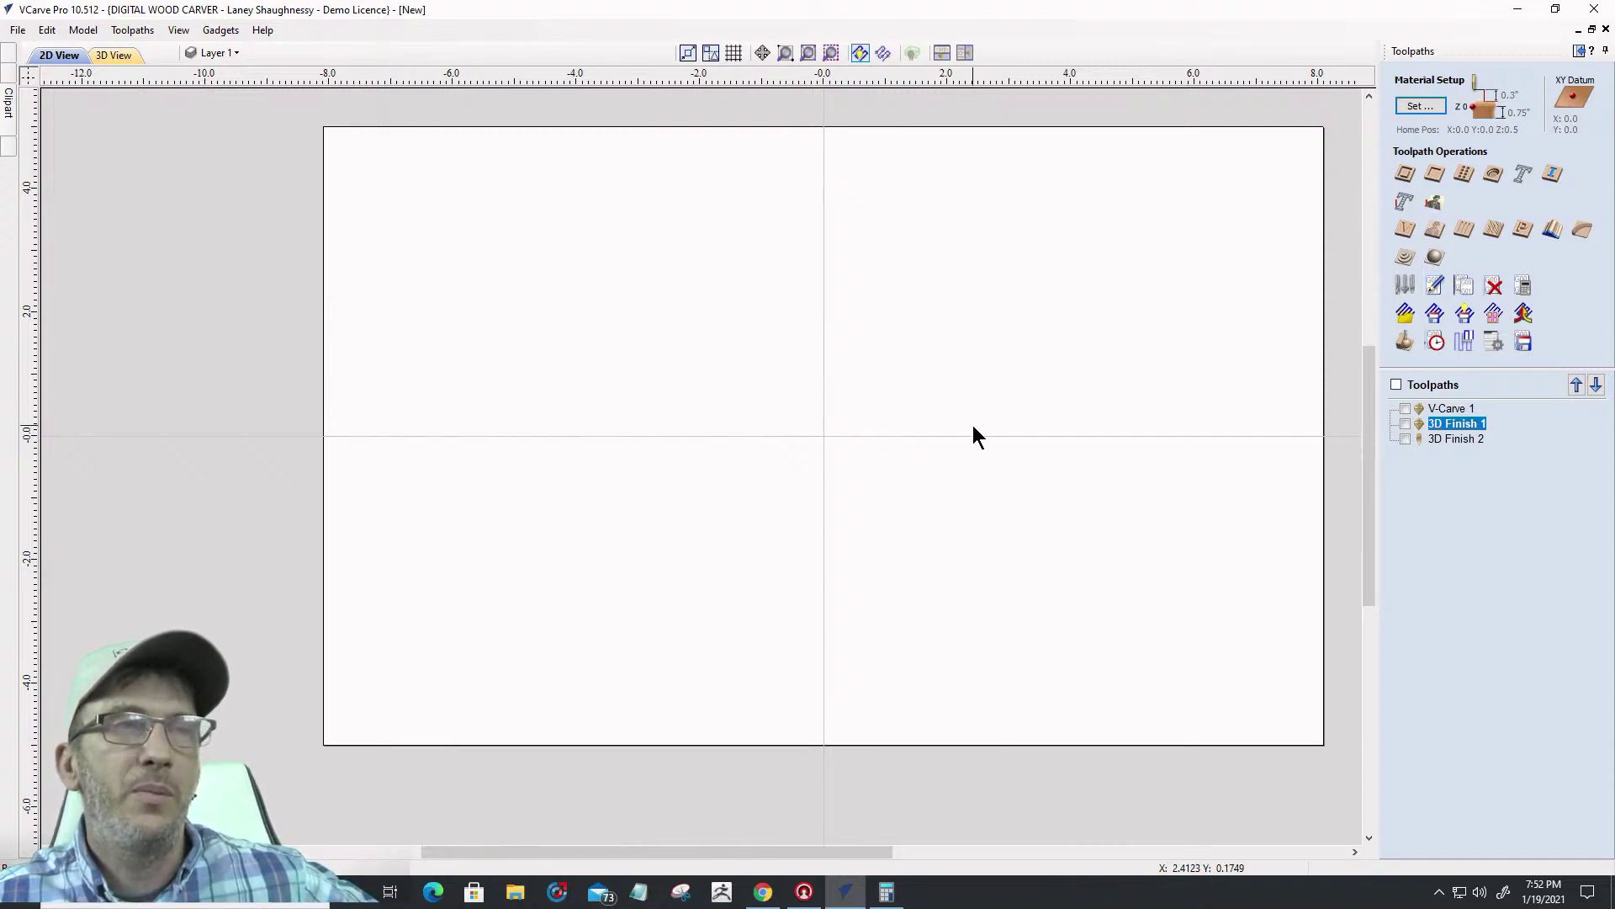
{"action": "scroll", "coordinate": [867, 395], "scroll_direction": "up", "scroll_amount": 1}
{"action": "scroll", "coordinate": [867, 400], "scroll_direction": "down", "scroll_amount": 1}
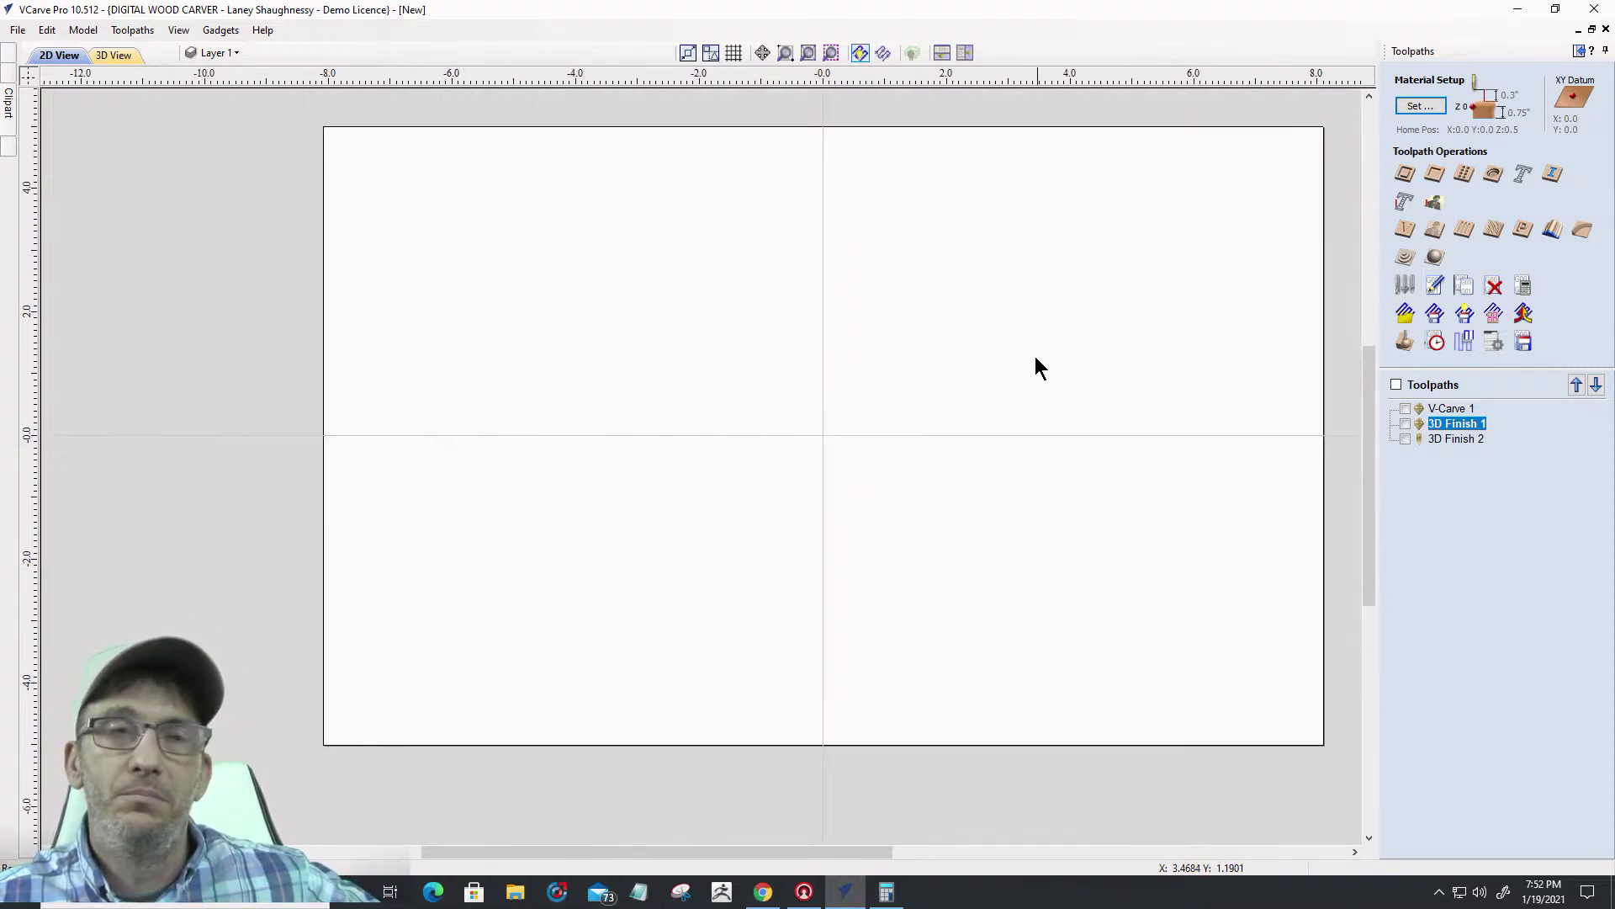
{"action": "scroll", "coordinate": [1035, 296], "scroll_direction": "up", "scroll_amount": 1}
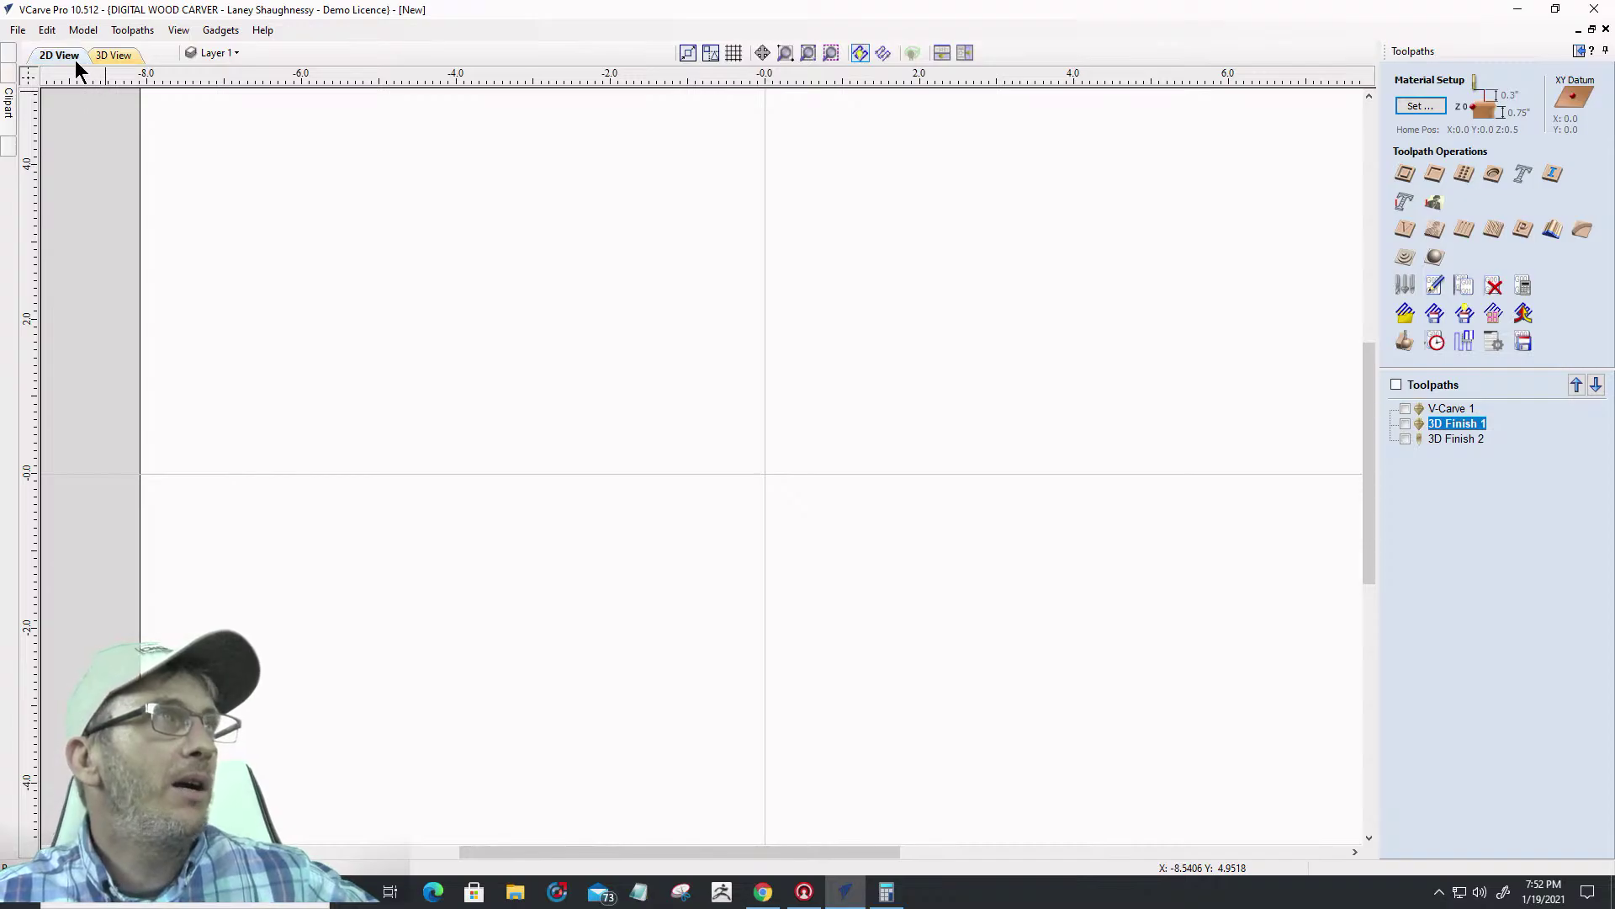
{"action": "scroll", "coordinate": [1172, 325], "scroll_direction": "down", "scroll_amount": 3}
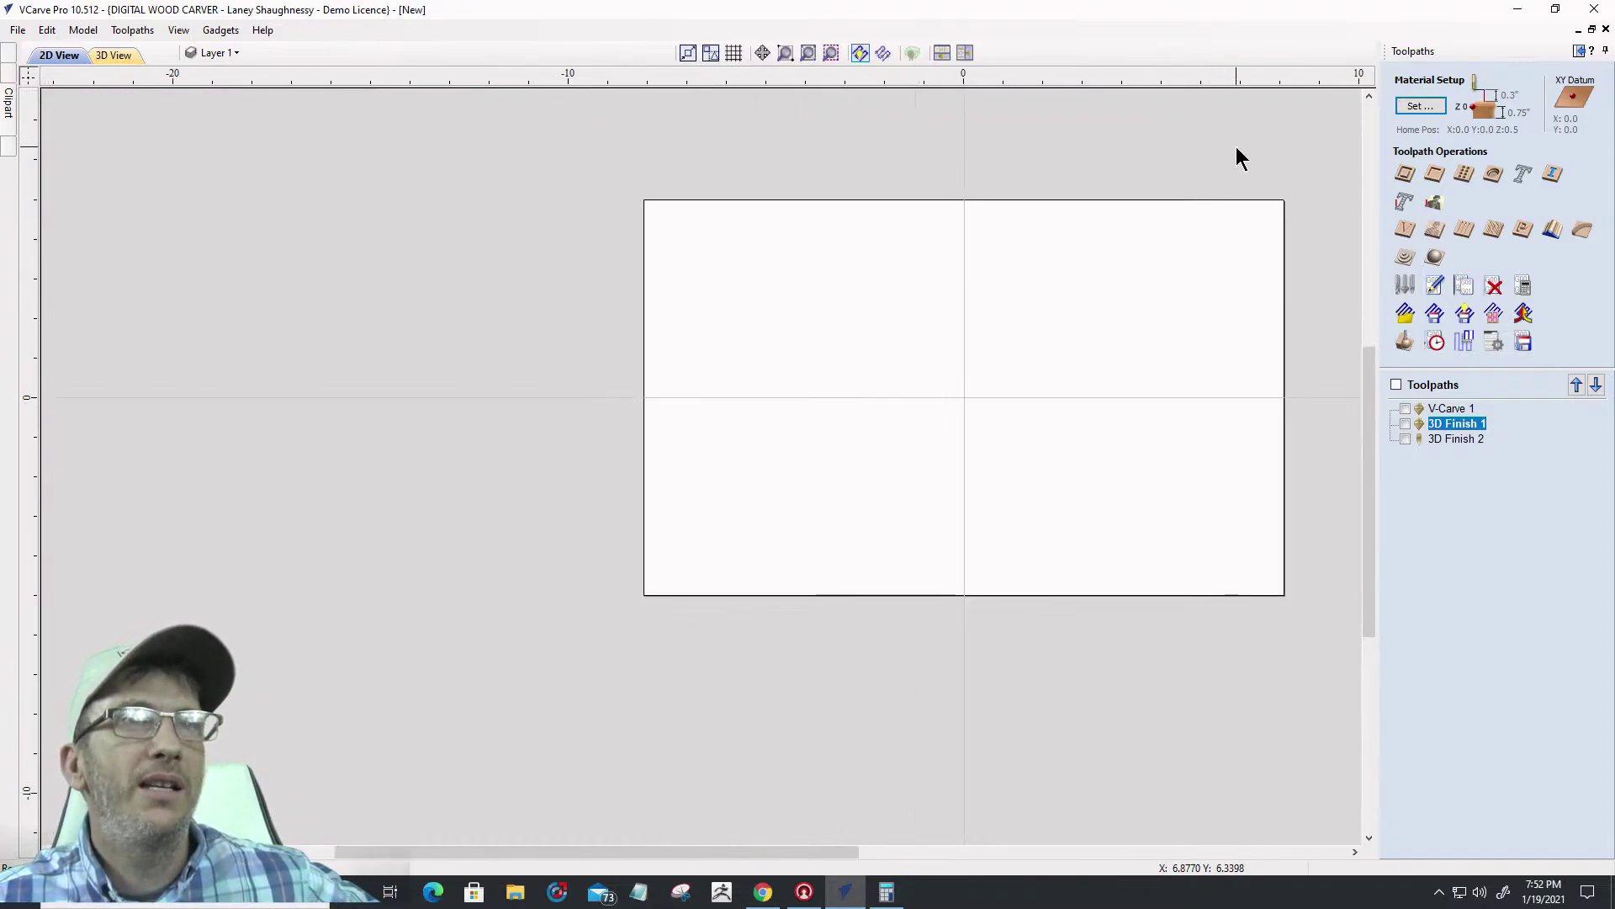
{"action": "left_click", "coordinate": [807, 52]}
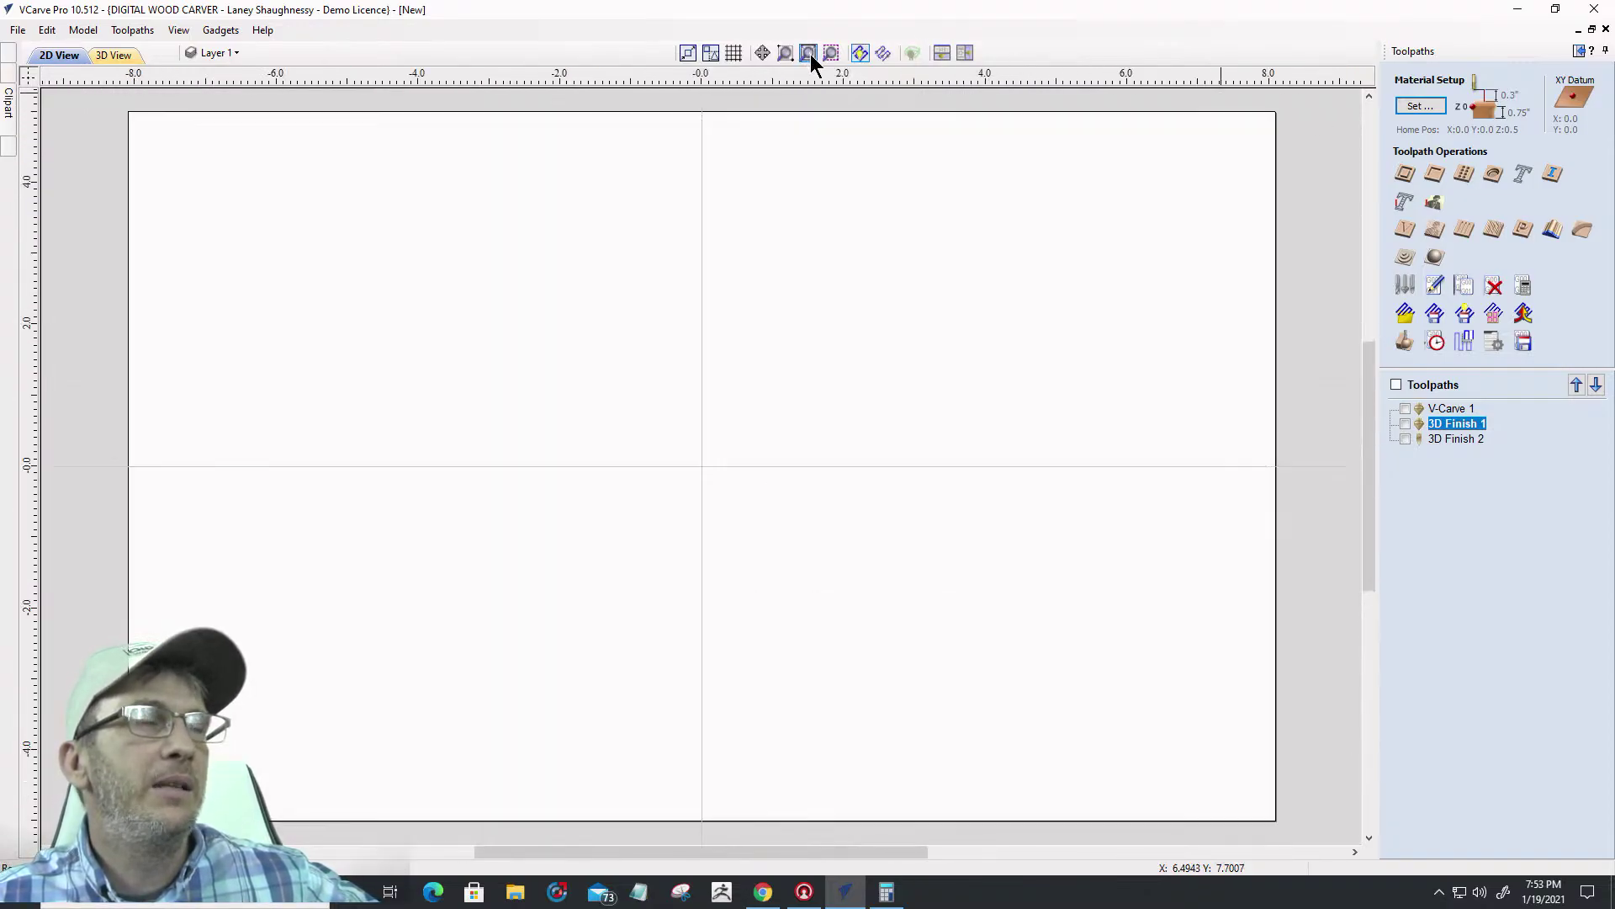
{"action": "left_click", "coordinate": [1580, 52]}
{"action": "left_click", "coordinate": [73, 167]}
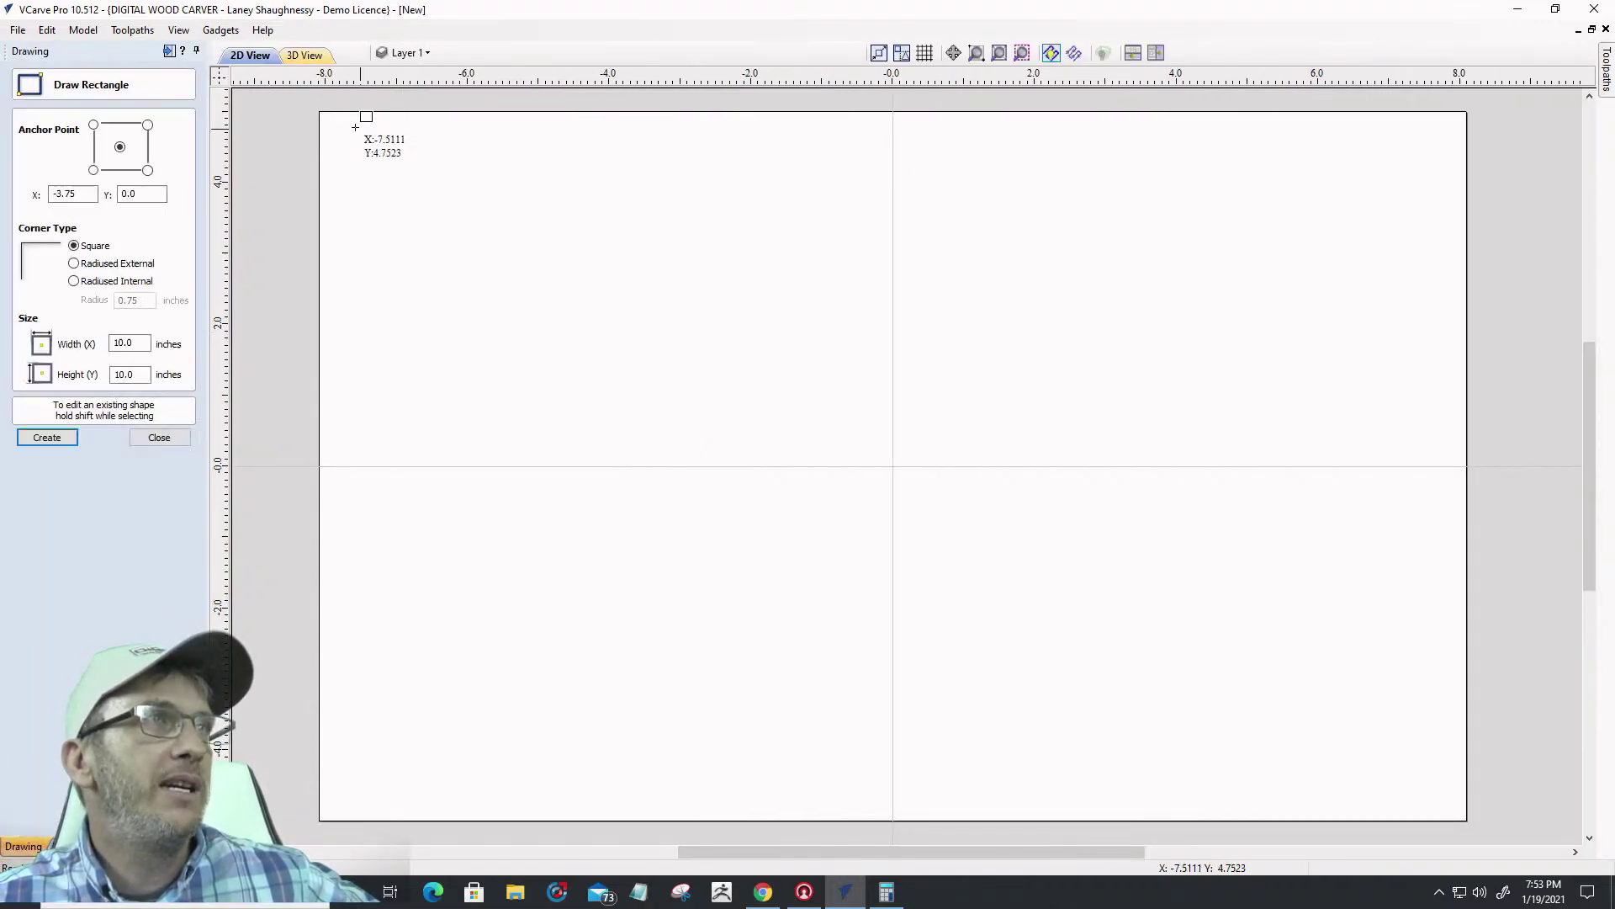
{"action": "left_click_drag", "start_coordinate": [324, 111], "coordinate": [853, 582]}
{"action": "left_click_drag", "start_coordinate": [689, 512], "coordinate": [1468, 822]}
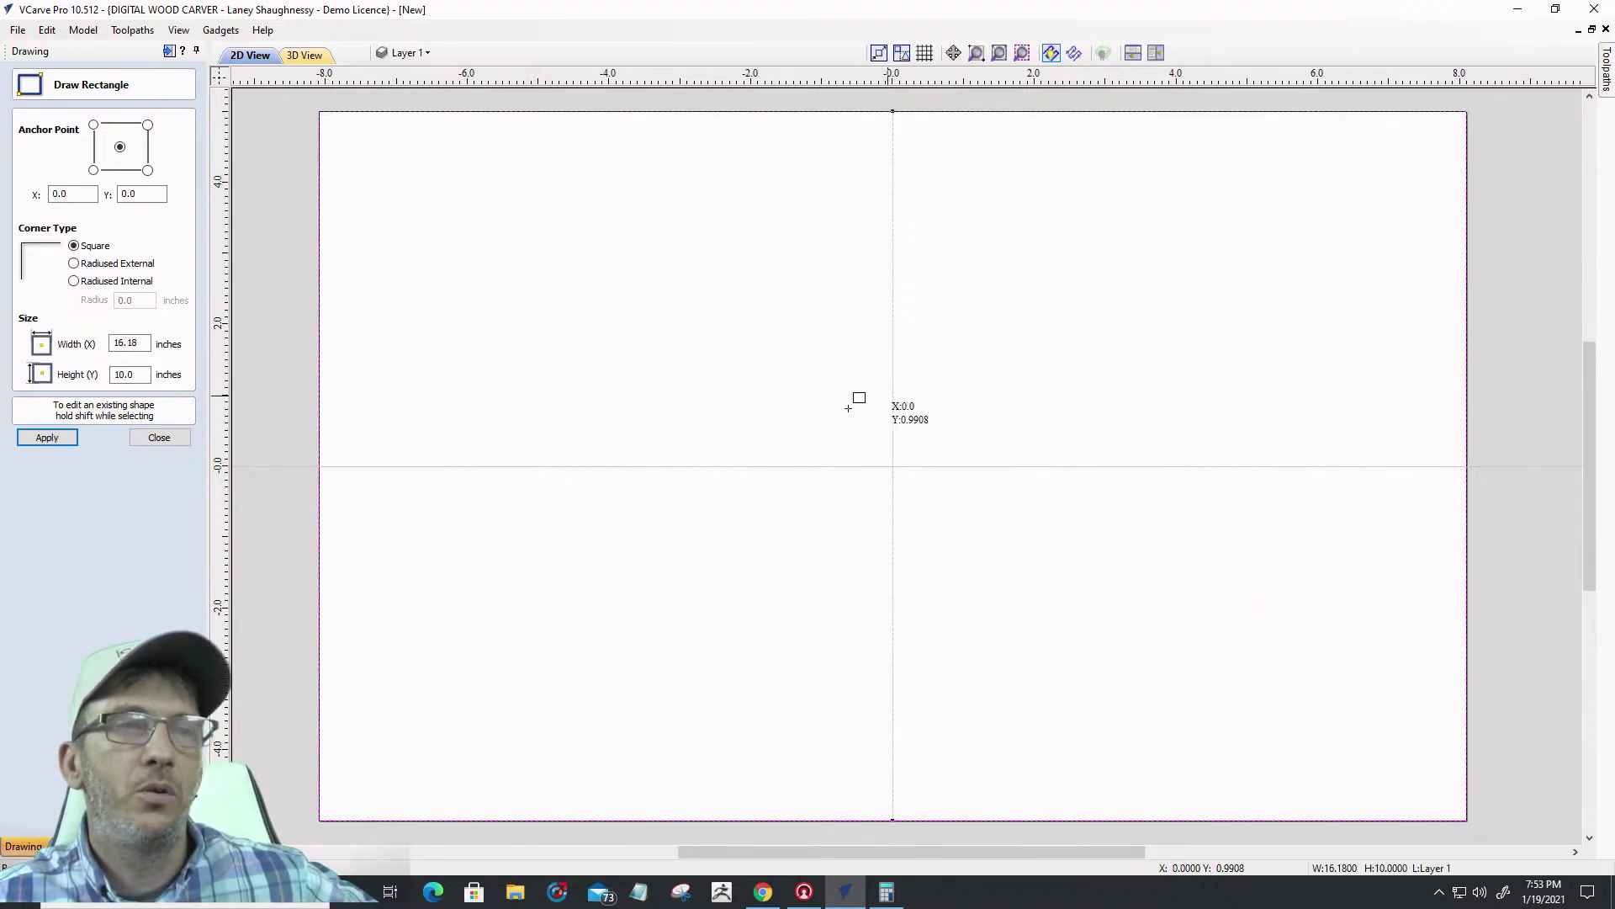
{"action": "left_click", "coordinate": [164, 440]}
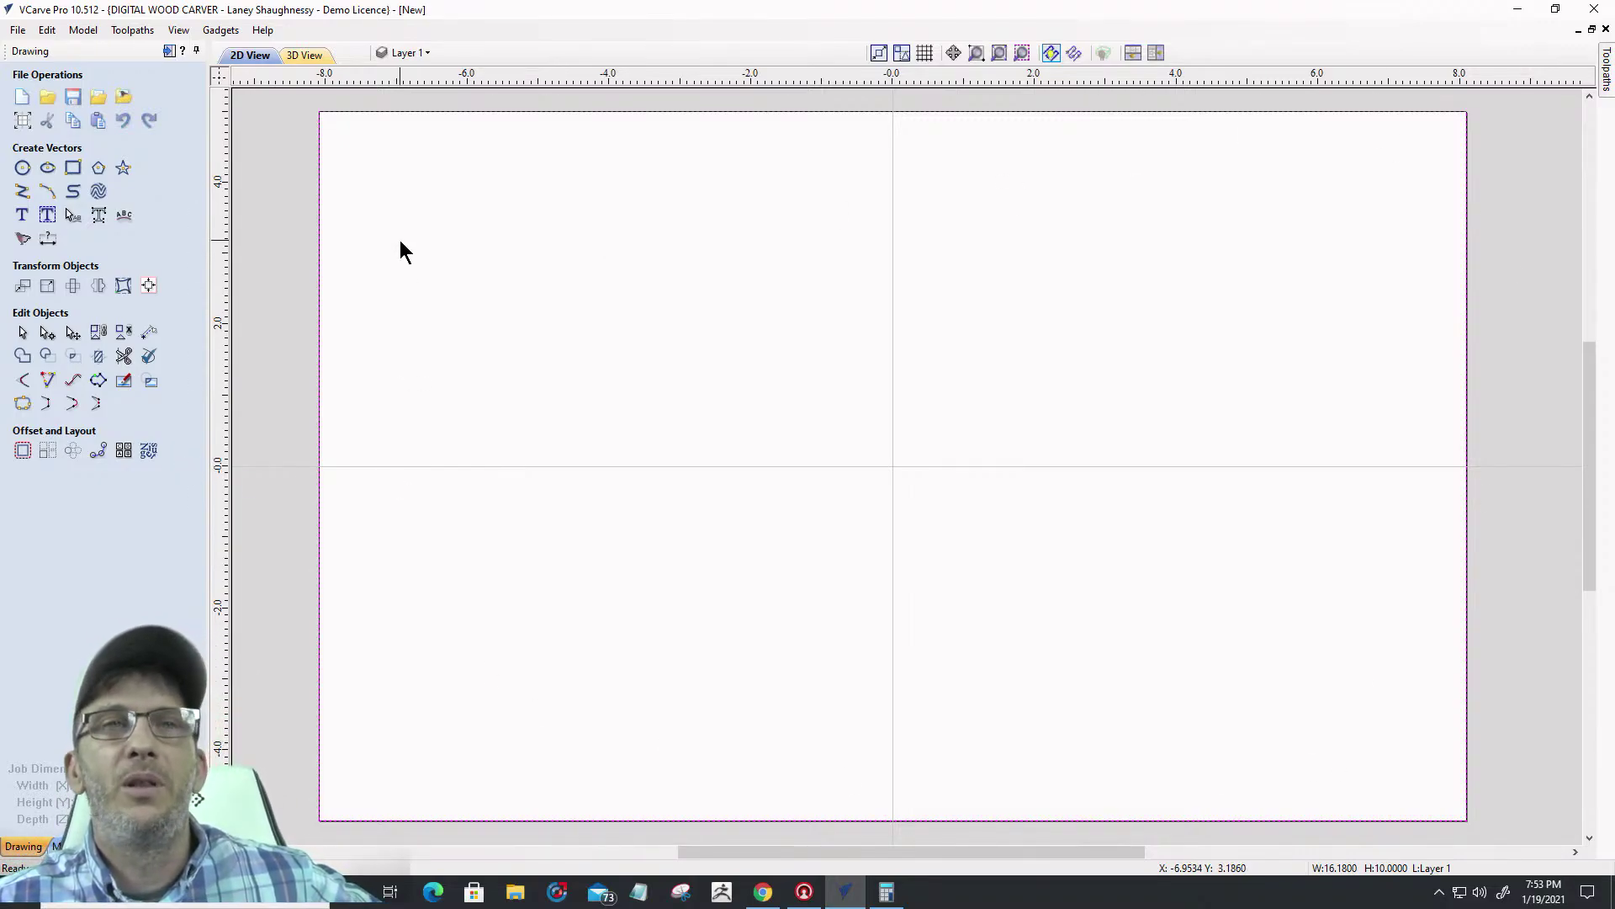
Offset the rectangle inwards by 0.75 inches with sharp corners, deleting the original
{"action": "left_click", "coordinate": [21, 452]}
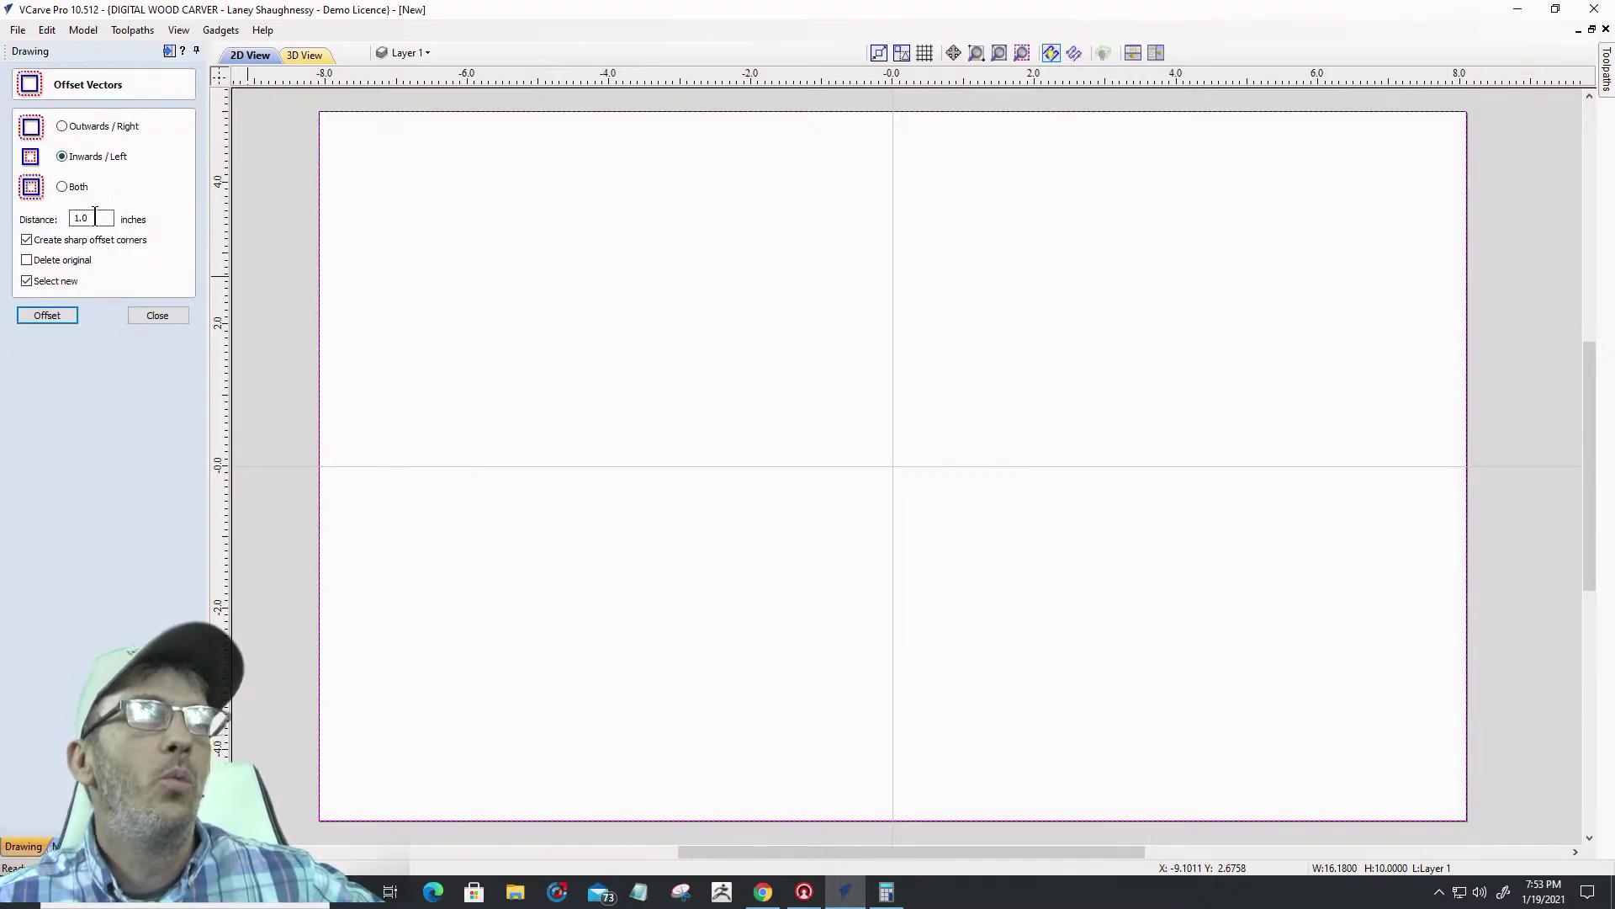
{"action": "left_click_drag", "start_coordinate": [95, 217], "coordinate": [3, 221]}
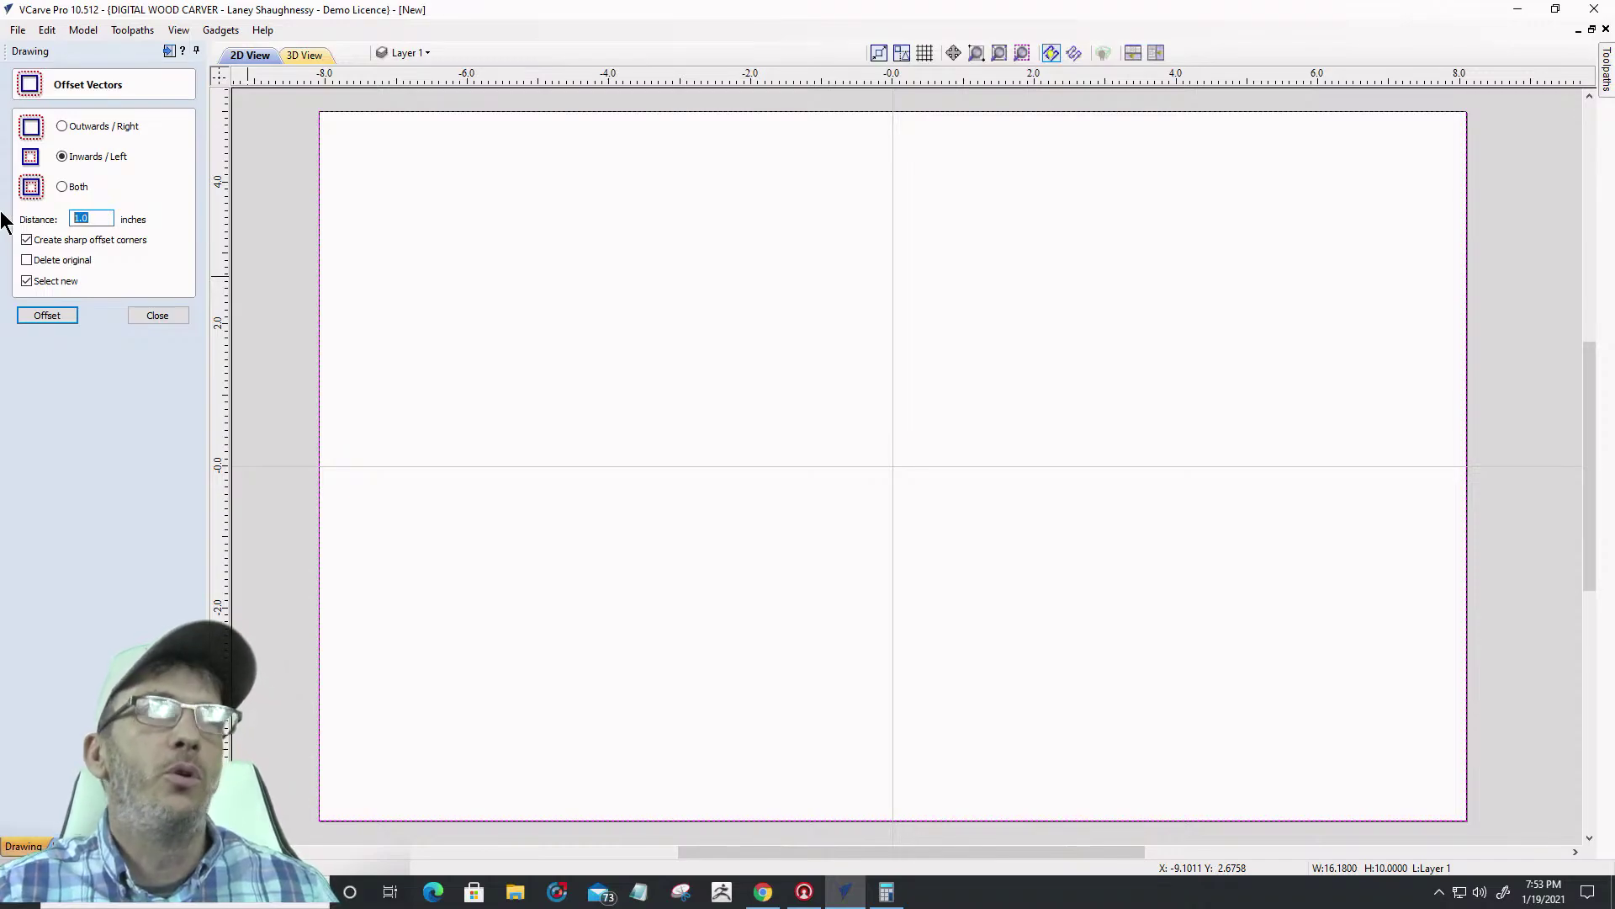
{"action": "type", "text": ".75"}
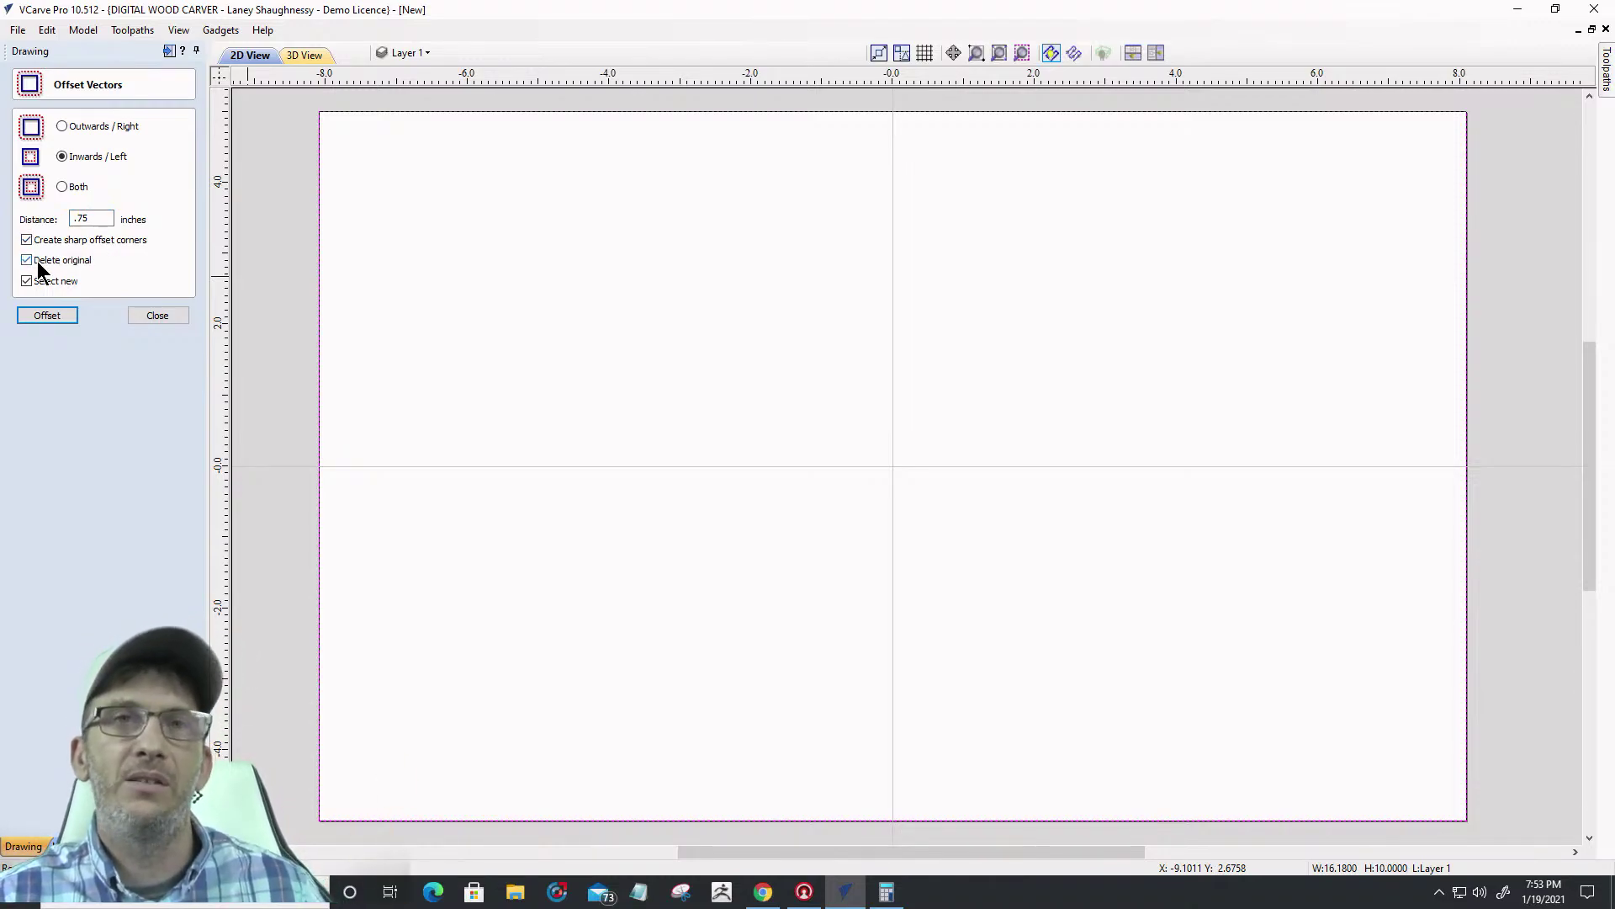
{"action": "left_click", "coordinate": [27, 313]}
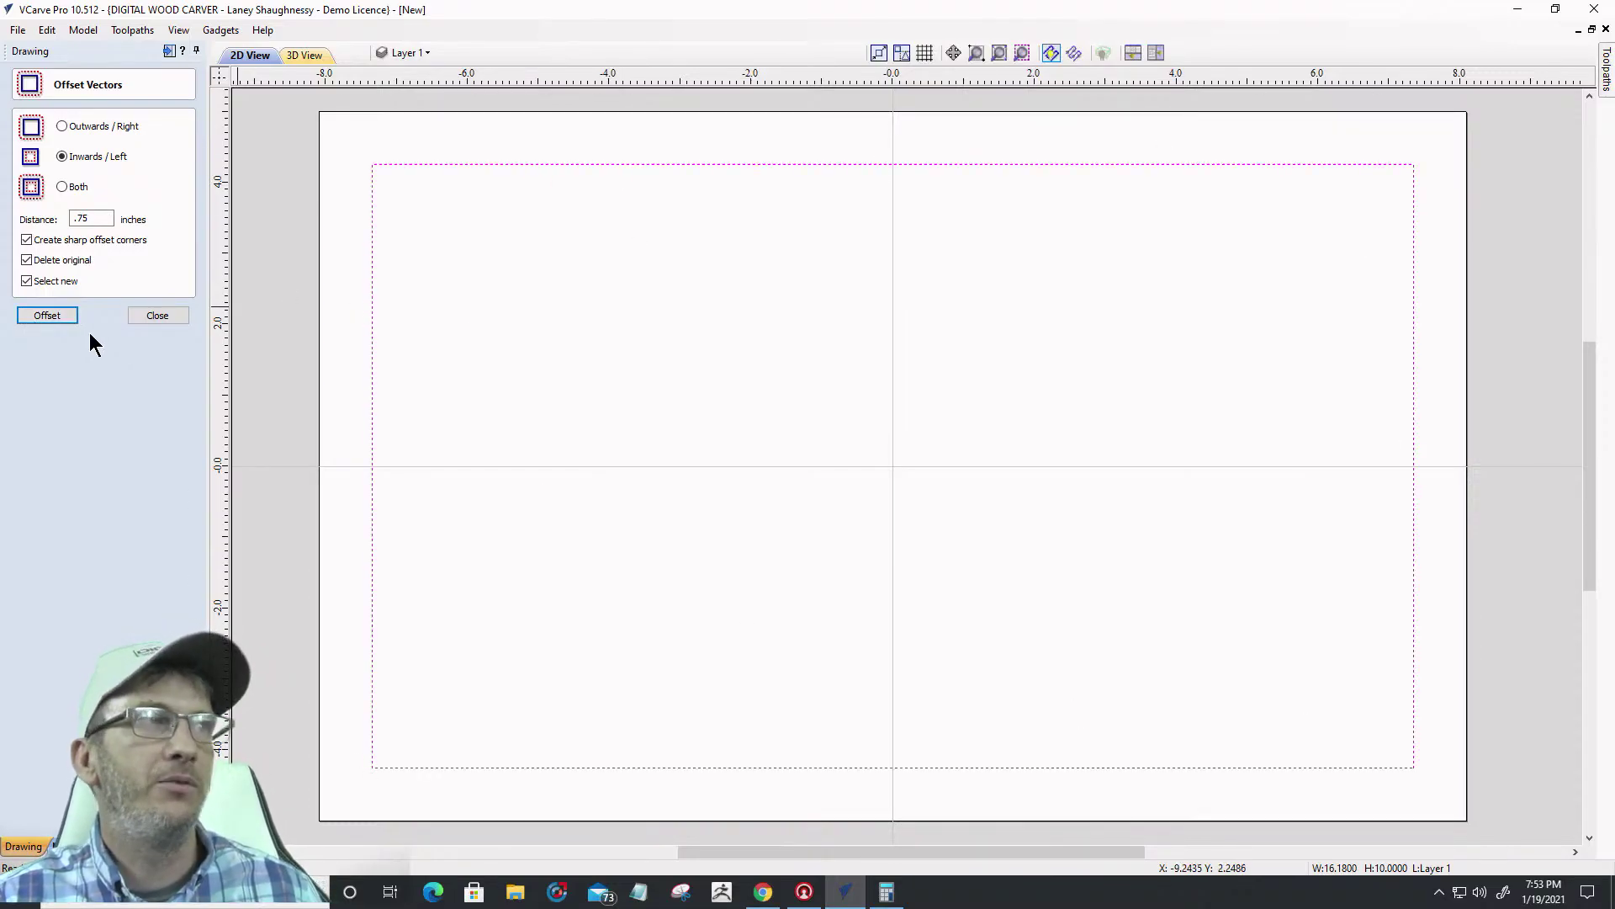
{"action": "left_click", "coordinate": [139, 315]}
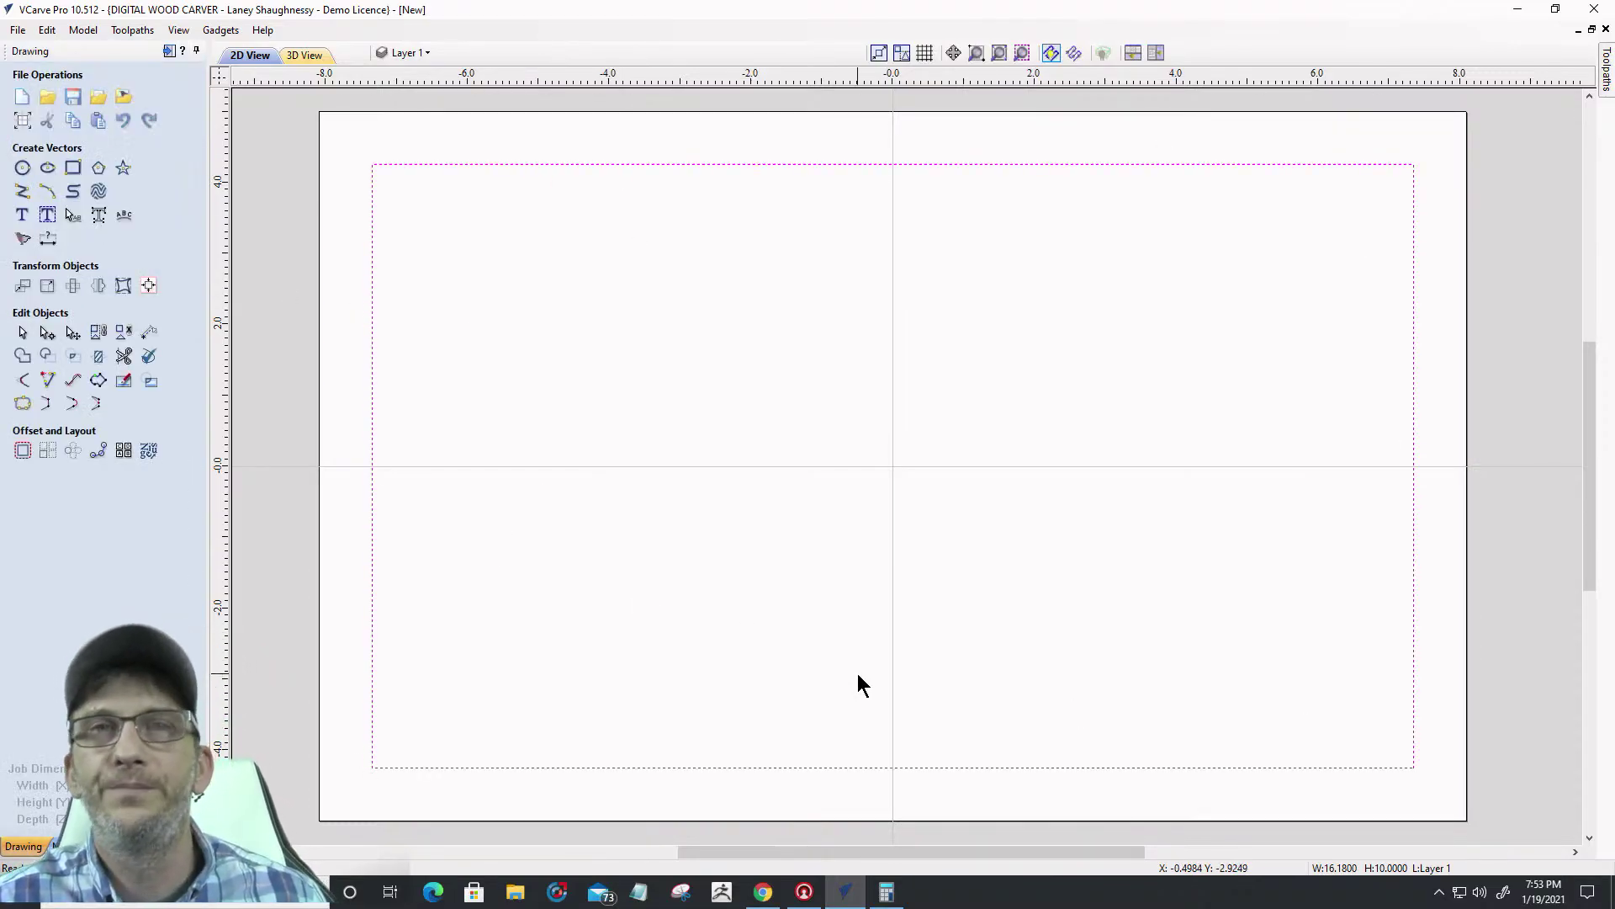
Give the inset border rectangle internally radiused corners with a 0.75 inch radius
{"action": "left_click", "coordinate": [76, 170]}
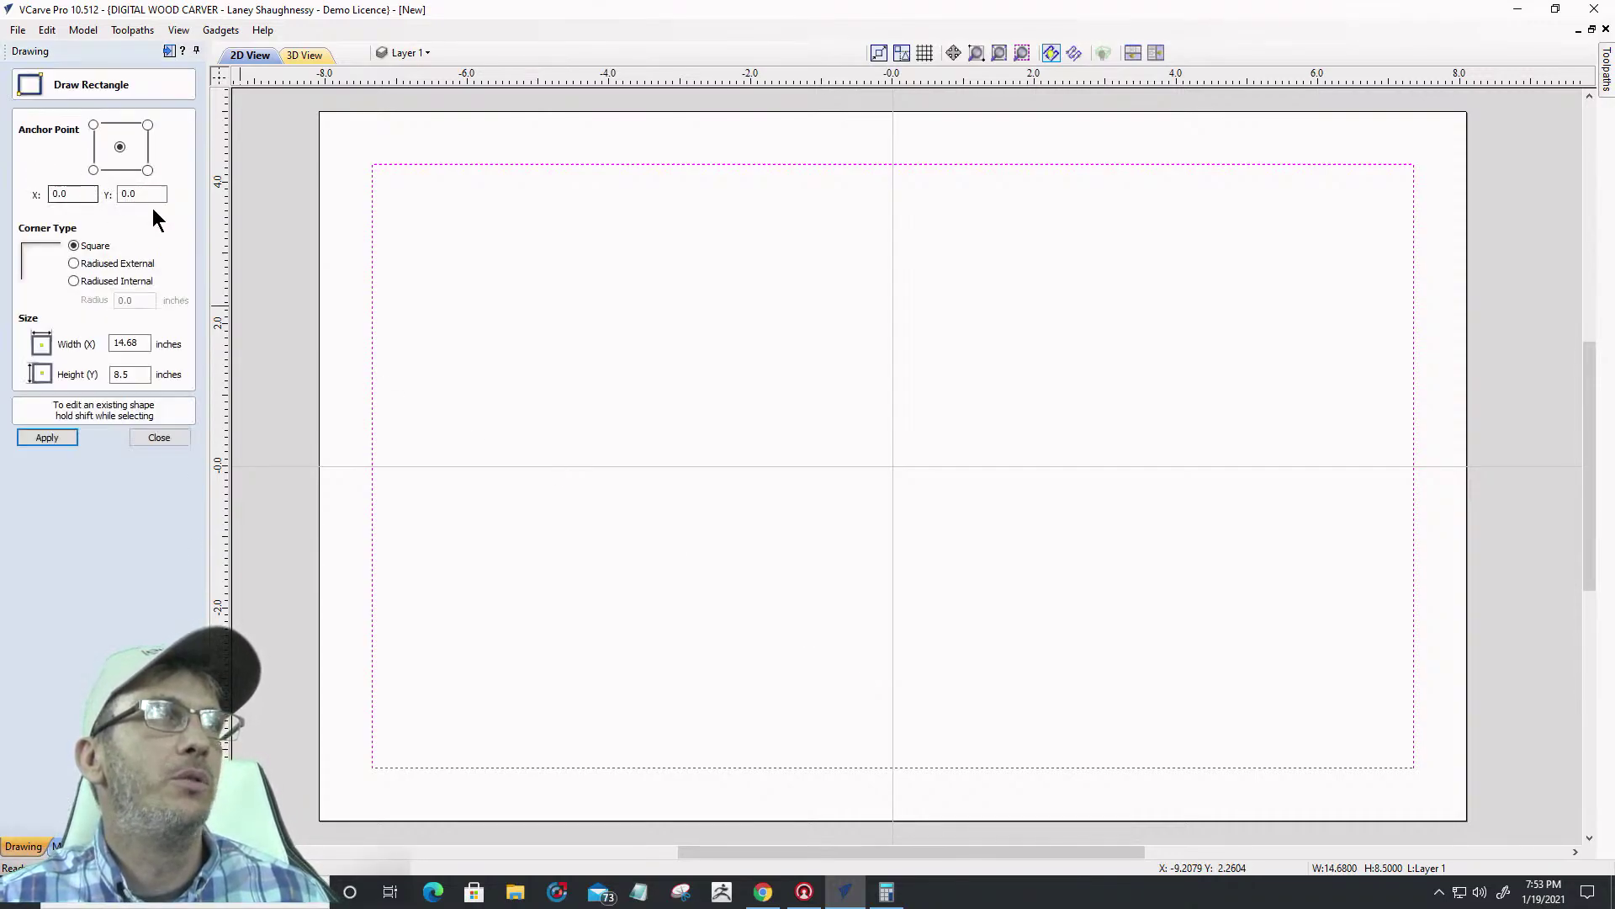
{"action": "left_click", "coordinate": [74, 281]}
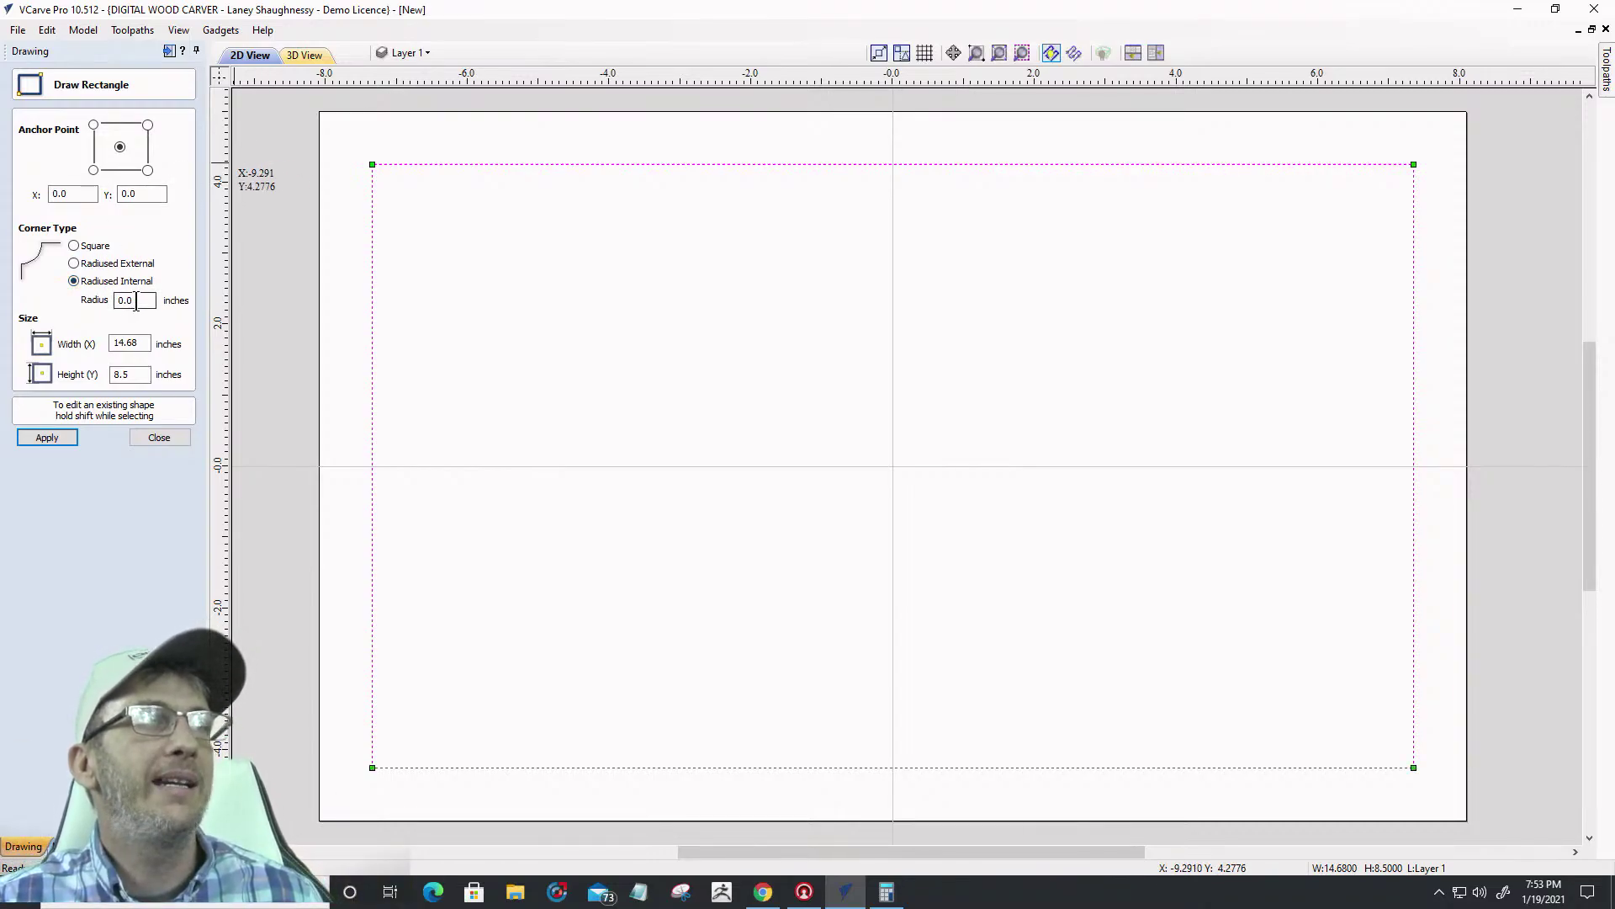
{"action": "left_click_drag", "start_coordinate": [137, 303], "coordinate": [76, 299]}
{"action": "type", "text": "."}
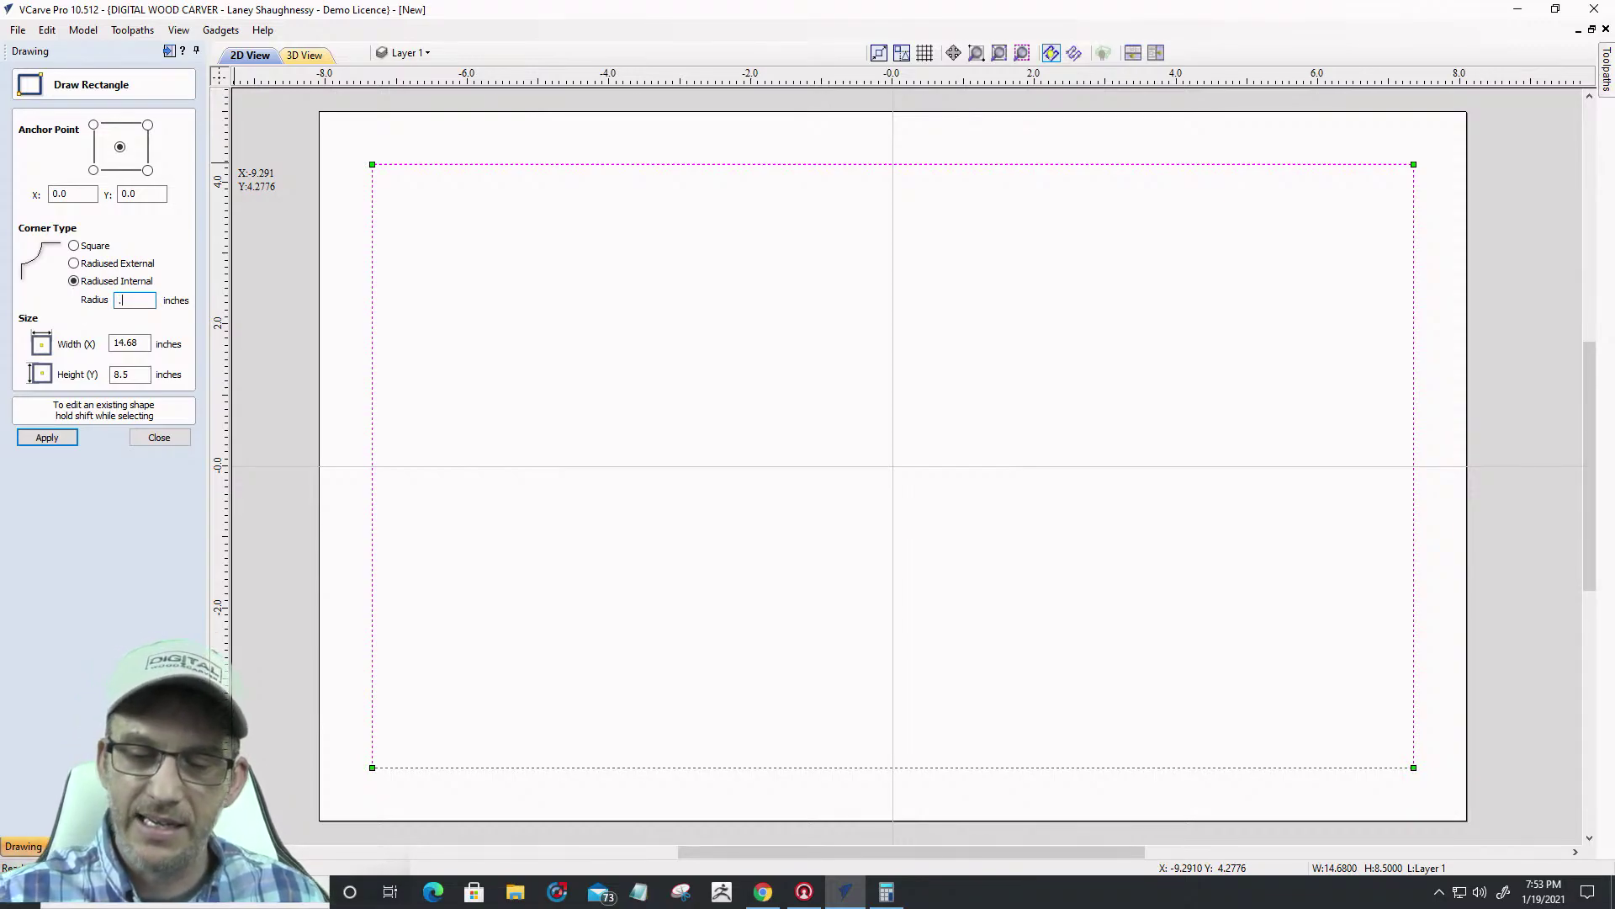
{"action": "type", "text": "75"}
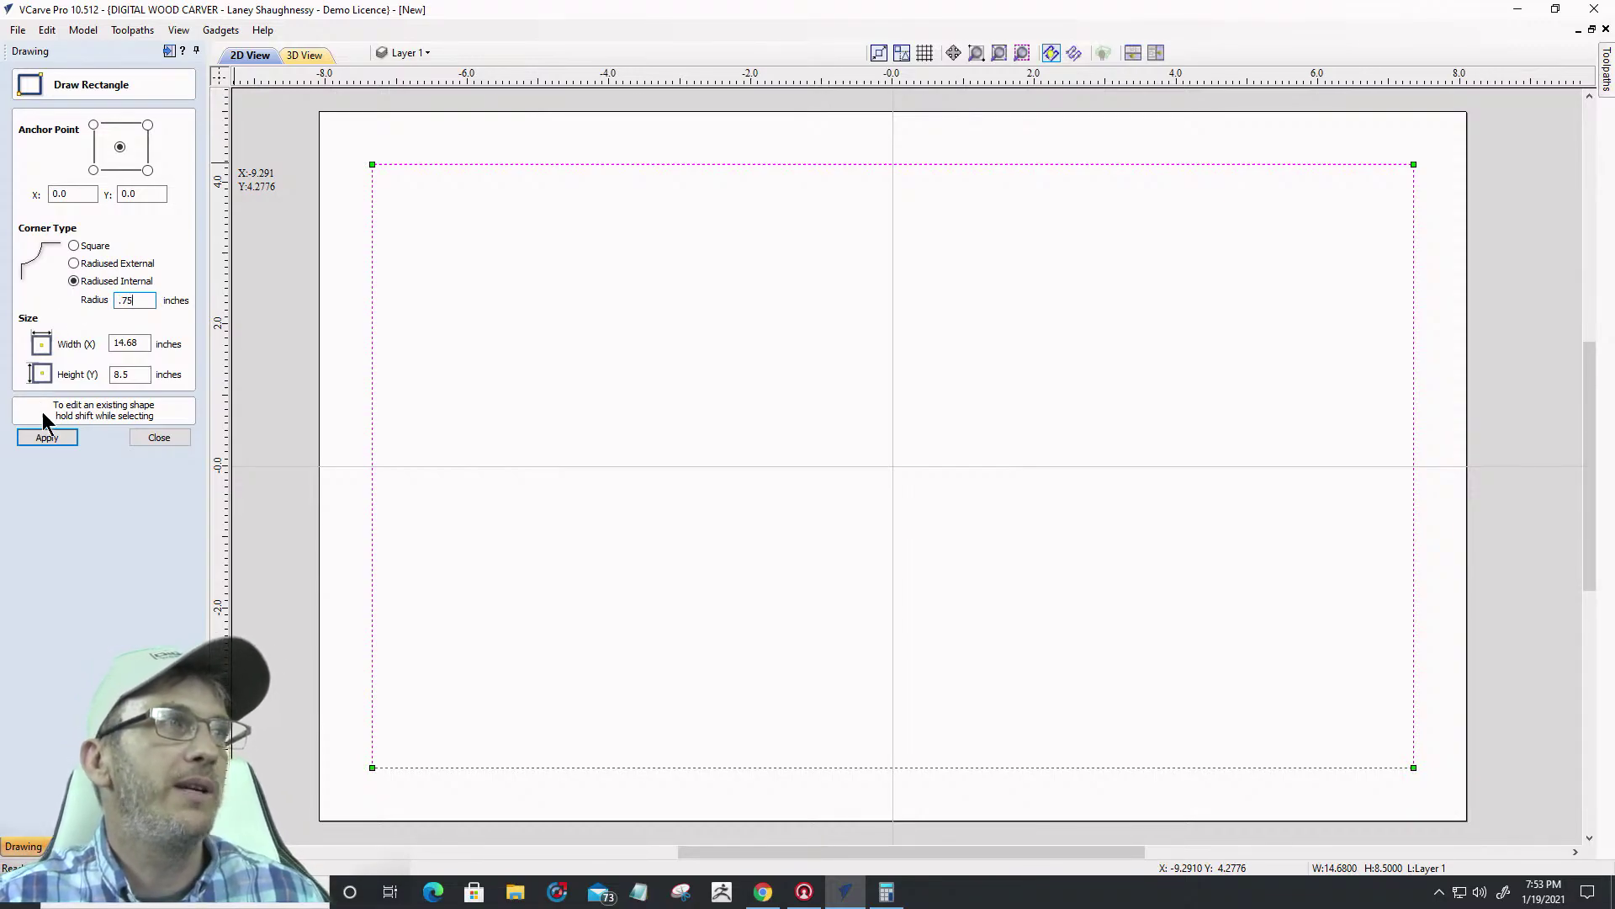
{"action": "left_click", "coordinate": [48, 437]}
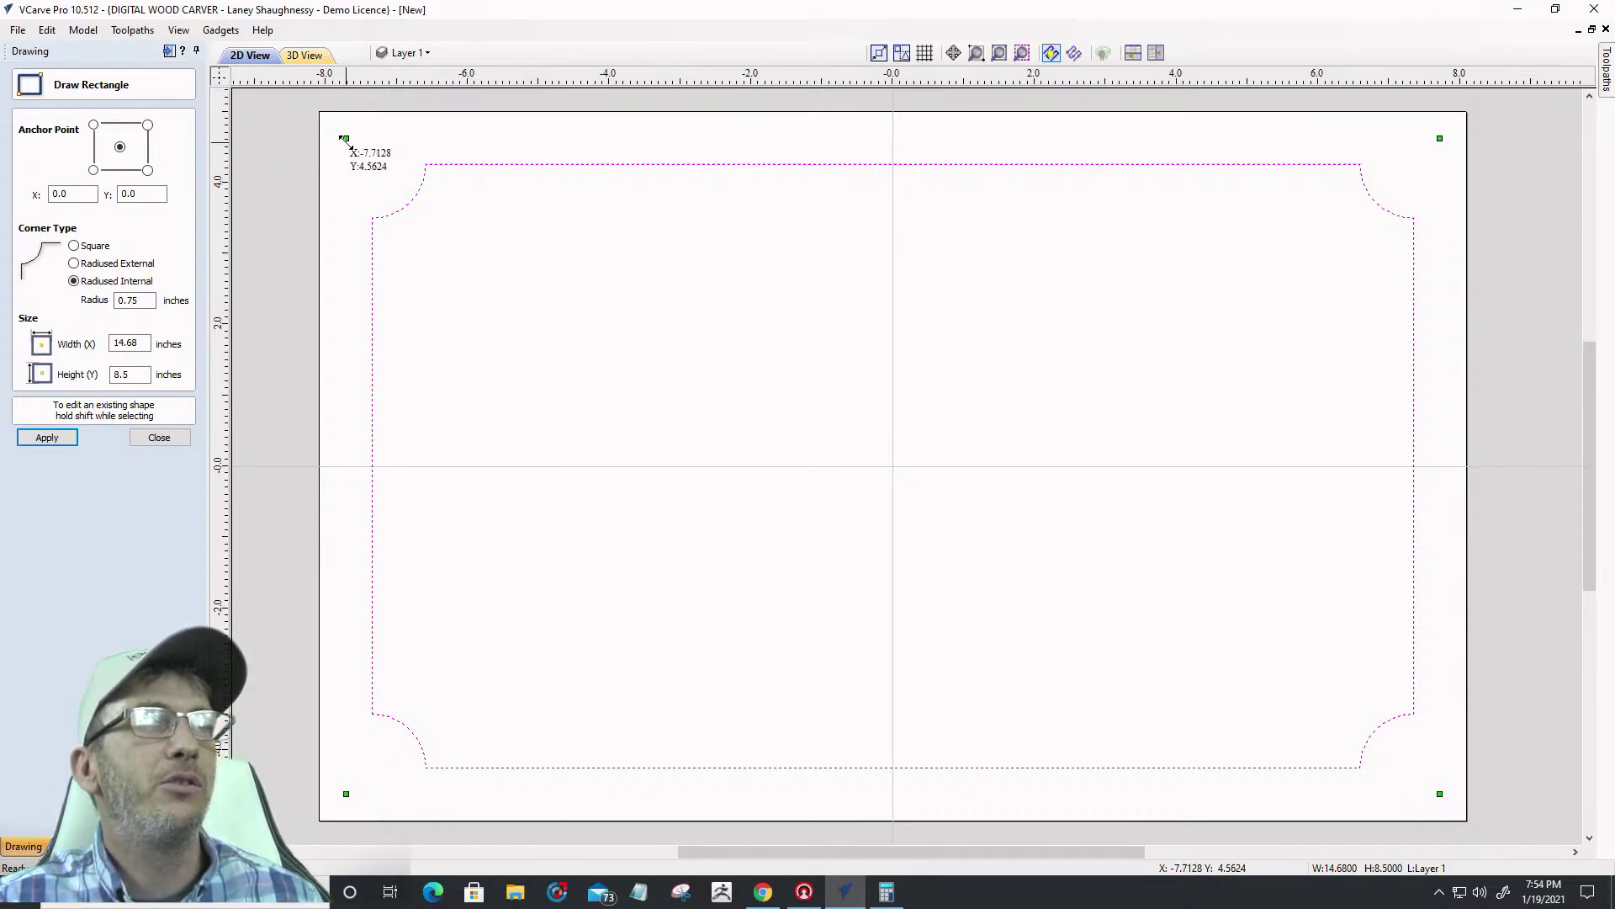
Try a 1.0 inch corner radius on the border and set it back to 0.75 inches
{"action": "mouse_move", "coordinate": [346, 138]}
{"action": "left_mouse_down"}
{"action": "mouse_move", "coordinate": [327, 116]}
{"action": "mouse_move", "coordinate": [365, 160]}
{"action": "mouse_move", "coordinate": [383, 252]}
{"action": "mouse_move", "coordinate": [303, 158]}
{"action": "mouse_move", "coordinate": [293, 107]}
{"action": "mouse_move", "coordinate": [440, 286]}
{"action": "mouse_move", "coordinate": [325, 118]}
{"action": "mouse_move", "coordinate": [335, 144]}
{"action": "left_mouse_up"}
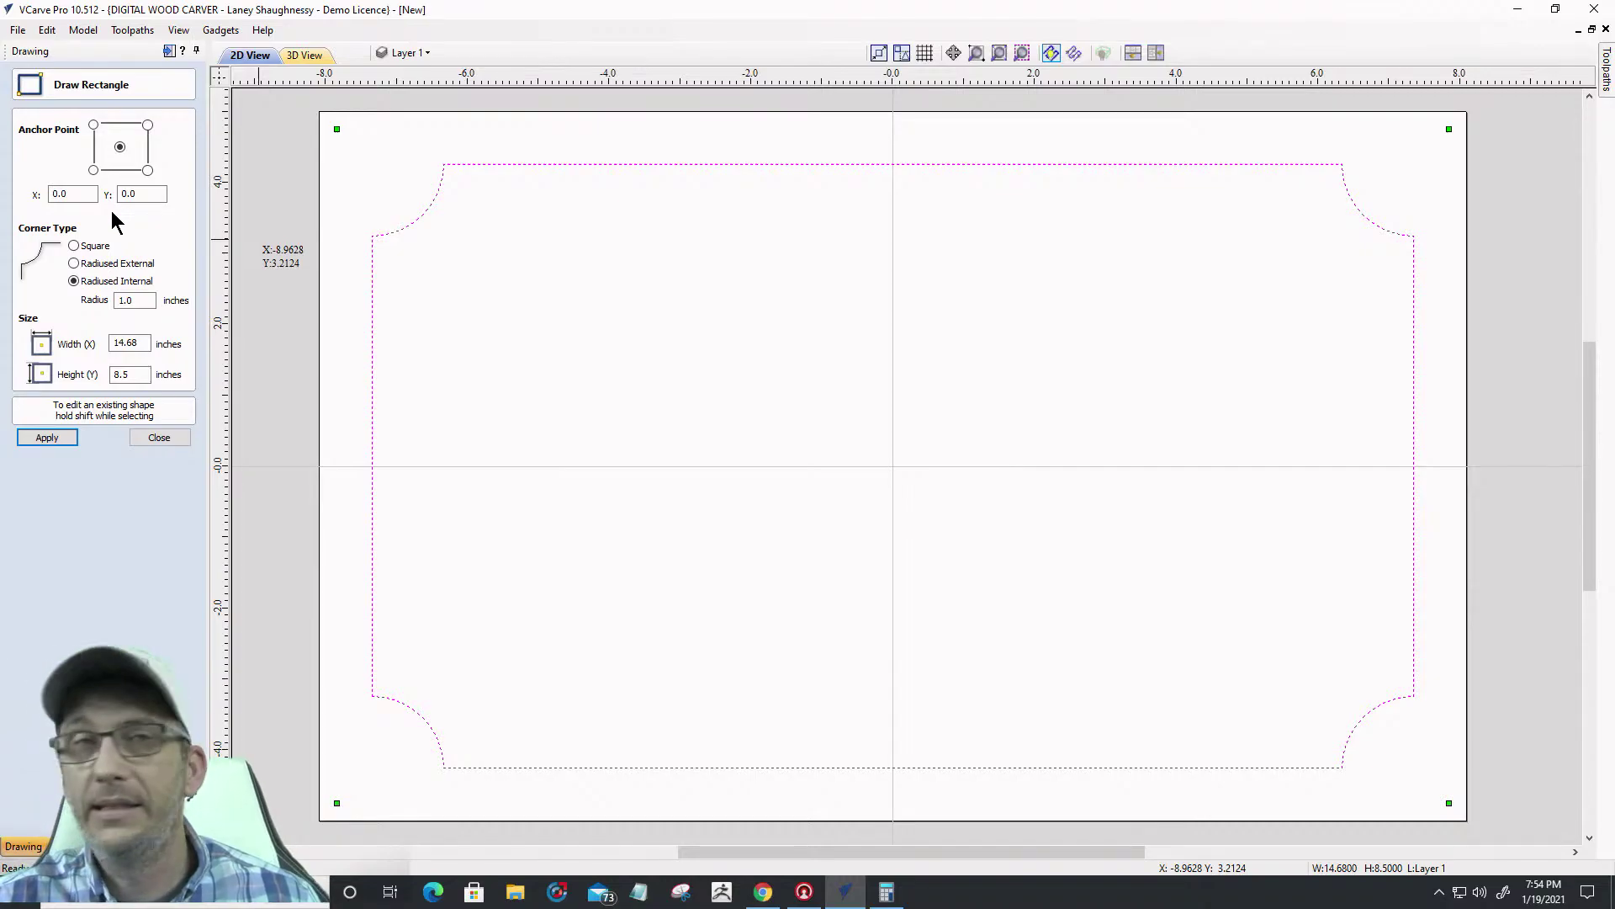
{"action": "left_click_drag", "start_coordinate": [139, 300], "coordinate": [102, 292]}
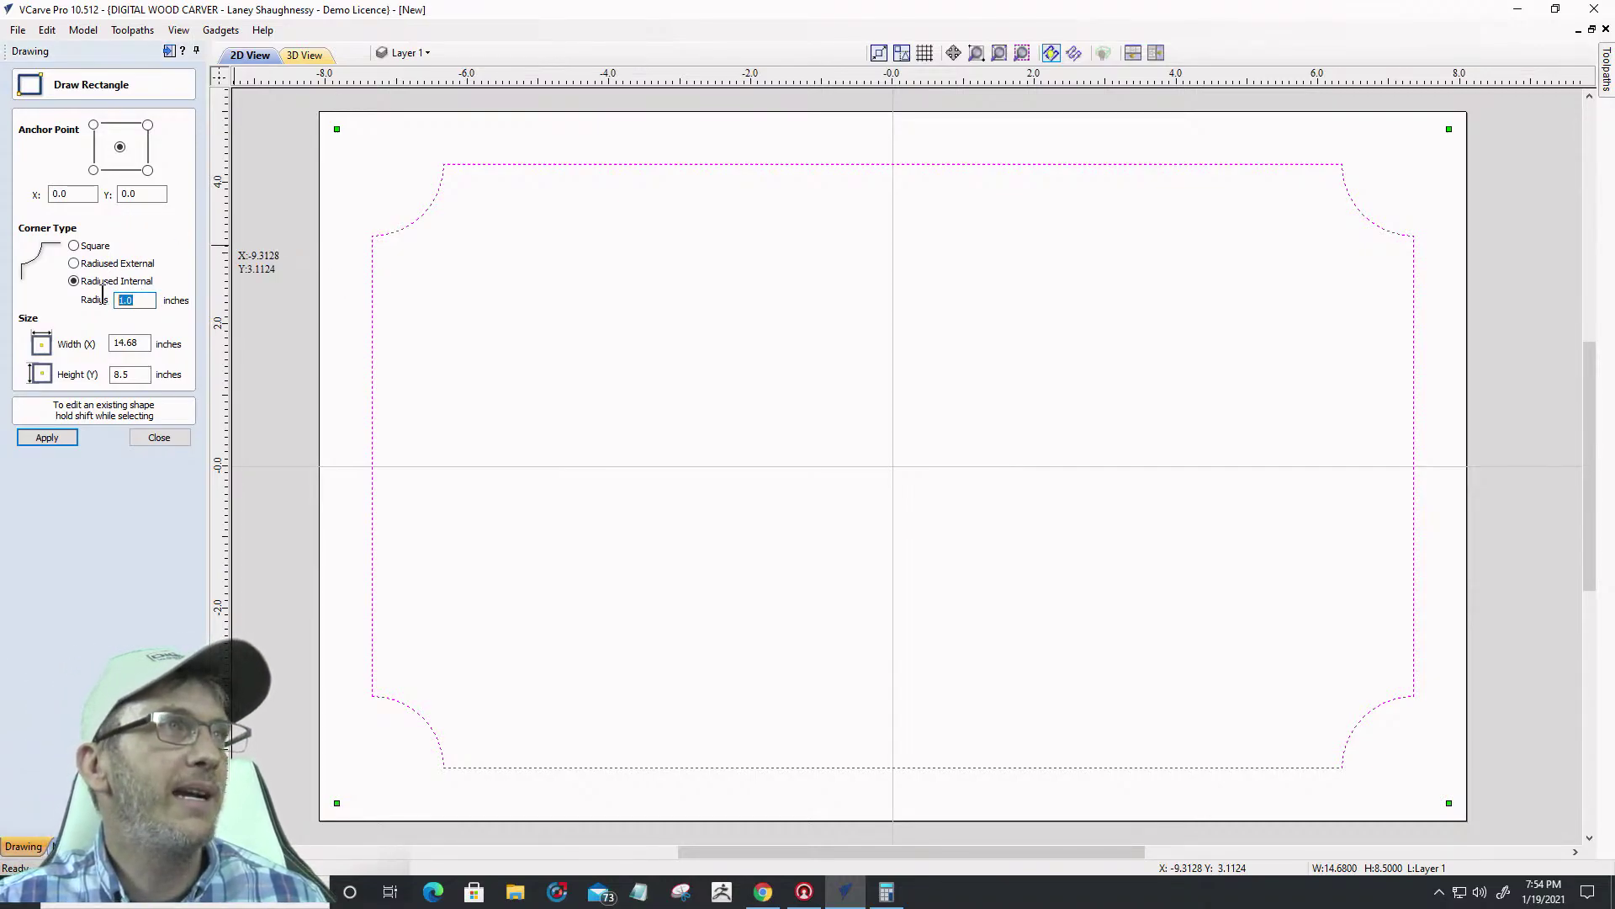
{"action": "type", "text": ".75"}
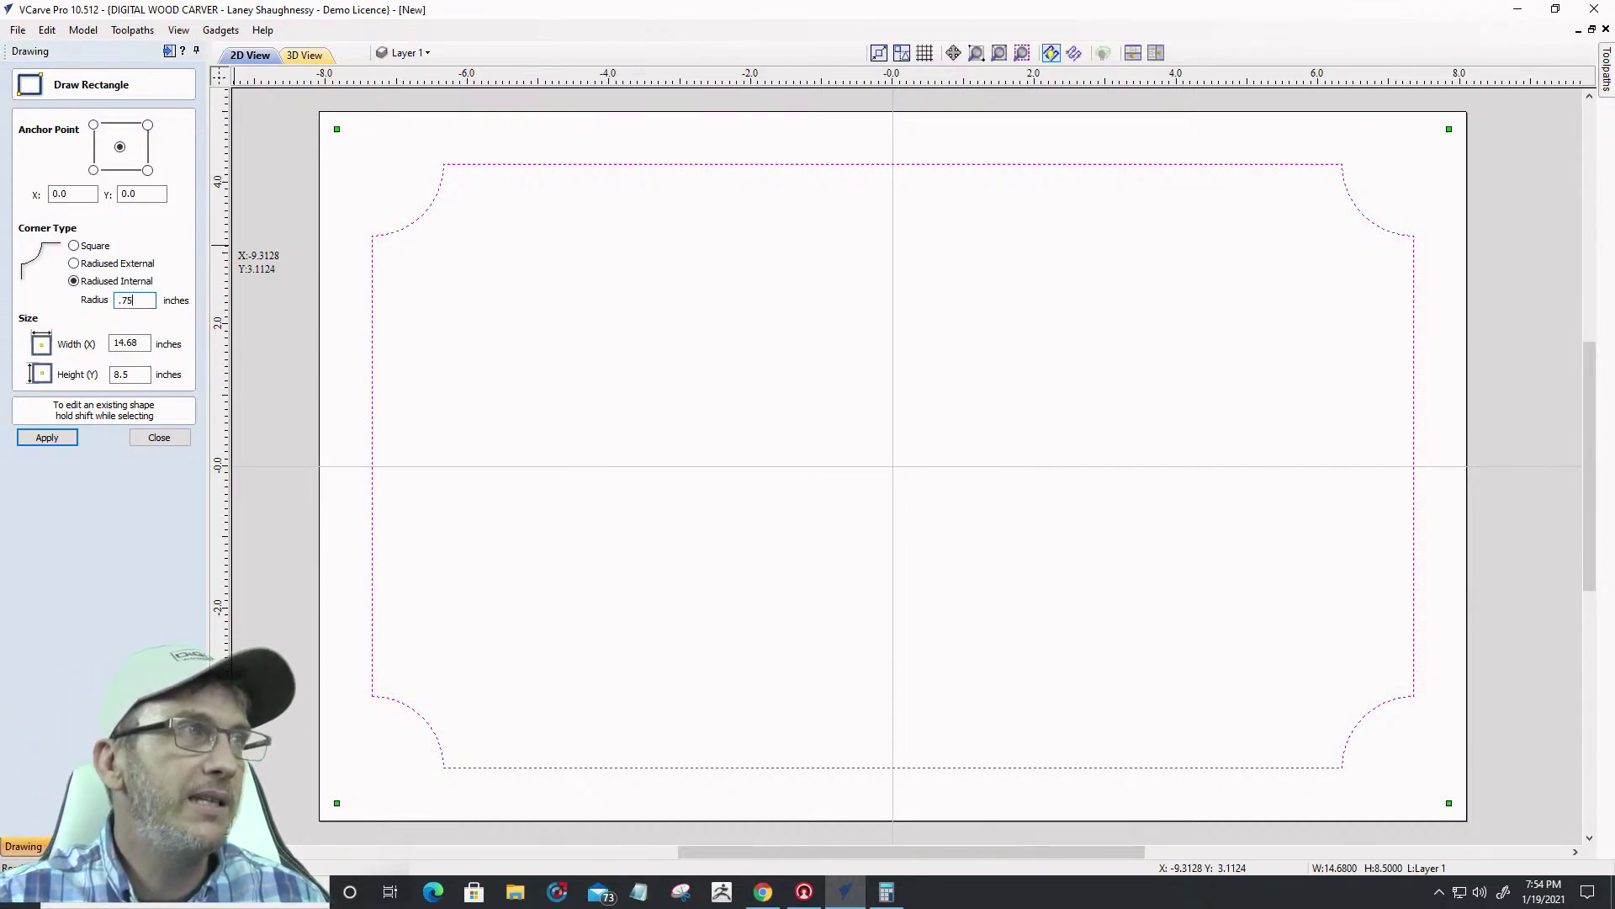
{"action": "left_click", "coordinate": [51, 438]}
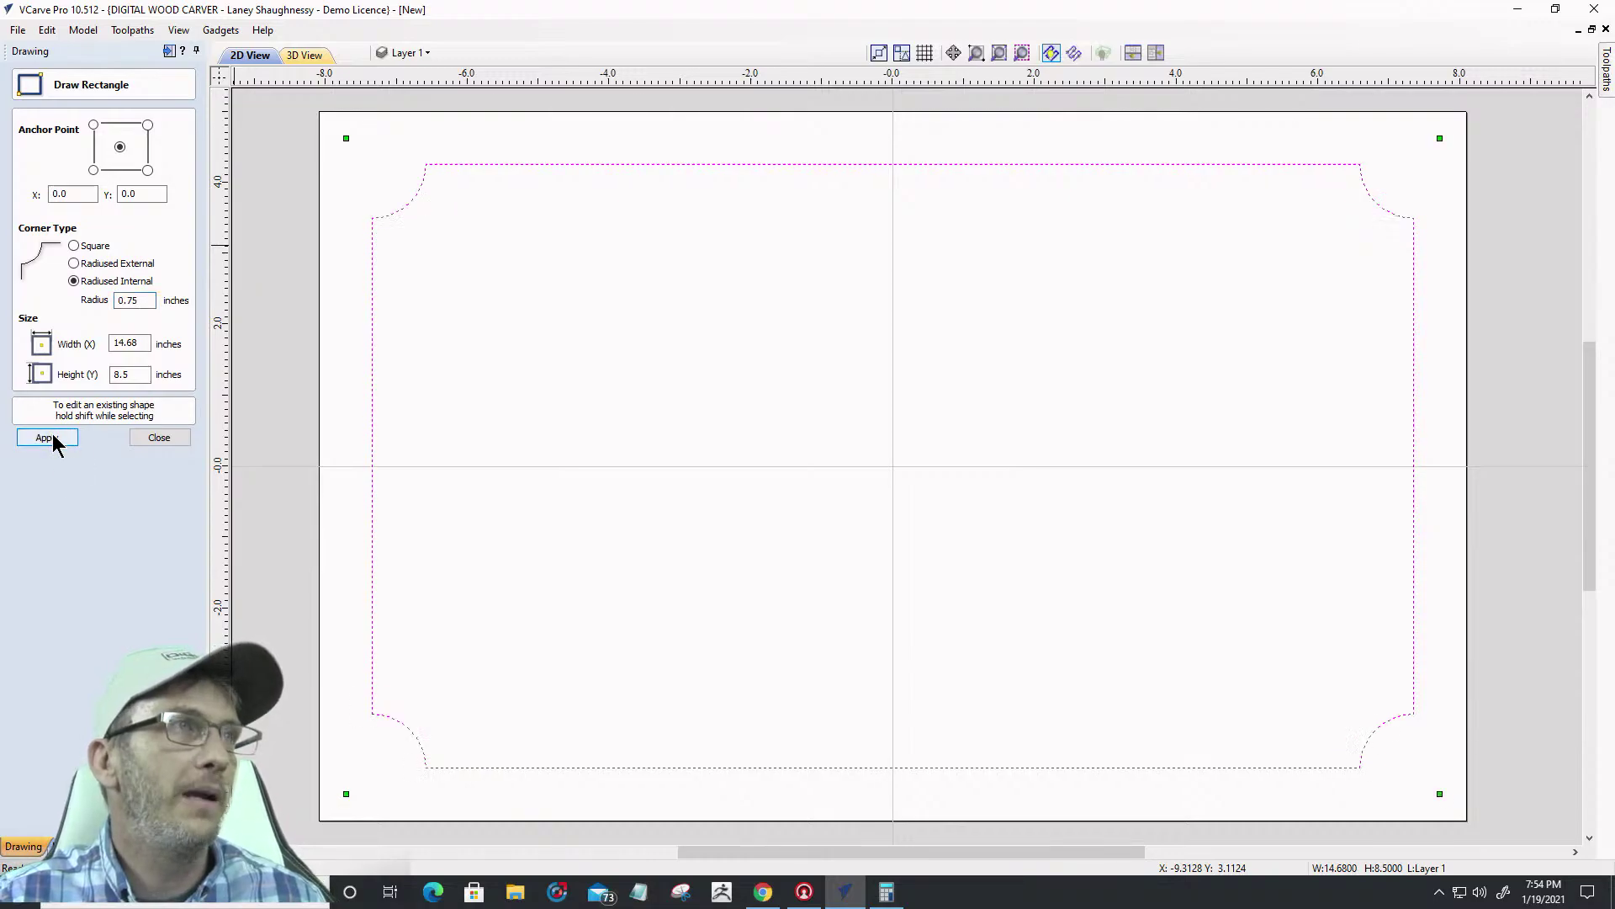
Finish the rectangle edit and place the cantering horse from the Animals clipart near the middle of the material
{"action": "left_click", "coordinate": [156, 440]}
{"action": "scroll", "coordinate": [1030, 356], "scroll_direction": "up", "scroll_amount": 2}
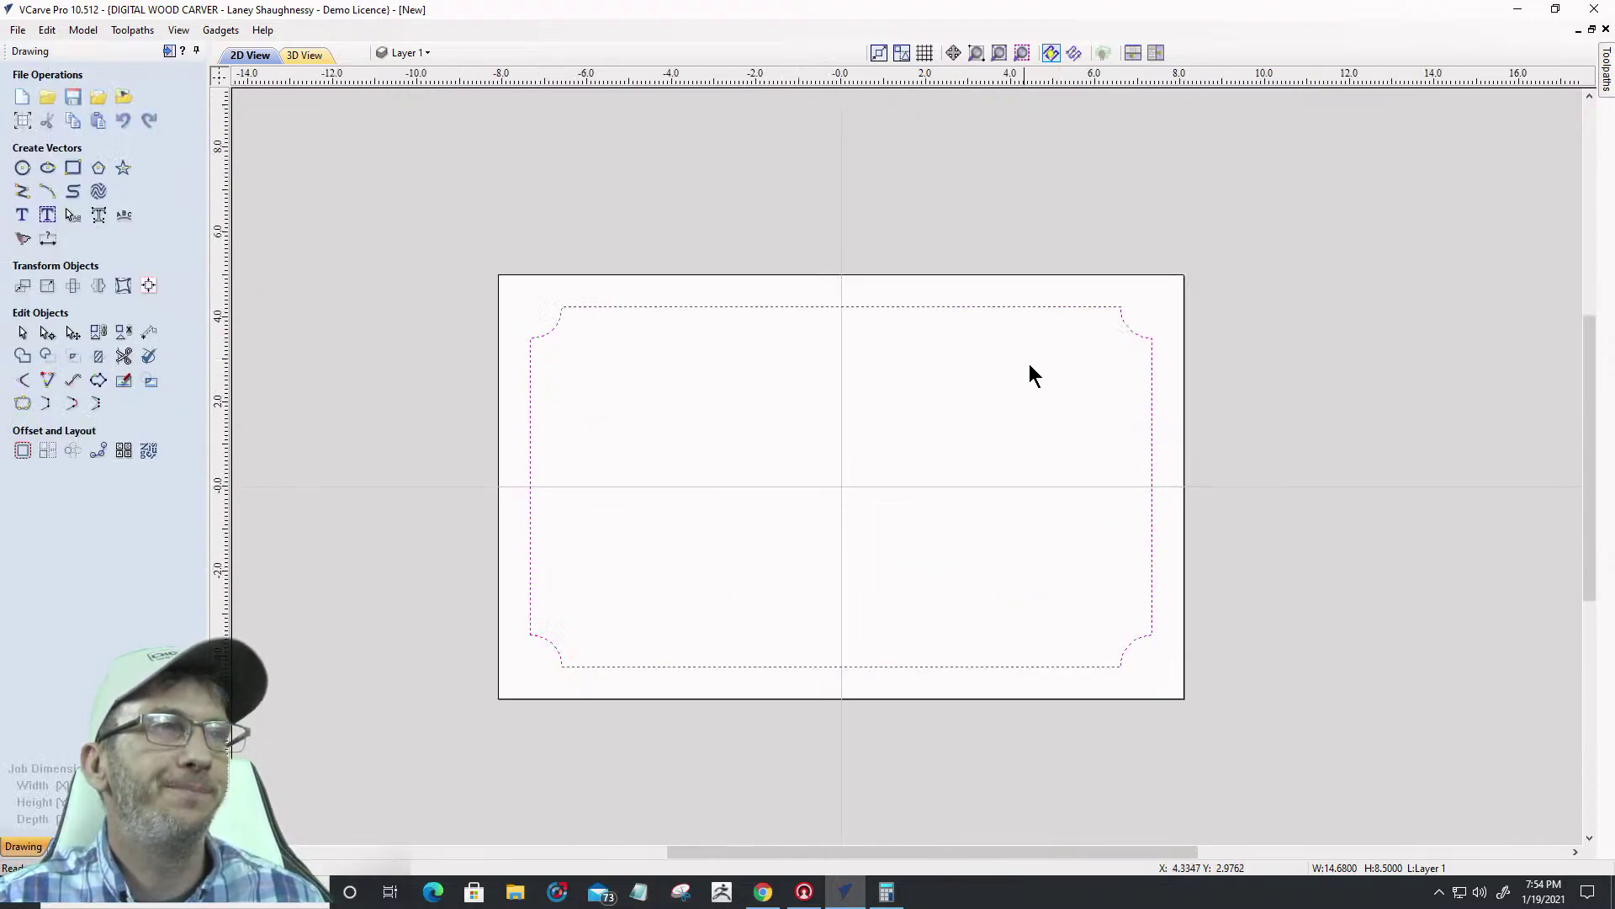
{"action": "scroll", "coordinate": [744, 366], "scroll_direction": "down", "scroll_amount": 1}
{"action": "scroll", "coordinate": [729, 386], "scroll_direction": "up", "scroll_amount": 2}
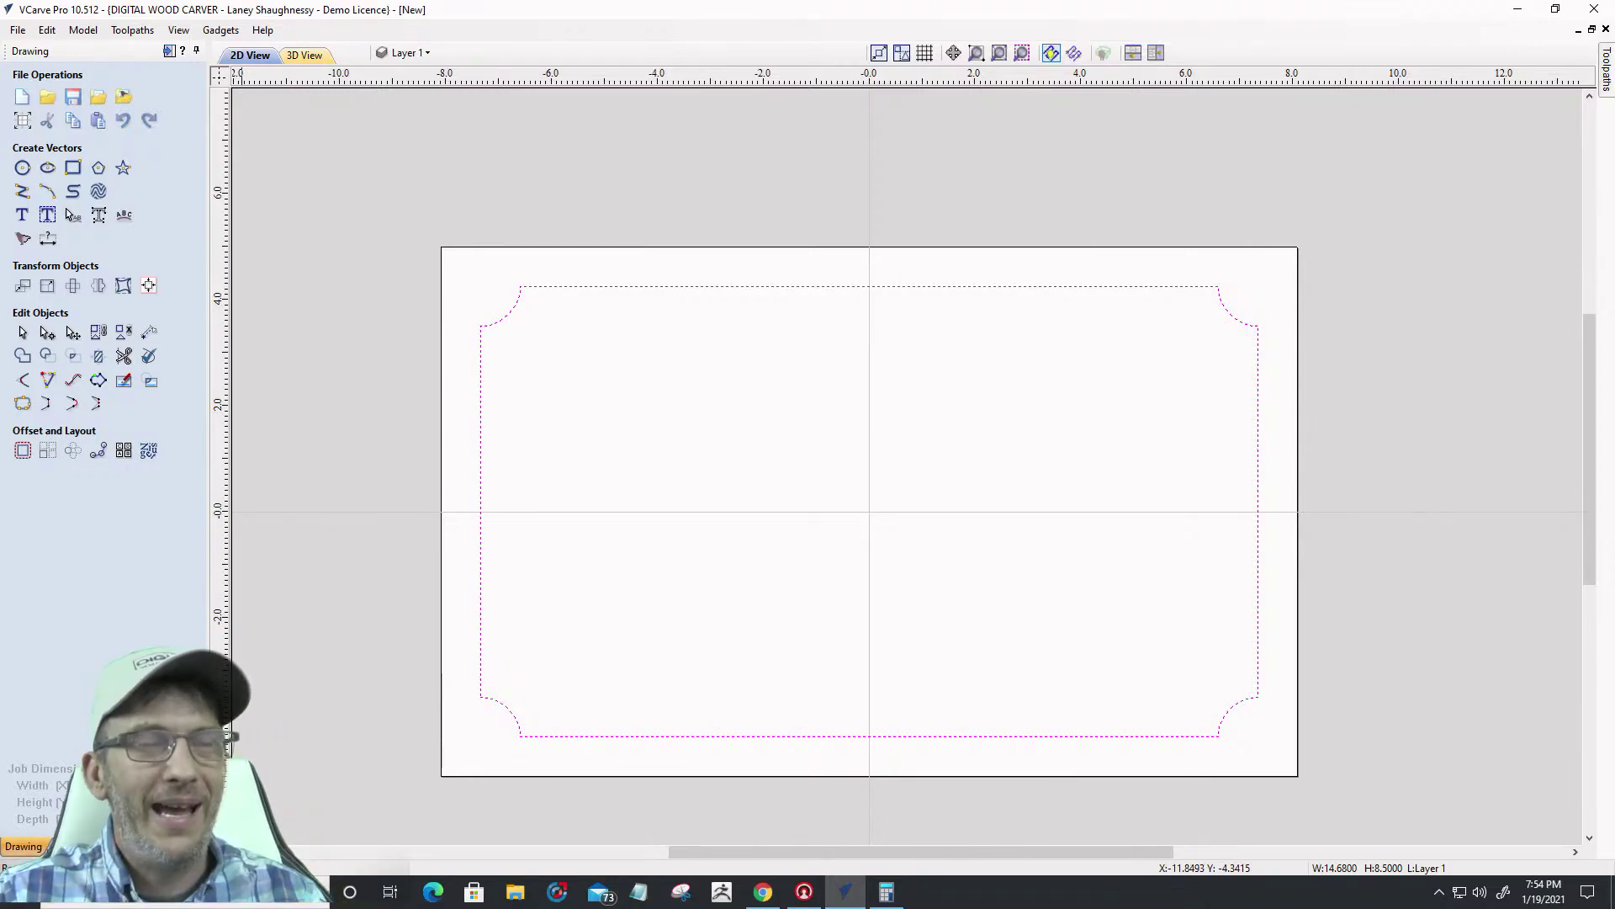
{"action": "left_click", "coordinate": [71, 847]}
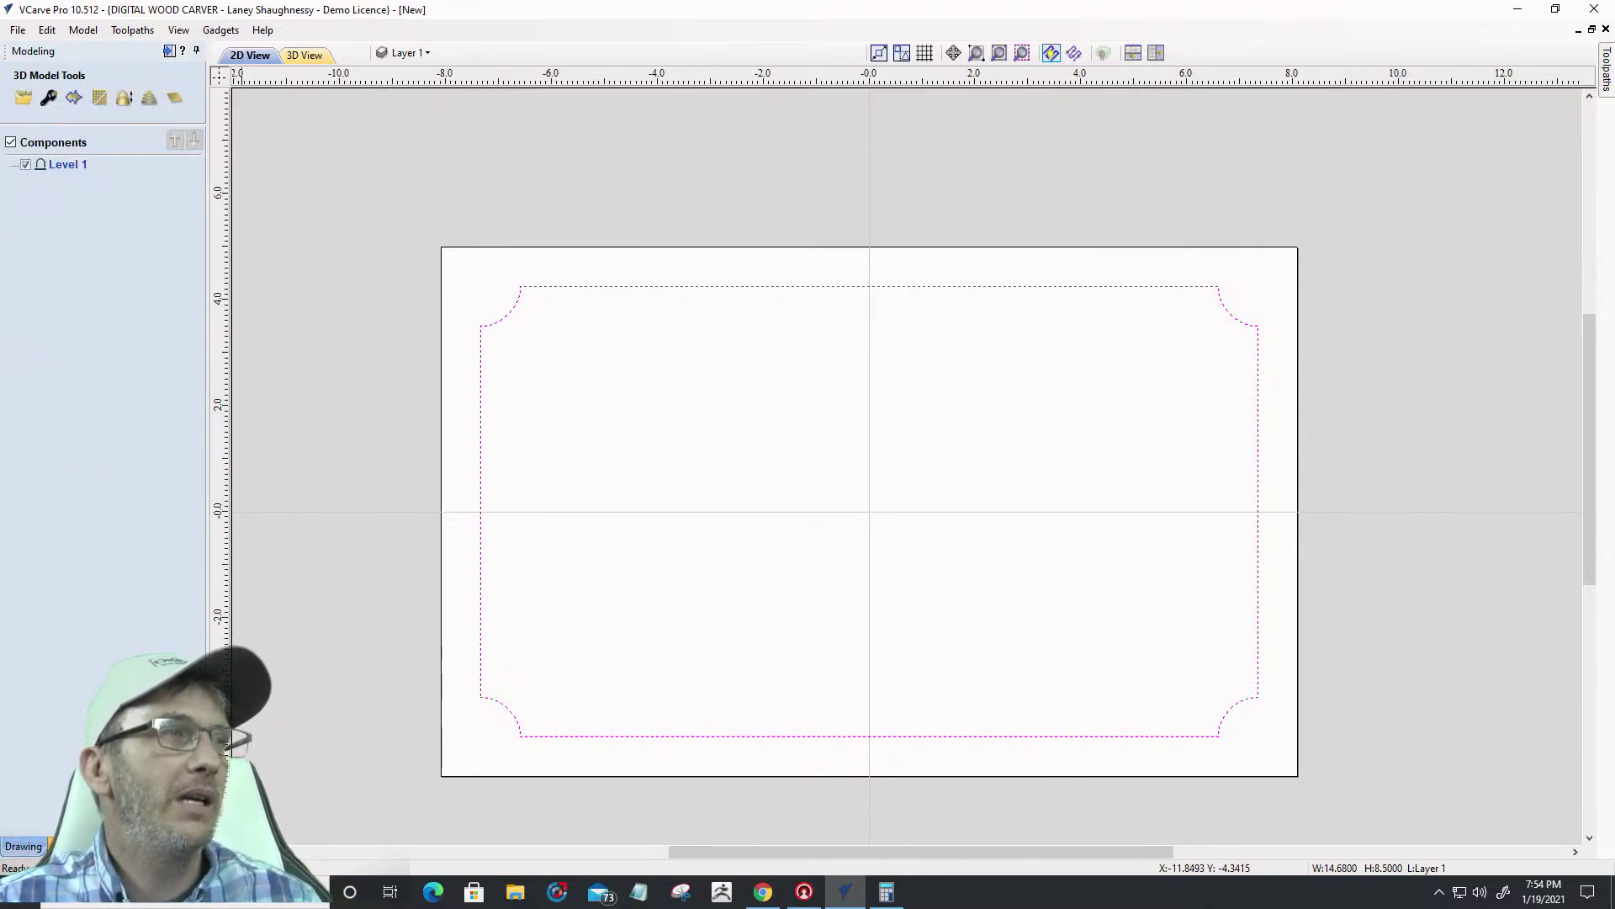
{"action": "left_click", "coordinate": [118, 847]}
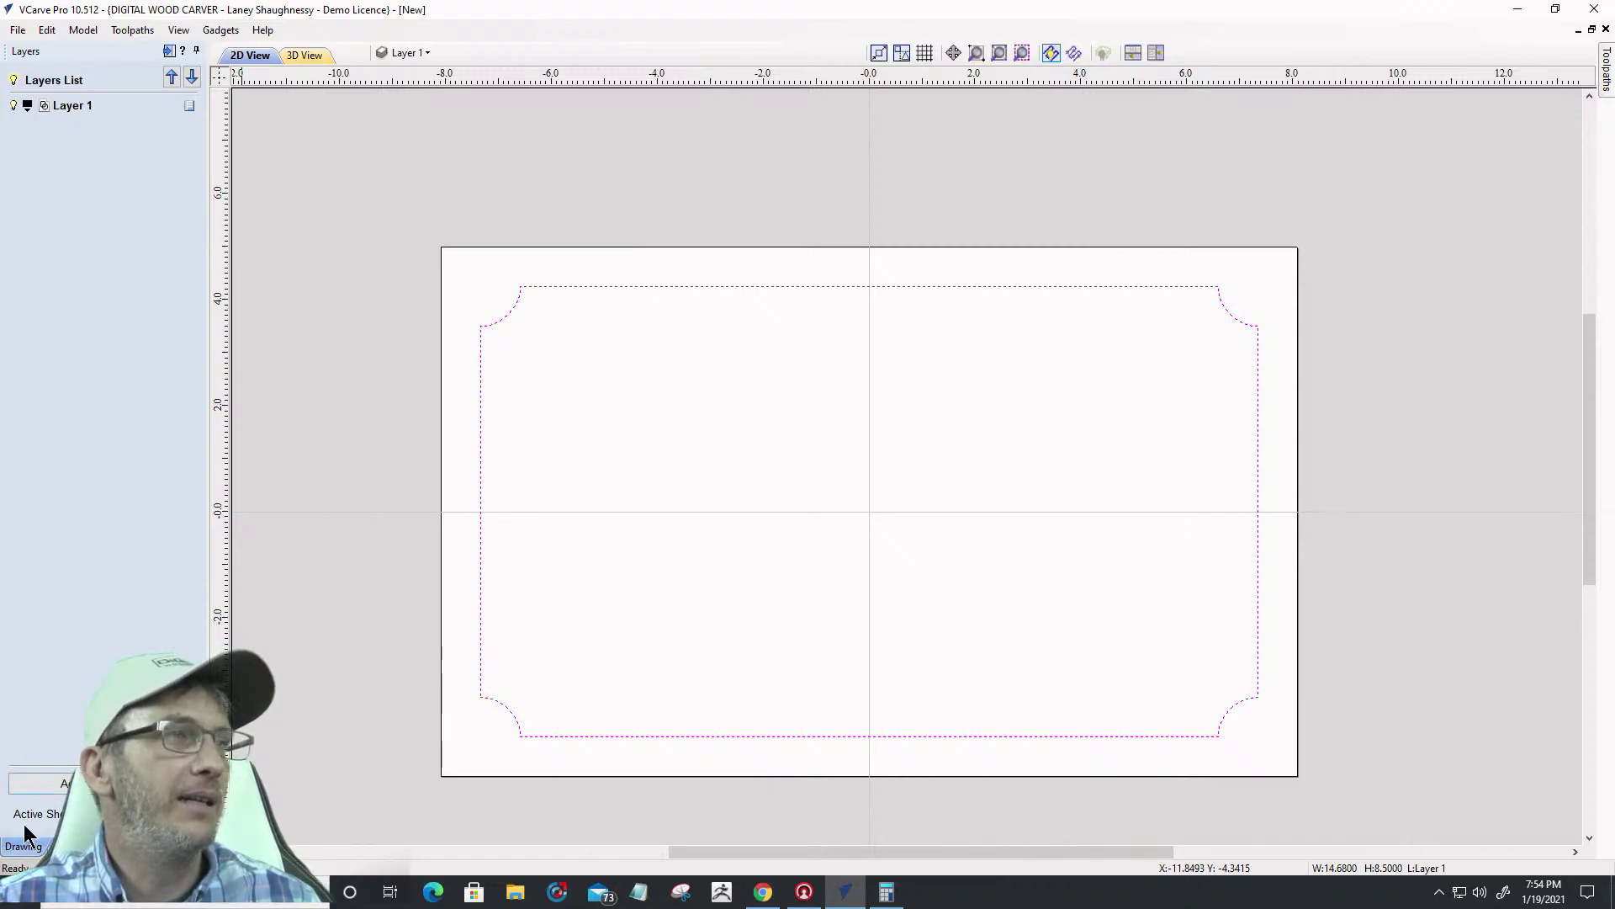
{"action": "left_click", "coordinate": [160, 846]}
{"action": "left_click_drag", "start_coordinate": [35, 648], "coordinate": [881, 541]}
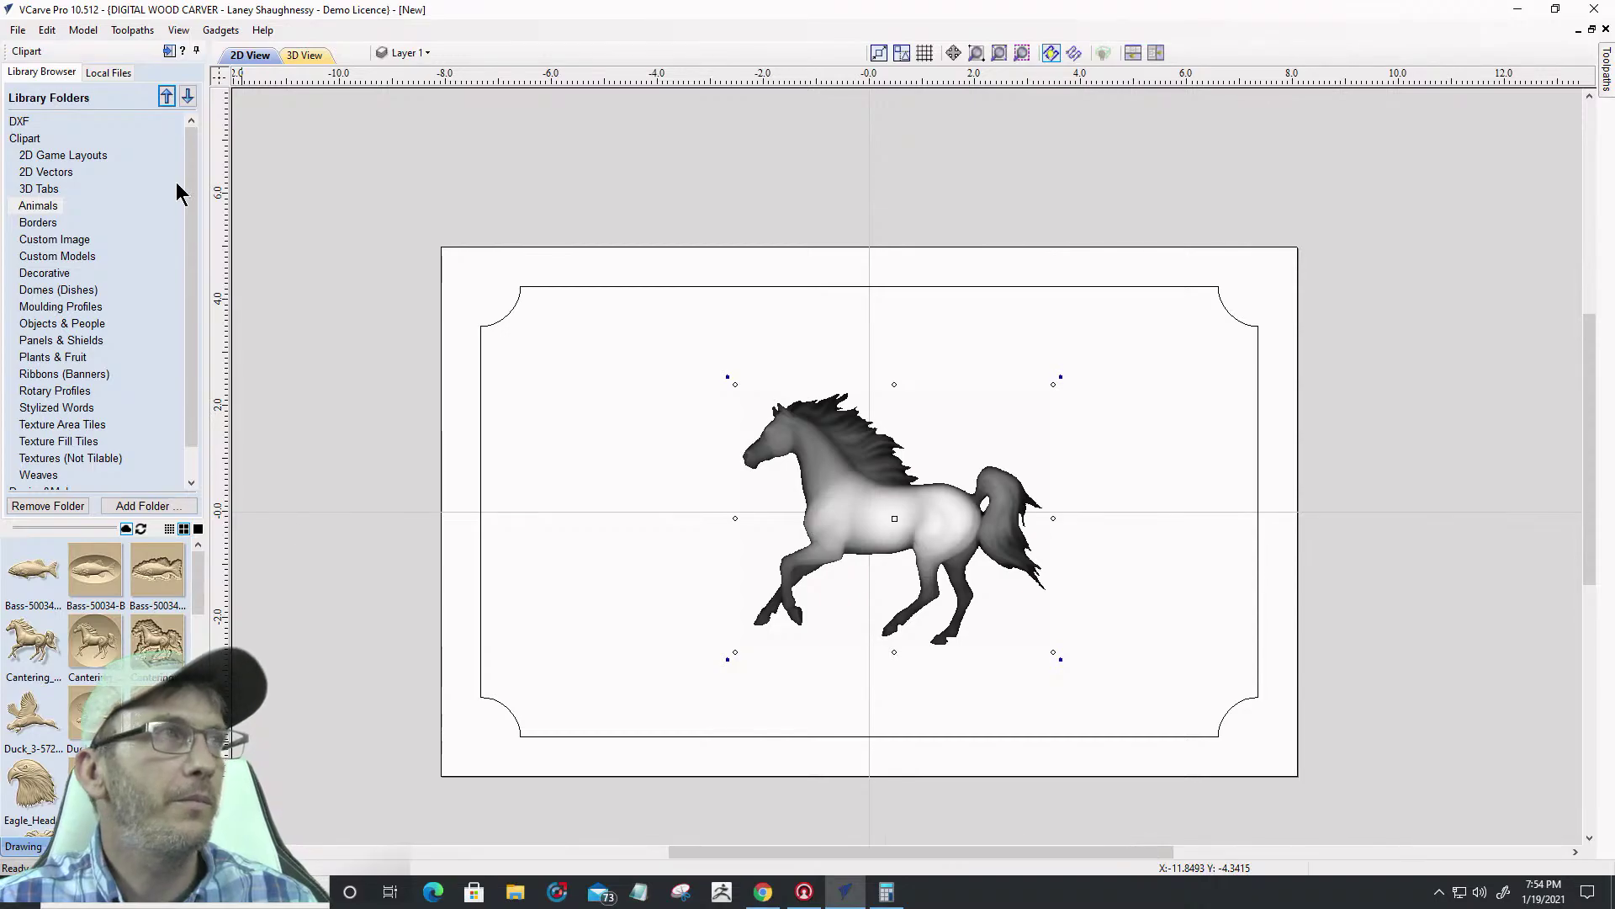
Edit the 3D Finish 1 toolpath and choose the Engrave (20° 0.02" Tip Dia) tool from the Engraving group
{"action": "left_click", "coordinate": [169, 50]}
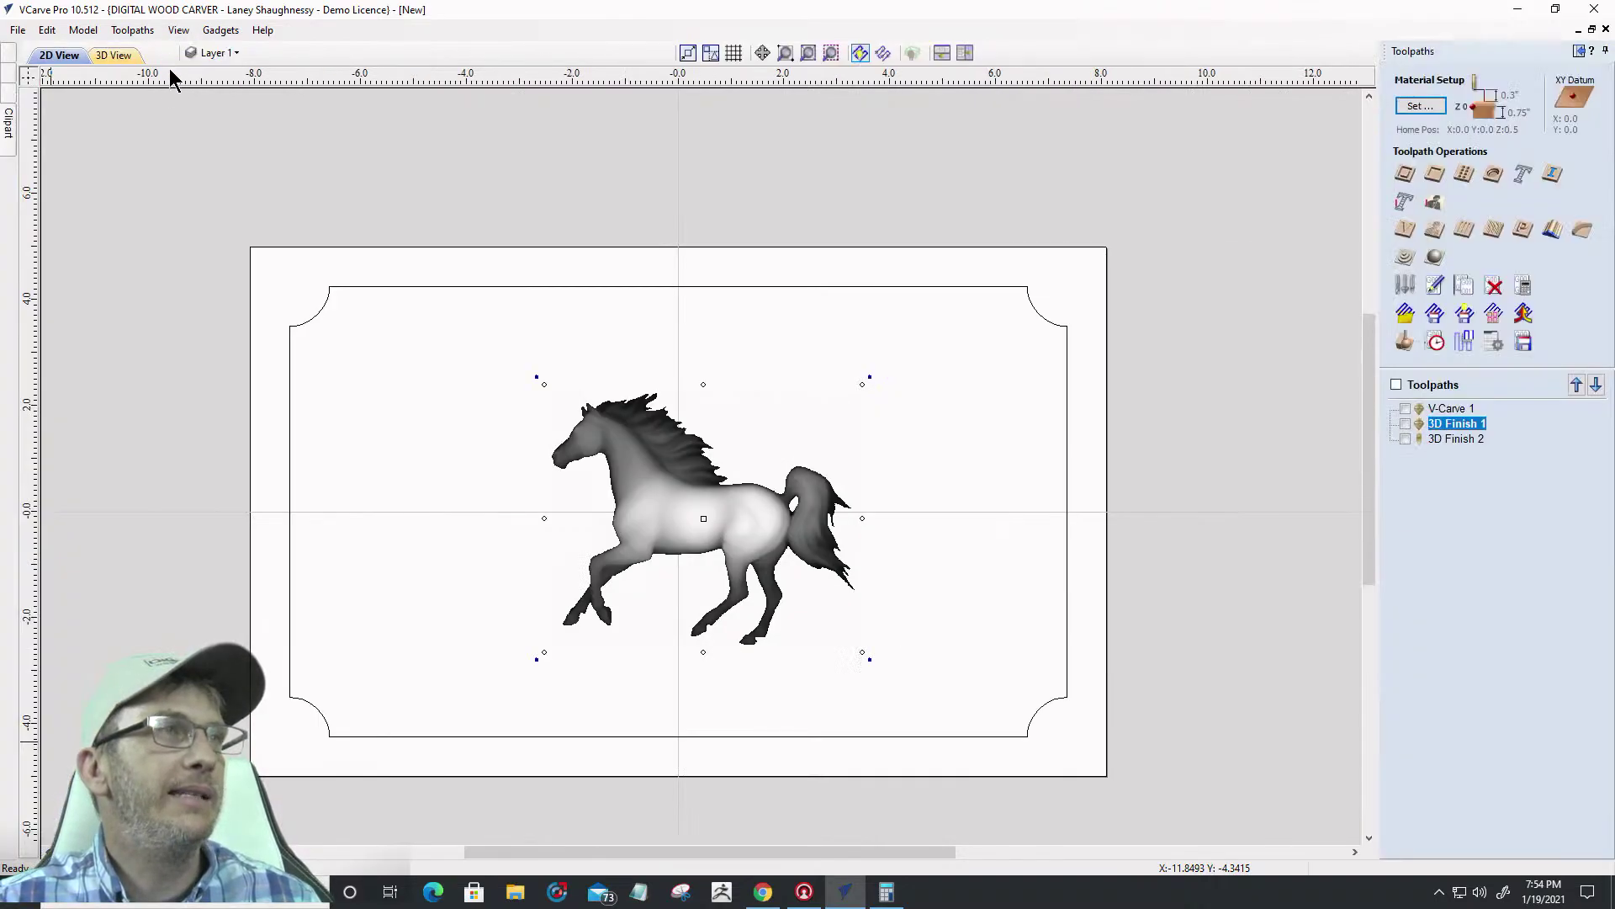
{"action": "double_click", "coordinate": [1441, 426]}
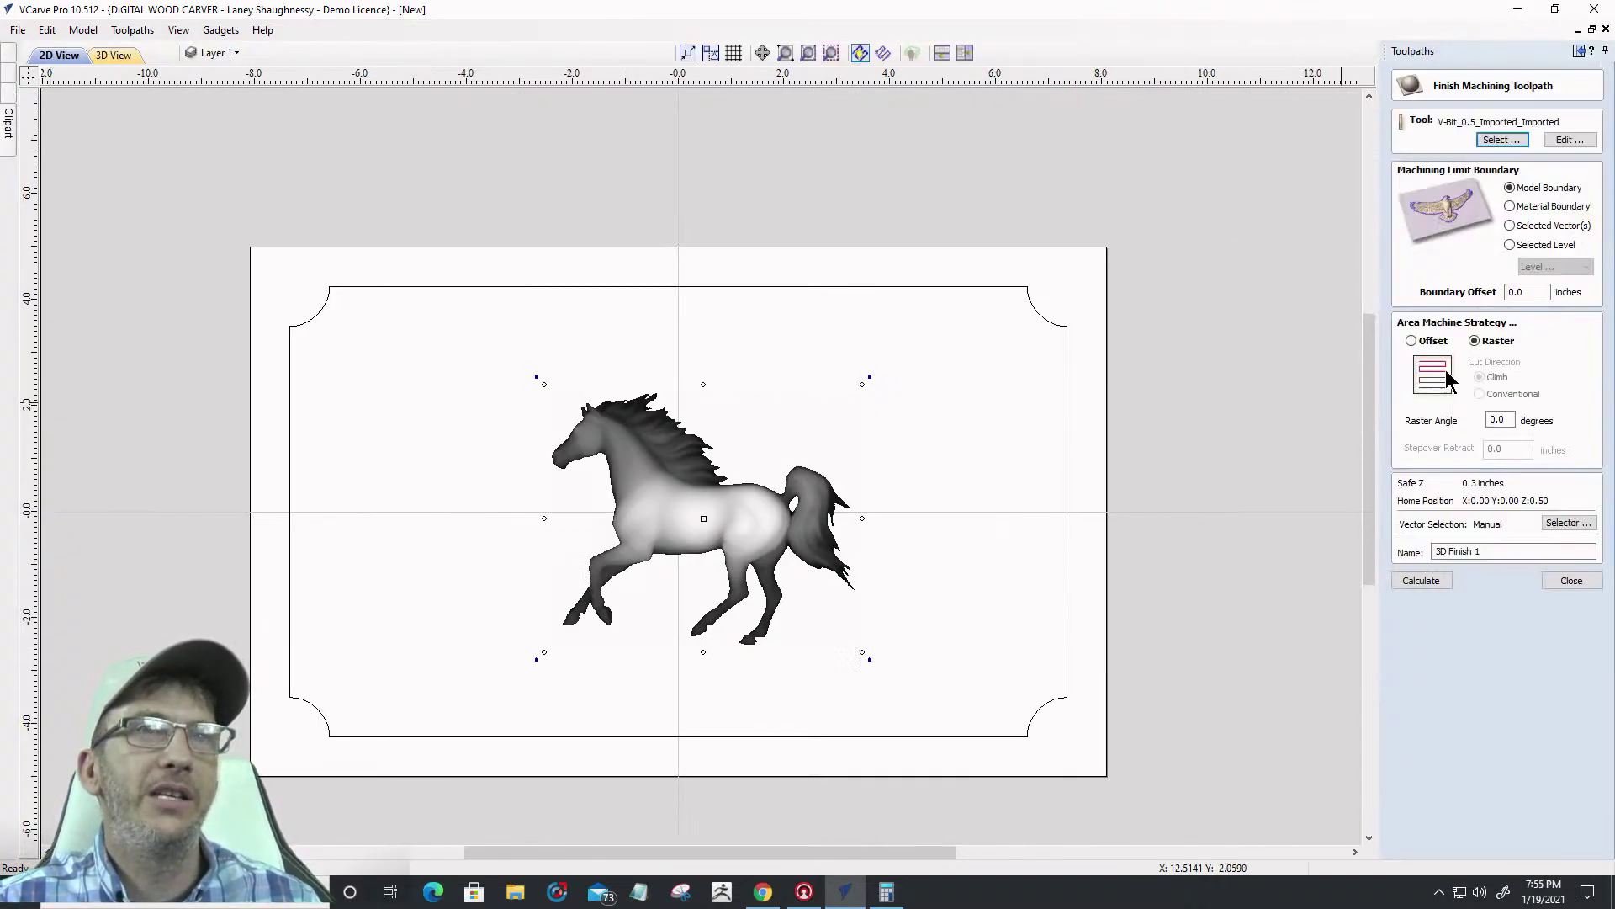
{"action": "left_click", "coordinate": [1495, 138]}
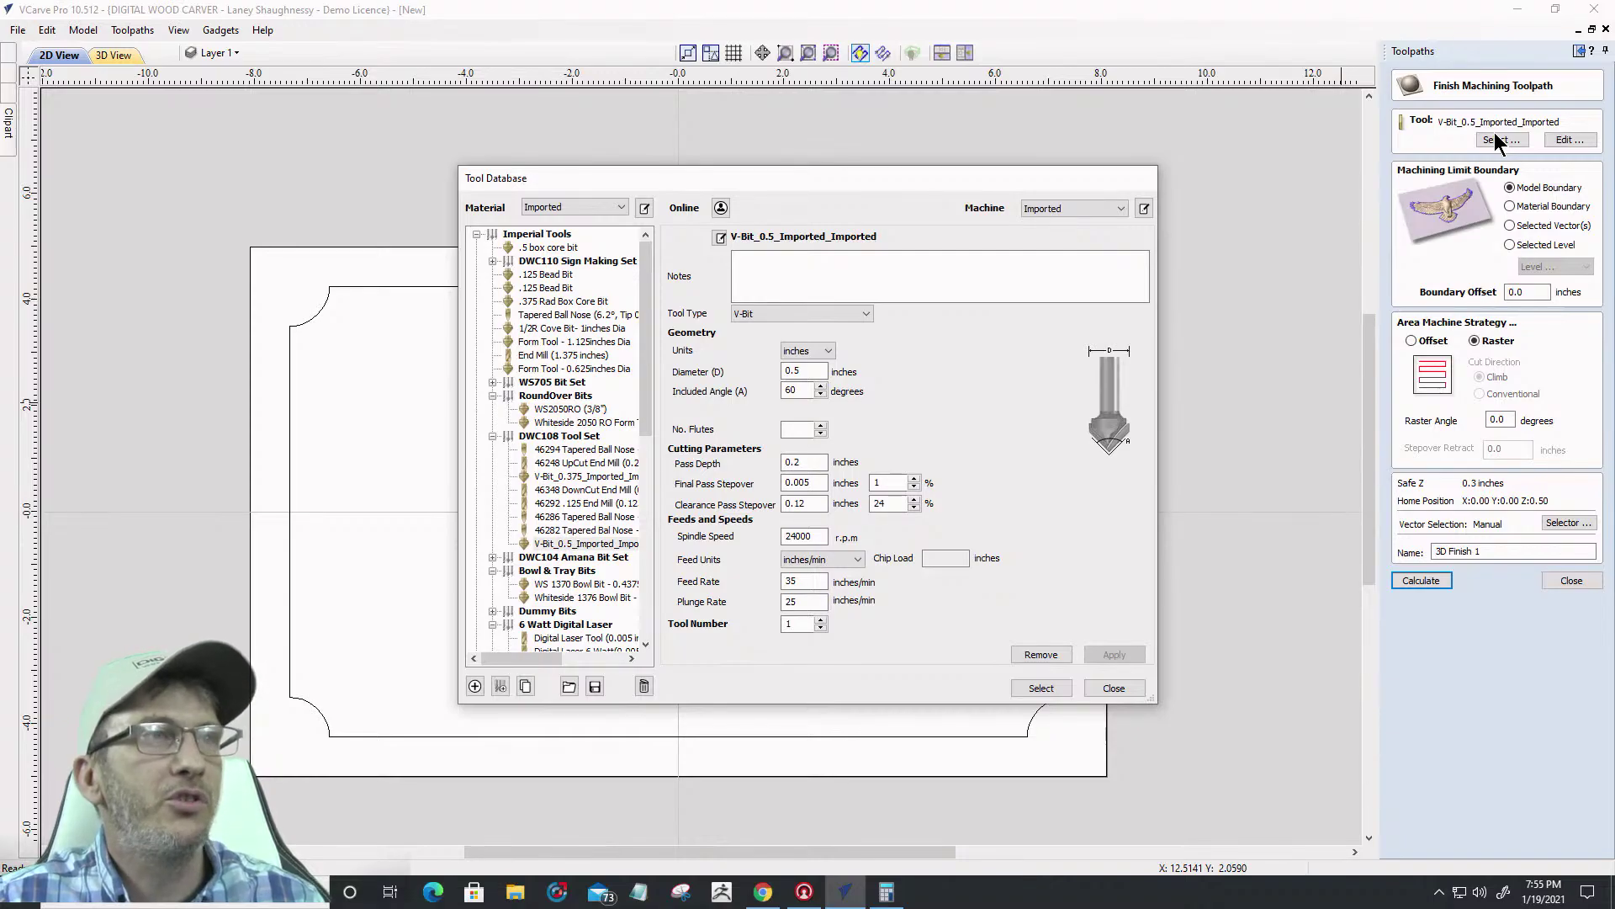
{"action": "scroll", "coordinate": [562, 498], "scroll_direction": "down", "scroll_amount": 4}
{"action": "scroll", "coordinate": [562, 502], "scroll_direction": "down", "scroll_amount": 7}
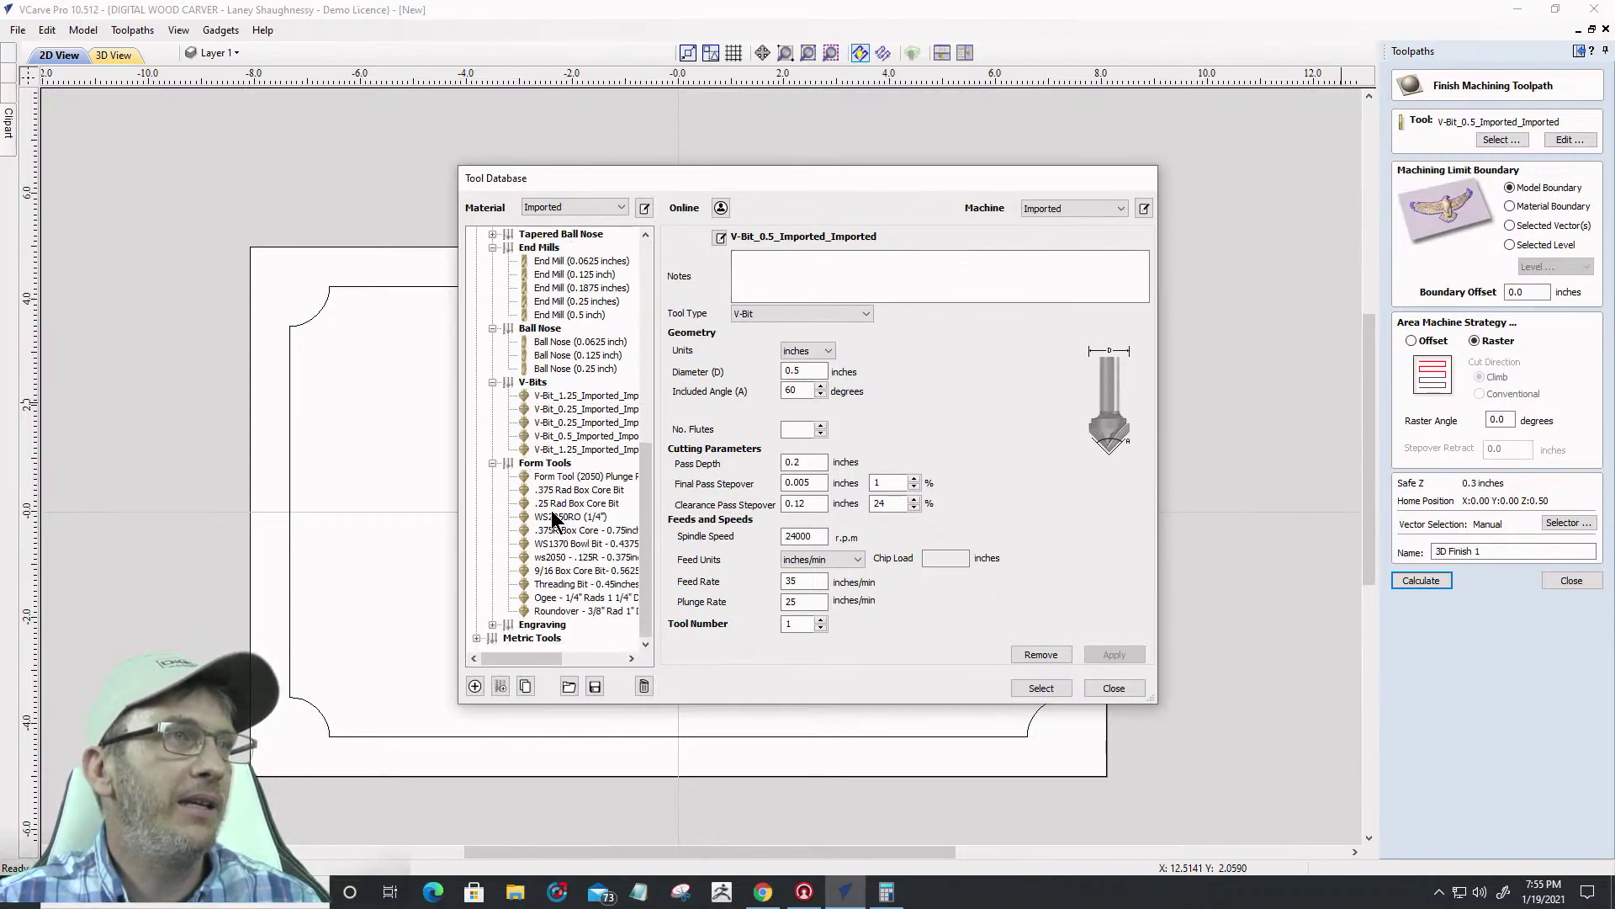
{"action": "left_click", "coordinate": [493, 624]}
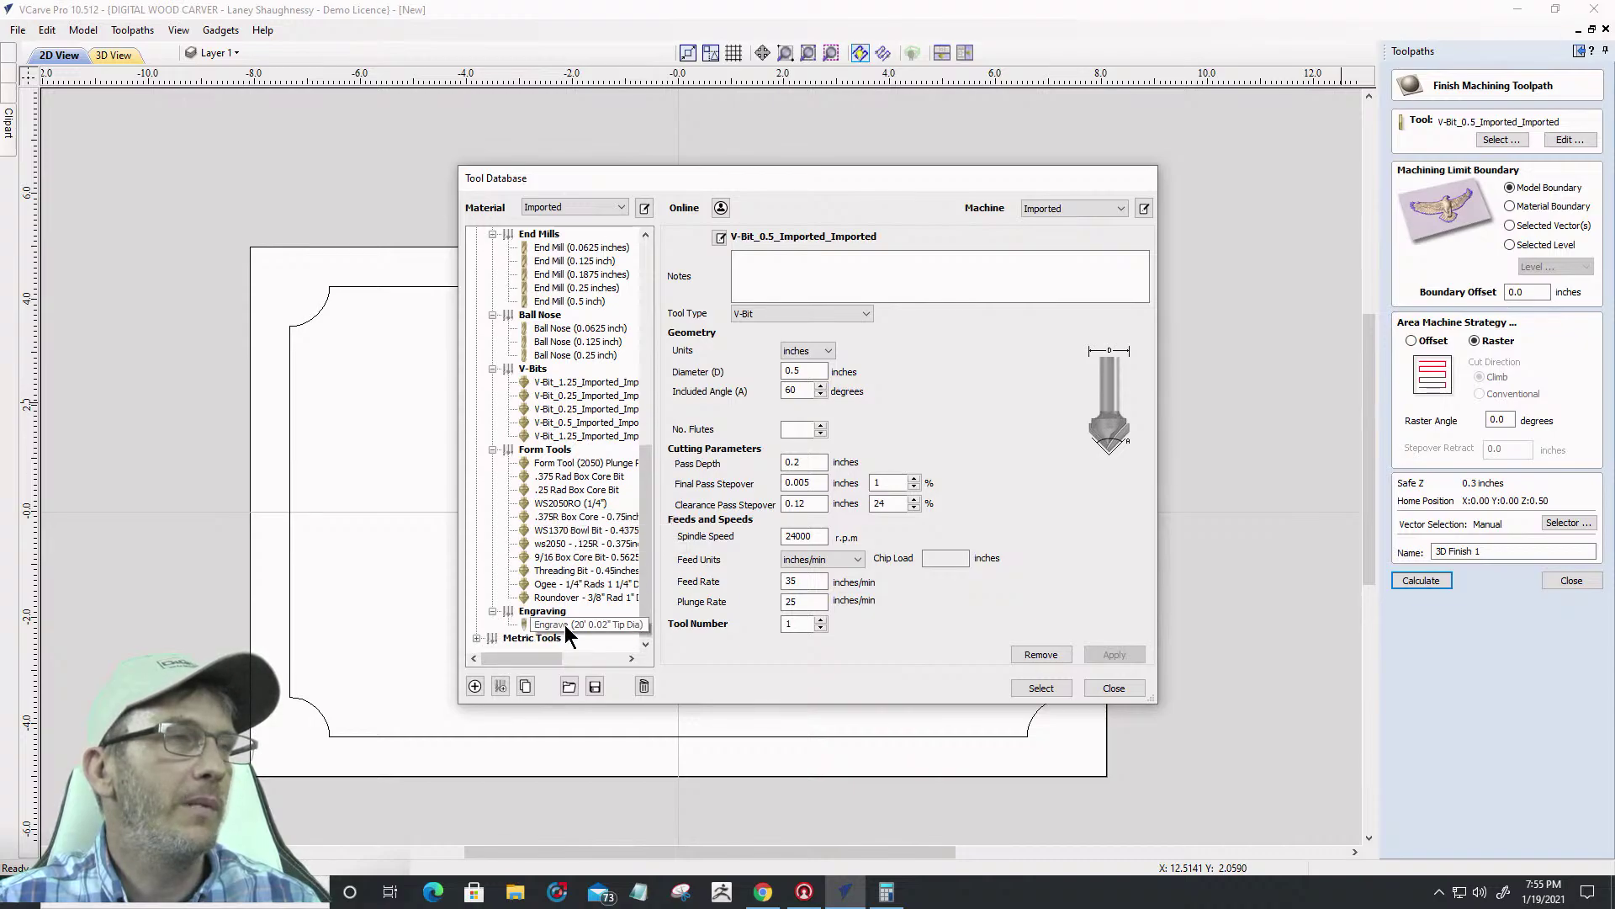
{"action": "left_click", "coordinate": [563, 624]}
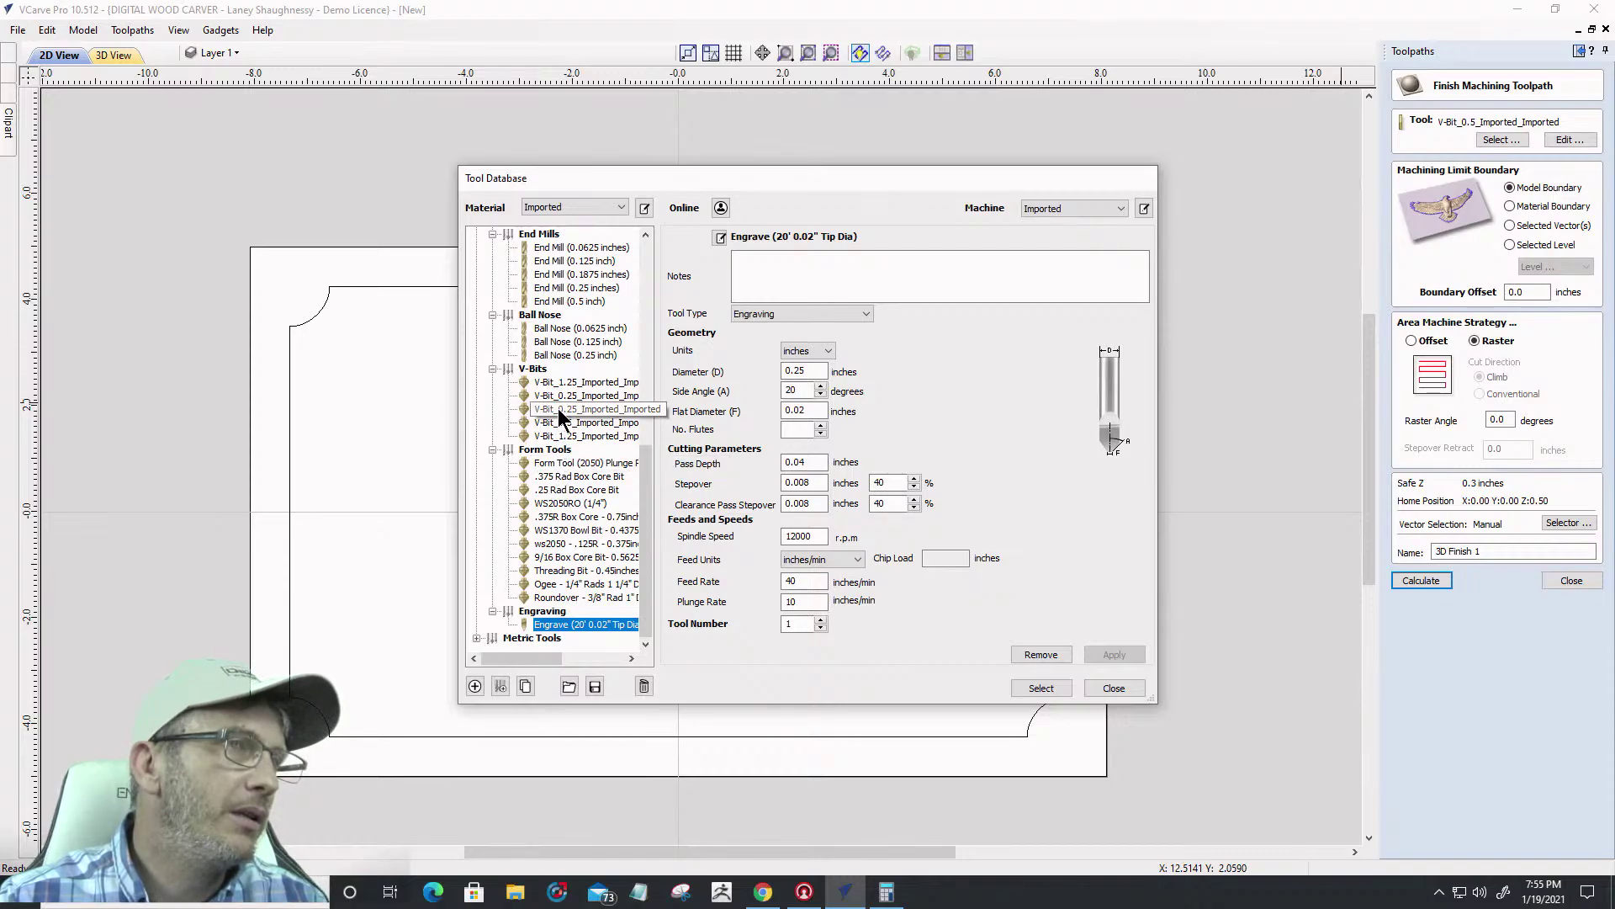
{"action": "scroll", "coordinate": [558, 403], "scroll_direction": "up", "scroll_amount": 3}
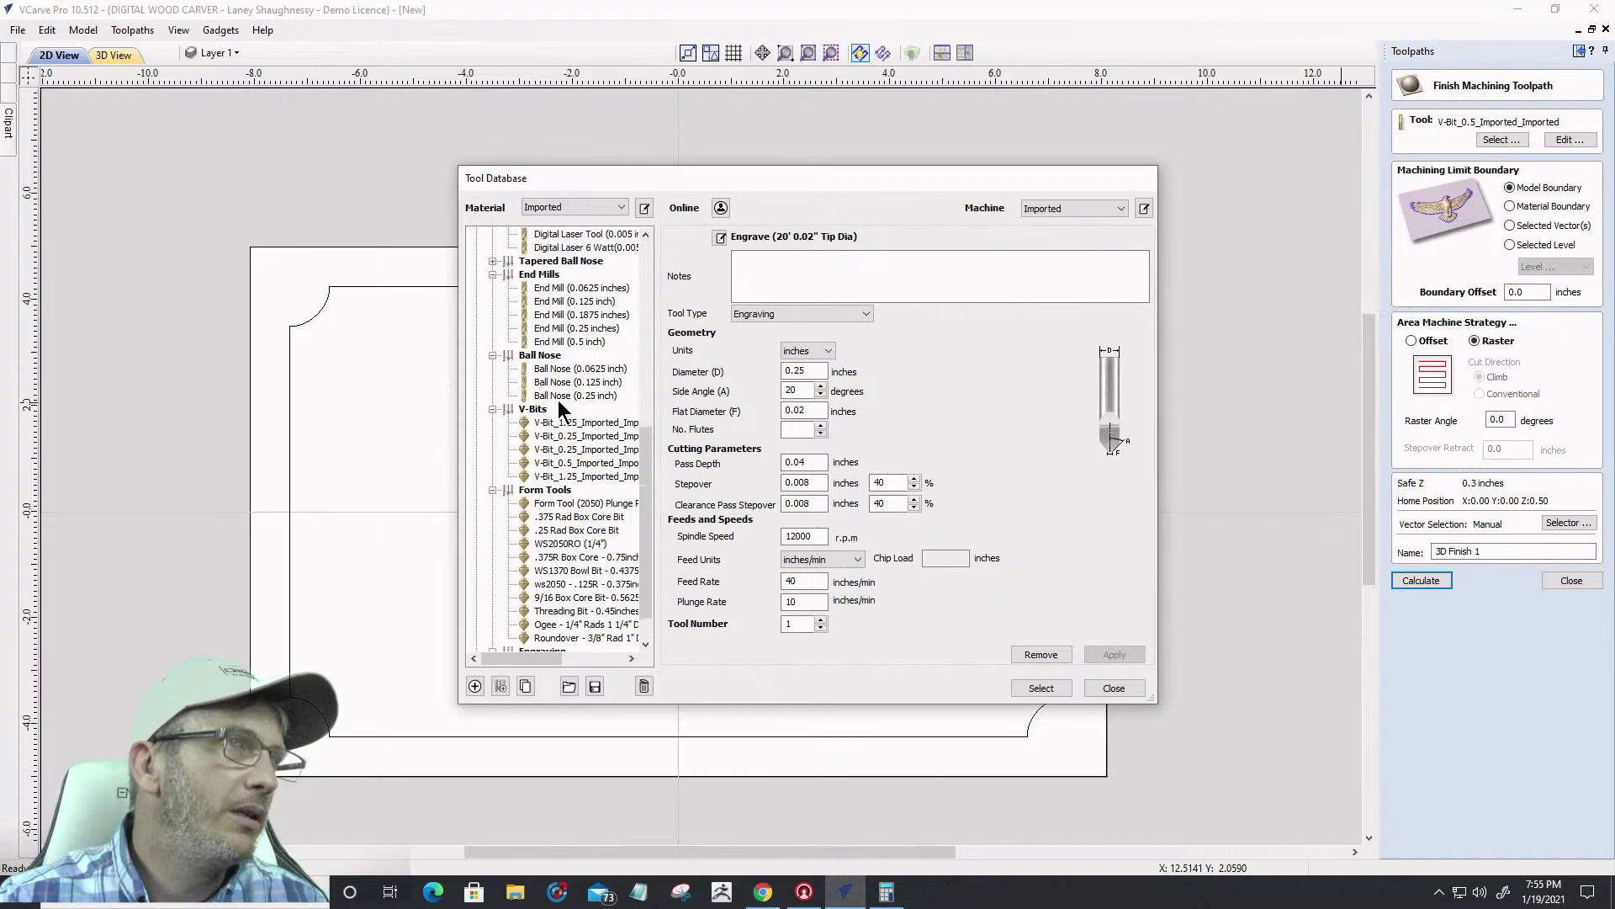
{"action": "scroll", "coordinate": [561, 408], "scroll_direction": "up", "scroll_amount": 7}
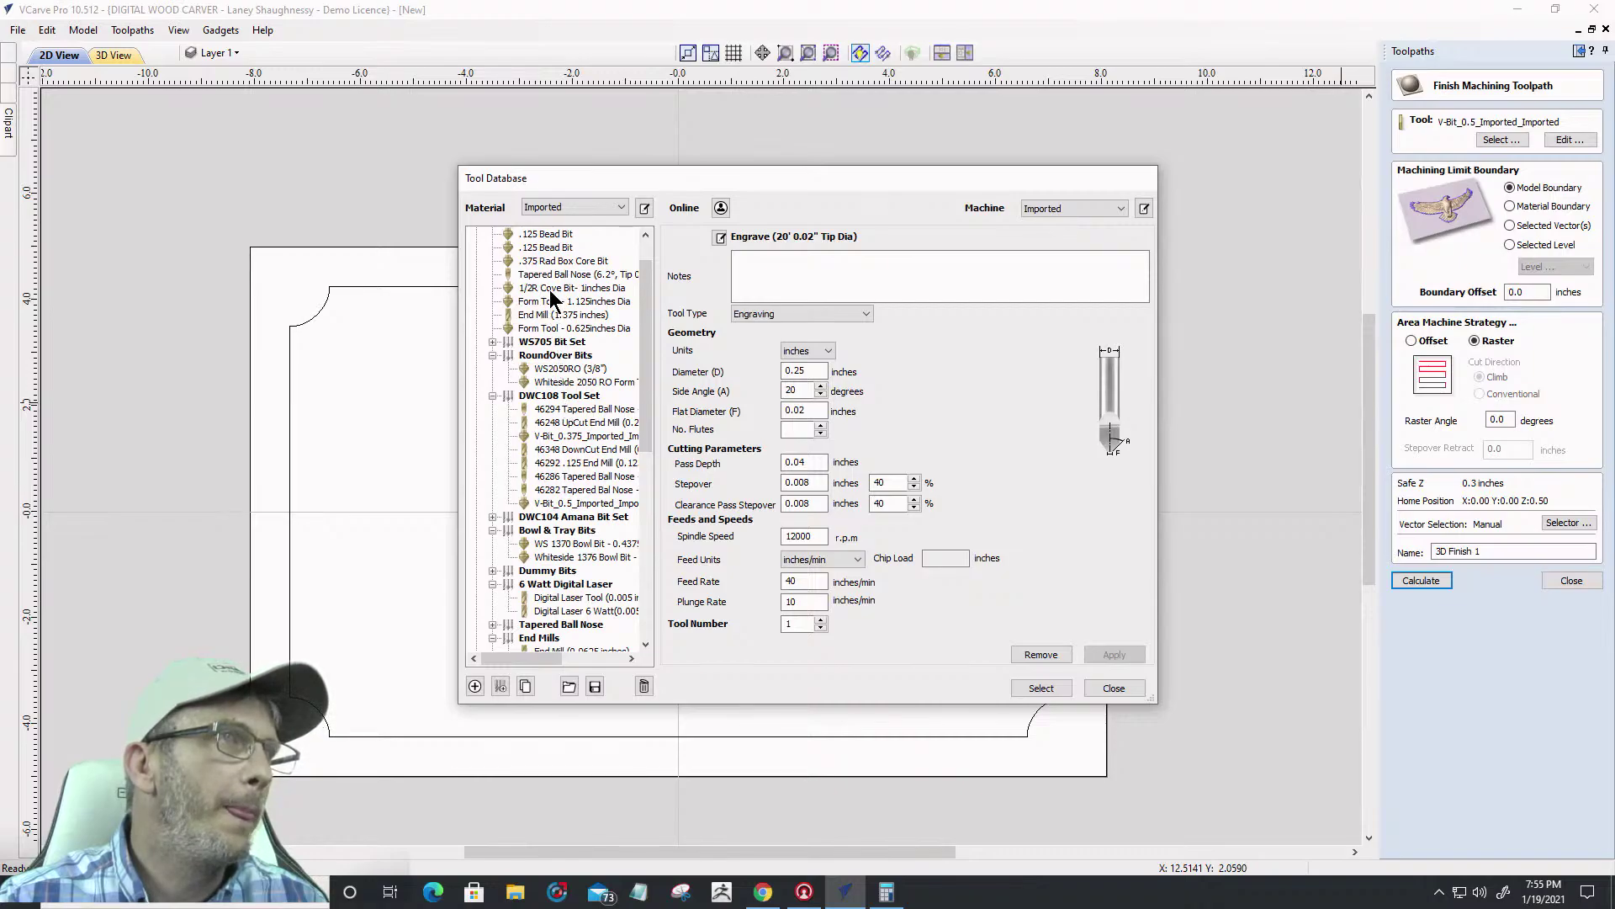
{"action": "scroll", "coordinate": [549, 276], "scroll_direction": "up", "scroll_amount": 1}
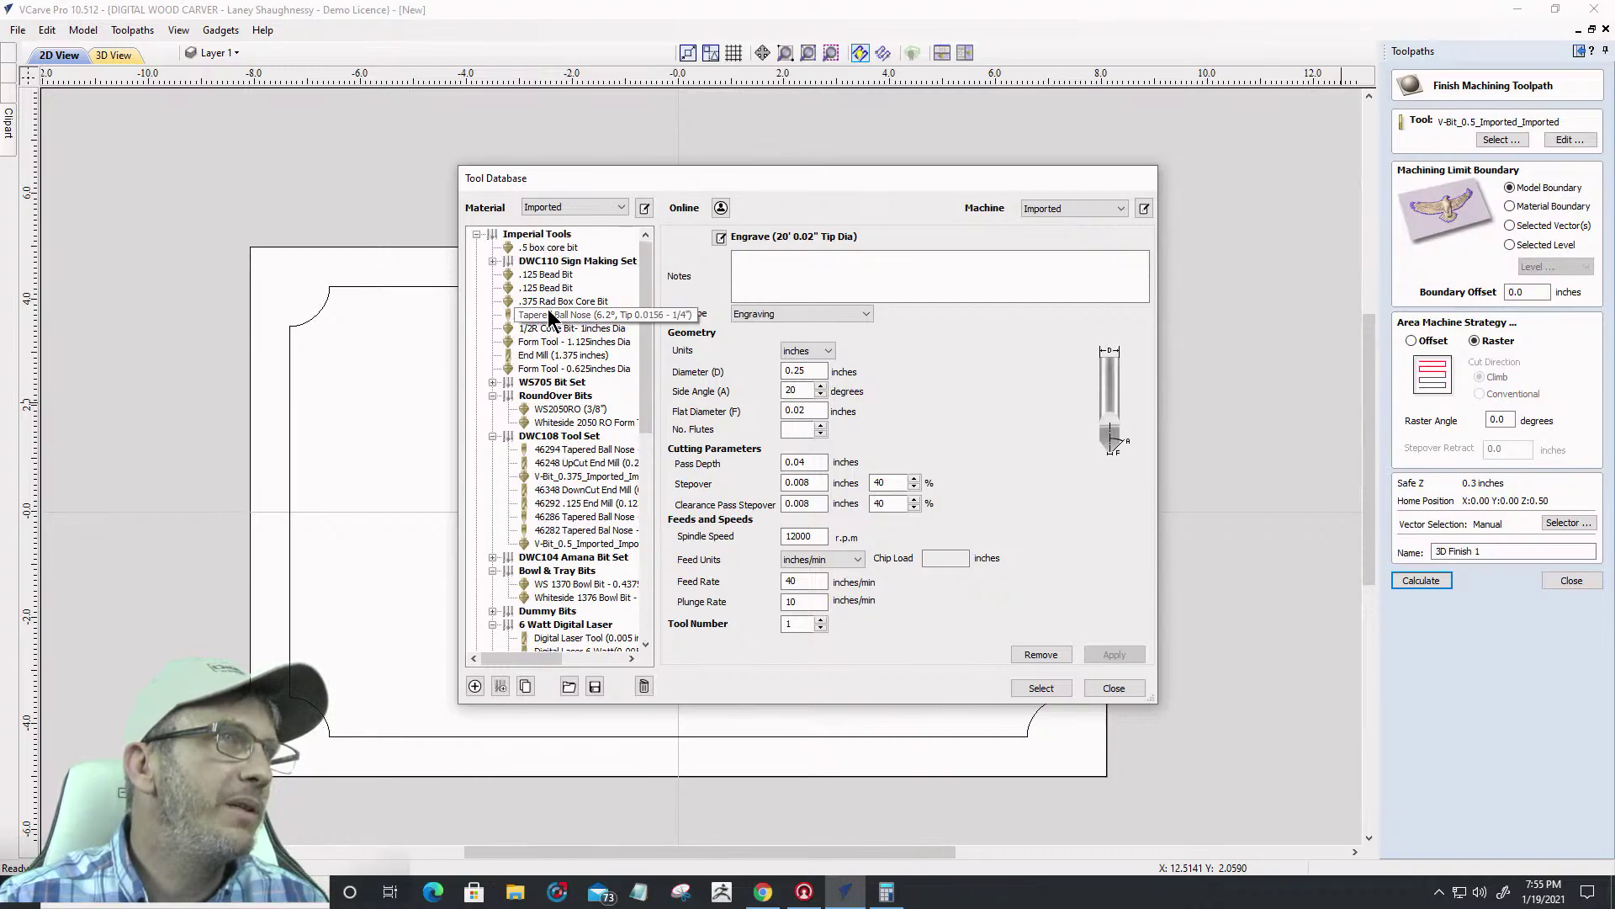
{"action": "scroll", "coordinate": [604, 526], "scroll_direction": "down", "scroll_amount": 10}
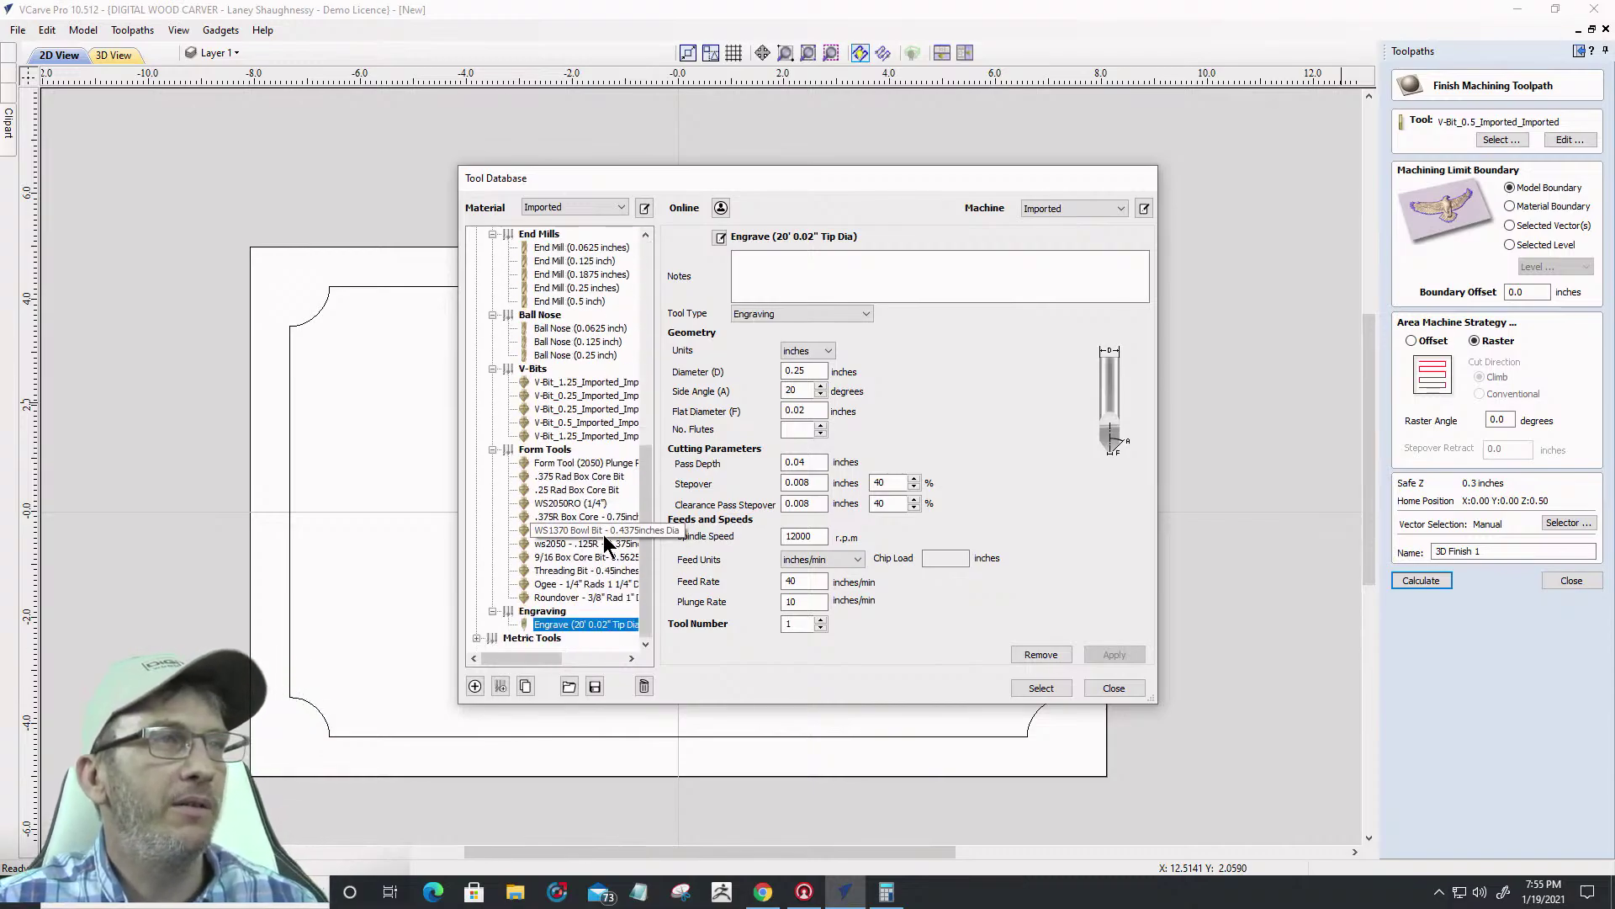
{"action": "left_click", "coordinate": [1041, 688]}
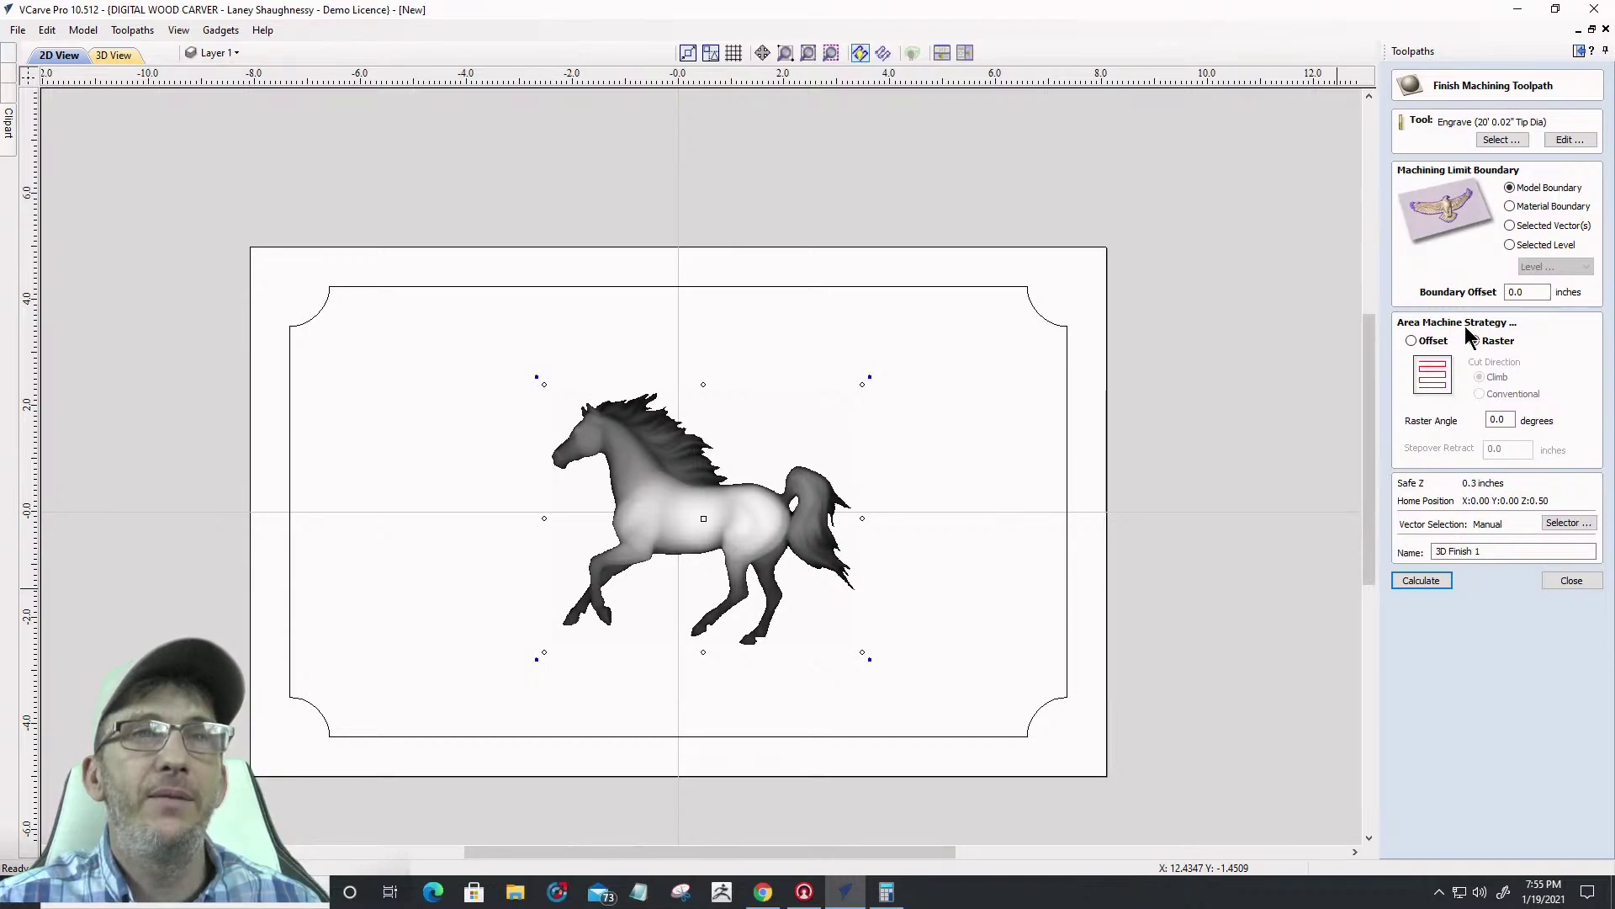
Calculate the 3D Finish 1 toolpath, reset the preview, and inspect the spacing of the toolpath lines on the horse up close
{"action": "left_click", "coordinate": [1431, 581]}
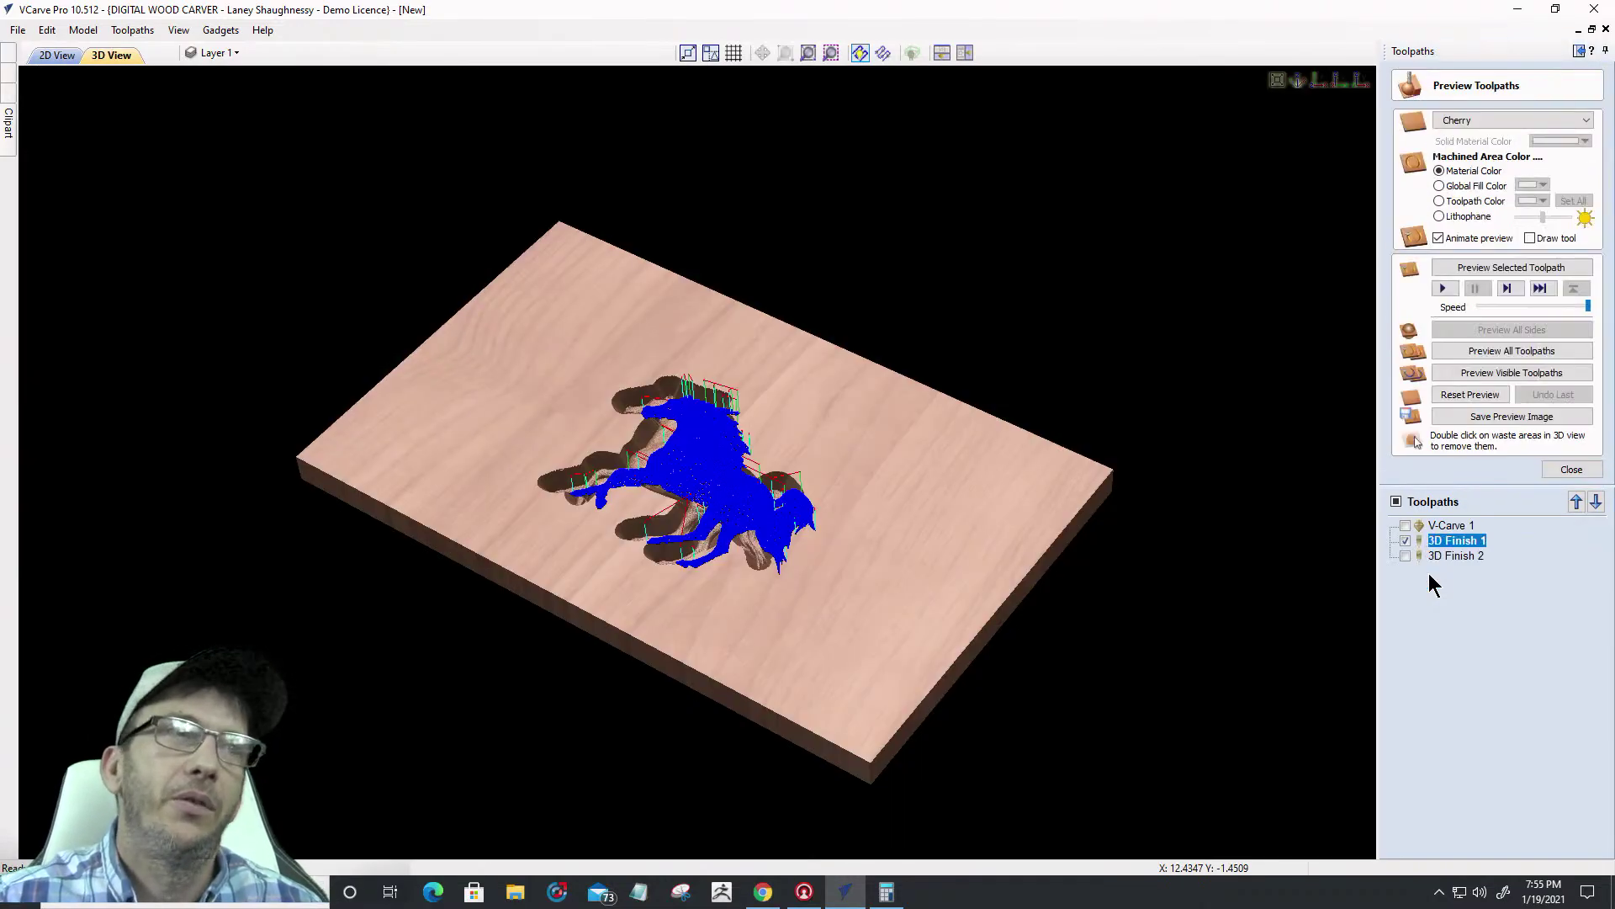
{"action": "left_click", "coordinate": [1471, 395]}
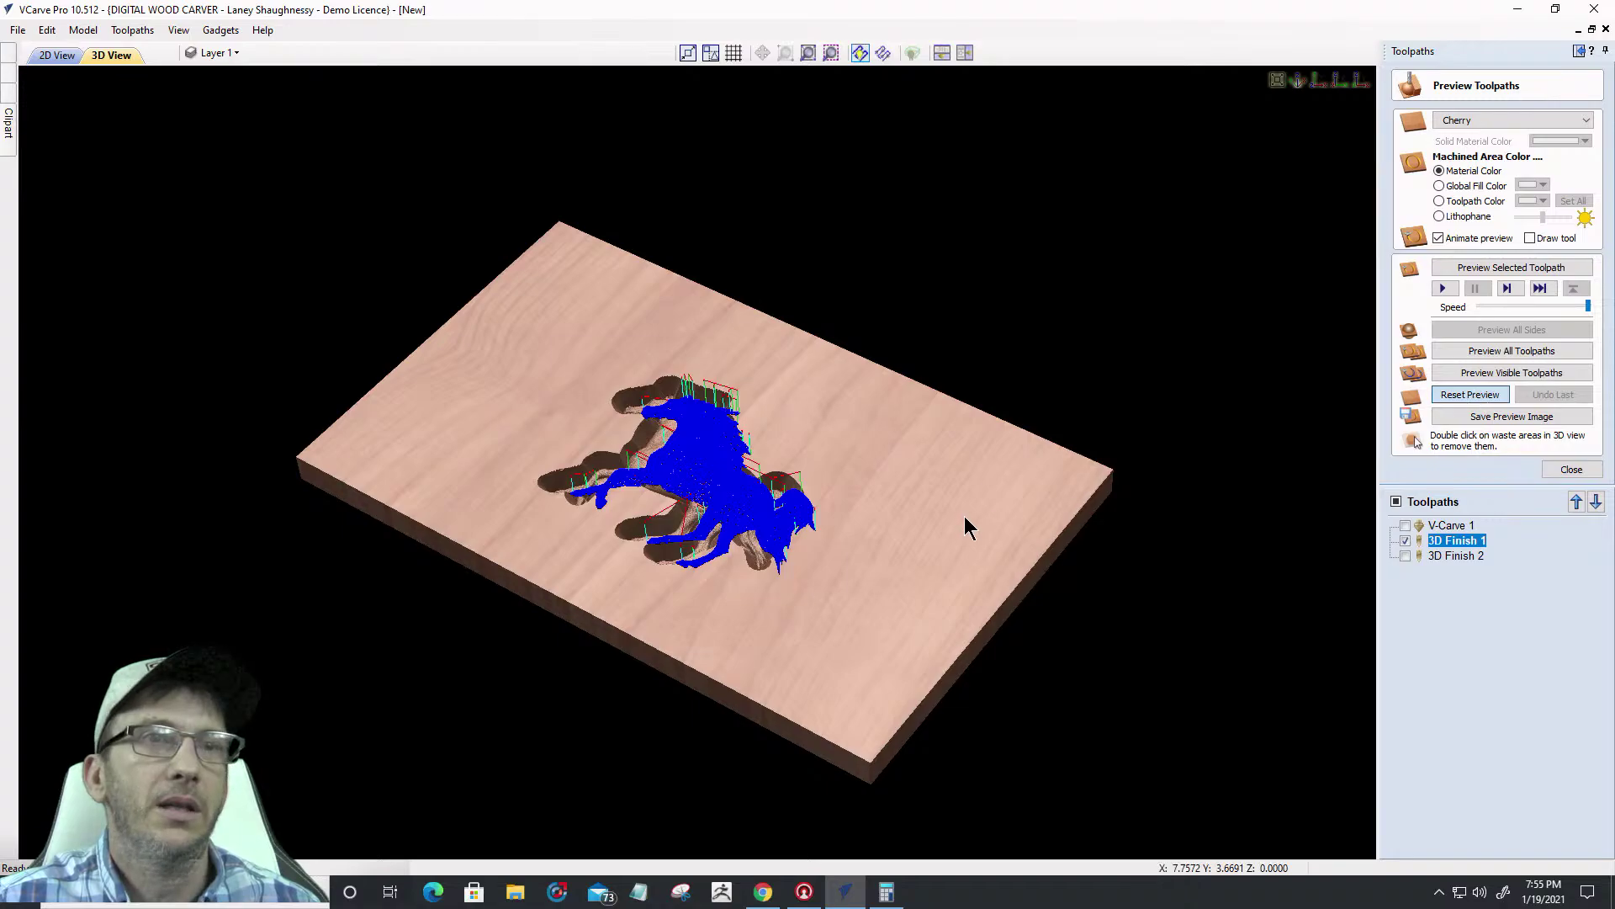
{"action": "scroll", "coordinate": [690, 523], "scroll_direction": "up", "scroll_amount": 5}
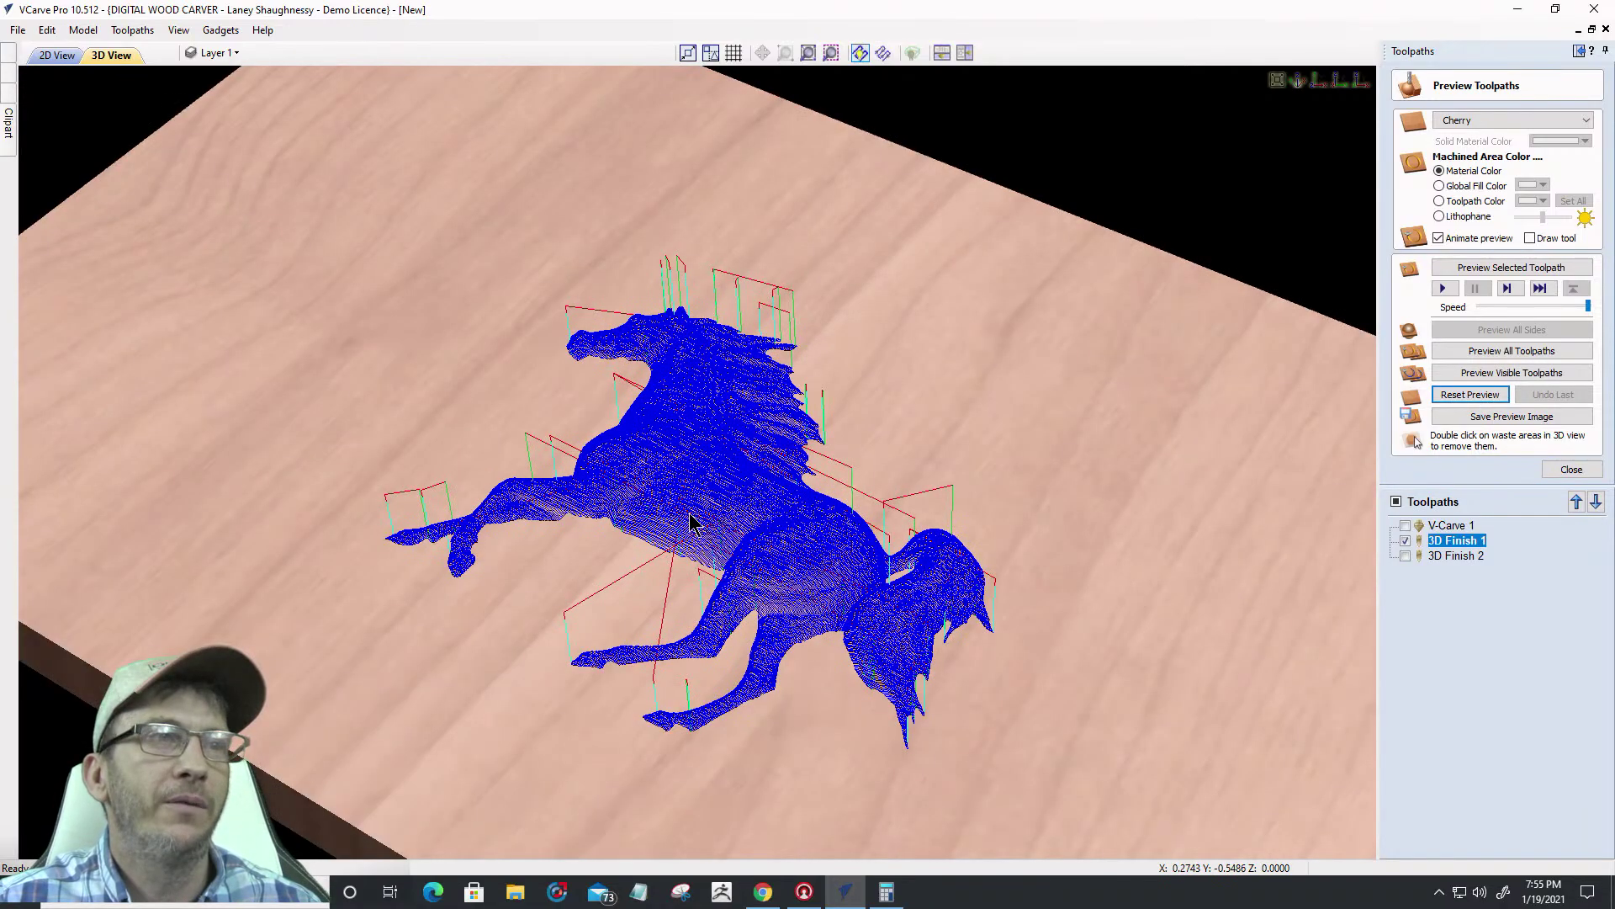
{"action": "scroll", "coordinate": [690, 523], "scroll_direction": "up", "scroll_amount": 3}
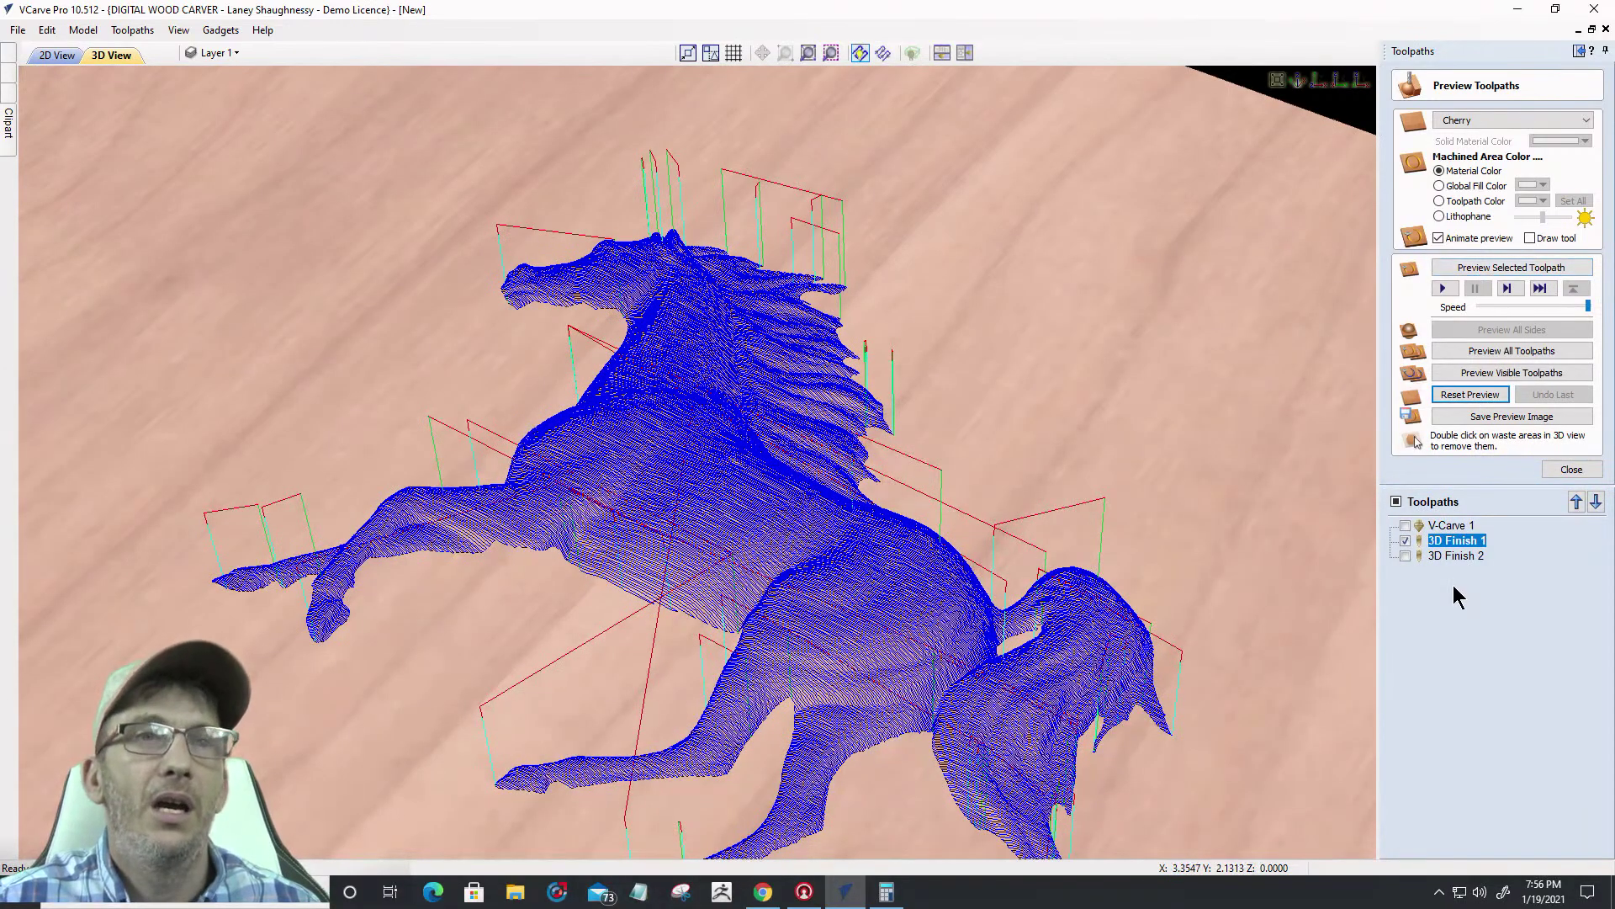
Reopen the 3D Finish 1 toolpath, edit the engraving tool's stepover percentage, and recalculate
{"action": "double_click", "coordinate": [1453, 539]}
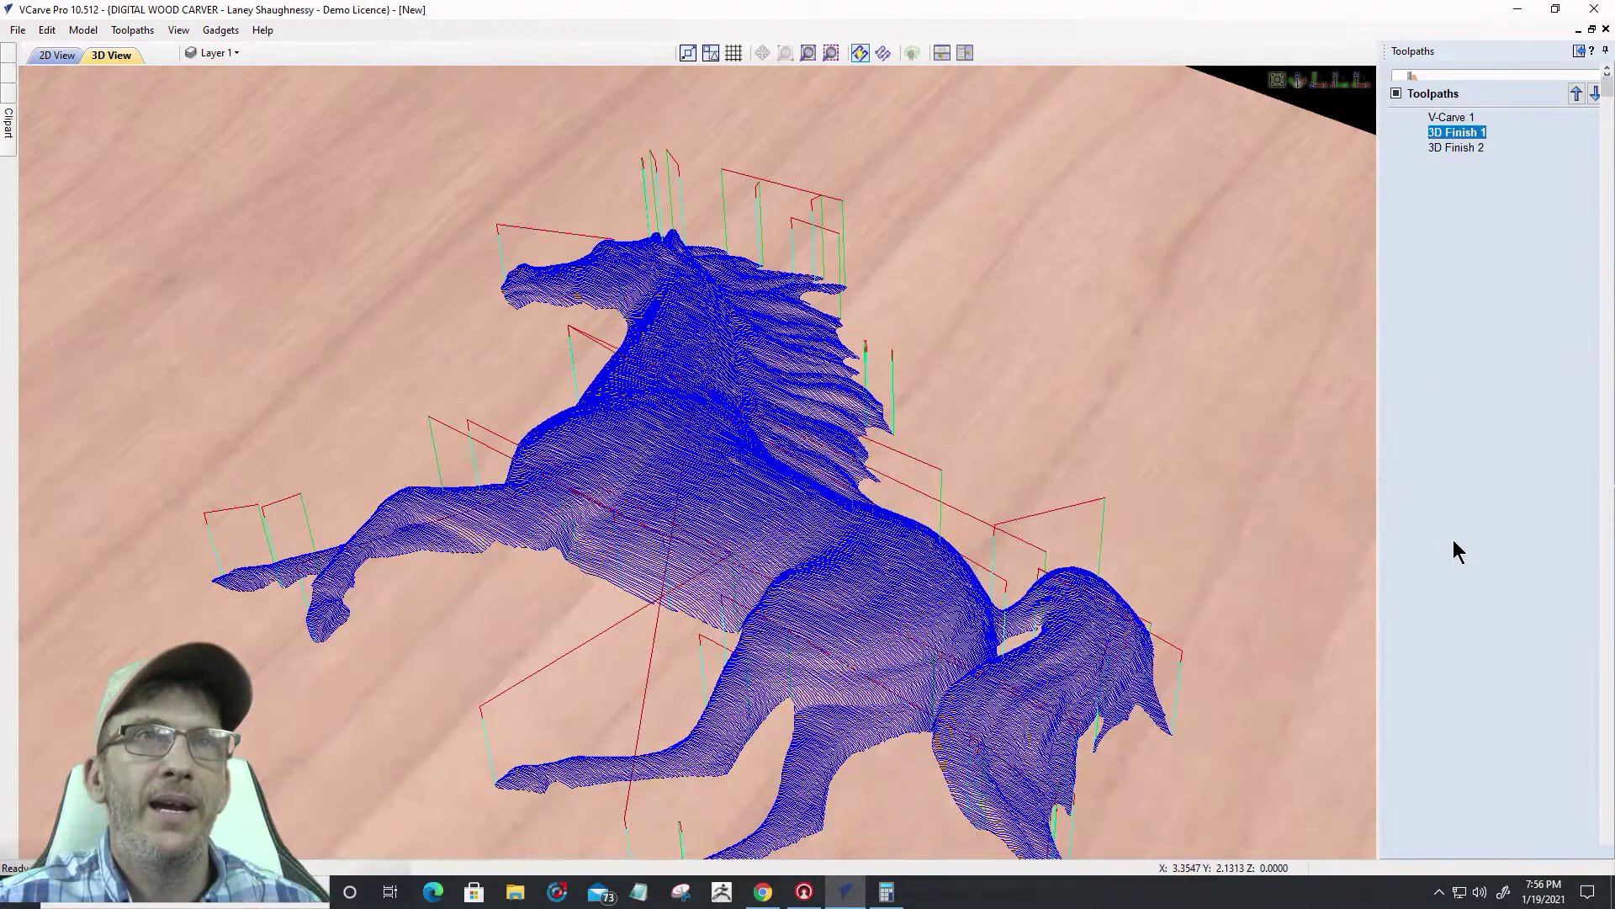
{"action": "left_click", "coordinate": [1569, 140]}
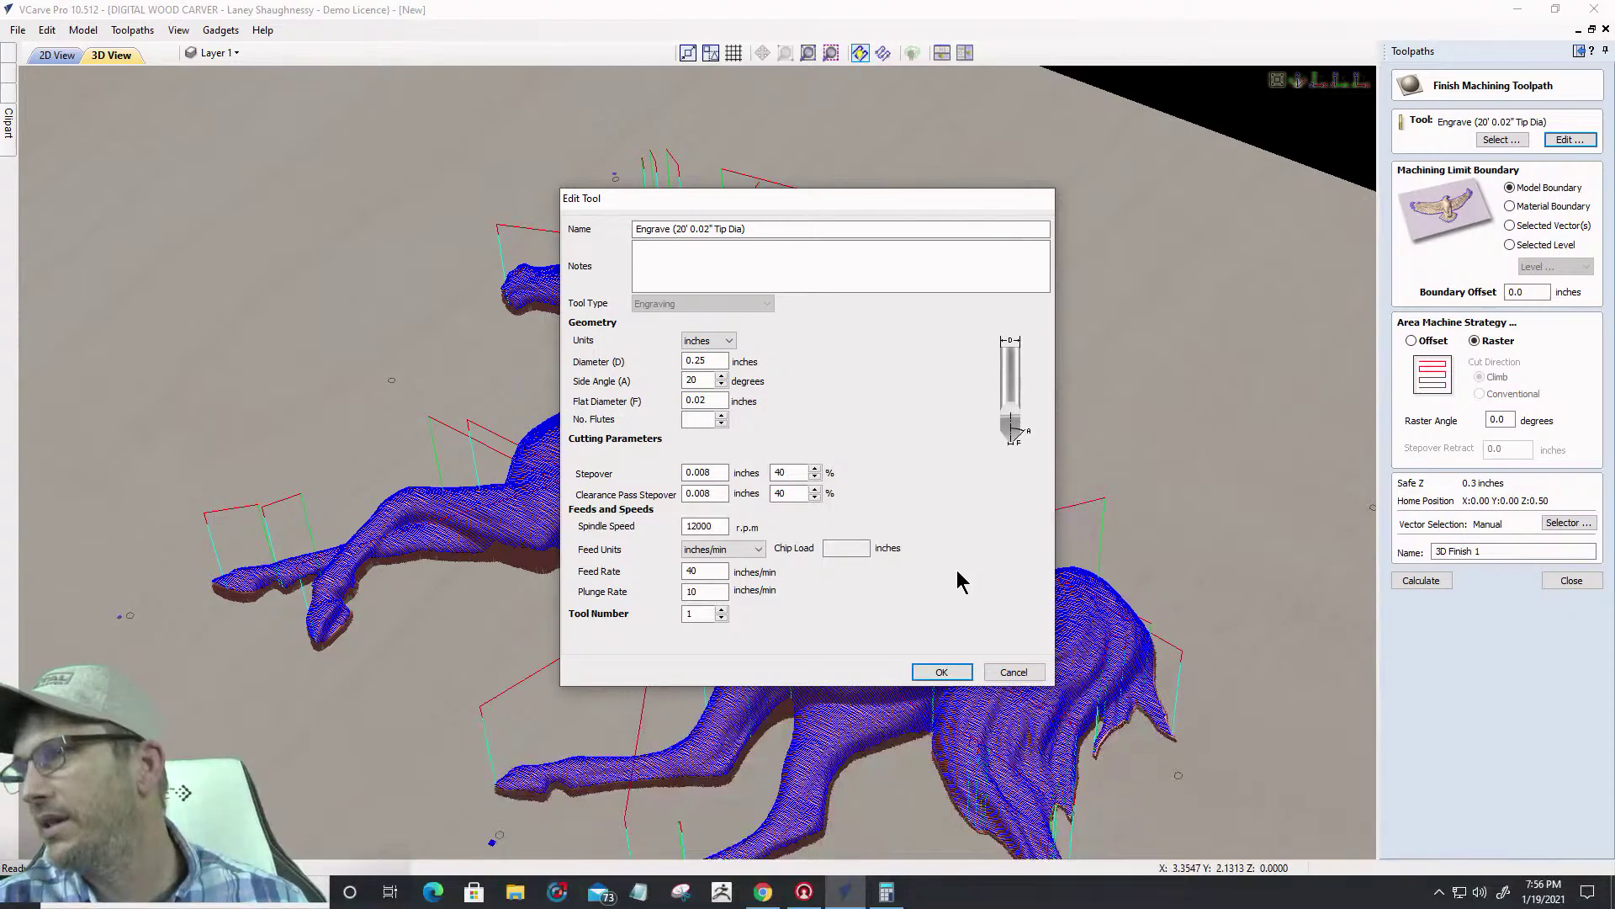
{"action": "double_click", "coordinate": [780, 472]}
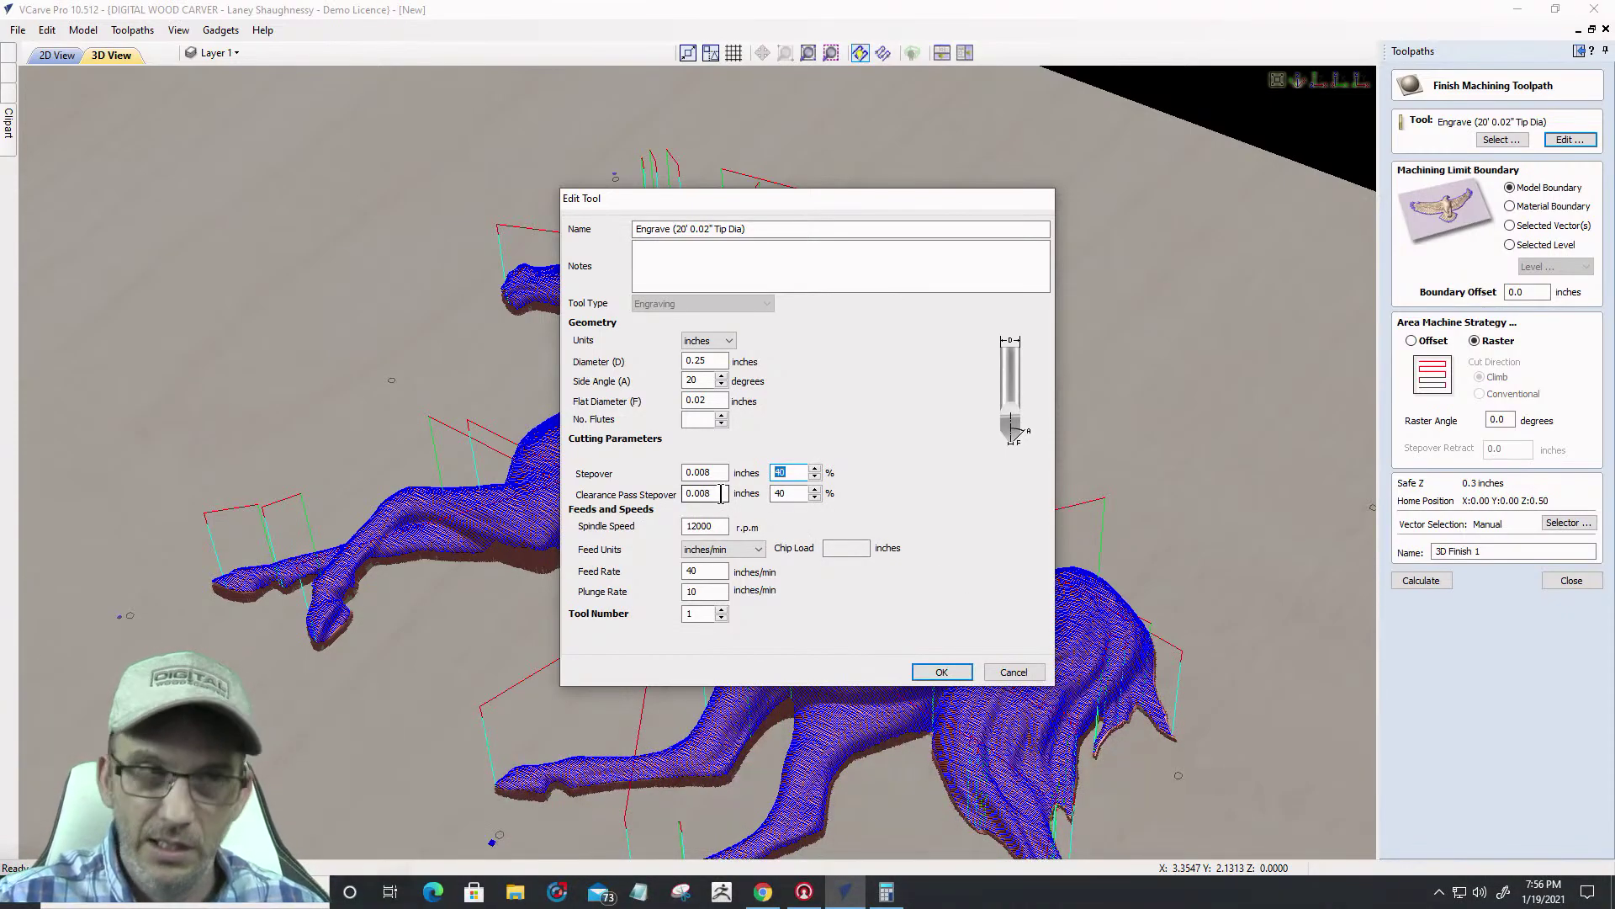
{"action": "left_click", "coordinate": [942, 669]}
{"action": "left_click", "coordinate": [1422, 582]}
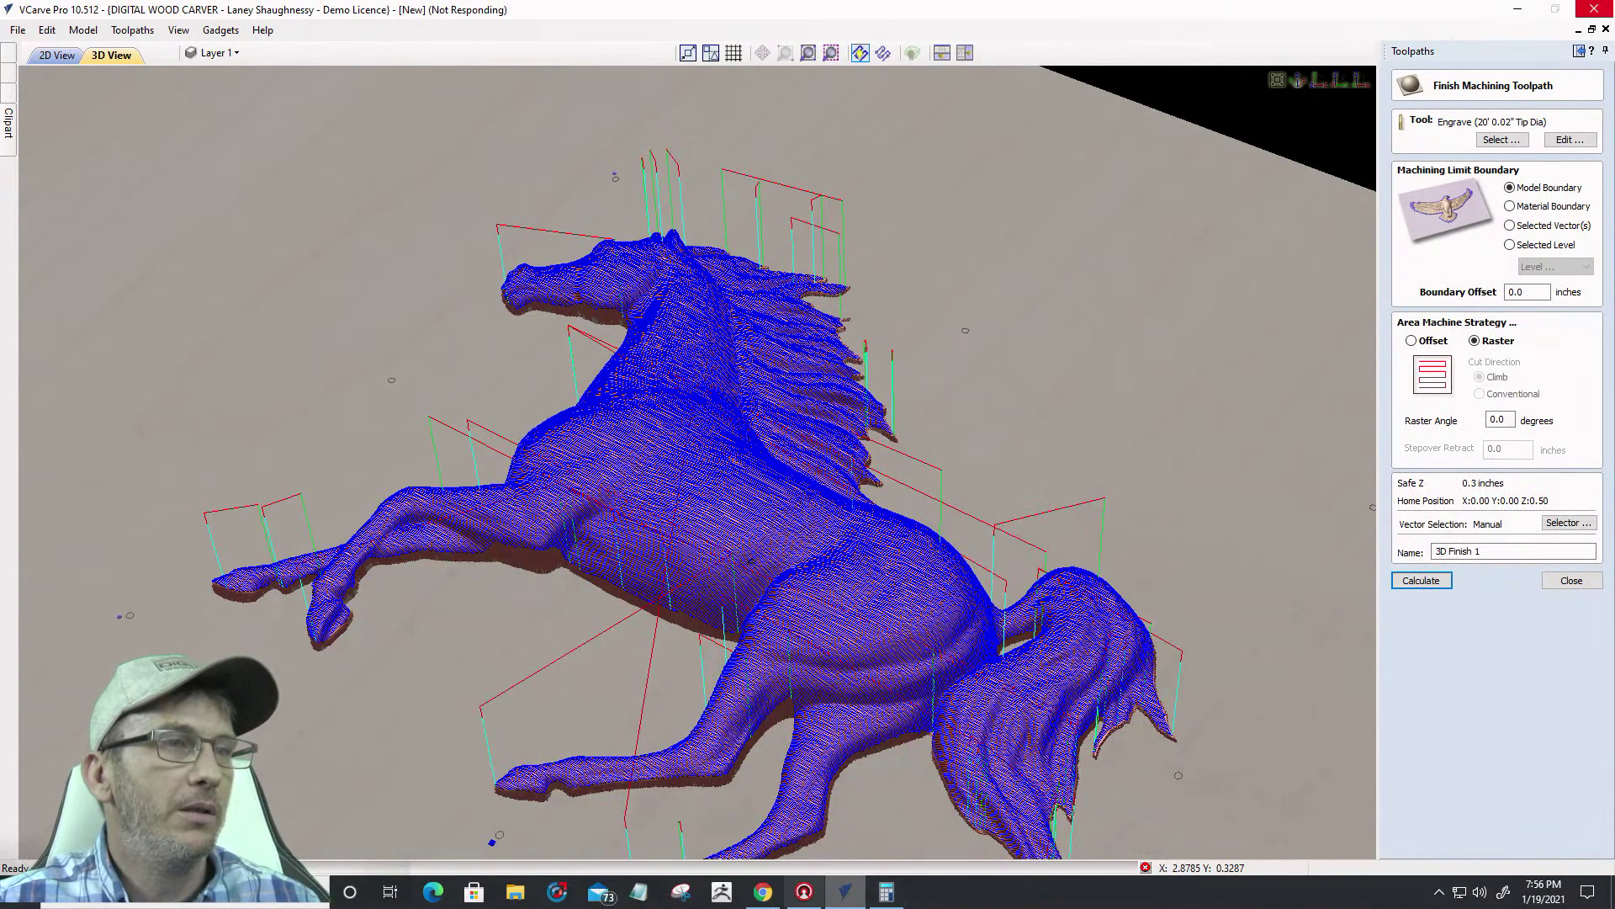
Open a second VCarve Pro session and create a new single-sided job 16.18 inches wide and 10 inches high
{"action": "mouse_move", "coordinate": [843, 898]}
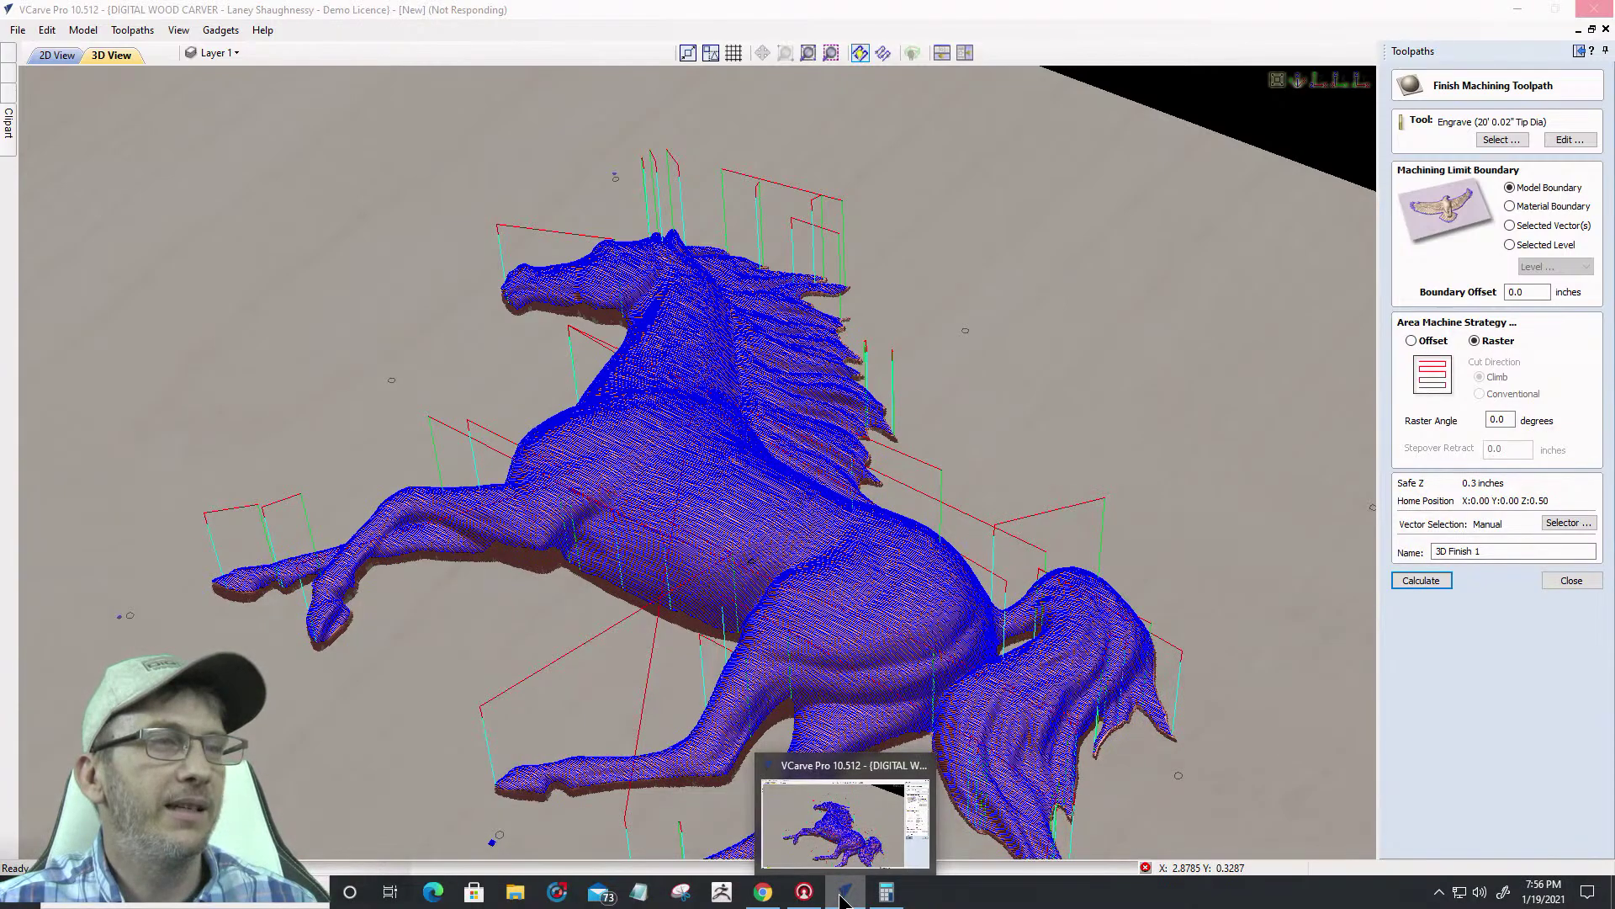
{"action": "right_click", "coordinate": [844, 899]}
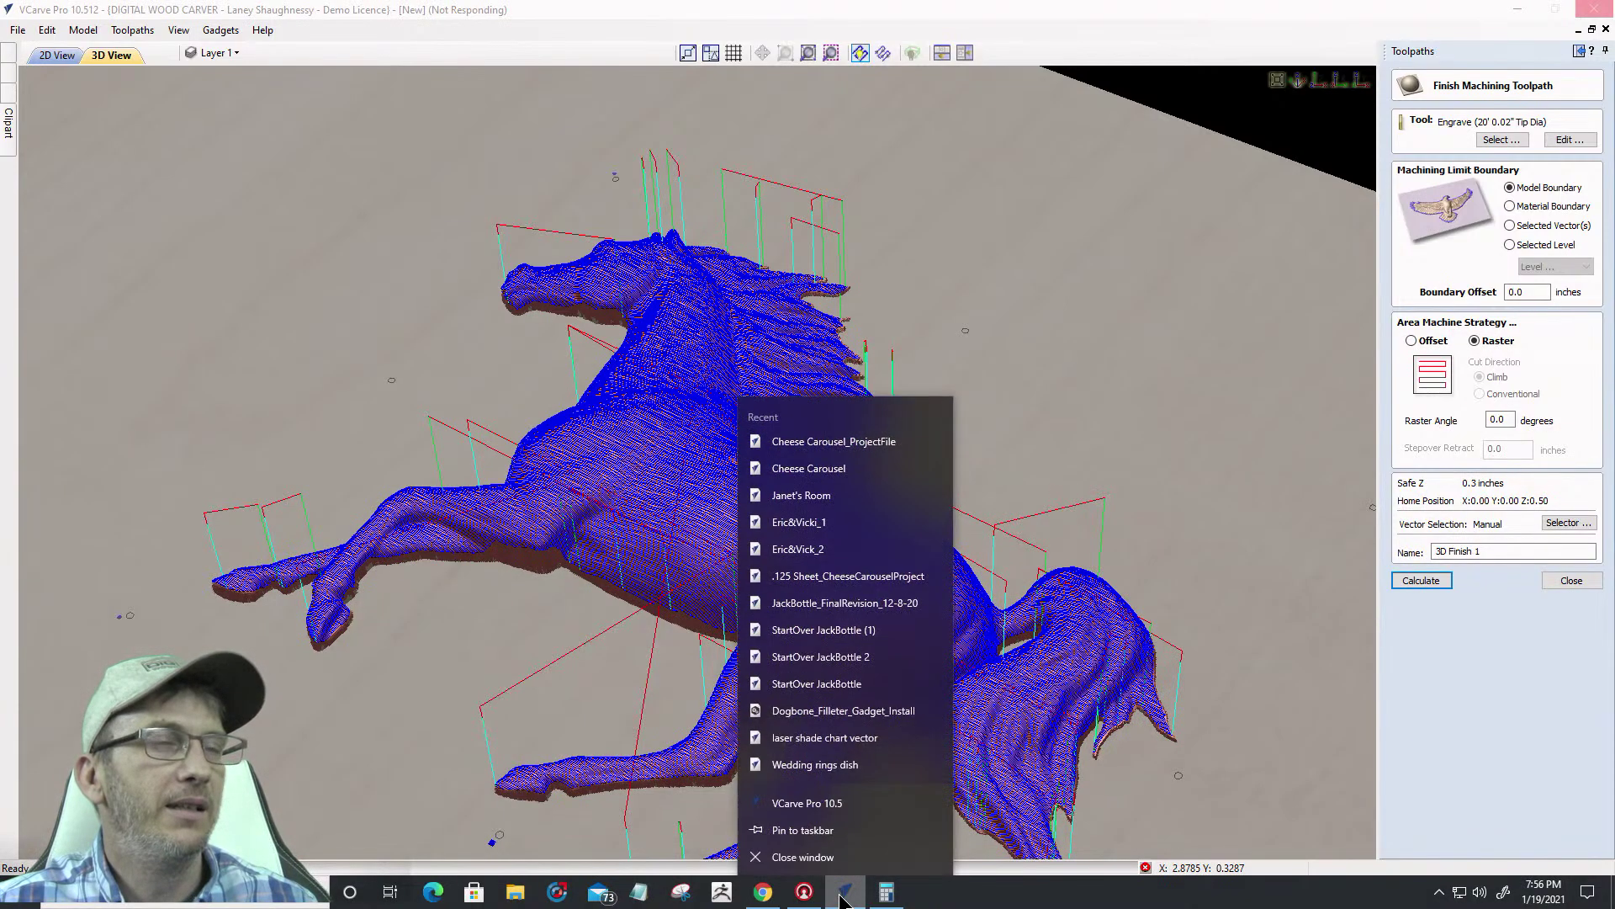
{"action": "left_click", "coordinate": [829, 804]}
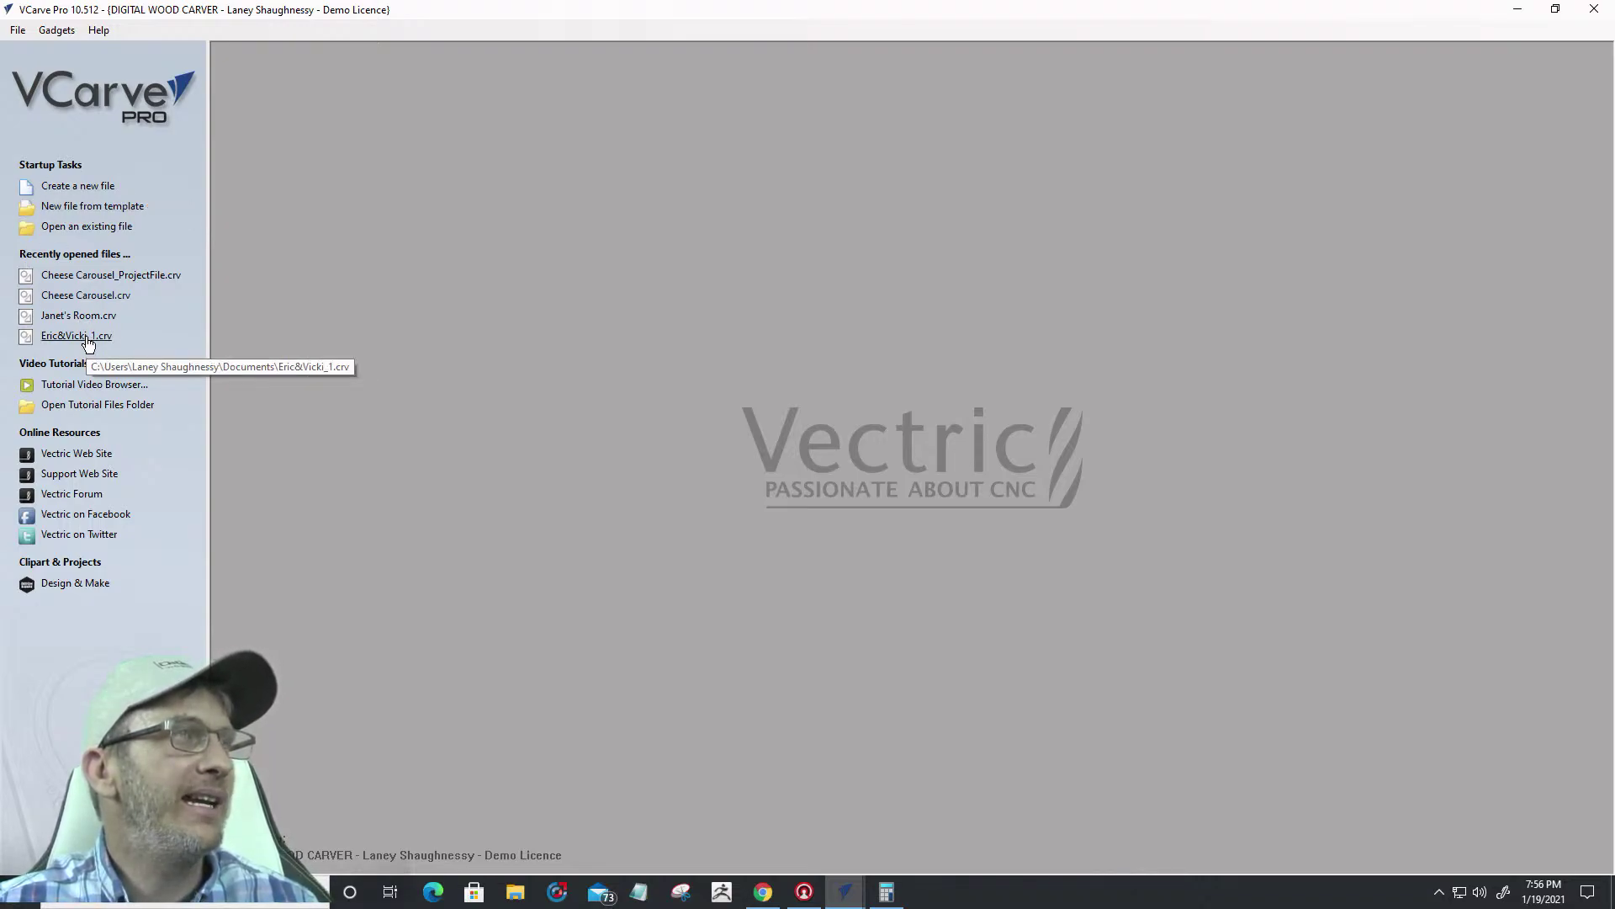
{"action": "left_click", "coordinate": [85, 188]}
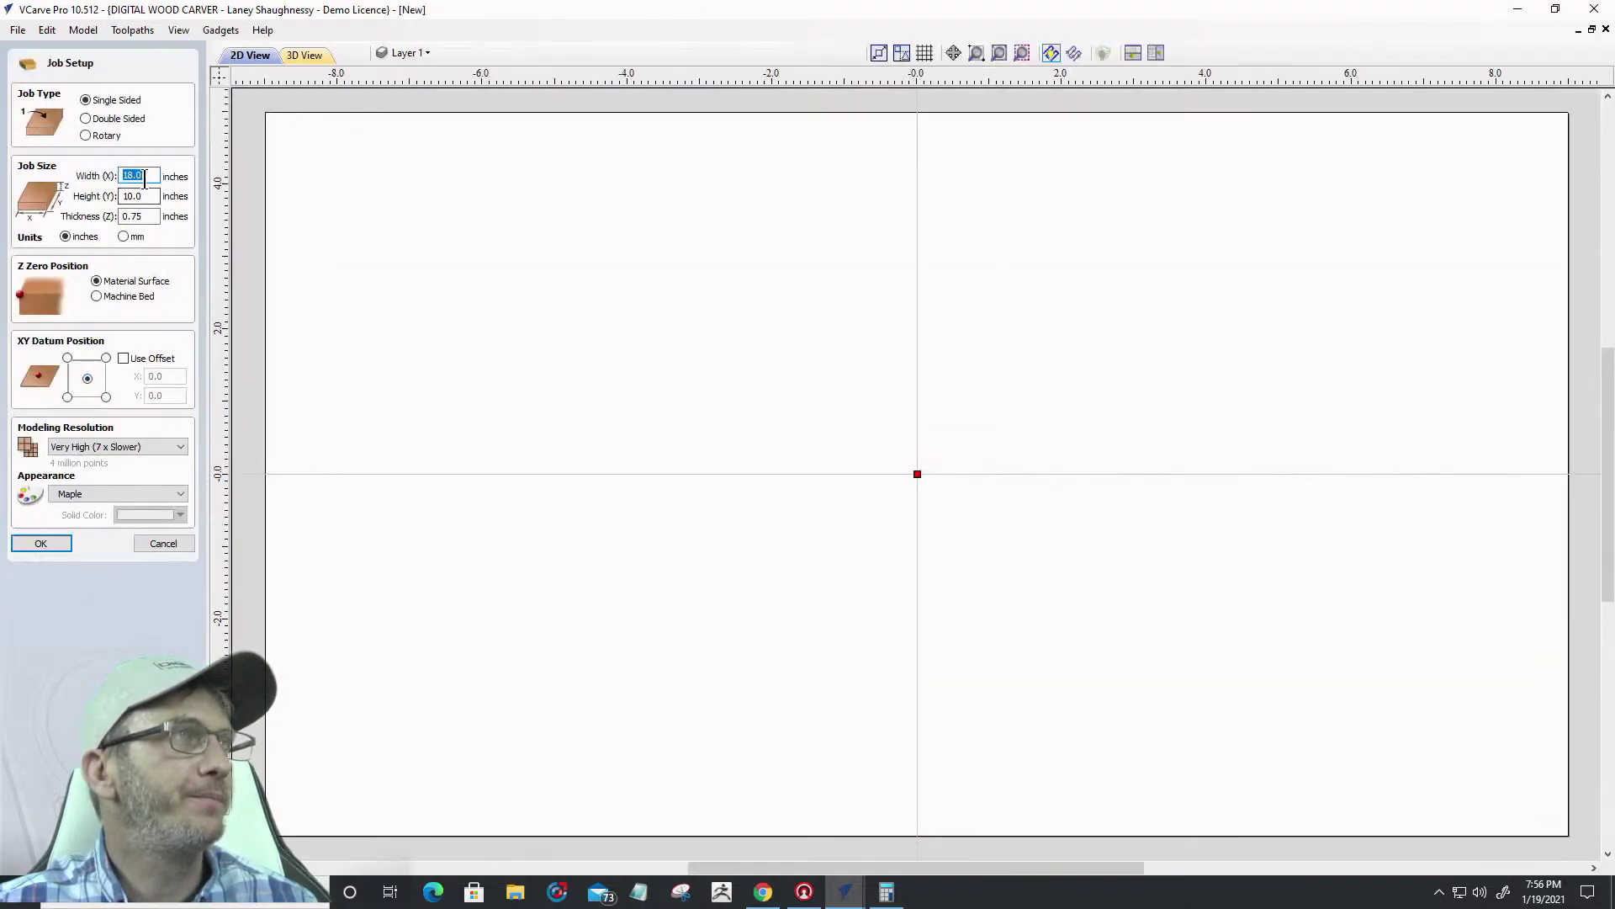
{"action": "type", "text": "16.18"}
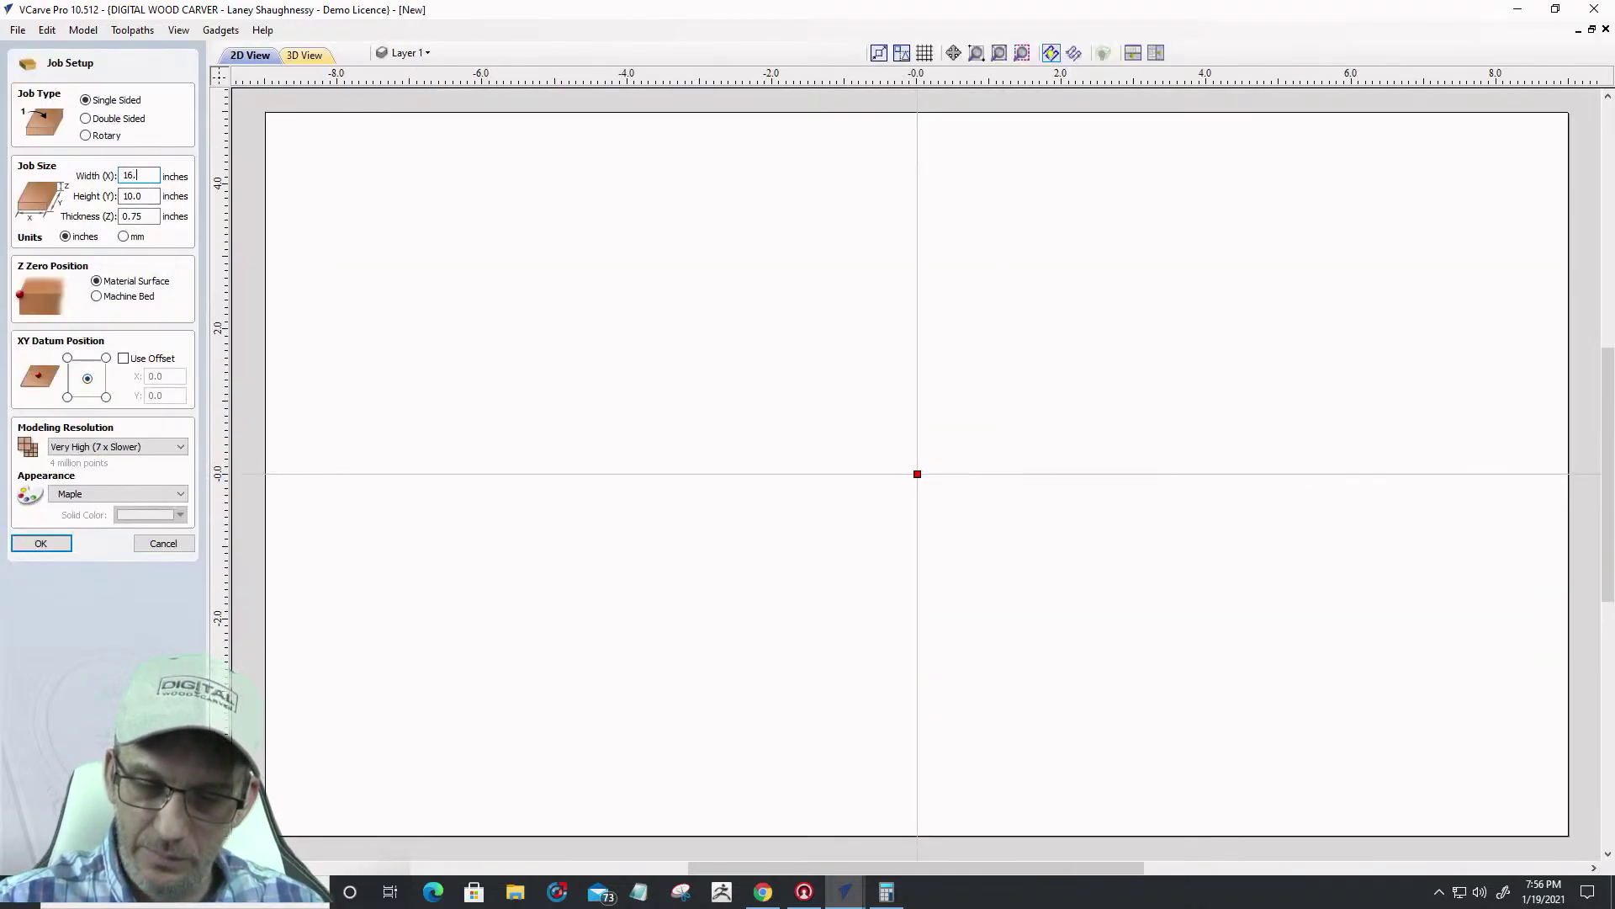
{"action": "left_click", "coordinate": [29, 544]}
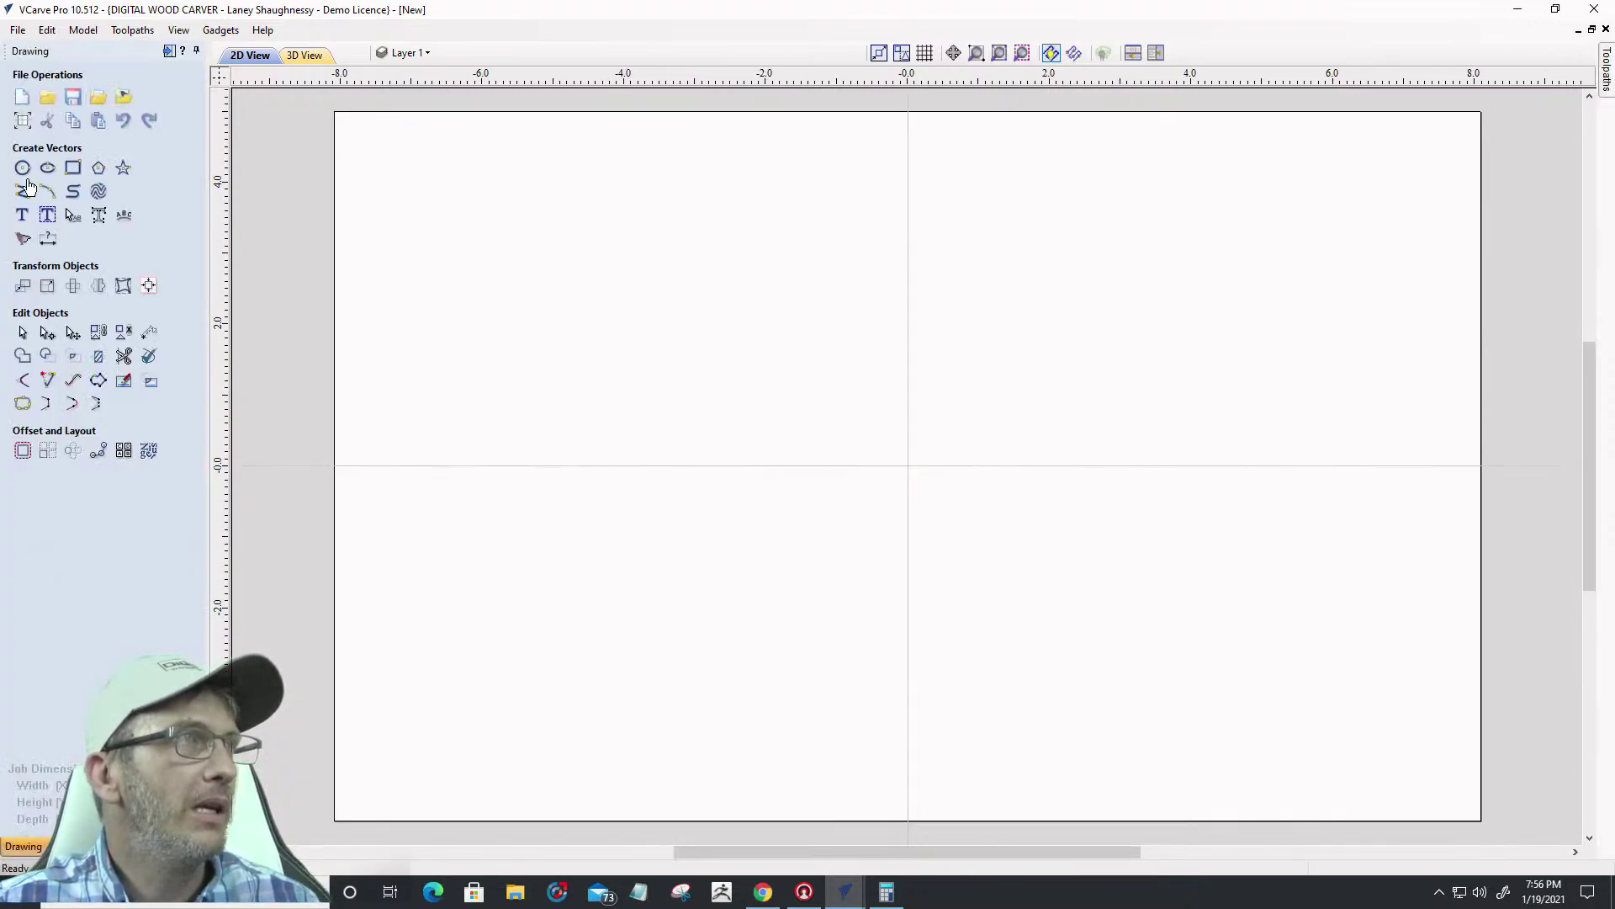
Draw a square-cornered 16.18 by 10 inch rectangle along the edges of the material
{"action": "left_click", "coordinate": [72, 171]}
{"action": "left_click_drag", "start_coordinate": [338, 110], "coordinate": [1481, 820]}
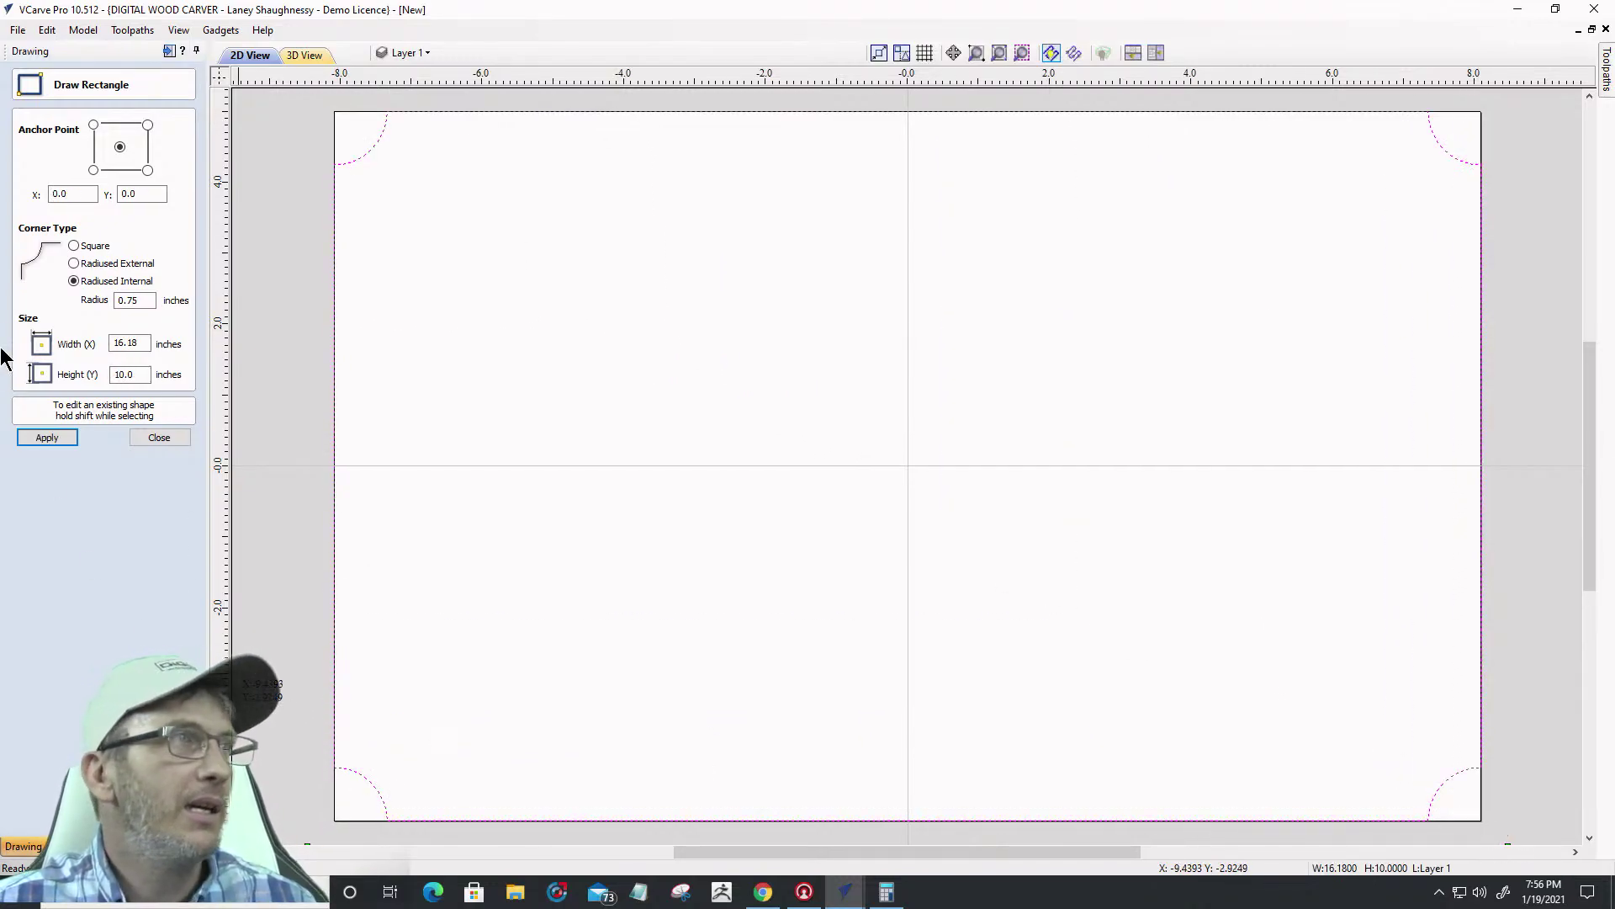
{"action": "left_click", "coordinate": [74, 246]}
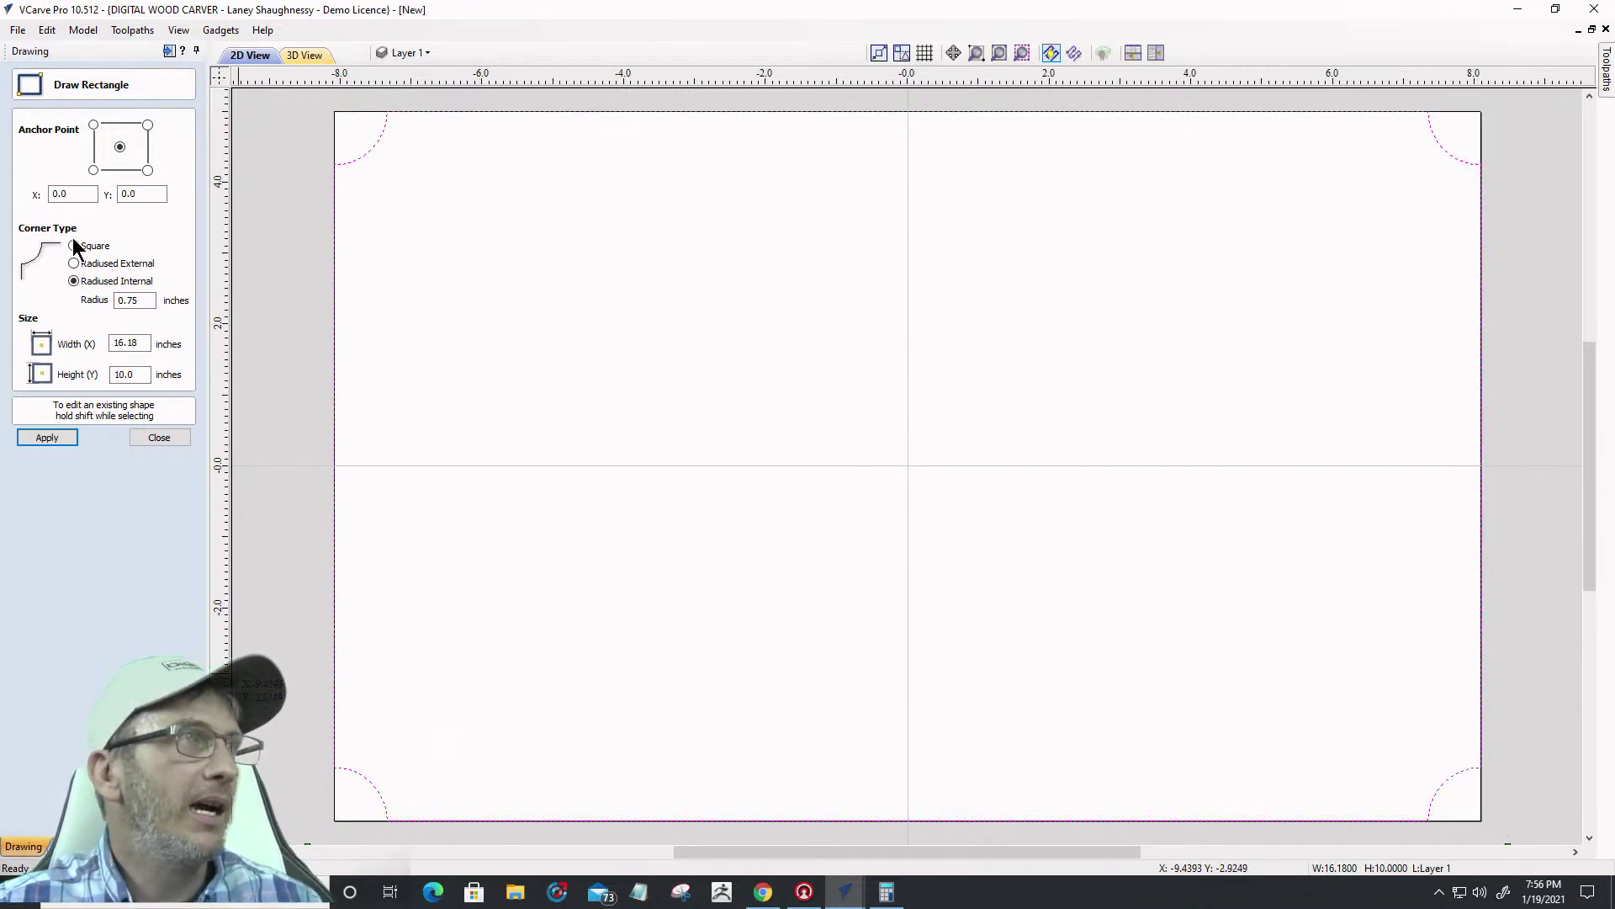
{"action": "left_click", "coordinate": [54, 439]}
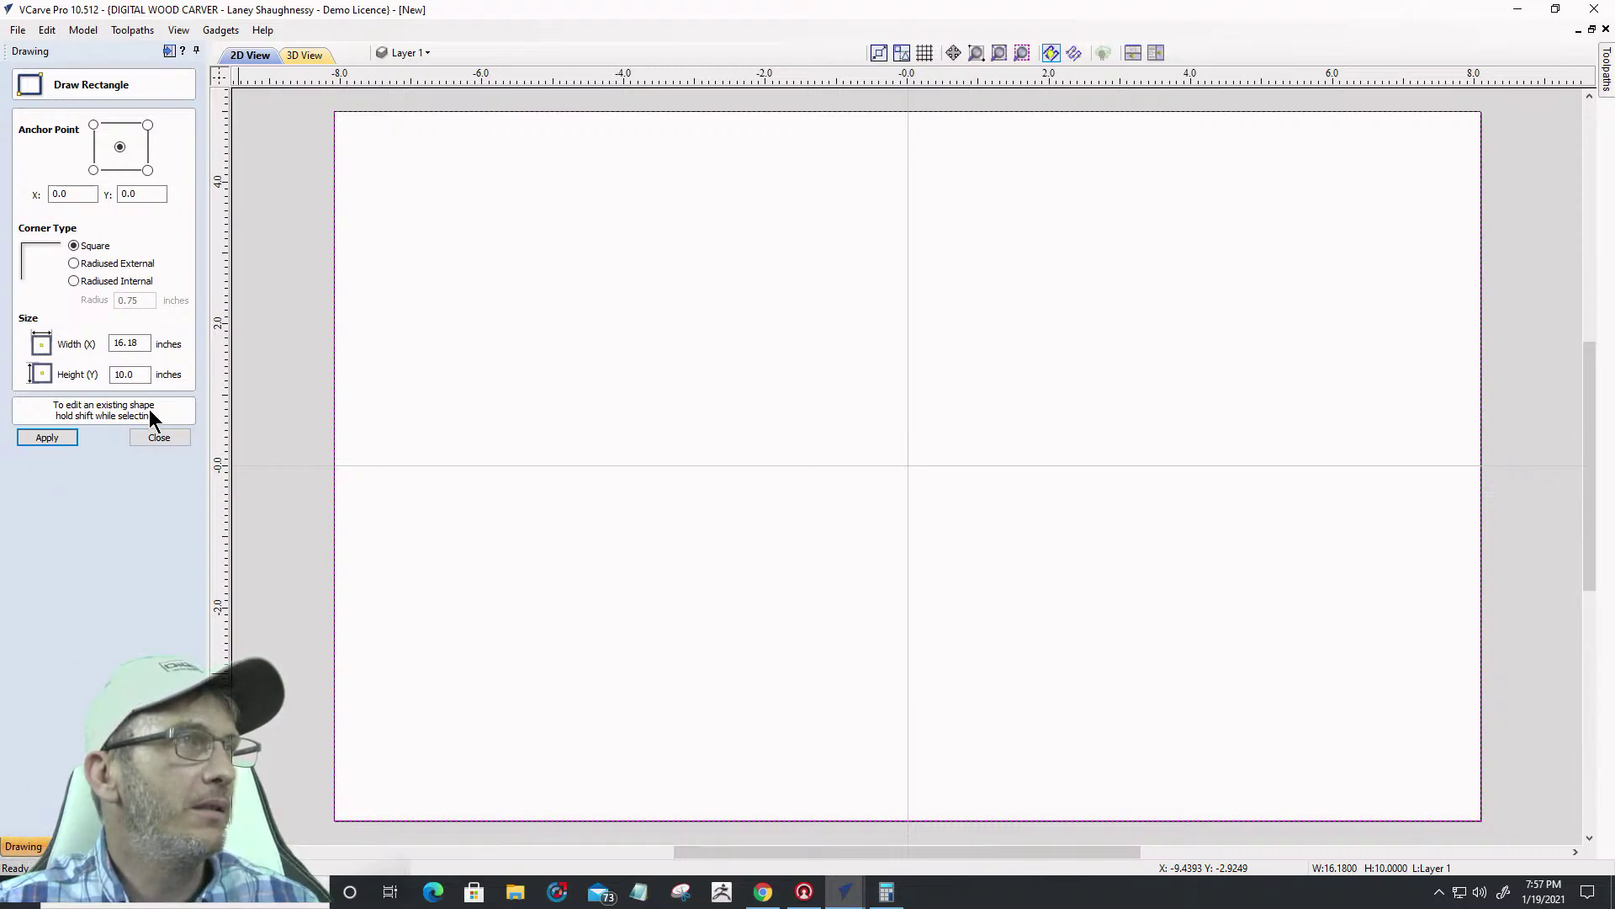
{"action": "left_click", "coordinate": [159, 437]}
Offset the outer rectangle inwards by 0.75 inches with sharp corners, keeping the original
{"action": "left_click", "coordinate": [20, 452]}
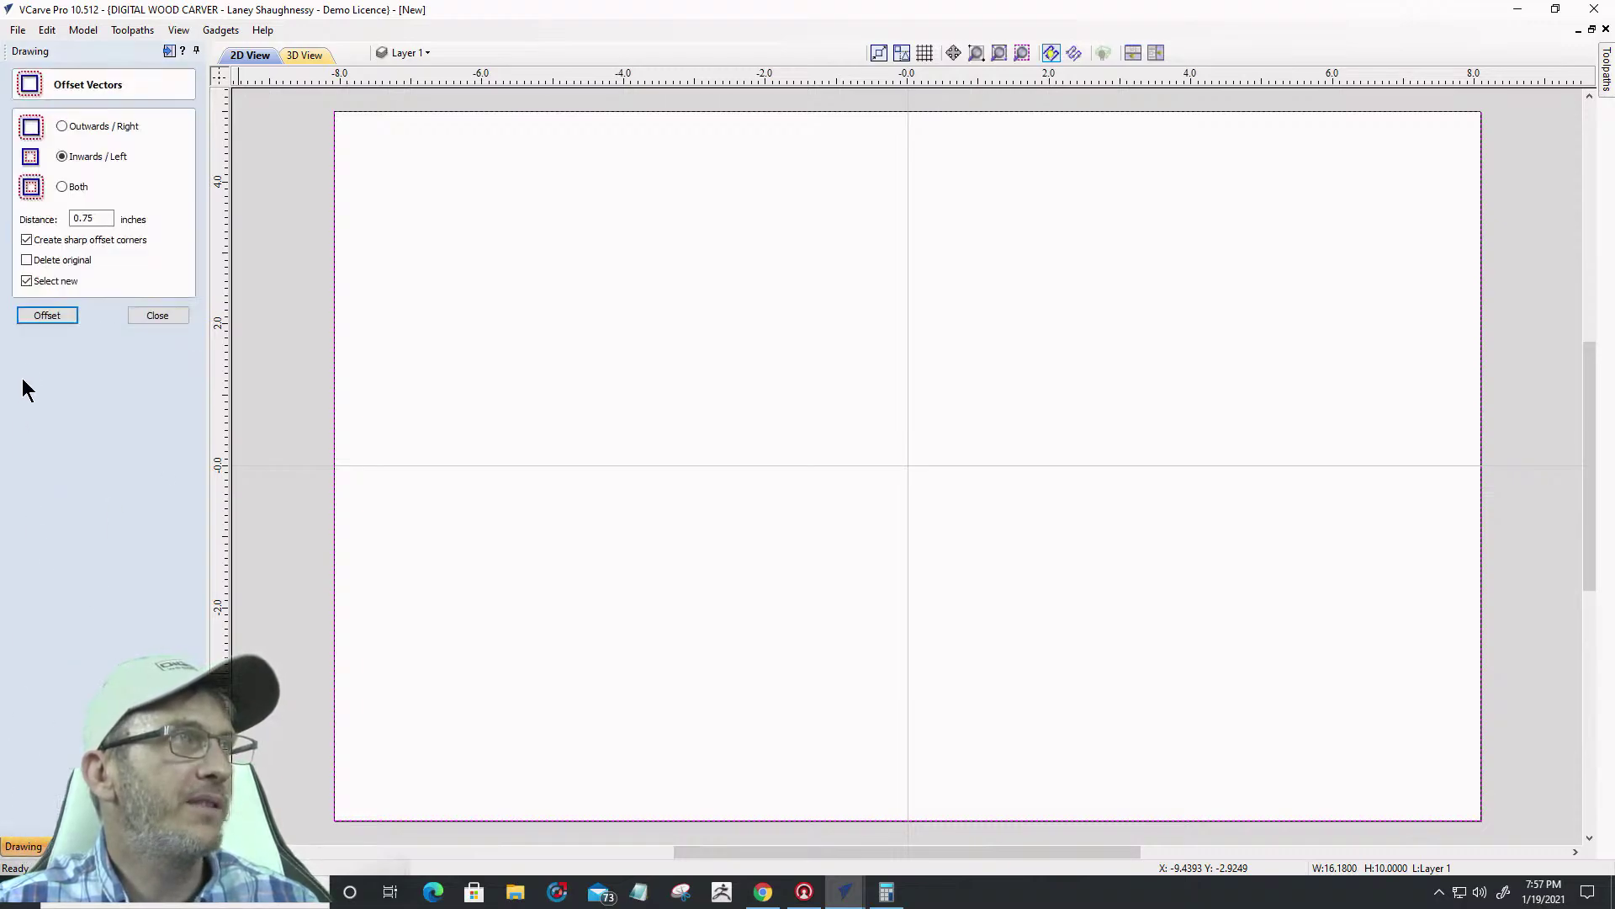
{"action": "left_click", "coordinate": [47, 316]}
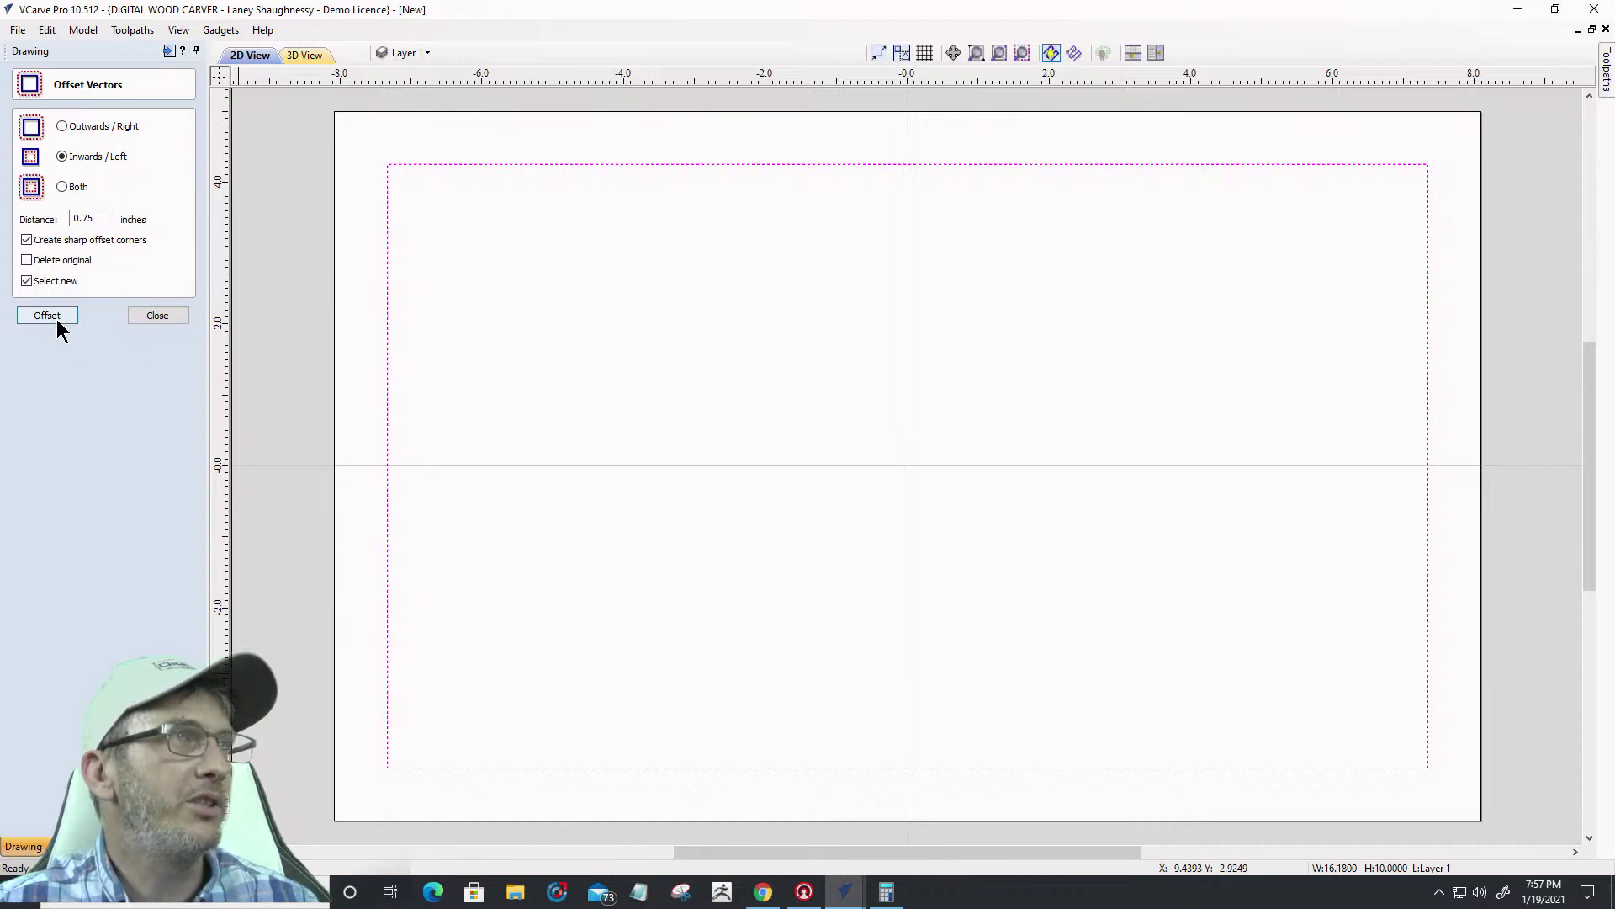
{"action": "left_click", "coordinate": [143, 317]}
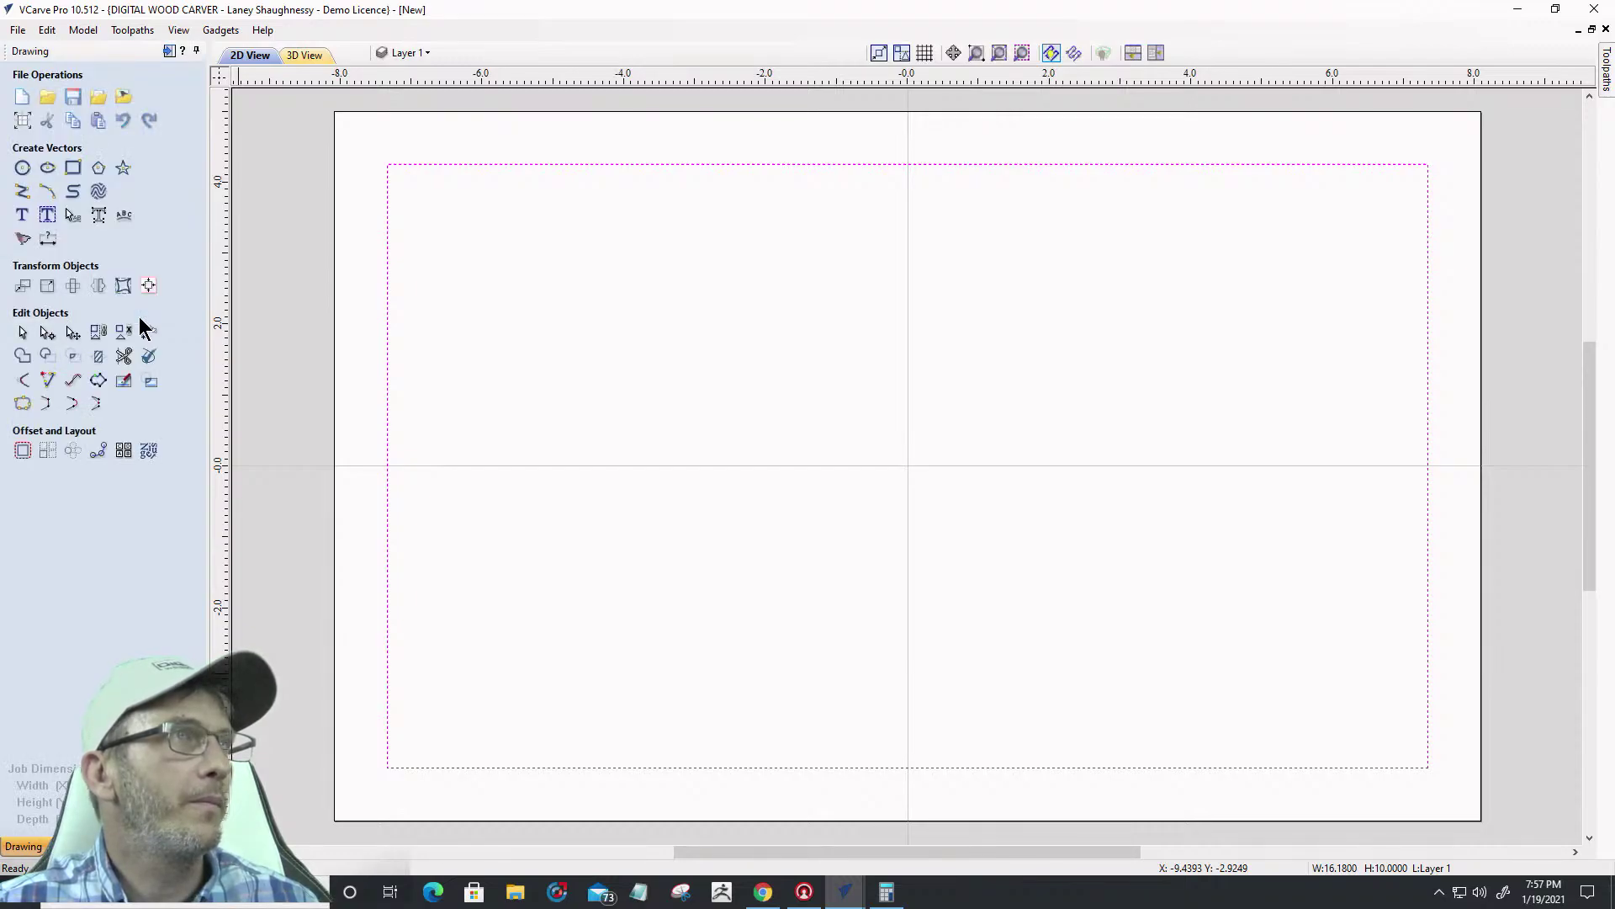
Change the inner offset rectangle to radiused internal corners with a 0.75 inch radius
{"action": "left_click", "coordinate": [334, 172]}
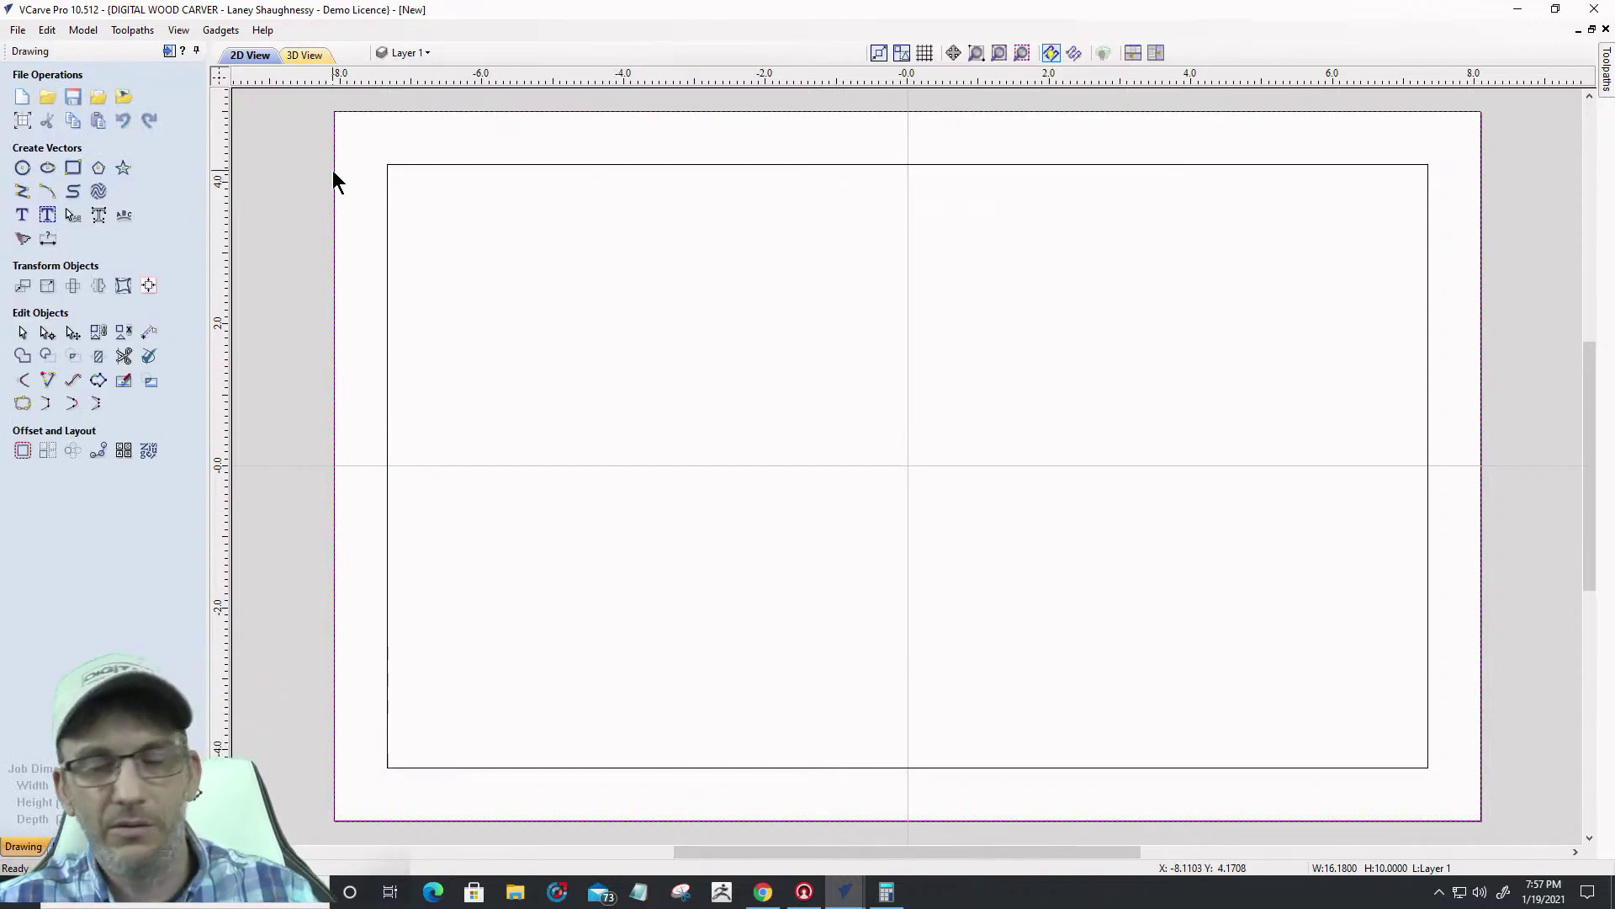
{"action": "left_click", "coordinate": [382, 201]}
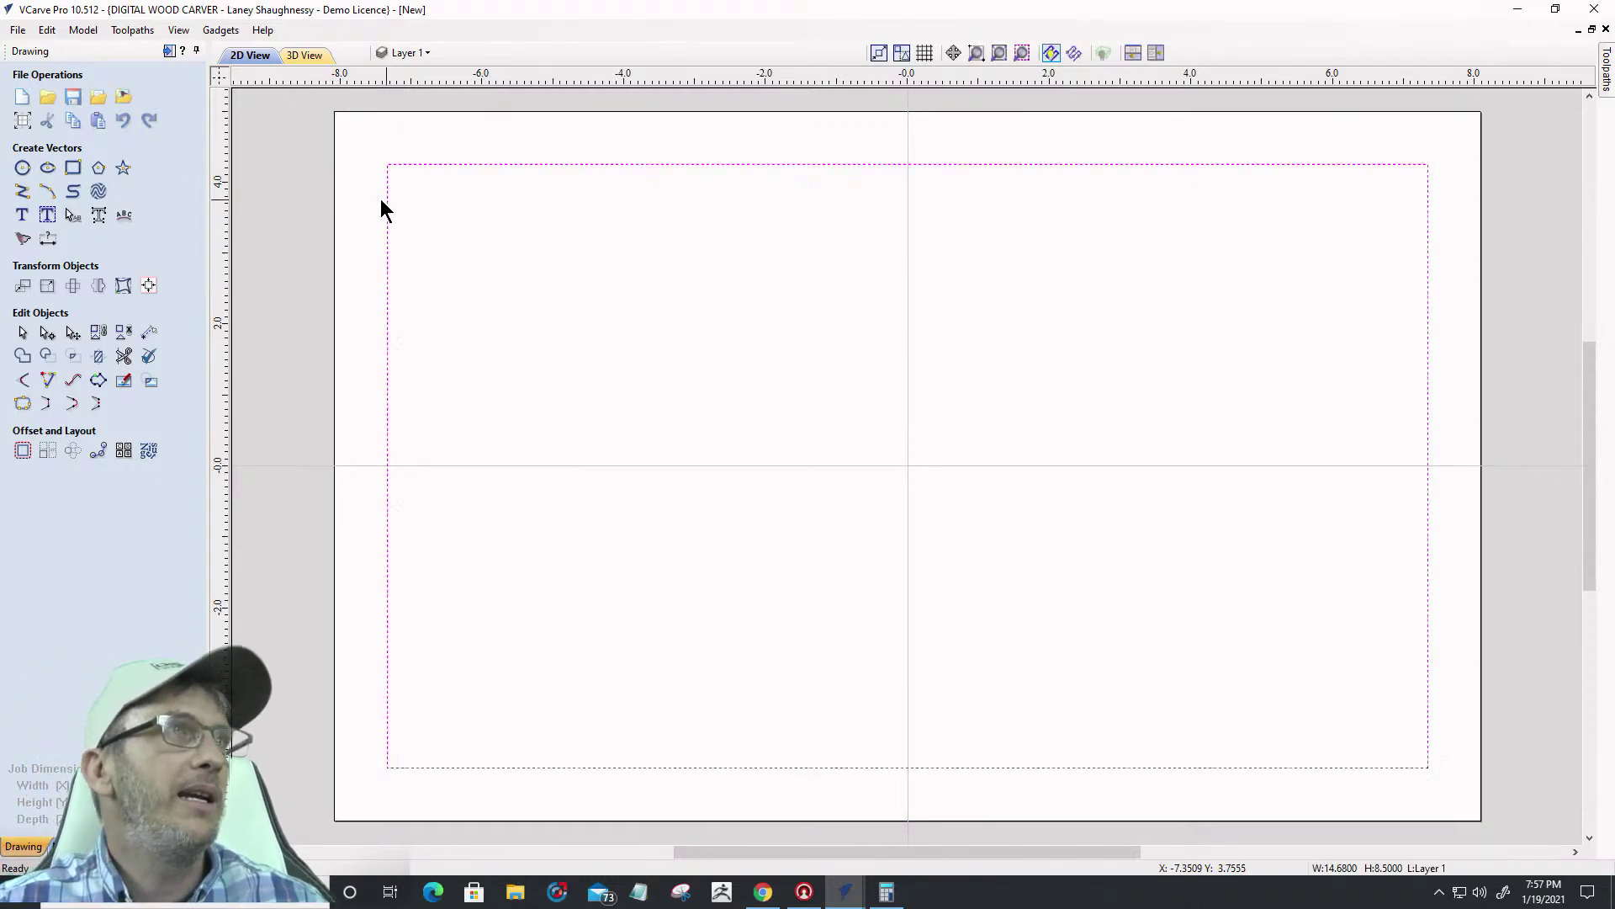
{"action": "left_click", "coordinate": [73, 167]}
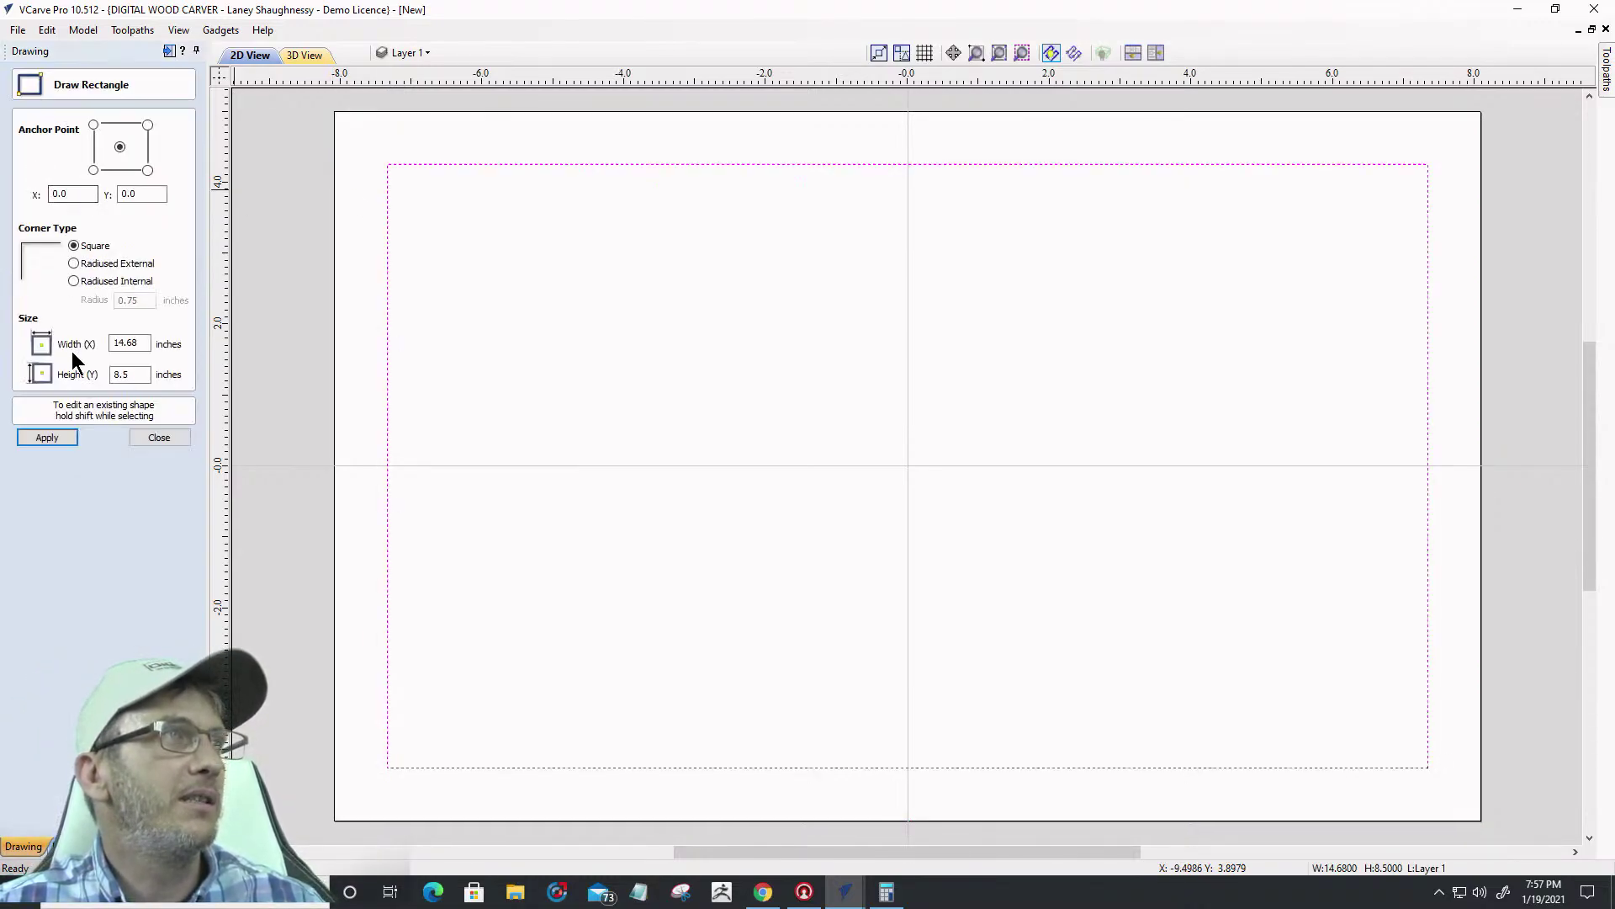
{"action": "left_click", "coordinate": [74, 281]}
{"action": "left_click", "coordinate": [47, 440]}
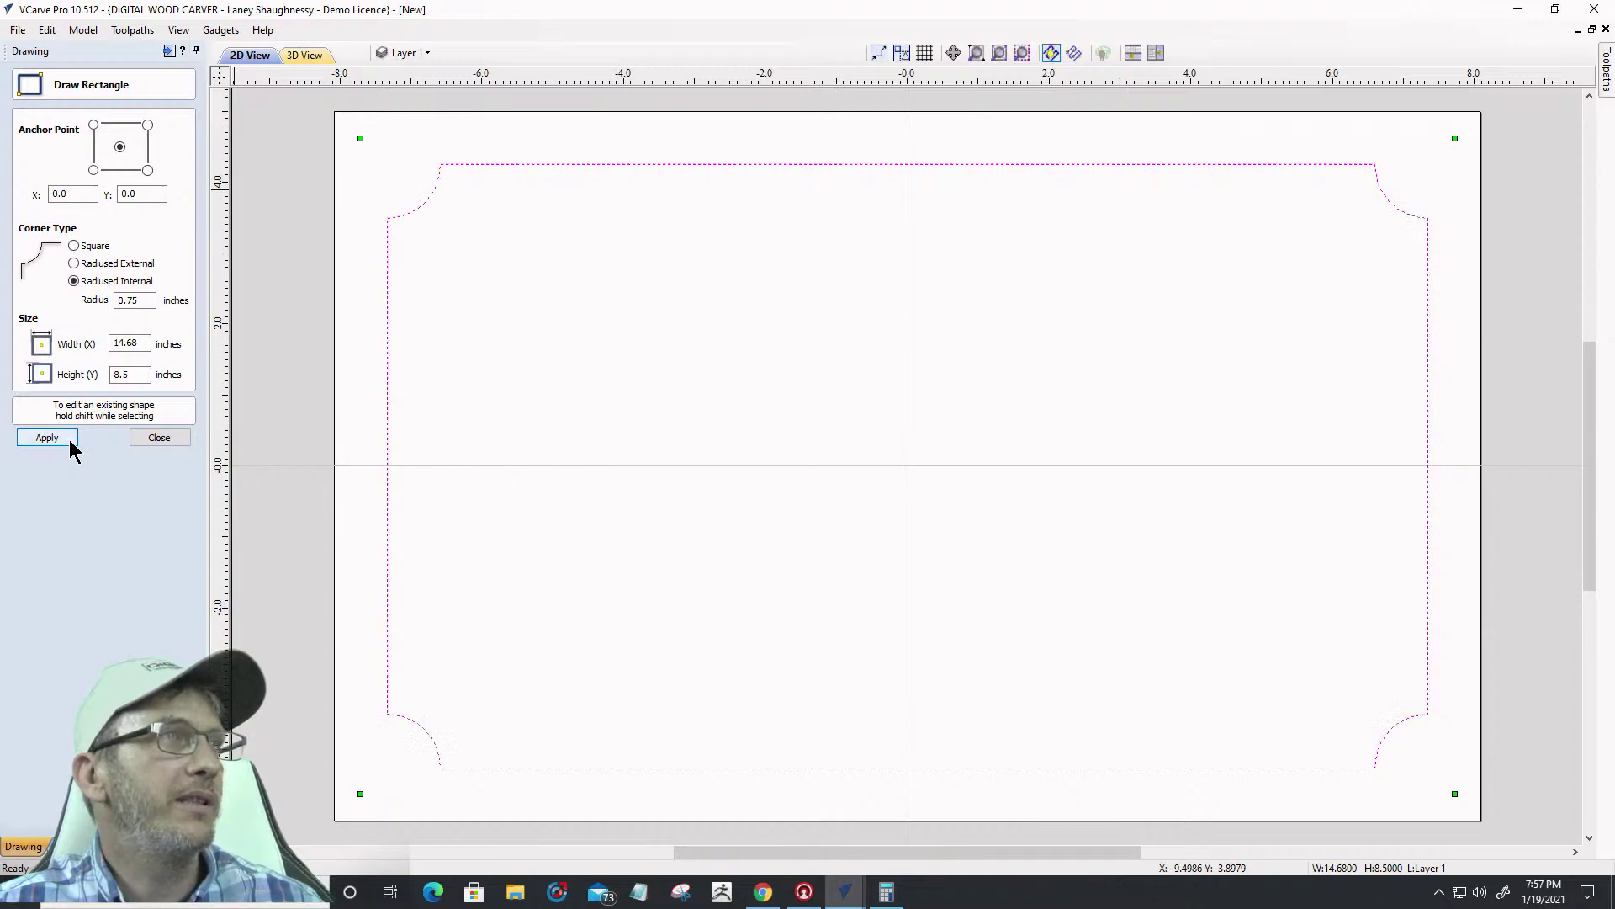
{"action": "left_click", "coordinate": [139, 439]}
{"action": "scroll", "coordinate": [630, 441], "scroll_direction": "down", "scroll_amount": 2}
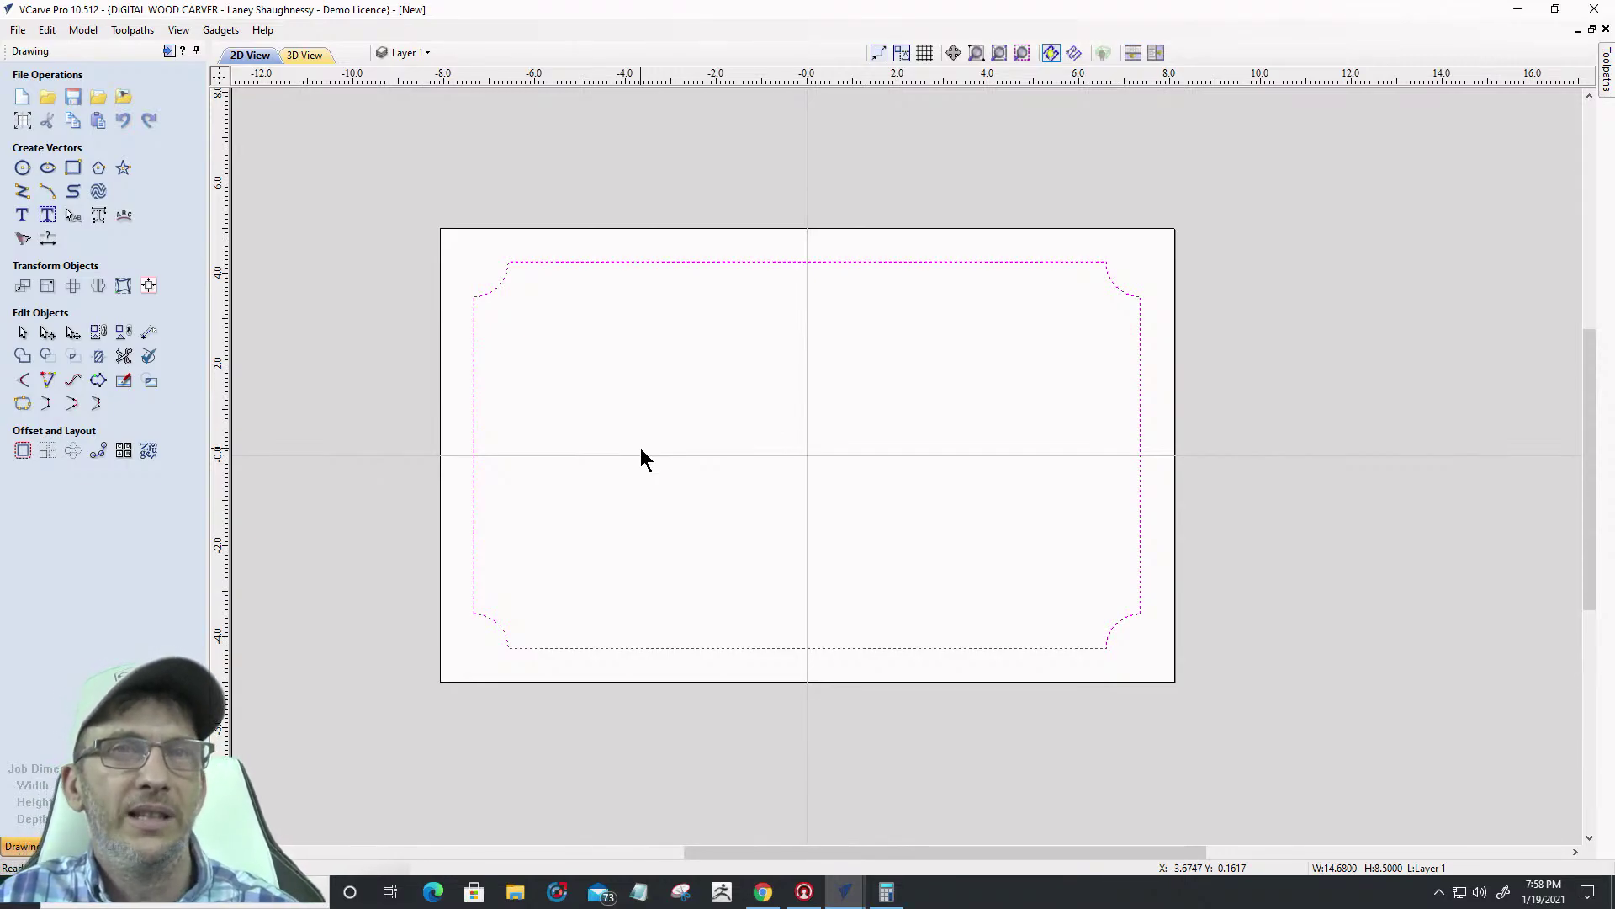
Deselect the inner border and draw a separate rectangle about 5.4 by 5.9 inches in the right half of the border
{"action": "left_click", "coordinate": [73, 169]}
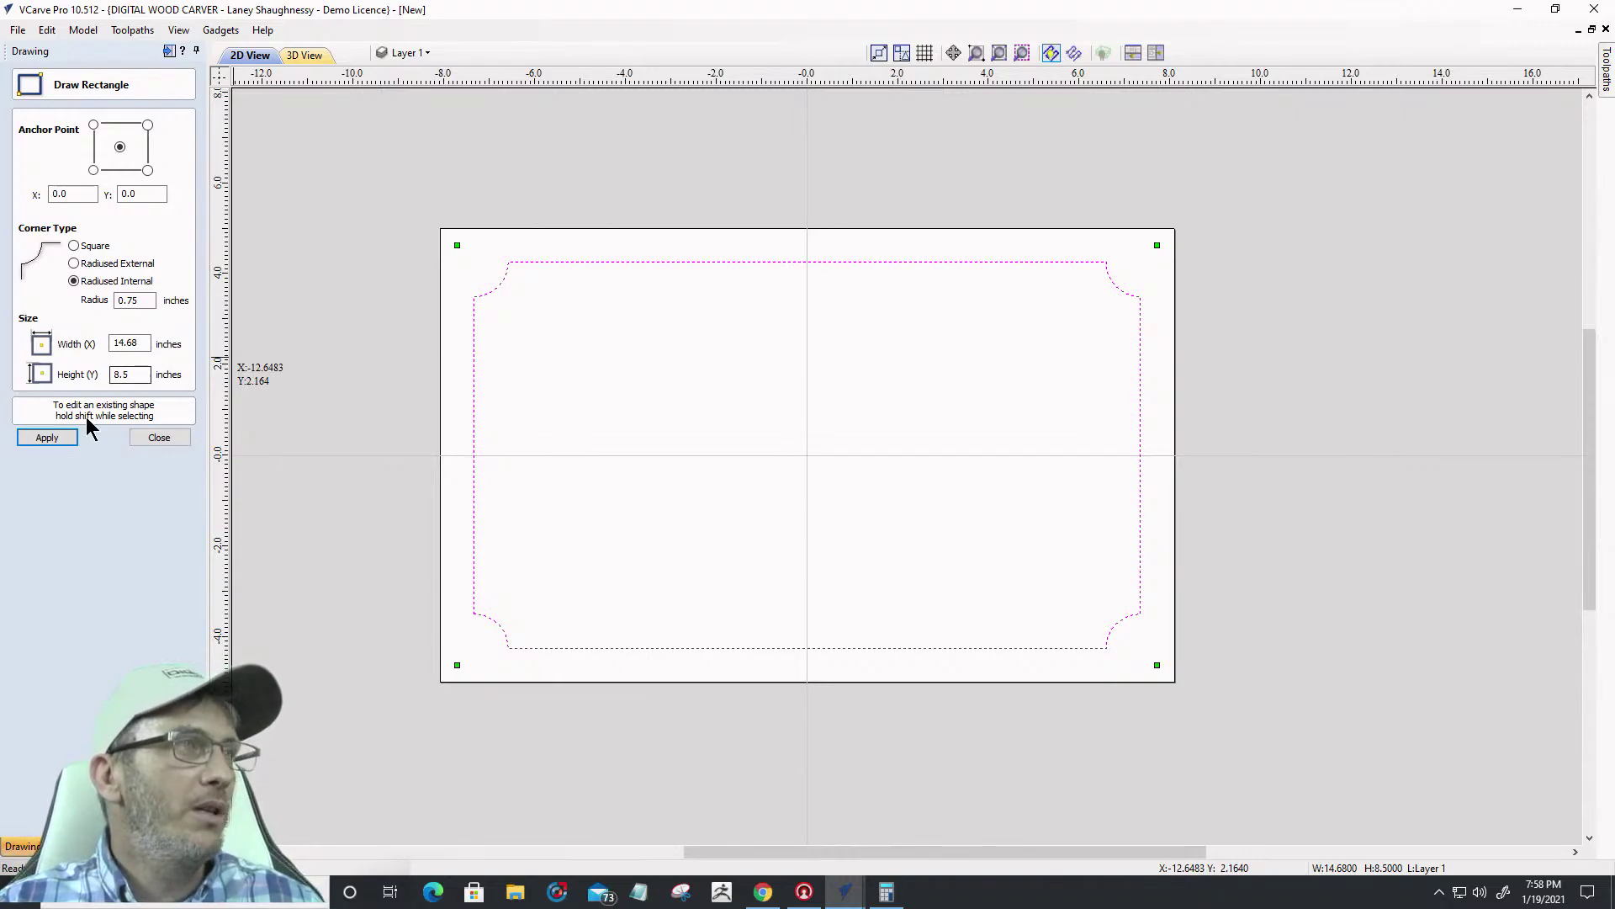
{"action": "left_click", "coordinate": [159, 437]}
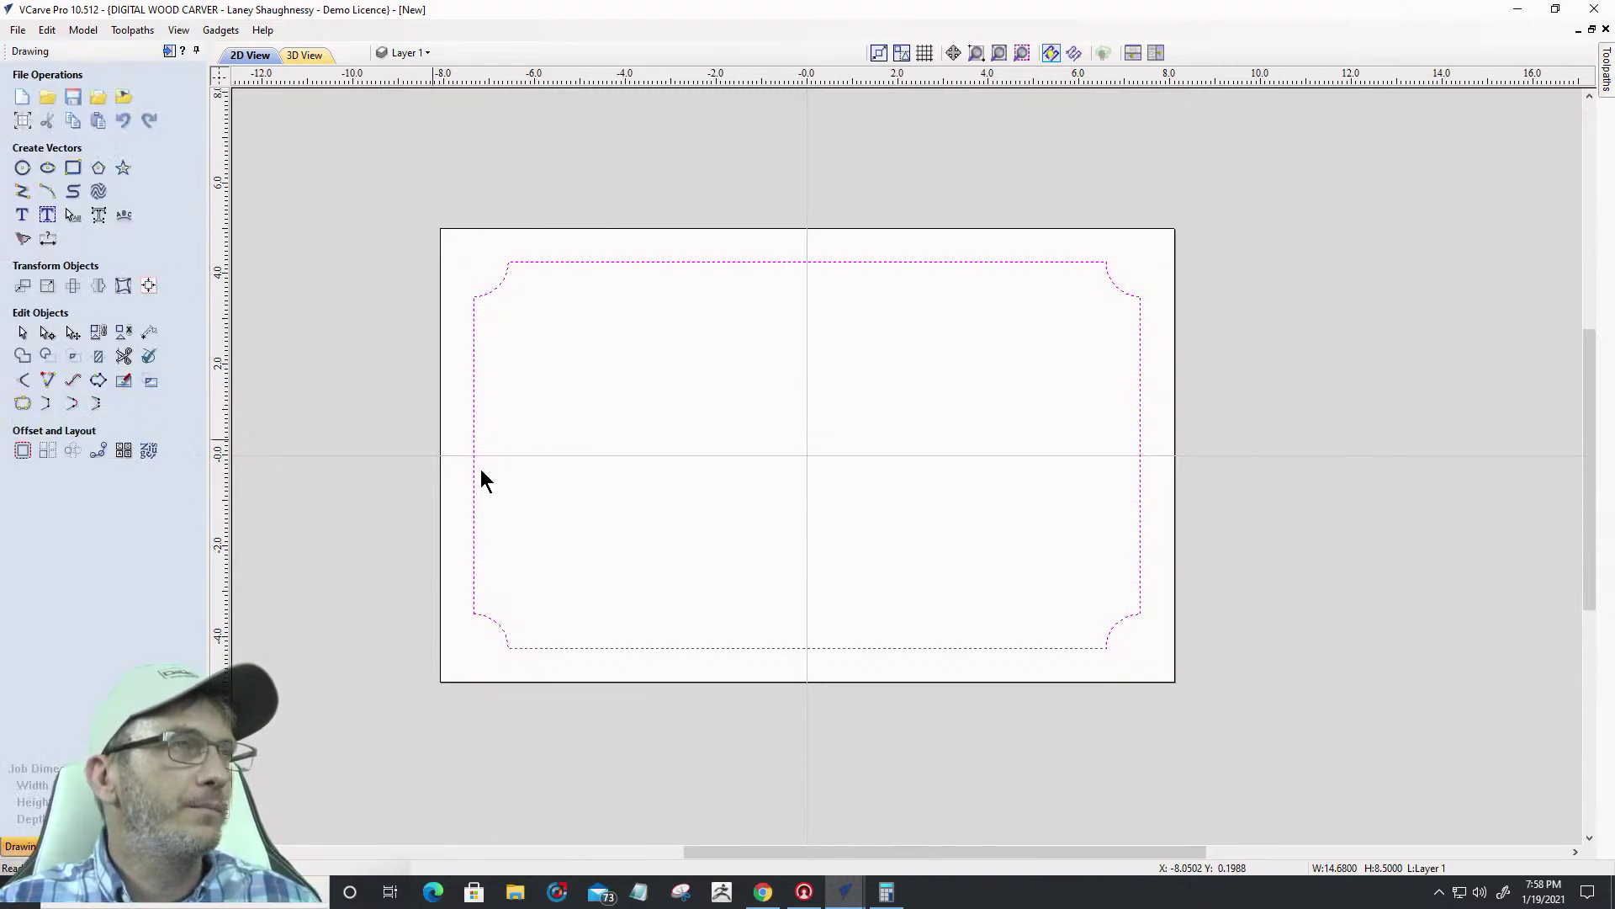
{"action": "left_click", "coordinate": [713, 461]}
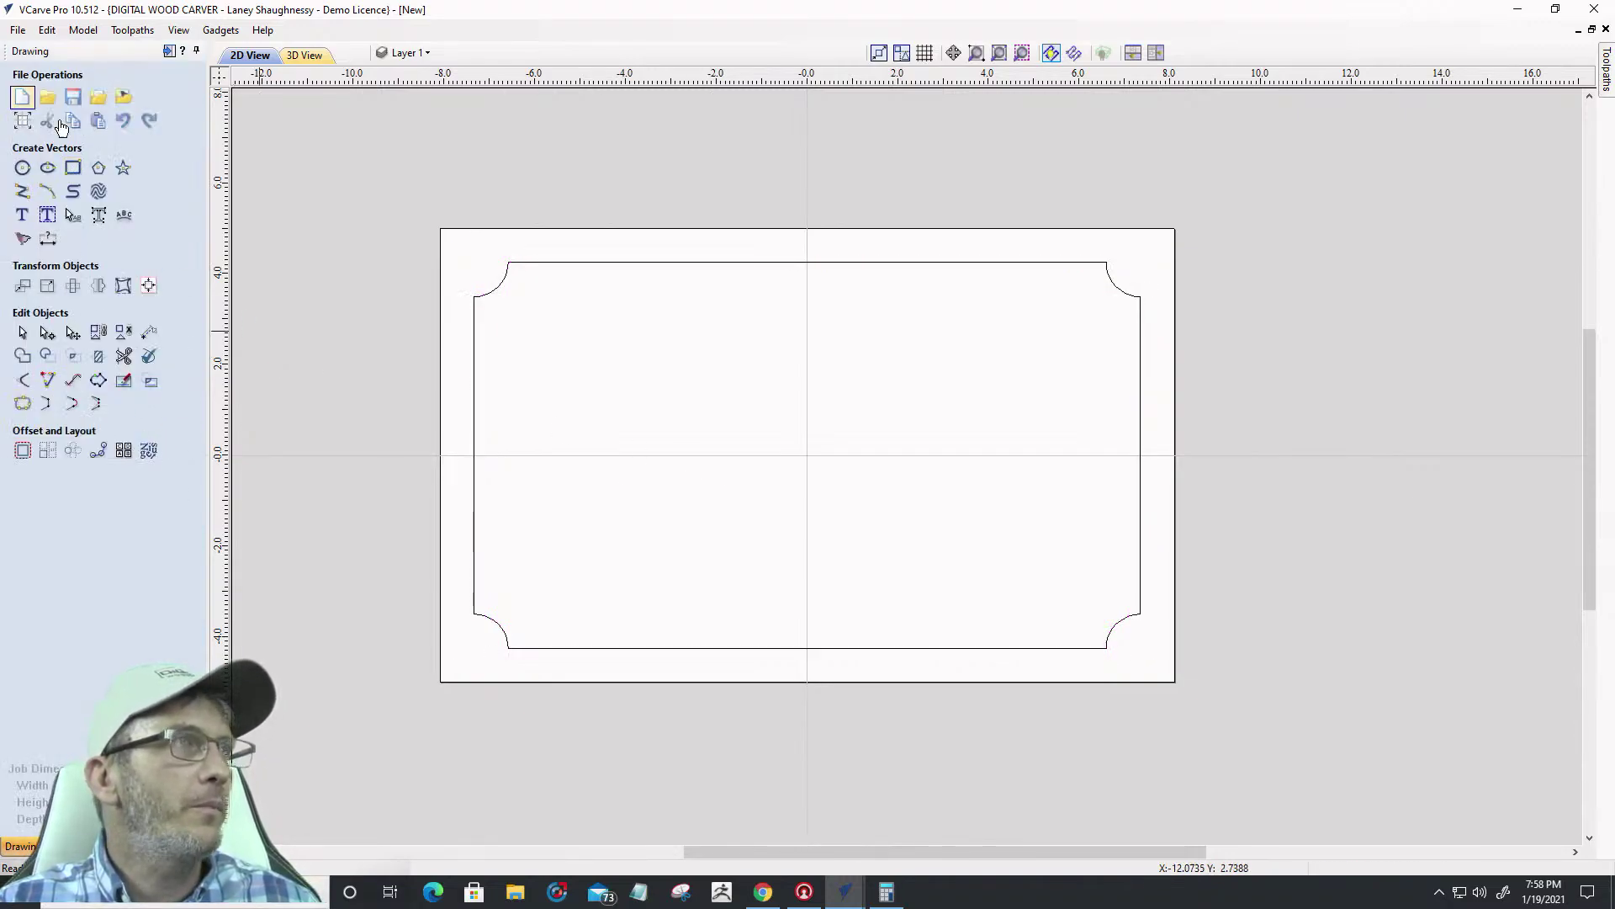
{"action": "left_click", "coordinate": [76, 167]}
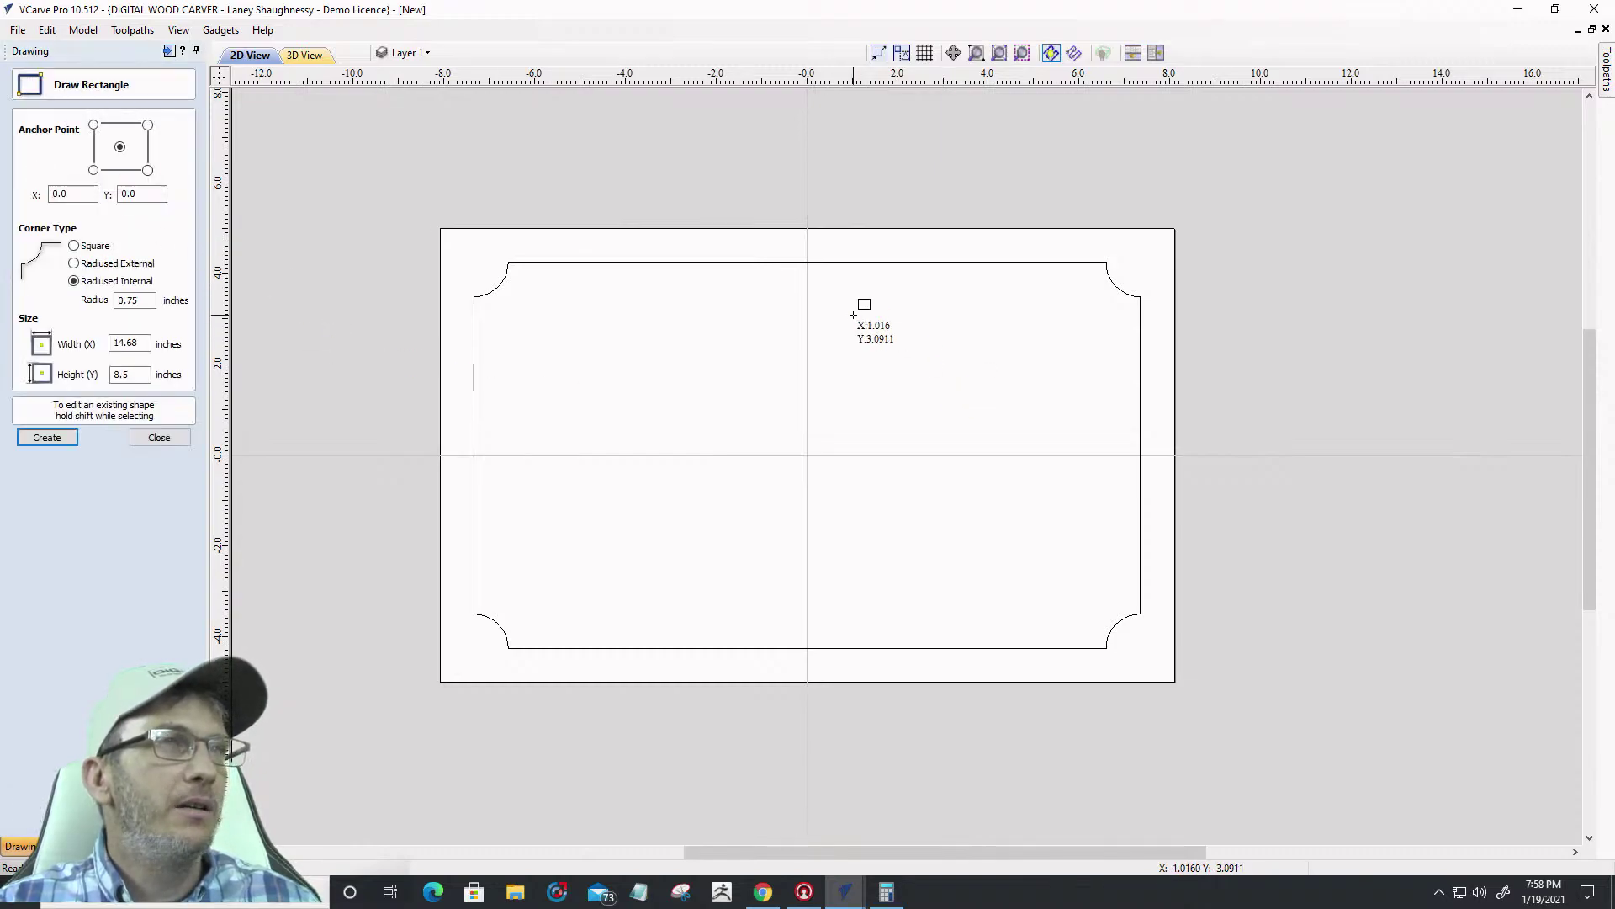
{"action": "left_click_drag", "start_coordinate": [854, 315], "coordinate": [1096, 581]}
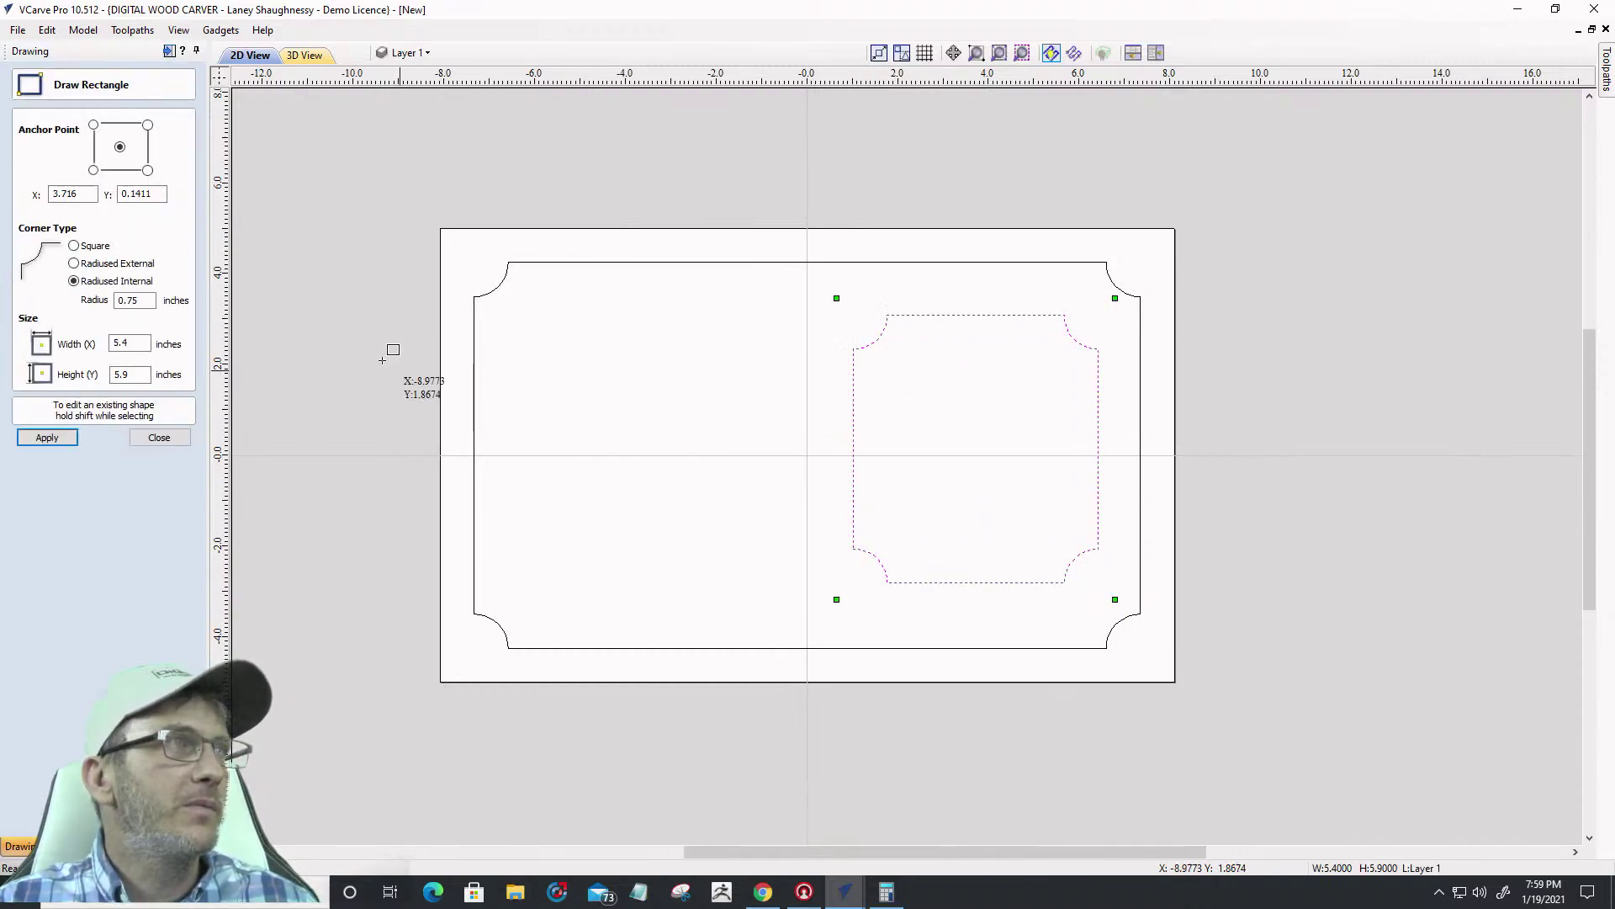
Give the new rectangle square corners and set its size to 5 by 3 inches
{"action": "double_click", "coordinate": [127, 344]}
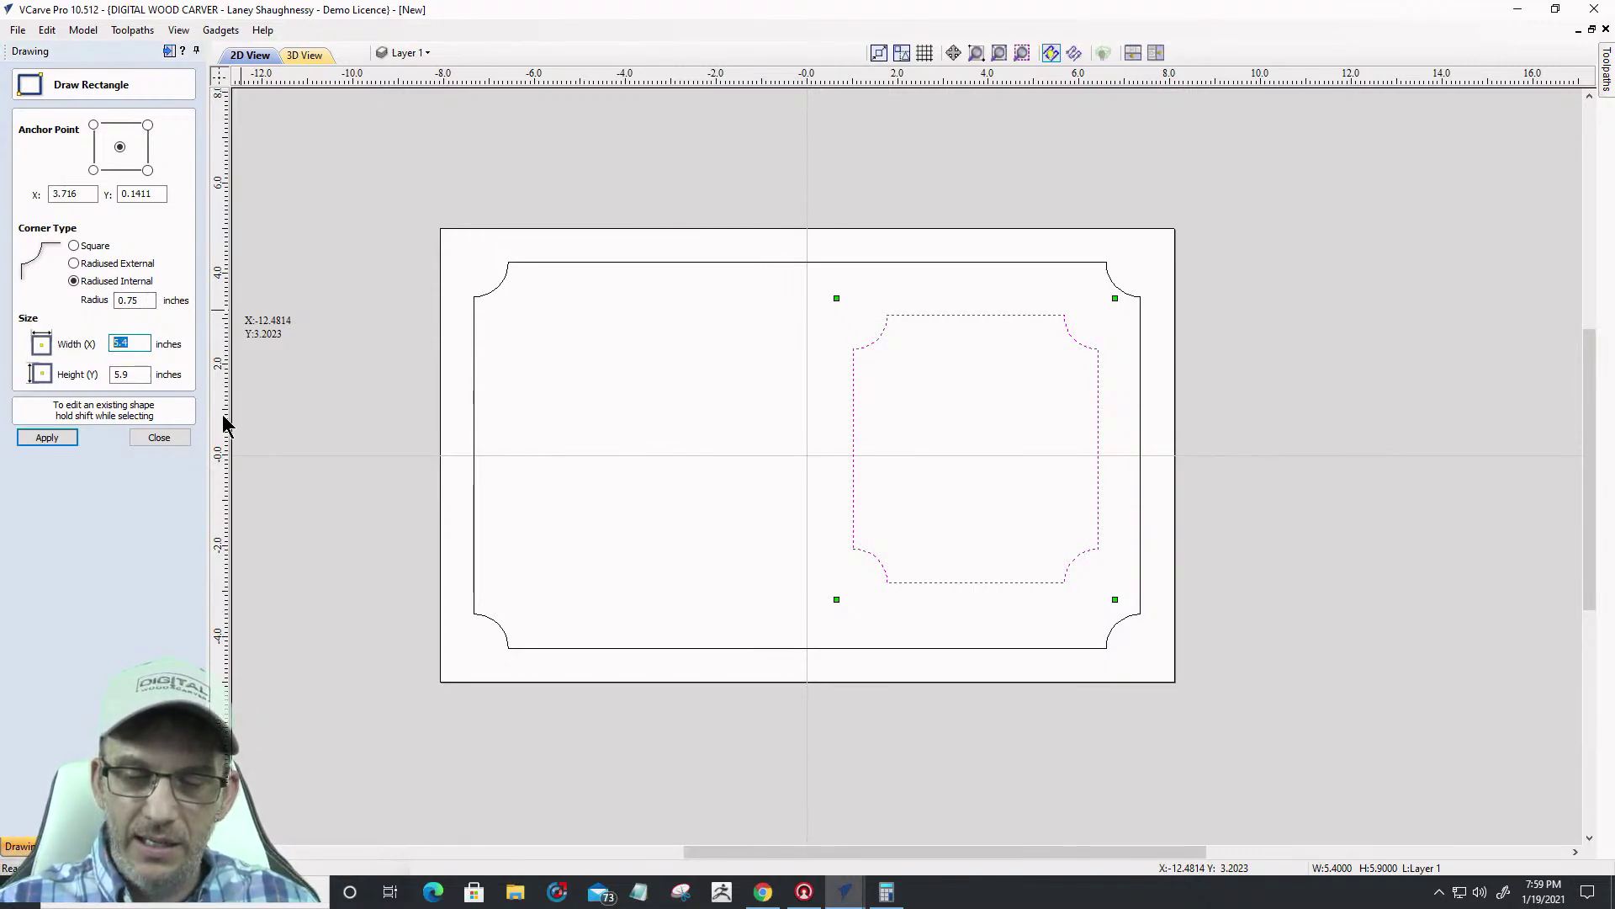
{"action": "type", "text": "5"}
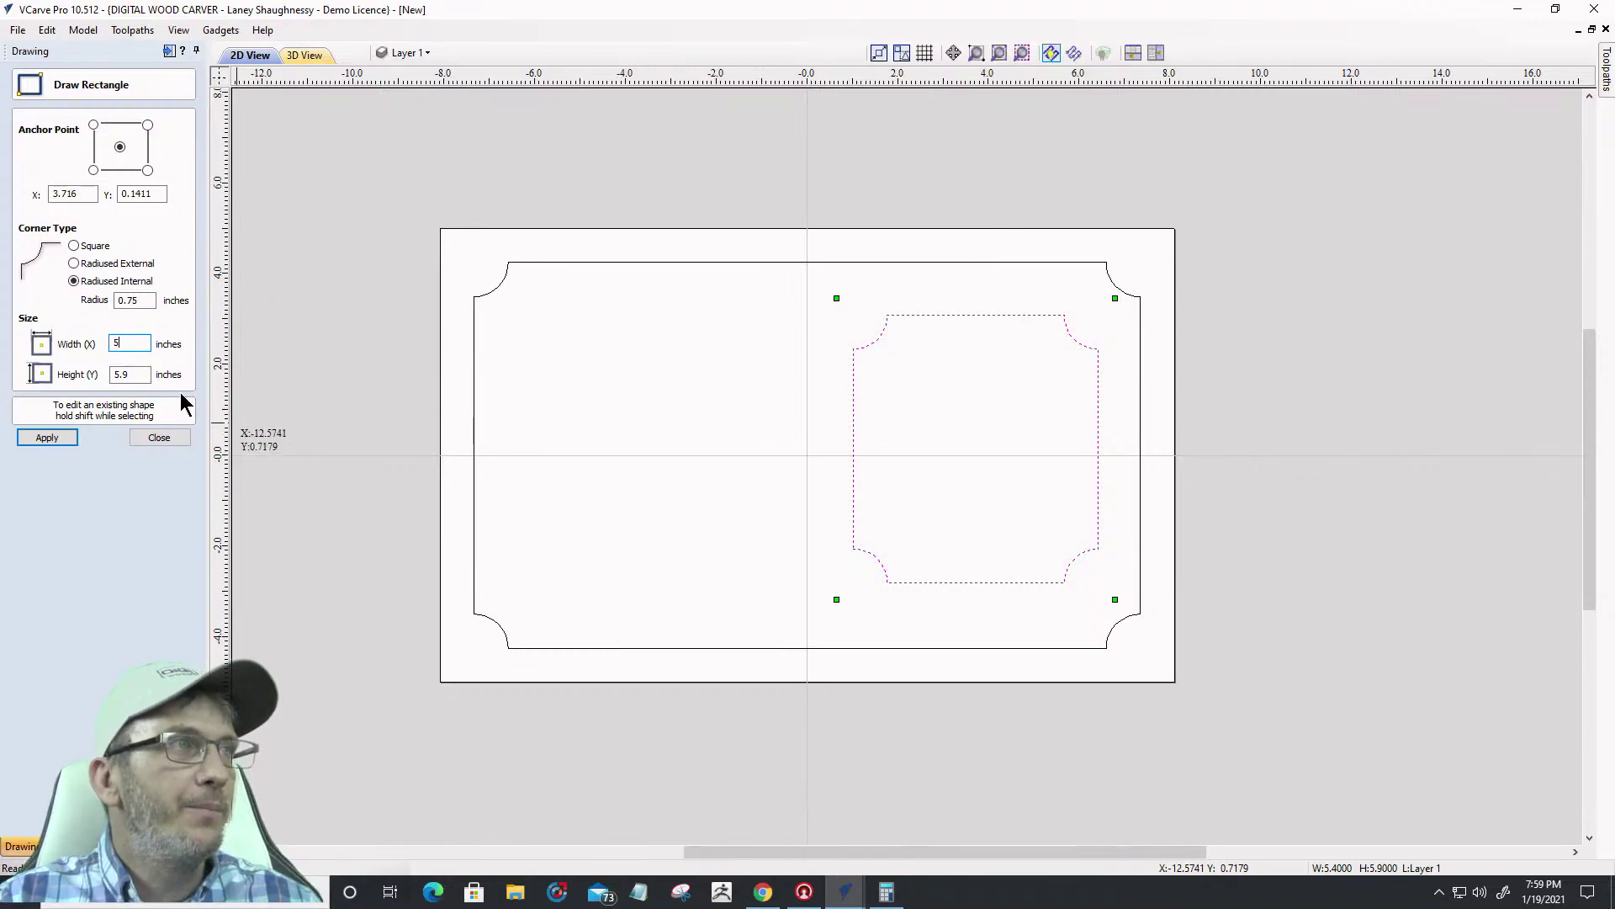
{"action": "left_click", "coordinate": [73, 246]}
{"action": "double_click", "coordinate": [110, 374]}
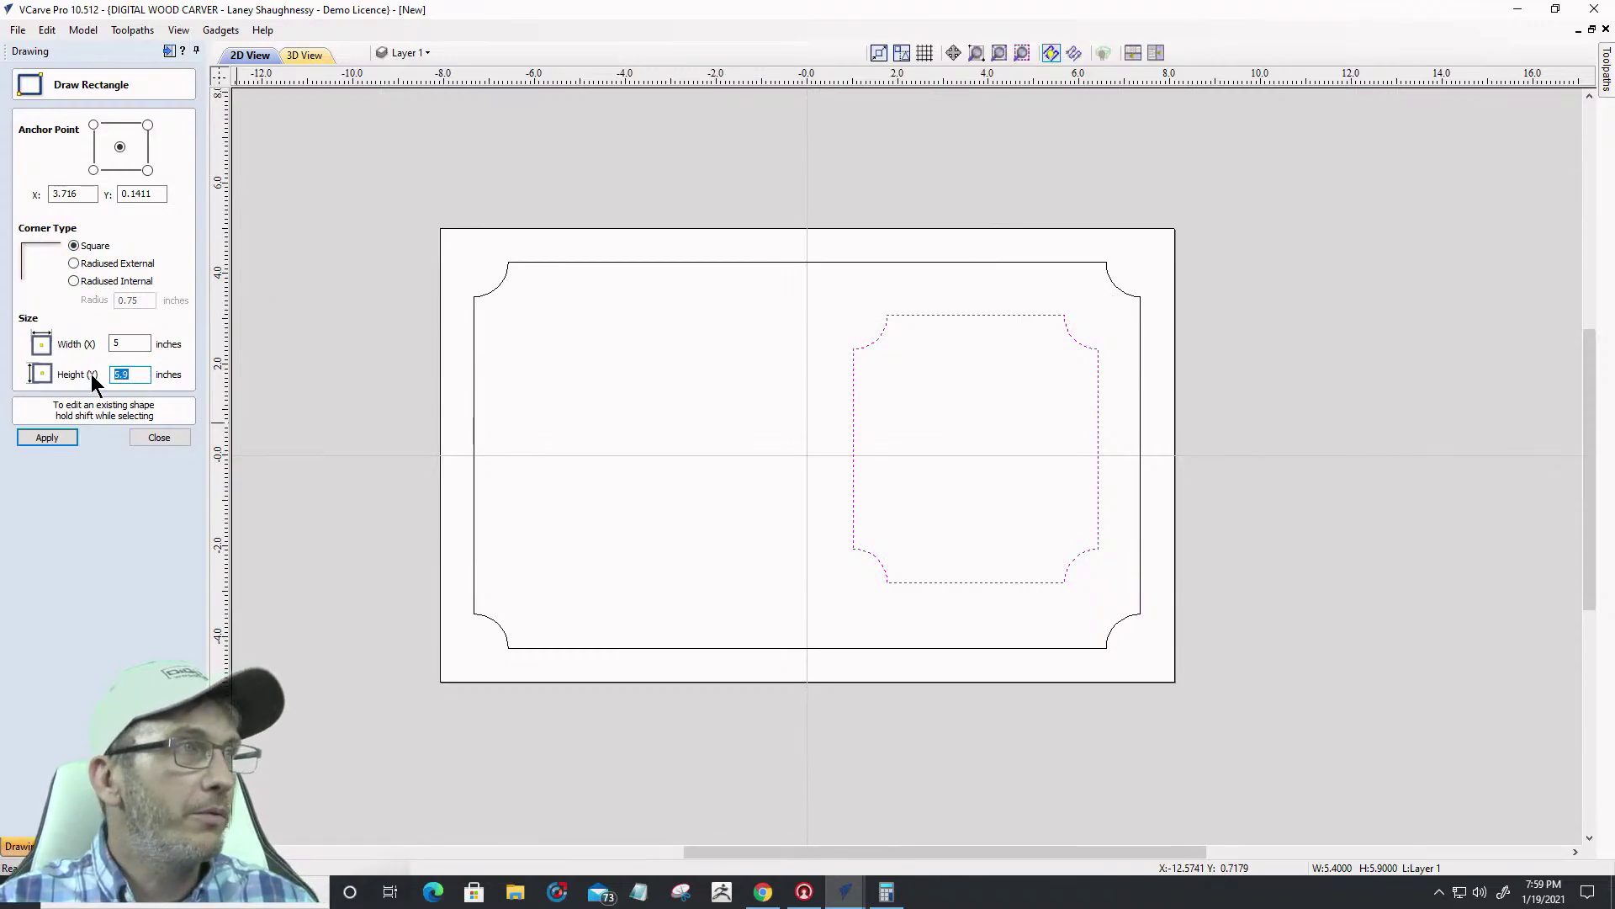
{"action": "type", "text": "3"}
{"action": "left_click", "coordinate": [44, 437]}
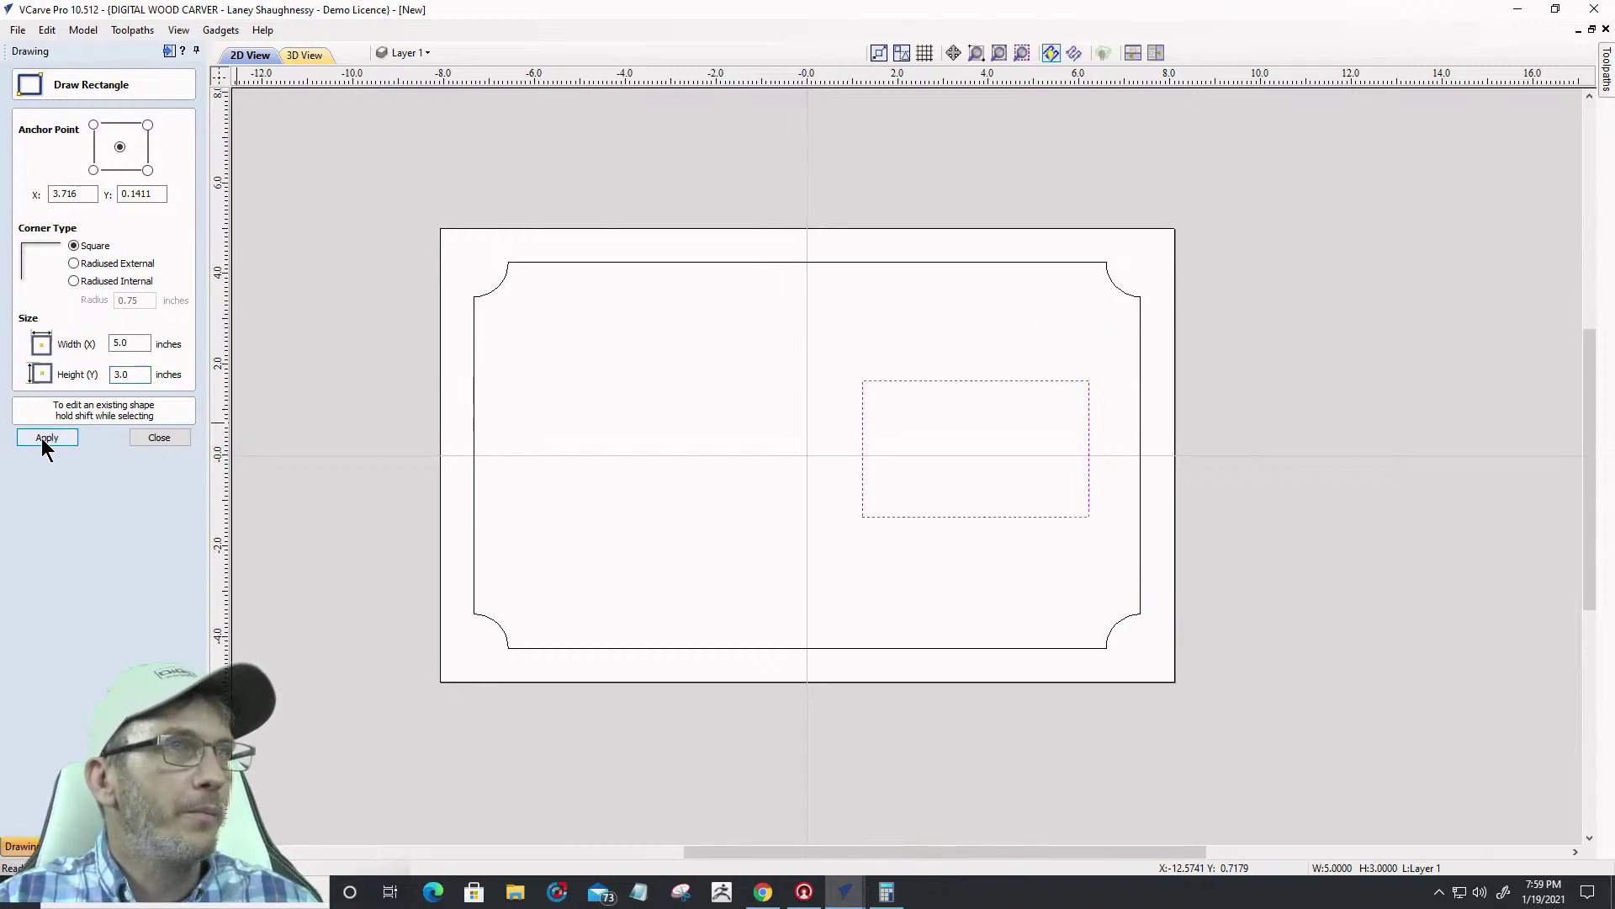
Resize the small rectangle to 6 by 4 inches and move it about 0.6 inches towards the vertical centre line
{"action": "double_click", "coordinate": [132, 343]}
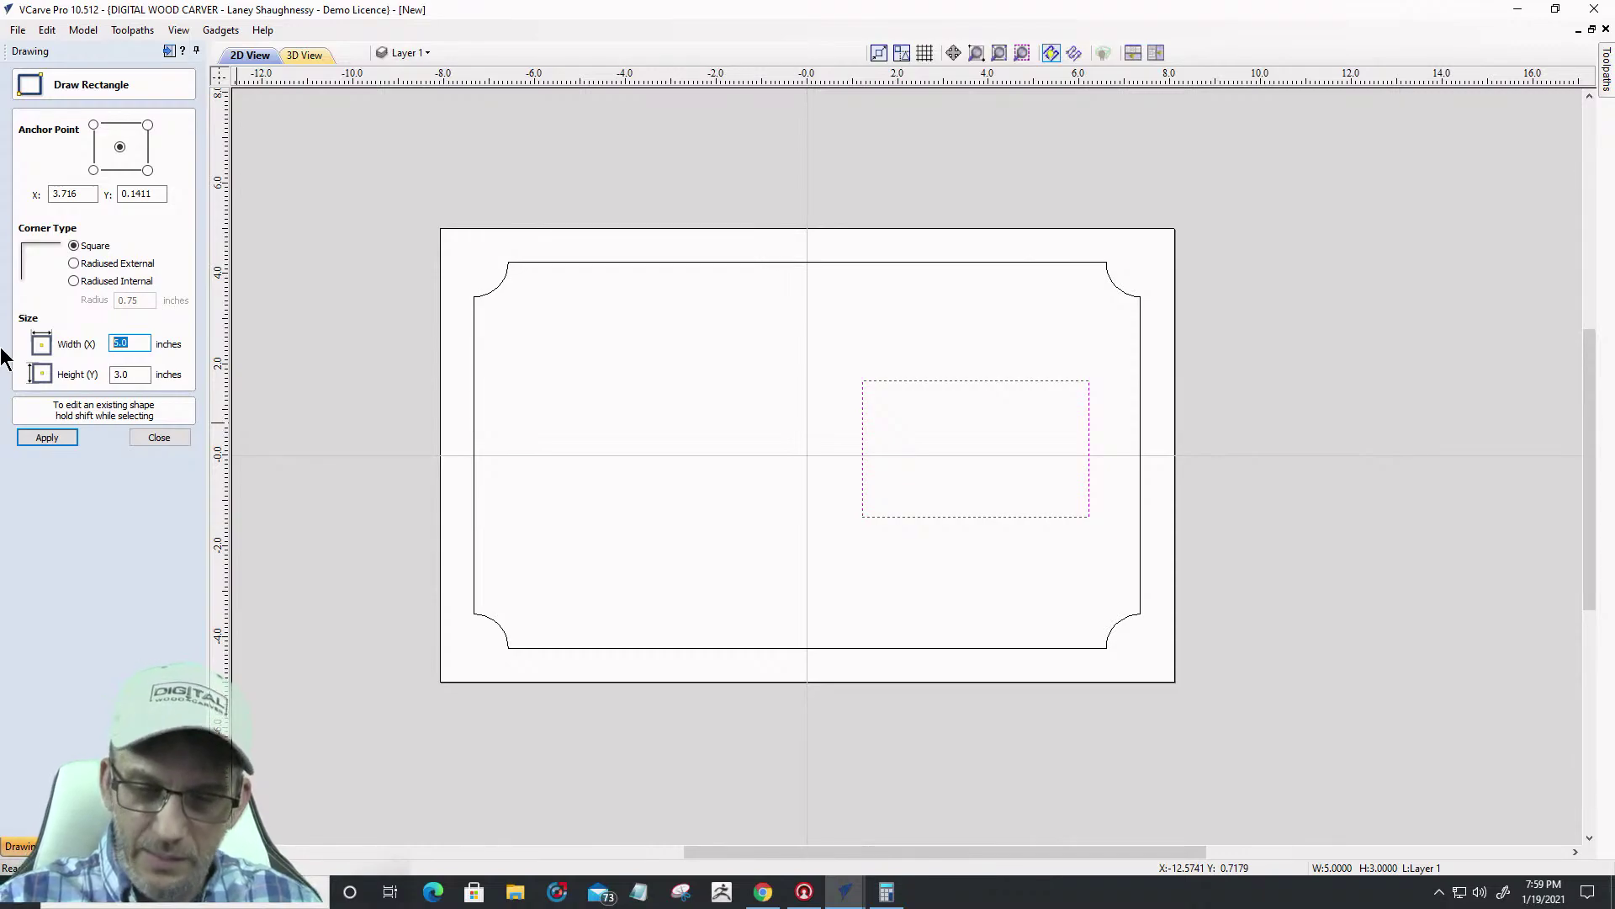
{"action": "type", "text": "6"}
{"action": "key", "text": "Tab"}
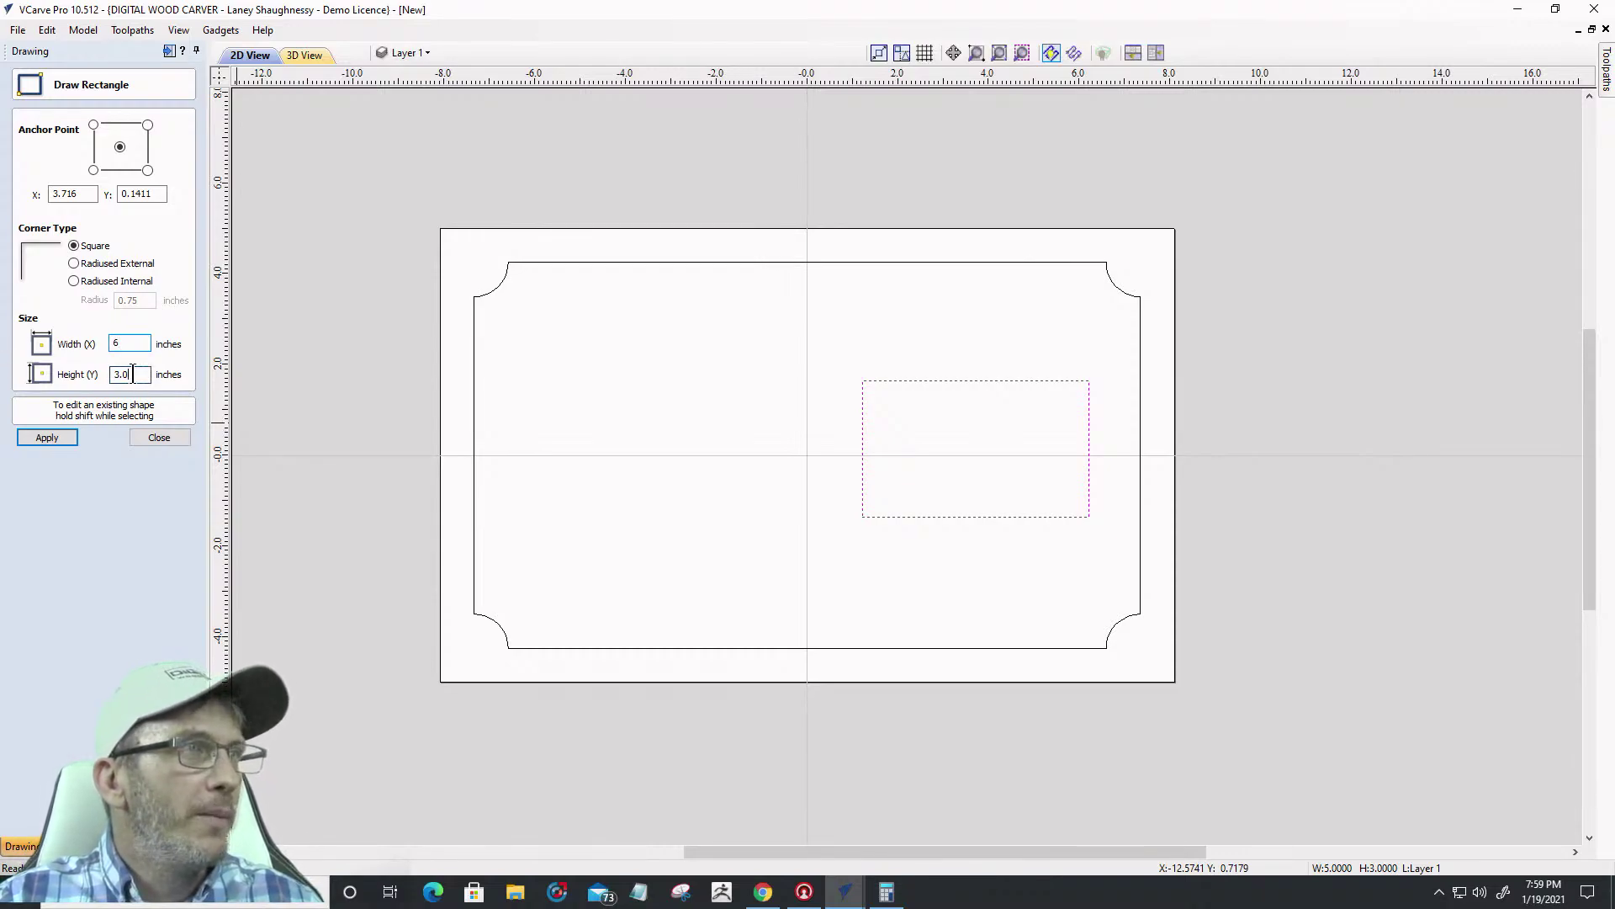
{"action": "left_click", "coordinate": [69, 446]}
{"action": "left_click", "coordinate": [159, 438]}
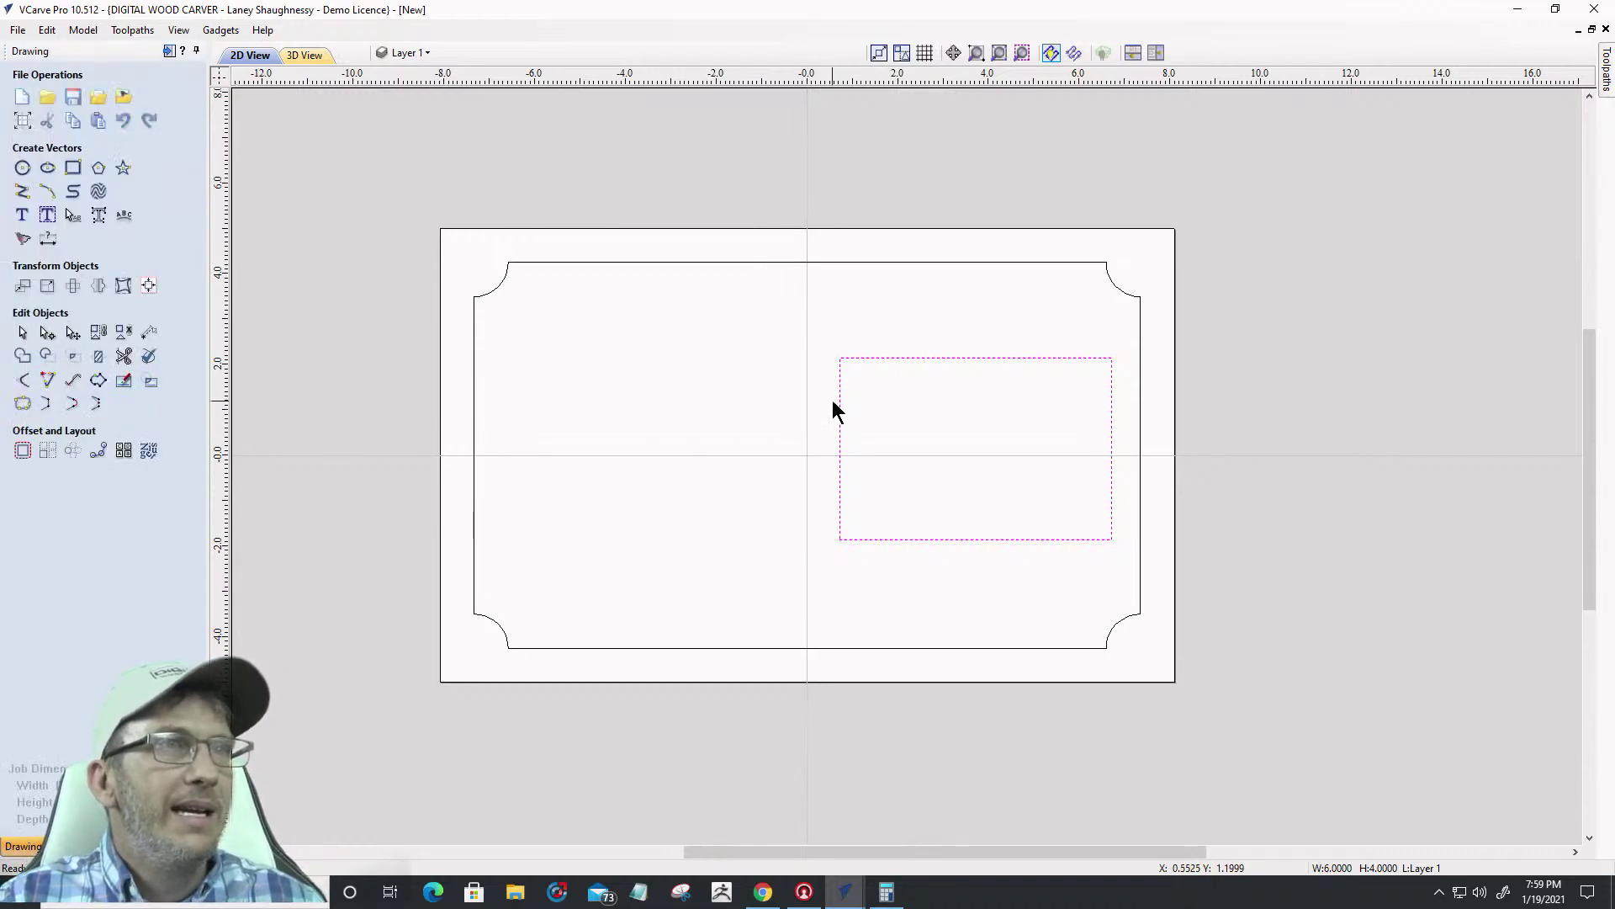
{"action": "left_click_drag", "start_coordinate": [881, 357], "coordinate": [853, 362]}
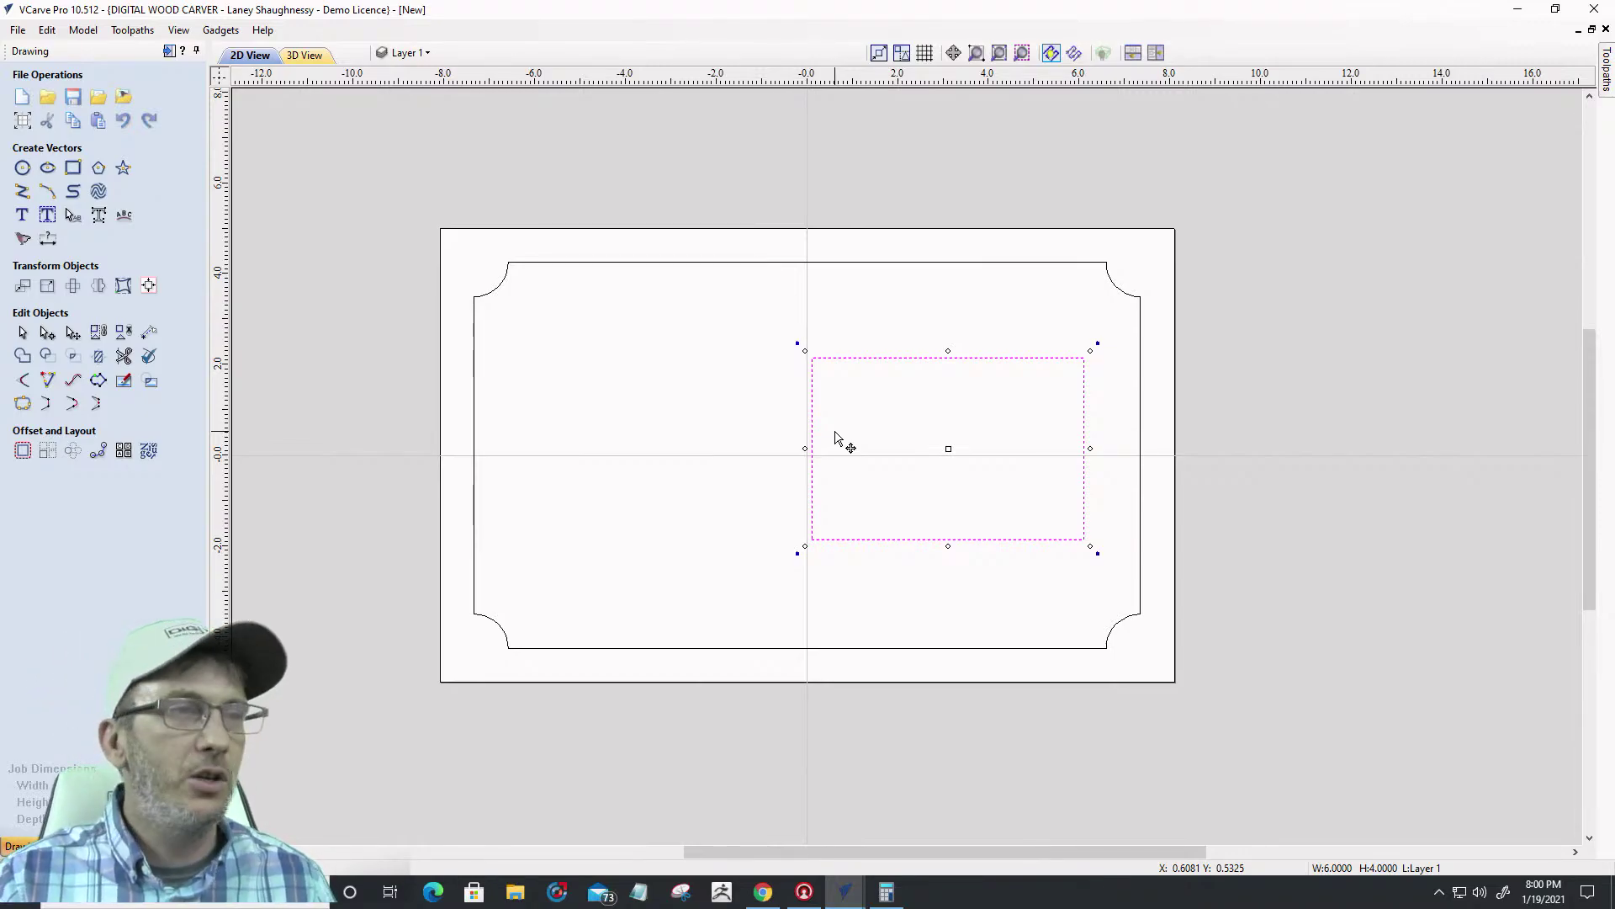
Check the horse's finish toolpath calculation in the first VCarve Pro session, then return to the layout and examine the small rectangle within the border
{"action": "mouse_move", "coordinate": [862, 896]}
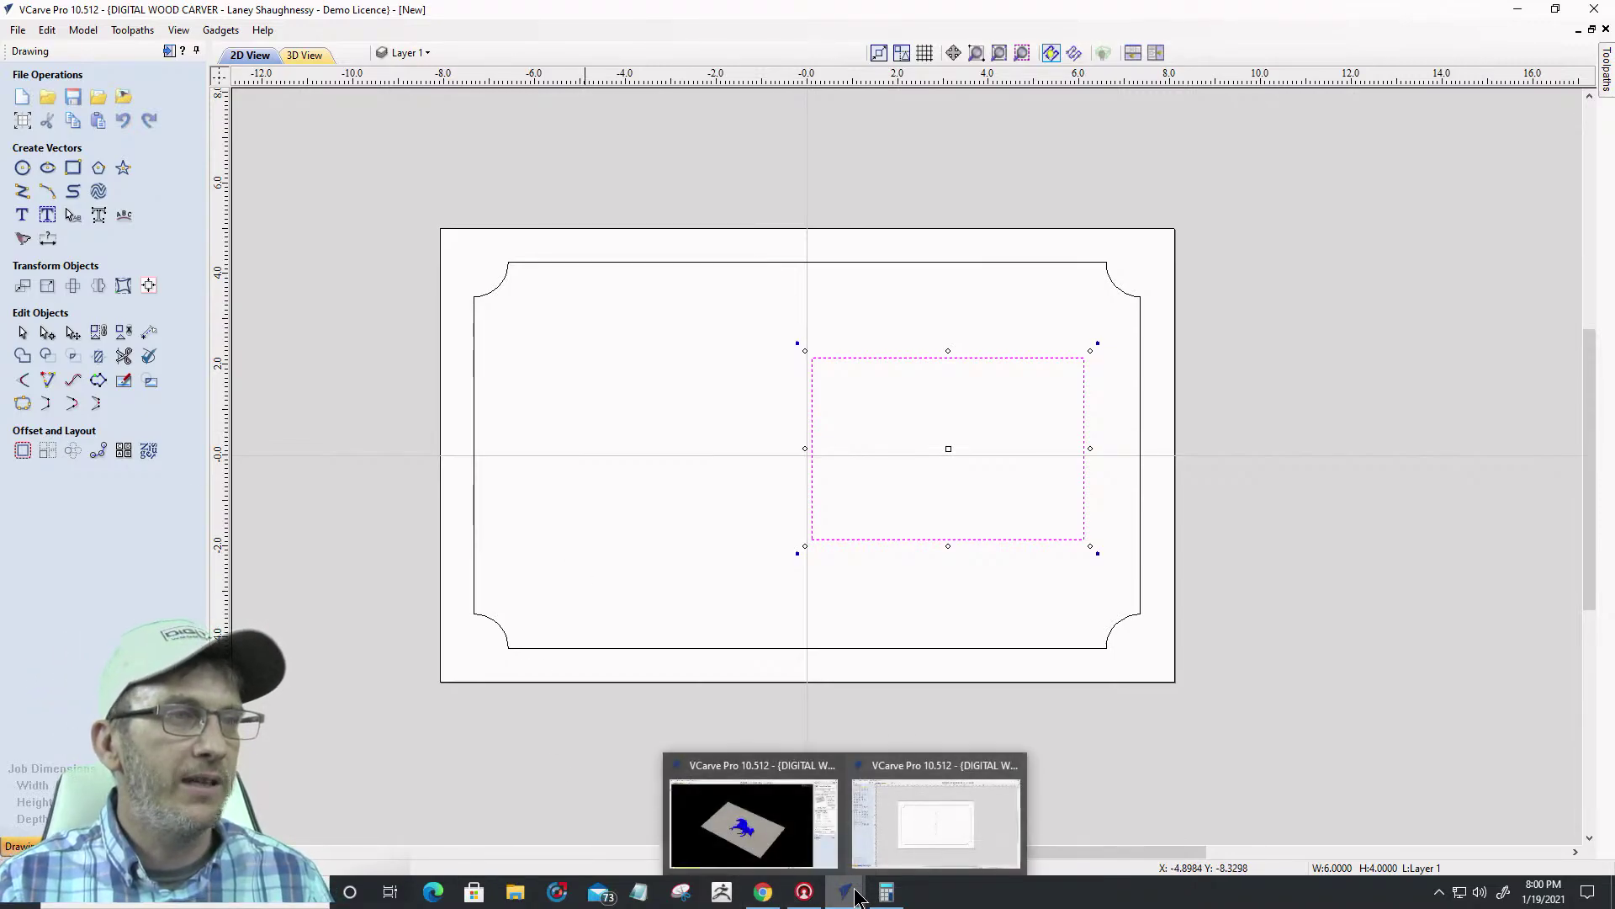
{"action": "left_click", "coordinate": [702, 810]}
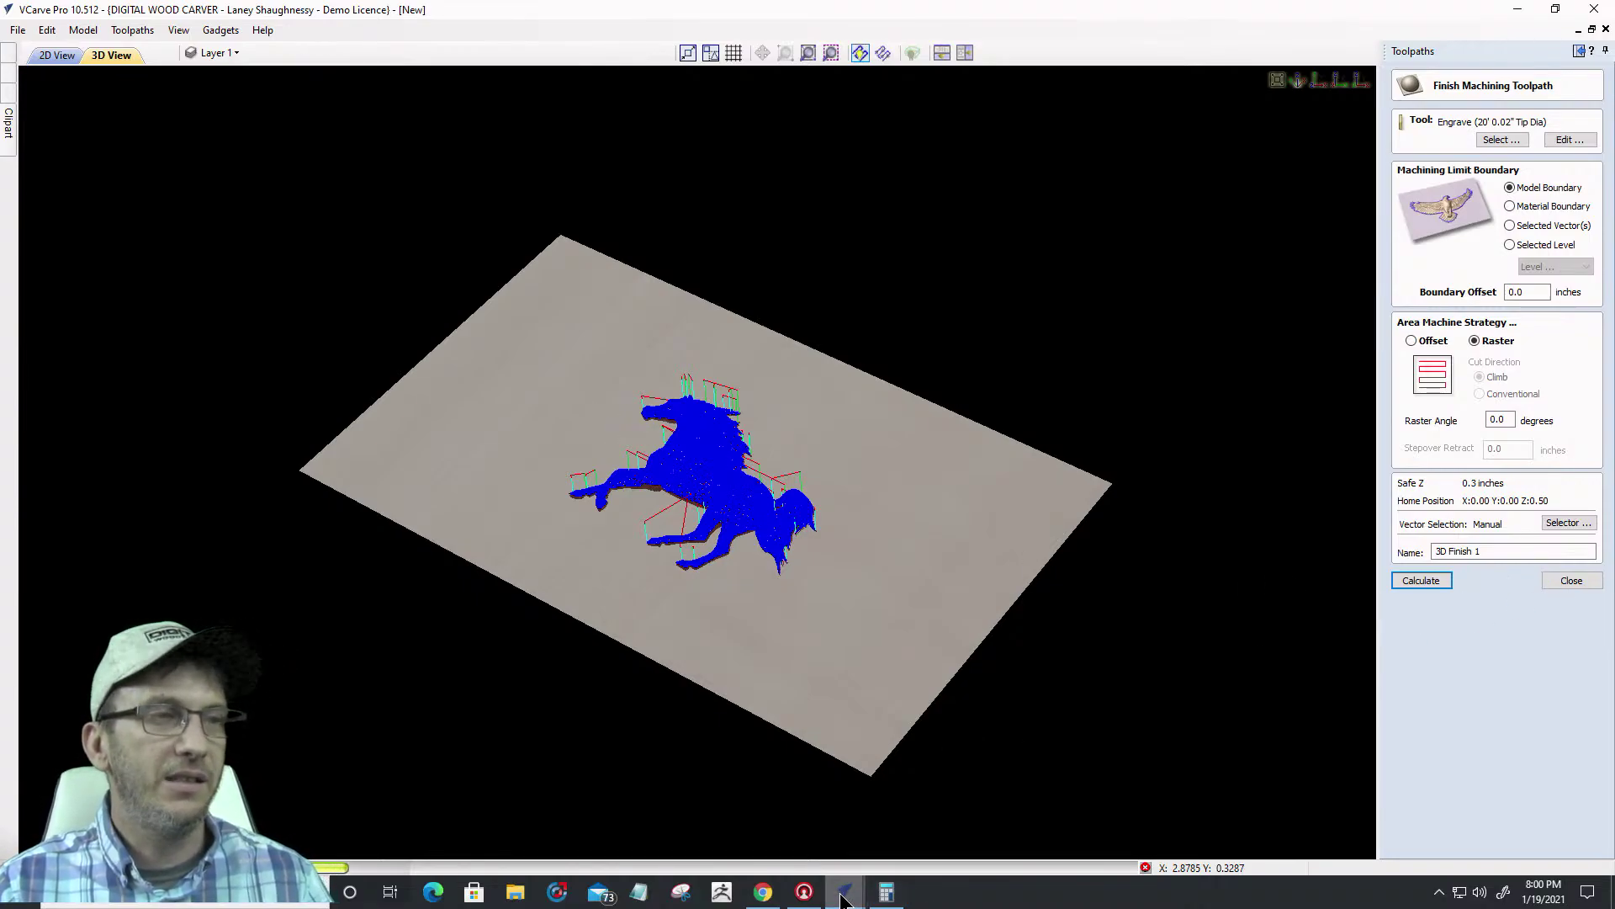
{"action": "mouse_move", "coordinate": [844, 896]}
{"action": "left_click", "coordinate": [910, 836]}
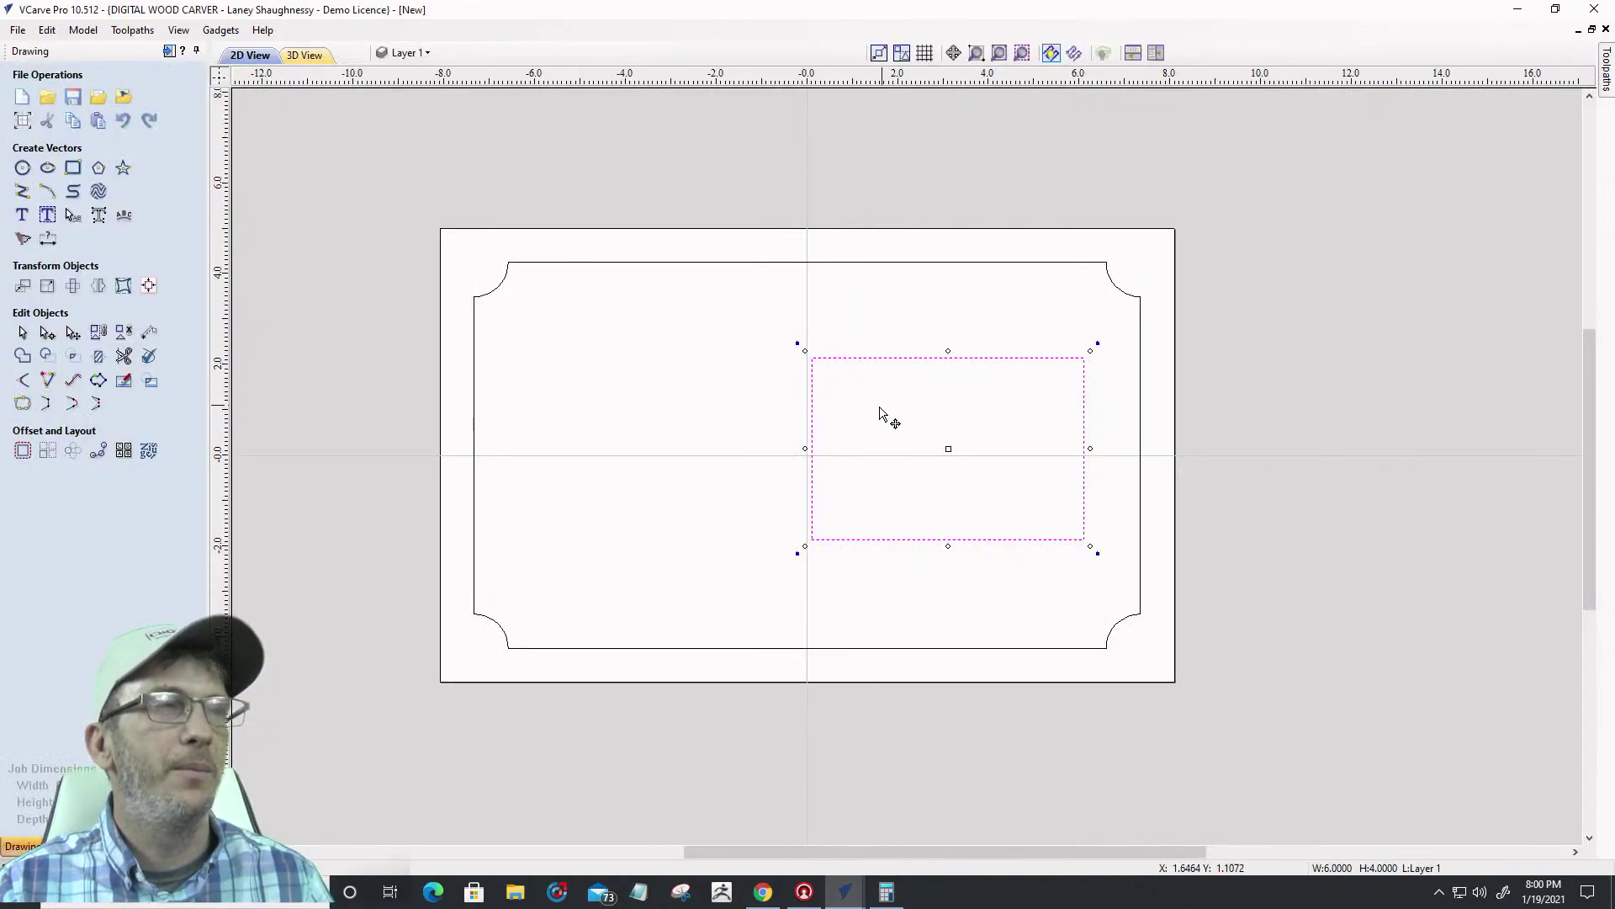
{"action": "scroll", "coordinate": [655, 371], "scroll_direction": "up", "scroll_amount": 2}
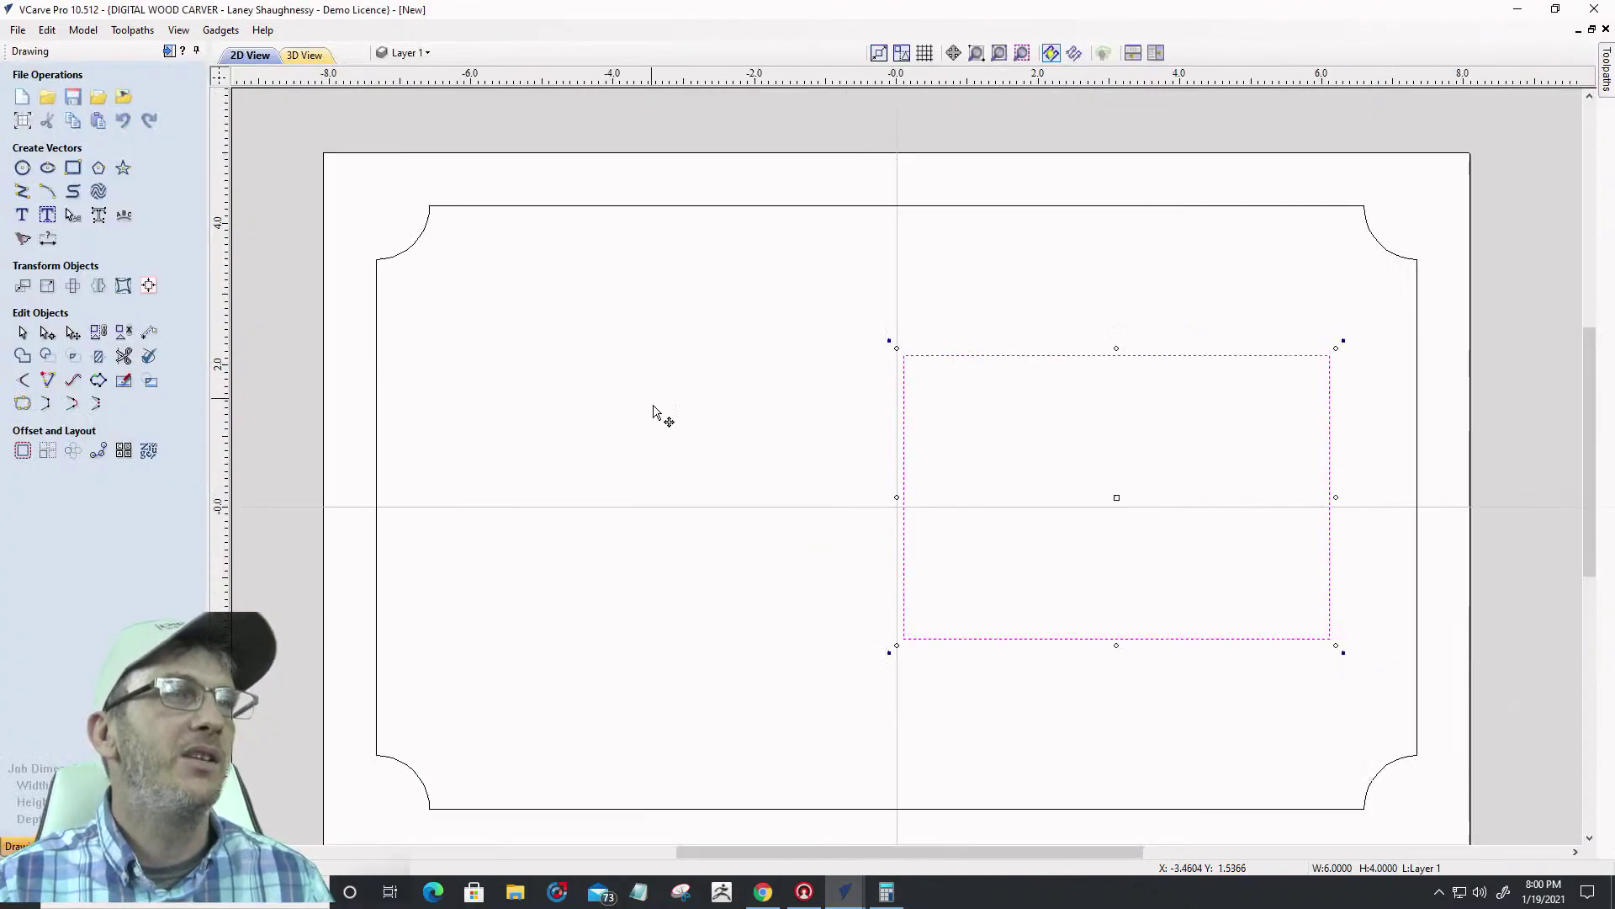
{"action": "left_click", "coordinate": [1039, 356]}
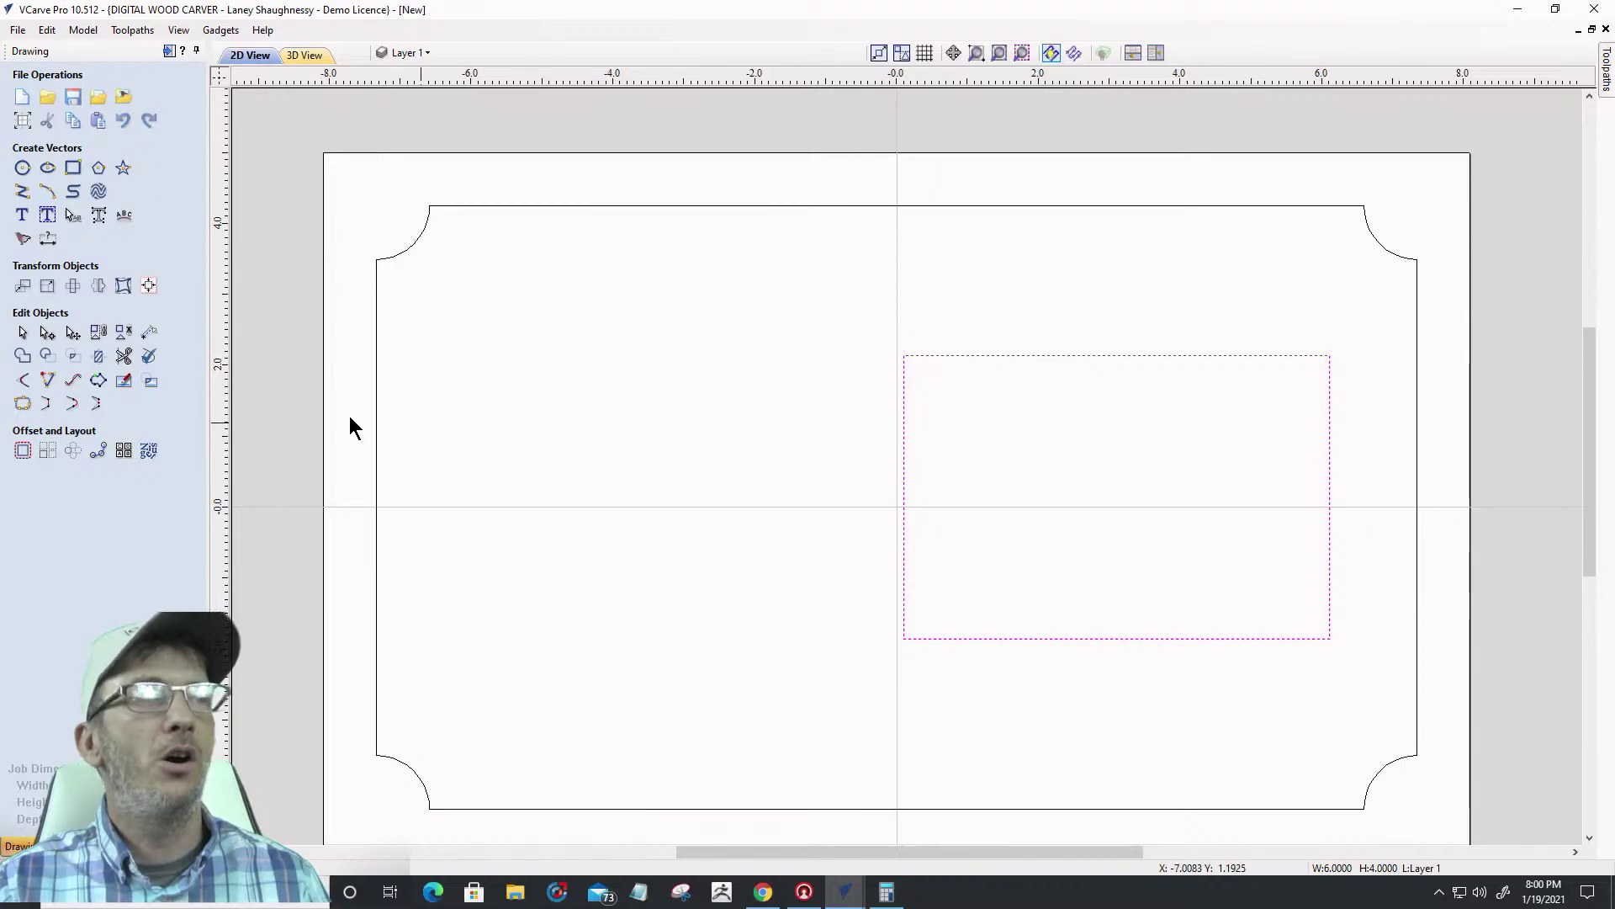
Offset the small rectangle outwards by 0.25 inches with sharp corners, keeping the original, and reselect the original rectangle
{"action": "left_click", "coordinate": [23, 450]}
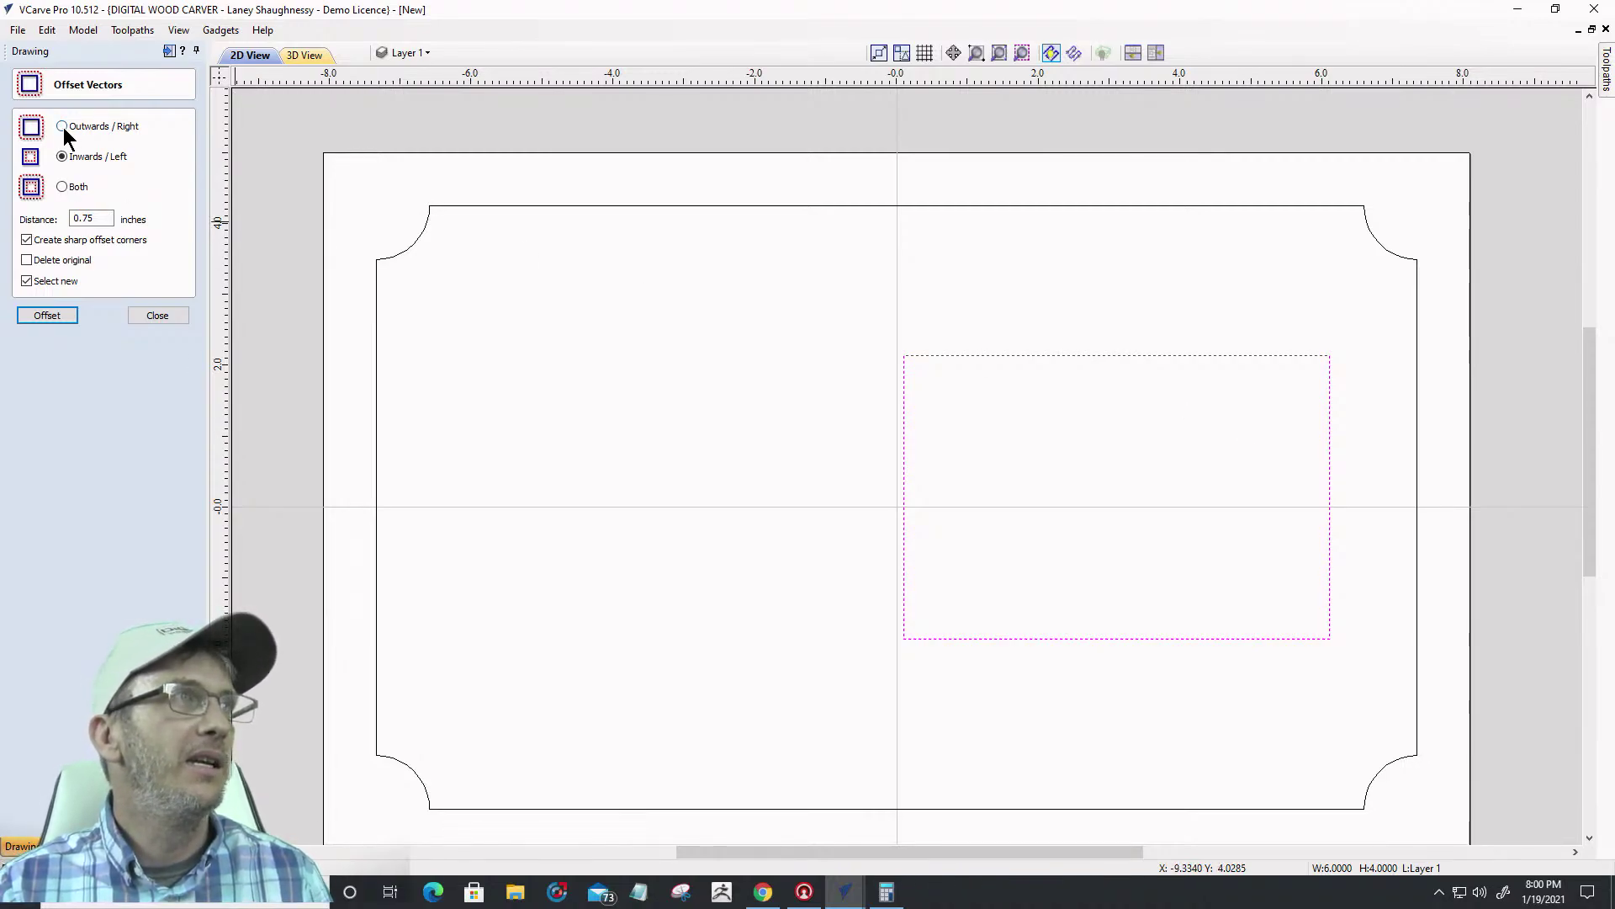
{"action": "left_click_drag", "start_coordinate": [113, 220], "coordinate": [53, 225]}
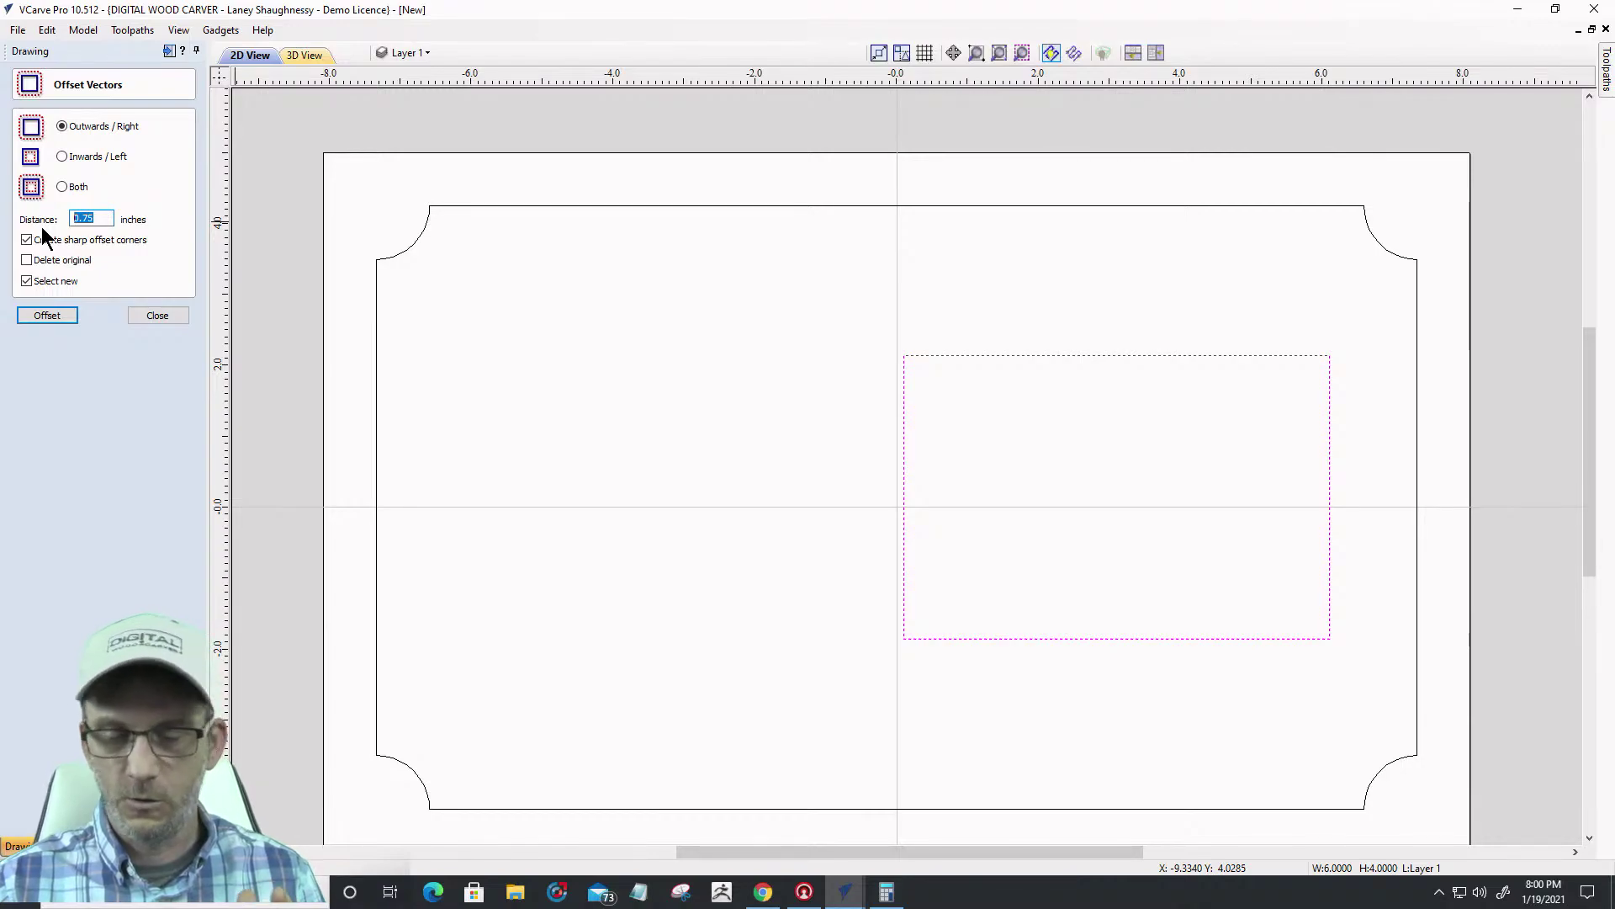
{"action": "type", "text": ".25"}
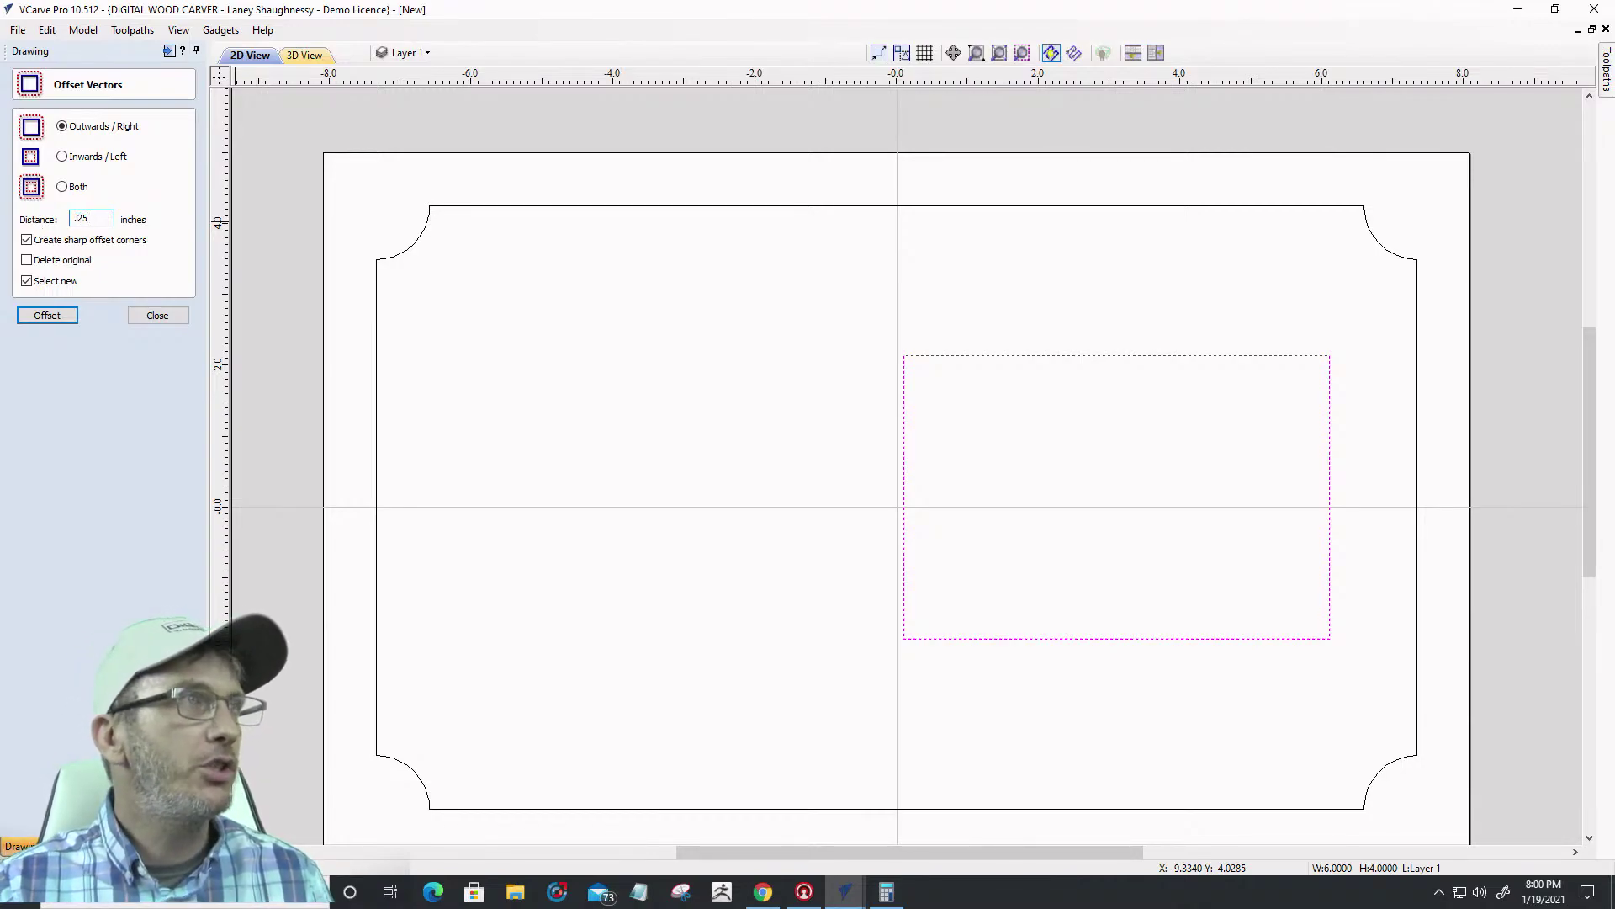
{"action": "left_click", "coordinate": [34, 316]}
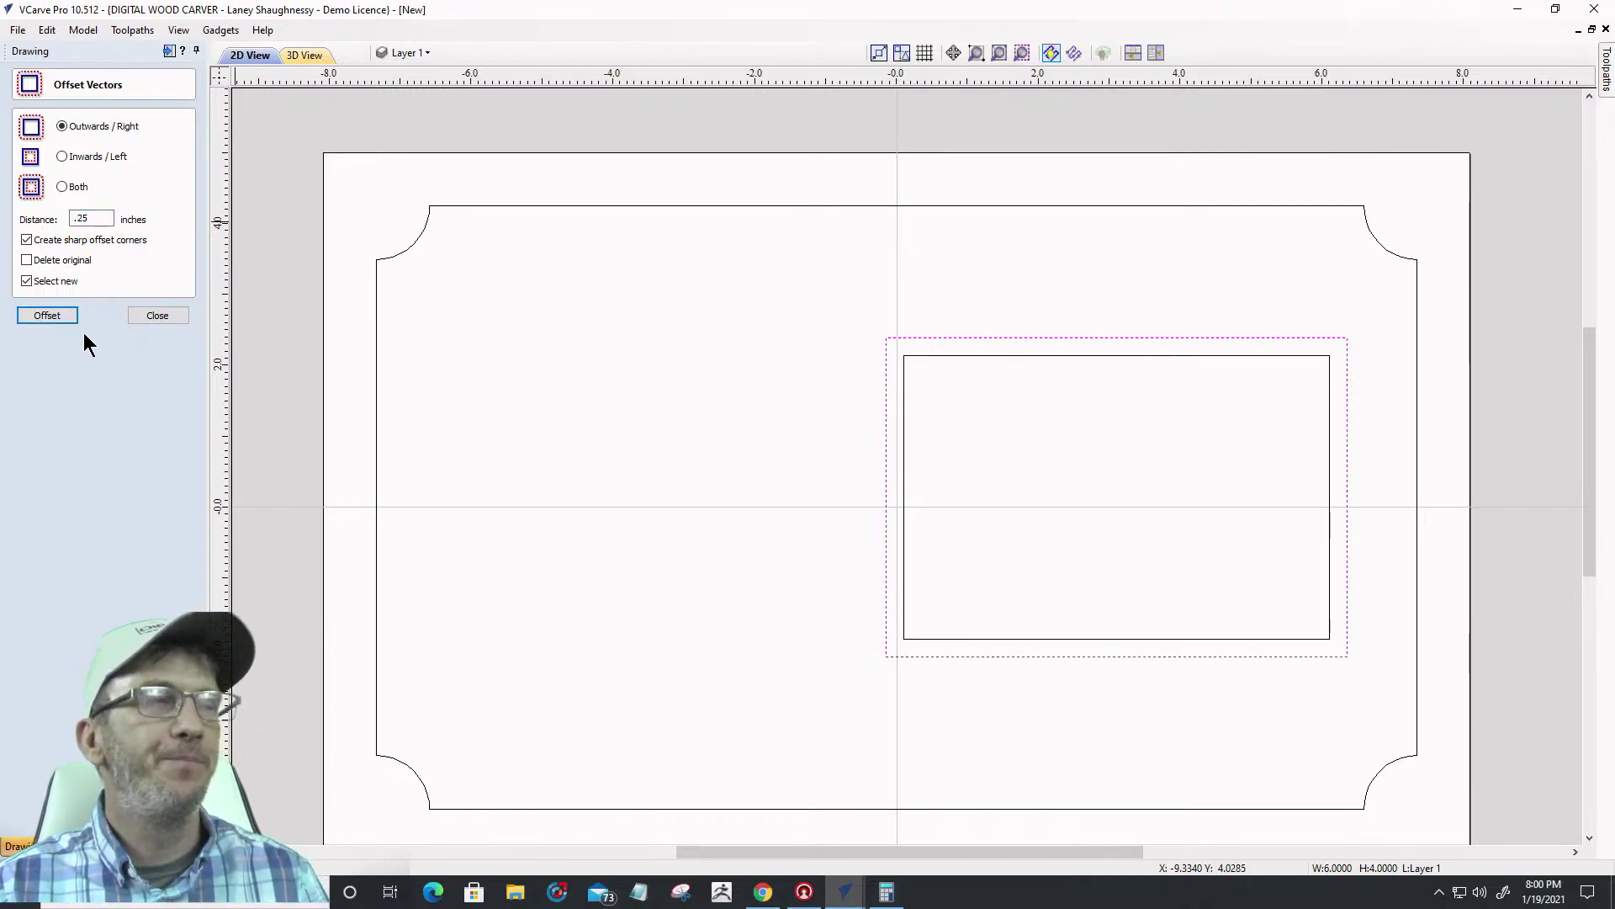
{"action": "left_click", "coordinate": [163, 317]}
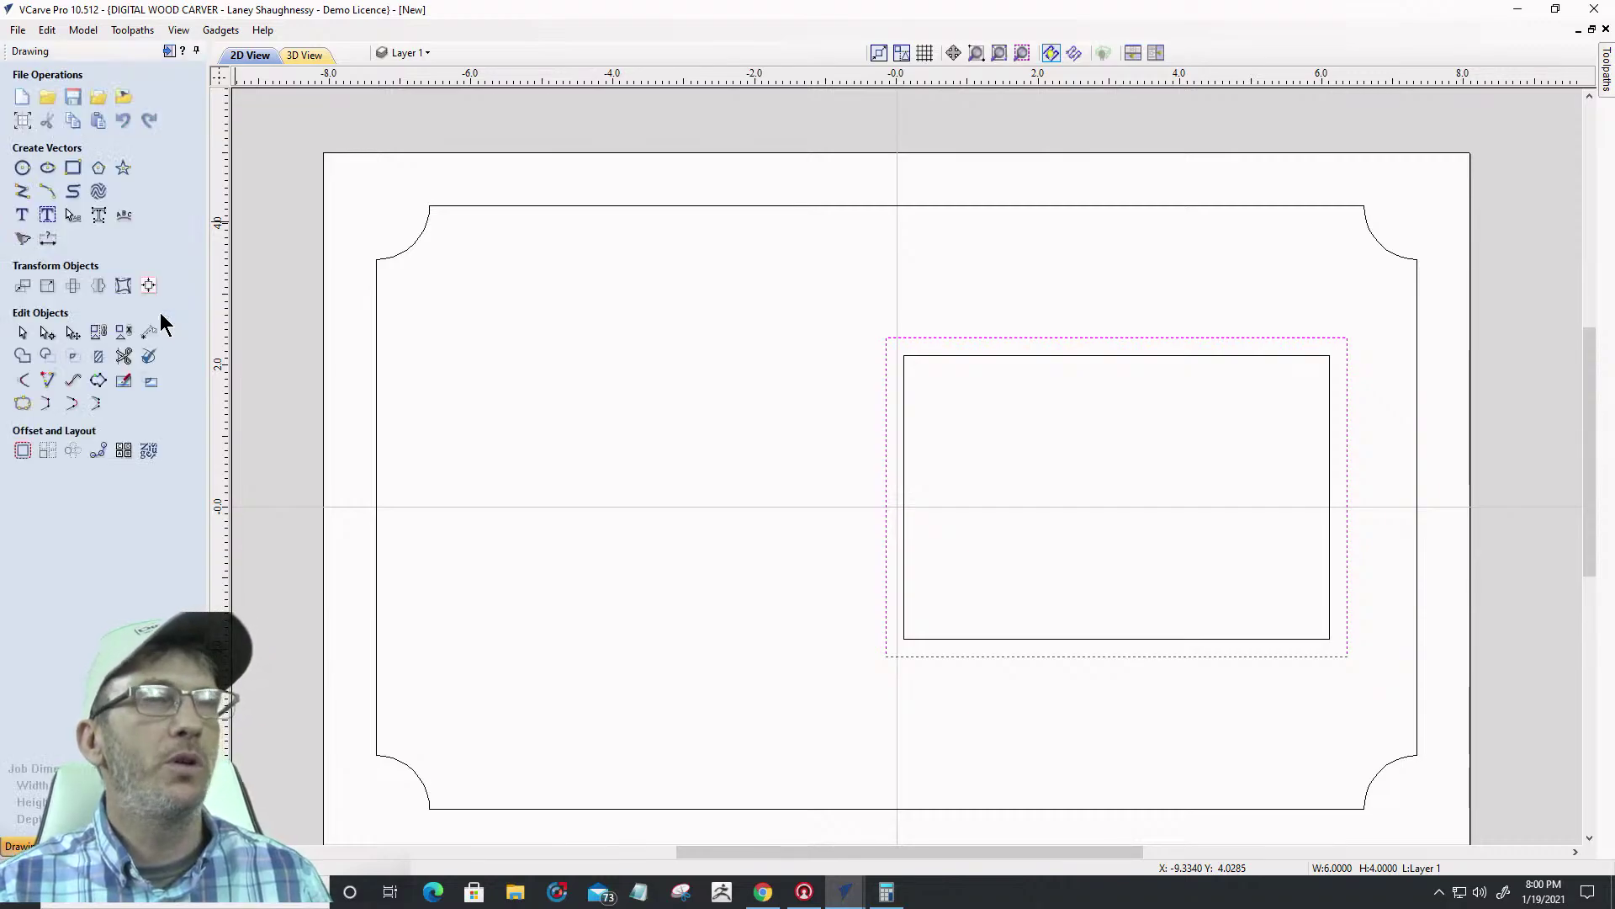
{"action": "left_click", "coordinate": [914, 205], "text": "shift"}
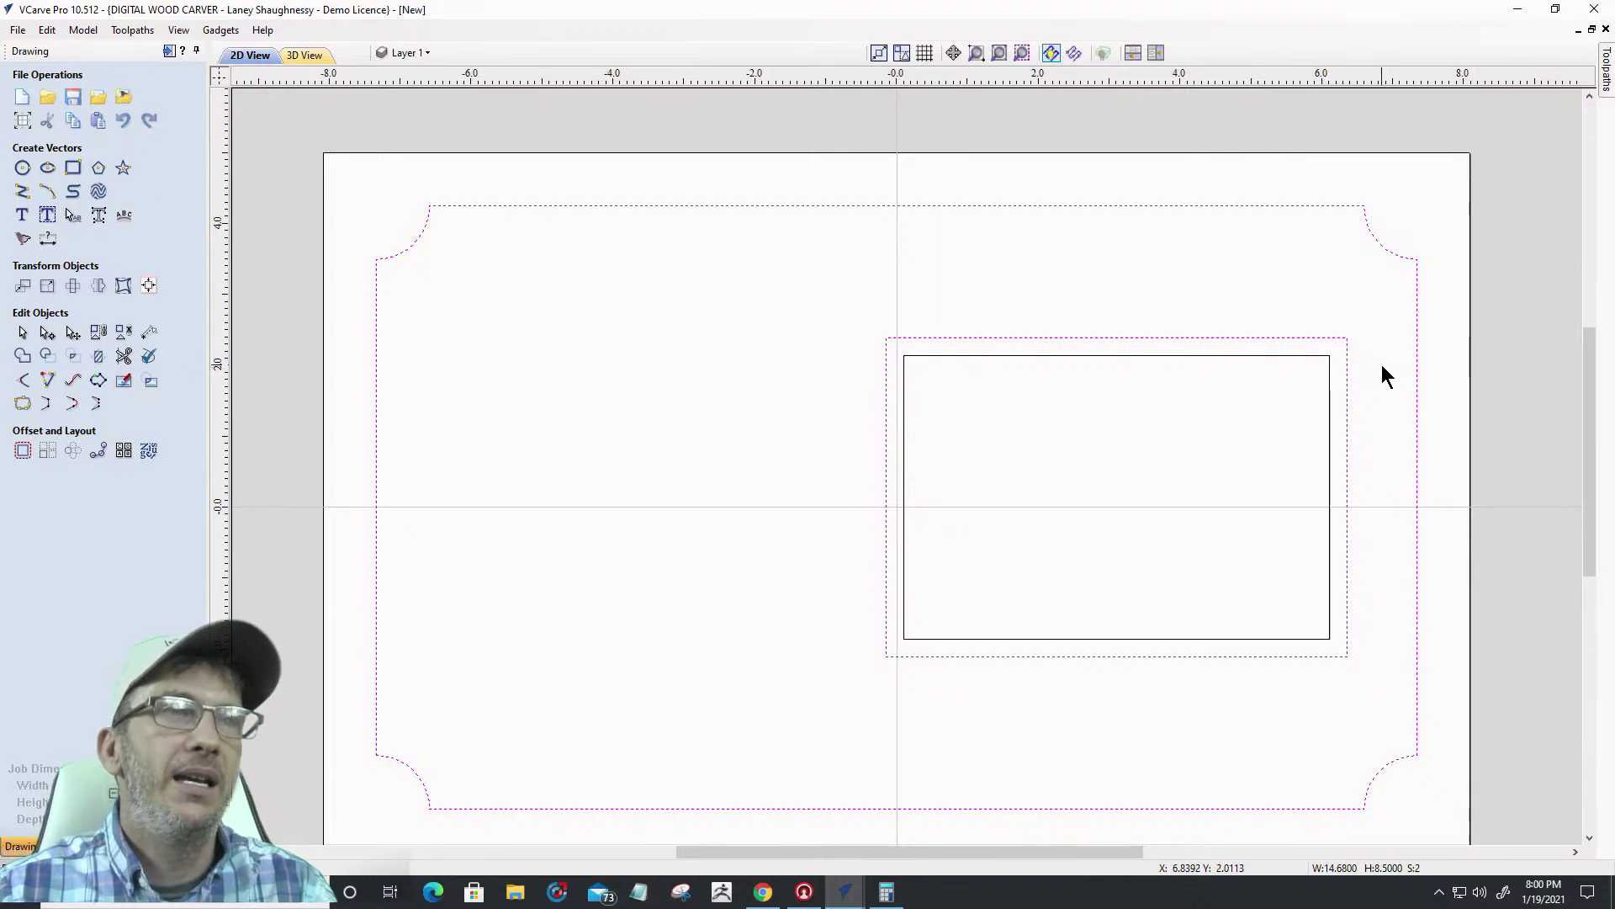
{"action": "left_click", "coordinate": [1178, 355]}
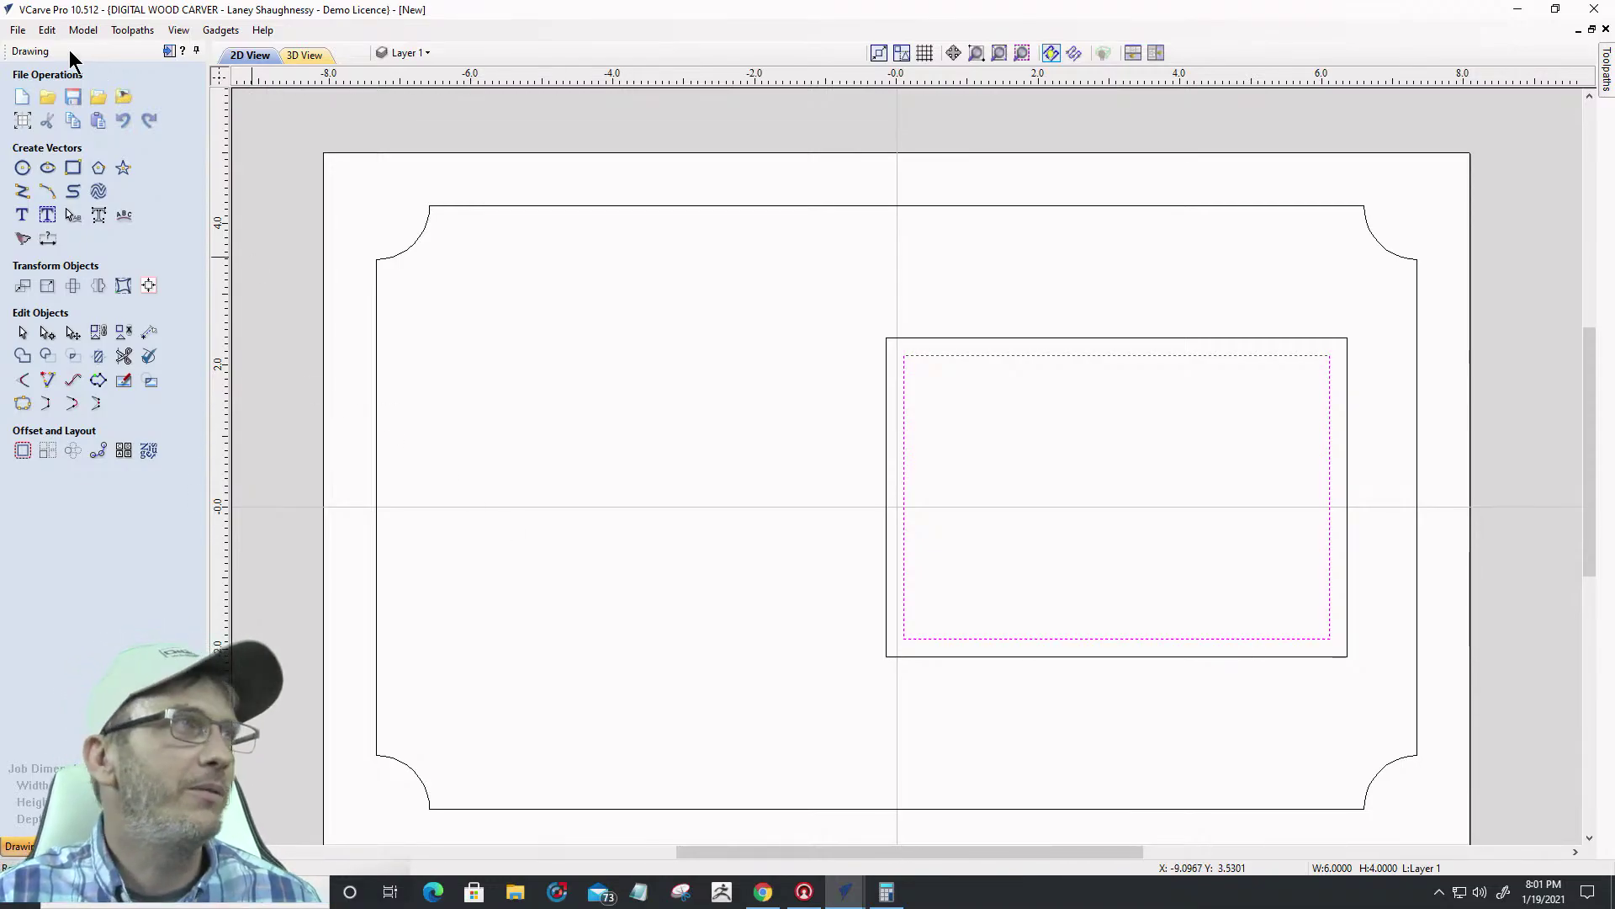
Create the centred text YOU in the Royal Signage Rg font in the lower-left area of the border
{"action": "left_click", "coordinate": [22, 217]}
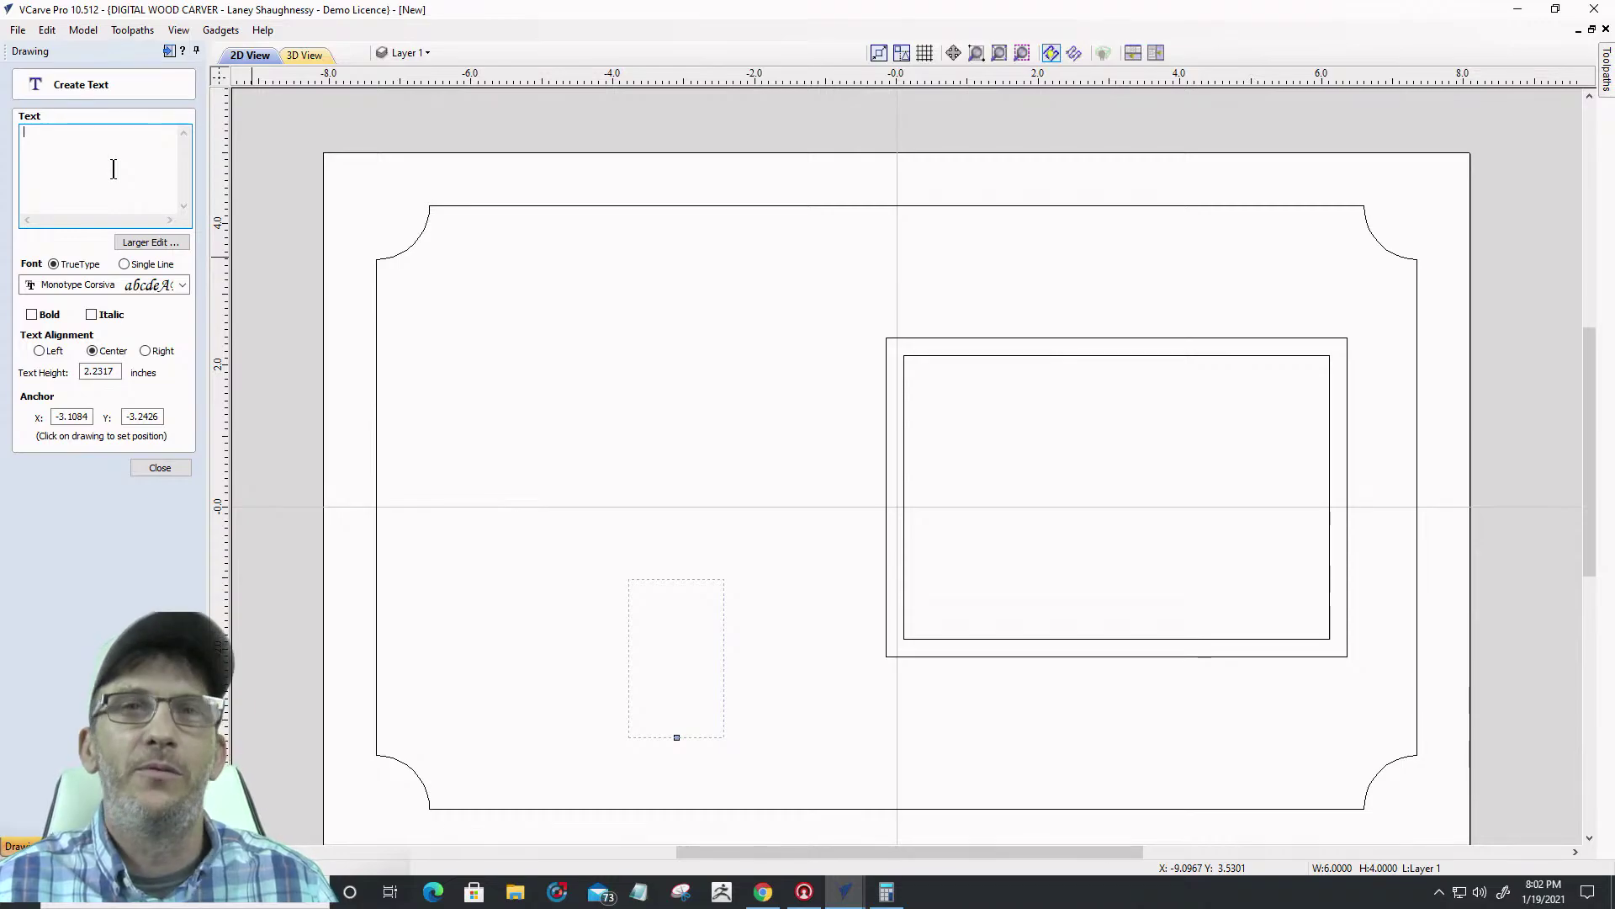
{"action": "left_click", "coordinate": [181, 287]}
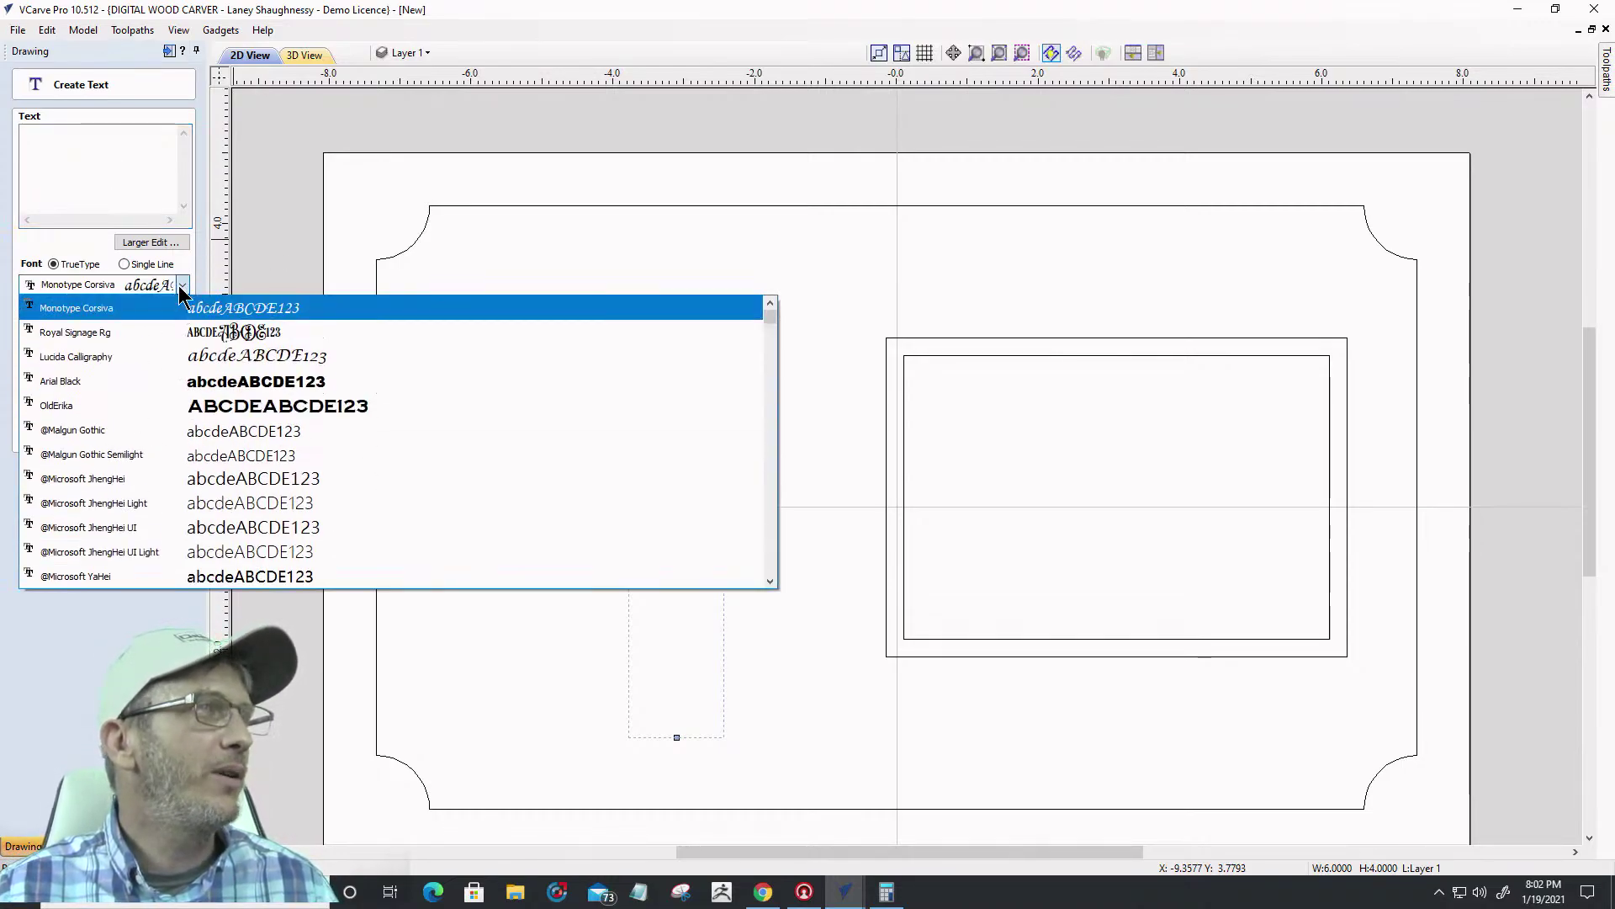
{"action": "left_click", "coordinate": [142, 331]}
{"action": "left_click", "coordinate": [72, 146]}
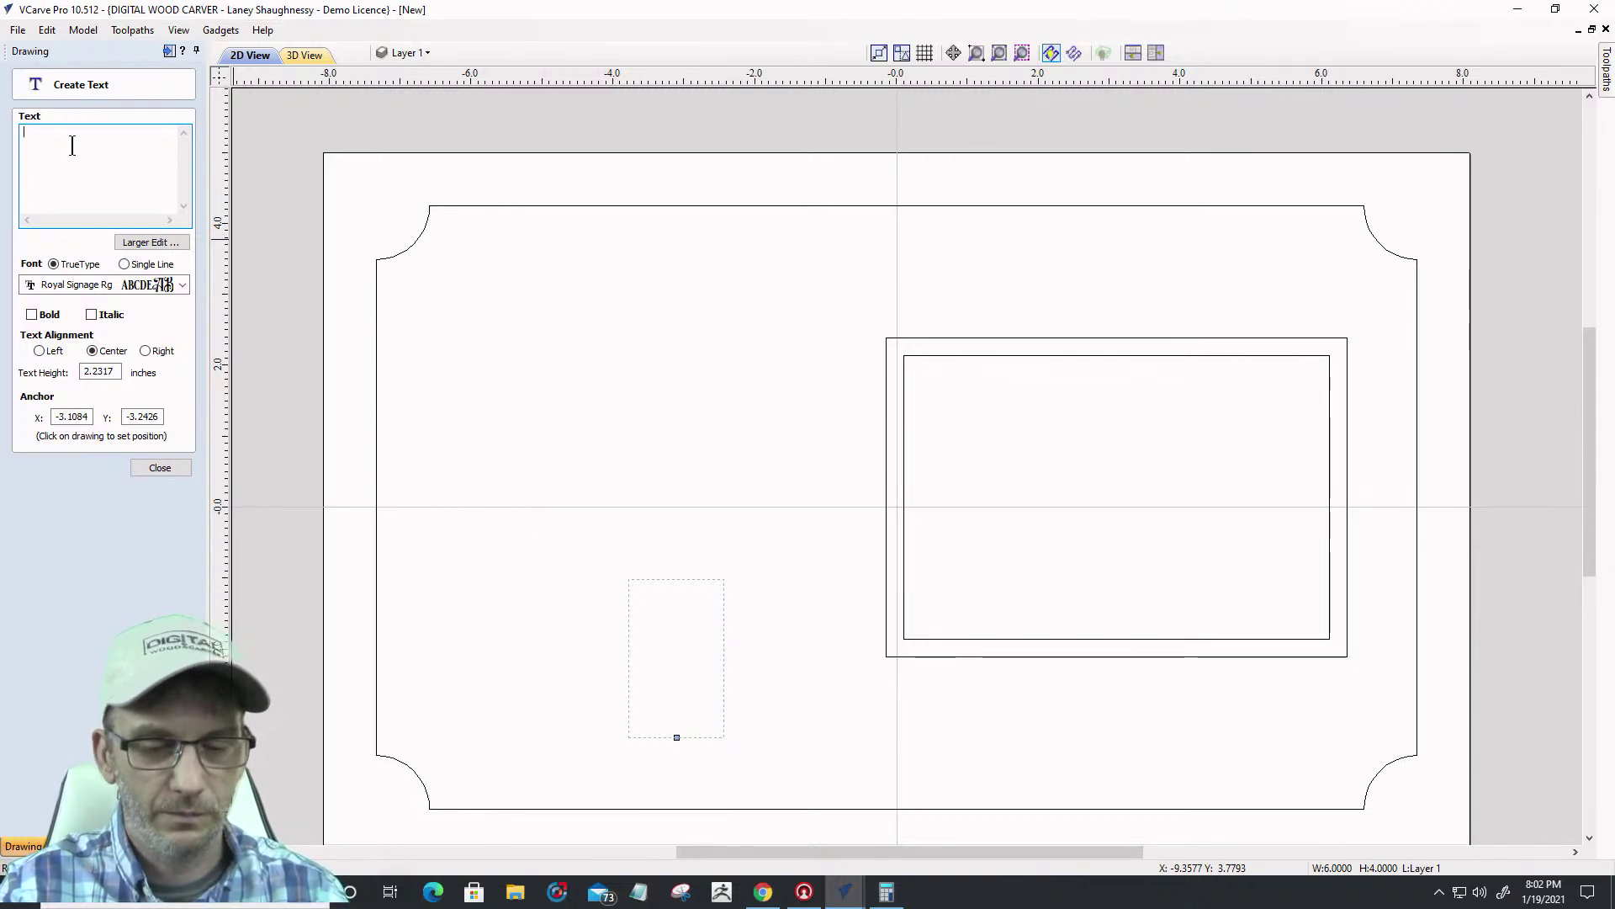
{"action": "type", "text": "YOU"}
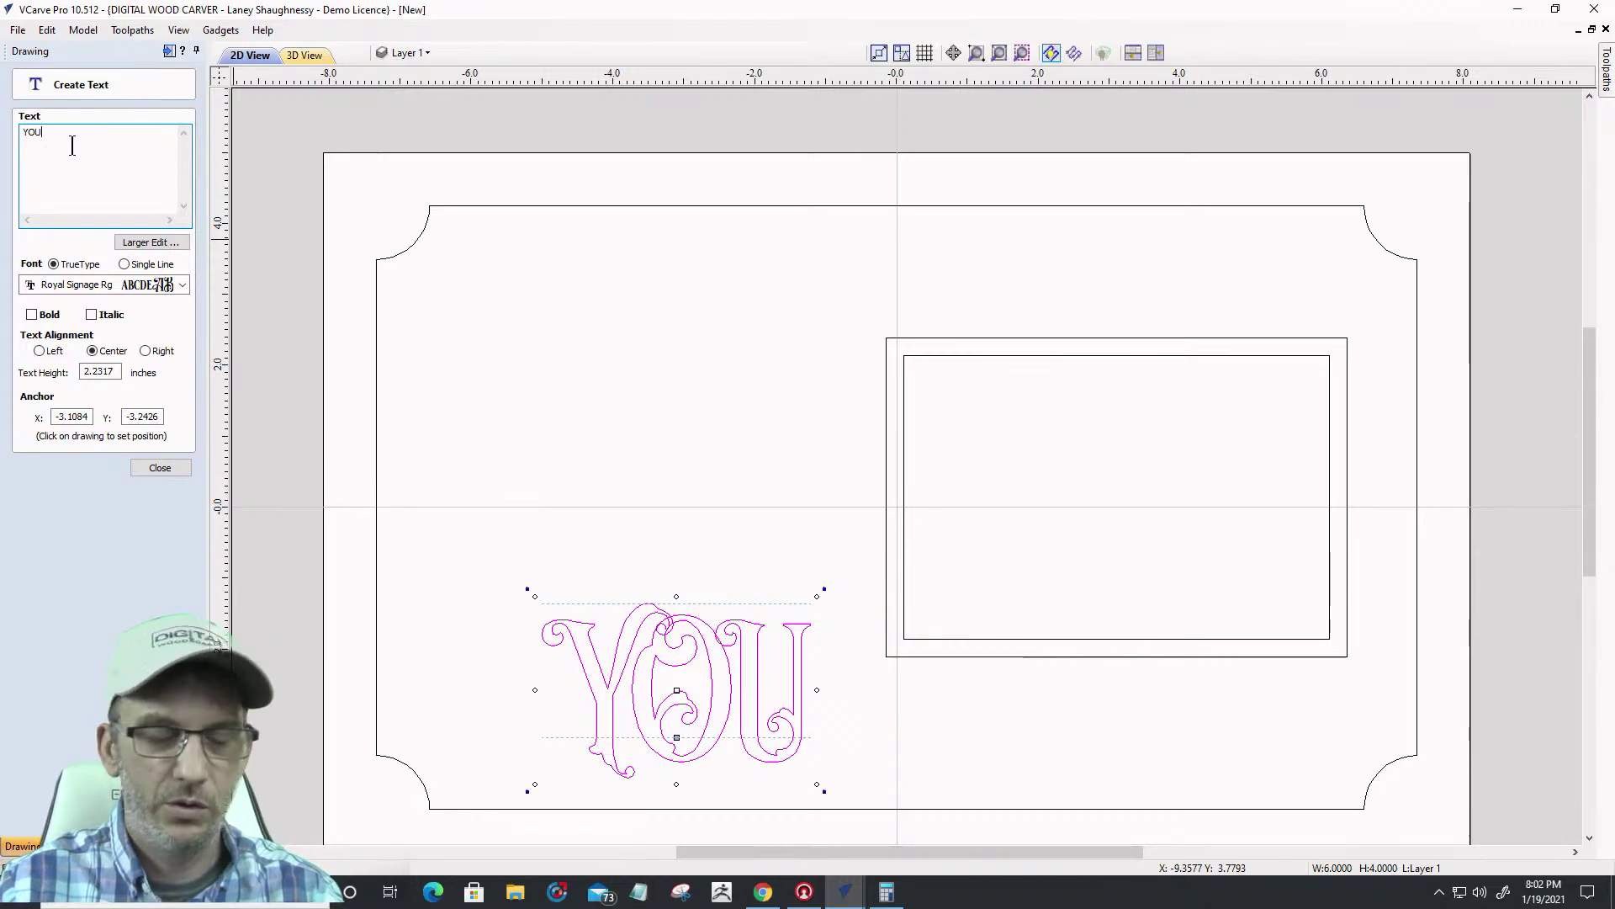
Look through the available TrueType fonts for the YOU text without choosing a different one
{"action": "left_click", "coordinate": [174, 286]}
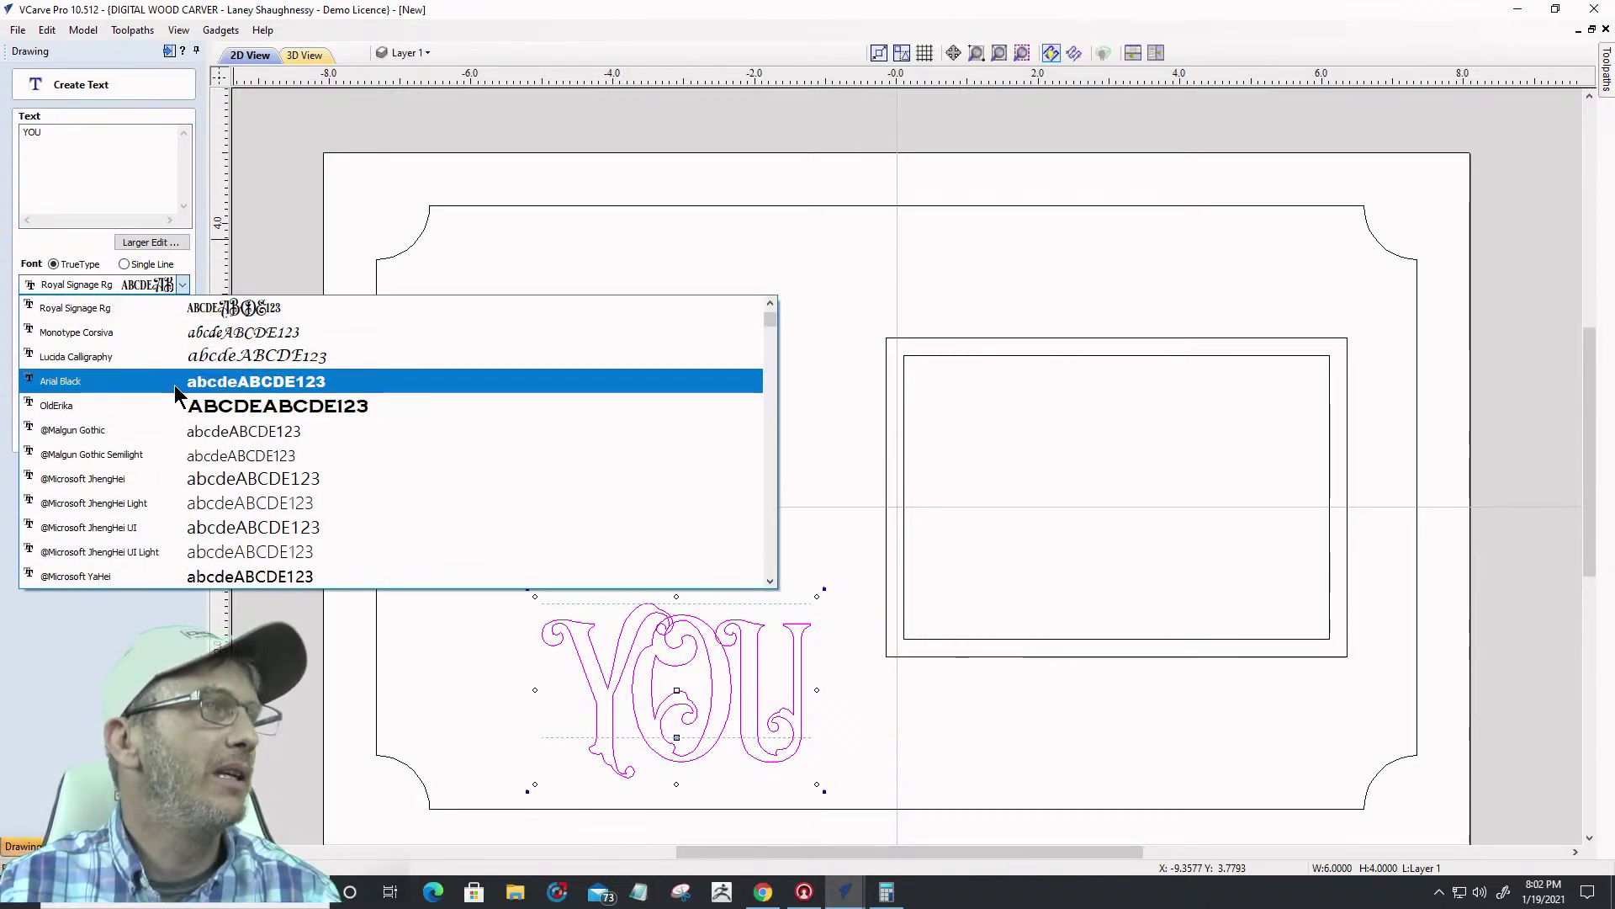
{"action": "scroll", "coordinate": [174, 385], "scroll_direction": "down", "scroll_amount": 7}
{"action": "scroll", "coordinate": [176, 427], "scroll_direction": "down", "scroll_amount": 4}
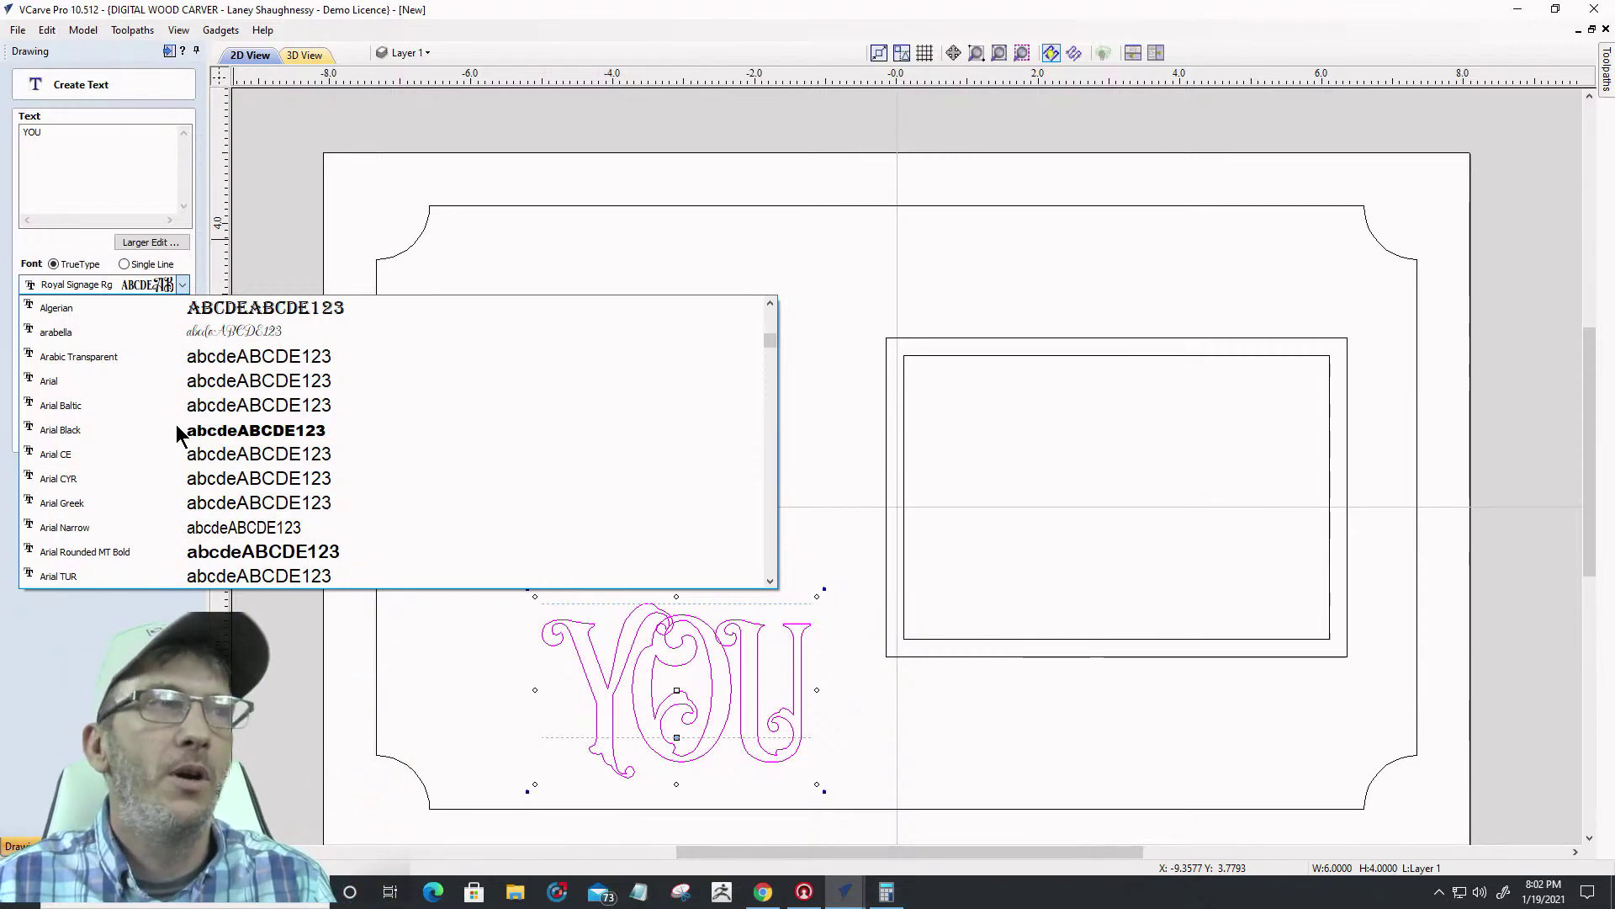
{"action": "scroll", "coordinate": [232, 501], "scroll_direction": "down", "scroll_amount": 2}
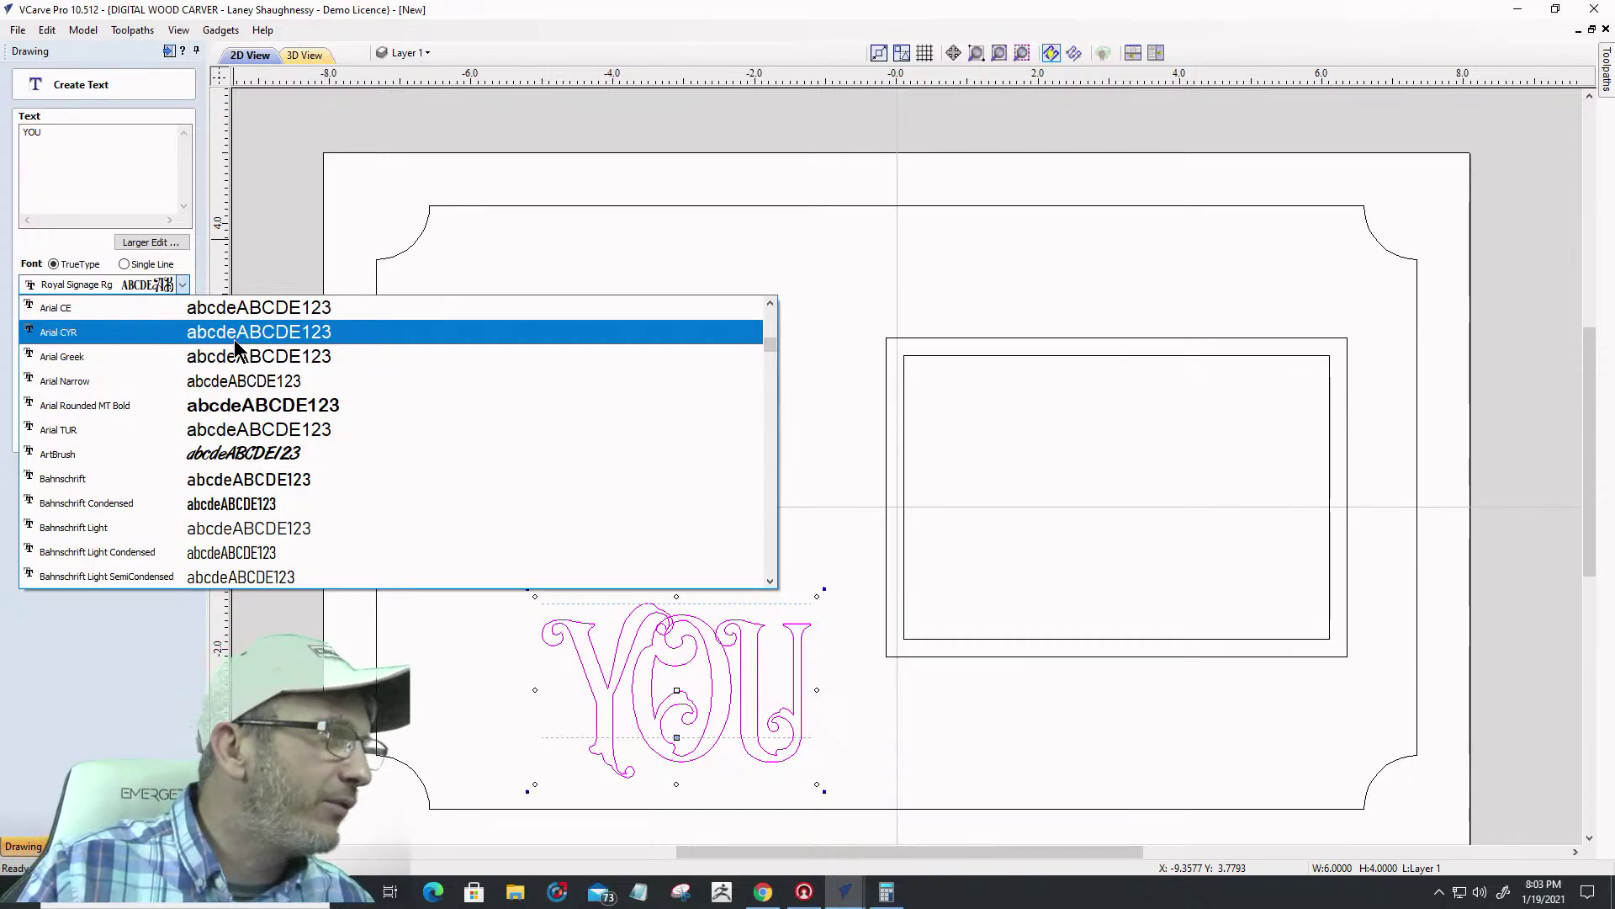
{"action": "scroll", "coordinate": [261, 463], "scroll_direction": "down", "scroll_amount": 4}
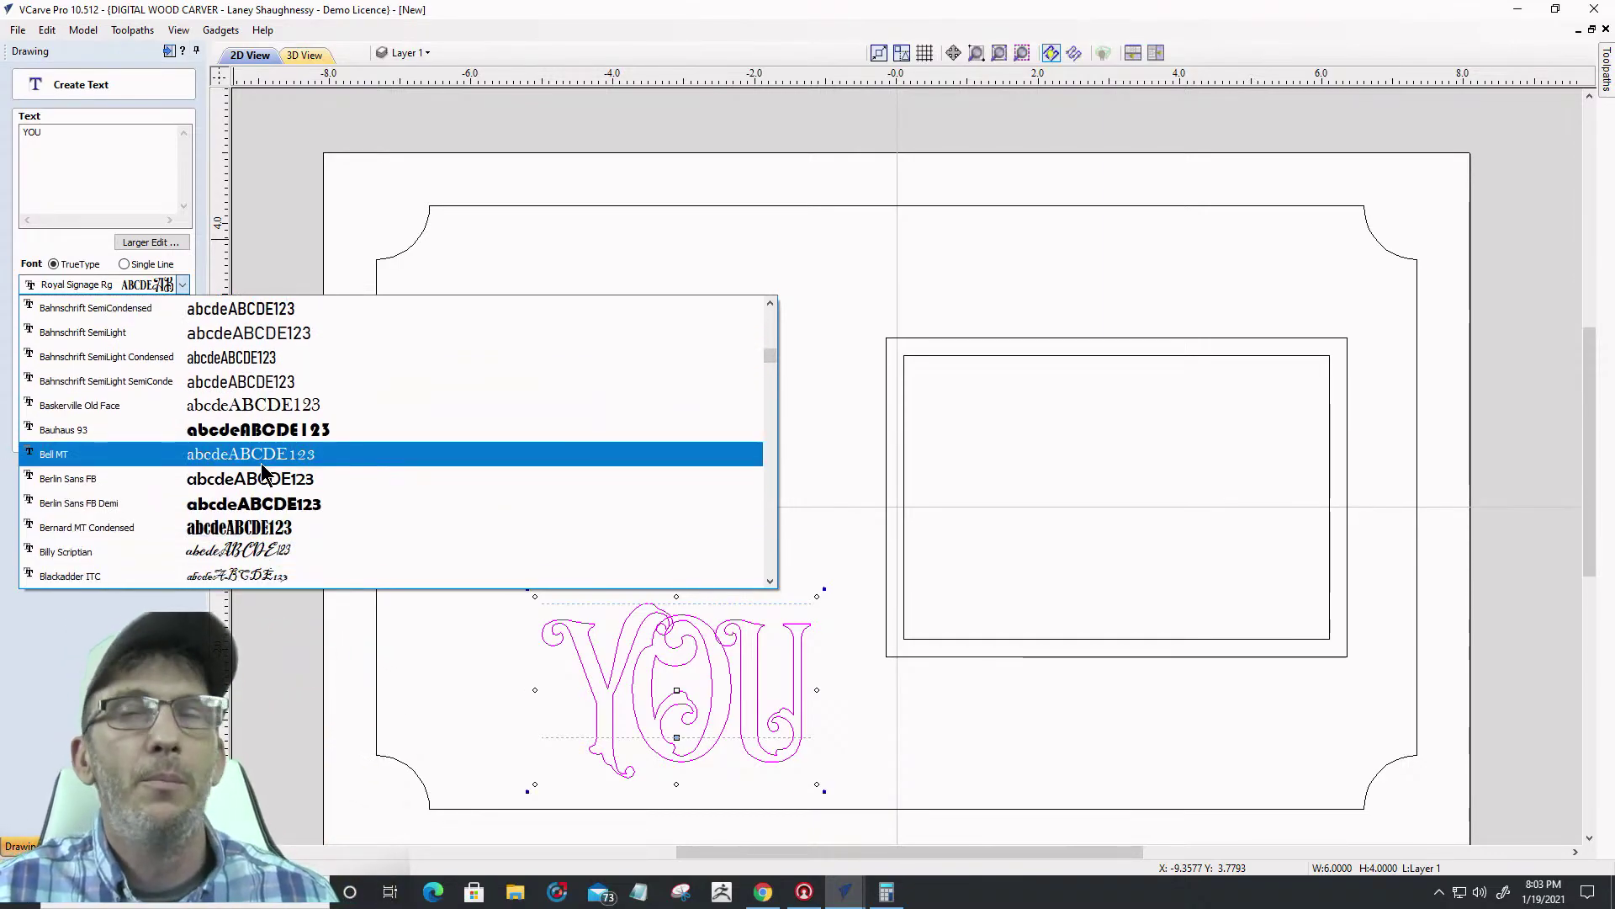
{"action": "left_click", "coordinate": [633, 420]}
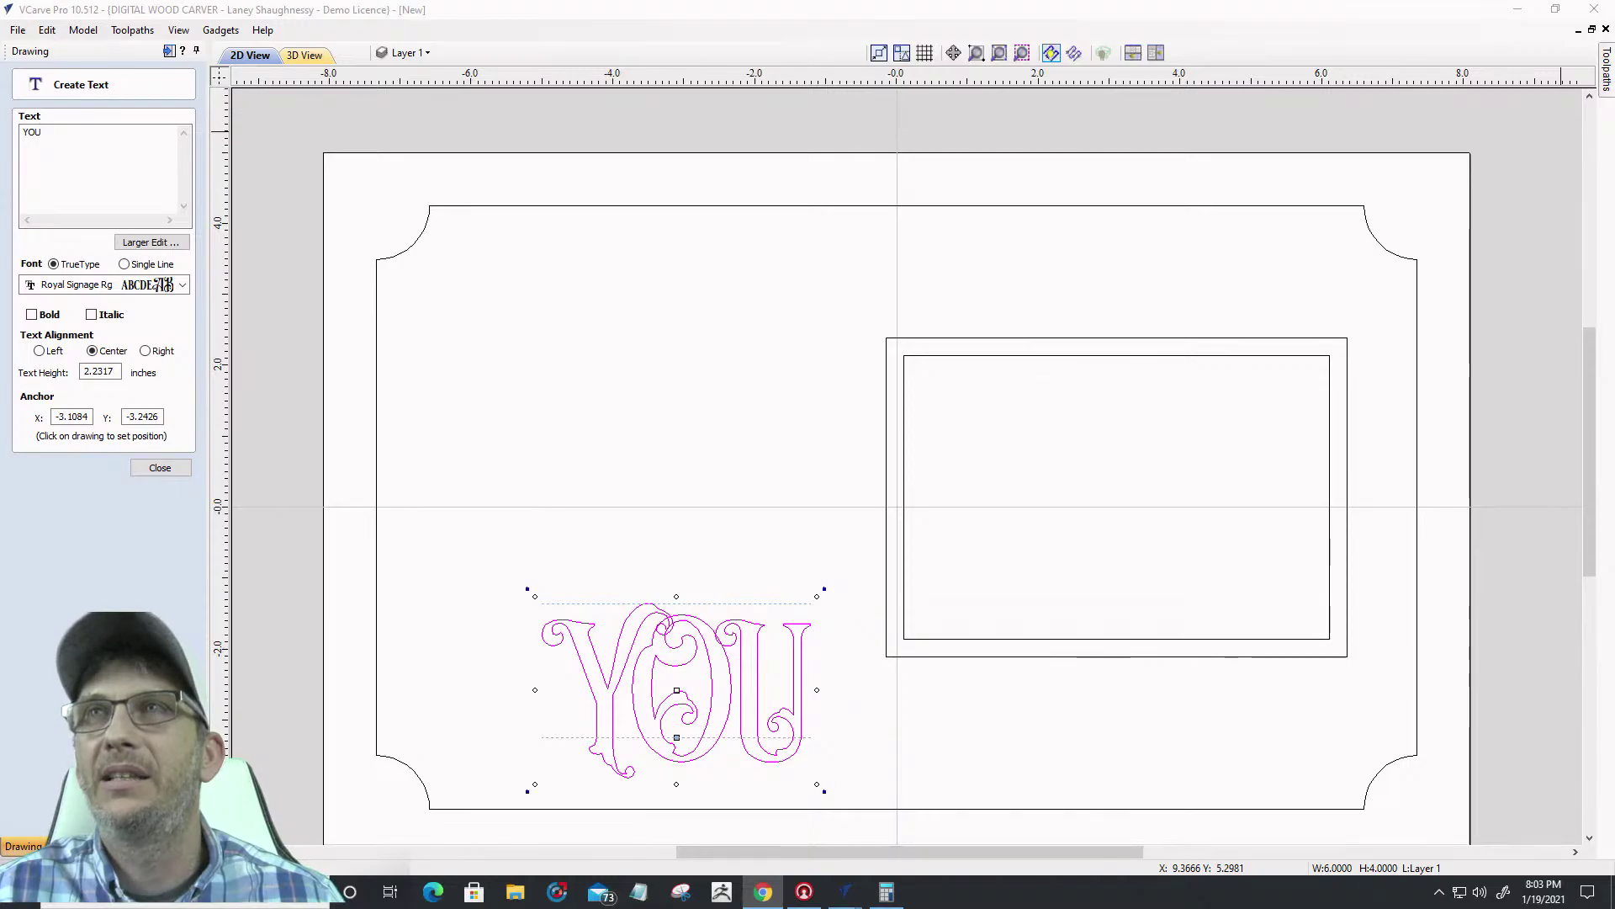
Switch to Chrome, open wordmark.it and preview the word YOU in the fonts installed on the computer
{"action": "left_click", "coordinate": [763, 892]}
{"action": "double_click", "coordinate": [533, 156]}
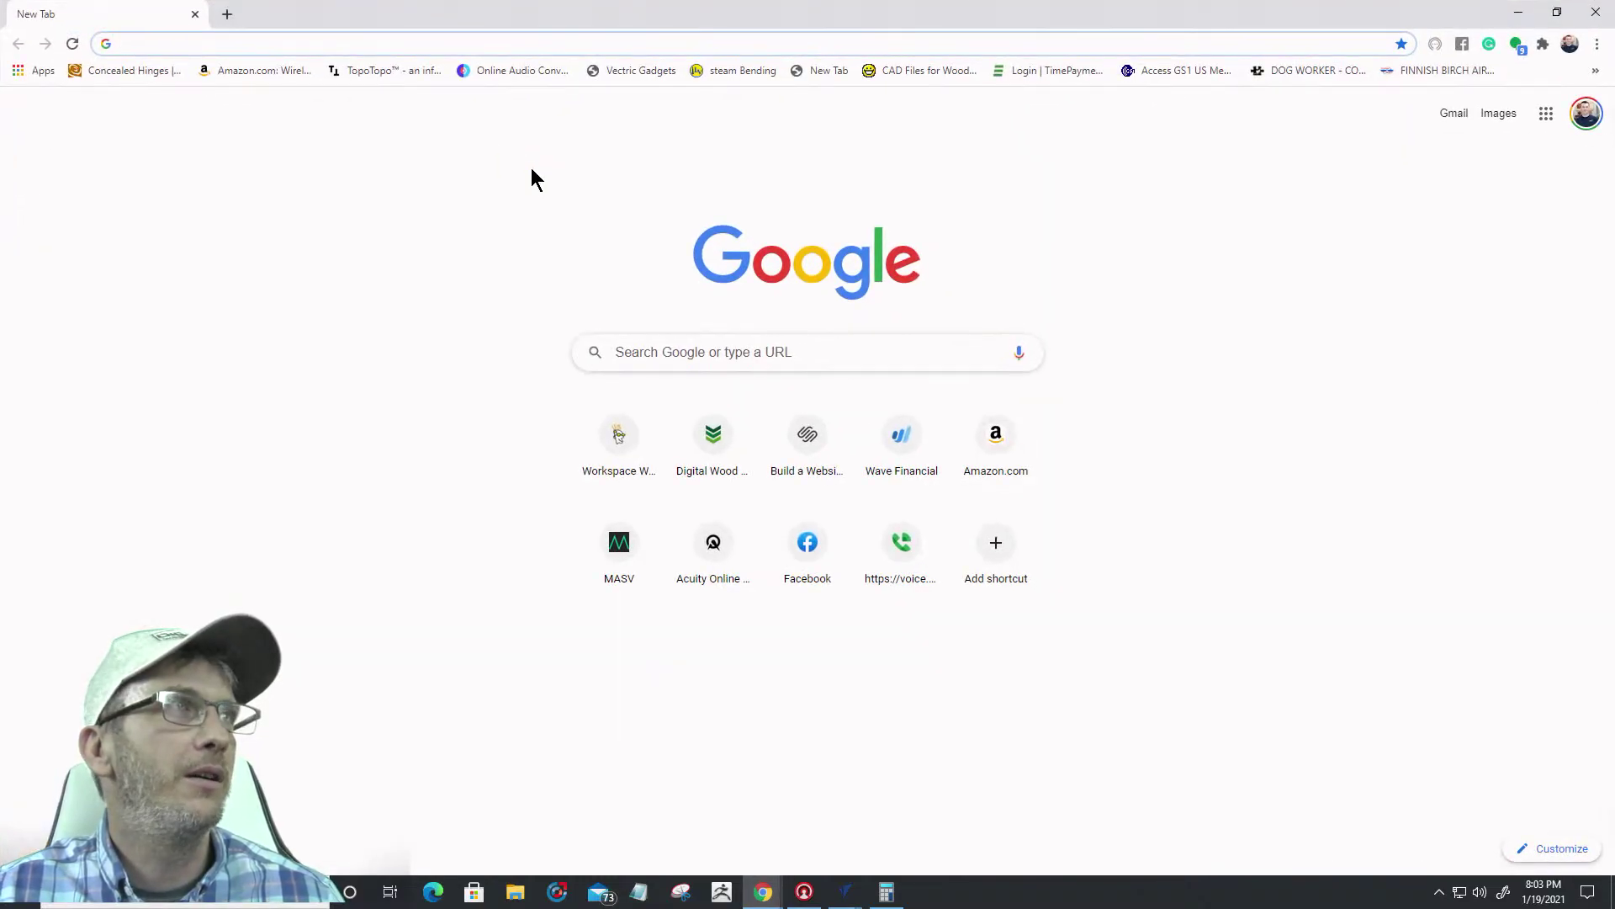
{"action": "type", "text": "Wor"}
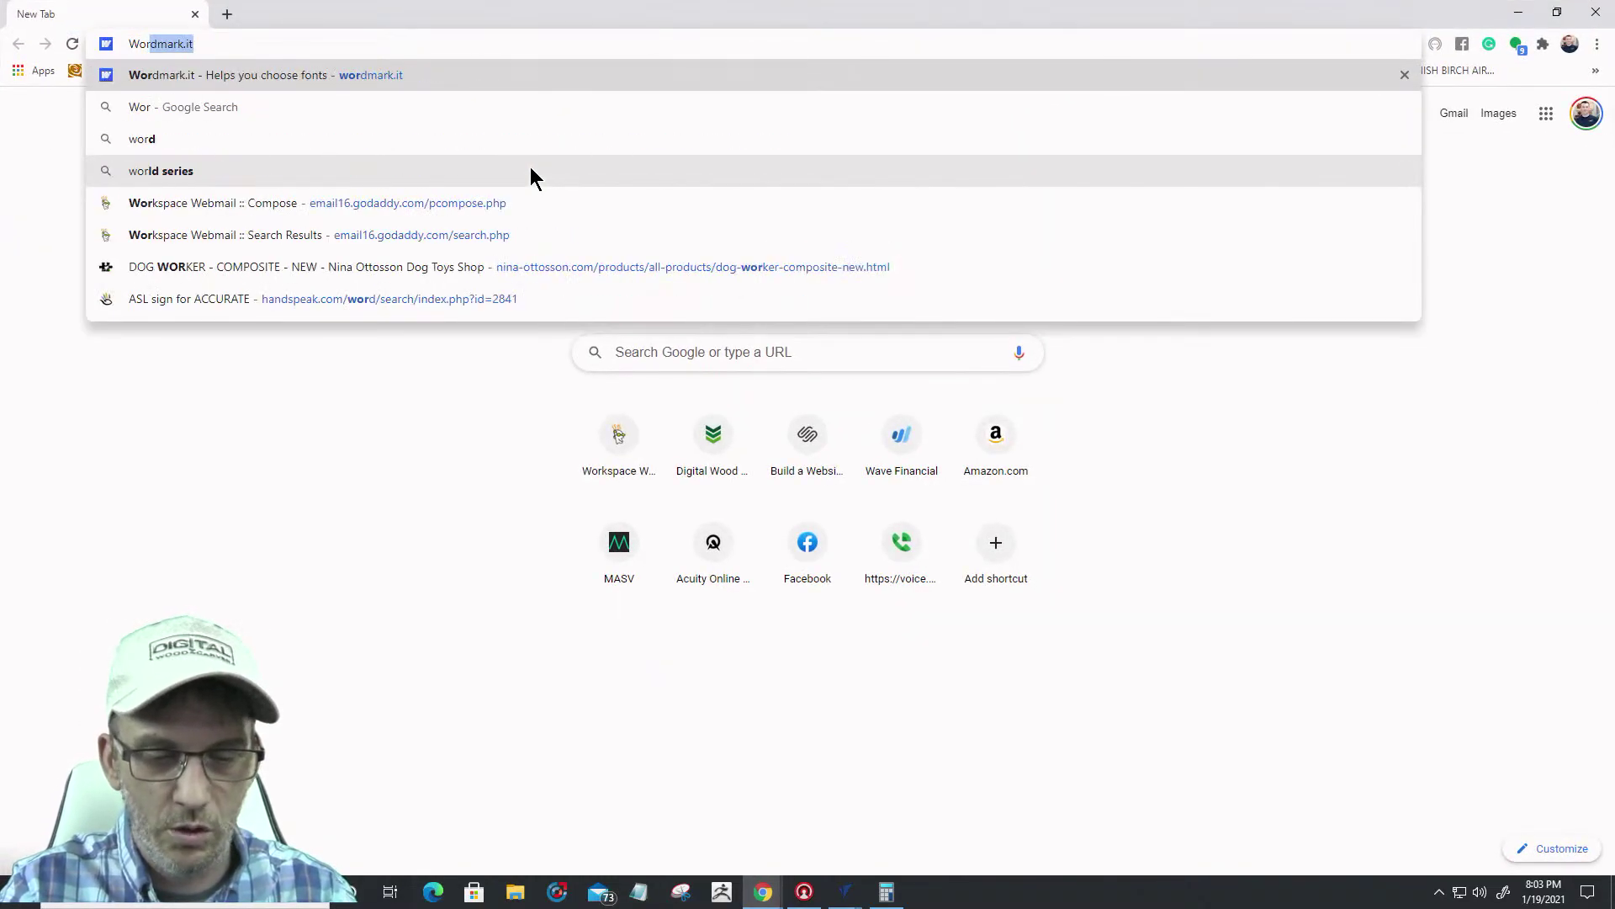
{"action": "type", "text": "dMark."}
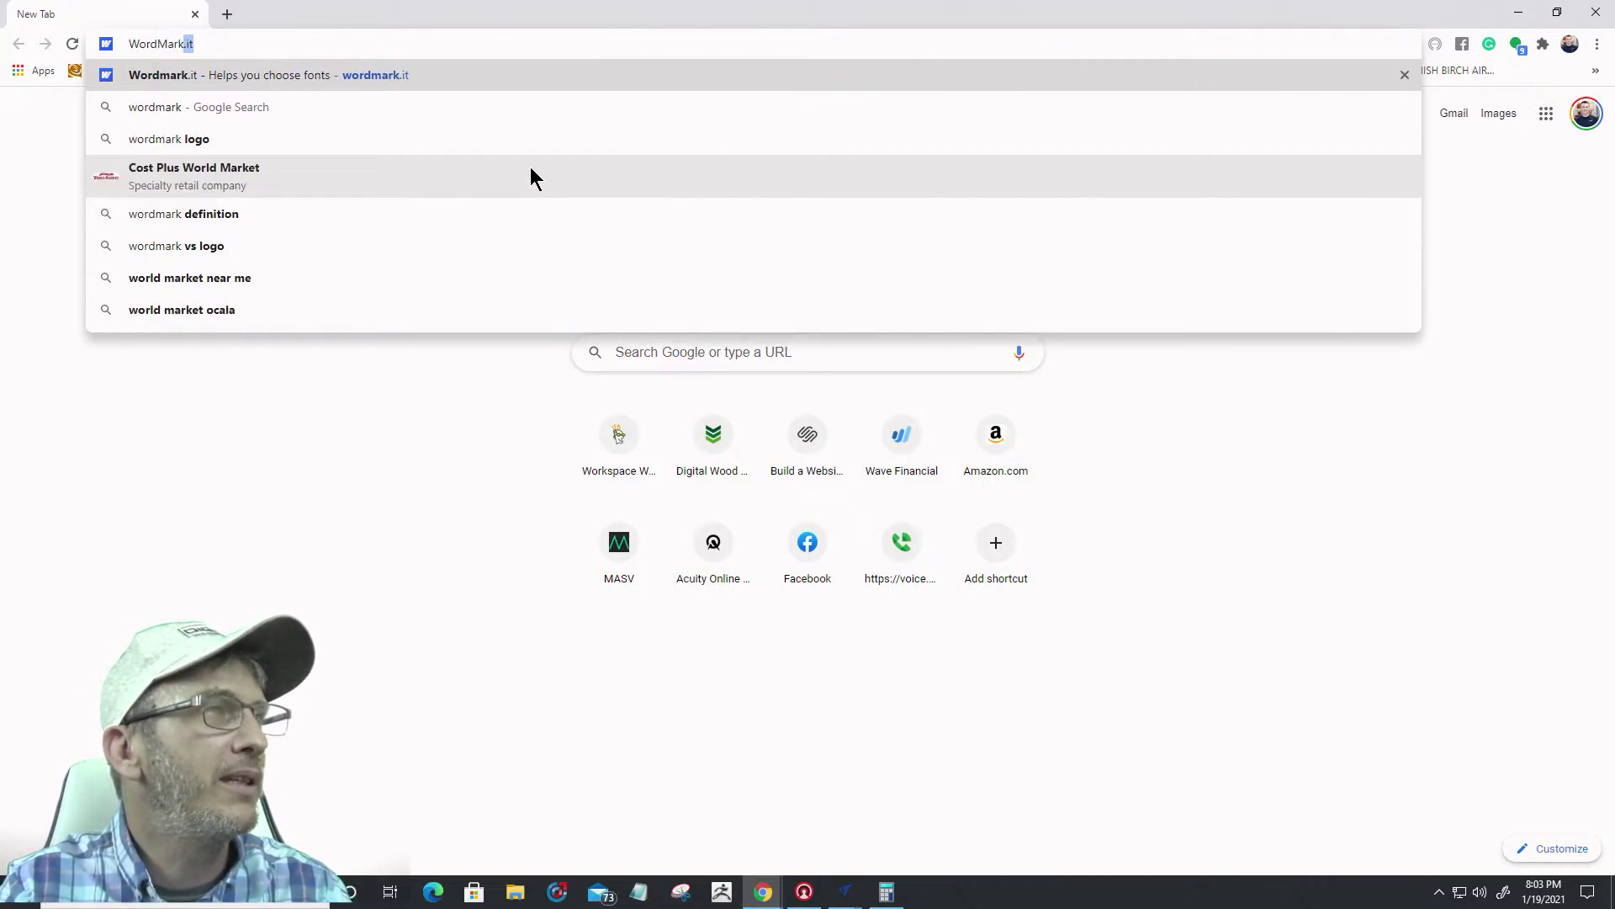
{"action": "key", "text": "Return"}
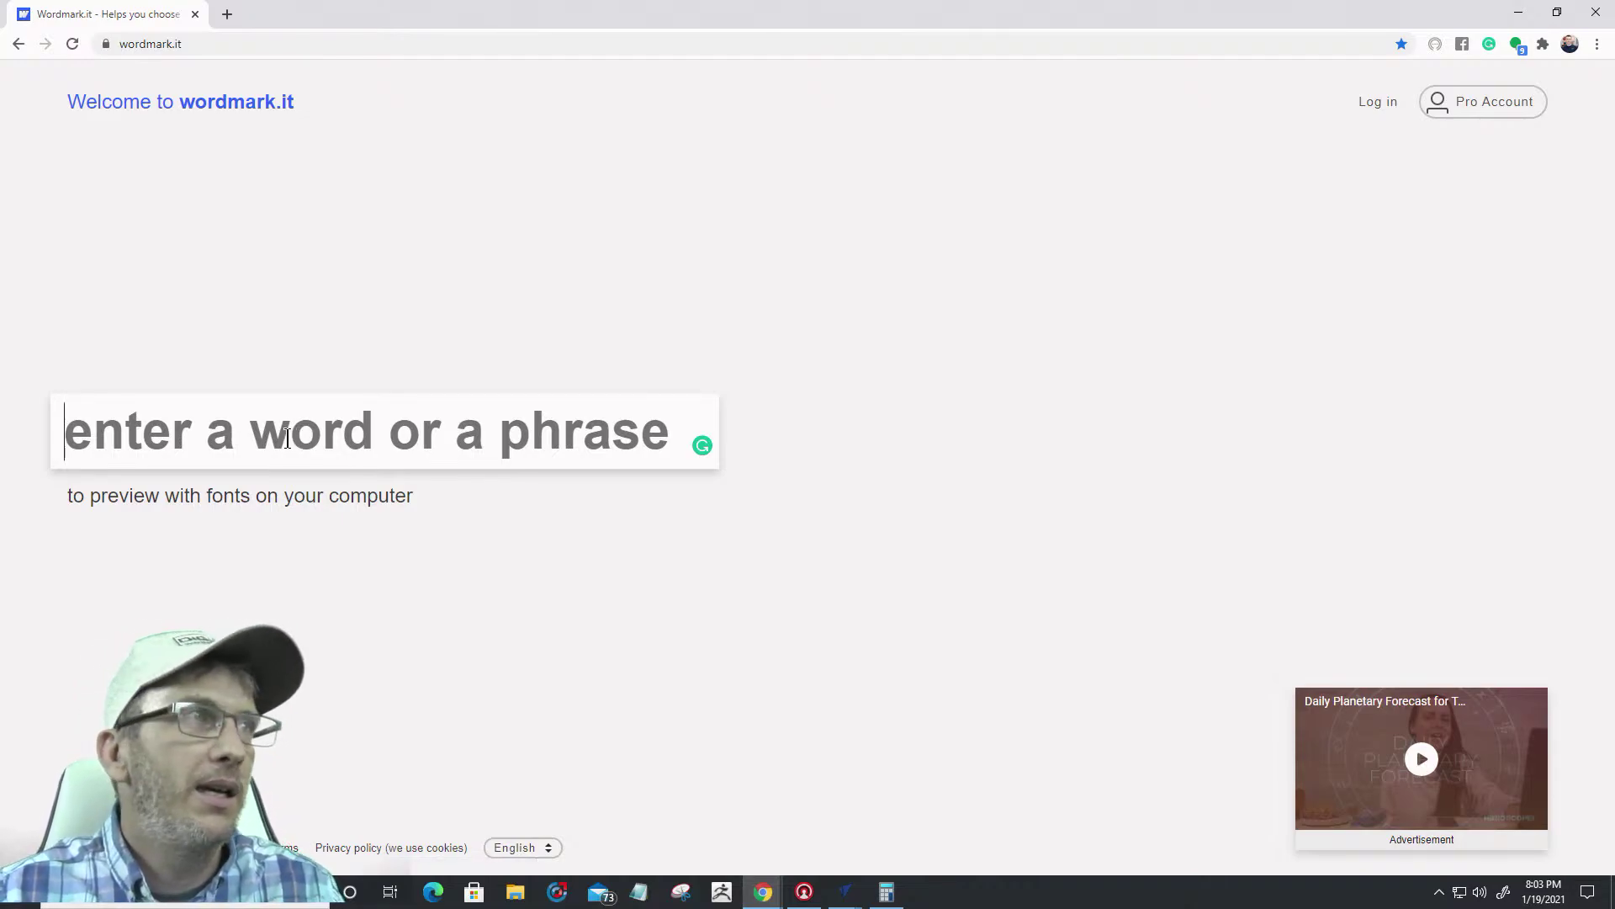
{"action": "type", "text": "YOU"}
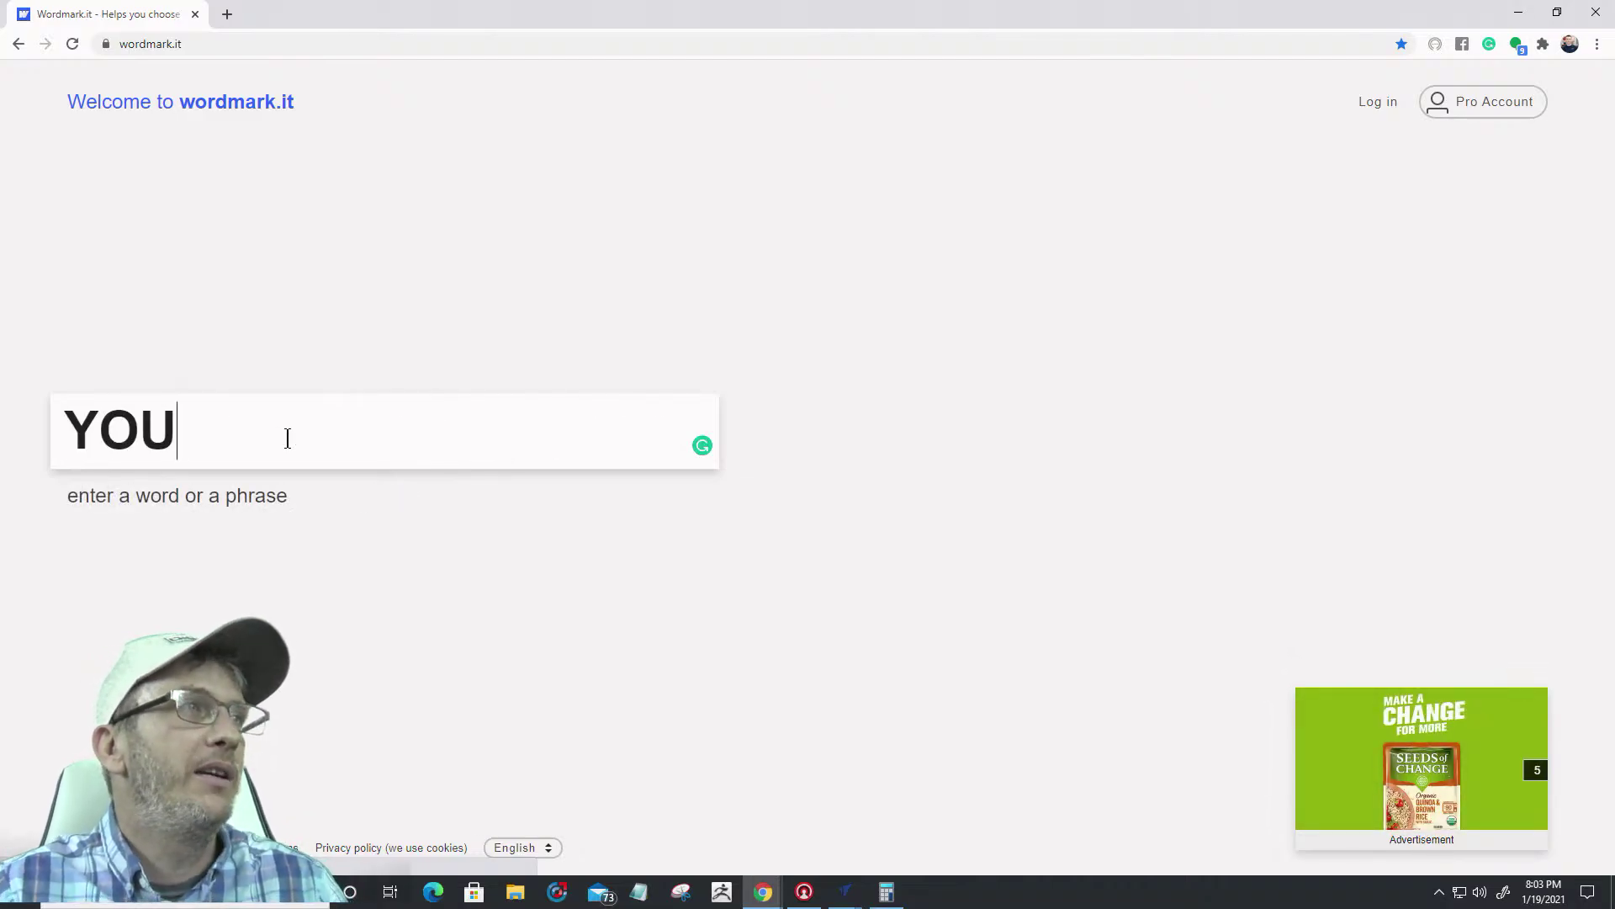
{"action": "key", "text": "Return"}
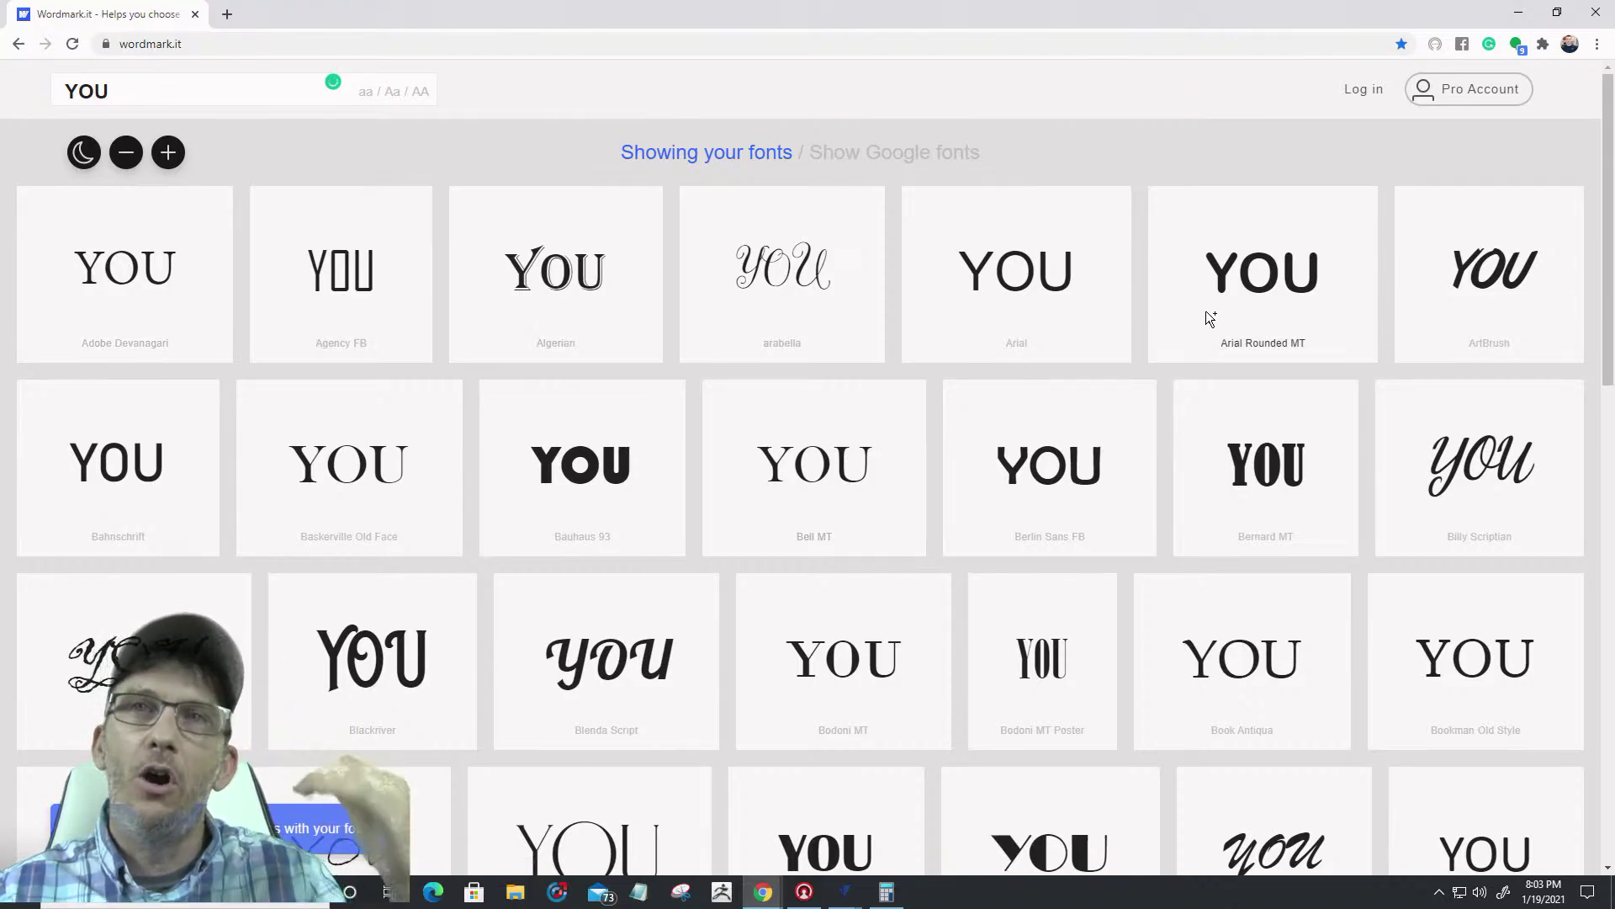
Examine the previews of YOU in the installed fonts to compare lettering styles
{"action": "scroll", "coordinate": [1178, 362], "scroll_direction": "down", "scroll_amount": 3}
{"action": "scroll", "coordinate": [1175, 364], "scroll_direction": "up", "scroll_amount": 2}
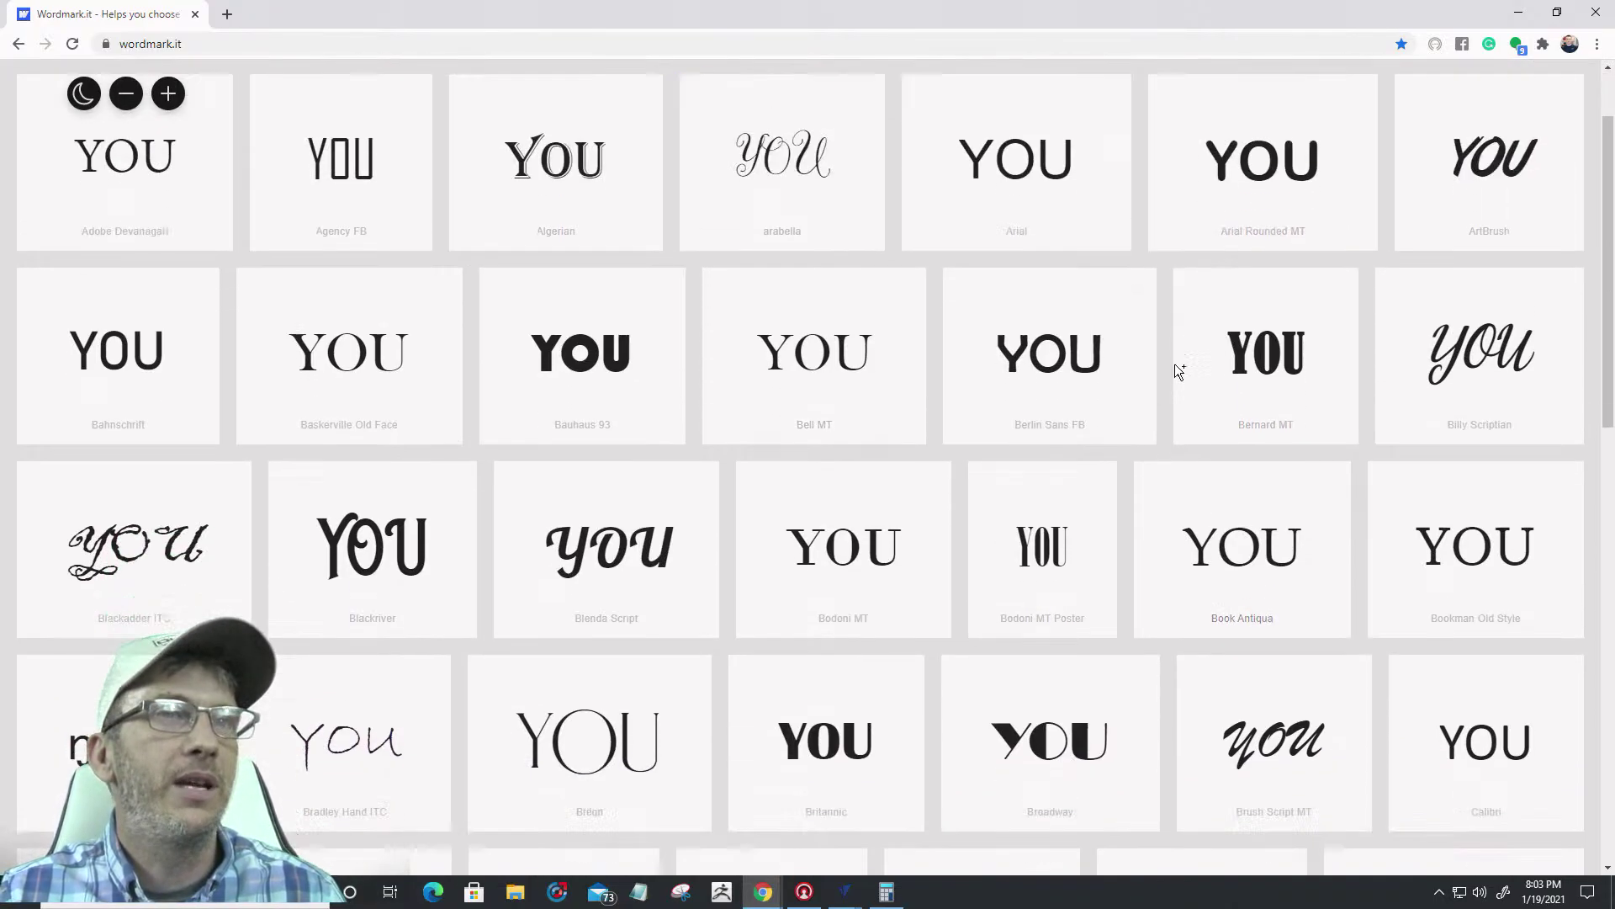
{"action": "scroll", "coordinate": [1119, 376], "scroll_direction": "down", "scroll_amount": 2}
{"action": "scroll", "coordinate": [601, 420], "scroll_direction": "down", "scroll_amount": 3}
{"action": "scroll", "coordinate": [603, 421], "scroll_direction": "down", "scroll_amount": 7}
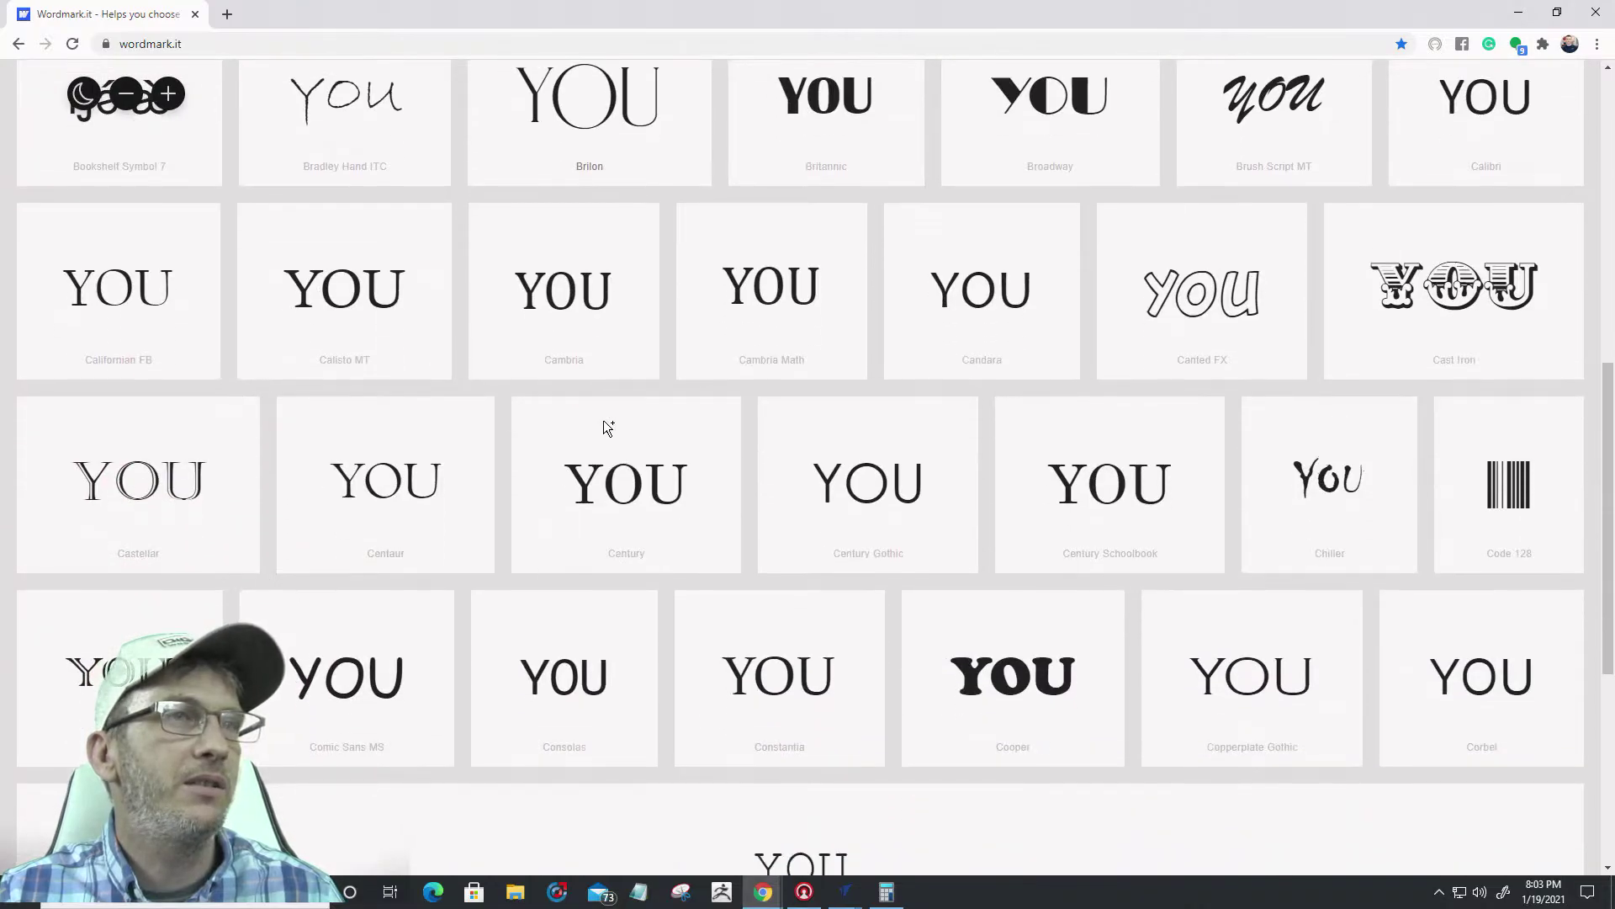
{"action": "scroll", "coordinate": [757, 463], "scroll_direction": "down", "scroll_amount": 2}
{"action": "scroll", "coordinate": [848, 495], "scroll_direction": "down", "scroll_amount": 3}
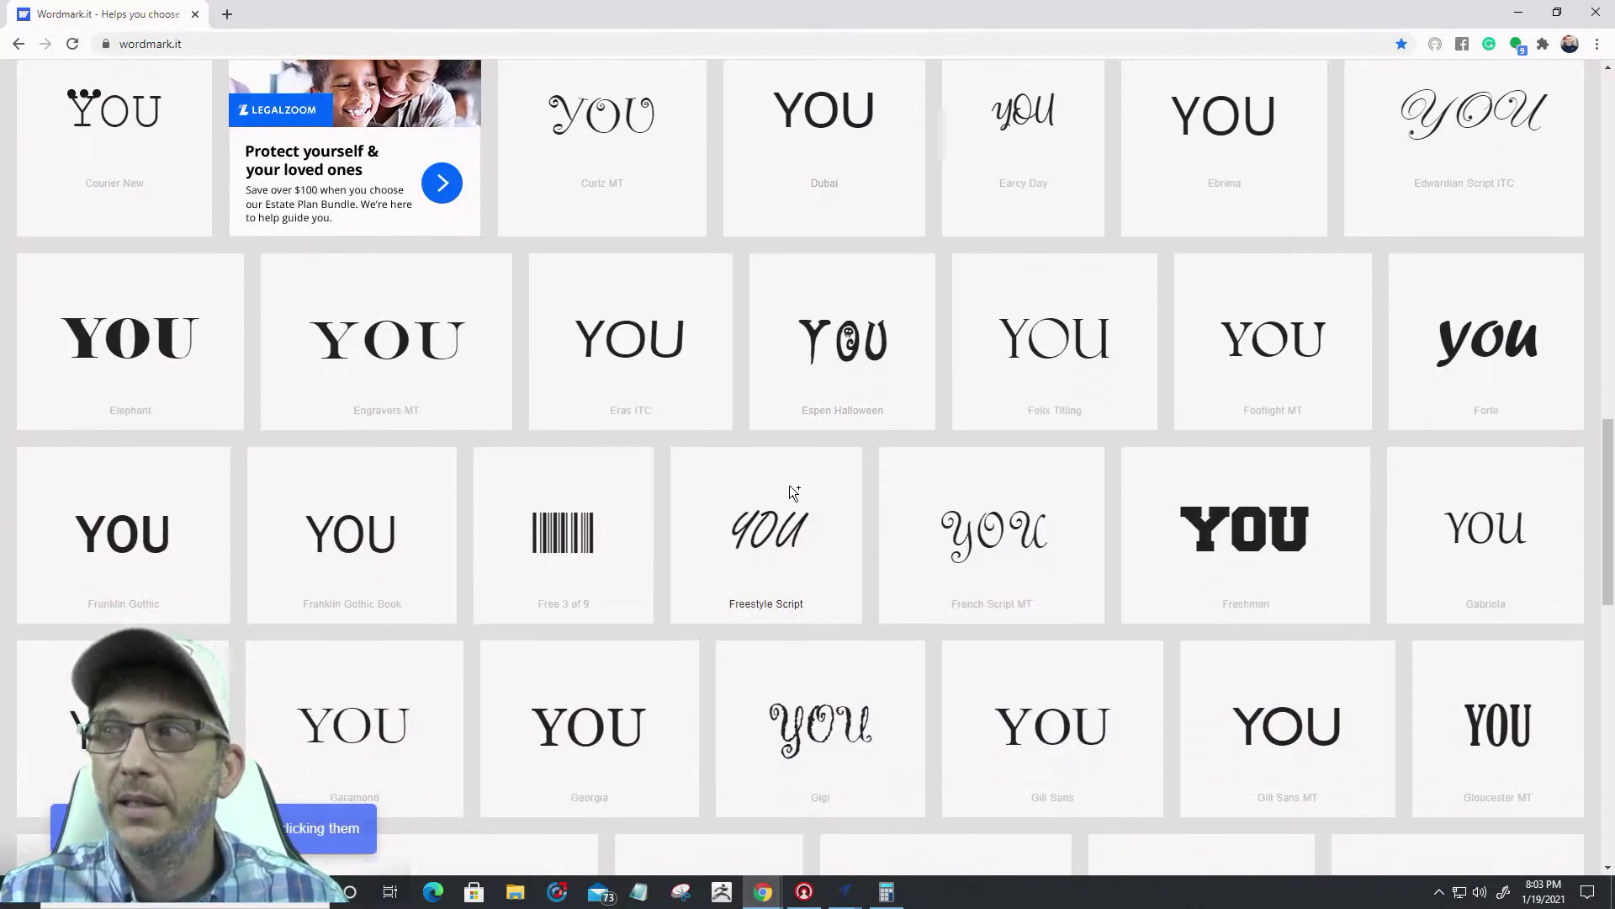
{"action": "scroll", "coordinate": [791, 491], "scroll_direction": "up", "scroll_amount": 1}
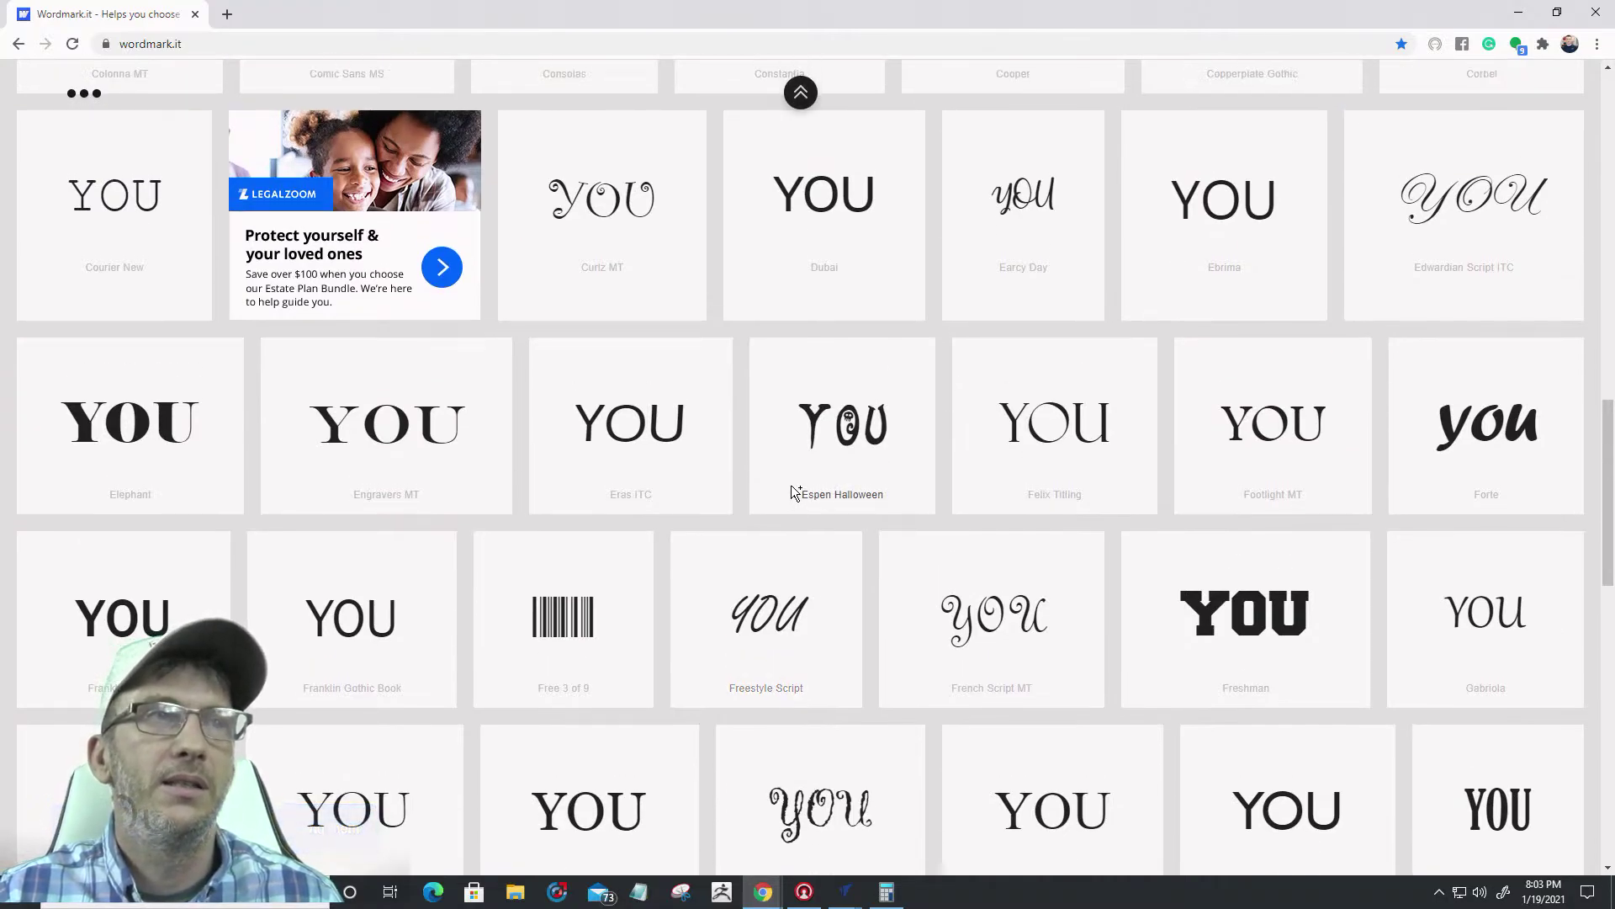
{"action": "scroll", "coordinate": [794, 488], "scroll_direction": "down", "scroll_amount": 8}
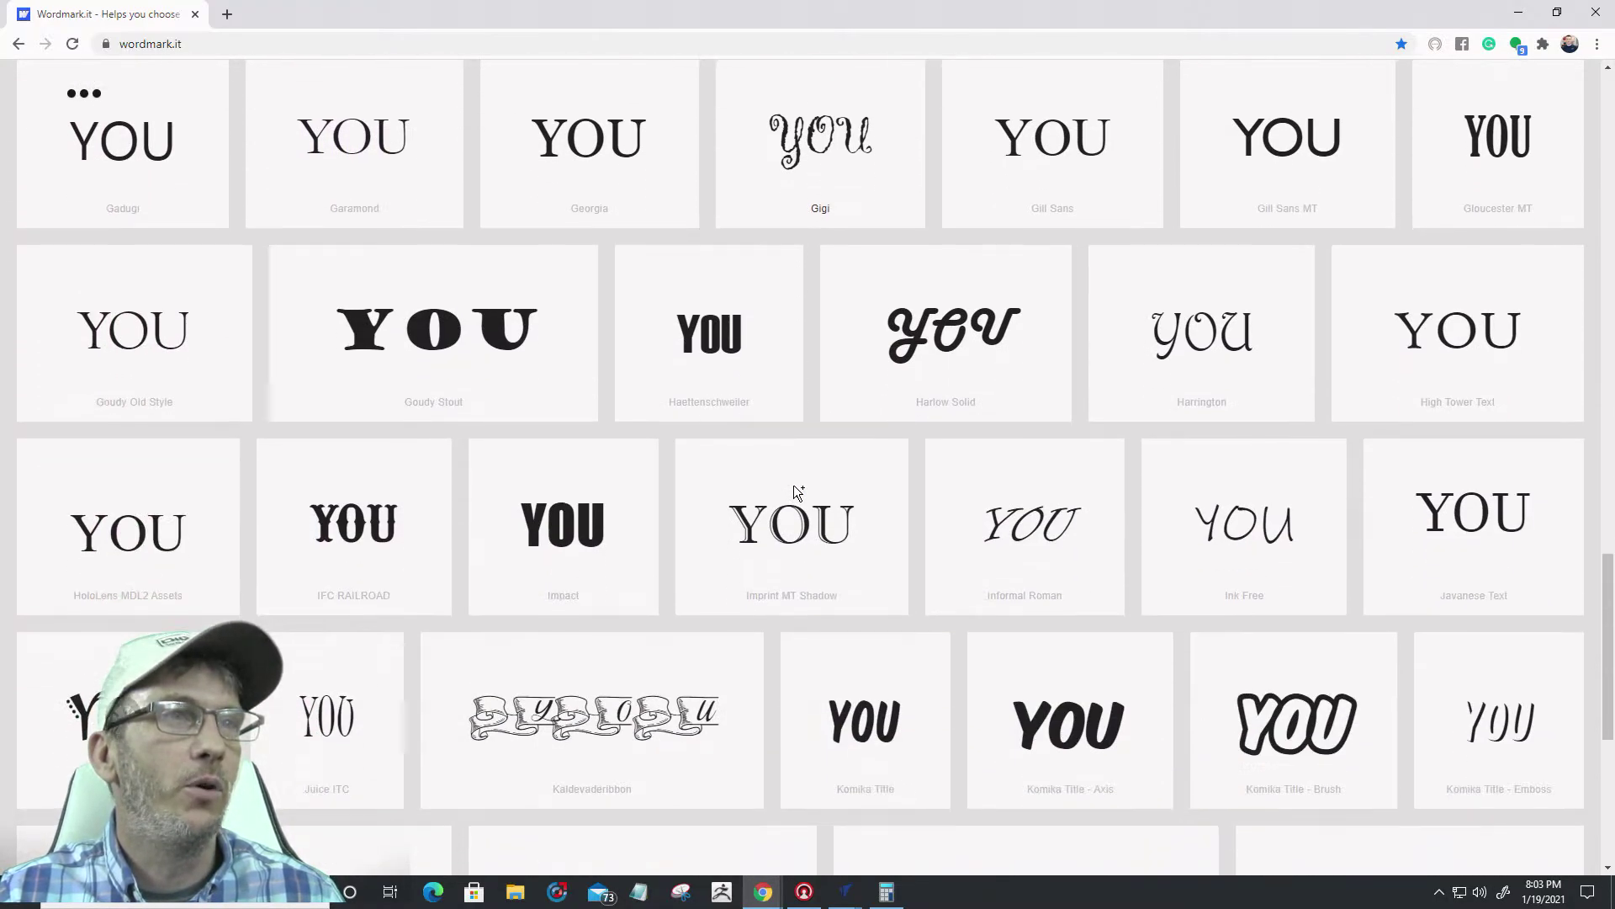
{"action": "scroll", "coordinate": [794, 491], "scroll_direction": "down", "scroll_amount": 1}
{"action": "scroll", "coordinate": [798, 492], "scroll_direction": "down", "scroll_amount": 9}
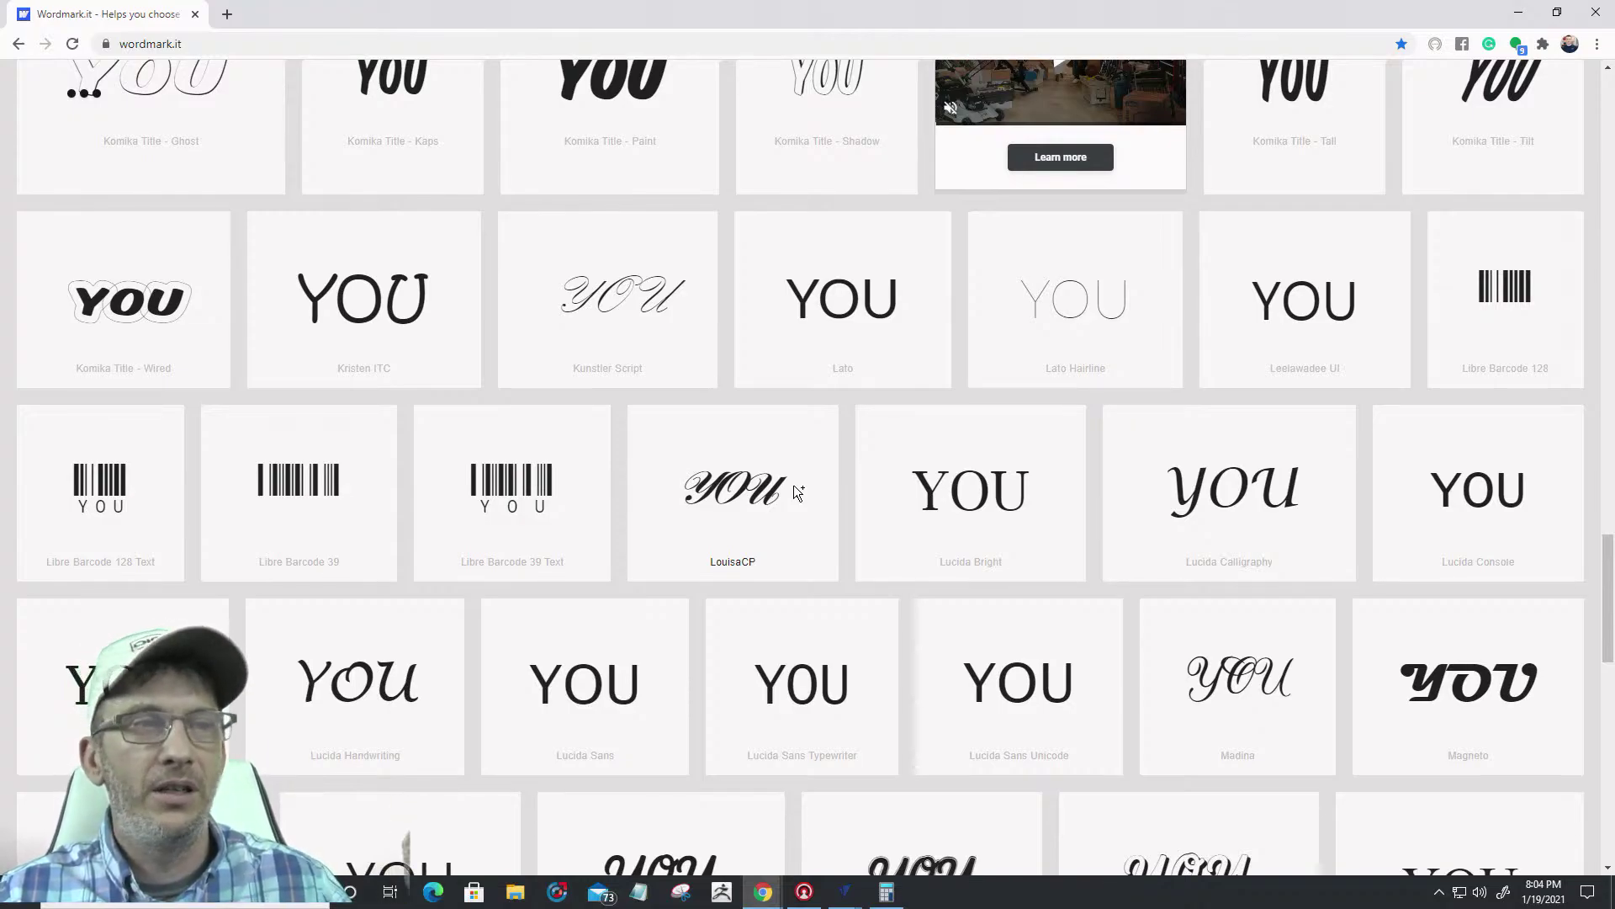
{"action": "scroll", "coordinate": [796, 492], "scroll_direction": "down", "scroll_amount": 5}
{"action": "scroll", "coordinate": [795, 486], "scroll_direction": "down", "scroll_amount": 3}
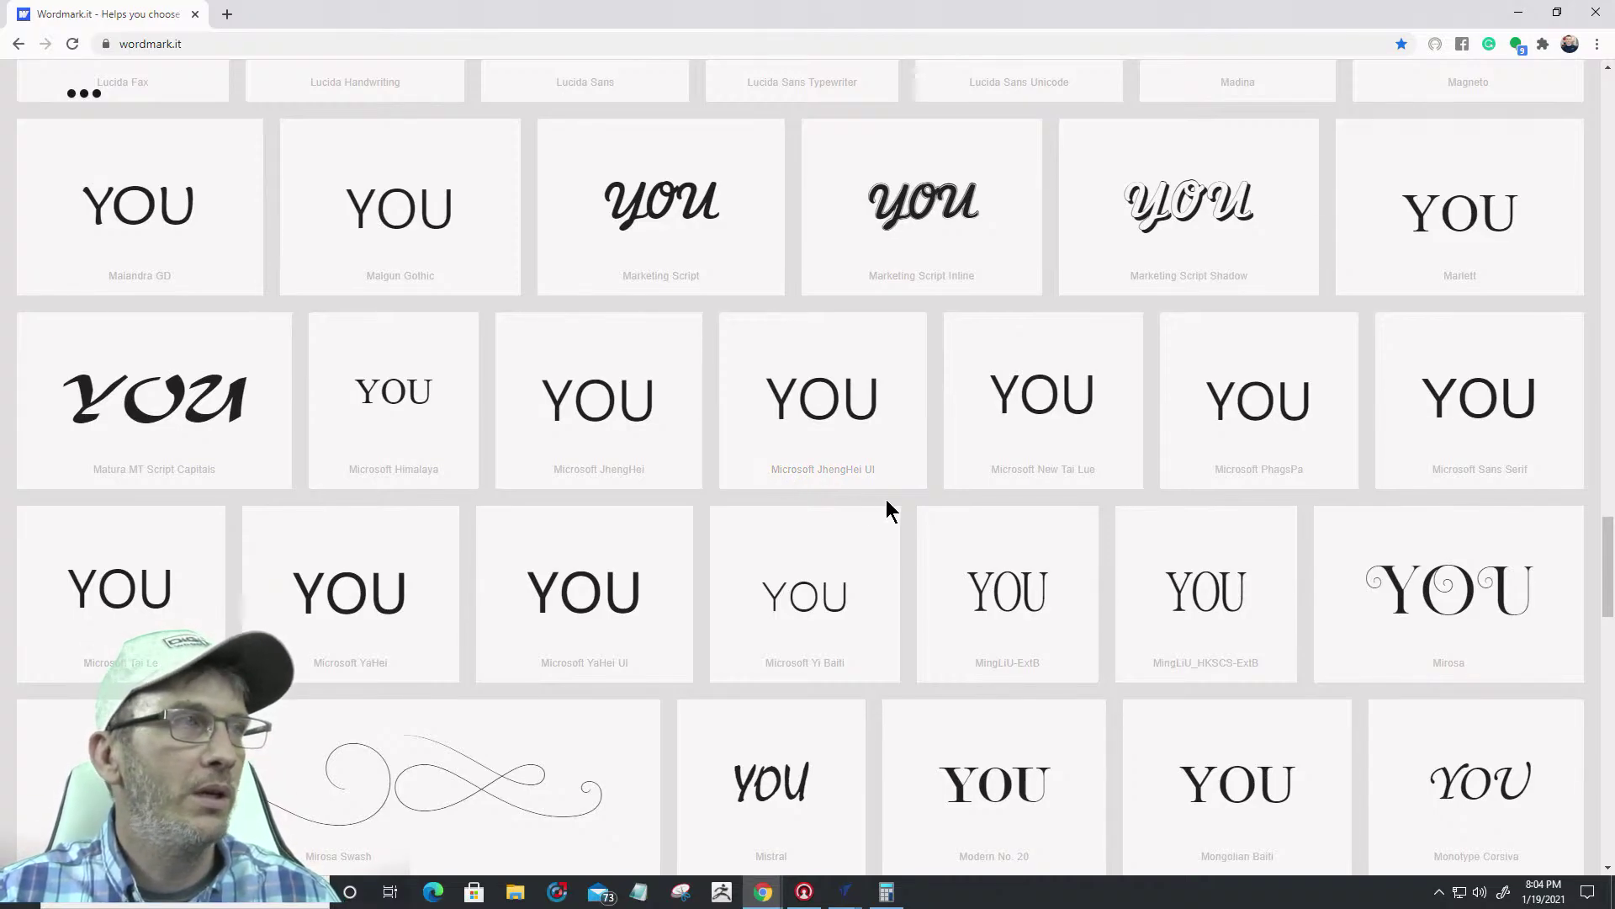
{"action": "scroll", "coordinate": [892, 509], "scroll_direction": "down", "scroll_amount": 4}
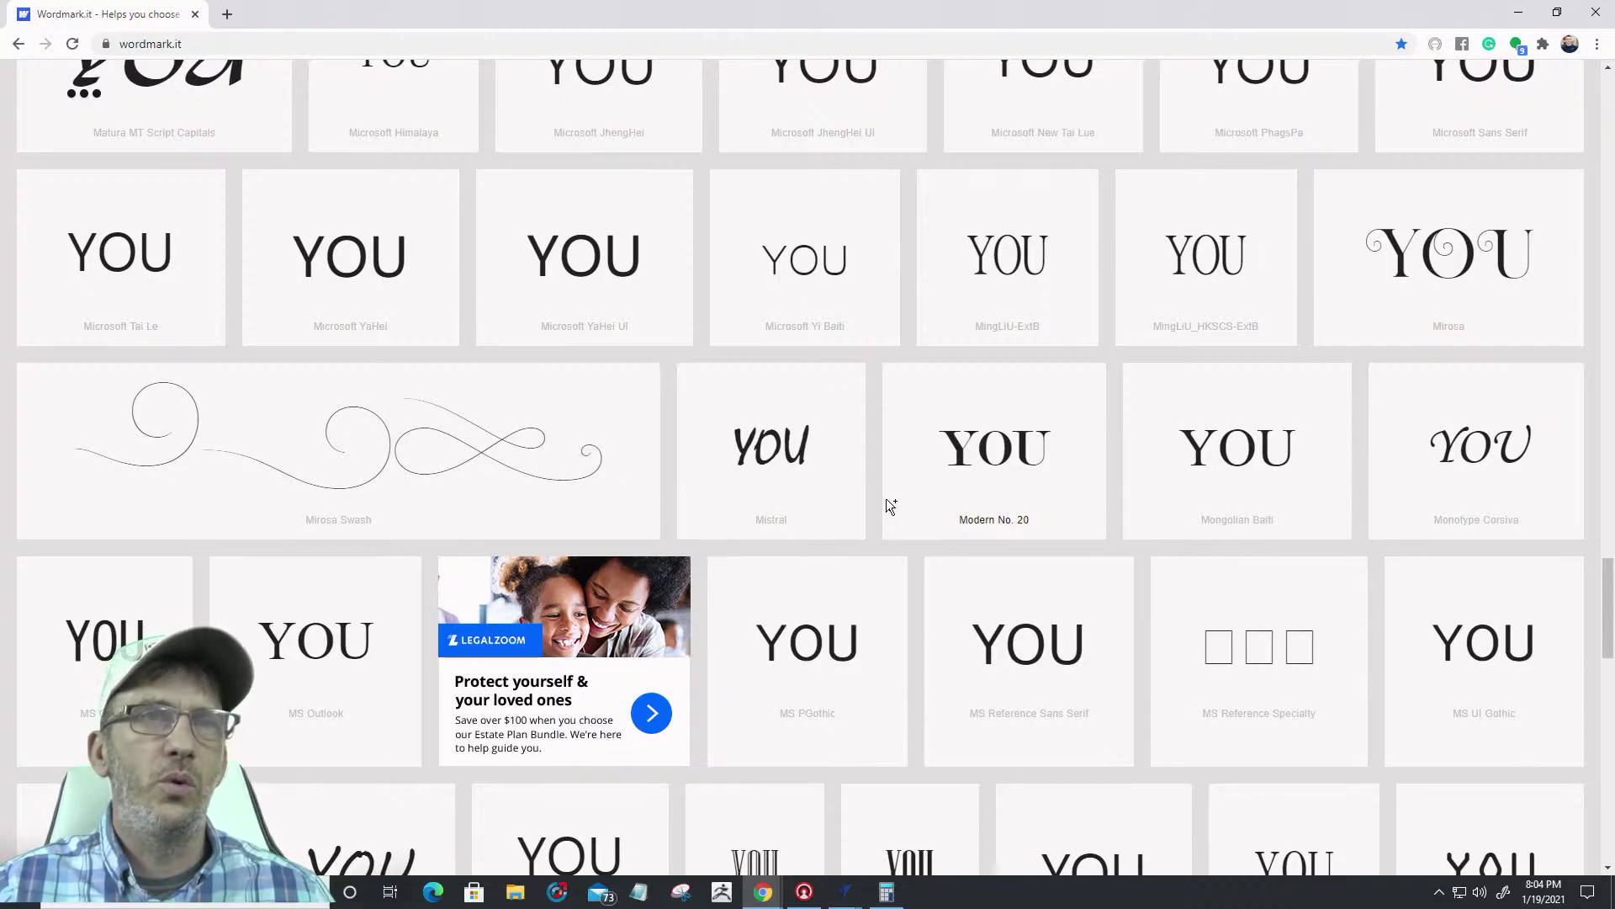
{"action": "scroll", "coordinate": [890, 504], "scroll_direction": "down", "scroll_amount": 5}
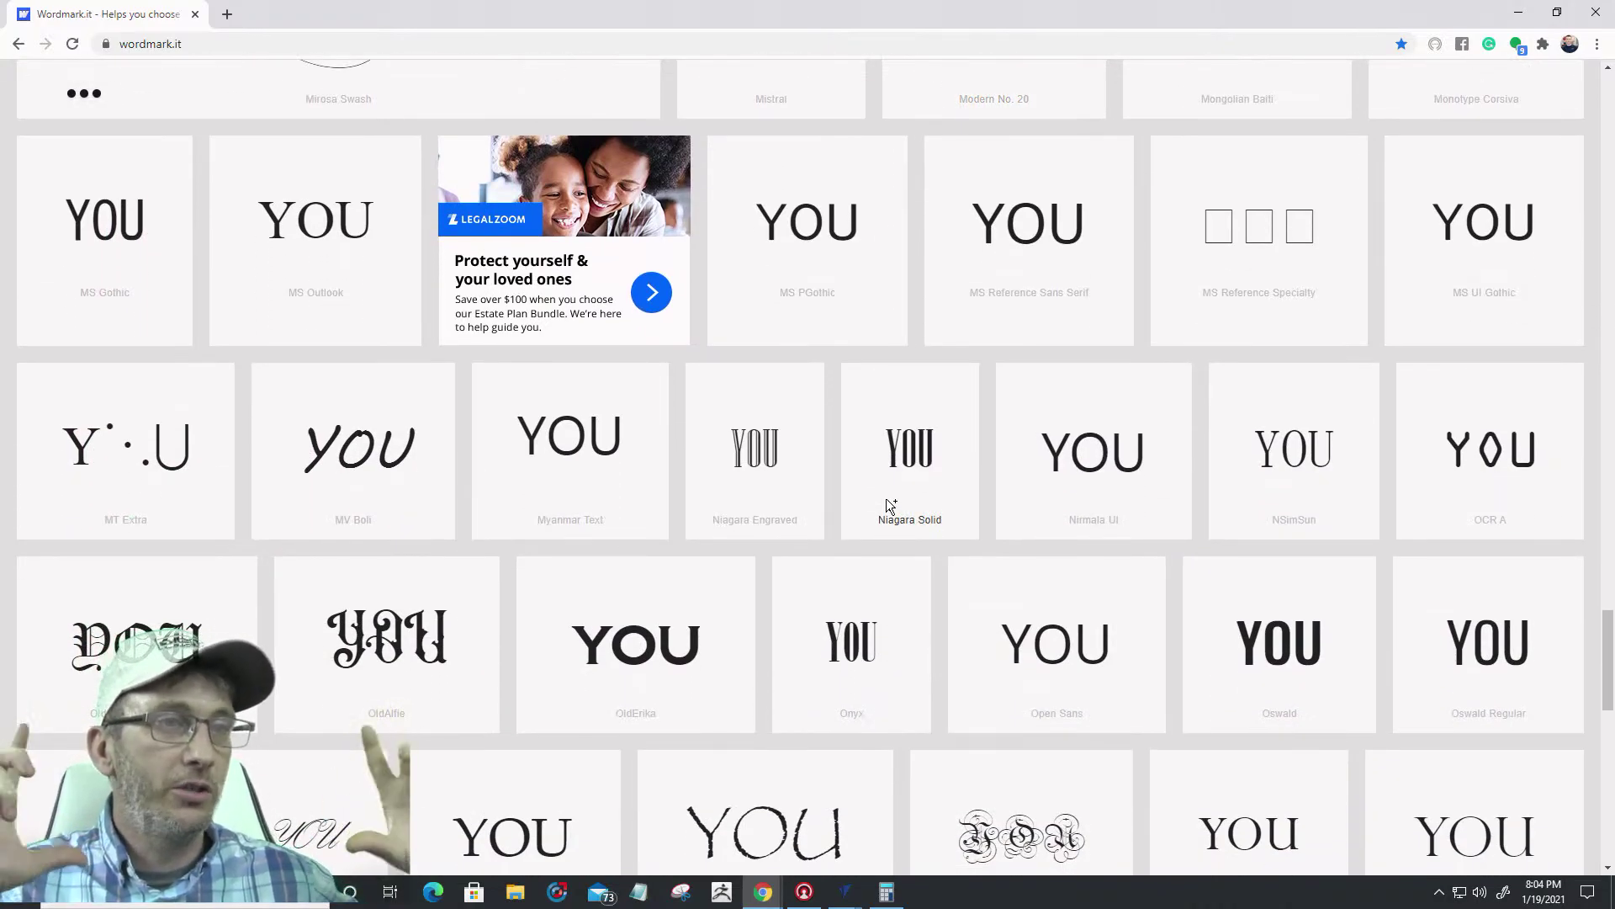
Browse the installed-font previews of the word YOU on wordmark.it, comparing lettering styles for the sign
{"action": "scroll", "coordinate": [883, 503], "scroll_direction": "down", "scroll_amount": 6}
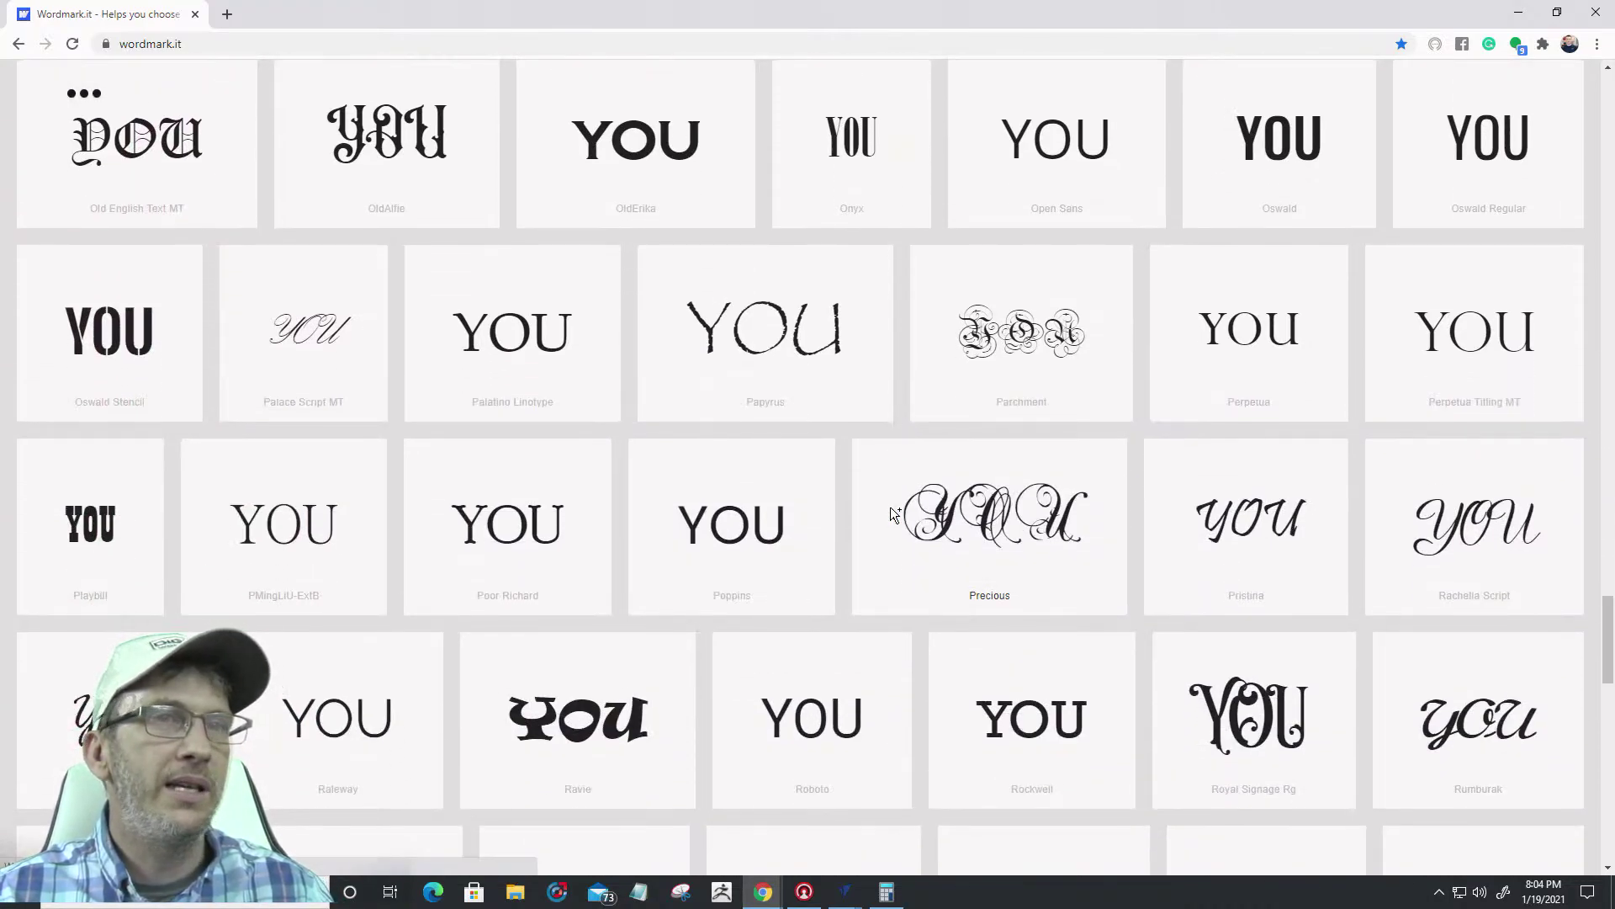
{"action": "scroll", "coordinate": [891, 507], "scroll_direction": "down", "scroll_amount": 2}
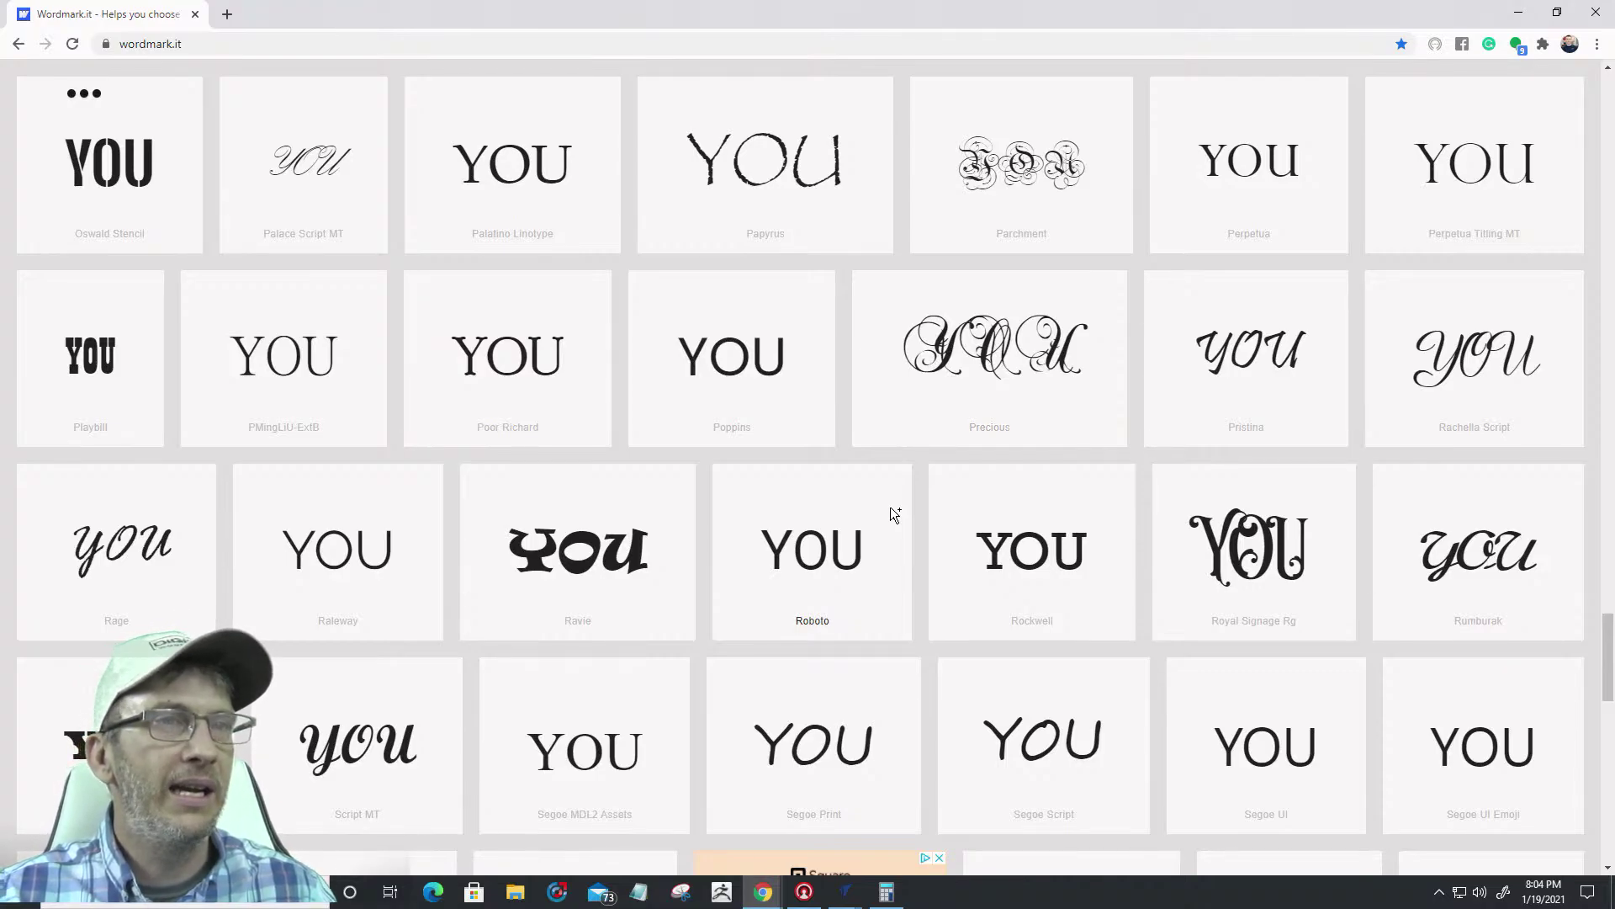
{"action": "scroll", "coordinate": [891, 507], "scroll_direction": "down", "scroll_amount": 4}
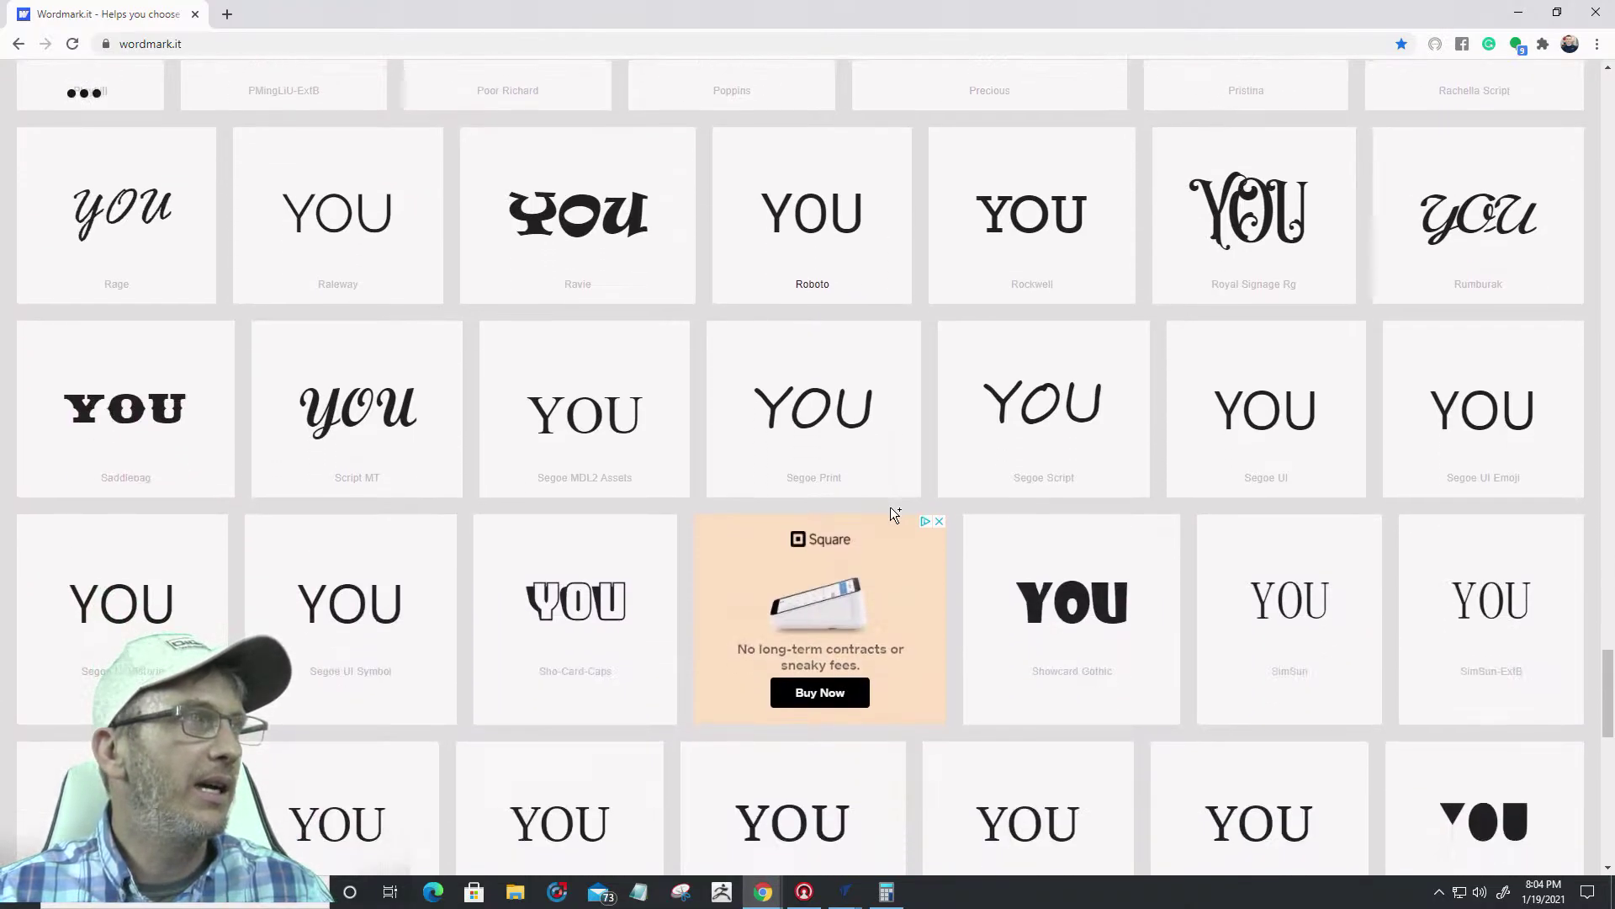
{"action": "scroll", "coordinate": [890, 507], "scroll_direction": "down", "scroll_amount": 12}
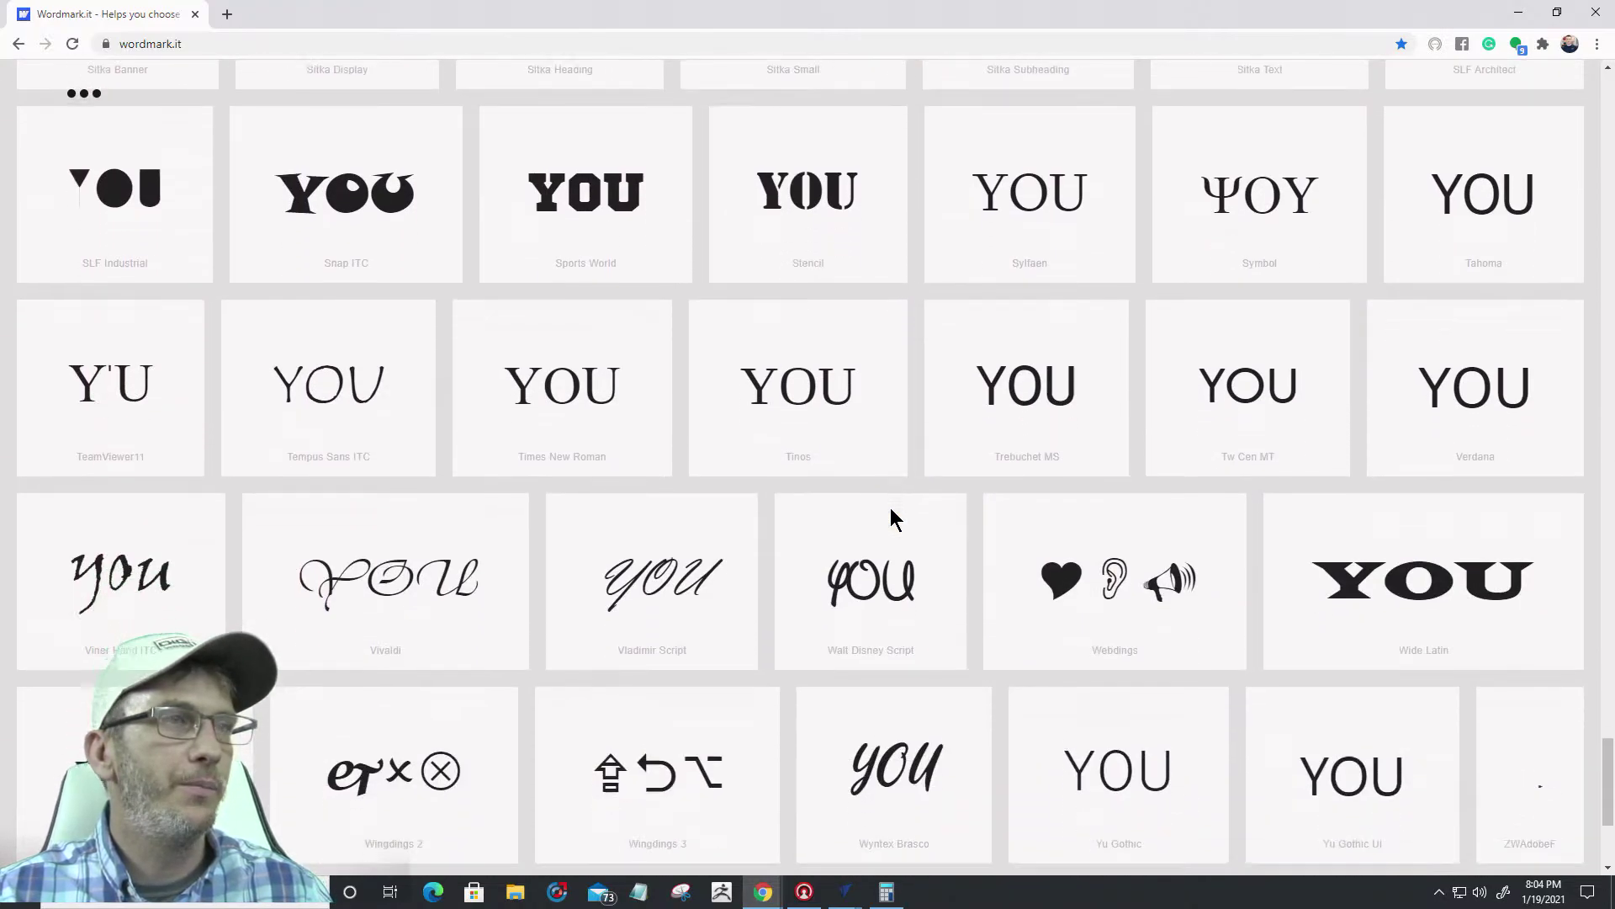
{"action": "scroll", "coordinate": [891, 506], "scroll_direction": "up", "scroll_amount": 7}
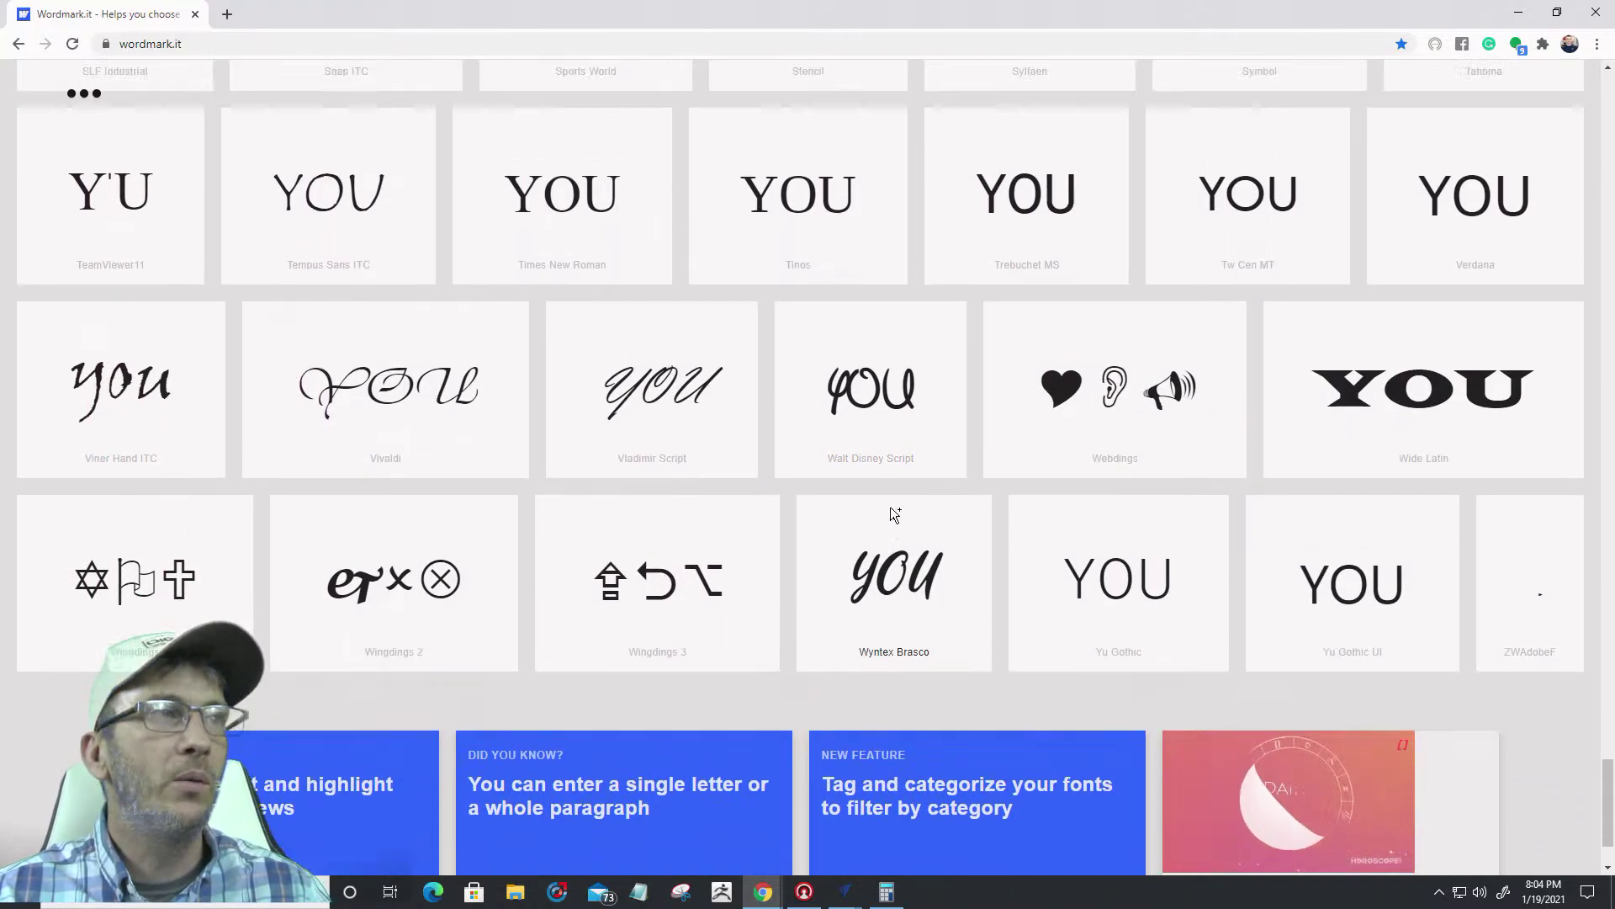
{"action": "scroll", "coordinate": [891, 507], "scroll_direction": "up", "scroll_amount": 10}
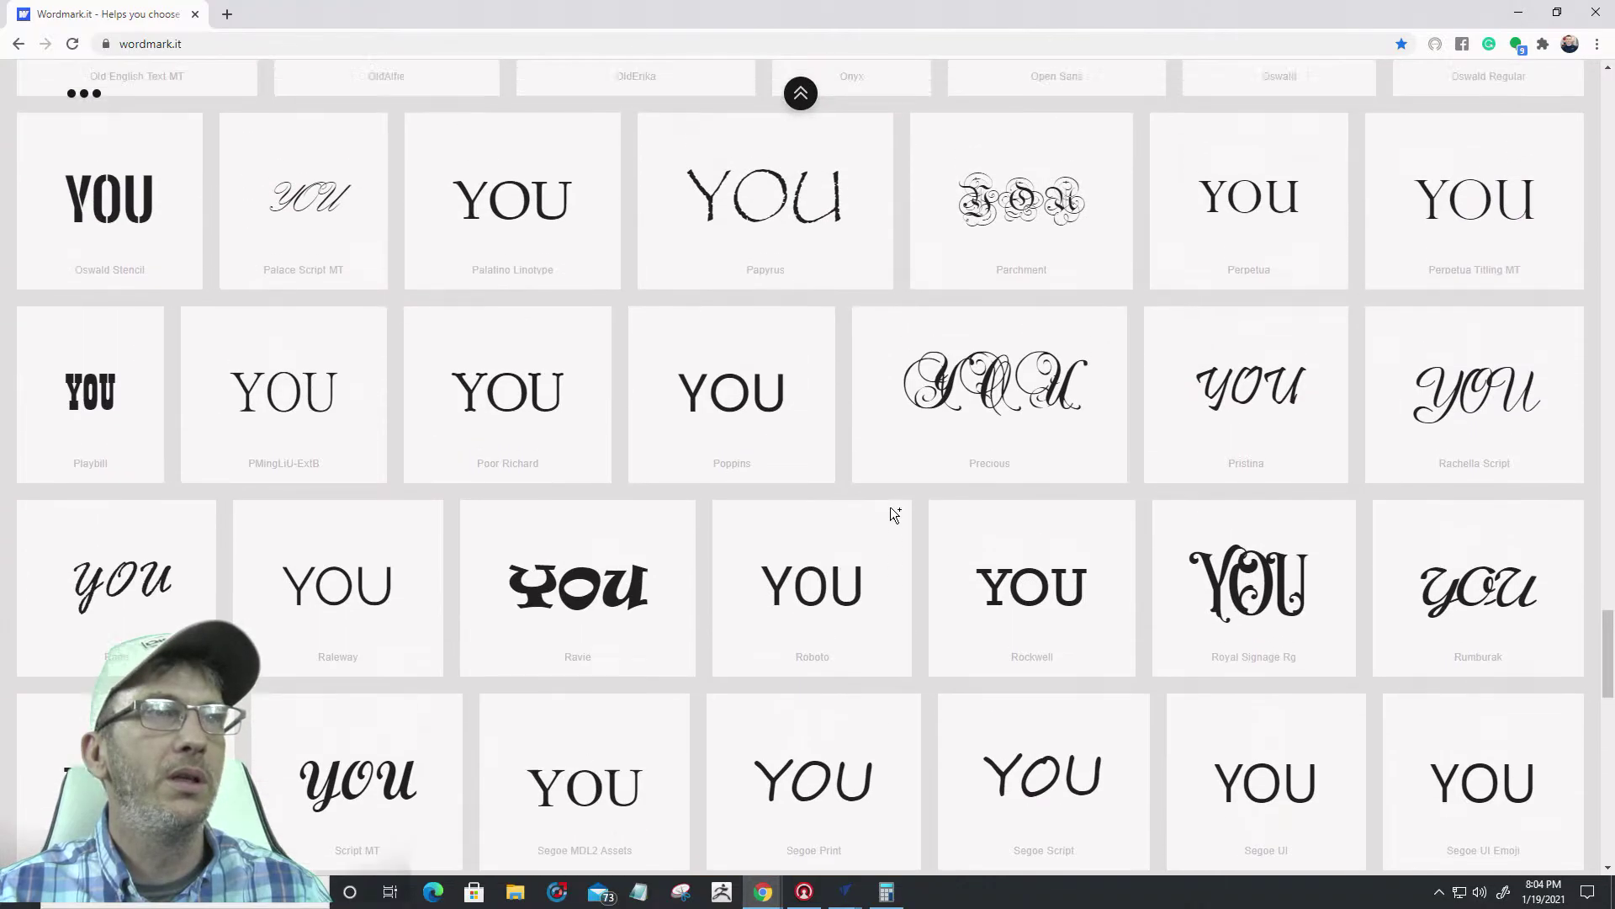
{"action": "scroll", "coordinate": [891, 506], "scroll_direction": "up", "scroll_amount": 8}
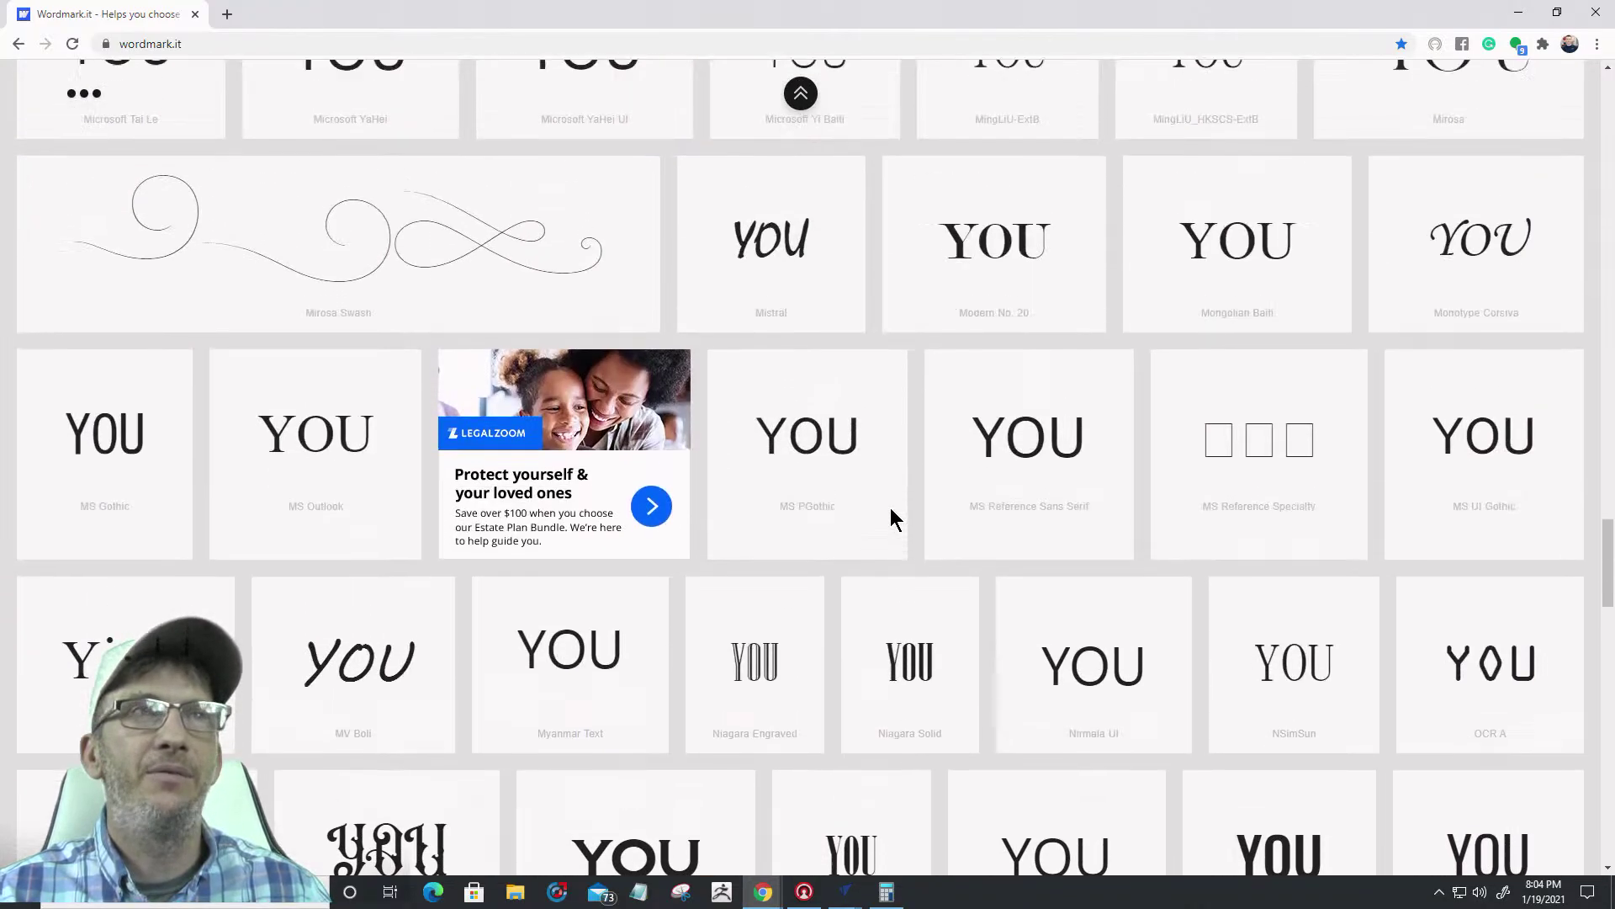
{"action": "scroll", "coordinate": [890, 506], "scroll_direction": "up", "scroll_amount": 4}
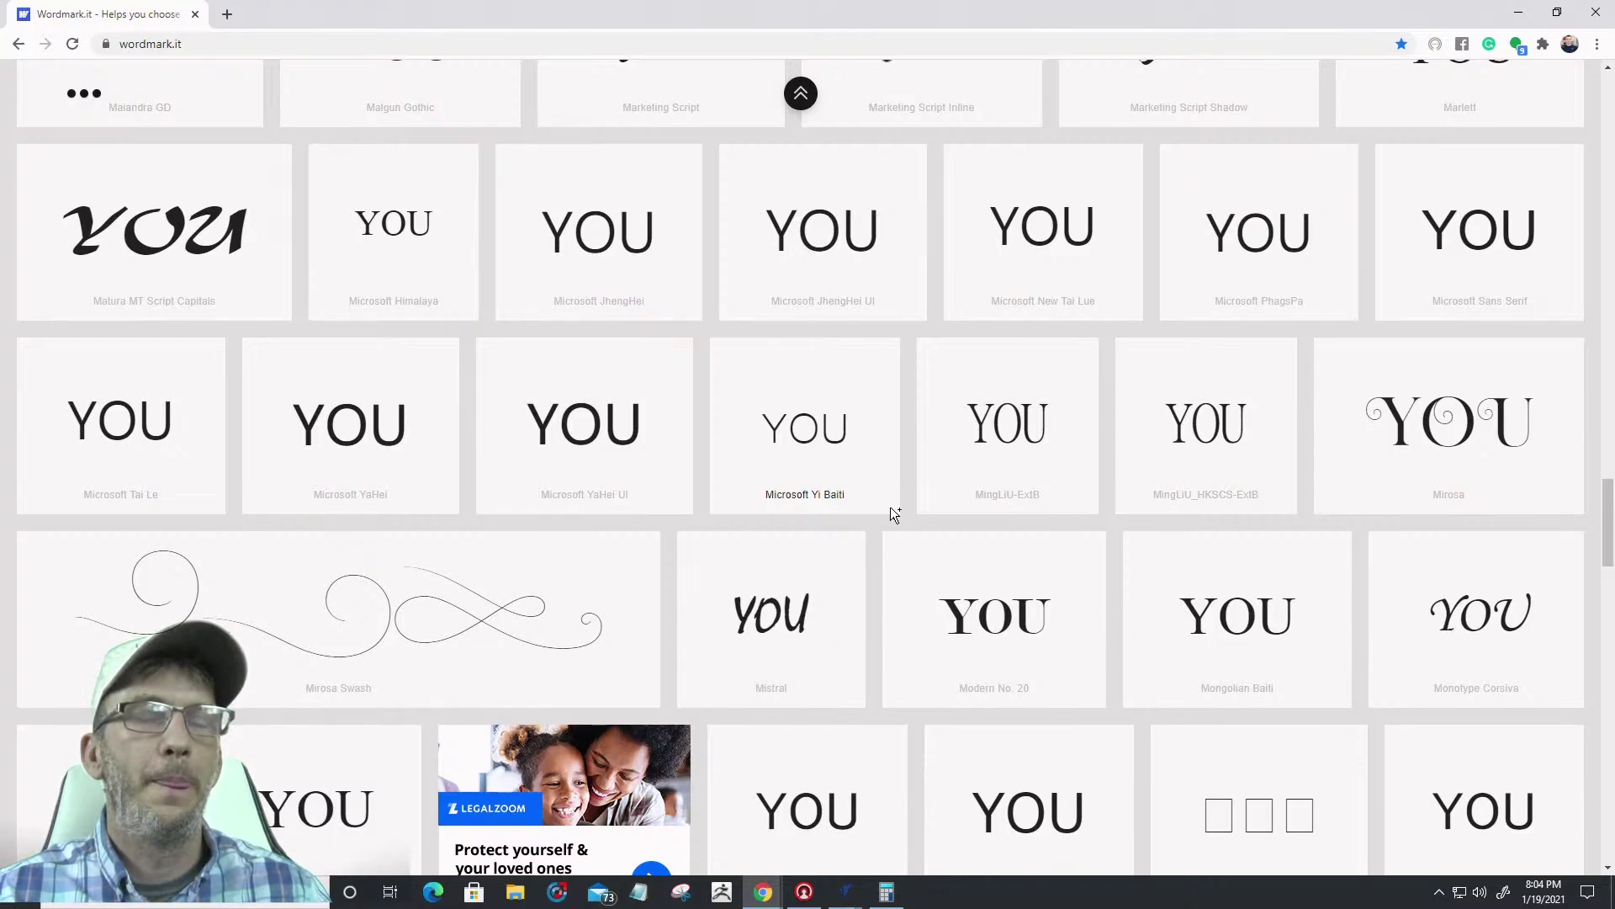
{"action": "scroll", "coordinate": [890, 506], "scroll_direction": "up", "scroll_amount": 7}
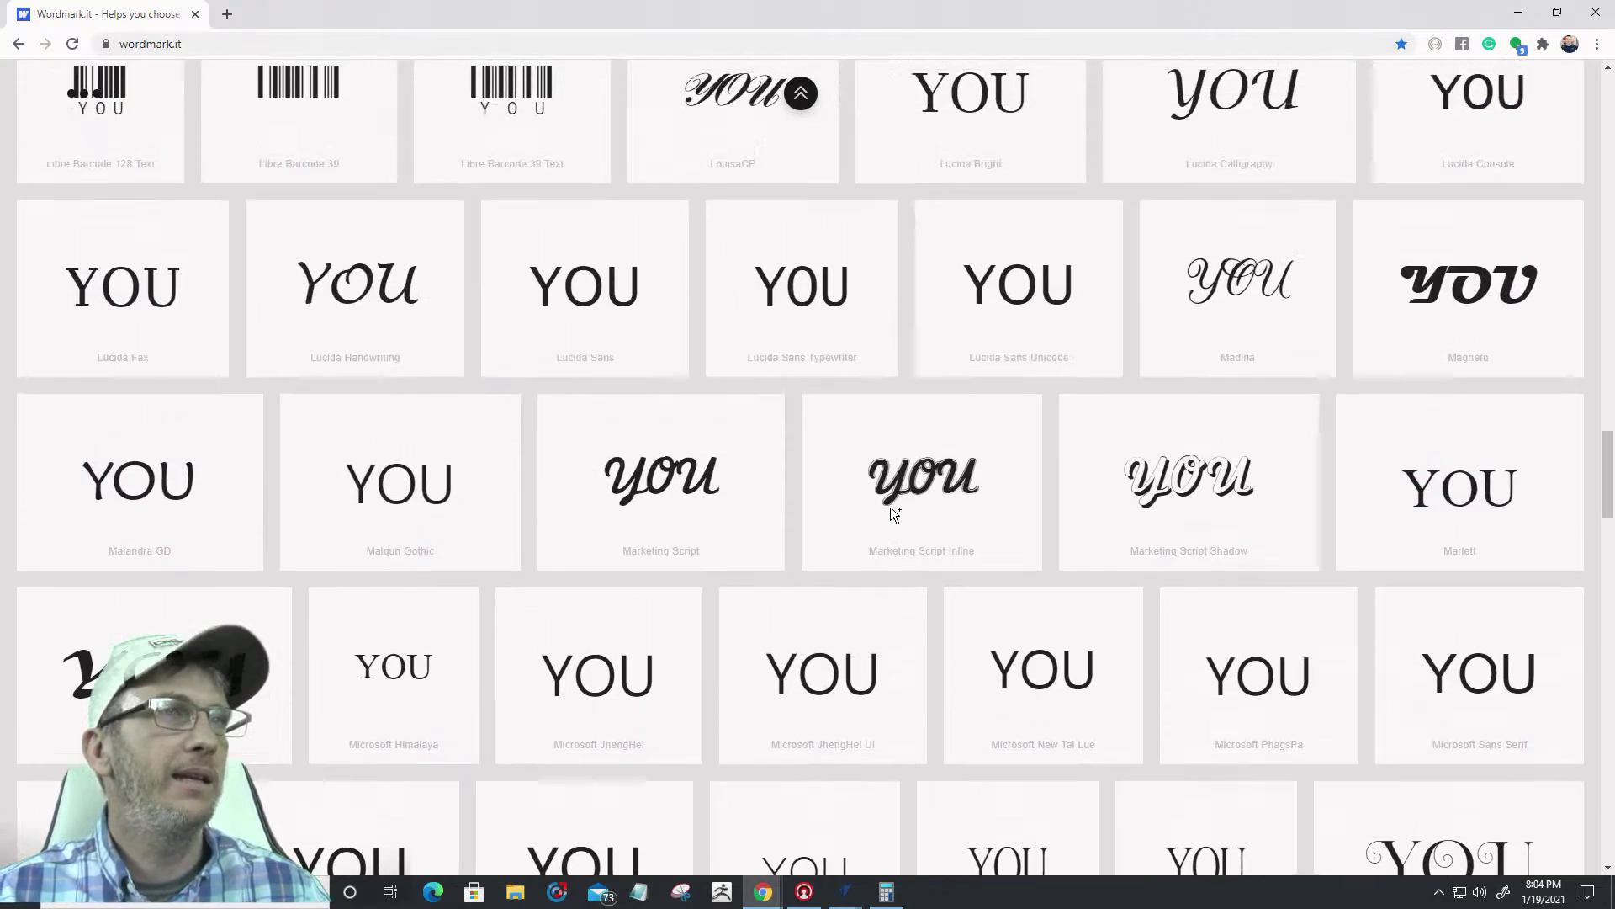
{"action": "scroll", "coordinate": [890, 506], "scroll_direction": "up", "scroll_amount": 1}
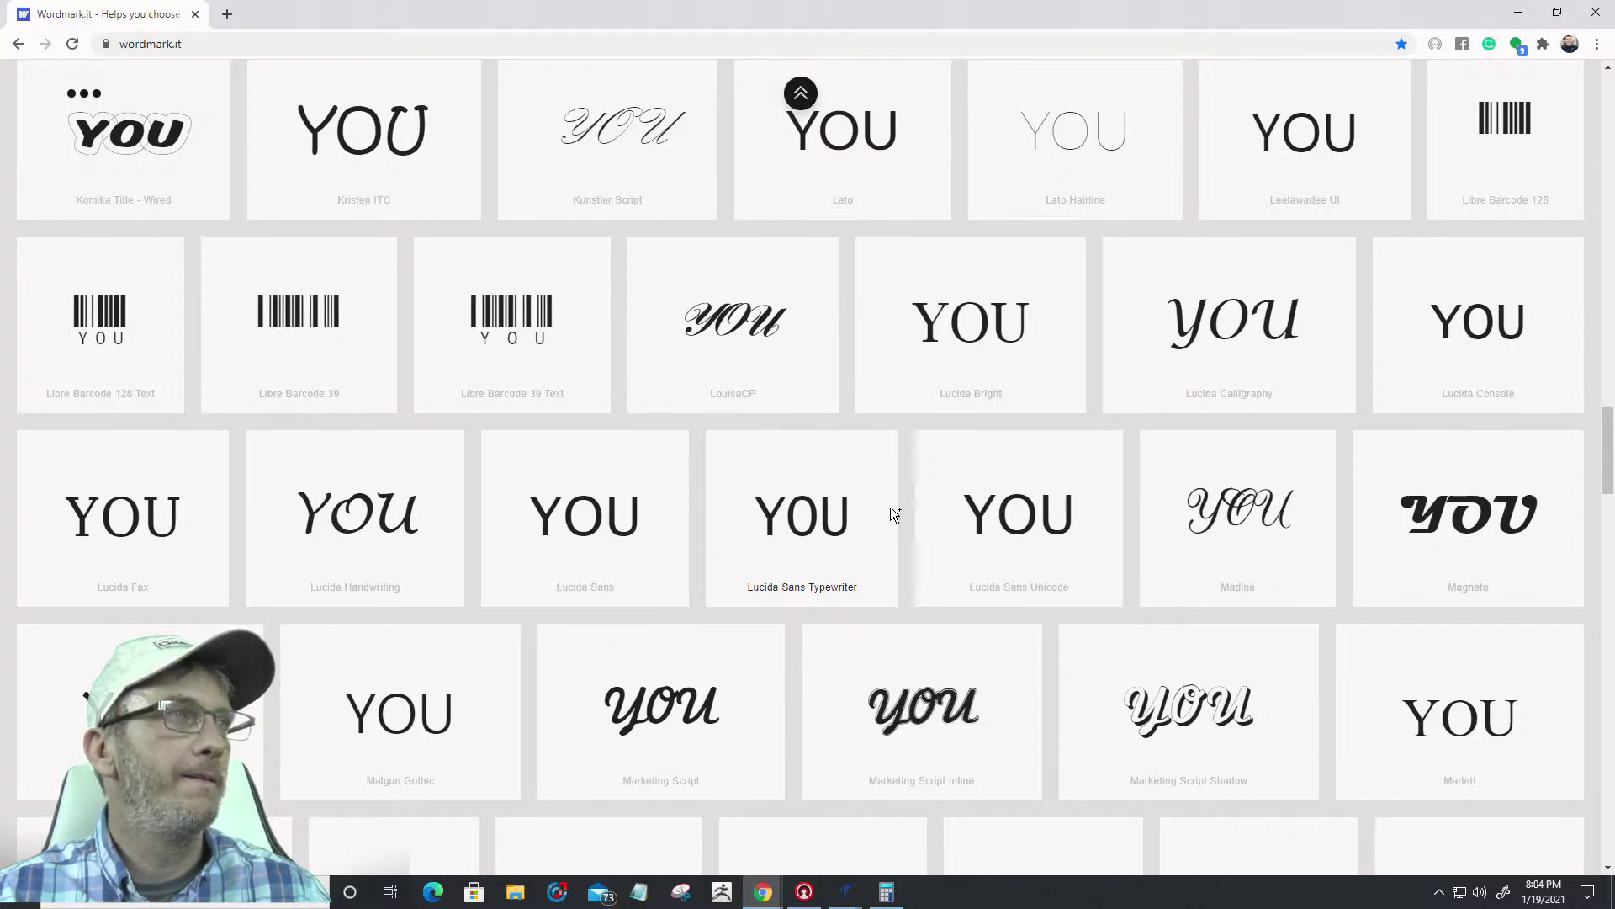
{"action": "scroll", "coordinate": [890, 507], "scroll_direction": "up", "scroll_amount": 7}
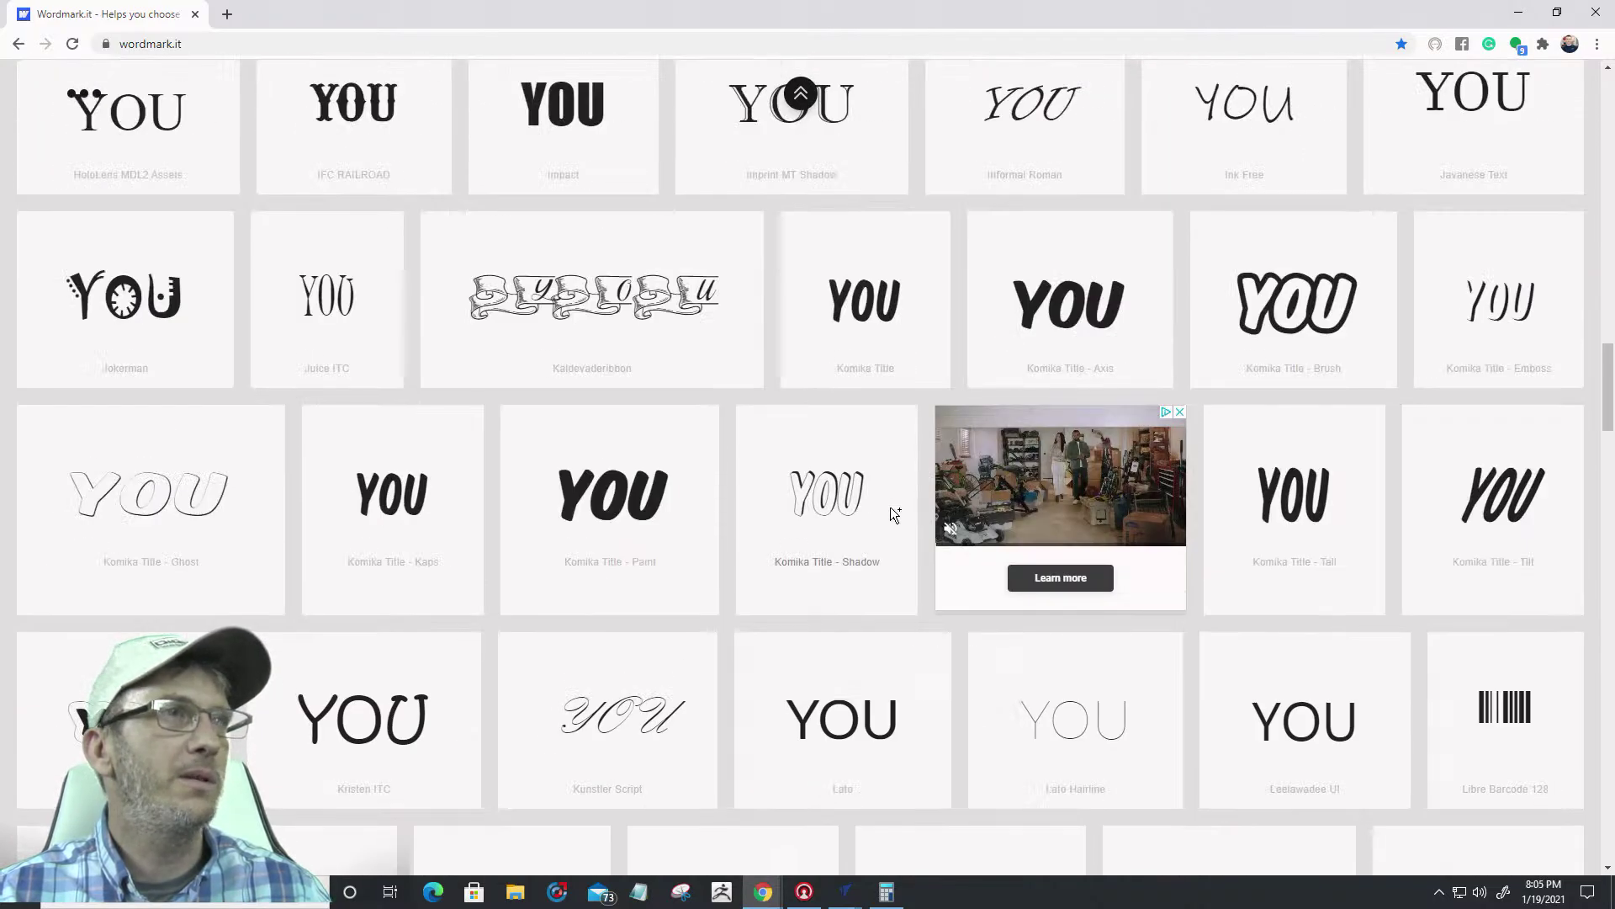
{"action": "scroll", "coordinate": [890, 509], "scroll_direction": "up", "scroll_amount": 6}
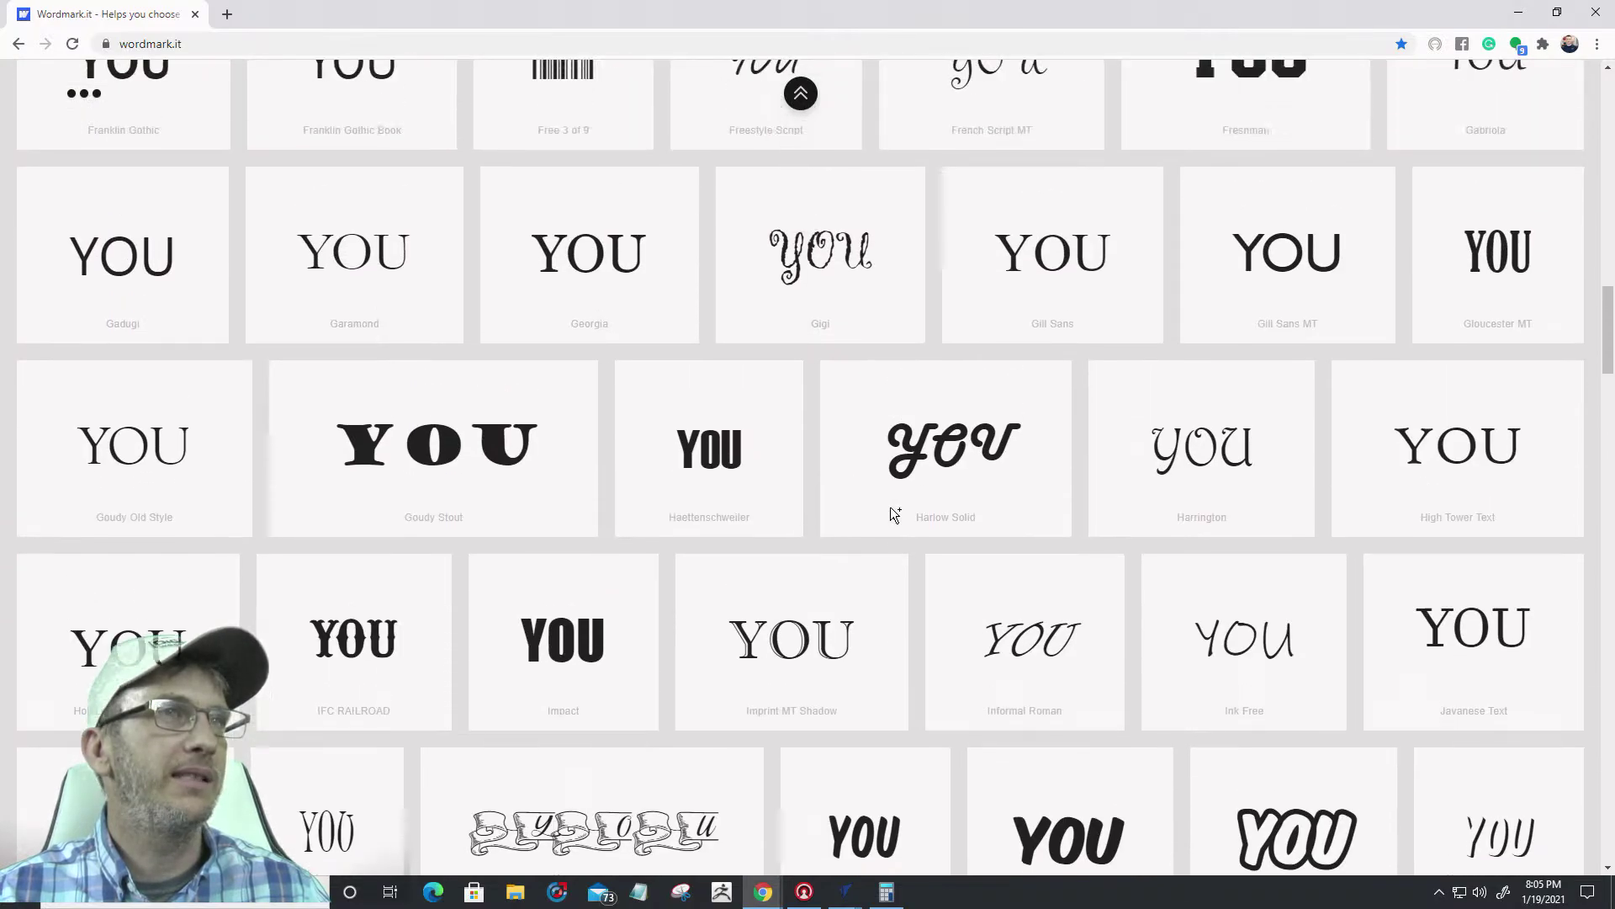
{"action": "scroll", "coordinate": [890, 507], "scroll_direction": "up", "scroll_amount": 7}
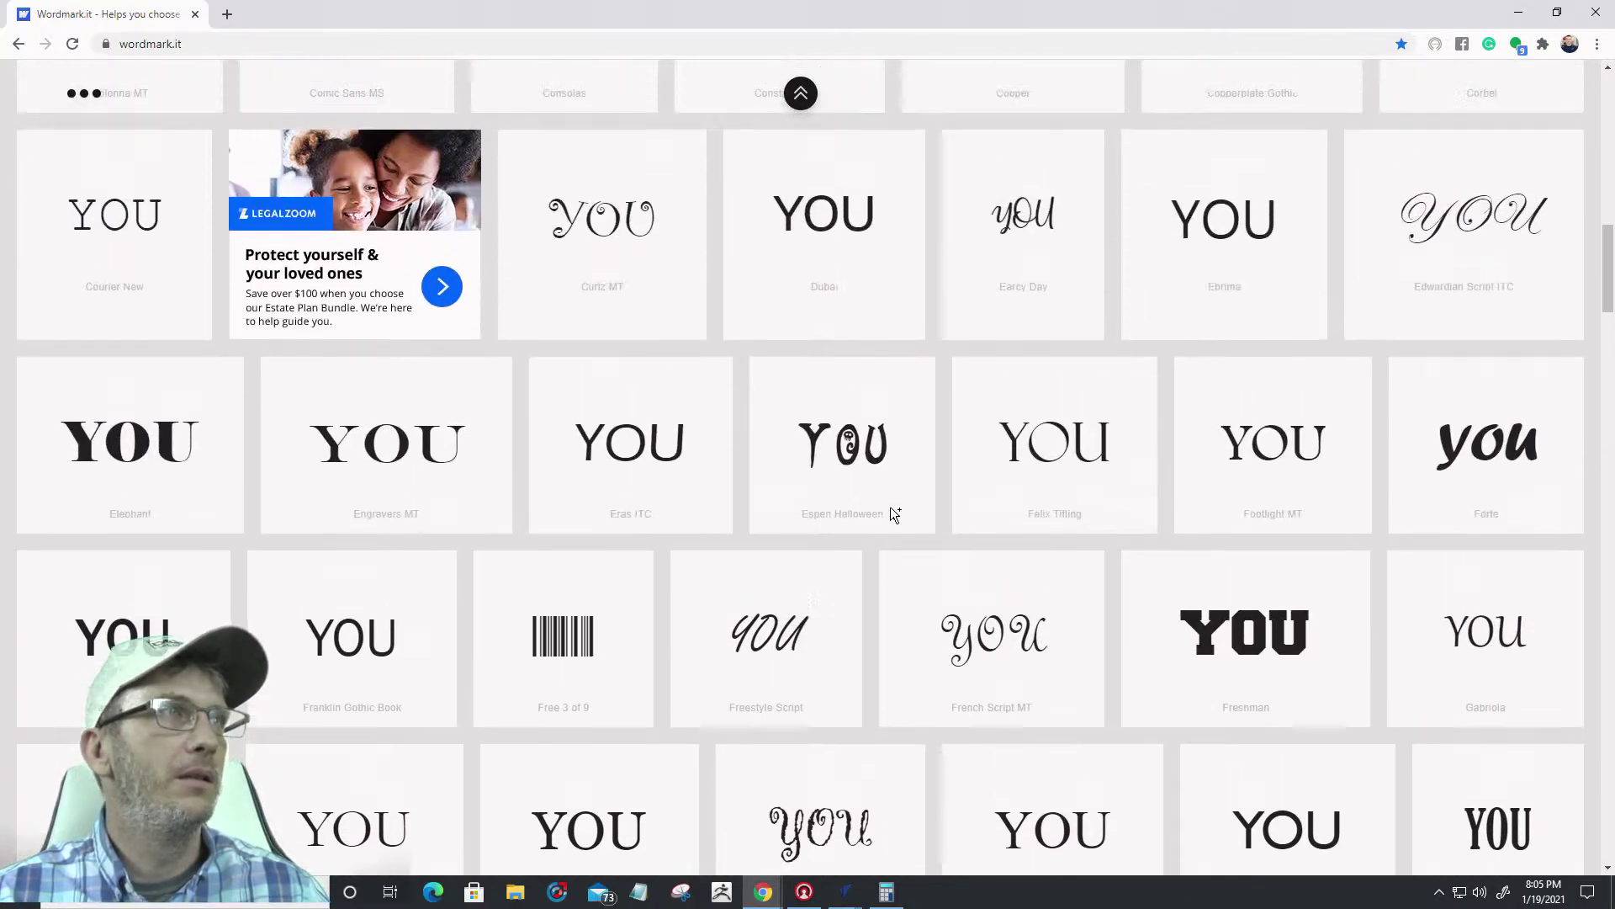
{"action": "scroll", "coordinate": [890, 513], "scroll_direction": "up", "scroll_amount": 9}
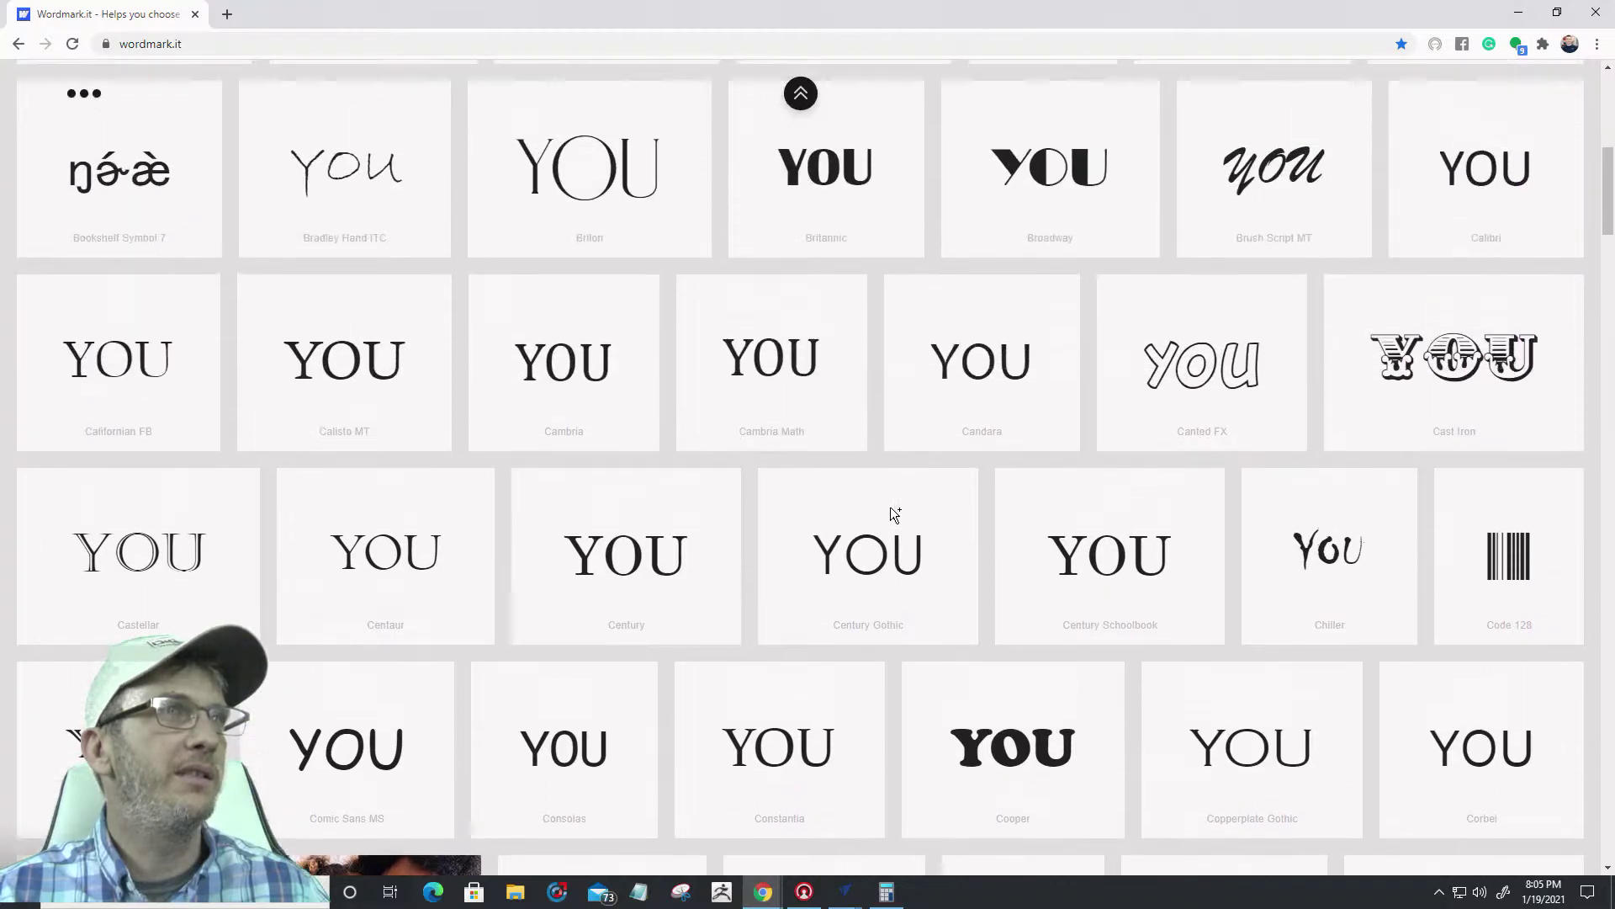
{"action": "scroll", "coordinate": [890, 509], "scroll_direction": "up", "scroll_amount": 4}
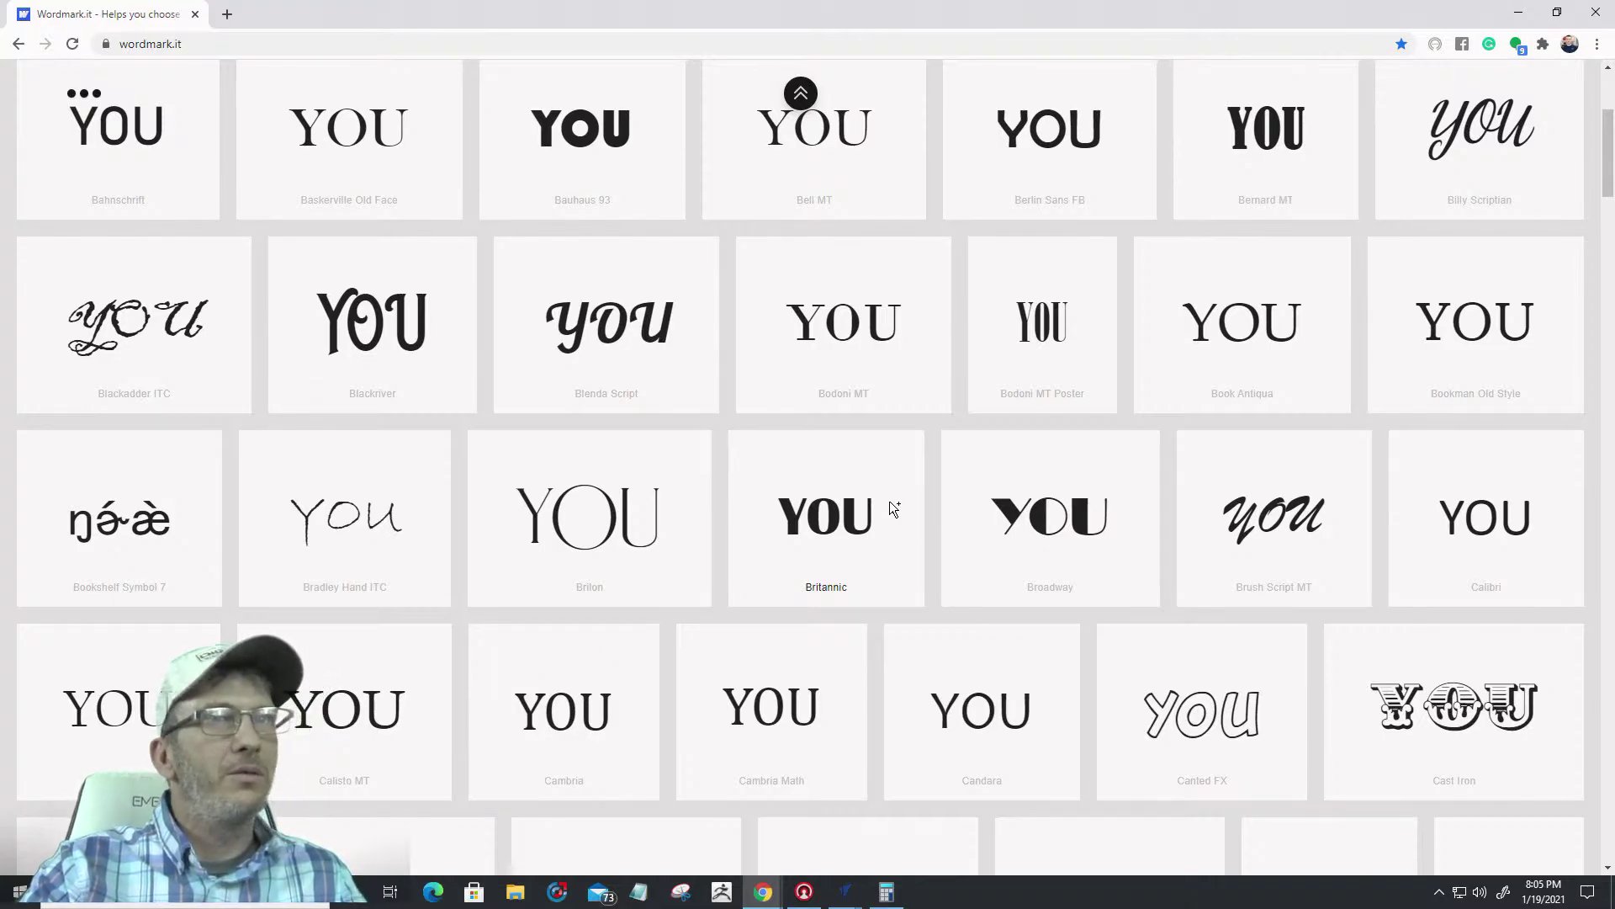
{"action": "scroll", "coordinate": [895, 496], "scroll_direction": "up", "scroll_amount": 4}
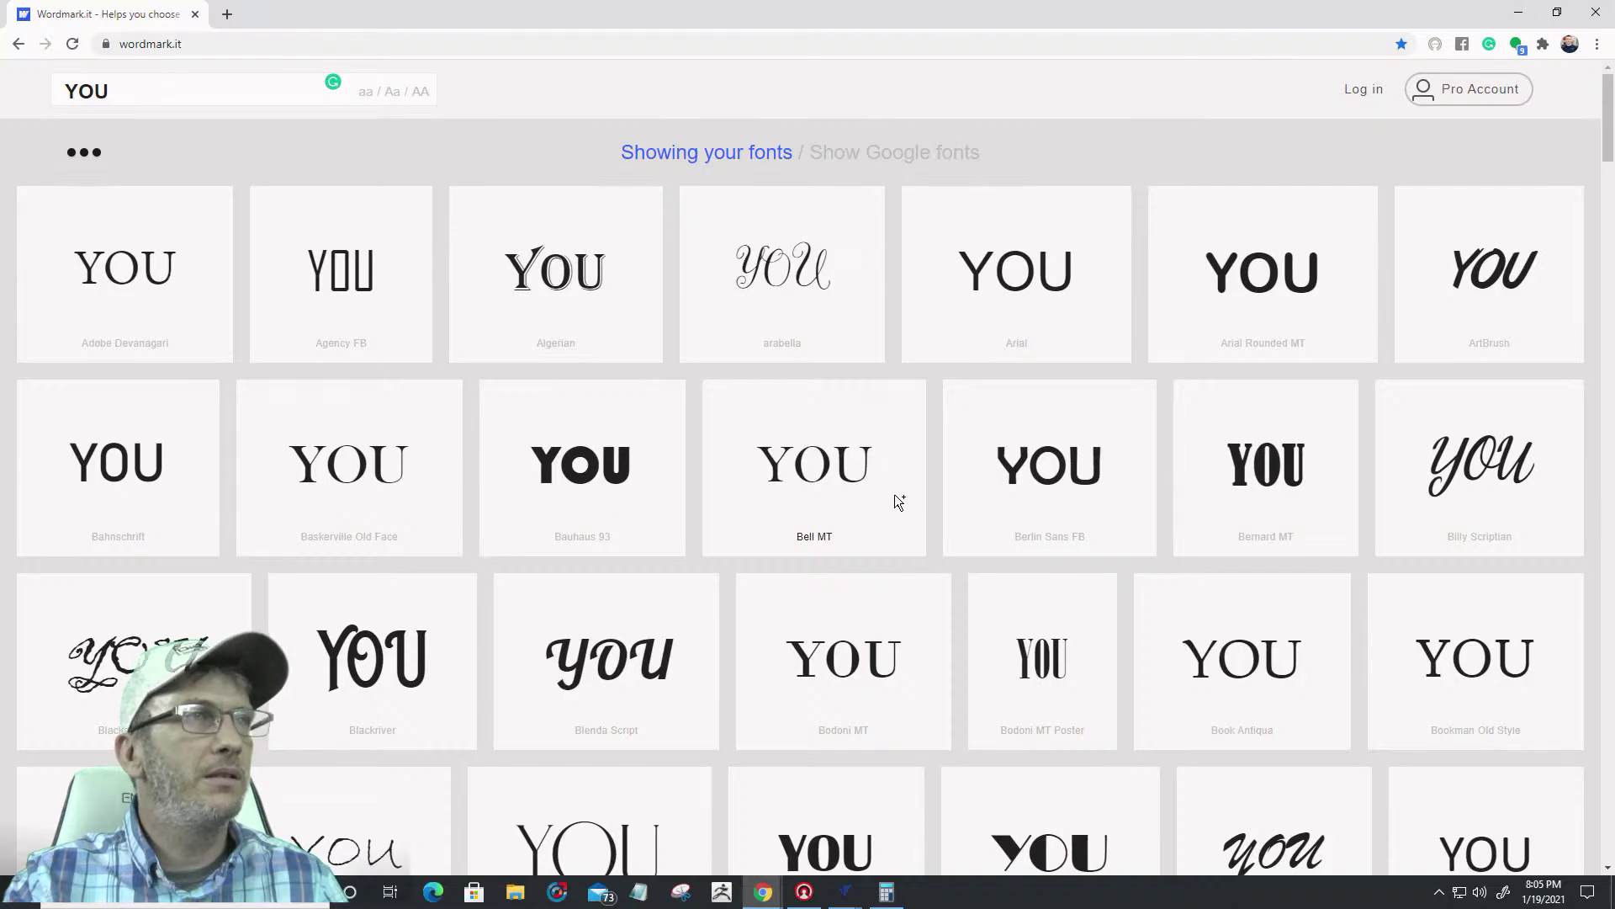
{"action": "scroll", "coordinate": [895, 495], "scroll_direction": "down", "scroll_amount": 12}
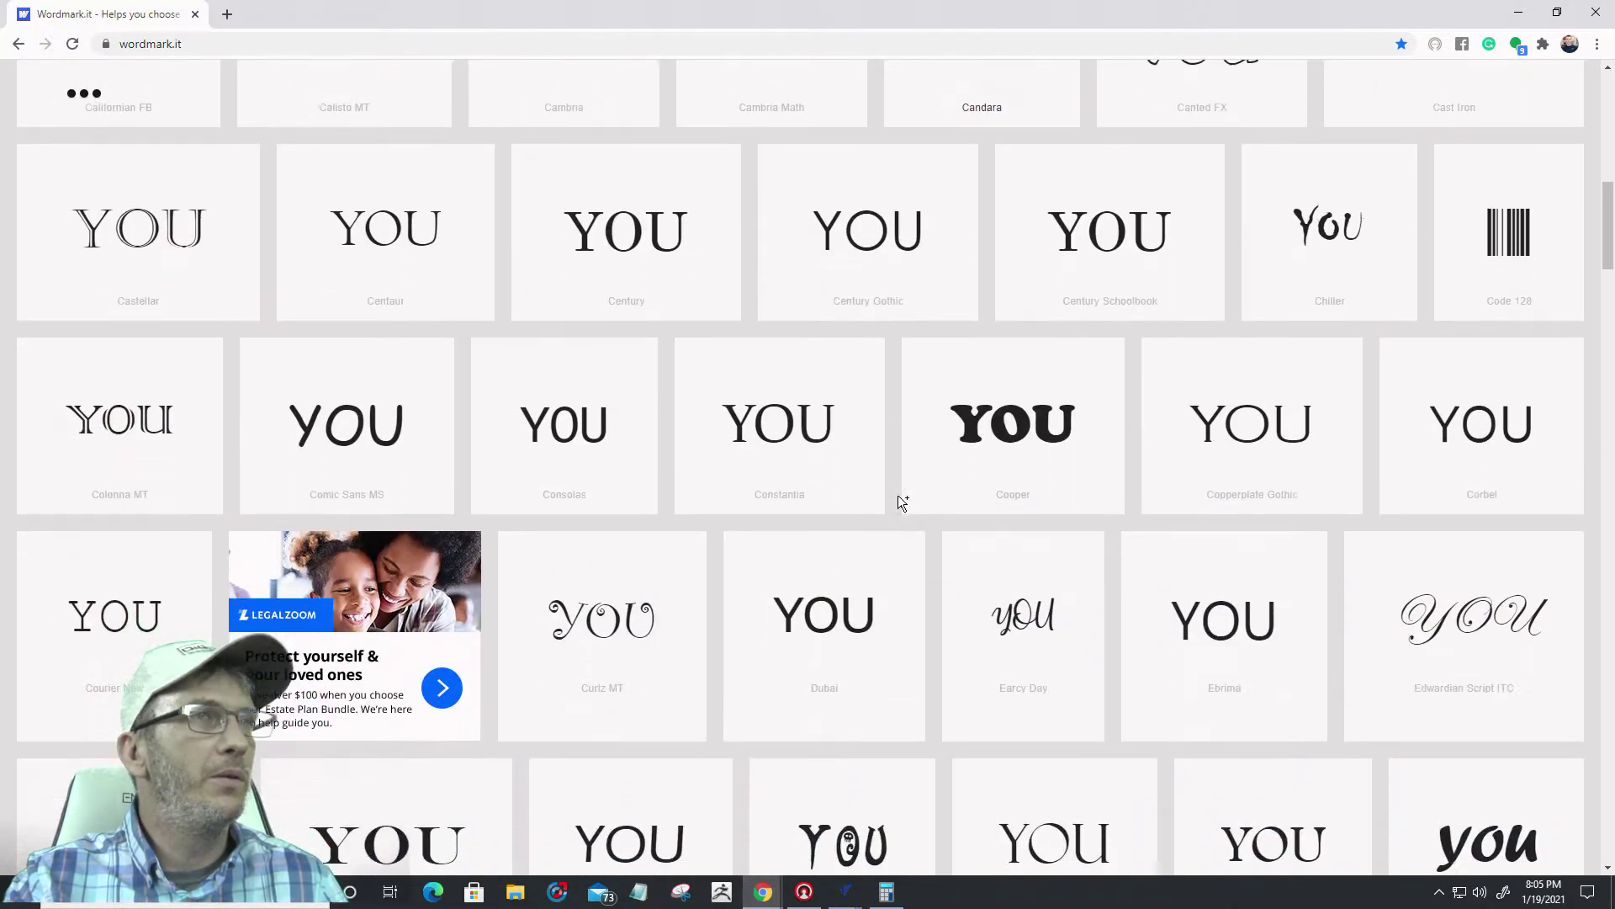
{"action": "scroll", "coordinate": [897, 496], "scroll_direction": "down", "scroll_amount": 4}
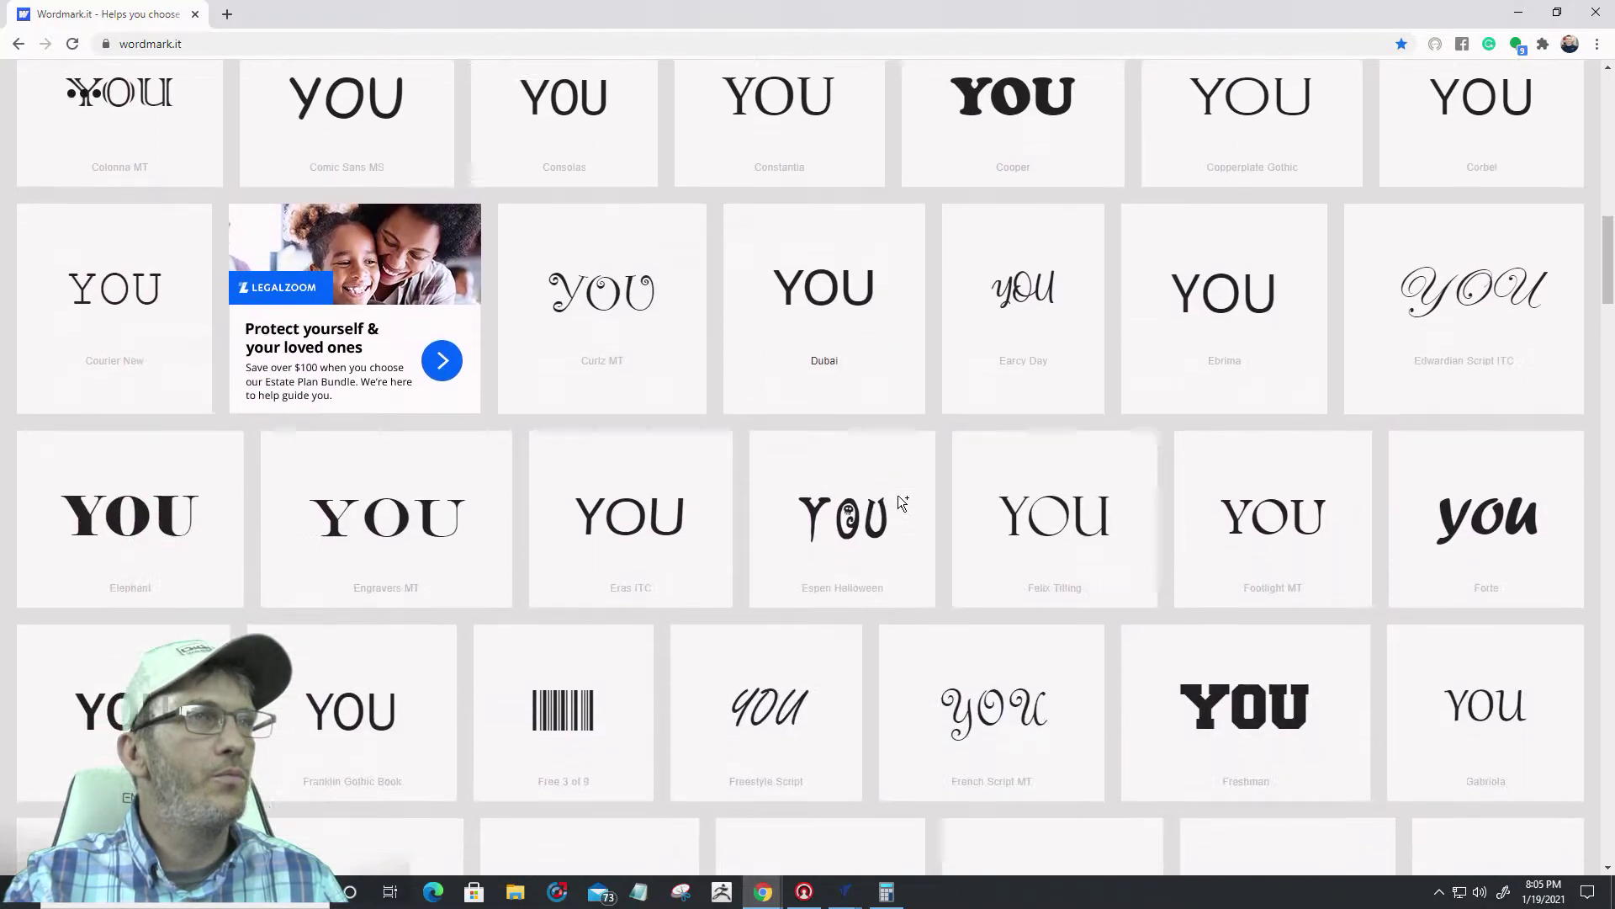
{"action": "scroll", "coordinate": [900, 501], "scroll_direction": "down", "scroll_amount": 10}
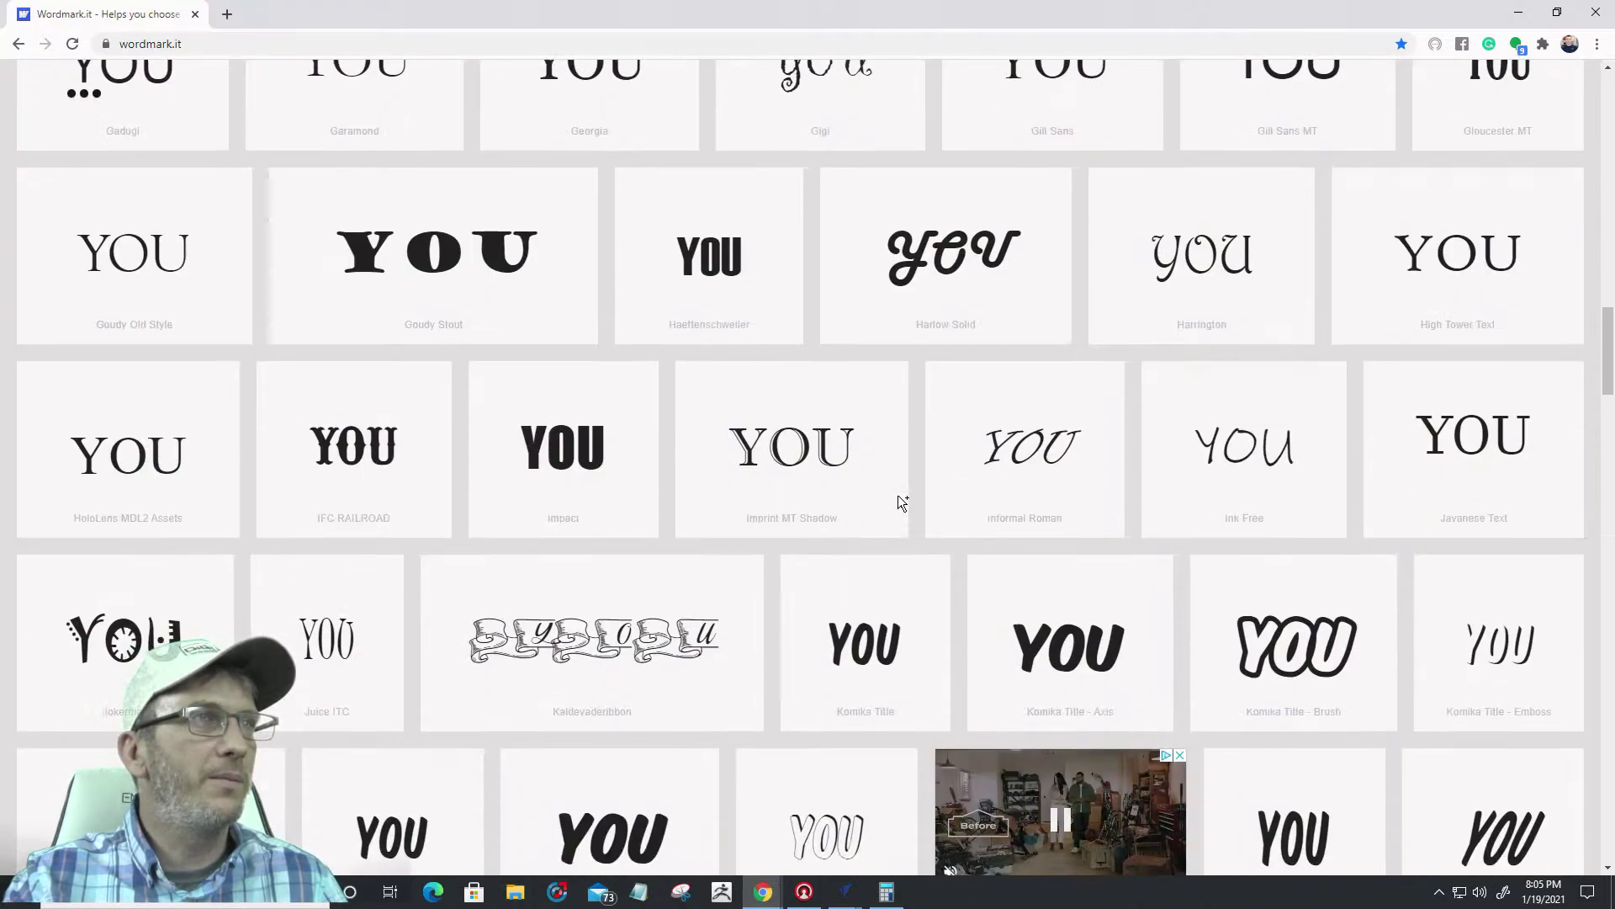
{"action": "scroll", "coordinate": [899, 504], "scroll_direction": "down", "scroll_amount": 4}
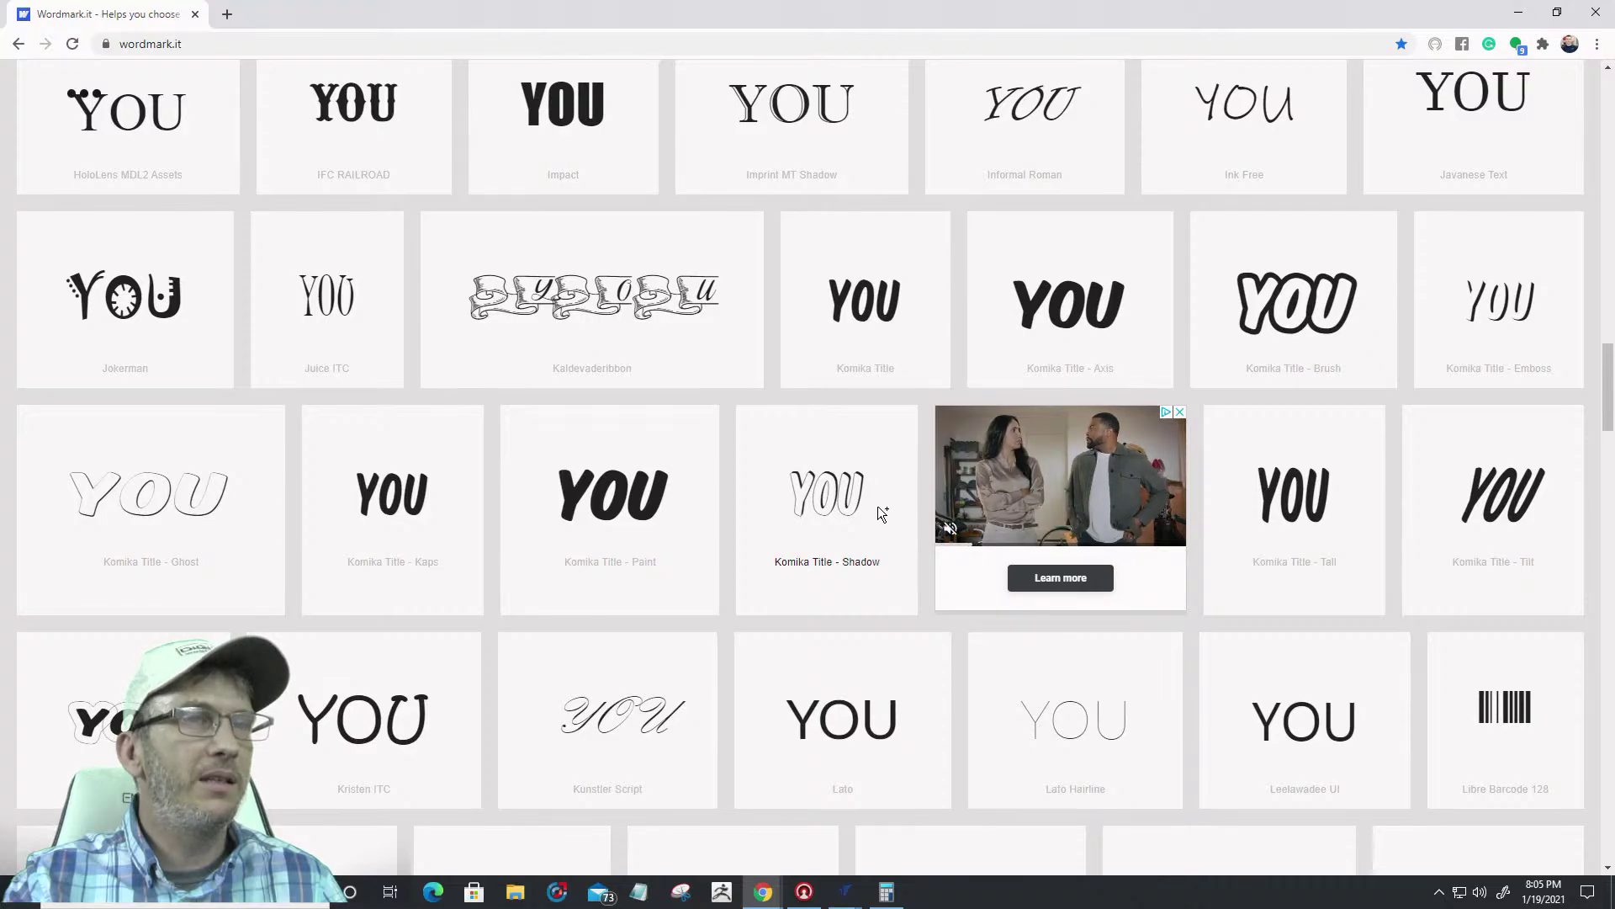
{"action": "scroll", "coordinate": [858, 514], "scroll_direction": "down", "scroll_amount": 1}
{"action": "scroll", "coordinate": [837, 517], "scroll_direction": "down", "scroll_amount": 10}
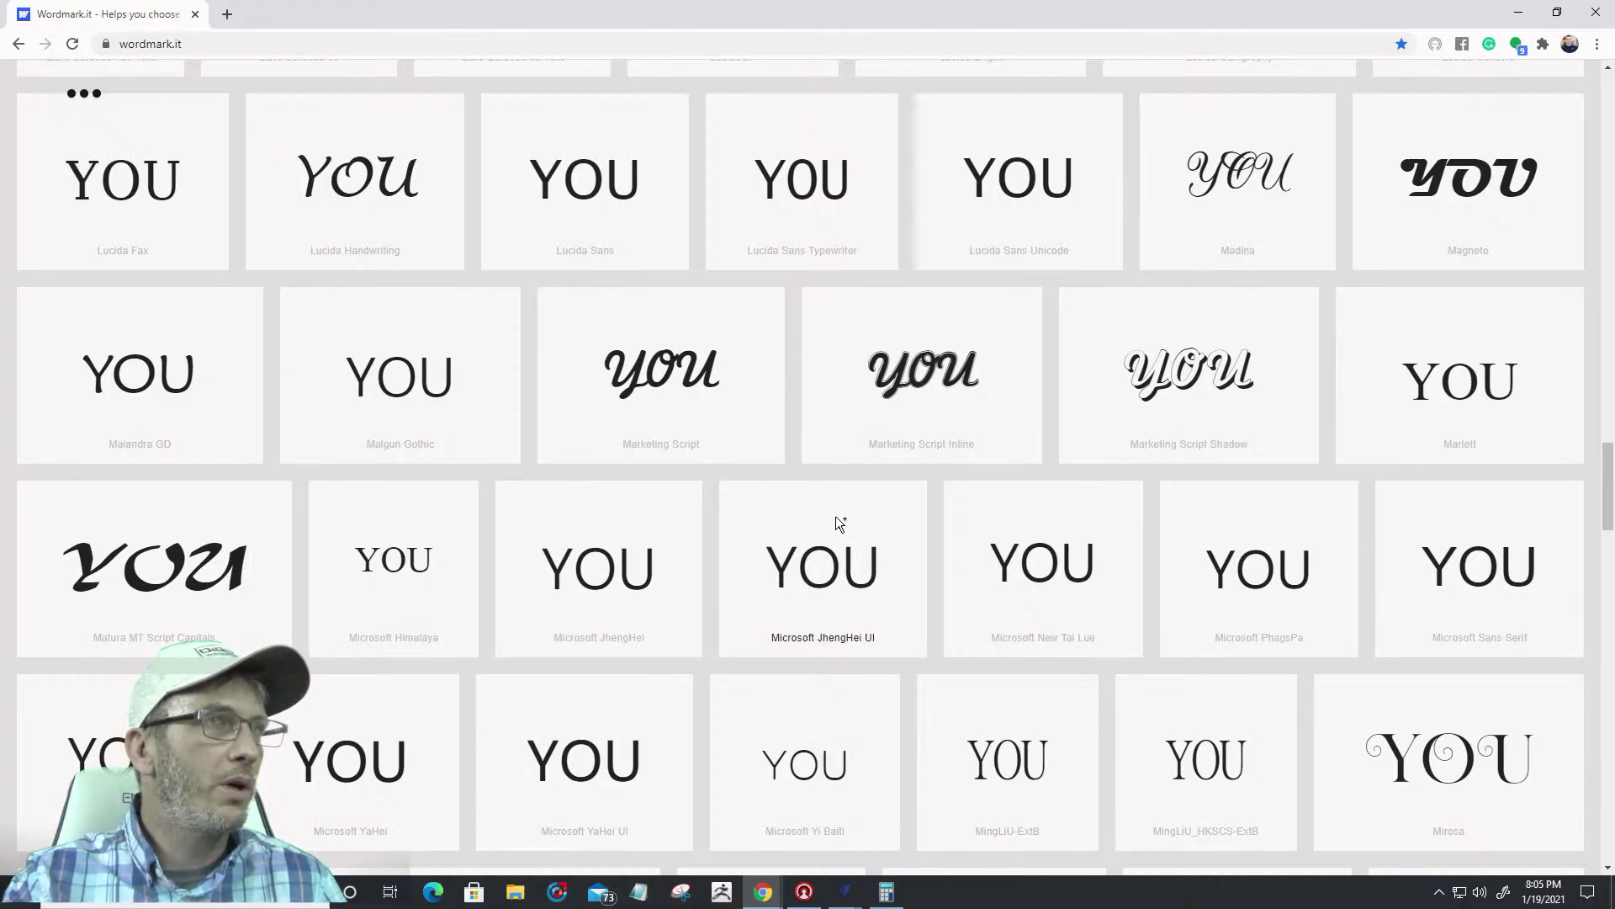
{"action": "scroll", "coordinate": [836, 517], "scroll_direction": "down", "scroll_amount": 9}
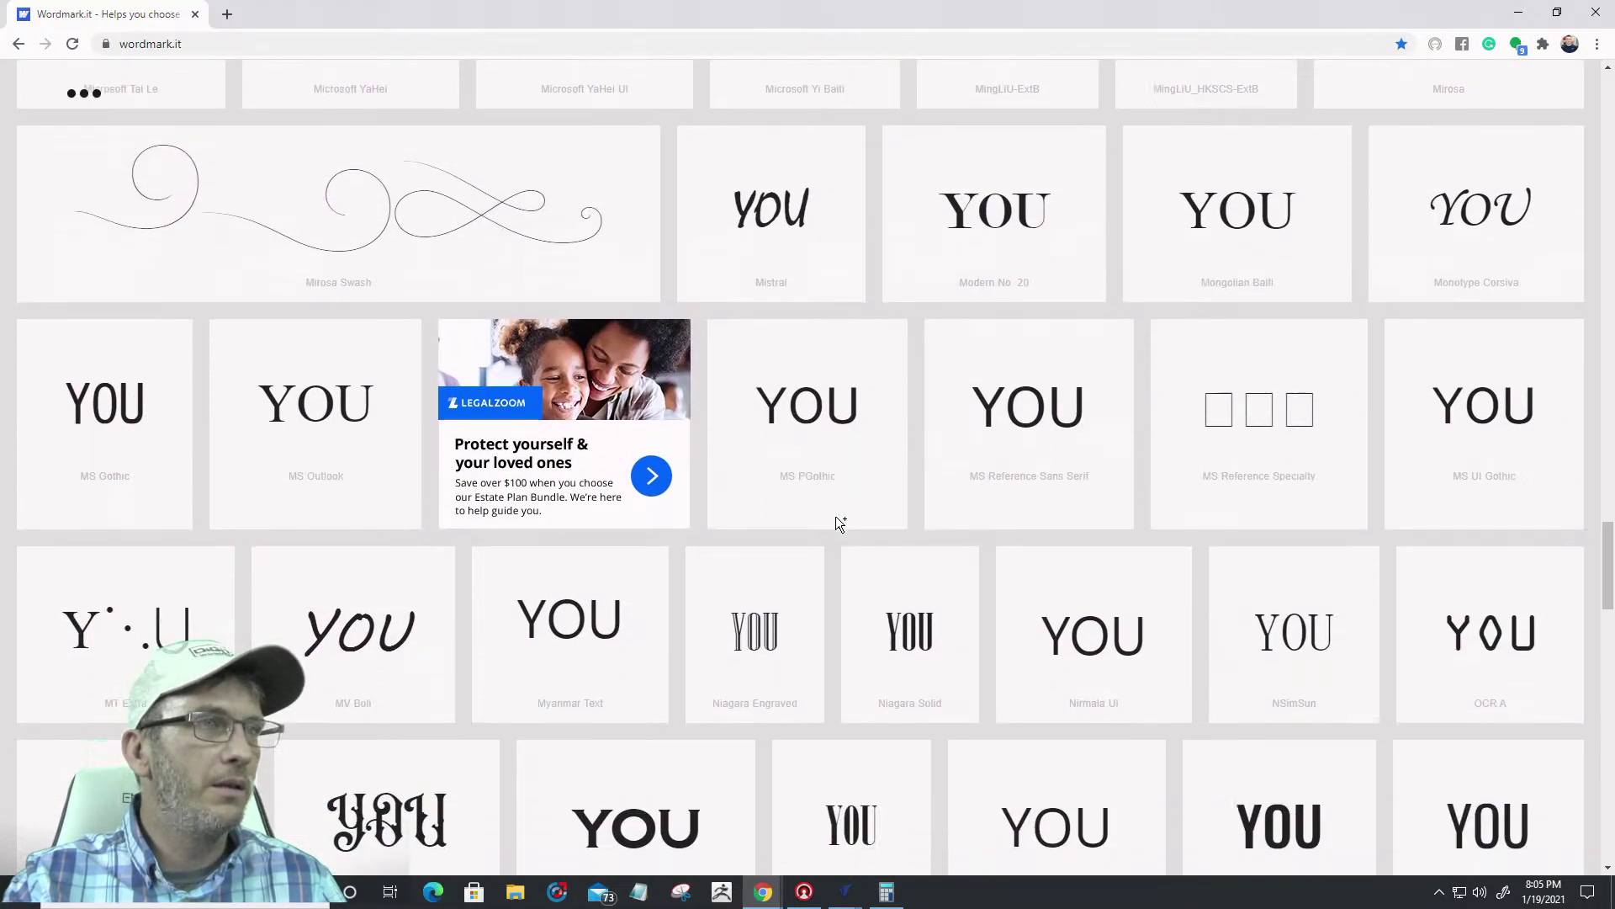
{"action": "scroll", "coordinate": [835, 517], "scroll_direction": "down", "scroll_amount": 4}
{"action": "scroll", "coordinate": [835, 517], "scroll_direction": "down", "scroll_amount": 6}
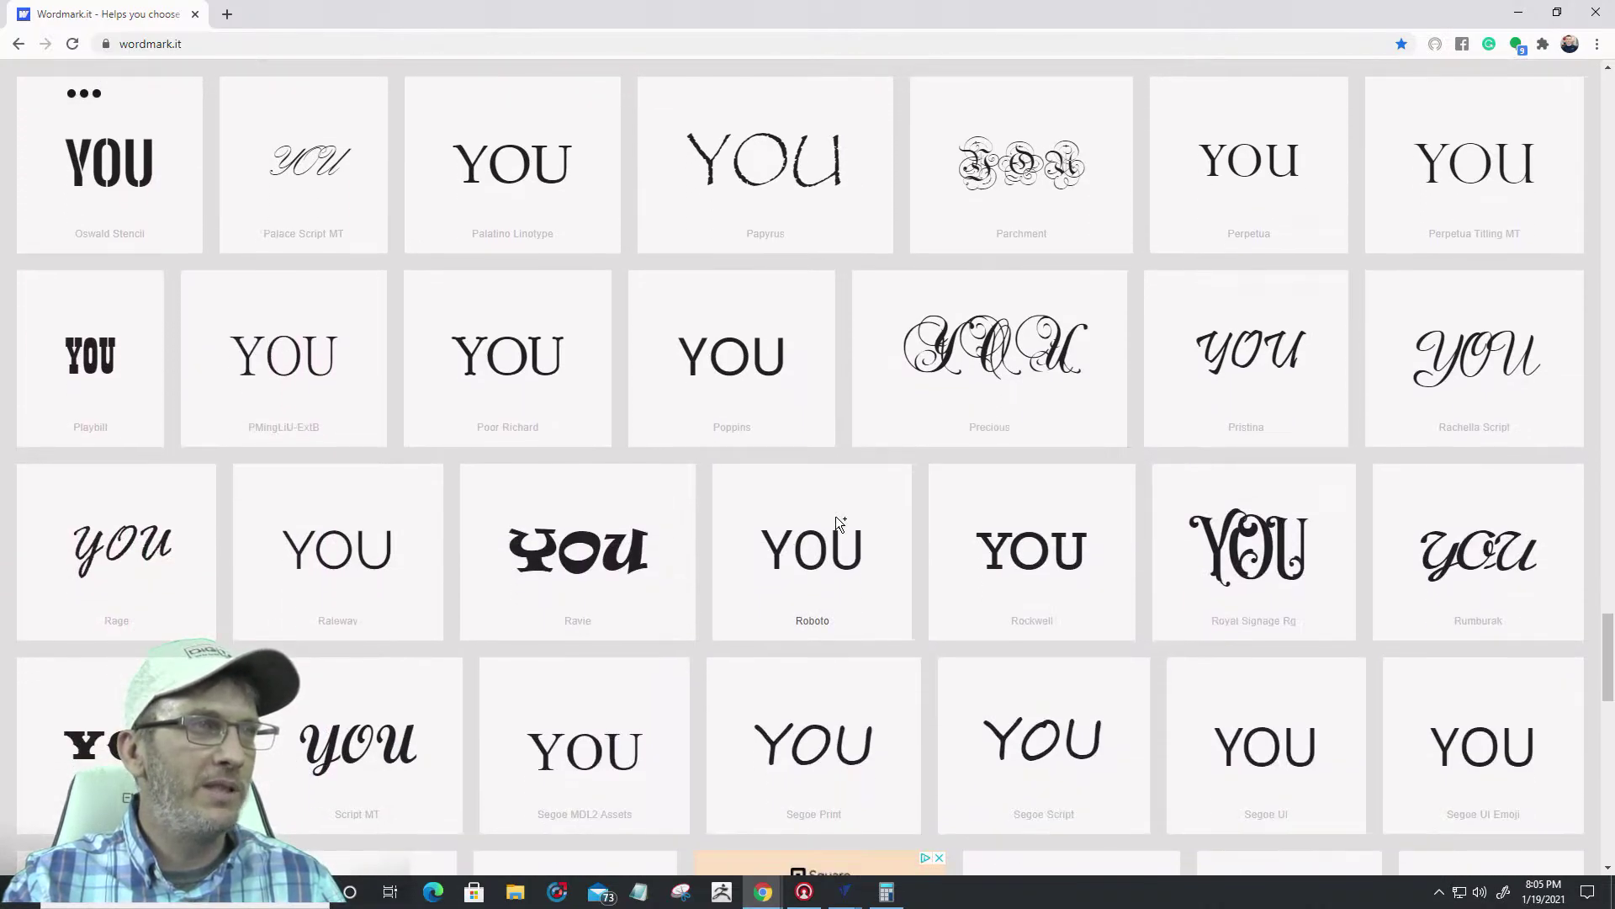
{"action": "scroll", "coordinate": [835, 516], "scroll_direction": "down", "scroll_amount": 5}
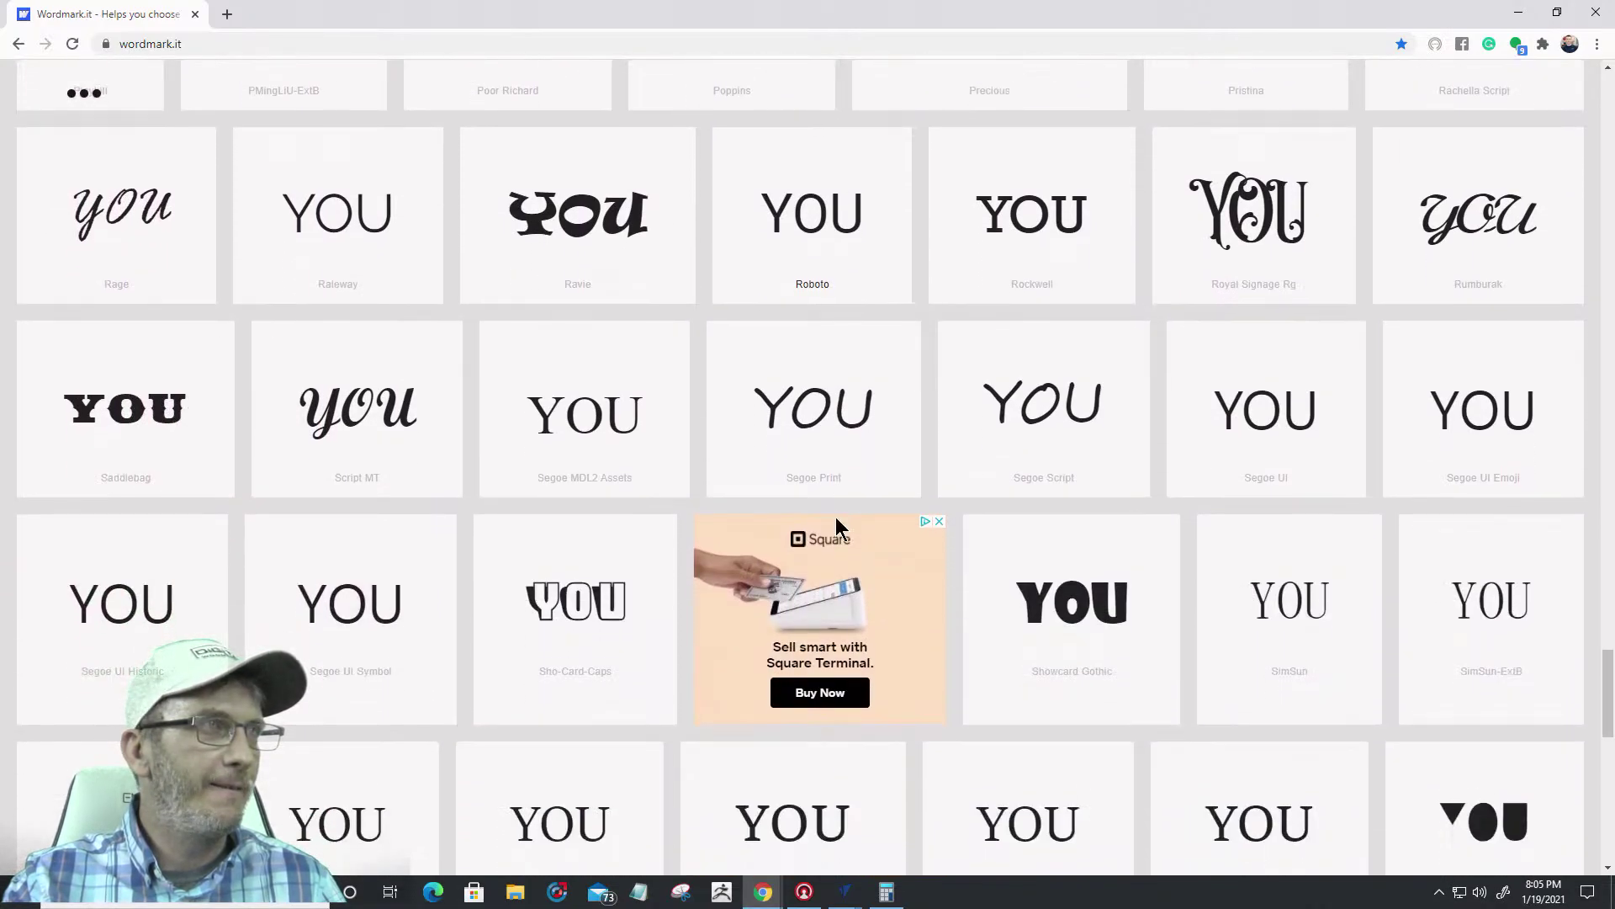
{"action": "scroll", "coordinate": [835, 517], "scroll_direction": "down", "scroll_amount": 3}
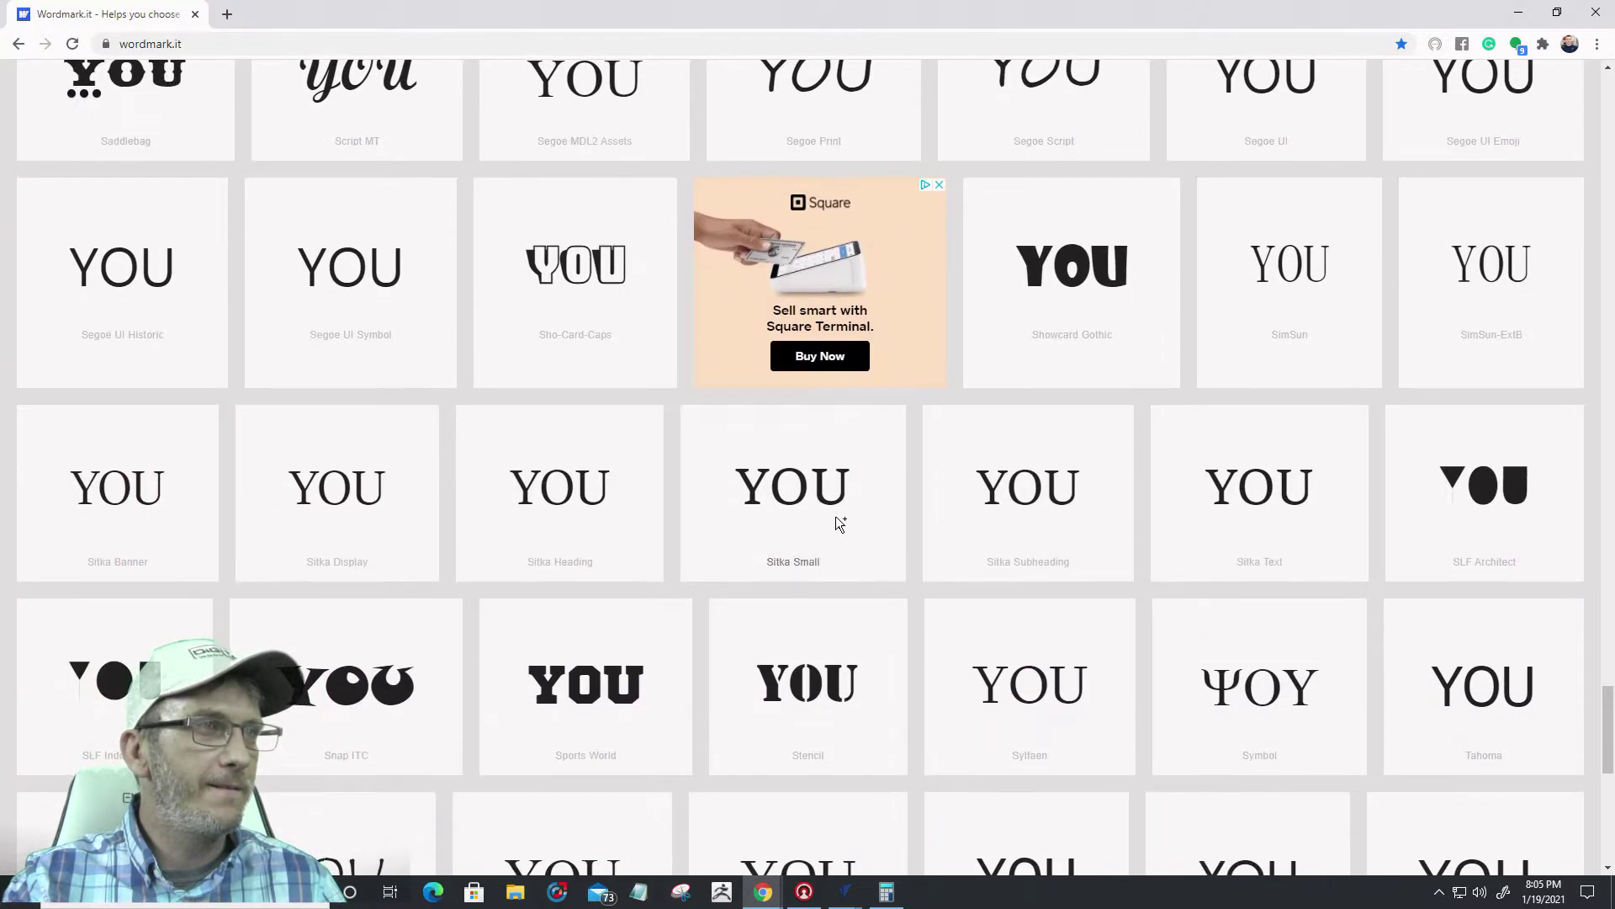
{"action": "scroll", "coordinate": [835, 517], "scroll_direction": "up", "scroll_amount": 20}
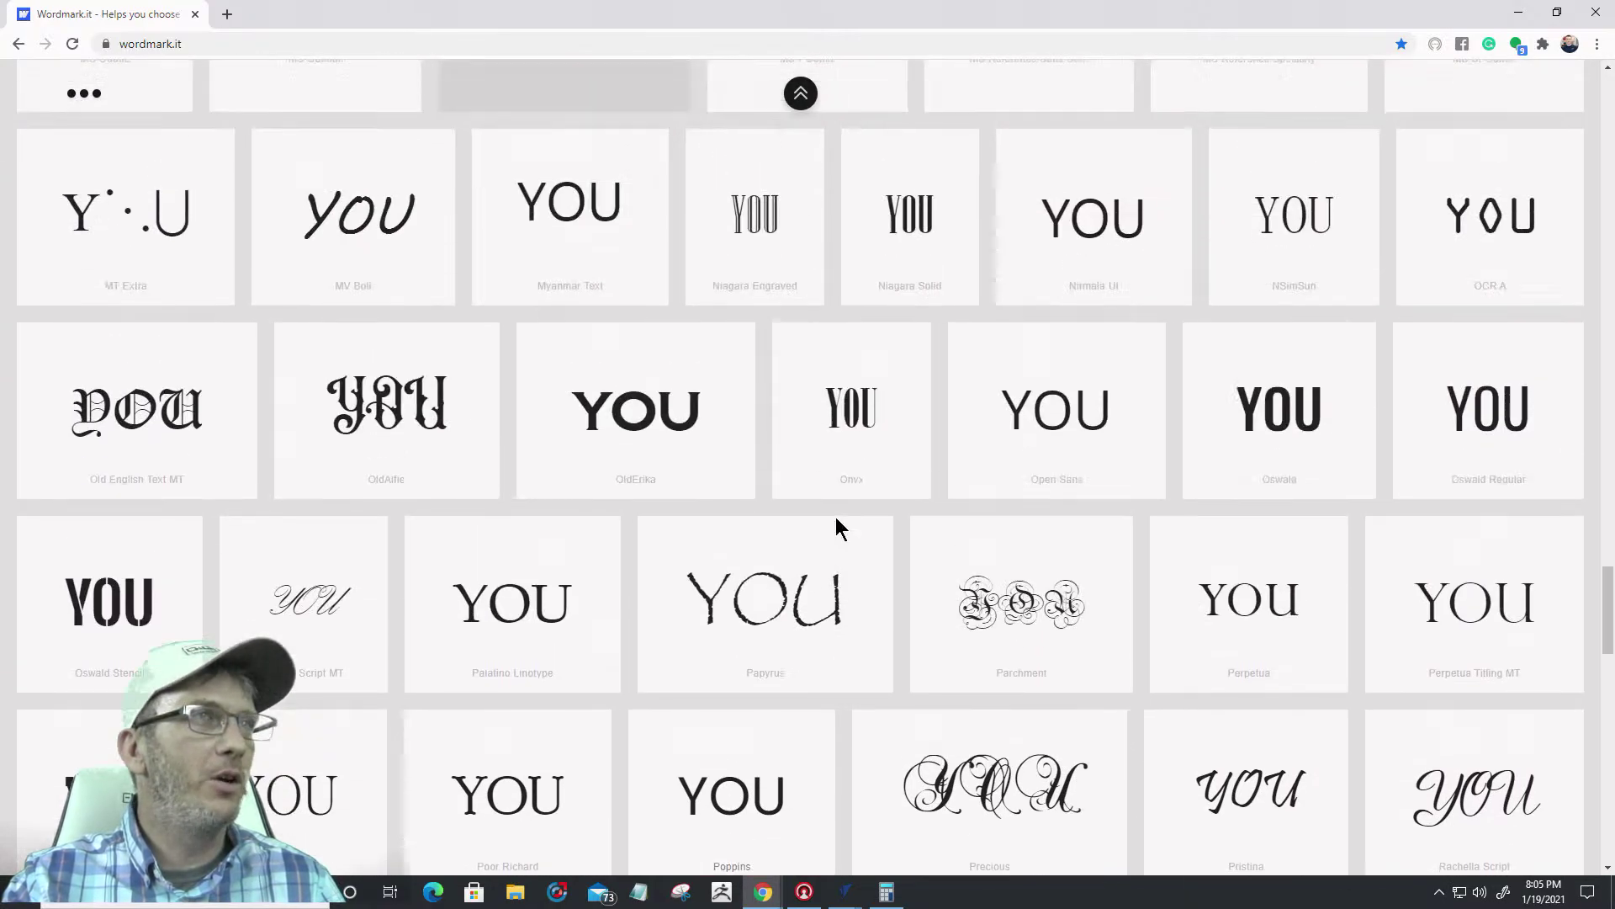
{"action": "scroll", "coordinate": [836, 518], "scroll_direction": "up", "scroll_amount": 10}
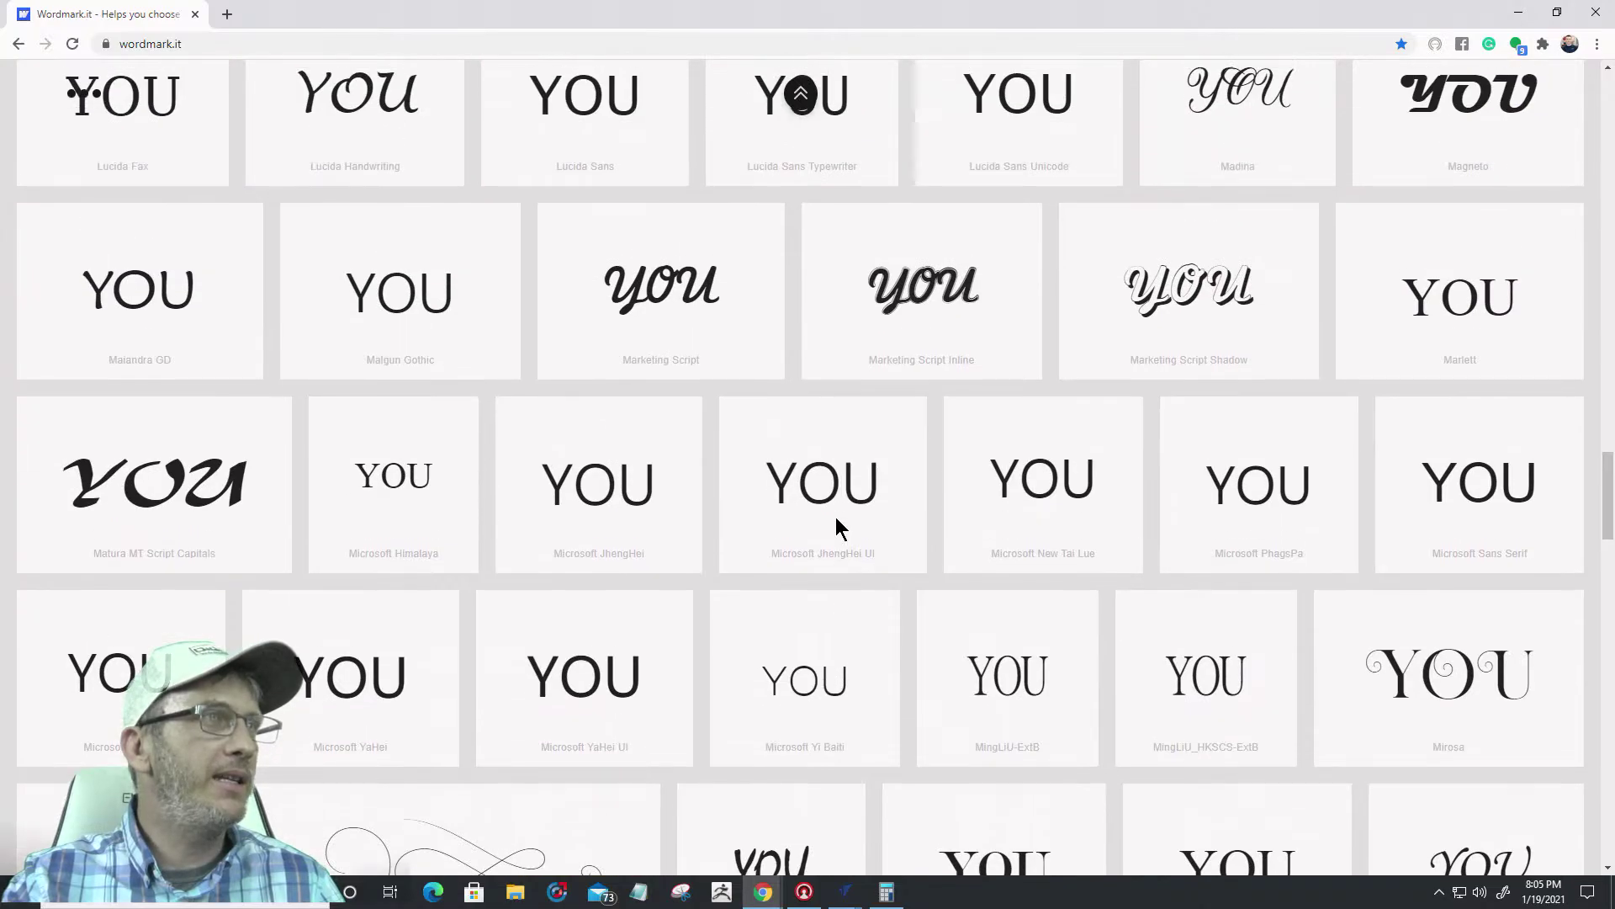
{"action": "scroll", "coordinate": [835, 516], "scroll_direction": "up", "scroll_amount": 1}
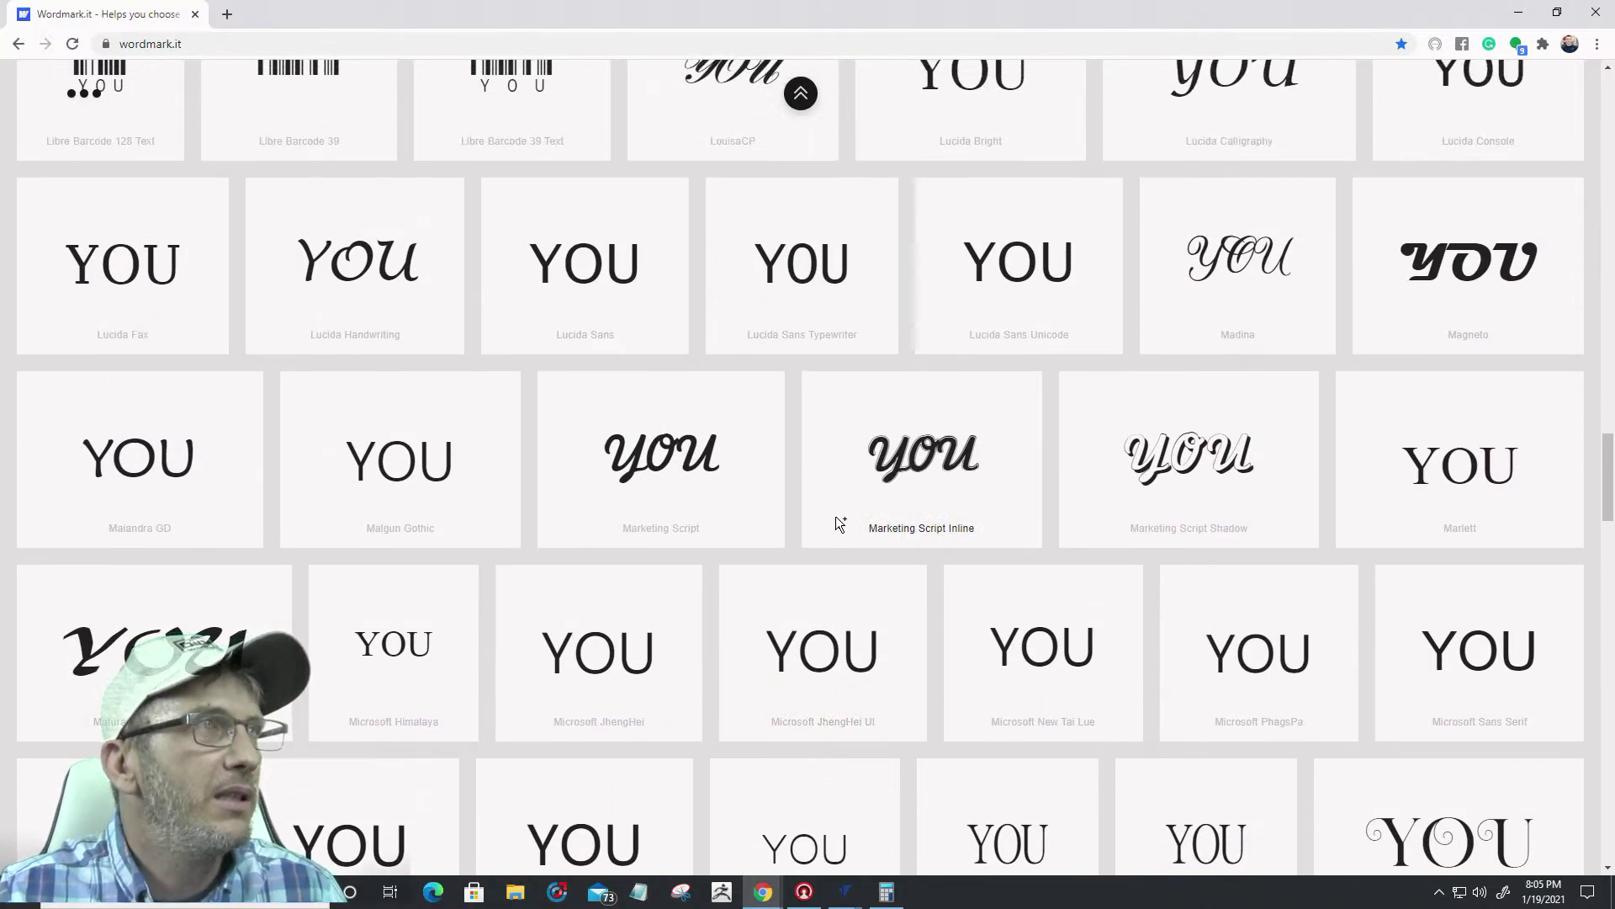
{"action": "scroll", "coordinate": [835, 517], "scroll_direction": "up", "scroll_amount": 5}
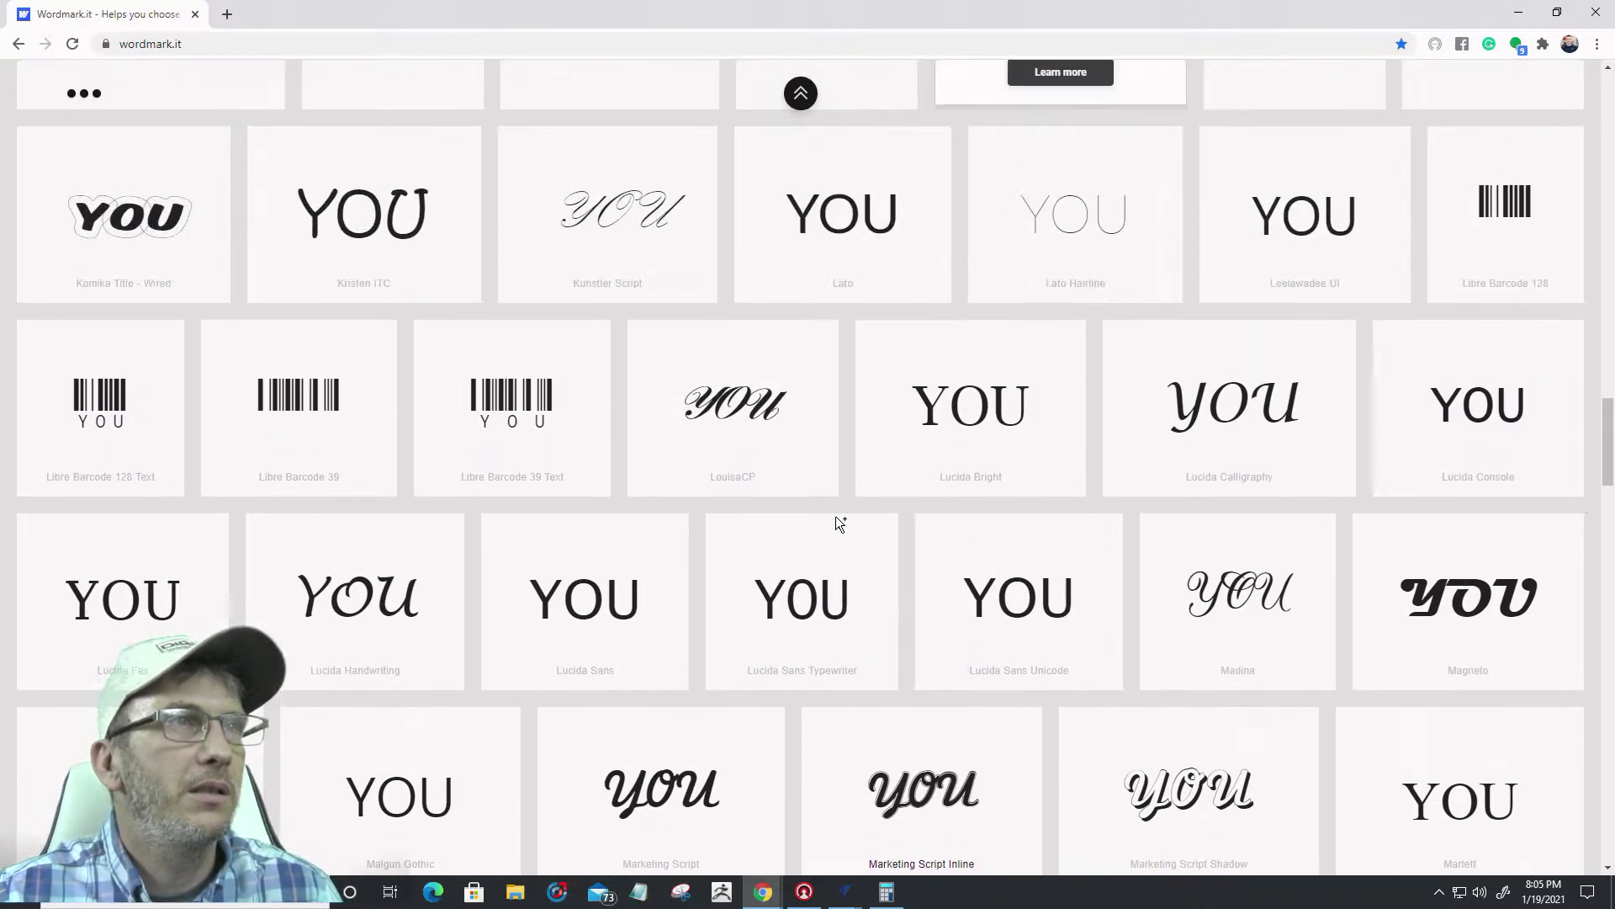
{"action": "scroll", "coordinate": [835, 516], "scroll_direction": "up", "scroll_amount": 2}
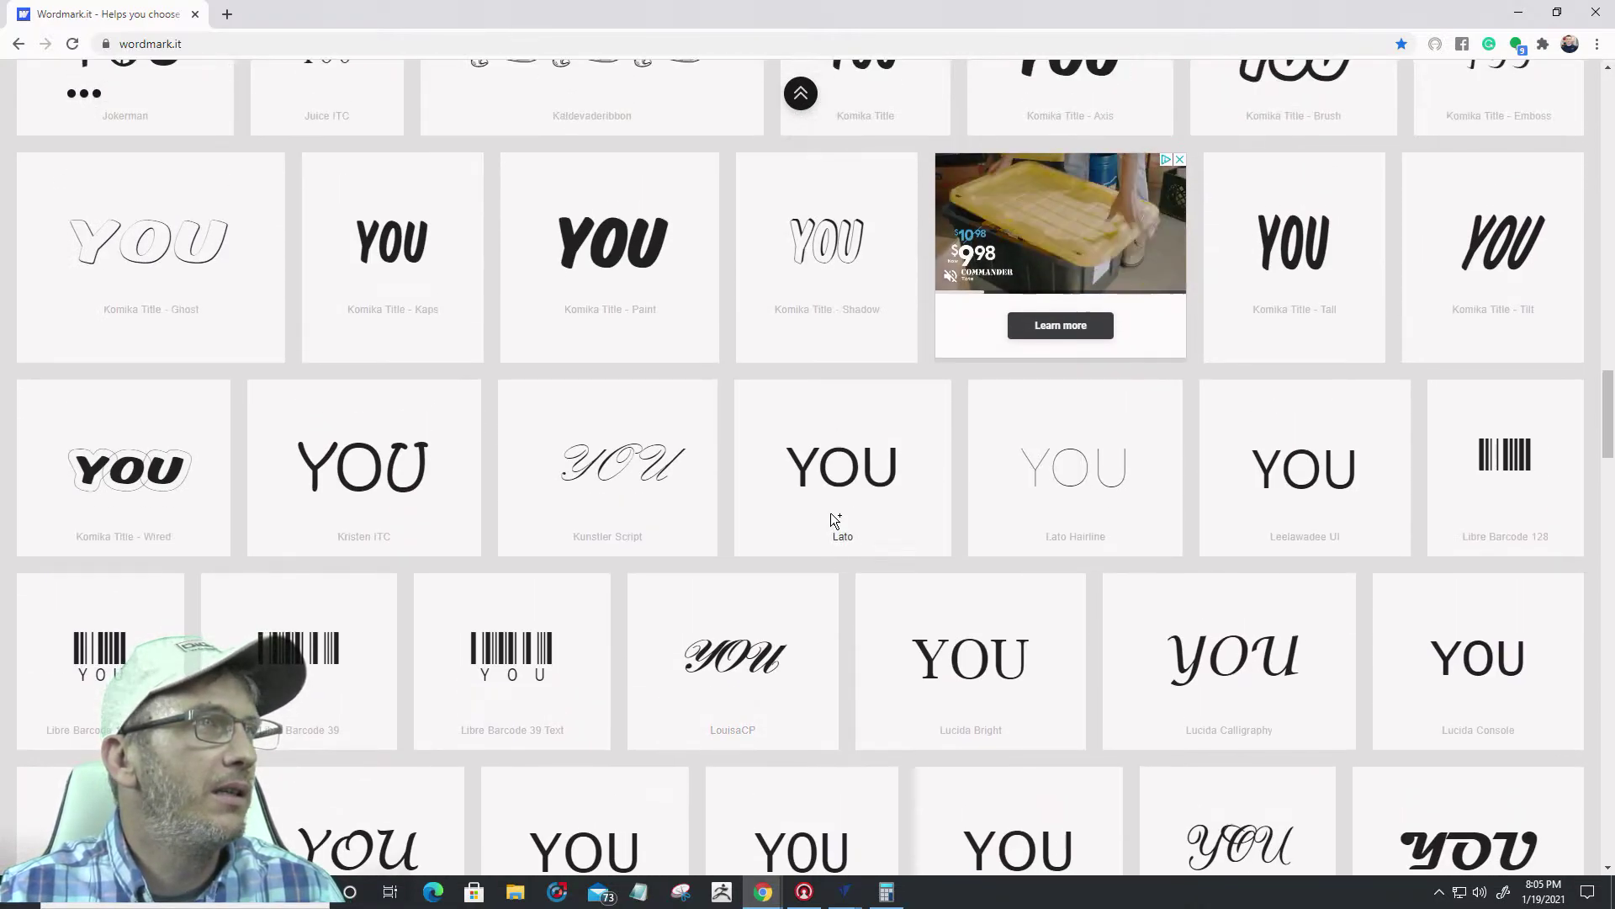
{"action": "scroll", "coordinate": [833, 517], "scroll_direction": "up", "scroll_amount": 2}
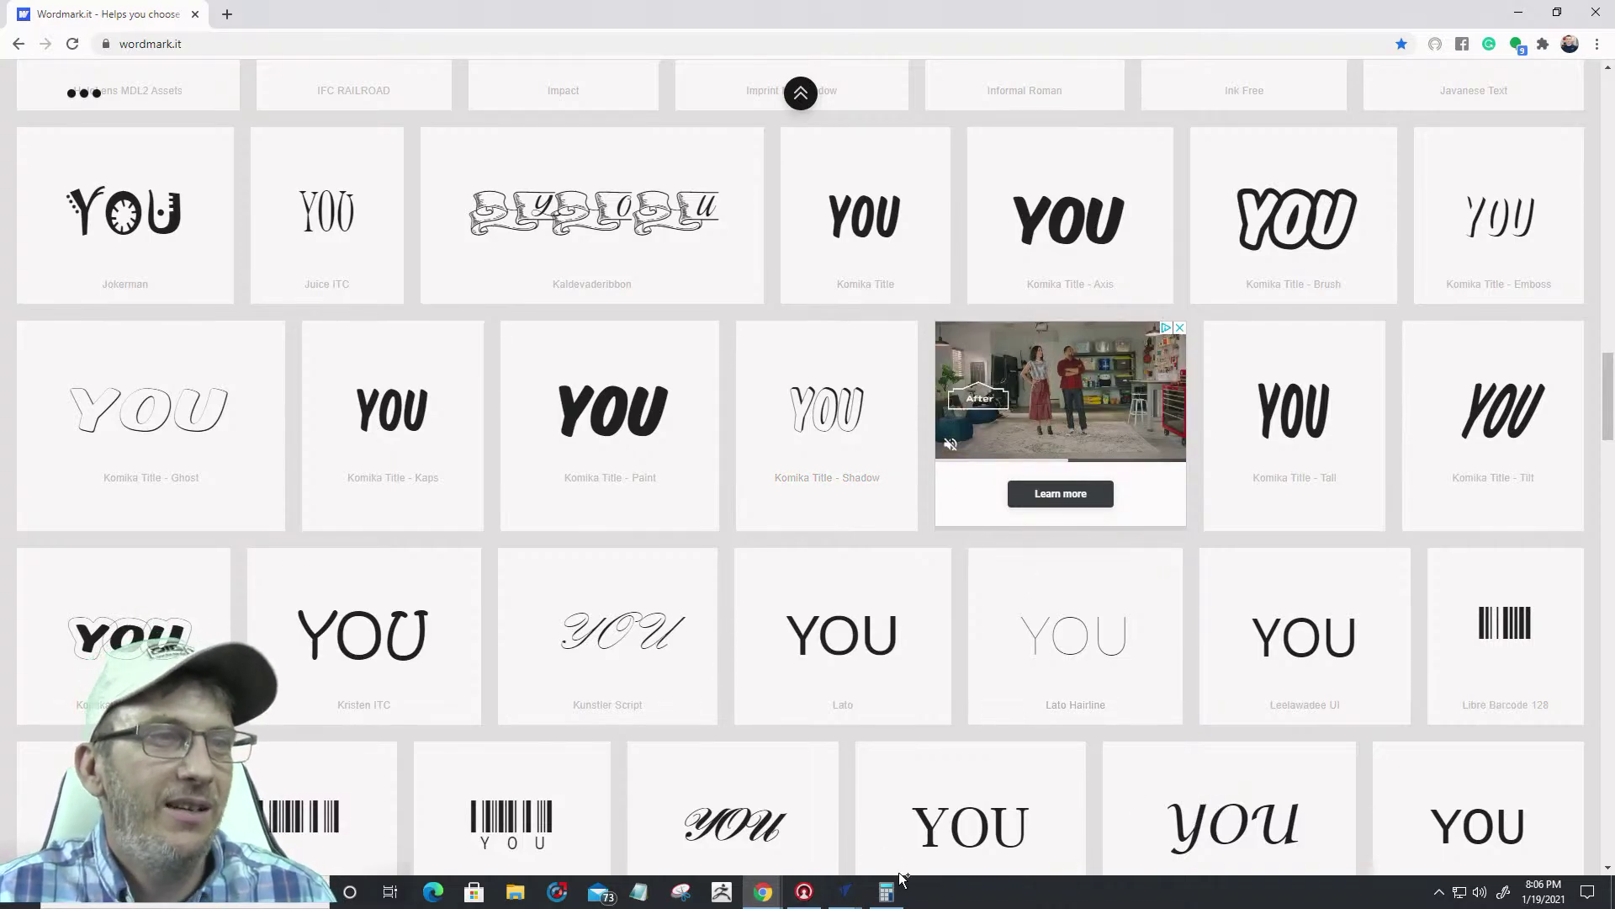
Switch to VCarve Pro and change the font of the YOU text to Komika Title - Axis
{"action": "mouse_move", "coordinate": [844, 894]}
{"action": "left_click", "coordinate": [912, 844]}
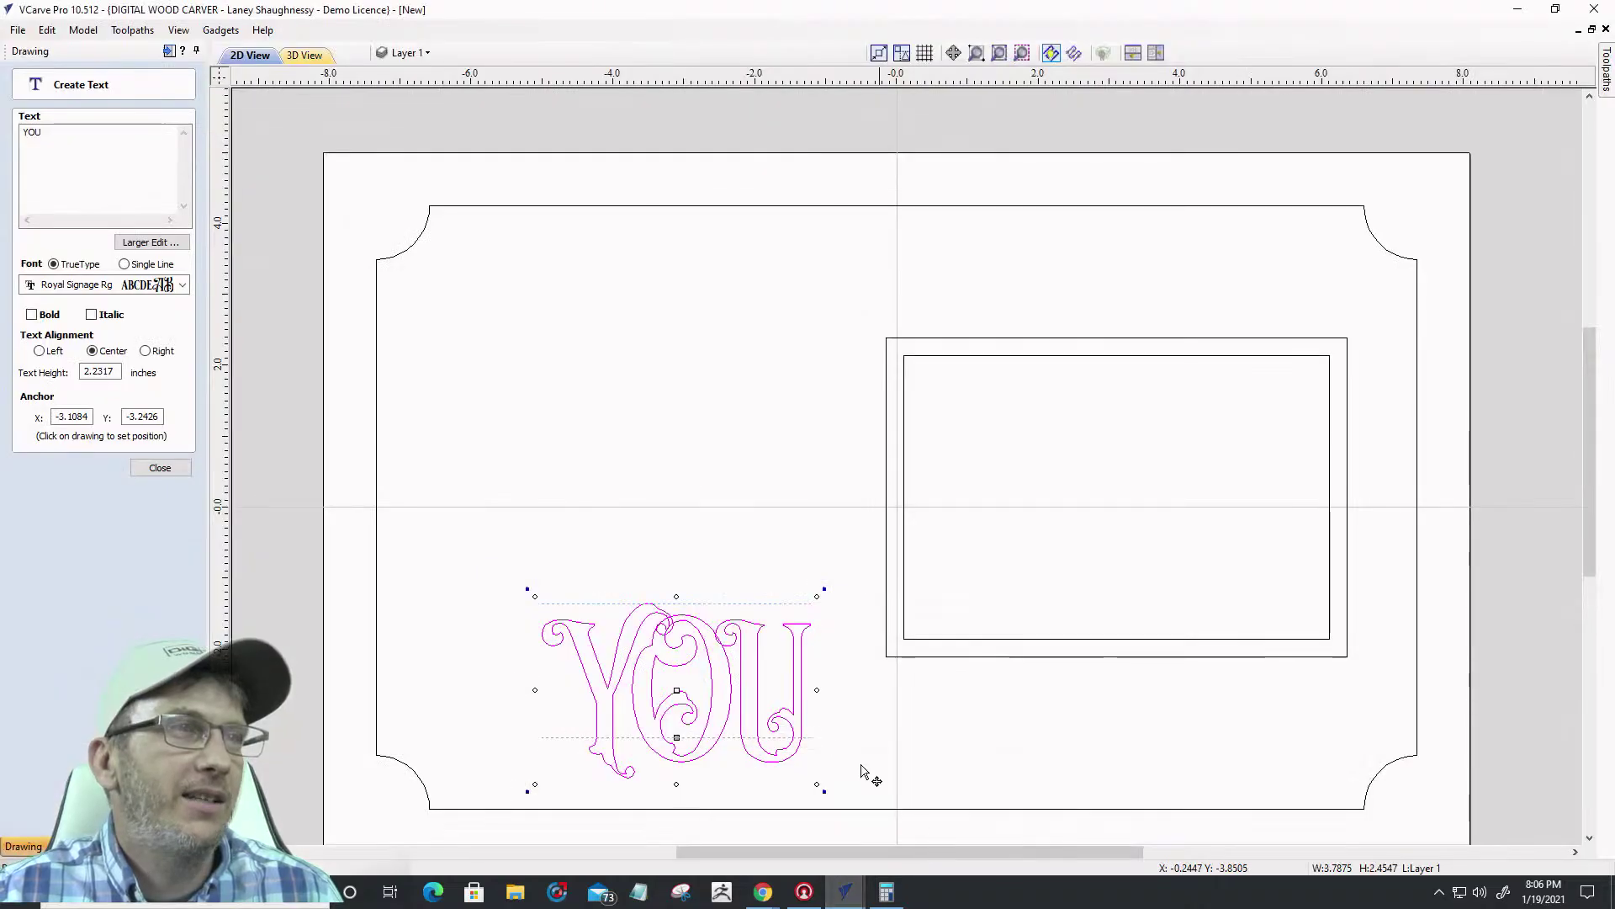
{"action": "left_click", "coordinate": [172, 285]}
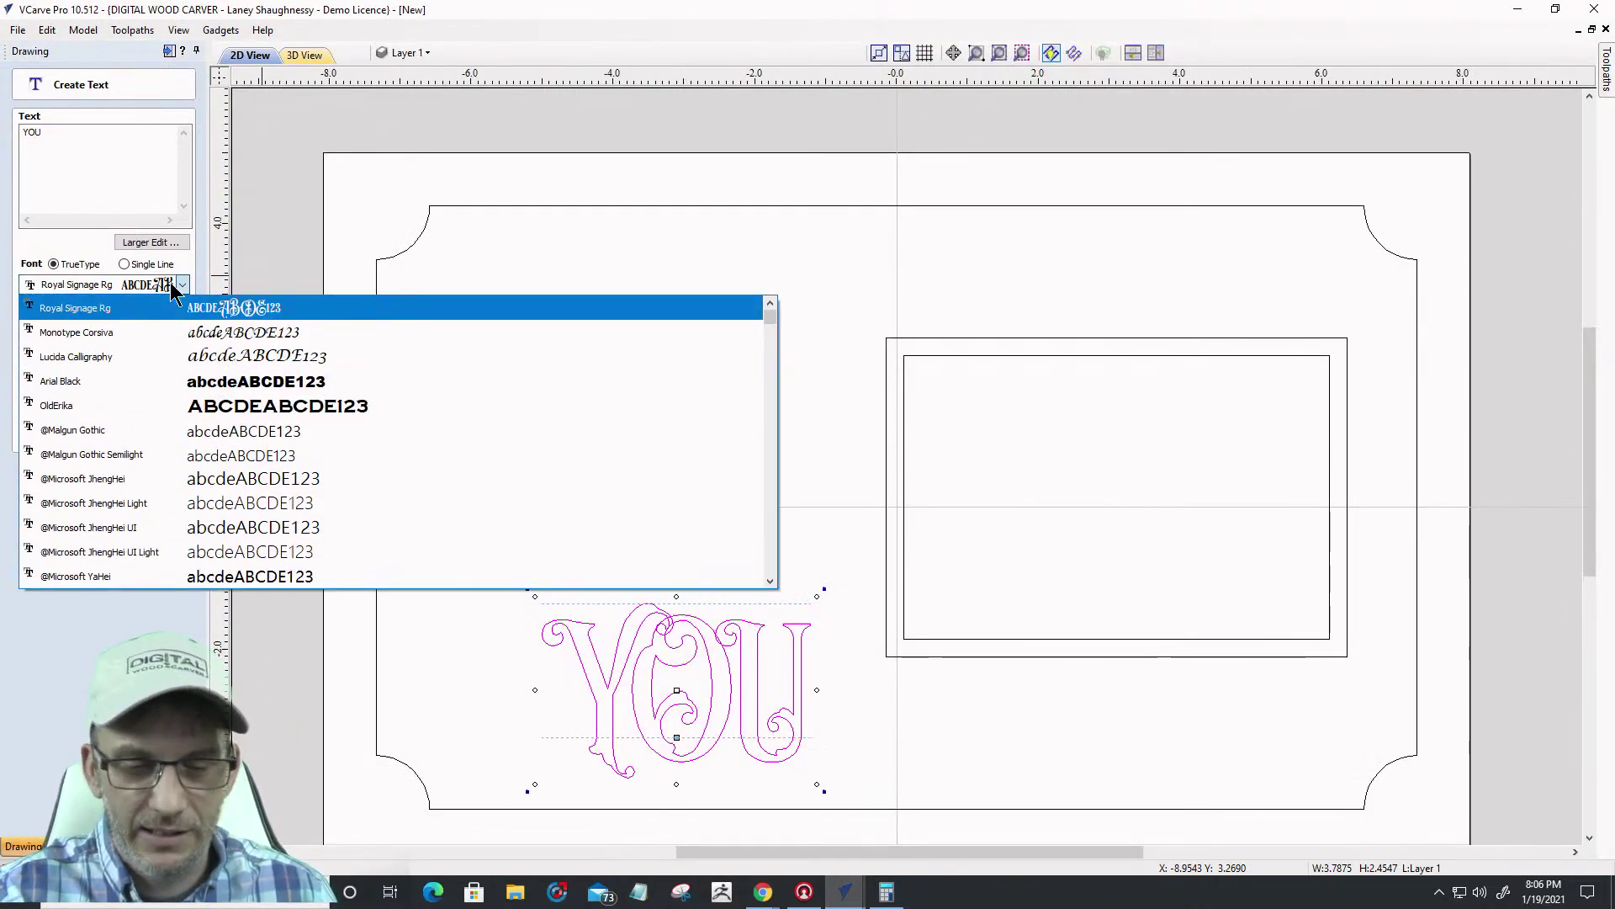
{"action": "key", "text": "k"}
{"action": "scroll", "coordinate": [172, 522], "scroll_direction": "down", "scroll_amount": 2}
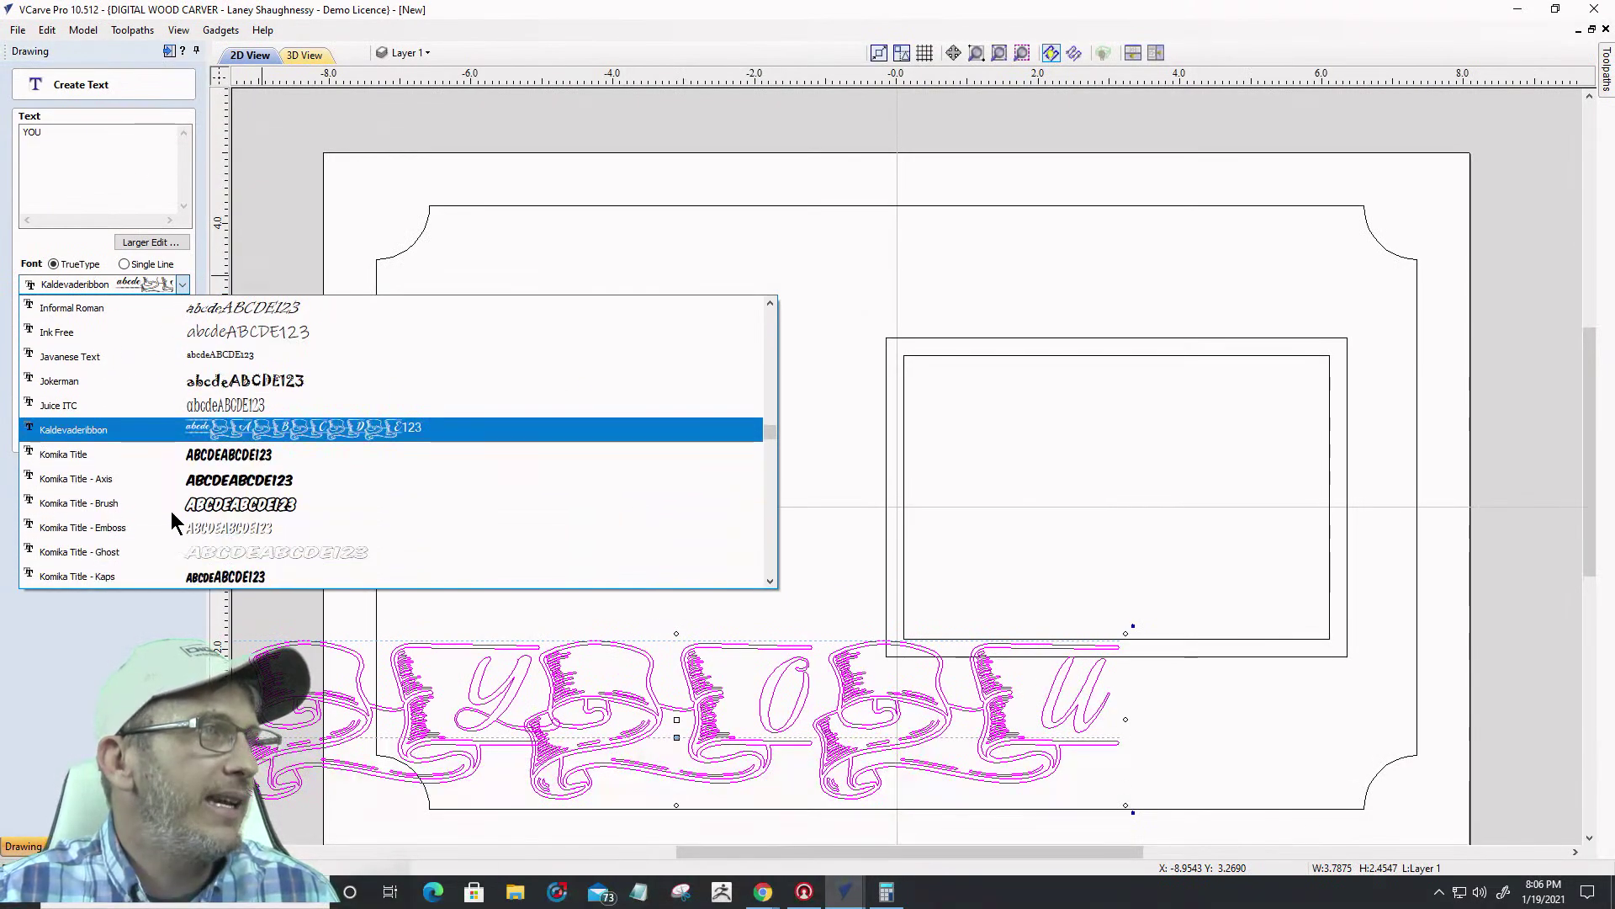
{"action": "left_click", "coordinate": [82, 481]}
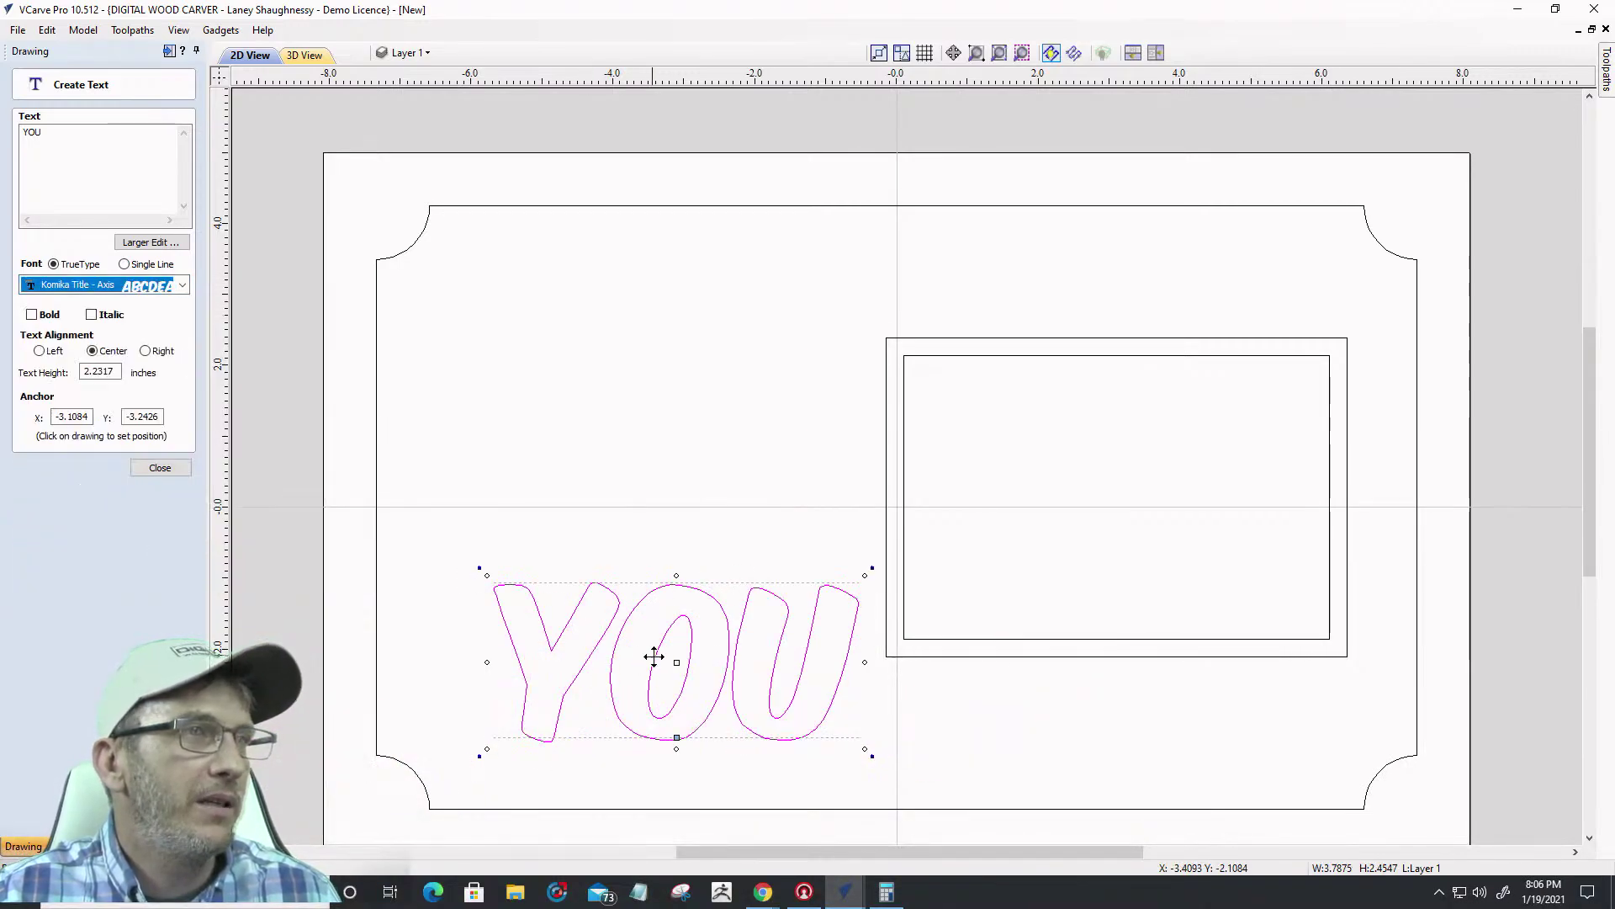
Move the YOU text up beside the rectangular frame and enlarge it to a text height of about 2.48 inches
{"action": "left_click_drag", "start_coordinate": [653, 656], "coordinate": [638, 383]}
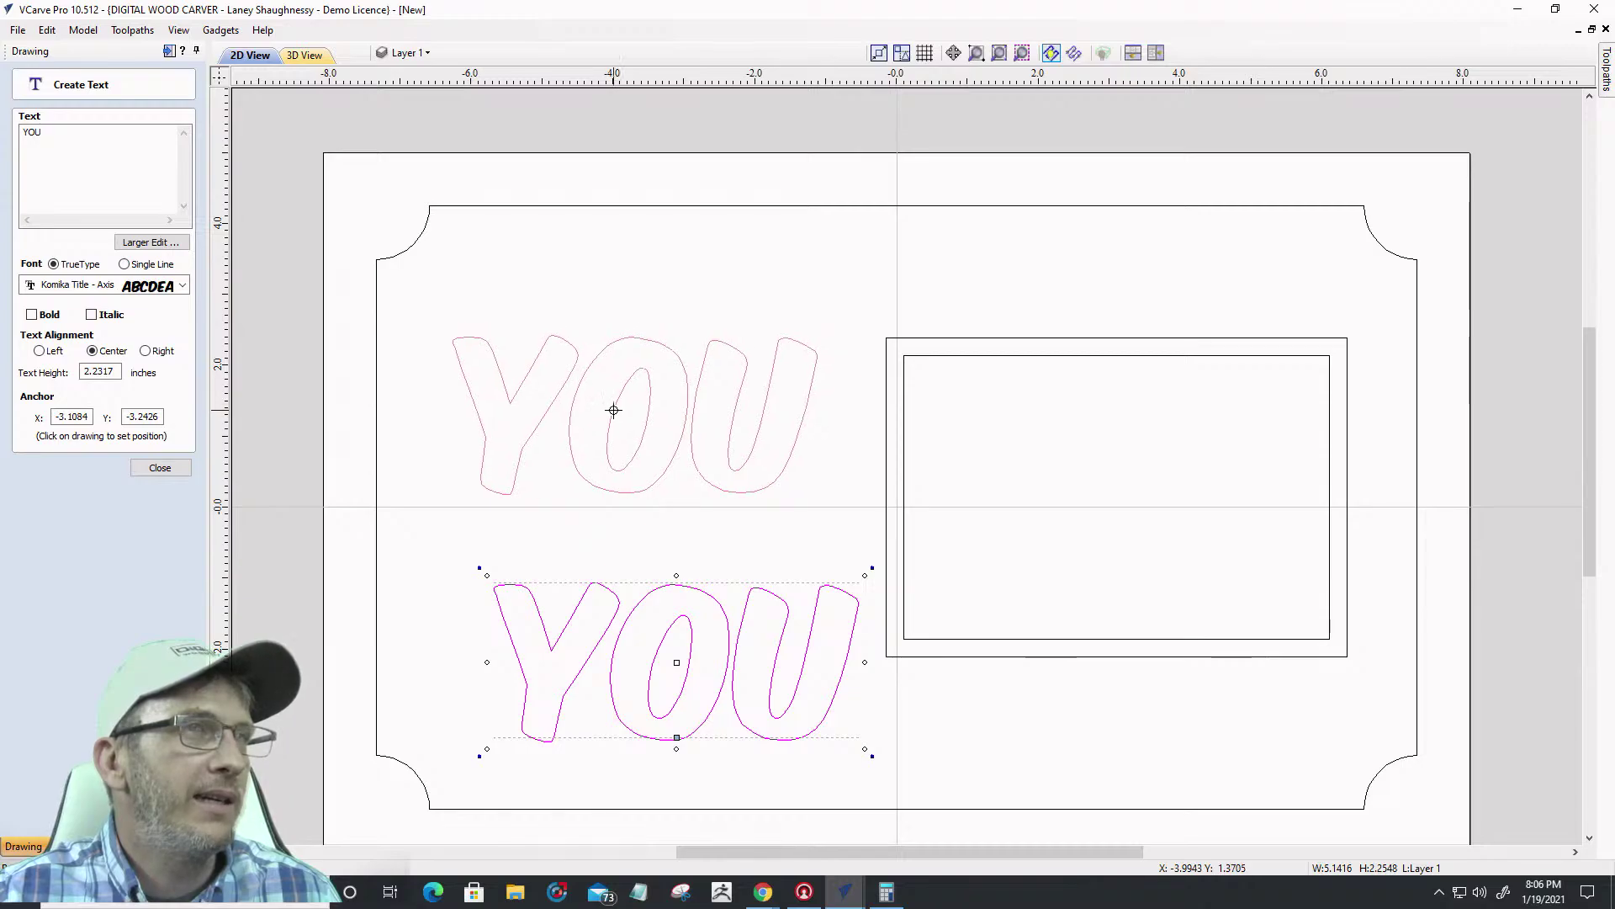
{"action": "left_click", "coordinate": [636, 491]}
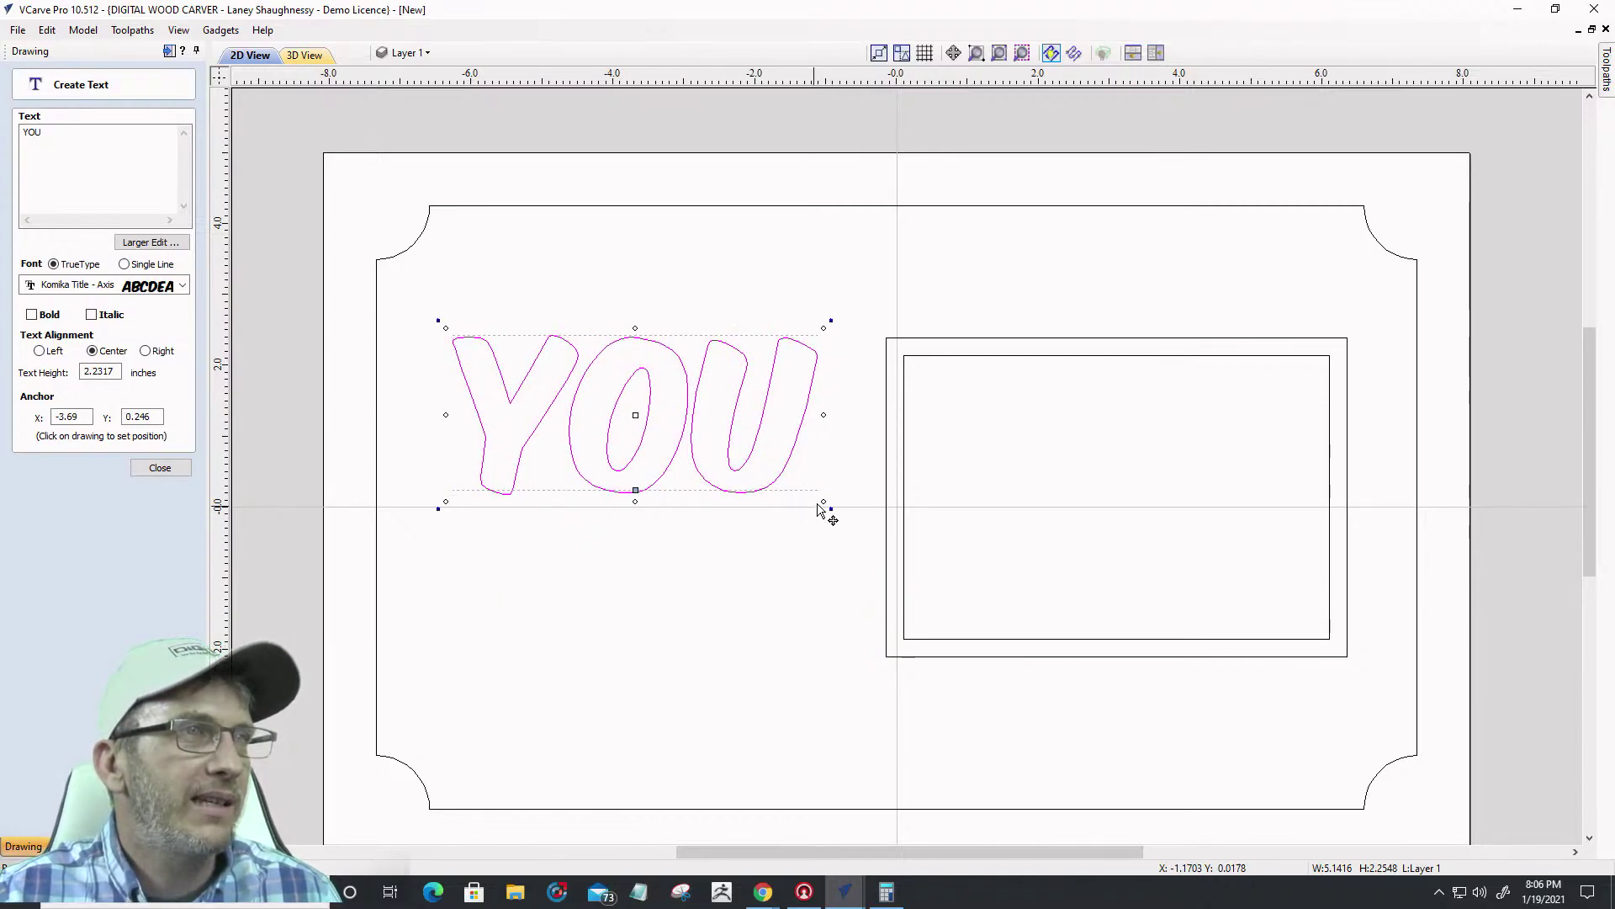
{"action": "left_click_drag", "start_coordinate": [822, 508], "coordinate": [828, 514]}
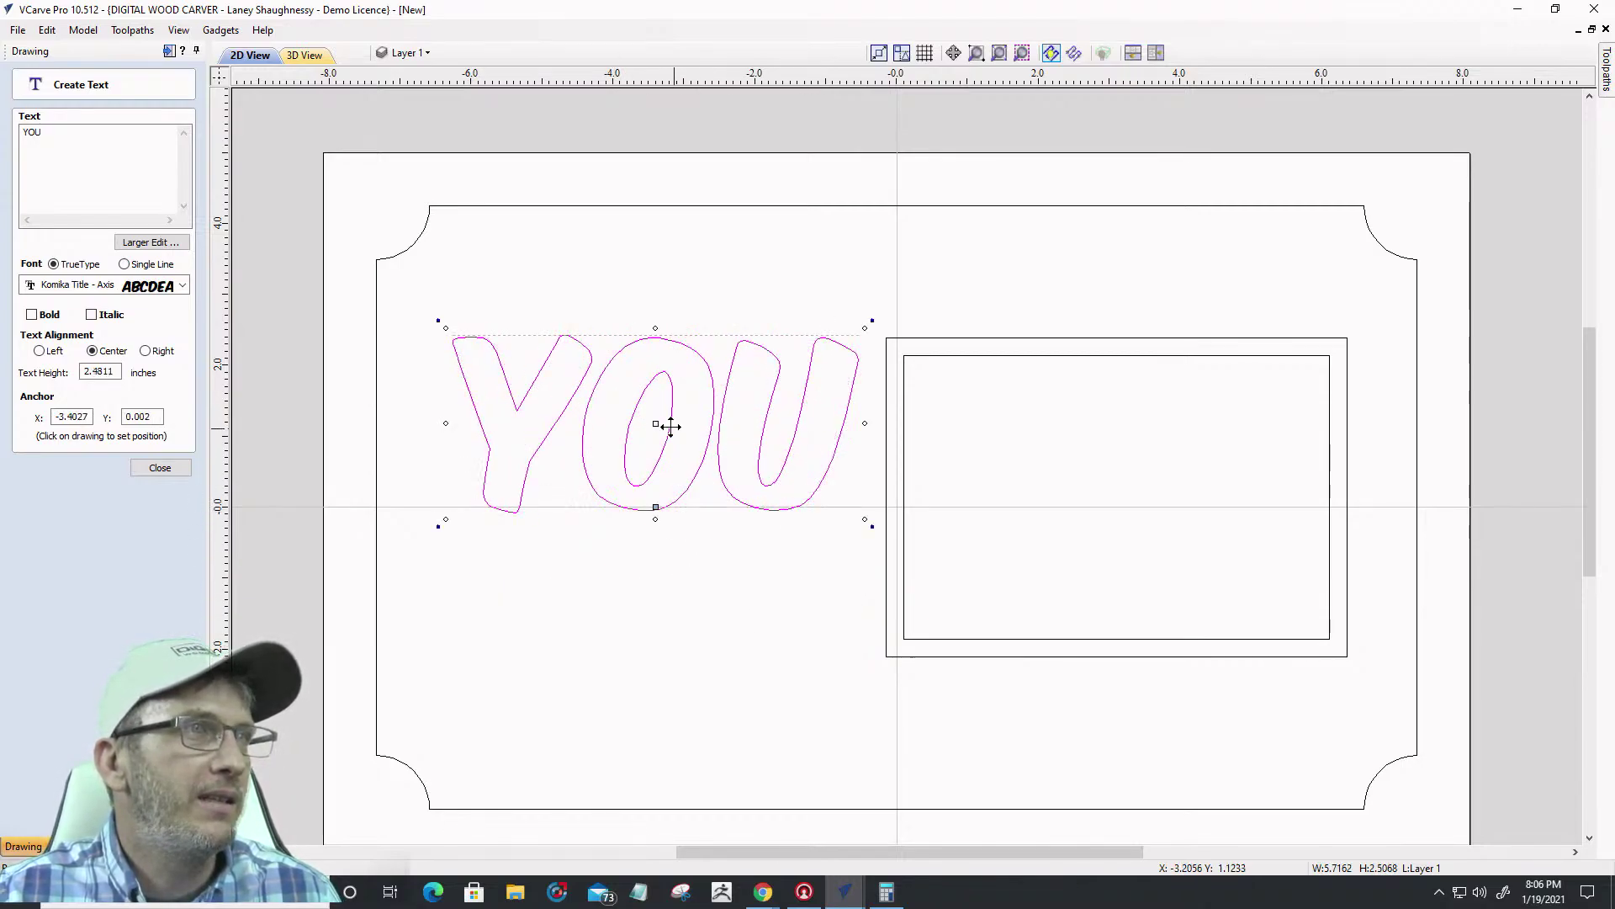
{"action": "left_click_drag", "start_coordinate": [656, 423], "coordinate": [630, 419]}
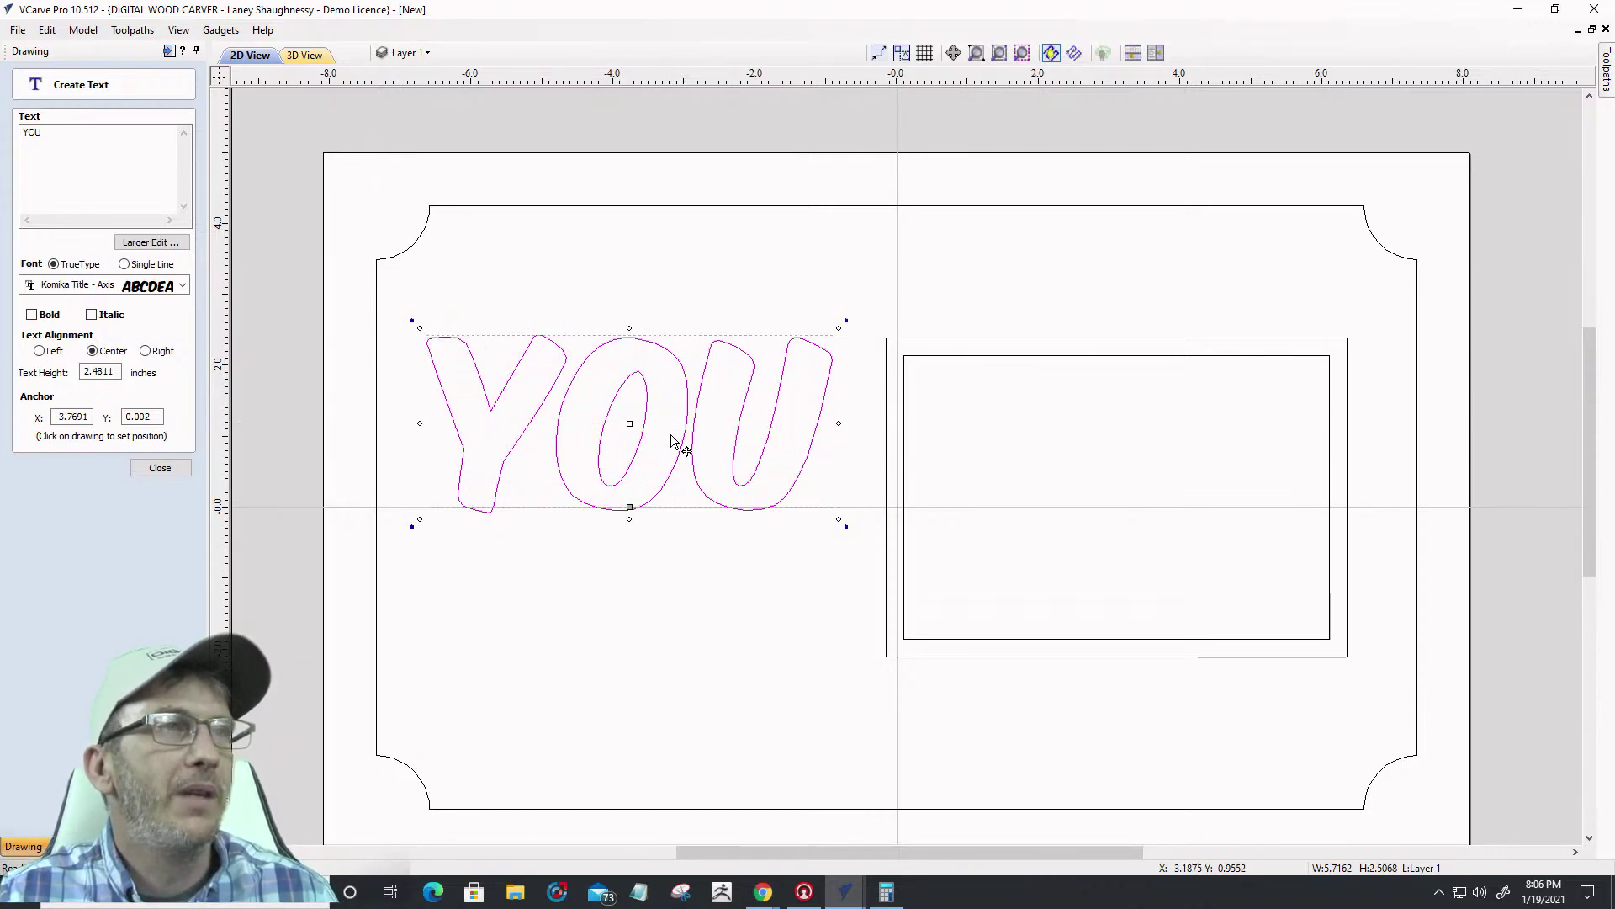
Add a separate text object reading "Me &" below the YOU lettering
{"action": "left_click", "coordinate": [534, 527]}
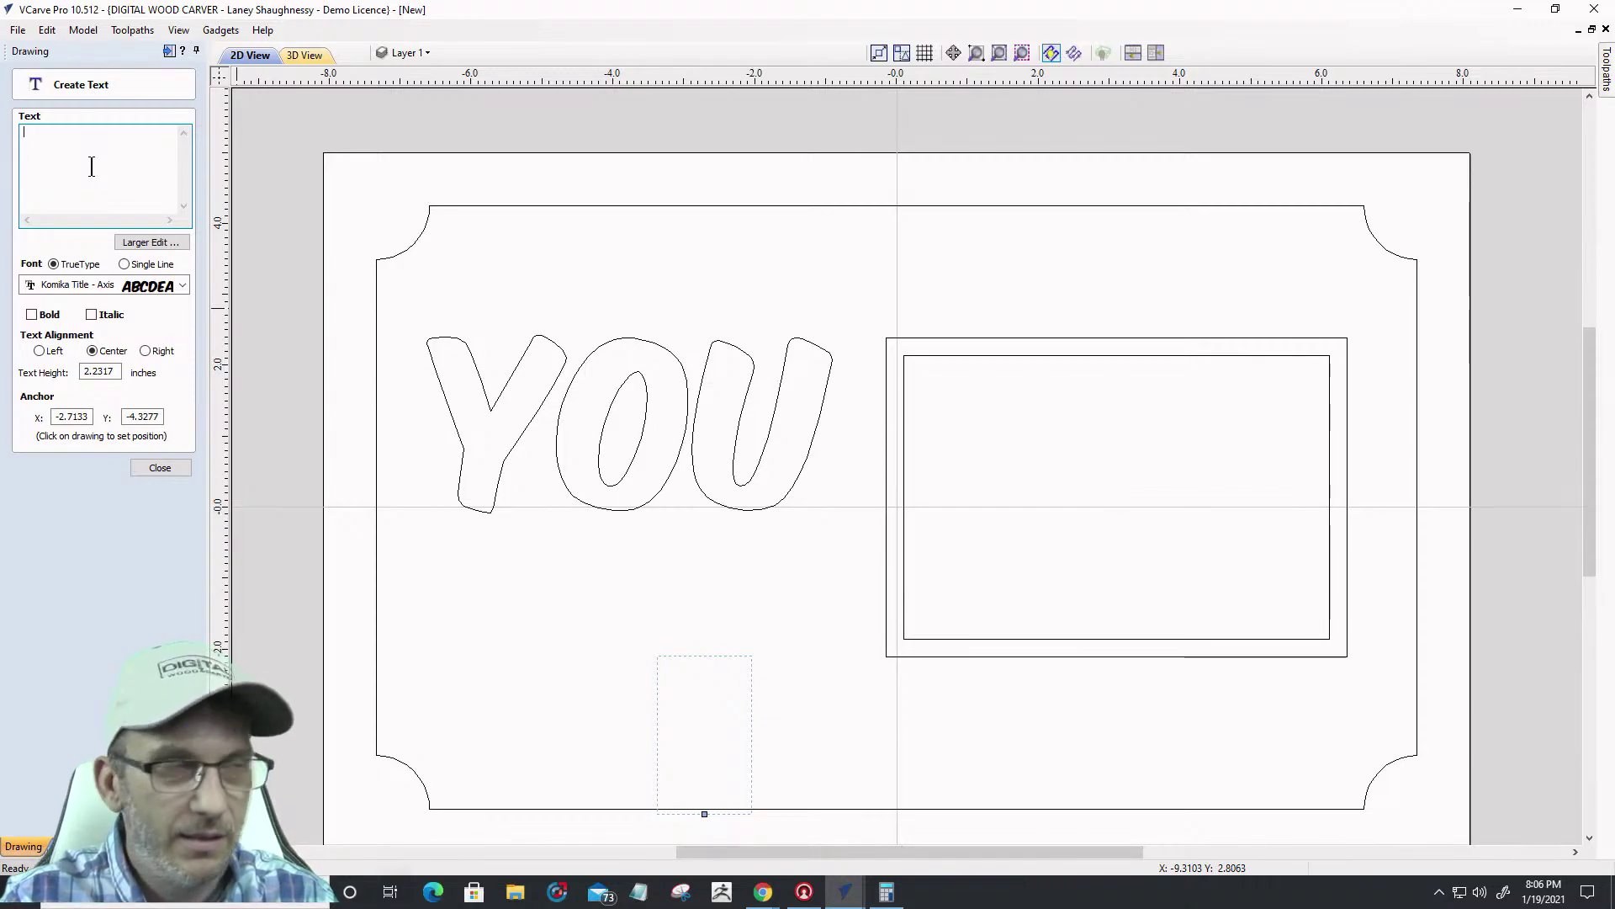
{"action": "type", "text": "M3 &"}
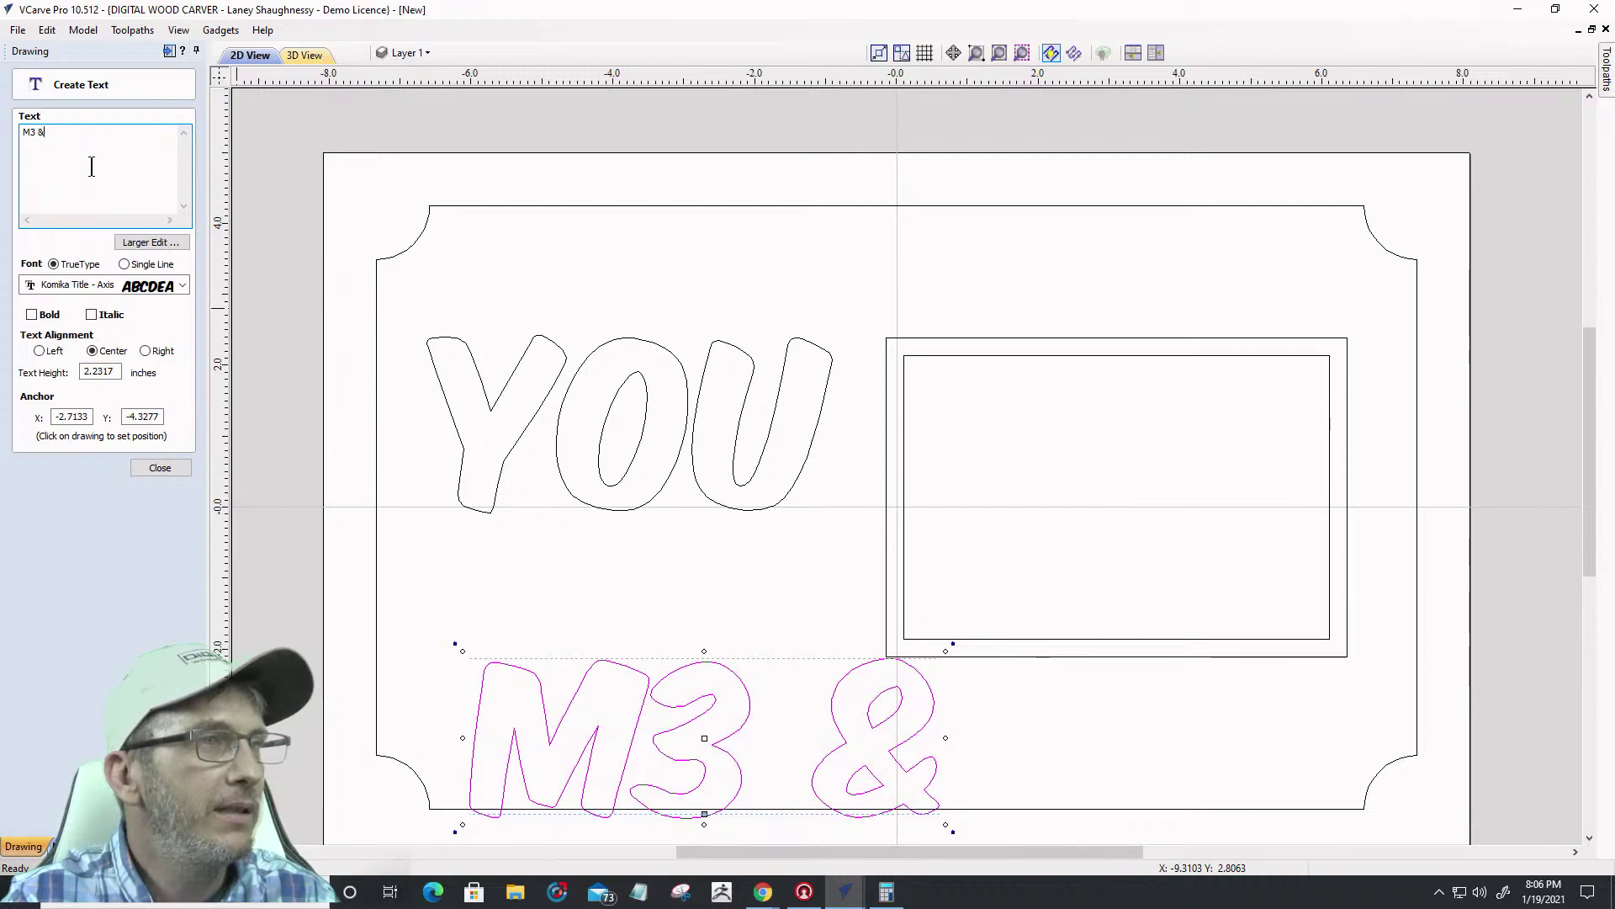
{"action": "key", "text": "super"}
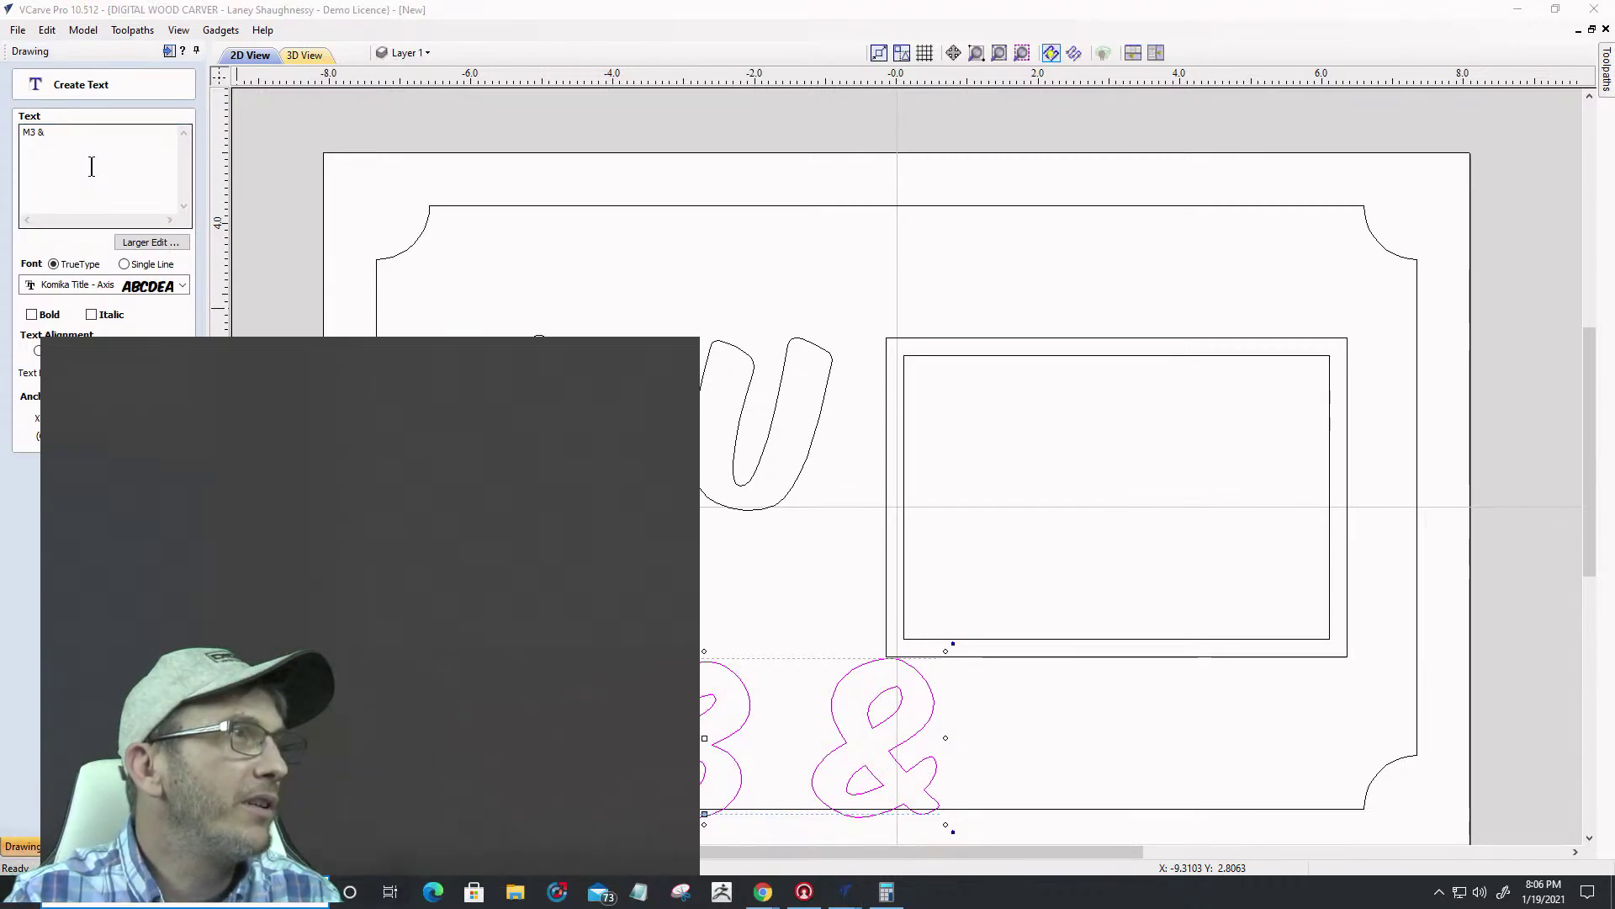
{"action": "key", "text": "Escape"}
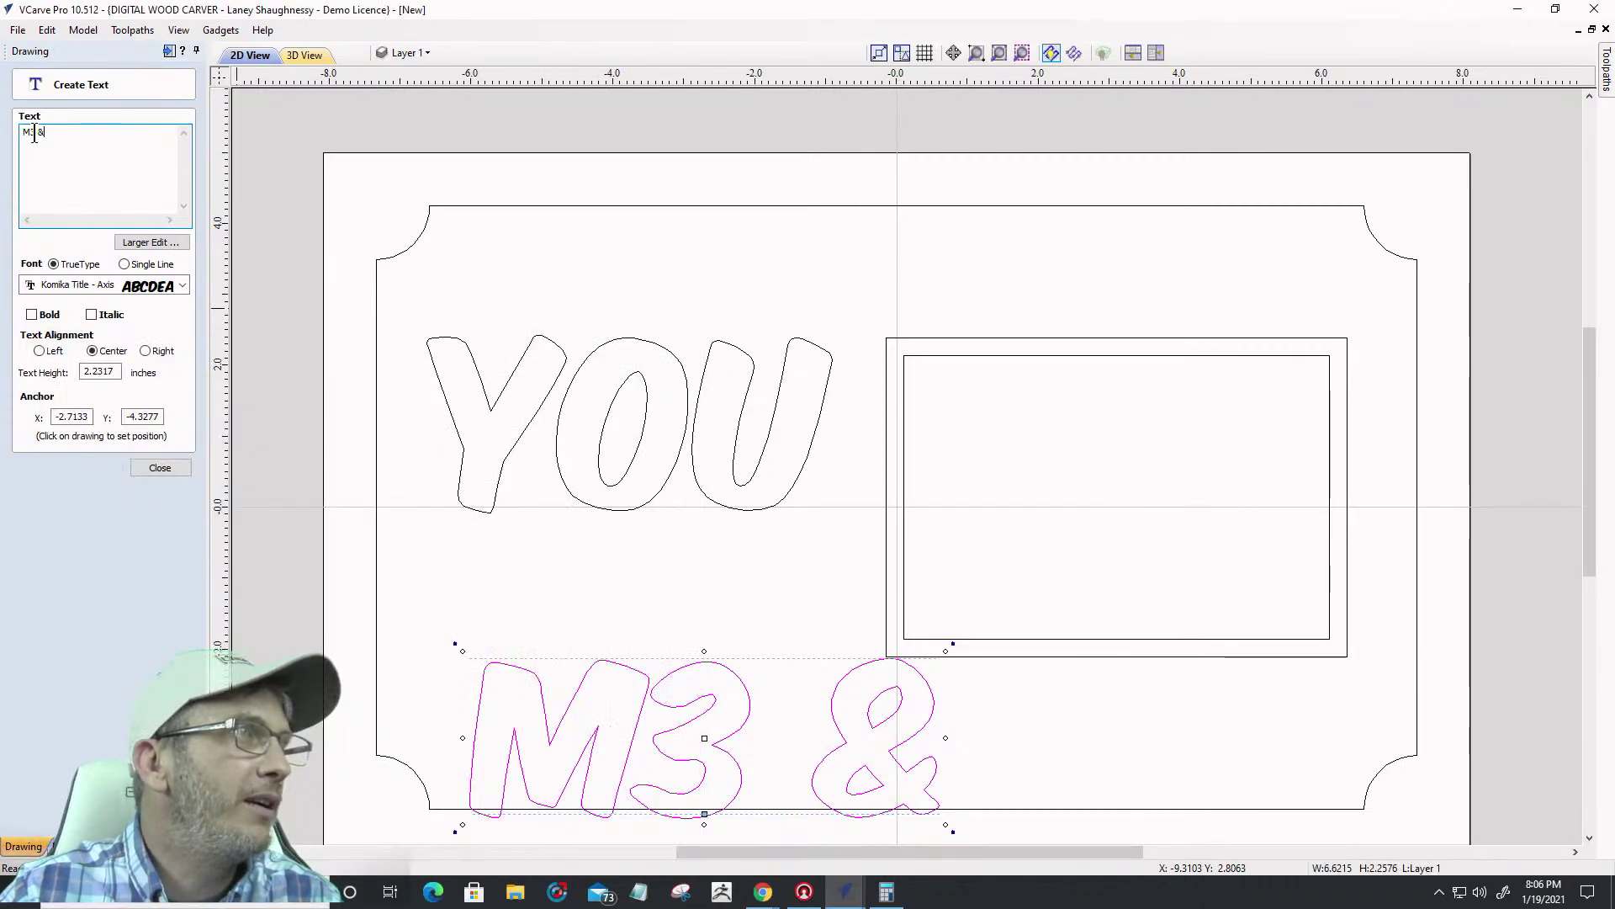
{"action": "key", "text": "BackSpace"}
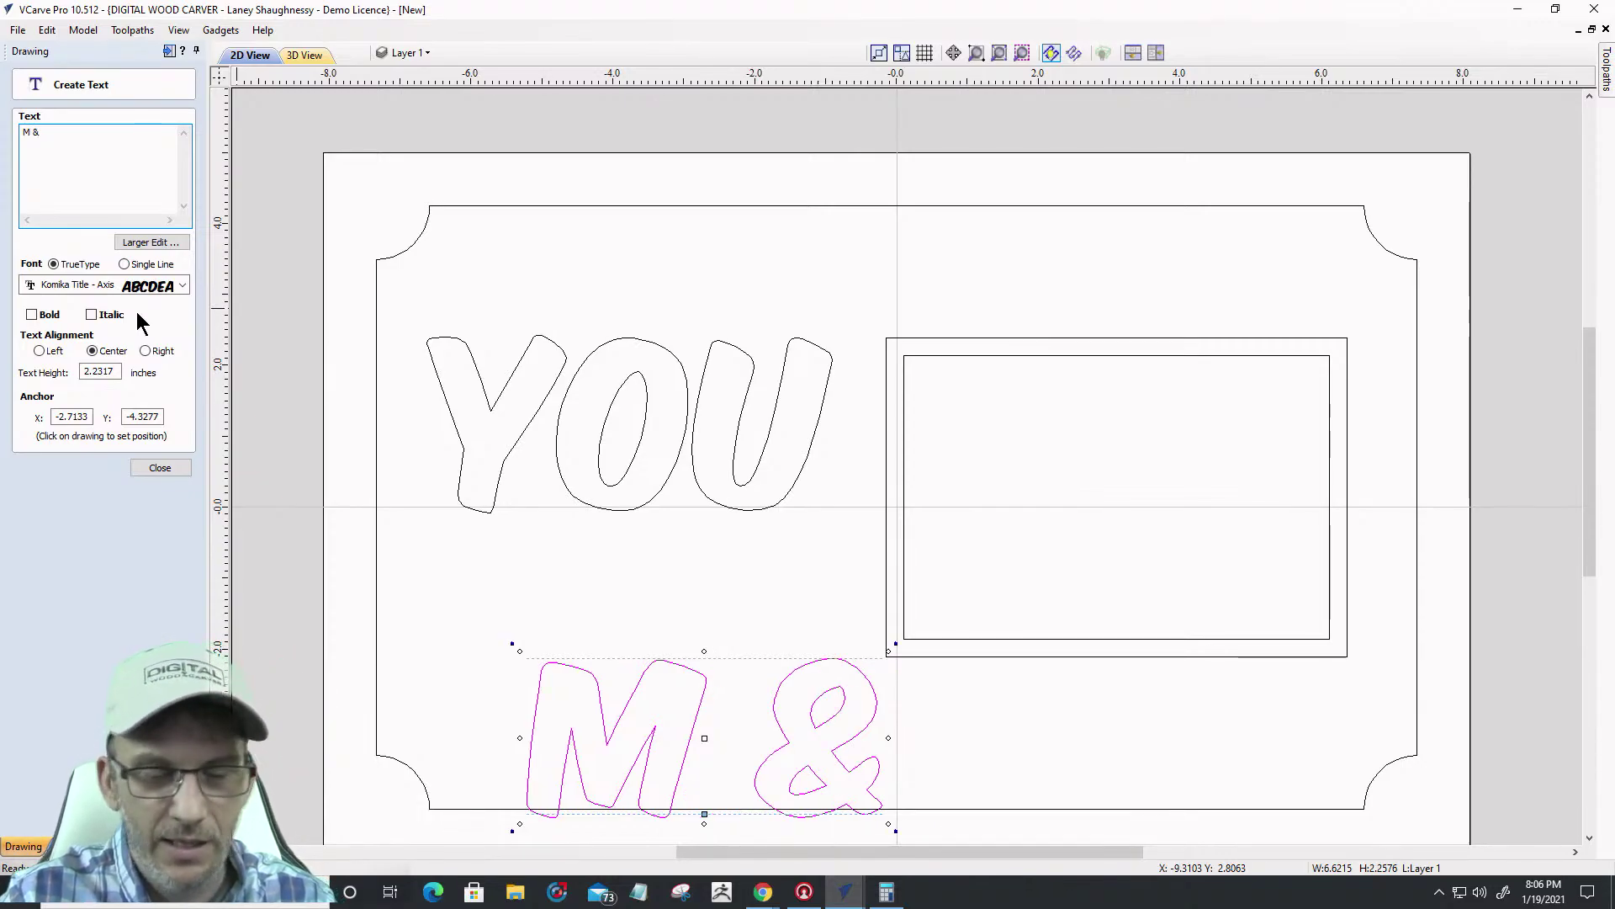
{"action": "type", "text": "e"}
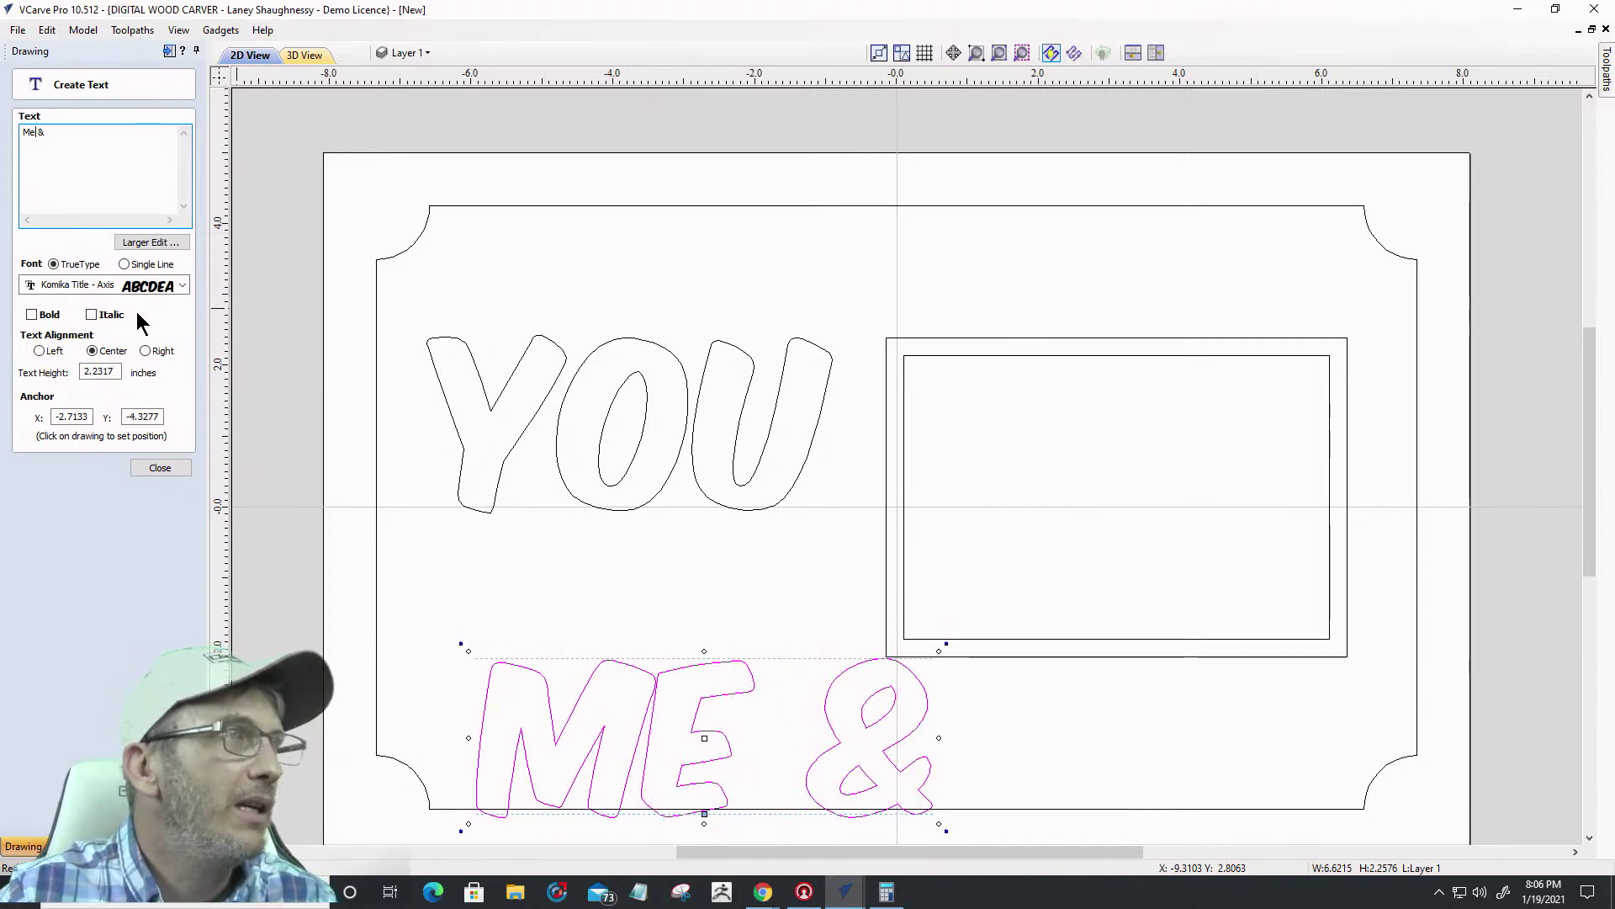
Try the Royal Signage Rg font on the "Me &" text, then set it to Lucida Calligraphy
{"action": "left_click", "coordinate": [182, 286]}
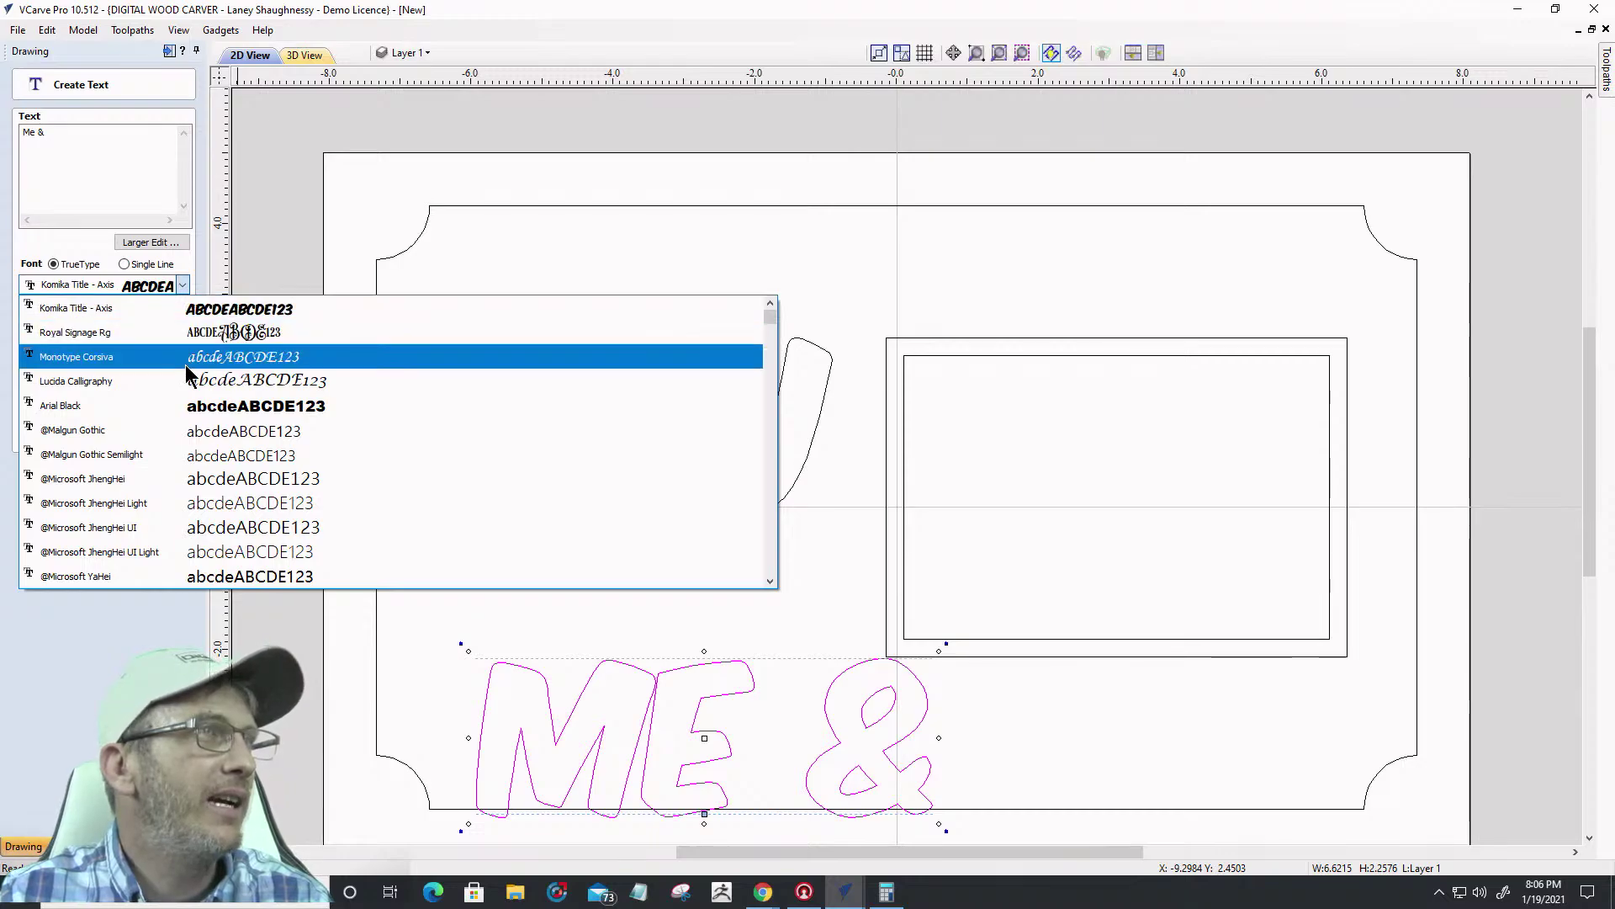
{"action": "left_click", "coordinate": [181, 332]}
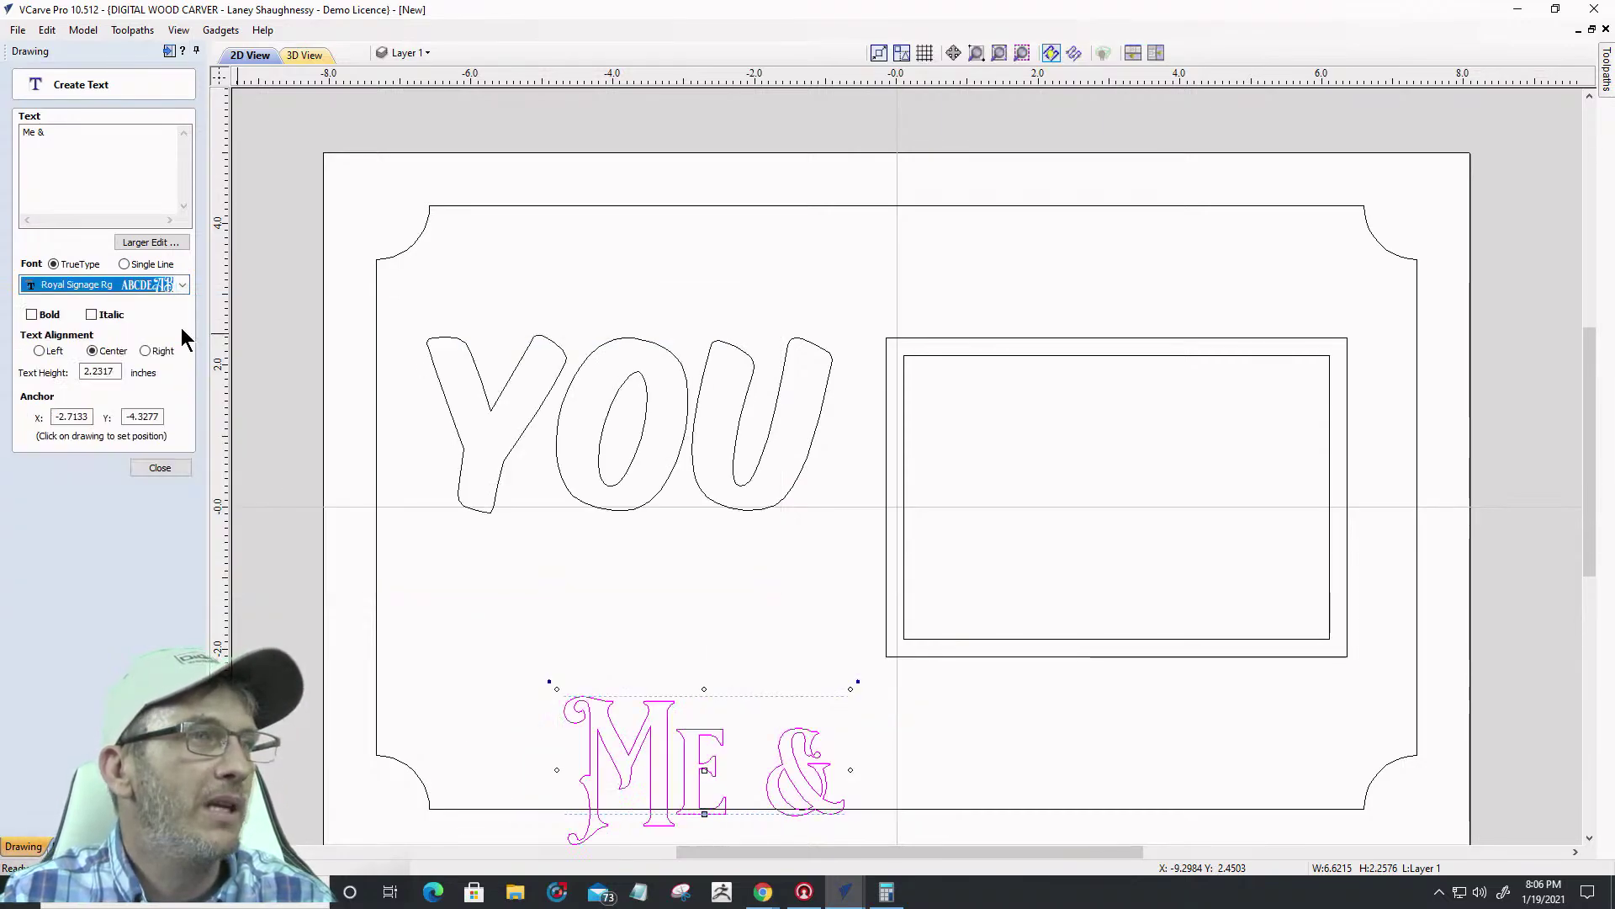
{"action": "left_click", "coordinate": [182, 285]}
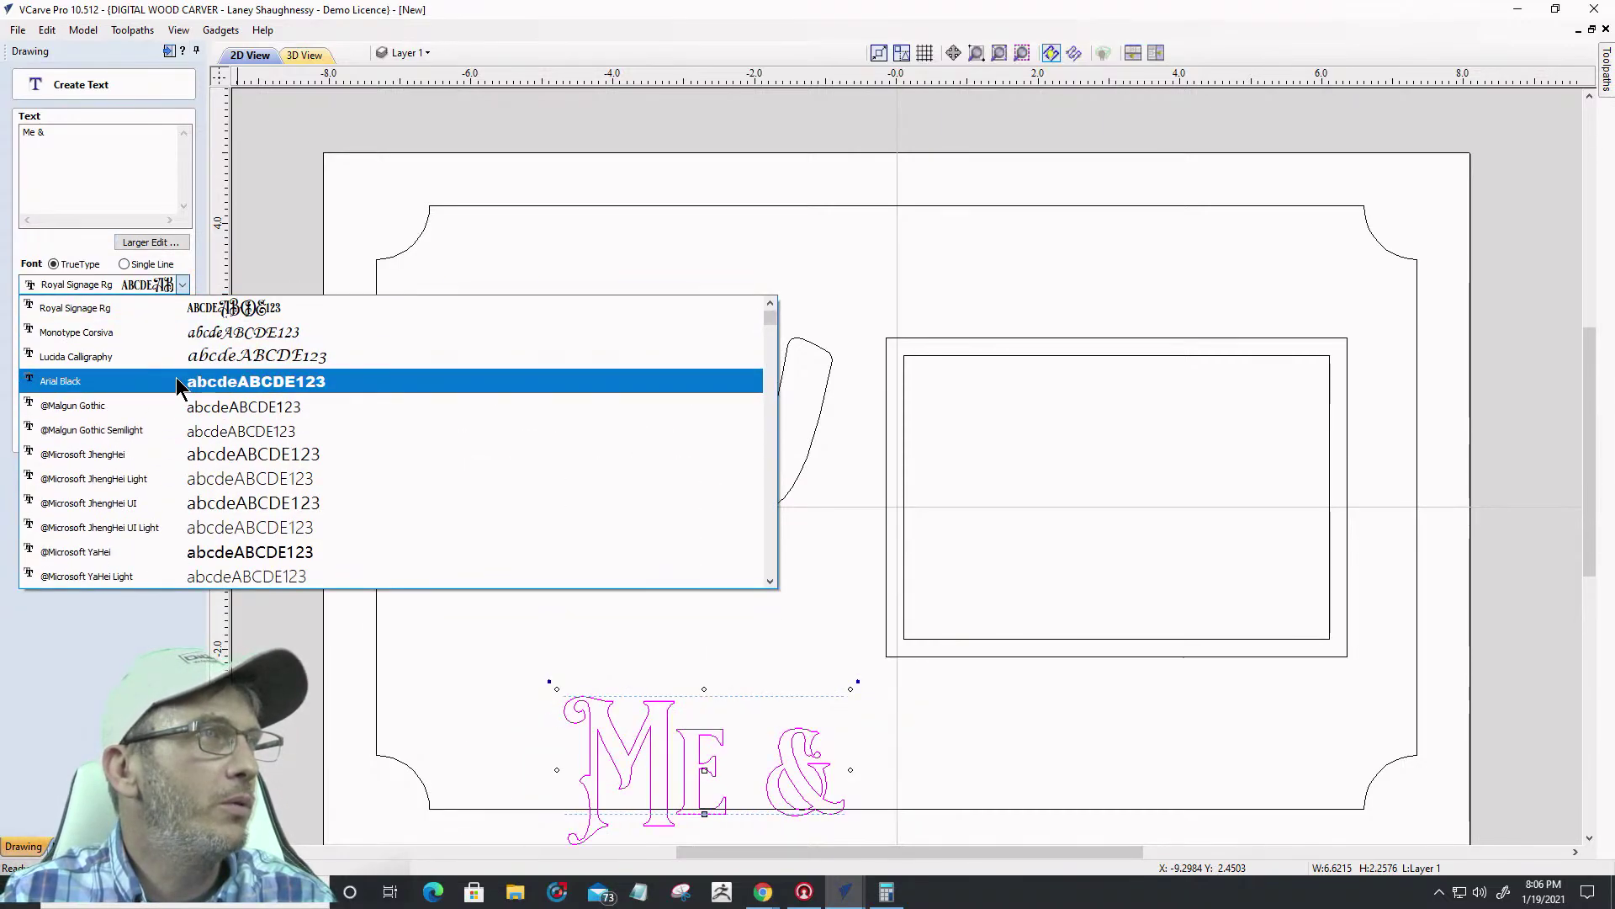
{"action": "left_click", "coordinate": [180, 358]}
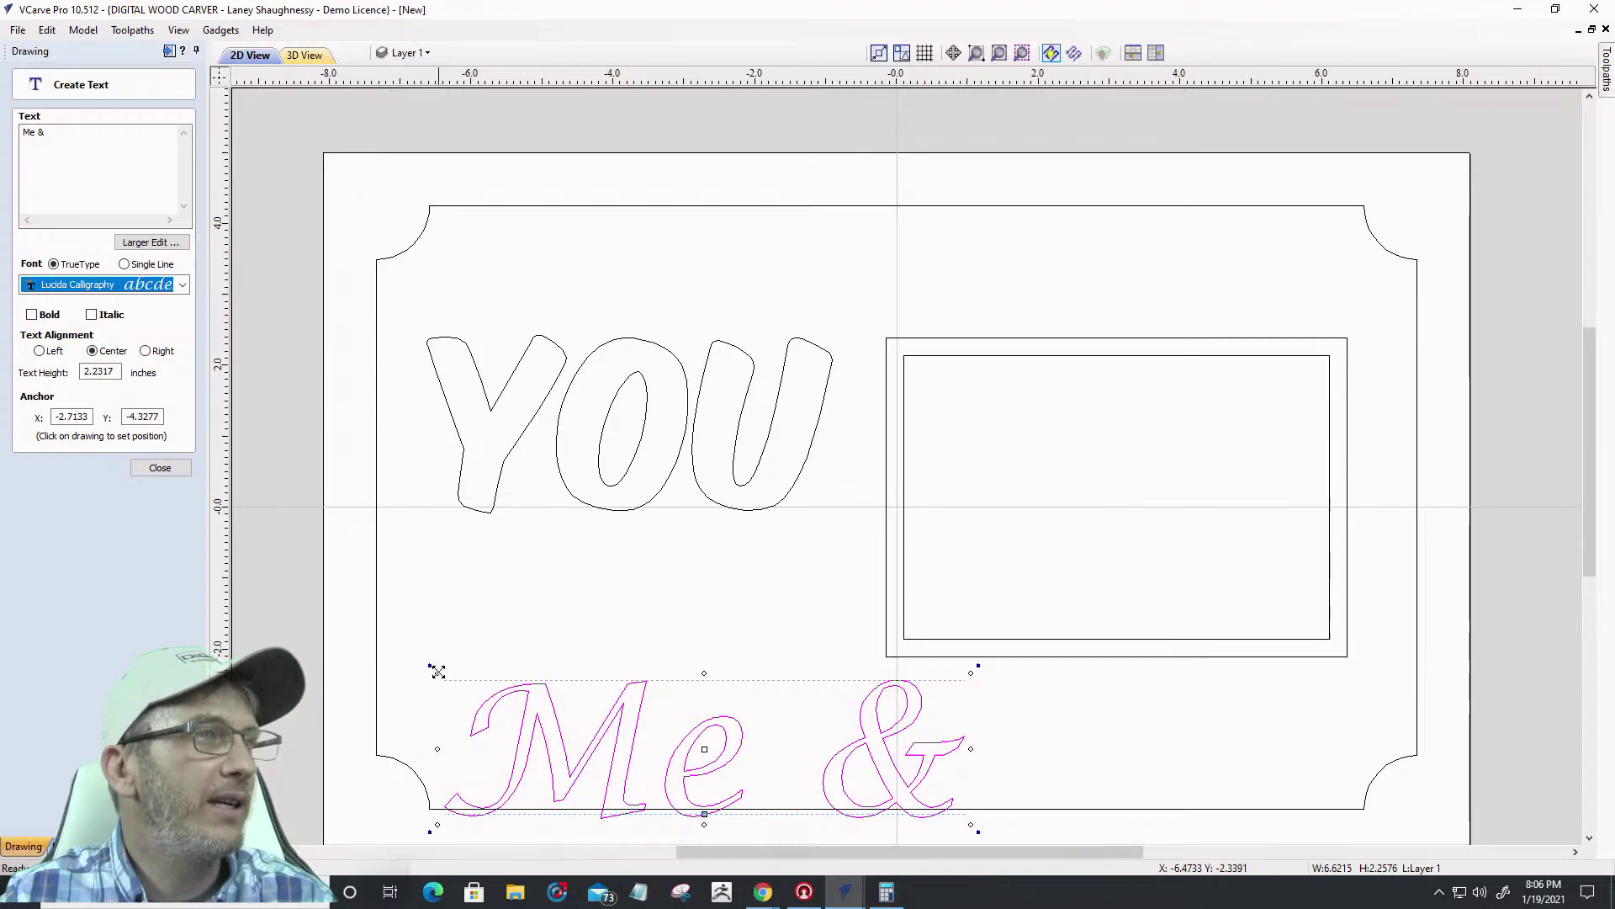
Shrink the "Me &" text to about 1.49 inches high and place it over the lower part of YOU
{"action": "left_click_drag", "start_coordinate": [430, 665], "coordinate": [679, 732]}
{"action": "left_click_drag", "start_coordinate": [770, 774], "coordinate": [418, 541]}
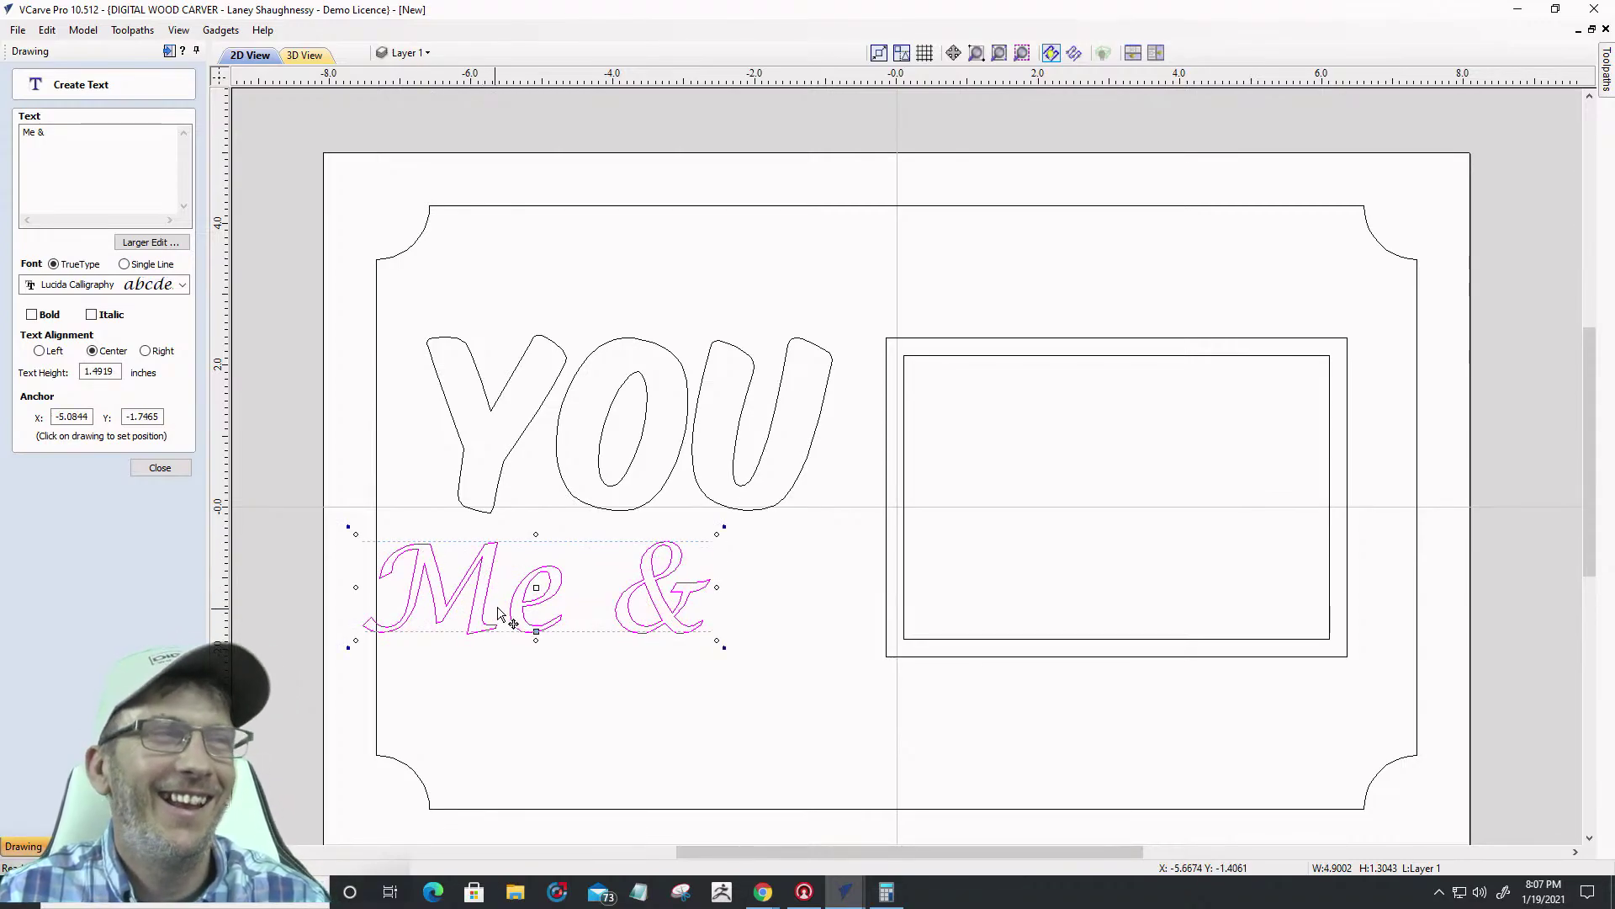
{"action": "left_click_drag", "start_coordinate": [534, 595], "coordinate": [604, 483]}
{"action": "left_click", "coordinate": [518, 655]}
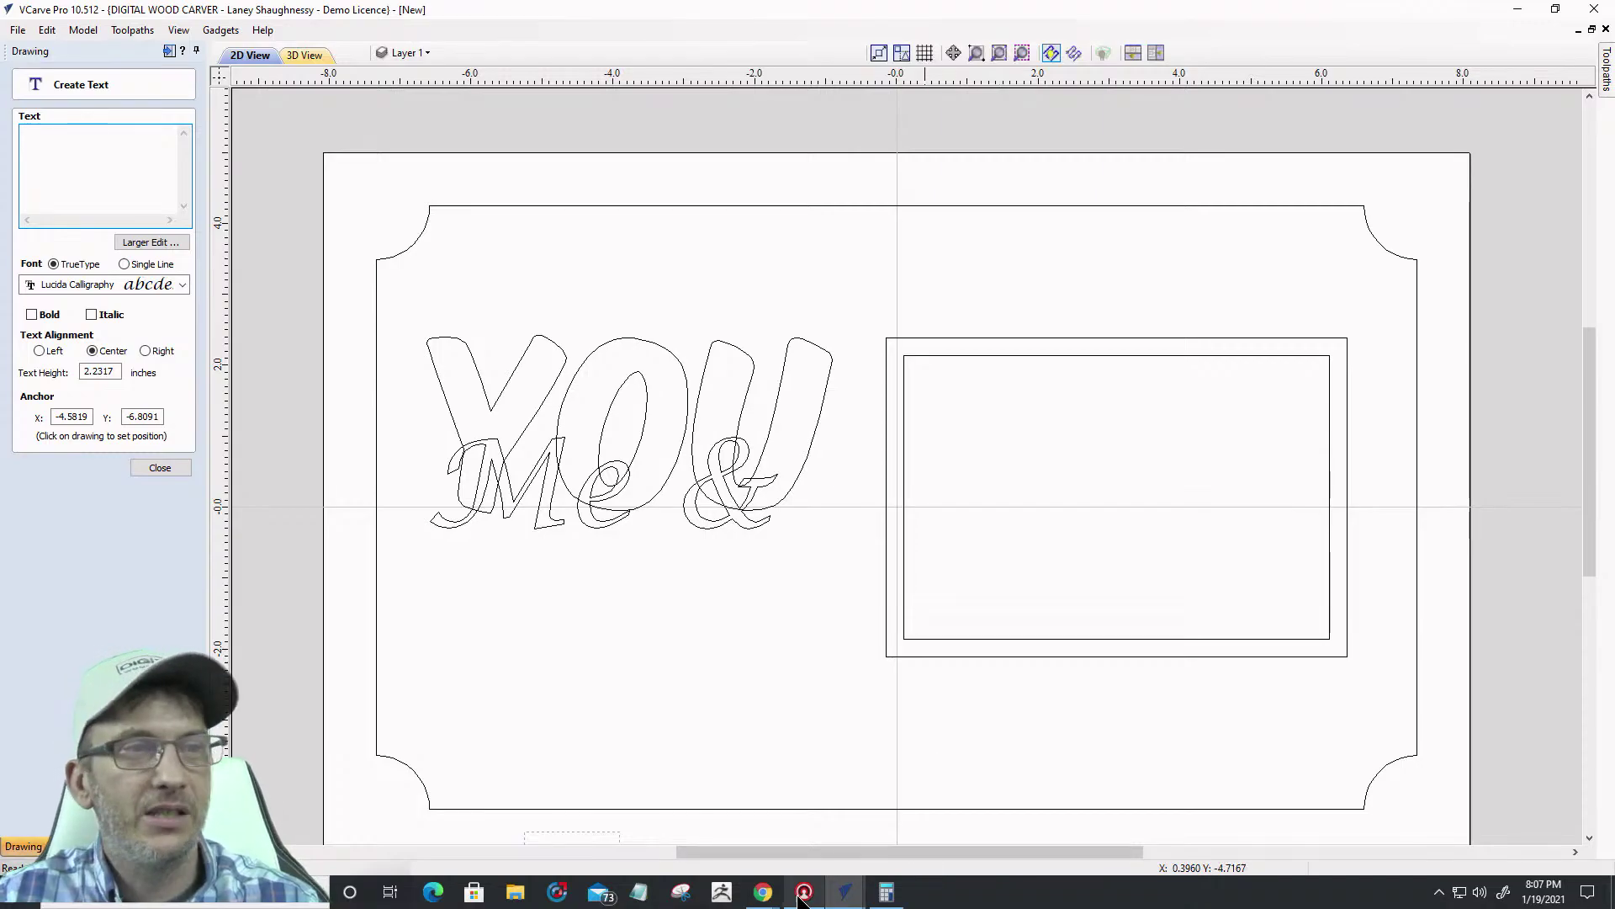
Switch to the VCarve Pro window with the horse carving and preview the 3D Finish 1 toolpath
{"action": "mouse_move", "coordinate": [844, 892]}
{"action": "left_click", "coordinate": [775, 831]}
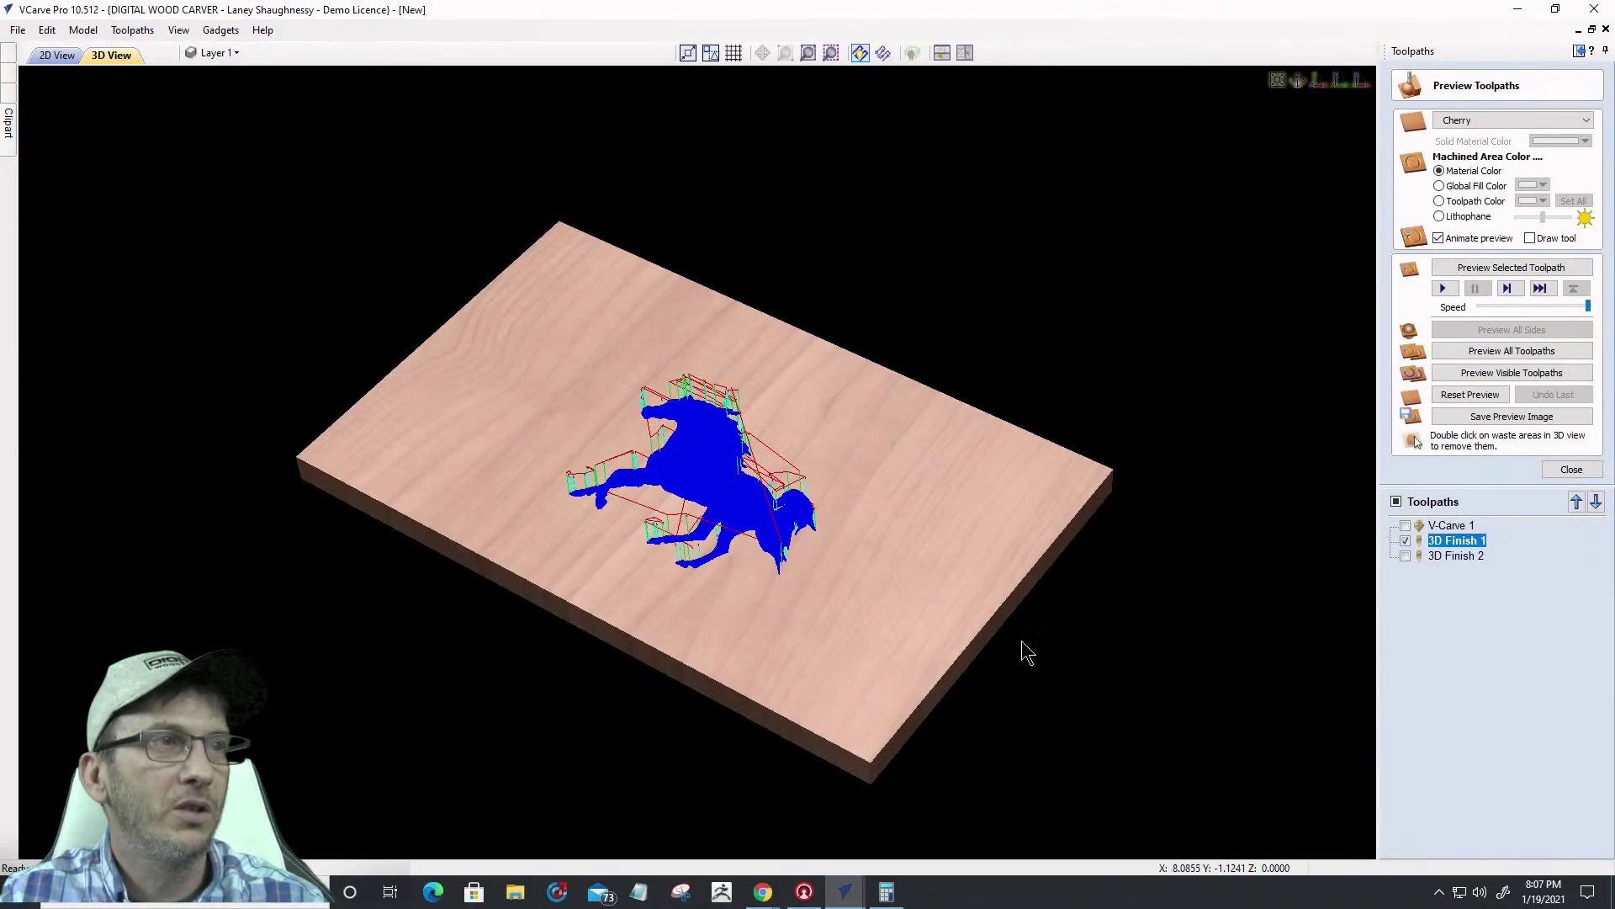
{"action": "scroll", "coordinate": [660, 503], "scroll_direction": "up", "scroll_amount": 3}
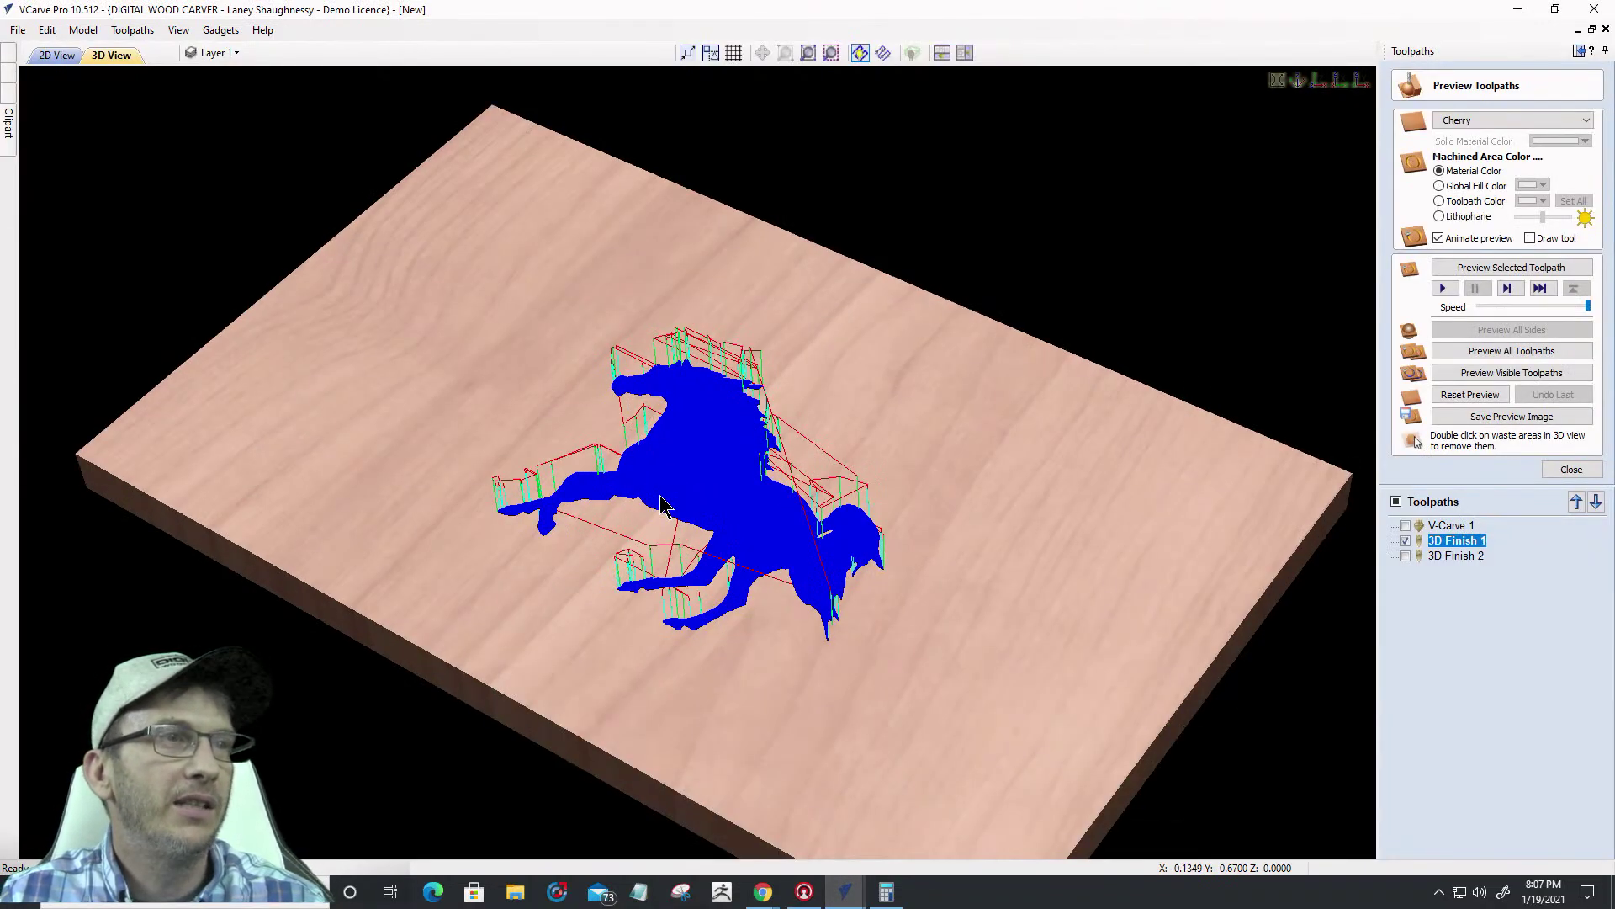
{"action": "scroll", "coordinate": [660, 502], "scroll_direction": "up", "scroll_amount": 2}
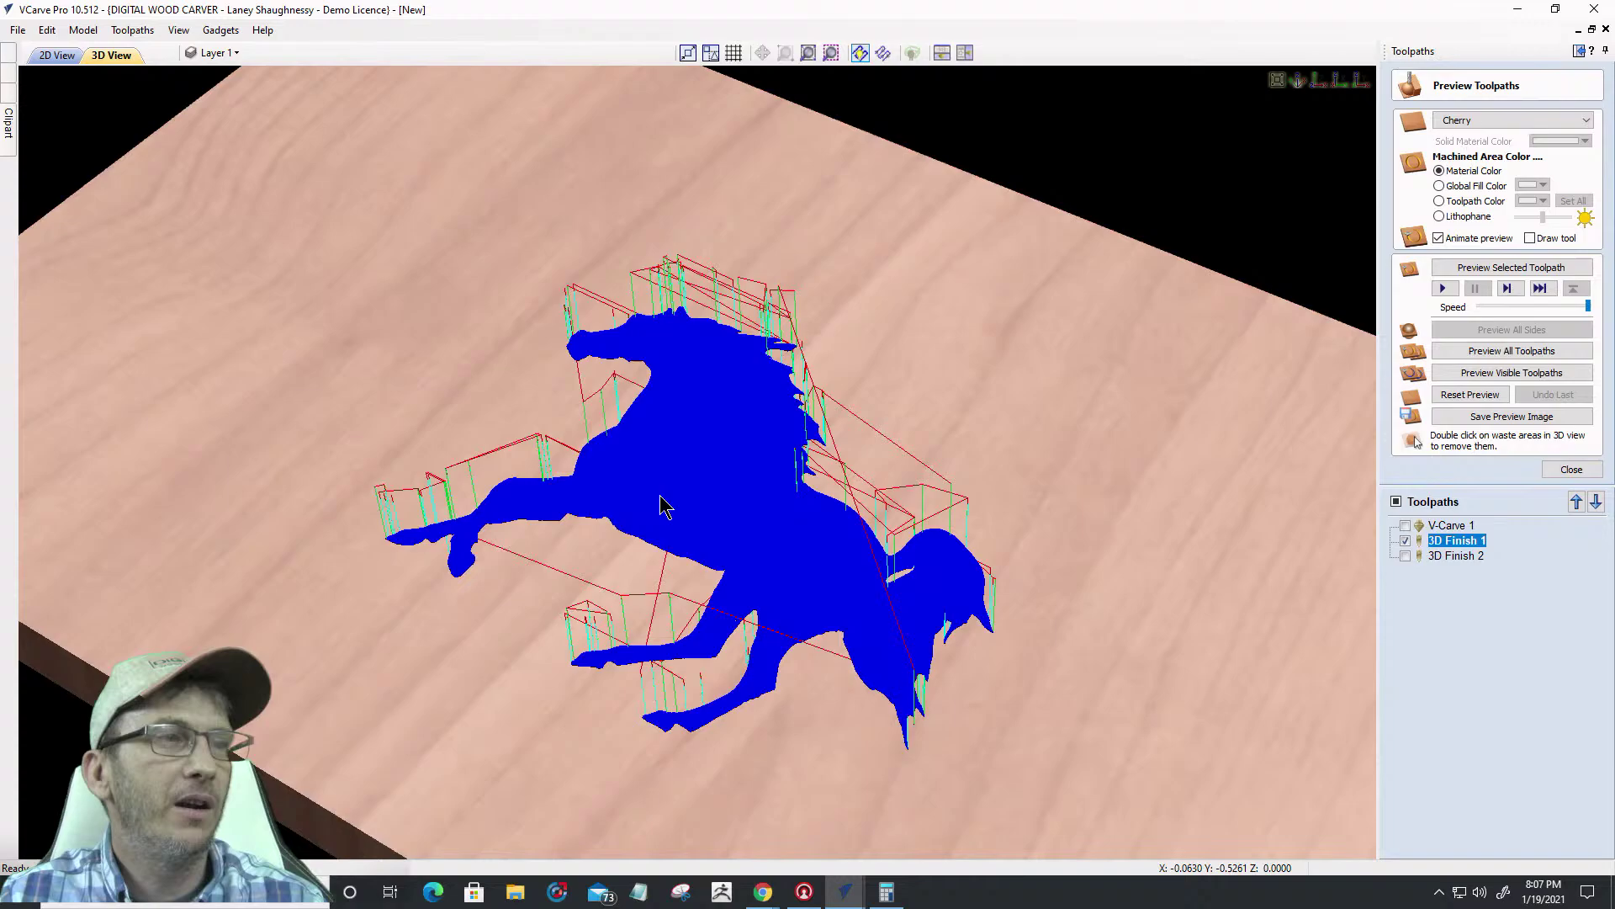
{"action": "left_click", "coordinate": [1494, 270]}
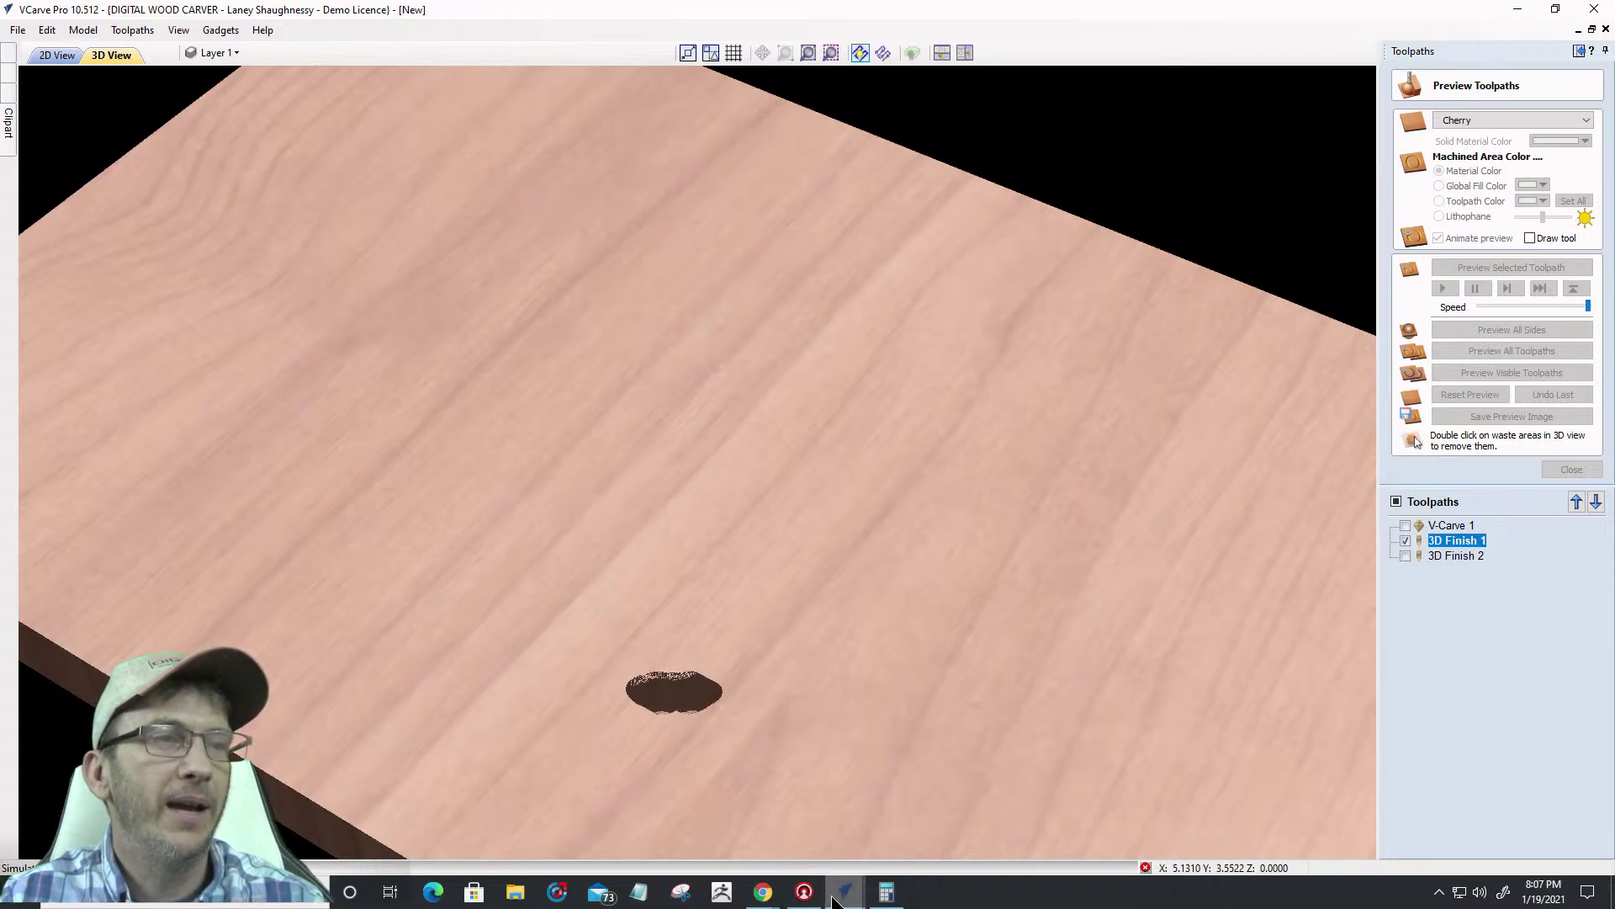
Check the progress of the horse toolpath simulation from the sign design, and return to the sign design window
{"action": "mouse_move", "coordinate": [834, 897]}
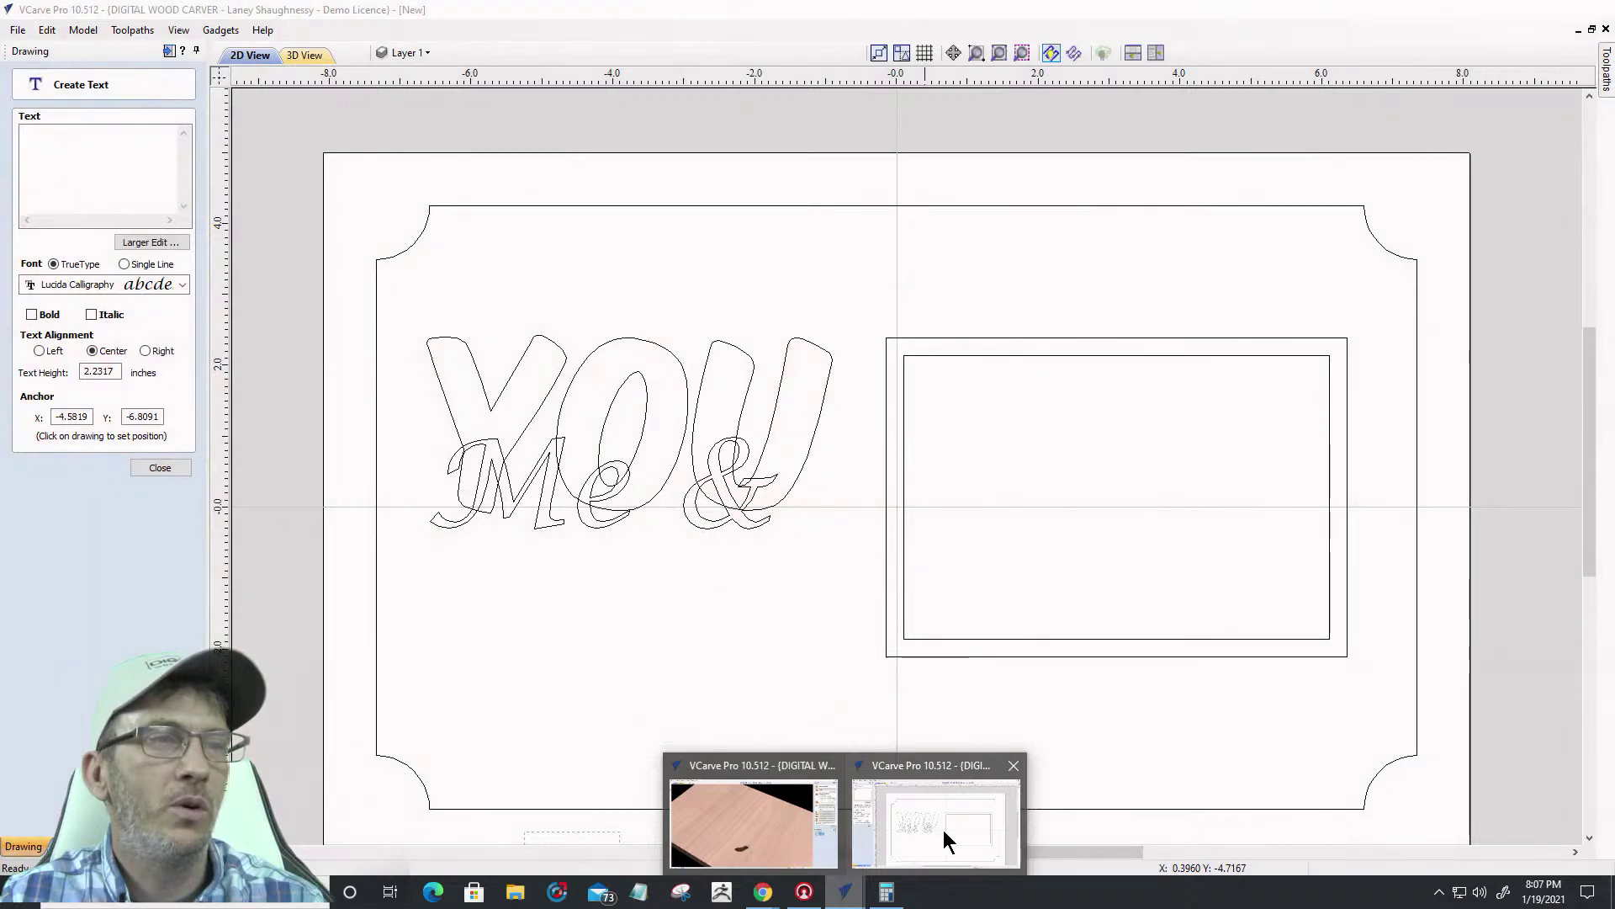
{"action": "left_click", "coordinate": [942, 830]}
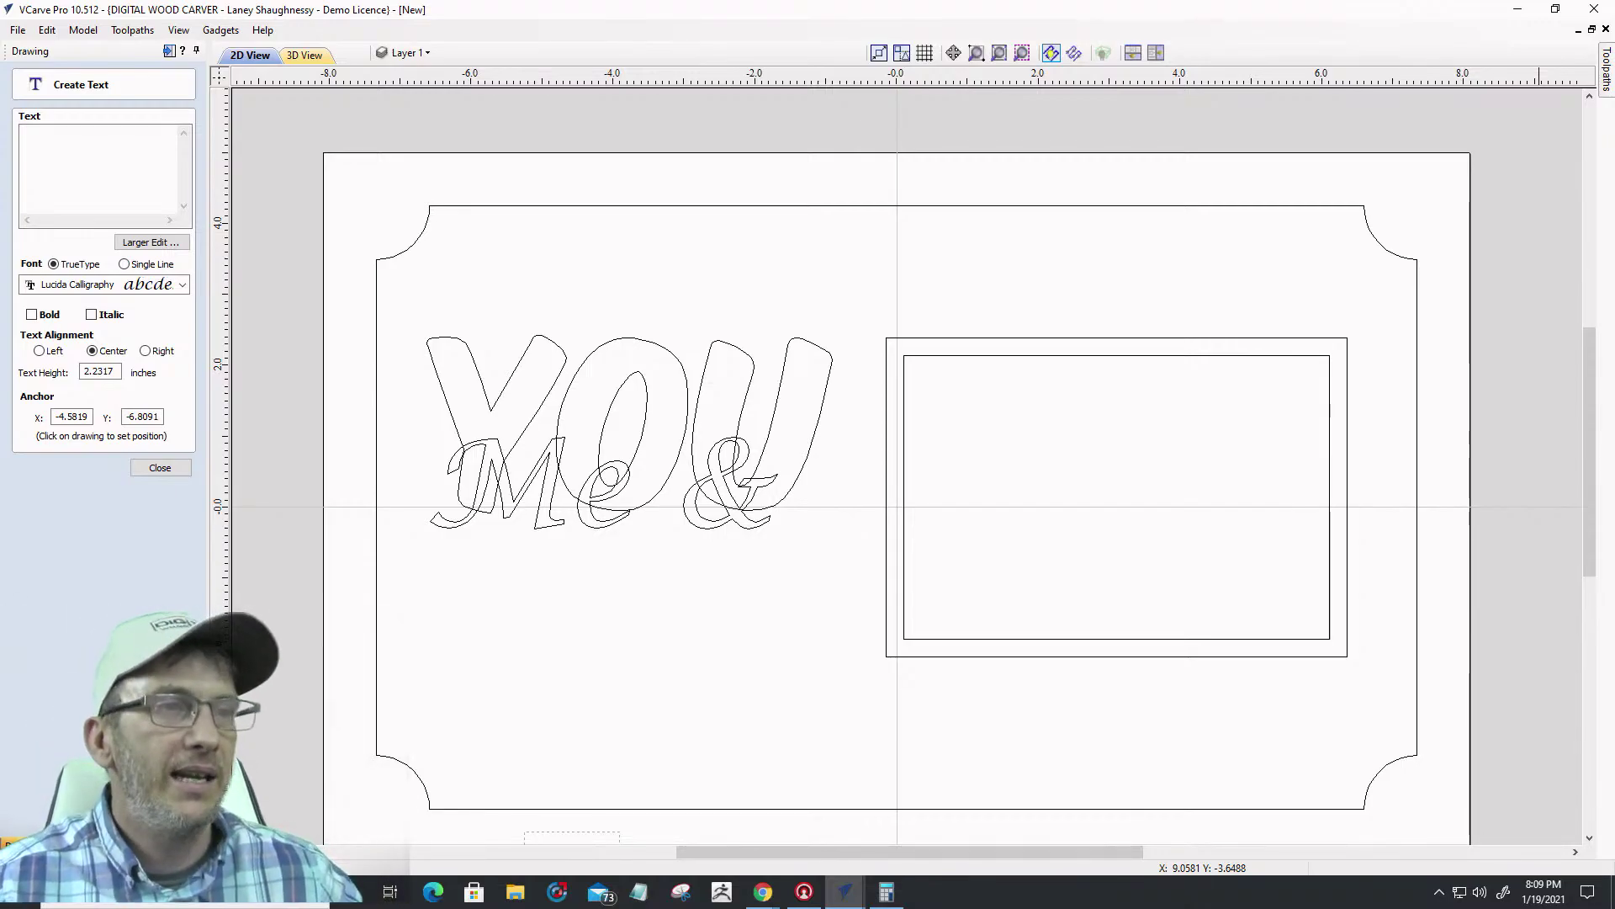
{"action": "scroll", "coordinate": [920, 824], "scroll_direction": "down", "scroll_amount": 1}
{"action": "mouse_move", "coordinate": [852, 900]}
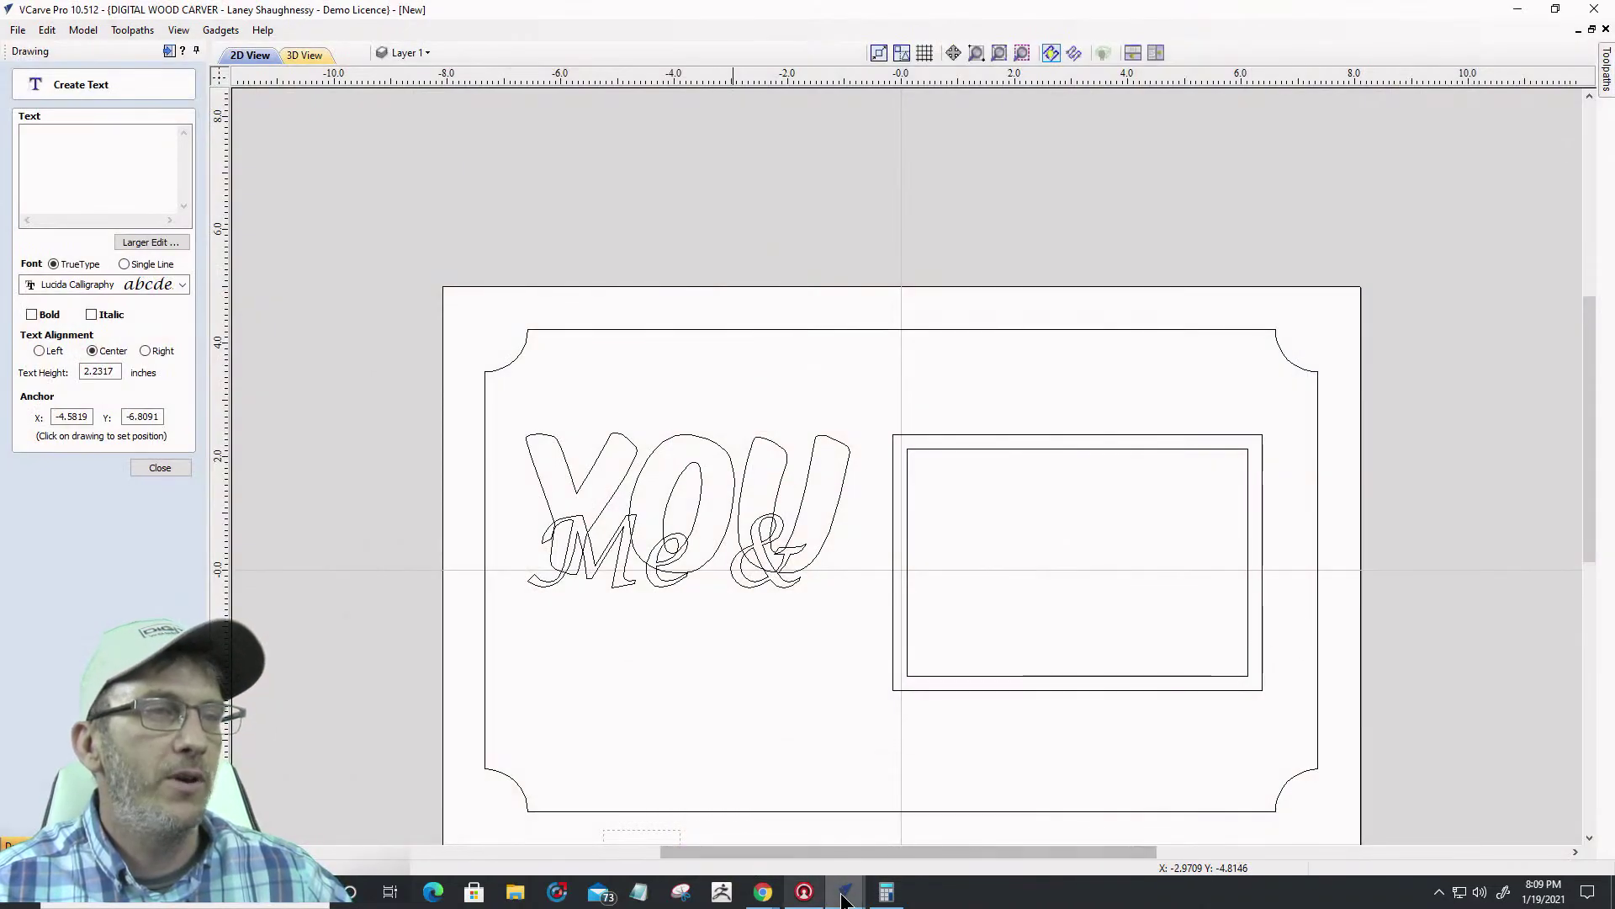
{"action": "left_click", "coordinate": [785, 837]}
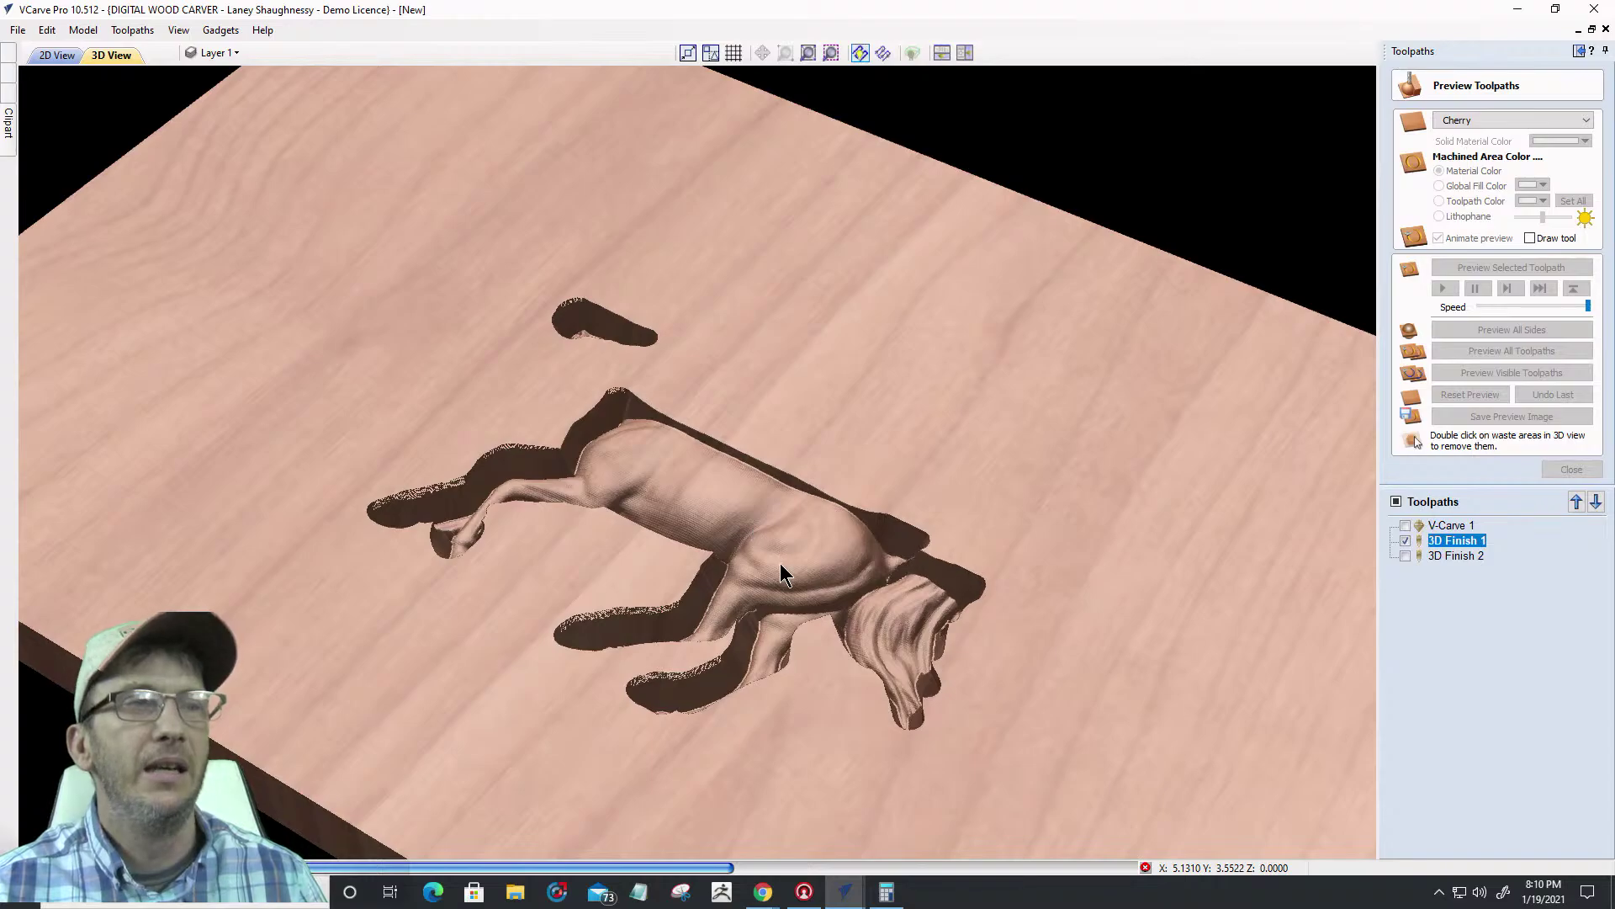
{"action": "mouse_move", "coordinate": [844, 890]}
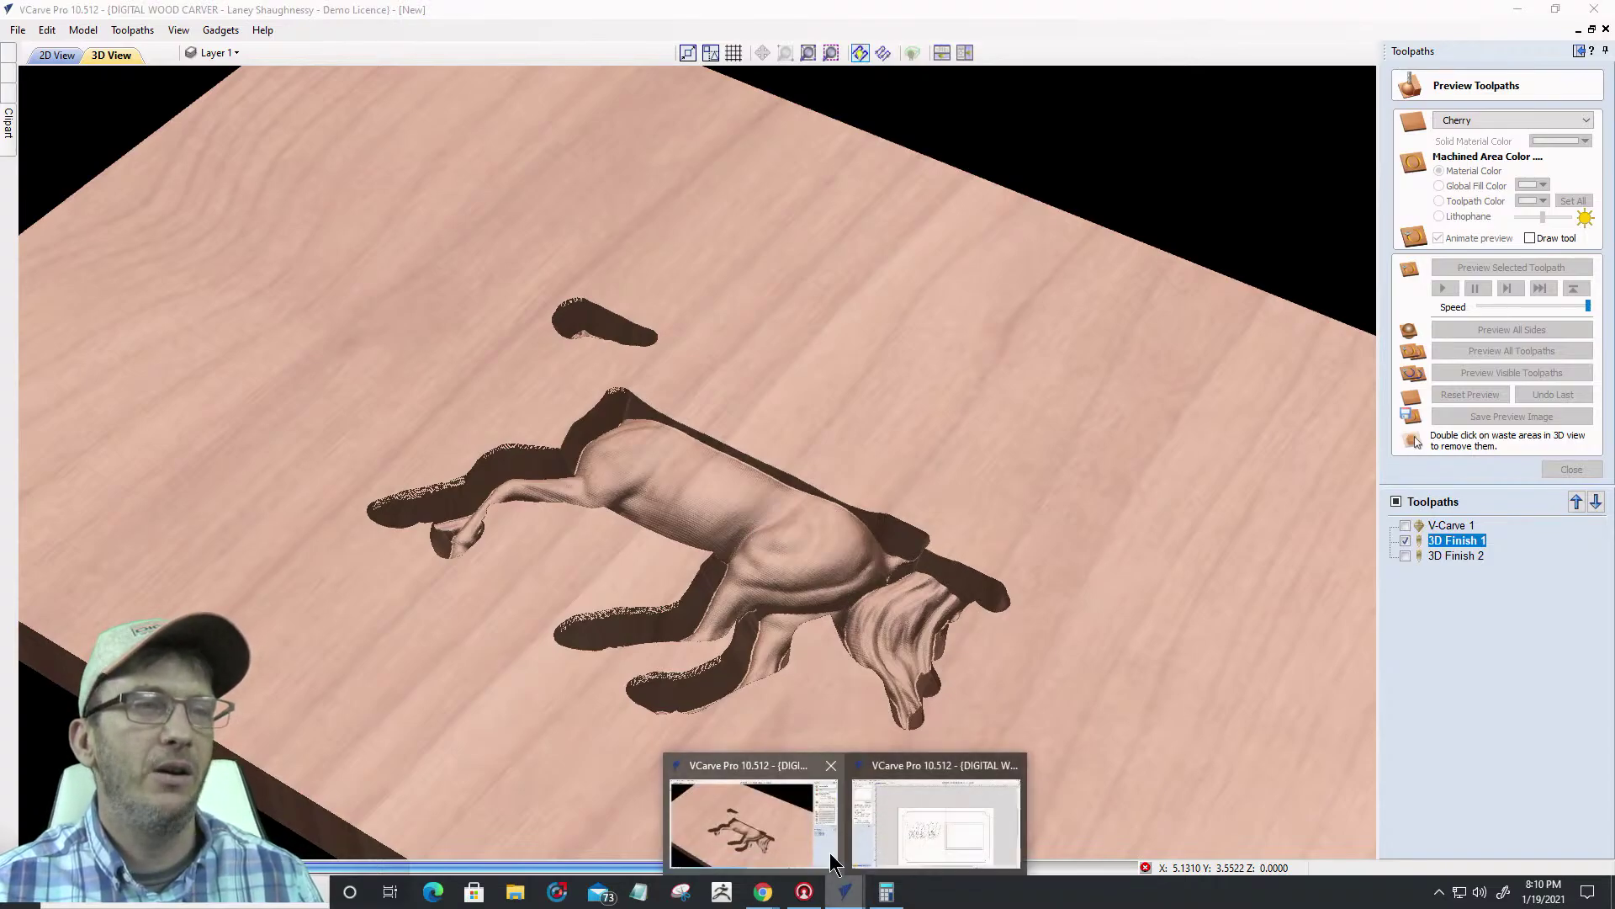
{"action": "left_click", "coordinate": [929, 823]}
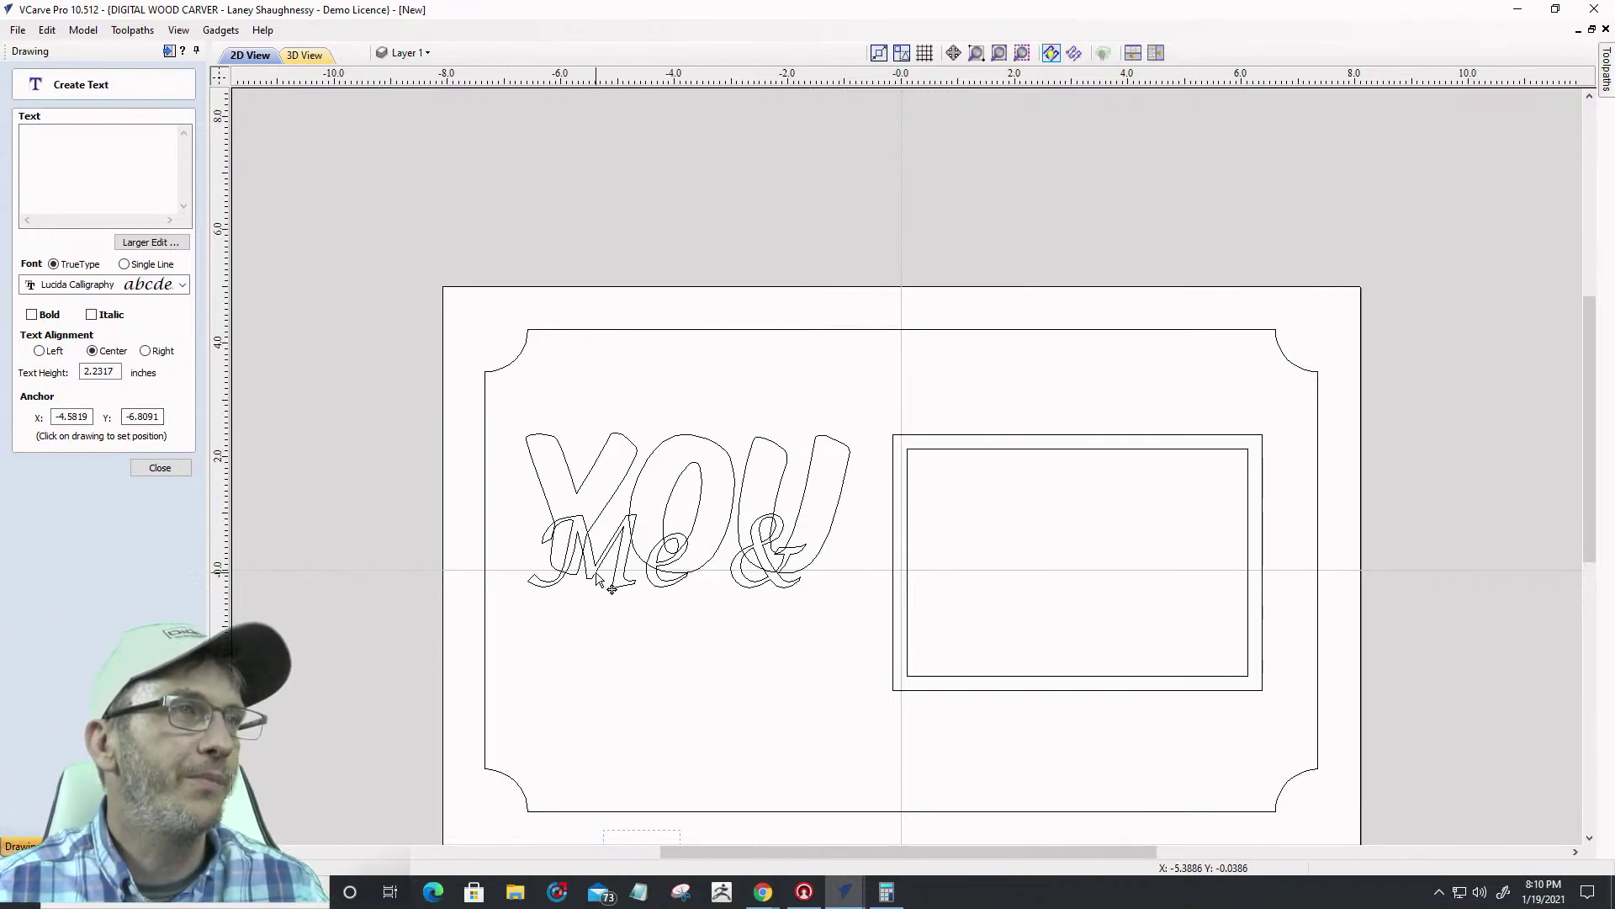
Examine closely where the "Me &" outlines overlap the YOU letters
{"action": "scroll", "coordinate": [605, 584], "scroll_direction": "up", "scroll_amount": 3}
{"action": "scroll", "coordinate": [606, 584], "scroll_direction": "down", "scroll_amount": 3}
{"action": "scroll", "coordinate": [732, 587], "scroll_direction": "up", "scroll_amount": 3}
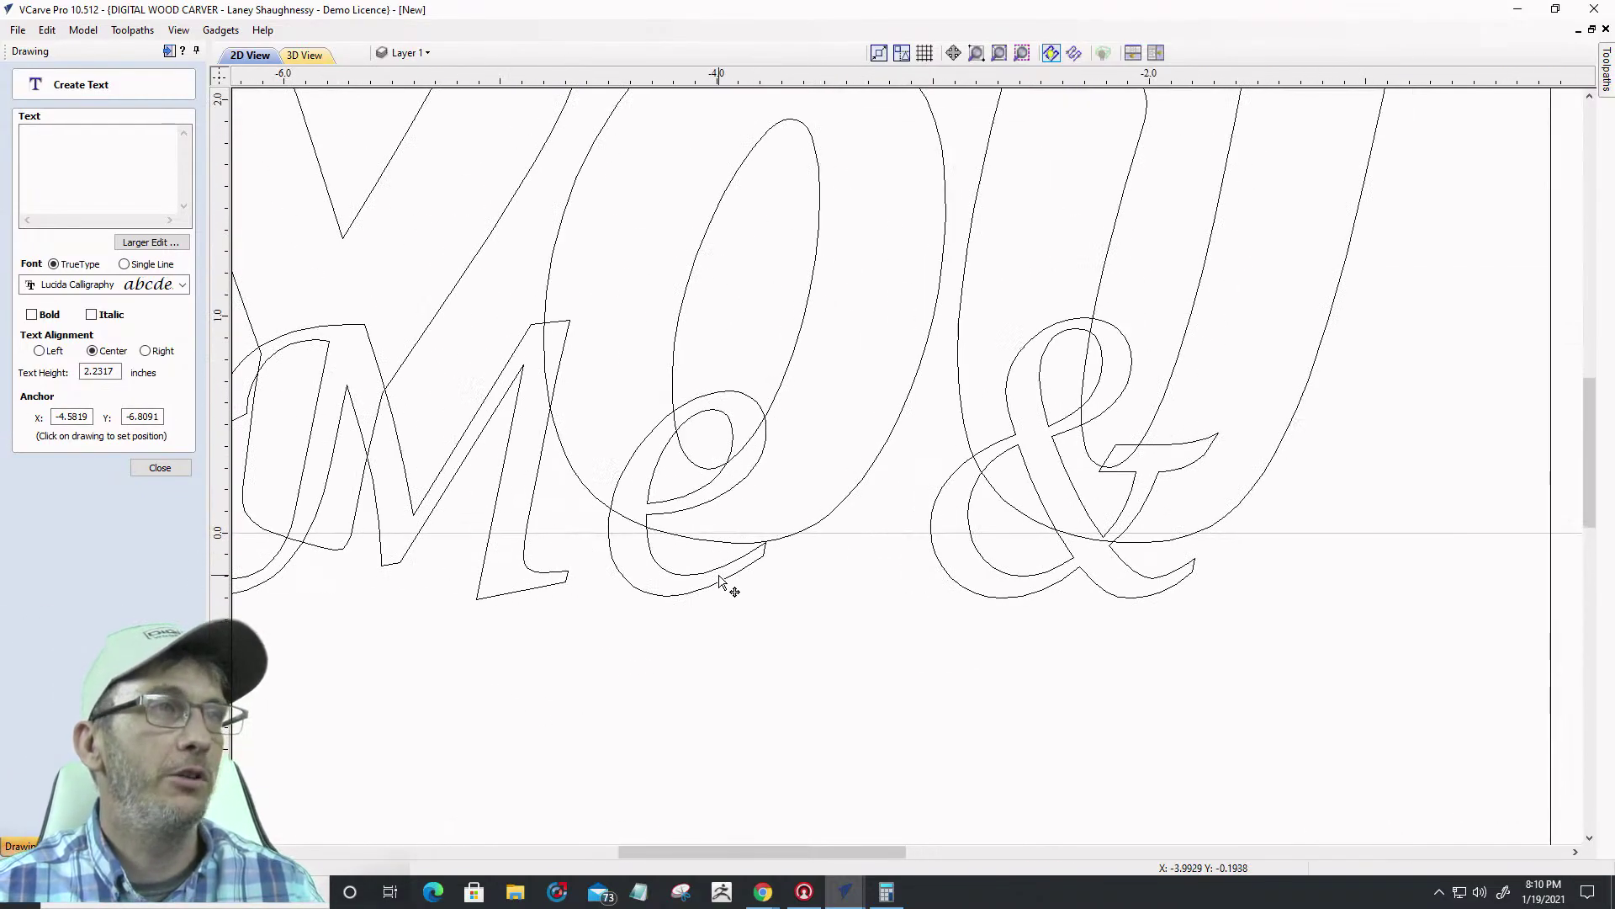
{"action": "scroll", "coordinate": [732, 588], "scroll_direction": "down", "scroll_amount": 3}
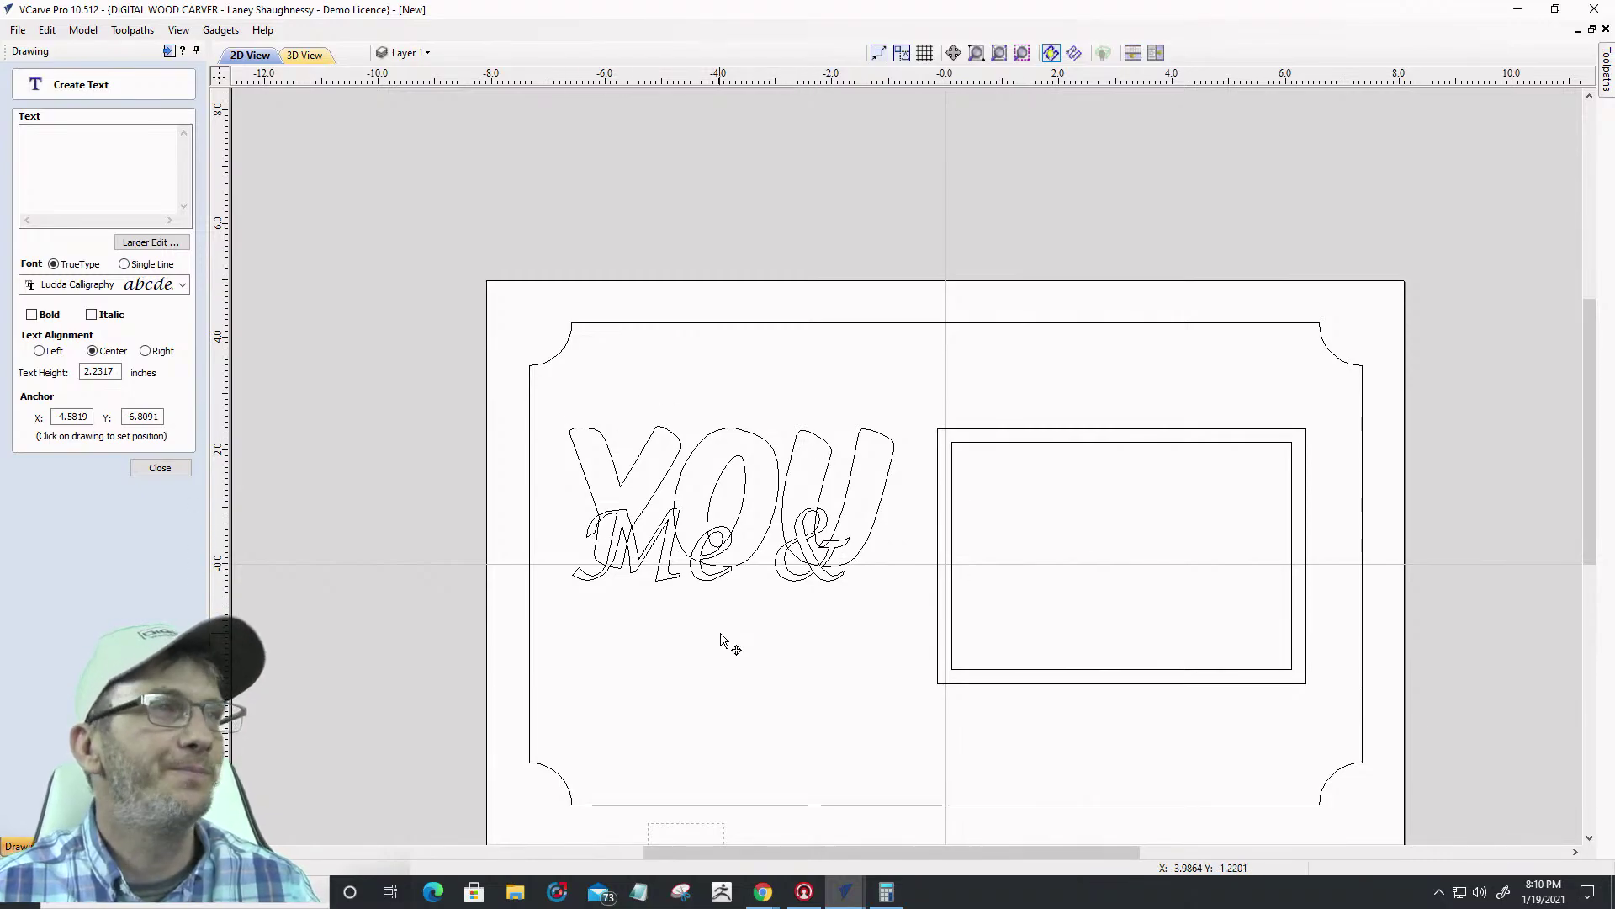
{"action": "scroll", "coordinate": [724, 636], "scroll_direction": "up", "scroll_amount": 3}
{"action": "scroll", "coordinate": [848, 571], "scroll_direction": "down", "scroll_amount": 1}
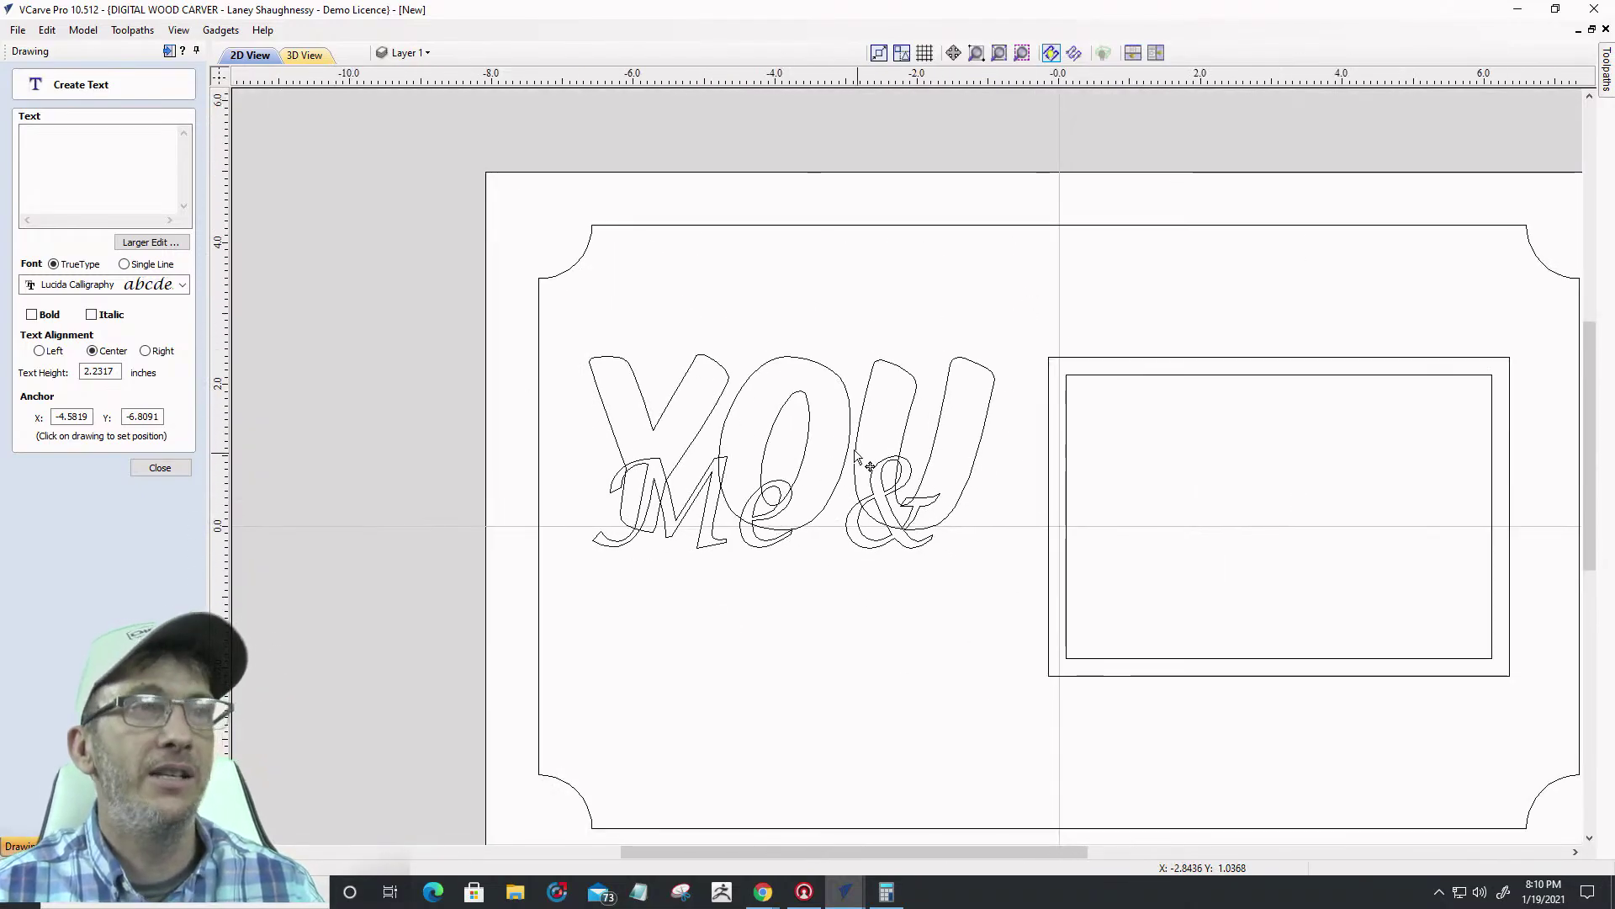
{"action": "scroll", "coordinate": [768, 559], "scroll_direction": "up", "scroll_amount": 3}
{"action": "scroll", "coordinate": [854, 446], "scroll_direction": "down", "scroll_amount": 4}
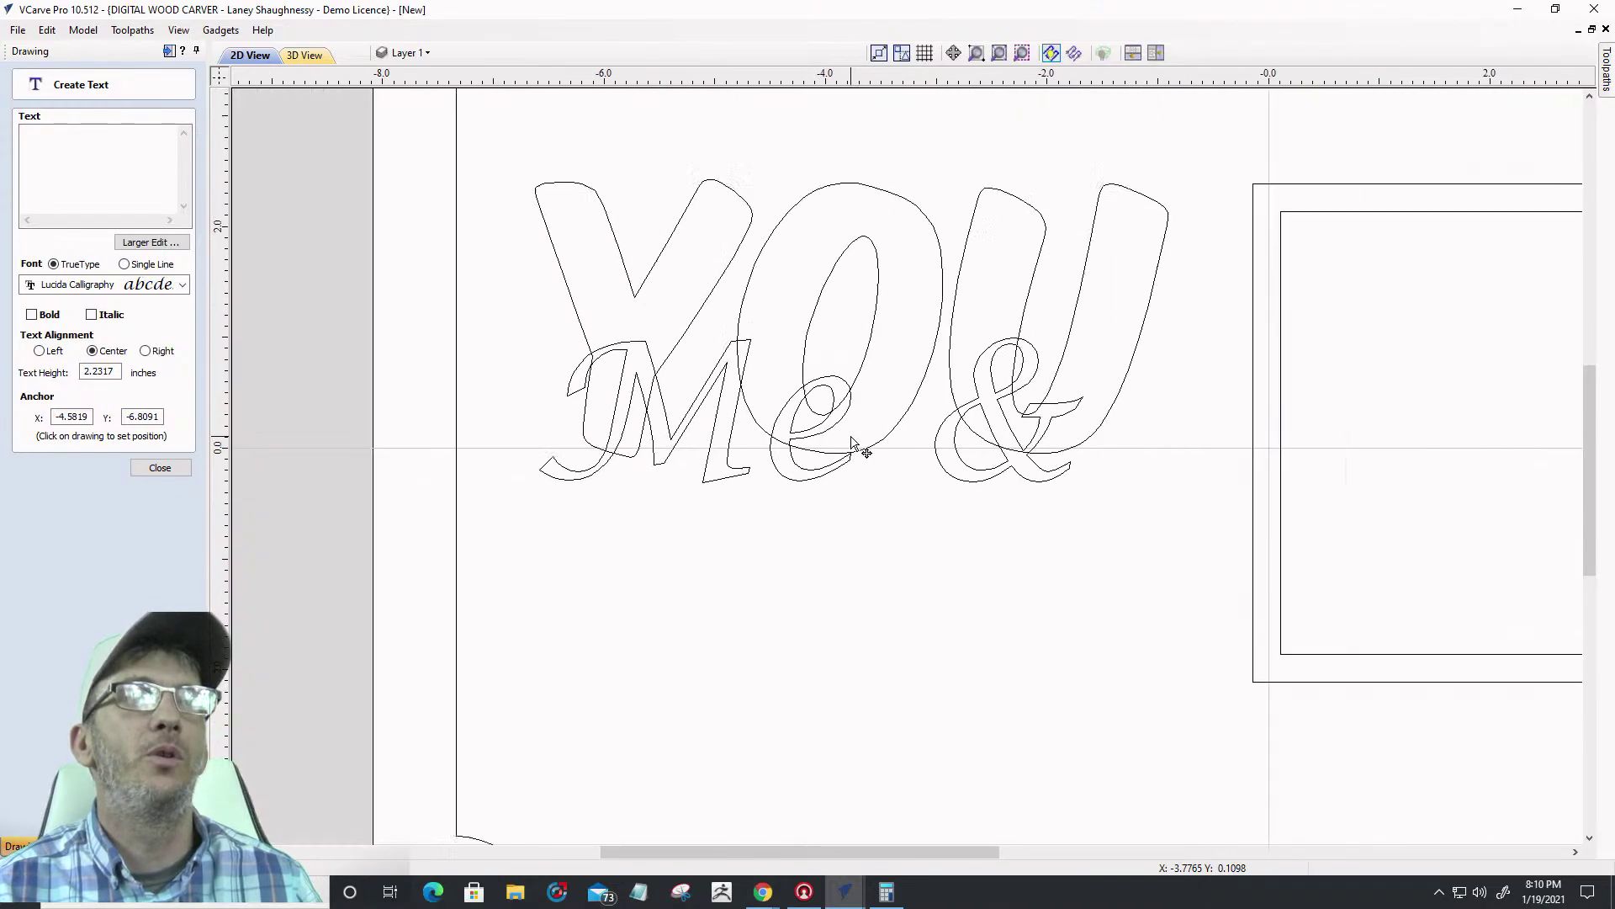
{"action": "scroll", "coordinate": [853, 443], "scroll_direction": "down", "scroll_amount": 1}
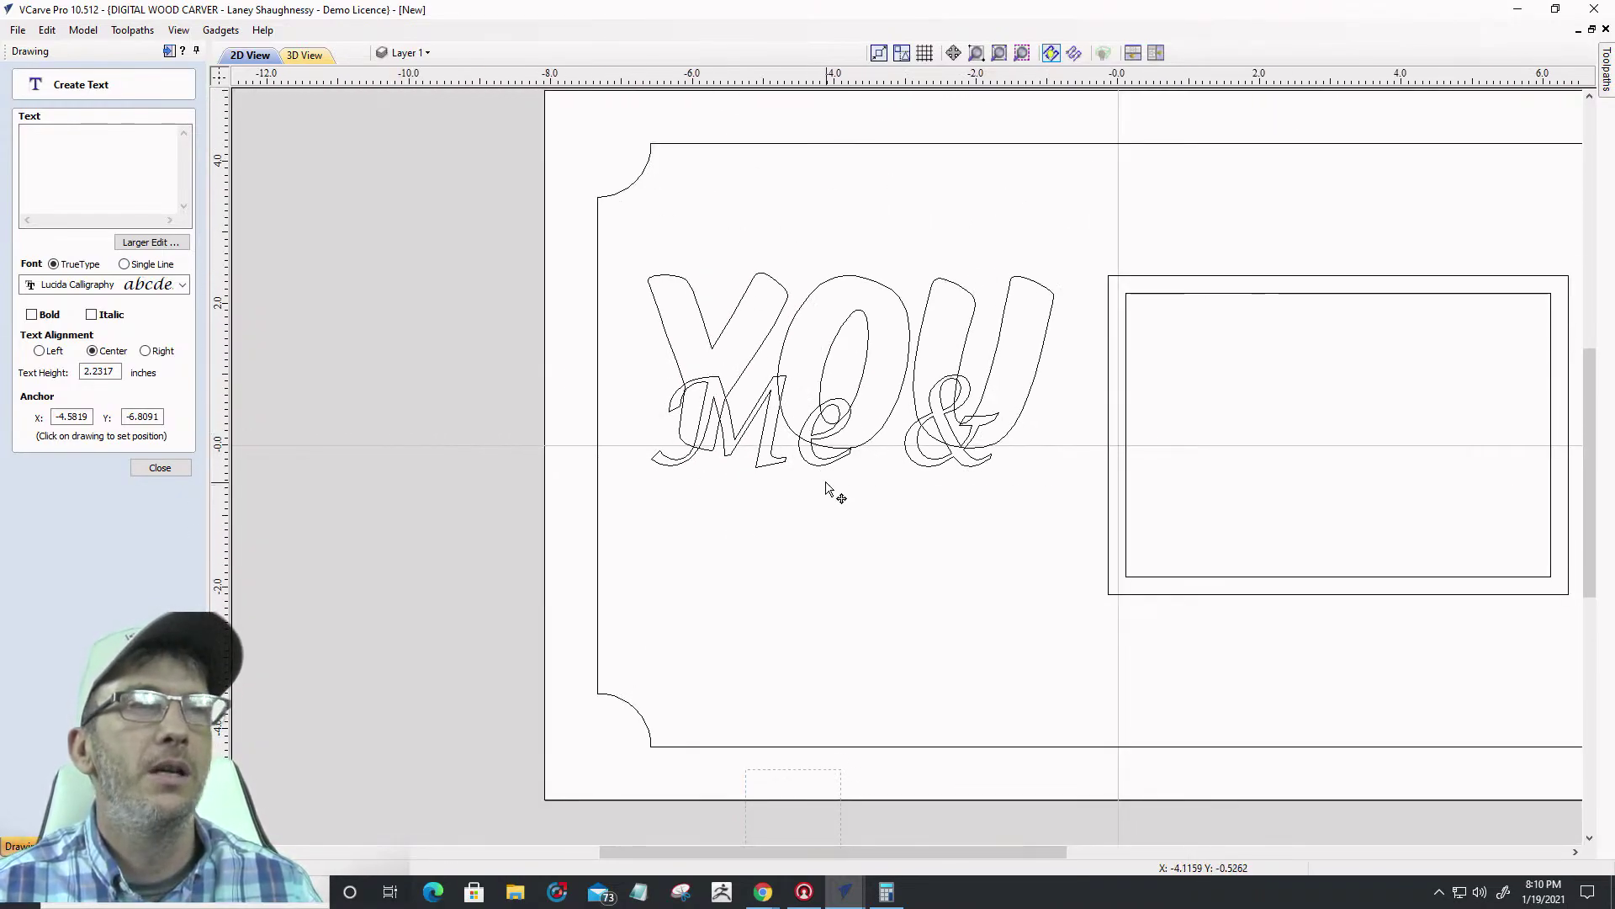
Finish text creation and review the layout of the whole sign
{"action": "left_click", "coordinate": [160, 468]}
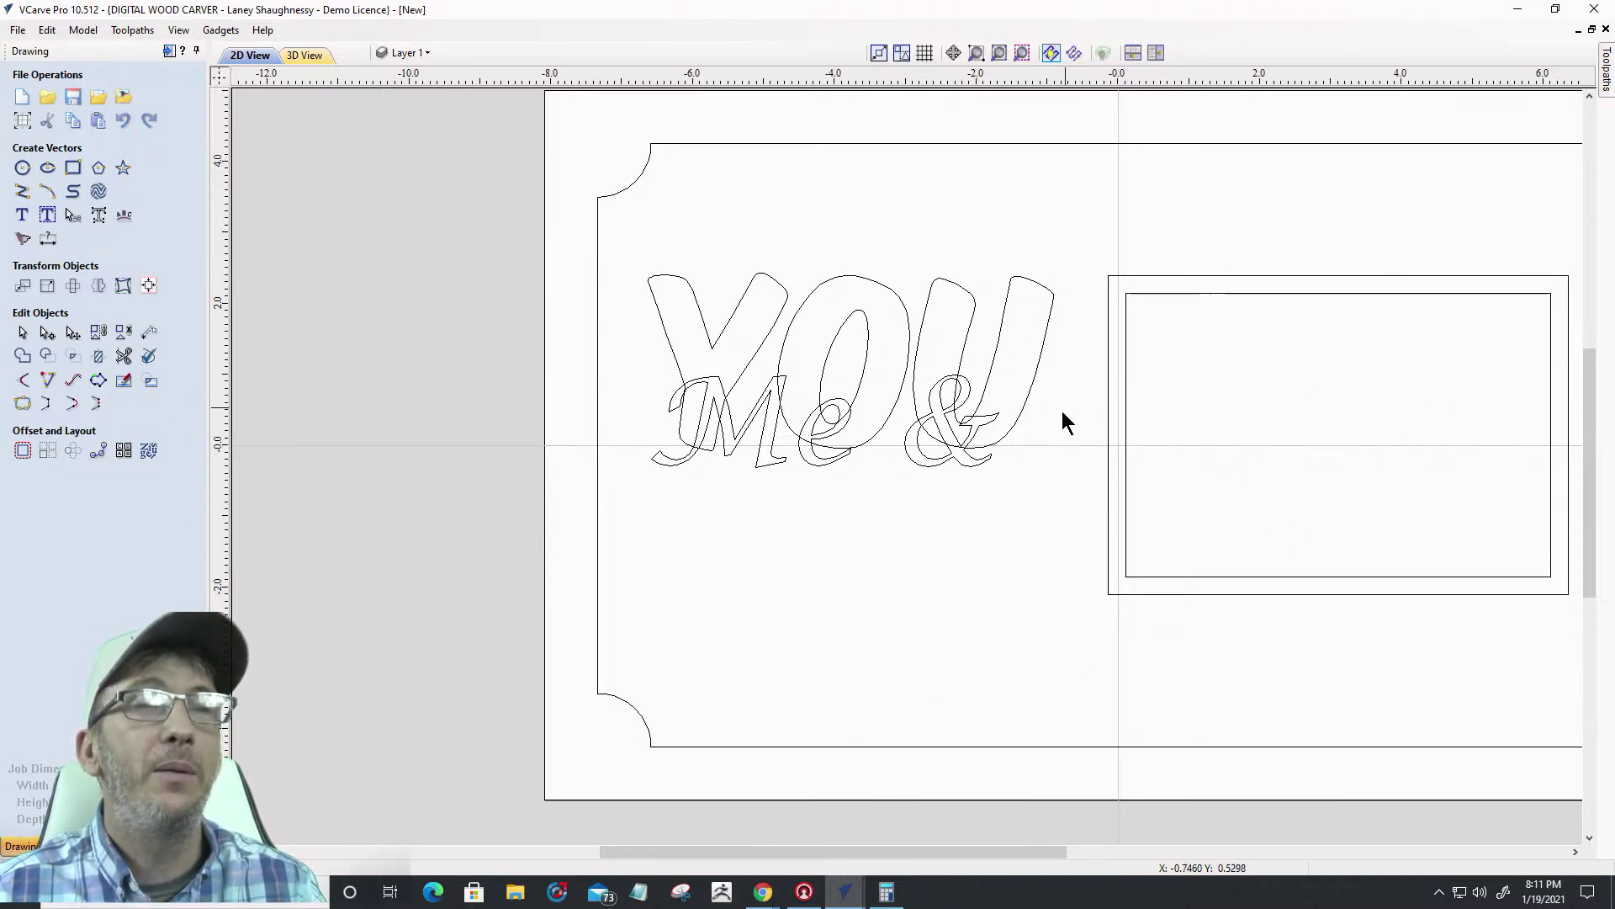
{"action": "scroll", "coordinate": [1051, 417], "scroll_direction": "down", "scroll_amount": 3}
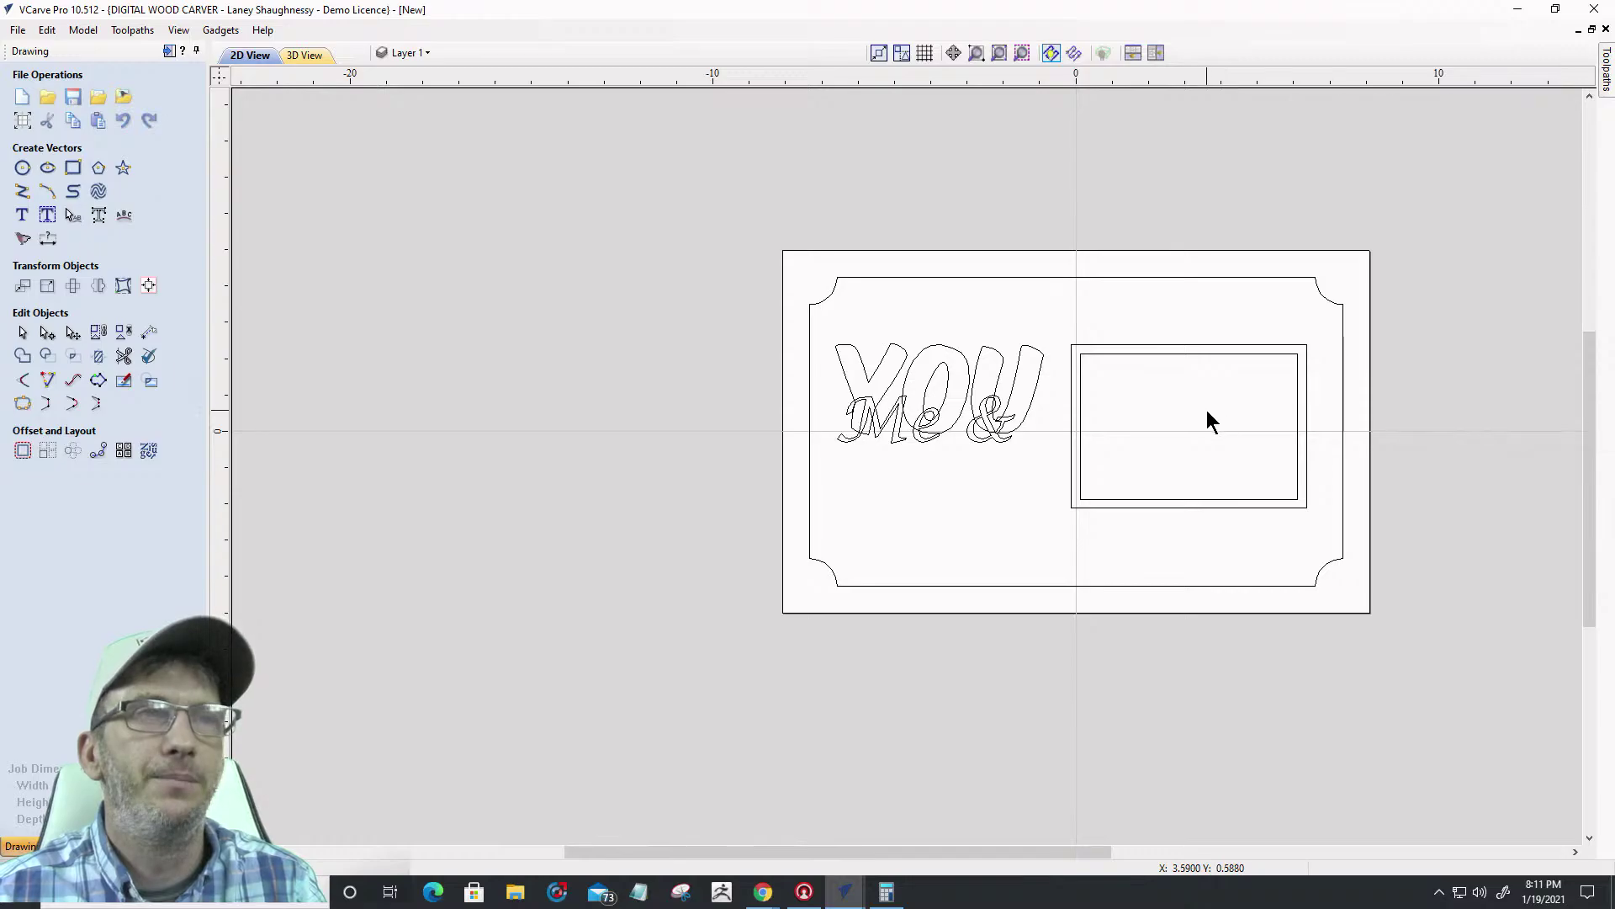
{"action": "scroll", "coordinate": [1206, 410], "scroll_direction": "up", "scroll_amount": 2}
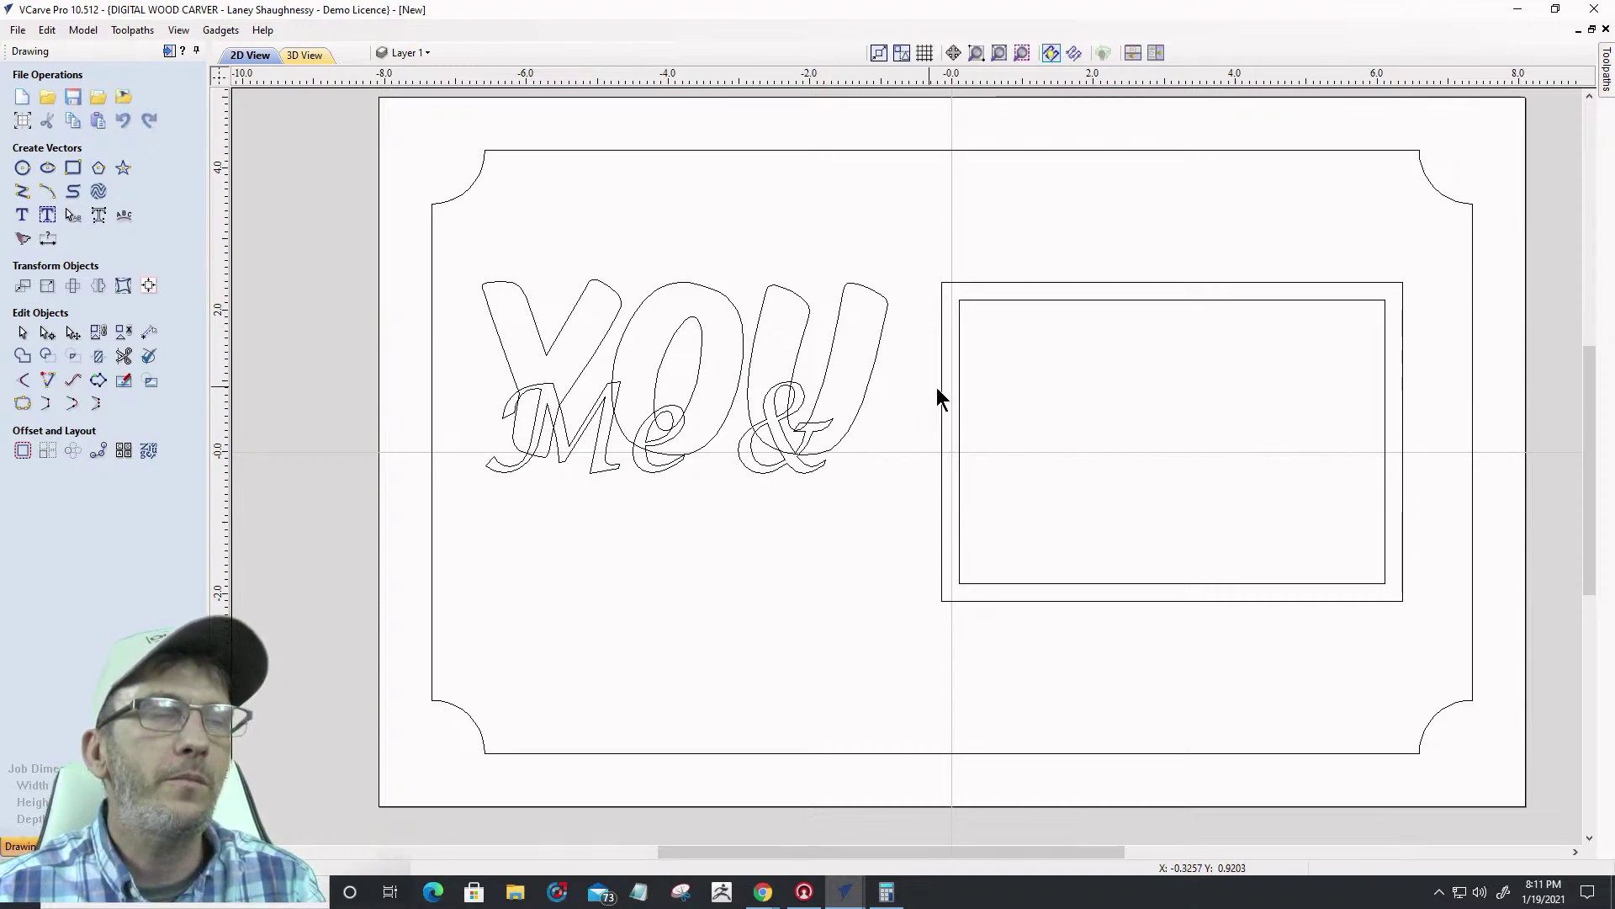
{"action": "scroll", "coordinate": [1253, 431], "scroll_direction": "down", "scroll_amount": 3}
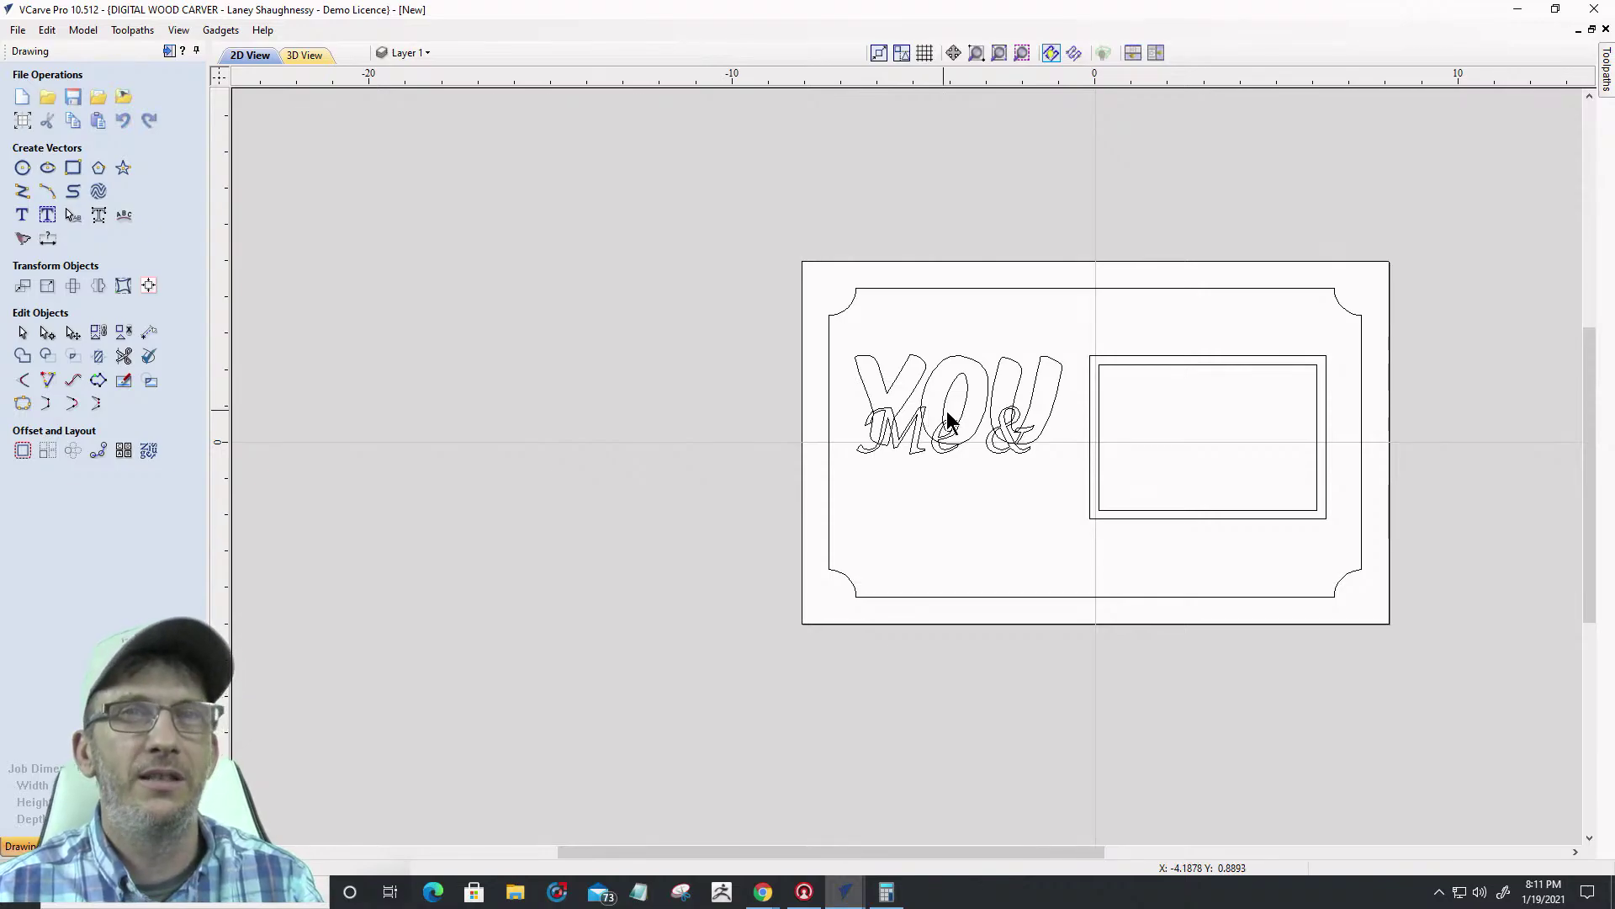
{"action": "scroll", "coordinate": [1087, 389], "scroll_direction": "up", "scroll_amount": 5}
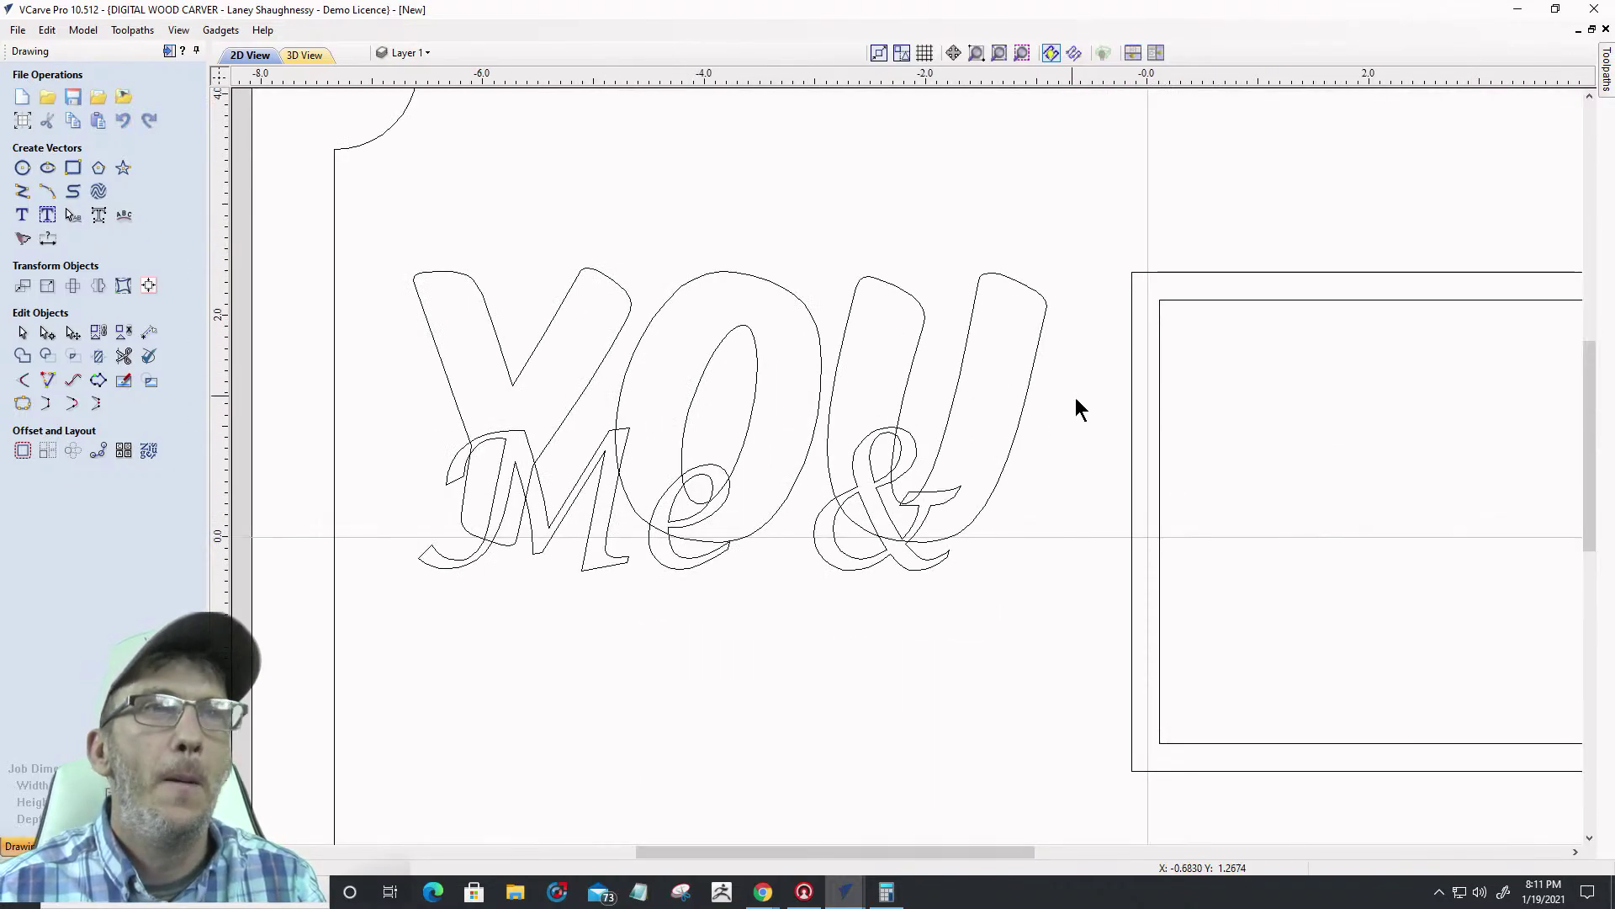
{"action": "middle_click_drag", "start_coordinate": [1103, 743], "coordinate": [1235, 611]}
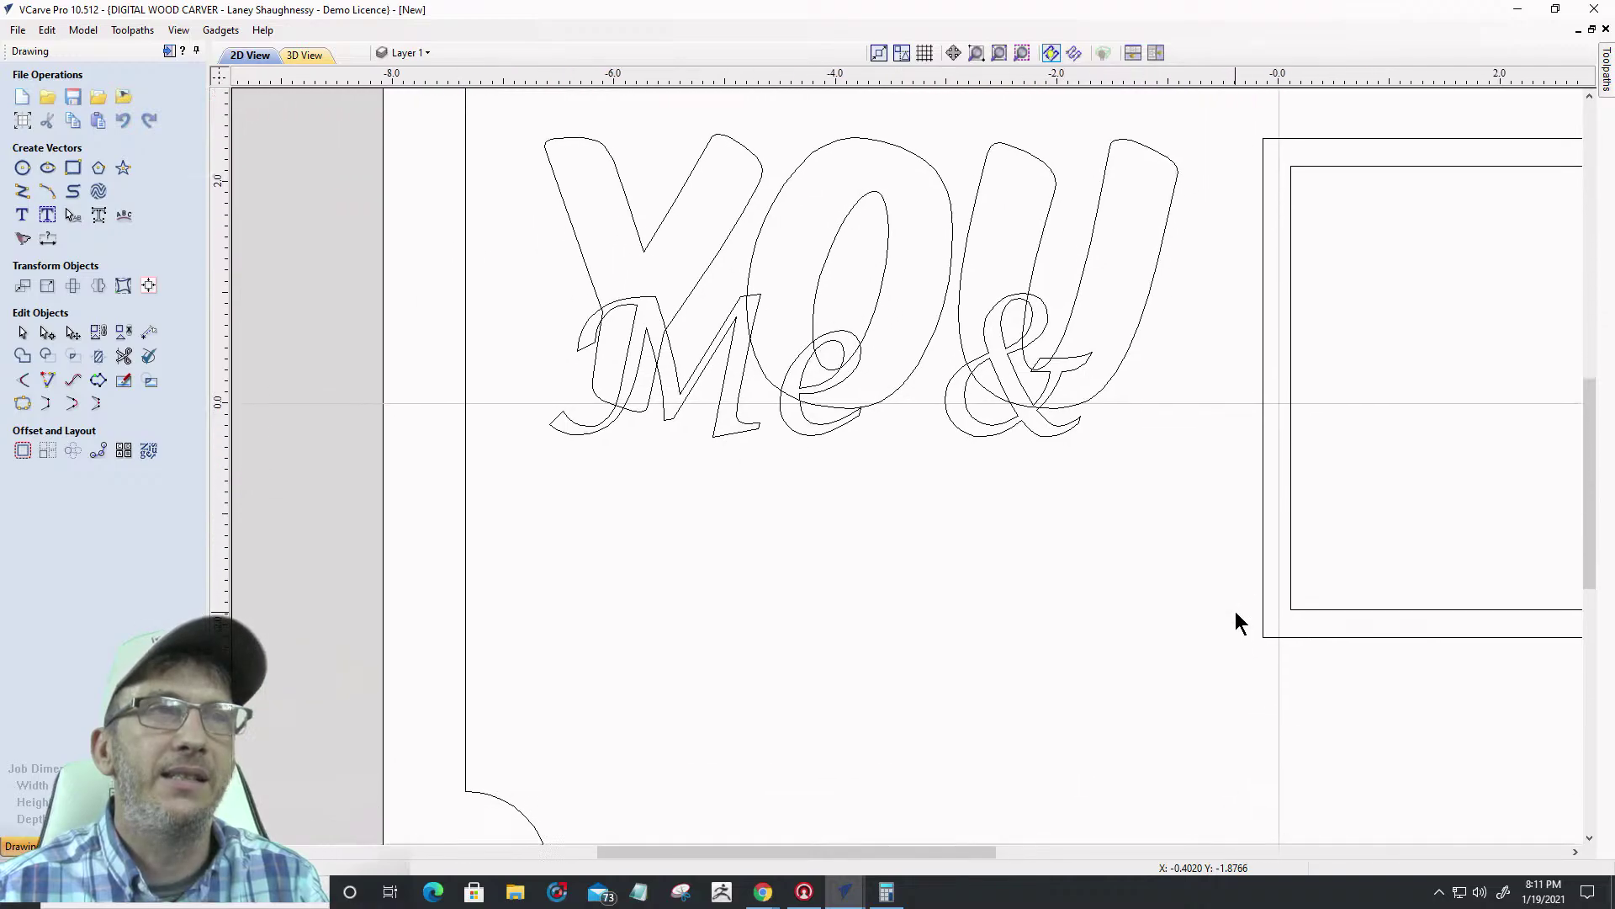
{"action": "left_click_drag", "start_coordinate": [1112, 708], "coordinate": [1193, 547]}
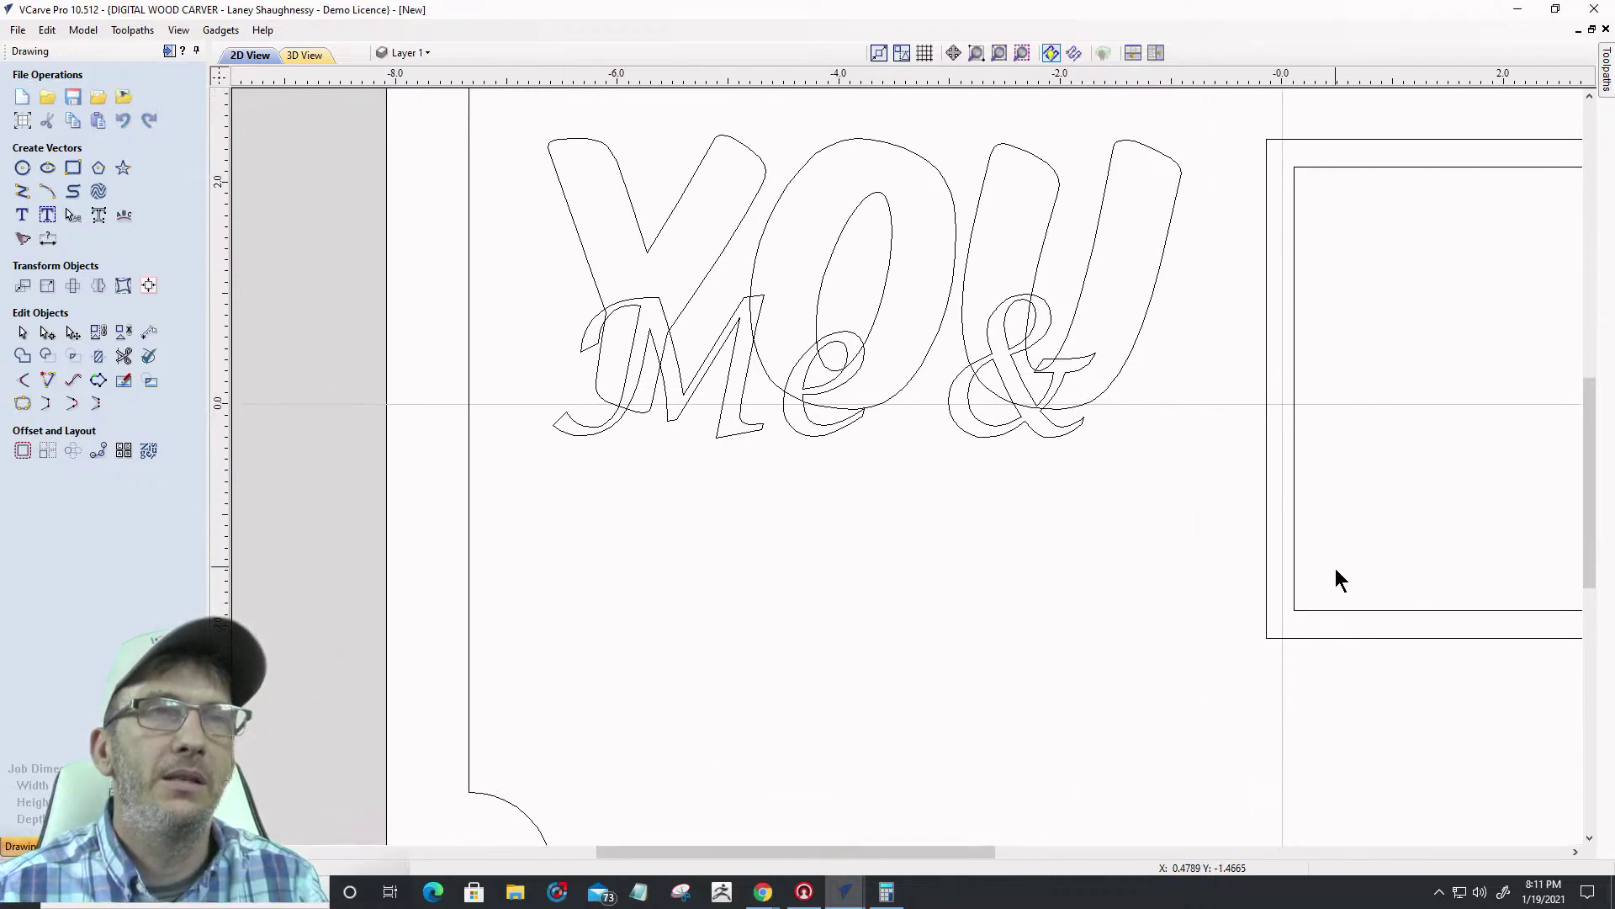
{"action": "middle_click_drag", "start_coordinate": [1336, 570], "coordinate": [1067, 695]}
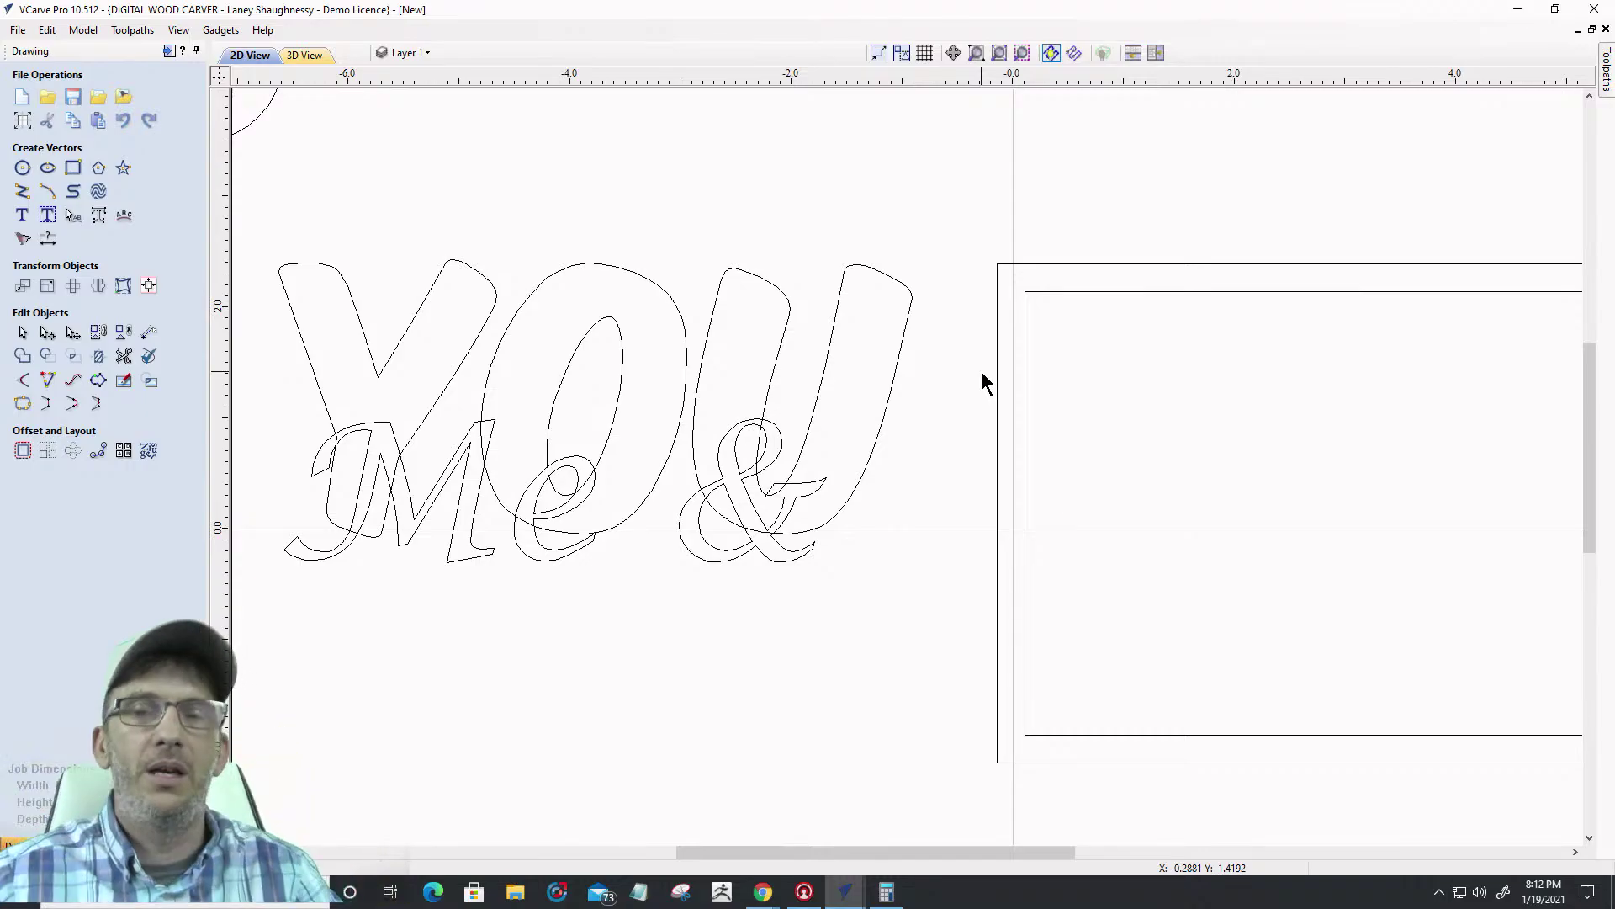
Create a new two-line text block reading "Stronger" on the first line and "Together" on the second
{"action": "scroll", "coordinate": [981, 371], "scroll_direction": "down", "scroll_amount": 3}
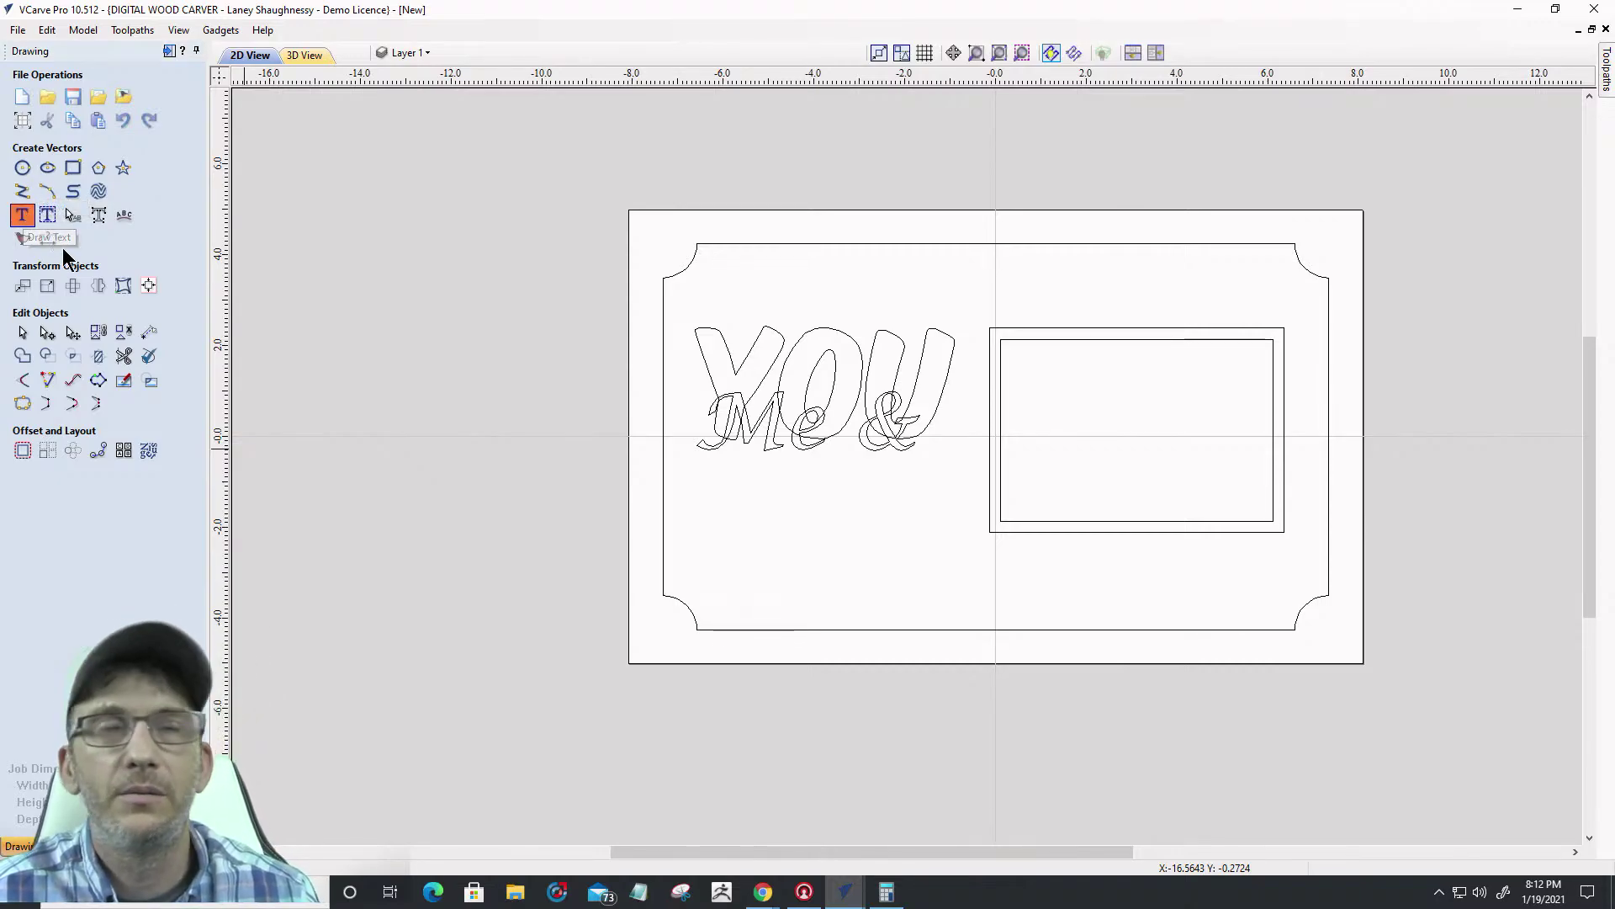
{"action": "left_click", "coordinate": [23, 215]}
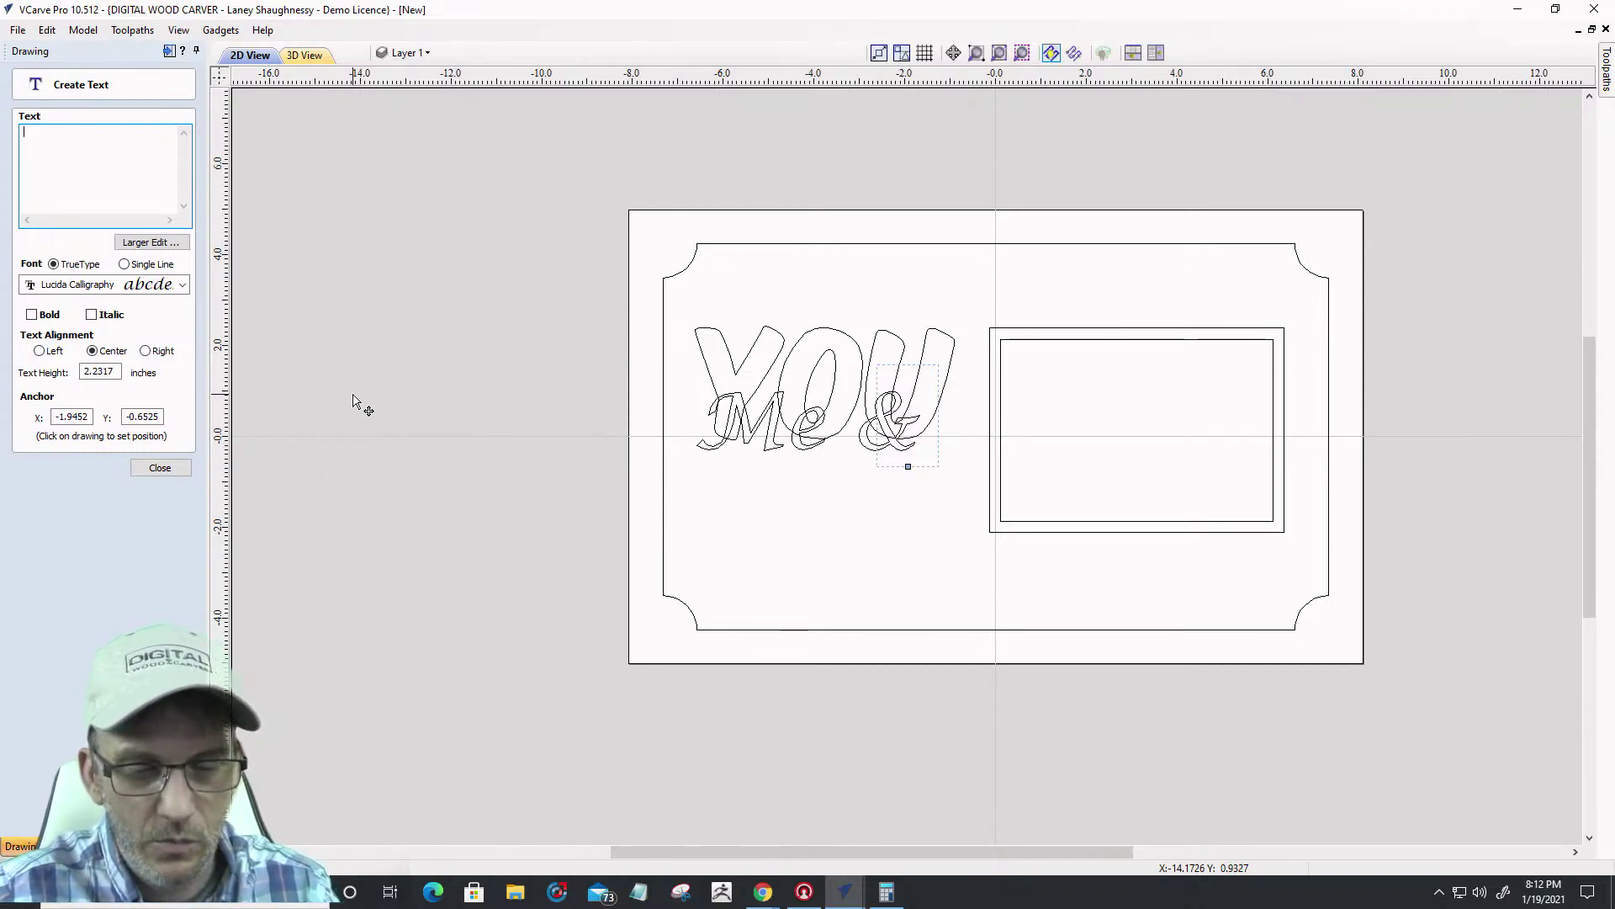
{"action": "type", "text": "Stronger"}
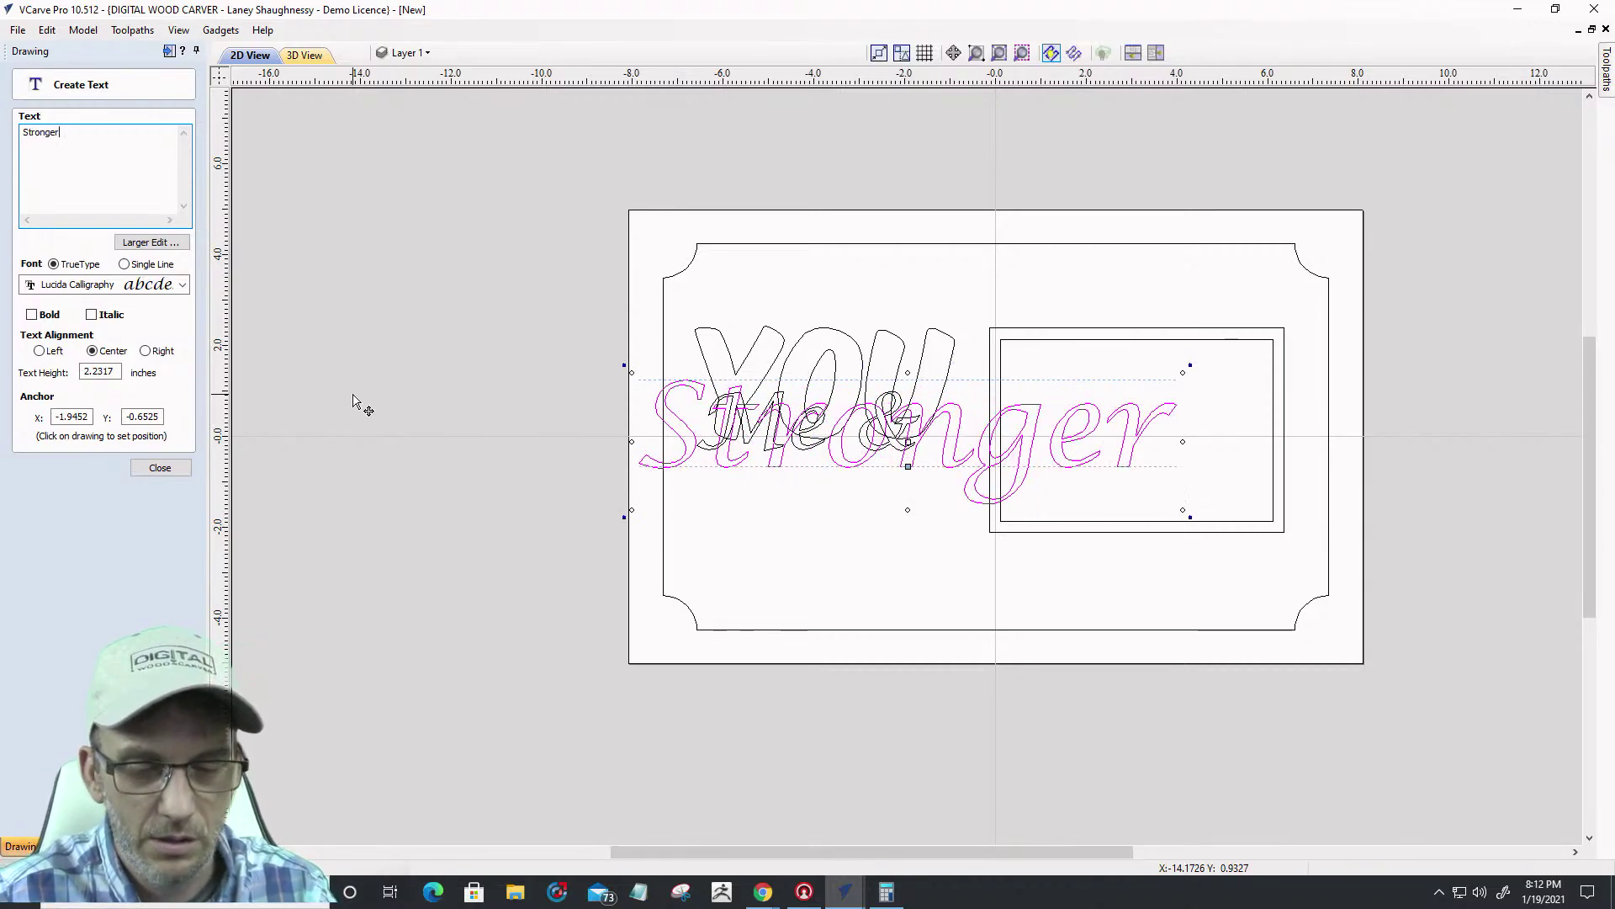
{"action": "type", "text": "Together"}
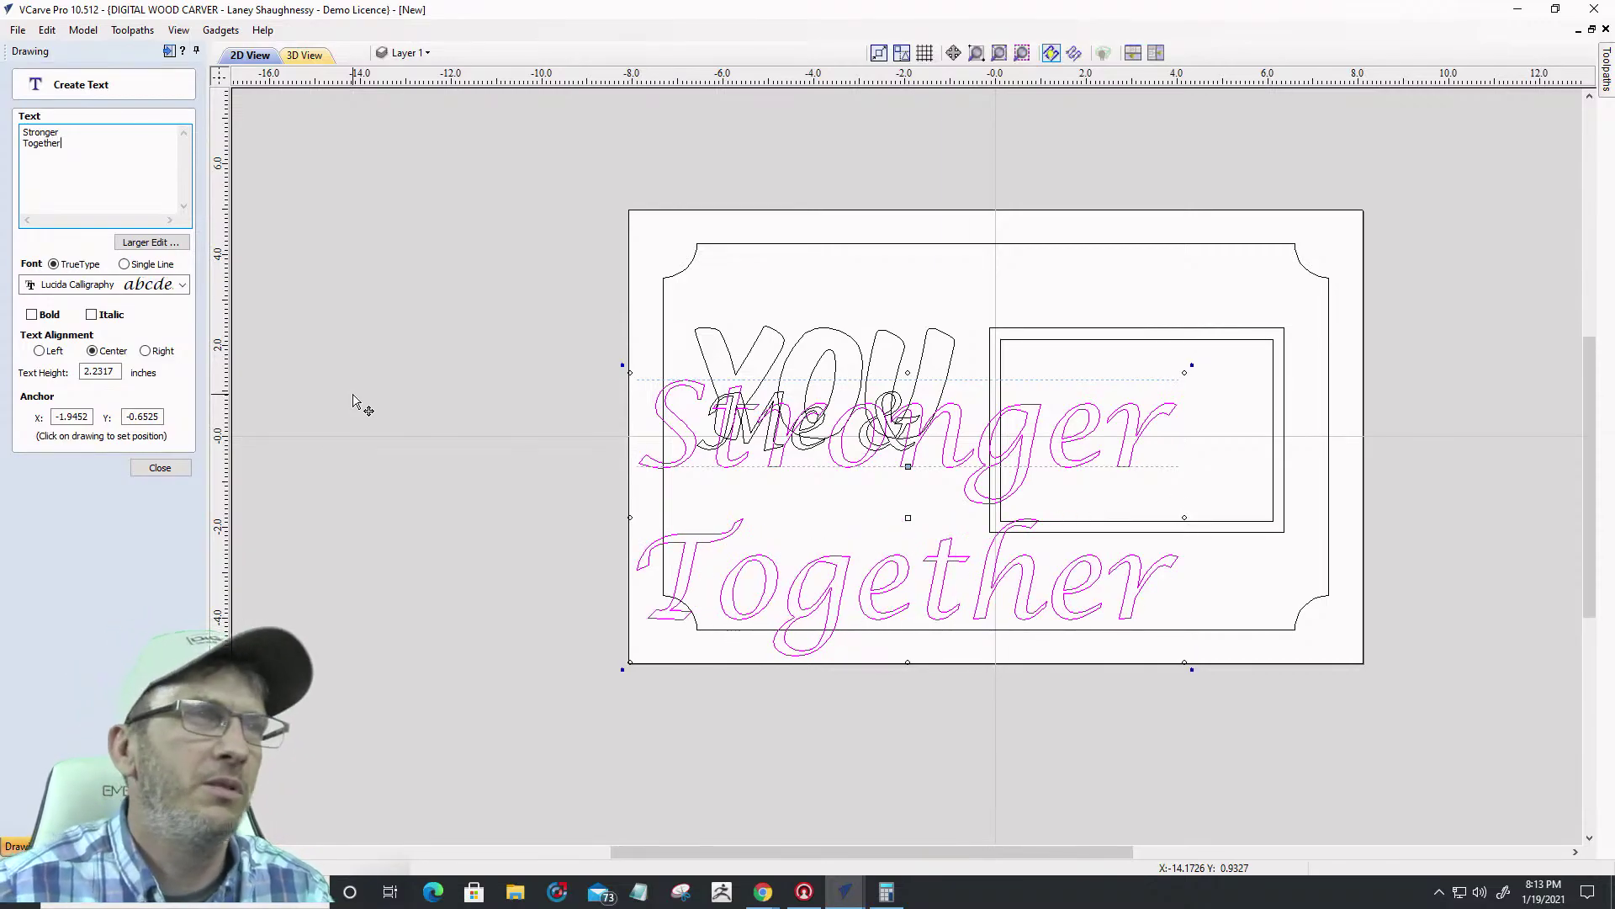
Set the Stronger Together text to Monotype Corsiva, 1 inch high, and place it beneath the "Me &" lettering
{"action": "left_click", "coordinate": [180, 285]}
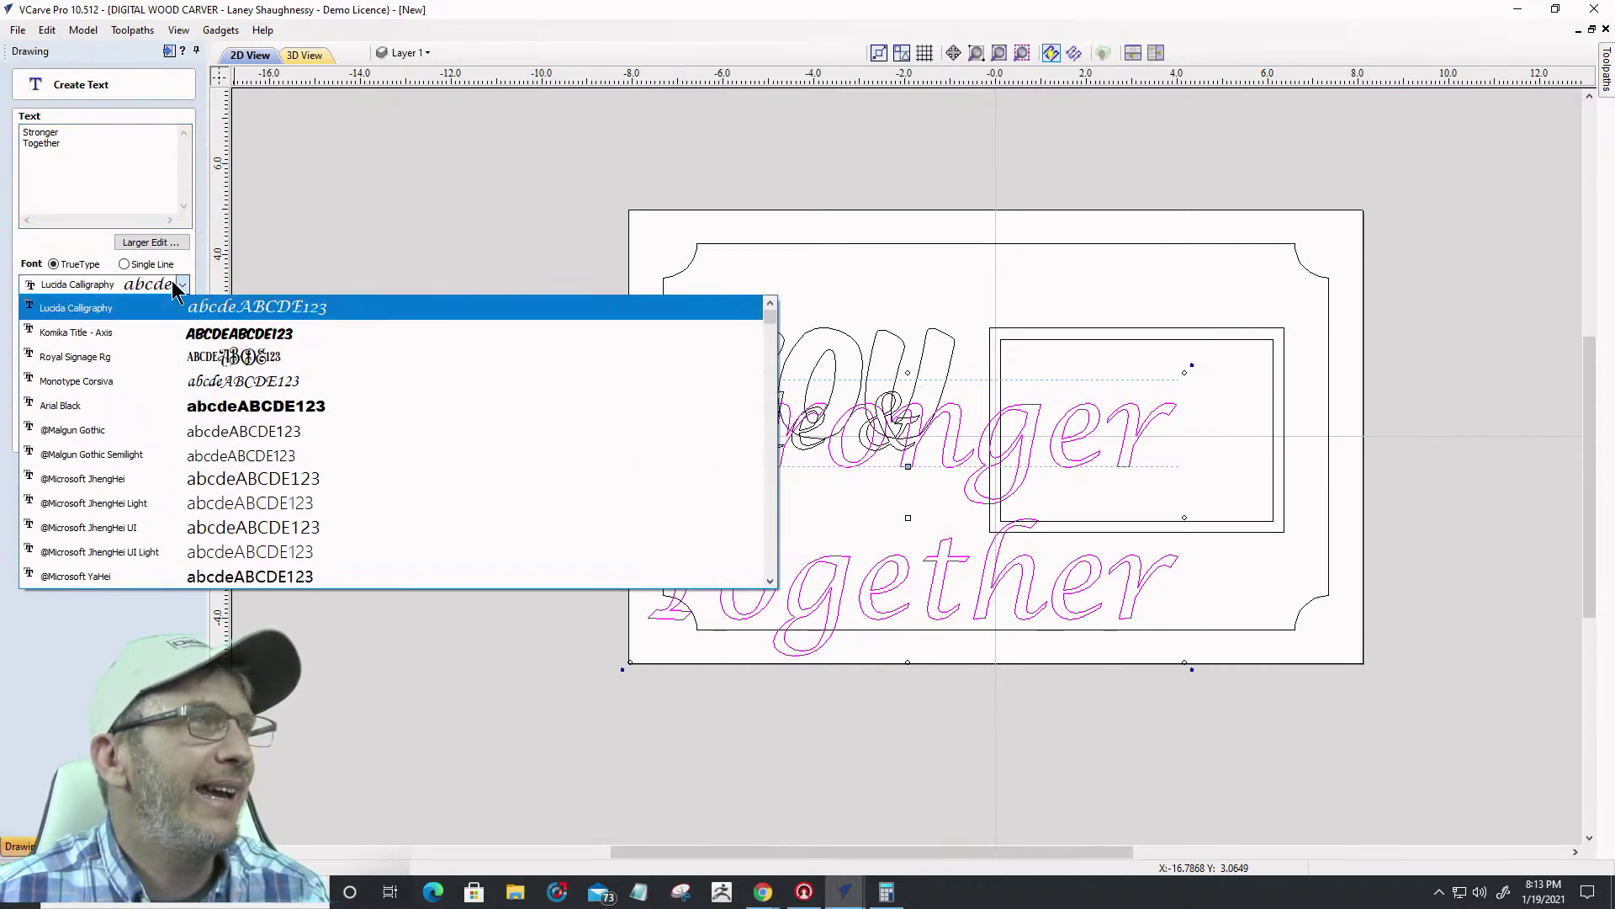
{"action": "left_click", "coordinate": [130, 381]}
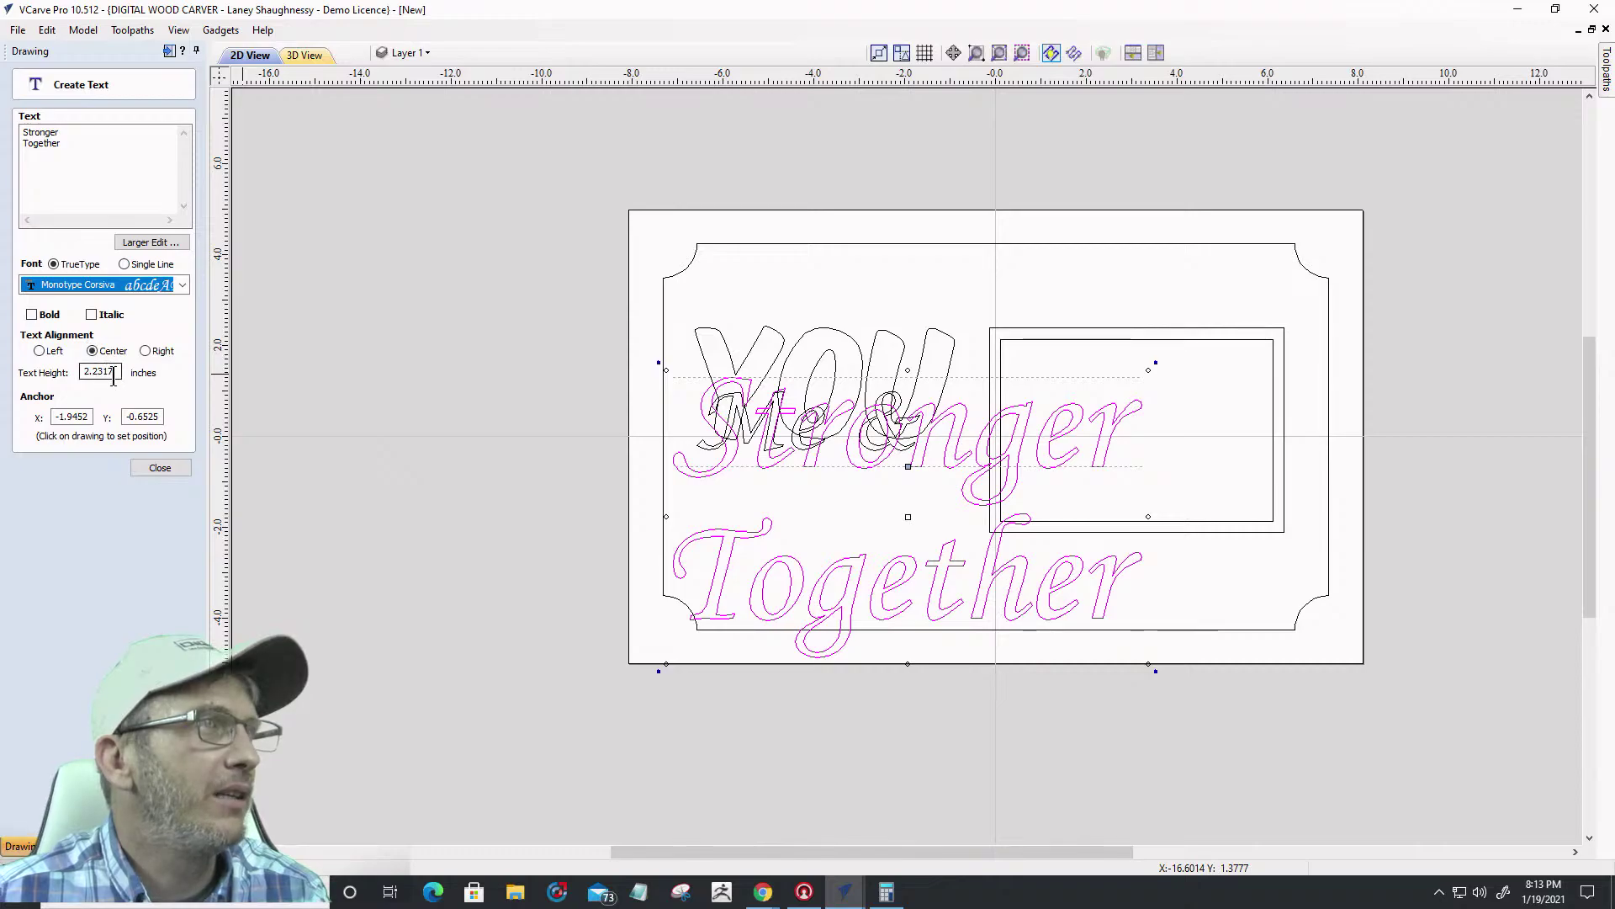
{"action": "left_click_drag", "start_coordinate": [118, 373], "coordinate": [63, 378]}
{"action": "type", "text": "1"}
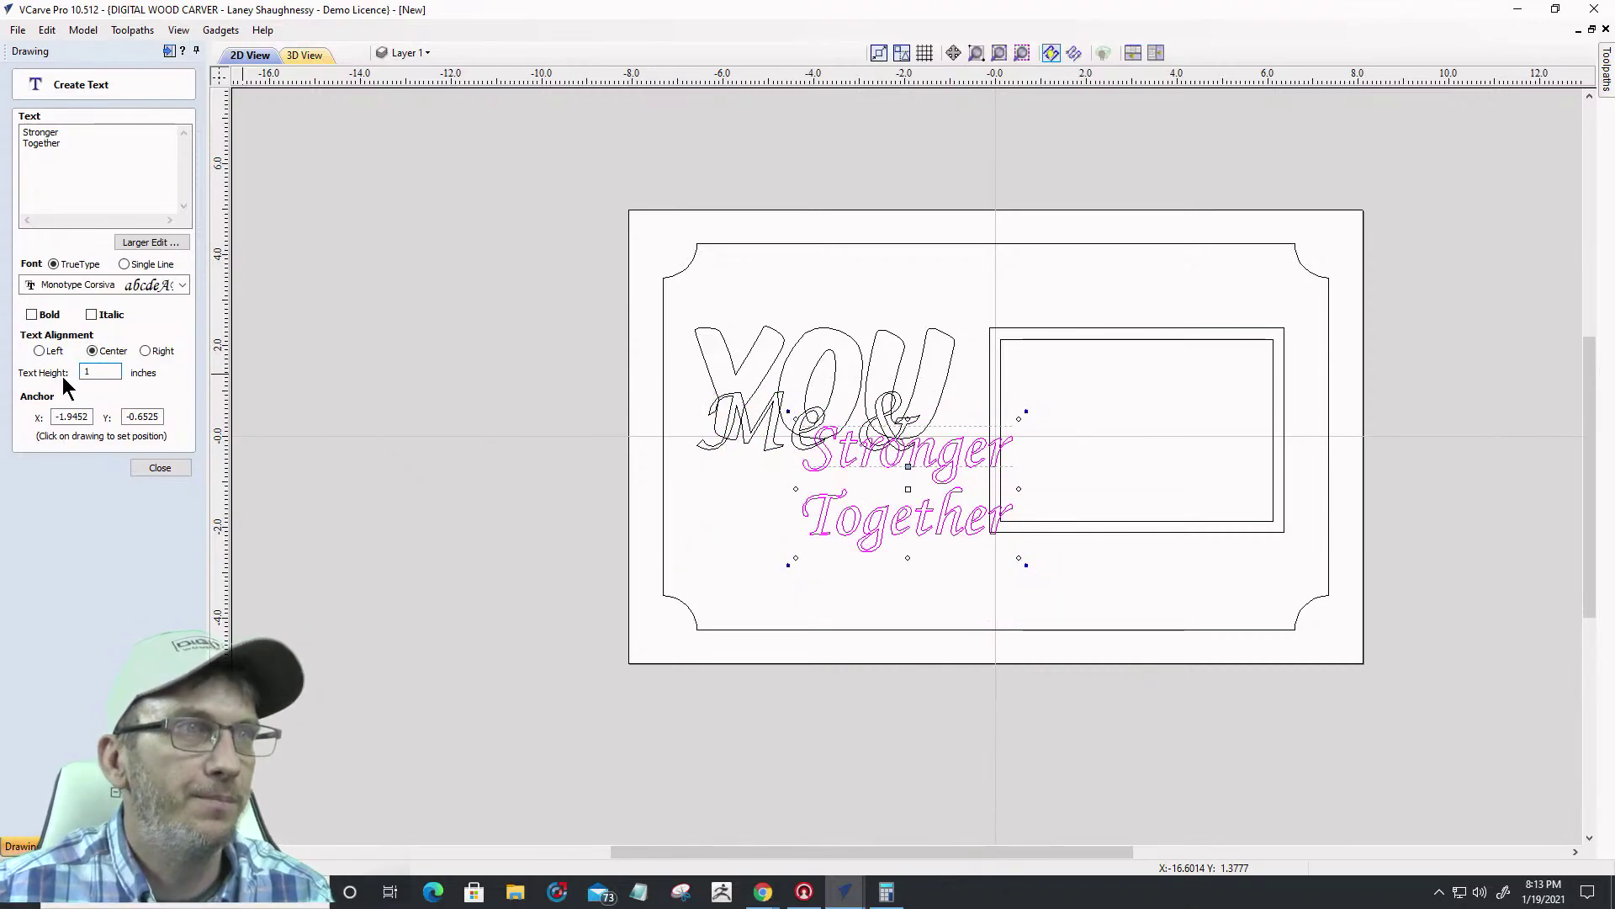
{"action": "left_click_drag", "start_coordinate": [910, 468], "coordinate": [845, 520]}
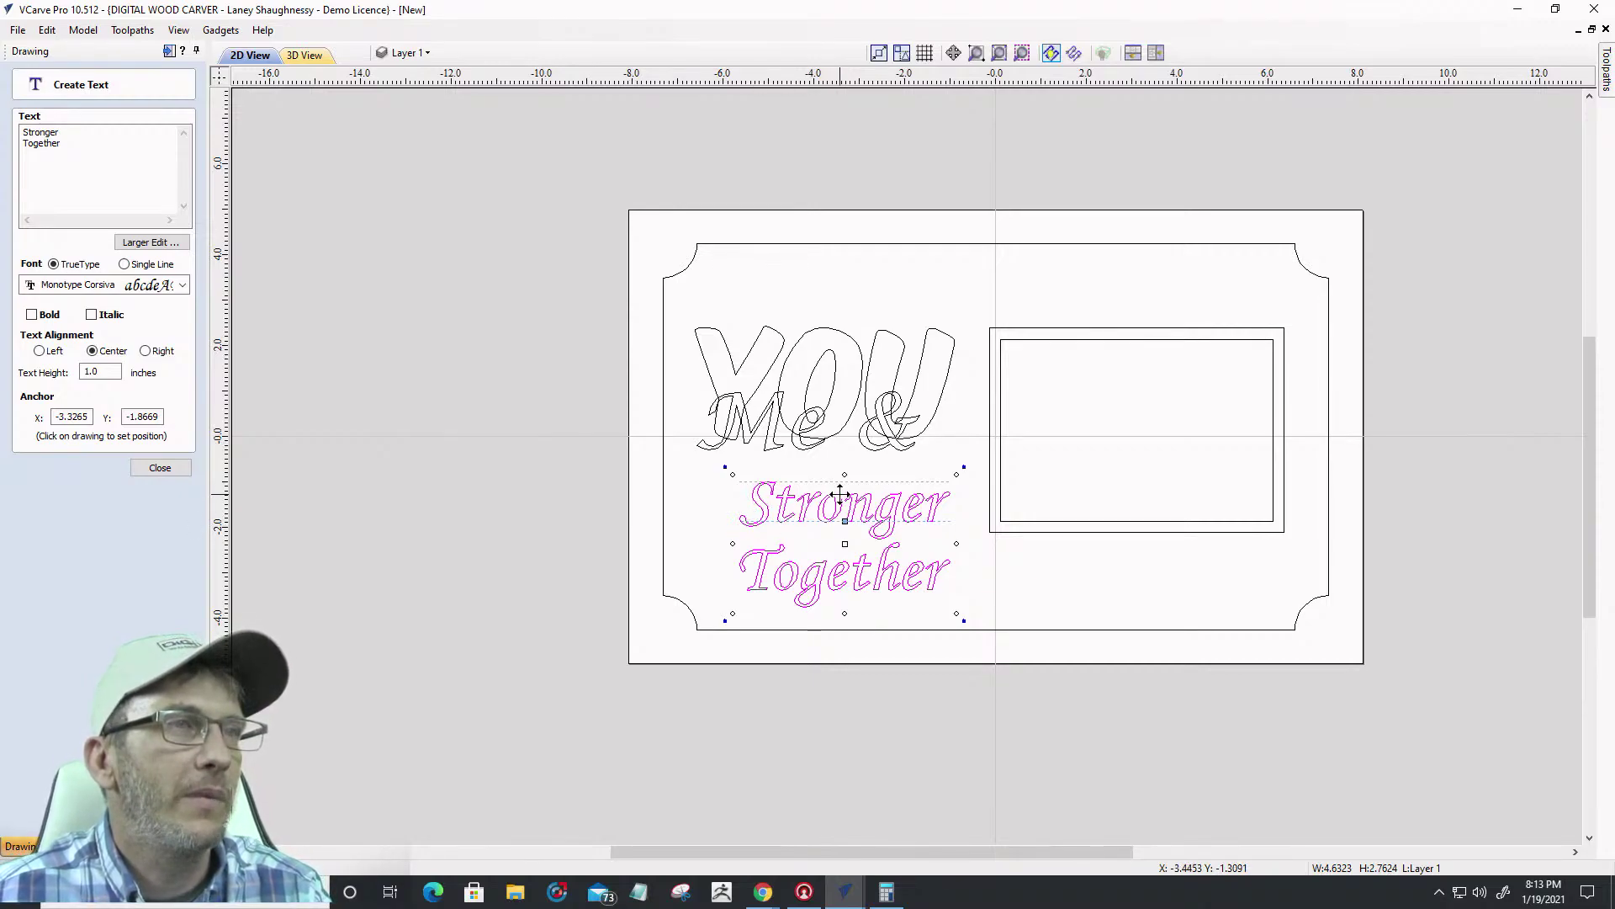
{"action": "left_click_drag", "start_coordinate": [852, 514], "coordinate": [839, 523]}
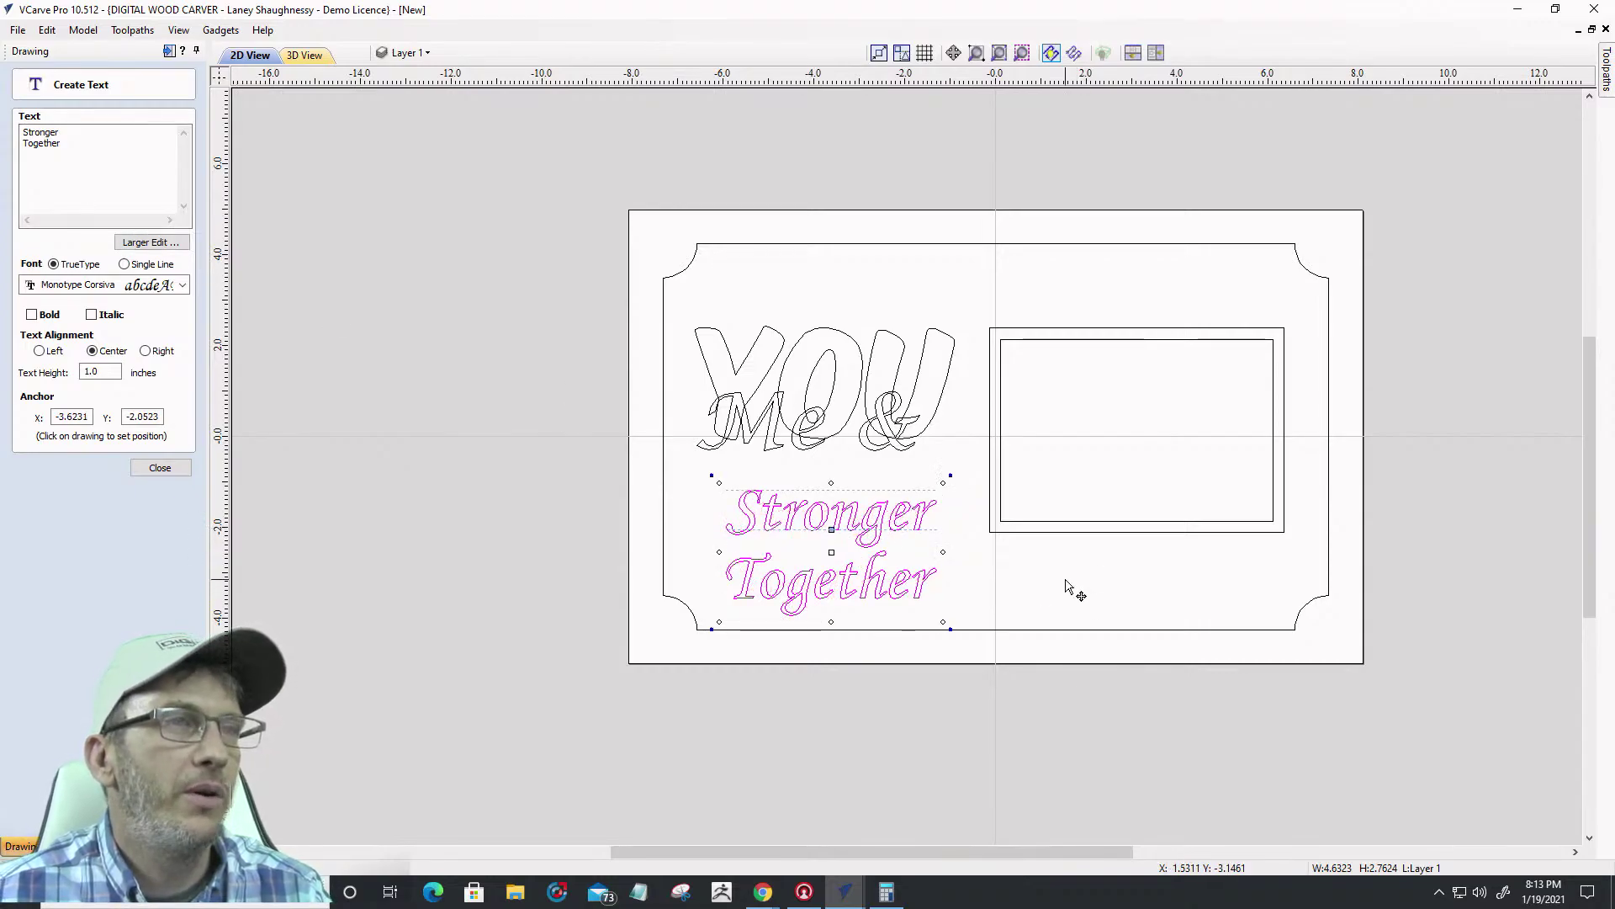
Add a separate text reading "April 1945" and place it beneath the rectangular frame
{"action": "left_click", "coordinate": [1142, 515]}
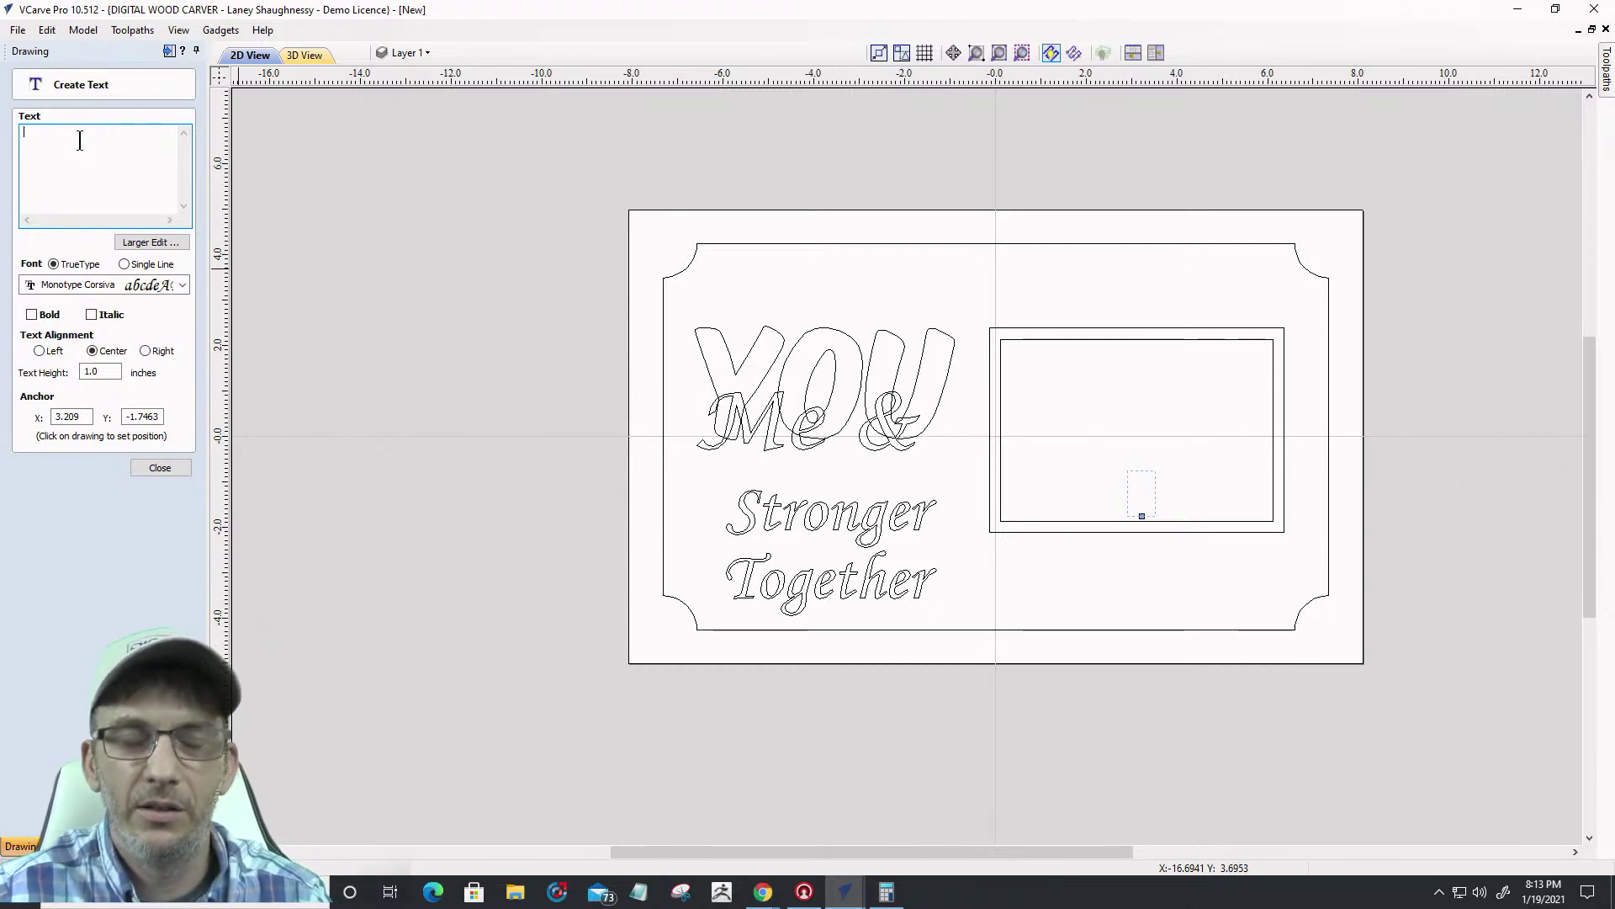
{"action": "type", "text": "April"}
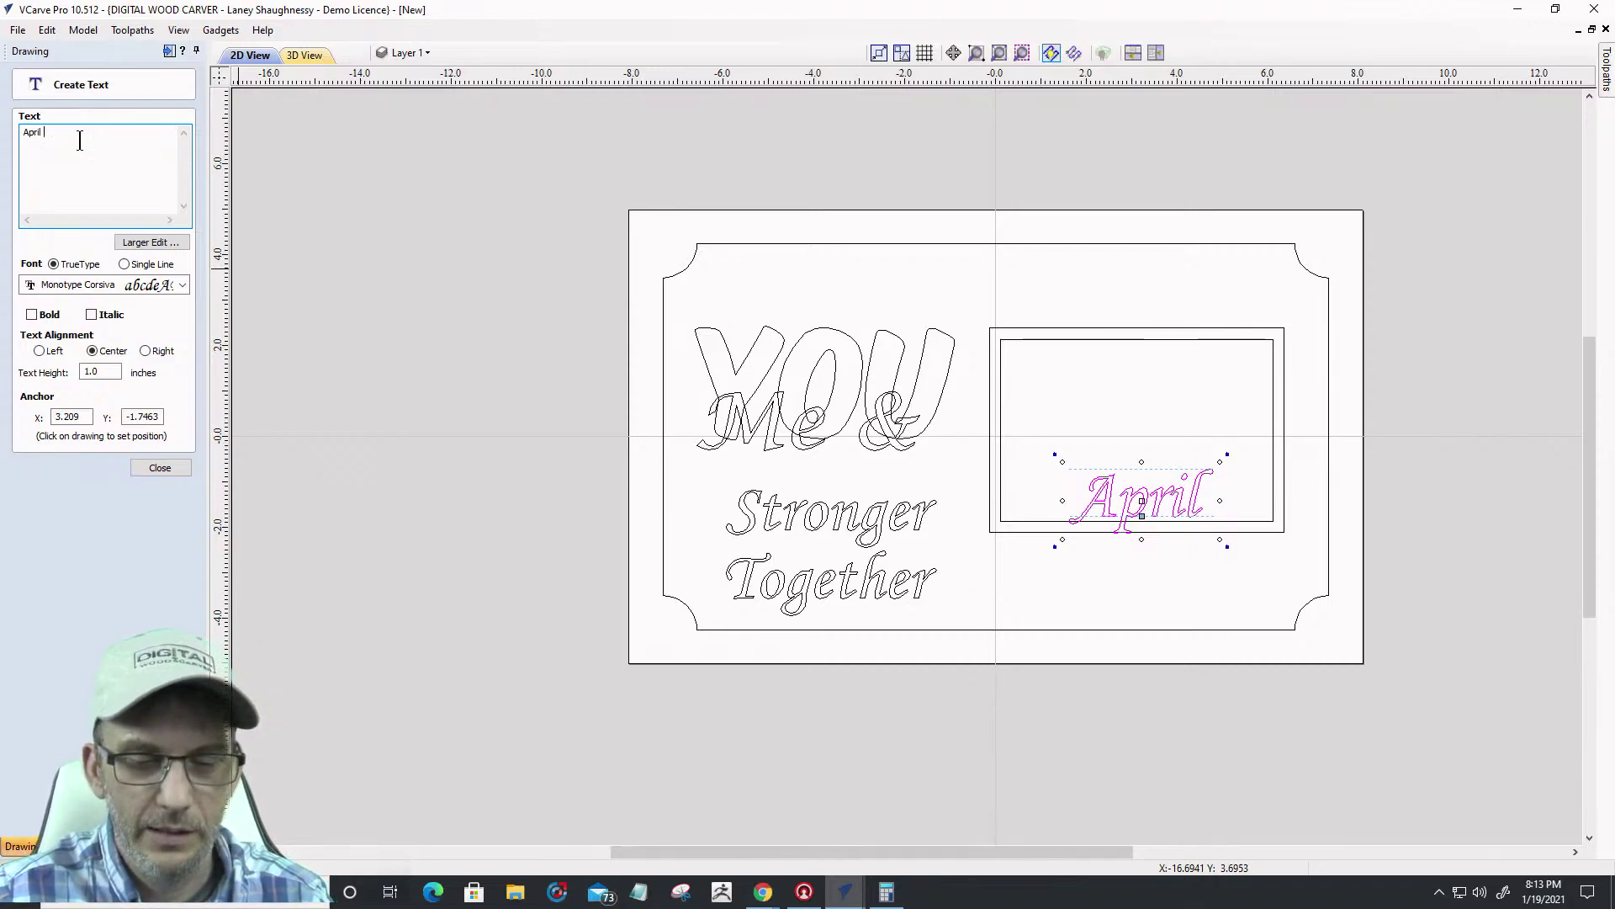
{"action": "type", "text": " 19"}
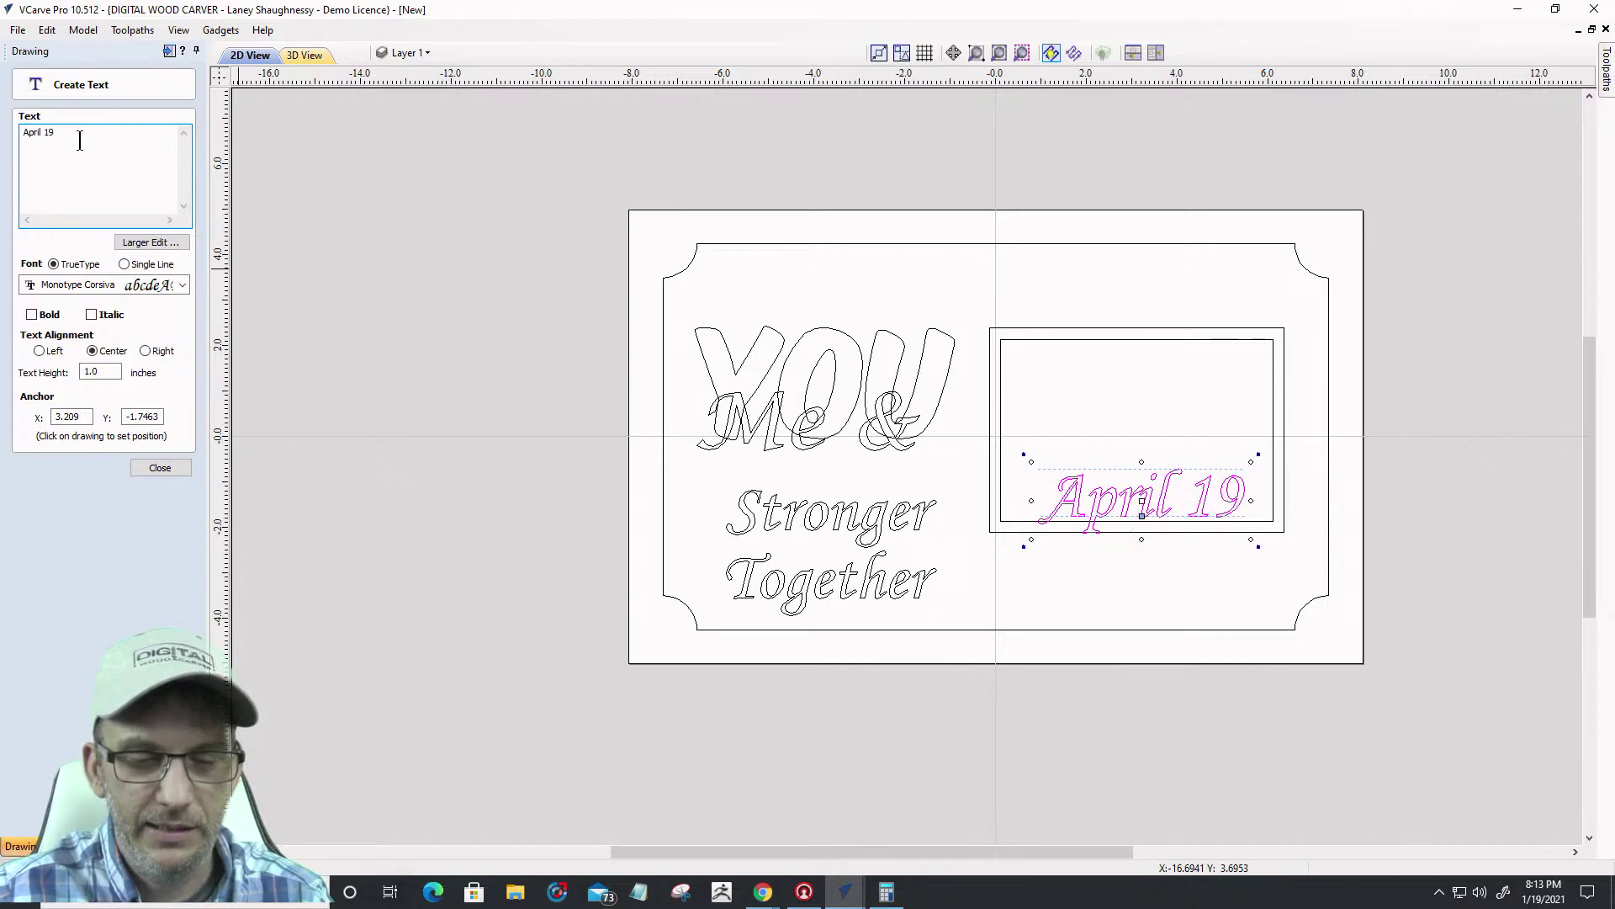
{"action": "type", "text": "45"}
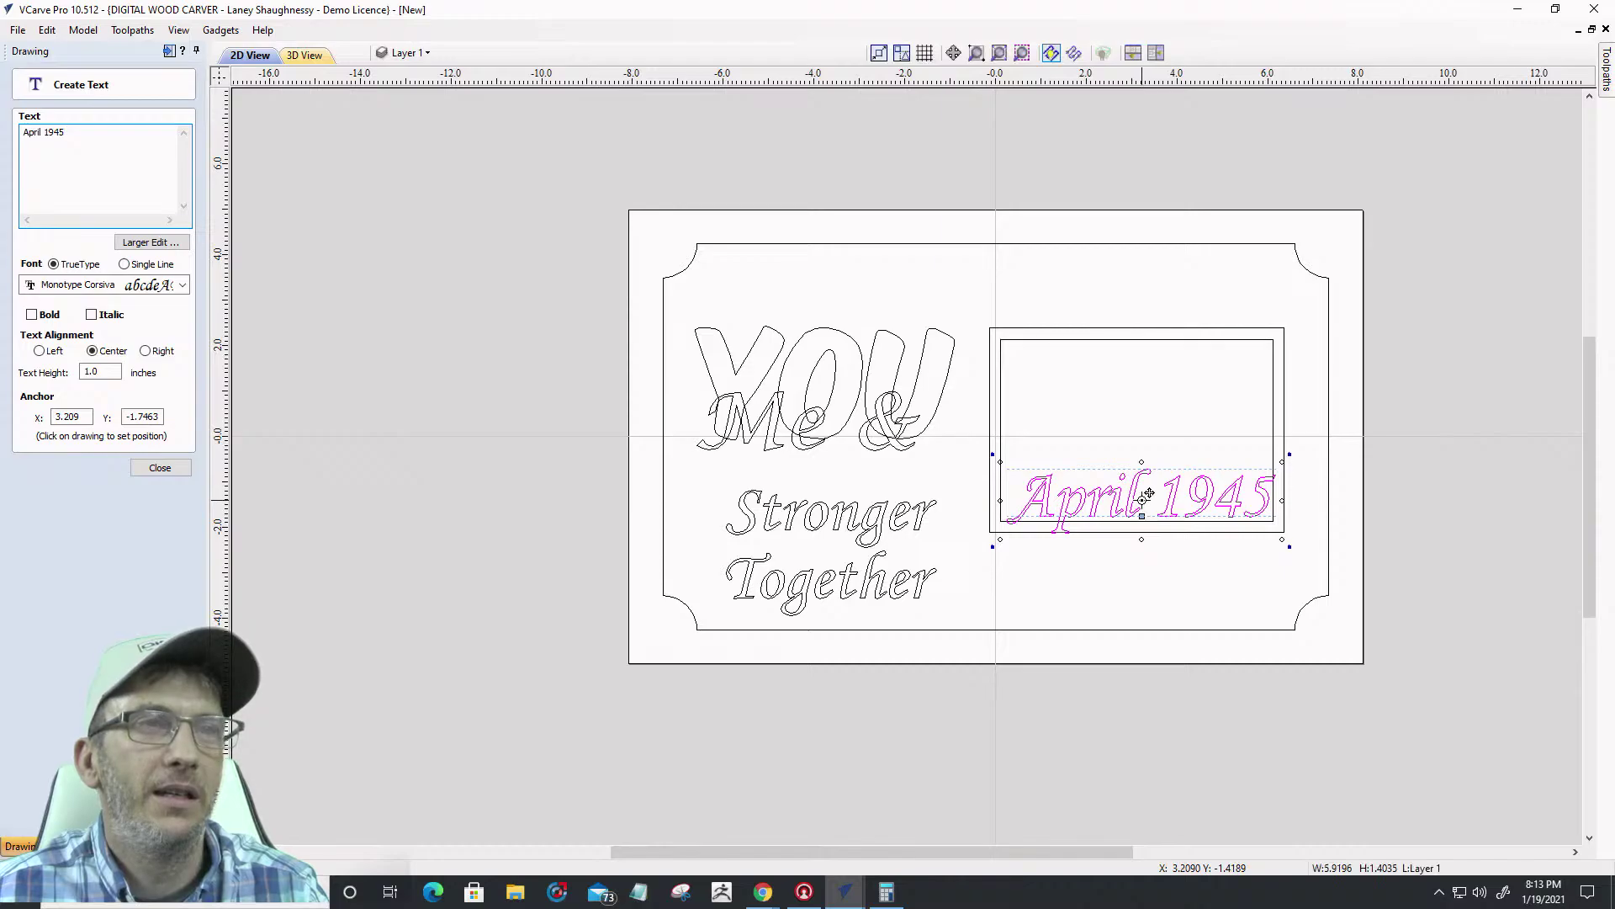
{"action": "left_click_drag", "start_coordinate": [1144, 504], "coordinate": [1139, 590]}
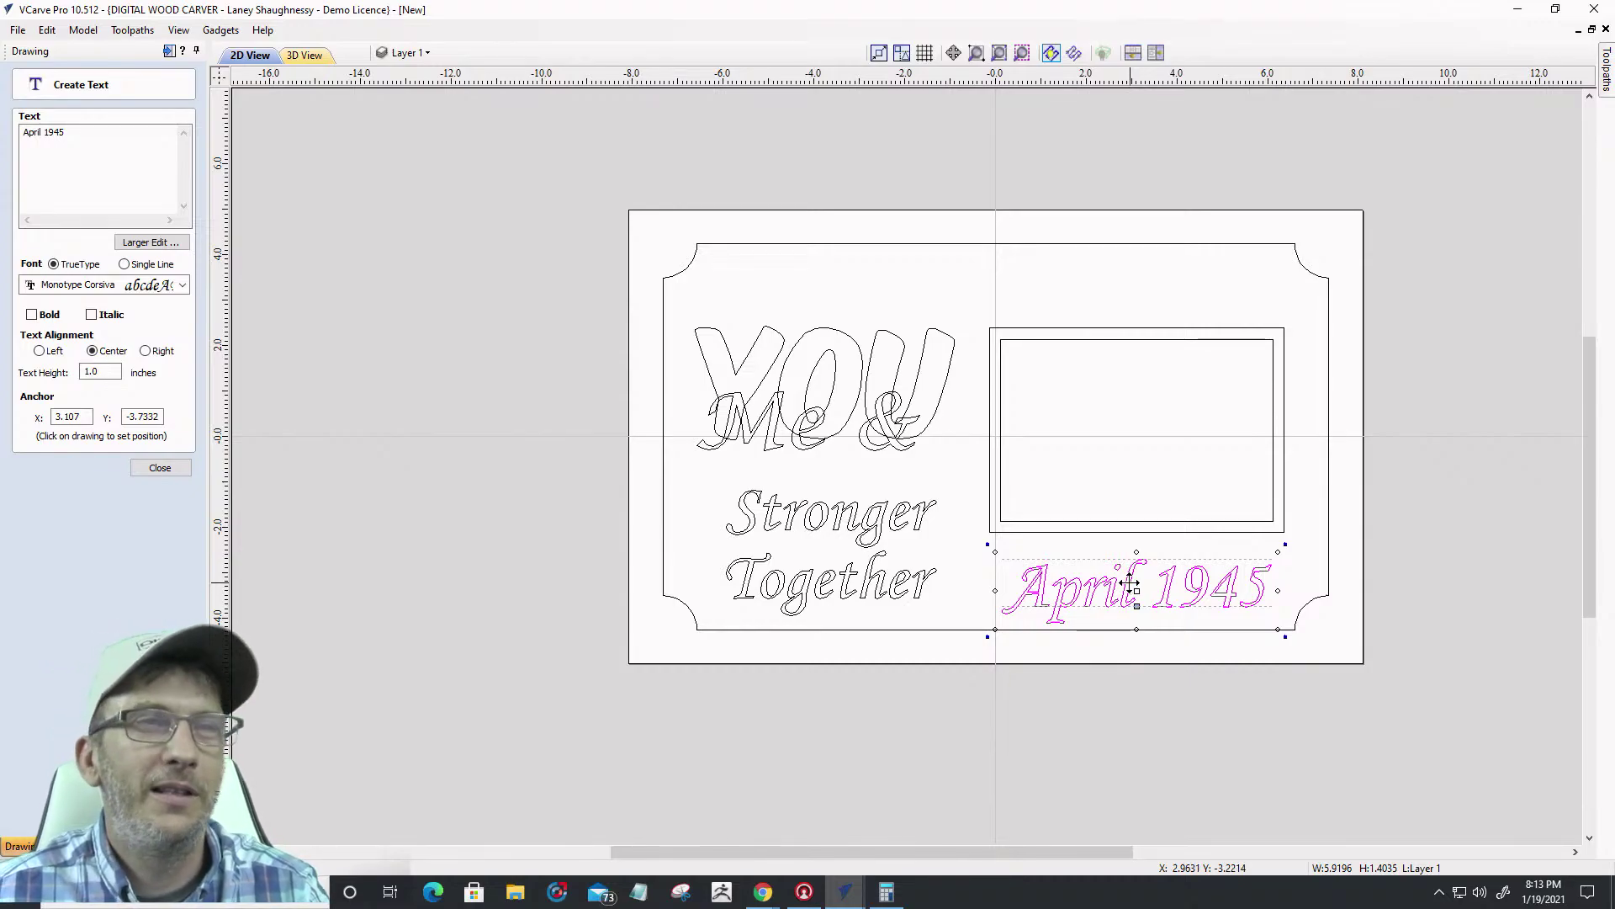
{"action": "left_click_drag", "start_coordinate": [1127, 580], "coordinate": [1114, 576]}
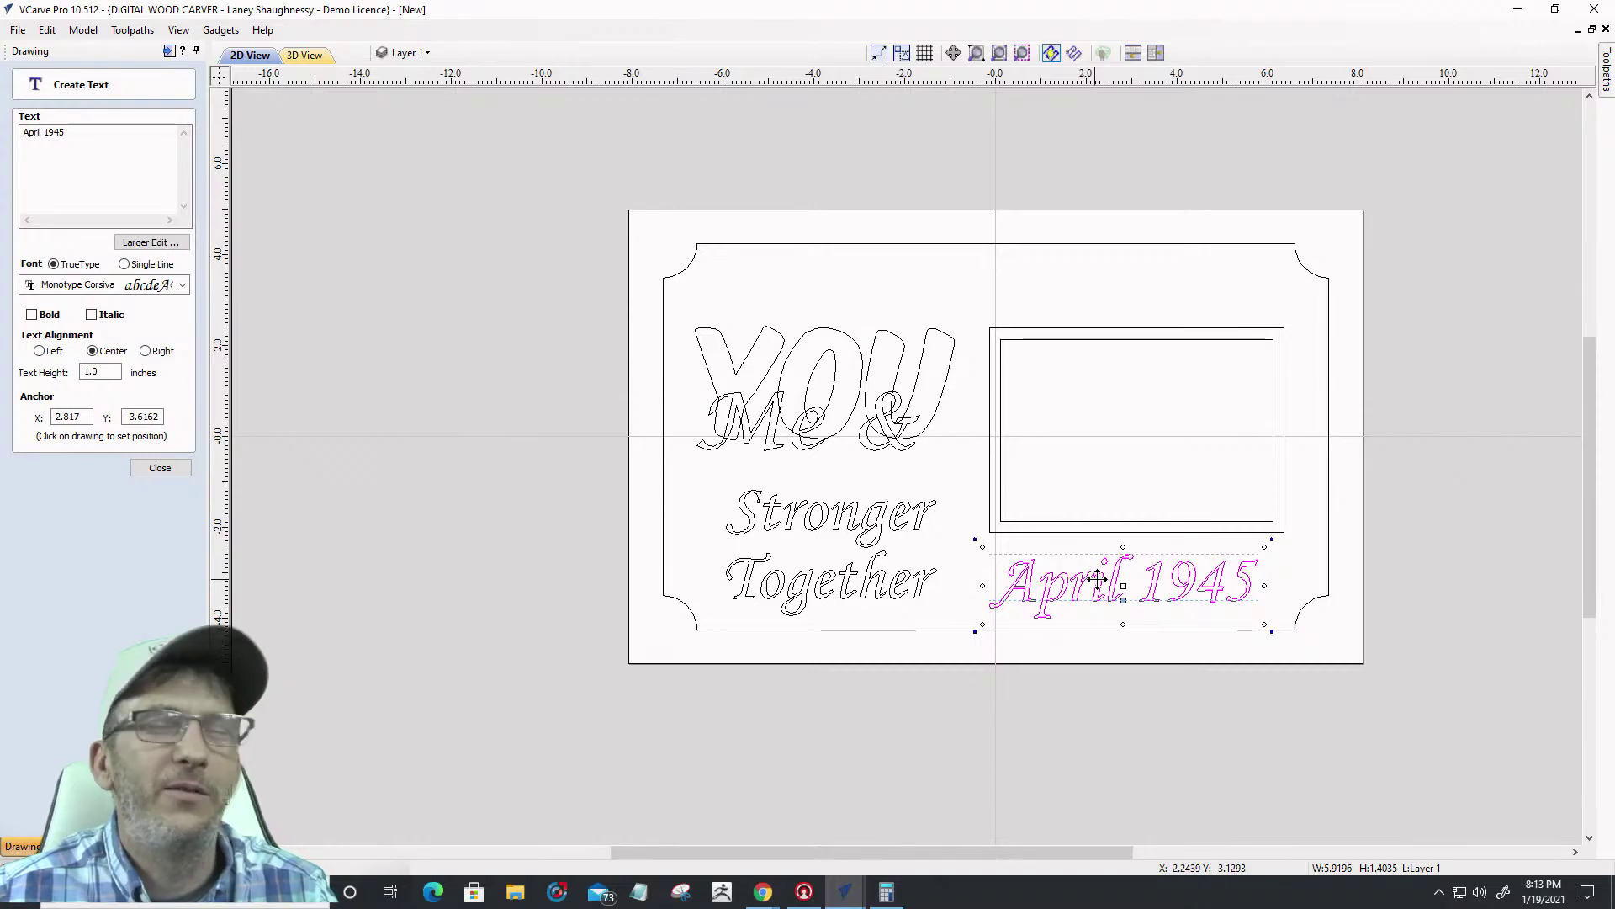
Examine the size and spacing of the April 1945 text against the frame, border and other lettering
{"action": "scroll", "coordinate": [1097, 579], "scroll_direction": "up", "scroll_amount": 2}
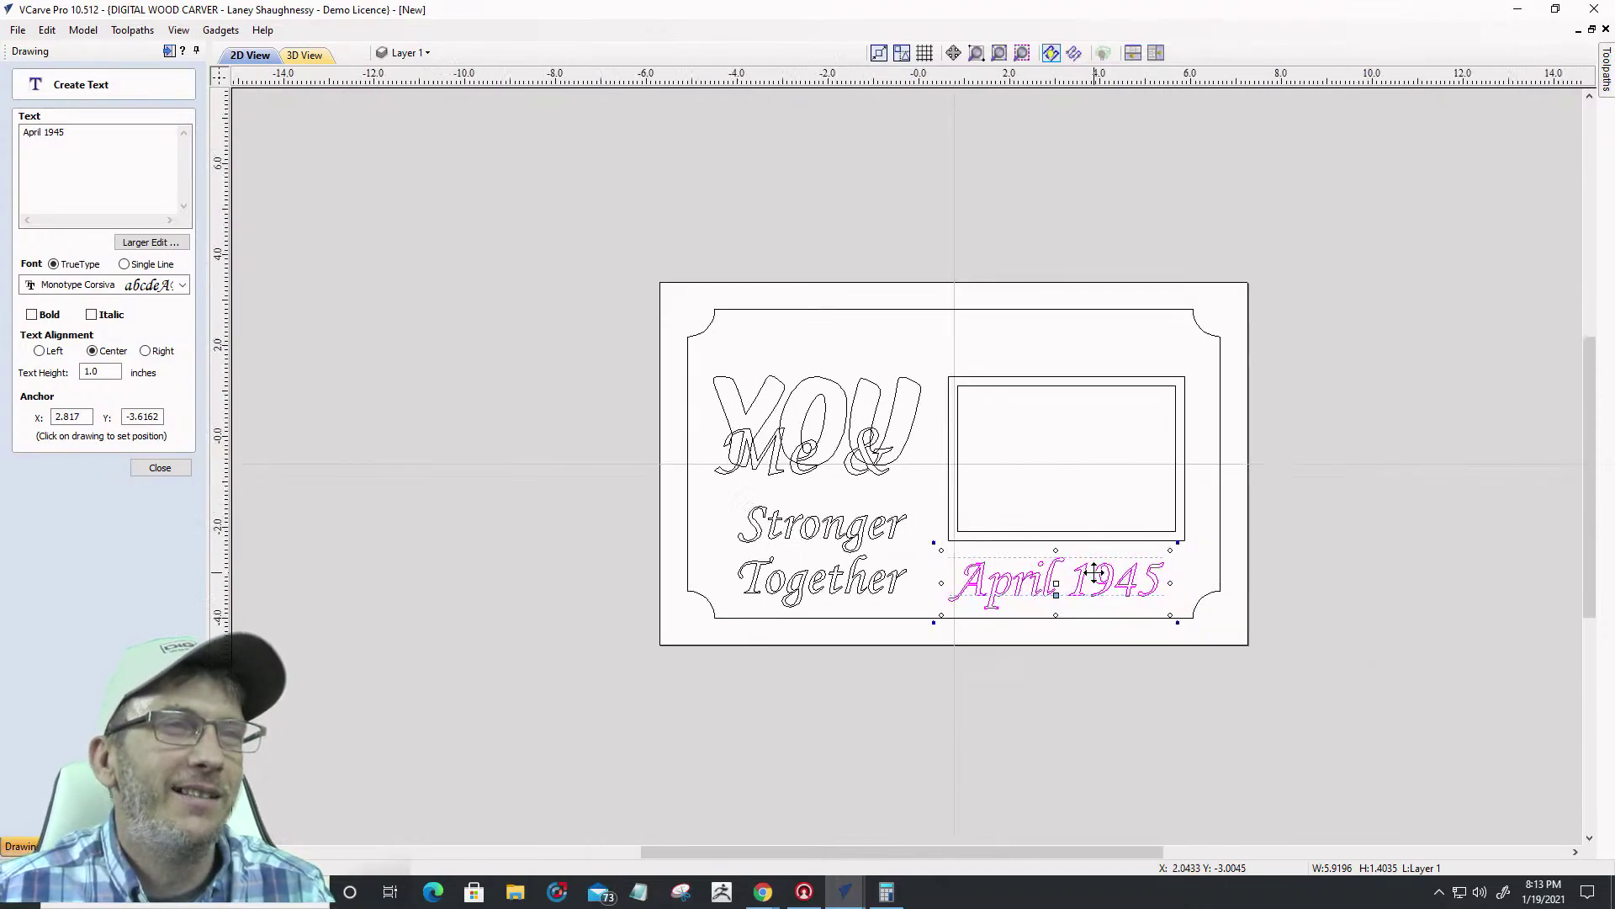
{"action": "scroll", "coordinate": [1094, 573], "scroll_direction": "down", "scroll_amount": 4}
{"action": "scroll", "coordinate": [902, 566], "scroll_direction": "up", "scroll_amount": 5}
{"action": "scroll", "coordinate": [909, 566], "scroll_direction": "down", "scroll_amount": 1}
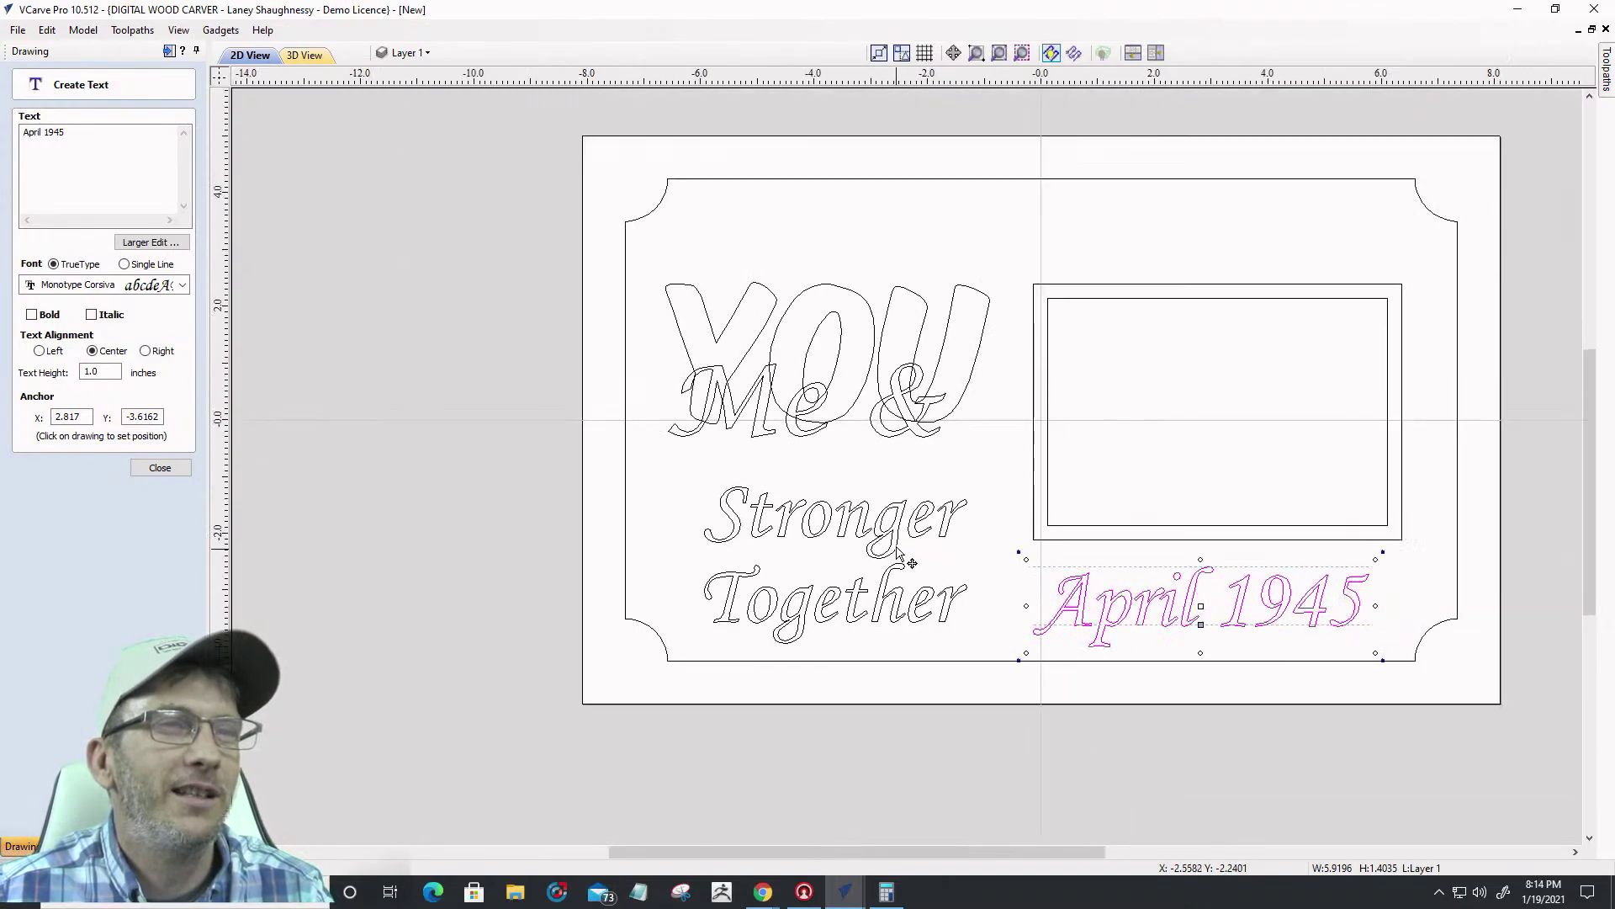
{"action": "scroll", "coordinate": [1252, 569], "scroll_direction": "up", "scroll_amount": 3}
{"action": "scroll", "coordinate": [1255, 566], "scroll_direction": "down", "scroll_amount": 3}
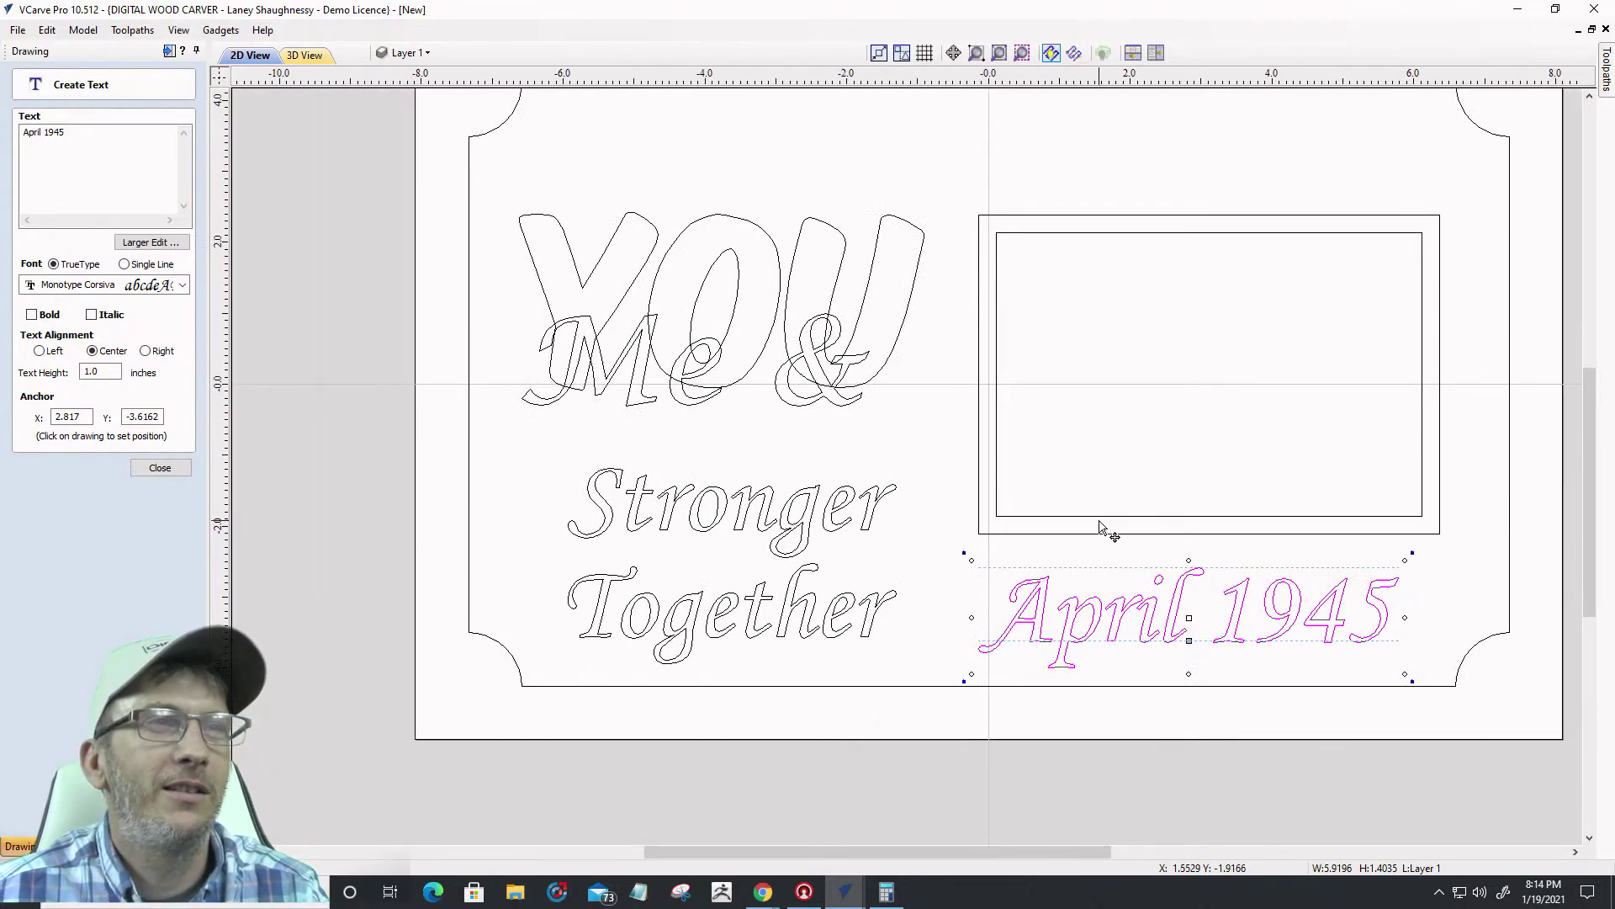
{"action": "scroll", "coordinate": [1185, 511], "scroll_direction": "down", "scroll_amount": 2}
{"action": "scroll", "coordinate": [1101, 416], "scroll_direction": "up", "scroll_amount": 4}
{"action": "scroll", "coordinate": [1101, 418], "scroll_direction": "down", "scroll_amount": 3}
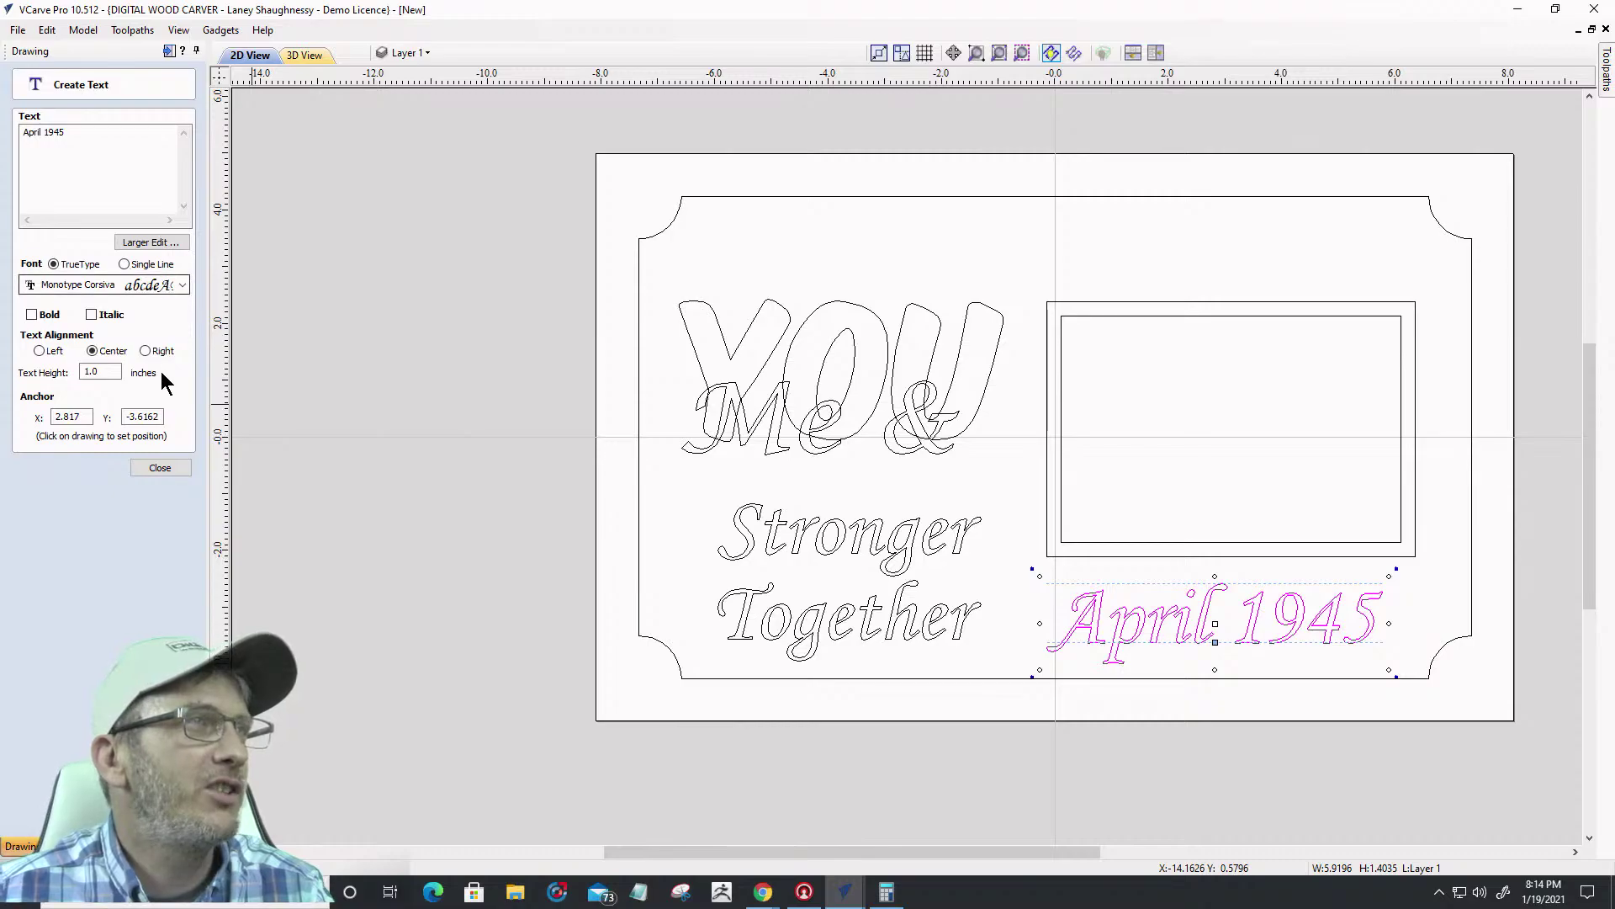
Set the April 1945 text height to 0.75 inches and make it bold
{"action": "left_click_drag", "start_coordinate": [108, 373], "coordinate": [65, 375]}
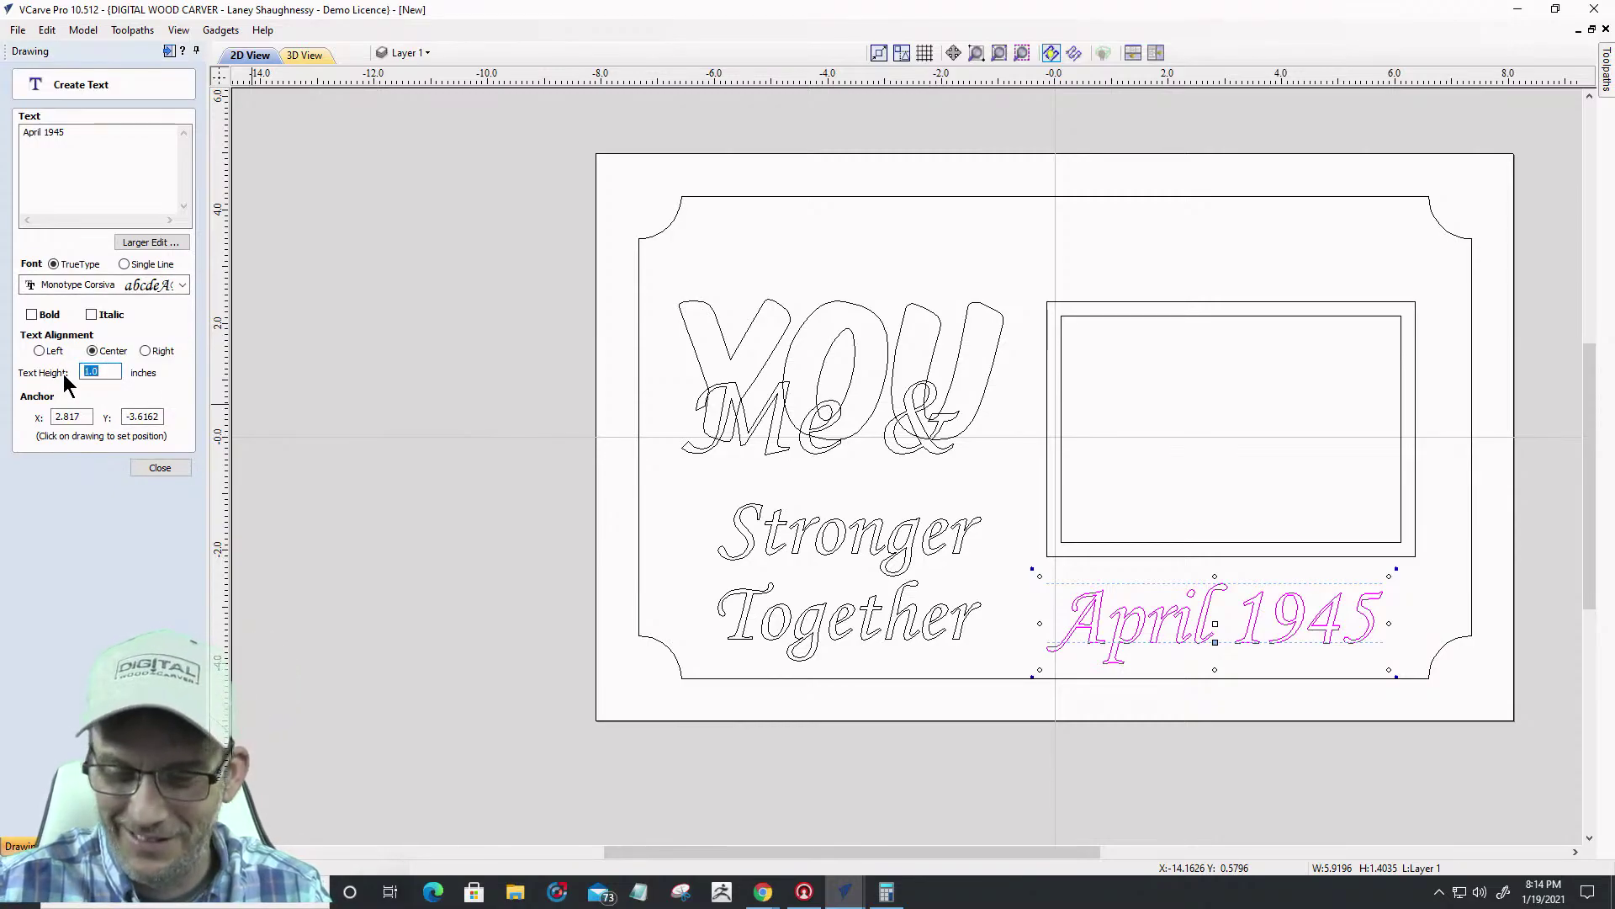
{"action": "type", "text": "."}
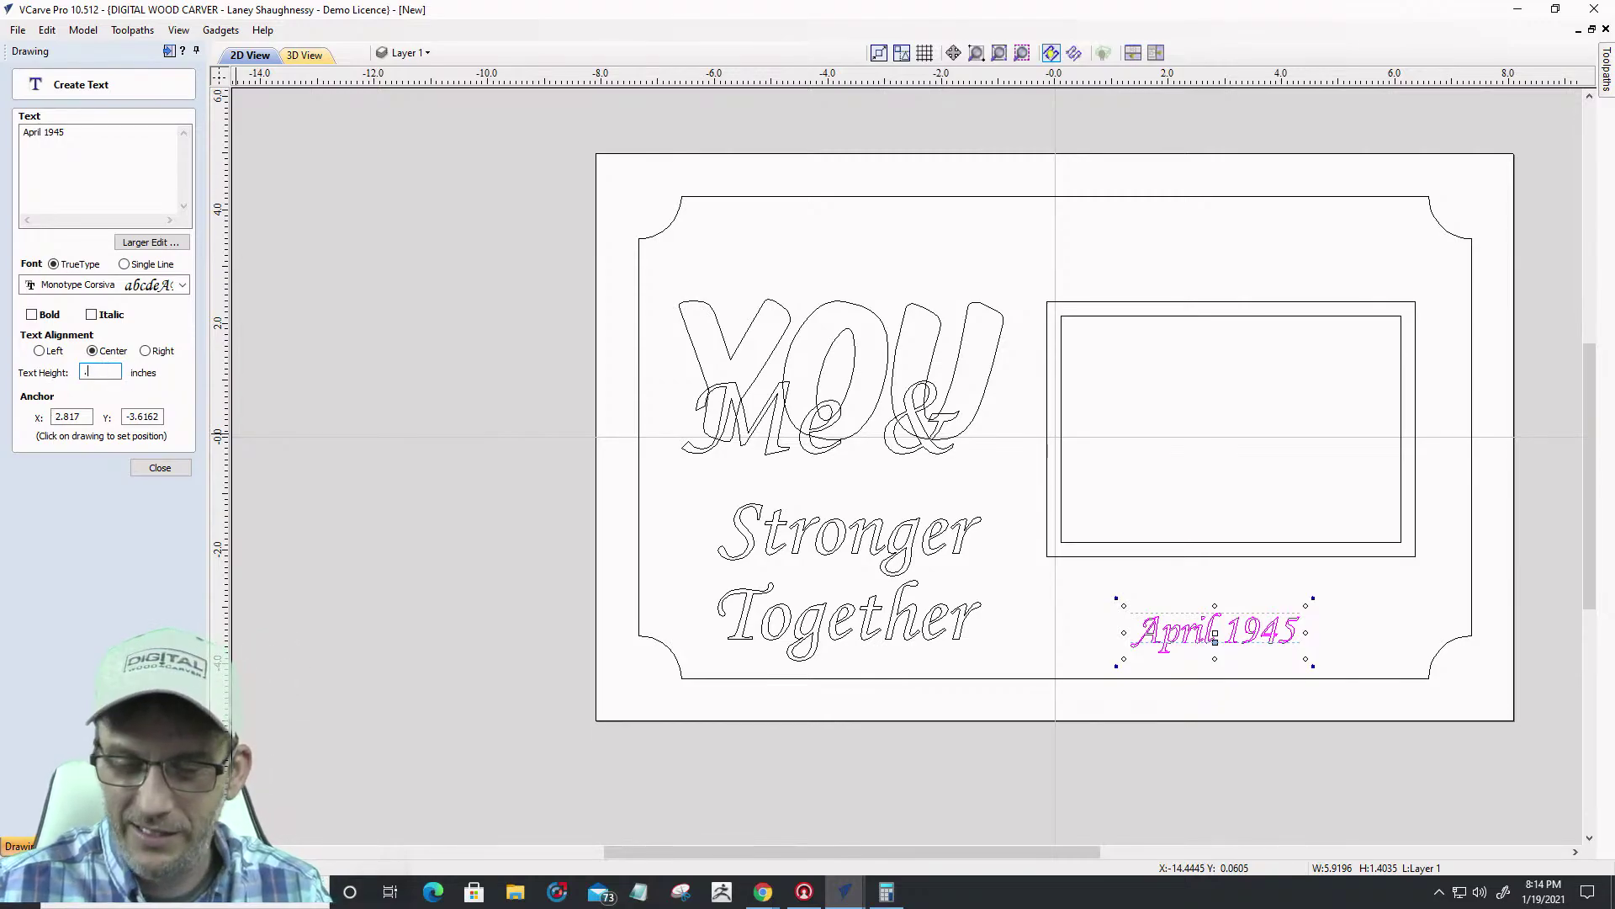
{"action": "type", "text": "575"}
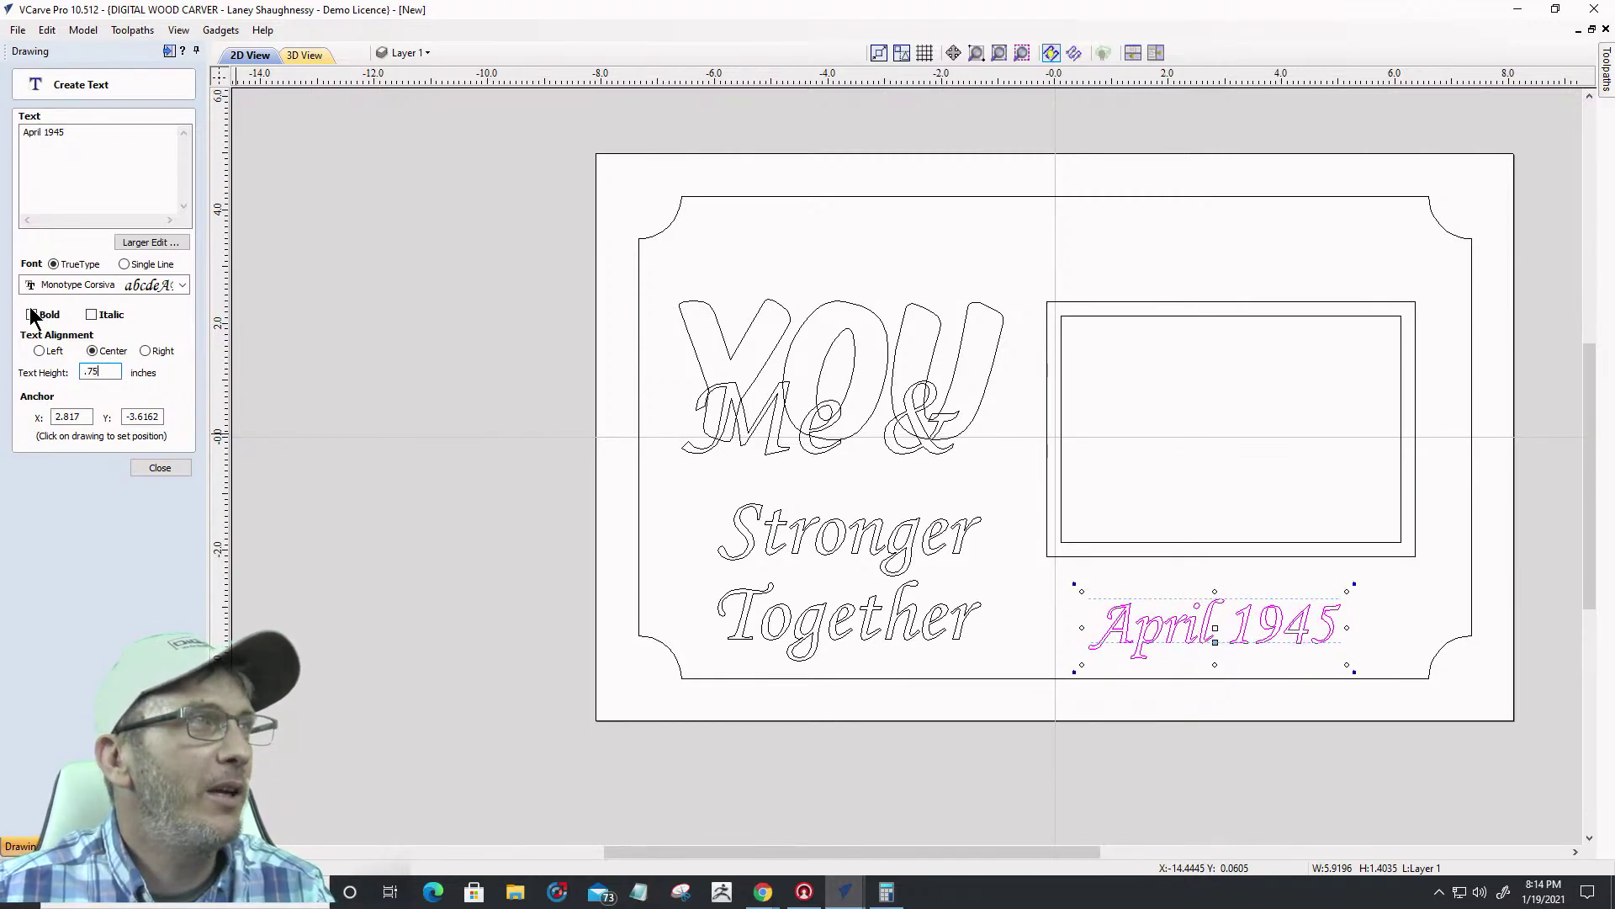
{"action": "left_click", "coordinate": [32, 316]}
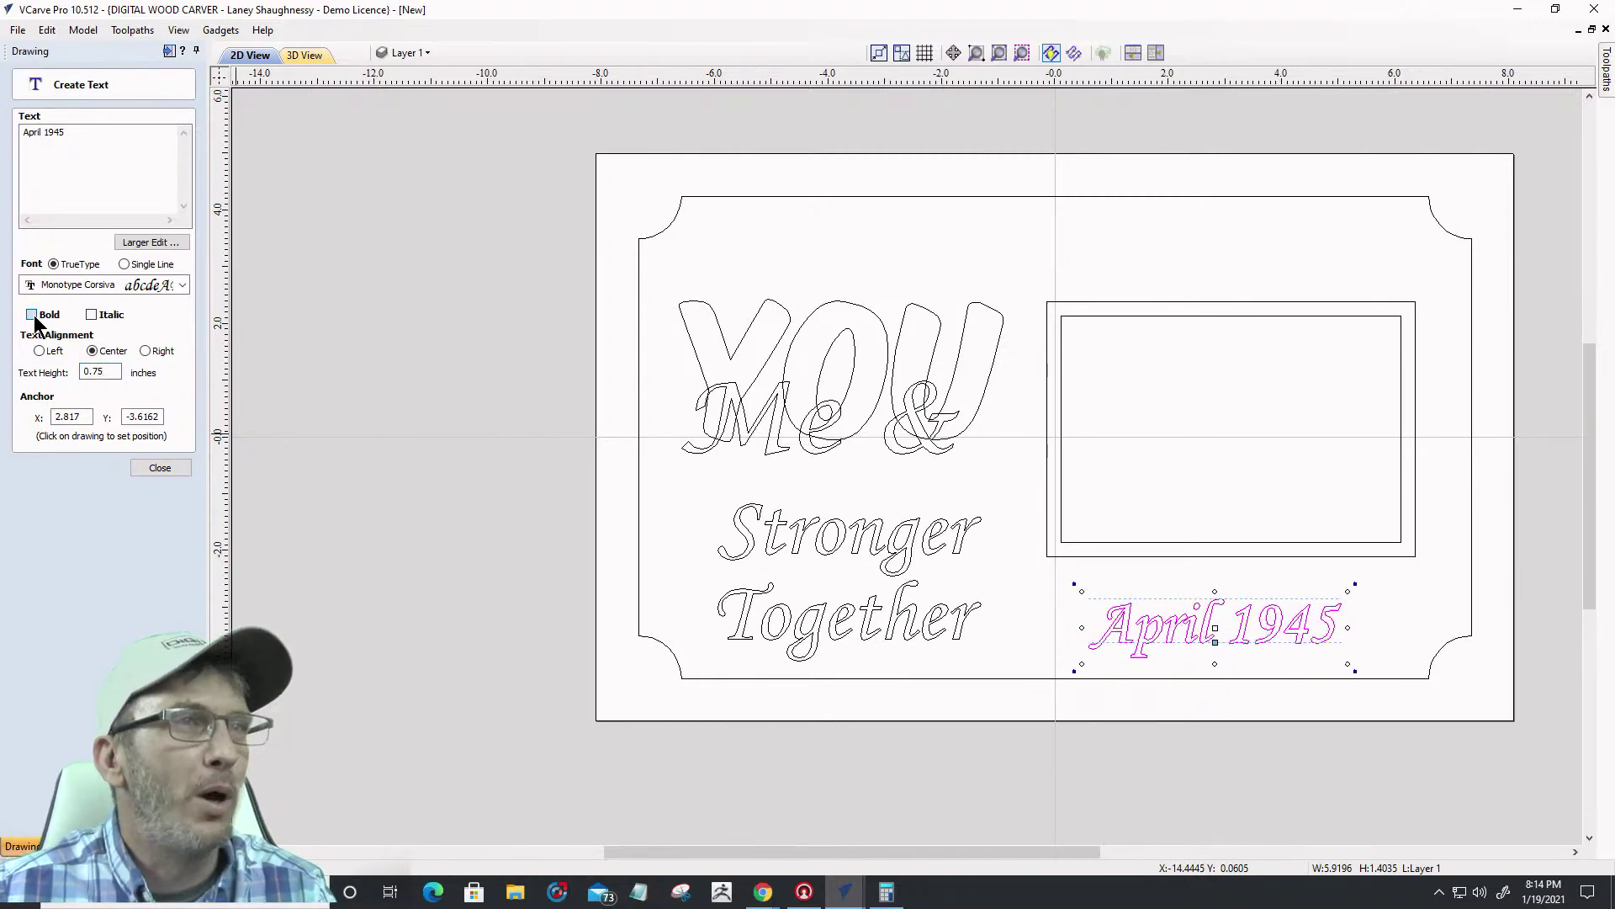
Make the Stronger Together text bold and finish text editing
{"action": "double_click", "coordinate": [852, 551]}
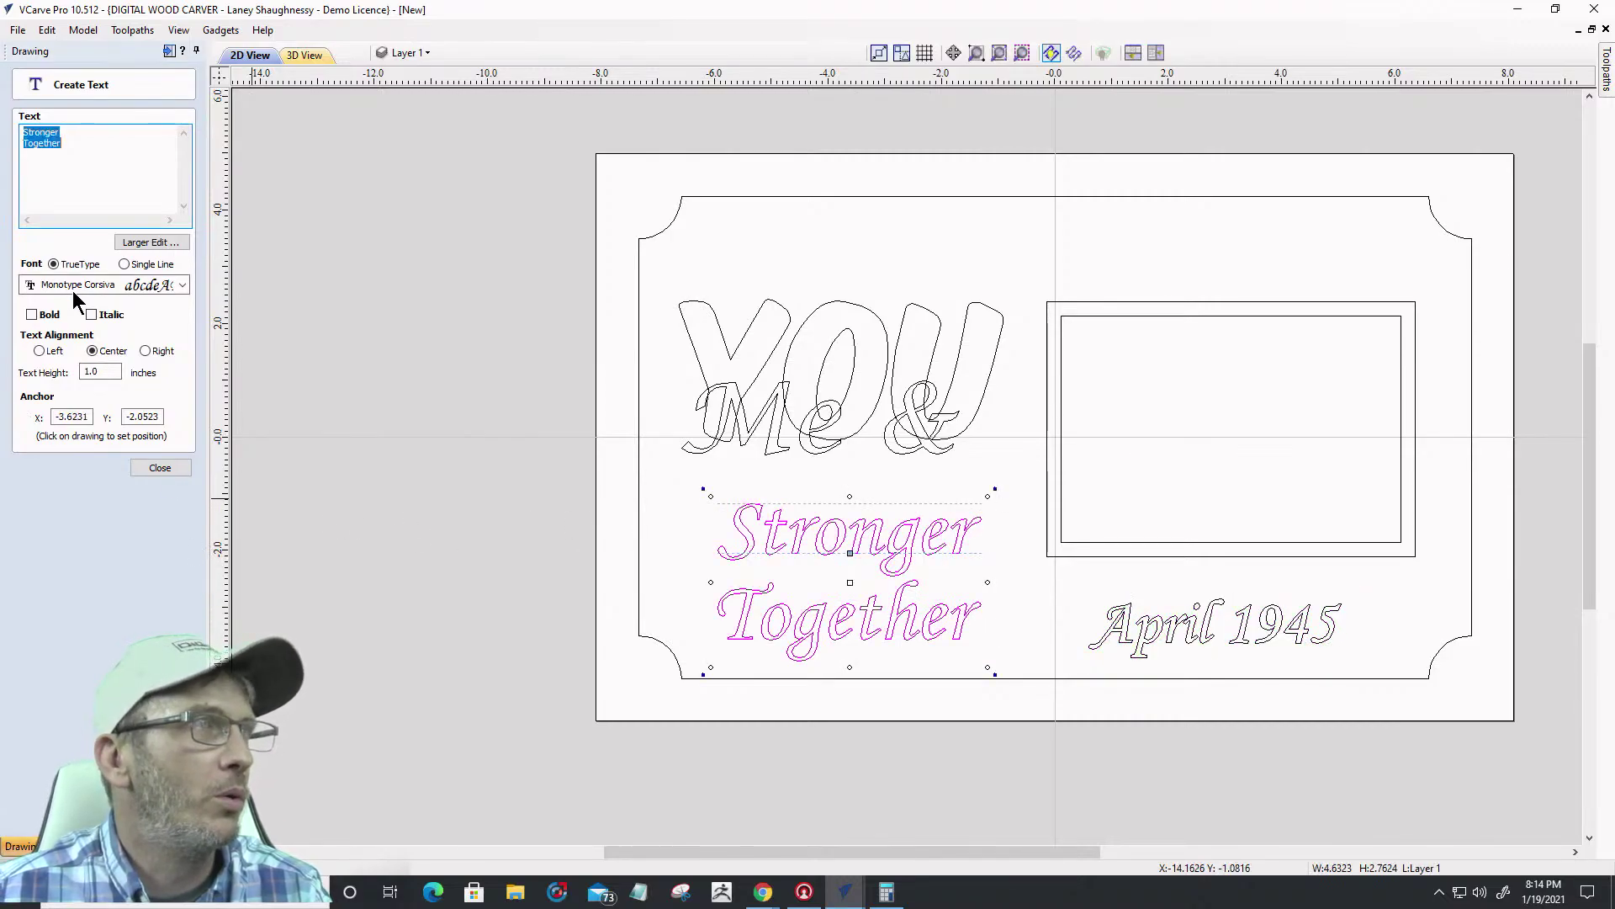
{"action": "left_click", "coordinate": [32, 315]}
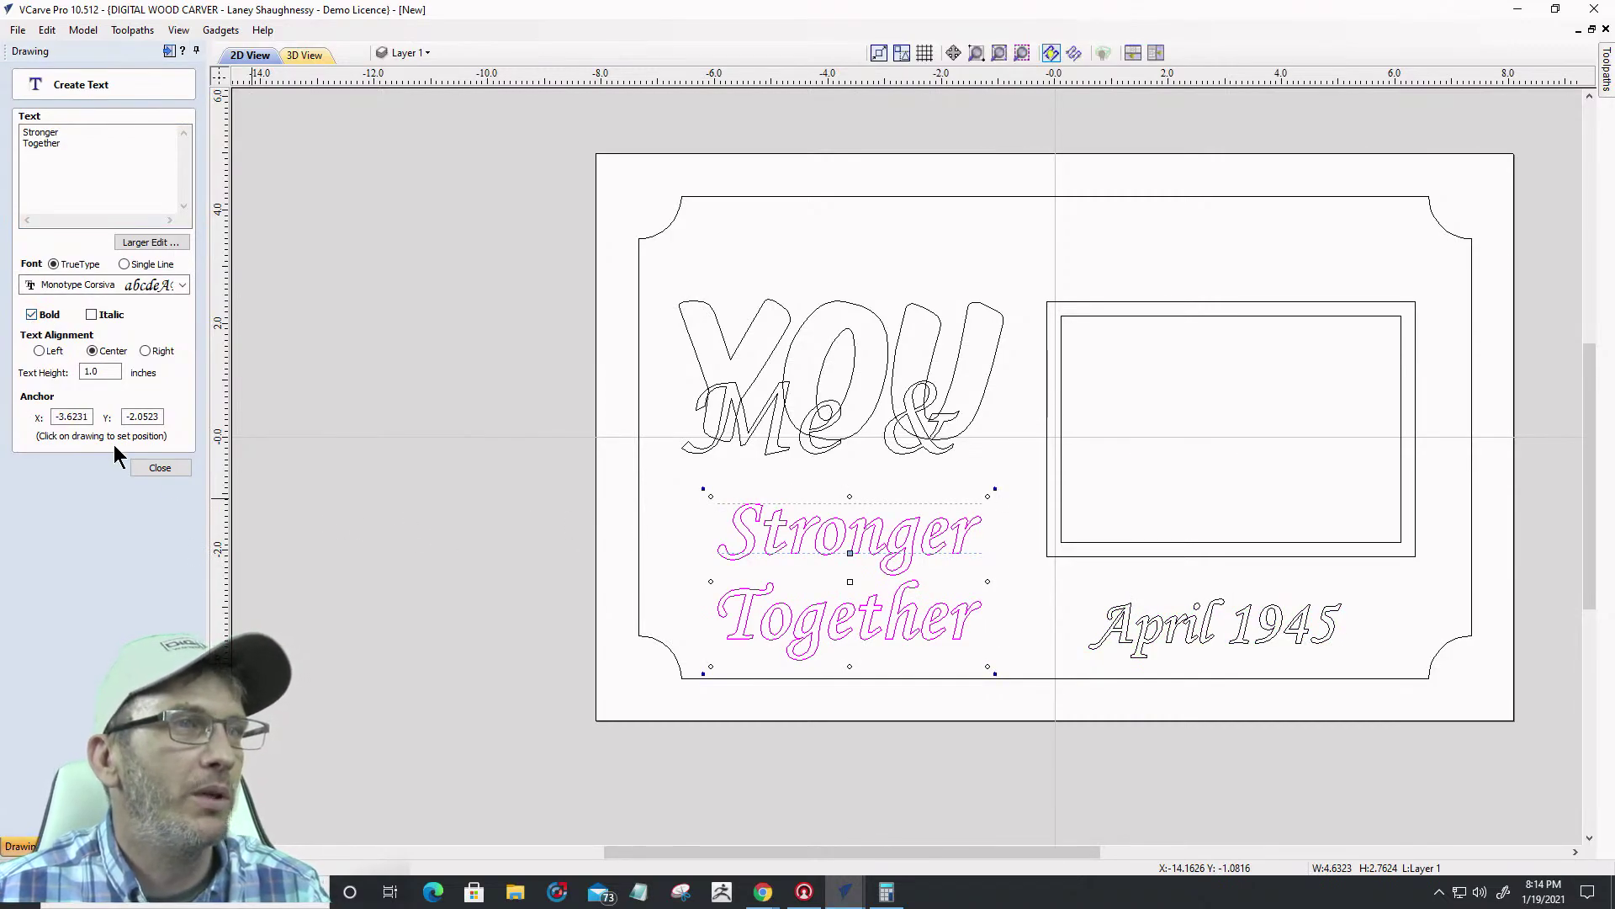
{"action": "left_click", "coordinate": [161, 468]}
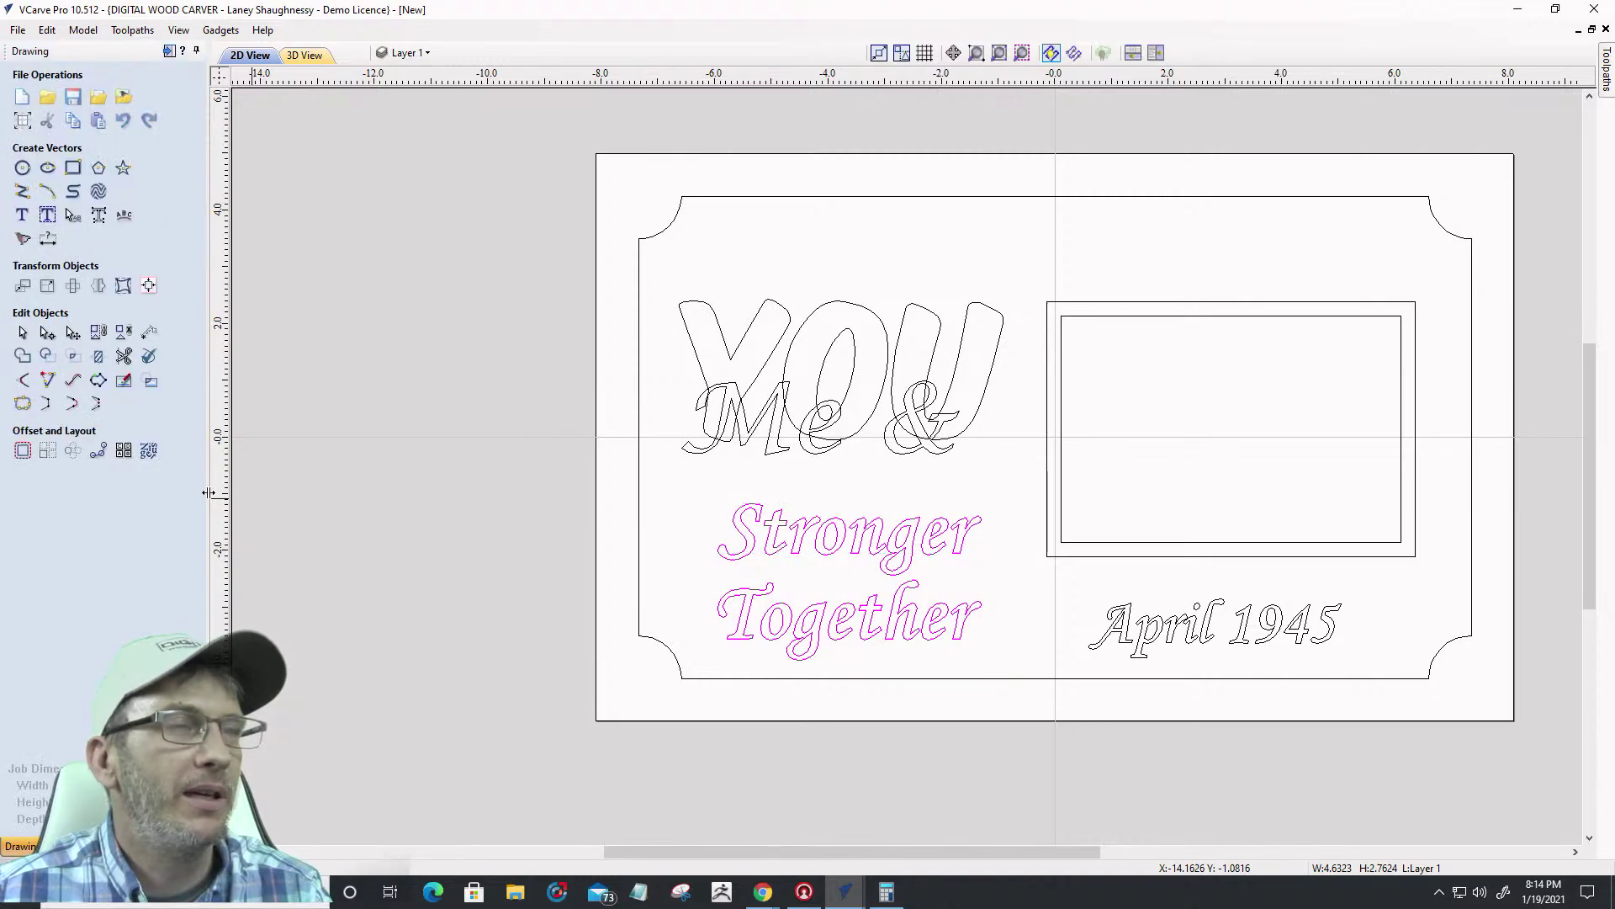
Break the Stronger Together text block into separate lines
{"action": "right_click", "coordinate": [787, 556]}
{"action": "left_click", "coordinate": [789, 556]}
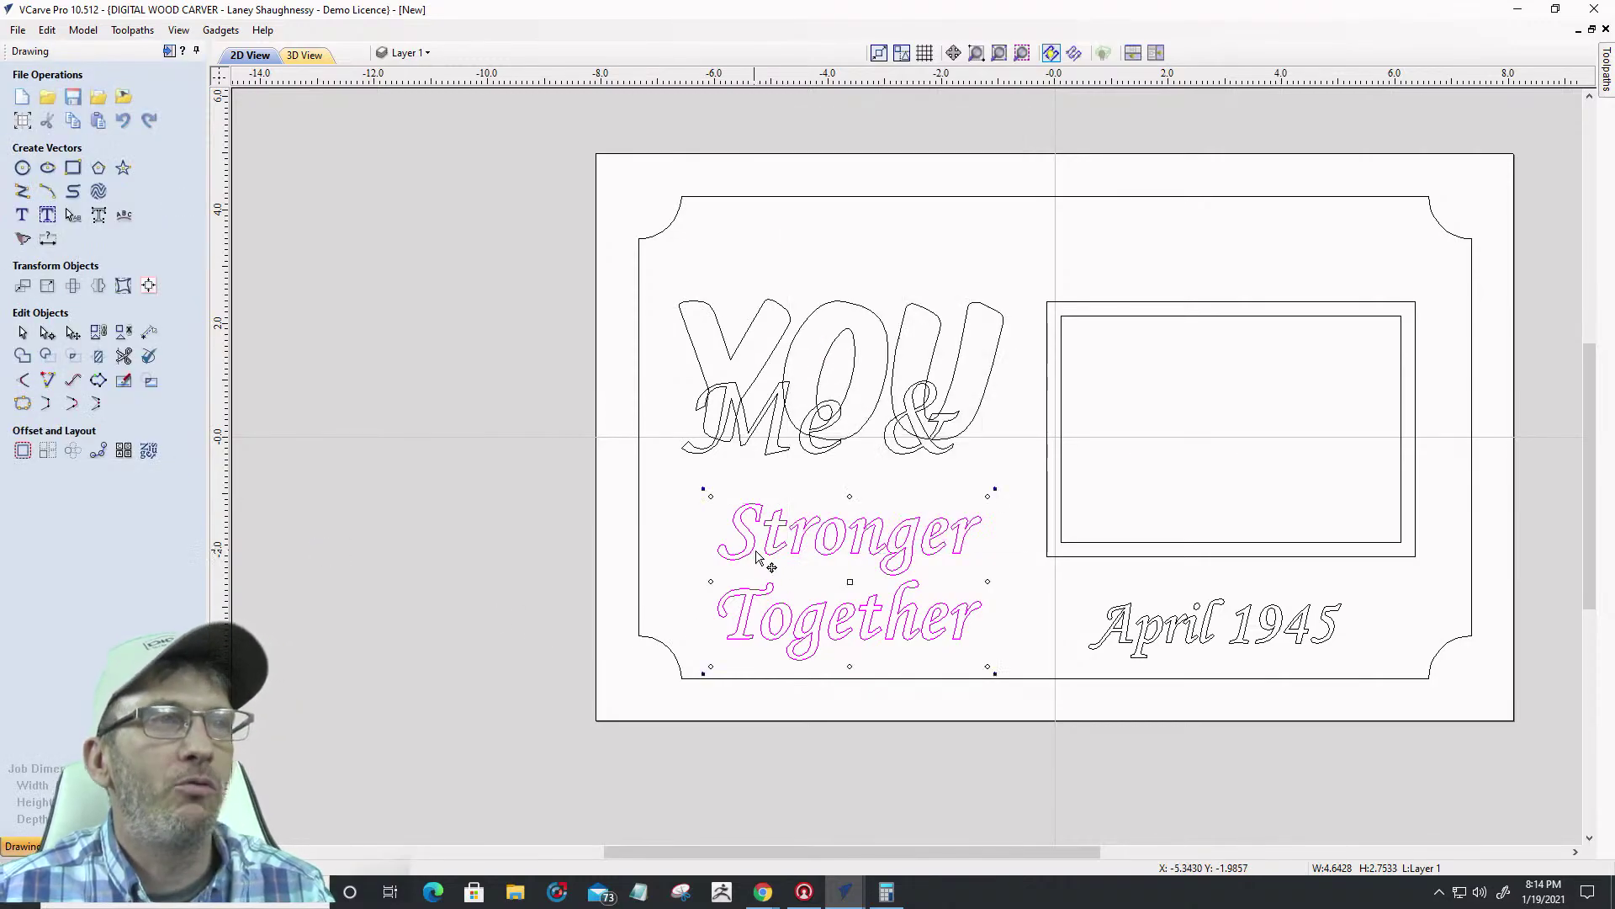
{"action": "right_click", "coordinate": [841, 537]}
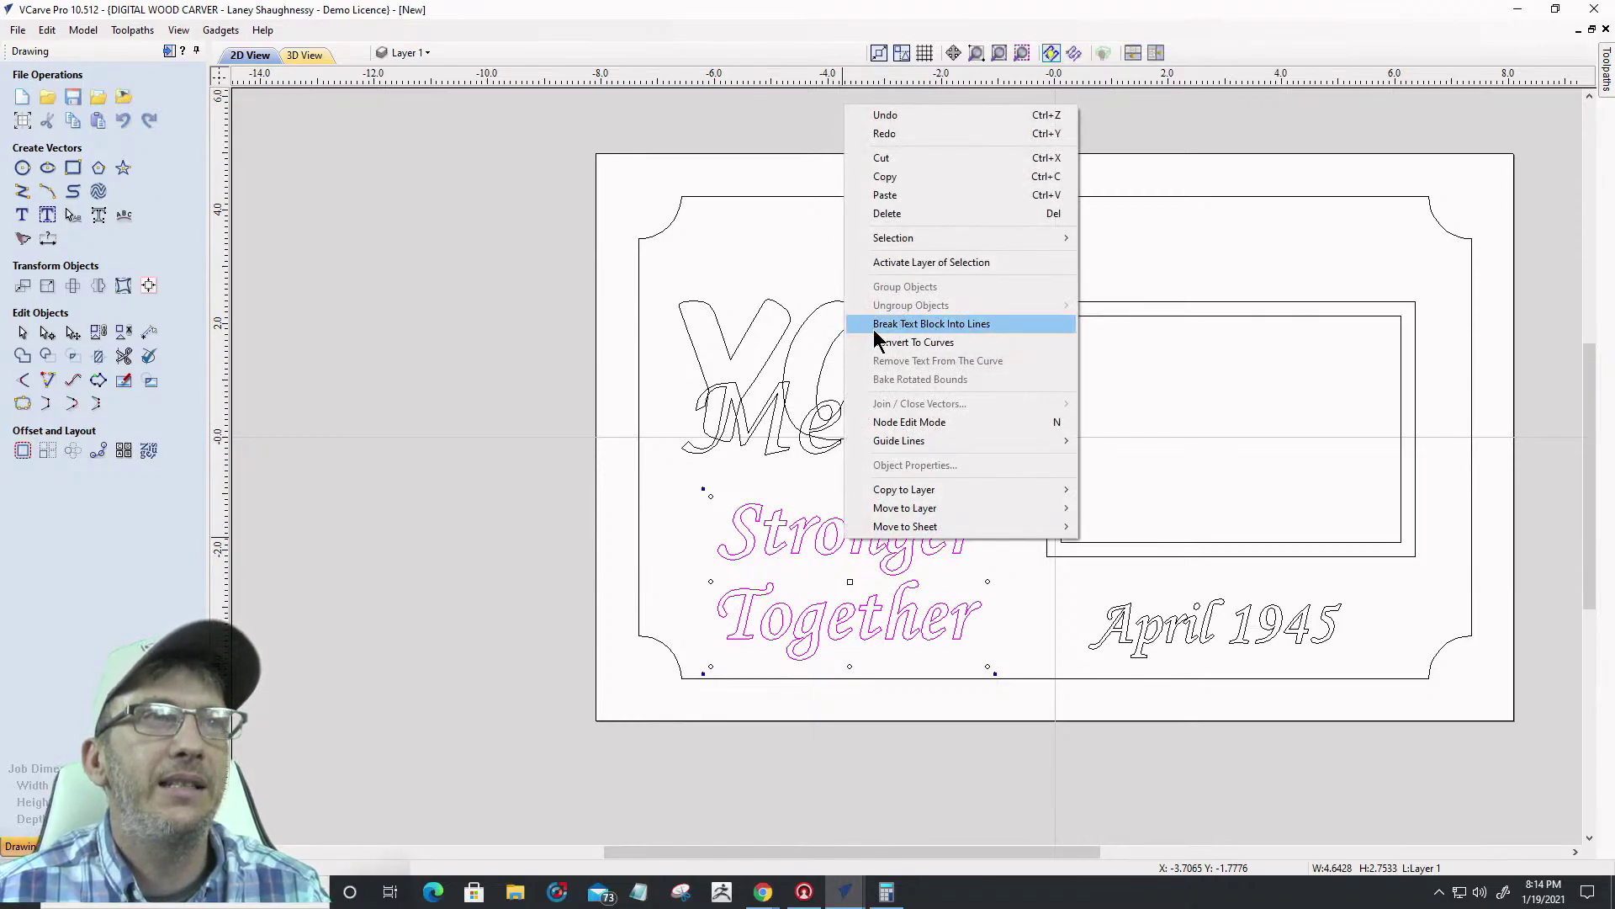
{"action": "left_click", "coordinate": [938, 328]}
Nudge the "Stronger" line about 1 inch to the left, offsetting it from "Together"
{"action": "left_click", "coordinate": [894, 536]}
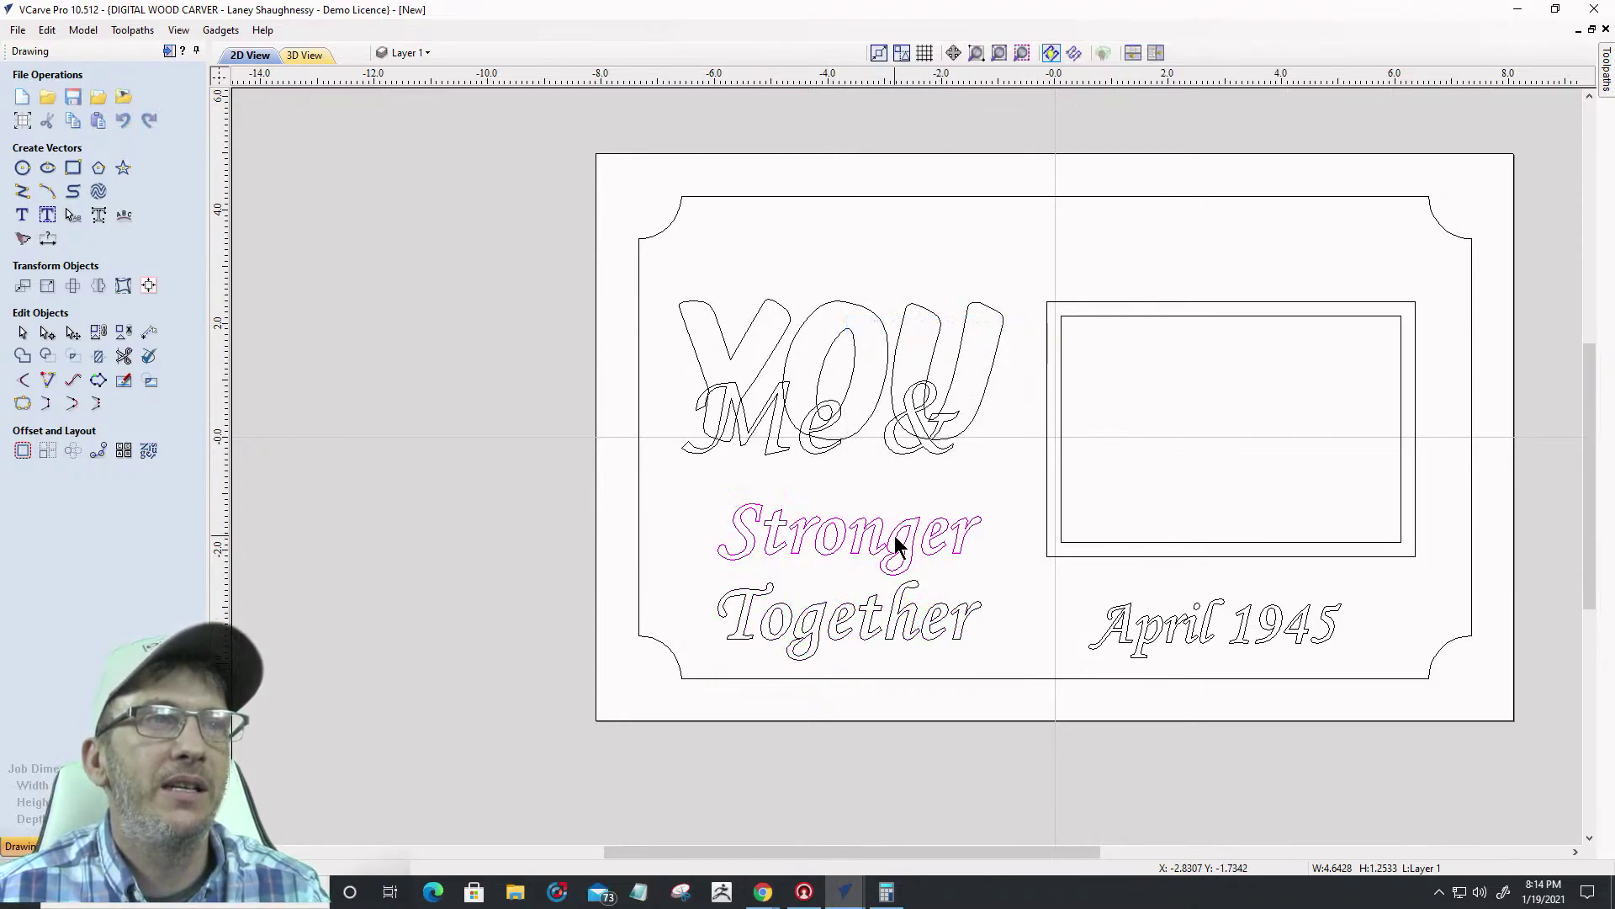
{"action": "key", "text": "Left"}
{"action": "key", "text": "Left"}
{"action": "key", "text": "Left"}
{"action": "key", "text": "Left"}
{"action": "key", "text": "Left"}
{"action": "key", "text": "Left"}
{"action": "key", "text": "Left"}
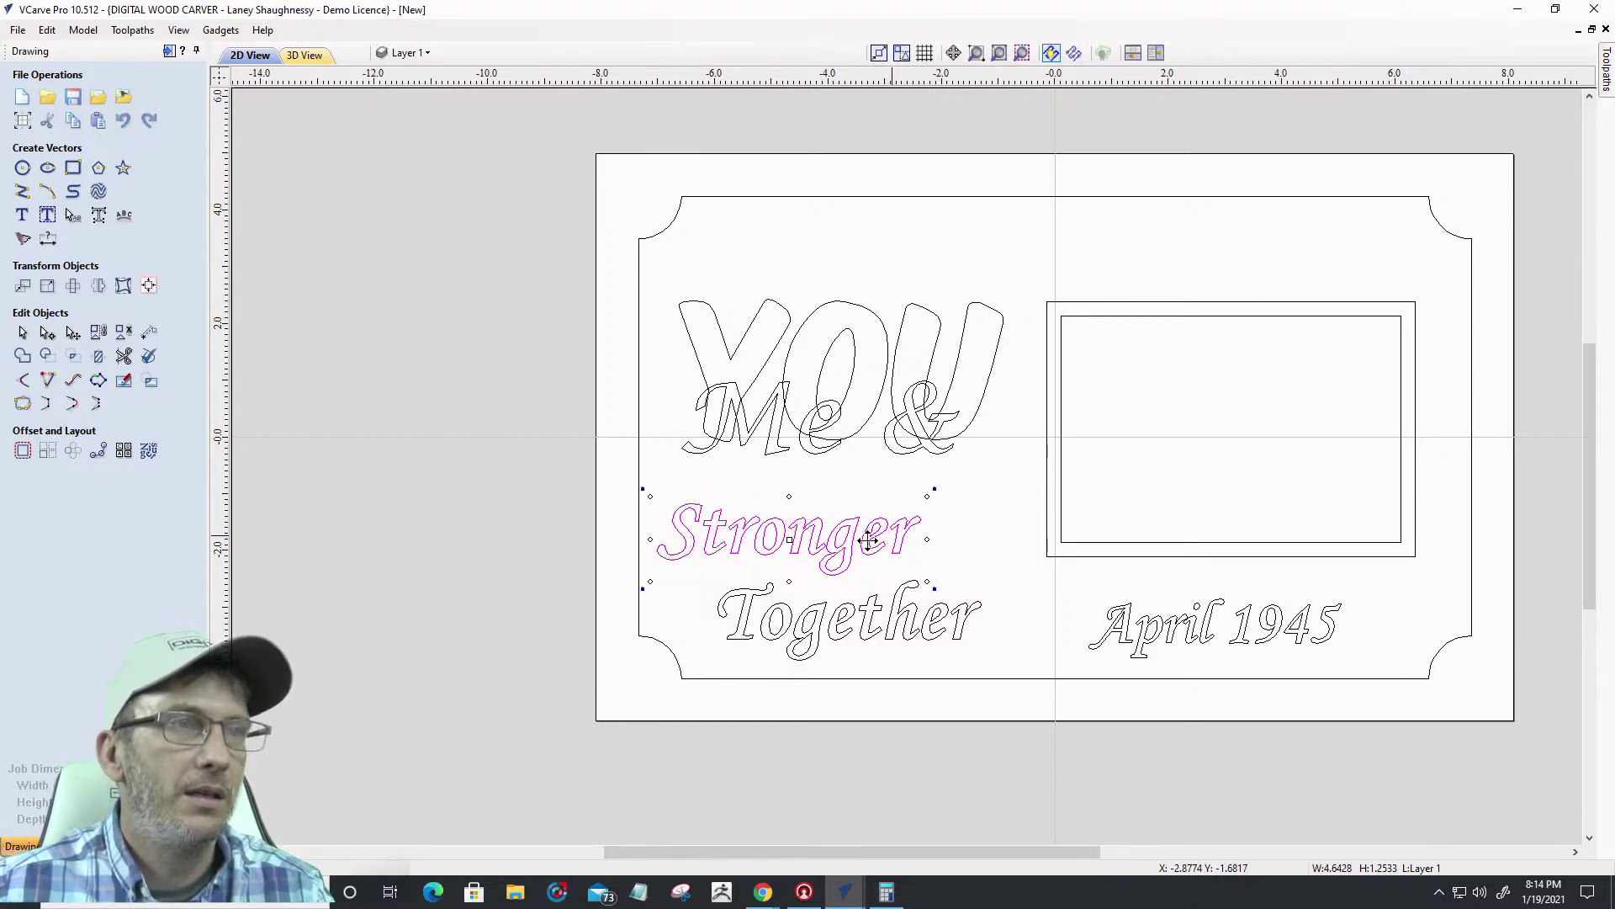
Nudge the "Together" line about 1 inch to the right to increase its offset from "Stronger"
{"action": "left_click", "coordinate": [897, 619]}
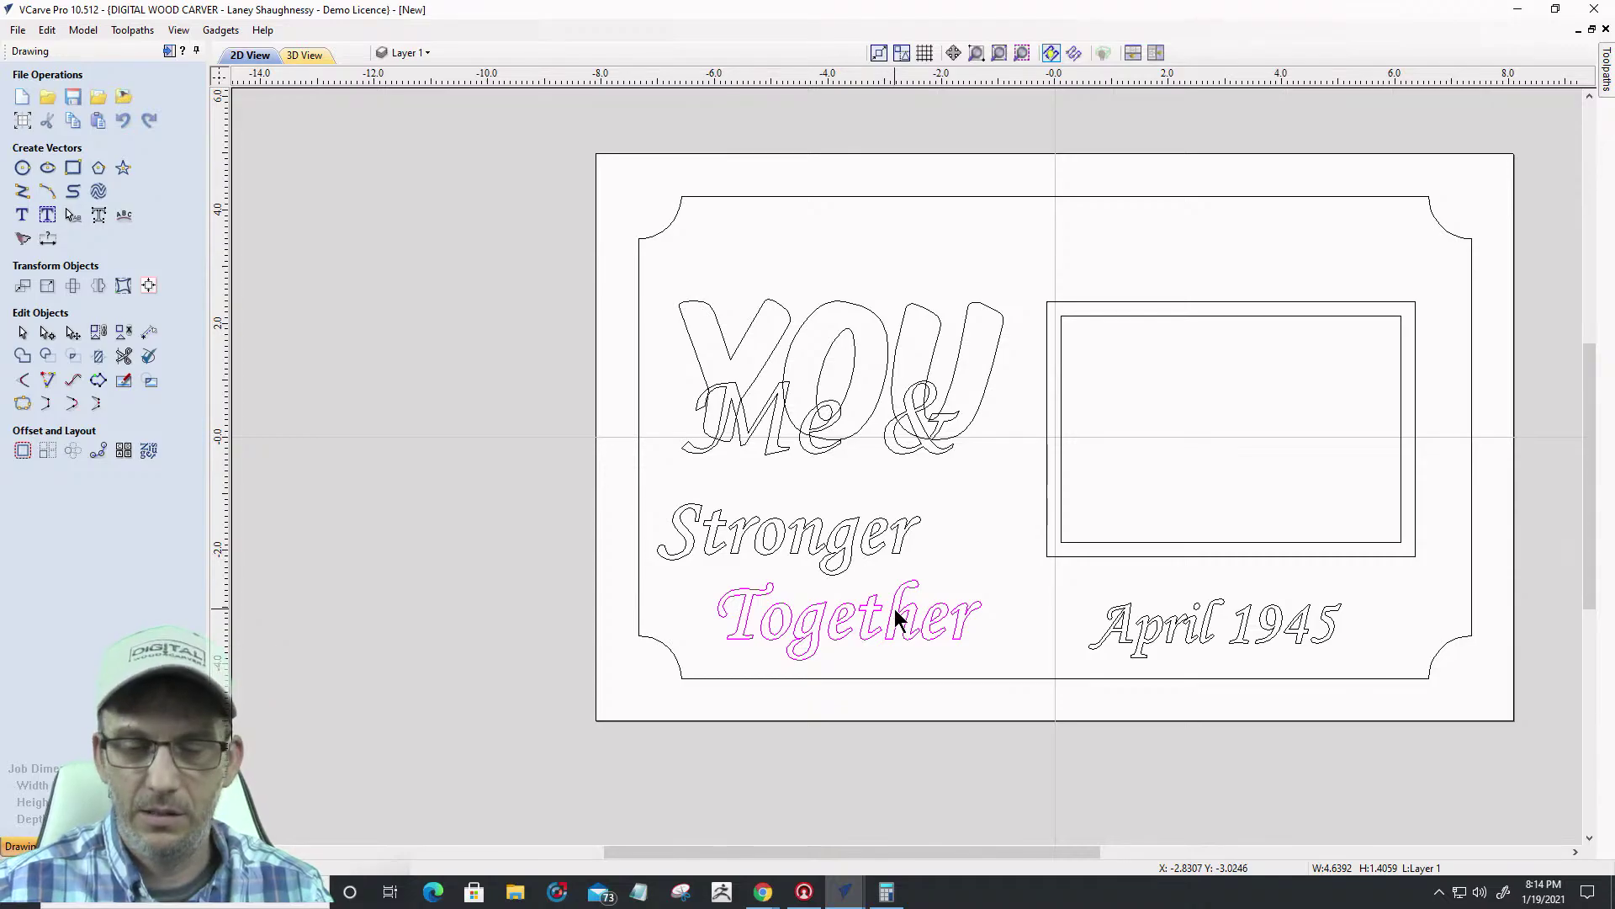
{"action": "key", "text": "Right"}
{"action": "key", "text": "Right"}
{"action": "key", "text": "Right"}
{"action": "key", "text": "Right"}
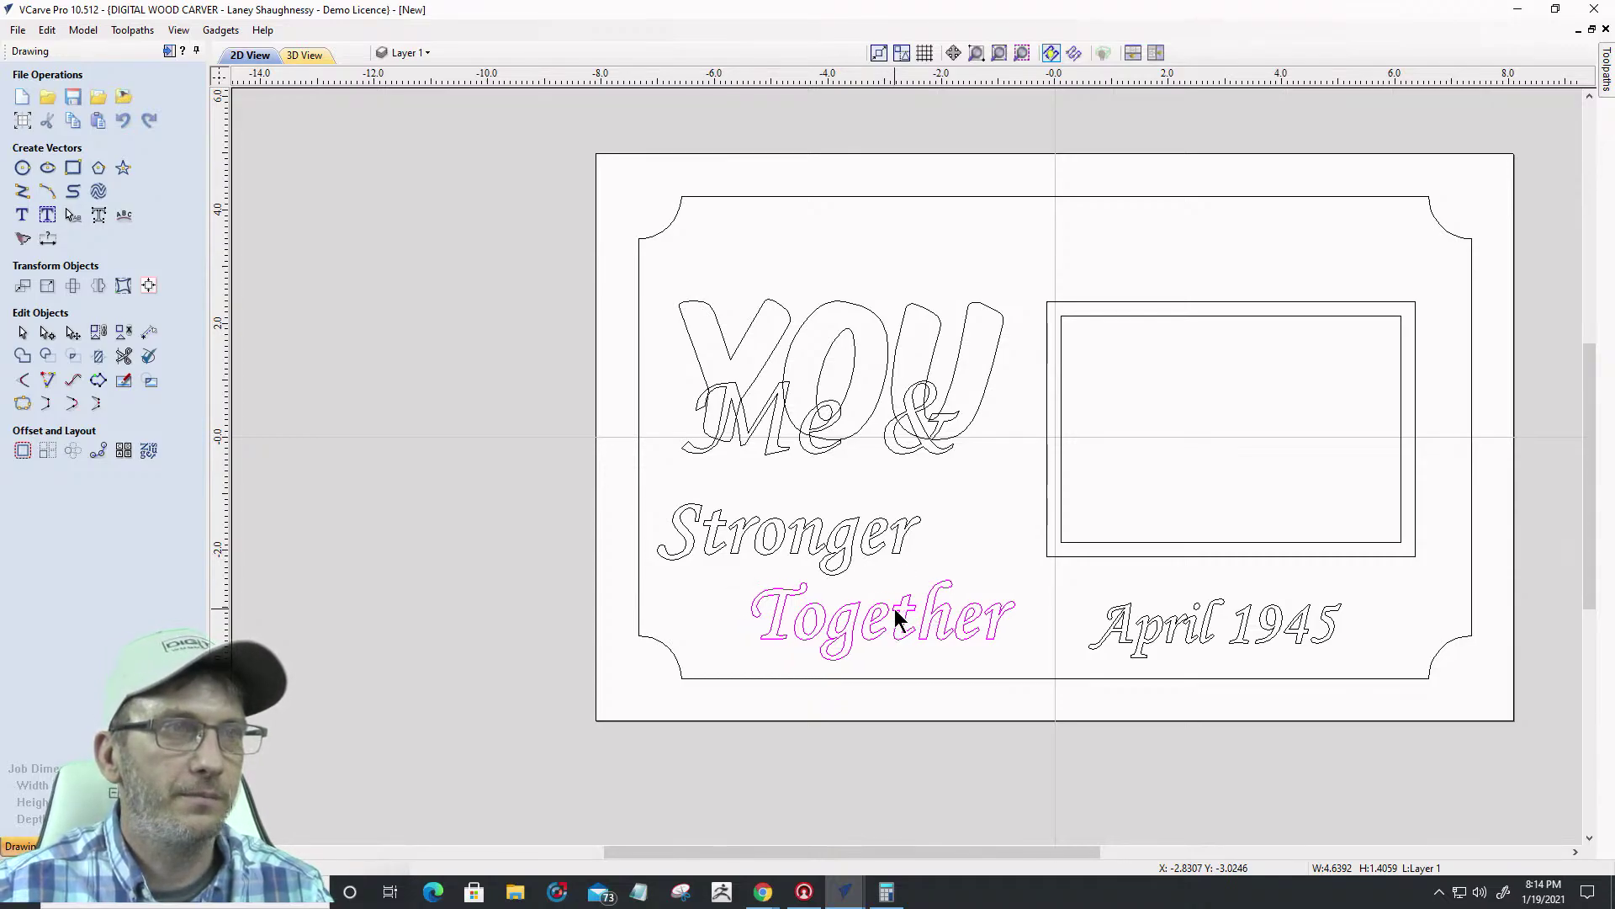
{"action": "key", "text": "Right"}
{"action": "key", "text": "Right"}
{"action": "key", "text": "Right"}
{"action": "key", "text": "Right"}
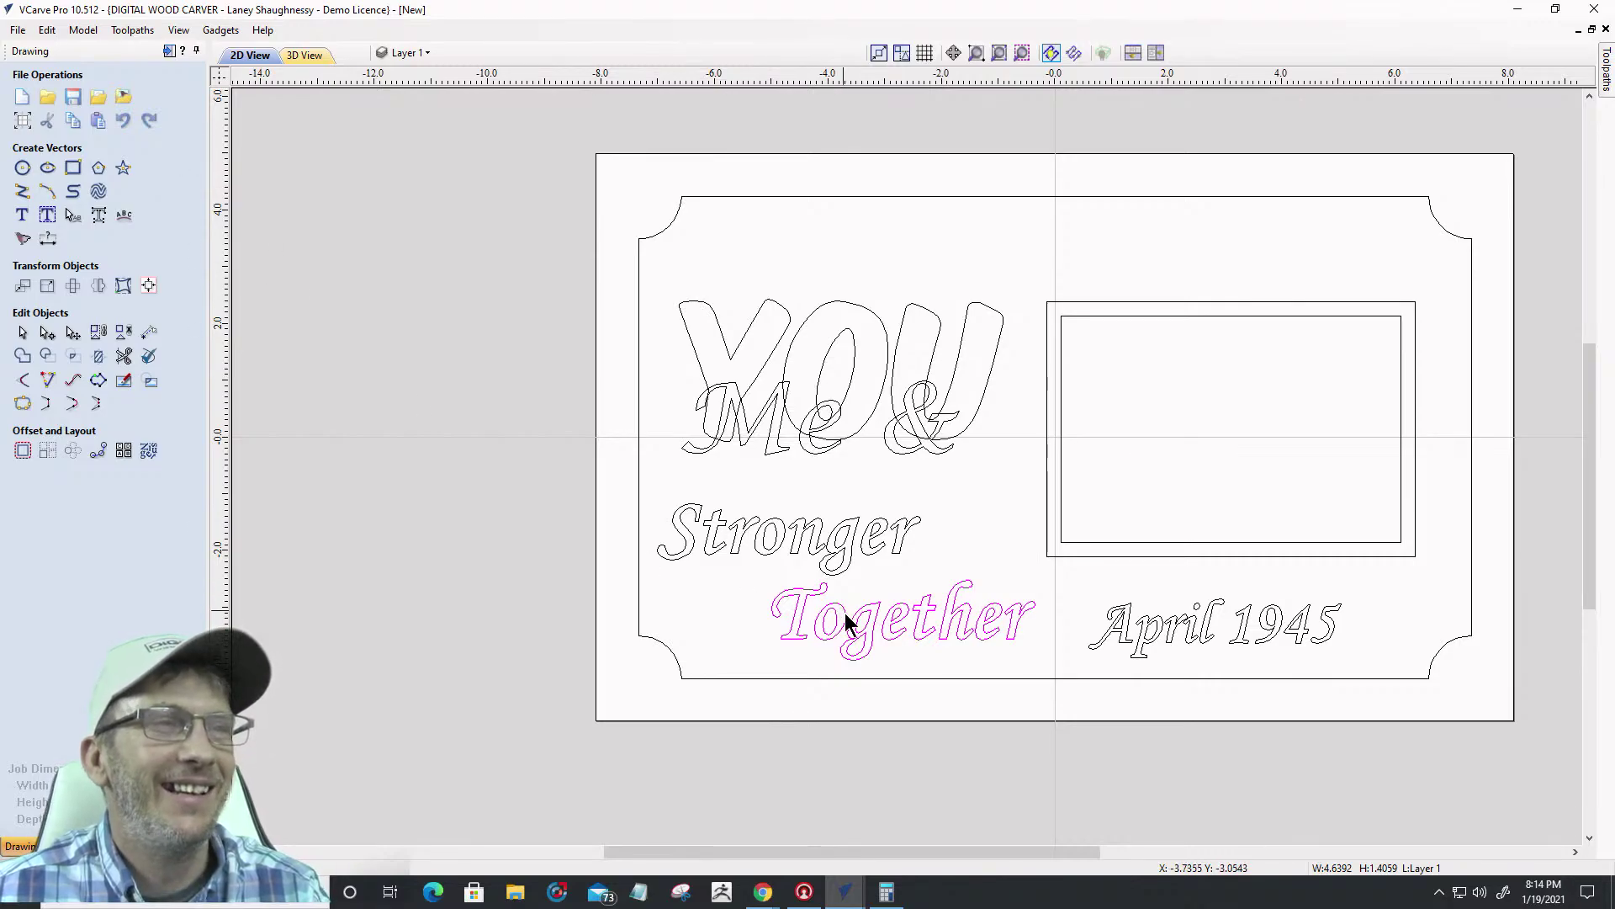
{"action": "key", "text": "Right"}
{"action": "key", "text": "Right"}
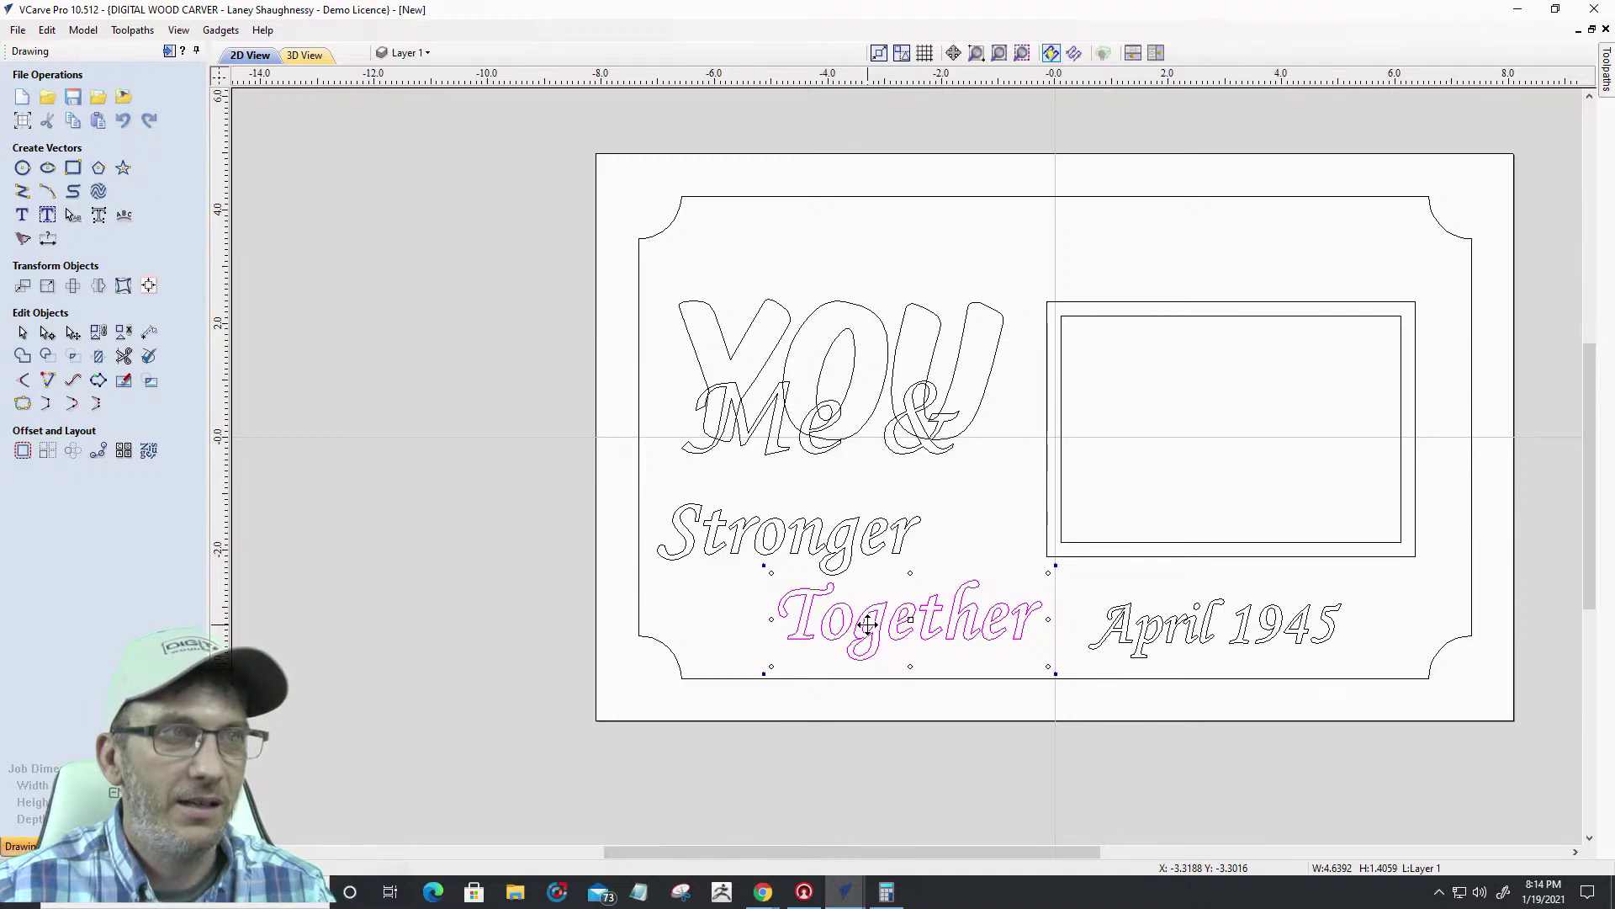
{"action": "key", "text": "Escape"}
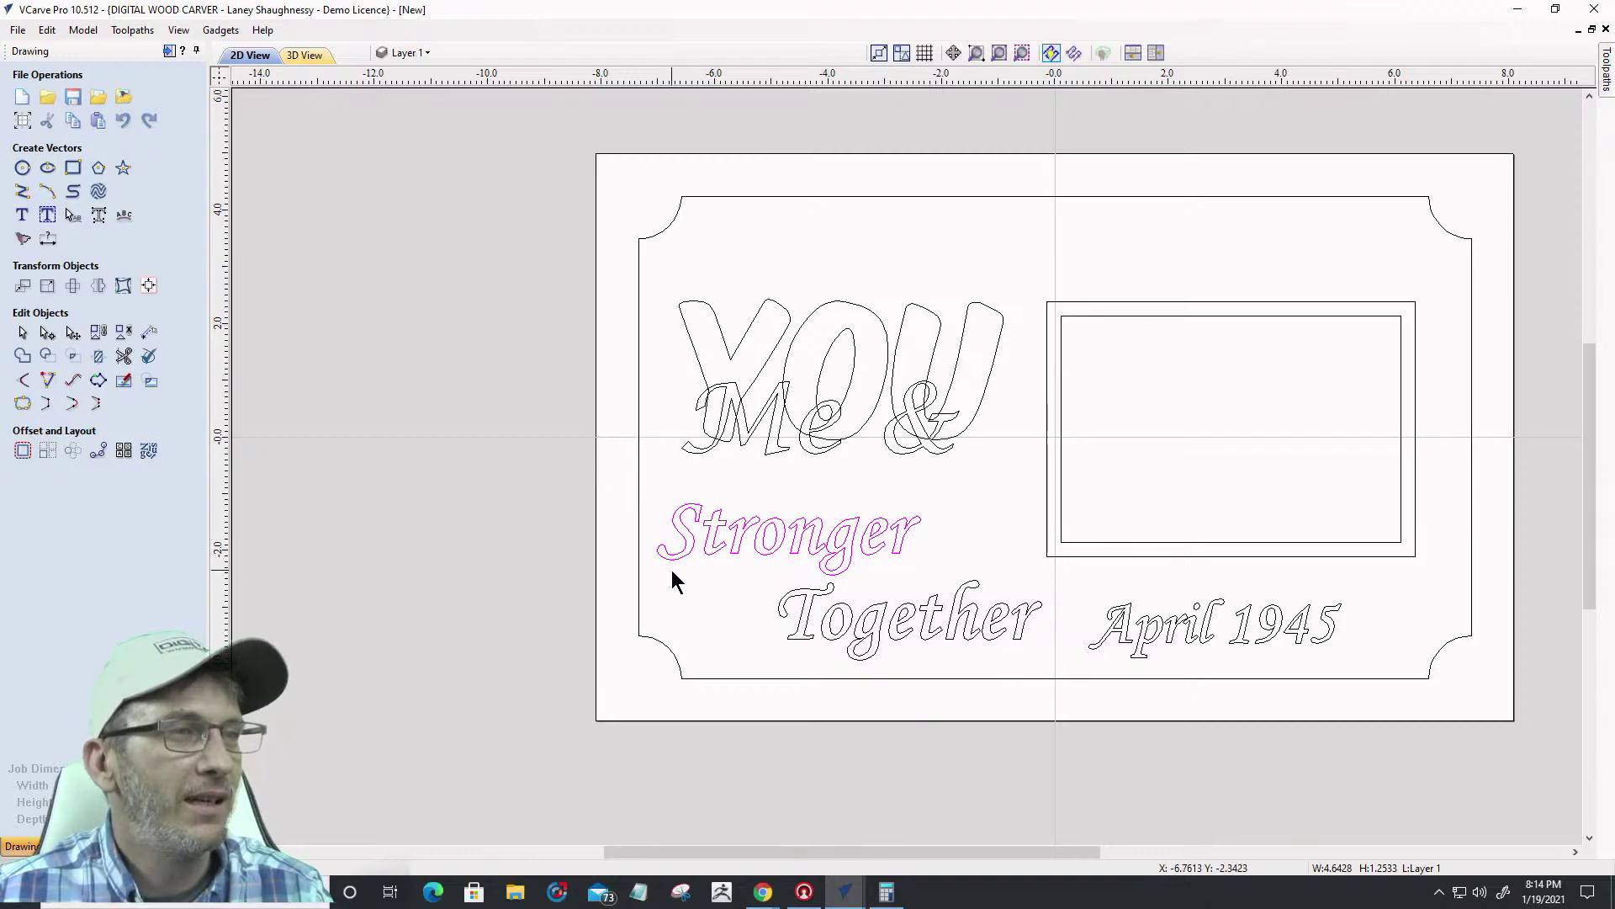
Launch Aspire alongside the open VCarve Pro windows
{"action": "left_click", "coordinate": [12, 900]}
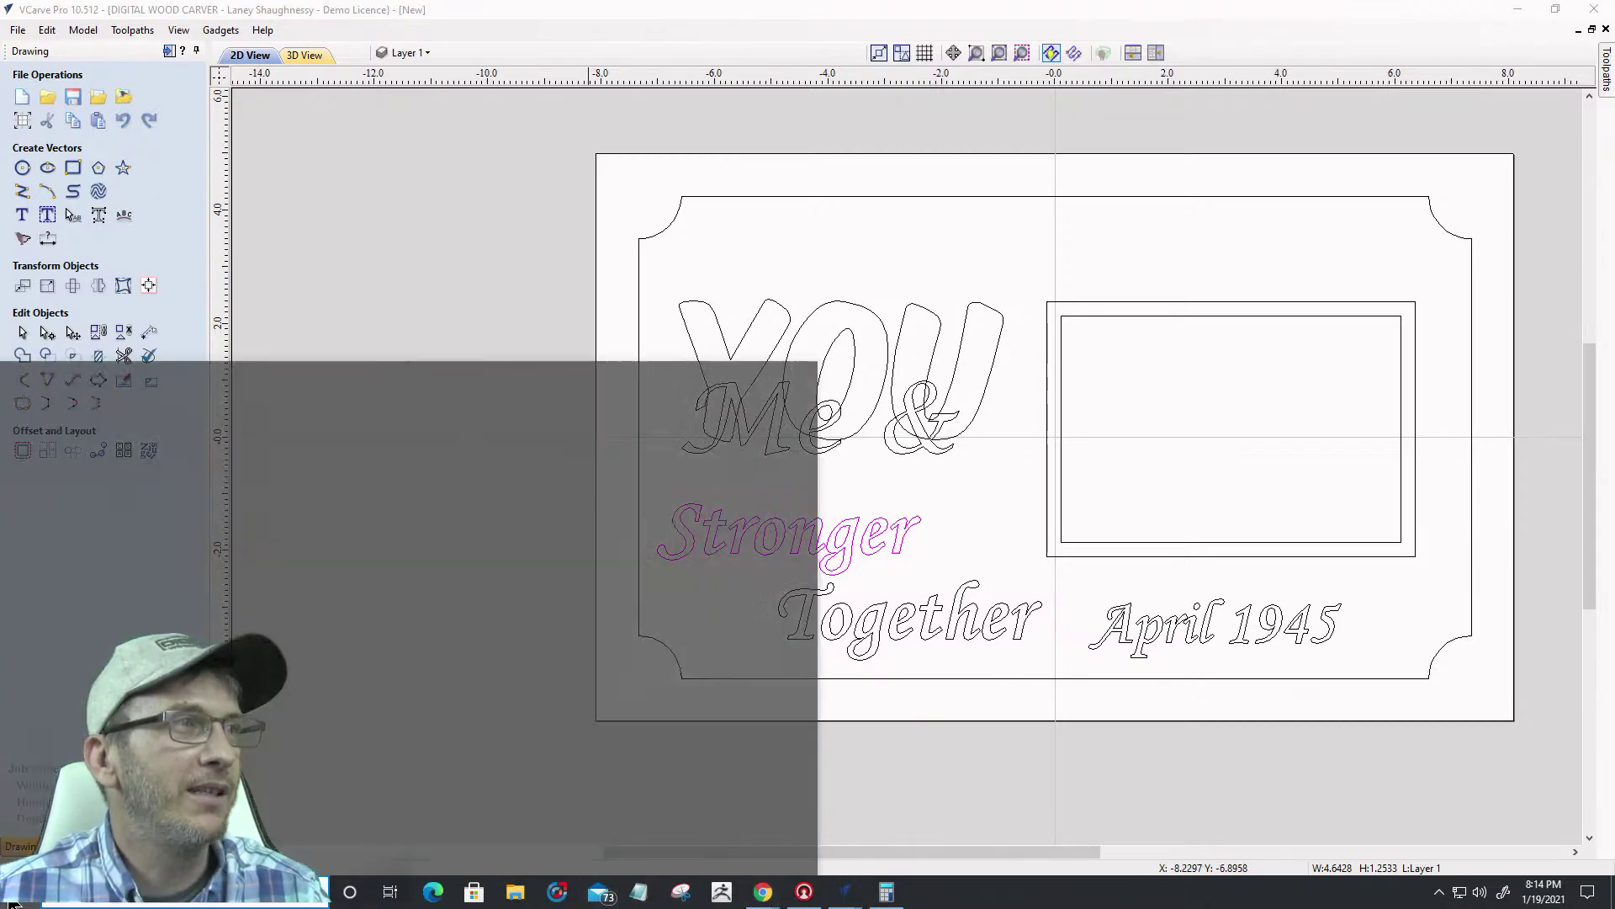
{"action": "scroll", "coordinate": [174, 607], "scroll_direction": "down", "scroll_amount": 5}
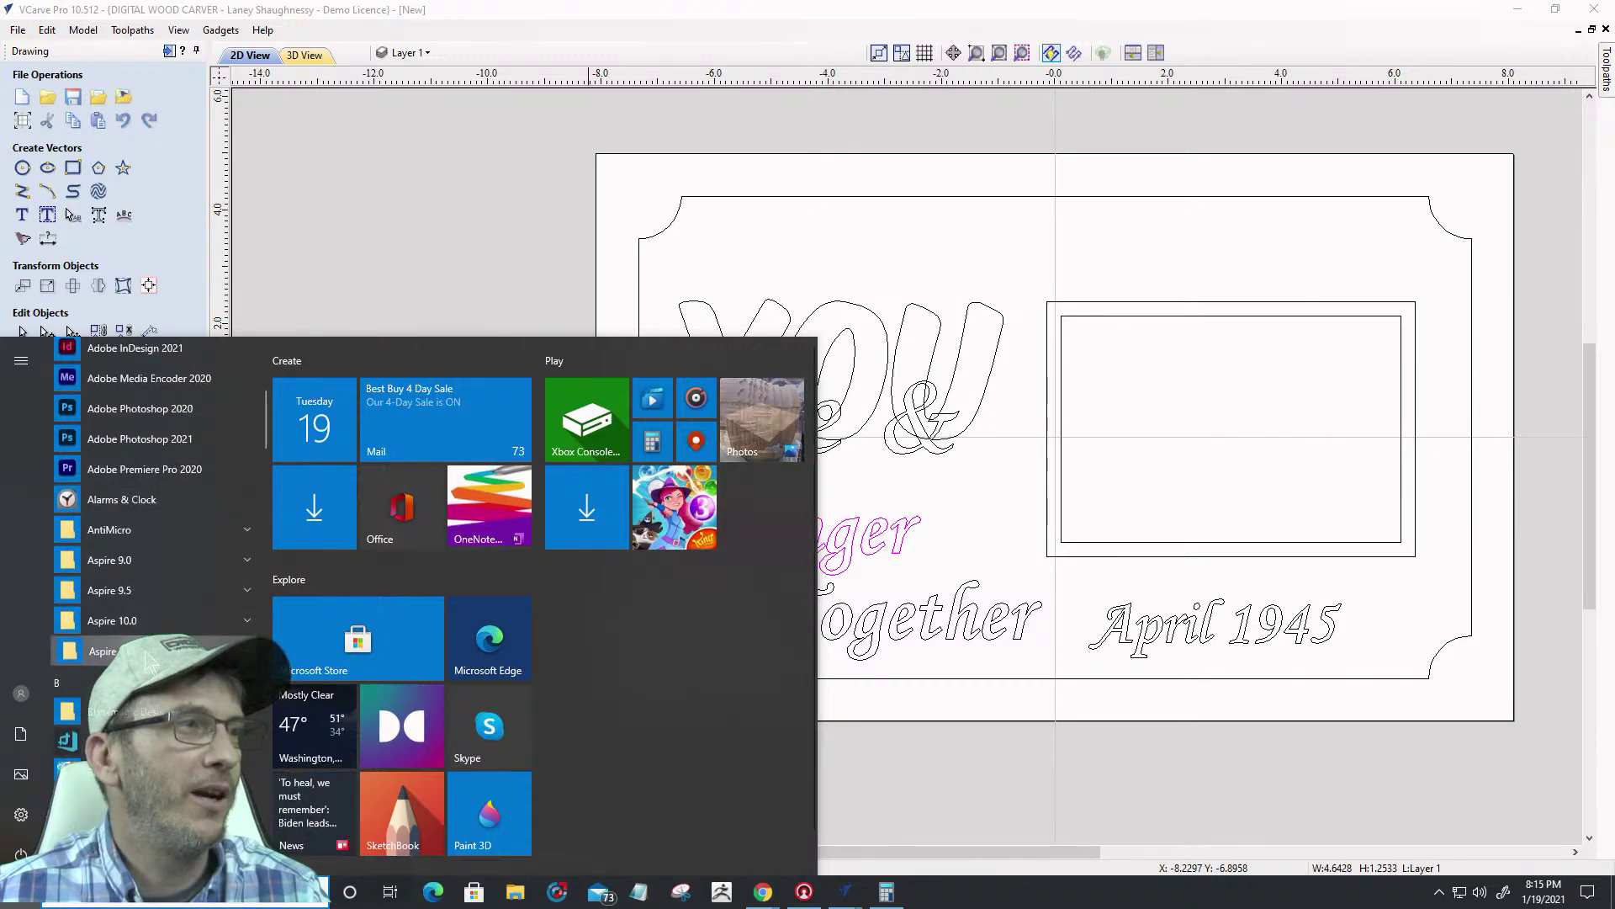
{"action": "left_click", "coordinate": [671, 836]}
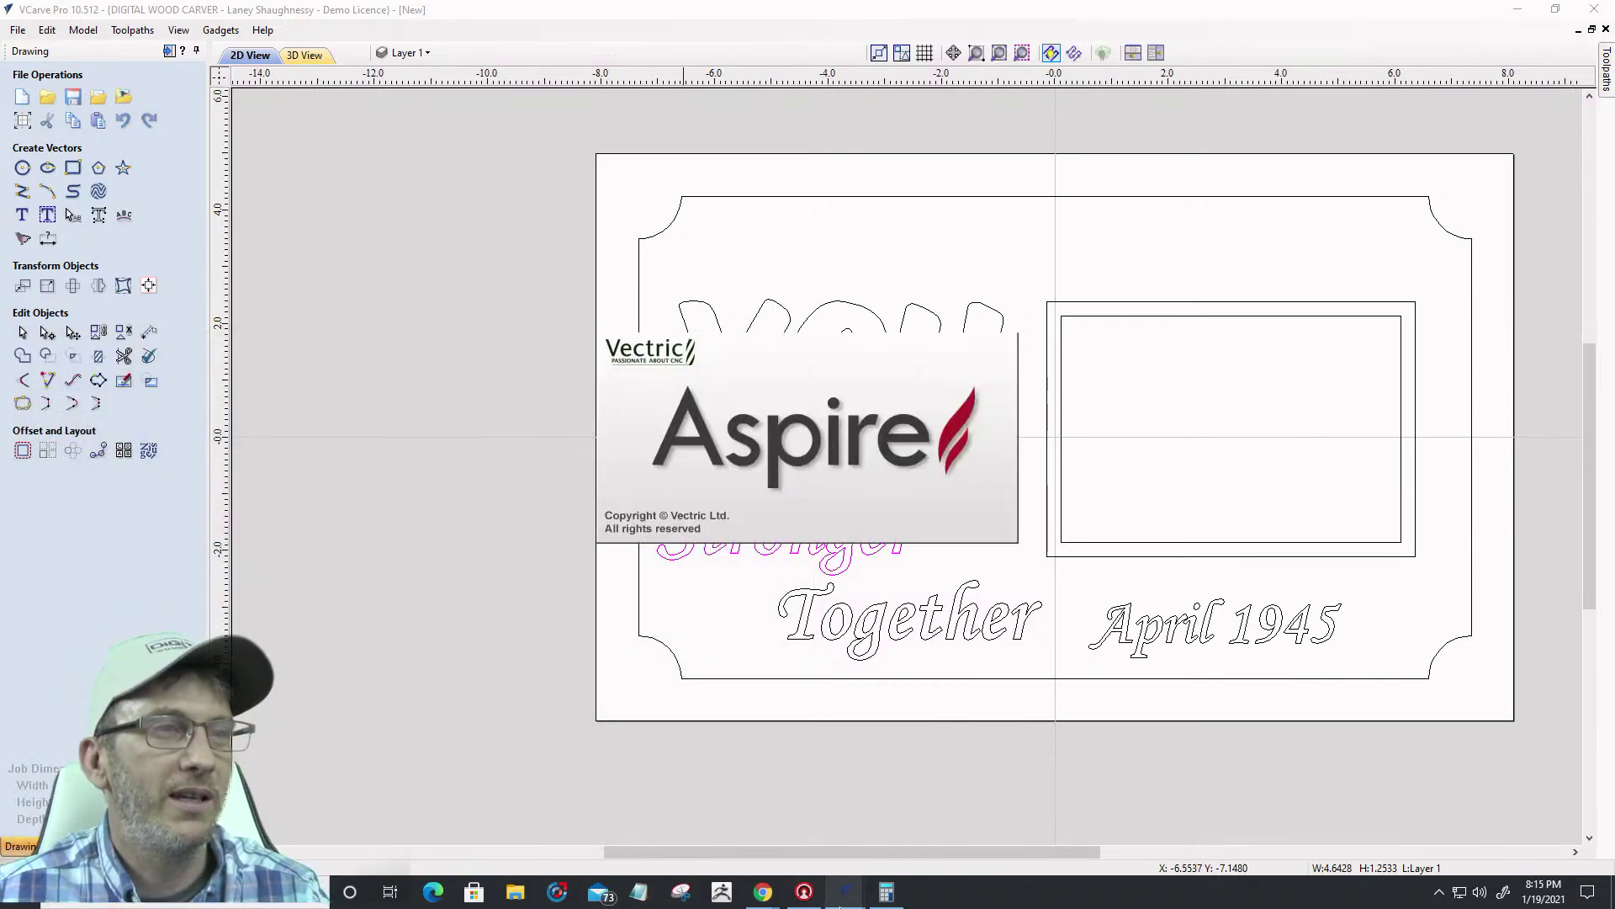
Switch to the VCarve Pro window with the horse and examine the carved surface detail of its toolpath preview
{"action": "mouse_move", "coordinate": [846, 892]}
{"action": "left_click", "coordinate": [694, 830]}
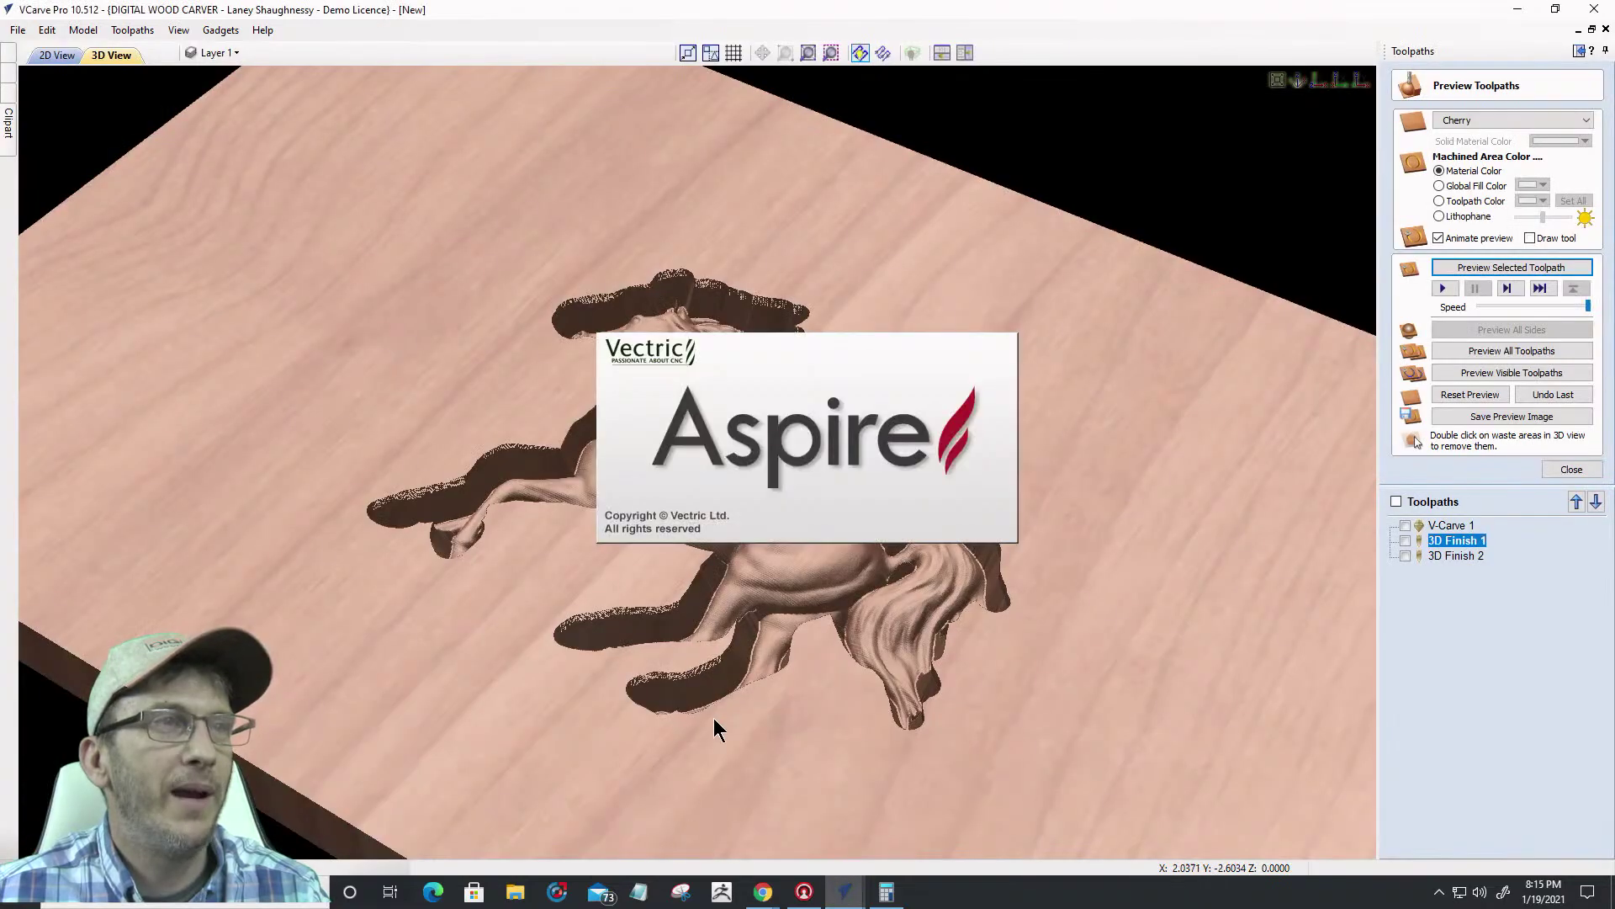
{"action": "left_click", "coordinate": [746, 587]}
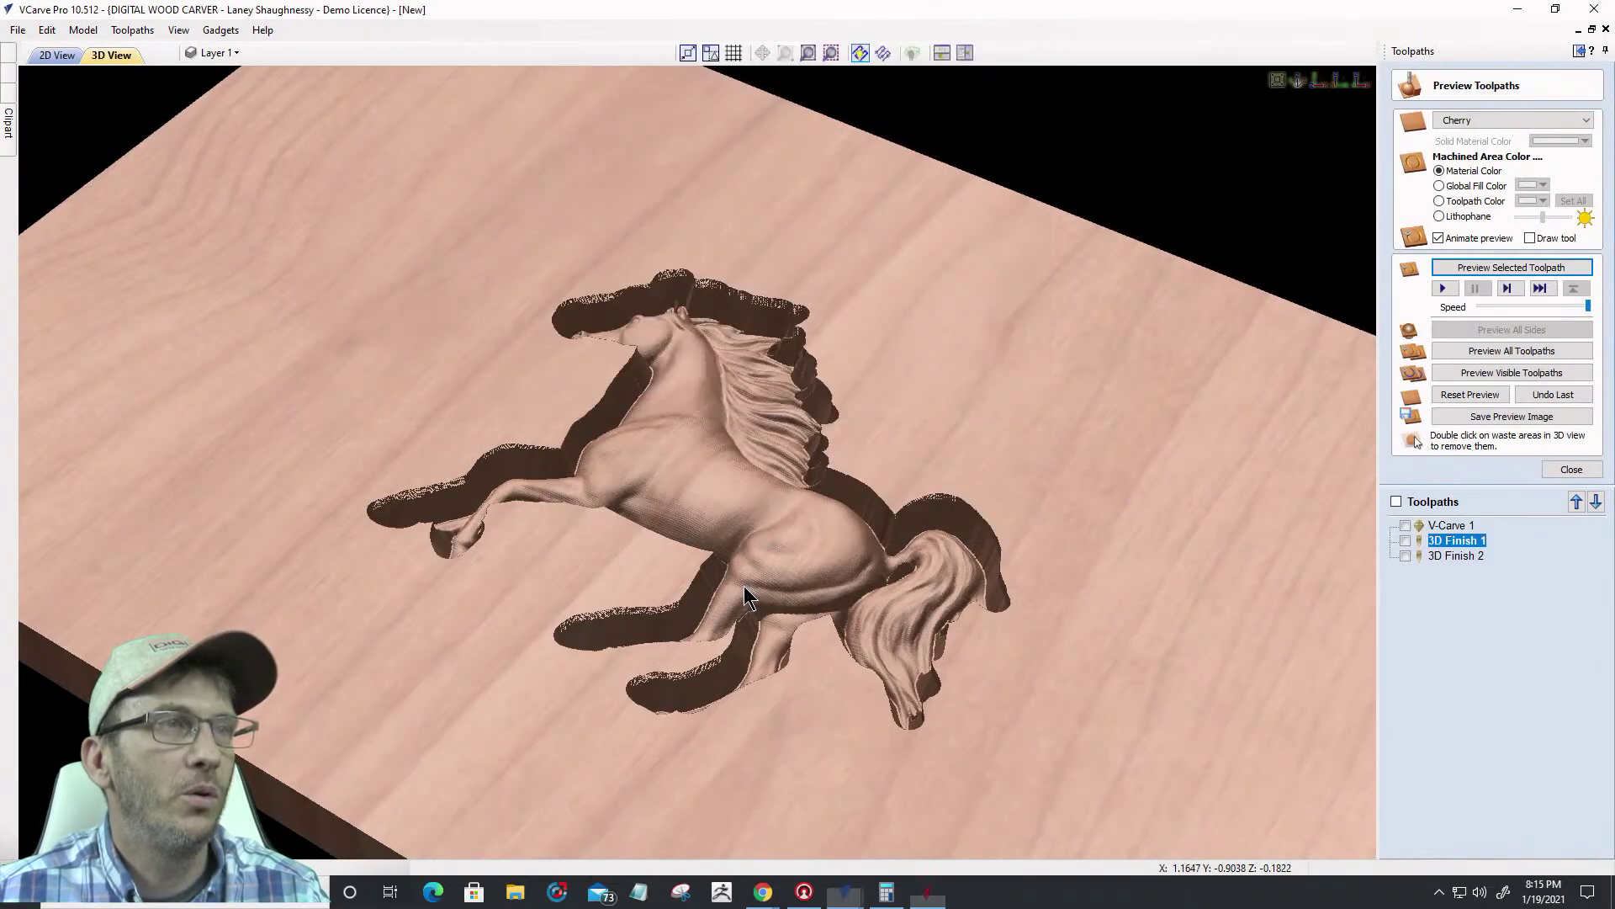
{"action": "scroll", "coordinate": [720, 500], "scroll_direction": "up", "scroll_amount": 5}
{"action": "scroll", "coordinate": [716, 495], "scroll_direction": "up", "scroll_amount": 3}
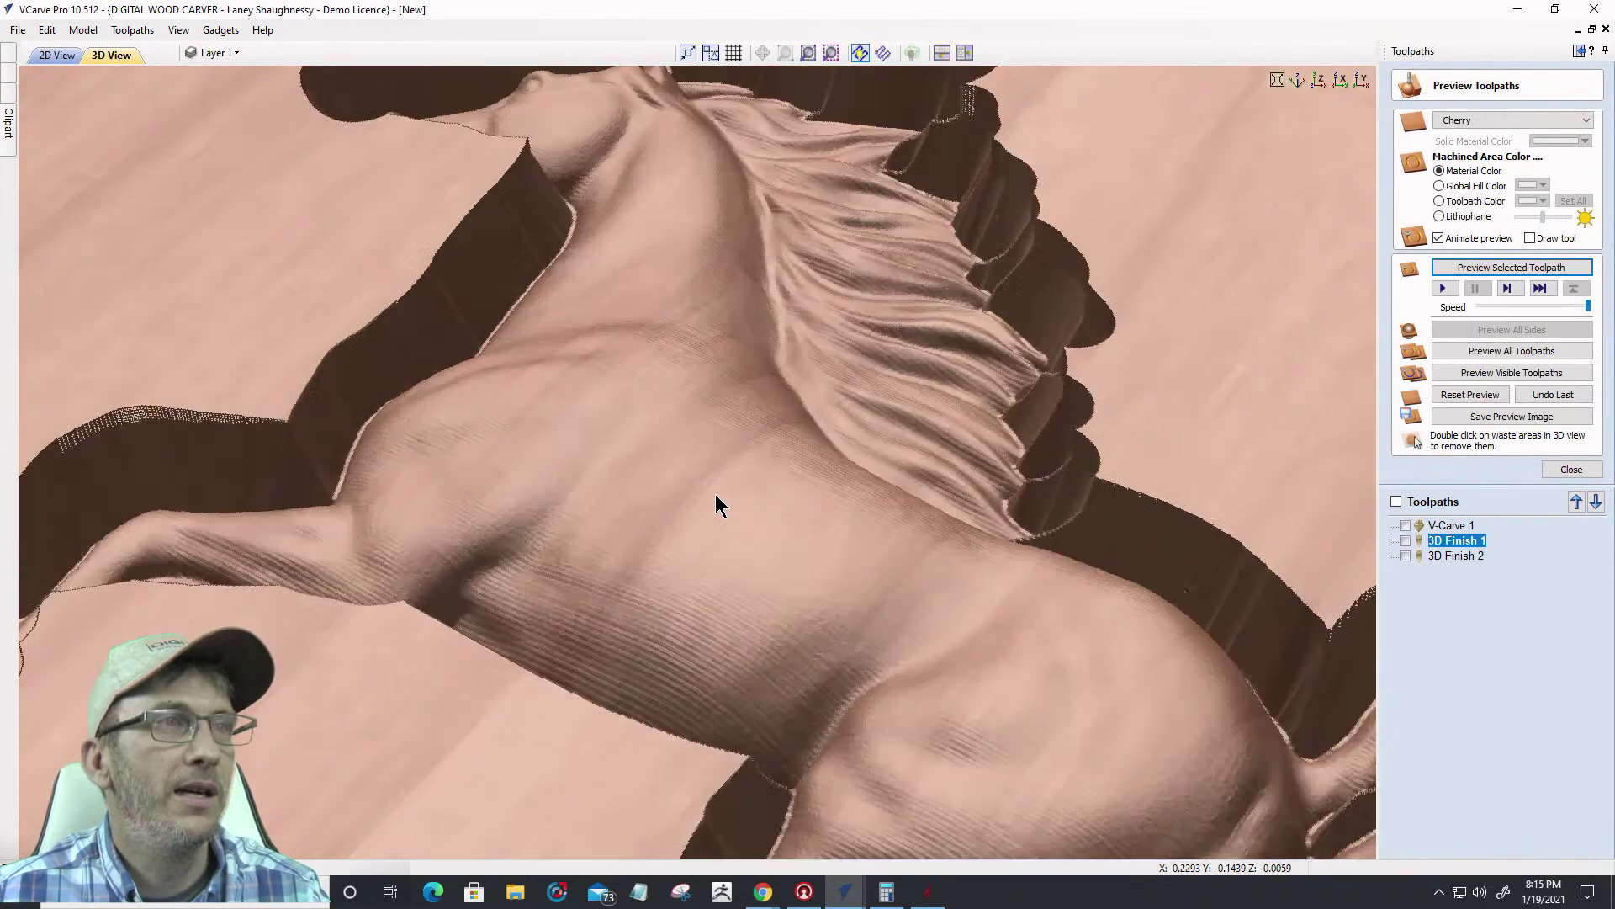
{"action": "scroll", "coordinate": [715, 493], "scroll_direction": "up", "scroll_amount": 2}
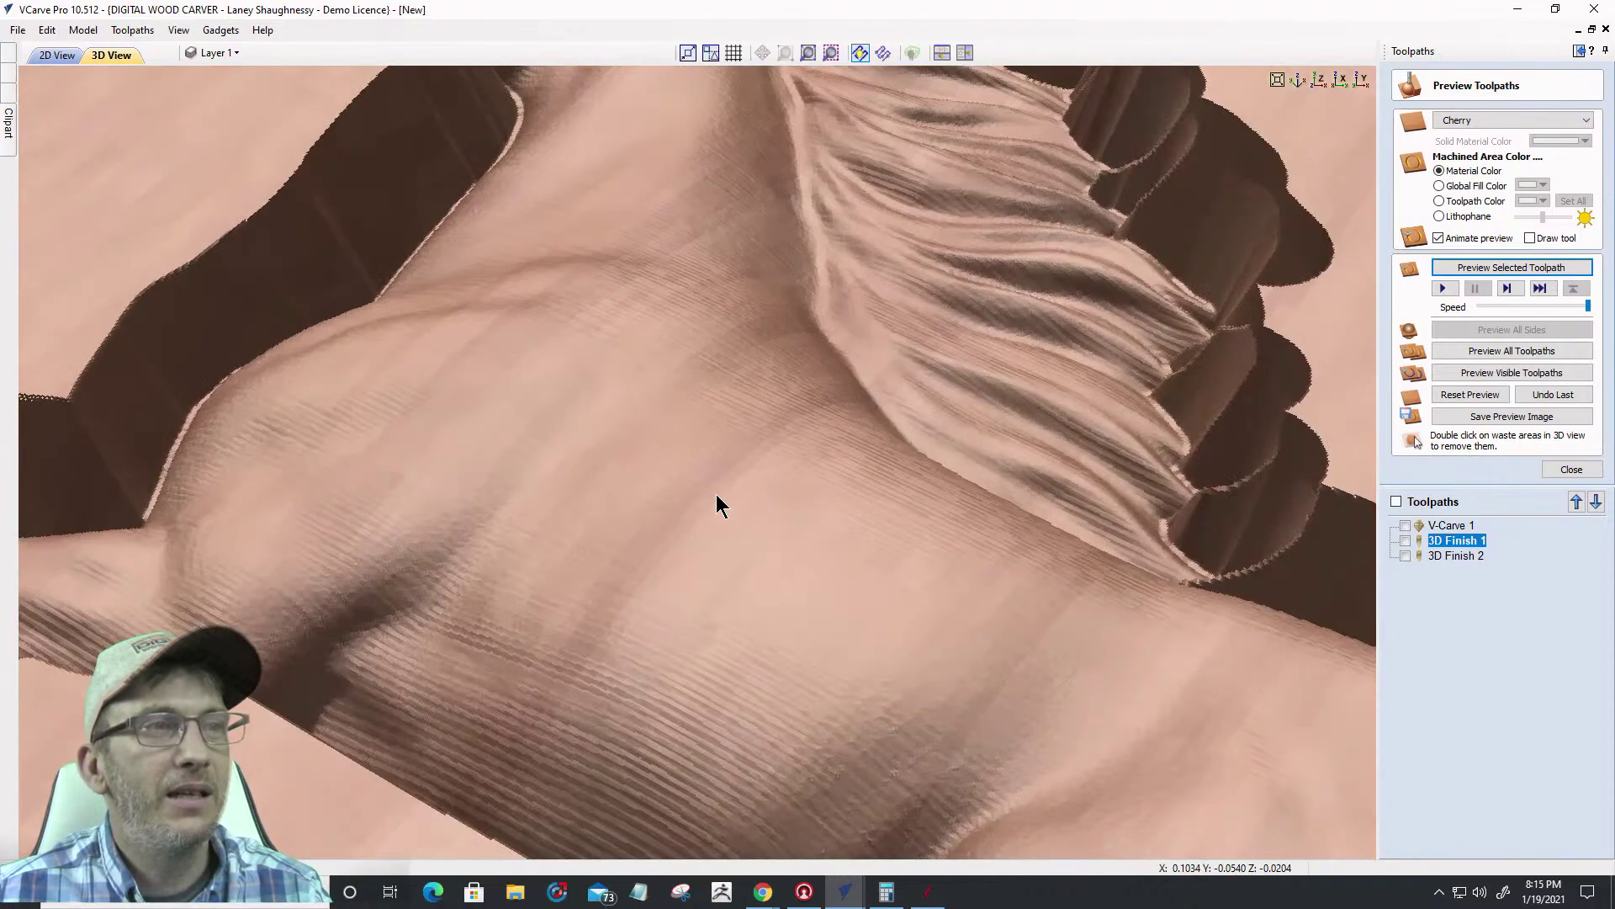
{"action": "scroll", "coordinate": [457, 647], "scroll_direction": "up", "scroll_amount": 2}
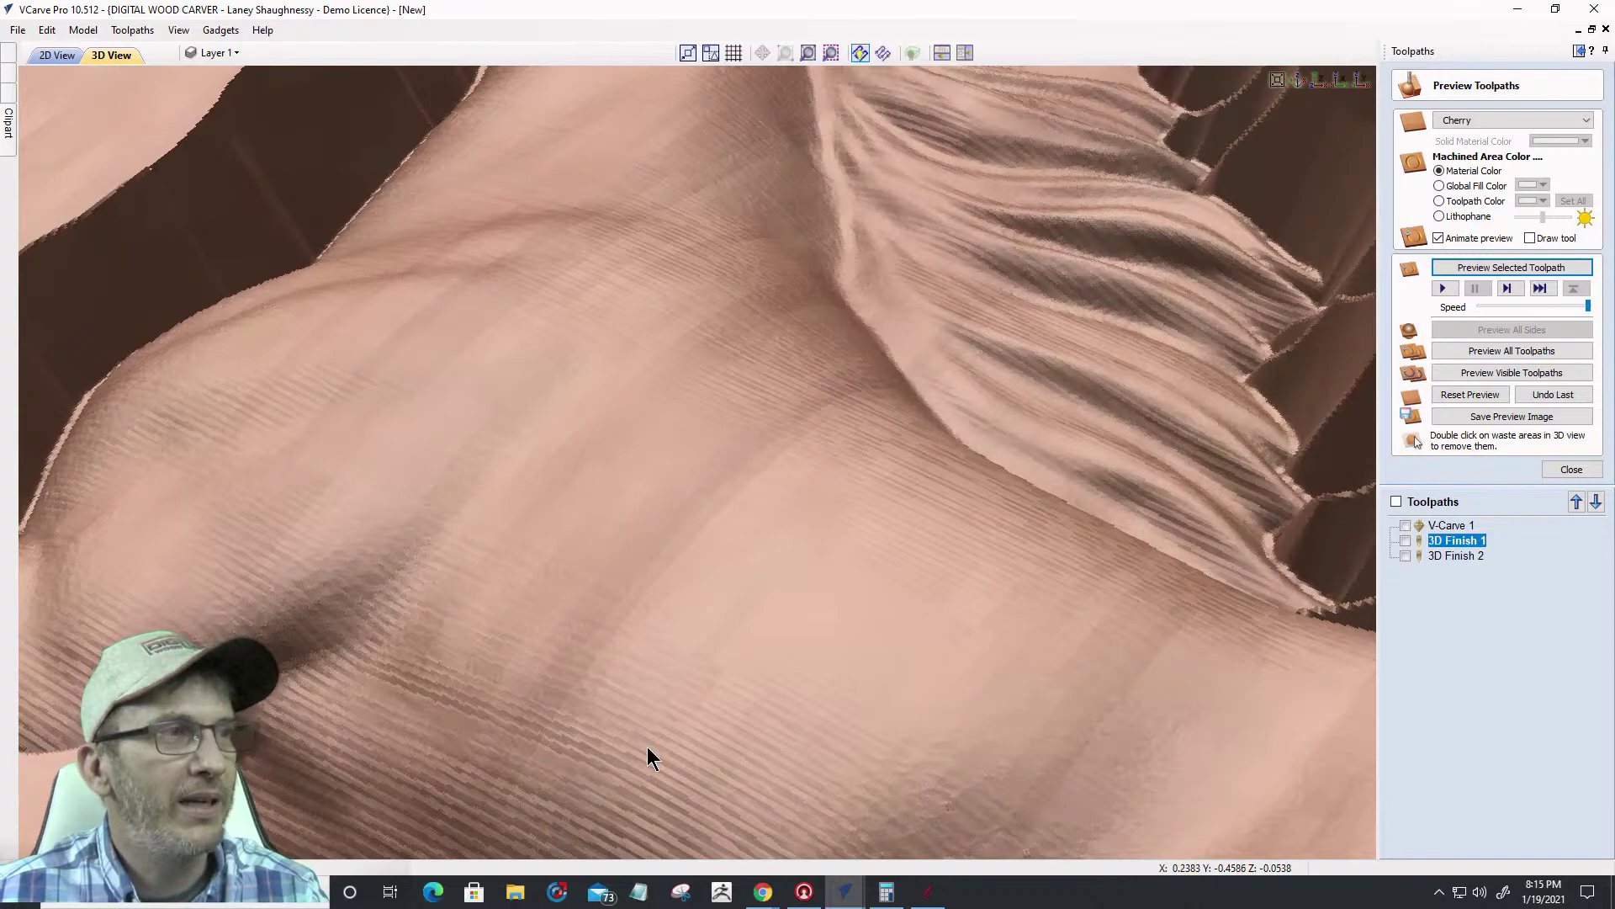
{"action": "left_click_drag", "start_coordinate": [686, 717], "coordinate": [642, 711]}
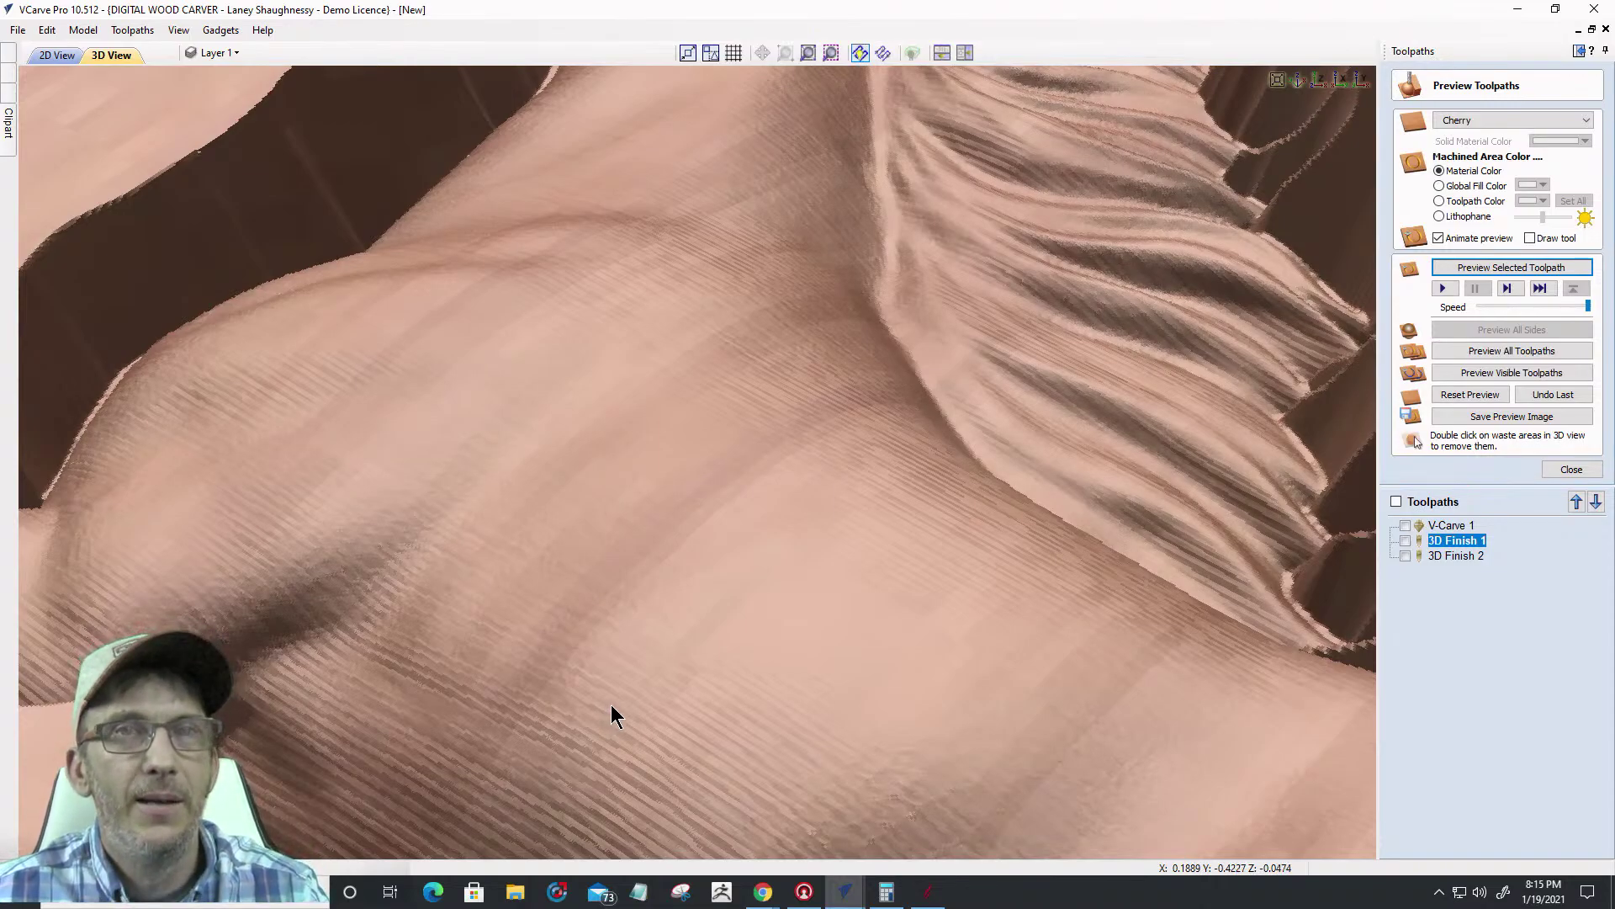
{"action": "mouse_move", "coordinate": [714, 755]}
{"action": "left_mouse_down"}
{"action": "mouse_move", "coordinate": [690, 628]}
{"action": "mouse_move", "coordinate": [714, 739]}
{"action": "left_mouse_up"}
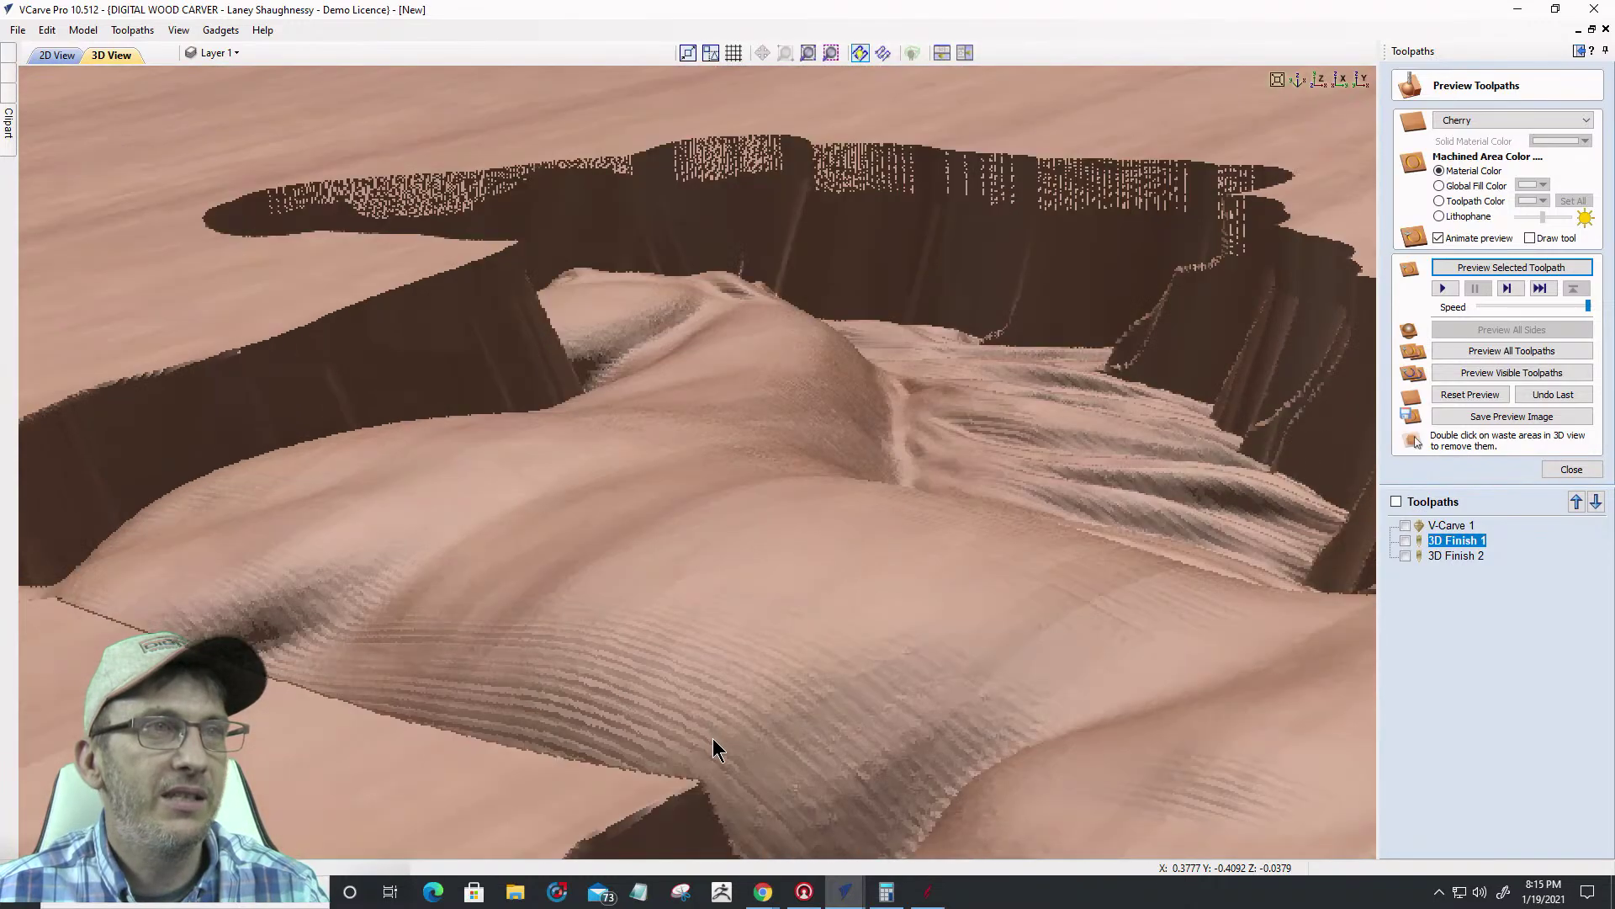
{"action": "scroll", "coordinate": [718, 758], "scroll_direction": "up", "scroll_amount": 5}
{"action": "scroll", "coordinate": [716, 729], "scroll_direction": "down", "scroll_amount": 8}
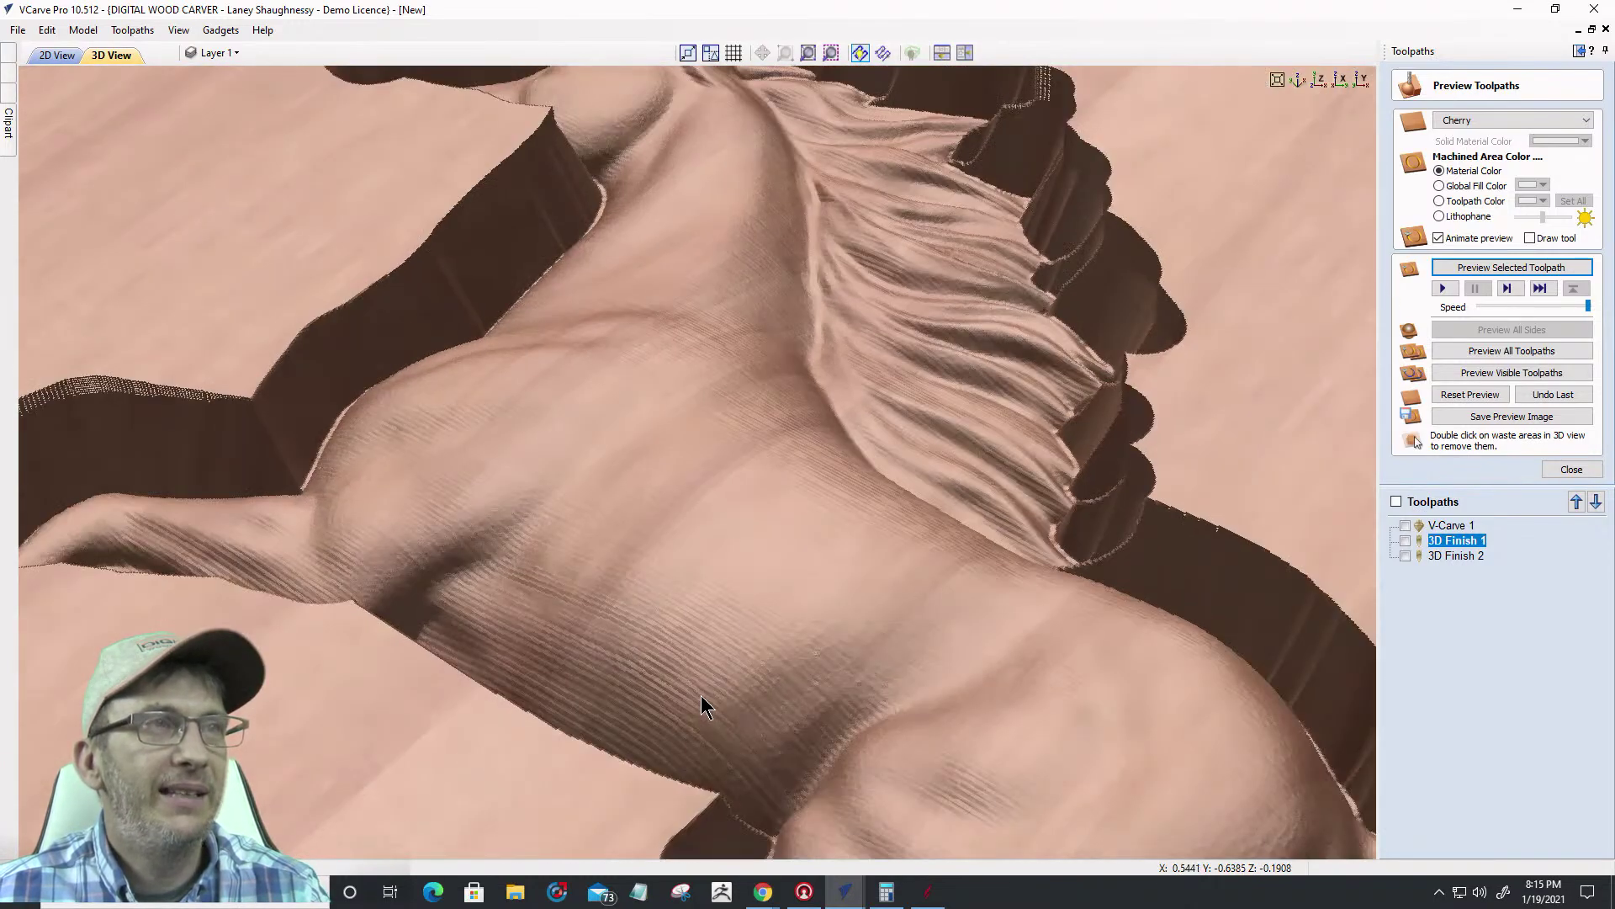
{"action": "scroll", "coordinate": [690, 715], "scroll_direction": "down", "scroll_amount": 6}
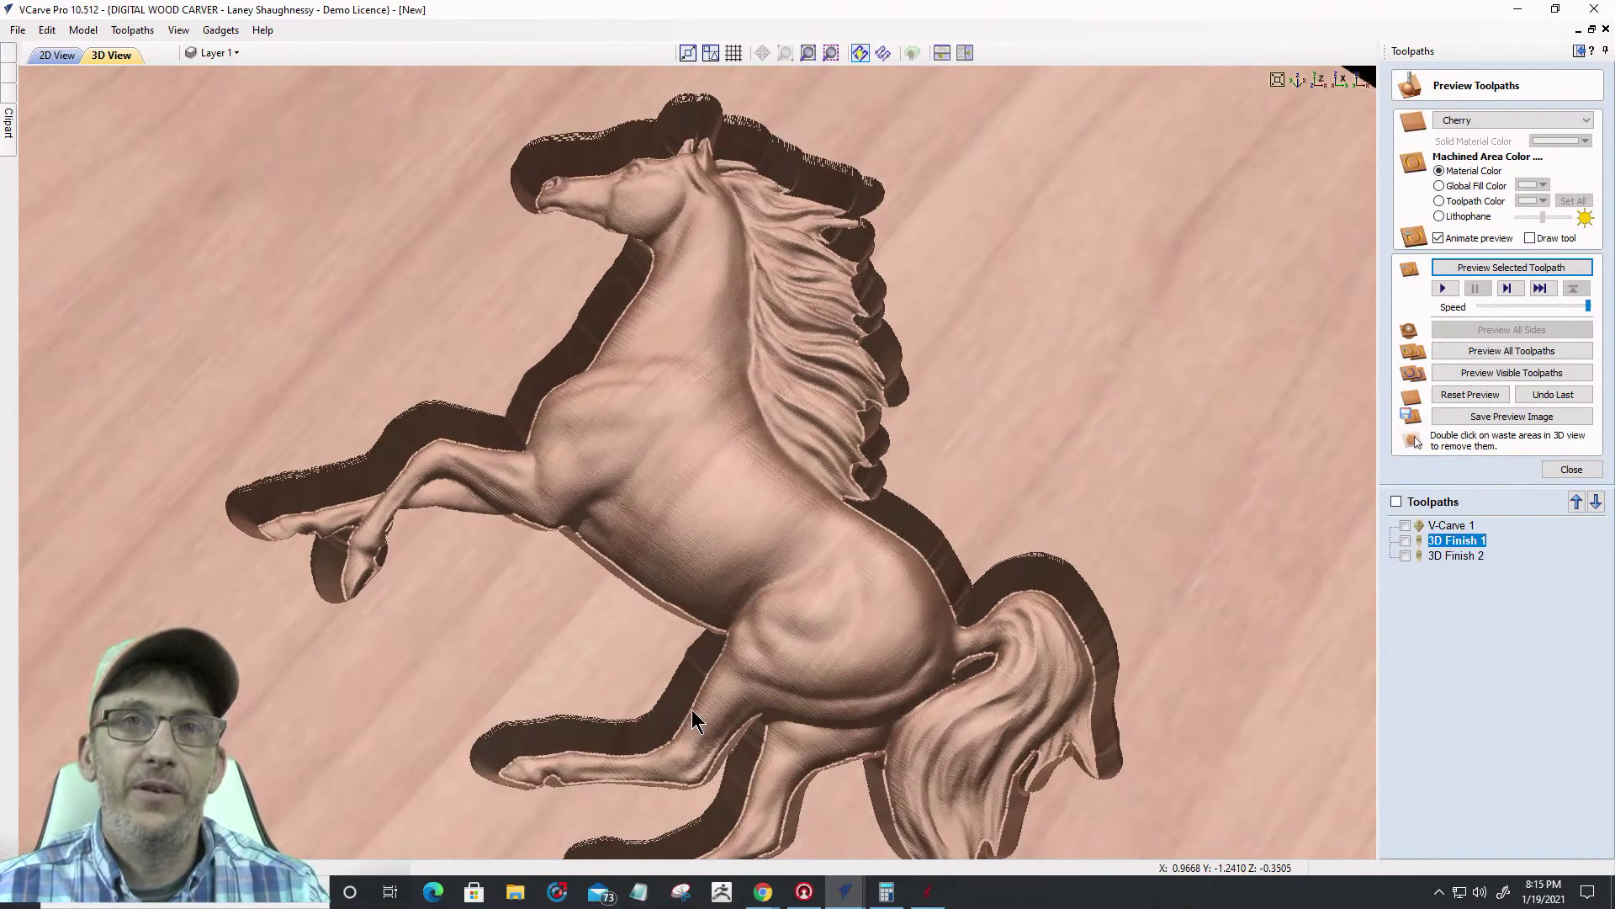
{"action": "scroll", "coordinate": [731, 693], "scroll_direction": "up", "scroll_amount": 6}
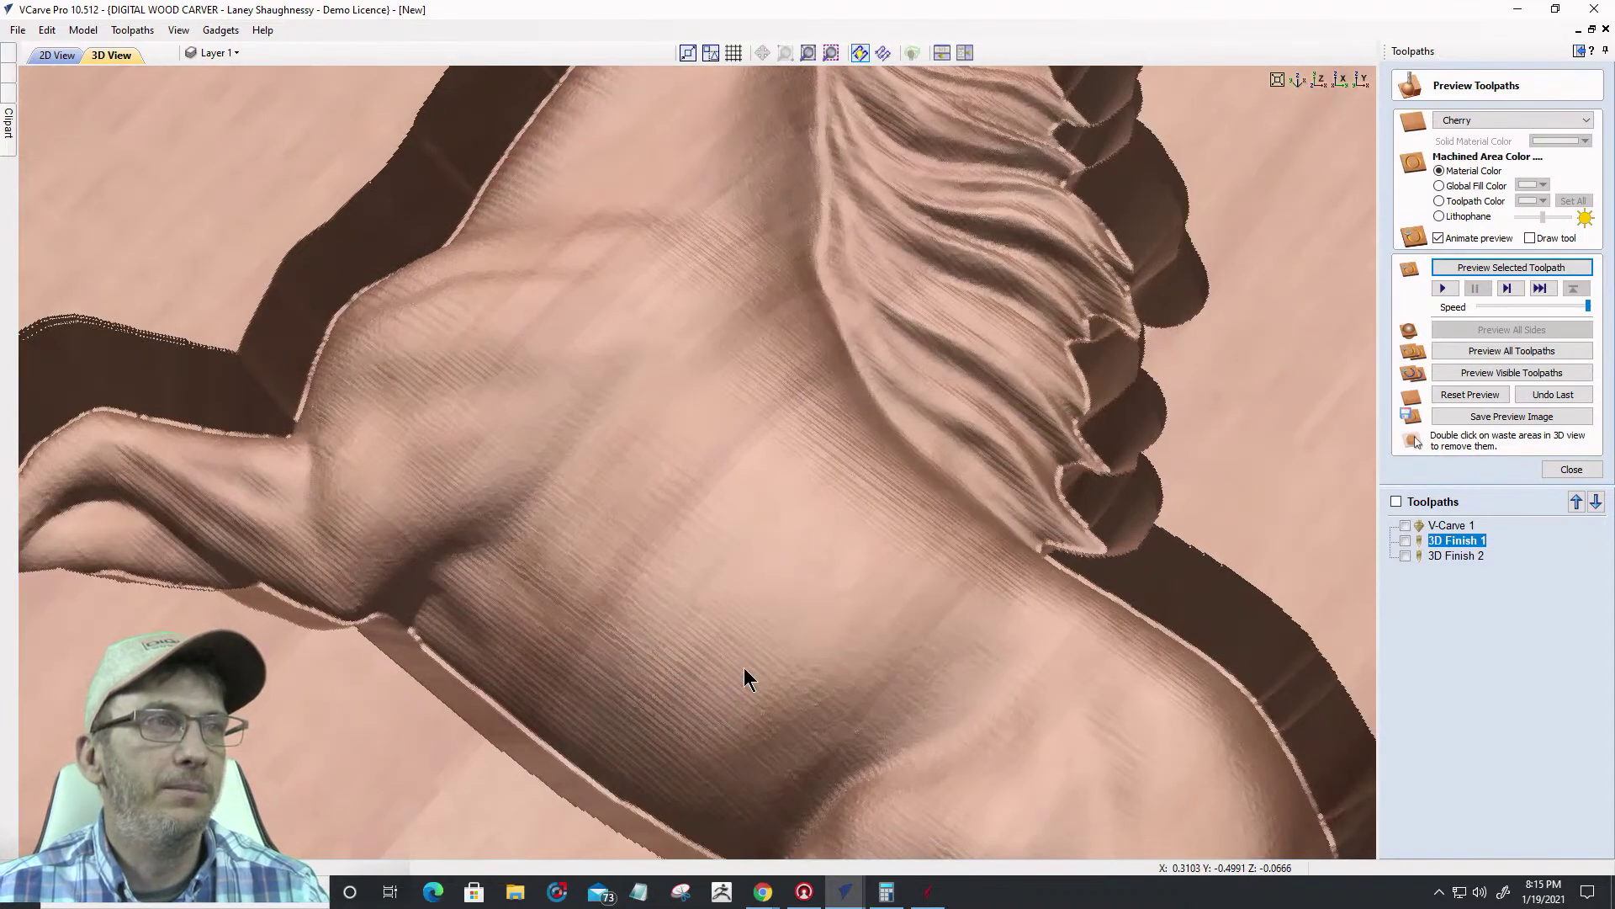
{"action": "left_click_drag", "start_coordinate": [744, 668], "coordinate": [886, 606]}
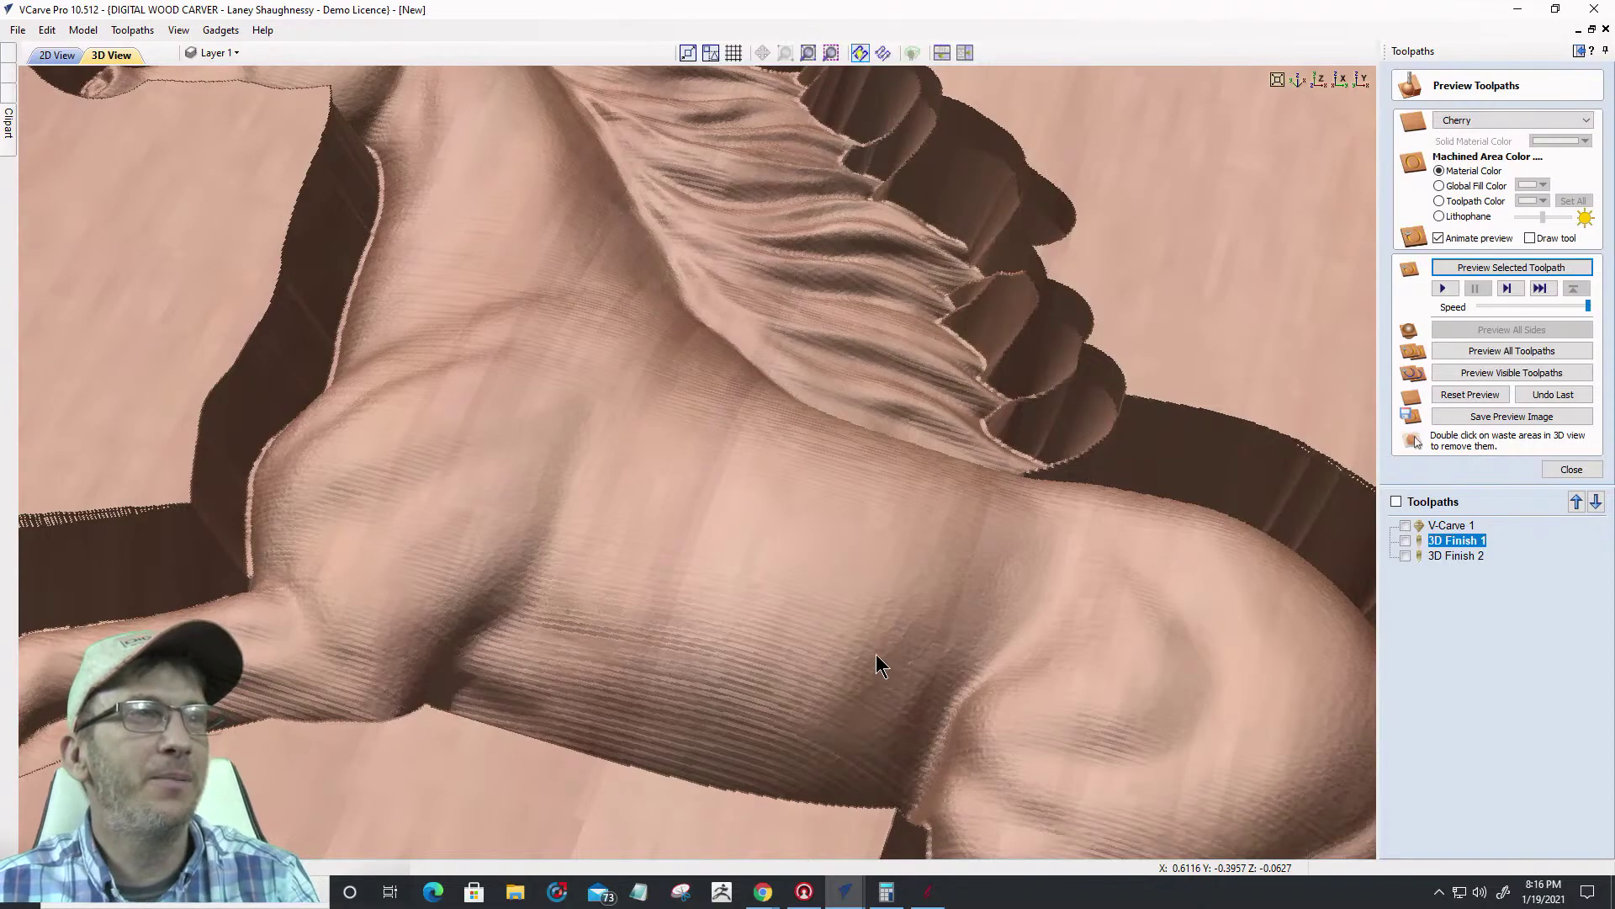
{"action": "scroll", "coordinate": [794, 598], "scroll_direction": "down", "scroll_amount": 5}
{"action": "left_click_drag", "start_coordinate": [789, 572], "coordinate": [751, 603]}
{"action": "scroll", "coordinate": [715, 648], "scroll_direction": "up", "scroll_amount": 6}
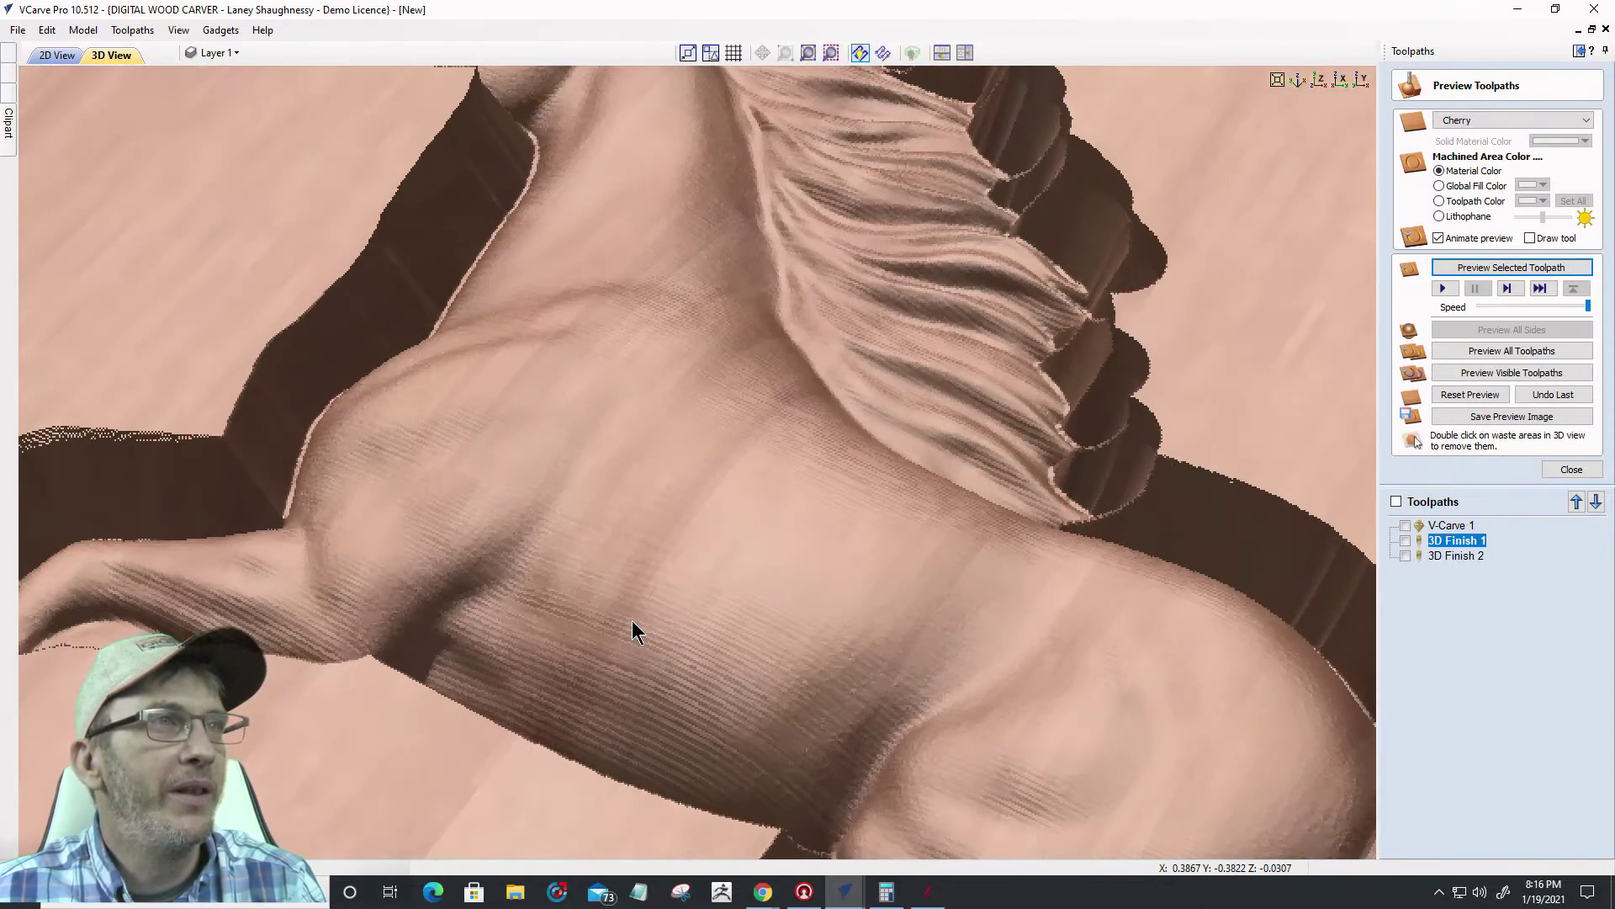
{"action": "scroll", "coordinate": [823, 680], "scroll_direction": "down", "scroll_amount": 6}
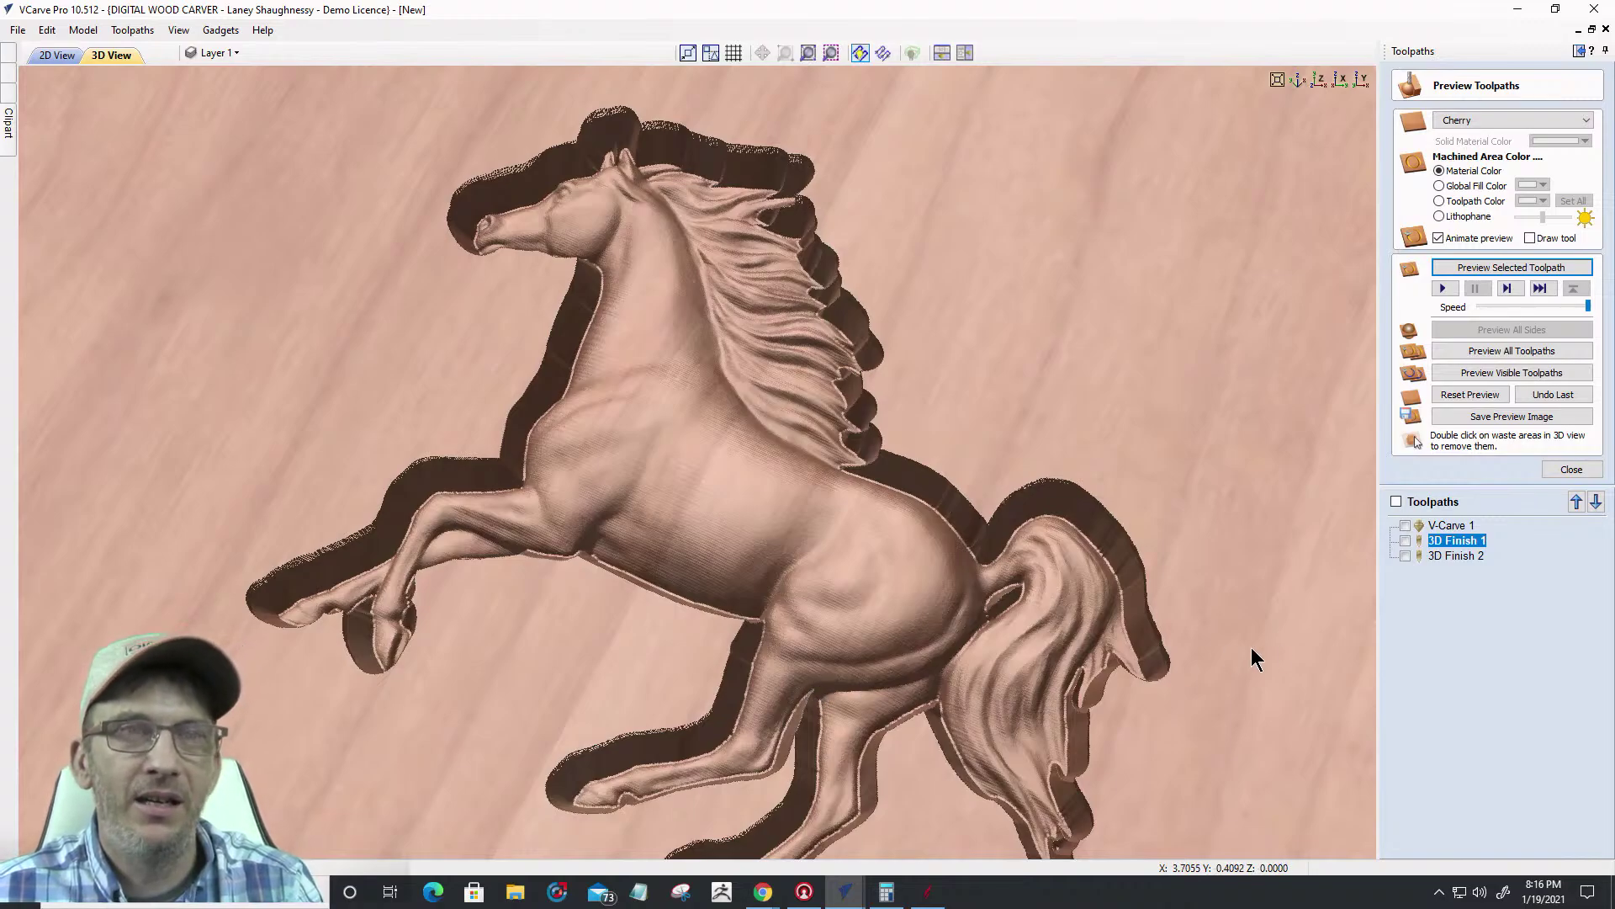
Close the horse carving project
{"action": "left_click", "coordinate": [17, 30]}
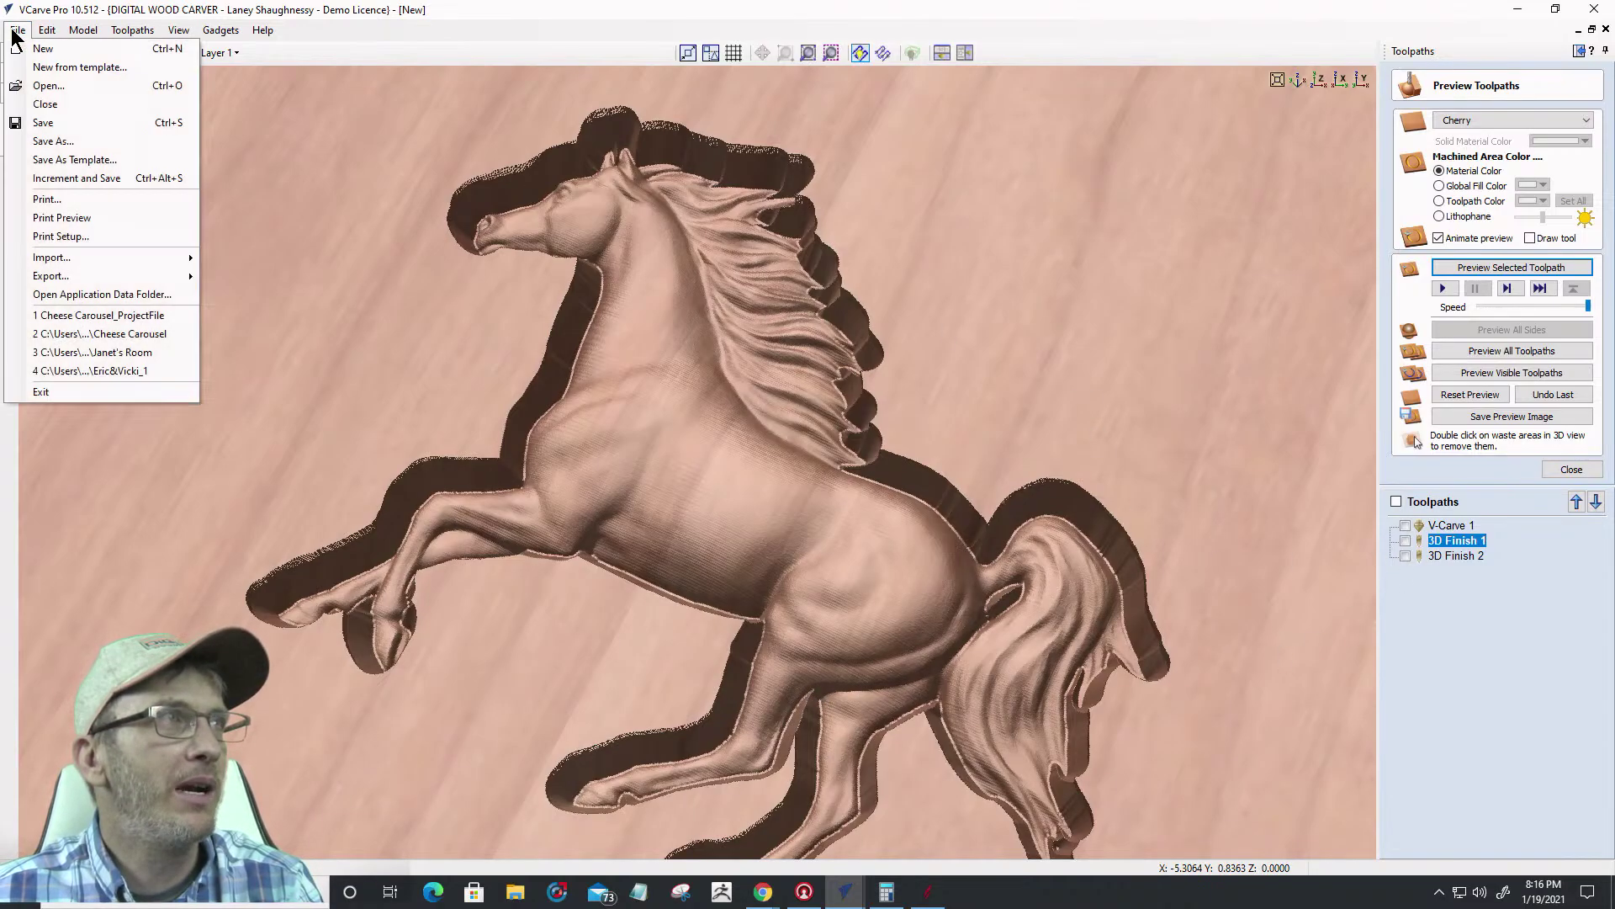
{"action": "left_click", "coordinate": [42, 104]}
{"action": "left_click", "coordinate": [806, 486]}
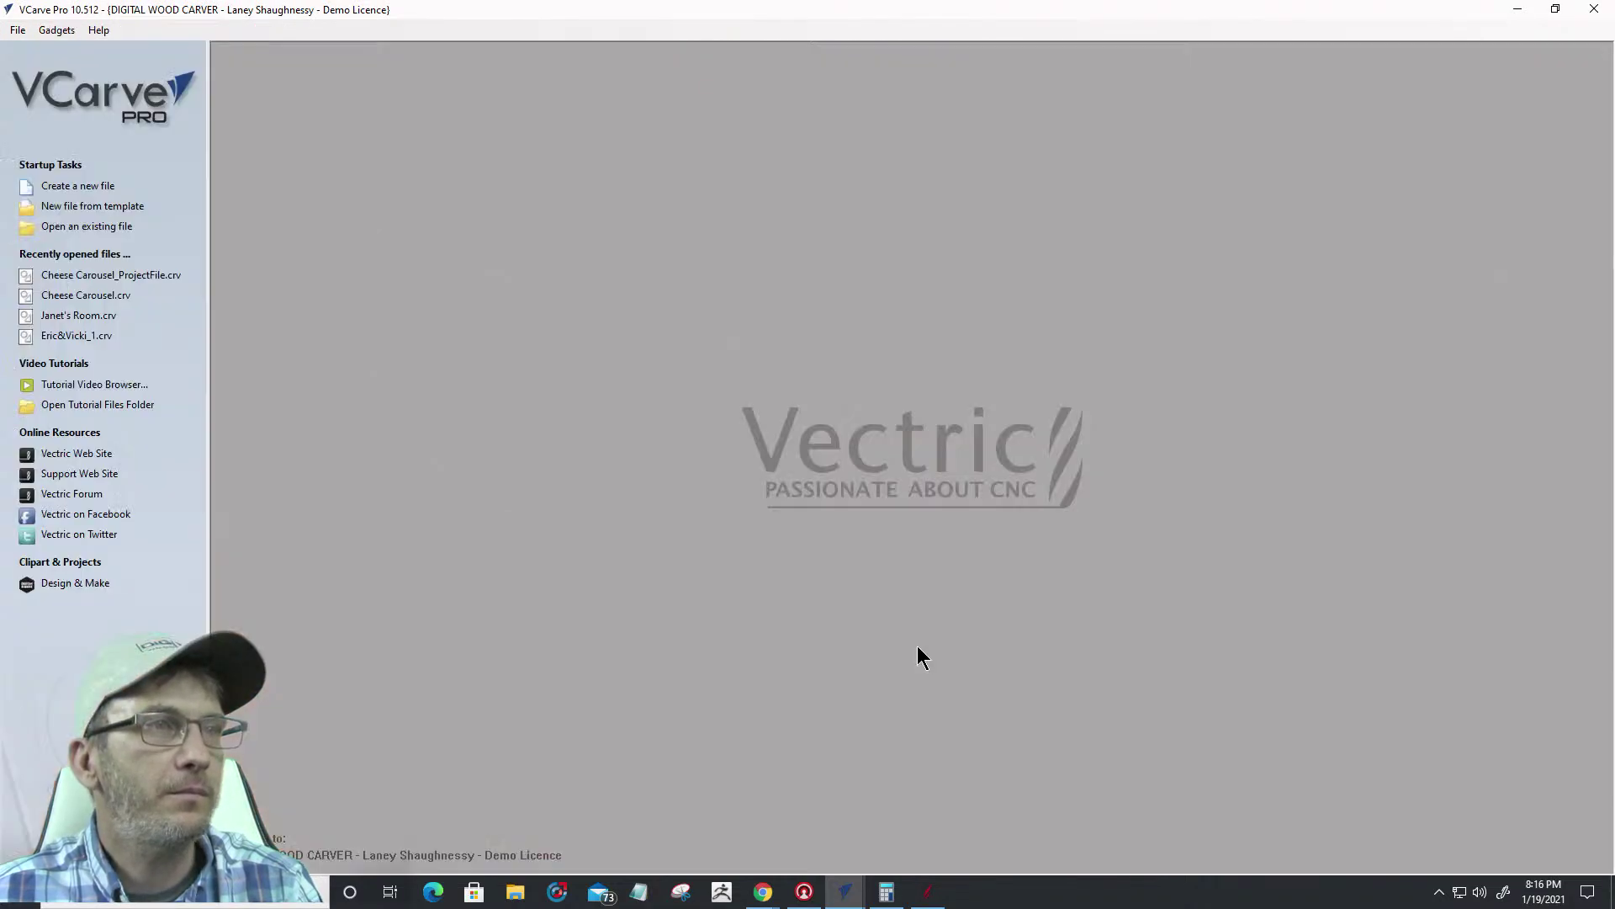
Switch to Aspire, maximize its window and open the recent file InfinityHeart.crv3d
{"action": "left_click", "coordinate": [934, 895]}
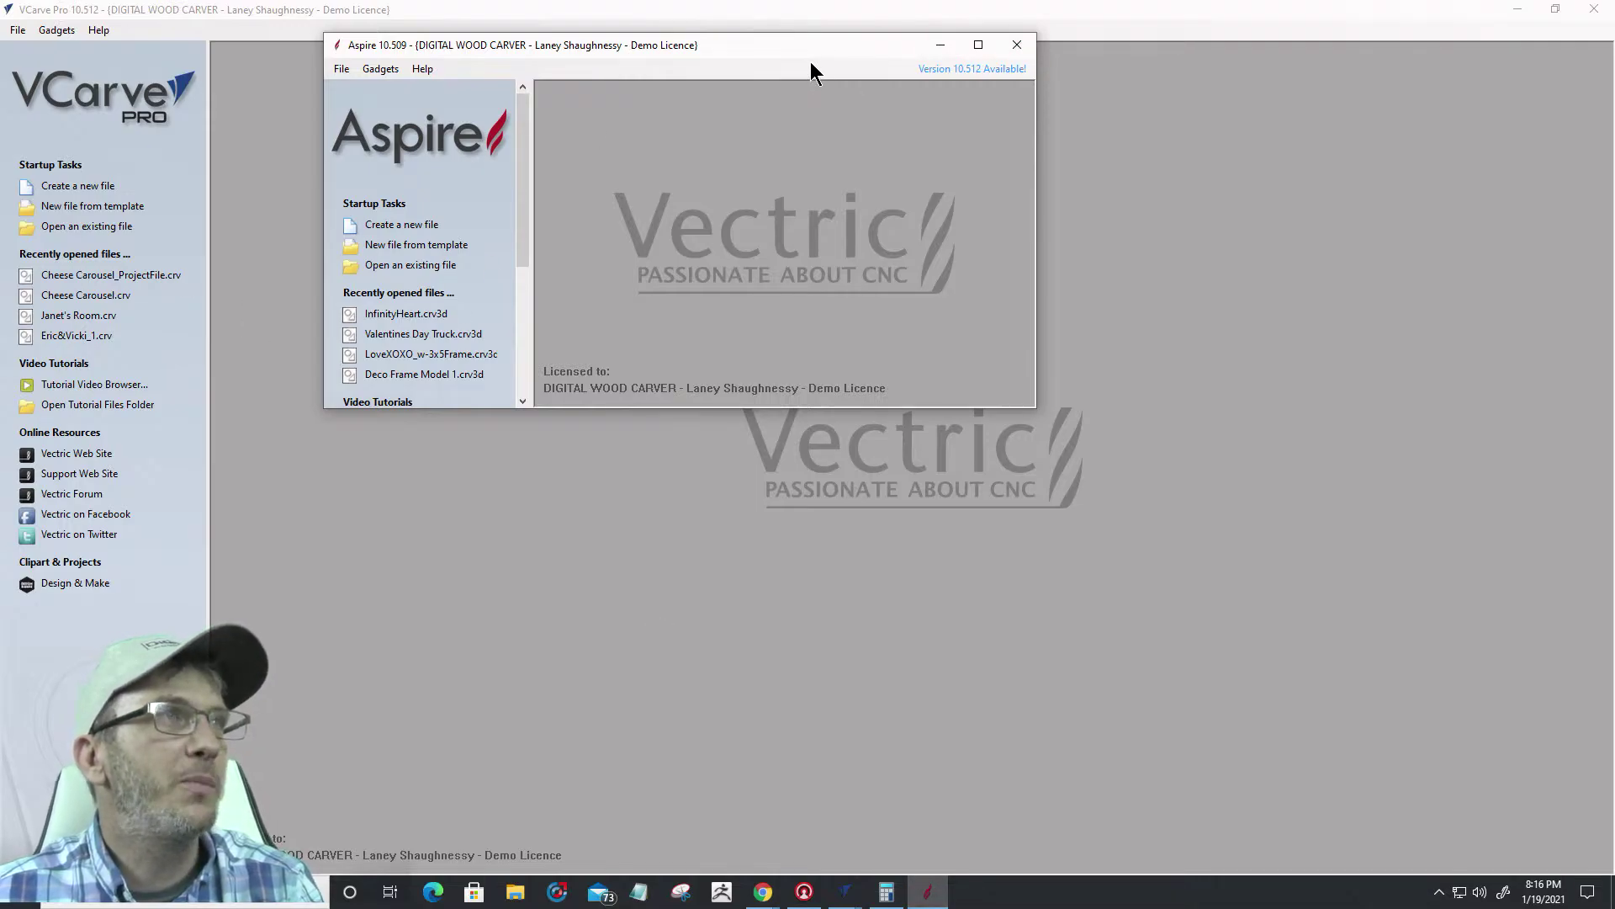
{"action": "left_click", "coordinate": [978, 46]}
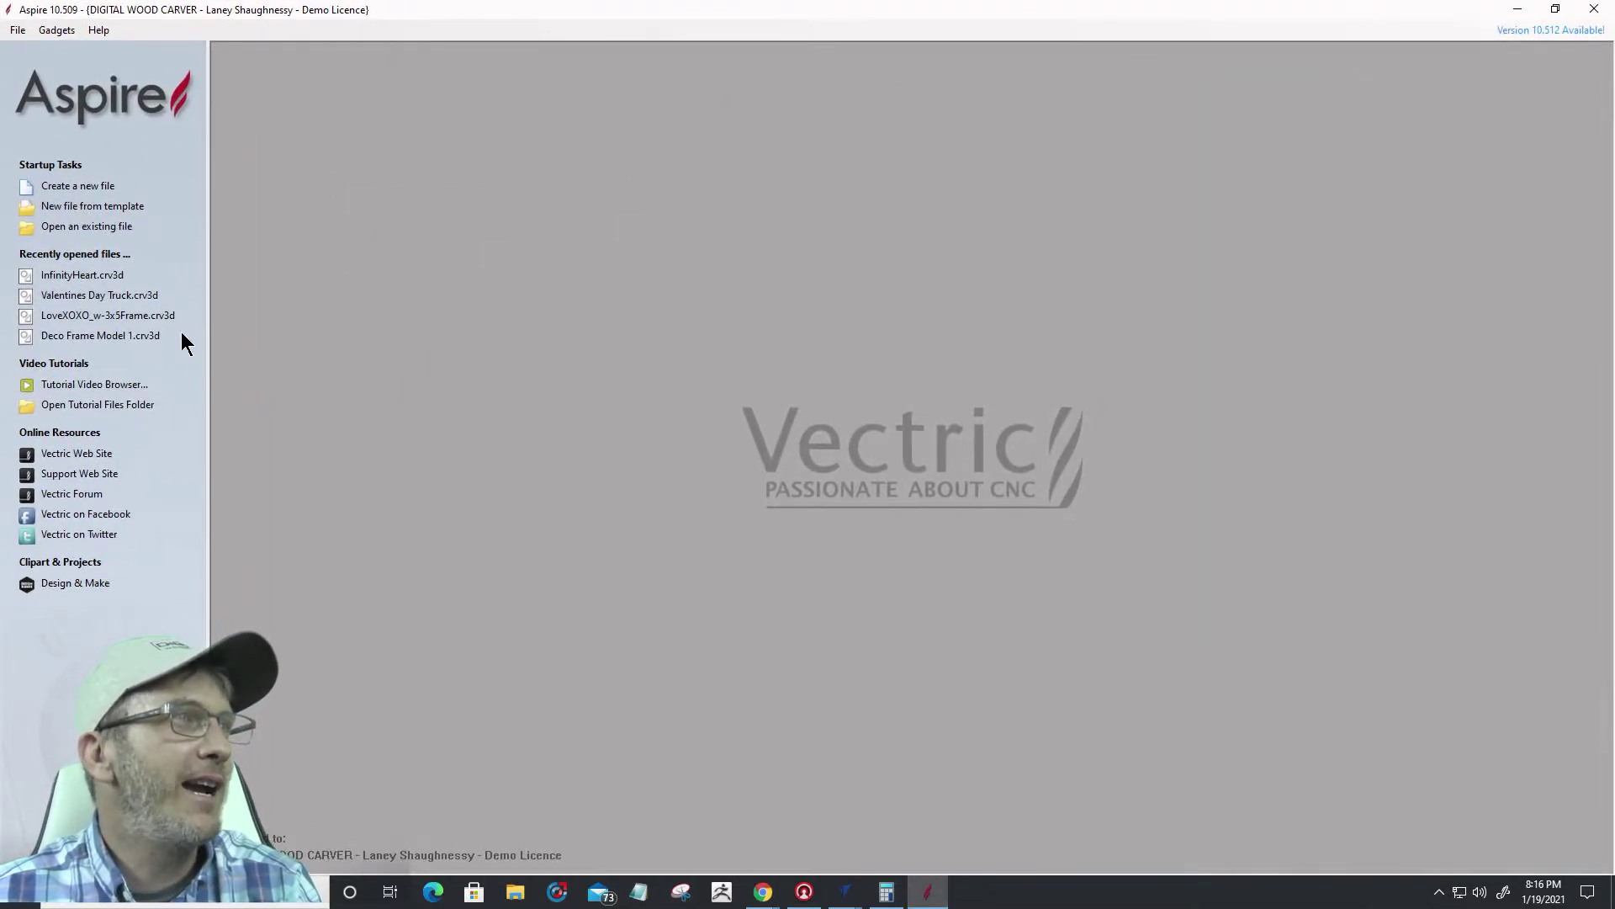
{"action": "left_click", "coordinate": [79, 275]}
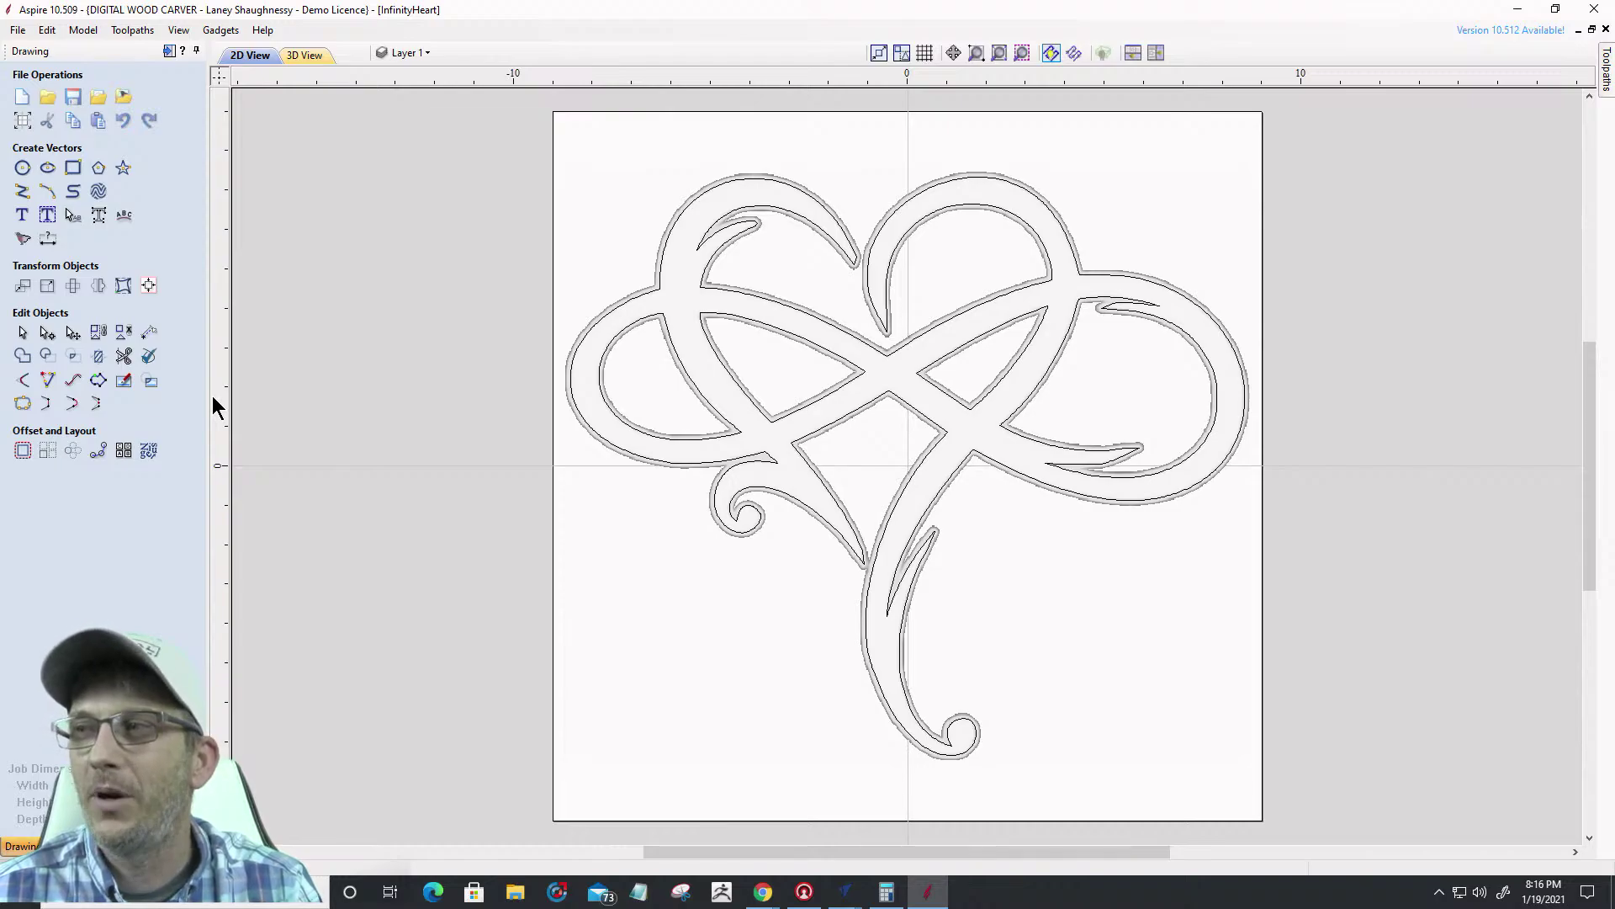
Select all of the infinity heart's vectors, leaving out the 3D component beneath them, and copy them
{"action": "left_click", "coordinate": [661, 276]}
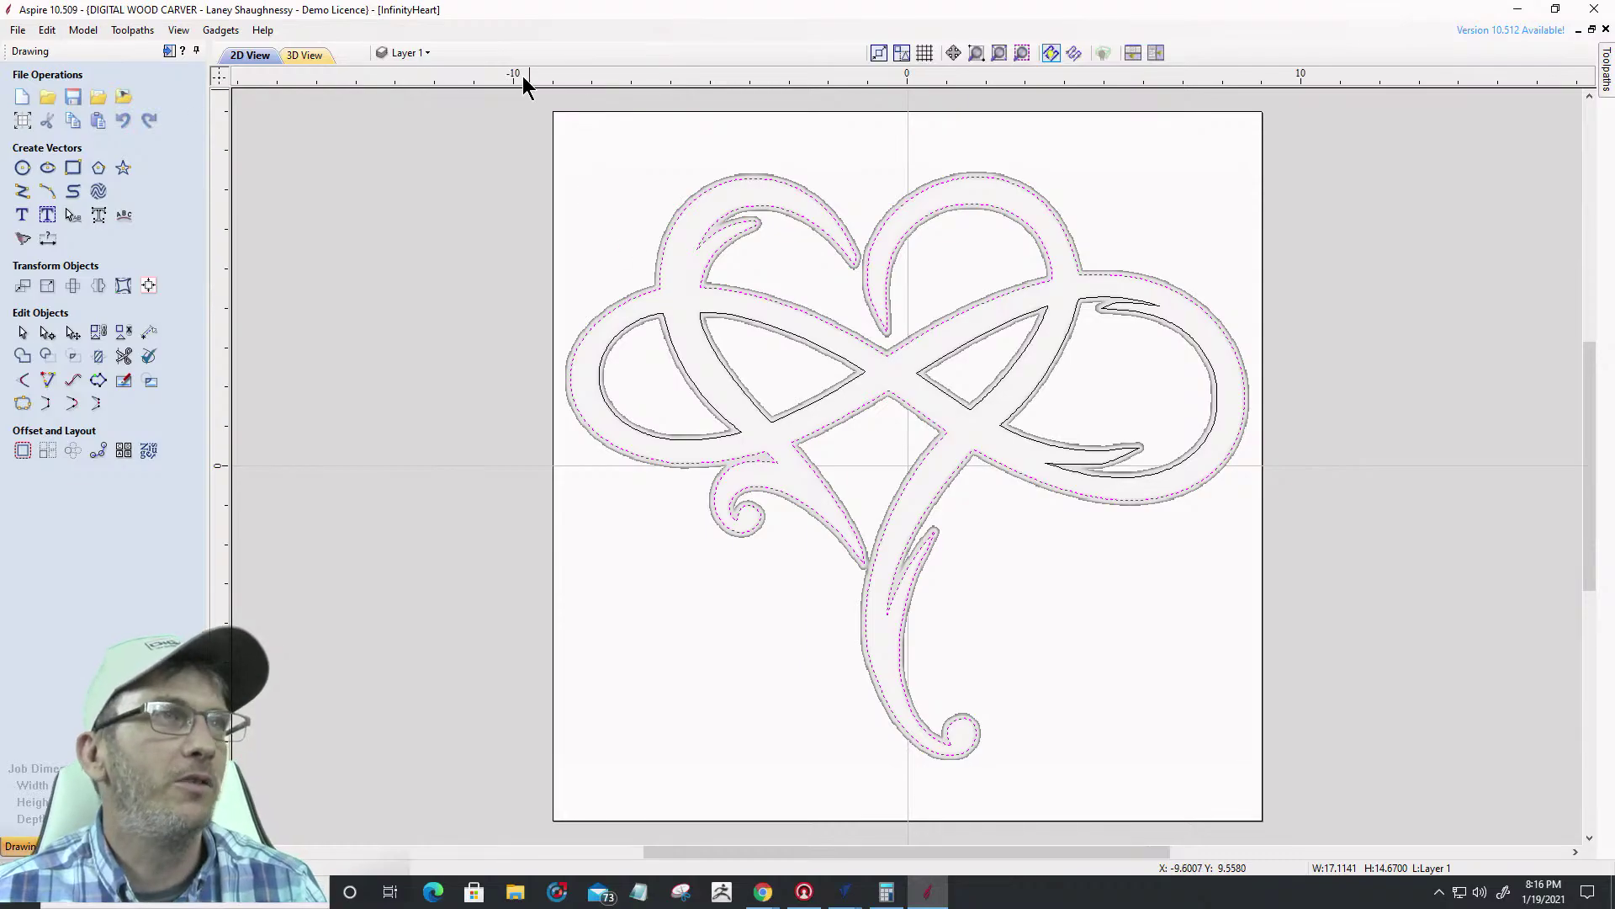
{"action": "left_click_drag", "start_coordinate": [527, 79], "coordinate": [454, 80]}
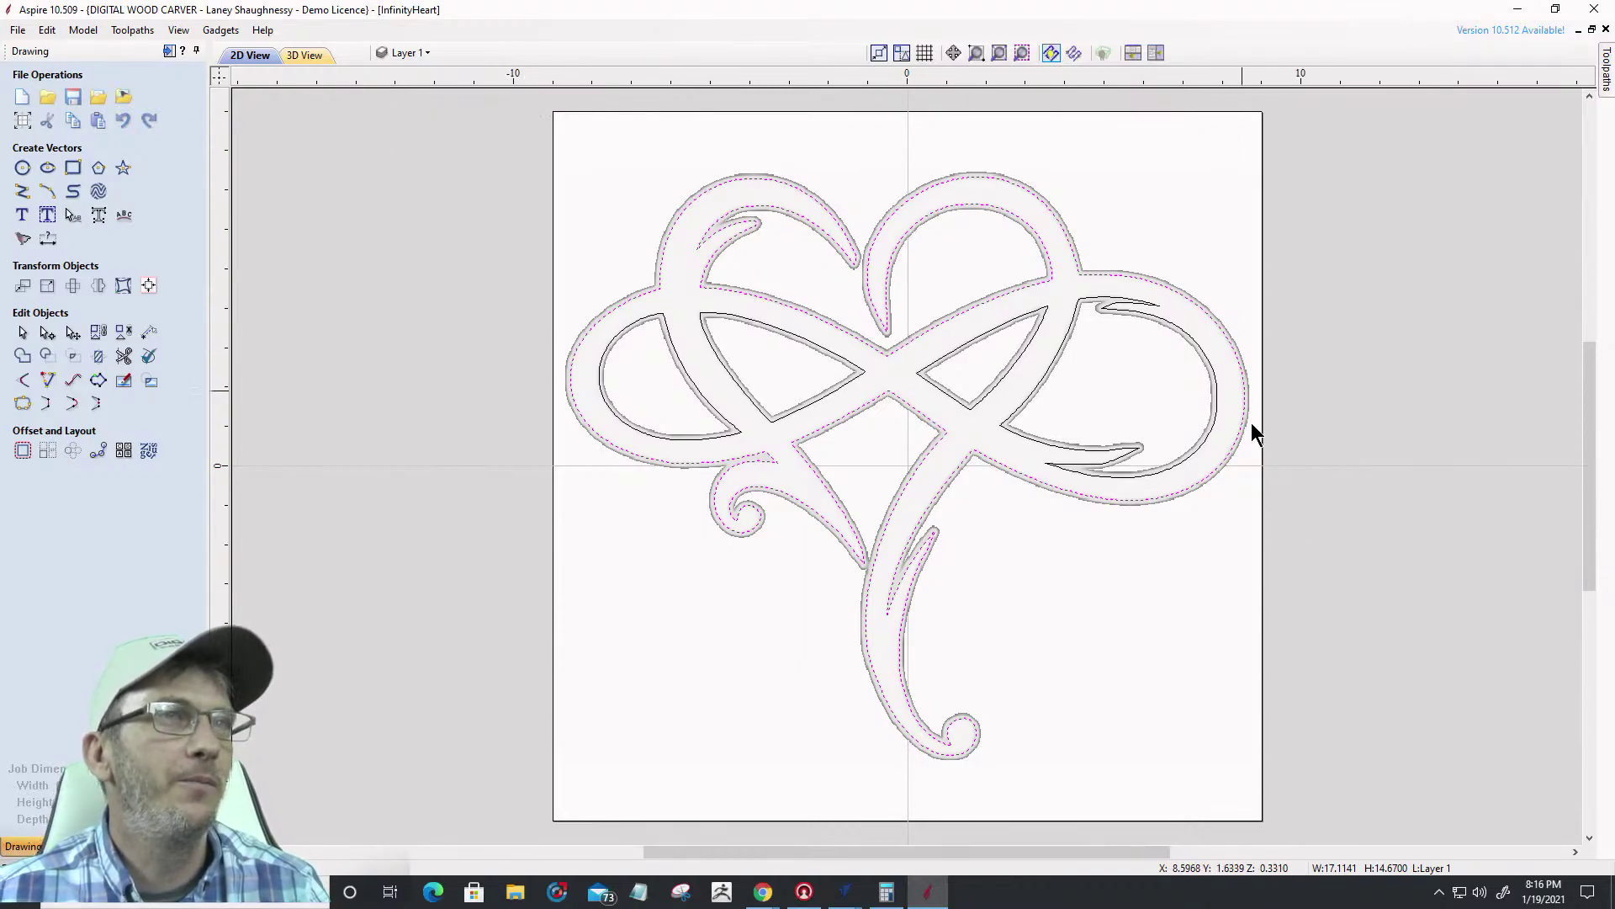
{"action": "key", "text": "ctrl+a"}
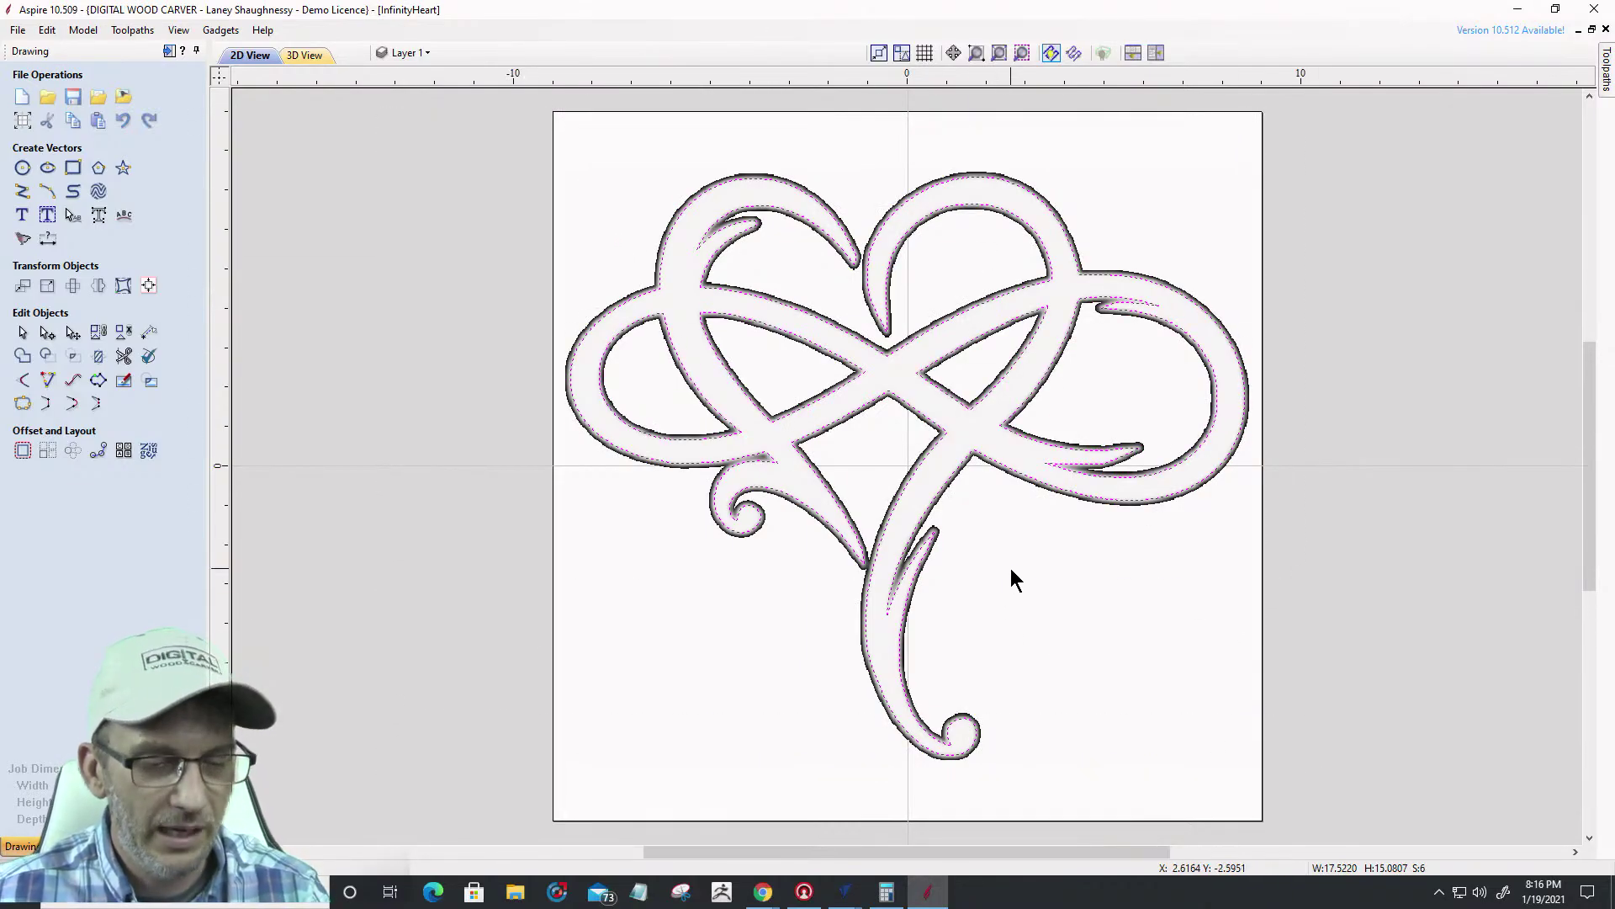
{"action": "left_click", "coordinate": [985, 420], "text": "shift"}
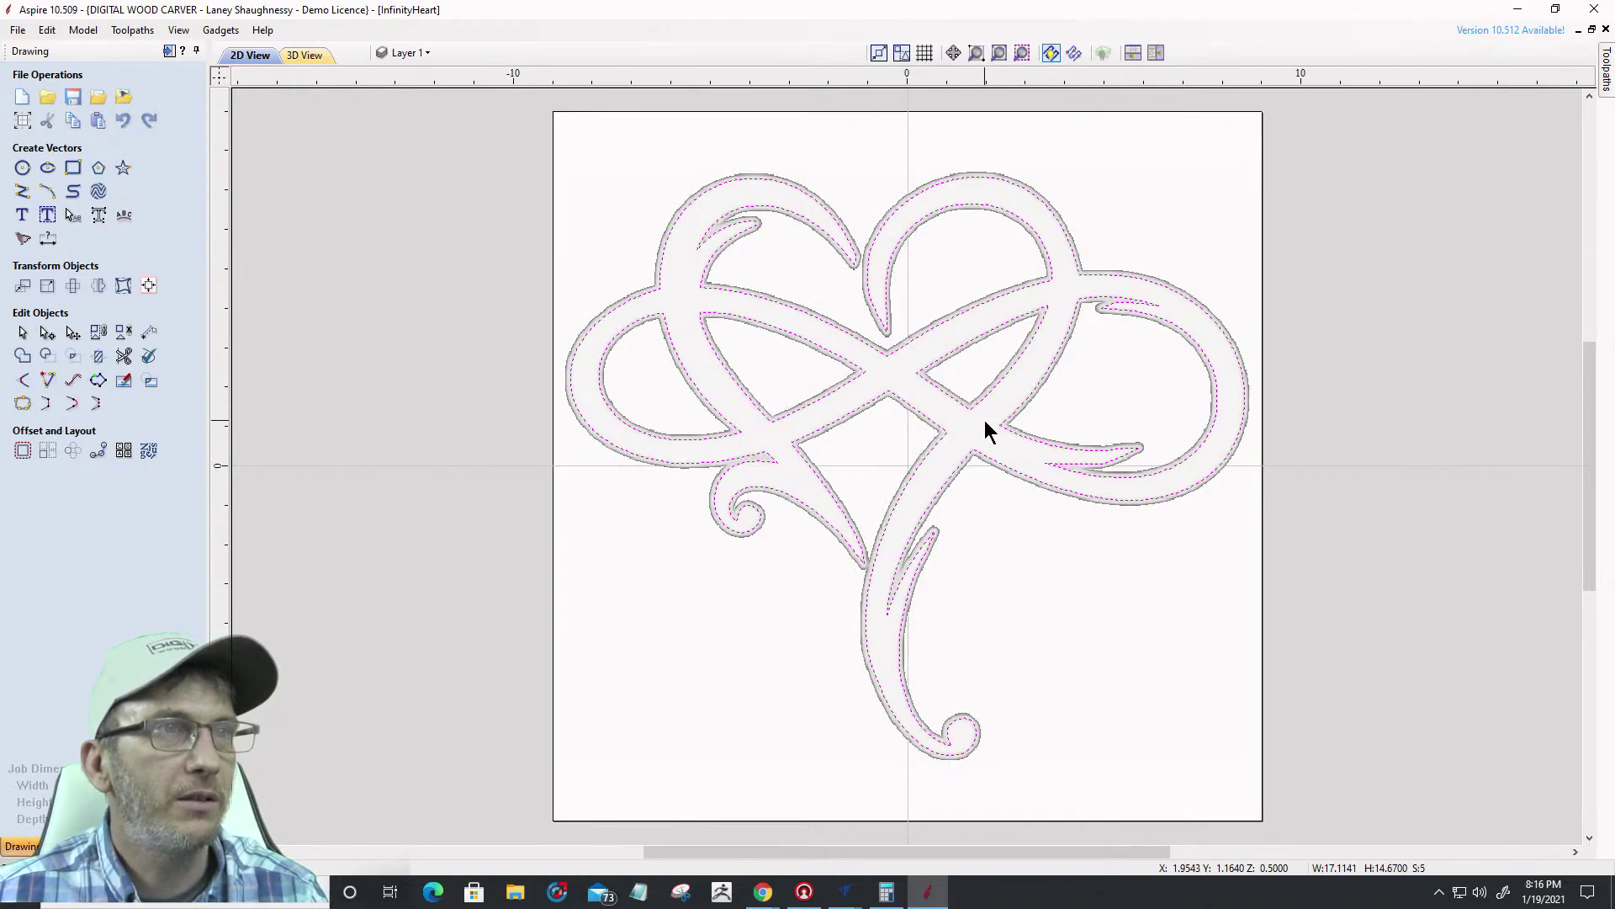
{"action": "right_click", "coordinate": [931, 361]}
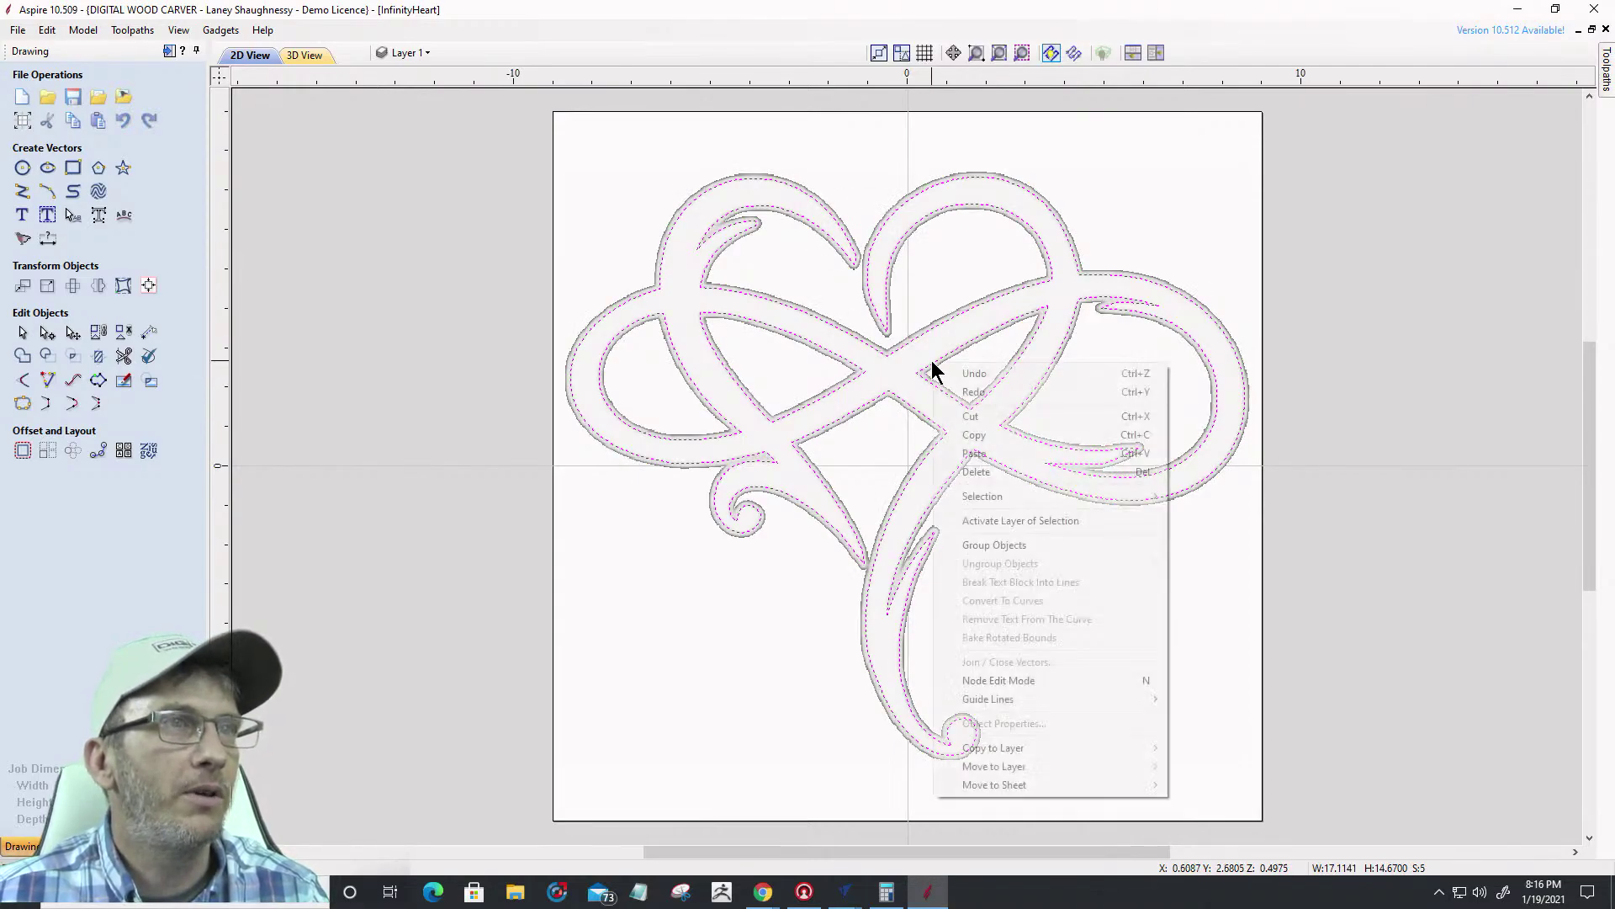
{"action": "left_click", "coordinate": [961, 436]}
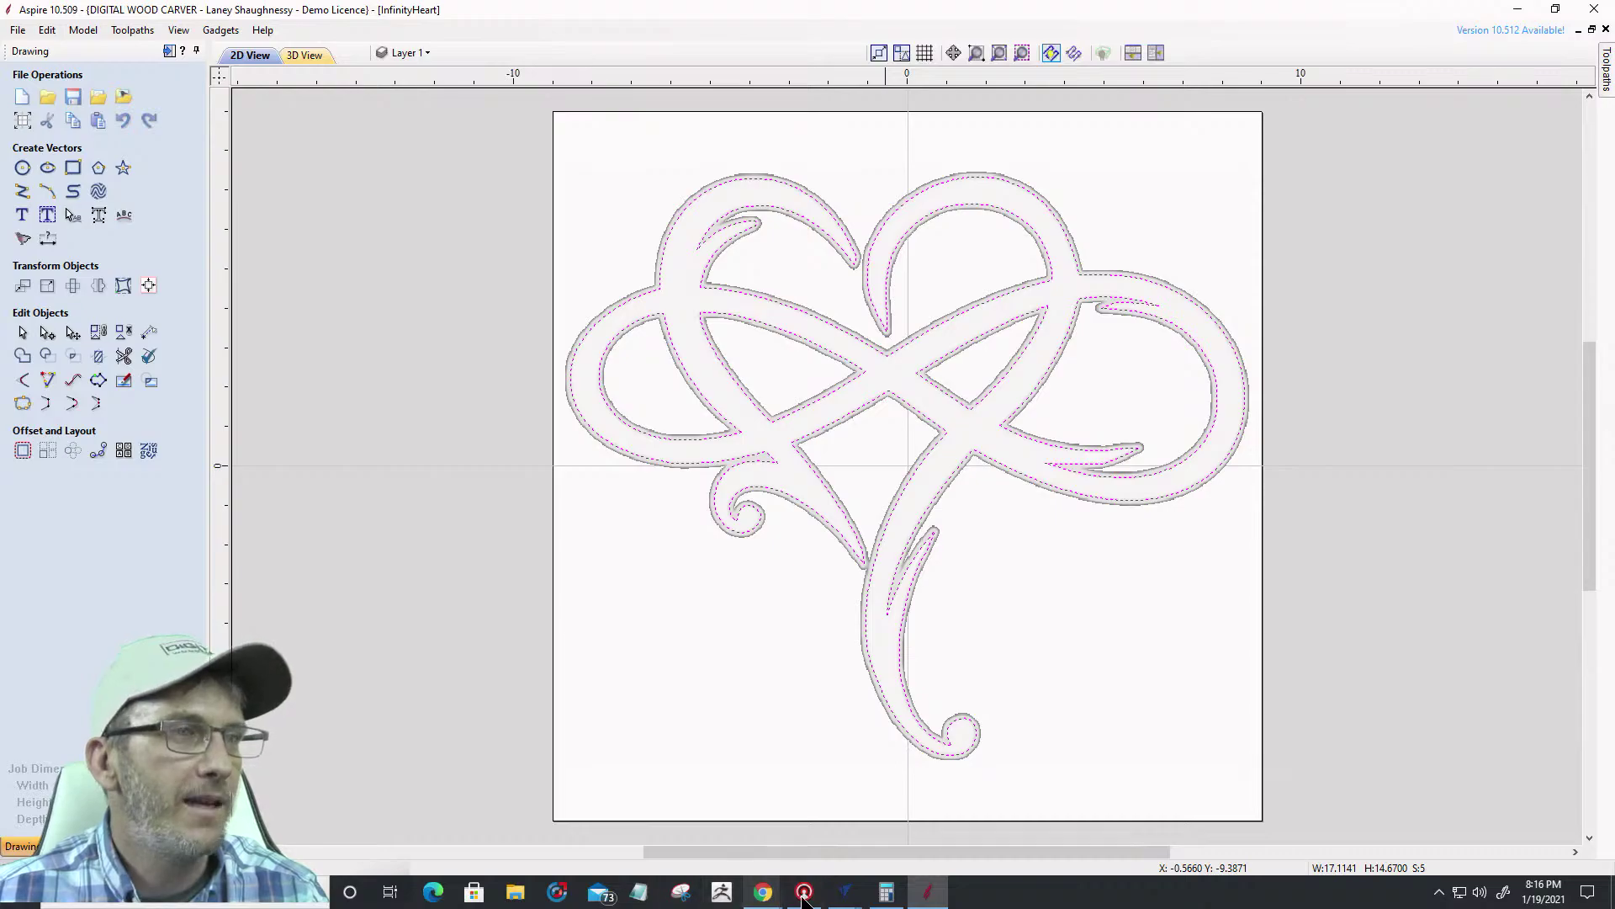
Switch back to the sign drawing in VCarve Pro and try to paste the copied infinity heart vectors
{"action": "mouse_move", "coordinate": [848, 896]}
{"action": "left_click", "coordinate": [940, 841]}
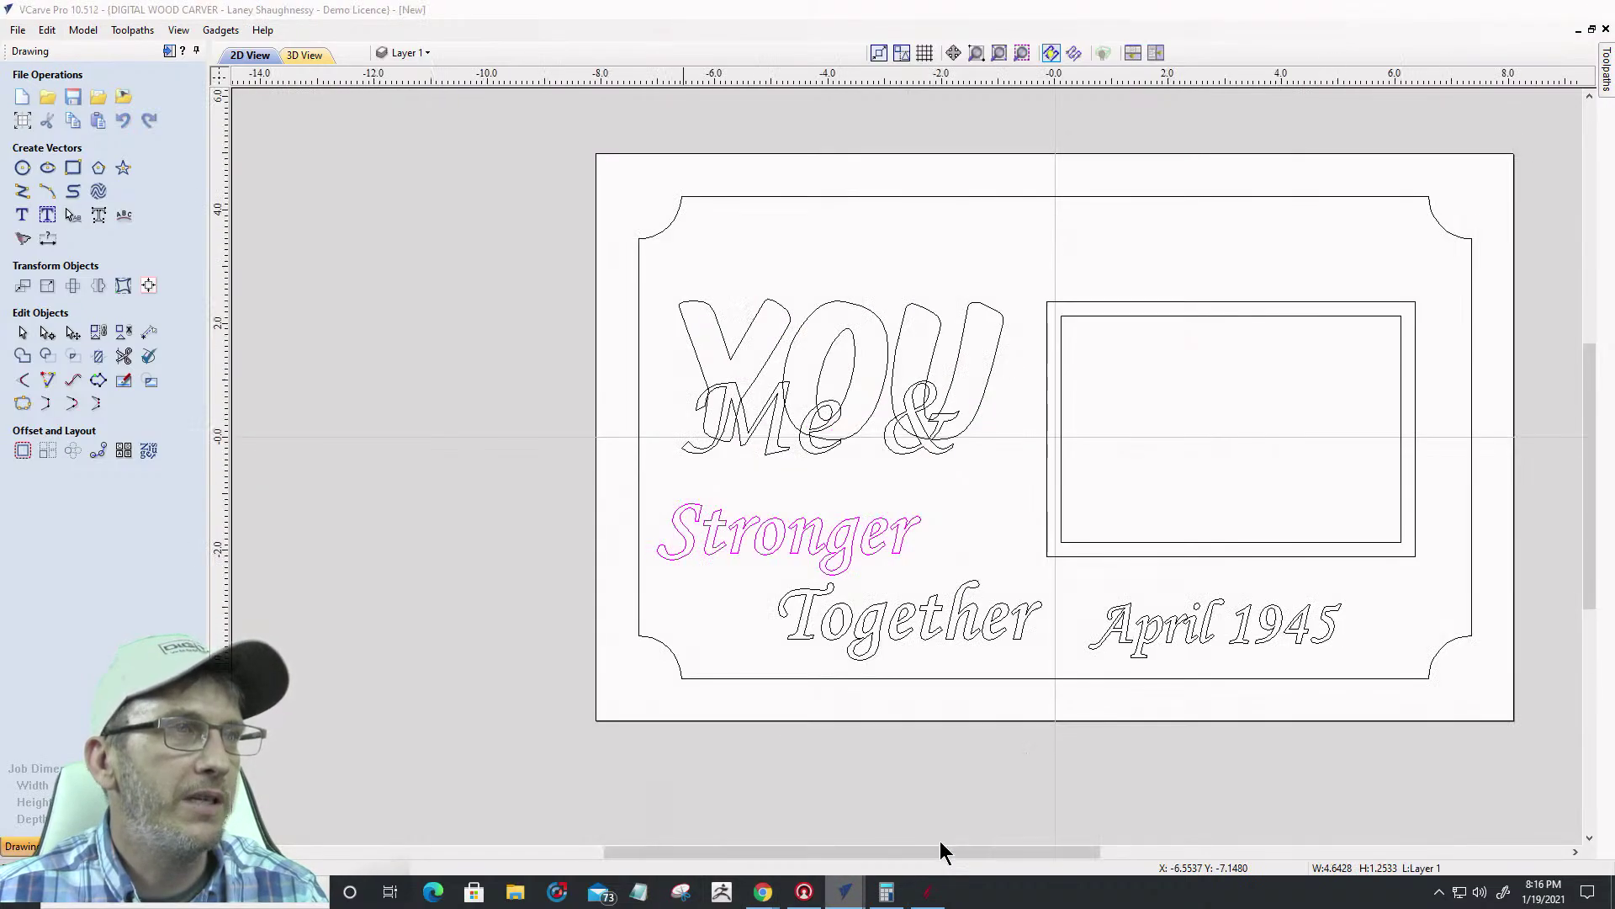
{"action": "right_click", "coordinate": [981, 481]}
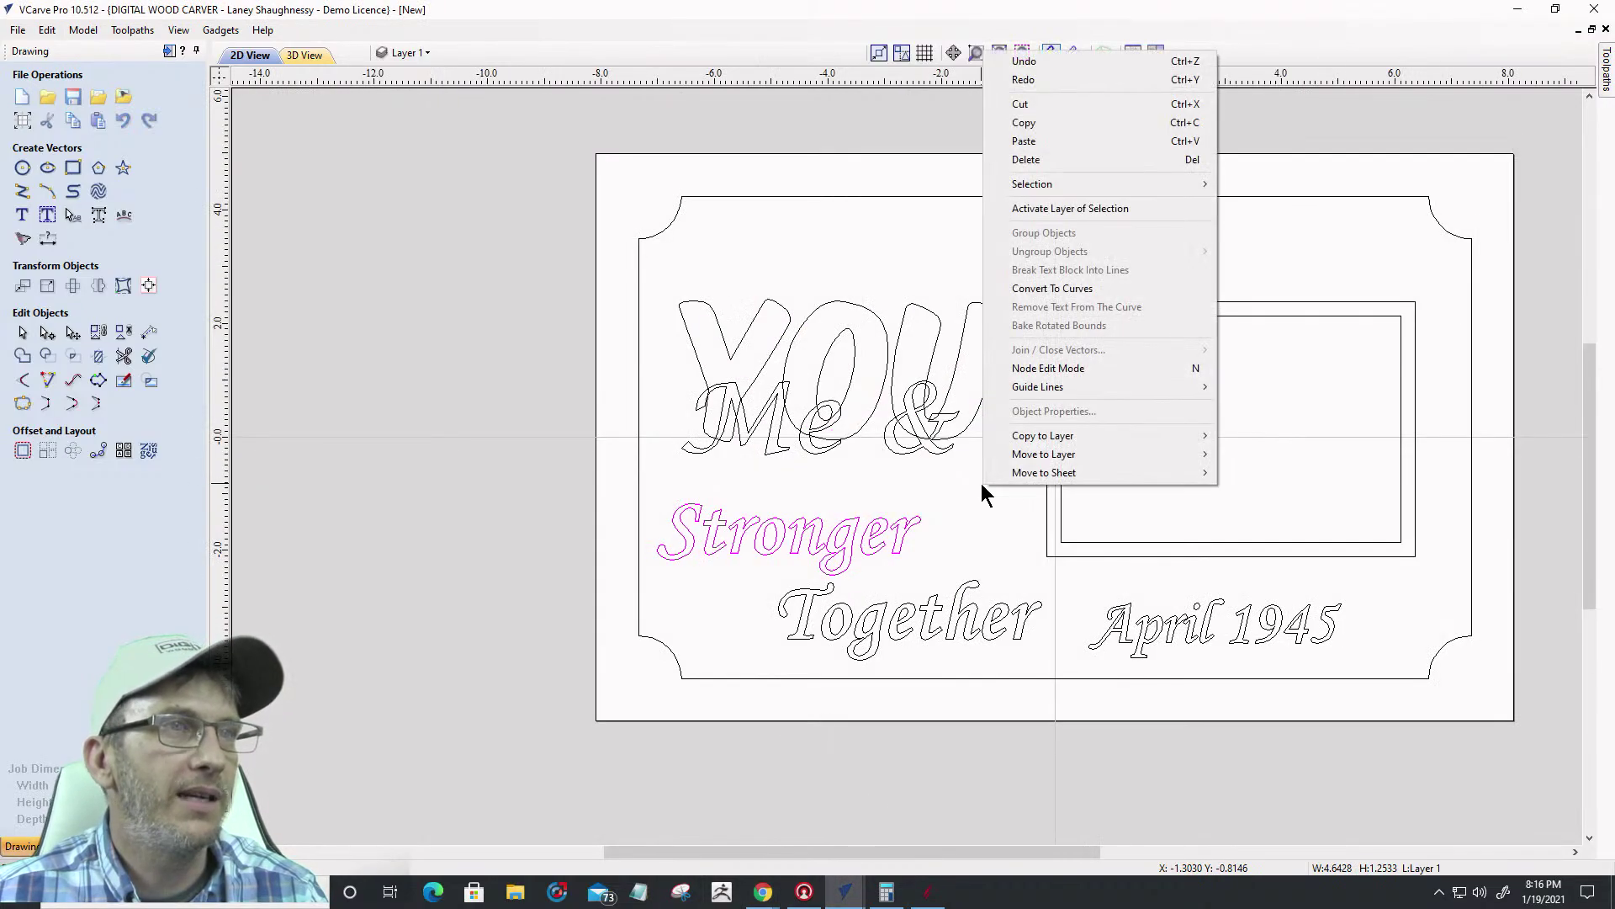
{"action": "left_click", "coordinate": [1073, 143]}
{"action": "scroll", "coordinate": [1050, 580], "scroll_direction": "down", "scroll_amount": 5}
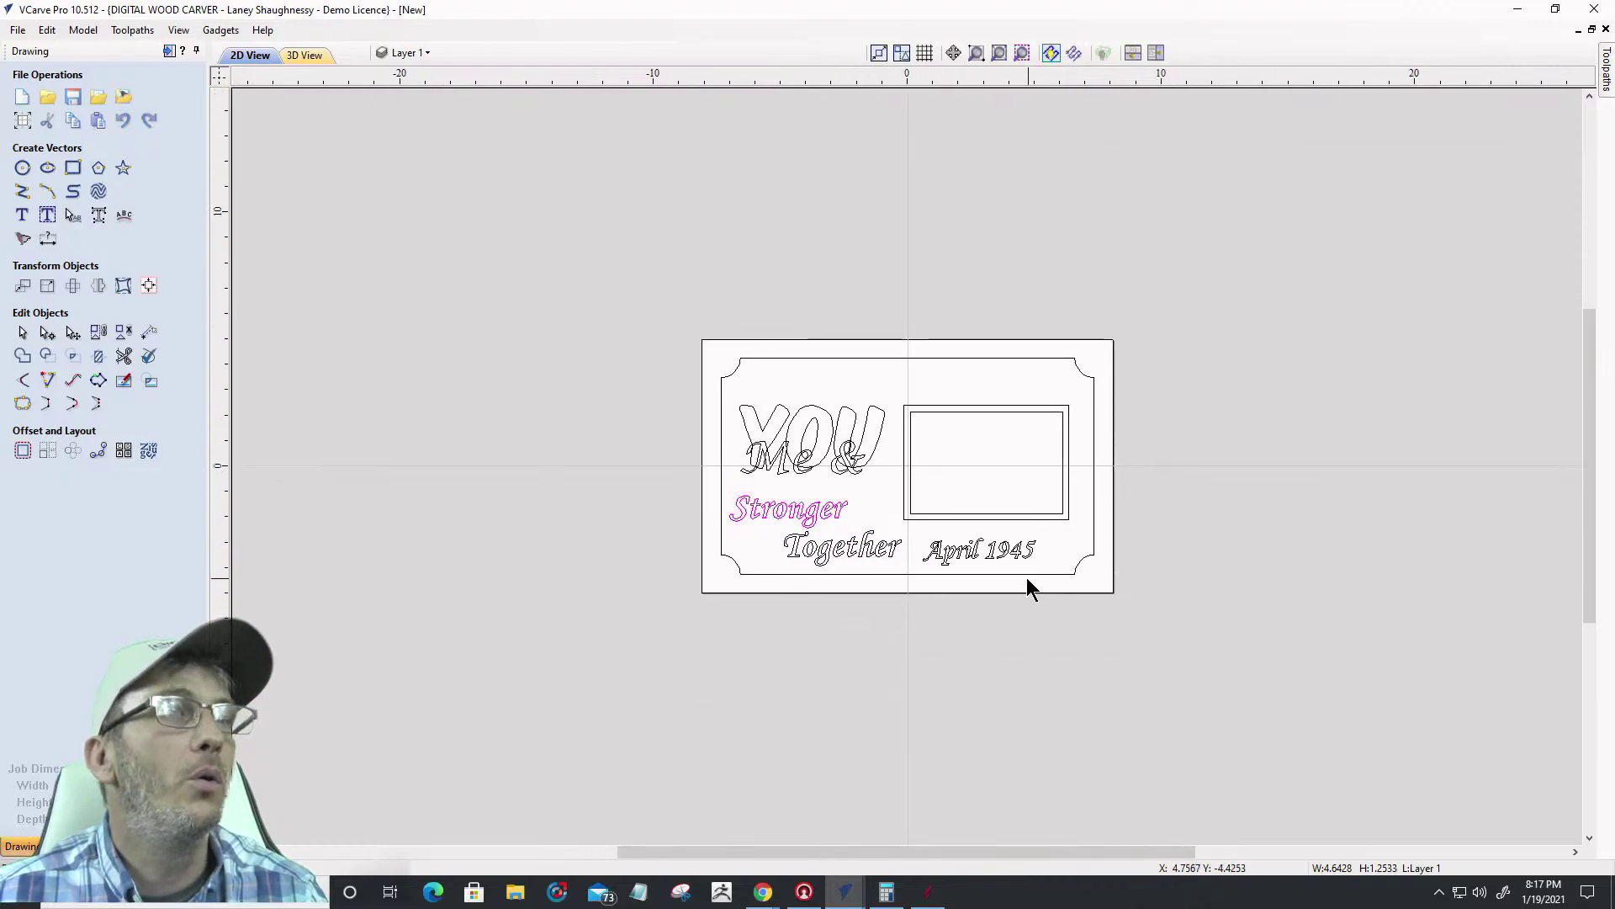
Switch to Aspire and export the selected infinity heart vectors to the Downloads folder as a DXF file named InfinityHeart
{"action": "scroll", "coordinate": [1026, 577], "scroll_direction": "up", "scroll_amount": 4}
{"action": "scroll", "coordinate": [1023, 574], "scroll_direction": "down", "scroll_amount": 2}
{"action": "left_click", "coordinate": [928, 892]}
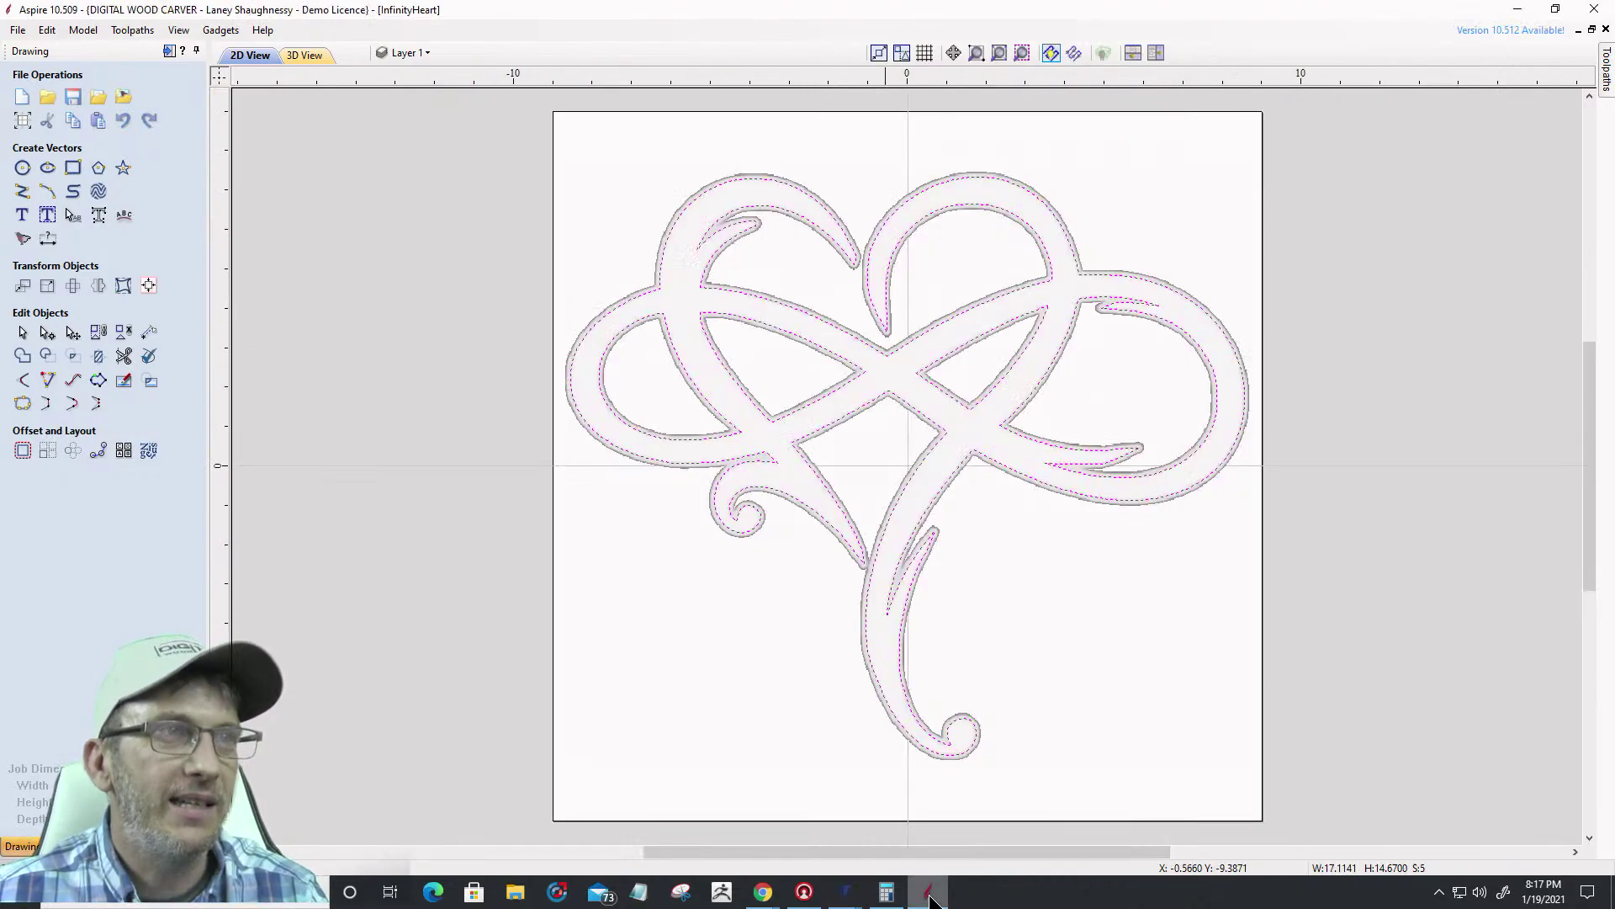
{"action": "left_click", "coordinate": [17, 33]}
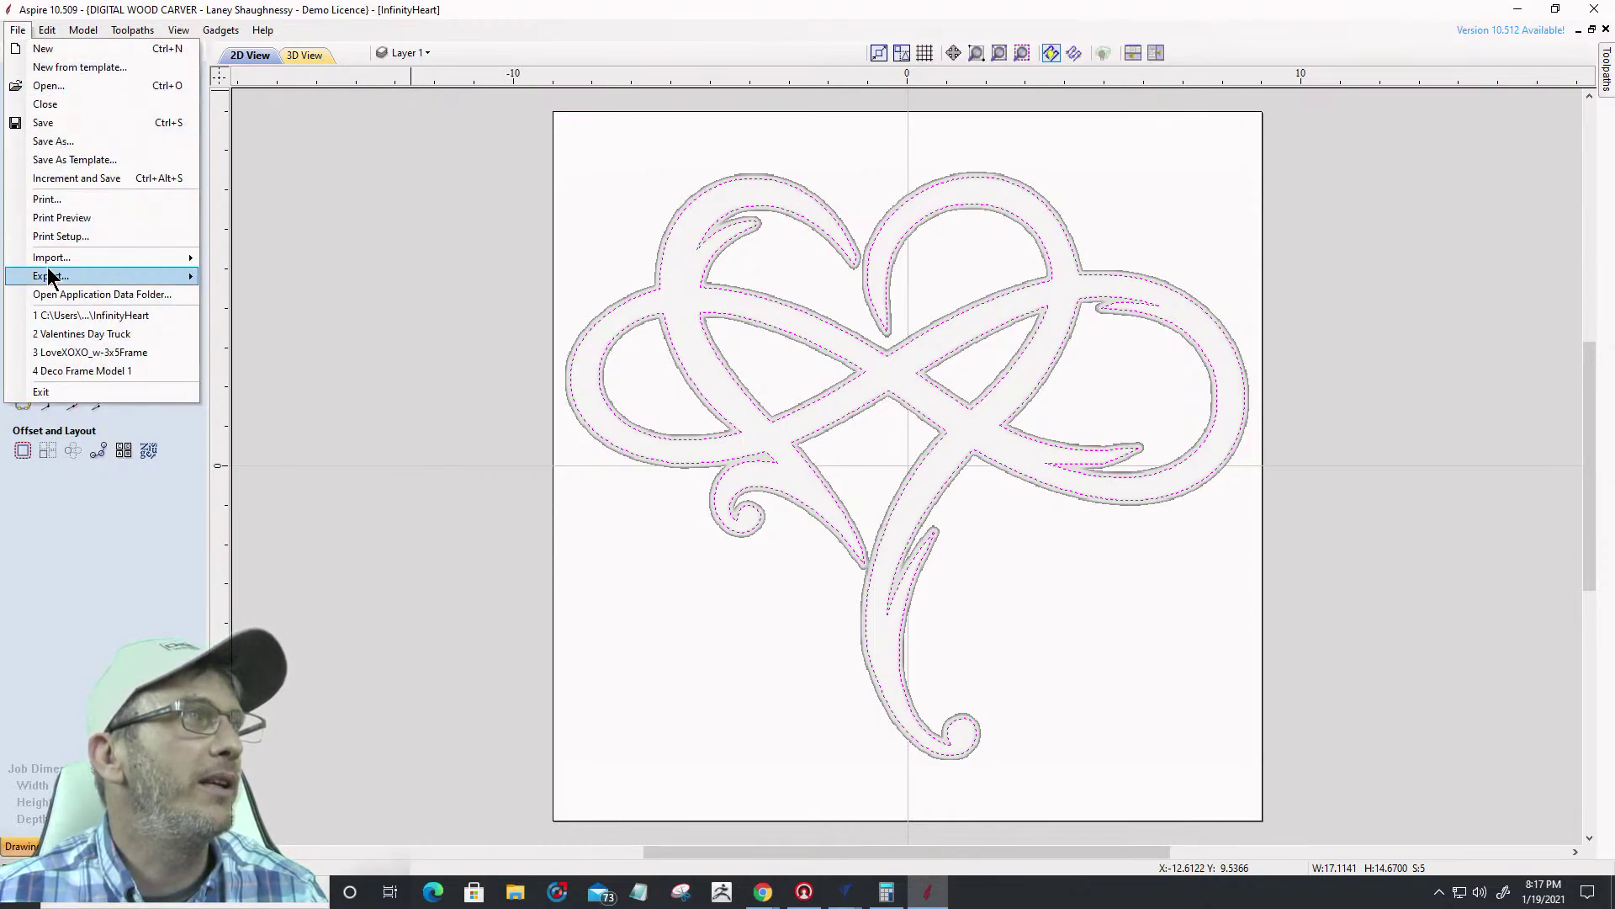
{"action": "mouse_move", "coordinate": [51, 276]}
{"action": "left_click", "coordinate": [238, 296]}
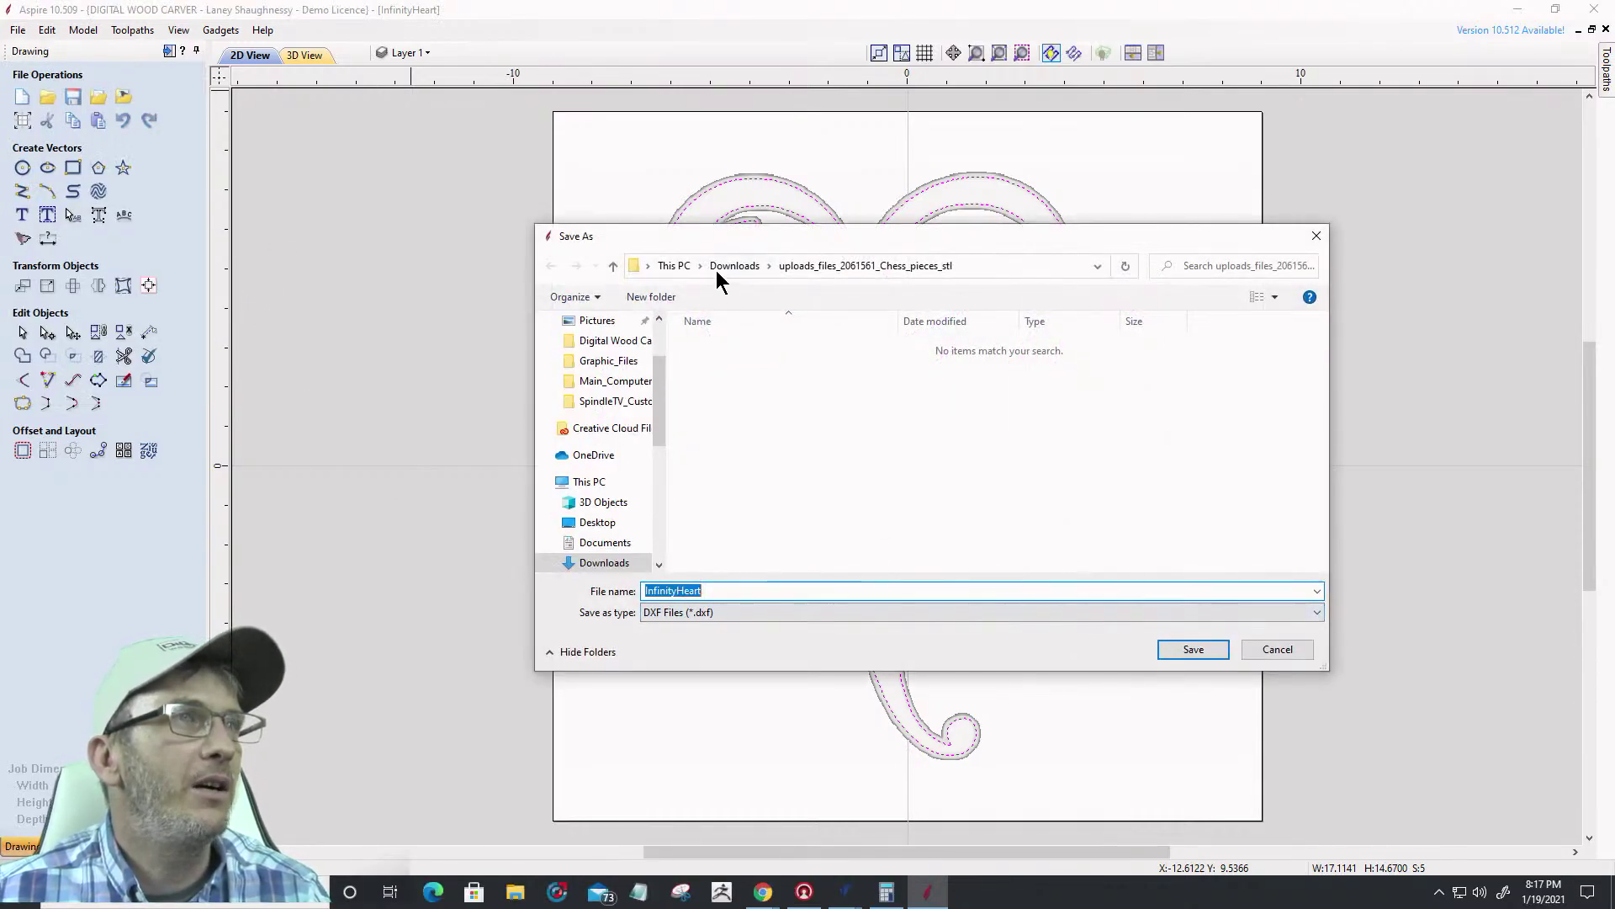
{"action": "left_click", "coordinate": [717, 267]}
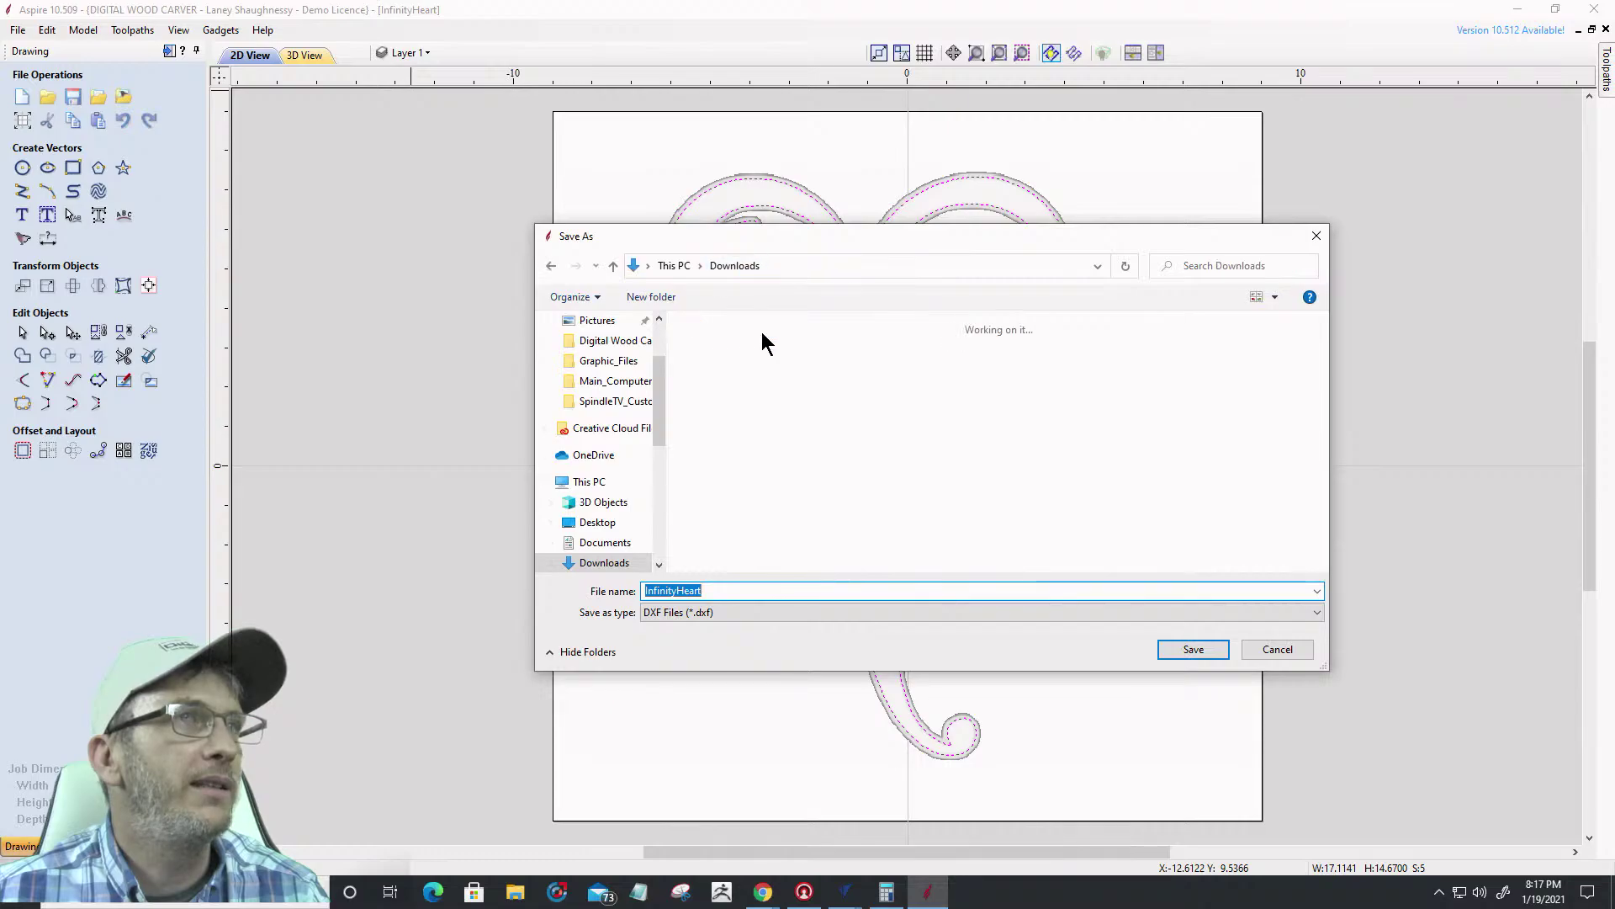
{"action": "left_click", "coordinate": [1193, 649]}
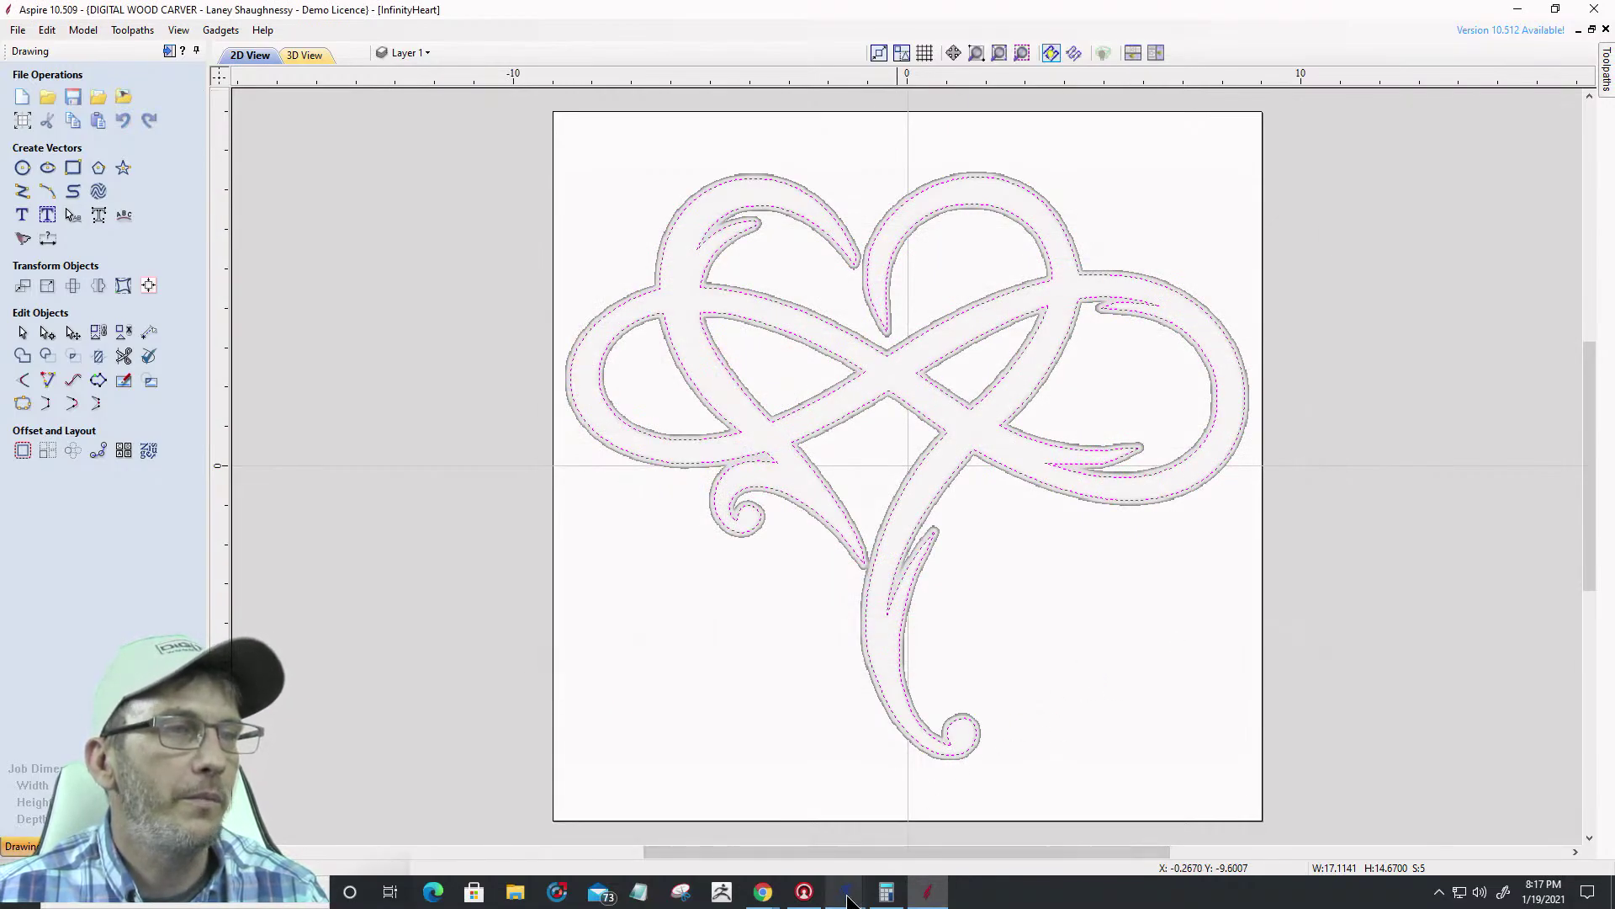
Switch back to VCarve Pro and import the InfinityHeart vector file from the Downloads folder into the sign drawing
{"action": "mouse_move", "coordinate": [845, 892]}
{"action": "left_click", "coordinate": [961, 815]}
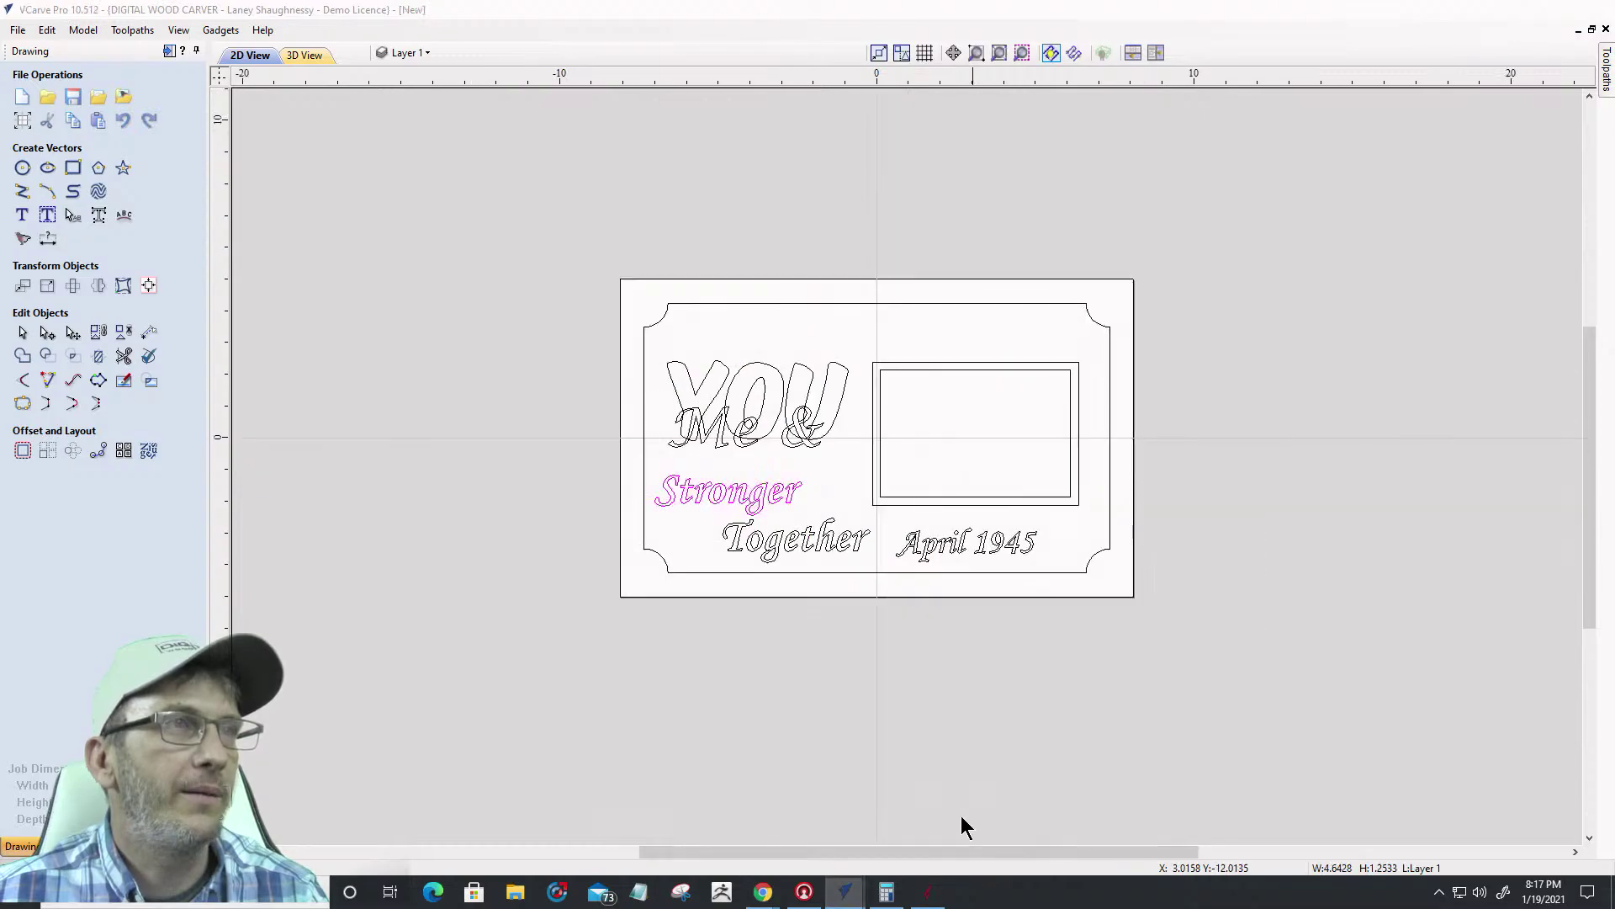
{"action": "left_click", "coordinate": [17, 30]}
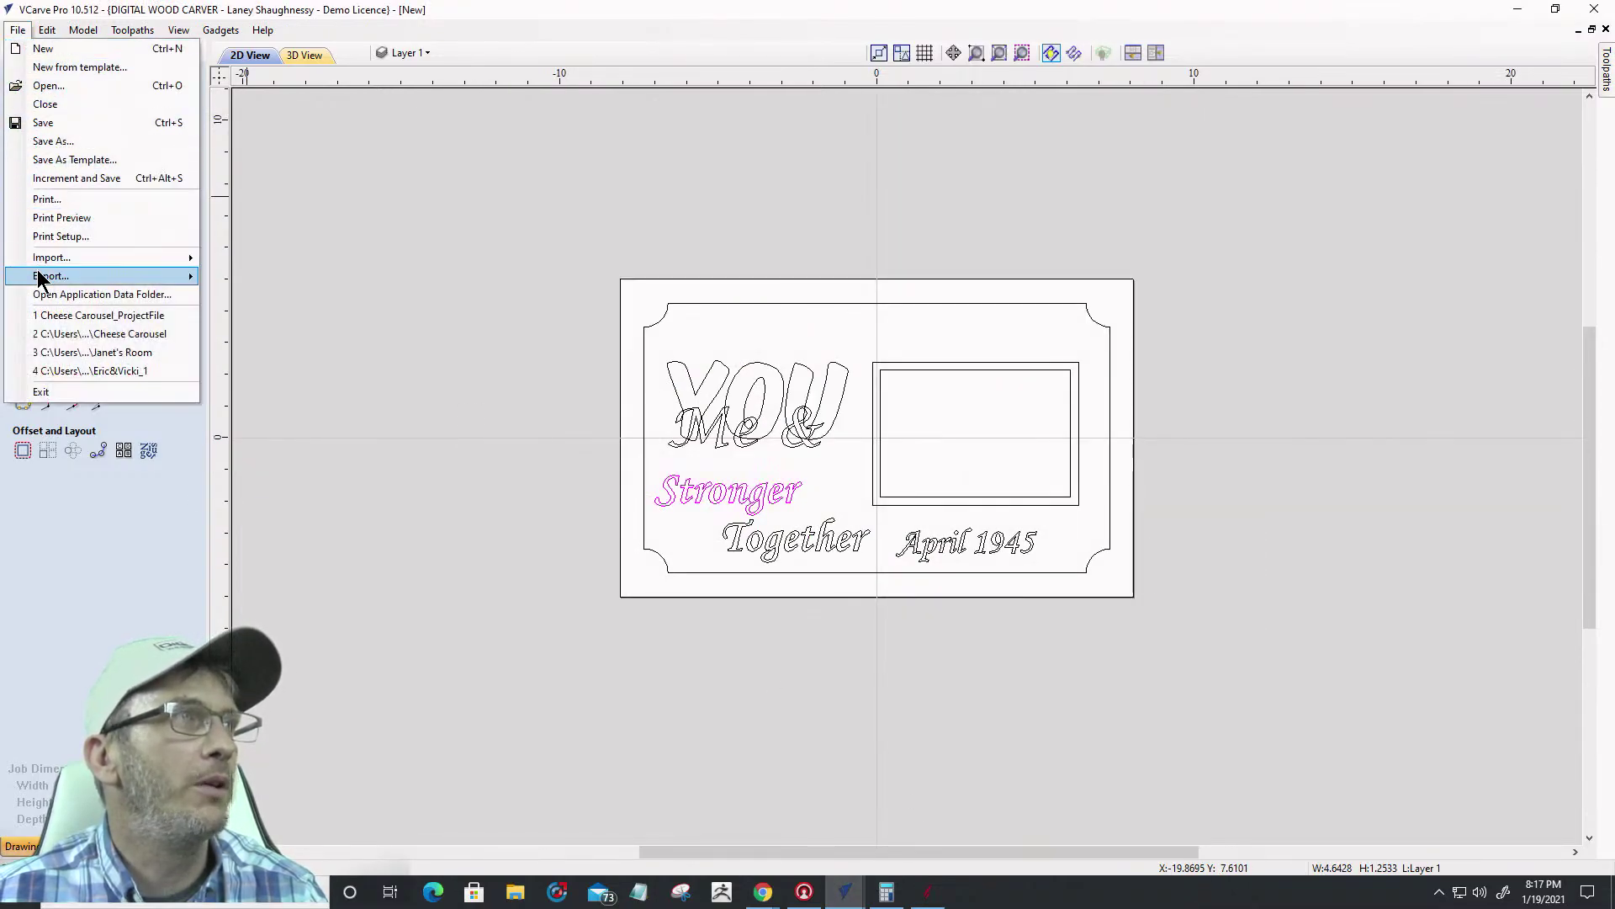
{"action": "mouse_move", "coordinate": [40, 259]}
{"action": "left_click", "coordinate": [245, 263]}
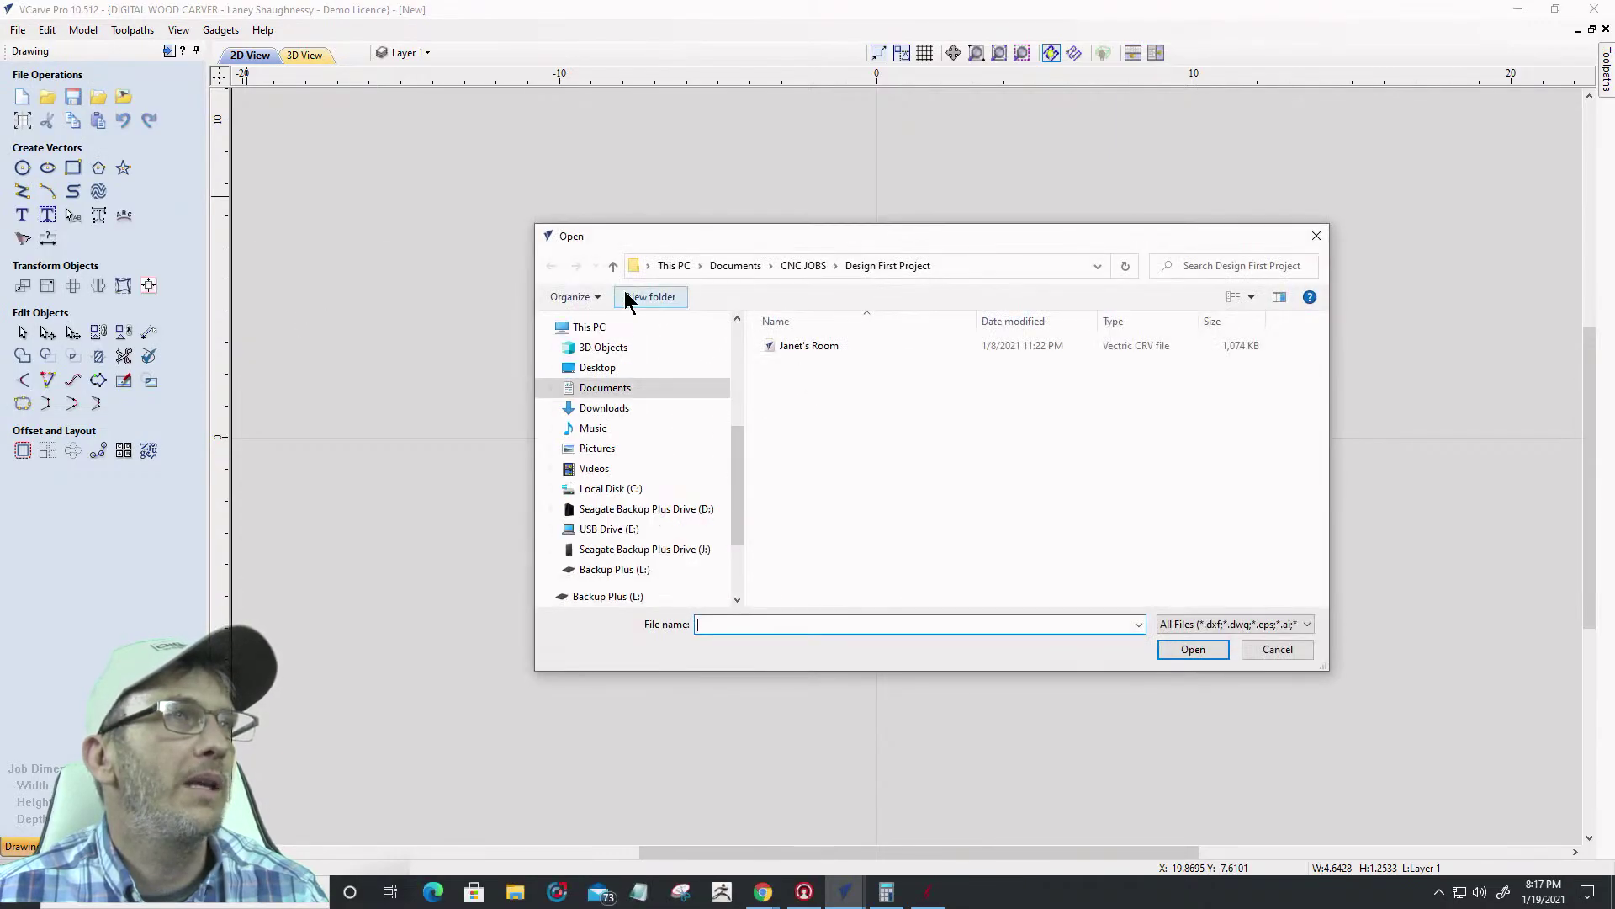
{"action": "left_click", "coordinate": [605, 410]}
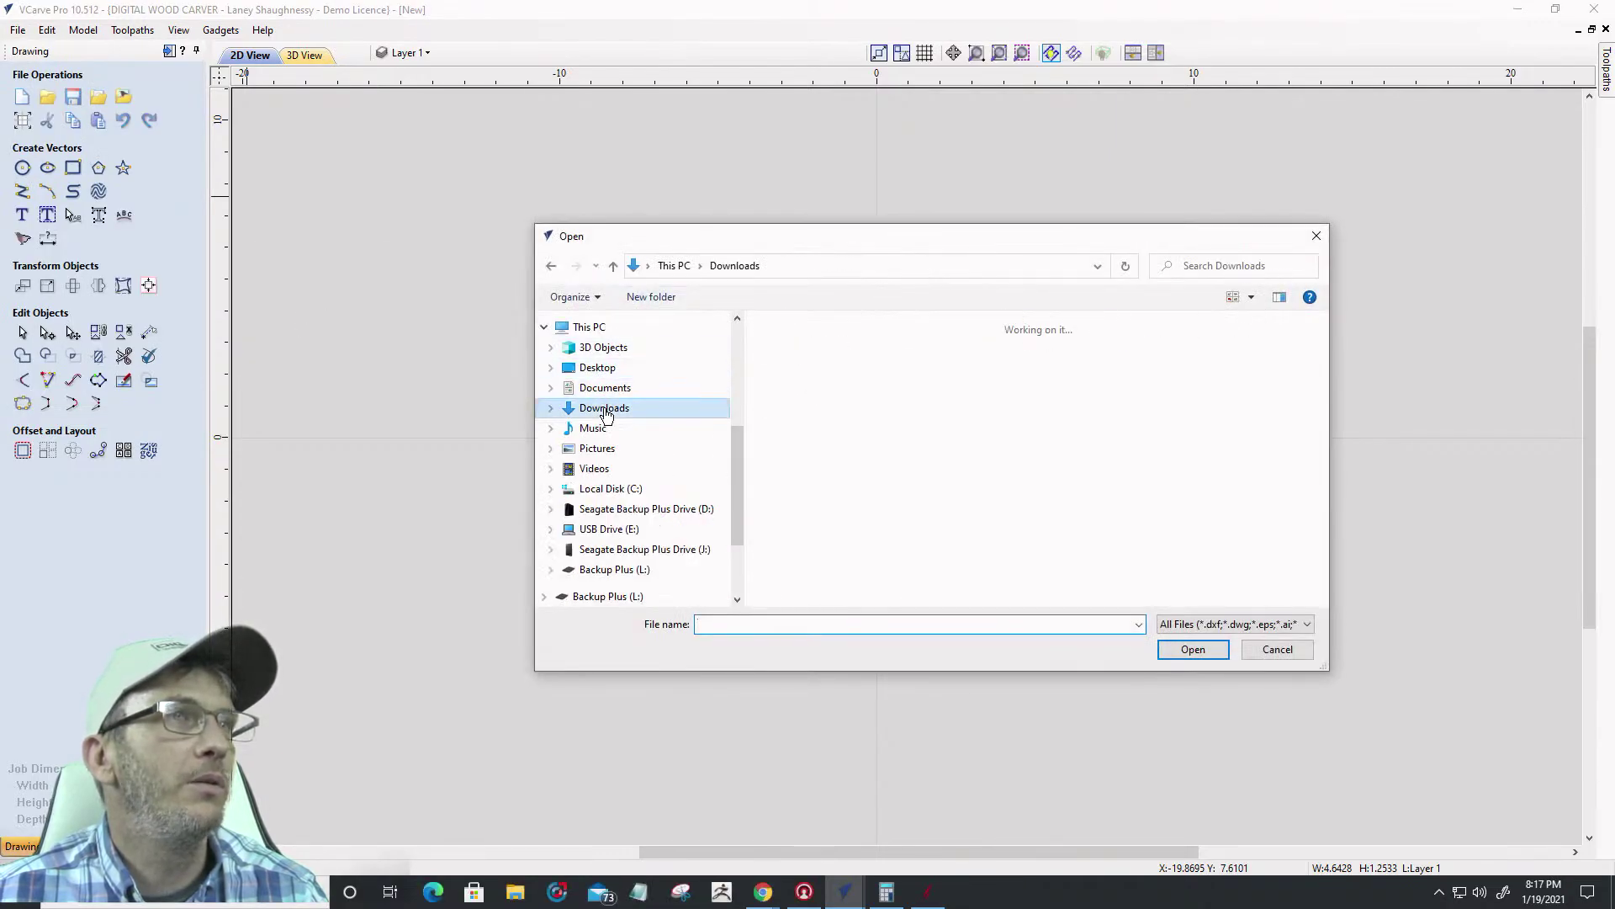
{"action": "double_click", "coordinate": [932, 361]}
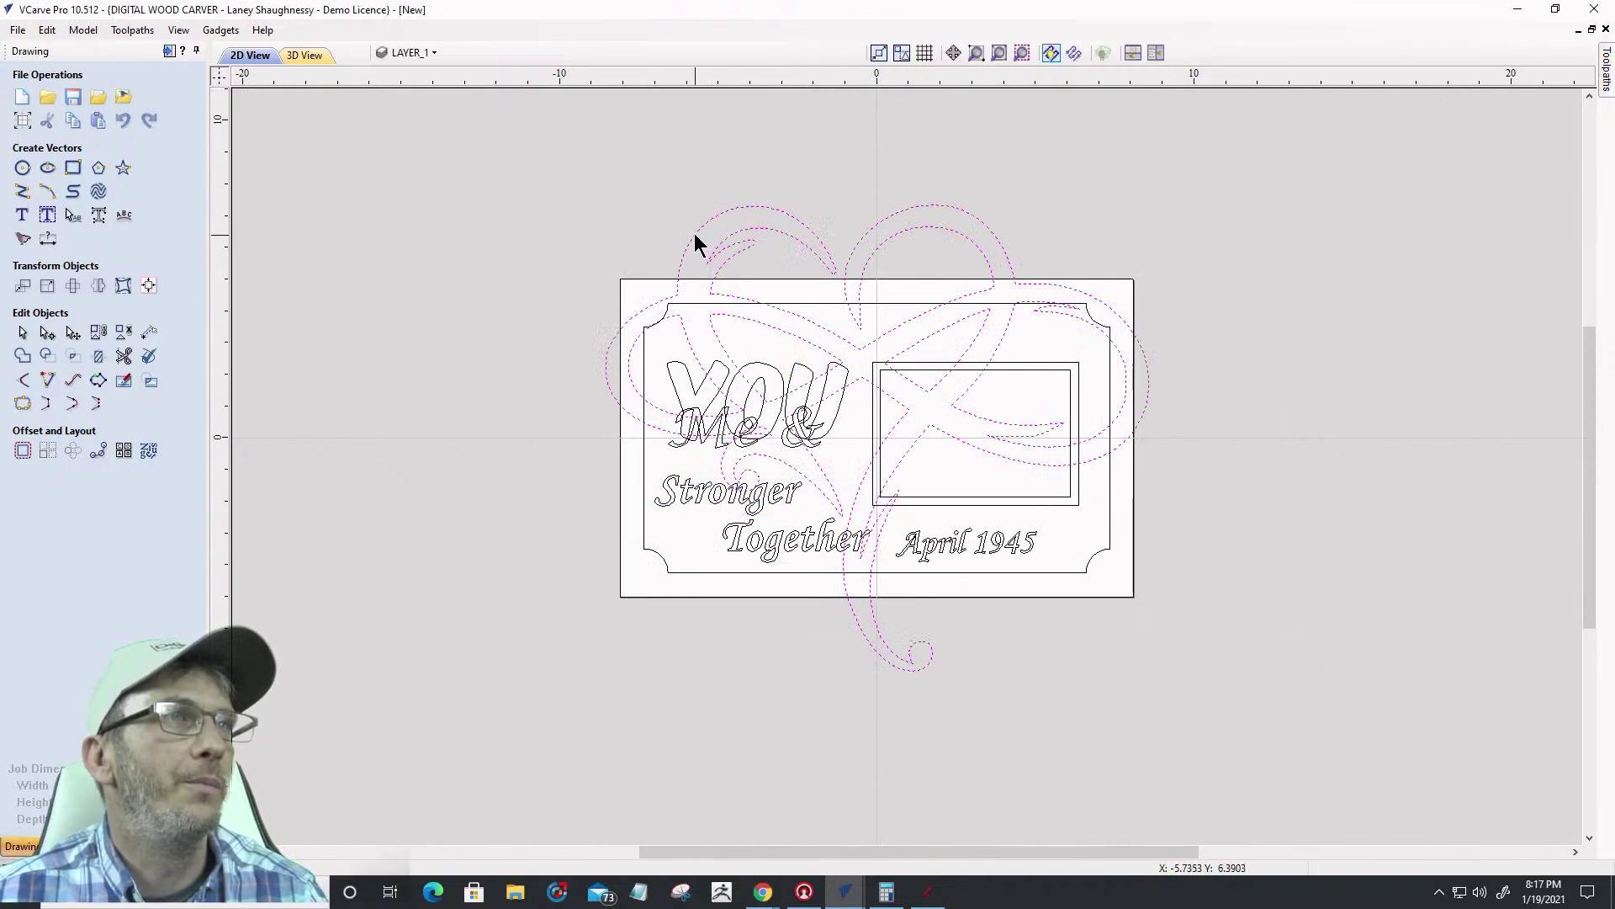
Scale the imported infinity heart down to about 4.32 by 3.70 inches near the sign's lower-right corner
{"action": "left_click", "coordinate": [692, 232]}
{"action": "left_click_drag", "start_coordinate": [596, 198], "coordinate": [1000, 546]}
{"action": "left_click_drag", "start_coordinate": [1203, 664], "coordinate": [808, 490]}
{"action": "left_click", "coordinate": [960, 704]}
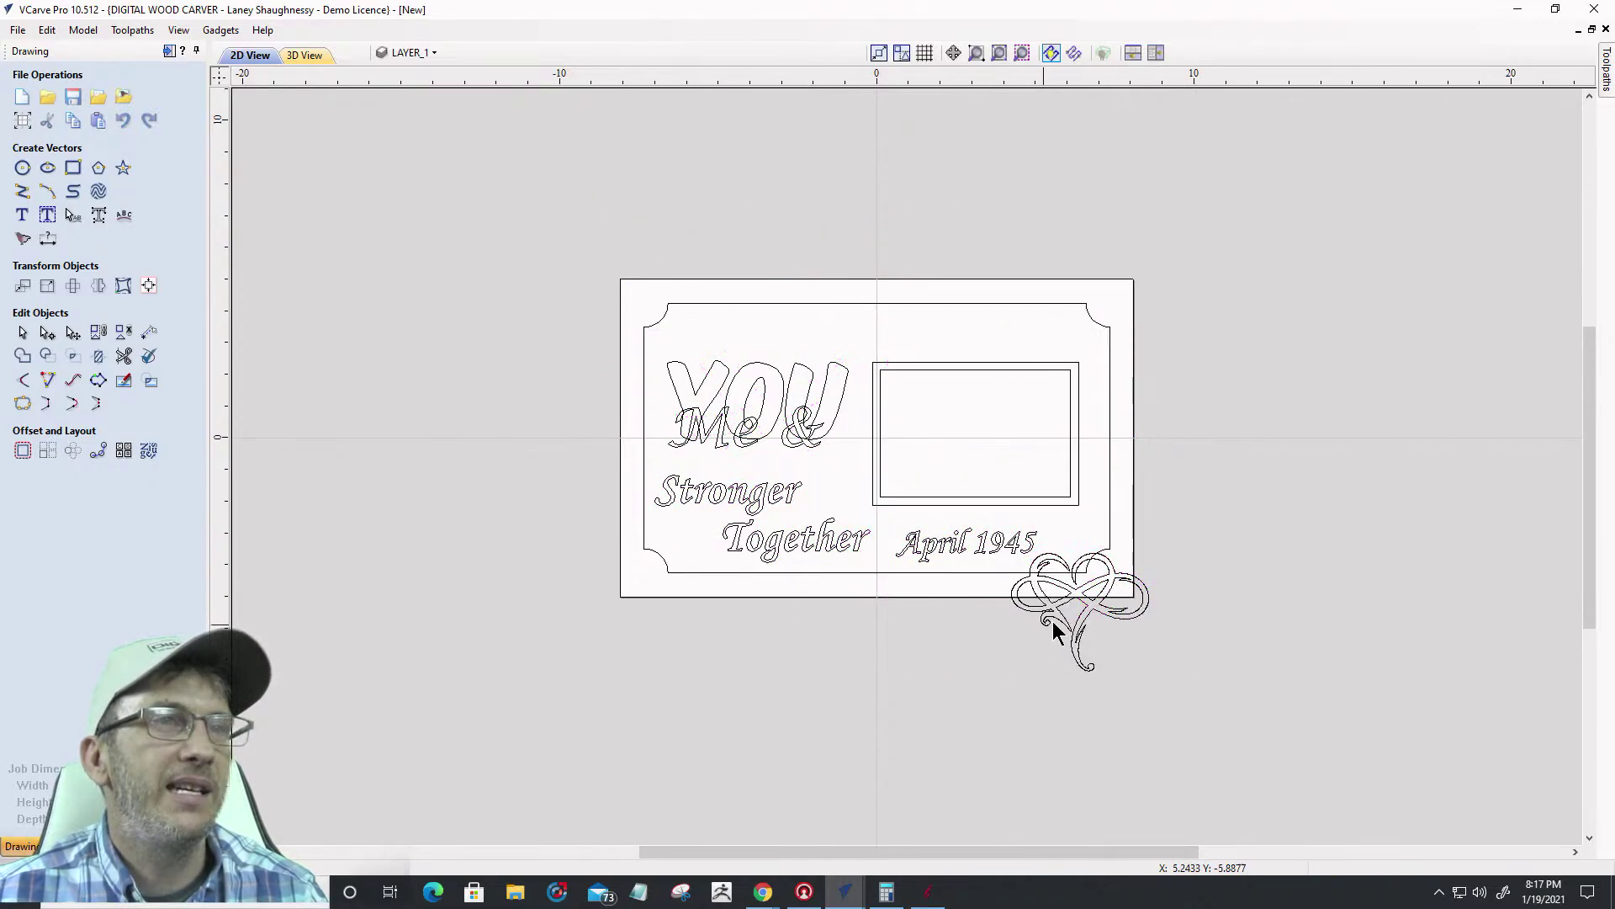
Move the infinity heart over the "Stronger Together" text and scale it down to about 2.99 by 2.56 inches
{"action": "left_click_drag", "start_coordinate": [1084, 694], "coordinate": [1191, 691]}
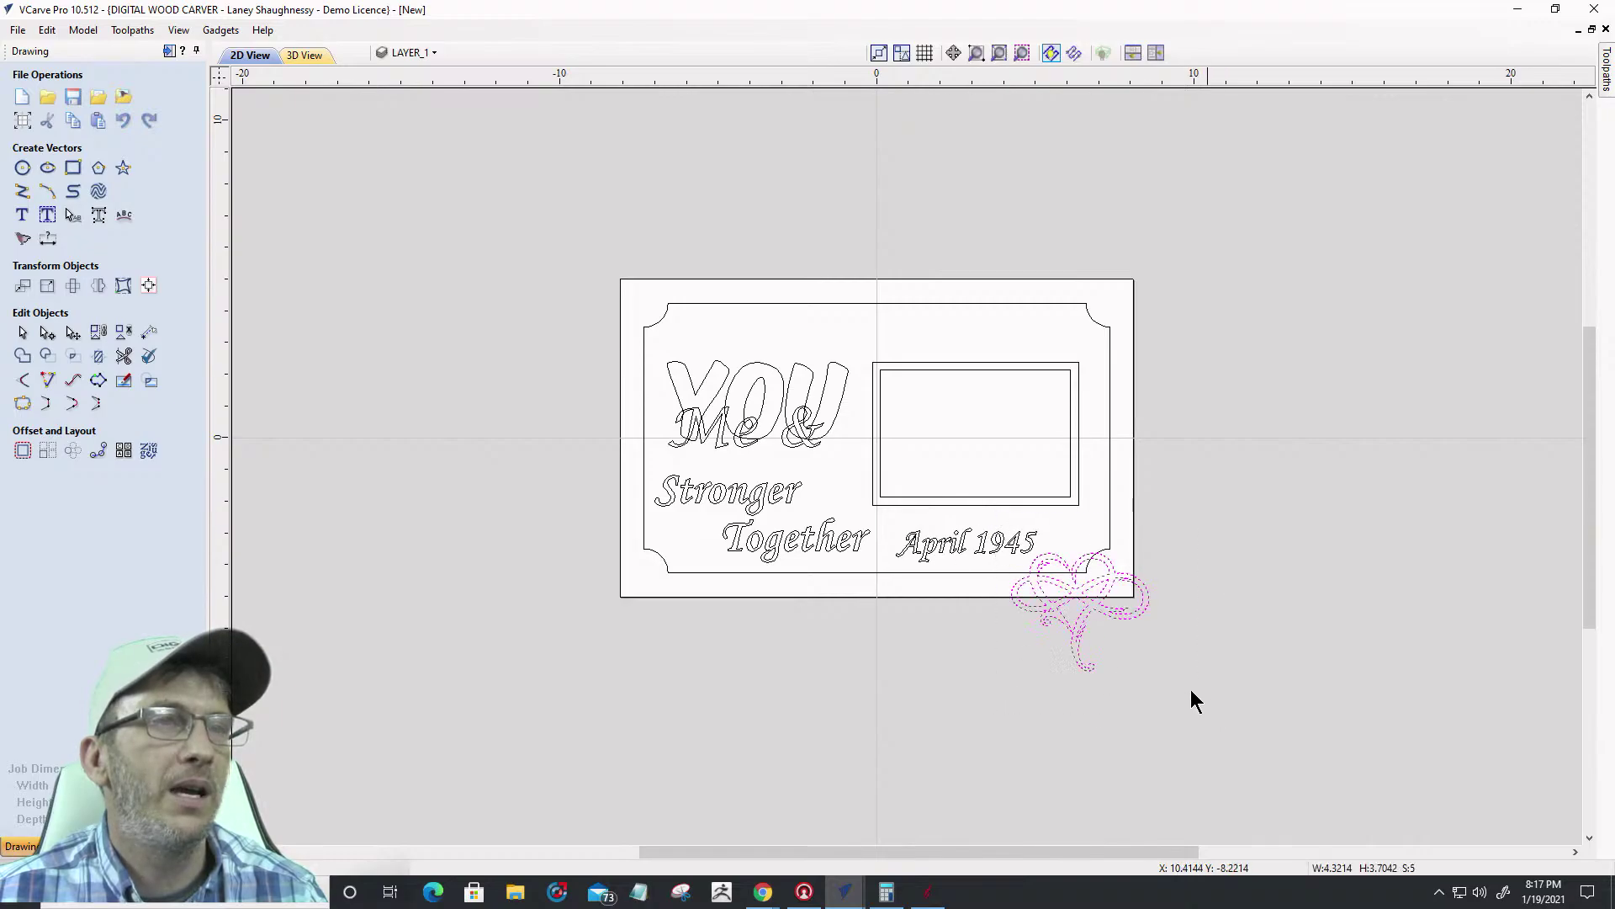
{"action": "left_click_drag", "start_coordinate": [1072, 596], "coordinate": [824, 480]}
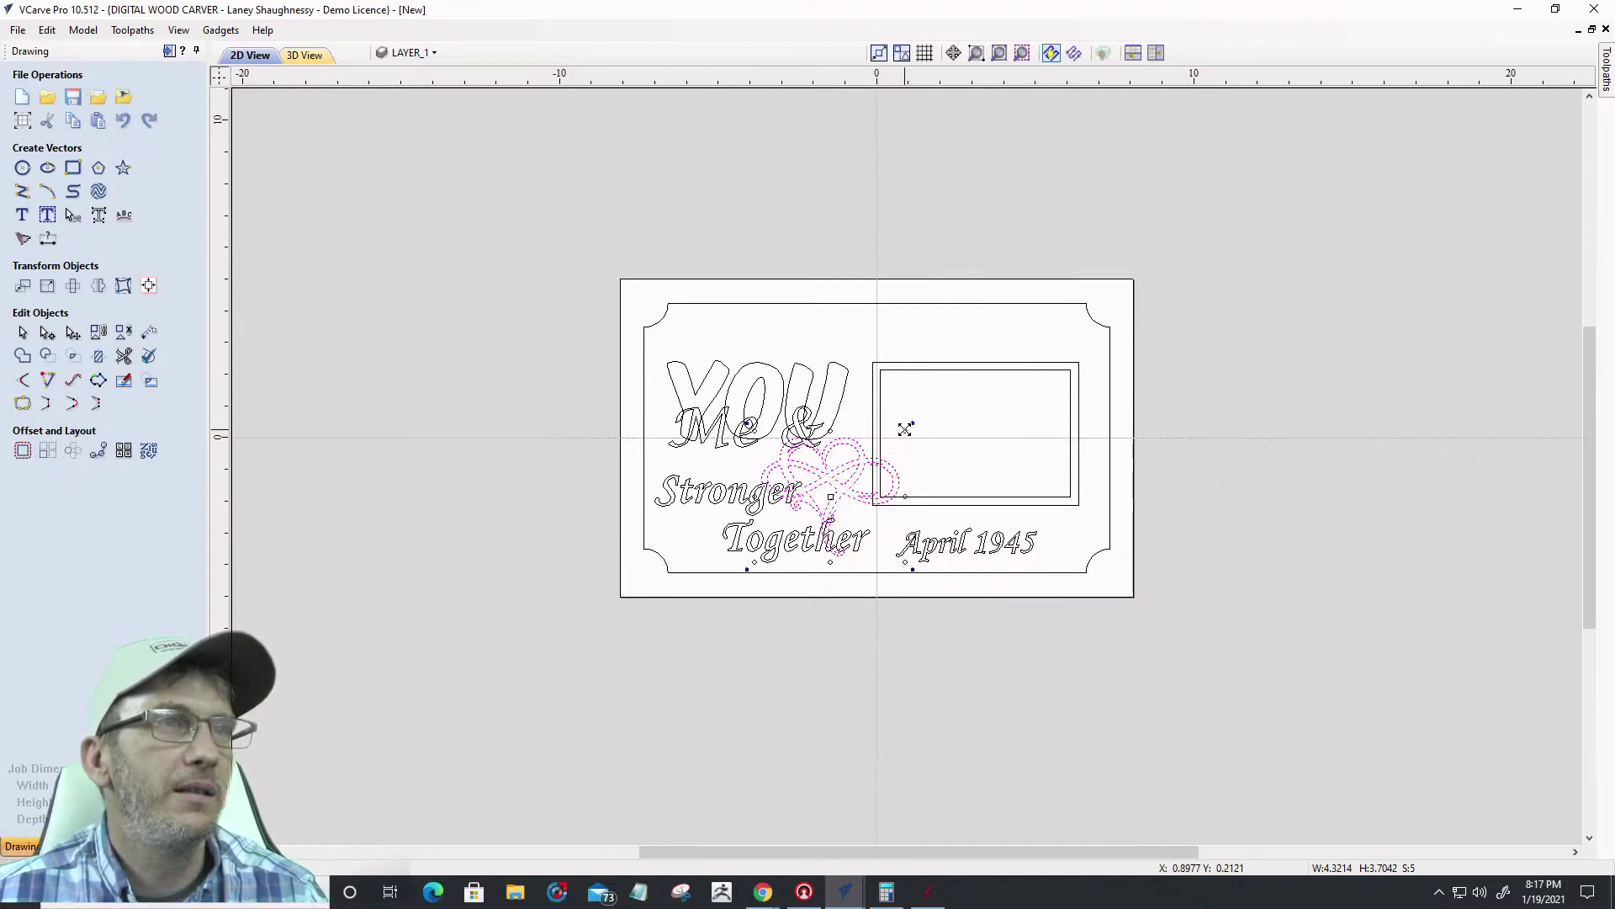
{"action": "left_click_drag", "start_coordinate": [904, 429], "coordinate": [871, 460]}
Select the YOU and "Me &" text together and nudge both upward, away from the "Stronger" line
{"action": "left_click_drag", "start_coordinate": [581, 346], "coordinate": [871, 476]}
{"action": "key", "text": "Up"}
{"action": "key", "text": "Up"}
{"action": "key", "text": "Up"}
{"action": "key", "text": "Up"}
{"action": "key", "text": "Up"}
{"action": "key", "text": "Up"}
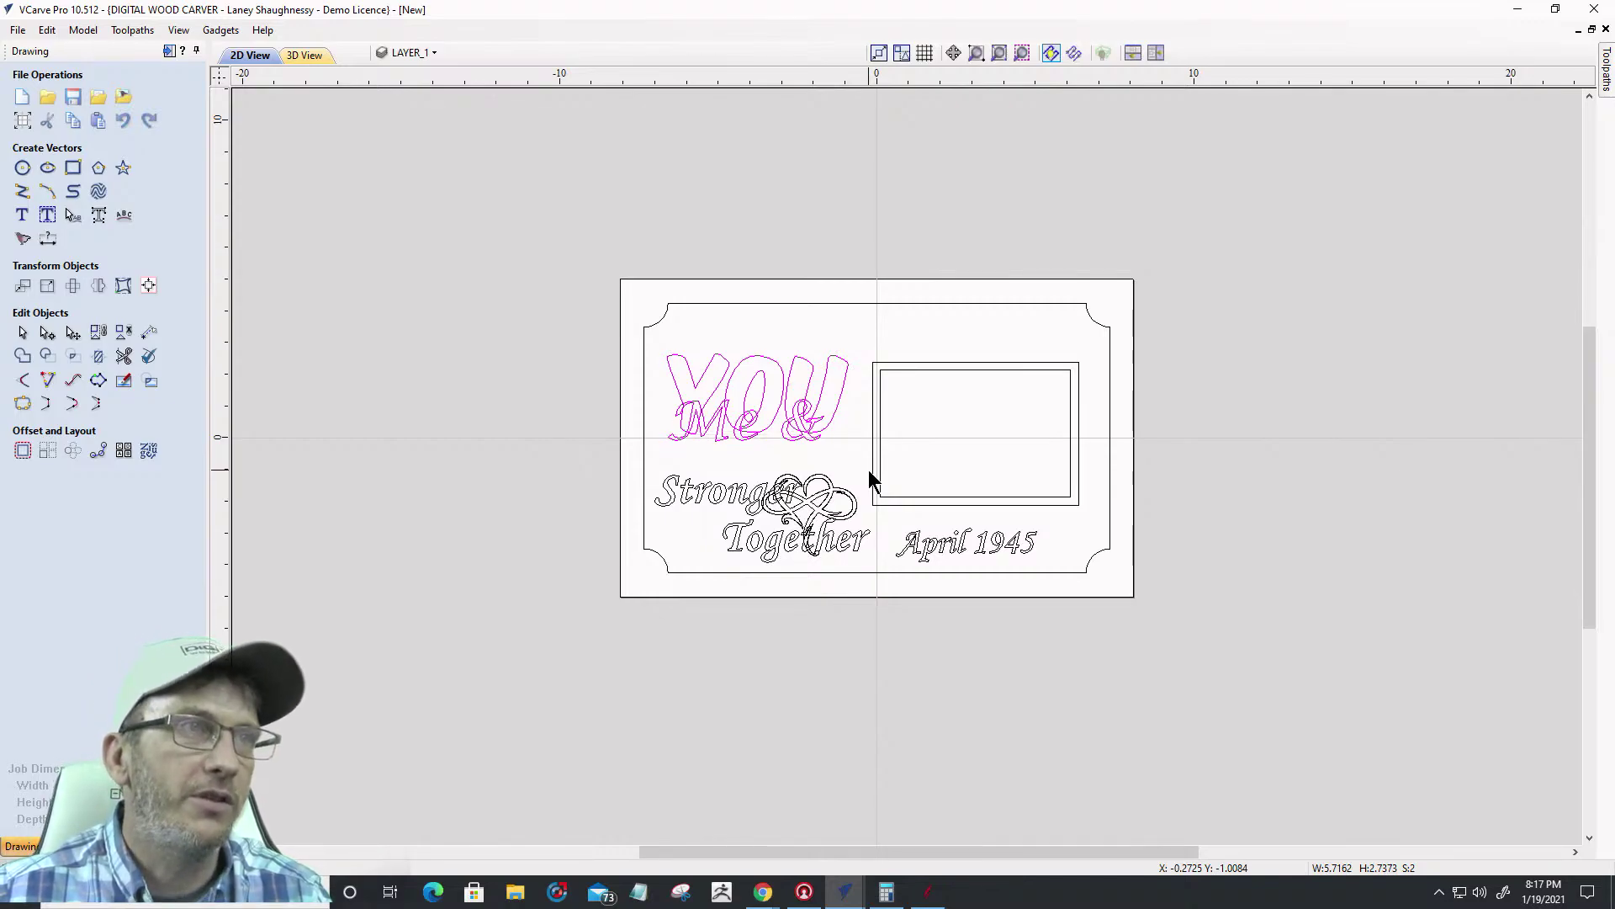
{"action": "key", "text": "Down"}
{"action": "key", "text": "Down"}
{"action": "key", "text": "Down"}
{"action": "key", "text": "Down"}
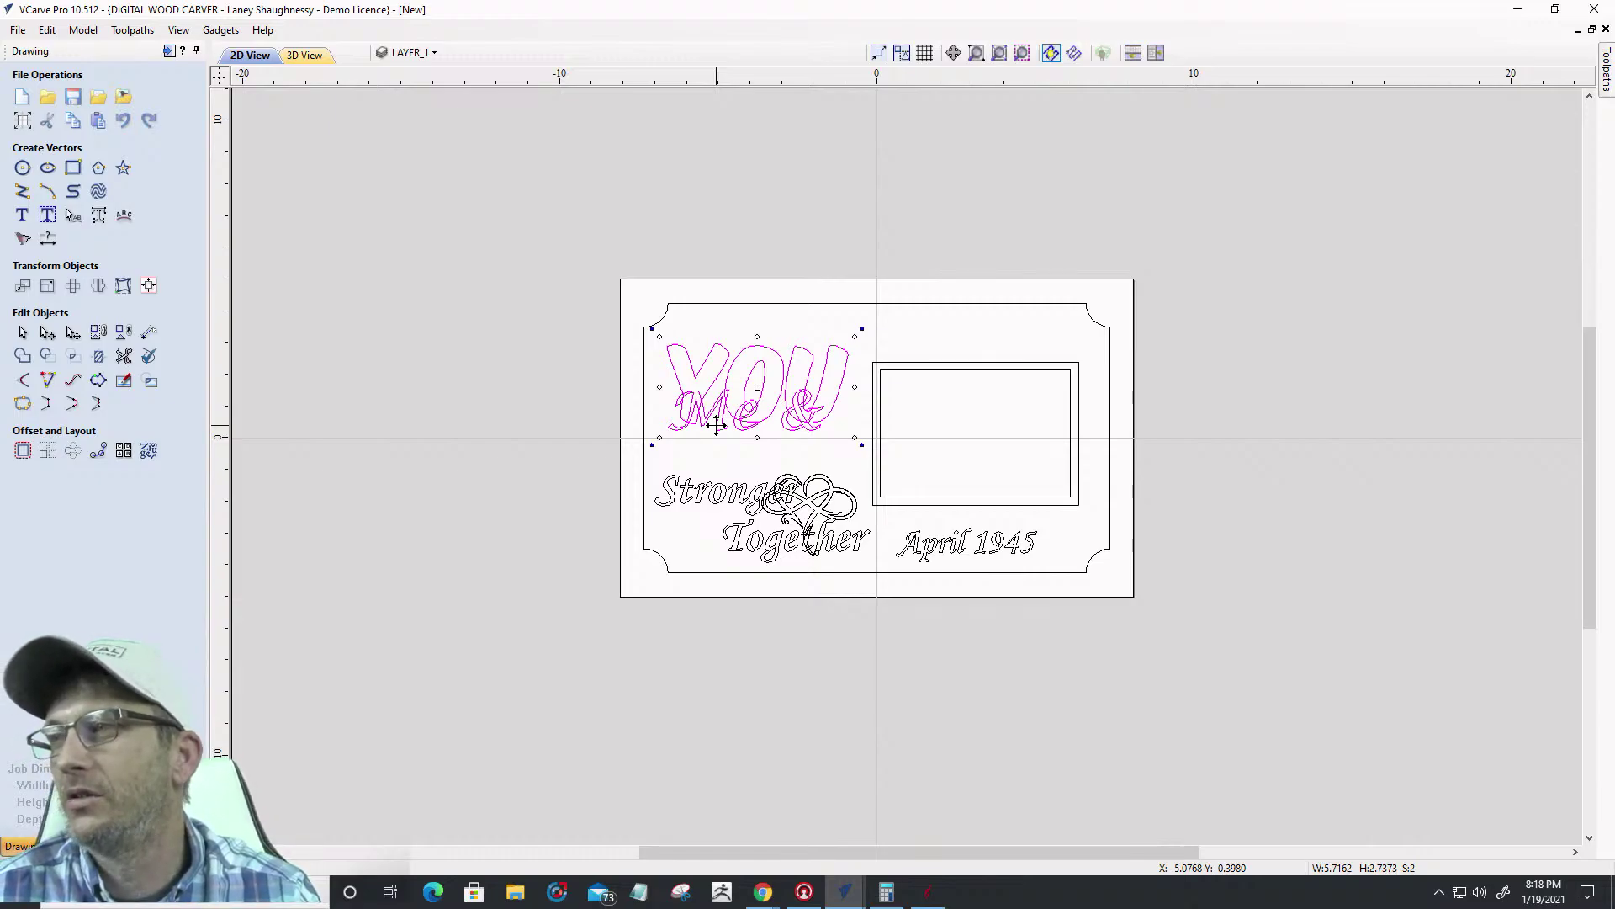
Change the wording of the "Me &" text to "& Me"
{"action": "scroll", "coordinate": [713, 431], "scroll_direction": "up", "scroll_amount": 5}
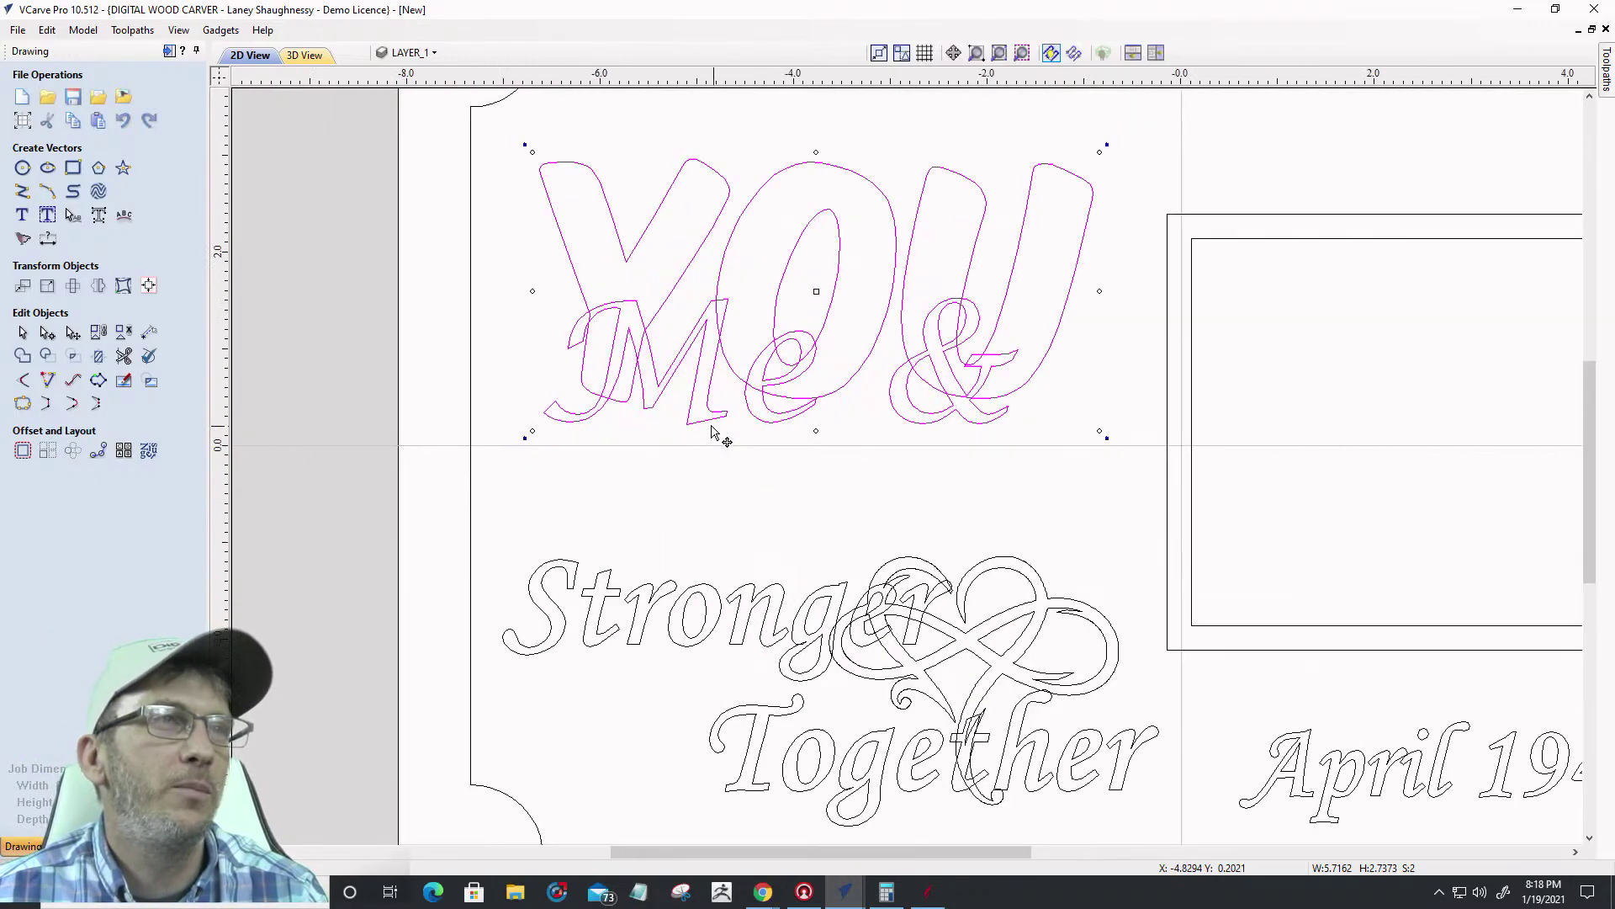
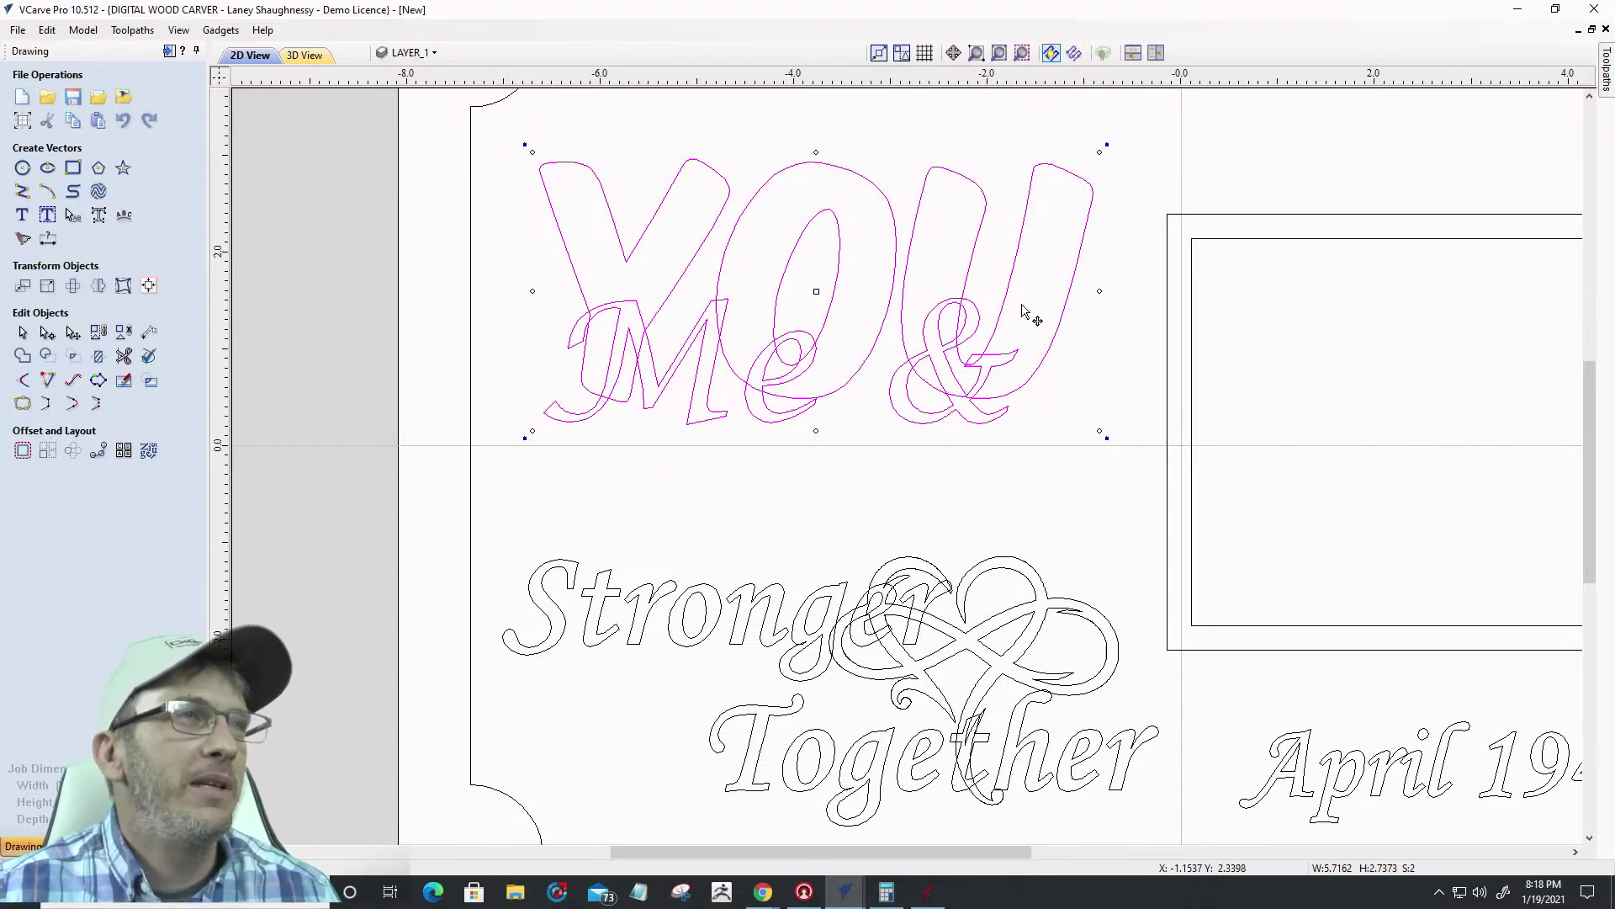
{"action": "left_click", "coordinate": [831, 471]}
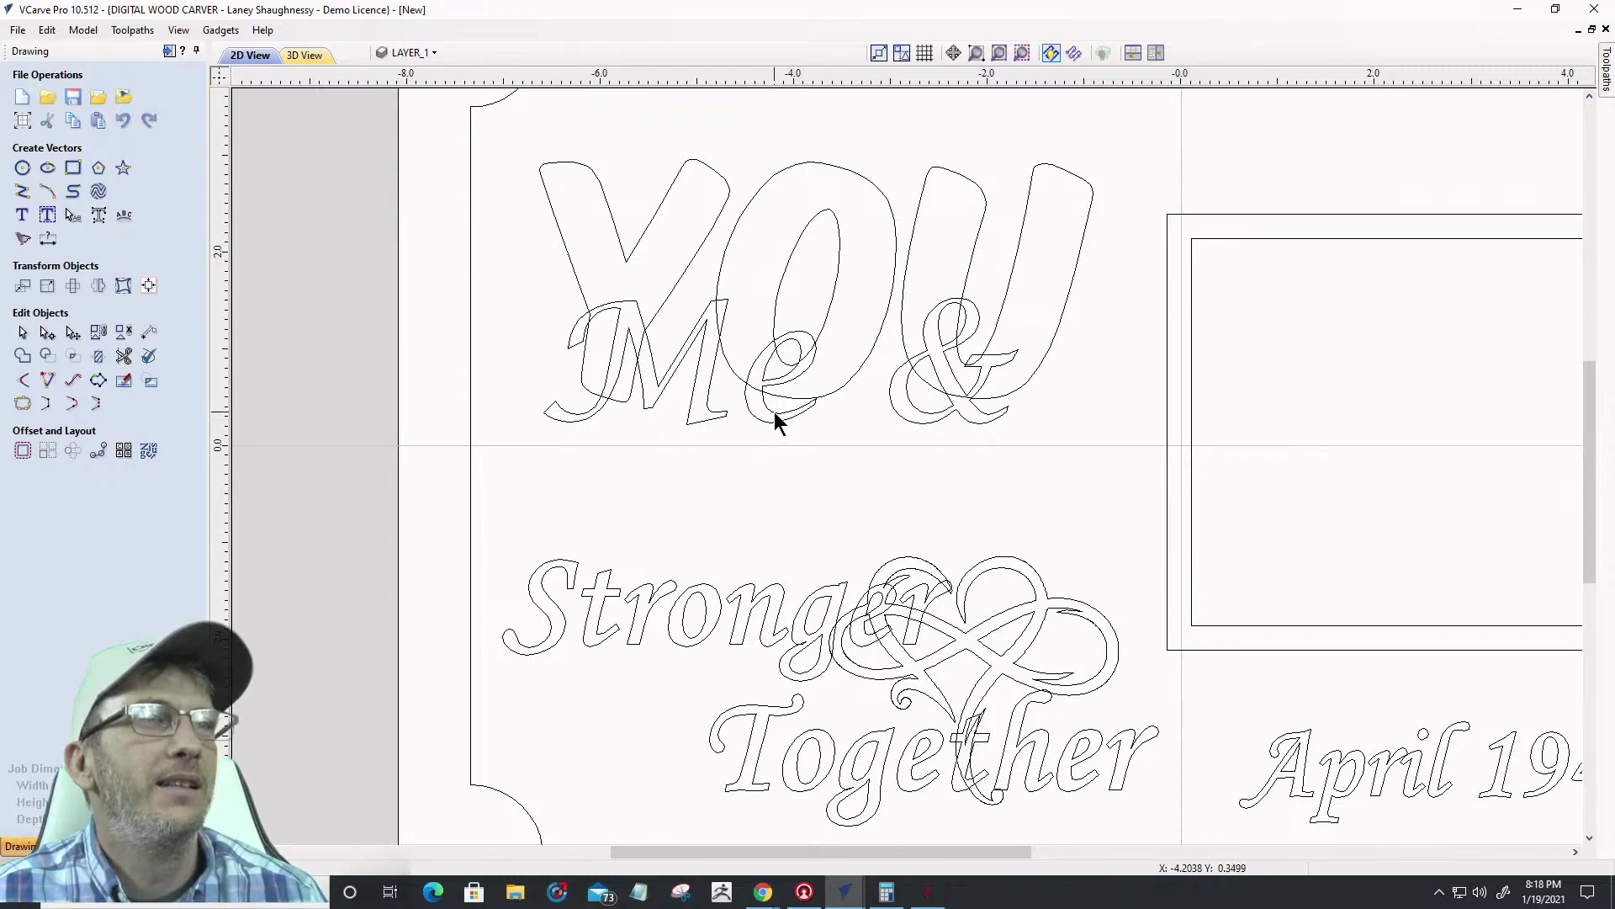
{"action": "left_click", "coordinate": [775, 421]}
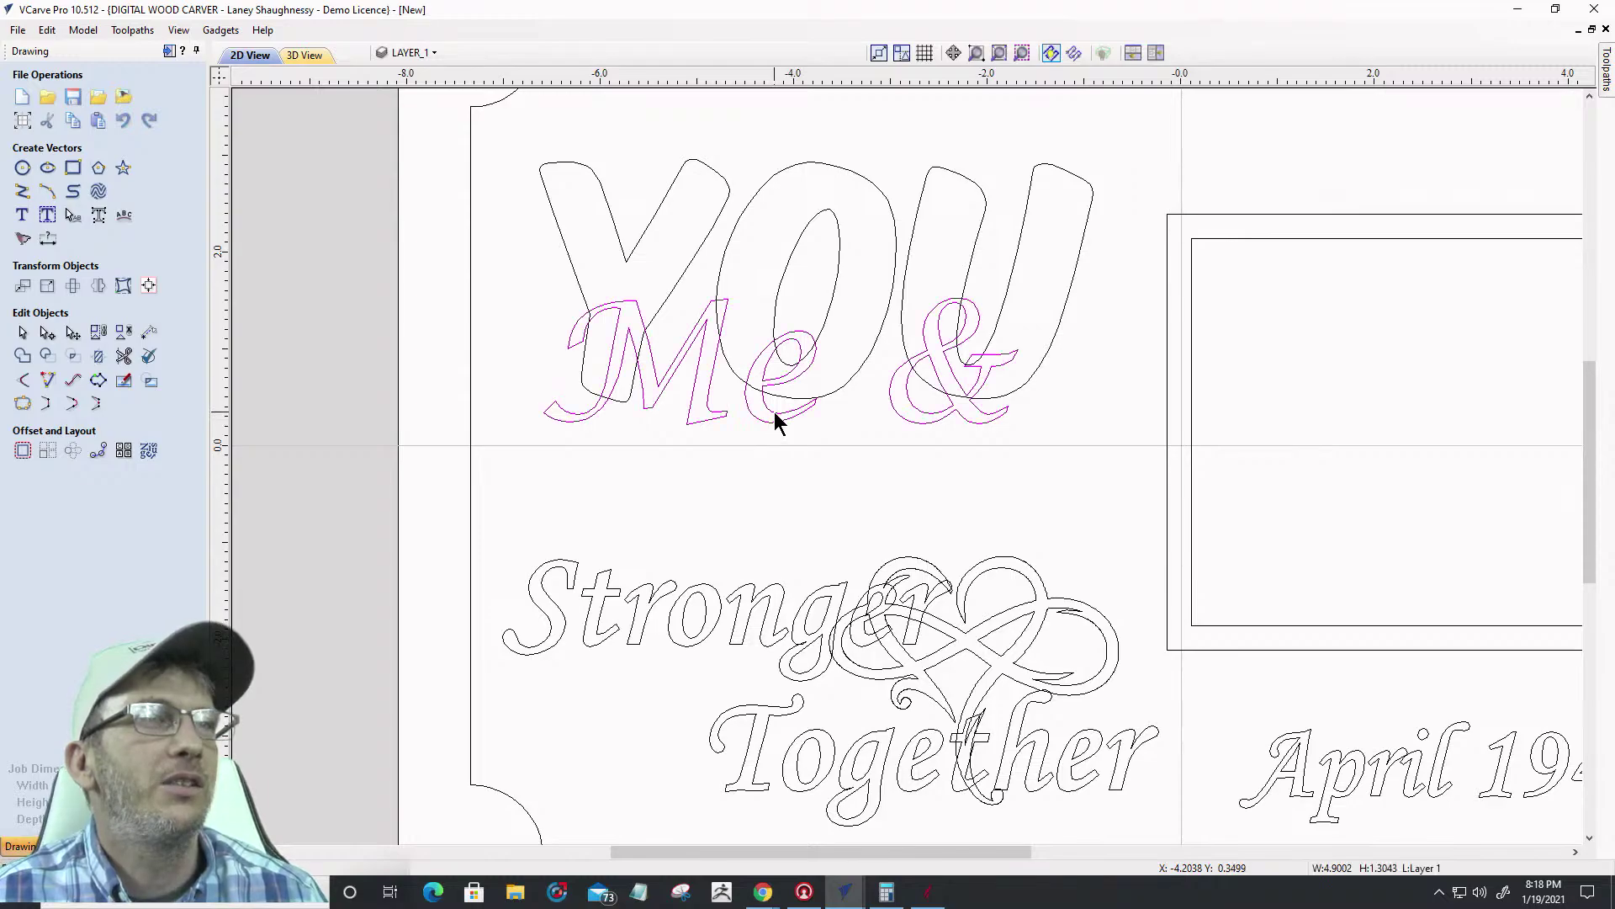
{"action": "left_click", "coordinate": [22, 216]}
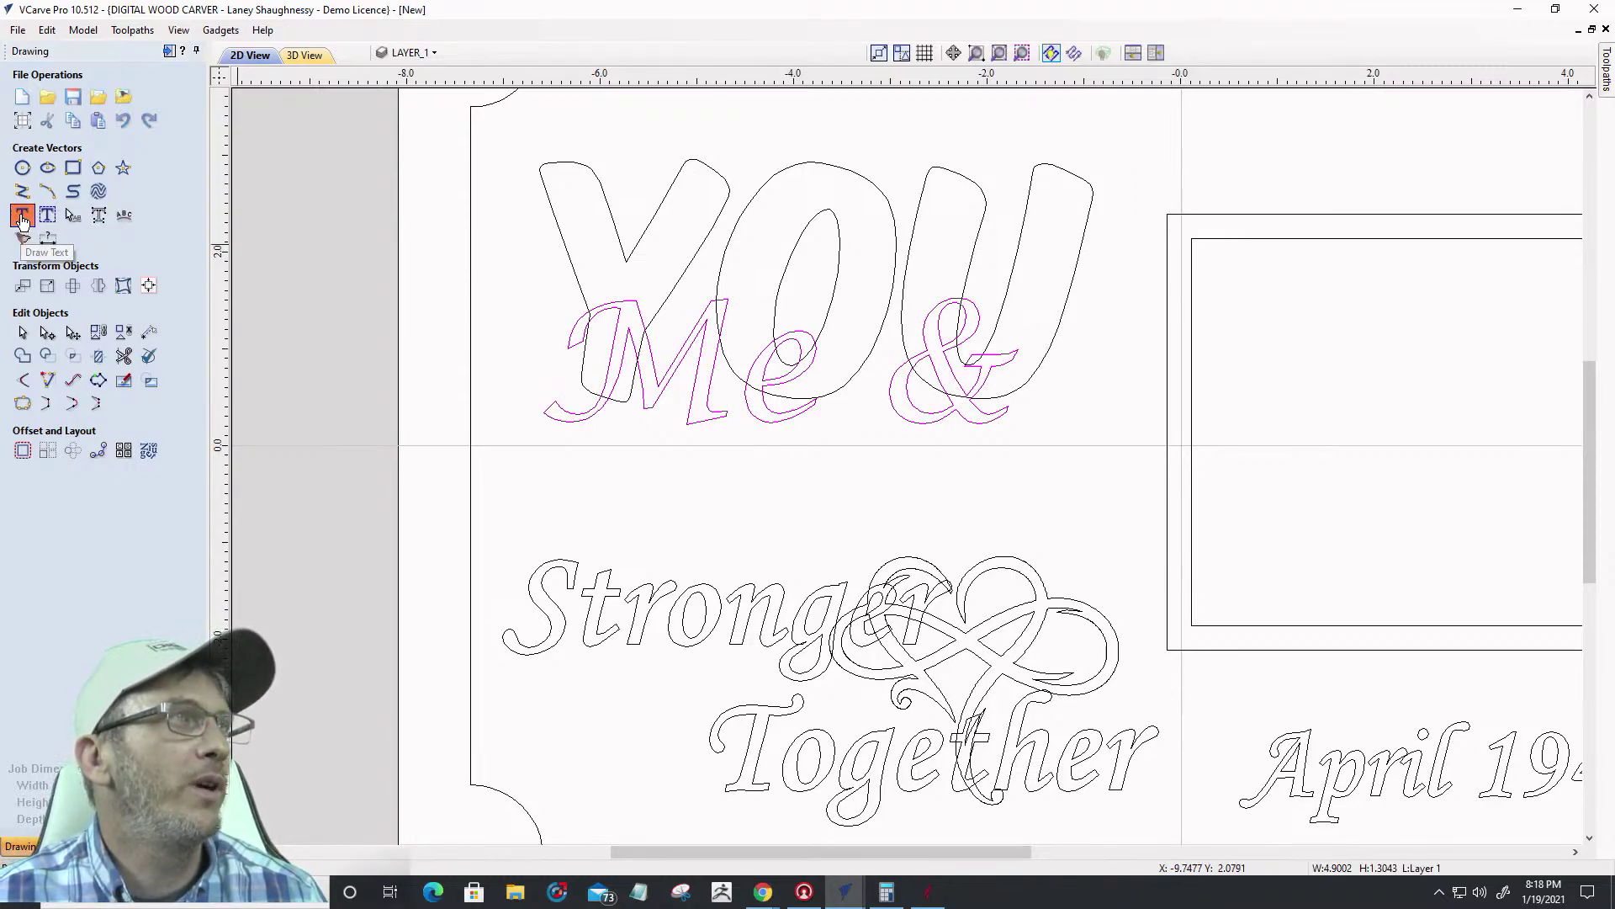
{"action": "left_click_drag", "start_coordinate": [48, 140], "coordinate": [11, 139]}
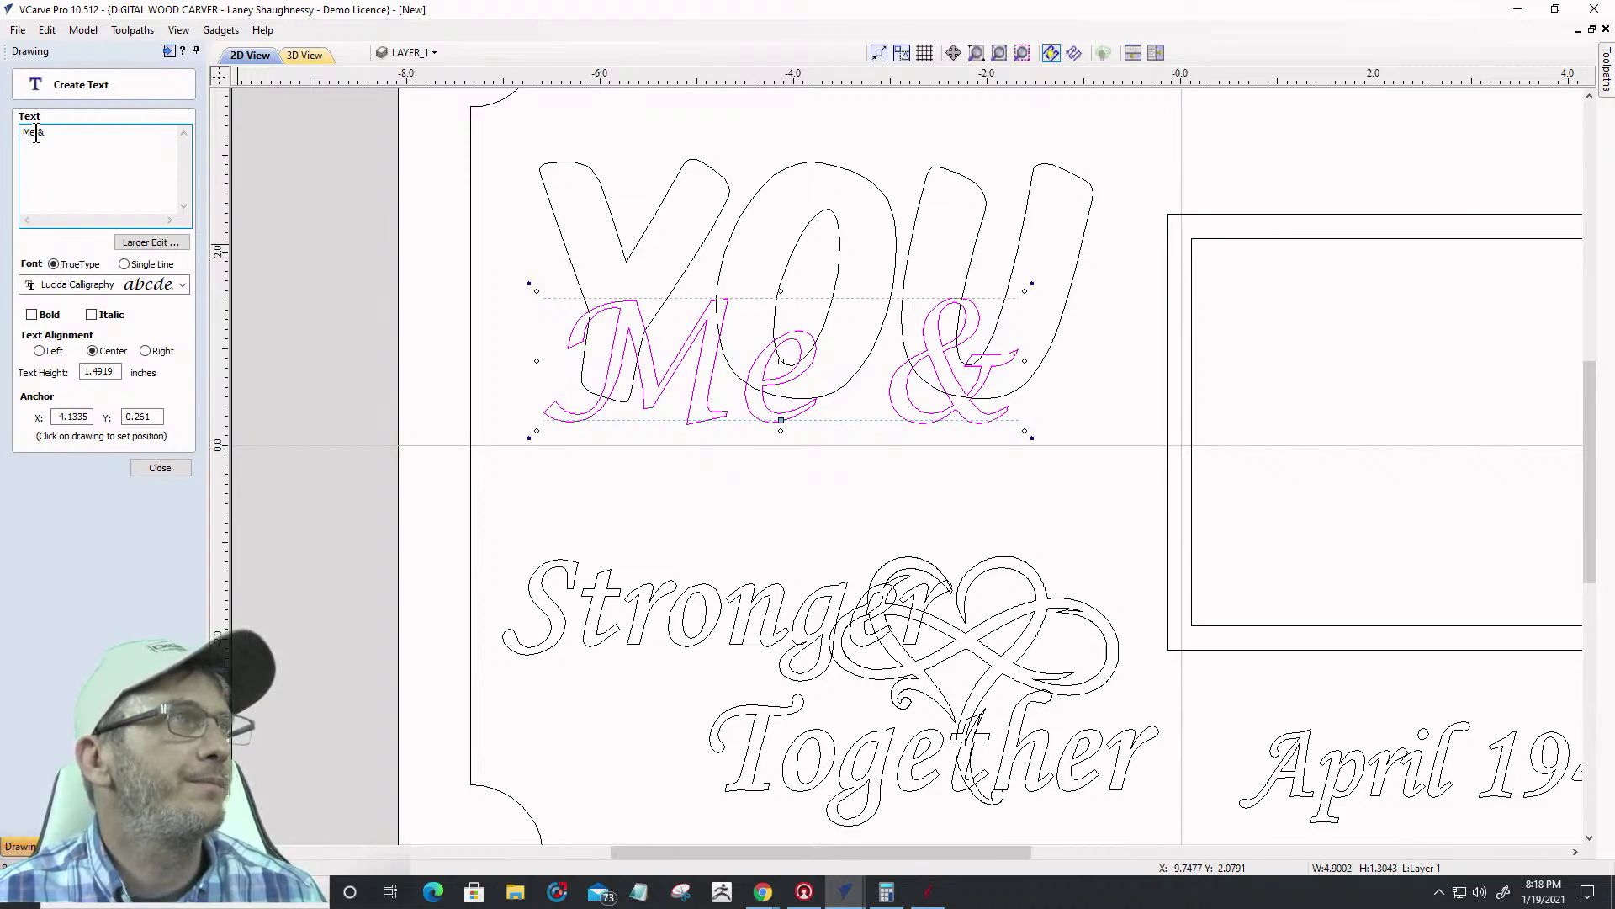
{"action": "key", "text": "BackSpace"}
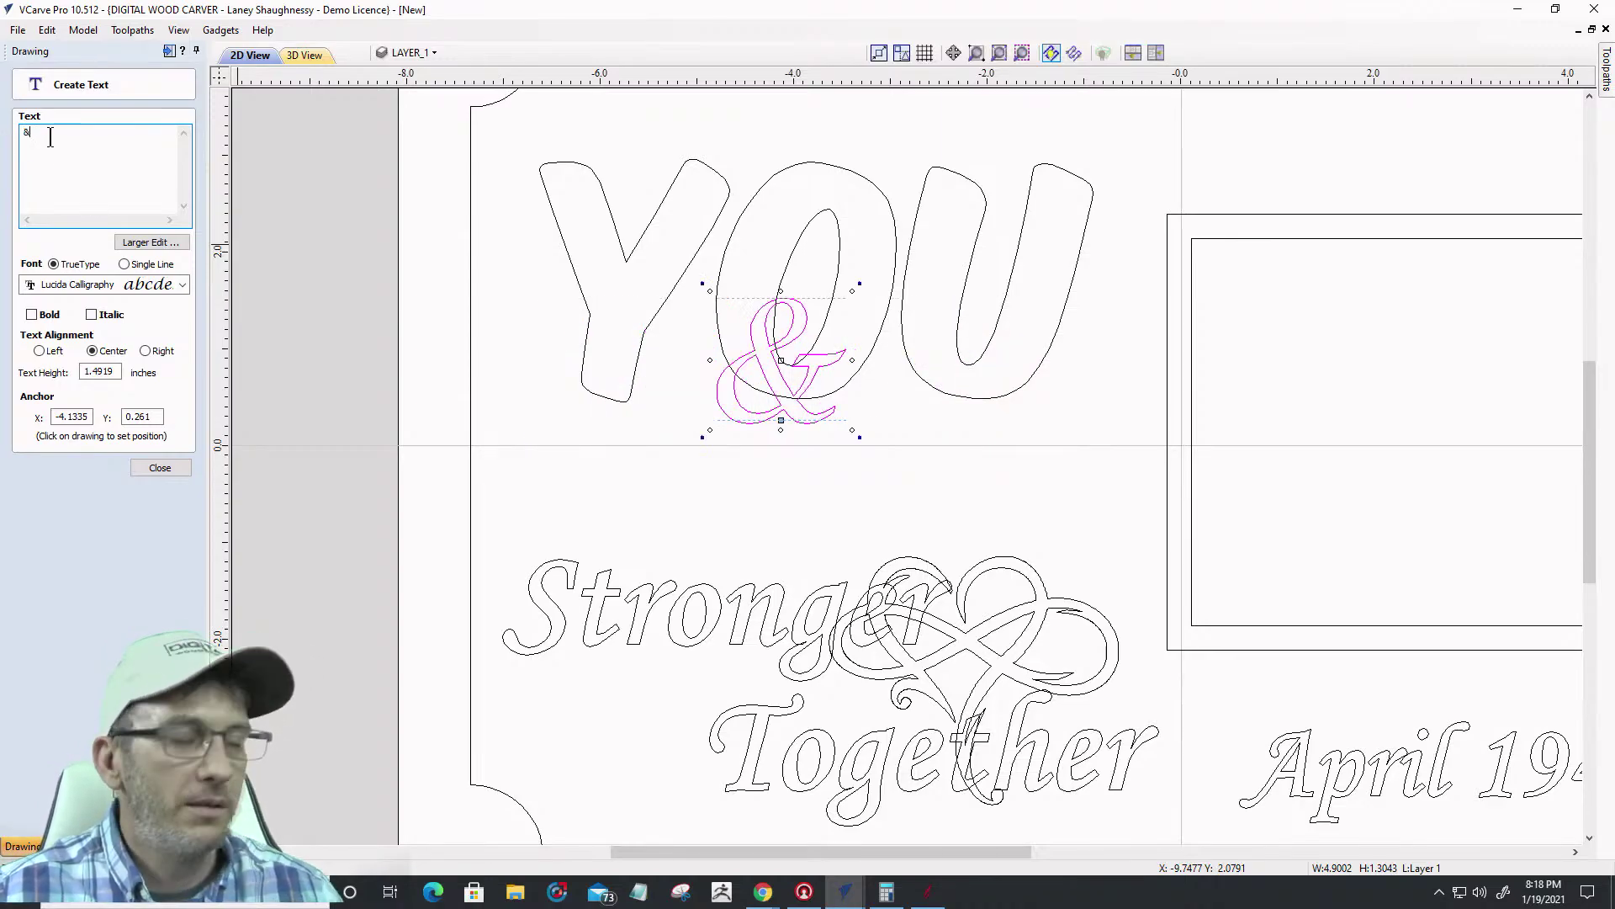
{"action": "type", "text": "Me"}
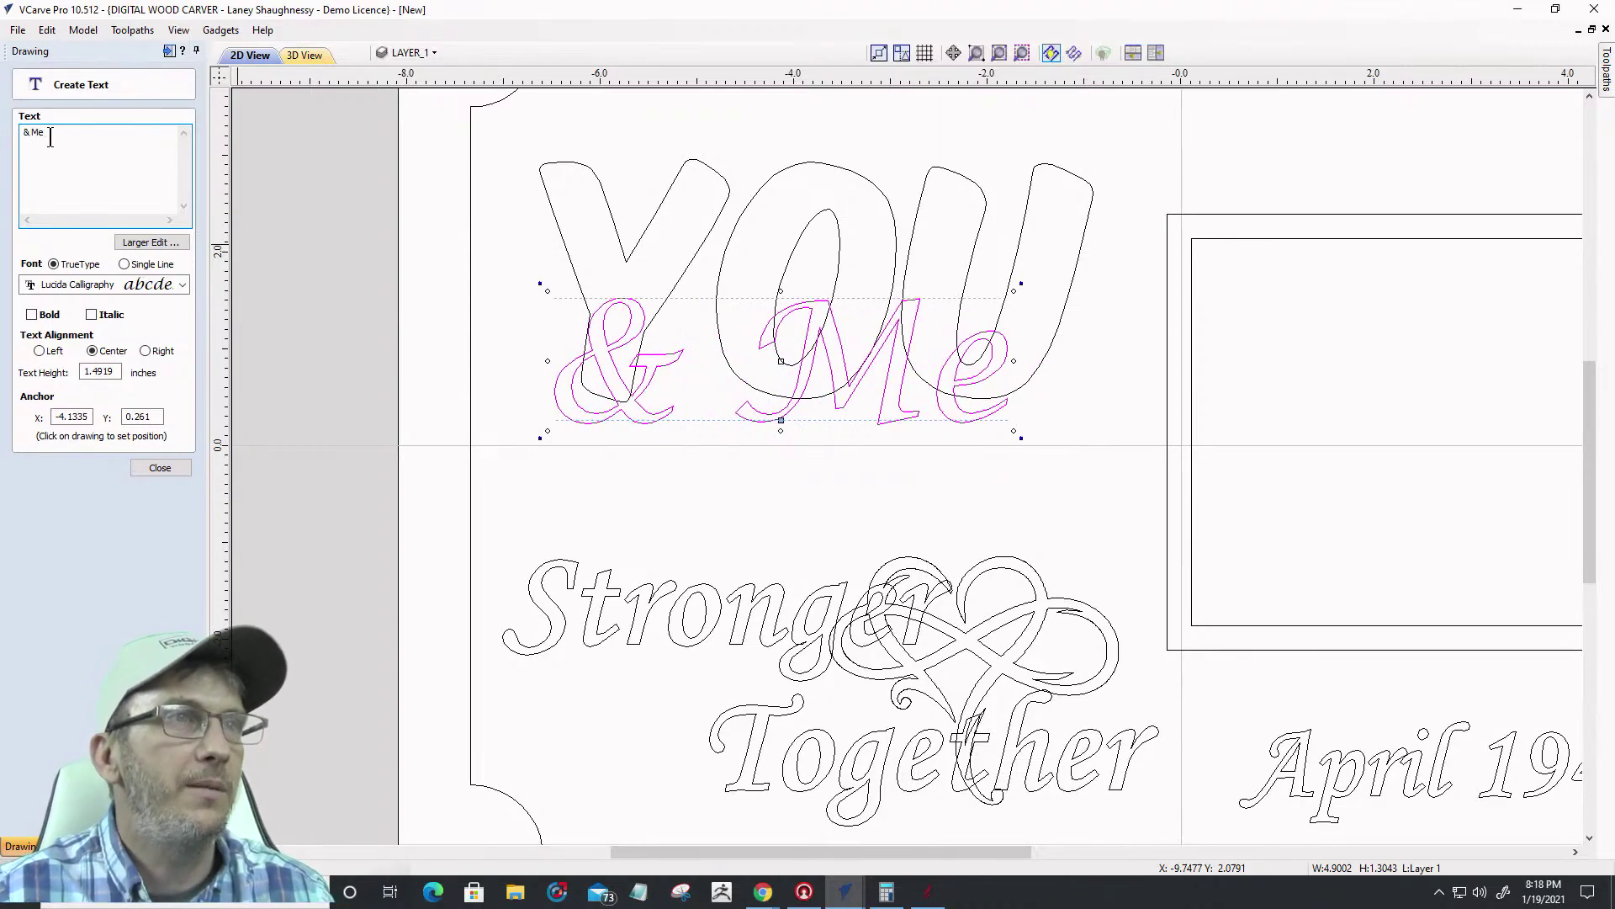
{"action": "left_click", "coordinate": [160, 468]}
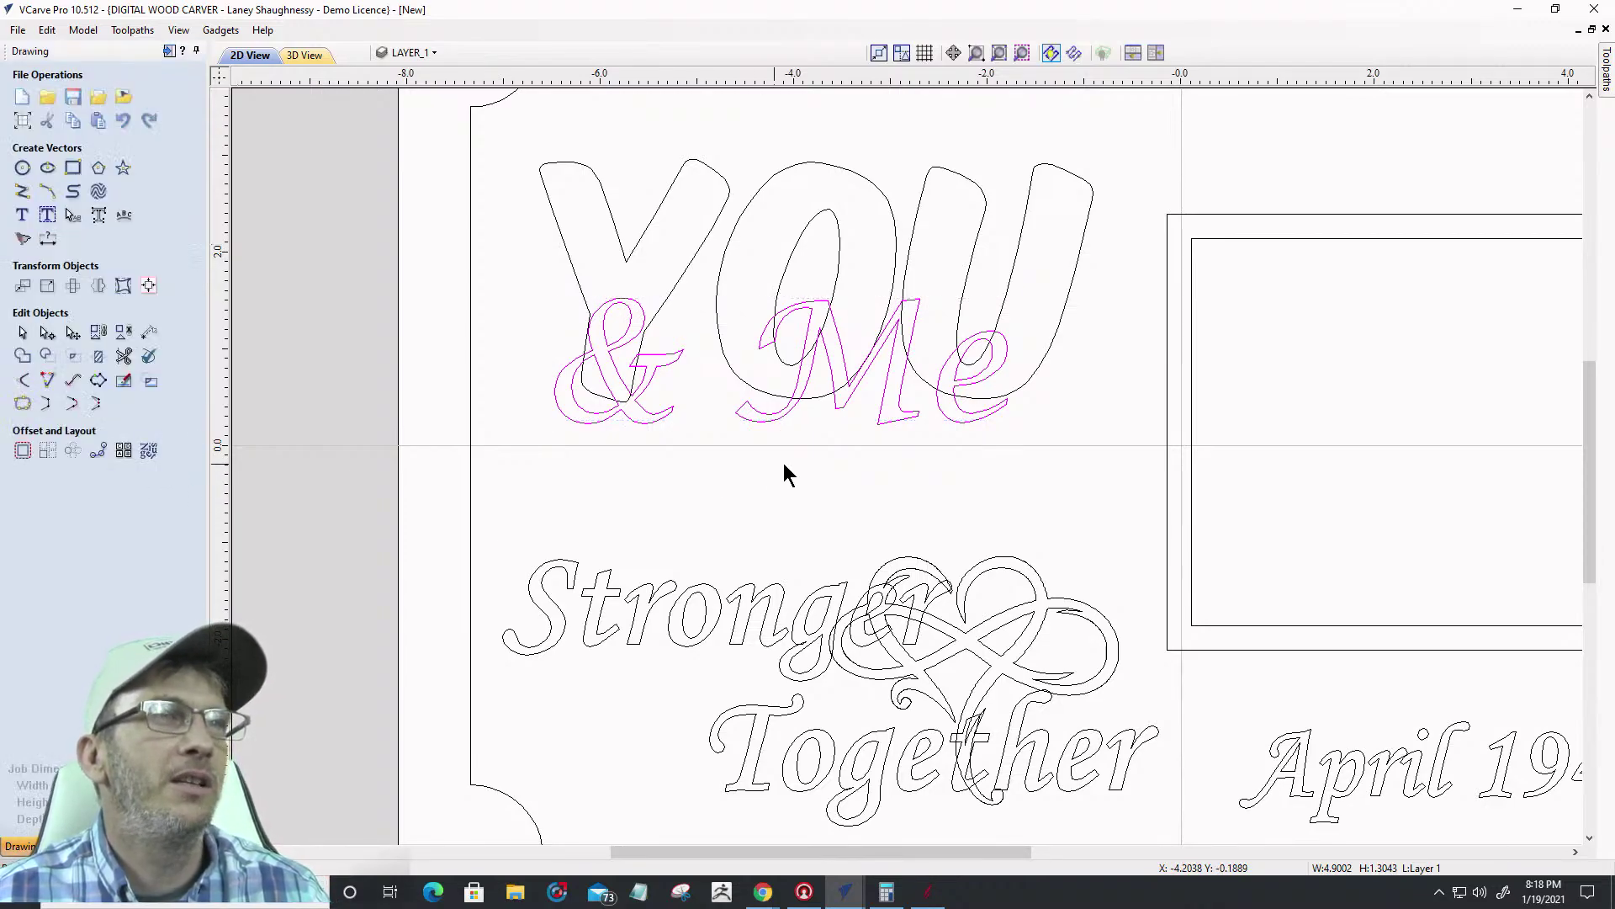
Examine the placement of the "& Me" text over YOU and the lettering and heart below it
{"action": "scroll", "coordinate": [870, 412], "scroll_direction": "up", "scroll_amount": 2}
{"action": "scroll", "coordinate": [870, 413], "scroll_direction": "down", "scroll_amount": 4}
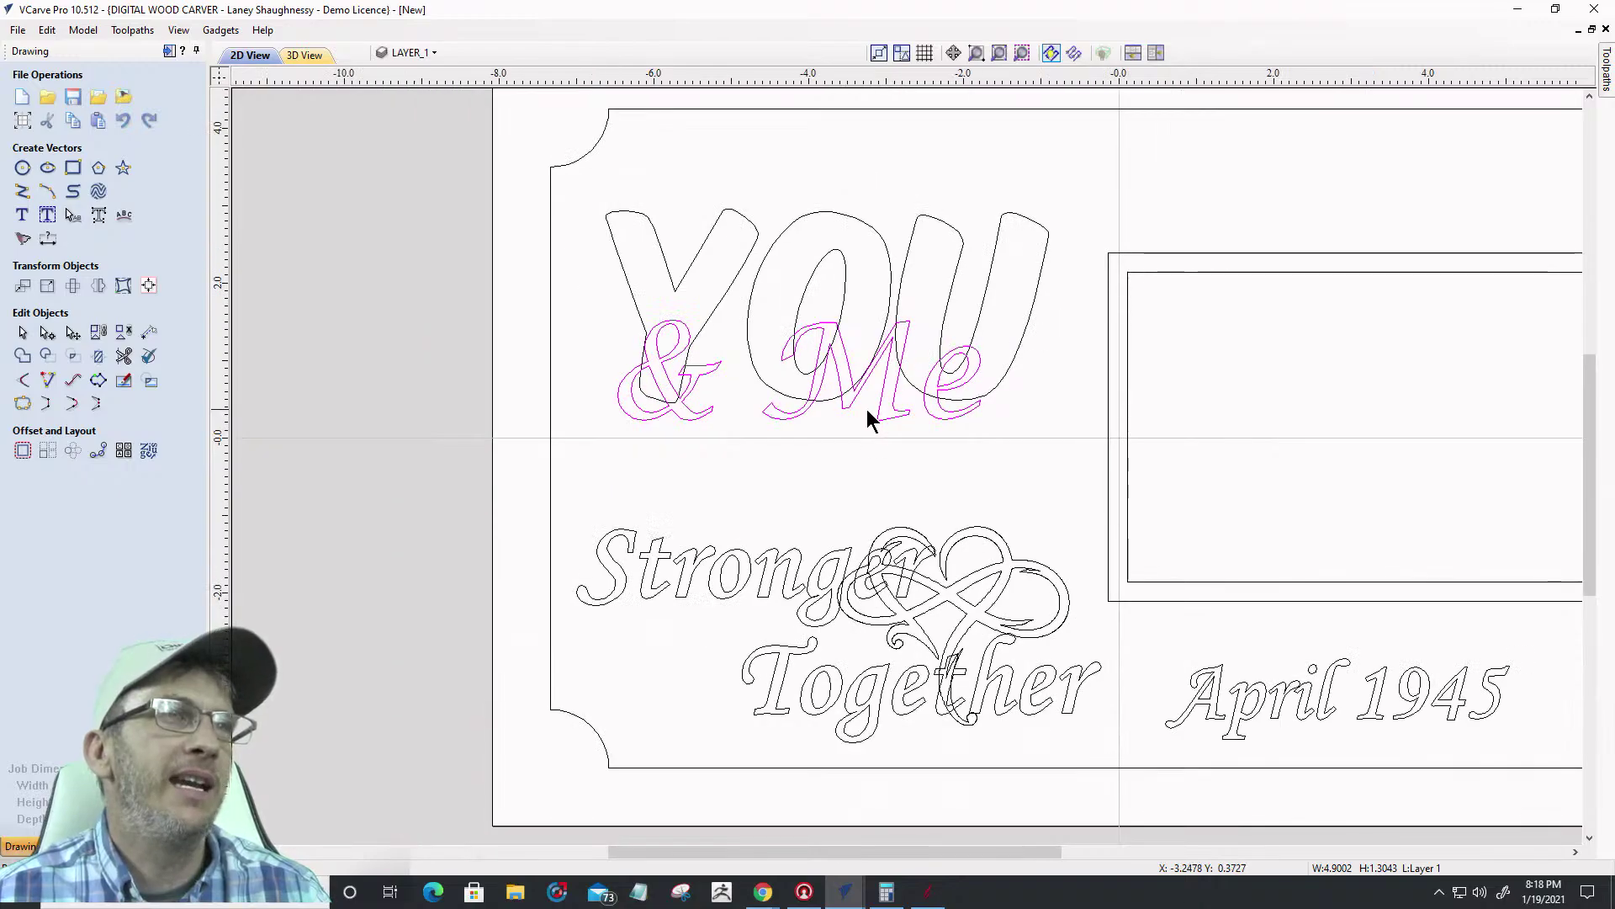
{"action": "scroll", "coordinate": [820, 455], "scroll_direction": "up", "scroll_amount": 1}
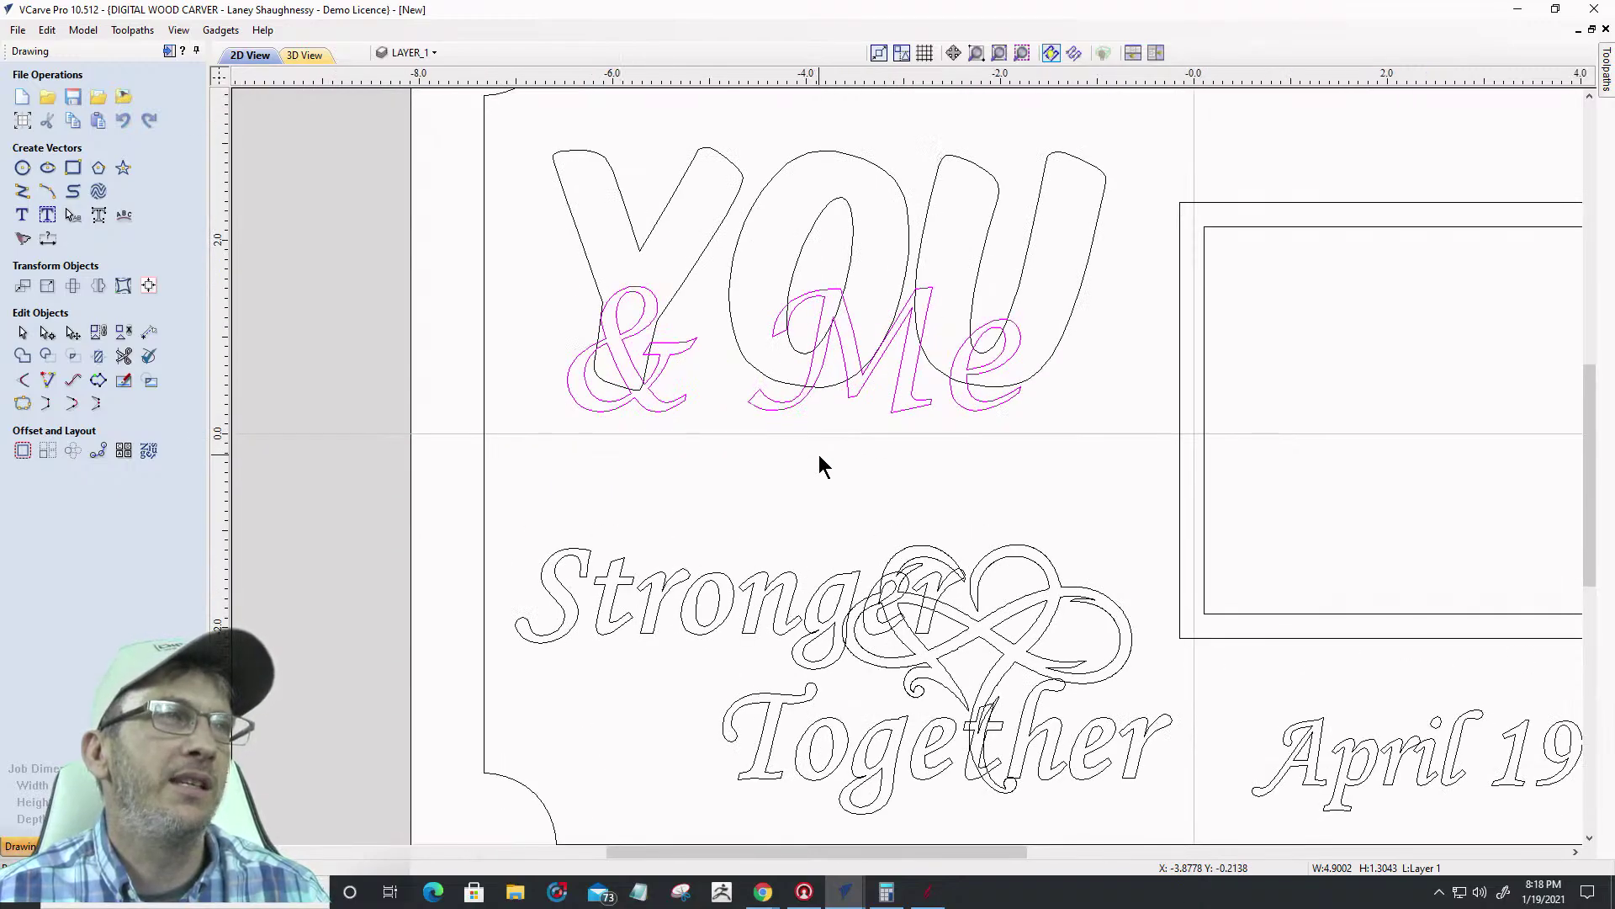
{"action": "scroll", "coordinate": [820, 456], "scroll_direction": "down", "scroll_amount": 1}
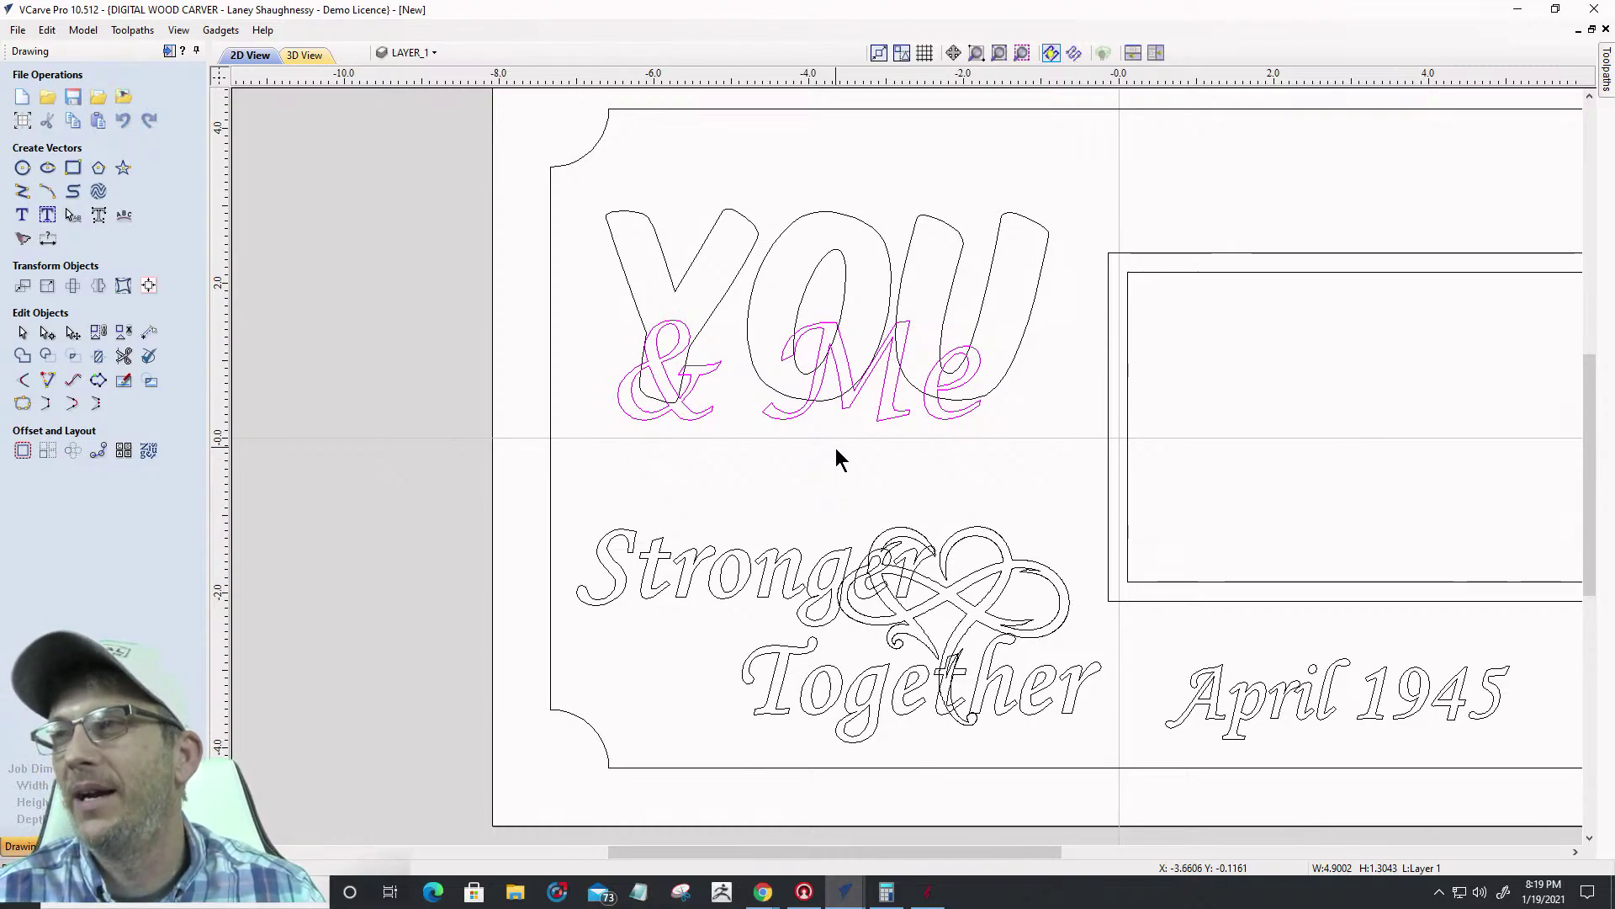
{"action": "scroll", "coordinate": [764, 390], "scroll_direction": "up", "scroll_amount": 2}
{"action": "scroll", "coordinate": [770, 392], "scroll_direction": "down", "scroll_amount": 1}
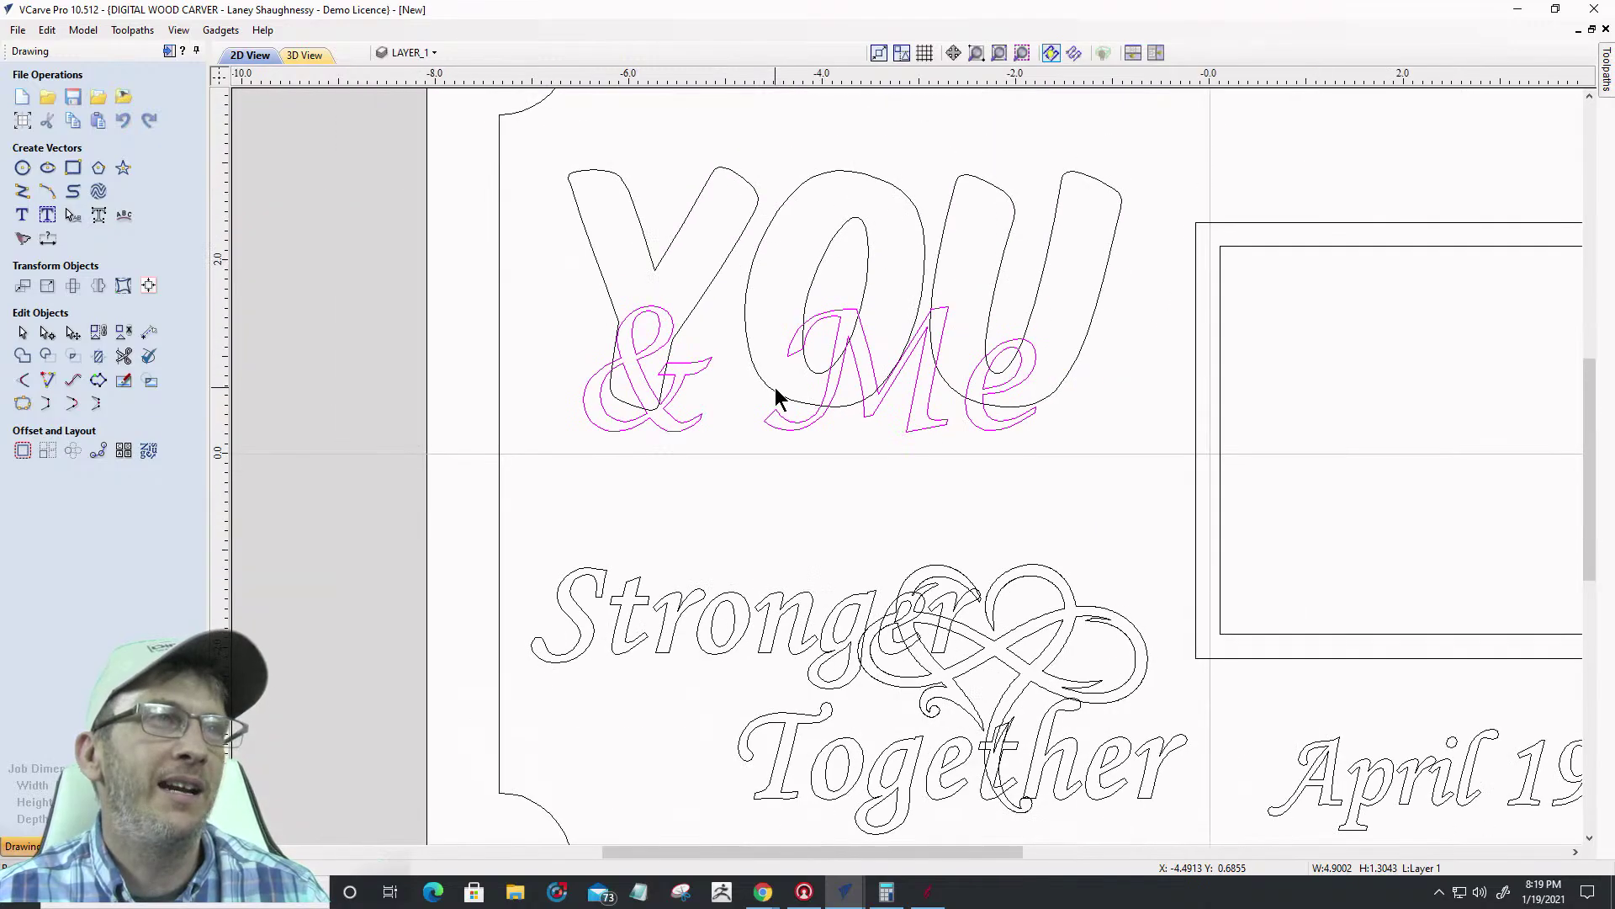
{"action": "scroll", "coordinate": [775, 389], "scroll_direction": "down", "scroll_amount": 2}
{"action": "scroll", "coordinate": [775, 388], "scroll_direction": "up", "scroll_amount": 3}
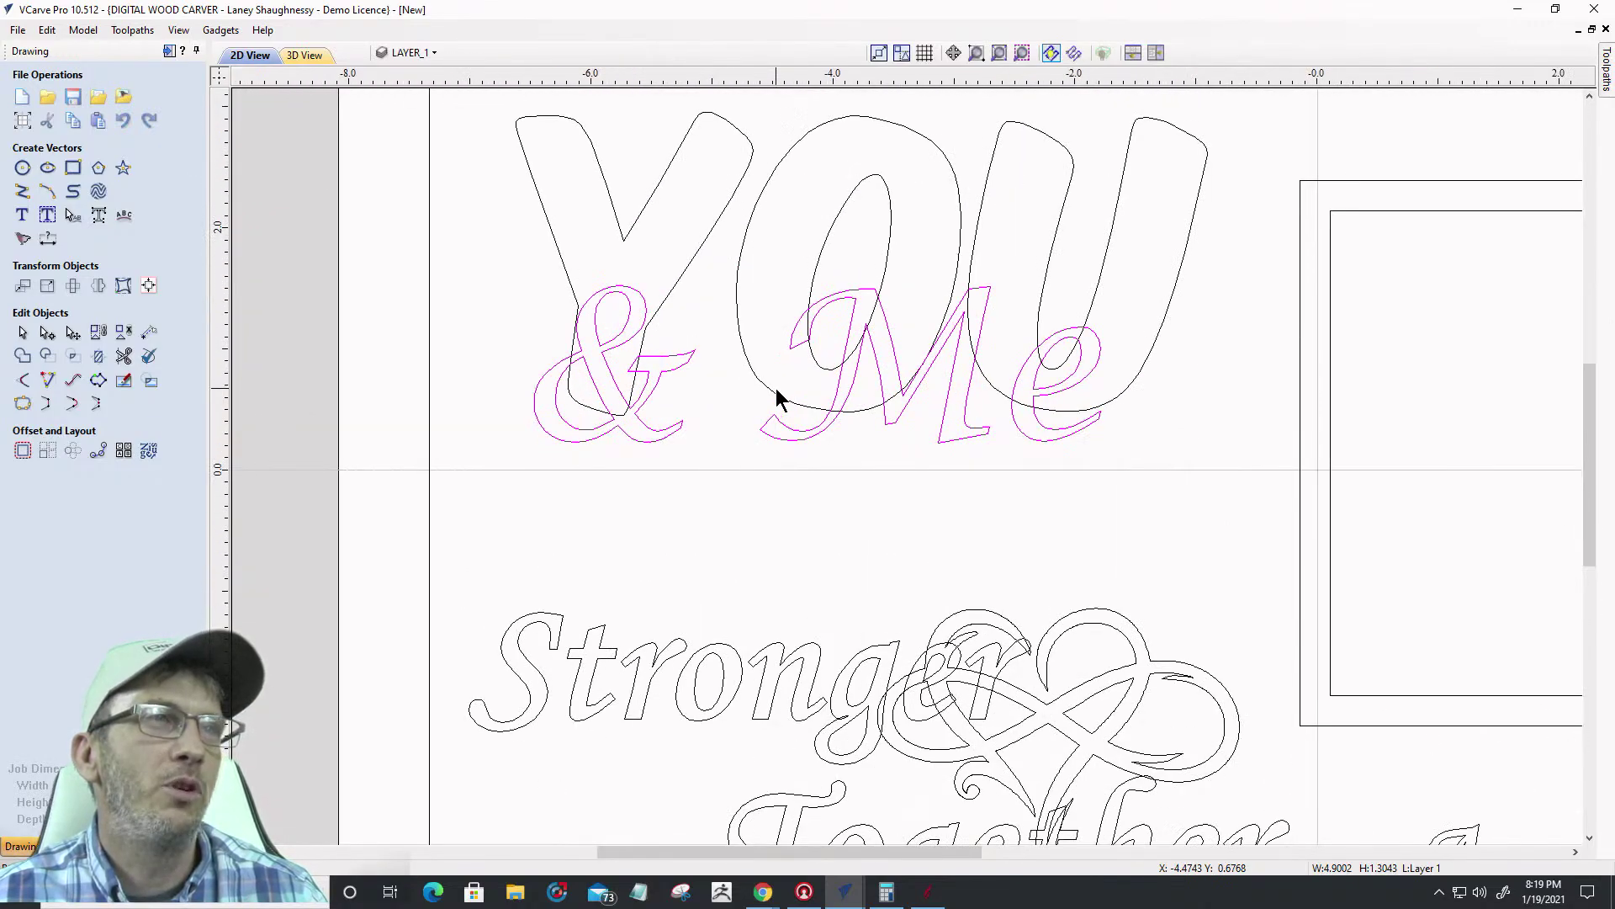
{"action": "scroll", "coordinate": [777, 390], "scroll_direction": "down", "scroll_amount": 3}
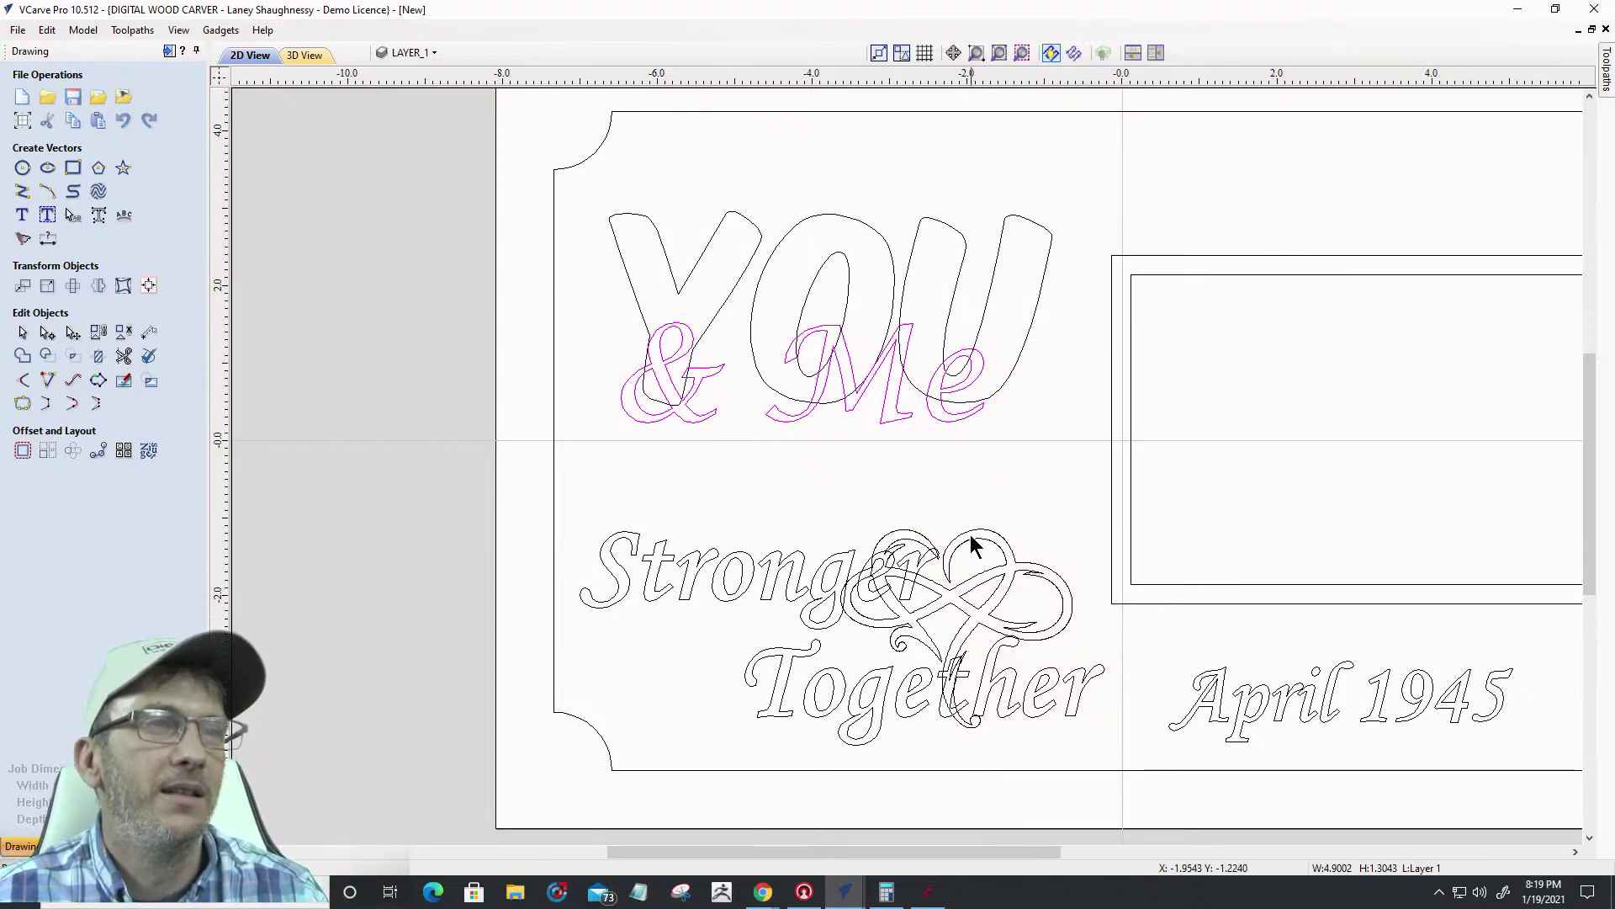
Group the infinity heart's vectors and move the group up to the end of "Stronger", above "Together"
{"action": "left_click_drag", "start_coordinate": [825, 482], "coordinate": [1103, 762]}
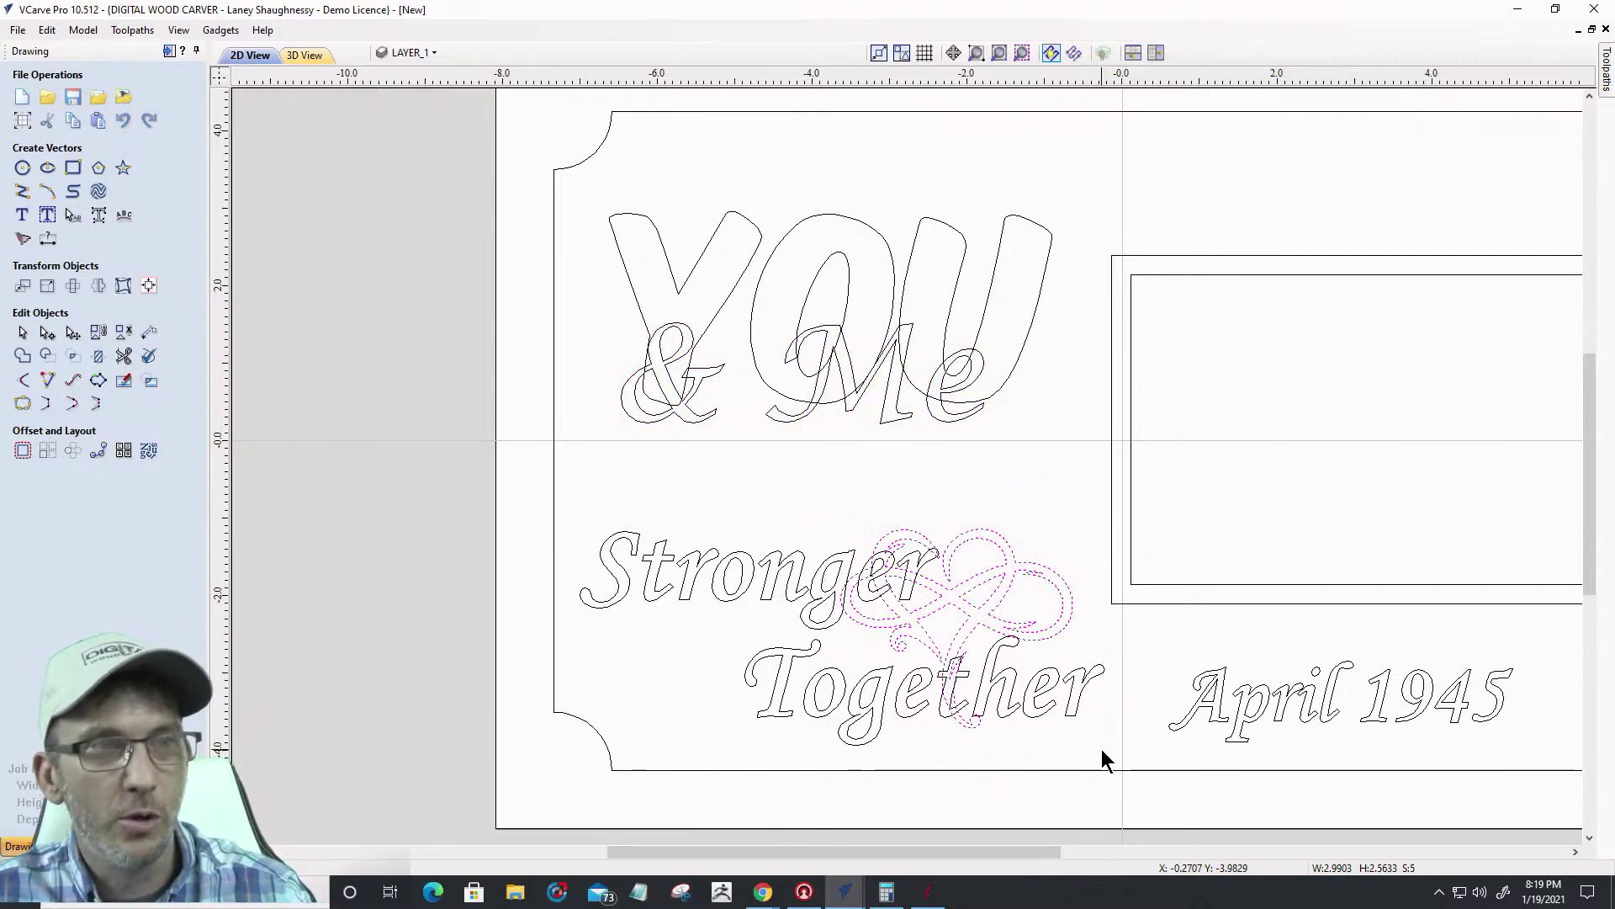
{"action": "left_click", "coordinate": [976, 538]}
{"action": "left_click", "coordinate": [976, 538]}
{"action": "left_click", "coordinate": [976, 538]}
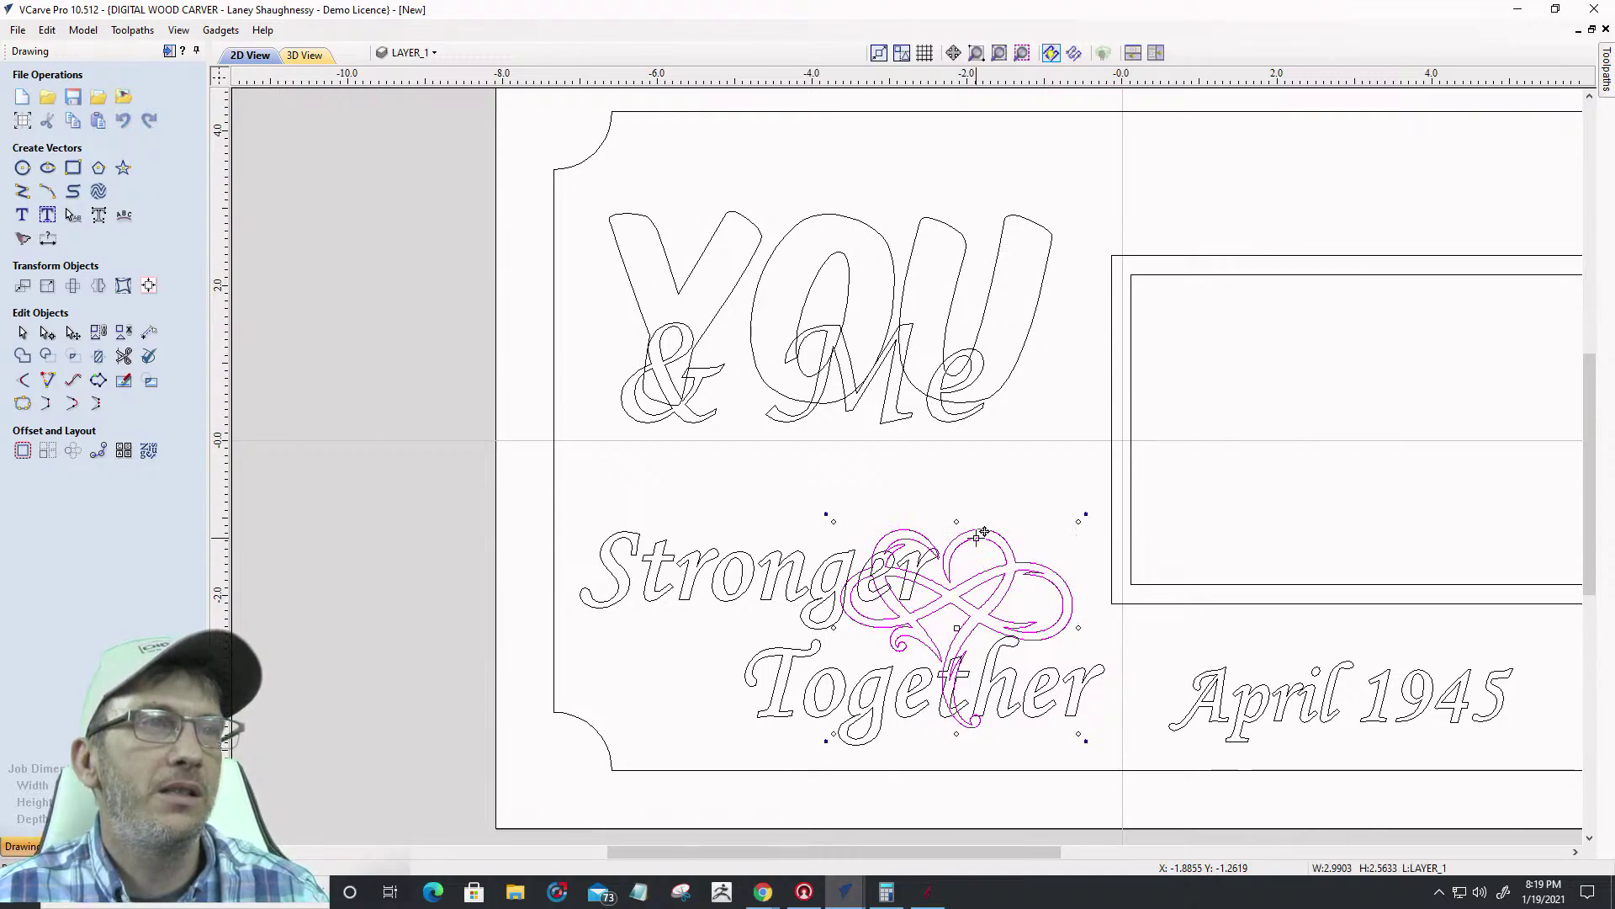
{"action": "left_click_drag", "start_coordinate": [975, 531], "coordinate": [1051, 456]}
{"action": "scroll", "coordinate": [1051, 456], "scroll_direction": "up", "scroll_amount": 4}
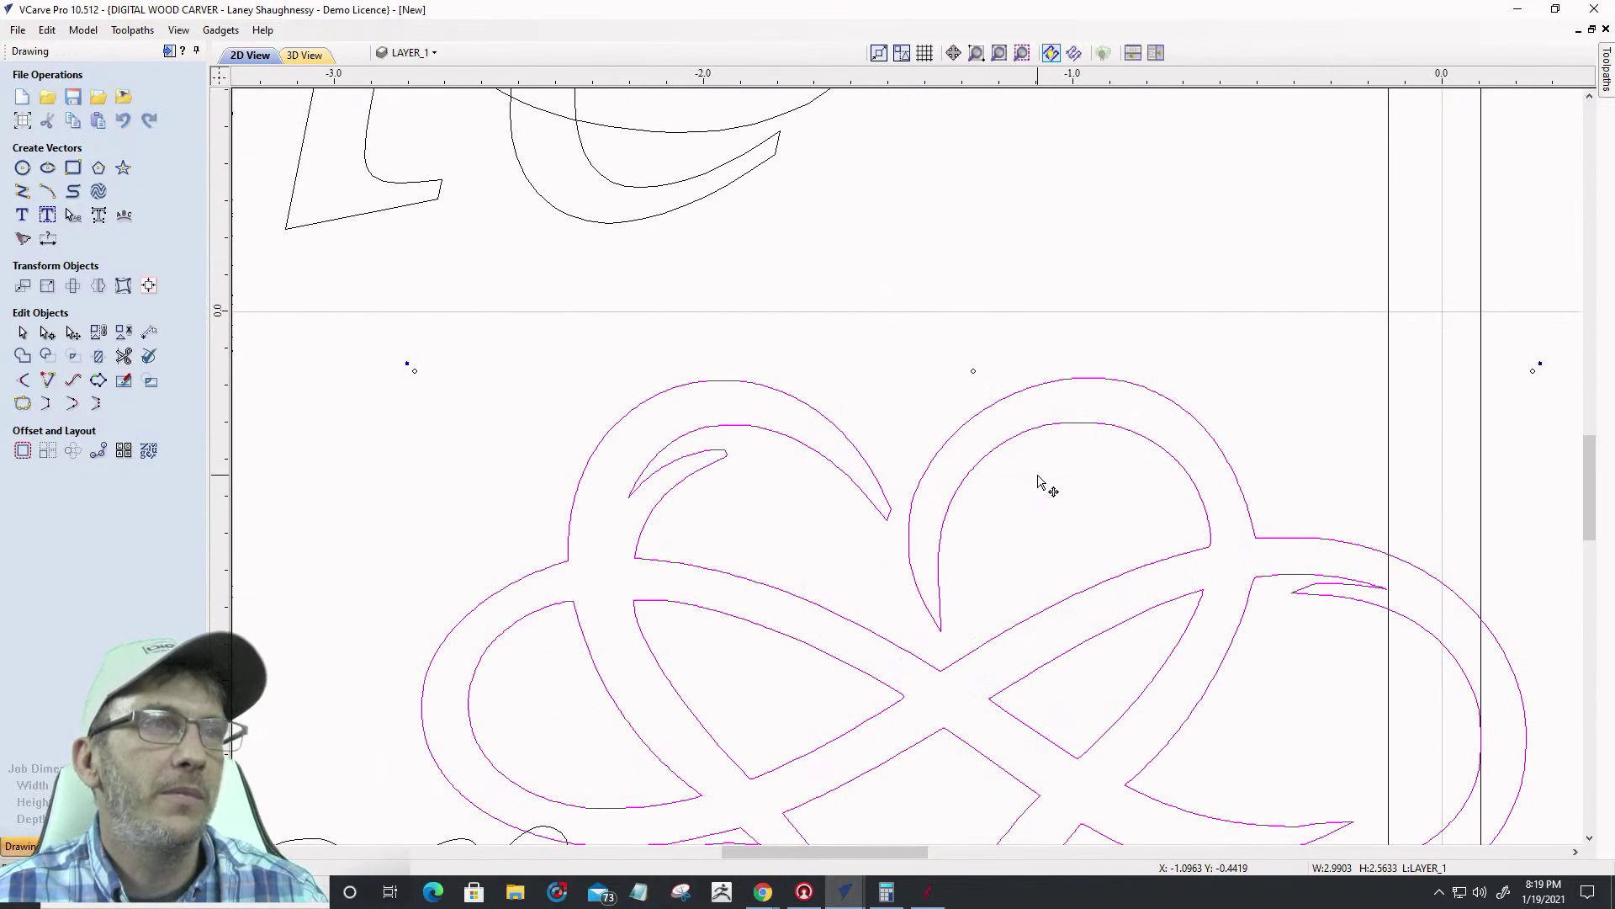
{"action": "scroll", "coordinate": [1042, 478], "scroll_direction": "down", "scroll_amount": 4}
{"action": "scroll", "coordinate": [1040, 455], "scroll_direction": "down", "scroll_amount": 2}
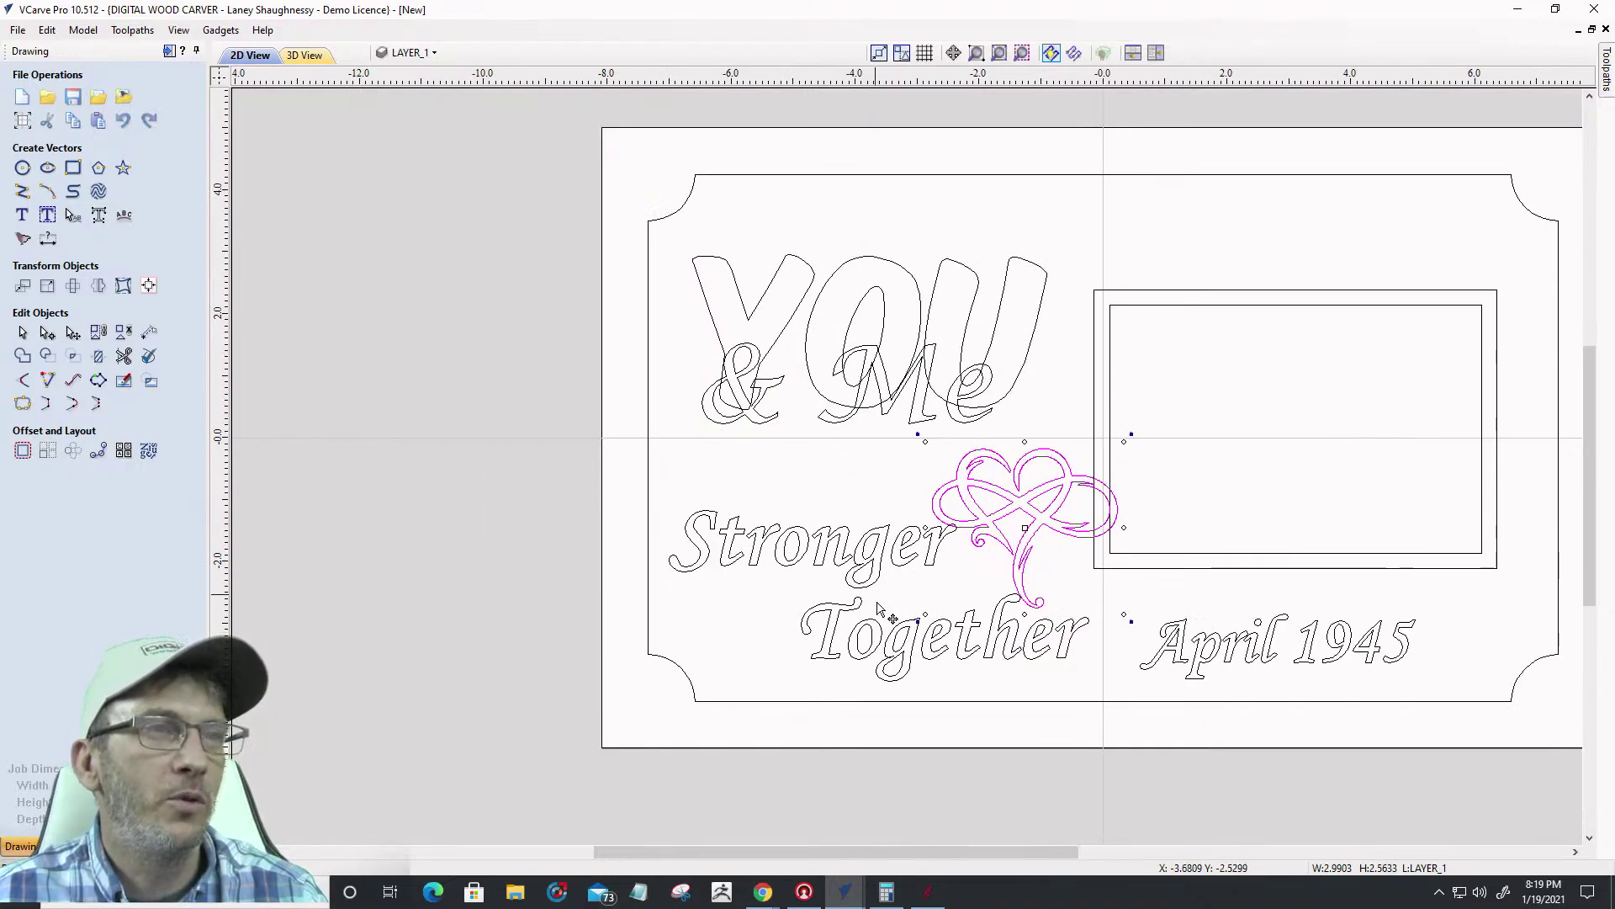
Nudge the "Stronger" text slightly left, away from the infinity heart
{"action": "left_click", "coordinate": [897, 644]}
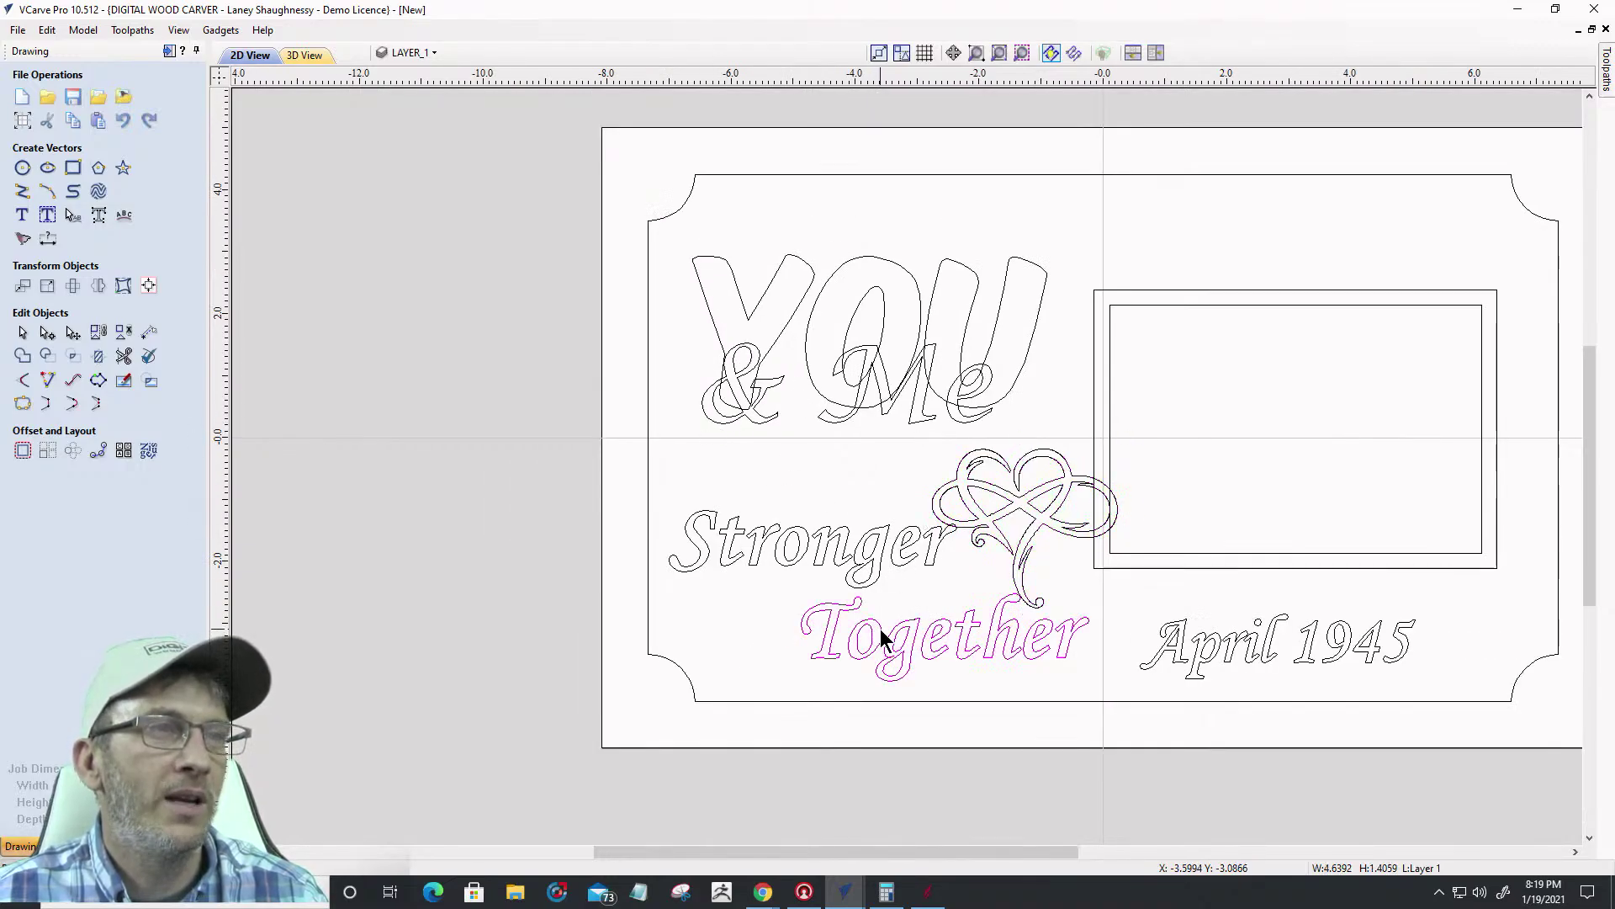
{"action": "left_click", "coordinate": [763, 546]}
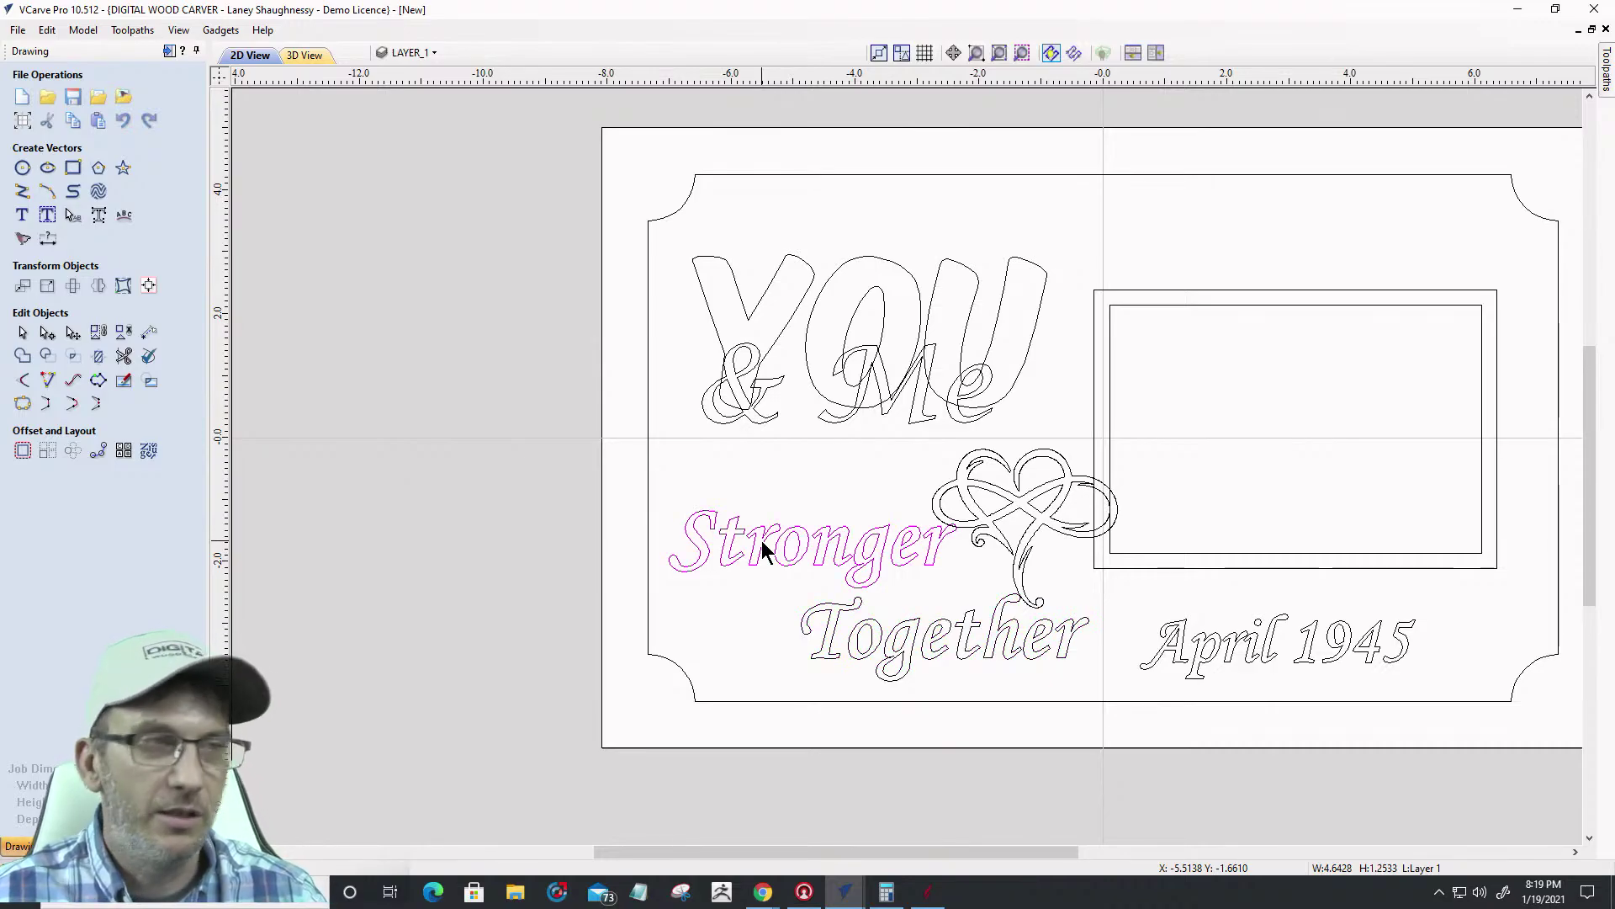
{"action": "key", "text": "Left"}
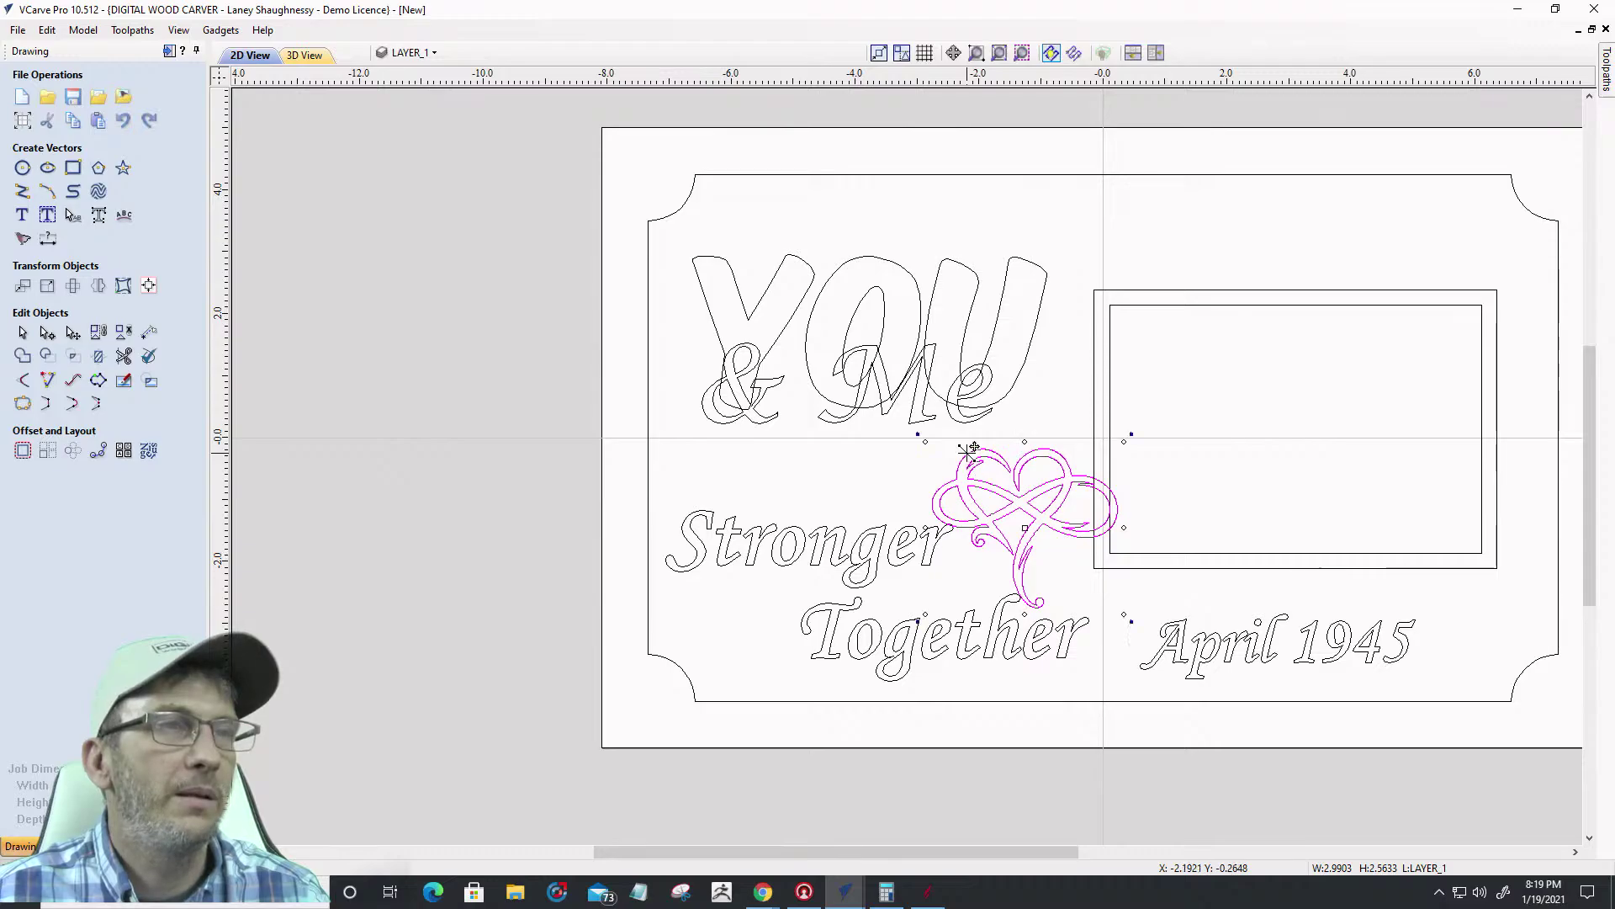
Shrink the infinity heart to about 2.05 by 1.76 inches and fit it between the end of "Stronger" and the picture frame
{"action": "left_click_drag", "start_coordinate": [959, 462], "coordinate": [991, 497]}
{"action": "left_click_drag", "start_coordinate": [1054, 546], "coordinate": [1026, 536]}
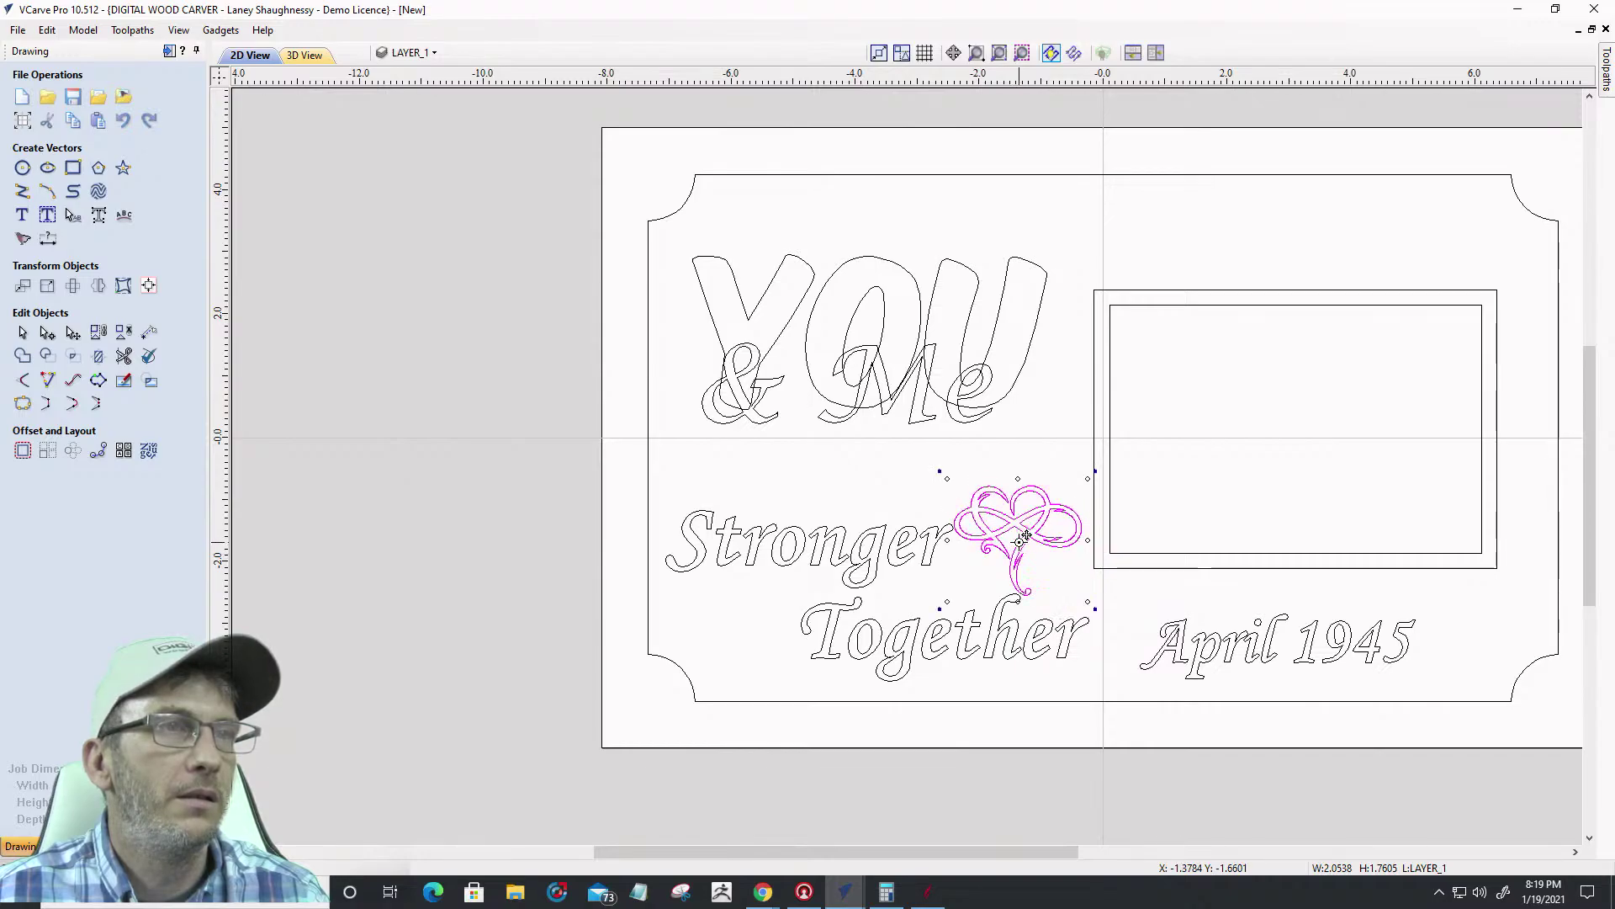
{"action": "key", "text": "Right"}
{"action": "key", "text": "Right"}
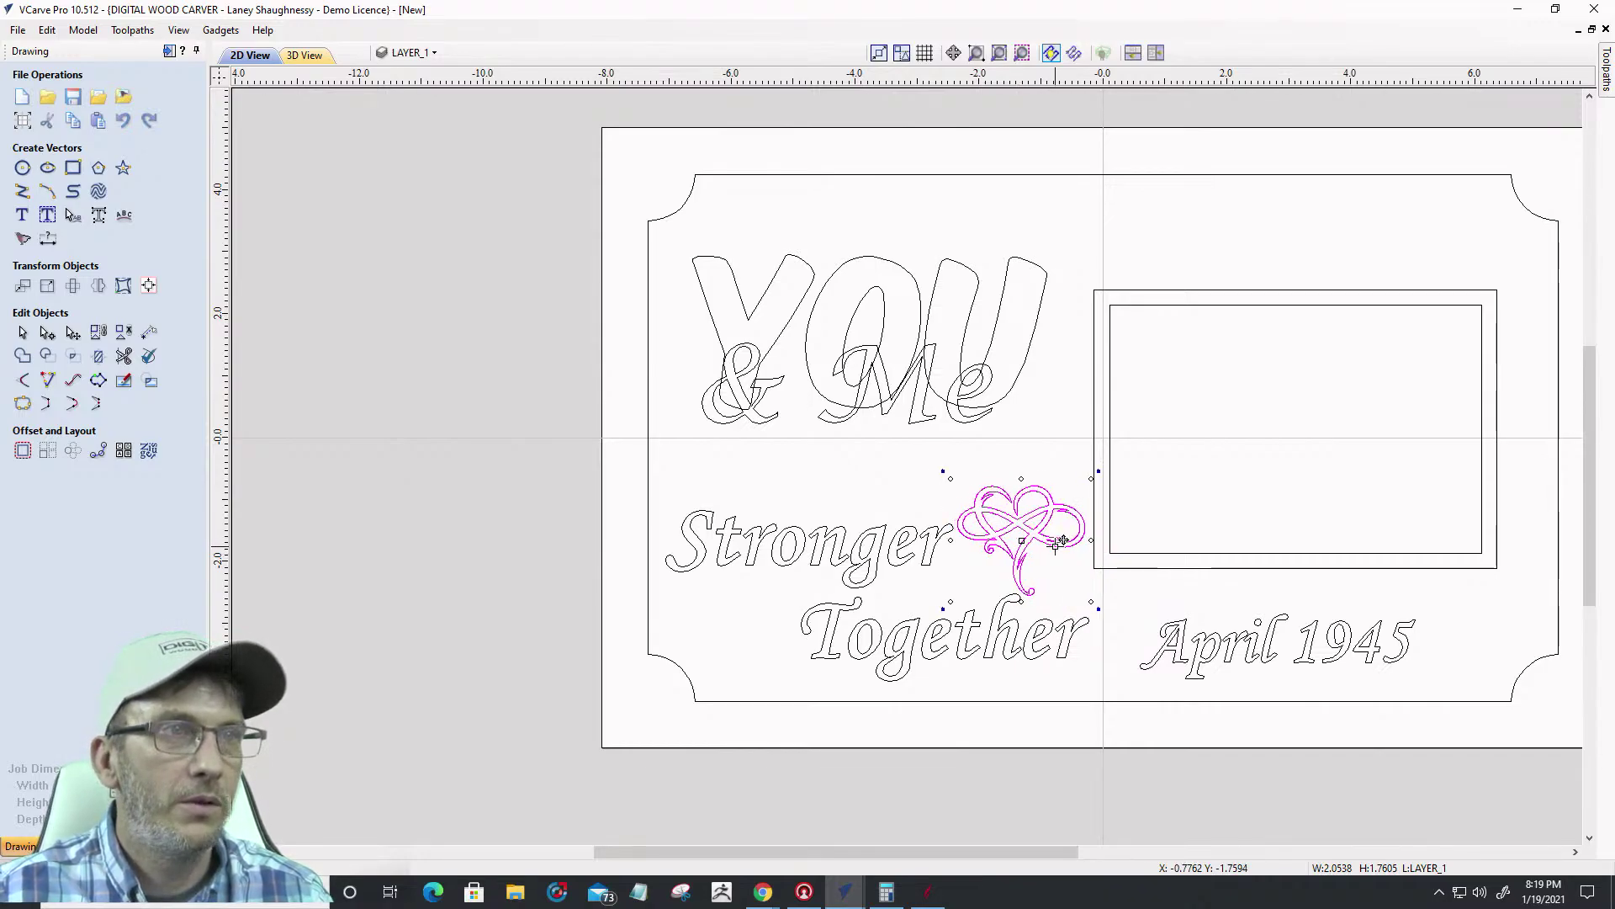
{"action": "left_click", "coordinate": [915, 465]}
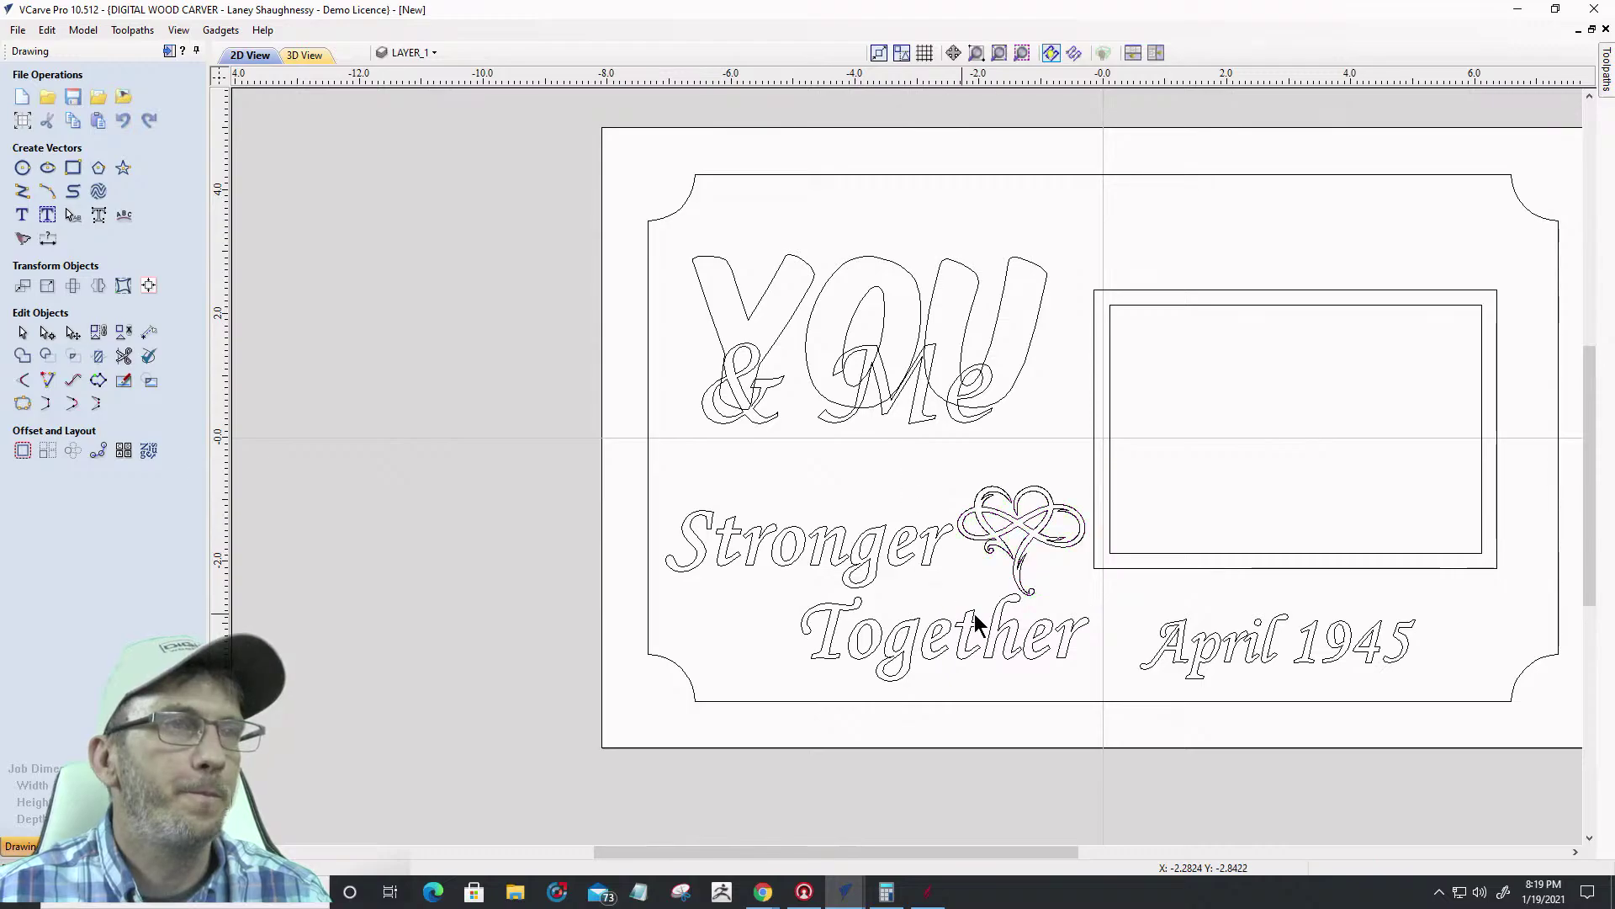
Nudge the "April 1945" text upward, closer to the lower edge of the picture frame
{"action": "scroll", "coordinate": [1003, 588], "scroll_direction": "up", "scroll_amount": 3}
{"action": "scroll", "coordinate": [1003, 587], "scroll_direction": "down", "scroll_amount": 5}
{"action": "scroll", "coordinate": [927, 533], "scroll_direction": "up", "scroll_amount": 2}
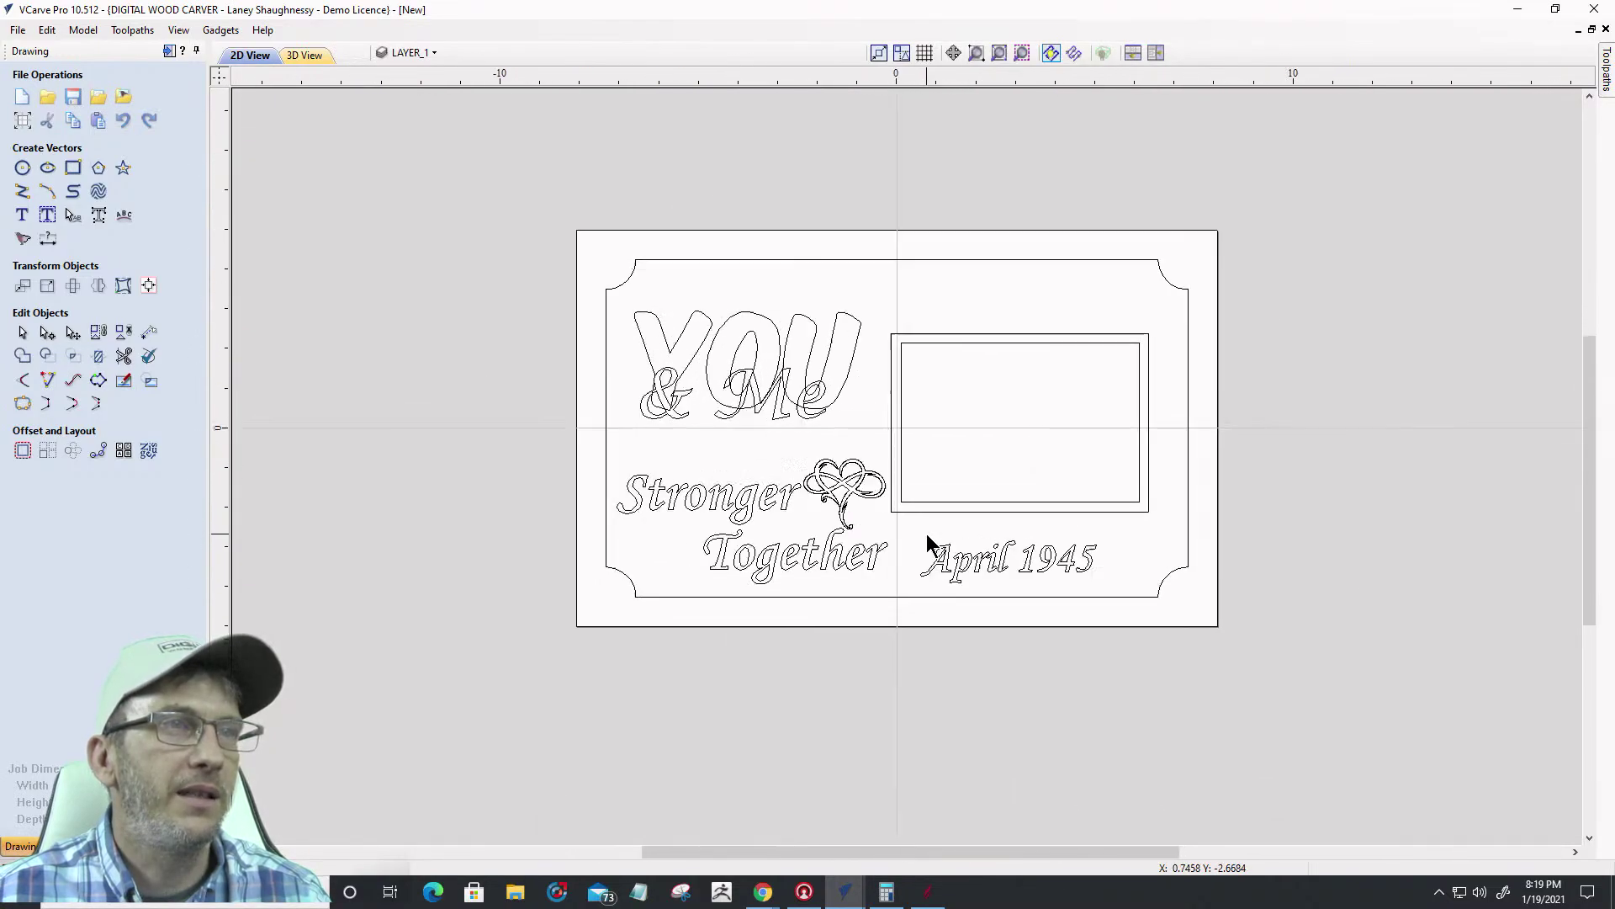
{"action": "scroll", "coordinate": [926, 535], "scroll_direction": "down", "scroll_amount": 1}
{"action": "scroll", "coordinate": [978, 558], "scroll_direction": "up", "scroll_amount": 2}
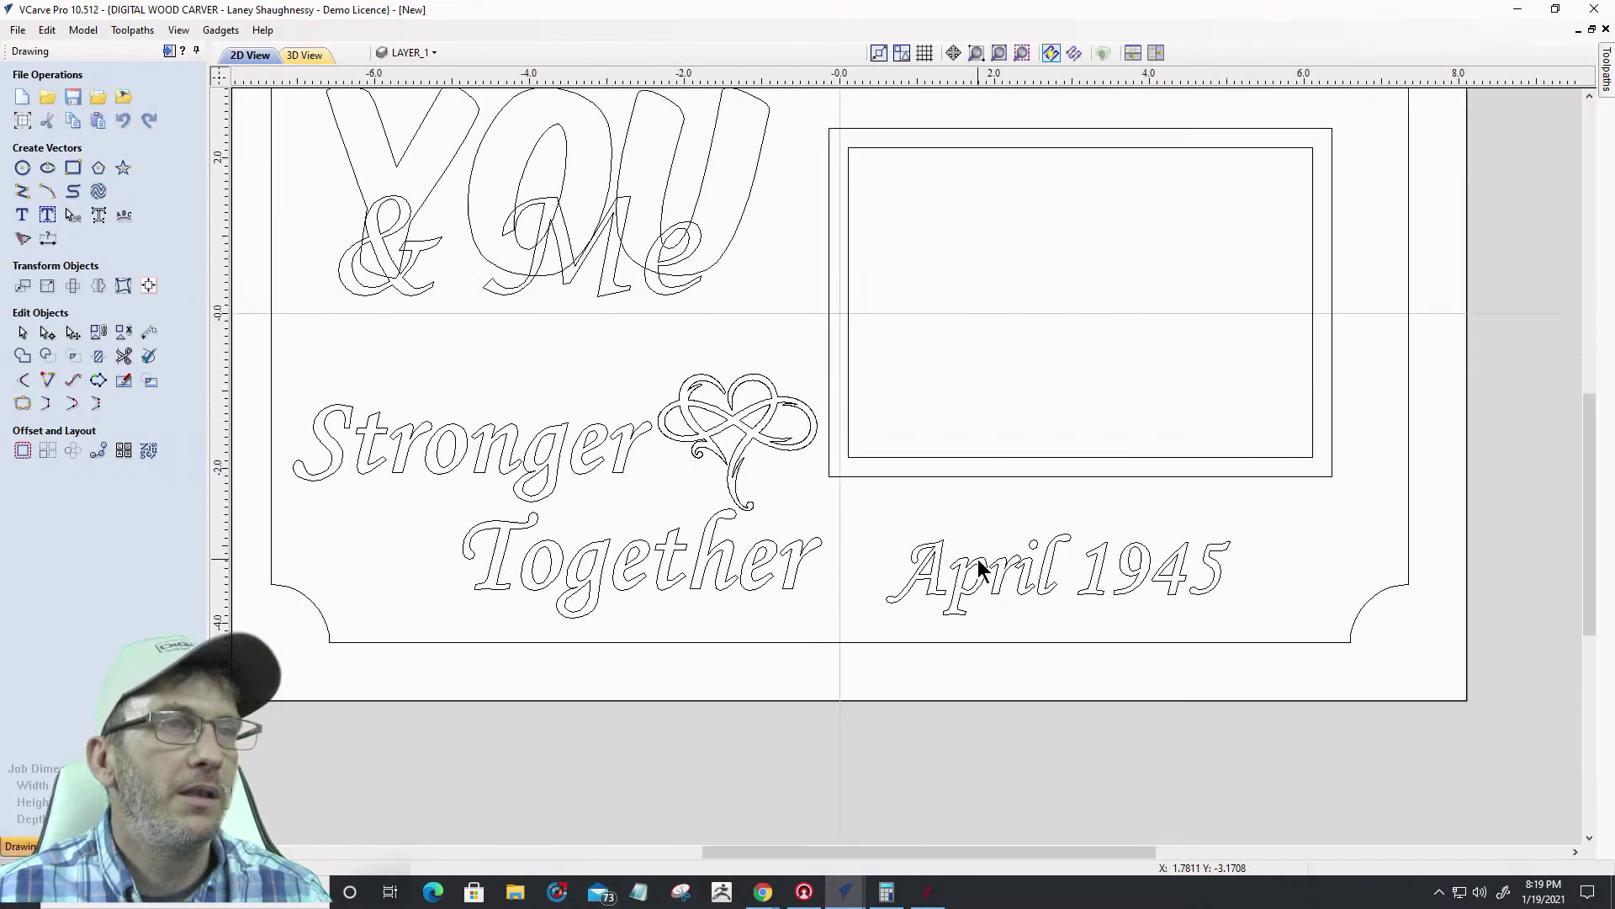
{"action": "left_click", "coordinate": [1022, 565]}
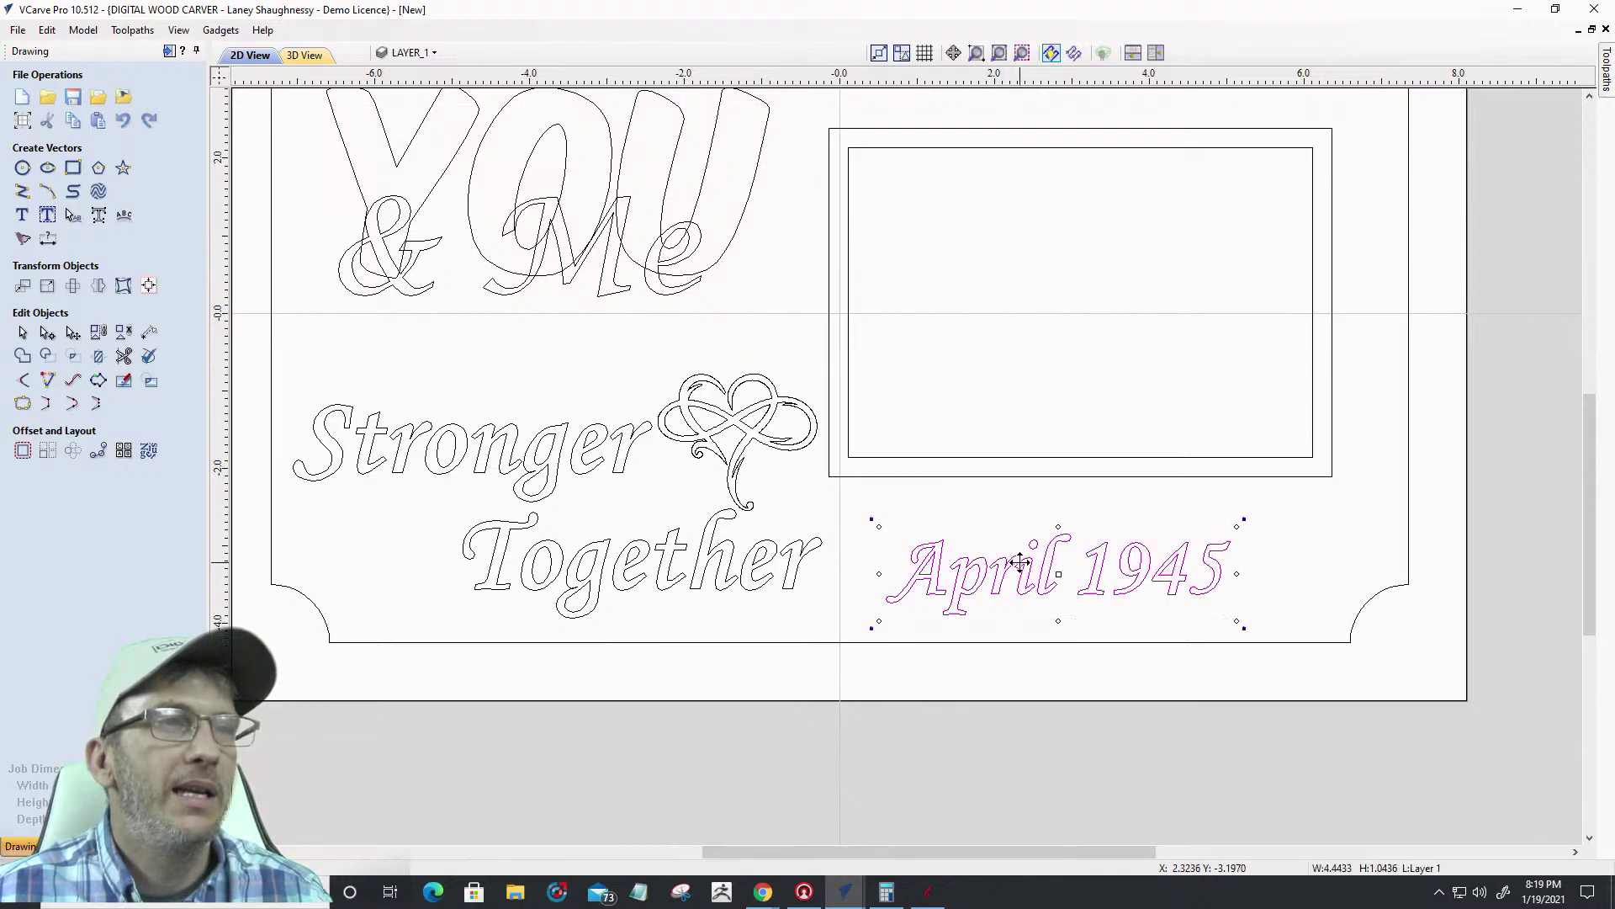
{"action": "key", "text": "Up"}
{"action": "key", "text": "Up"}
{"action": "key", "text": "Up"}
{"action": "key", "text": "Up"}
{"action": "key", "text": "Up"}
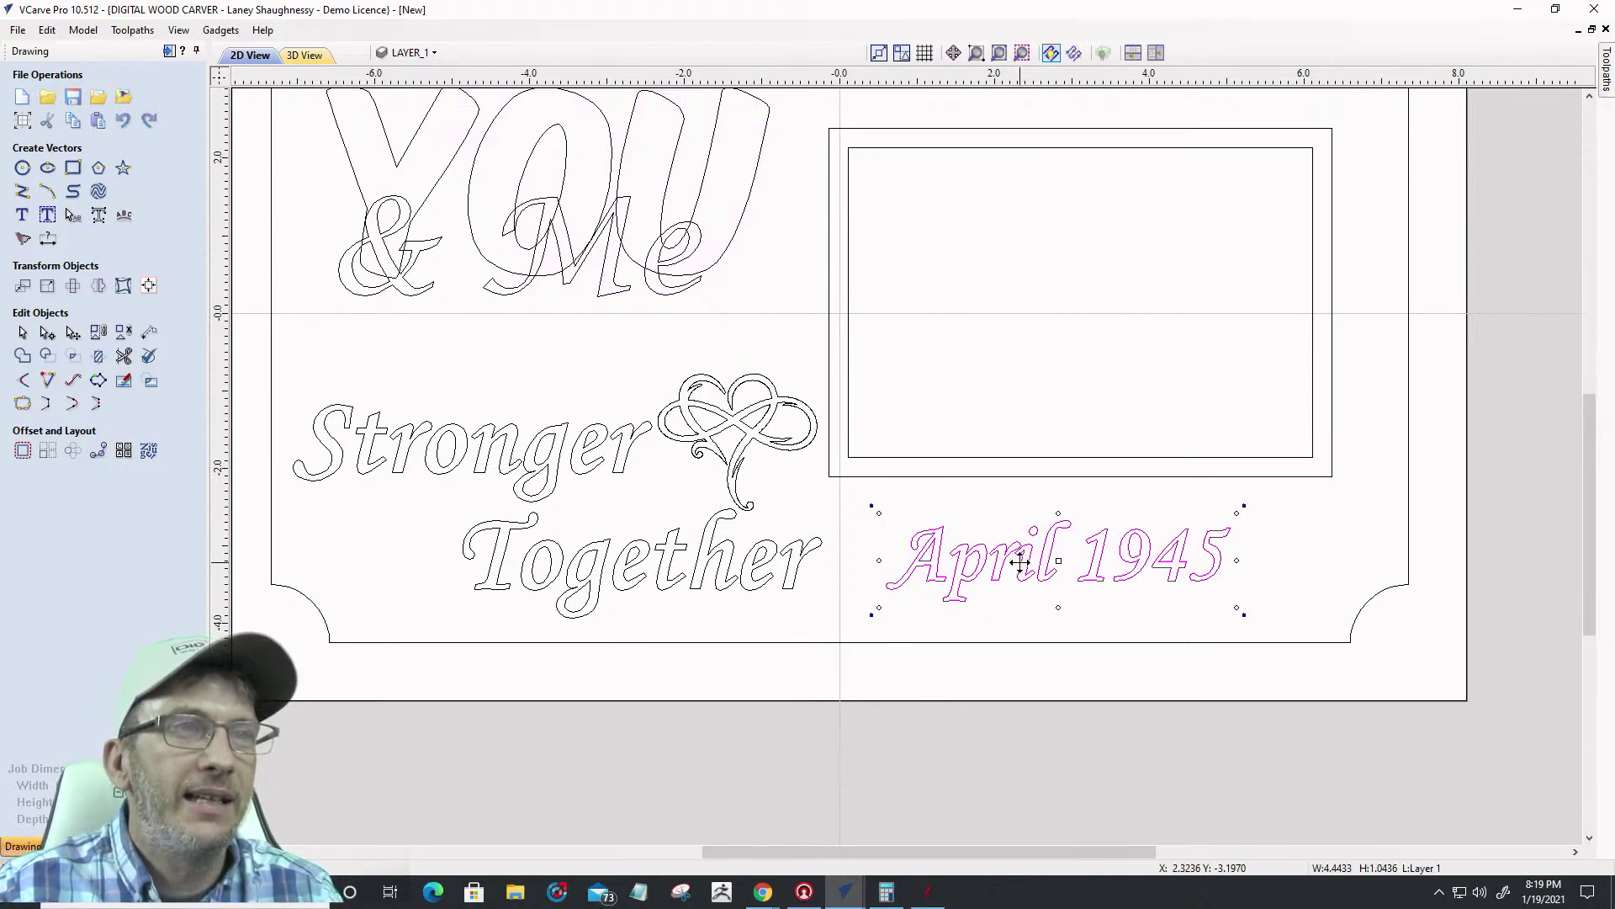
{"action": "key", "text": "Up"}
{"action": "key", "text": "Up"}
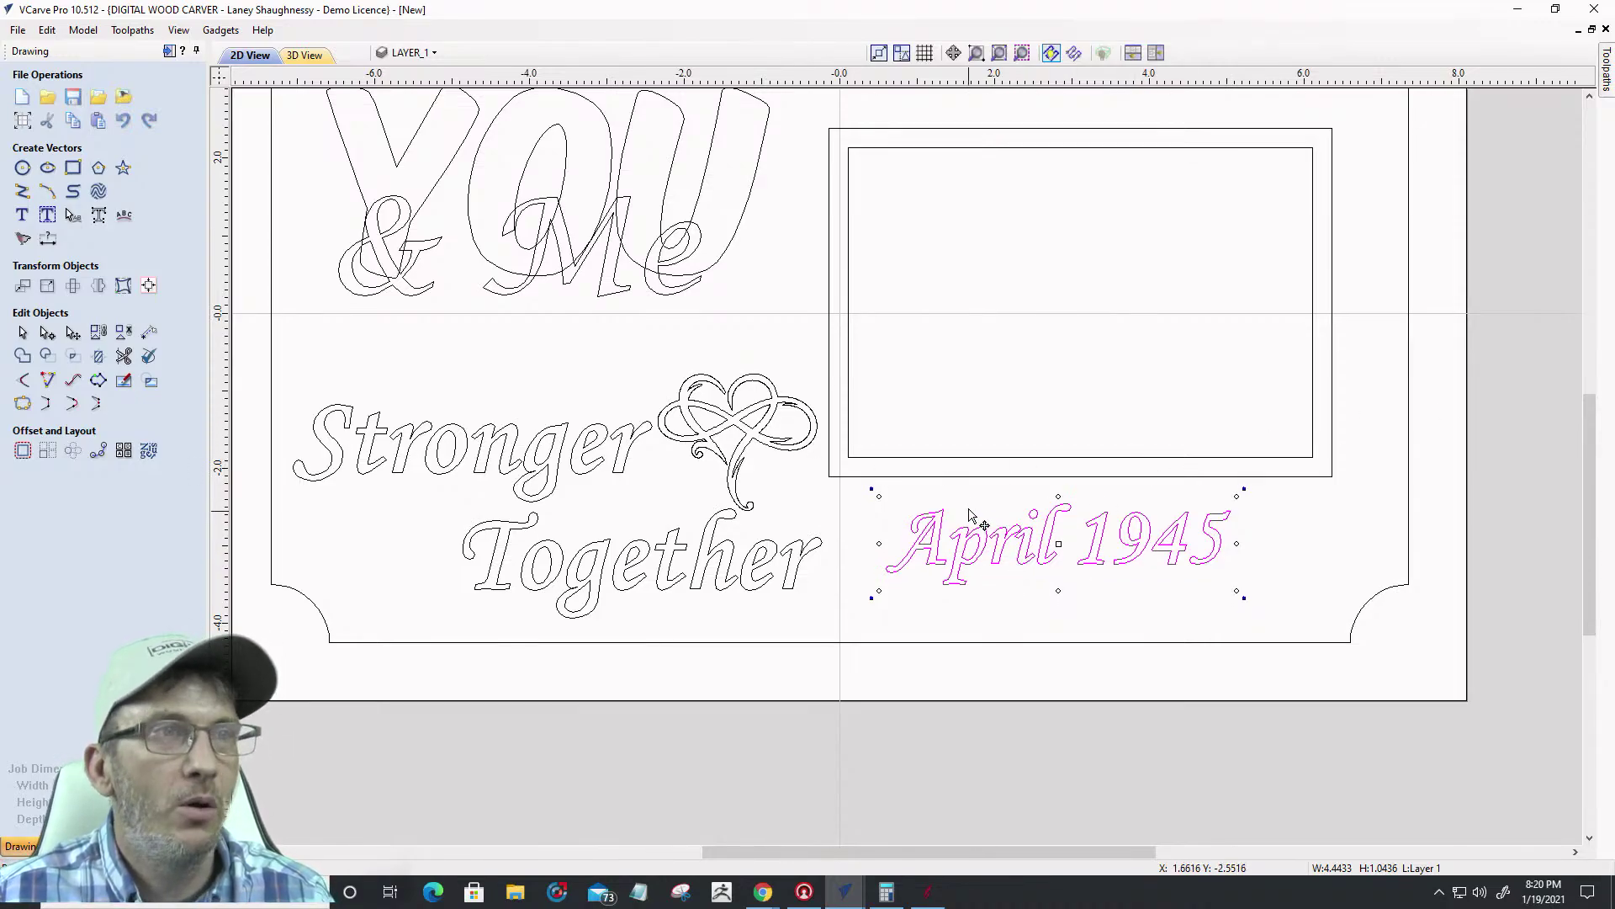
Center the "April 1945" text horizontally on the outer rectangle of the picture frame
{"action": "left_click", "coordinate": [978, 477]}
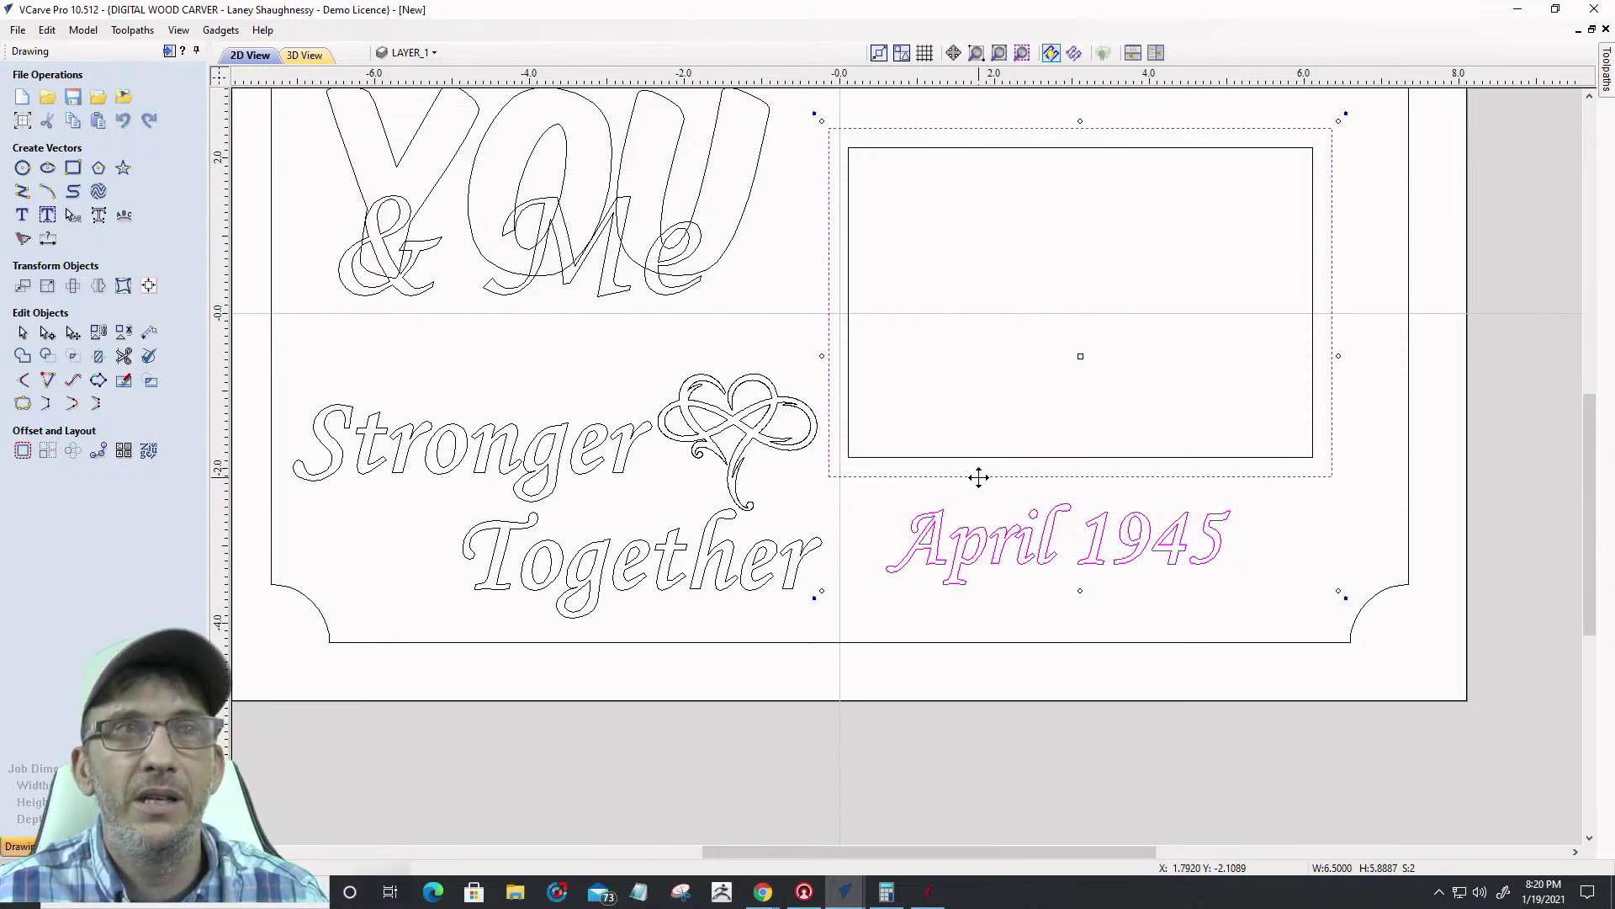
{"action": "left_click", "coordinate": [1138, 613]}
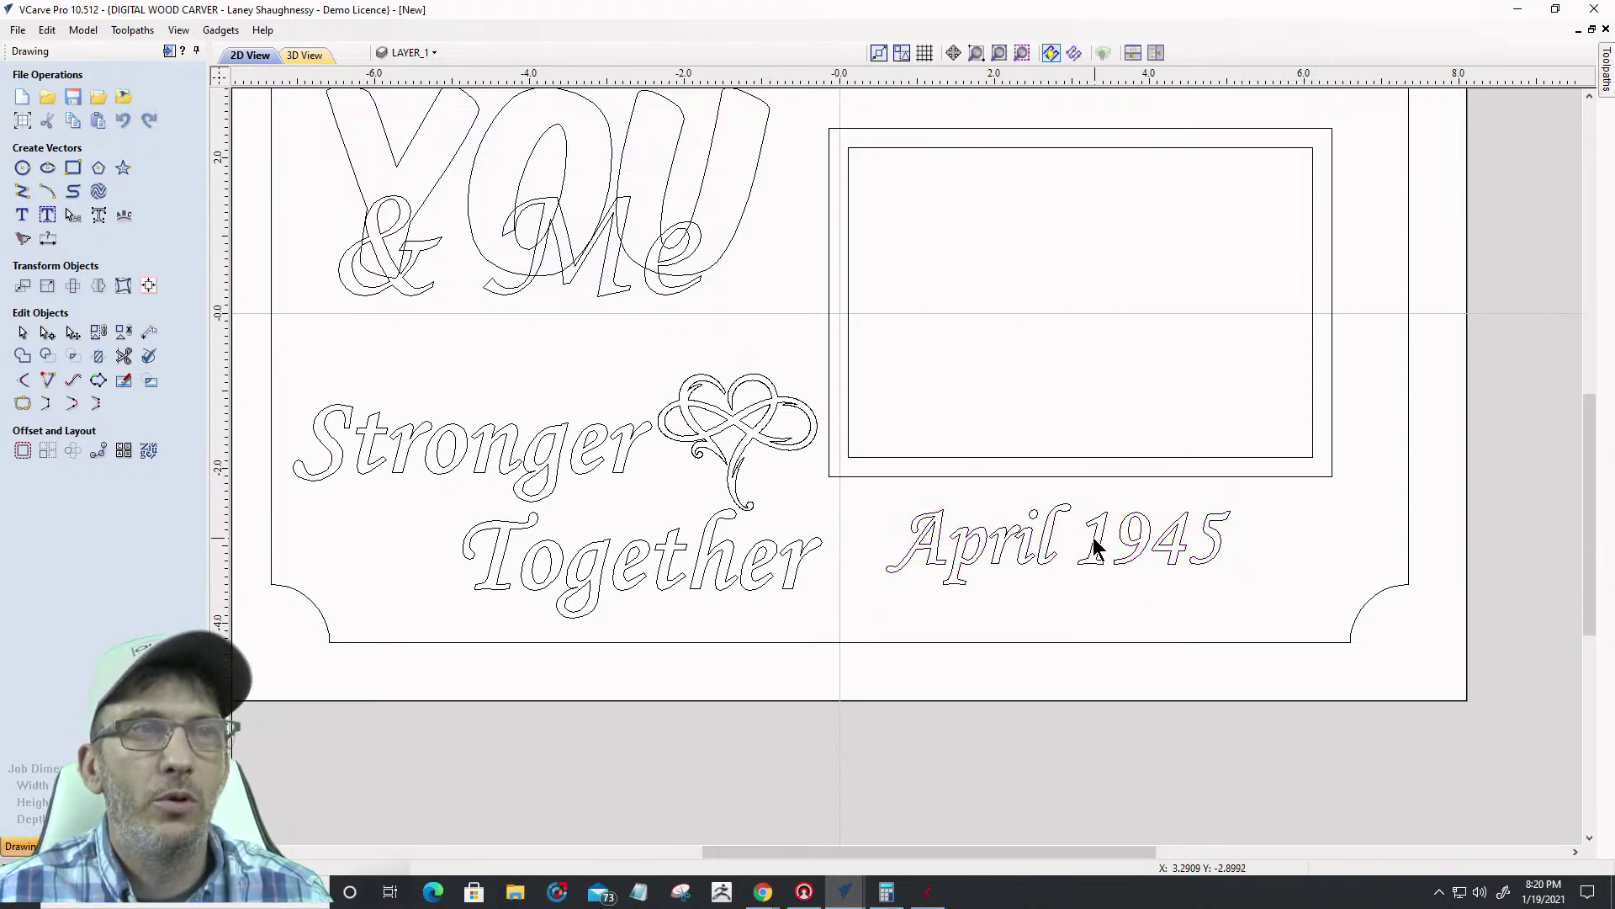
{"action": "left_click", "coordinate": [1096, 547]}
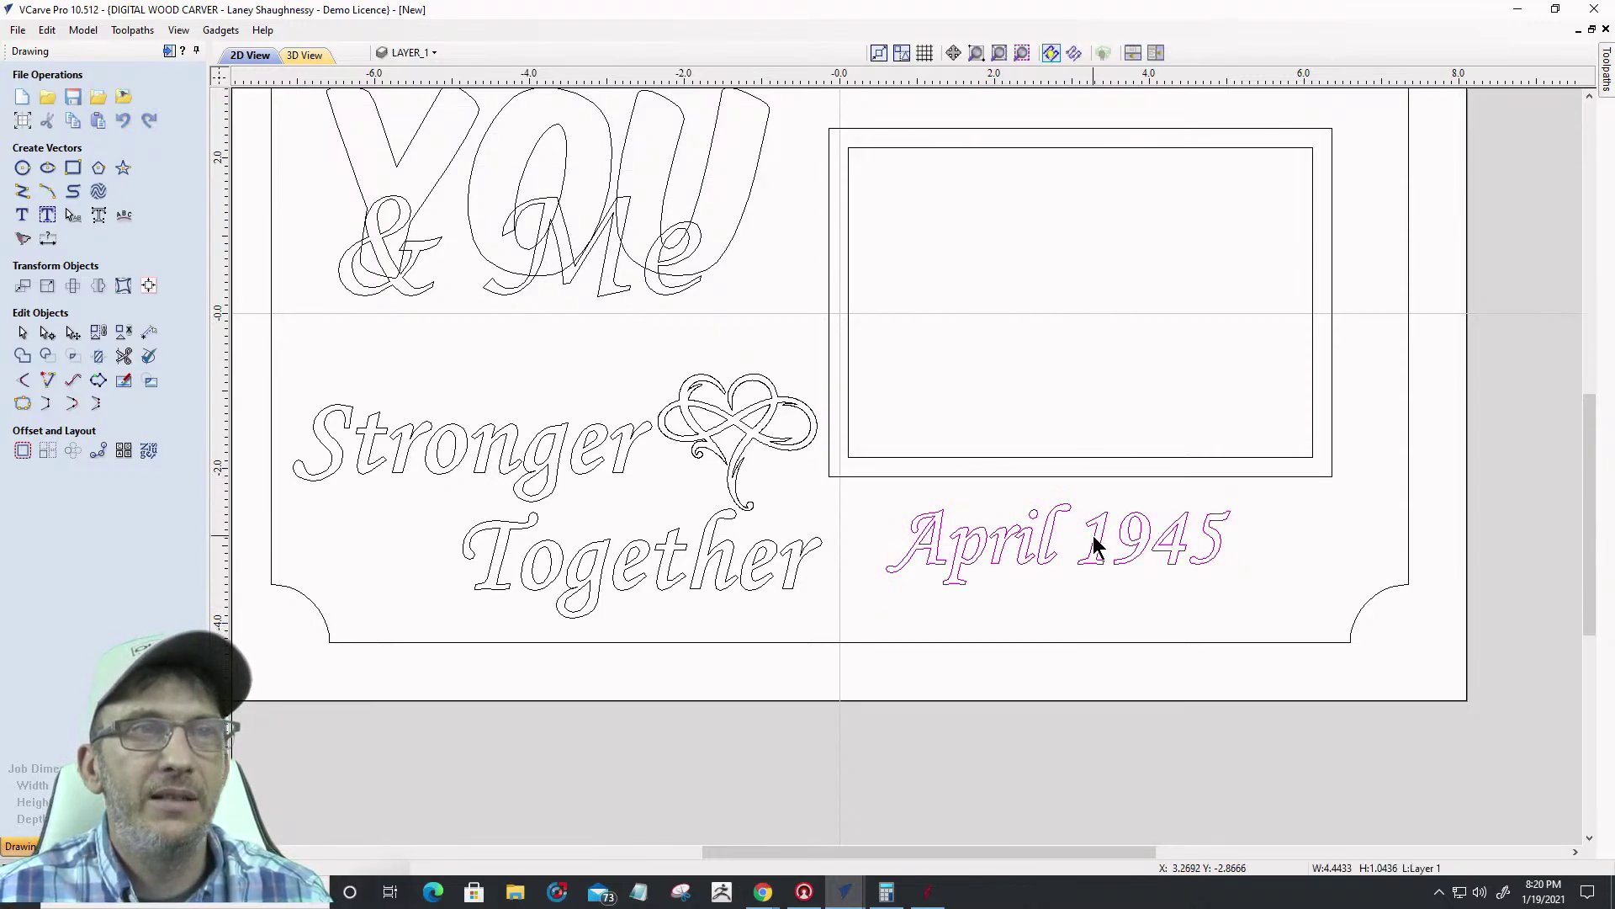
{"action": "left_click", "coordinate": [1073, 476], "text": "shift"}
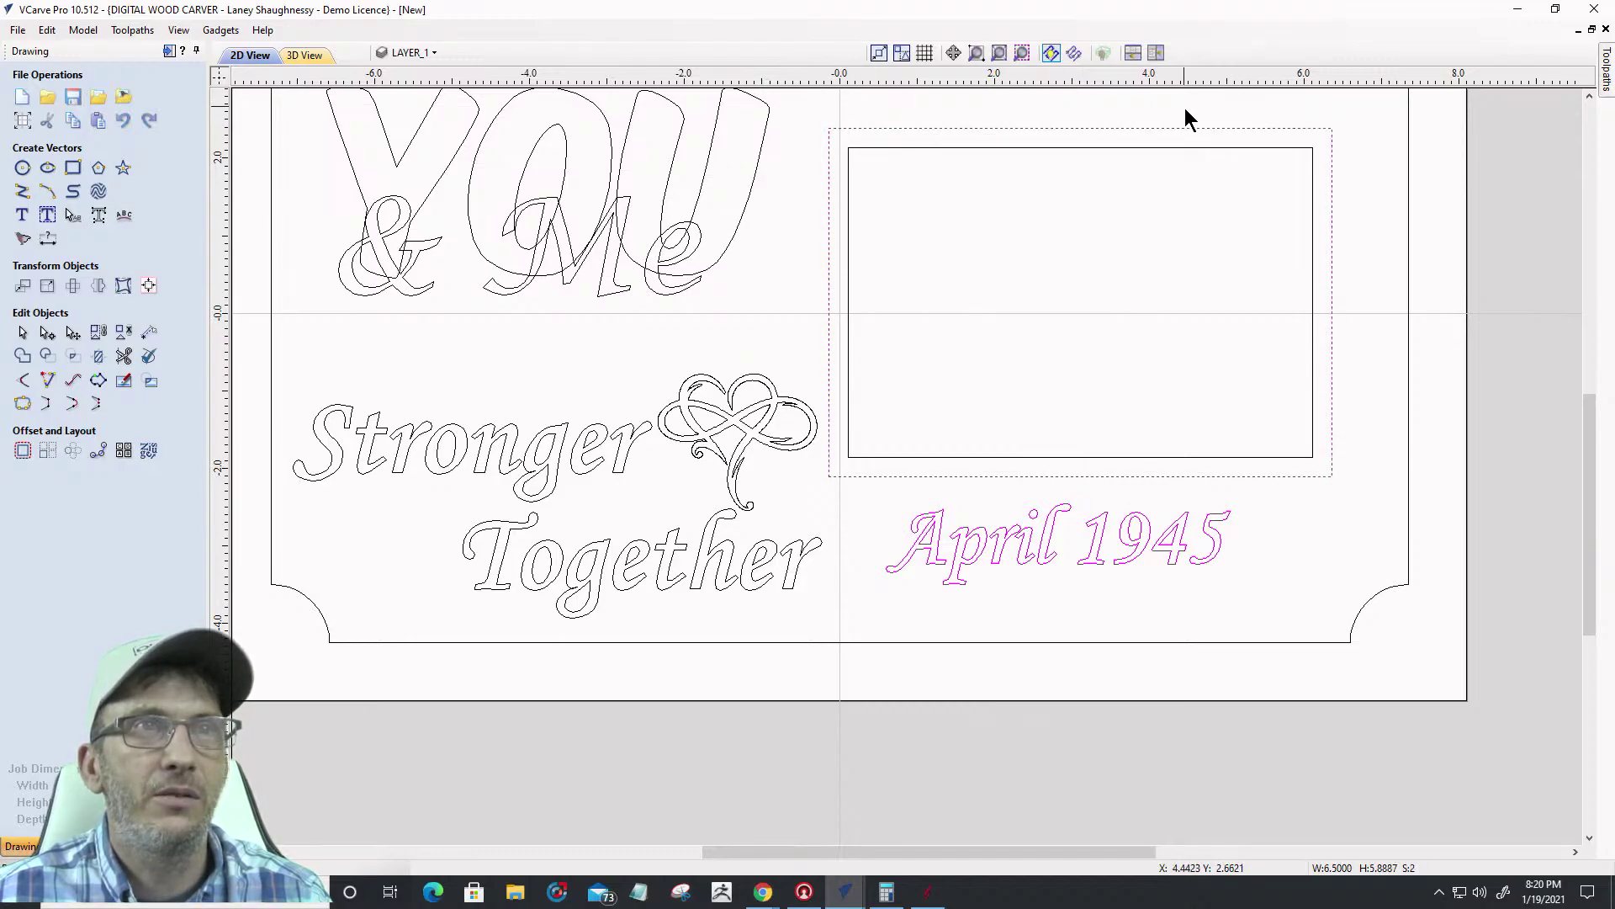
{"action": "left_click", "coordinate": [146, 285]}
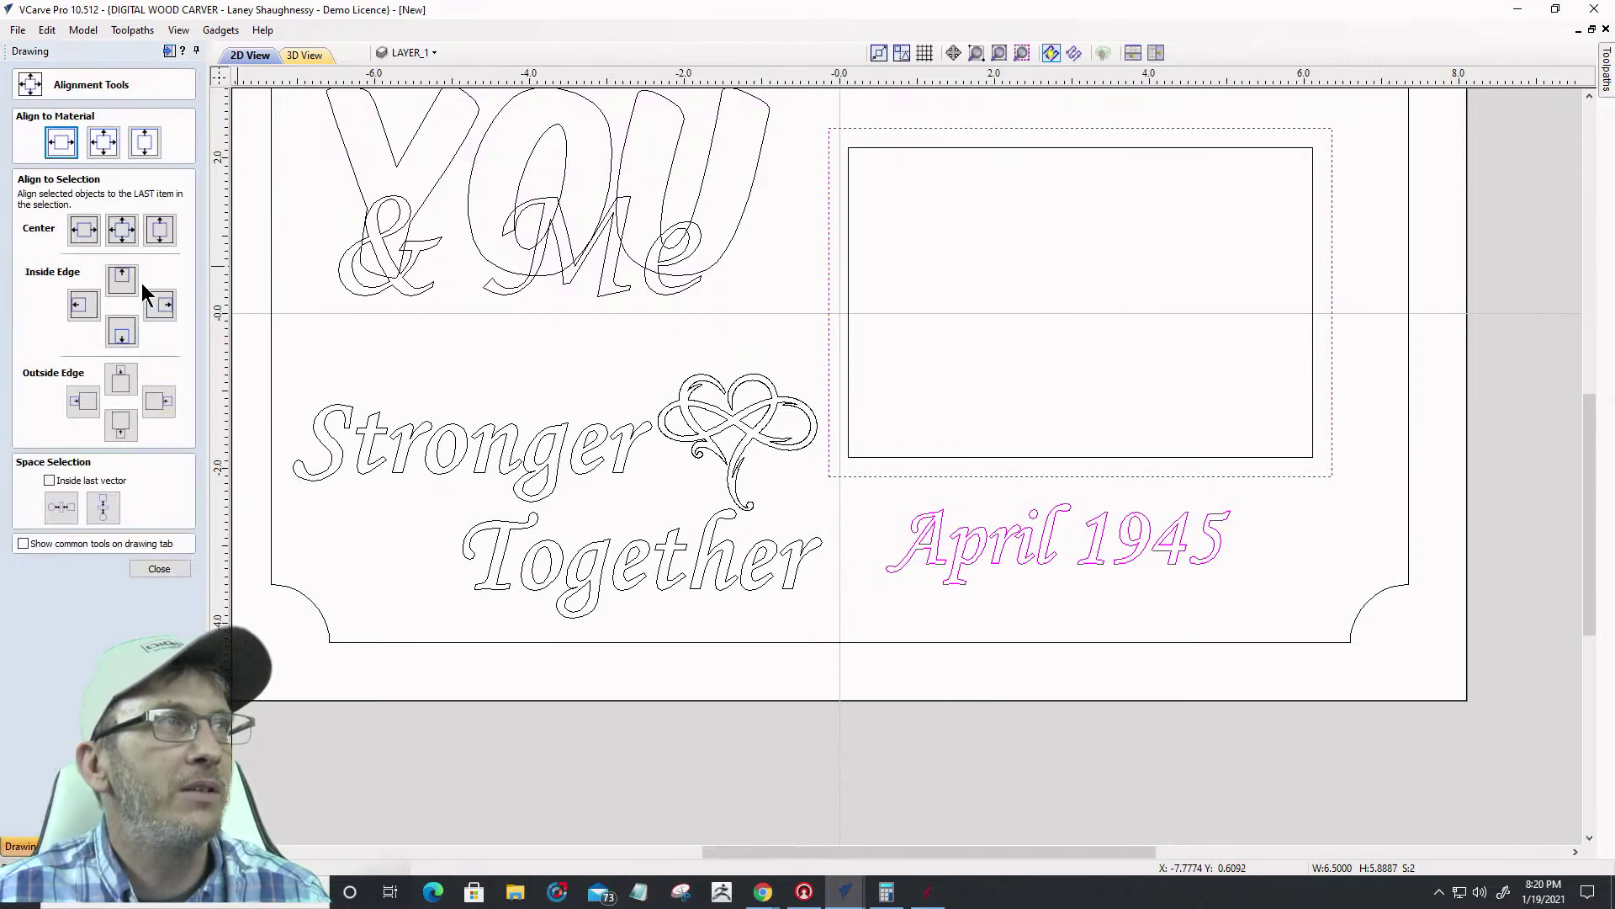
{"action": "left_click", "coordinate": [83, 231]}
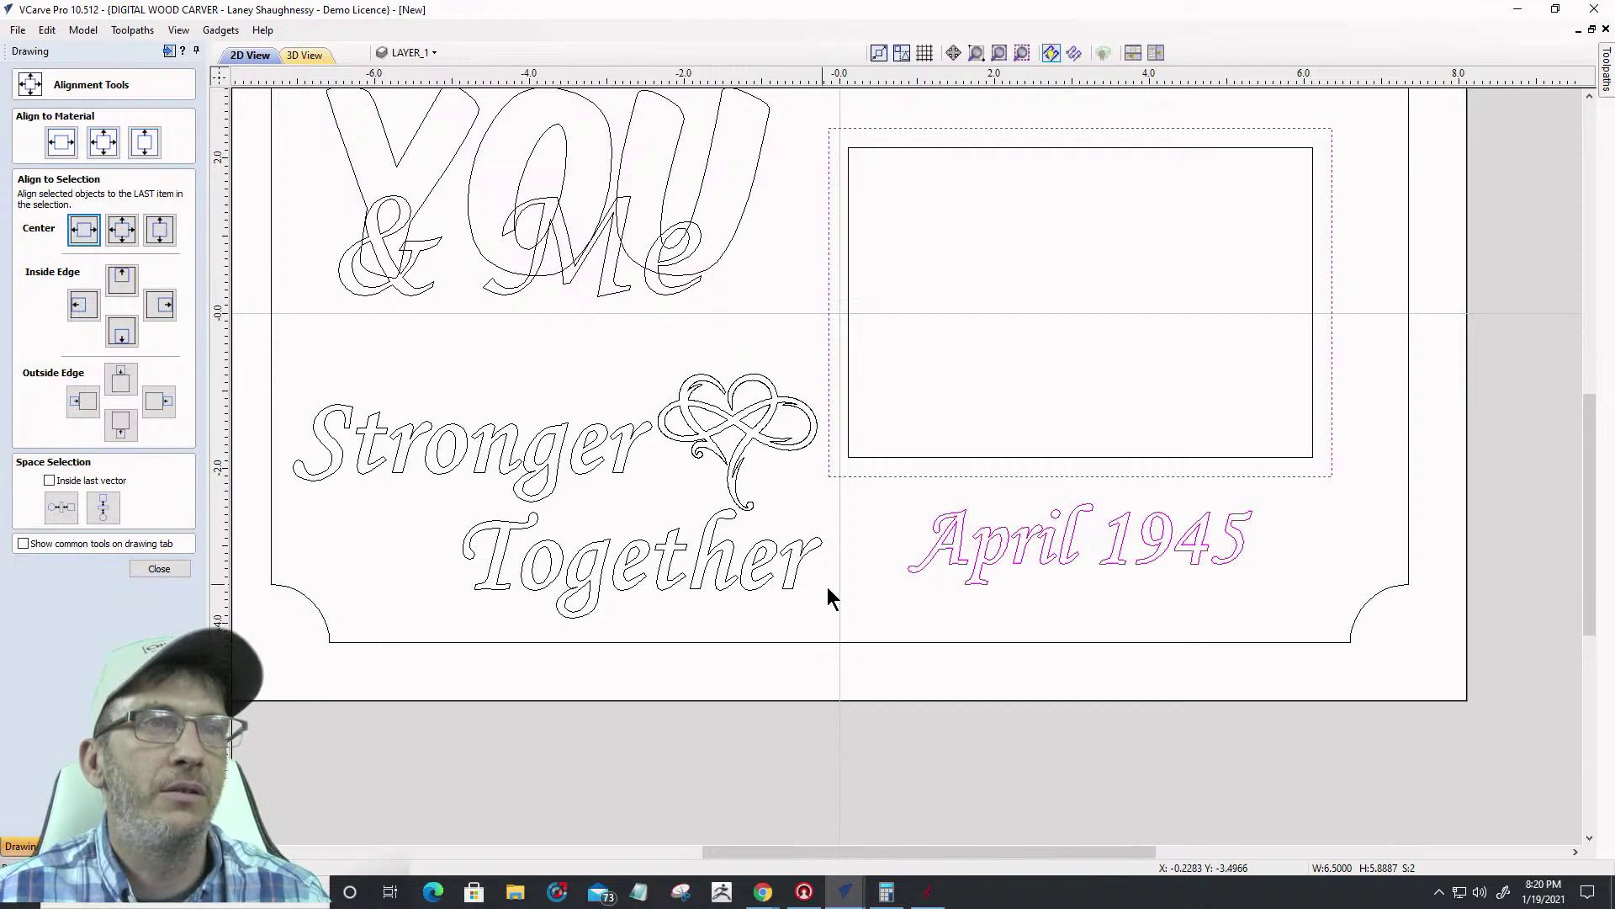
Examine the spacing between the lettering, infinity heart, picture frame and border, and leave the alignment tools
{"action": "scroll", "coordinate": [877, 604], "scroll_direction": "up", "scroll_amount": 2}
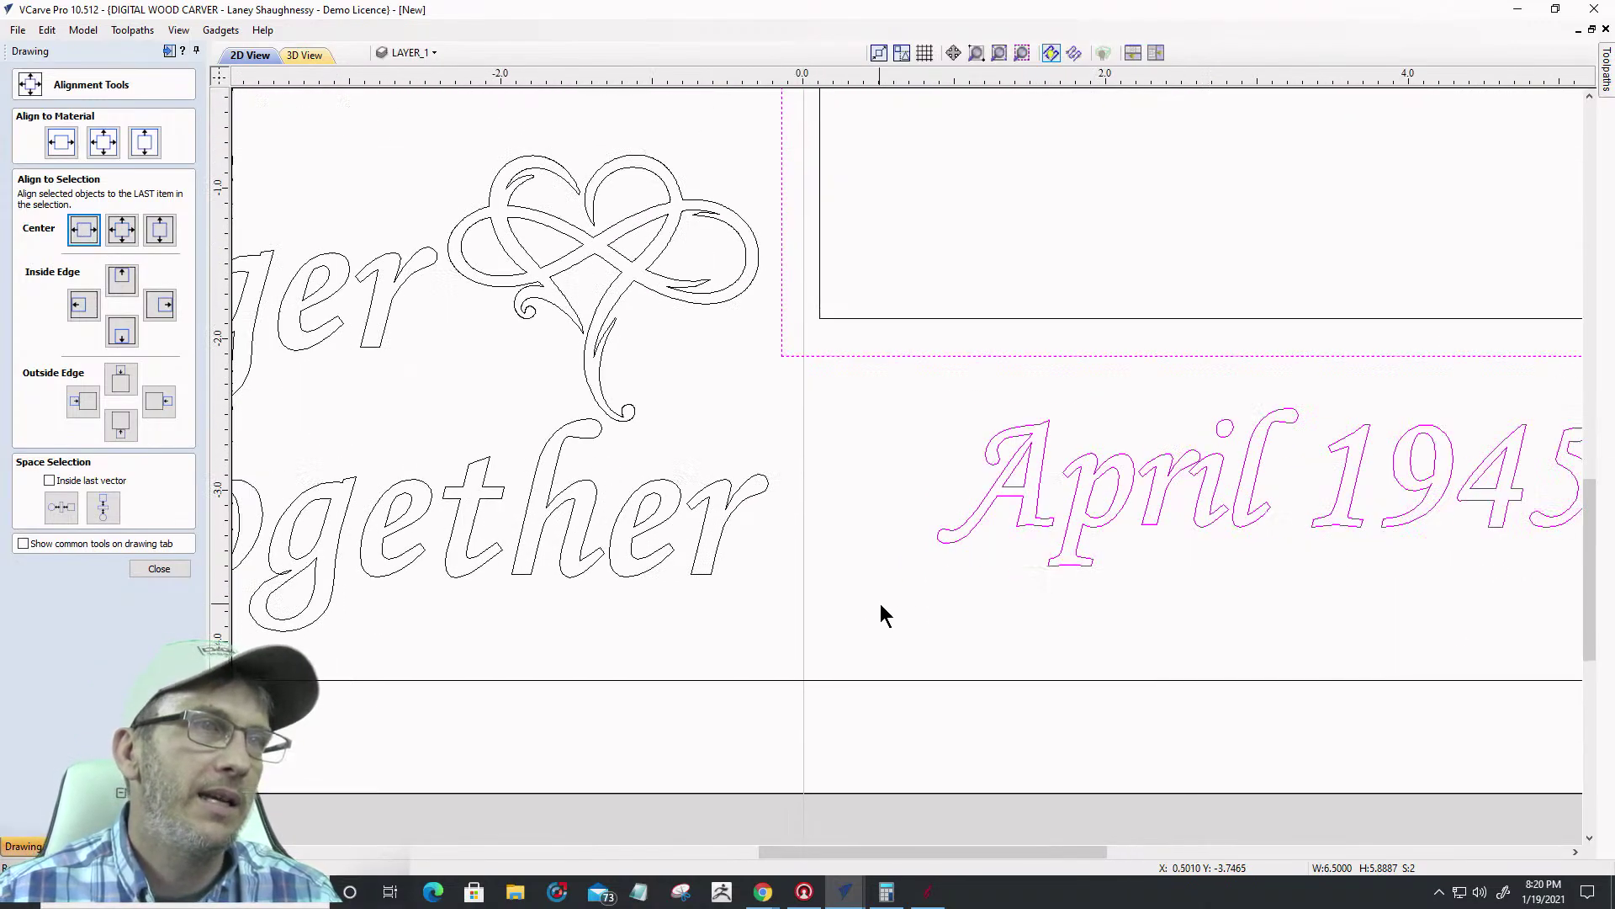
{"action": "scroll", "coordinate": [881, 603], "scroll_direction": "down", "scroll_amount": 1}
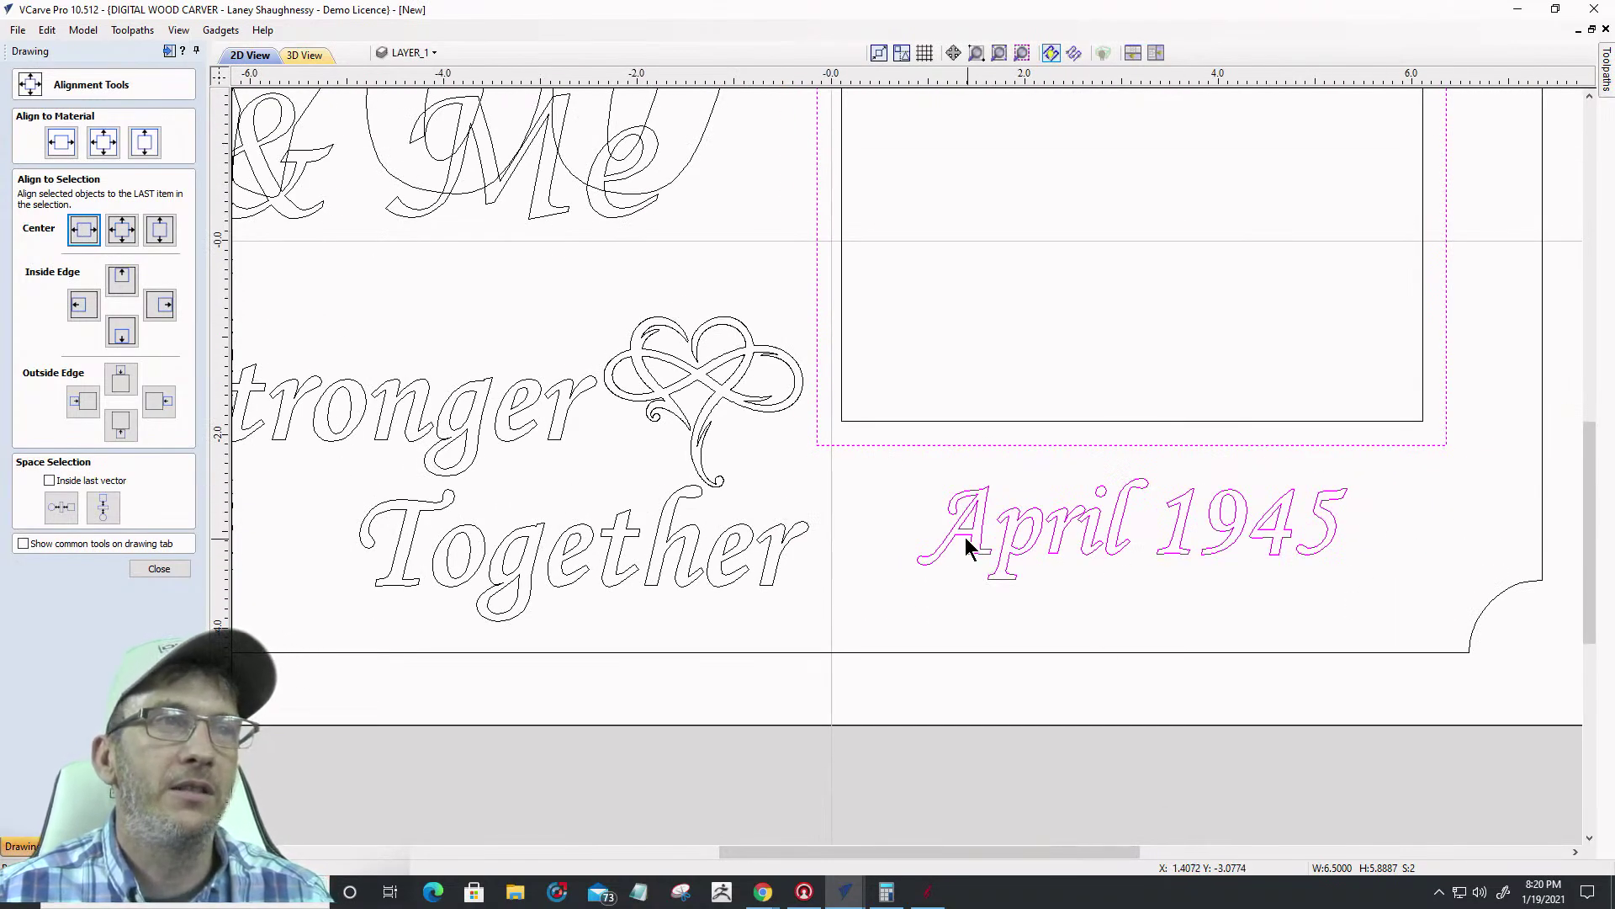
{"action": "left_click", "coordinate": [909, 606]}
{"action": "scroll", "coordinate": [1201, 599], "scroll_direction": "down", "scroll_amount": 2}
{"action": "scroll", "coordinate": [1262, 579], "scroll_direction": "down", "scroll_amount": 1}
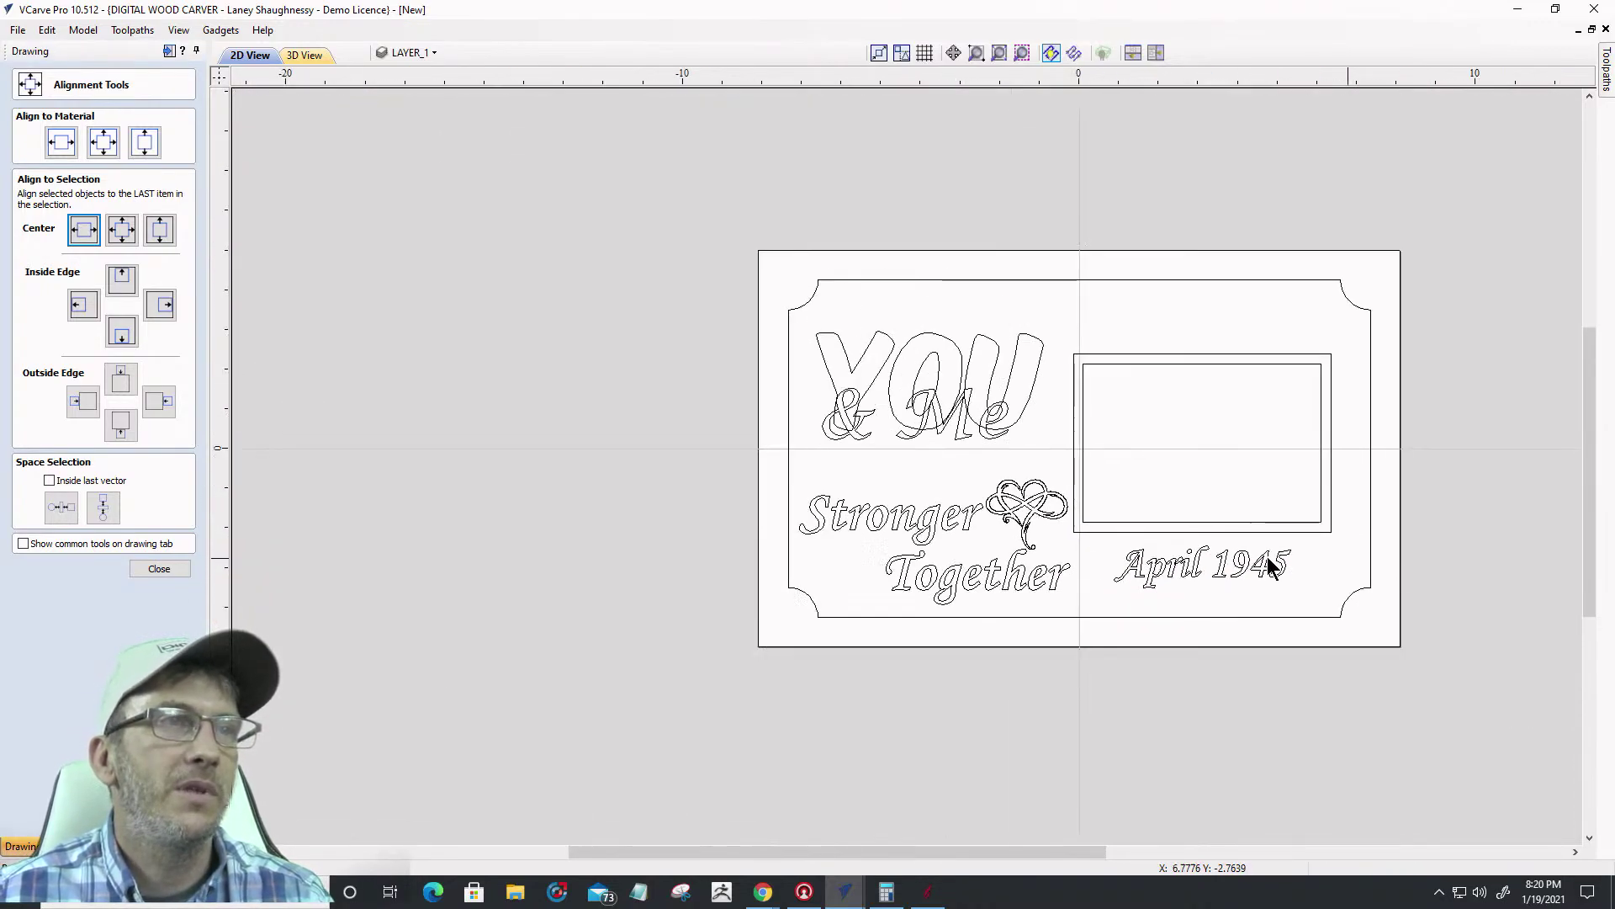
{"action": "scroll", "coordinate": [801, 515], "scroll_direction": "up", "scroll_amount": 2}
{"action": "scroll", "coordinate": [641, 442], "scroll_direction": "down", "scroll_amount": 2}
{"action": "scroll", "coordinate": [917, 450], "scroll_direction": "down", "scroll_amount": 2}
{"action": "scroll", "coordinate": [917, 450], "scroll_direction": "up", "scroll_amount": 2}
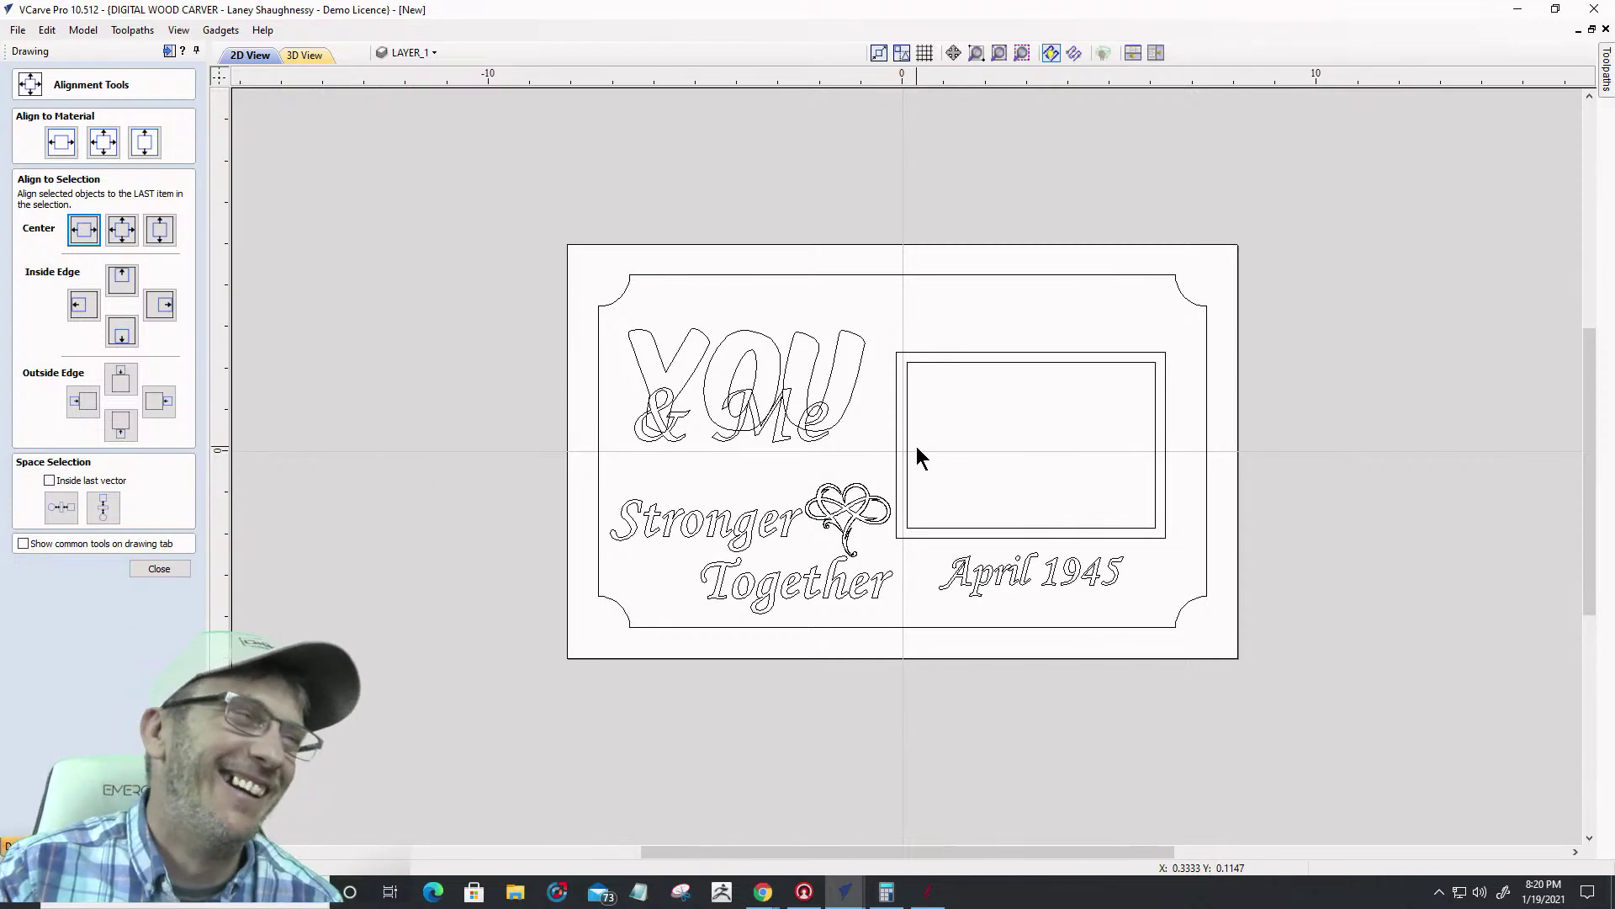
{"action": "scroll", "coordinate": [896, 501], "scroll_direction": "up", "scroll_amount": 3}
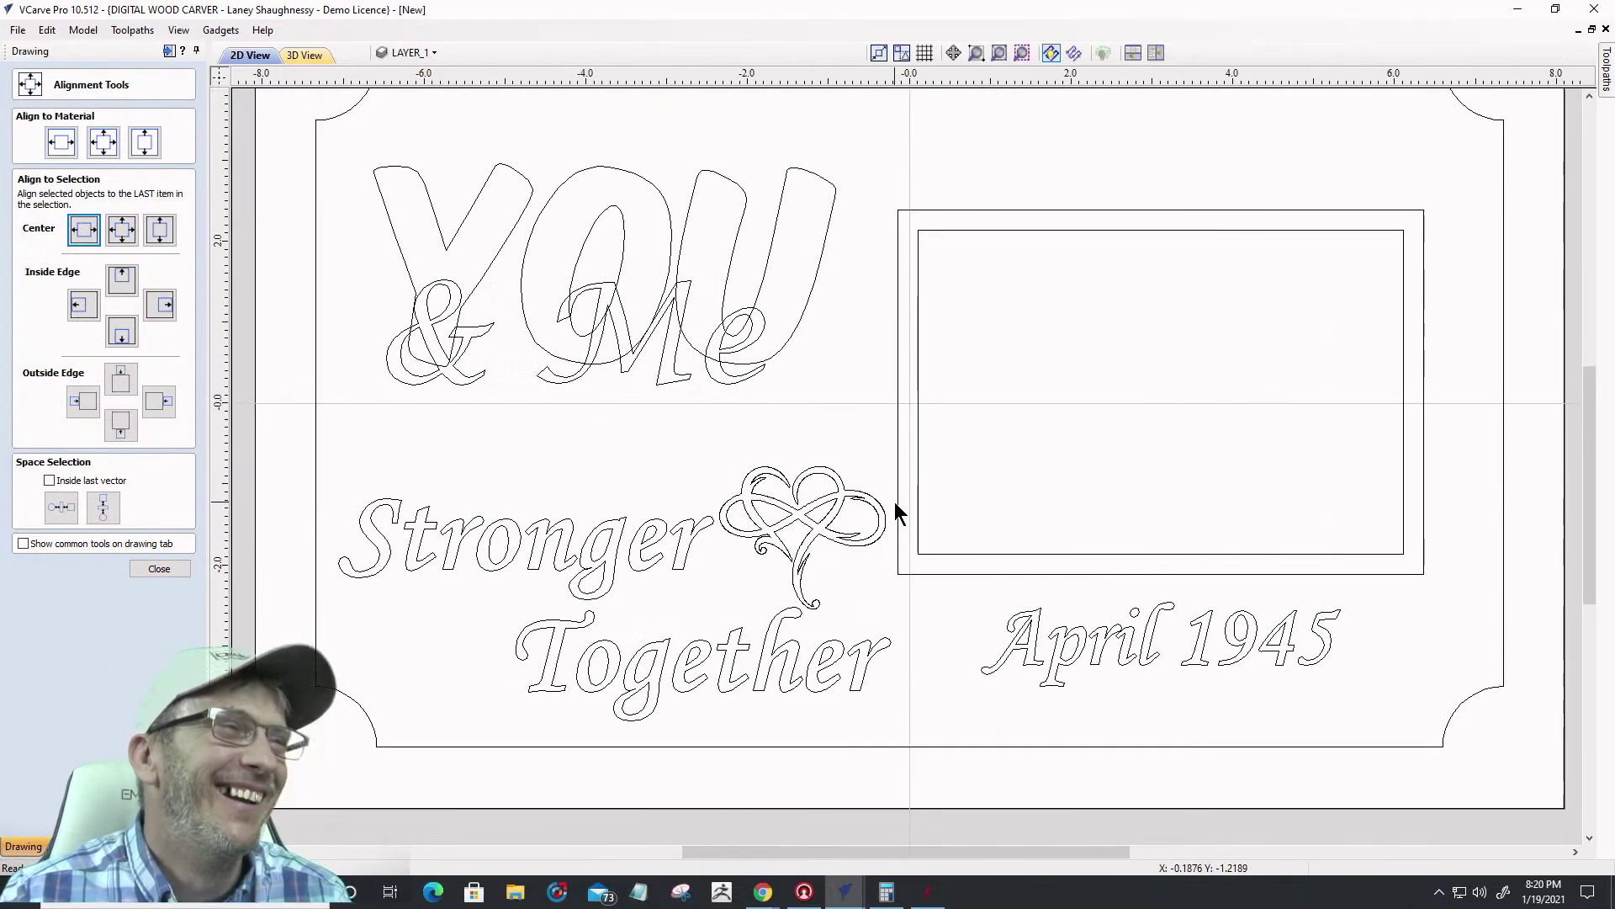
{"action": "scroll", "coordinate": [893, 417], "scroll_direction": "down", "scroll_amount": 2}
{"action": "scroll", "coordinate": [747, 454], "scroll_direction": "up", "scroll_amount": 2}
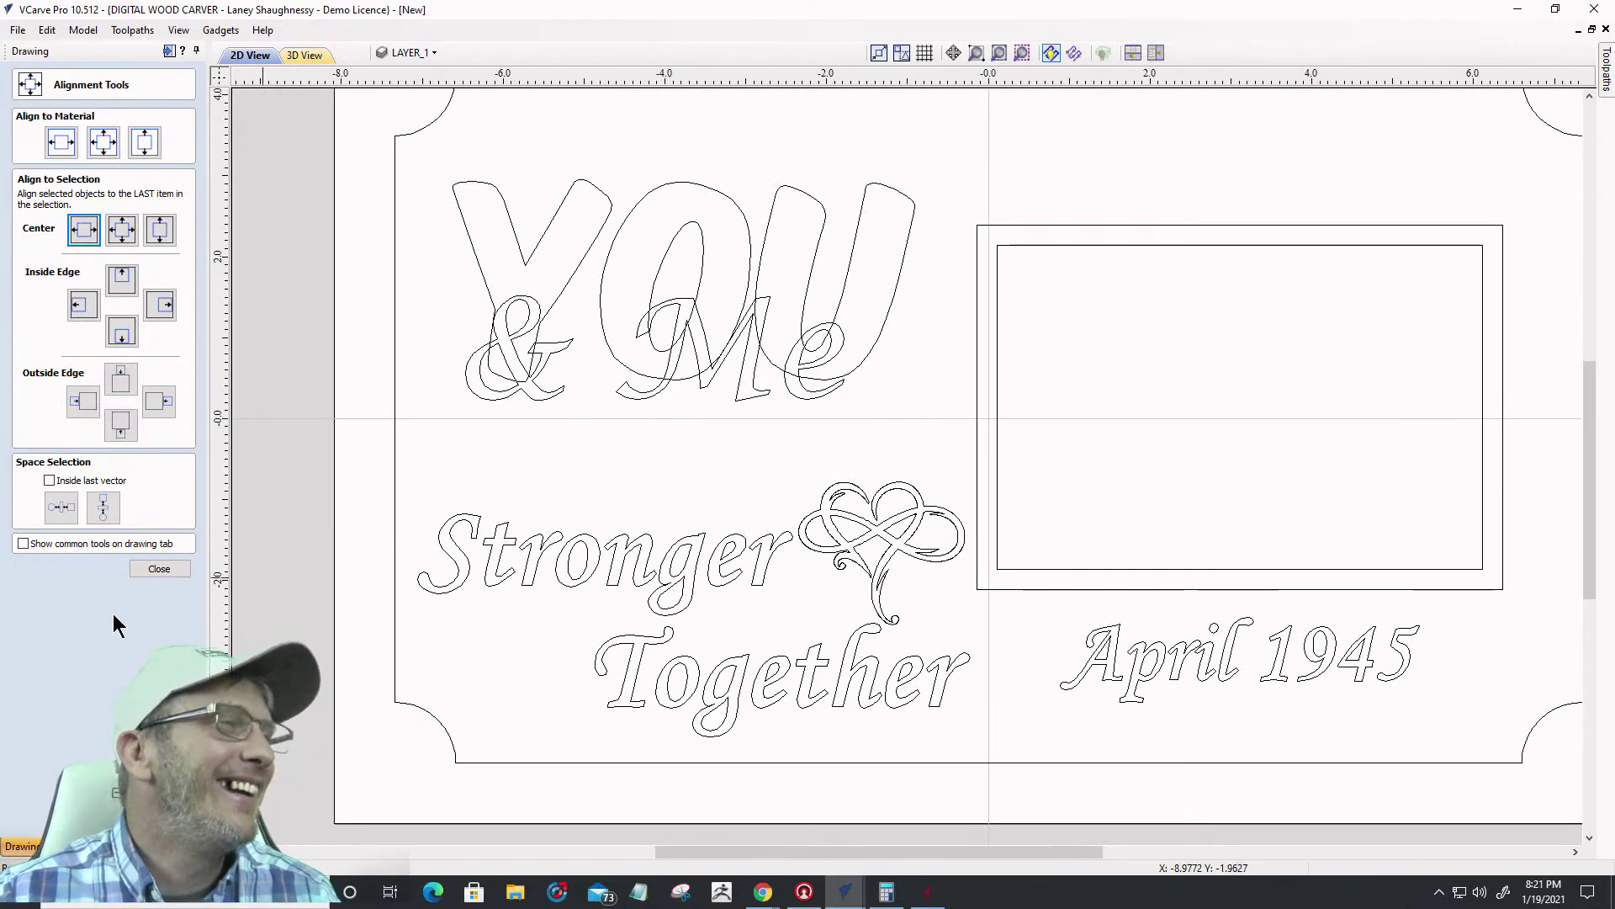
{"action": "left_click", "coordinate": [159, 569]}
Select both picture frame rectangles together and nudge them upward, away from the "April 1945" text
{"action": "scroll", "coordinate": [984, 417], "scroll_direction": "down", "scroll_amount": 3}
{"action": "scroll", "coordinate": [978, 419], "scroll_direction": "up", "scroll_amount": 2}
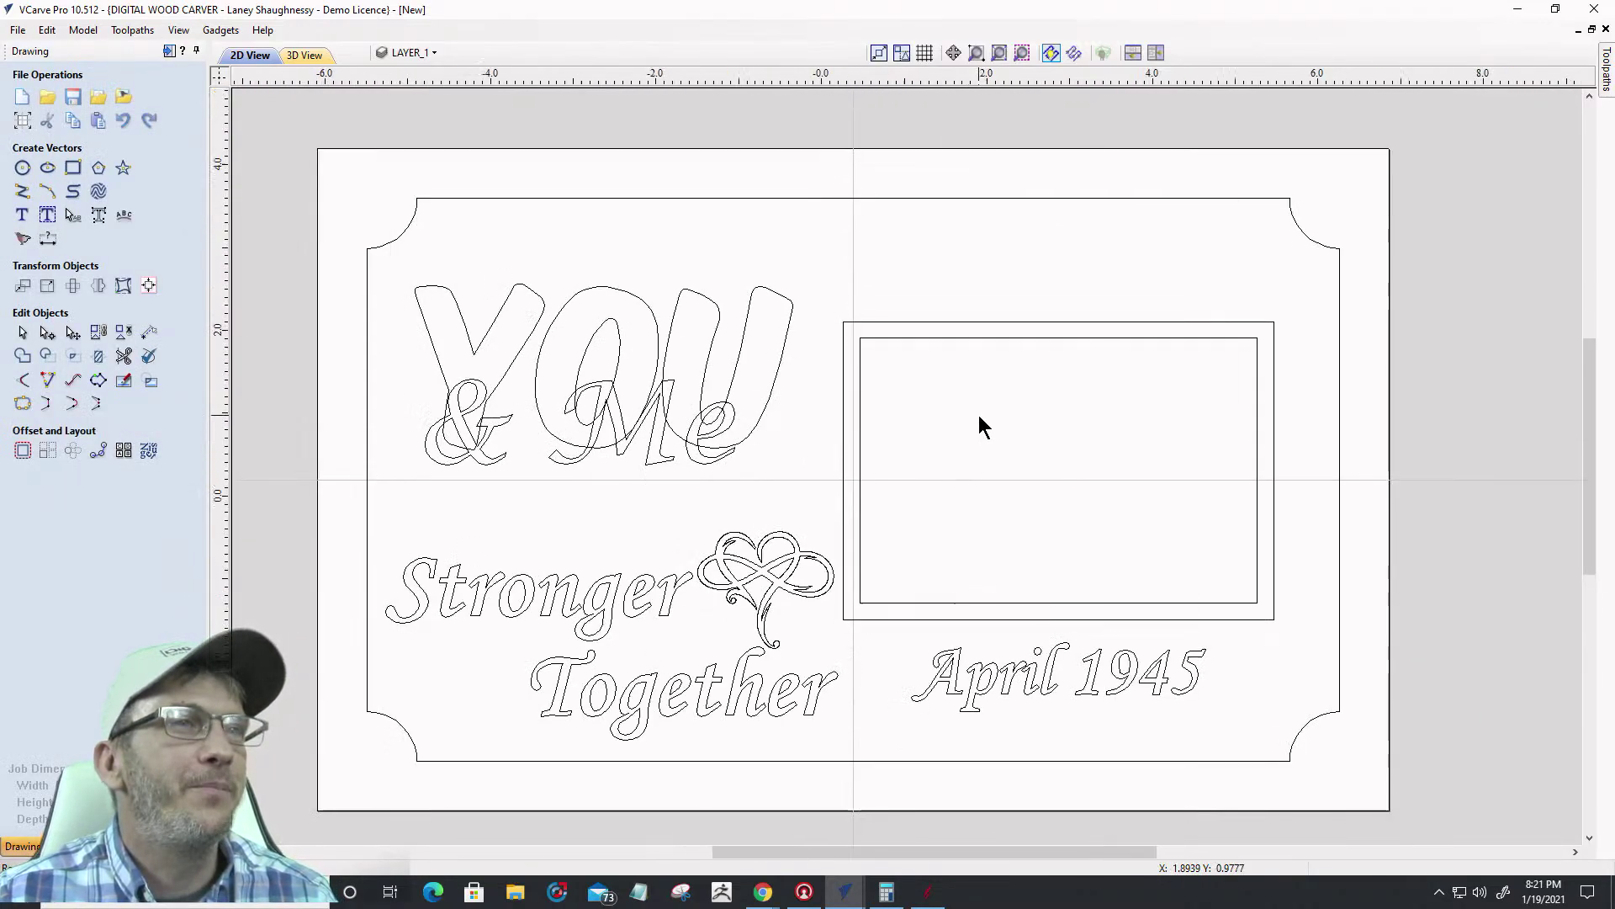
{"action": "scroll", "coordinate": [979, 418], "scroll_direction": "down", "scroll_amount": 1}
{"action": "scroll", "coordinate": [978, 416], "scroll_direction": "up", "scroll_amount": 1}
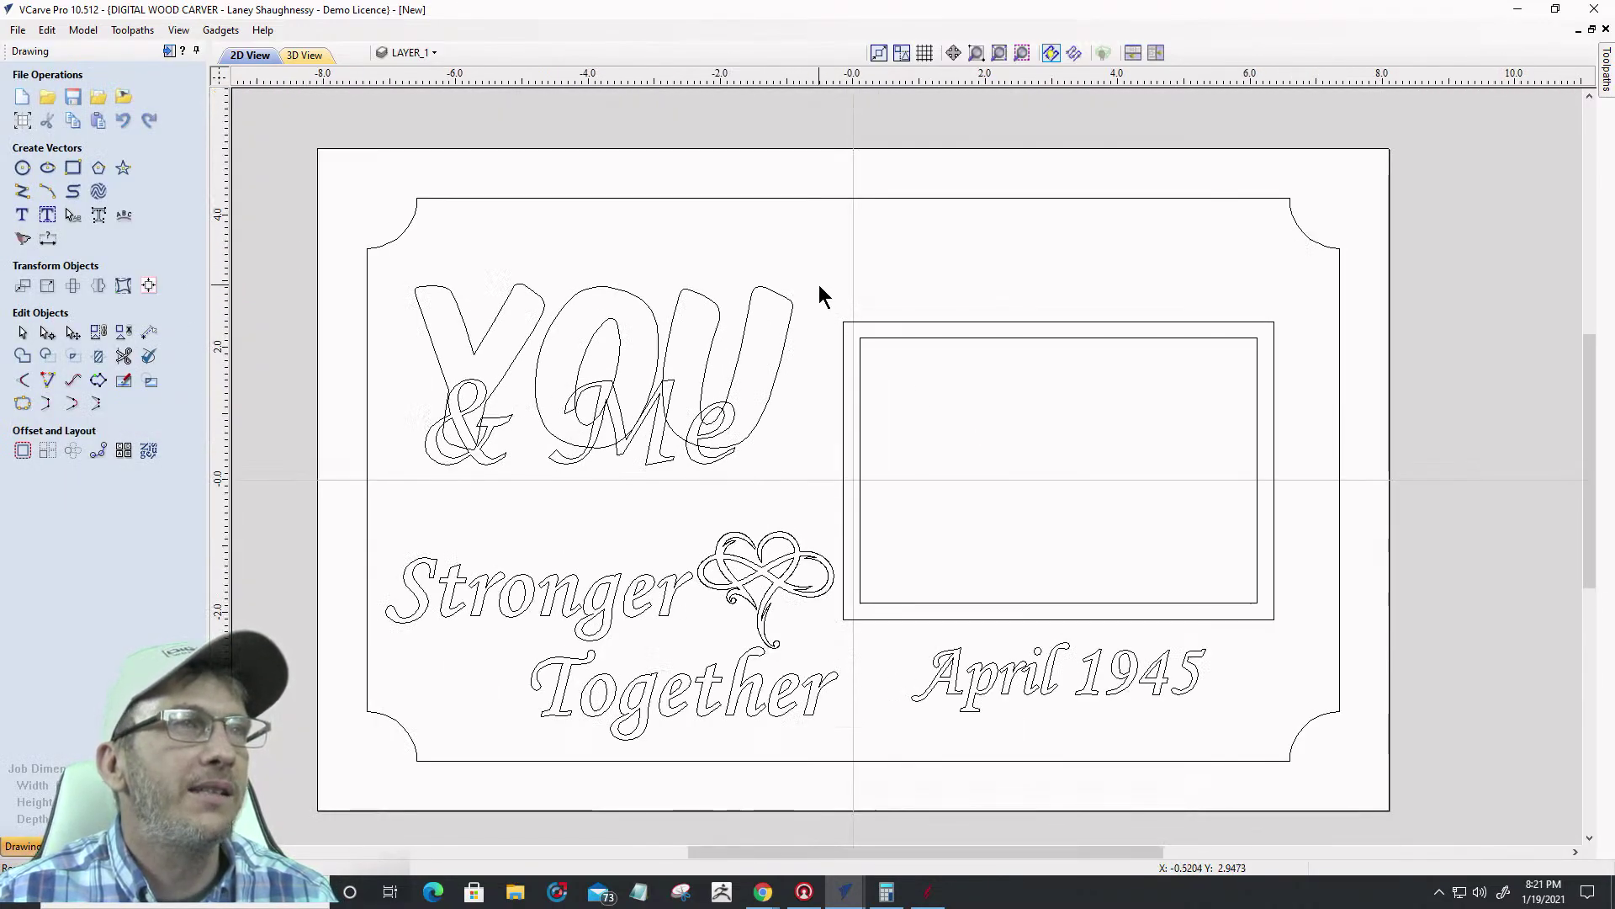
{"action": "left_click_drag", "start_coordinate": [819, 284], "coordinate": [1316, 629]}
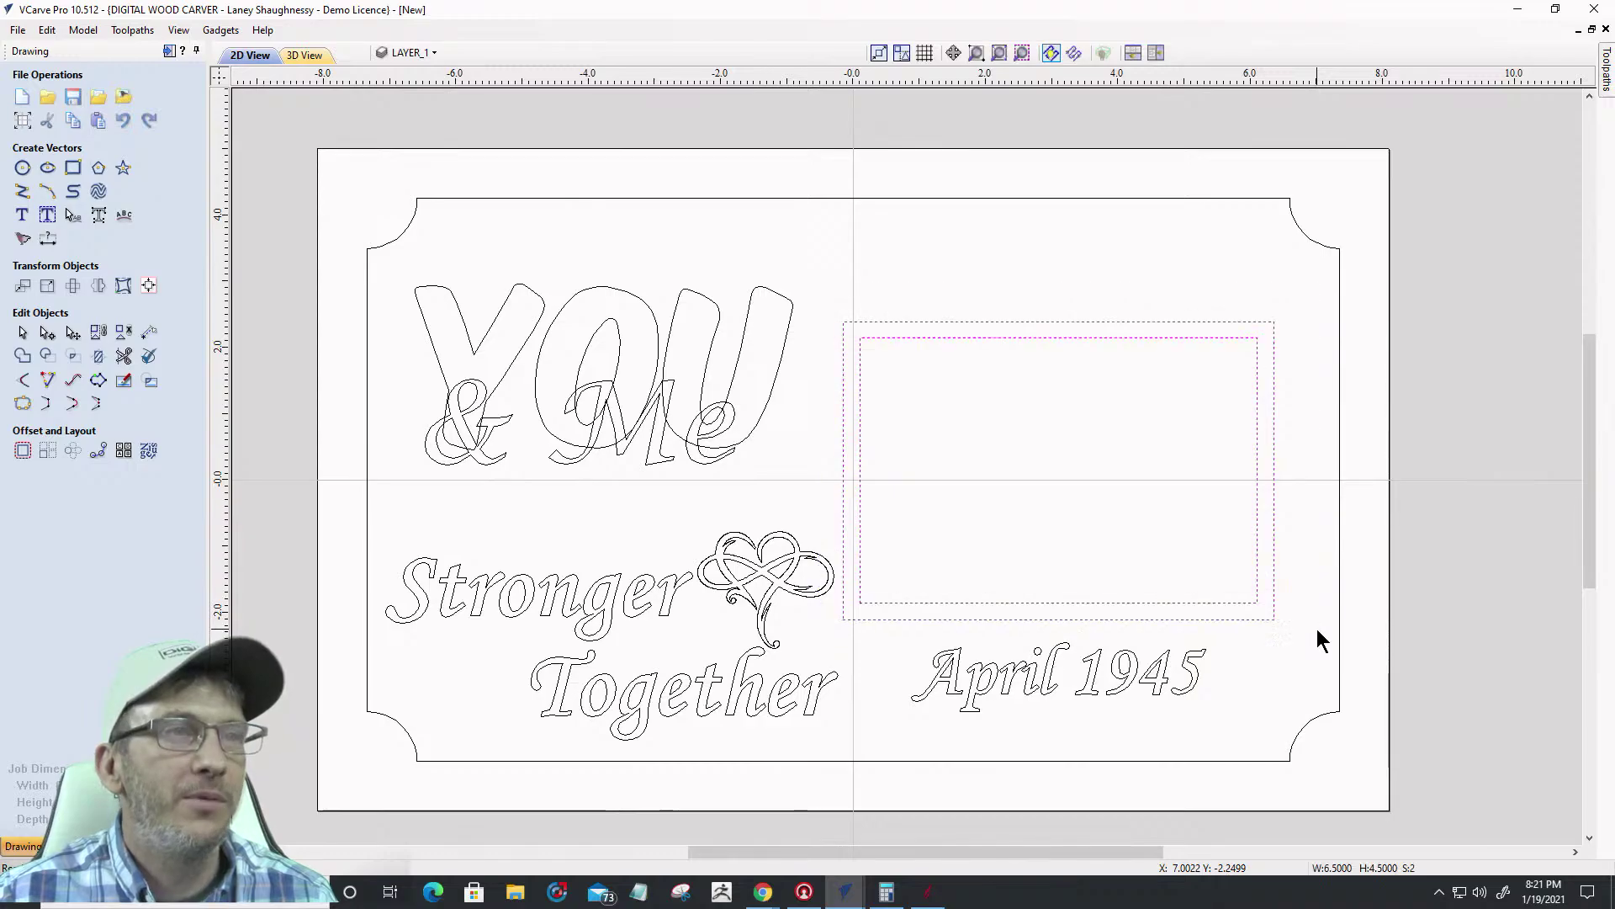
{"action": "key", "text": "Up"}
{"action": "key", "text": "Up"}
{"action": "key", "text": "Up"}
{"action": "key", "text": "Up"}
{"action": "key", "text": "Up"}
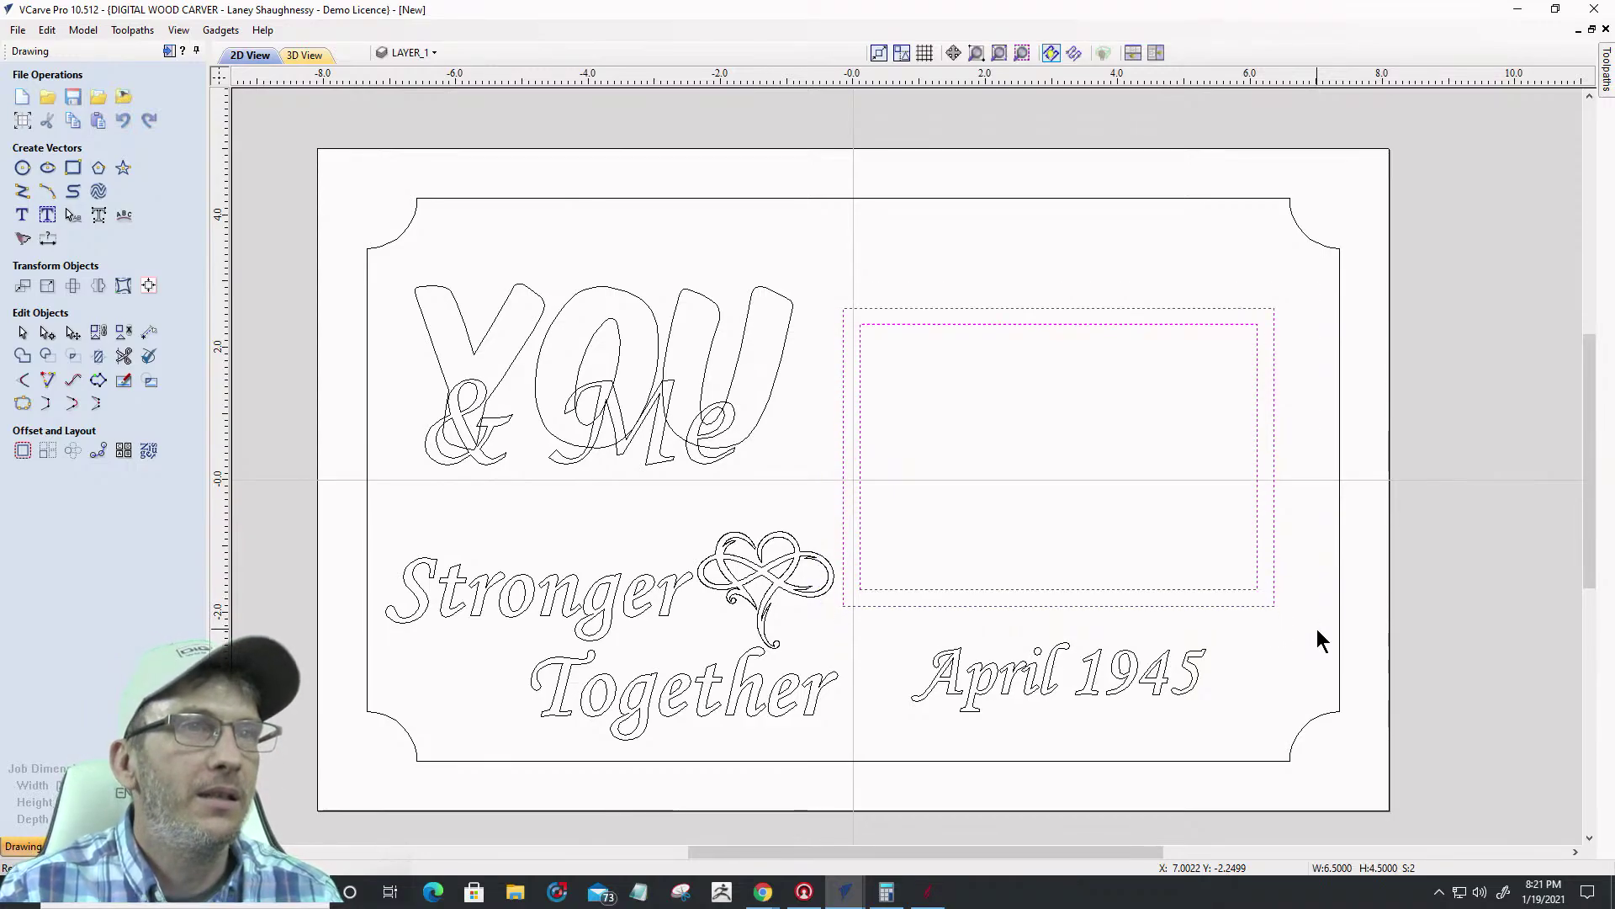
{"action": "key", "text": "Up"}
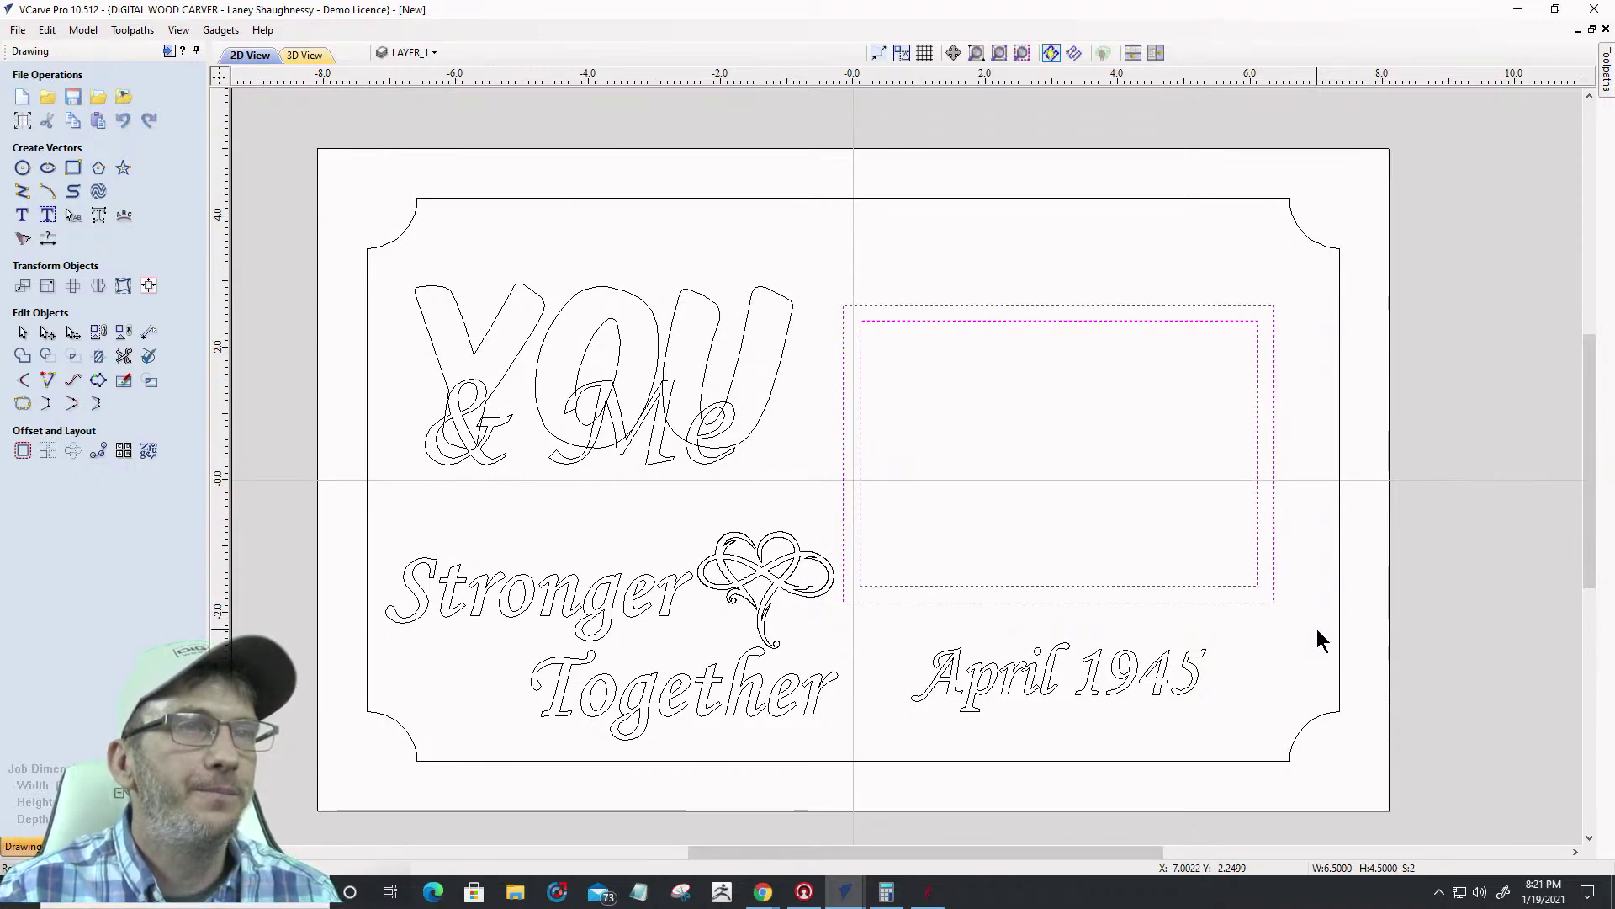
{"action": "key", "text": "Right"}
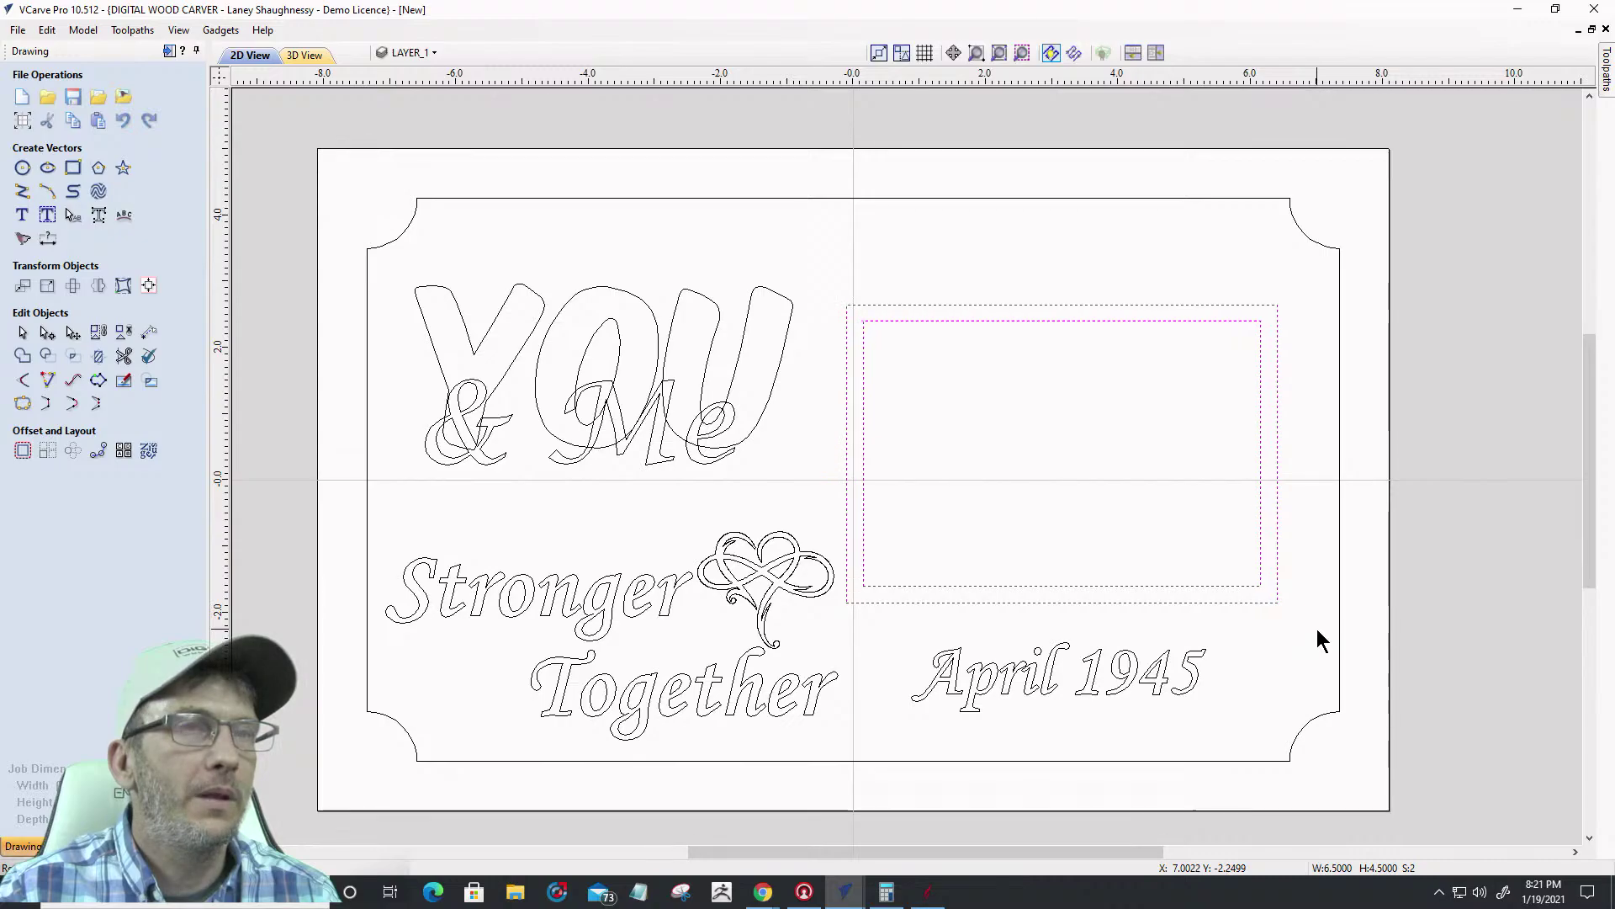
{"action": "key", "text": "Left"}
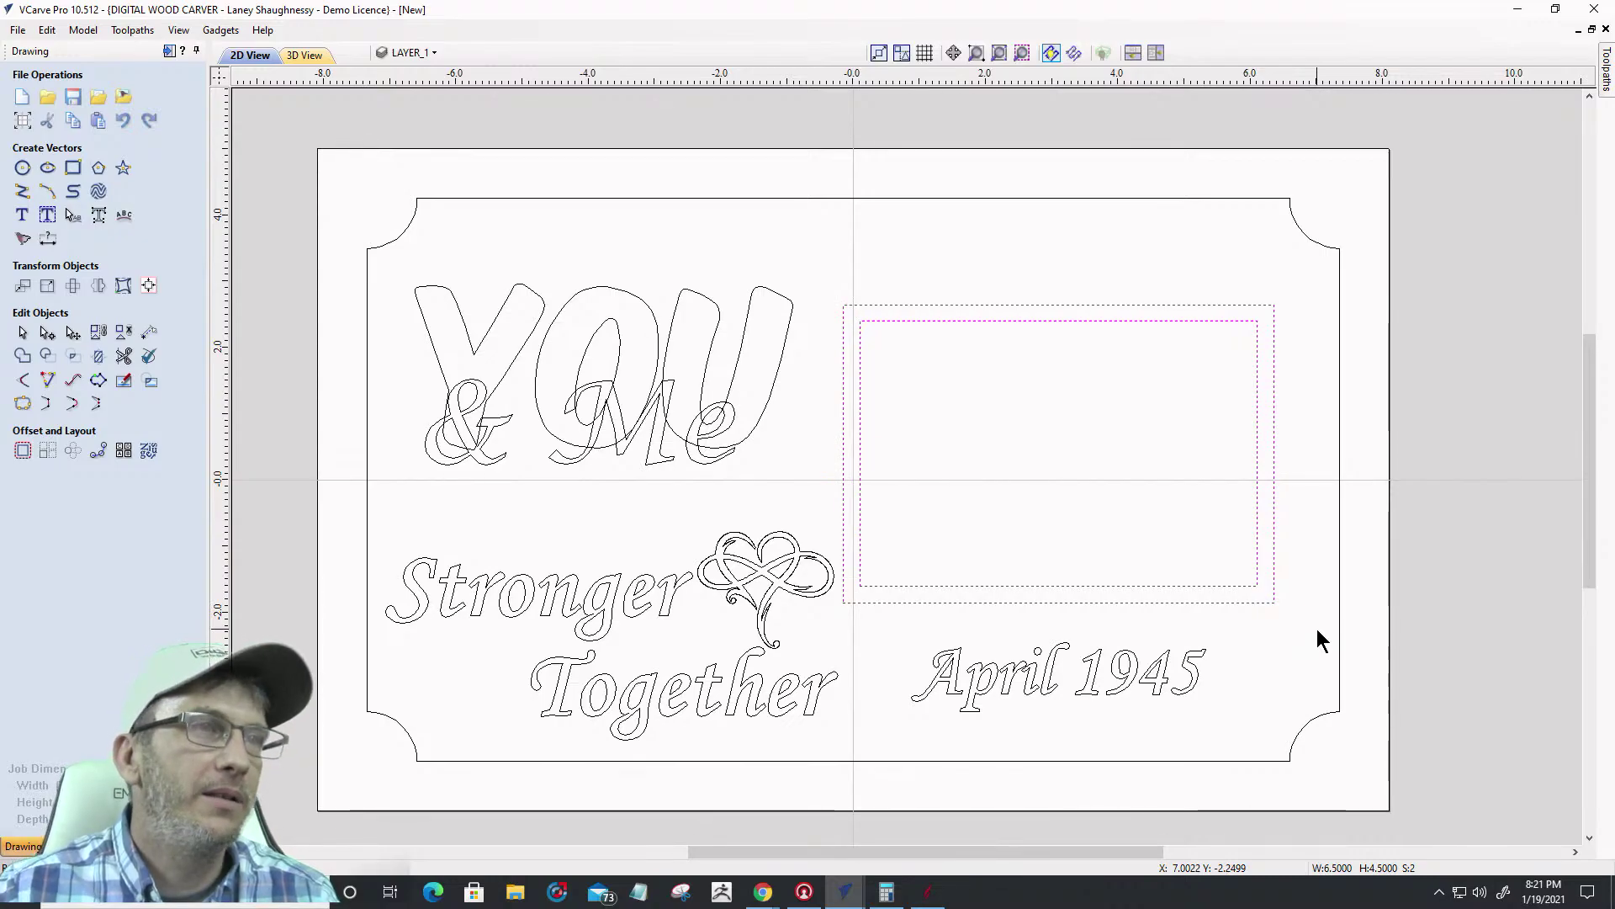
{"action": "left_click", "coordinate": [872, 411]}
Check the overall sign layout and switch from the drawing tools to the toolpath operations
{"action": "scroll", "coordinate": [1405, 395], "scroll_direction": "down", "scroll_amount": 3}
{"action": "scroll", "coordinate": [1209, 533], "scroll_direction": "up", "scroll_amount": 5}
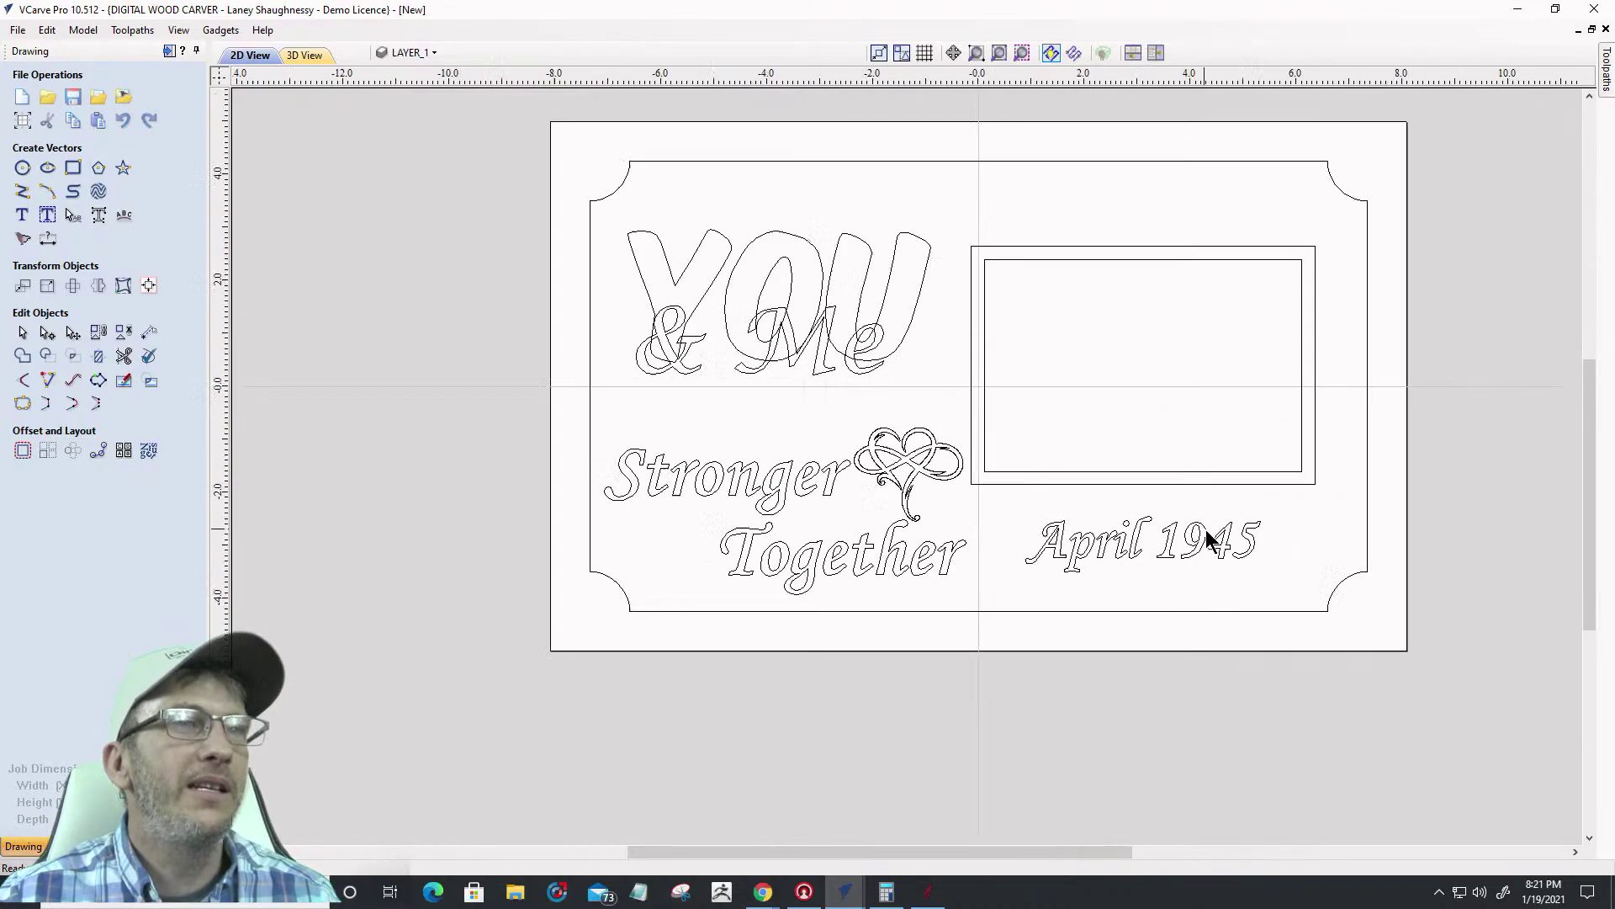
{"action": "scroll", "coordinate": [1178, 568], "scroll_direction": "down", "scroll_amount": 2}
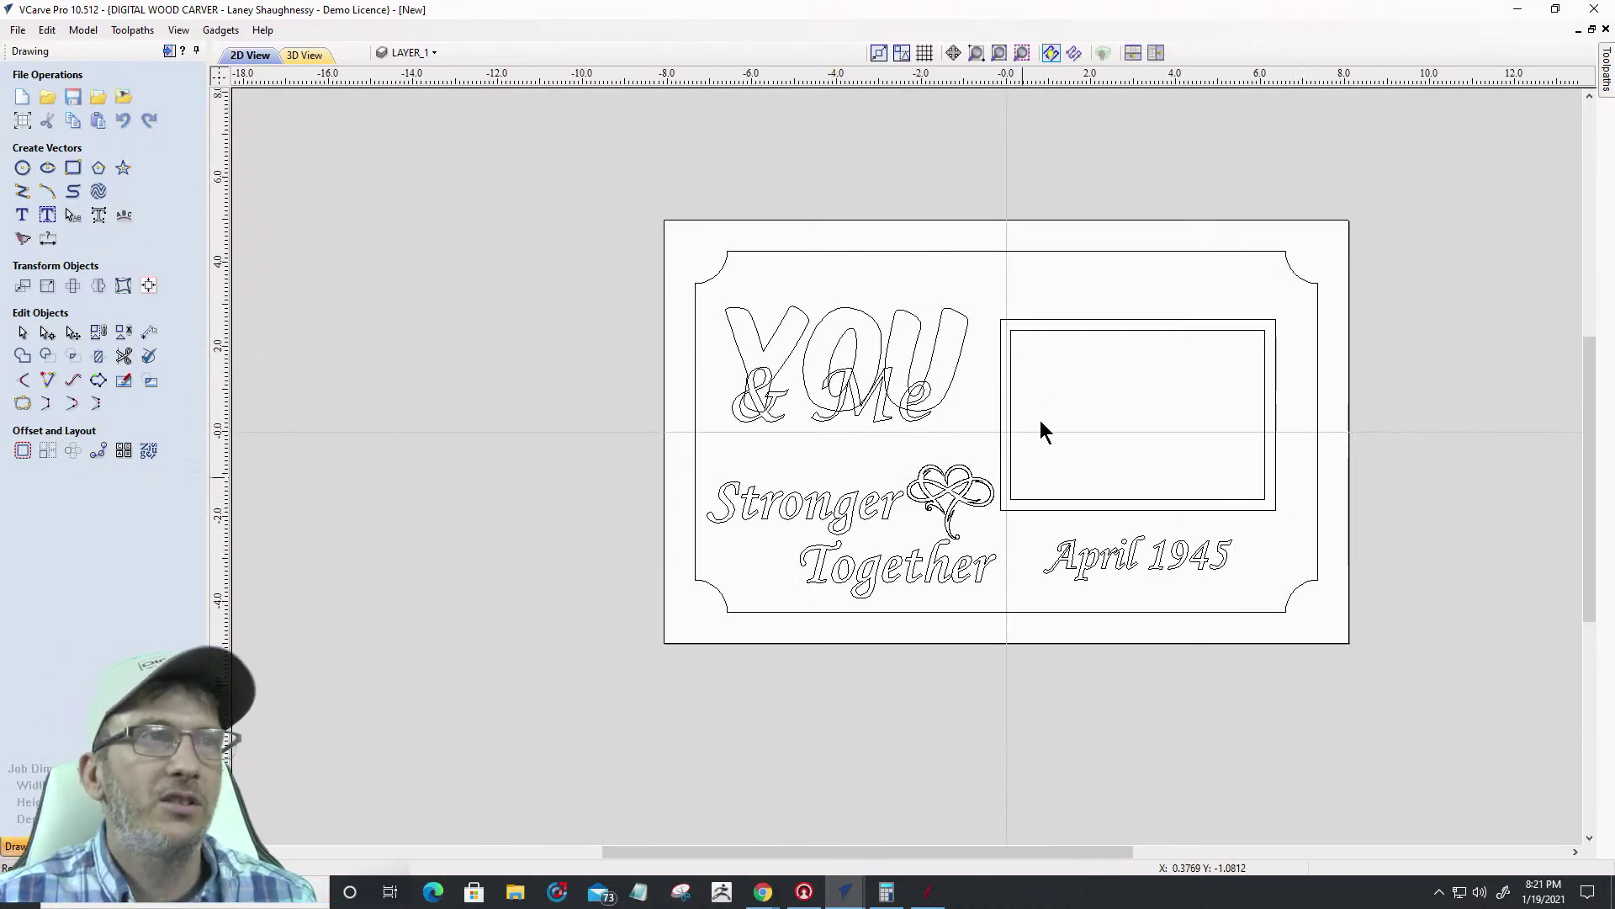
{"action": "scroll", "coordinate": [1249, 463], "scroll_direction": "up", "scroll_amount": 1}
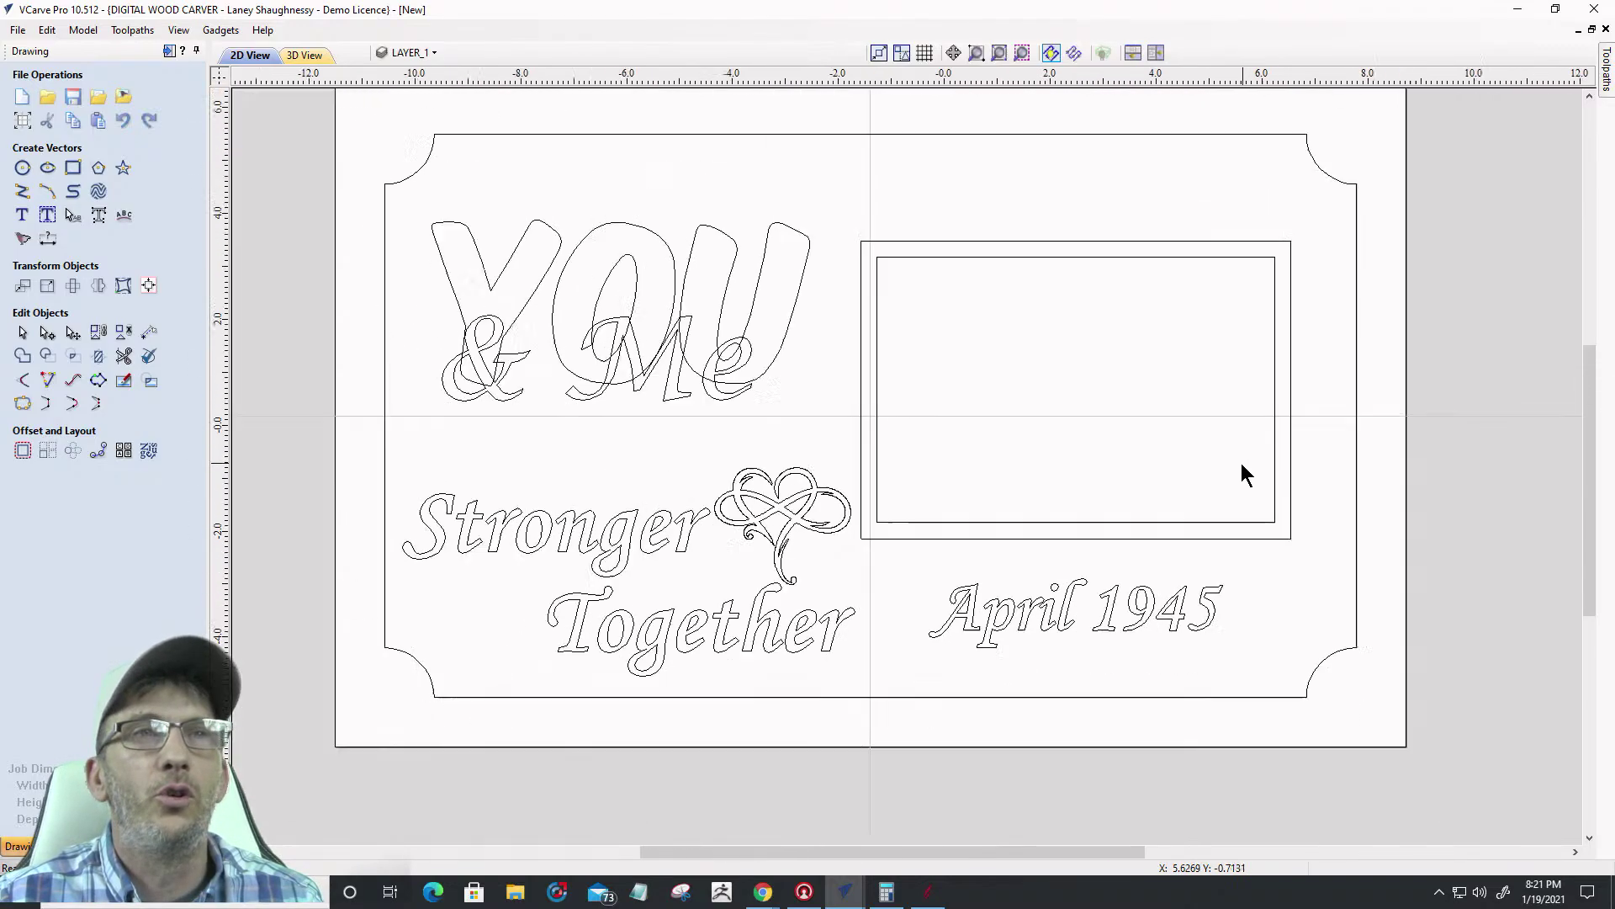
{"action": "left_click", "coordinate": [169, 50]}
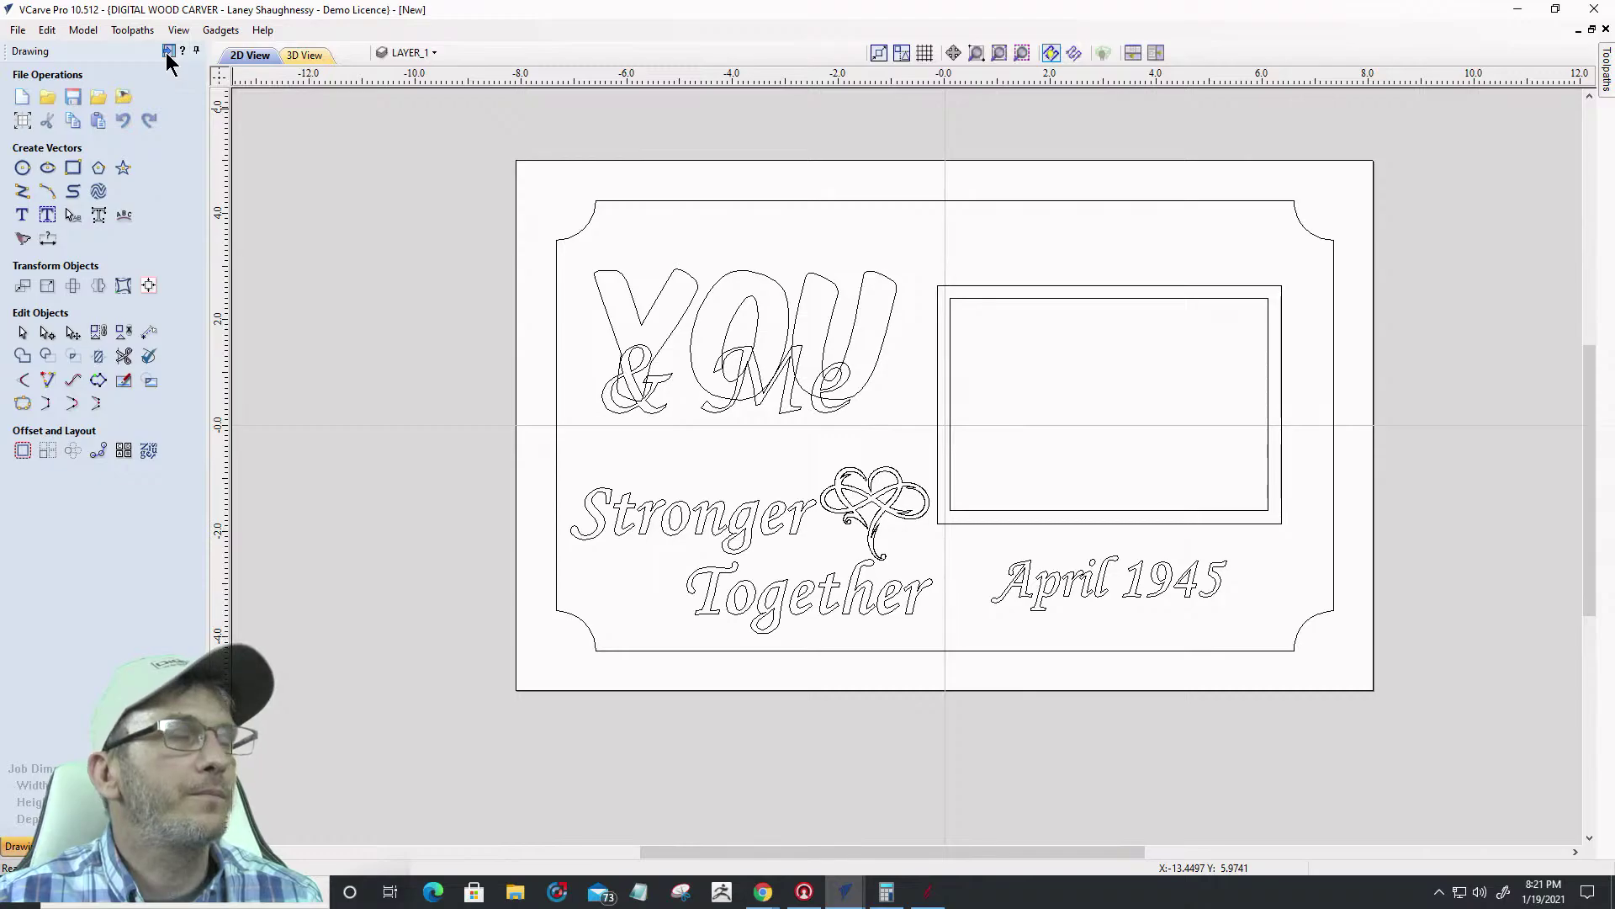
{"action": "scroll", "coordinate": [859, 317], "scroll_direction": "up", "scroll_amount": 2}
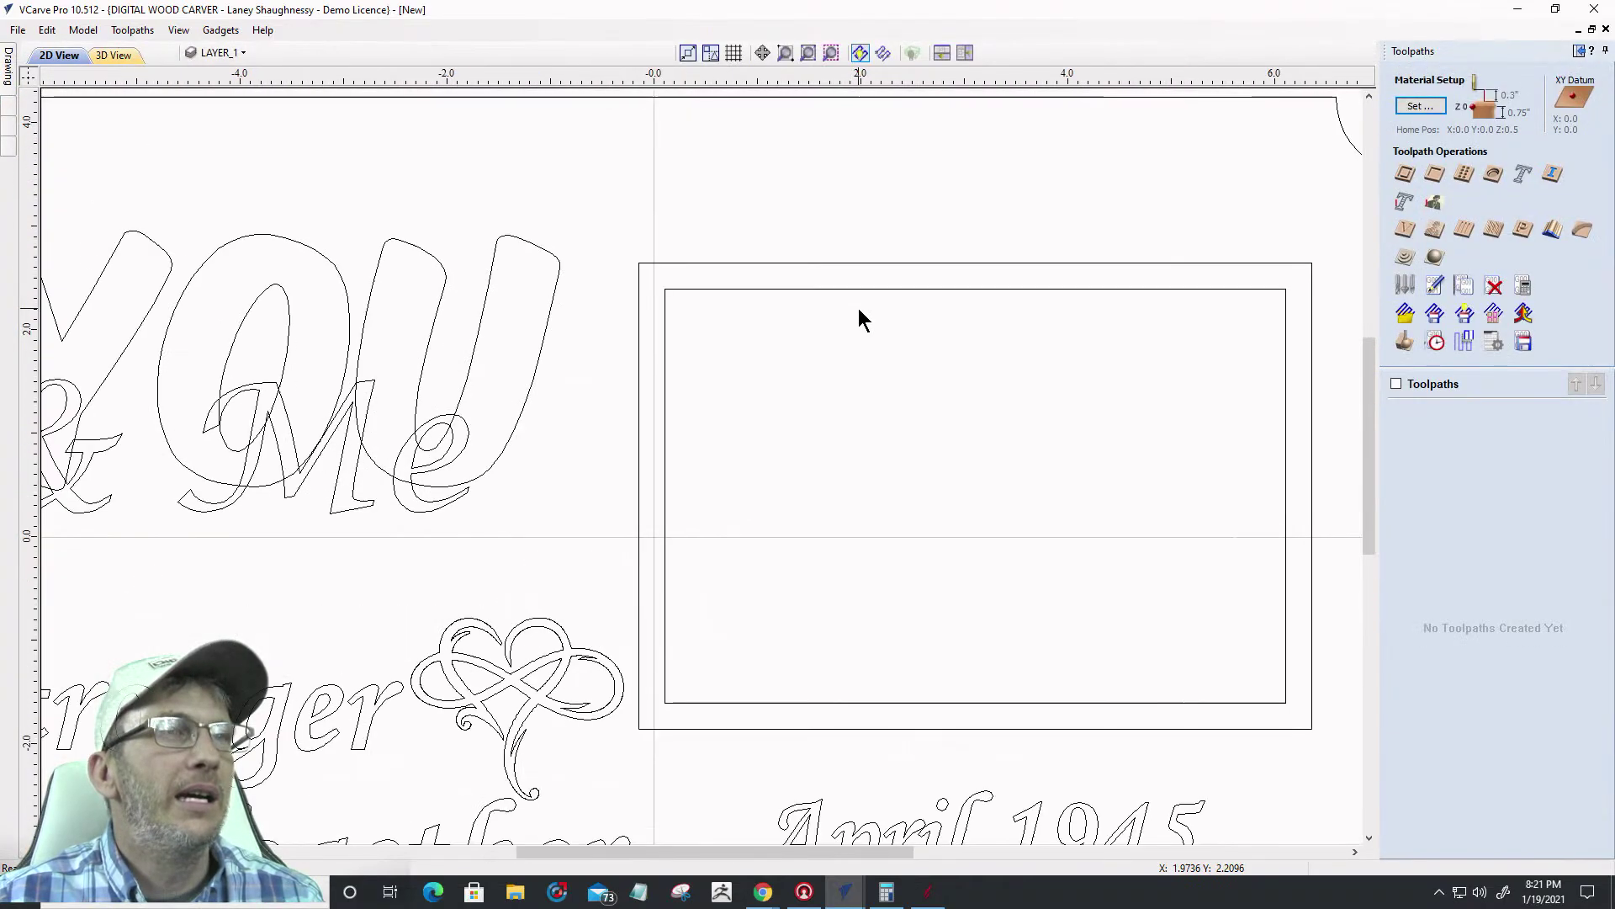
Select the outer picture frame rectangle and the decorative border, and start a Pocket toolpath with a cut depth of 0.125 inches
{"action": "scroll", "coordinate": [970, 326], "scroll_direction": "down", "scroll_amount": 2}
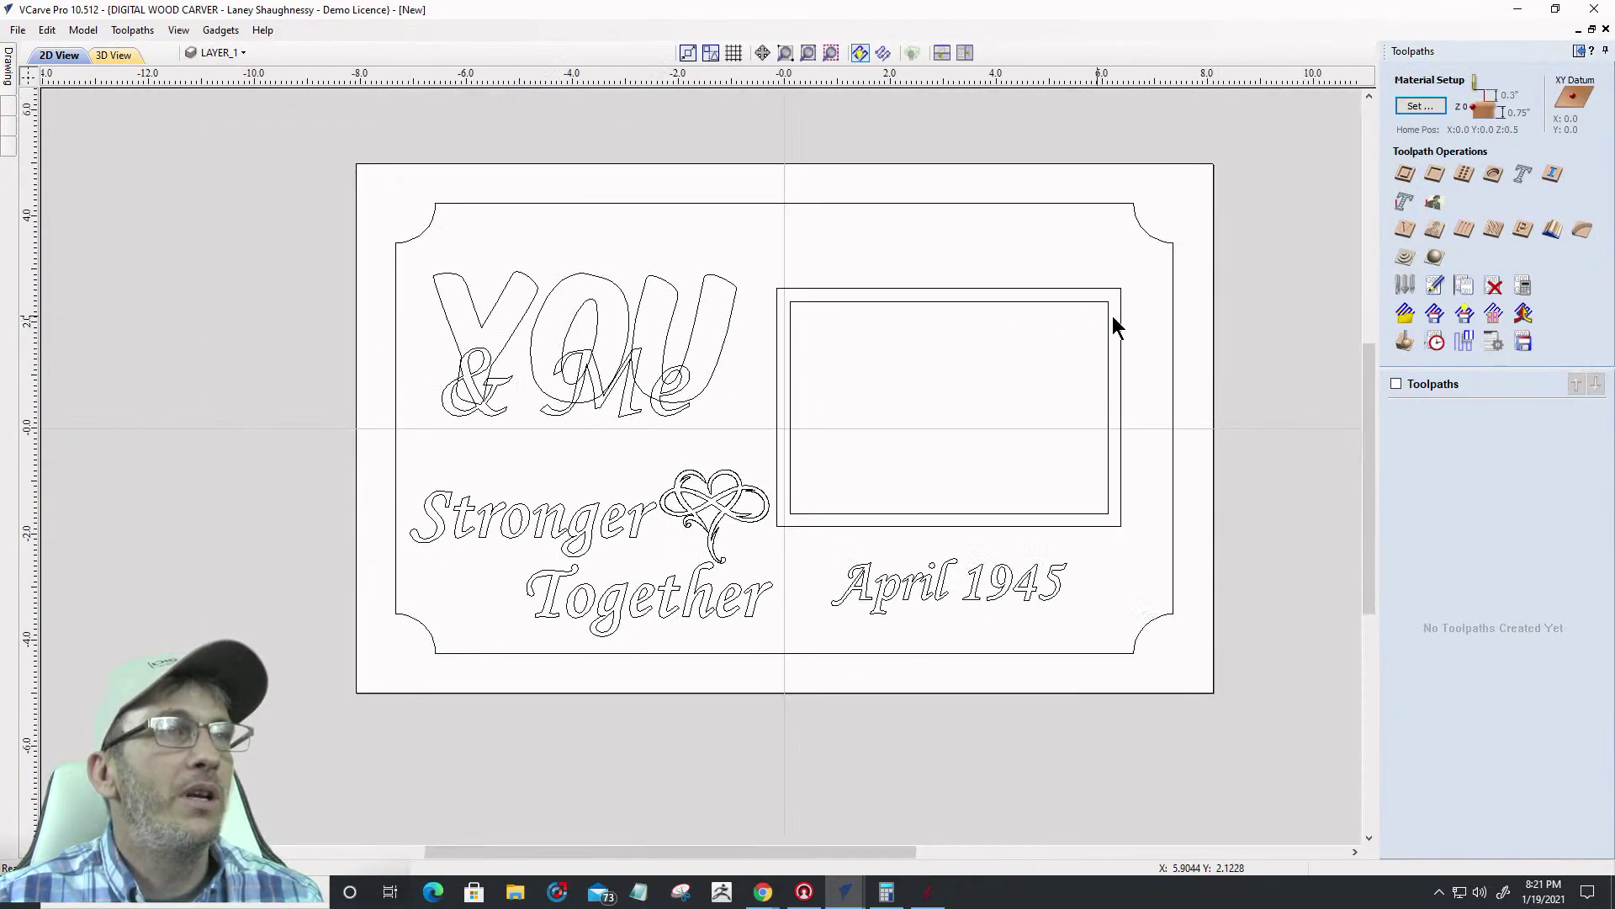
{"action": "left_click", "coordinate": [1048, 288]}
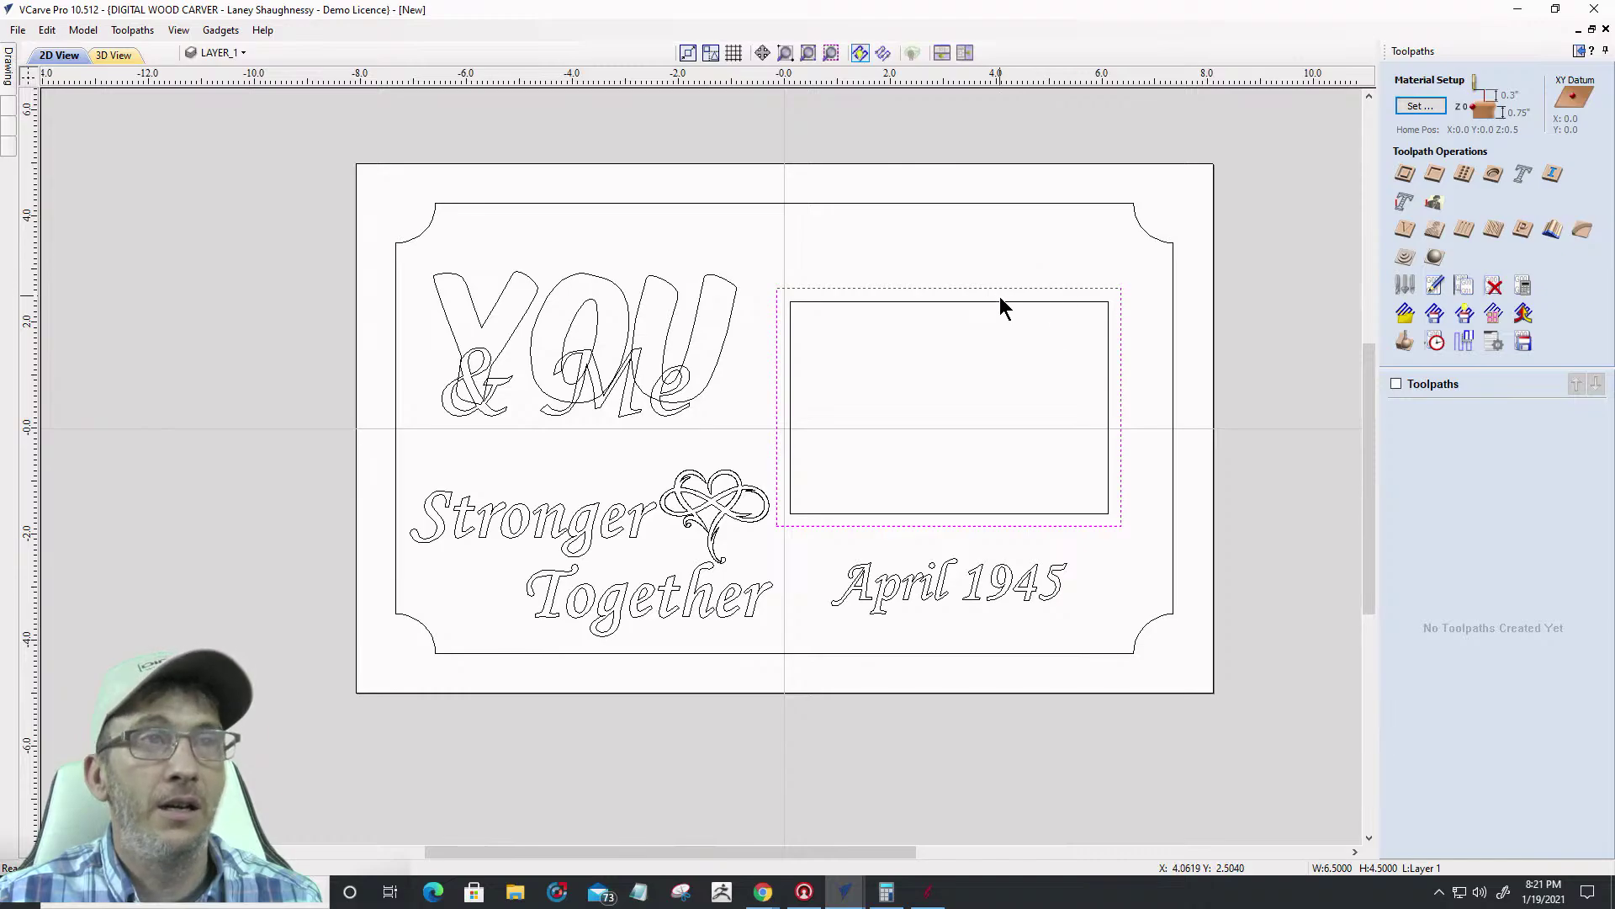
{"action": "left_click", "coordinate": [961, 203], "text": "shift"}
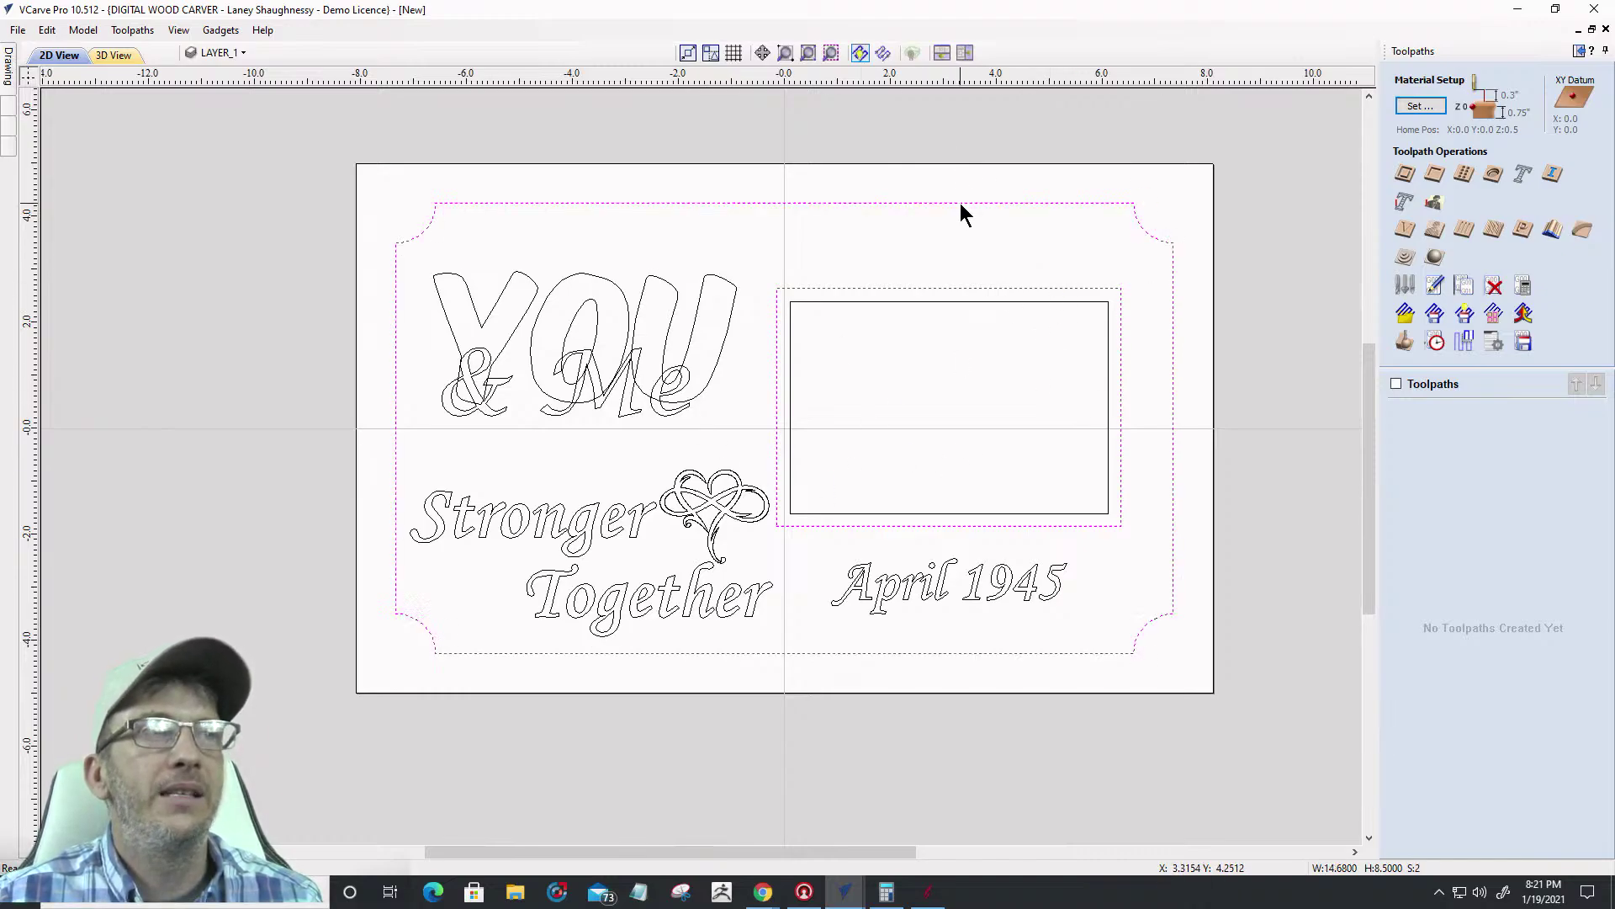
{"action": "left_click", "coordinate": [1435, 174]}
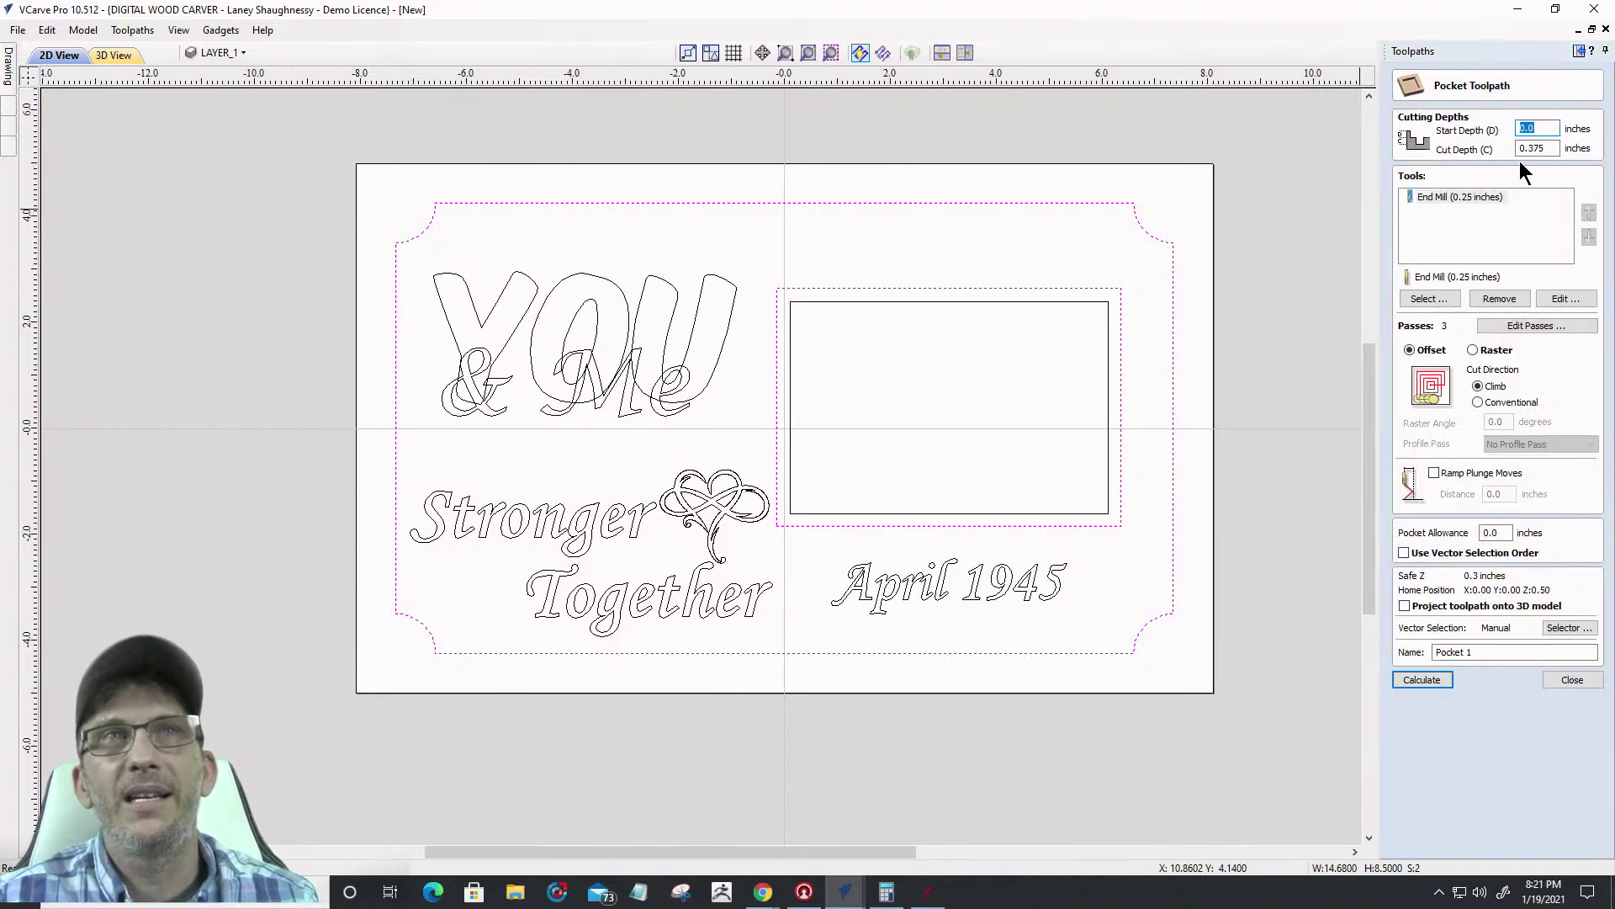
{"action": "key", "text": "Tab"}
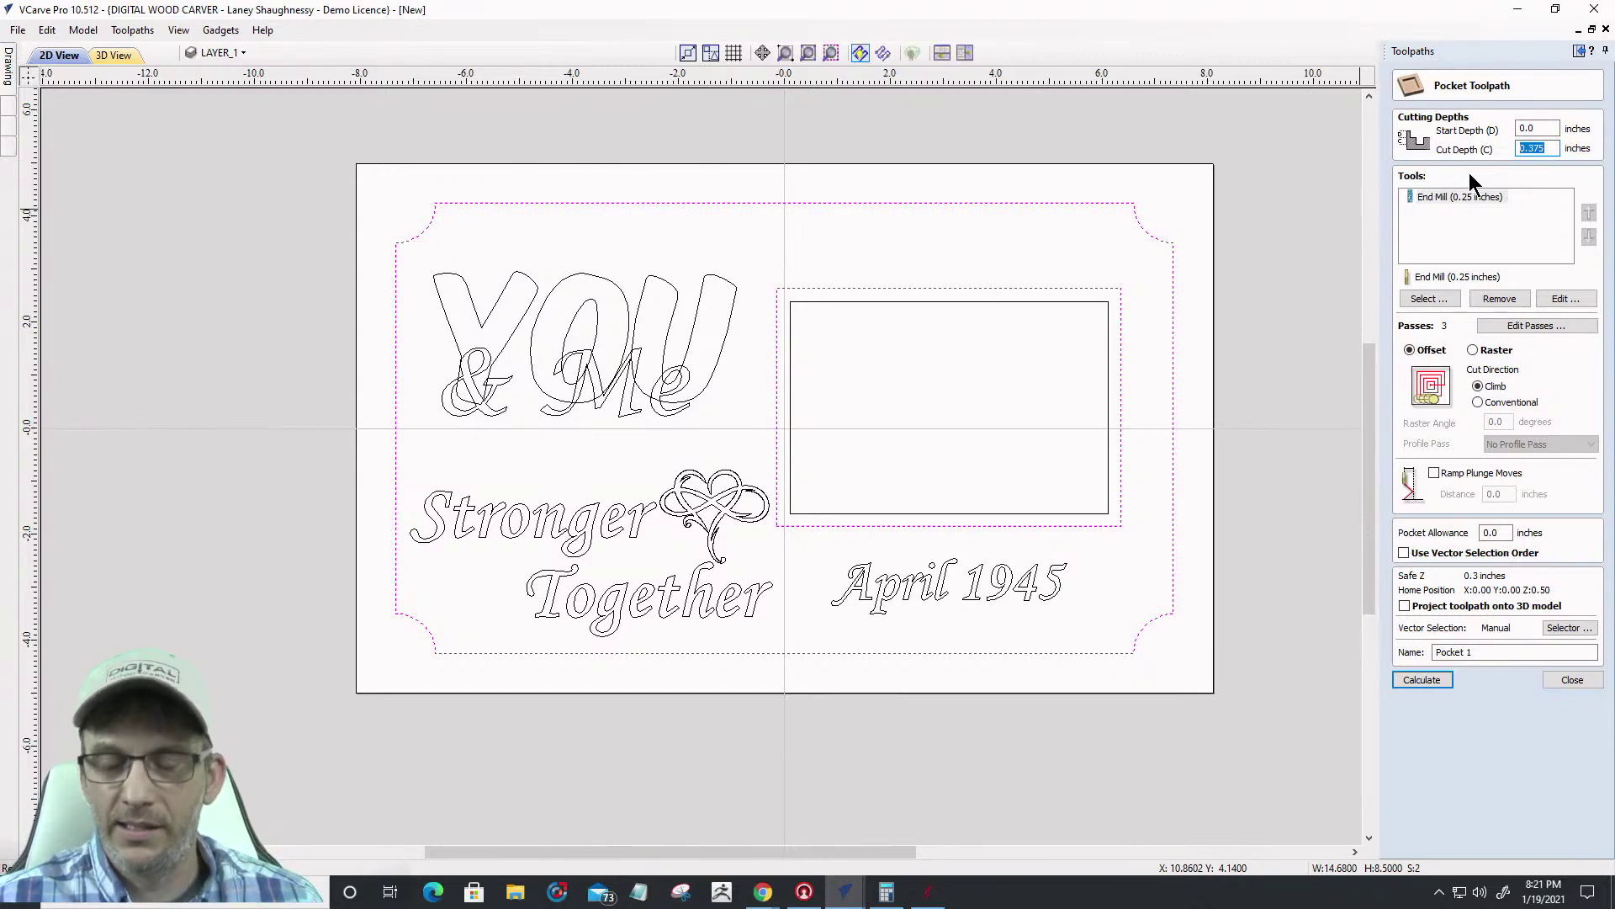
{"action": "type", "text": ".125"}
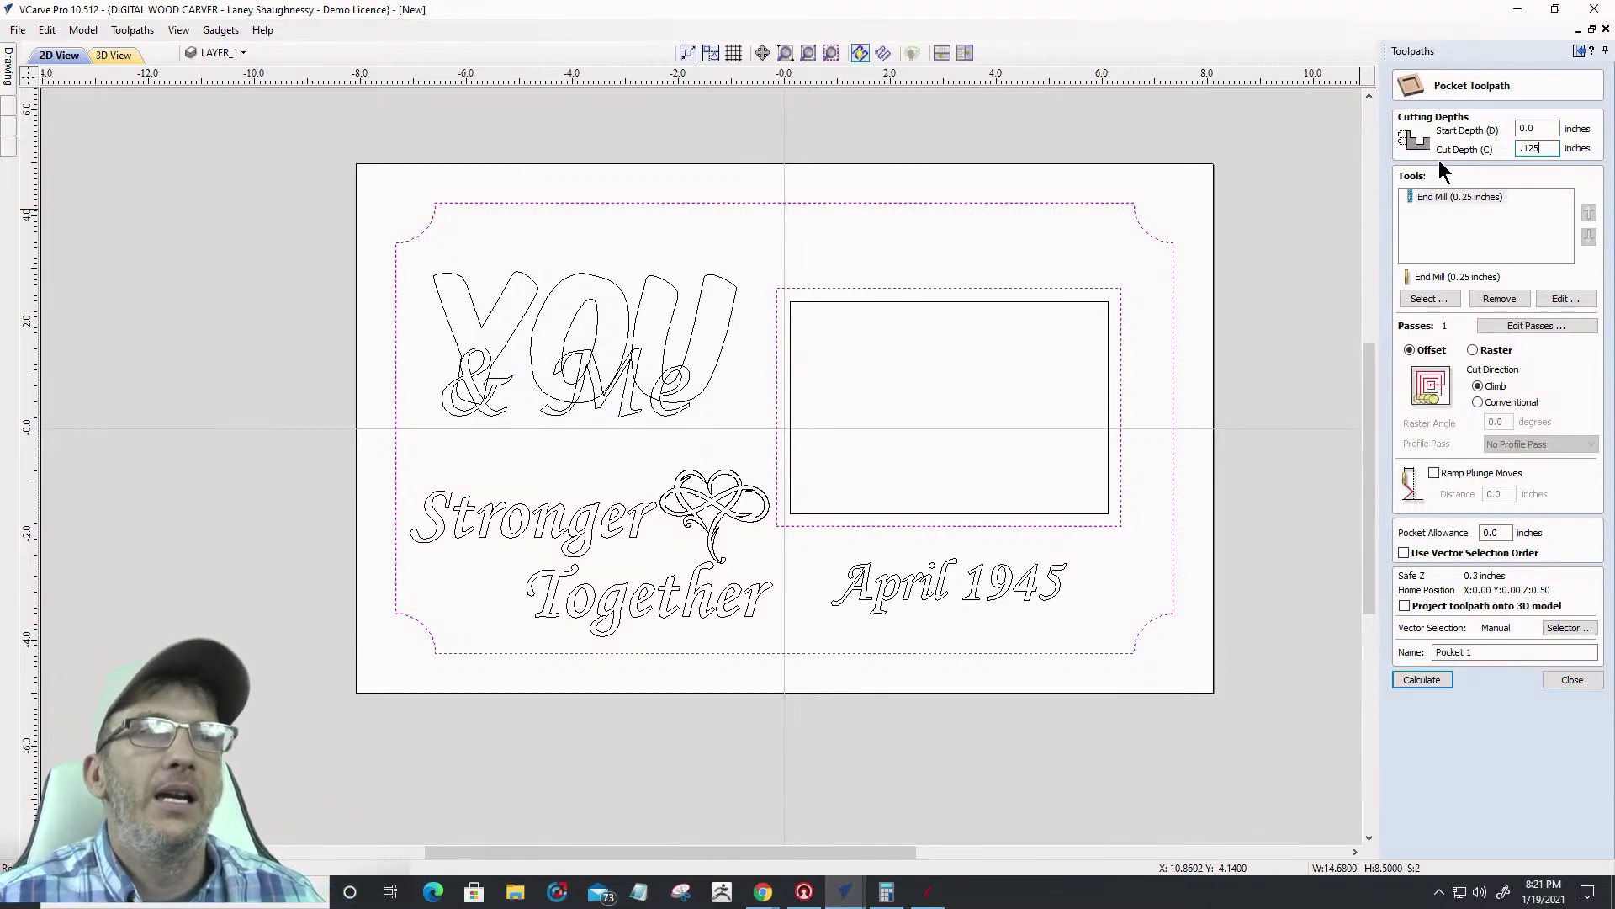
Remove the pocket's current tool and choose the End Mill (0.25 inches) from the End Mills group of the tool database
{"action": "left_click", "coordinate": [1470, 198]}
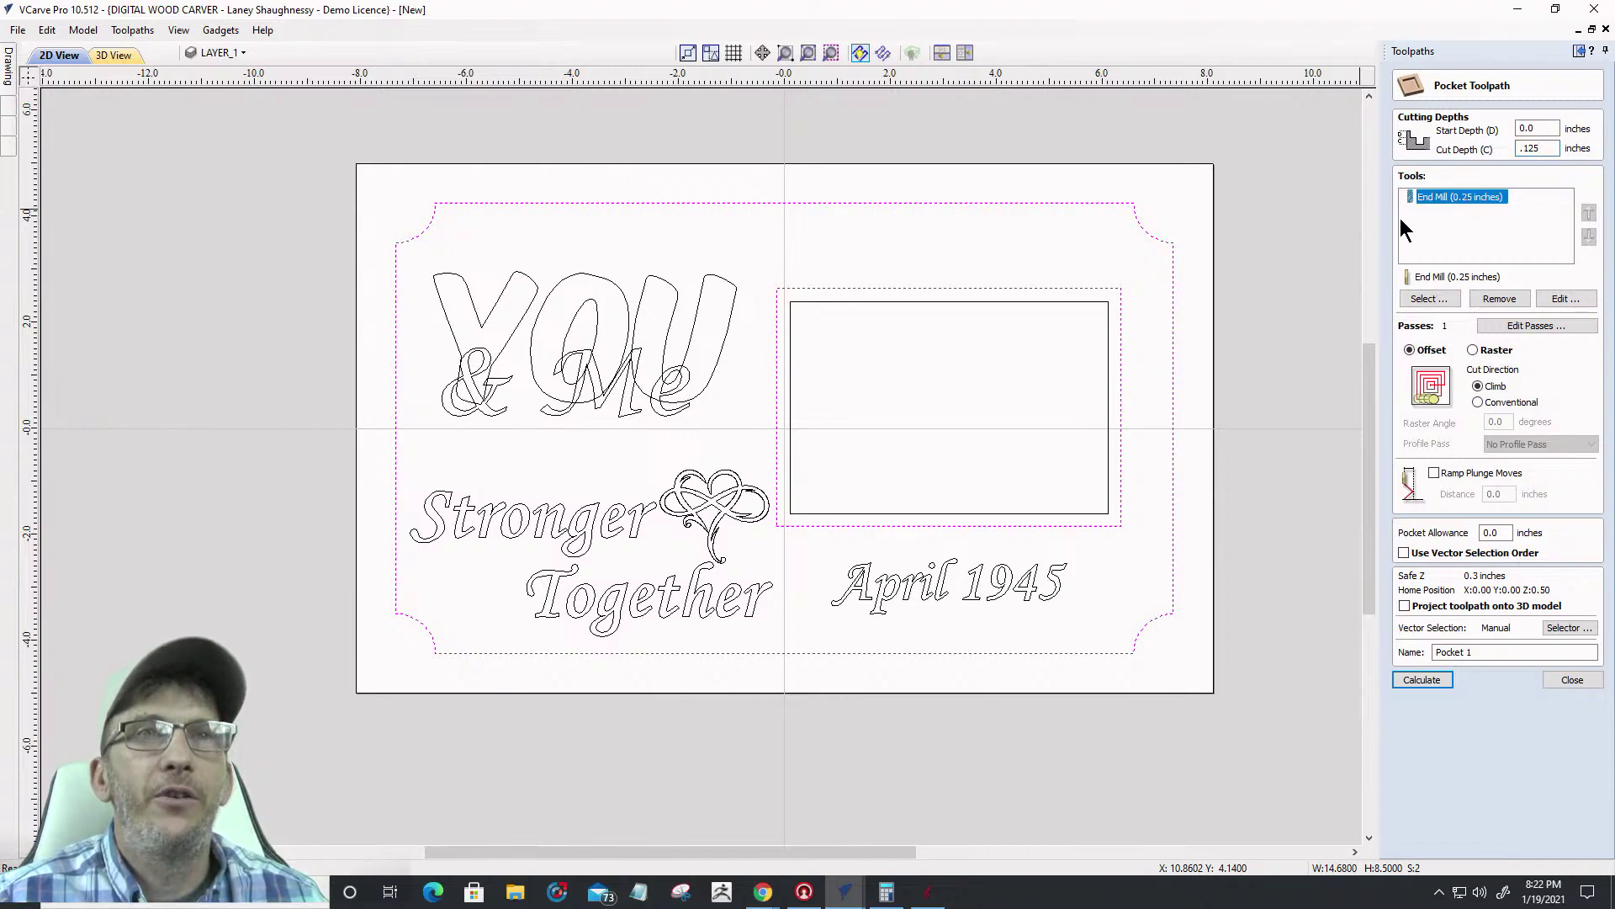
{"action": "left_click", "coordinate": [1503, 304]}
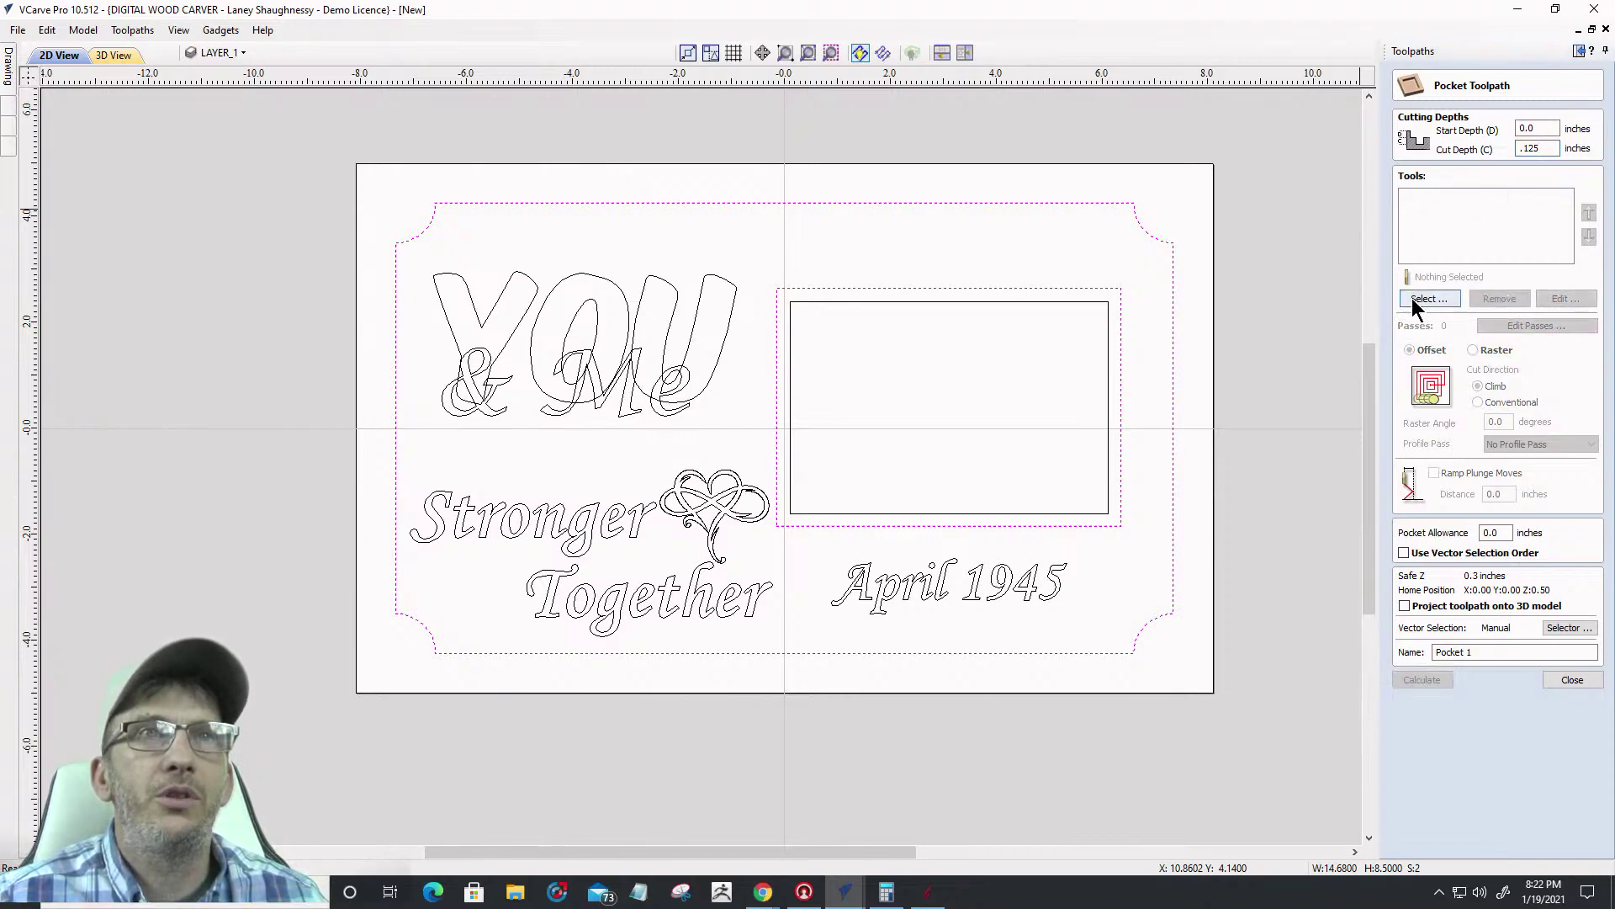
{"action": "left_click", "coordinate": [1426, 299]}
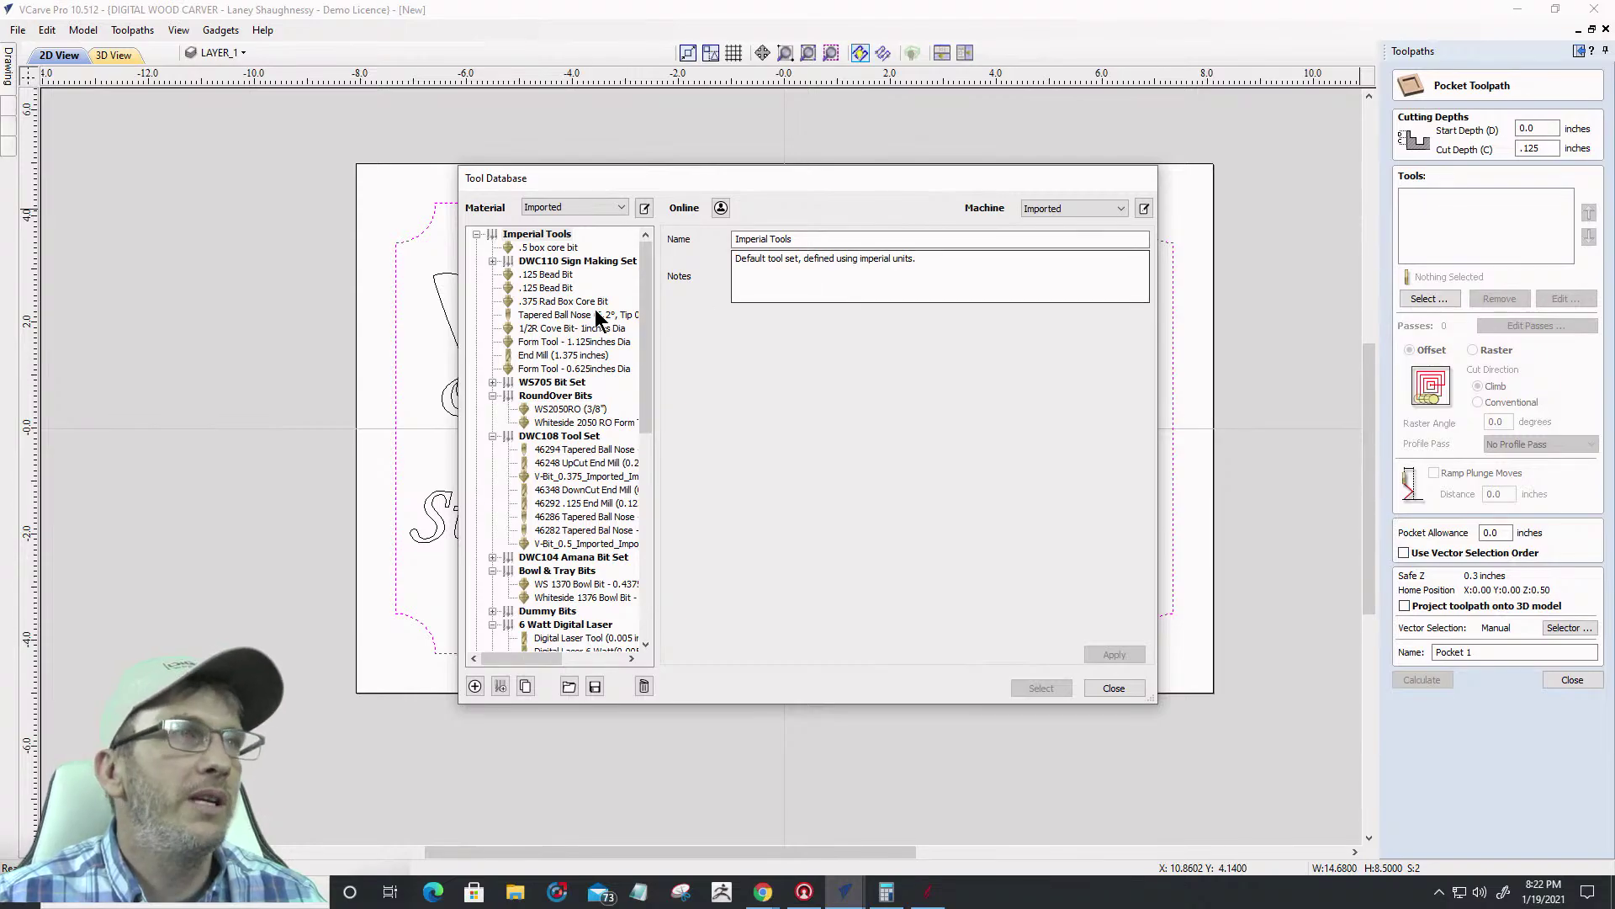
{"action": "scroll", "coordinate": [547, 475], "scroll_direction": "down", "scroll_amount": 5}
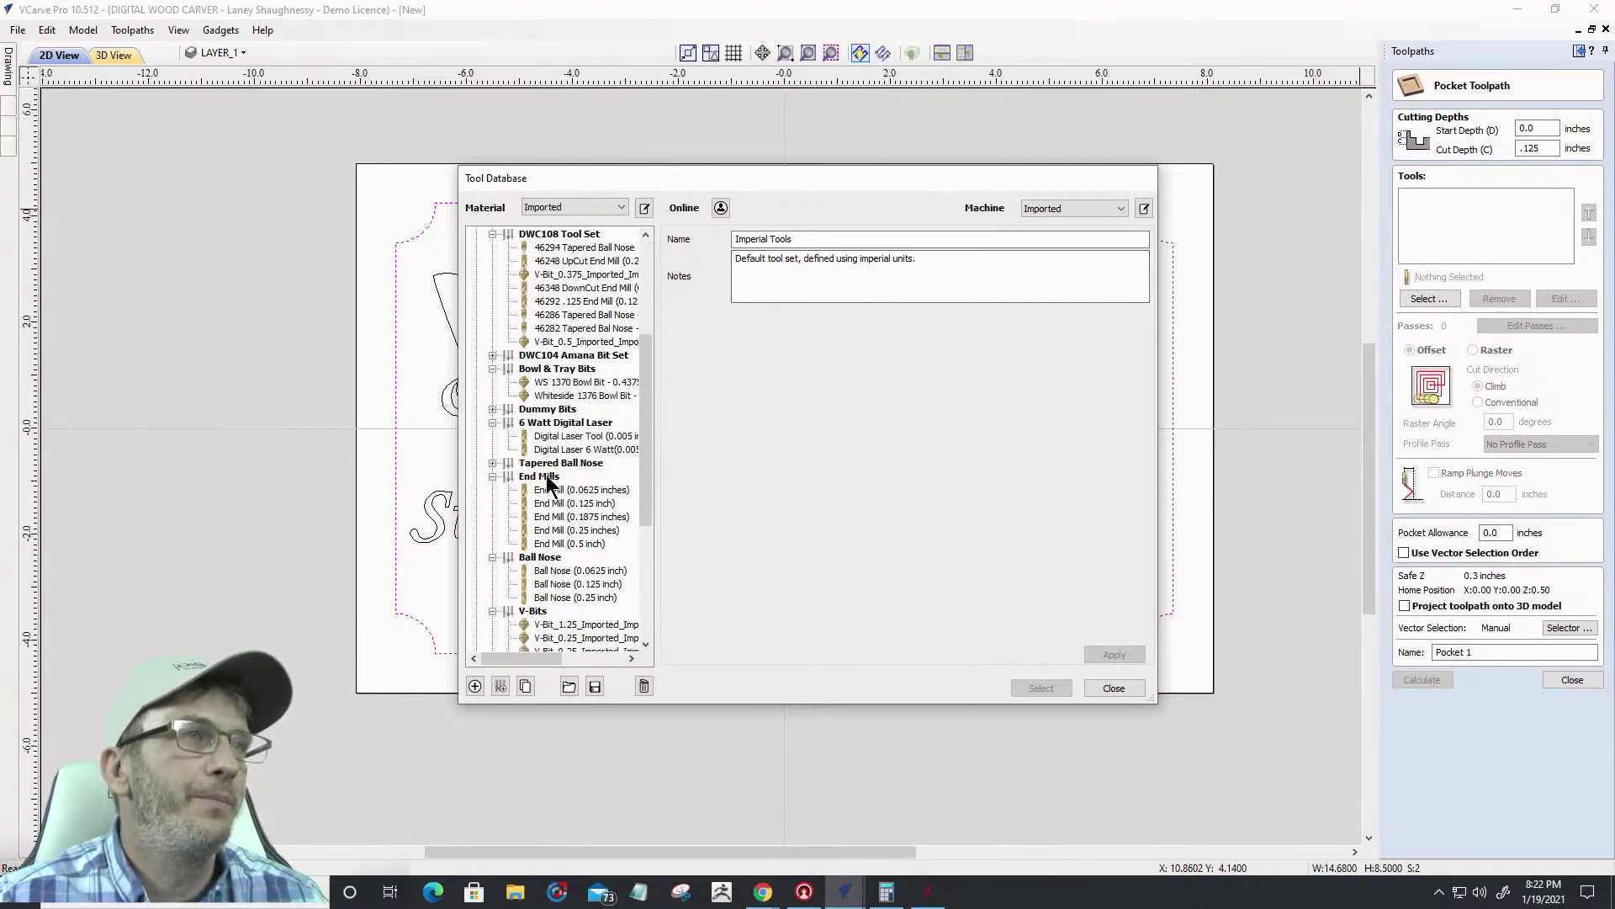
{"action": "left_click", "coordinate": [567, 528]}
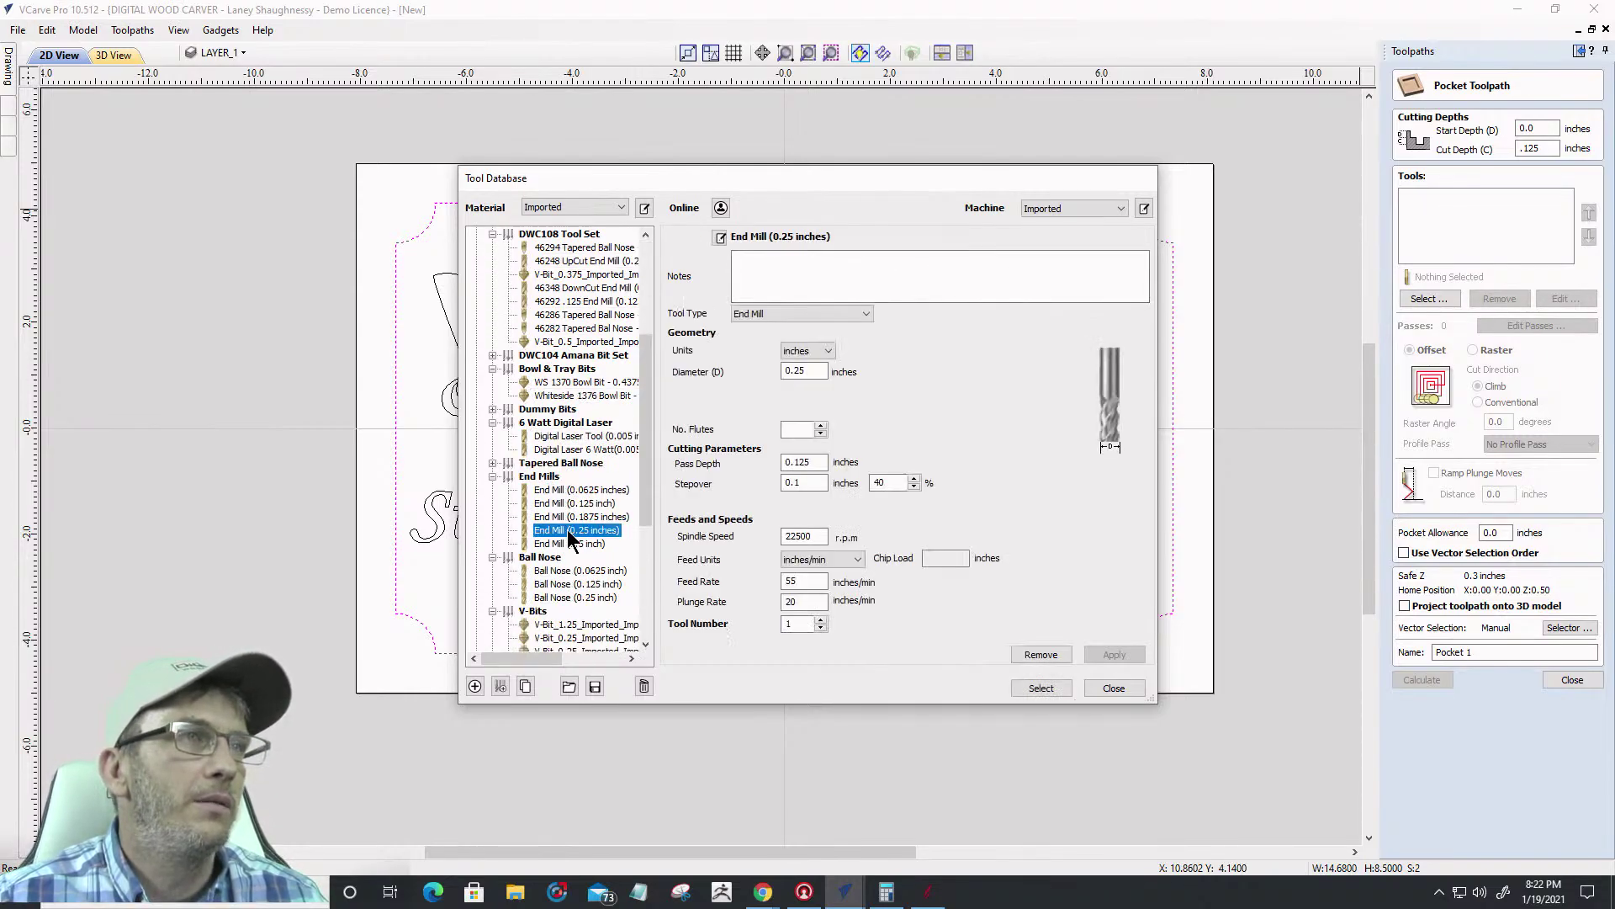
{"action": "left_click", "coordinate": [1040, 688]}
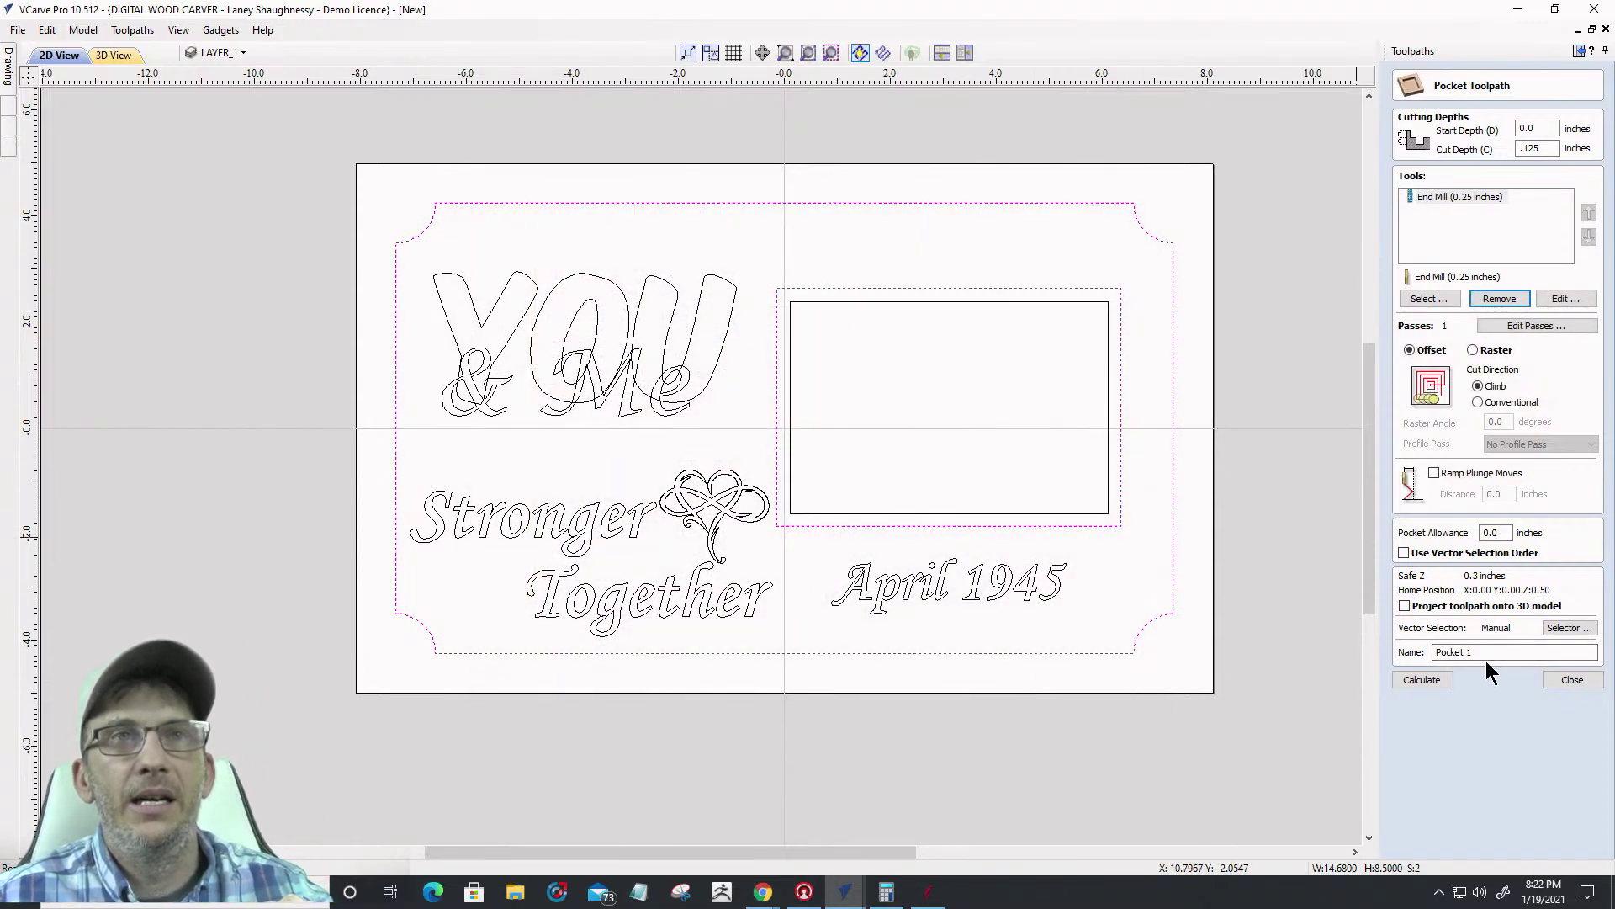
Set raster clearing with the profile pass last, add ramp plunge moves over 0.5 inches, and calculate the background pocket
{"action": "left_click", "coordinate": [1473, 350]}
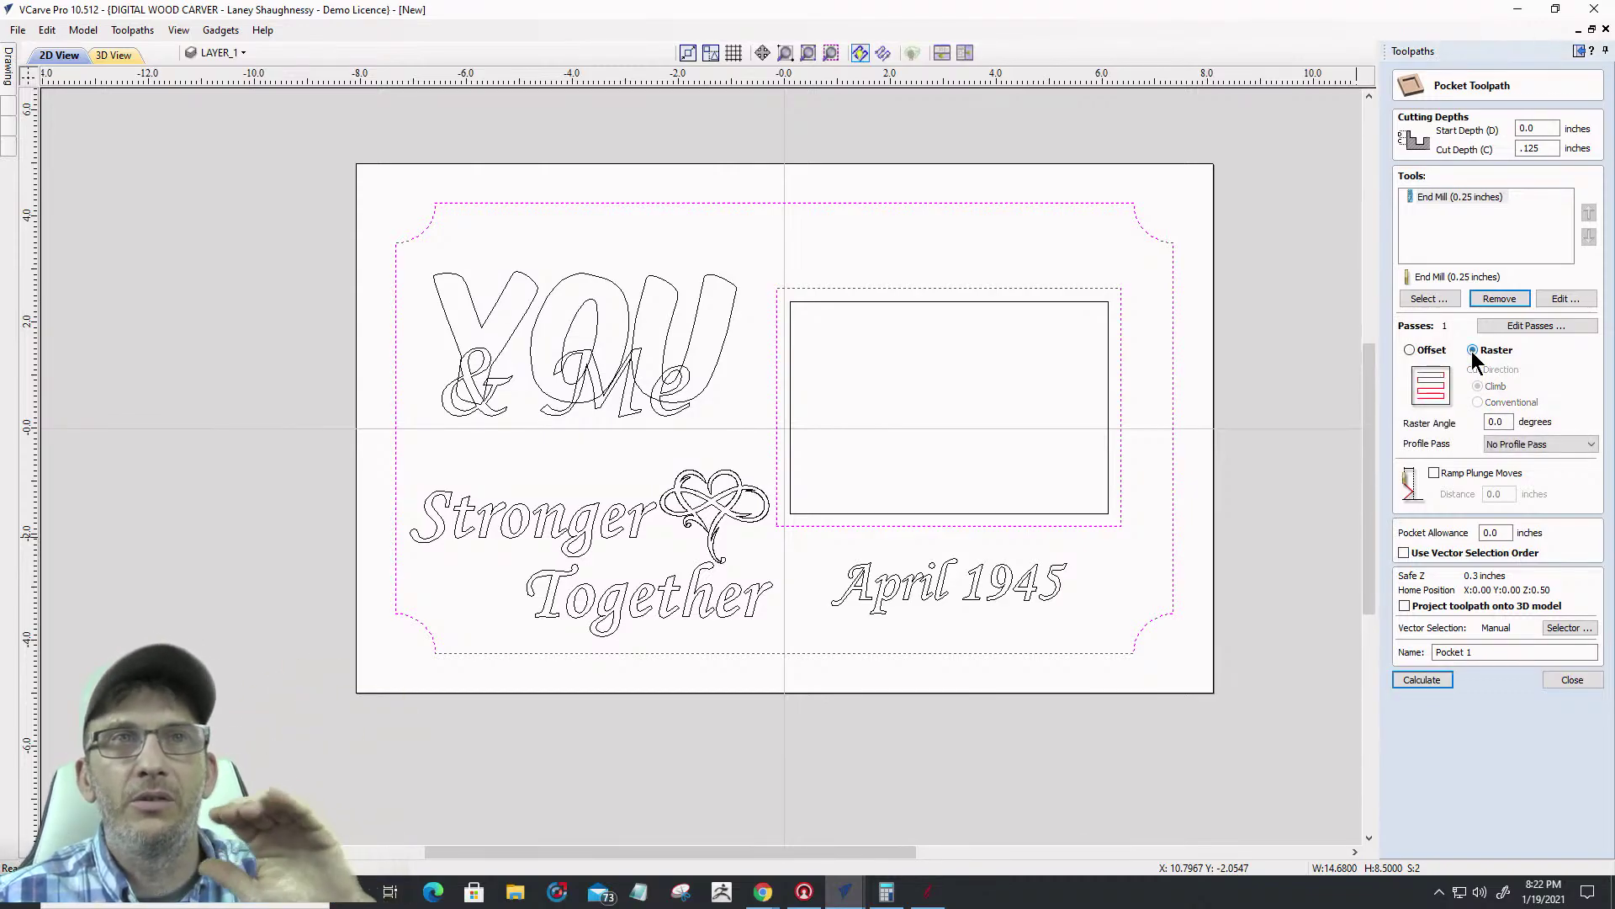
{"action": "left_click", "coordinate": [1523, 443]}
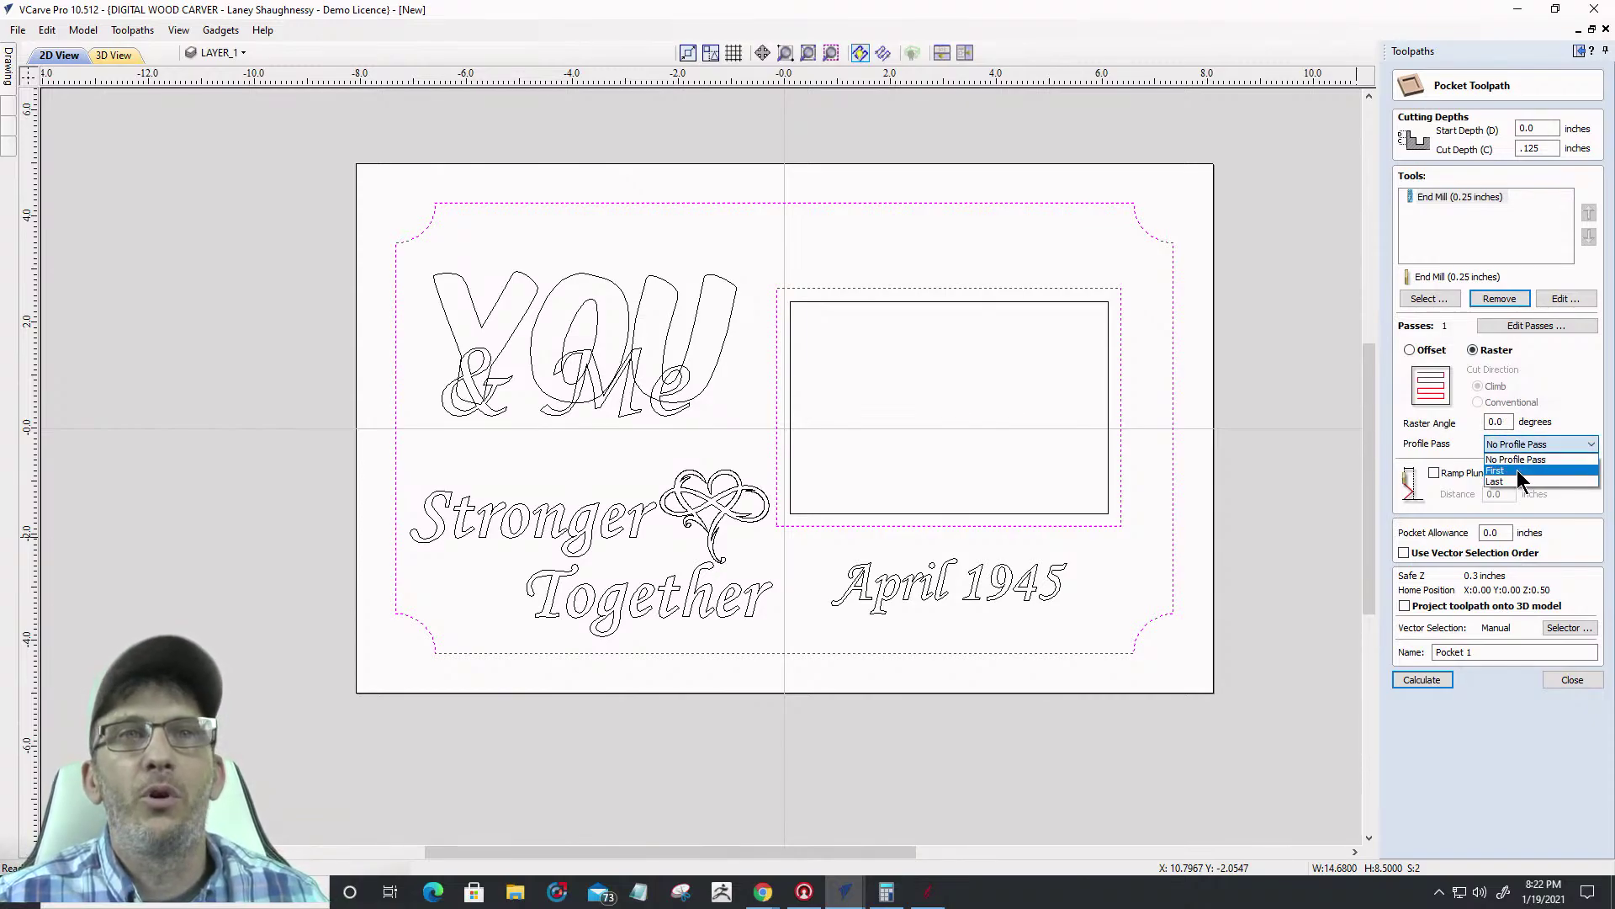
{"action": "left_click", "coordinate": [1519, 481]}
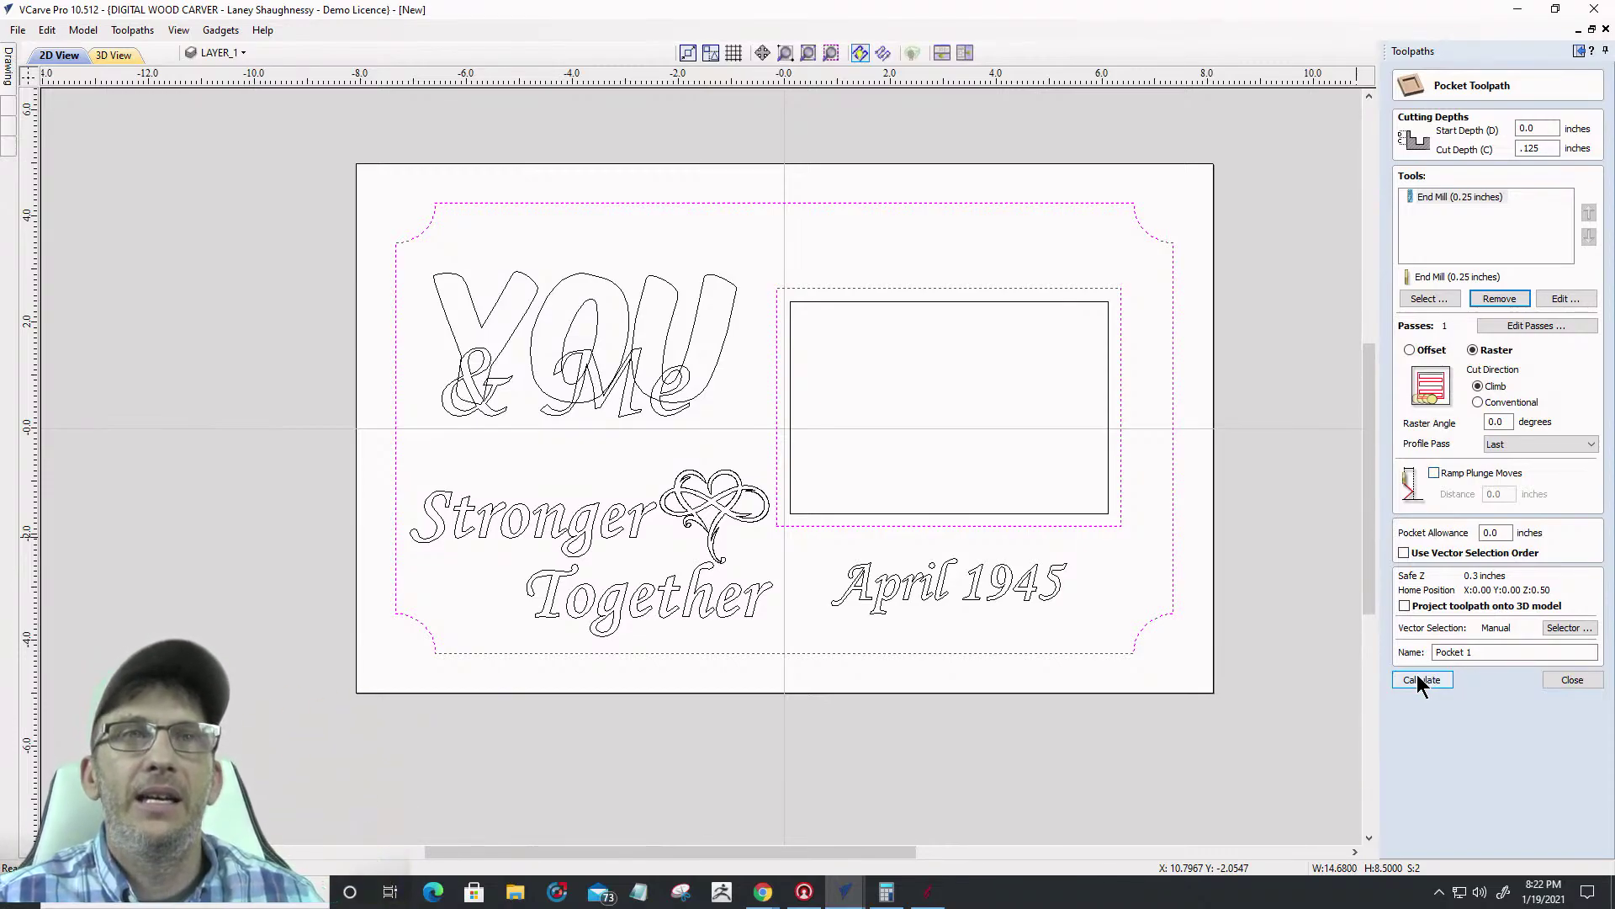
{"action": "left_click", "coordinate": [1433, 473]}
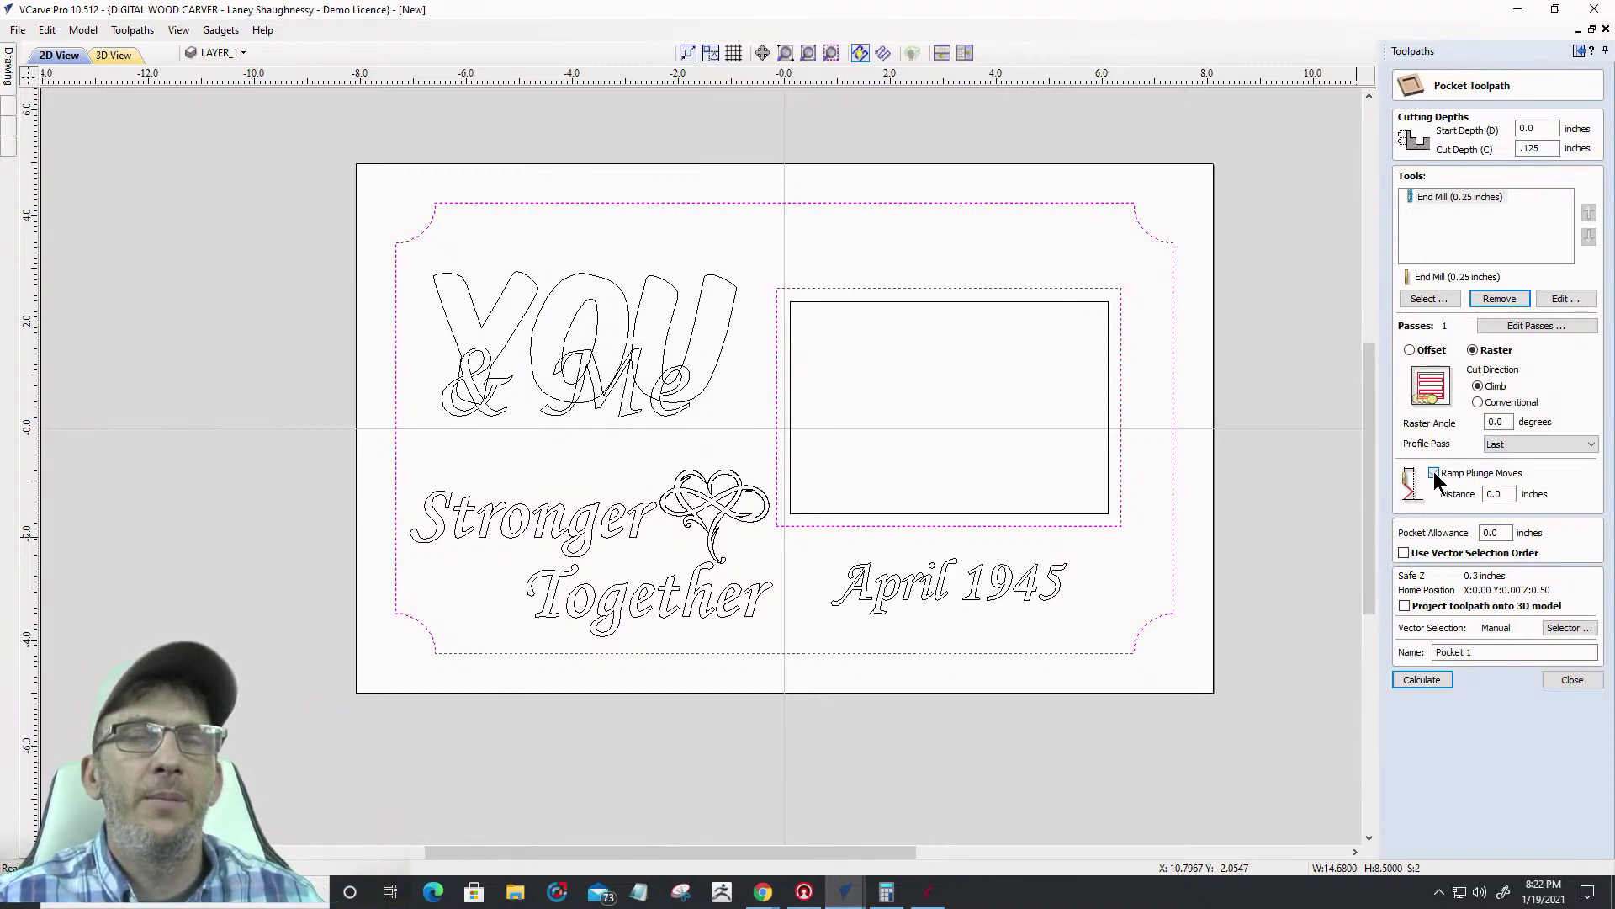
{"action": "double_click", "coordinate": [1487, 495]}
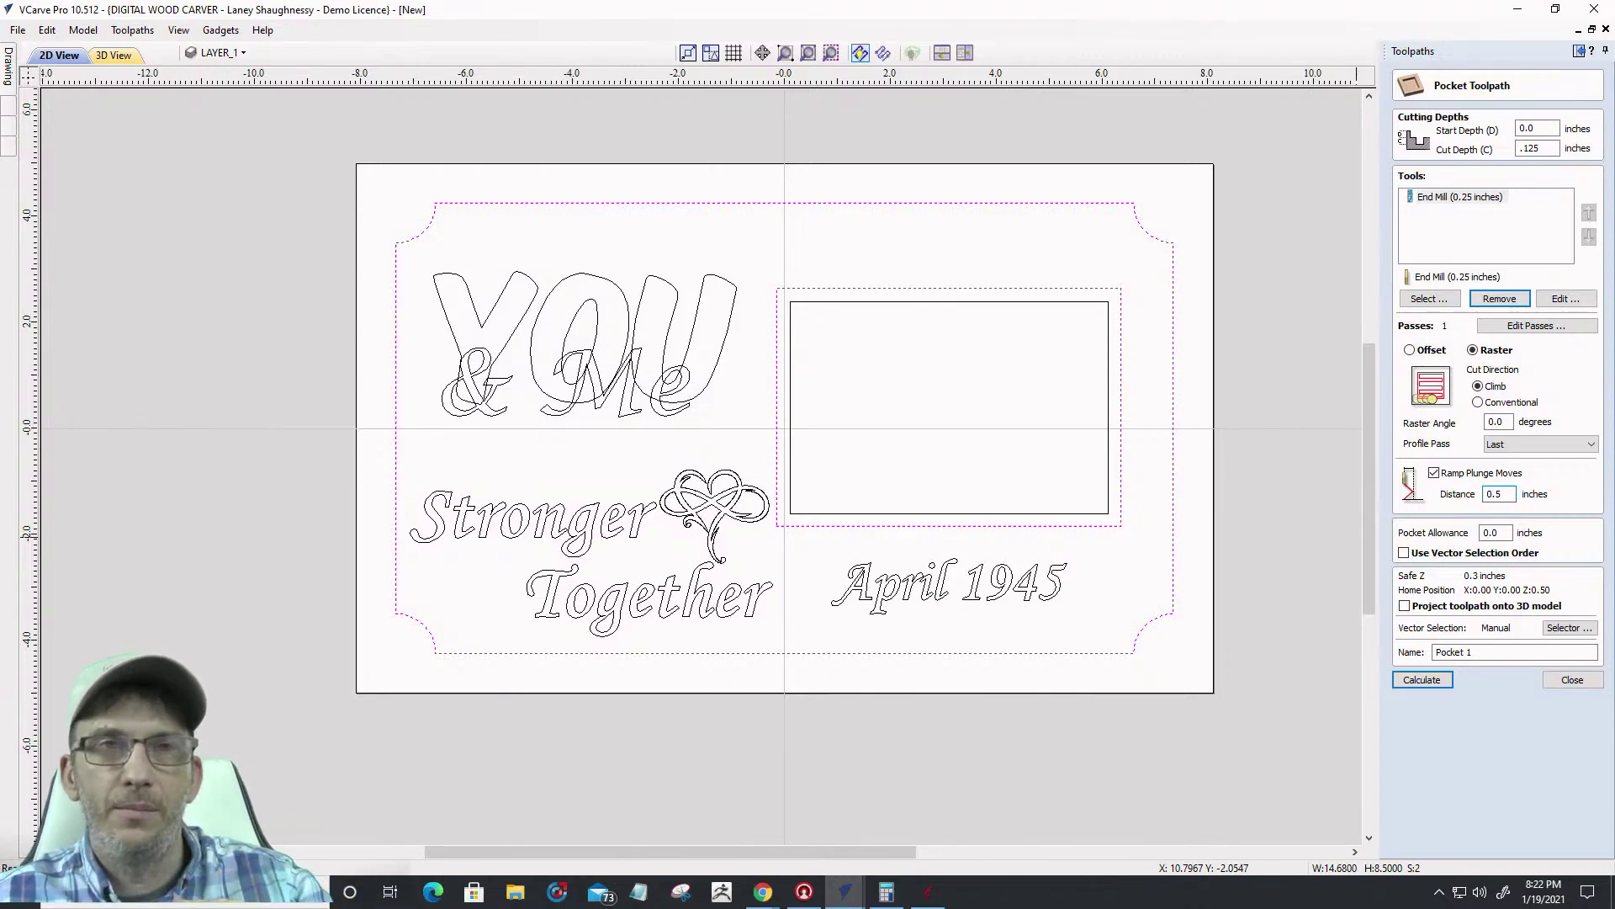
{"action": "left_click", "coordinate": [1412, 681]}
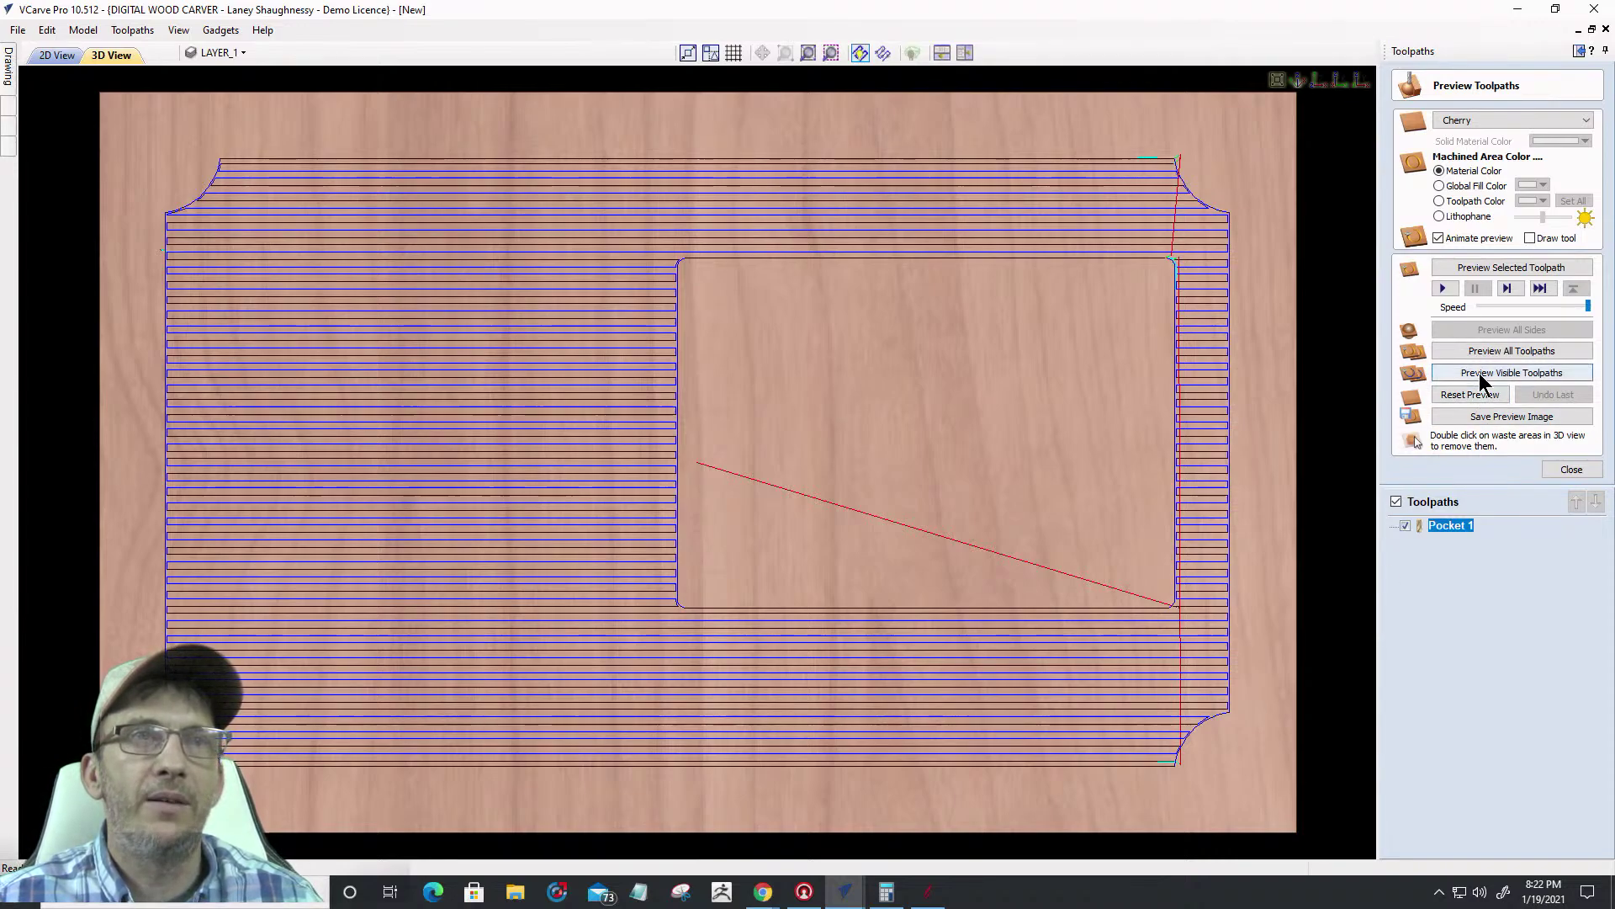
Preview the background pocket in 3D and examine the cut around the raised frame and the border from several angles
{"action": "left_click", "coordinate": [1480, 374]}
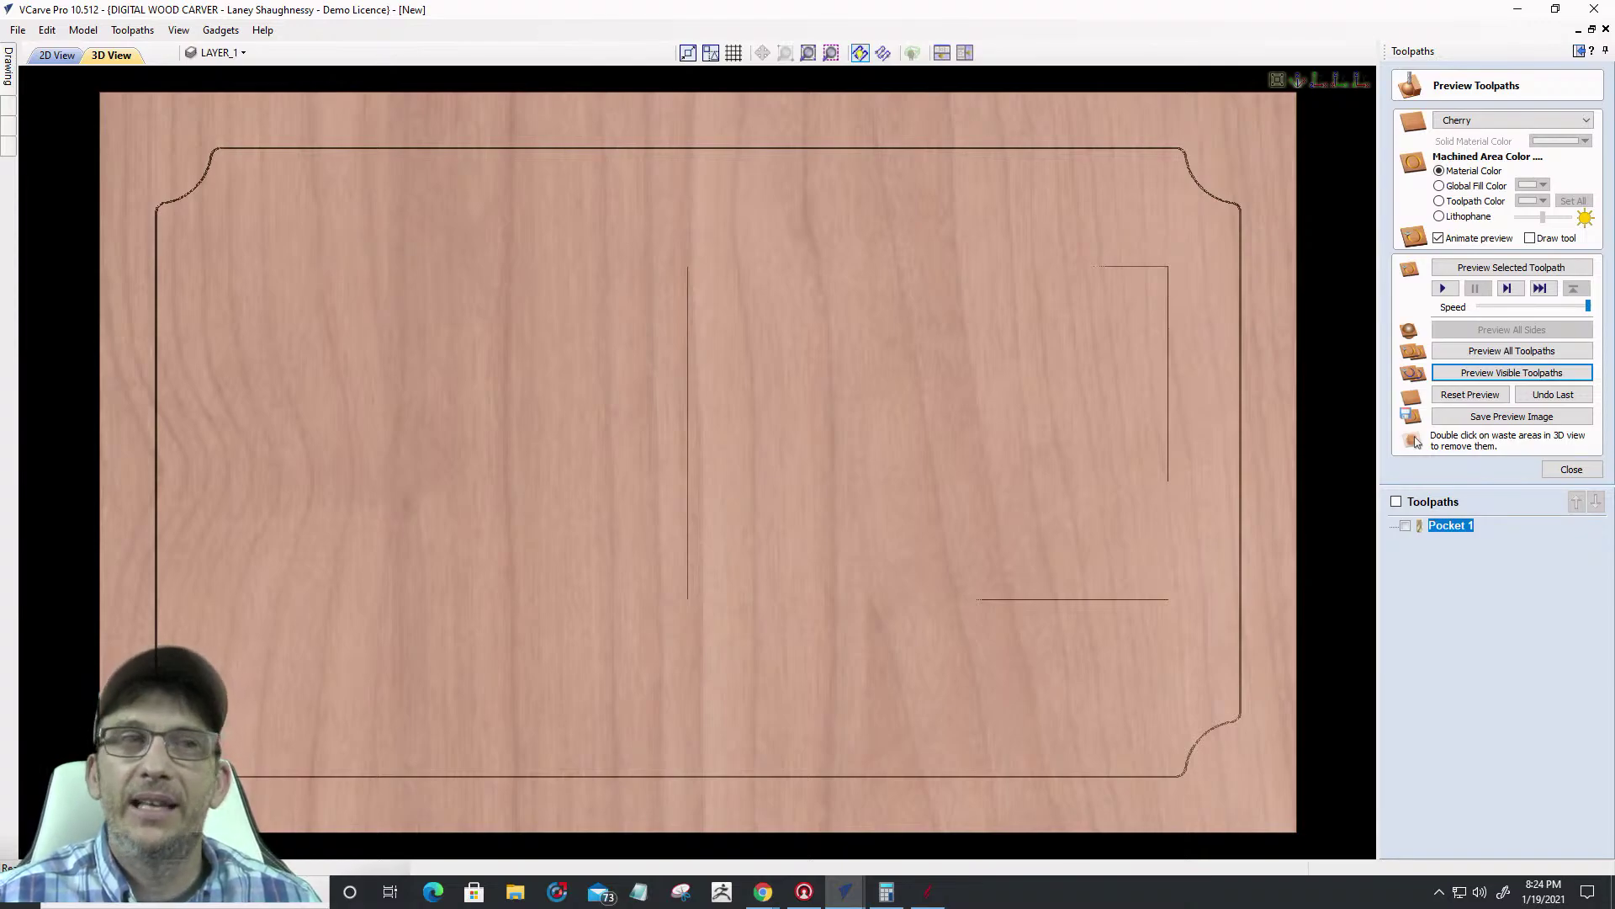
{"action": "left_click_drag", "start_coordinate": [803, 762], "coordinate": [732, 494]}
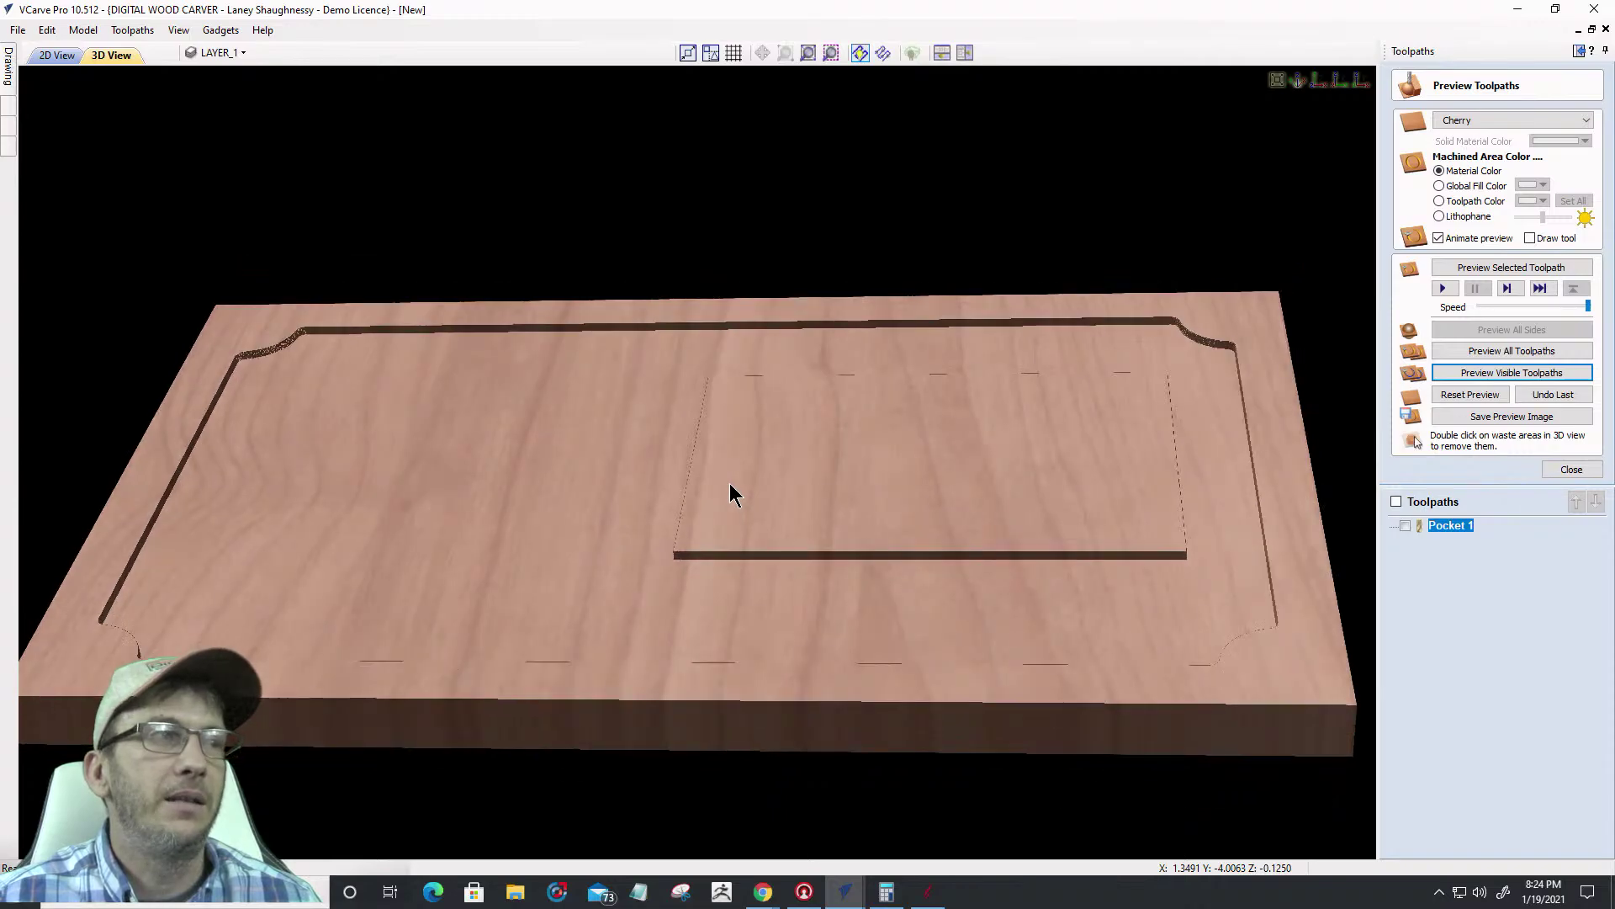
{"action": "scroll", "coordinate": [658, 602], "scroll_direction": "up", "scroll_amount": 5}
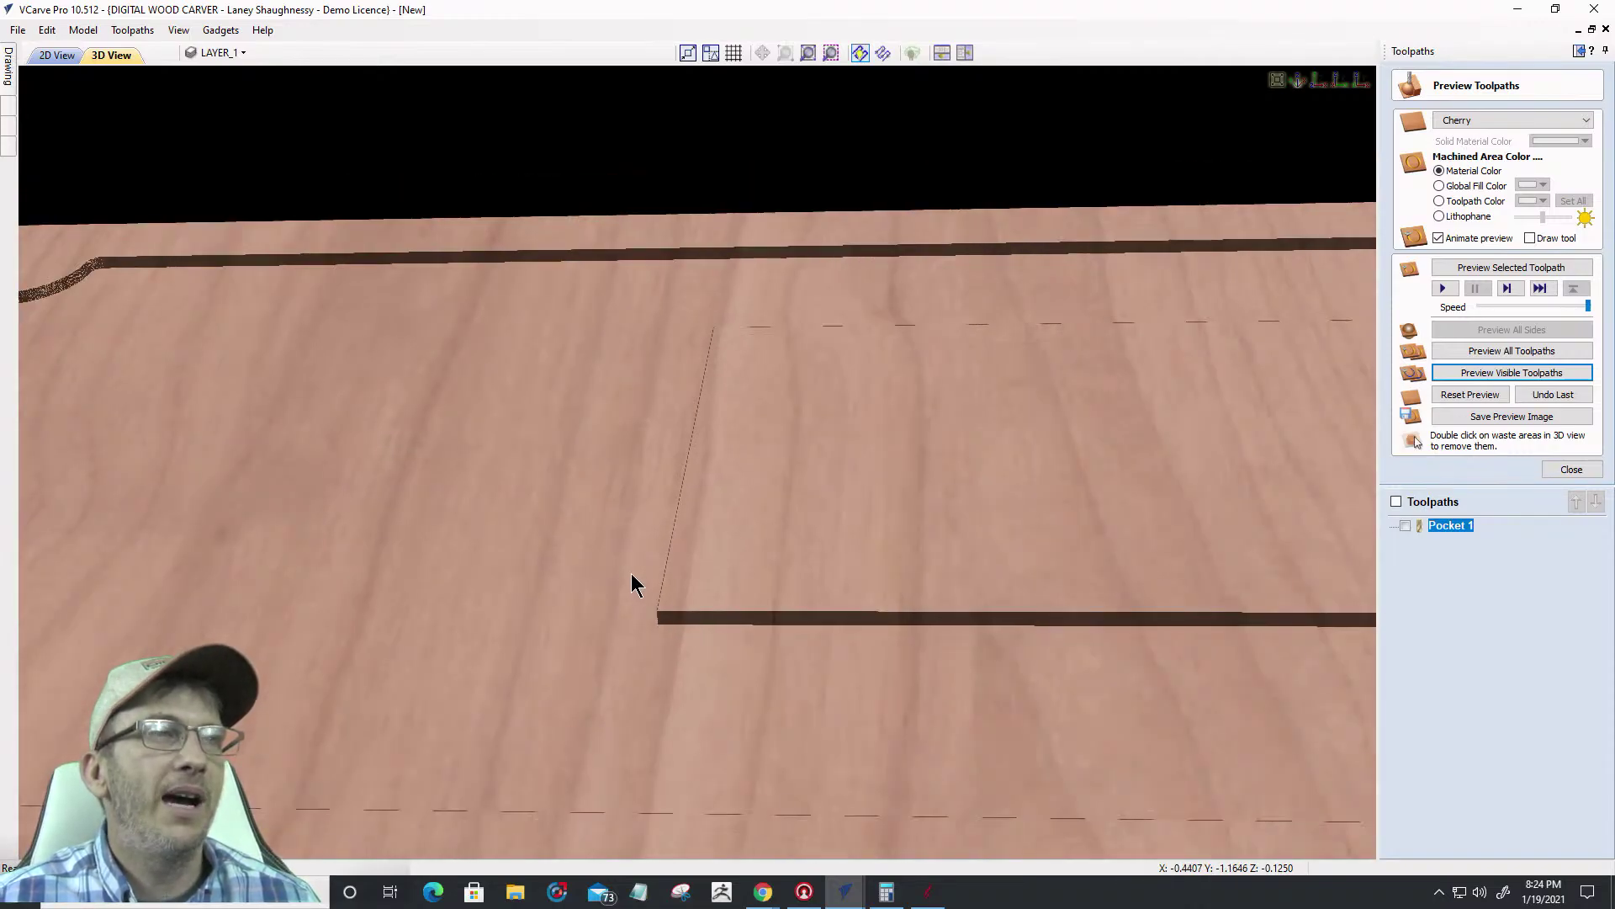
{"action": "scroll", "coordinate": [632, 586], "scroll_direction": "down", "scroll_amount": 5}
{"action": "left_click_drag", "start_coordinate": [718, 732], "coordinate": [532, 627]}
{"action": "scroll", "coordinate": [532, 627], "scroll_direction": "up", "scroll_amount": 4}
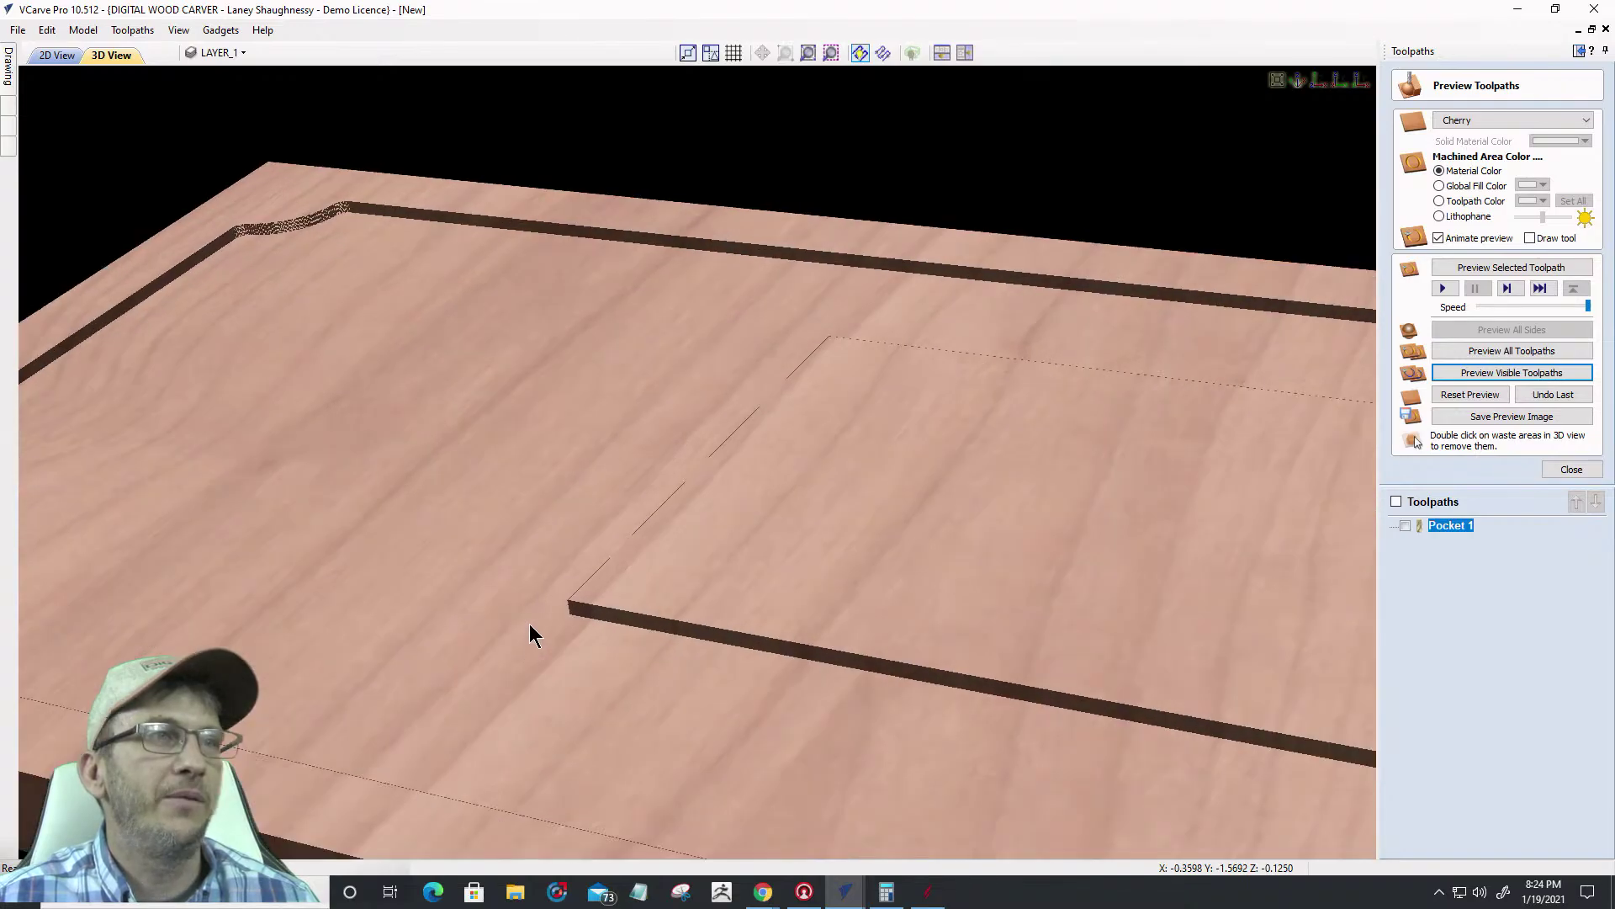
{"action": "scroll", "coordinate": [533, 616], "scroll_direction": "down", "scroll_amount": 5}
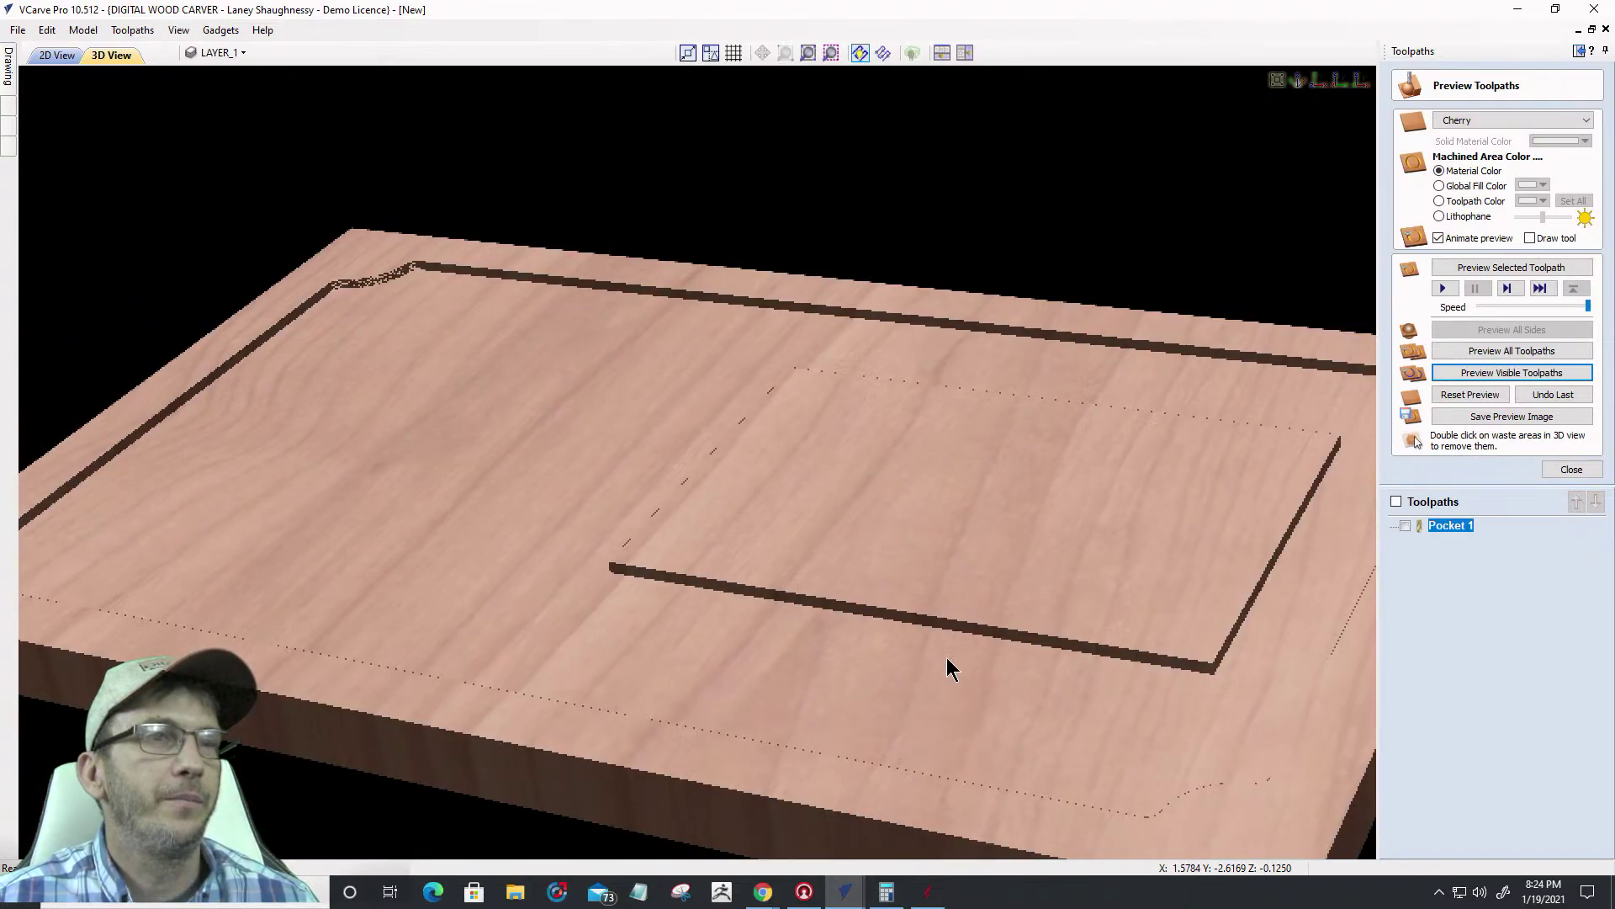
{"action": "left_click_drag", "start_coordinate": [946, 658], "coordinate": [977, 656]}
{"action": "scroll", "coordinate": [814, 644], "scroll_direction": "down", "scroll_amount": 3}
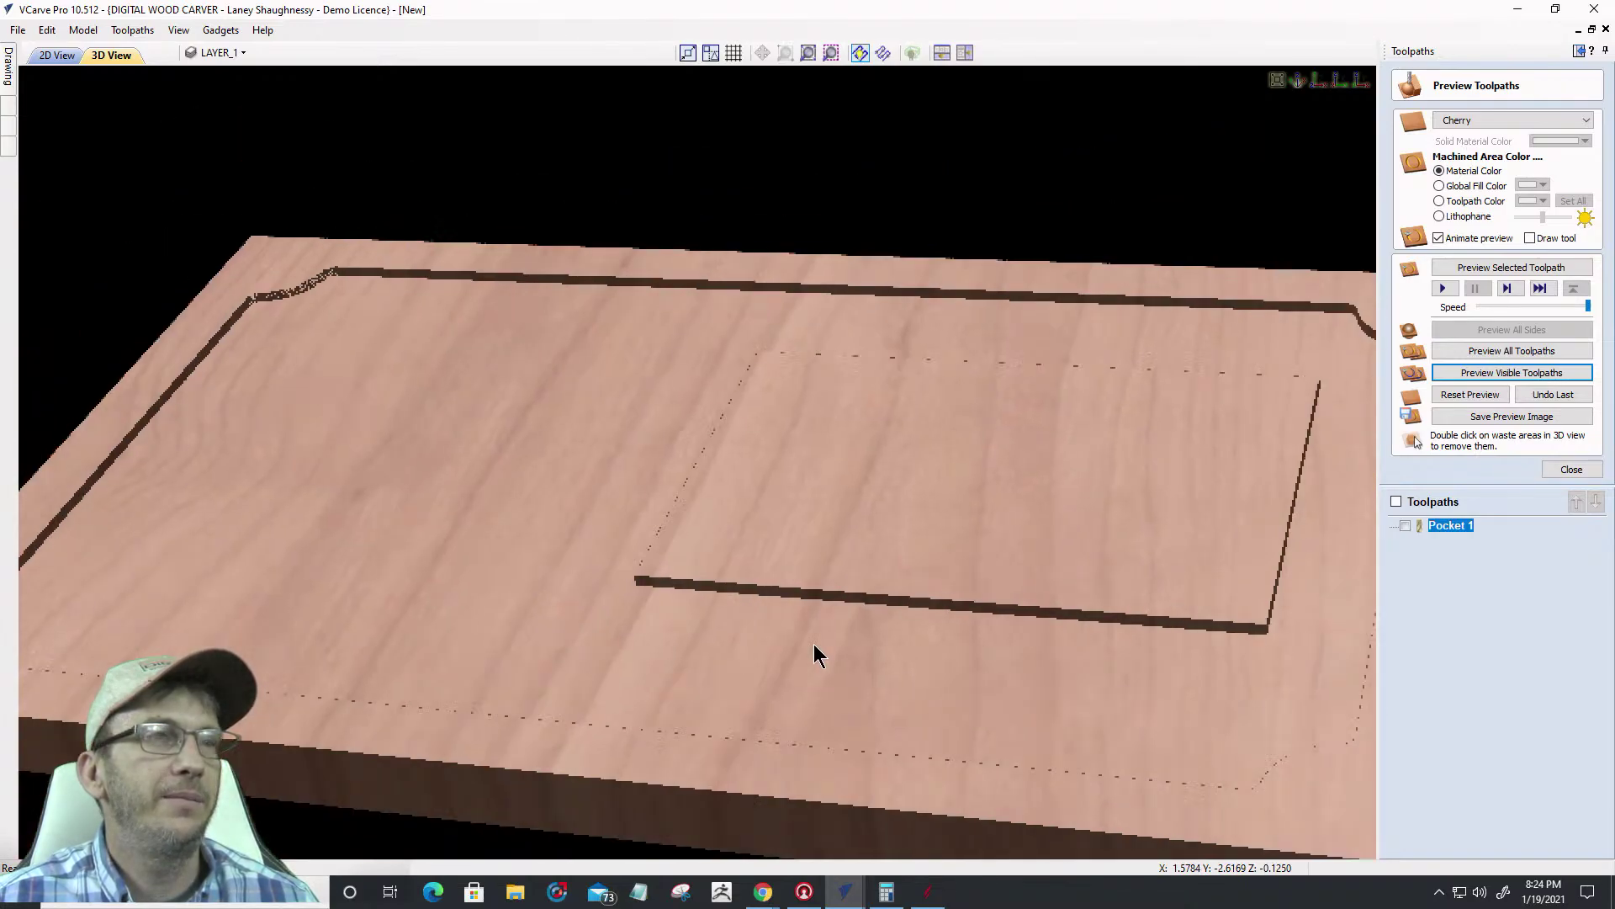
Return to the 2D drawing, select the inner picture frame rectangle, start a Pocket toolpath and check the rectangle's corner
{"action": "left_click", "coordinate": [53, 61]}
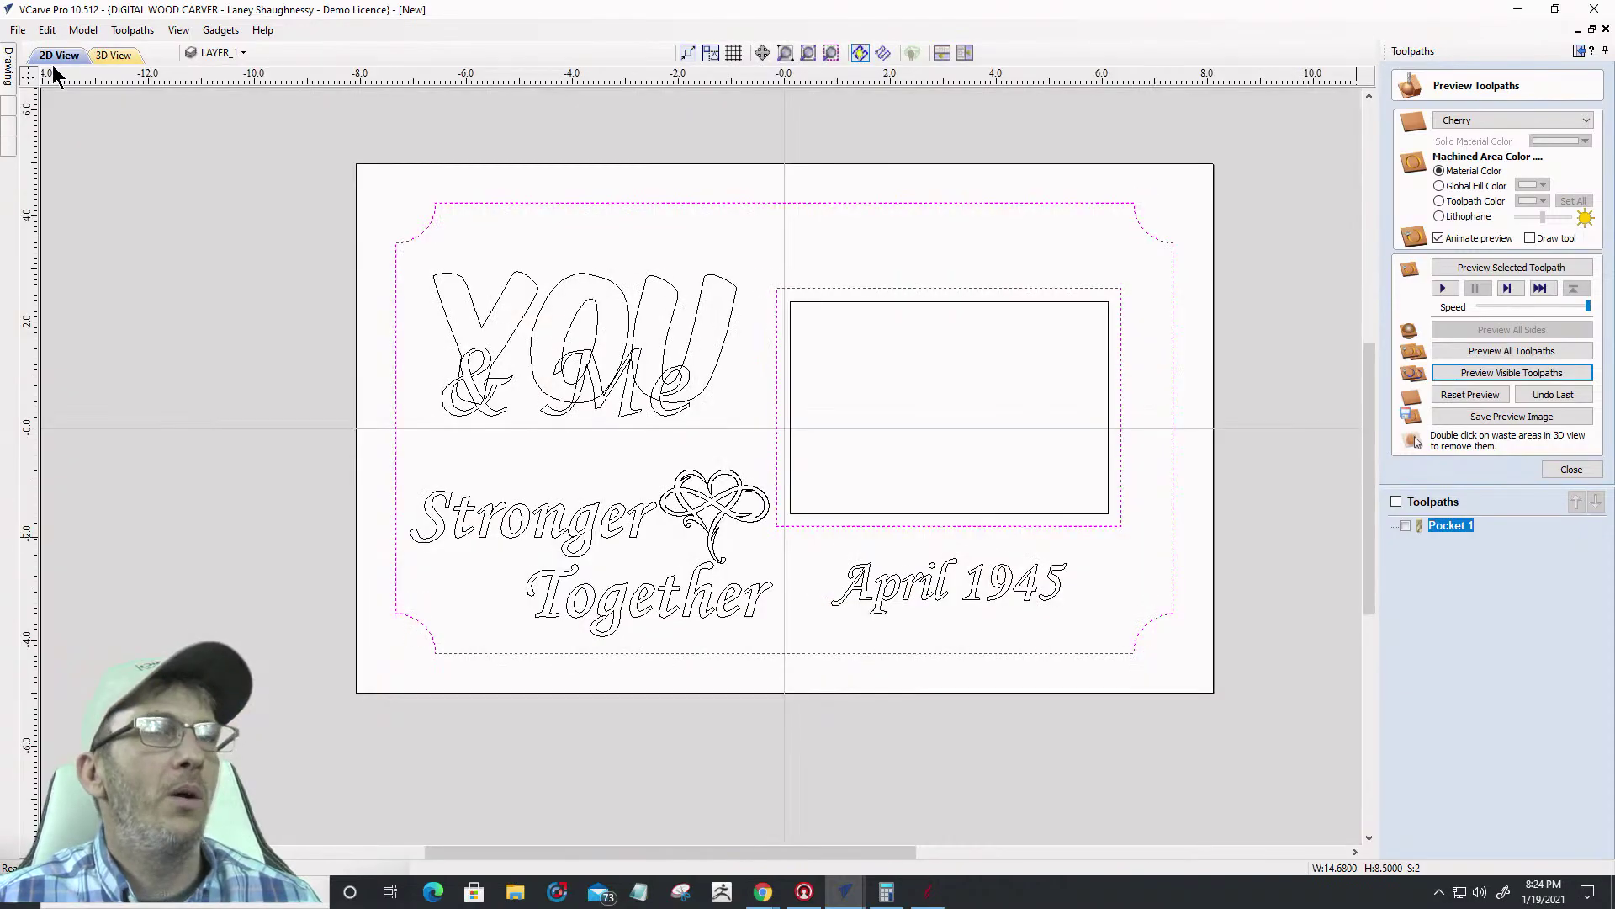
{"action": "left_click", "coordinate": [834, 301]}
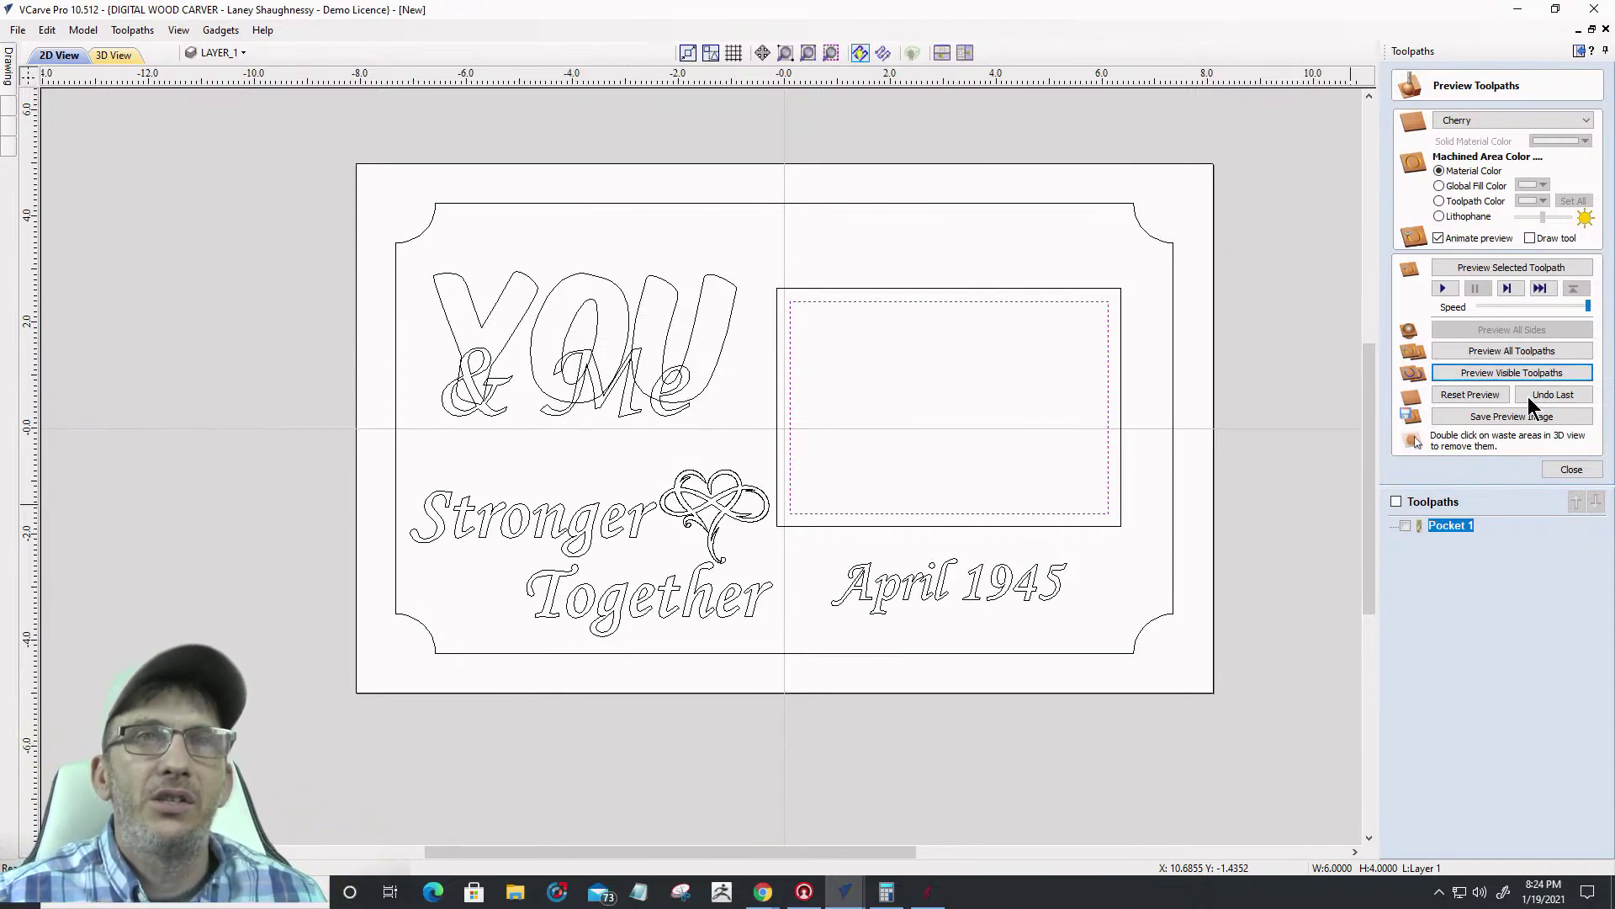
{"action": "left_click", "coordinate": [1572, 470]}
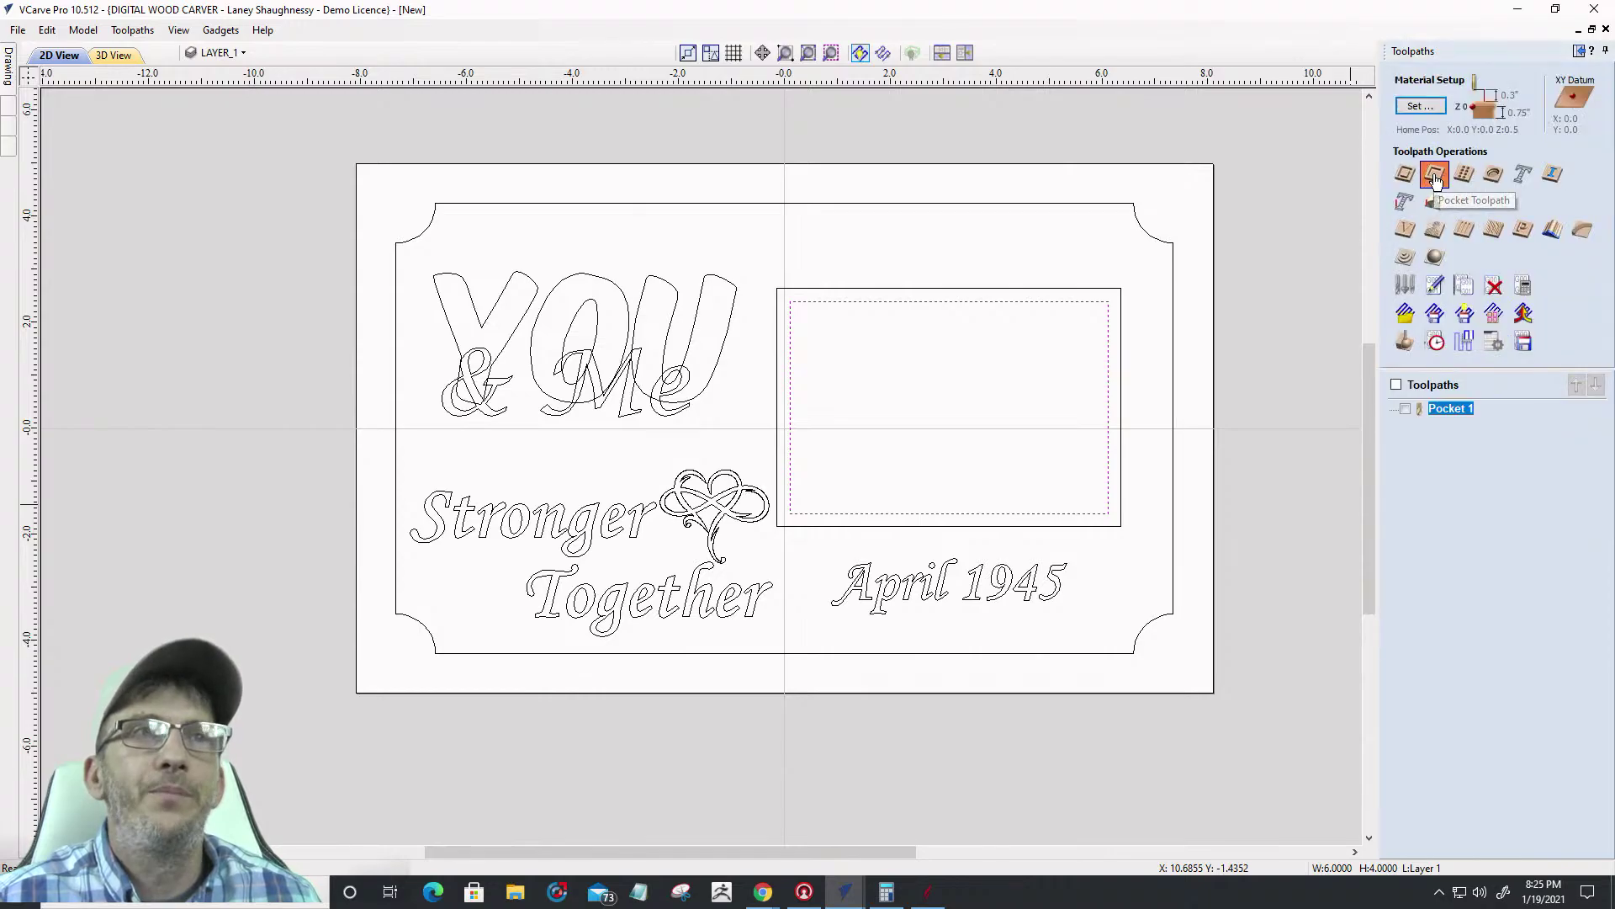
{"action": "left_click", "coordinate": [1433, 174]}
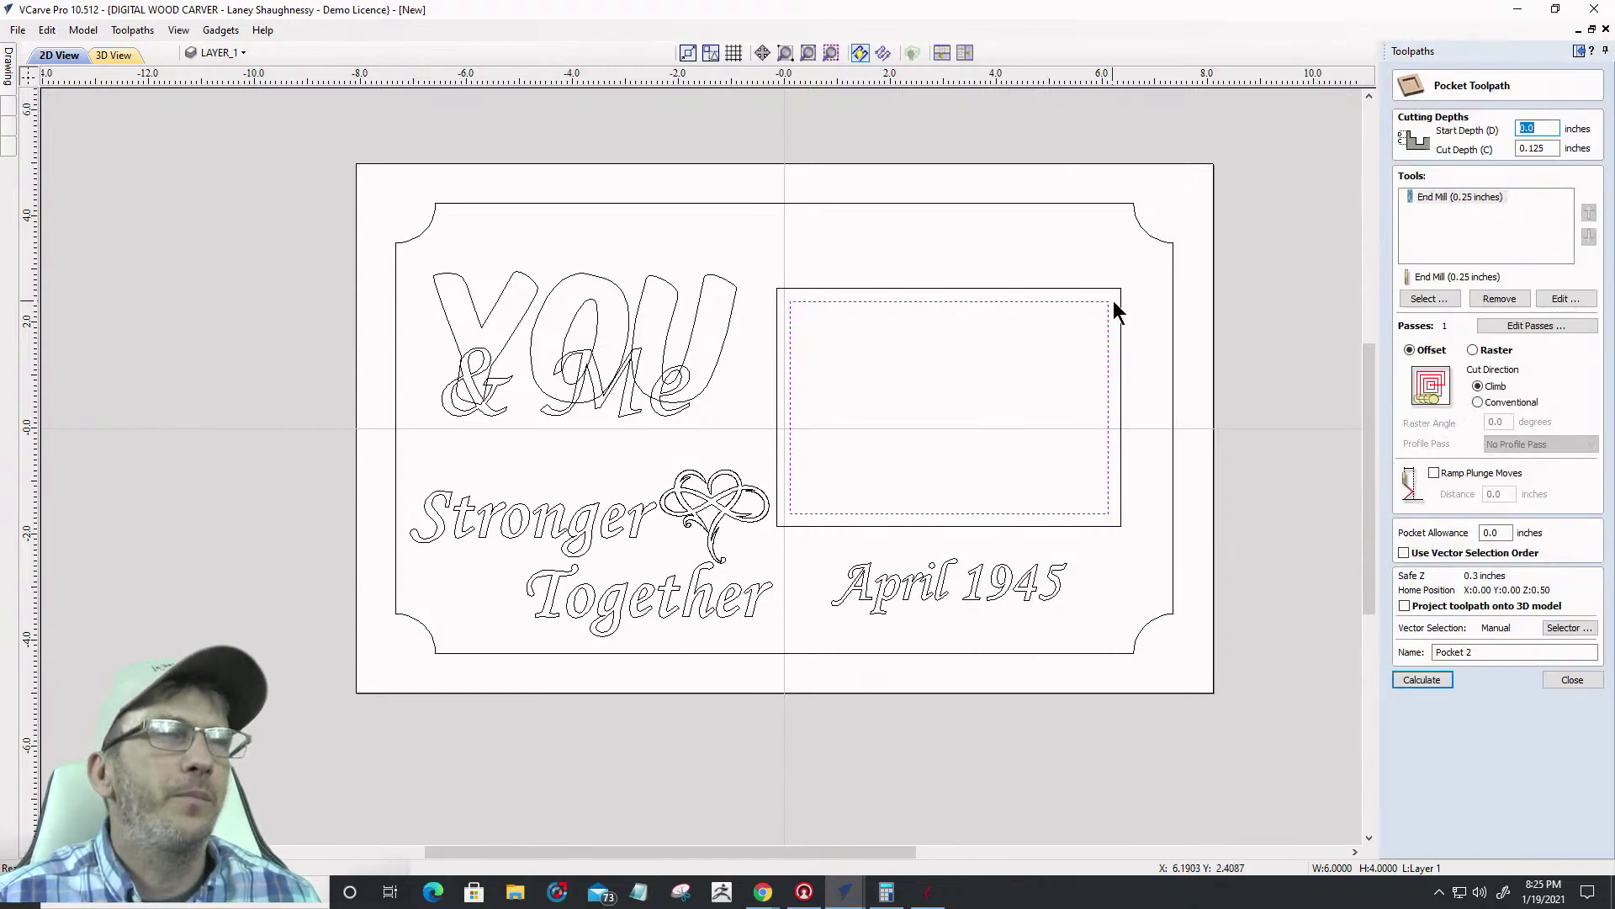
{"action": "scroll", "coordinate": [1102, 301], "scroll_direction": "up", "scroll_amount": 5}
{"action": "scroll", "coordinate": [1102, 296], "scroll_direction": "up", "scroll_amount": 1}
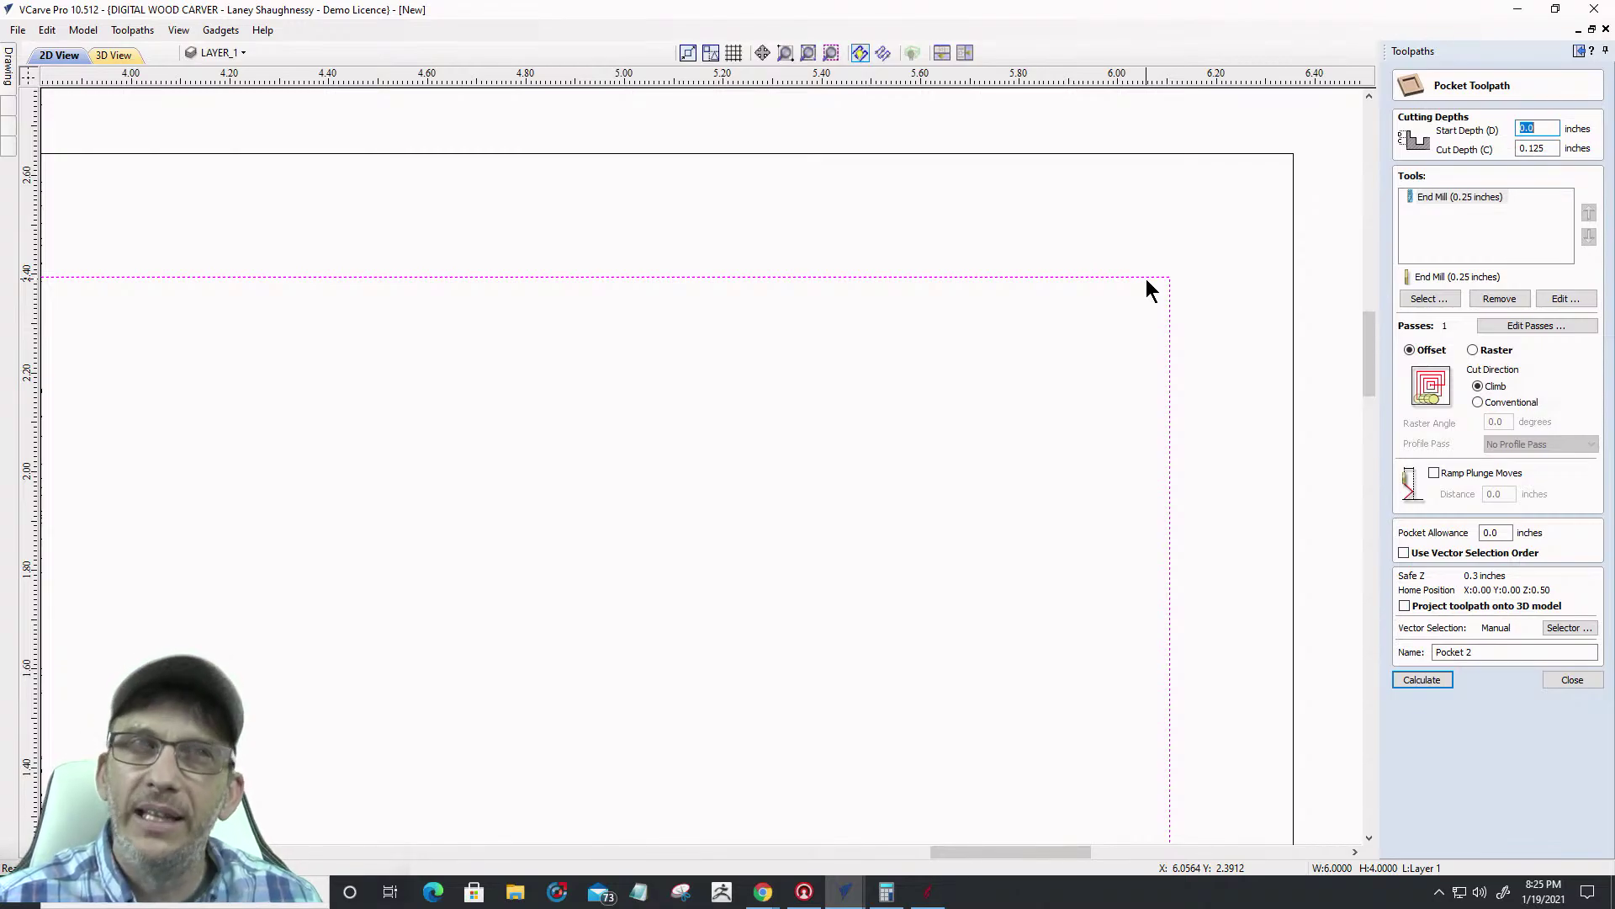
{"action": "scroll", "coordinate": [1165, 290], "scroll_direction": "down", "scroll_amount": 5}
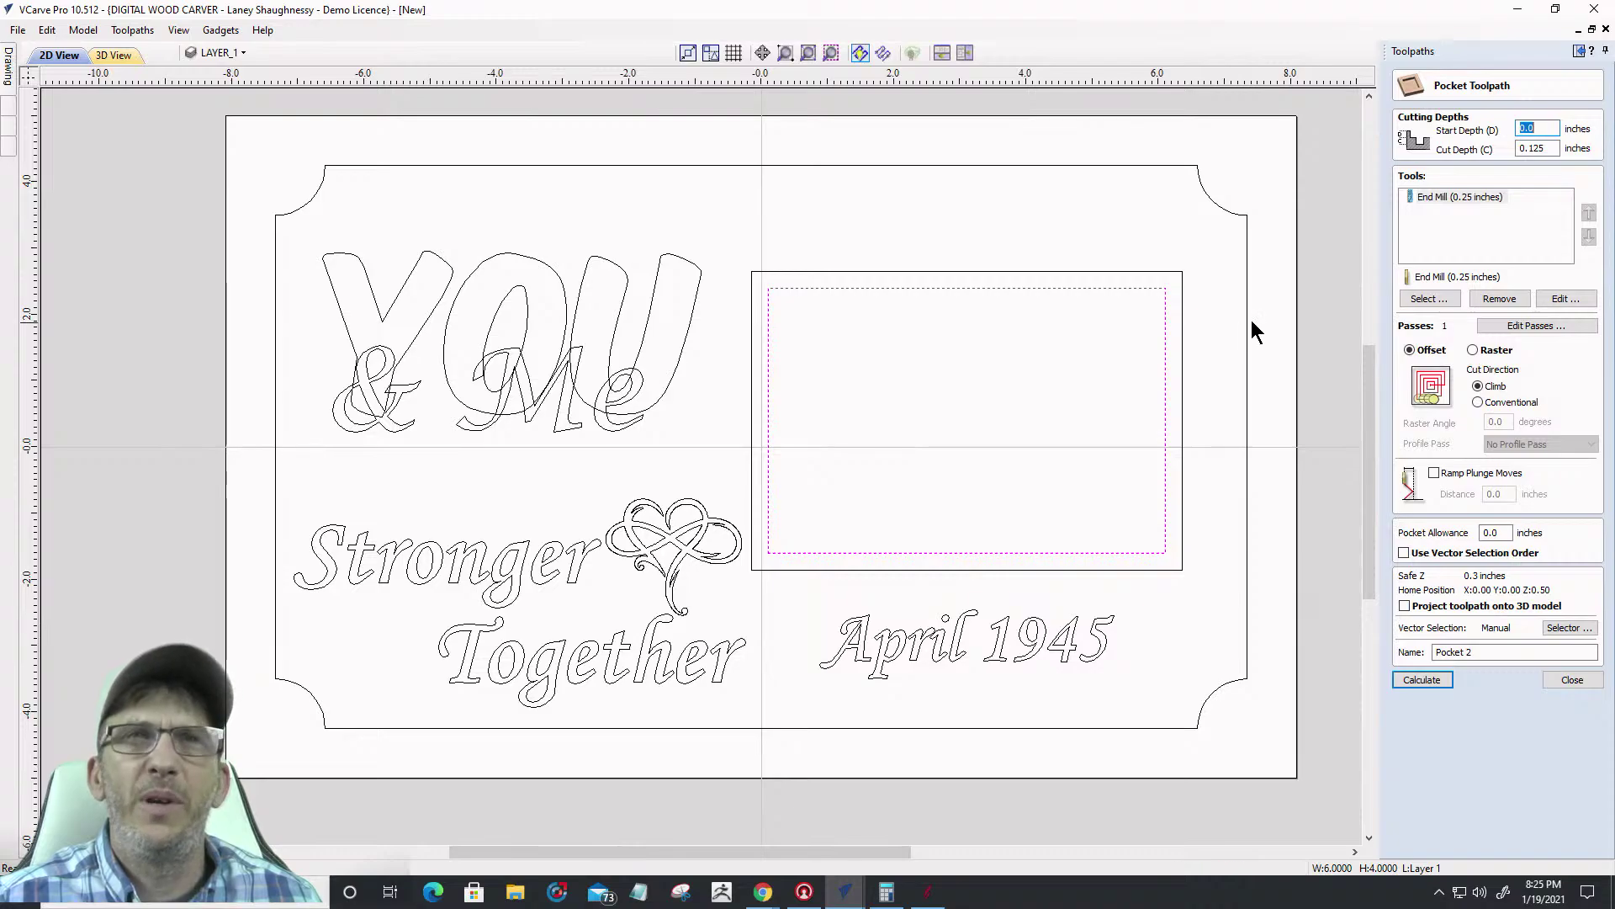
Set the inner rectangle's pocket to raster clearing with a cut depth of 0.375 inches and calculate the toolpath
{"action": "double_click", "coordinate": [1536, 148]}
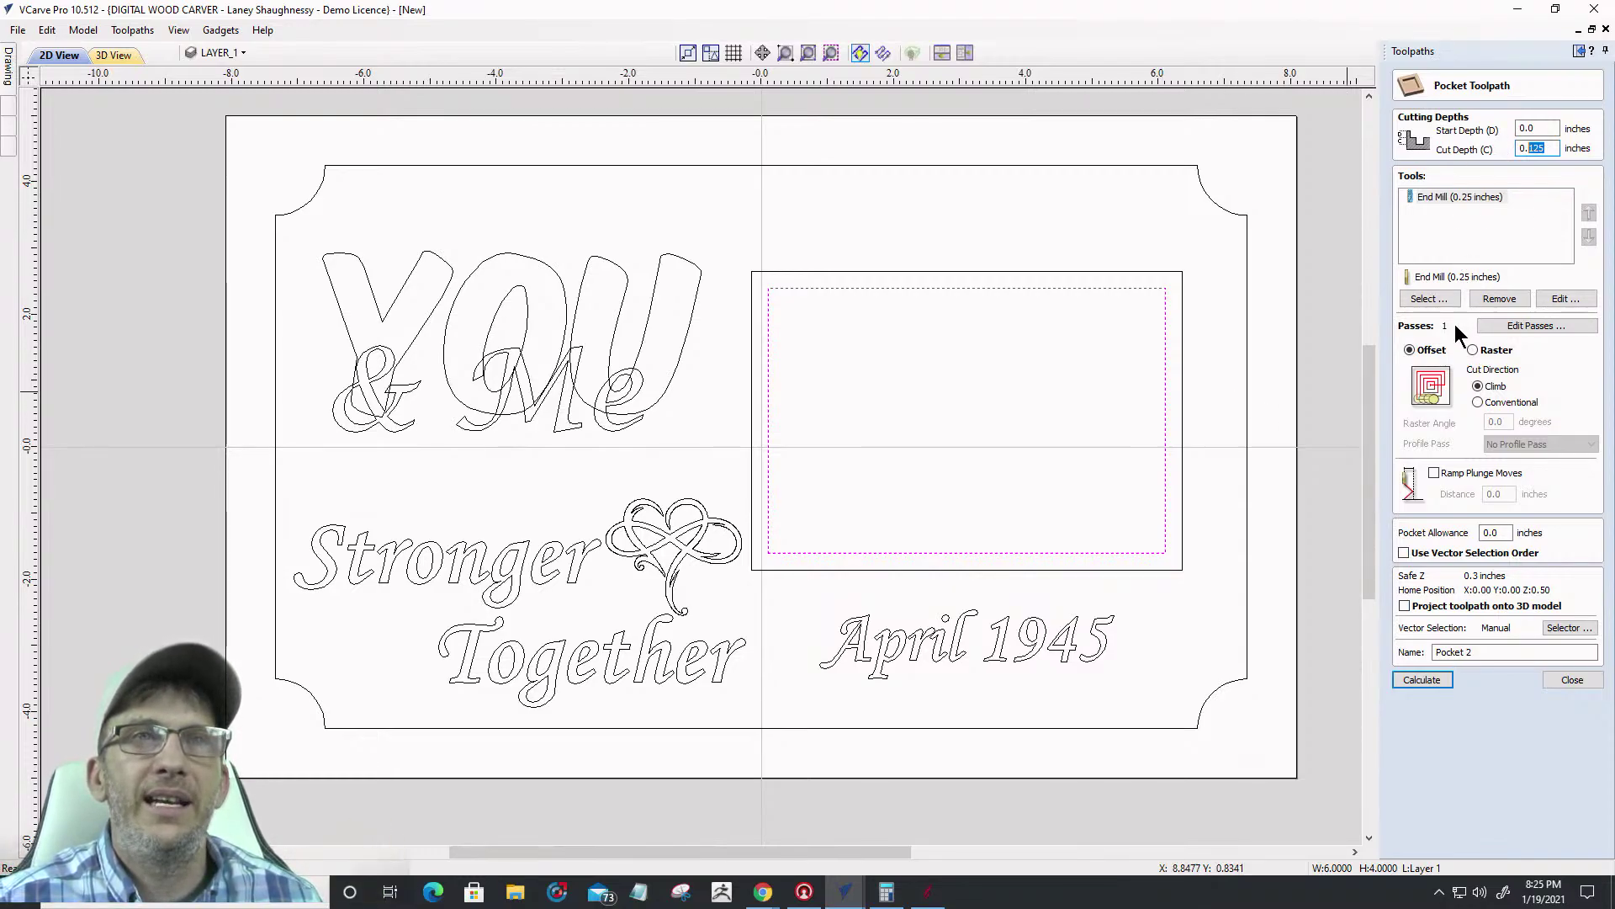
{"action": "left_click", "coordinate": [1473, 351]}
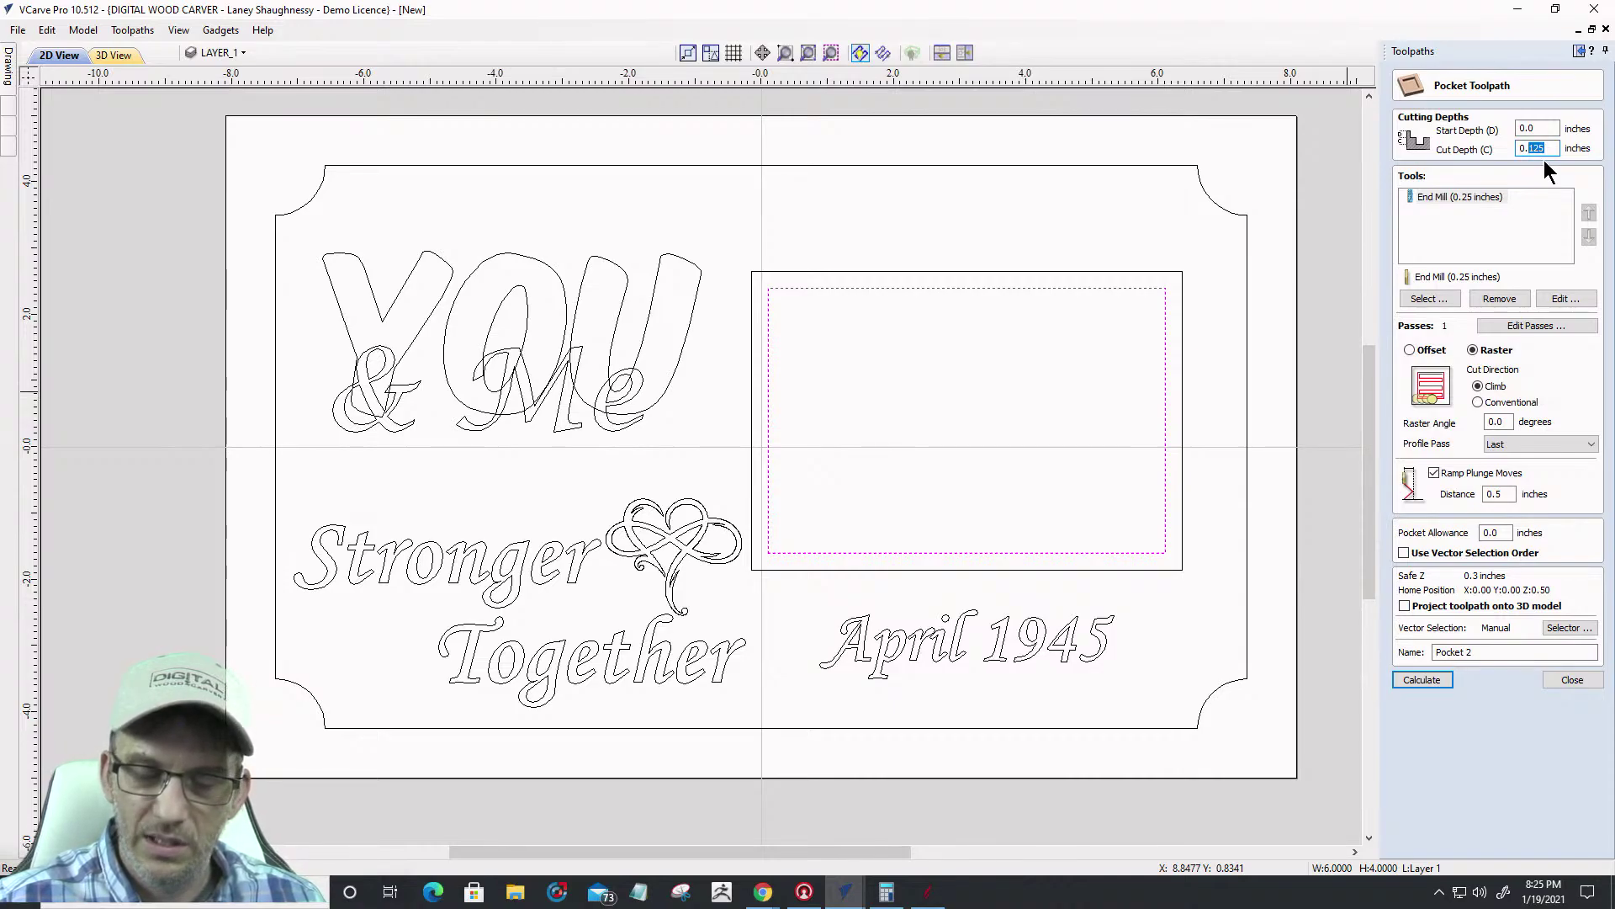
{"action": "type", "text": ".37"}
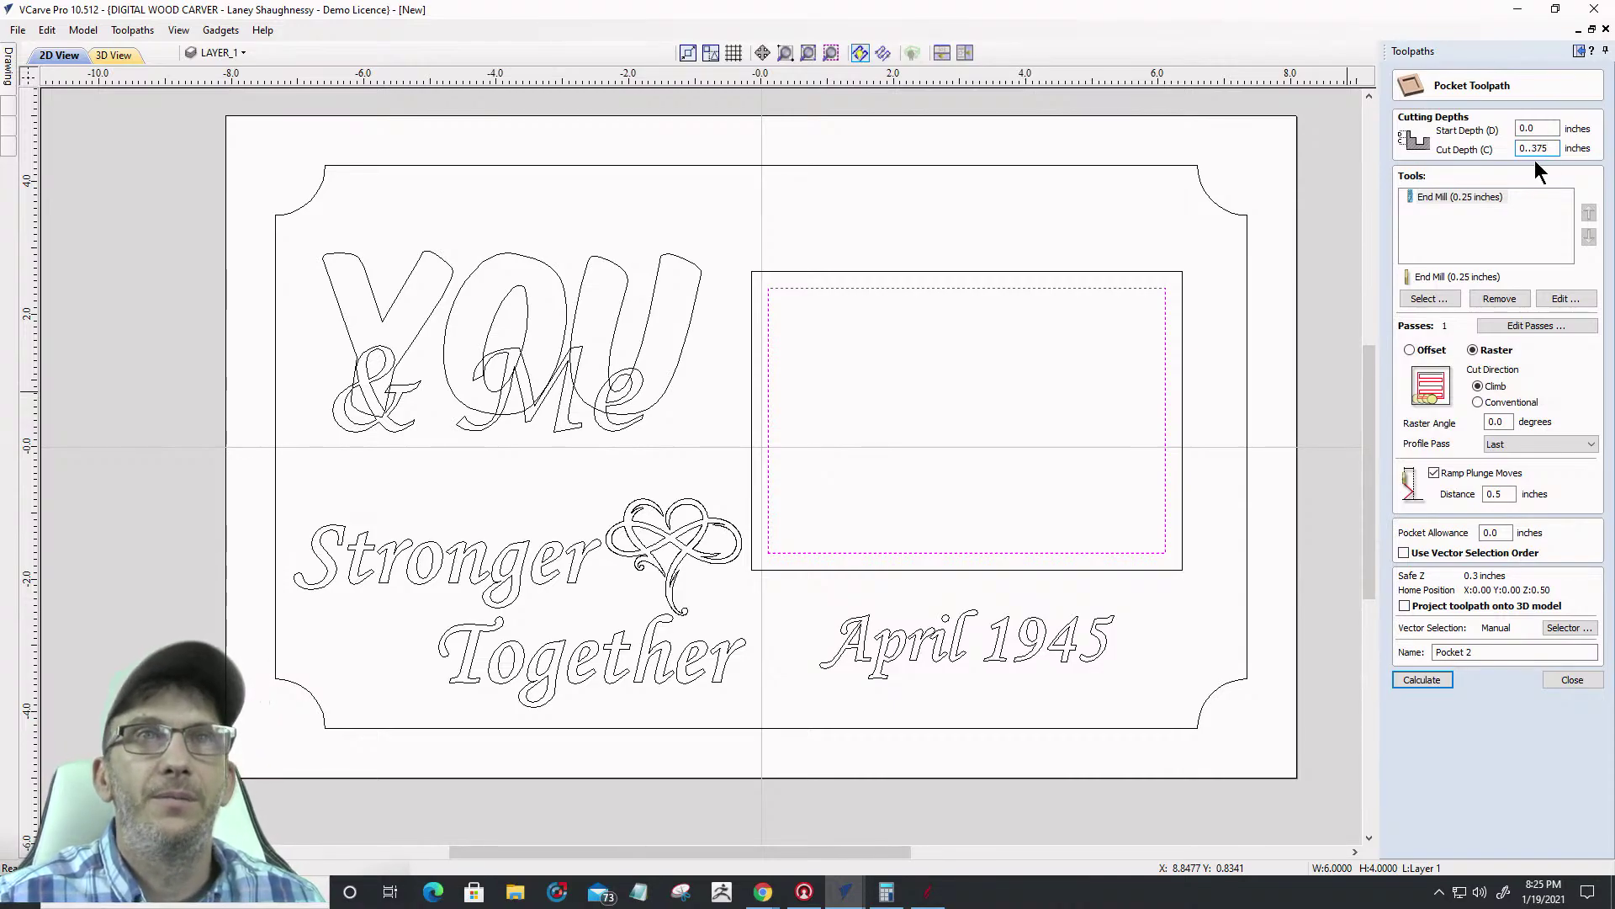
{"action": "type", "text": "5"}
{"action": "key", "text": "Tab"}
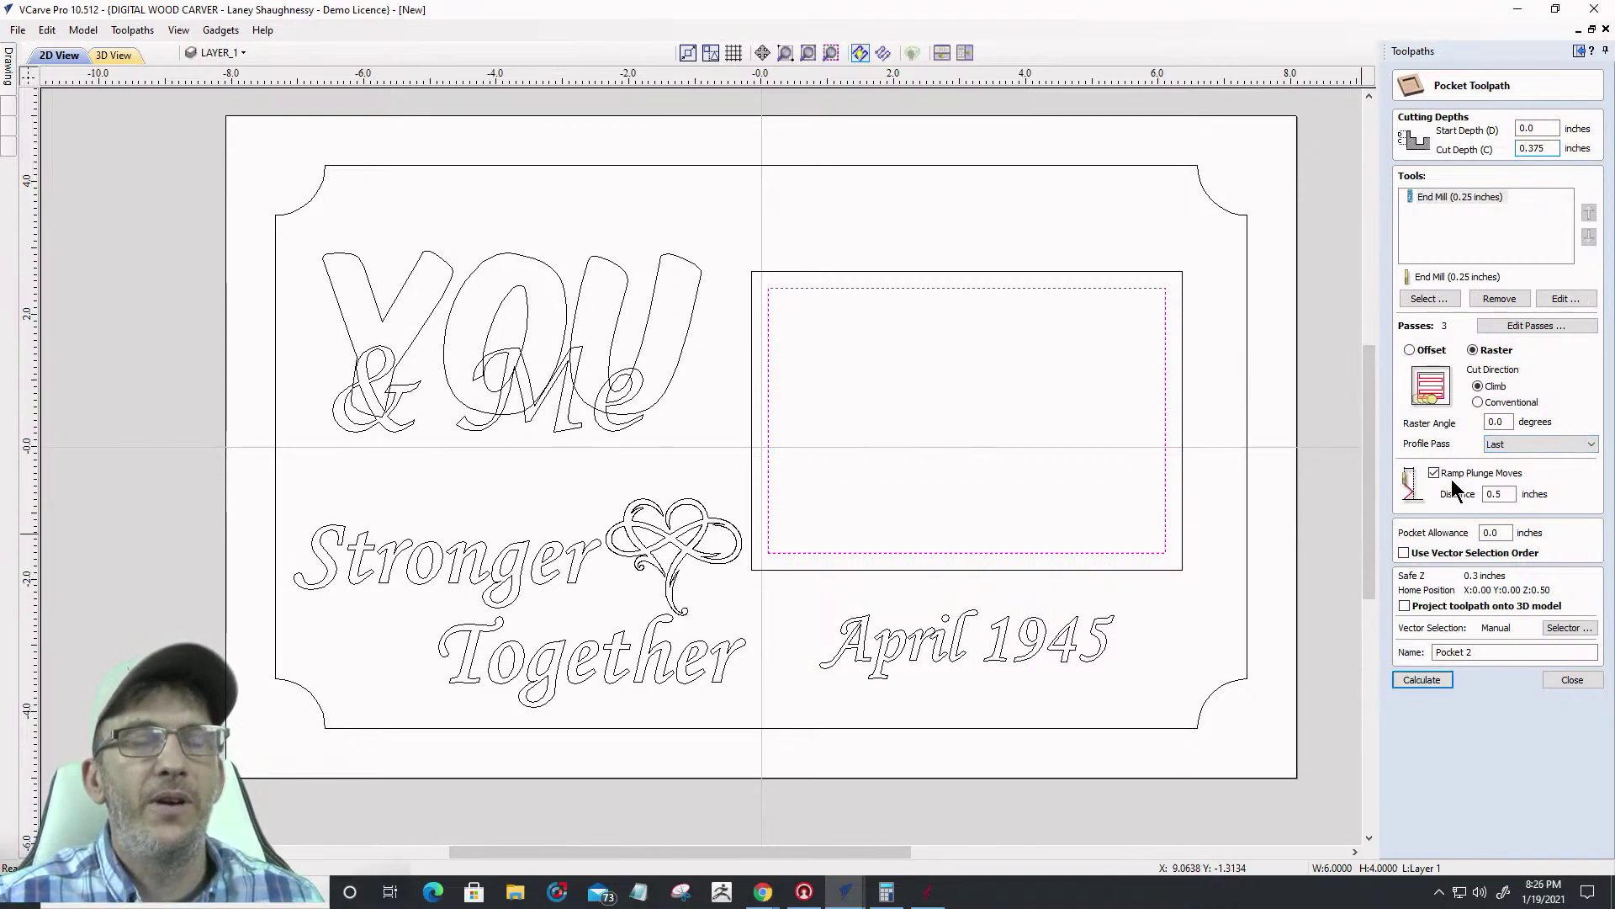
{"action": "left_click", "coordinate": [1435, 678]}
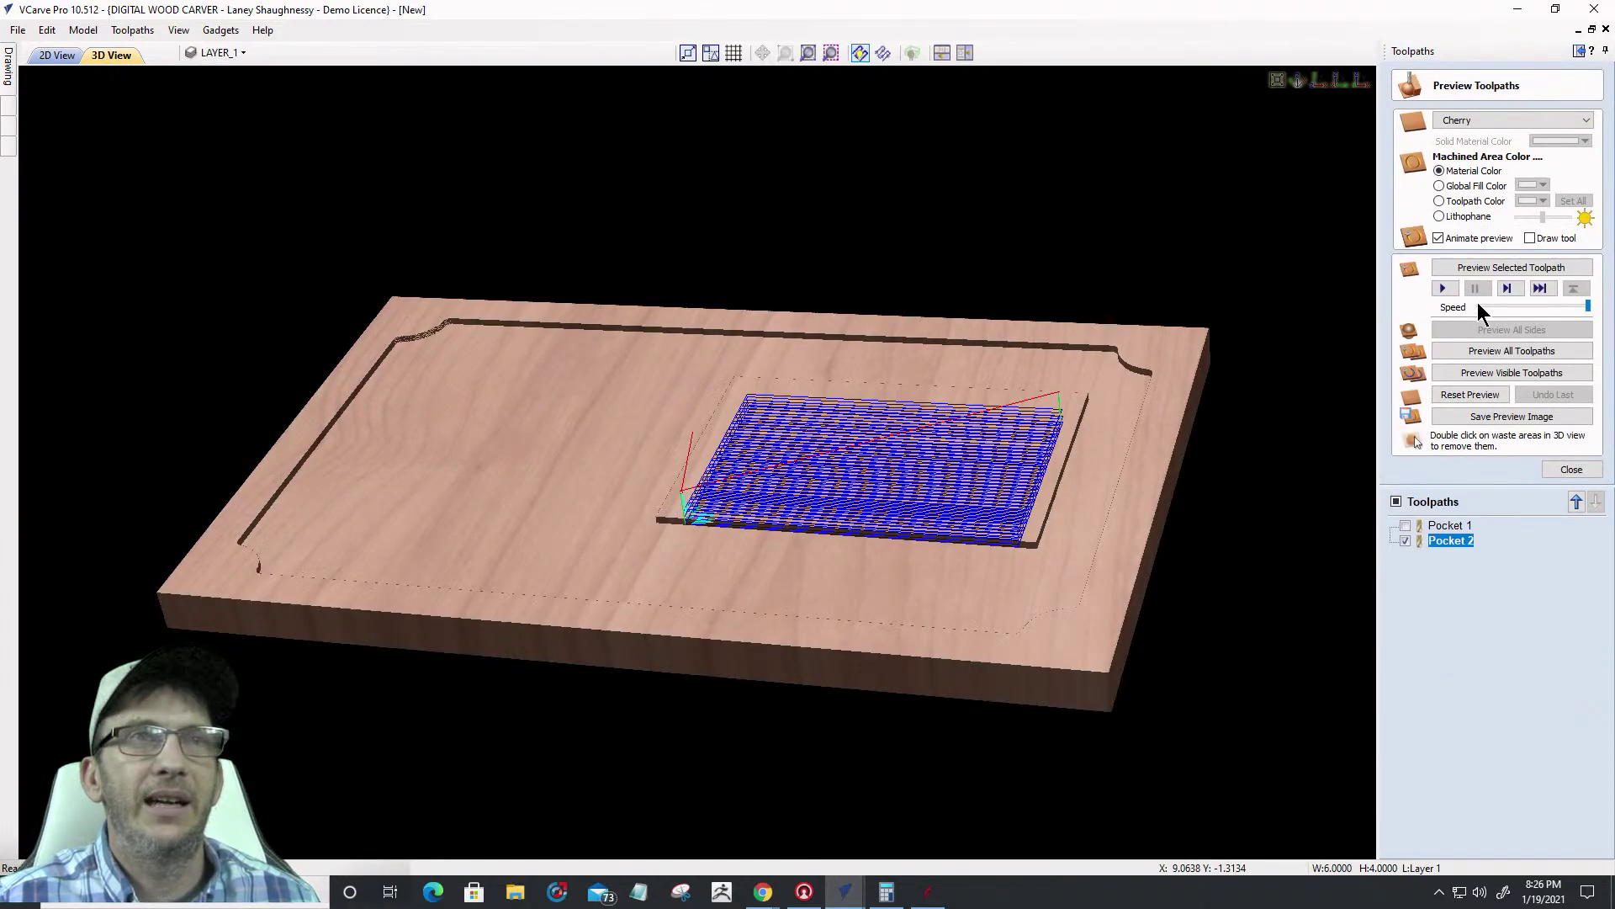
Preview the picture frame recess pocket in 3D and examine the cut from several angles
{"action": "left_click", "coordinate": [1481, 269]}
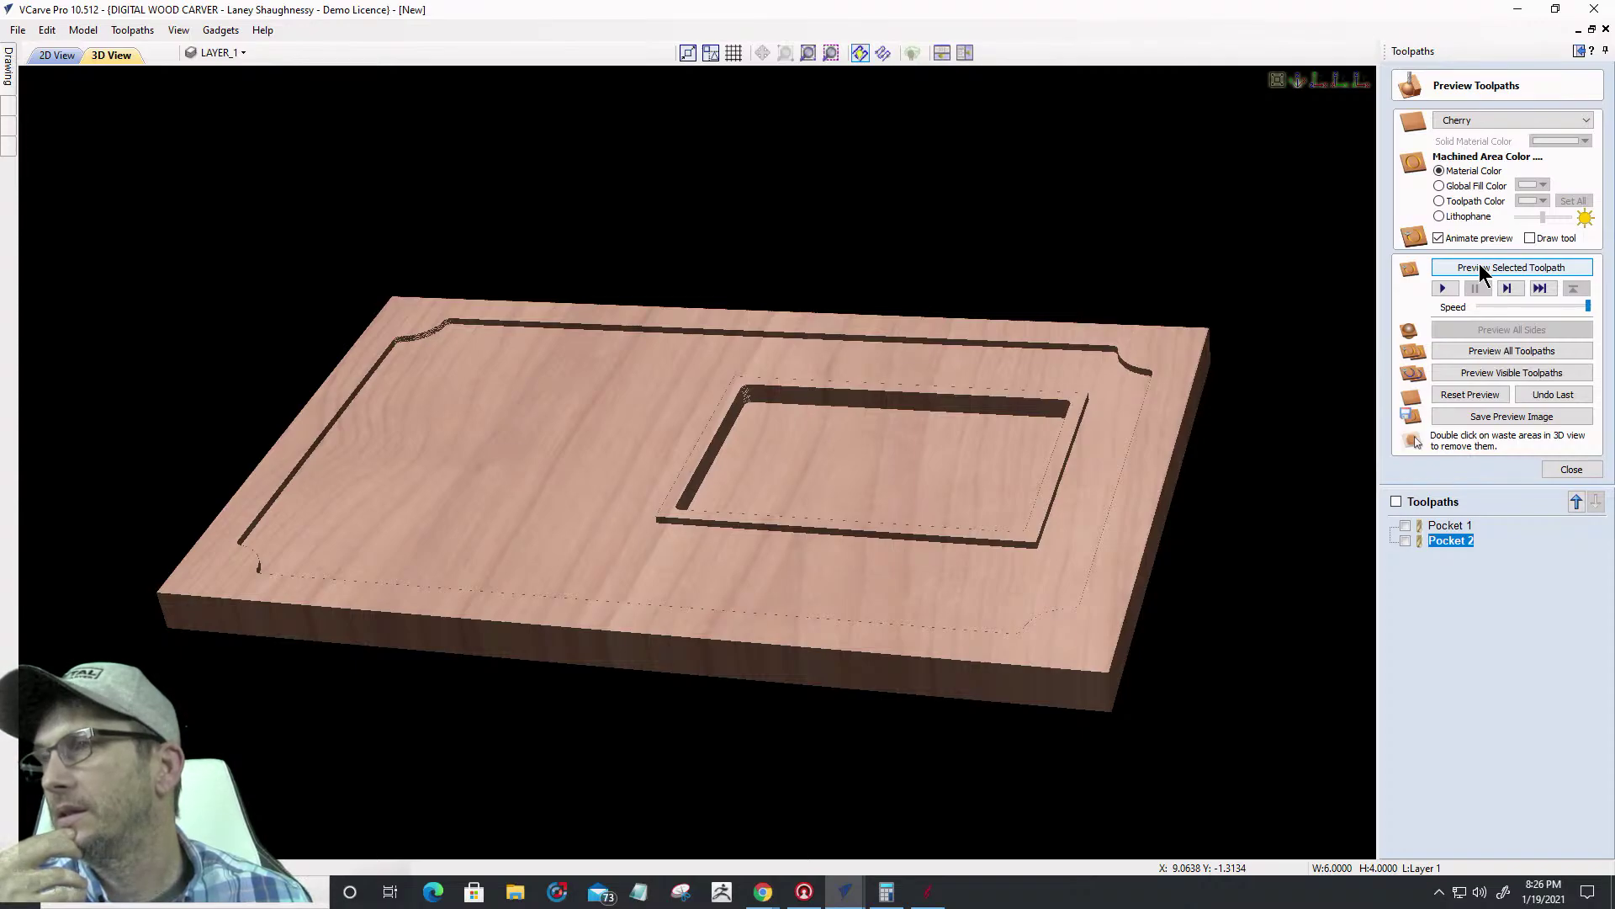
{"action": "left_click", "coordinate": [1518, 267]}
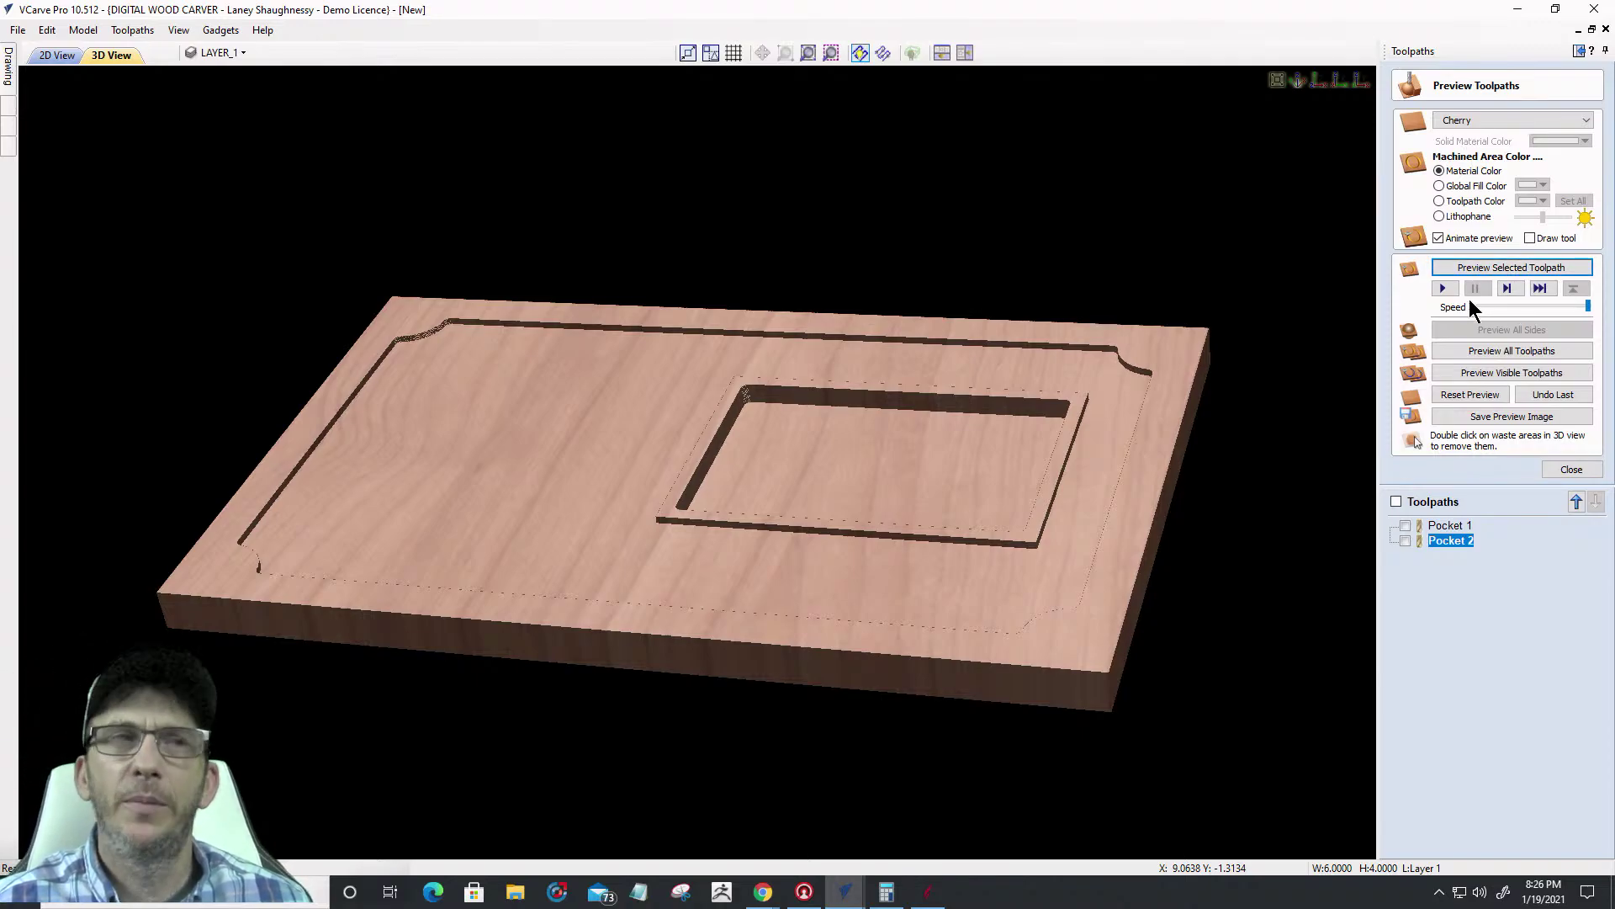
{"action": "left_click_drag", "start_coordinate": [695, 437], "coordinate": [715, 572]}
{"action": "scroll", "coordinate": [715, 574], "scroll_direction": "up", "scroll_amount": 4}
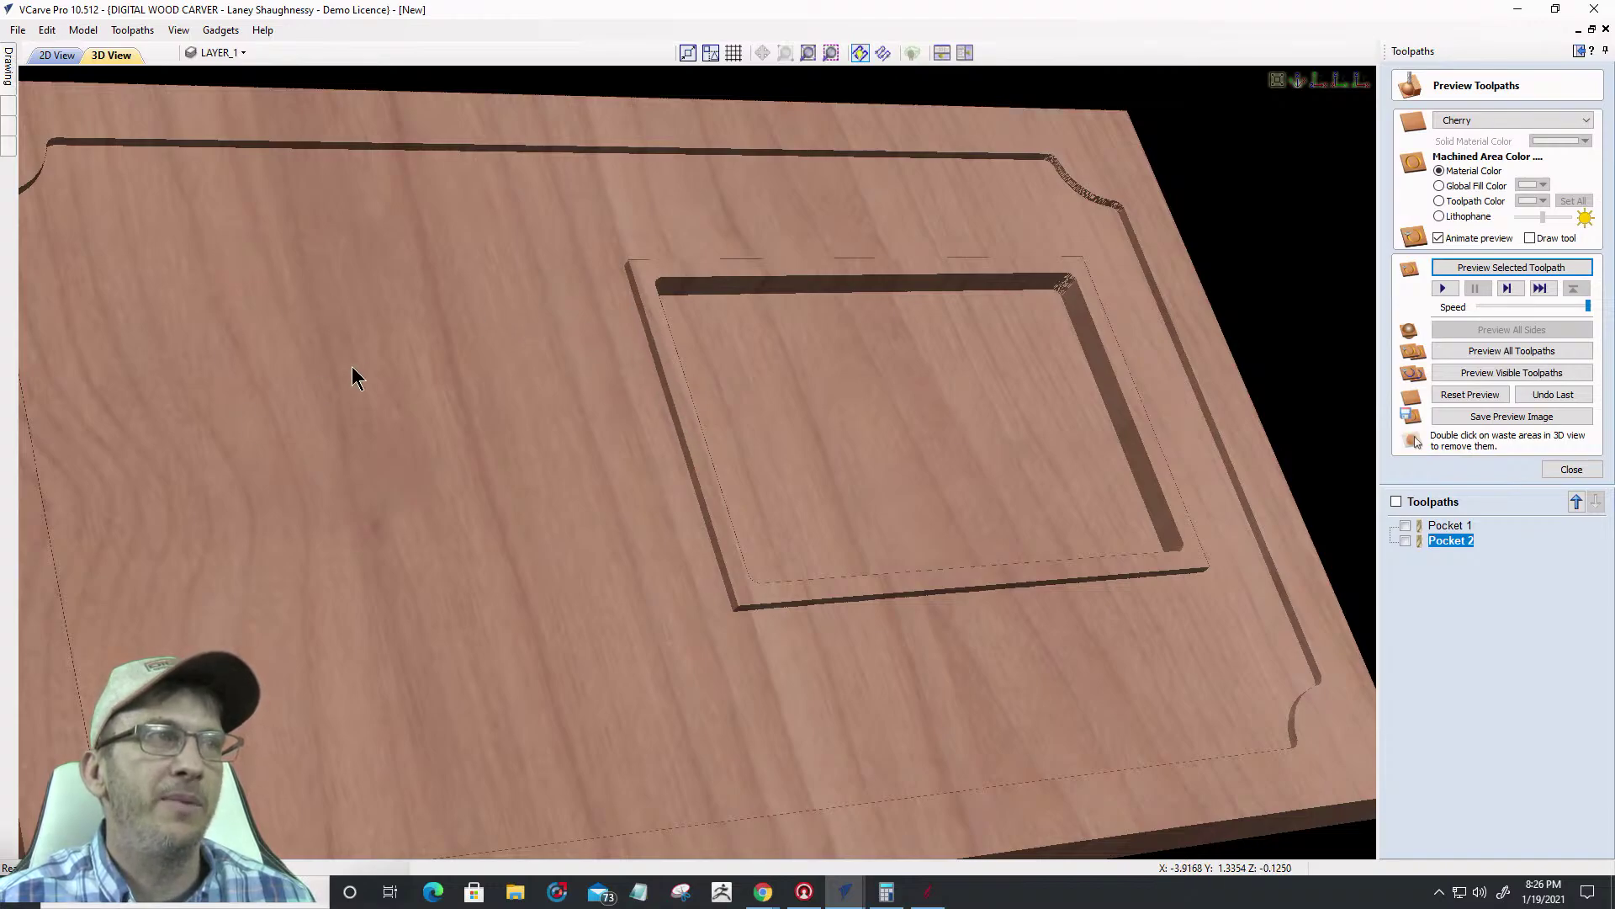
{"action": "mouse_move", "coordinate": [663, 455]}
{"action": "left_mouse_down"}
{"action": "mouse_move", "coordinate": [588, 451]}
{"action": "mouse_move", "coordinate": [558, 521]}
{"action": "left_mouse_up"}
{"action": "scroll", "coordinate": [589, 455], "scroll_direction": "down", "scroll_amount": 3}
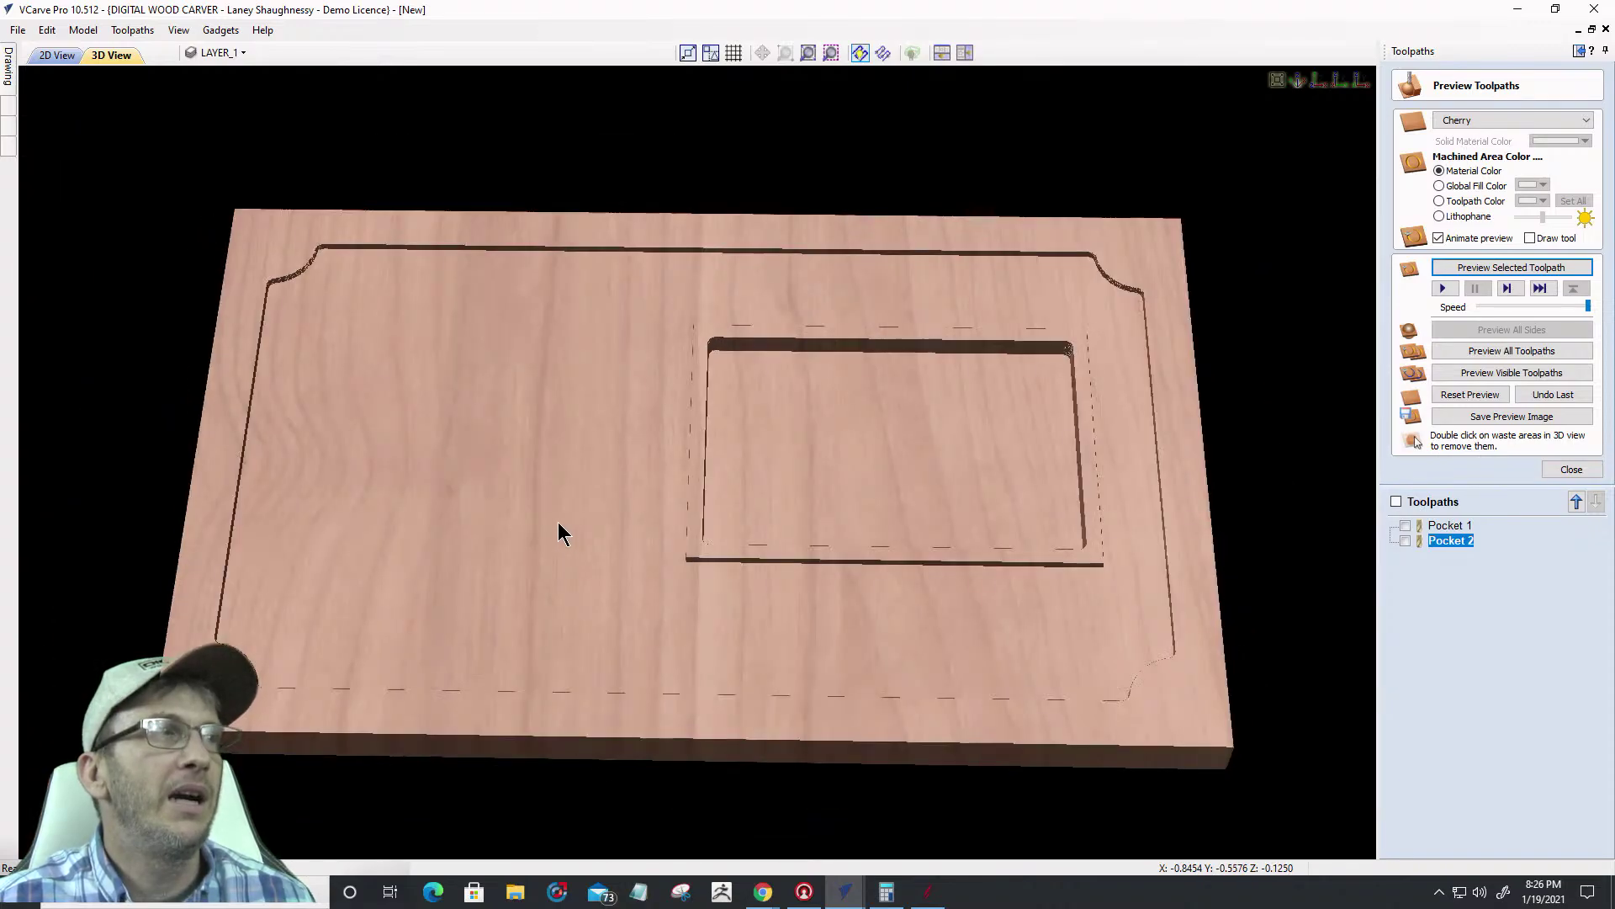
Return to the 2D drawing, select the "Stronger Together" text, heart and date vectors, and add a new layer
{"action": "left_click", "coordinate": [58, 55]}
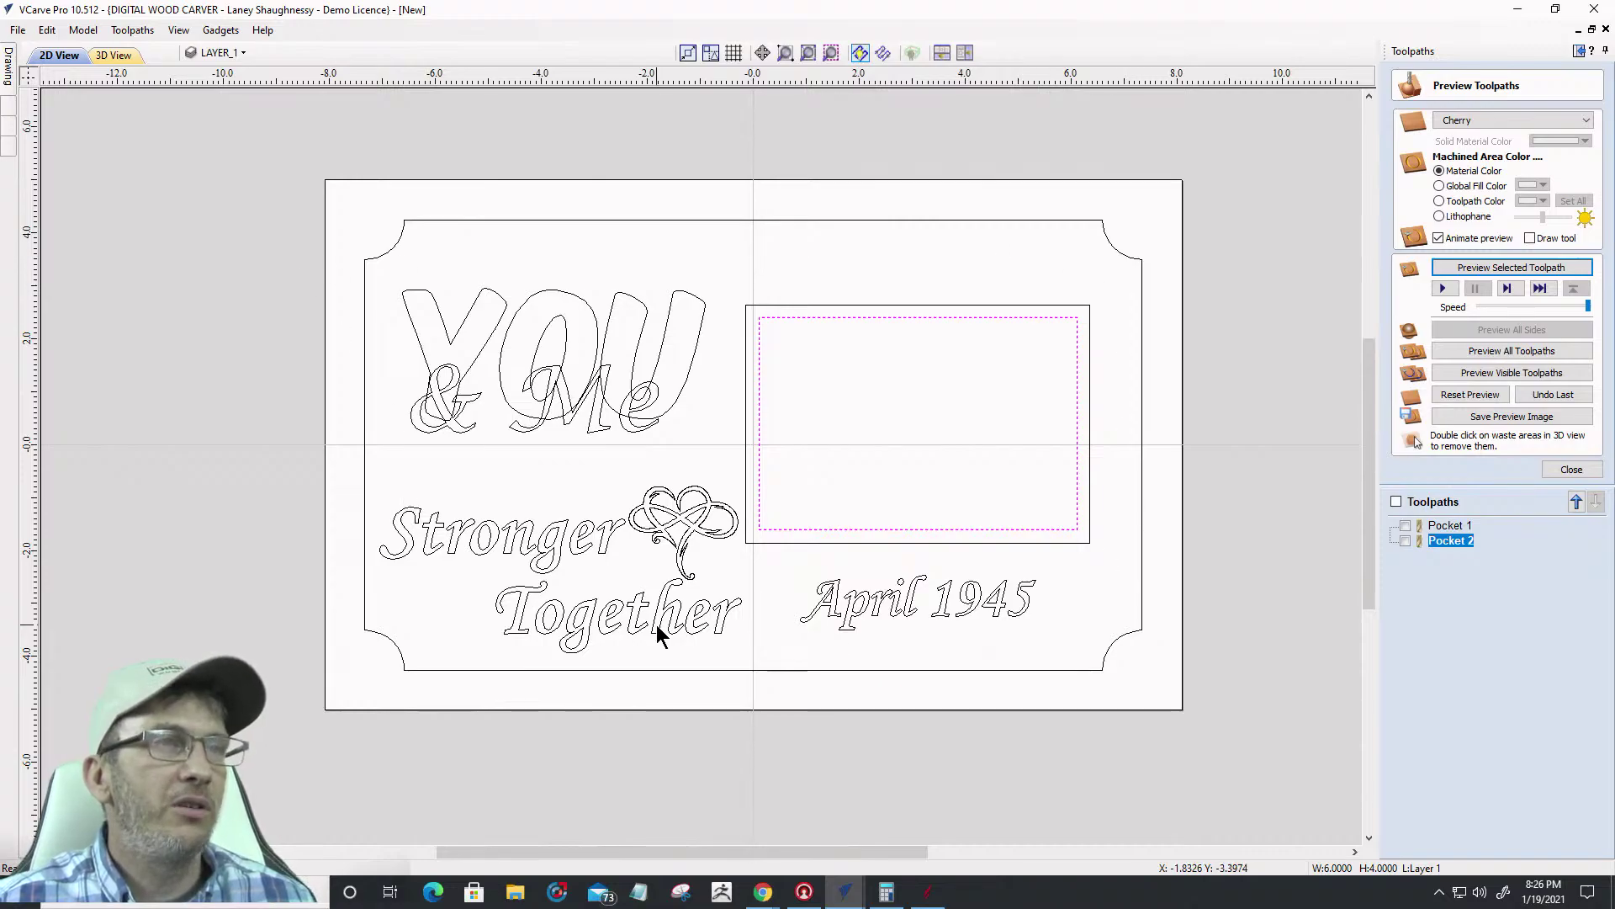
{"action": "left_click_drag", "start_coordinate": [370, 459], "coordinate": [1030, 658]}
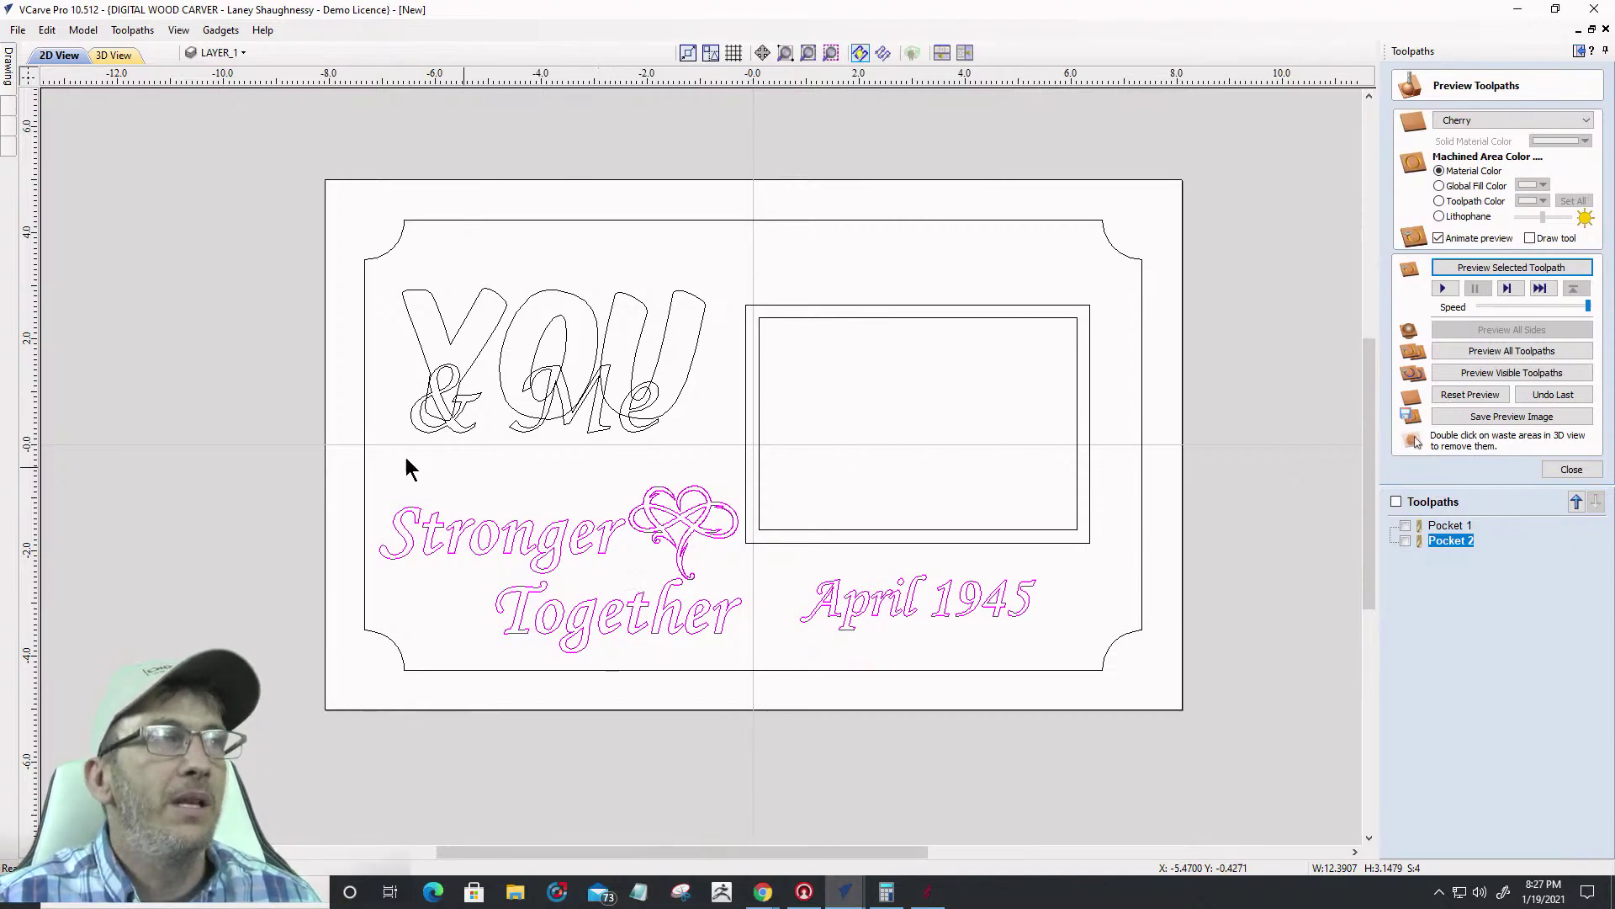
{"action": "scroll", "coordinate": [836, 392], "scroll_direction": "down", "scroll_amount": 1}
{"action": "scroll", "coordinate": [495, 351], "scroll_direction": "up", "scroll_amount": 3}
{"action": "scroll", "coordinate": [498, 358], "scroll_direction": "down", "scroll_amount": 2}
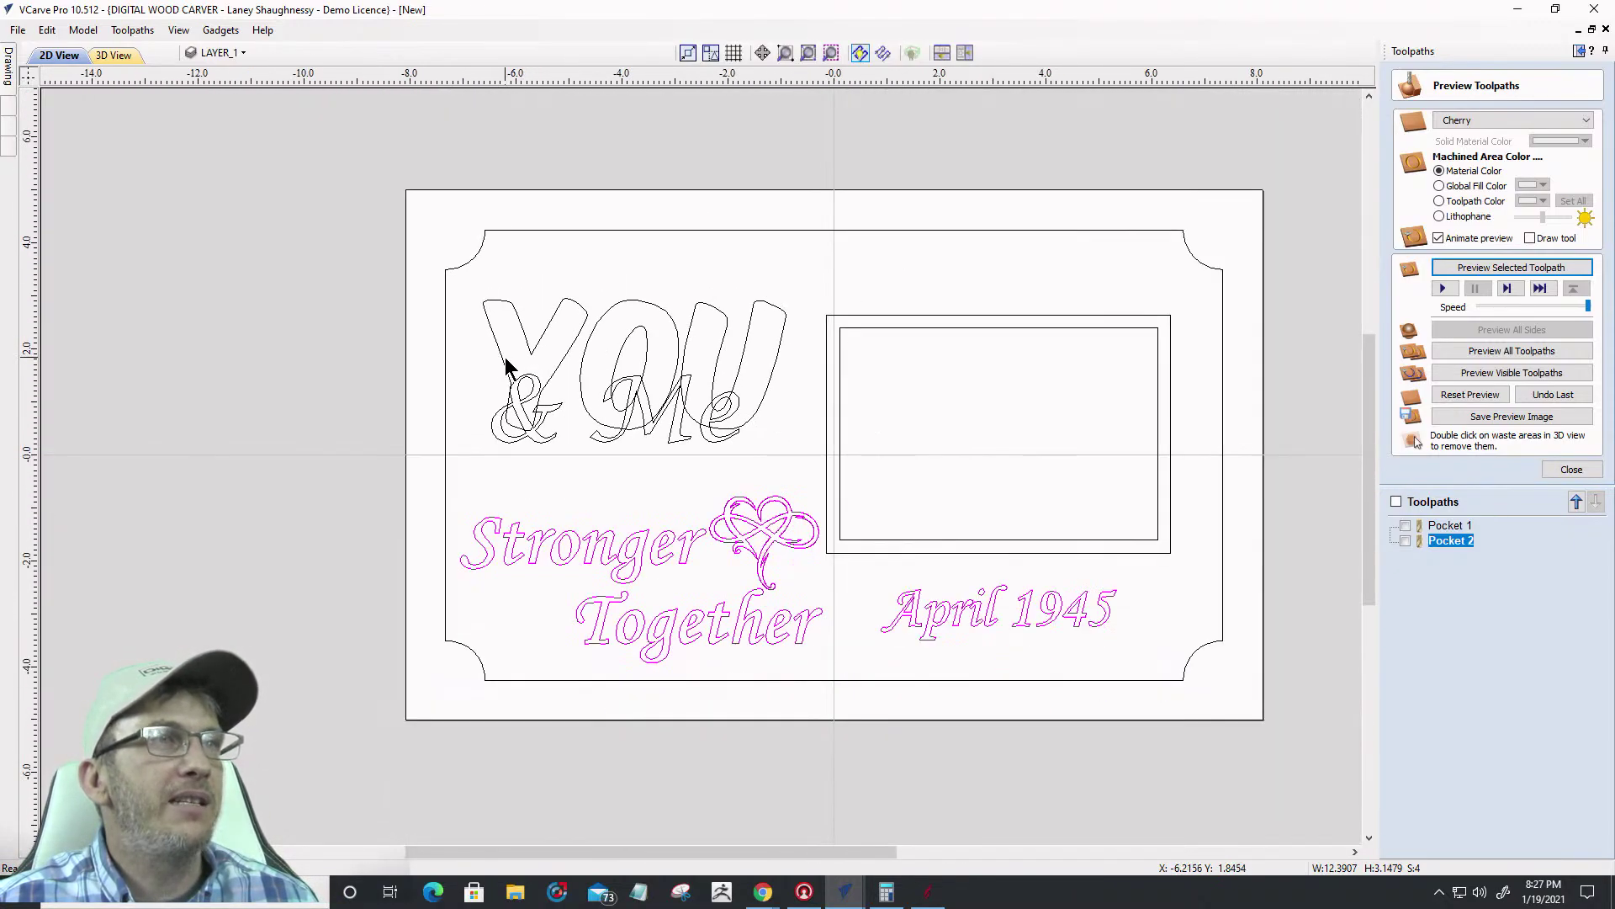
{"action": "left_click", "coordinate": [221, 52]}
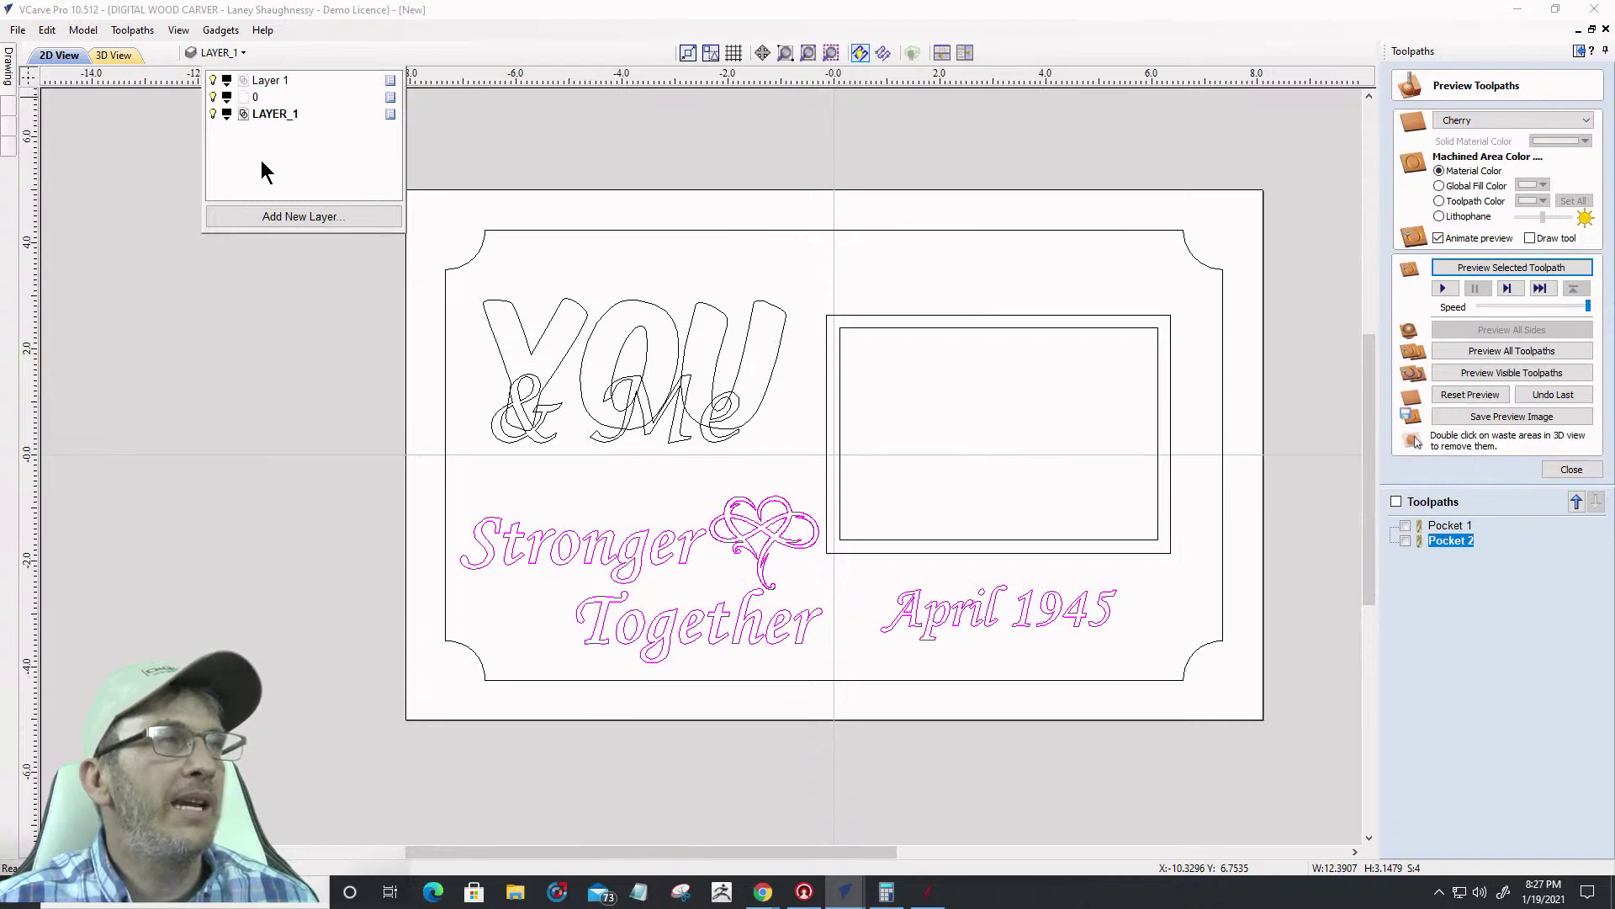
{"action": "left_click", "coordinate": [264, 219]}
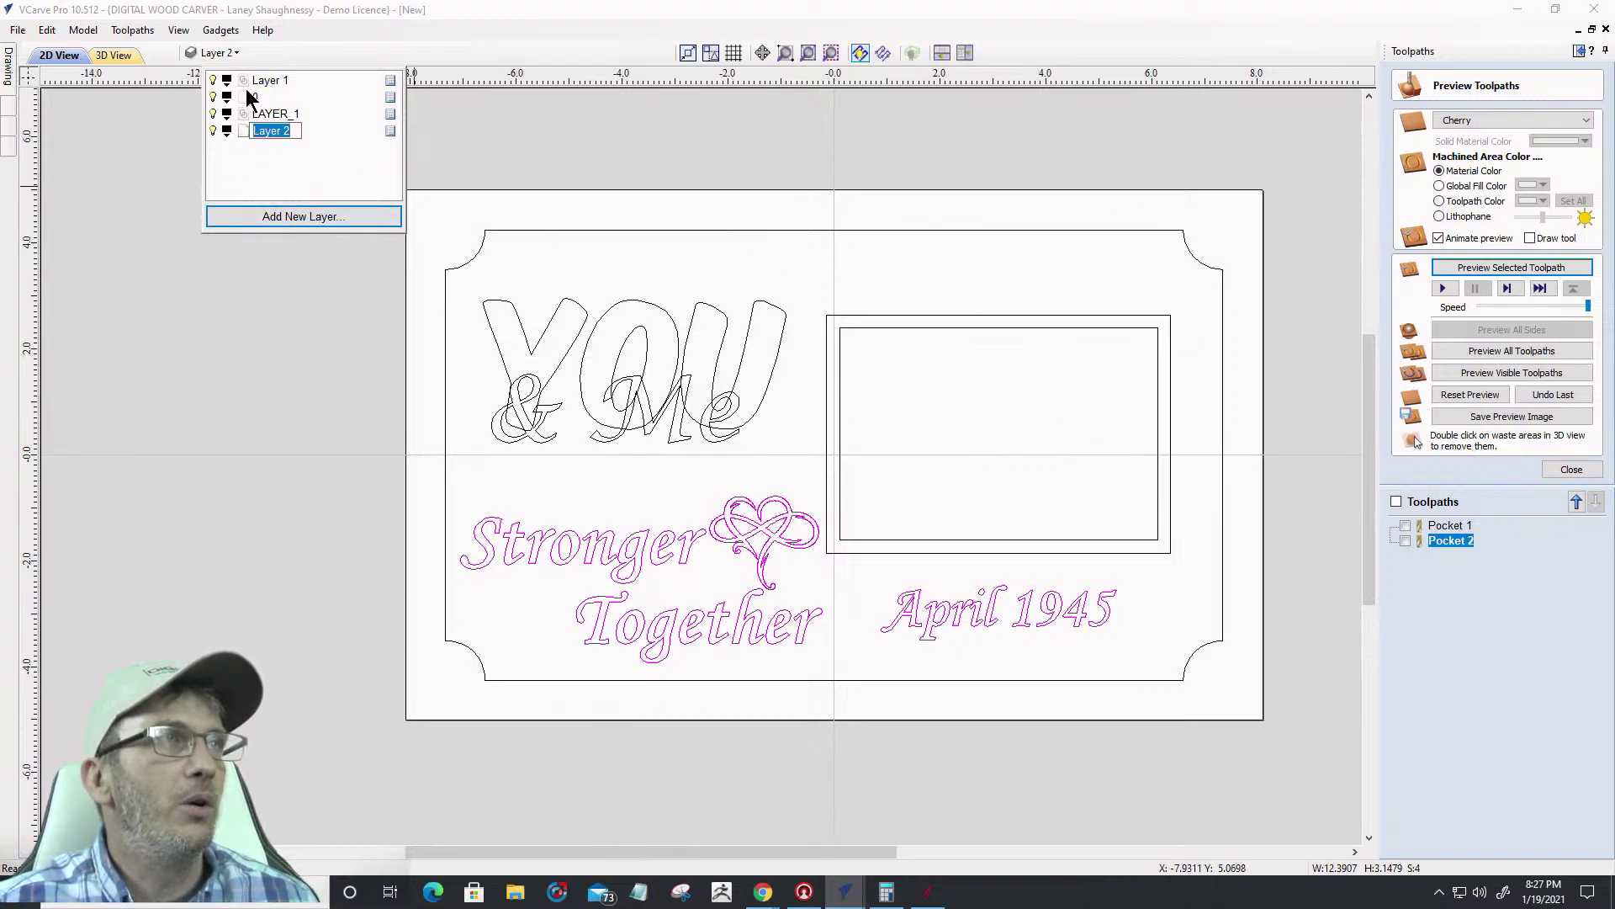
Rename Layer 1 as "Original Design" and delete layer 0
{"action": "left_click", "coordinate": [268, 81]}
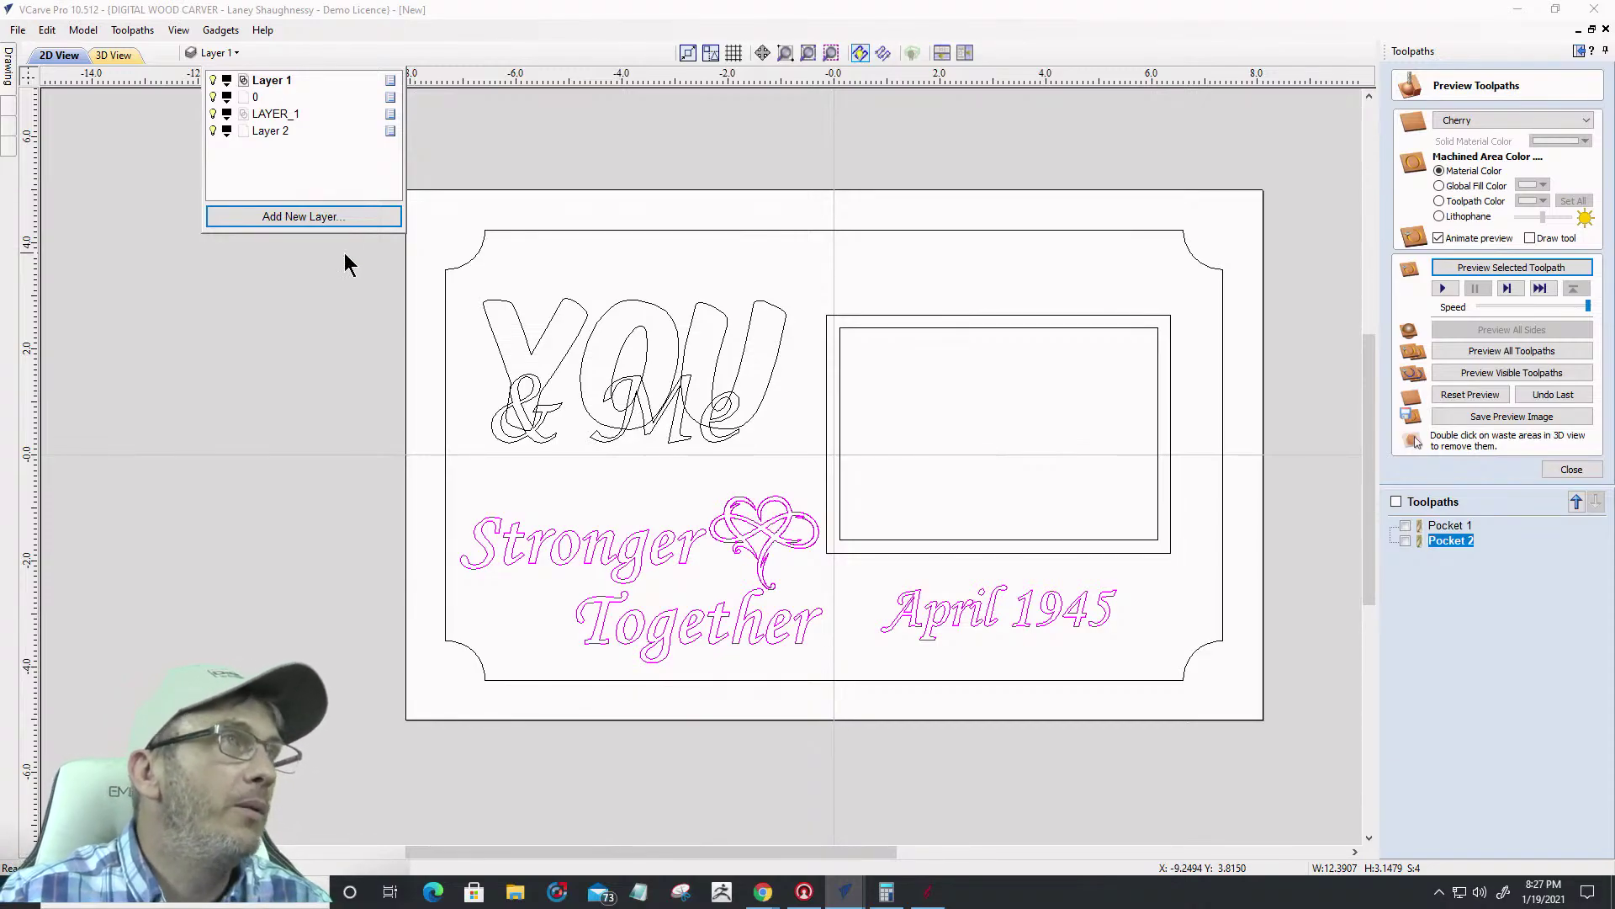
{"action": "double_click", "coordinate": [274, 82]}
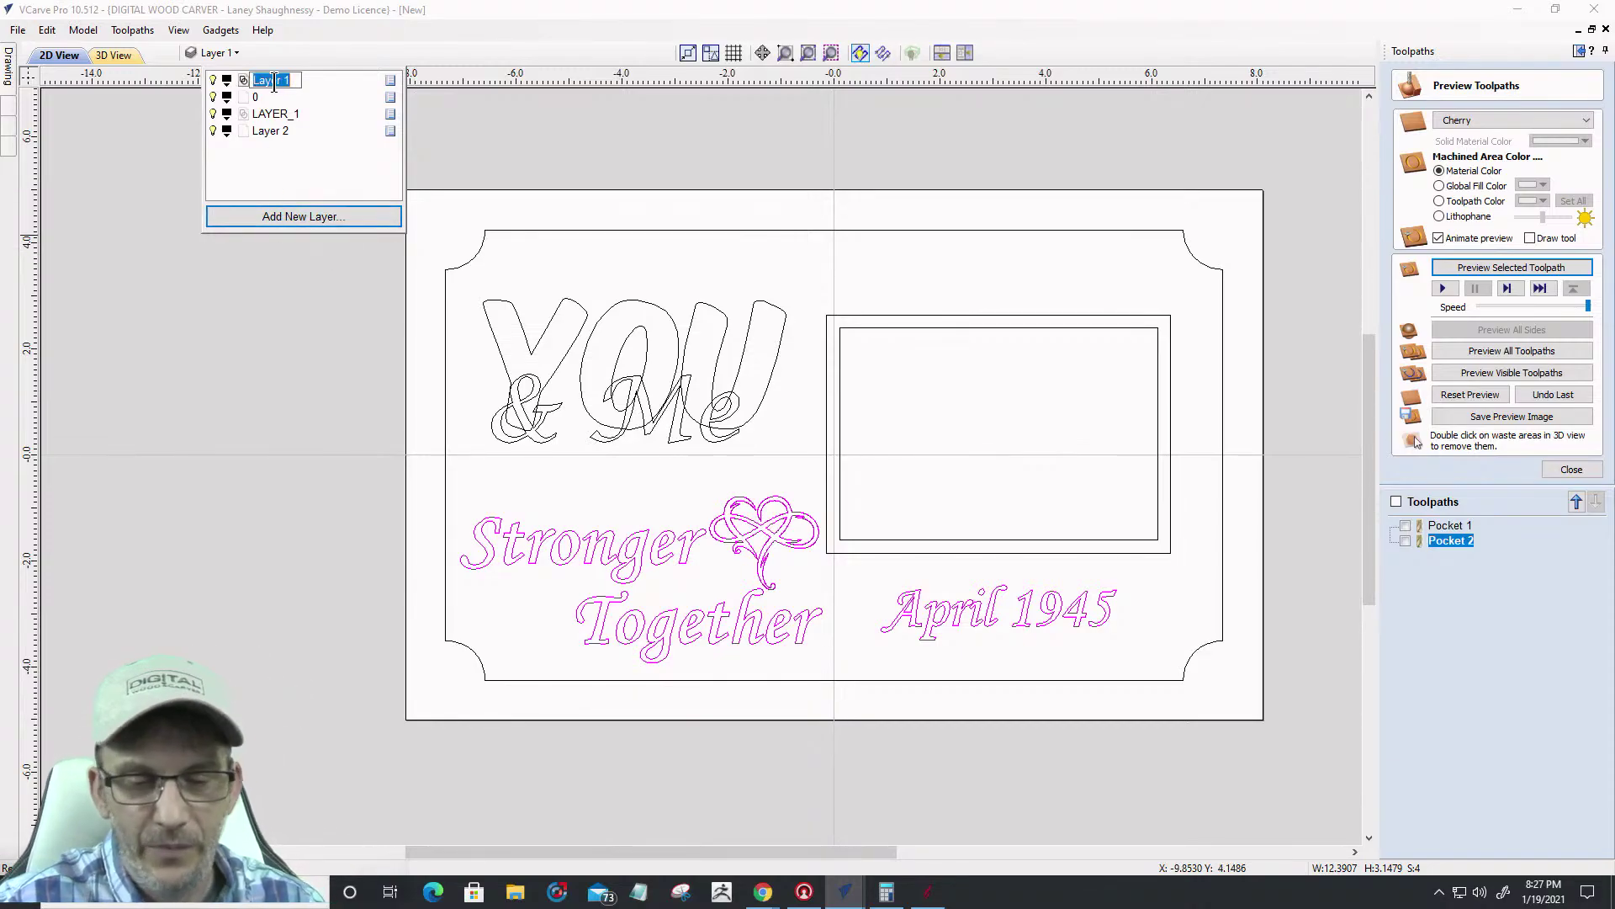
{"action": "type", "text": "Original"}
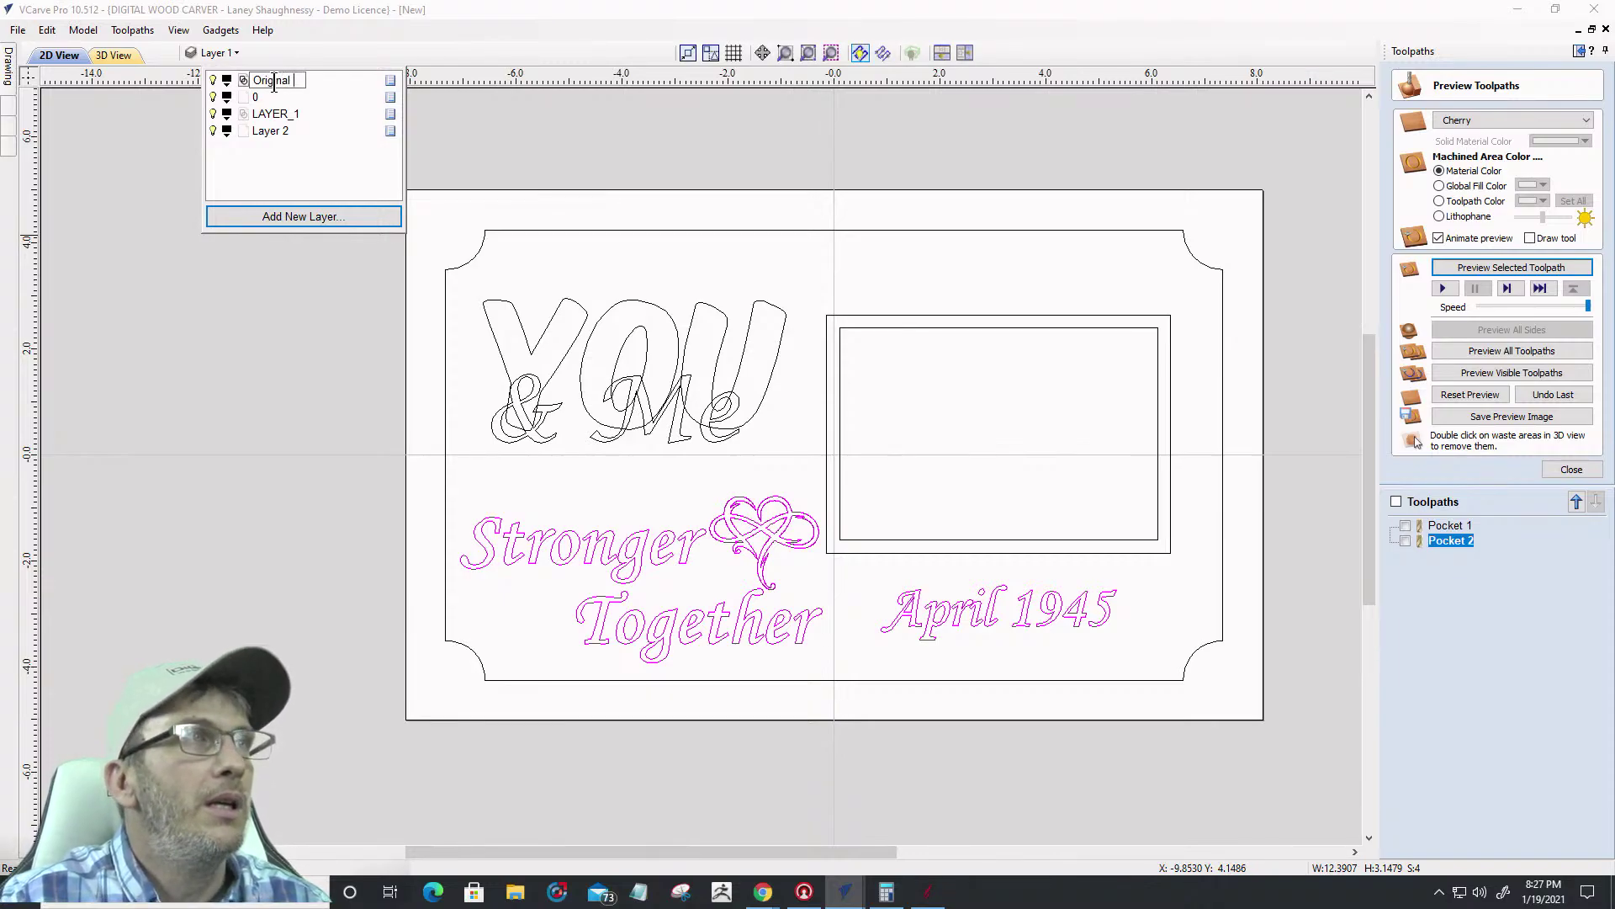
{"action": "type", "text": " Design"}
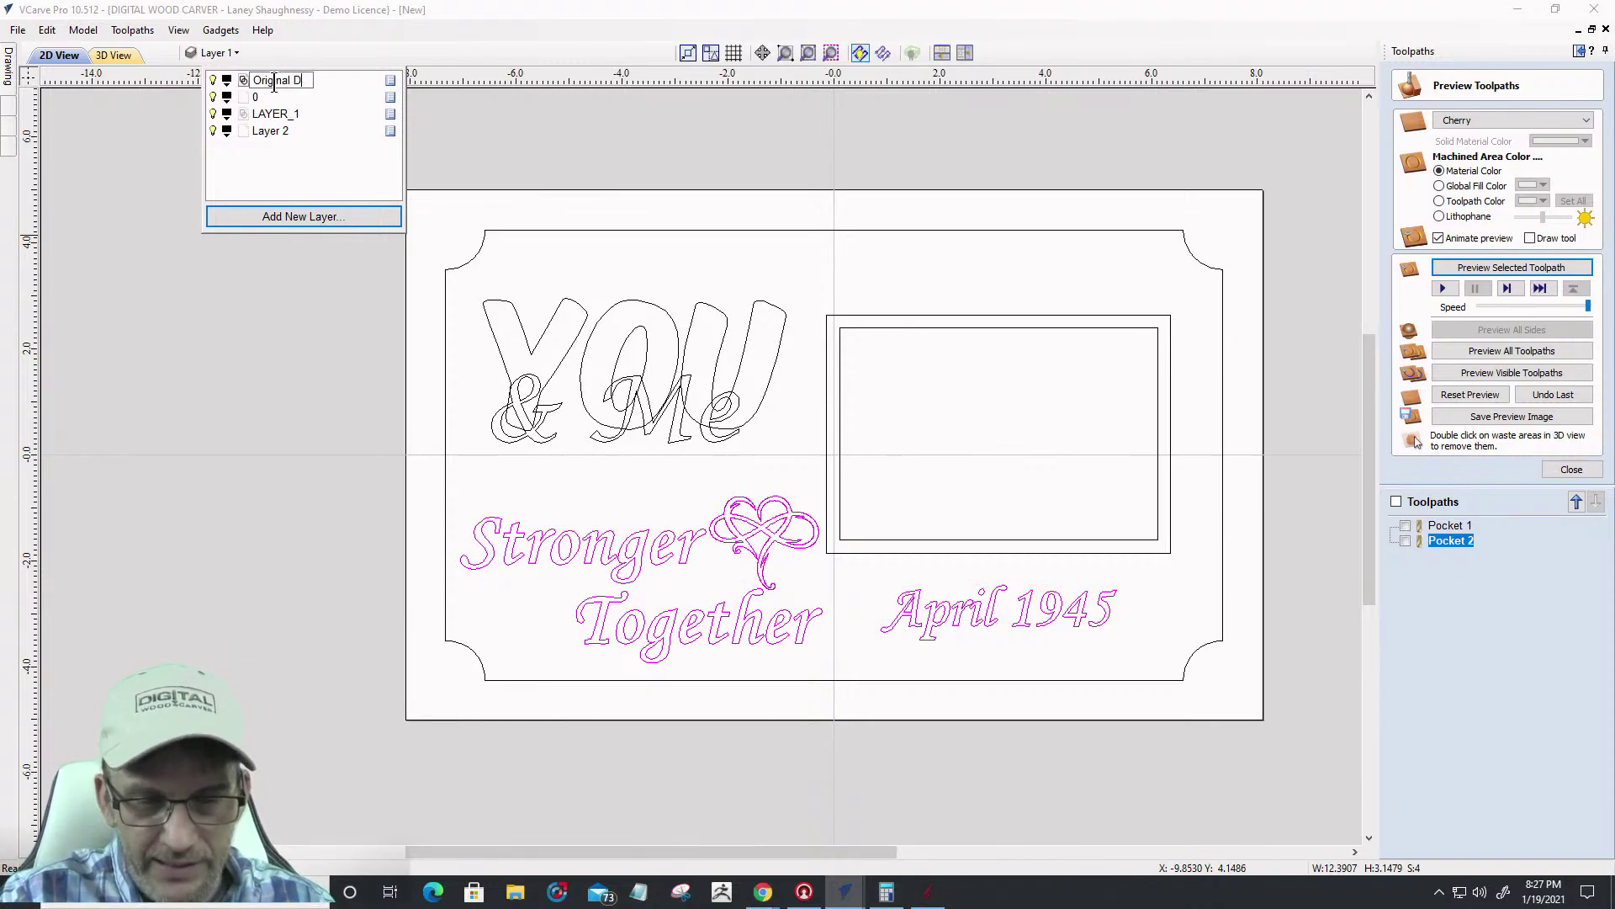
{"action": "key", "text": "Return"}
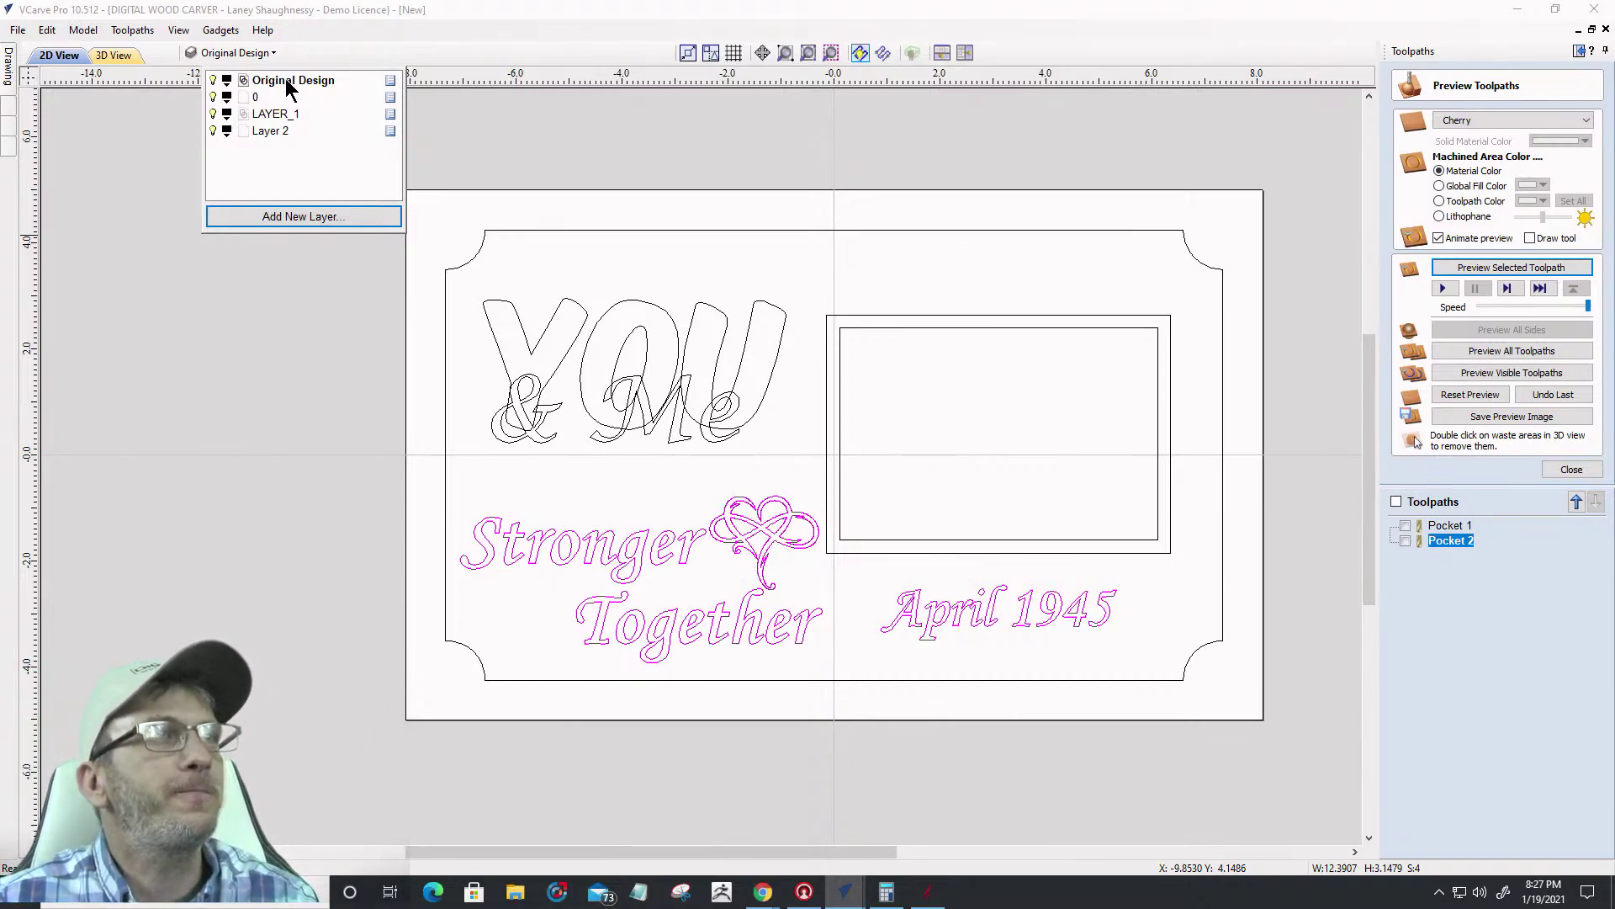
{"action": "right_click", "coordinate": [249, 94]}
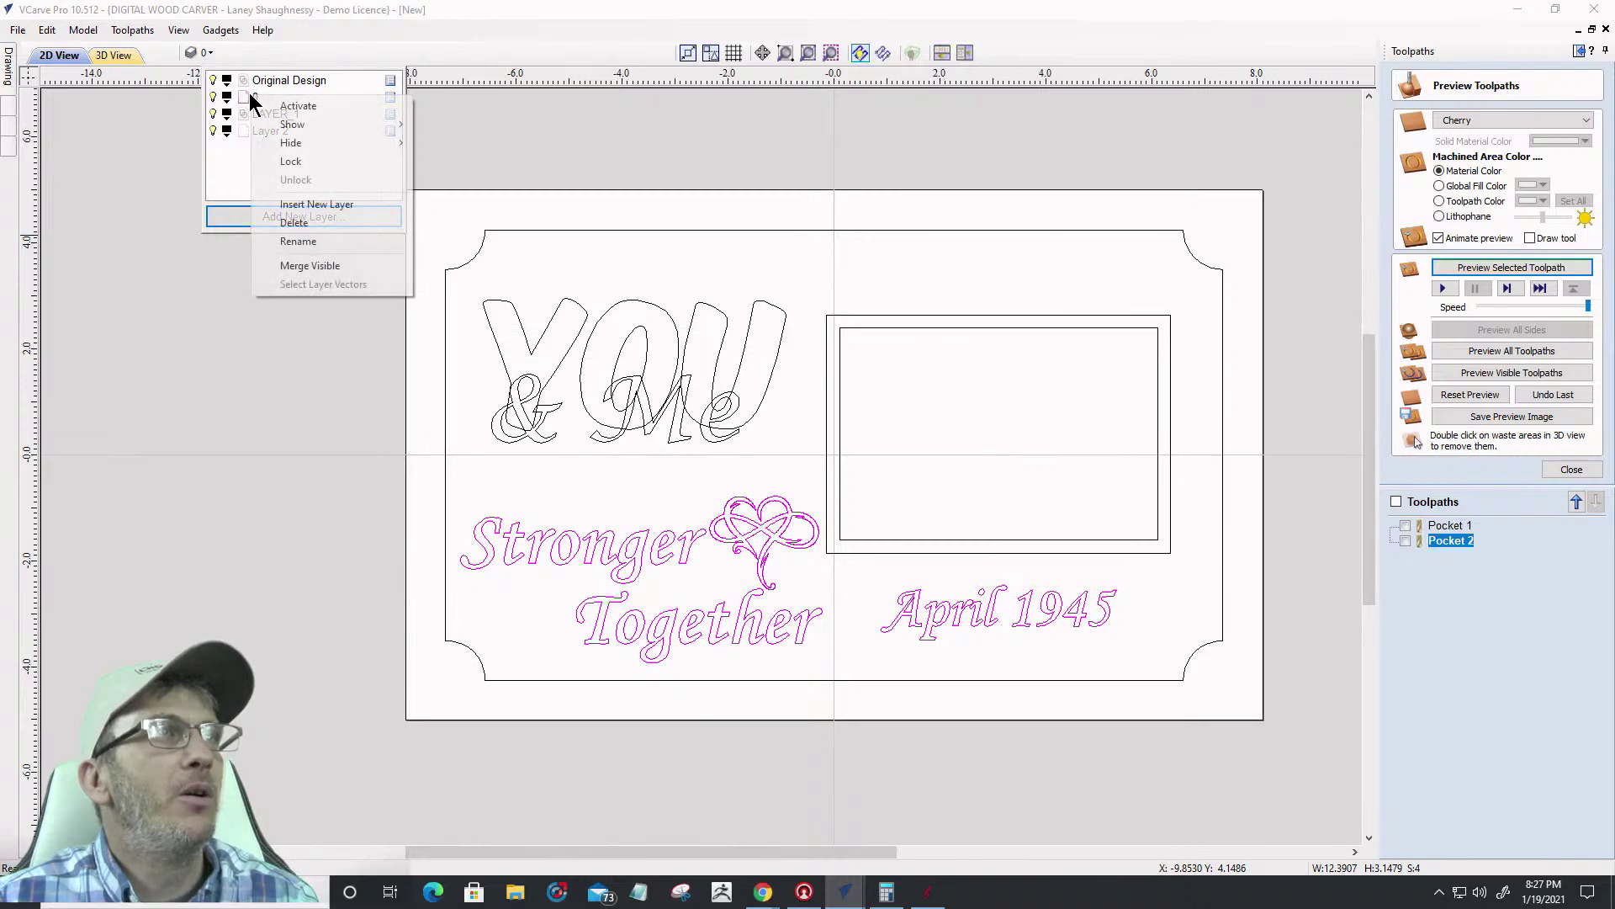
{"action": "left_click", "coordinate": [294, 222]}
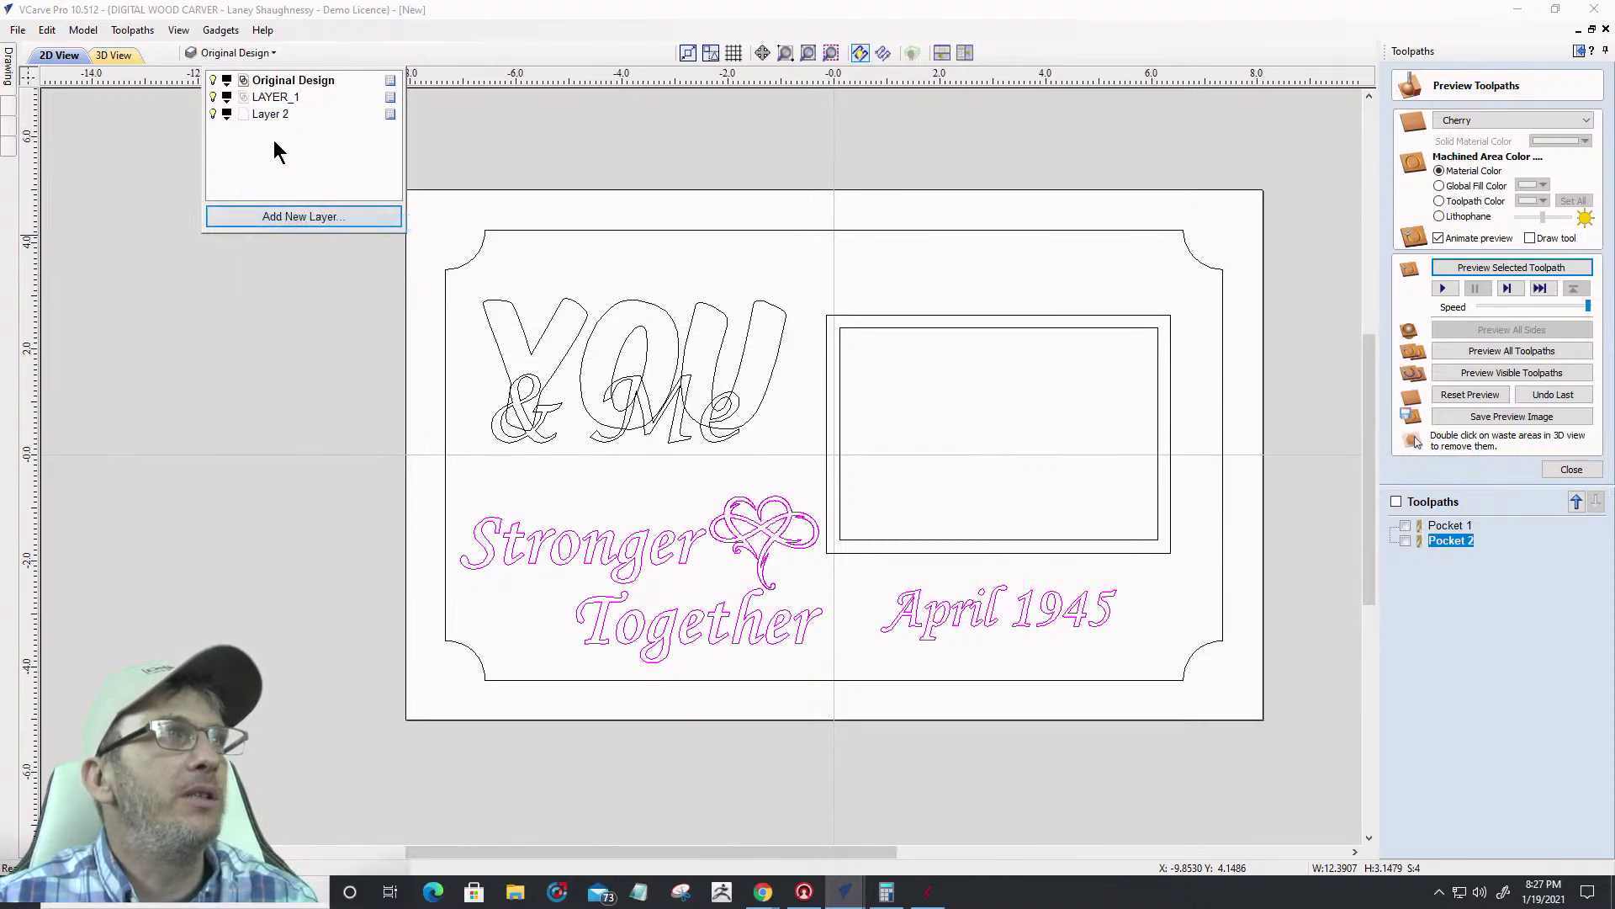
Move the infinity heart vectors to the Original Design layer and delete LAYER_1
{"action": "left_click", "coordinate": [273, 98]}
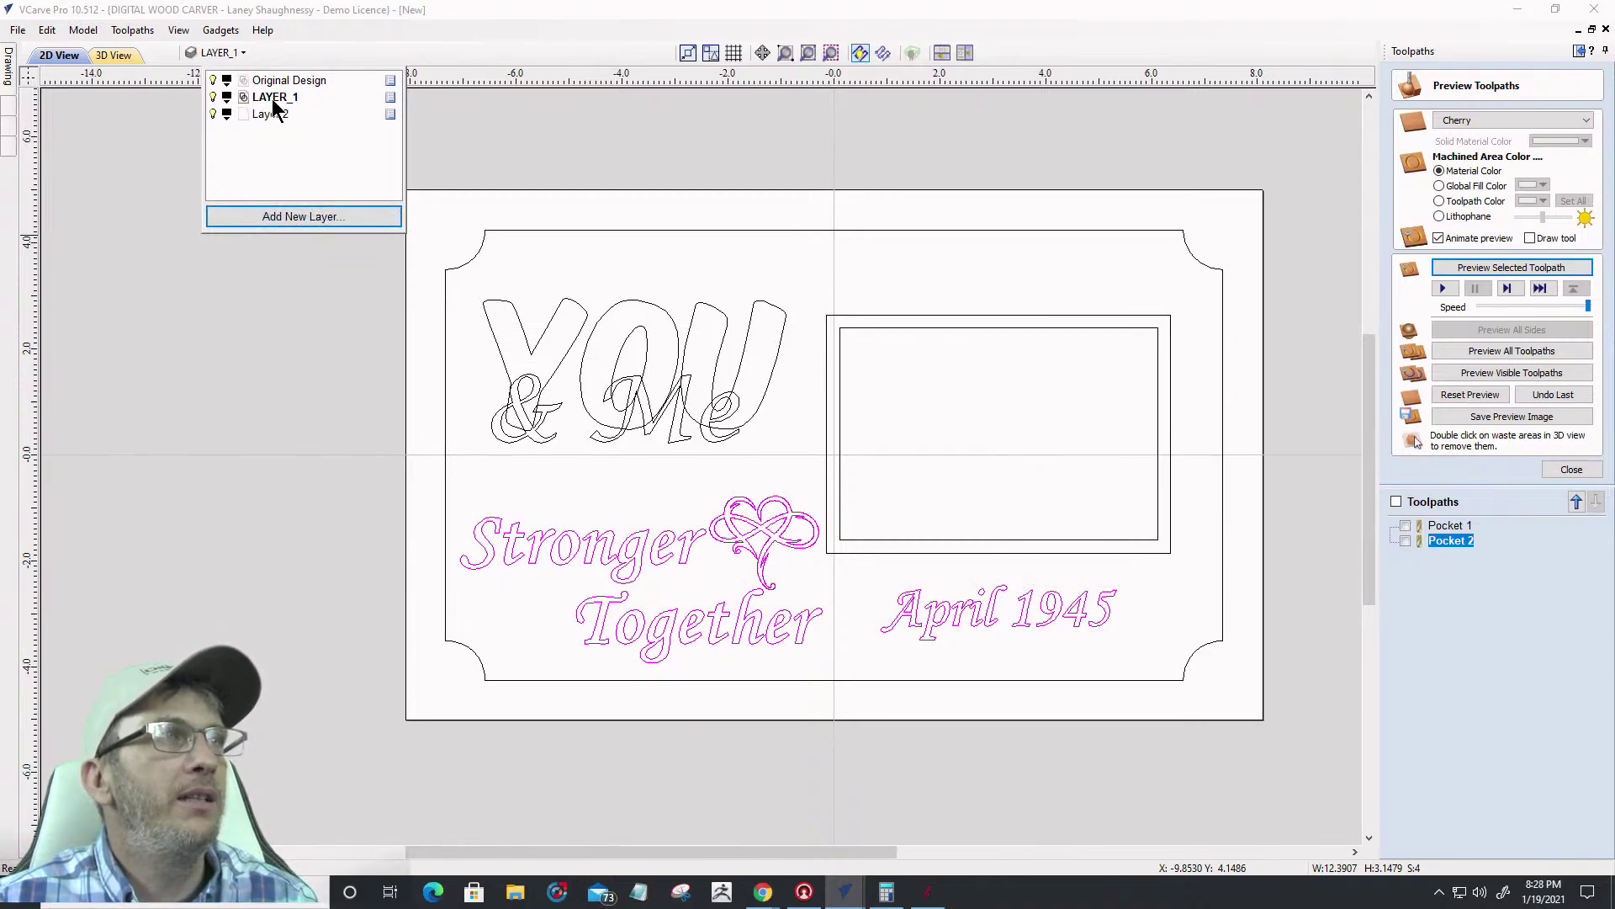
{"action": "left_click_drag", "start_coordinate": [688, 465], "coordinate": [841, 594]}
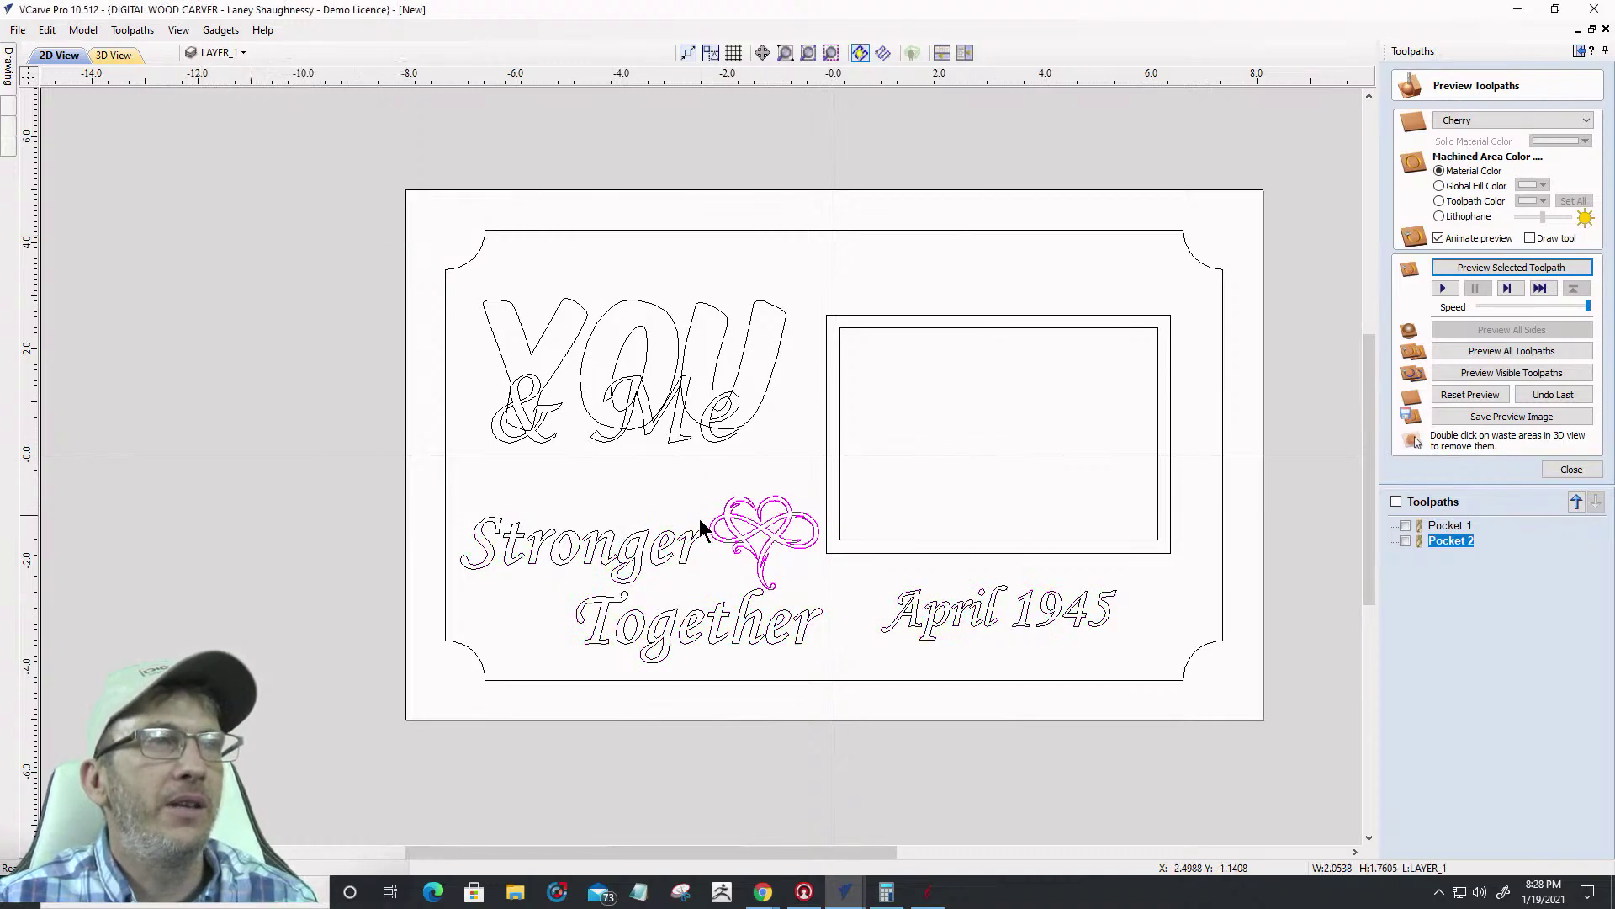
{"action": "right_click", "coordinate": [759, 521]}
{"action": "mouse_move", "coordinate": [794, 493]}
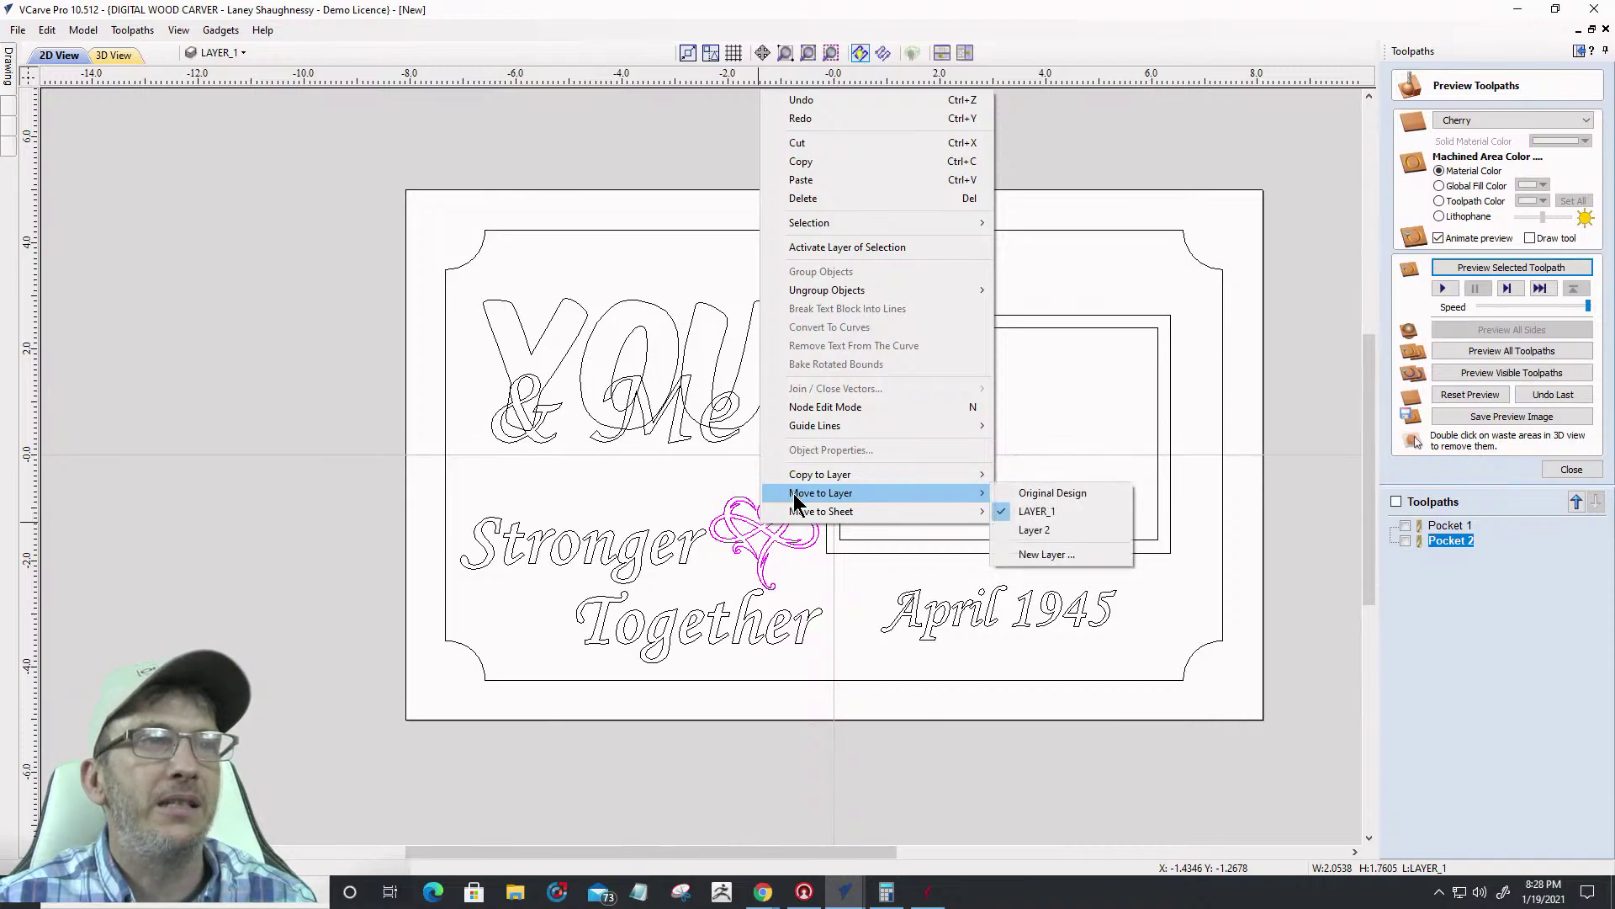
{"action": "left_click", "coordinate": [1062, 493]}
{"action": "left_click", "coordinate": [231, 53]}
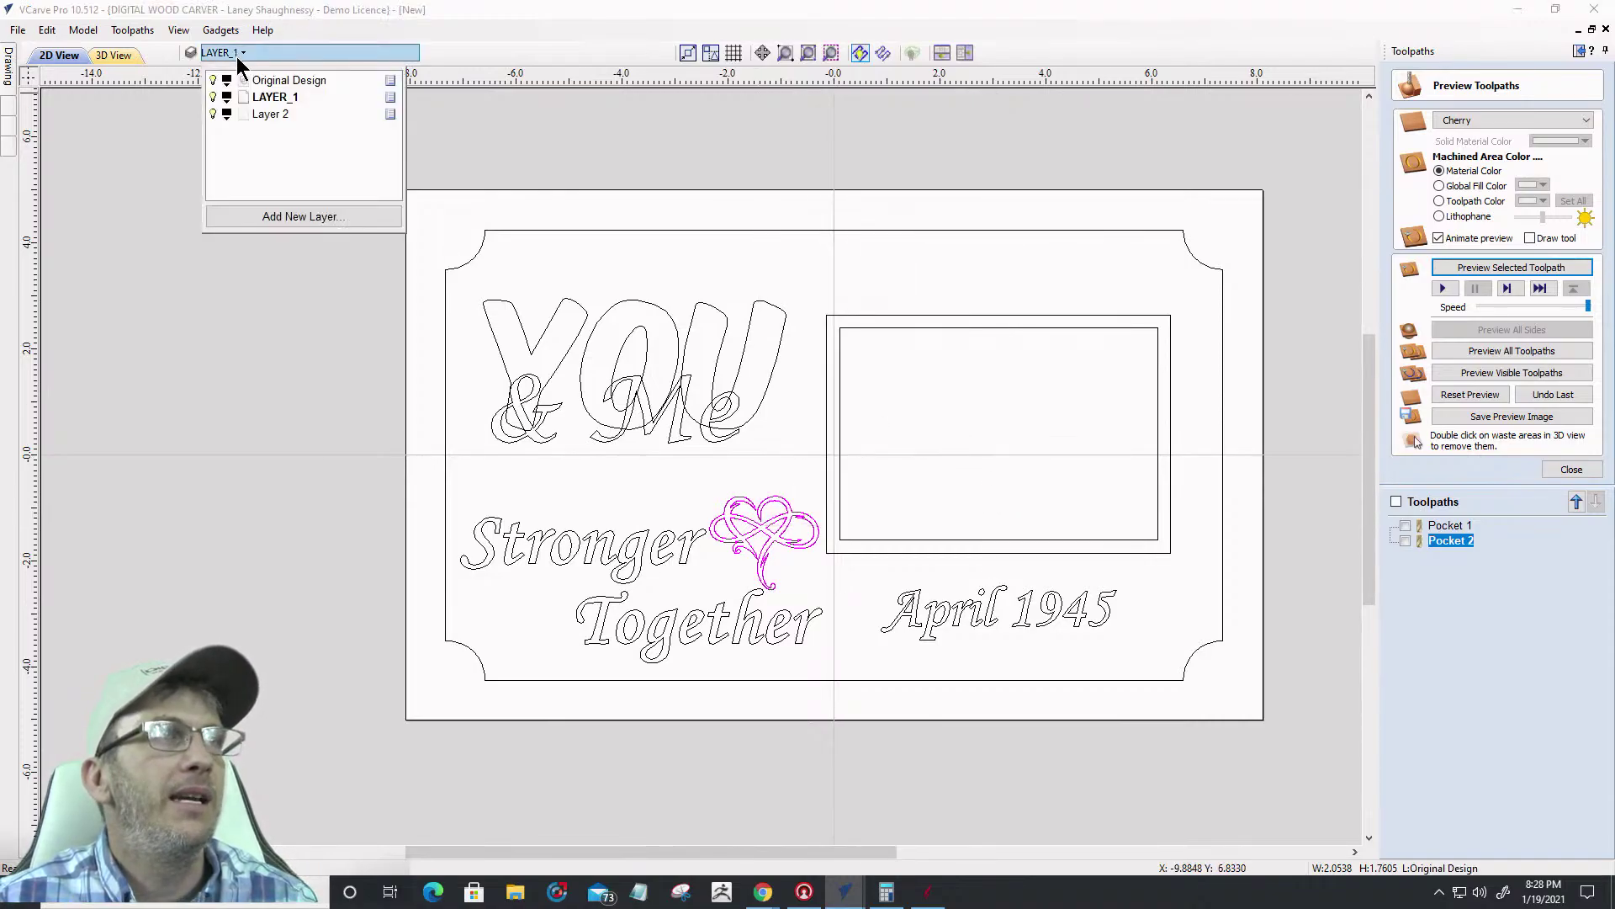
{"action": "right_click", "coordinate": [270, 97]}
{"action": "left_click", "coordinate": [311, 221]}
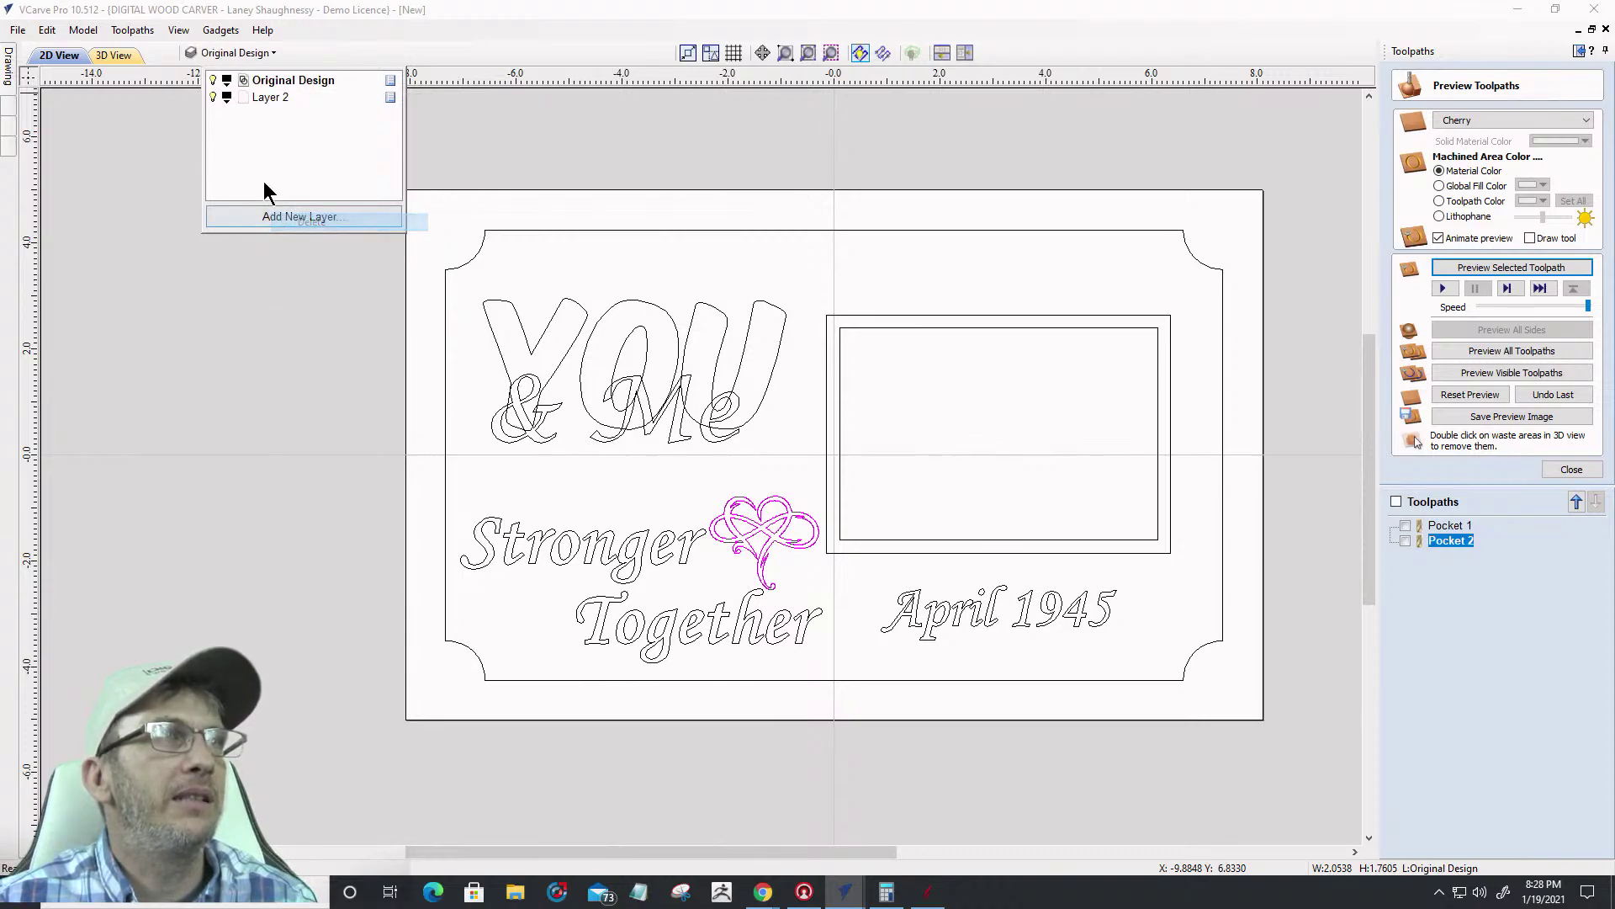
Rename Layer 2 as "Top Text Vectors"
{"action": "right_click", "coordinate": [266, 99]}
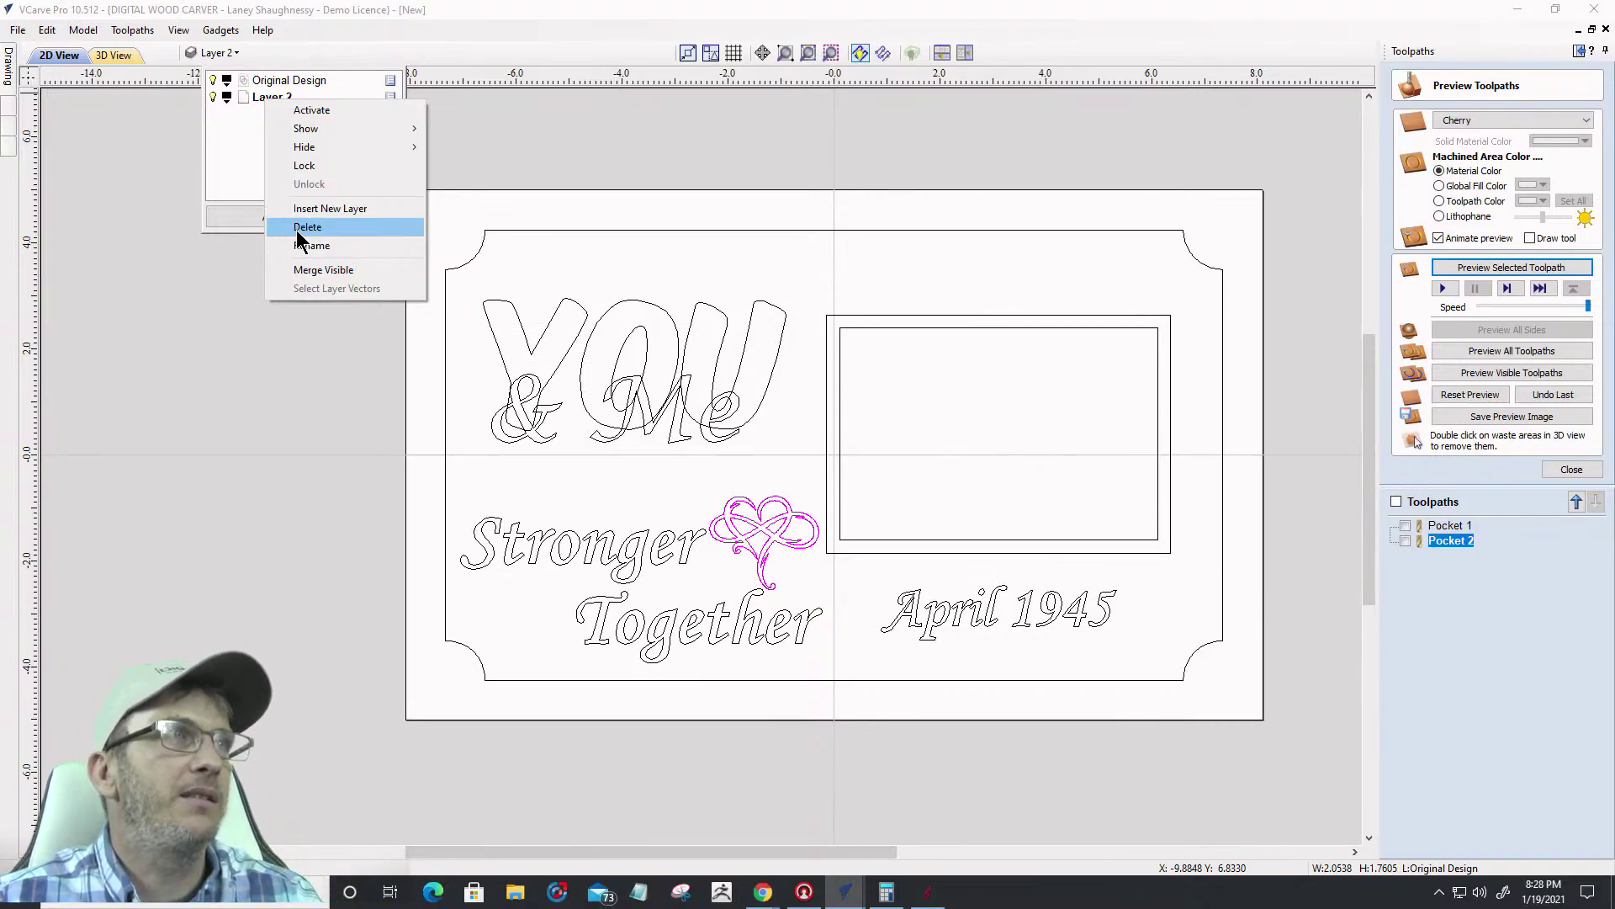
{"action": "left_click", "coordinate": [308, 246]}
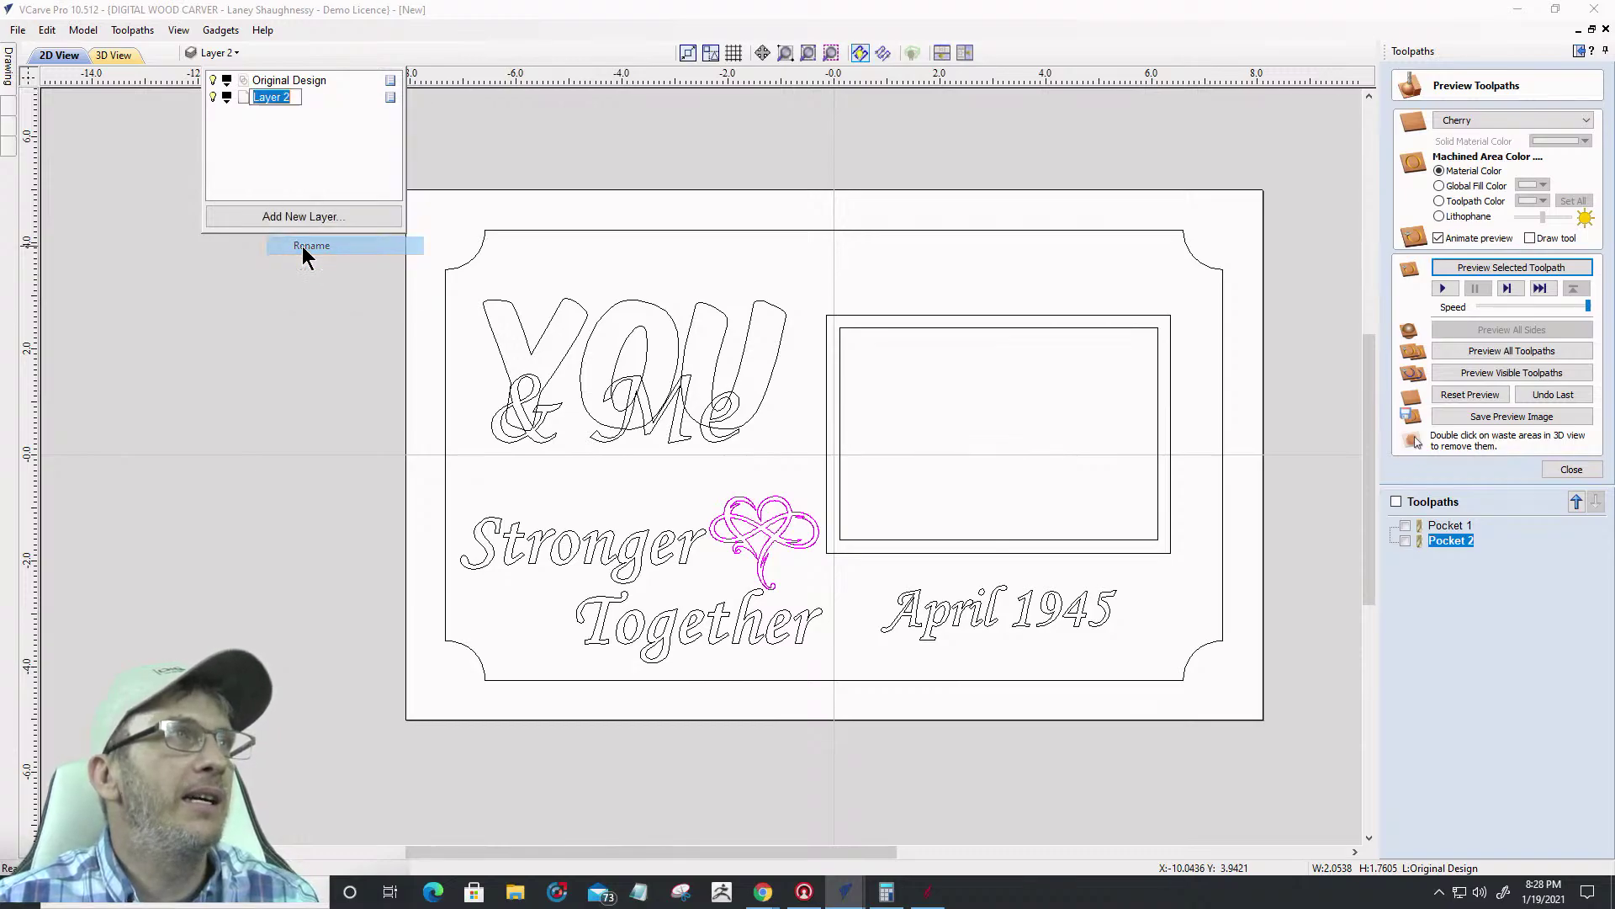
{"action": "type", "text": "To"}
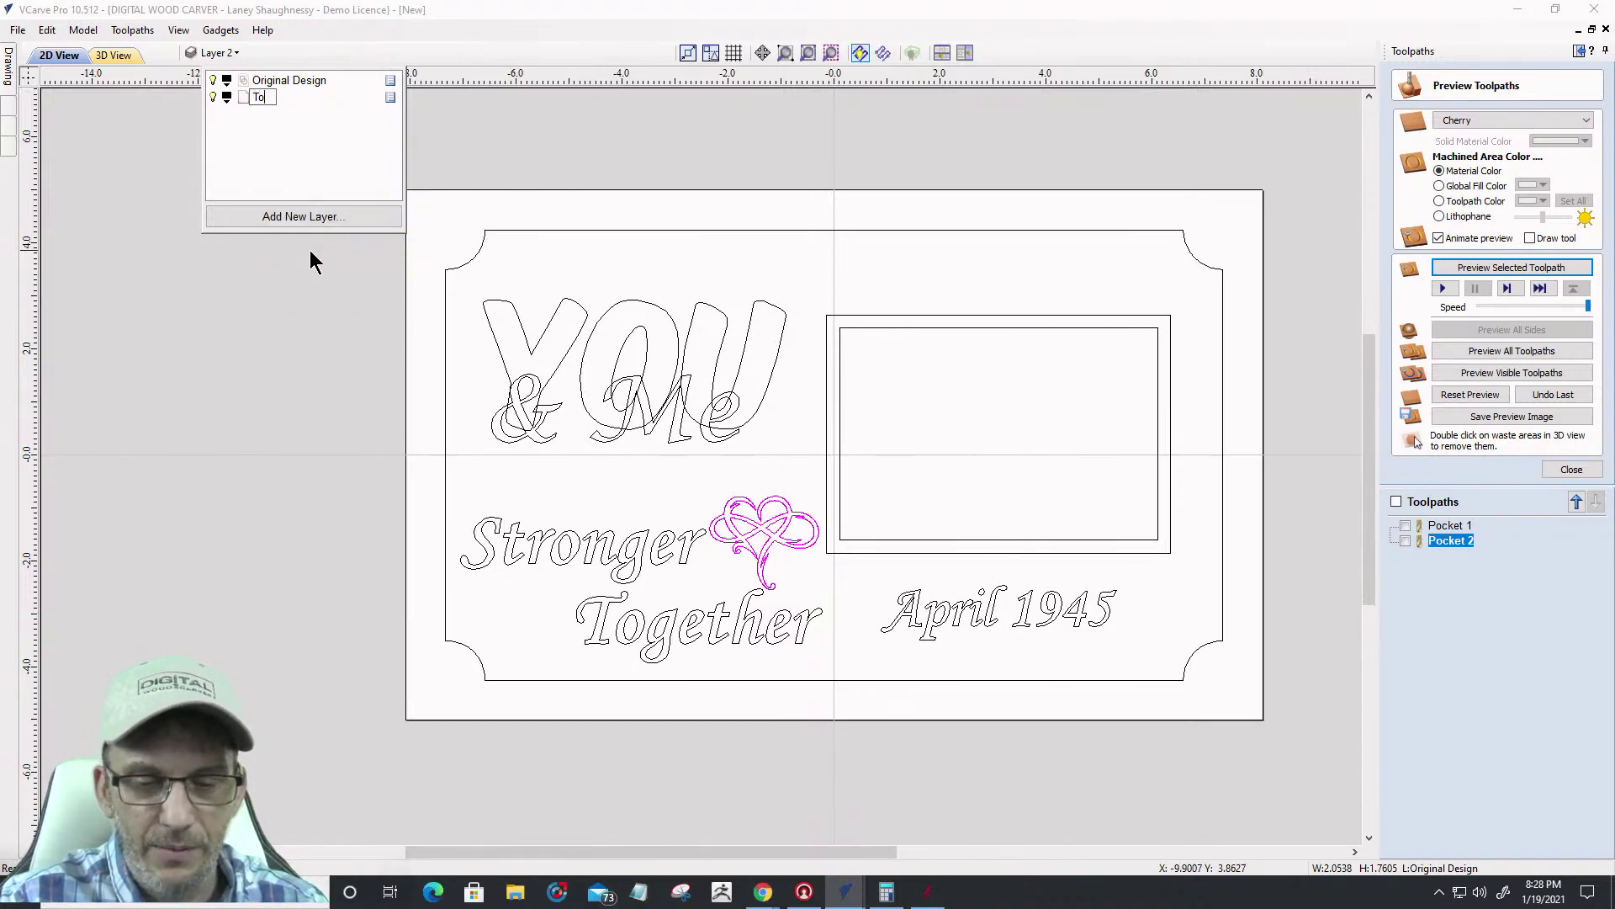
{"action": "type", "text": "p T"}
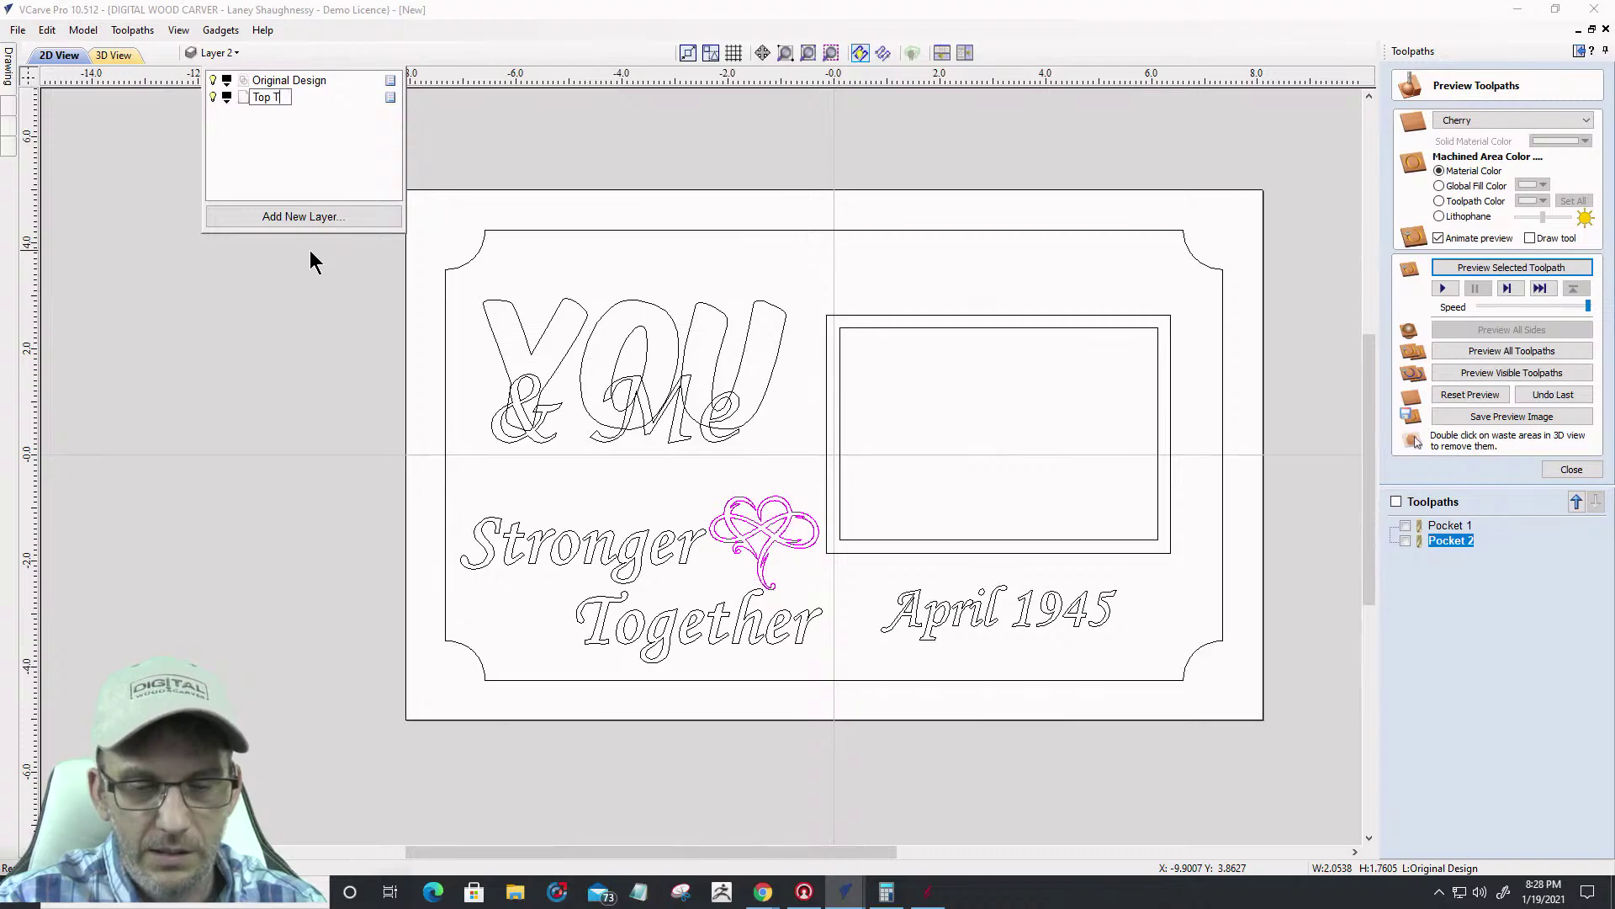
{"action": "type", "text": "ext Vectors"}
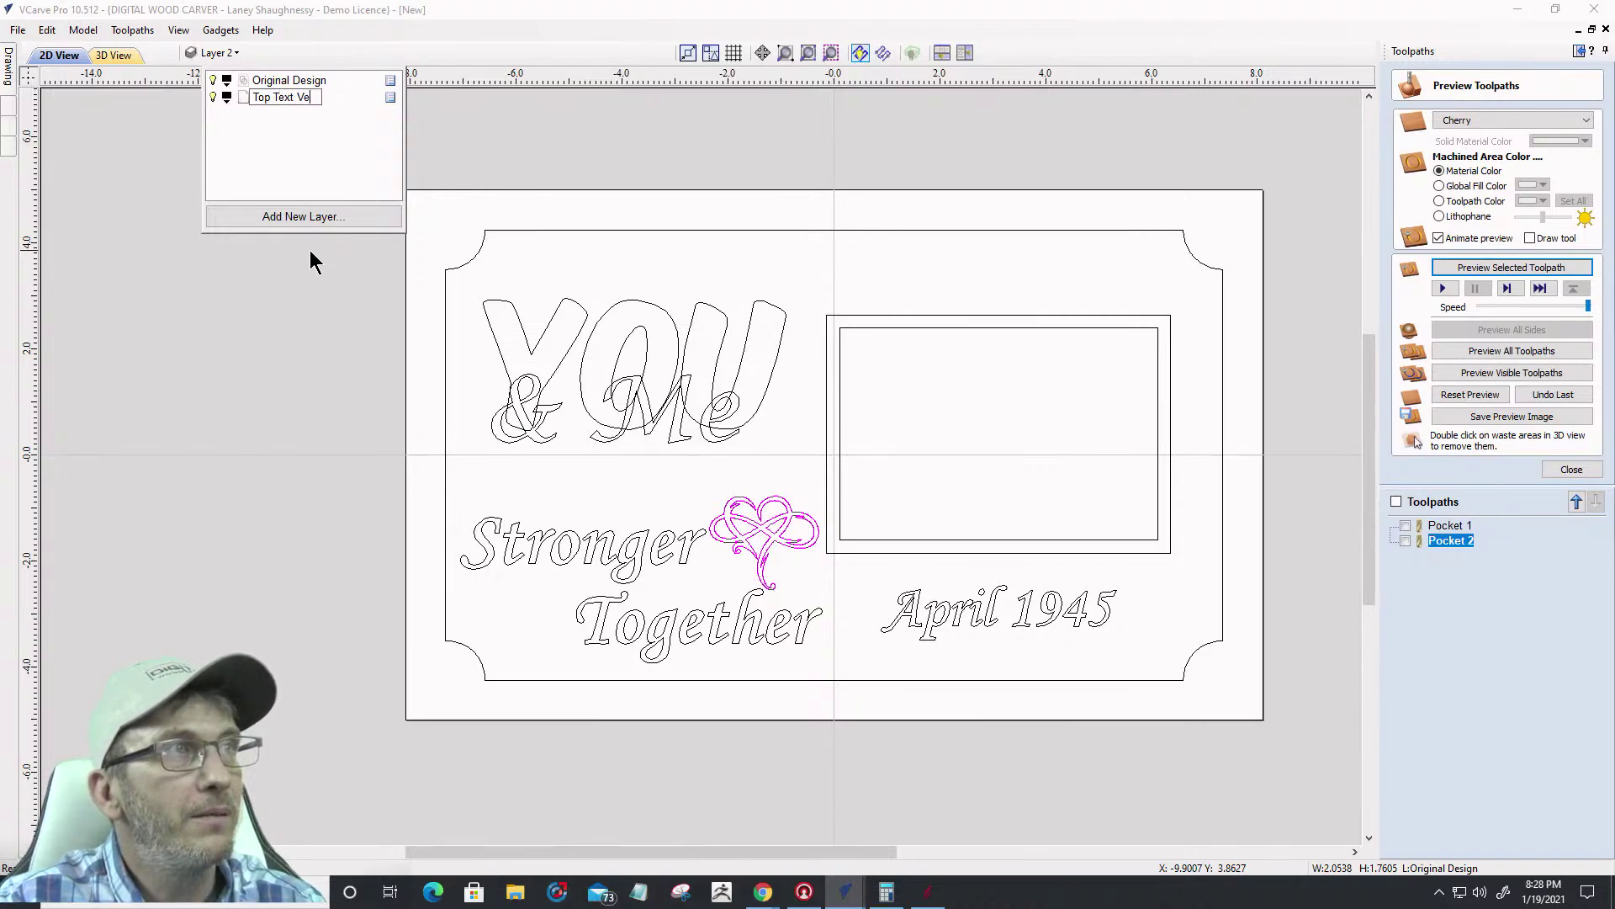
{"action": "key", "text": "Return"}
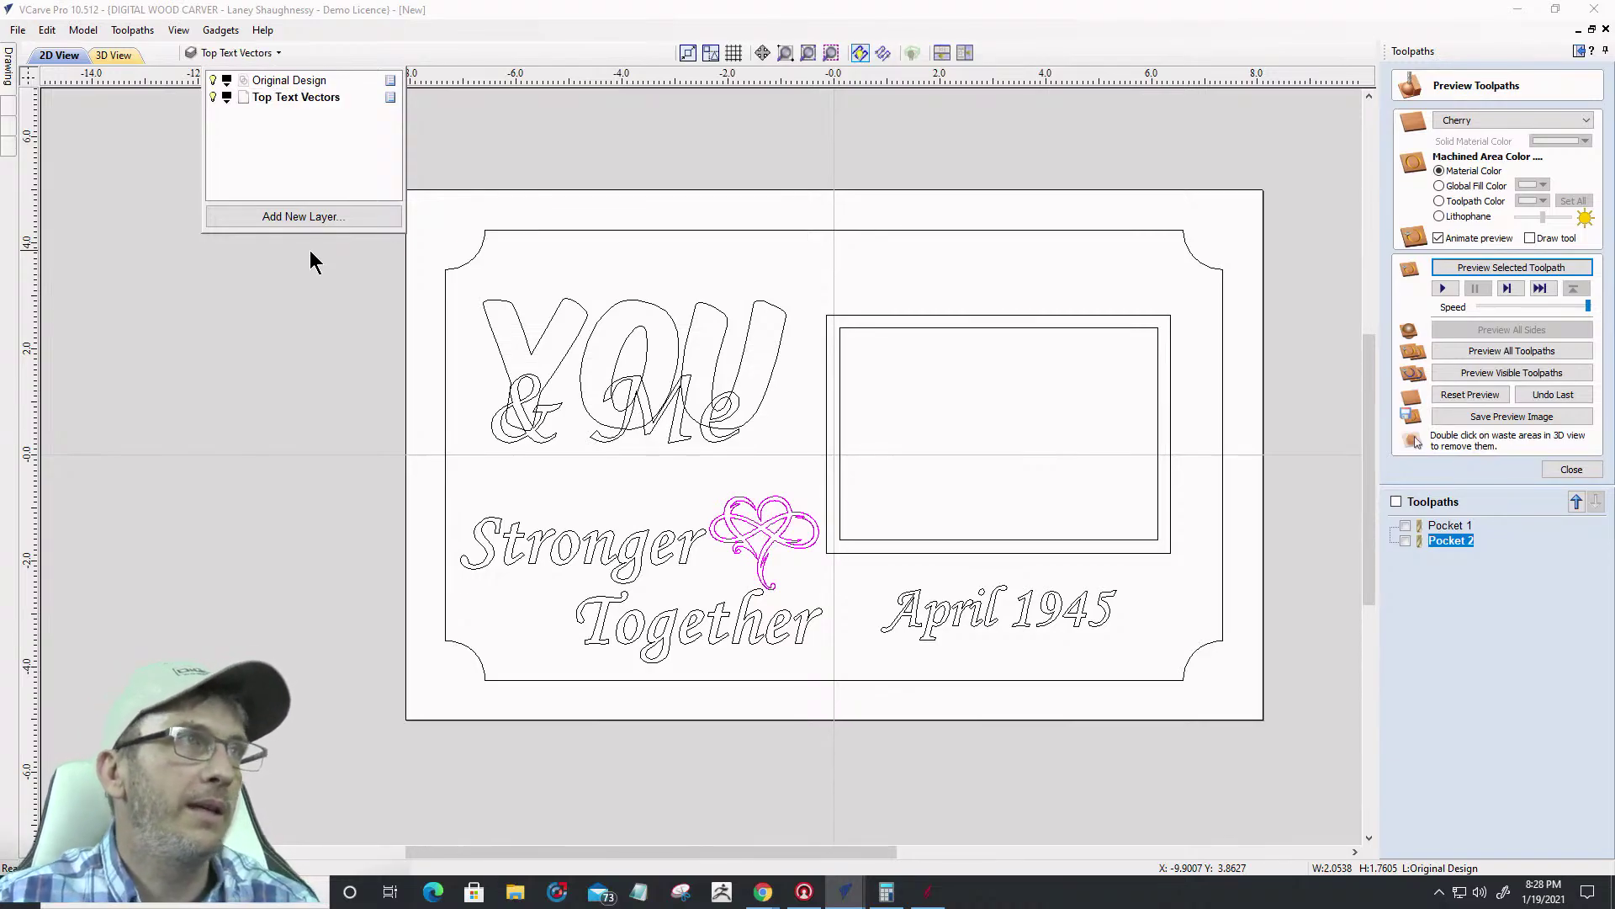
Add a new layer named "Bottom Text Vectors"
{"action": "left_click", "coordinate": [308, 216]}
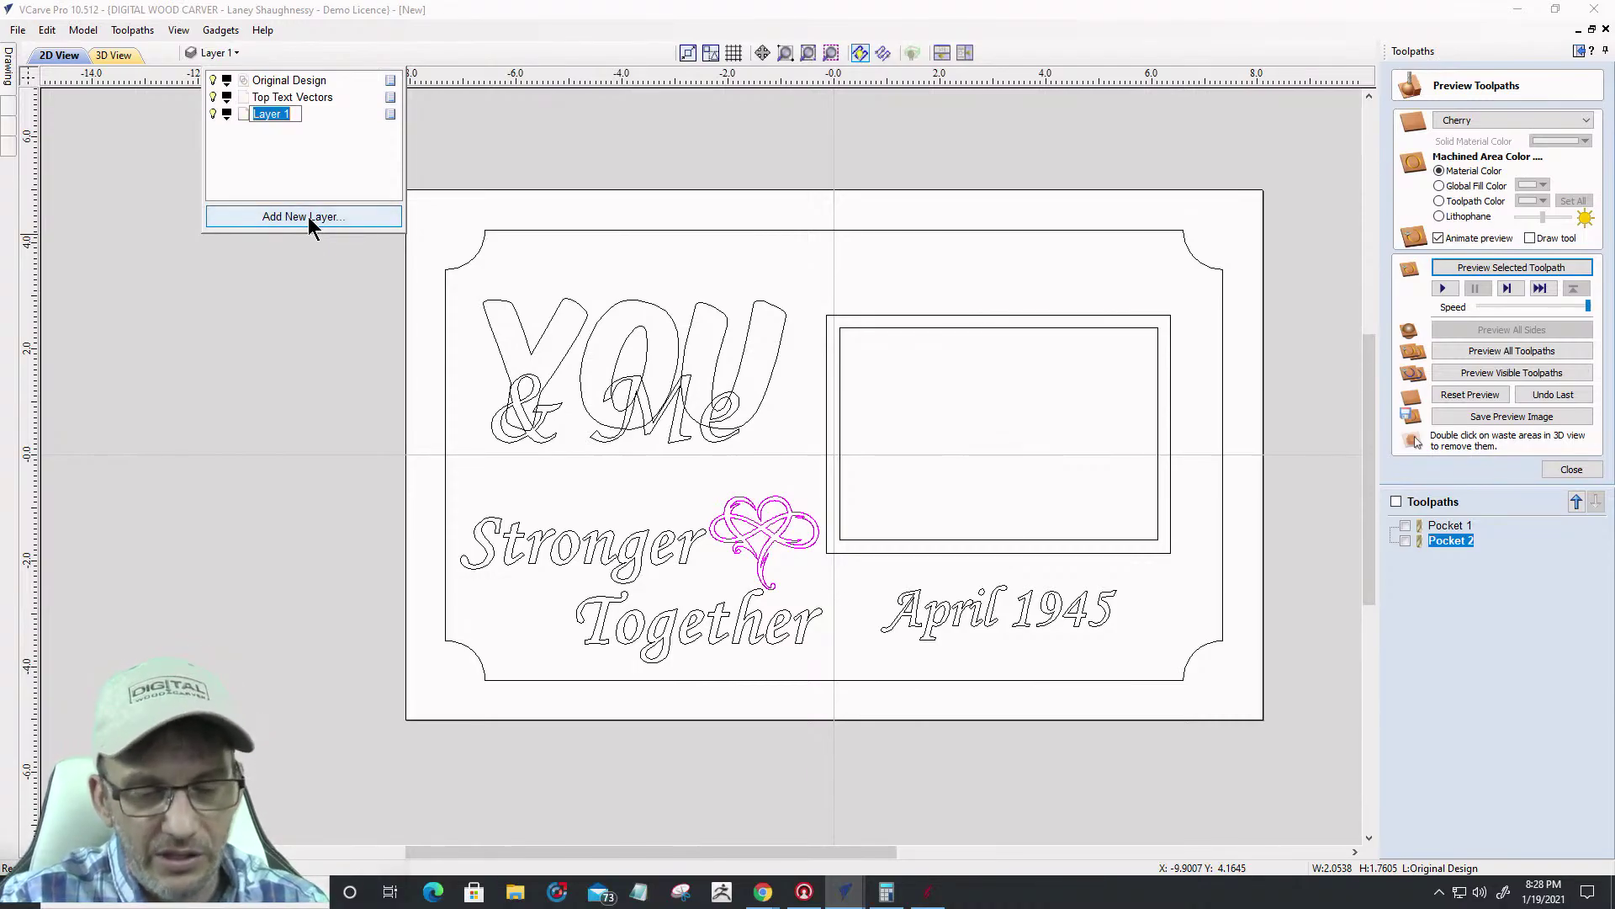
{"action": "type", "text": "Bottom "}
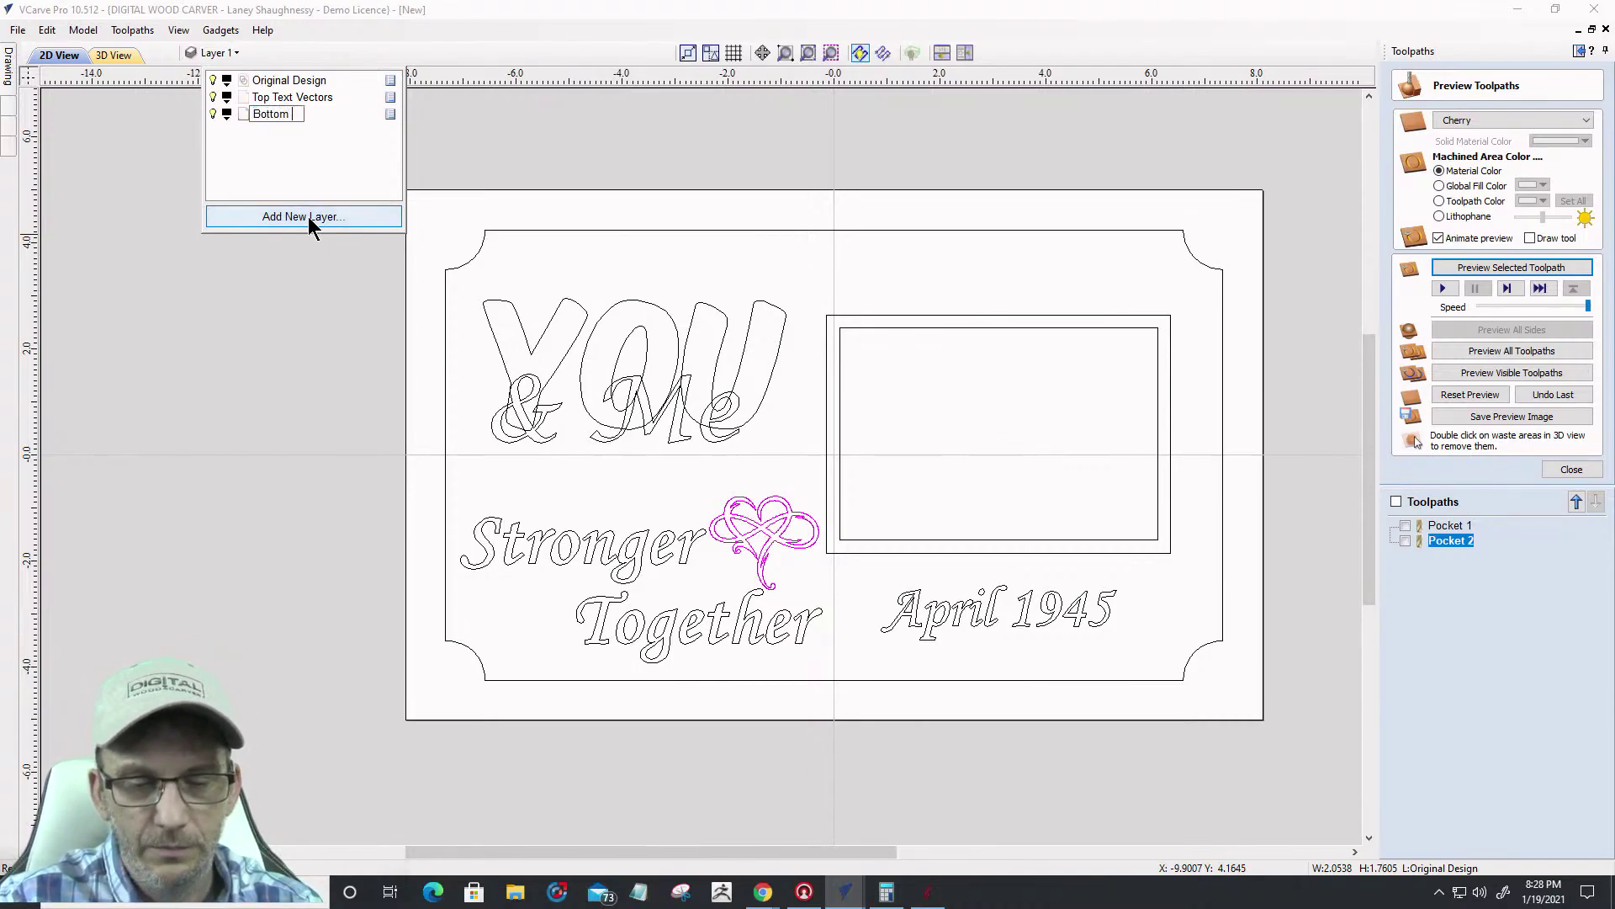
{"action": "type", "text": "Text Vectors"}
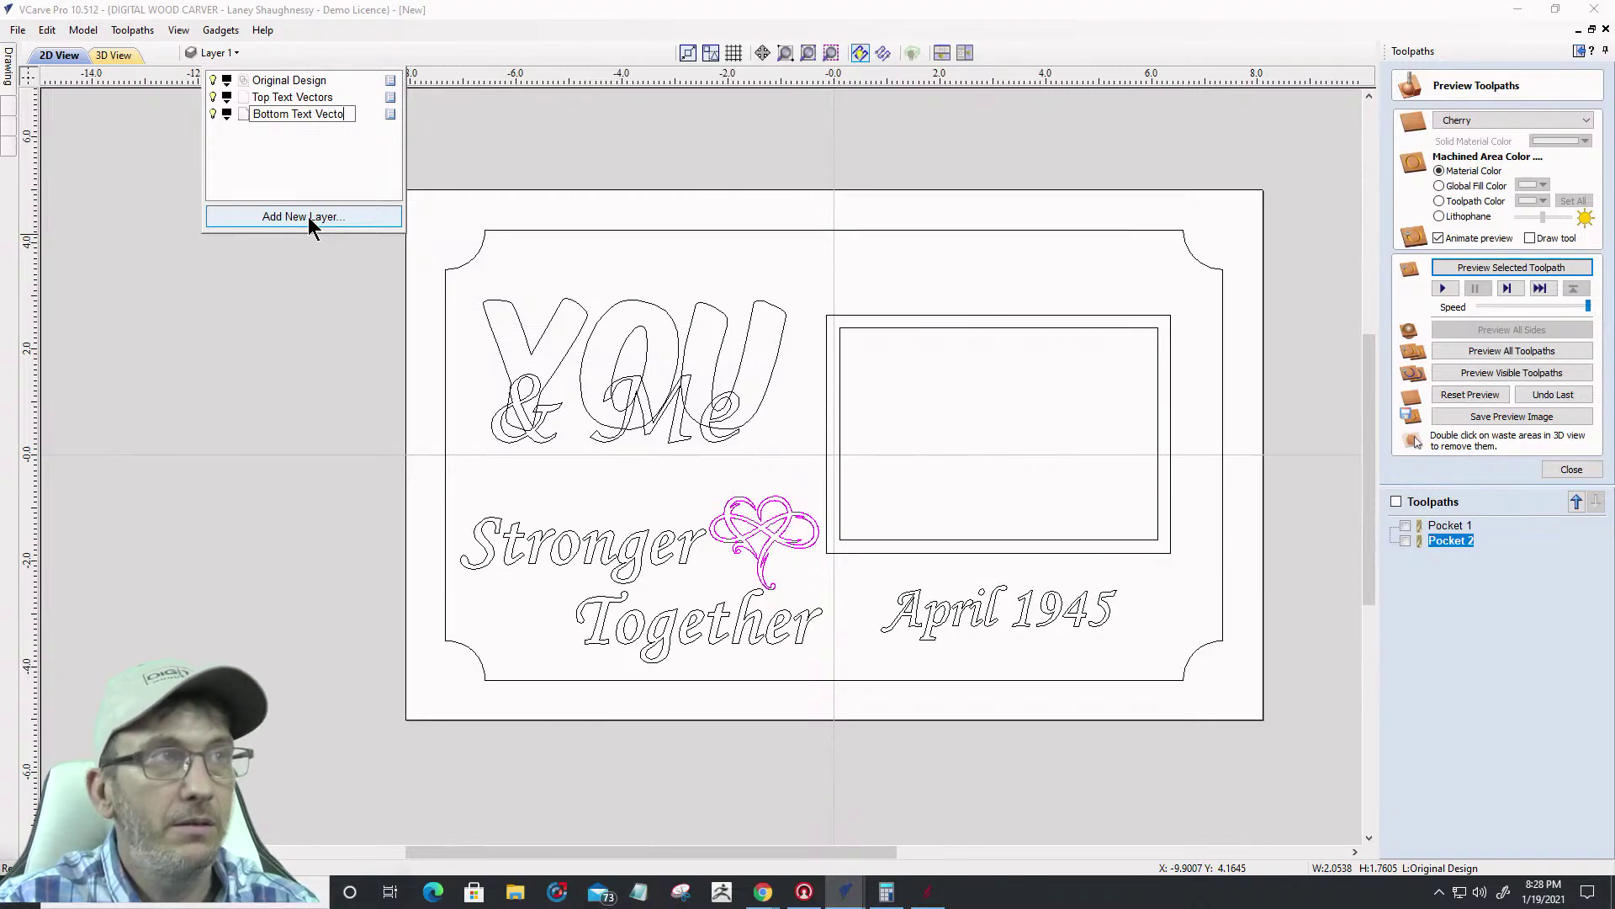
{"action": "key", "text": "Return"}
Add a new layer named "Welded Text Vectors"
{"action": "left_click", "coordinate": [308, 215]}
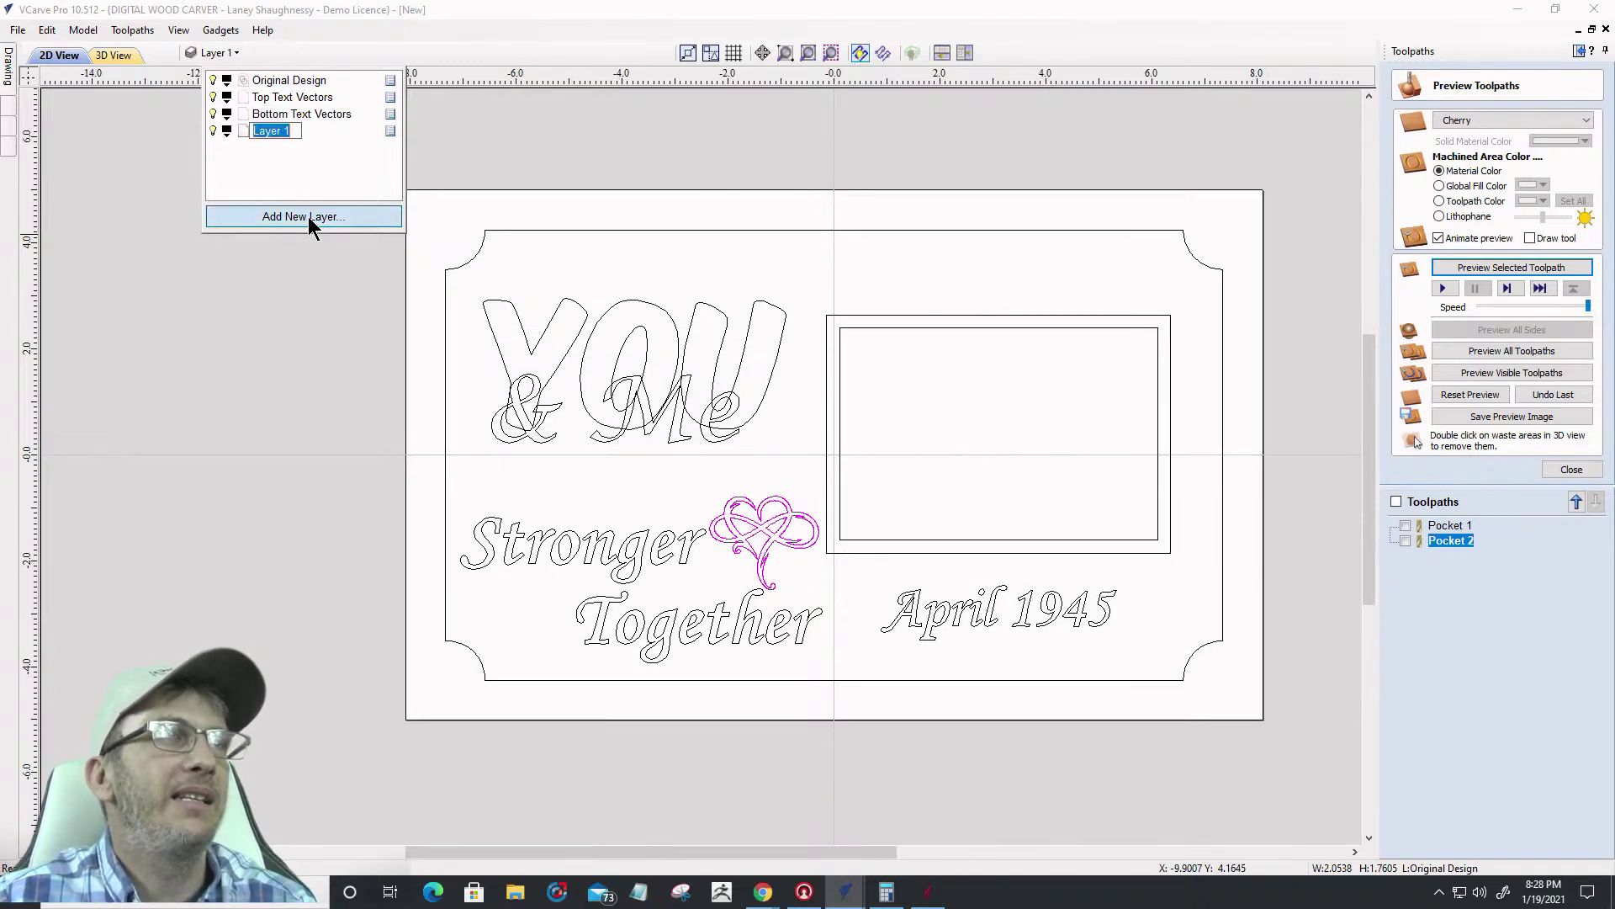
{"action": "type", "text": "We"}
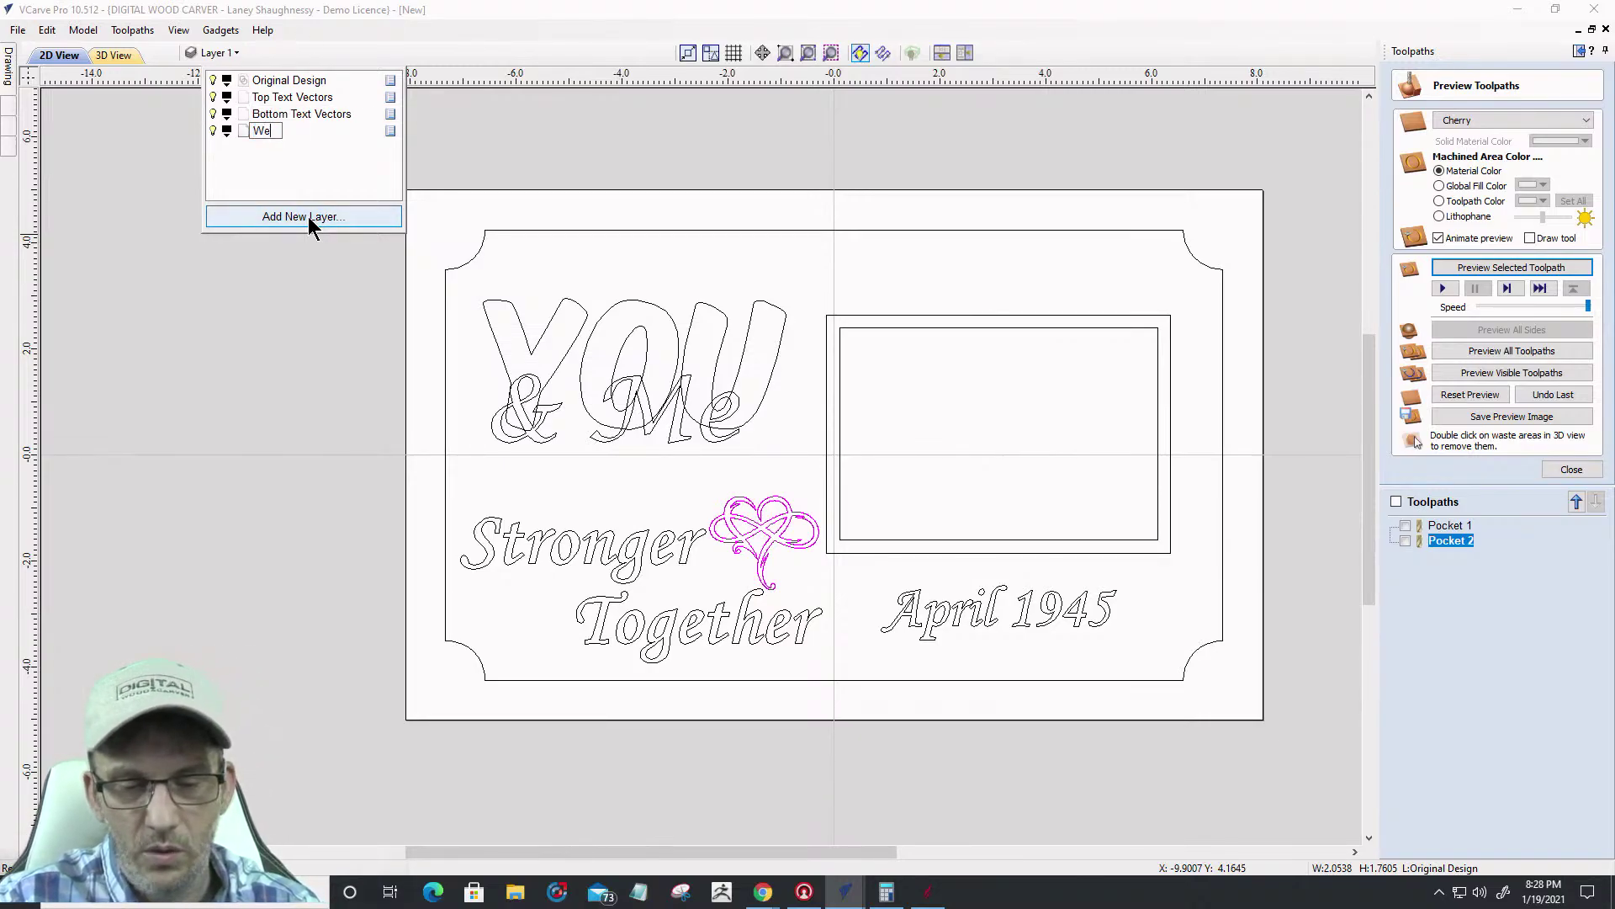
{"action": "type", "text": "lded Te"}
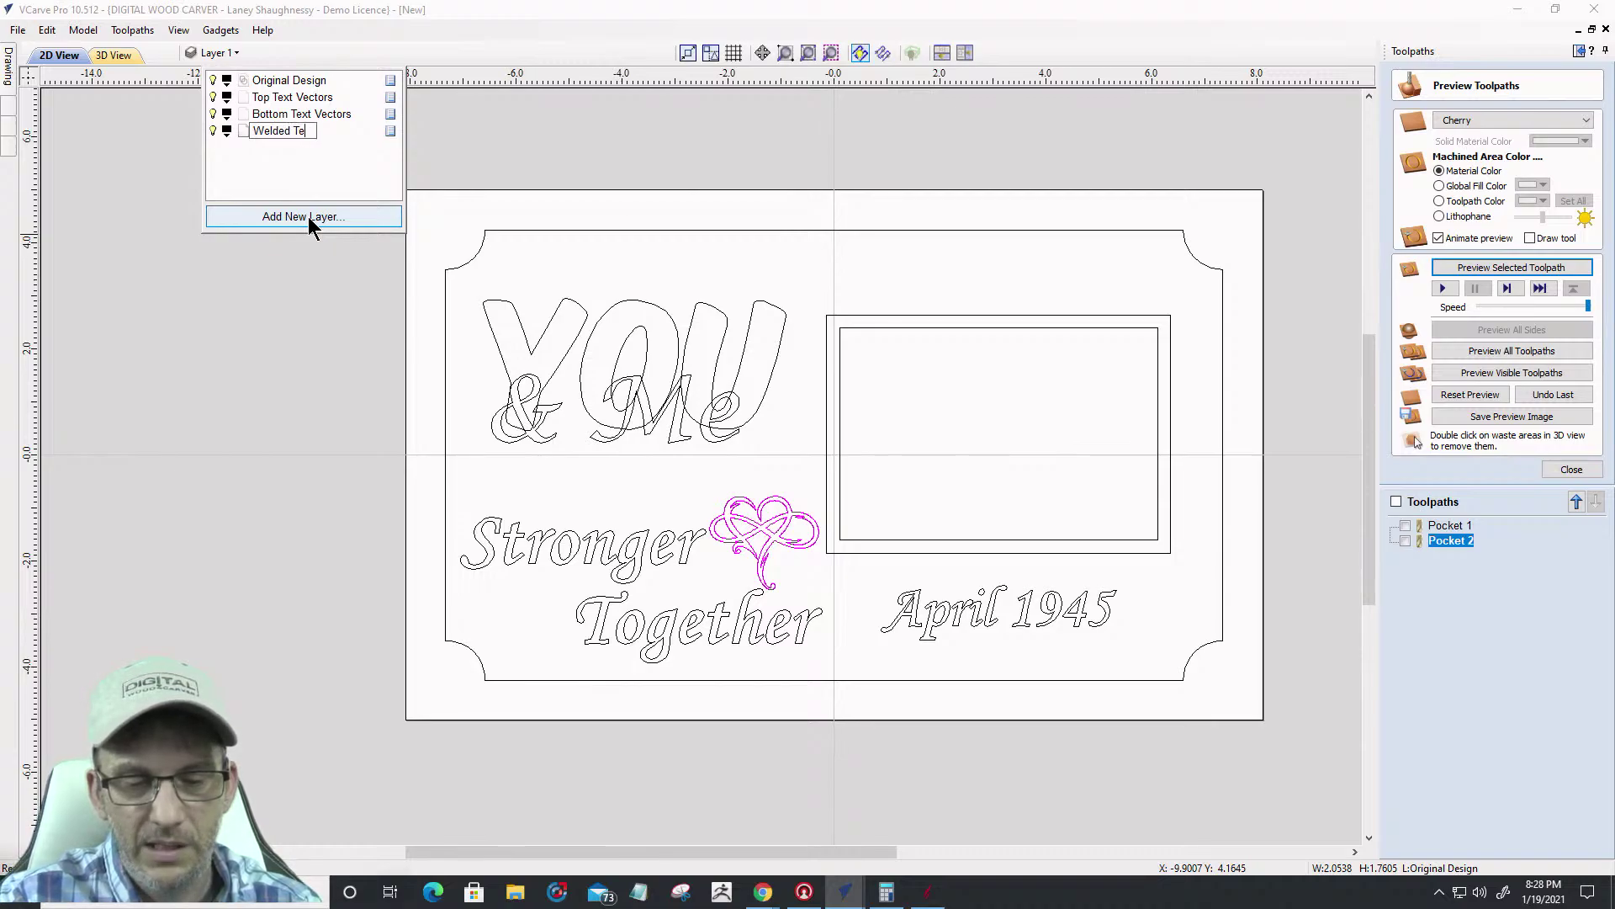
{"action": "type", "text": "xt Vec"}
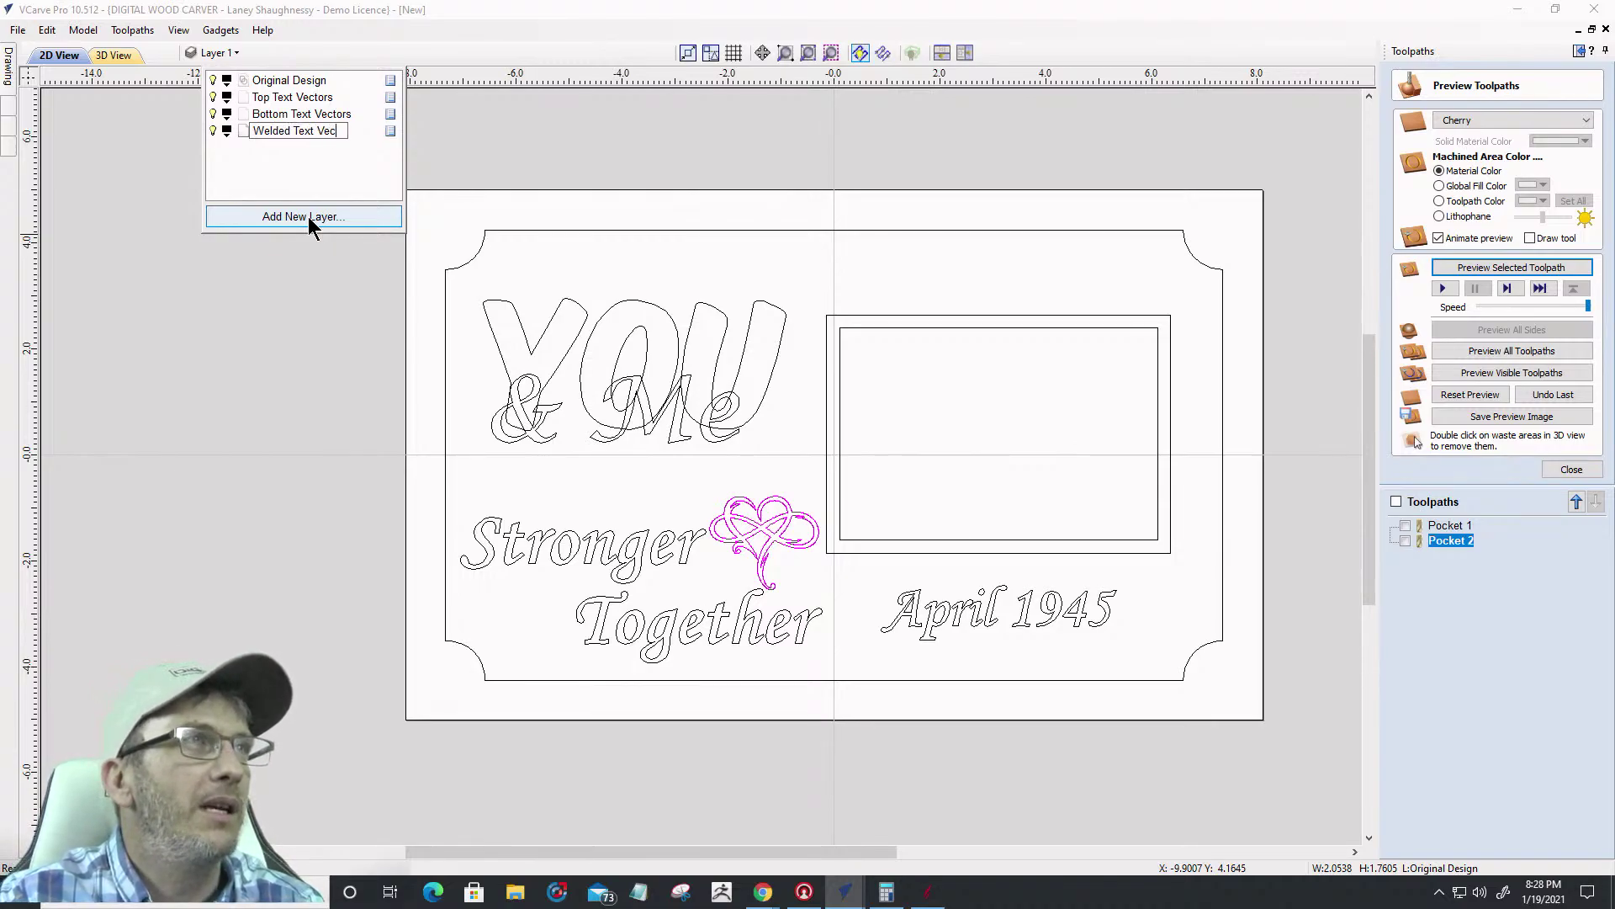
{"action": "type", "text": "tors"}
{"action": "key", "text": "Return"}
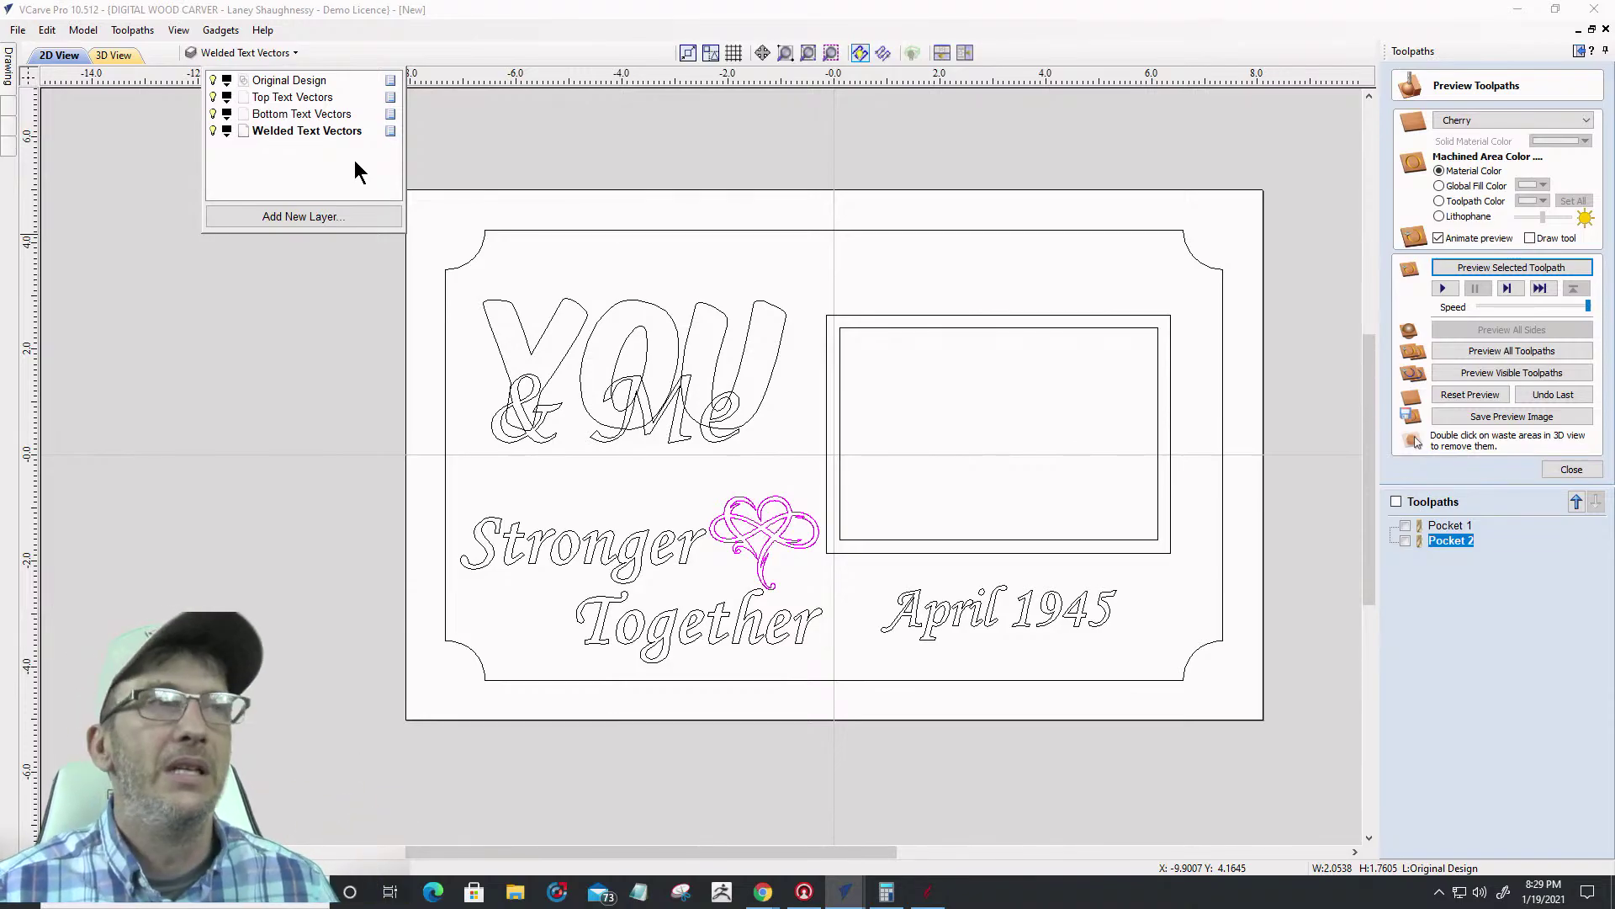
Copy the notched-corner border and the "& Me" text to the Top Text Vectors layer
{"action": "left_click", "coordinate": [492, 357]}
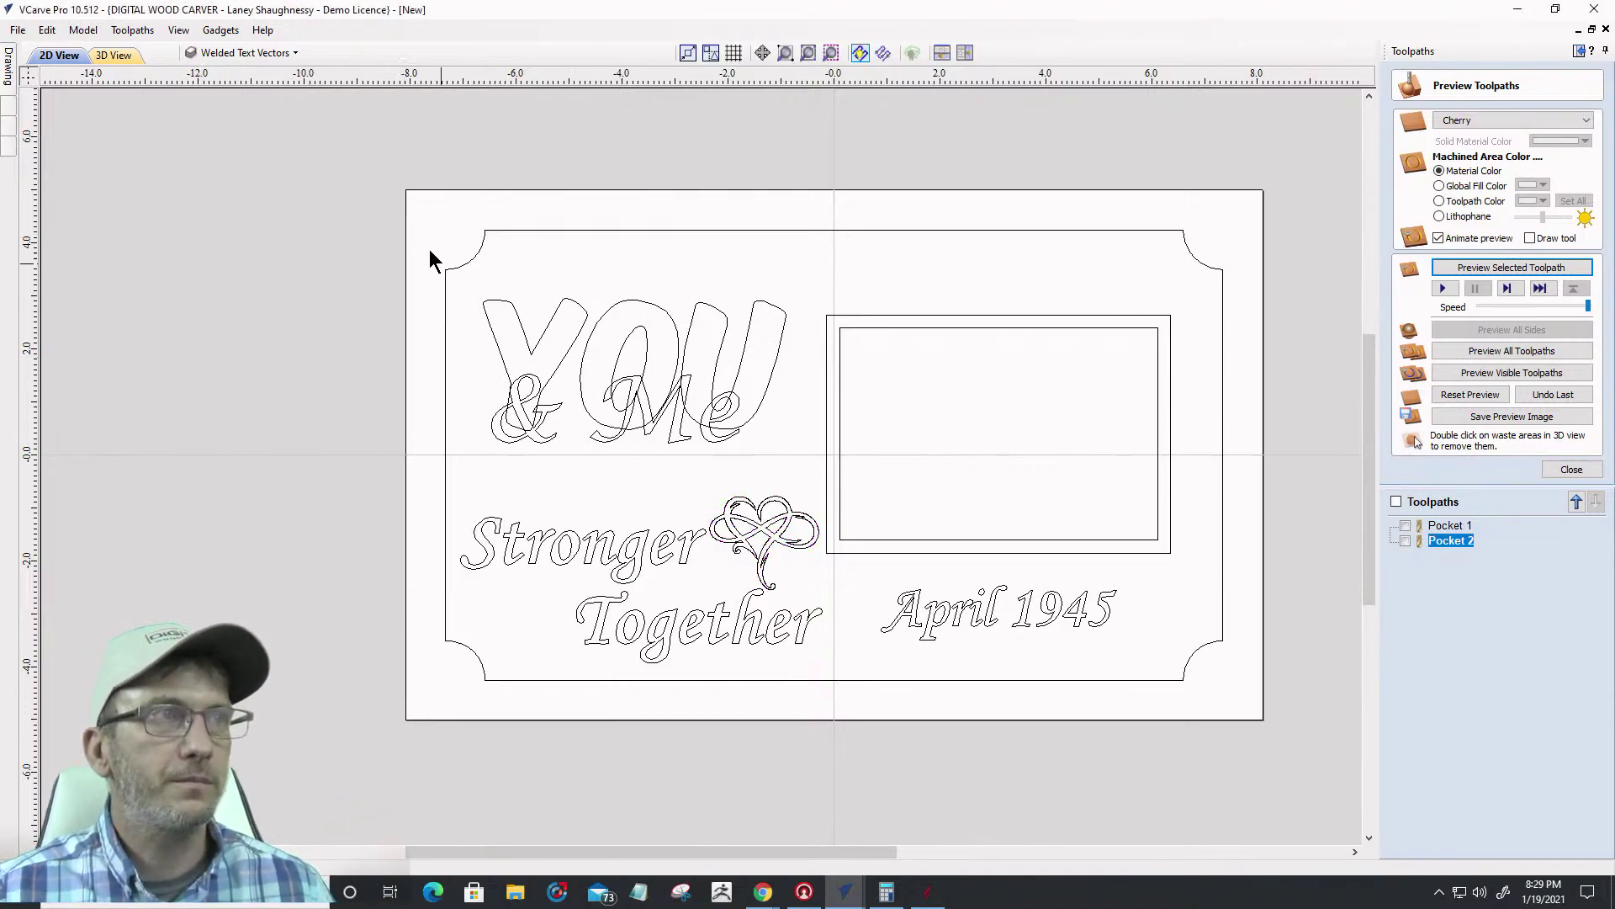
{"action": "left_click", "coordinate": [457, 267]}
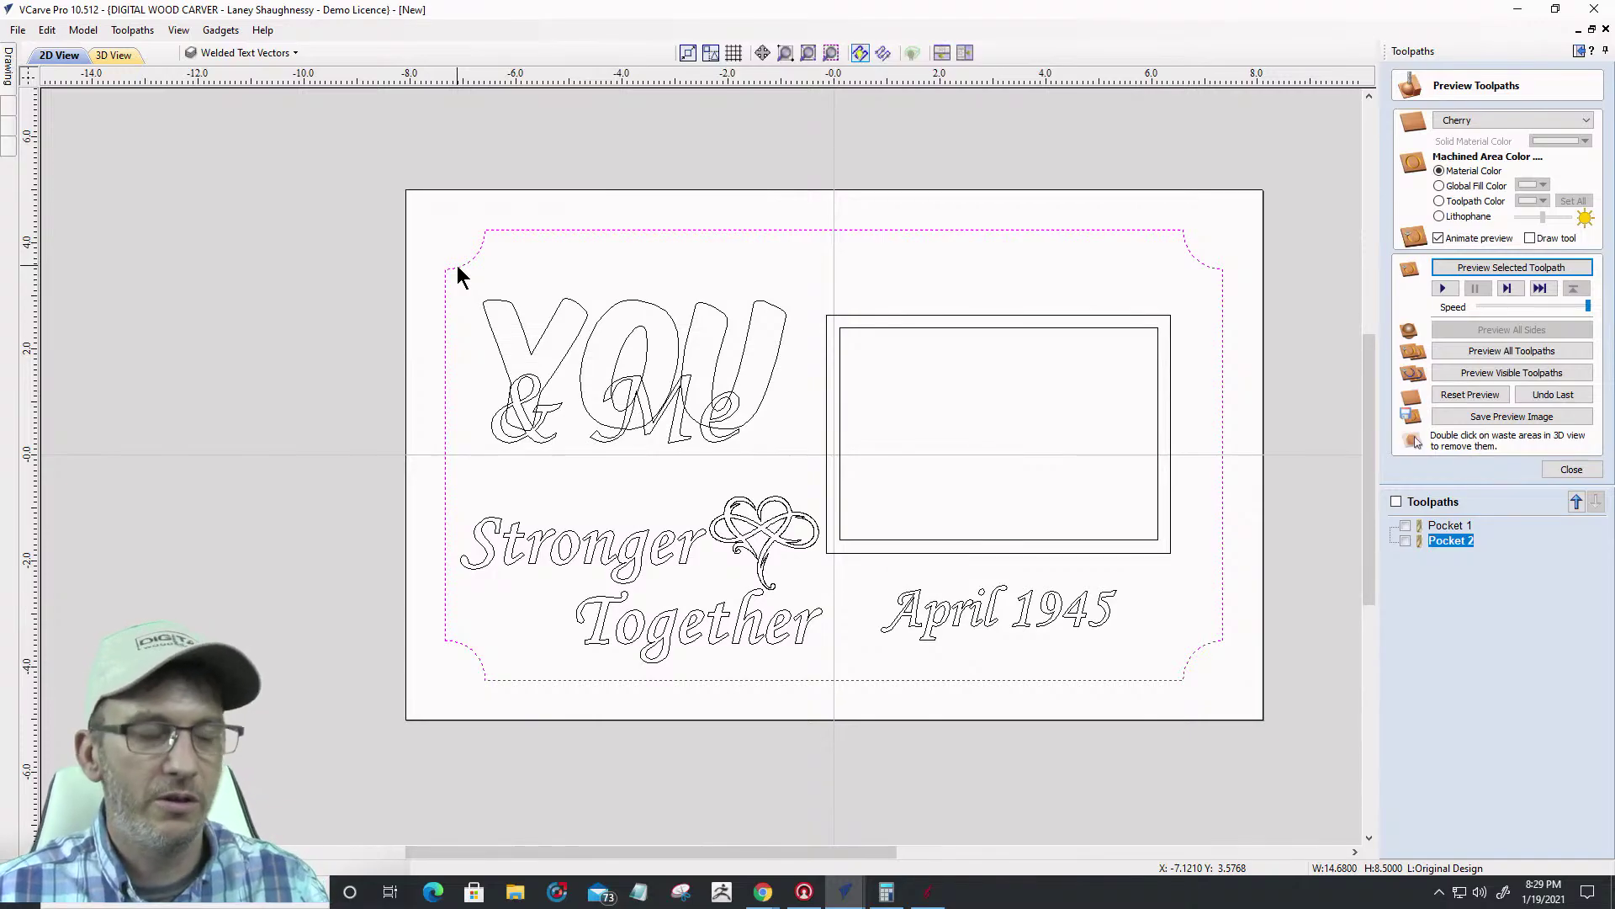
{"action": "left_click", "coordinate": [498, 299], "text": "shift"}
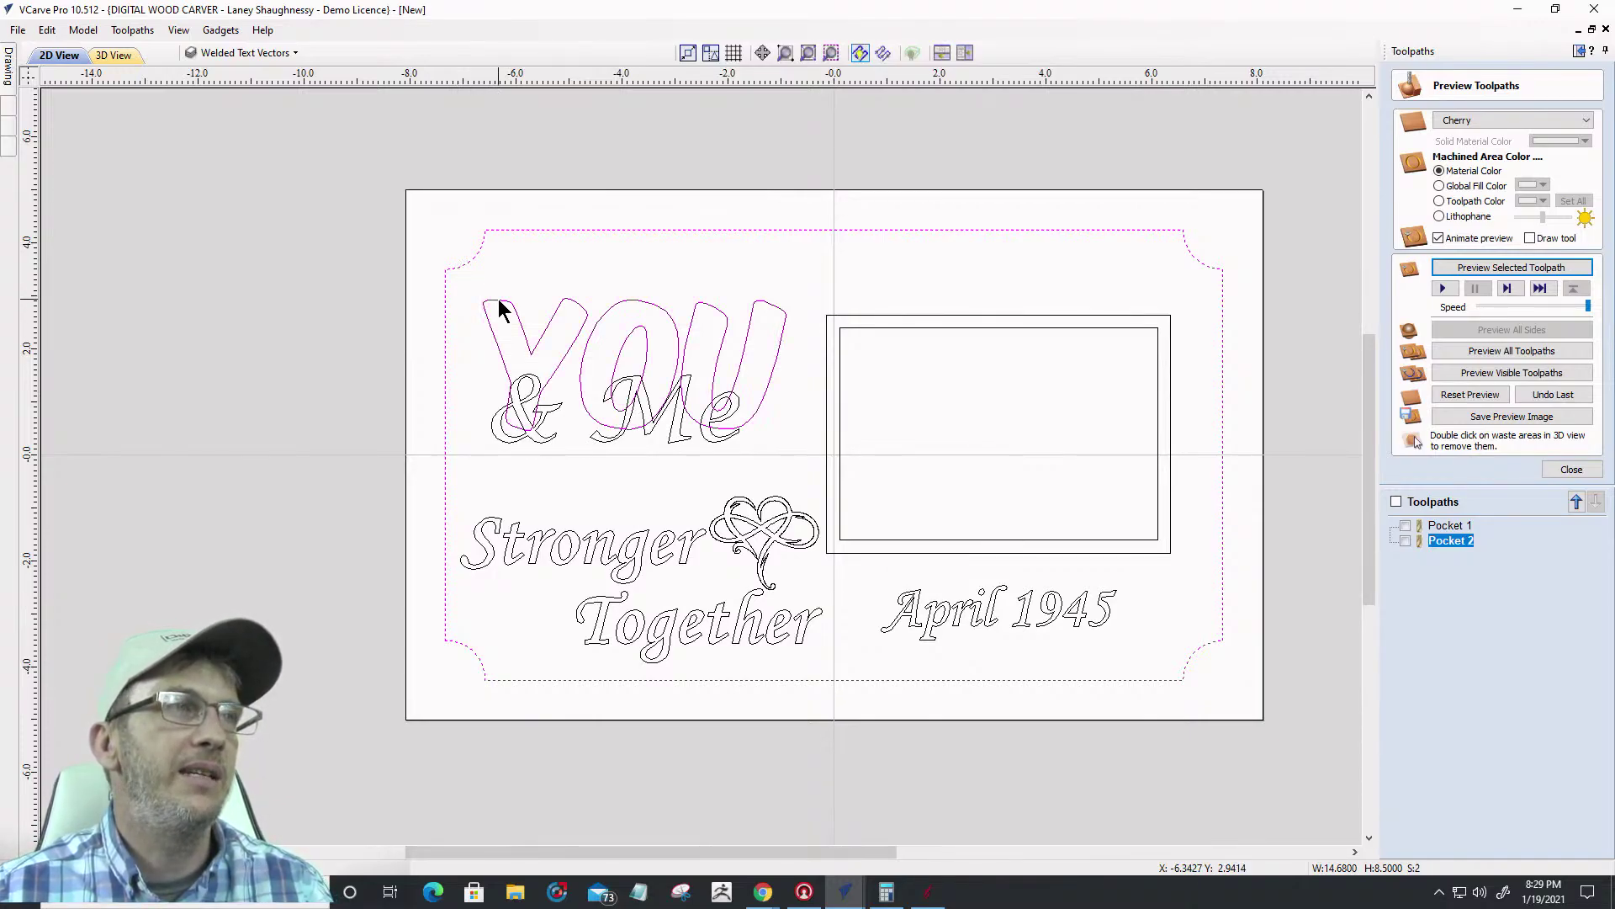
{"action": "left_click", "coordinate": [498, 297], "text": "ctrl"}
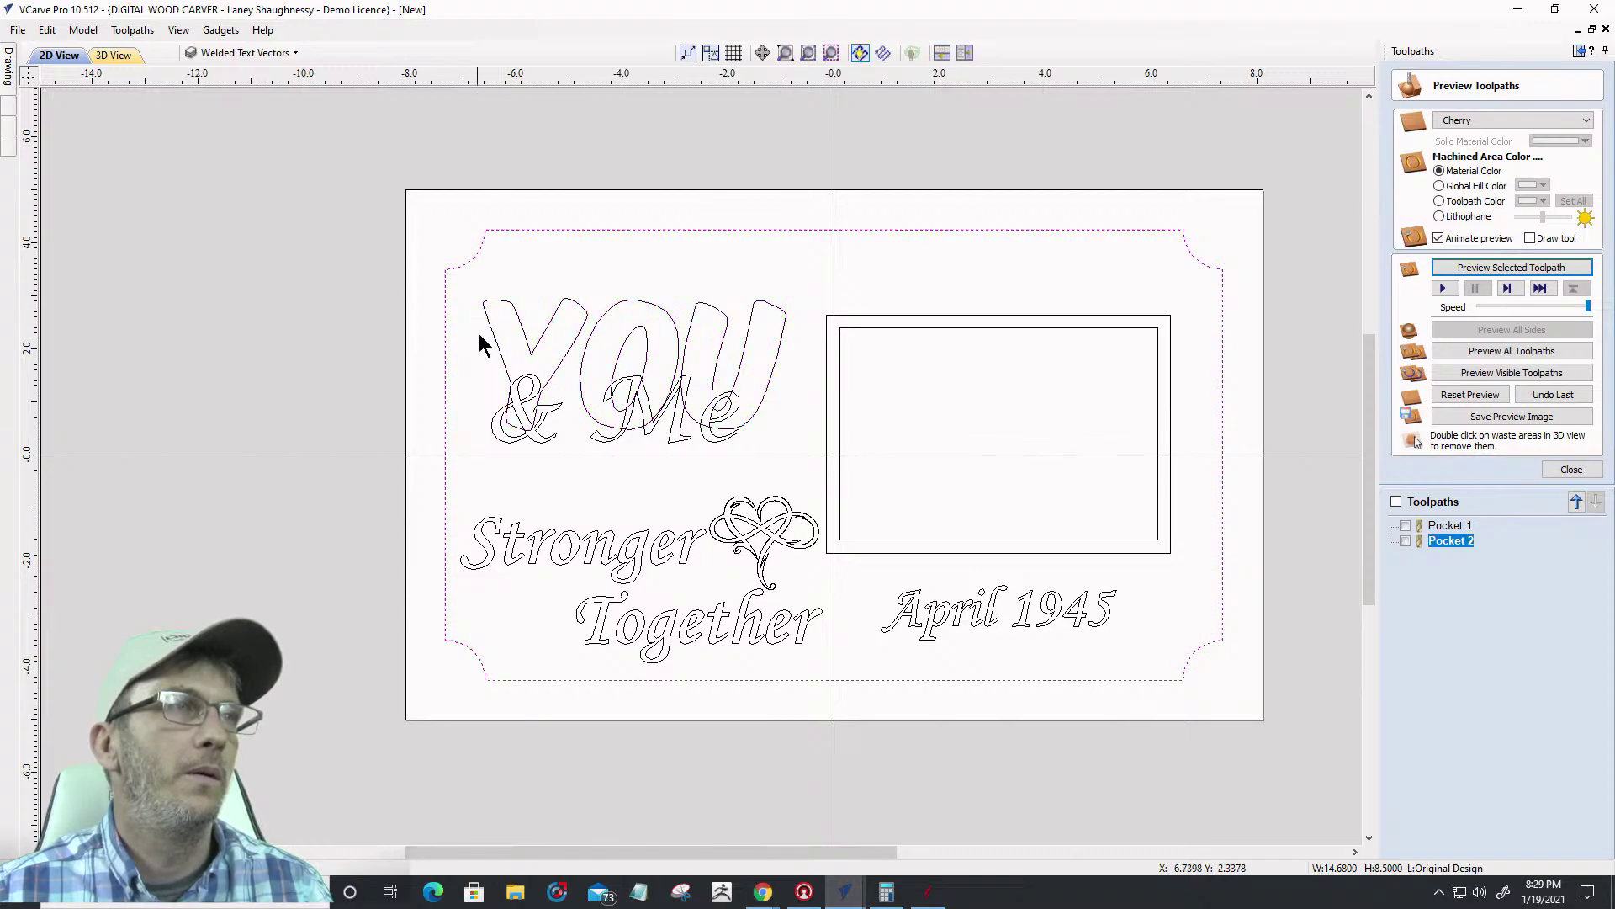
{"action": "left_click", "coordinate": [526, 383], "text": "shift"}
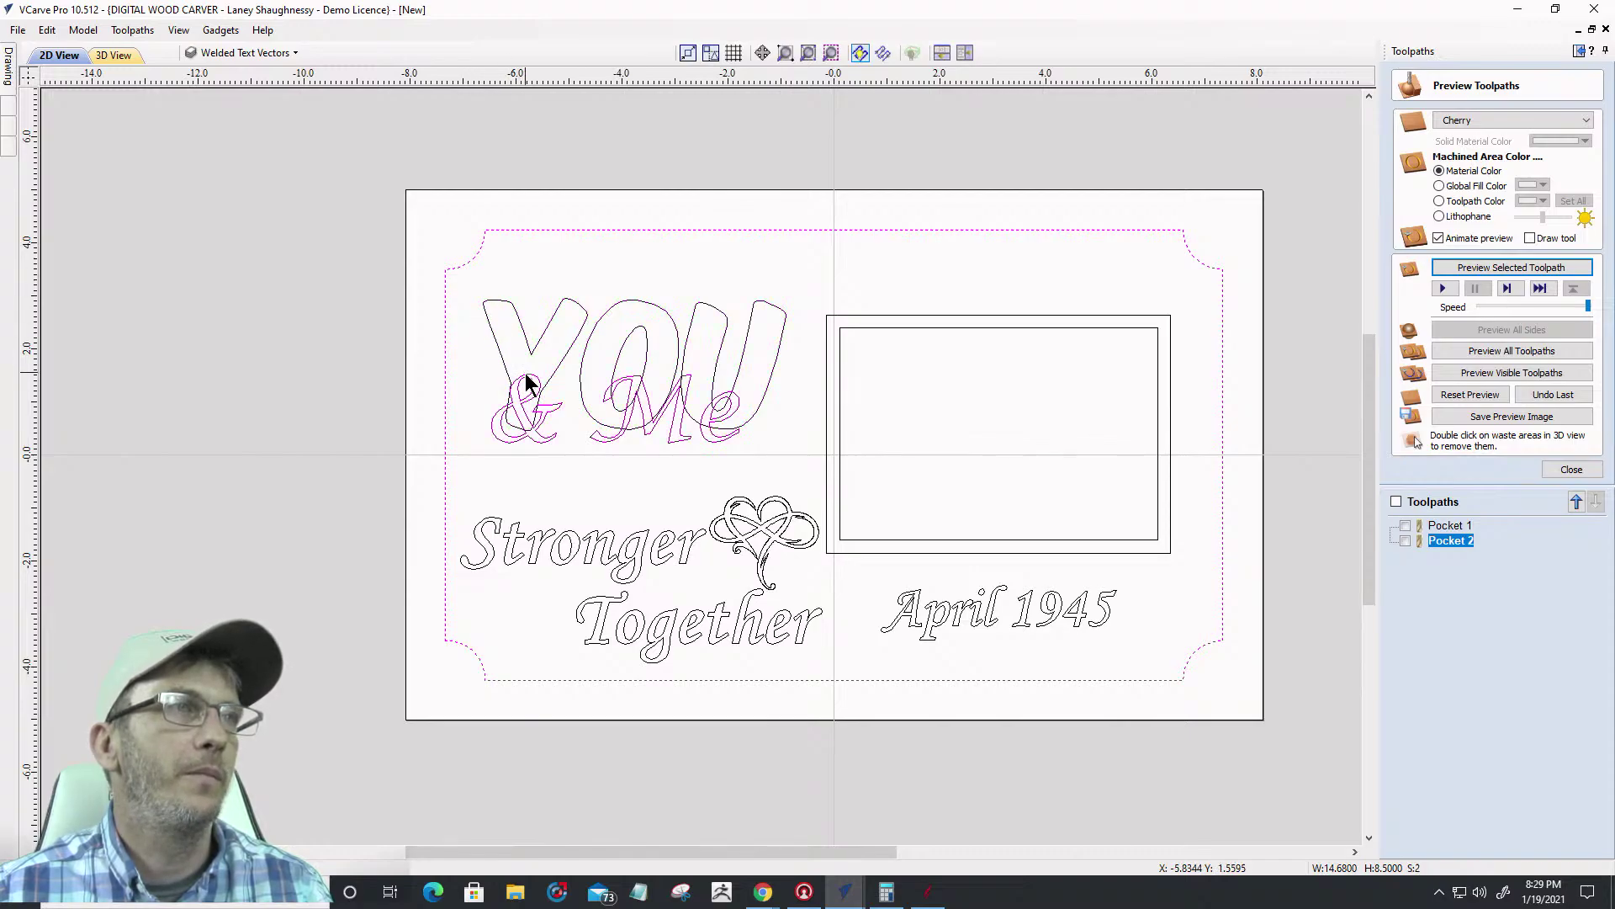
{"action": "right_click", "coordinate": [525, 383]}
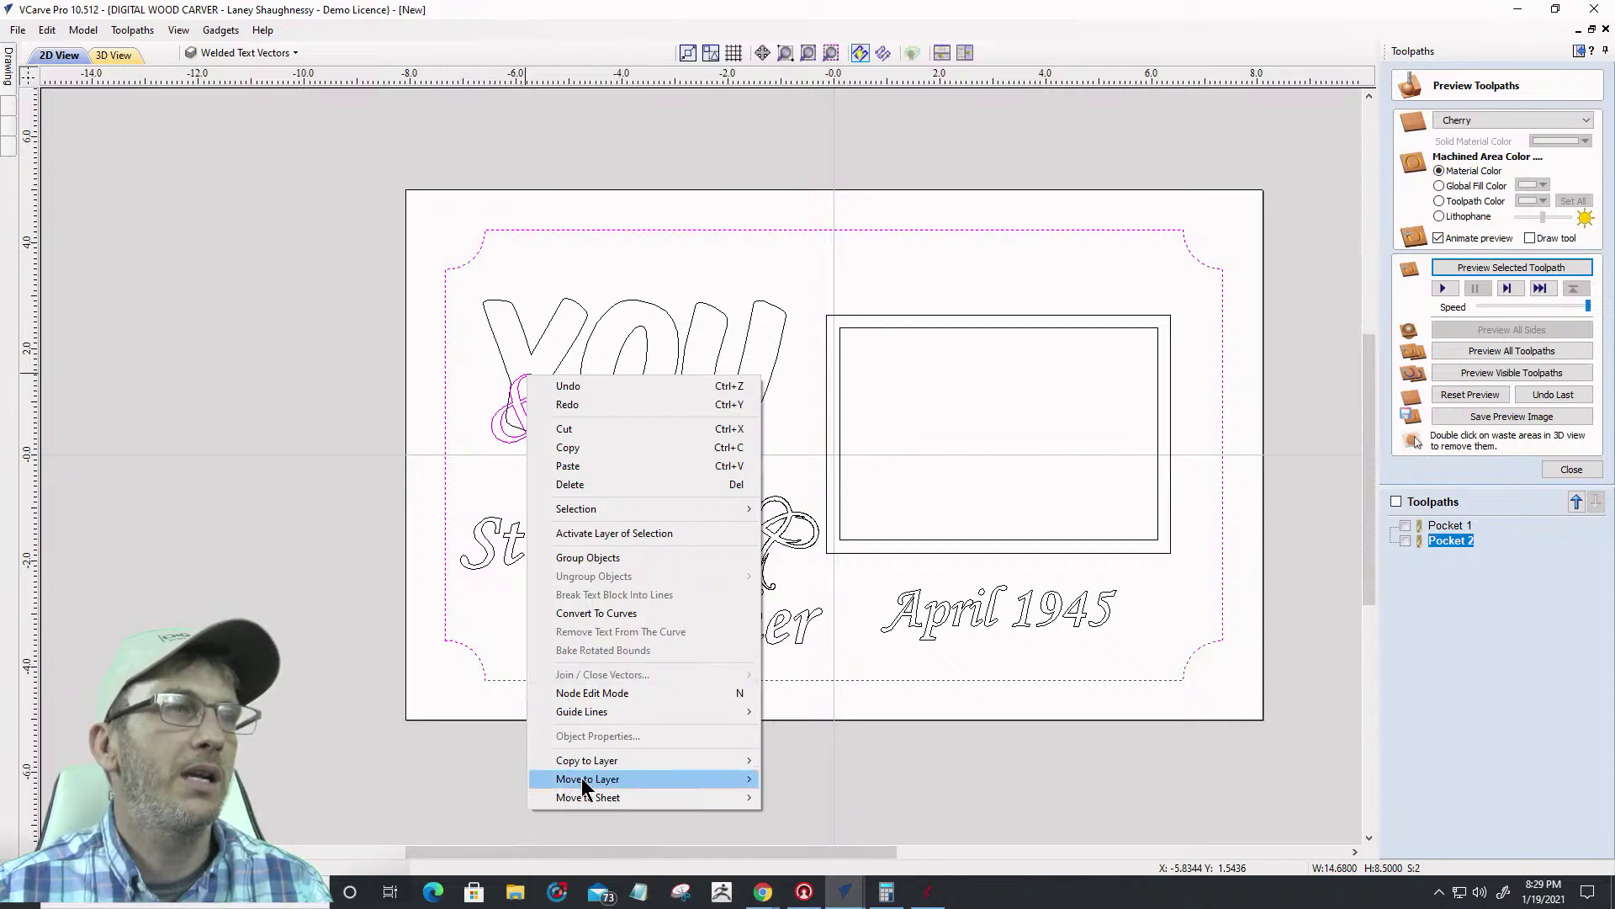
{"action": "mouse_move", "coordinate": [584, 762]}
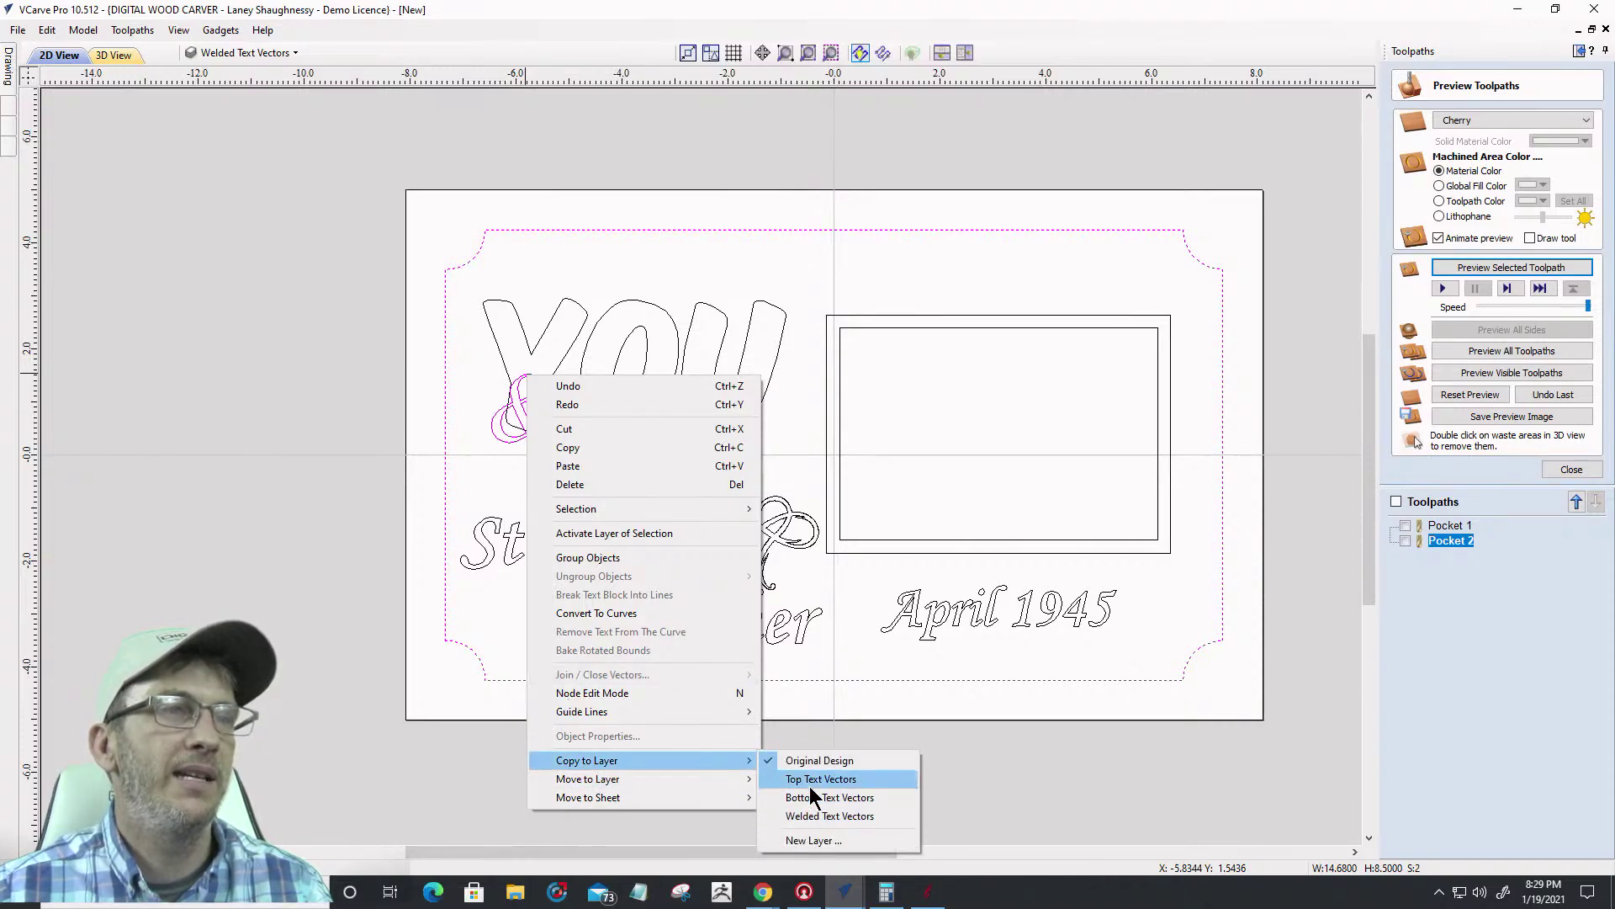
{"action": "left_click", "coordinate": [812, 784]}
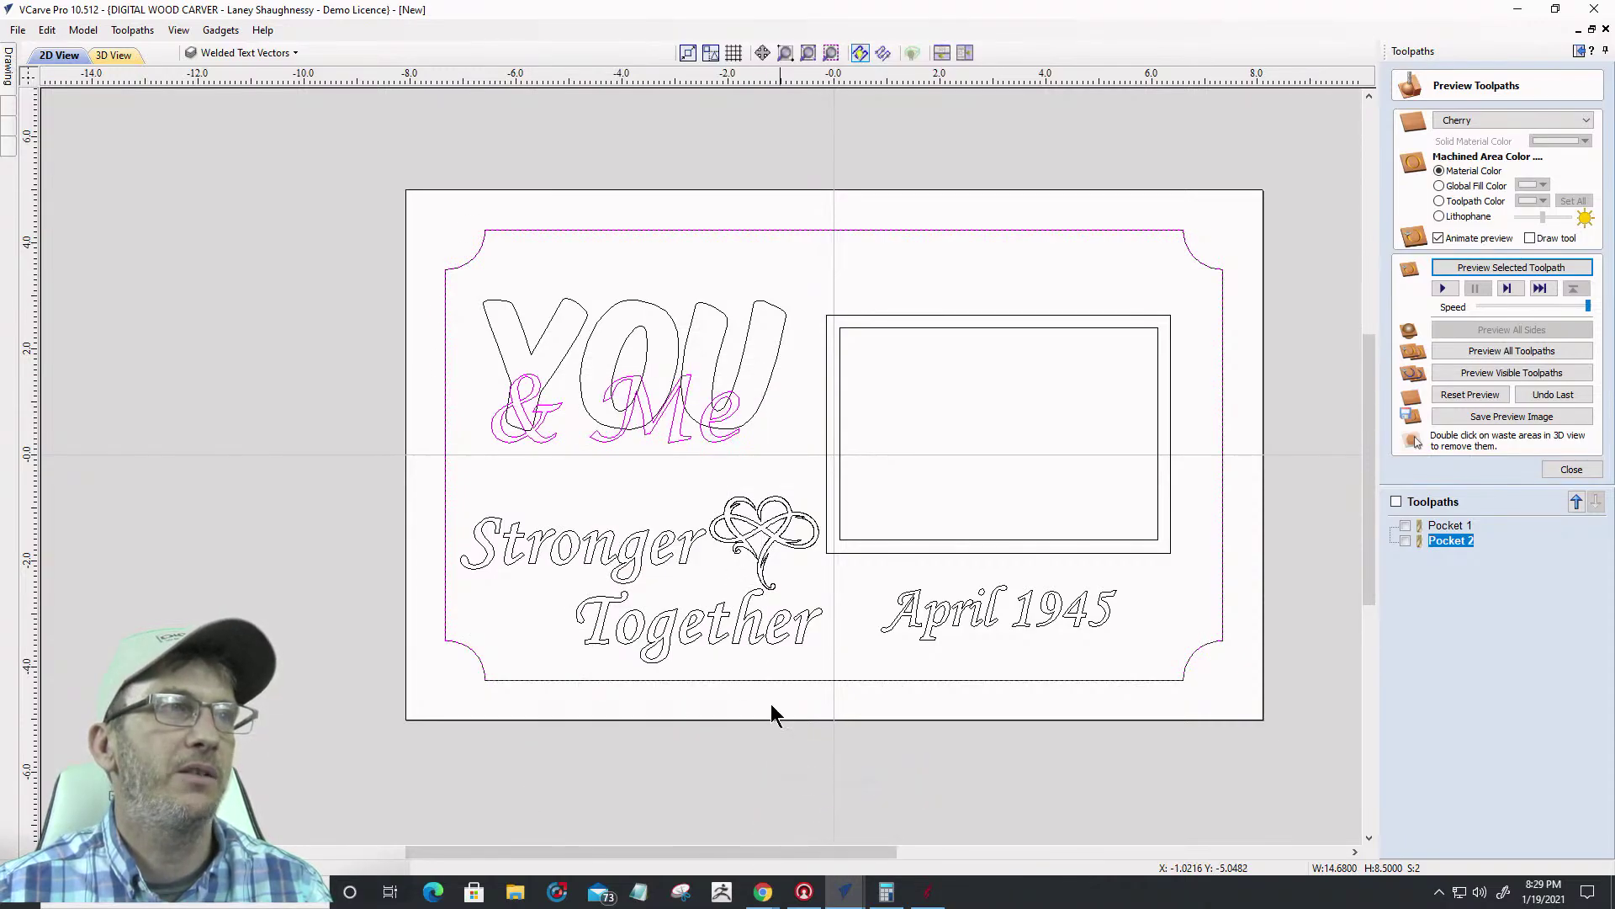
Copy the "YOU" text to the Bottom Text Vectors layer
{"action": "left_click", "coordinate": [567, 296]}
{"action": "right_click", "coordinate": [567, 300]}
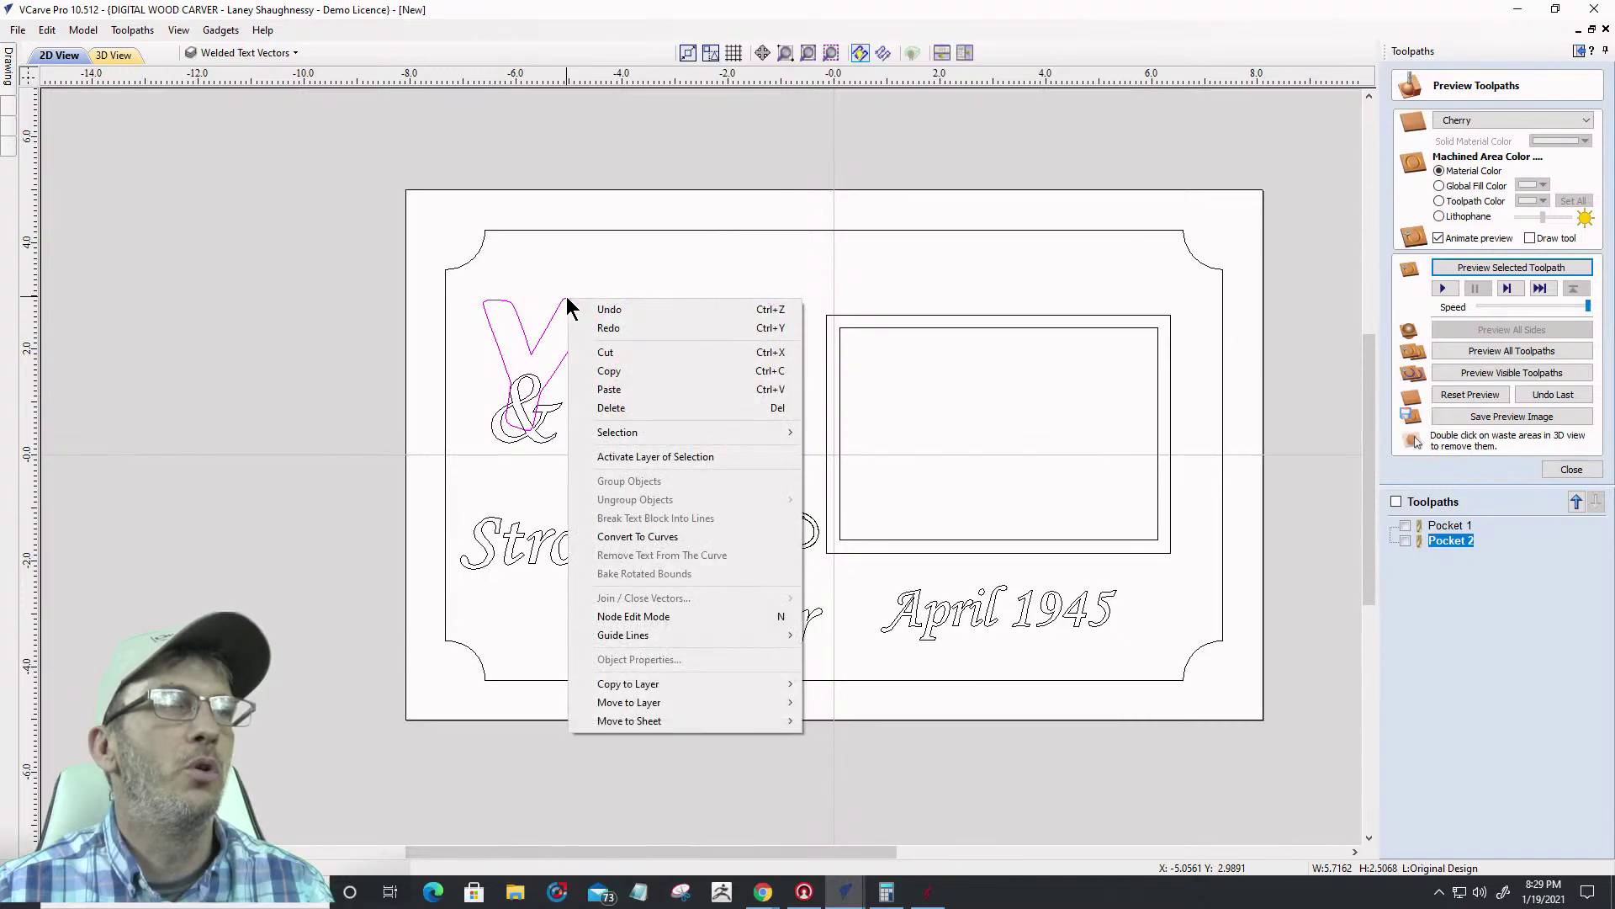
{"action": "mouse_move", "coordinate": [619, 685]}
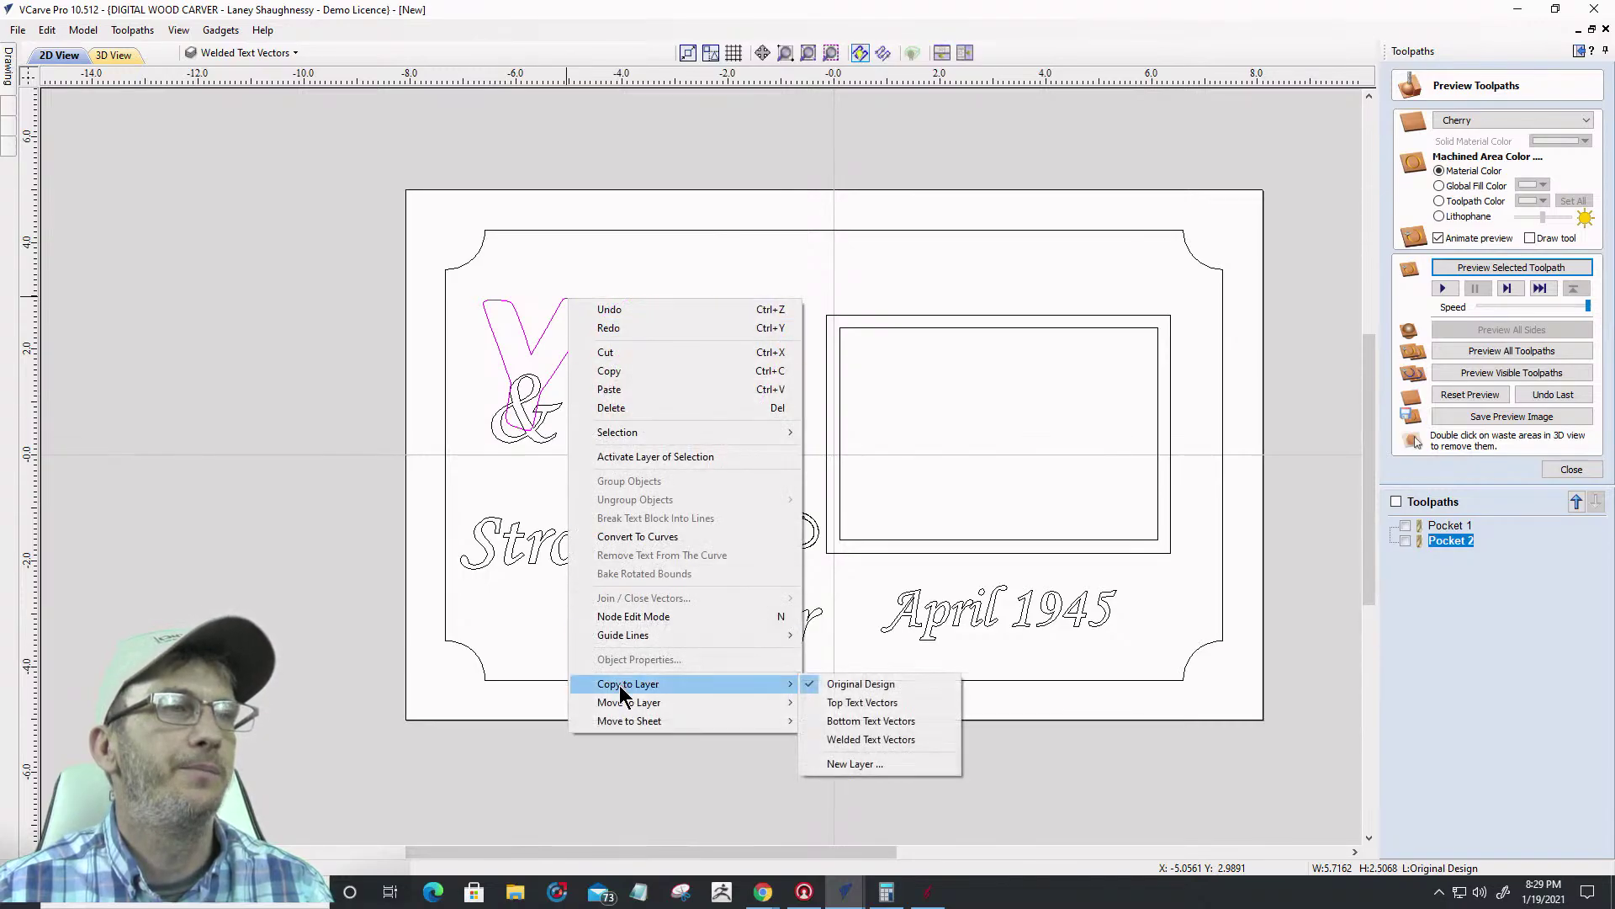
{"action": "left_click", "coordinate": [871, 721]}
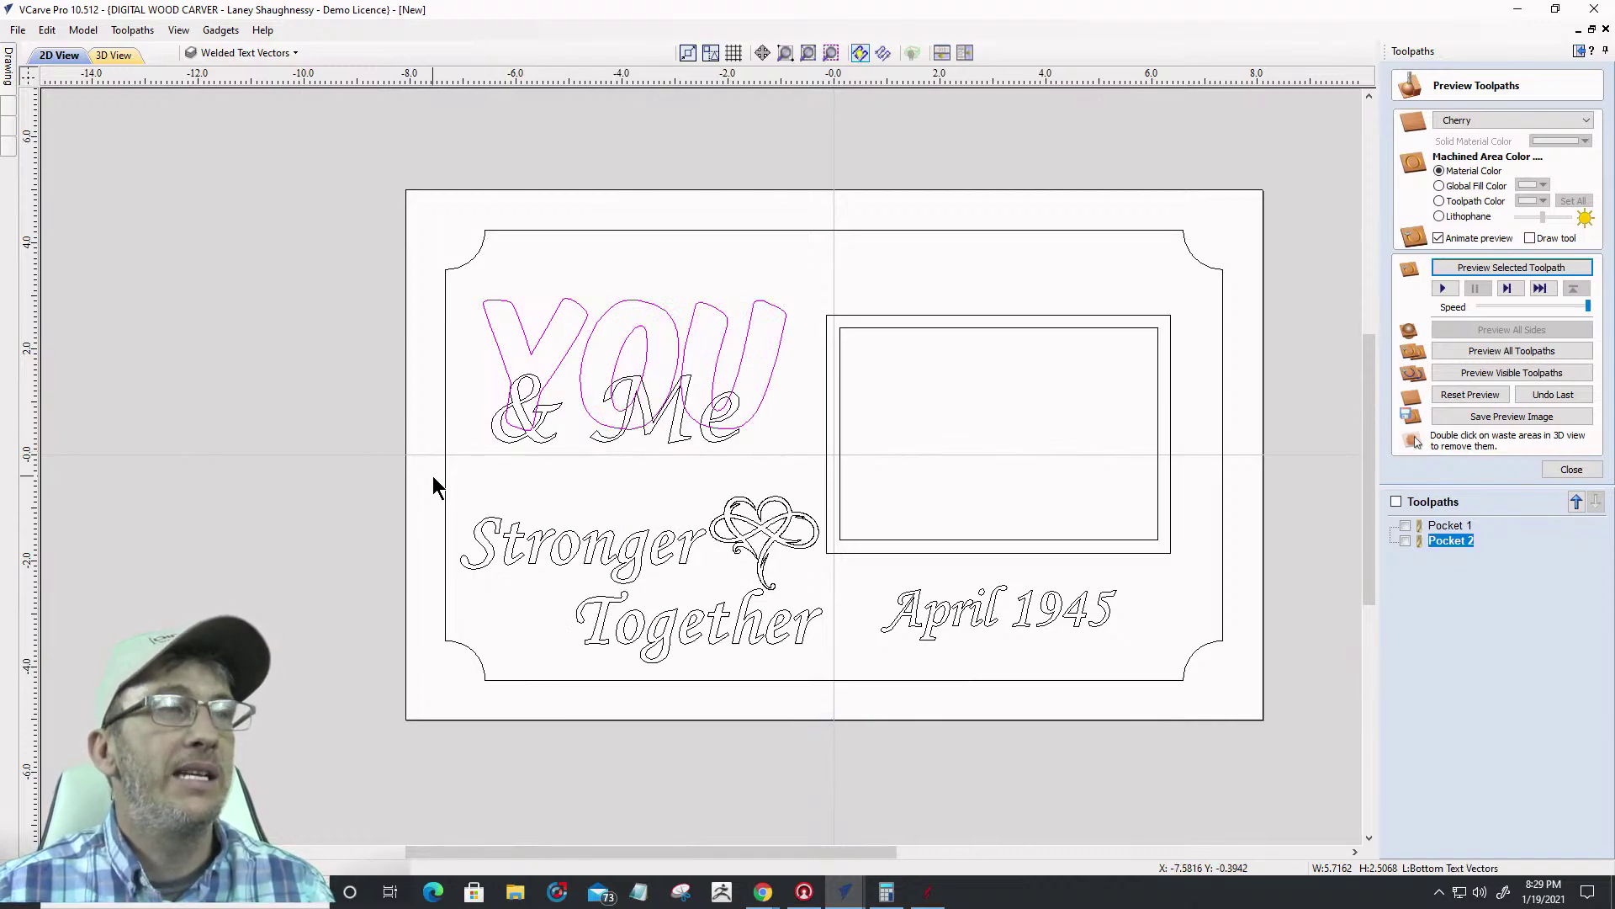
Select the "Stronger Together" text, the infinity heart and "April 1945", and add a new layer named "VCarve Text Vectors"
{"action": "left_click_drag", "start_coordinate": [434, 476], "coordinate": [1194, 685]}
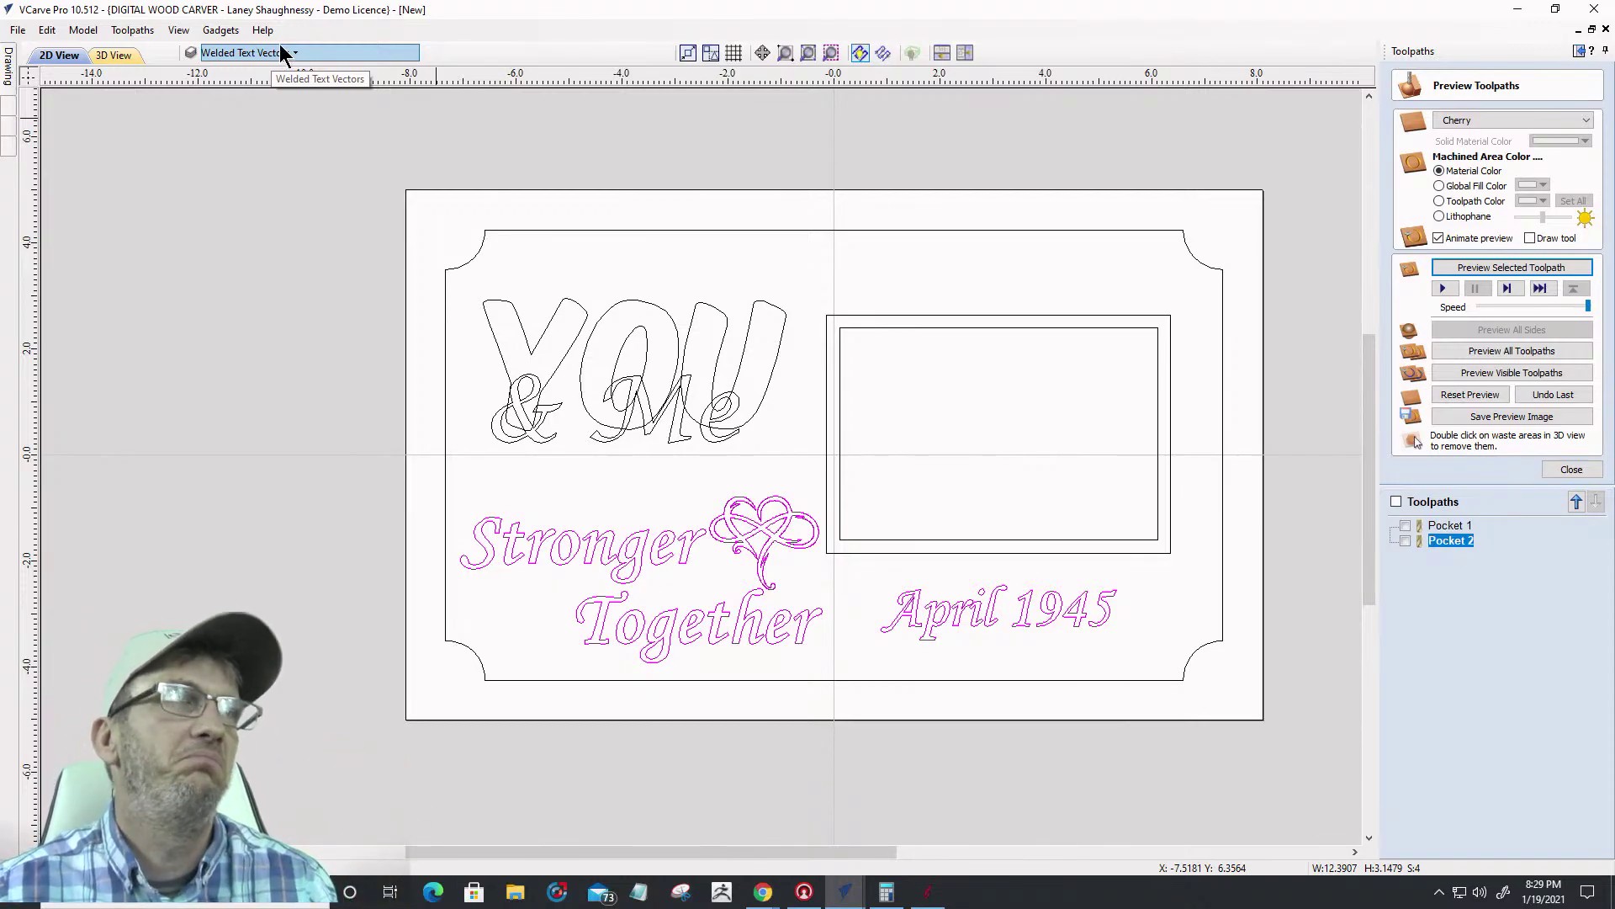
{"action": "left_click", "coordinate": [242, 56]}
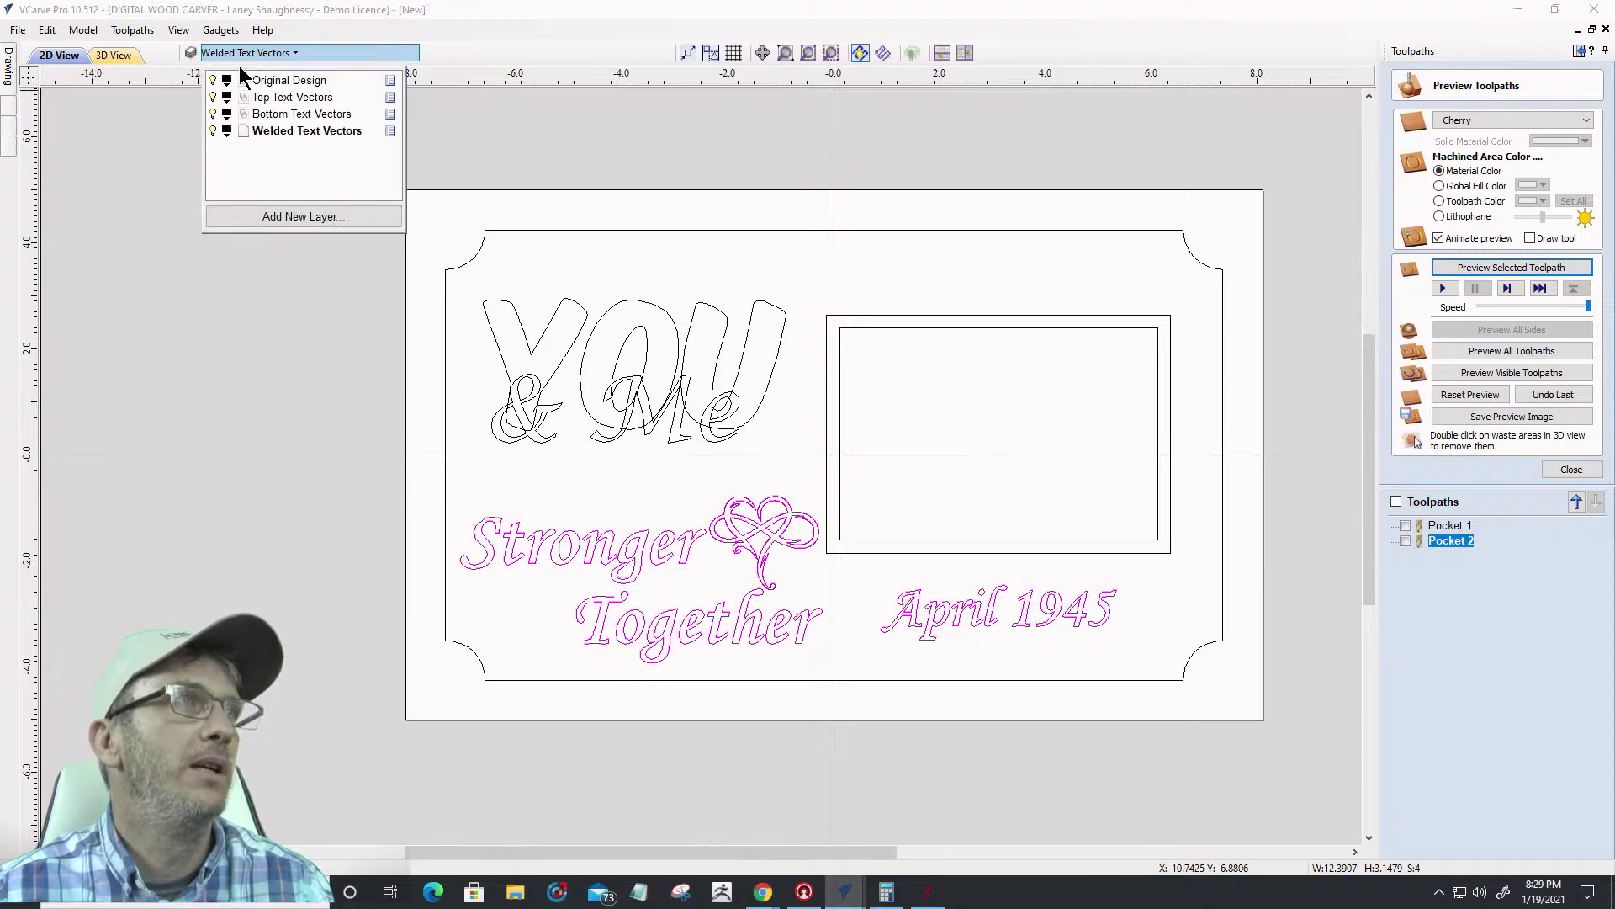
{"action": "left_click", "coordinate": [271, 216]}
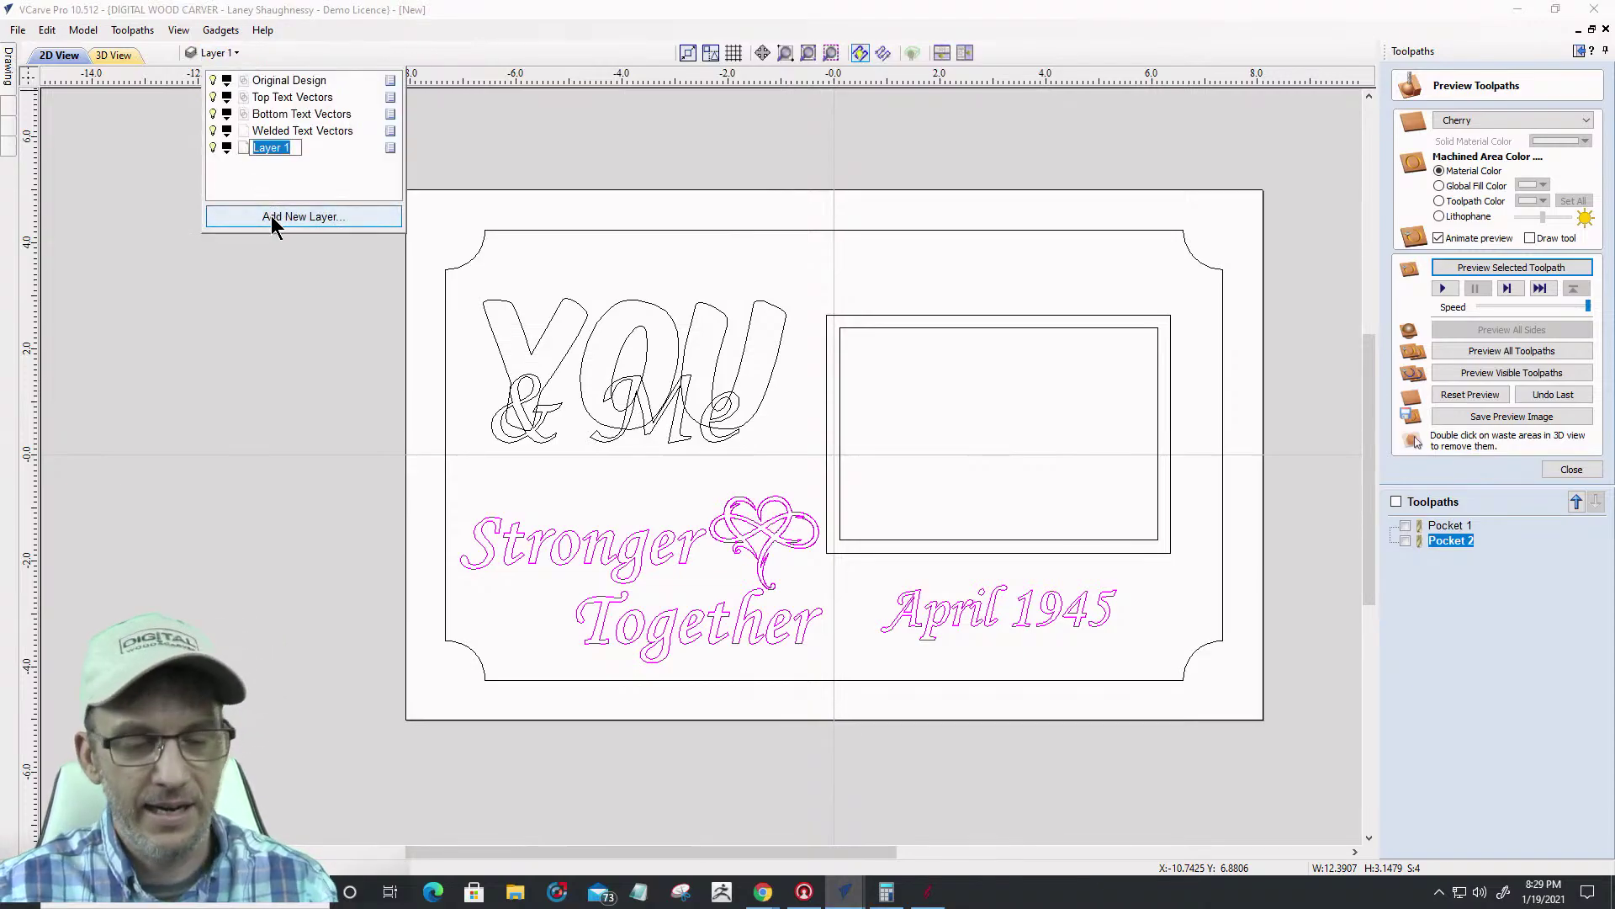
{"action": "type", "text": "VCarv"}
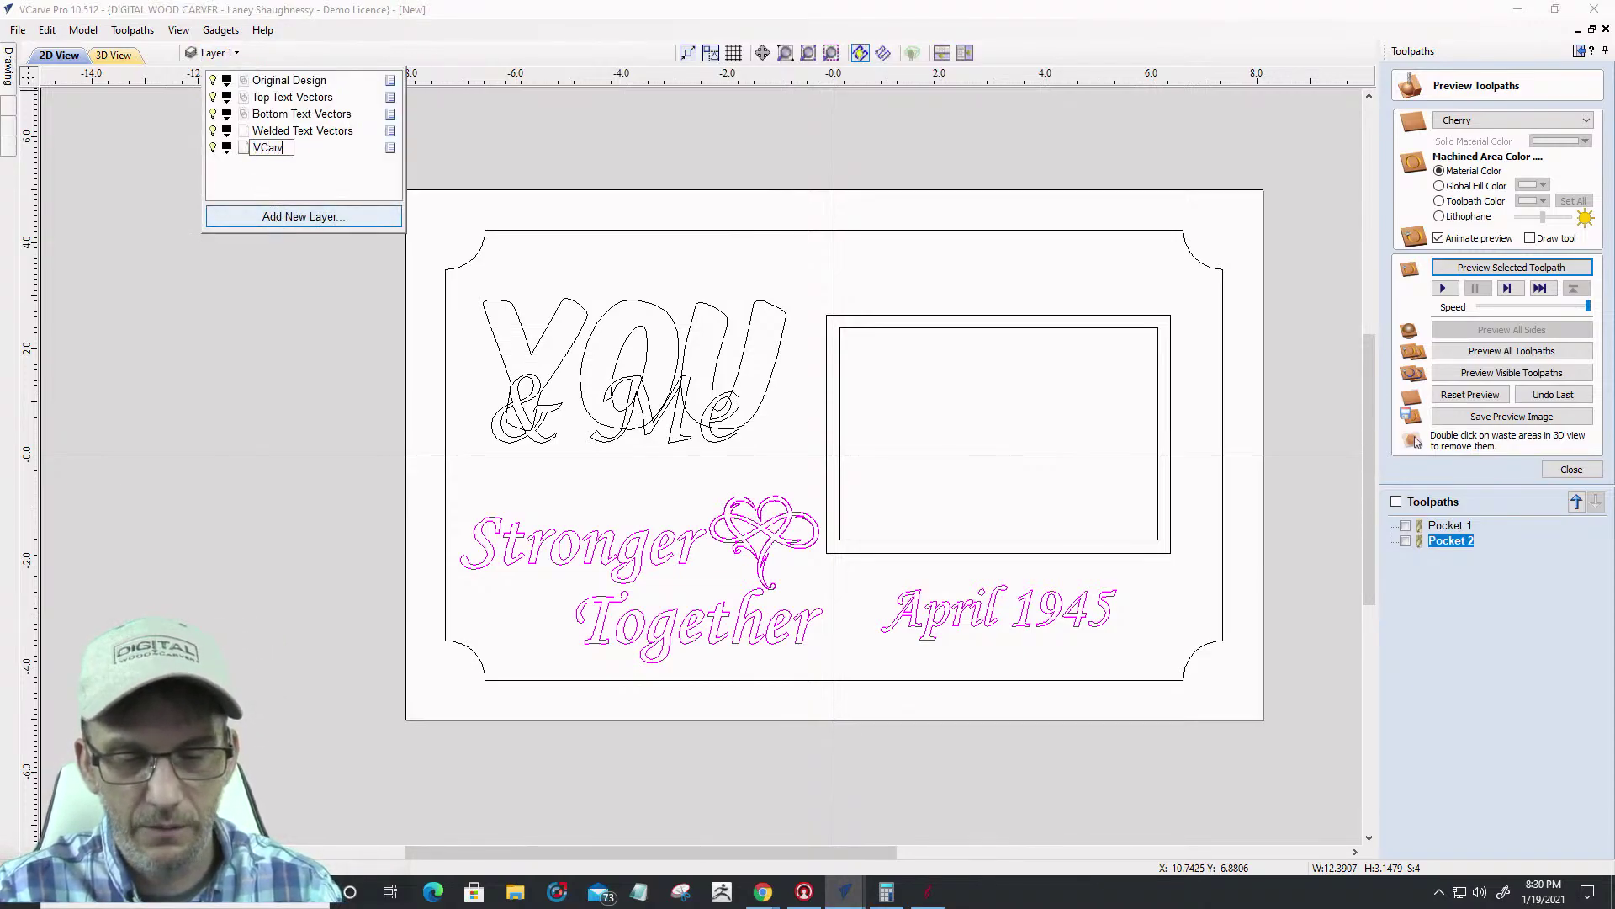
{"action": "type", "text": "e Text Vectors"}
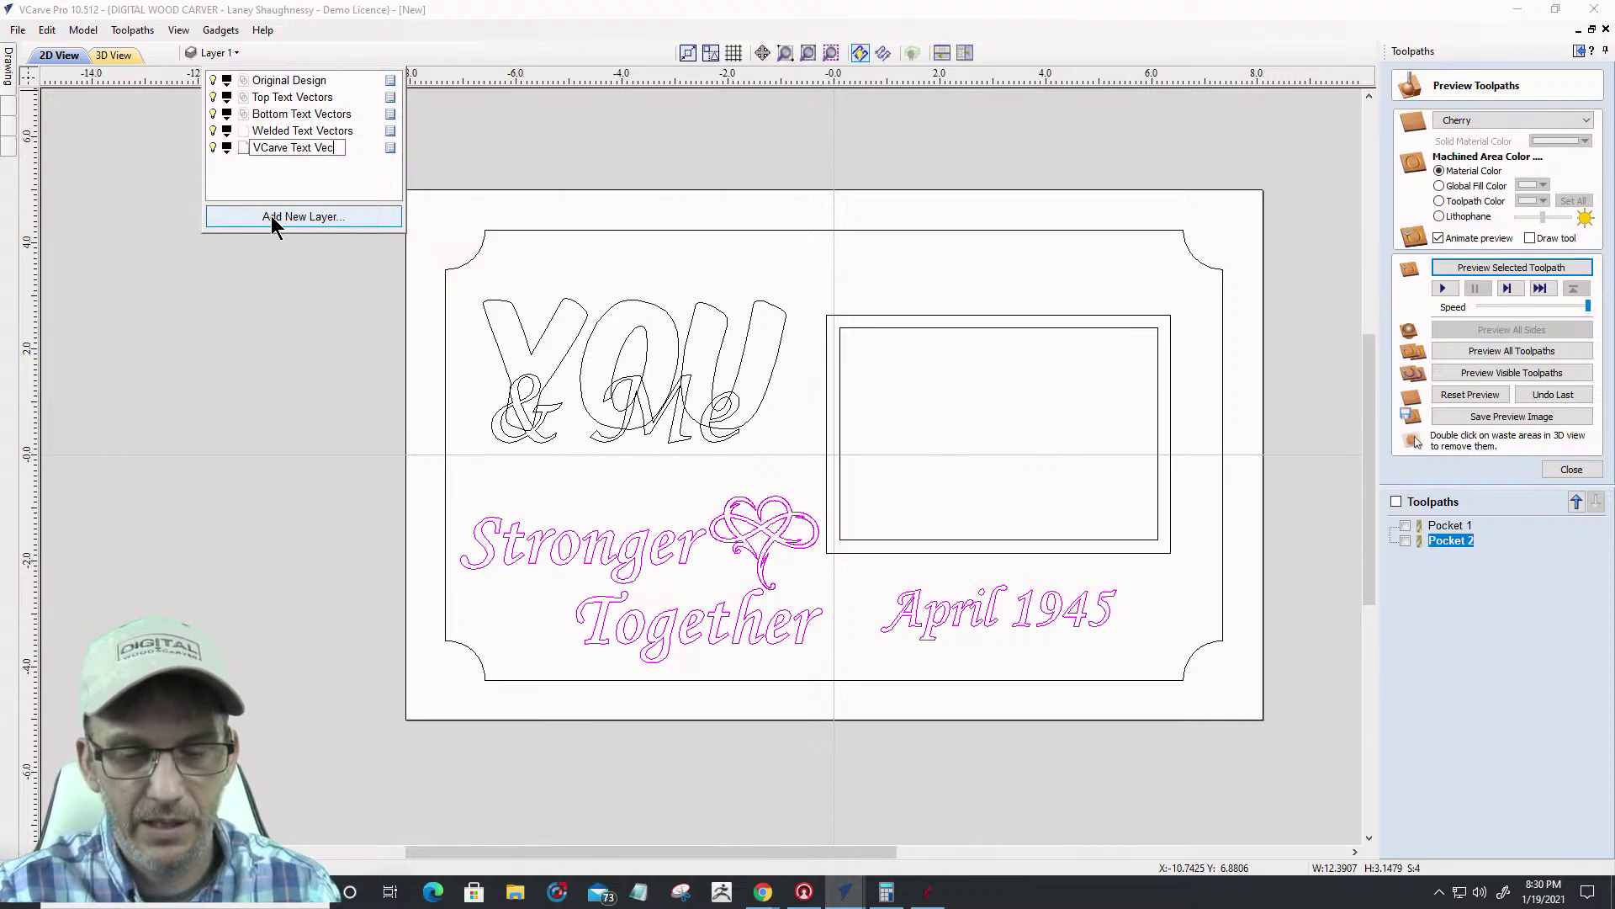
{"action": "key", "text": "Return"}
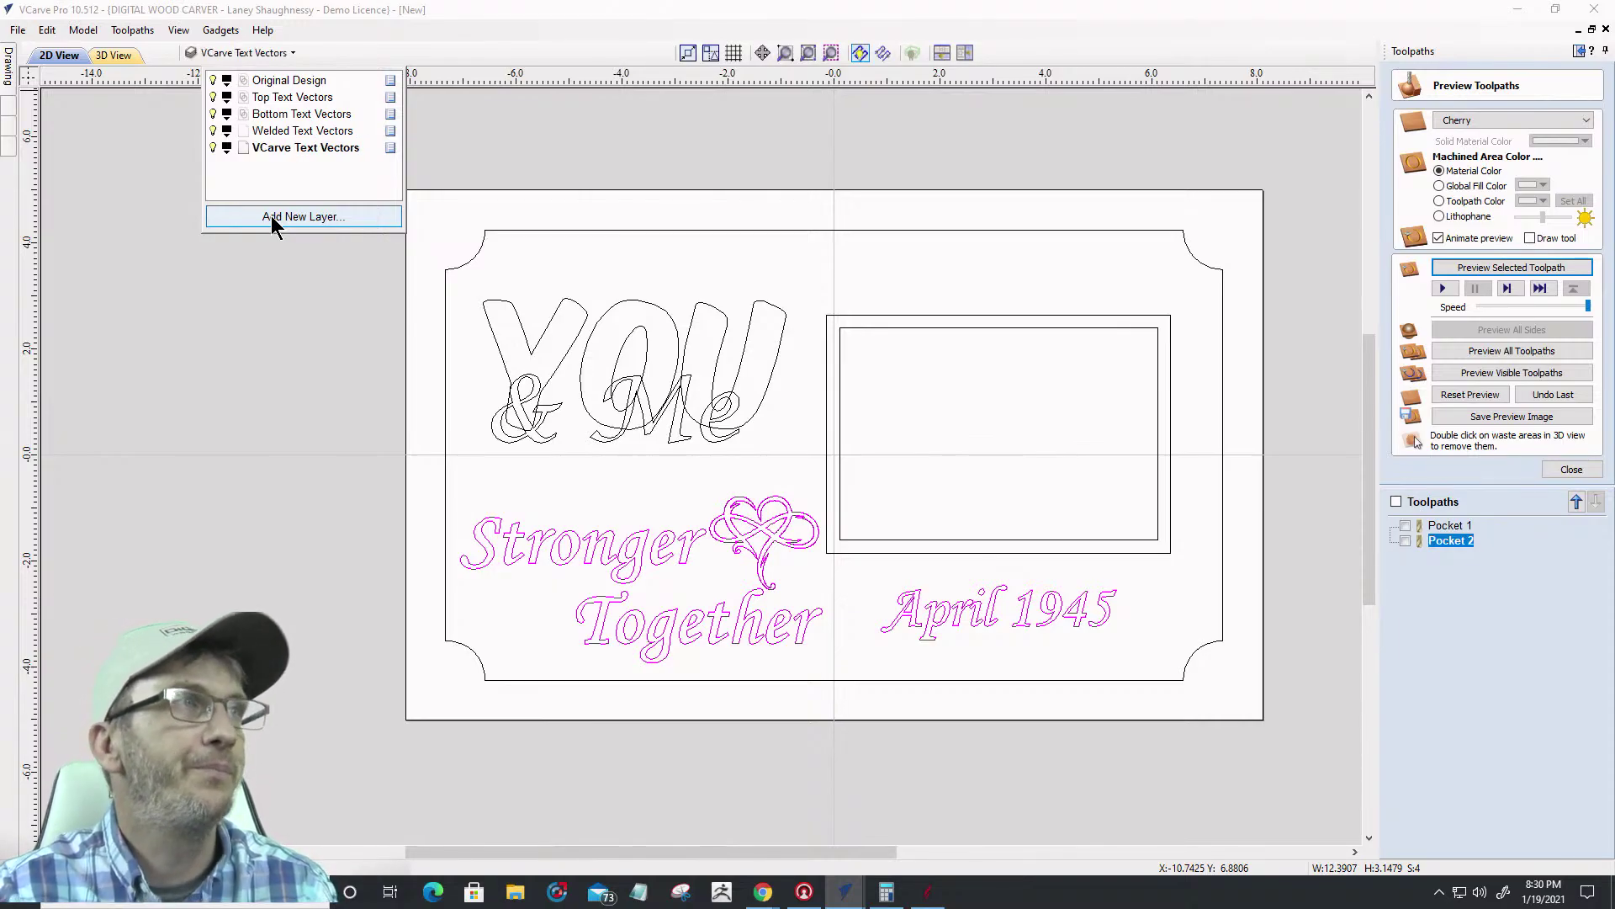
Copy the selected lower texts and infinity heart to the VCarve Text Vectors layer
{"action": "right_click", "coordinate": [604, 552]}
{"action": "mouse_move", "coordinate": [624, 547]}
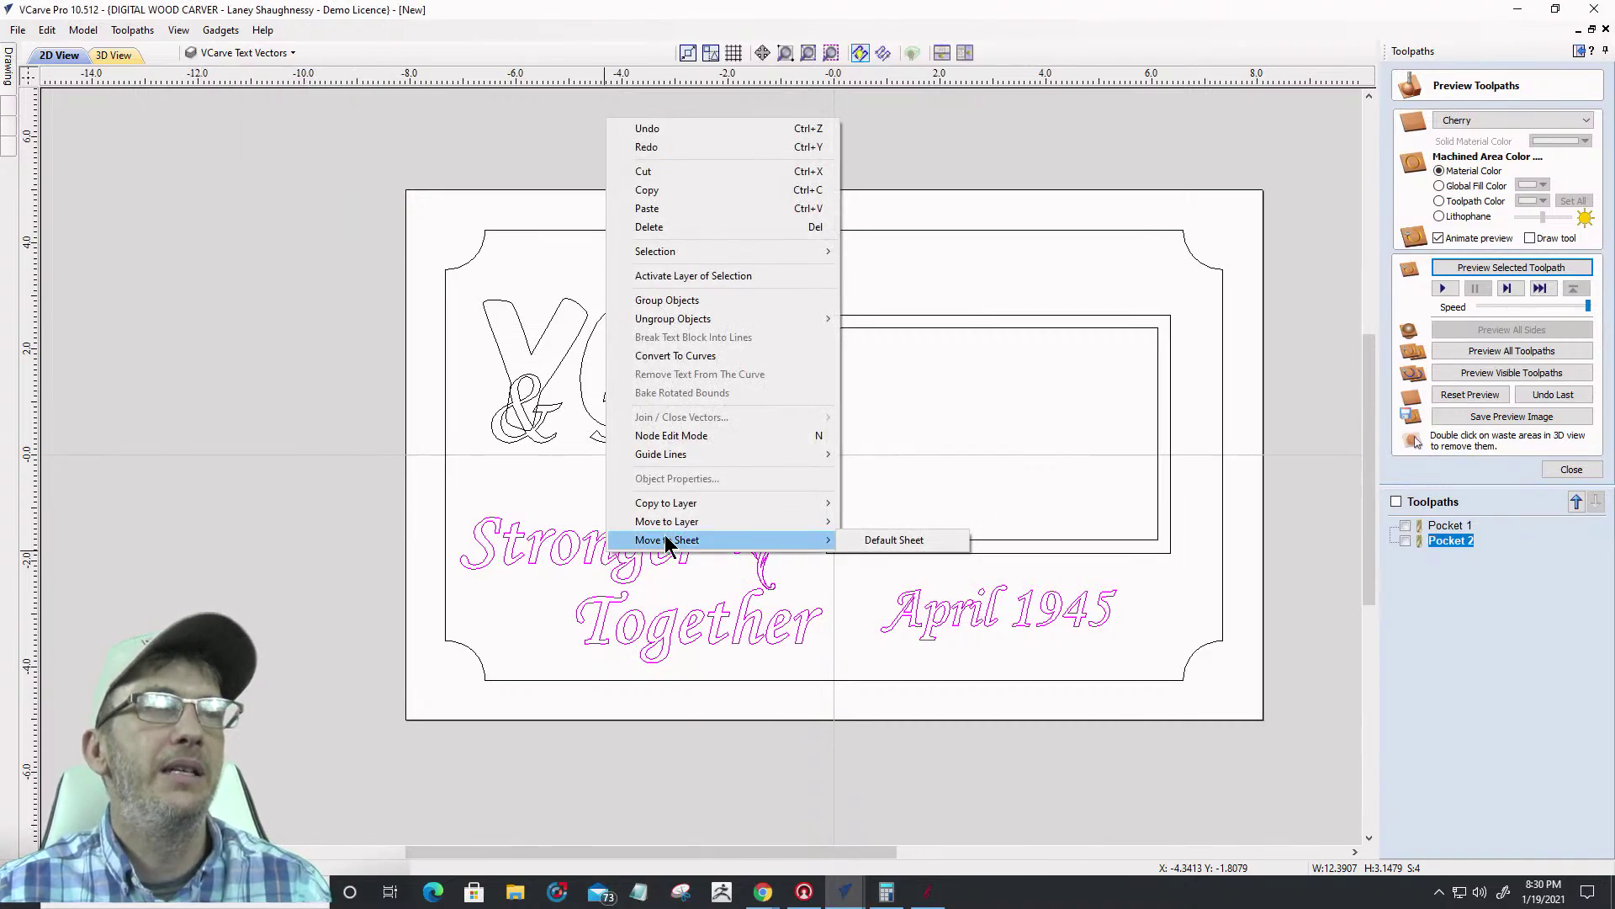
{"action": "mouse_move", "coordinate": [700, 505]}
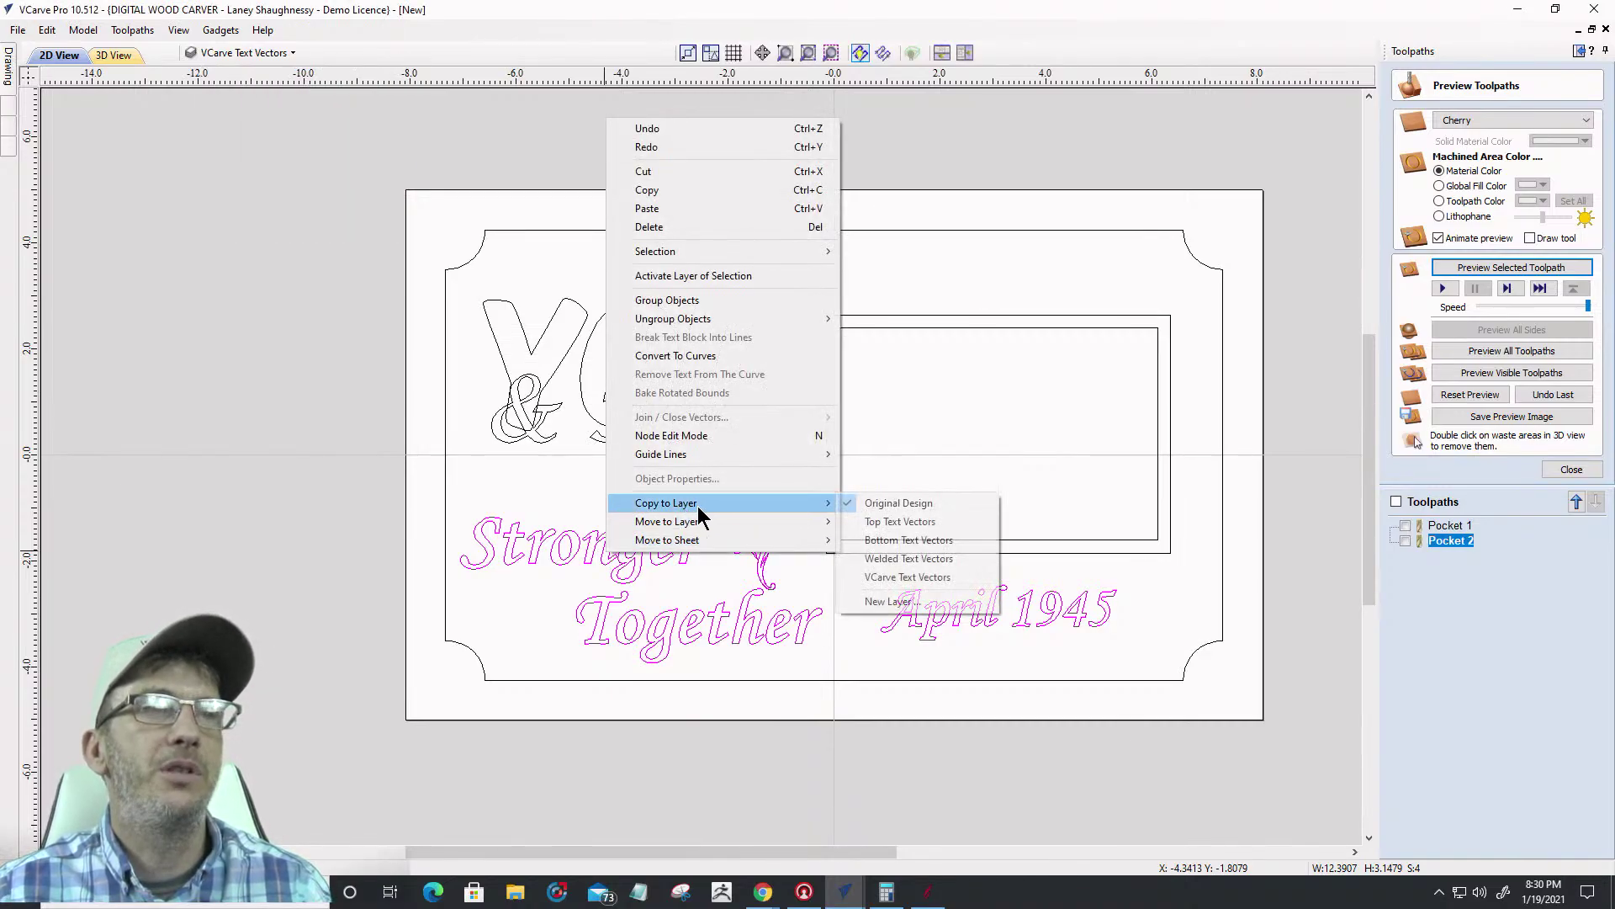
{"action": "left_click", "coordinate": [871, 579]}
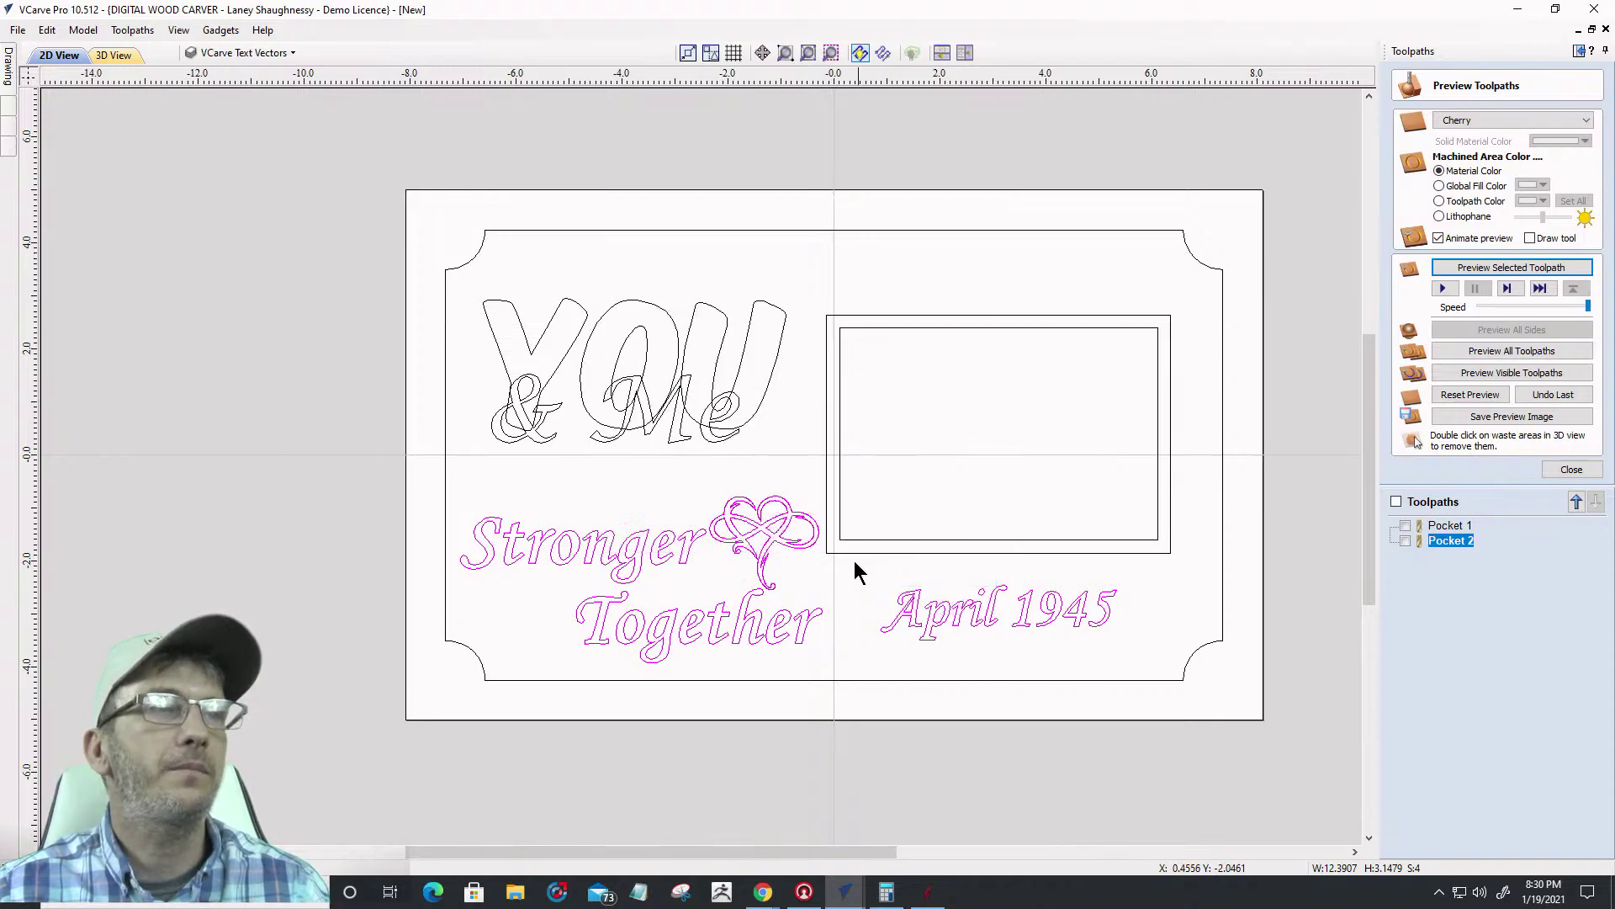
Hide all the text vector layers, leaving only the Original Design layer visible
{"action": "left_click", "coordinate": [243, 52]}
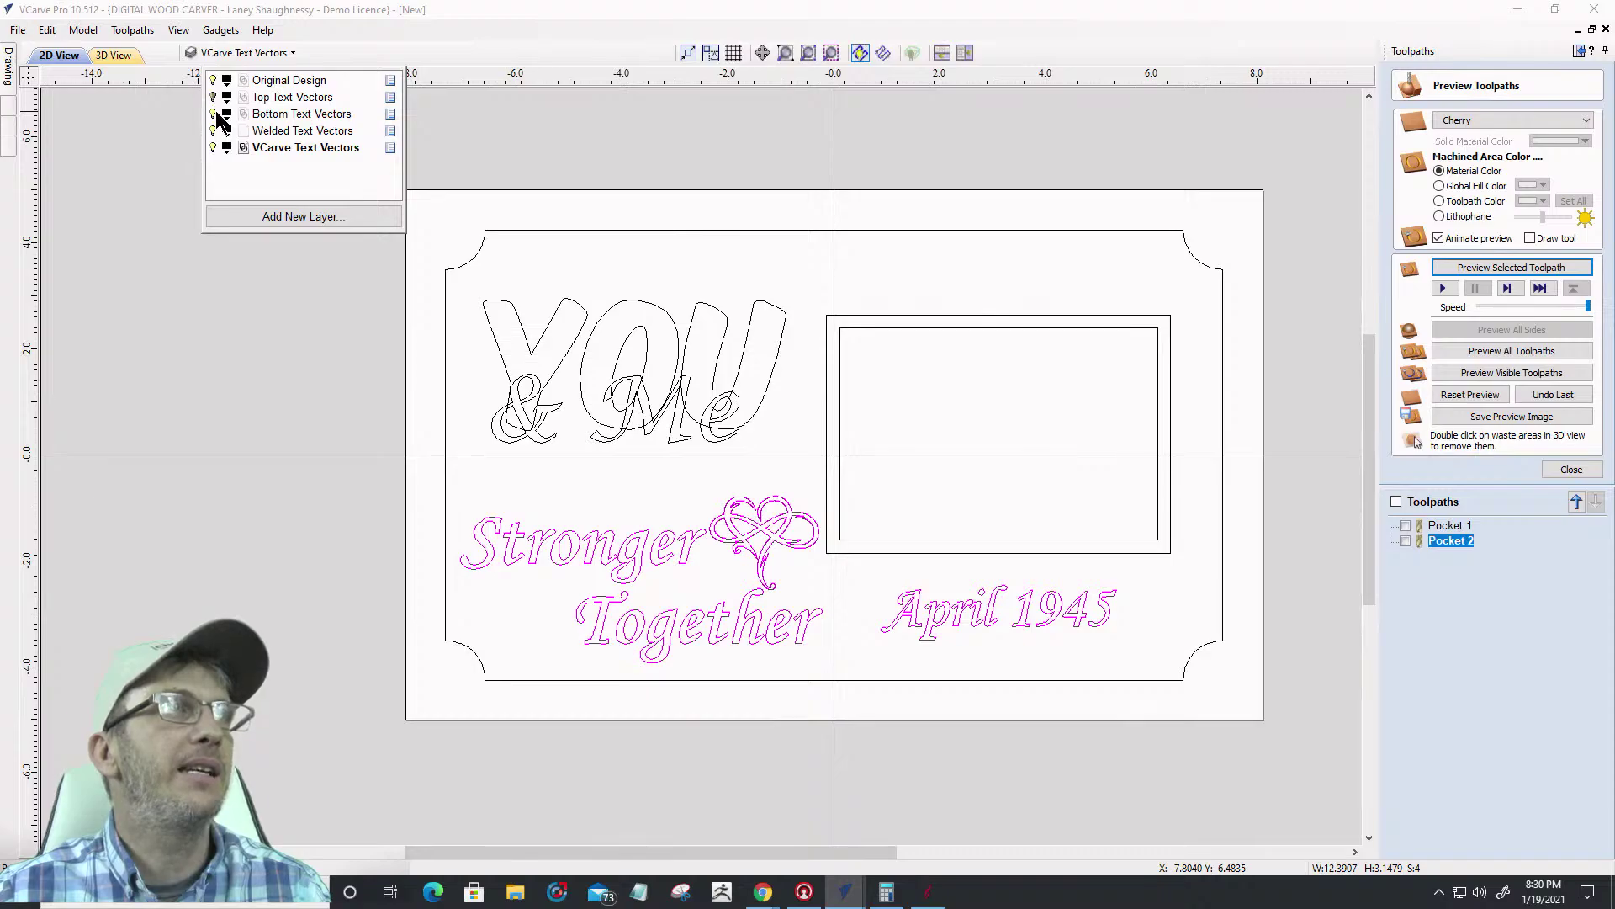
{"action": "left_click", "coordinate": [213, 130]}
{"action": "left_click", "coordinate": [213, 148]}
{"action": "left_click", "coordinate": [213, 113]}
{"action": "left_click", "coordinate": [213, 97]}
{"action": "left_click", "coordinate": [213, 80]}
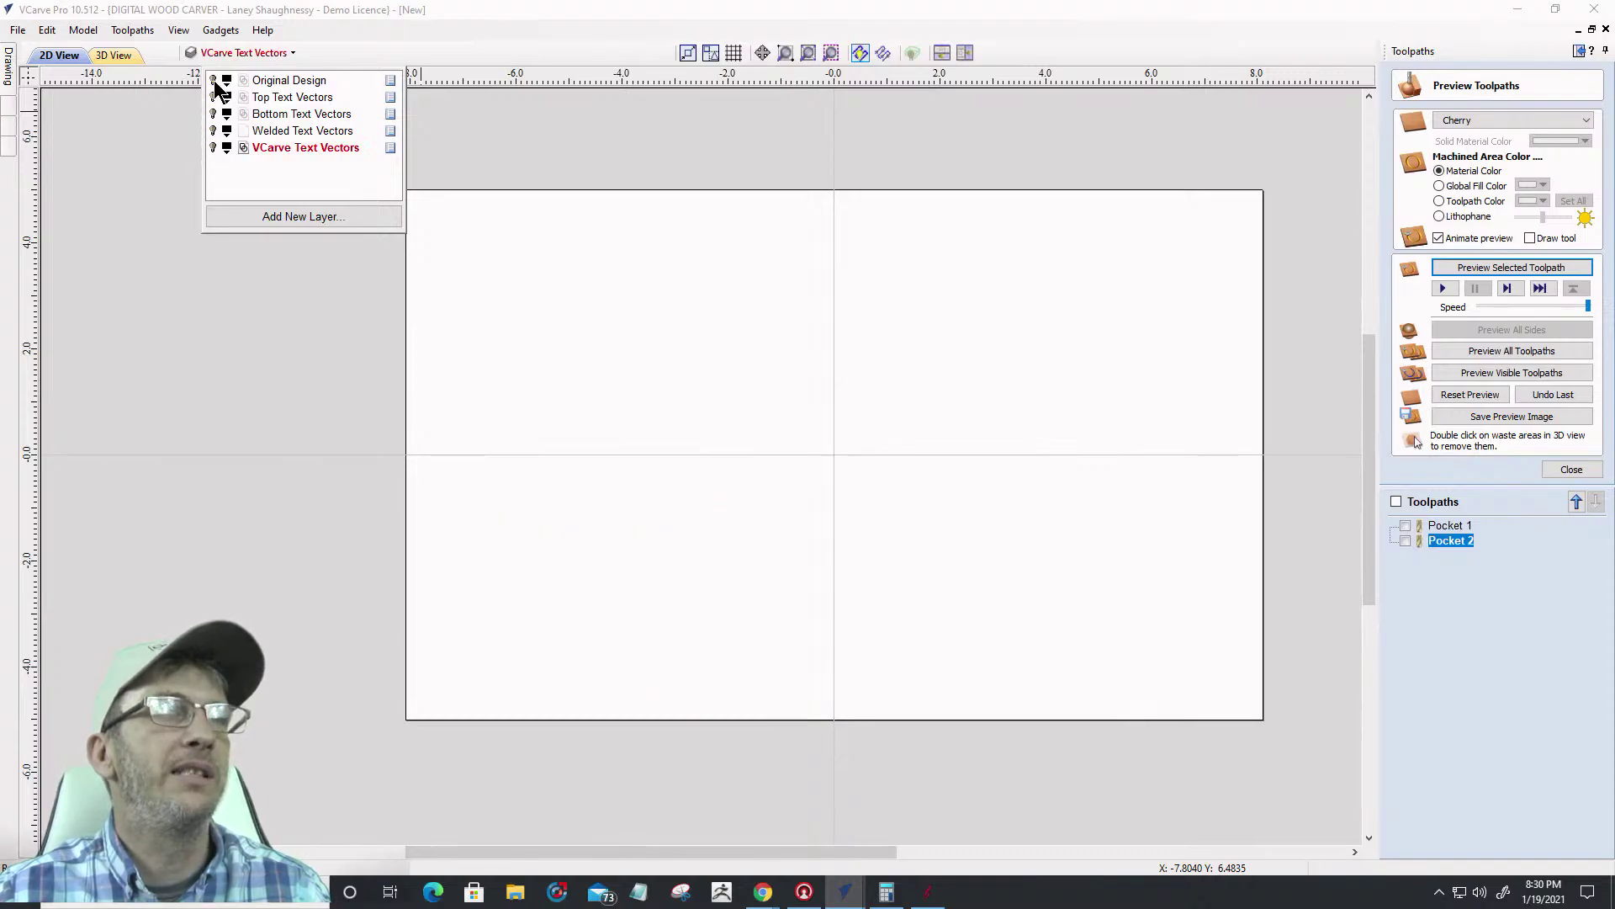
{"action": "left_click", "coordinate": [213, 81]}
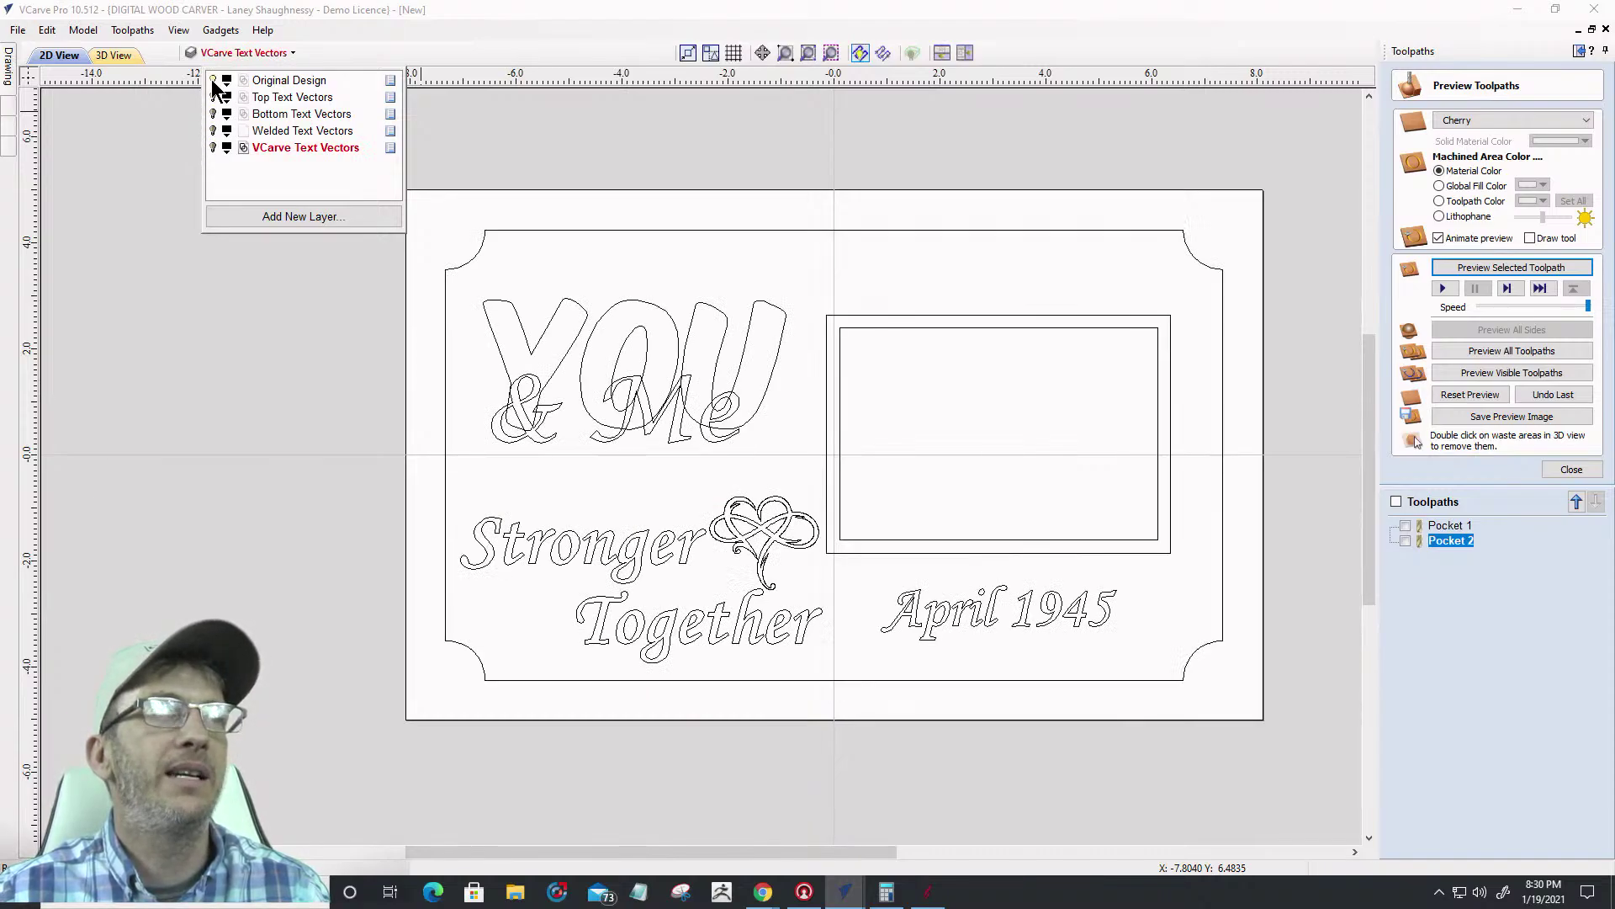
Lock the Original Design layer and try to select its vectors in the drawing
{"action": "left_click", "coordinate": [394, 84]}
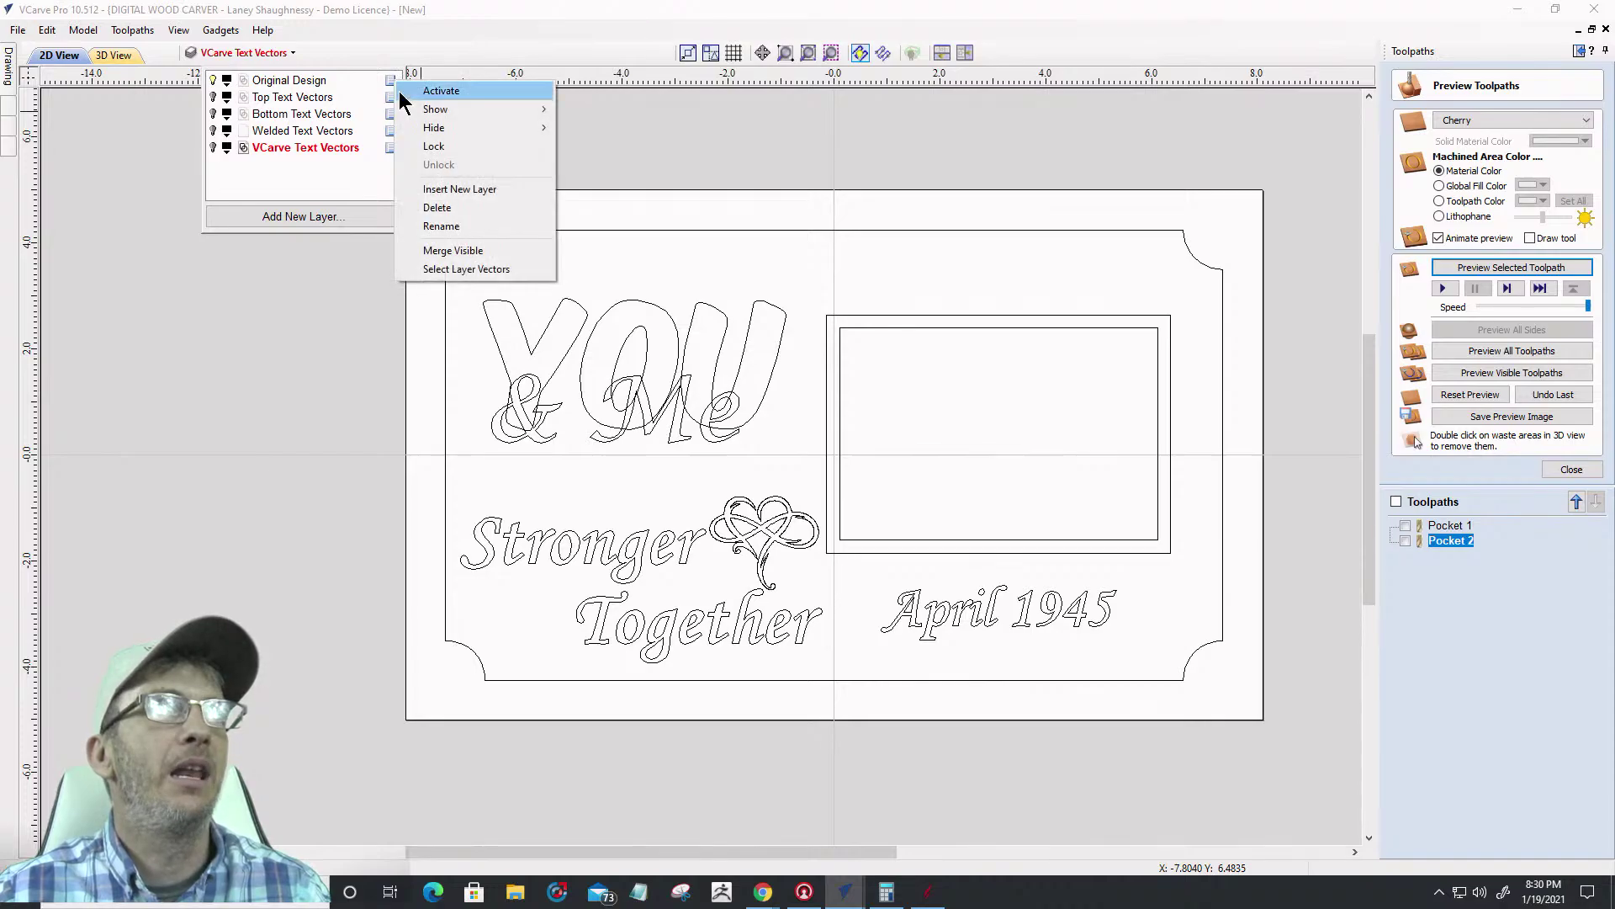
{"action": "left_click", "coordinate": [427, 150]}
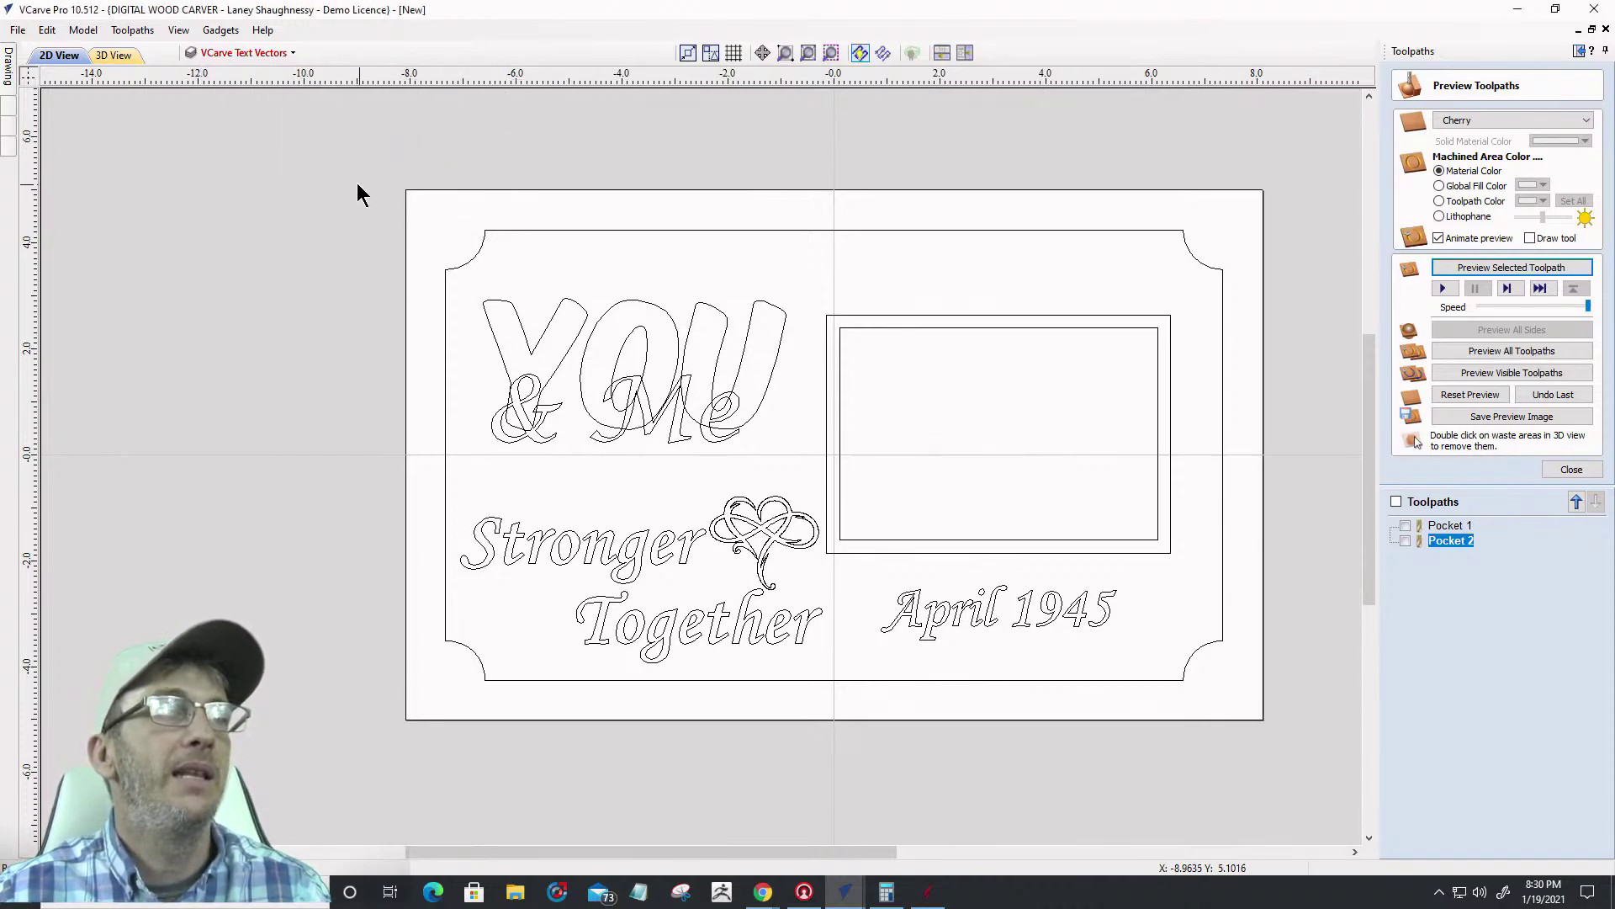
{"action": "left_click_drag", "start_coordinate": [657, 207], "coordinate": [934, 513]}
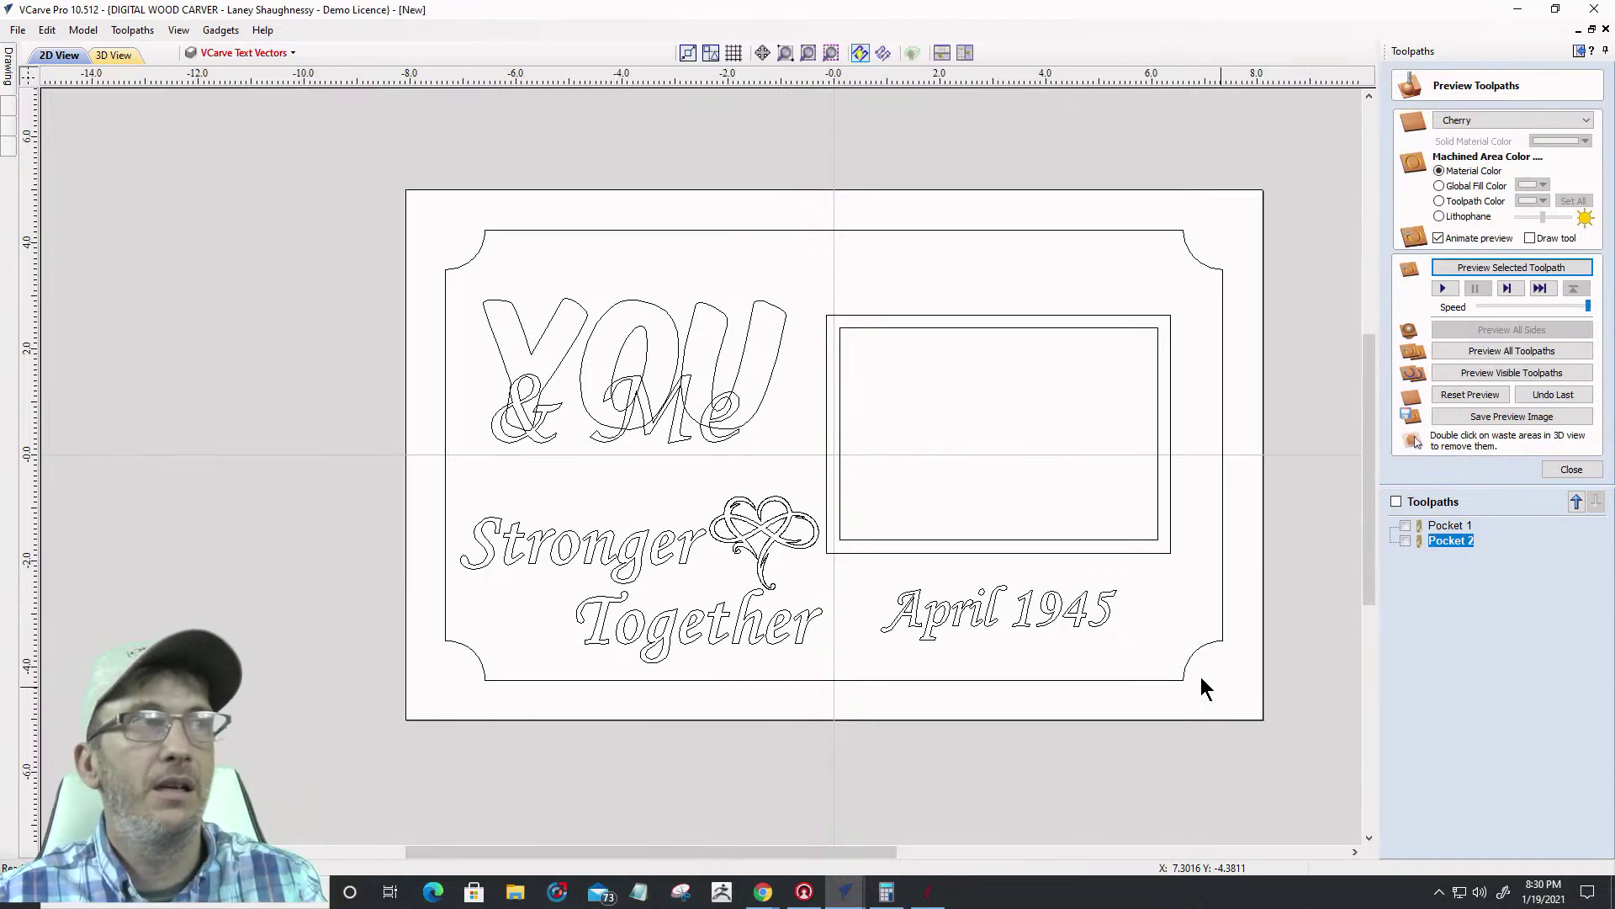
Unlock the Original Design layer and make it the active layer
{"action": "left_click", "coordinate": [236, 52]}
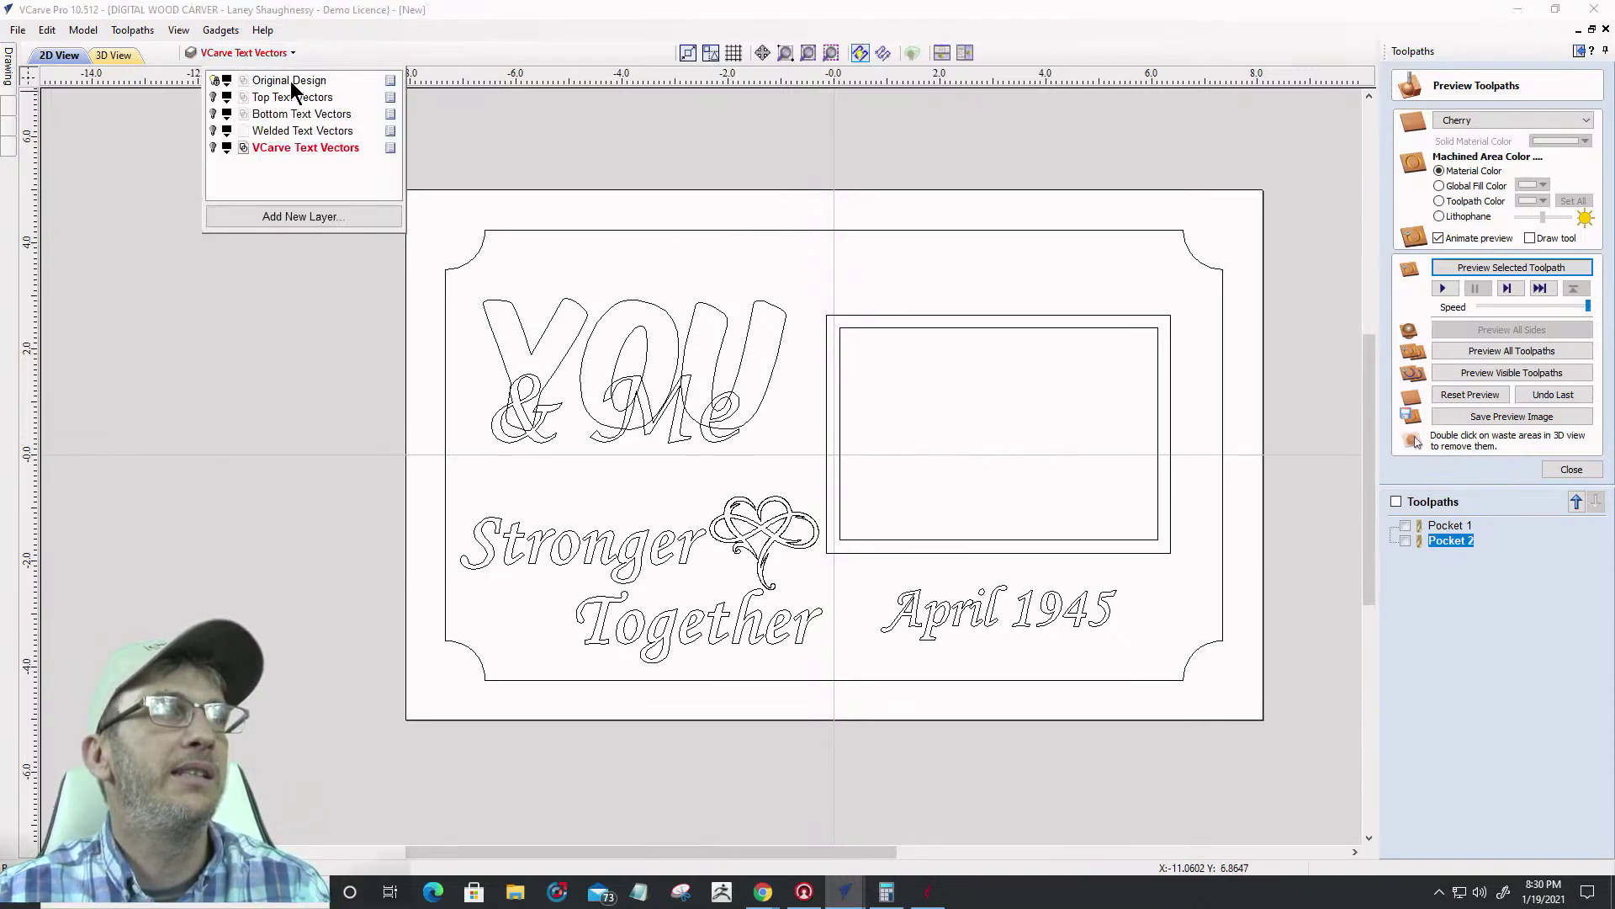
{"action": "left_click", "coordinate": [390, 80]}
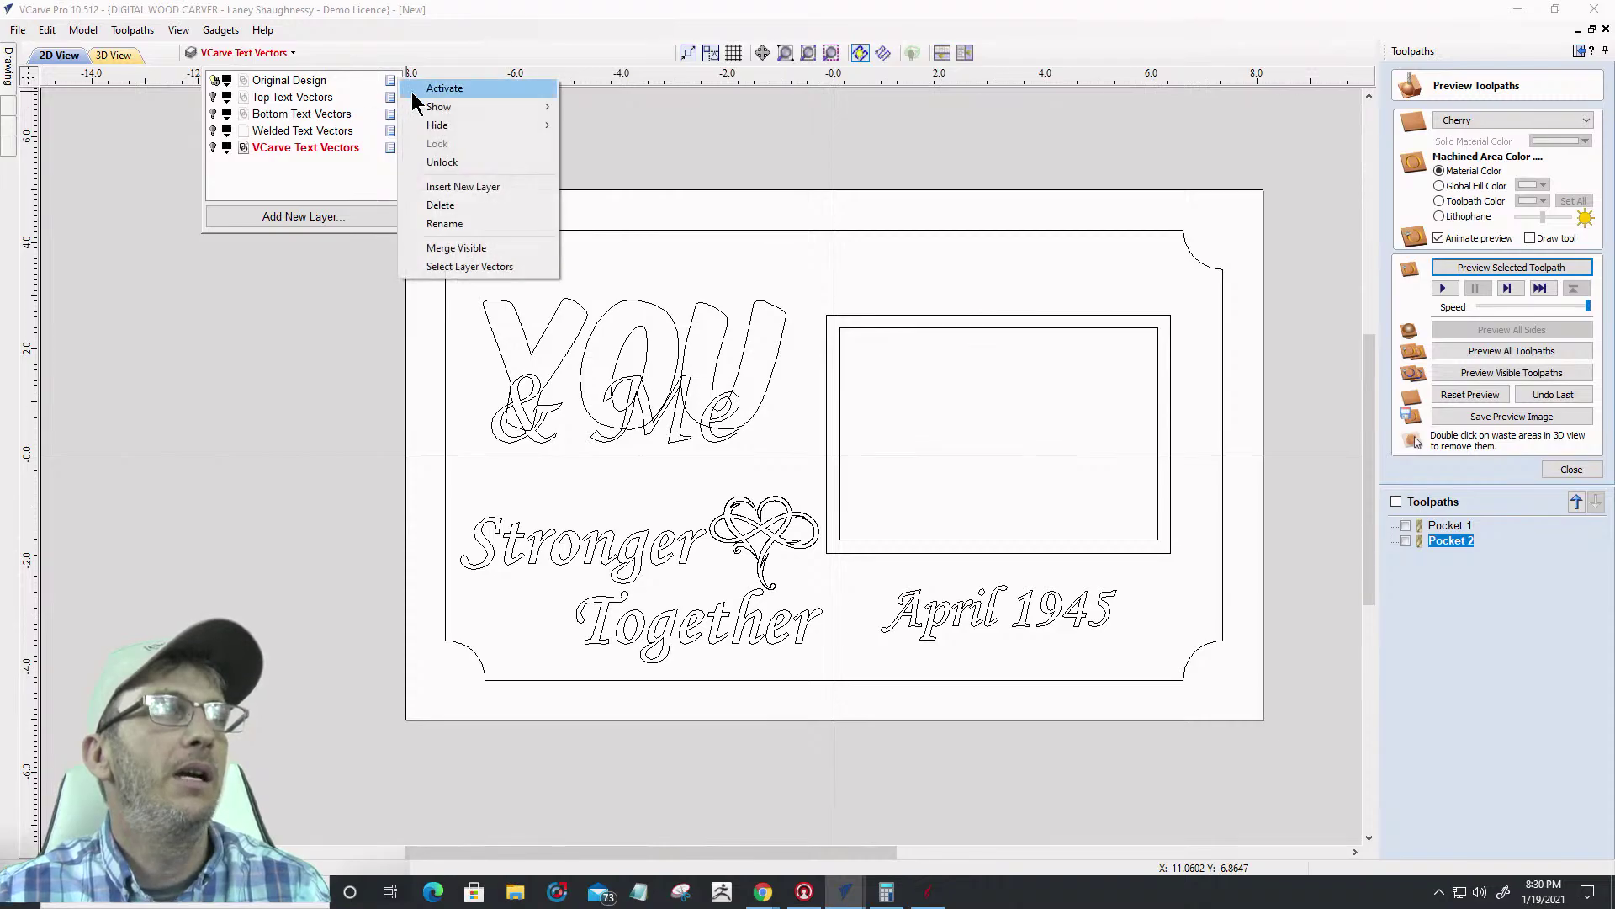
{"action": "left_click", "coordinate": [440, 166]}
{"action": "left_click", "coordinate": [256, 47]}
{"action": "left_click", "coordinate": [278, 80]}
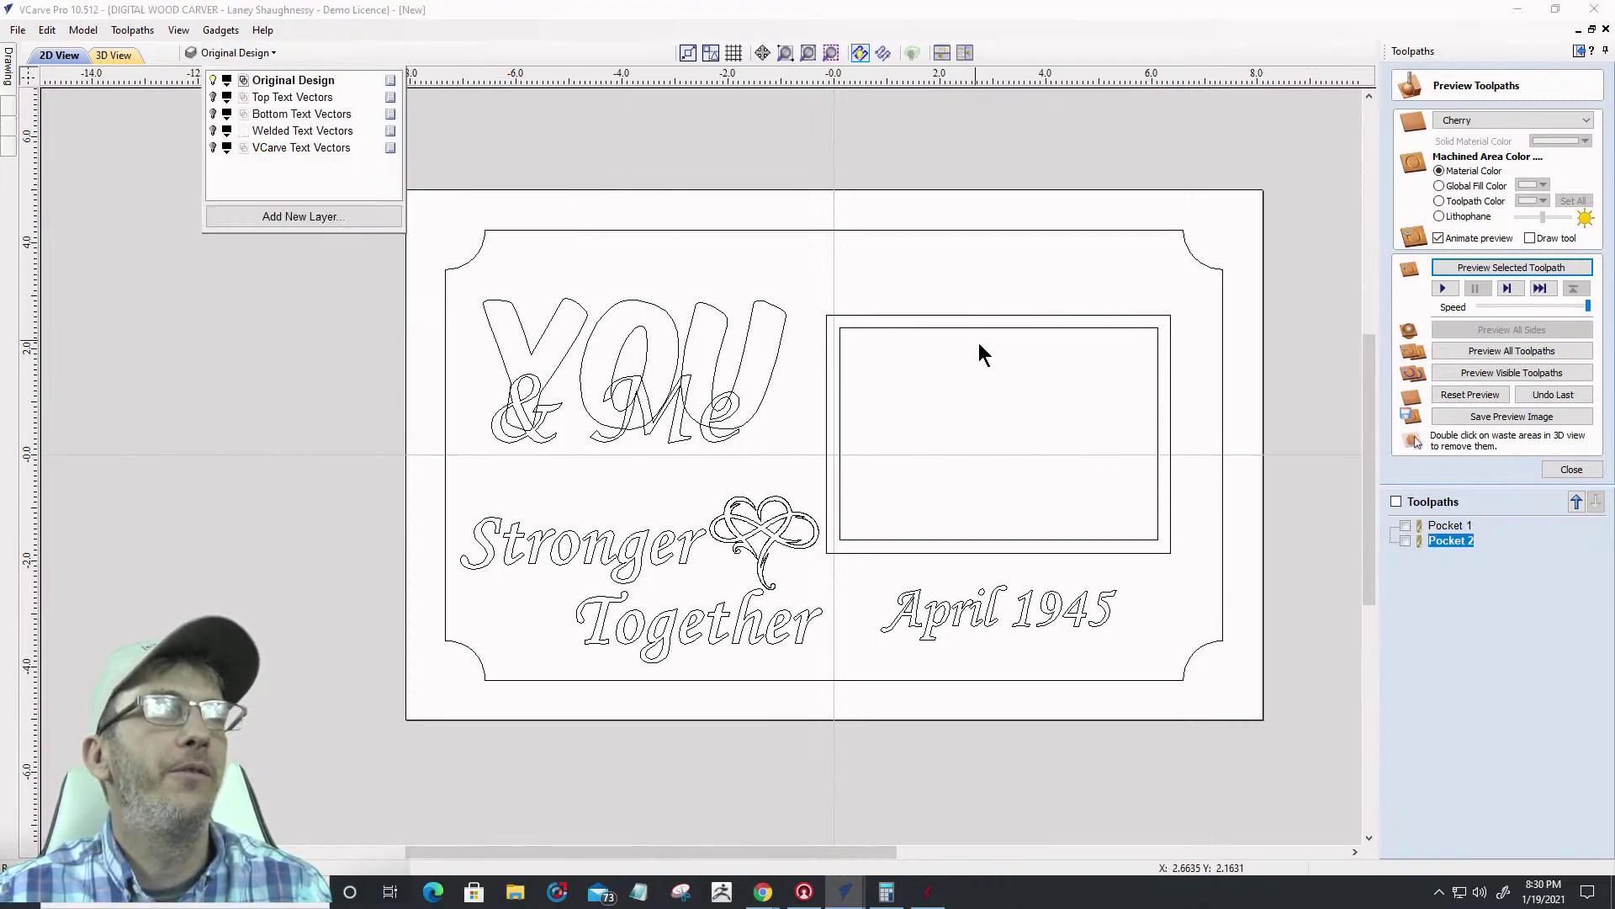
Test that the unlocked vectors can be selected by picking the inner picture rectangle, and clear the selection
{"action": "left_click", "coordinate": [973, 299]}
{"action": "left_click", "coordinate": [968, 229]}
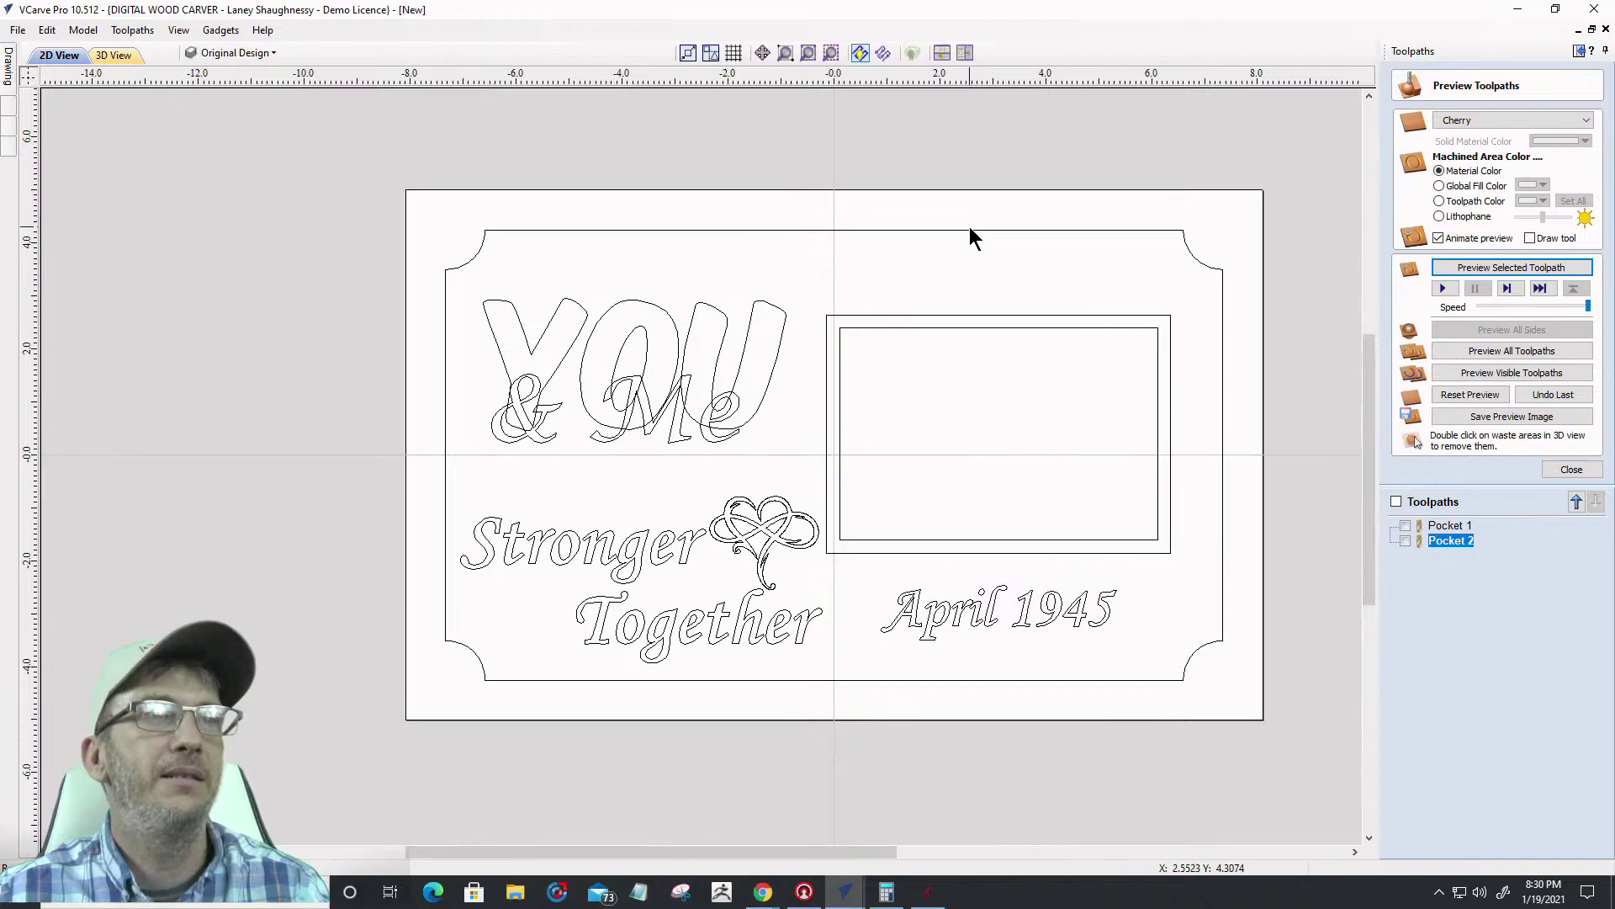
{"action": "left_click", "coordinate": [980, 362]}
{"action": "left_click", "coordinate": [976, 328]}
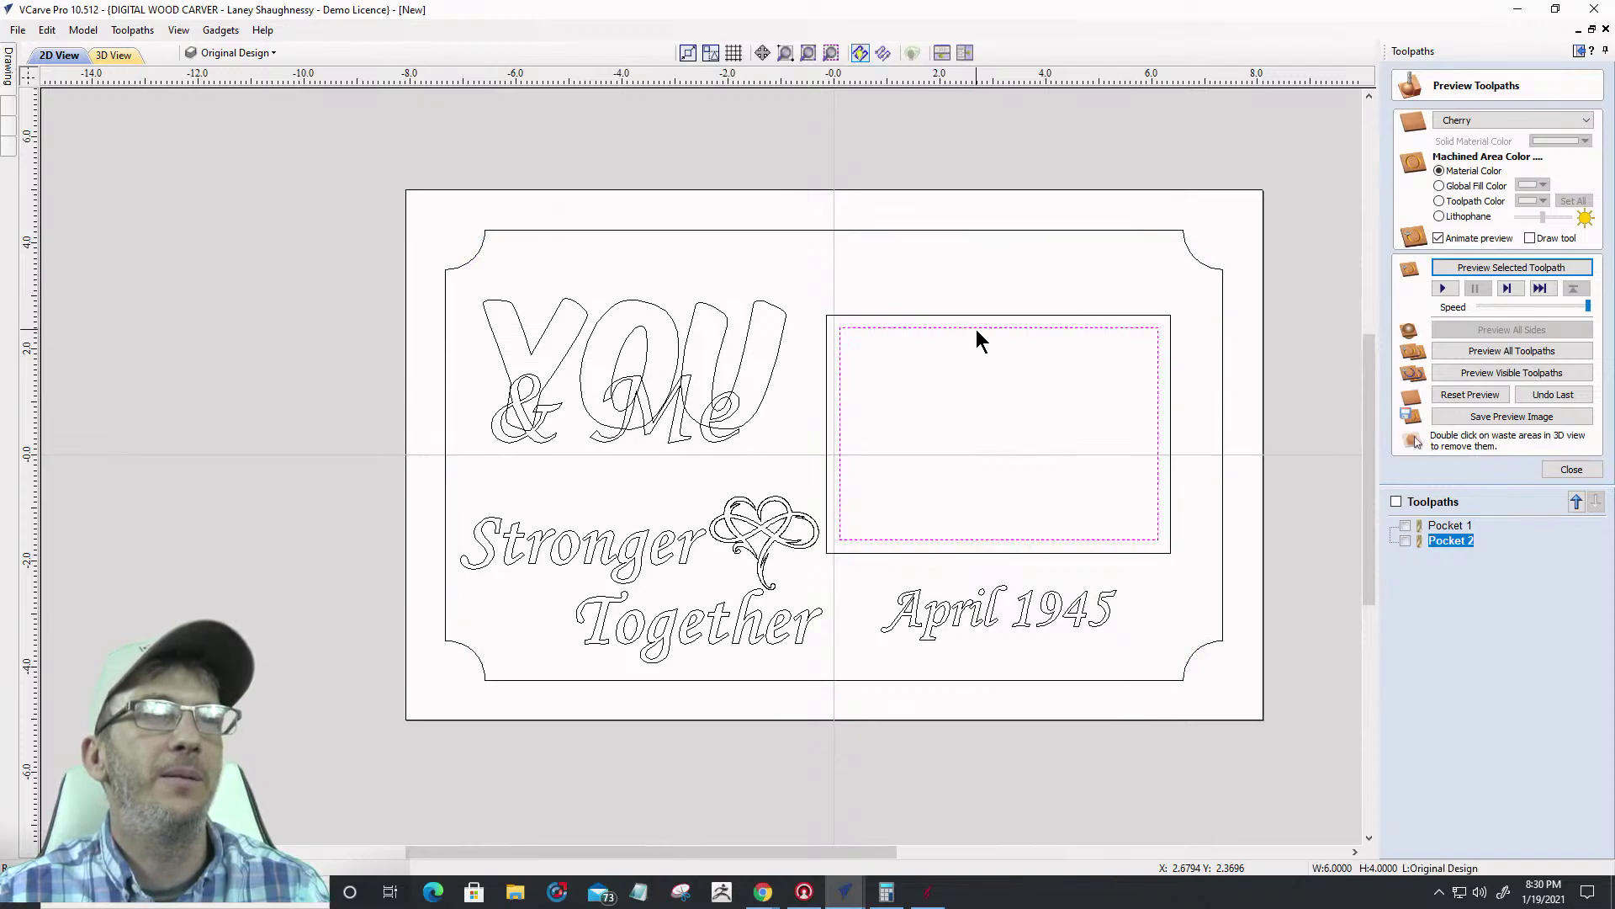
{"action": "left_click", "coordinate": [980, 362]}
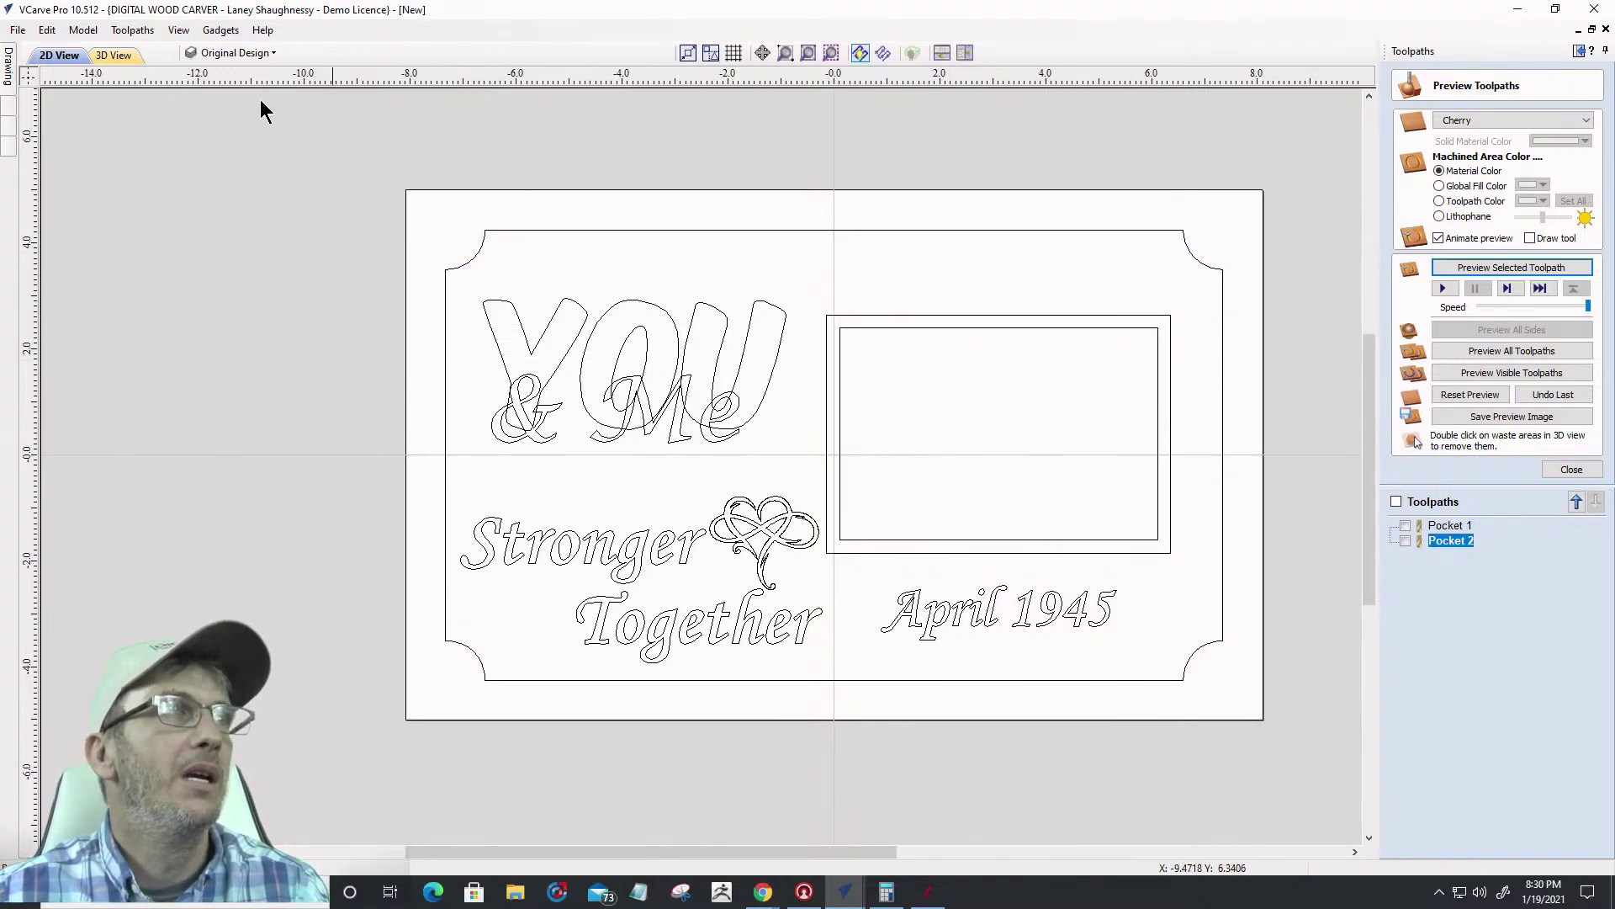
Lock the Original Design layer and hide it
{"action": "left_click", "coordinate": [228, 56]}
{"action": "right_click", "coordinate": [396, 81]}
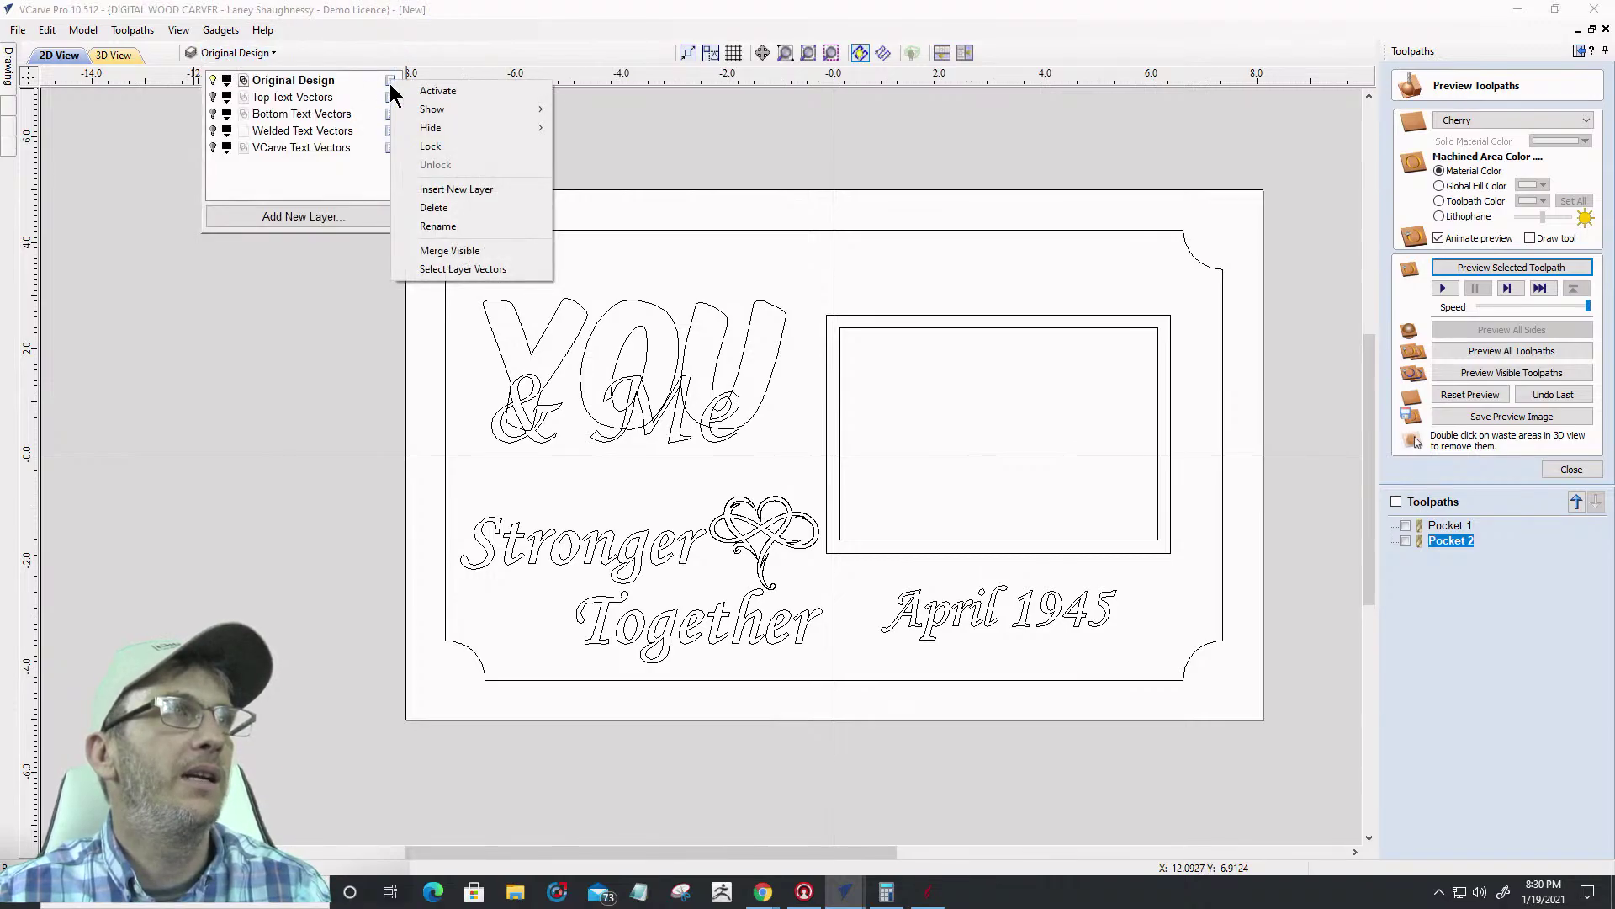
{"action": "left_click", "coordinate": [430, 146]}
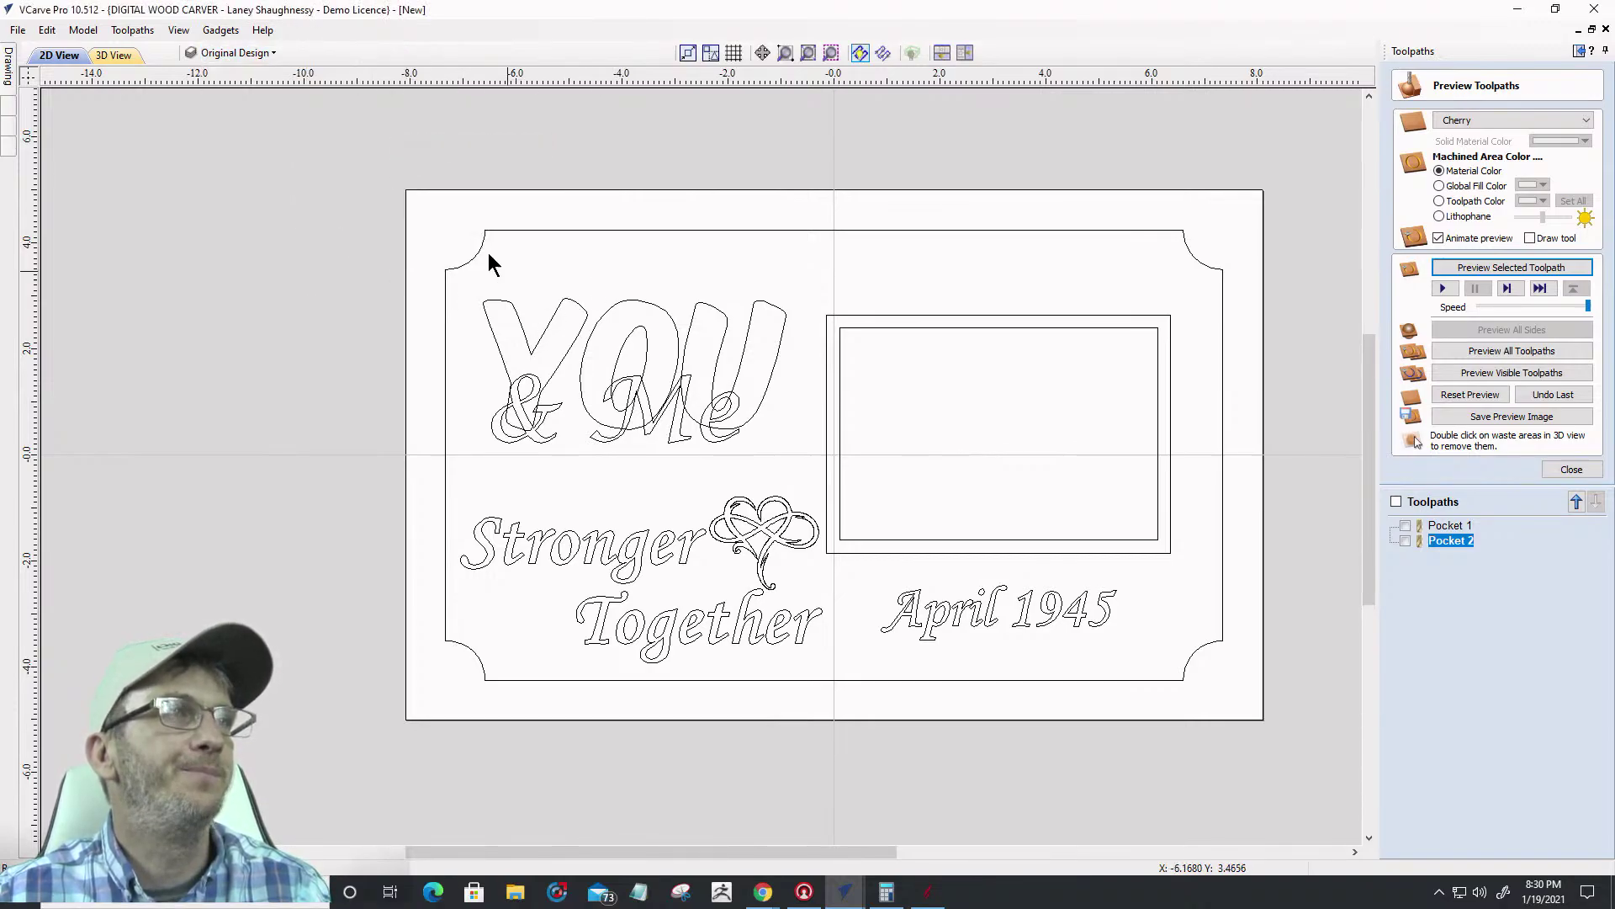
{"action": "left_click", "coordinate": [247, 53]}
{"action": "left_click", "coordinate": [214, 80]}
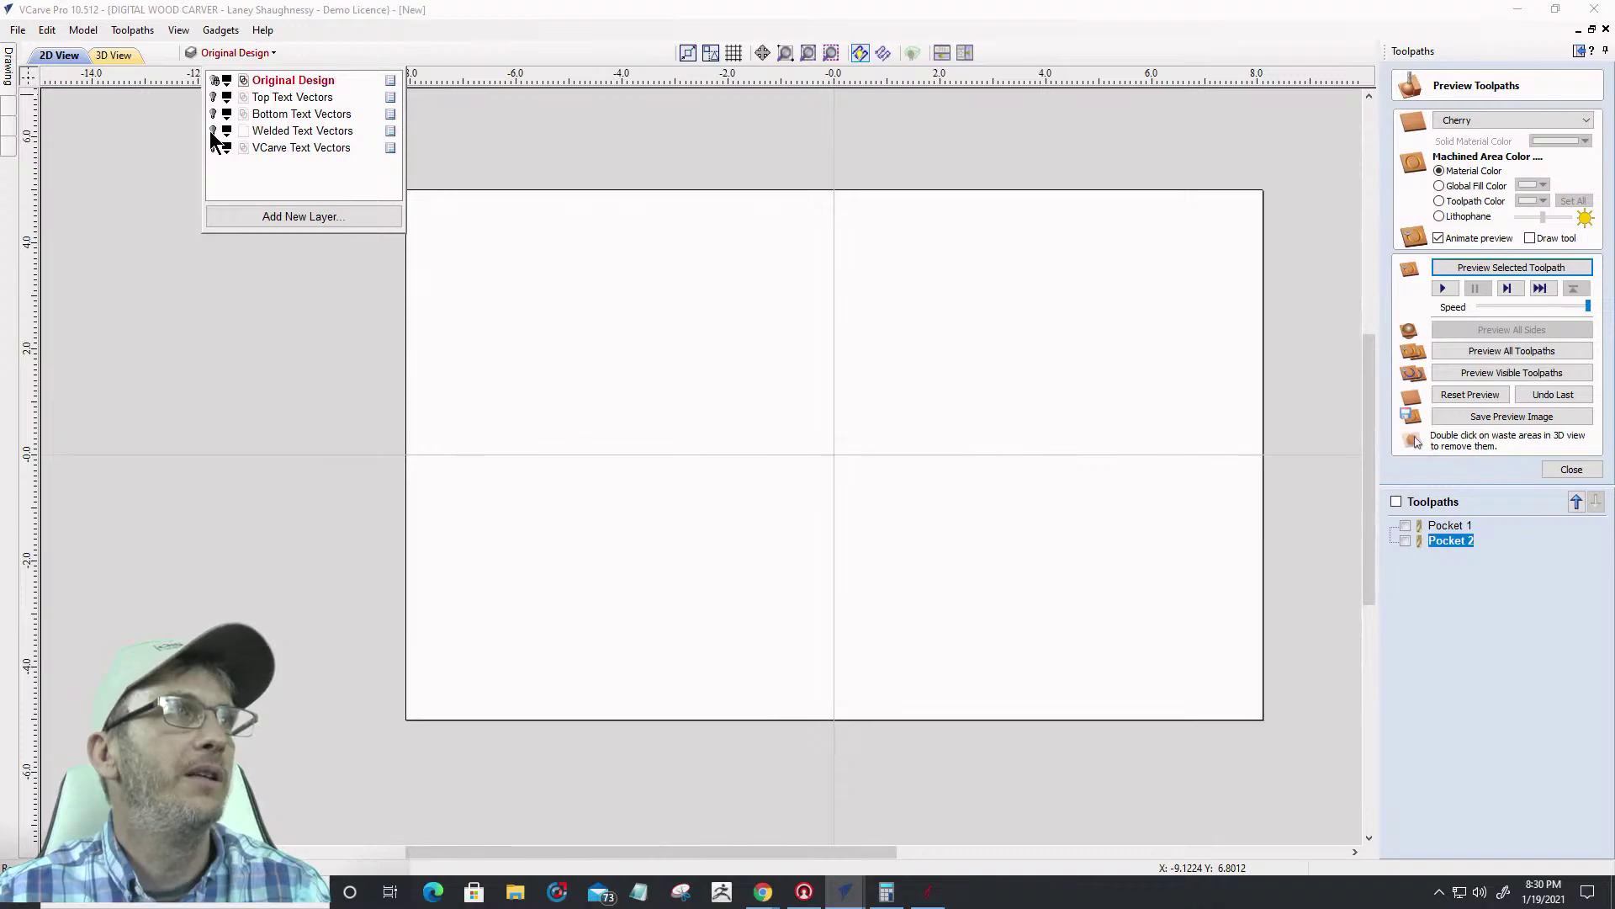
Show the Top Text Vectors layer and inspect its "& Me" text outlines up close
{"action": "left_click", "coordinate": [215, 99]}
{"action": "scroll", "coordinate": [541, 415], "scroll_direction": "up", "scroll_amount": 5}
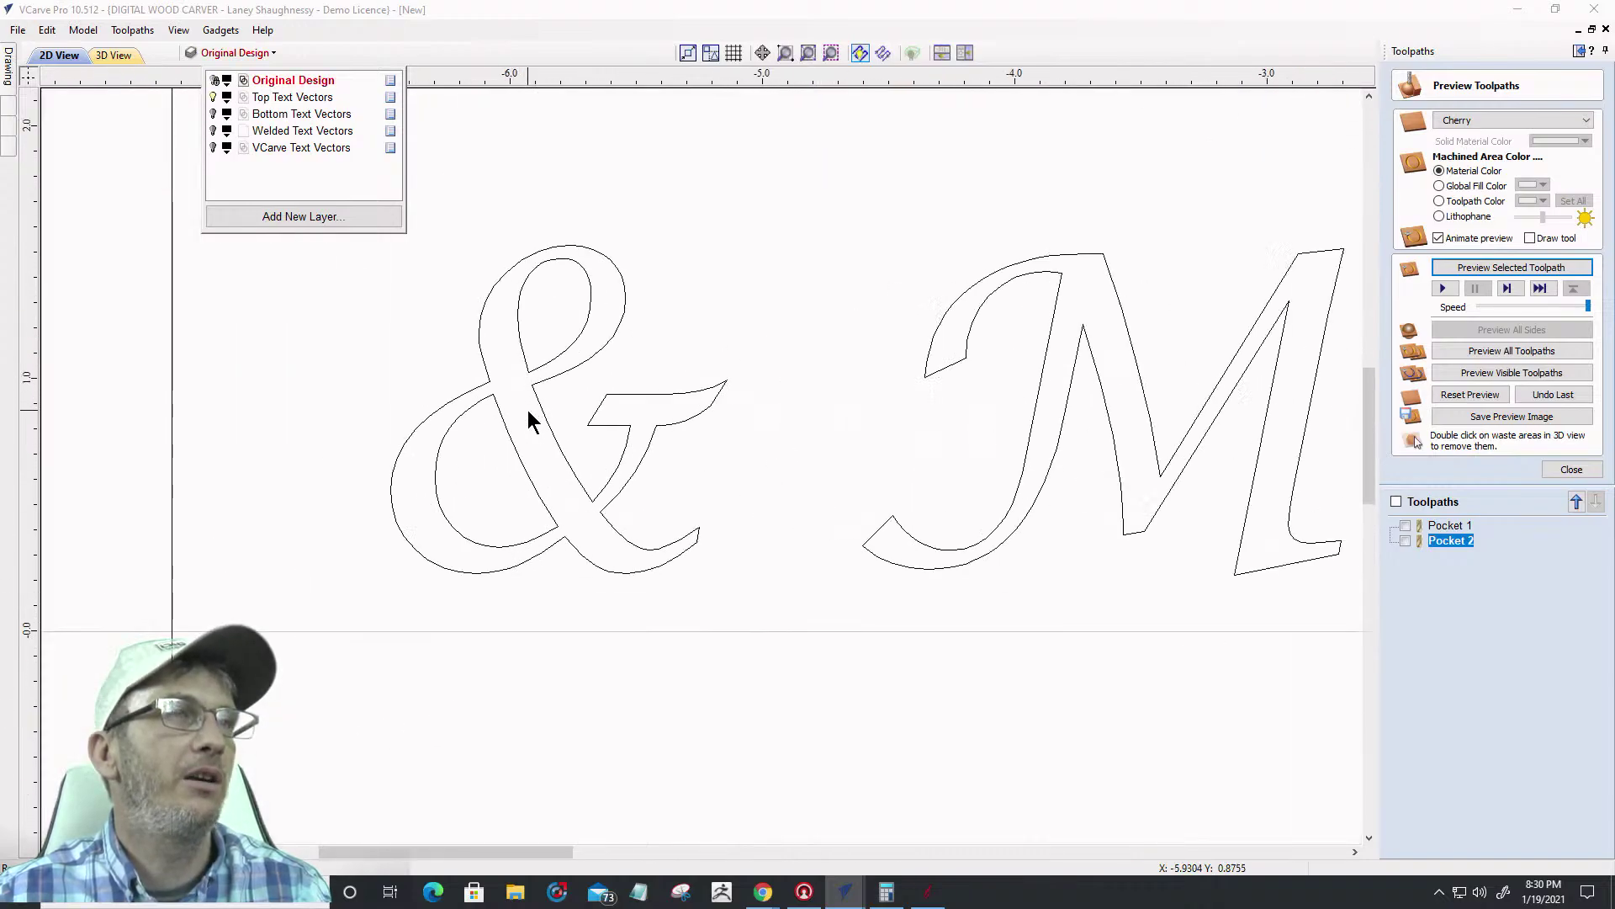
{"action": "scroll", "coordinate": [663, 455], "scroll_direction": "up", "scroll_amount": 3}
{"action": "scroll", "coordinate": [663, 460], "scroll_direction": "down", "scroll_amount": 6}
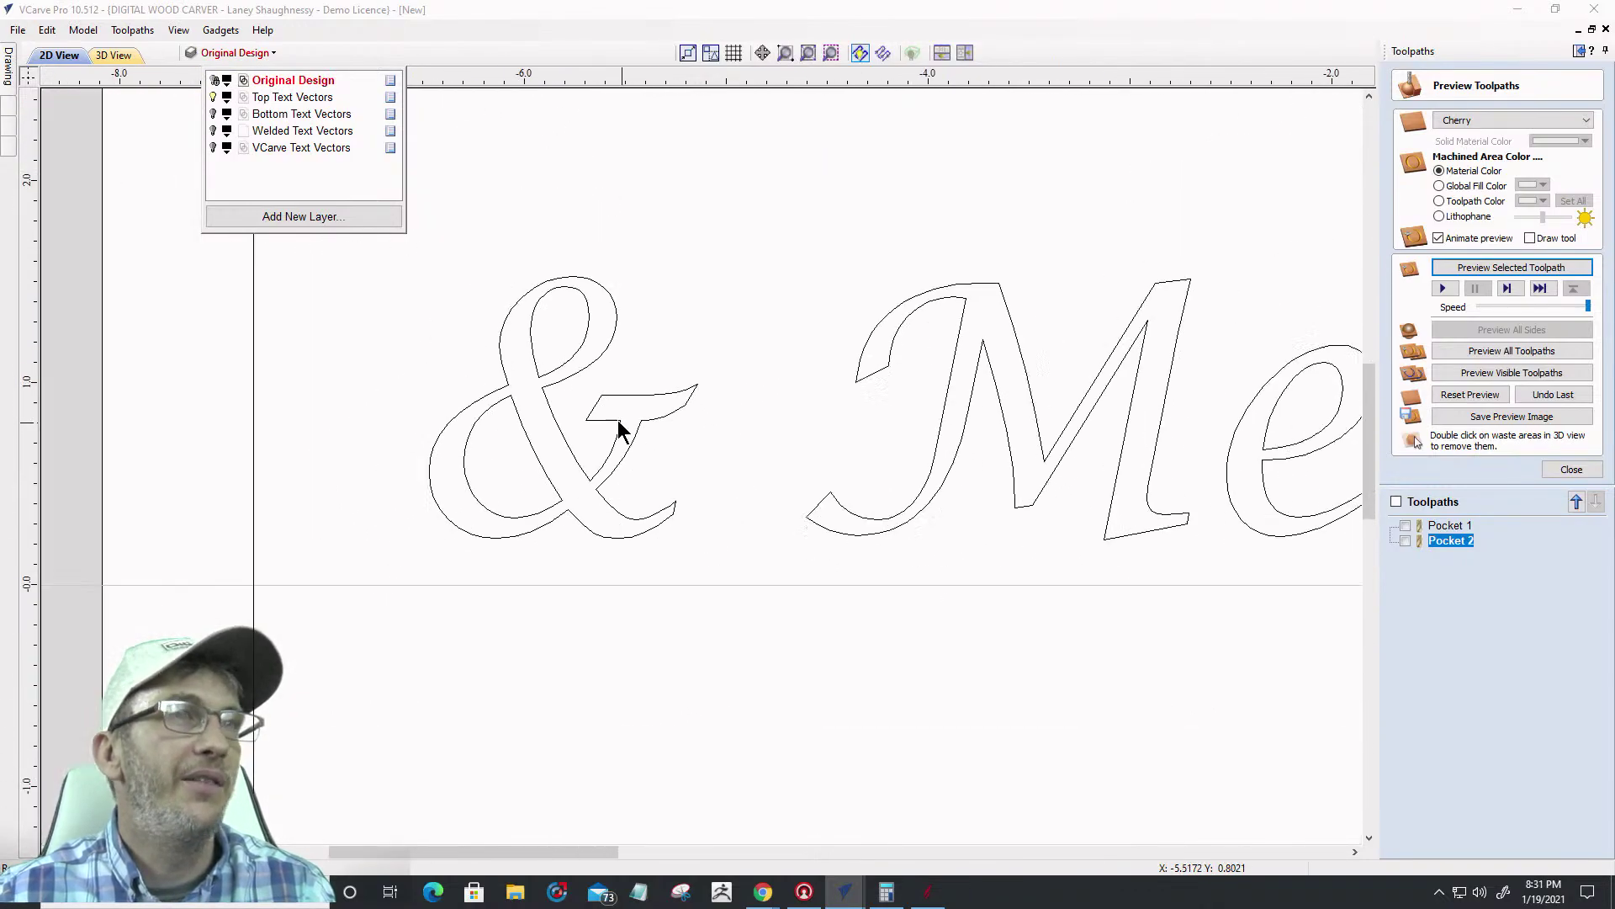
{"action": "scroll", "coordinate": [1125, 467], "scroll_direction": "up", "scroll_amount": 3}
{"action": "scroll", "coordinate": [1089, 447], "scroll_direction": "down", "scroll_amount": 3}
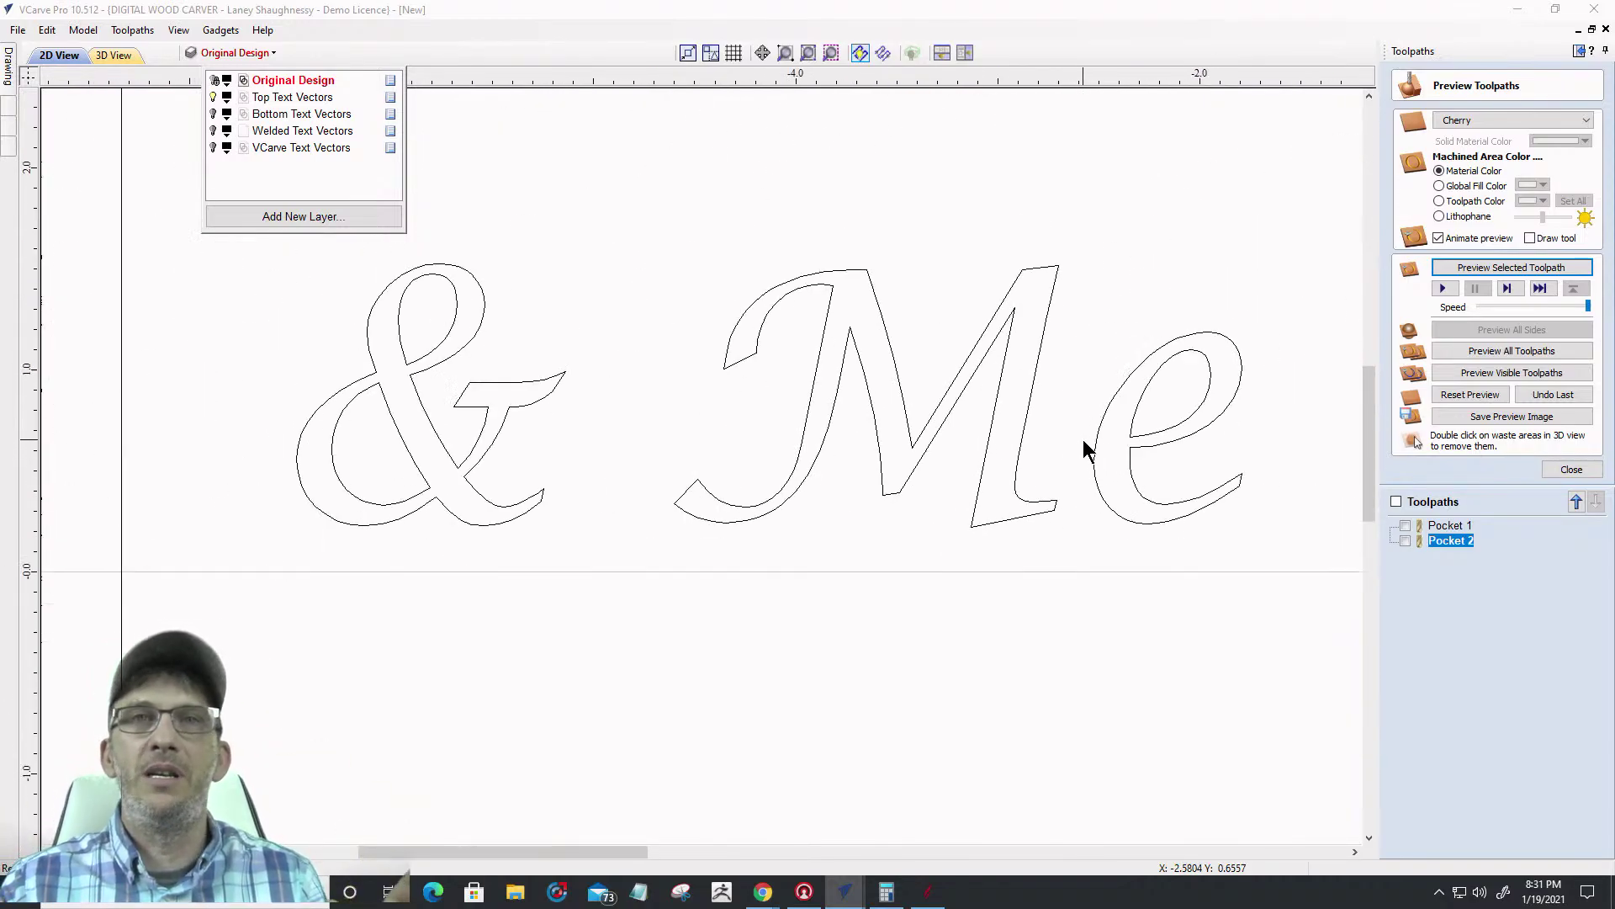
Copy the "& Me" text from the Top Text Vectors layer to the Welded Text Vectors layer
{"action": "left_click", "coordinate": [873, 299]}
{"action": "right_click", "coordinate": [875, 293]}
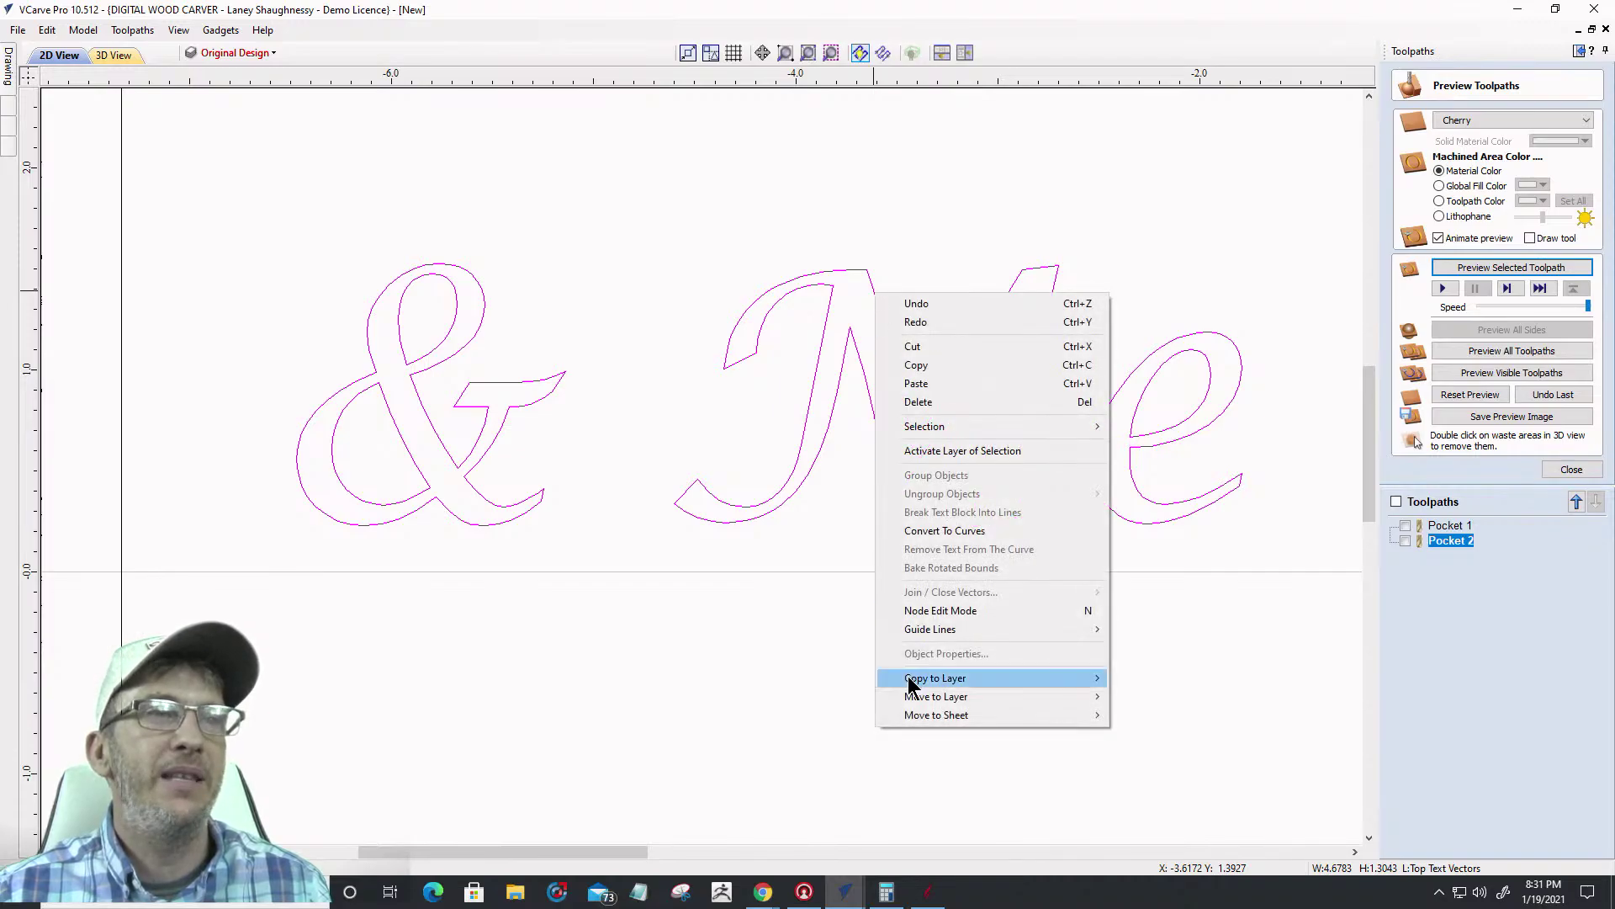
{"action": "mouse_move", "coordinate": [912, 679]}
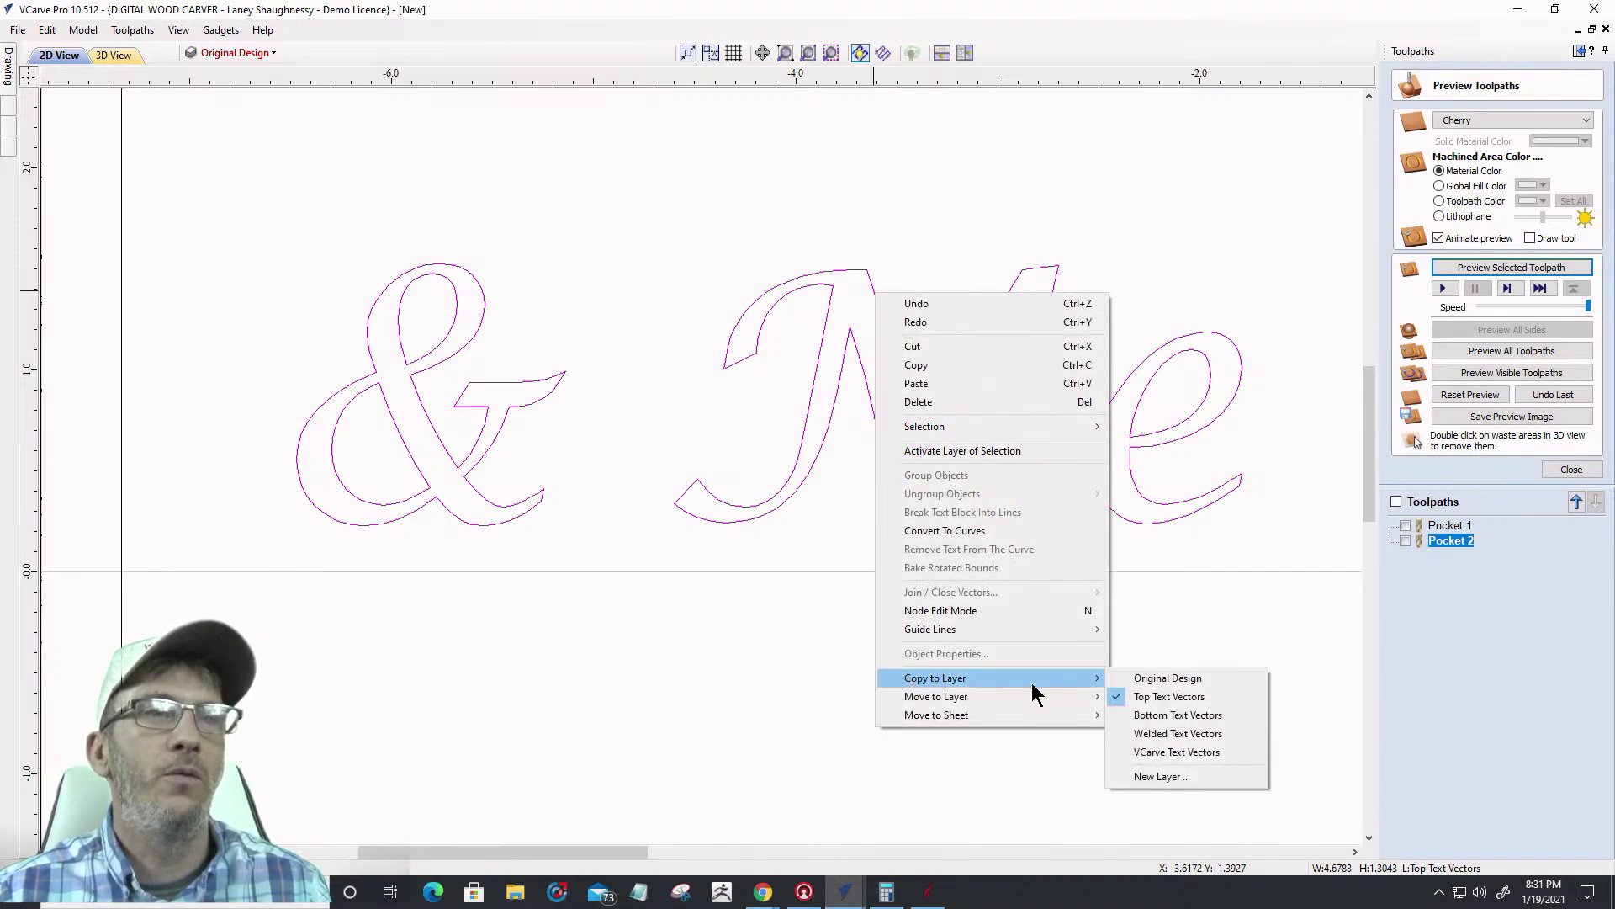
{"action": "left_click", "coordinate": [1214, 735]}
Copy the border with the notched corners around the text to the Welded Text Vectors layer
{"action": "scroll", "coordinate": [1178, 678], "scroll_direction": "down", "scroll_amount": 2}
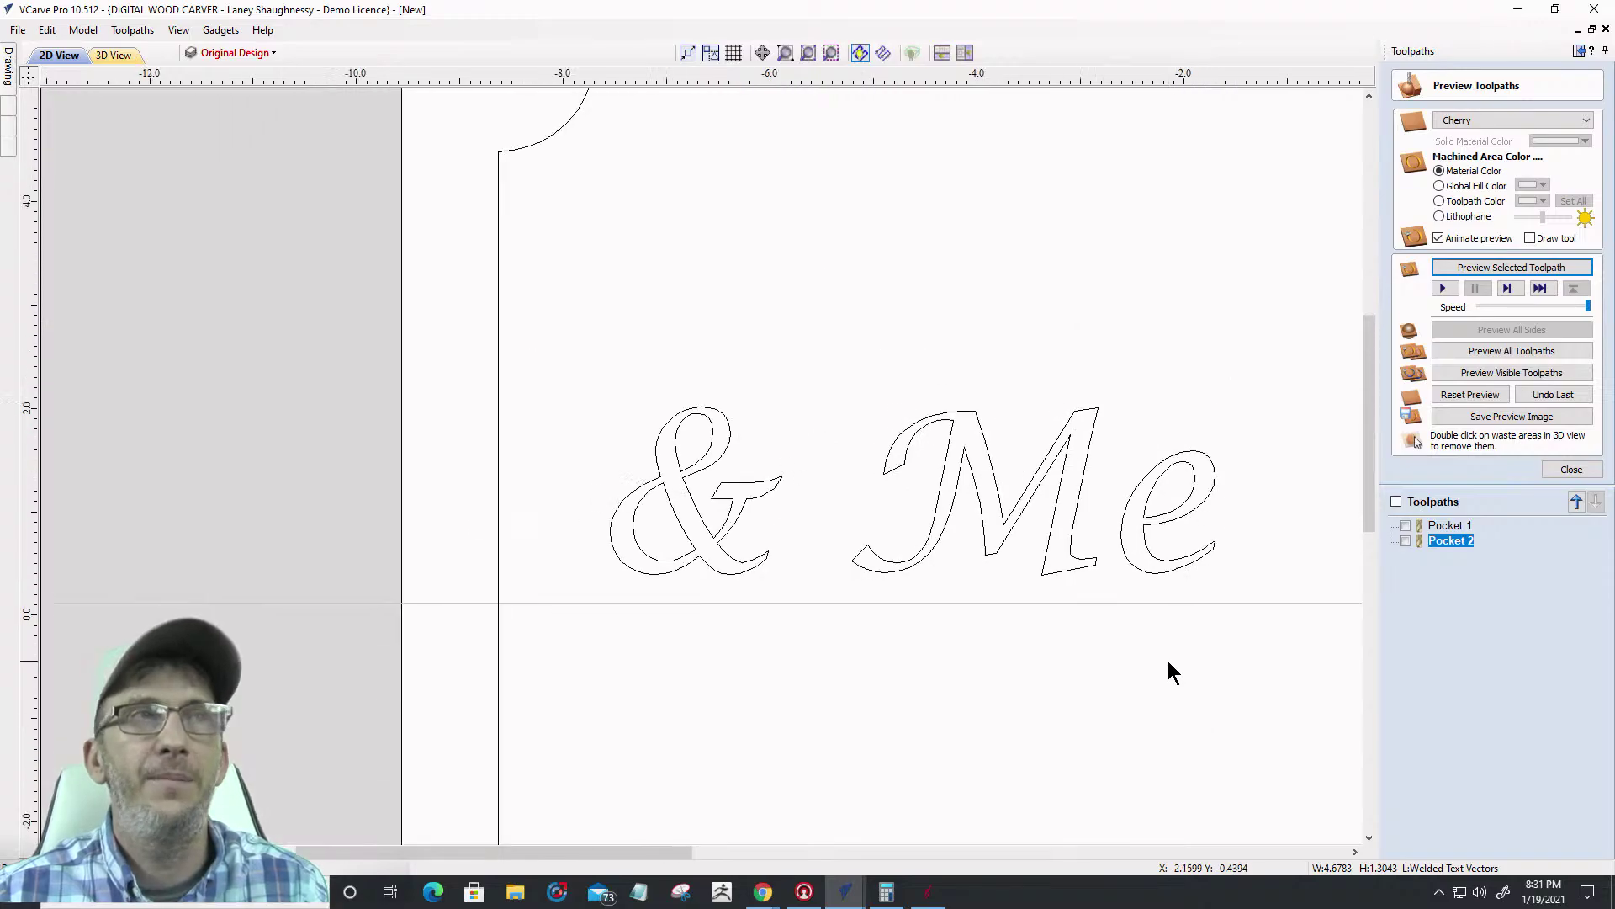
{"action": "scroll", "coordinate": [1174, 673], "scroll_direction": "down", "scroll_amount": 3}
{"action": "scroll", "coordinate": [839, 372], "scroll_direction": "down", "scroll_amount": 2}
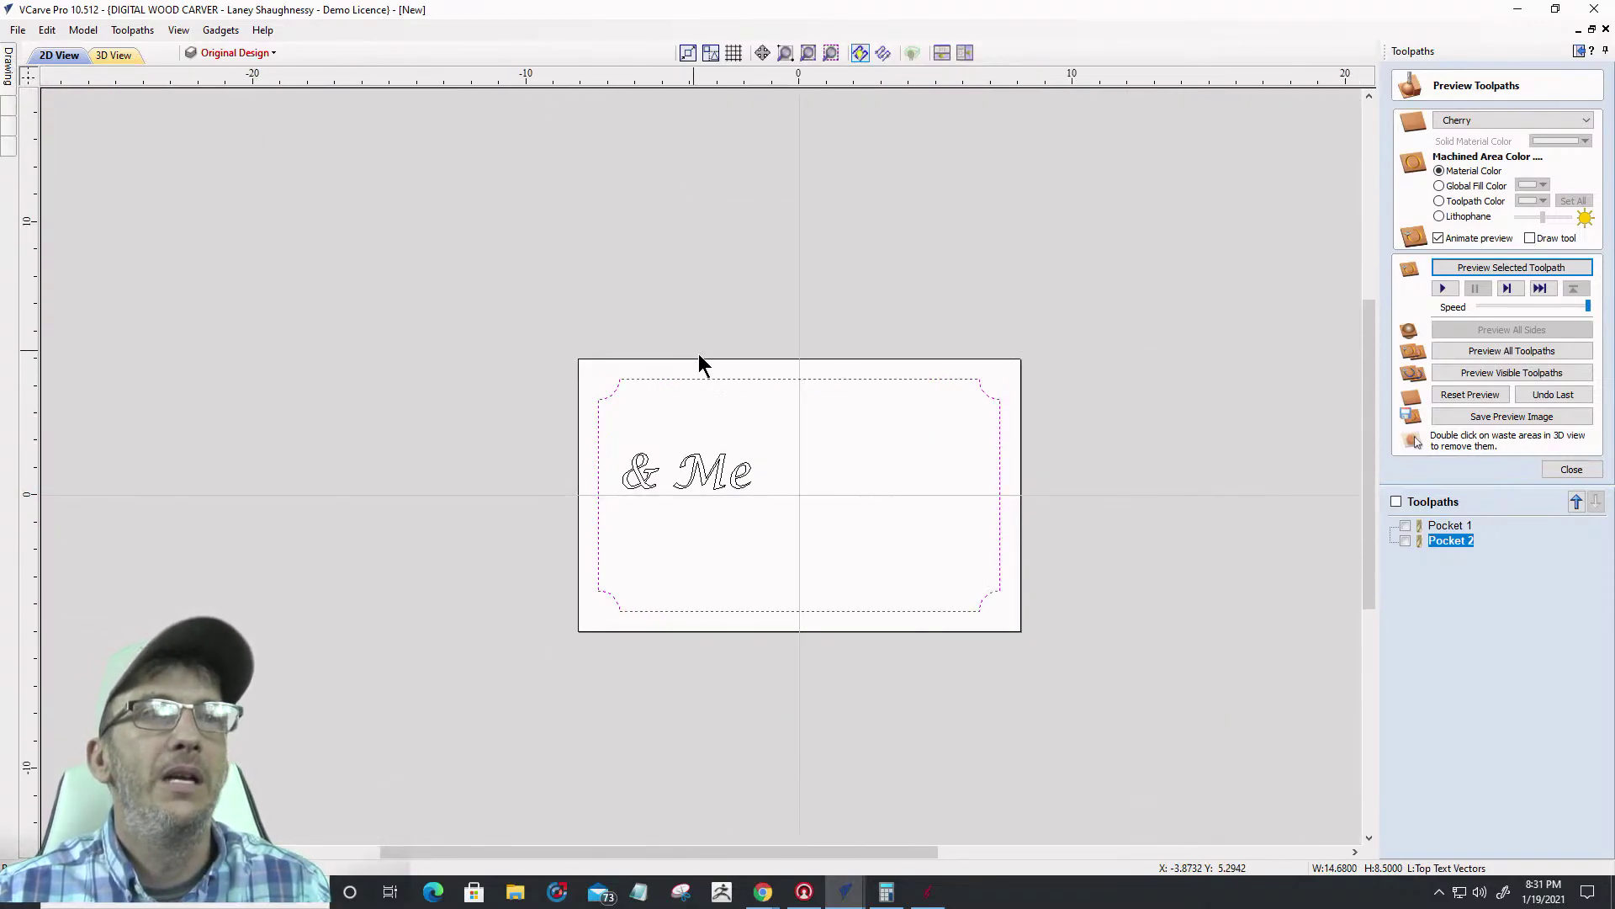
{"action": "right_click", "coordinate": [766, 383]}
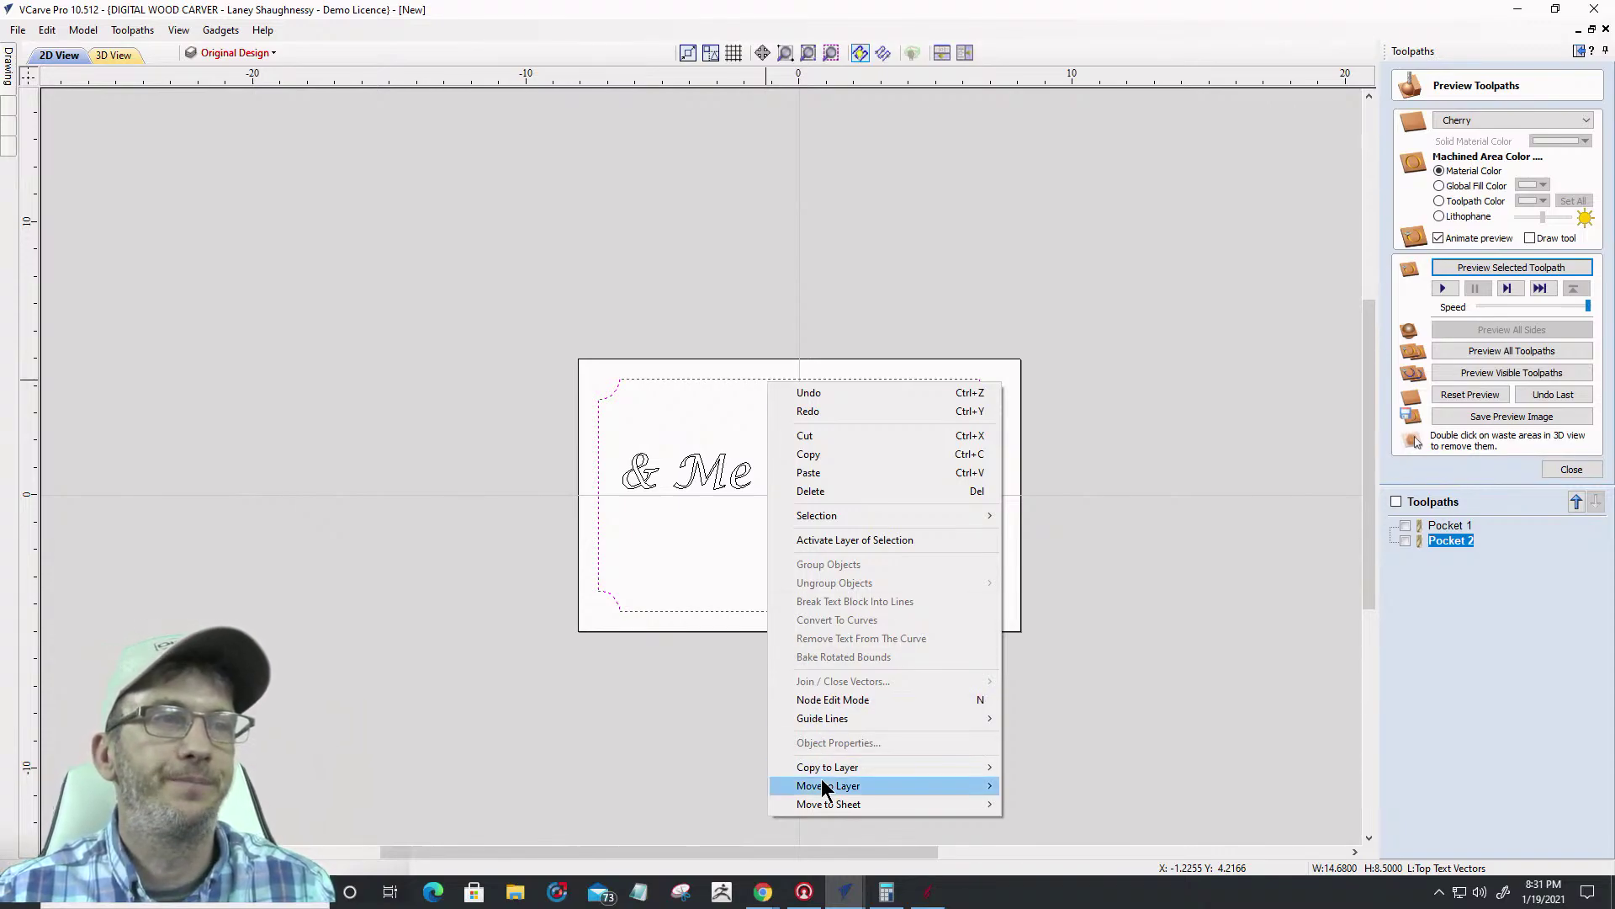
{"action": "mouse_move", "coordinate": [942, 772]}
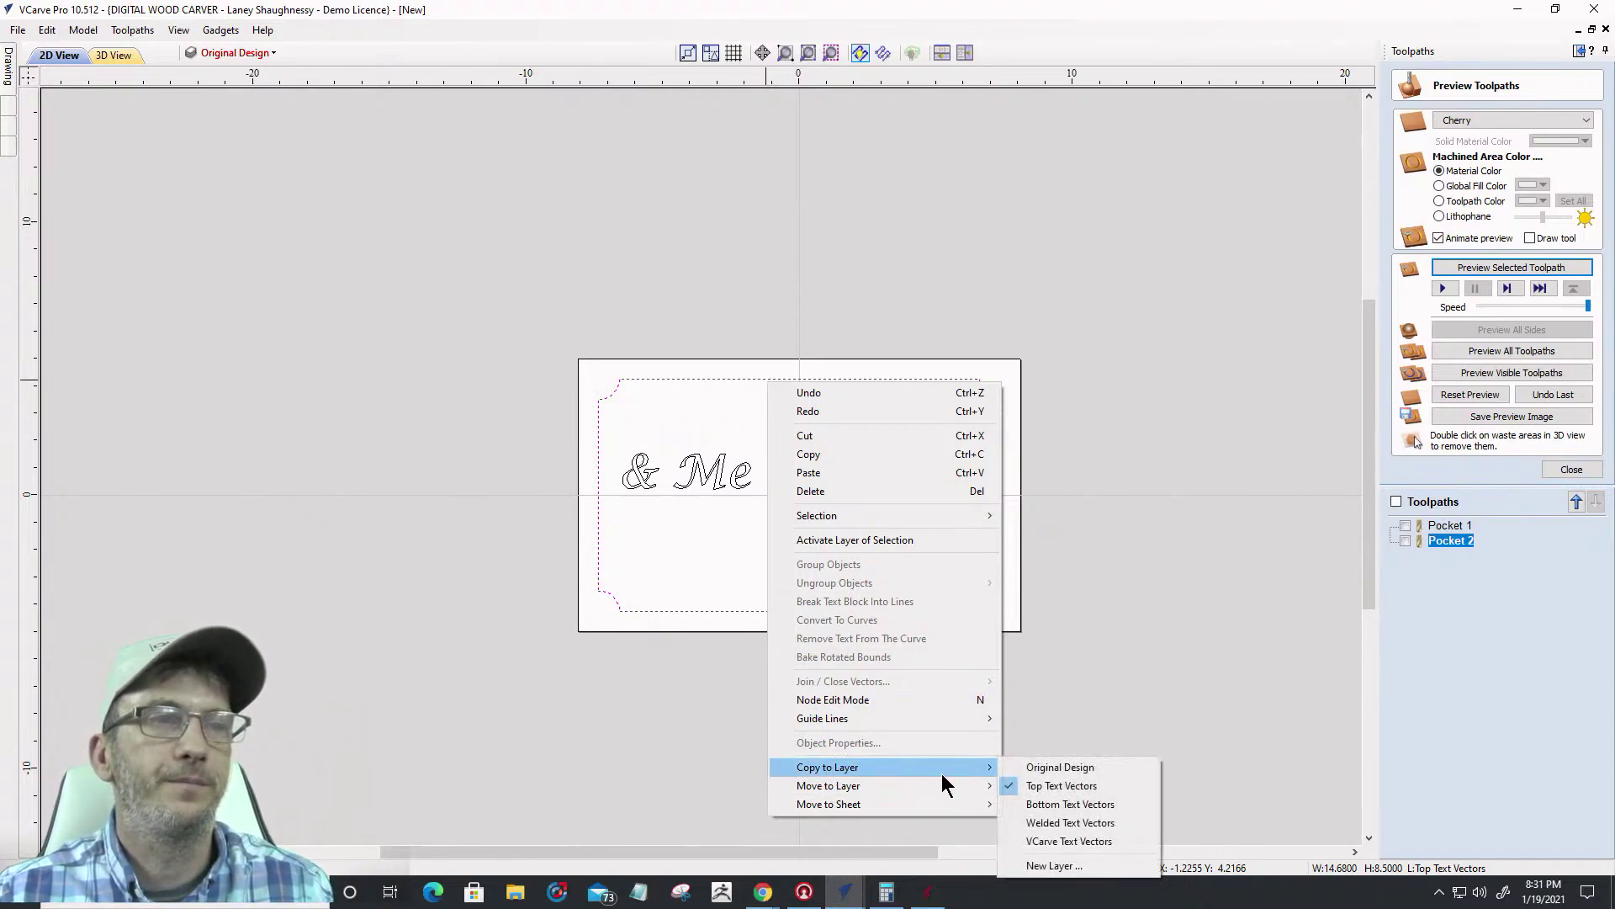
{"action": "left_click", "coordinate": [1041, 824]}
Hide the Top Text Vectors layer, show the Welded Text Vectors layer and make it the active layer
{"action": "left_click", "coordinate": [272, 54]}
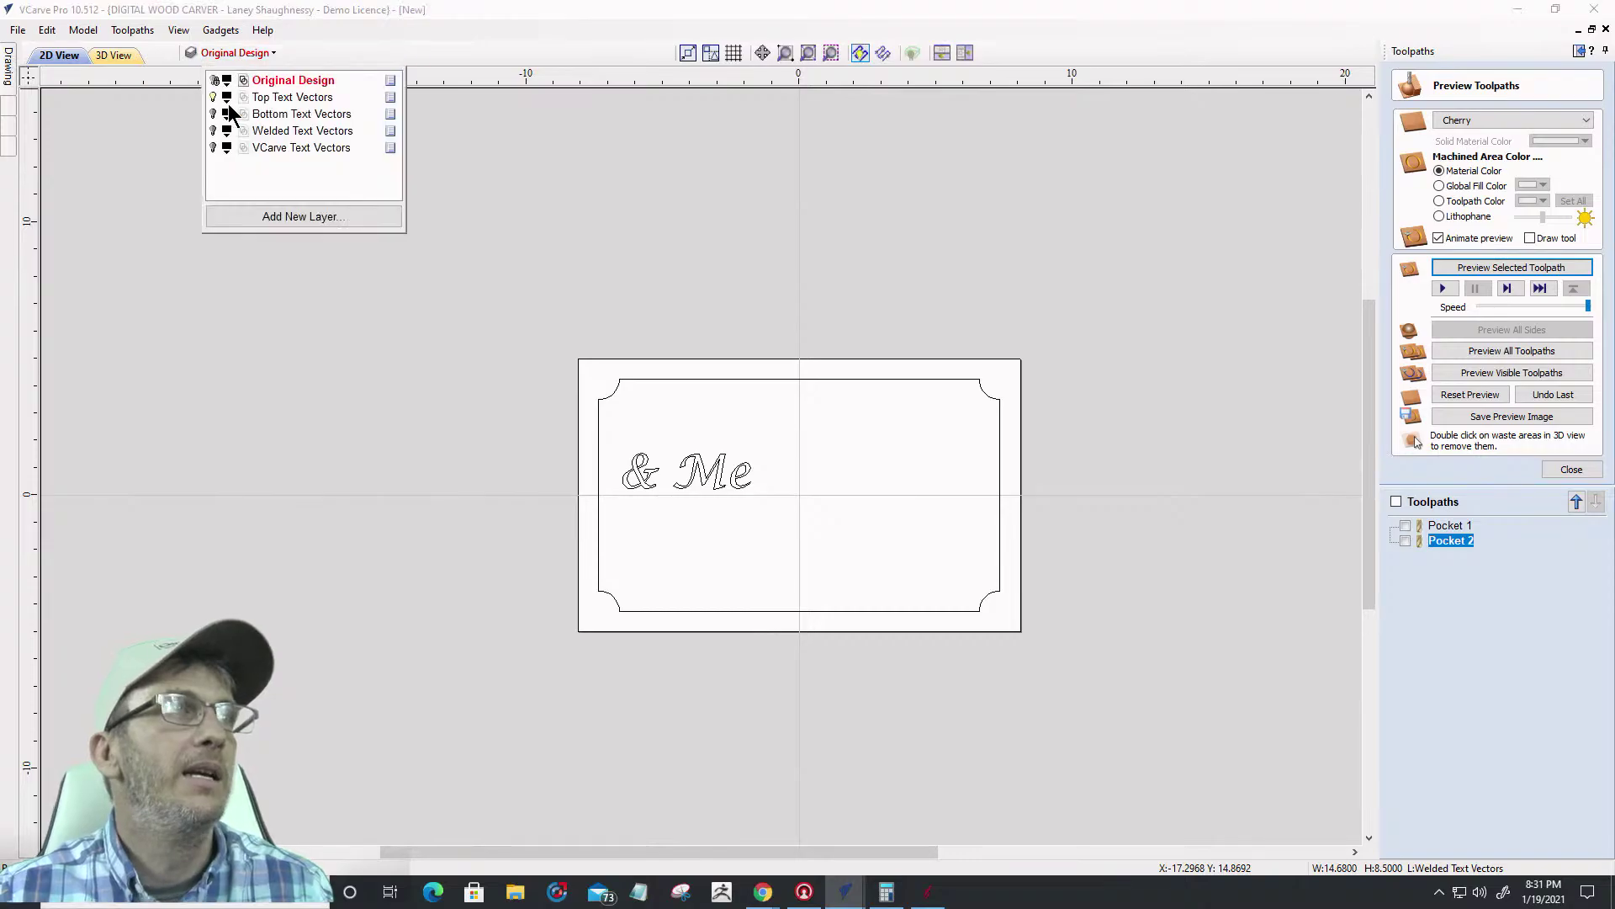
{"action": "left_click", "coordinate": [214, 98]}
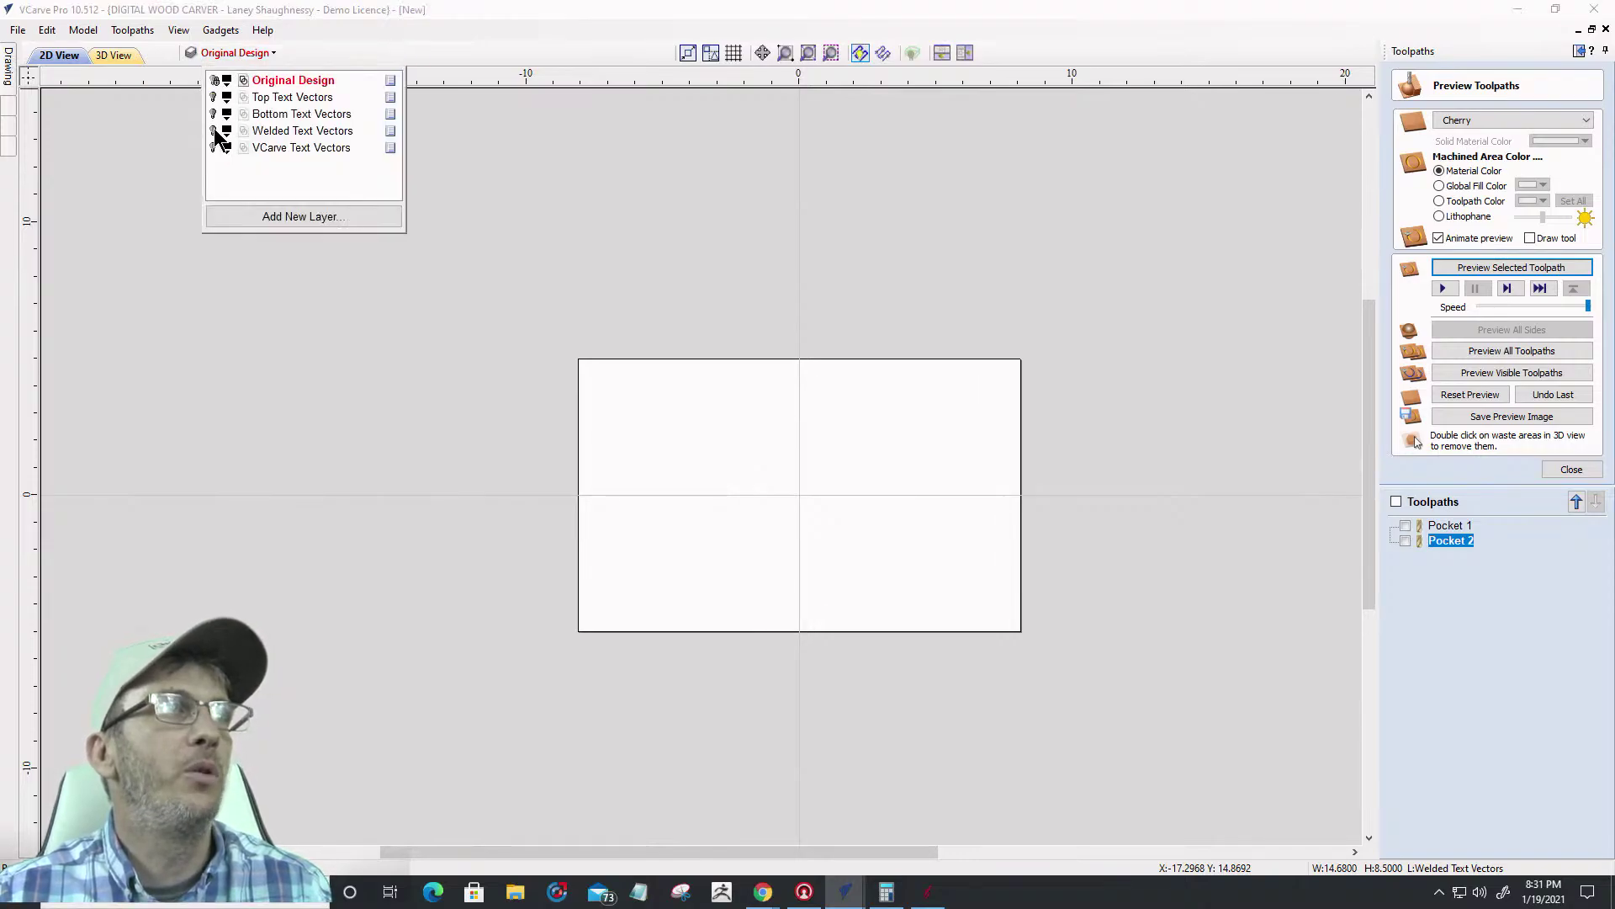
{"action": "left_click", "coordinate": [215, 131]}
{"action": "left_click", "coordinate": [260, 132]}
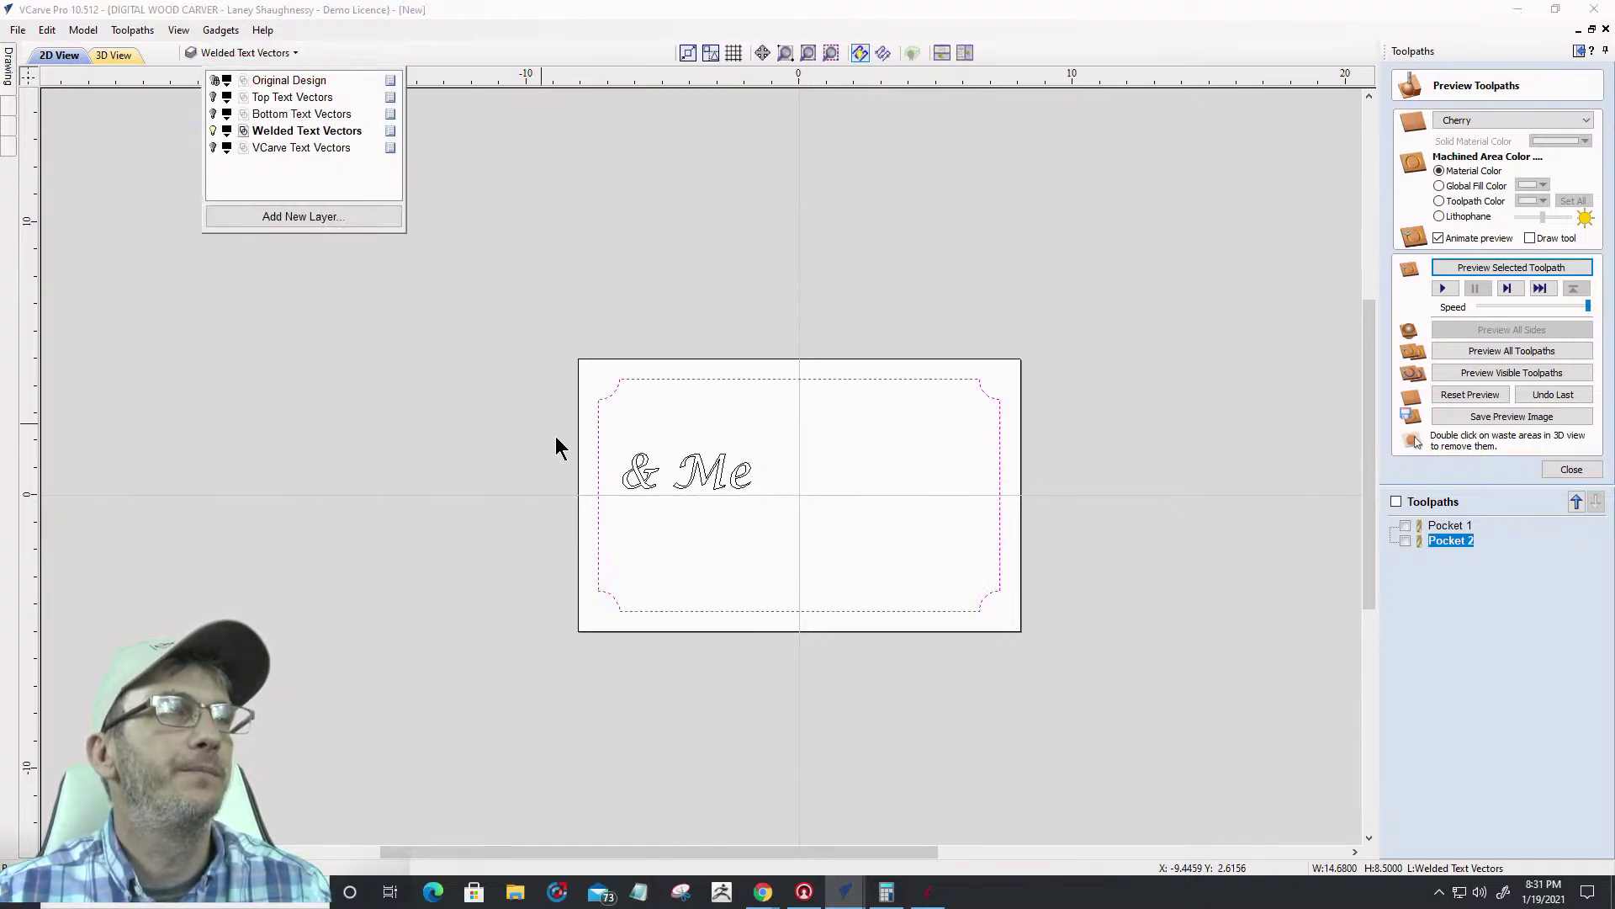
{"action": "scroll", "coordinate": [578, 484], "scroll_direction": "up", "scroll_amount": 2}
{"action": "scroll", "coordinate": [765, 437], "scroll_direction": "up", "scroll_amount": 3}
{"action": "scroll", "coordinate": [766, 437], "scroll_direction": "down", "scroll_amount": 3}
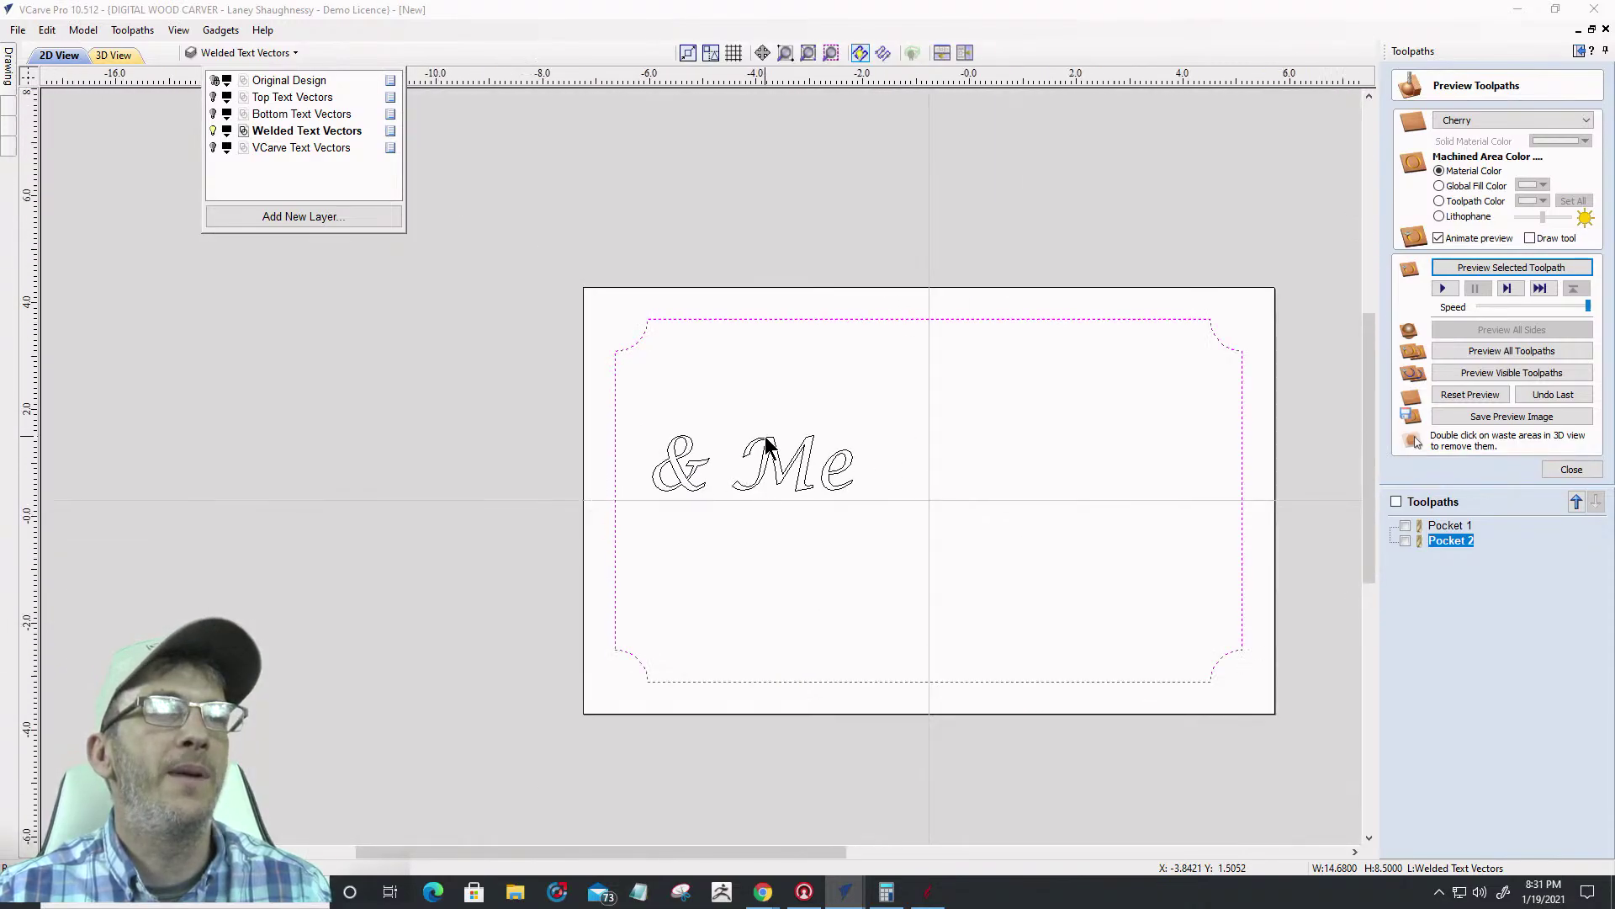
{"action": "scroll", "coordinate": [632, 436], "scroll_direction": "up", "scroll_amount": 3}
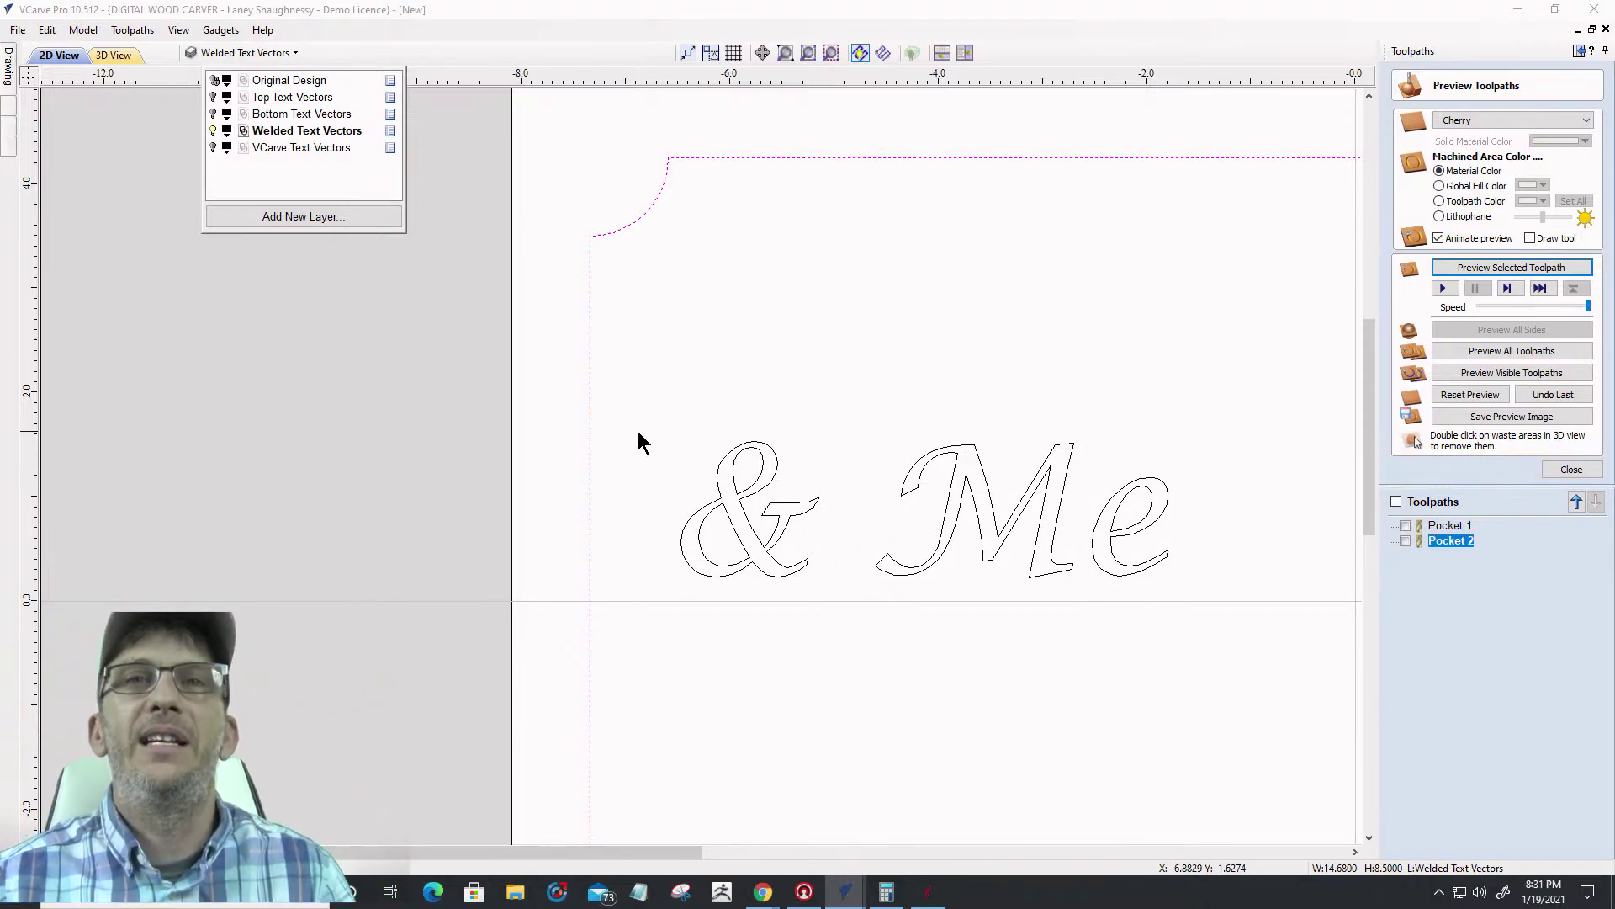
Start saving the project and create a new folder named "Me & You" in Downloads, opening it as the destination
{"action": "scroll", "coordinate": [853, 396], "scroll_direction": "down", "scroll_amount": 2}
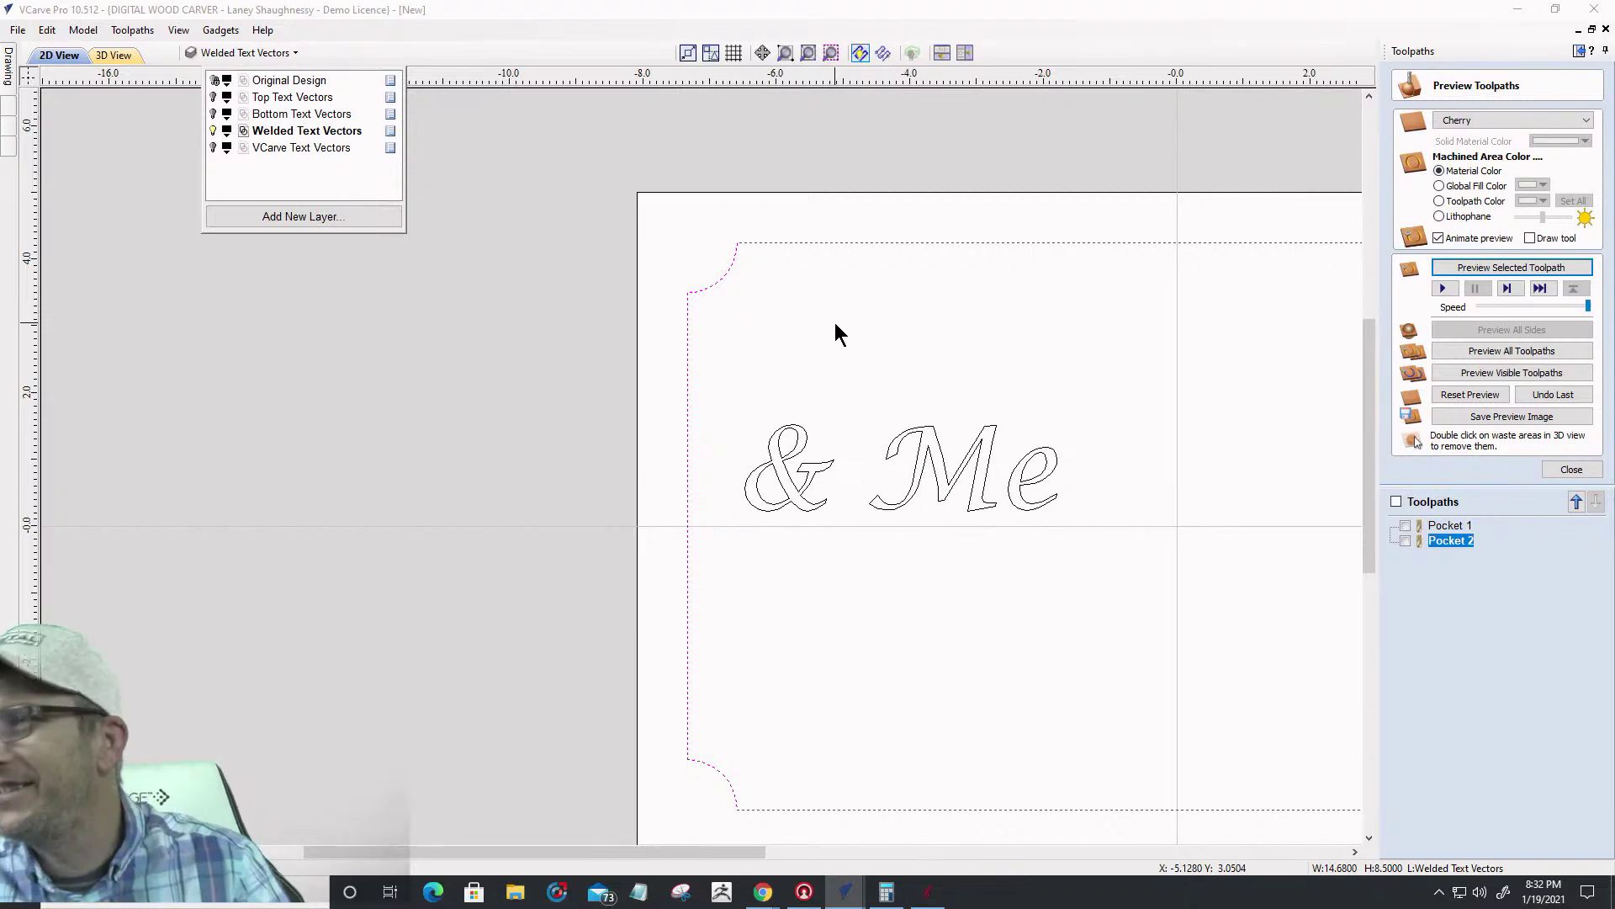
{"action": "left_click", "coordinate": [17, 30]}
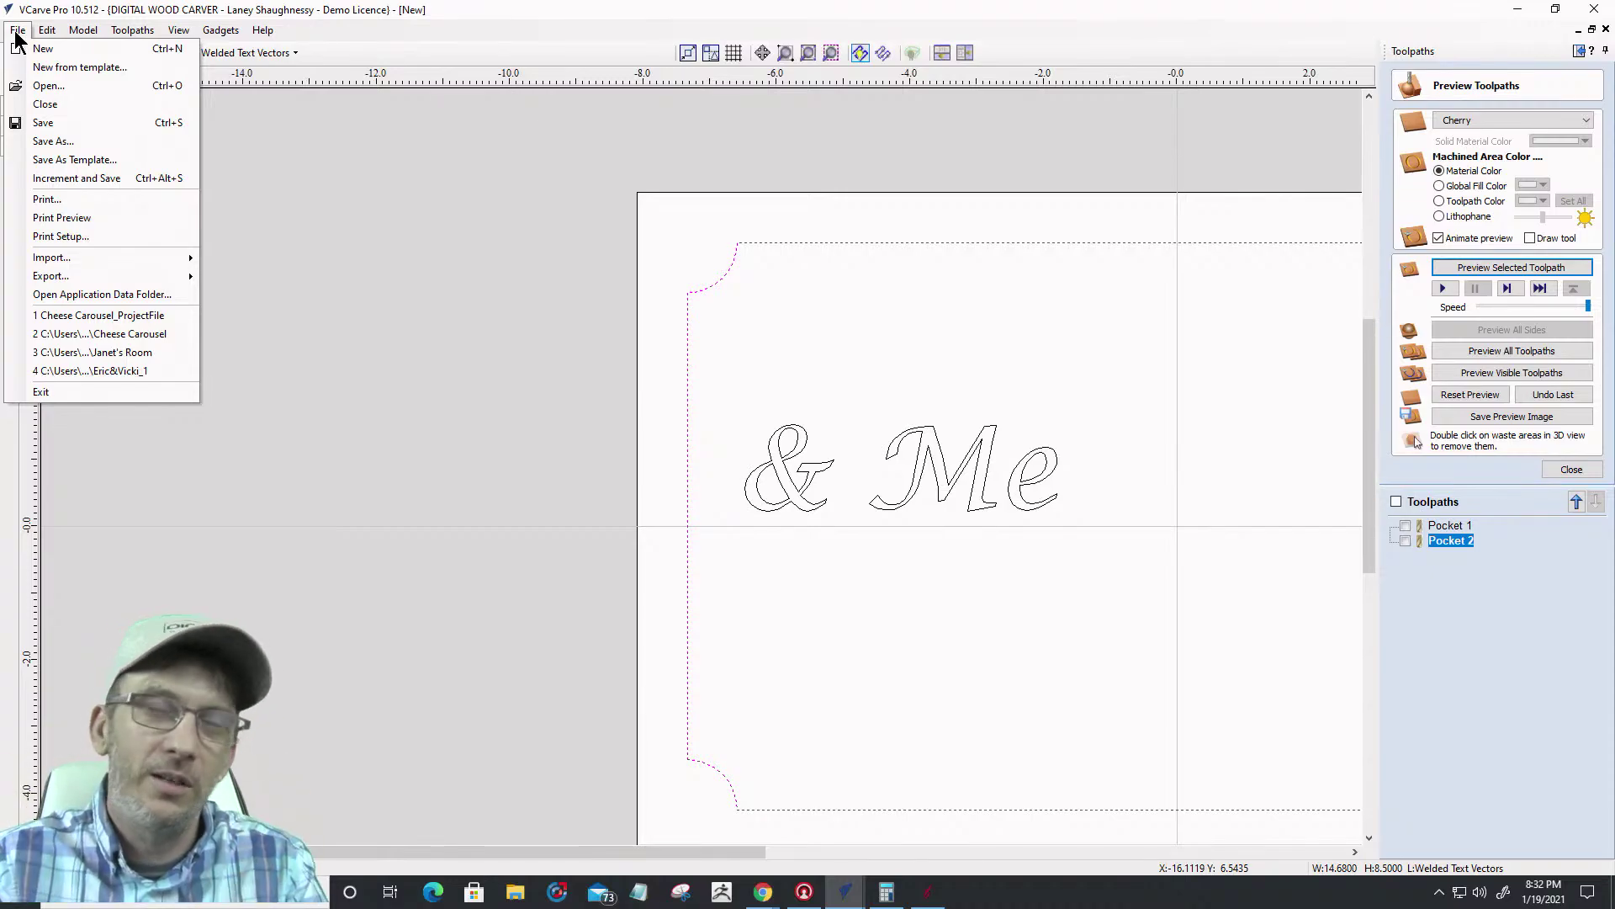
{"action": "left_click", "coordinate": [53, 123]}
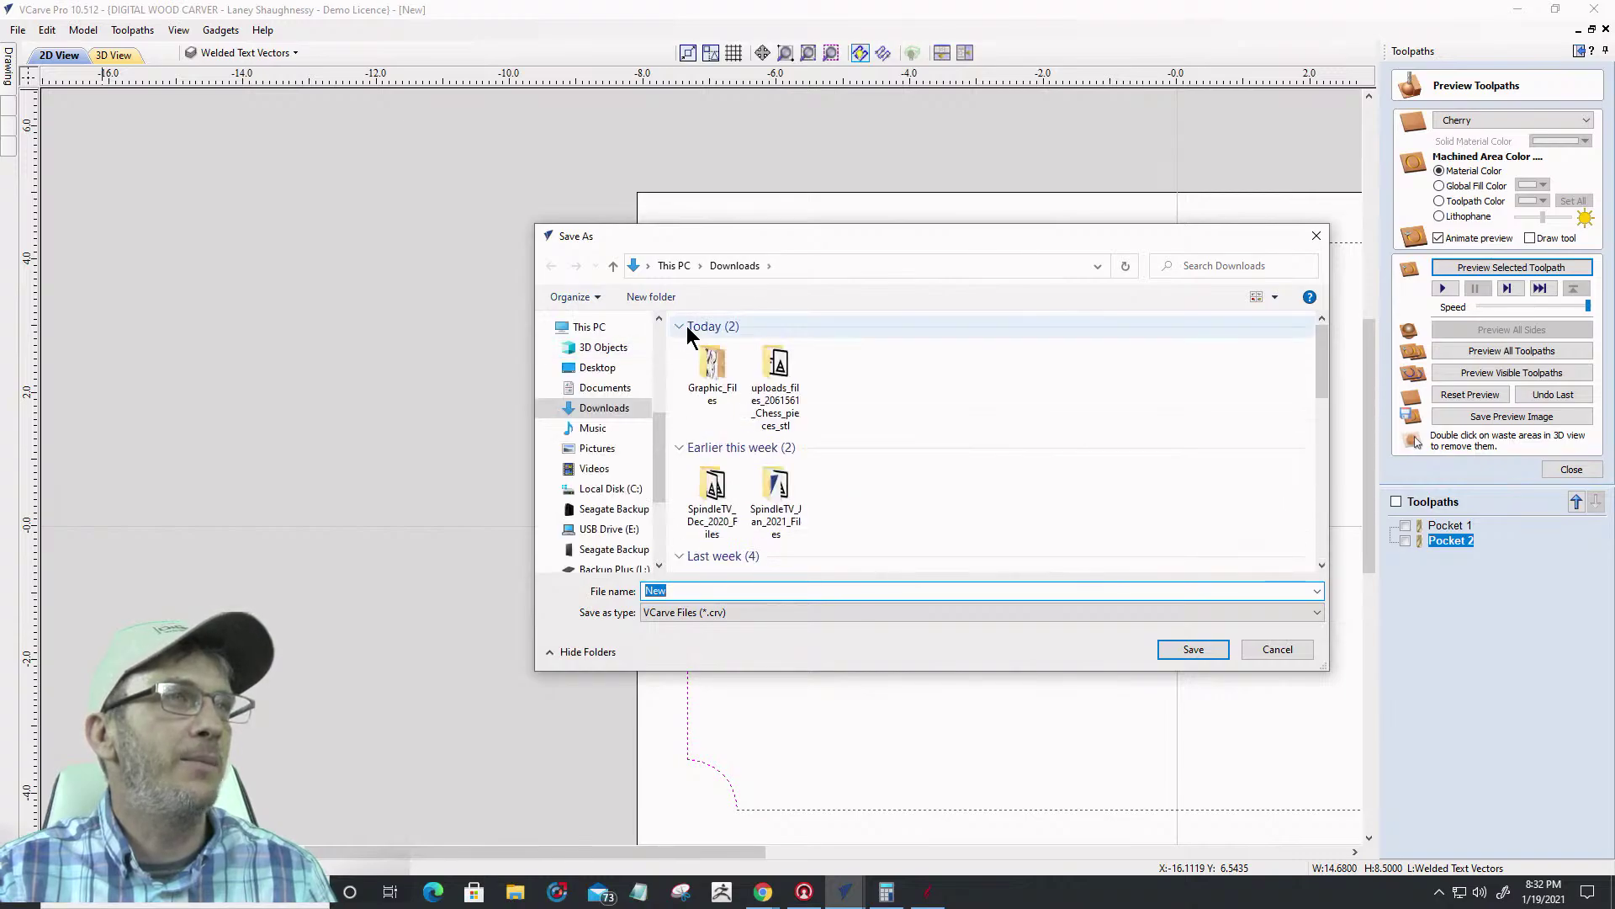
{"action": "left_click", "coordinate": [646, 298]}
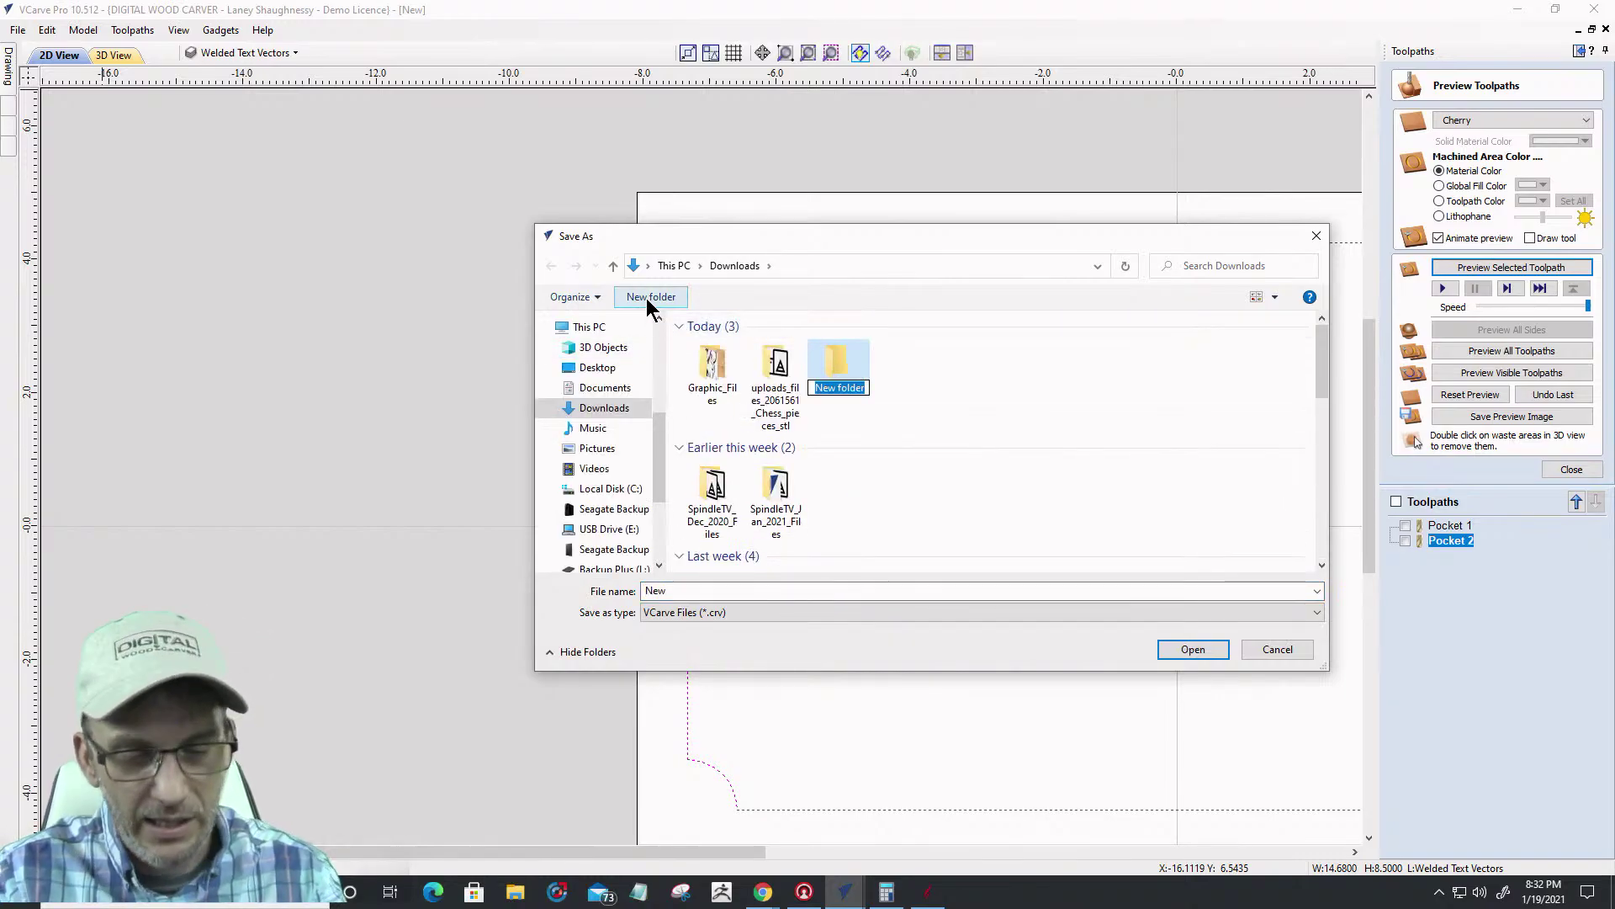
{"action": "type", "text": "Me &"}
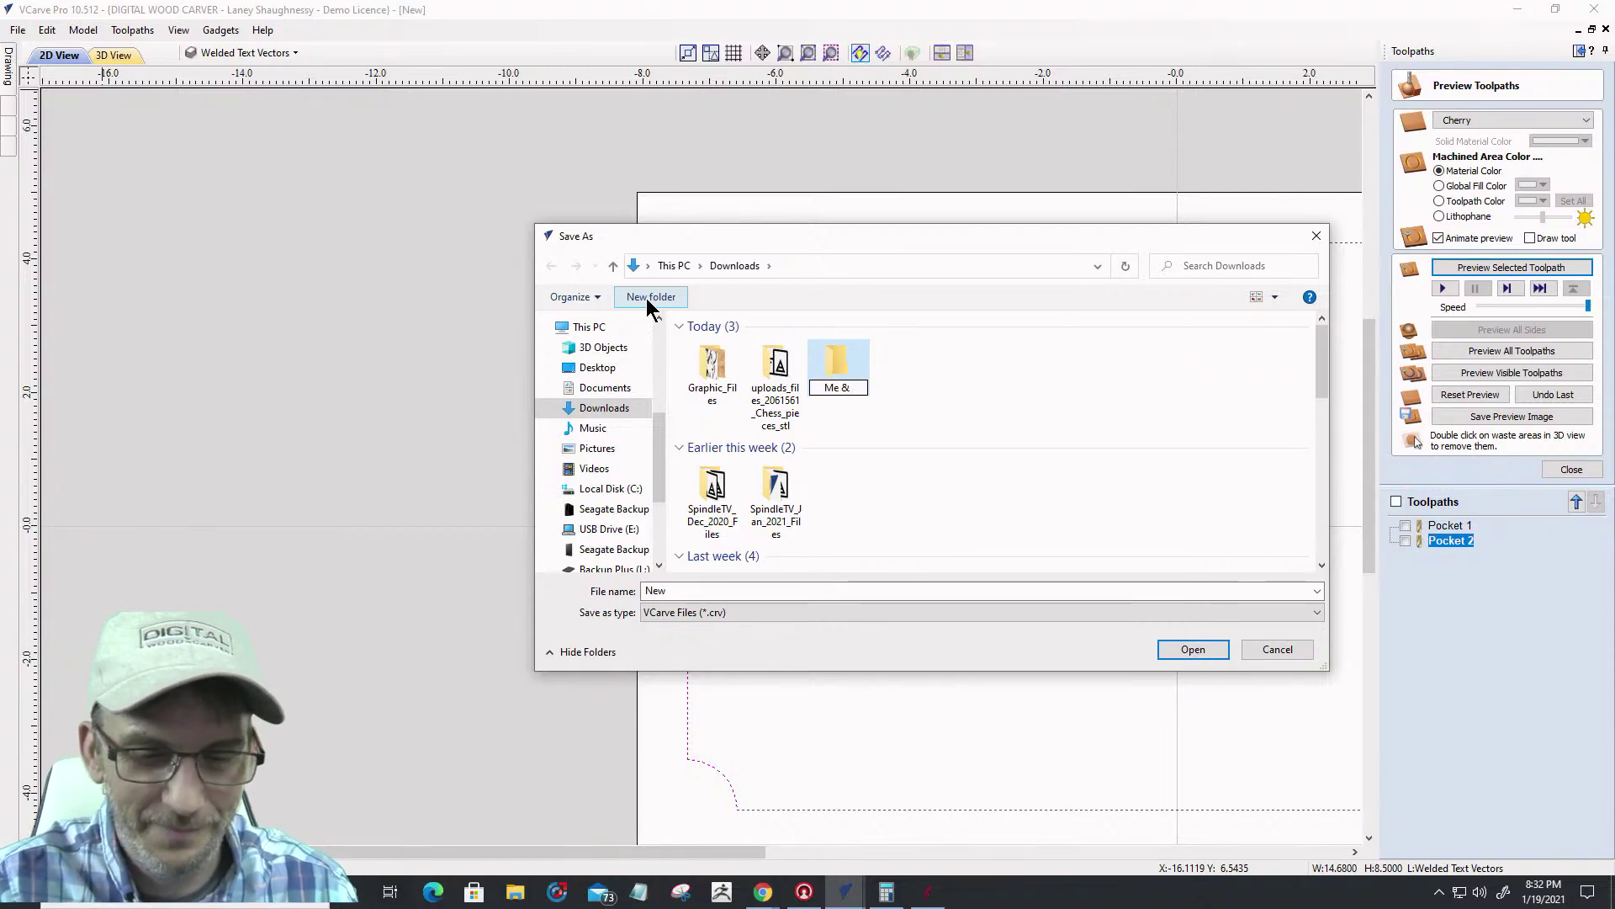
{"action": "type", "text": " You"}
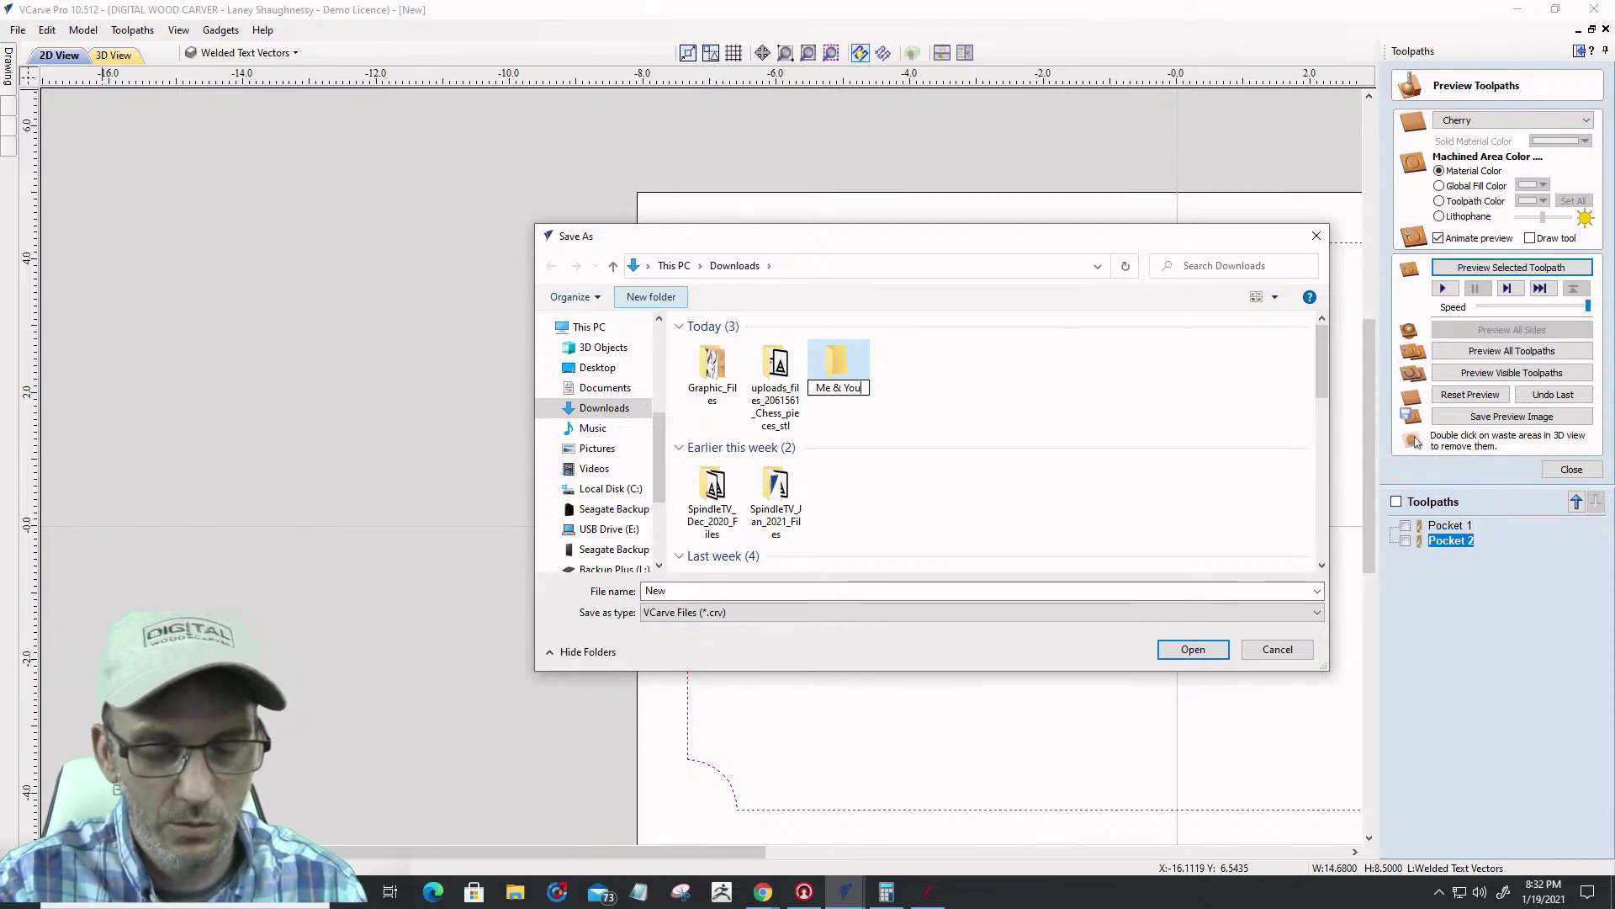
{"action": "key", "text": "Return"}
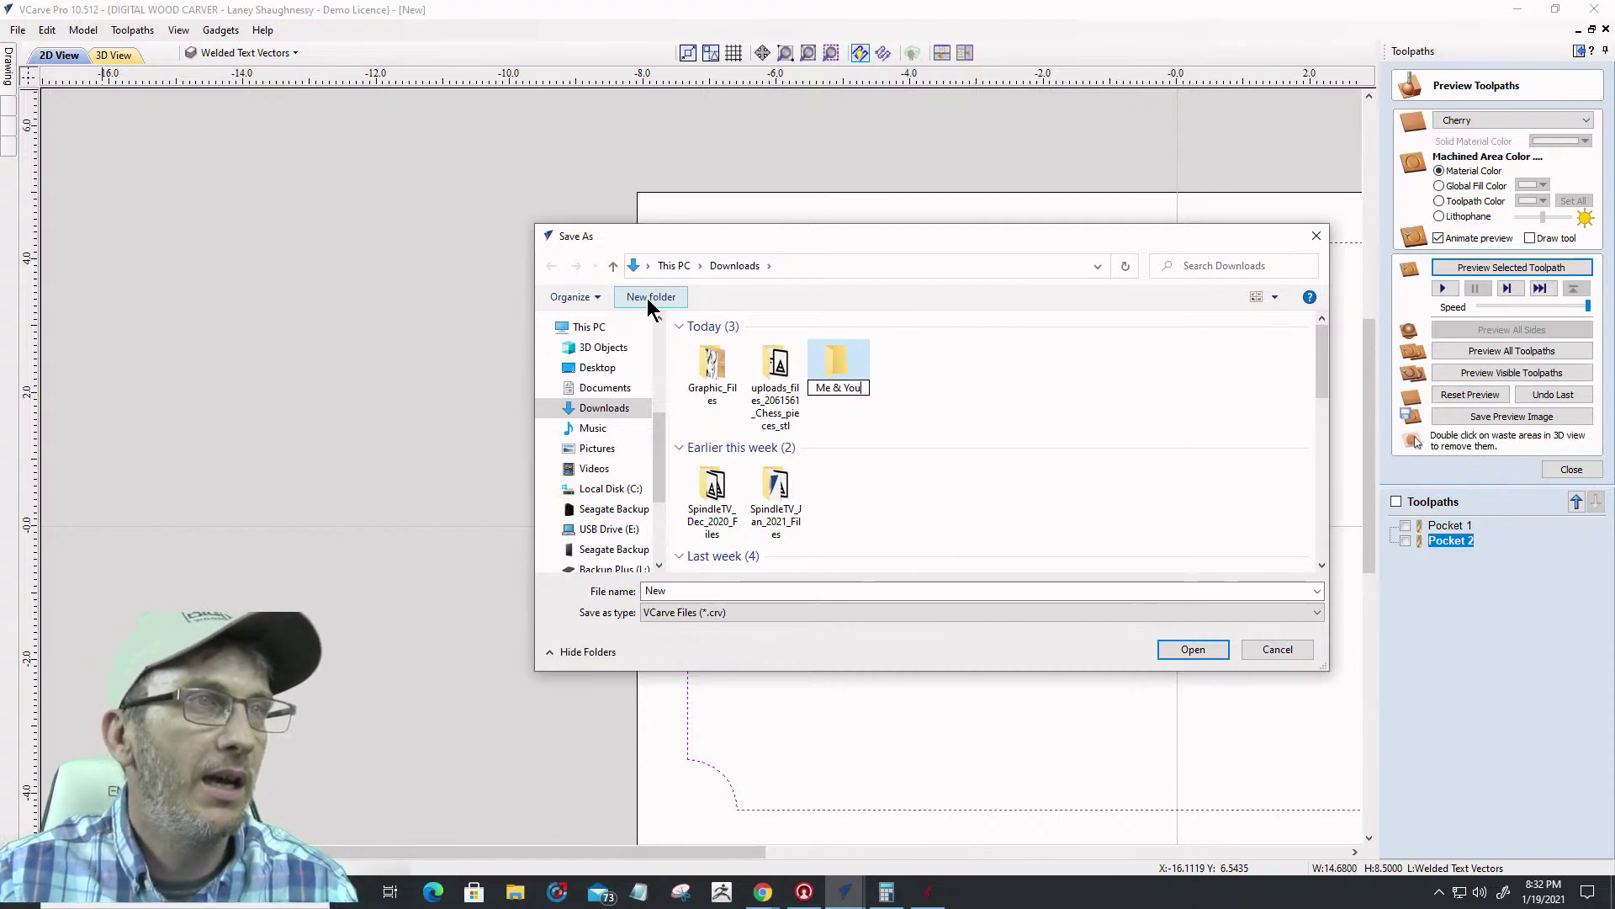
{"action": "double_click", "coordinate": [838, 364]}
Save the project in the new folder under the file name "Me & You"
{"action": "double_click", "coordinate": [641, 590]}
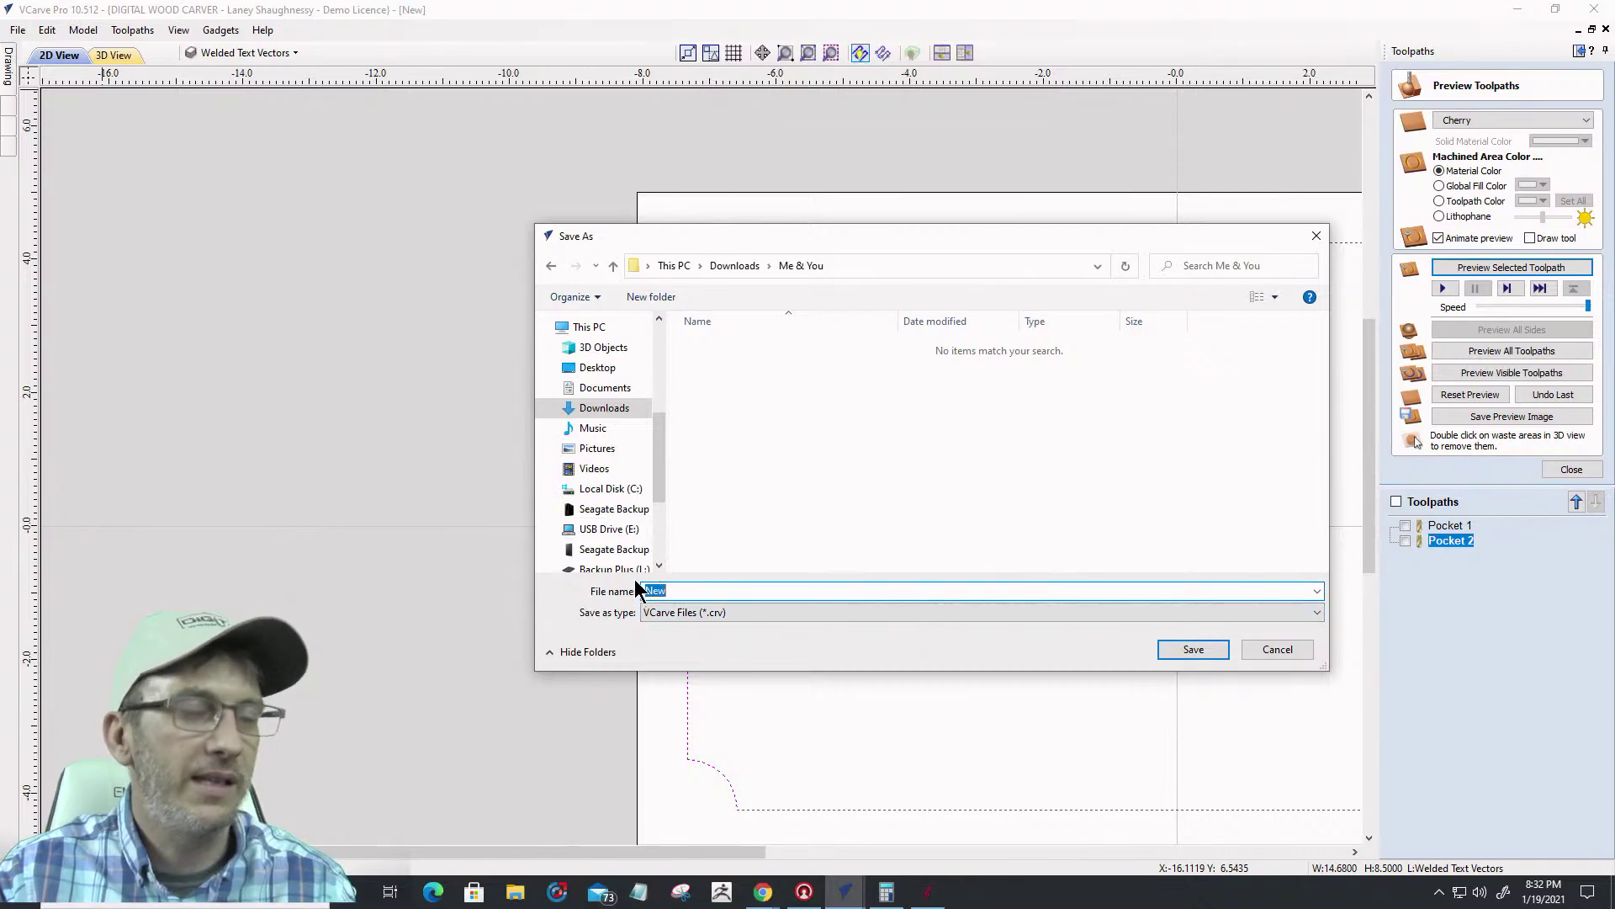
{"action": "type", "text": "Me &"}
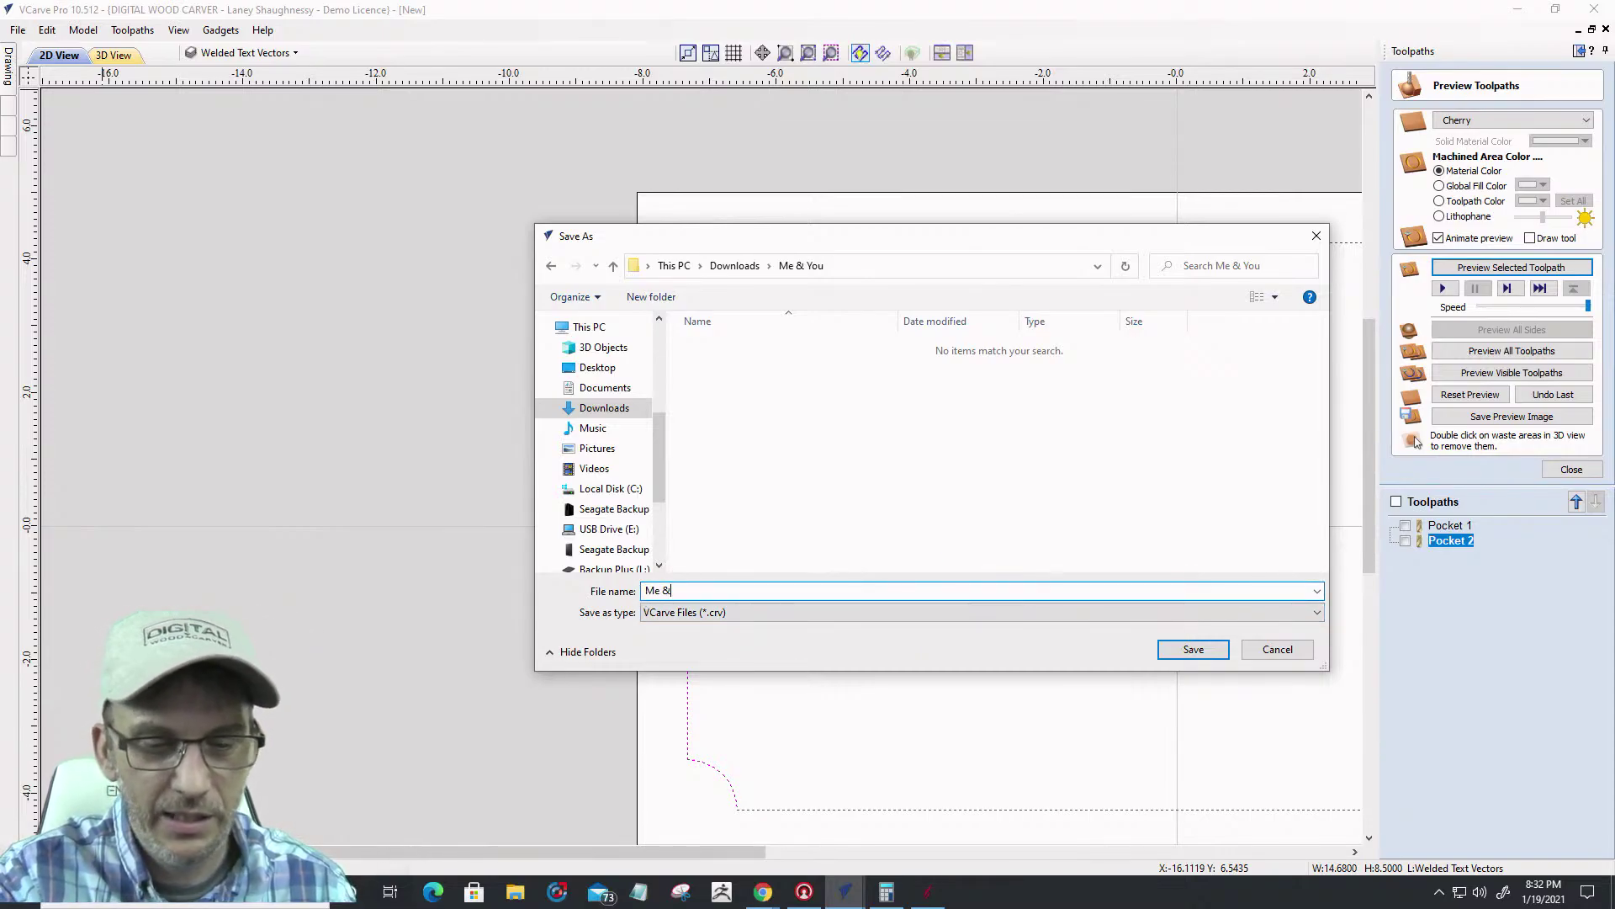
{"action": "type", "text": " You"}
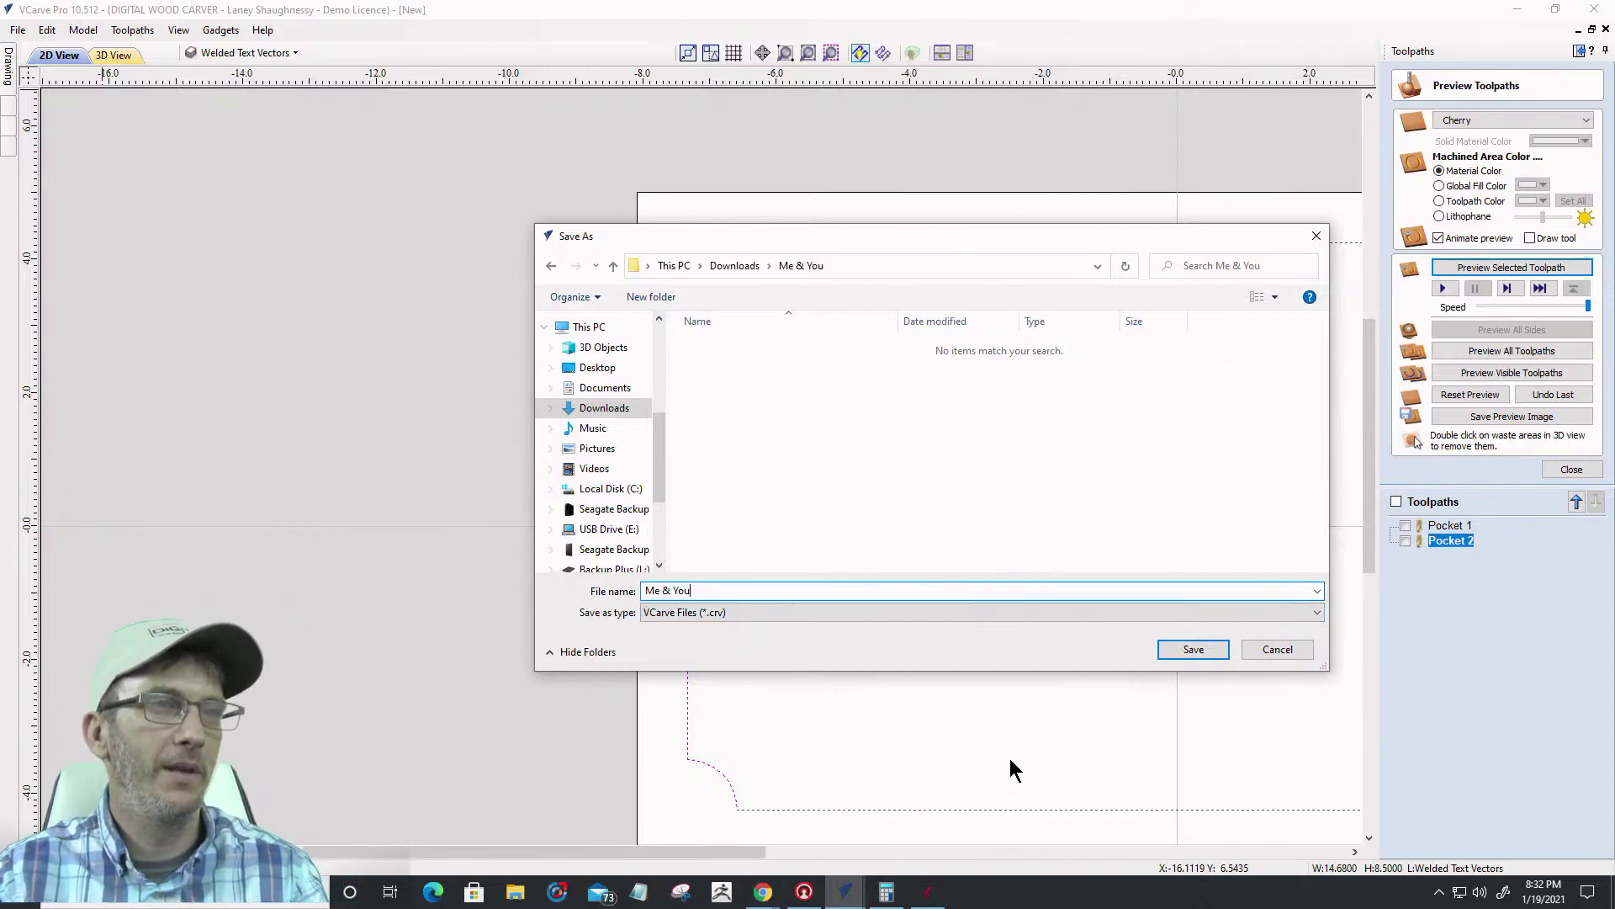
{"action": "left_click", "coordinate": [1194, 649]}
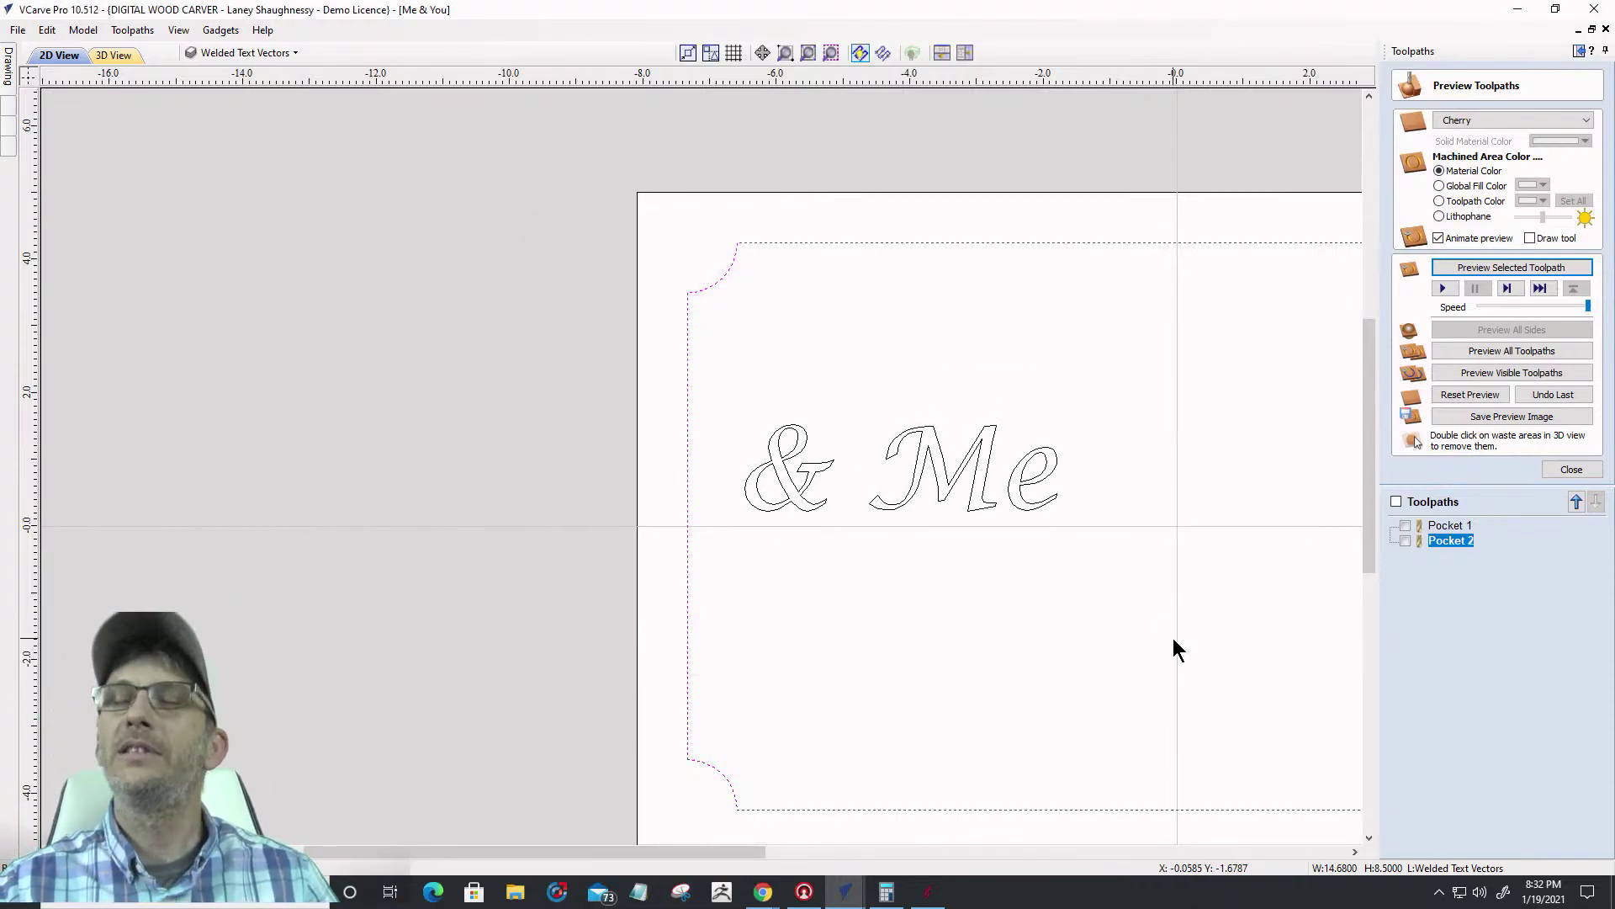
Draw an open V-shaped polyline beside the "& Me" text, about 1.2 inches tall with sides about 1.3 inches long
{"action": "scroll", "coordinate": [653, 458], "scroll_direction": "up", "scroll_amount": 3}
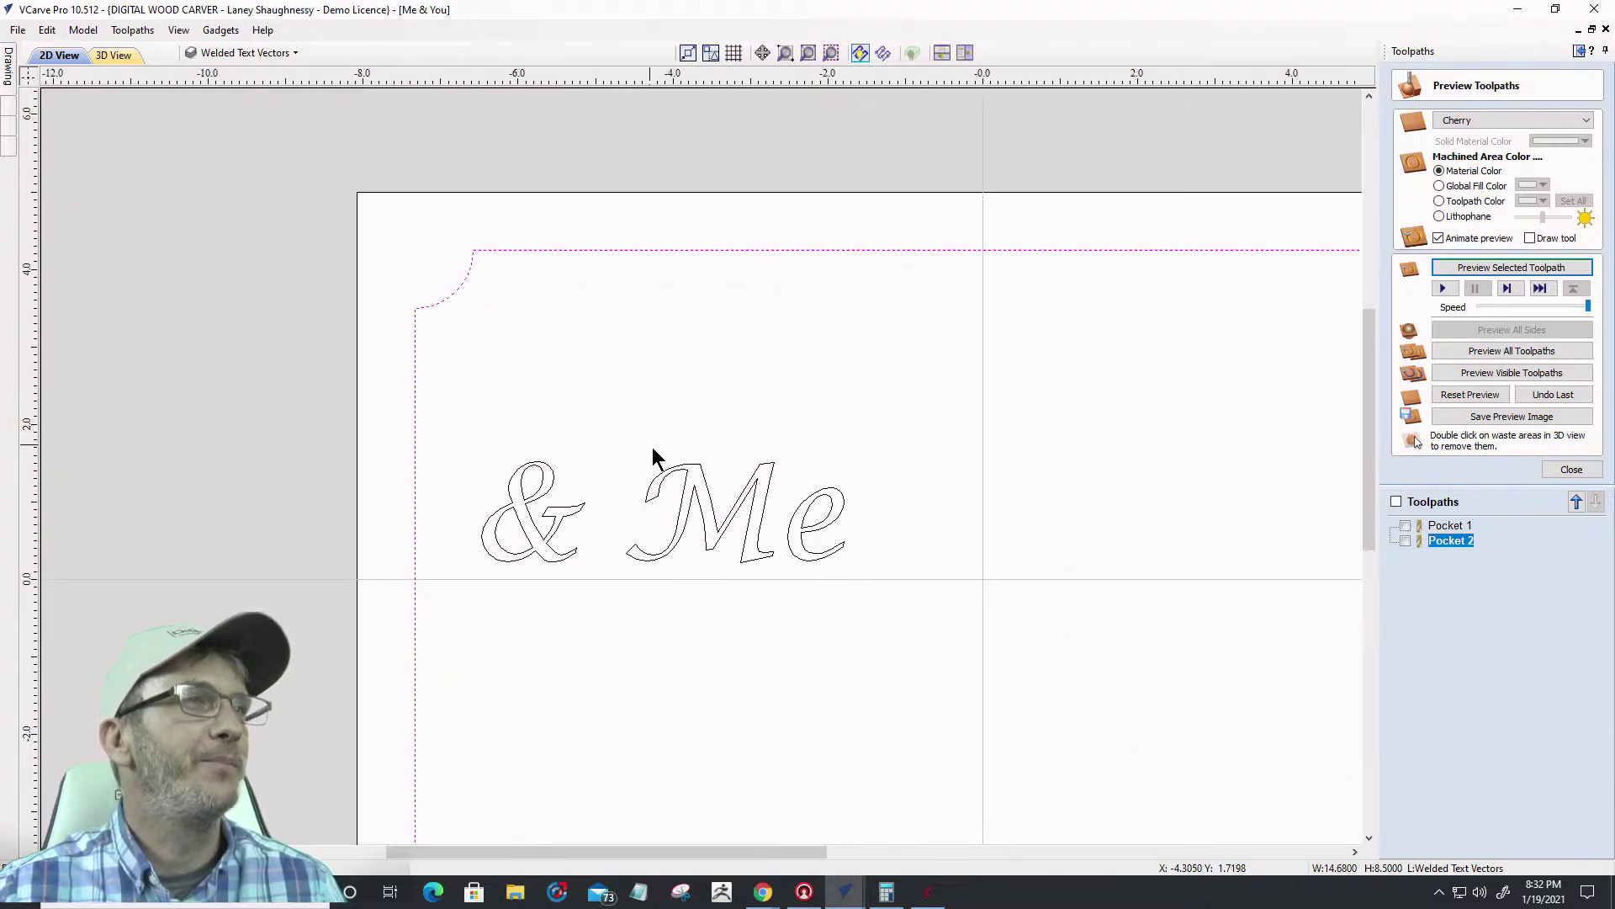
{"action": "scroll", "coordinate": [858, 342], "scroll_direction": "down", "scroll_amount": 2}
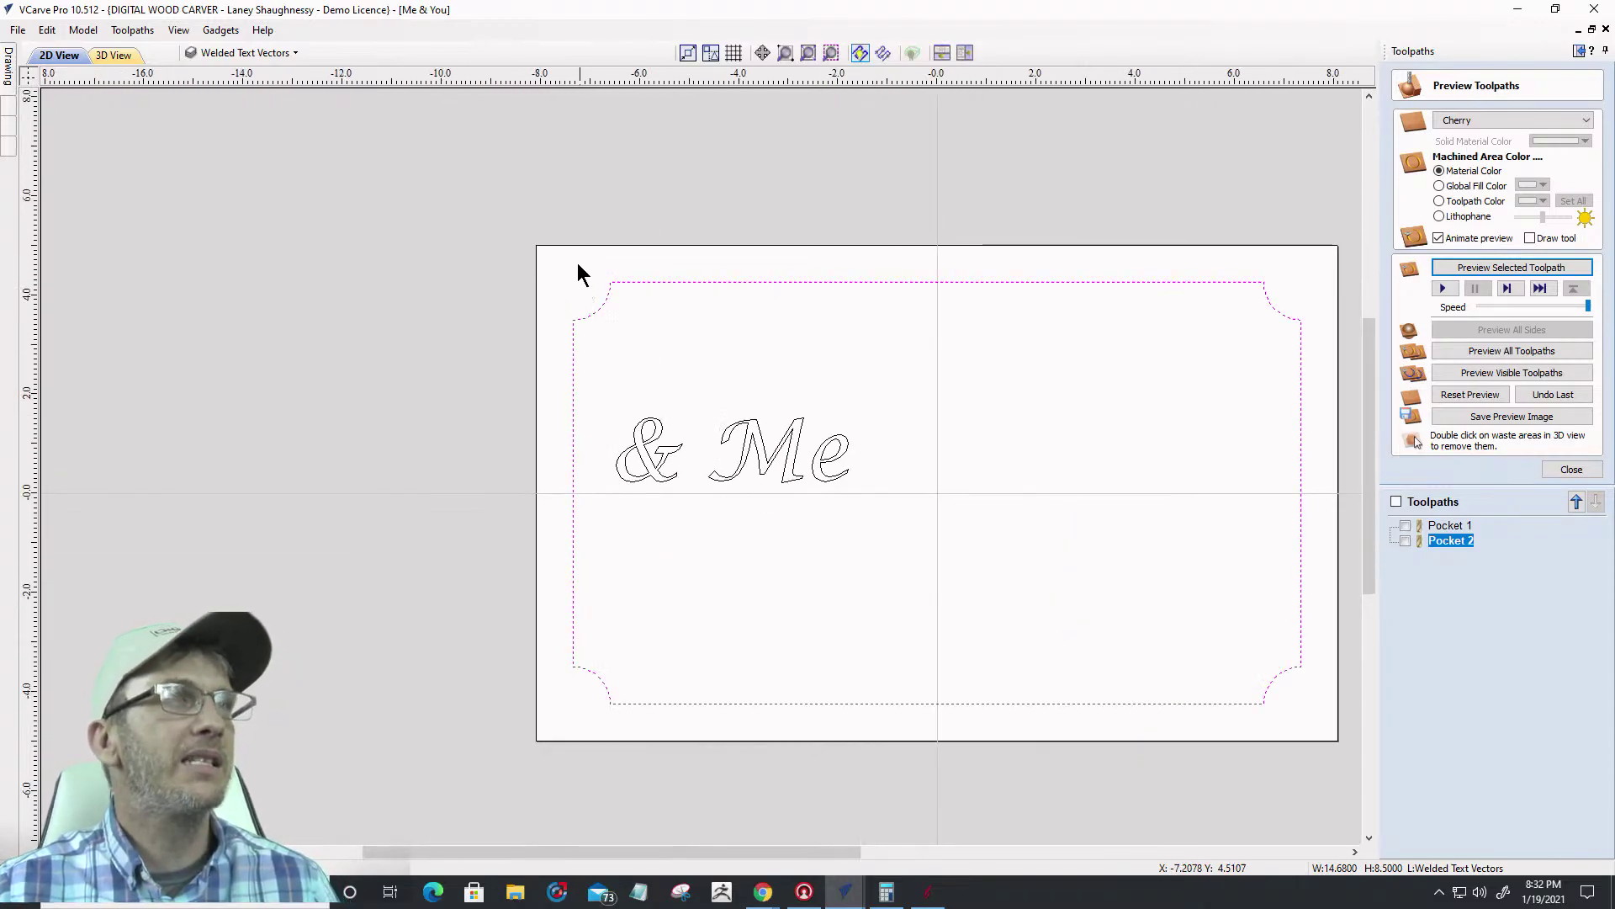
{"action": "mouse_move", "coordinate": [8, 74]}
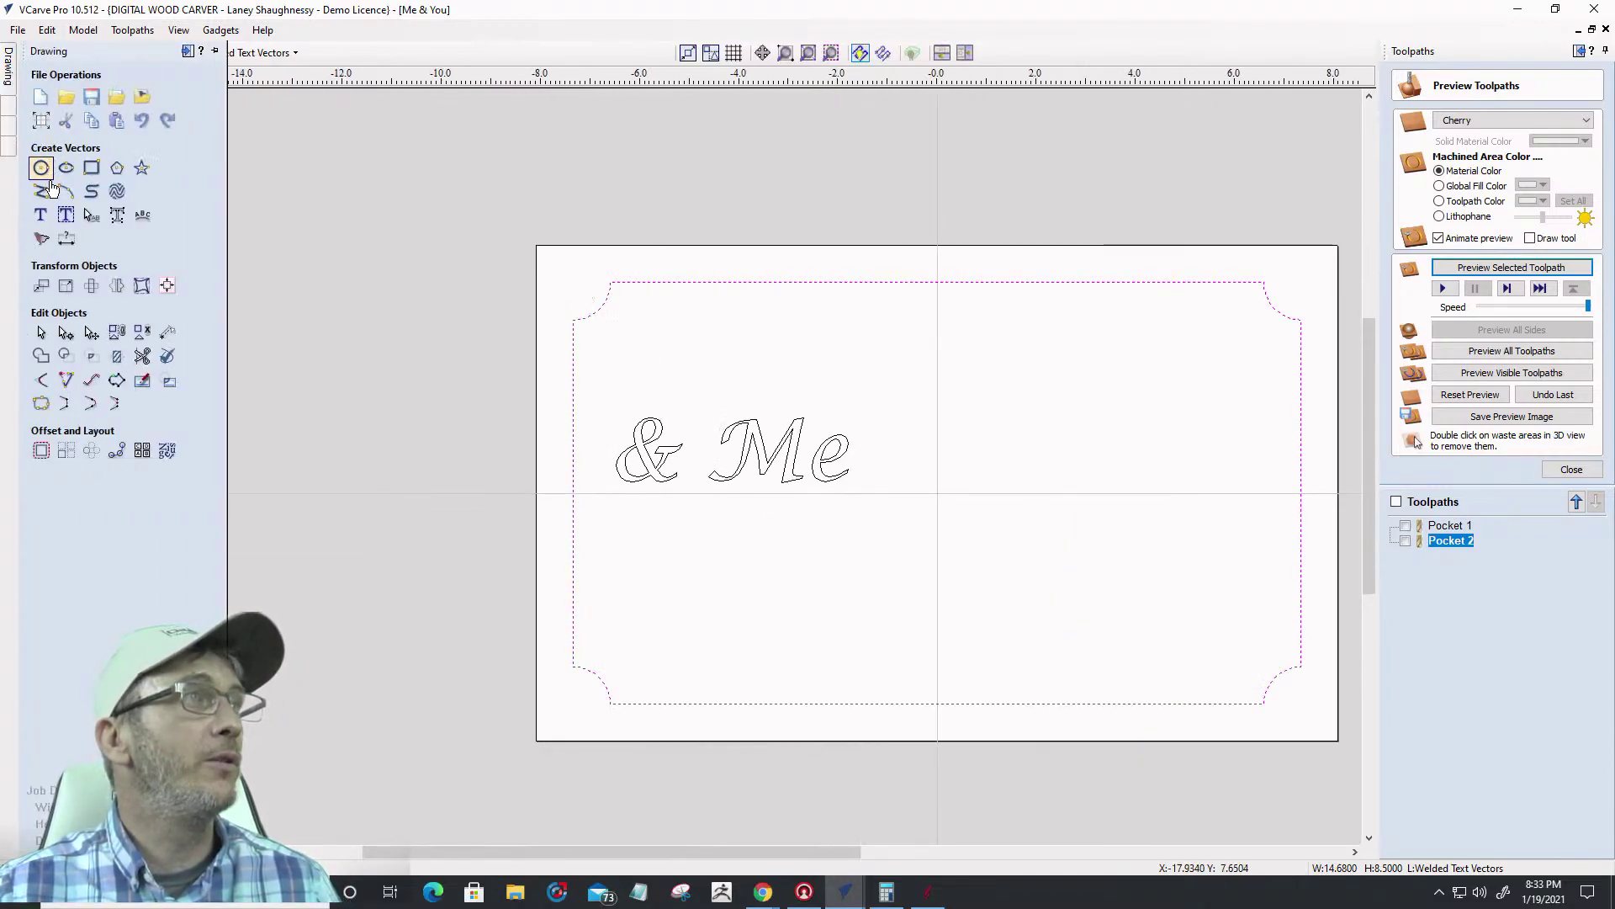
{"action": "left_click", "coordinate": [48, 189]}
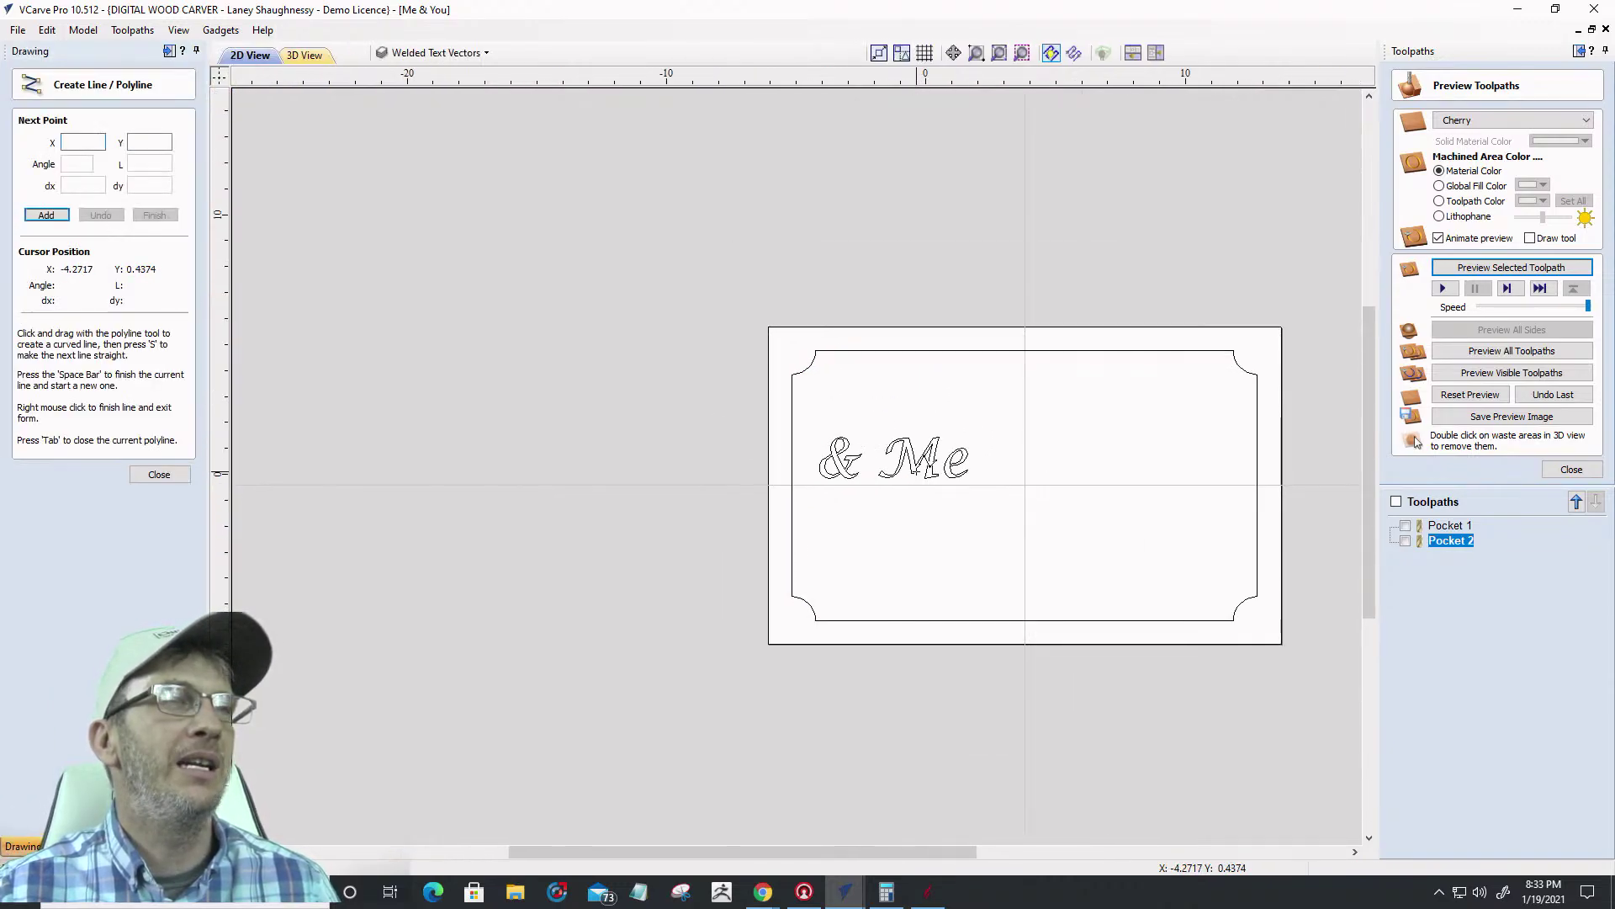
{"action": "scroll", "coordinate": [926, 463], "scroll_direction": "up", "scroll_amount": 2}
{"action": "scroll", "coordinate": [923, 461], "scroll_direction": "down", "scroll_amount": 2}
{"action": "scroll", "coordinate": [567, 320], "scroll_direction": "up", "scroll_amount": 5}
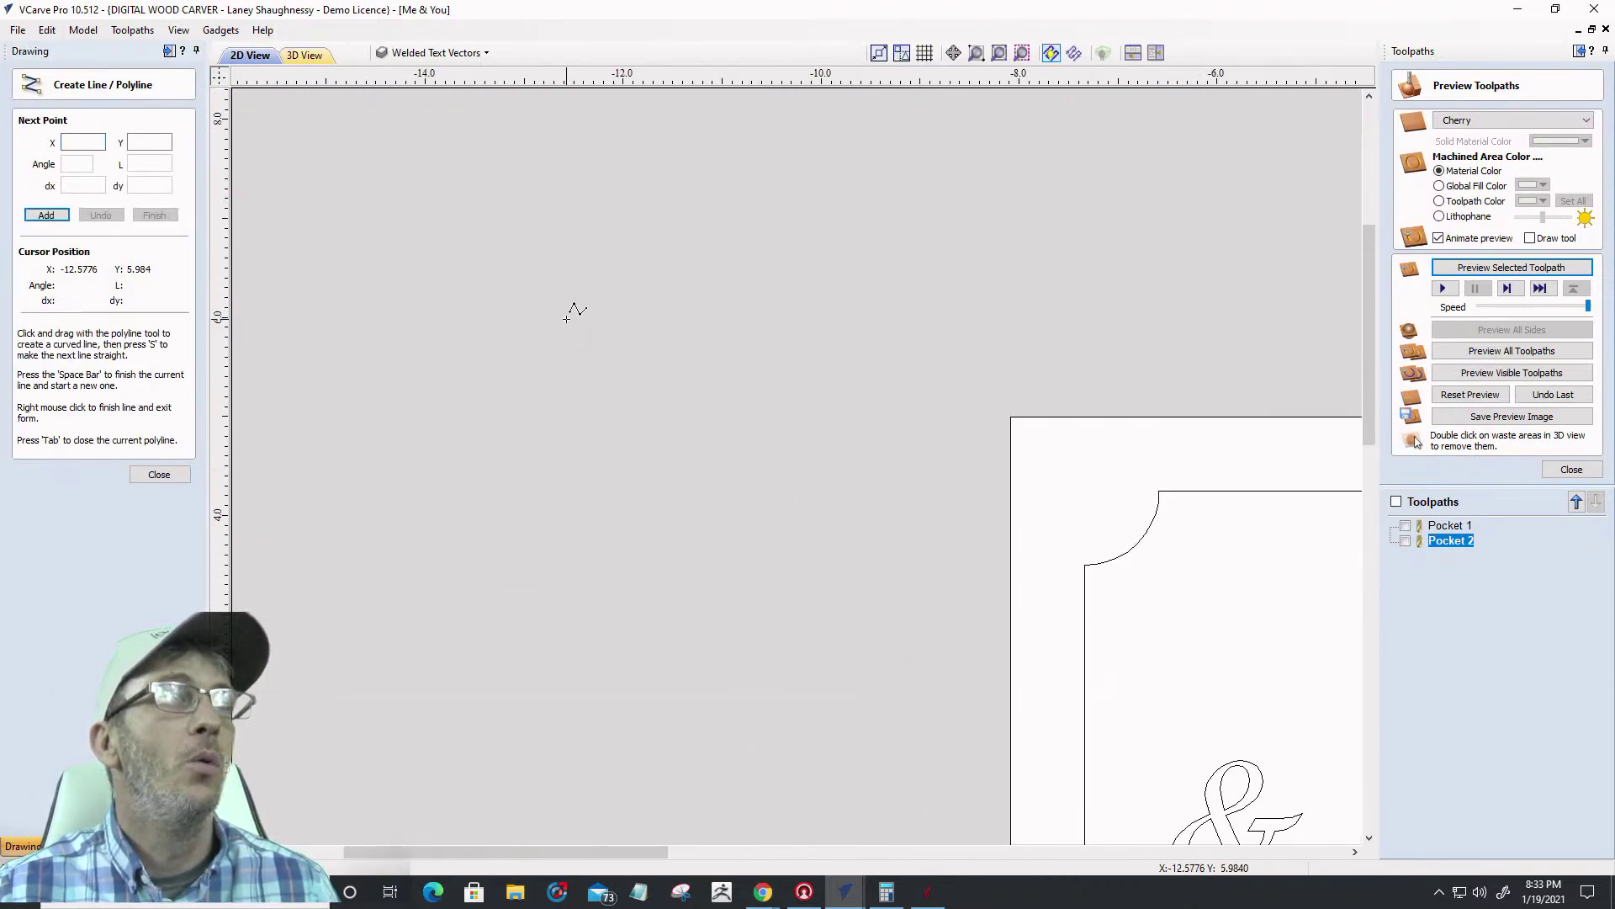
{"action": "scroll", "coordinate": [567, 320], "scroll_direction": "down", "scroll_amount": 5}
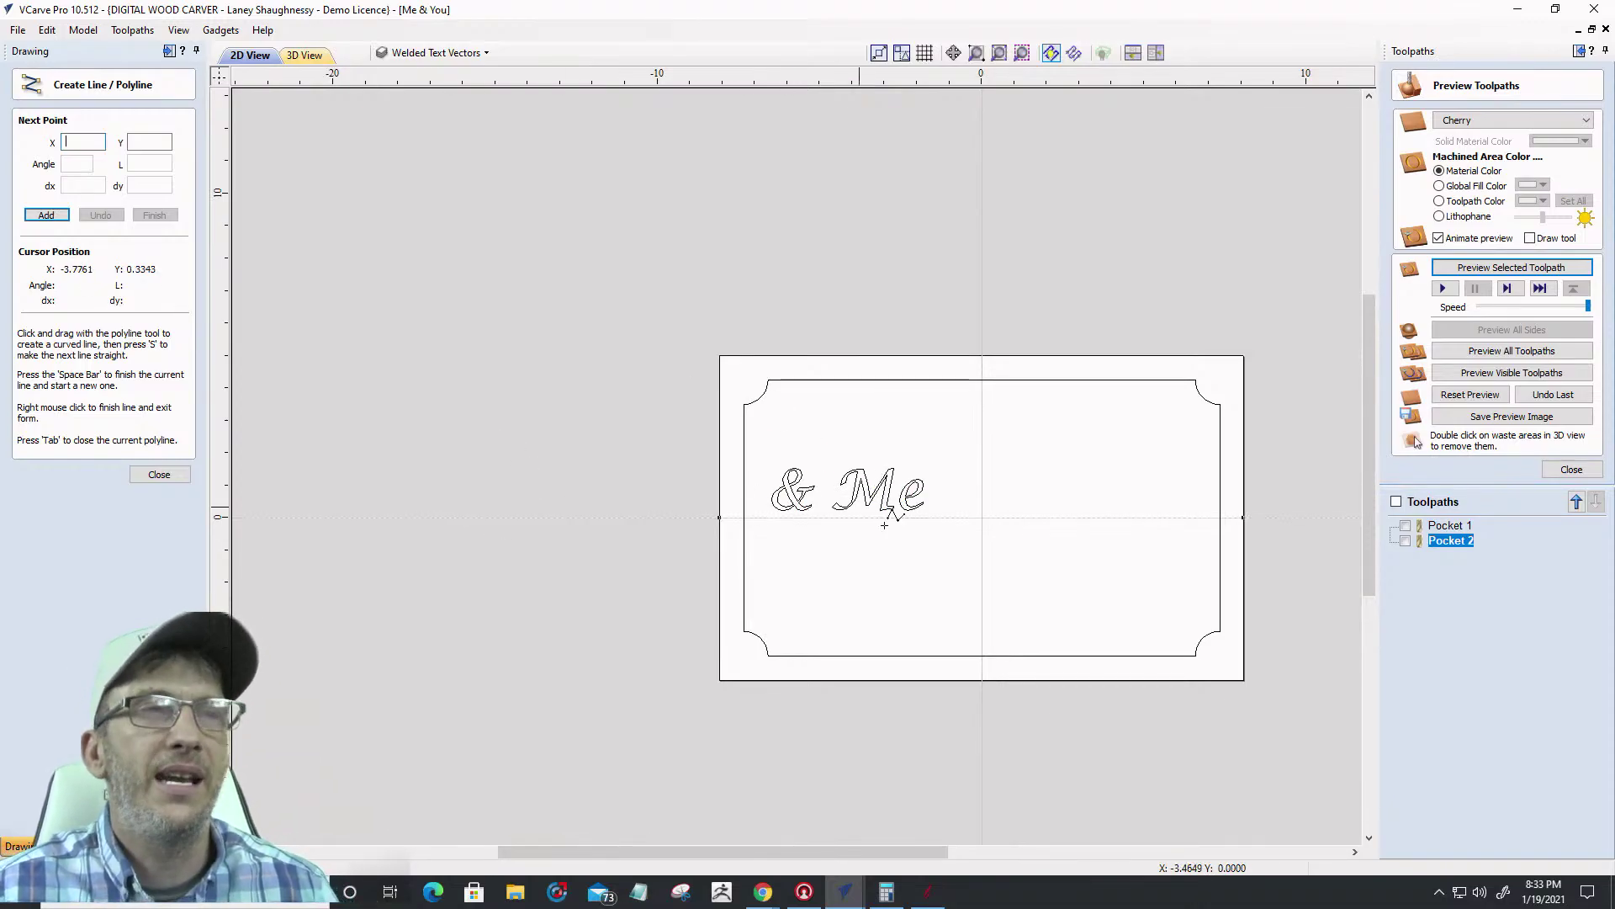
{"action": "scroll", "coordinate": [1028, 505], "scroll_direction": "up", "scroll_amount": 5}
{"action": "left_click", "coordinate": [934, 323]}
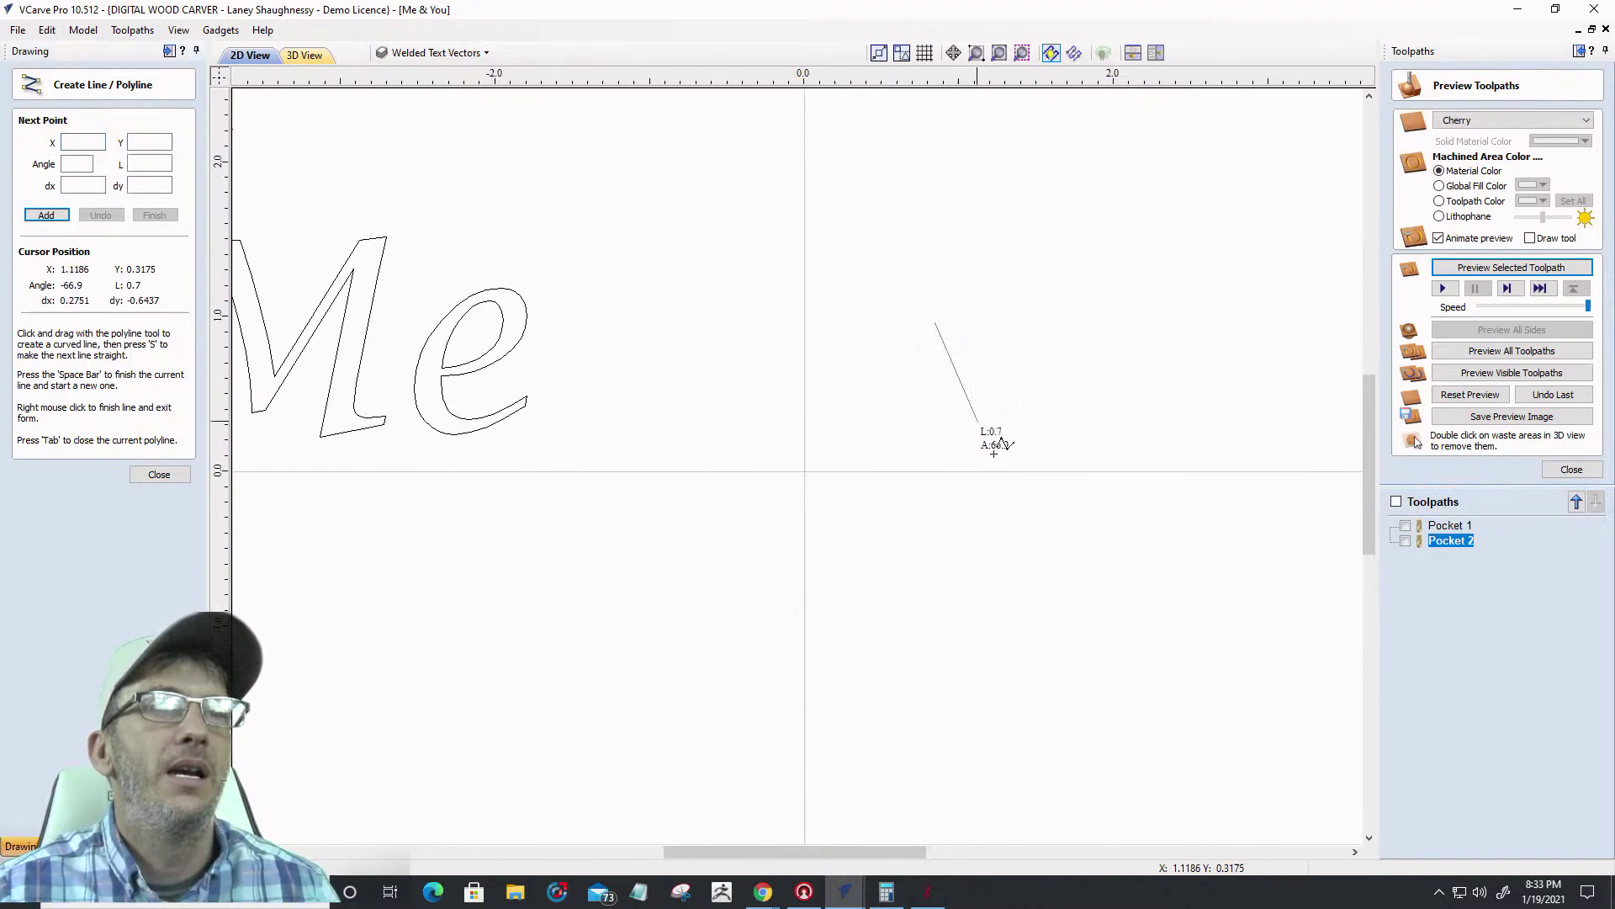
{"action": "left_click", "coordinate": [1040, 503]}
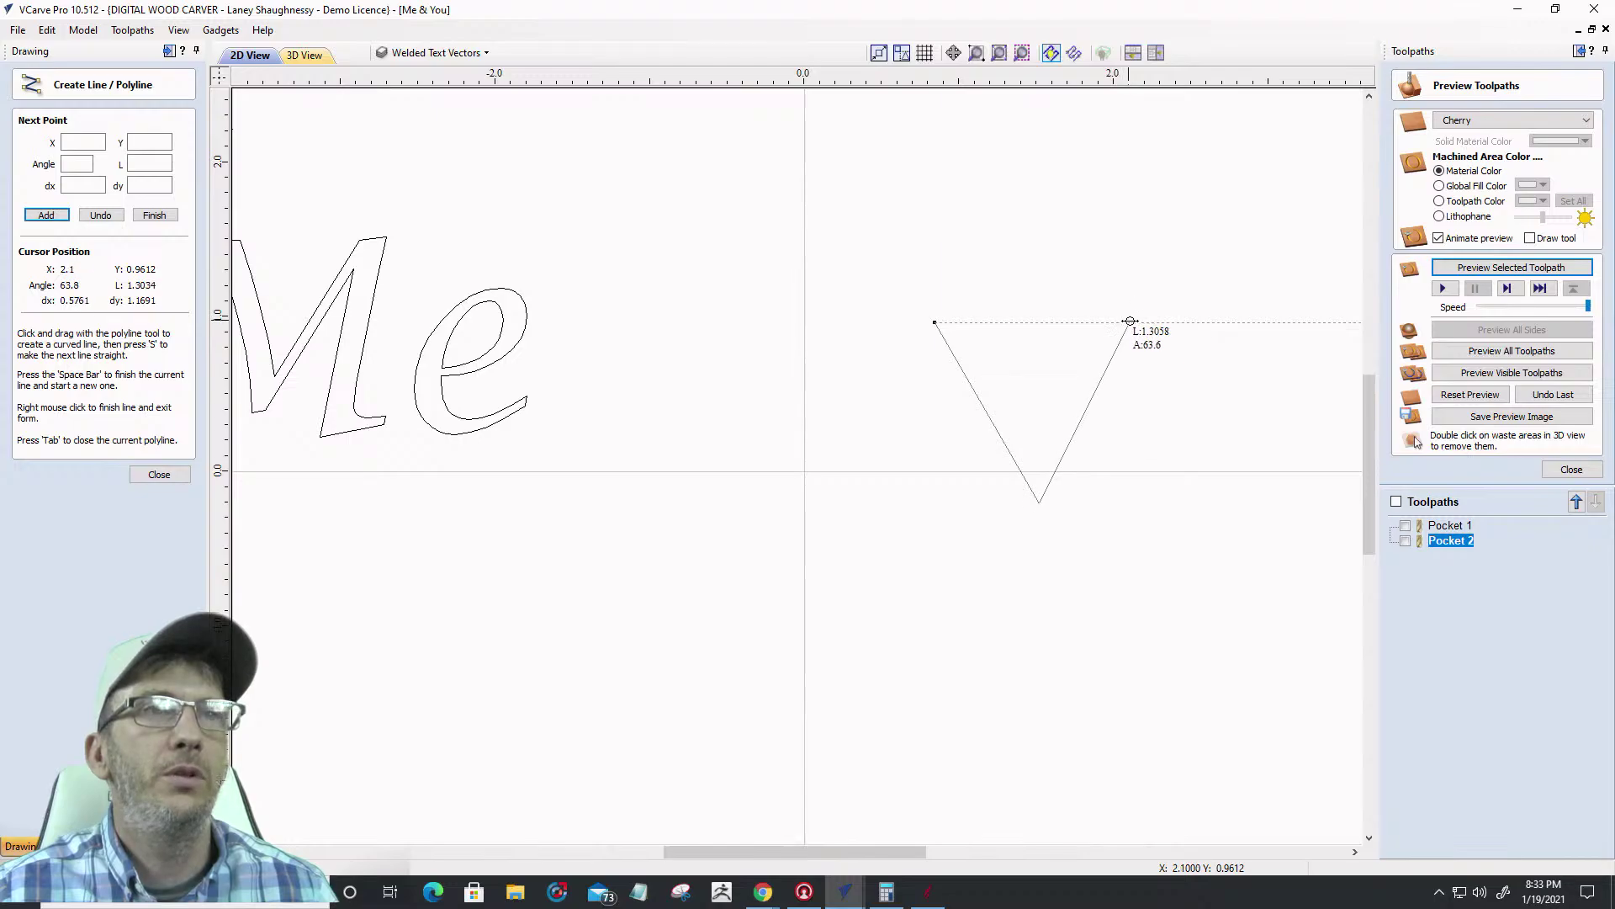
{"action": "left_click", "coordinate": [1143, 322]}
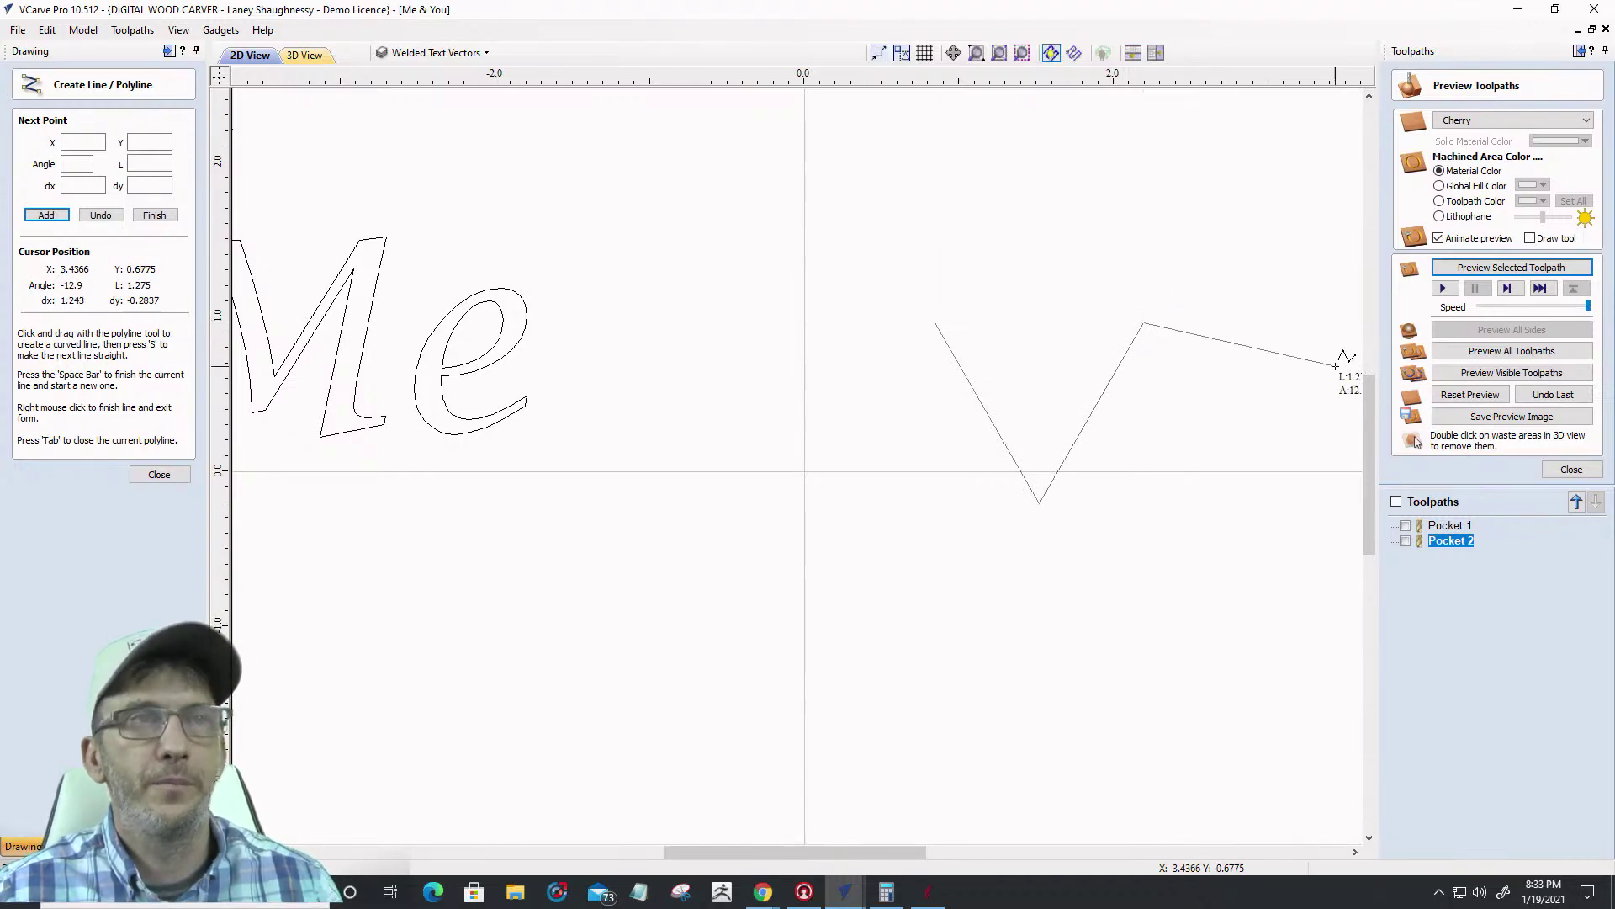
{"action": "key", "text": "space"}
Draw a horizontal line about 1.9 inches long from the tip of the V out to one side
{"action": "left_click", "coordinate": [1039, 502]}
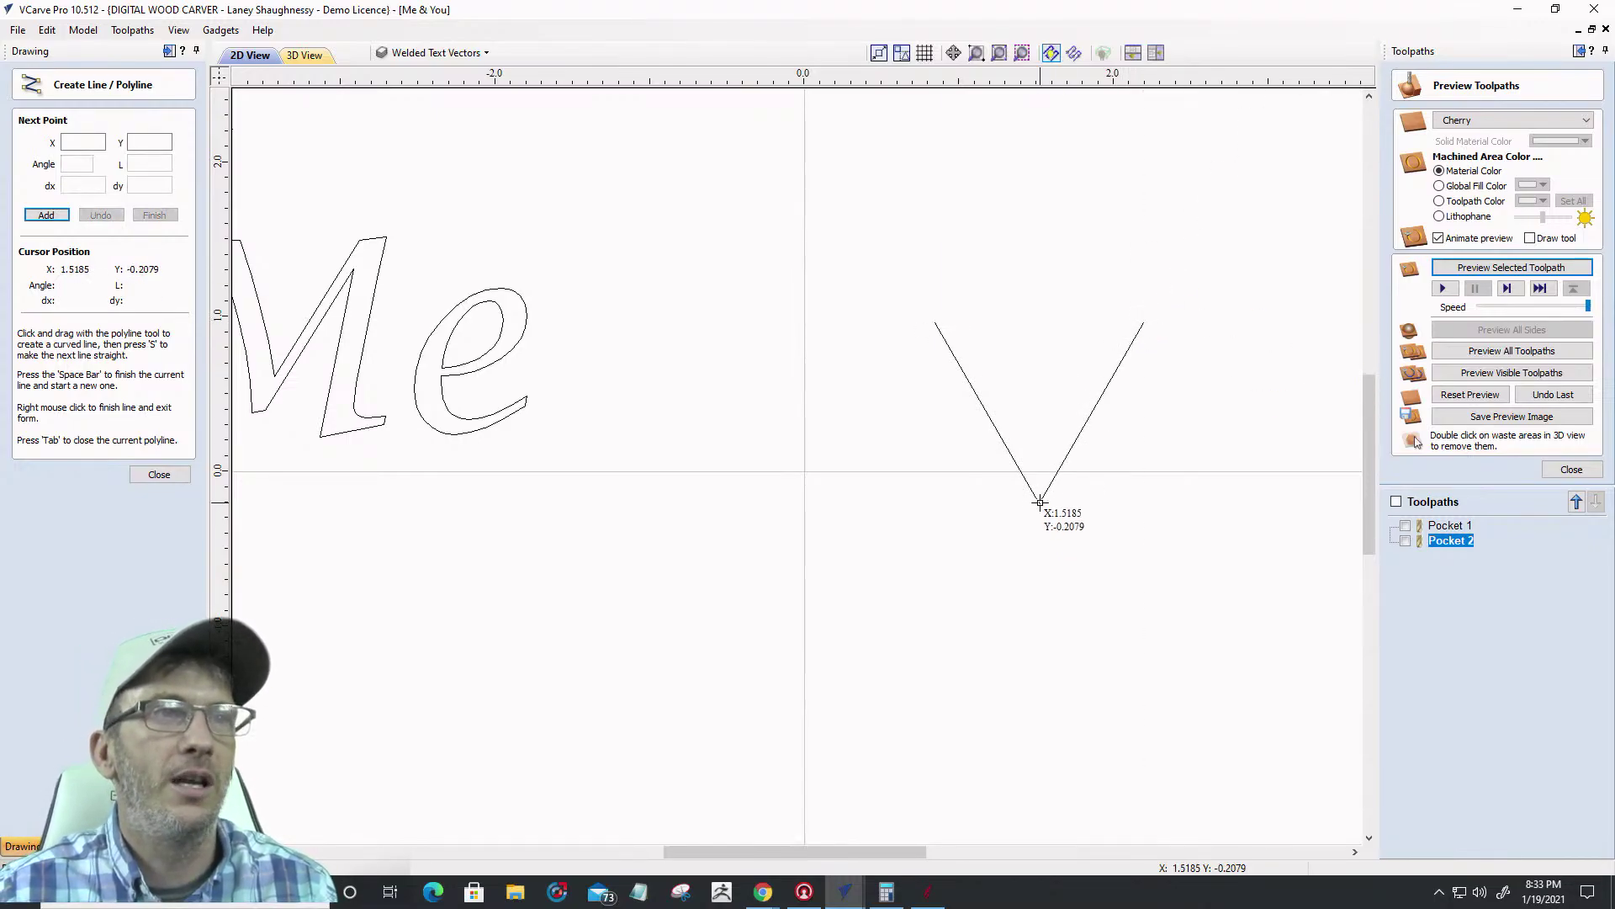
{"action": "left_click", "coordinate": [1337, 501]}
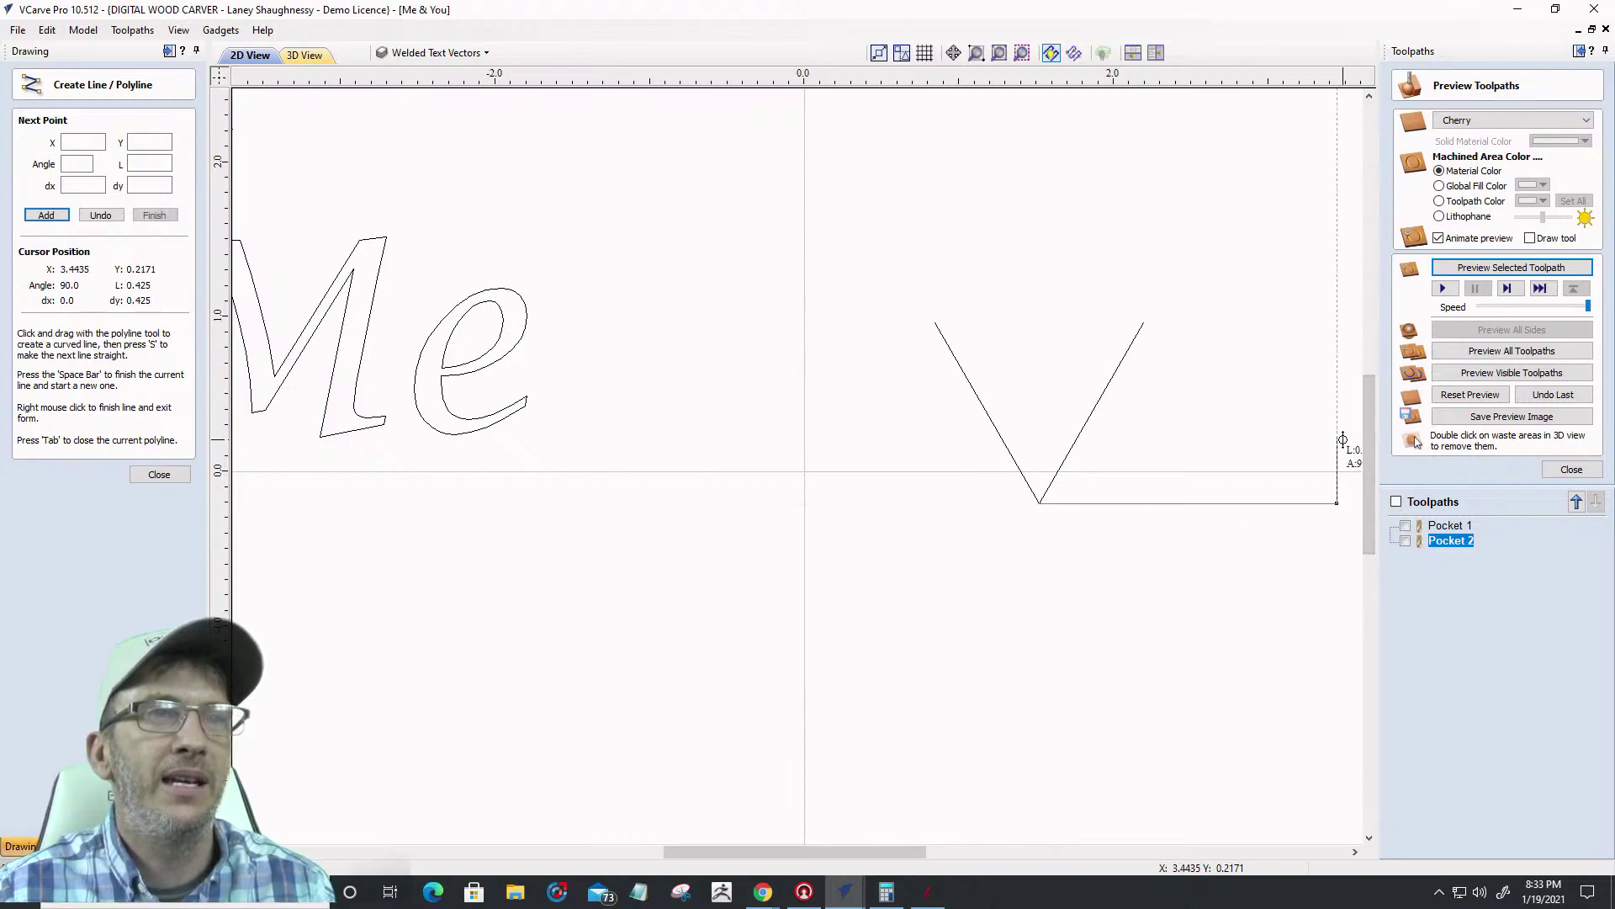
{"action": "key", "text": "space"}
{"action": "scroll", "coordinate": [1057, 584], "scroll_direction": "down", "scroll_amount": 5}
{"action": "scroll", "coordinate": [1047, 462], "scroll_direction": "up", "scroll_amount": 6}
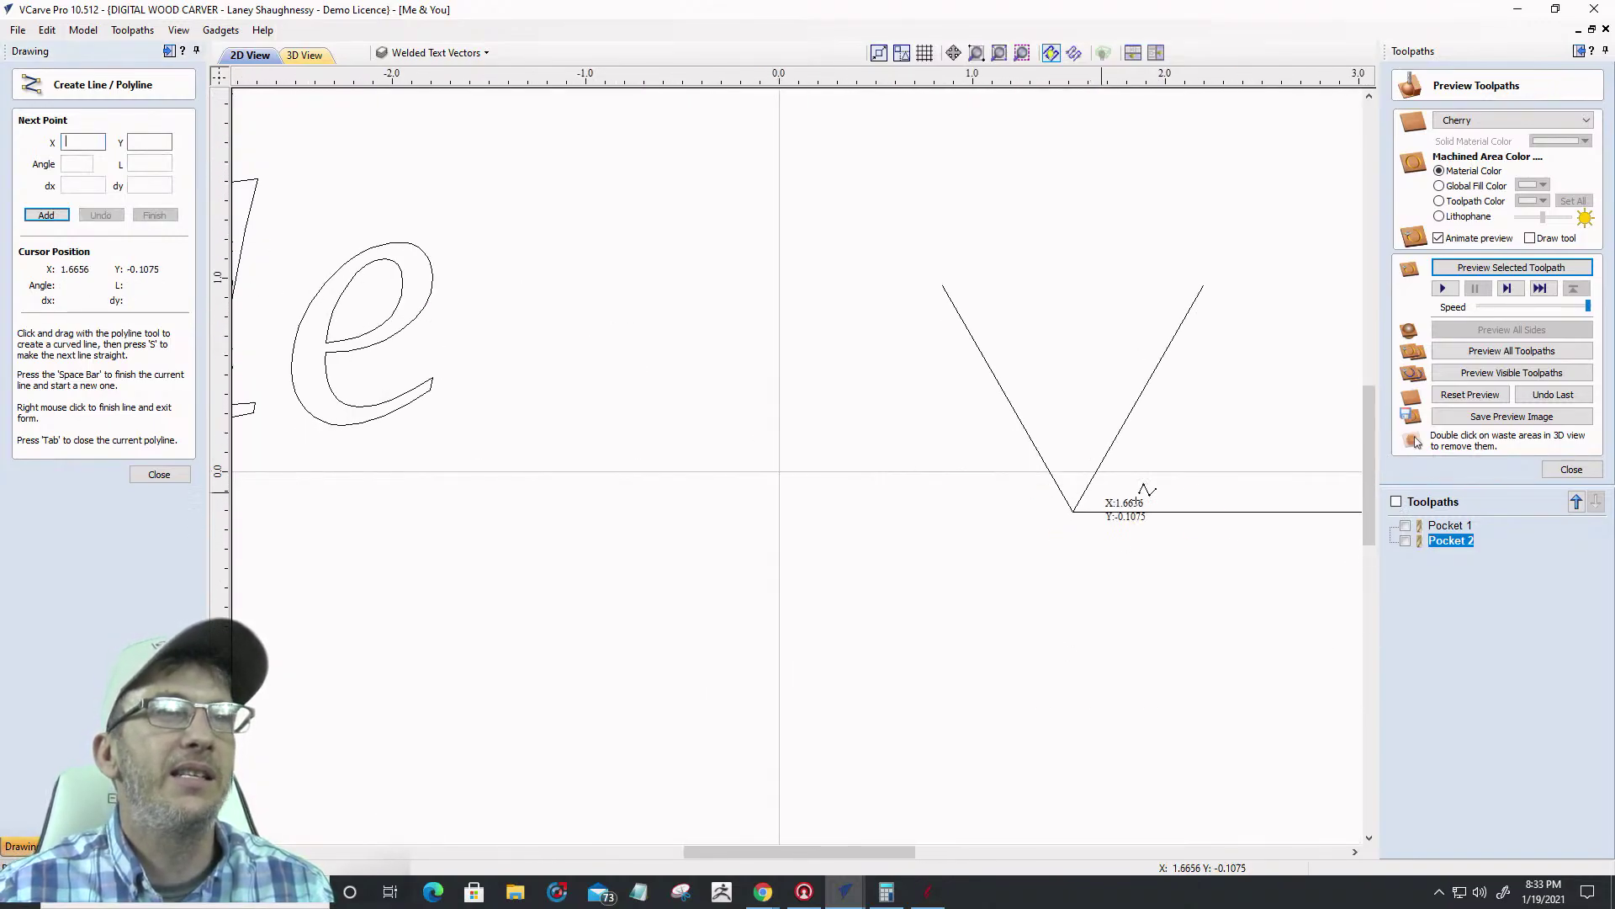
{"action": "scroll", "coordinate": [1065, 473], "scroll_direction": "down", "scroll_amount": 2}
{"action": "scroll", "coordinate": [1267, 461], "scroll_direction": "up", "scroll_amount": 4}
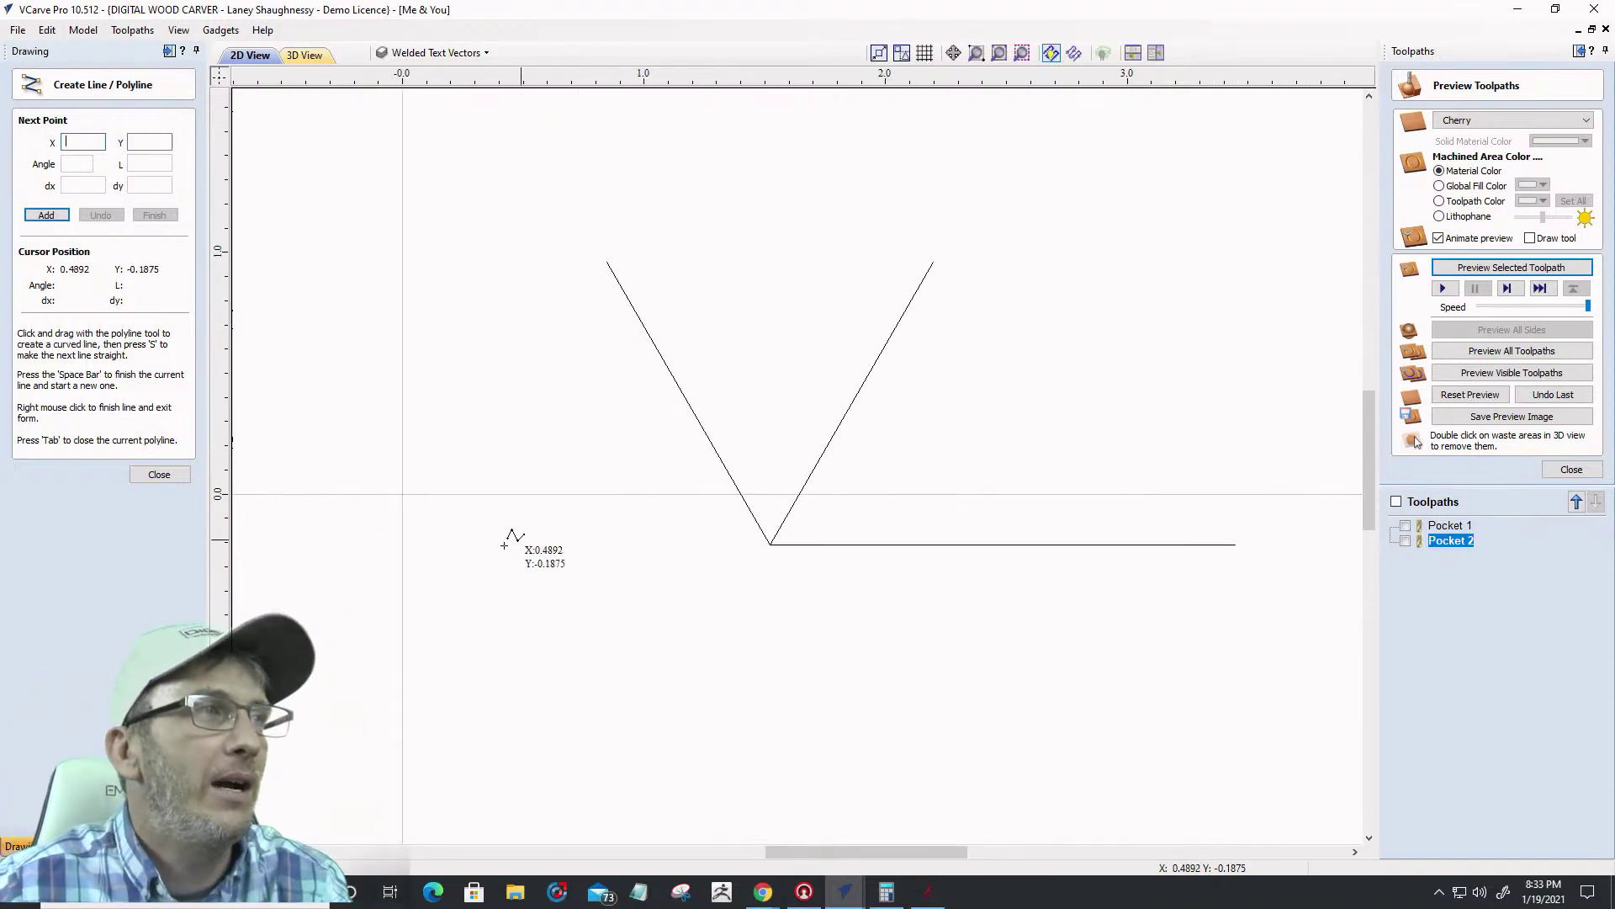
{"action": "left_click", "coordinate": [159, 475]}
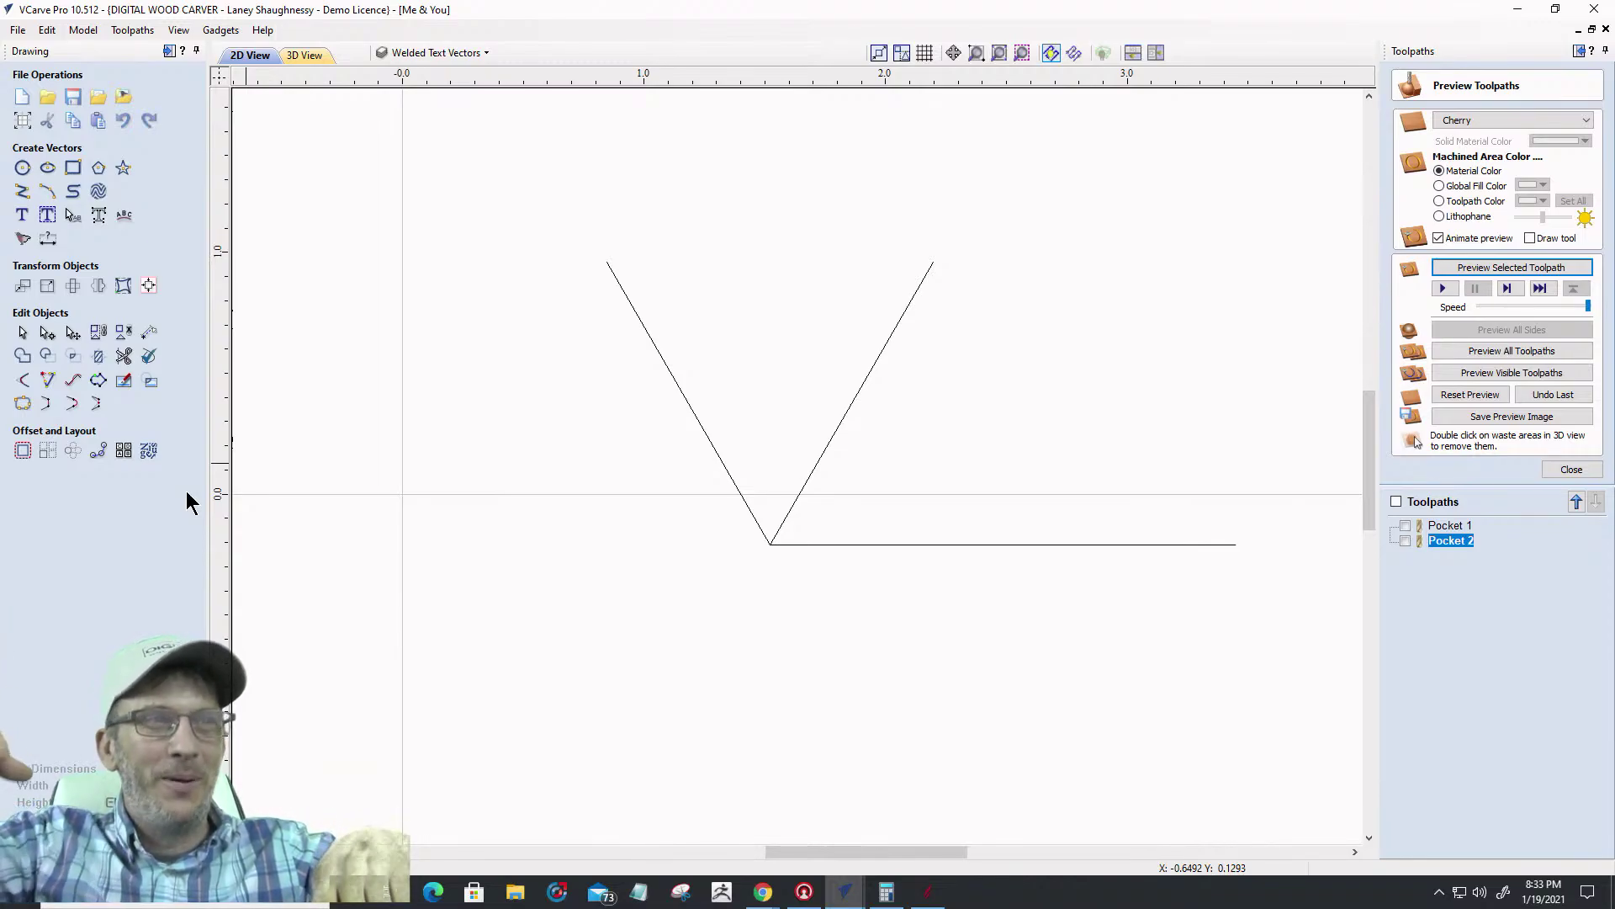
Move the horizontal line up from the V's tip by a relative Y distance of 0.125 inches
{"action": "left_click", "coordinate": [802, 545]}
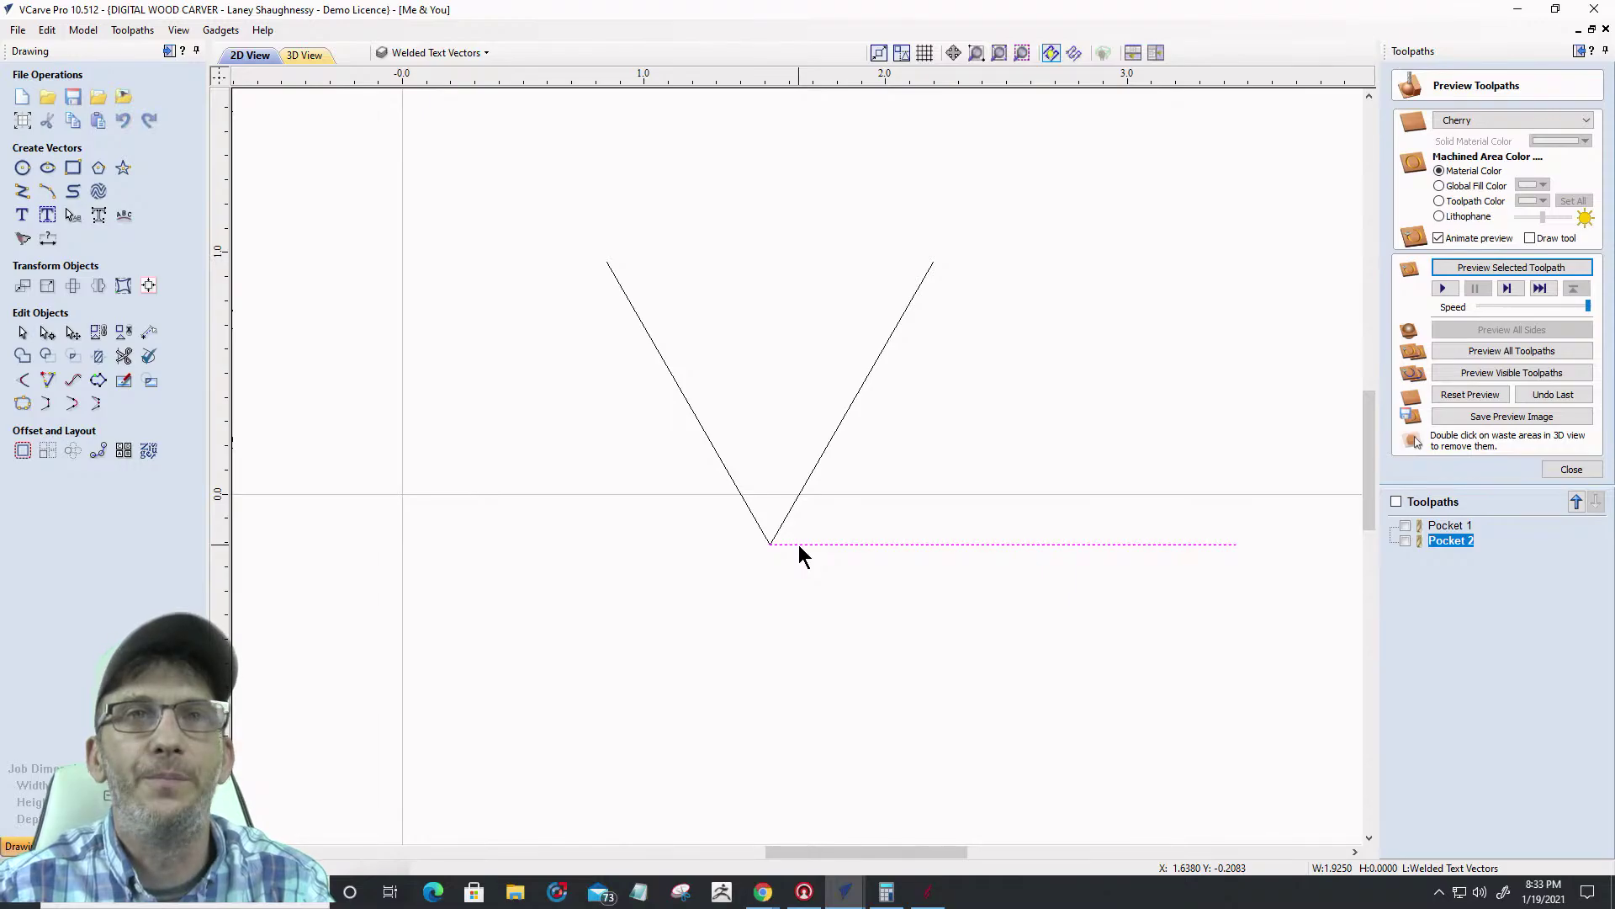
{"action": "left_click", "coordinate": [43, 286]}
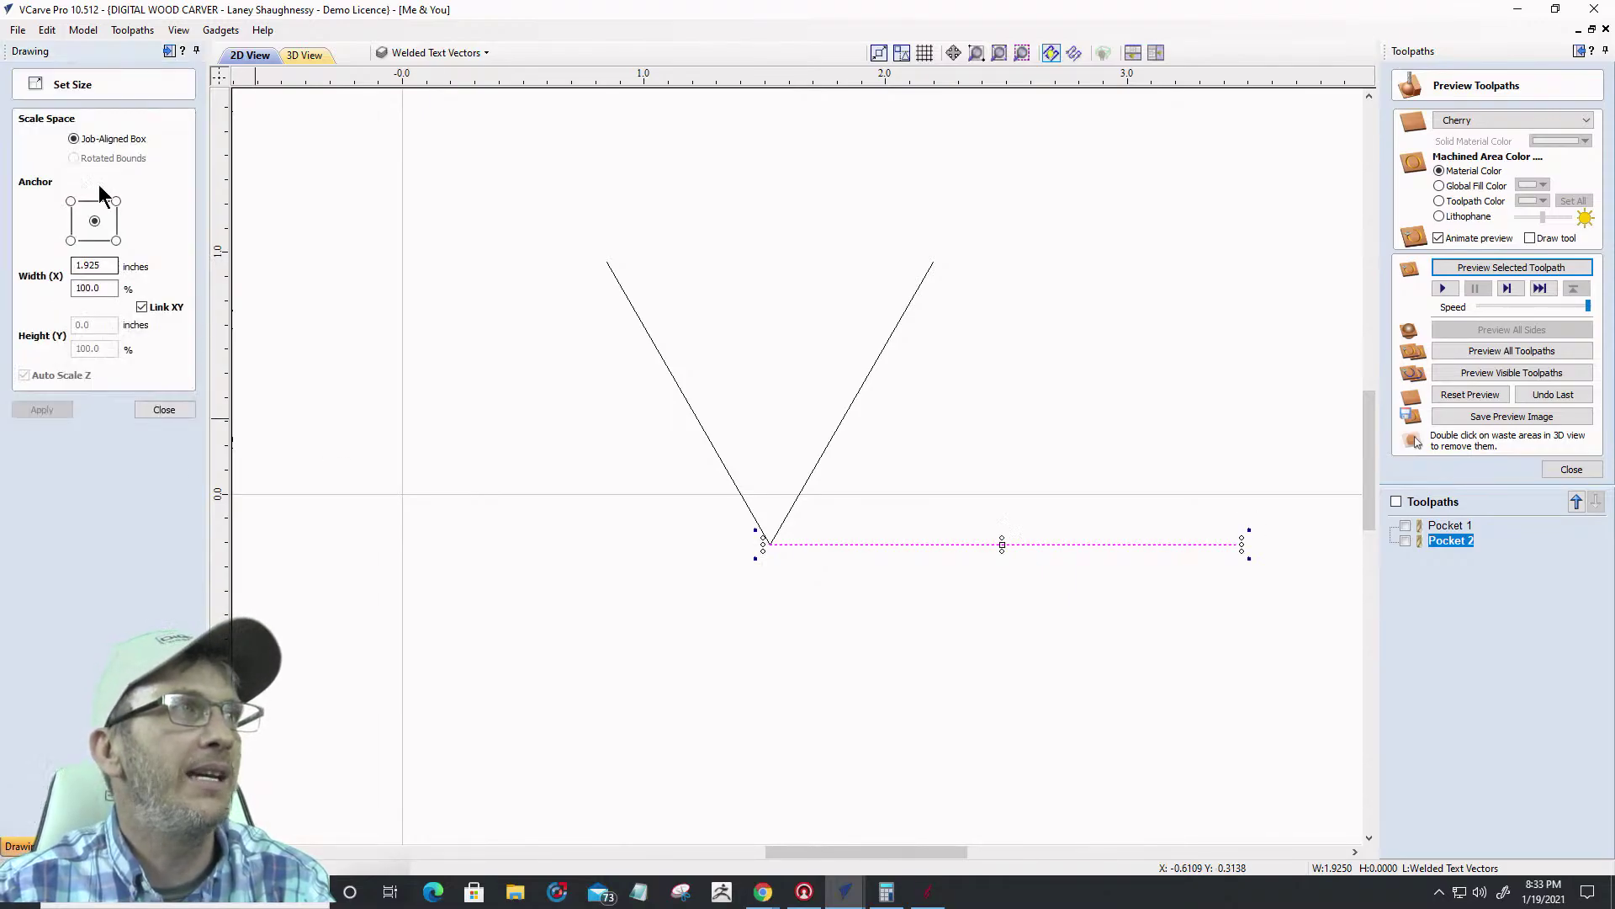
{"action": "left_click", "coordinate": [165, 410]}
{"action": "left_click", "coordinate": [31, 291]}
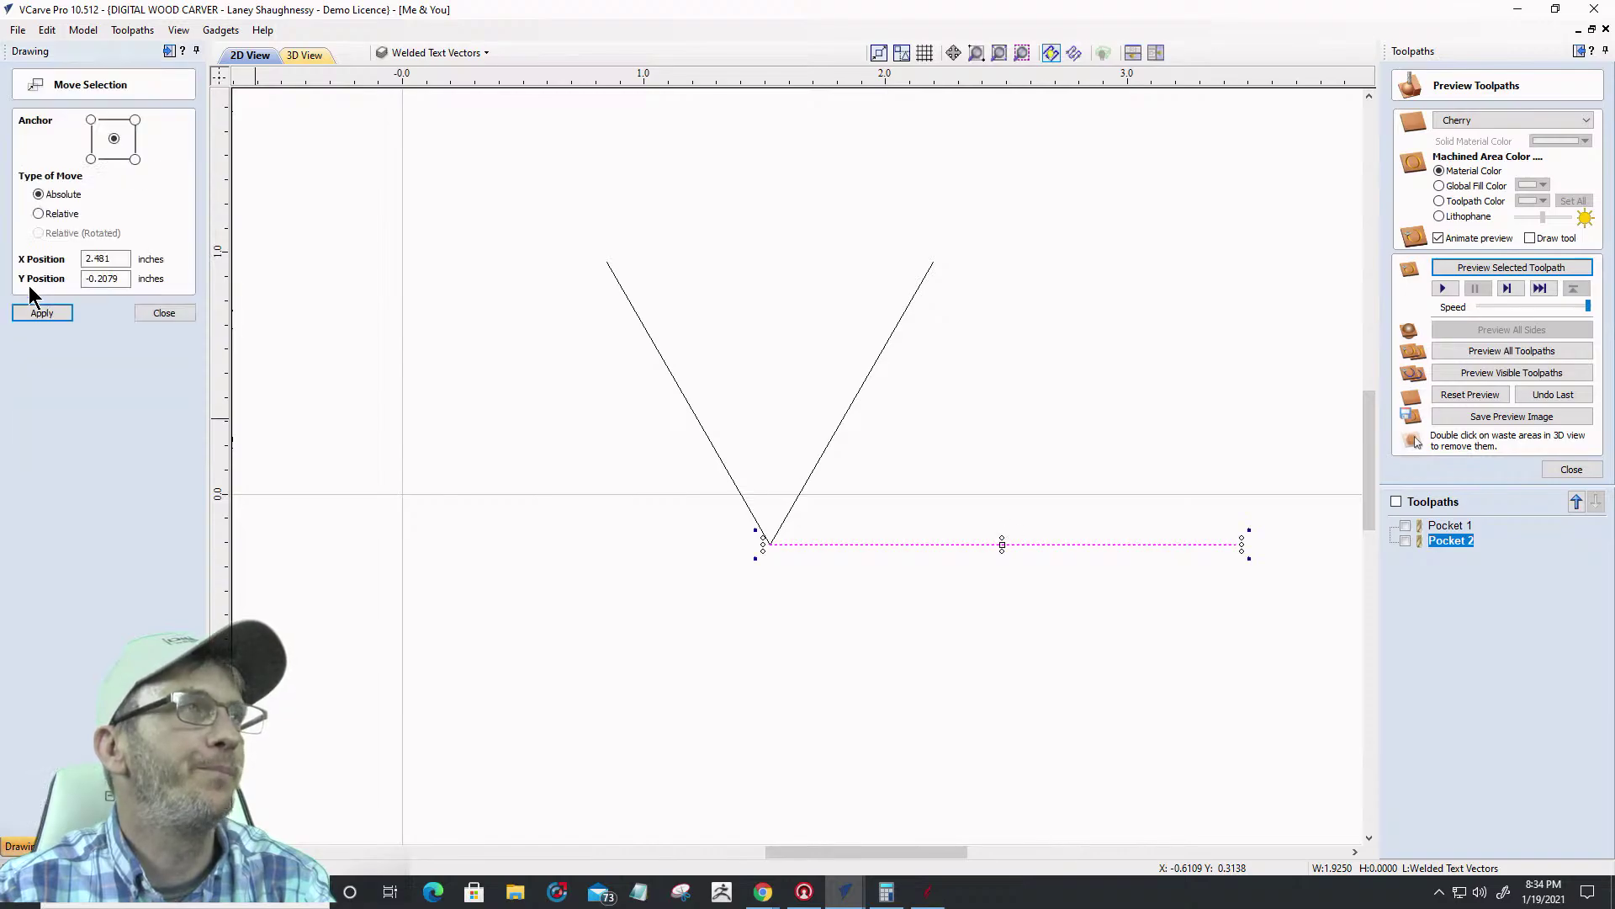
{"action": "left_click", "coordinate": [58, 213]}
{"action": "left_click_drag", "start_coordinate": [108, 278], "coordinate": [39, 277]}
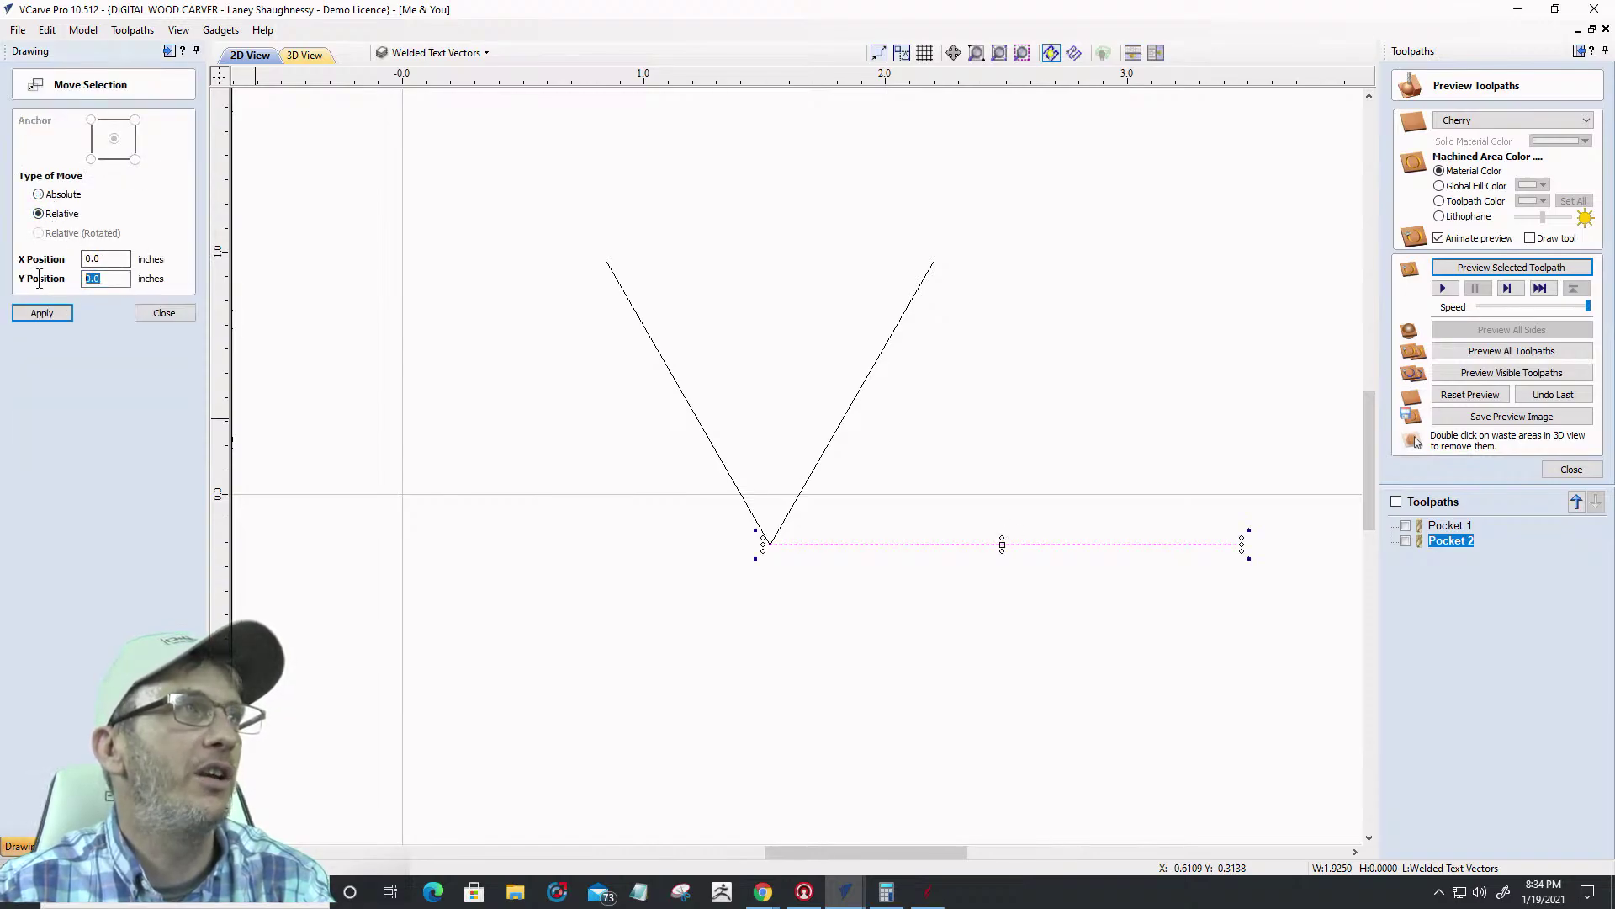
{"action": "type", "text": ".125"}
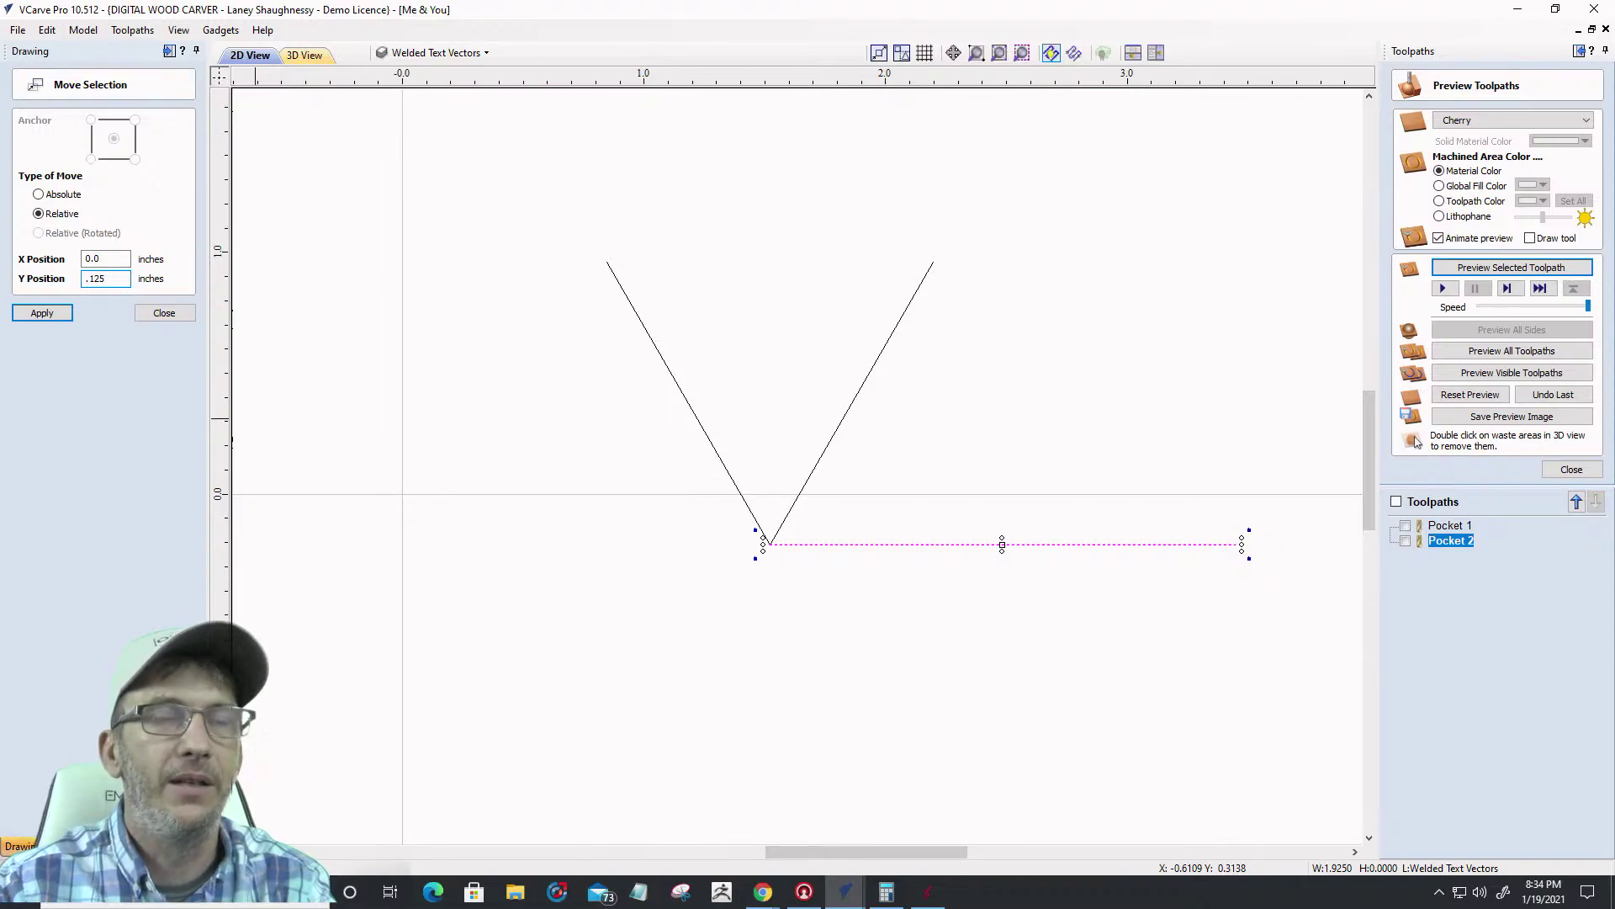
{"action": "left_click", "coordinate": [42, 312]}
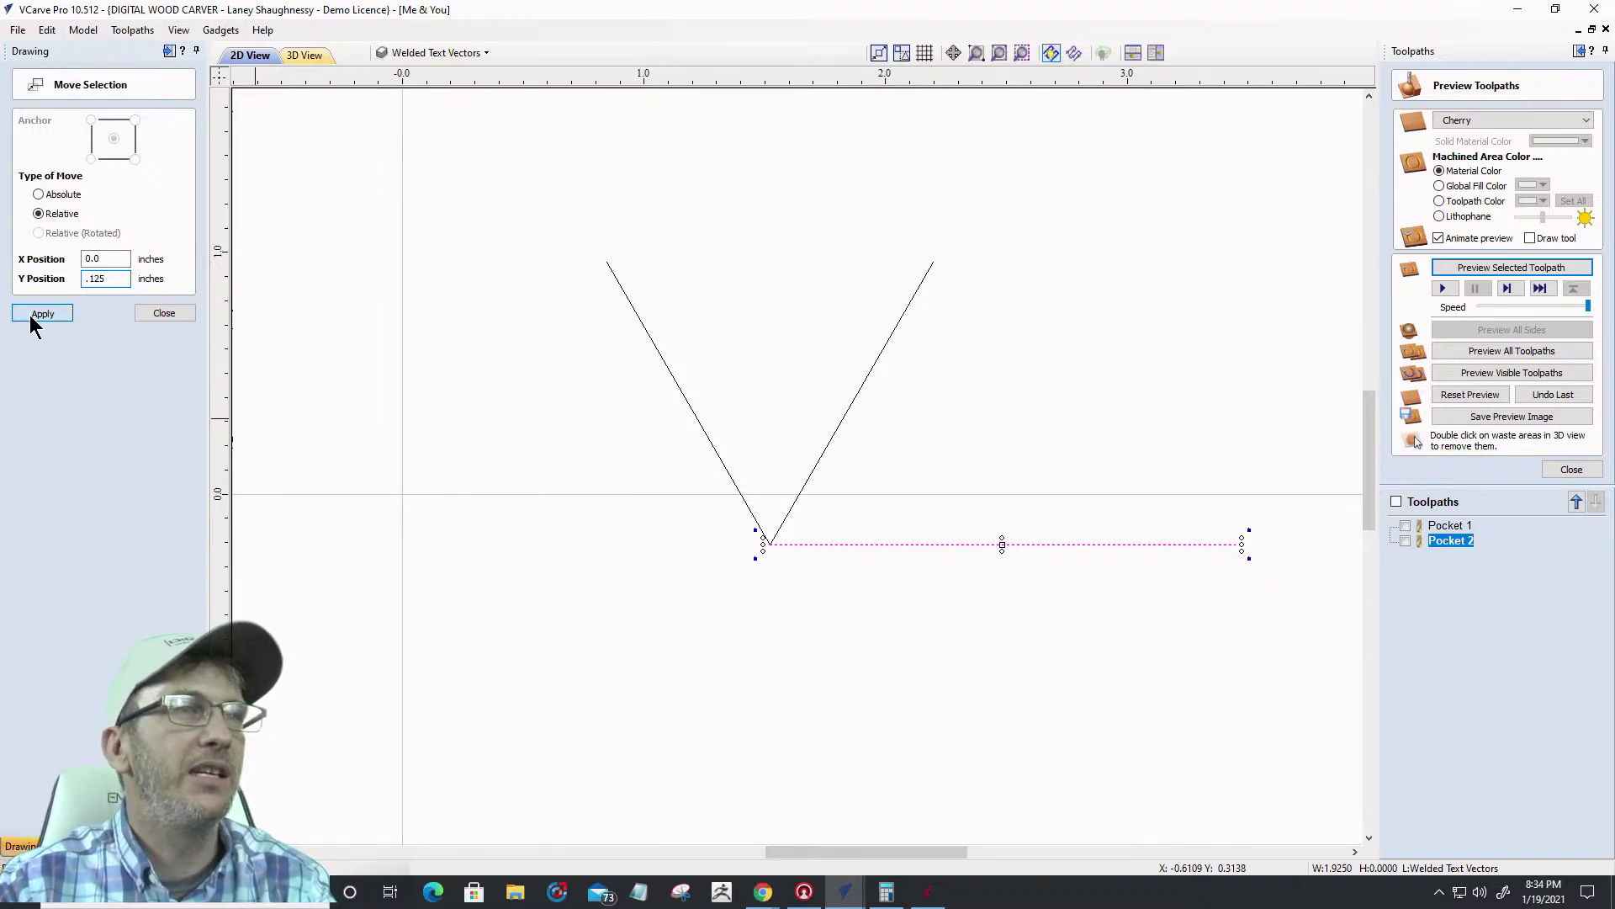
{"action": "scroll", "coordinate": [771, 539], "scroll_direction": "up", "scroll_amount": 3}
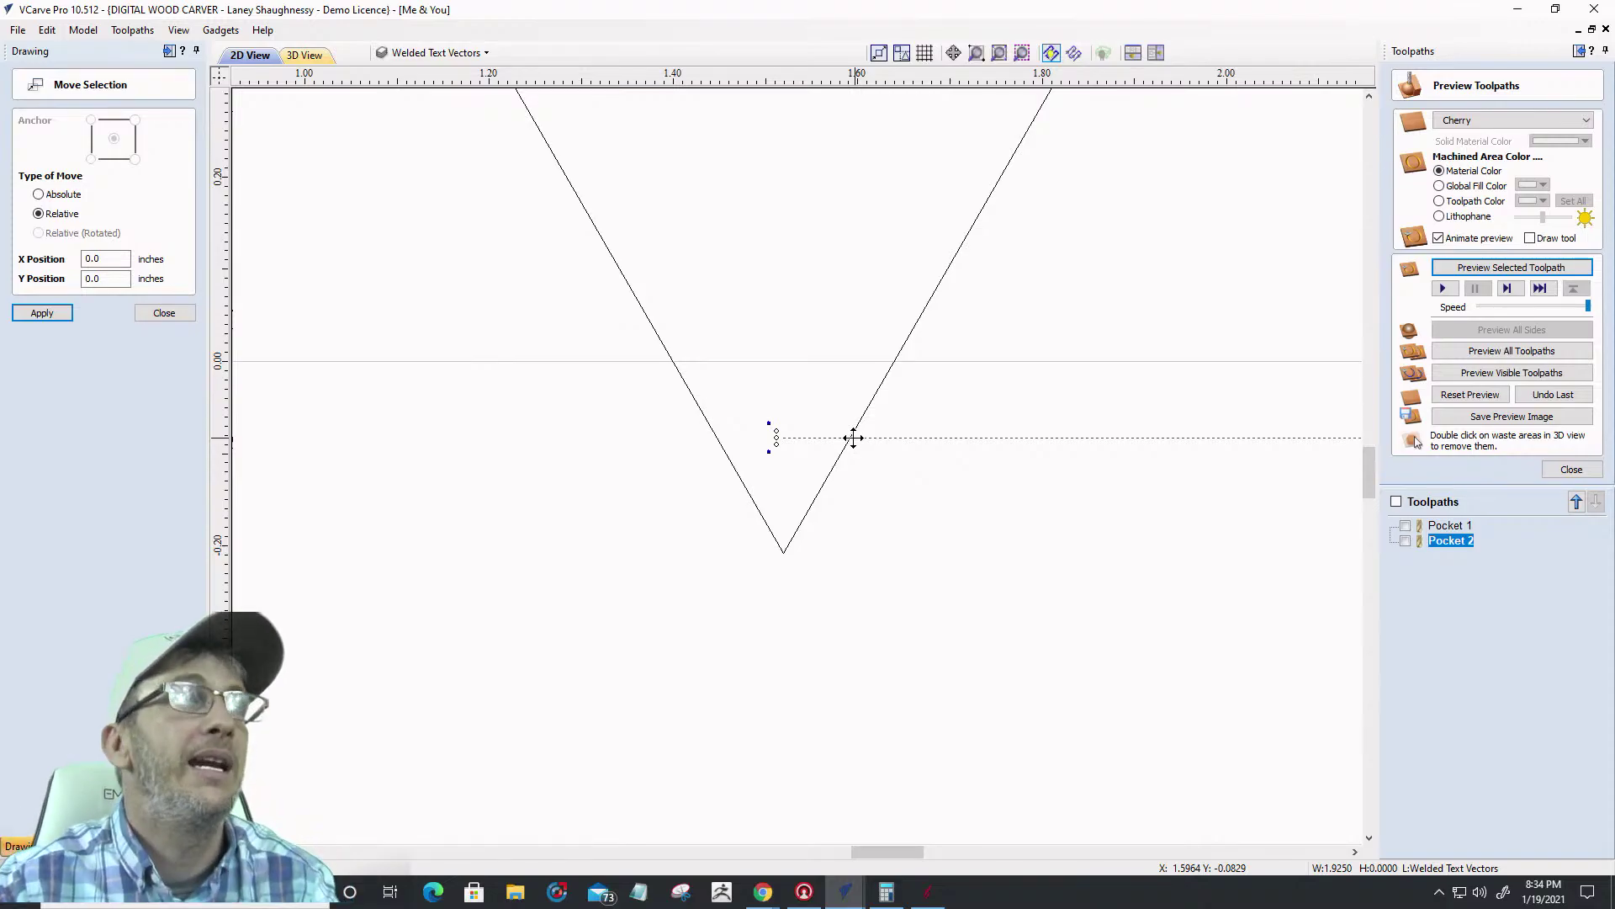
{"action": "left_click", "coordinate": [164, 314]}
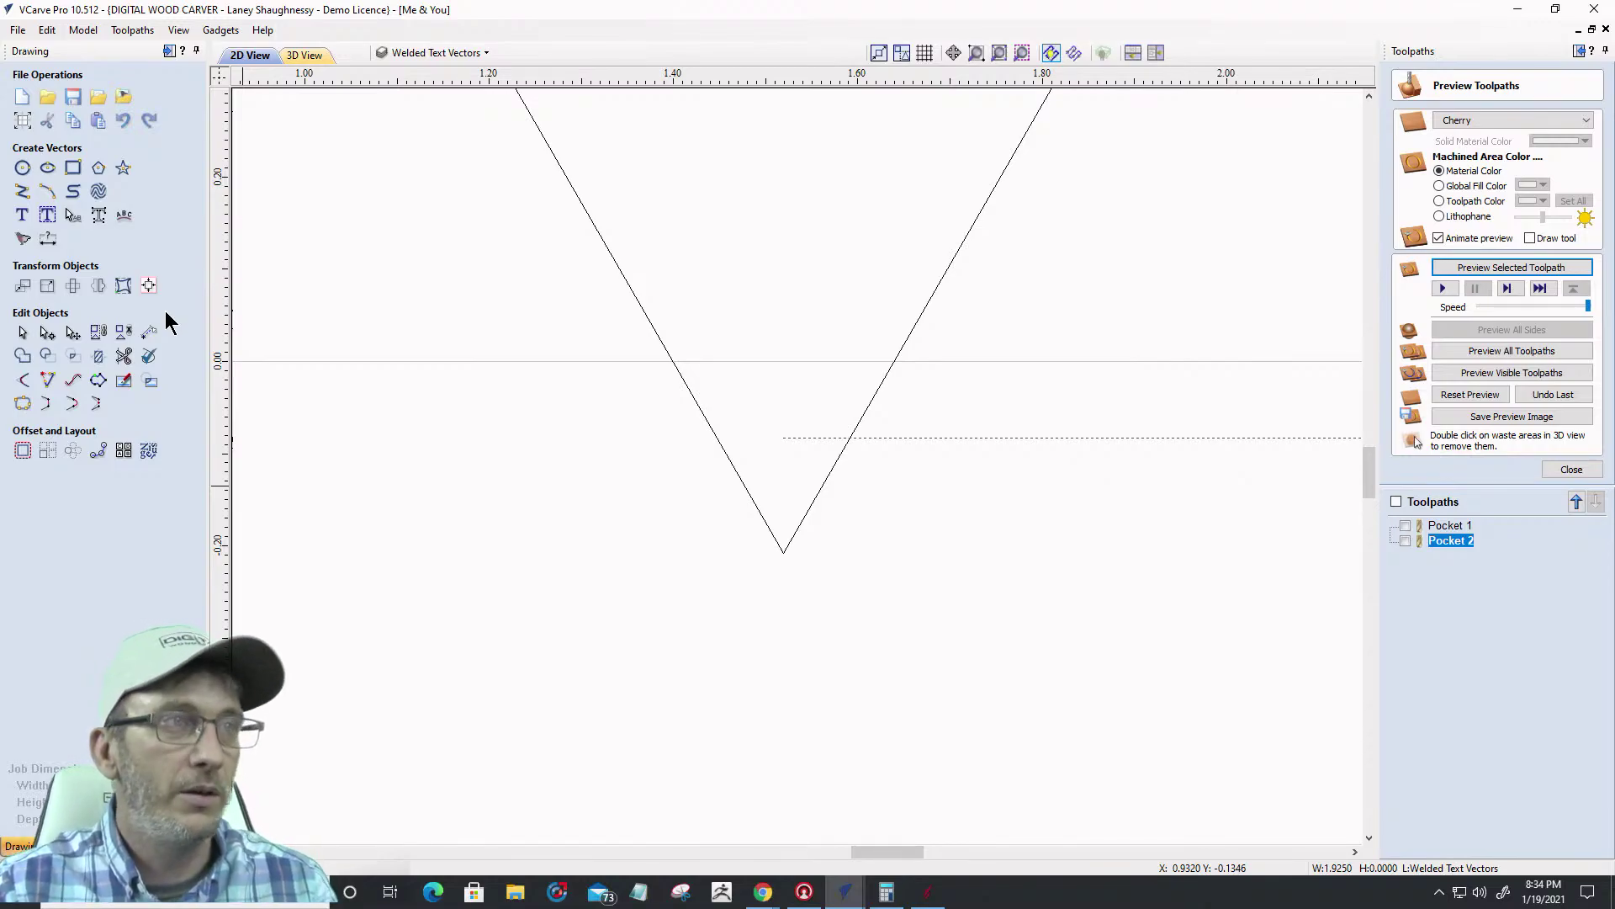
Add a horizontal dimension from the V's tip to where the horizontal line crosses the V's side
{"action": "left_click", "coordinate": [54, 239]}
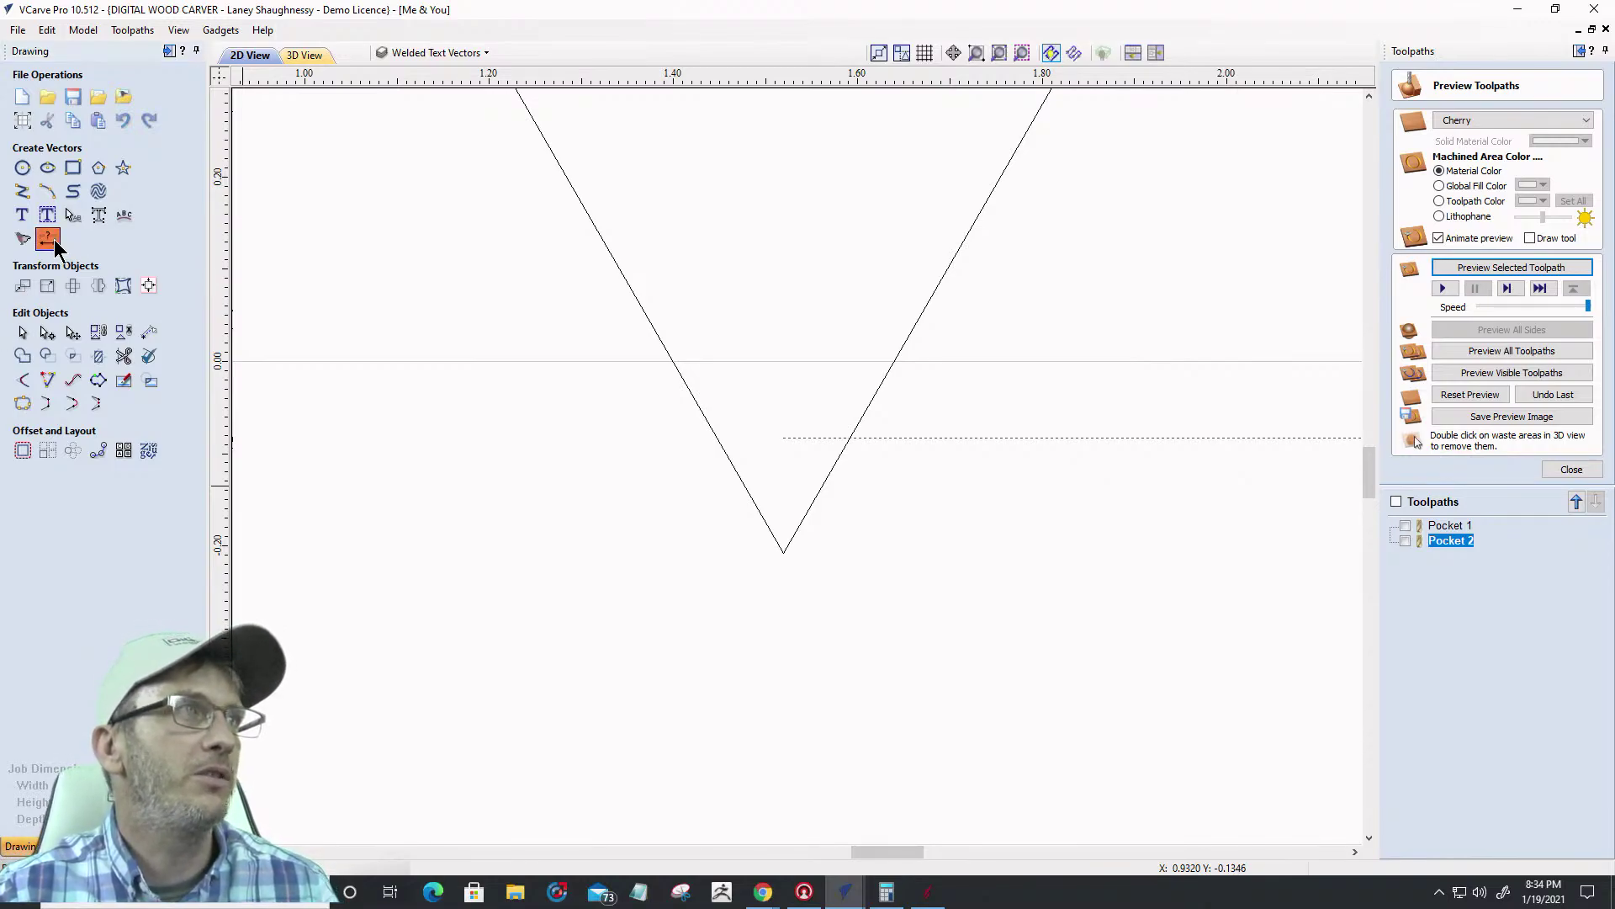
{"action": "left_click", "coordinate": [73, 208]}
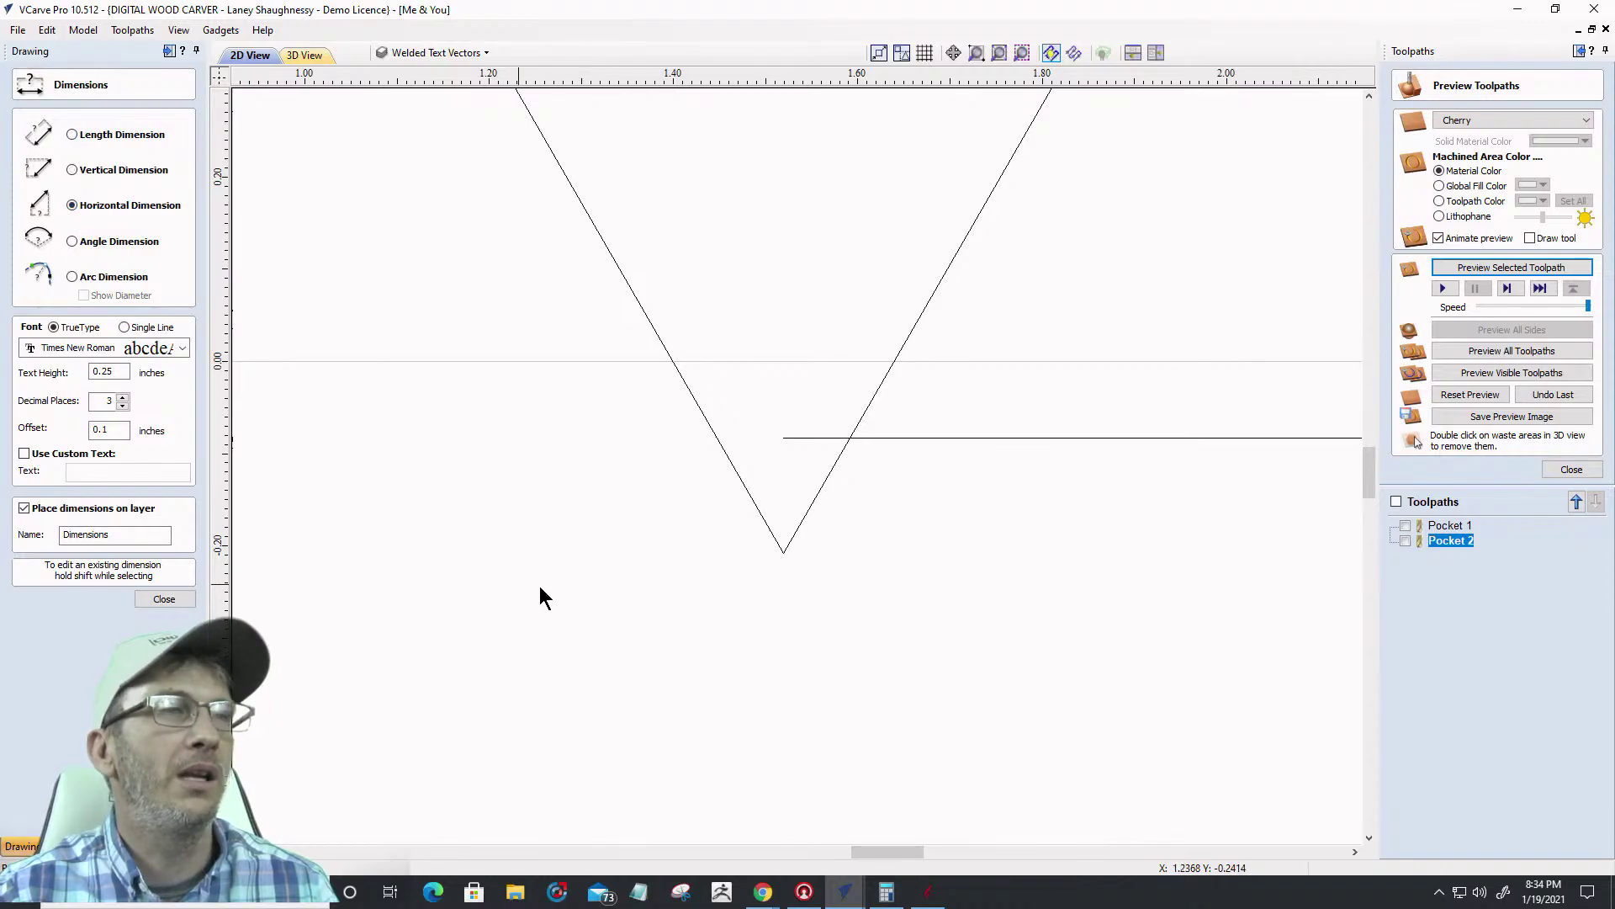
{"action": "left_click", "coordinate": [781, 553]}
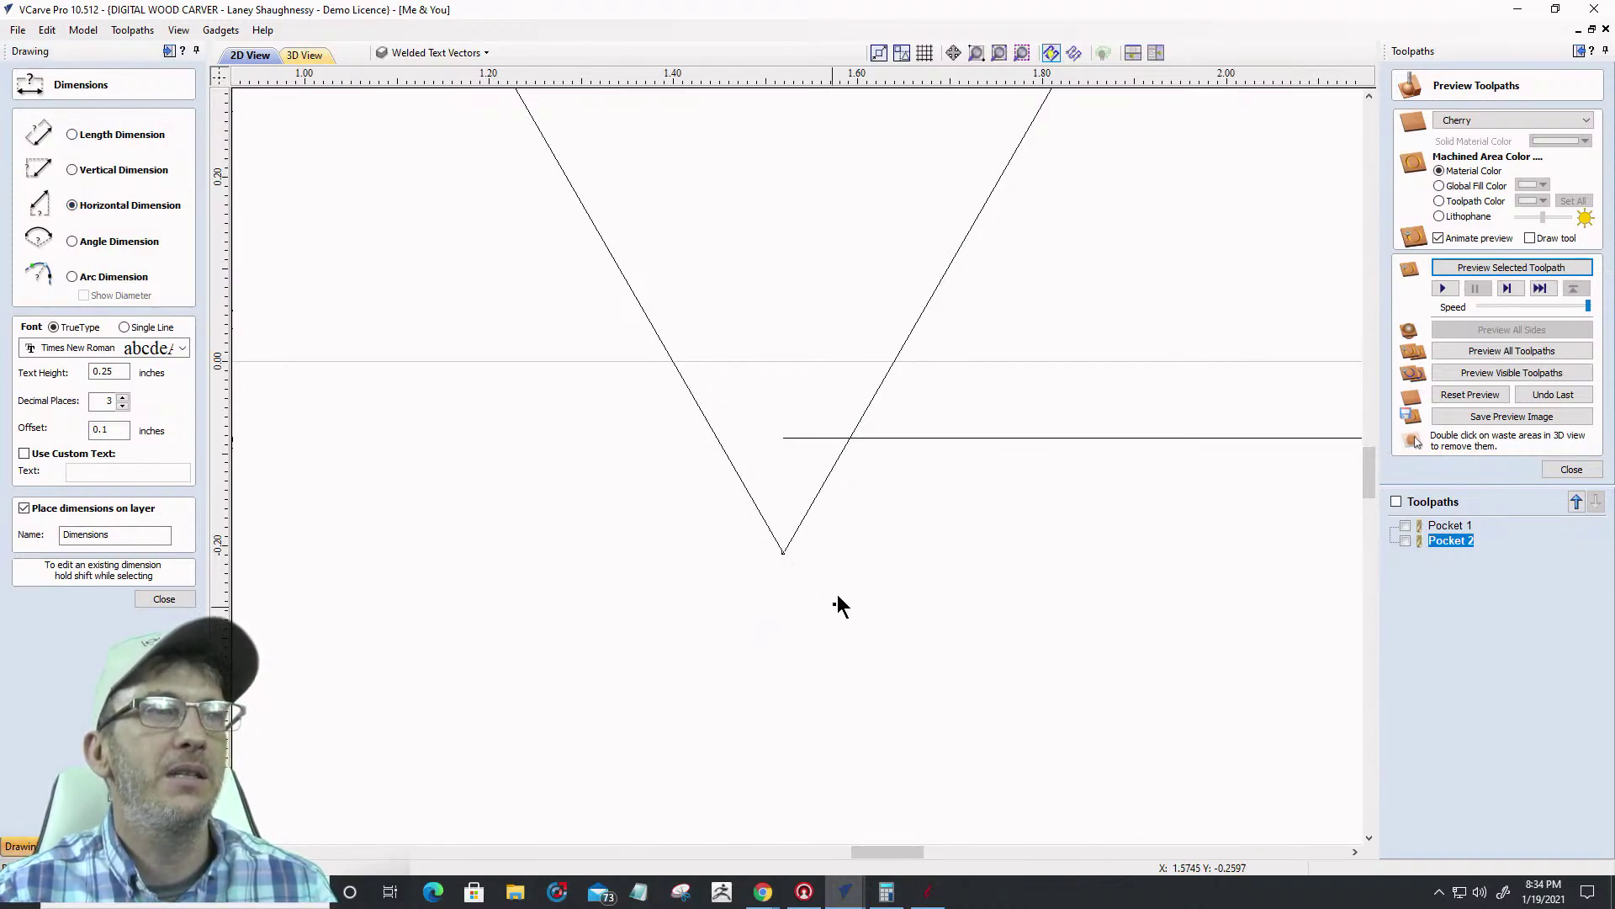
{"action": "left_click", "coordinate": [852, 437]}
{"action": "scroll", "coordinate": [841, 593], "scroll_direction": "down", "scroll_amount": 3}
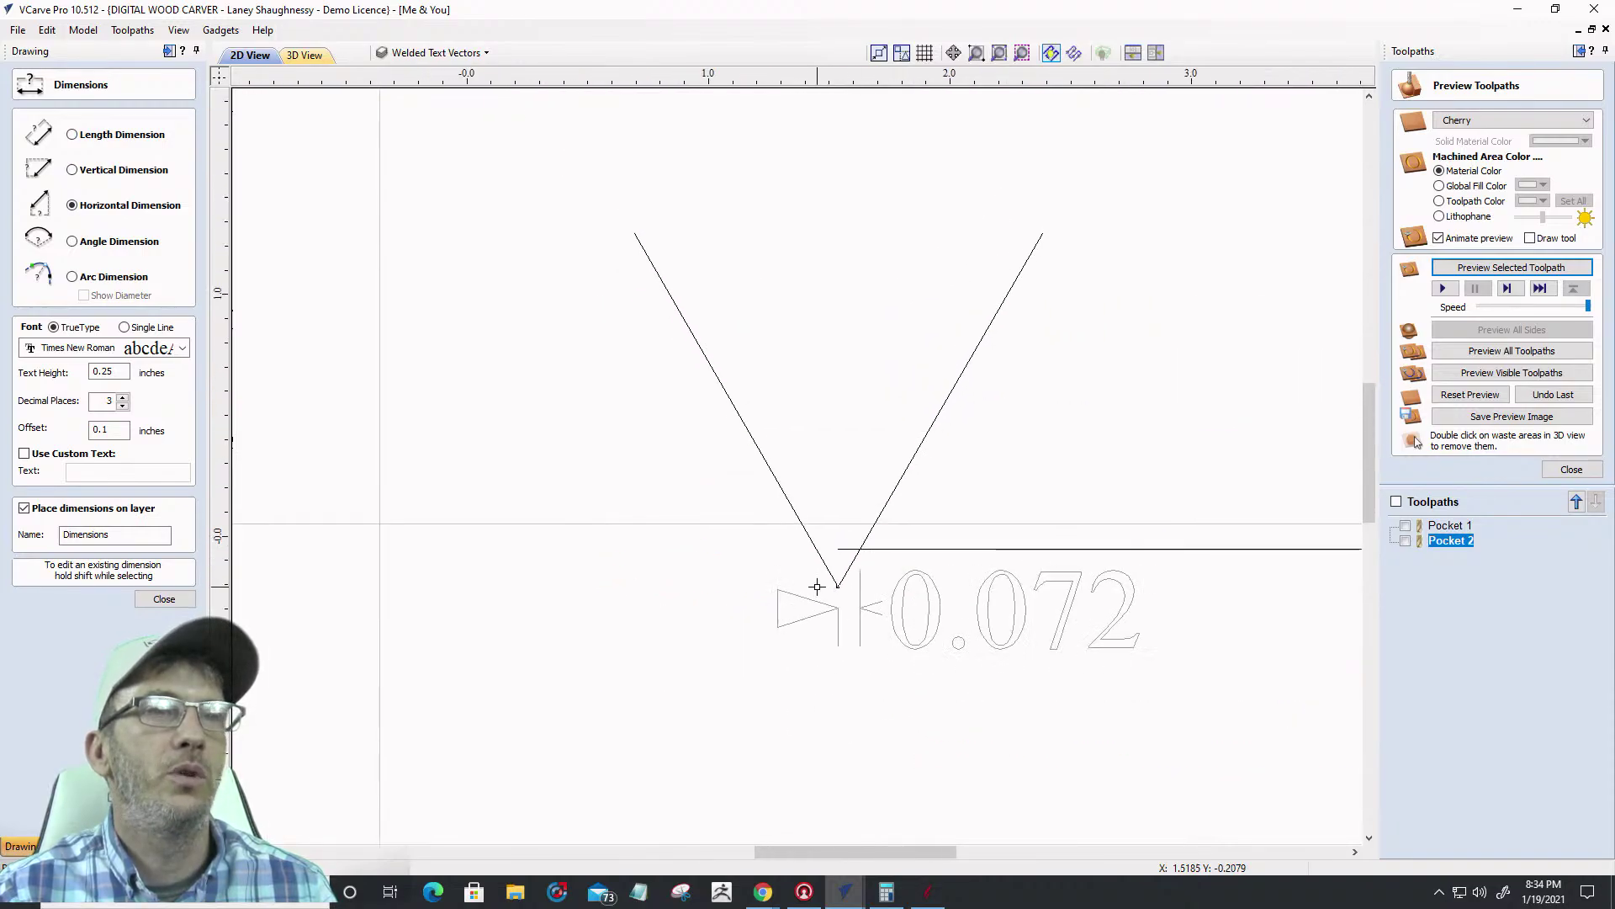
{"action": "scroll", "coordinate": [1030, 597], "scroll_direction": "up", "scroll_amount": 4}
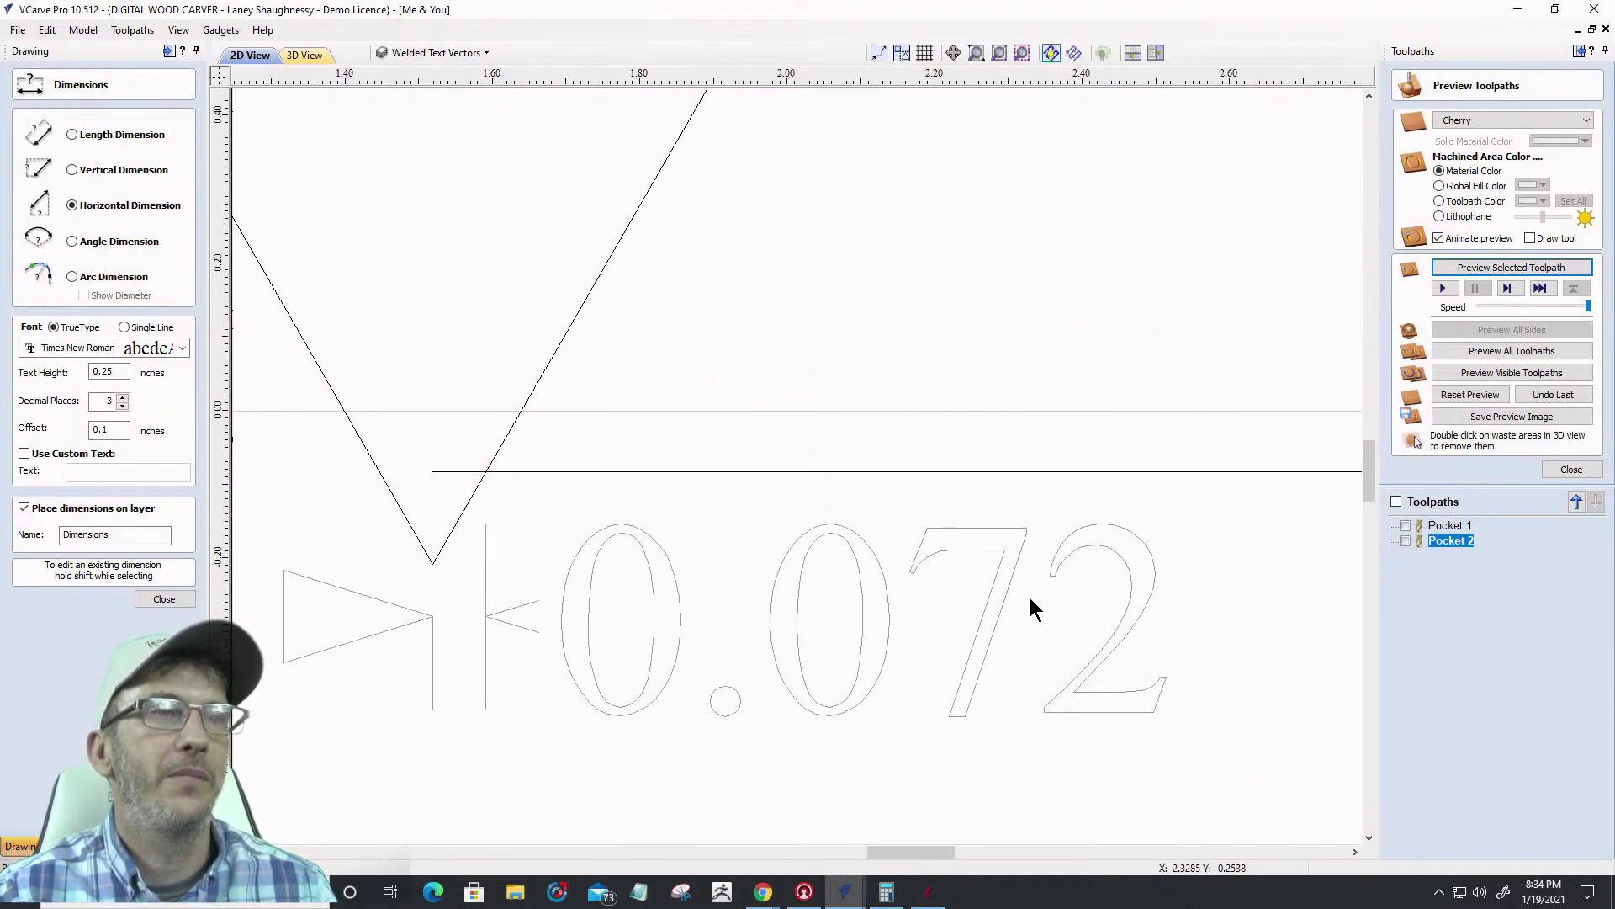
Set the dimension precision to four decimal places, remove the first dimension and place it again between the V's tip and the crossing point
{"action": "left_click", "coordinate": [123, 398]}
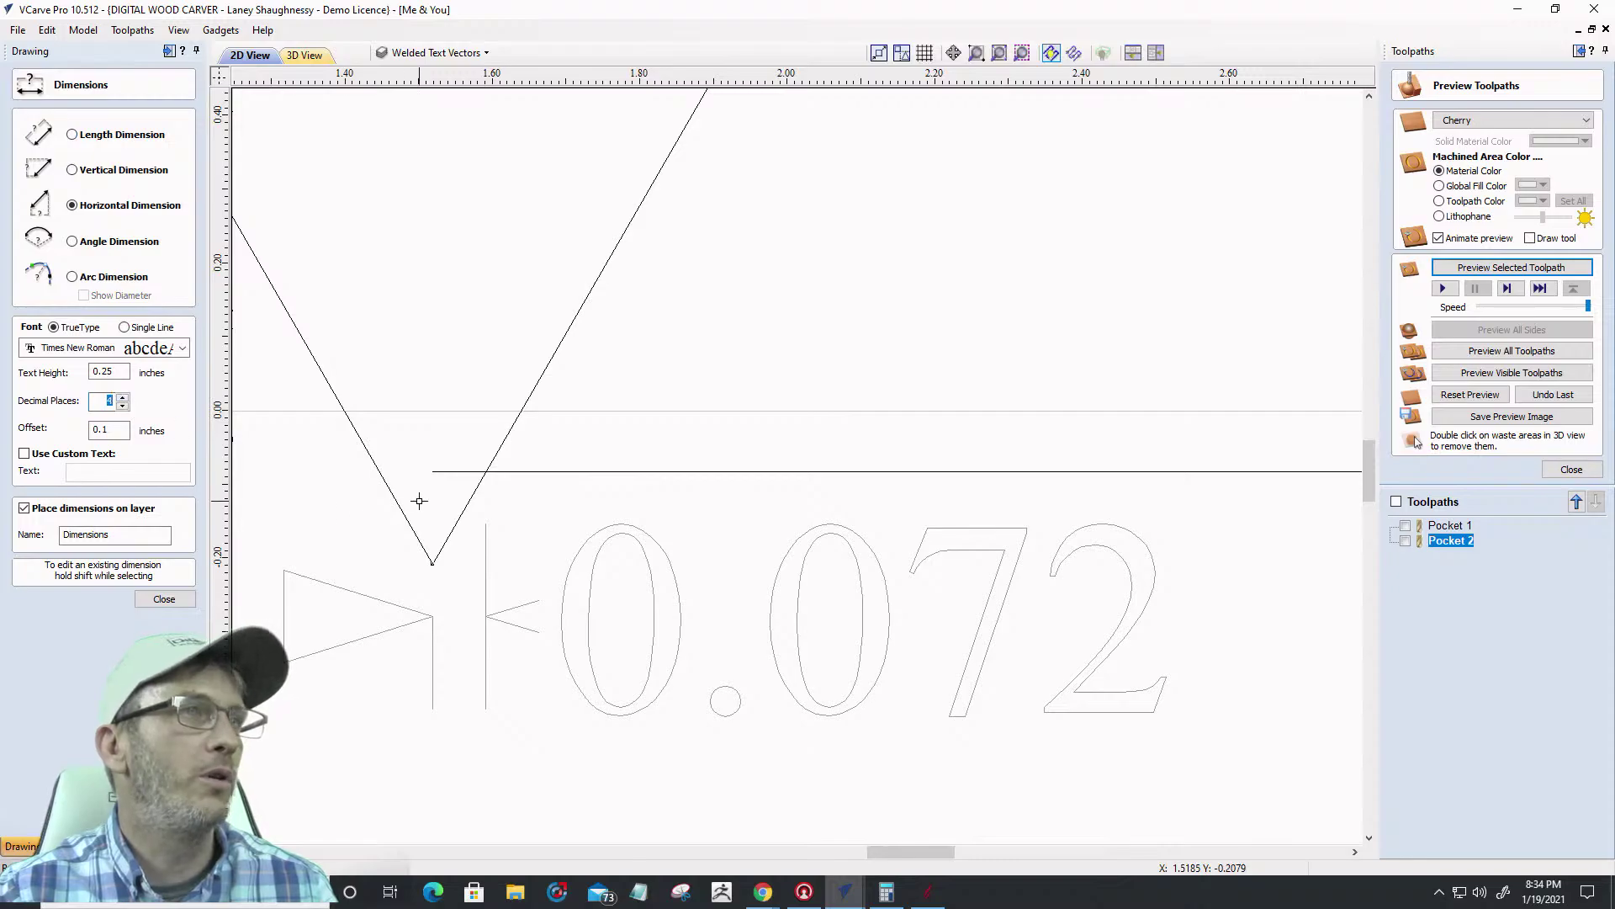
{"action": "key", "text": "Escape"}
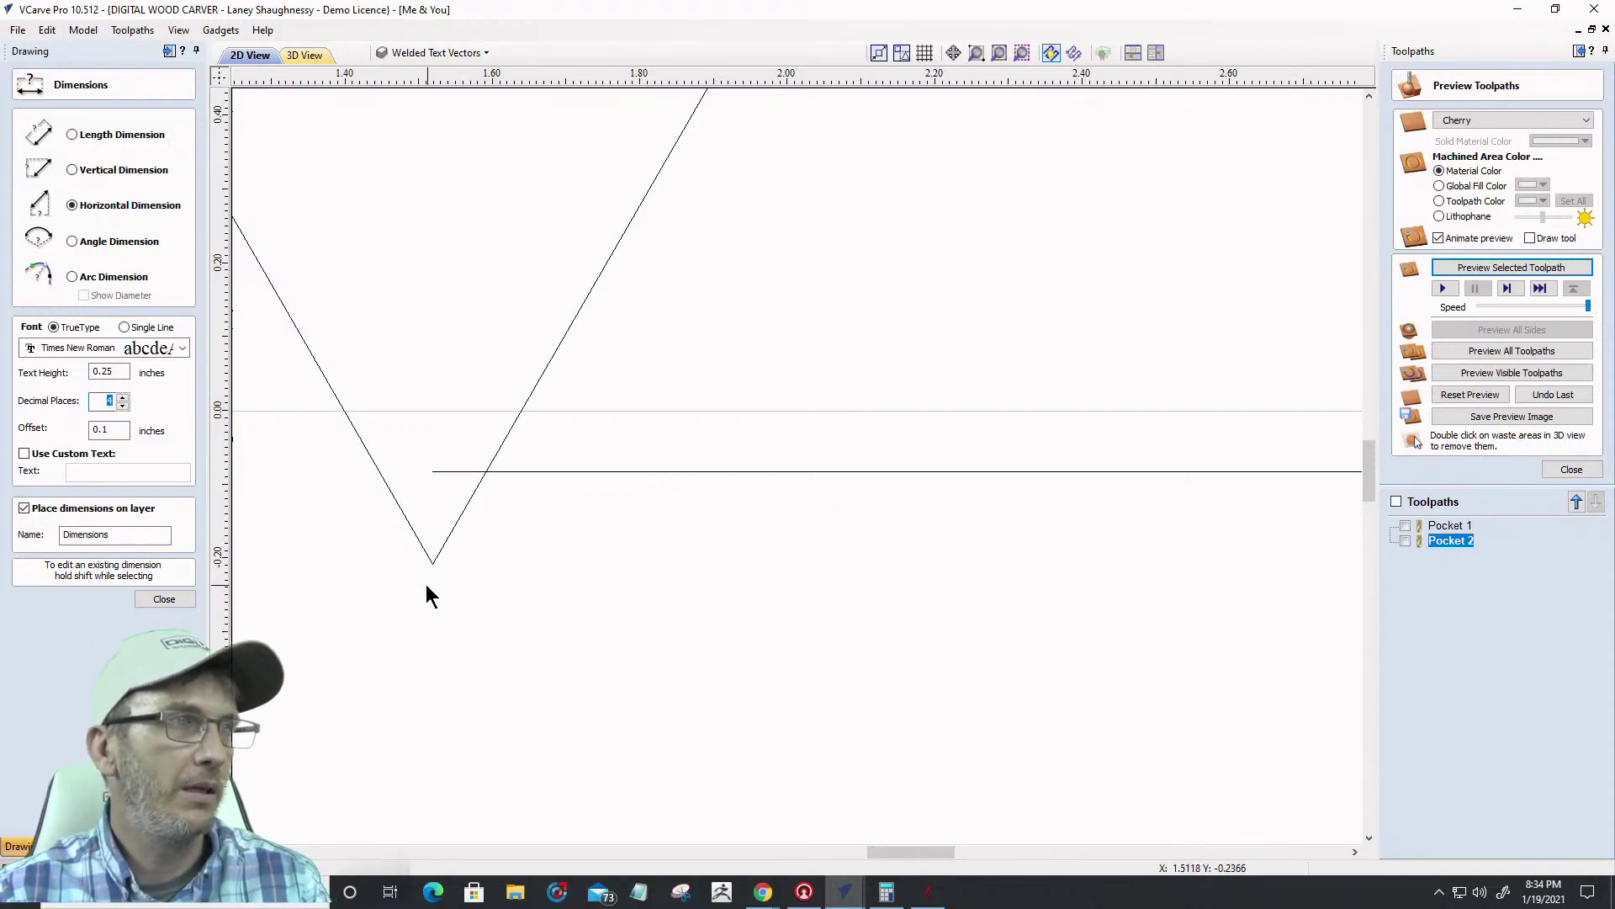
{"action": "left_click", "coordinate": [484, 471]}
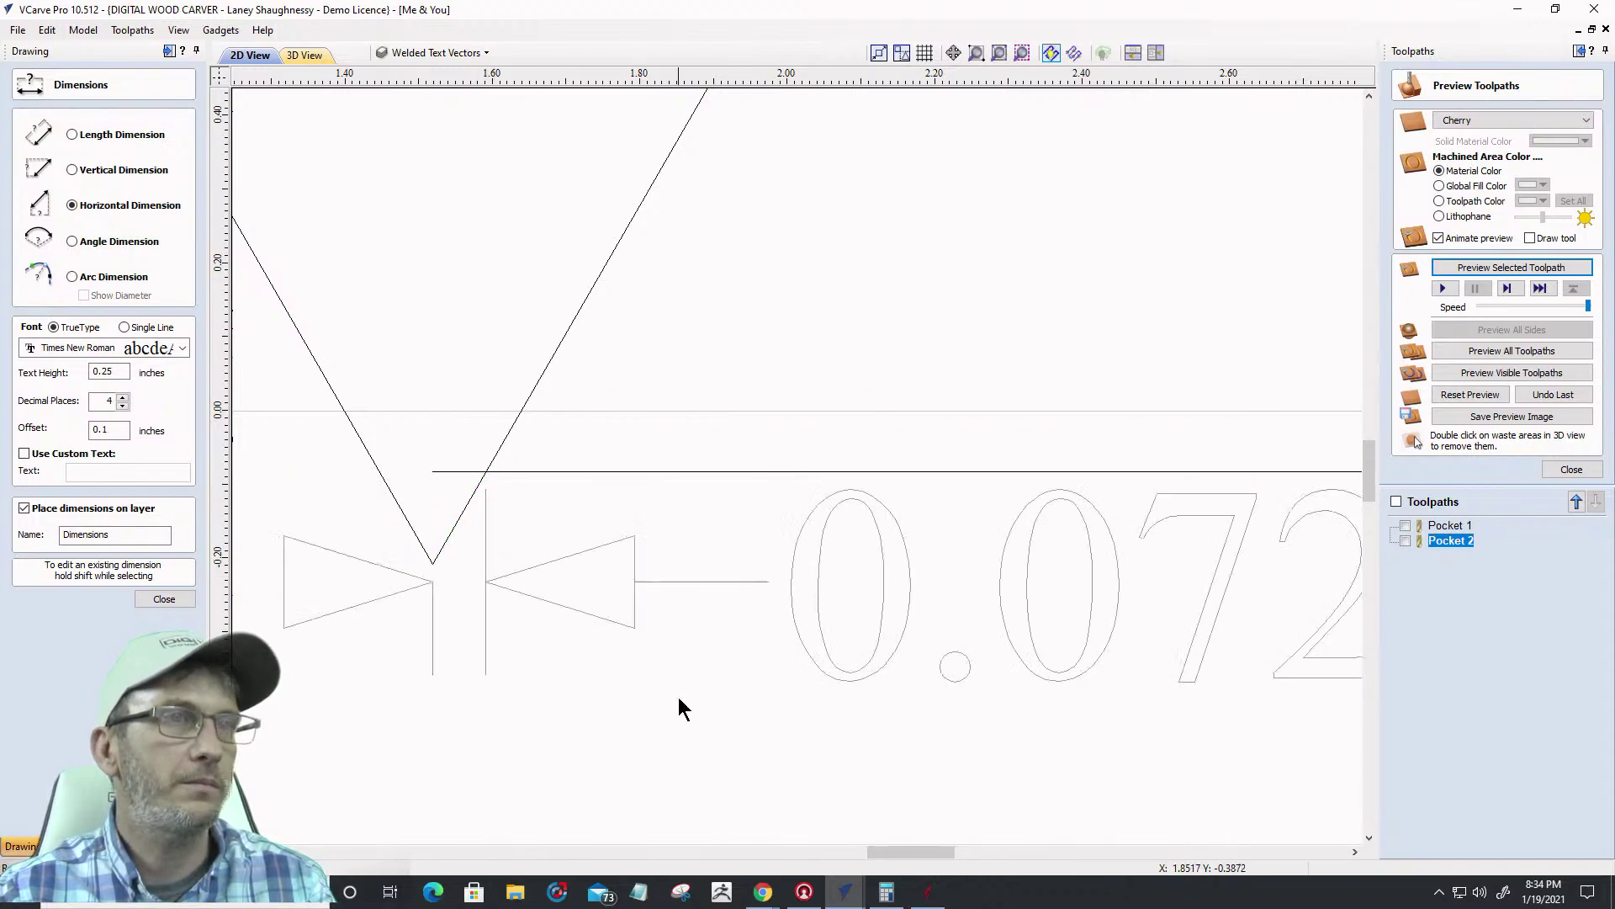
Examine the four-decimal horizontal dimension beside the V's tip, and close the Dimensions tool
{"action": "scroll", "coordinate": [678, 703], "scroll_direction": "down", "scroll_amount": 3}
{"action": "scroll", "coordinate": [851, 595], "scroll_direction": "up", "scroll_amount": 3}
{"action": "scroll", "coordinate": [830, 548], "scroll_direction": "down", "scroll_amount": 4}
{"action": "scroll", "coordinate": [946, 549], "scroll_direction": "up", "scroll_amount": 3}
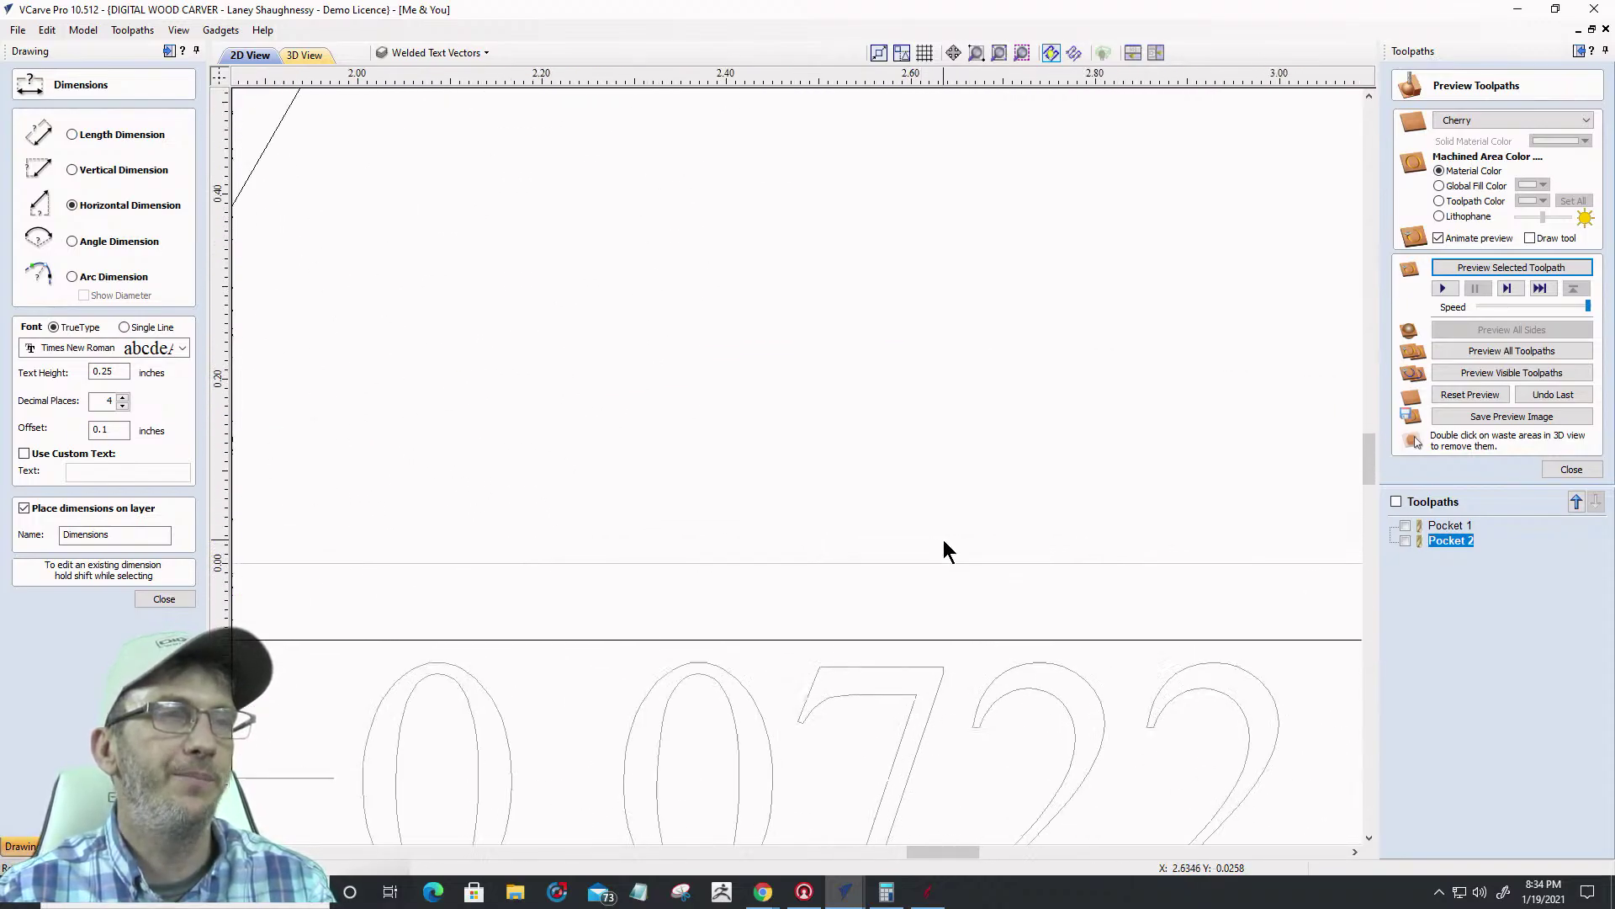
{"action": "scroll", "coordinate": [942, 533], "scroll_direction": "down", "scroll_amount": 2}
{"action": "scroll", "coordinate": [957, 683], "scroll_direction": "up", "scroll_amount": 3}
{"action": "scroll", "coordinate": [968, 660], "scroll_direction": "down", "scroll_amount": 3}
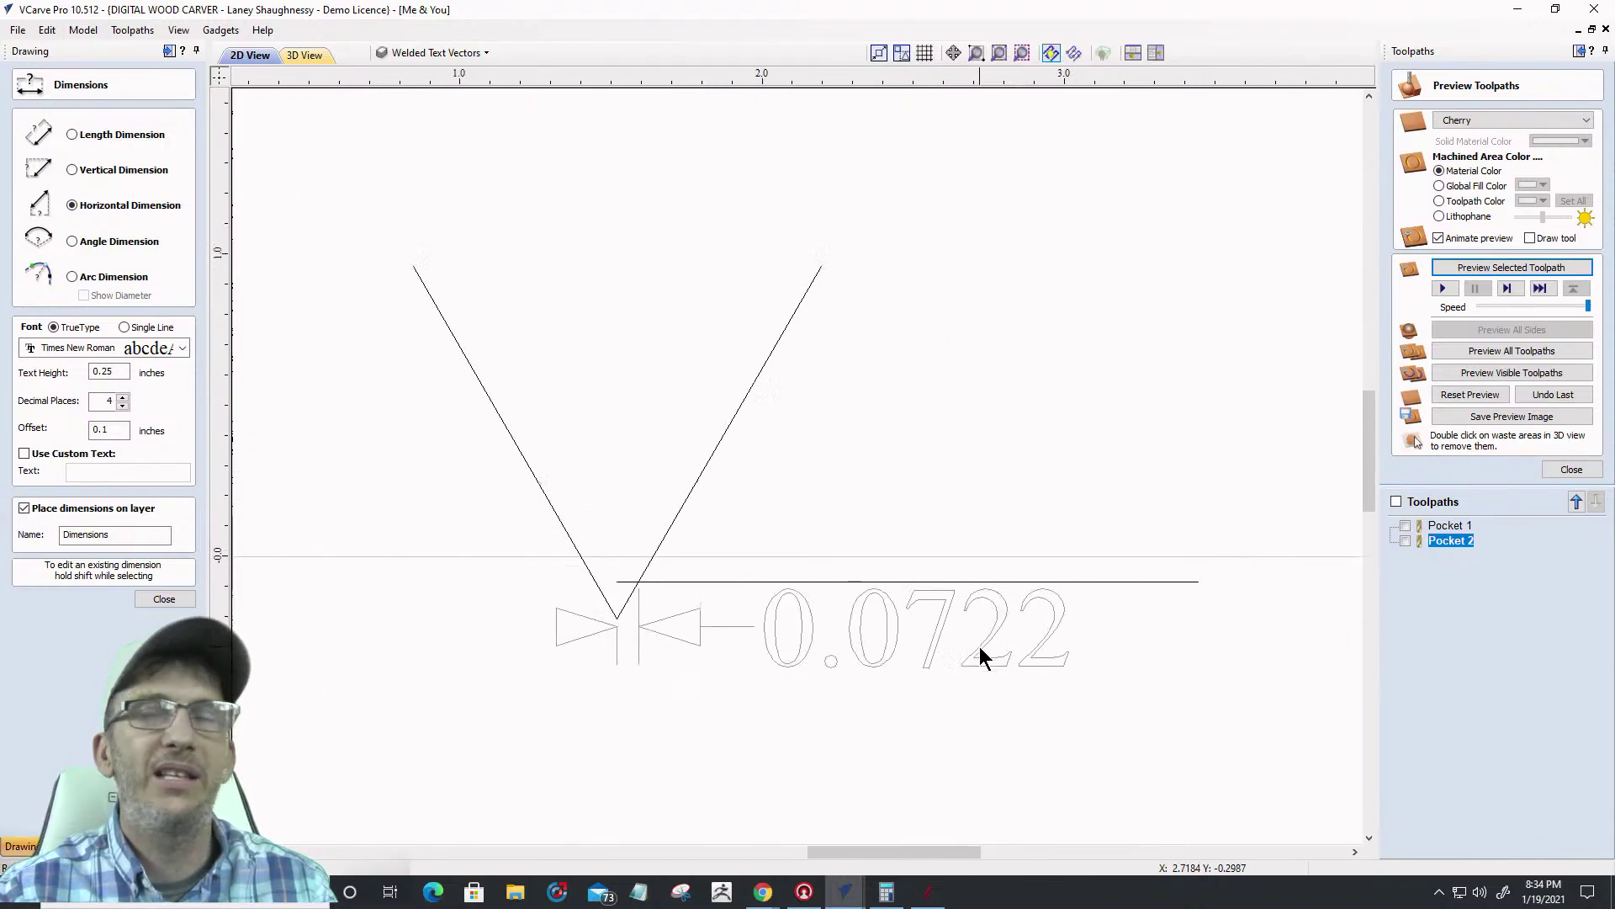
{"action": "scroll", "coordinate": [981, 651], "scroll_direction": "up", "scroll_amount": 1}
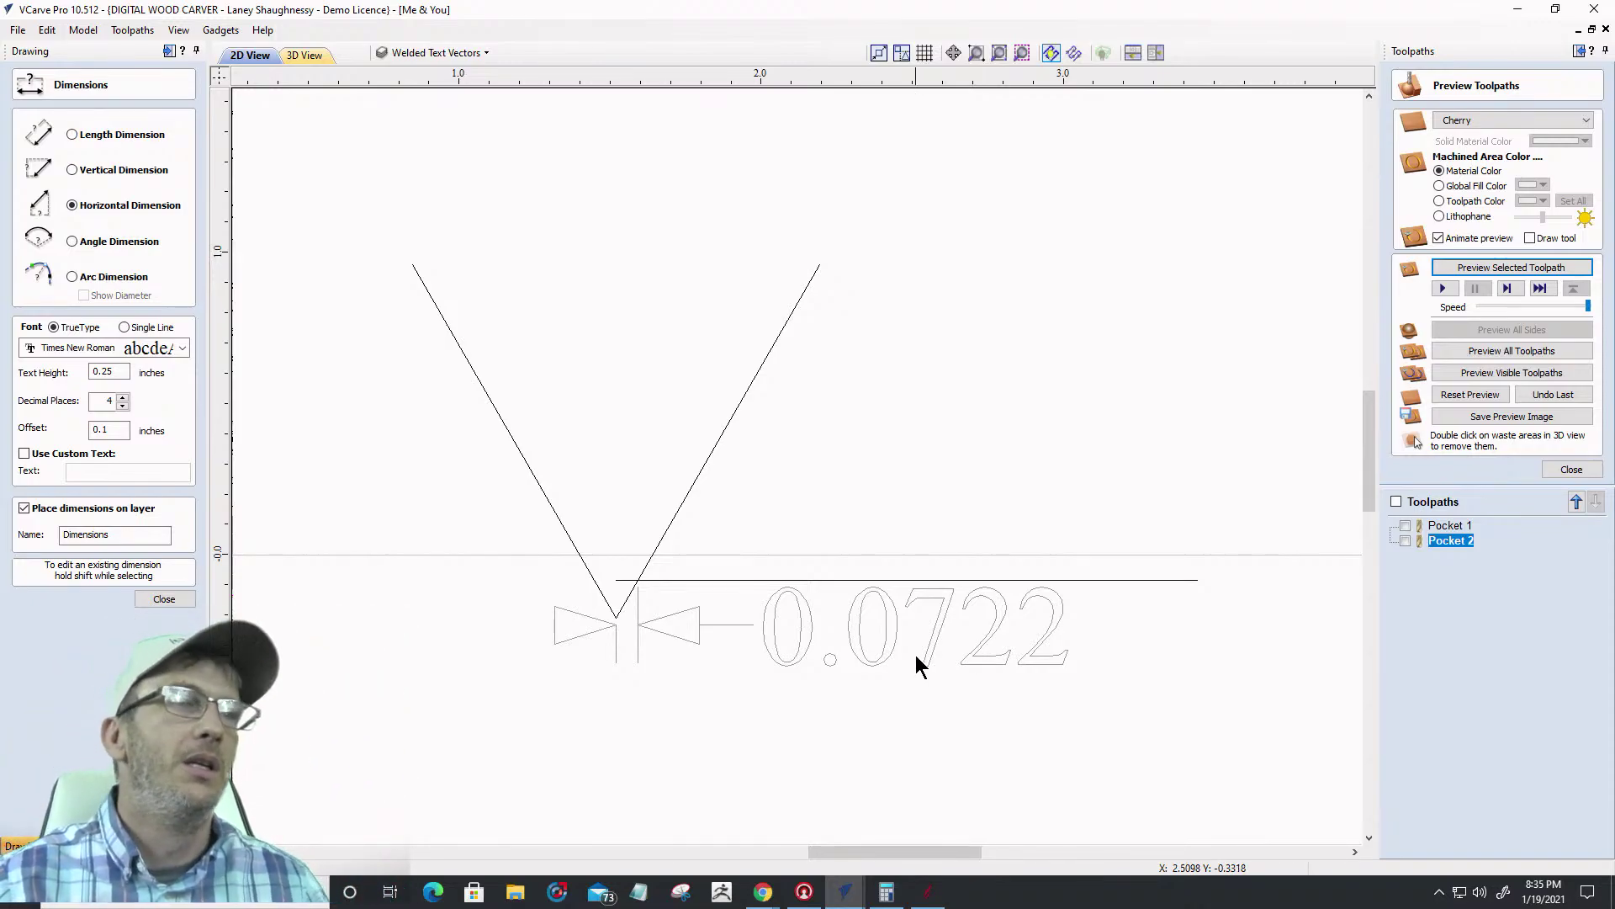
{"action": "left_click", "coordinate": [162, 598]}
Move the V sketch together with its line and dimension off the board, above its upper edge
{"action": "scroll", "coordinate": [760, 539], "scroll_direction": "down", "scroll_amount": 1}
{"action": "scroll", "coordinate": [760, 539], "scroll_direction": "down", "scroll_amount": 4}
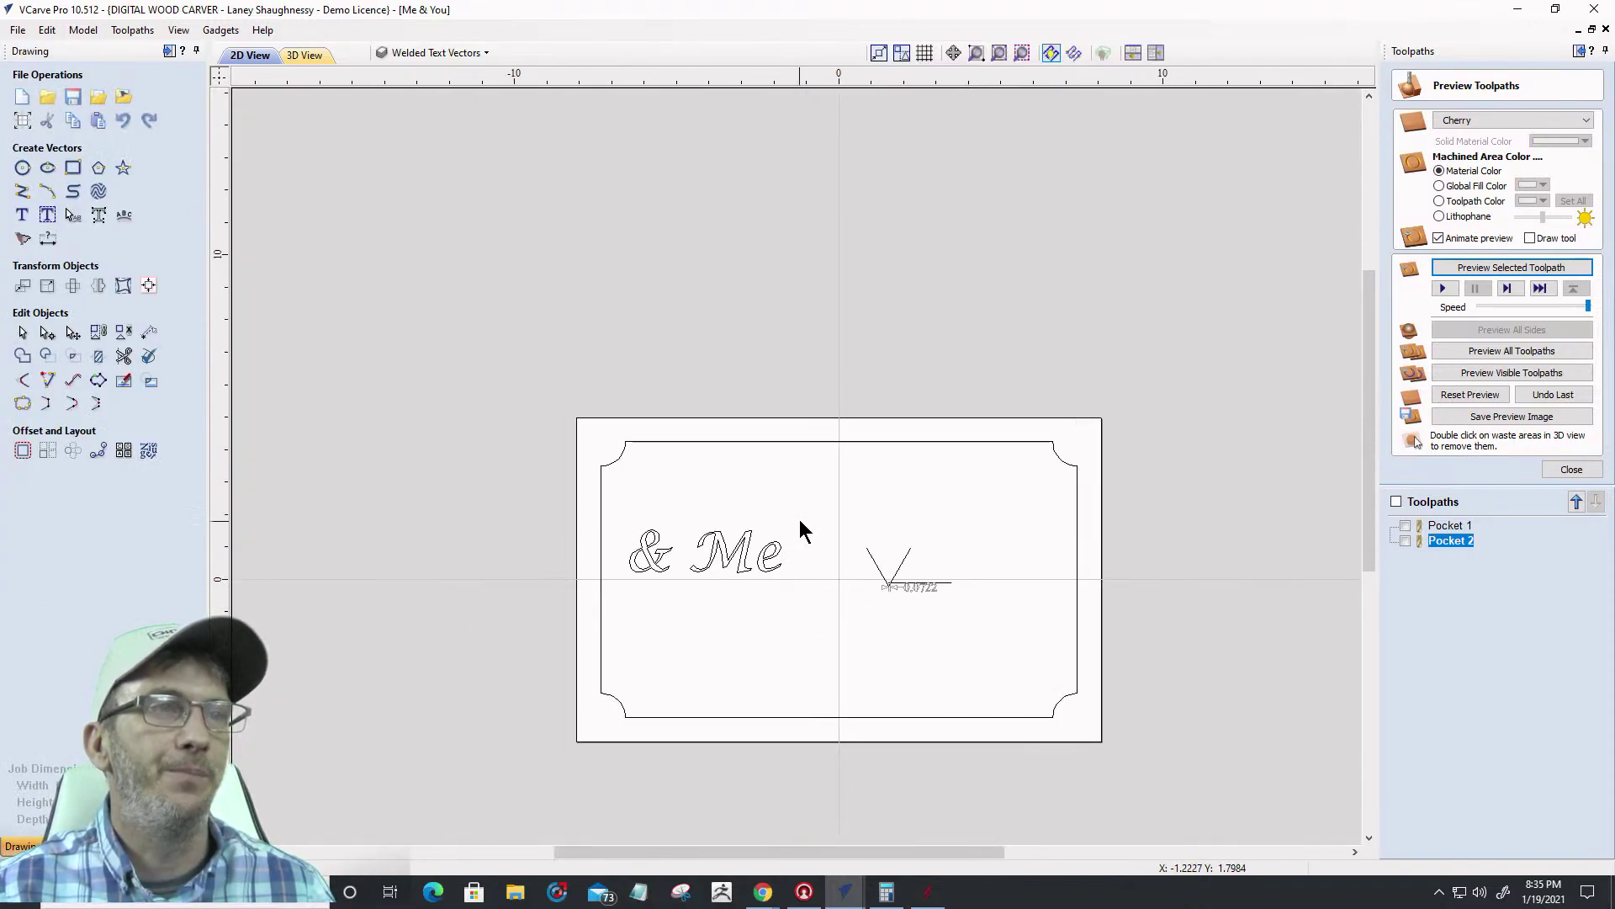
{"action": "left_click_drag", "start_coordinate": [799, 519], "coordinate": [1017, 631]}
{"action": "left_click_drag", "start_coordinate": [895, 584], "coordinate": [883, 343]}
Set up an outward offset of 0.0722 inches for the "& Me" text, with sharp corners off and the original deleted
{"action": "scroll", "coordinate": [521, 505], "scroll_direction": "up", "scroll_amount": 4}
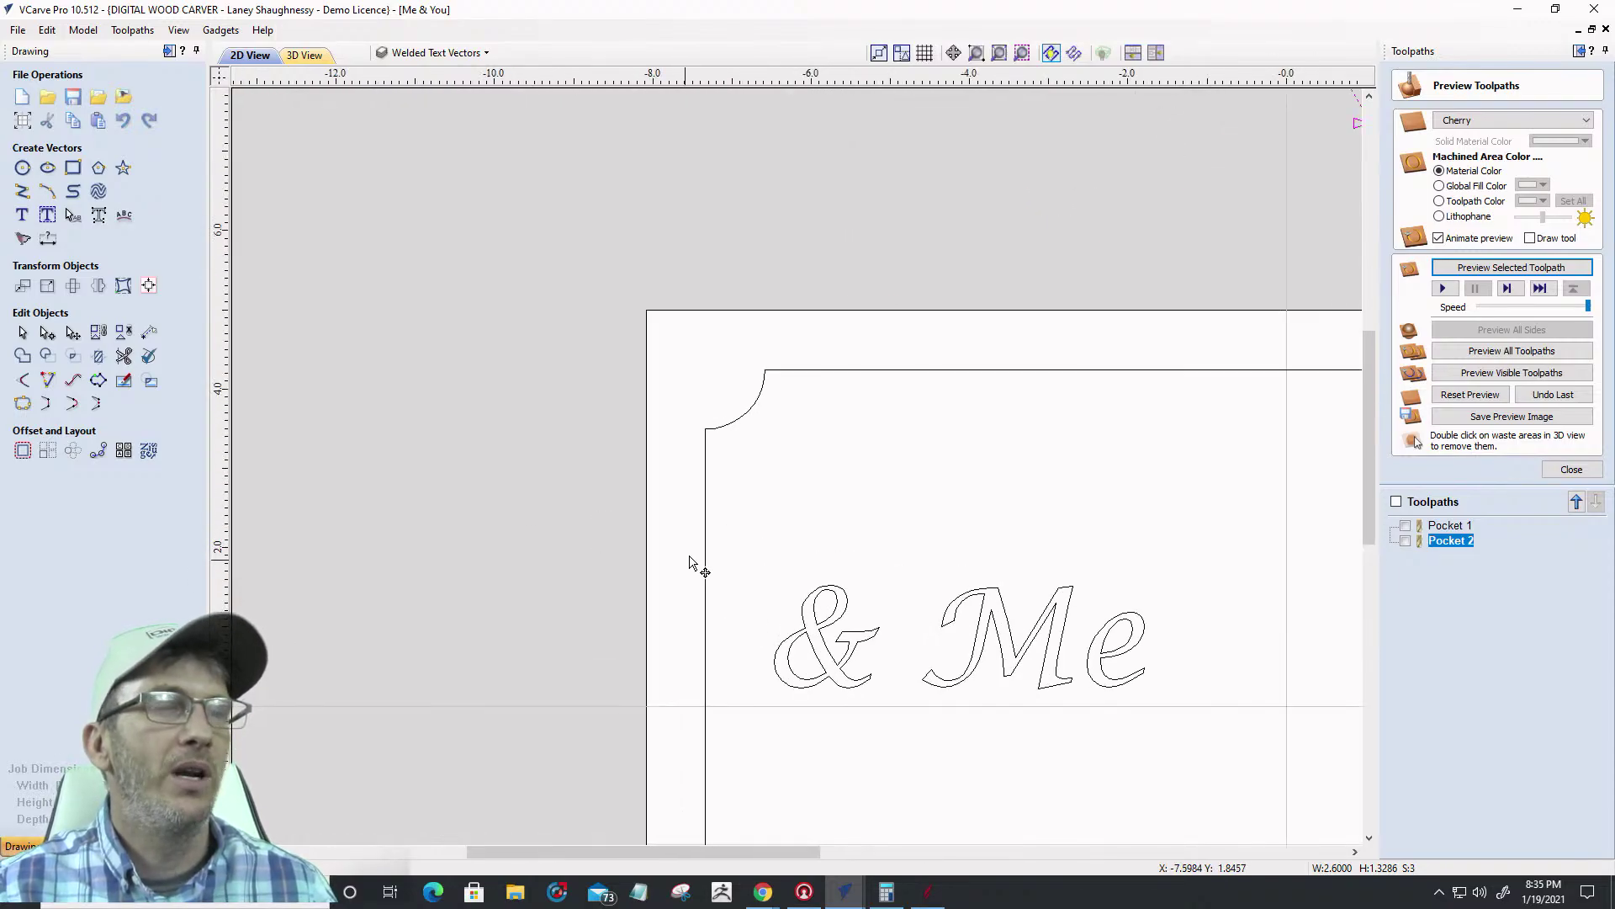
{"action": "scroll", "coordinate": [690, 538], "scroll_direction": "down", "scroll_amount": 2}
{"action": "left_click_drag", "start_coordinate": [1078, 543], "coordinate": [1110, 696]}
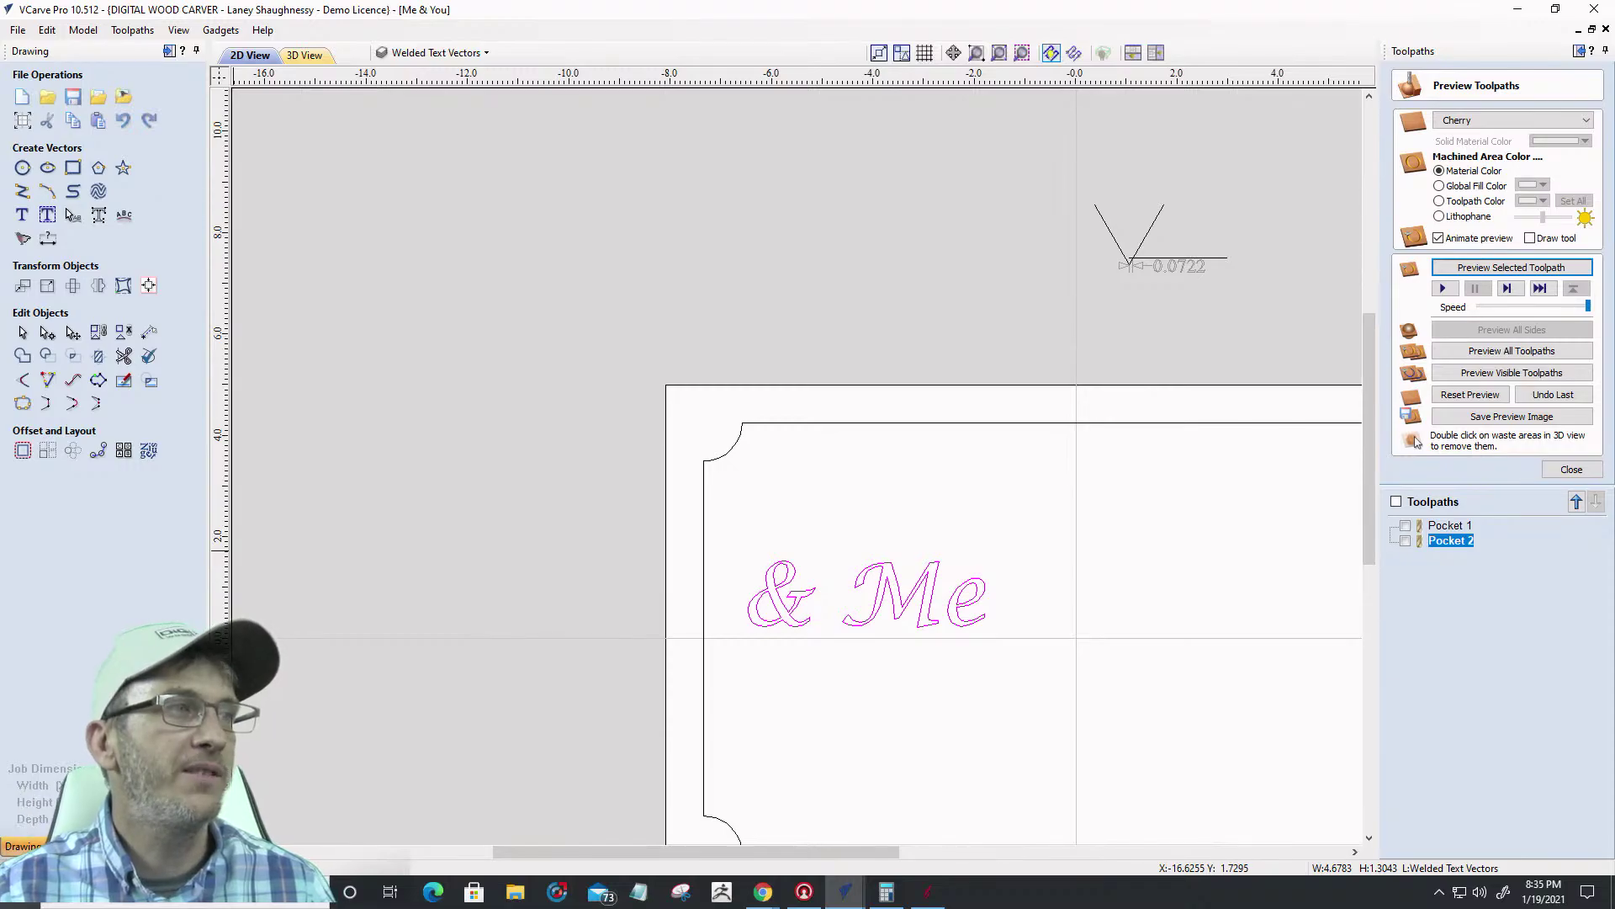
{"action": "left_click", "coordinate": [19, 451]}
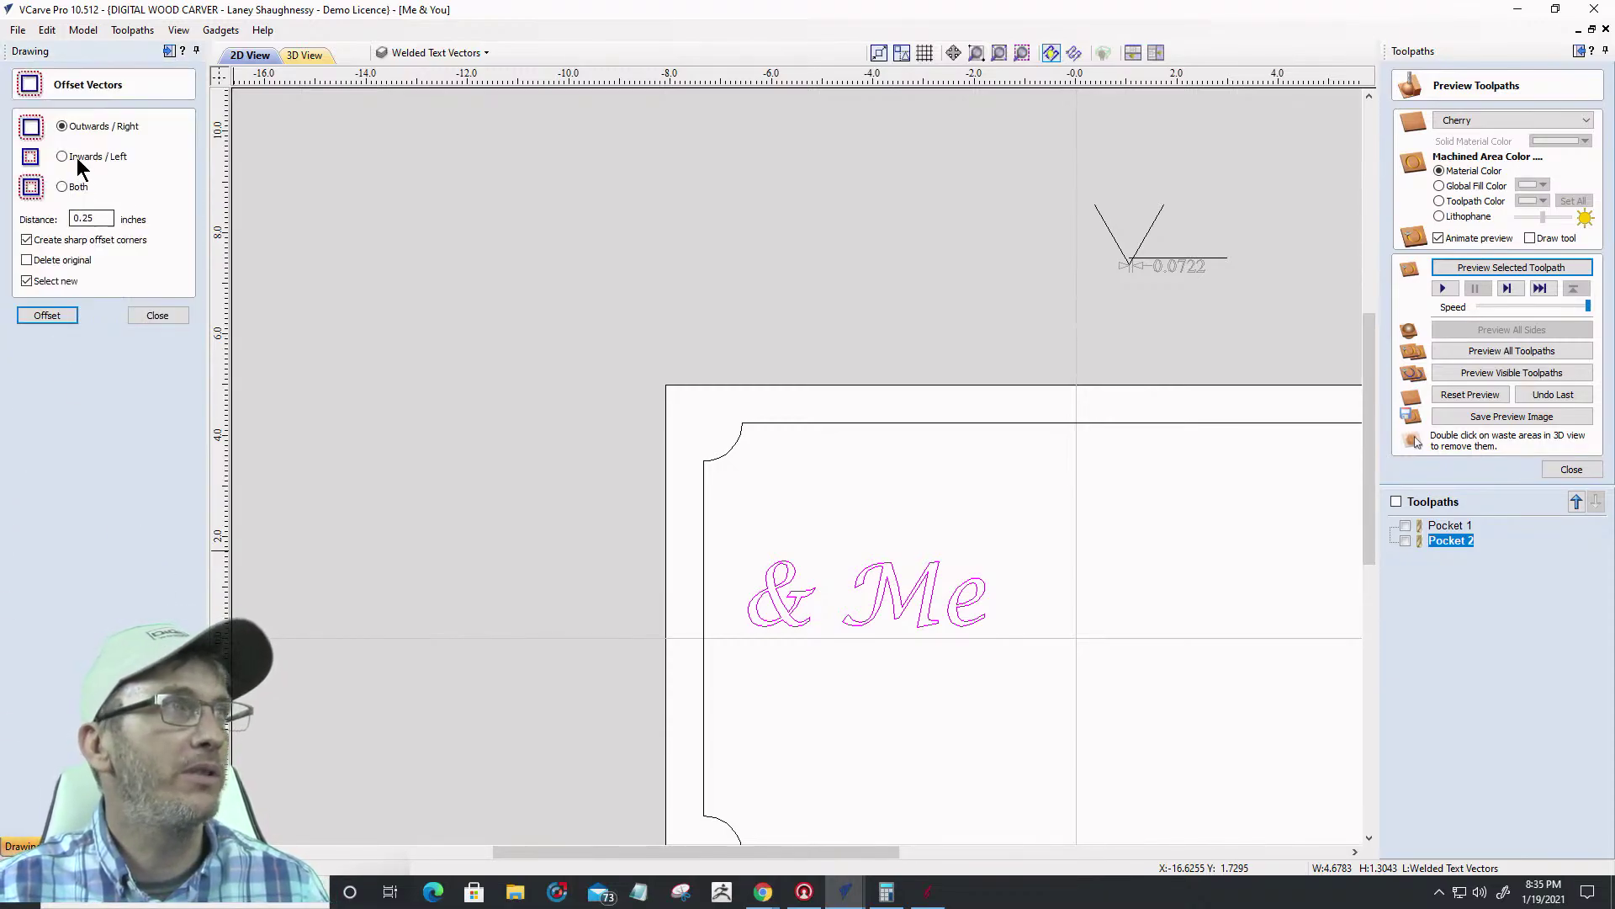
{"action": "double_click", "coordinate": [93, 219]}
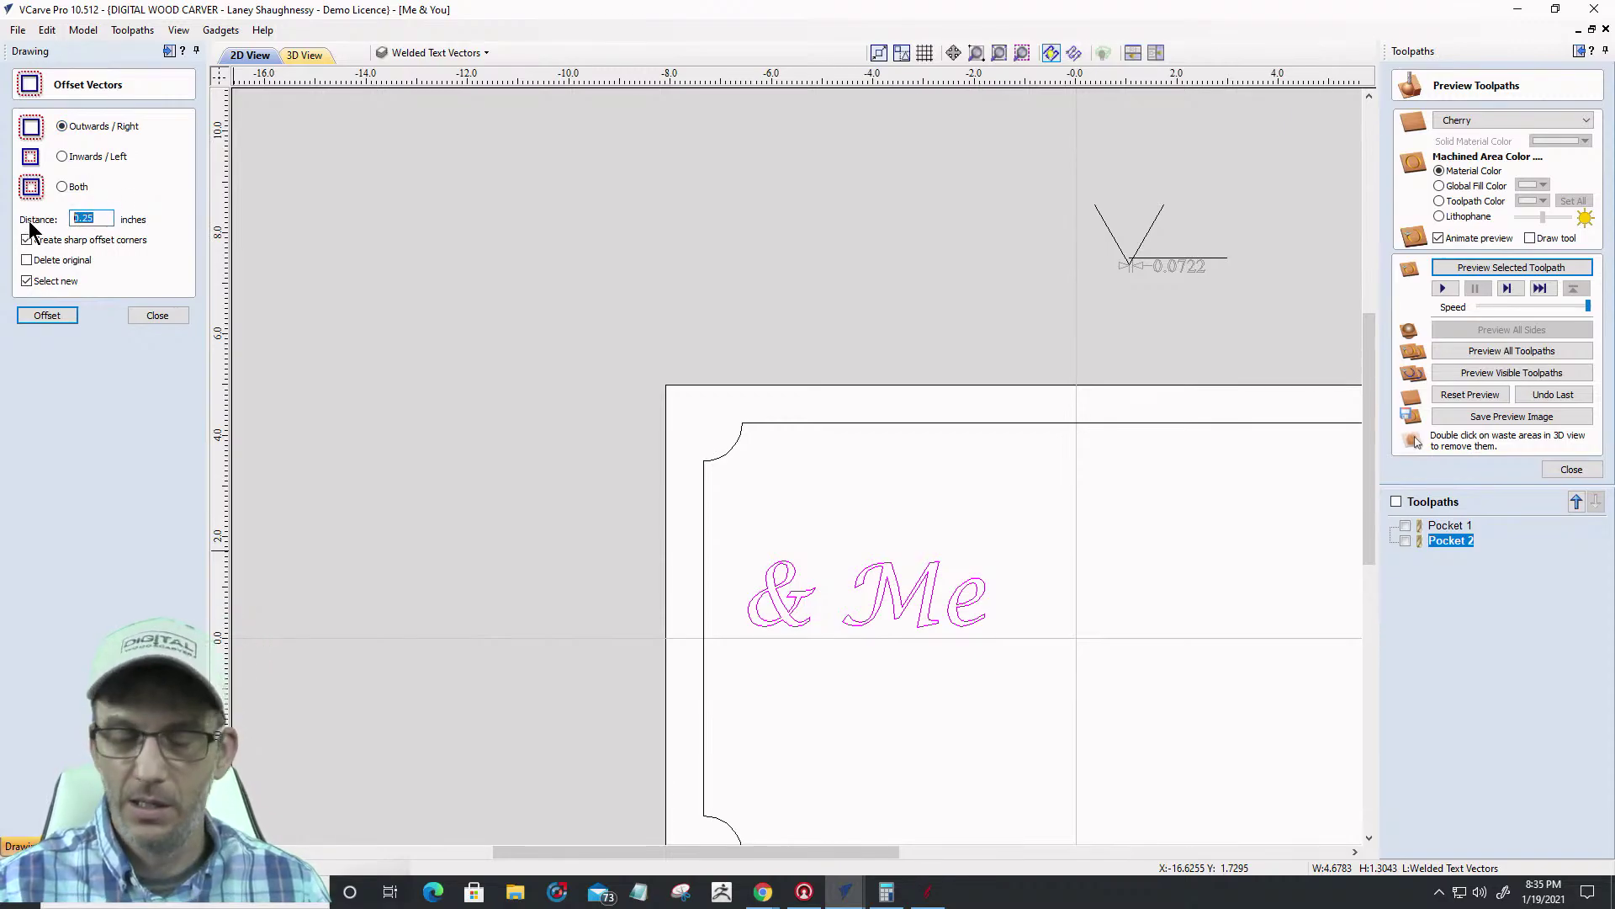
{"action": "type", "text": "0.0722"}
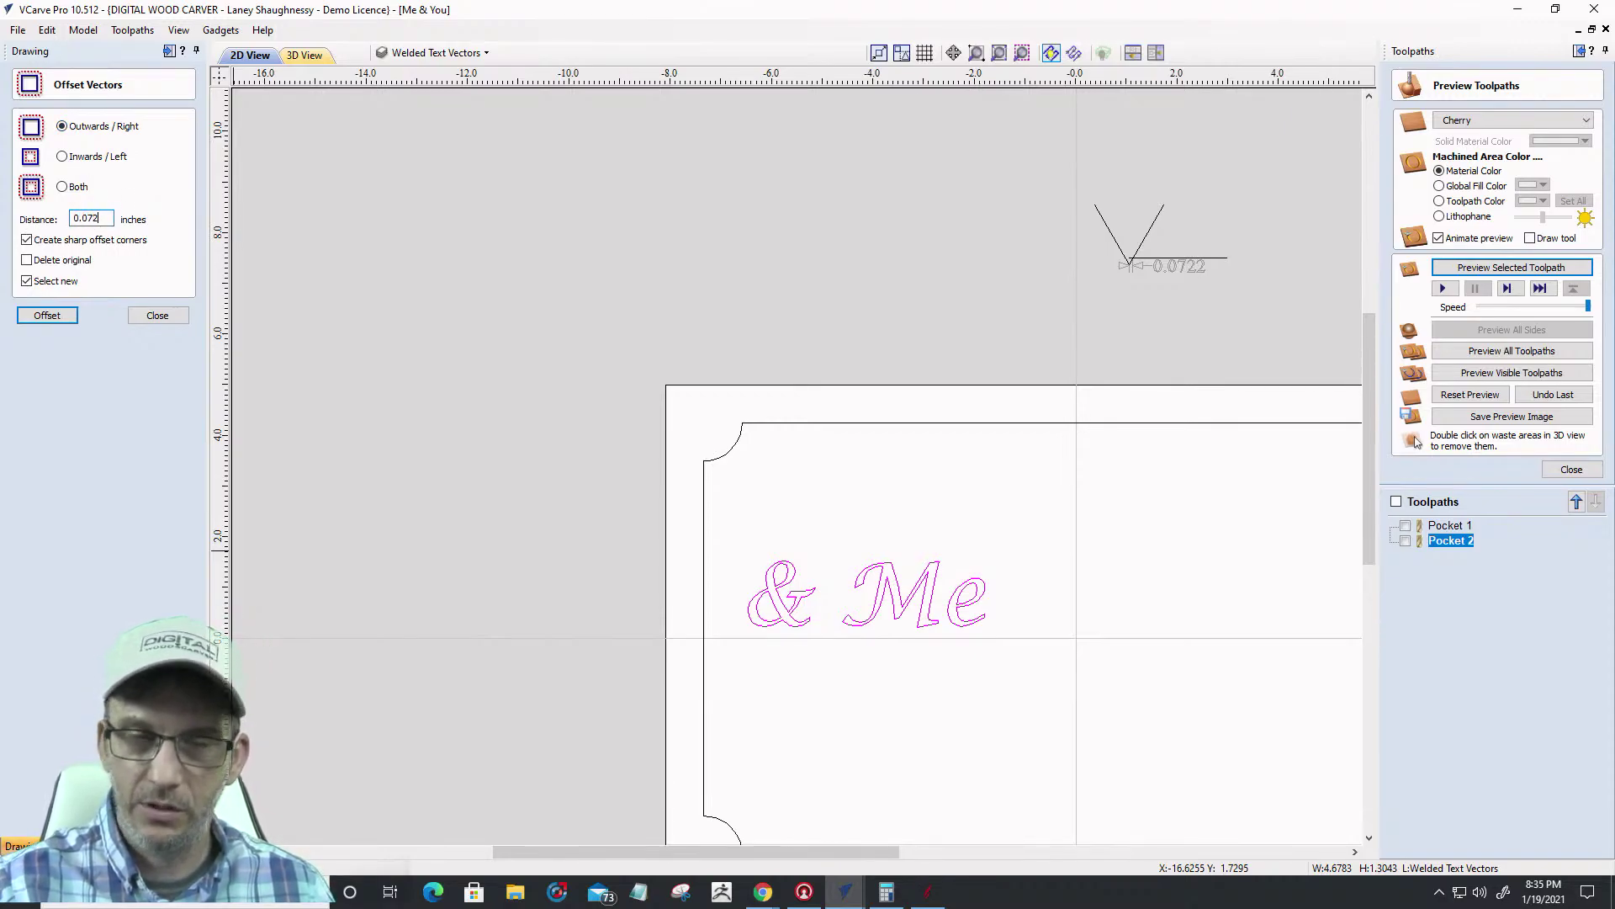
{"action": "left_click", "coordinate": [27, 260]}
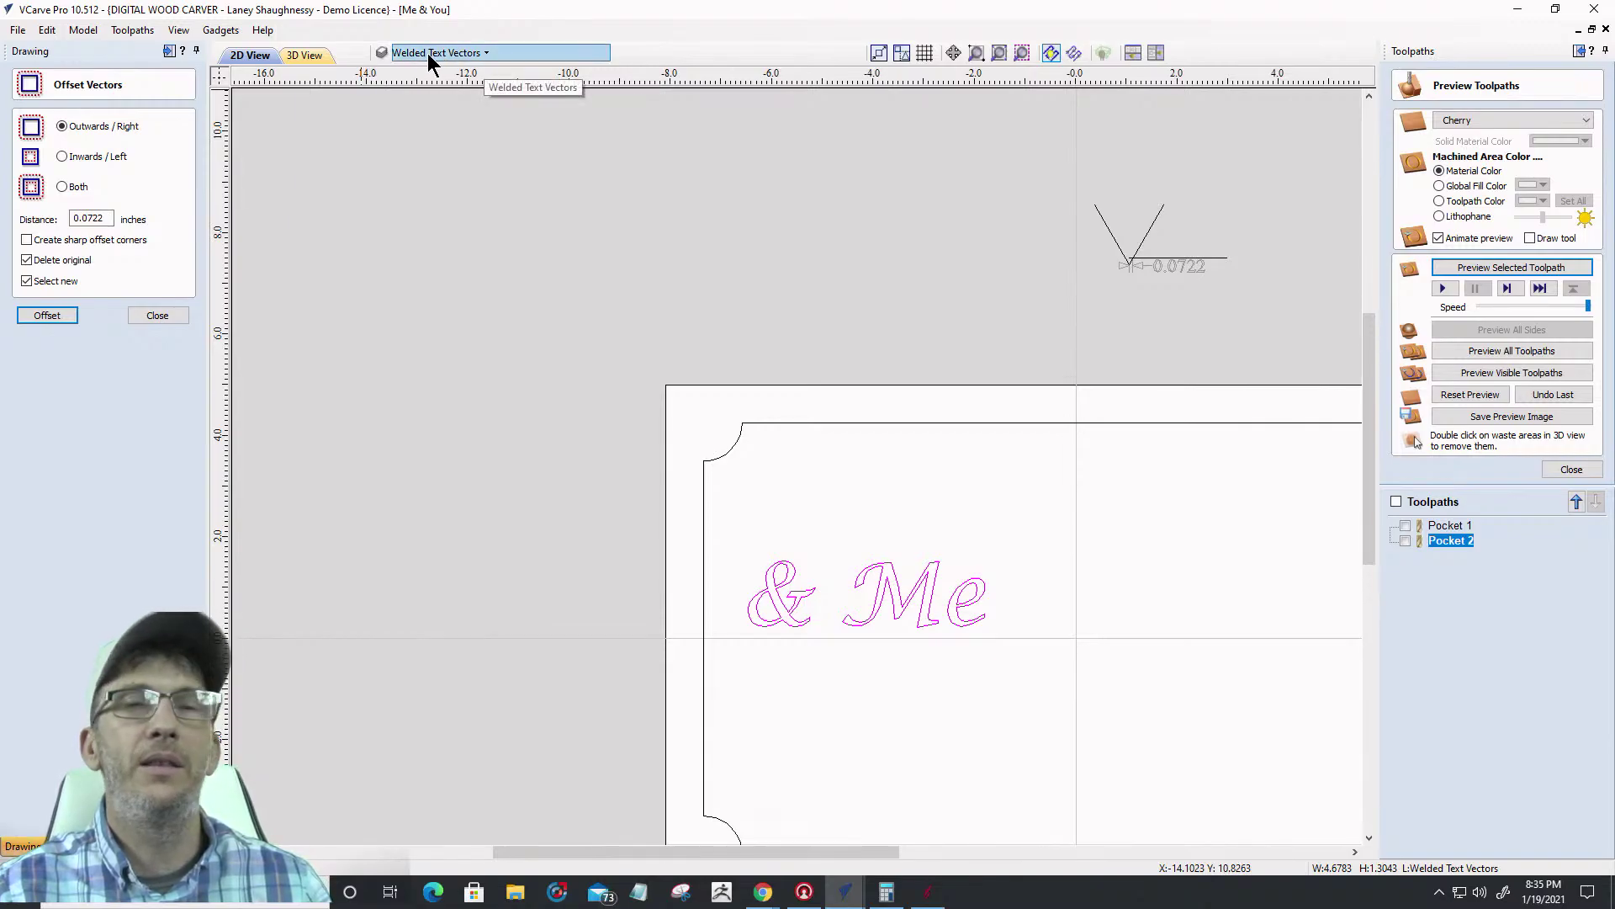
{"action": "left_click", "coordinate": [483, 53]}
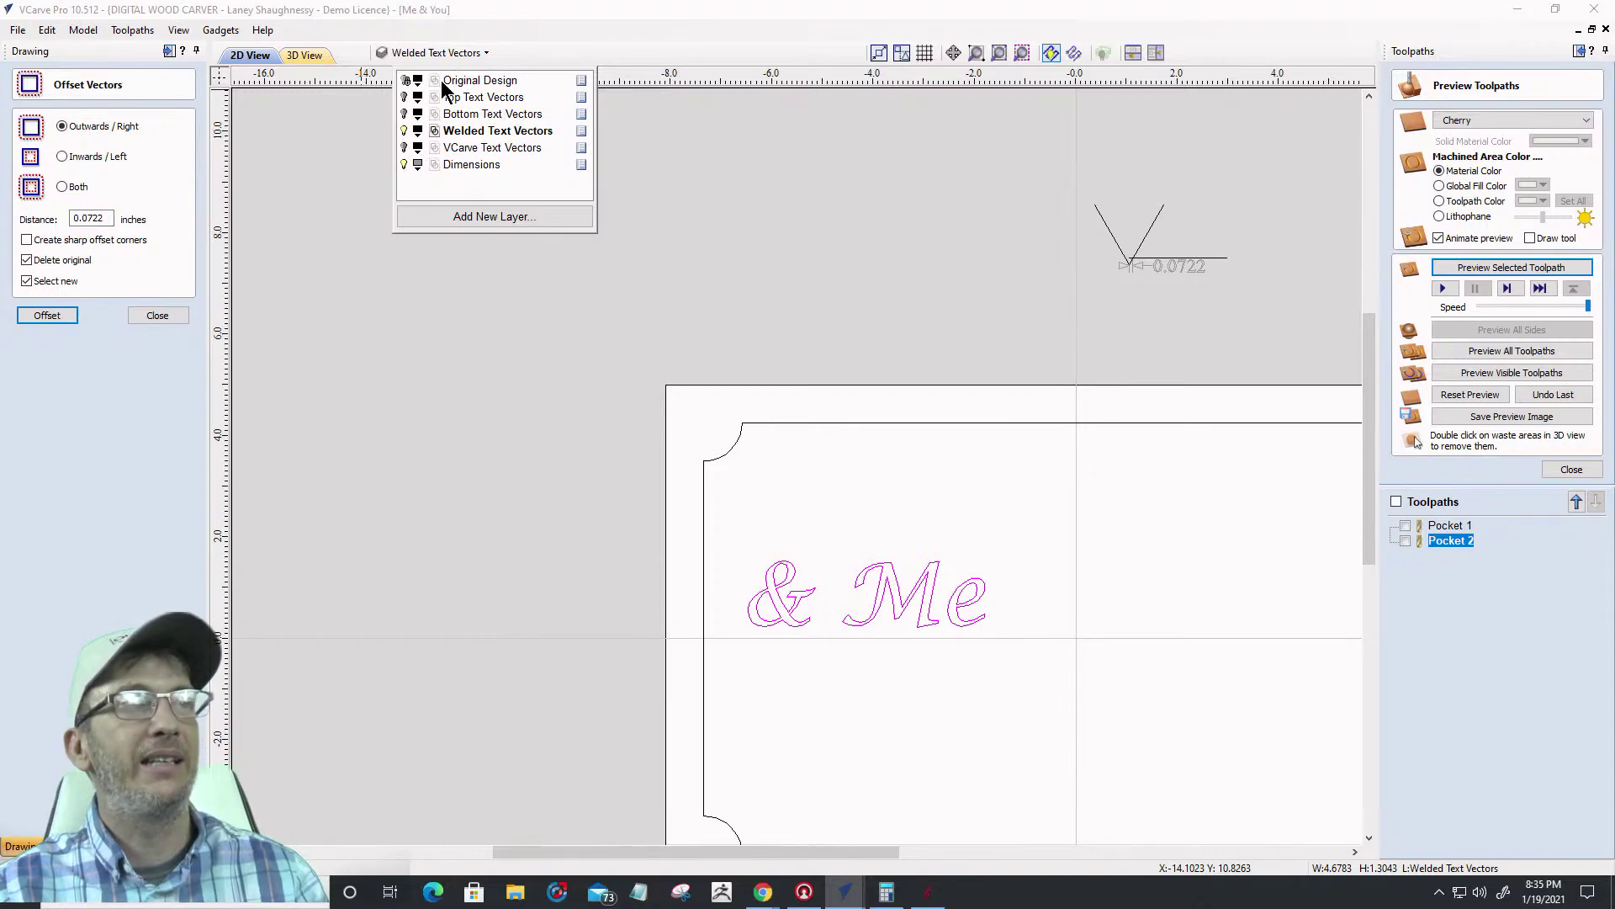
{"action": "left_click", "coordinate": [362, 169]}
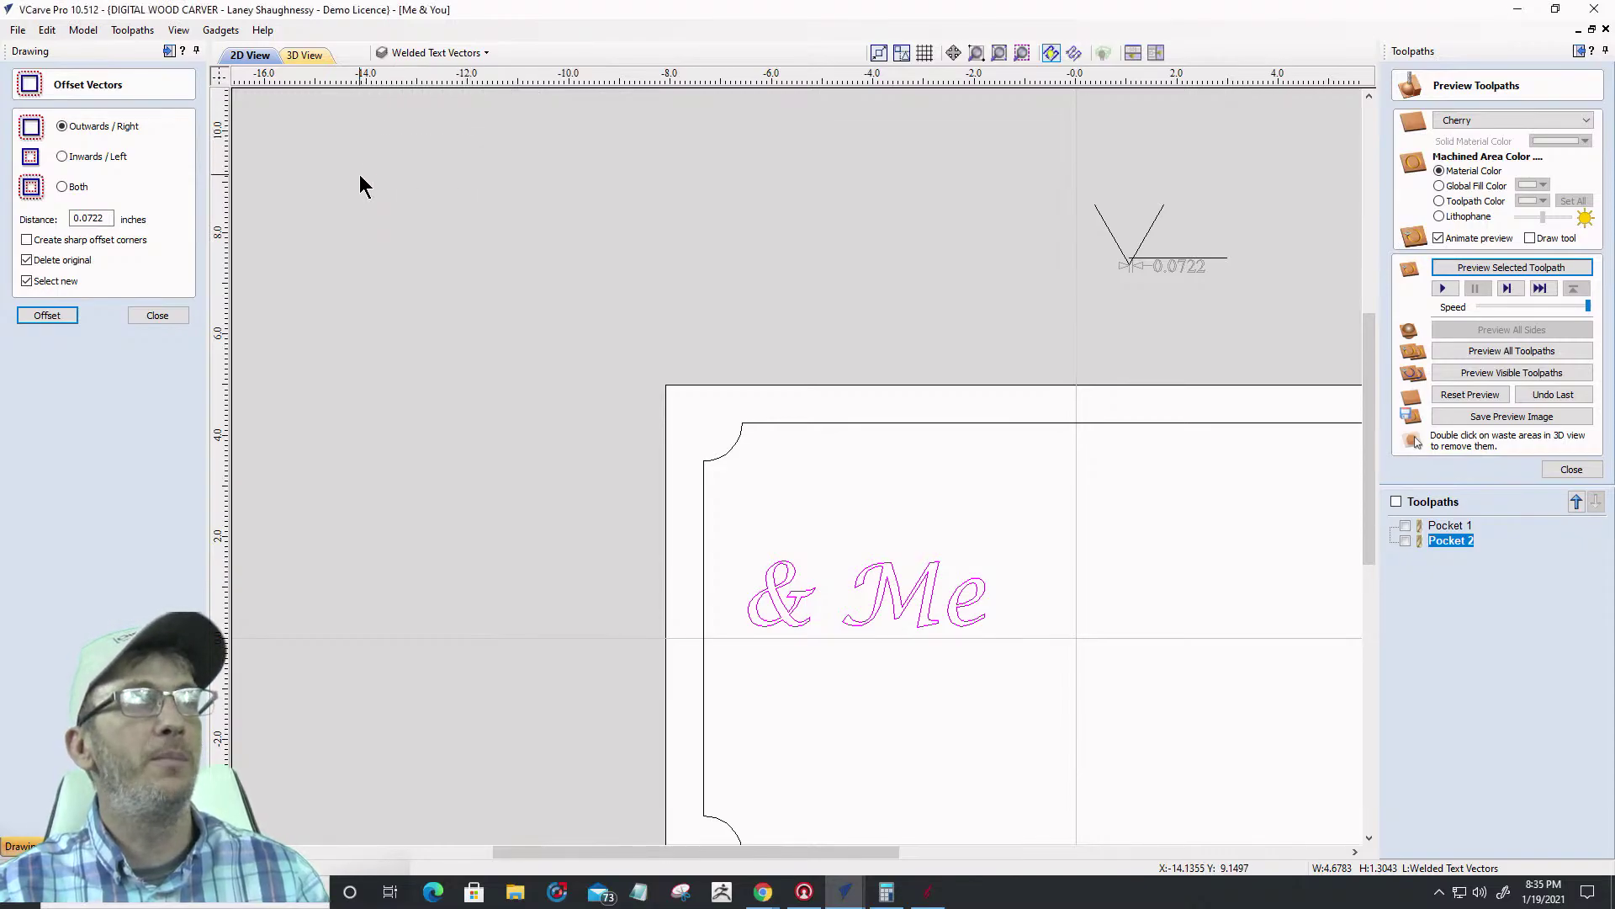
{"action": "left_click", "coordinate": [443, 53]}
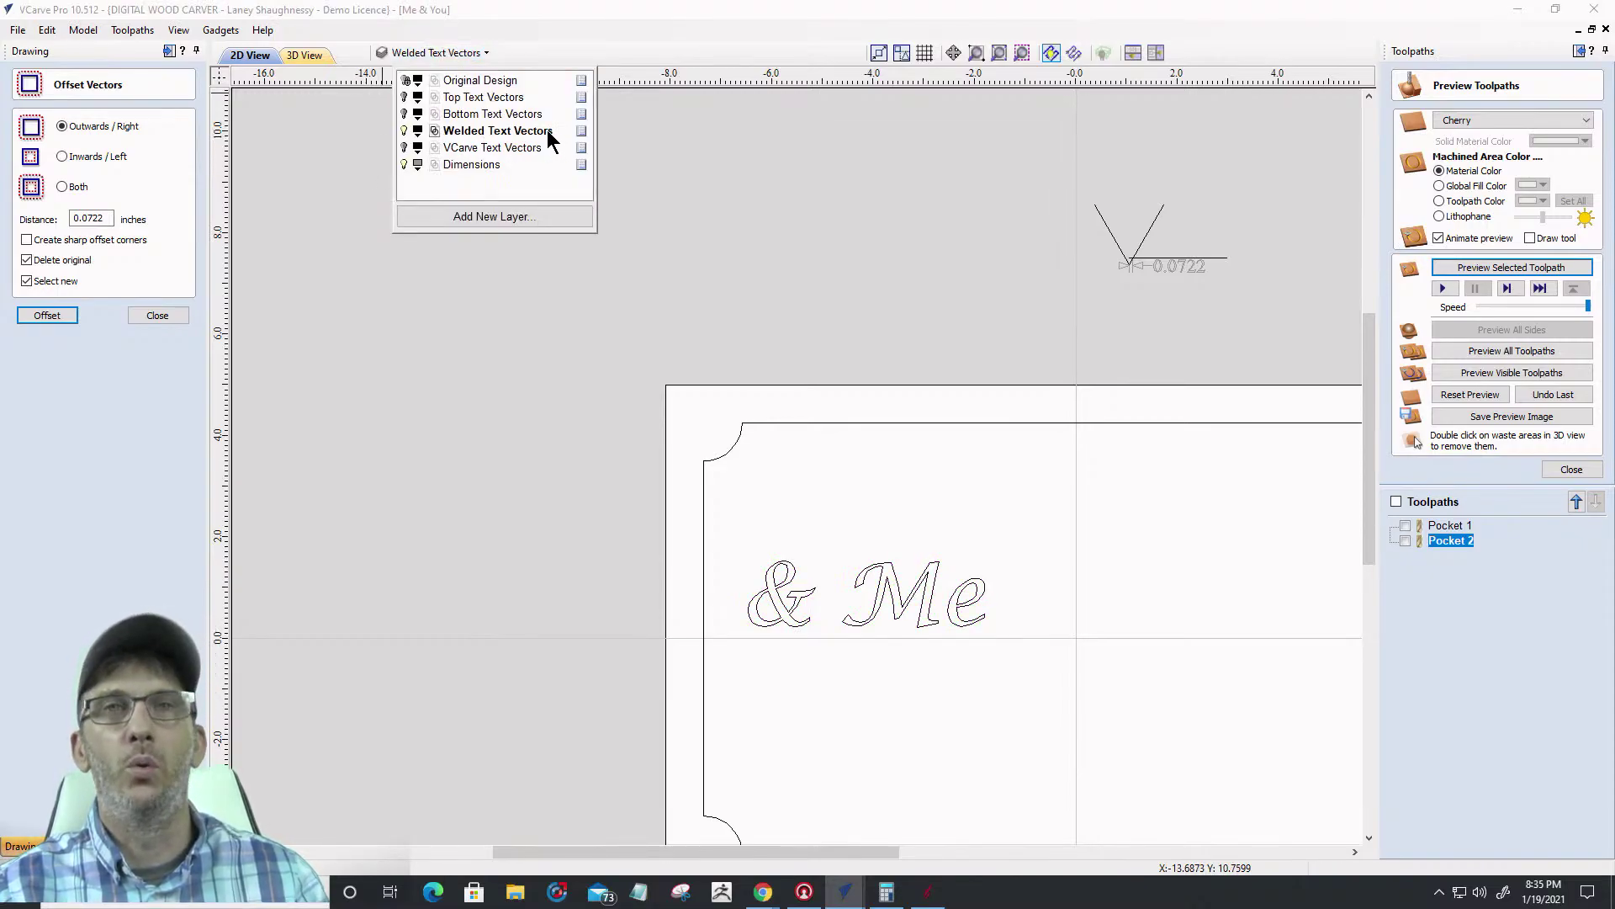
{"action": "left_click", "coordinate": [399, 405]}
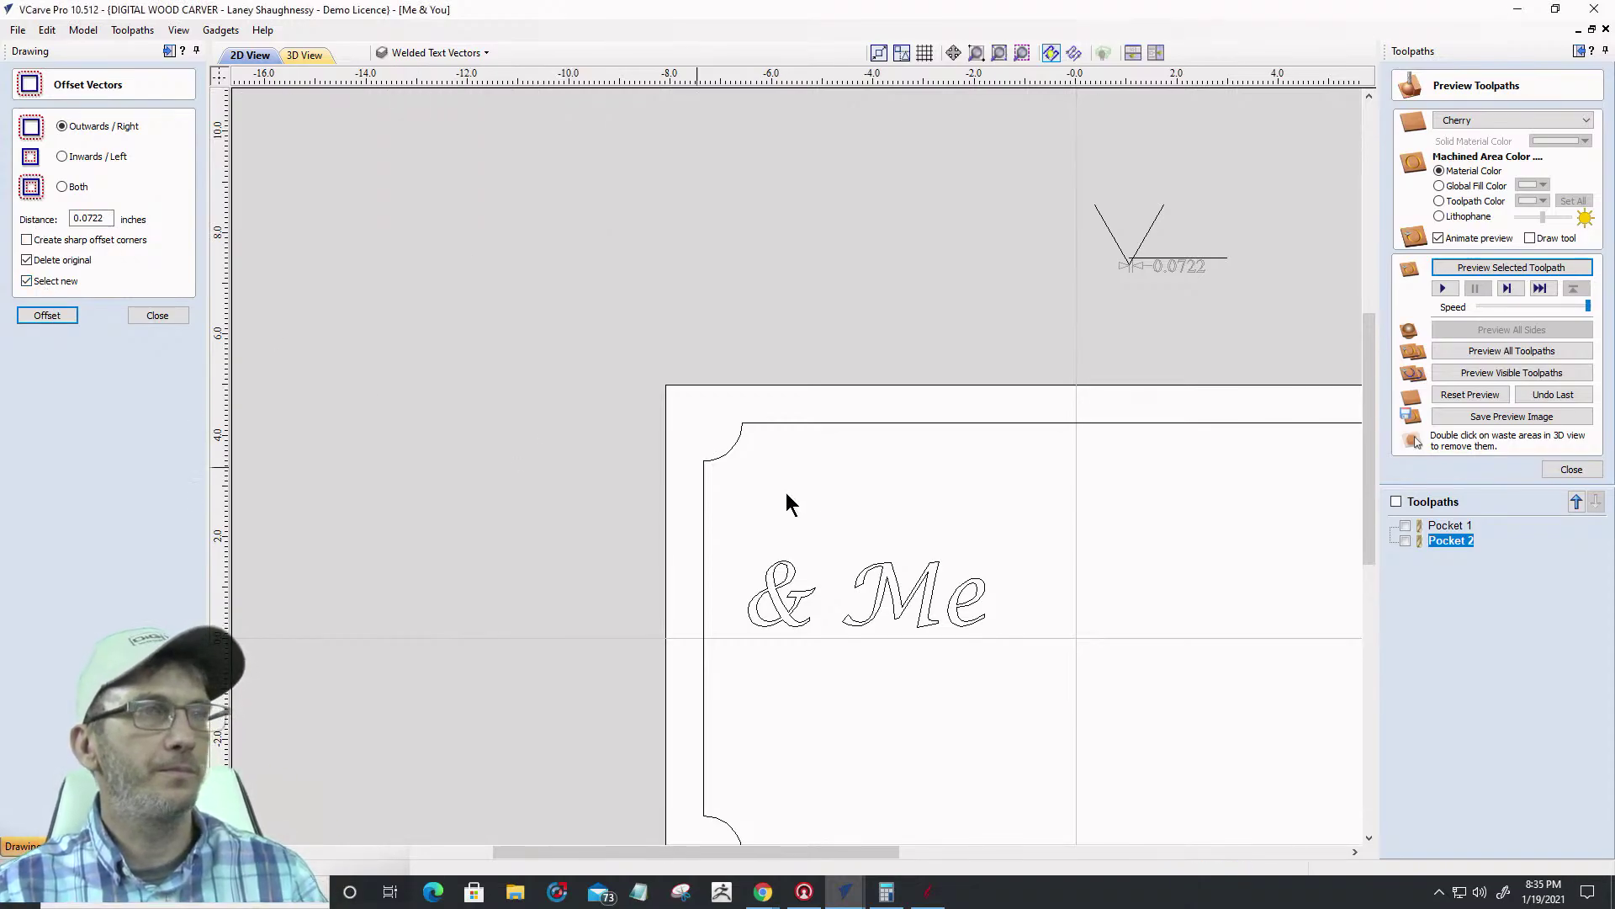
Apply the outward offset to the "& Me" text vectors, replacing the originals, and close the offset tool
{"action": "left_click", "coordinate": [791, 594]}
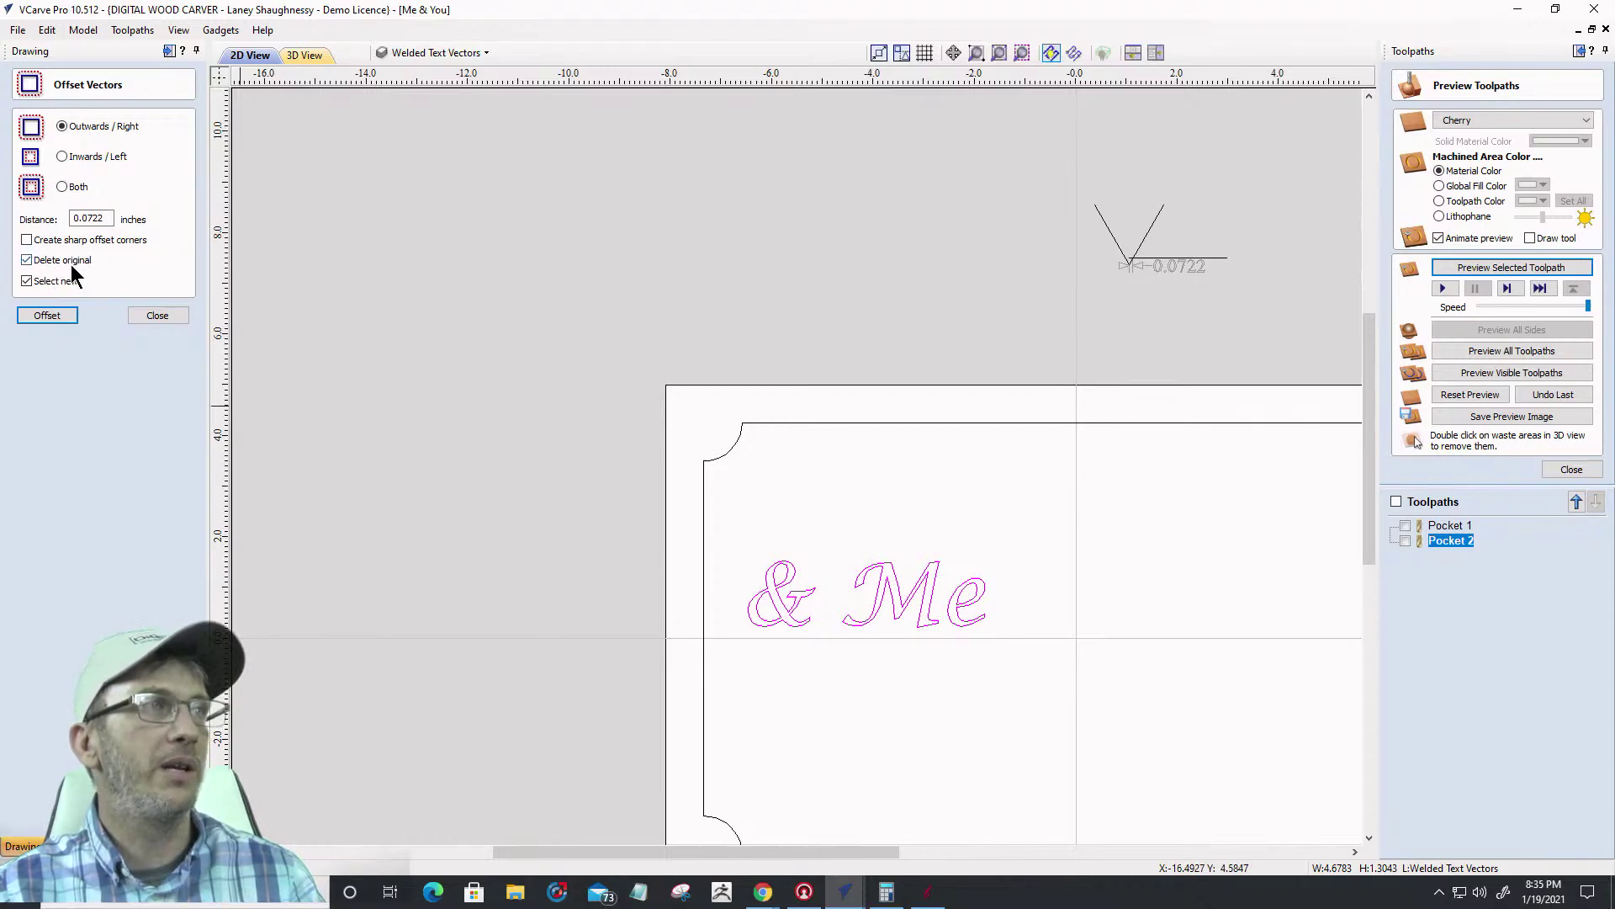
{"action": "left_click", "coordinate": [46, 315]}
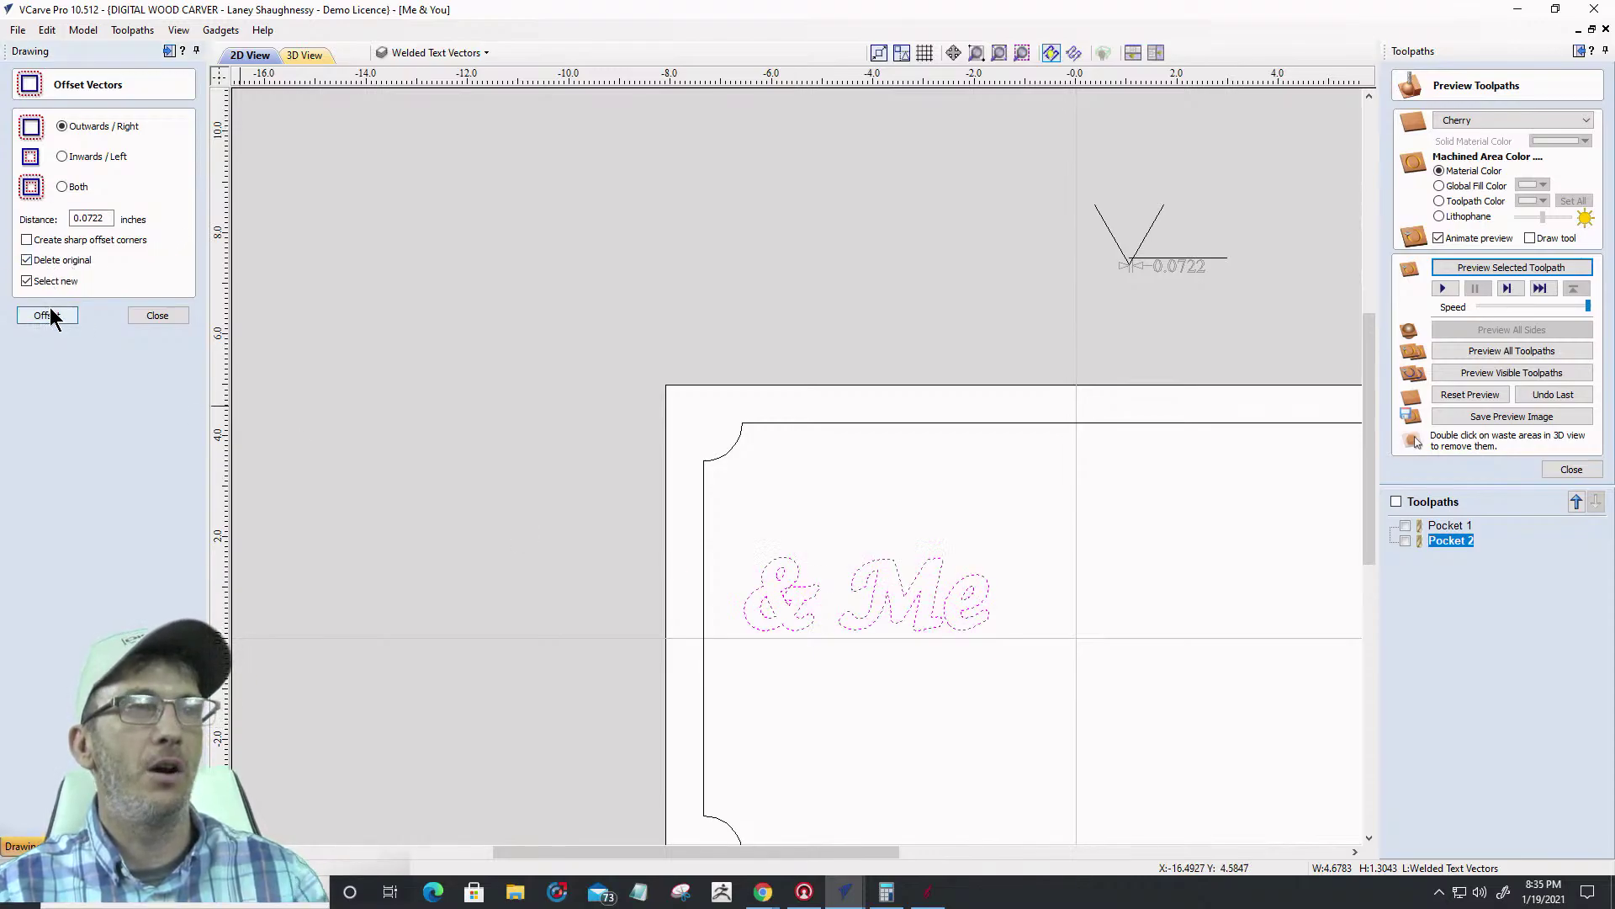
{"action": "scroll", "coordinate": [768, 646], "scroll_direction": "up", "scroll_amount": 6}
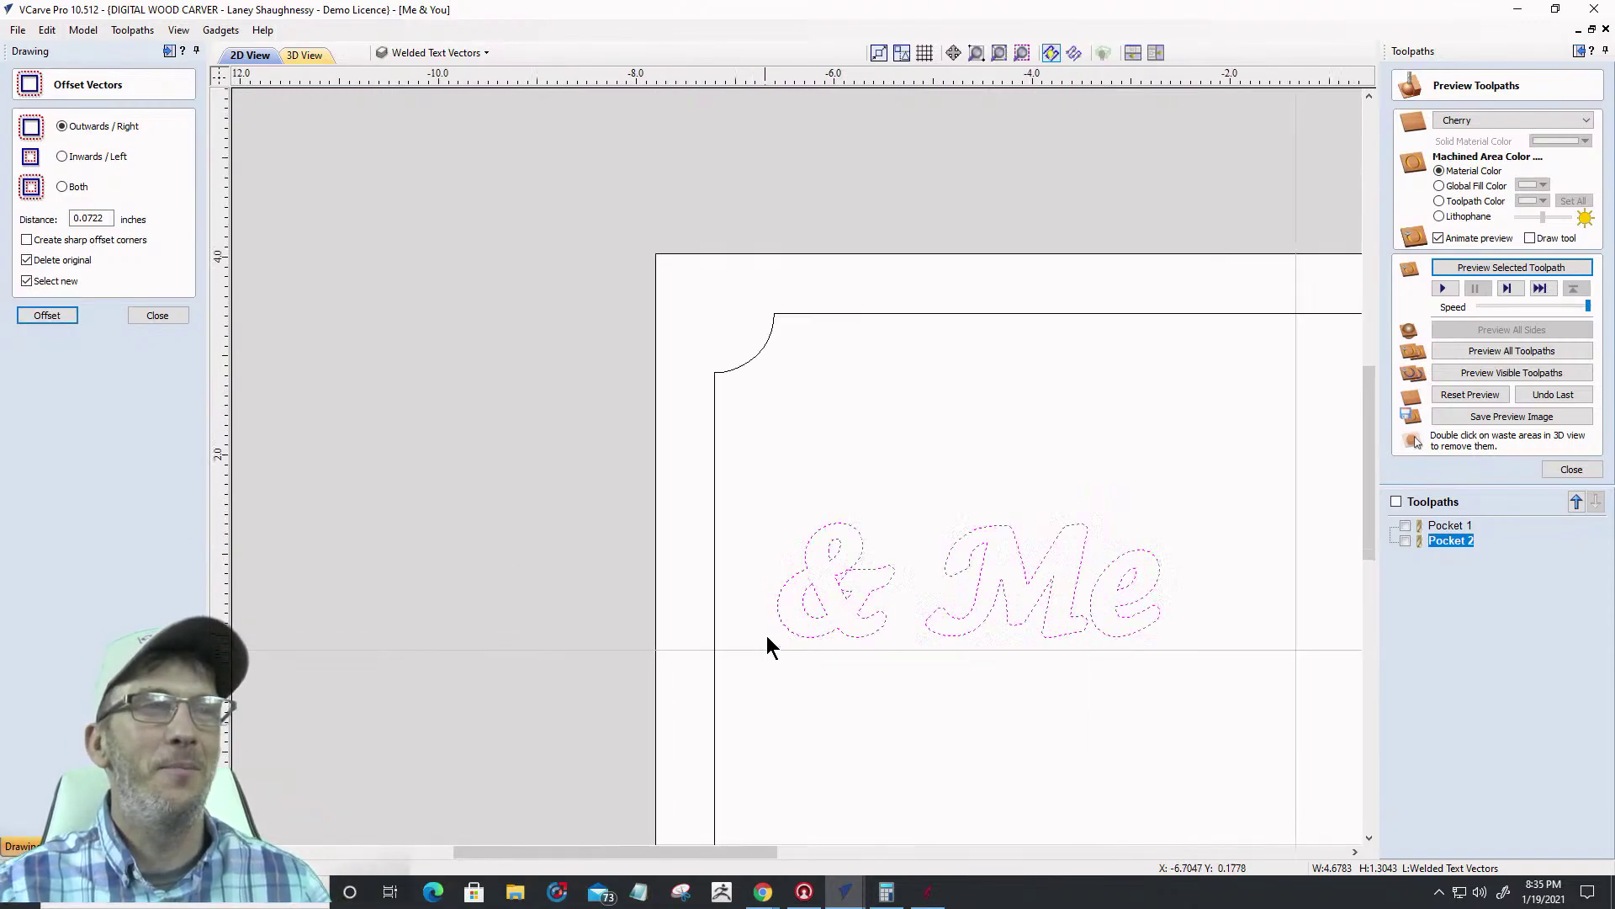
{"action": "scroll", "coordinate": [795, 496], "scroll_direction": "down", "scroll_amount": 6}
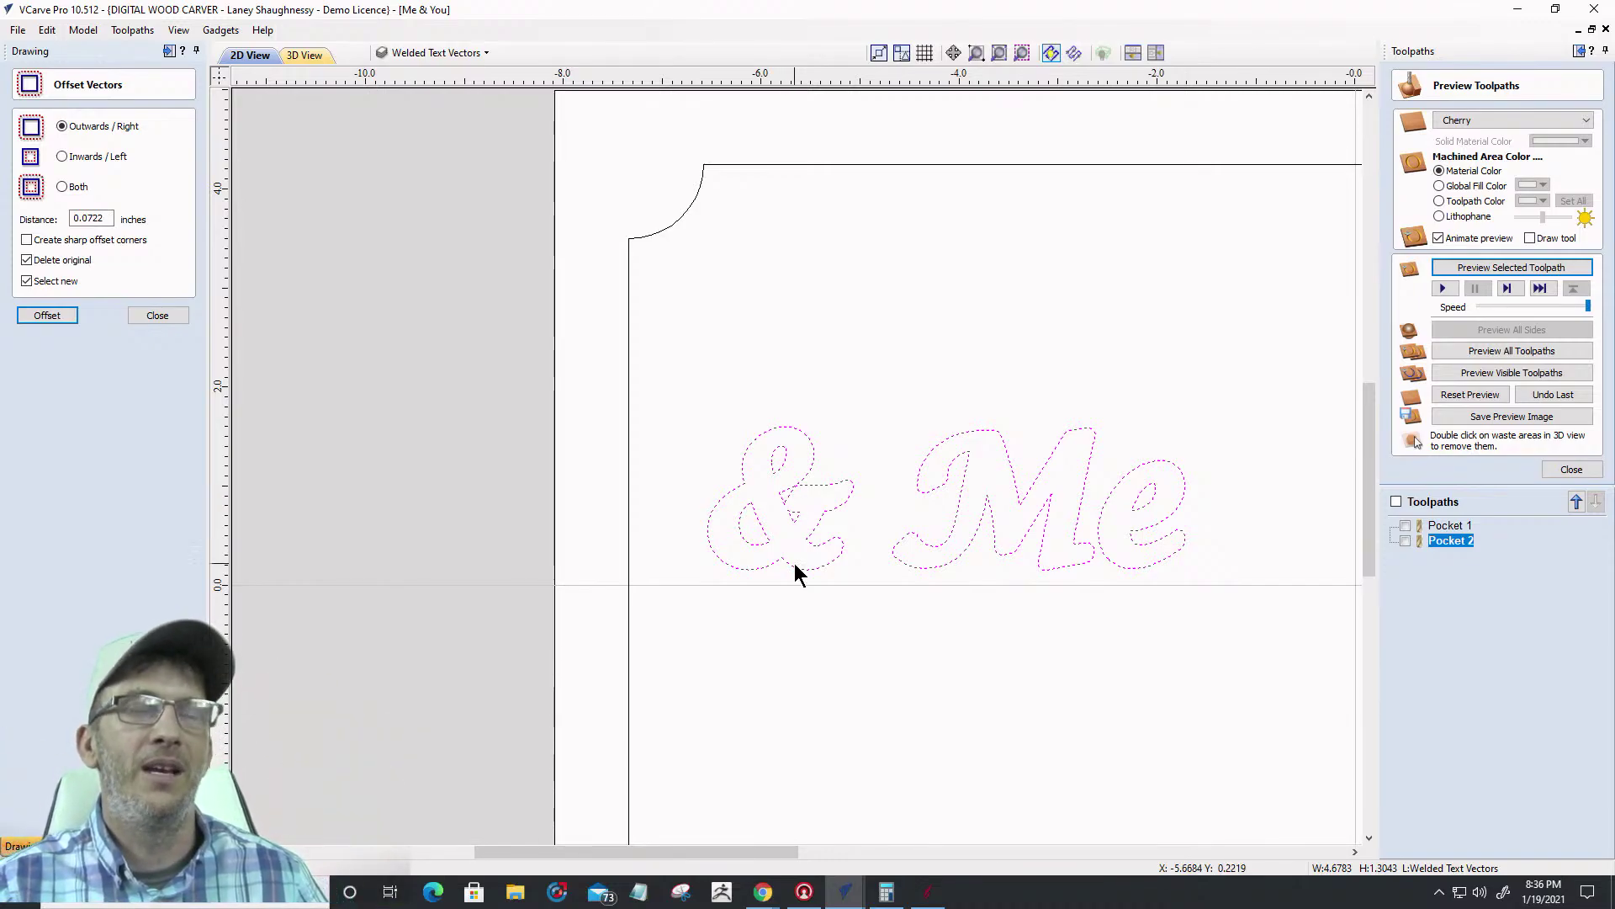
{"action": "left_click", "coordinate": [157, 316]}
Offset the decorative border inwards by 0.0722 inches without sharp corners, deleting the original vector
{"action": "scroll", "coordinate": [657, 389], "scroll_direction": "down", "scroll_amount": 3}
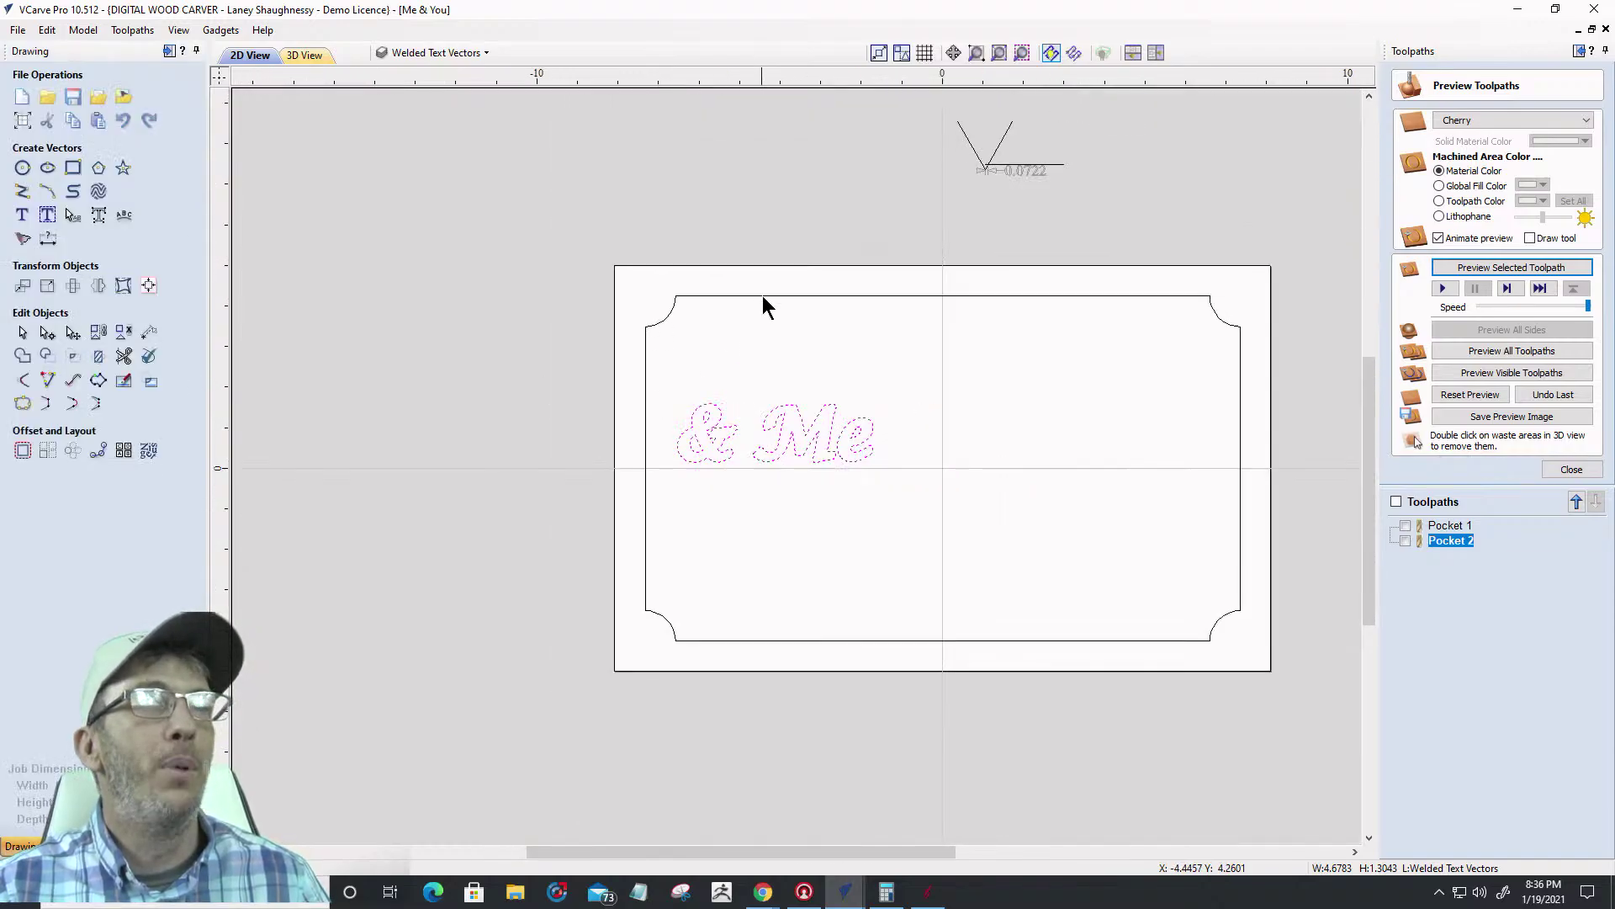
{"action": "left_click", "coordinate": [763, 297]}
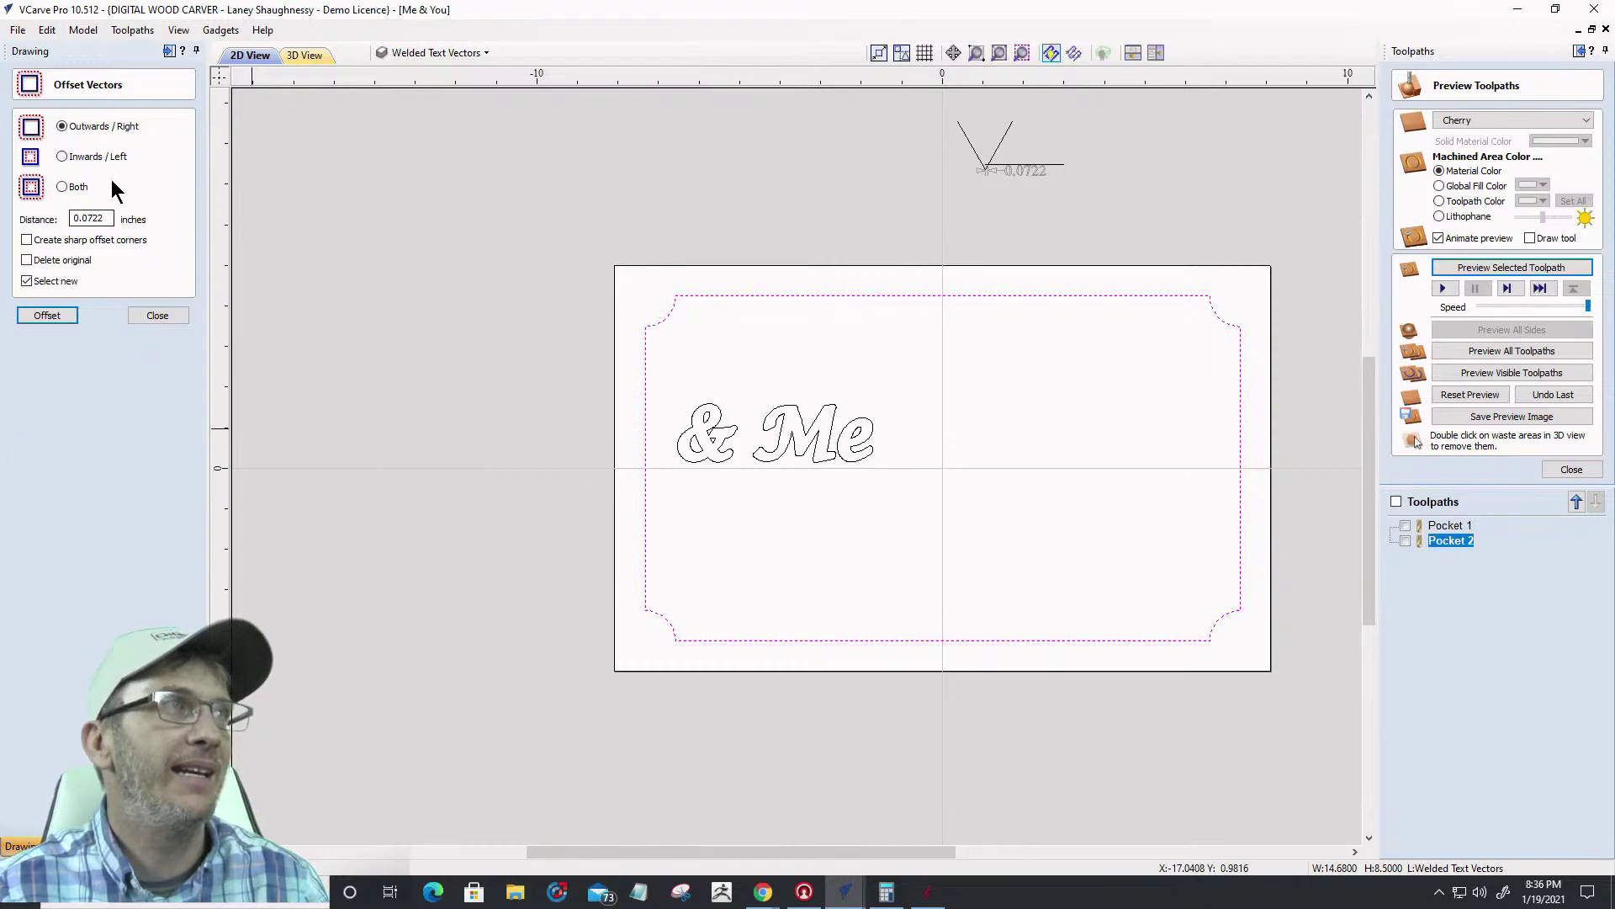
{"action": "left_click", "coordinate": [63, 155]}
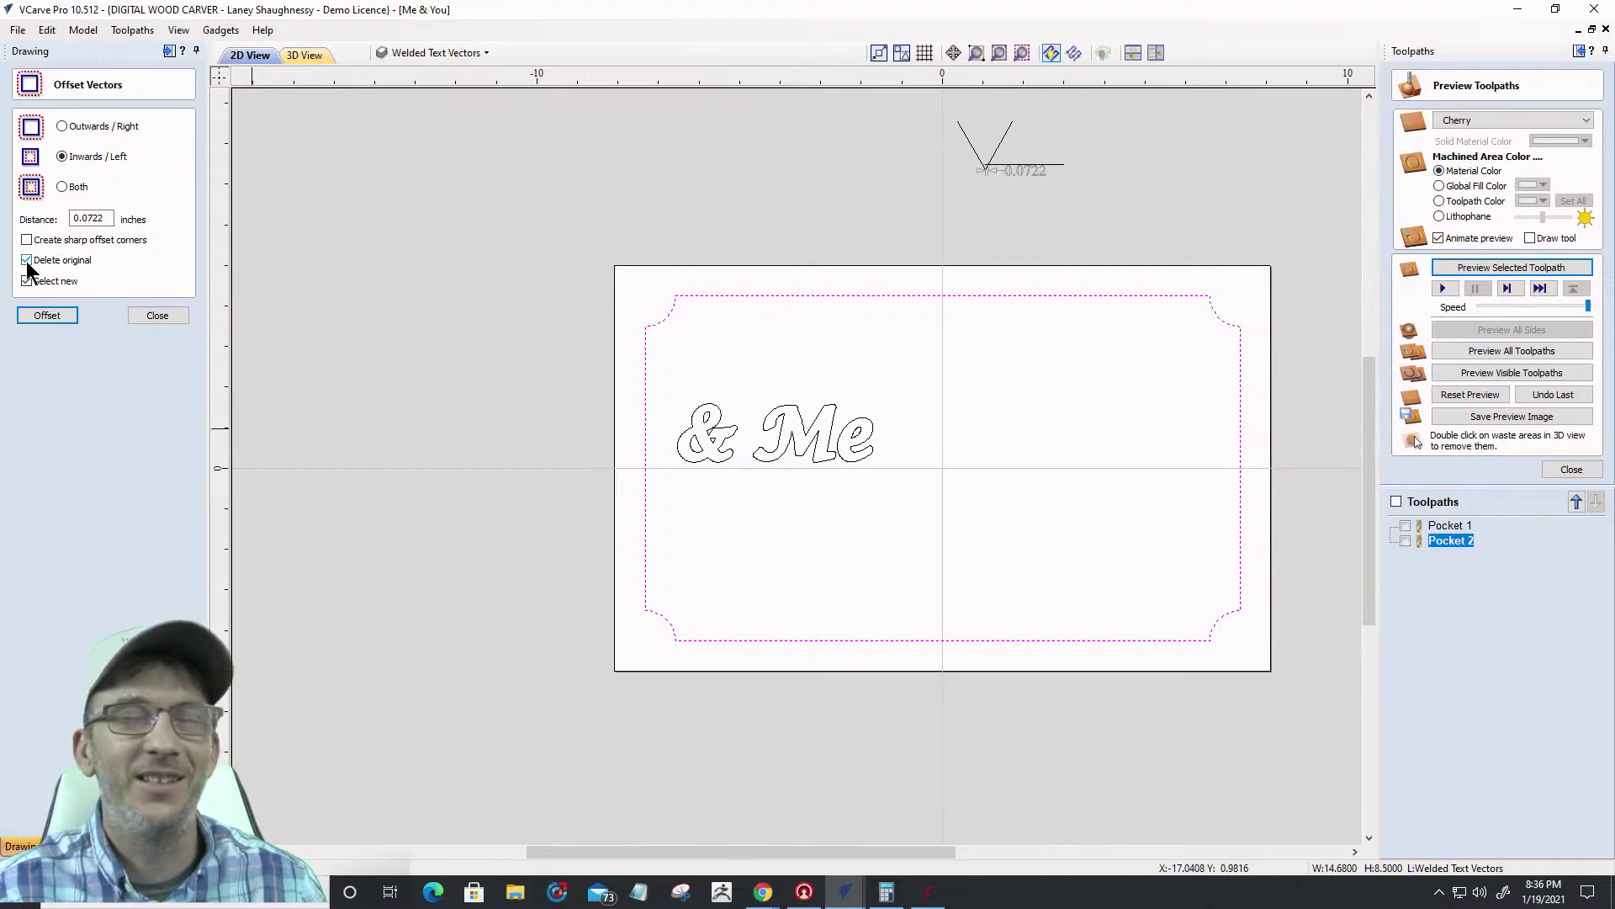
{"action": "left_click", "coordinate": [42, 316]}
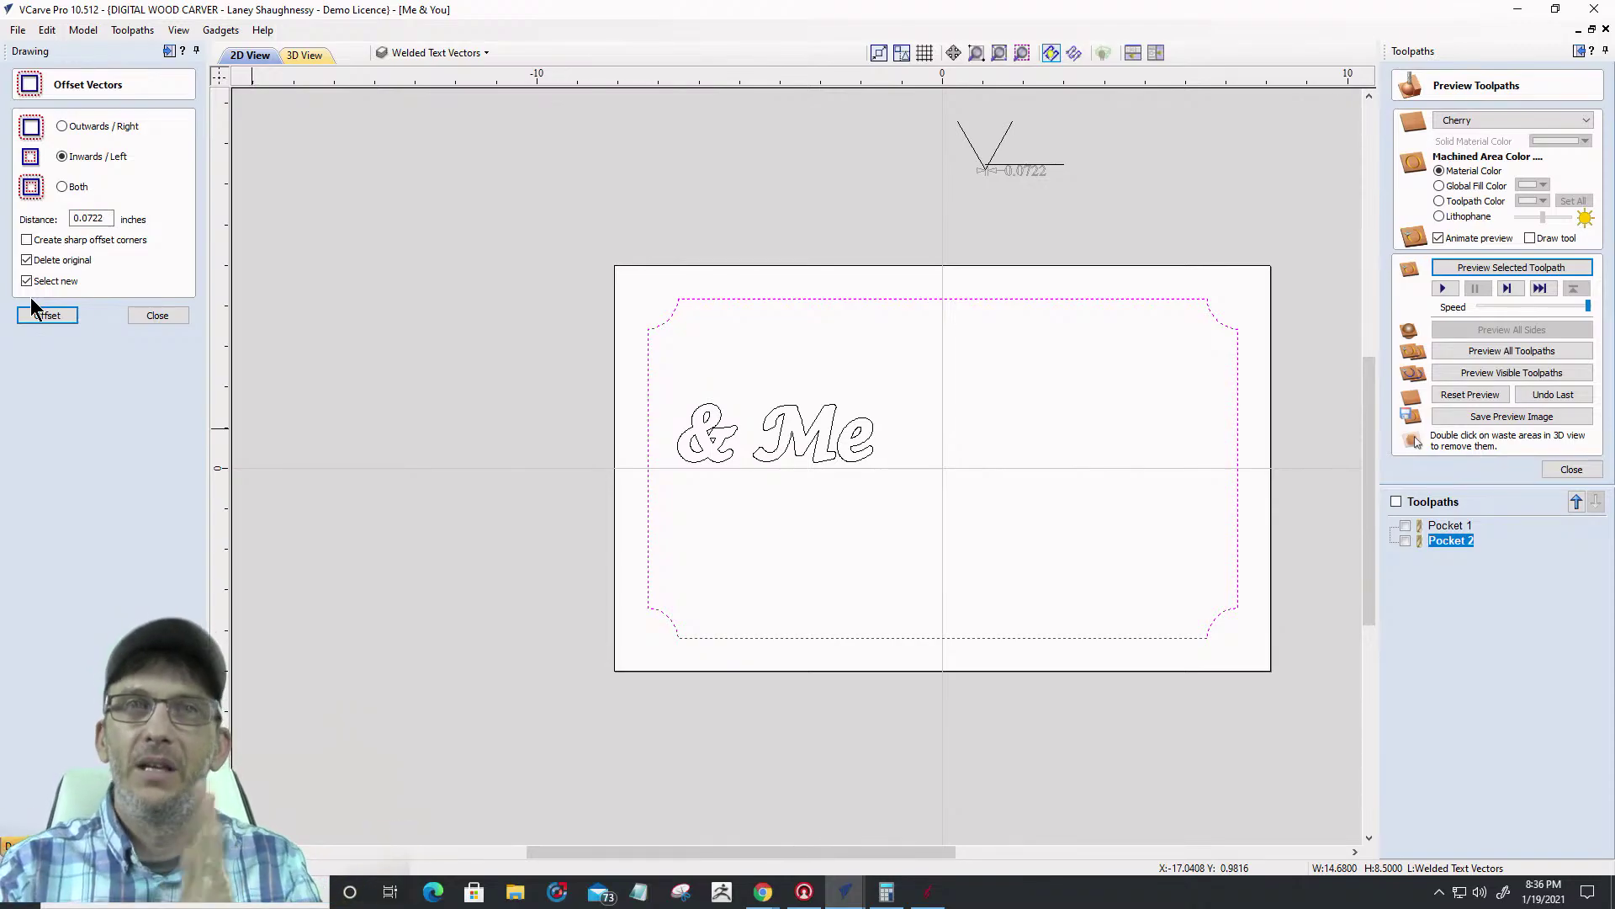
{"action": "left_click", "coordinate": [157, 316]}
Hide the Welded Text Vectors layer and show the Bottom Text Vectors layer
{"action": "left_click", "coordinate": [467, 52]}
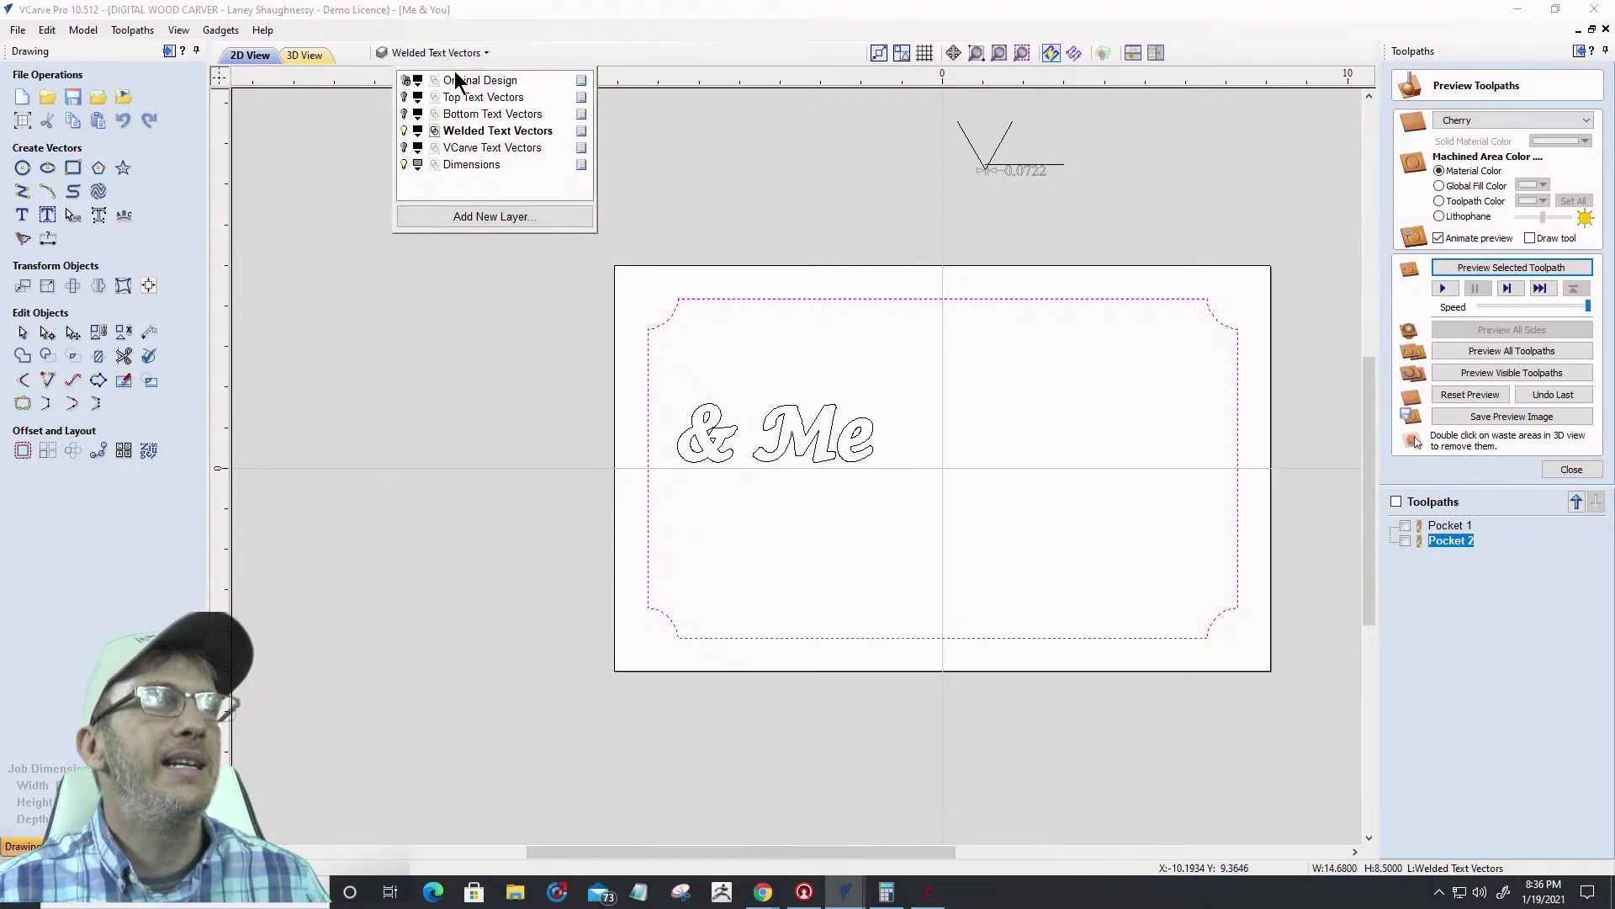
{"action": "left_click", "coordinate": [404, 131]}
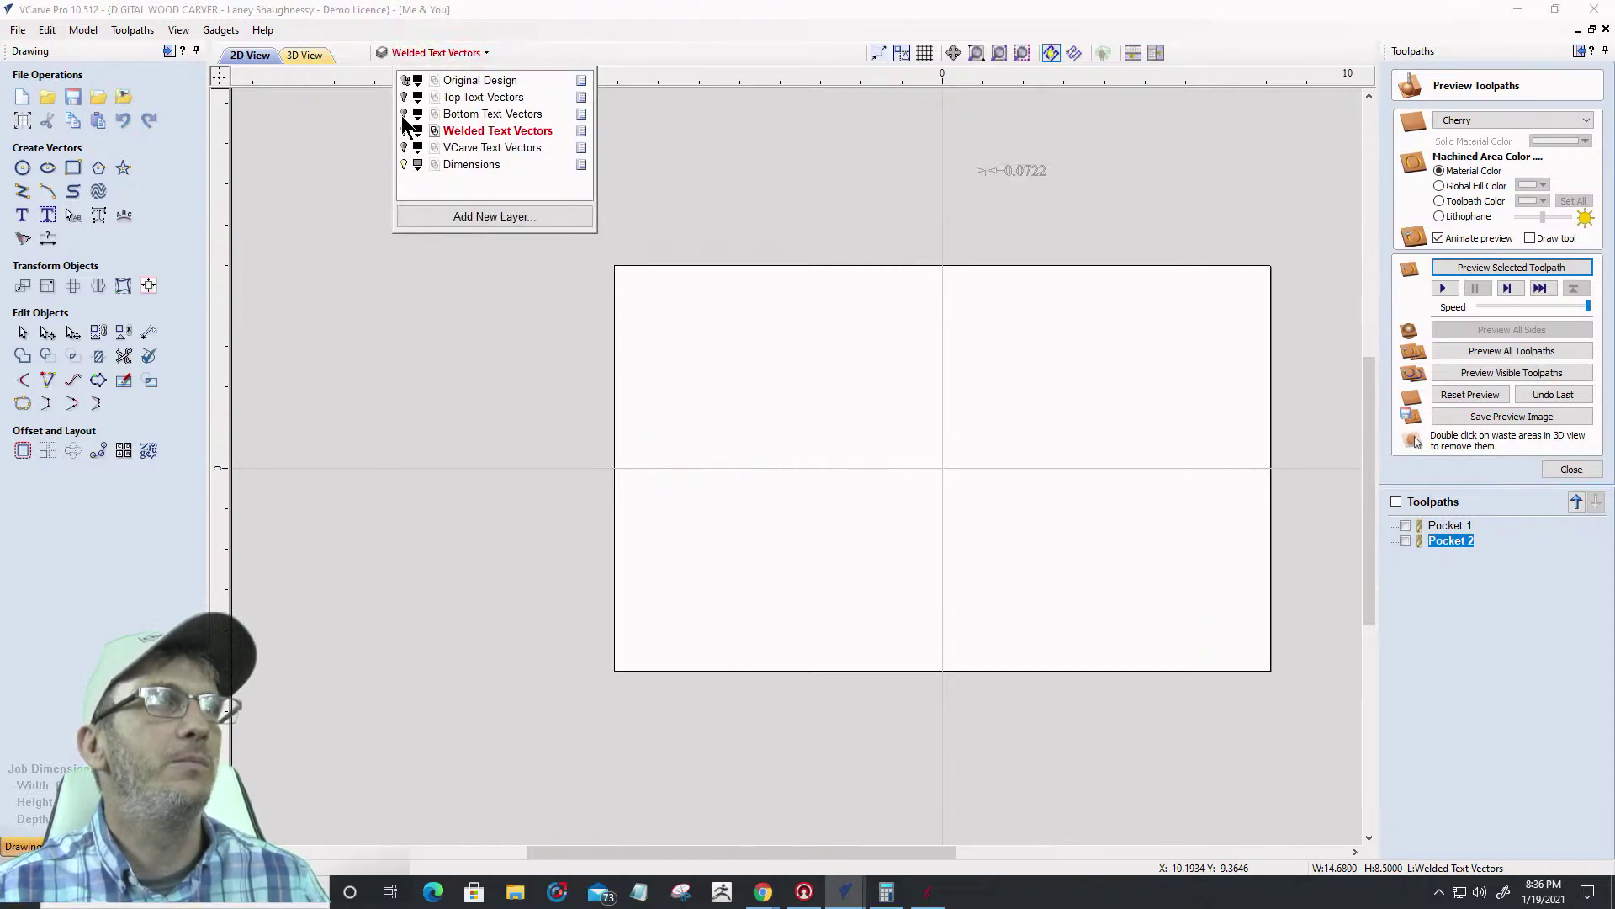
{"action": "left_click", "coordinate": [404, 113]}
{"action": "scroll", "coordinate": [1064, 451], "scroll_direction": "up", "scroll_amount": 5}
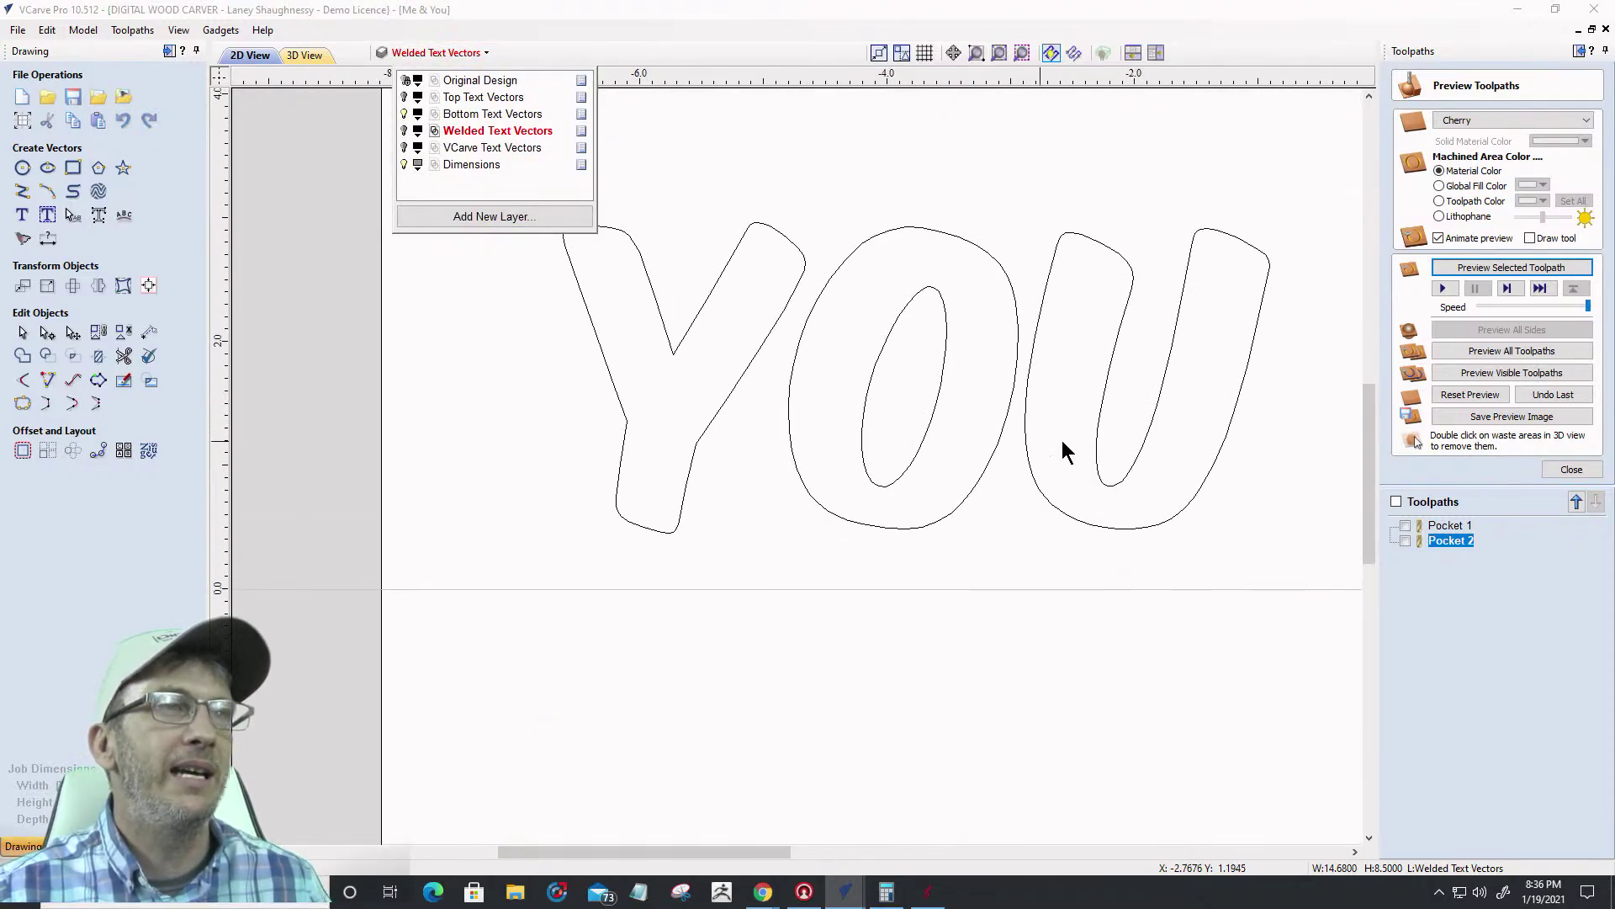
{"action": "scroll", "coordinate": [1219, 372], "scroll_direction": "down", "scroll_amount": 3}
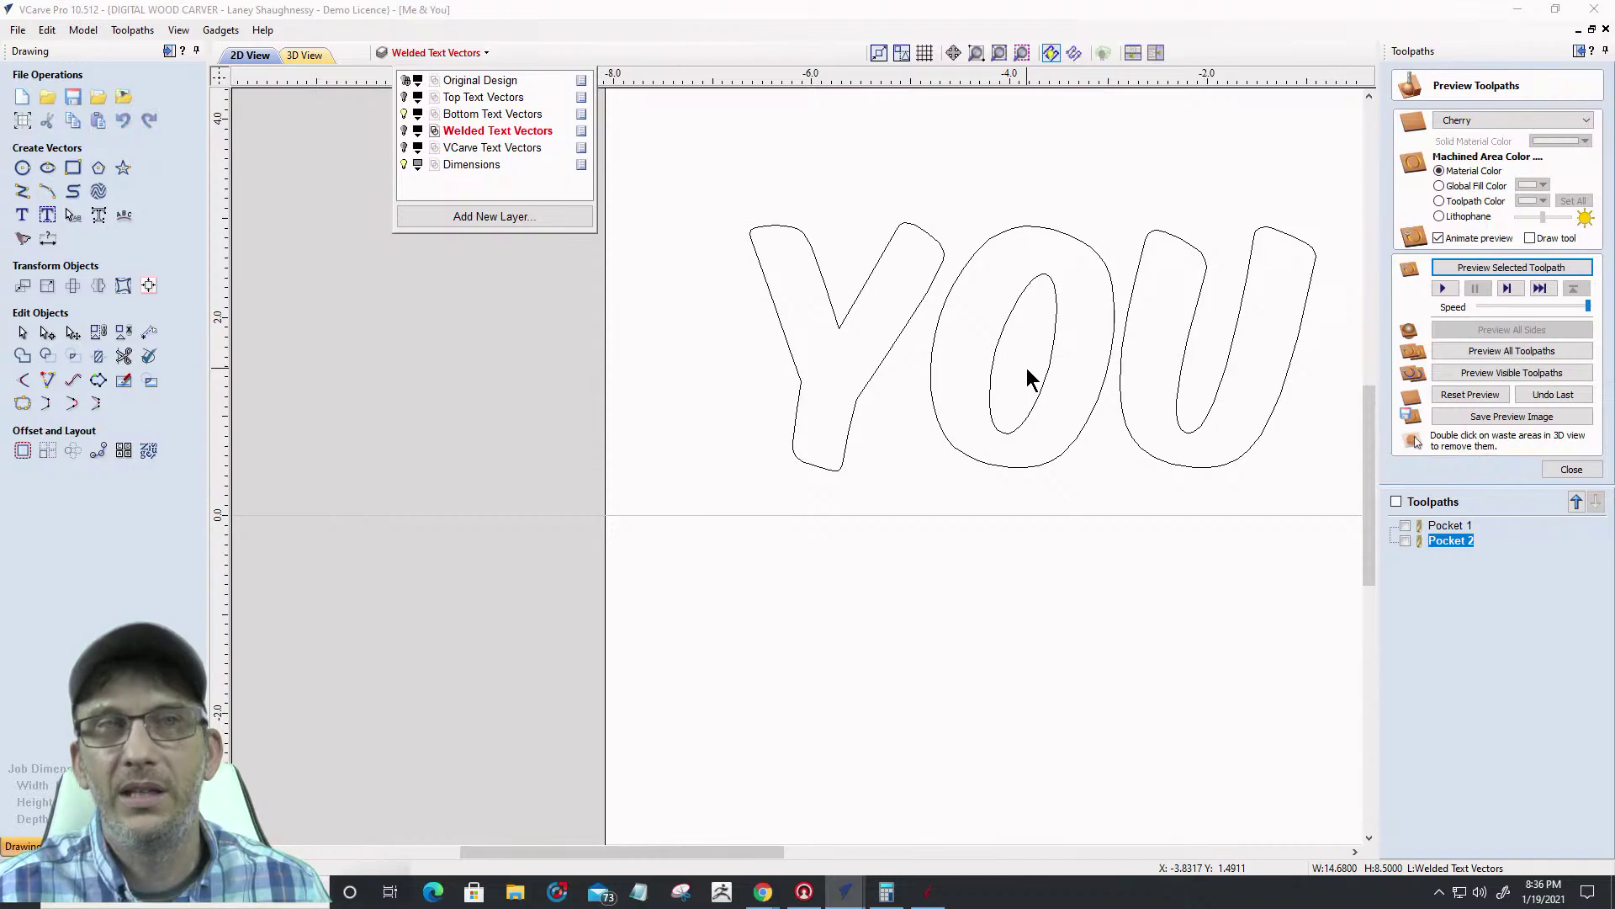
Move the "YOU" text from its current layer to the Welded Text Vectors layer
{"action": "left_click", "coordinate": [1035, 276]}
{"action": "right_click", "coordinate": [1035, 276]}
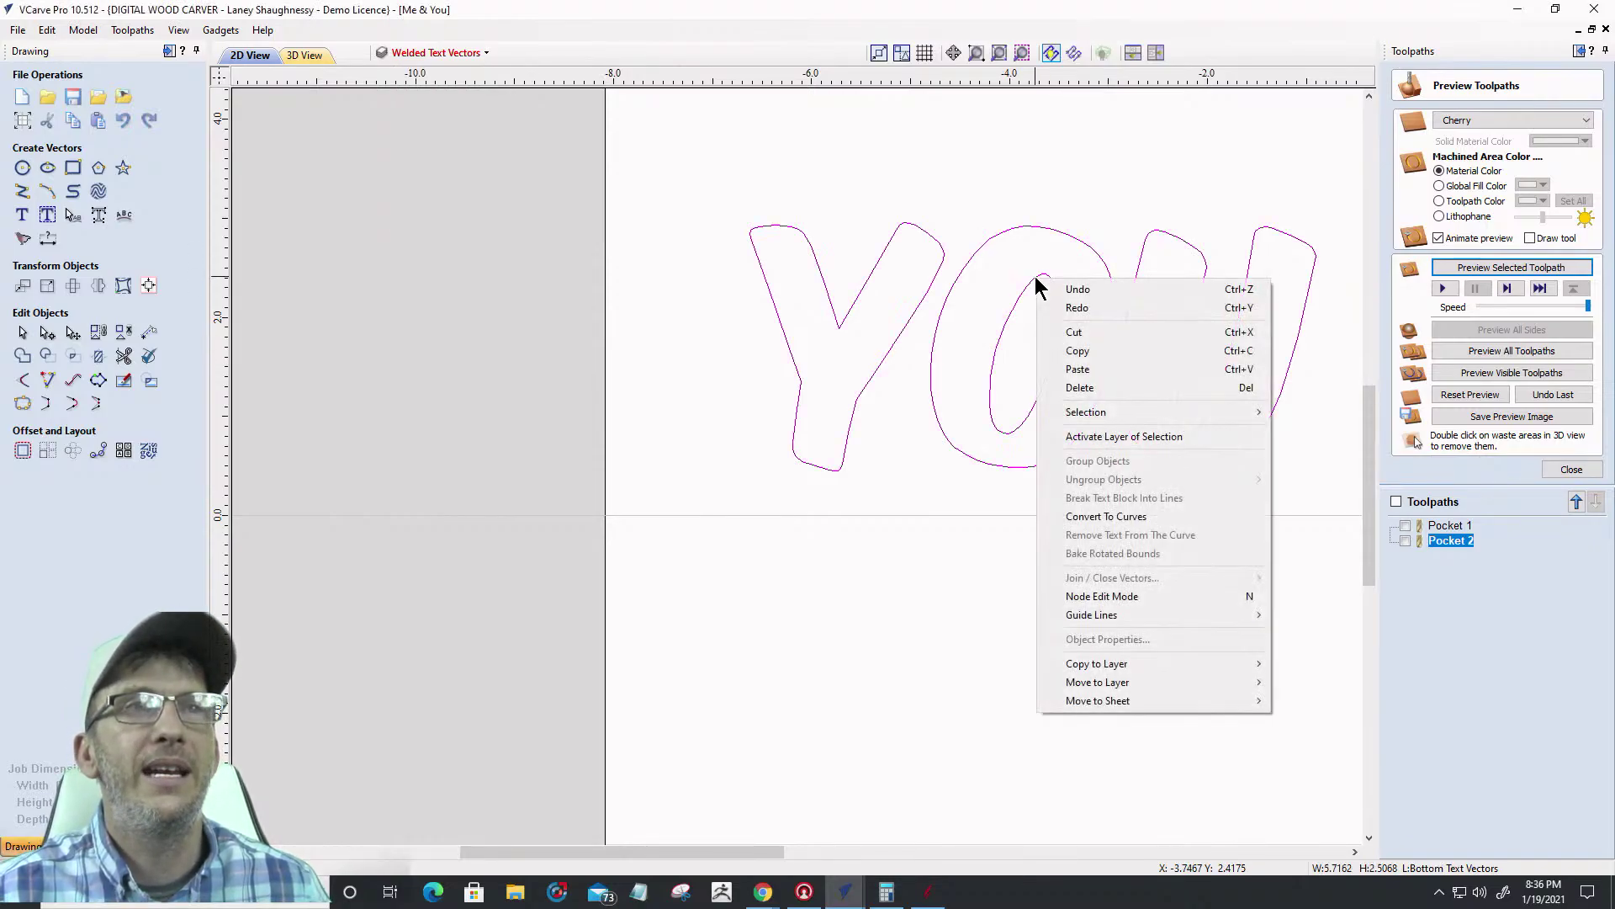
{"action": "mouse_move", "coordinate": [1258, 686]}
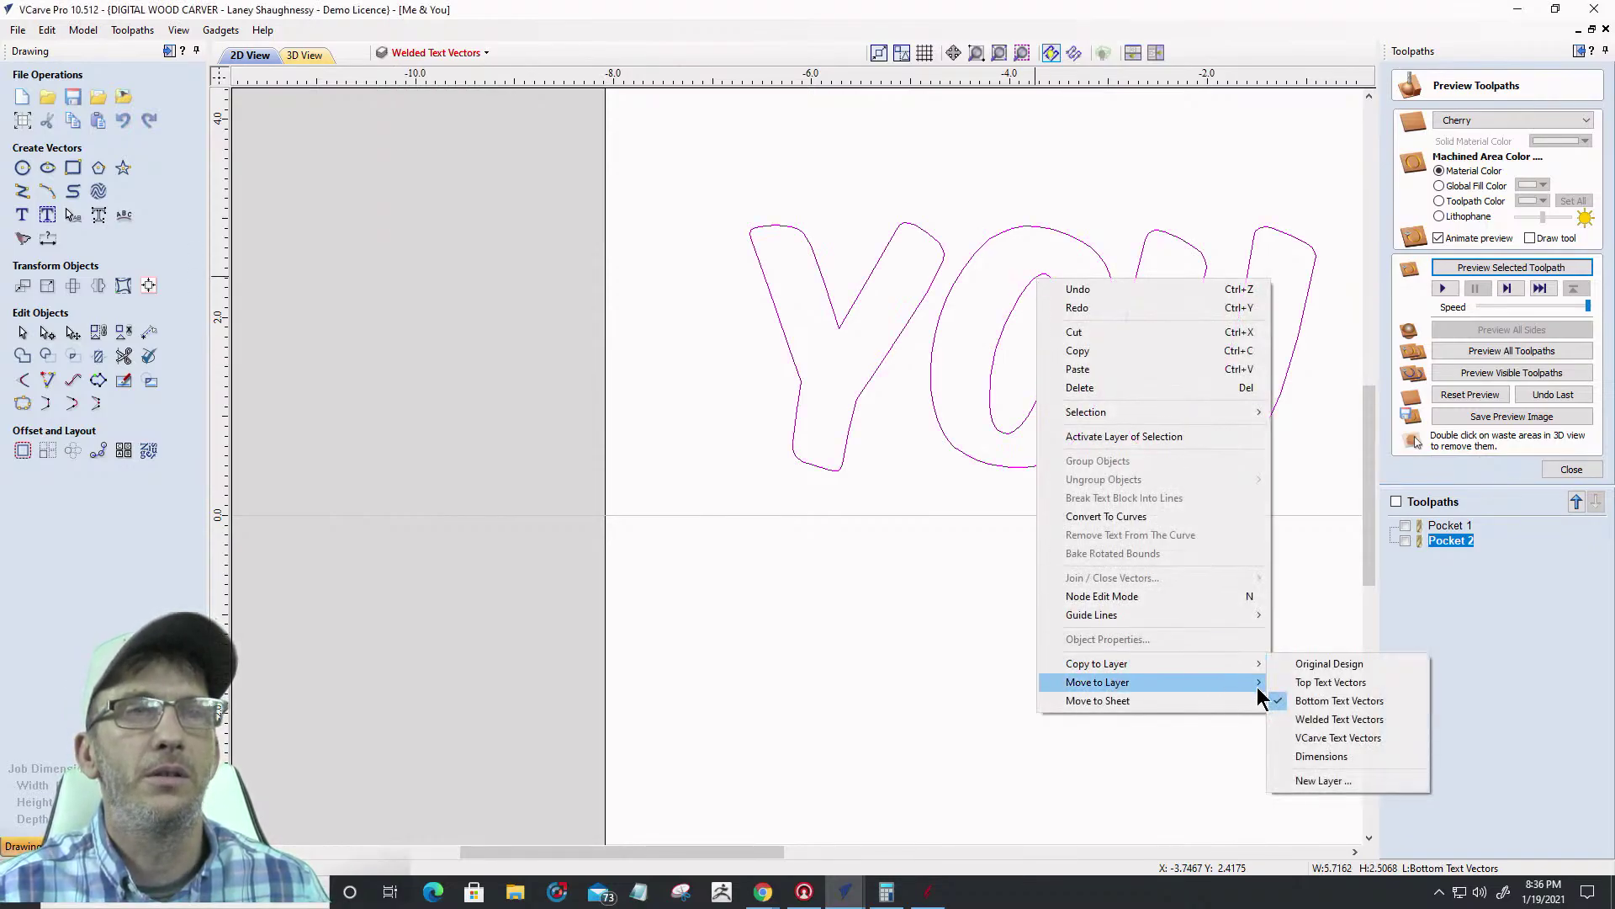
{"action": "left_click", "coordinate": [1309, 721]}
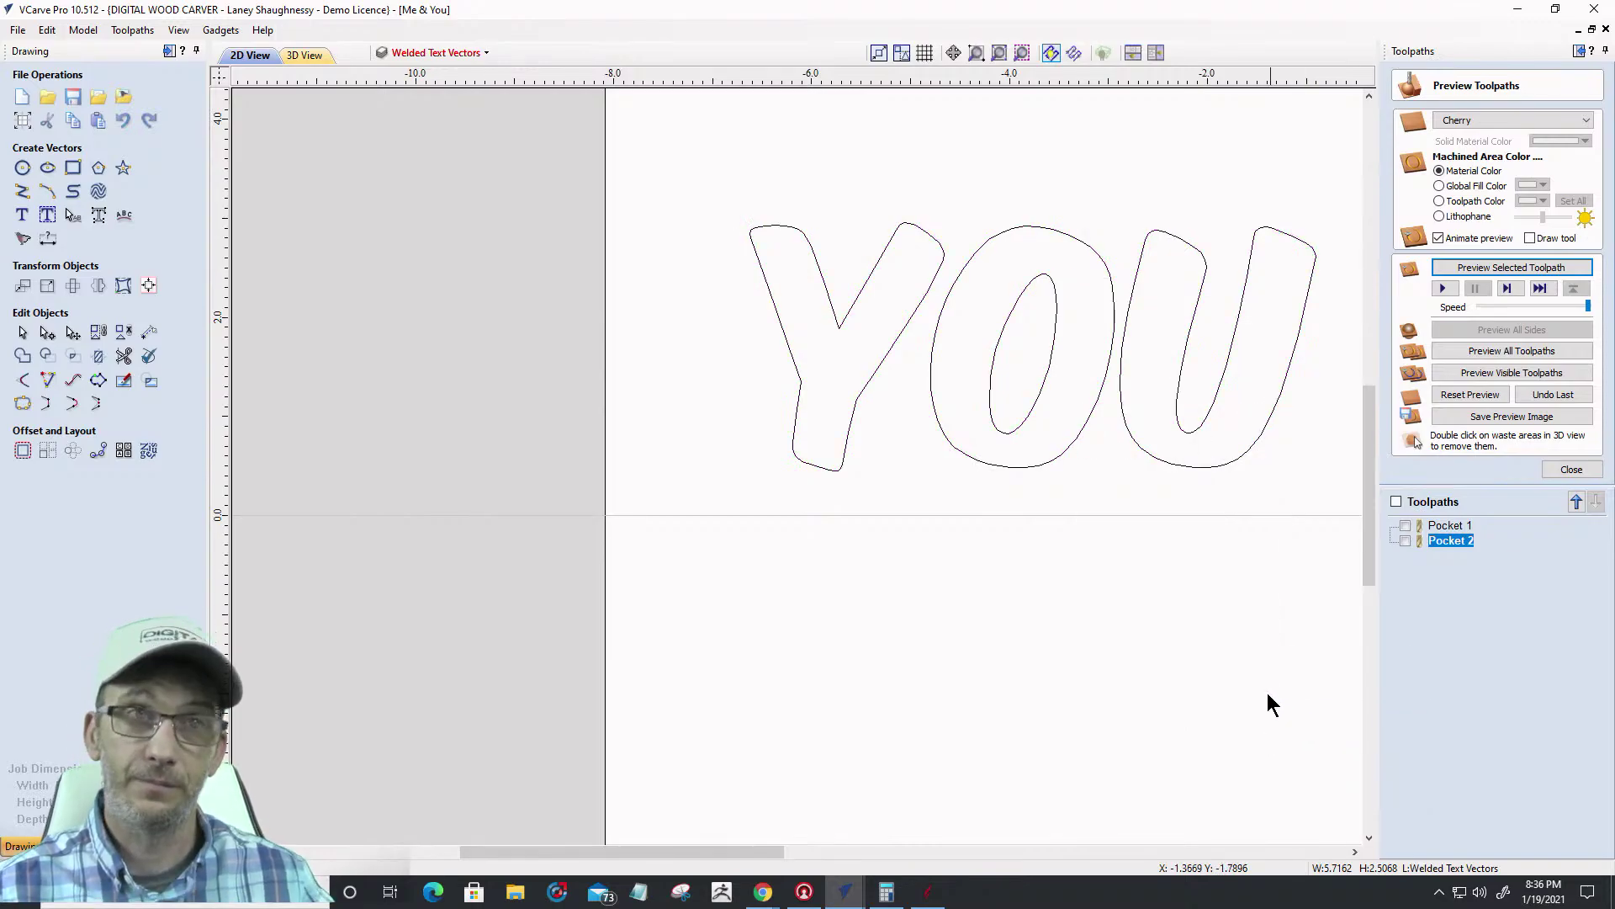
{"action": "scroll", "coordinate": [894, 488], "scroll_direction": "down", "scroll_amount": 3}
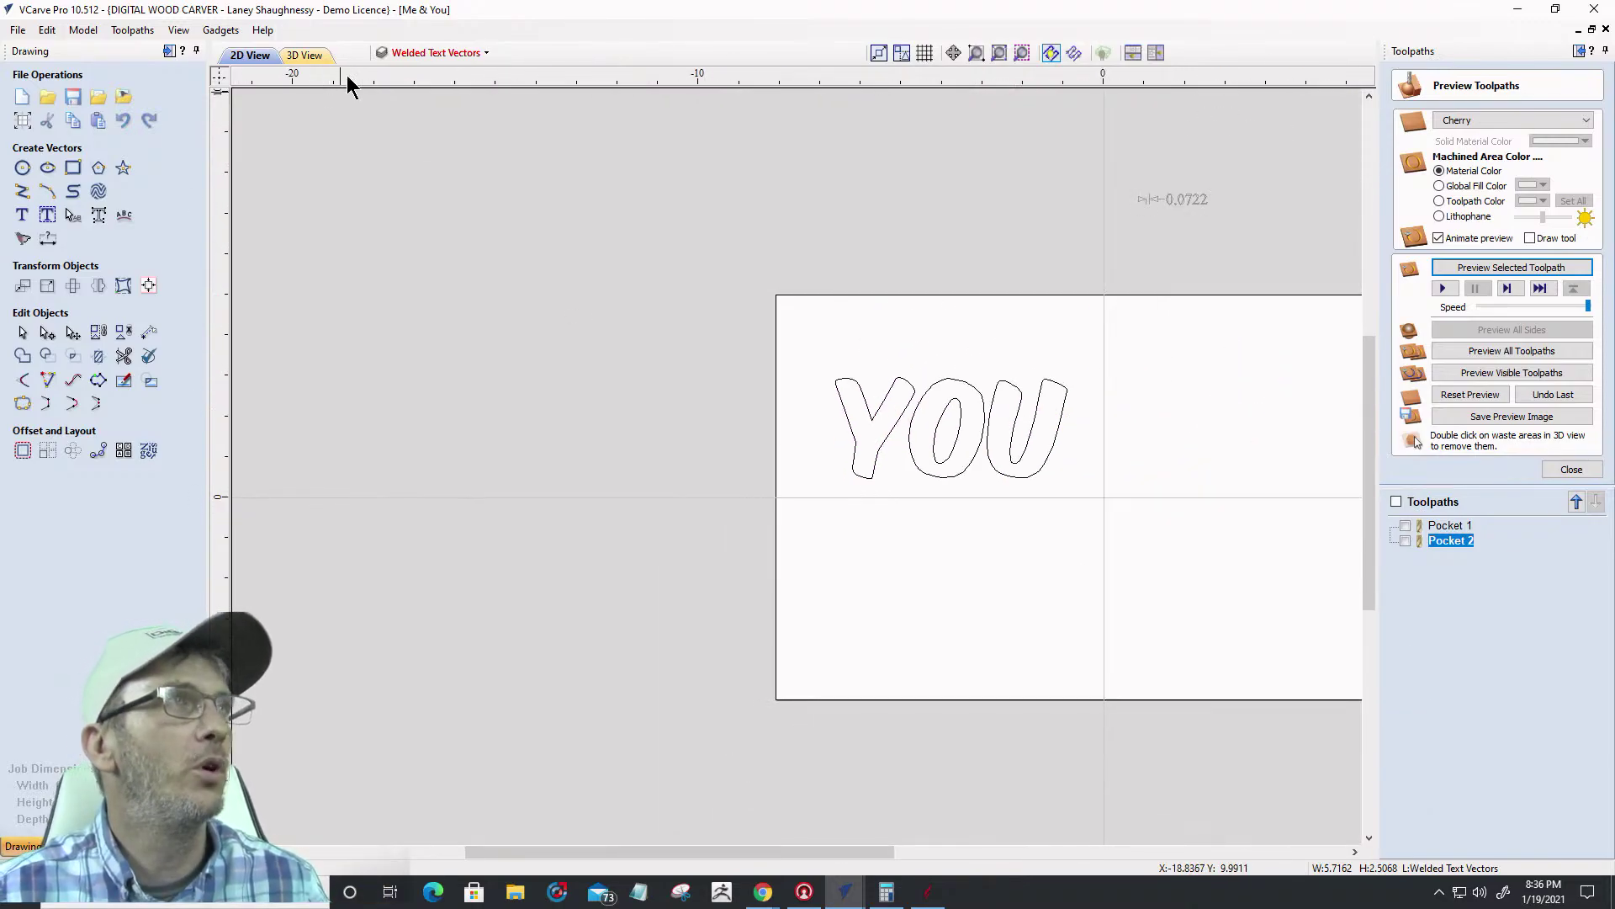
{"action": "scroll", "coordinate": [644, 462], "scroll_direction": "down", "scroll_amount": 2}
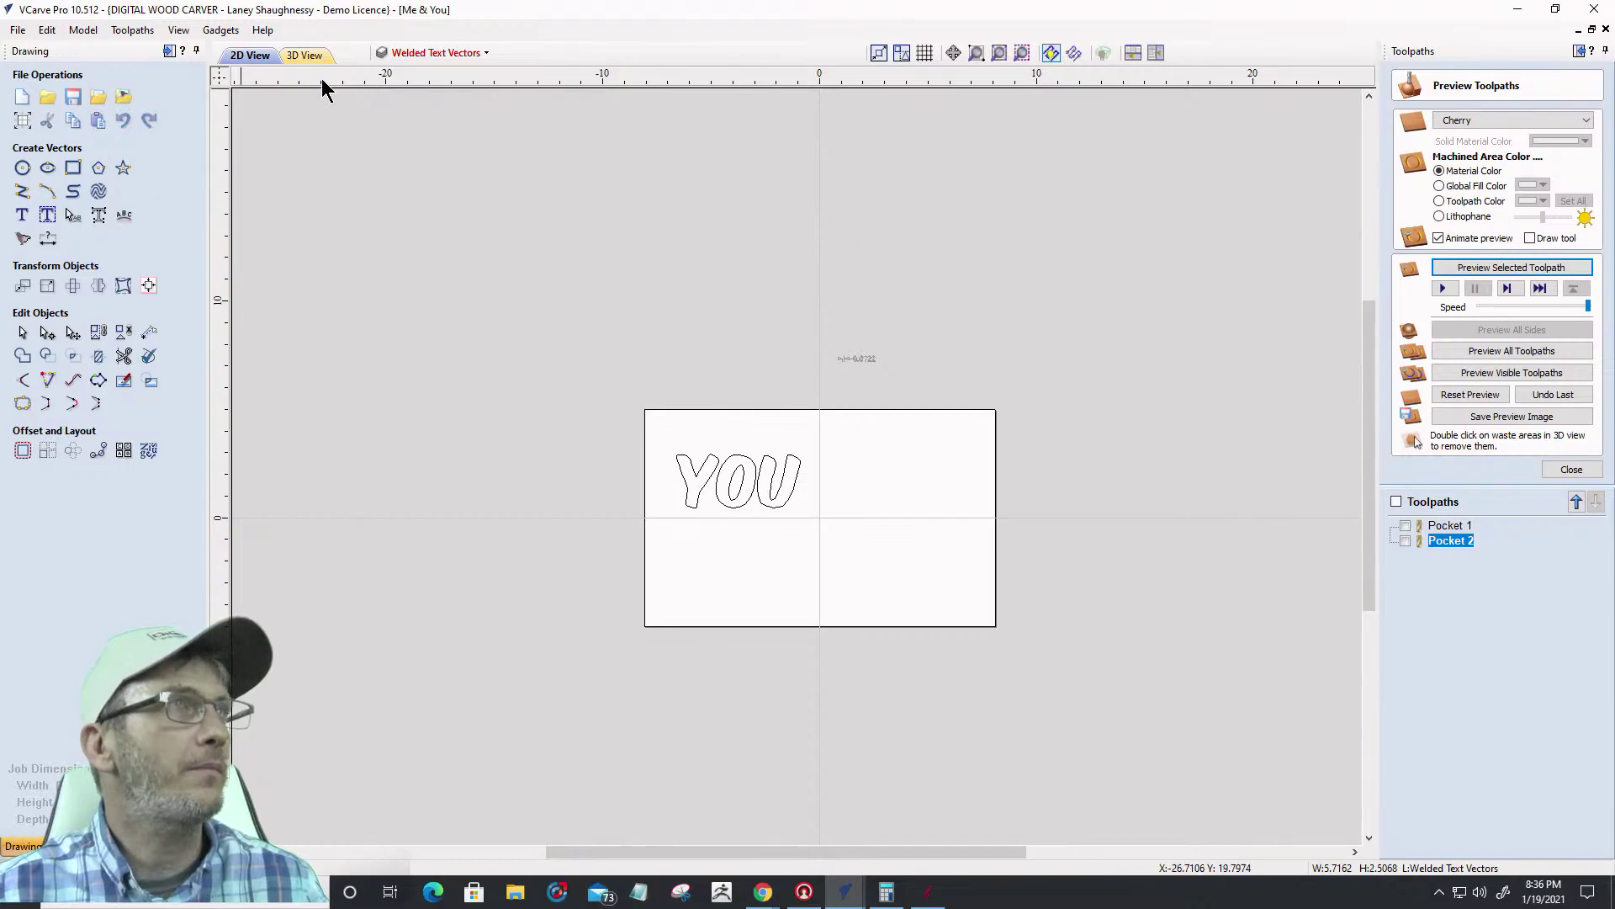
Hide the Bottom Text Vectors layer and show the Welded Text Vectors layer
{"action": "left_click", "coordinate": [454, 52]}
{"action": "left_click", "coordinate": [404, 114]}
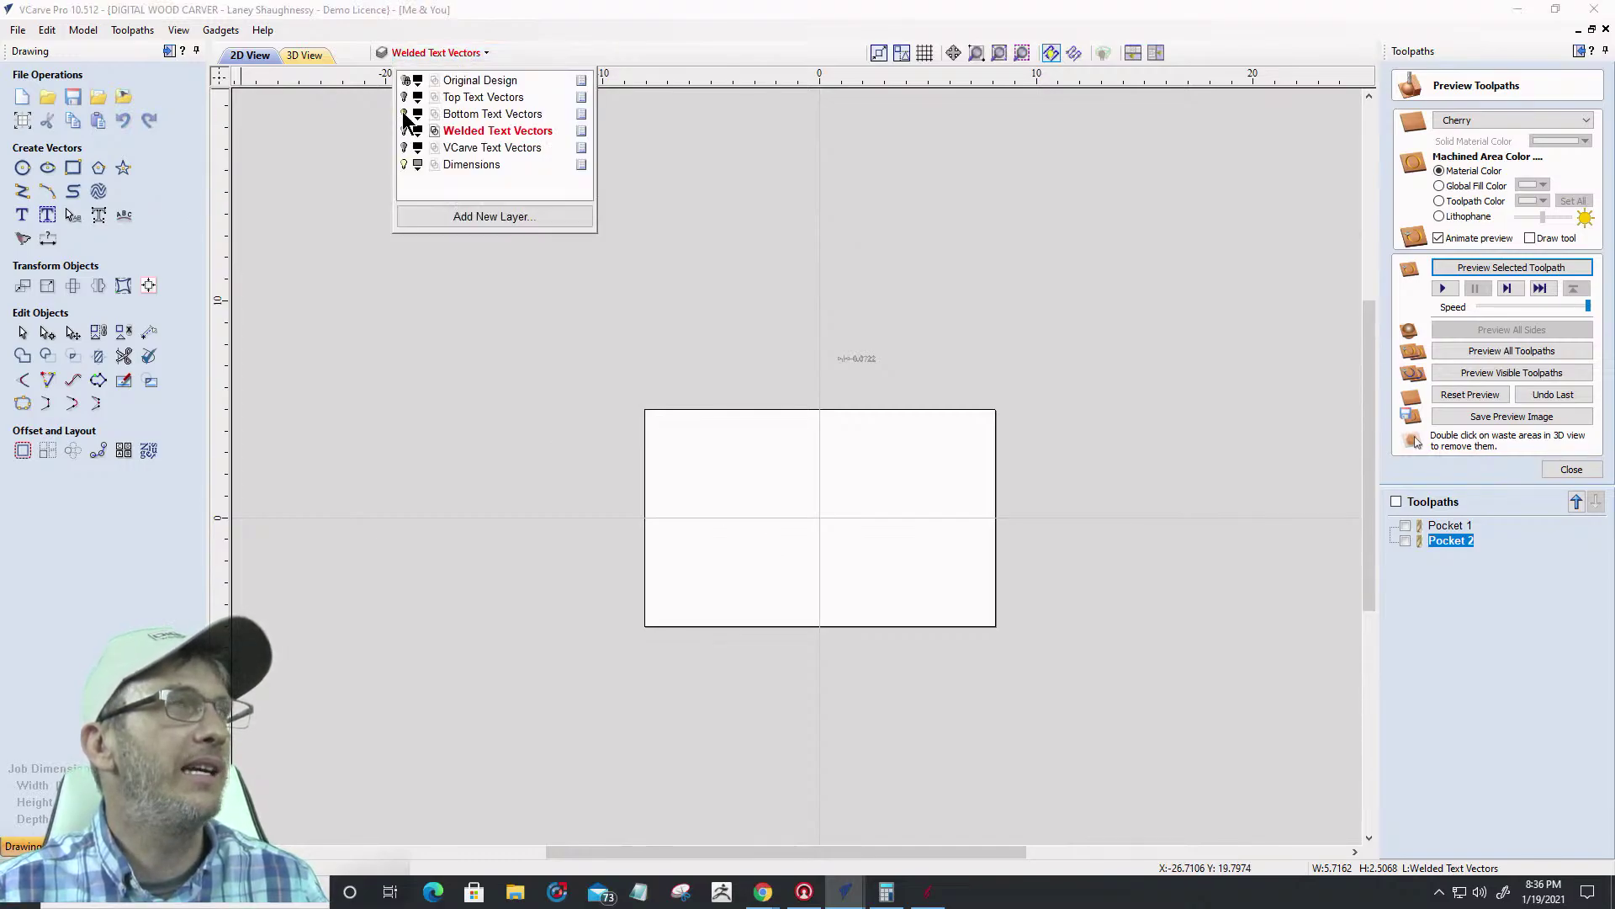
{"action": "left_click", "coordinate": [404, 130]}
{"action": "scroll", "coordinate": [855, 559], "scroll_direction": "up", "scroll_amount": 4}
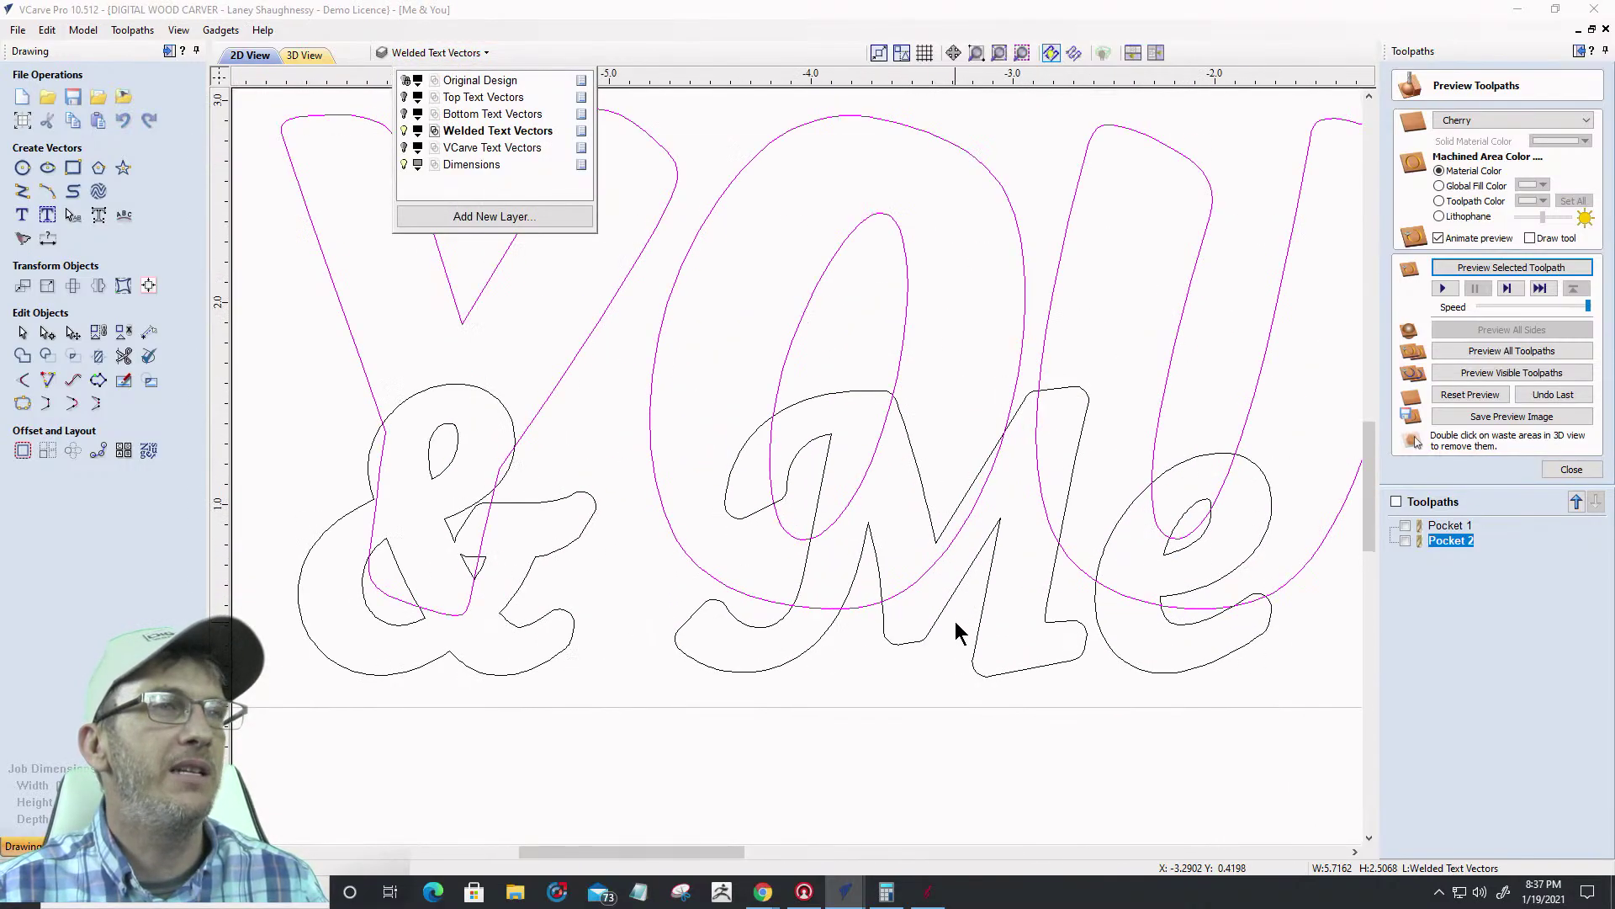
{"action": "scroll", "coordinate": [855, 425], "scroll_direction": "down", "scroll_amount": 2}
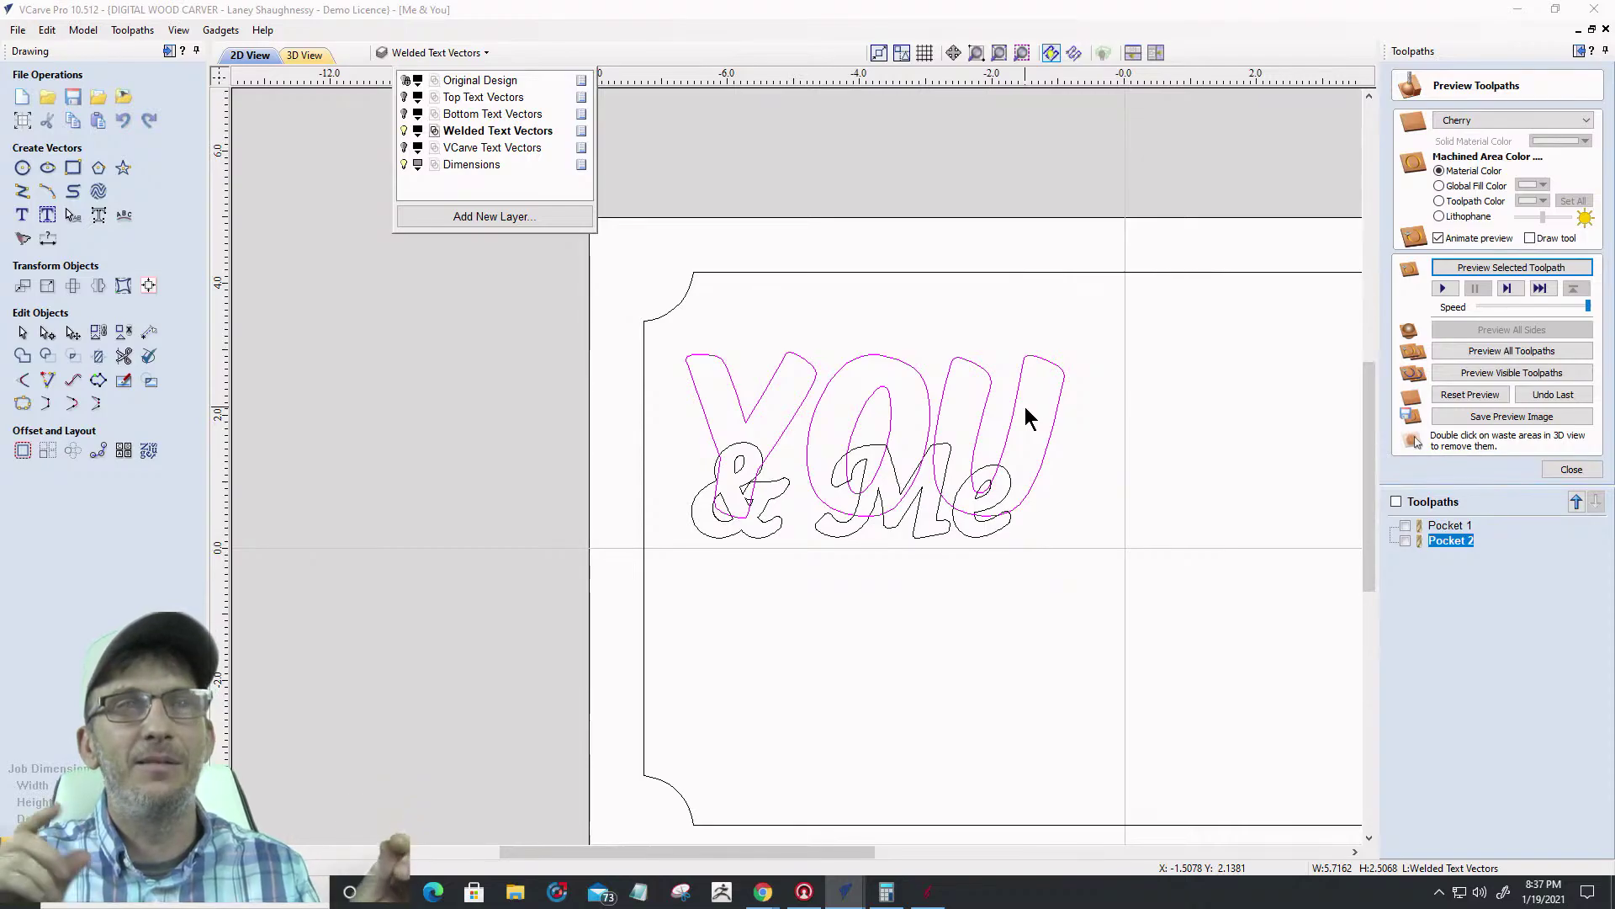
Select all the "& Me" letter vectors without the border and group them
{"action": "left_click", "coordinate": [644, 429]}
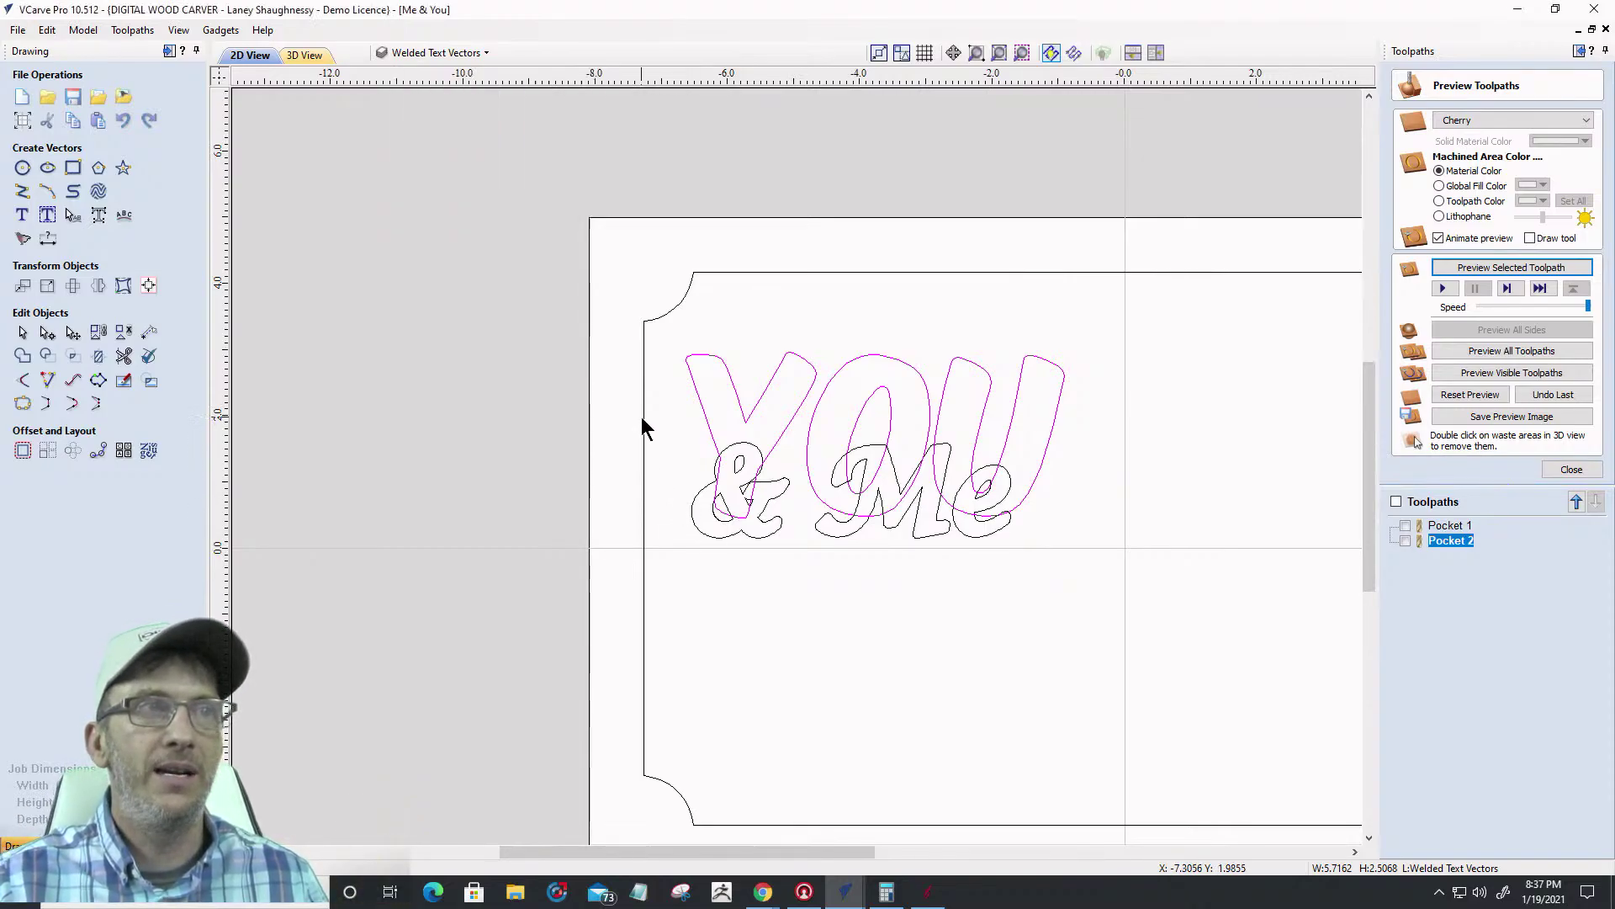
{"action": "left_click_drag", "start_coordinate": [642, 418], "coordinate": [1089, 581]}
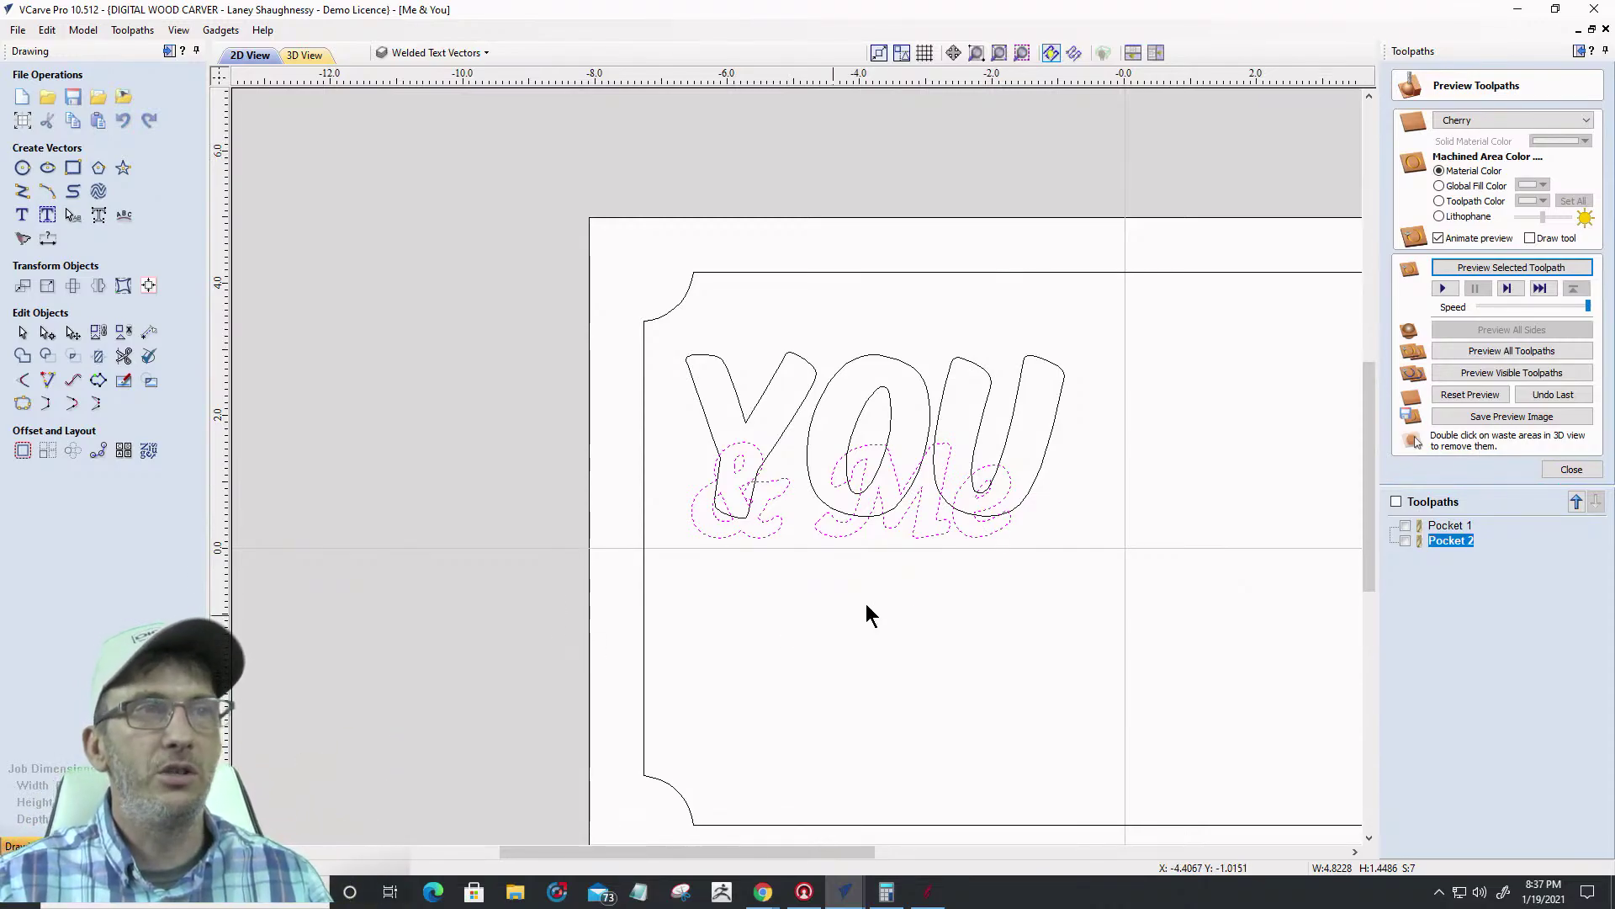
{"action": "key", "text": "Escape"}
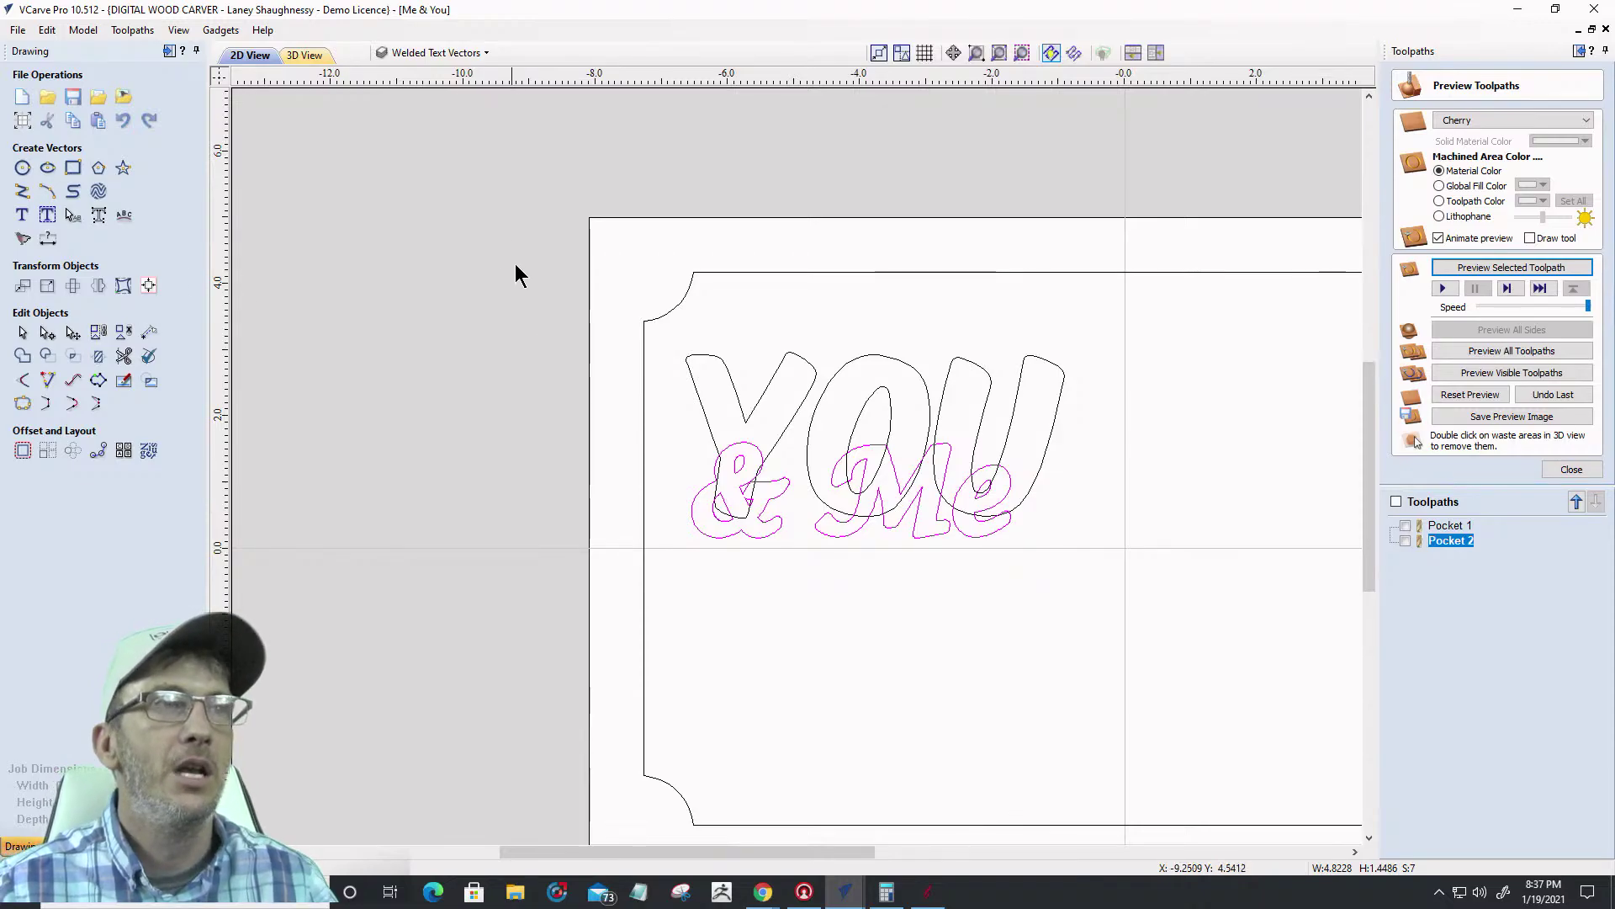
Convert the "YOU" text to curves and group the resulting letter vectors
{"action": "left_click", "coordinate": [739, 402]}
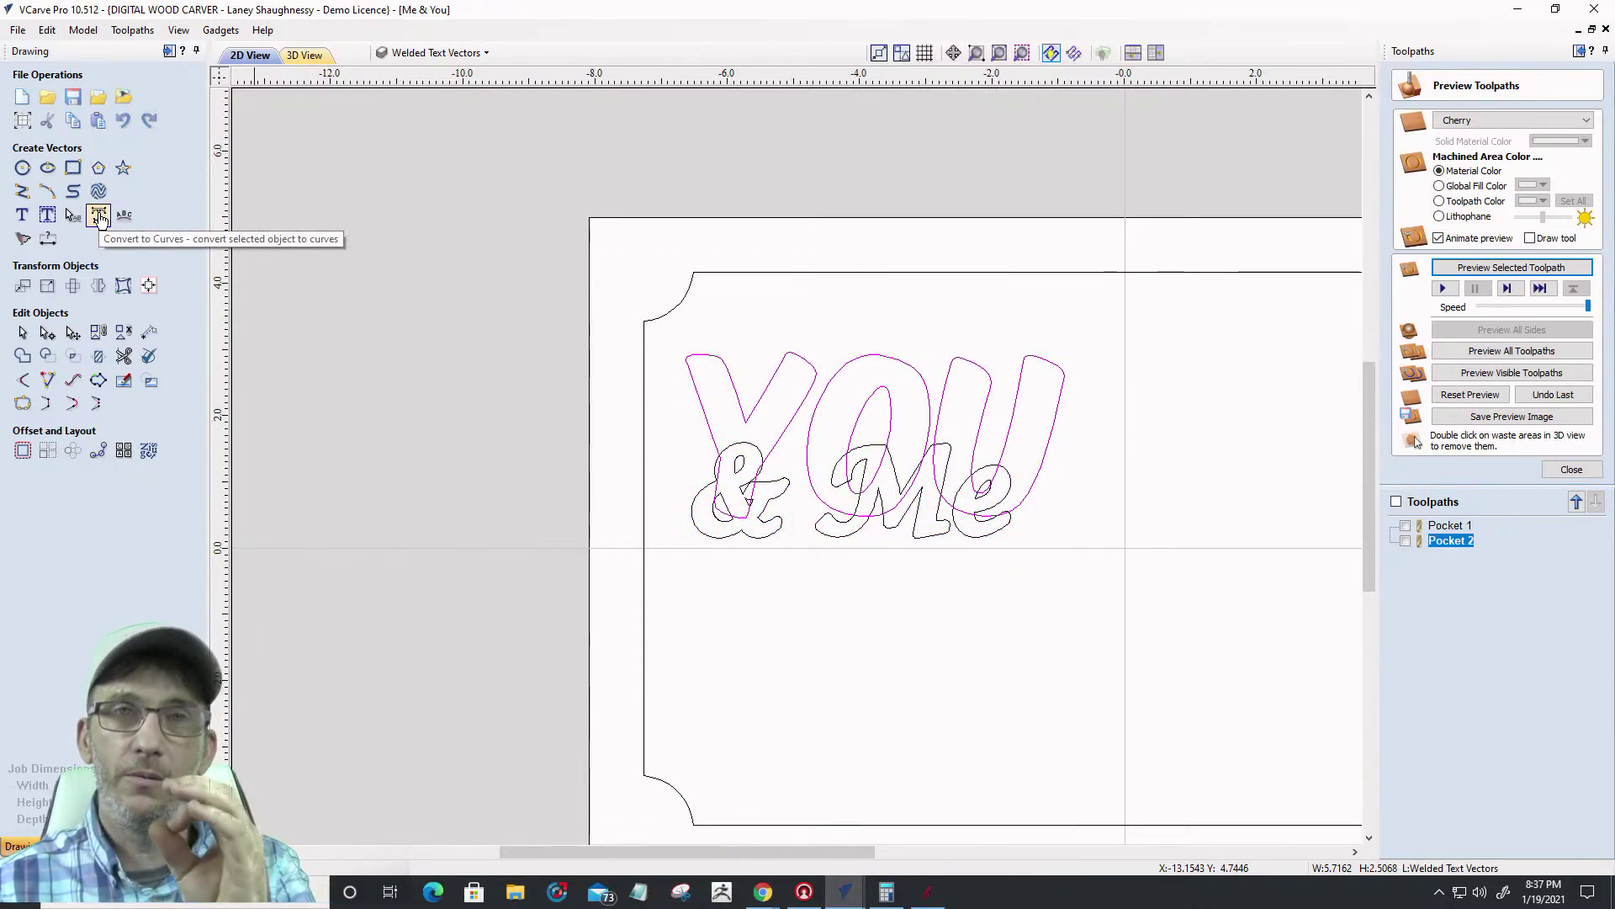
{"action": "left_click", "coordinate": [99, 218]}
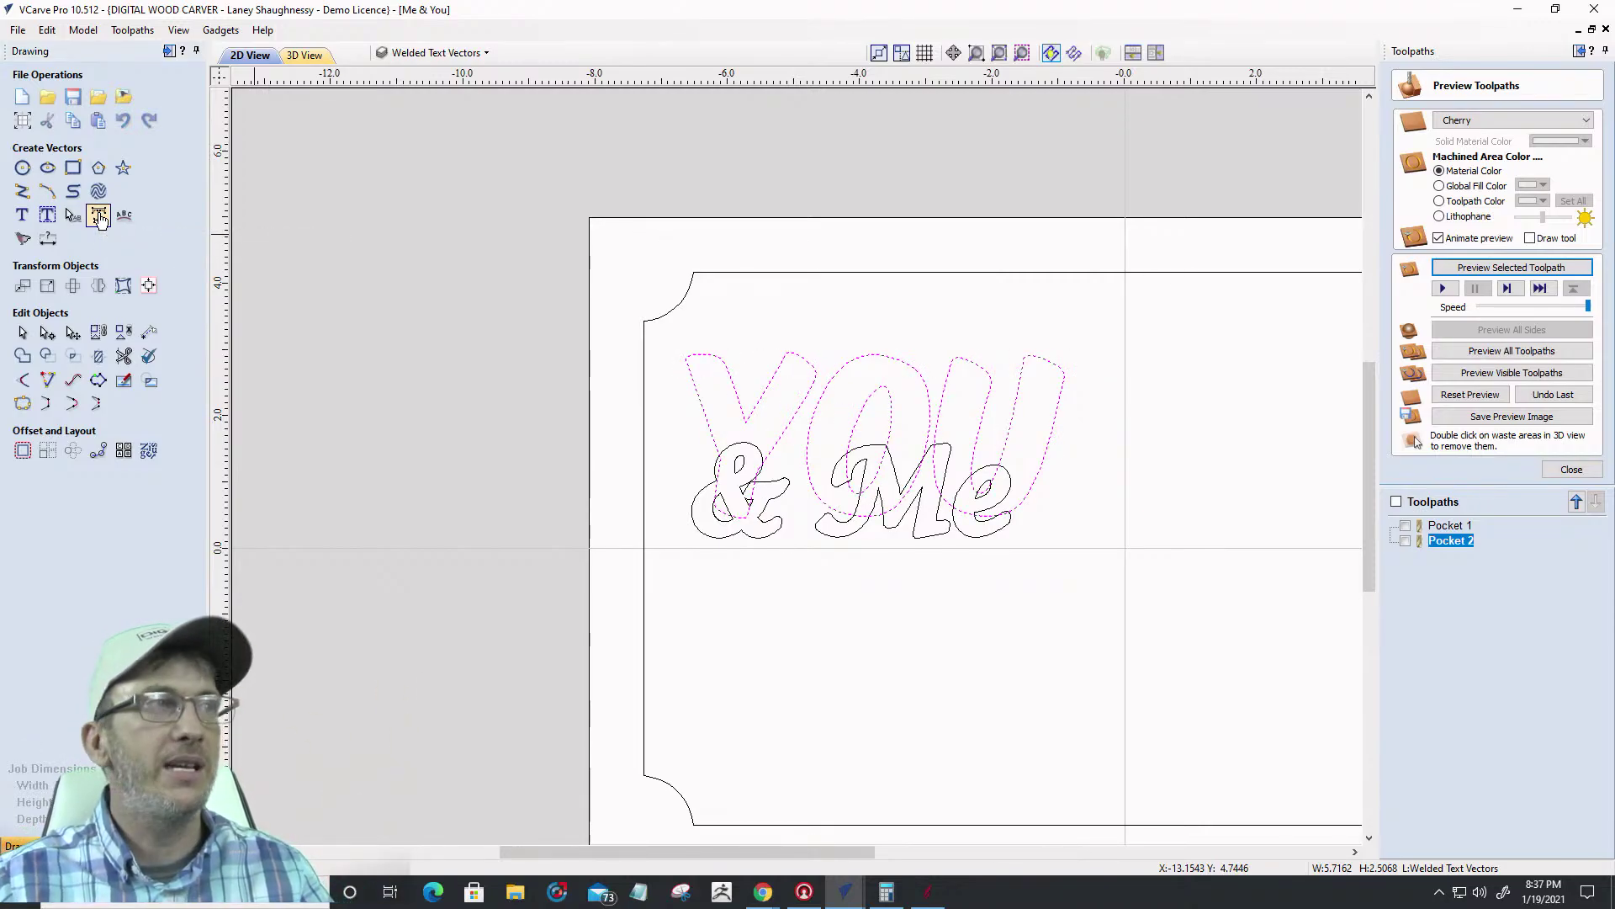
{"action": "left_click", "coordinate": [99, 333]}
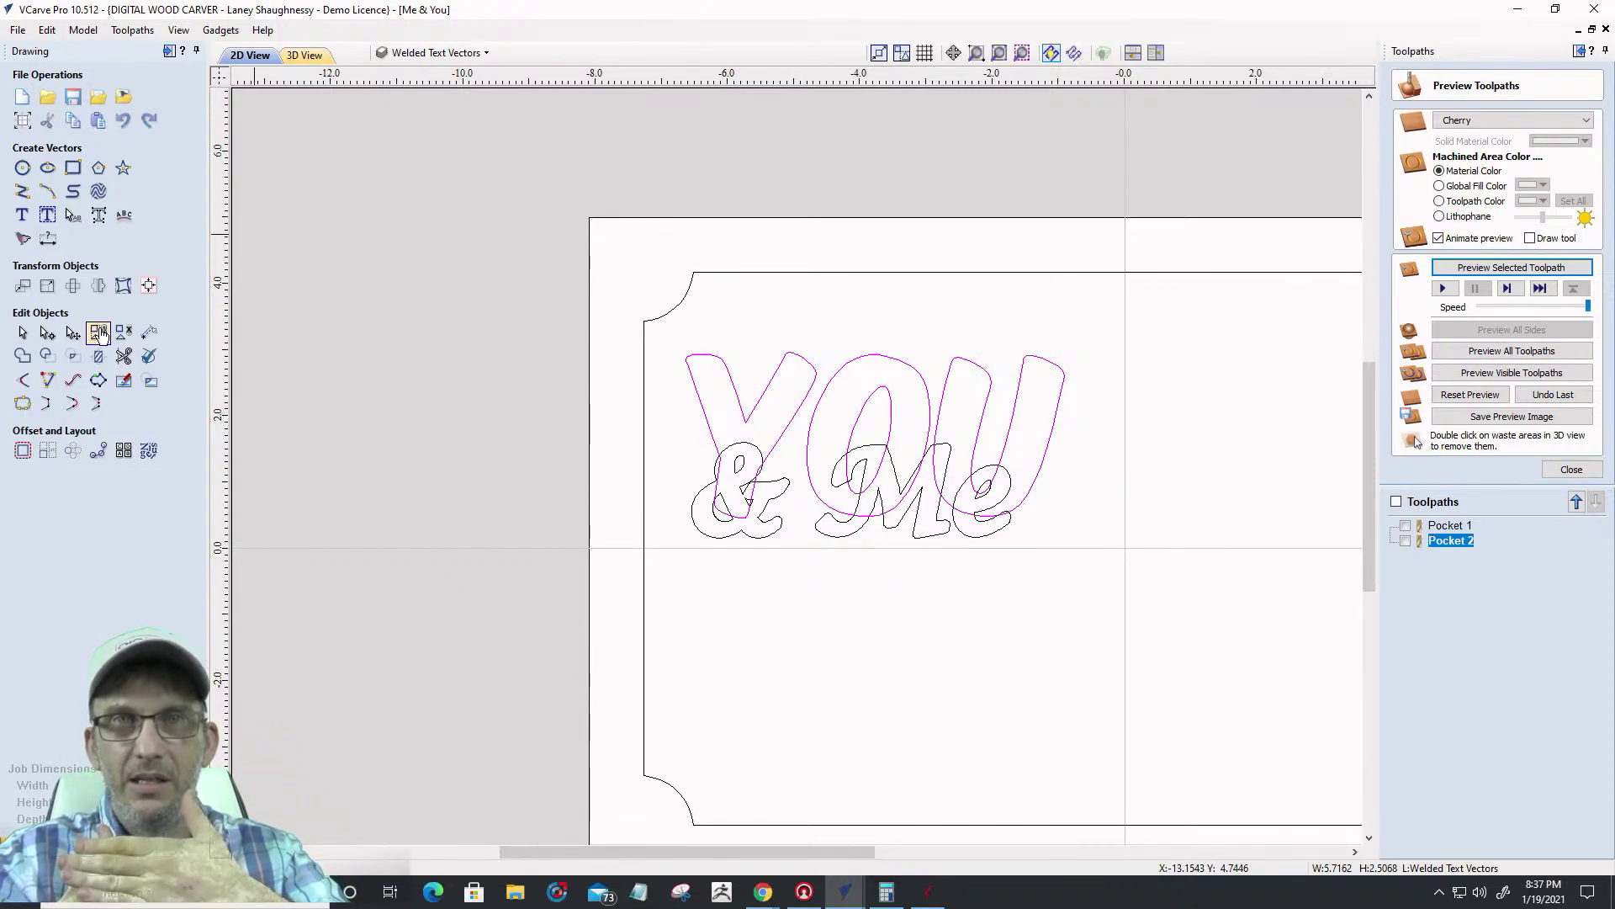
Weld the grouped "YOU" and "& Me" vectors together into one combined outline
{"action": "left_click", "coordinate": [698, 538], "text": "shift"}
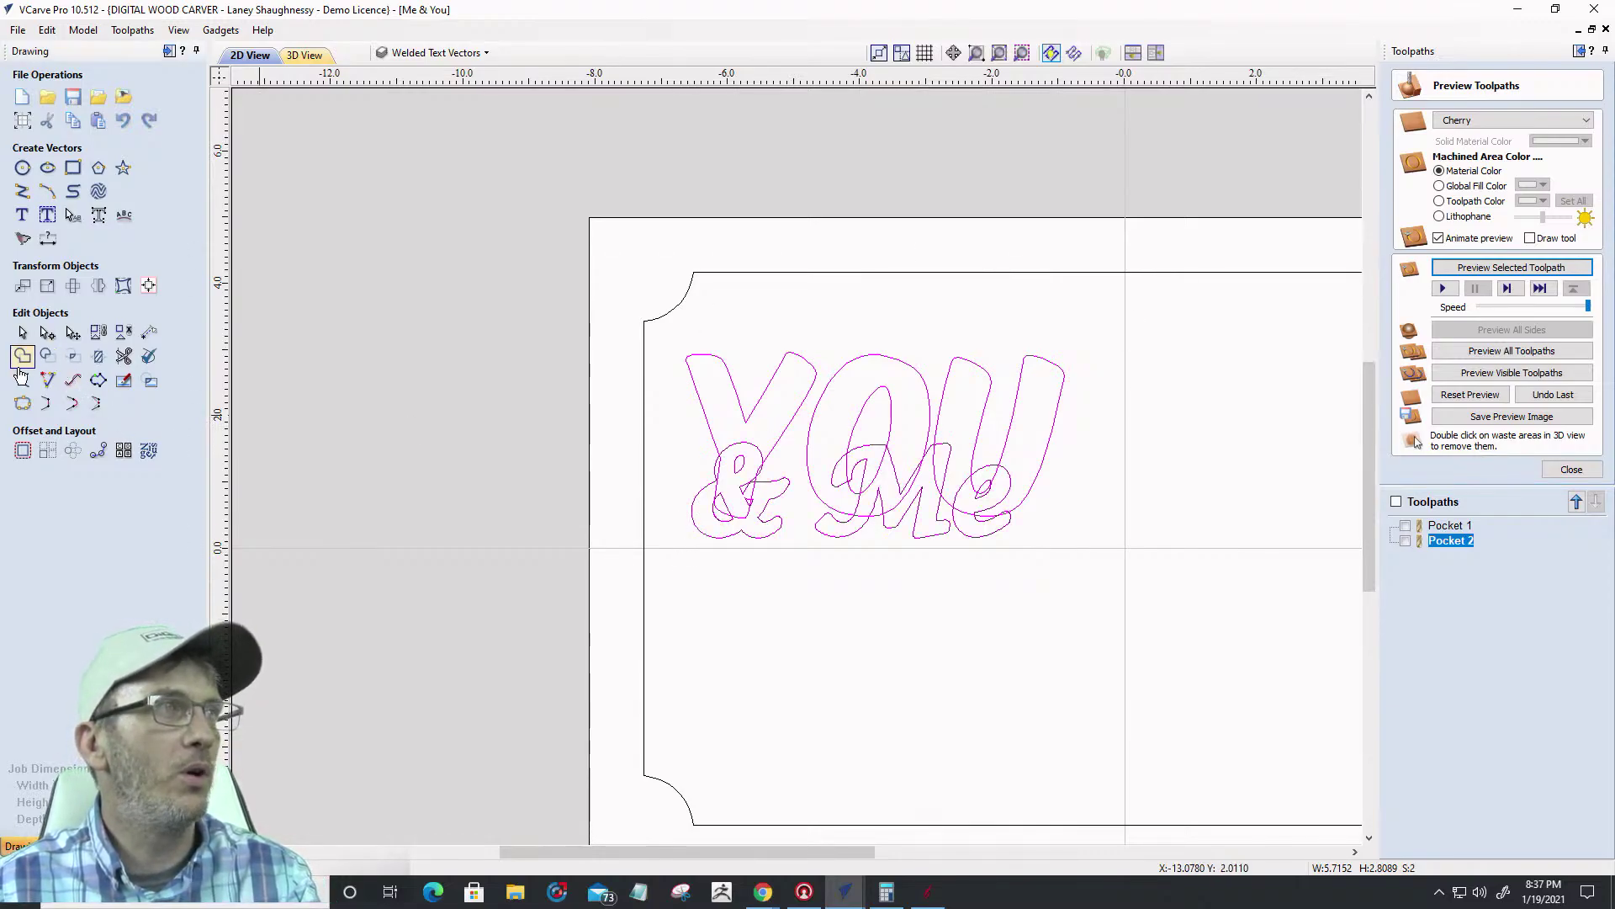
{"action": "left_click", "coordinate": [23, 355]}
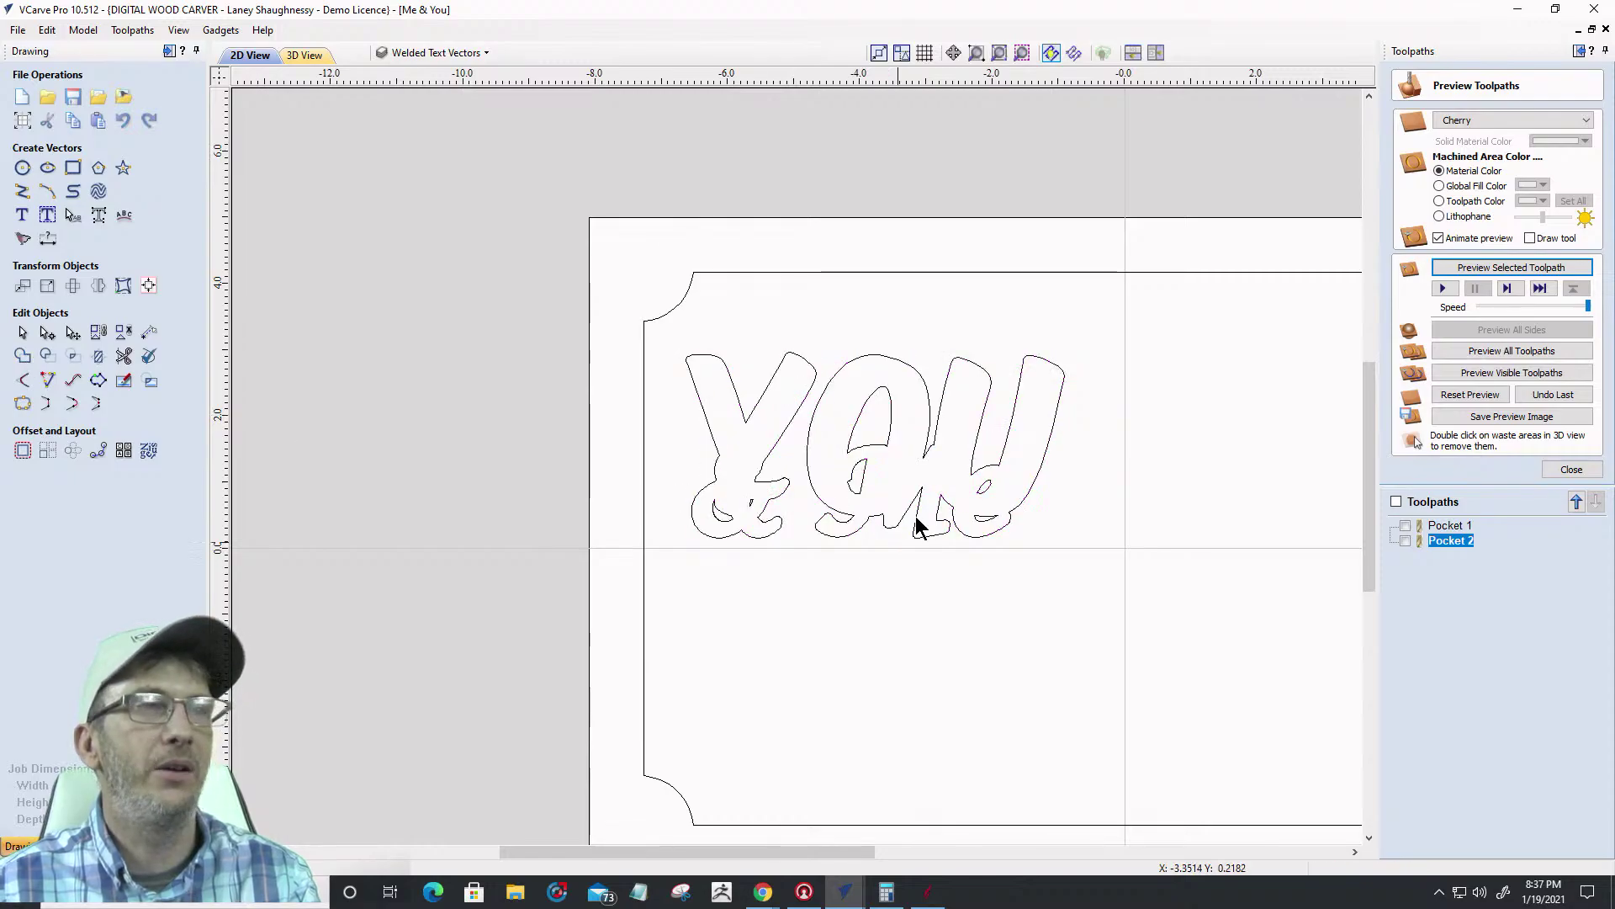
{"action": "scroll", "coordinate": [740, 322], "scroll_direction": "up", "scroll_amount": 2}
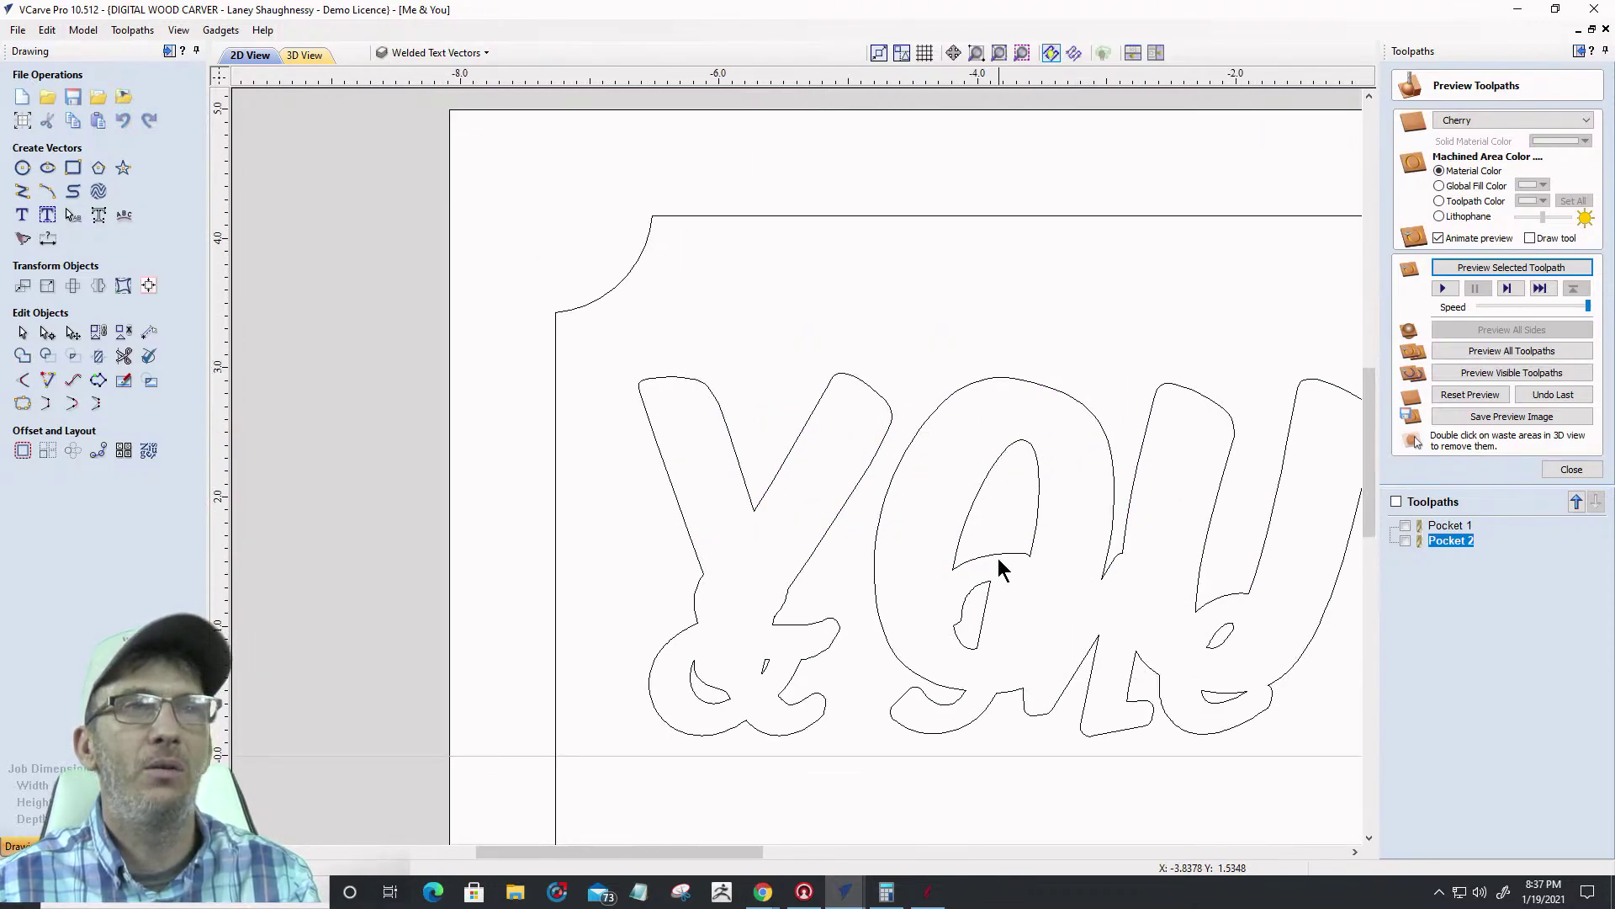
{"action": "scroll", "coordinate": [998, 569], "scroll_direction": "down", "scroll_amount": 1}
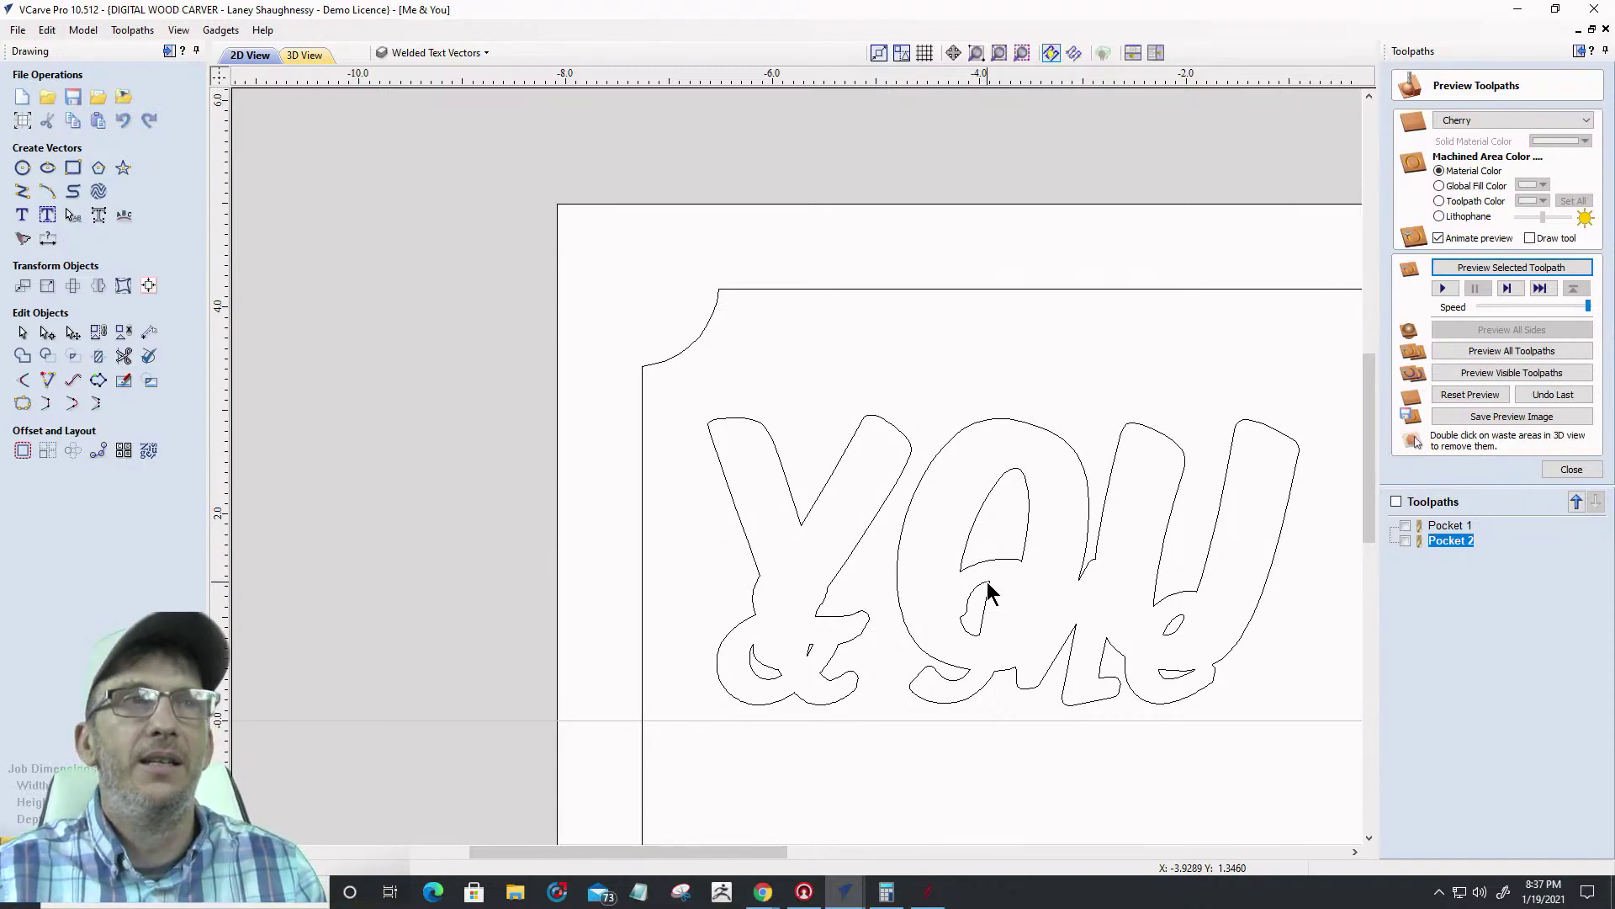
{"action": "scroll", "coordinate": [998, 603], "scroll_direction": "down", "scroll_amount": 3}
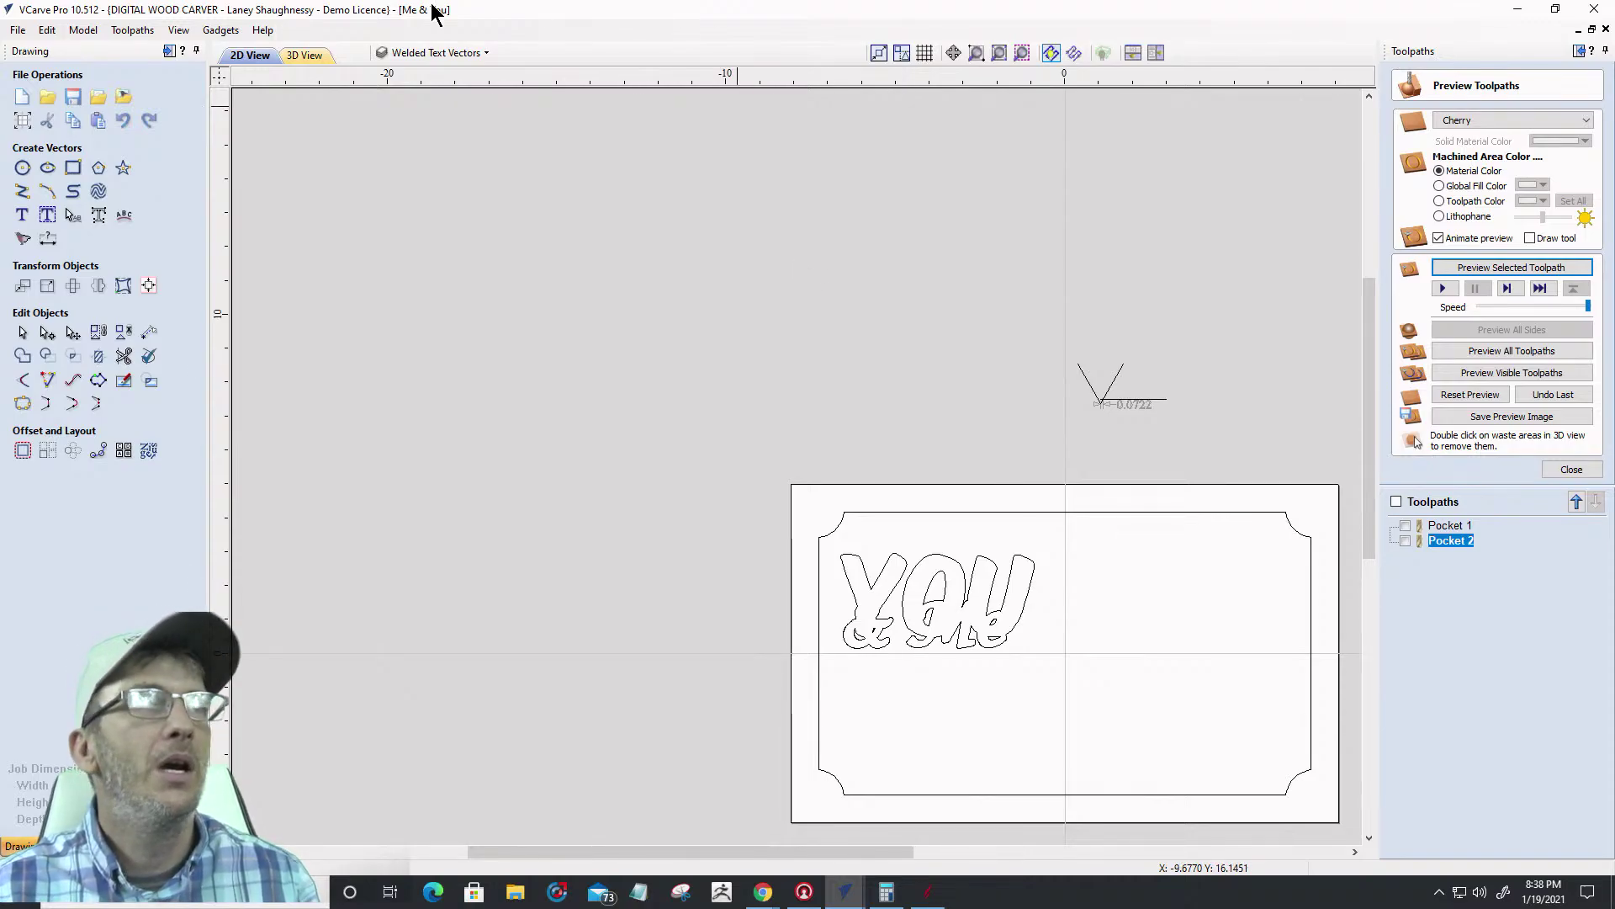
{"action": "scroll", "coordinate": [905, 661], "scroll_direction": "down", "scroll_amount": 2}
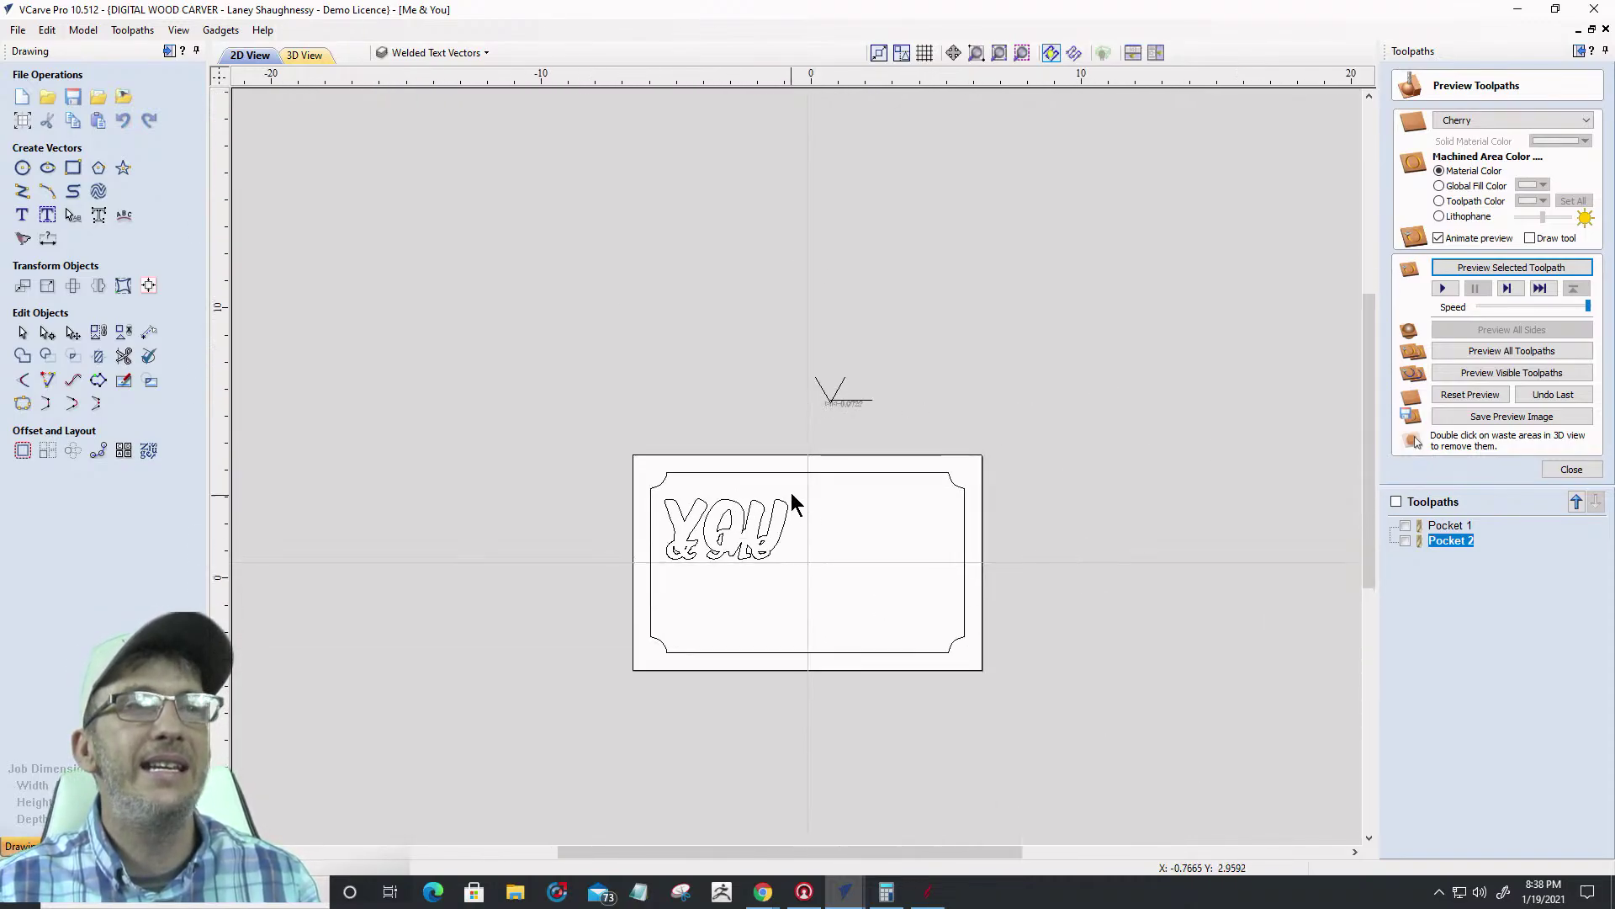
{"action": "scroll", "coordinate": [791, 497], "scroll_direction": "up", "scroll_amount": 3}
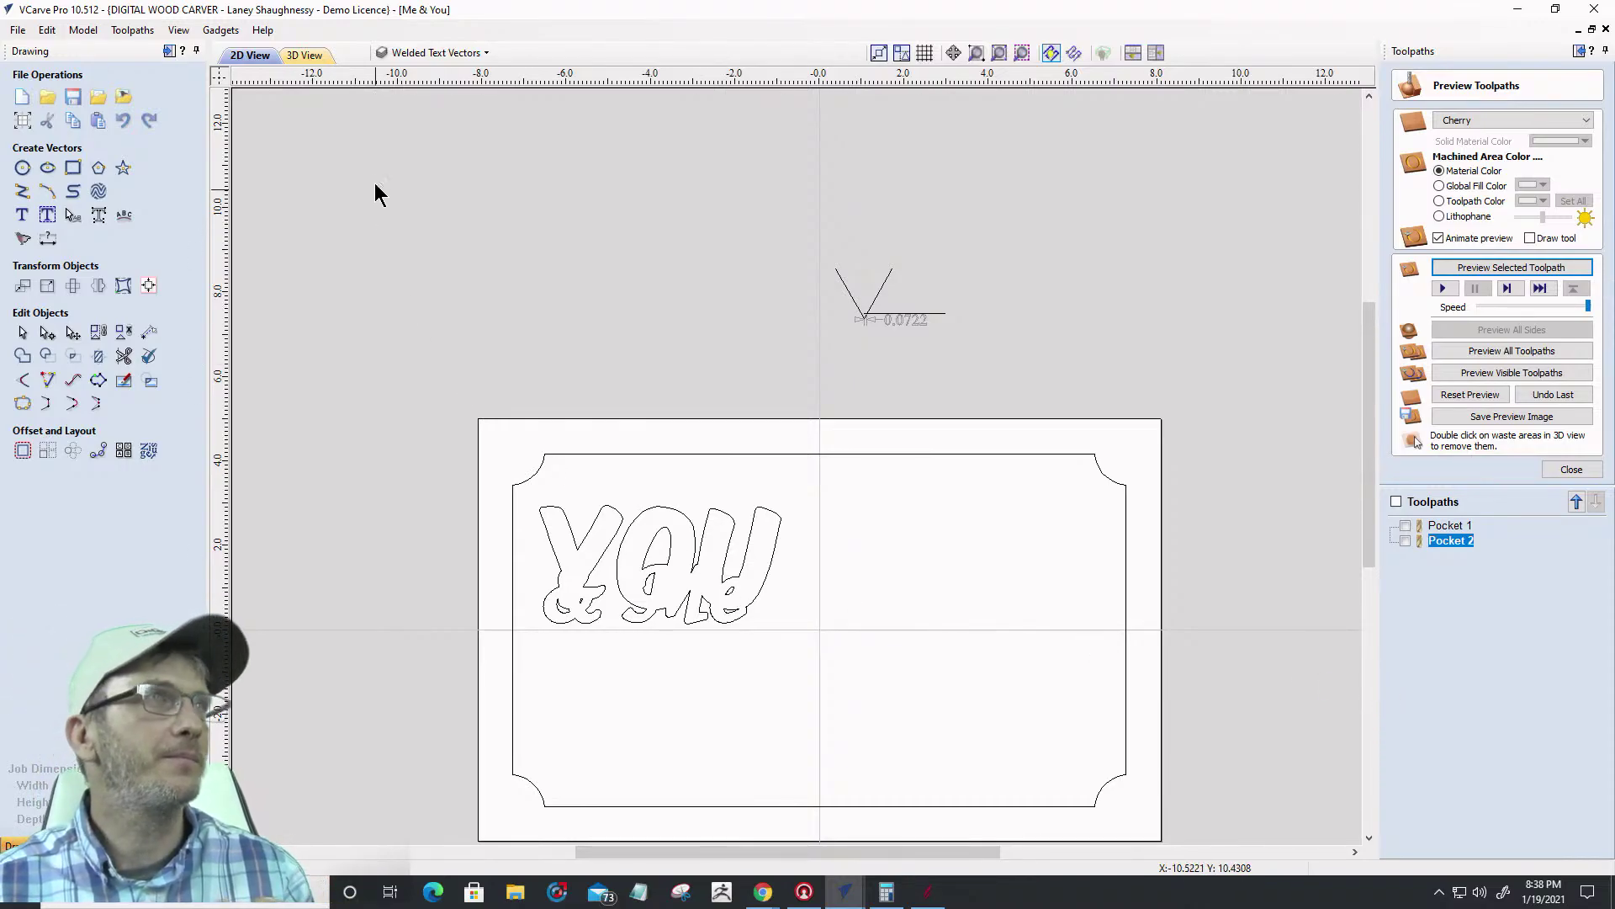
Show the Original Design layer and unlock it so its vectors can be selected
{"action": "left_click", "coordinate": [410, 46]}
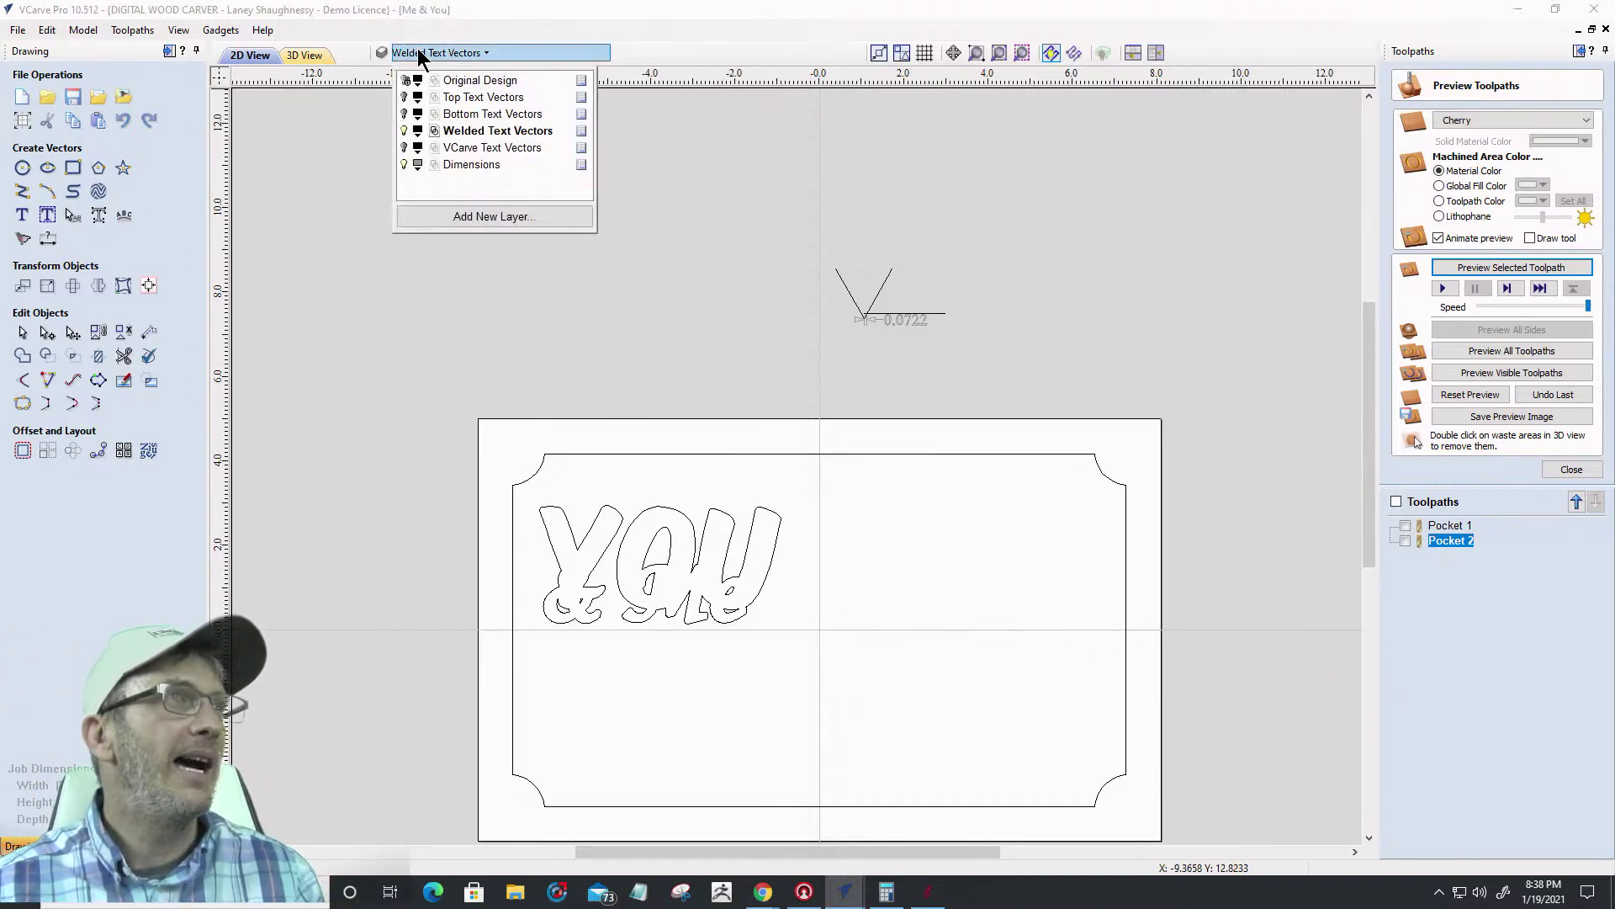
{"action": "left_click", "coordinate": [404, 81]}
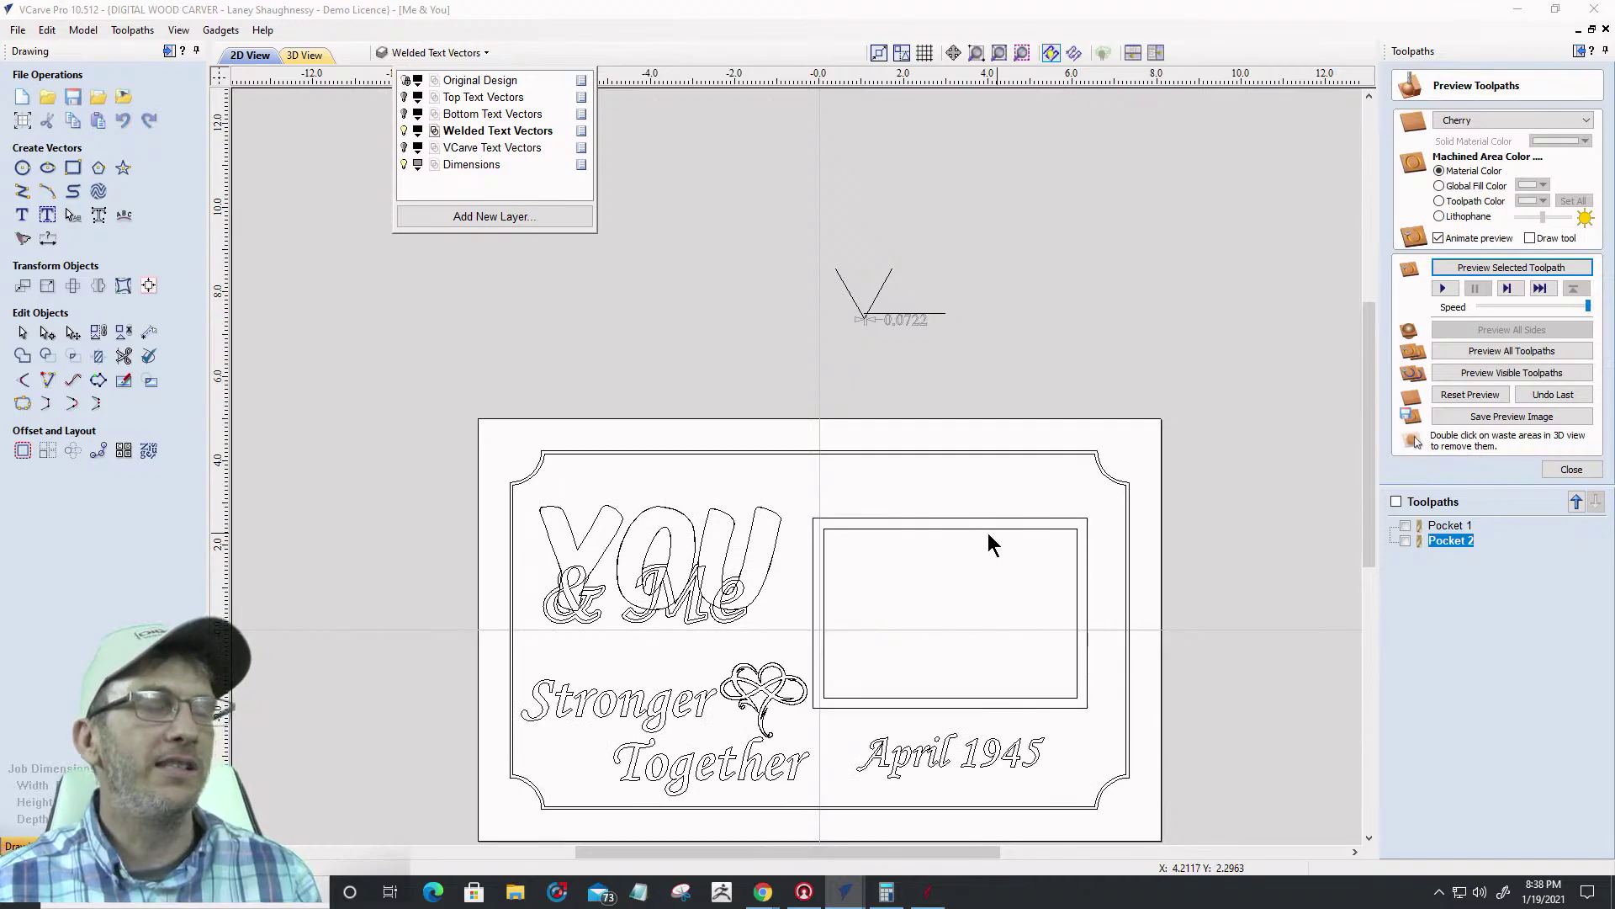
{"action": "left_click", "coordinate": [959, 518]}
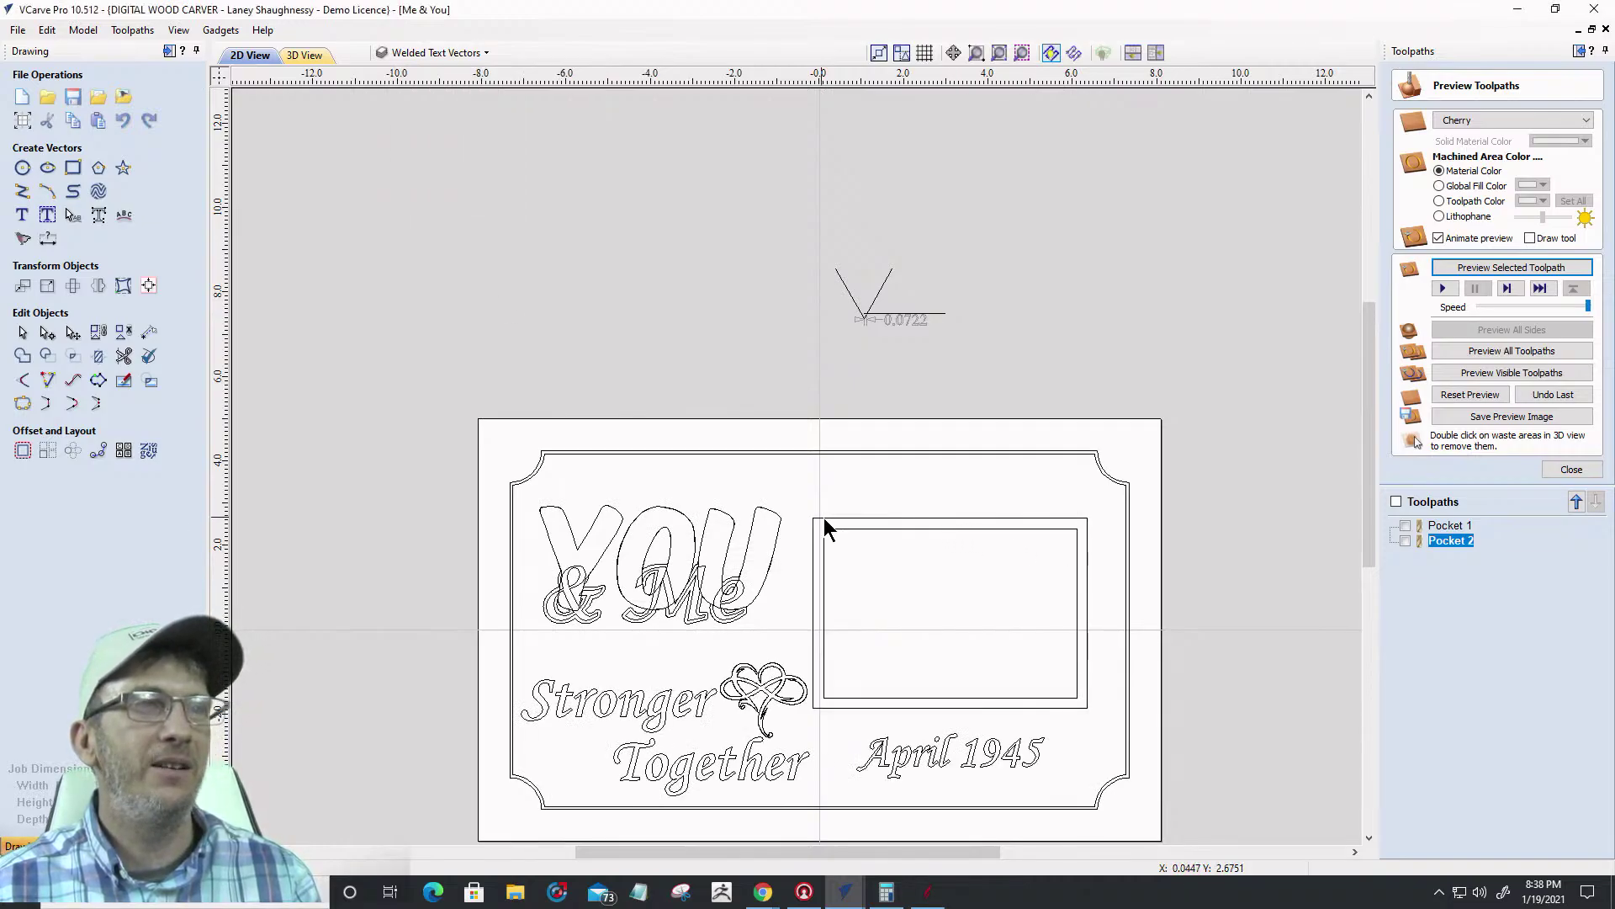
{"action": "left_click", "coordinate": [412, 52]}
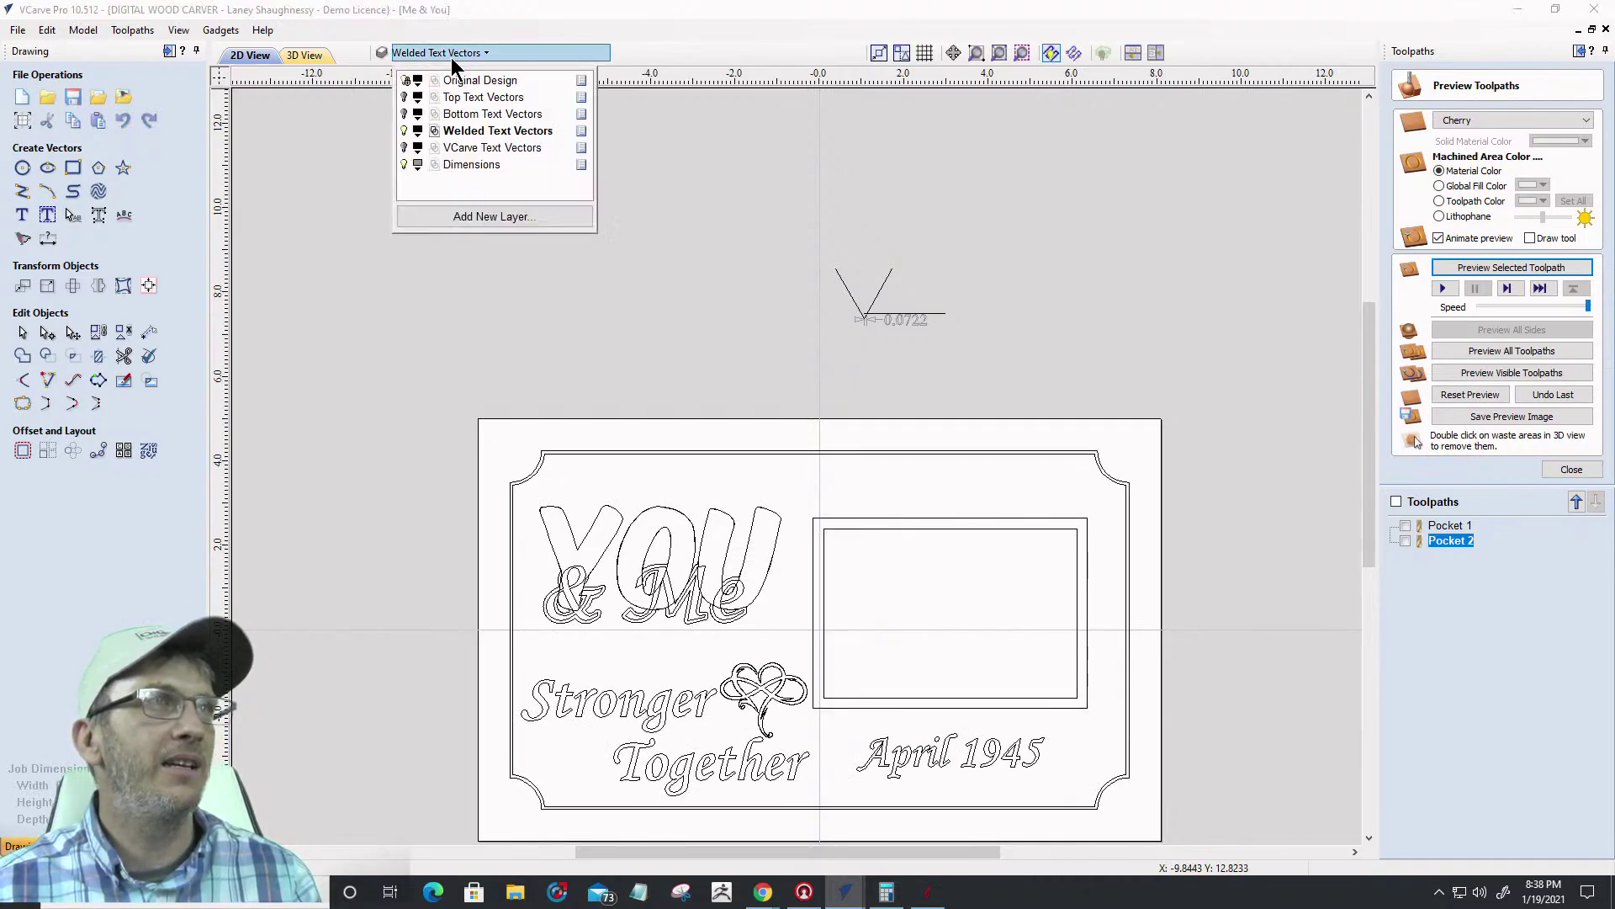
{"action": "right_click", "coordinate": [585, 84]}
{"action": "left_click", "coordinate": [620, 167]}
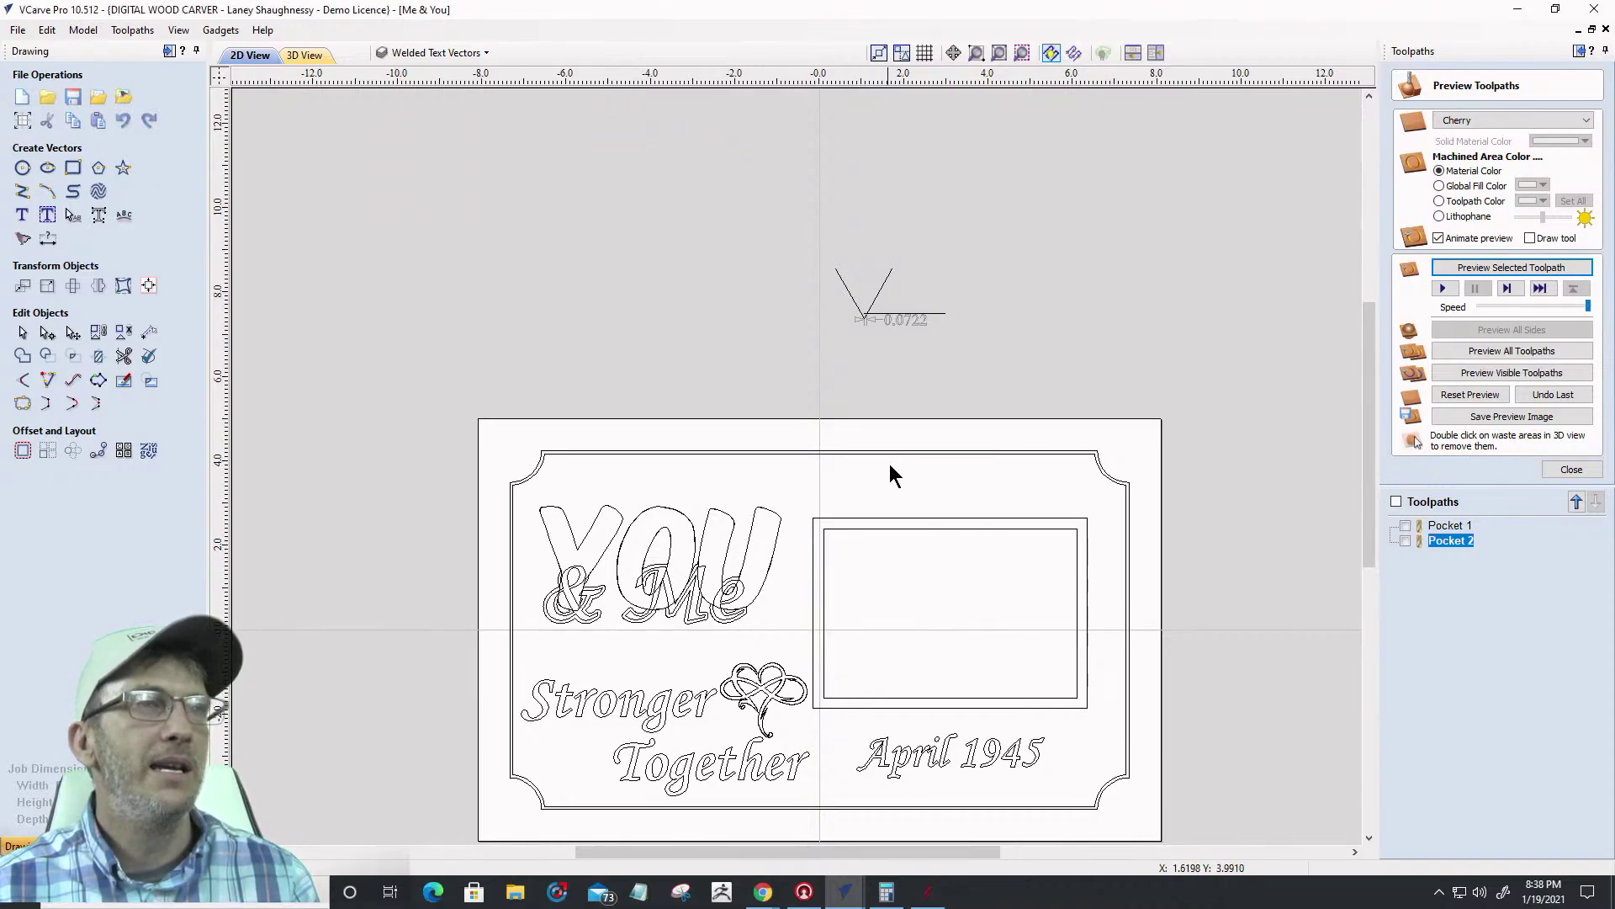
Copy the outer rectangle of the picture frame from Original Design to the Top Text Vectors layer
{"action": "left_click", "coordinate": [922, 519]}
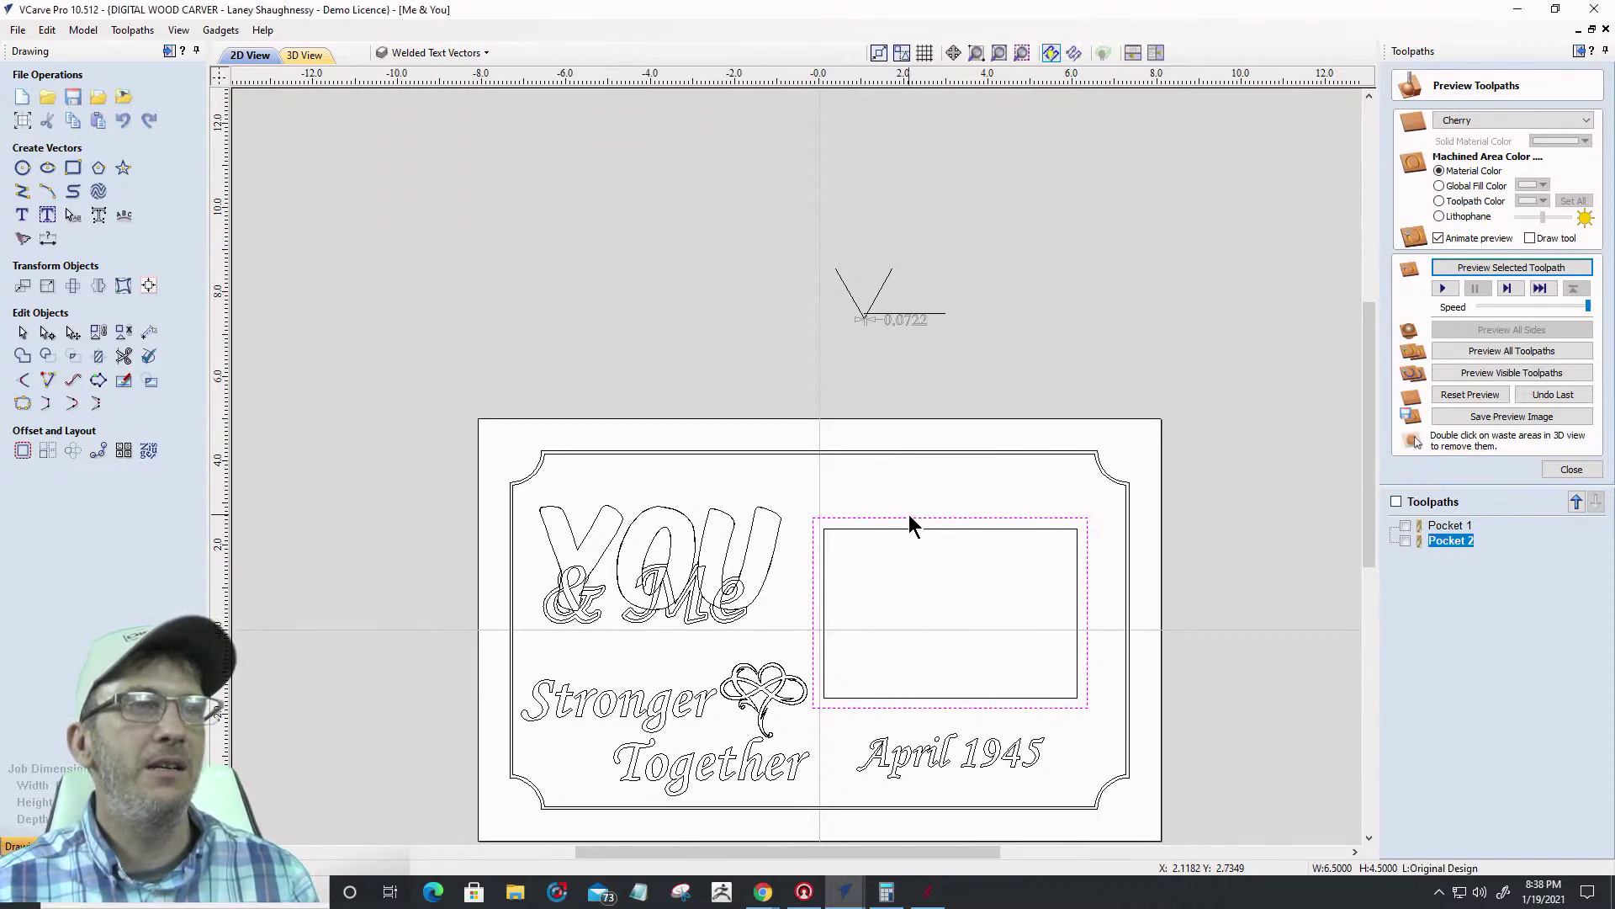
{"action": "right_click", "coordinate": [910, 517]}
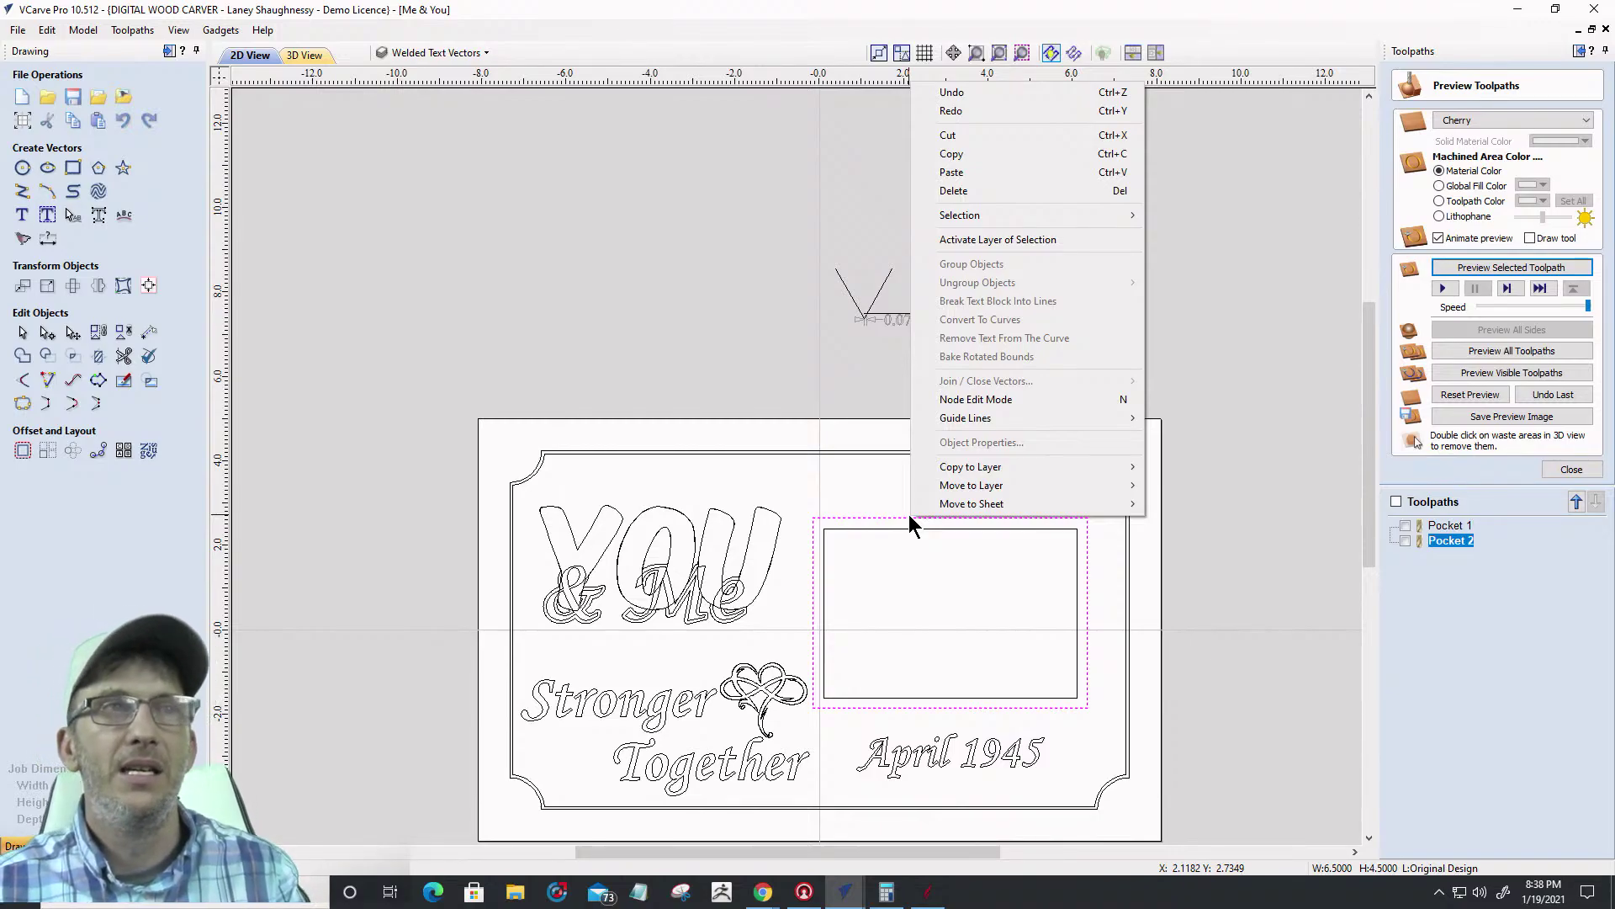
{"action": "mouse_move", "coordinate": [983, 468]}
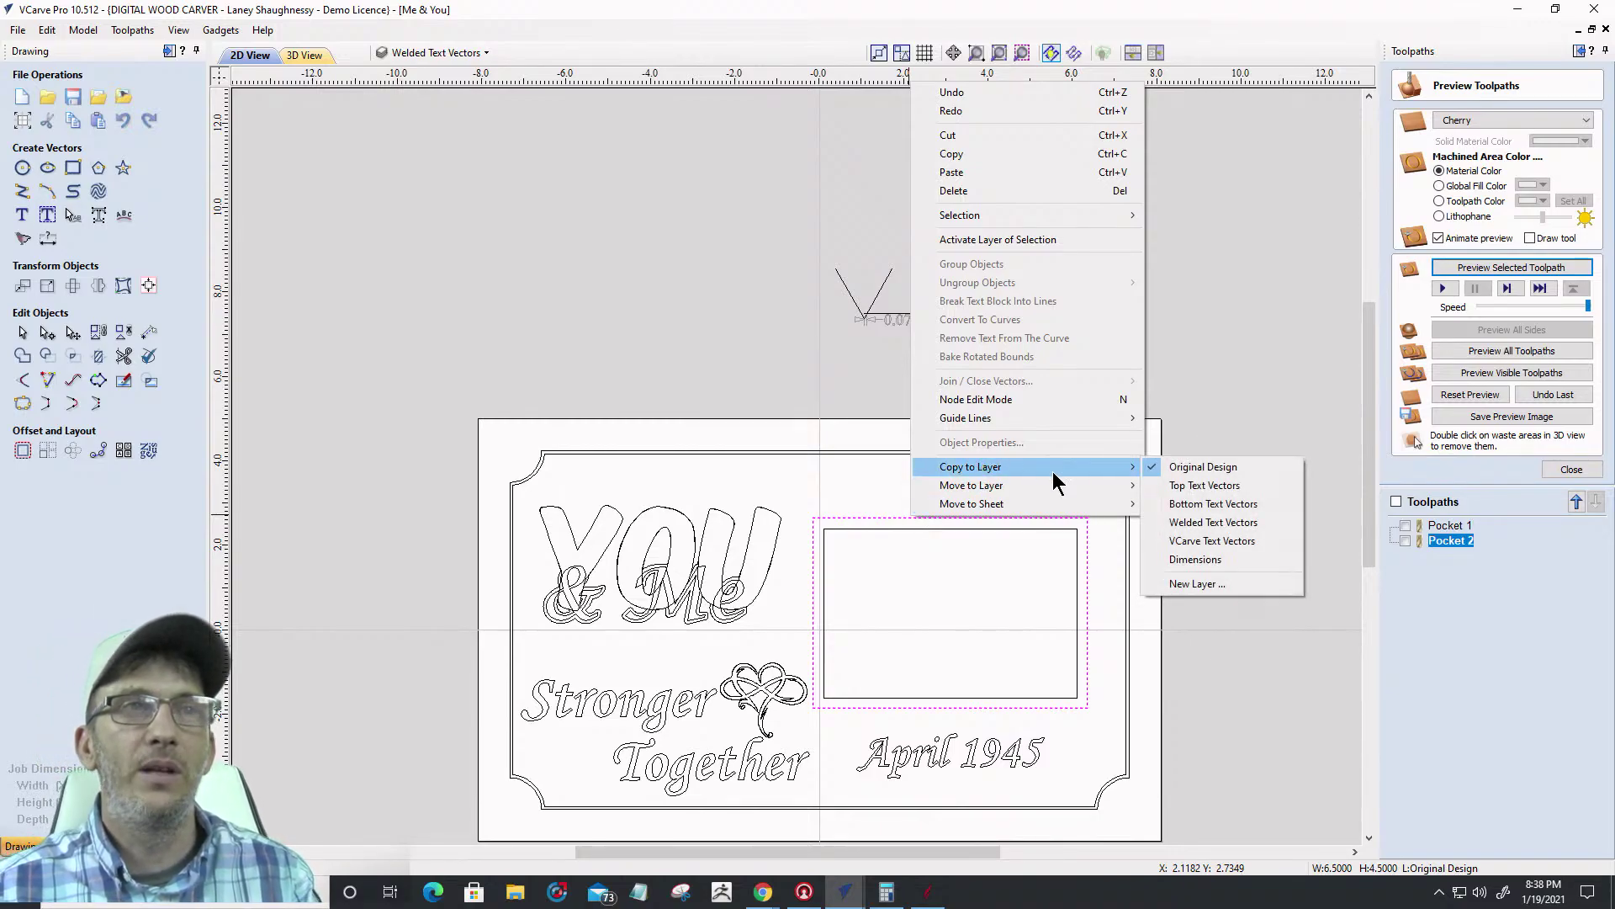
{"action": "left_click", "coordinate": [1175, 487]}
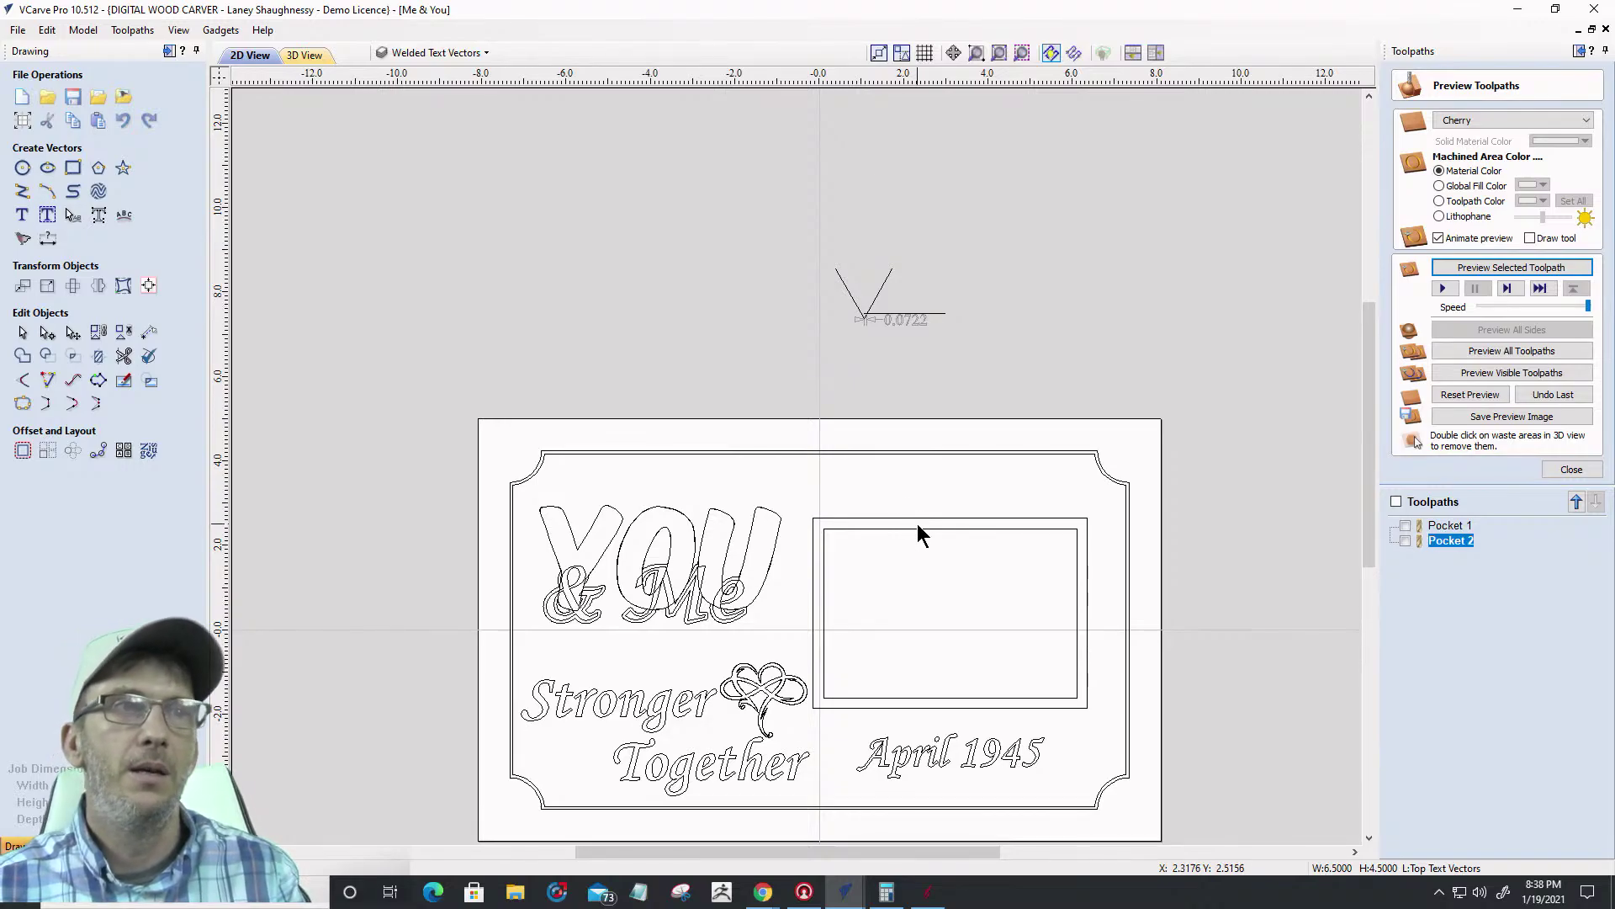
Copy the outer rectangle of the picture frame from Original Design to the Welded Text Vectors layer
{"action": "right_click", "coordinate": [917, 517]}
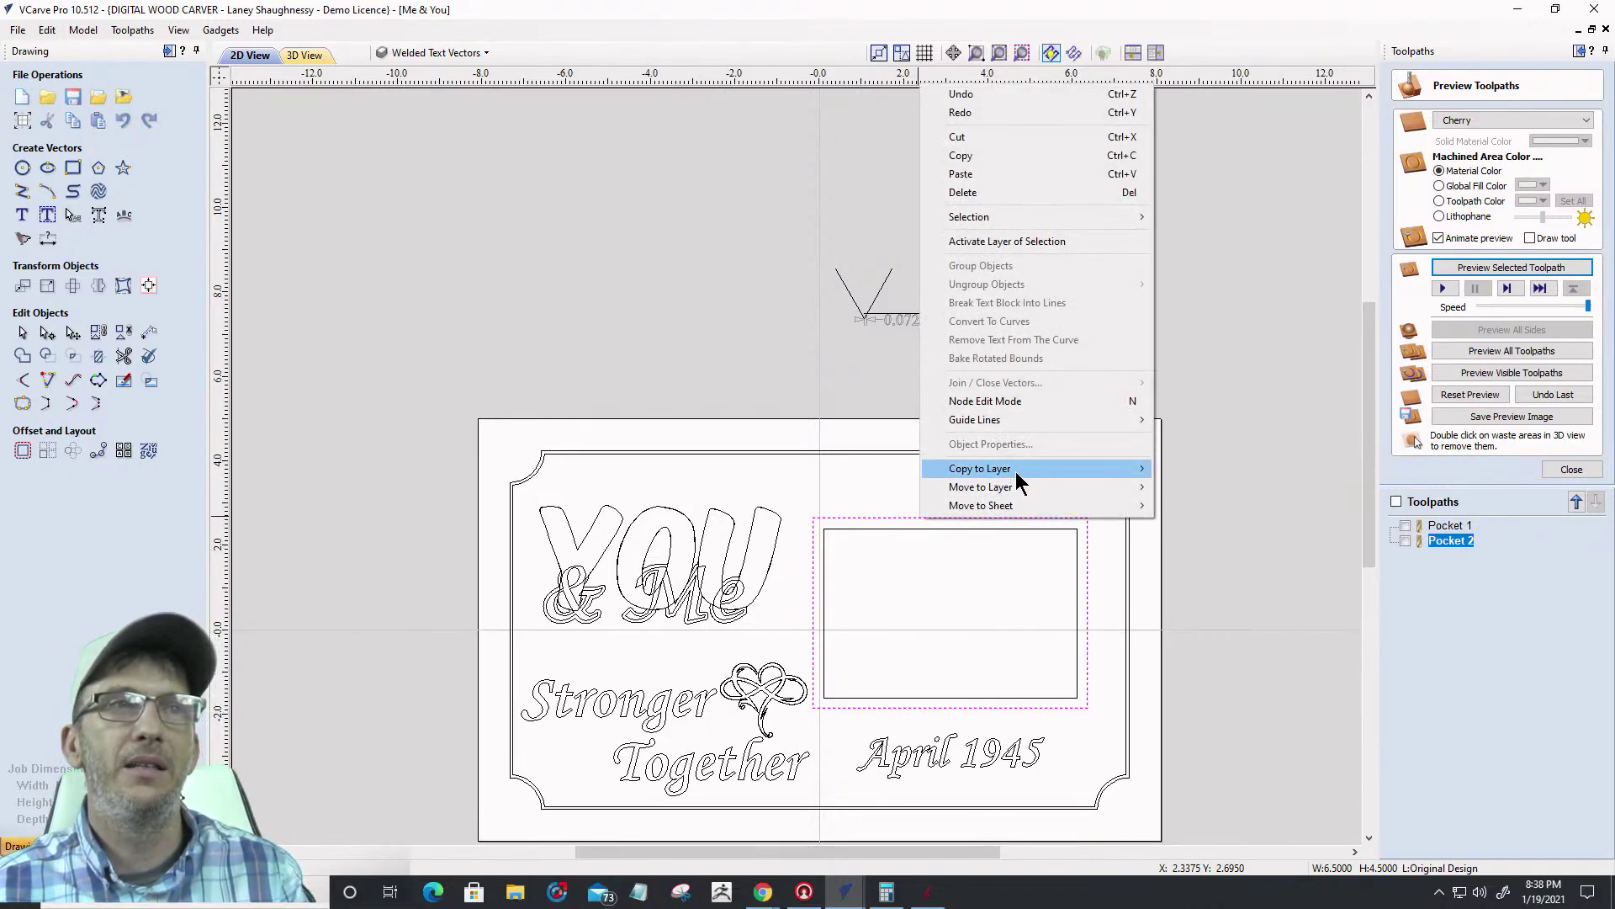
{"action": "mouse_move", "coordinate": [1016, 469]}
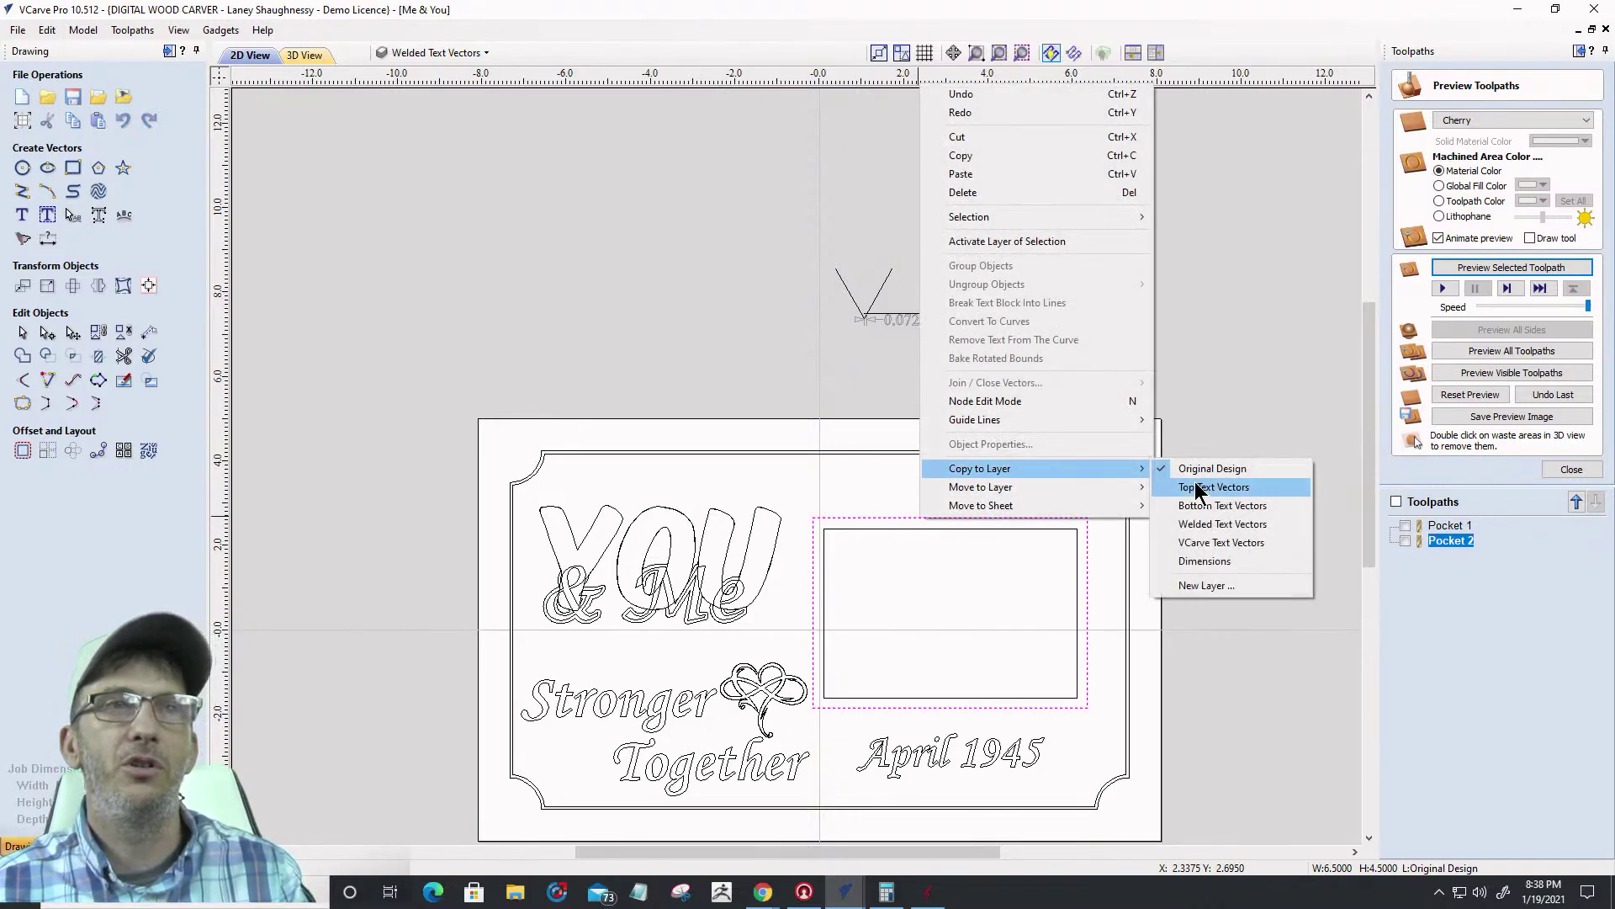
{"action": "left_click", "coordinate": [1210, 528]}
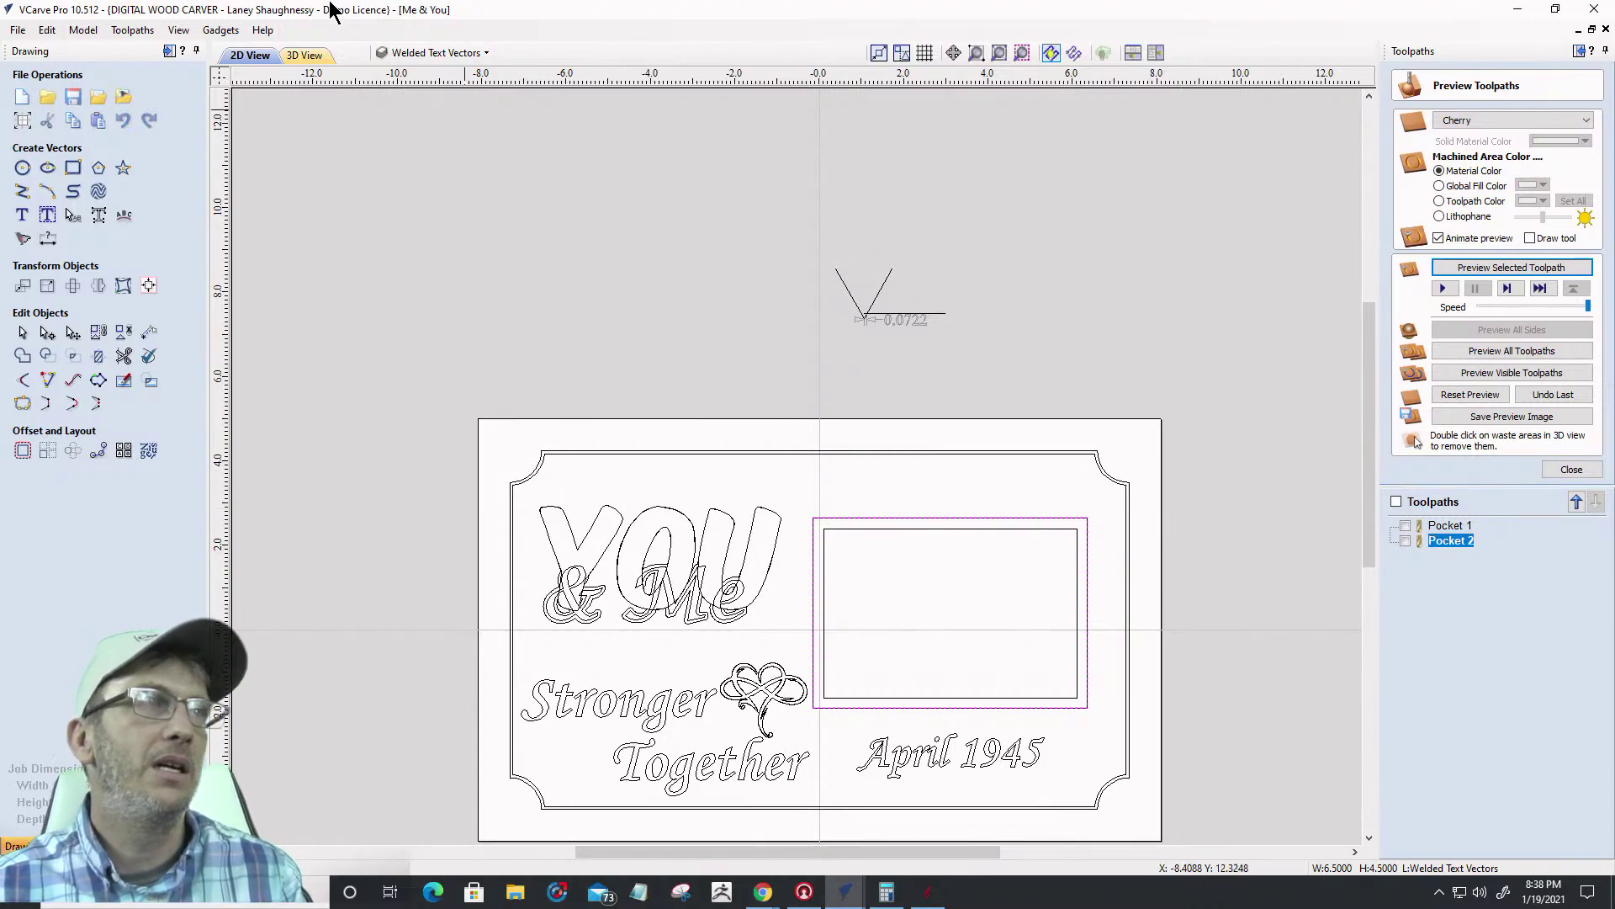
Lock the Original Design layer and hide it so only the Welded Text Vectors layer's design is shown
{"action": "left_click", "coordinate": [416, 54]}
{"action": "right_click", "coordinate": [584, 76]}
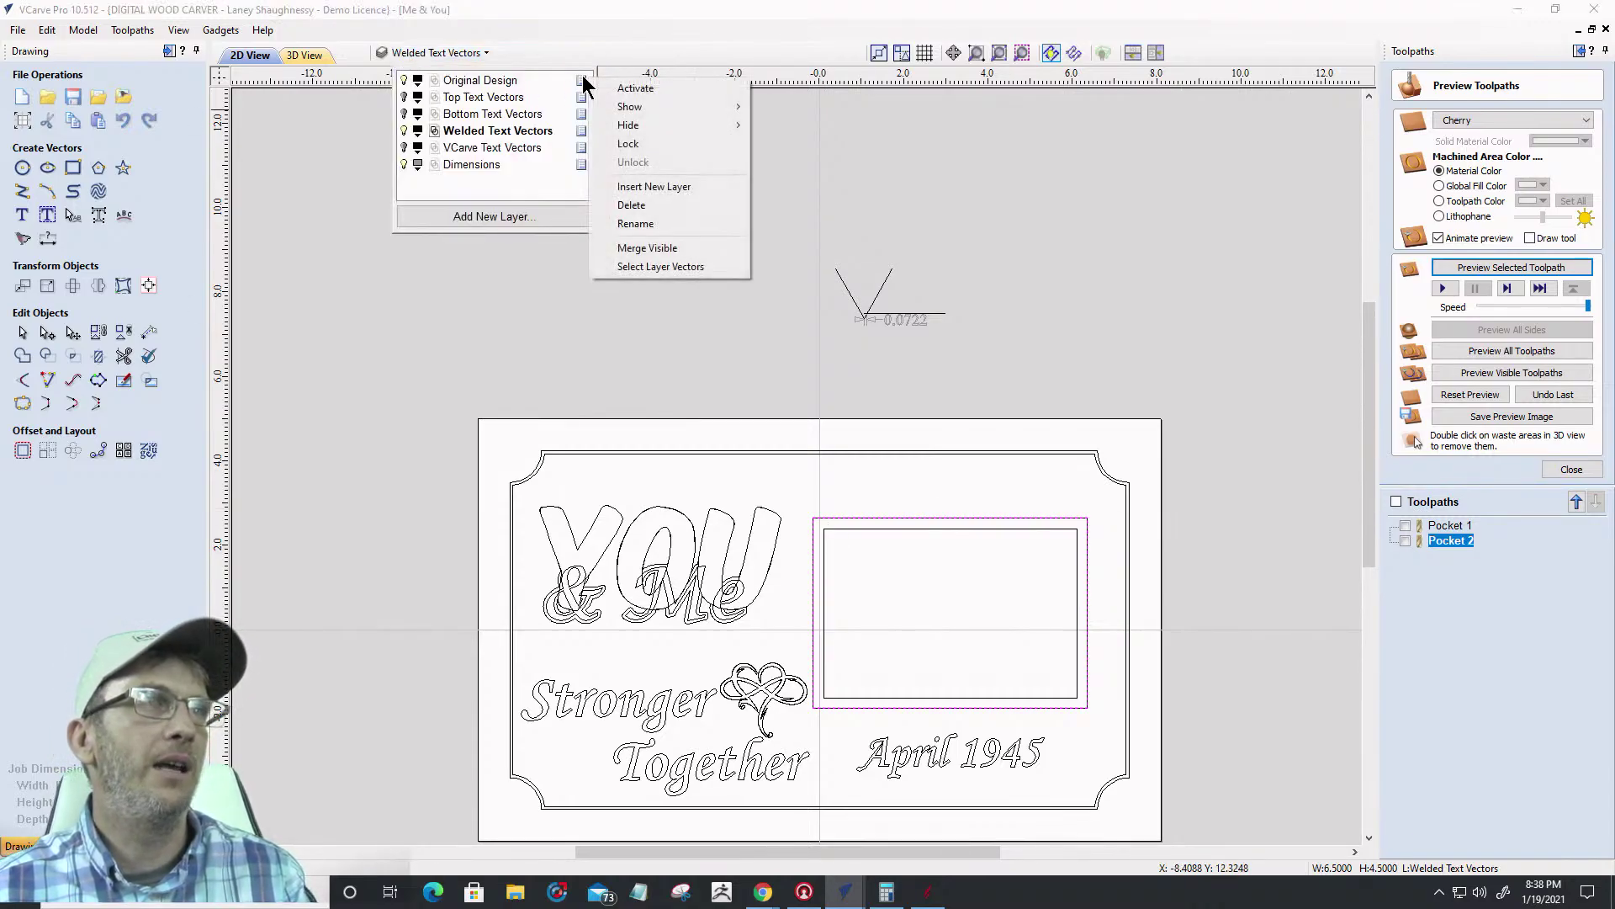
{"action": "left_click", "coordinate": [628, 143]}
{"action": "left_click", "coordinate": [425, 55]}
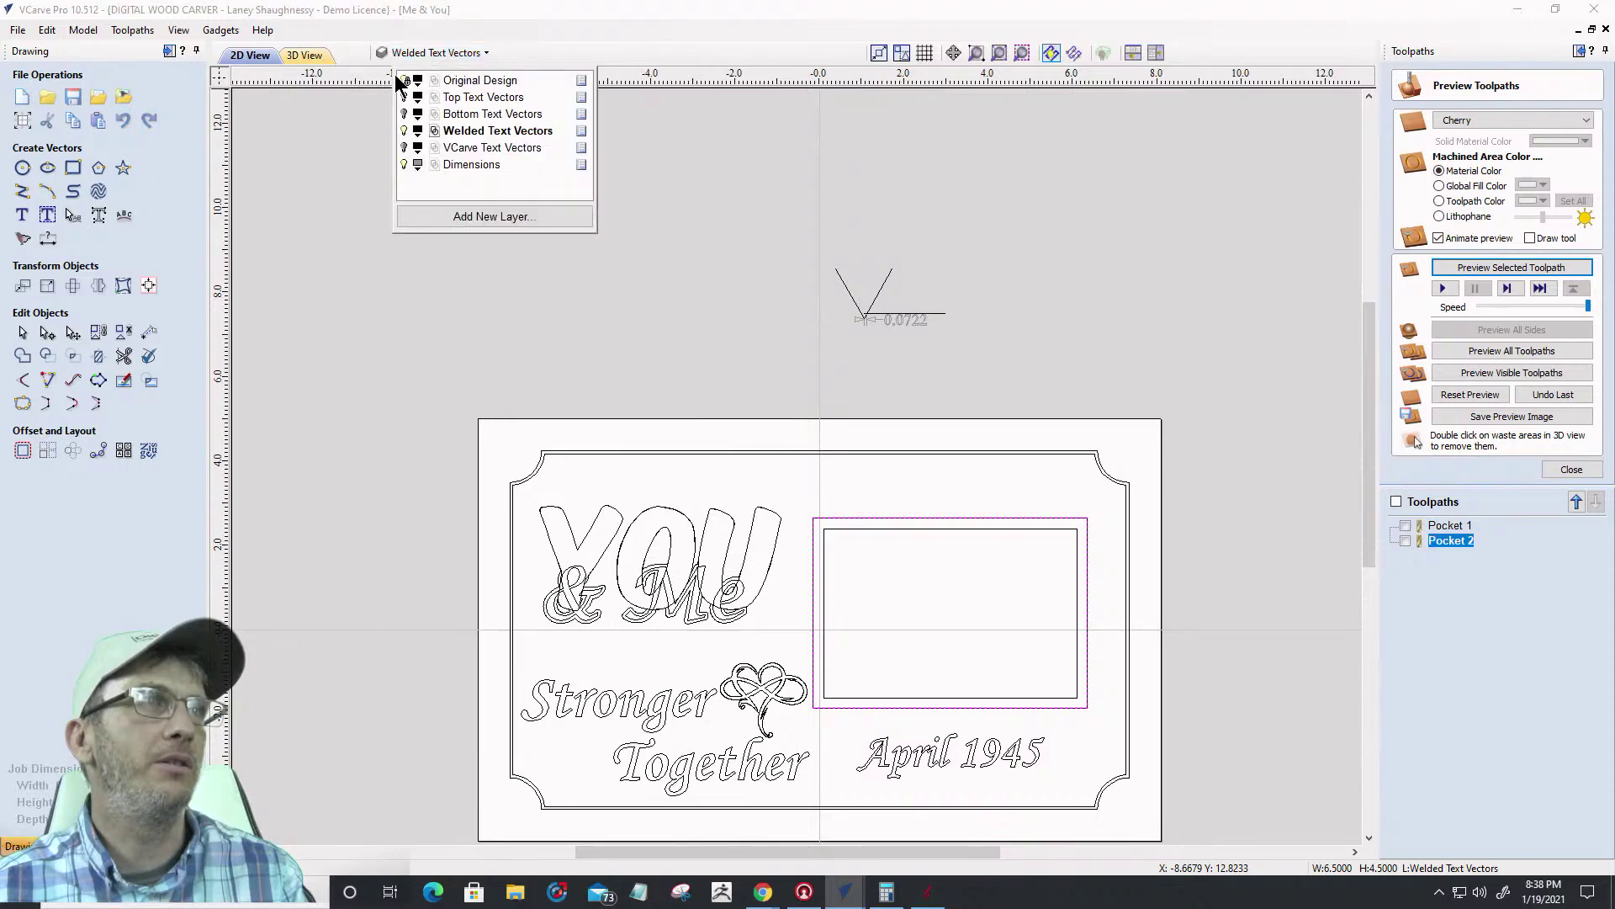
{"action": "left_click", "coordinate": [404, 81]}
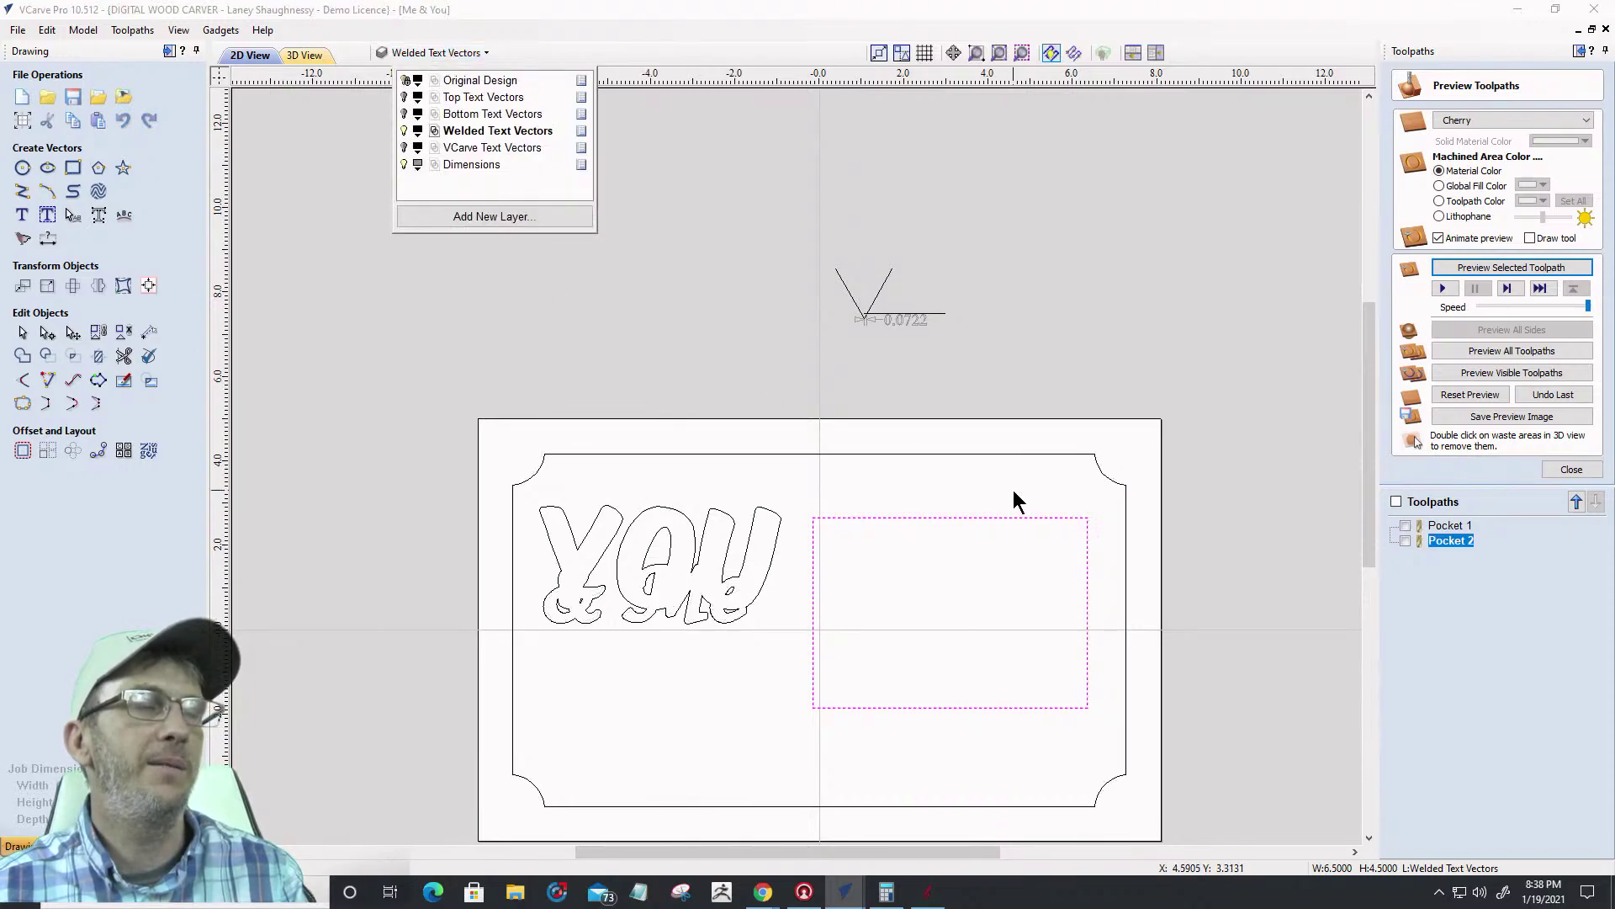
Reselect the picture frame rectangle on the Welded Text Vectors layer and save the project
{"action": "left_click", "coordinate": [988, 623]}
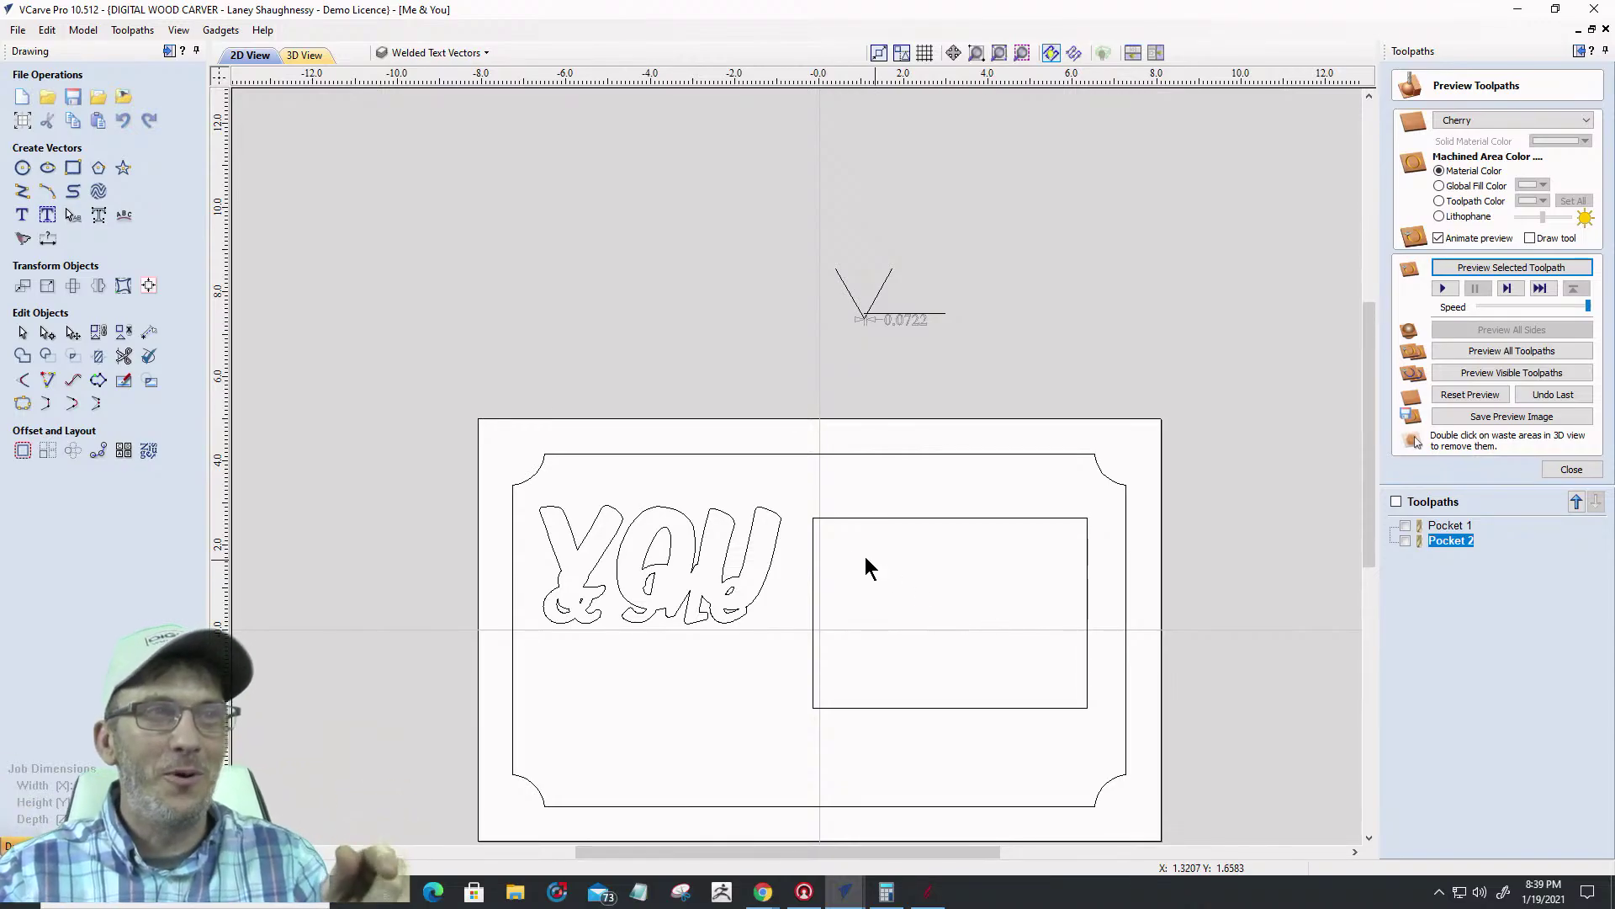
{"action": "left_click", "coordinate": [845, 518]}
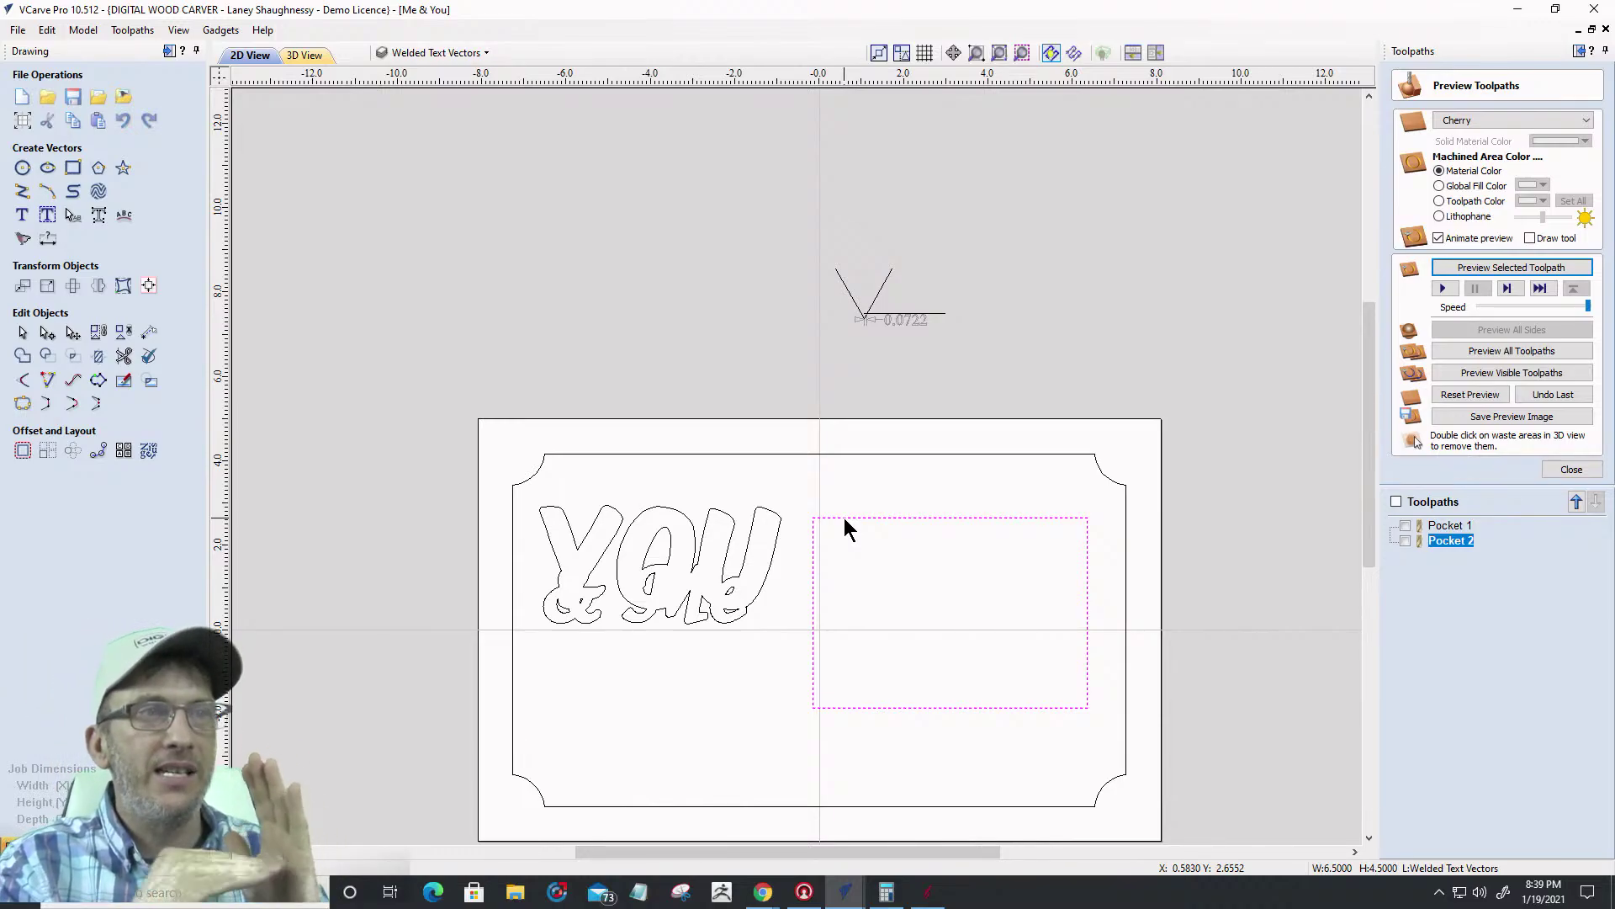
{"action": "left_click", "coordinate": [74, 97]}
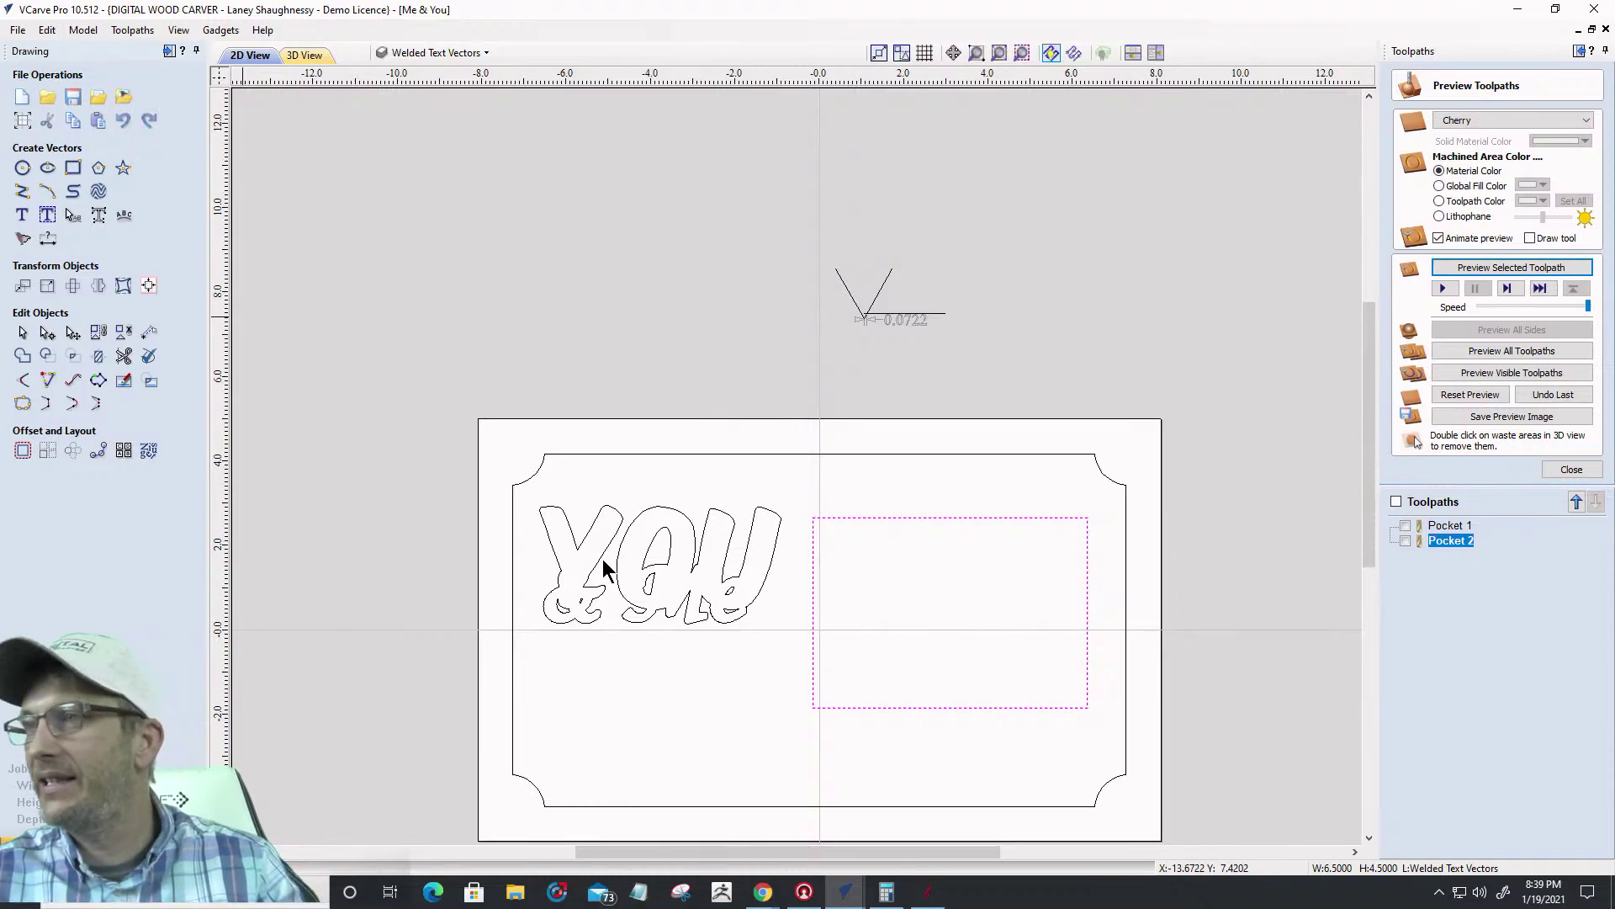
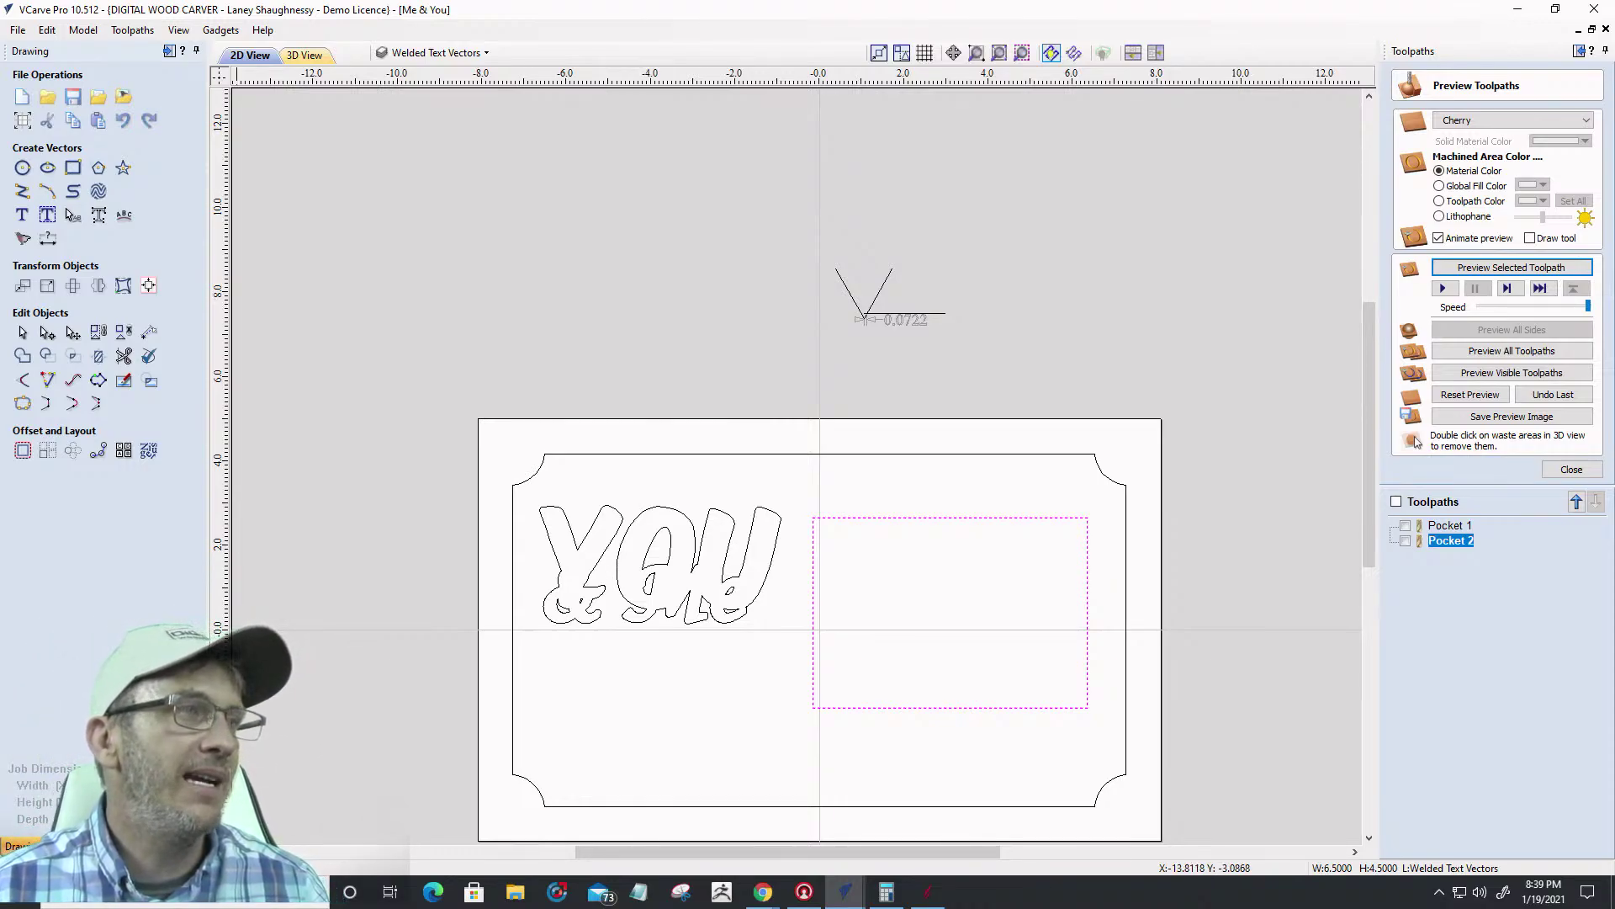
Look at how a library folder is added to the clipart browser and view the Custom Image folder under Clipart
{"action": "left_click", "coordinate": [59, 845]}
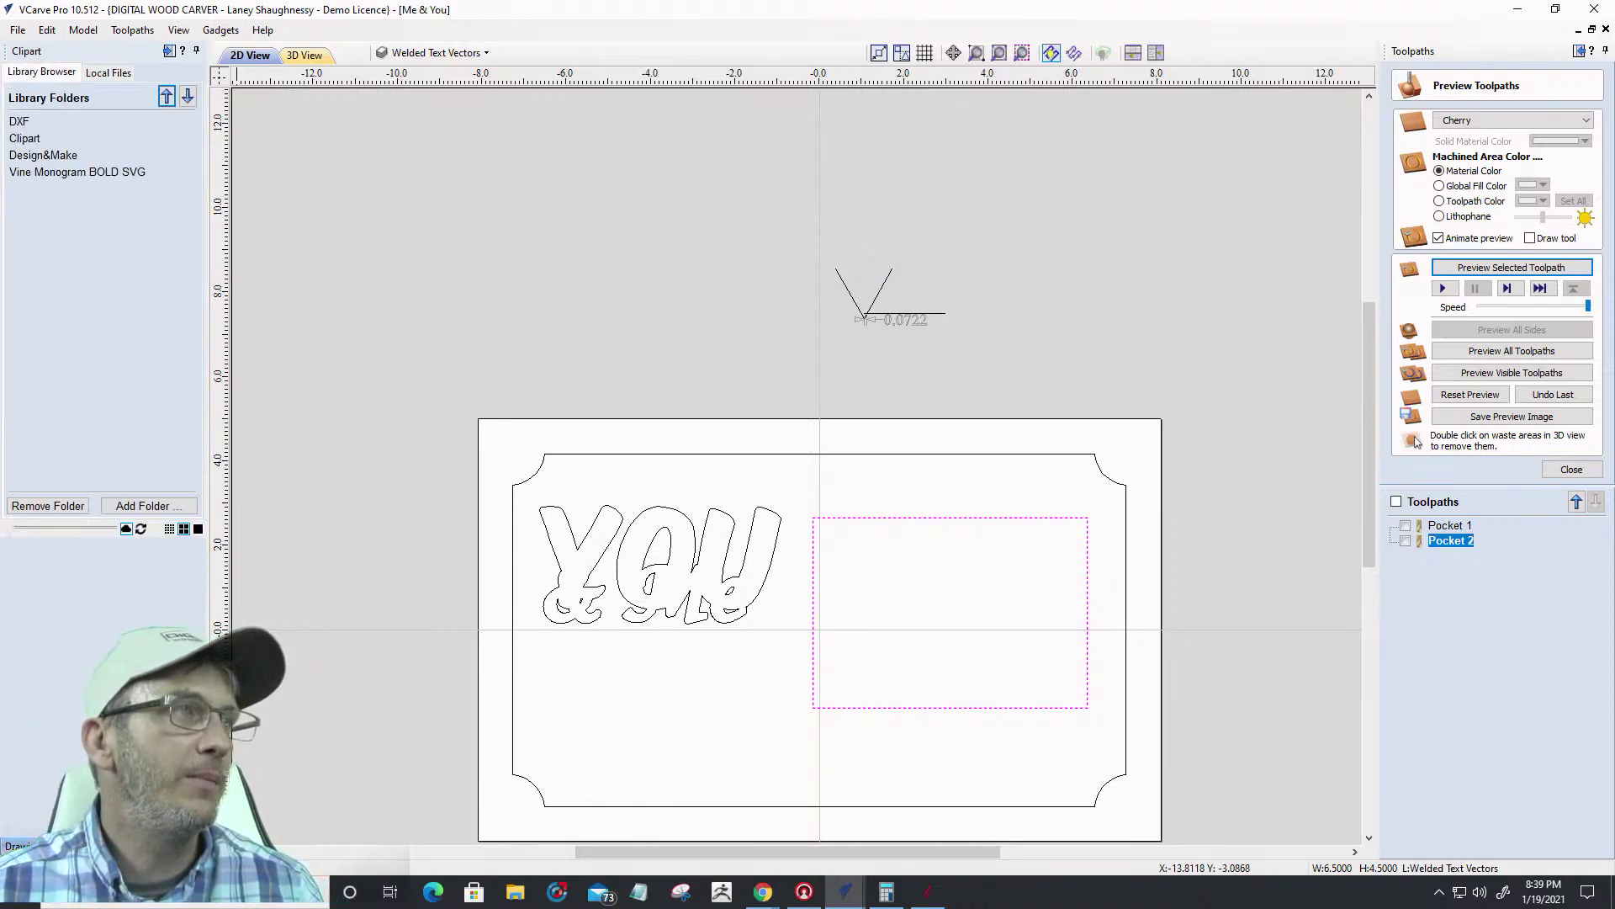
{"action": "left_click", "coordinate": [124, 505]}
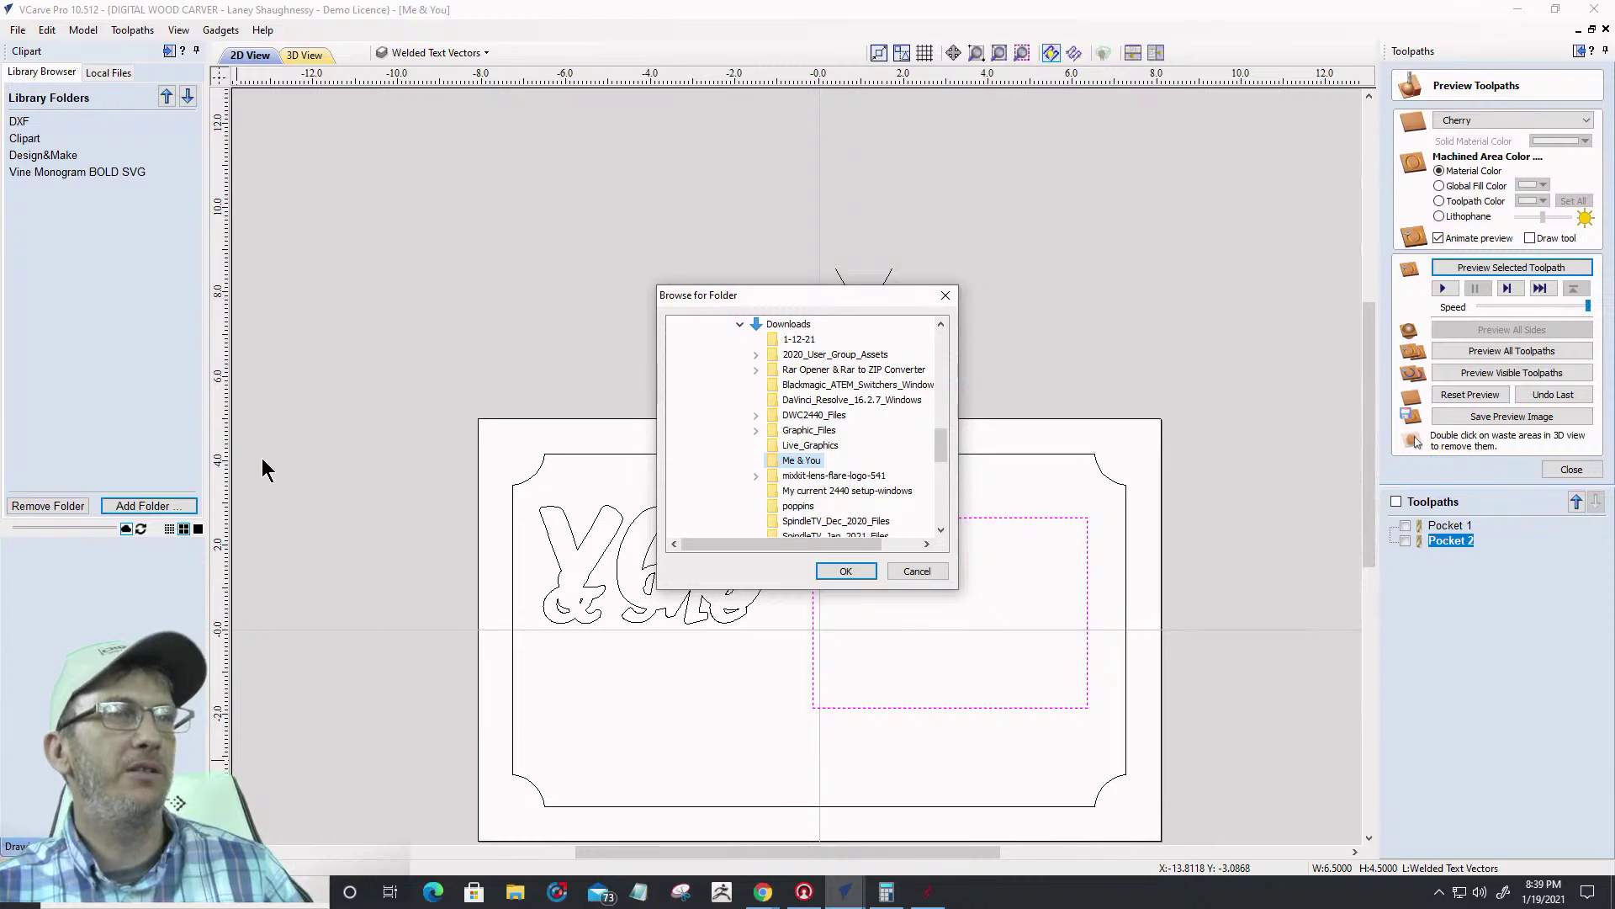
{"action": "left_click", "coordinate": [910, 571]}
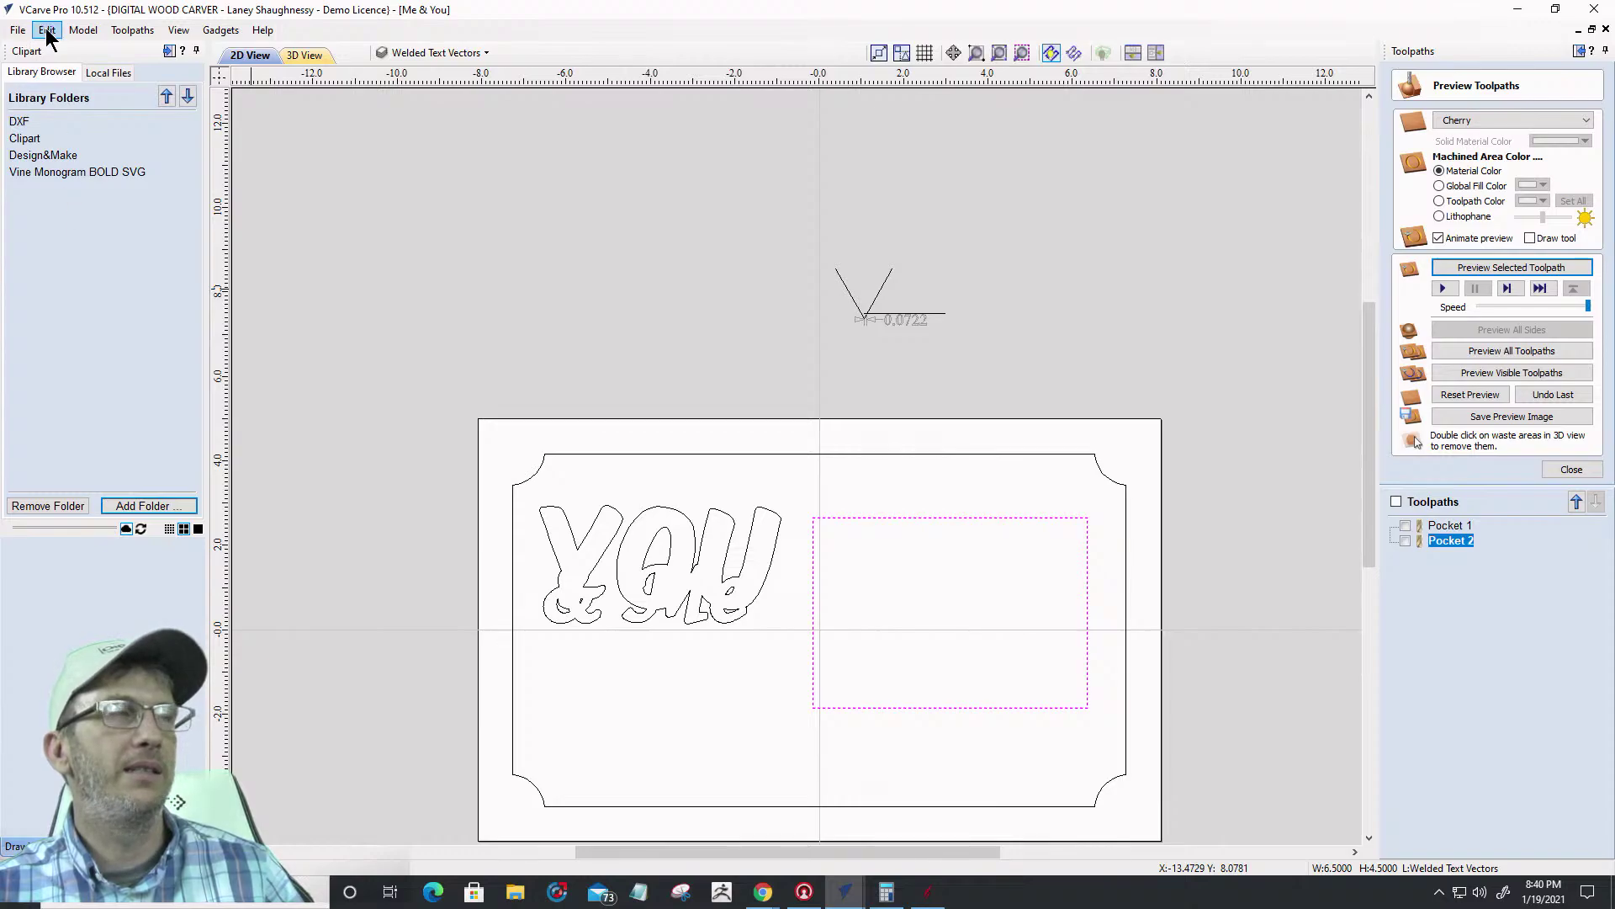
{"action": "left_click", "coordinate": [24, 140]}
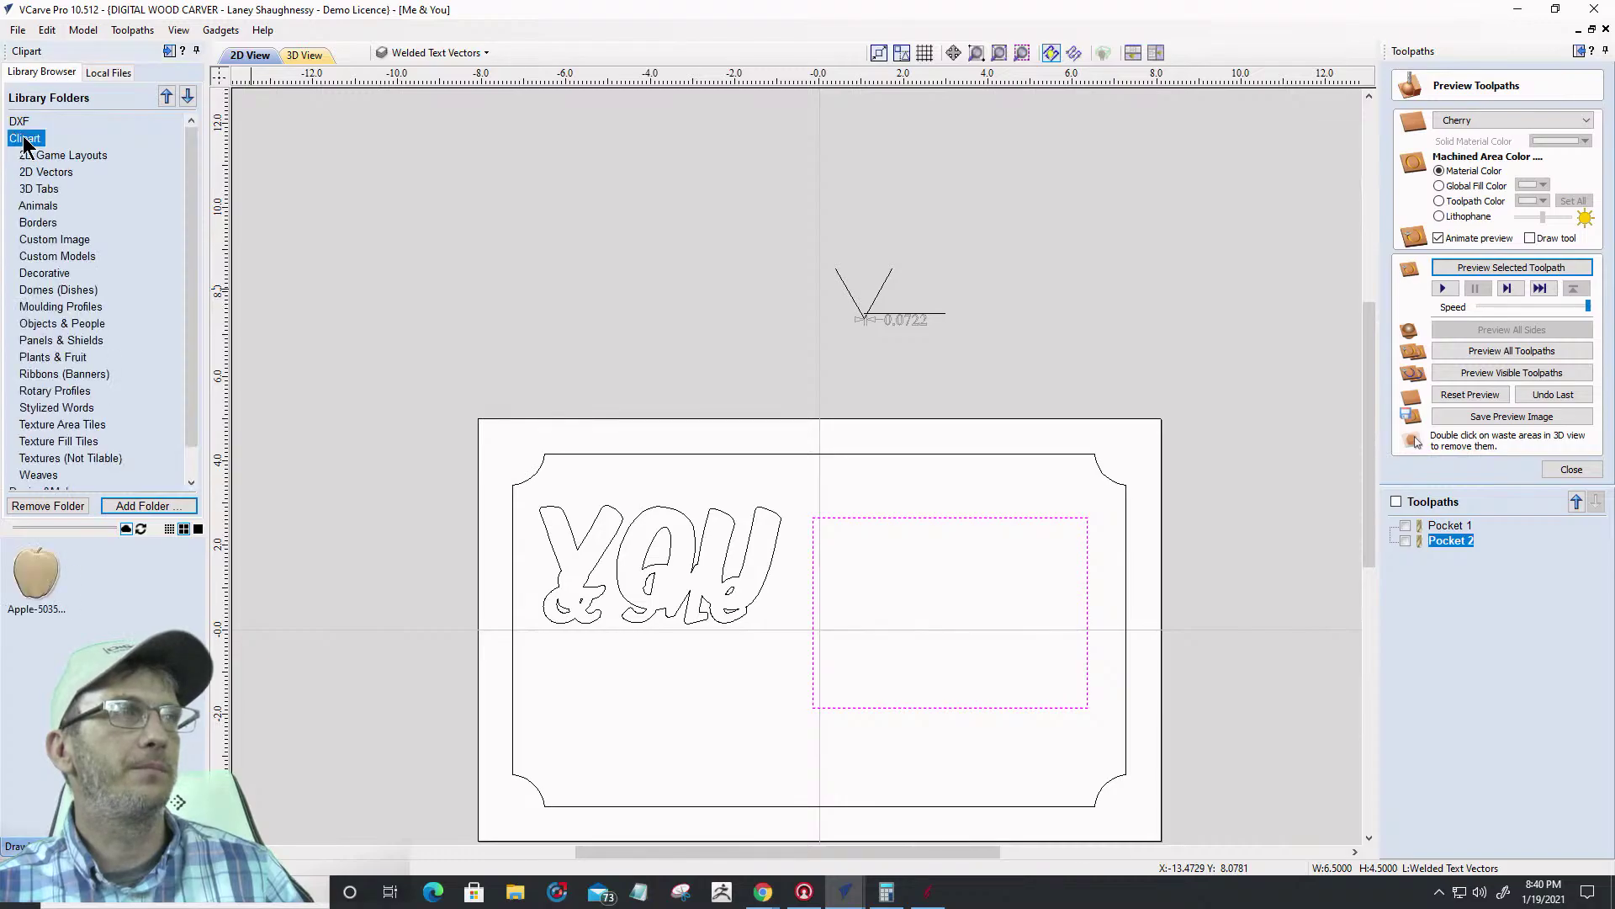
{"action": "left_click", "coordinate": [39, 241]}
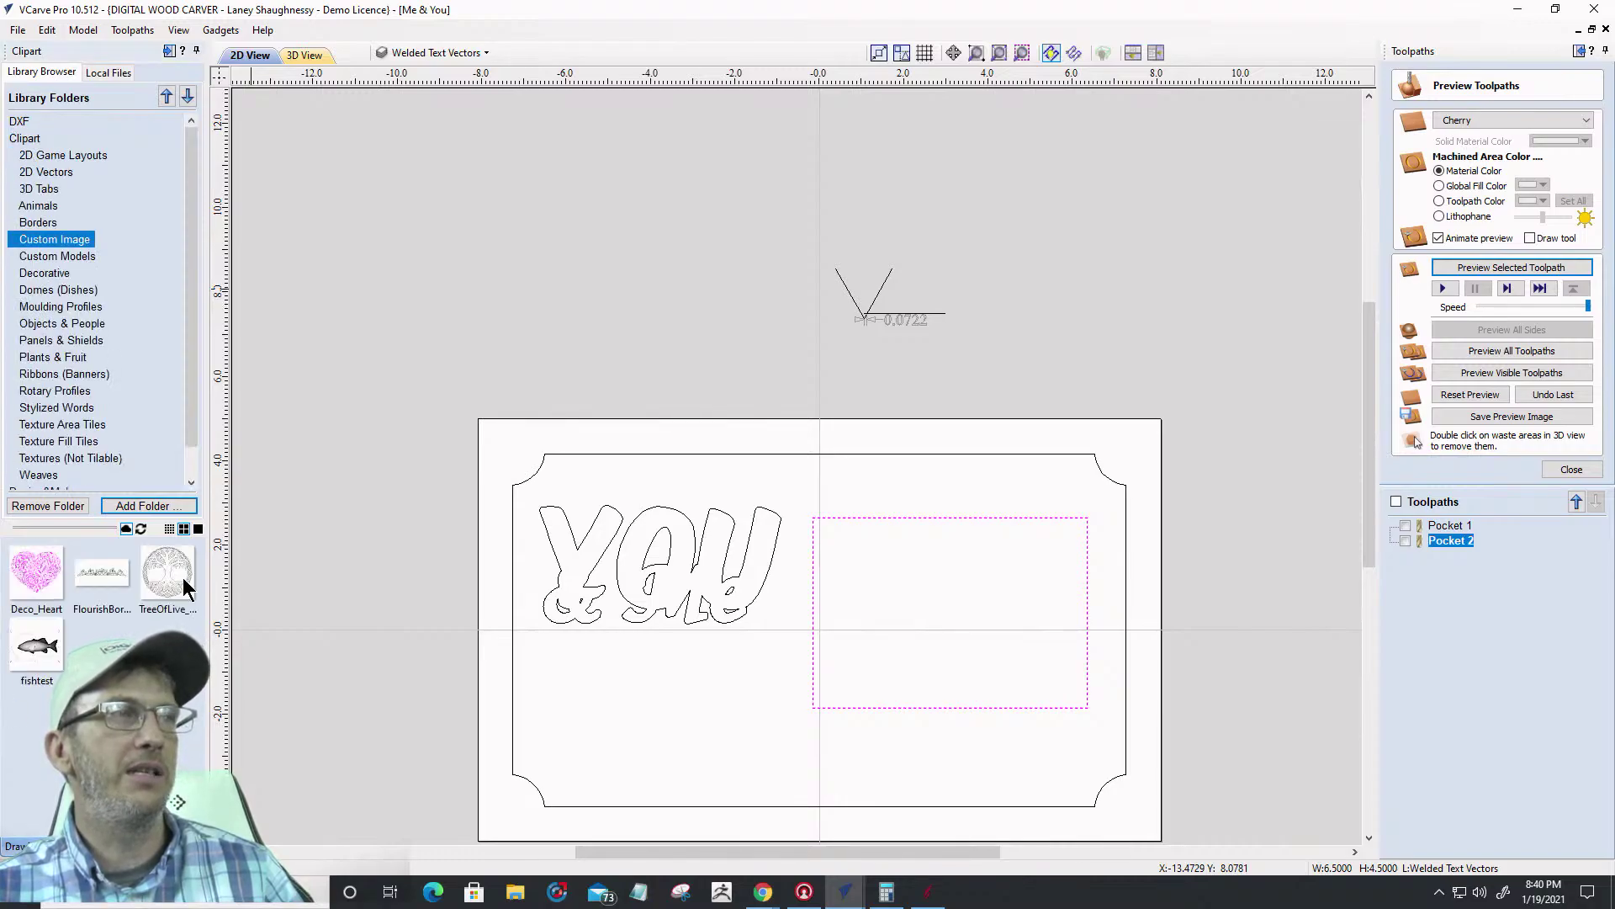
Examine the program option for showing clipart subfolder contents and the folder selection for adding a library folder
{"action": "left_click", "coordinate": [46, 30]}
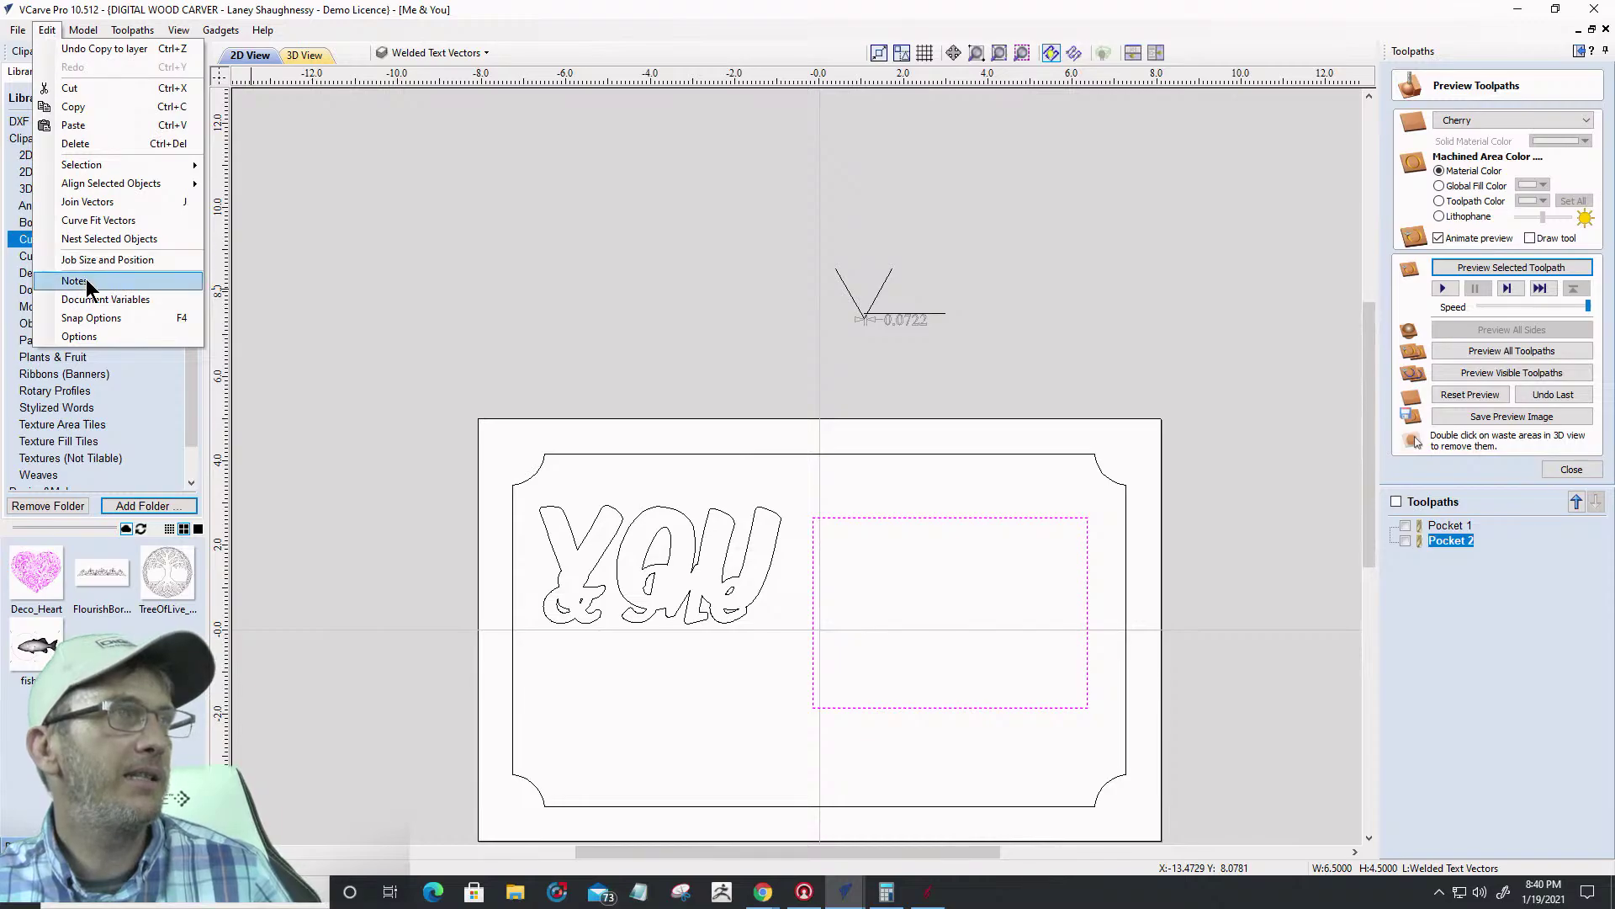
{"action": "left_click", "coordinate": [78, 337]}
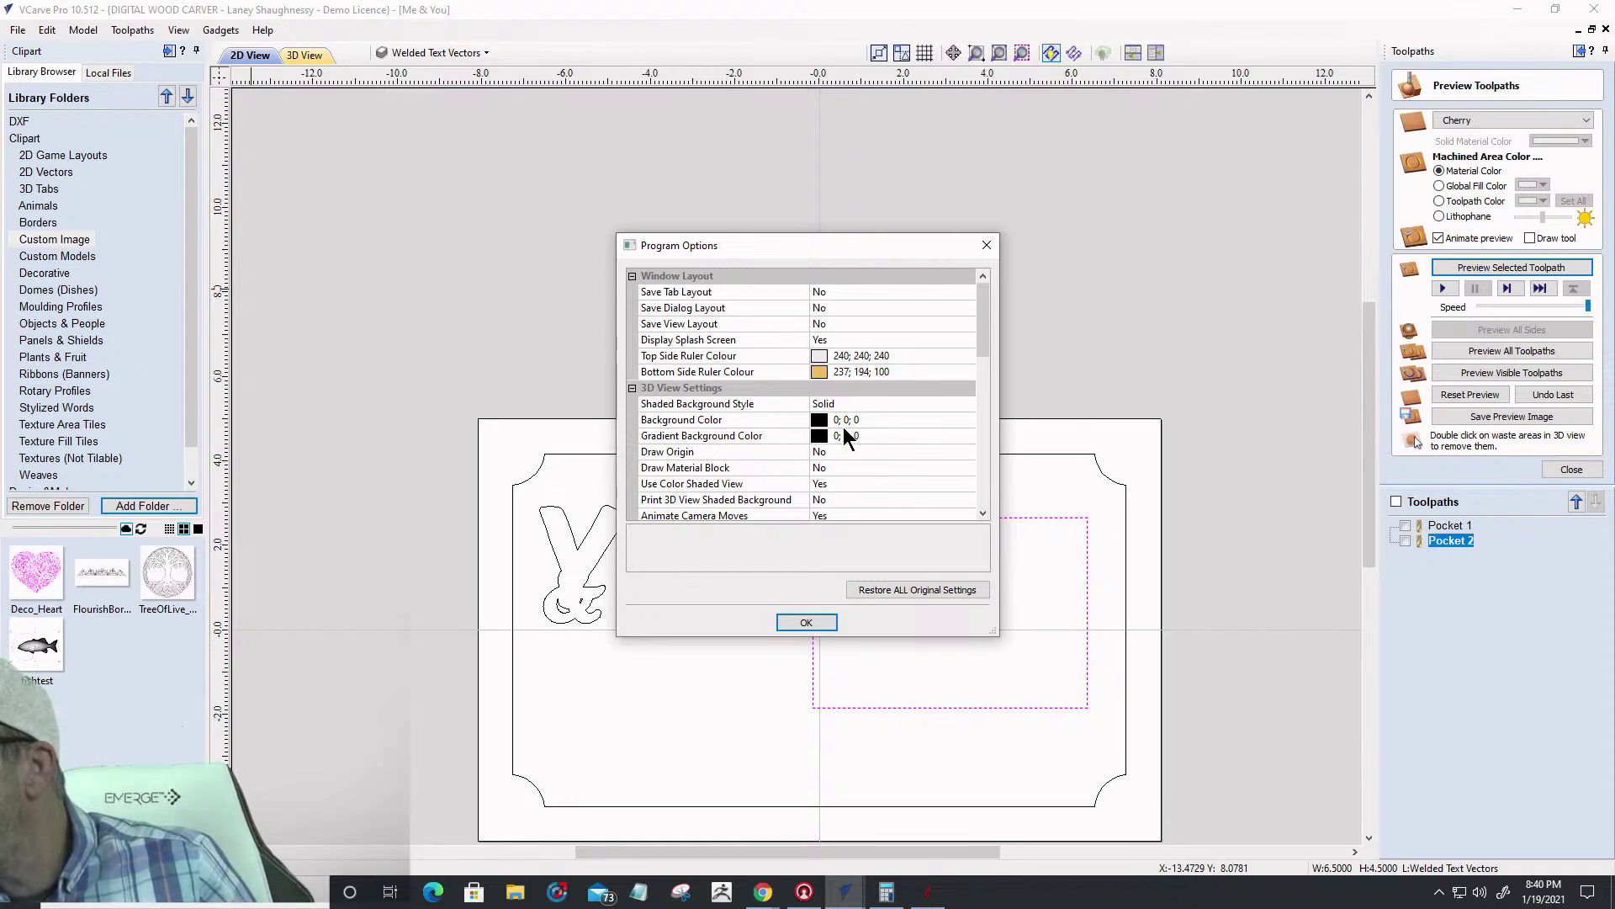
{"action": "scroll", "coordinate": [821, 332], "scroll_direction": "down", "scroll_amount": 10}
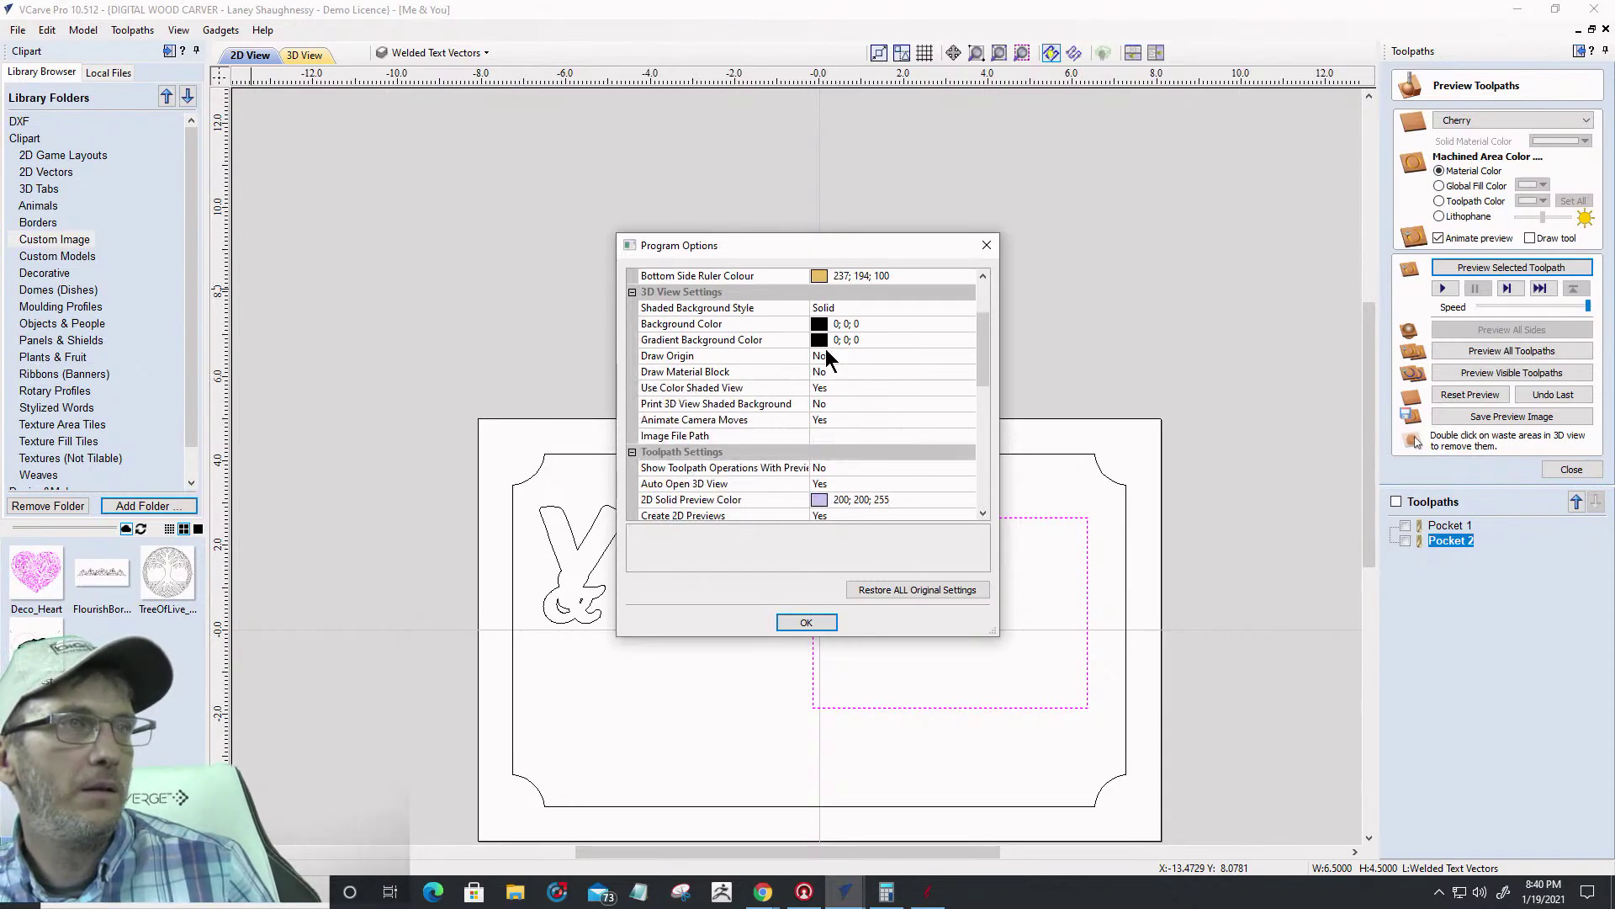
{"action": "scroll", "coordinate": [814, 448], "scroll_direction": "up", "scroll_amount": 1}
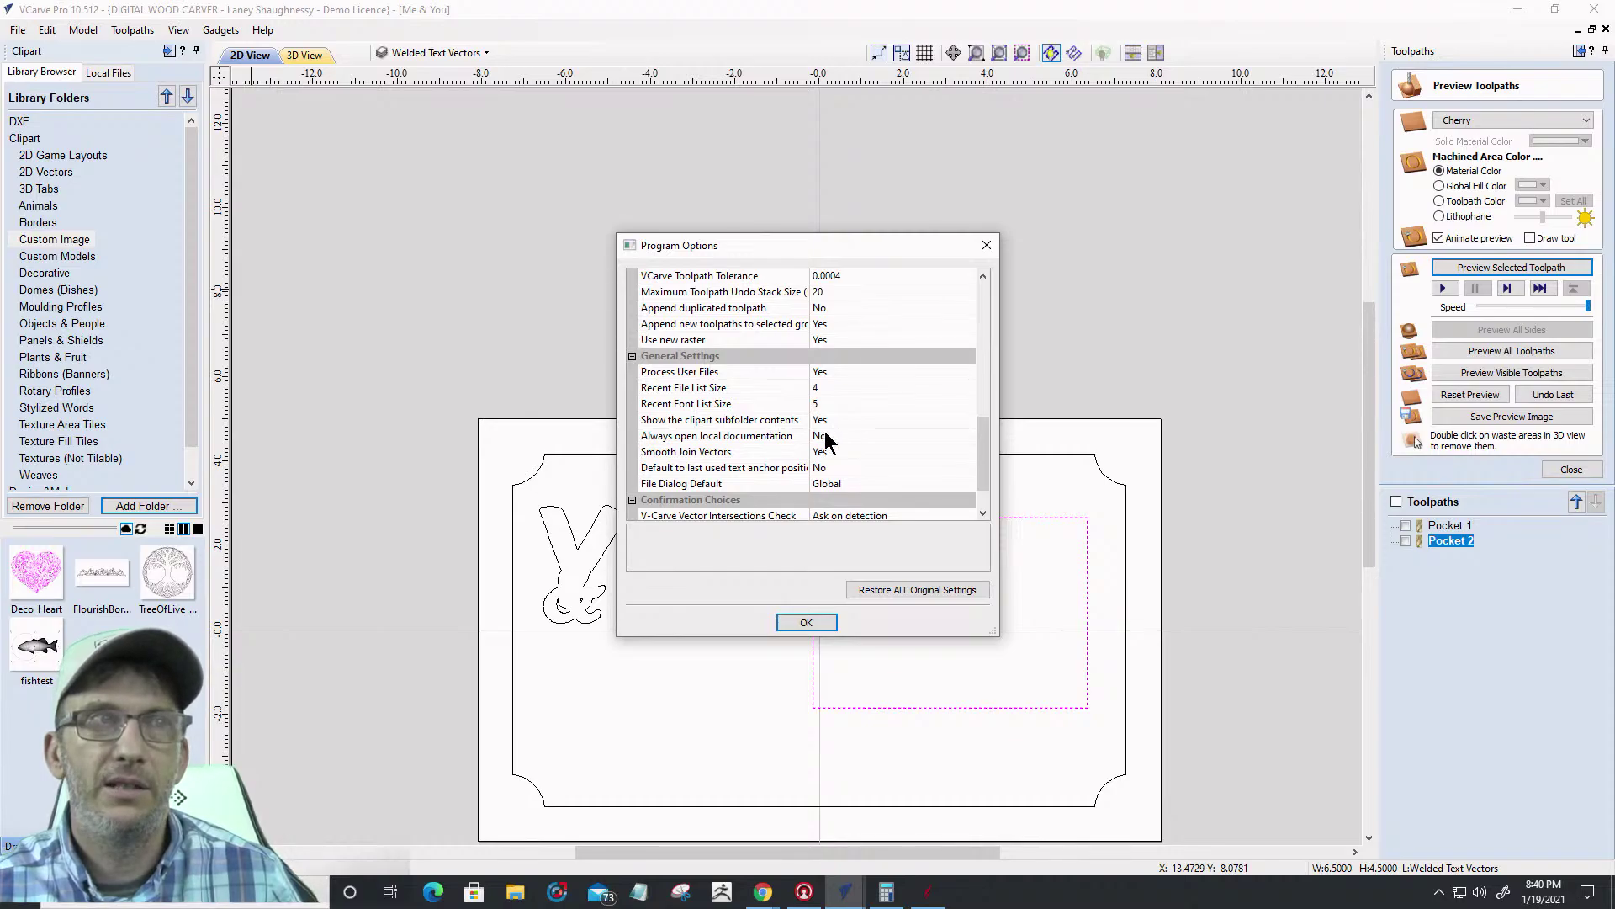
{"action": "left_click", "coordinate": [673, 420]}
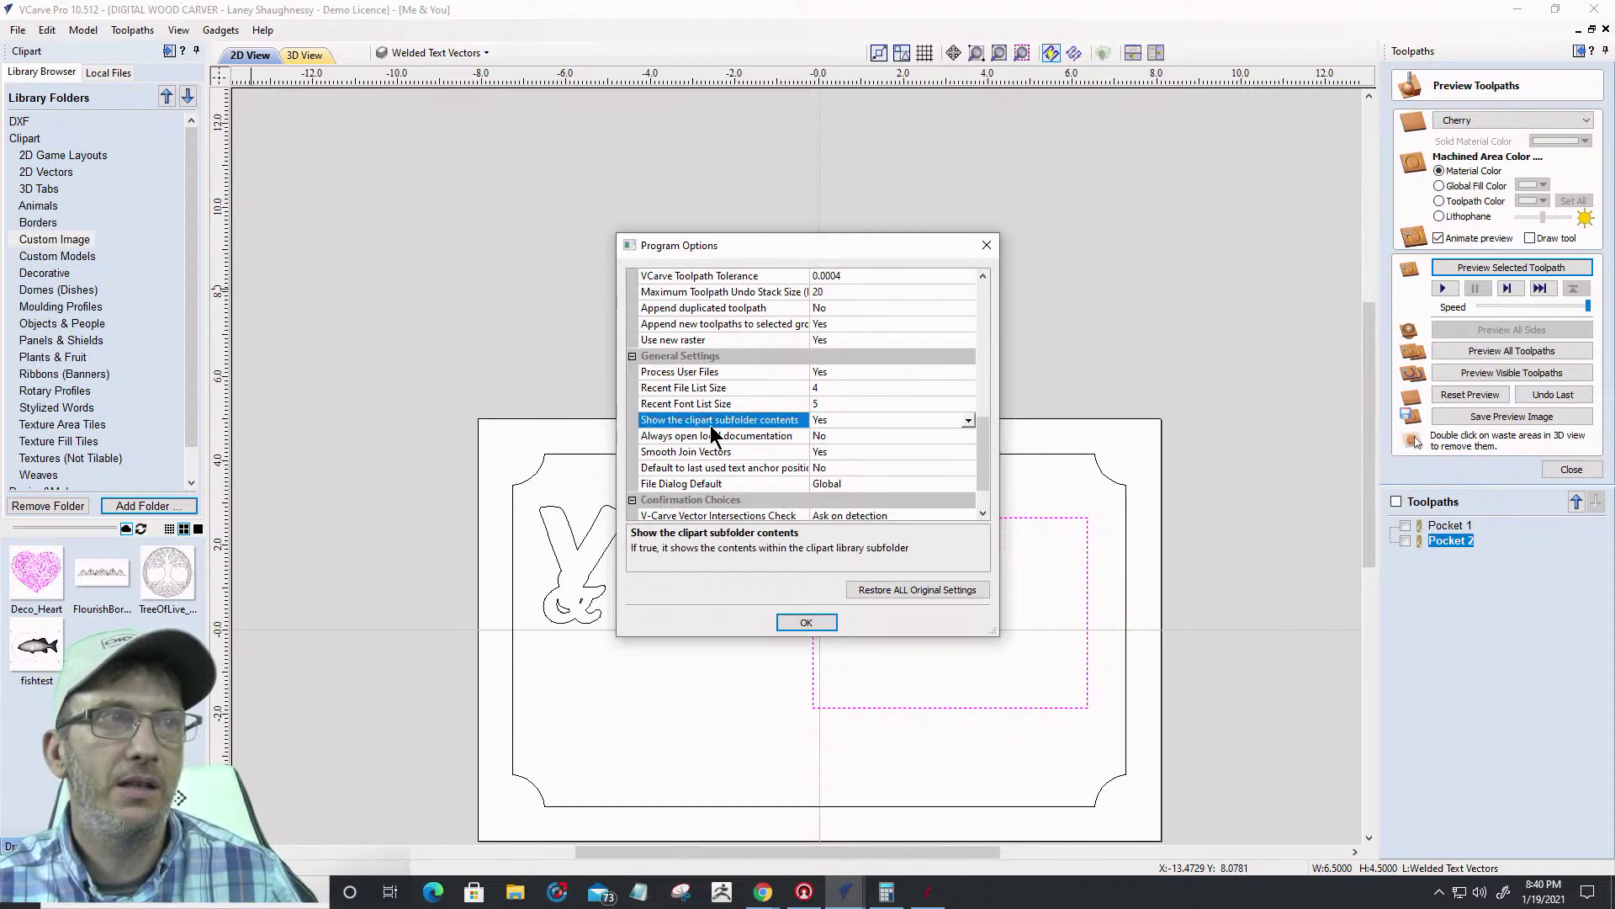
{"action": "left_click", "coordinate": [845, 419]}
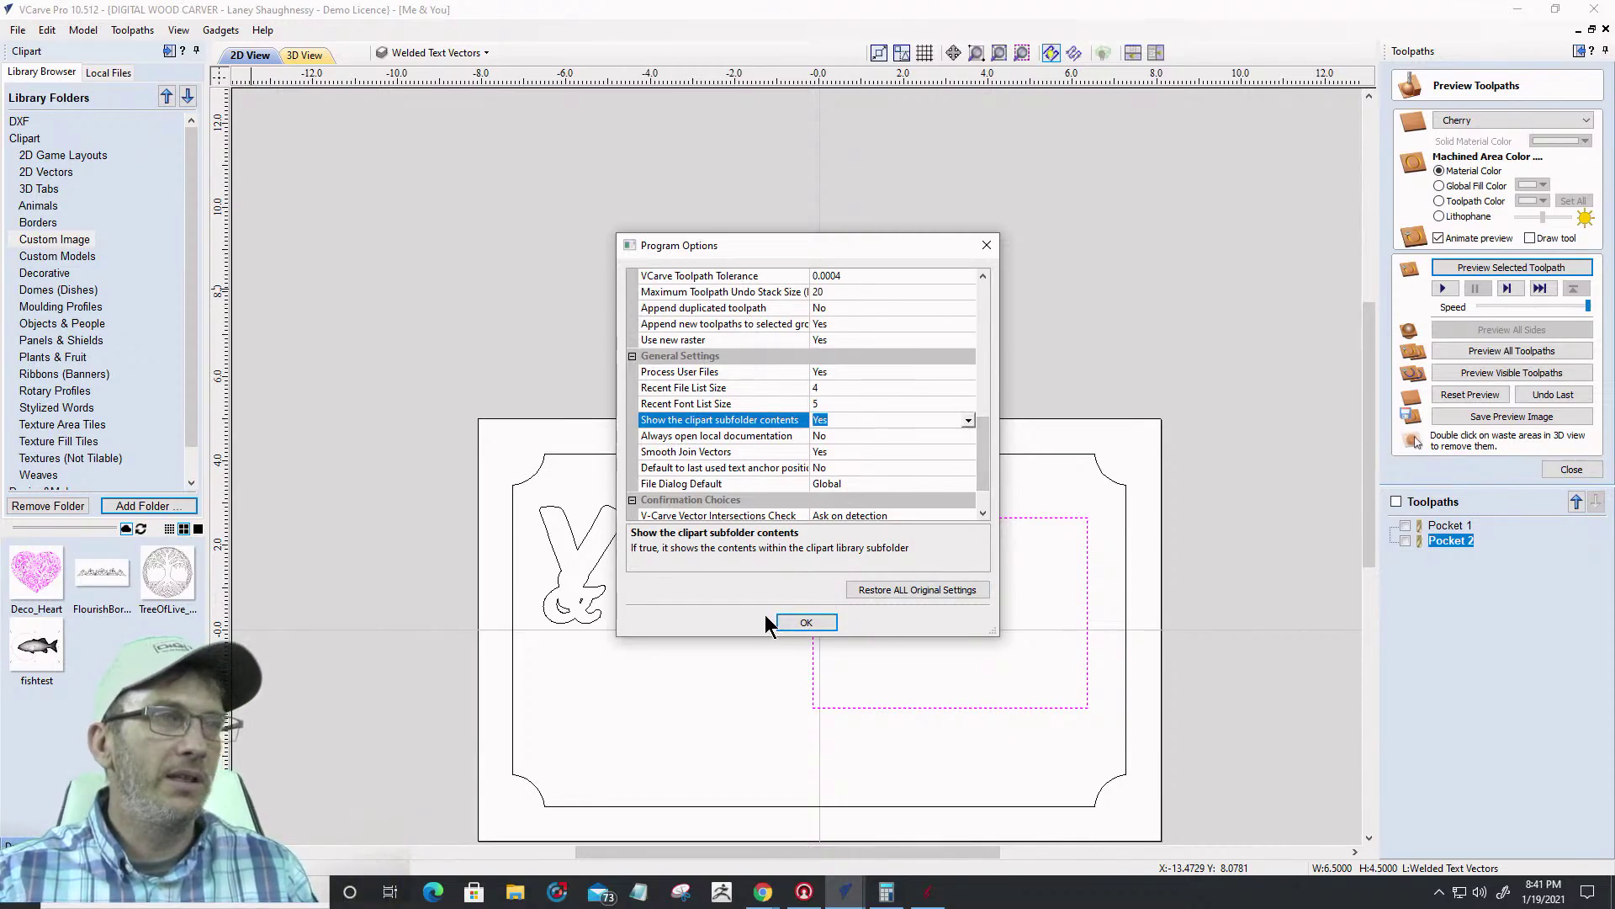
{"action": "left_click", "coordinate": [786, 627]}
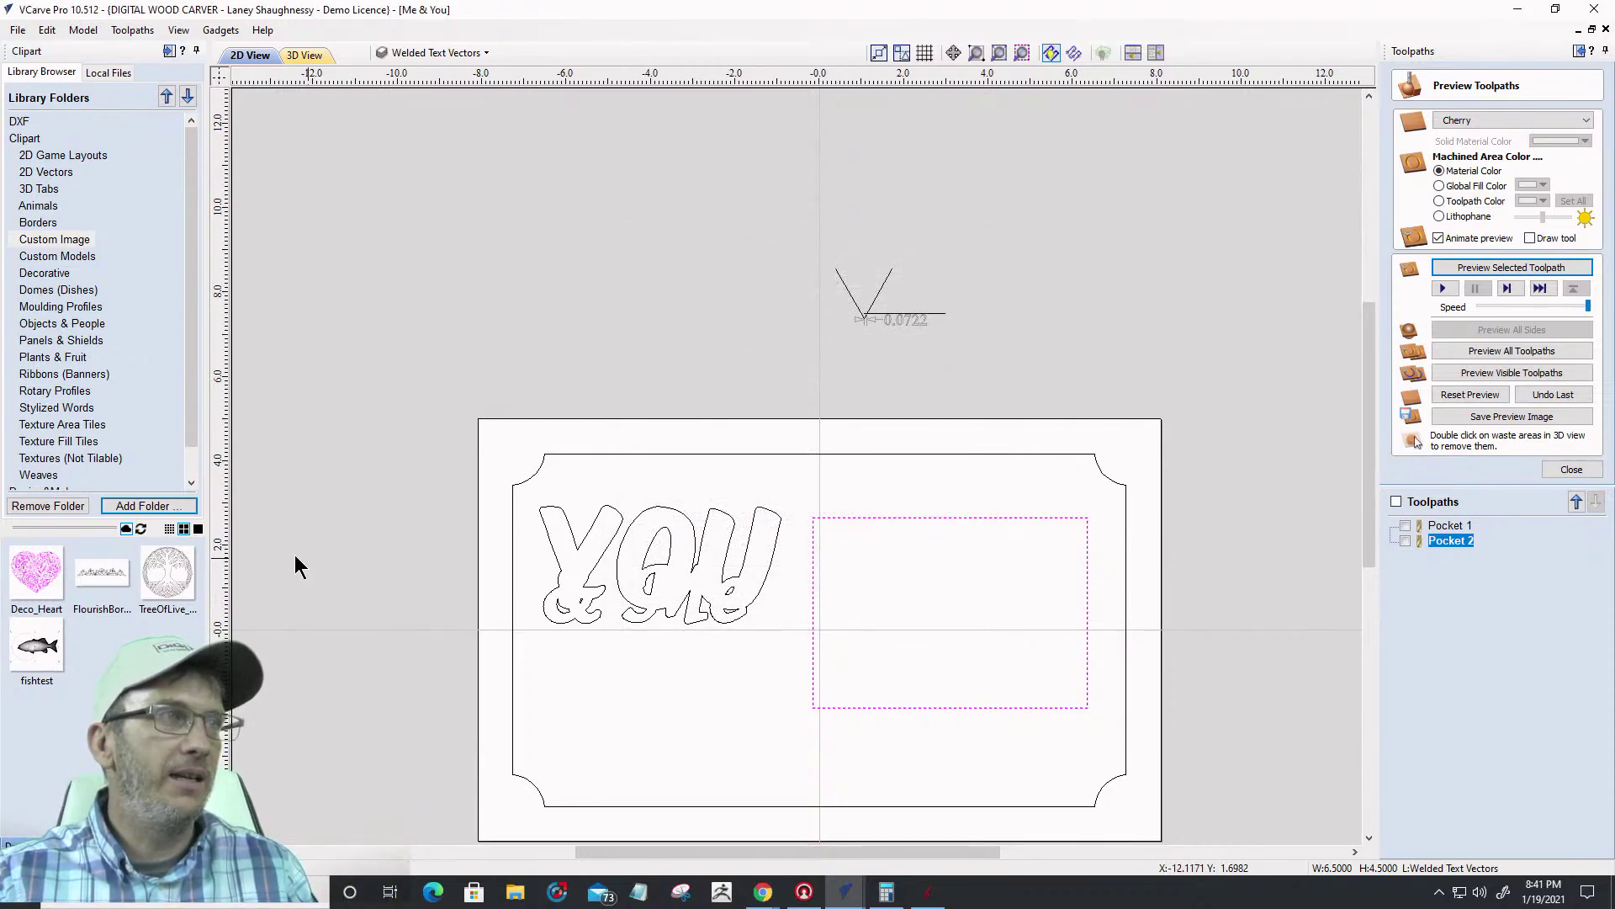
{"action": "left_click", "coordinate": [160, 506]}
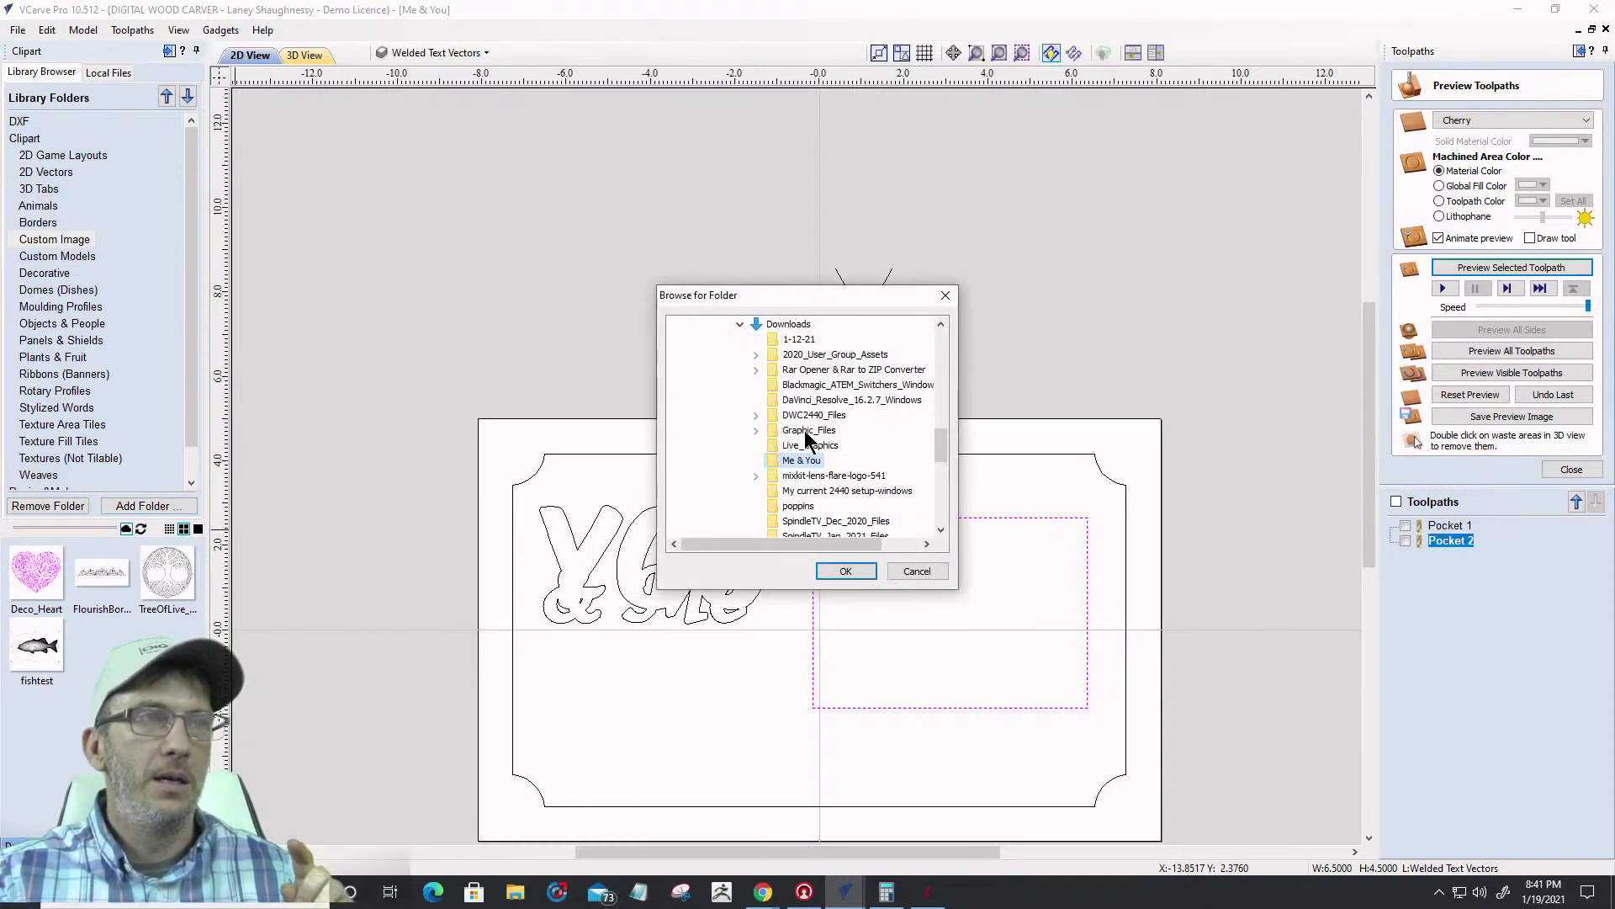
{"action": "left_click", "coordinate": [917, 571]}
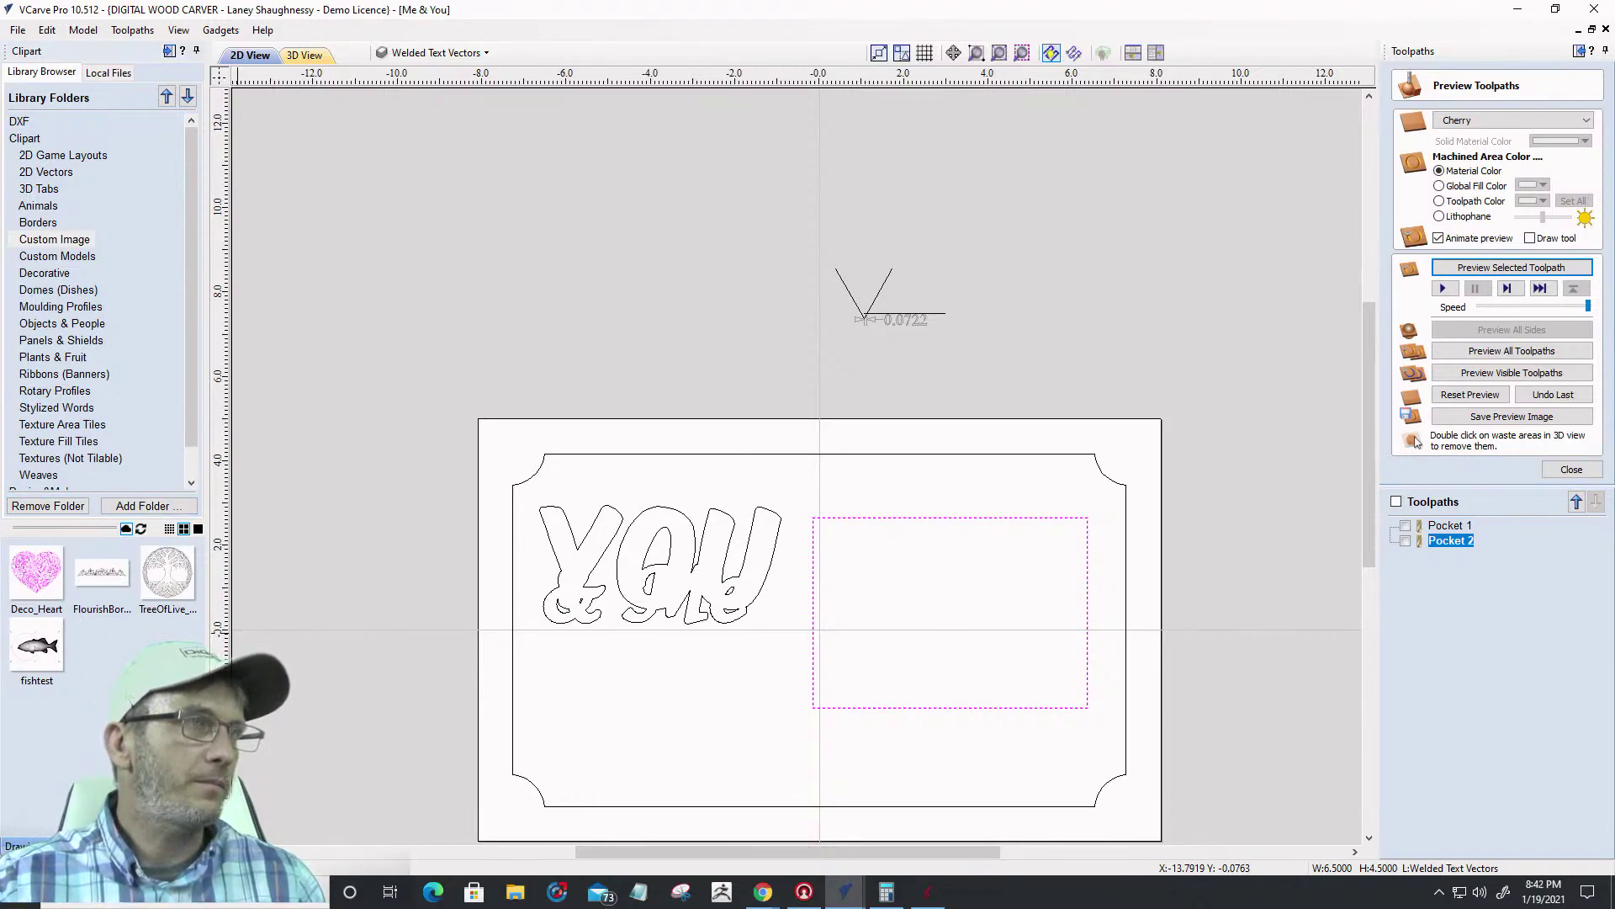
Recheck the "Show the clipart subfolder contents" setting under General Settings in the program options
{"action": "left_click", "coordinate": [84, 37]}
{"action": "mouse_move", "coordinate": [47, 30]}
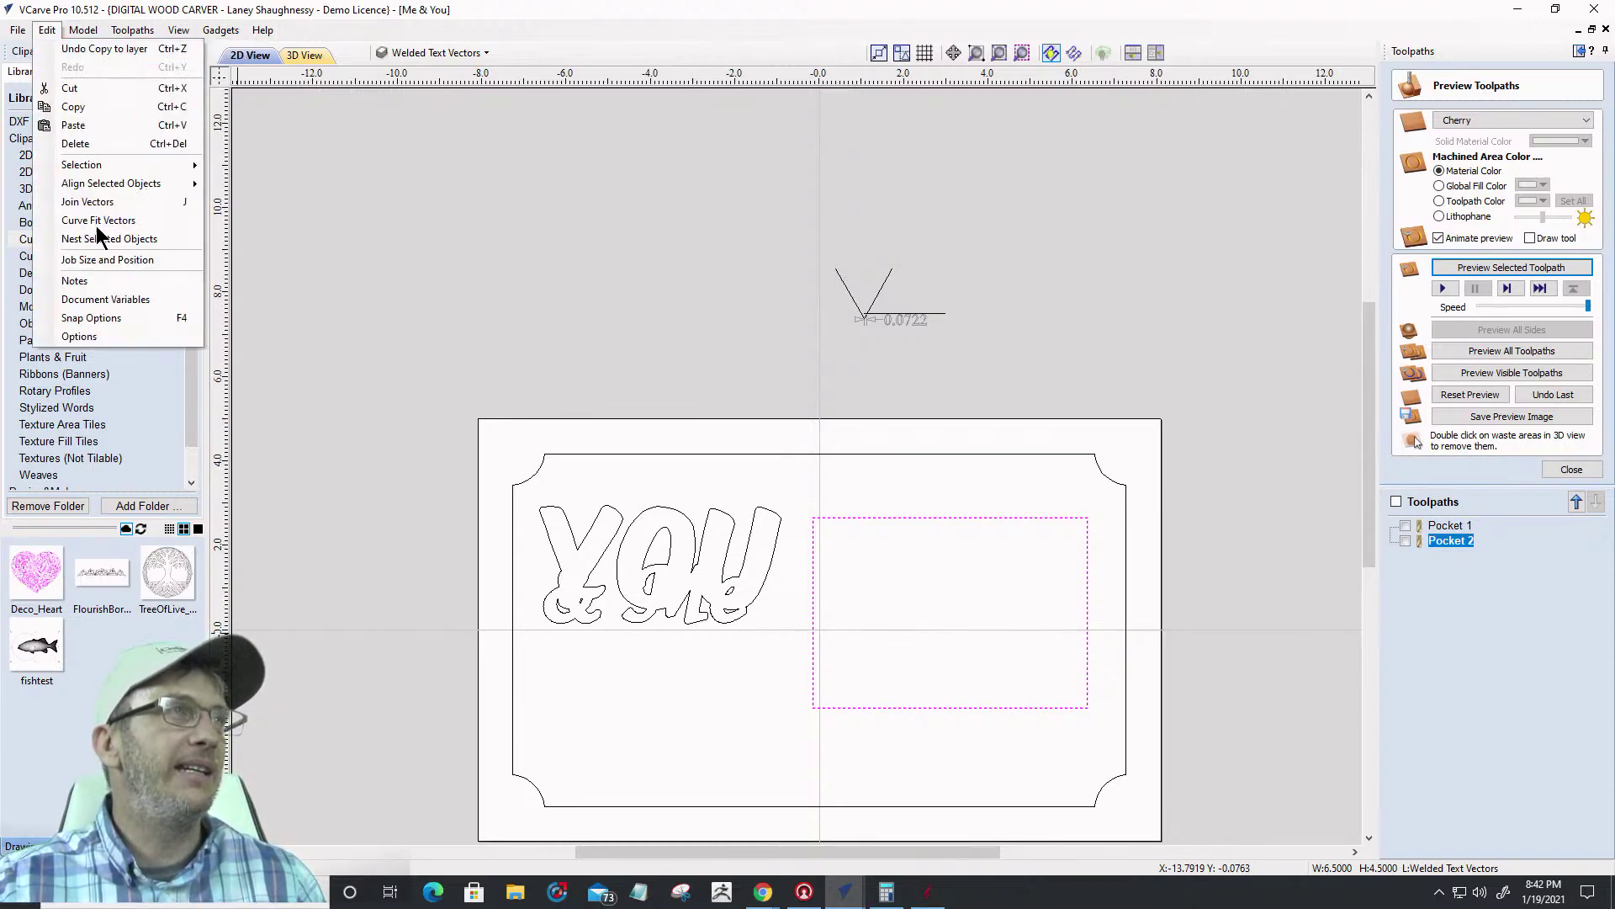
{"action": "left_click", "coordinate": [100, 341]}
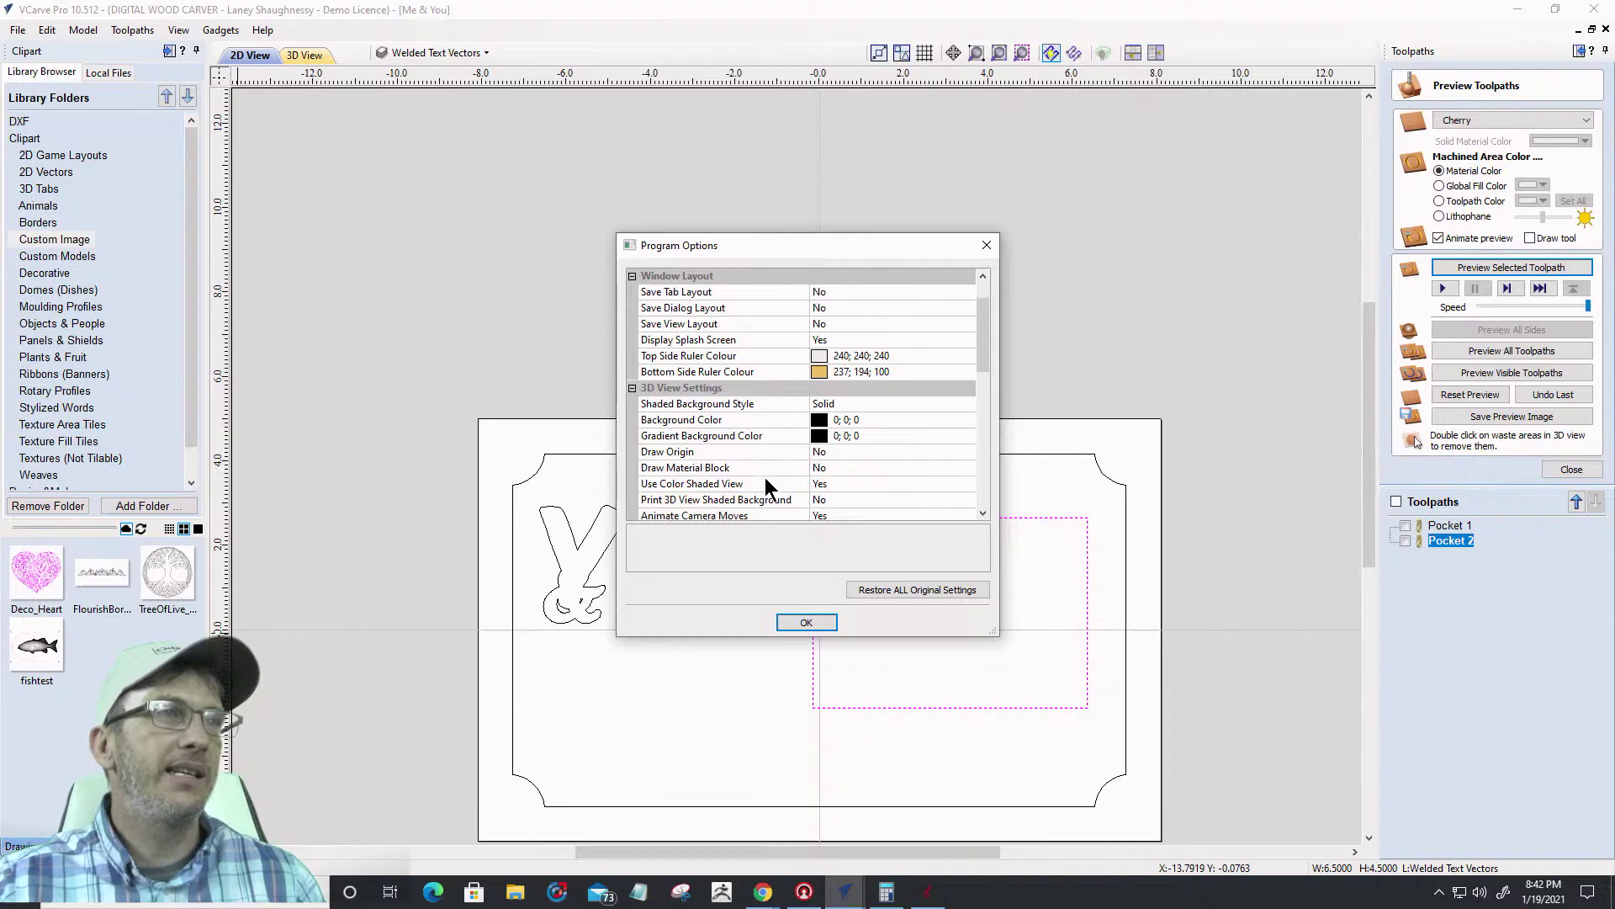
{"action": "scroll", "coordinate": [765, 477], "scroll_direction": "down", "scroll_amount": 10}
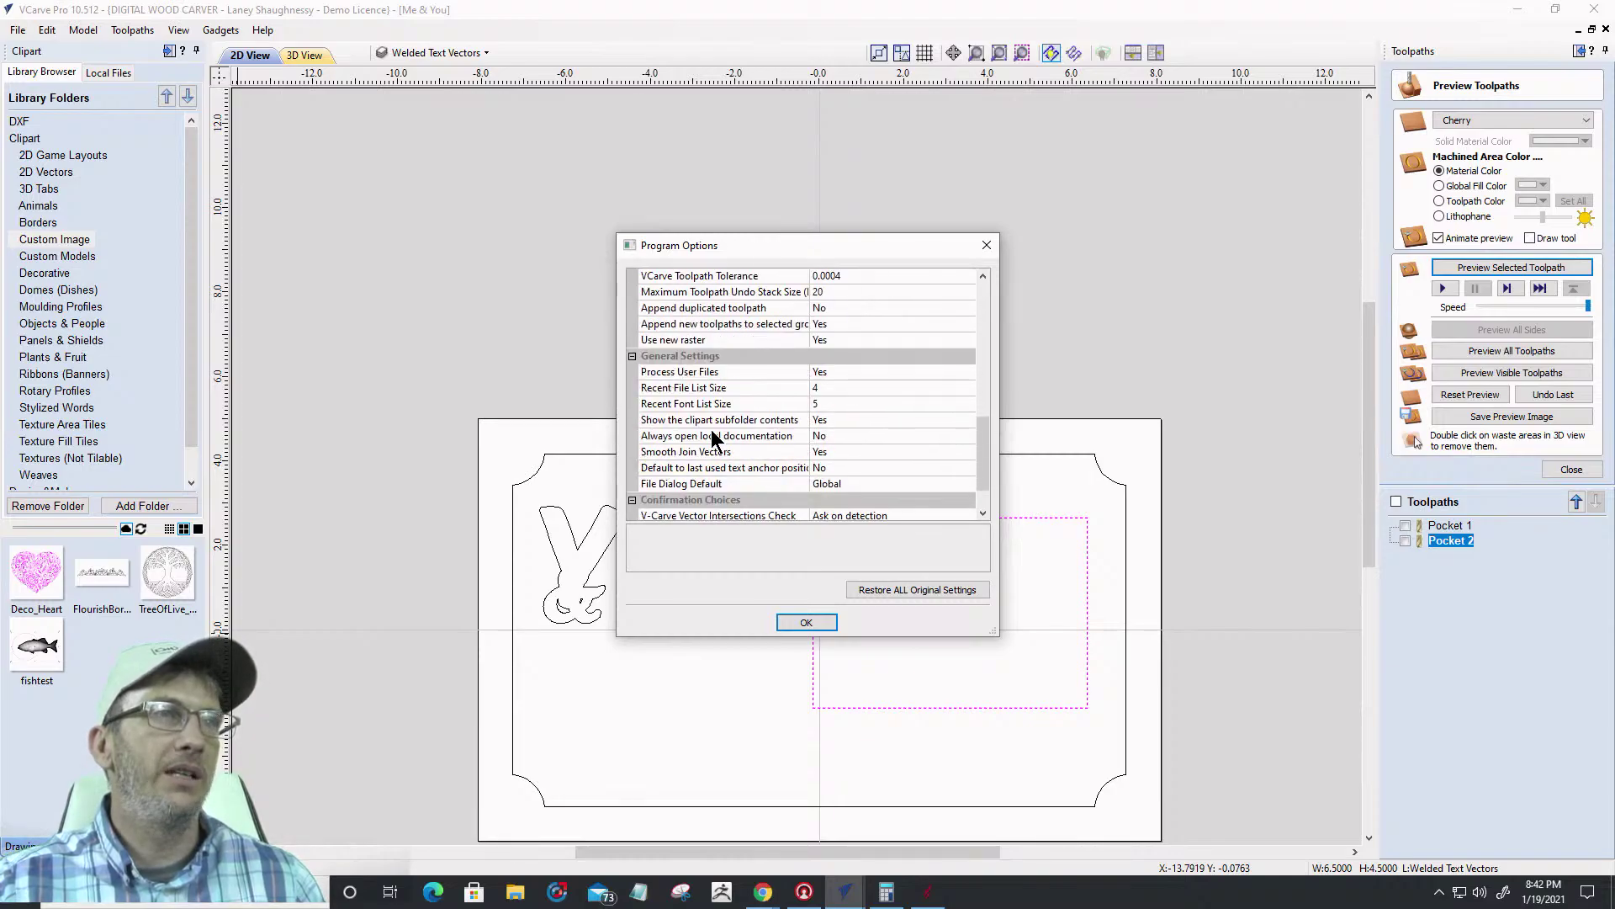
{"action": "left_click", "coordinate": [782, 422]}
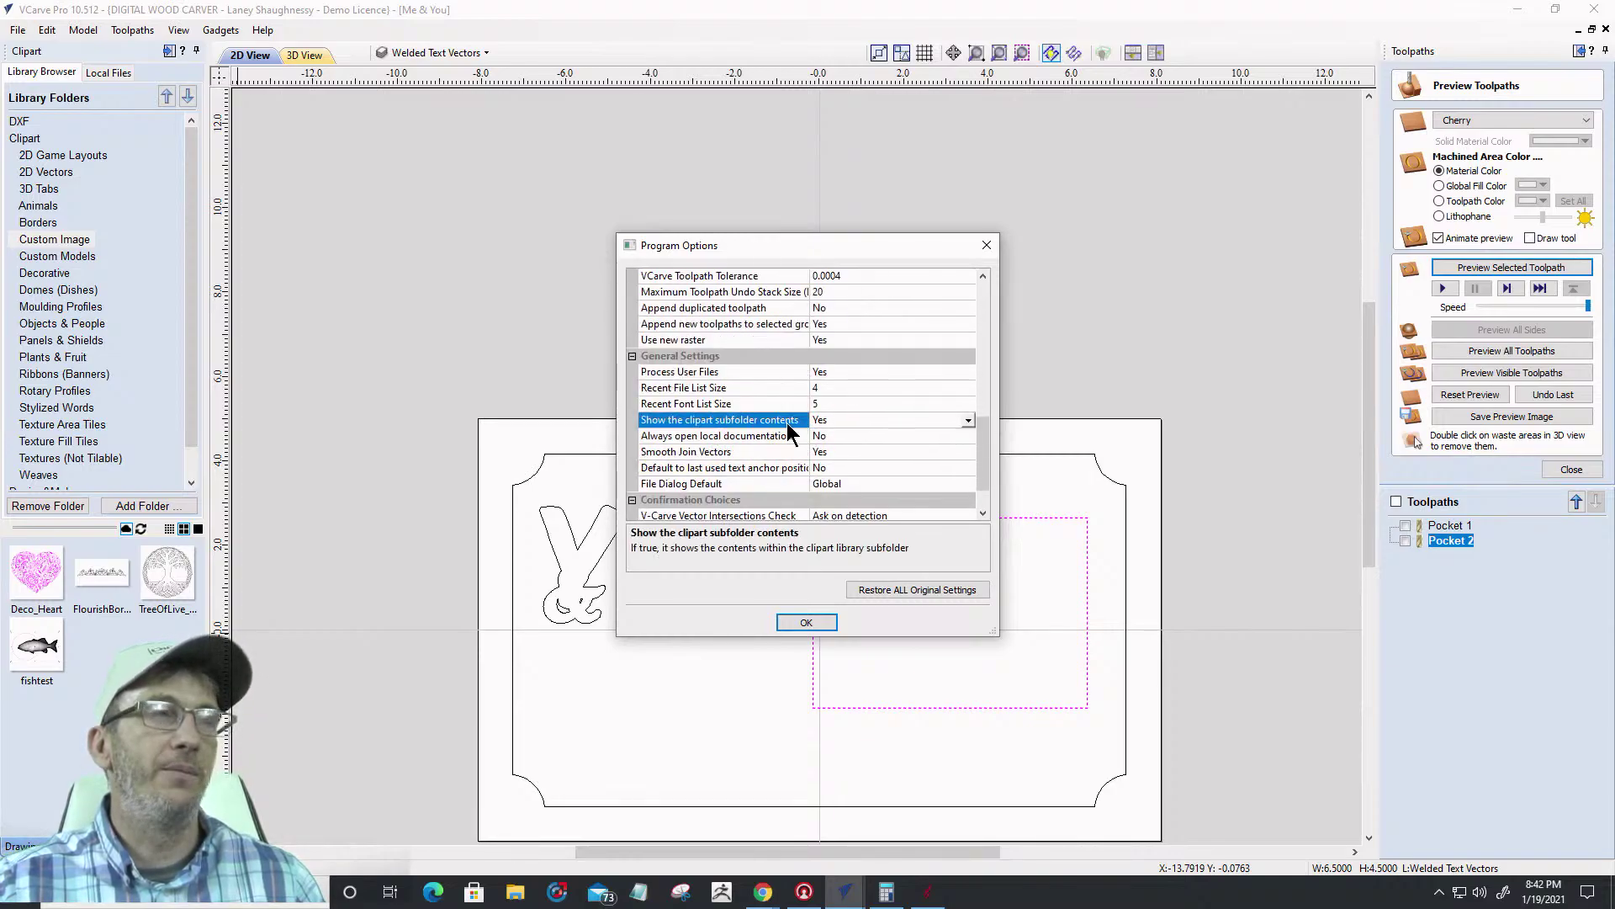
{"action": "left_click", "coordinate": [821, 419]}
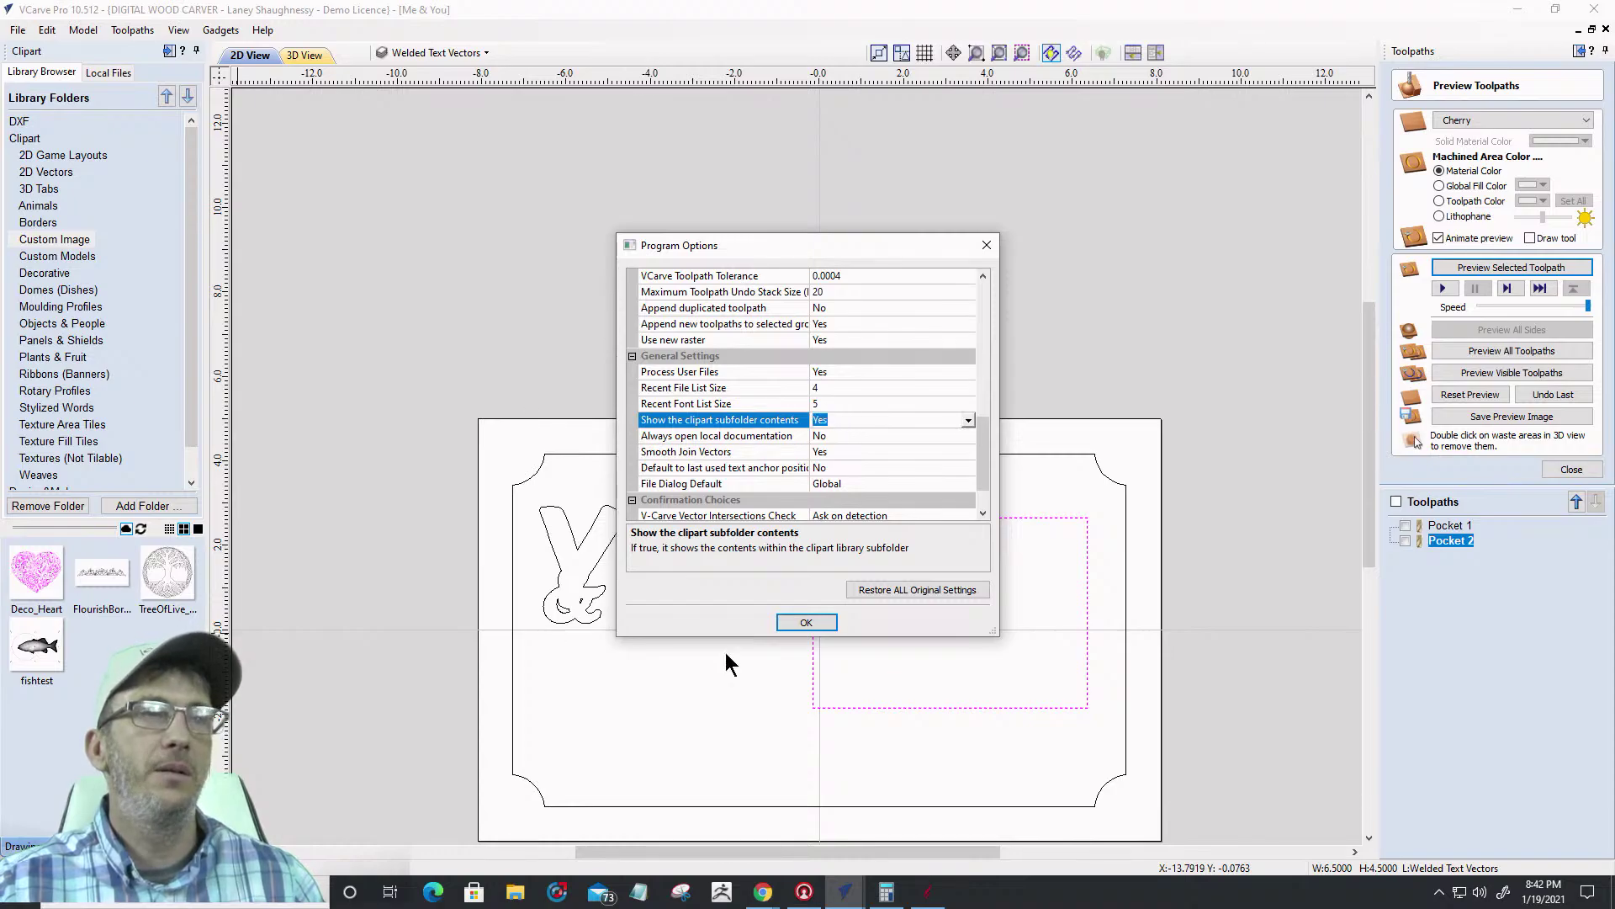
{"action": "left_click", "coordinate": [806, 622]}
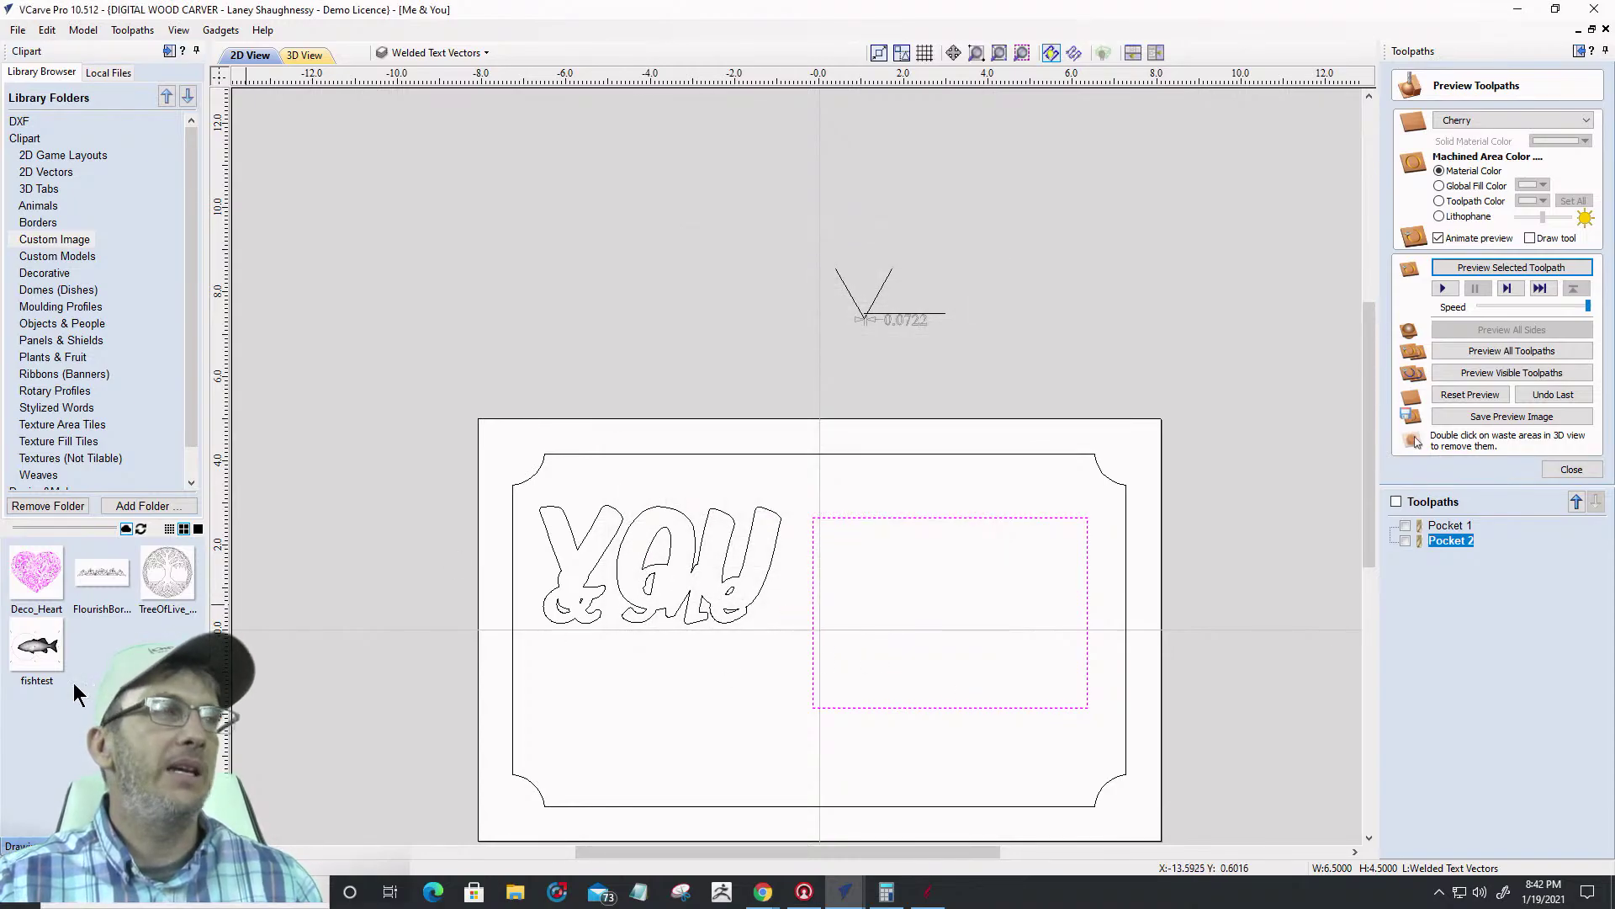
Switch to File Explorer and copy the InfinityHeart VCarve file from the recent files
{"action": "left_click", "coordinate": [515, 894]}
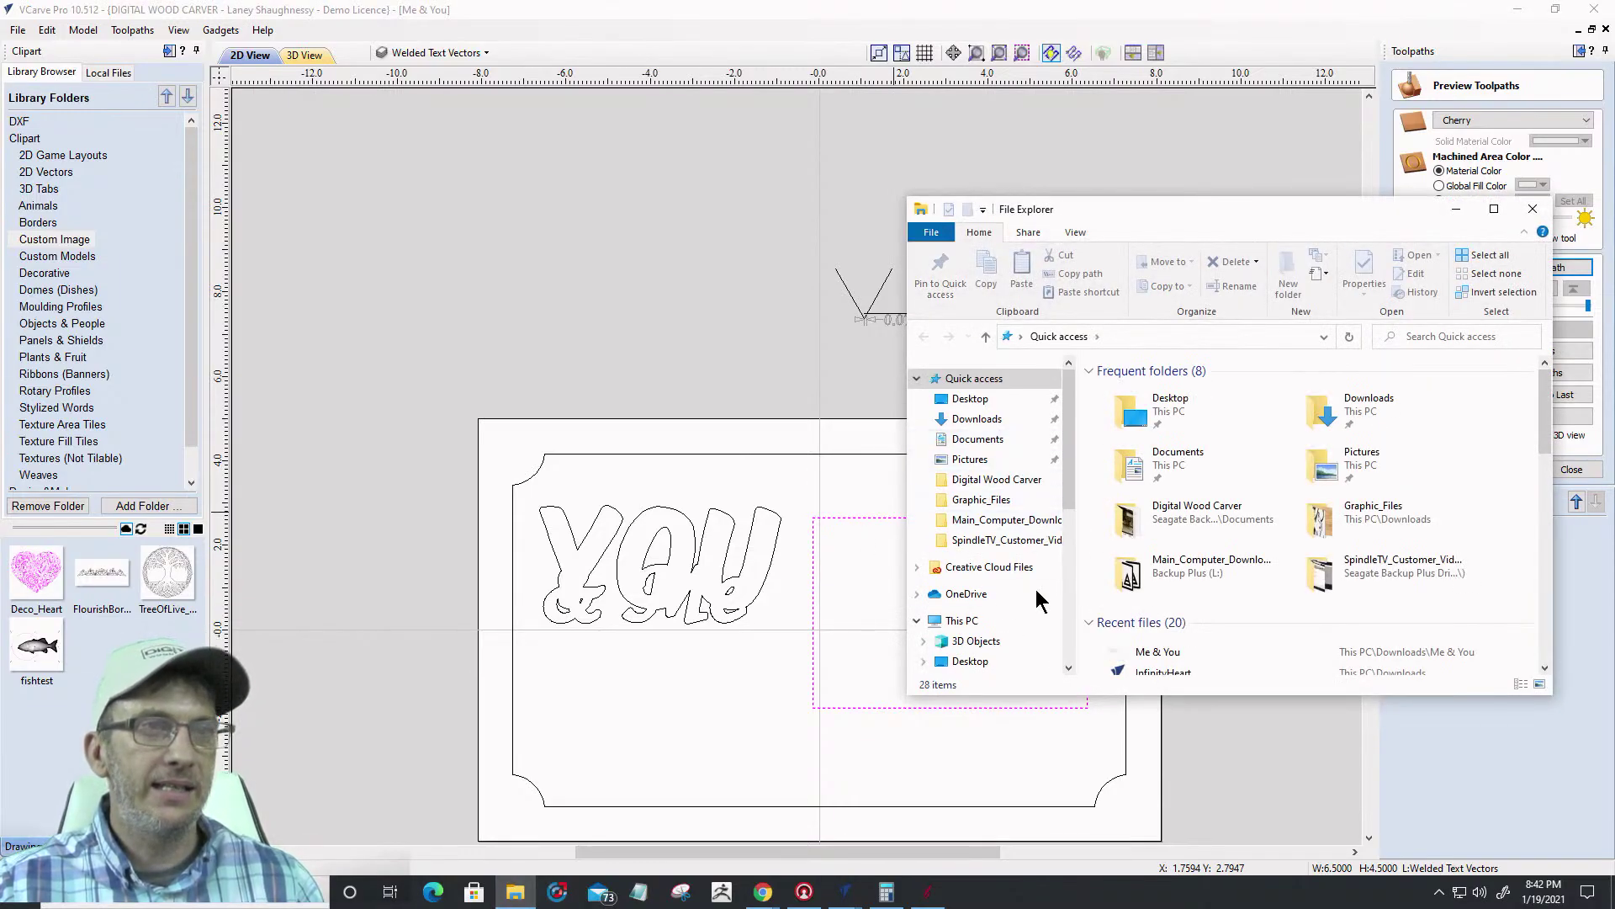
{"action": "scroll", "coordinate": [1140, 644], "scroll_direction": "down", "scroll_amount": 1}
{"action": "left_click", "coordinate": [1159, 623]}
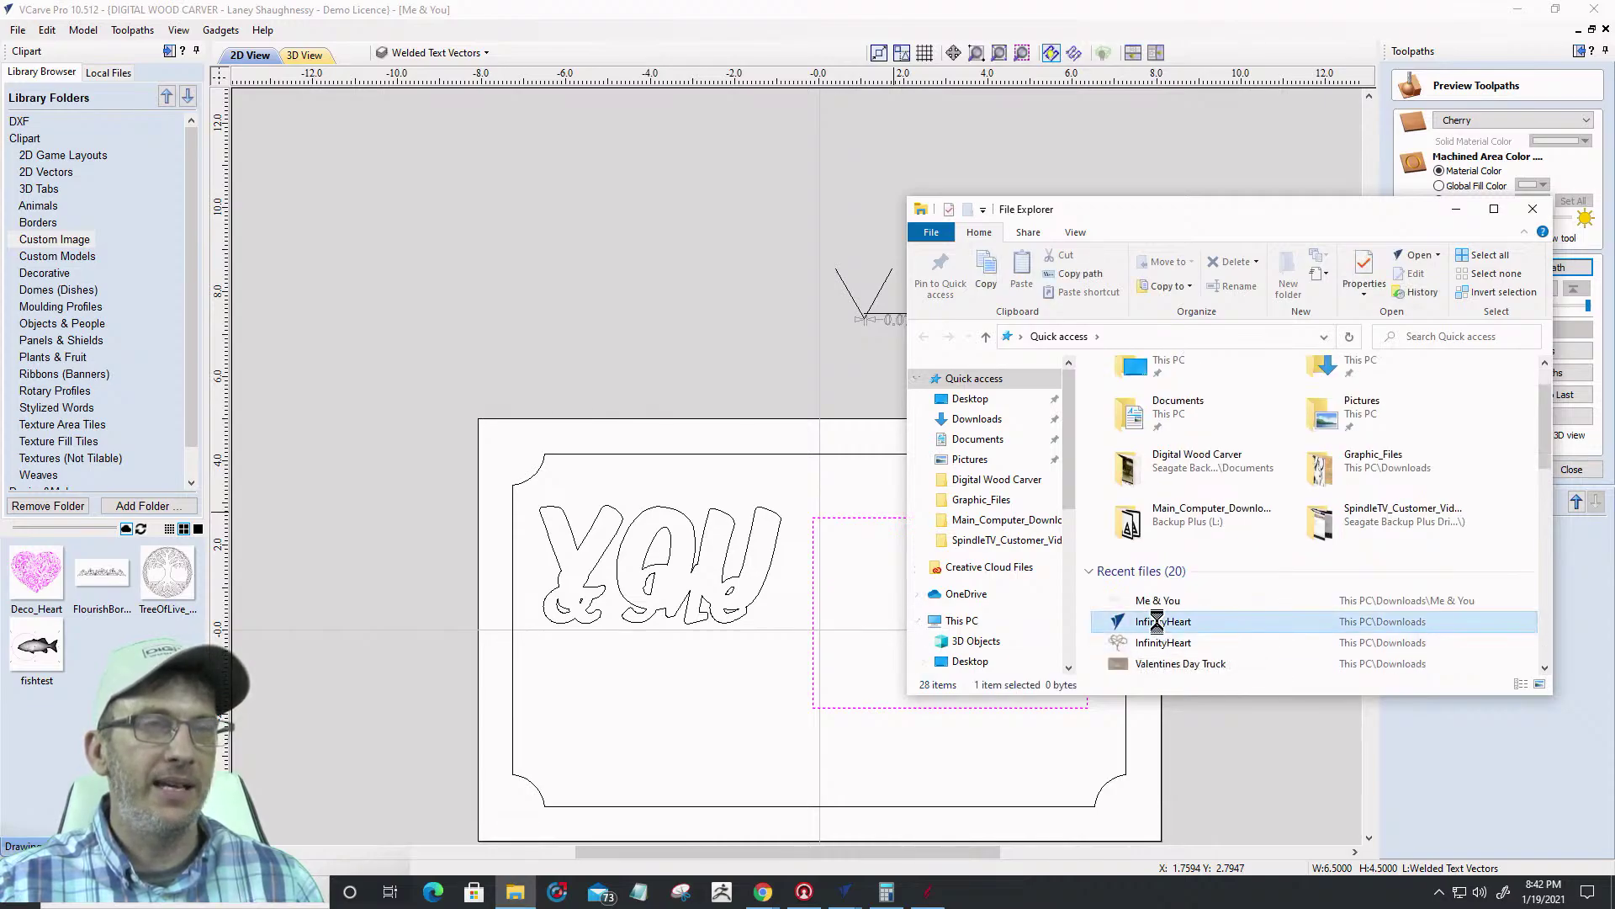
{"action": "right_click", "coordinate": [1156, 623]}
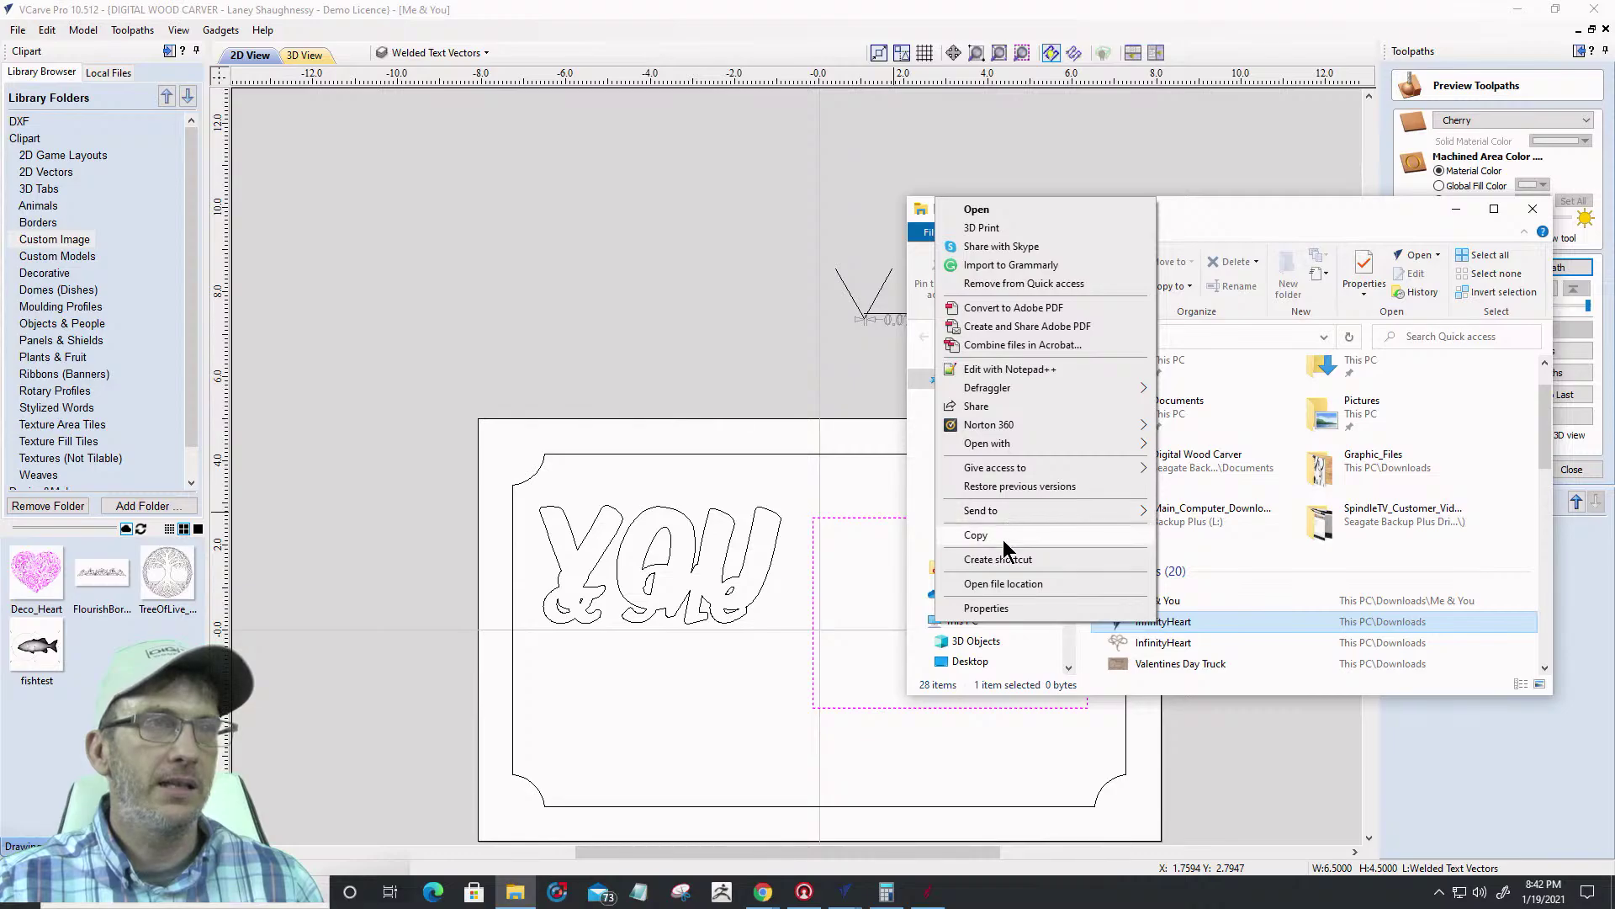
{"action": "left_click", "coordinate": [1003, 538]}
Browse on the C: drive to the folder Users\Public\Public Documents\Vectric Files\Clipart\Custom Image
{"action": "left_click", "coordinate": [962, 621]}
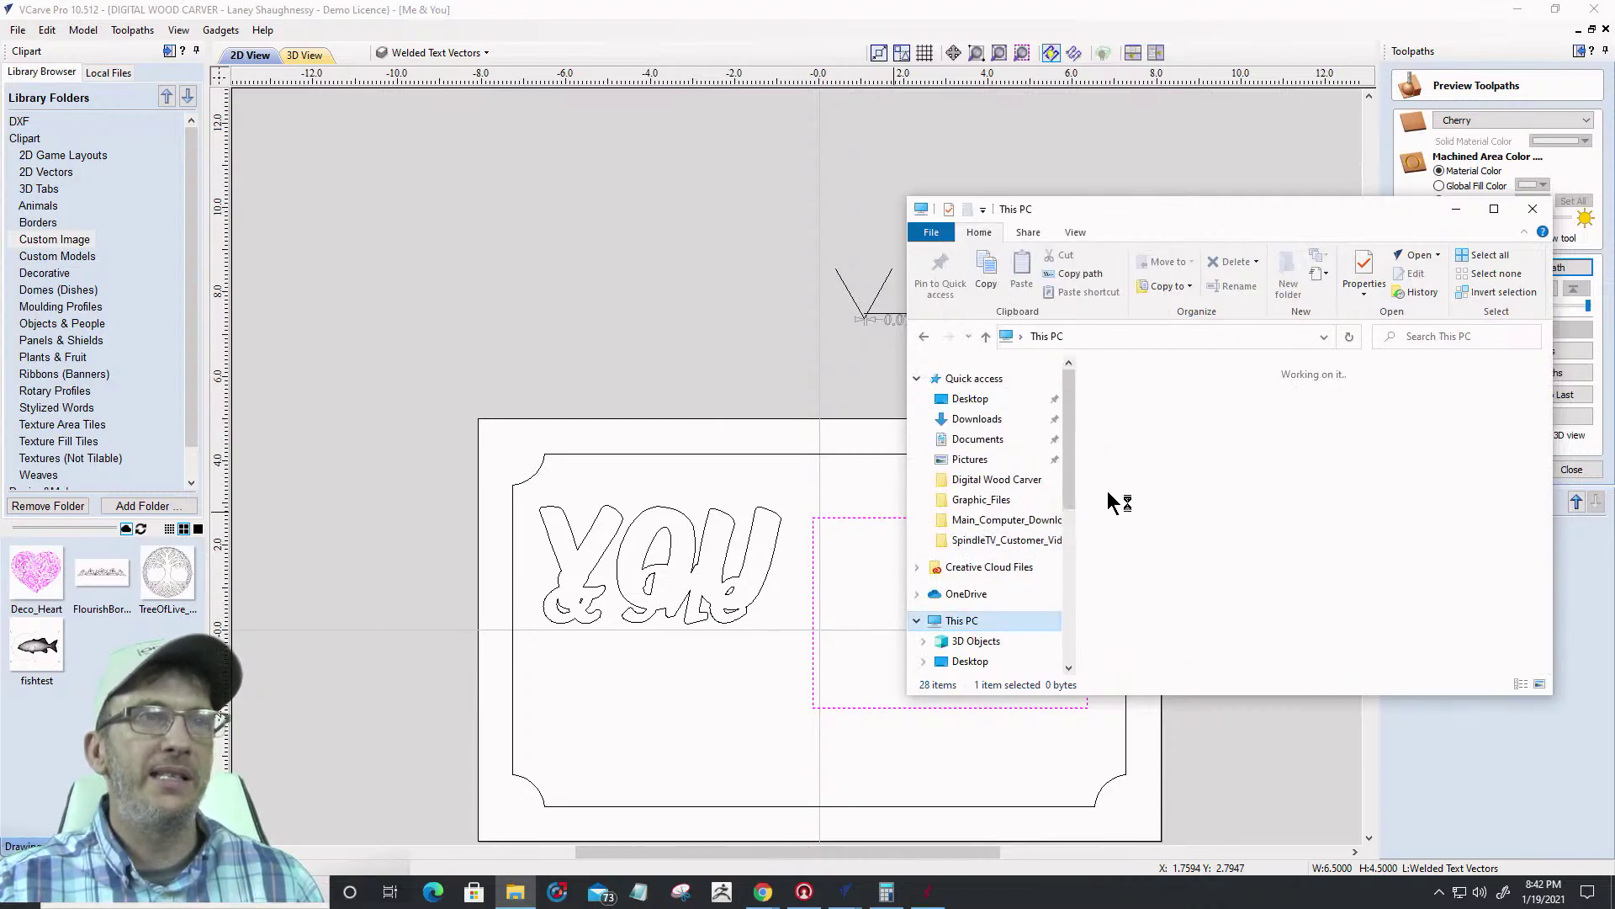
{"action": "double_click", "coordinate": [1179, 619]}
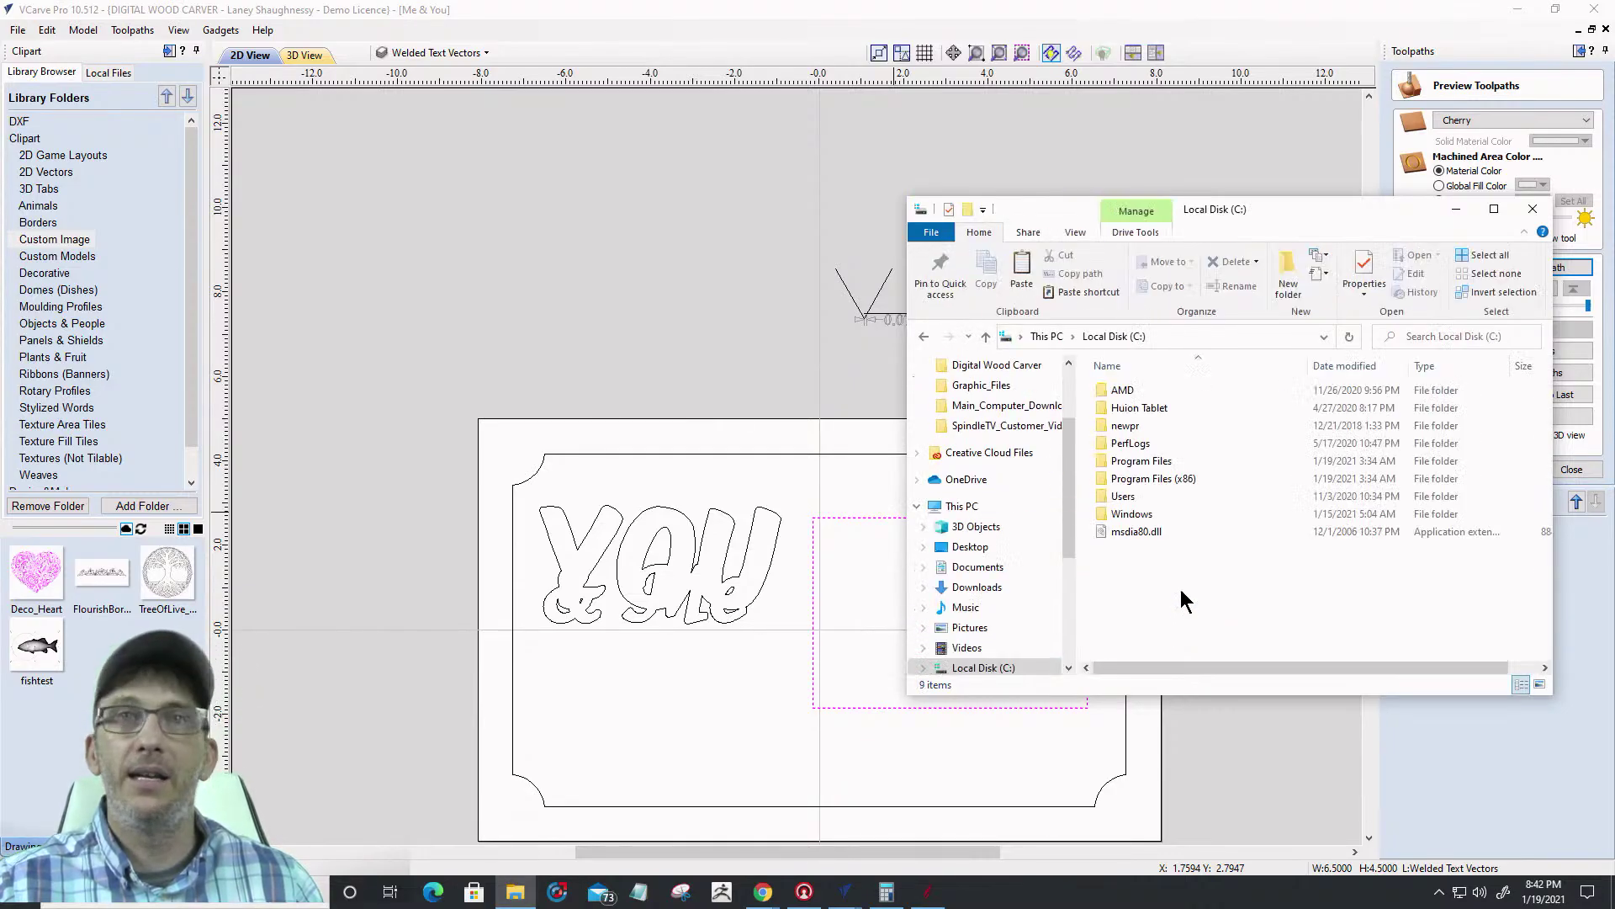
{"action": "double_click", "coordinate": [1149, 498]}
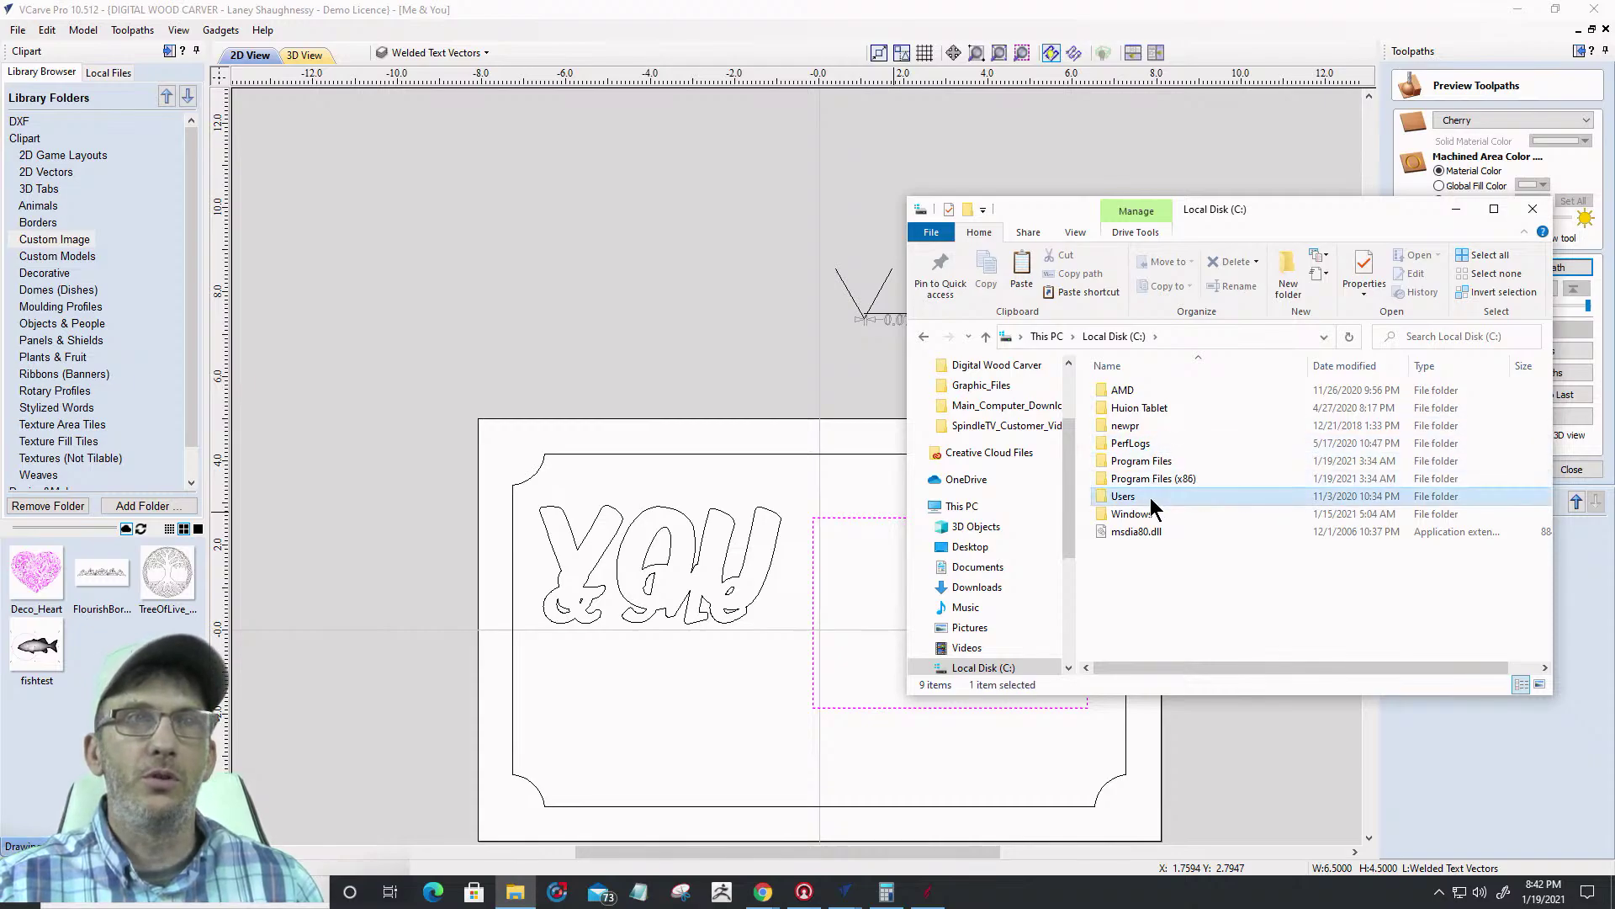
{"action": "double_click", "coordinate": [1120, 433]}
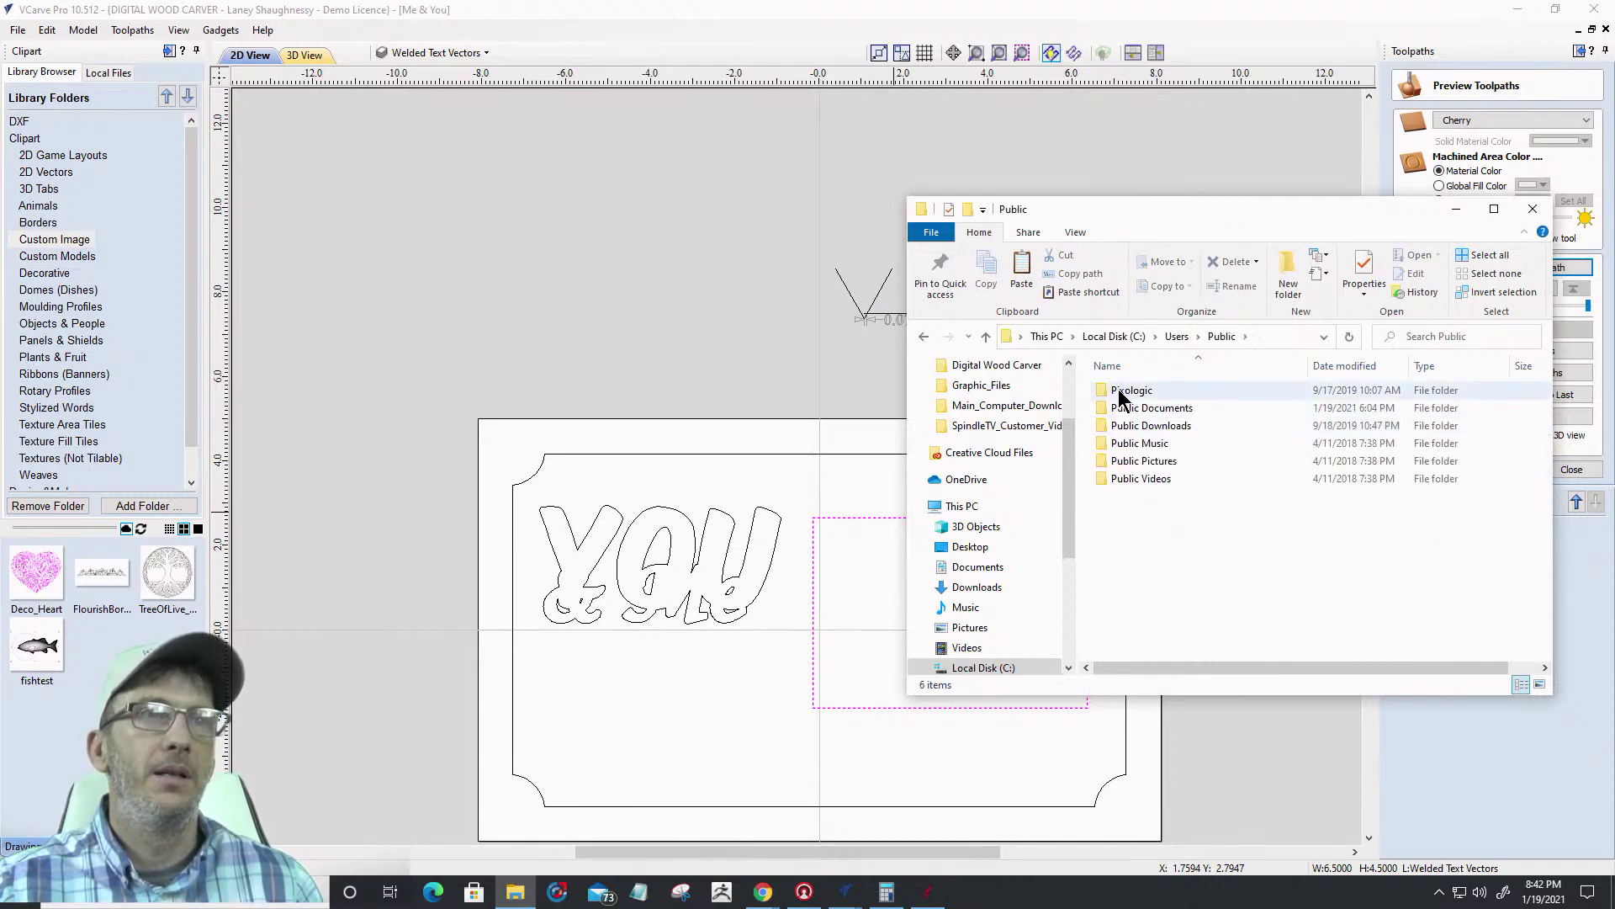
{"action": "double_click", "coordinate": [1124, 410]}
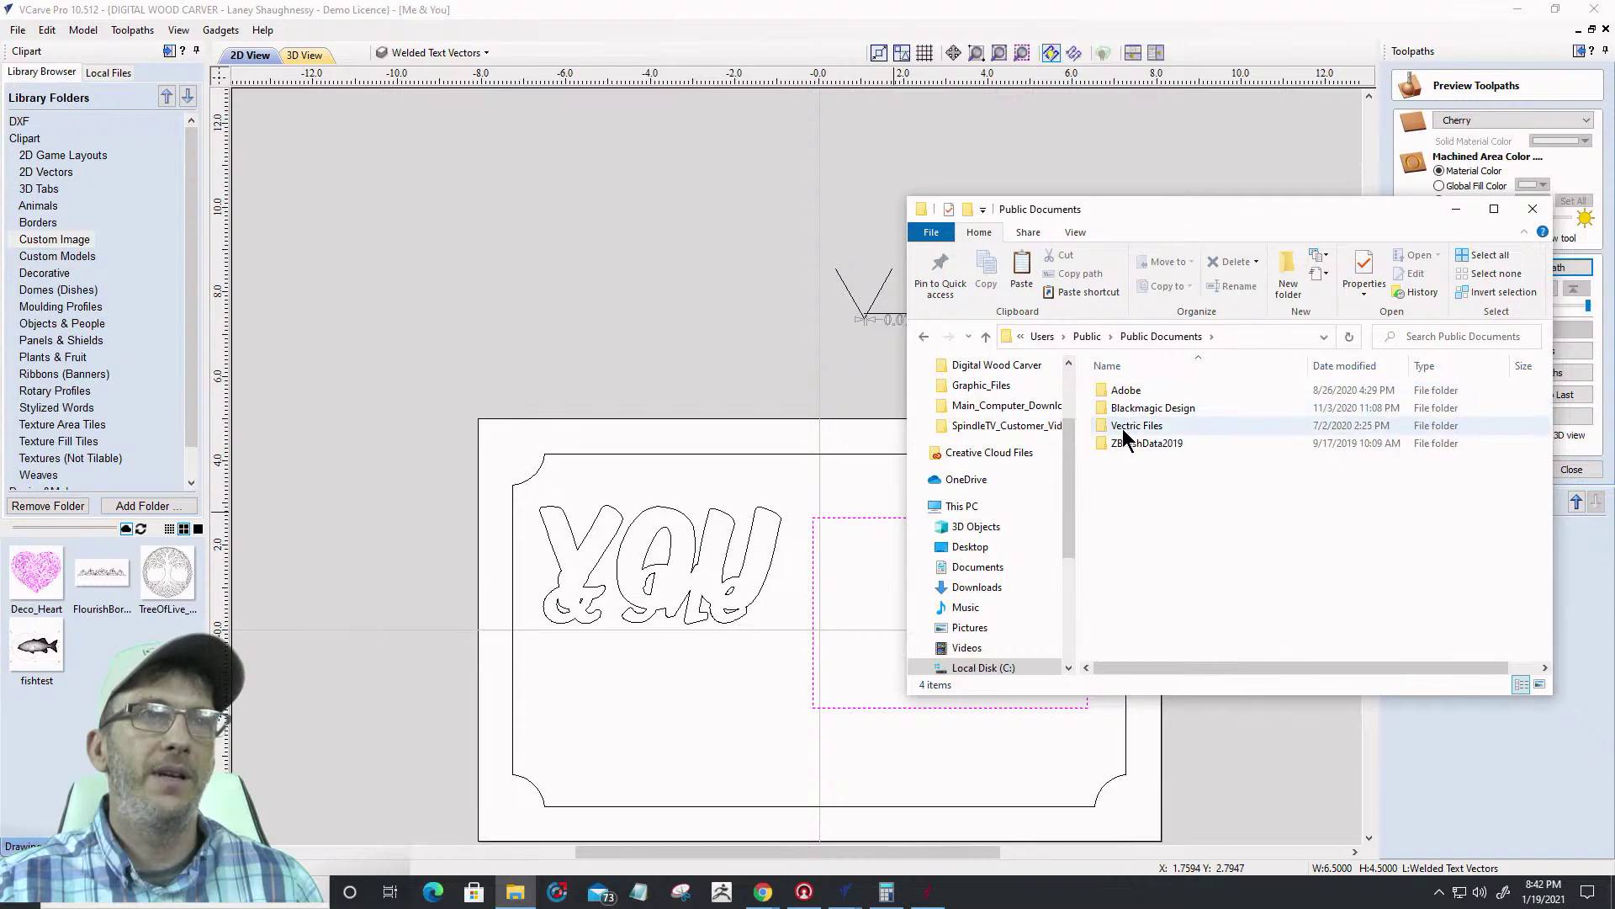
{"action": "left_click", "coordinate": [1125, 428]}
{"action": "double_click", "coordinate": [1127, 426]}
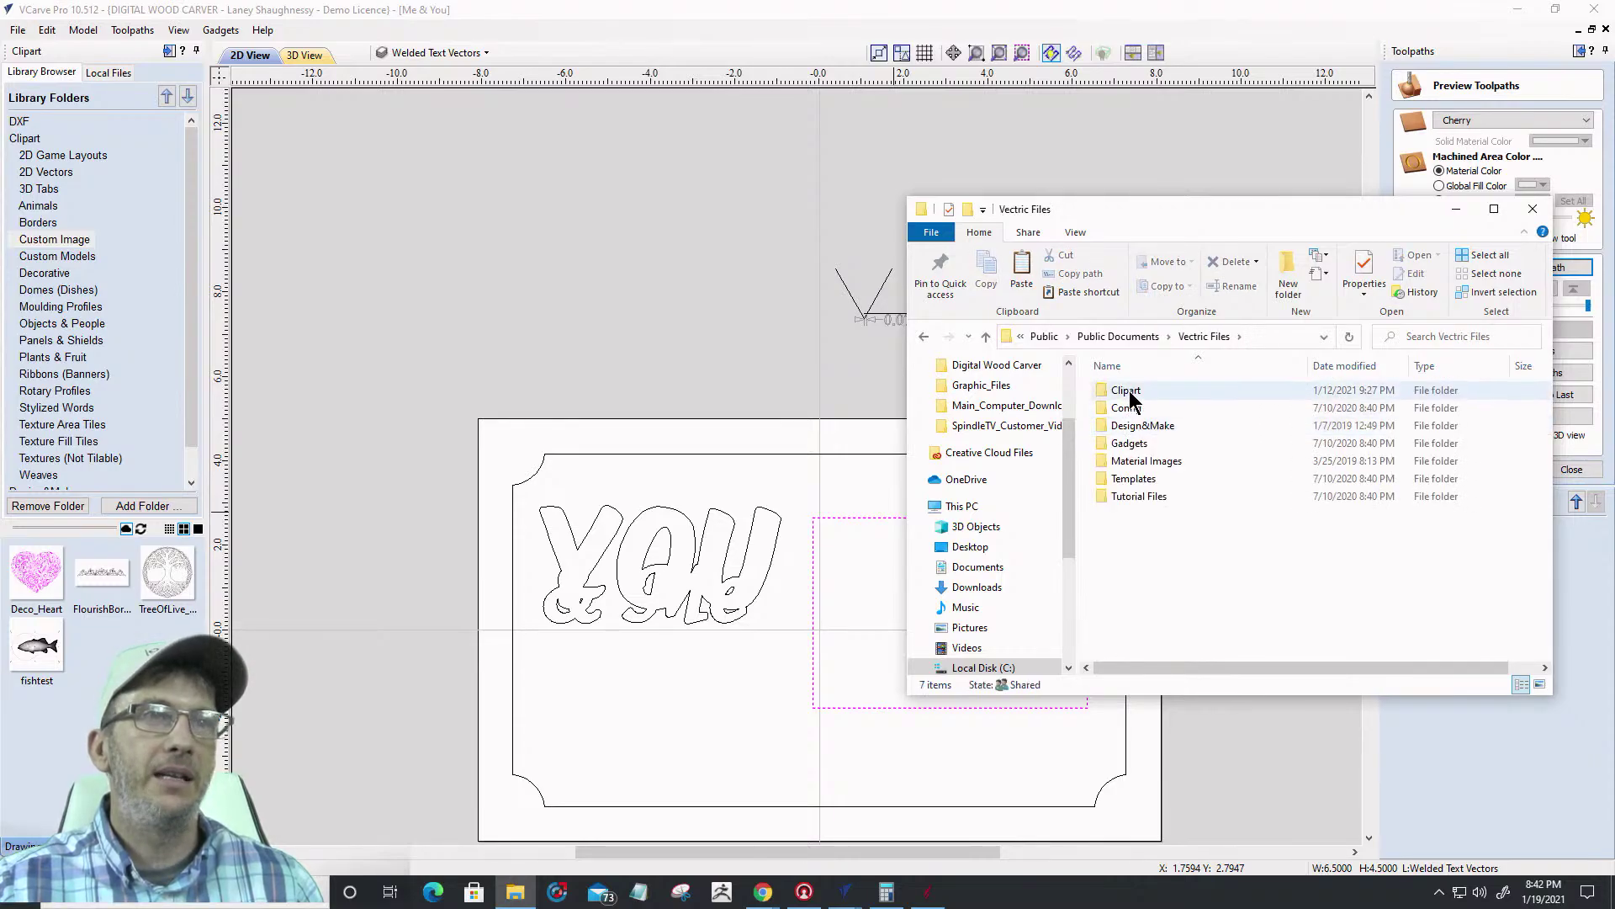
{"action": "double_click", "coordinate": [1129, 390]}
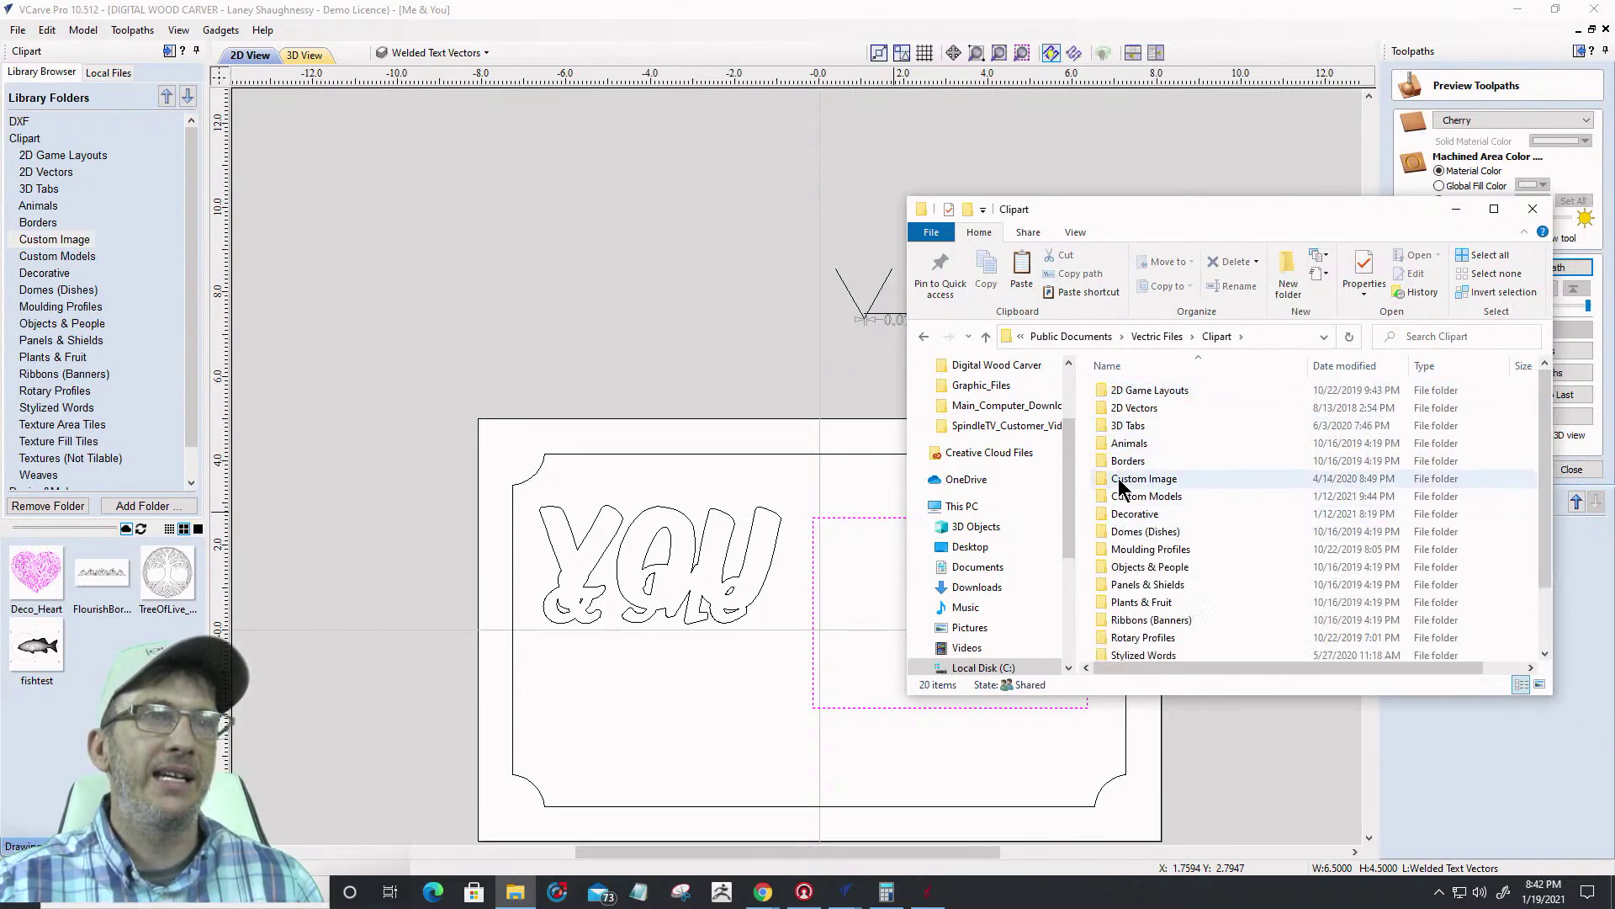
{"action": "left_click", "coordinate": [1119, 482]}
{"action": "double_click", "coordinate": [1119, 480]}
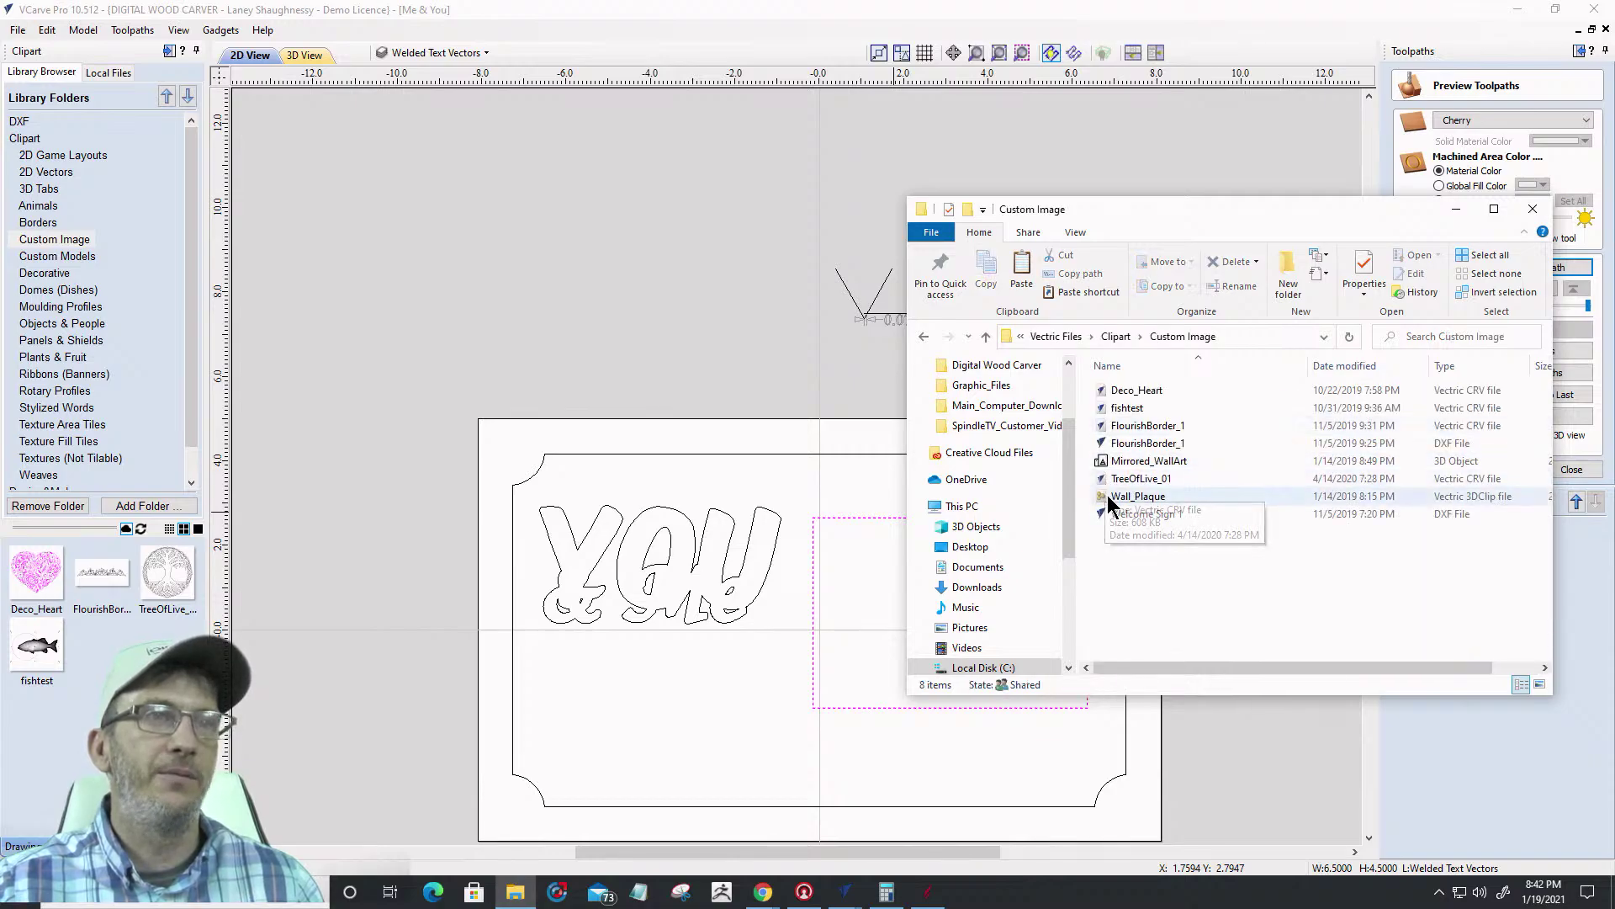
Create a folder named Hearts inside Custom Image and paste the copied InfinityHeart file into it
{"action": "left_click", "coordinate": [1285, 286]}
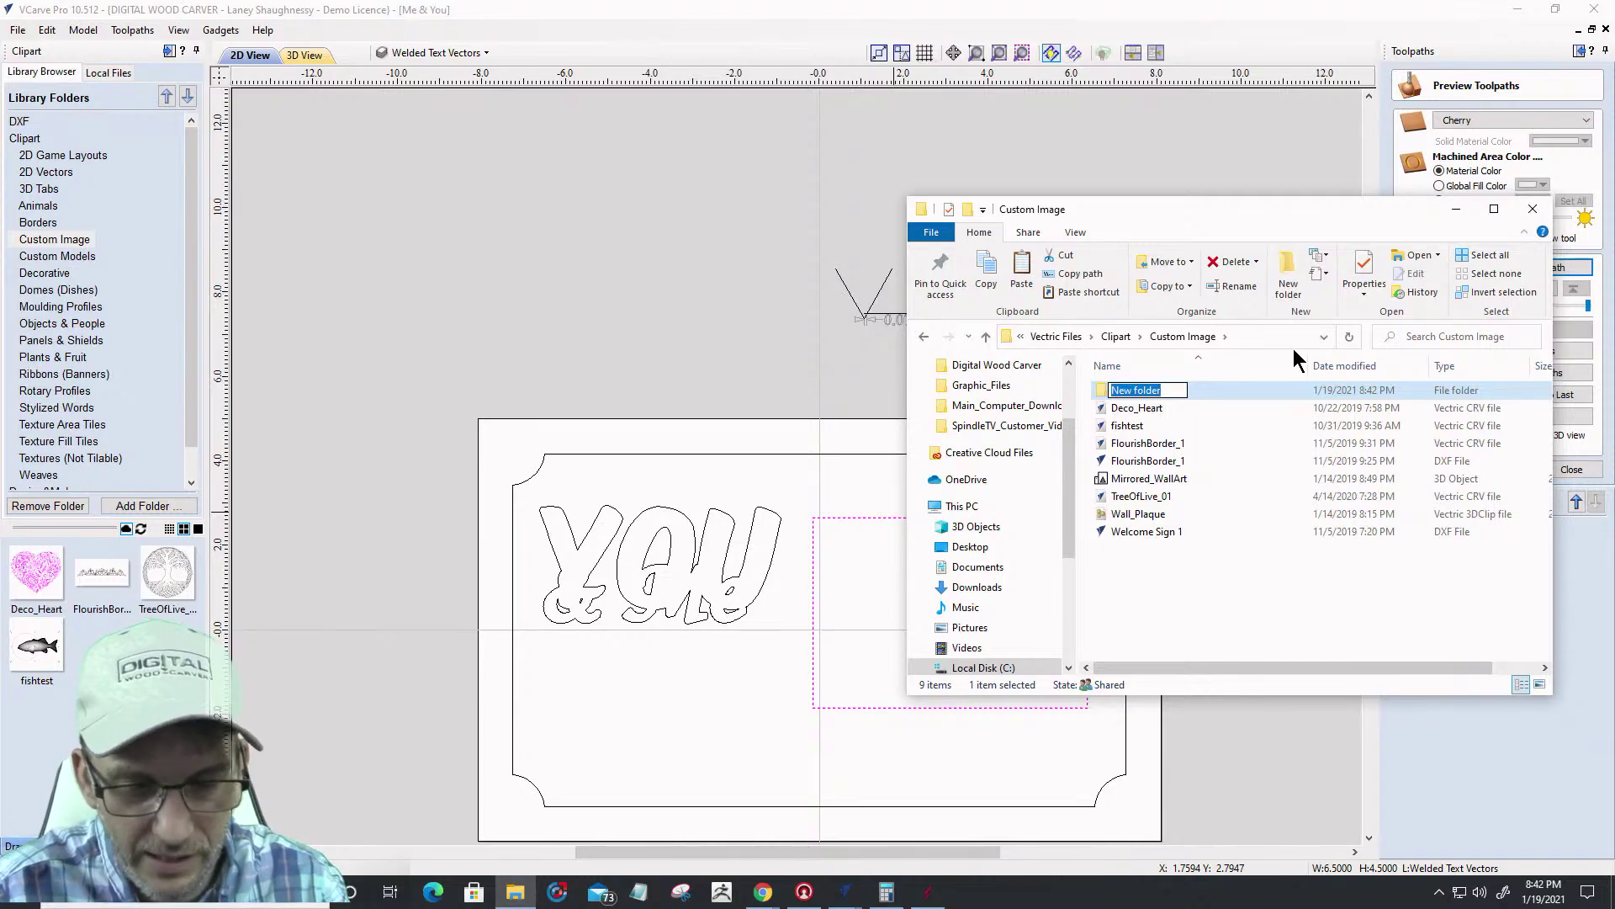
{"action": "type", "text": "Hearts"}
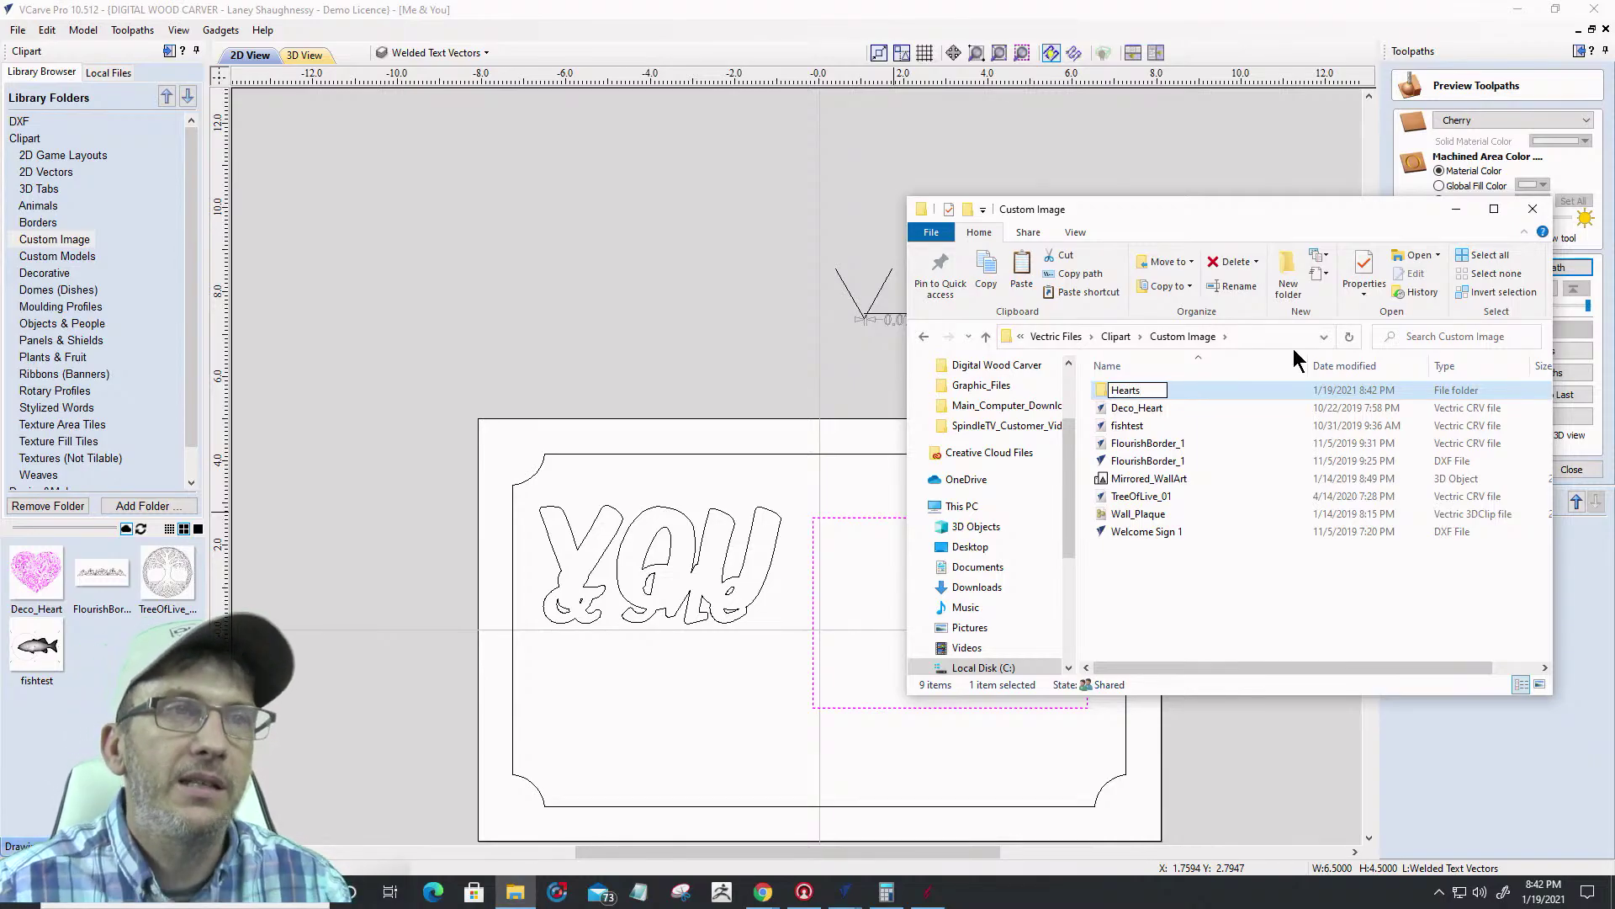
{"action": "key", "text": "Return"}
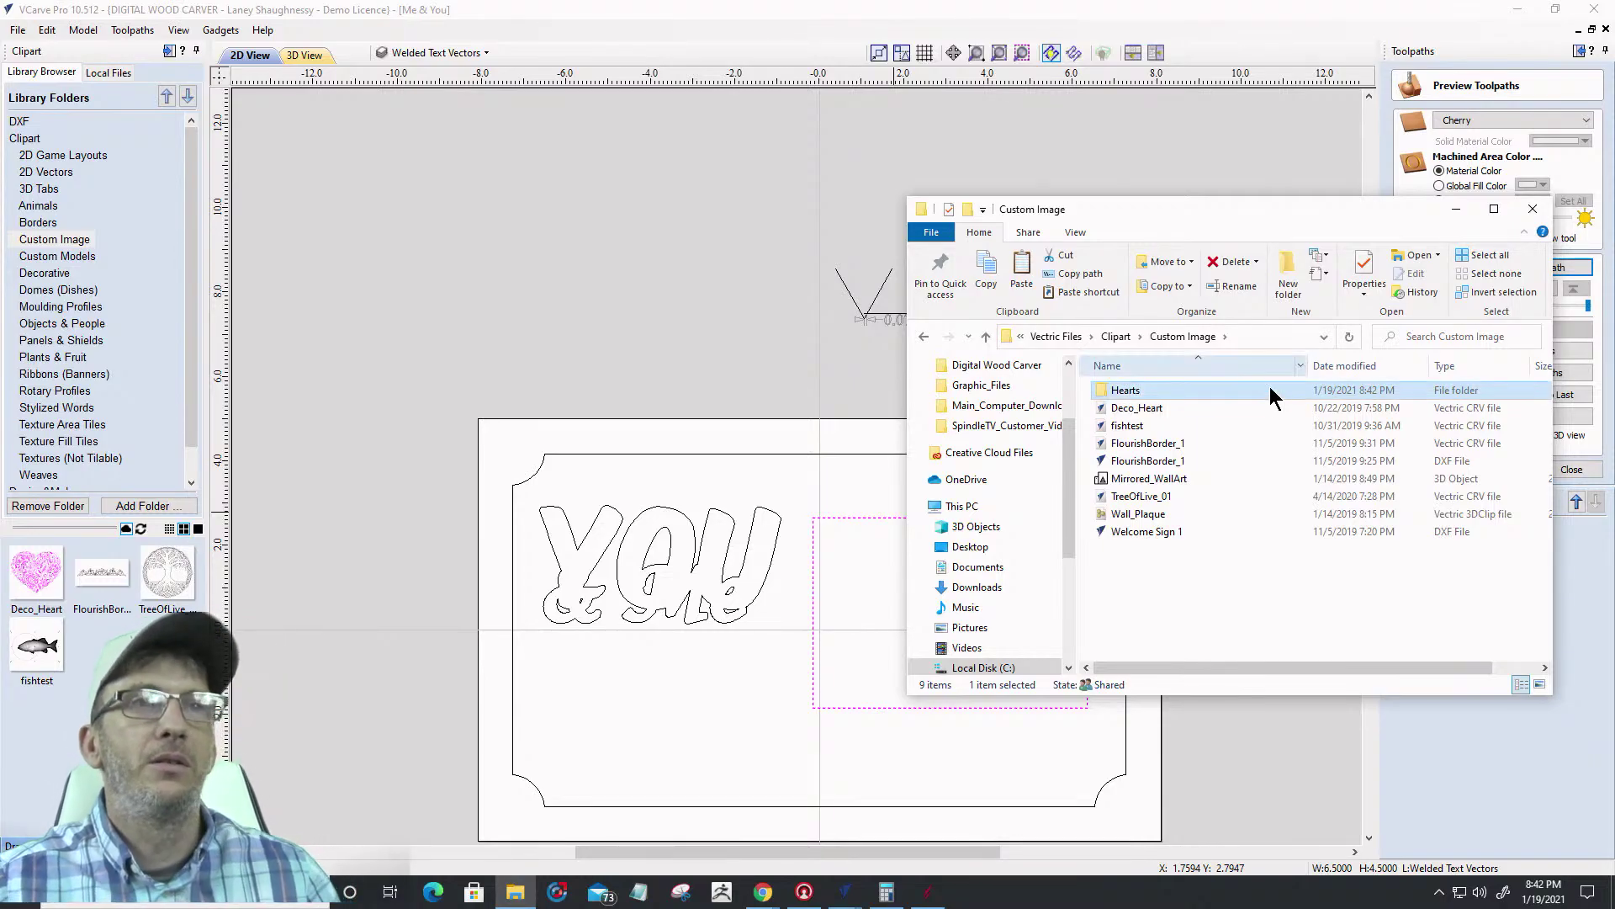
{"action": "double_click", "coordinate": [1118, 390]}
{"action": "right_click", "coordinate": [1155, 450]}
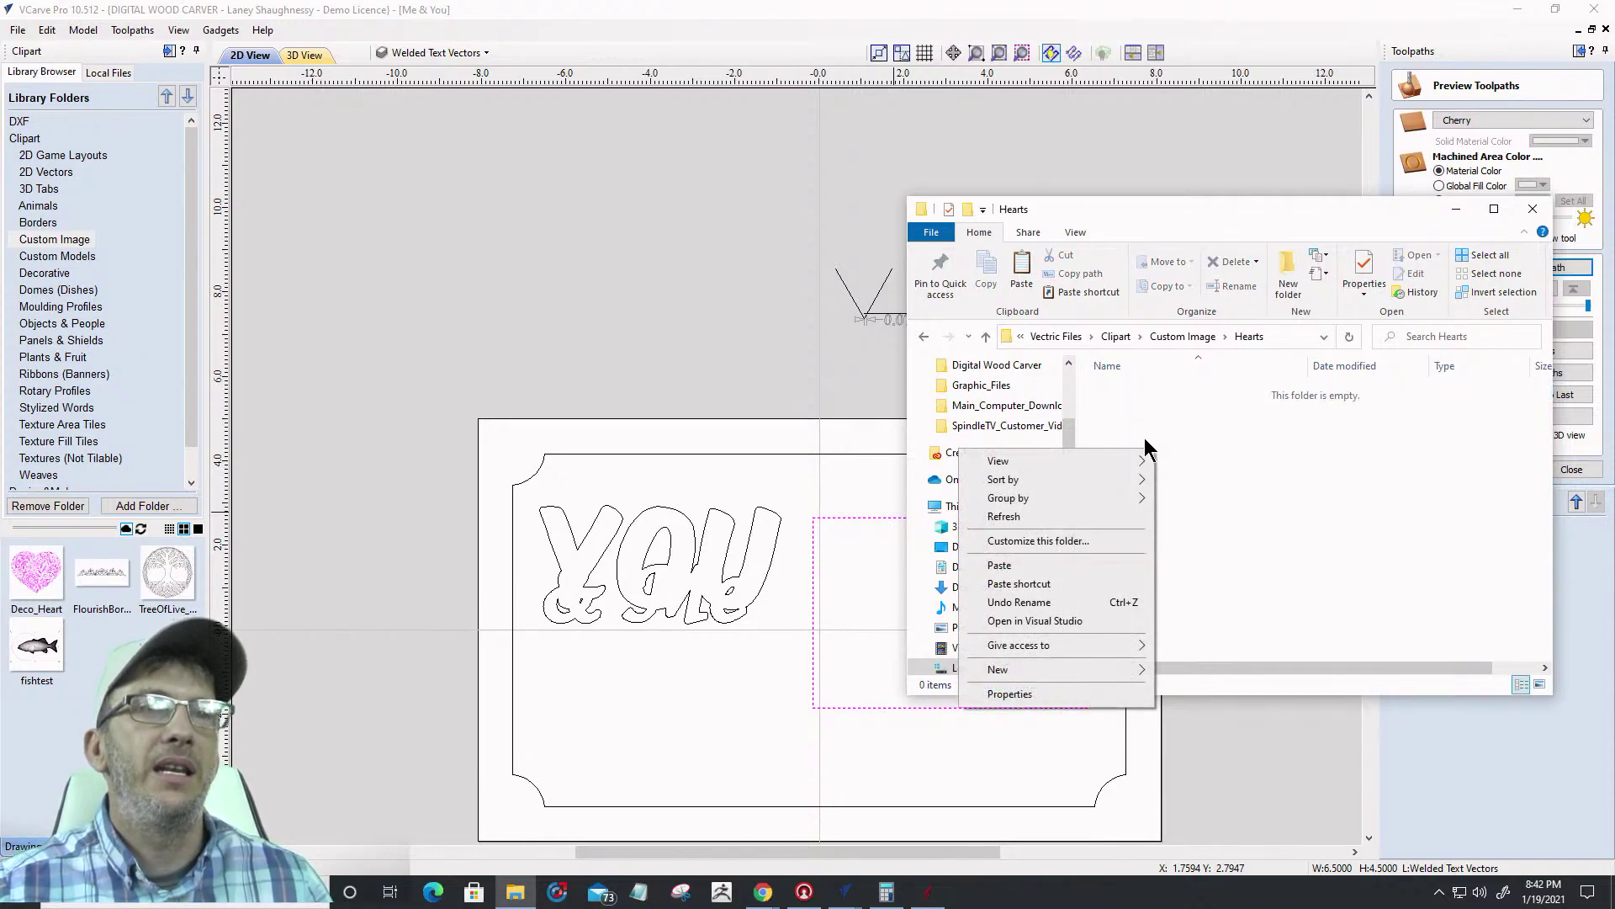
{"action": "left_click", "coordinate": [999, 565]}
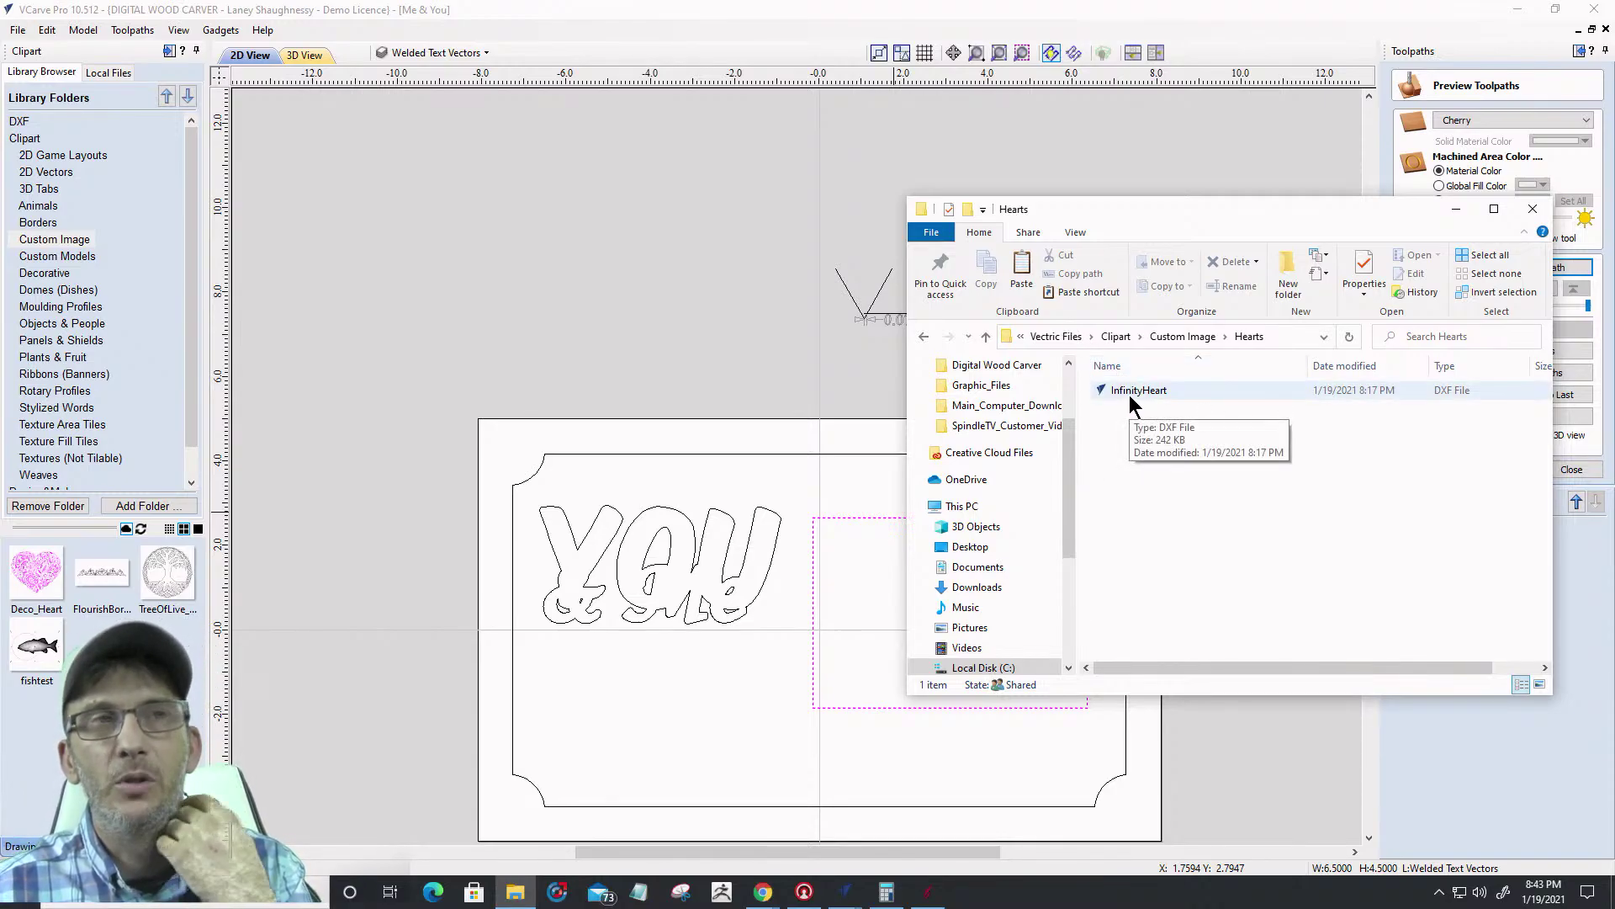
Switch to the other VCarve Pro window and set up its new job at 6 inches wide by 6 inches high
{"action": "left_click", "coordinate": [556, 393]}
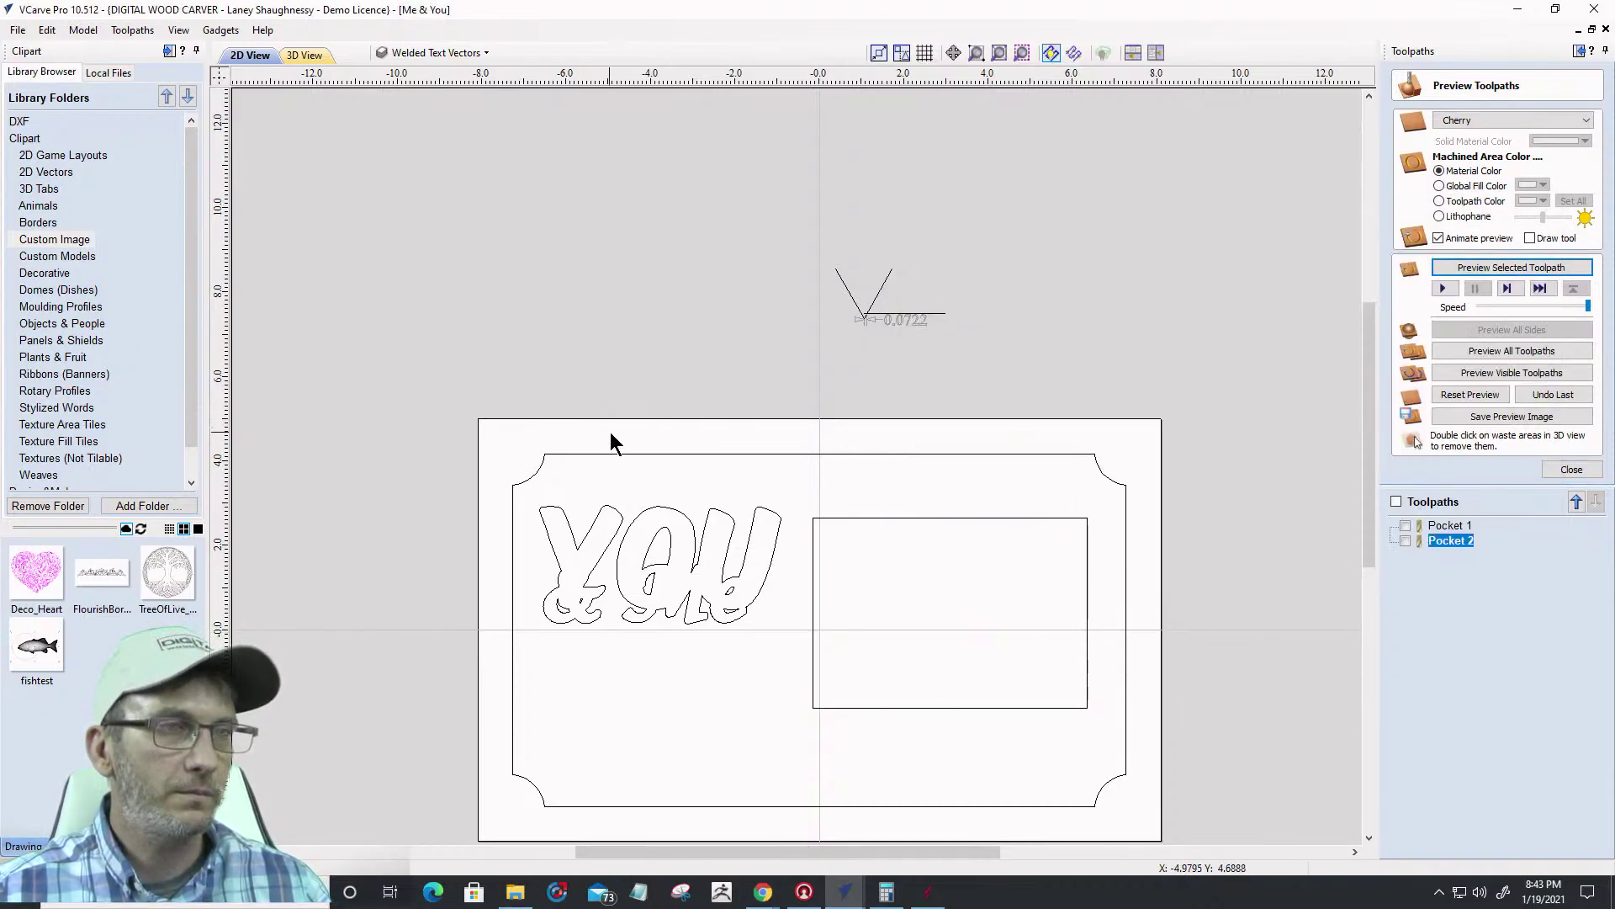
{"action": "mouse_move", "coordinate": [839, 902]}
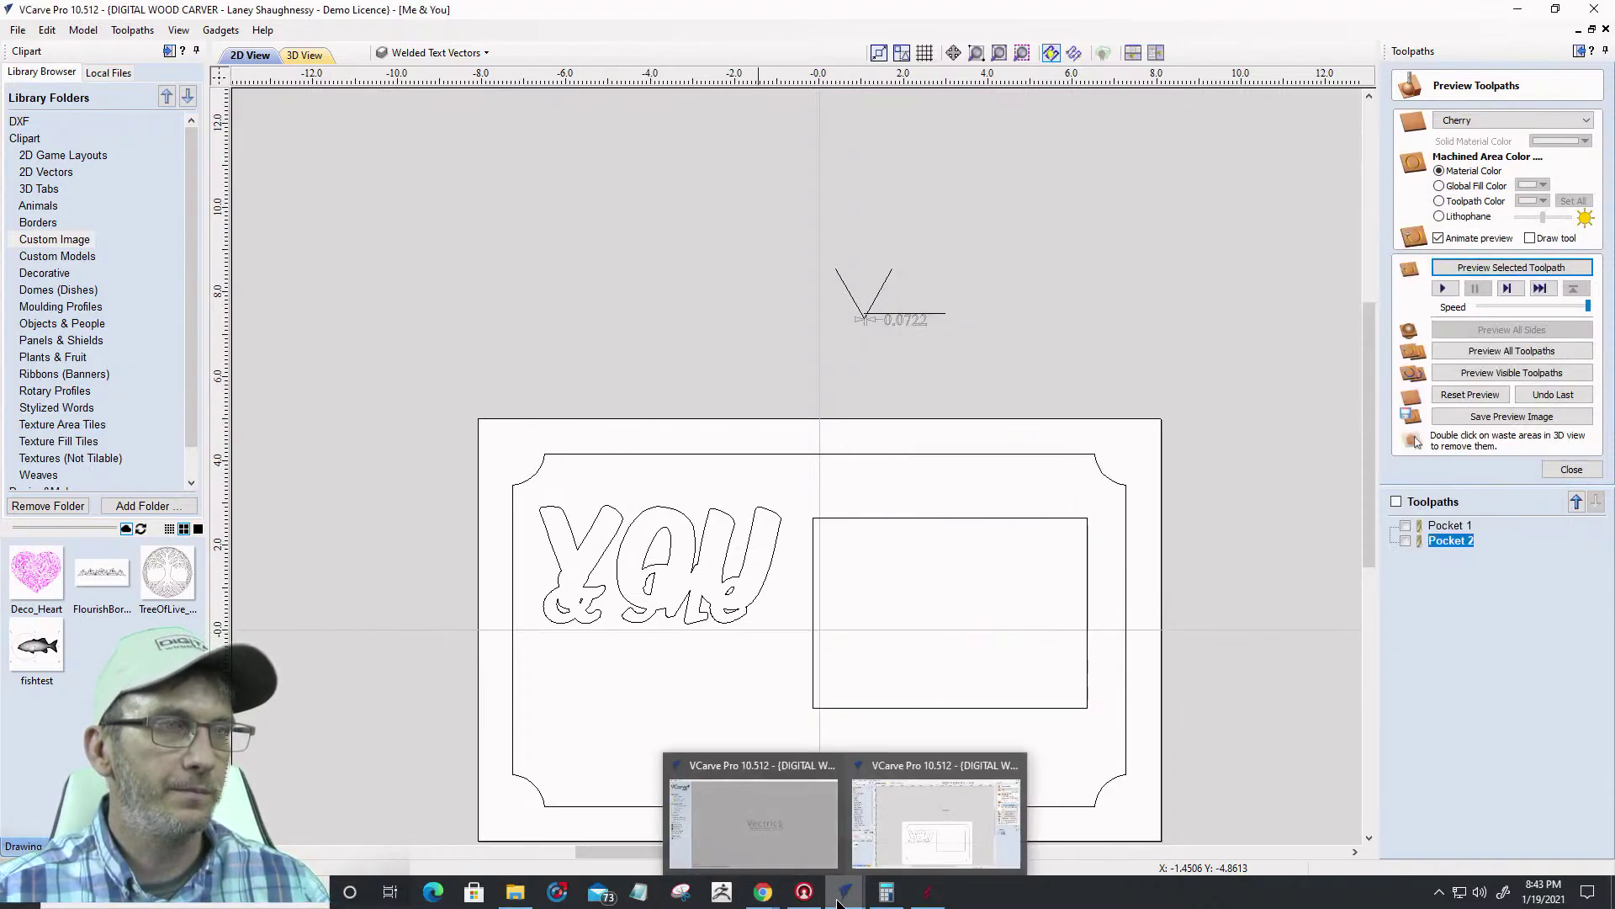
{"action": "left_click", "coordinate": [754, 823]}
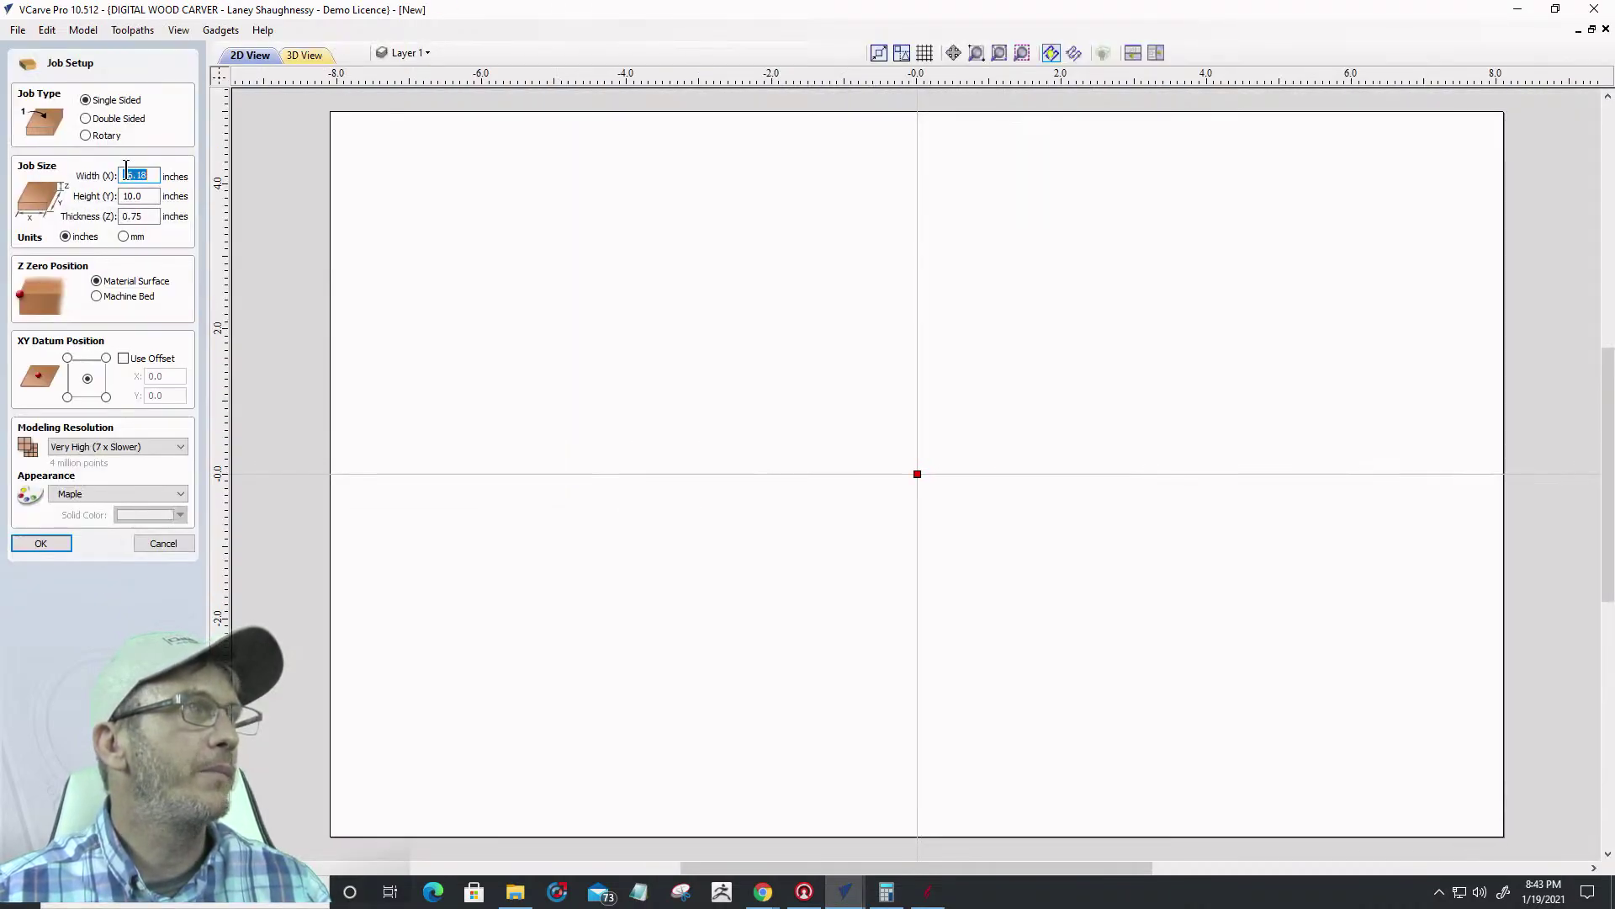
{"action": "type", "text": "6"}
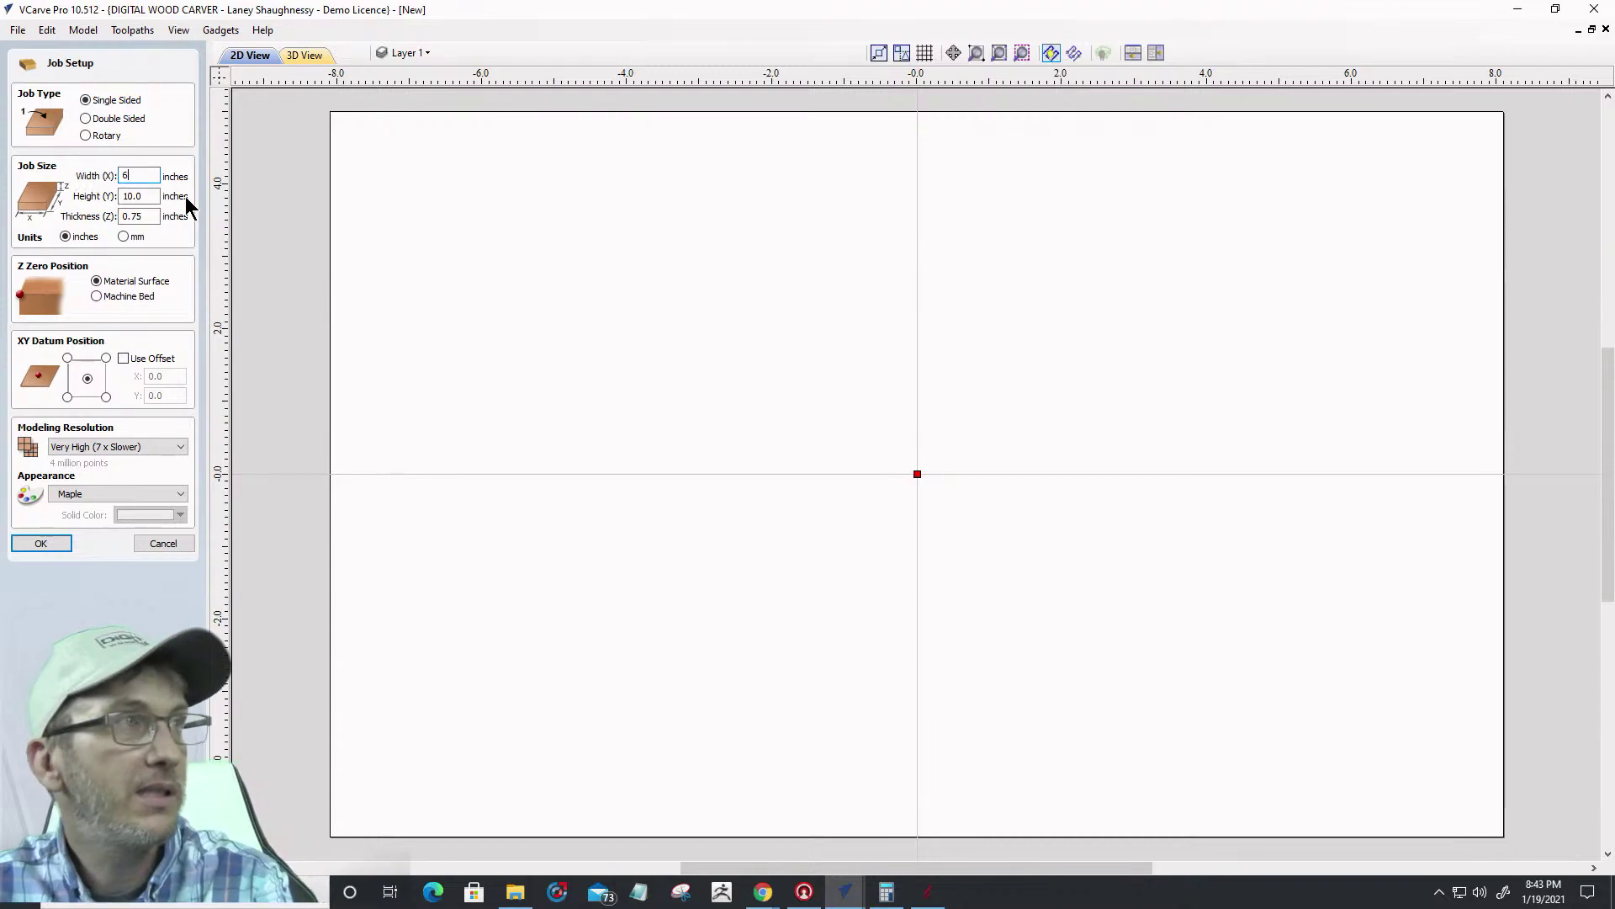
{"action": "left_click_drag", "start_coordinate": [145, 193], "coordinate": [76, 199]}
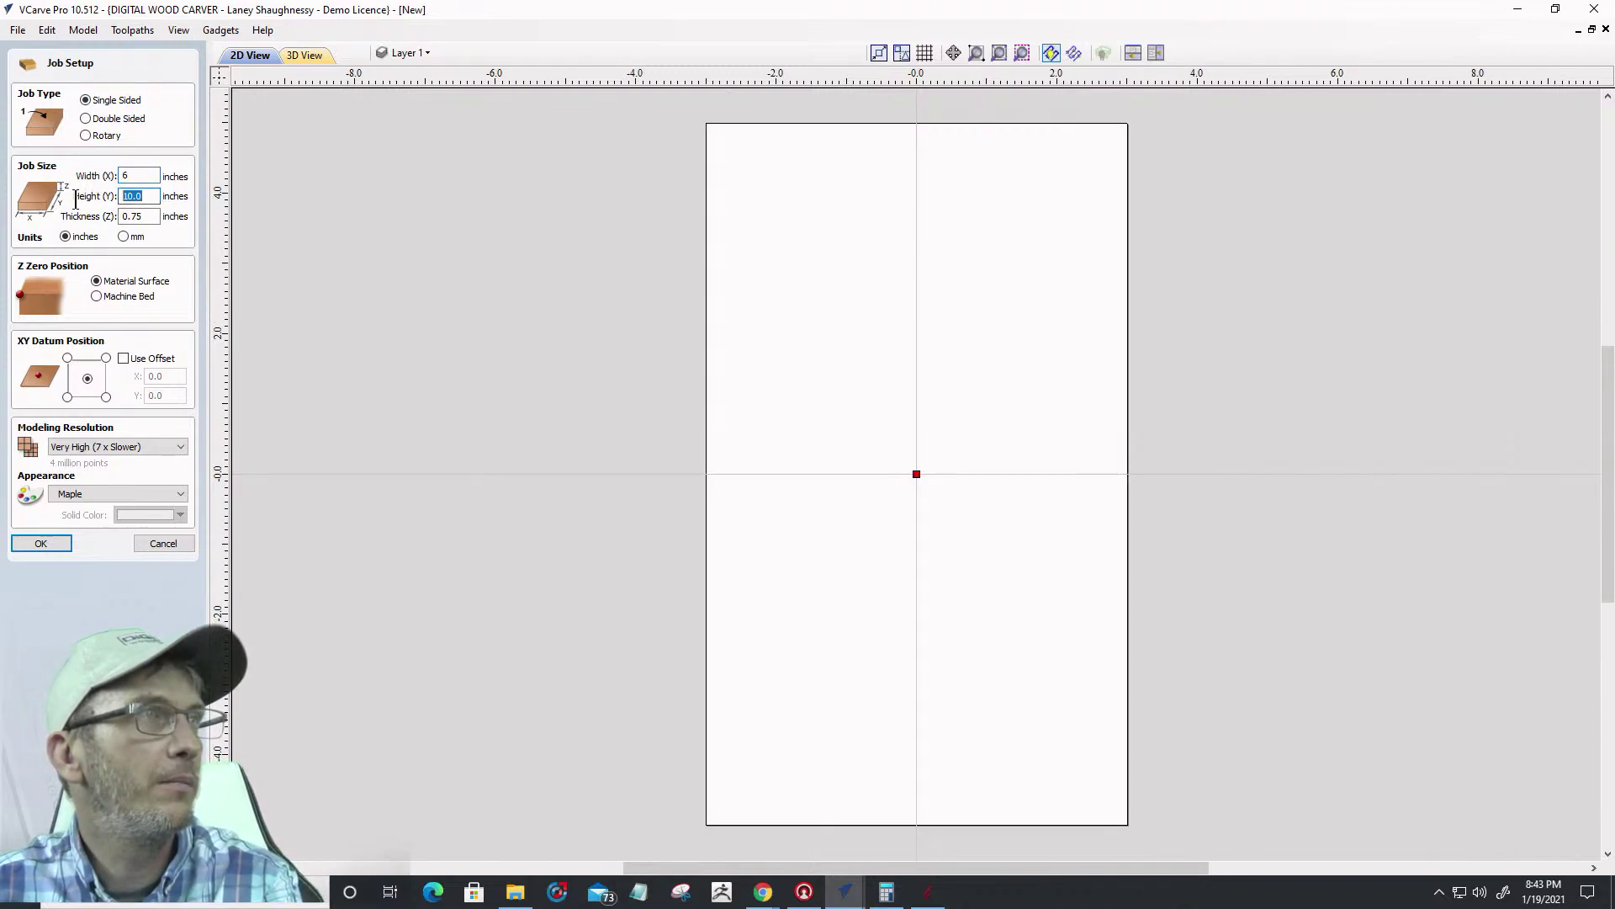
{"action": "type", "text": "6"}
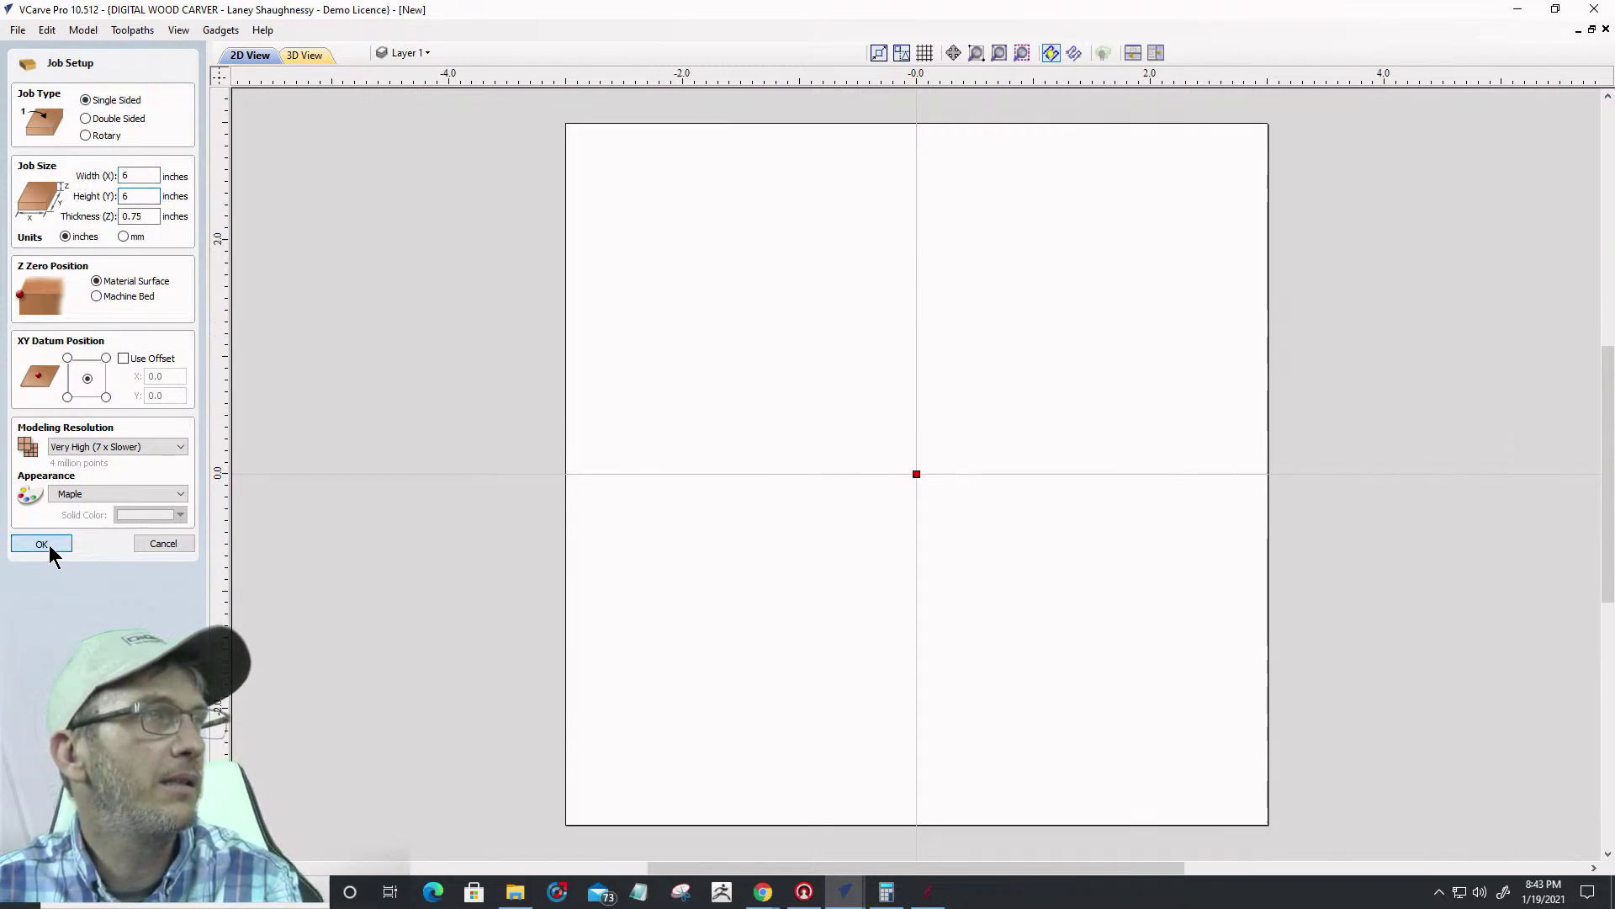
{"action": "left_click", "coordinate": [41, 544]}
Try to paste the clipboard contents into the blank 6 x 6 inch job
{"action": "right_click", "coordinate": [978, 426]}
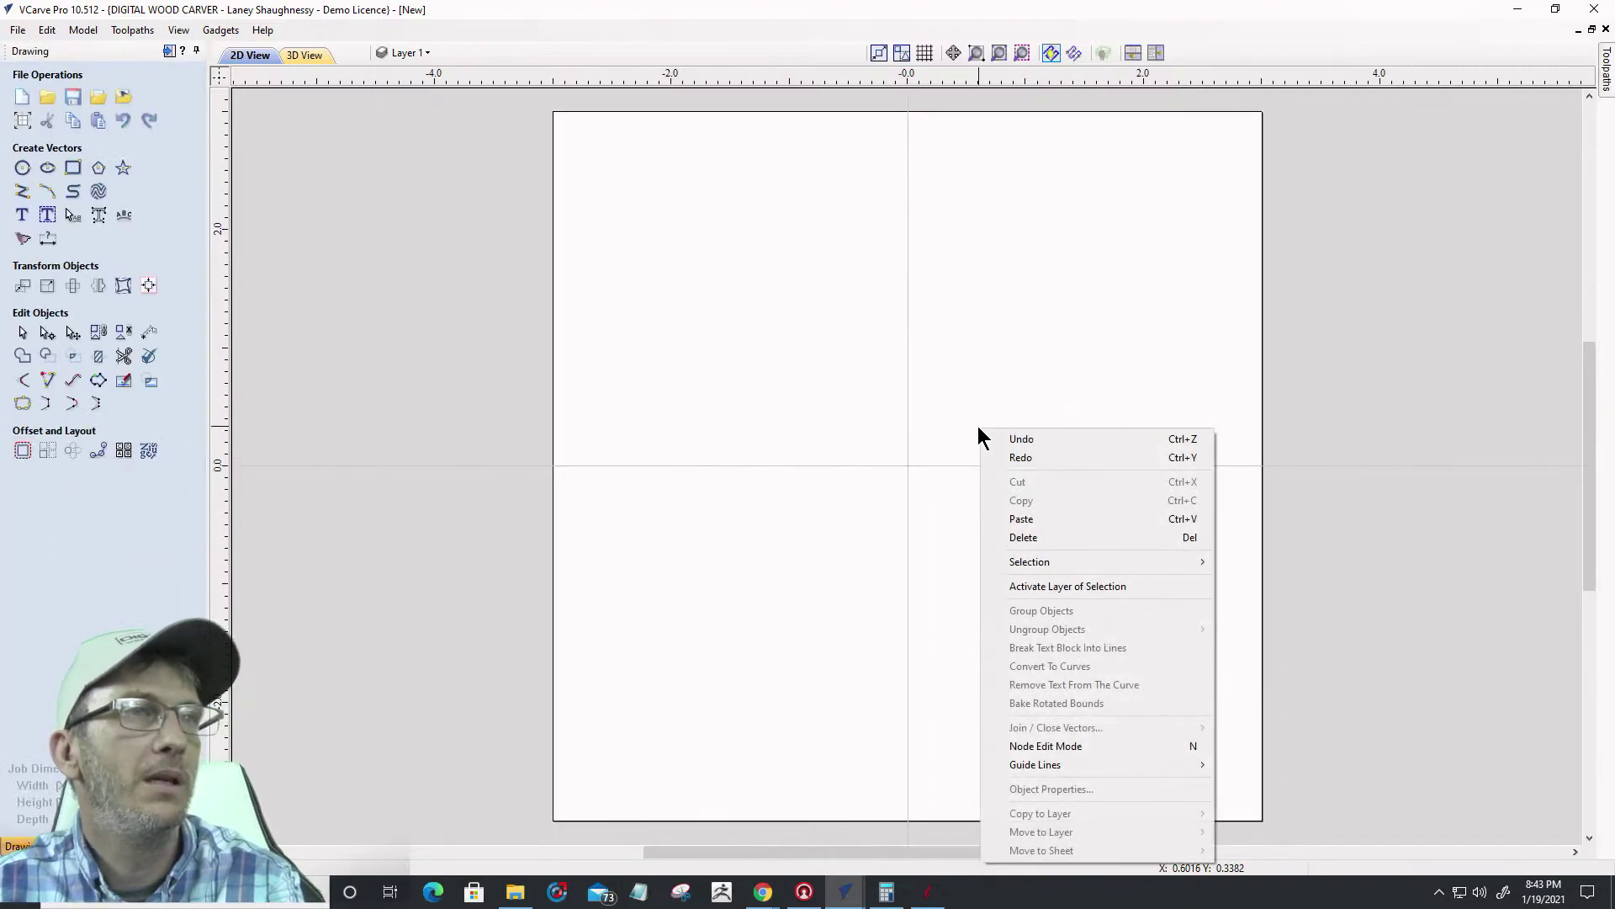
{"action": "left_click", "coordinate": [1018, 515]}
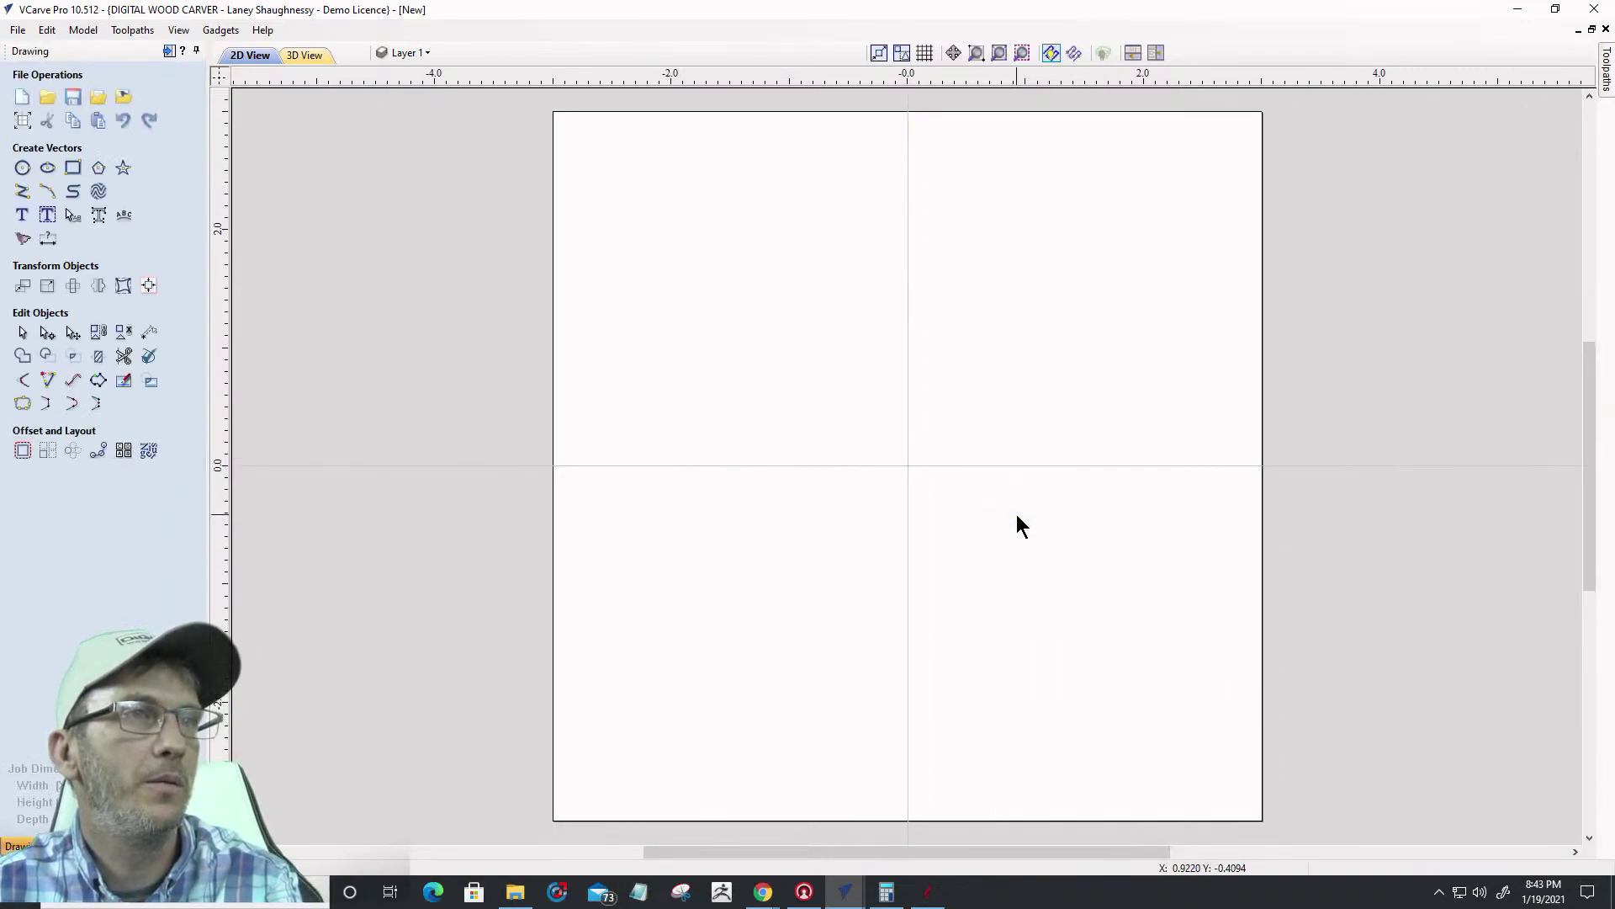
{"action": "scroll", "coordinate": [831, 515], "scroll_direction": "down", "scroll_amount": 3}
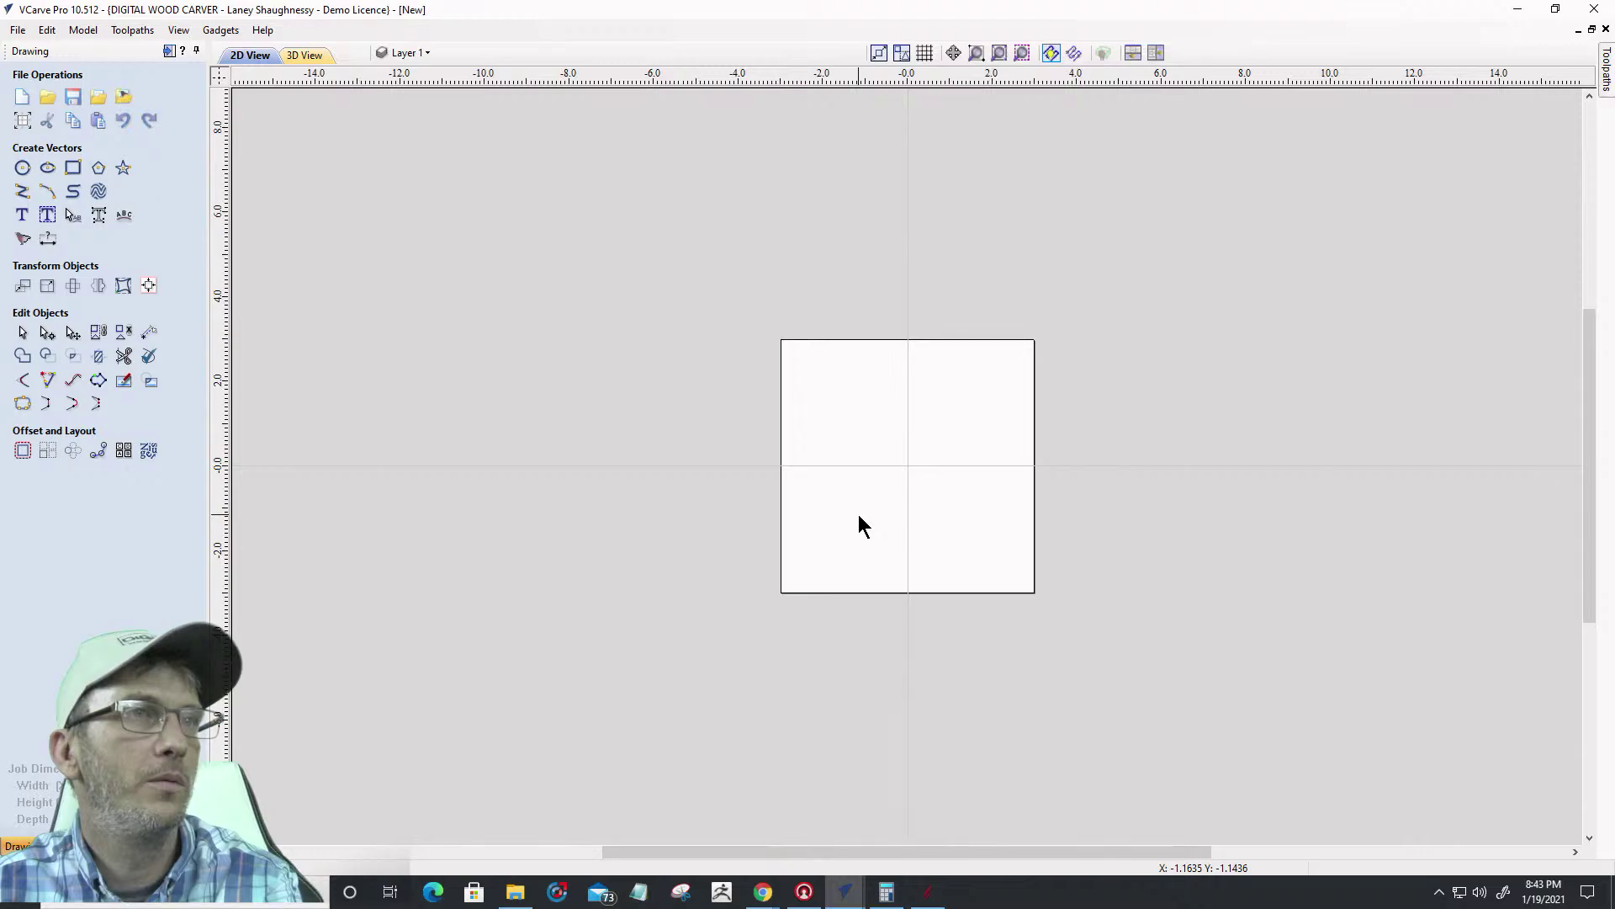
{"action": "right_click", "coordinate": [895, 471]}
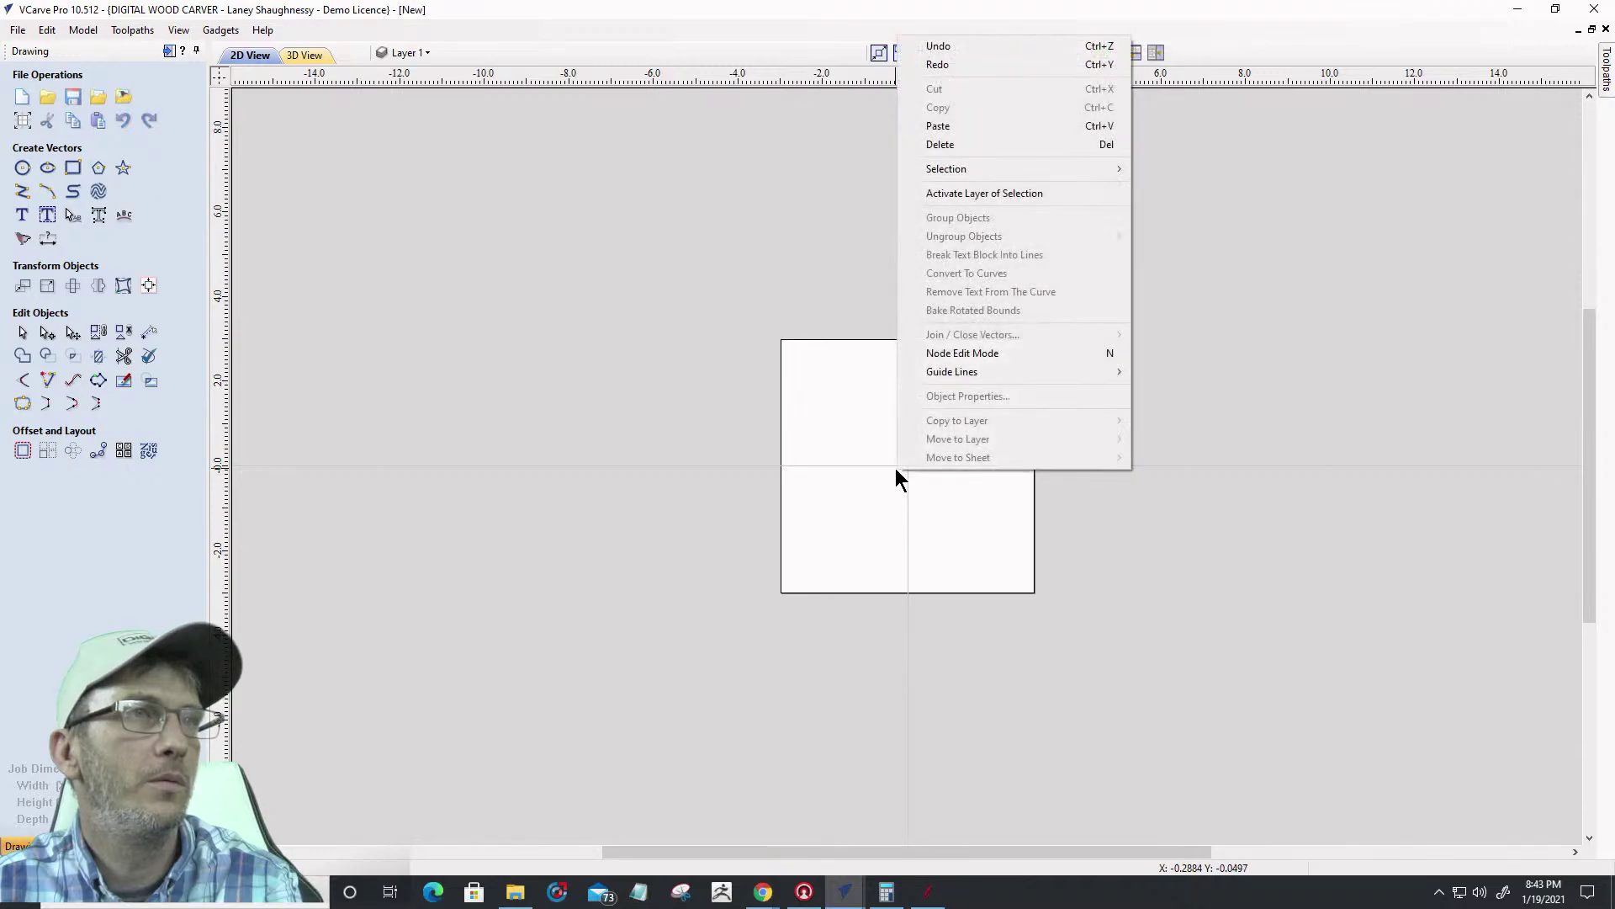
{"action": "left_click", "coordinate": [935, 127]}
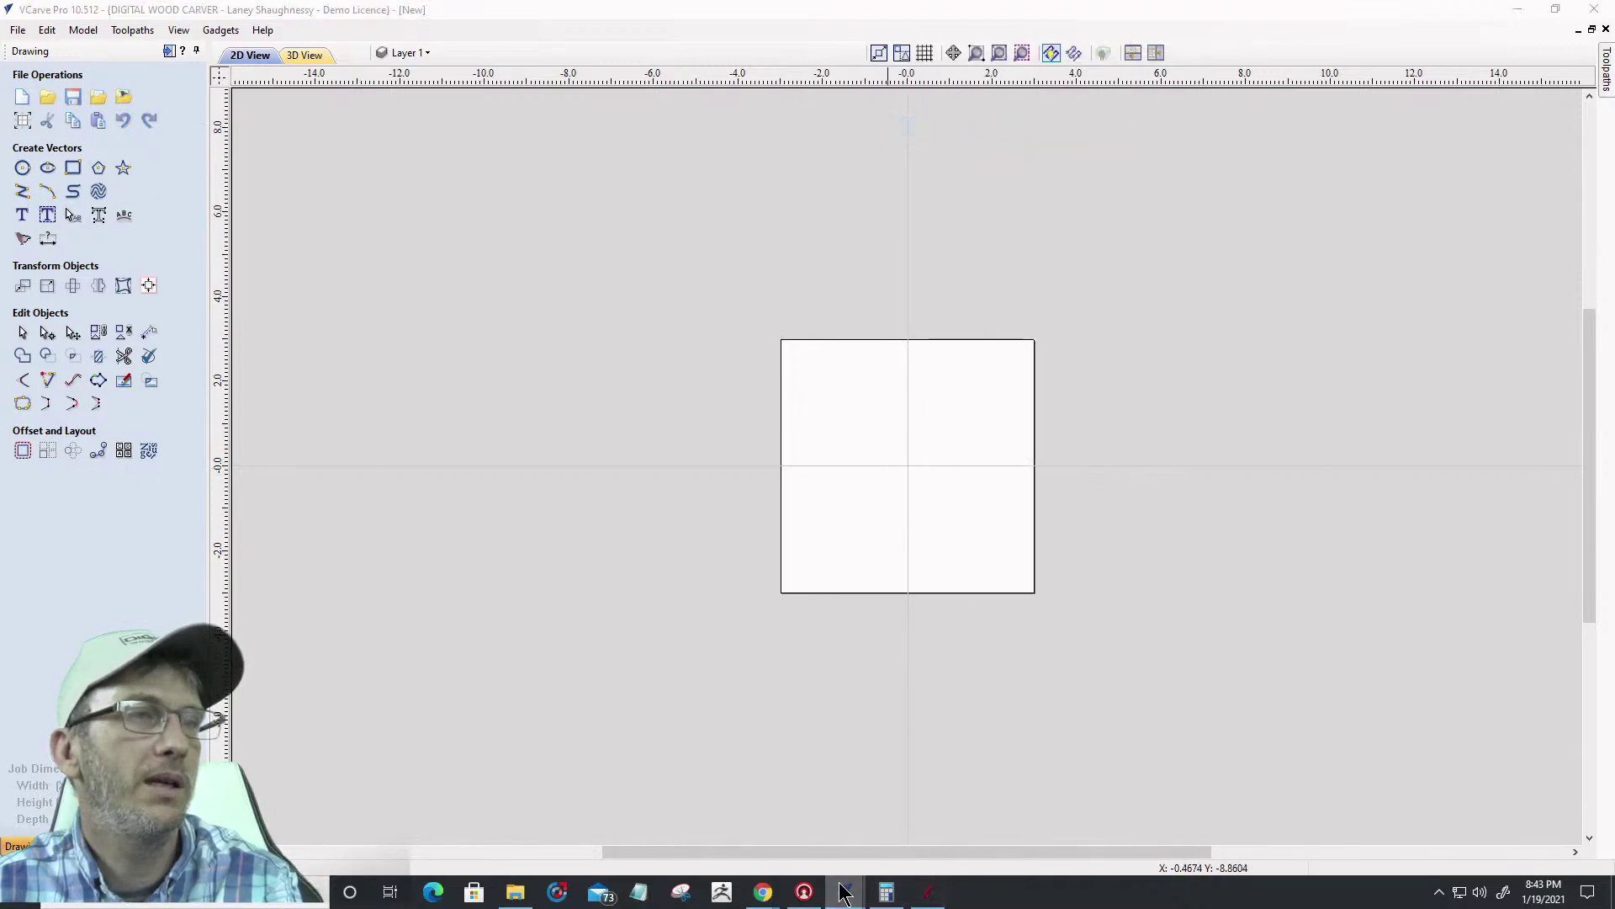
Return to the Me & You job, then unlock the Original Design layer and make it visible
{"action": "mouse_move", "coordinate": [845, 892]}
{"action": "left_click", "coordinate": [932, 844]}
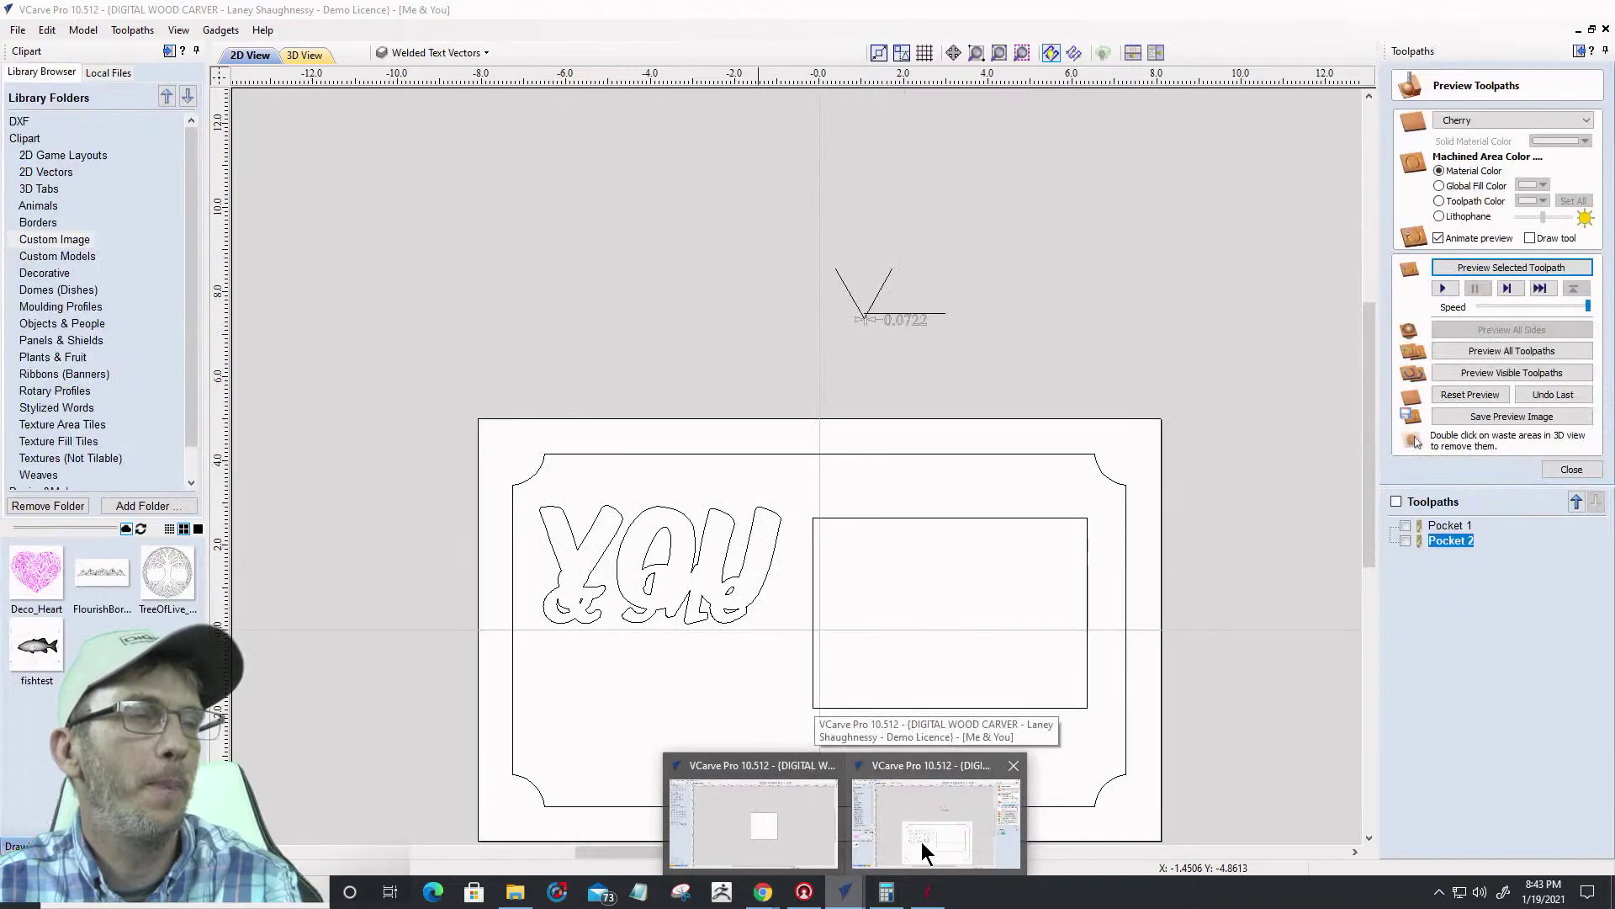
{"action": "mouse_move", "coordinate": [784, 820]}
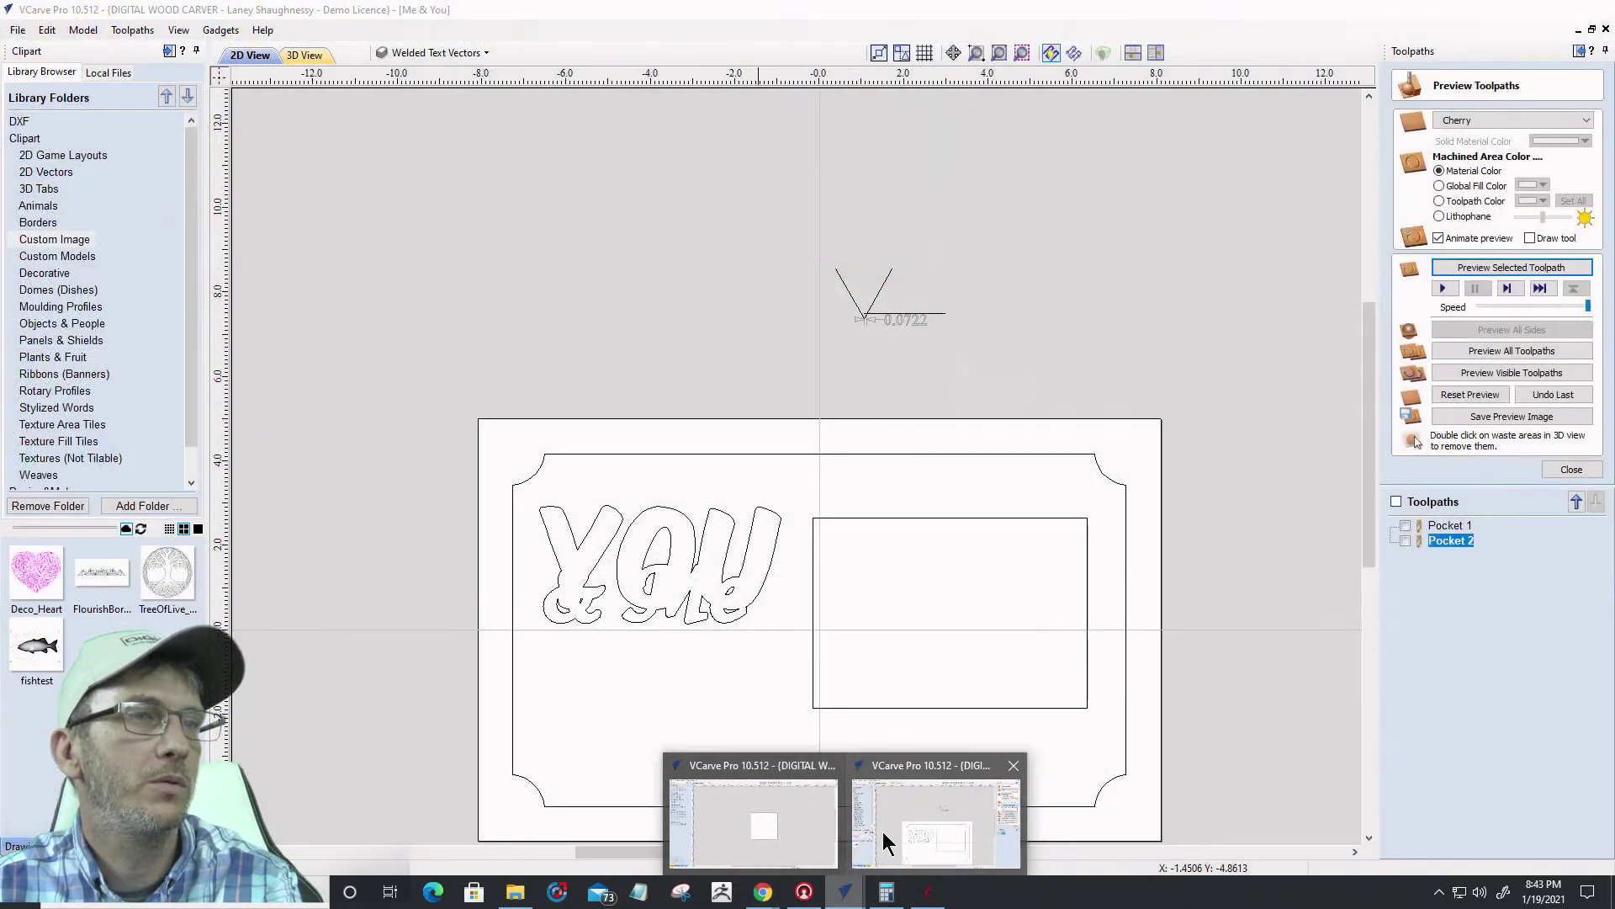
{"action": "left_click", "coordinate": [436, 52]}
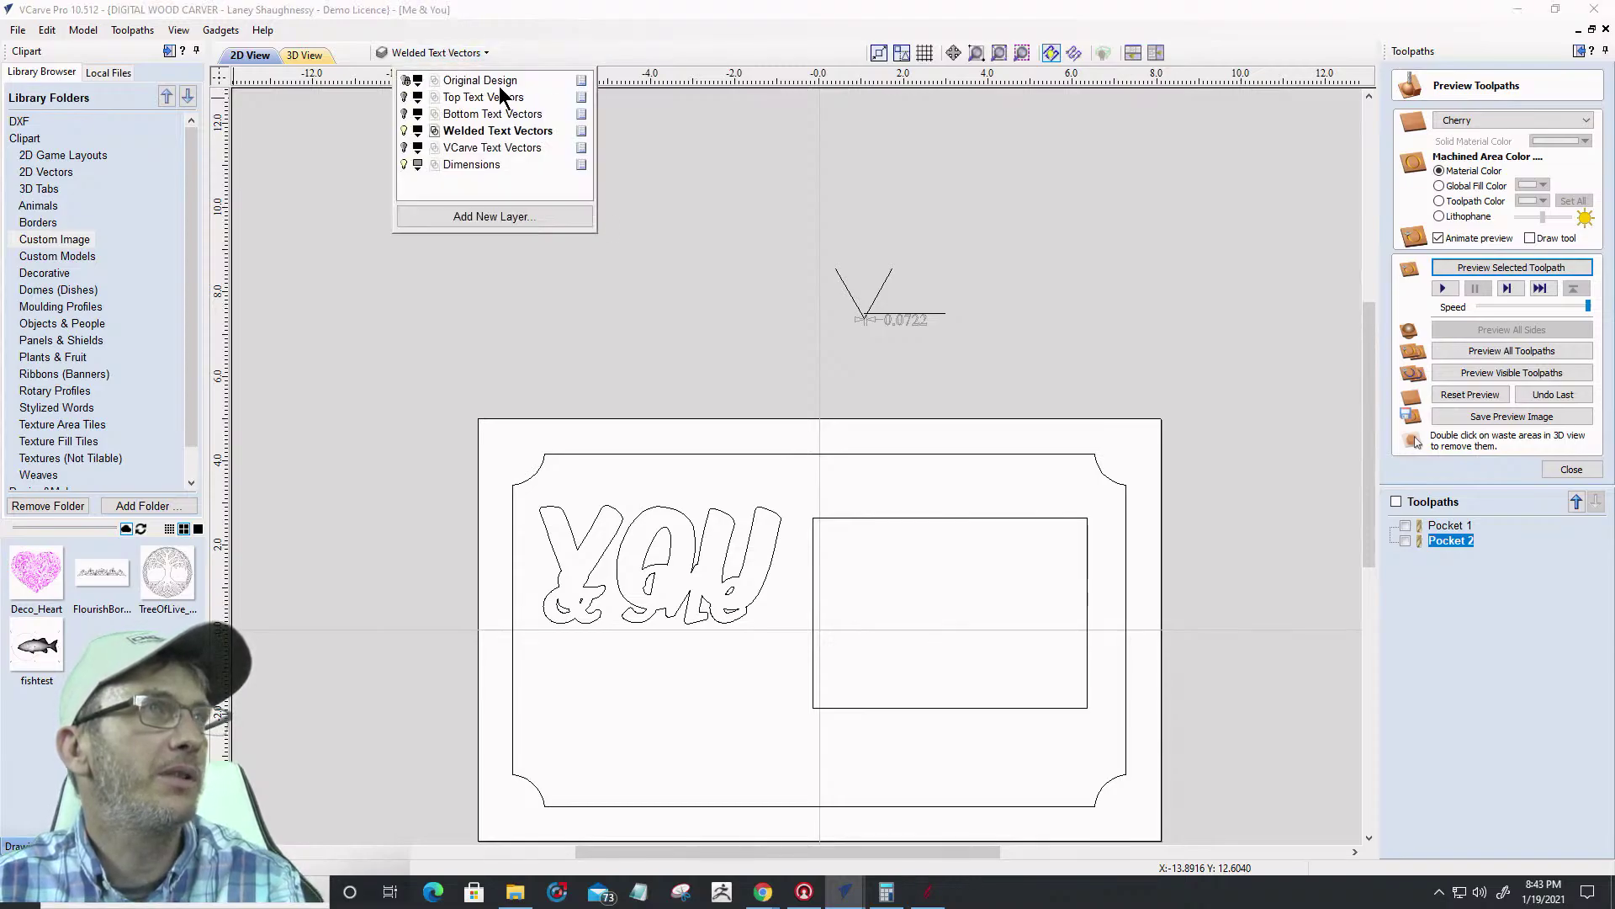
{"action": "right_click", "coordinate": [583, 87]}
{"action": "left_click", "coordinate": [621, 160]}
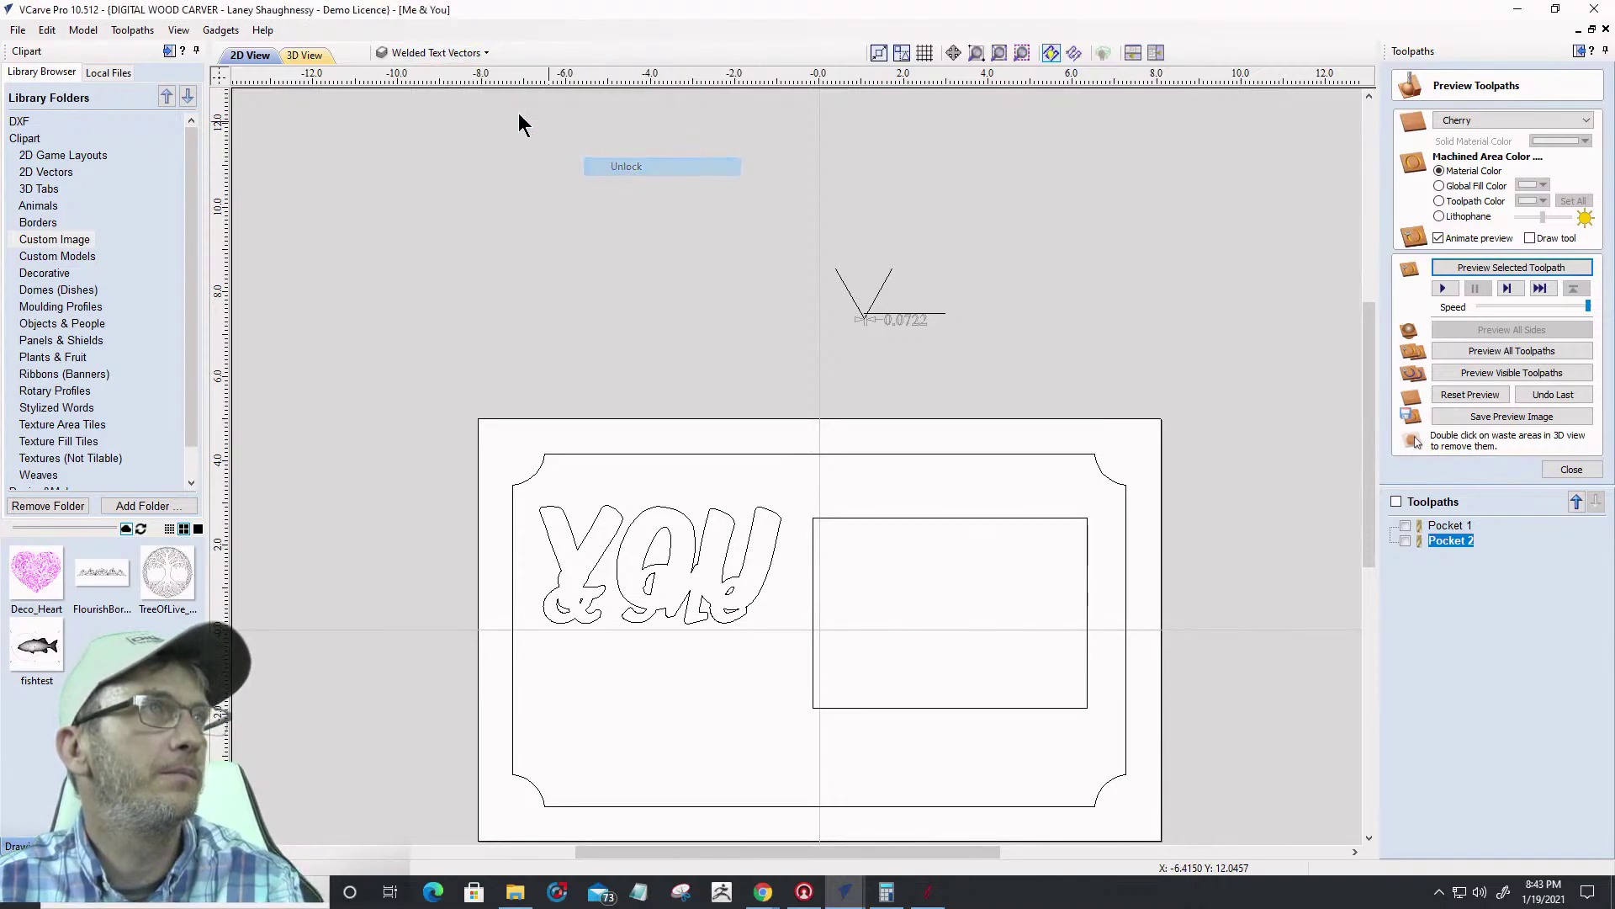
{"action": "left_click", "coordinate": [410, 58]}
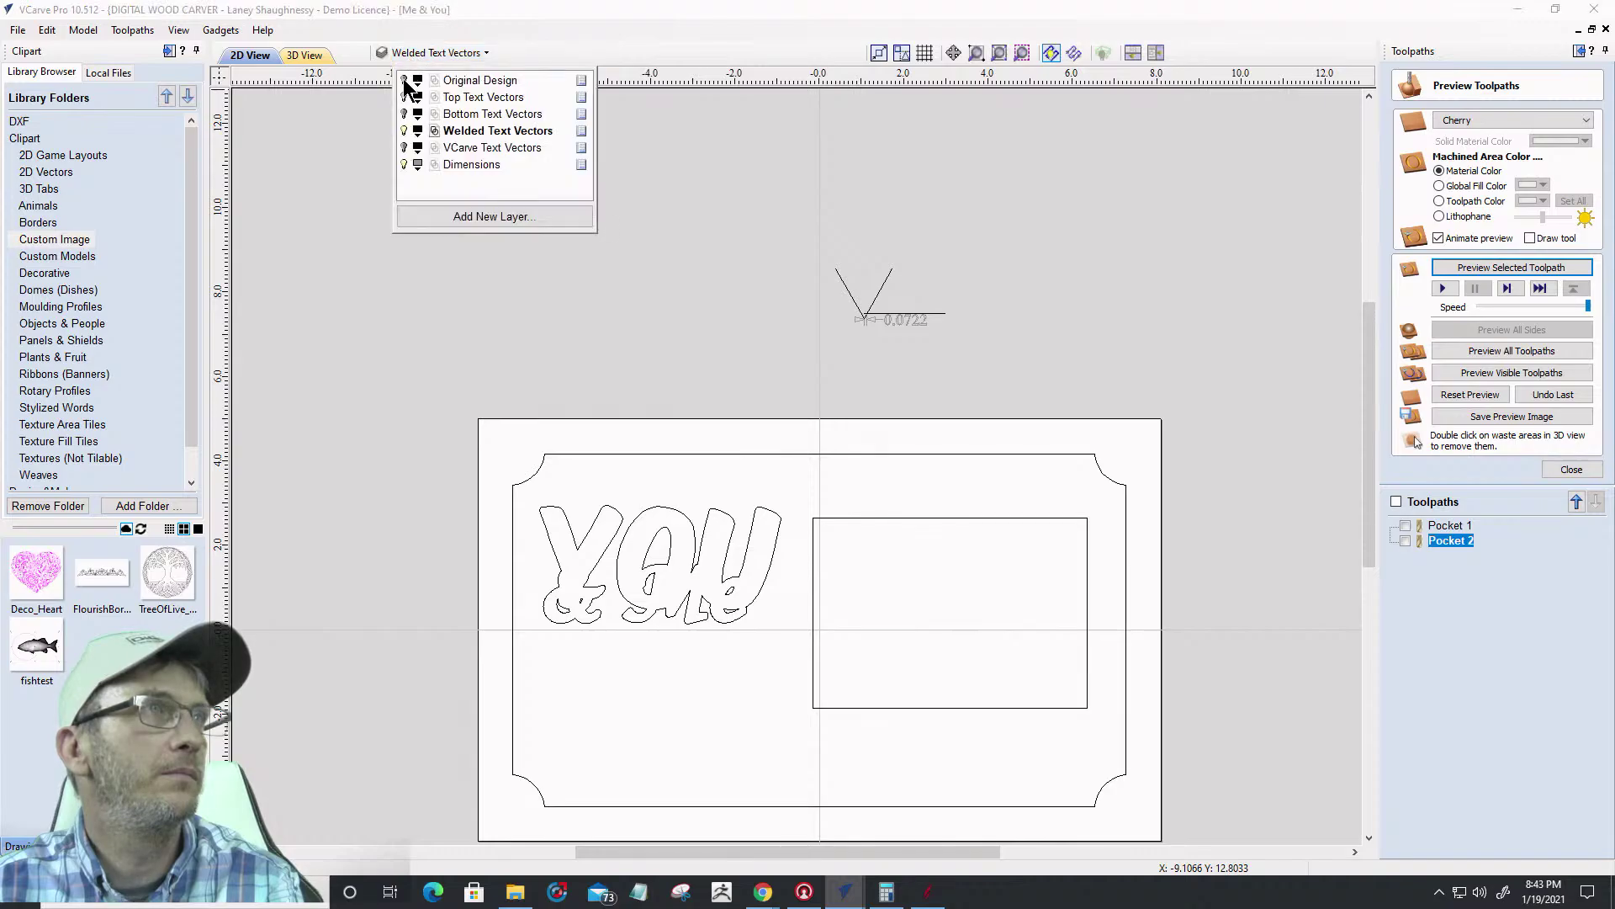
{"action": "left_click", "coordinate": [405, 82]}
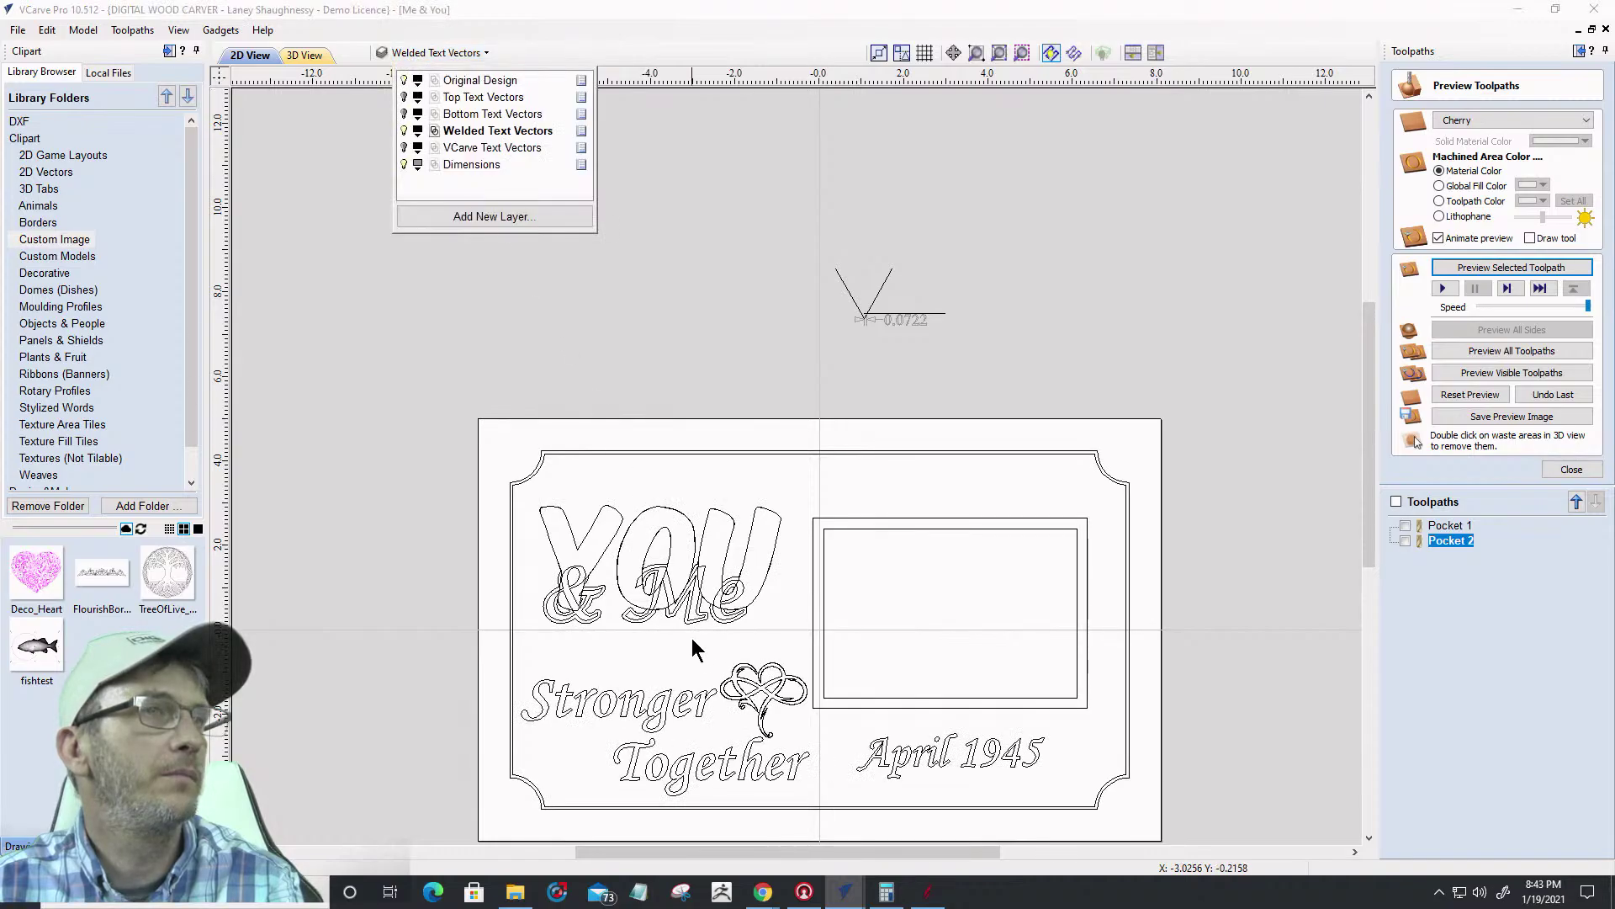
Select the infinity heart vectors beside the word "Stronger" and copy them
{"action": "left_click_drag", "start_coordinate": [689, 627], "coordinate": [810, 719]}
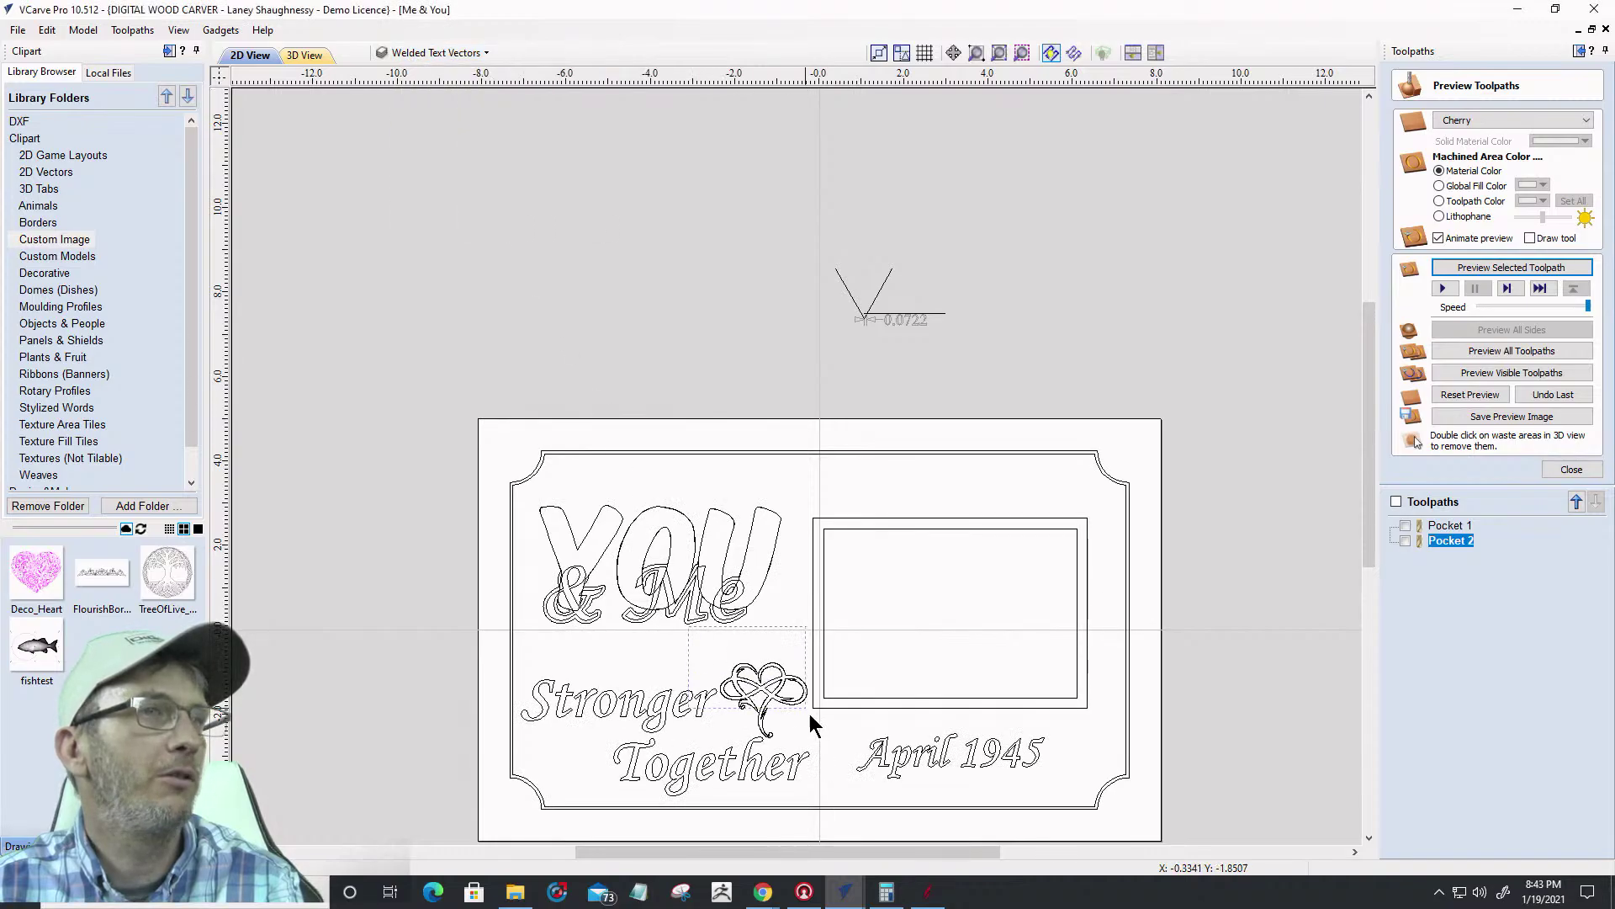
{"action": "right_click", "coordinate": [765, 685]}
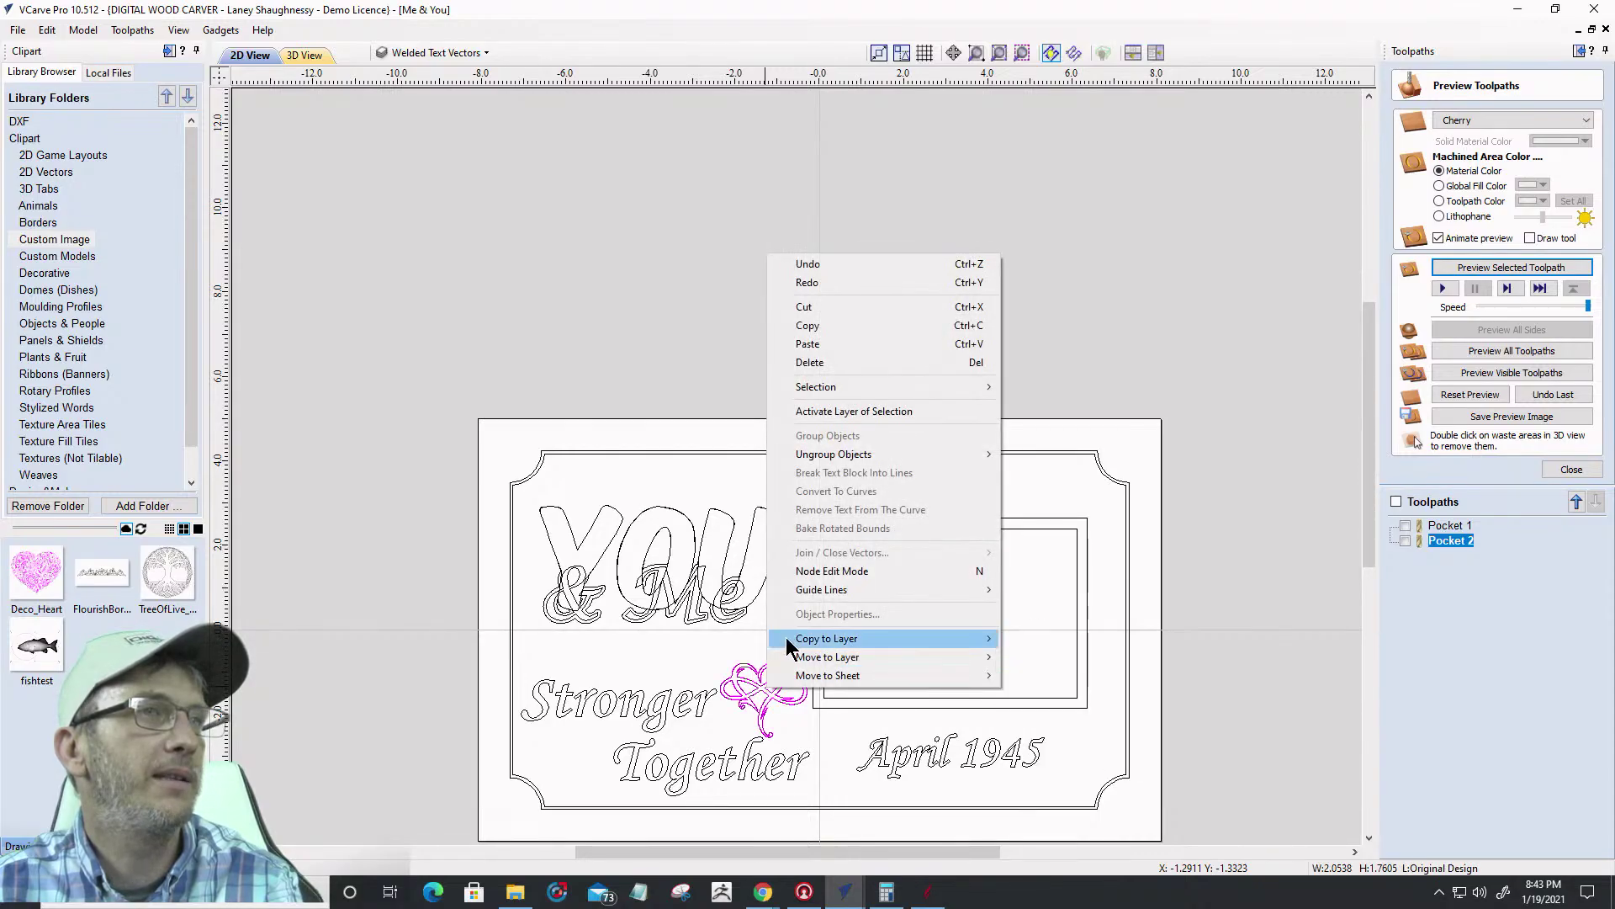
{"action": "left_click", "coordinate": [805, 326]}
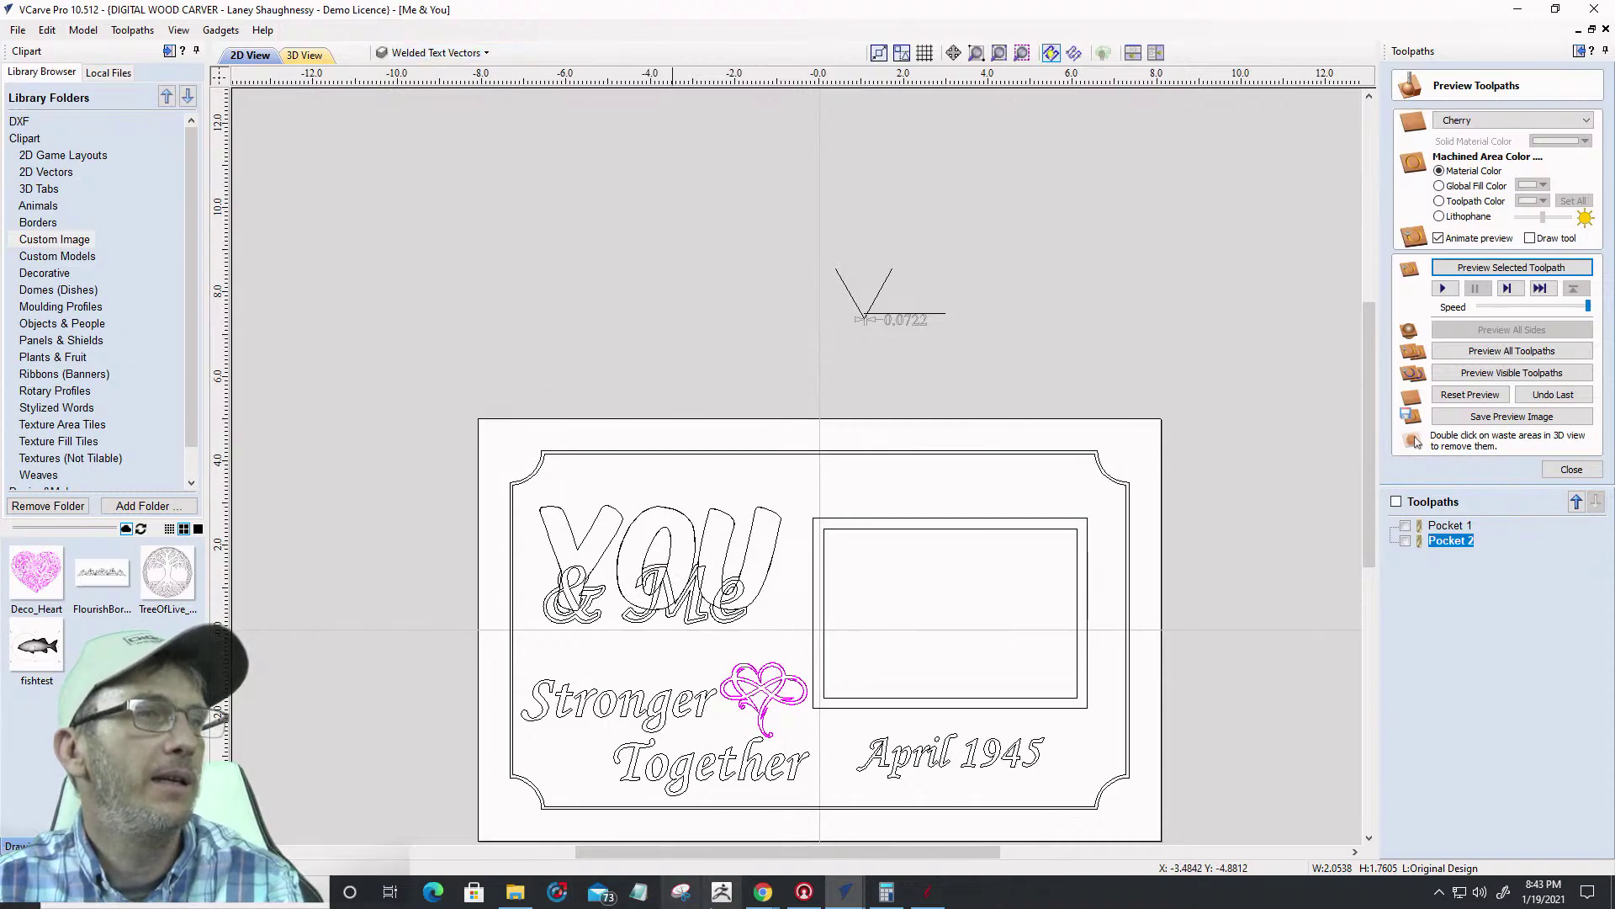
Switch to the blank 6 x 6 inch job and paste the copied infinity heart vectors into it
{"action": "mouse_move", "coordinate": [845, 891]}
{"action": "left_click", "coordinate": [705, 809]}
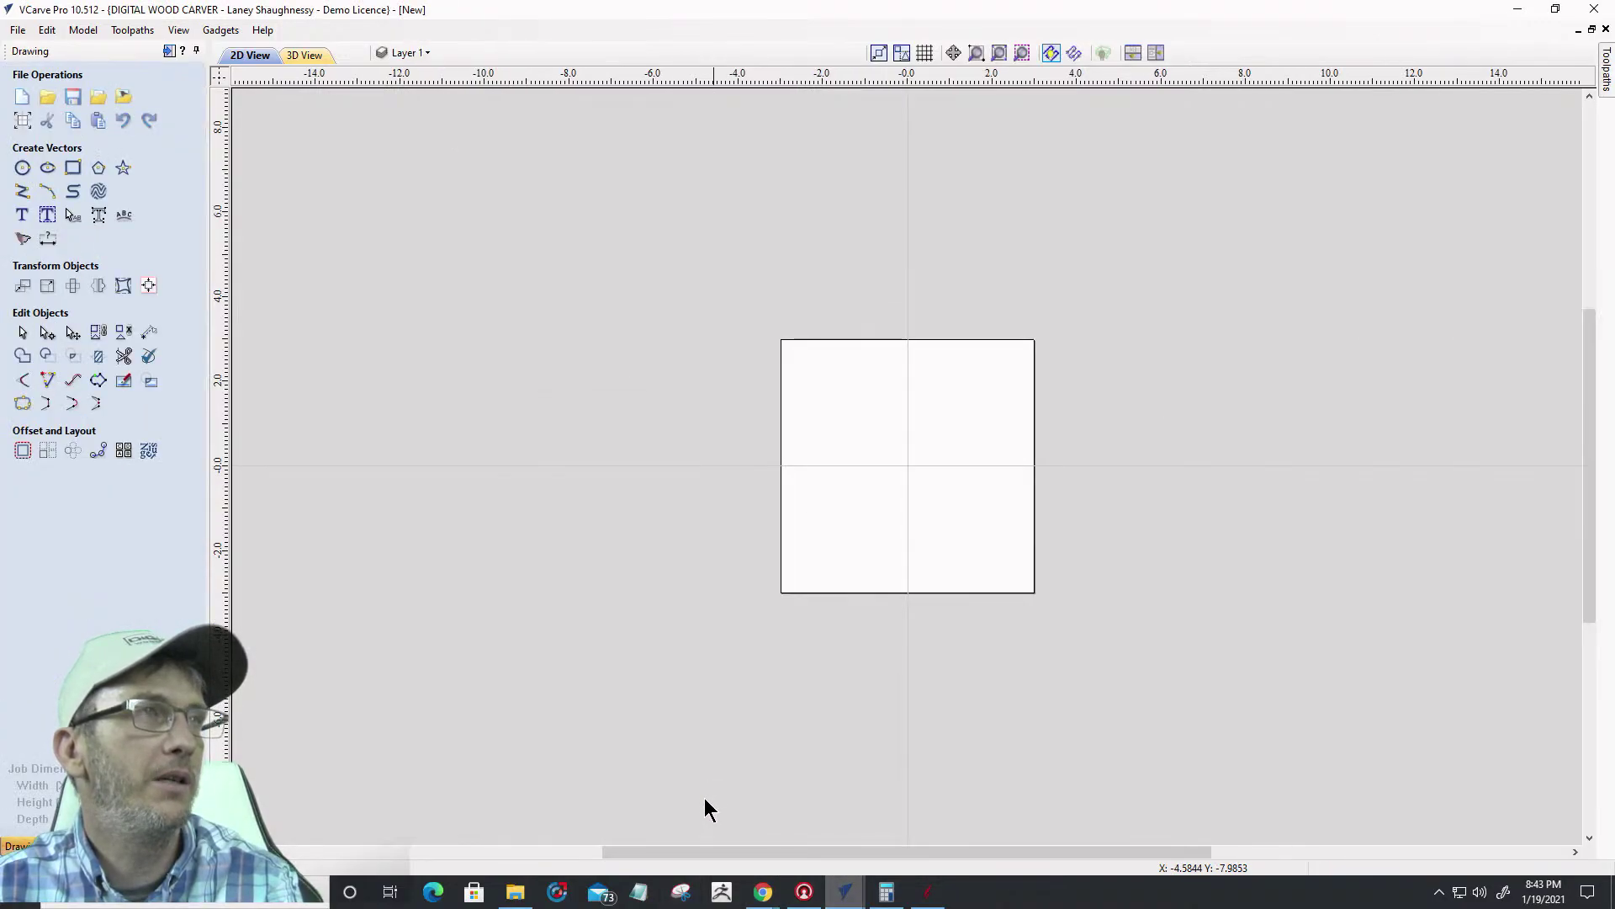
{"action": "right_click", "coordinate": [872, 485]}
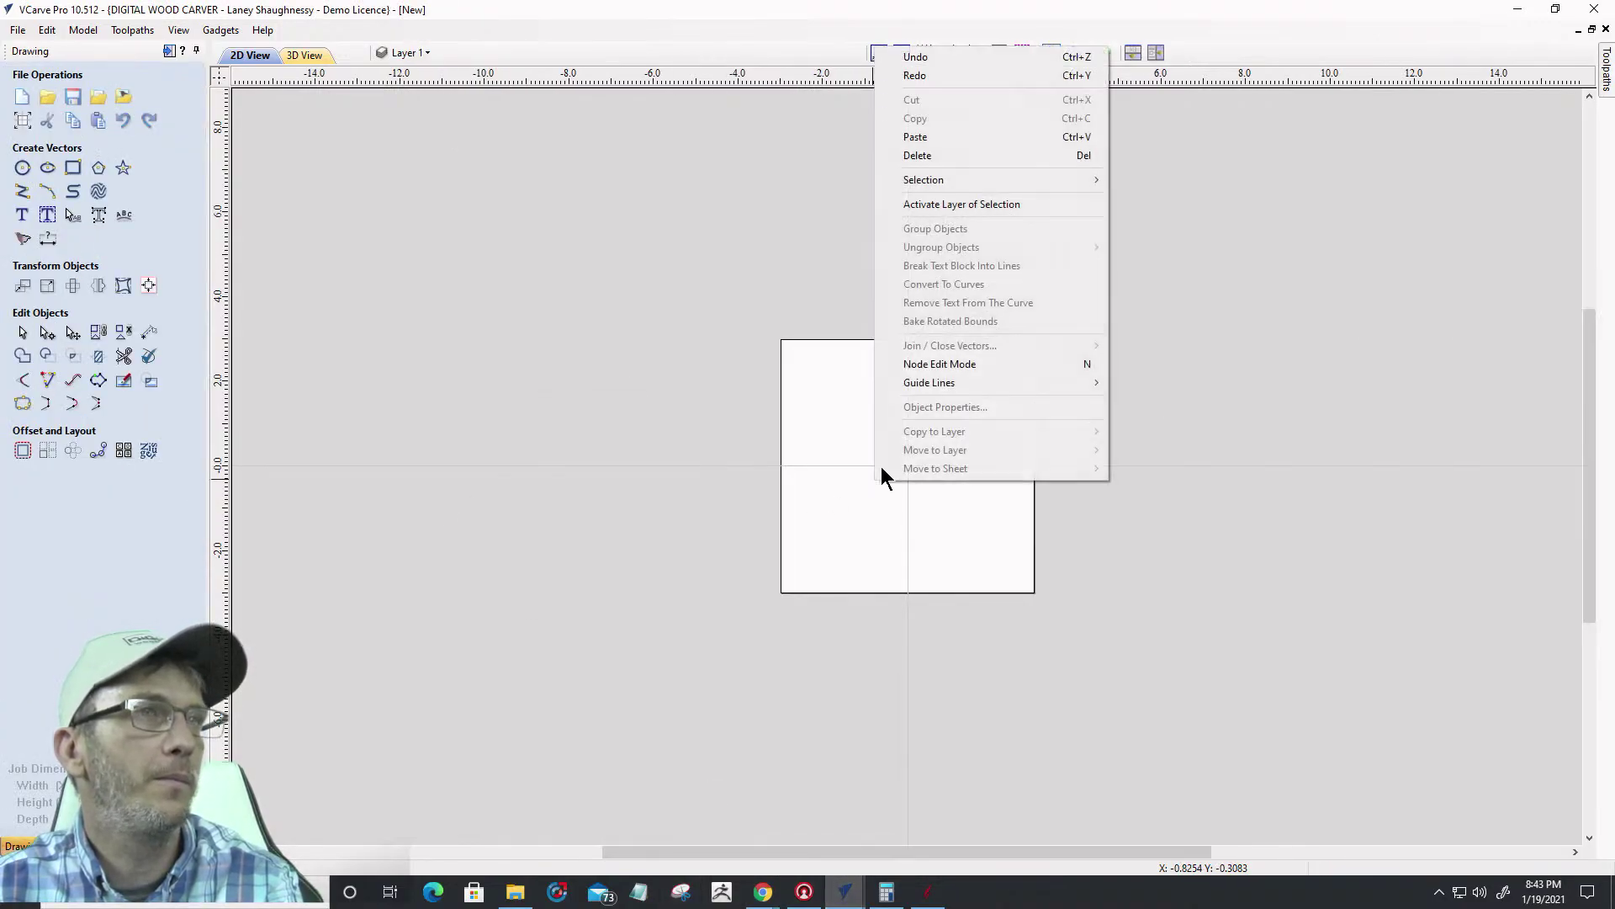
{"action": "left_click", "coordinate": [924, 137]}
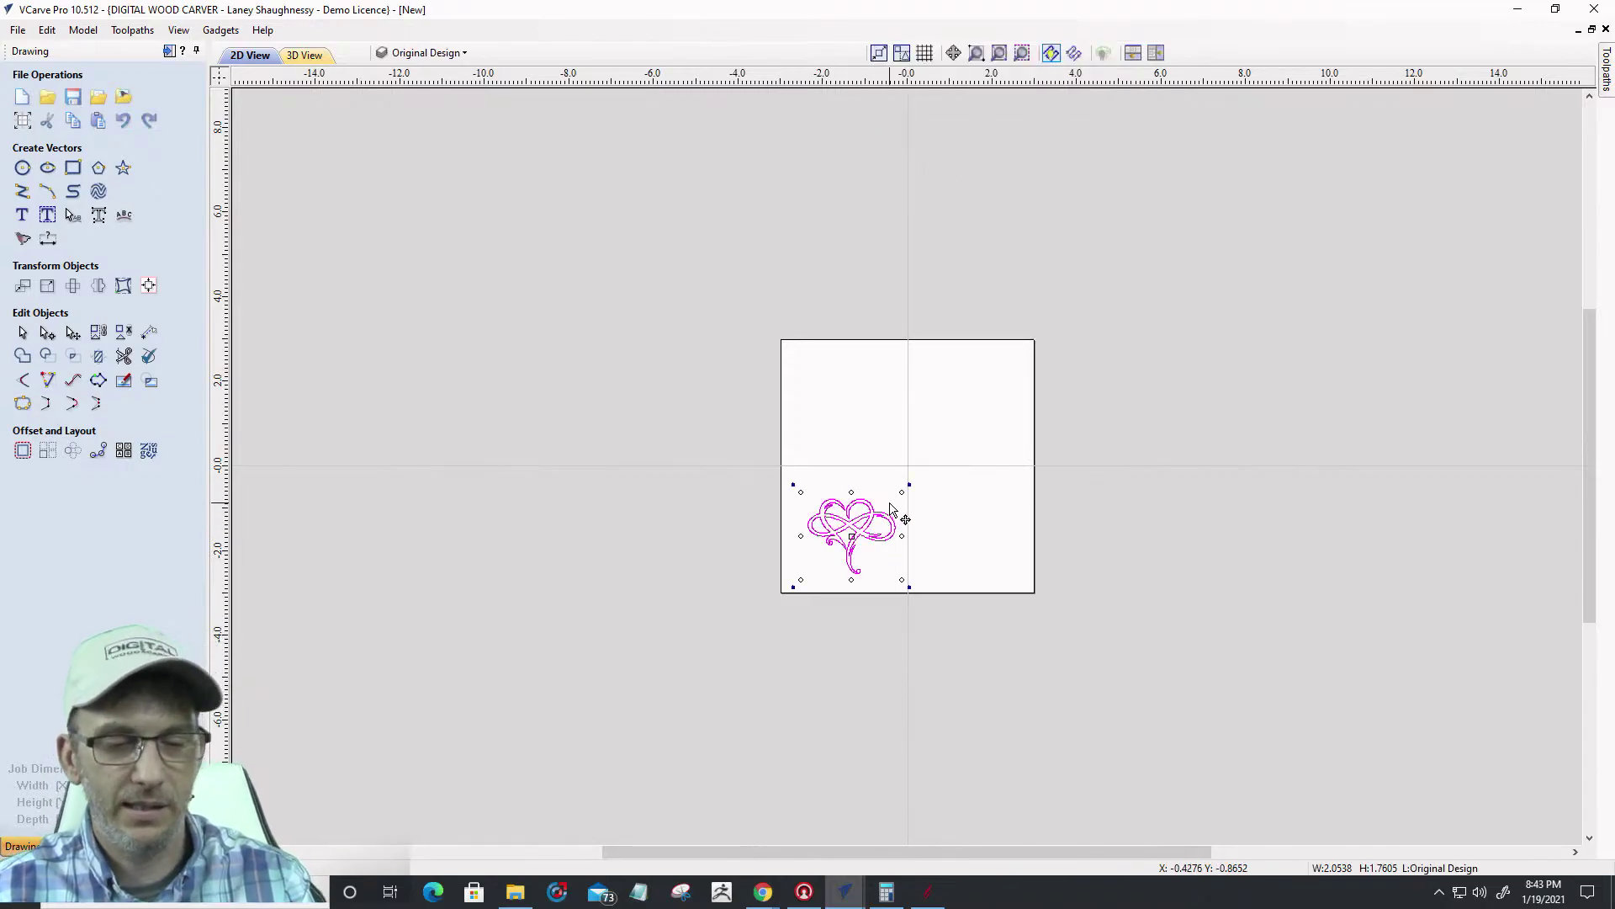
Centre the infinity heart in the job and enlarge it to about 5.68 inches wide by 4.87 inches high
{"action": "key", "text": "F9"}
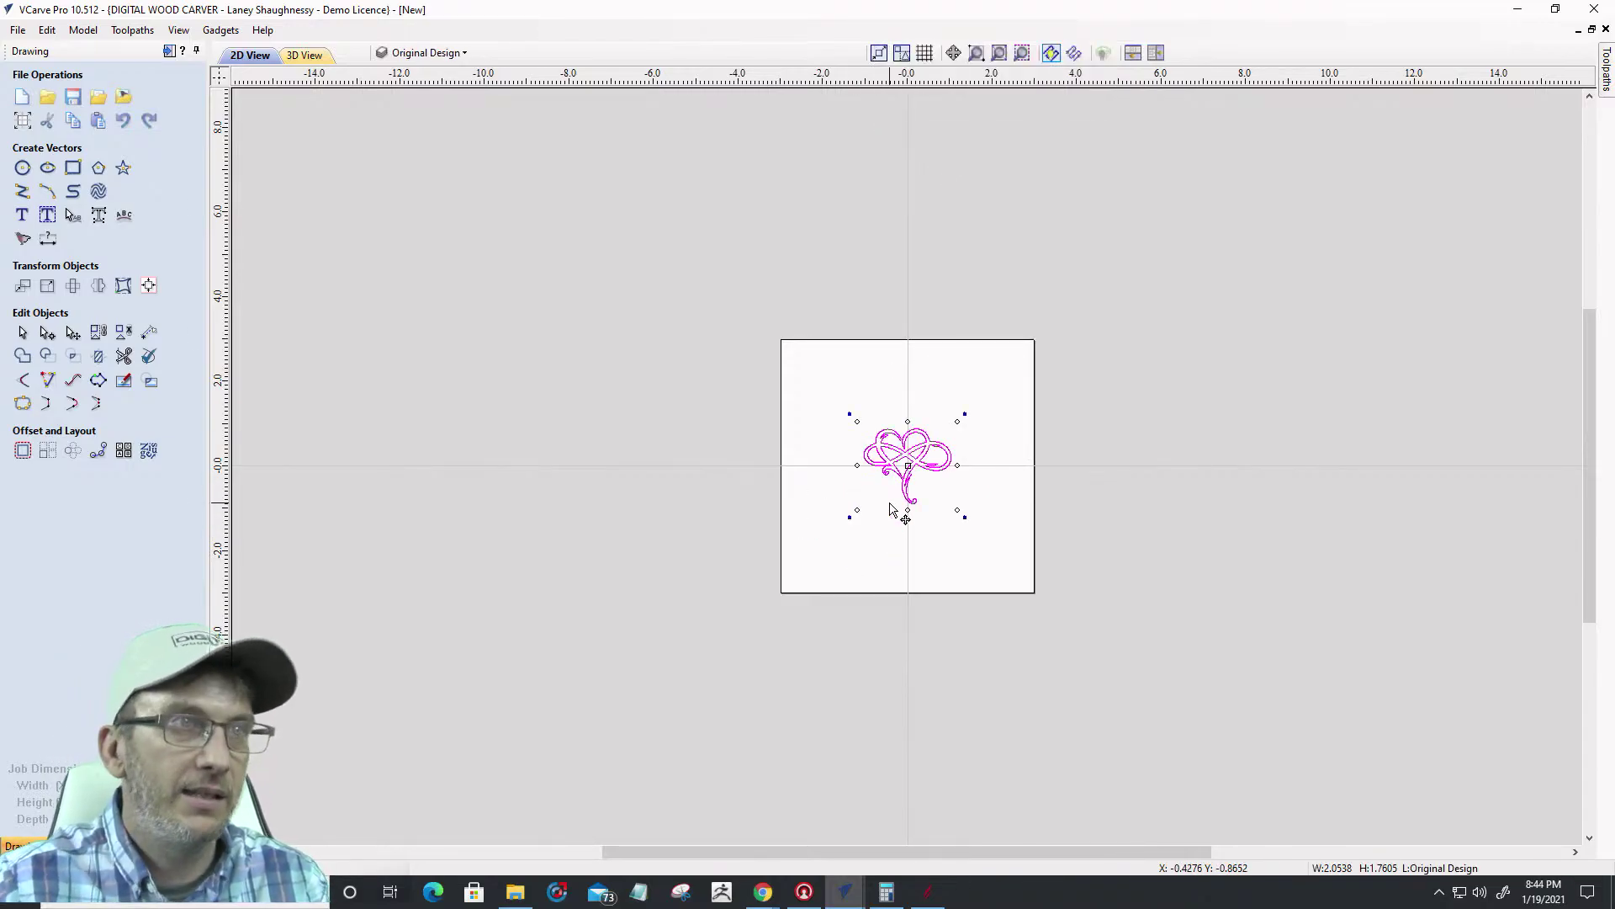
{"action": "scroll", "coordinate": [847, 413], "scroll_direction": "up", "scroll_amount": 1}
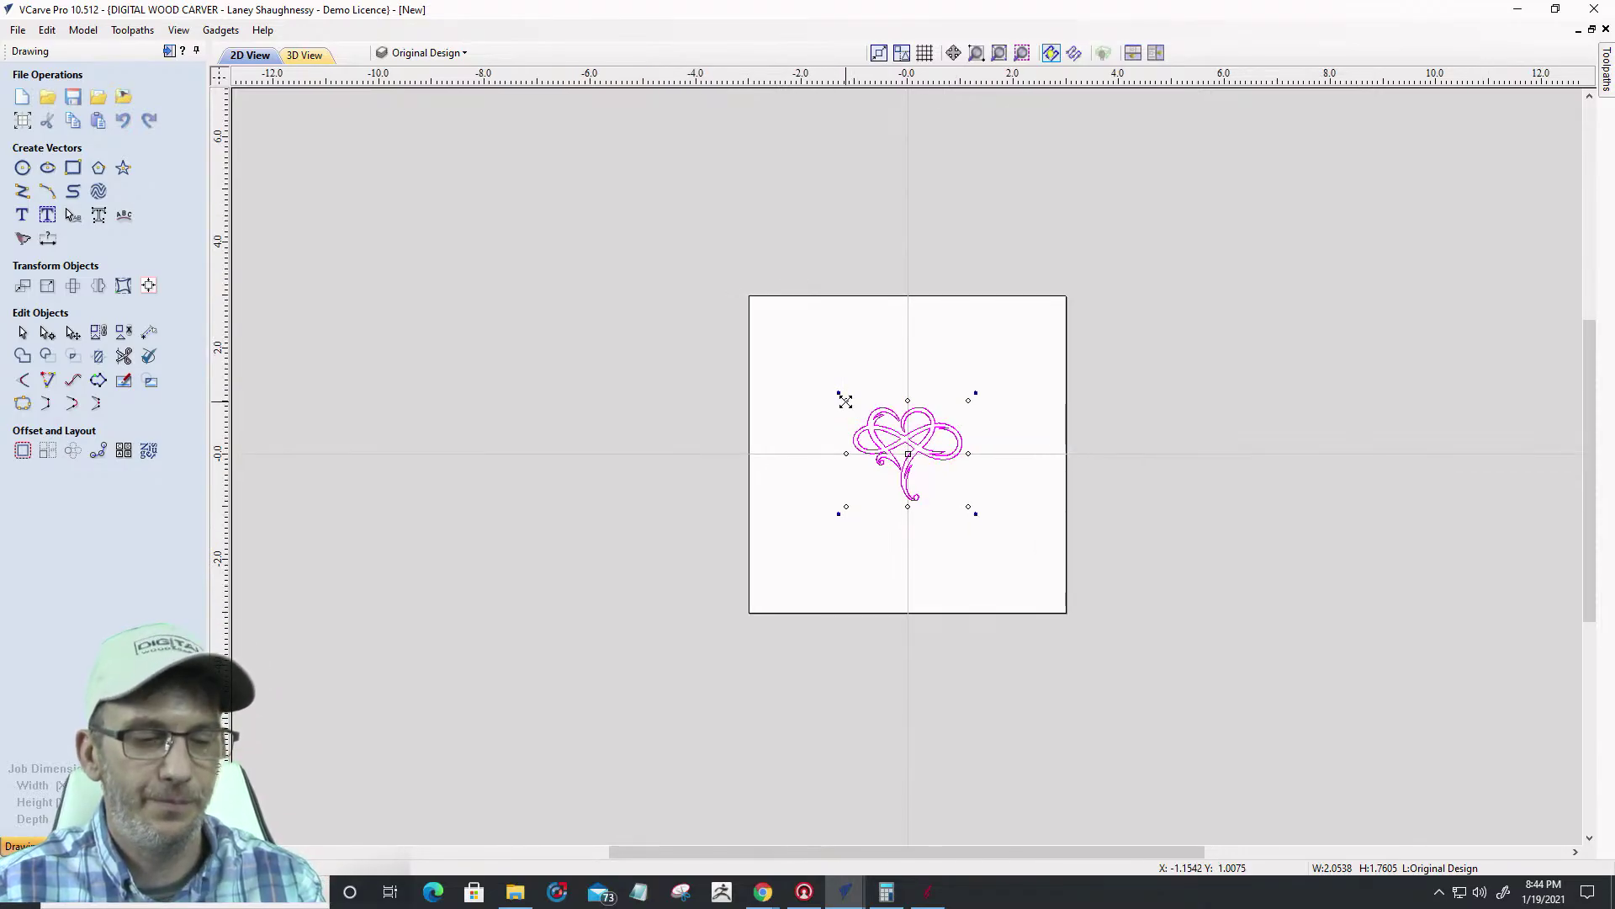
{"action": "left_click_drag", "start_coordinate": [845, 402], "coordinate": [746, 316]}
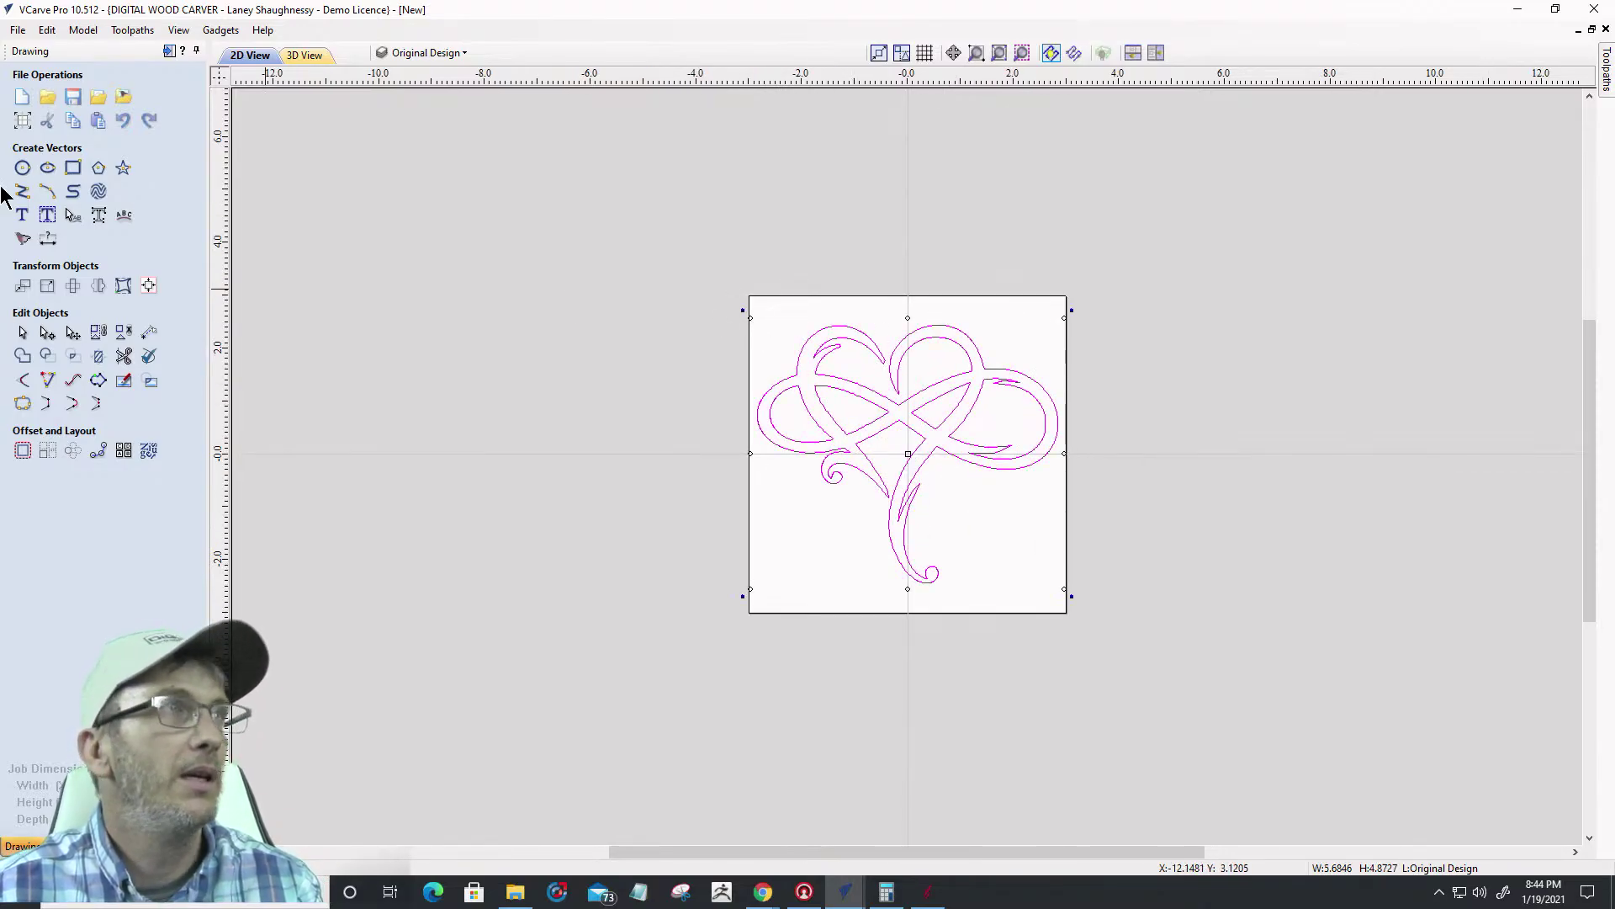
Start saving the job under a new name and browse to Users > Public > Public Documents > Vectric Files > Clipart on drive C
{"action": "left_click", "coordinate": [16, 31]}
{"action": "left_click", "coordinate": [38, 139]}
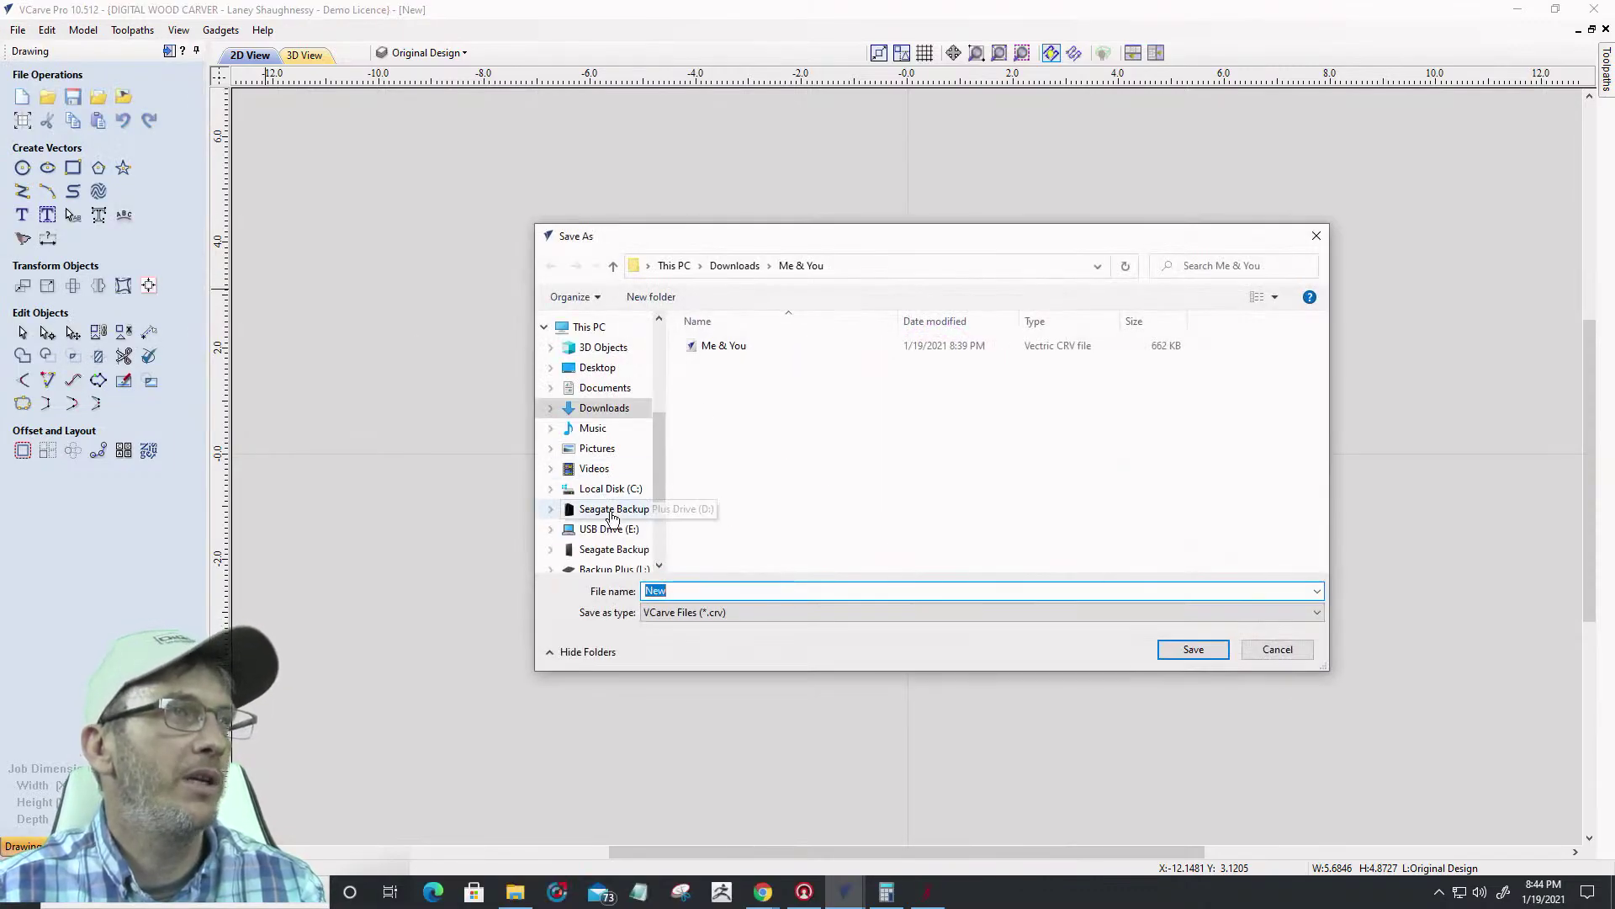
{"action": "left_click", "coordinate": [606, 493]}
{"action": "double_click", "coordinate": [732, 447]}
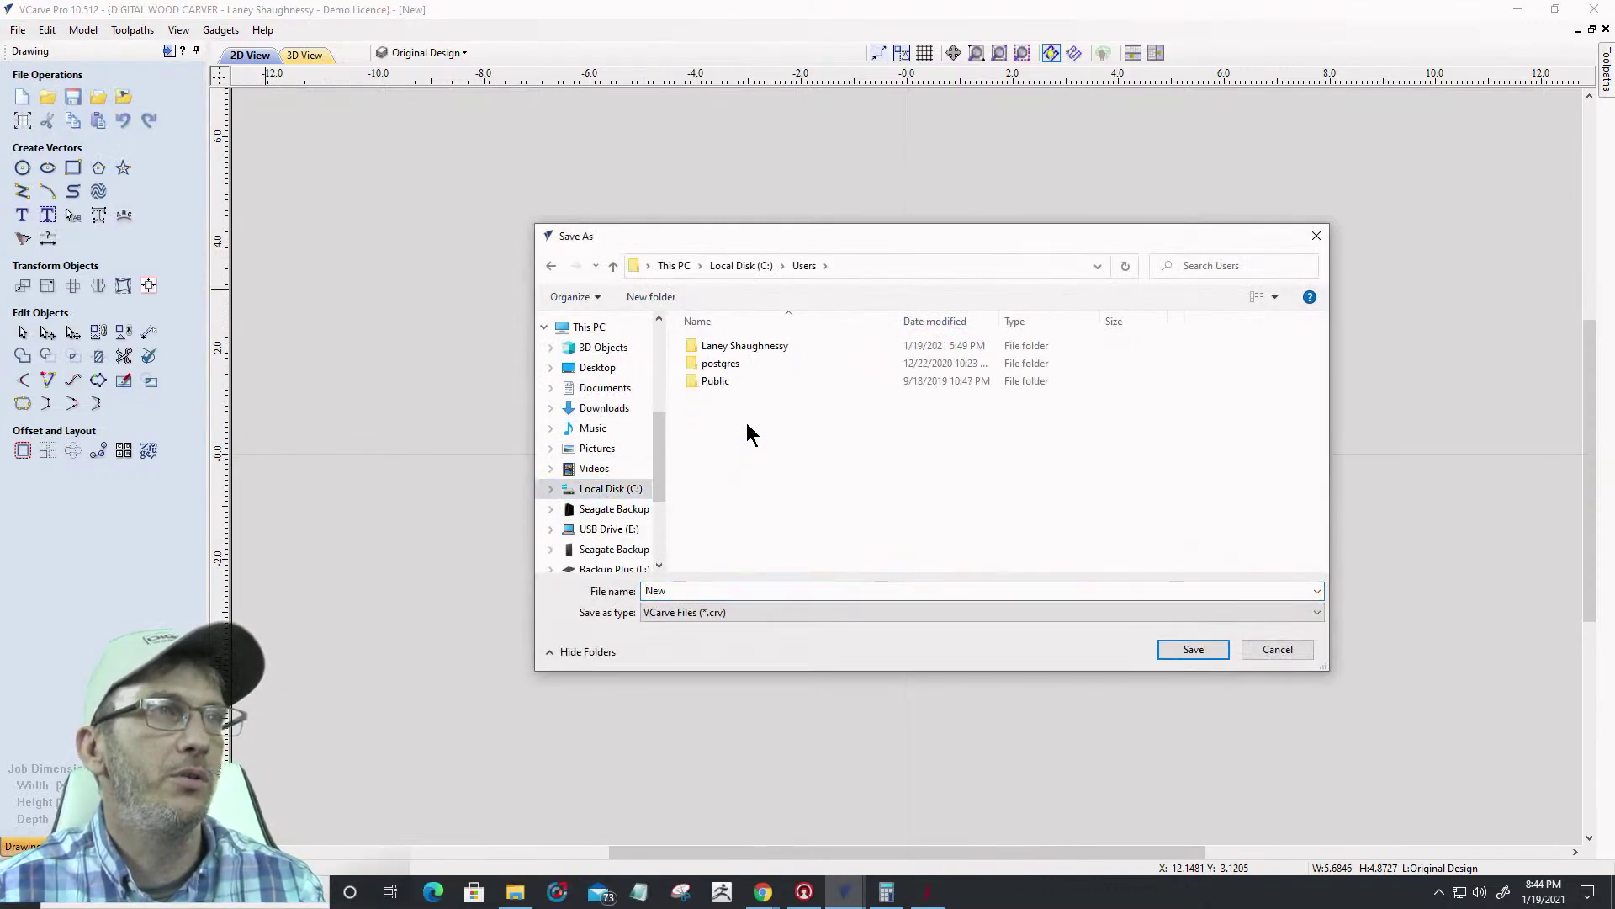
{"action": "left_click", "coordinate": [735, 382]}
{"action": "double_click", "coordinate": [735, 382]}
{"action": "double_click", "coordinate": [739, 360]}
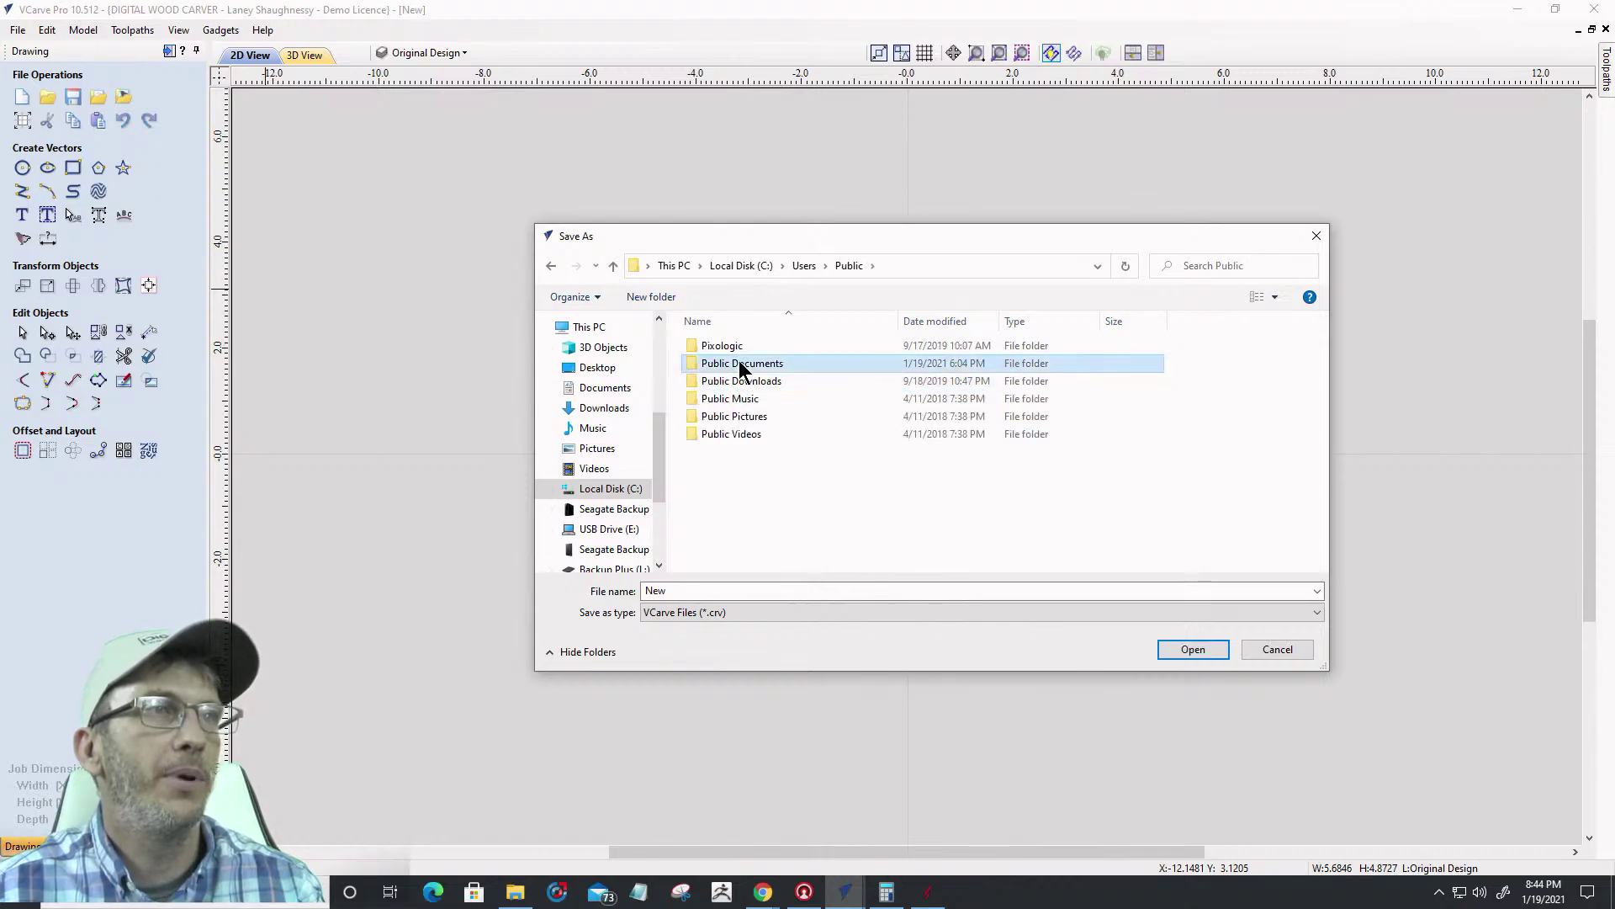
{"action": "double_click", "coordinate": [738, 383]}
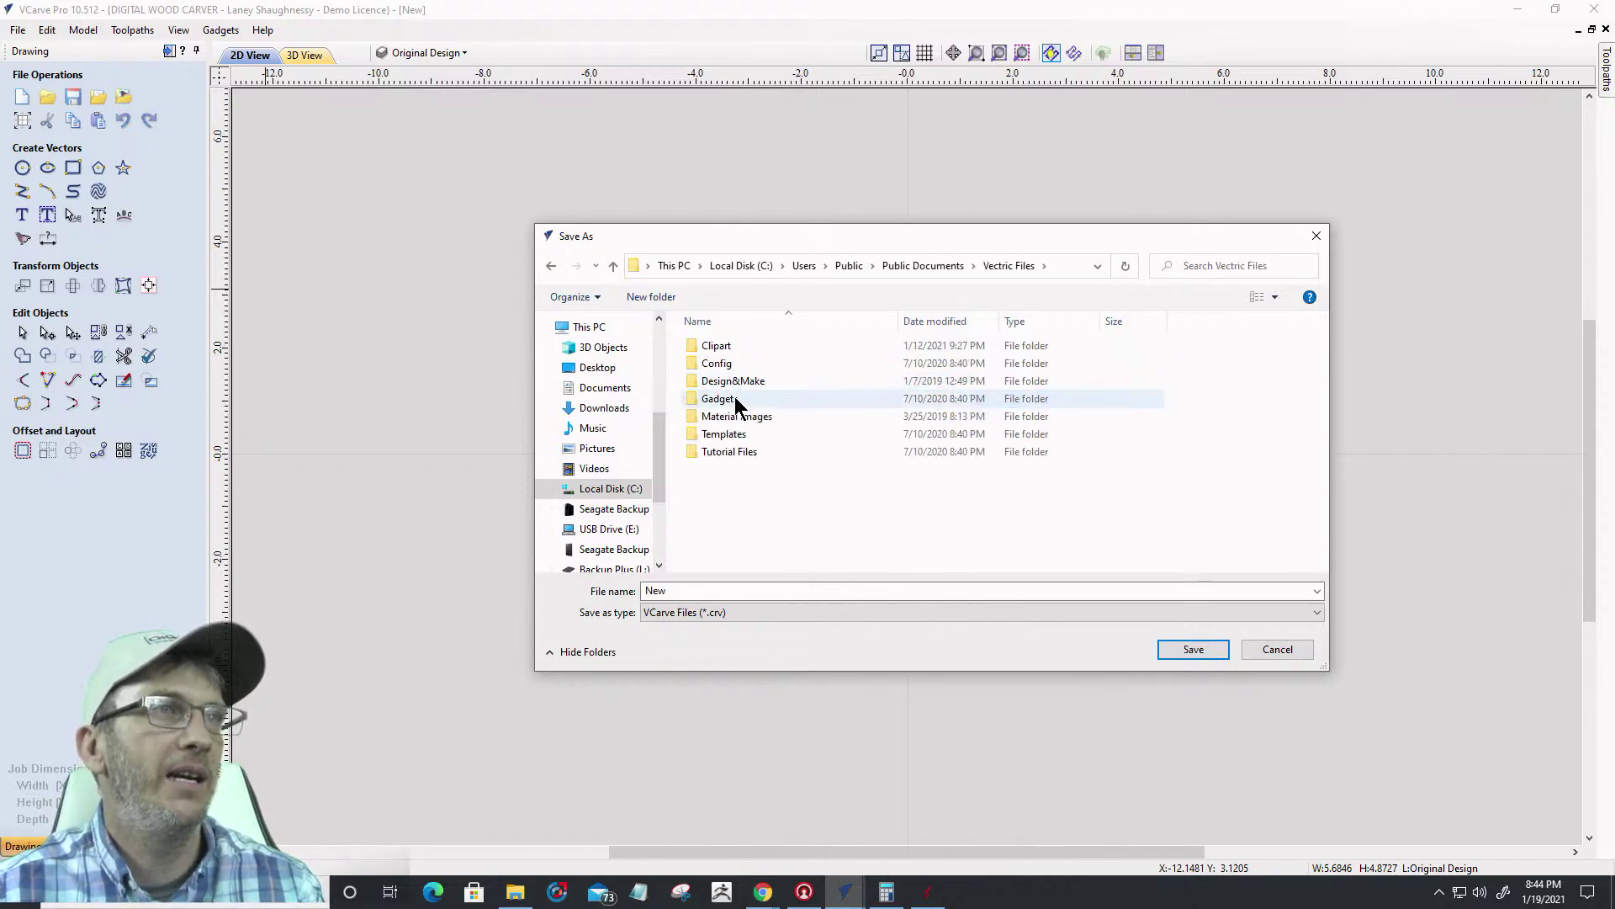
{"action": "double_click", "coordinate": [725, 348]}
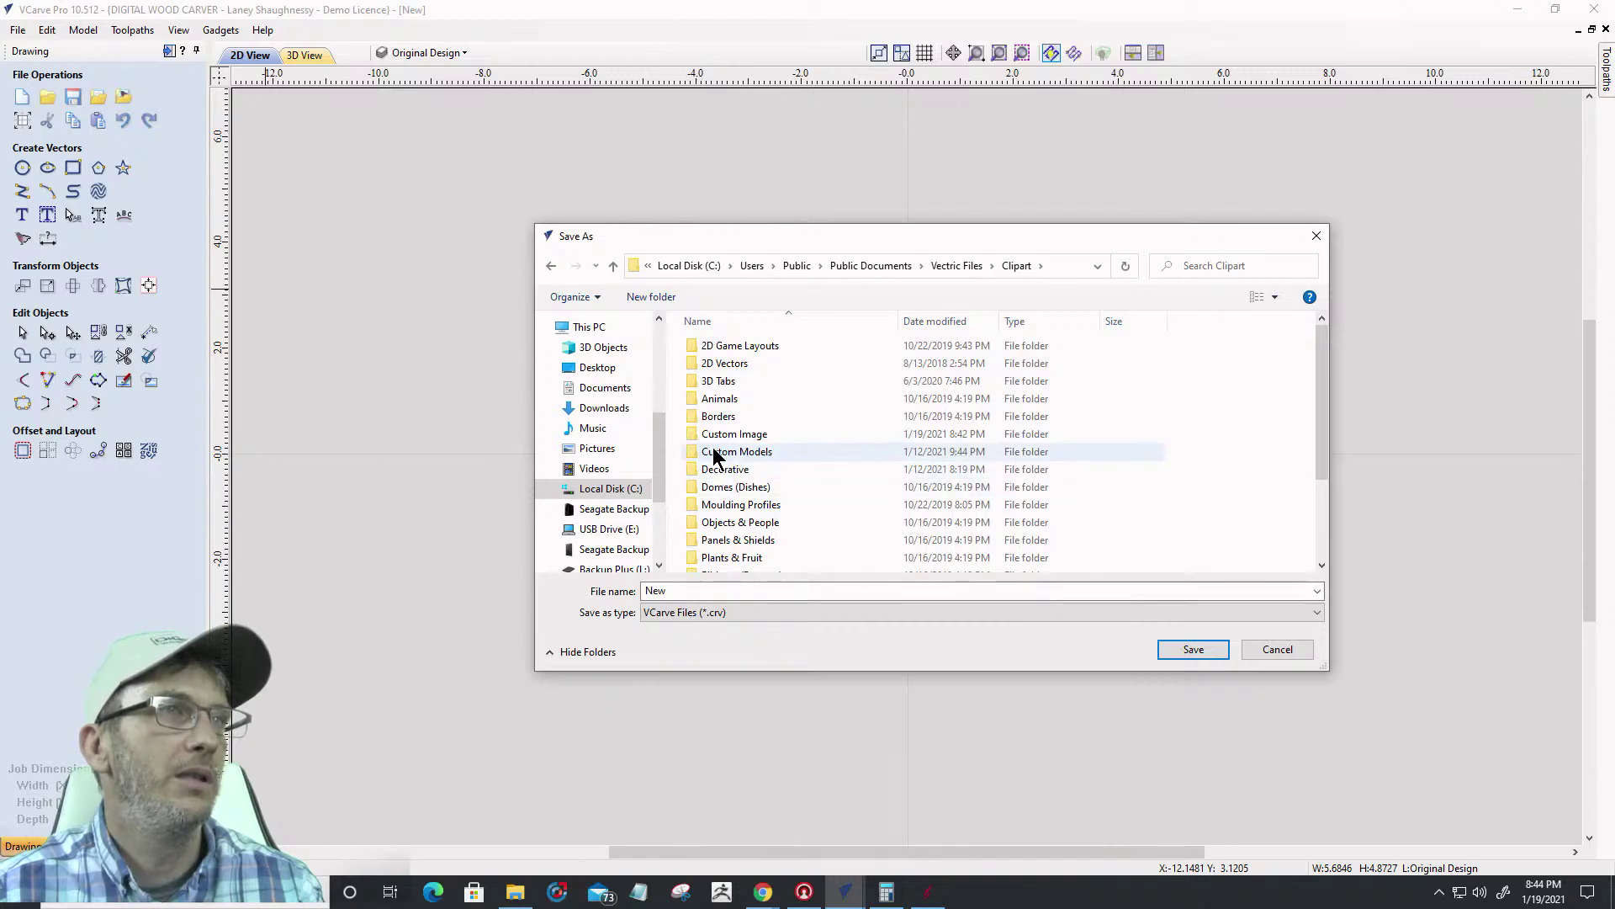
Save the job as "Infinity Heart" in the Hearts folder inside Custom Image
{"action": "left_click", "coordinate": [716, 435]}
{"action": "double_click", "coordinate": [716, 435]}
{"action": "double_click", "coordinate": [721, 349]}
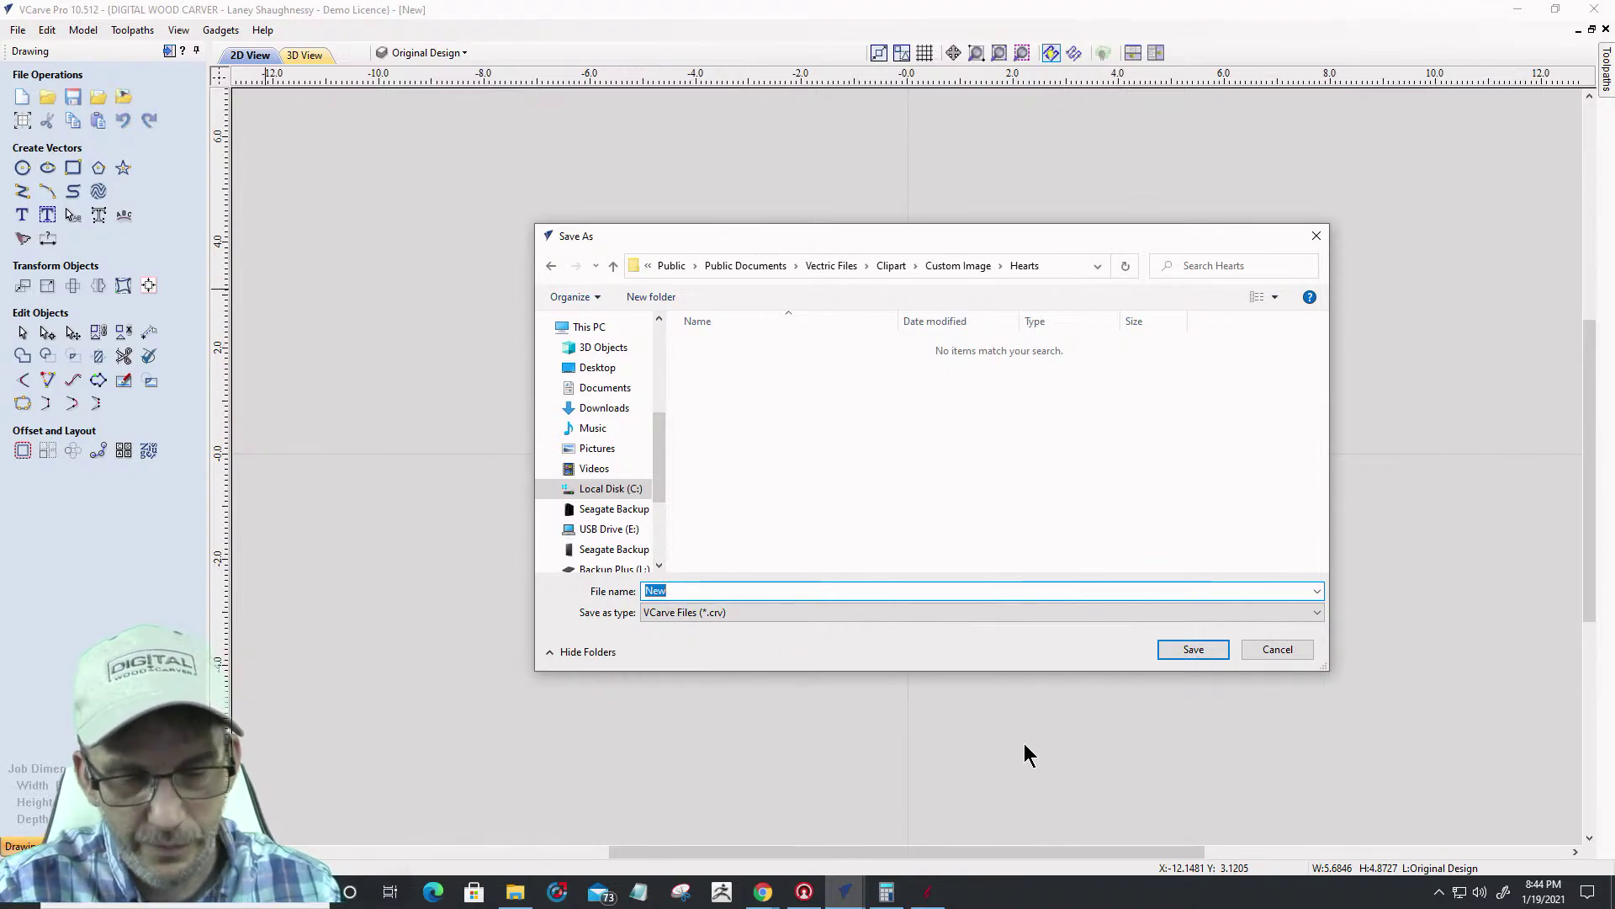
{"action": "type", "text": "Infinity Heart"}
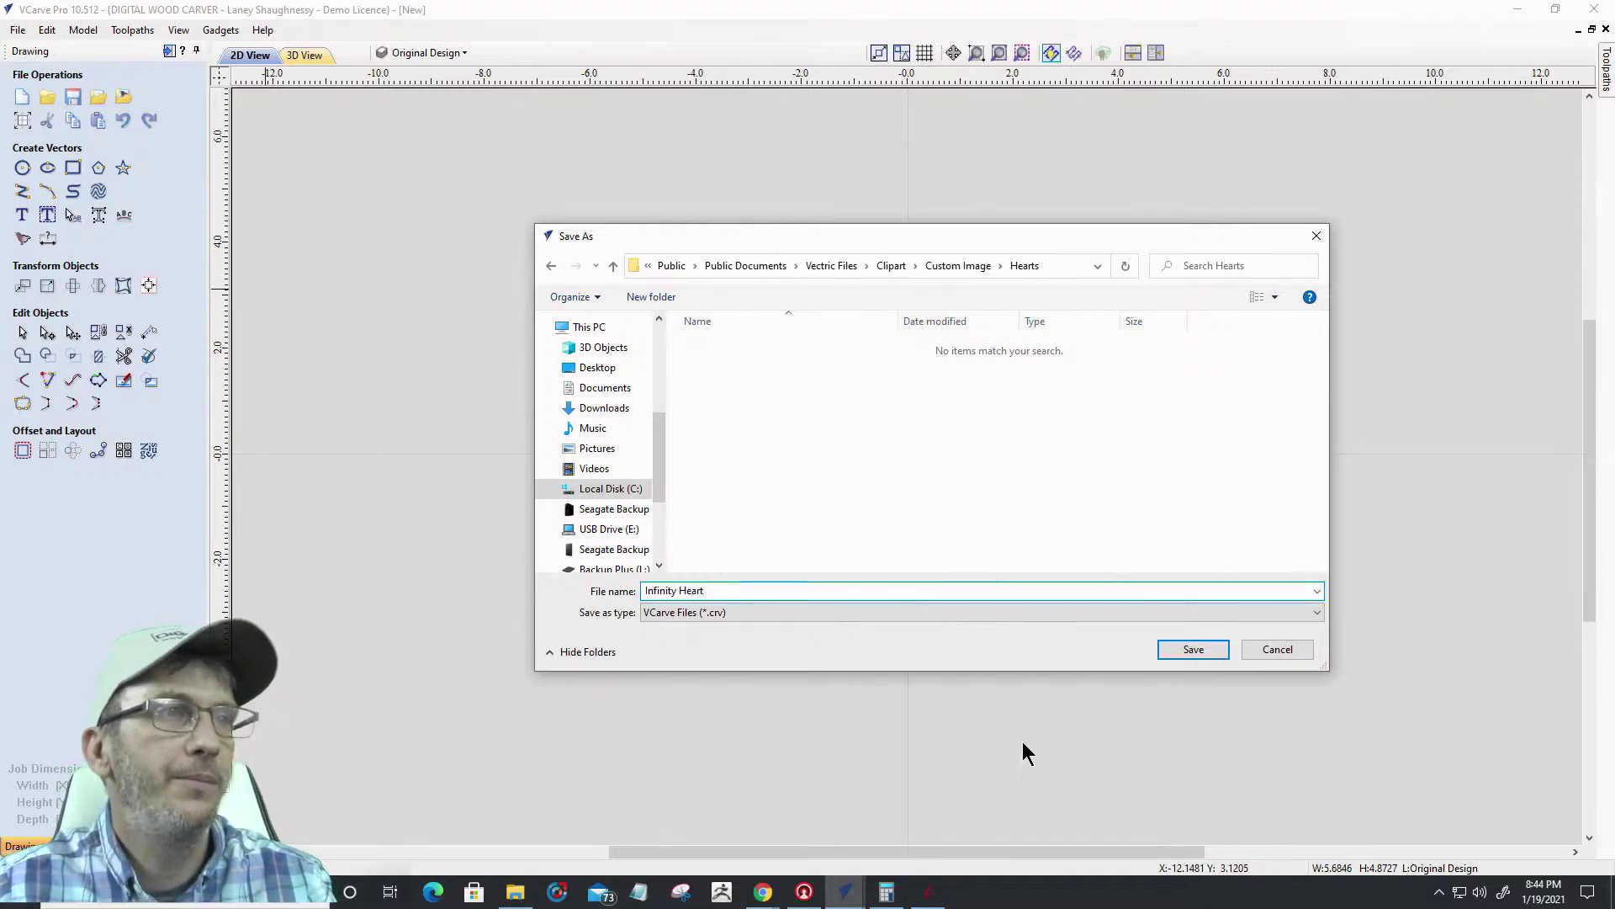
{"action": "left_click", "coordinate": [1193, 651]}
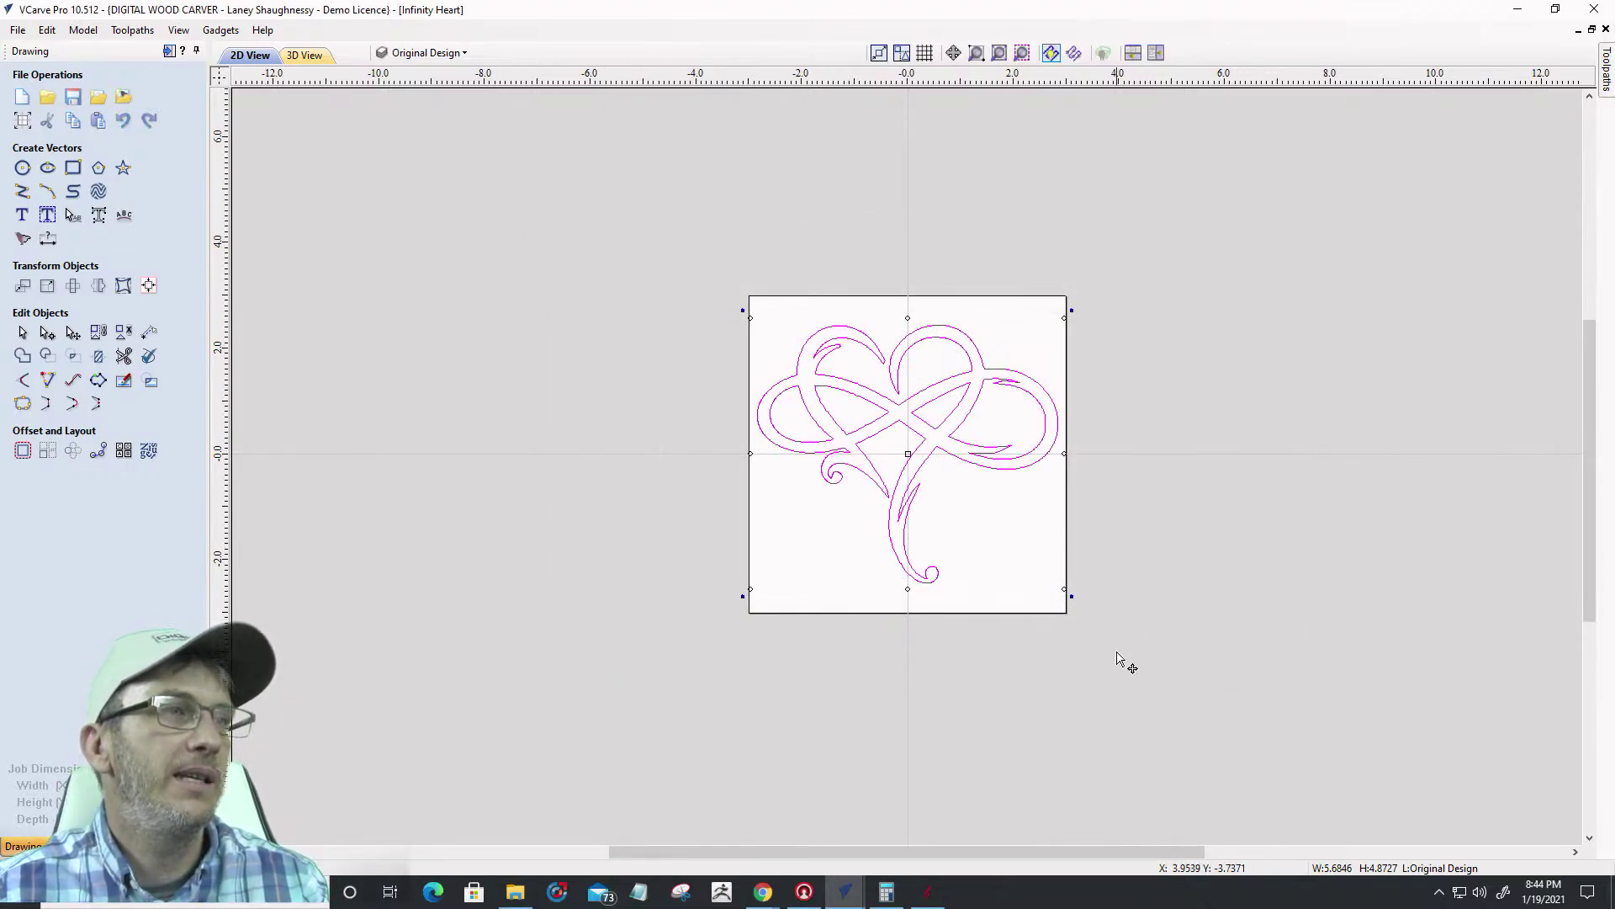
Close the Infinity Heart window and check for the new clipart in the Custom Image library folder
{"action": "left_click", "coordinate": [1596, 12]}
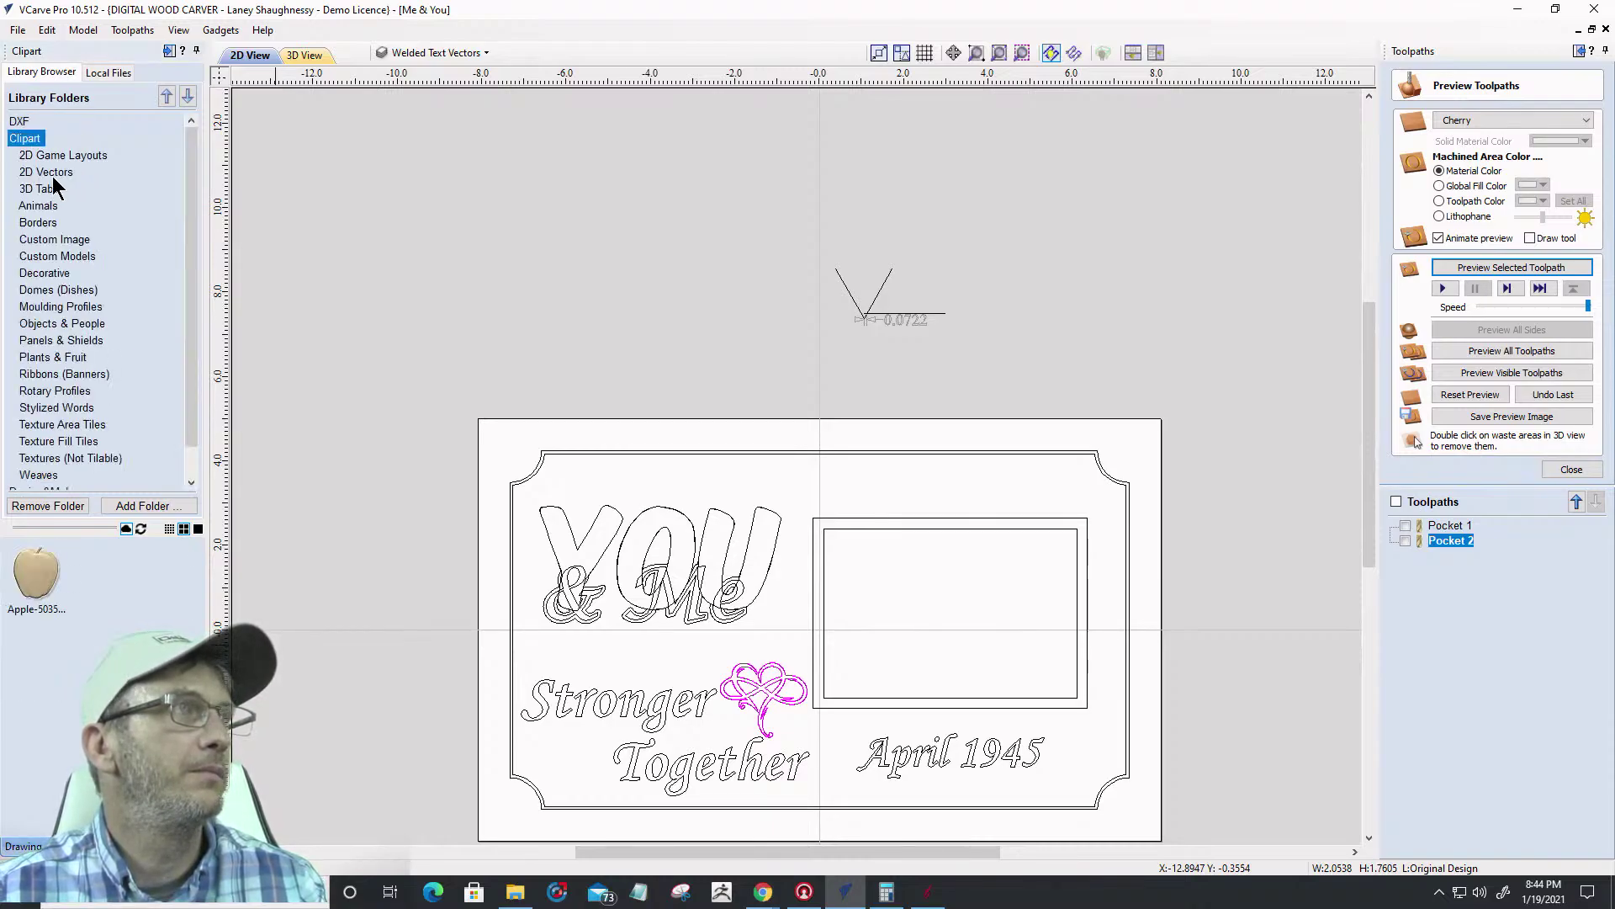
{"action": "left_click", "coordinate": [39, 241]}
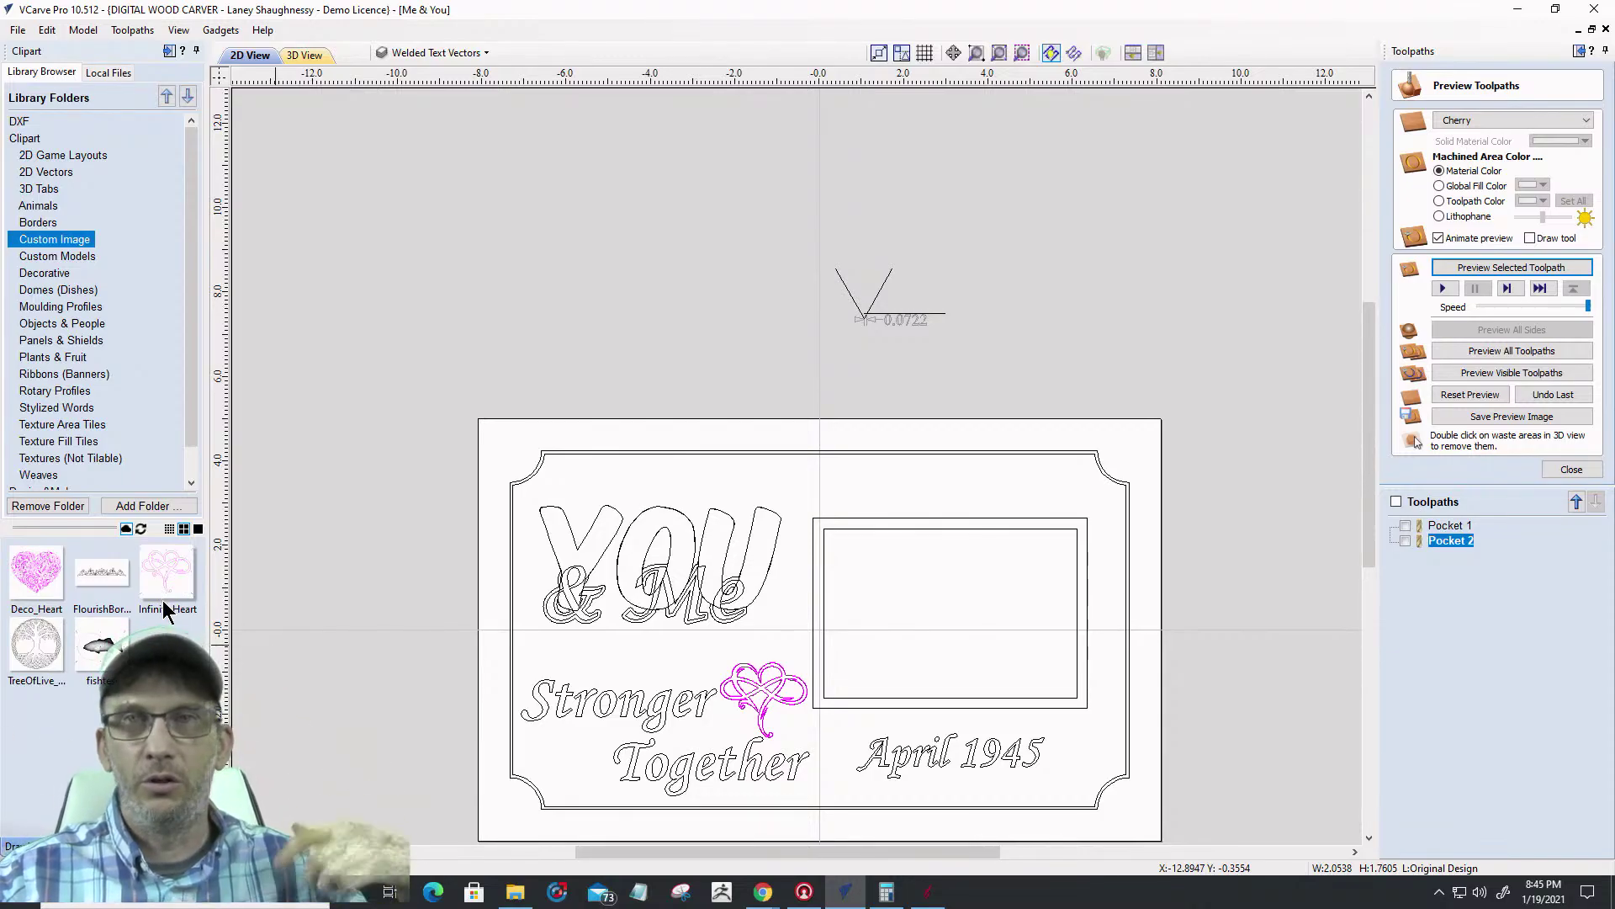
{"action": "left_click", "coordinate": [174, 578]}
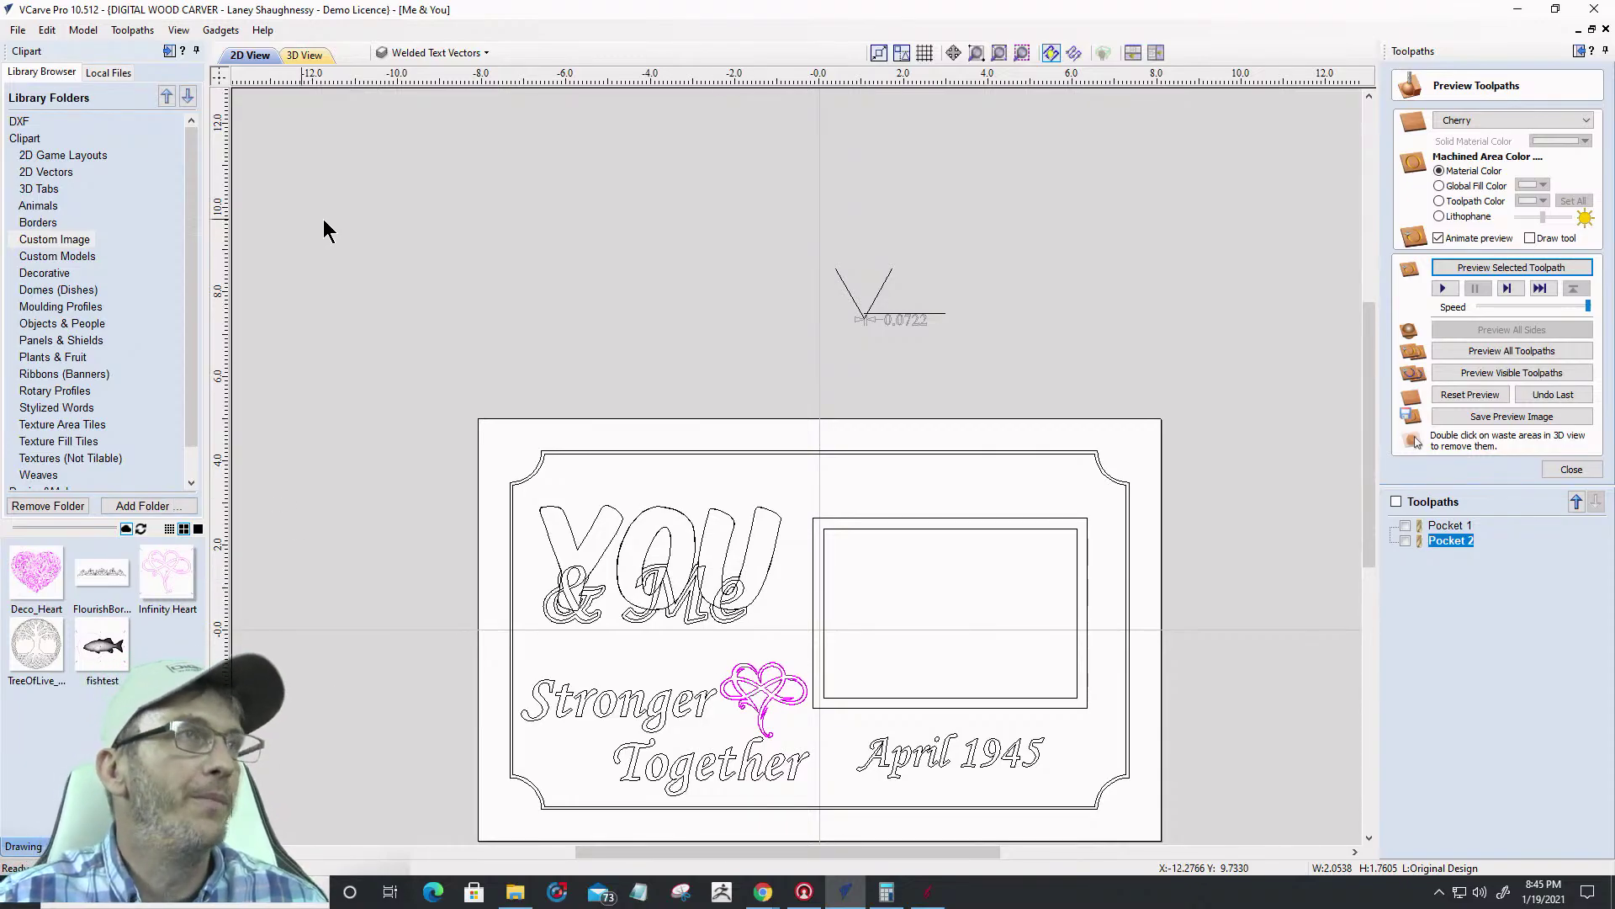
Hide the Original Design layer in the Me & You job and clear the selection
{"action": "scroll", "coordinate": [921, 558], "scroll_direction": "down", "scroll_amount": 2}
{"action": "scroll", "coordinate": [846, 544], "scroll_direction": "up", "scroll_amount": 3}
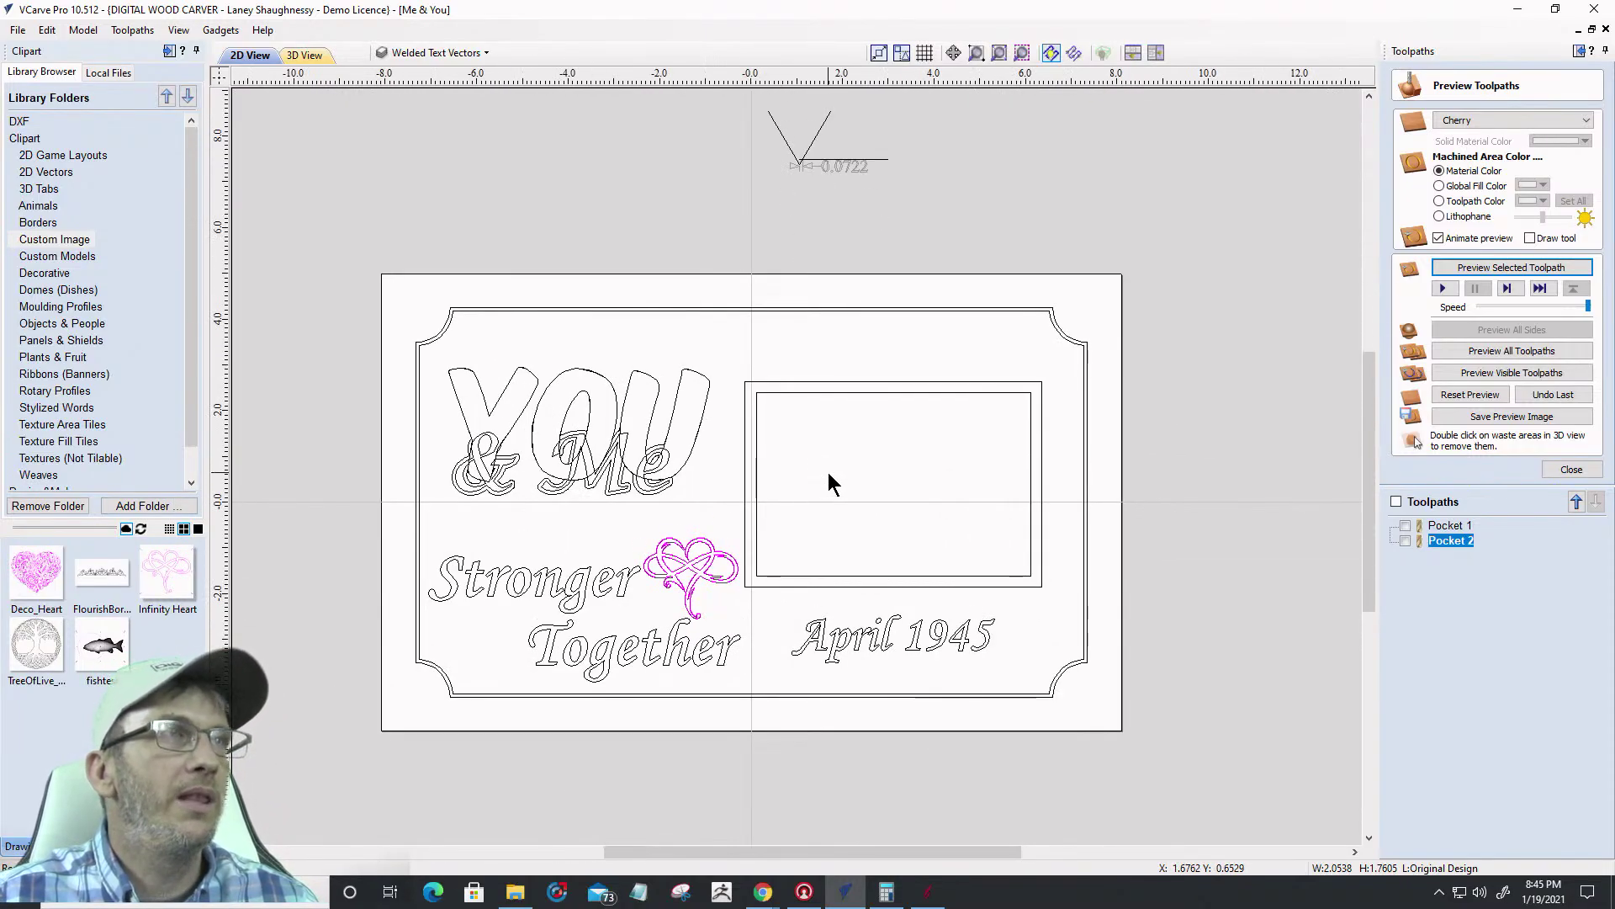
{"action": "left_click", "coordinate": [451, 53]}
{"action": "left_click", "coordinate": [405, 81]}
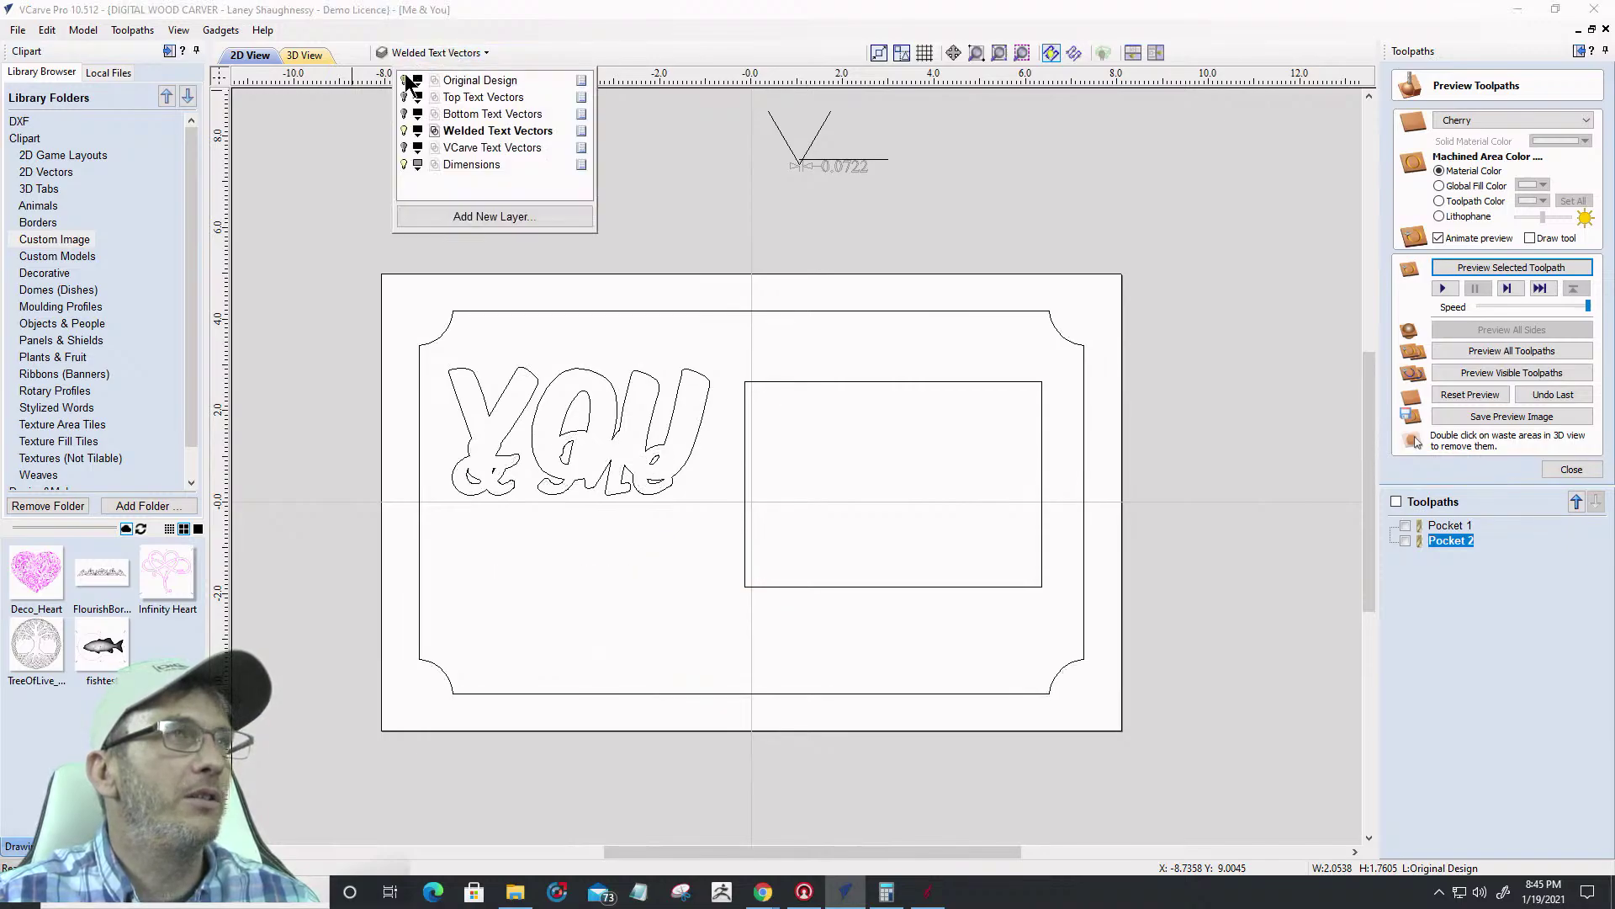
{"action": "left_click", "coordinate": [545, 479]}
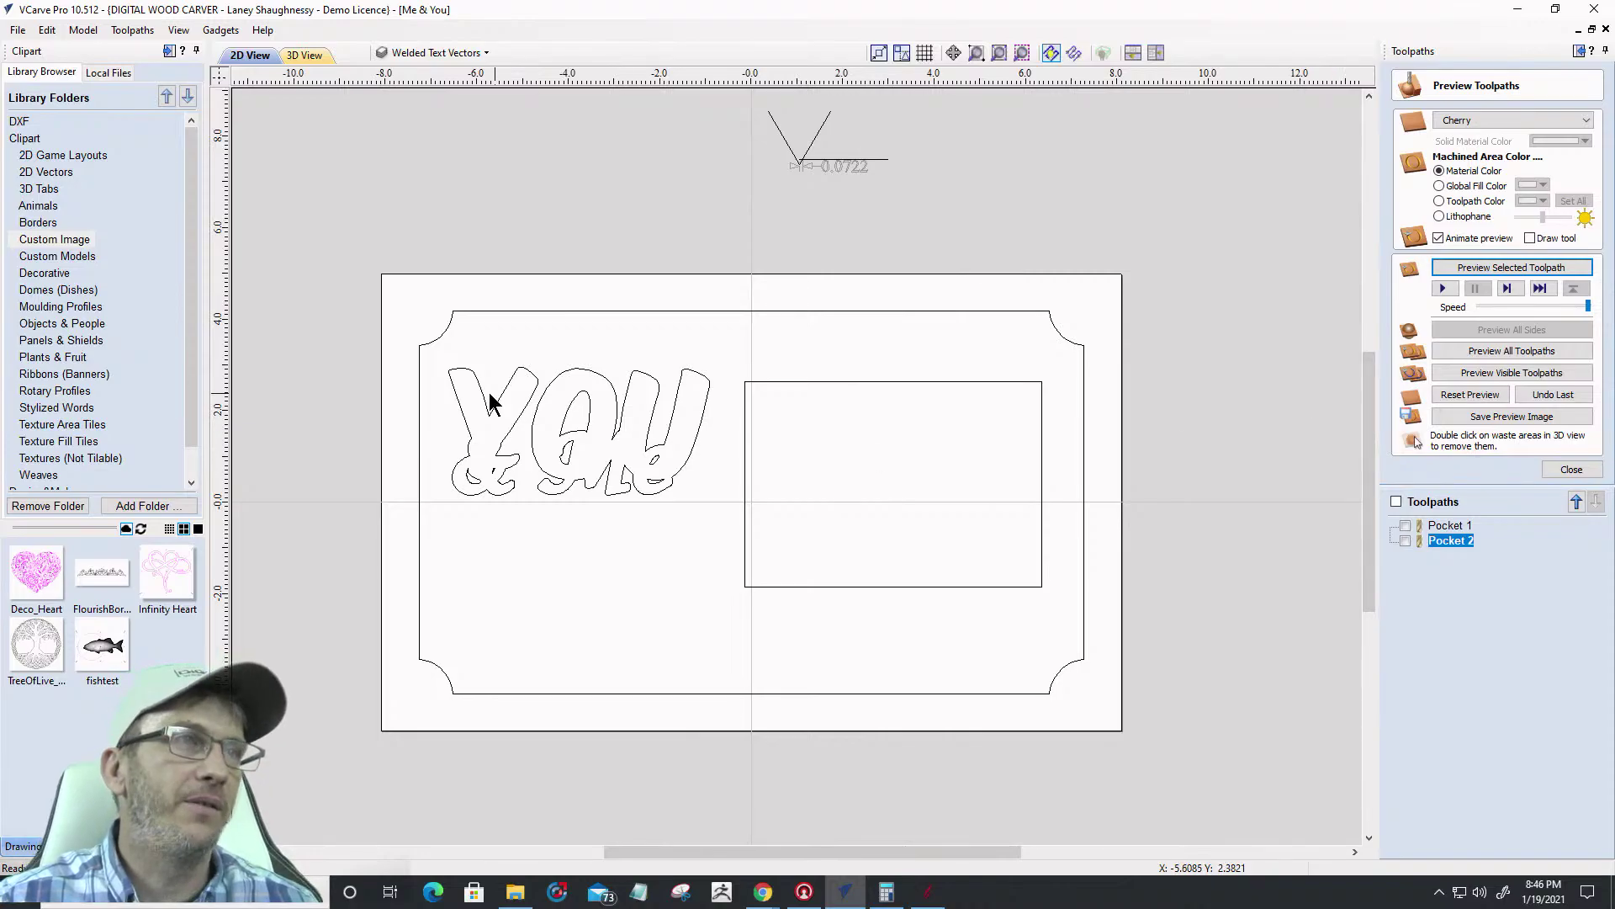
Undo both Copy to layer operations and the Boolean Add that welded the "YOU" and "& Me" text
{"action": "scroll", "coordinate": [492, 404], "scroll_direction": "up", "scroll_amount": 3}
{"action": "left_click", "coordinate": [18, 30]}
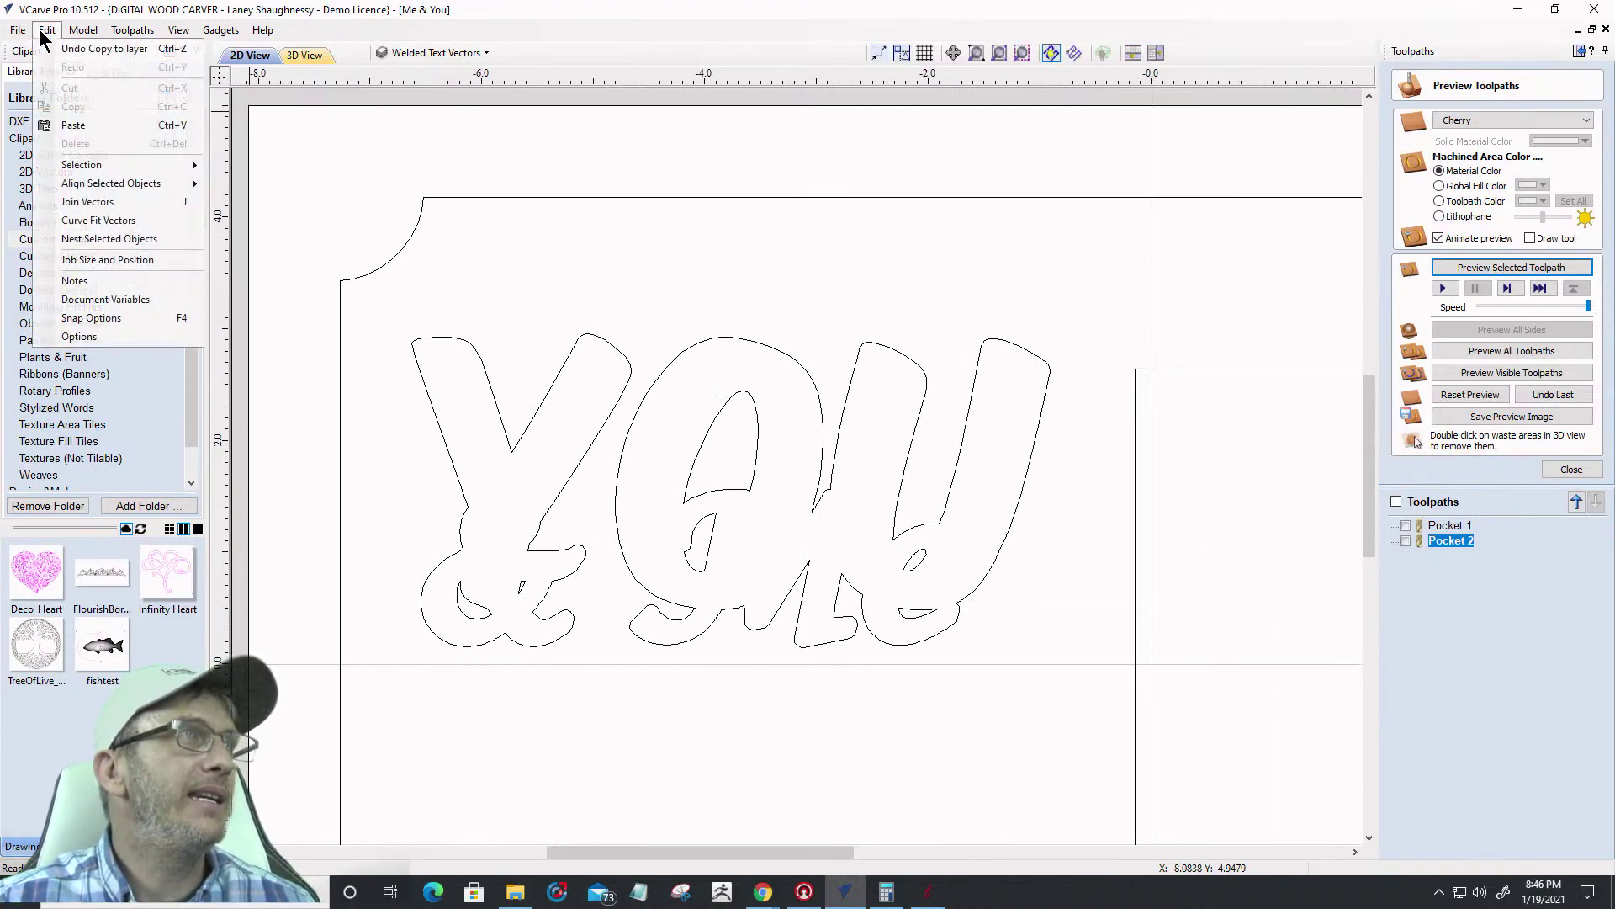
{"action": "mouse_move", "coordinate": [47, 30]}
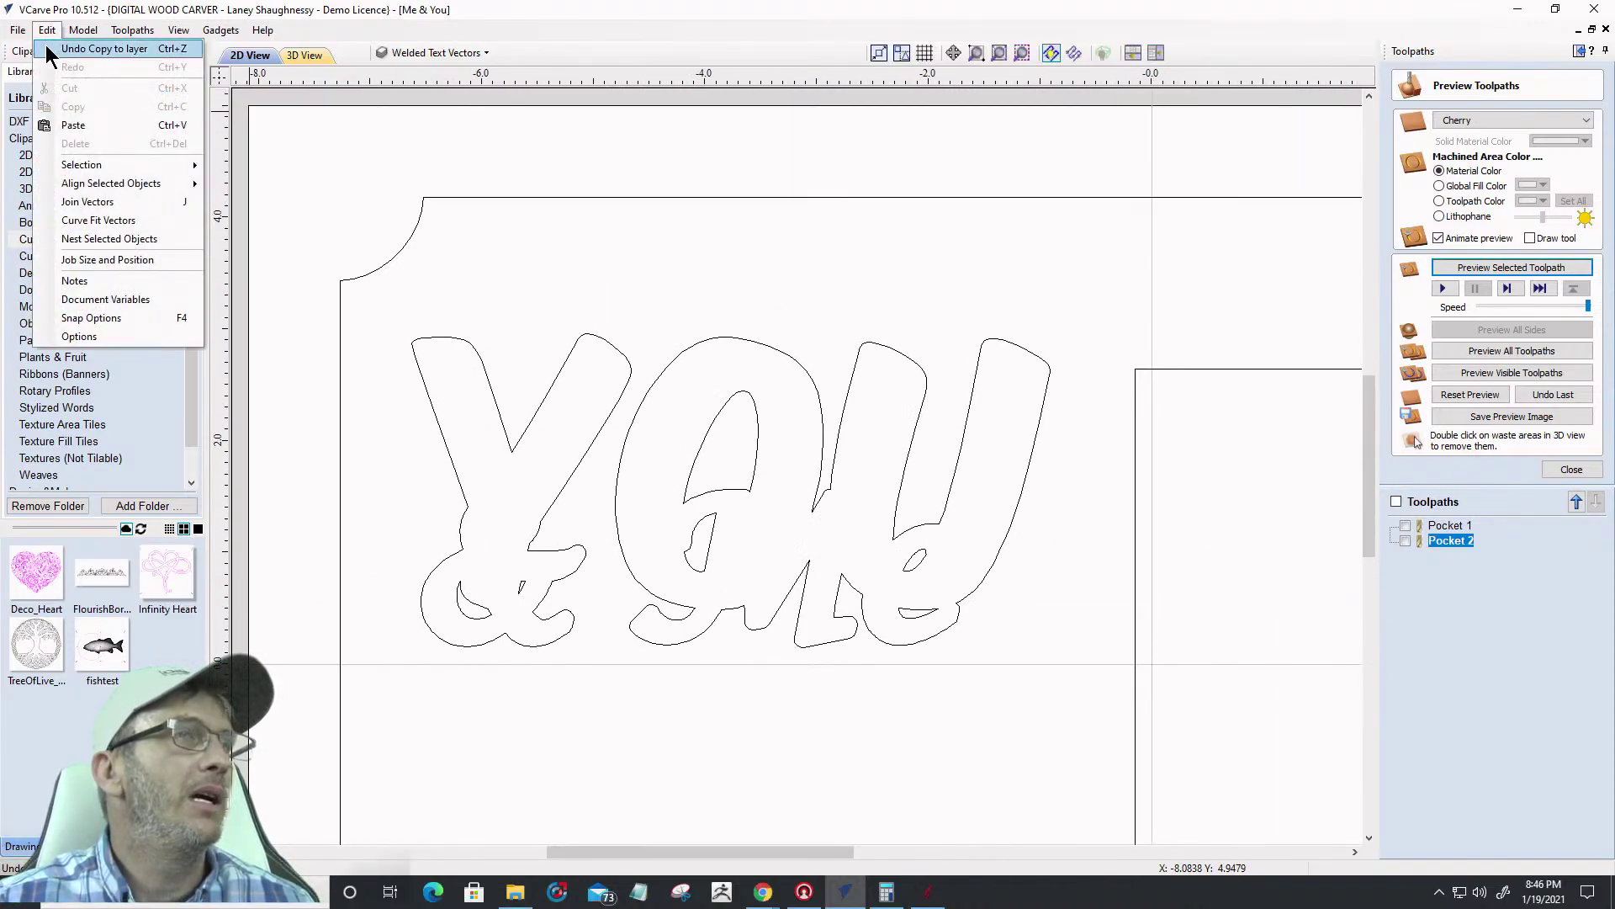
{"action": "left_click", "coordinate": [93, 49]}
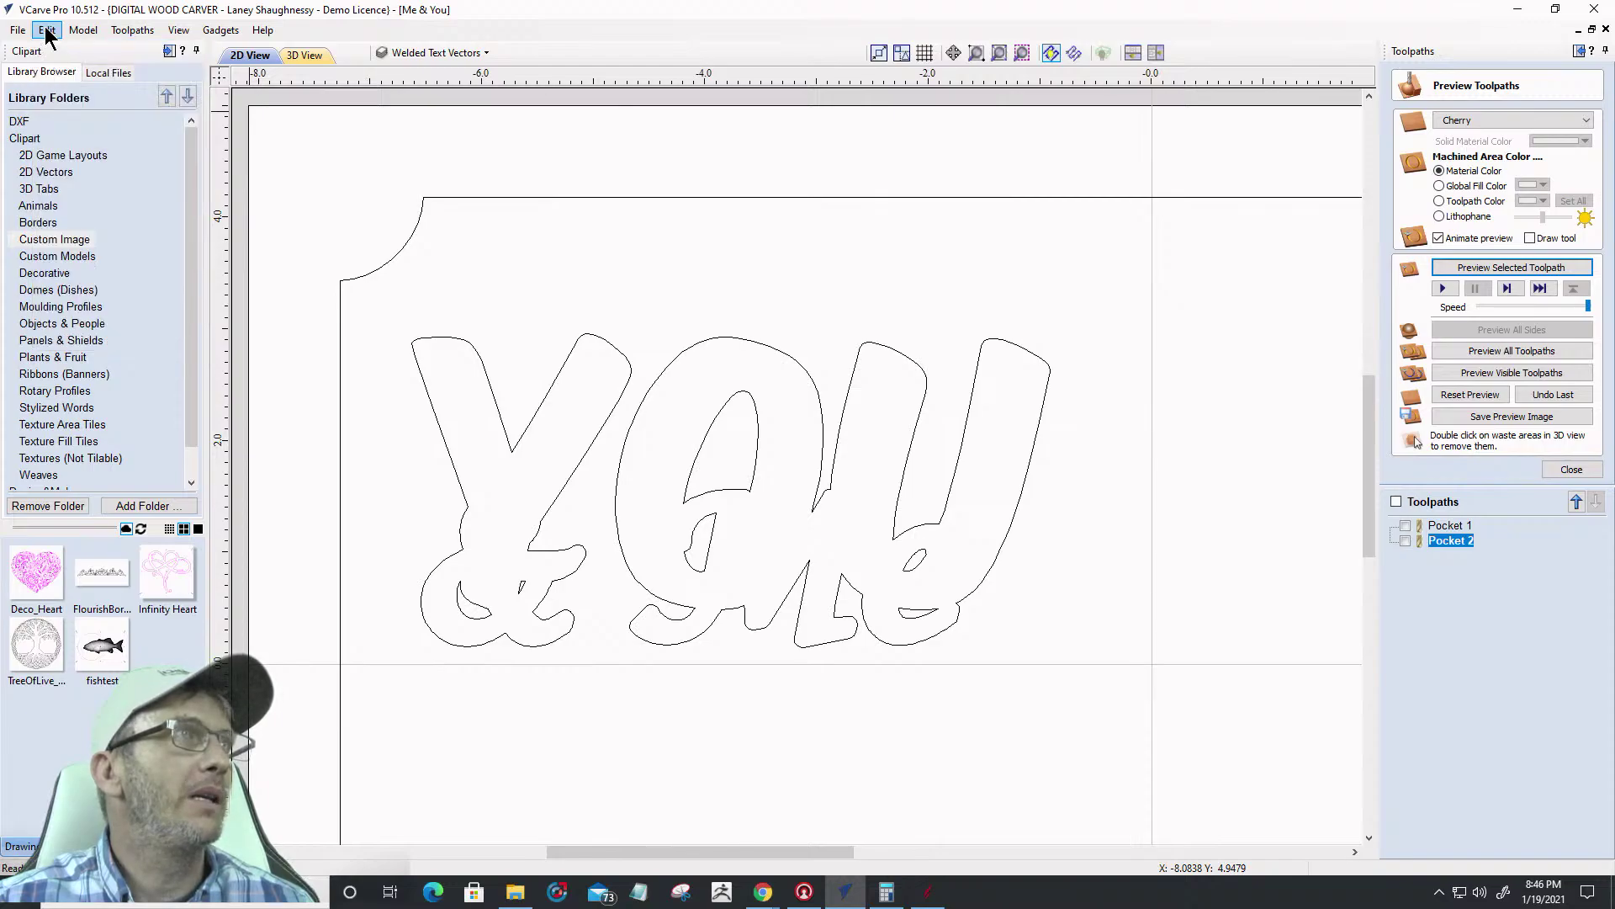
{"action": "left_click", "coordinate": [47, 30]}
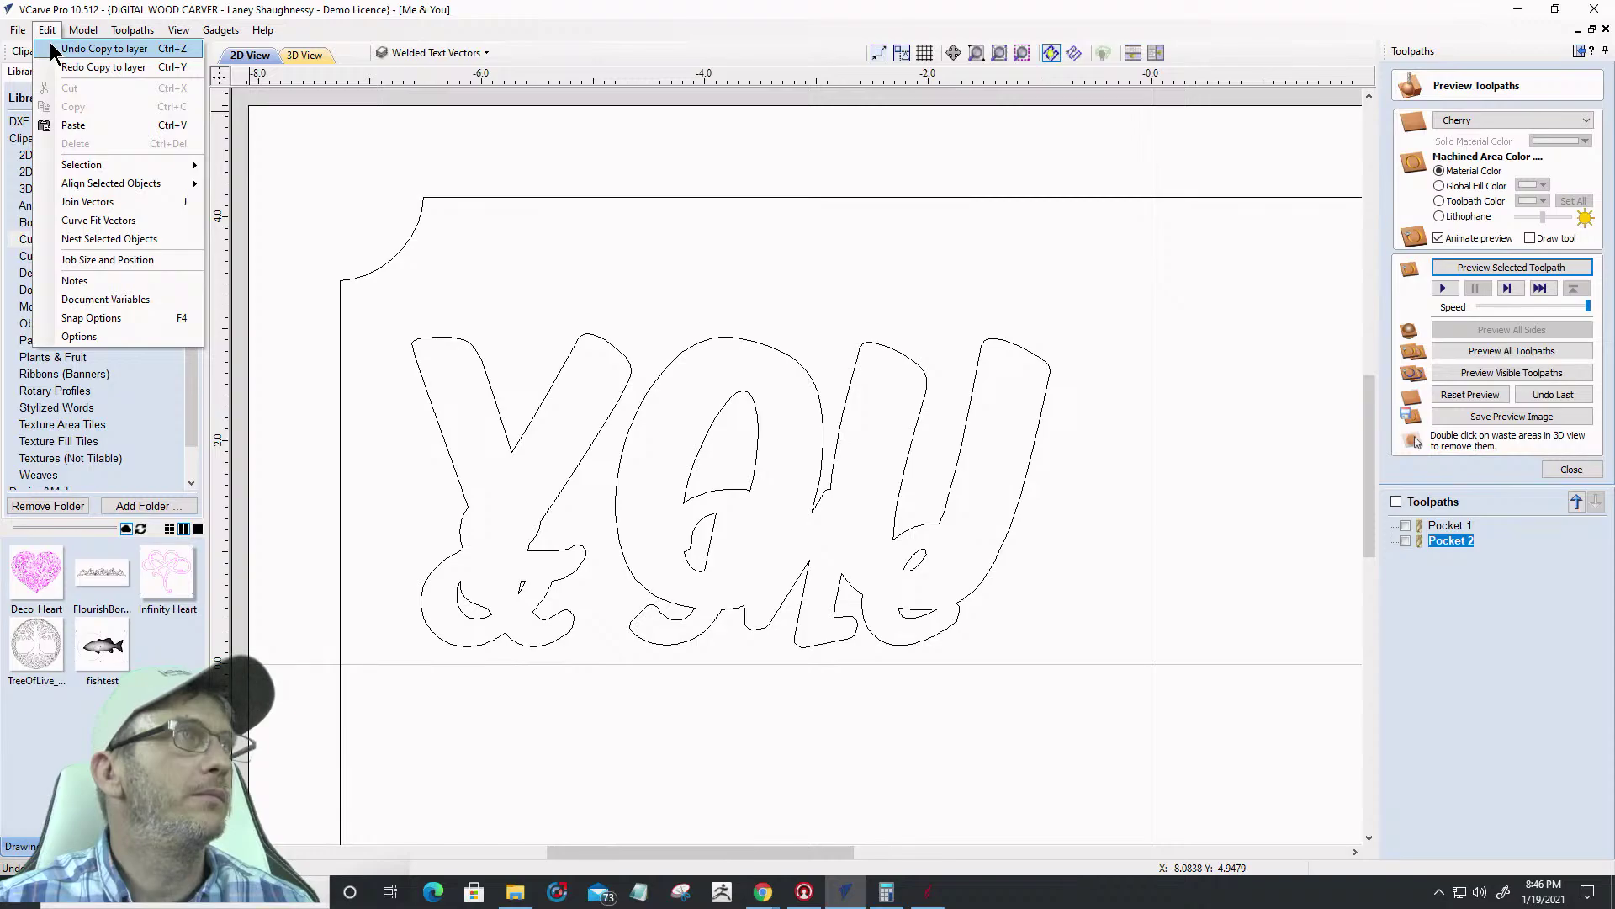
{"action": "left_click", "coordinate": [52, 51]}
{"action": "left_click", "coordinate": [48, 30]}
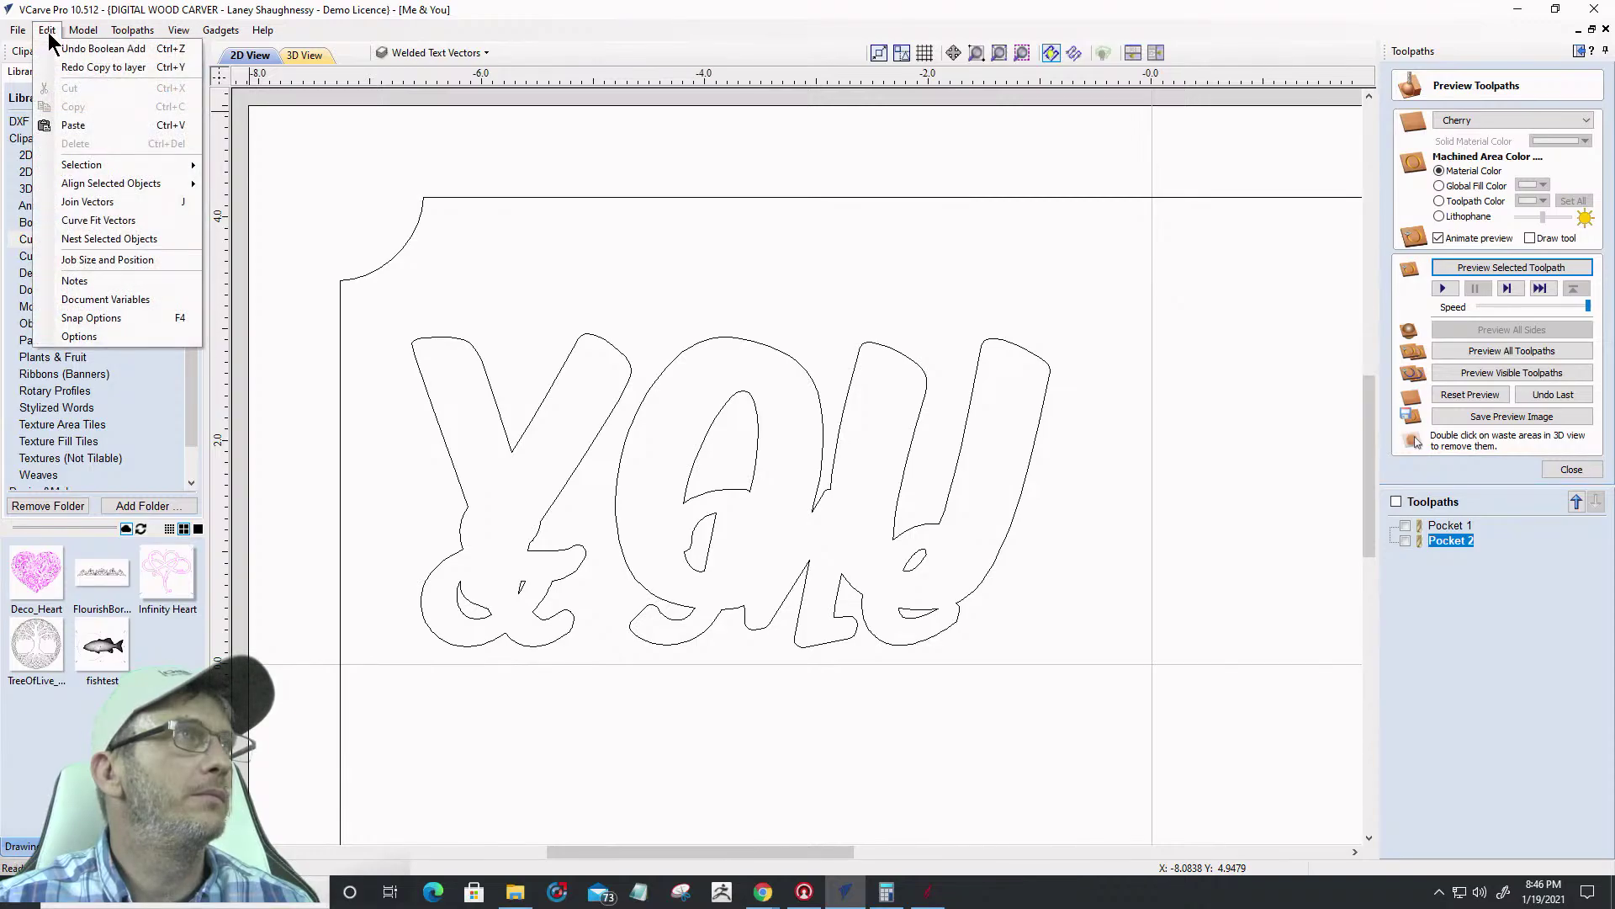
{"action": "left_click", "coordinate": [54, 49]}
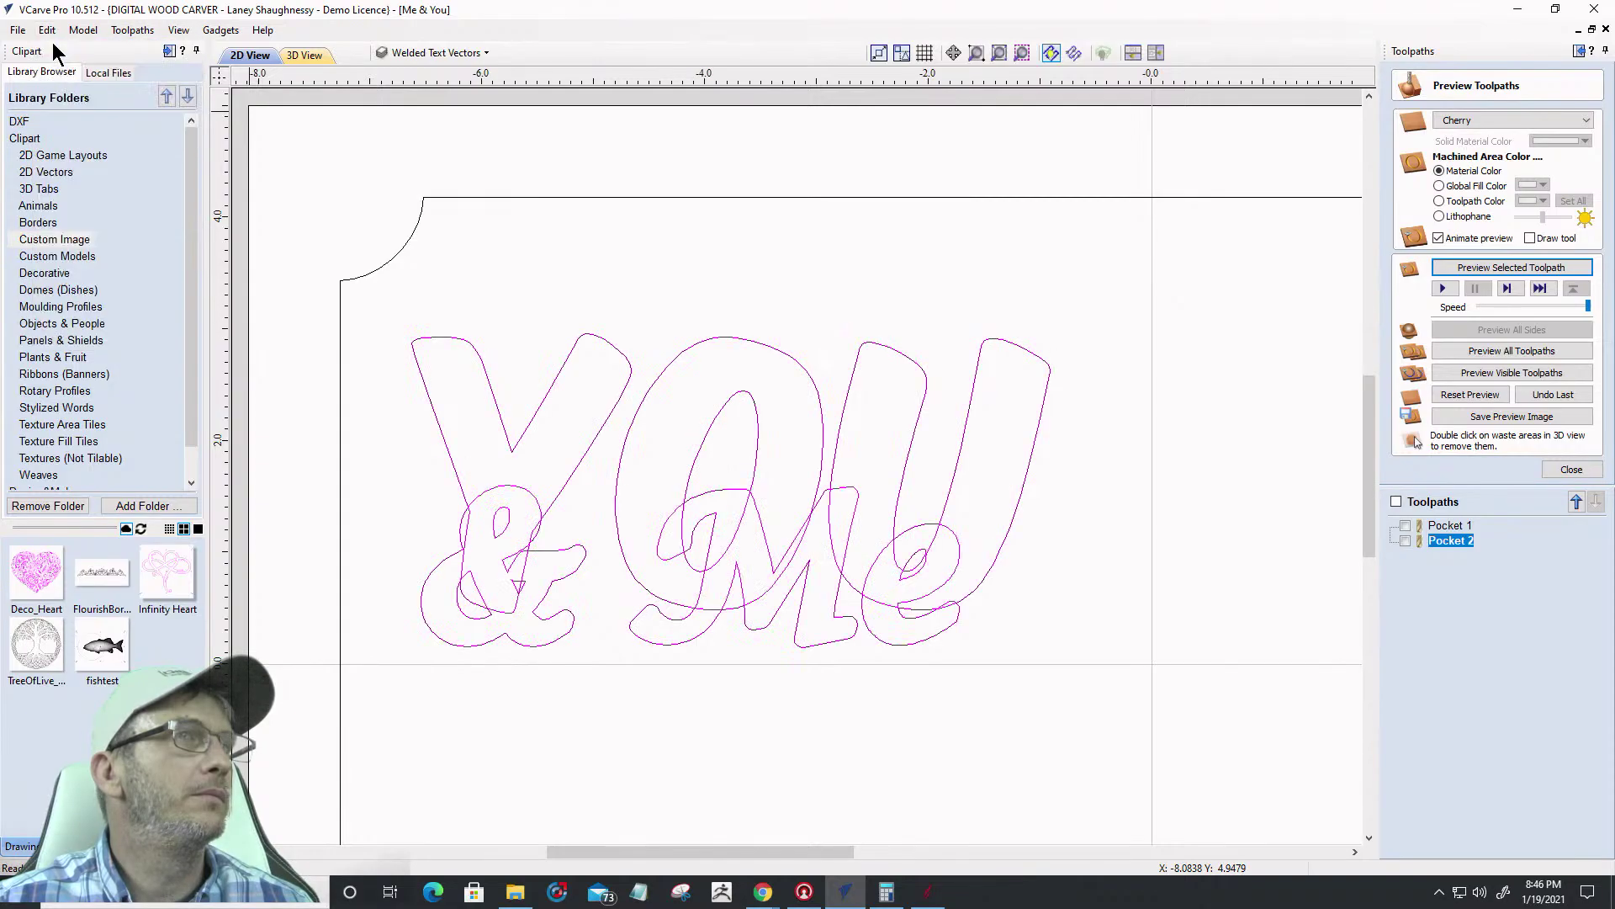
Ungroup the "YOU" vectors and the "& Me" vectors, and select all of them together
{"action": "left_click", "coordinate": [704, 680]}
{"action": "left_click_drag", "start_coordinate": [354, 273], "coordinate": [1100, 610]}
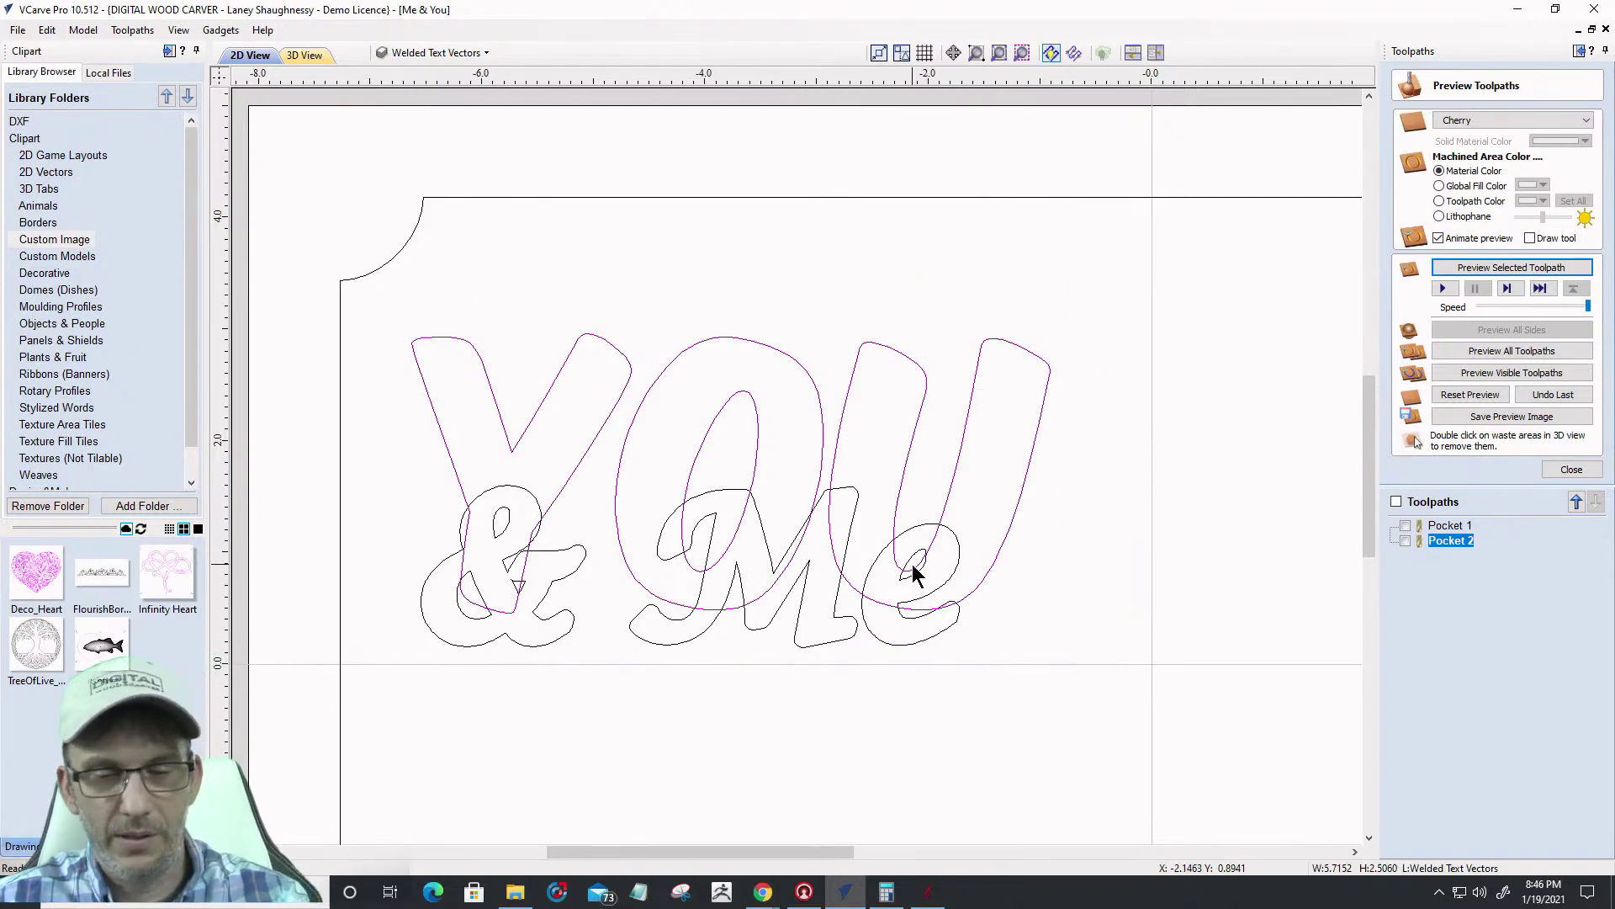
{"action": "left_click_drag", "start_coordinate": [347, 452], "coordinate": [1136, 676]}
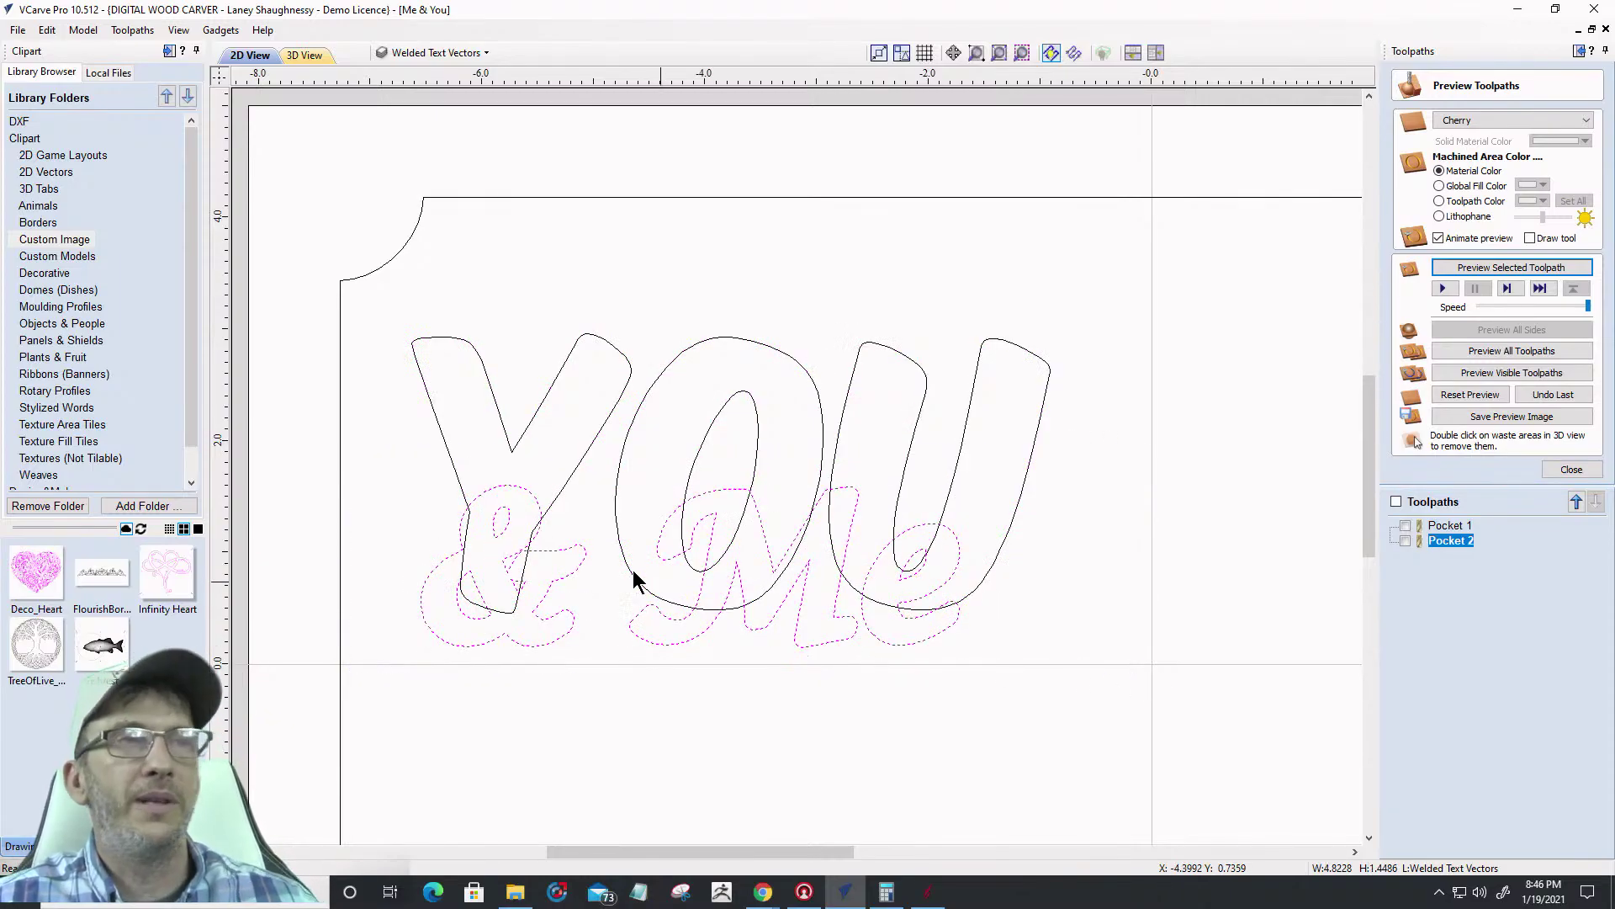
{"action": "left_click_drag", "start_coordinate": [325, 264], "coordinate": [1138, 704]}
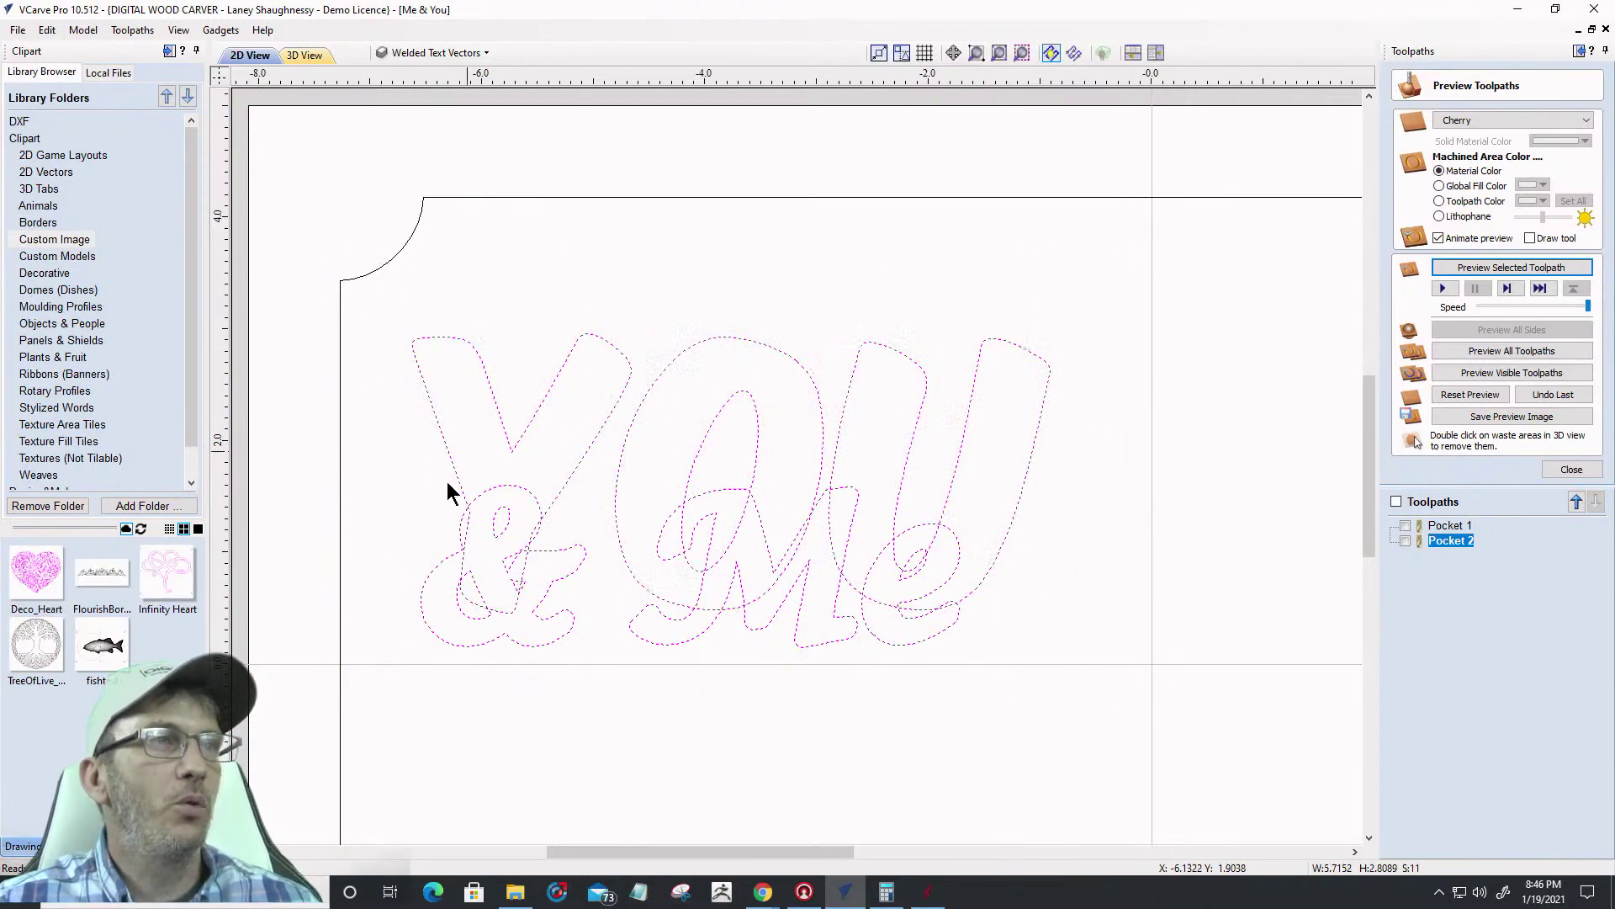
Try to weld all the selected "YOU" and "& Me" vectors together, and undo the weld
{"action": "scroll", "coordinate": [470, 596], "scroll_direction": "up", "scroll_amount": 2}
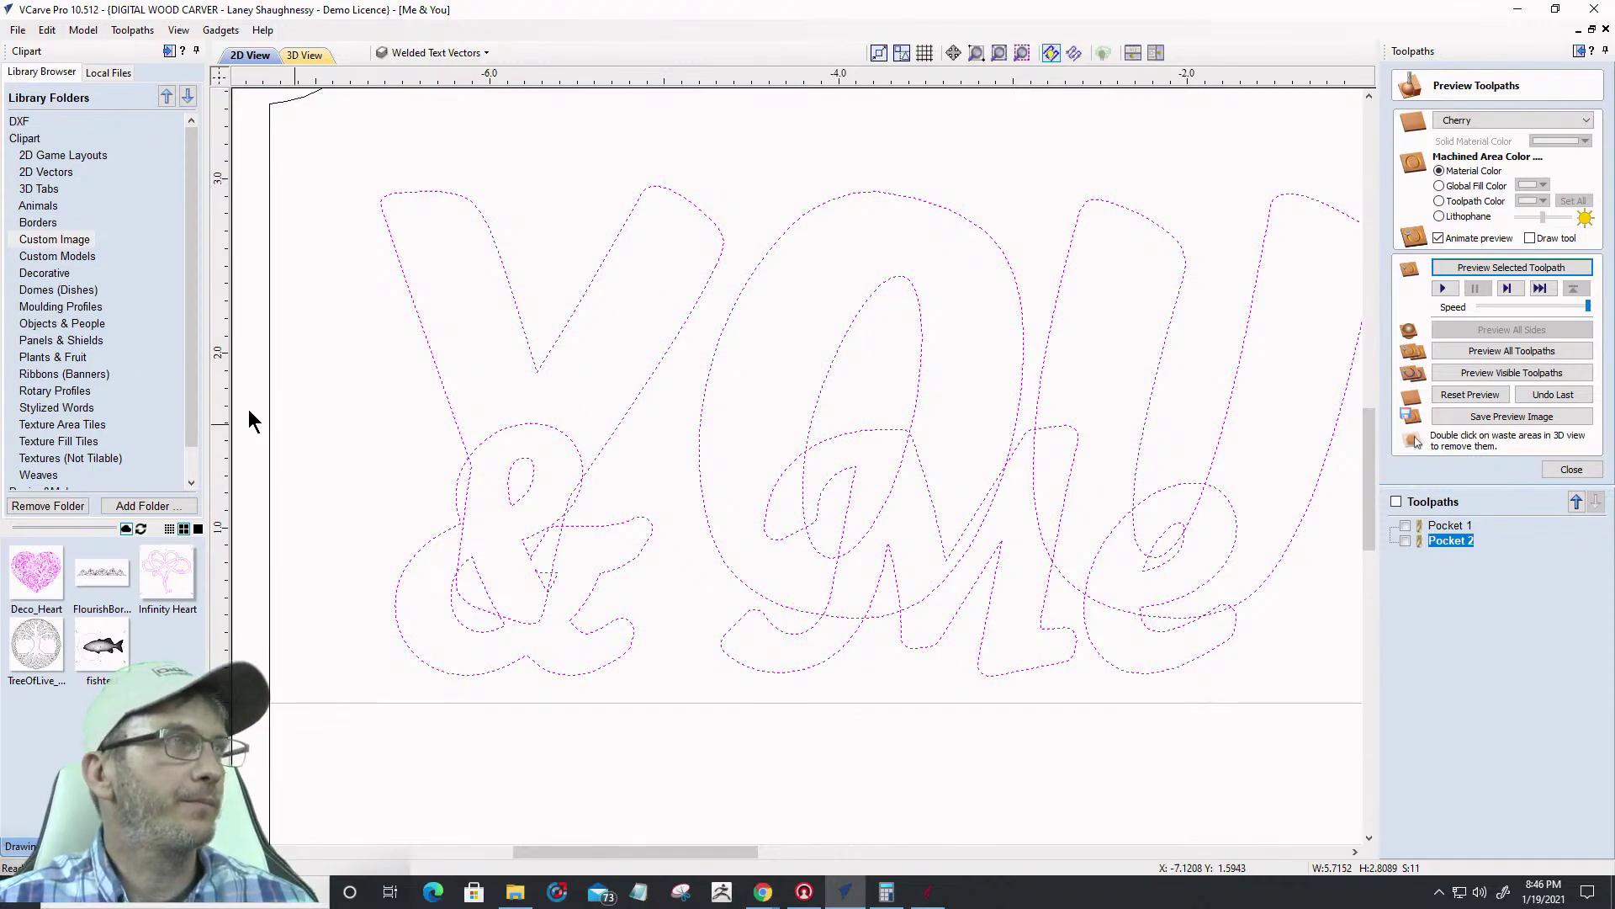
{"action": "left_click", "coordinate": [26, 847]}
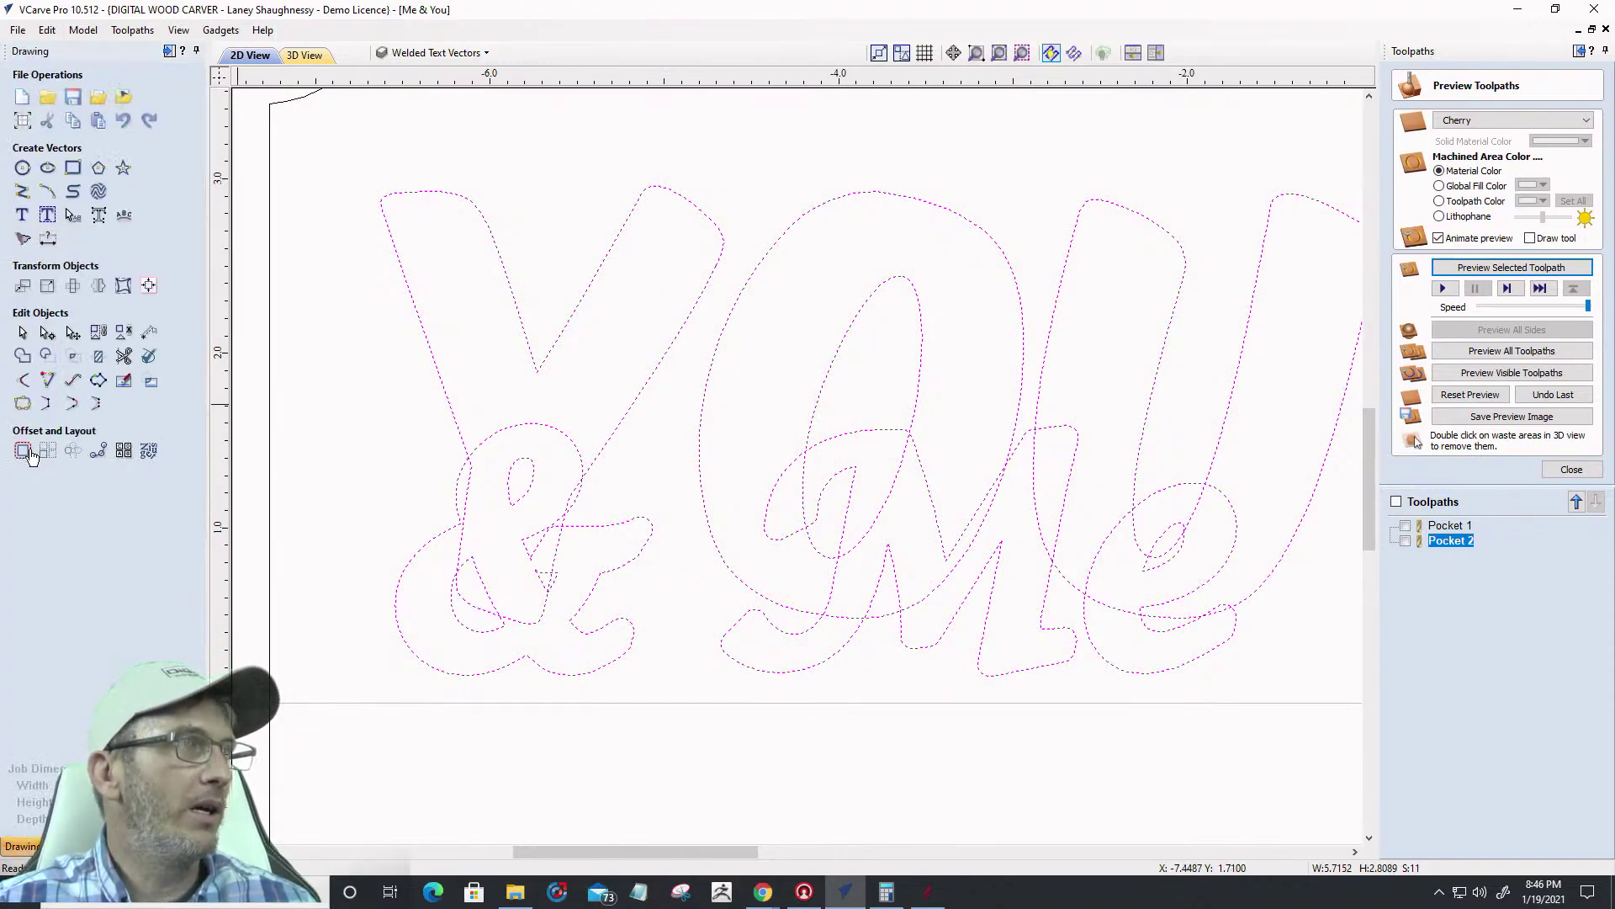
{"action": "left_click", "coordinate": [23, 355]}
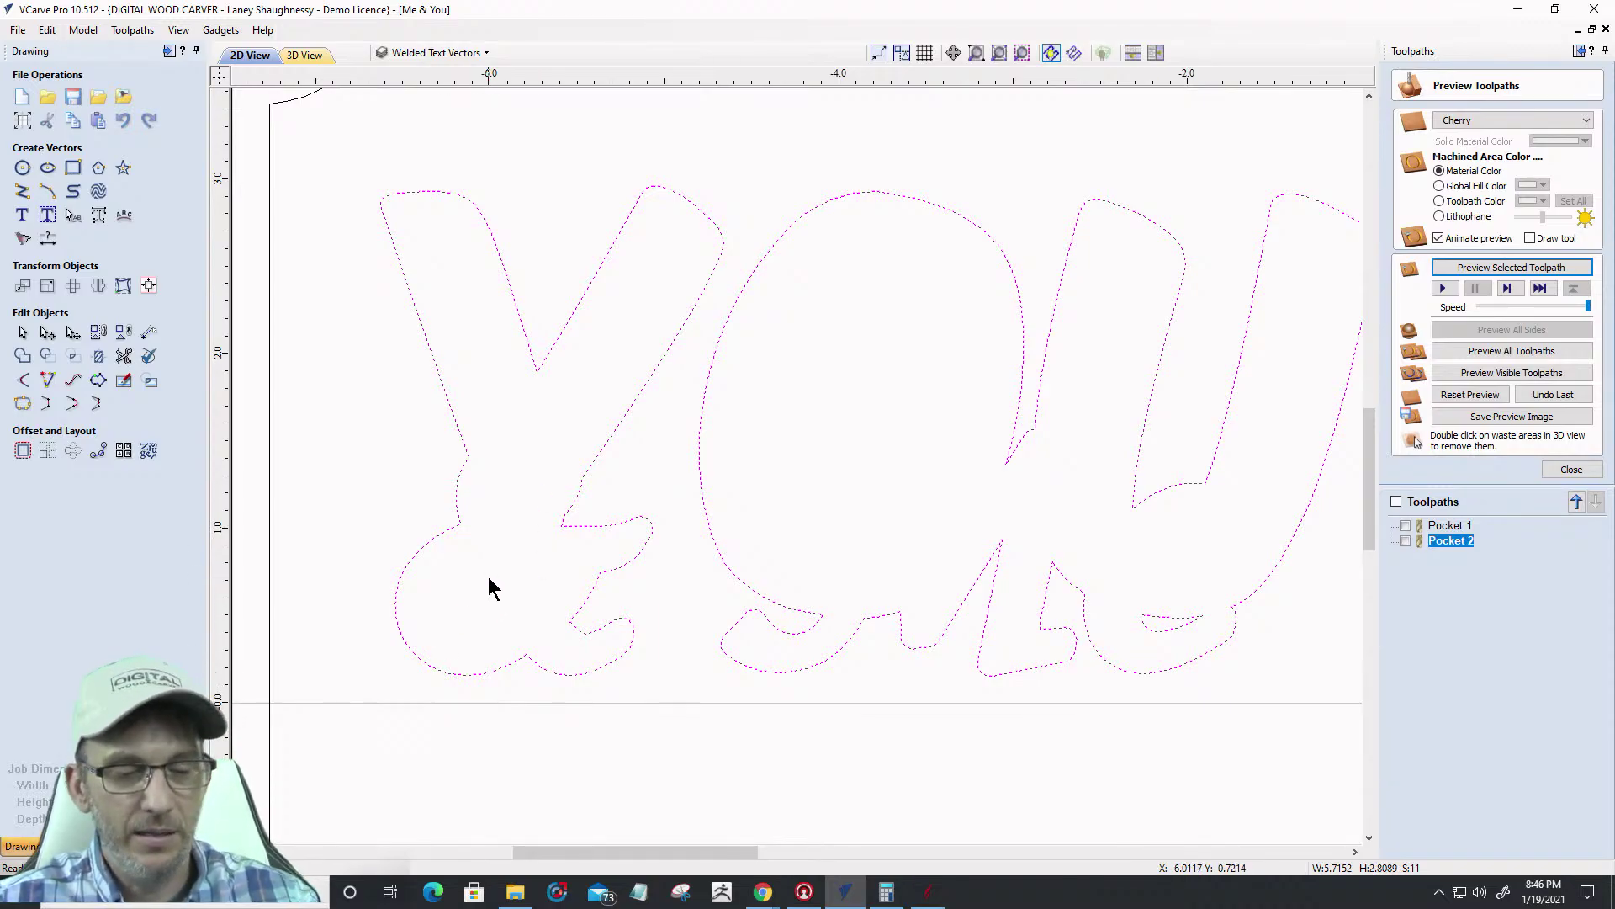
{"action": "key", "text": "ctrl+v"}
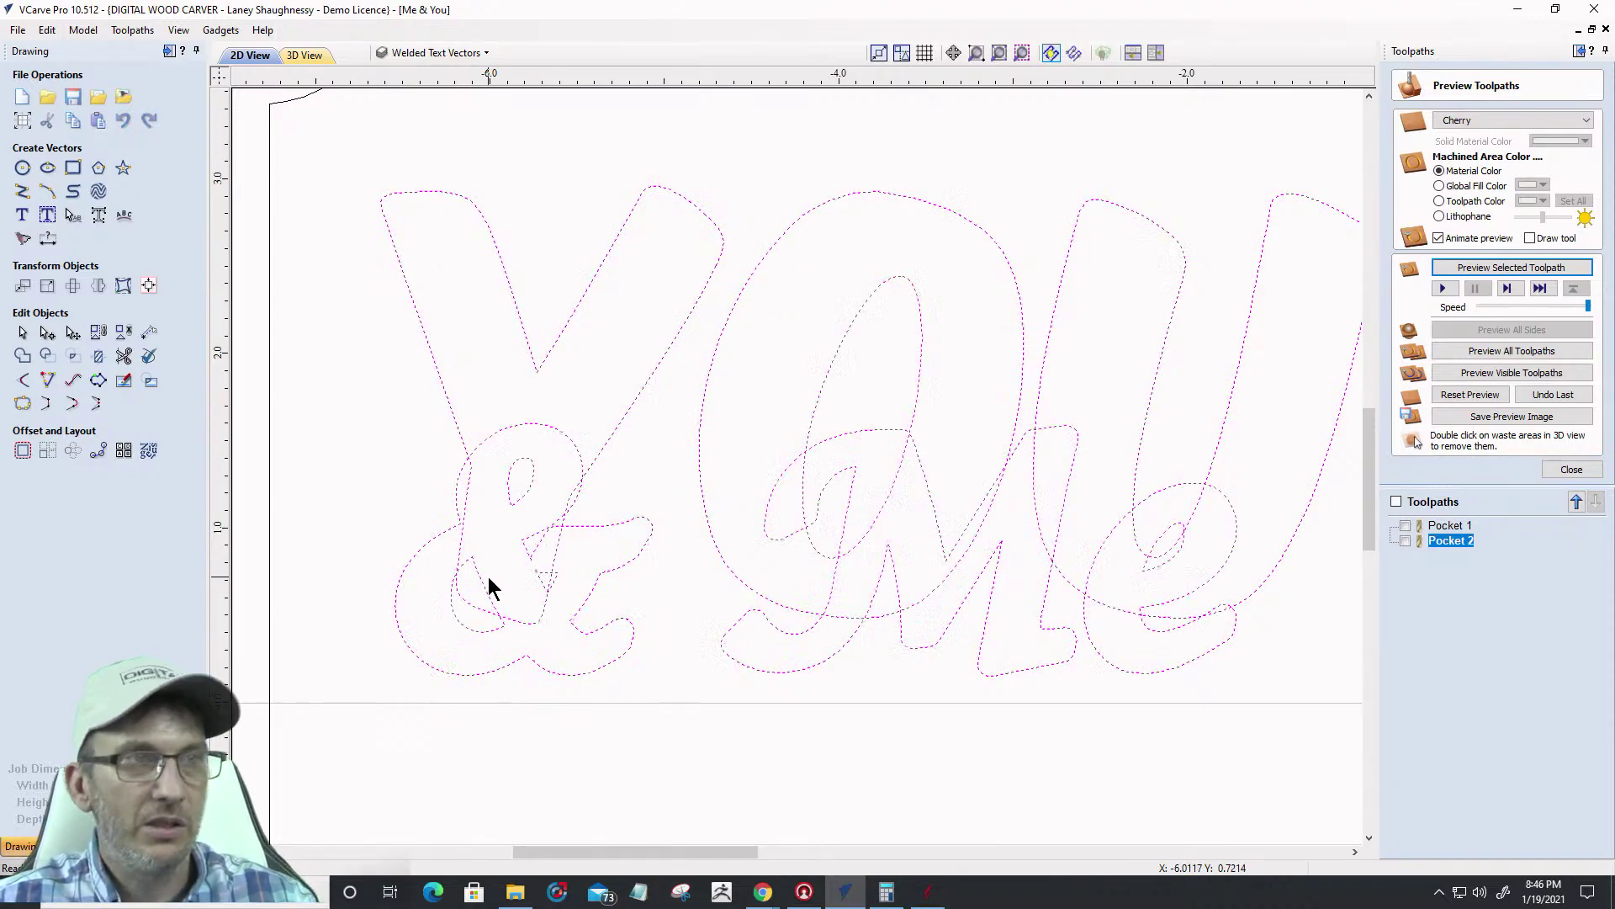
Group the "YOU" vectors together, and group the "& Me" vectors together as a separate group
{"action": "left_click", "coordinate": [293, 139]}
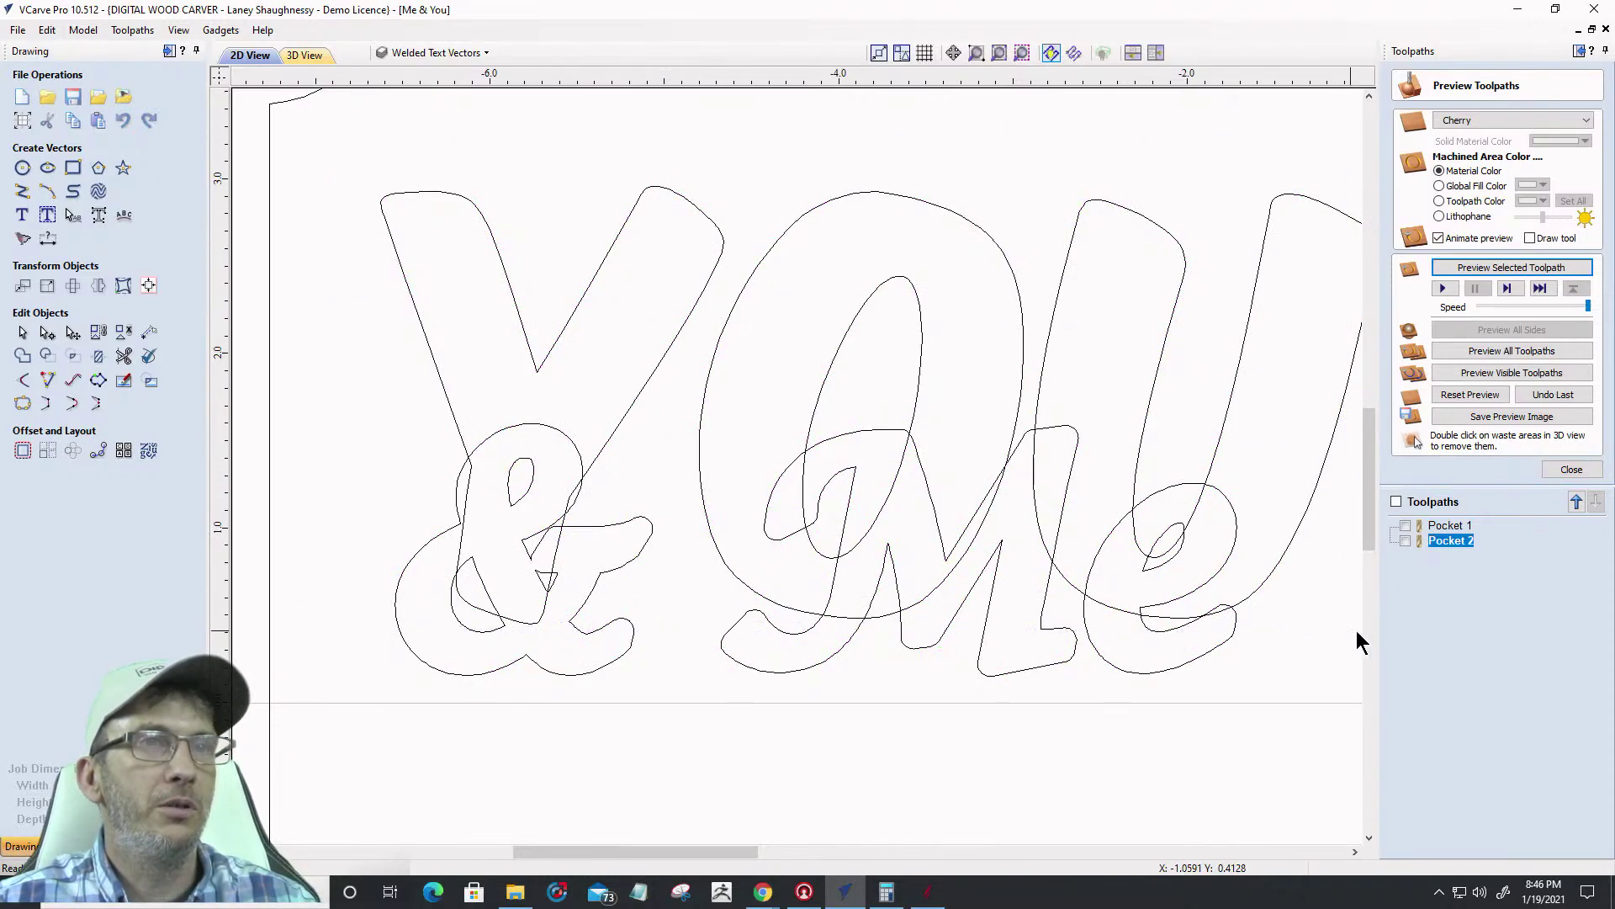
{"action": "left_click_drag", "start_coordinate": [1372, 639], "coordinate": [1371, 645]}
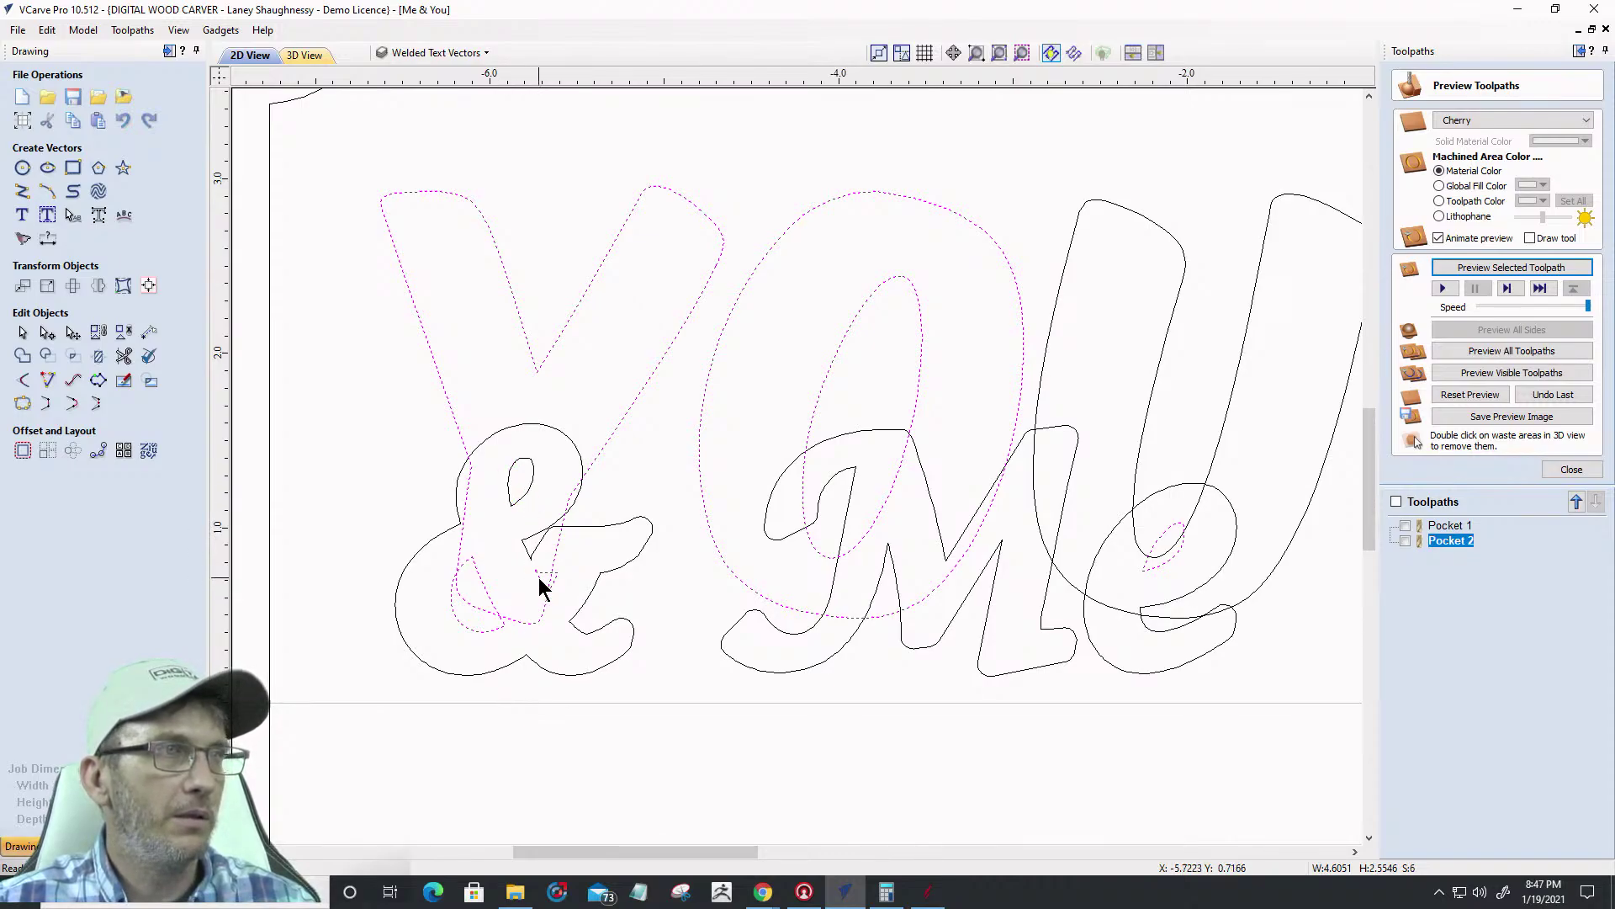
{"action": "left_click", "coordinate": [1174, 556], "text": "shift"}
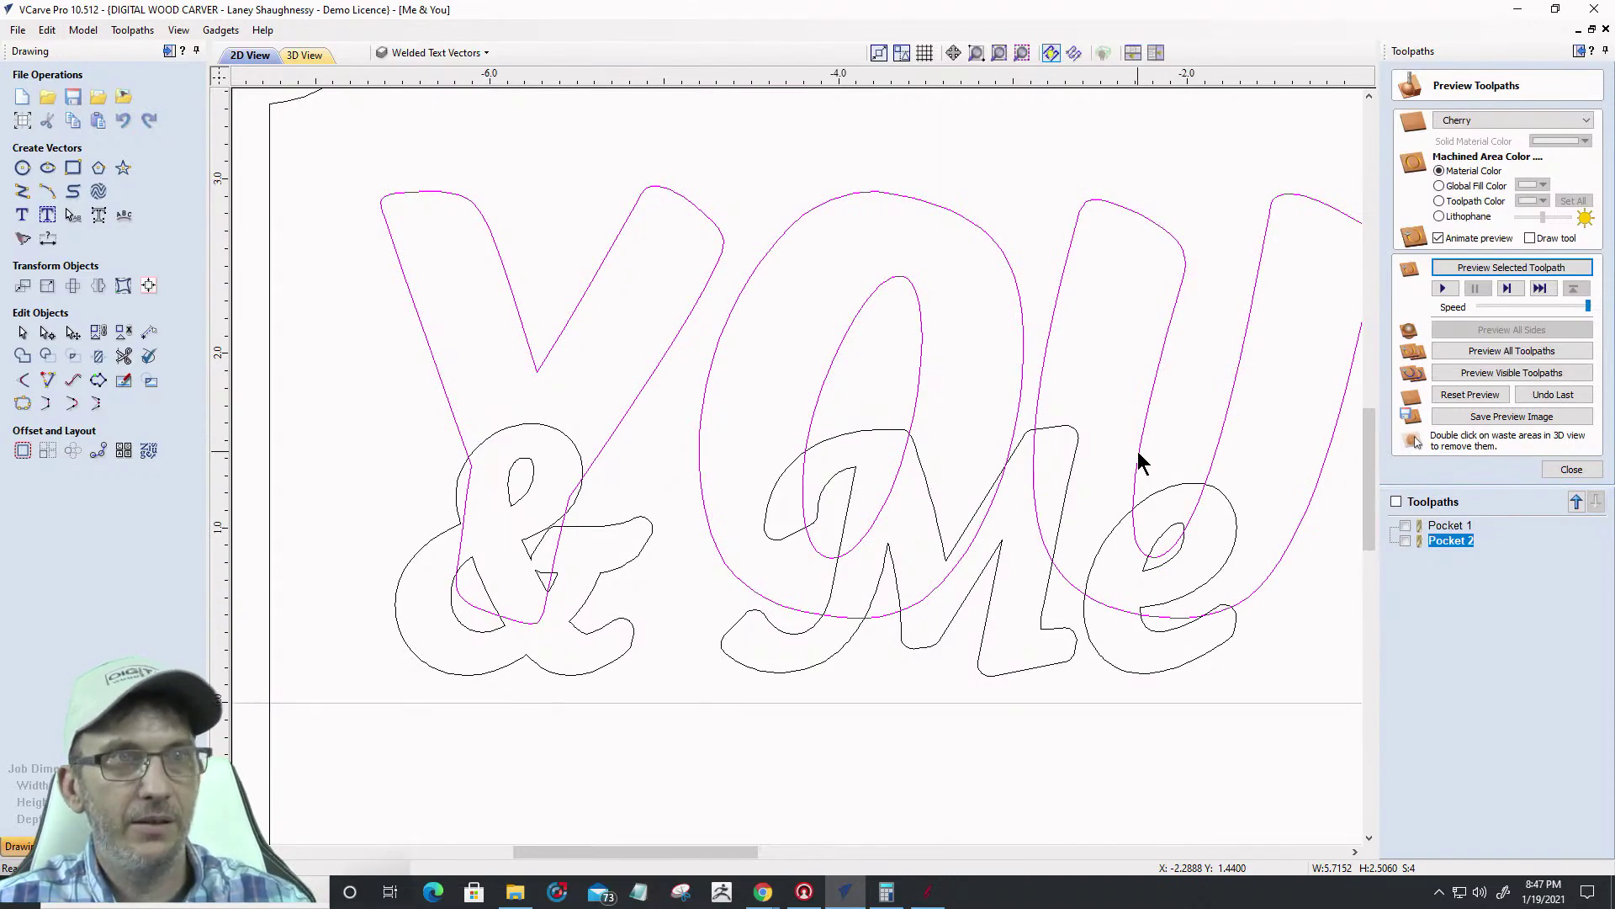
{"action": "left_click_drag", "start_coordinate": [307, 356], "coordinate": [1317, 753]}
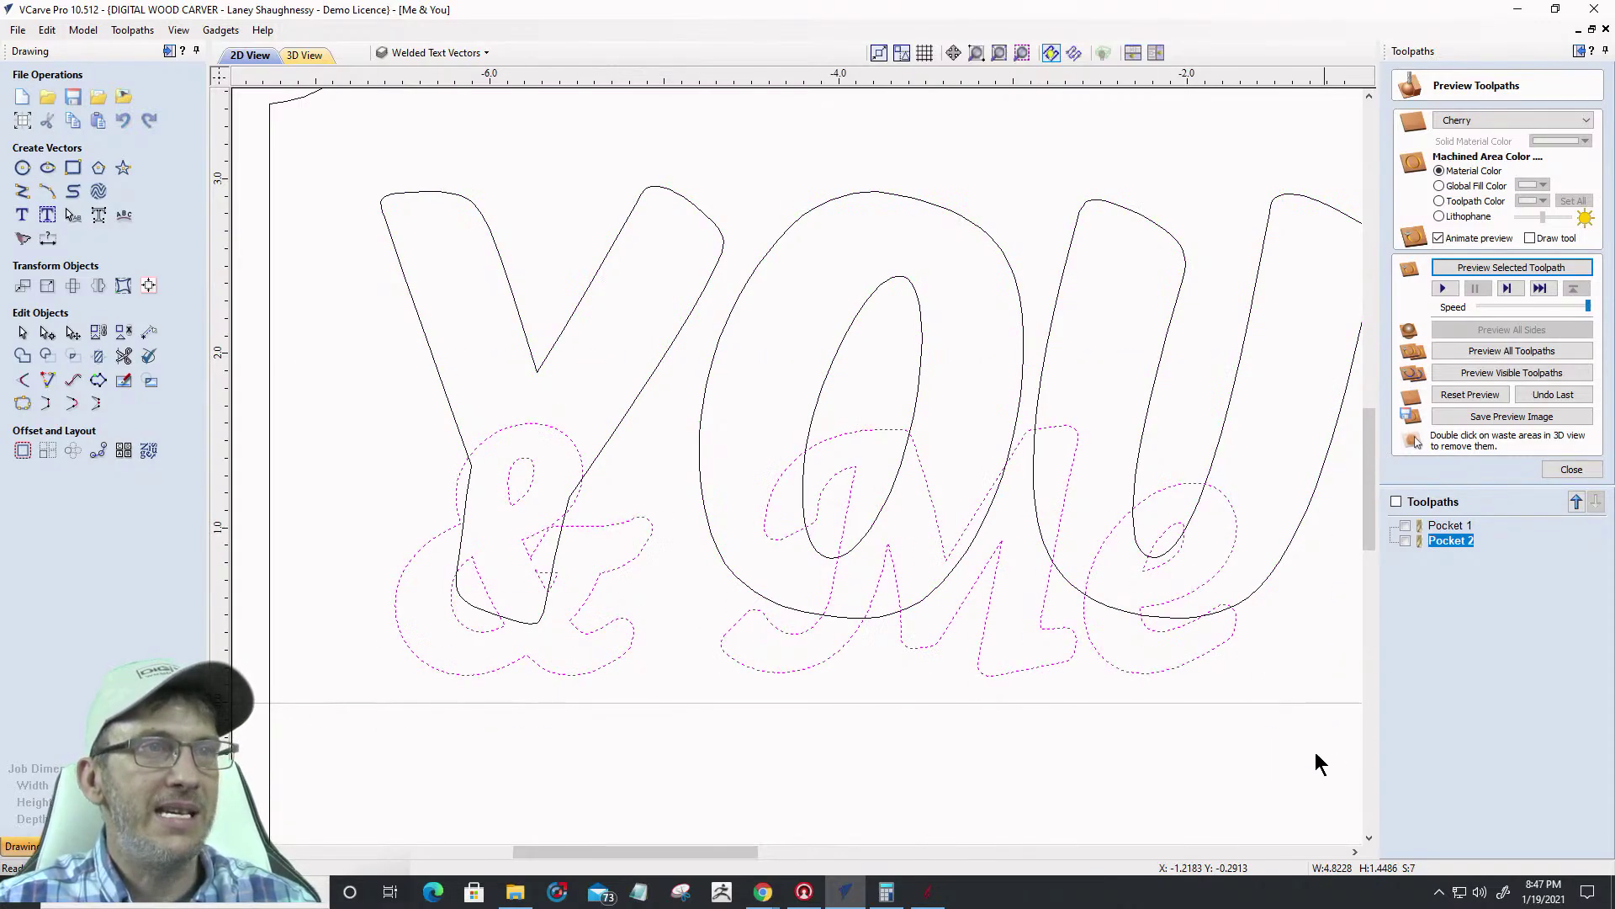
{"action": "key", "text": "Escape"}
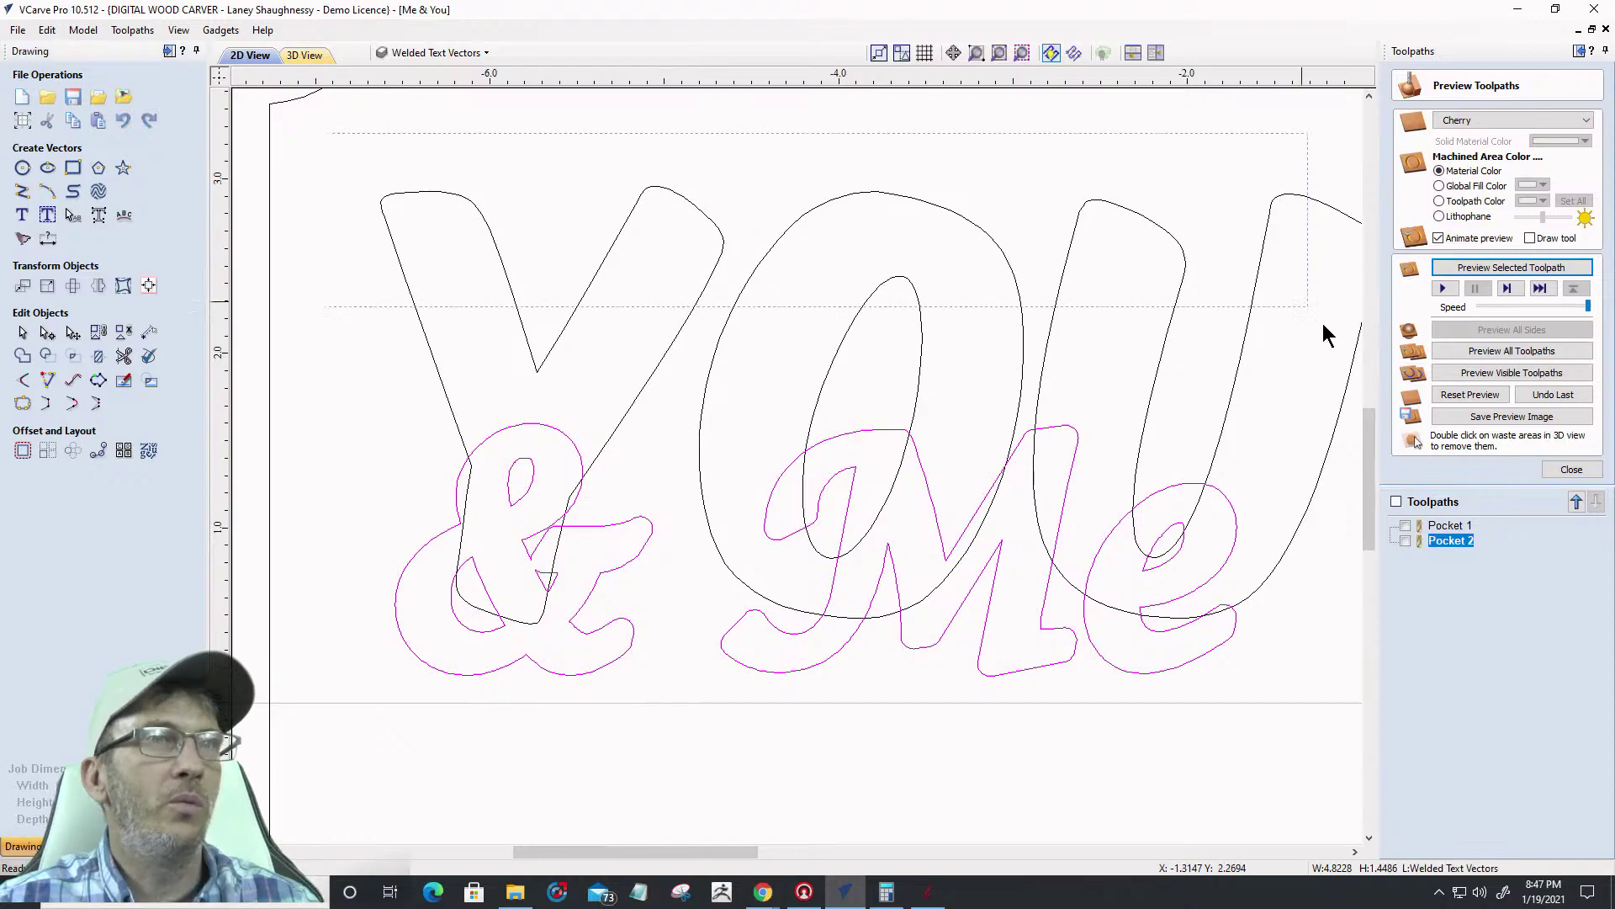
Select the "YOU" and "& Me" groups and weld them into one combined outline
{"action": "left_click", "coordinate": [824, 538]}
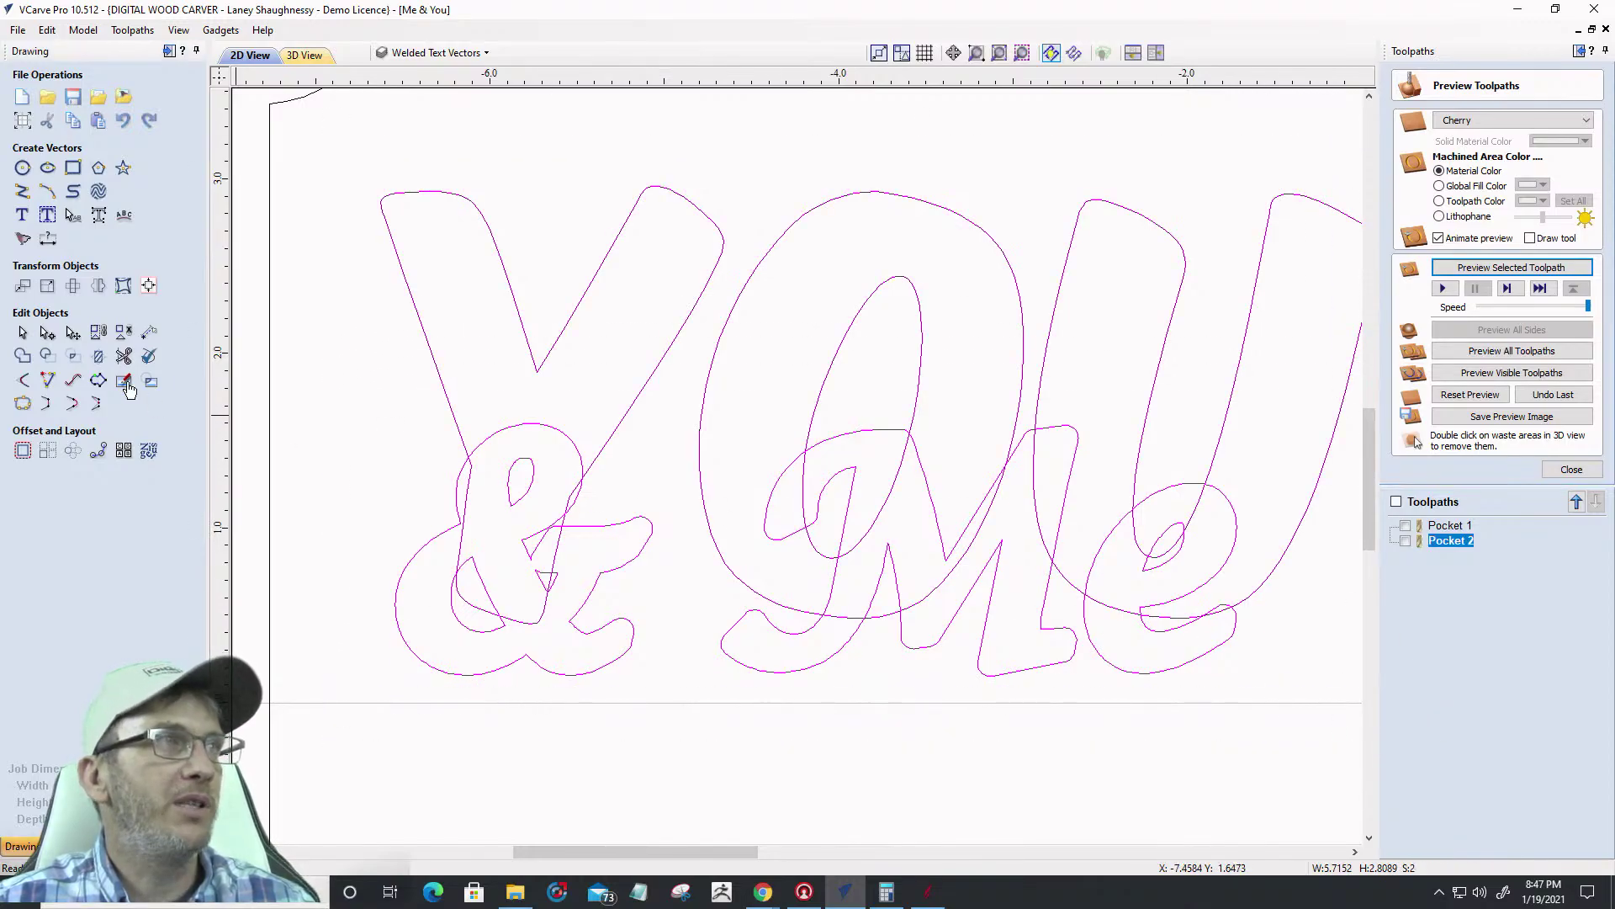
{"action": "left_click", "coordinate": [23, 356]}
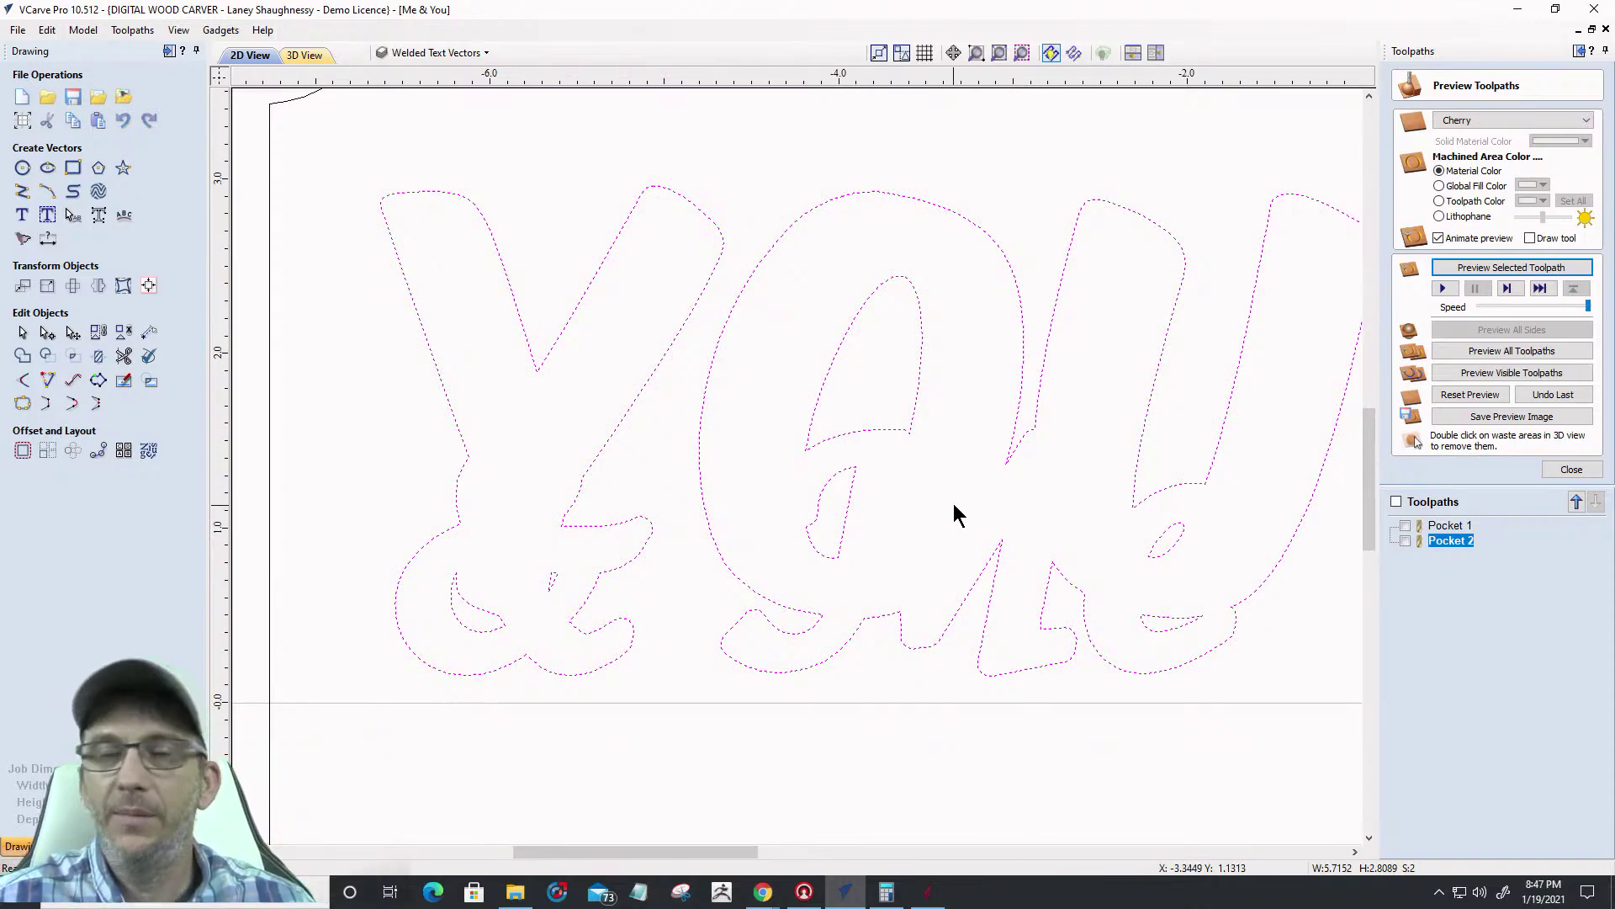
{"action": "scroll", "coordinate": [795, 468], "scroll_direction": "down", "scroll_amount": 4}
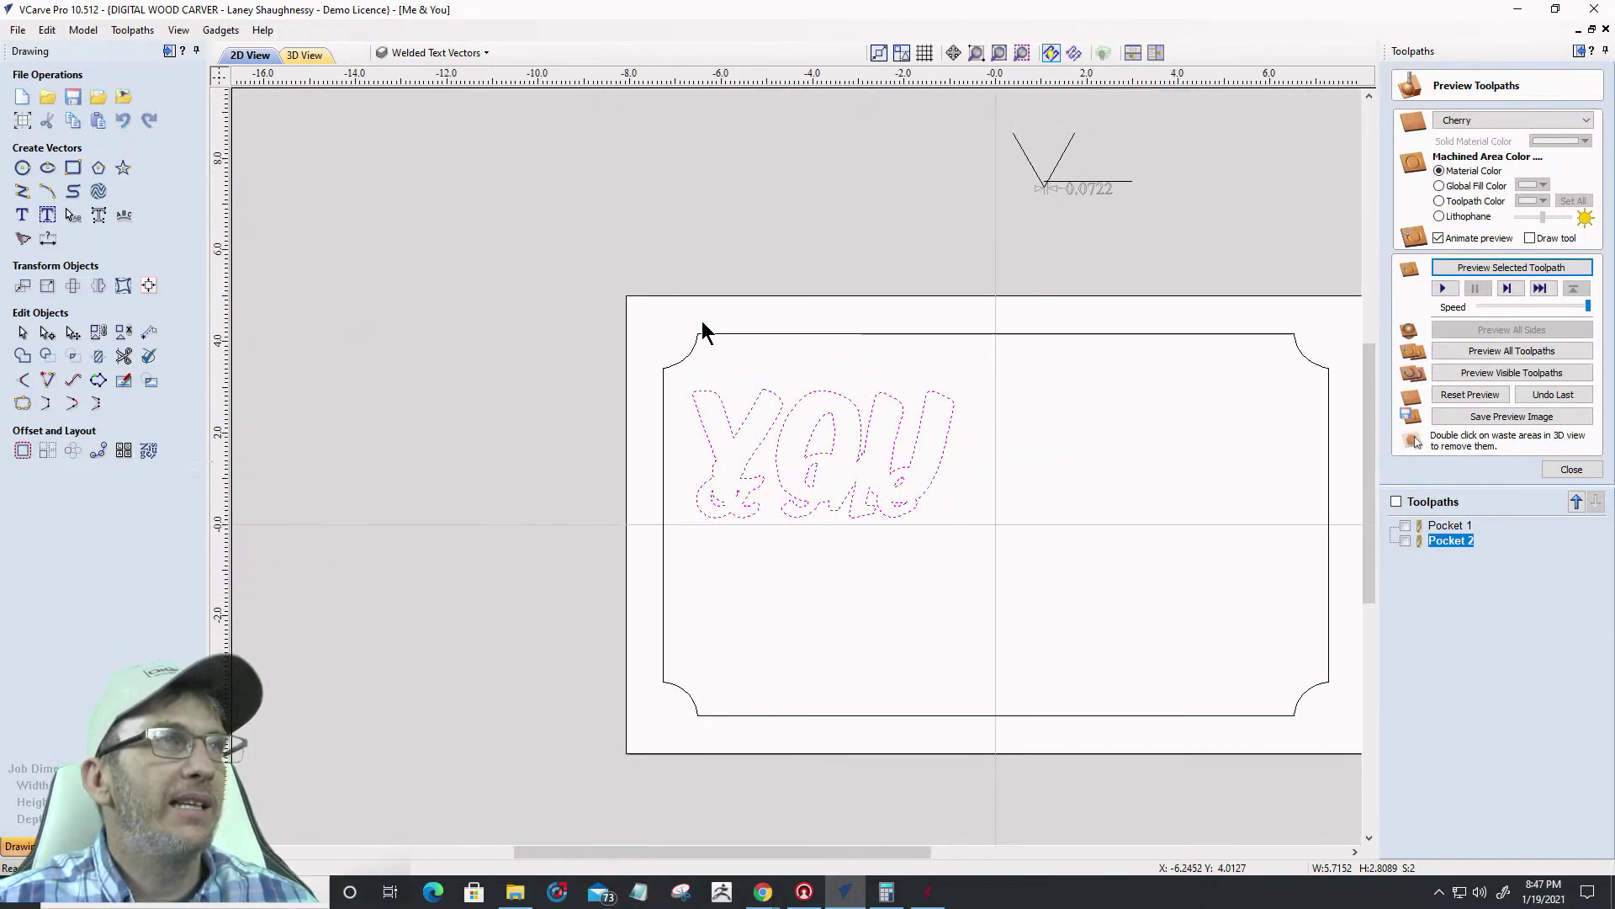
Activate the Original Design layer and make it visible
{"action": "left_click", "coordinate": [448, 53]}
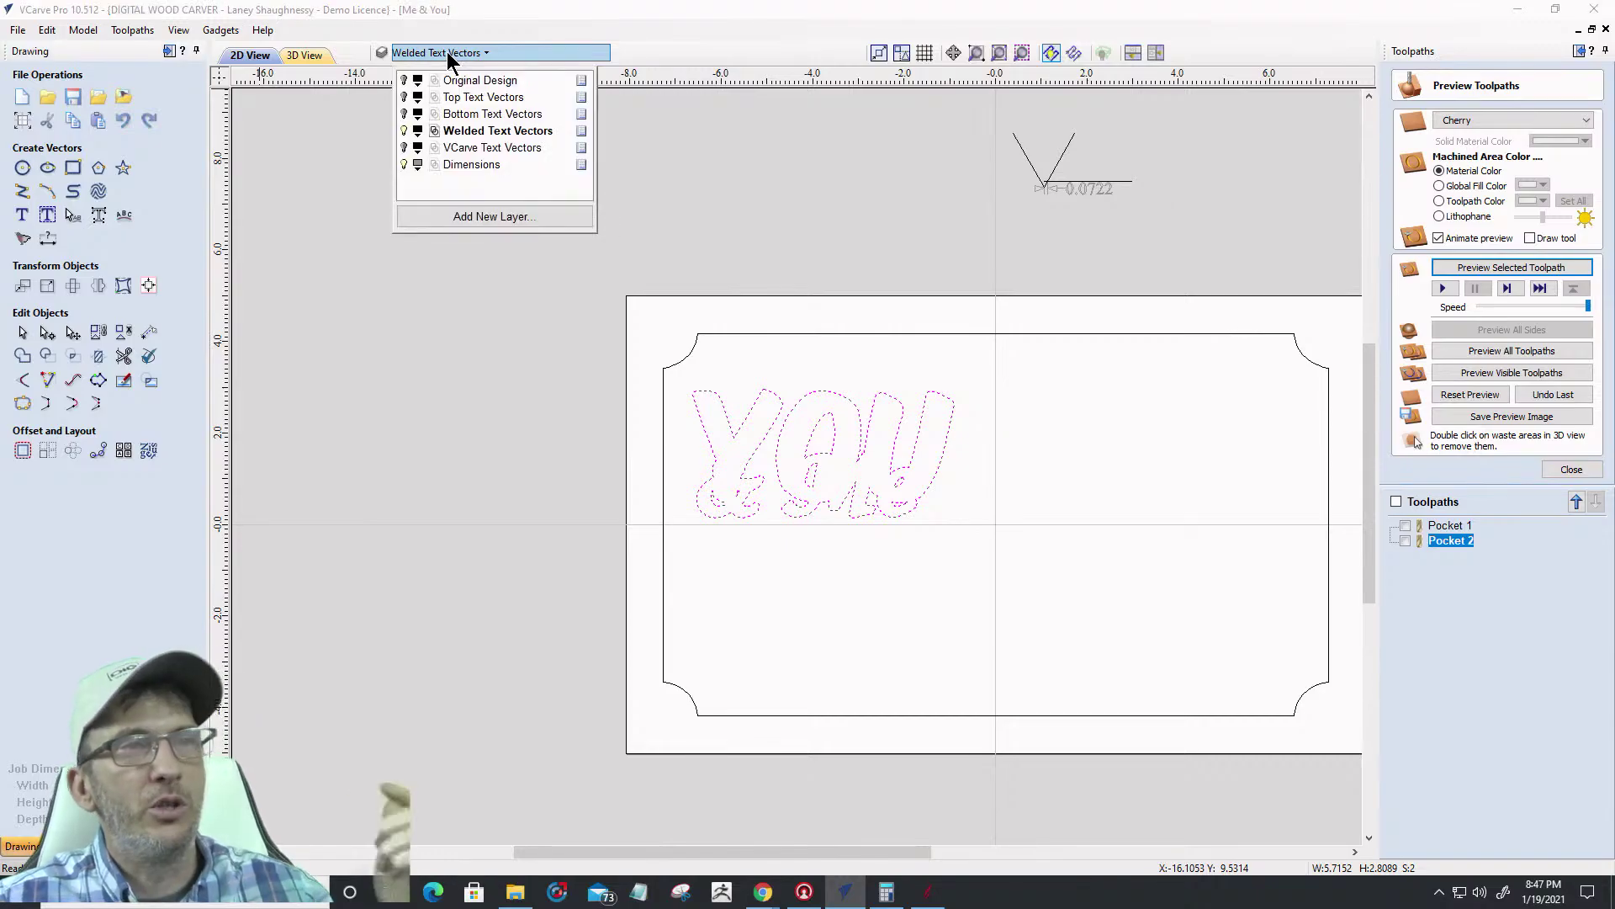
{"action": "right_click", "coordinate": [583, 82]}
{"action": "mouse_move", "coordinate": [629, 138]}
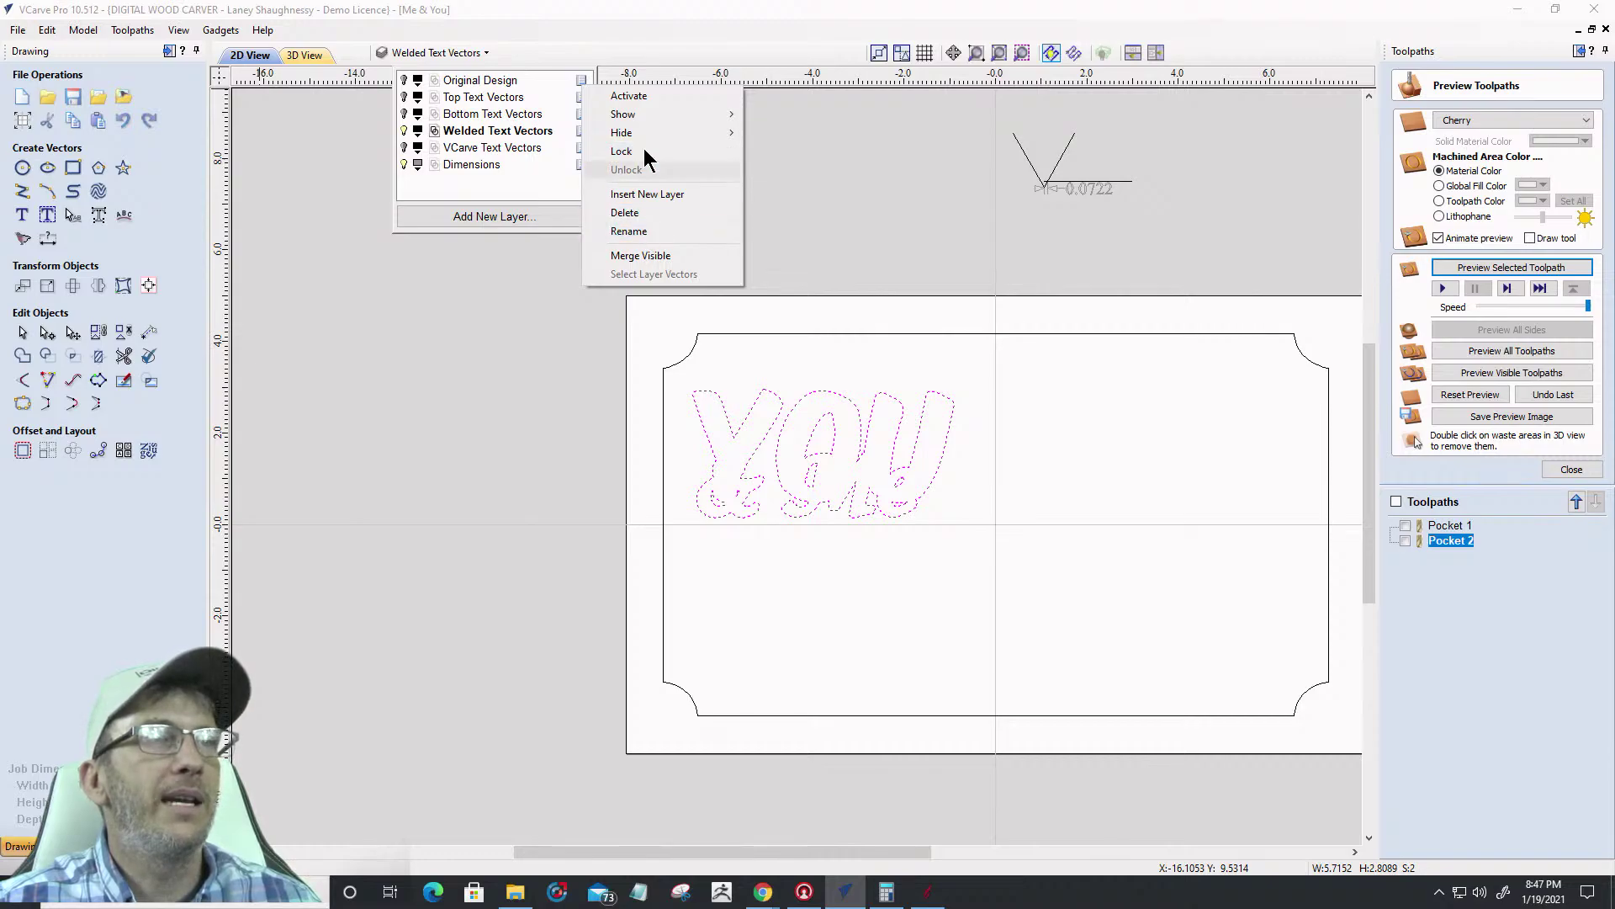
{"action": "left_click", "coordinate": [478, 82]}
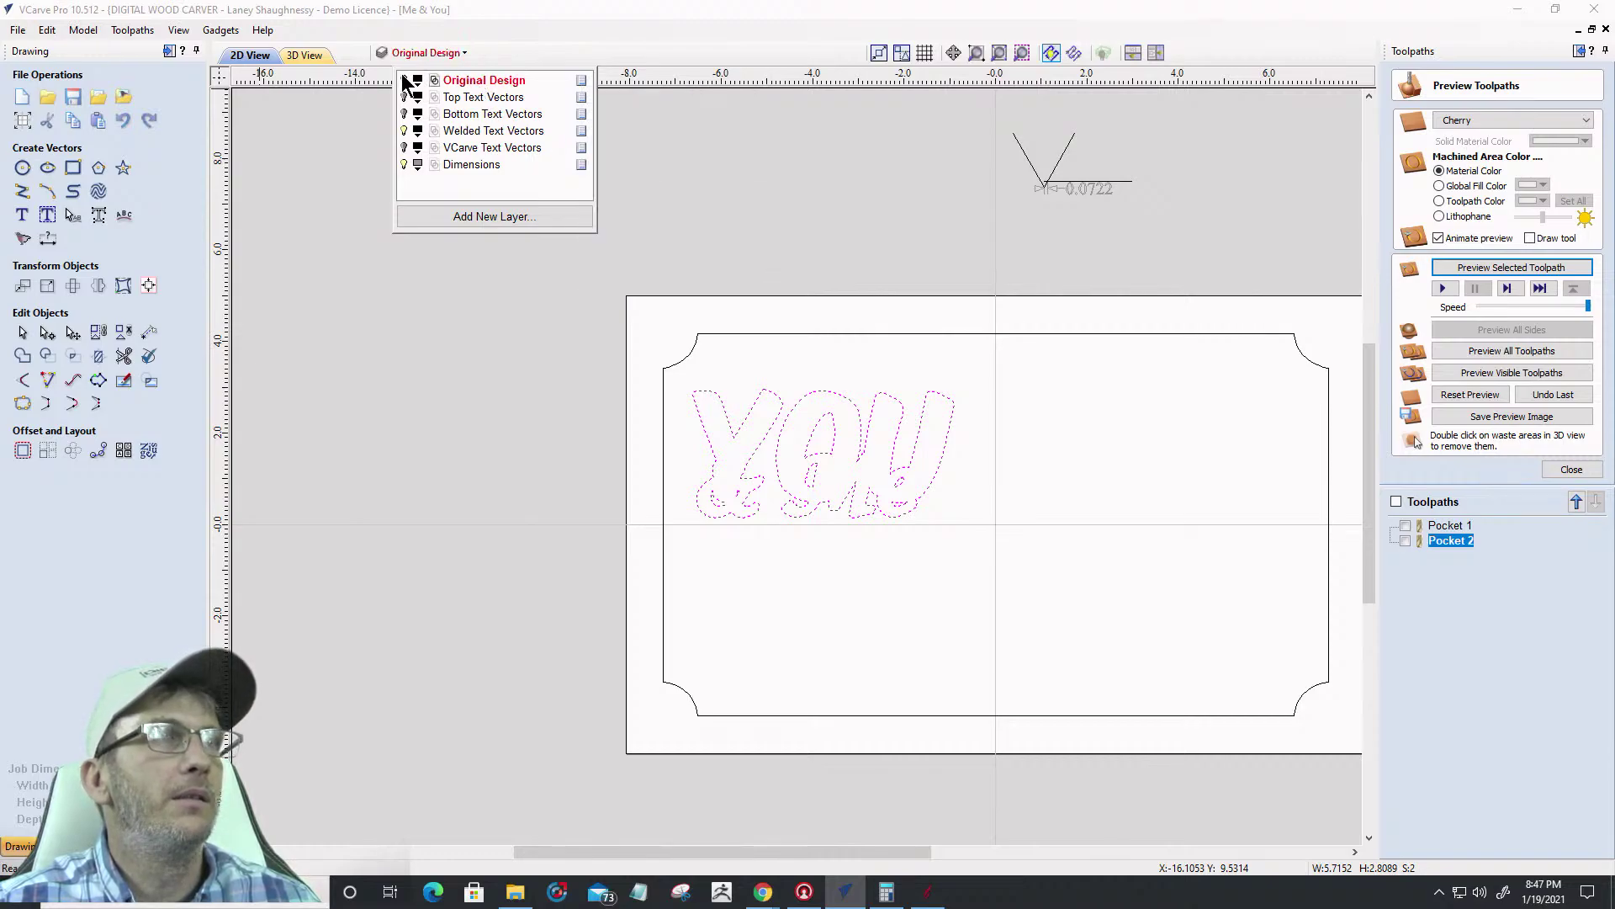
{"action": "left_click", "coordinate": [404, 80]}
Copy the outer picture rectangle beside the "YOU & Me" text to the Top Text Vectors and Welded Text Vectors layers
{"action": "left_click", "coordinate": [1026, 403]}
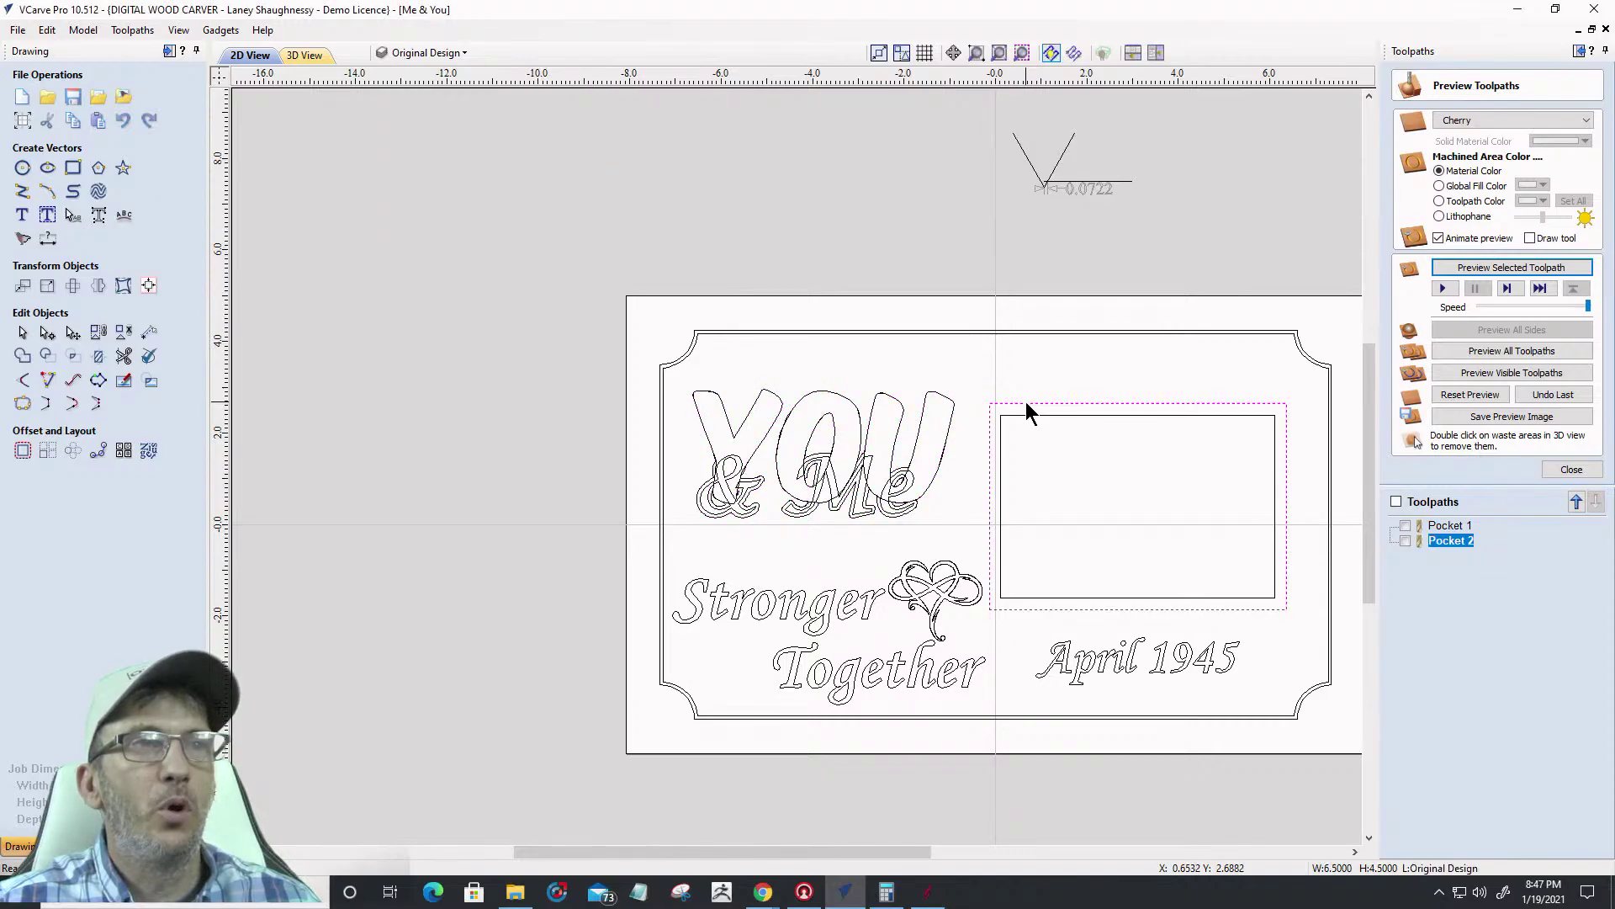
{"action": "right_click", "coordinate": [1143, 402]}
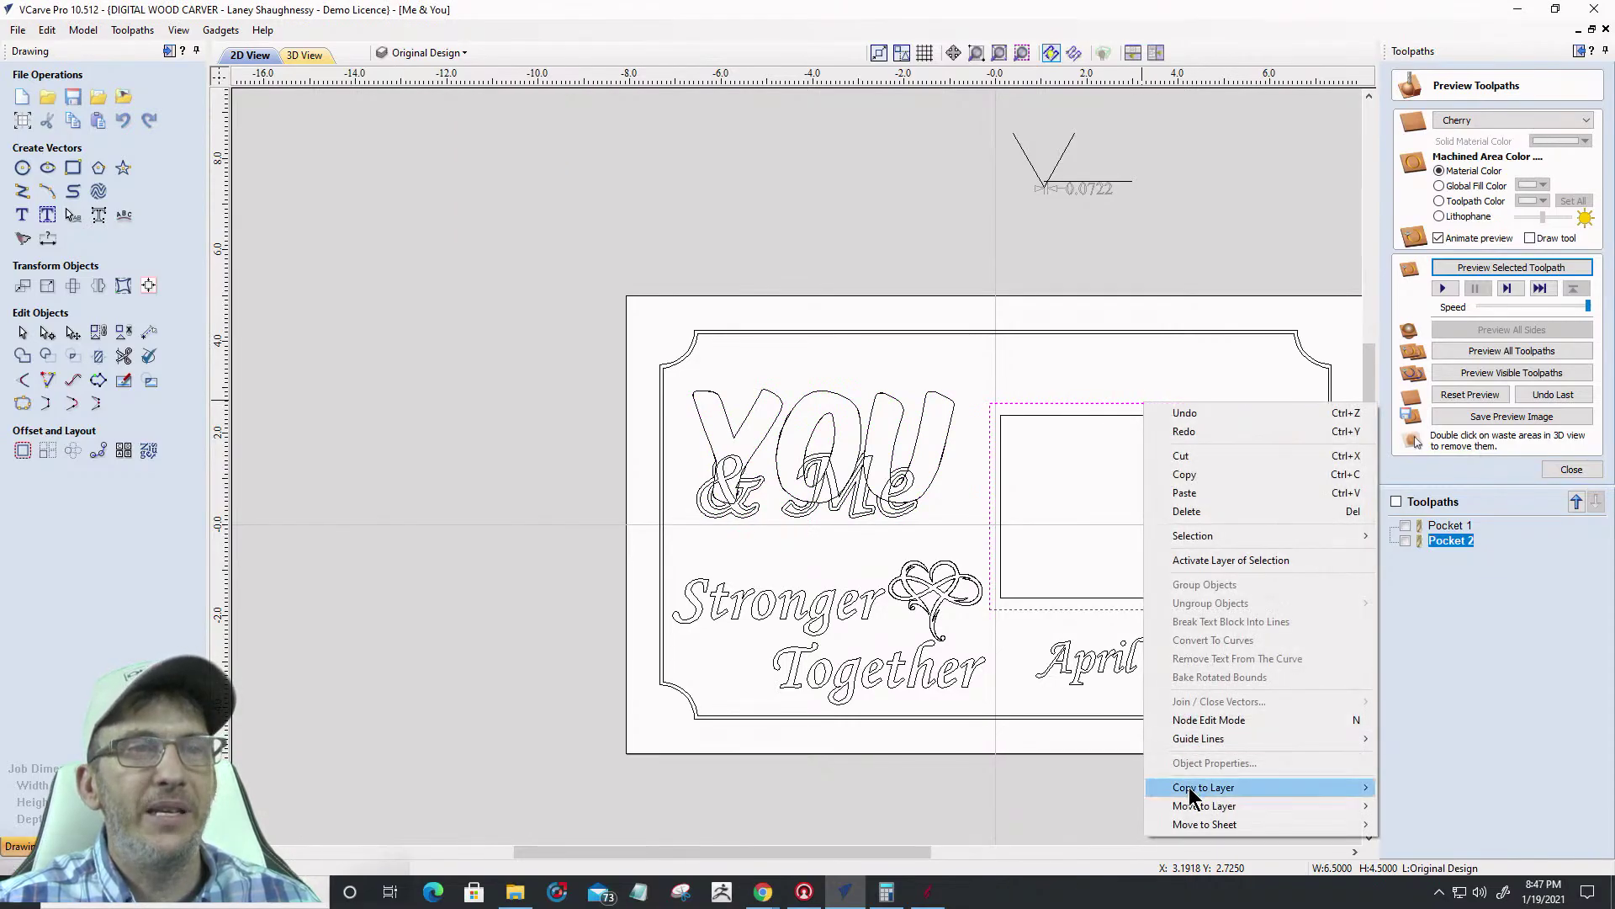
{"action": "mouse_move", "coordinate": [1207, 788]}
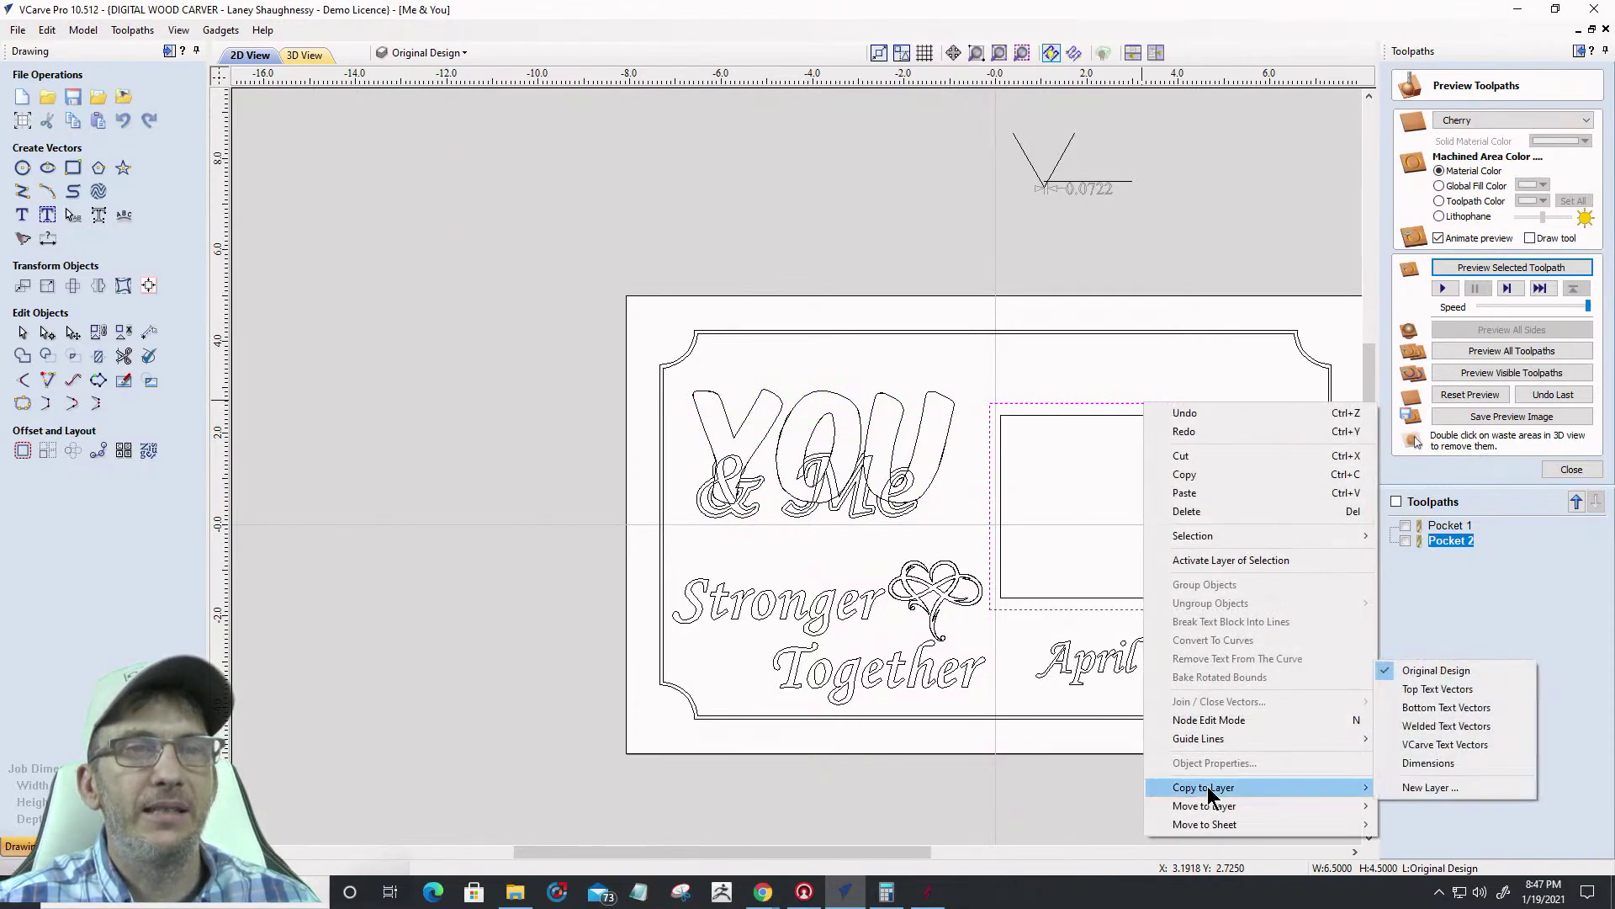
{"action": "left_click", "coordinate": [1430, 689]}
{"action": "left_click", "coordinate": [1108, 402]}
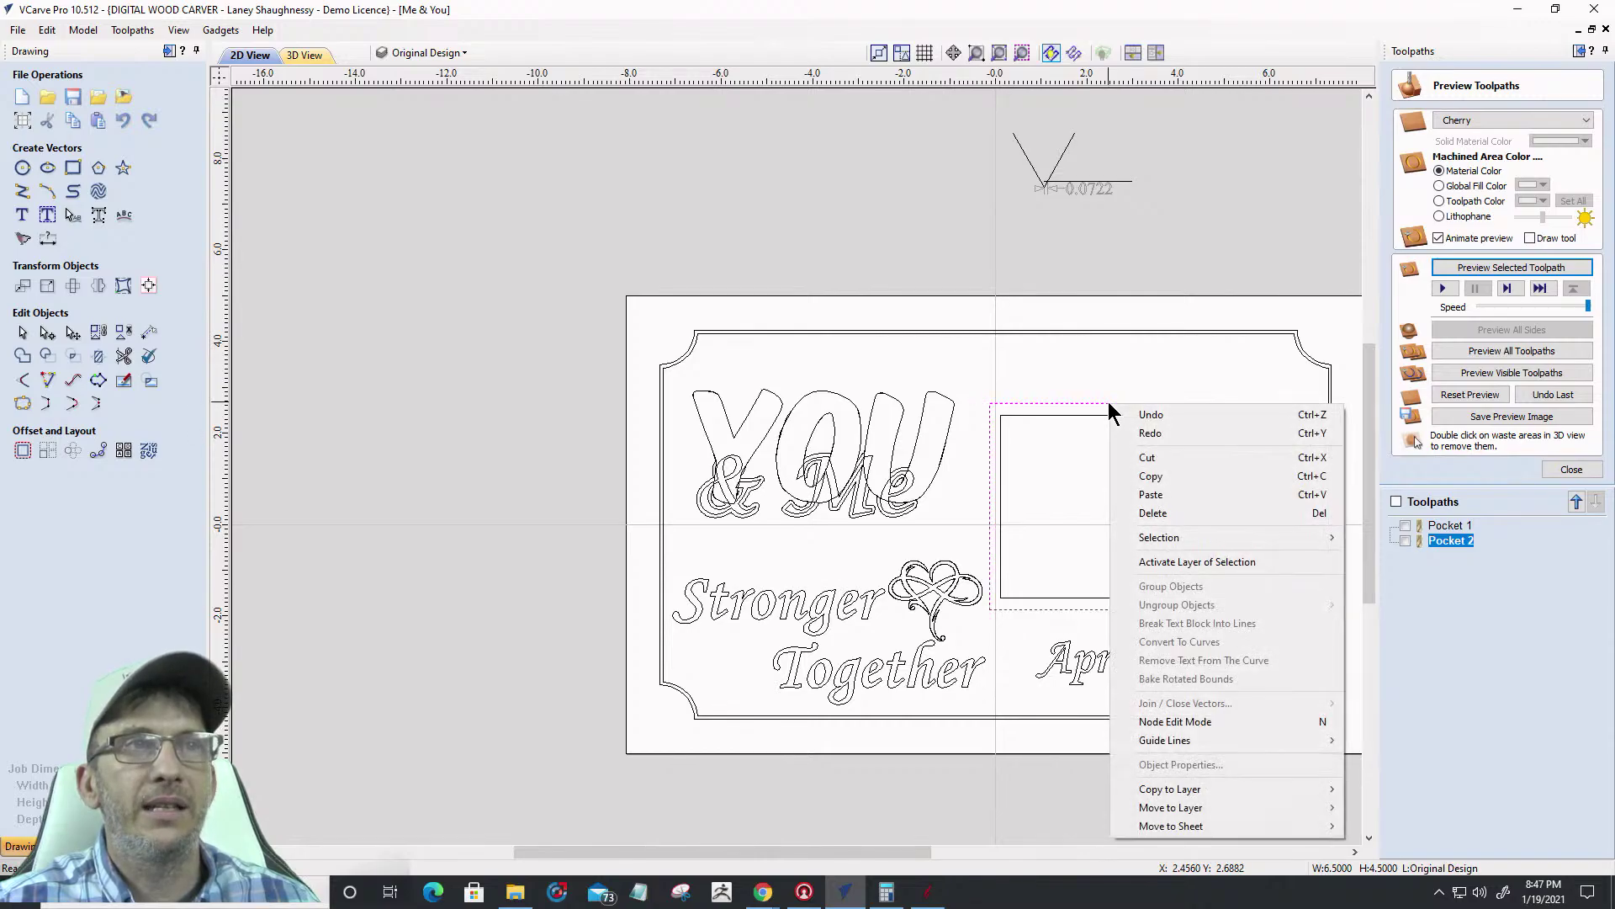
{"action": "right_click", "coordinate": [1108, 401]}
{"action": "mouse_move", "coordinate": [1228, 787]}
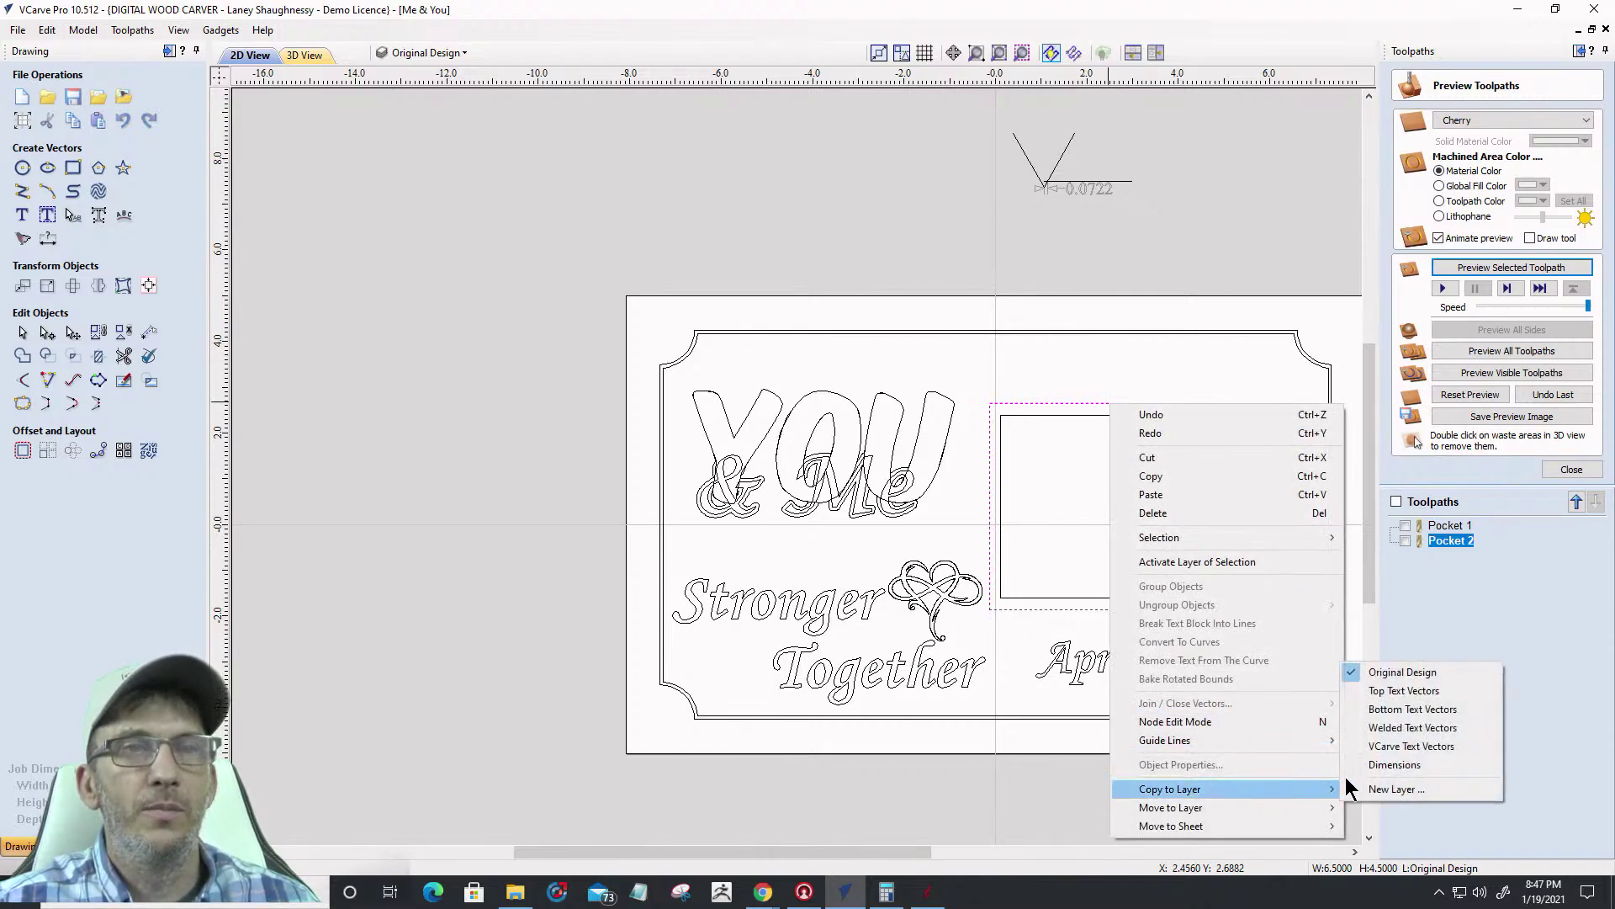
{"action": "left_click", "coordinate": [1413, 727]}
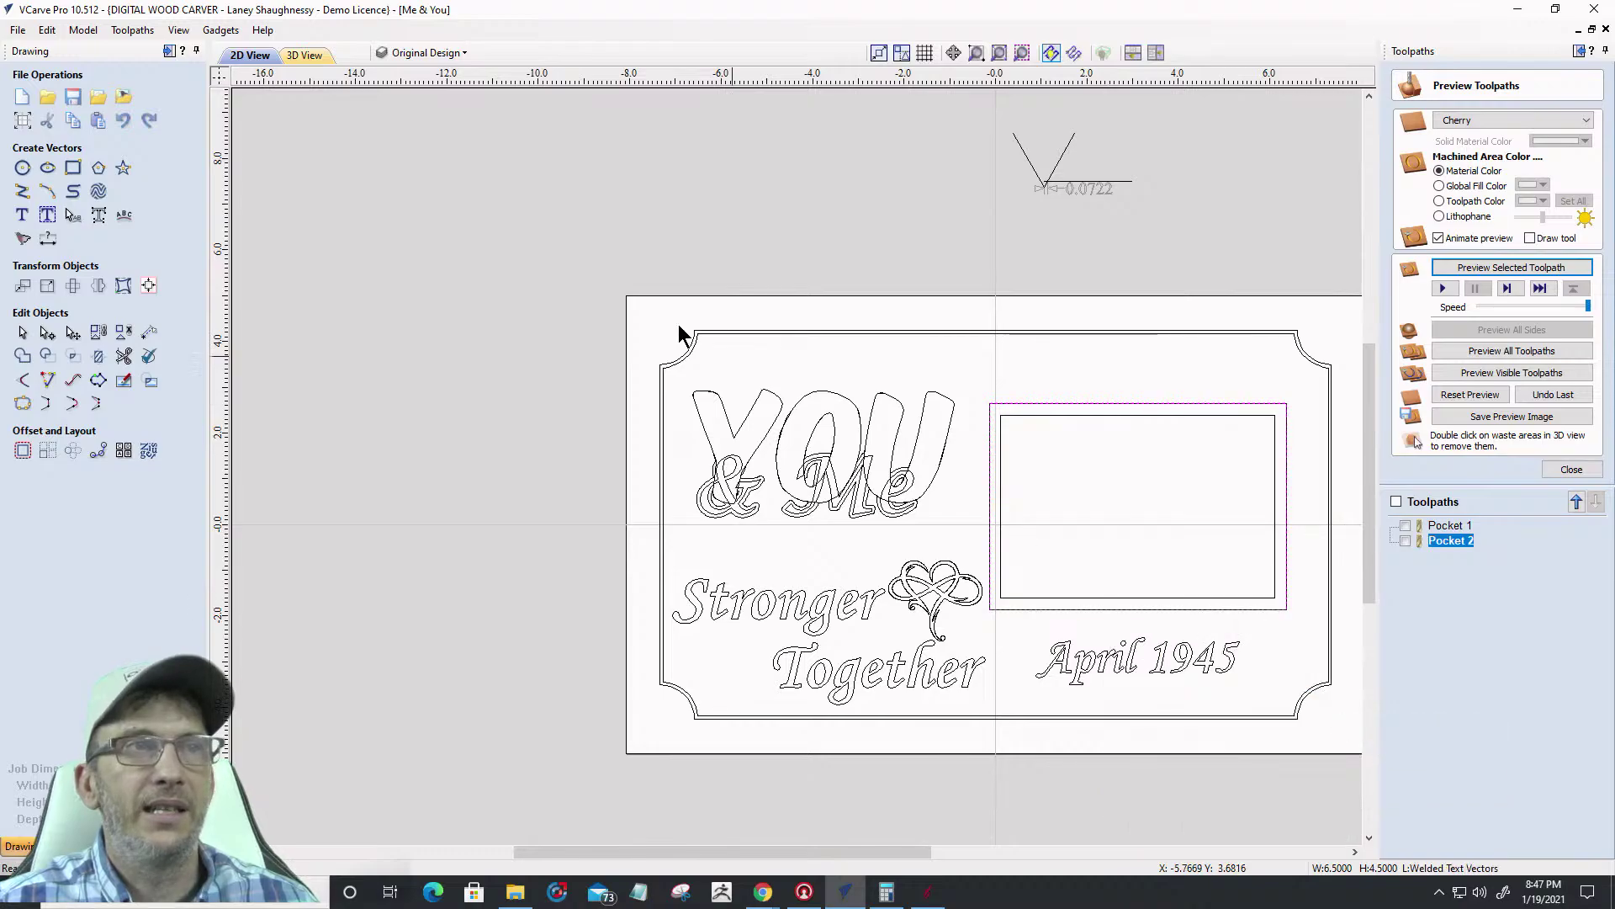
Lock the Original Design layer and hide it
{"action": "left_click", "coordinate": [414, 53]}
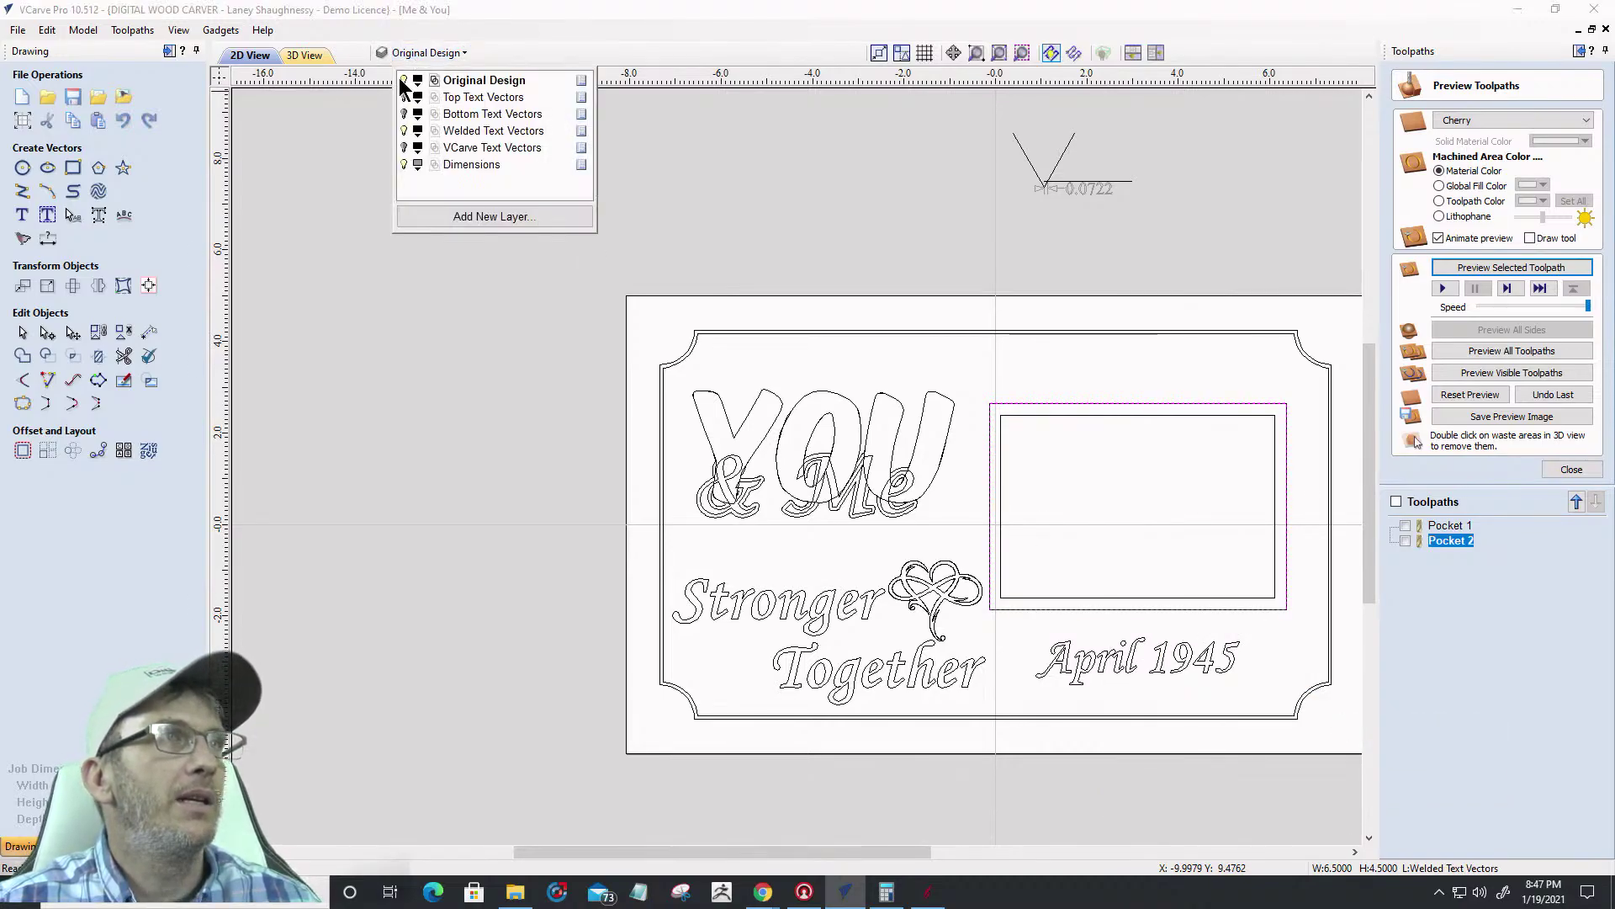
{"action": "right_click", "coordinate": [587, 81]}
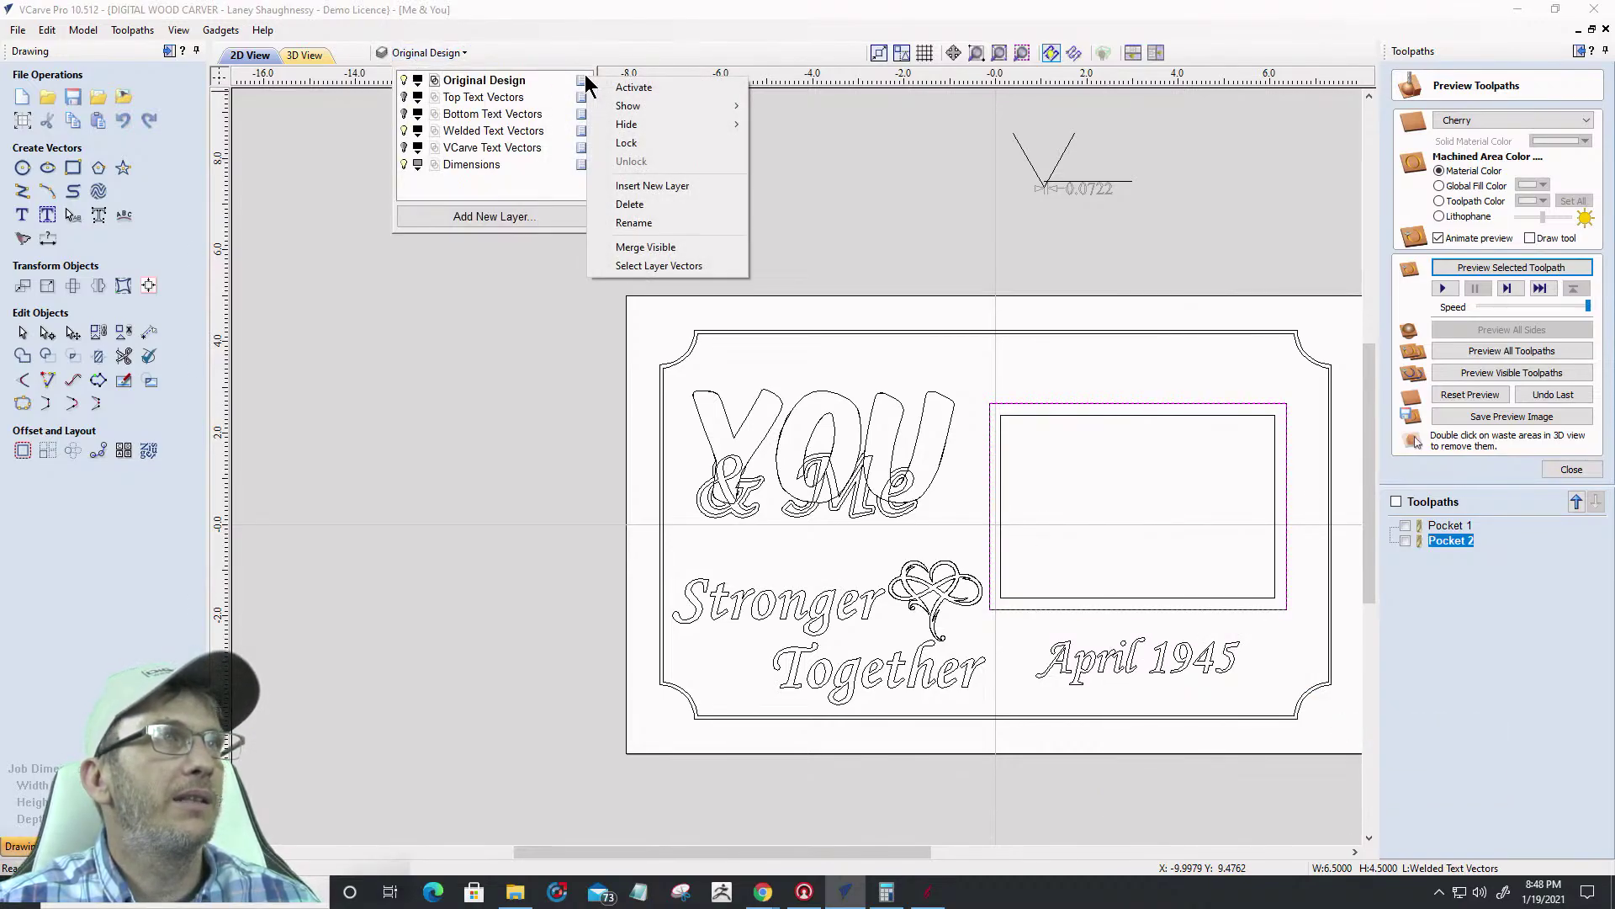
{"action": "left_click", "coordinate": [623, 145]}
{"action": "left_click", "coordinate": [409, 52]}
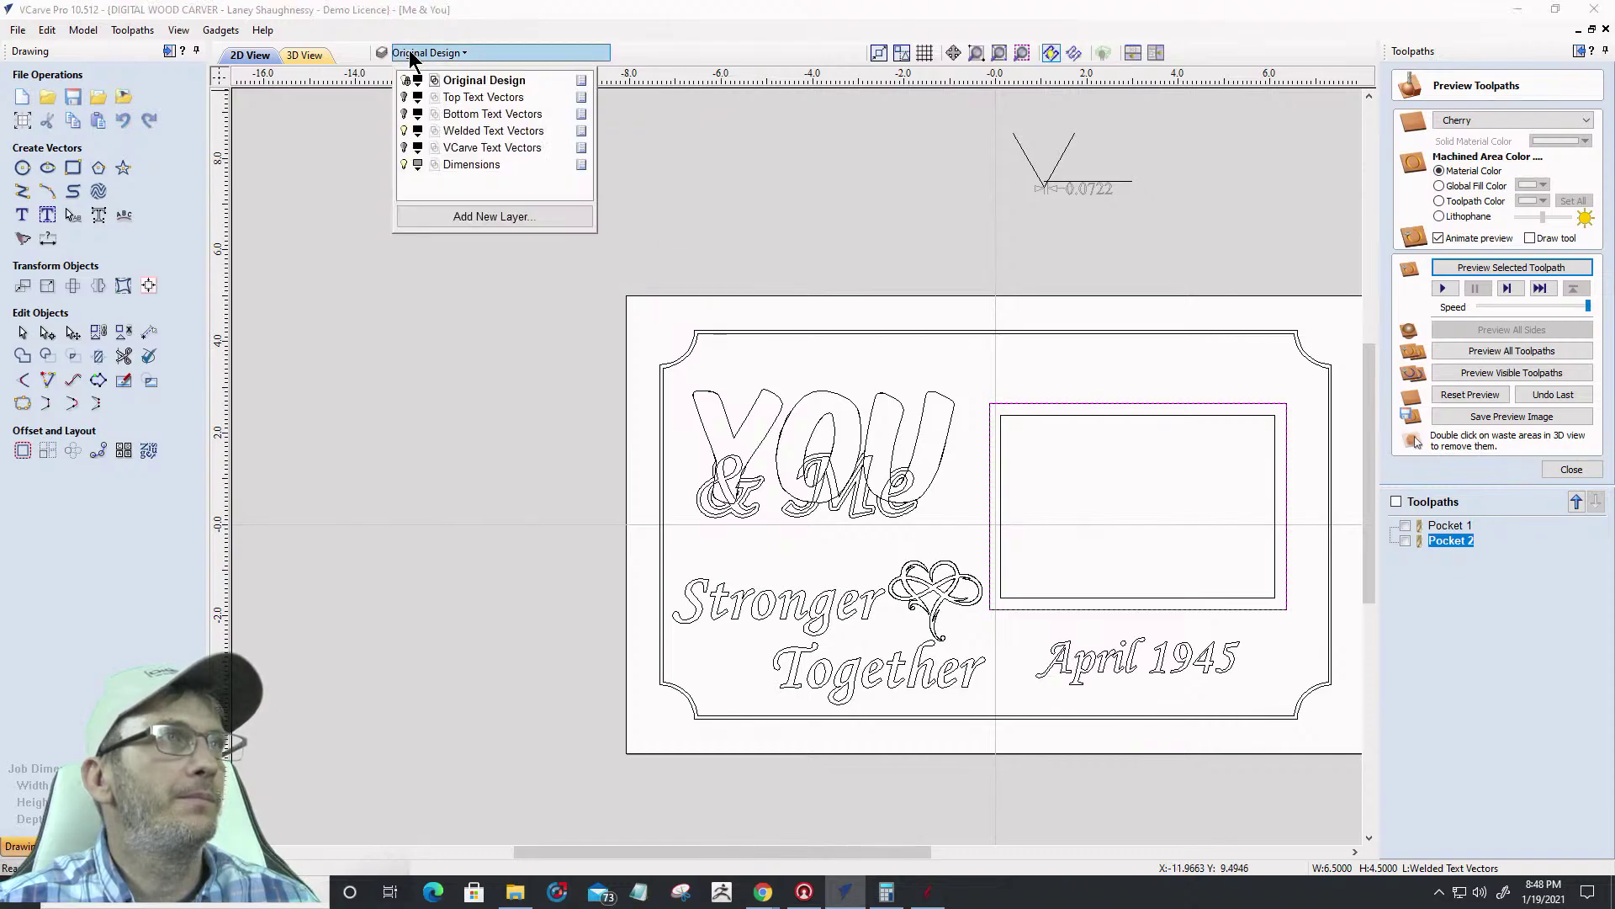
{"action": "right_click", "coordinate": [581, 81]}
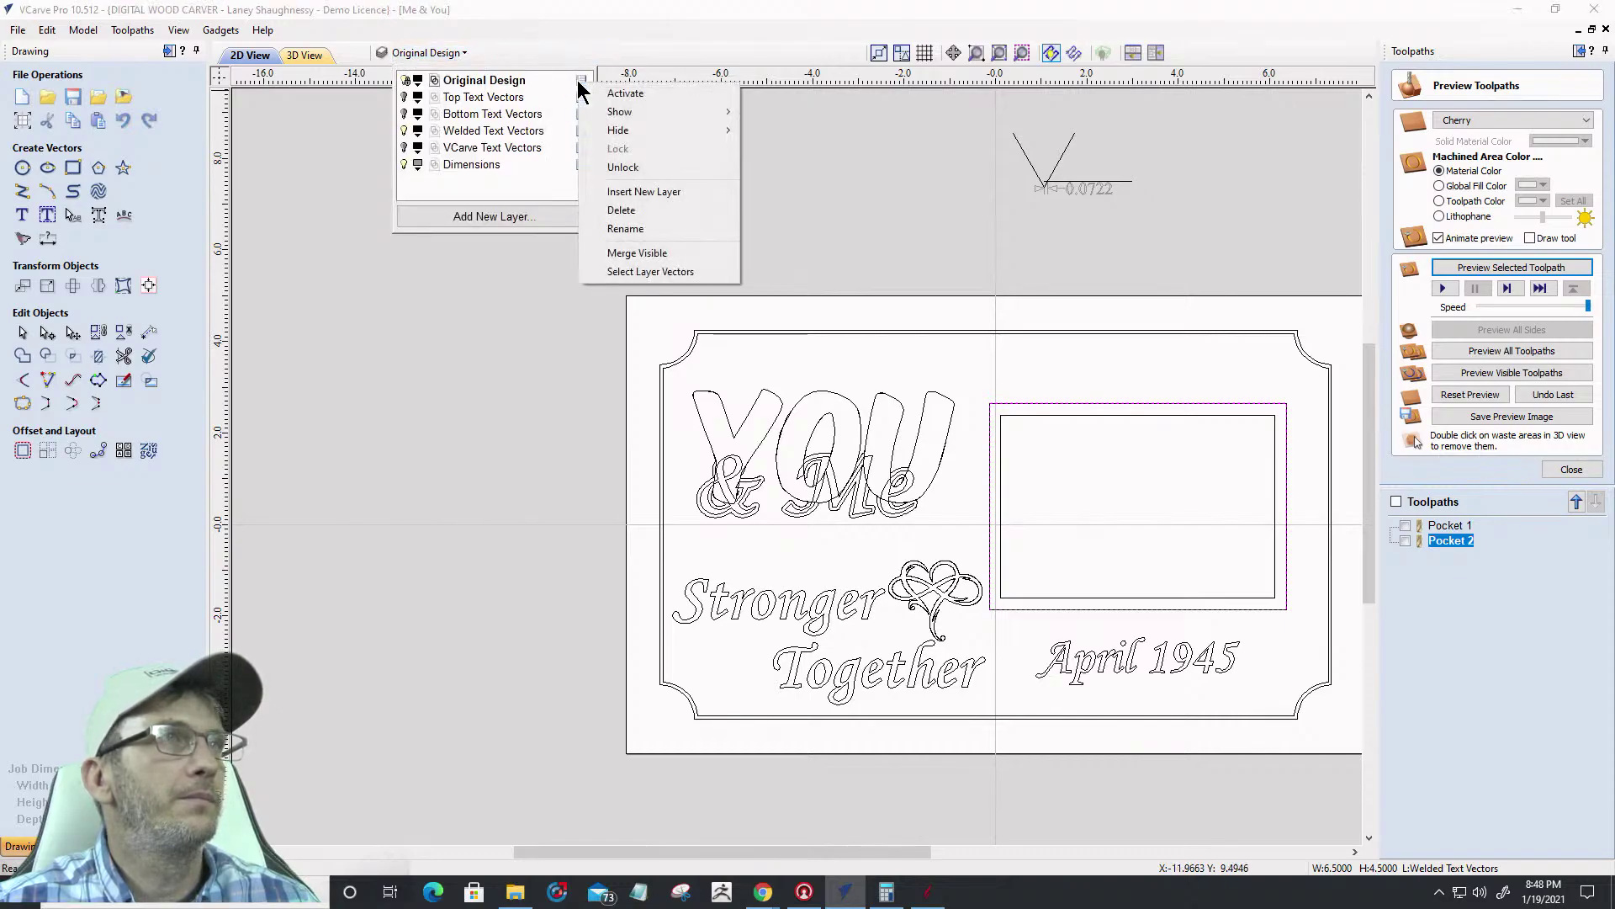
{"action": "left_click", "coordinate": [405, 80]}
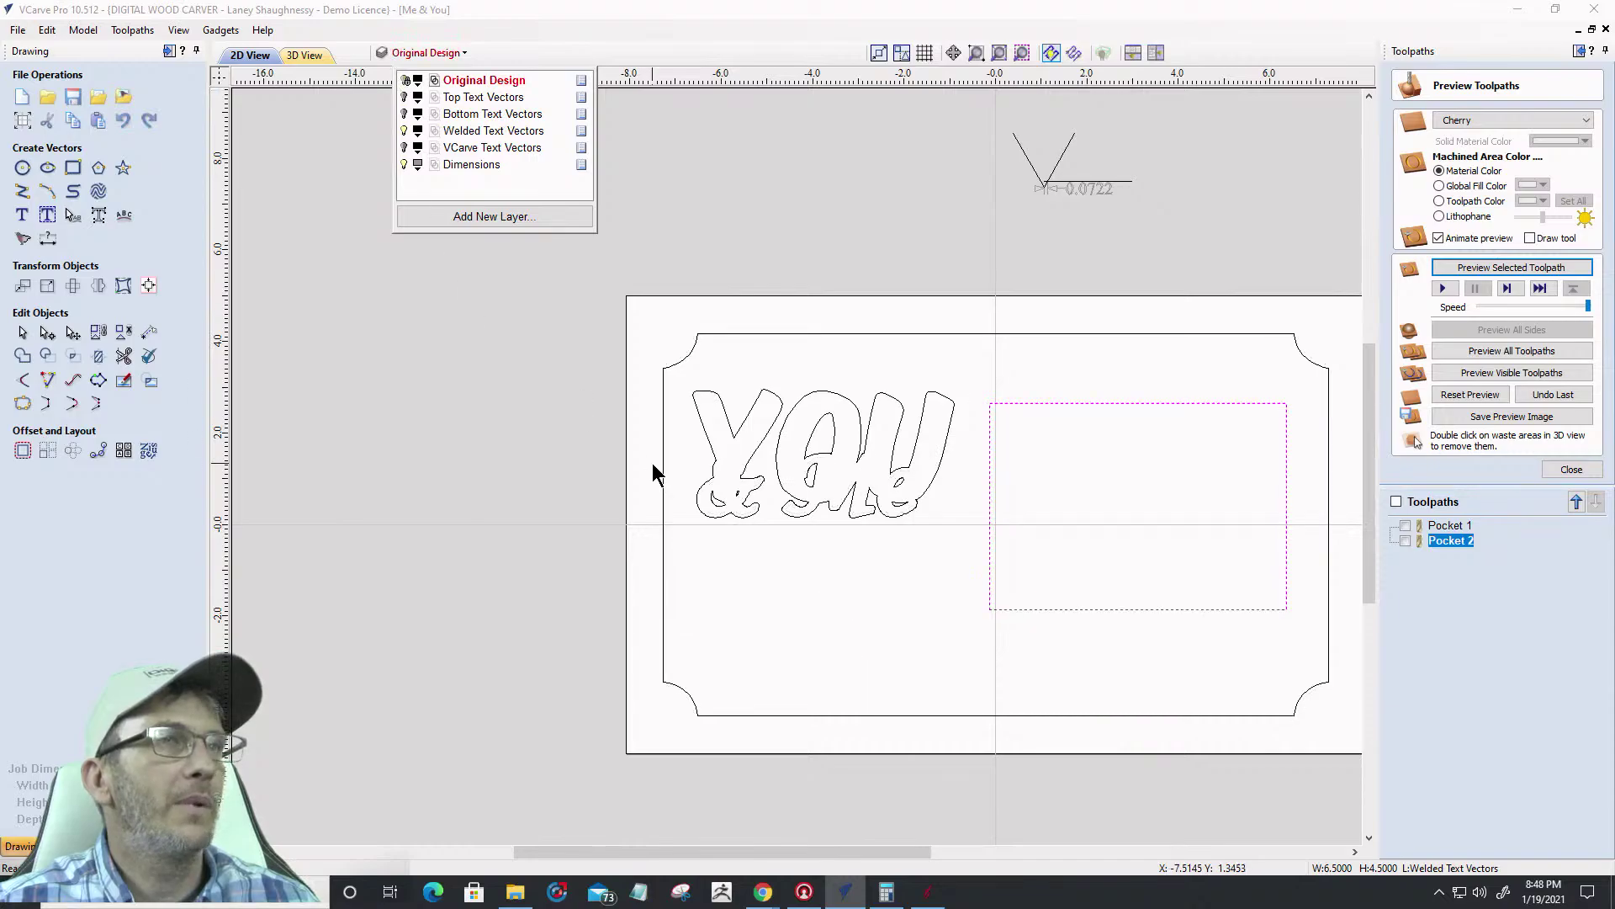
Check the contents of the other text layers, including Top Text Vectors and VCarve Text Vectors, and return to showing Welded Text Vectors
{"action": "left_click", "coordinate": [404, 114]}
{"action": "left_click", "coordinate": [405, 98]}
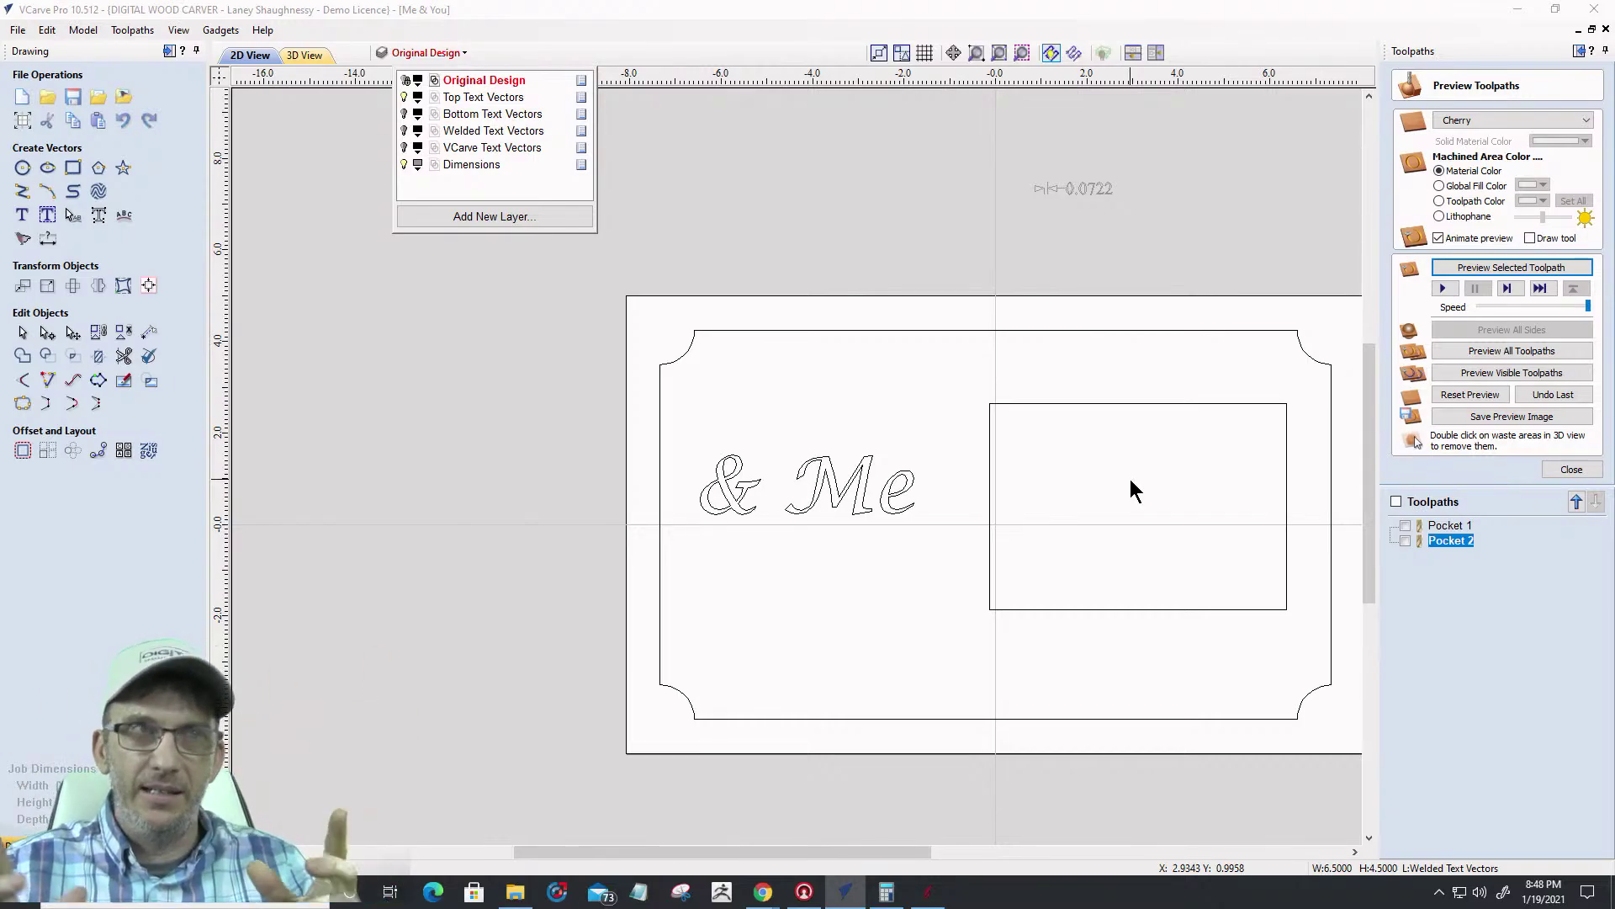
{"action": "left_click", "coordinate": [404, 98]}
{"action": "left_click", "coordinate": [403, 148]}
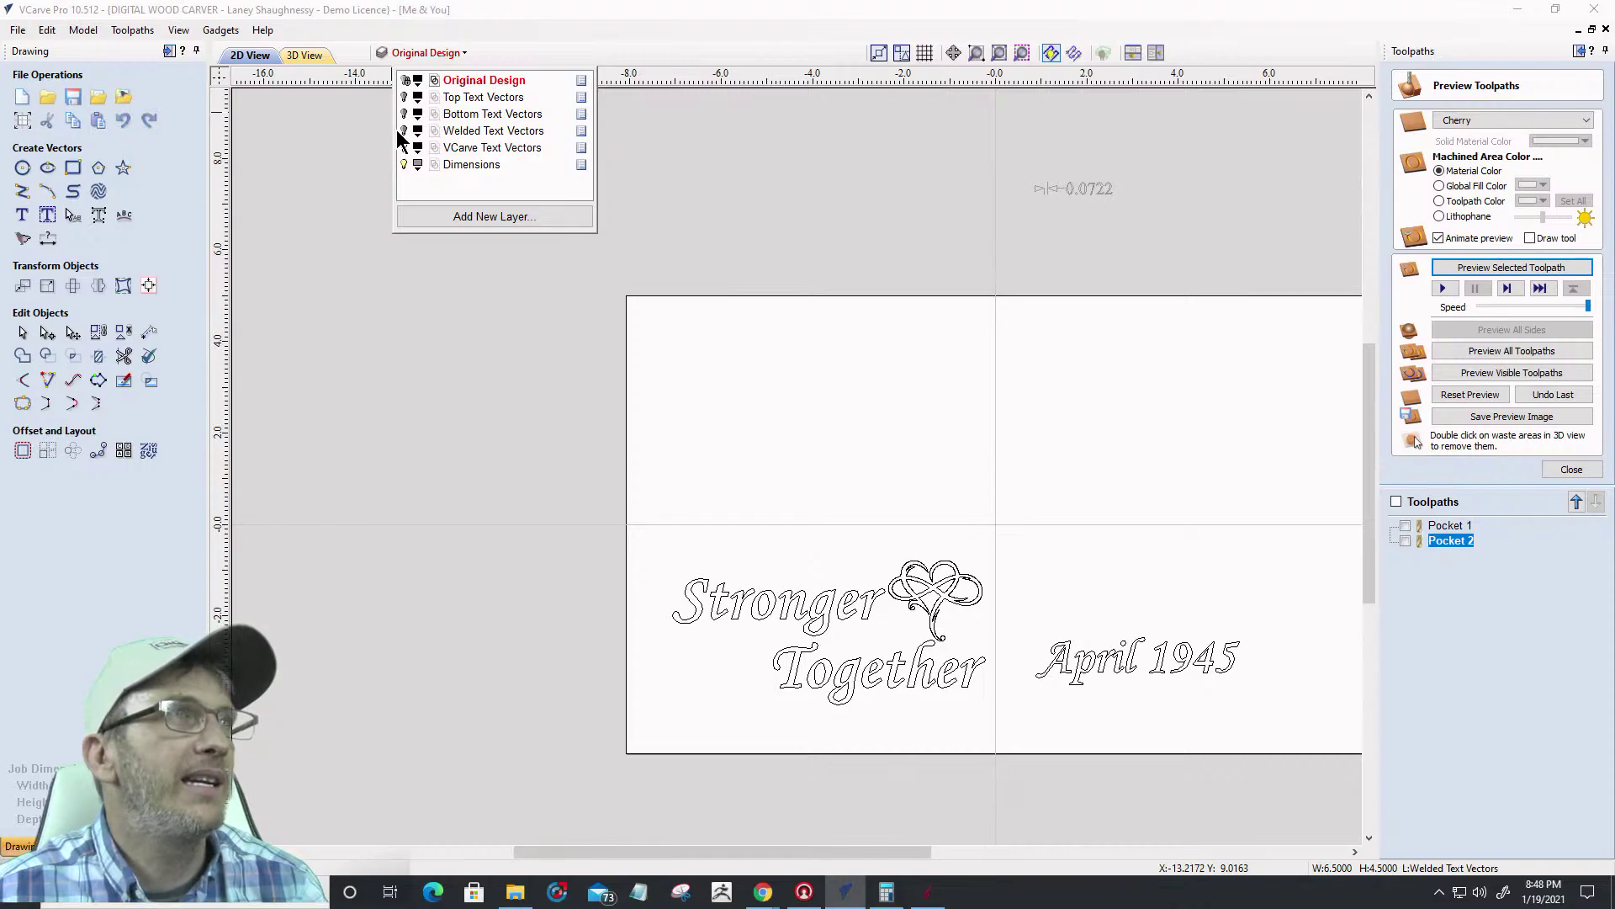
{"action": "left_click", "coordinate": [404, 149]}
{"action": "left_click", "coordinate": [404, 131]}
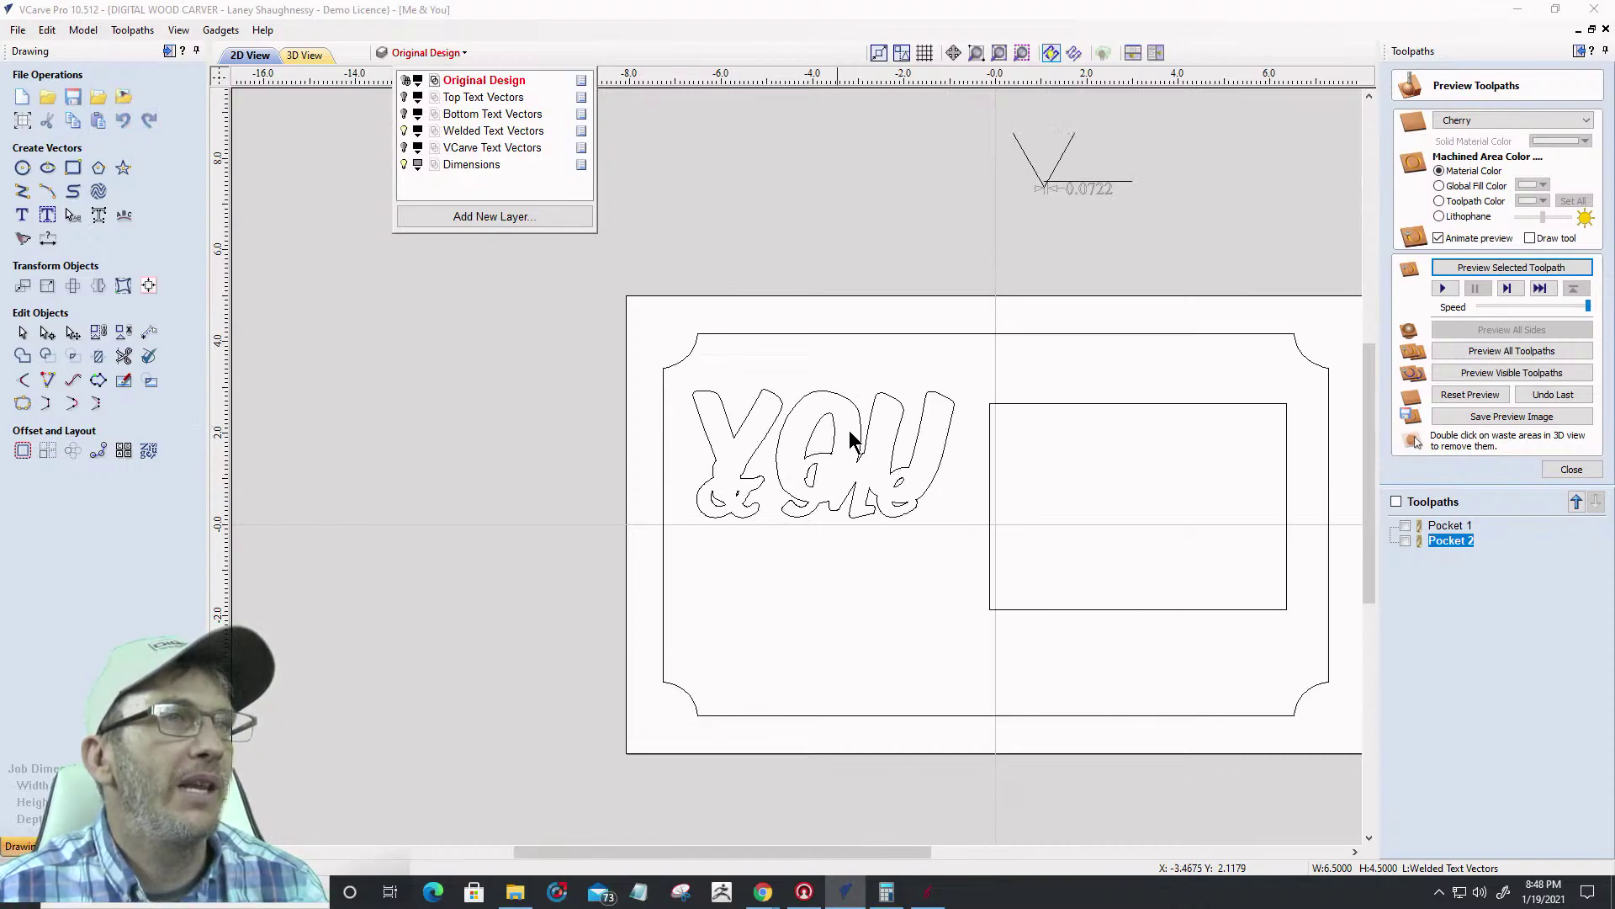
Examine the notched-corner border of the welded layer and the Pocket 1 and Pocket 2 toolpaths, leaving nothing selected in the drawing
{"action": "scroll", "coordinate": [660, 371], "scroll_direction": "down", "scroll_amount": 1}
{"action": "scroll", "coordinate": [1128, 268], "scroll_direction": "up", "scroll_amount": 1}
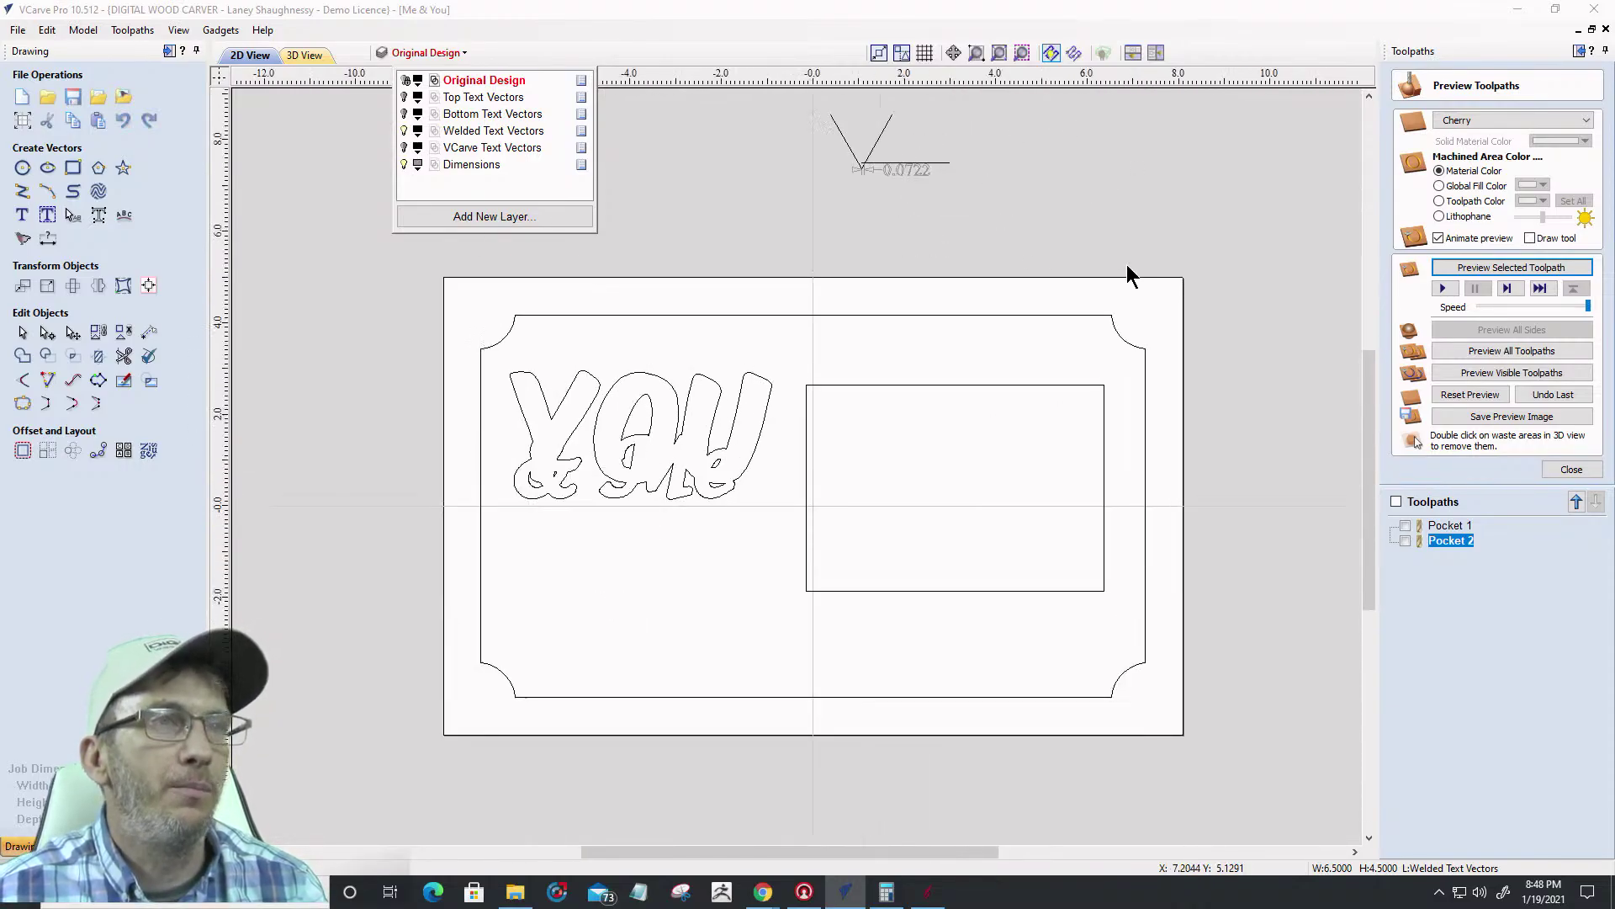
{"action": "left_click_drag", "start_coordinate": [461, 332], "coordinate": [801, 559]}
{"action": "left_click", "coordinate": [578, 316]}
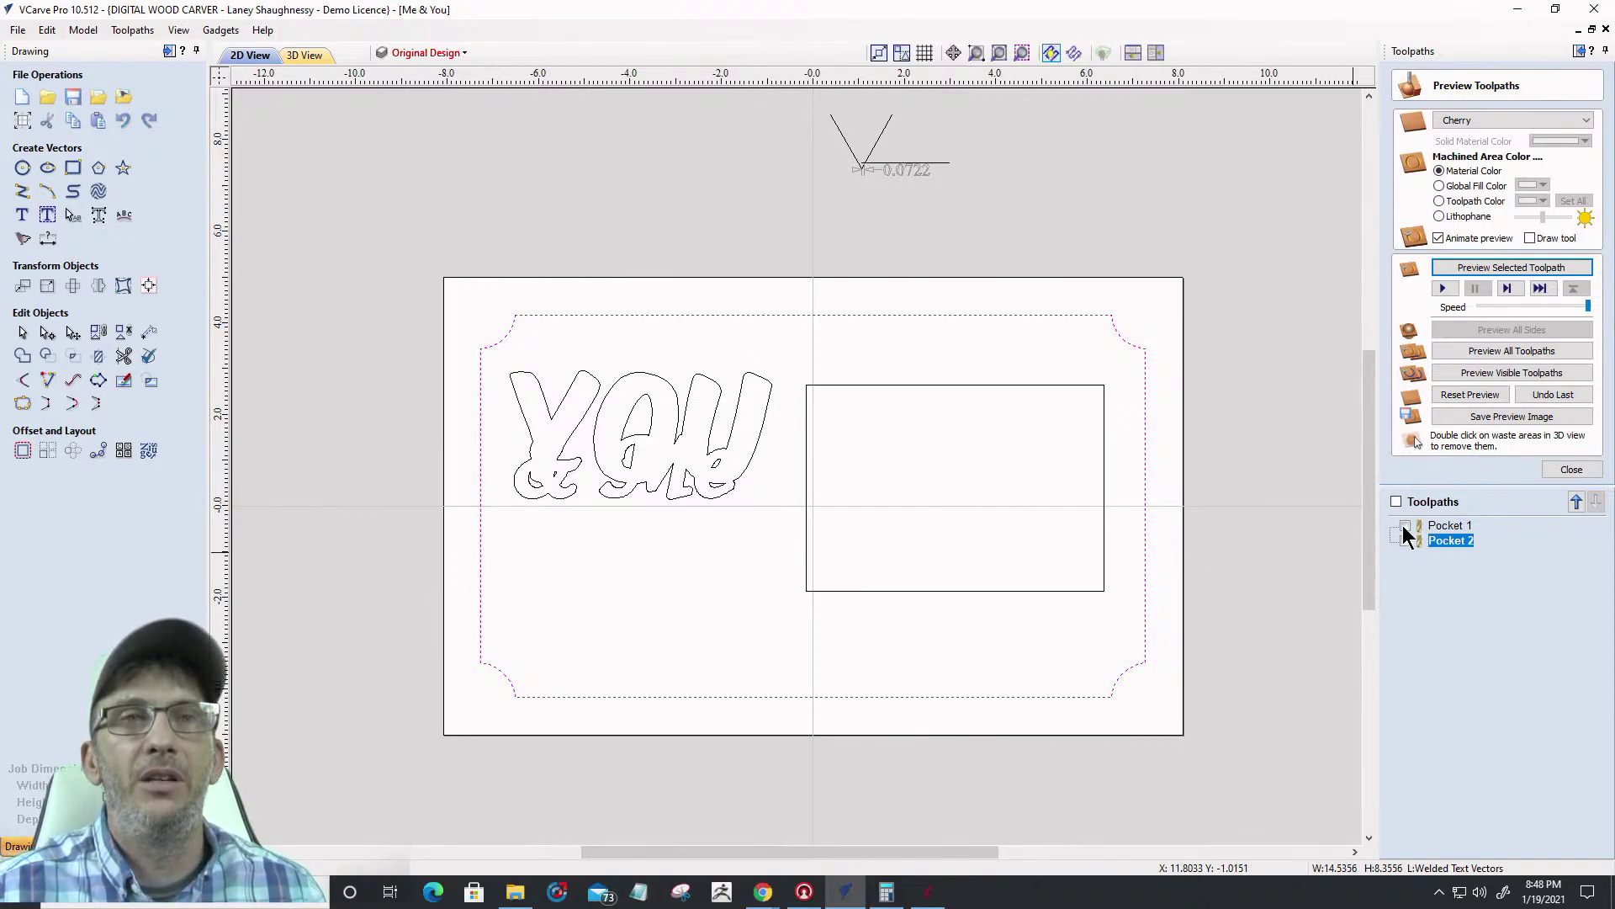
{"action": "left_click", "coordinate": [1451, 526]}
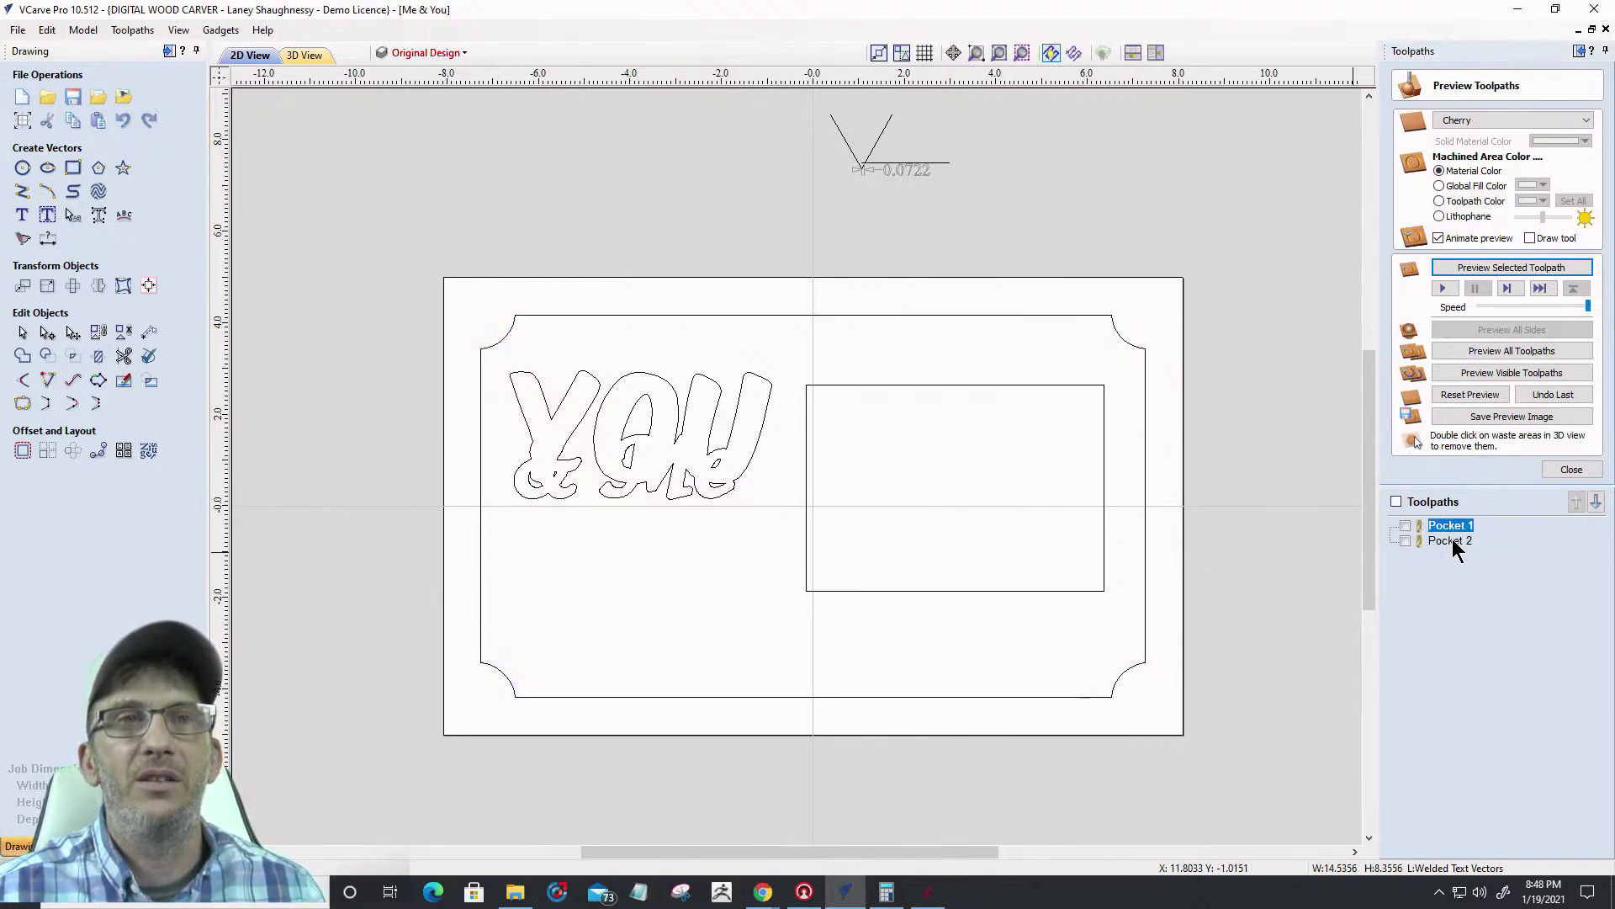
{"action": "left_click", "coordinate": [1451, 541]}
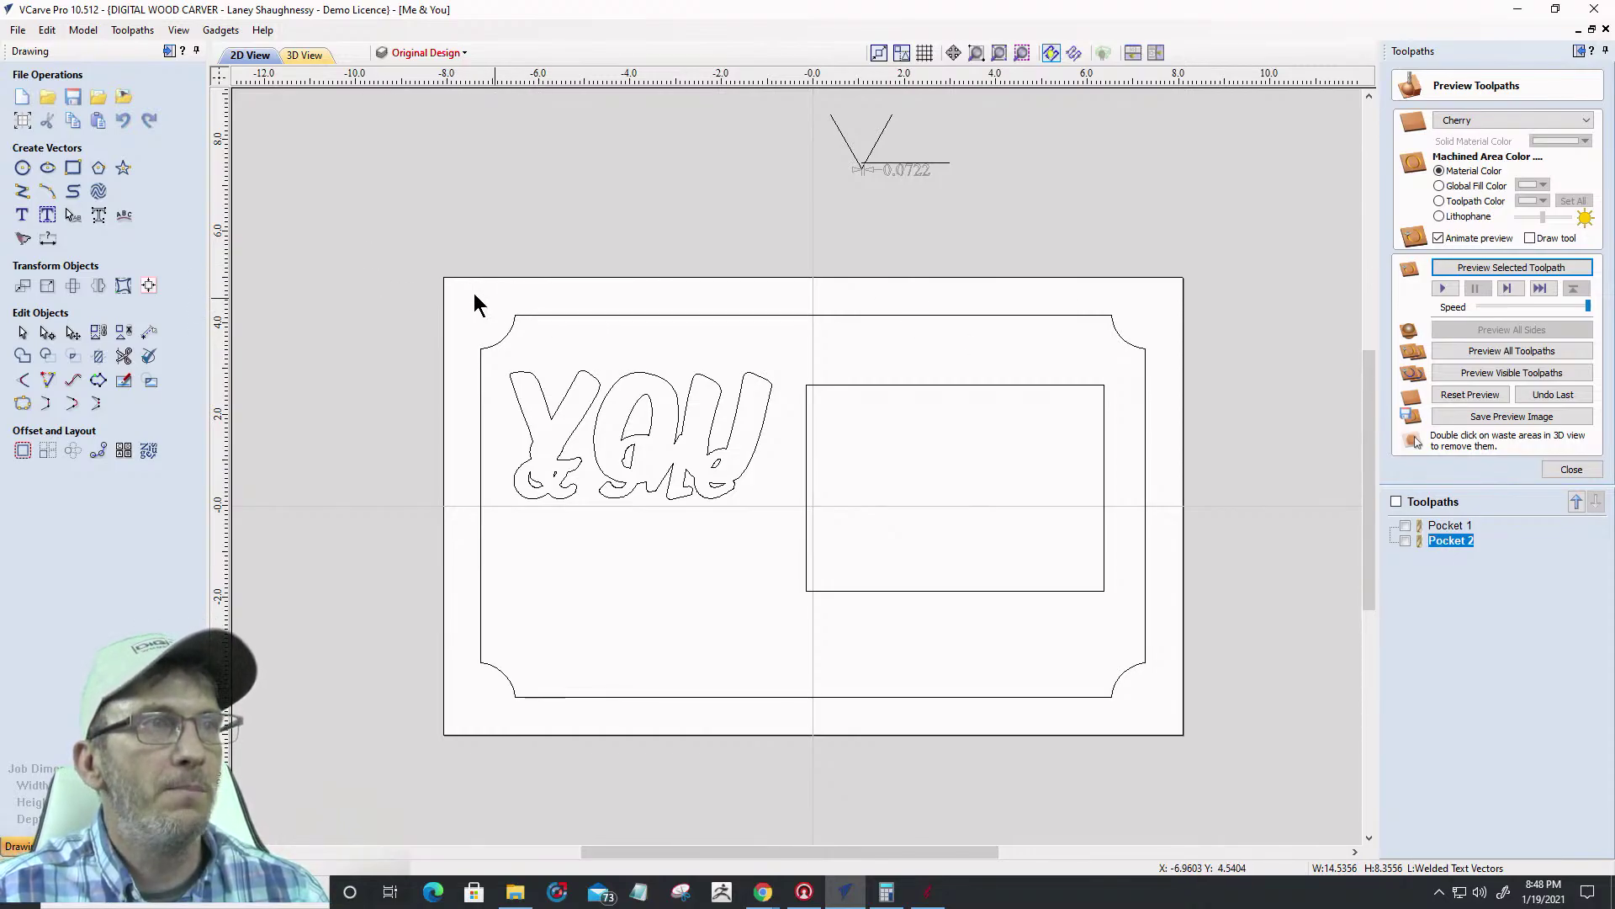
{"action": "left_click", "coordinate": [591, 315]}
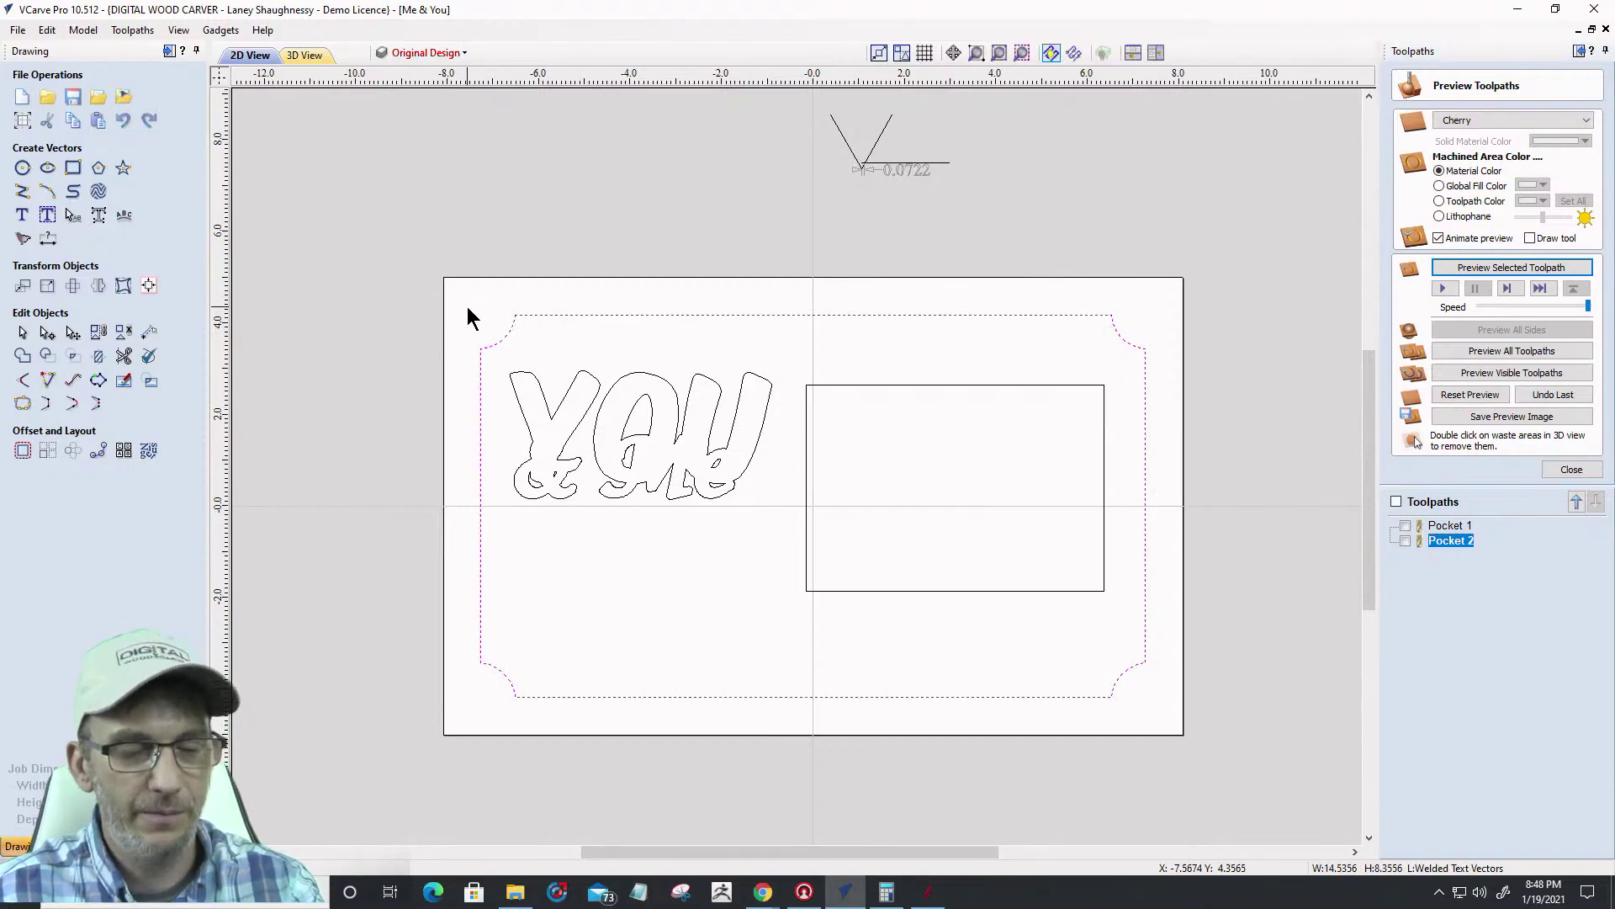
{"action": "left_click", "coordinate": [889, 253]}
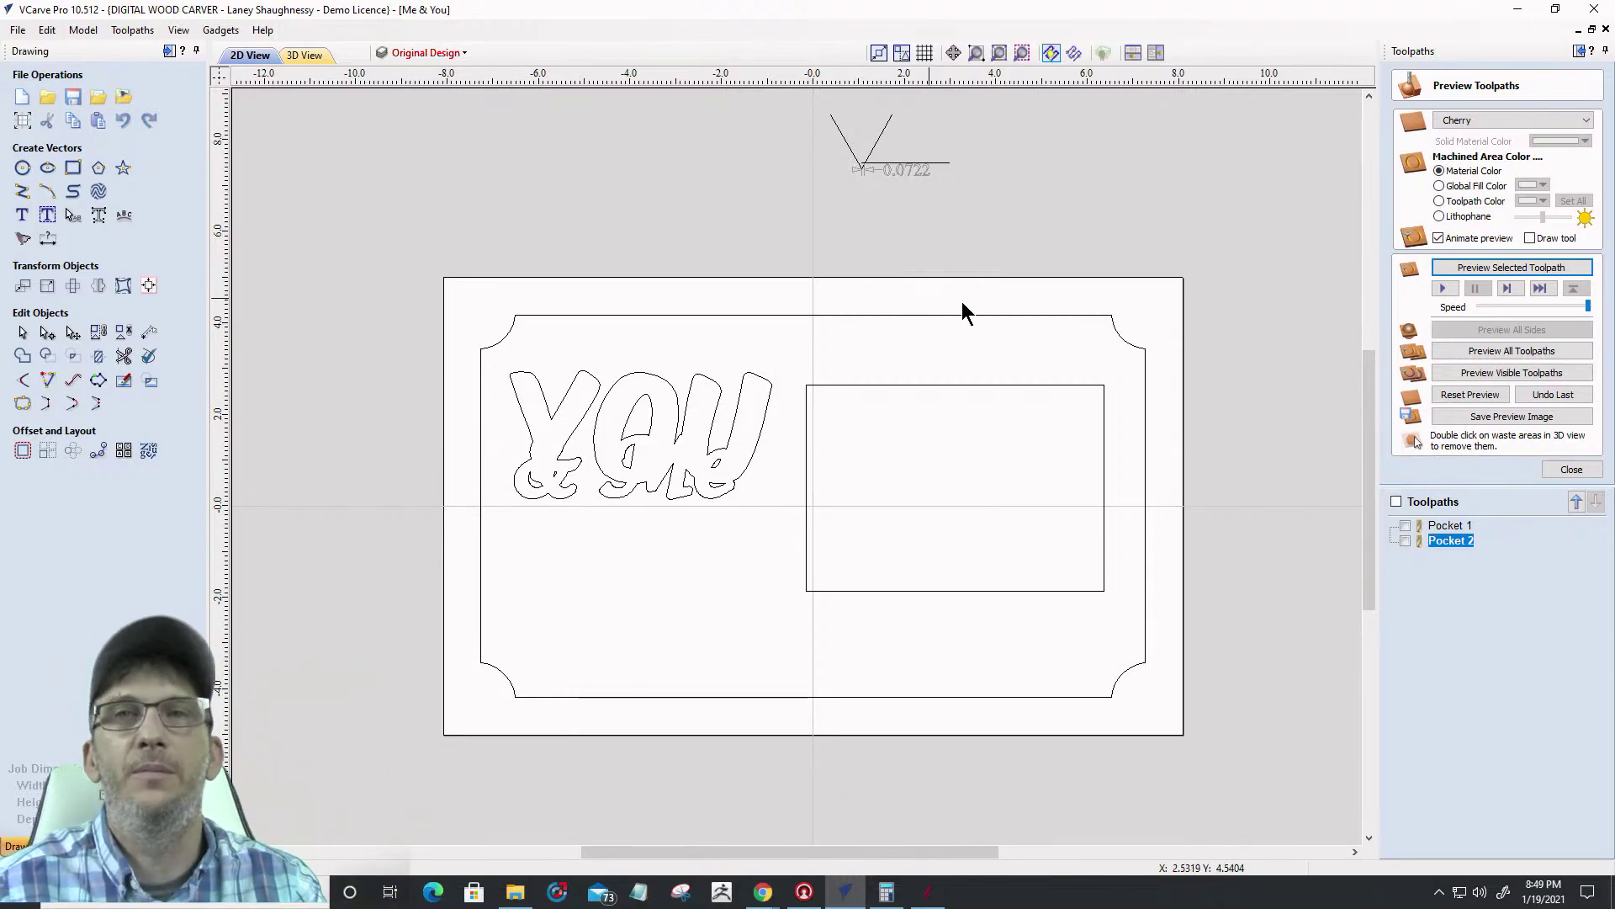
Close the toolpath preview and hide the Dimensions layer
{"action": "left_click", "coordinate": [1570, 469]}
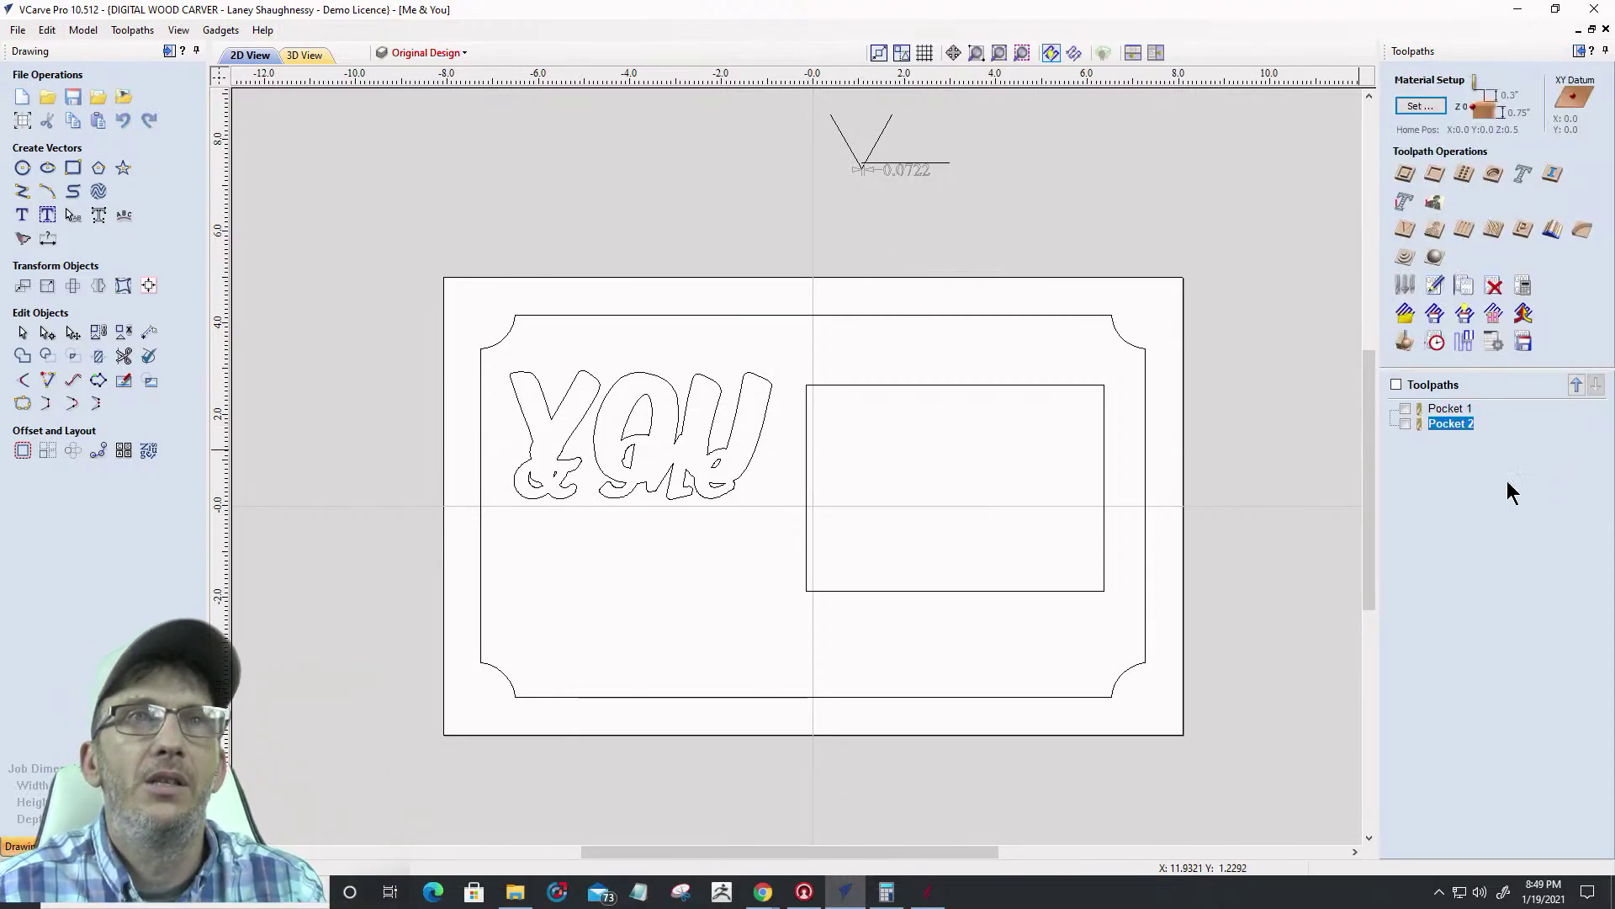
{"action": "left_click", "coordinate": [442, 53]}
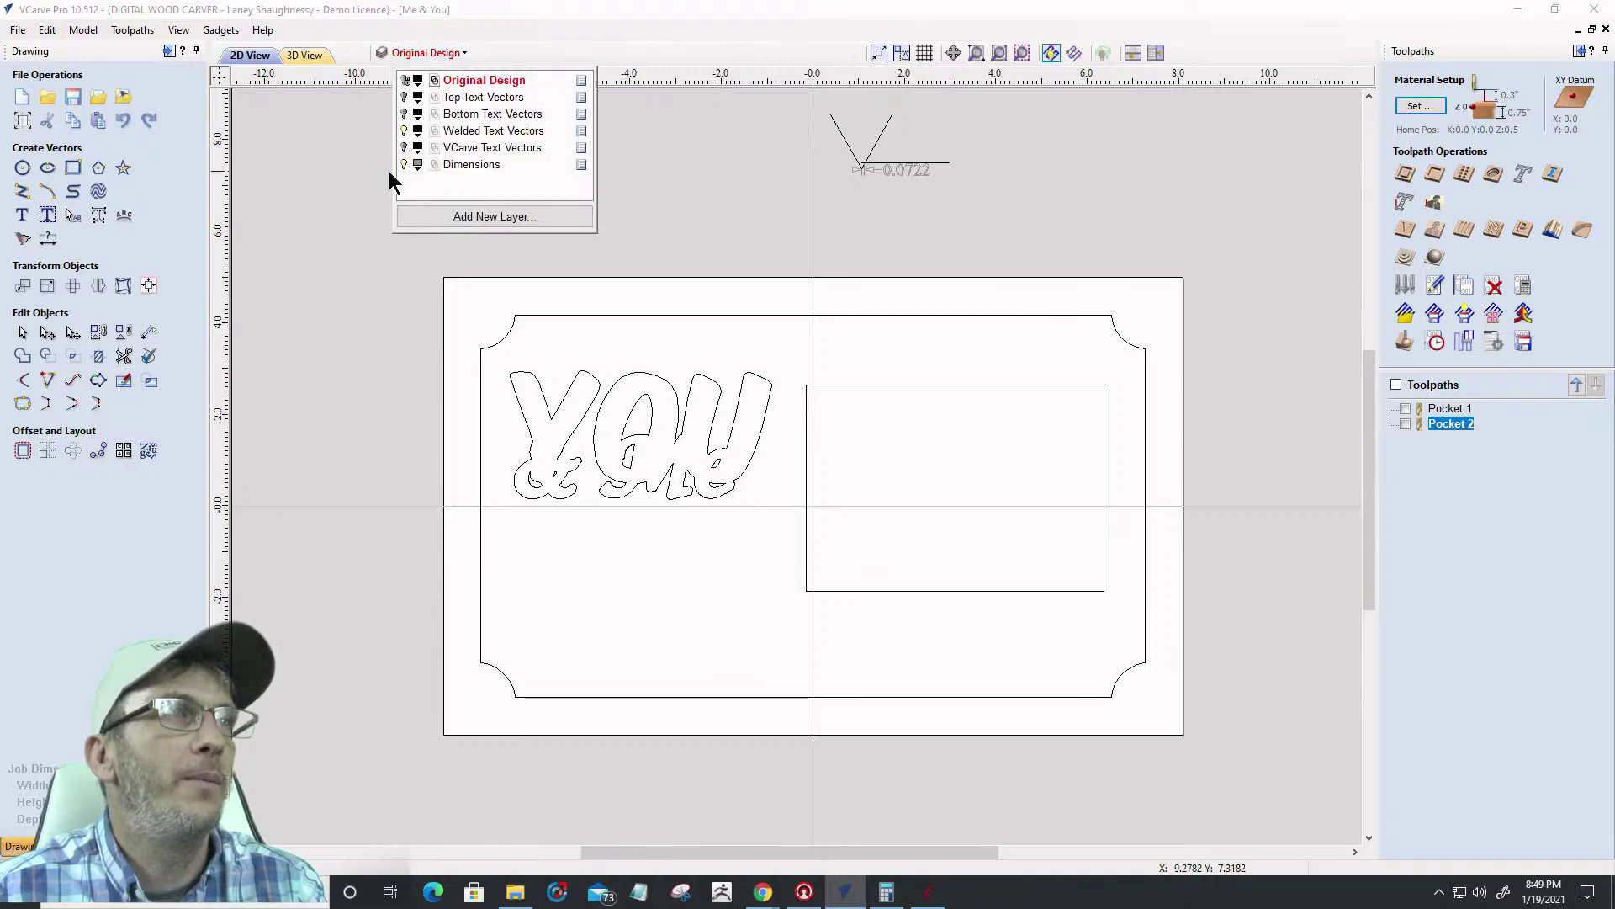
{"action": "left_click", "coordinate": [404, 164]}
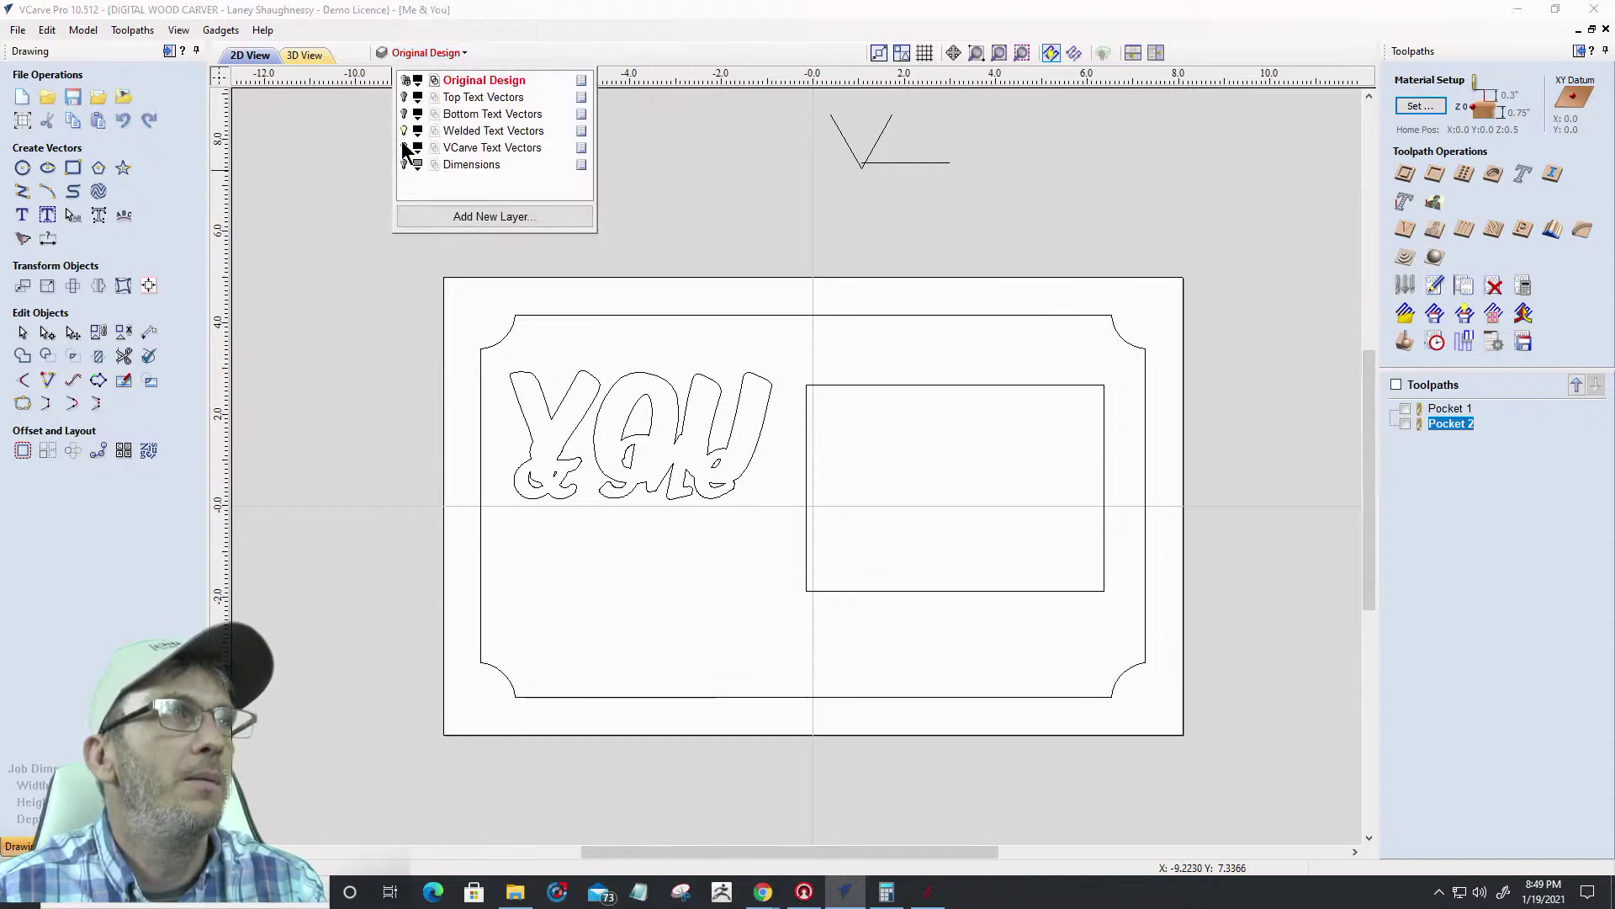
{"action": "left_click", "coordinate": [885, 113]}
{"action": "left_click_drag", "start_coordinate": [780, 92], "coordinate": [1007, 210]}
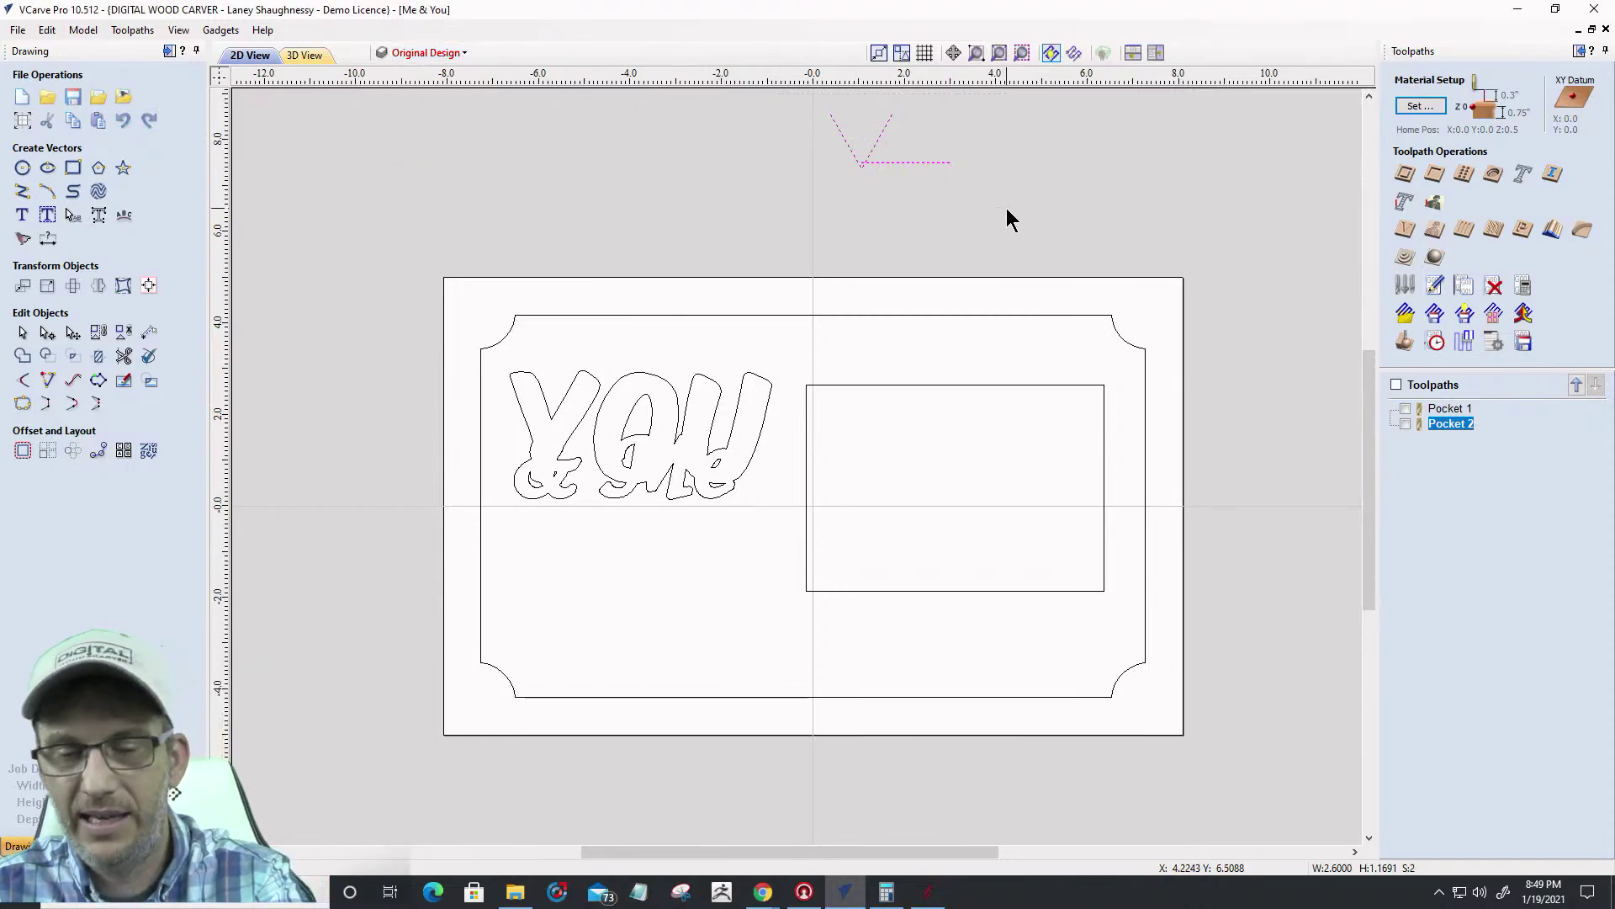
{"action": "key", "text": "Delete"}
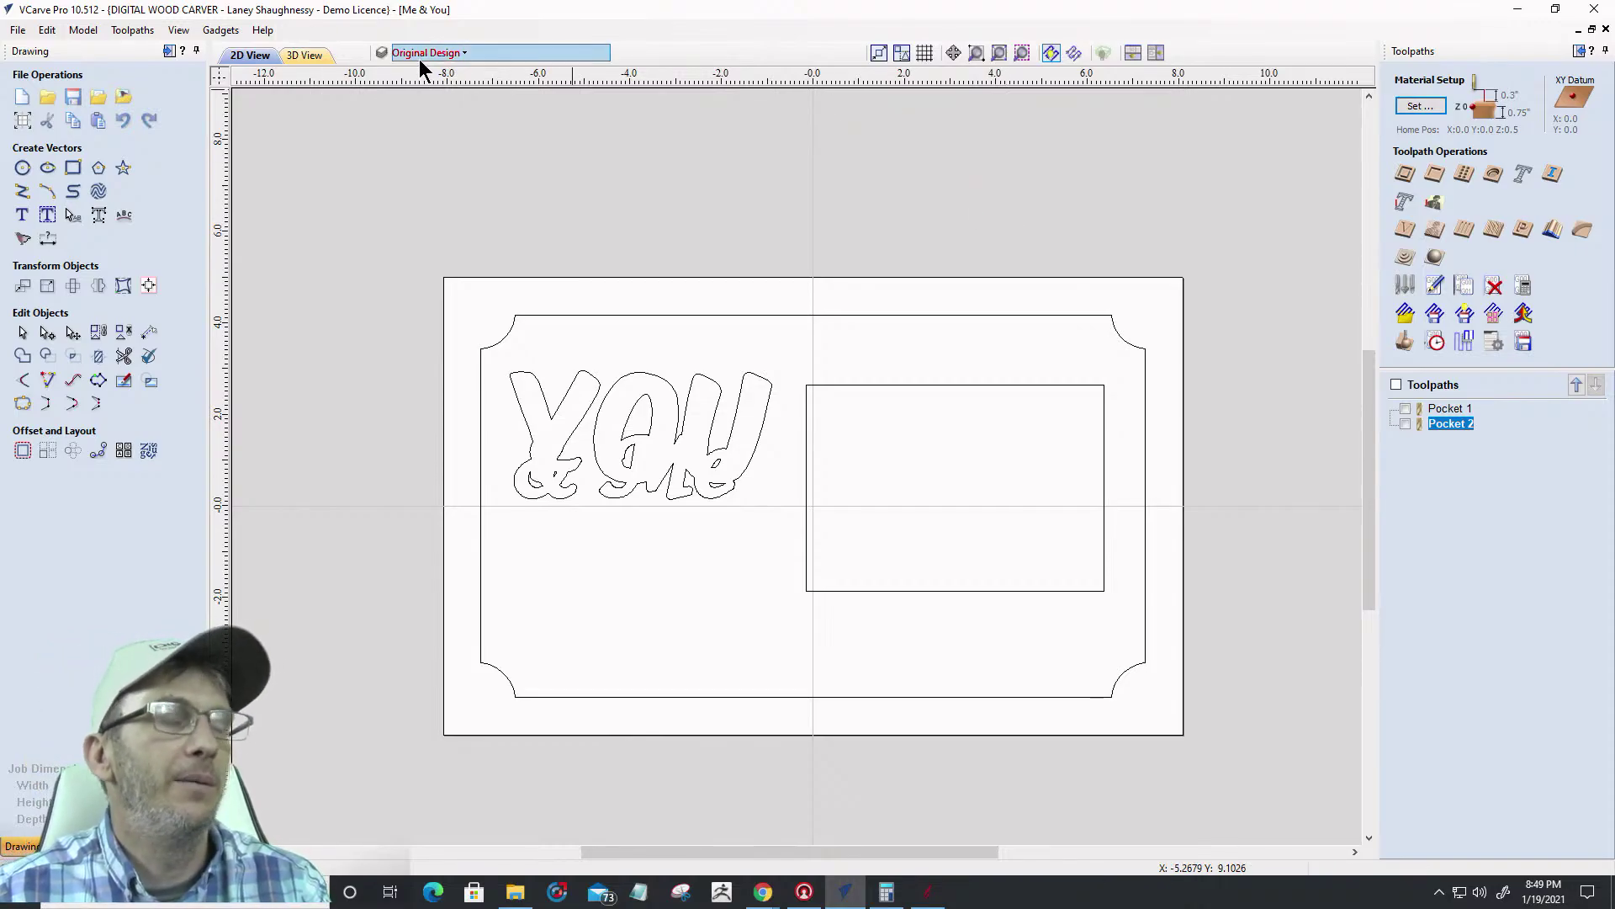
{"action": "key", "text": "ctrl+z"}
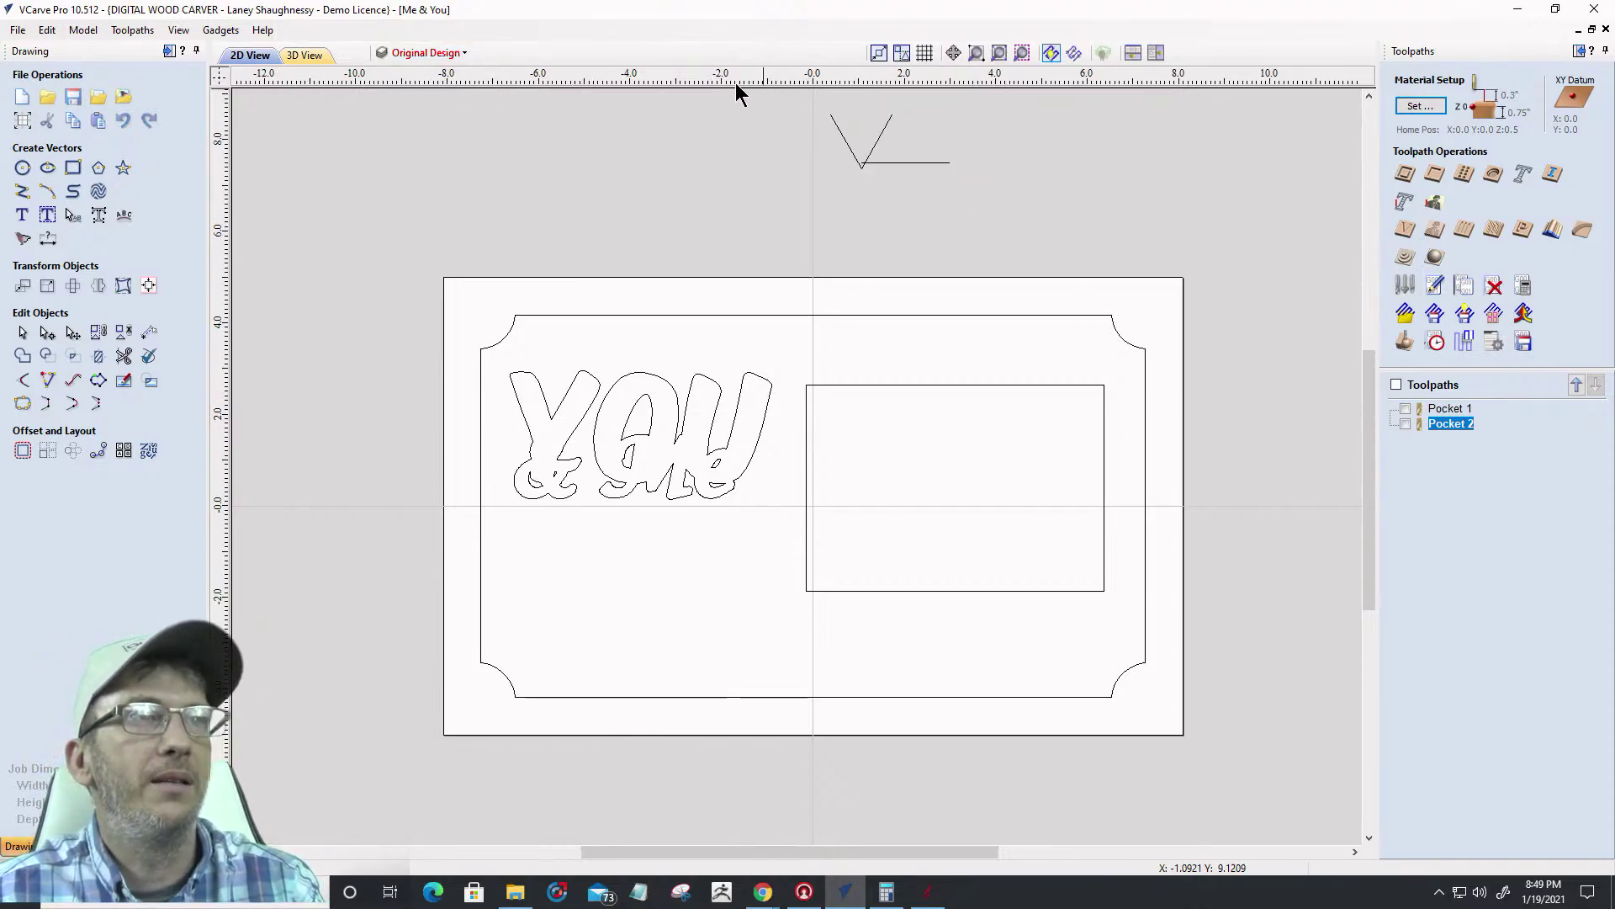
Move the loose angled and horizontal lines above the board to the Dimensions layer
{"action": "left_click_drag", "start_coordinate": [1007, 143], "coordinate": [895, 194]}
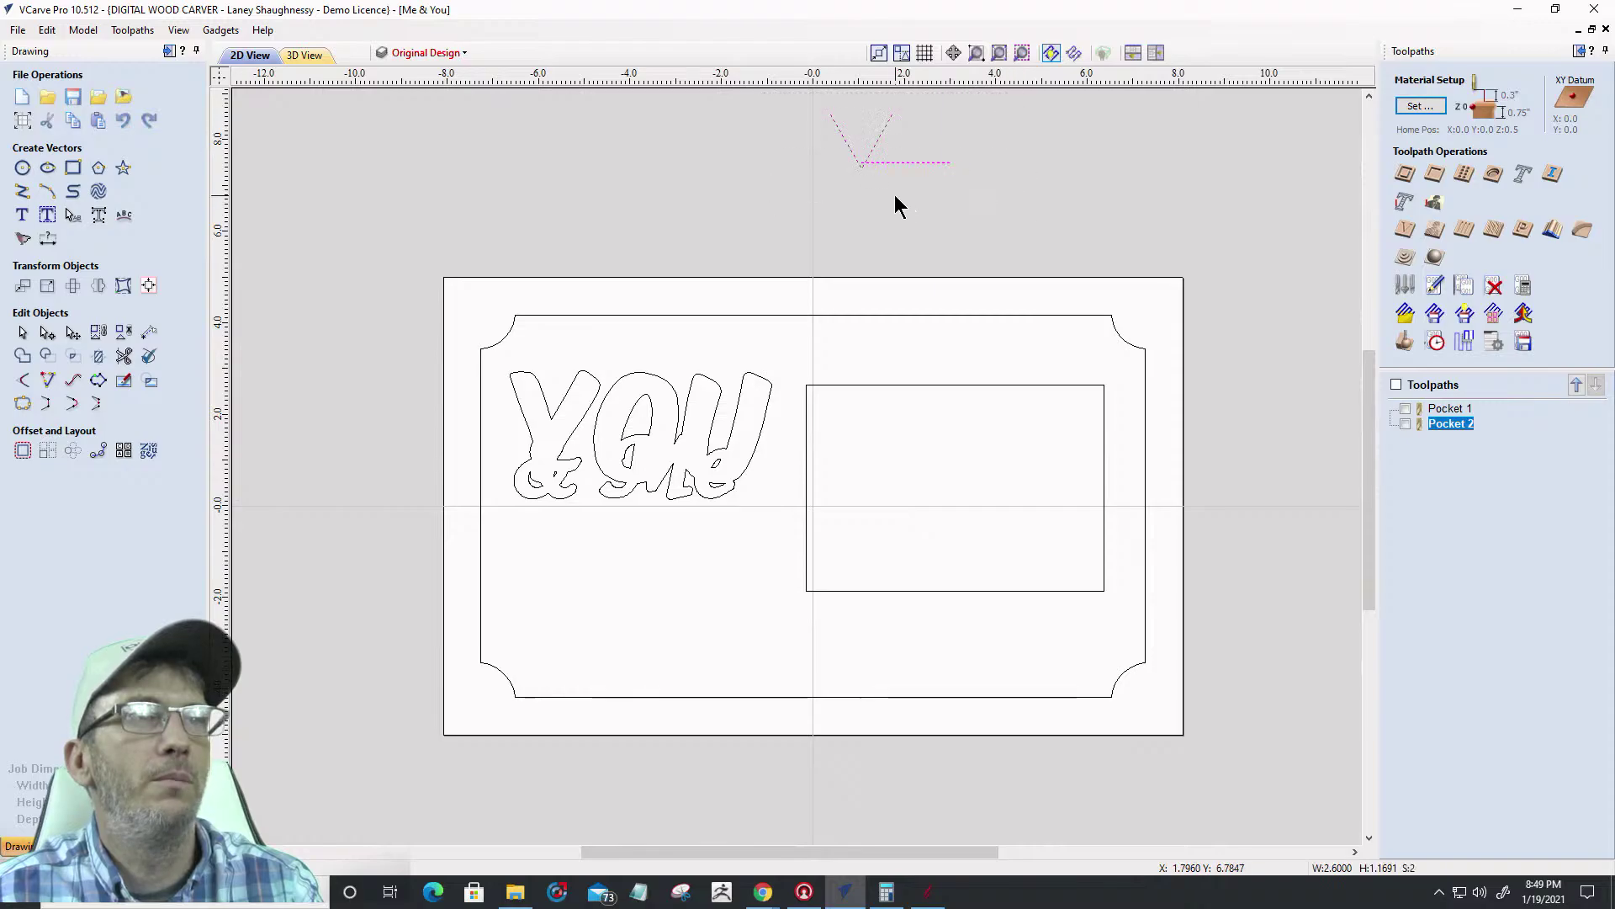
{"action": "right_click", "coordinate": [880, 166]}
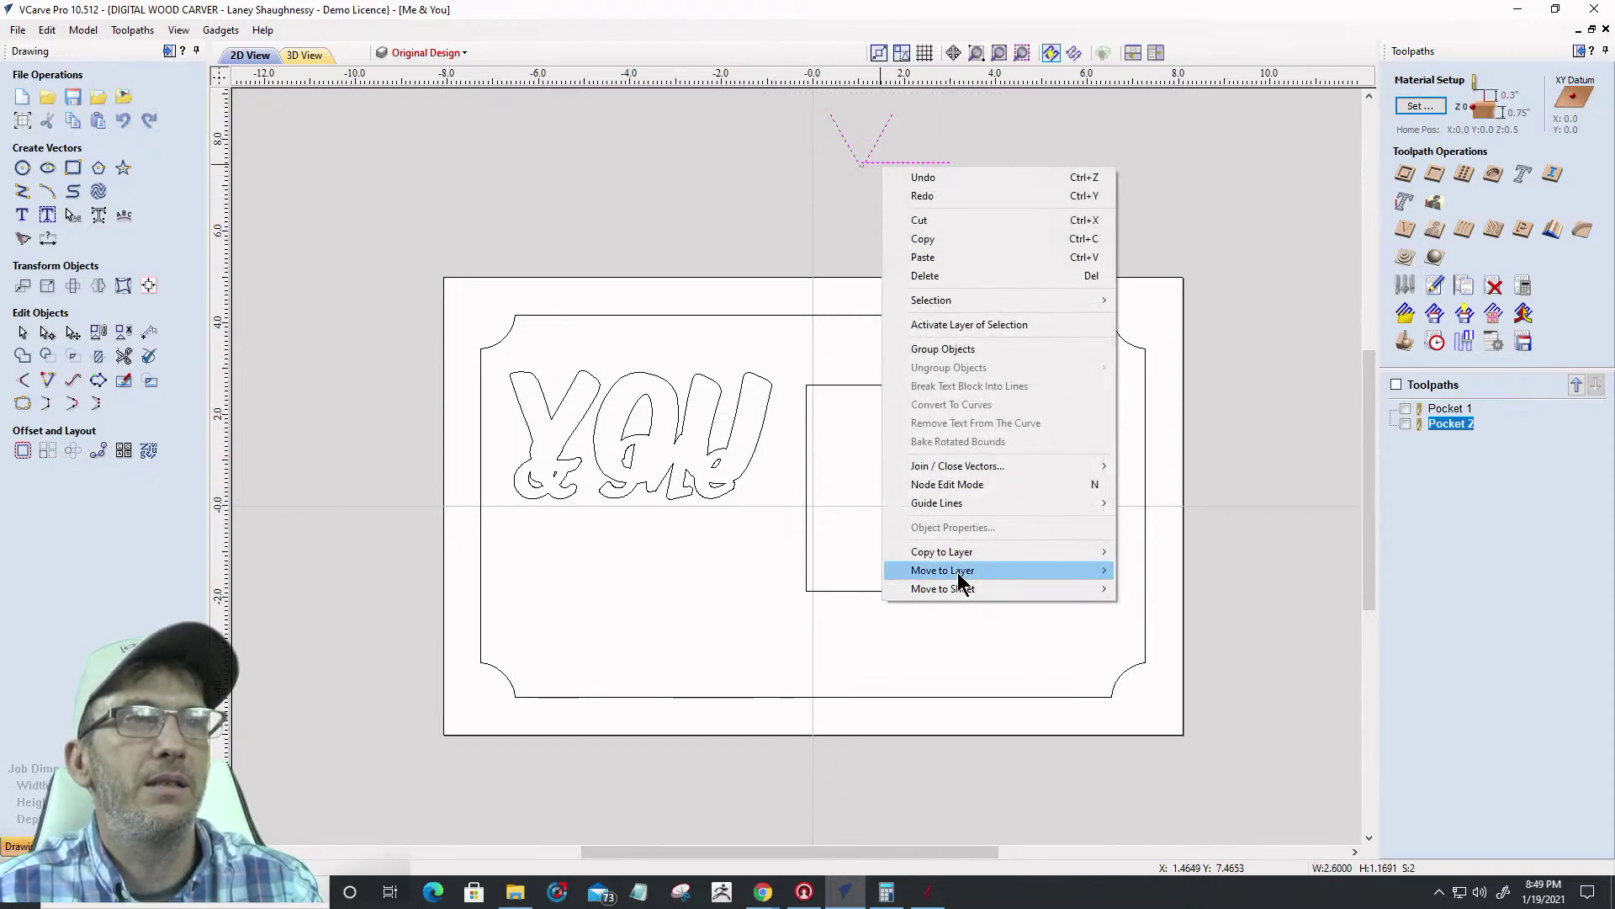
{"action": "mouse_move", "coordinate": [1013, 576]}
{"action": "left_click", "coordinate": [1144, 664]}
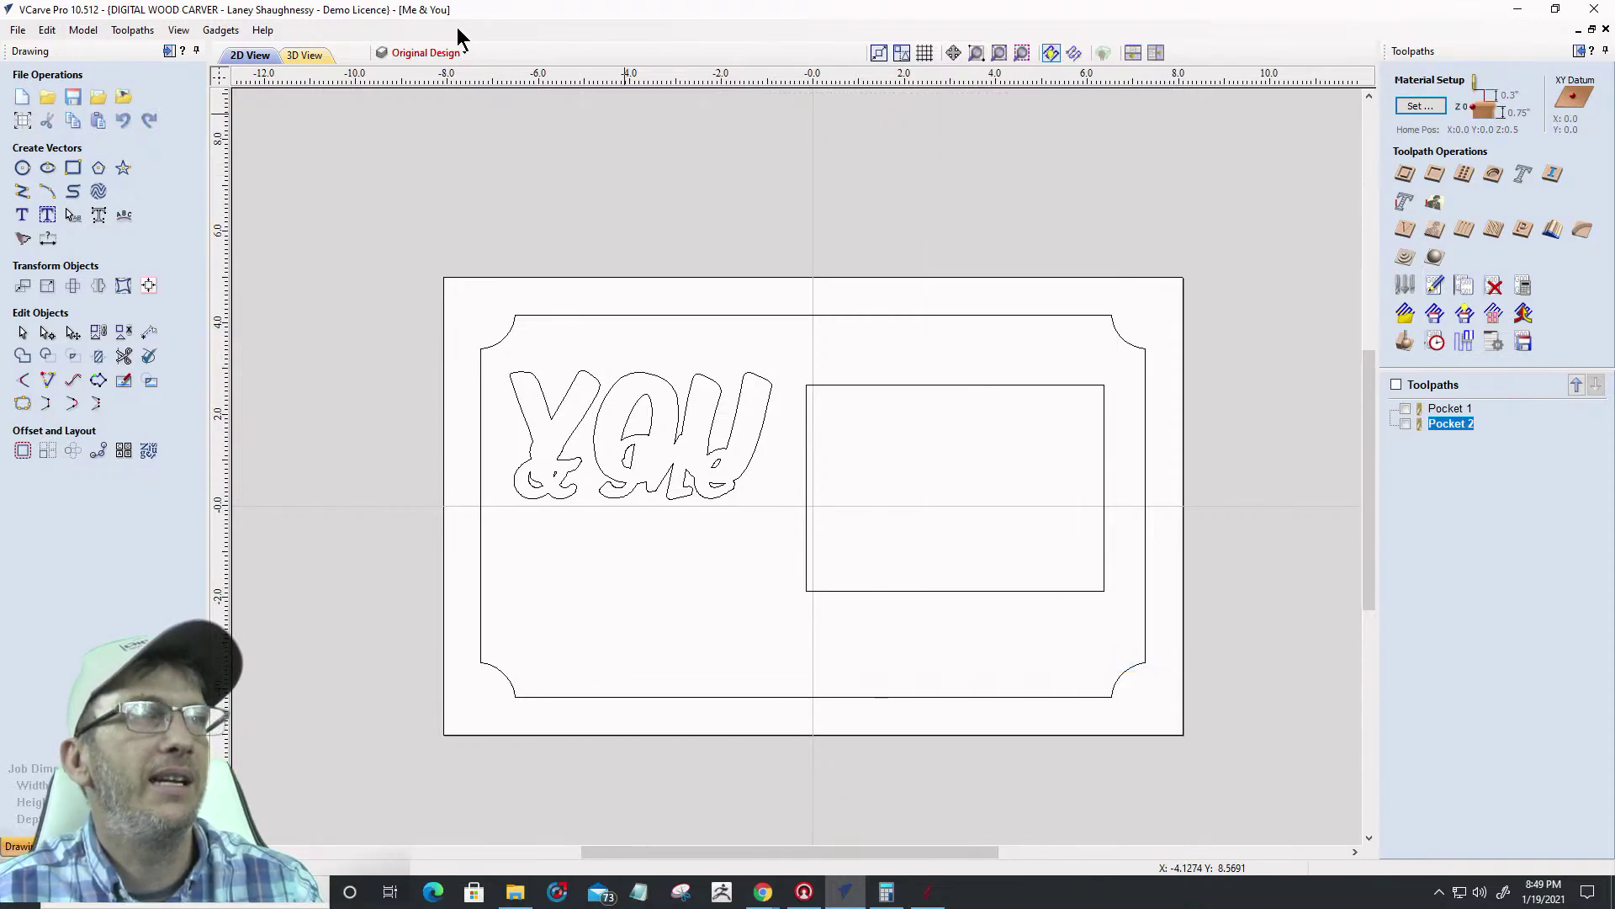
Show the Top Text Vectors and VCarve Text Vectors layers alongside the welded text
{"action": "left_click", "coordinate": [442, 54]}
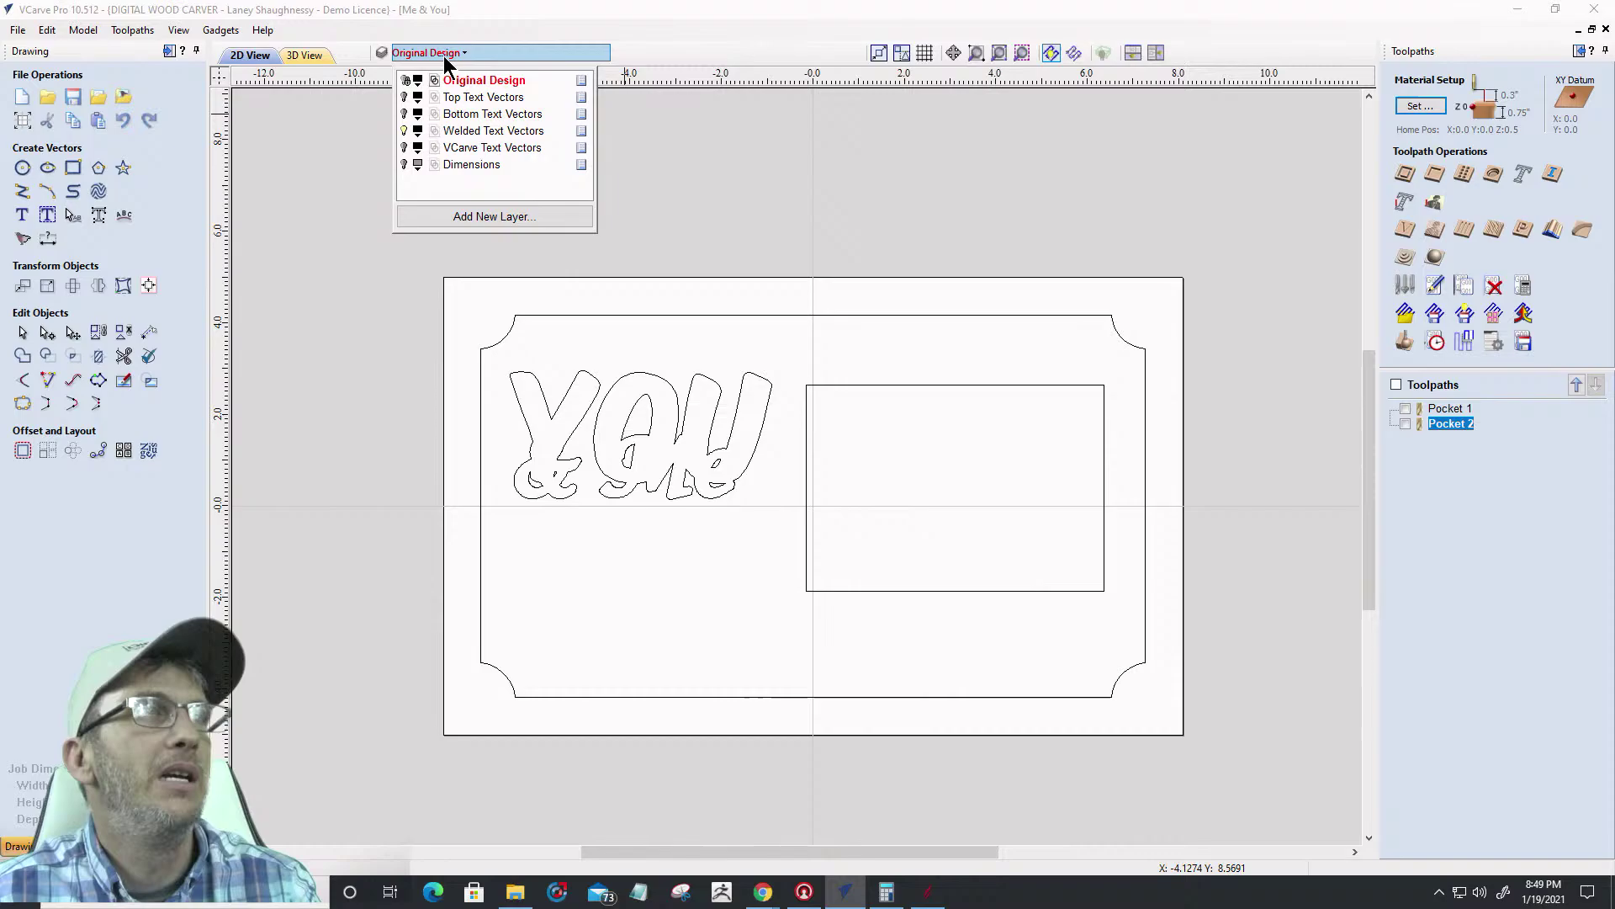
{"action": "left_click", "coordinate": [404, 98]}
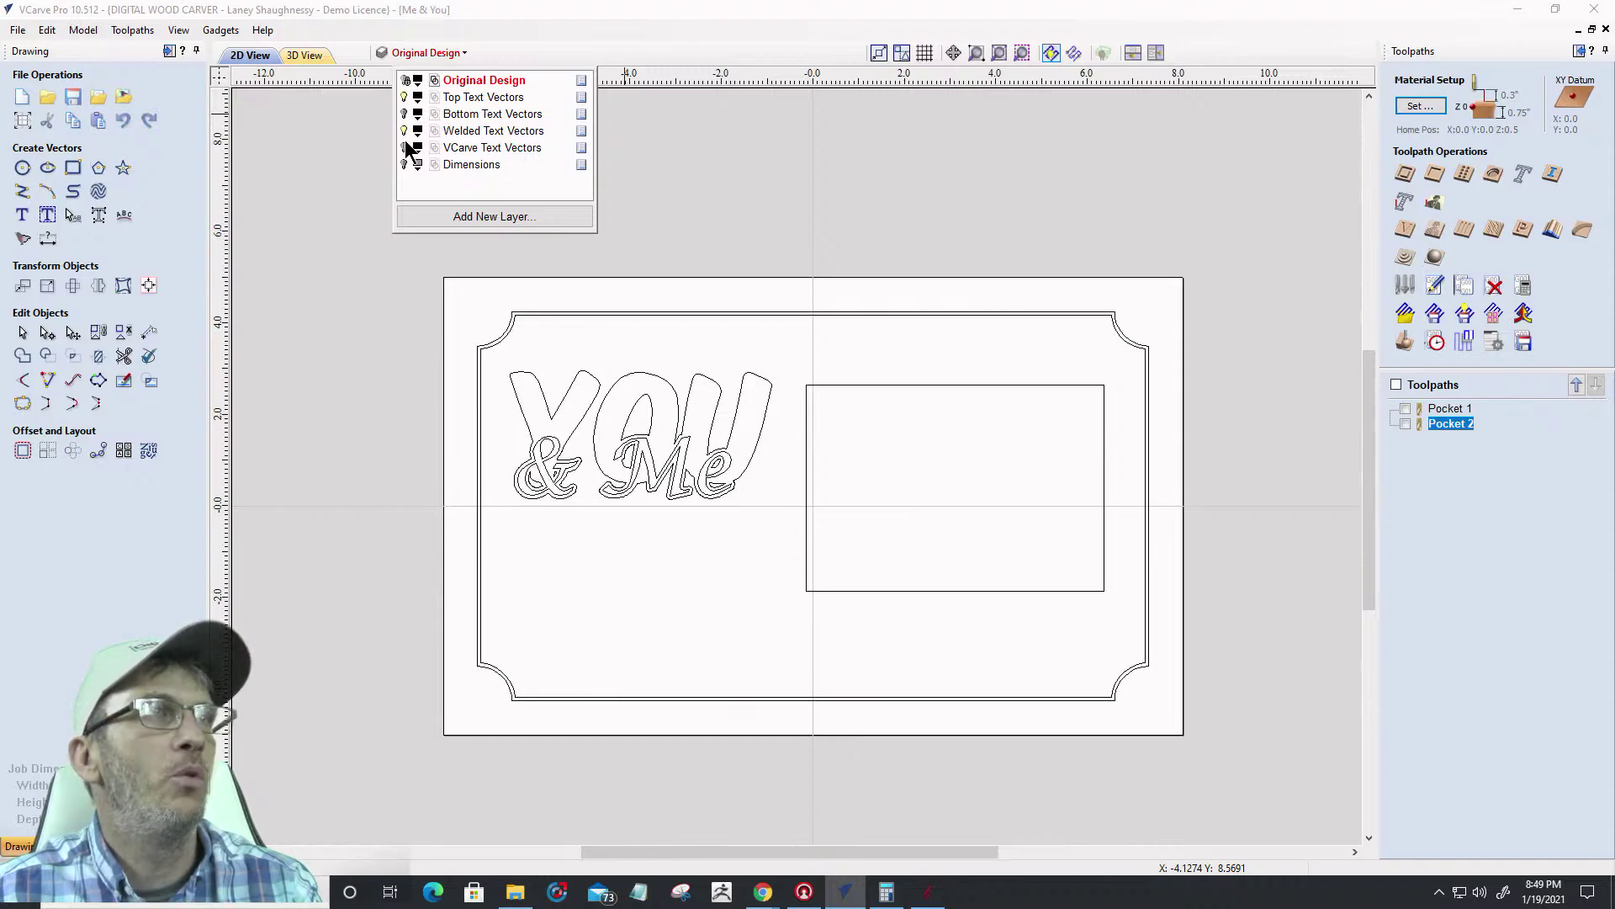
{"action": "left_click", "coordinate": [406, 148]}
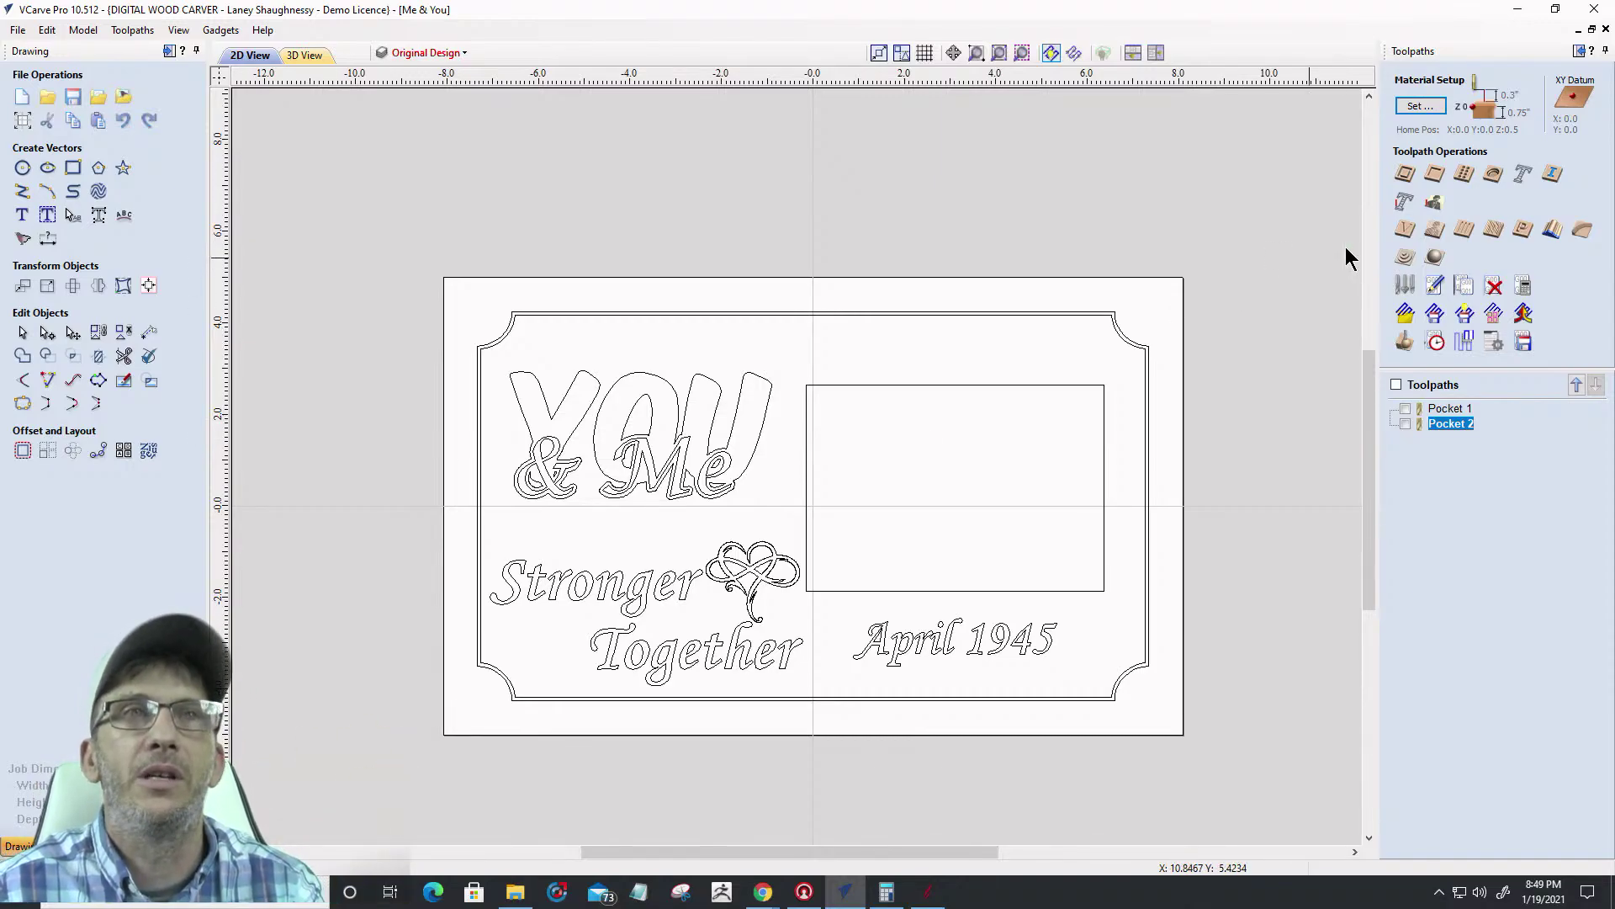
Start a V-Carve / Engraving toolpath with a start depth of 0.125 inches and a flat depth of 0.125 inches
{"action": "left_click", "coordinate": [1405, 231]}
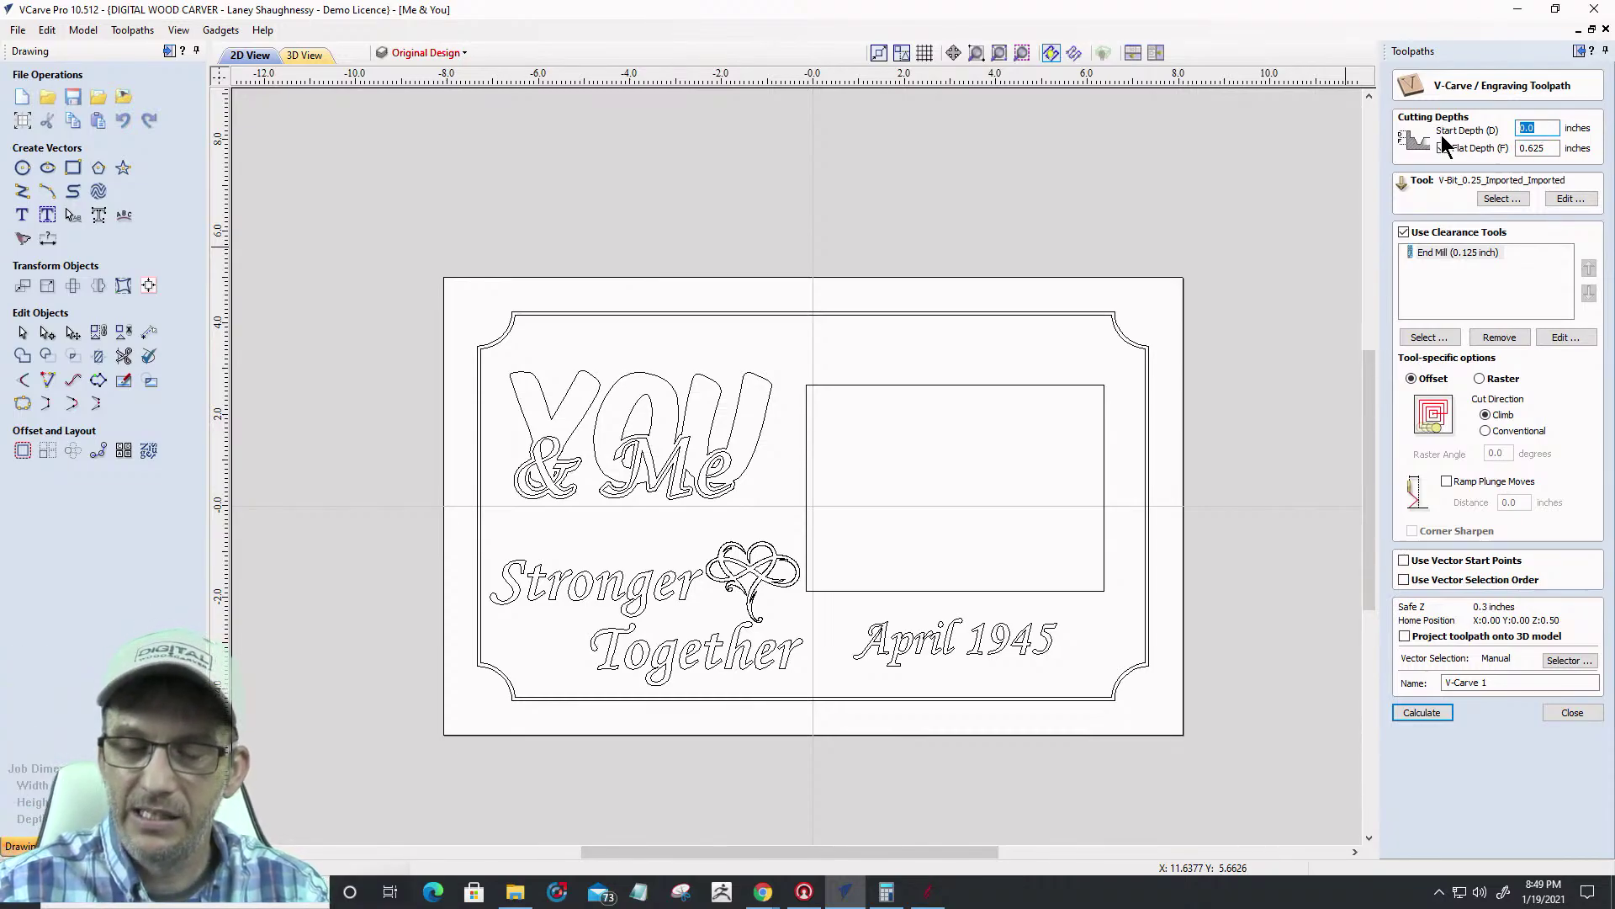
{"action": "type", "text": ".125"}
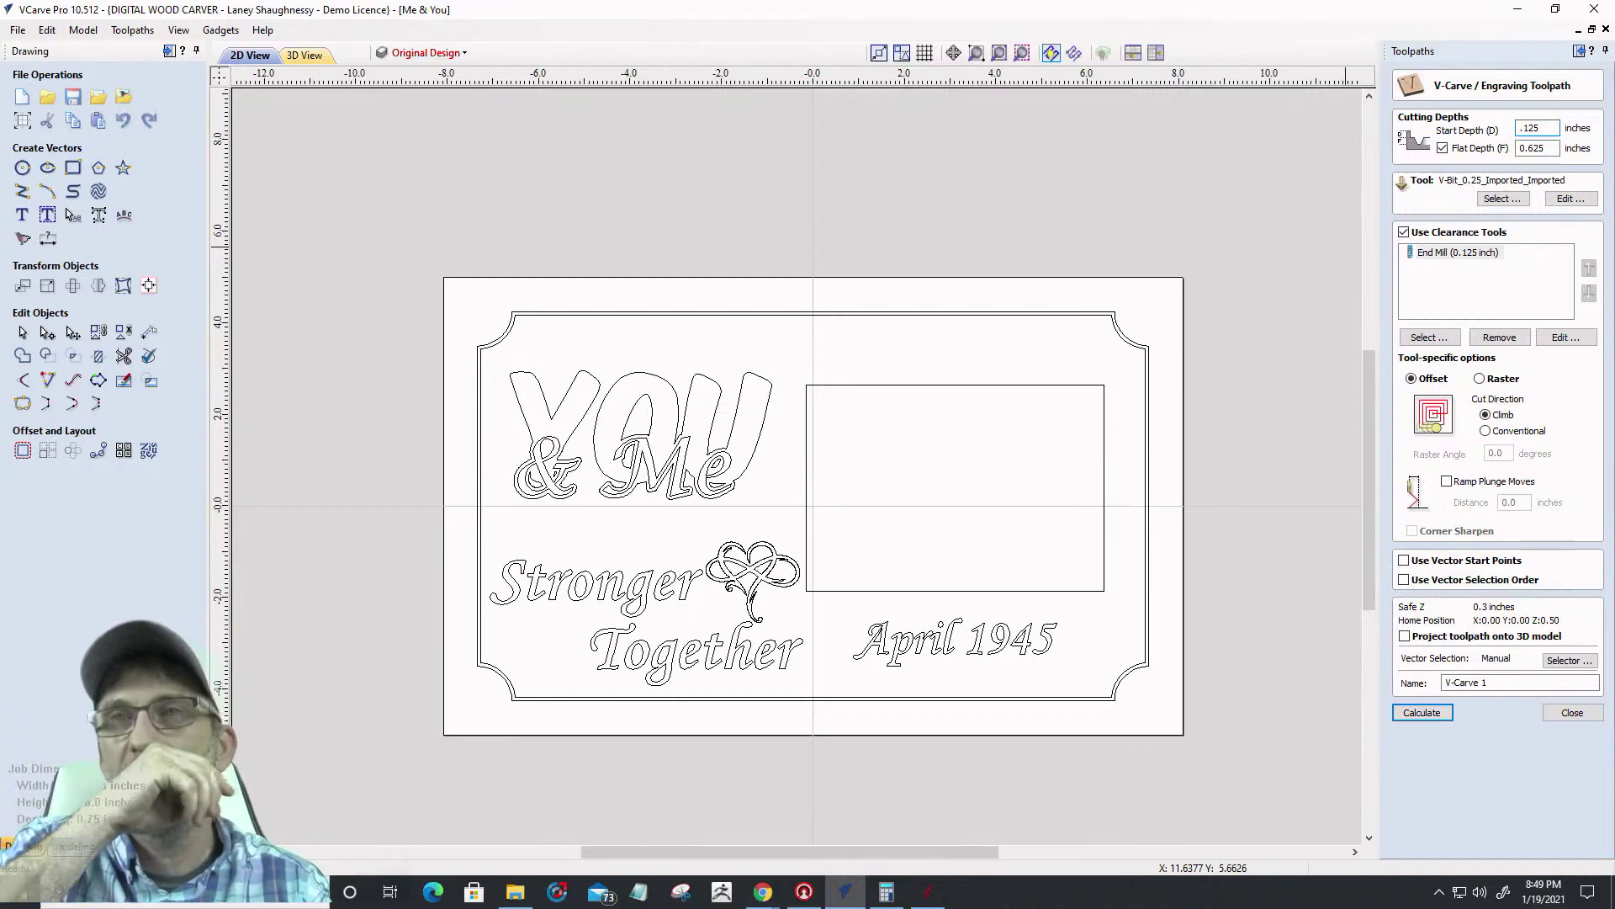
{"action": "key", "text": "Tab"}
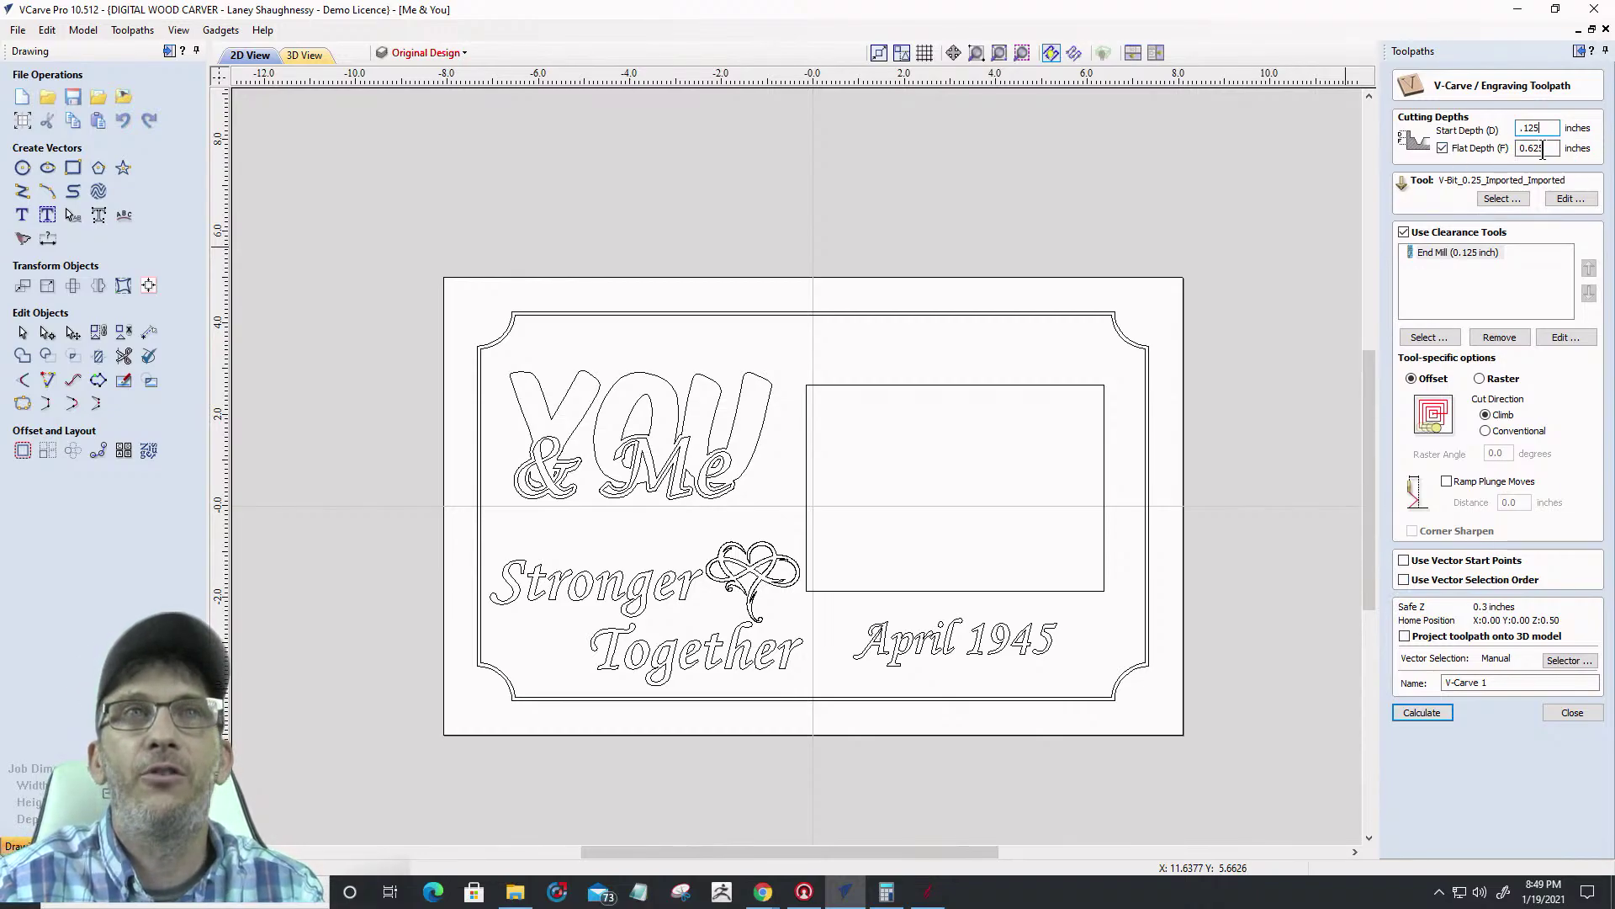
{"action": "type", "text": ".1"}
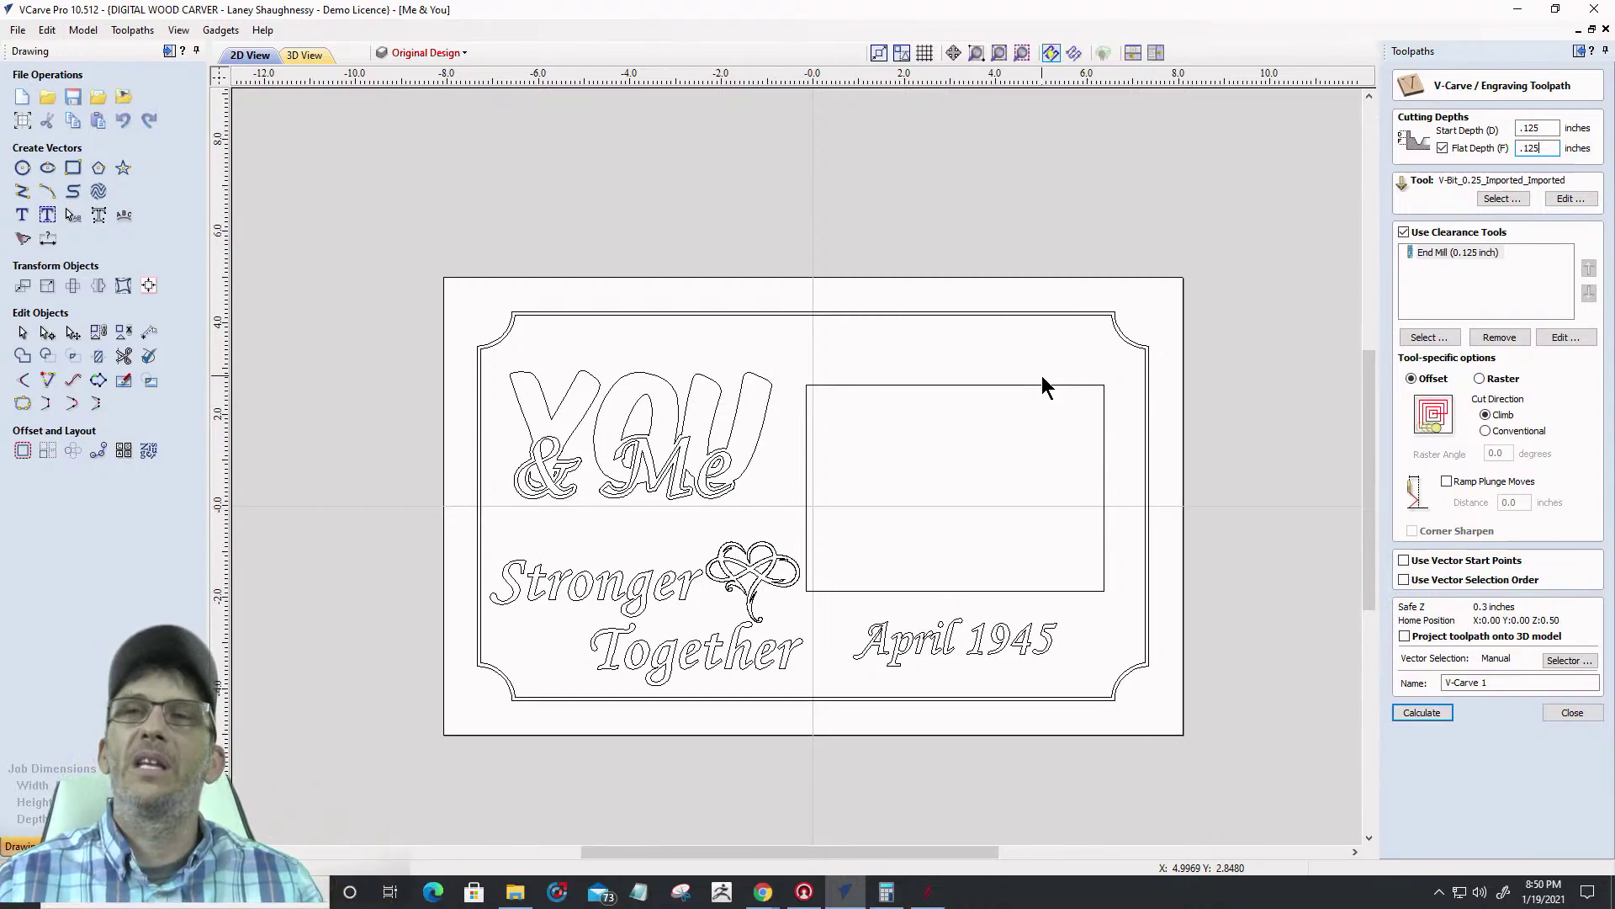
Add the 0.25 inch end mill from the tool database to the toolpath's clearance tools
{"action": "left_click", "coordinate": [1429, 336]}
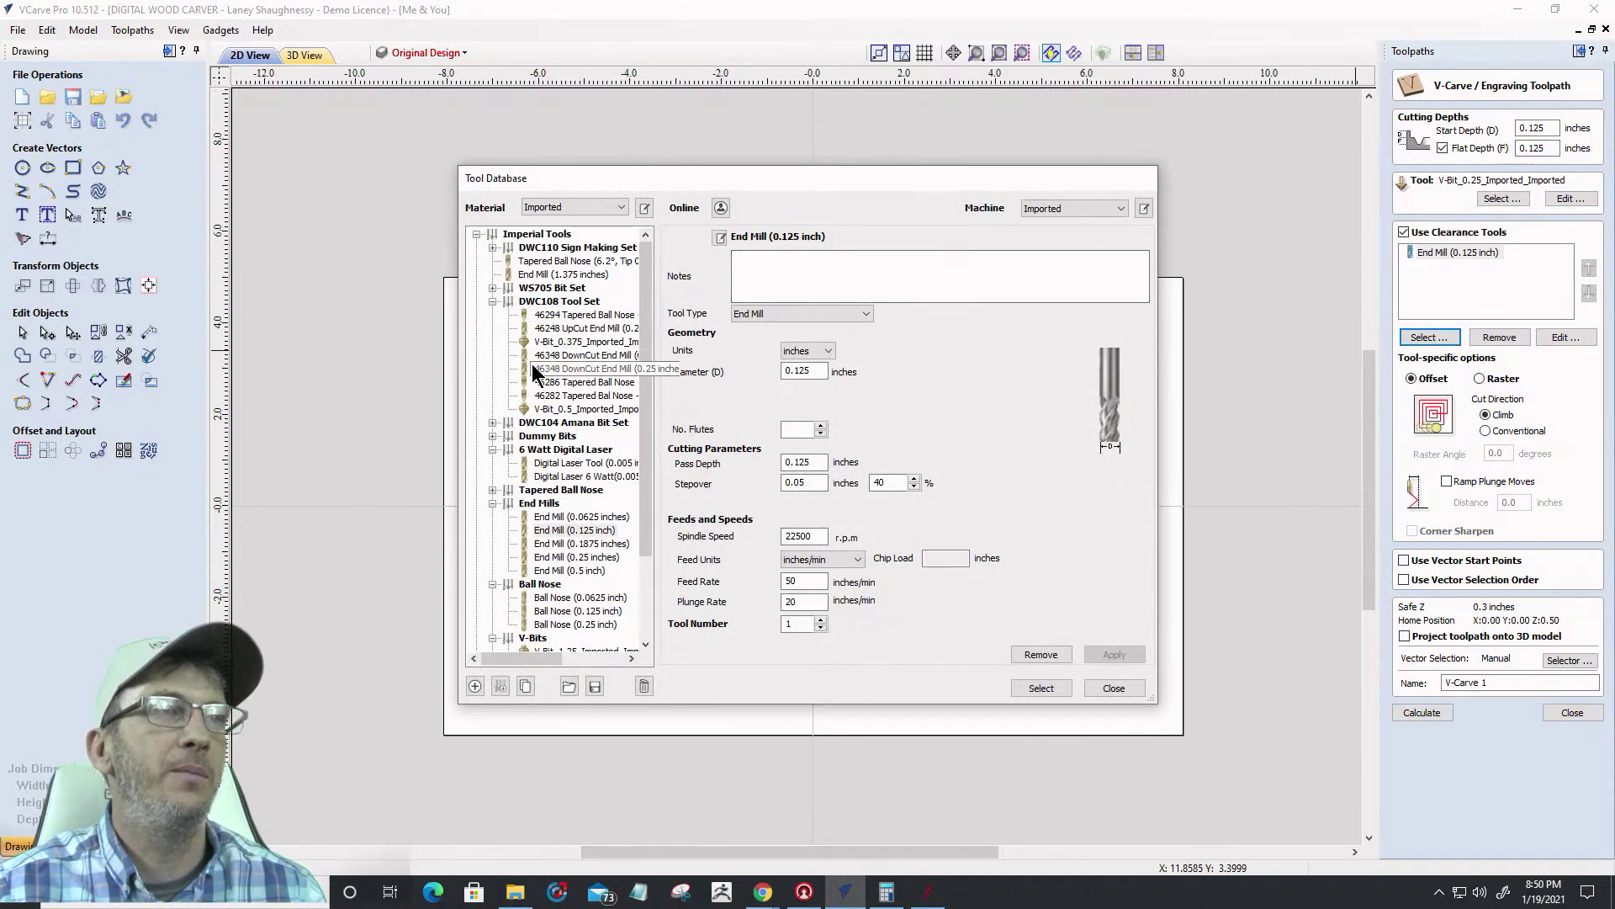
{"action": "left_click", "coordinate": [563, 557]}
{"action": "left_click", "coordinate": [1037, 687]}
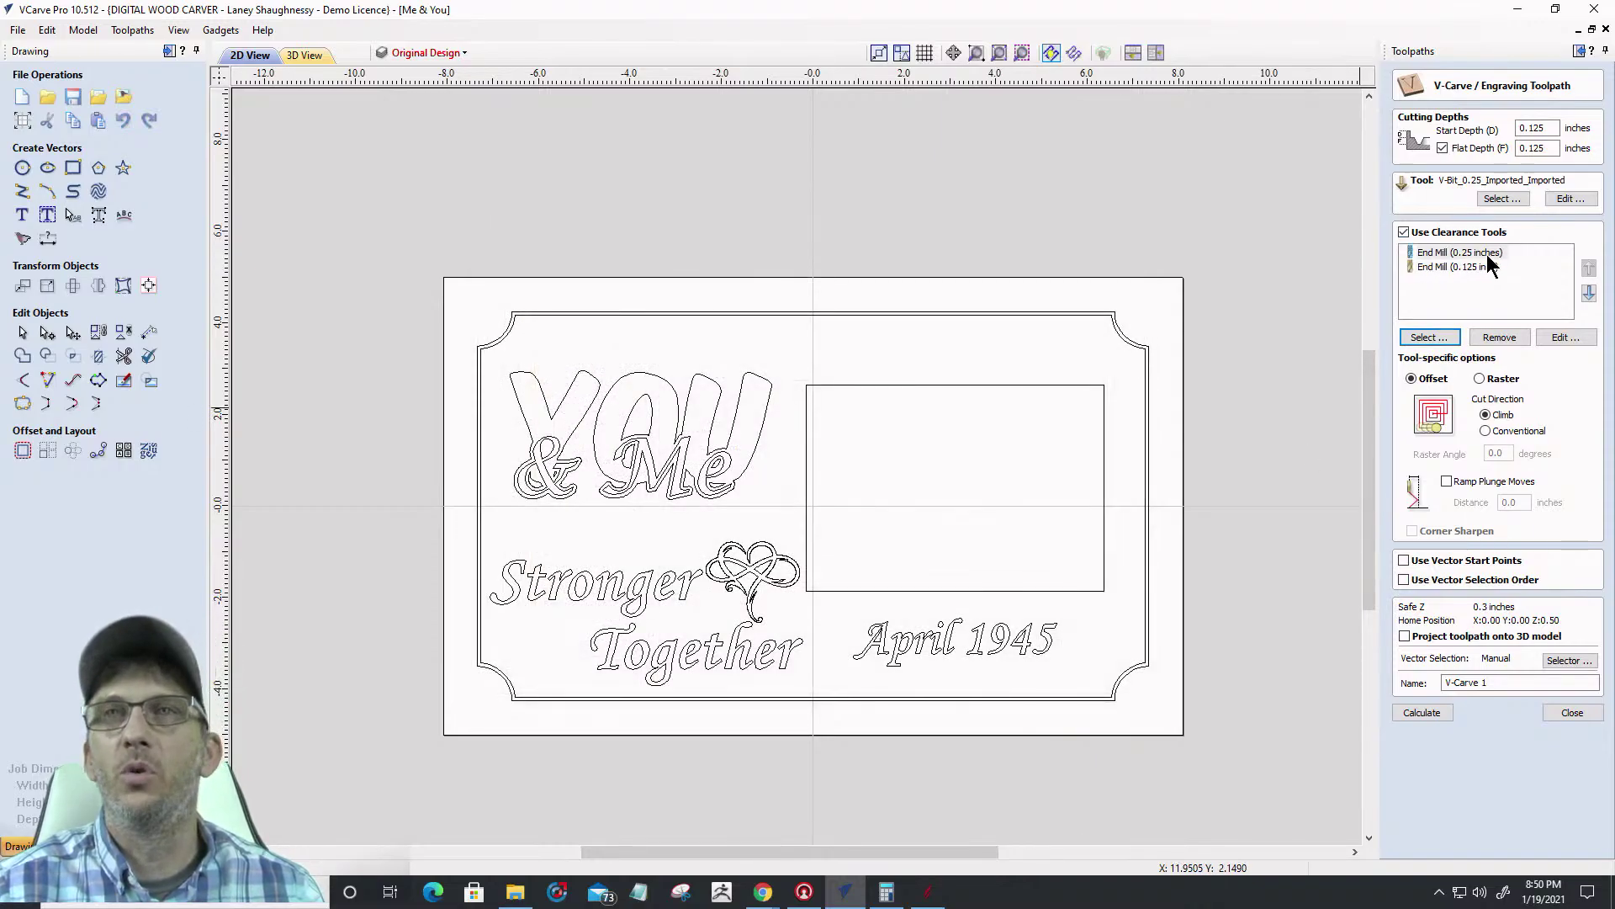
{"action": "left_click", "coordinate": [1442, 266]}
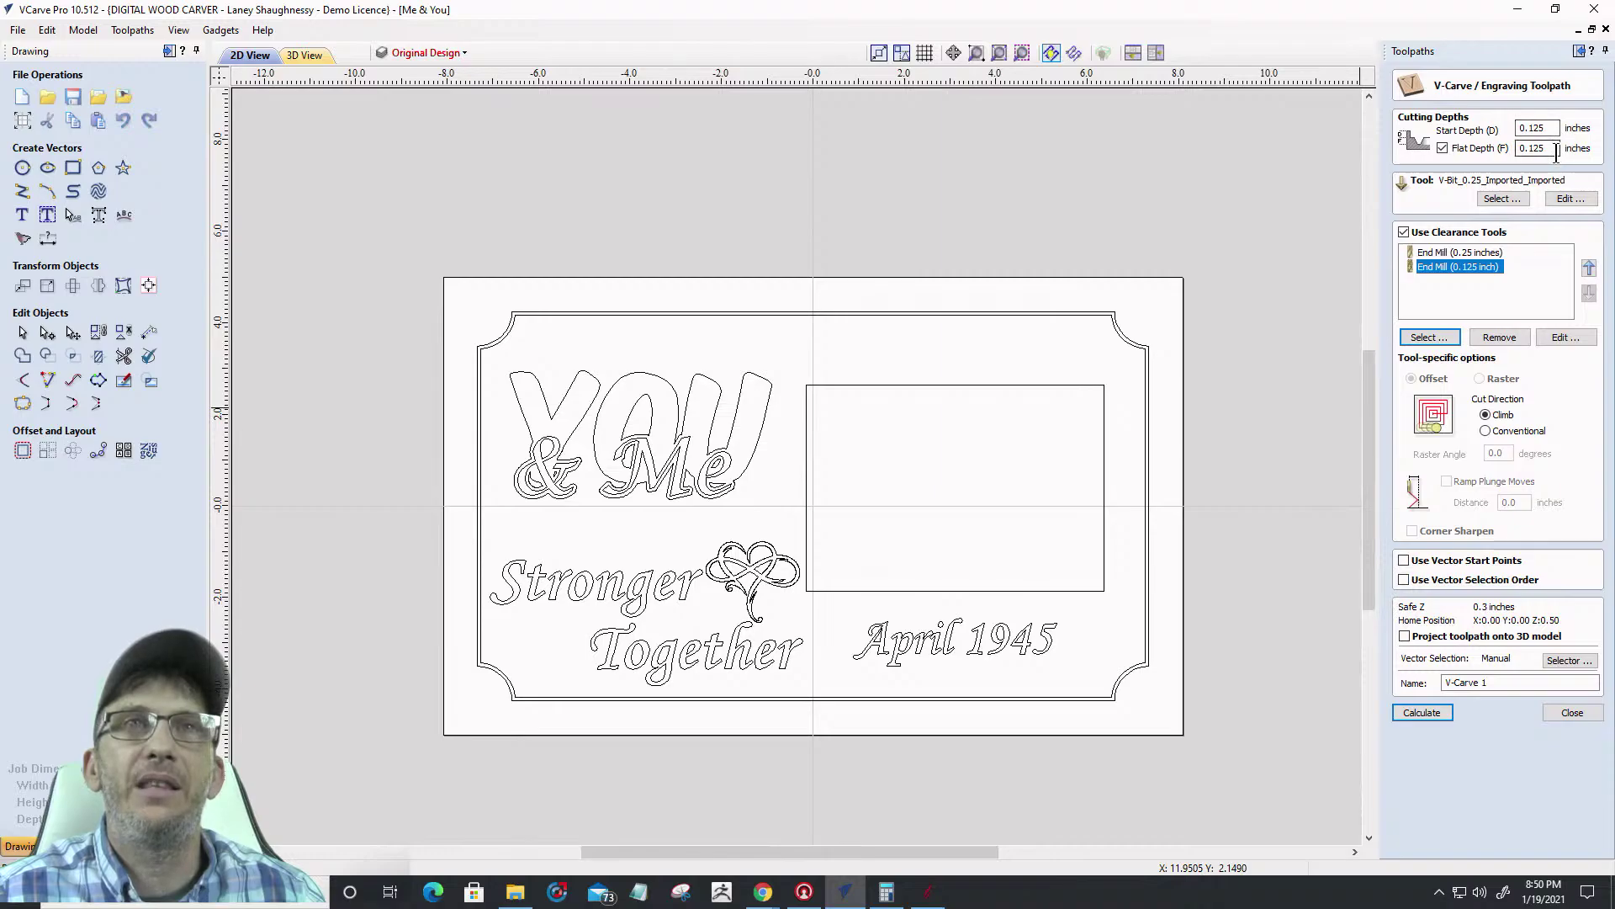
{"action": "left_click_drag", "start_coordinate": [1554, 148], "coordinate": [1475, 153]}
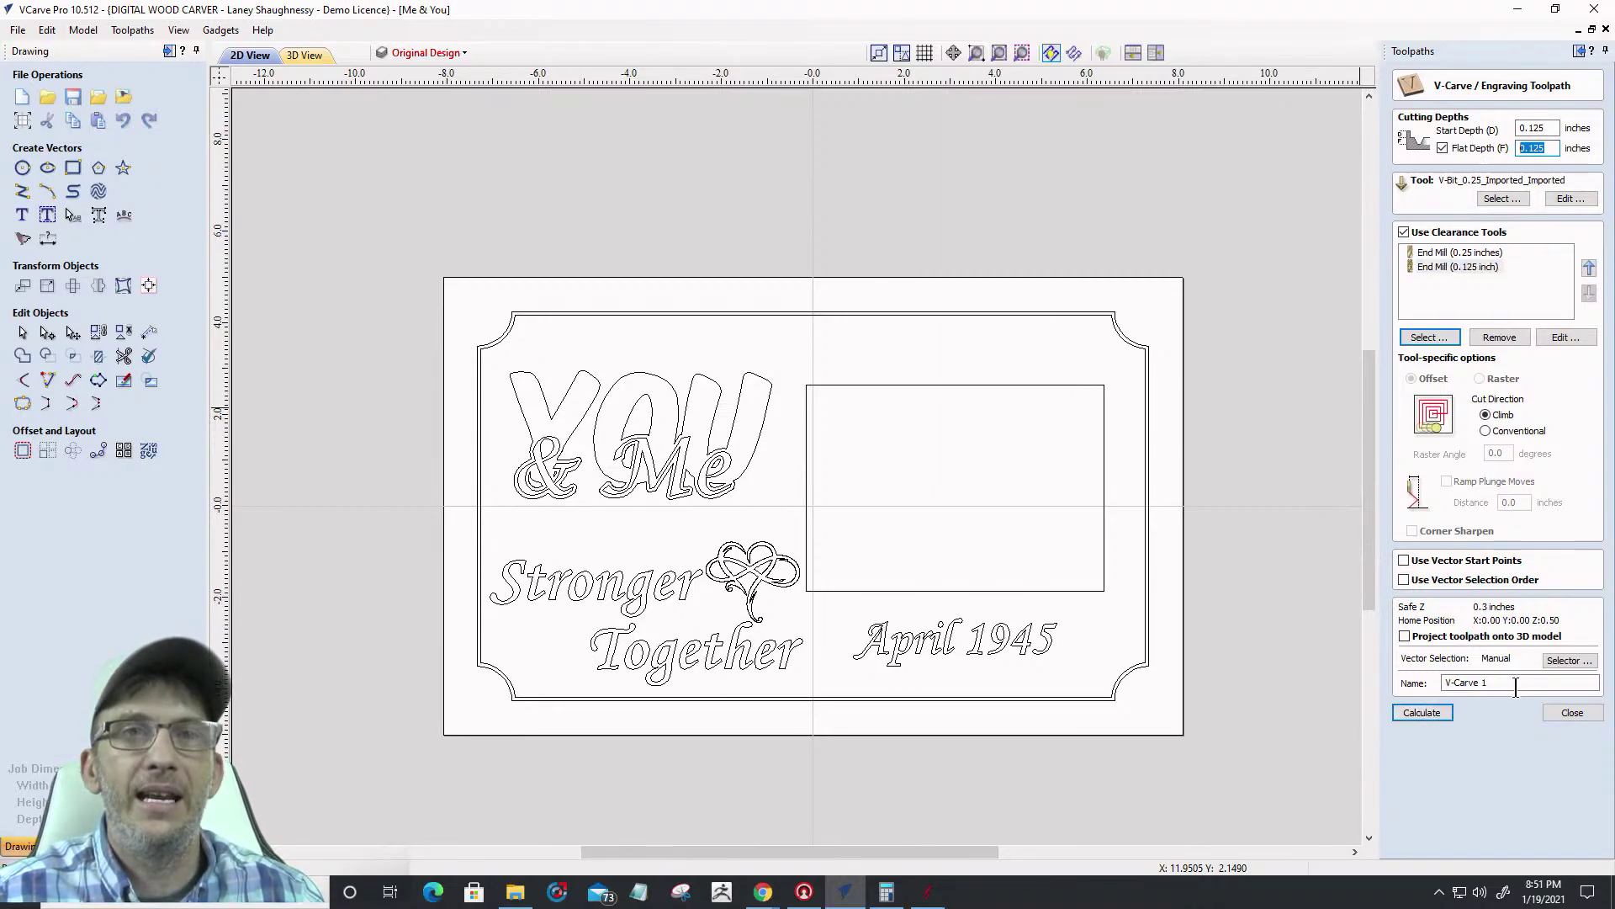
Name the toolpath Top_ and associate it with all vectors on the Top Text Vectors layer only
{"action": "left_click_drag", "start_coordinate": [1489, 683], "coordinate": [1359, 680]}
{"action": "type", "text": "Top_"}
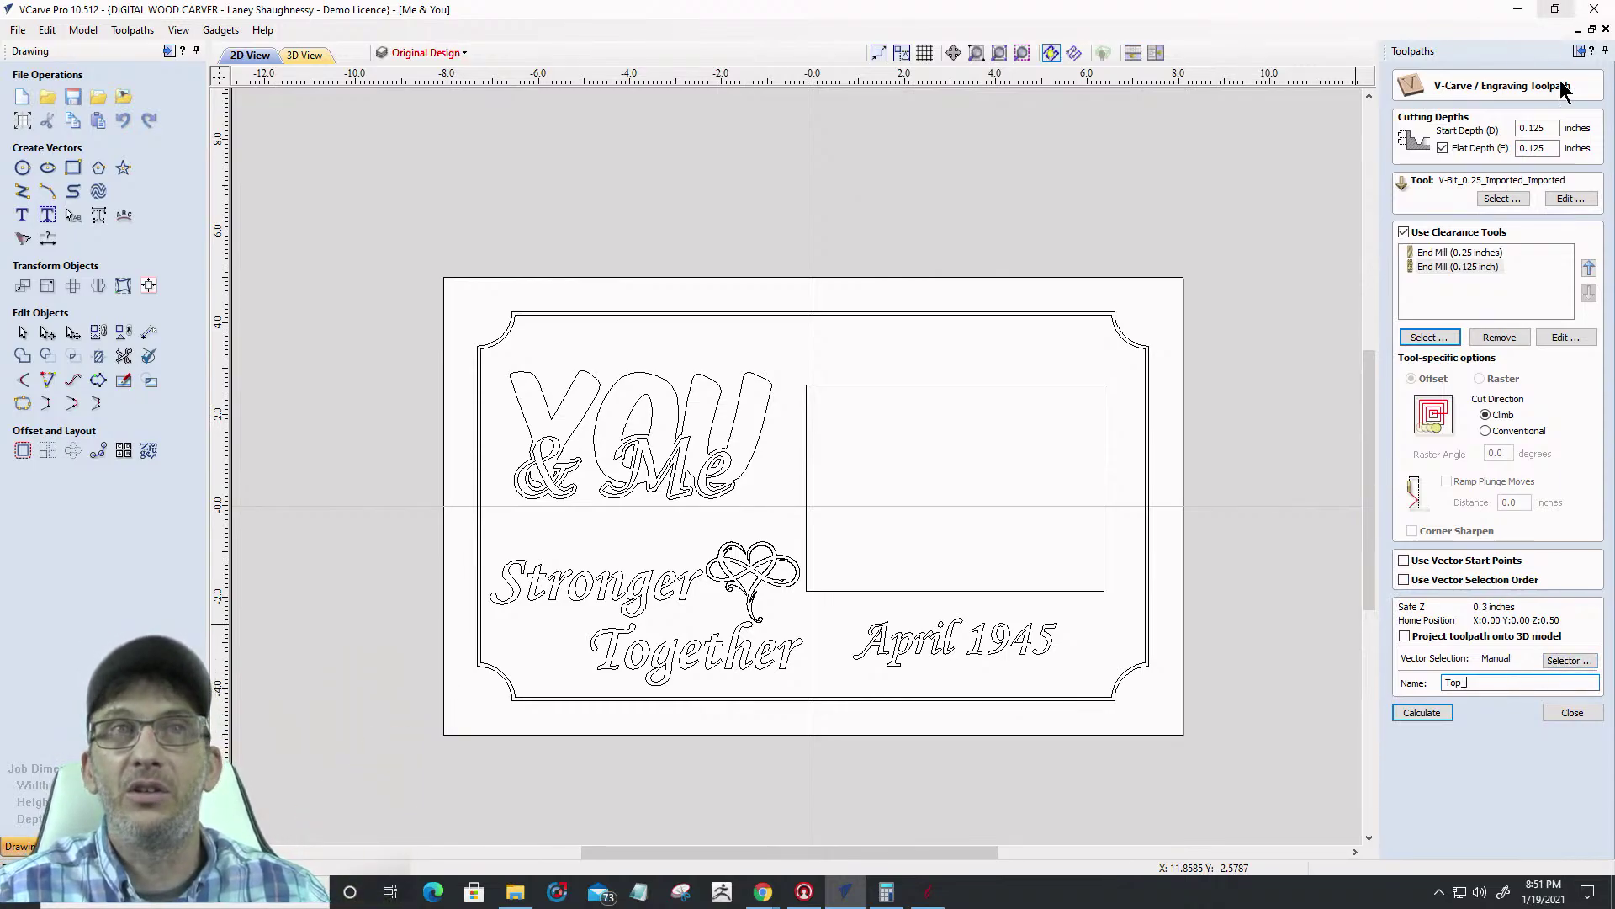
{"action": "left_click", "coordinate": [1566, 658]}
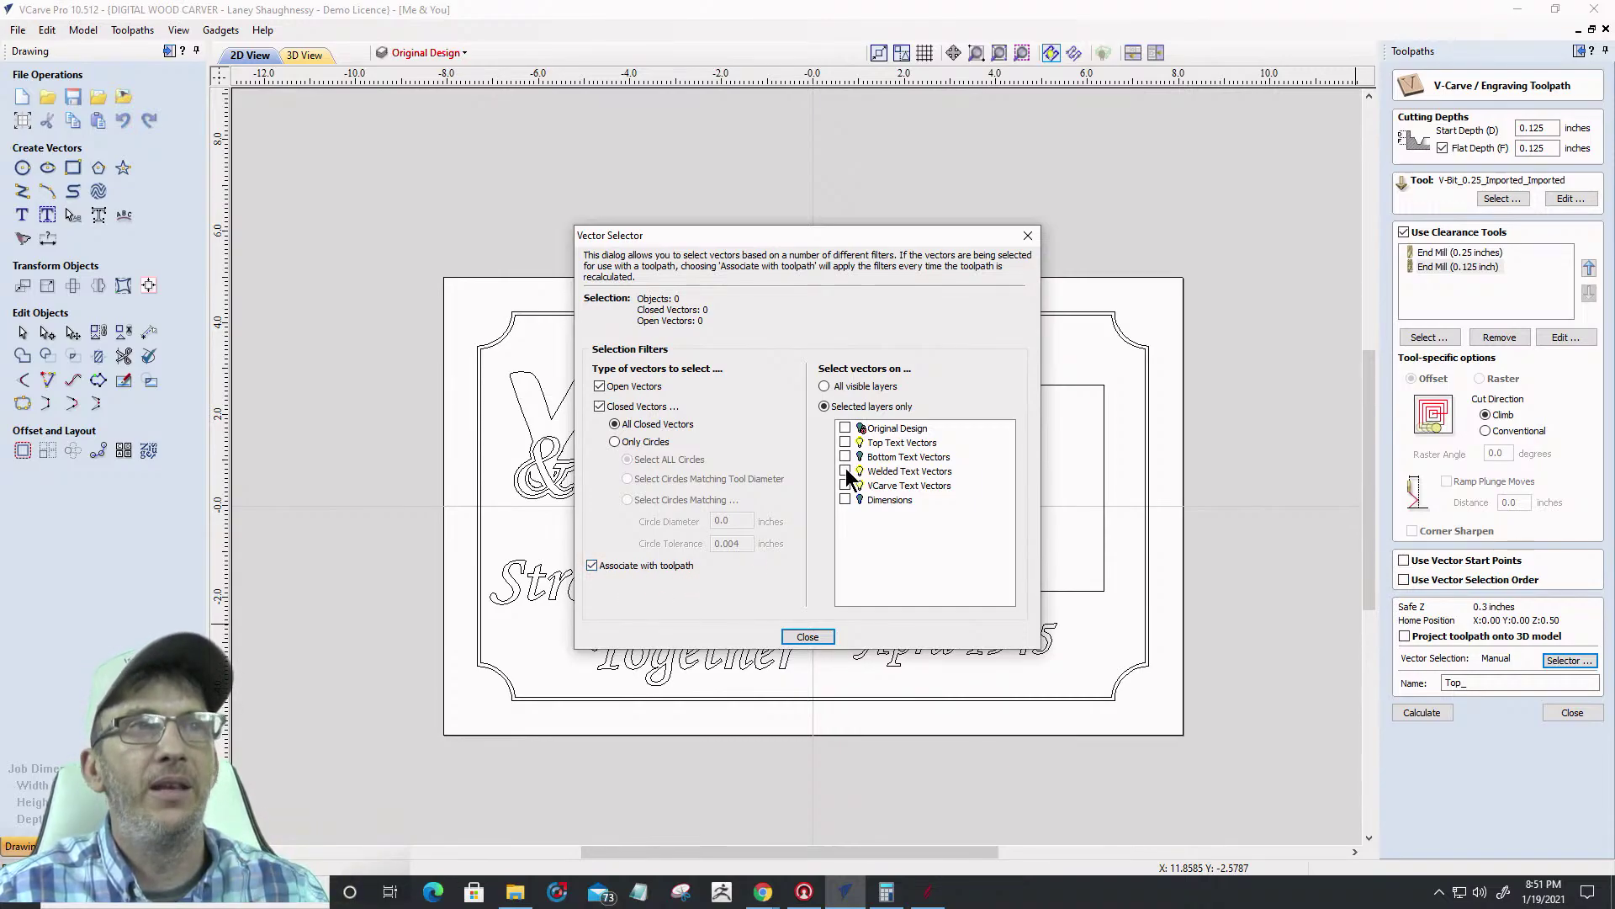
{"action": "left_click", "coordinate": [846, 442]}
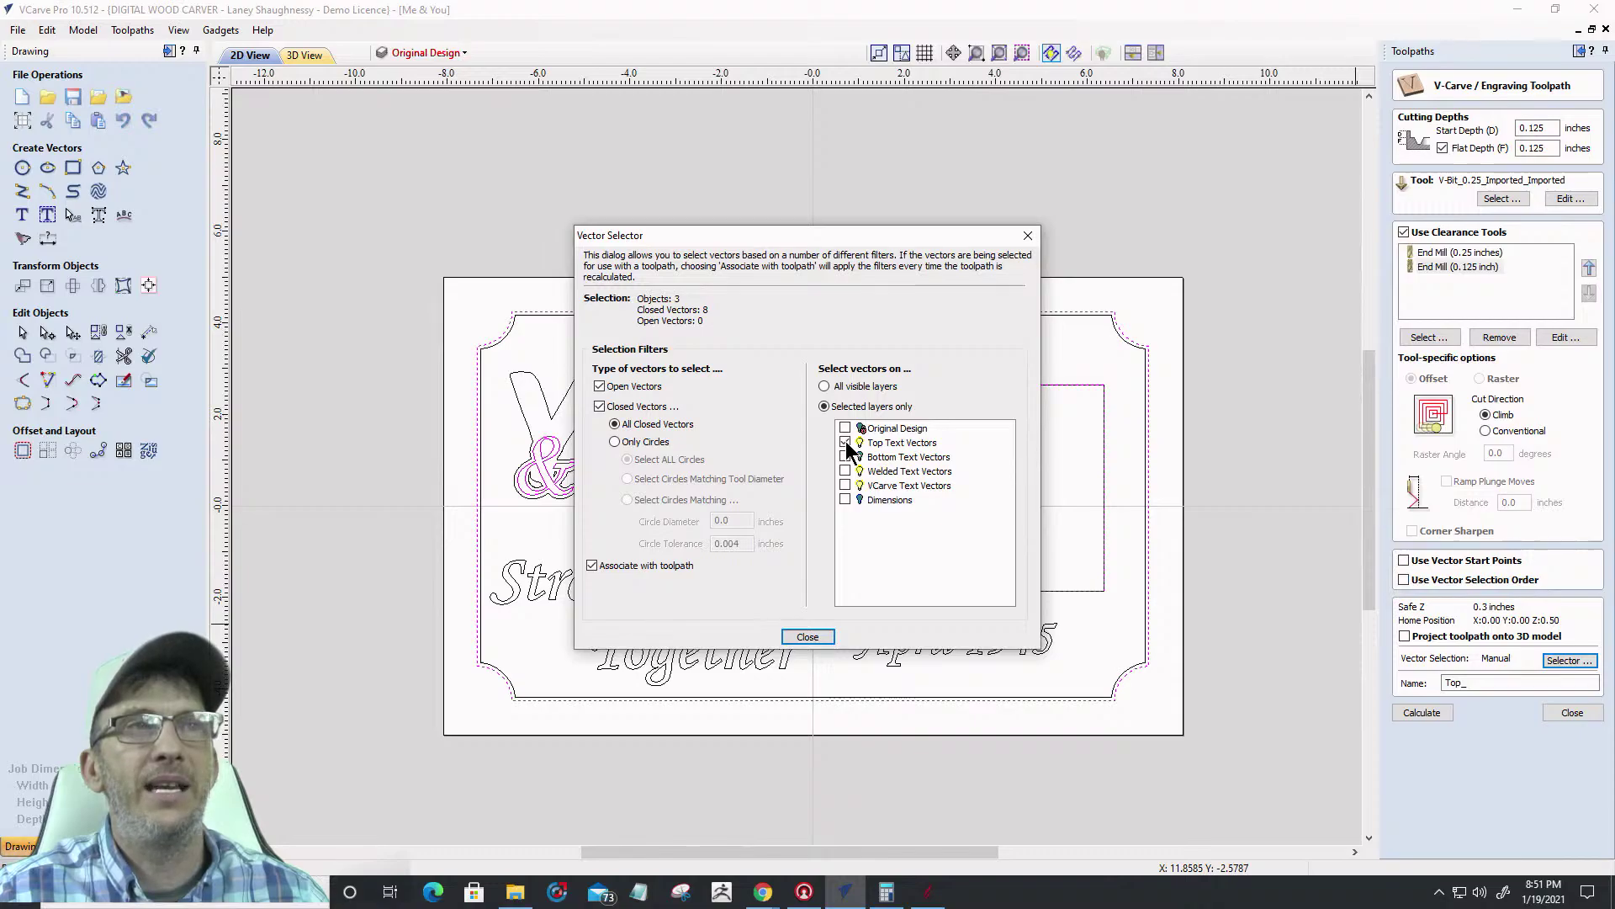
{"action": "left_click_drag", "start_coordinate": [814, 244], "coordinate": [1347, 111]}
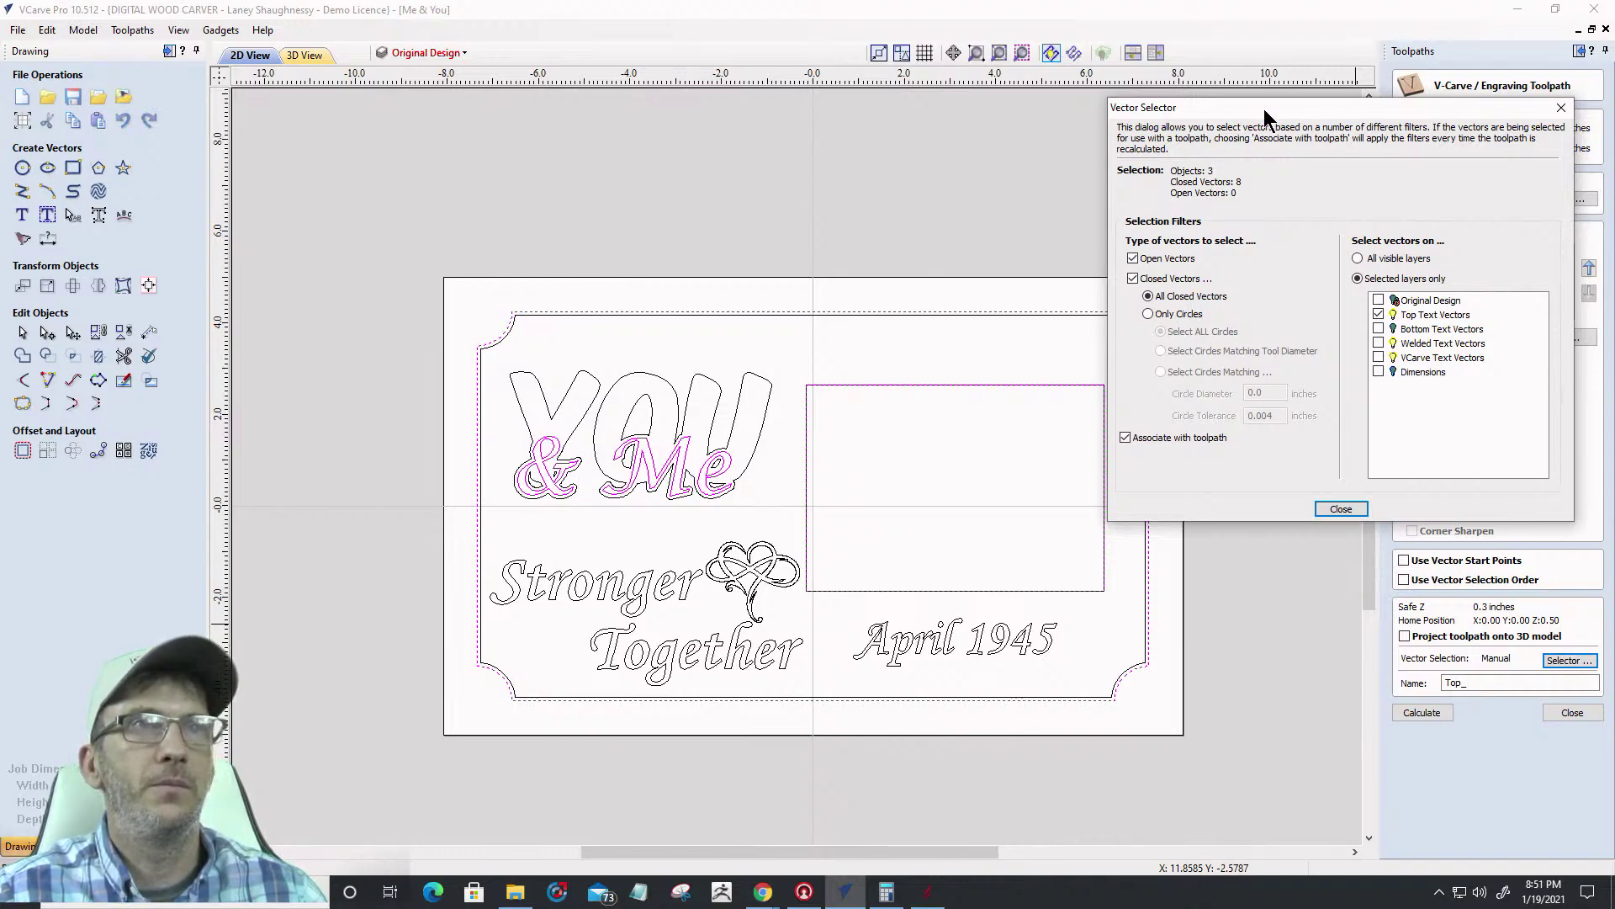
{"action": "left_click_drag", "start_coordinate": [1263, 108], "coordinate": [706, 140]}
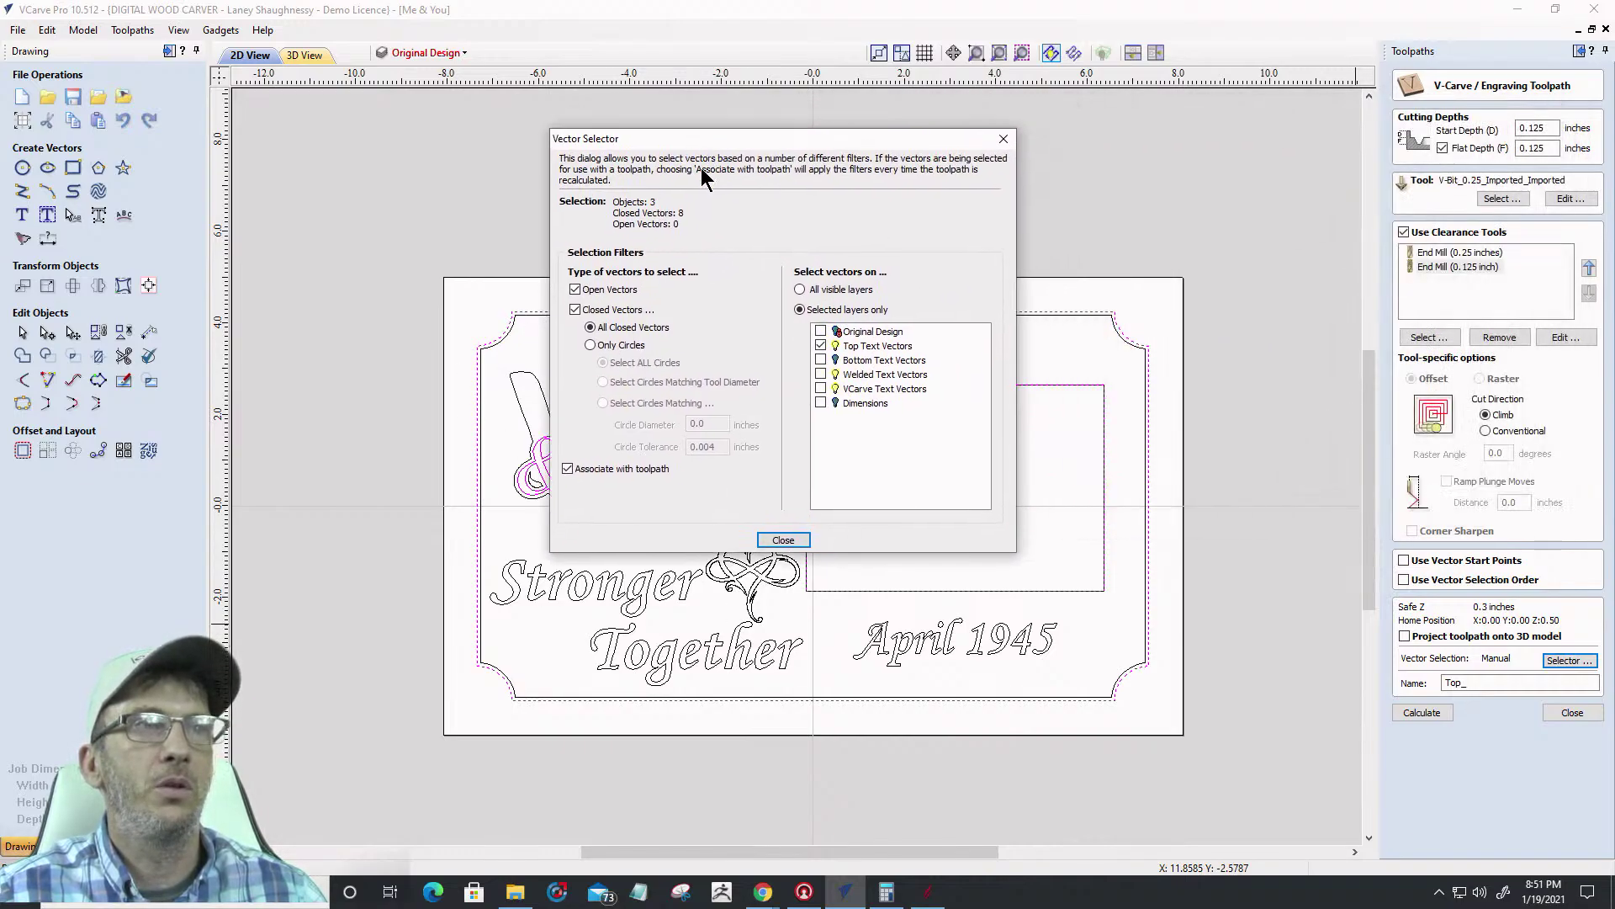
{"action": "left_click", "coordinate": [783, 540]}
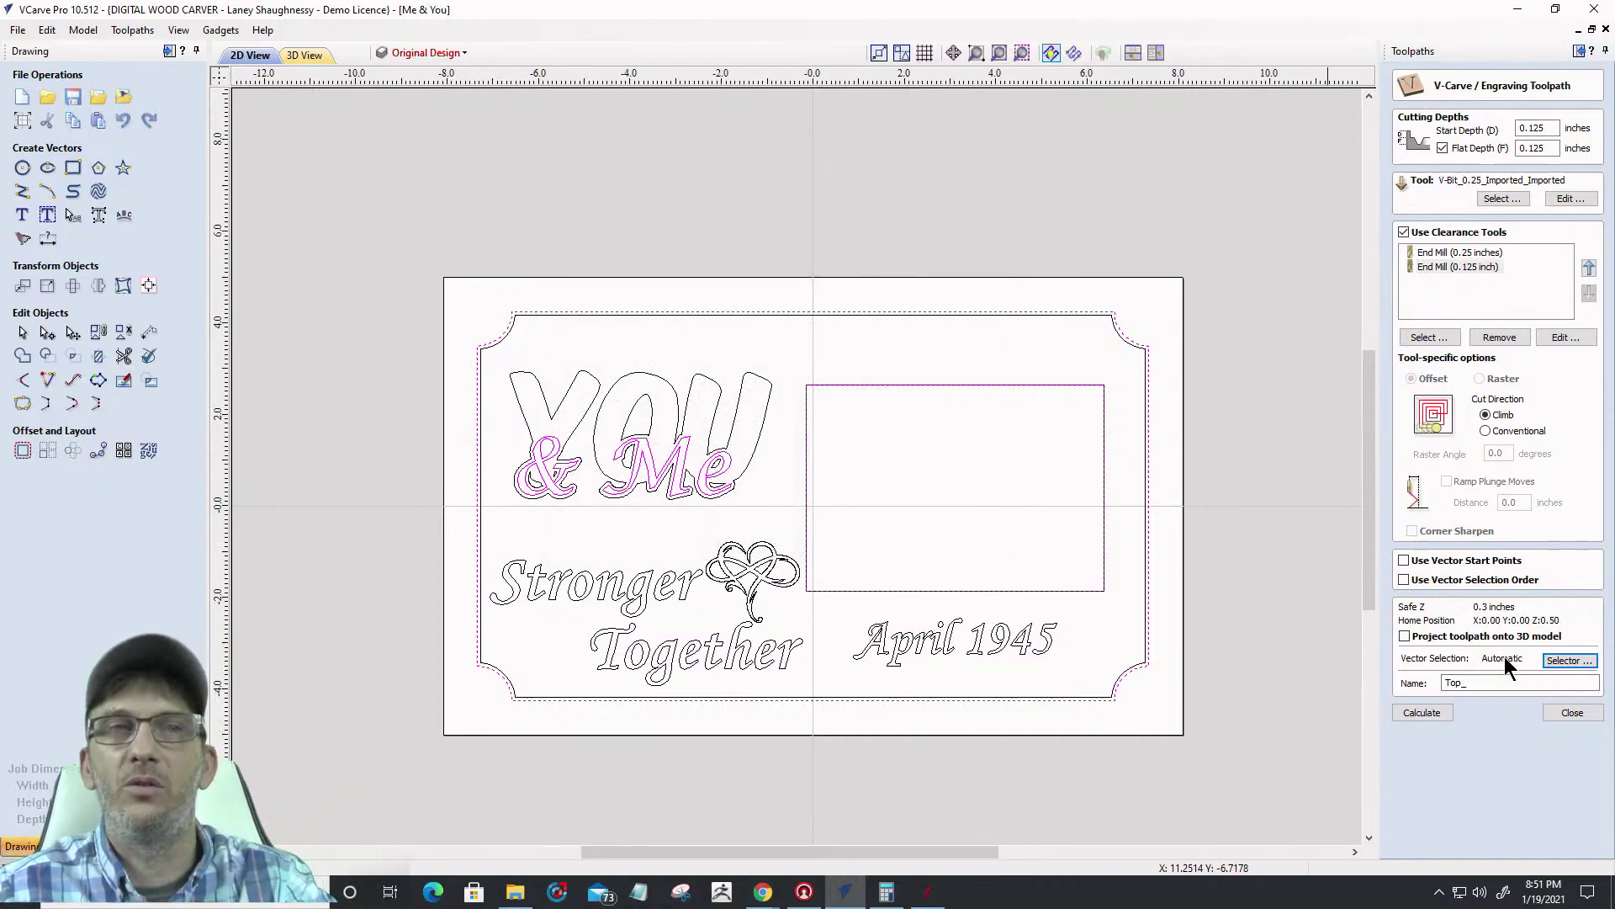
Calculate the Top_ toolpath, simulate the visible toolpaths, inspect the carving from several angles, and return to the 2D drawing with the preview closed
{"action": "left_click", "coordinate": [1430, 715]}
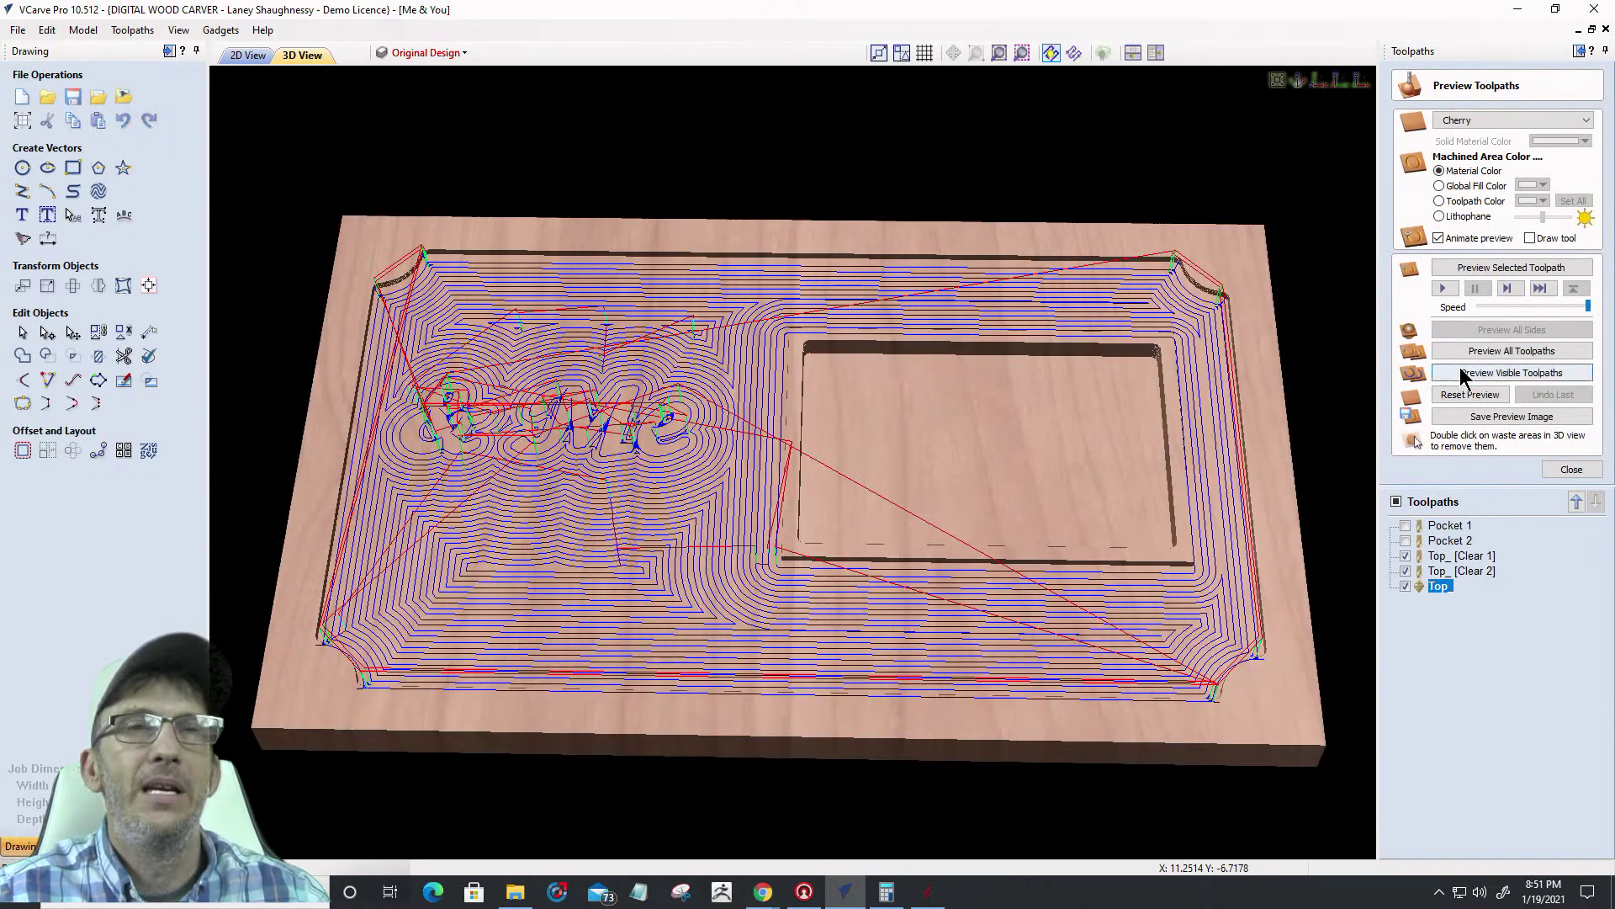
{"action": "left_click", "coordinate": [1485, 374]}
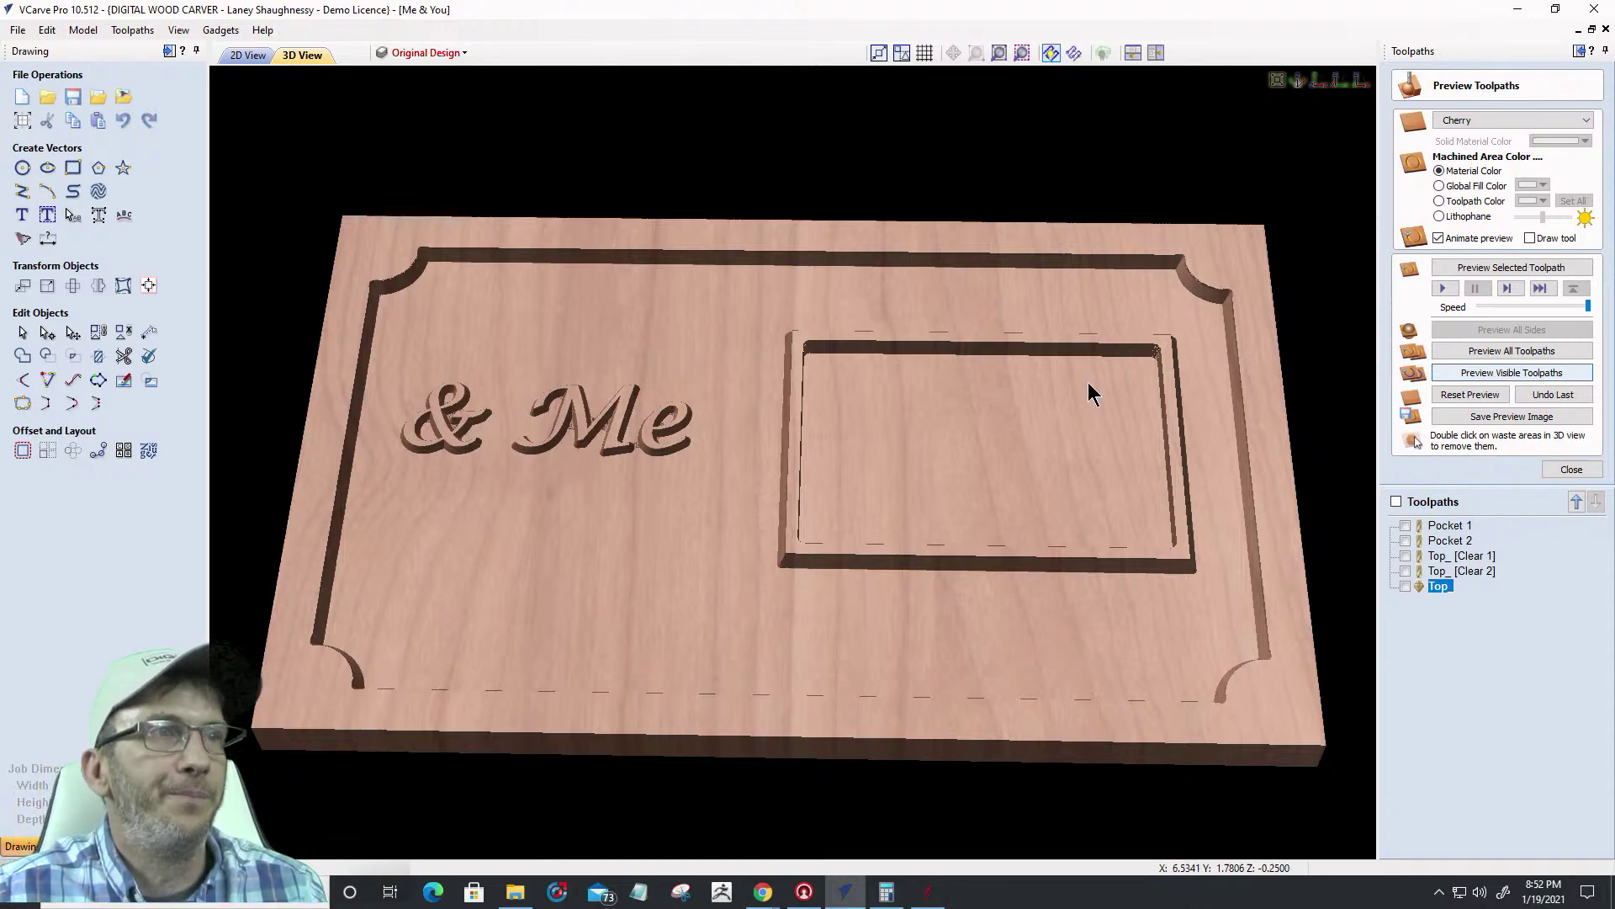
{"action": "left_click_drag", "start_coordinate": [761, 578], "coordinate": [525, 587]}
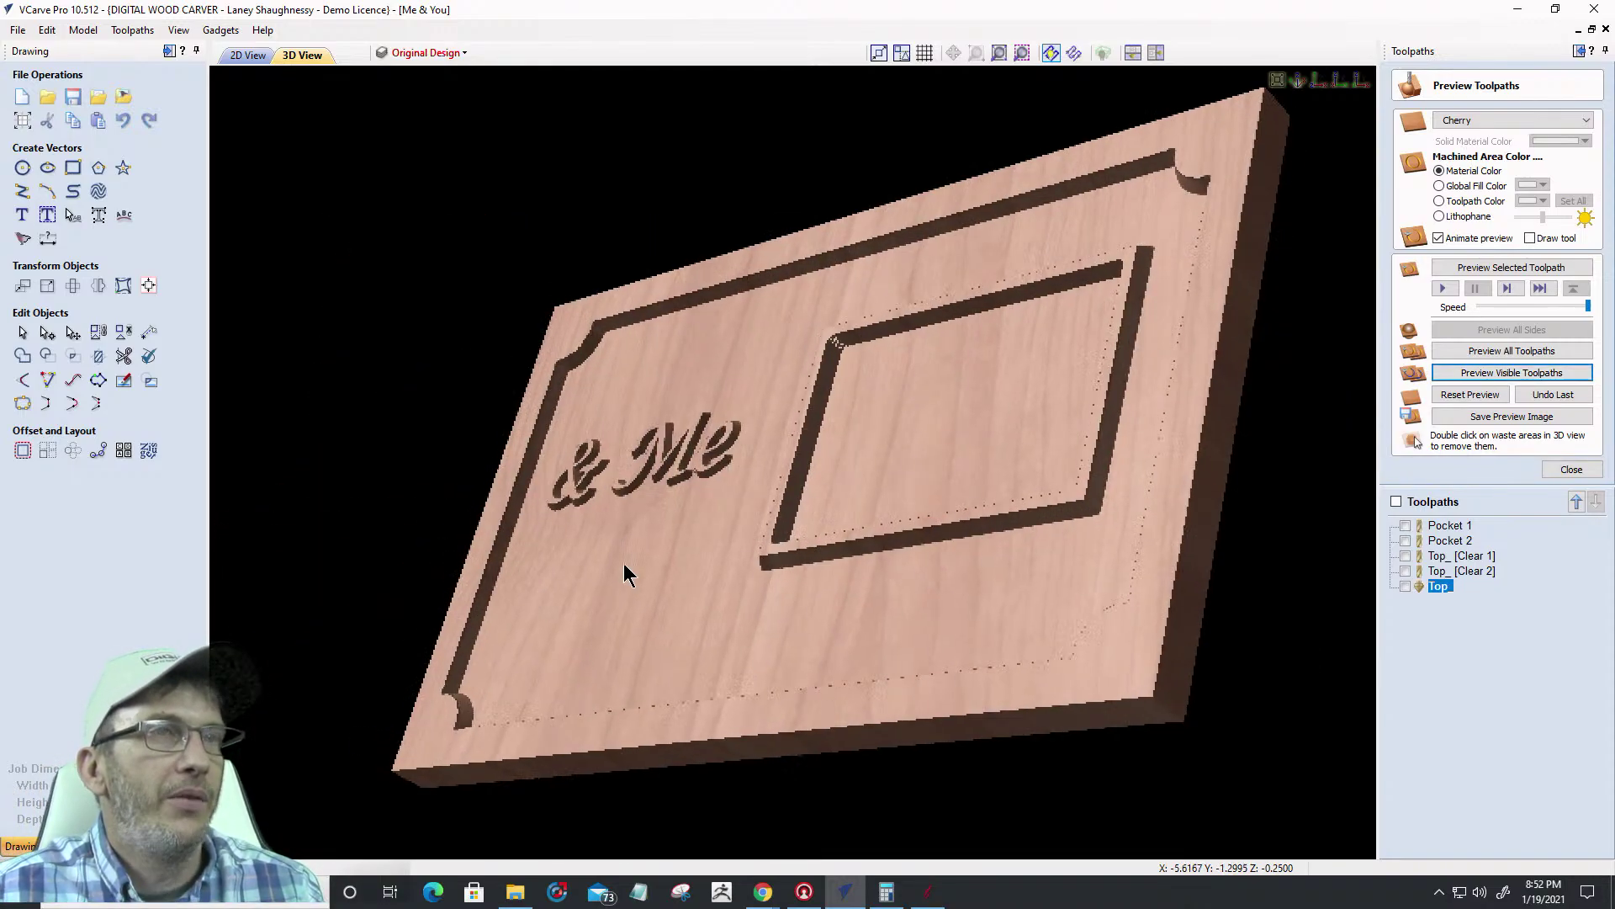
{"action": "left_click_drag", "start_coordinate": [1295, 455], "coordinate": [323, 486]}
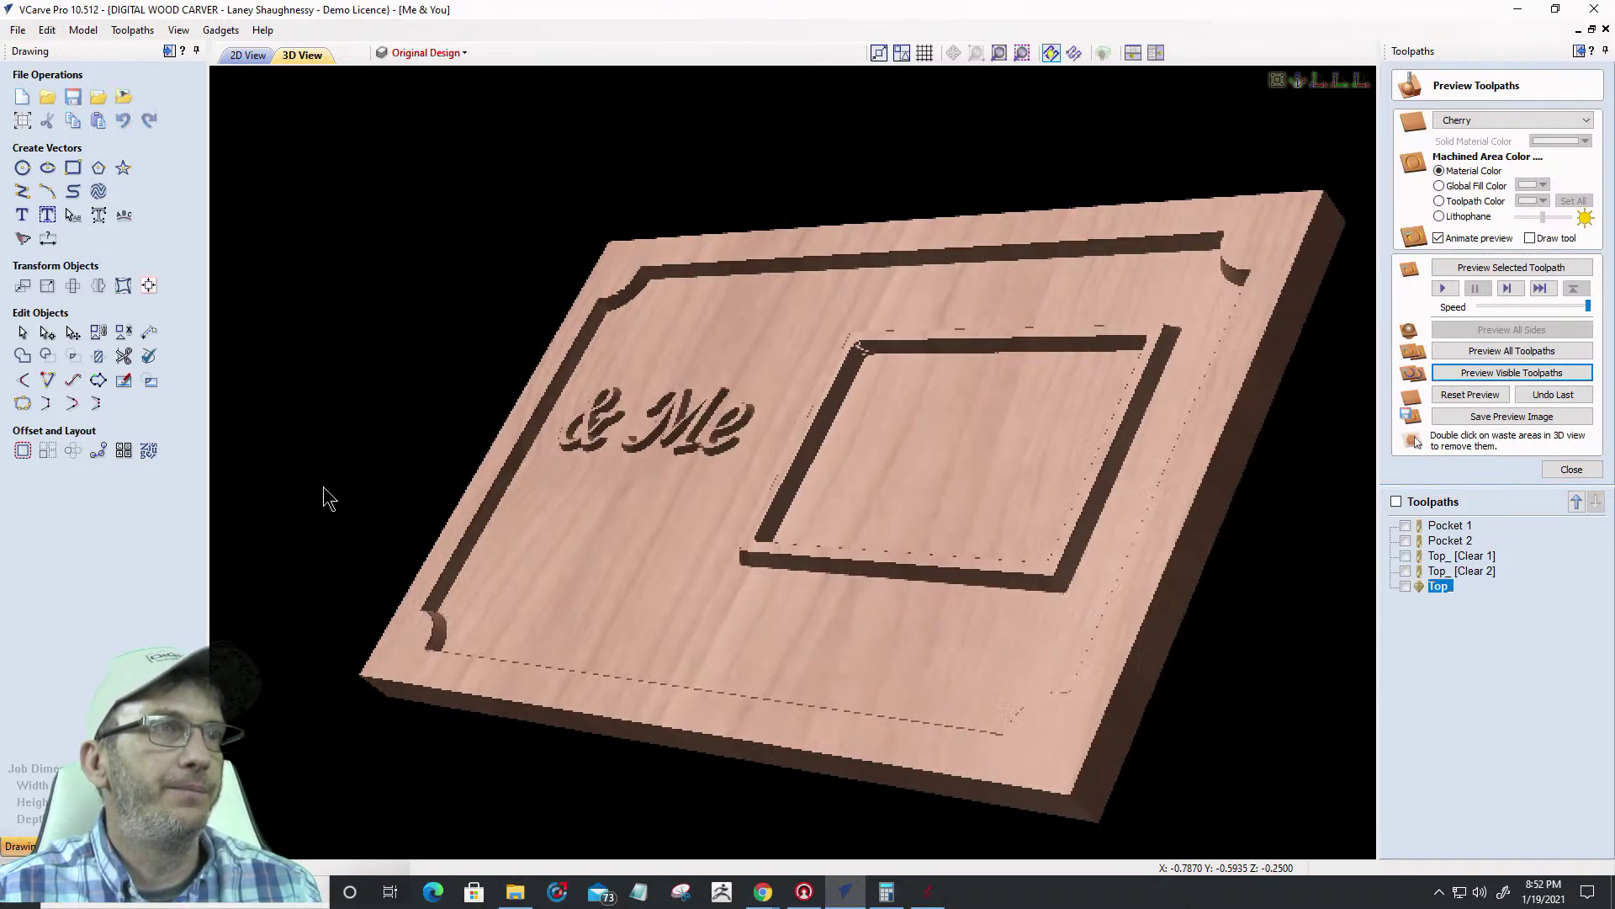
{"action": "left_click_drag", "start_coordinate": [528, 488], "coordinate": [685, 628]}
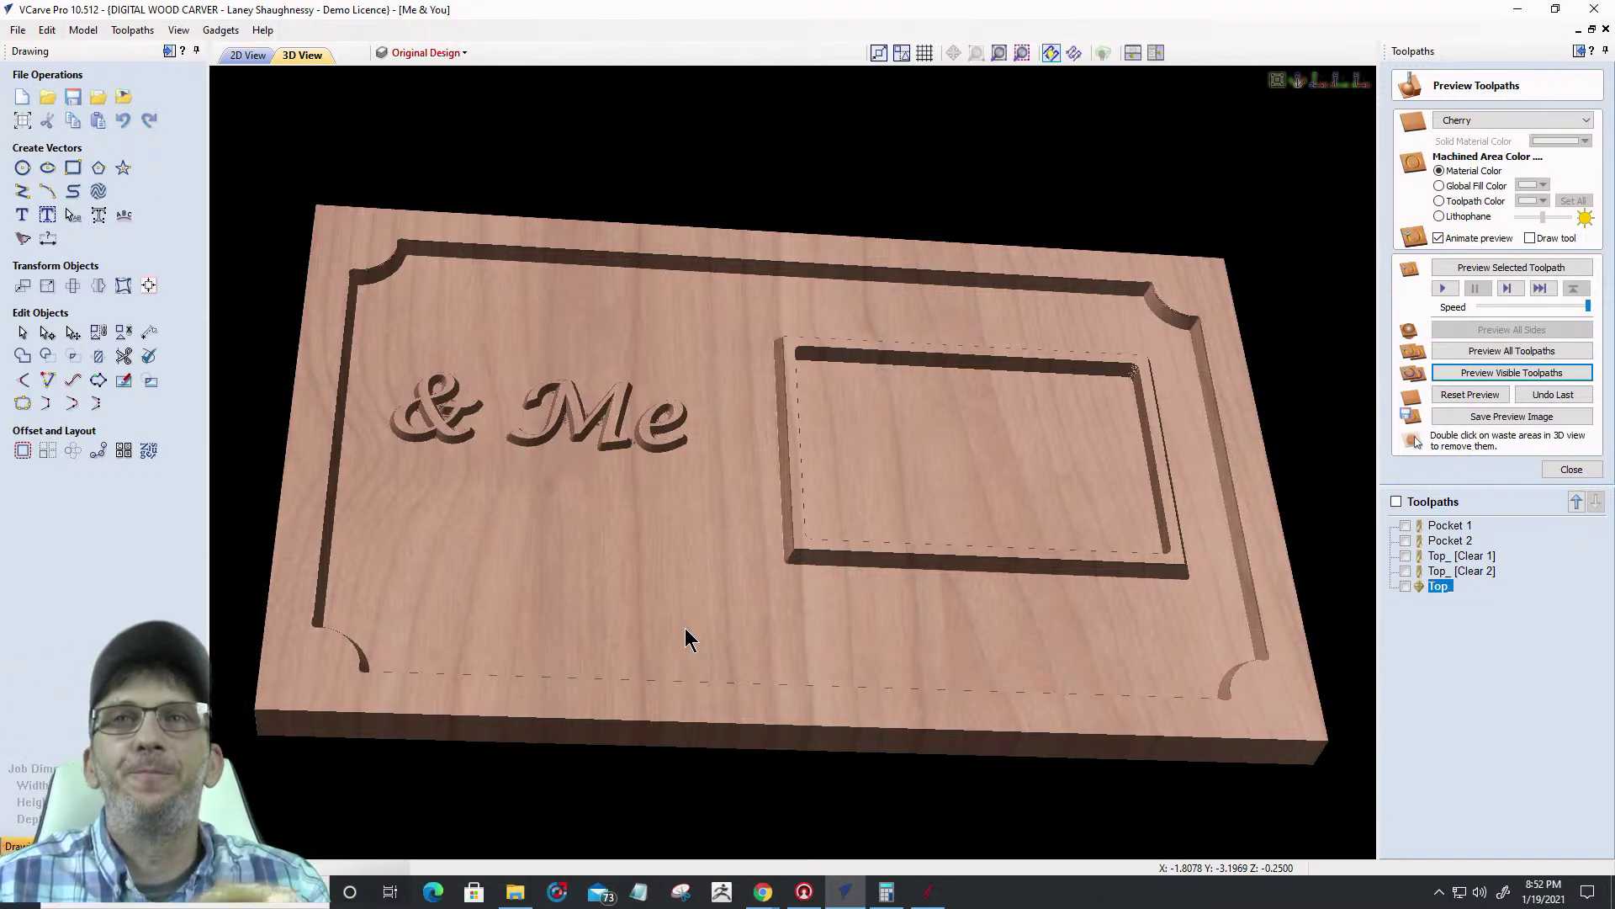
{"action": "left_click", "coordinate": [248, 55]}
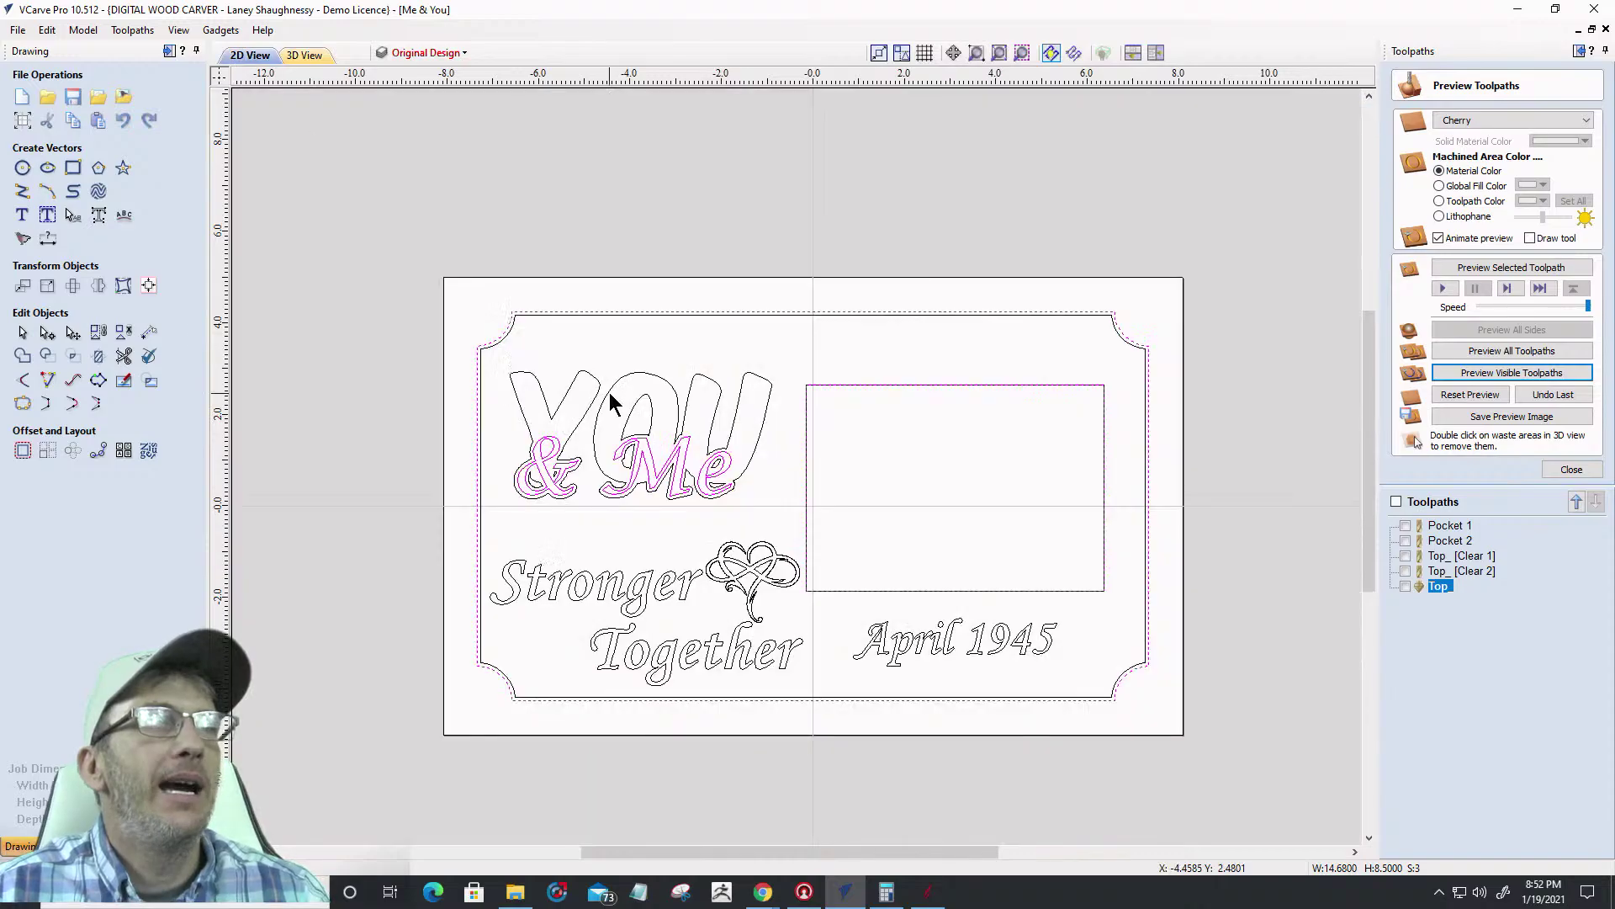
{"action": "left_click", "coordinate": [1572, 468]}
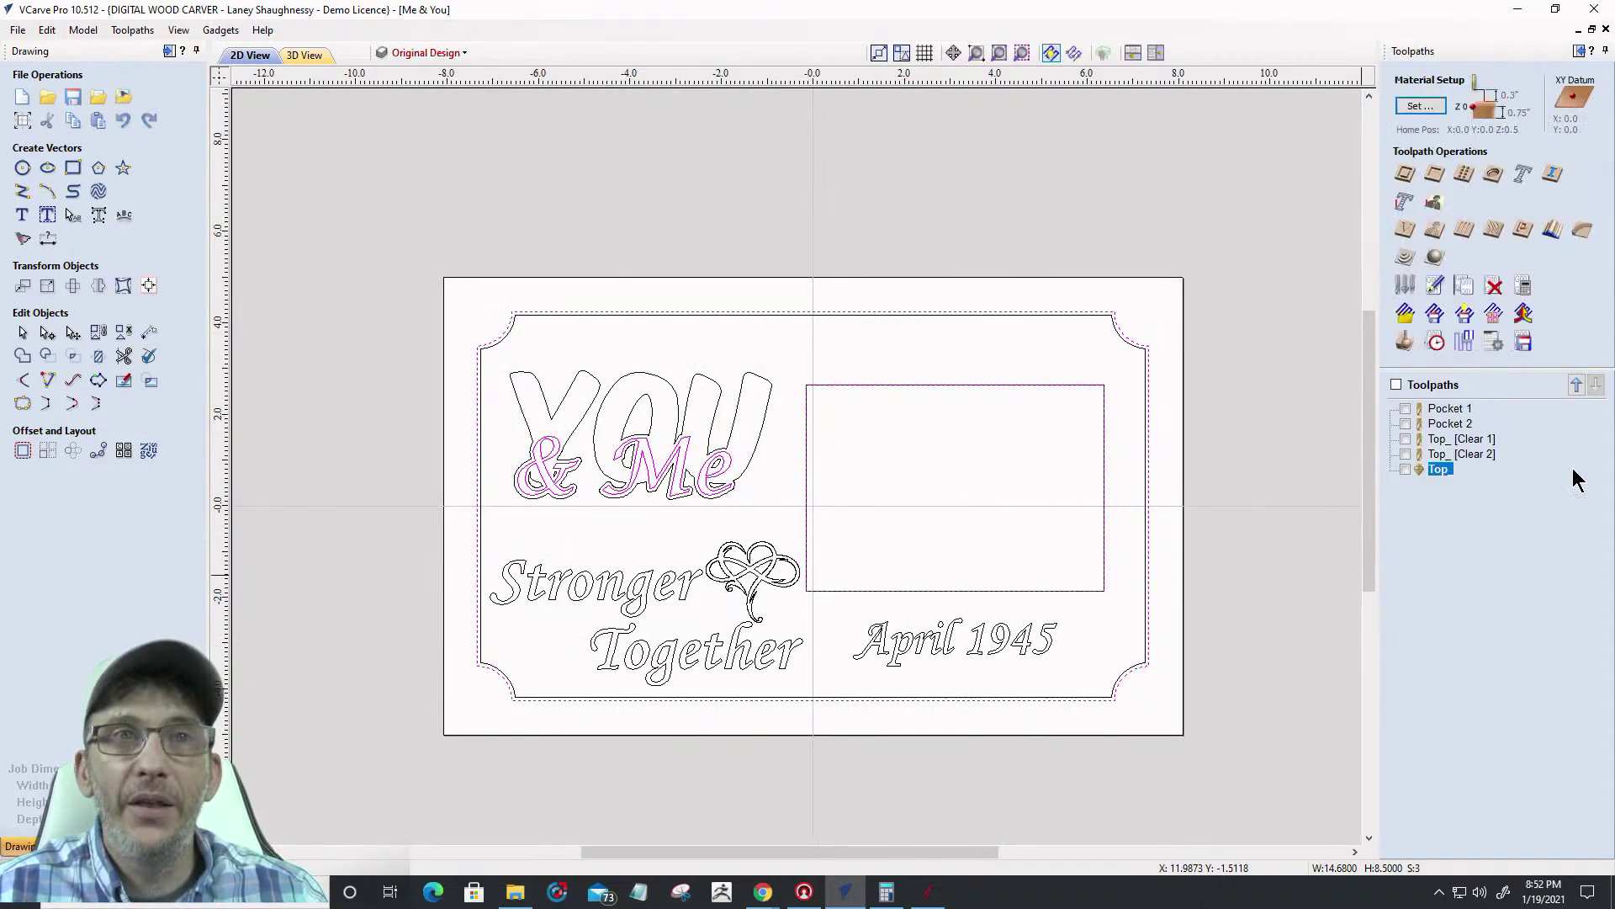
Start a new V-Carve / Engraving toolpath with a start depth of 0.25 inches and a flat depth of 0.125 inches
{"action": "left_click", "coordinate": [1406, 230]}
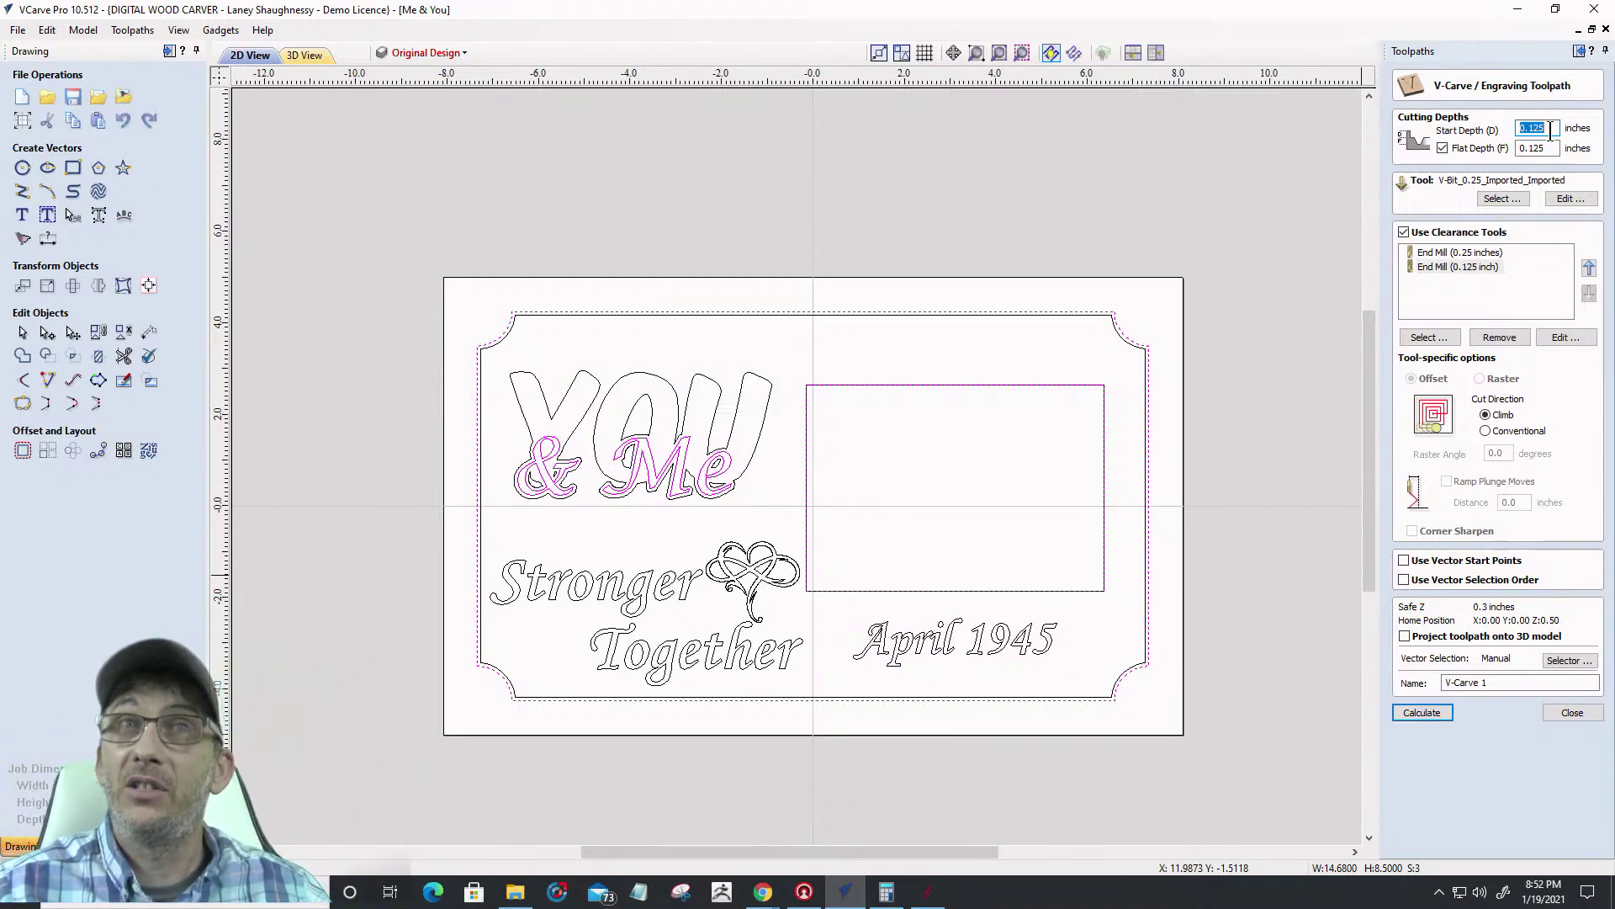
{"action": "left_click", "coordinate": [1544, 128]}
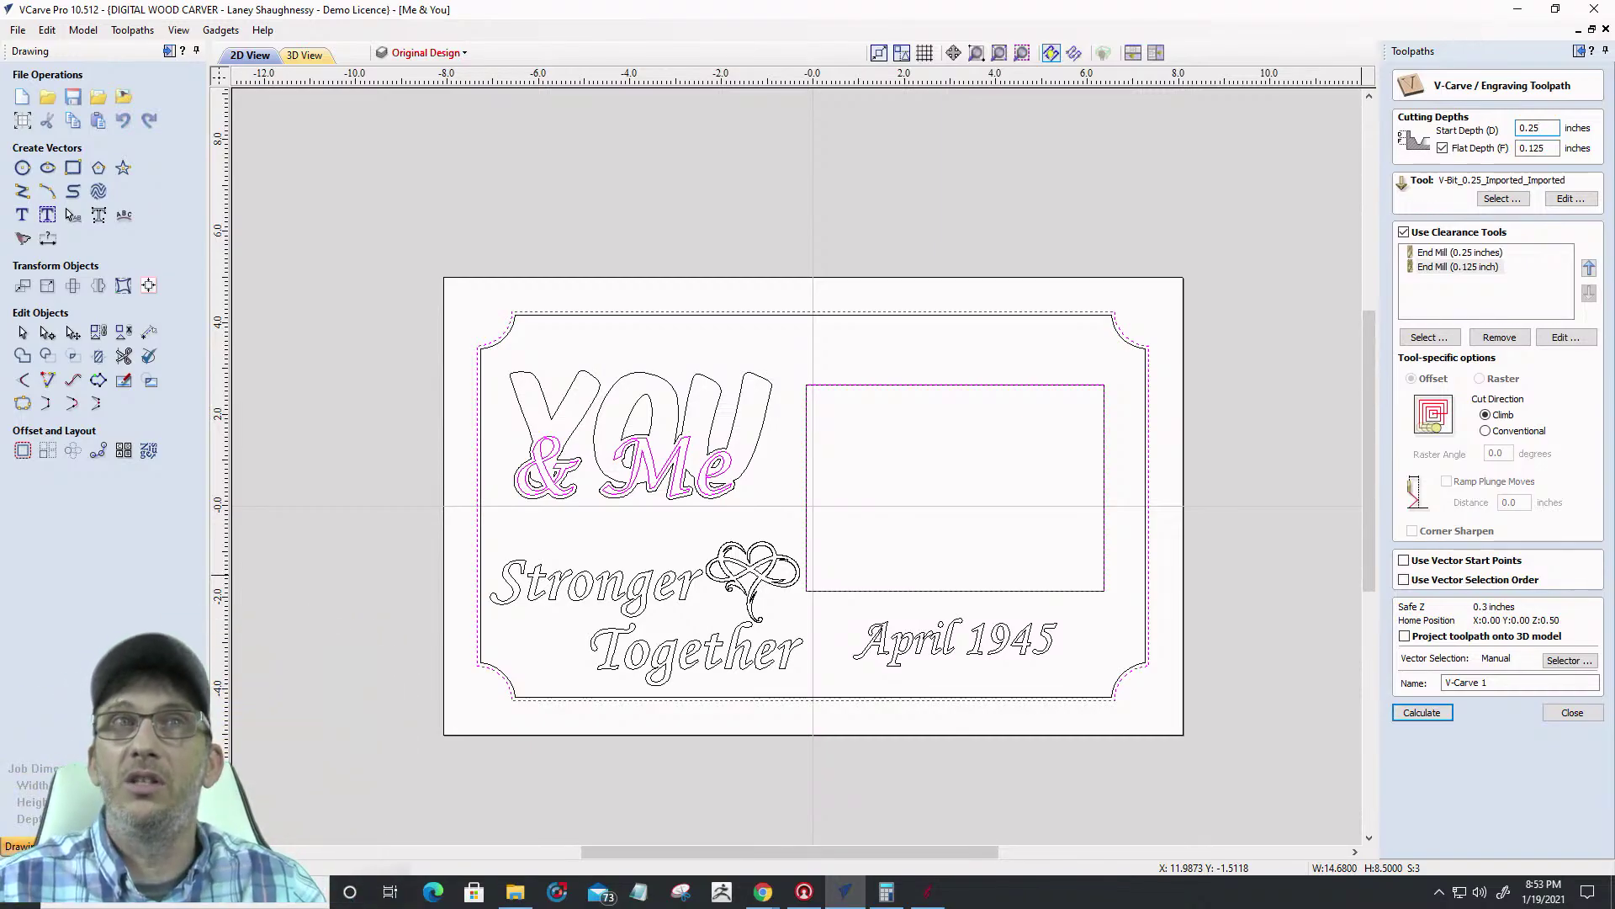
{"action": "double_click", "coordinate": [1545, 127]}
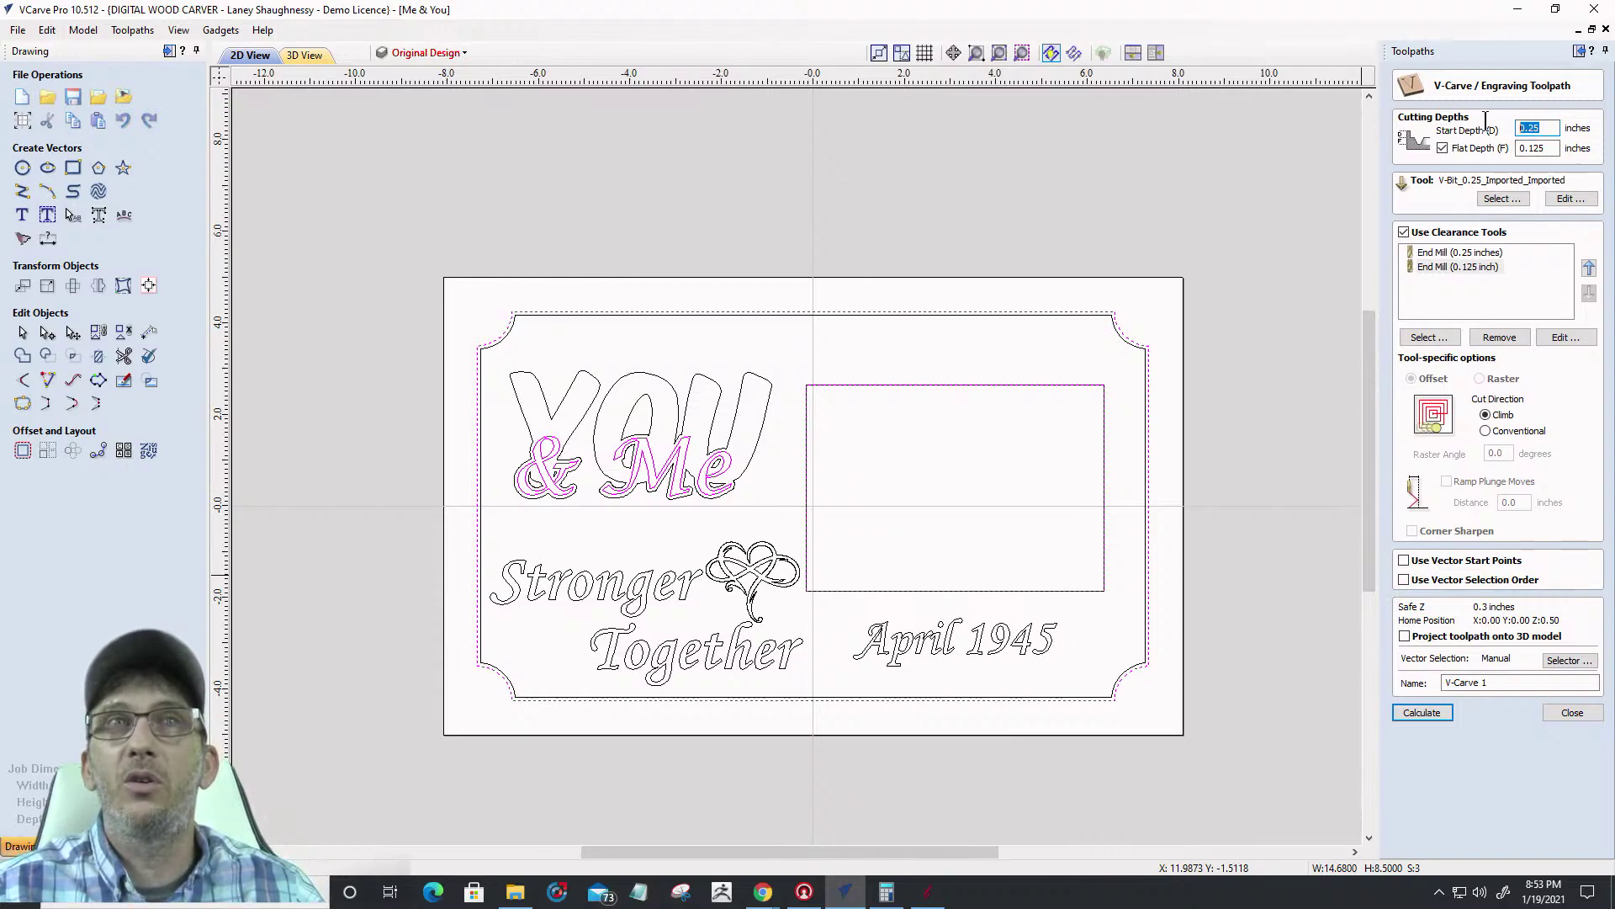
{"action": "double_click", "coordinate": [1548, 147]}
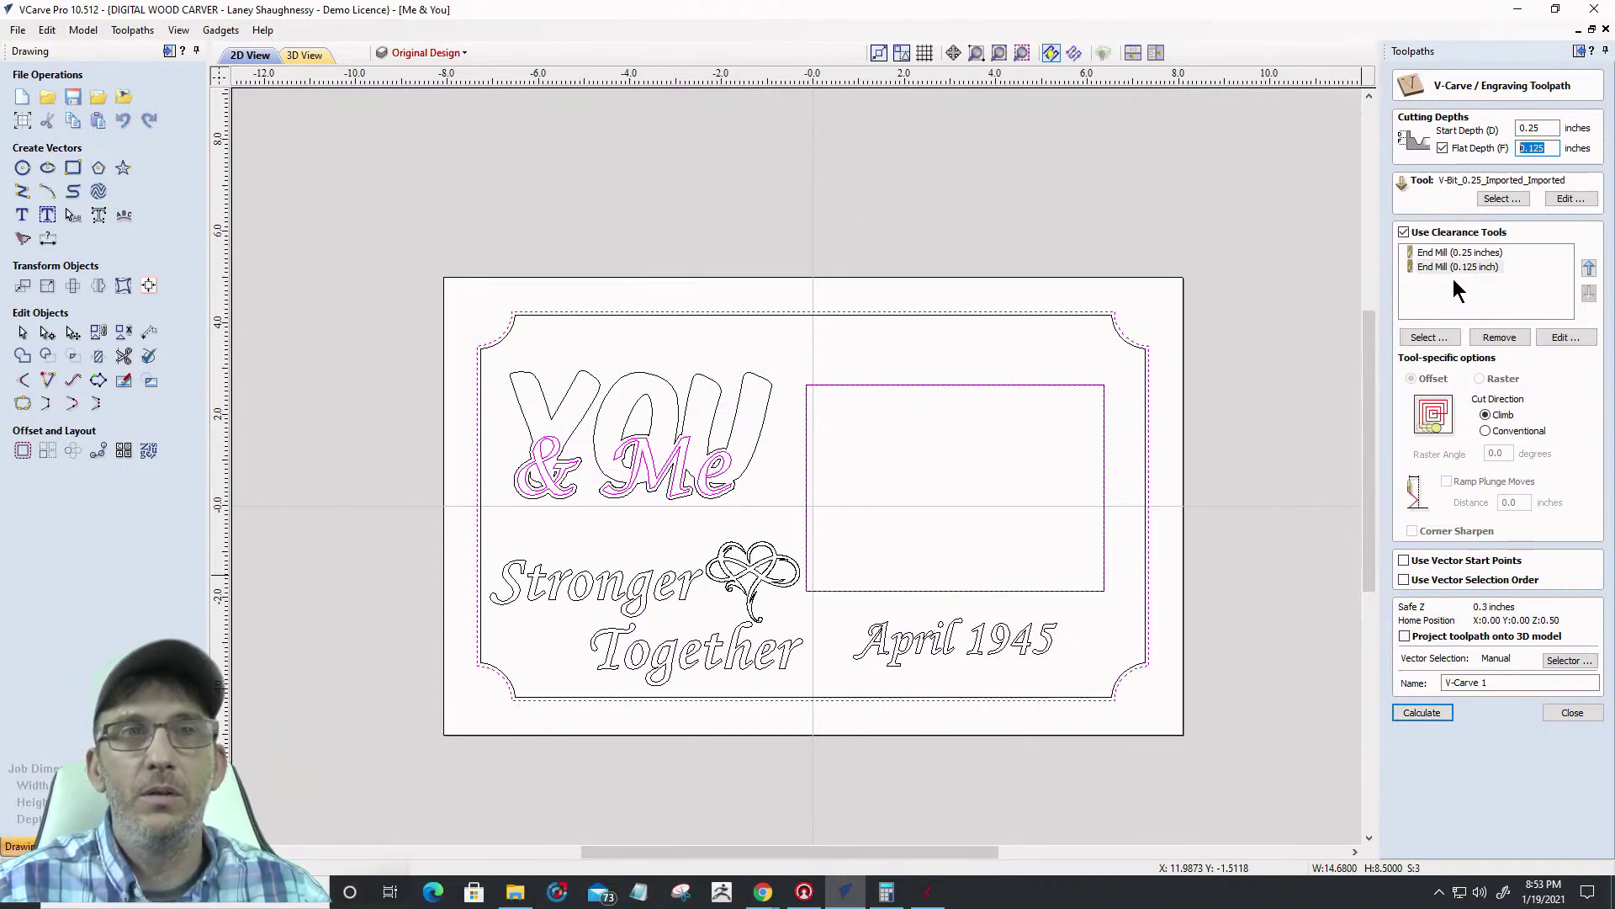
Calculate the new V-carve toolpath under the name Bottom_ and simulate the visible toolpaths
{"action": "left_click_drag", "start_coordinate": [1497, 685], "coordinate": [1376, 682]}
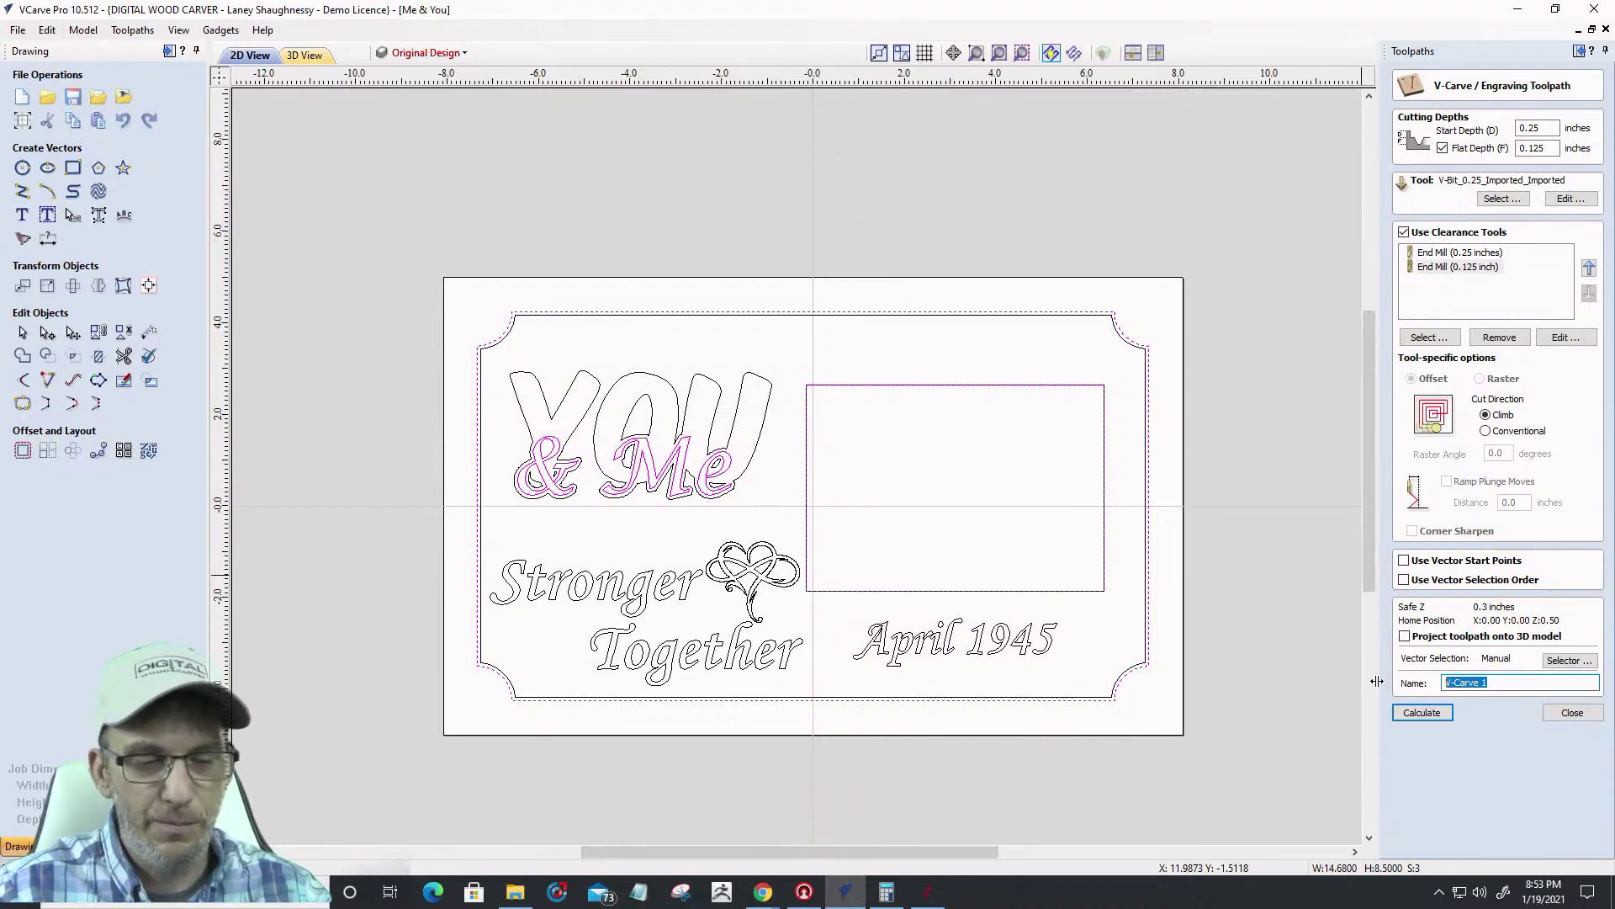
{"action": "type", "text": "Bottom_"}
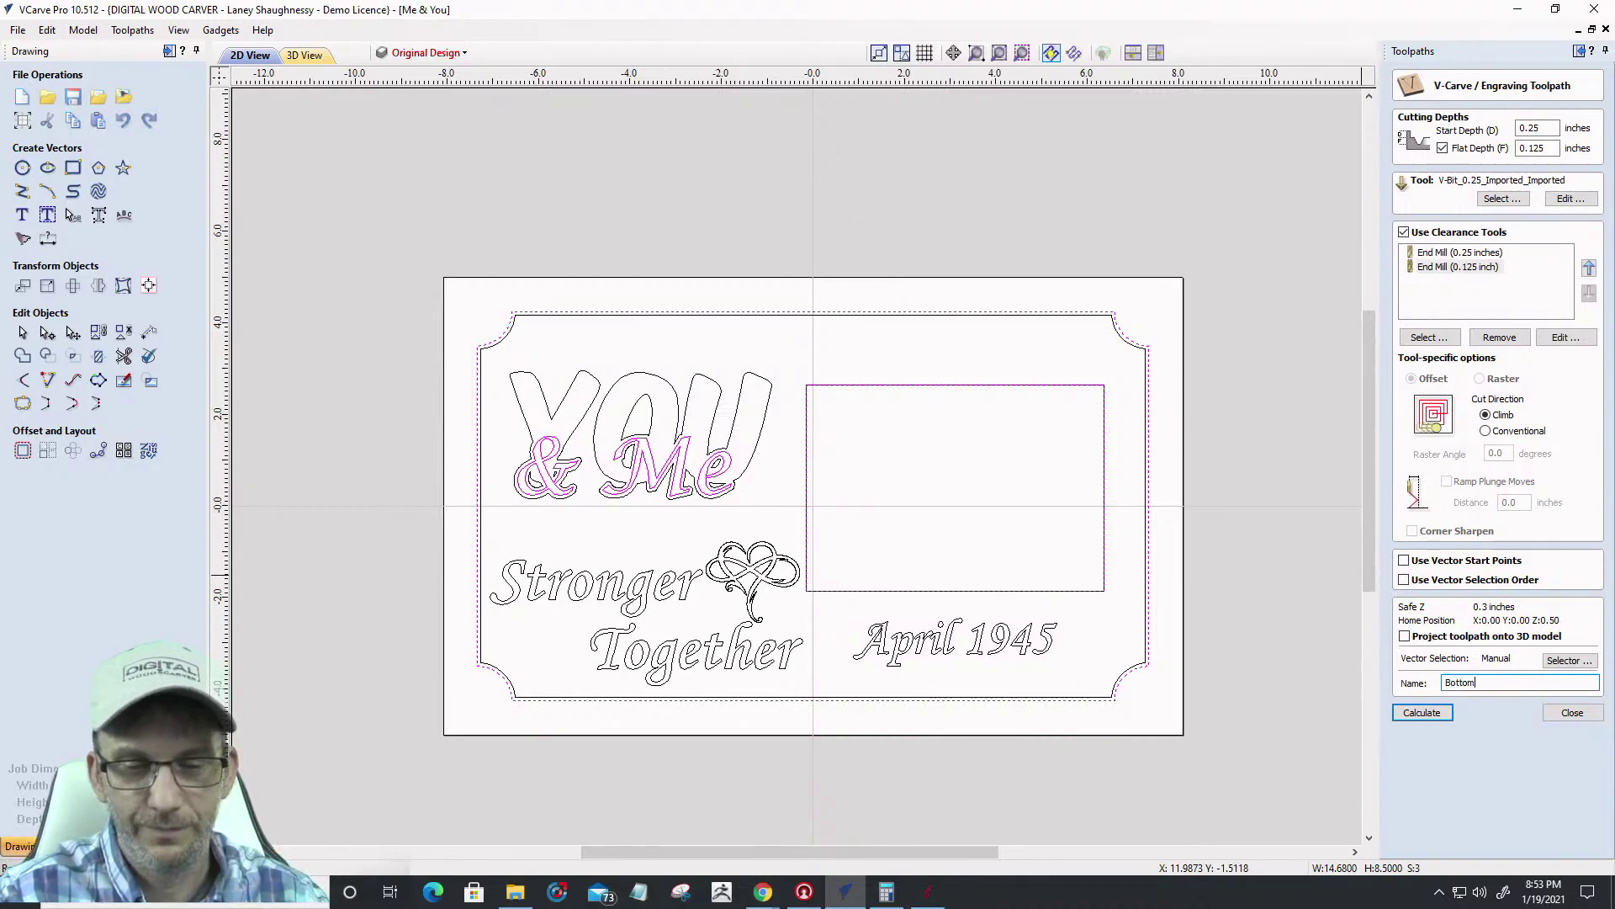
{"action": "left_click", "coordinate": [1412, 711]}
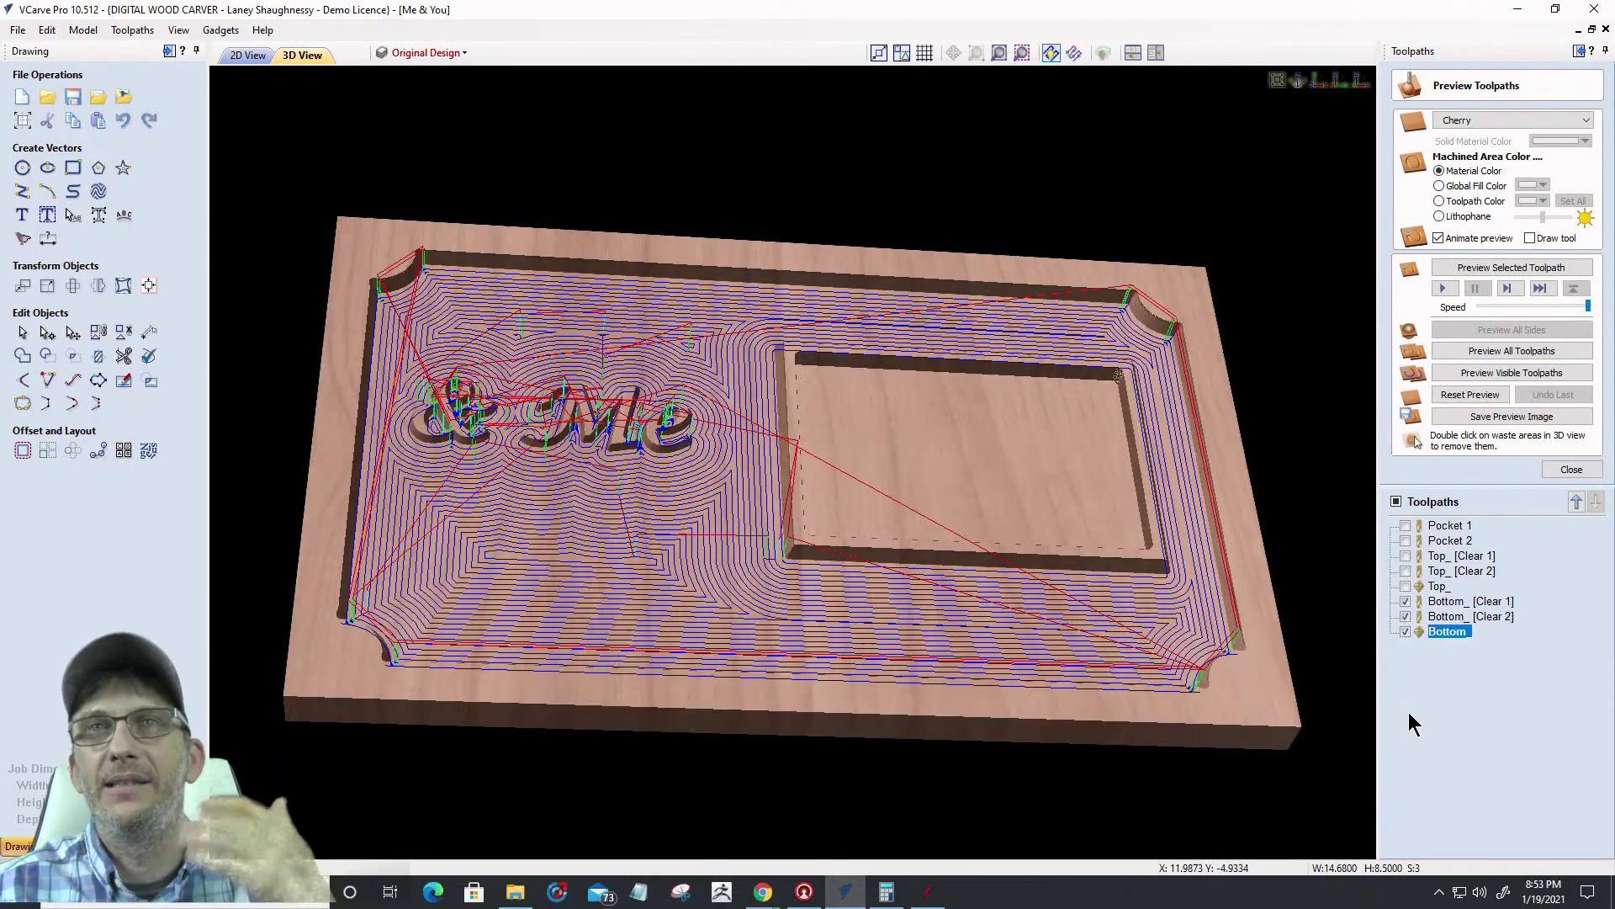
{"action": "left_click", "coordinate": [1484, 372]}
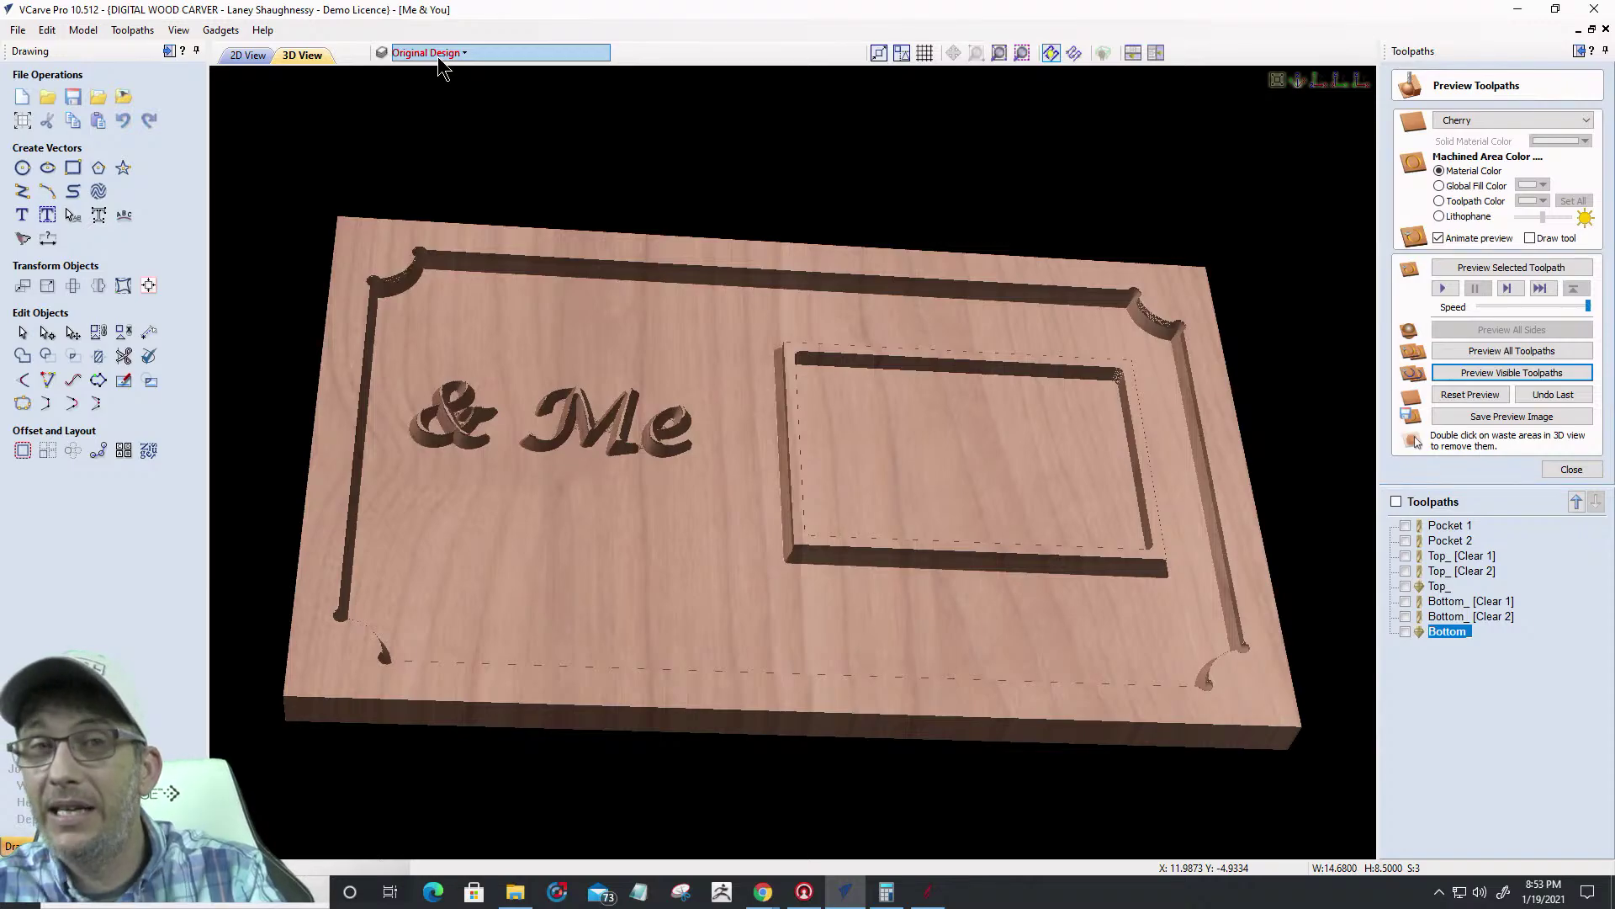
{"action": "double_click", "coordinate": [1452, 603]}
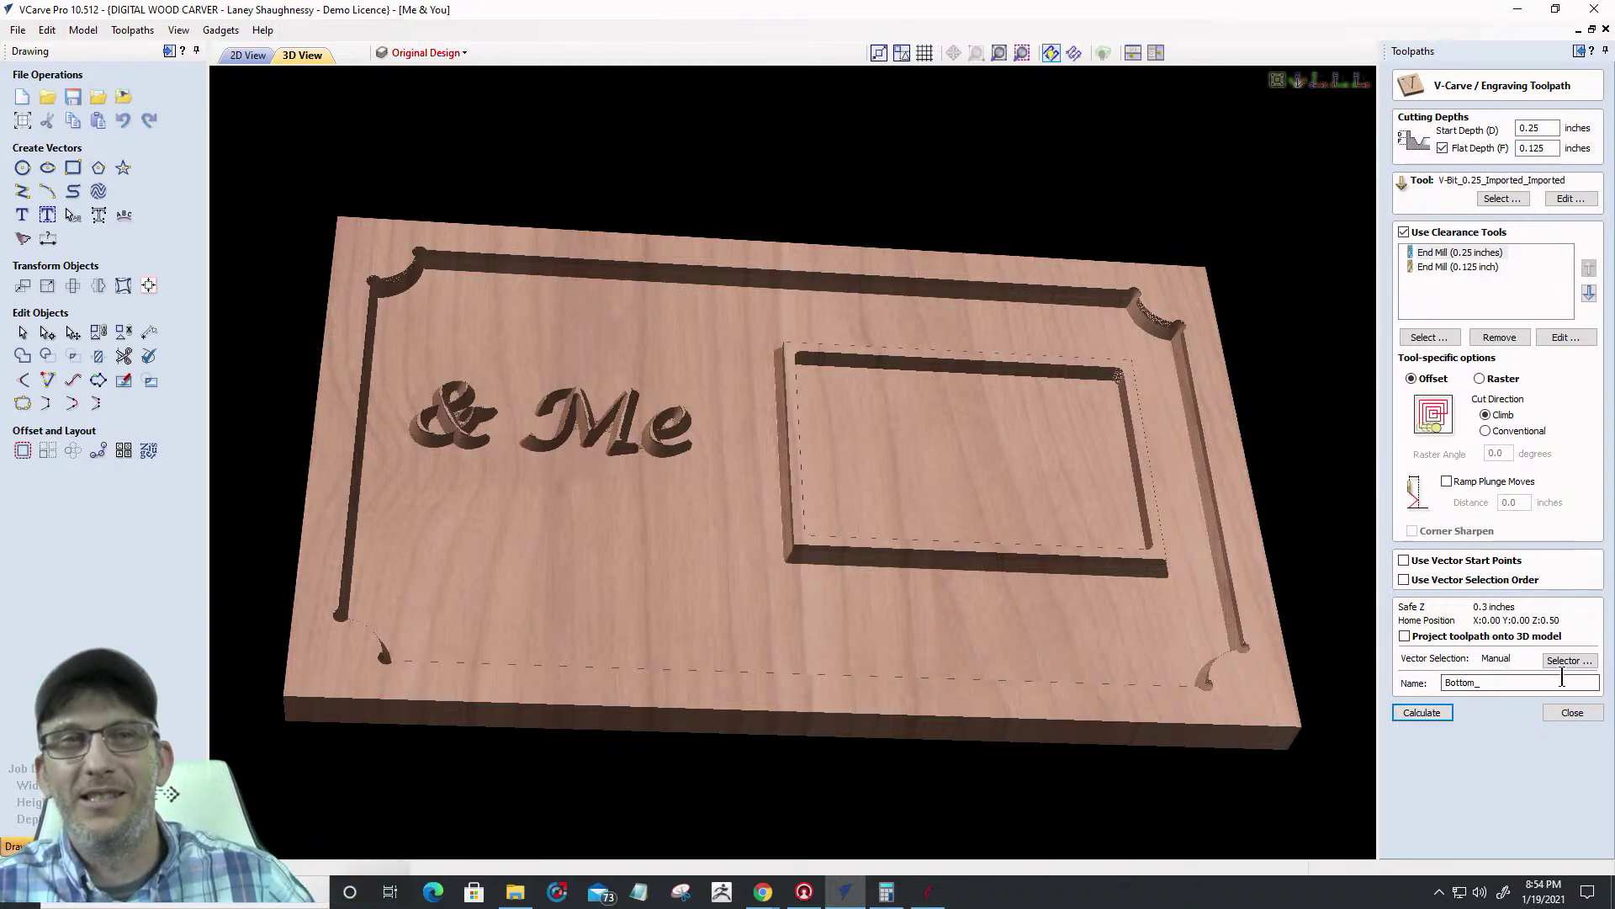
{"action": "left_click", "coordinate": [1565, 660]}
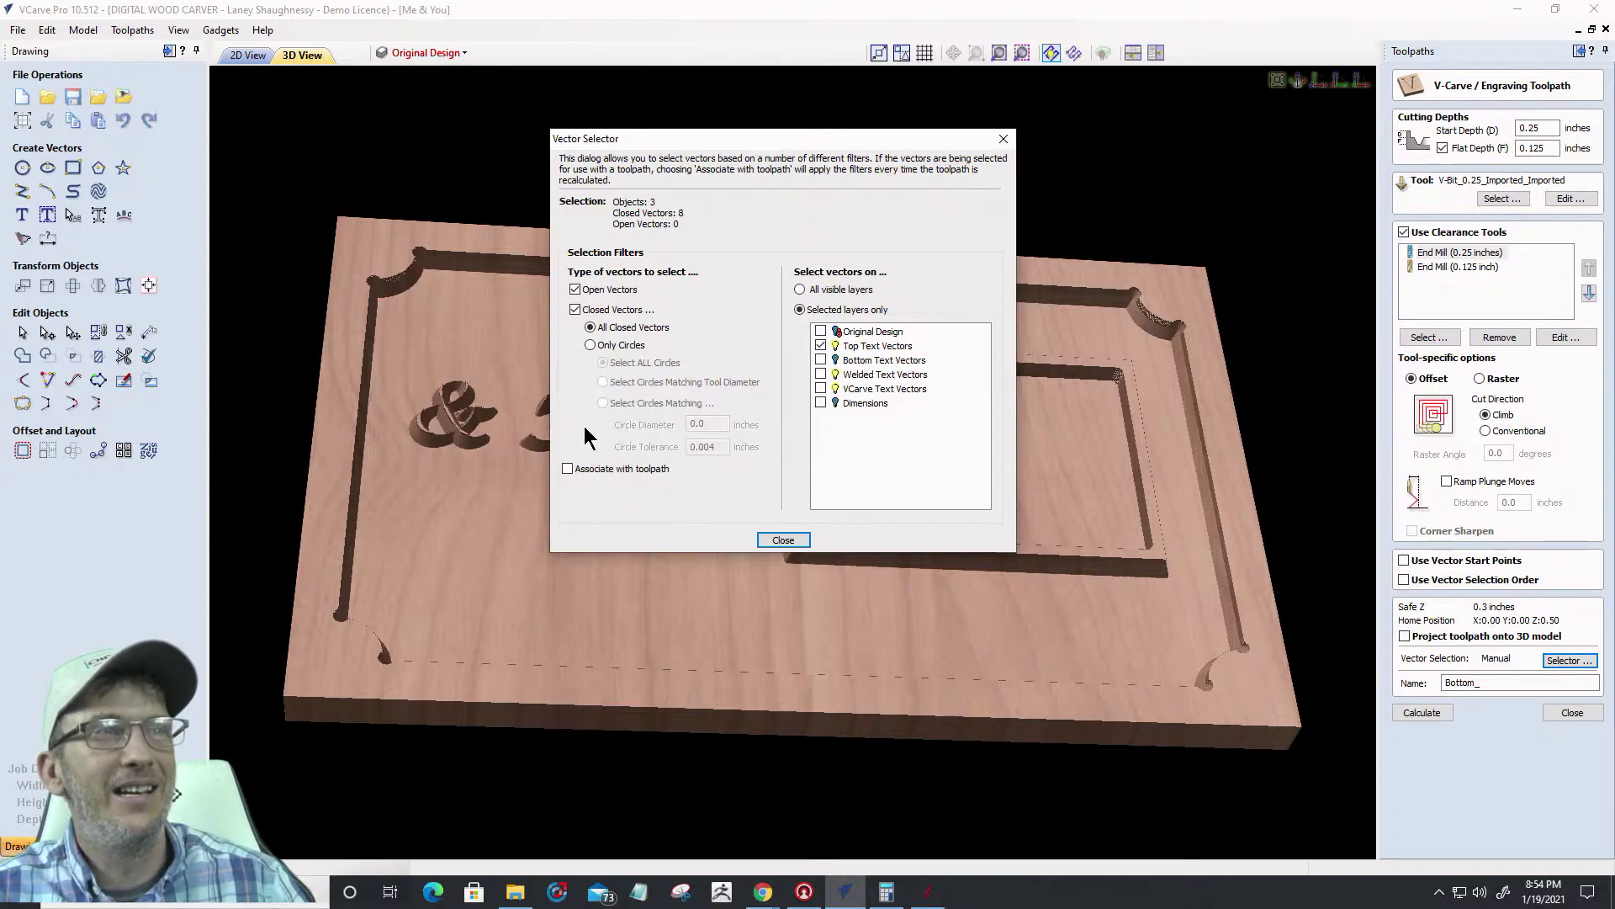
{"action": "left_click", "coordinate": [569, 469]}
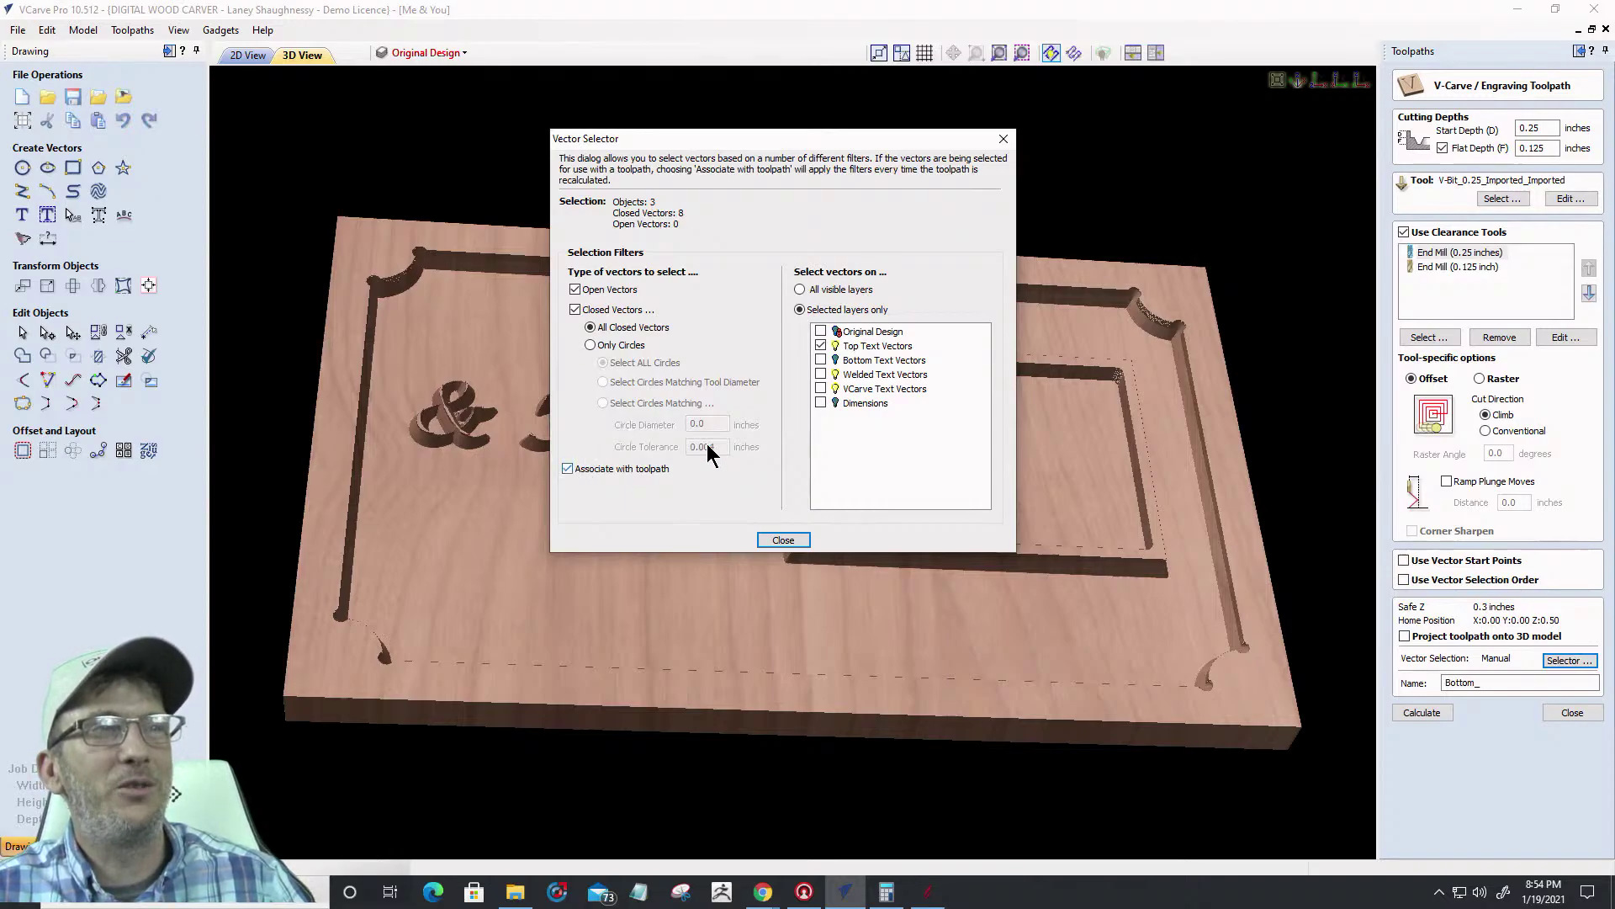
{"action": "left_click", "coordinate": [821, 374]}
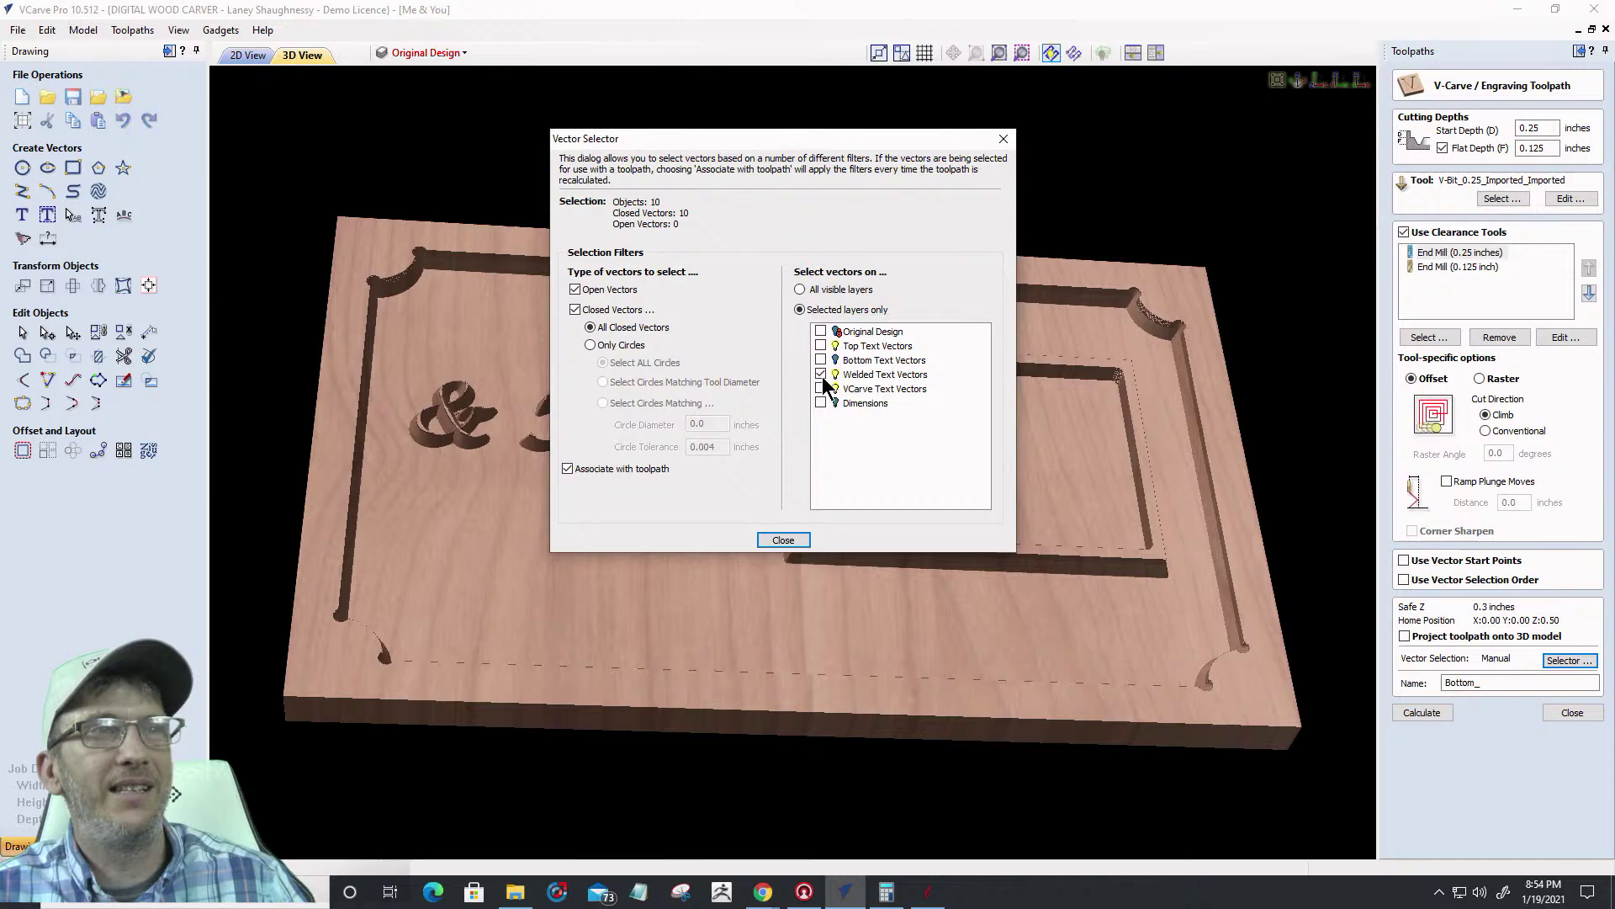
{"action": "left_click", "coordinate": [784, 540]}
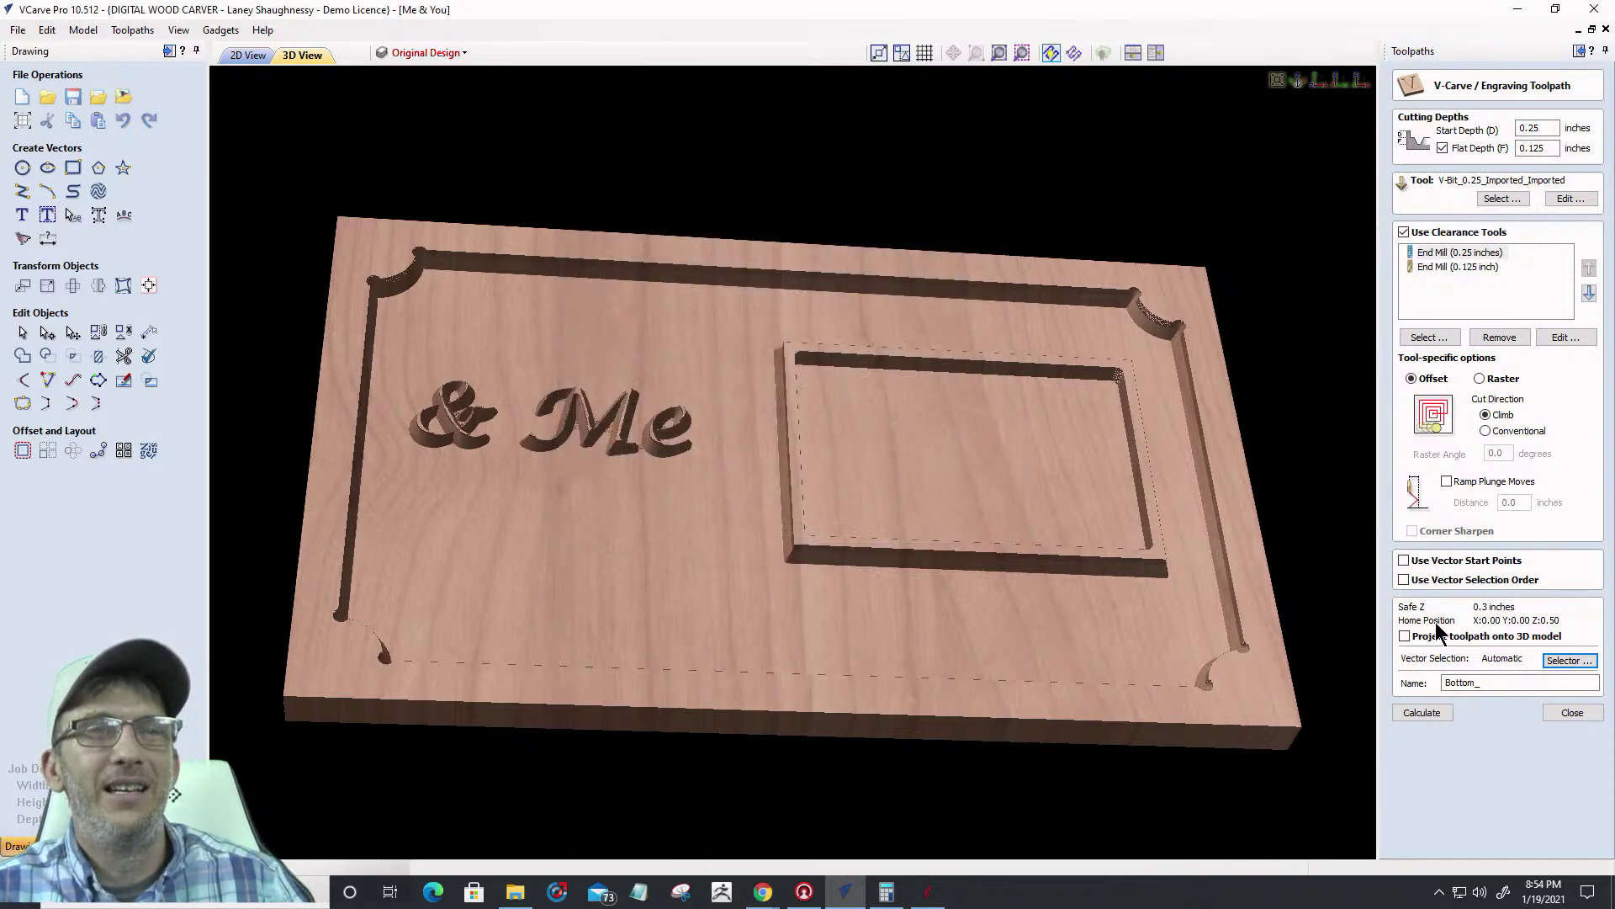
{"action": "left_click", "coordinate": [1422, 711]}
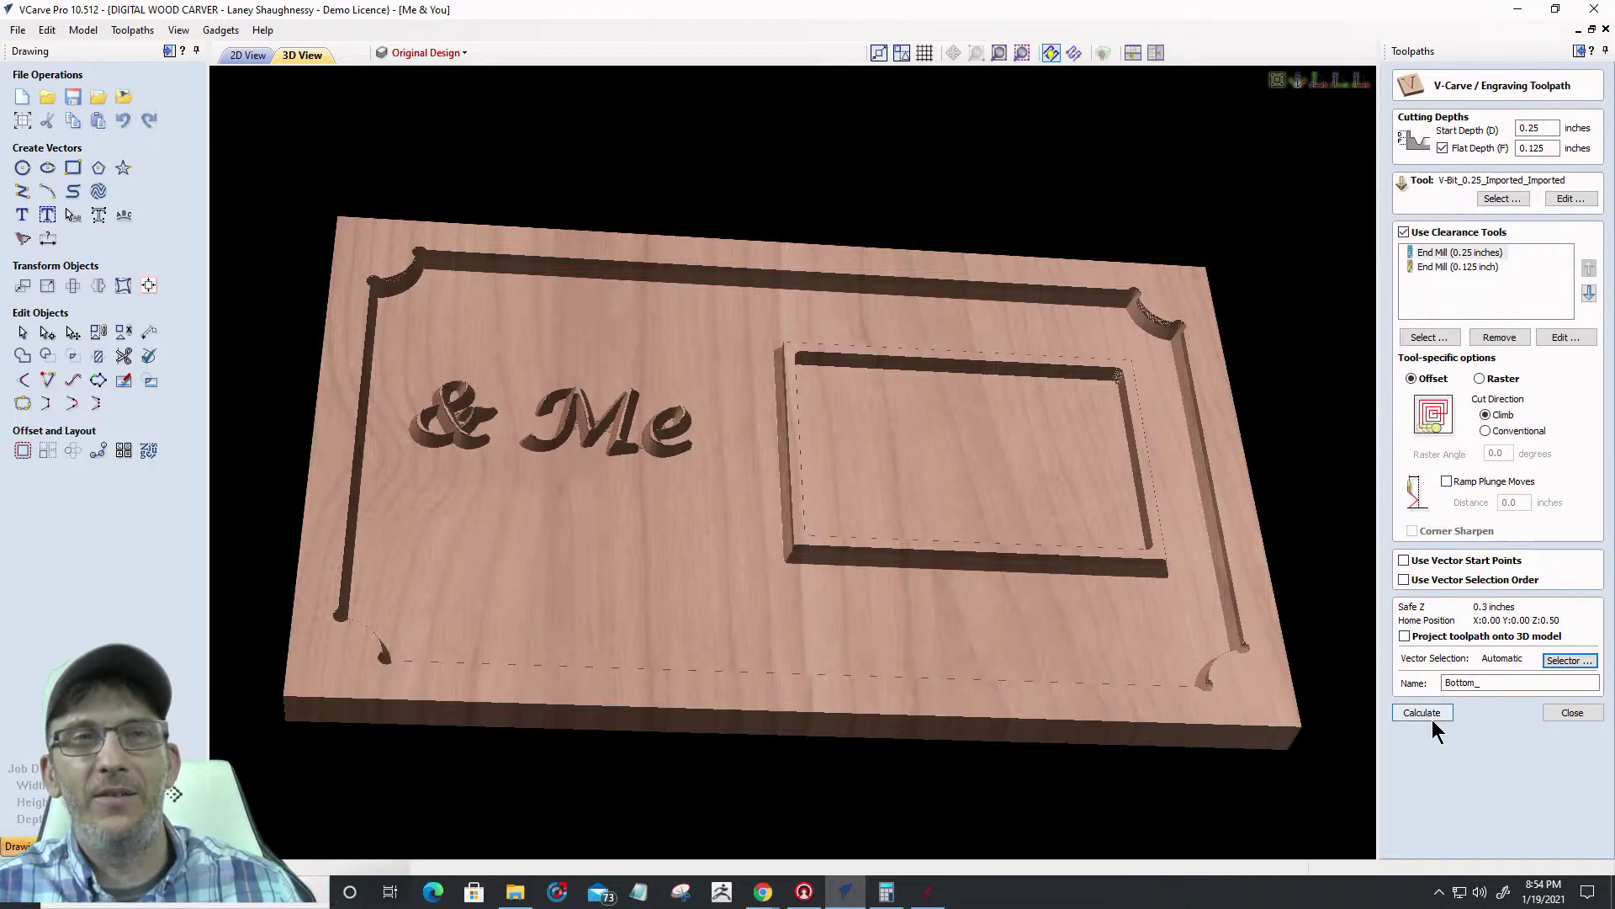
{"action": "left_click", "coordinate": [1573, 711]}
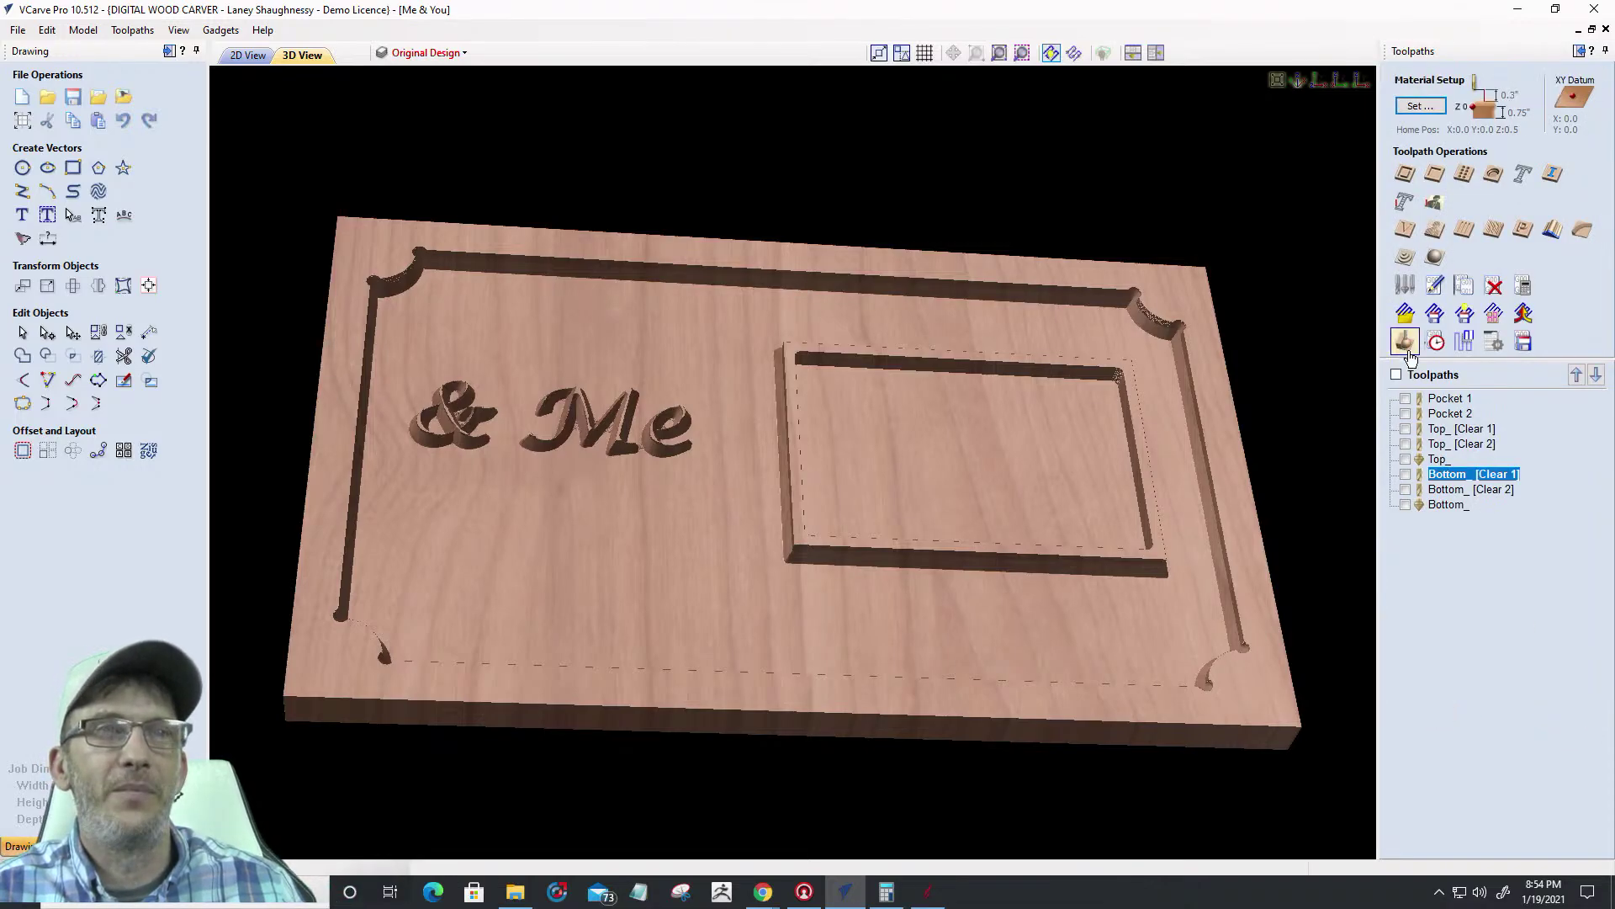
Reset the preview and simulate only the Pocket 1, Pocket 2 and Top_ toolpaths, including both Top_ clearance passes
{"action": "left_click", "coordinate": [1405, 343]}
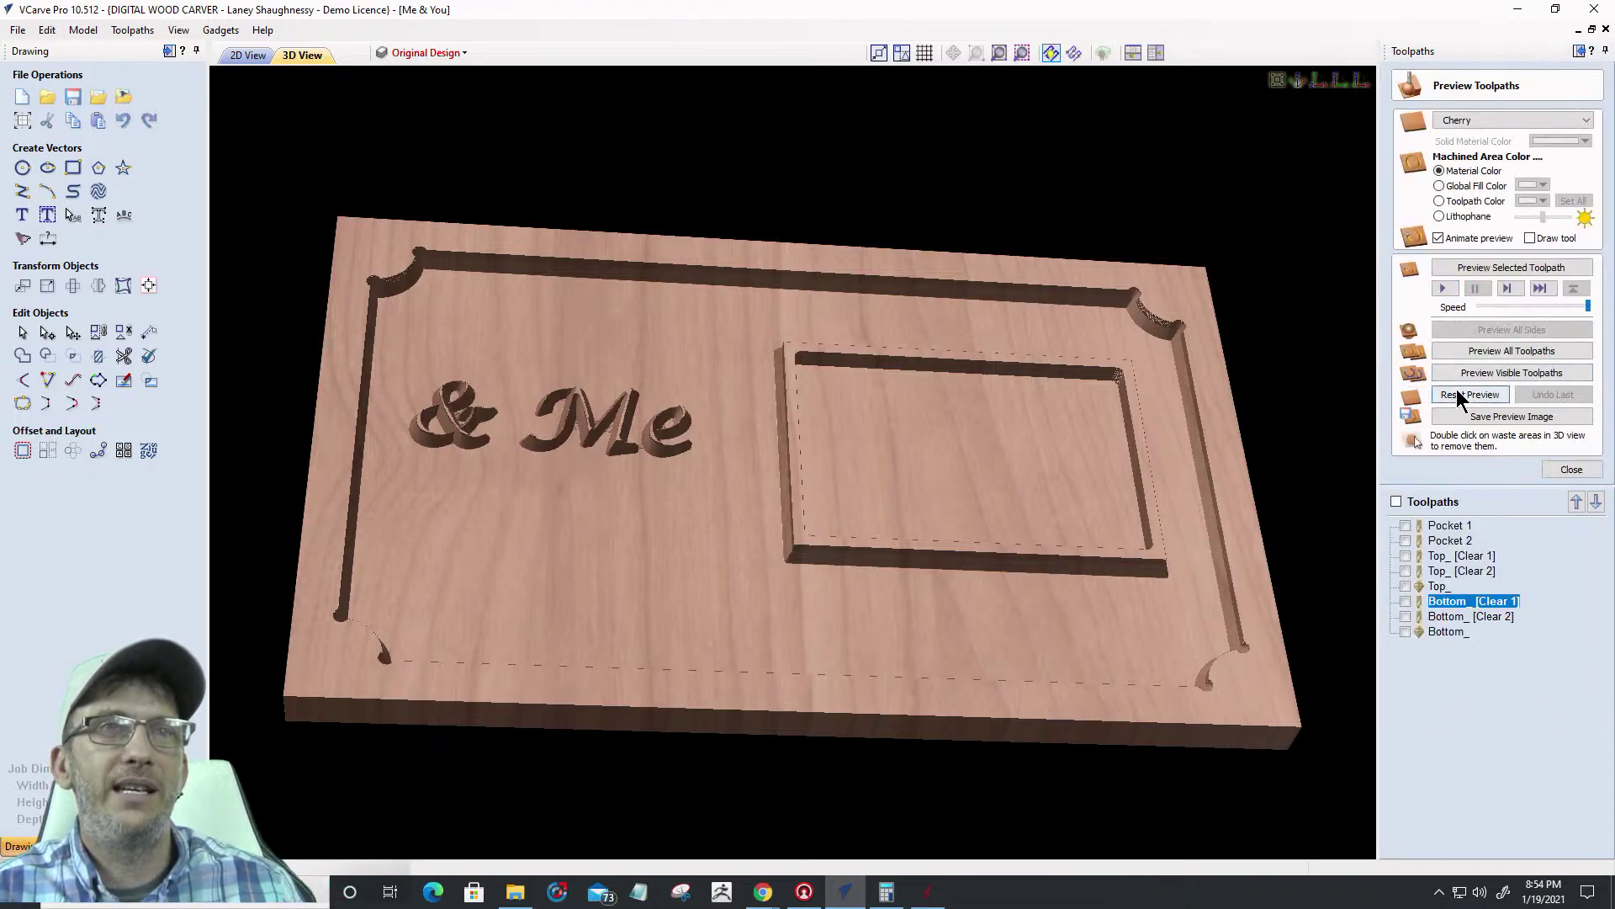
{"action": "left_click", "coordinate": [1468, 394]}
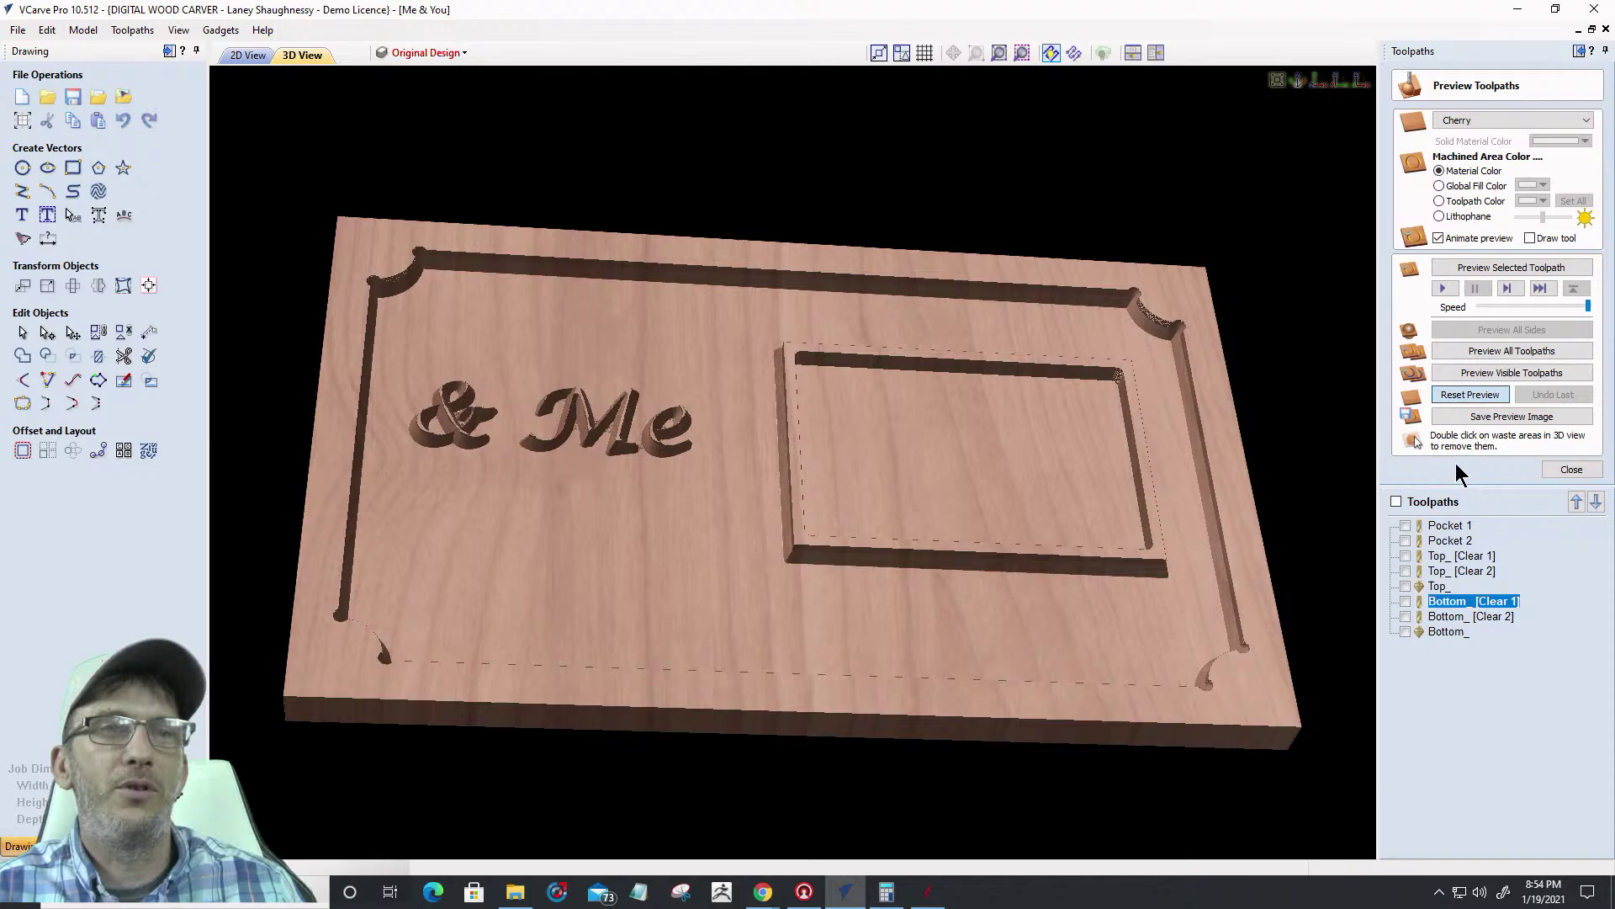
{"action": "left_click", "coordinate": [1406, 526]}
{"action": "left_click", "coordinate": [1406, 541]}
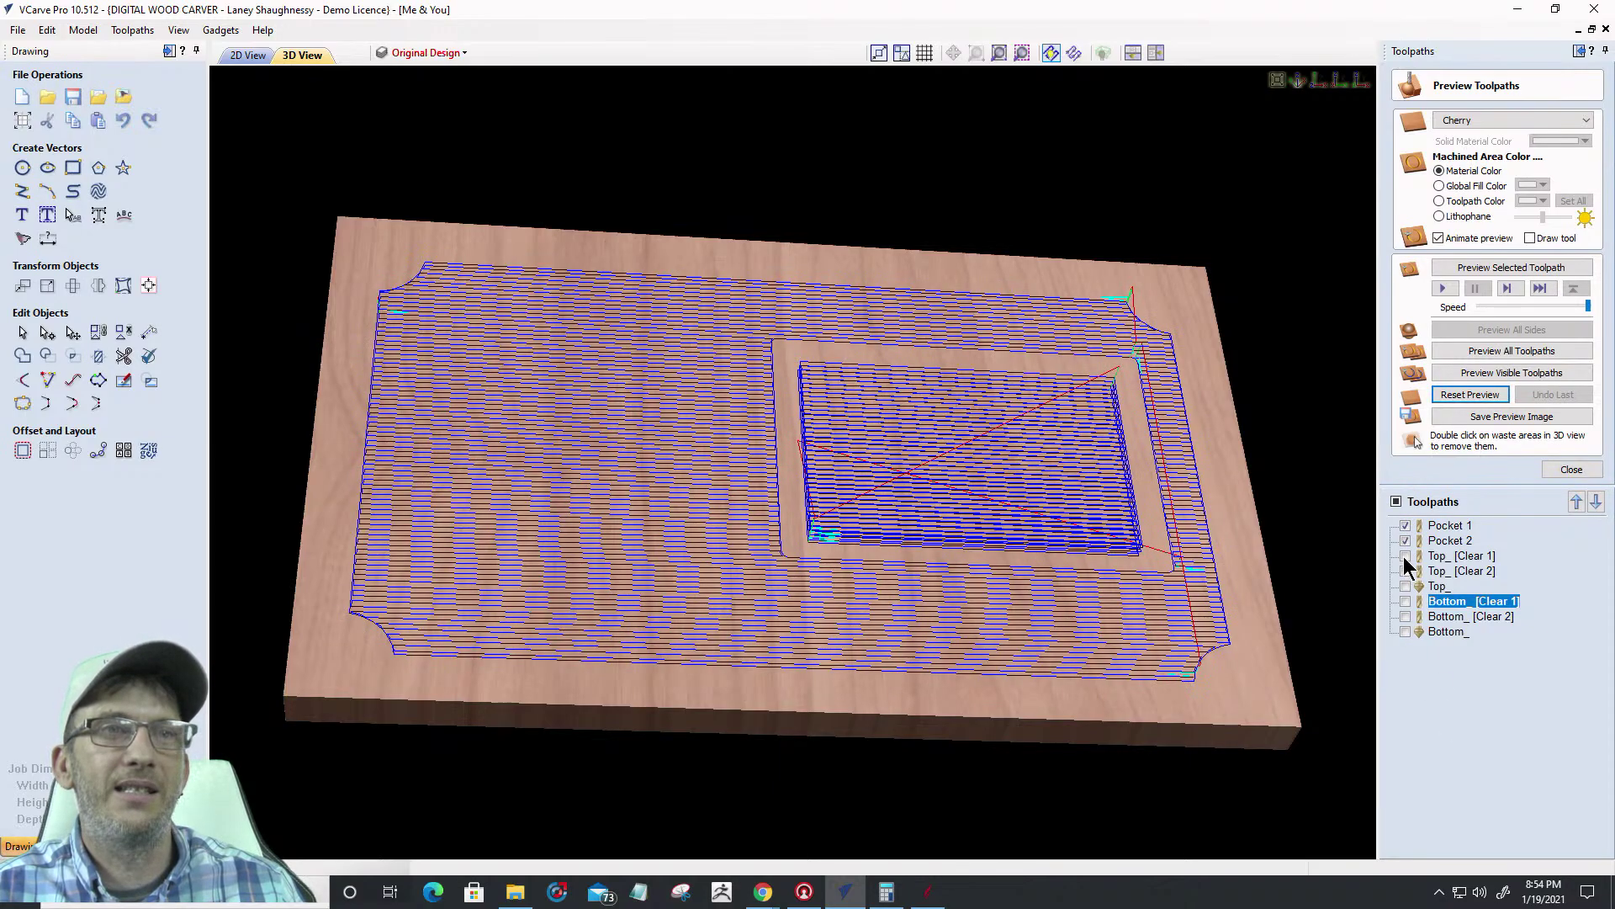
{"action": "left_click", "coordinate": [1405, 557]}
{"action": "left_click", "coordinate": [1405, 571]}
{"action": "left_click", "coordinate": [1405, 587]}
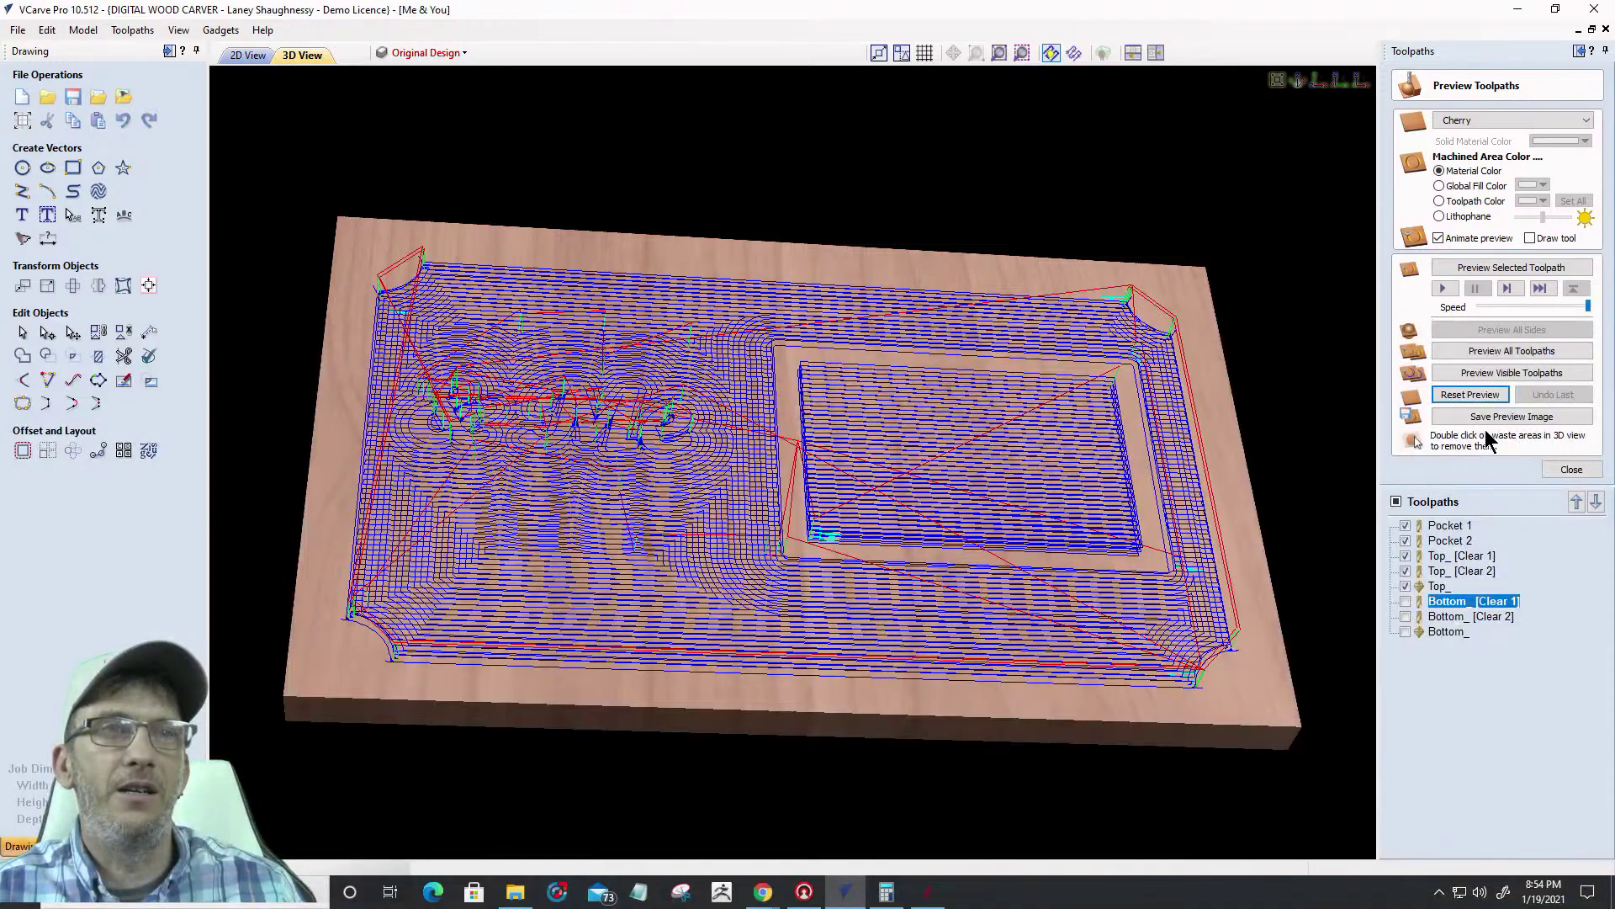
{"action": "left_click", "coordinate": [1496, 374]}
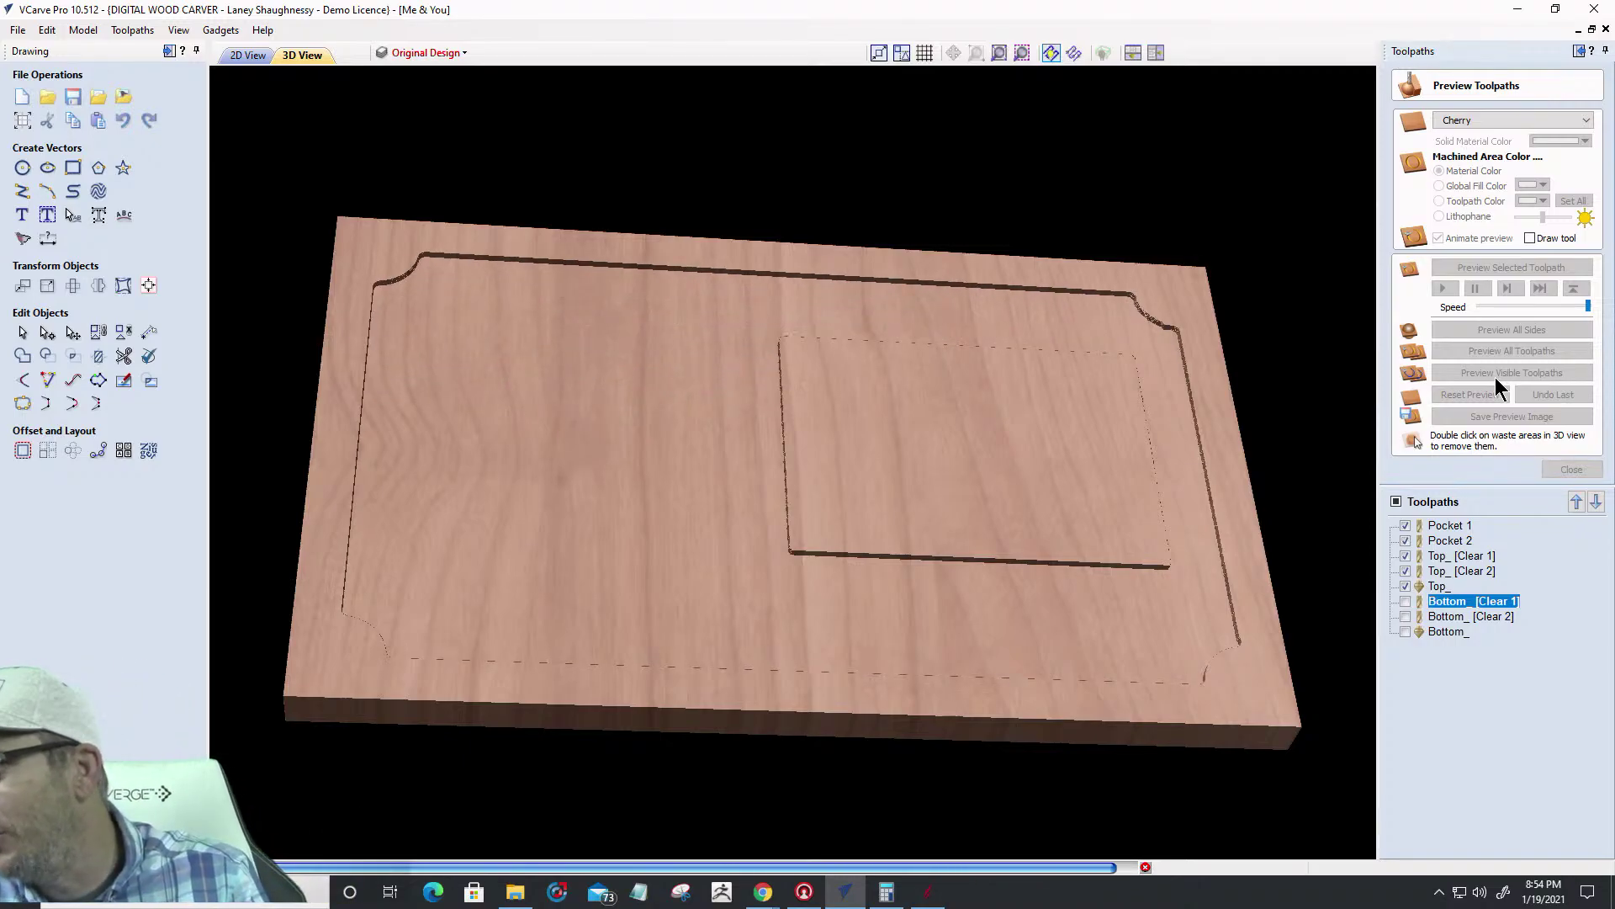
{"action": "left_click", "coordinate": [1507, 377]}
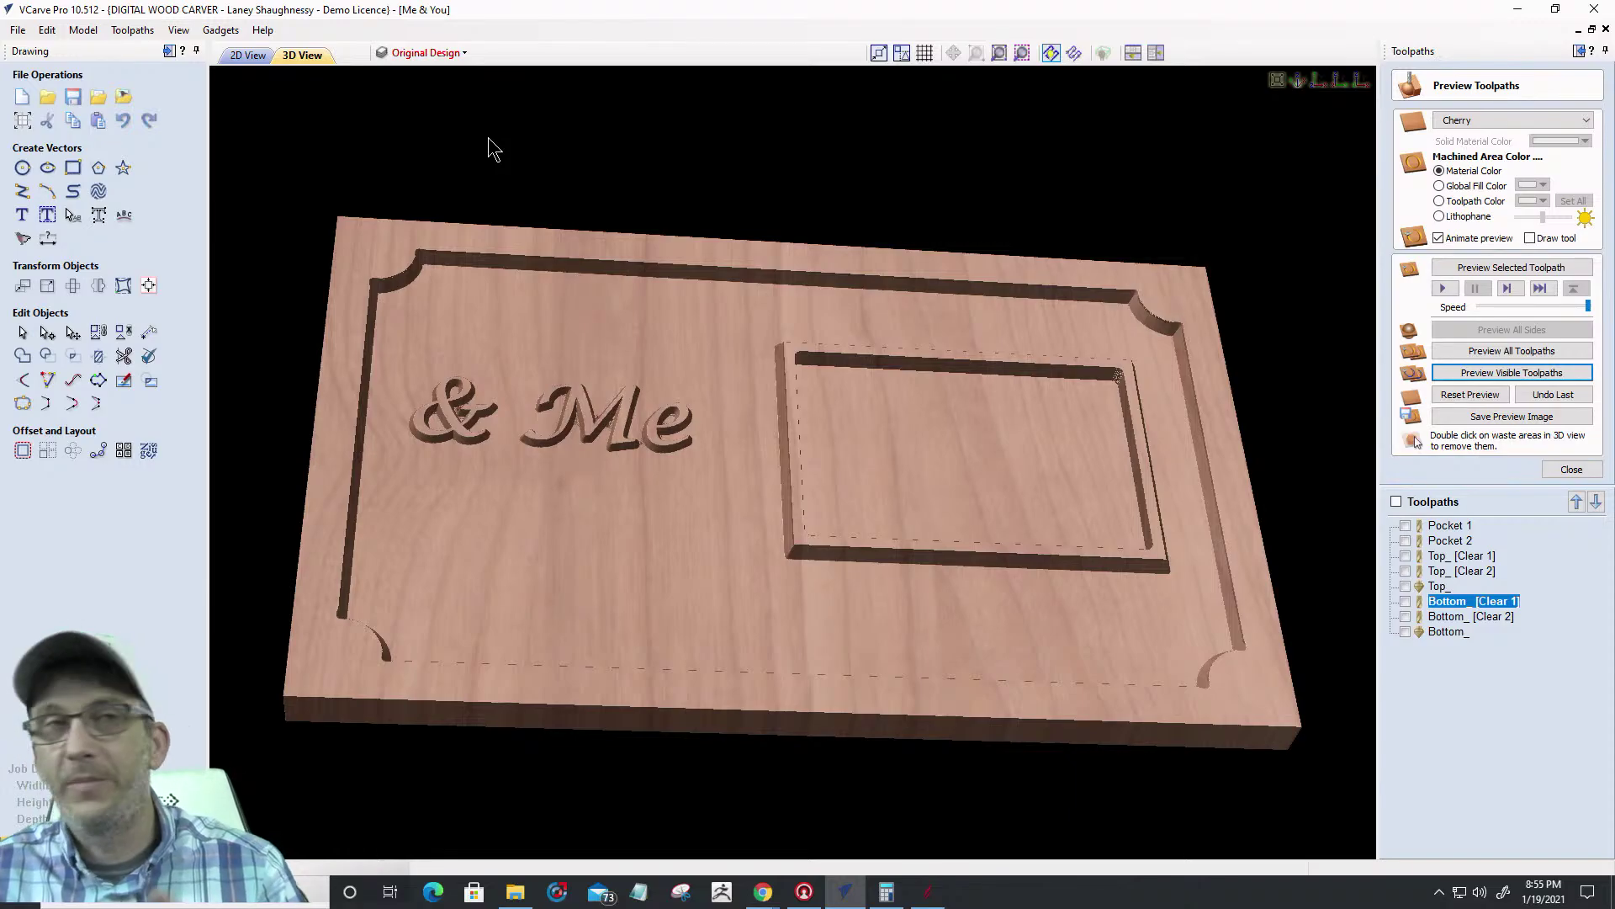
Make Welded Text Vectors the active layer
{"action": "left_click", "coordinate": [466, 52]}
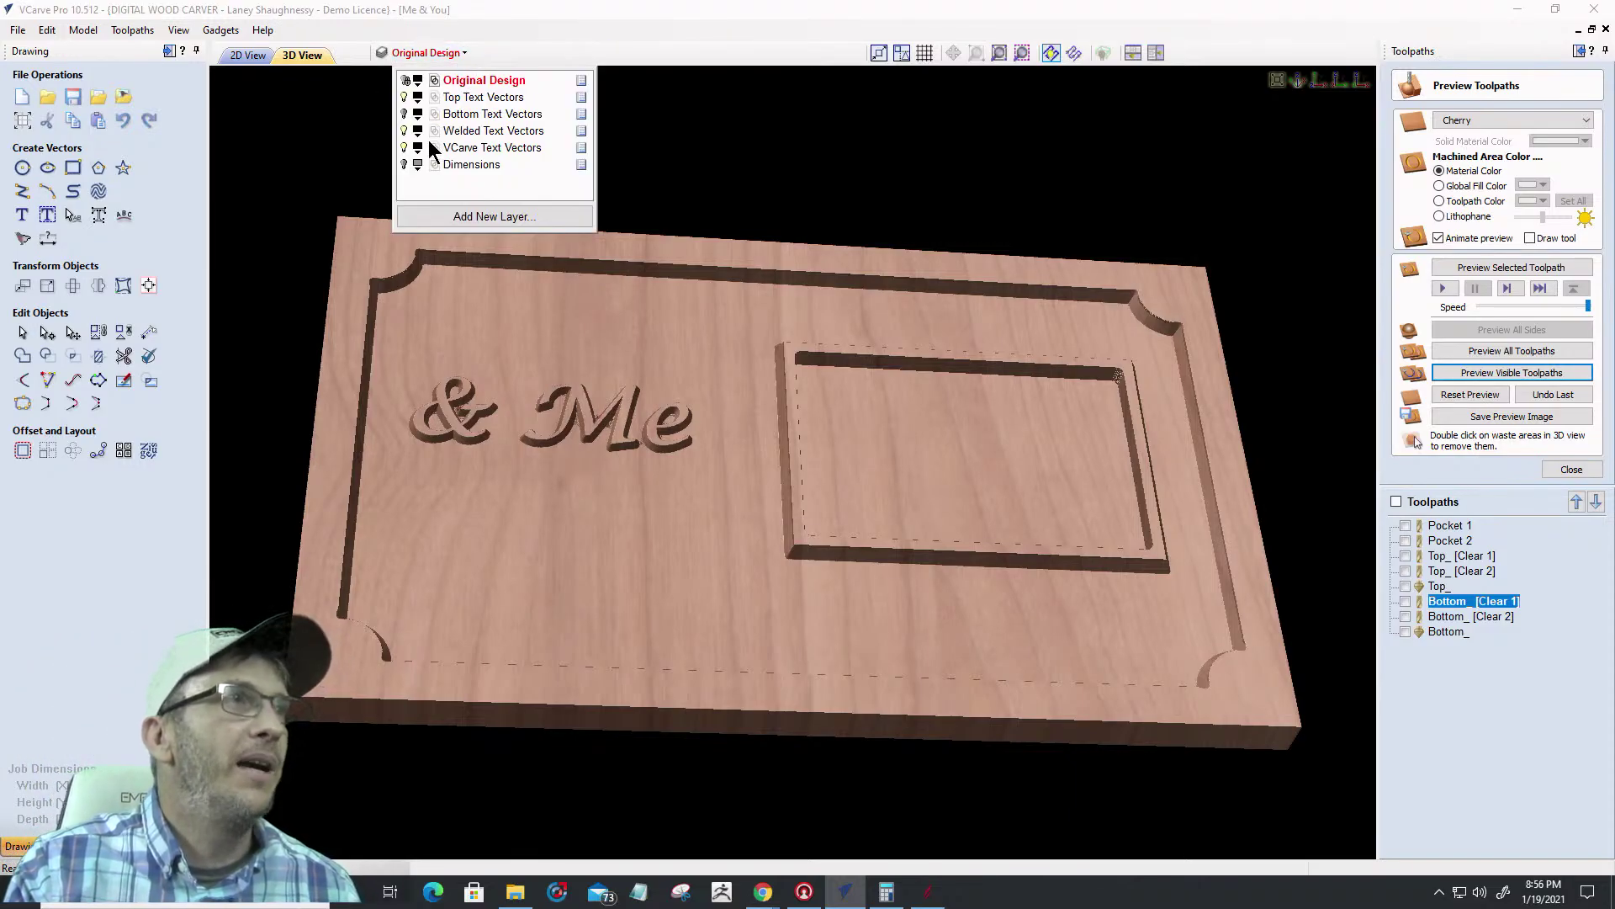
{"action": "left_click", "coordinate": [456, 132]}
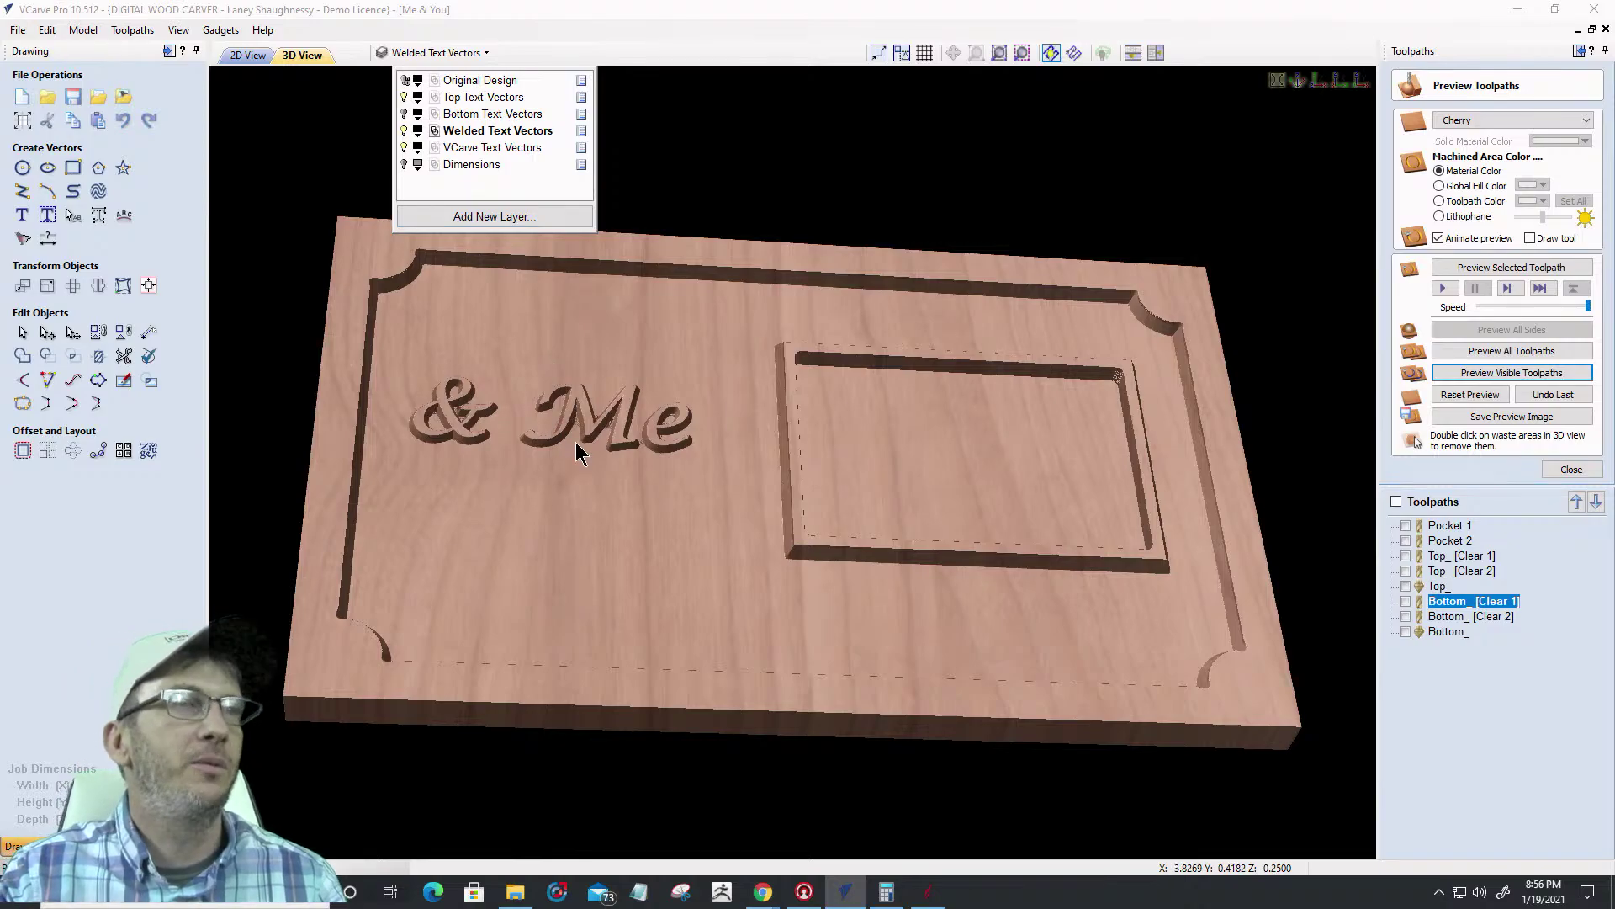
{"action": "left_click_drag", "start_coordinate": [668, 469], "coordinate": [671, 477]}
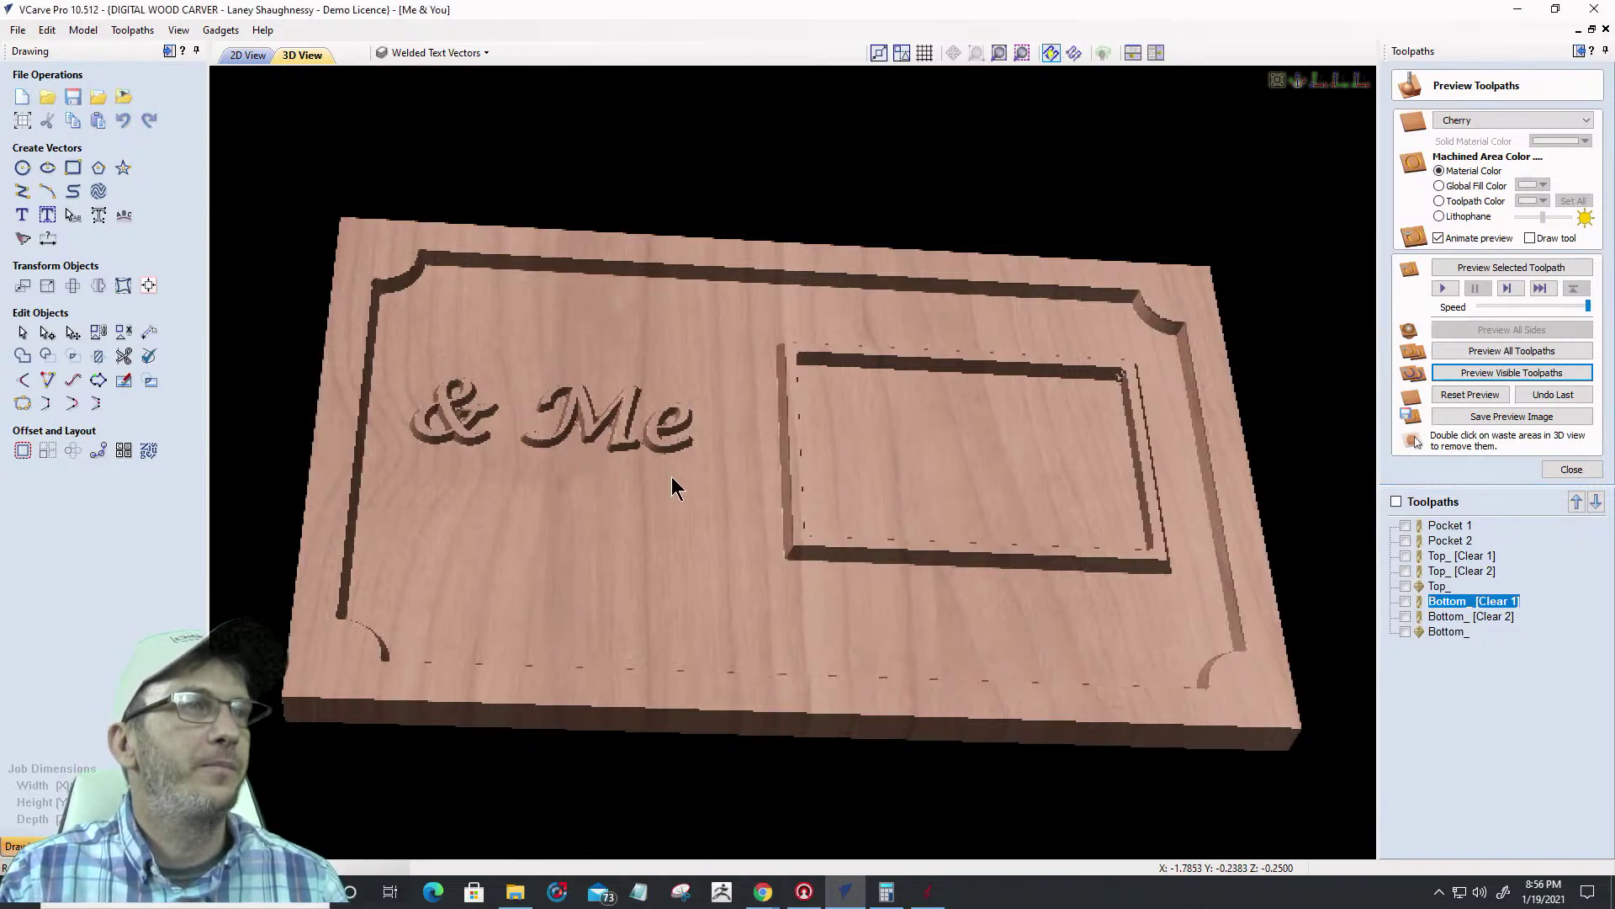
Edit the Bottom_ toolpath to be associated with all vectors on the Welded Text Vectors layer only
{"action": "double_click", "coordinate": [1479, 612]}
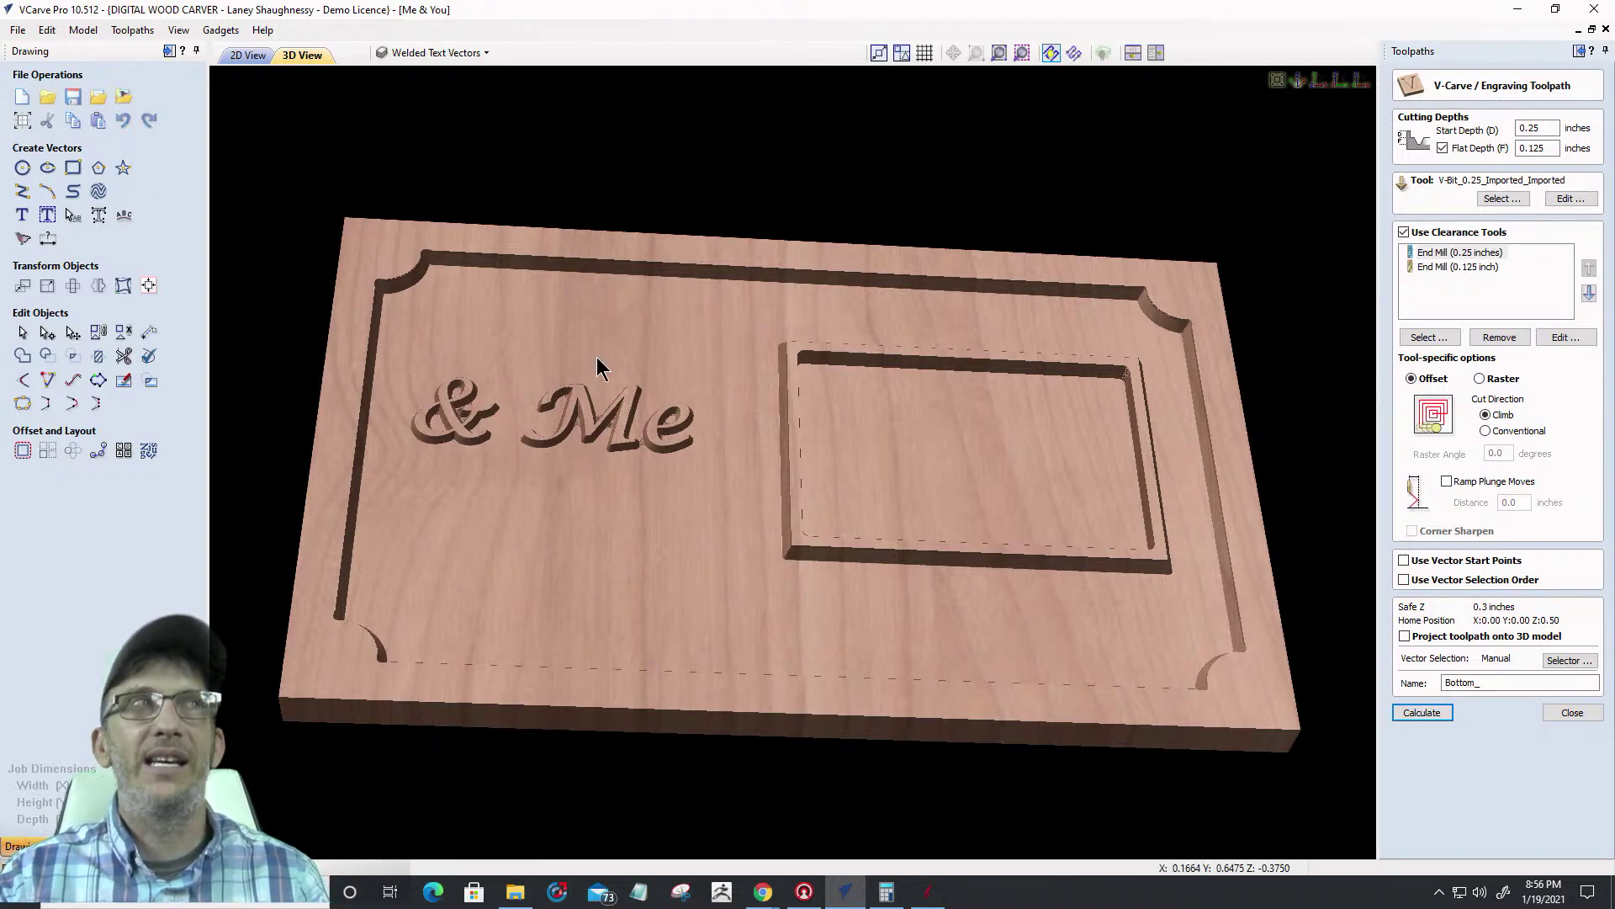
{"action": "left_click", "coordinate": [244, 56]}
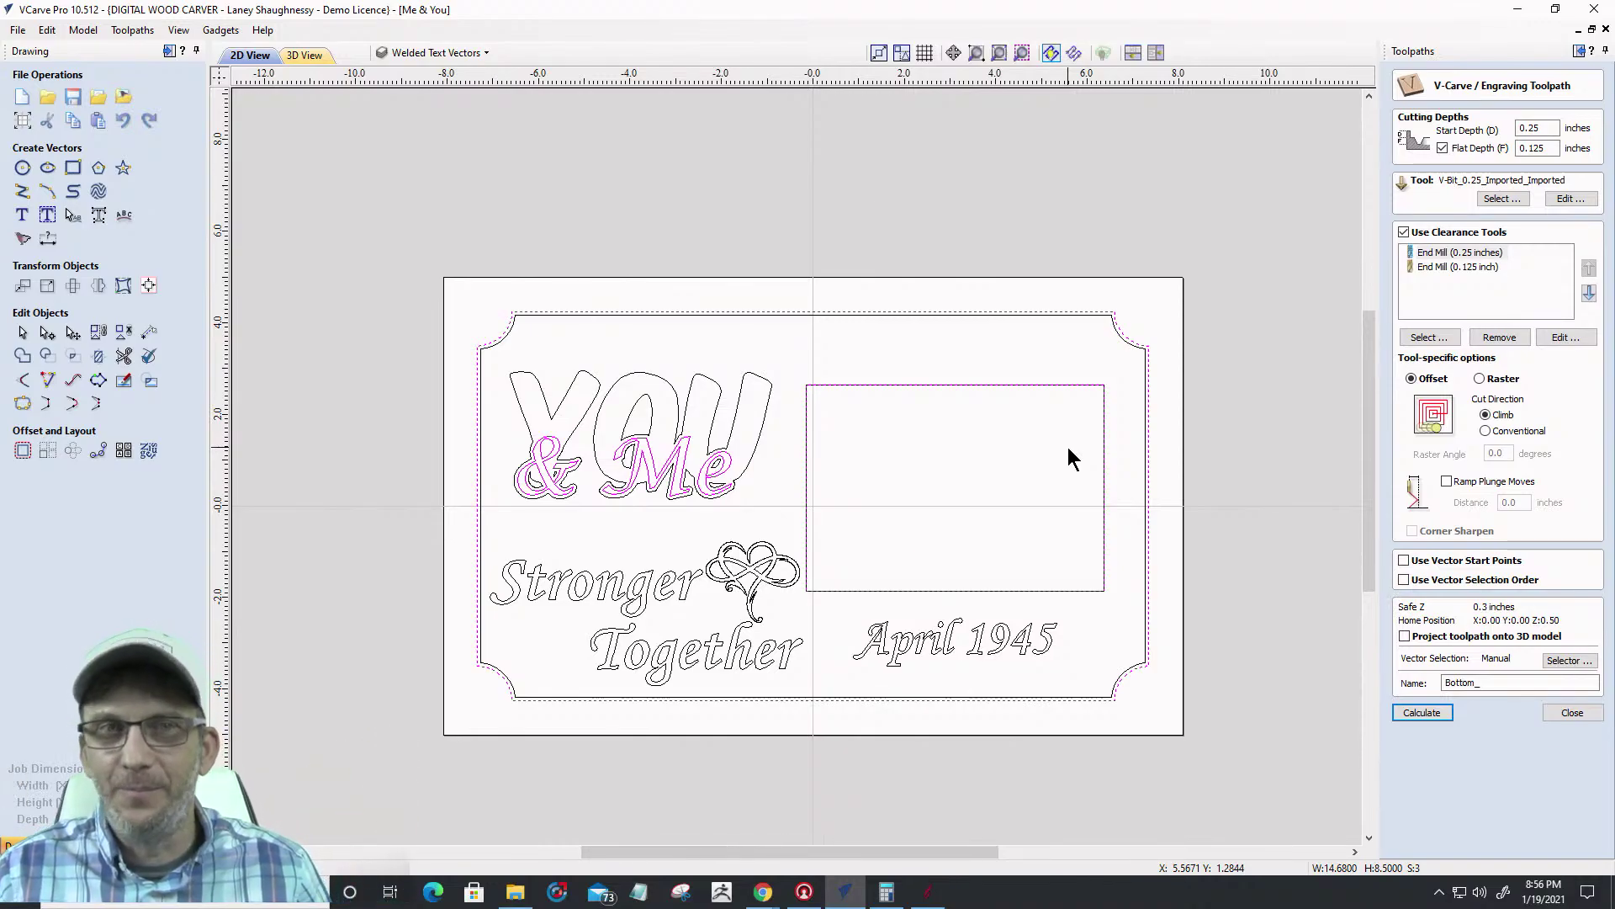
{"action": "left_click", "coordinate": [1582, 659]}
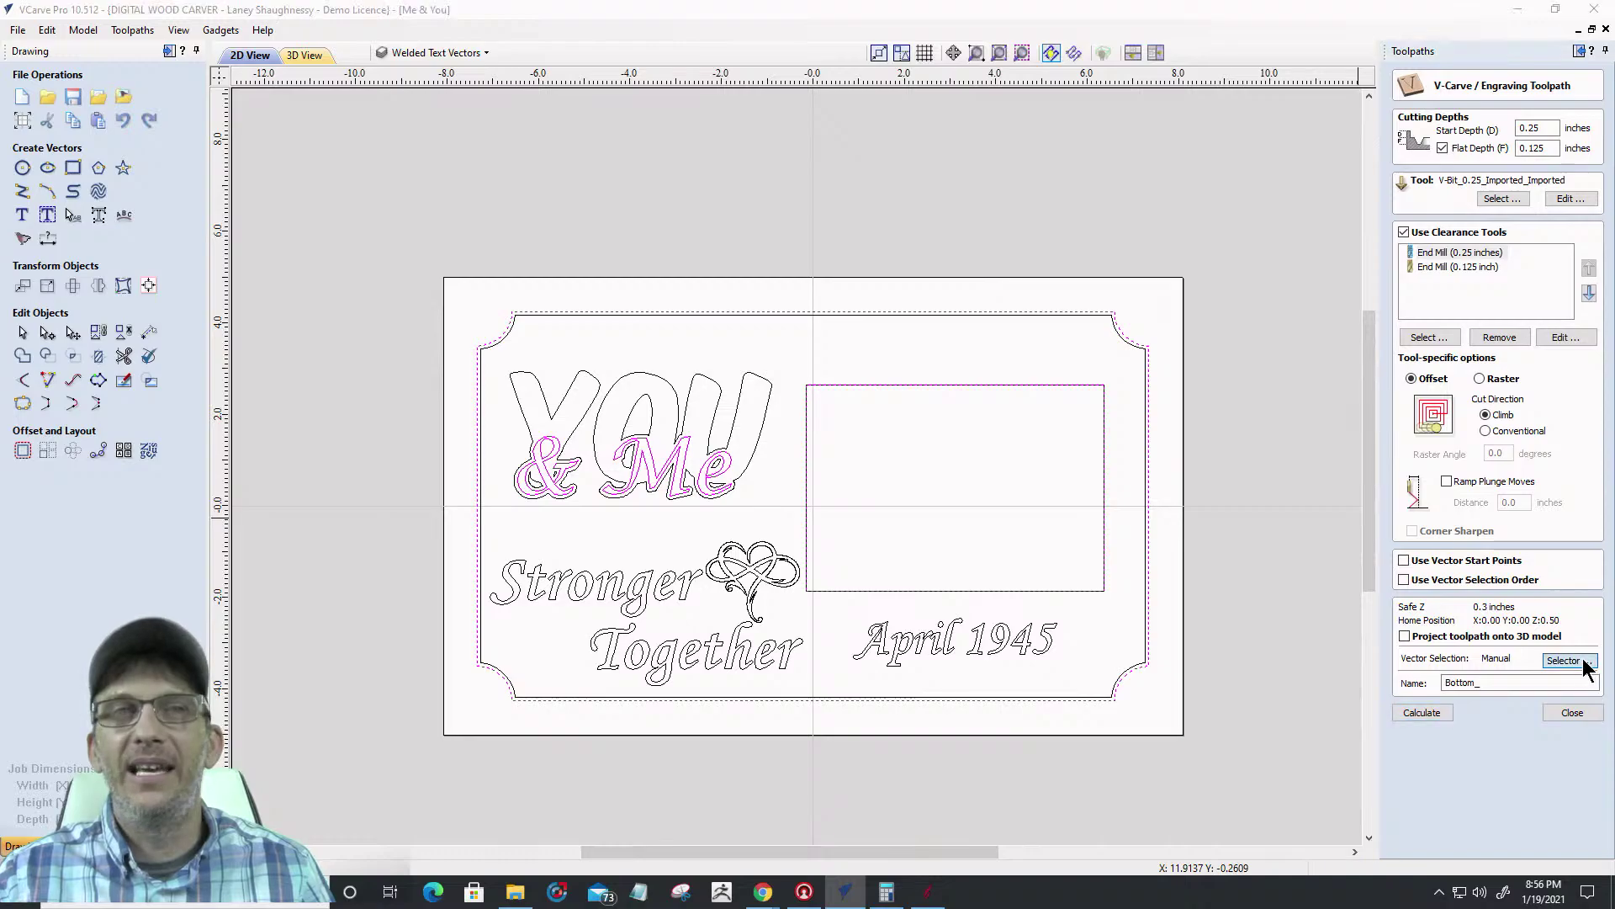
{"action": "left_click", "coordinate": [568, 470]}
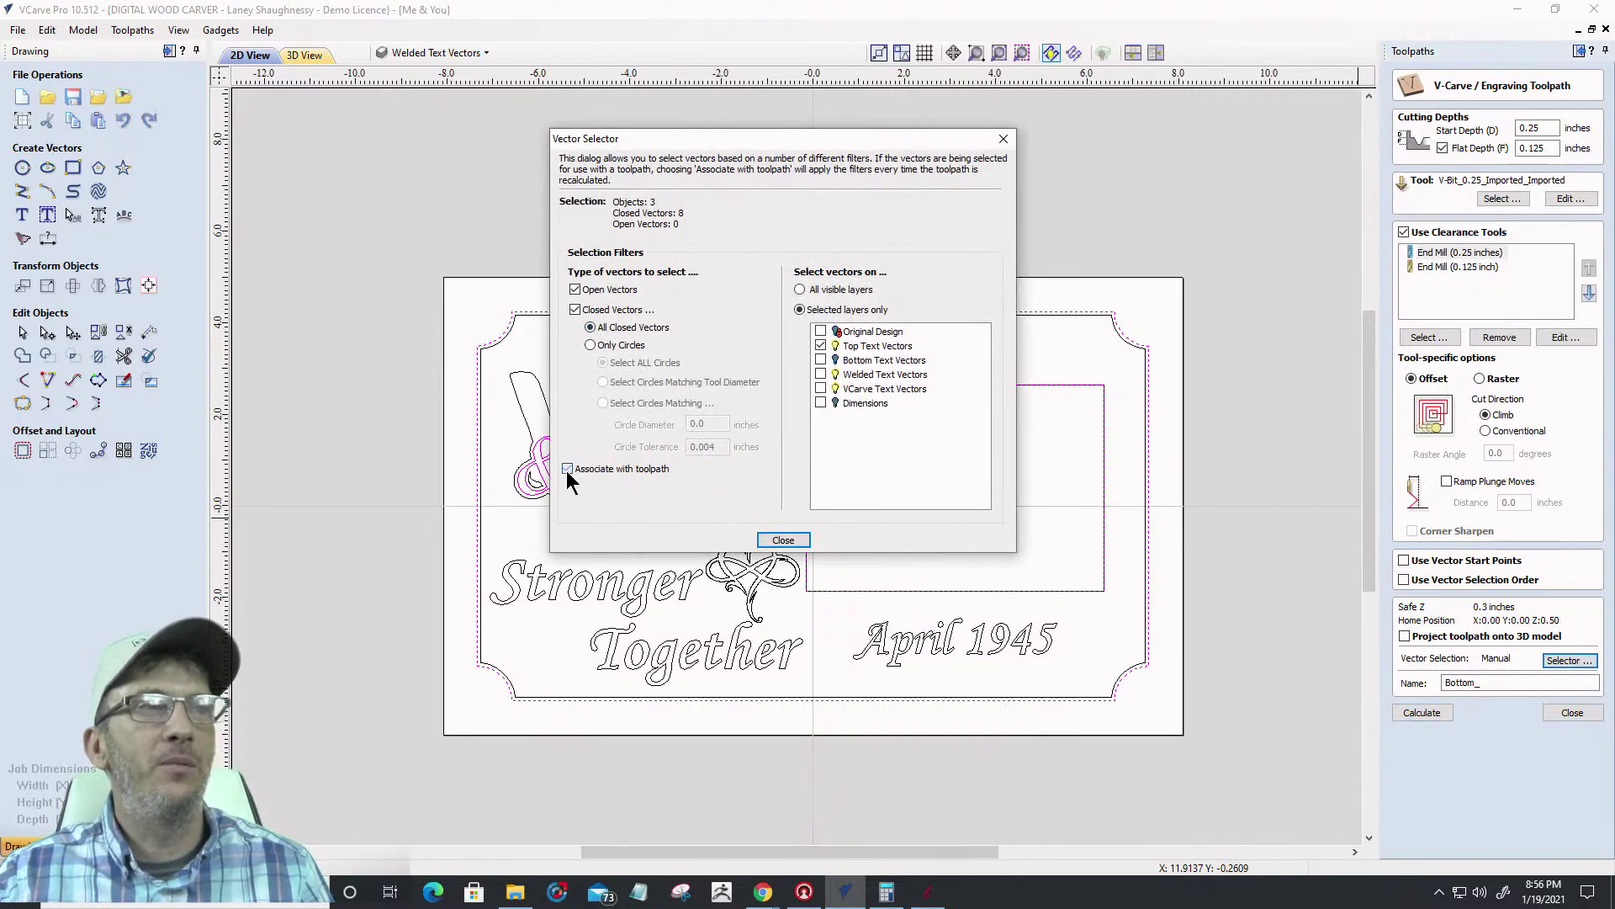
{"action": "left_click", "coordinate": [820, 346]}
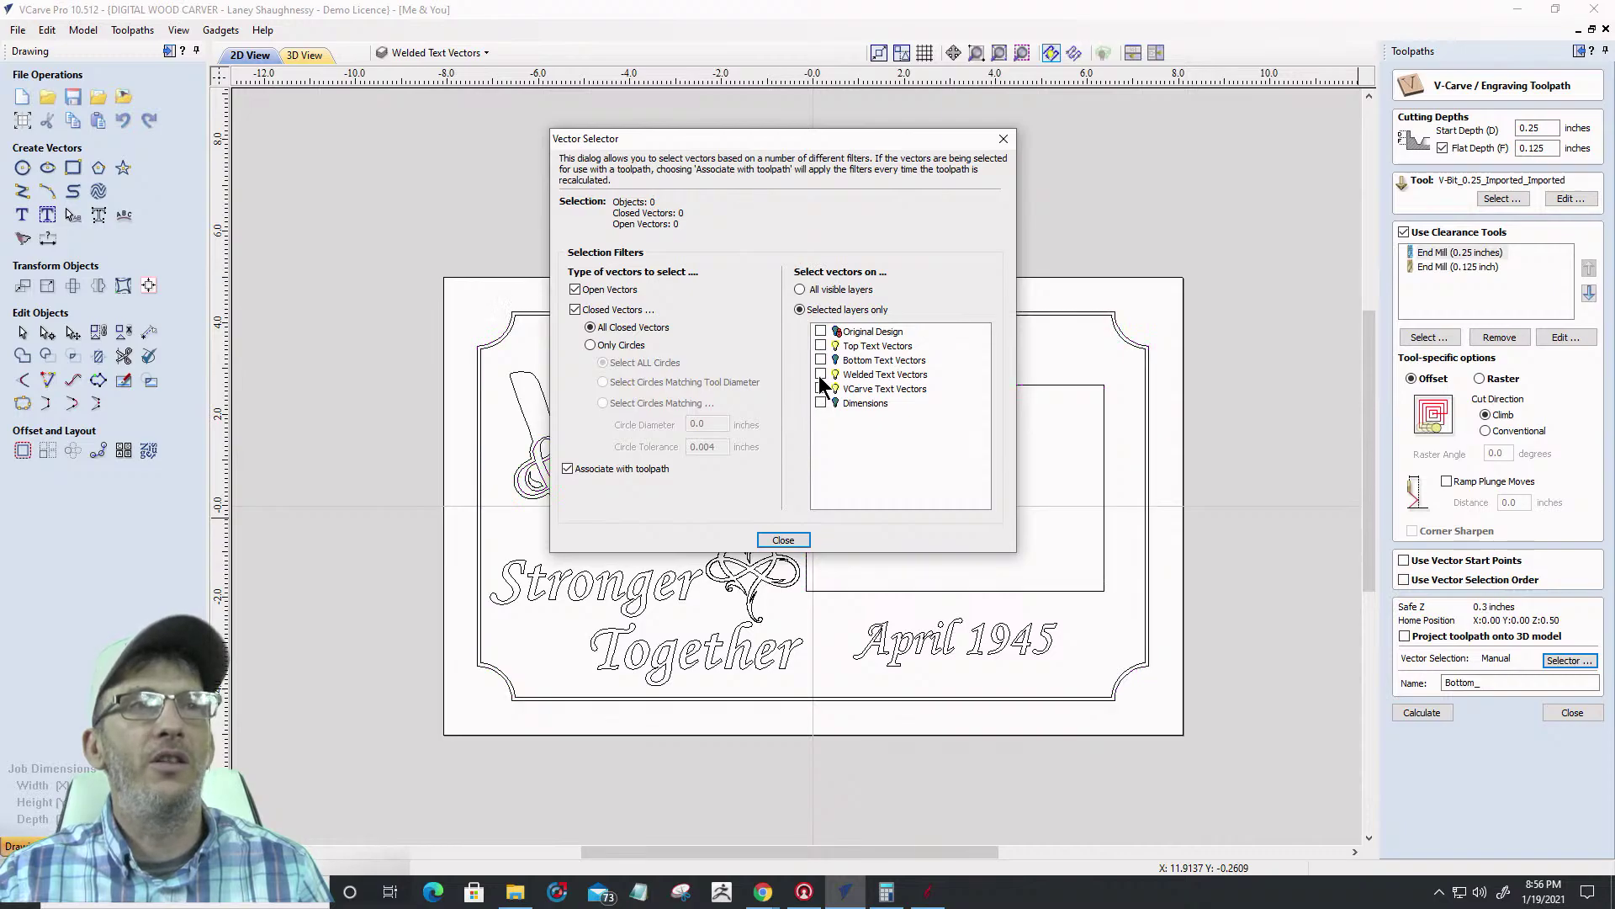
{"action": "left_click", "coordinate": [820, 375]}
{"action": "left_click_drag", "start_coordinate": [805, 140], "coordinate": [1614, 193]}
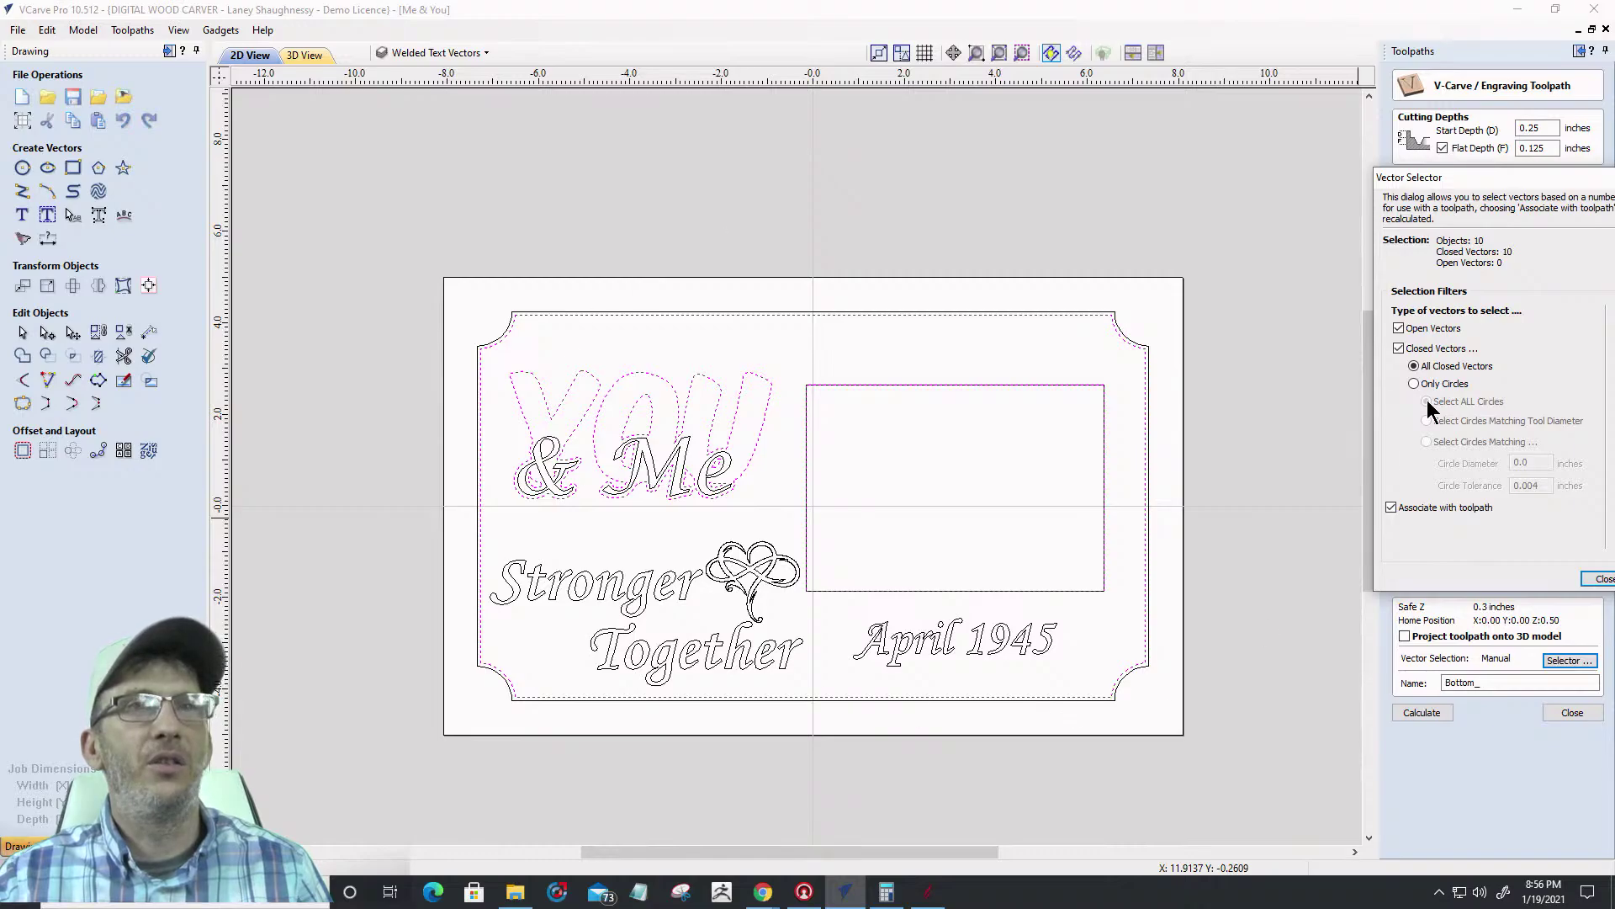
{"action": "left_click_drag", "start_coordinate": [1516, 178], "coordinate": [721, 118]}
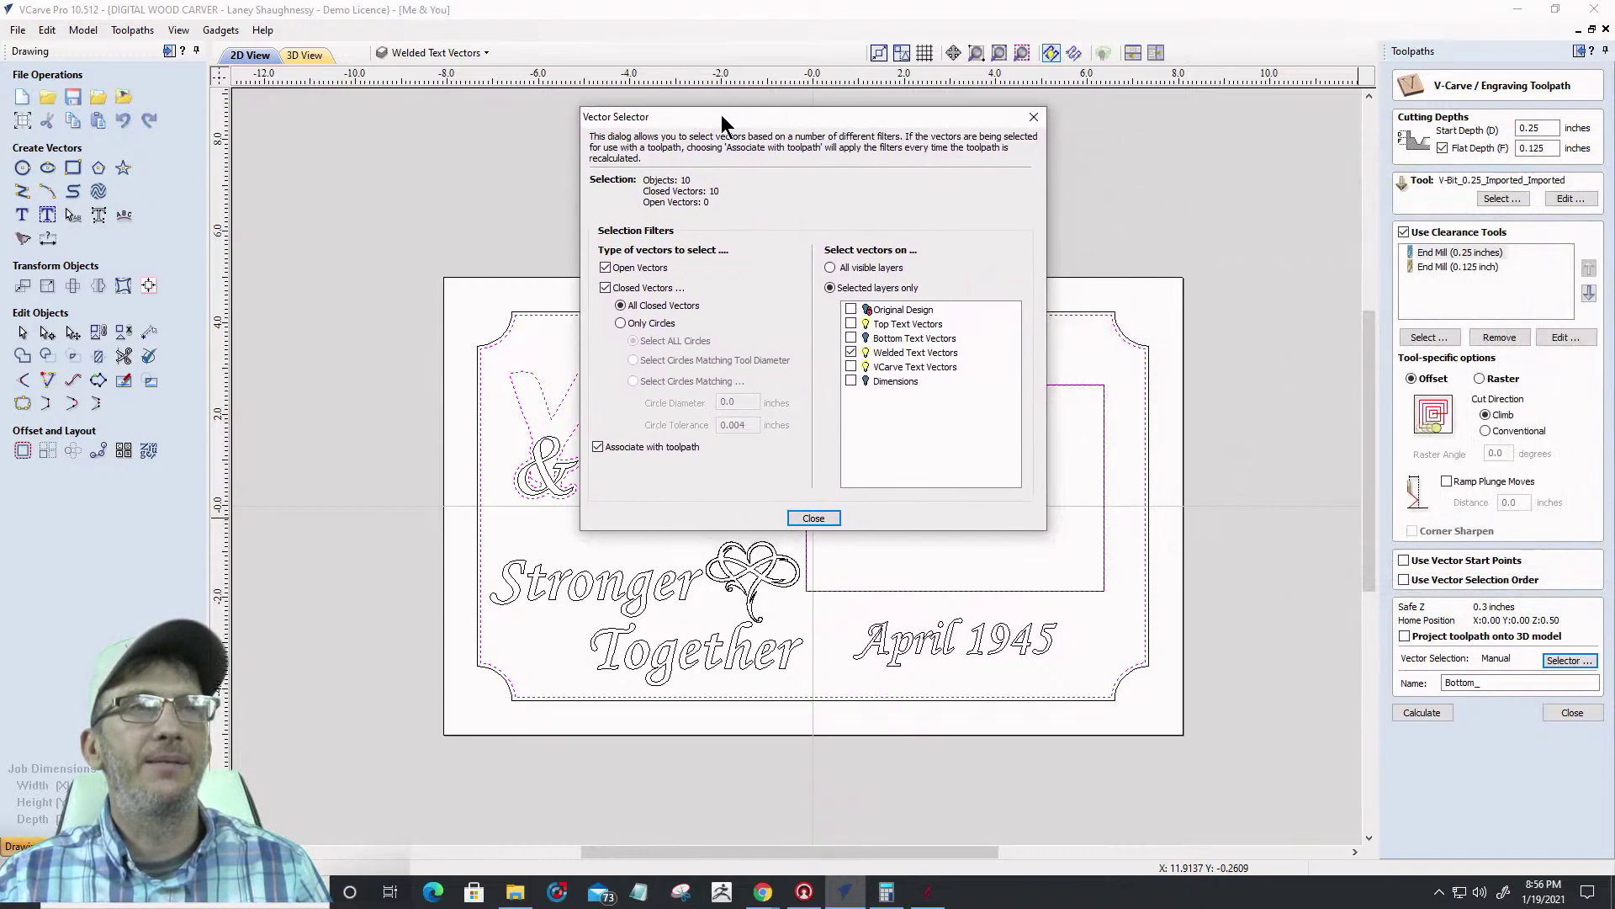
{"action": "left_click", "coordinate": [816, 520]}
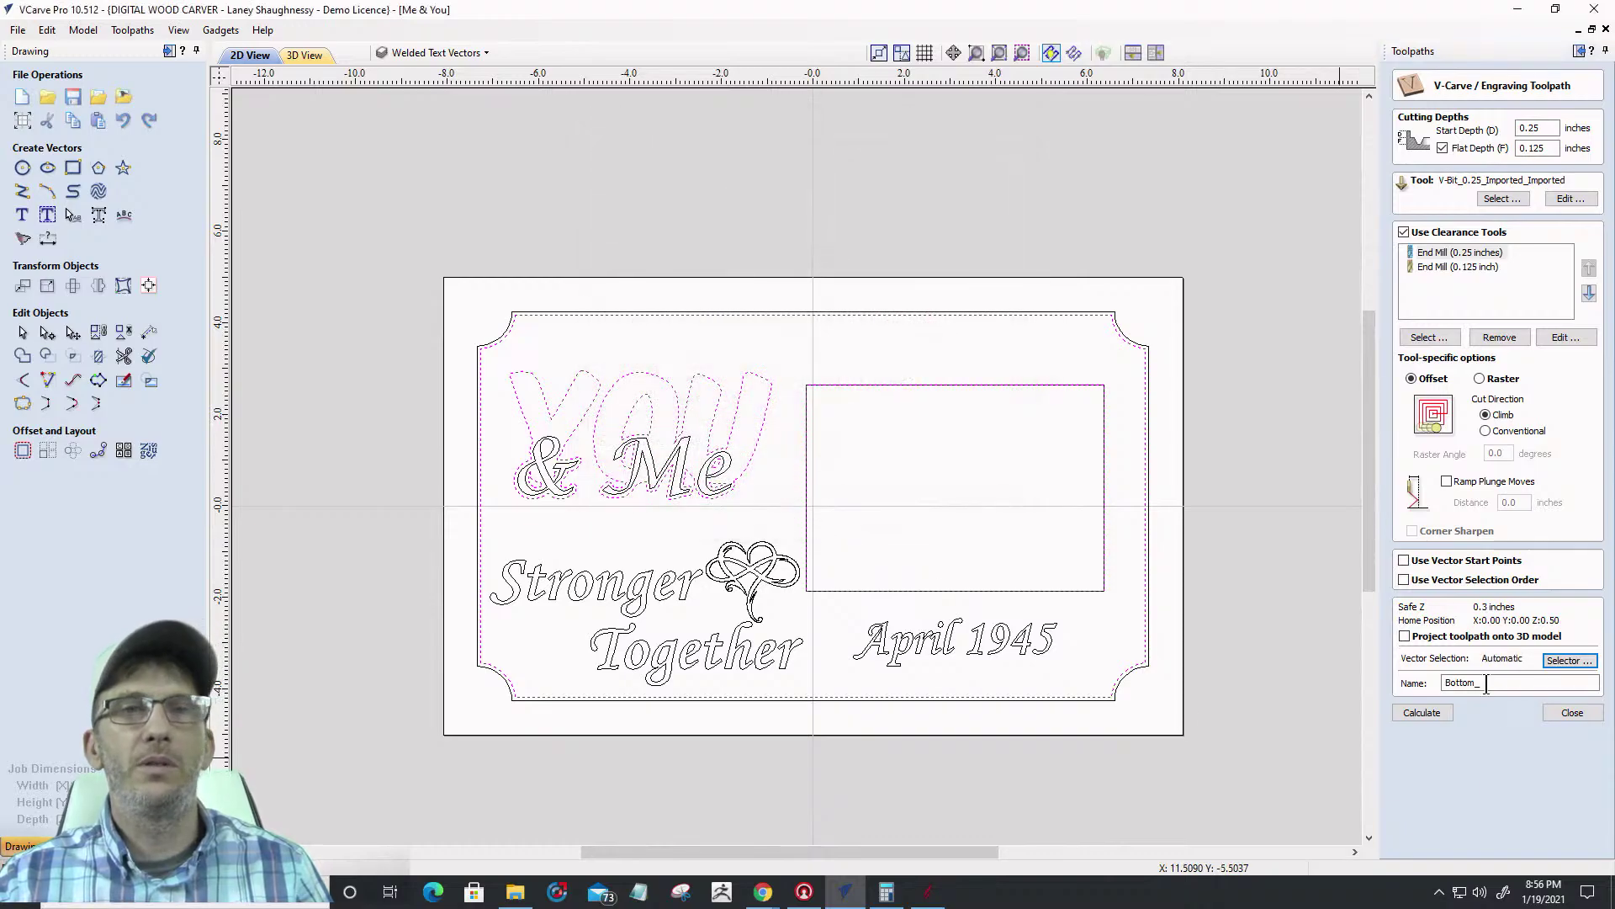
Recalculate the Bottom_ toolpath, simulate its passes on the carved board, and return to the 2D drawing
{"action": "left_click", "coordinate": [1421, 713]}
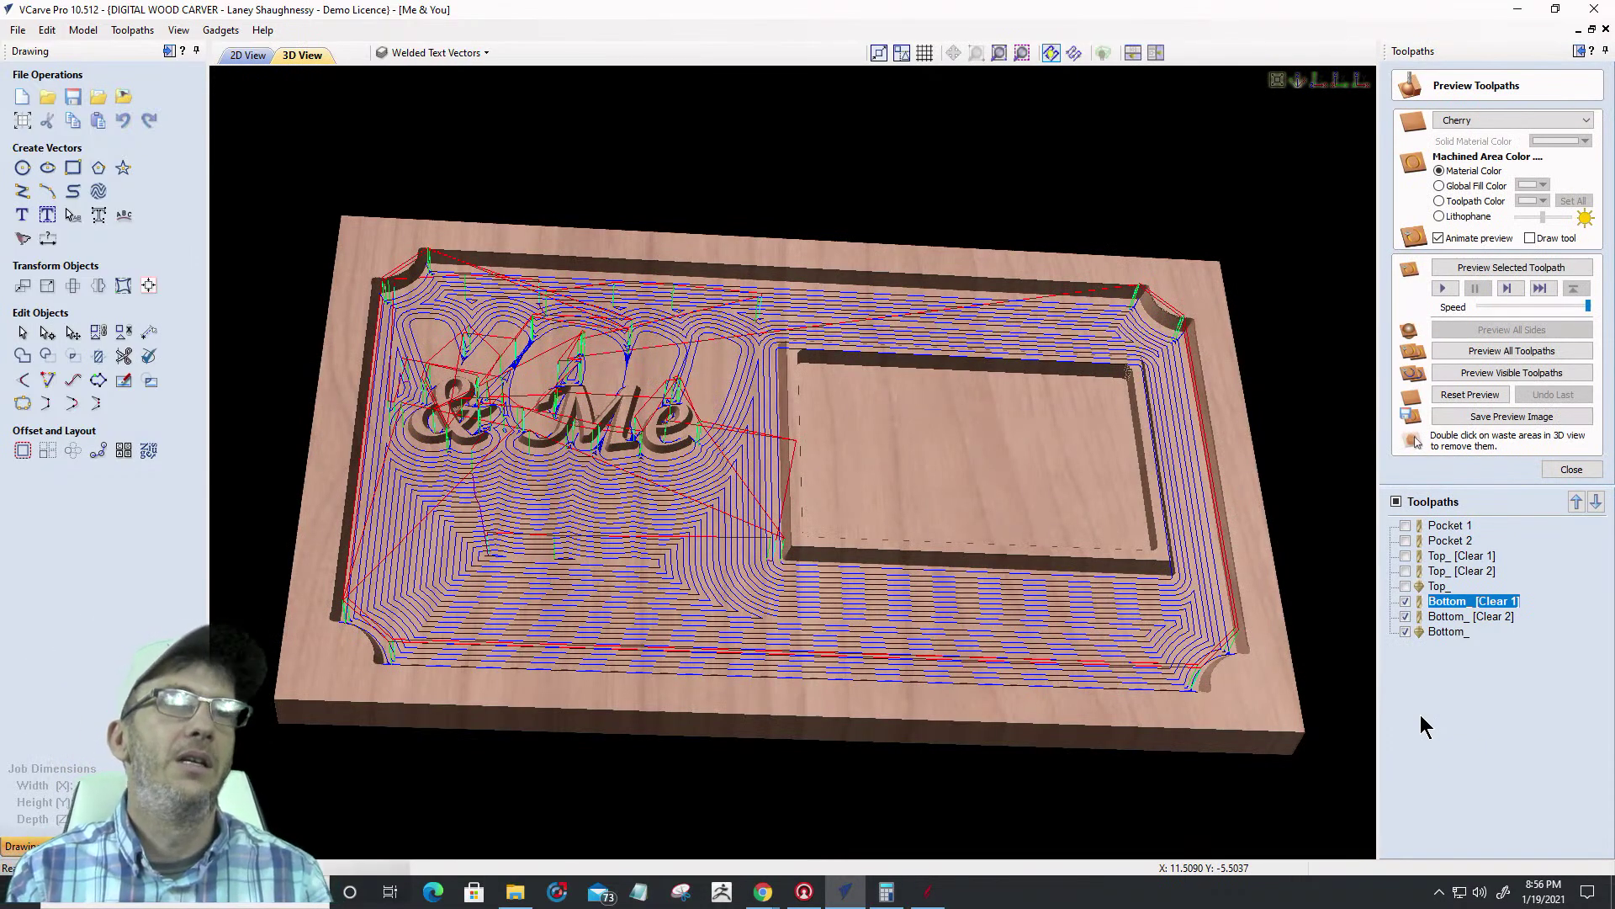
{"action": "left_click", "coordinate": [1509, 374]}
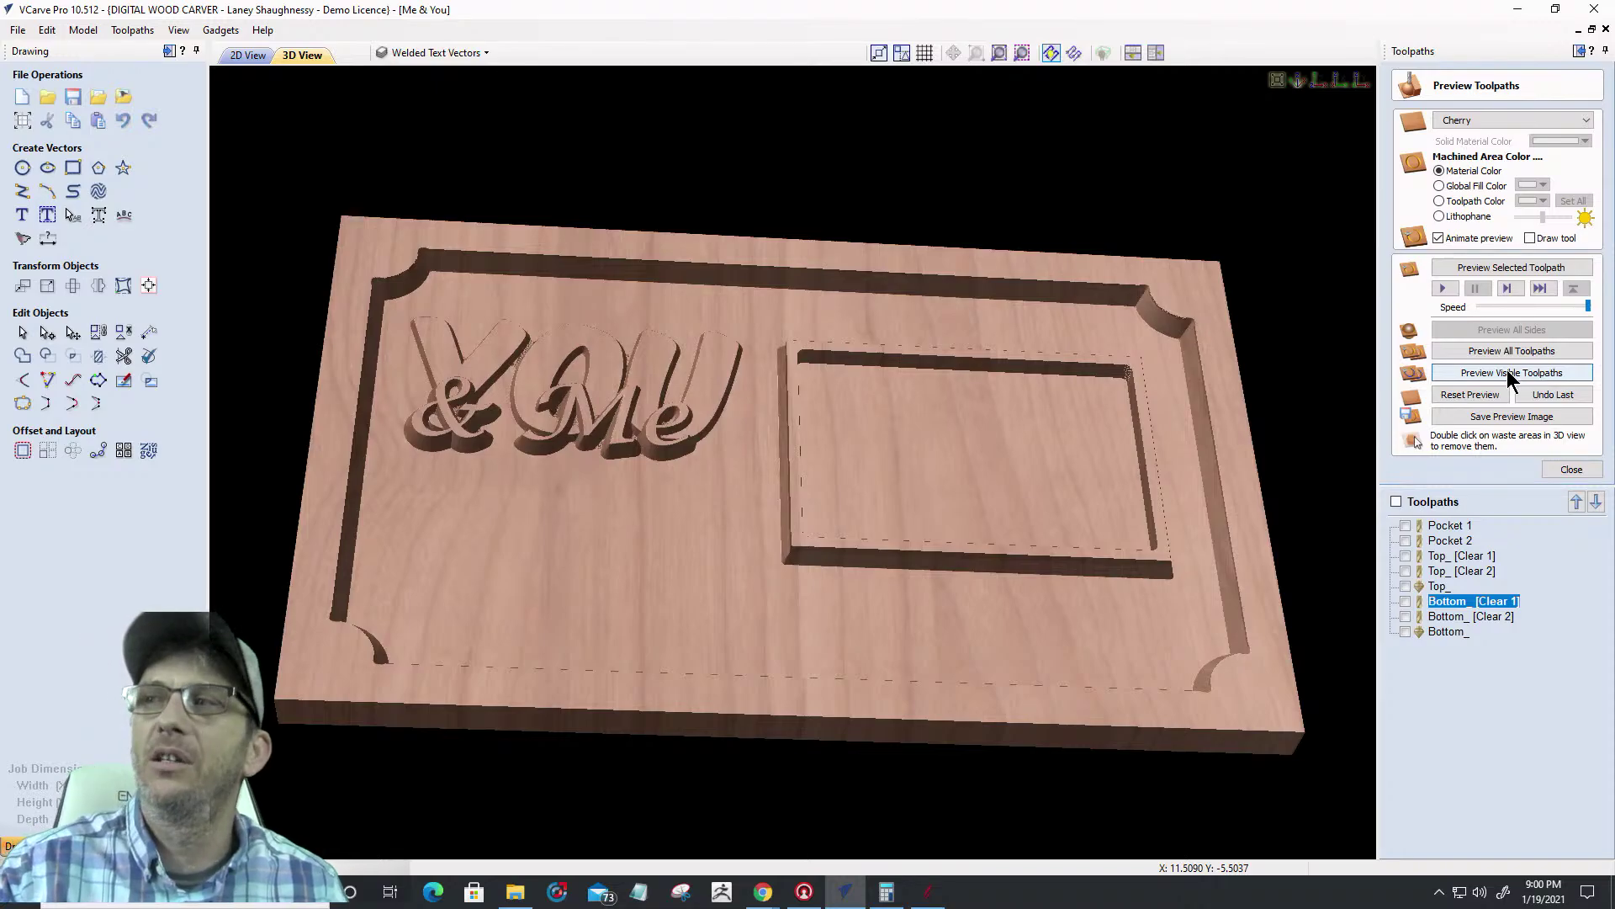
{"action": "left_click", "coordinate": [248, 55]}
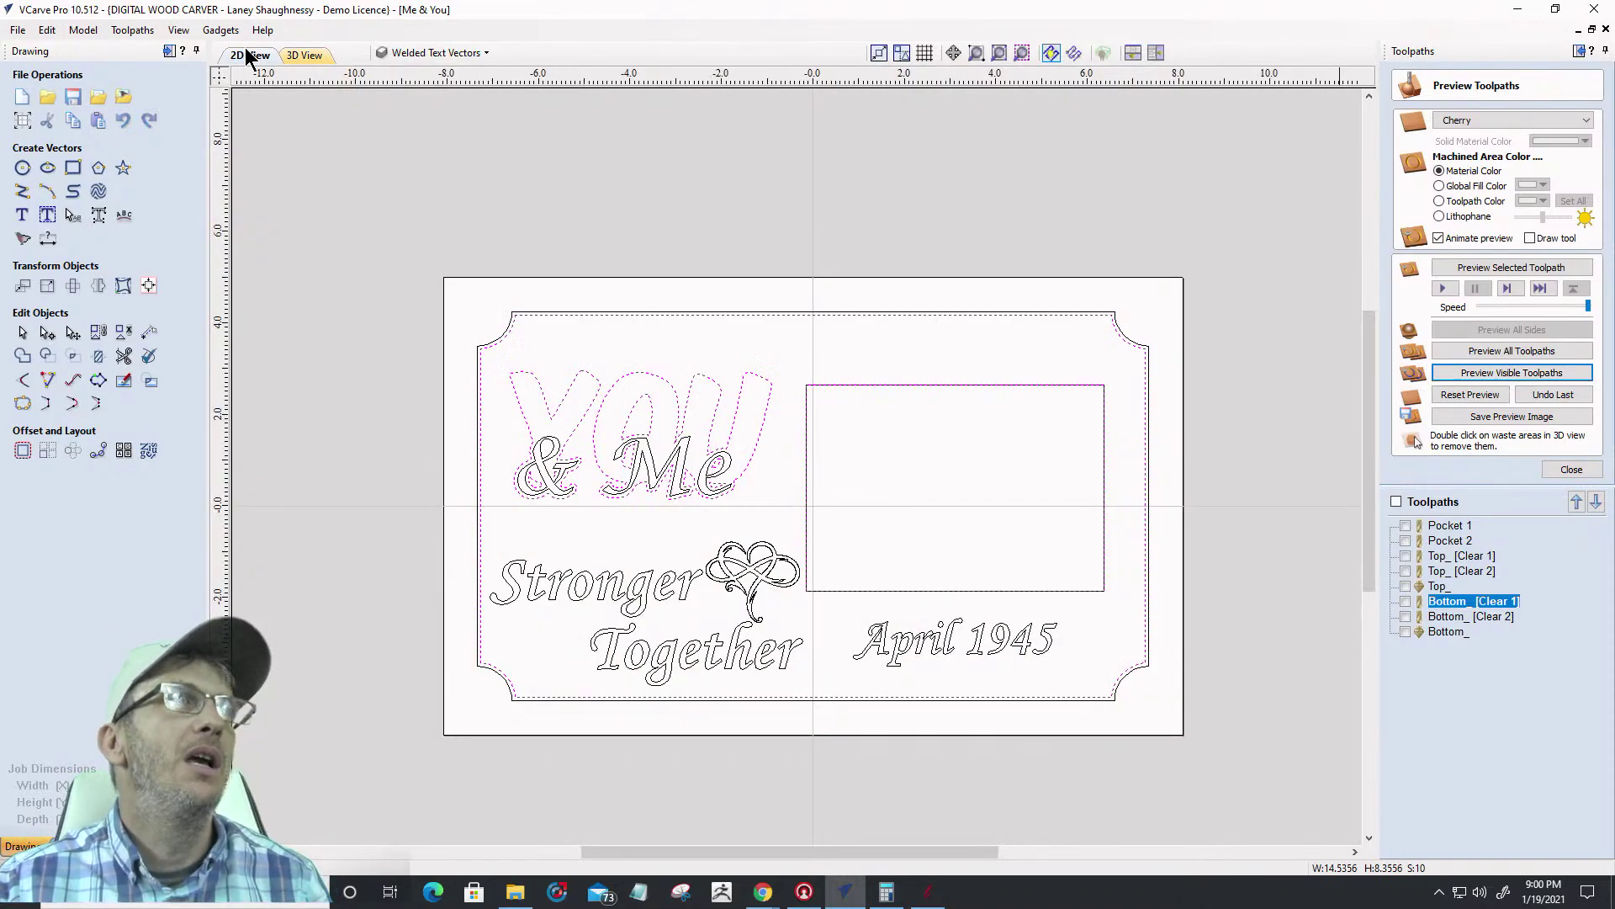
Show only the Original Design layer, hiding the text vector layers, and unlock it for editing
{"action": "left_click", "coordinate": [418, 53]}
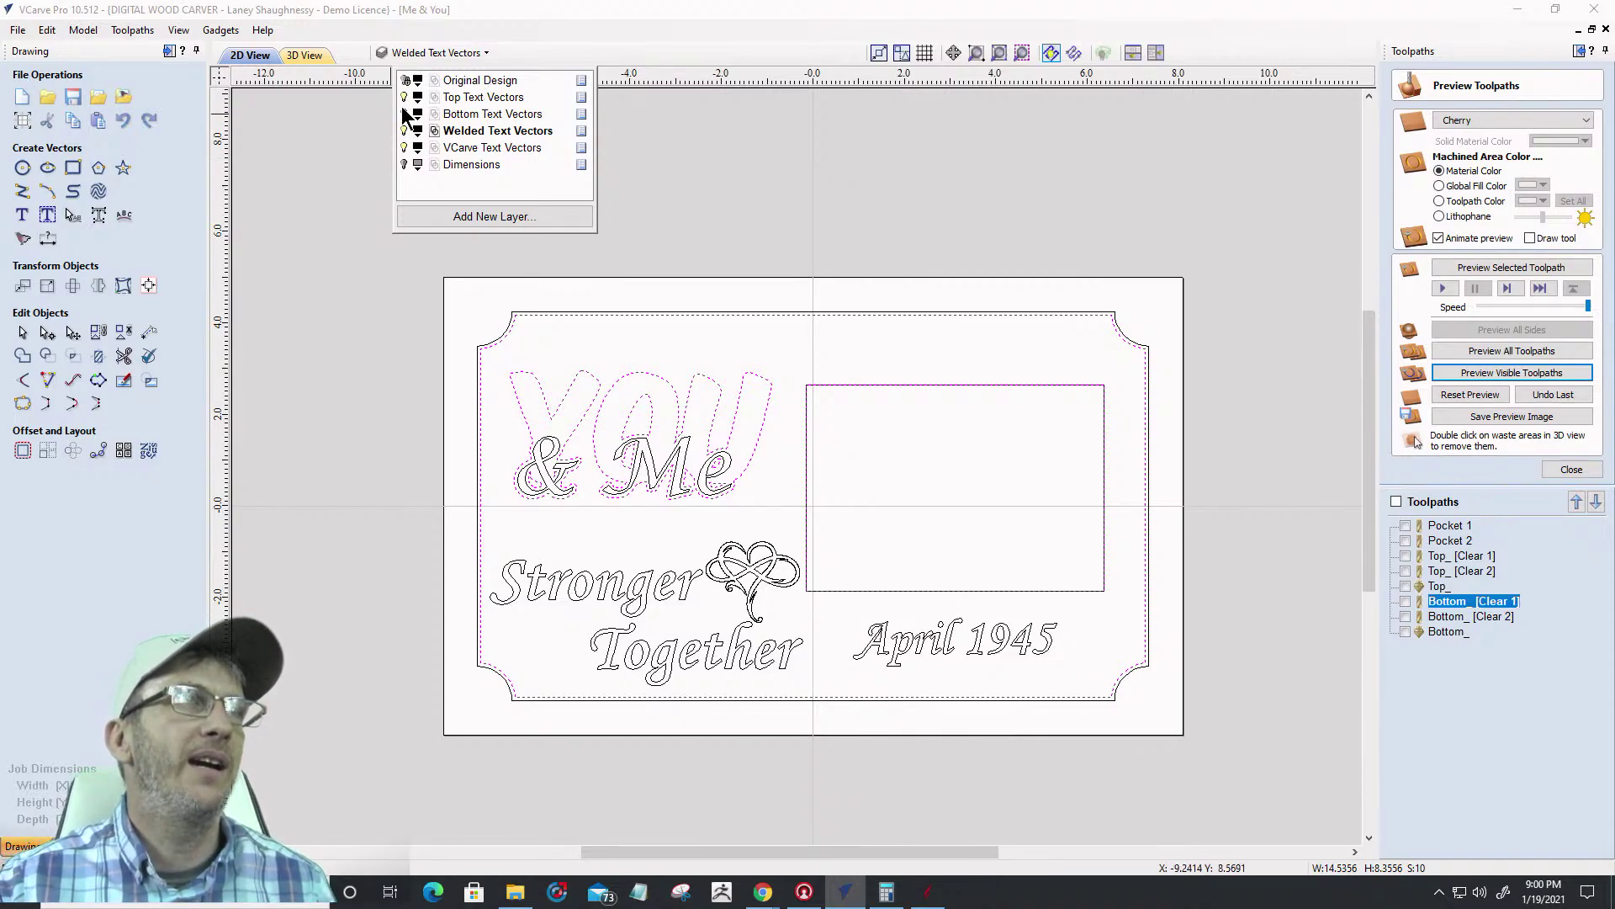
{"action": "left_click", "coordinate": [404, 97]}
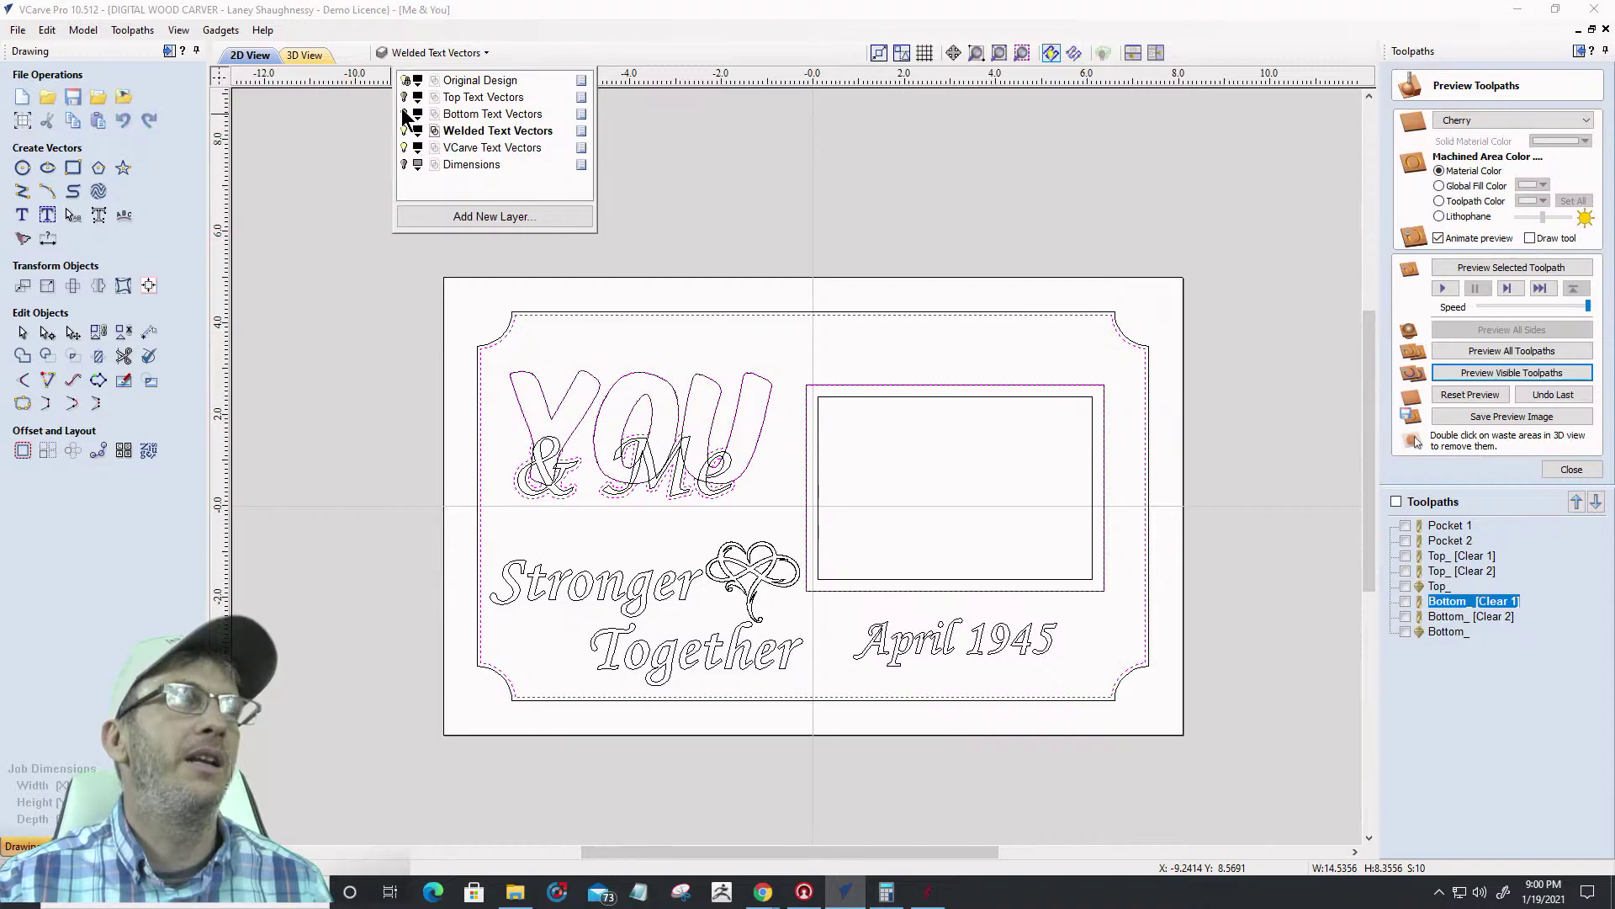
{"action": "left_click", "coordinate": [404, 131]}
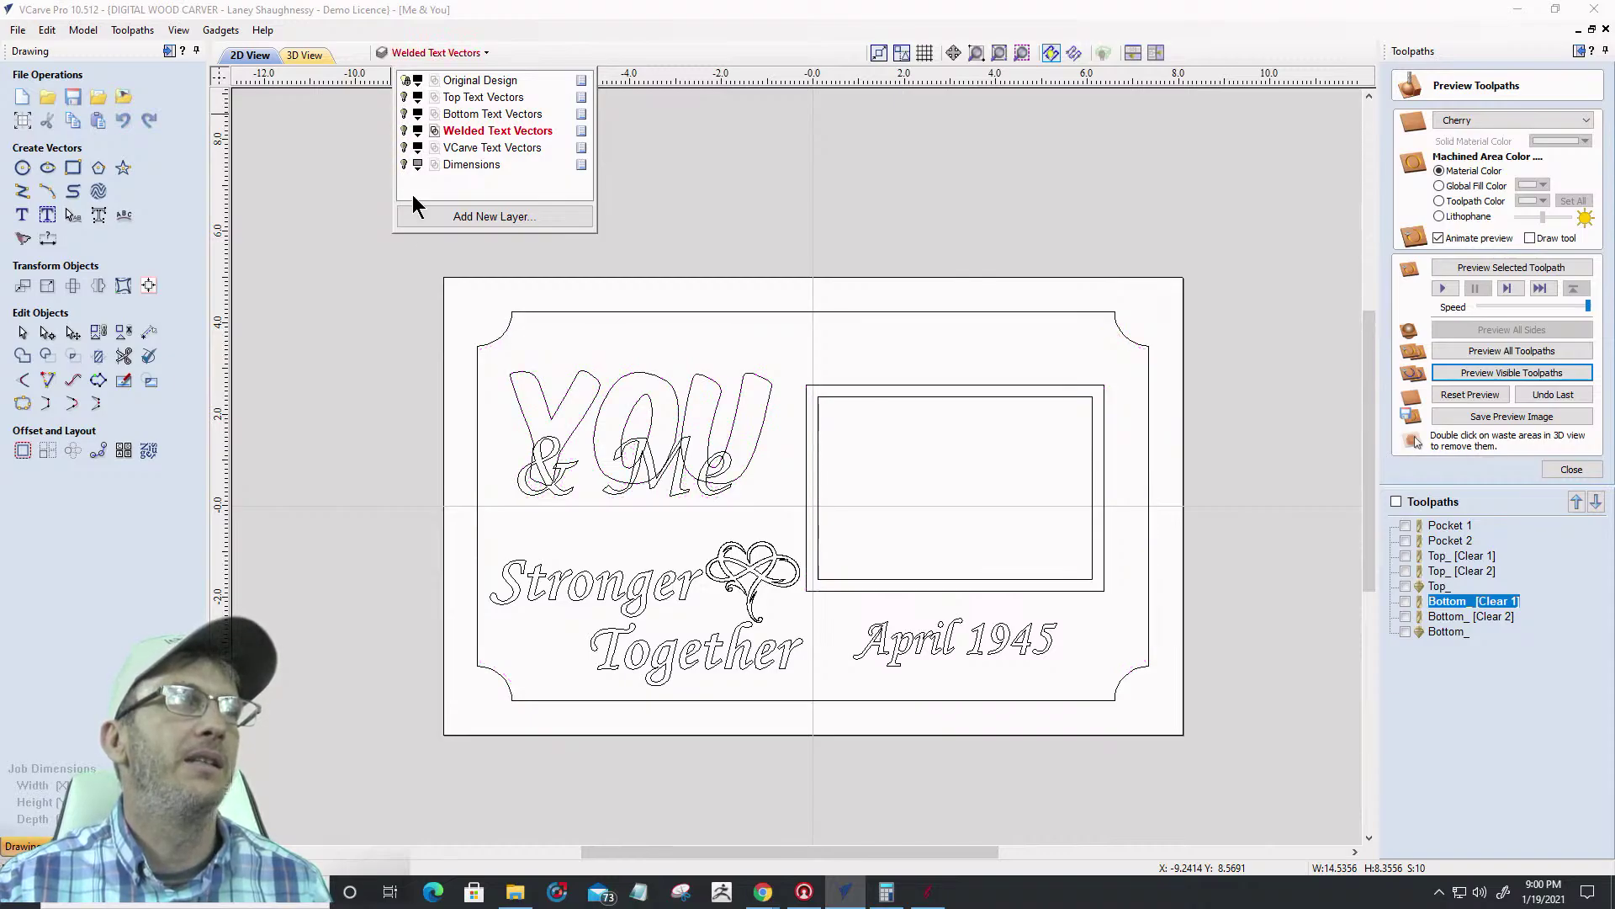
{"action": "left_click", "coordinate": [504, 328]}
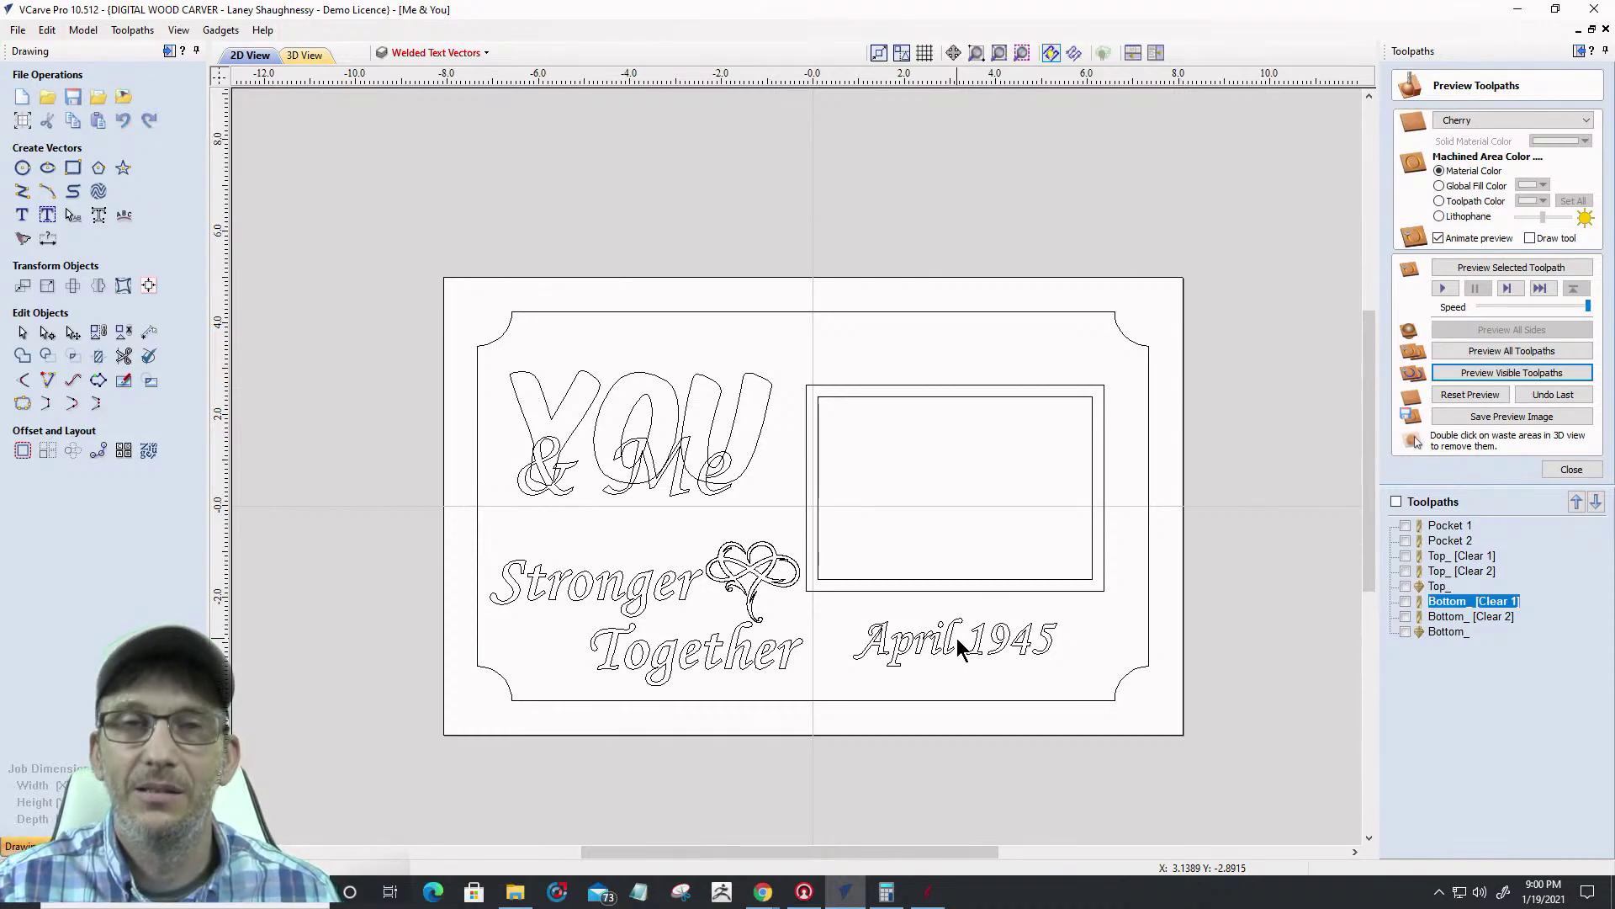
{"action": "left_click", "coordinate": [486, 50]}
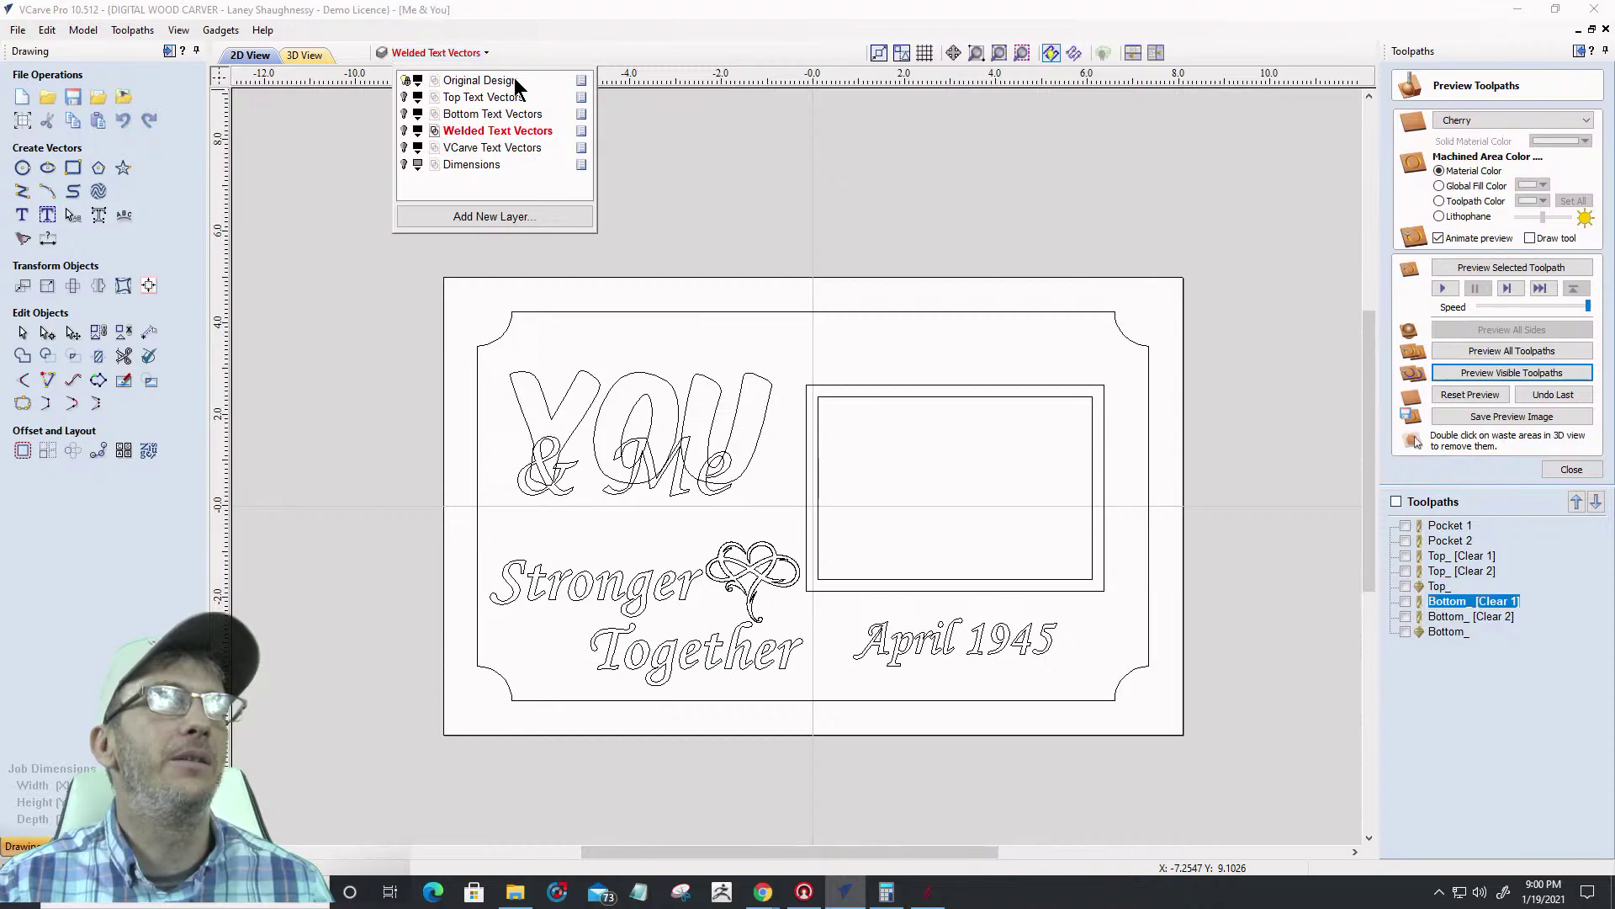
{"action": "right_click", "coordinate": [589, 81]}
{"action": "left_click", "coordinate": [635, 164]}
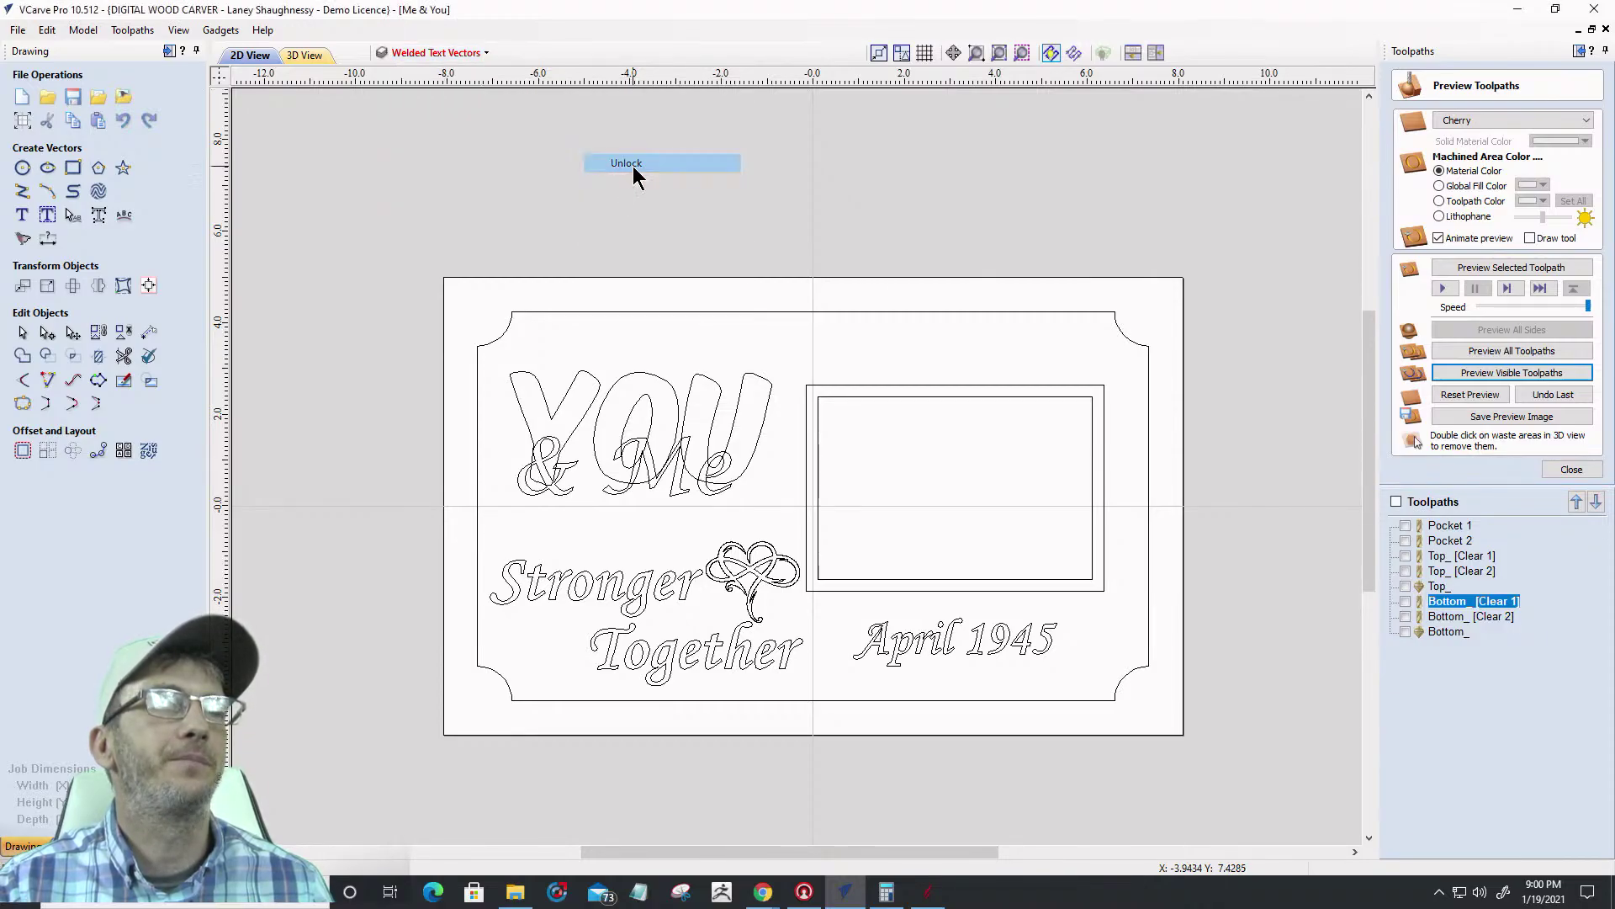
Move the April 1945 text to a new visible layer named Est. Date
{"action": "left_click_drag", "start_coordinate": [837, 613], "coordinate": [1090, 705]}
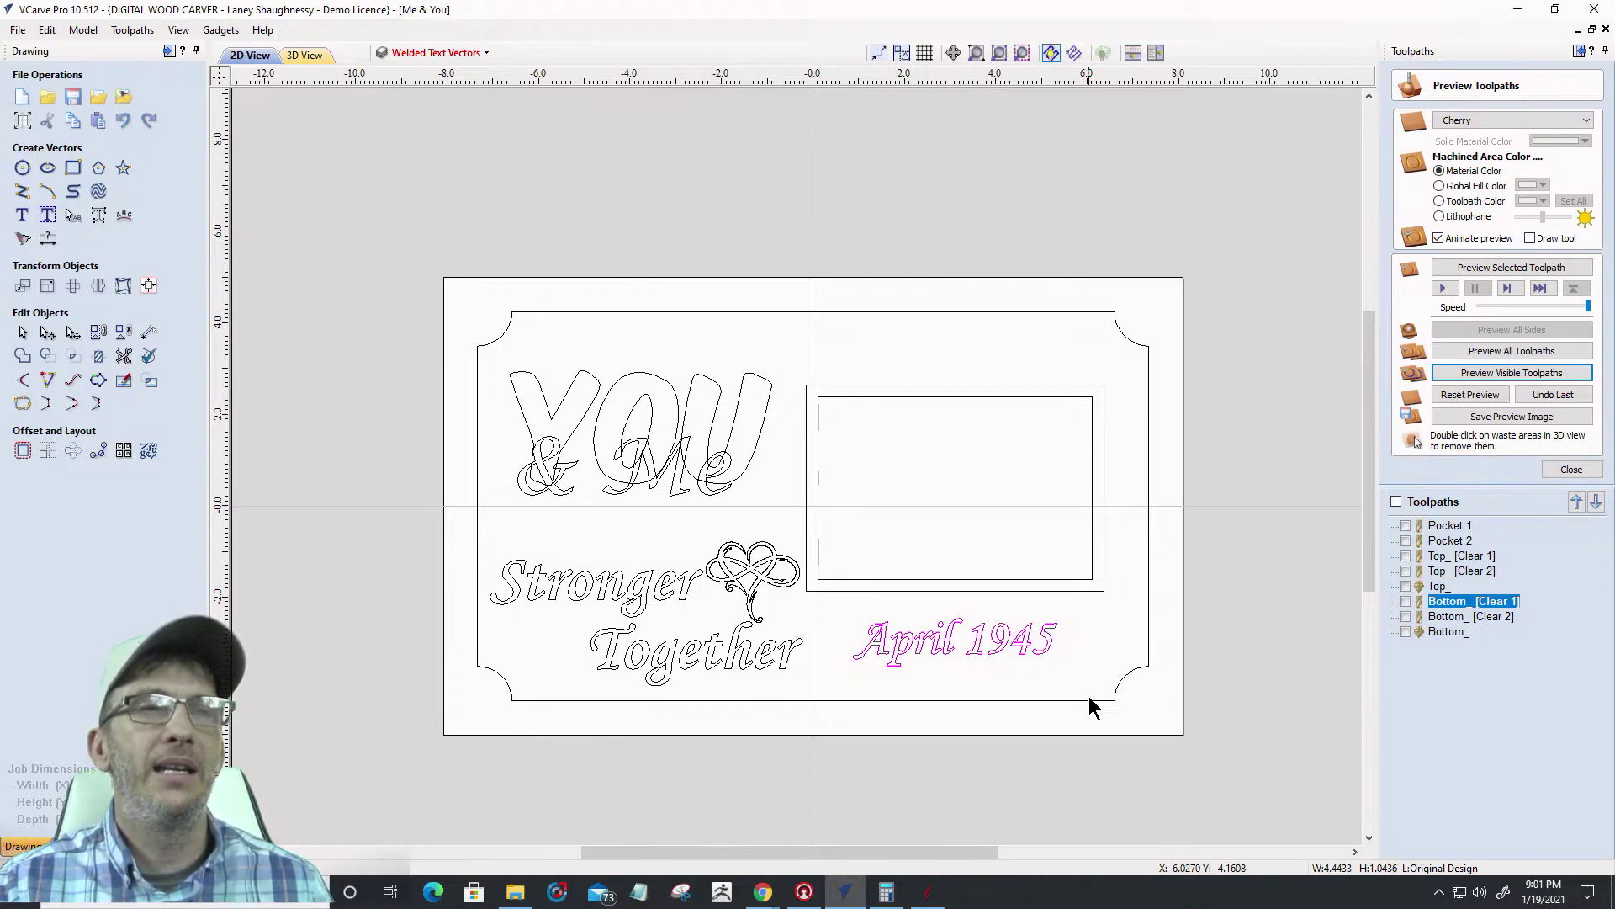
{"action": "right_click", "coordinate": [997, 638]}
{"action": "mouse_move", "coordinate": [1036, 611]}
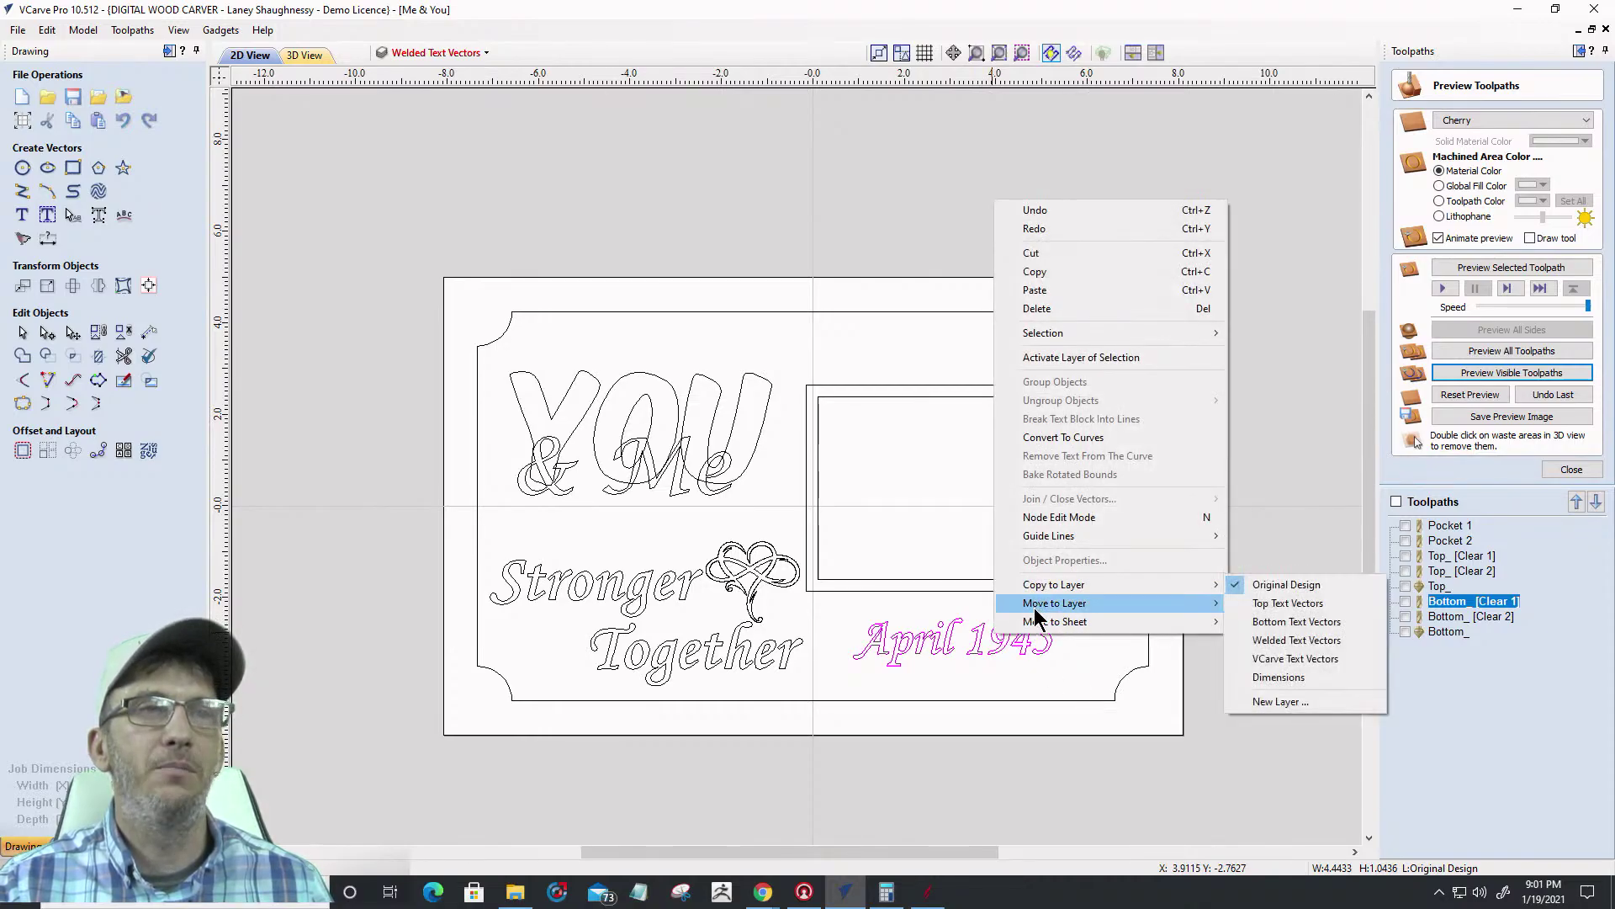
{"action": "left_click", "coordinate": [1278, 721]}
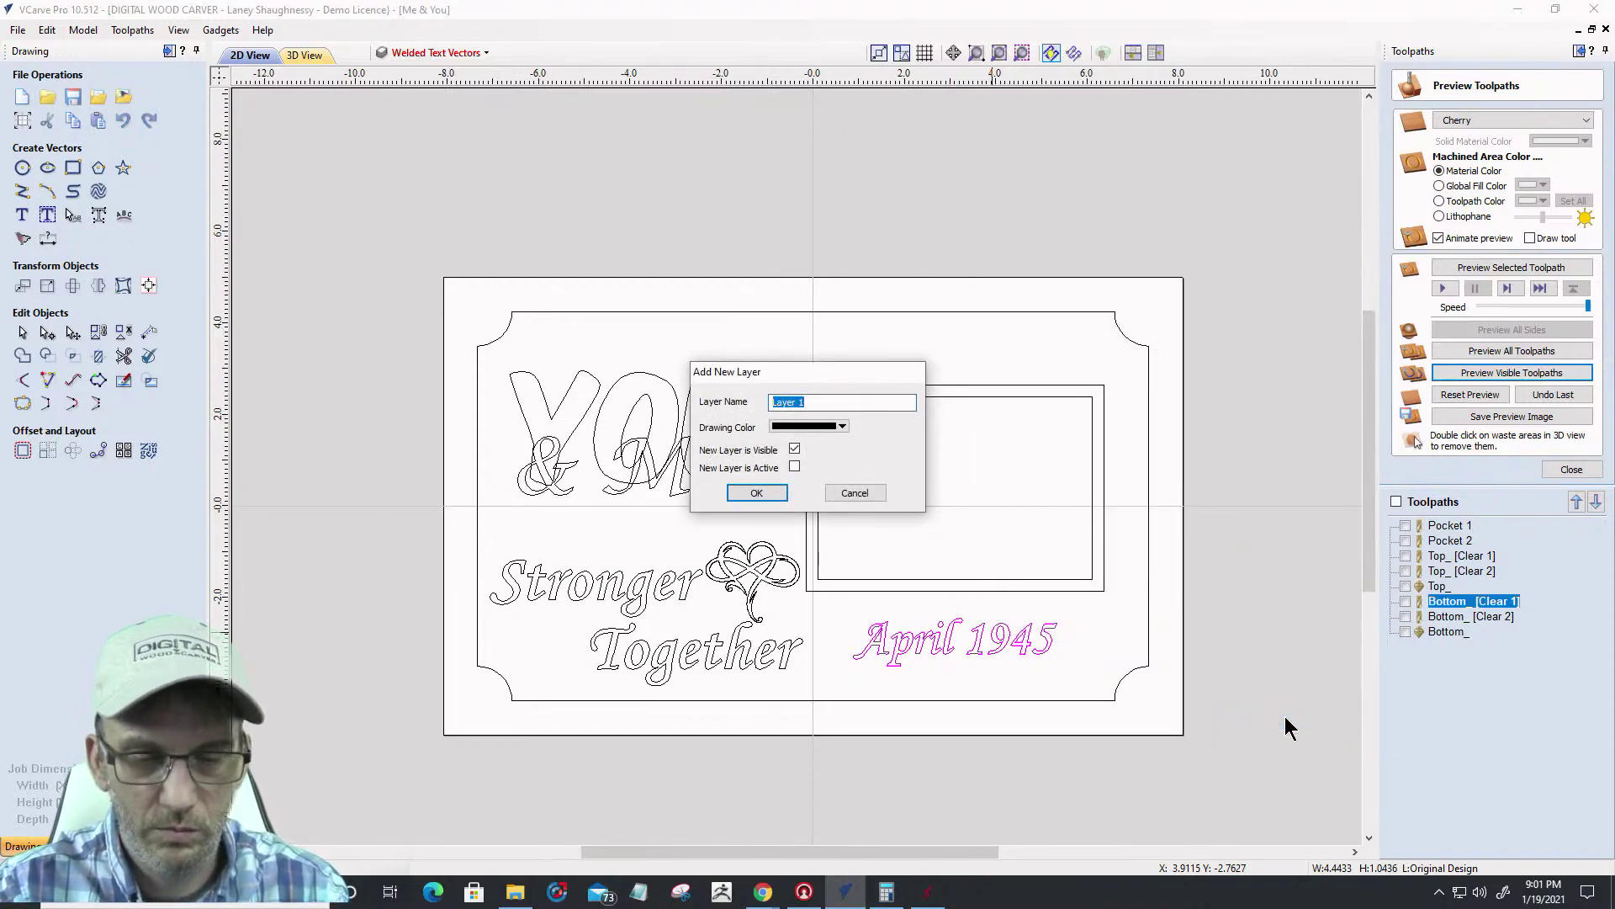
{"action": "type", "text": "Est. Date"}
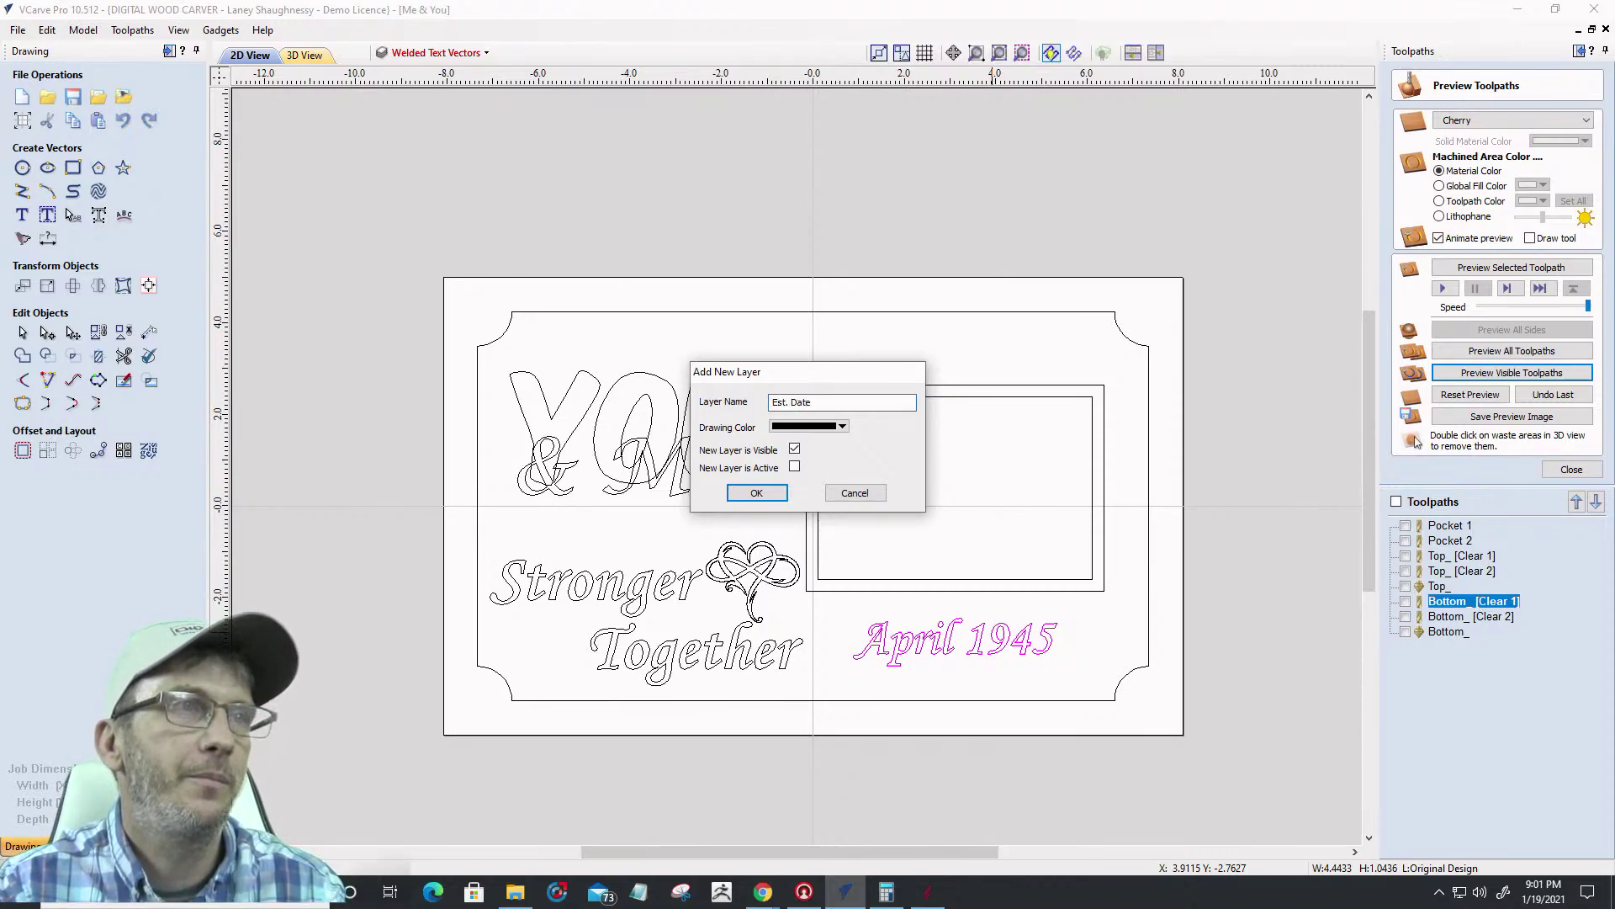
{"action": "left_click", "coordinate": [737, 492]}
Lock the Original Design layer again
{"action": "left_click", "coordinate": [425, 53]}
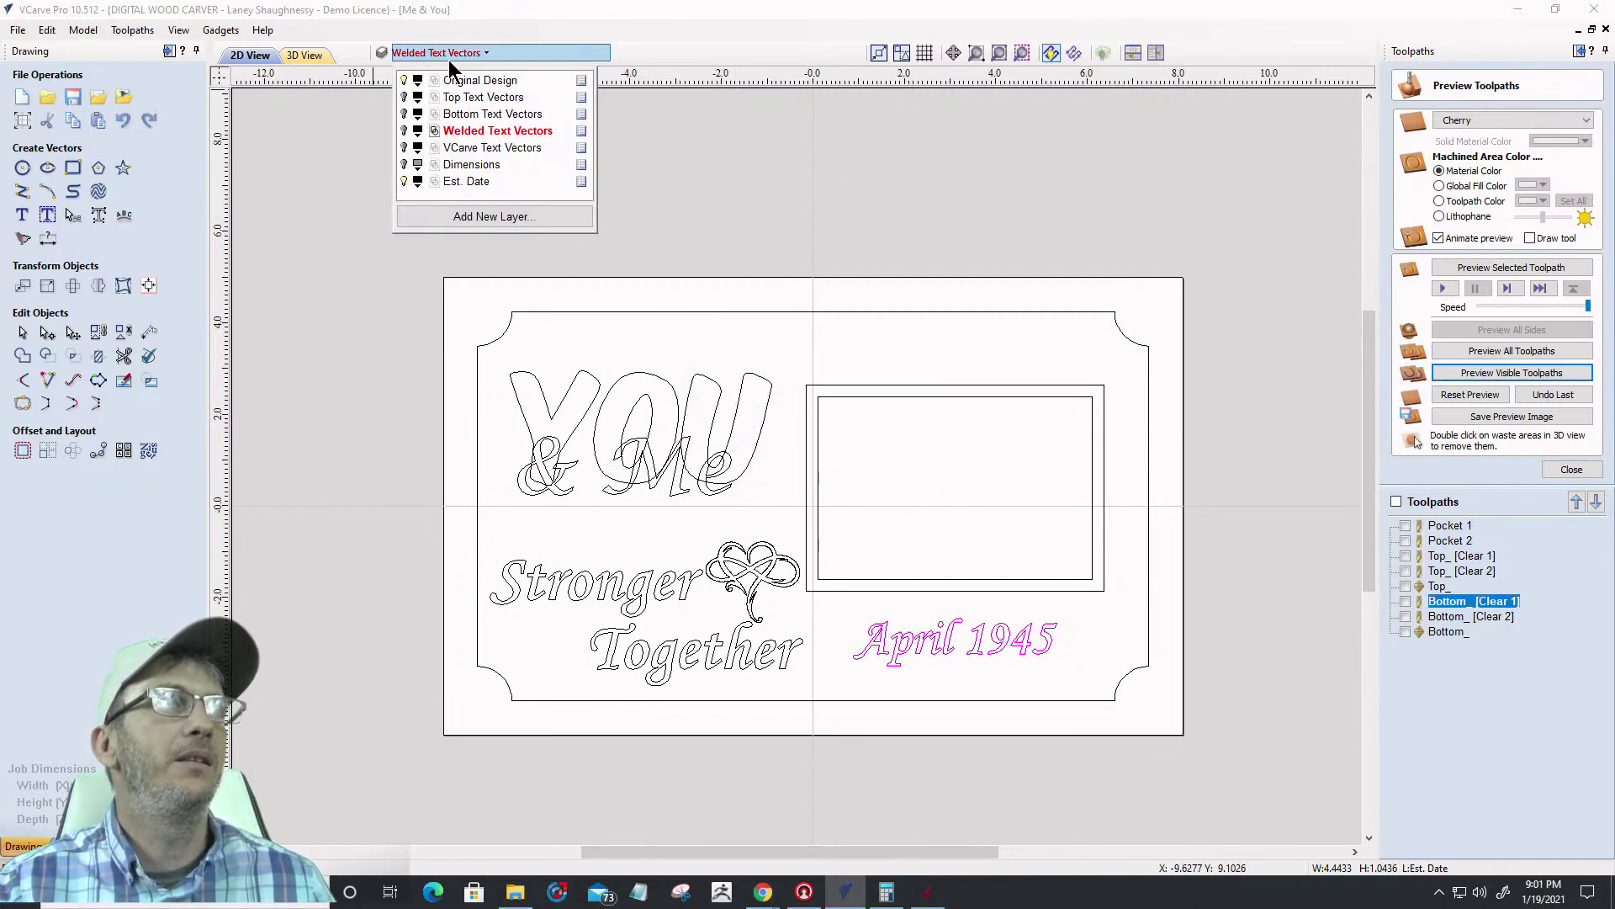
{"action": "right_click", "coordinate": [564, 84]}
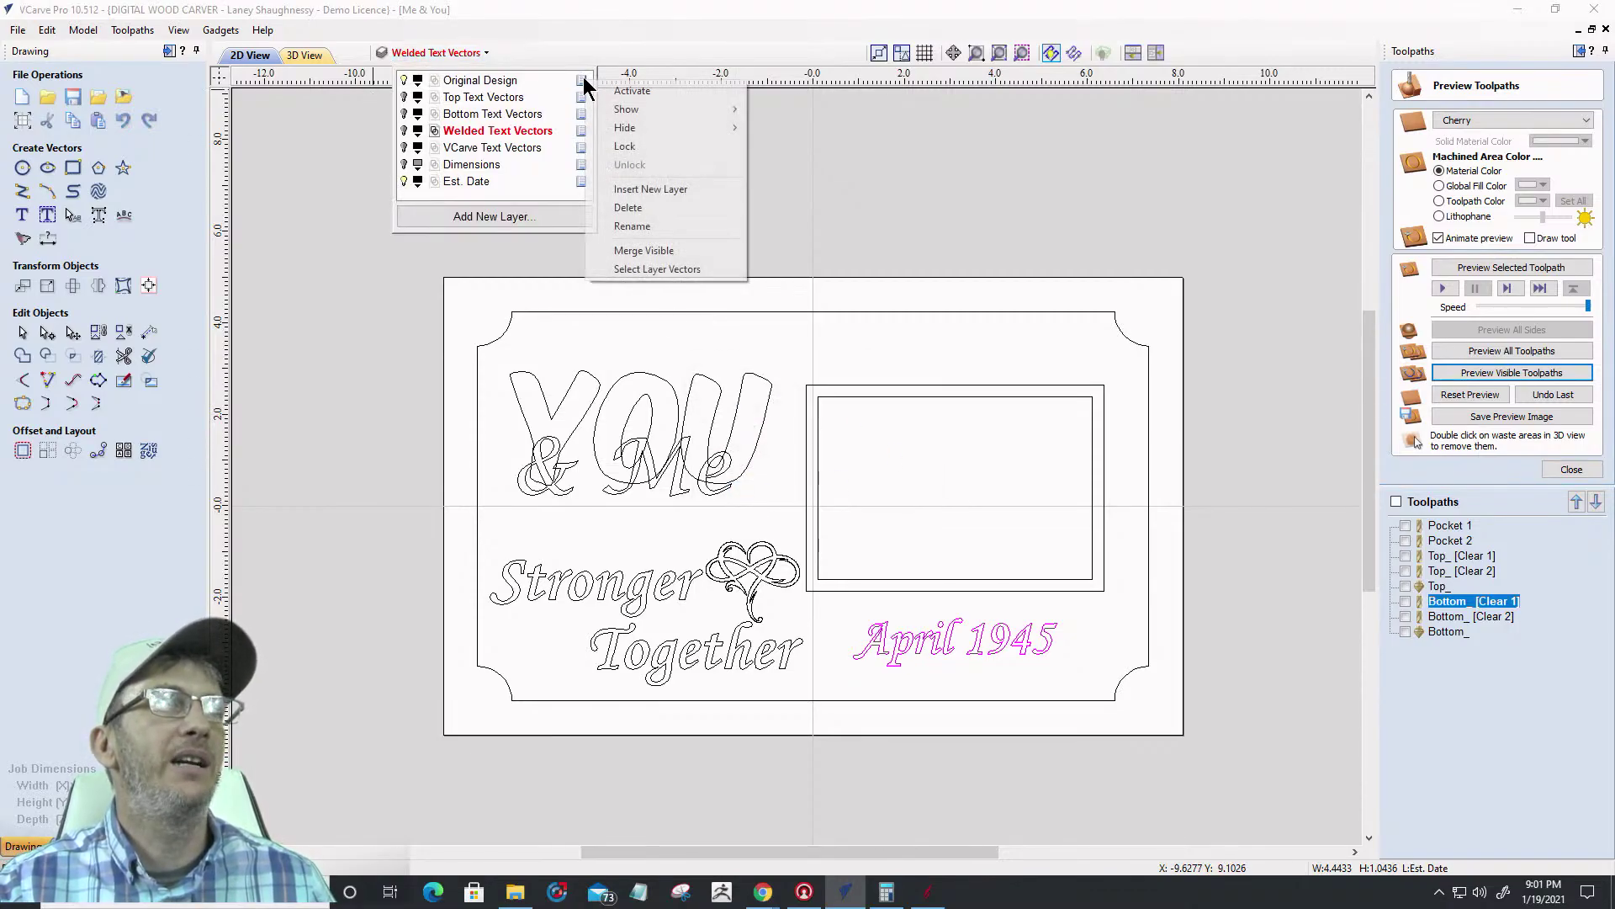
{"action": "left_click", "coordinate": [623, 145]}
{"action": "left_click", "coordinate": [749, 483]}
Test which vectors can be selected by box-selecting across the sign and picking the April 1945 text
{"action": "left_click_drag", "start_coordinate": [255, 204], "coordinate": [1189, 734]}
{"action": "left_click", "coordinate": [1088, 353]}
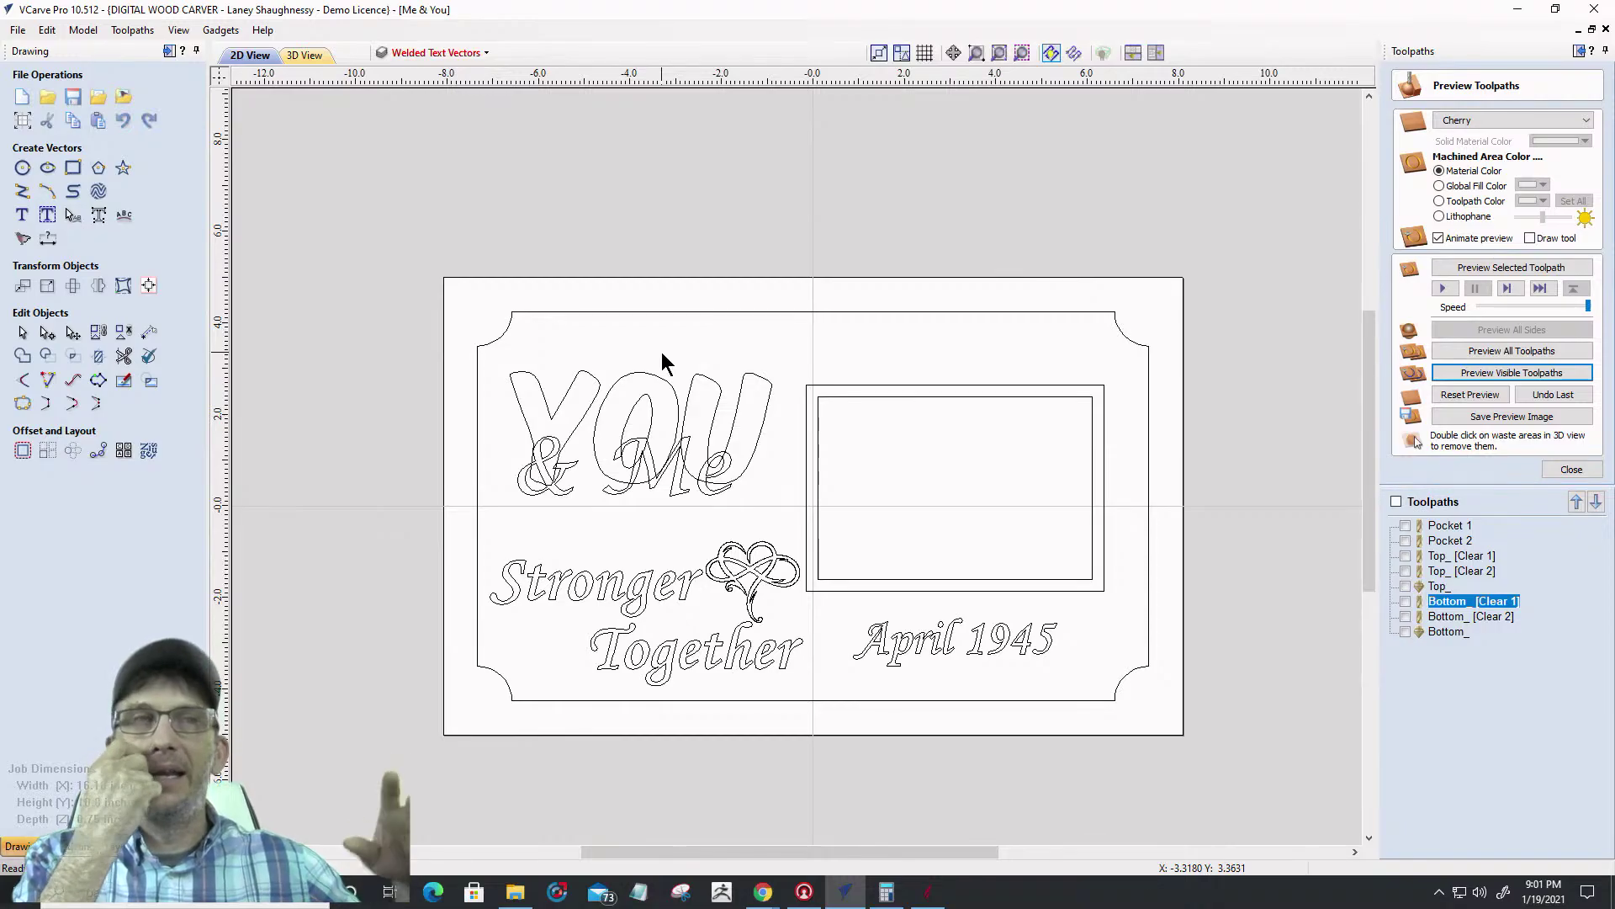
{"action": "left_click", "coordinate": [937, 651]}
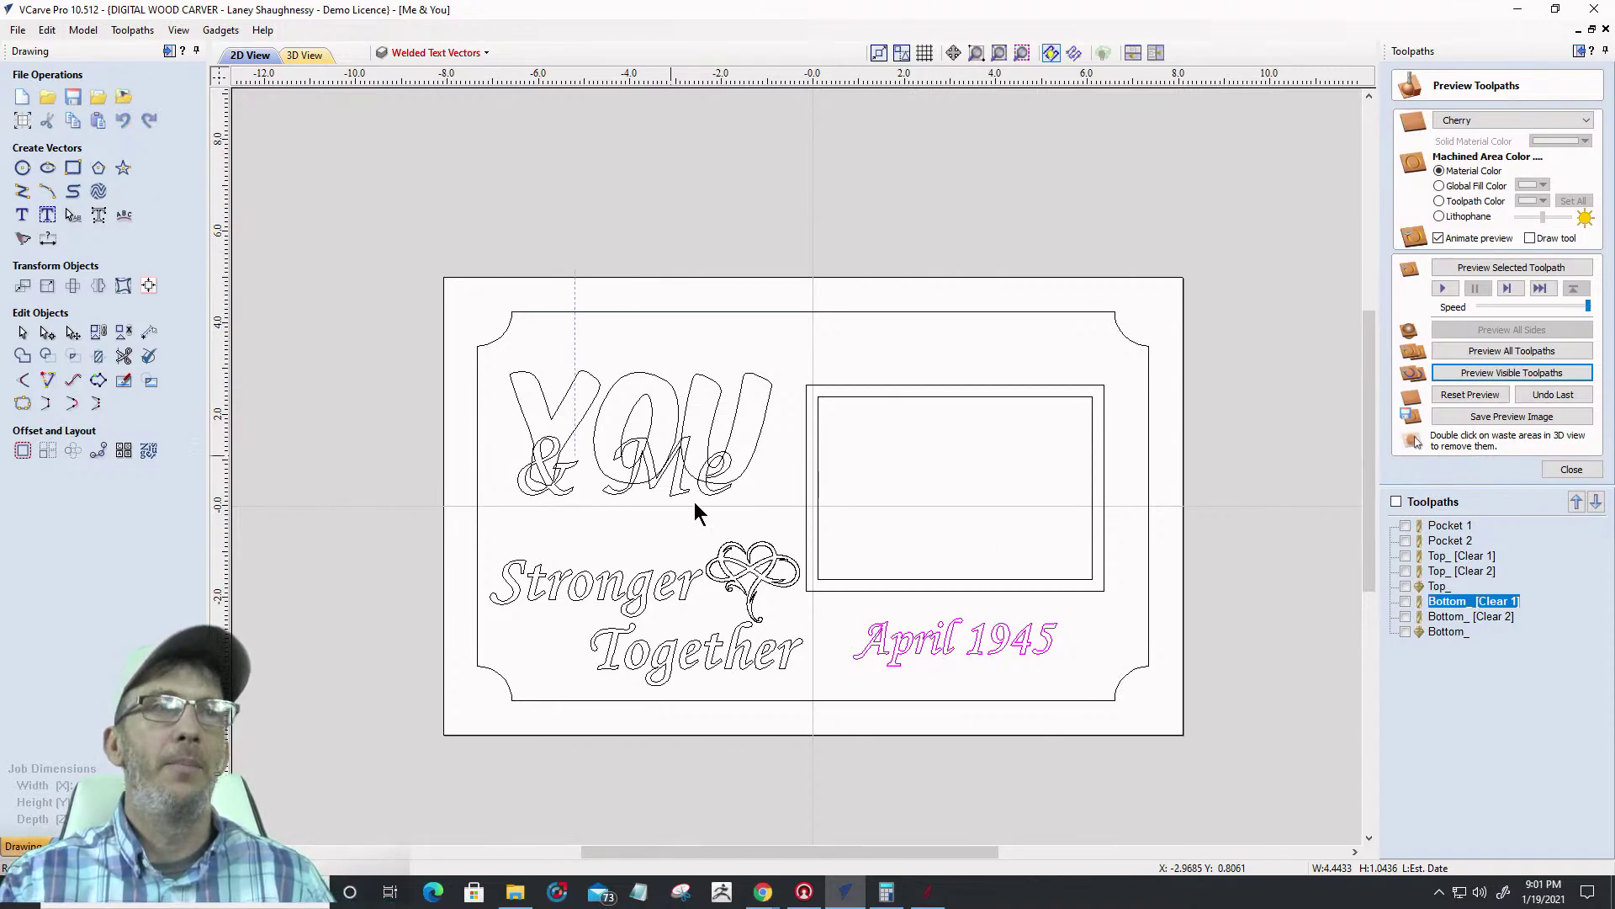
{"action": "left_click", "coordinate": [1291, 457]}
{"action": "left_click_drag", "start_coordinate": [436, 264], "coordinate": [589, 647]}
{"action": "left_click_drag", "start_coordinate": [595, 494], "coordinate": [1234, 672]}
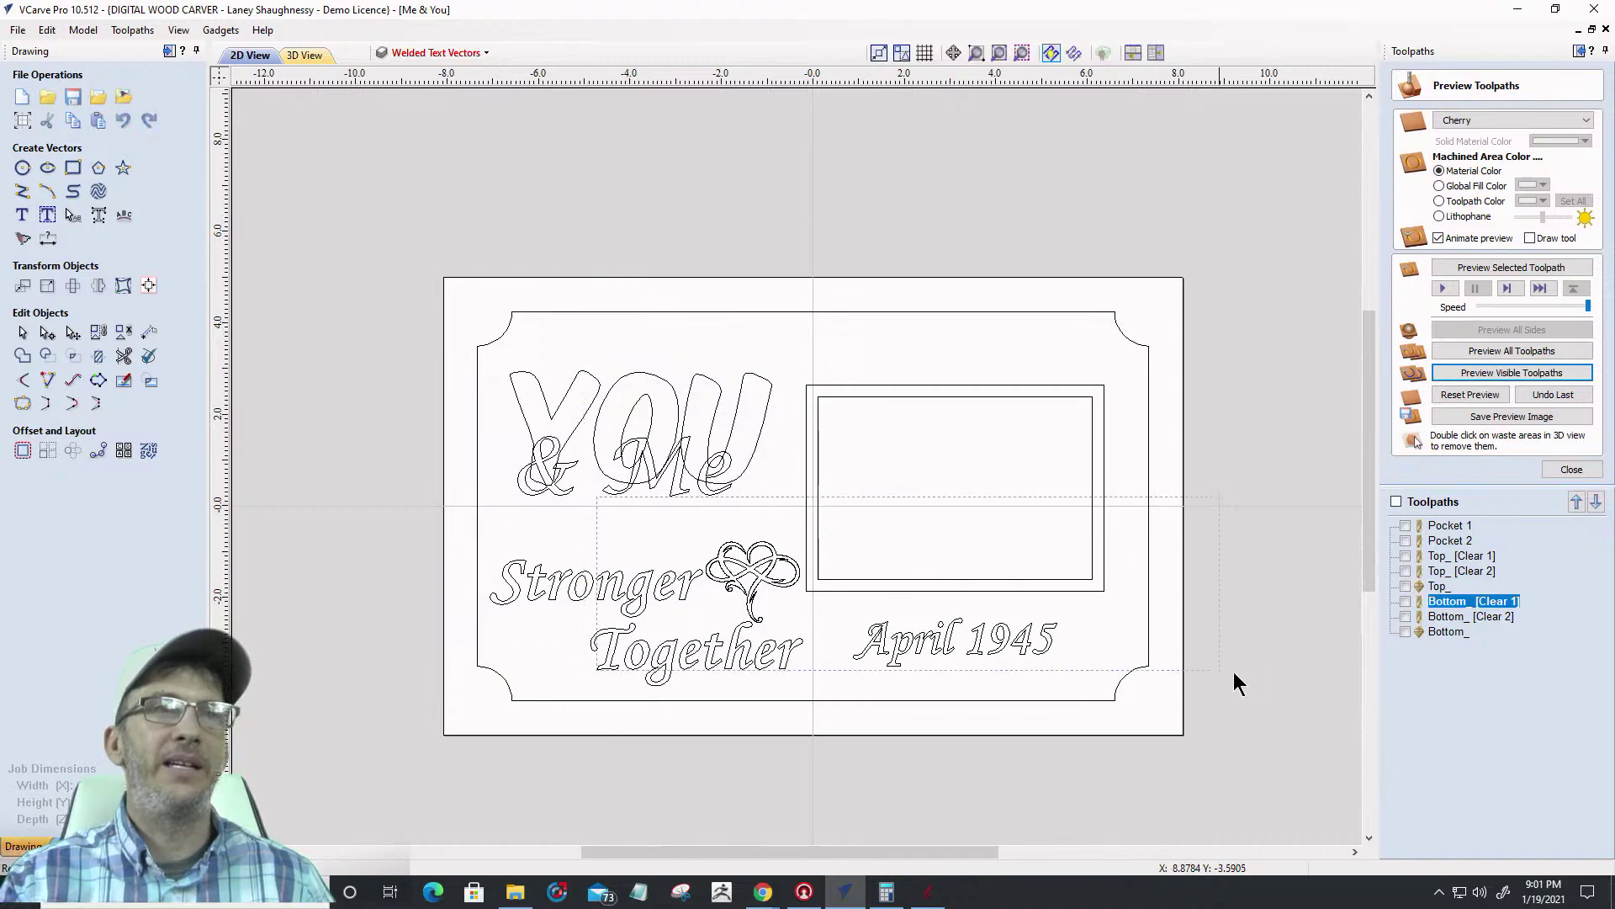
{"action": "left_click_drag", "start_coordinate": [1052, 301], "coordinate": [520, 457]}
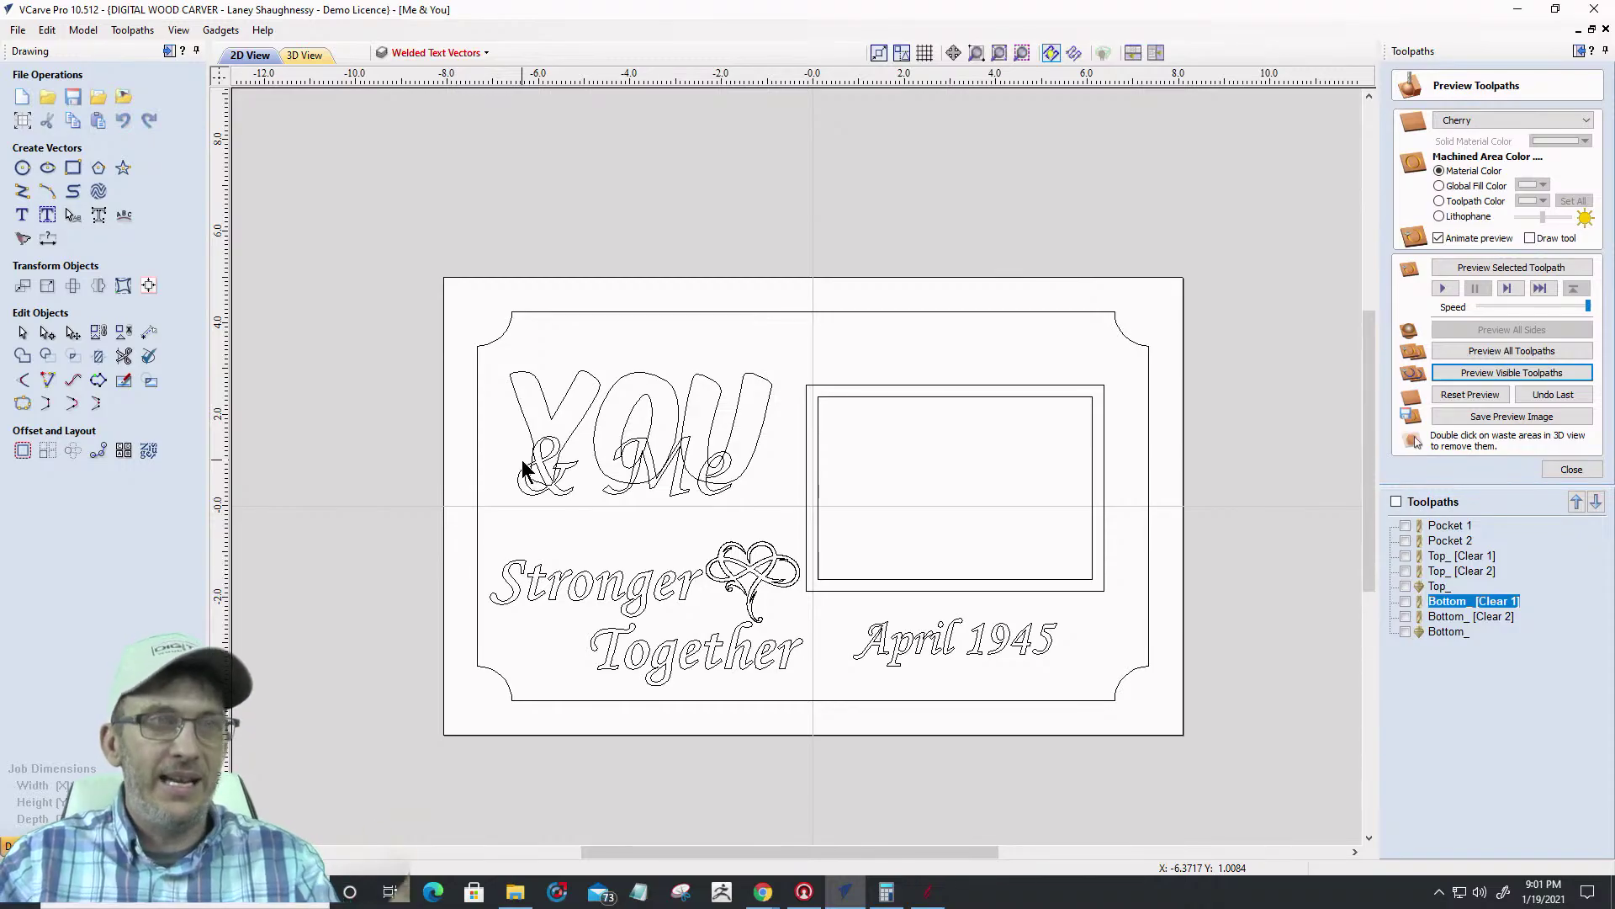
{"action": "left_click", "coordinate": [902, 641]}
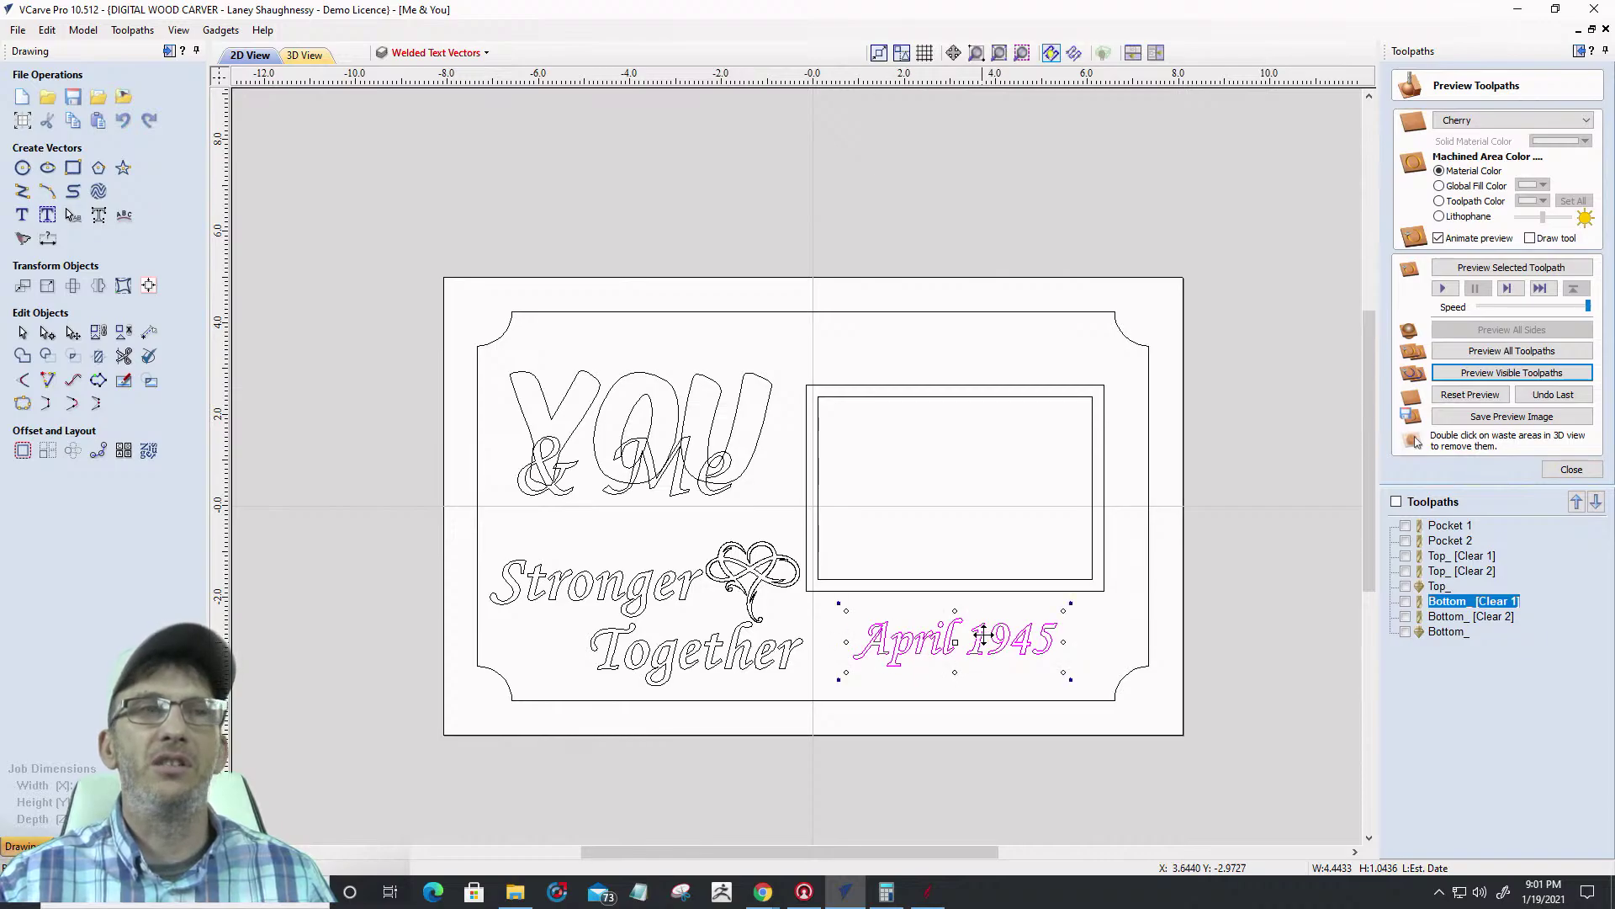
{"action": "left_click", "coordinate": [924, 637]}
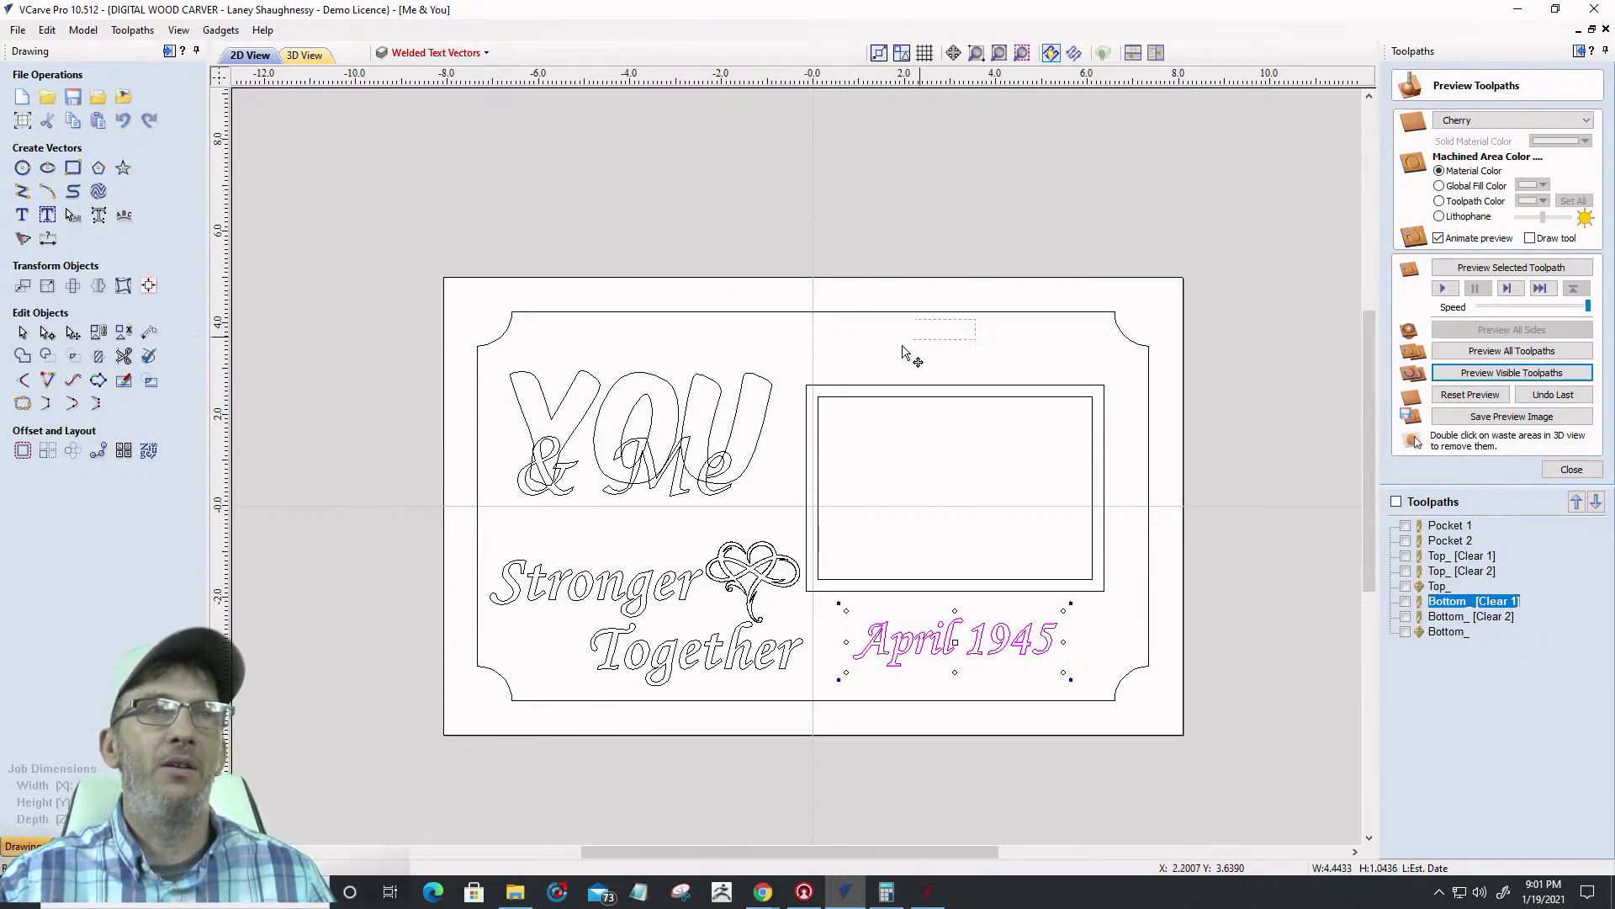
{"action": "left_click", "coordinate": [424, 388]}
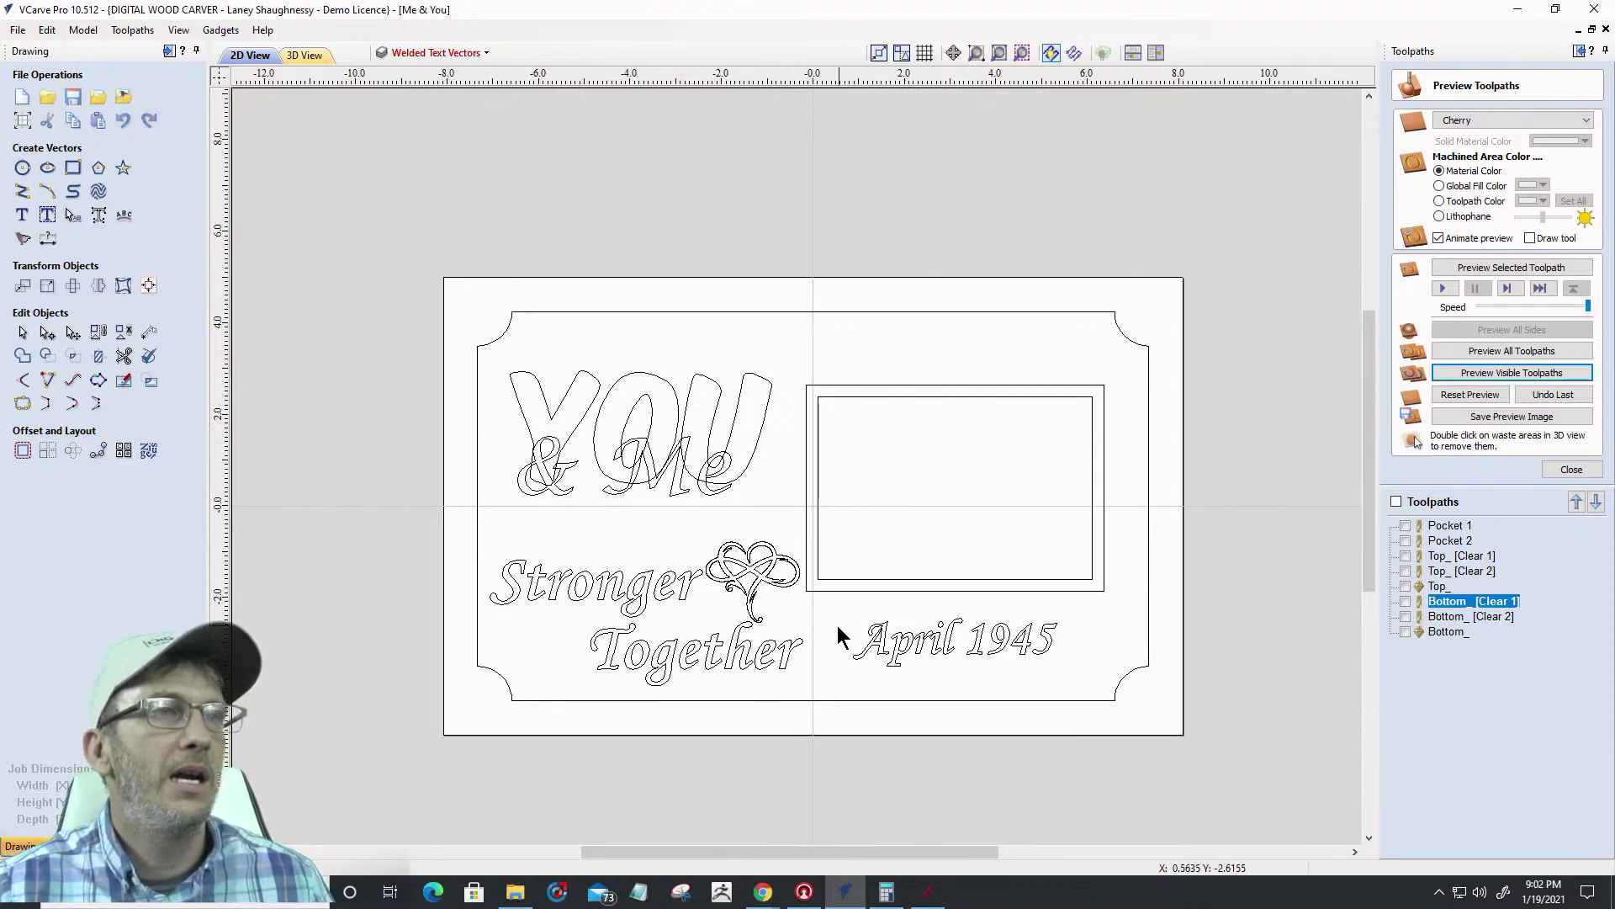
Move the April 1945 text back to the Original Design layer
{"action": "left_click", "coordinate": [934, 650]}
{"action": "right_click", "coordinate": [932, 650]}
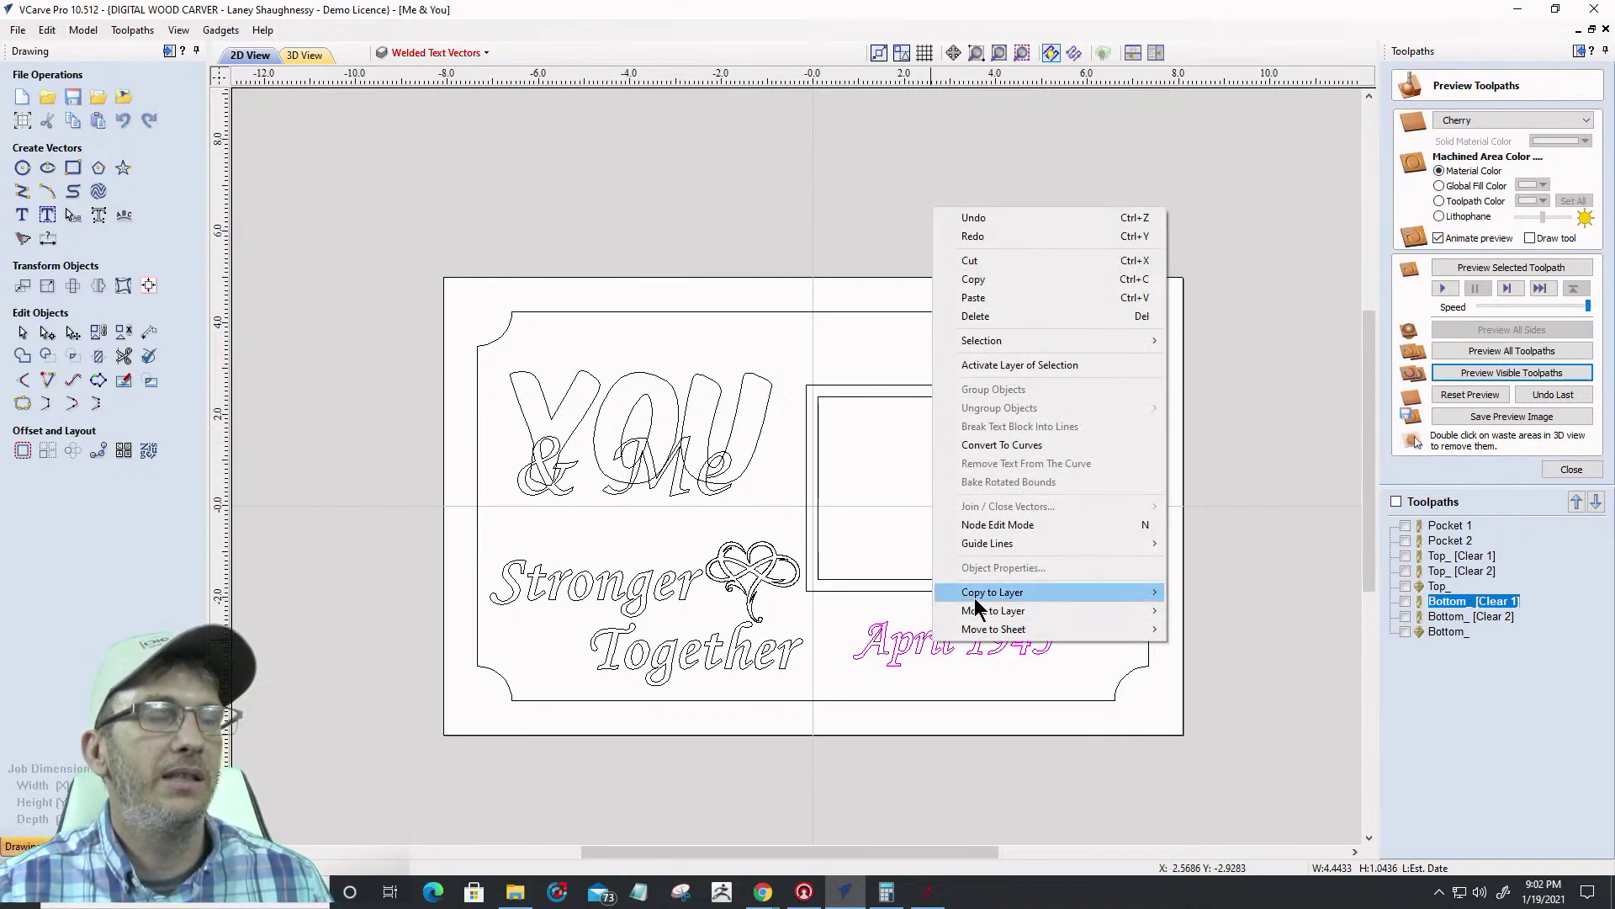
{"action": "mouse_move", "coordinate": [993, 592]}
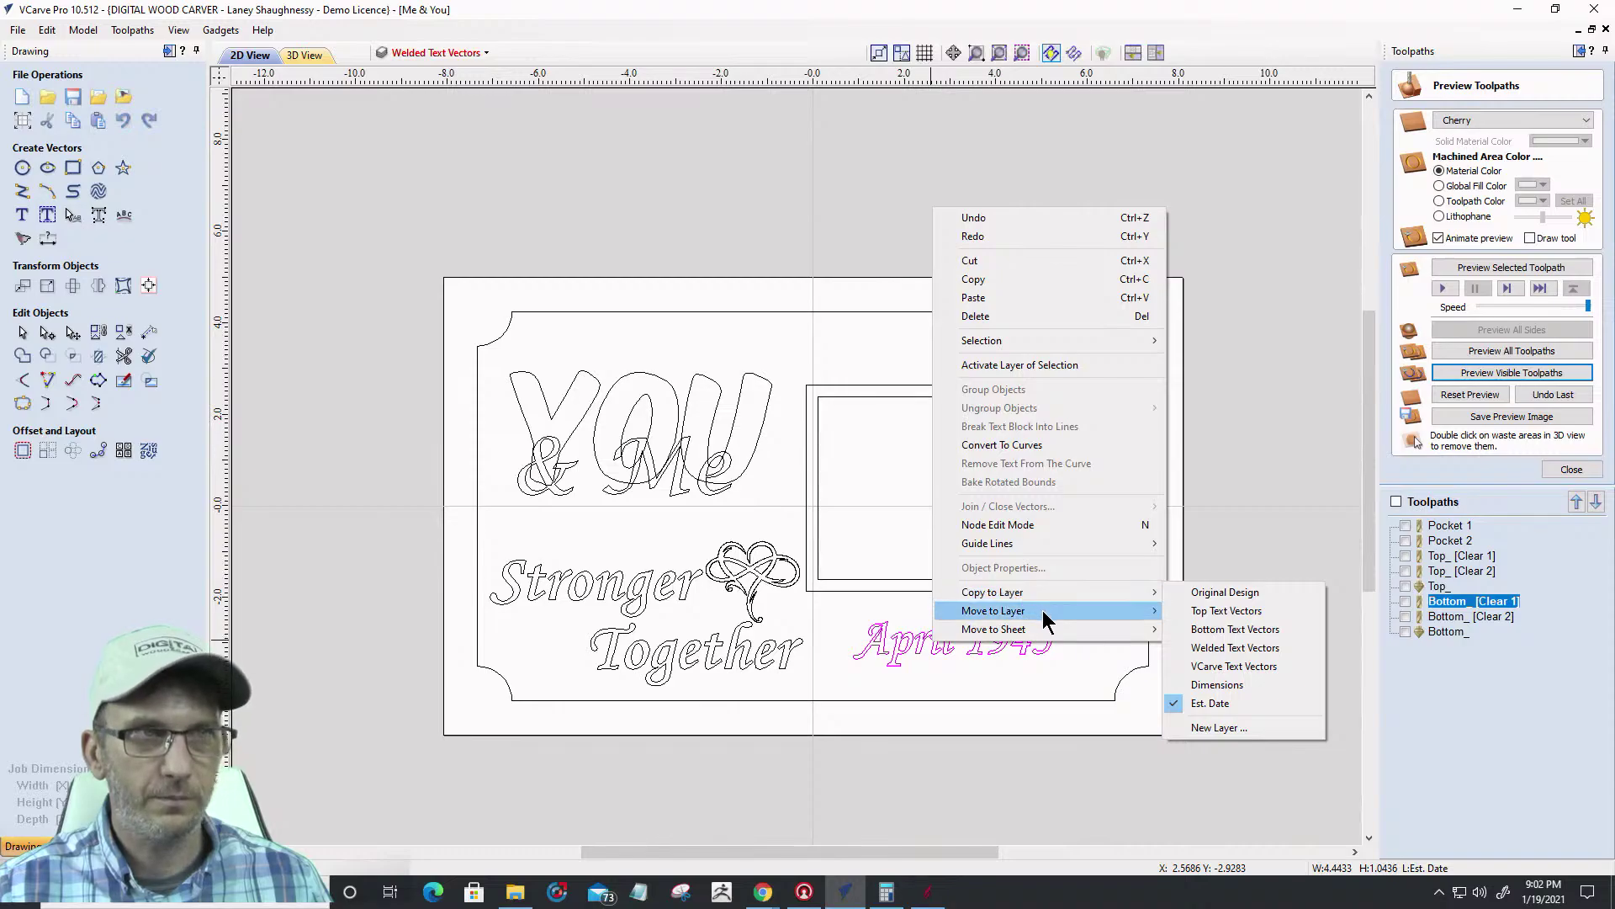
{"action": "mouse_move", "coordinate": [1058, 611]}
{"action": "left_click", "coordinate": [1188, 609]}
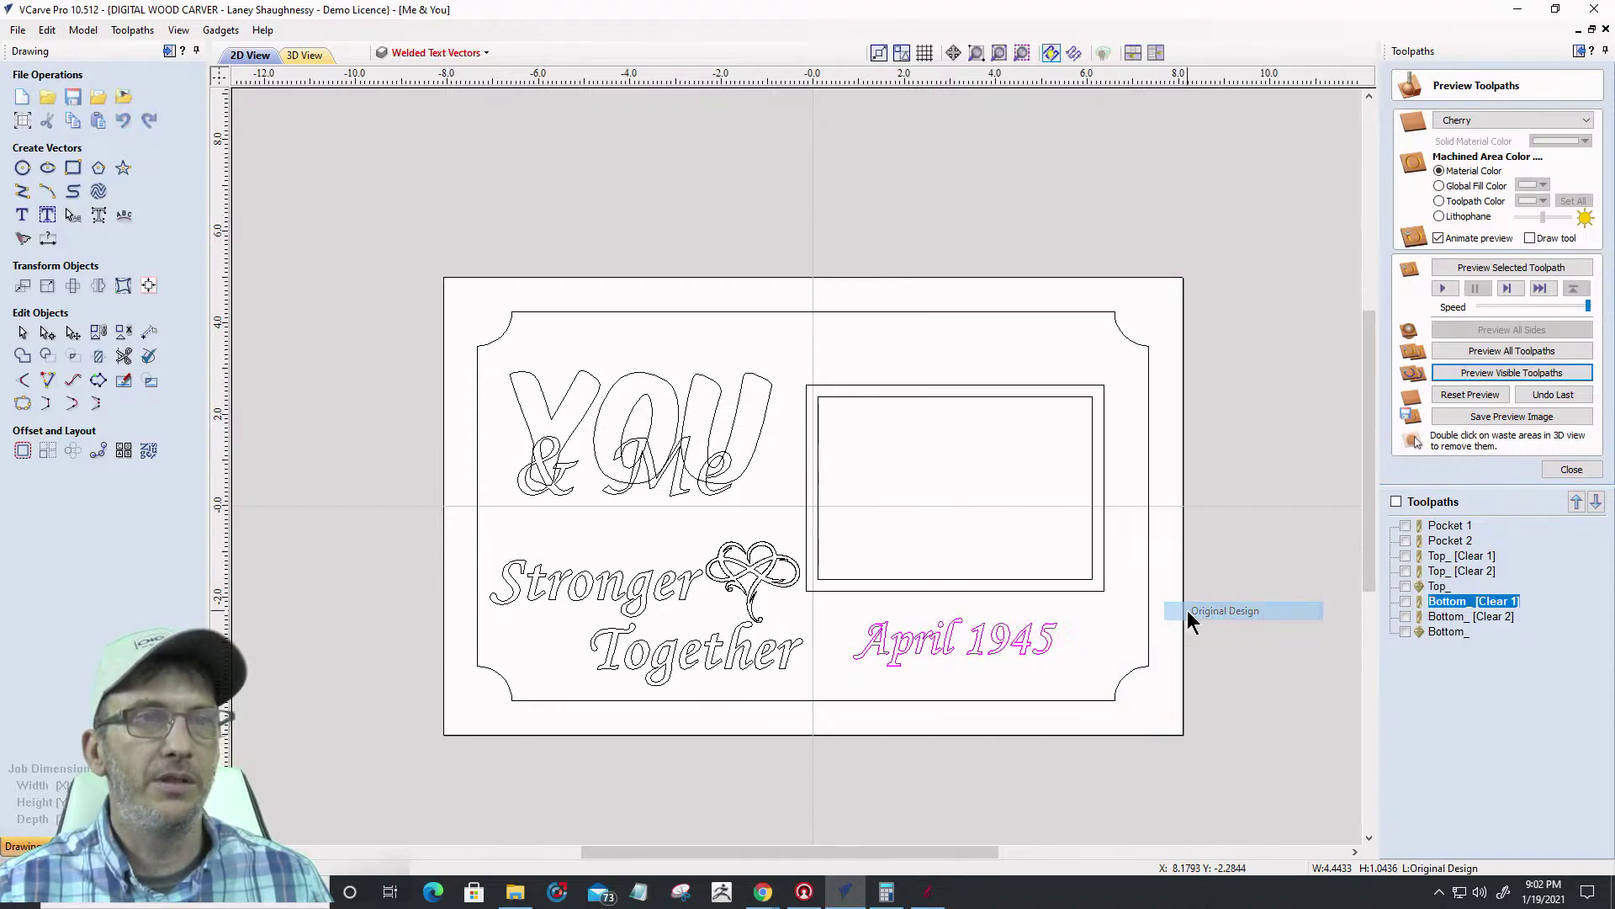
Hide the Original Design layer and show the Top, Bottom, Welded and VCarve Text Vectors layers
{"action": "left_click", "coordinate": [473, 52]}
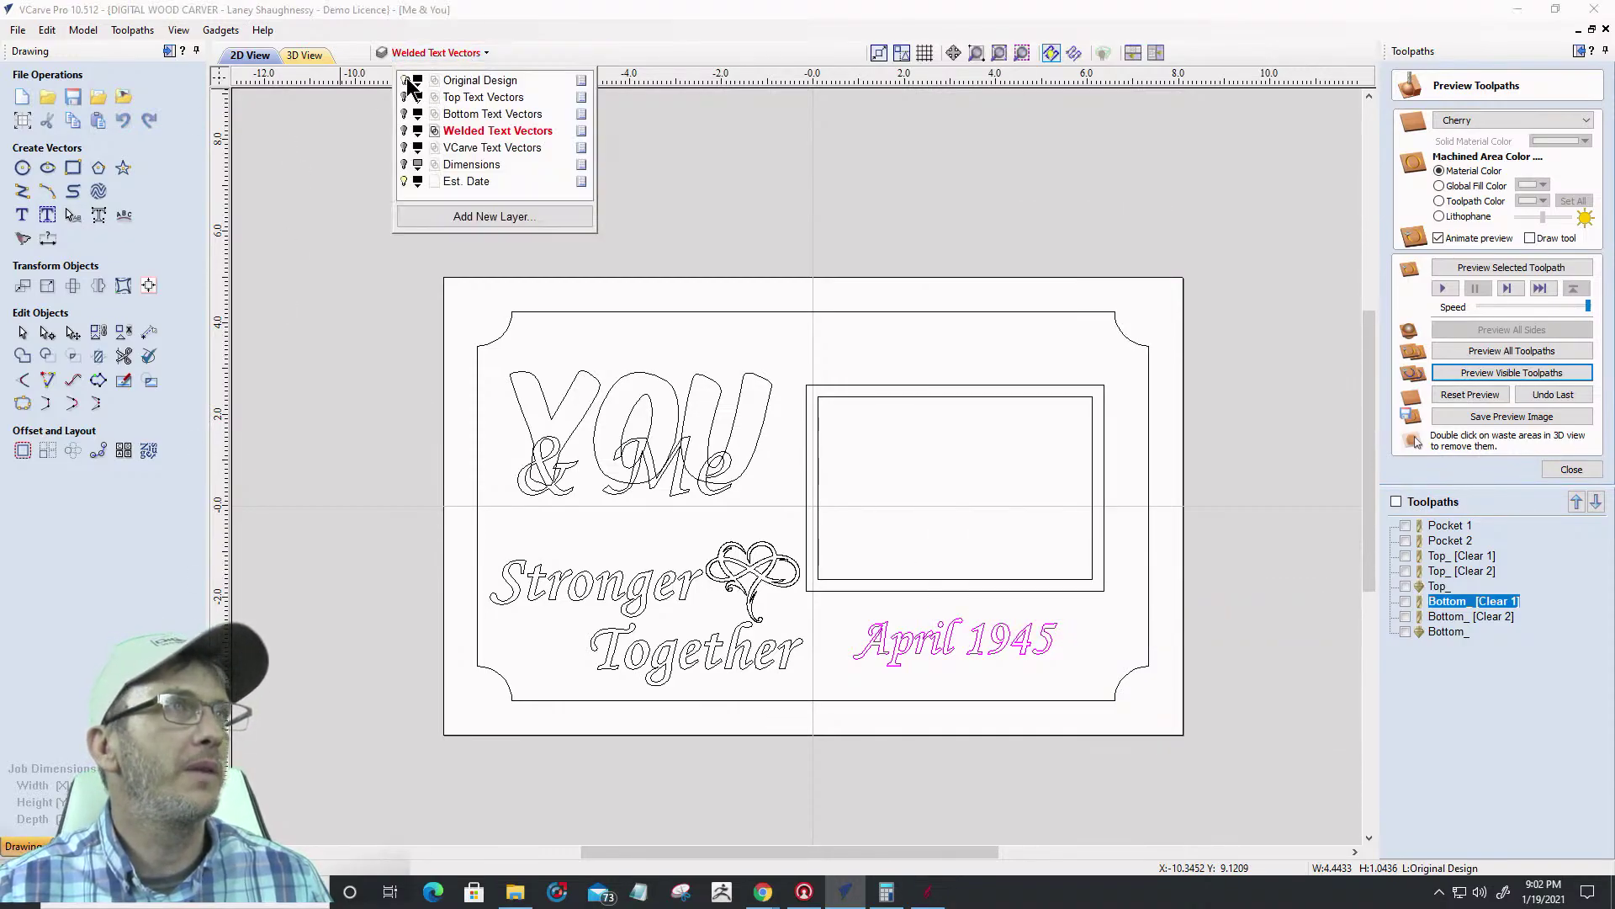
{"action": "left_click", "coordinate": [404, 80]}
{"action": "left_click", "coordinate": [404, 97]}
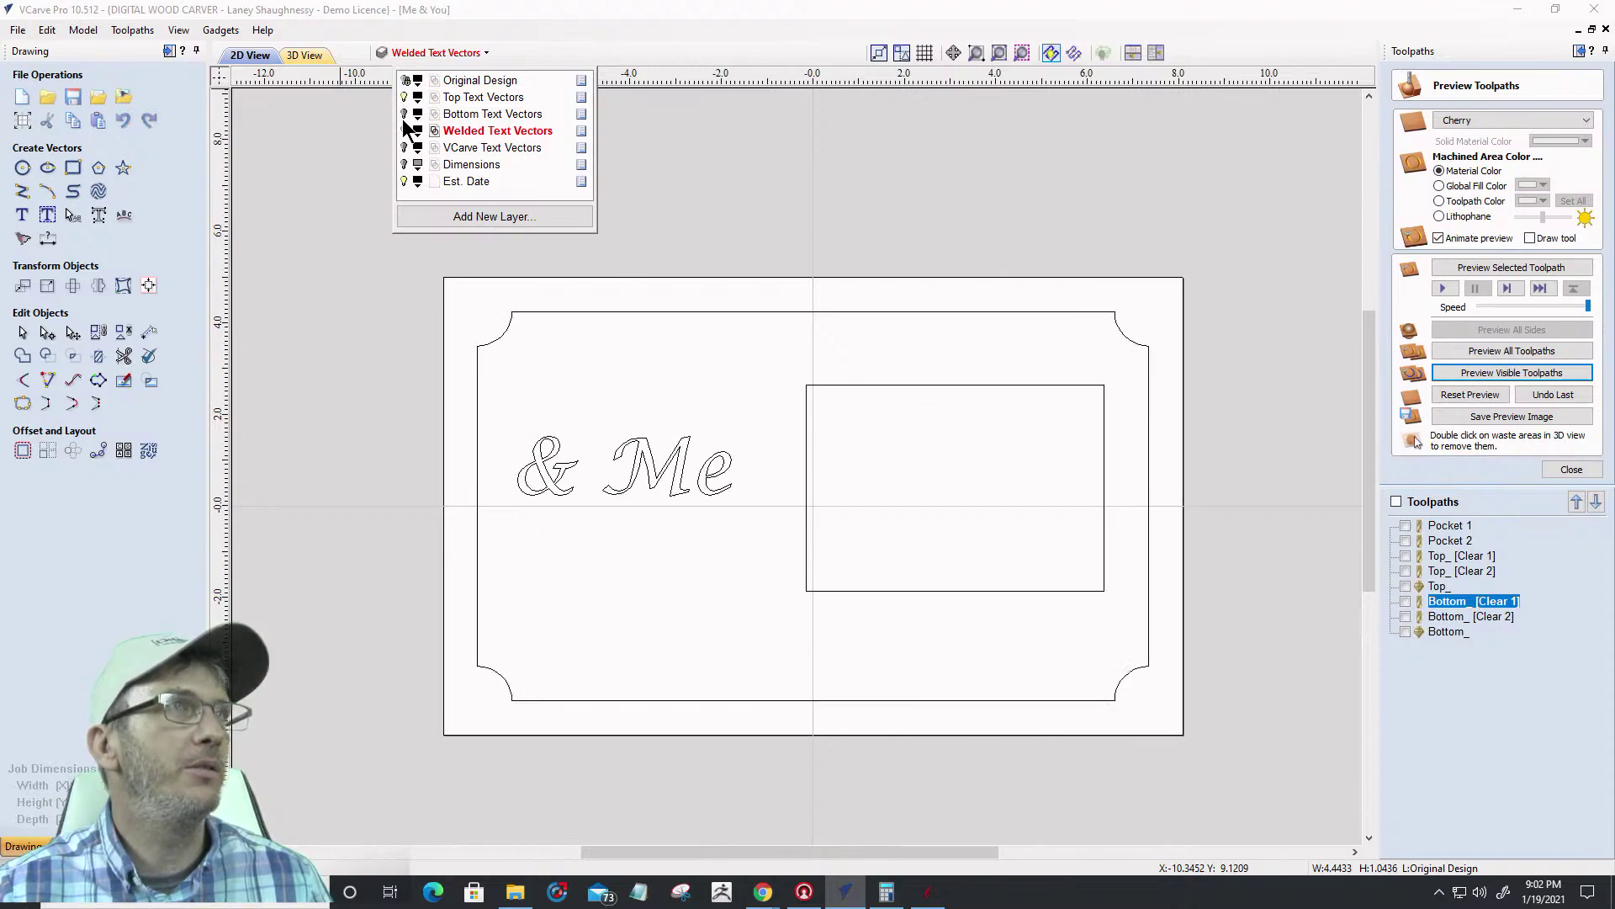
{"action": "left_click", "coordinate": [405, 130]}
{"action": "left_click", "coordinate": [405, 148]}
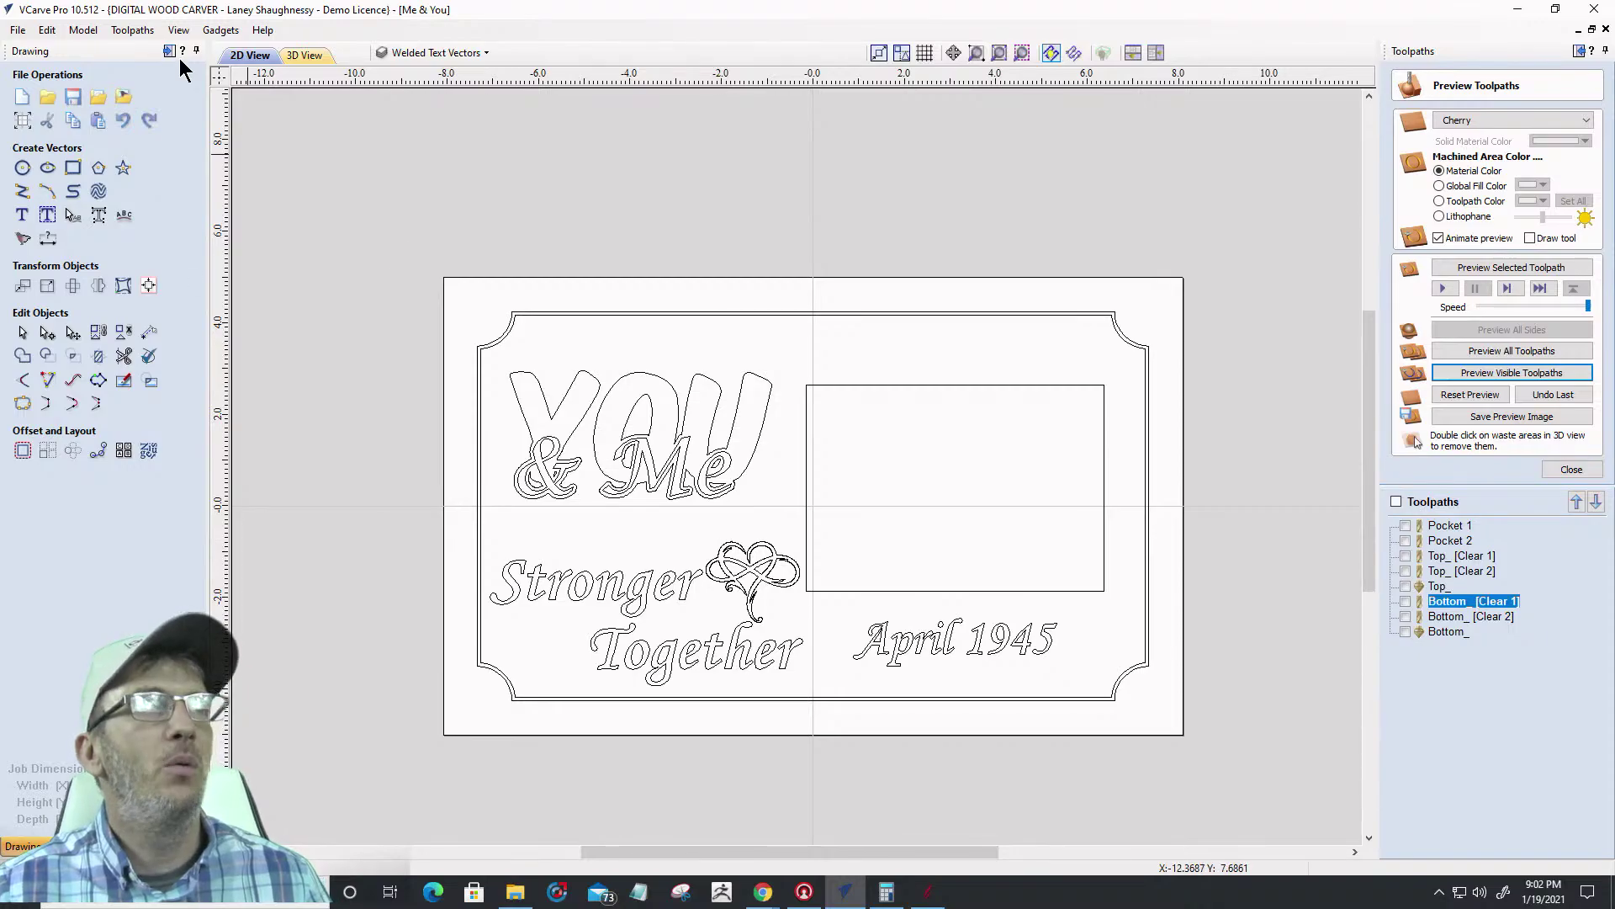
Examine the stepped, bevelled wall of the raised rectangular frame up close in the 3D toolpath preview
{"action": "left_click", "coordinate": [313, 53]}
{"action": "left_click_drag", "start_coordinate": [827, 658], "coordinate": [1128, 515]}
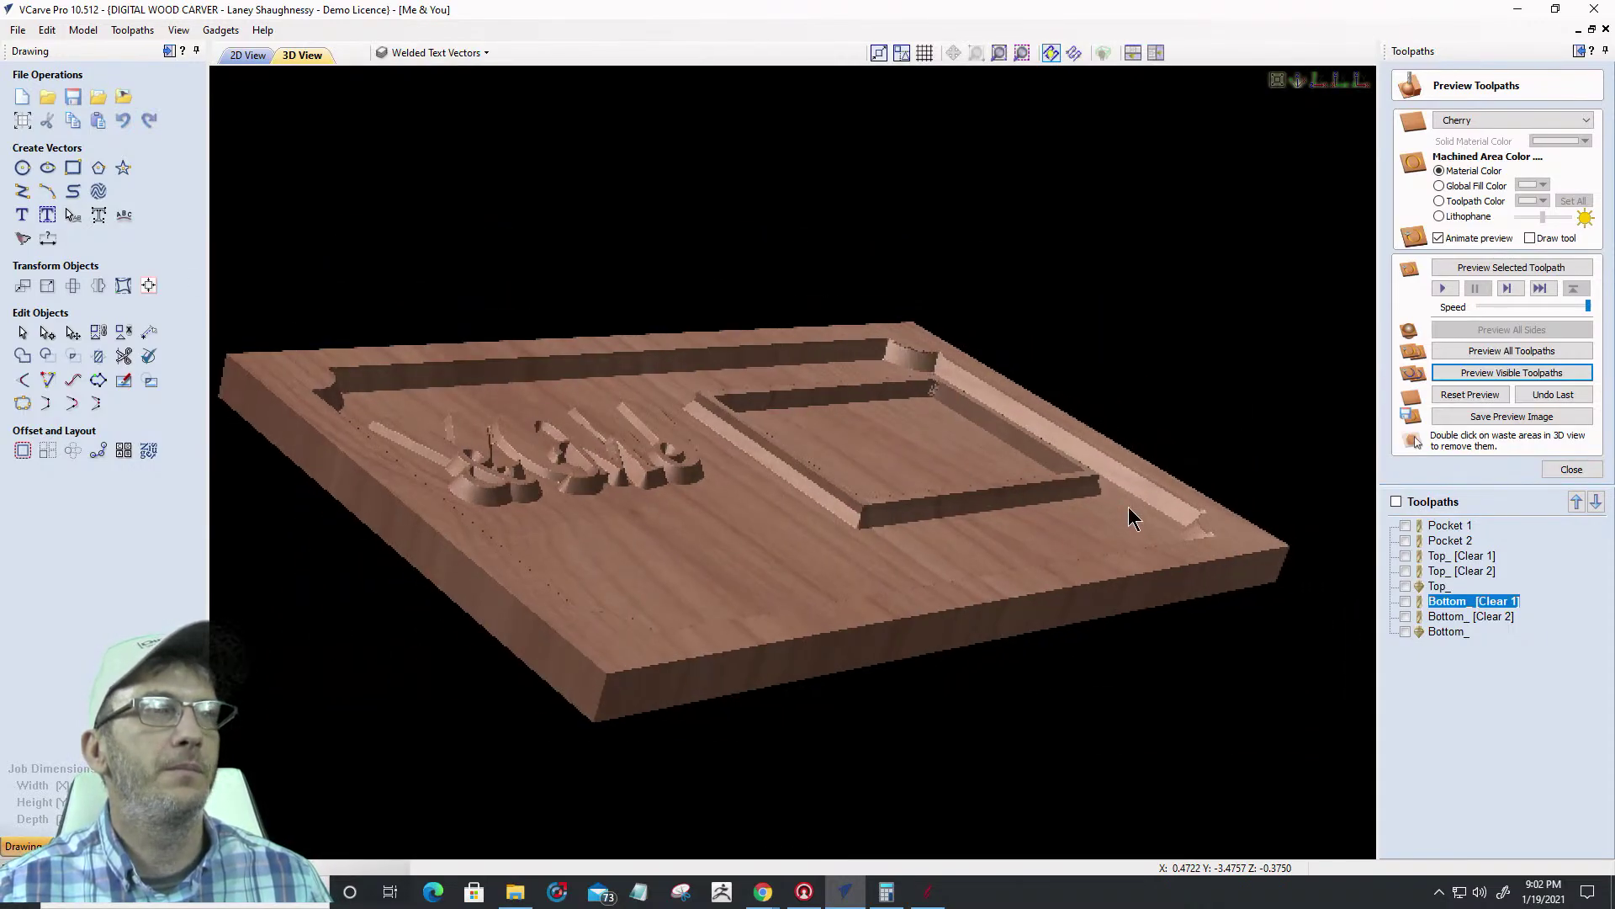
{"action": "scroll", "coordinate": [870, 498], "scroll_direction": "up", "scroll_amount": 2}
{"action": "scroll", "coordinate": [870, 505], "scroll_direction": "up", "scroll_amount": 1}
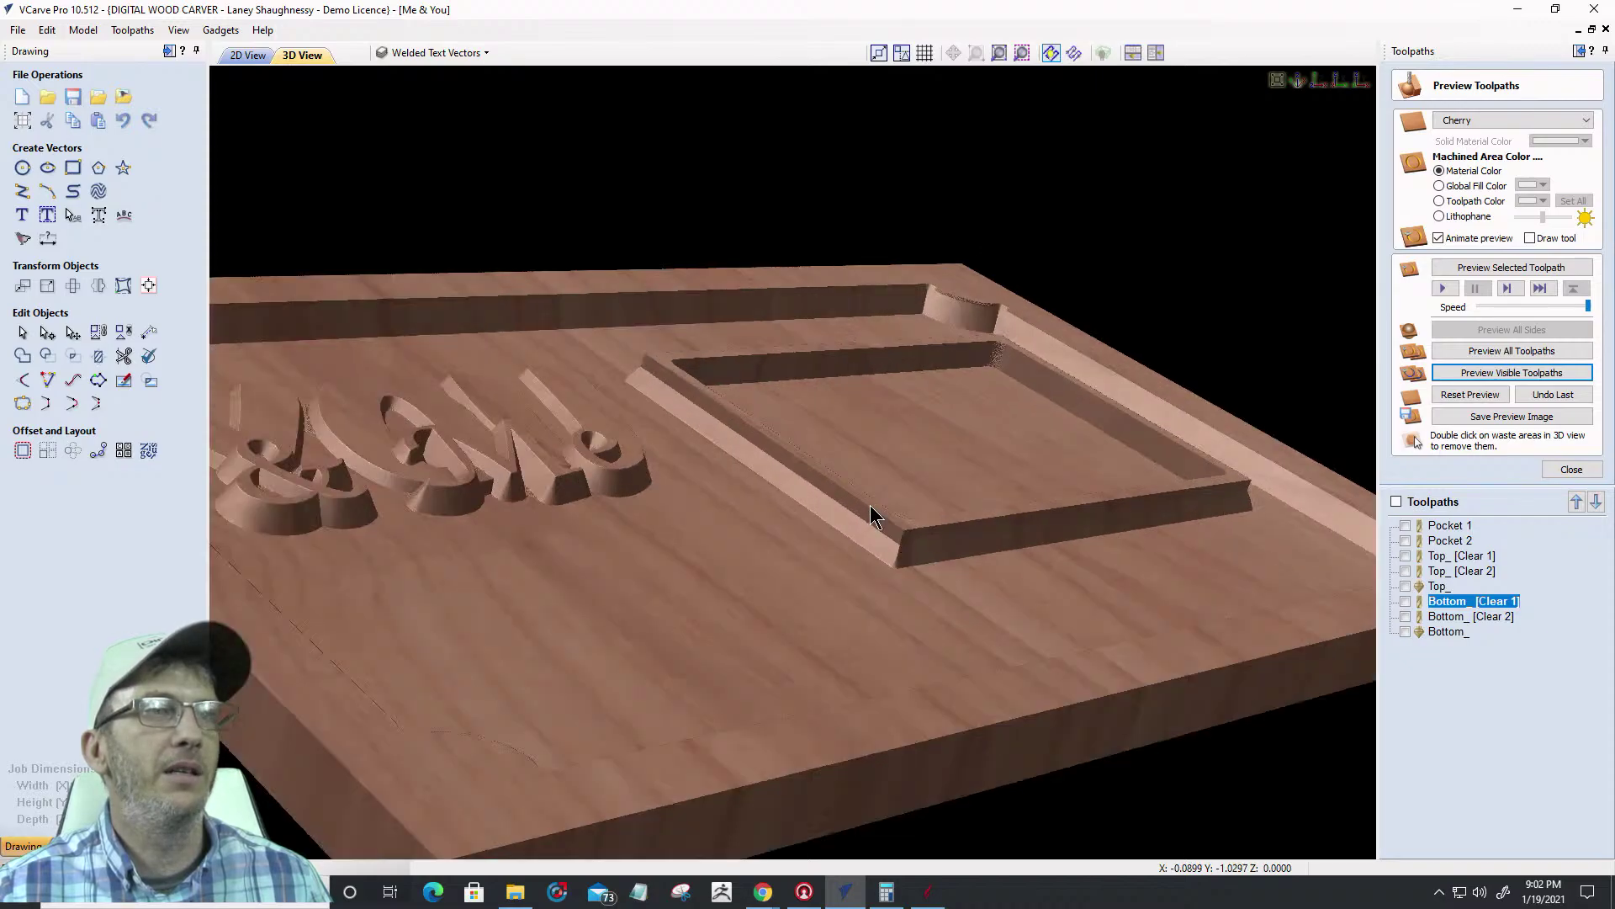
{"action": "scroll", "coordinate": [862, 530], "scroll_direction": "up", "scroll_amount": 1}
{"action": "scroll", "coordinate": [865, 535], "scroll_direction": "up", "scroll_amount": 1}
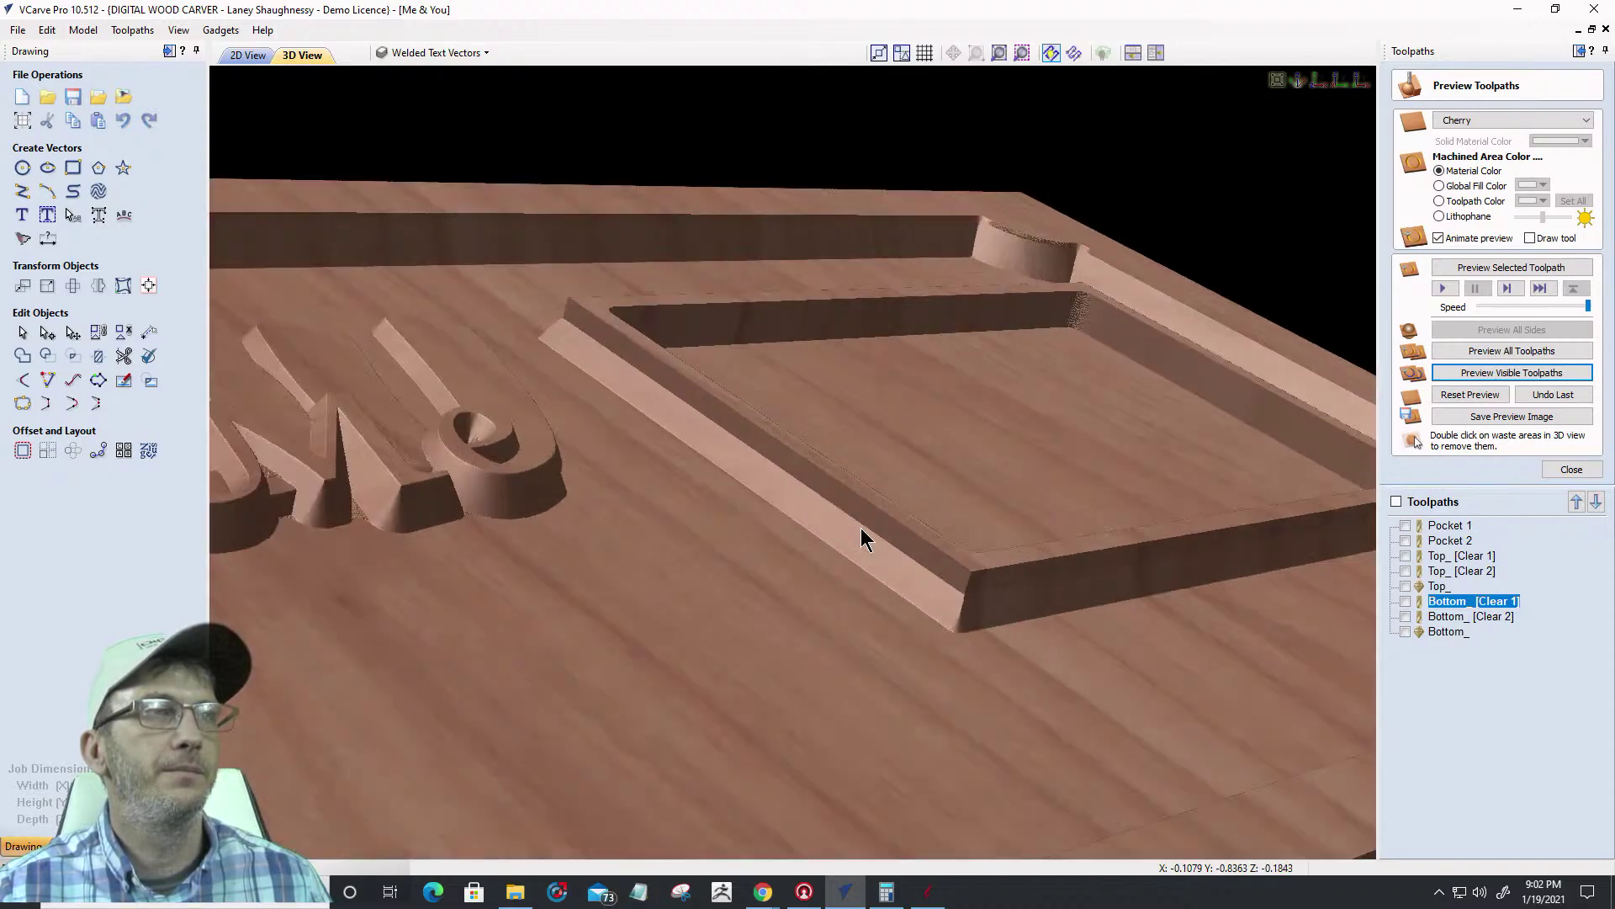
{"action": "scroll", "coordinate": [841, 629], "scroll_direction": "up", "scroll_amount": 1}
{"action": "scroll", "coordinate": [783, 614], "scroll_direction": "up", "scroll_amount": 2}
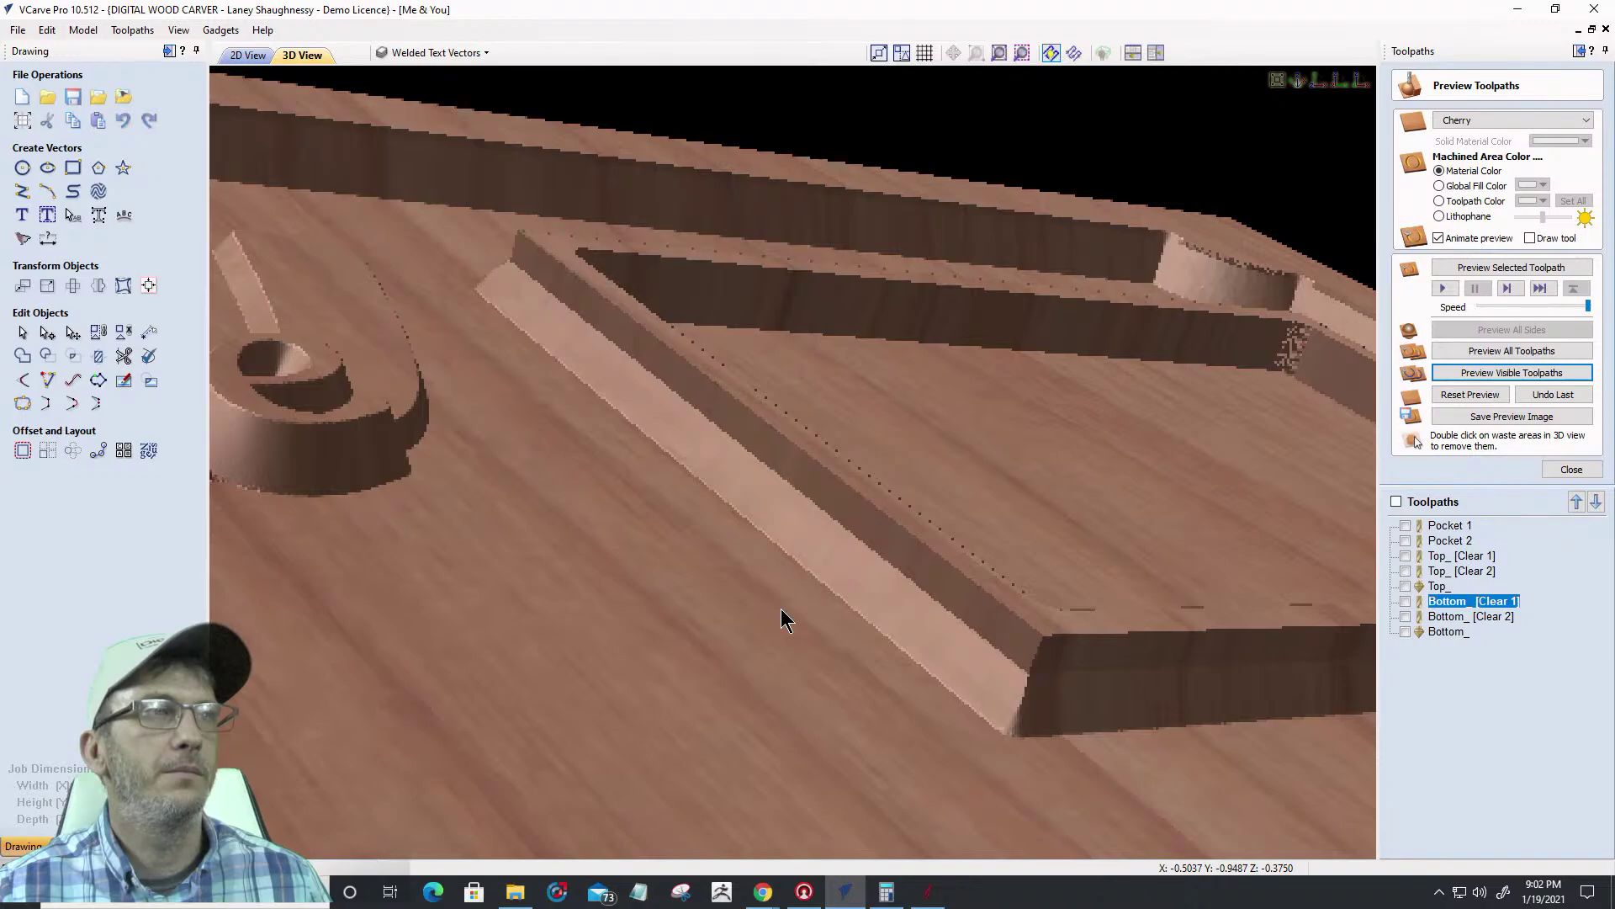
{"action": "left_click_drag", "start_coordinate": [839, 542], "coordinate": [764, 559]}
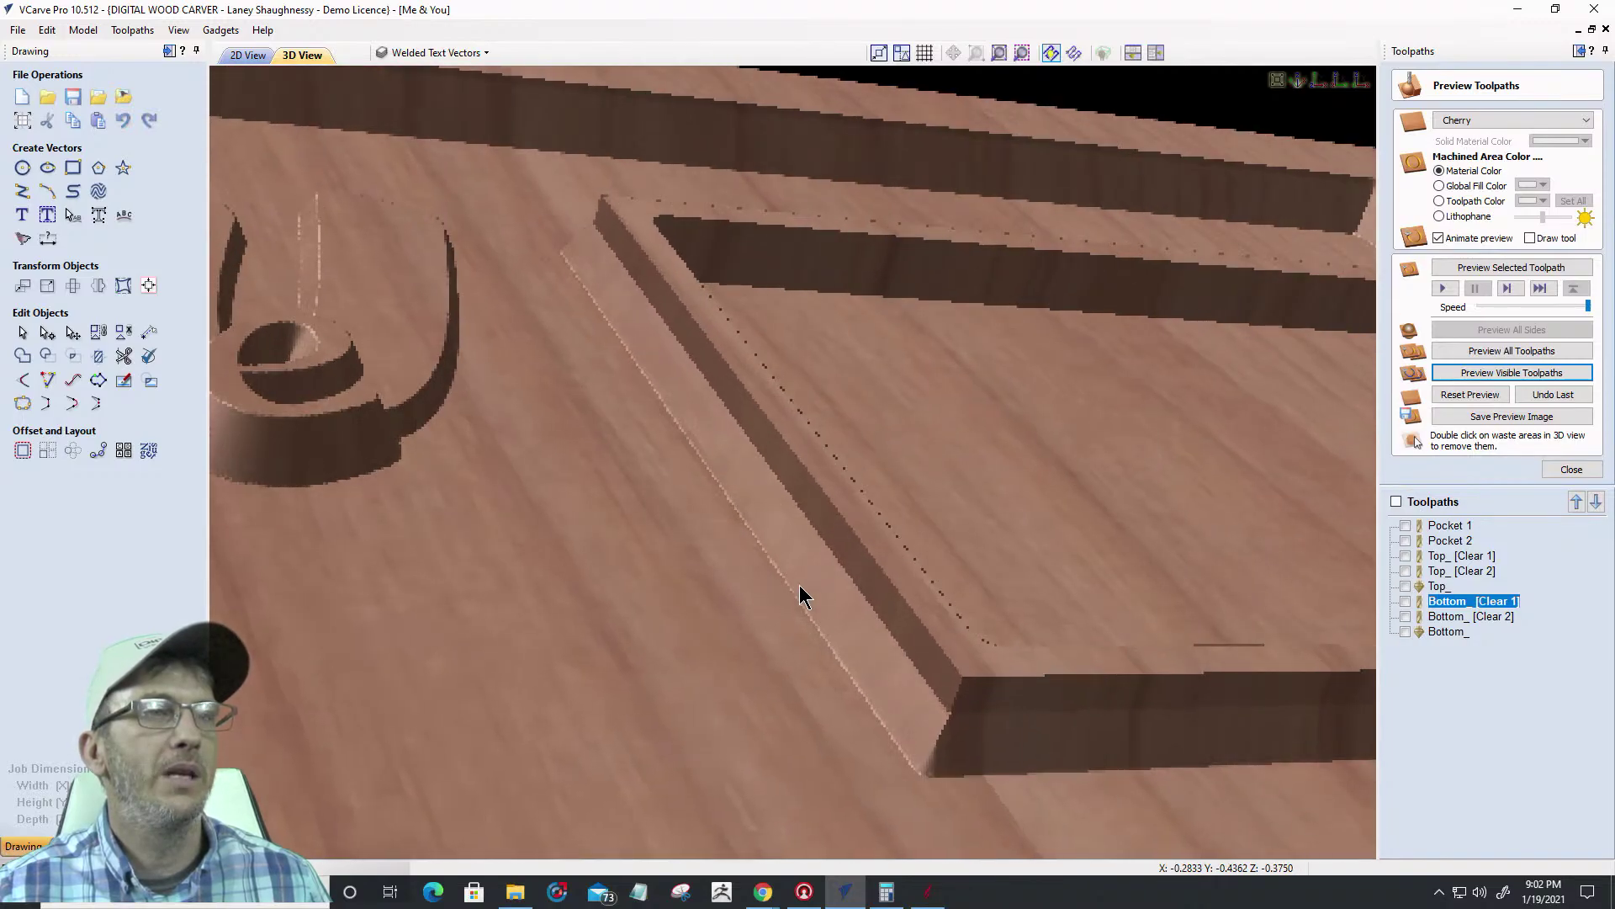
{"action": "scroll", "coordinate": [829, 583], "scroll_direction": "up", "scroll_amount": 1}
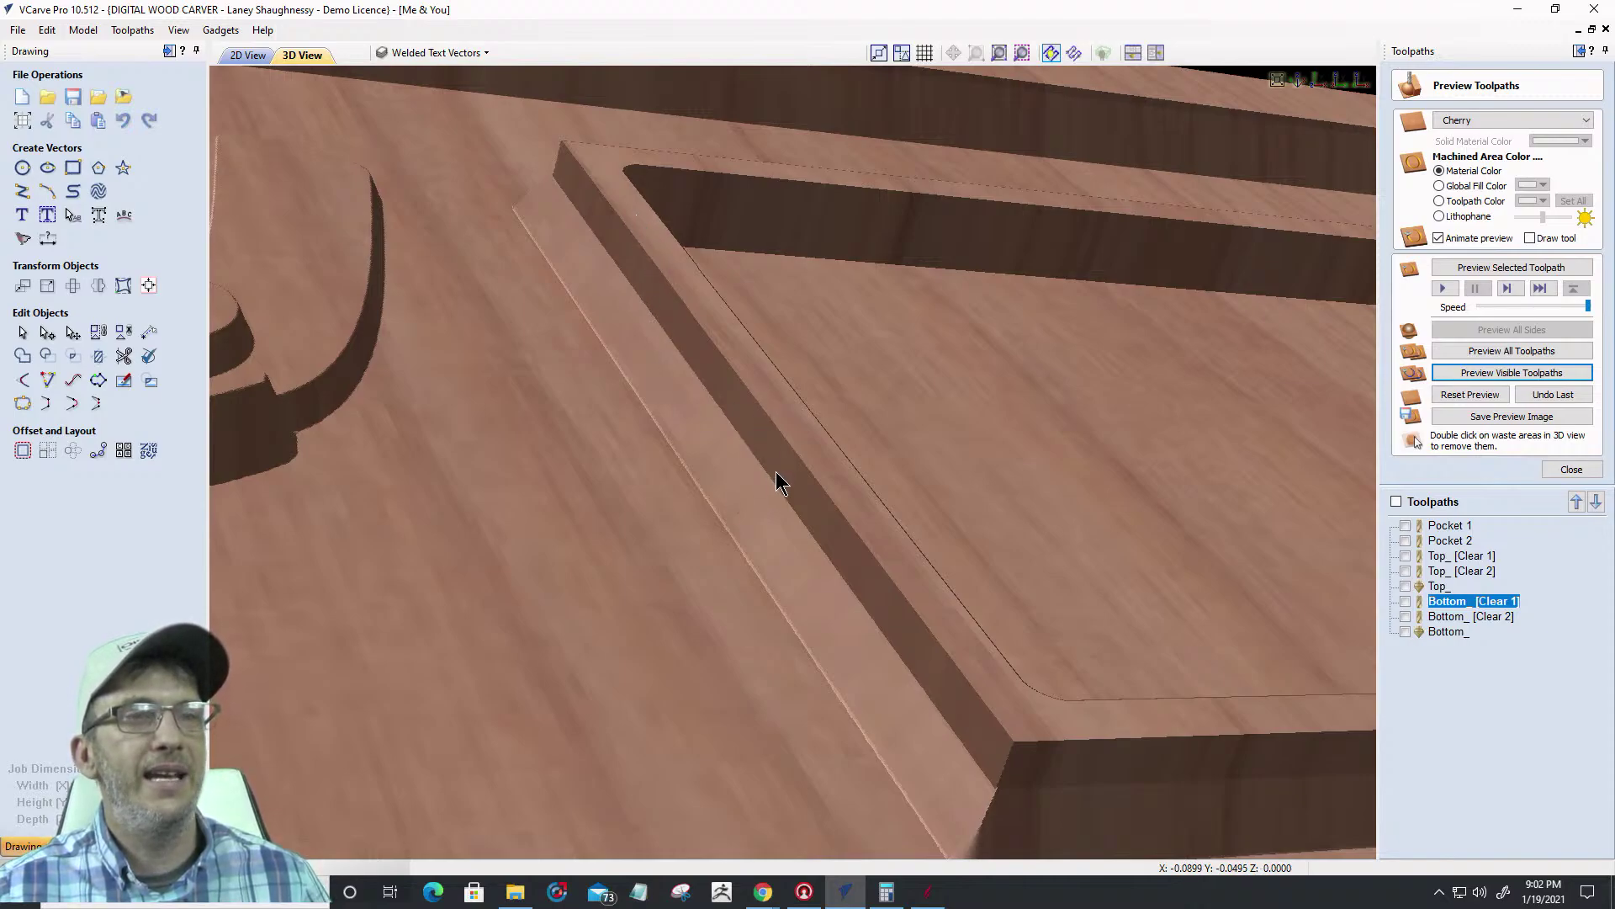
{"action": "left_click_drag", "start_coordinate": [653, 560], "coordinate": [503, 443]}
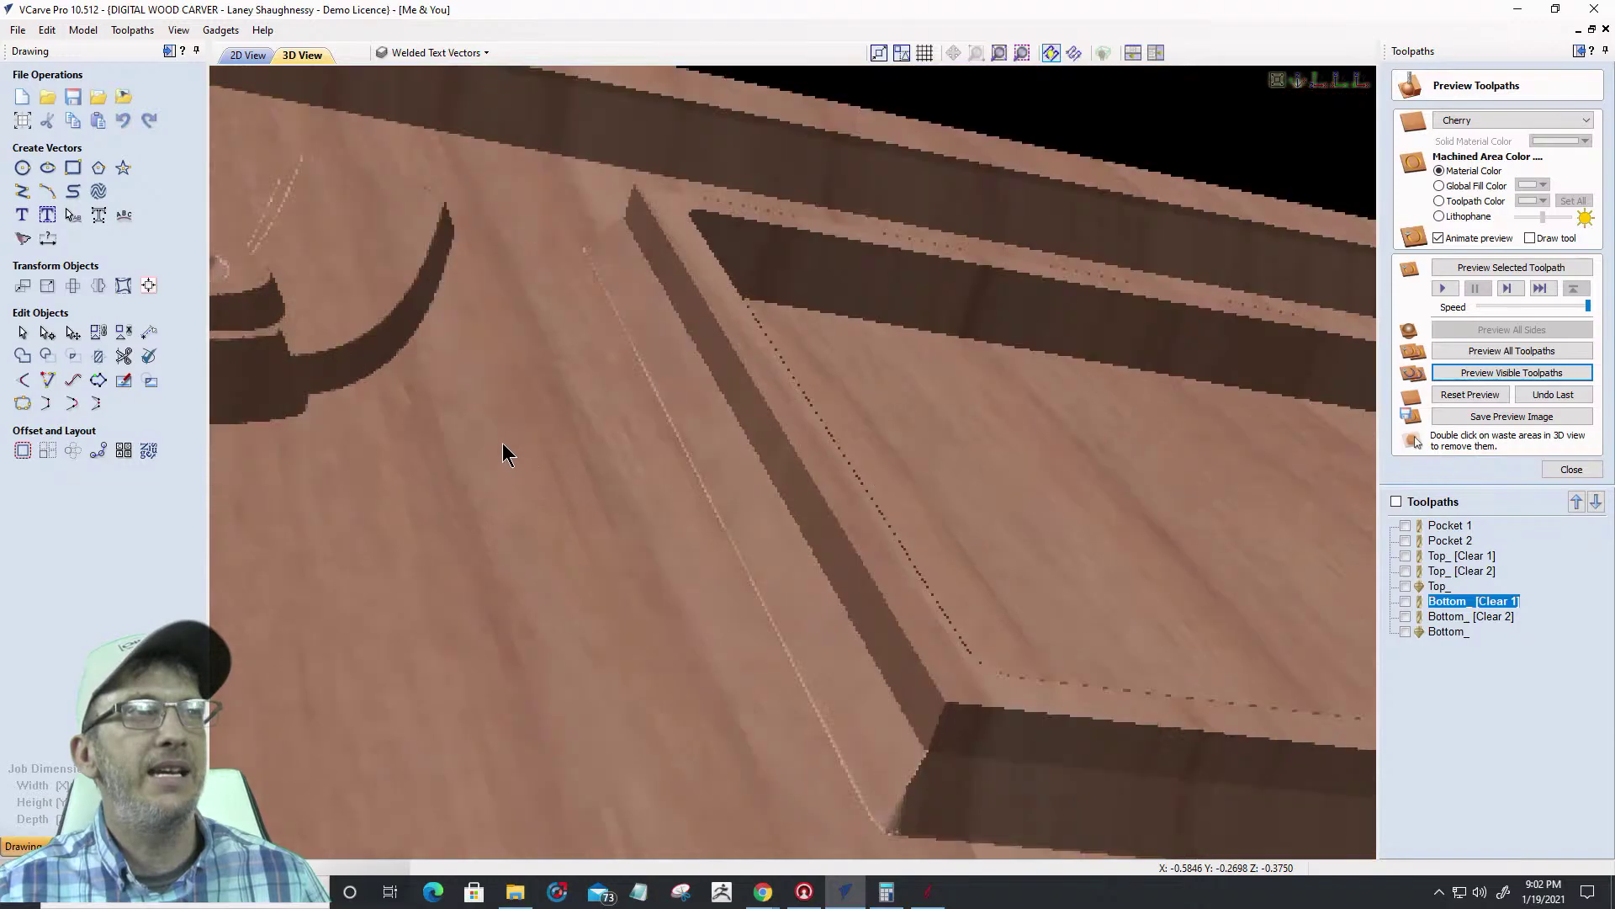
Examine the carved text and the sloped outer wall of the raised rectangular frame in the 3D preview
{"action": "left_click_drag", "start_coordinate": [523, 638], "coordinate": [696, 588]}
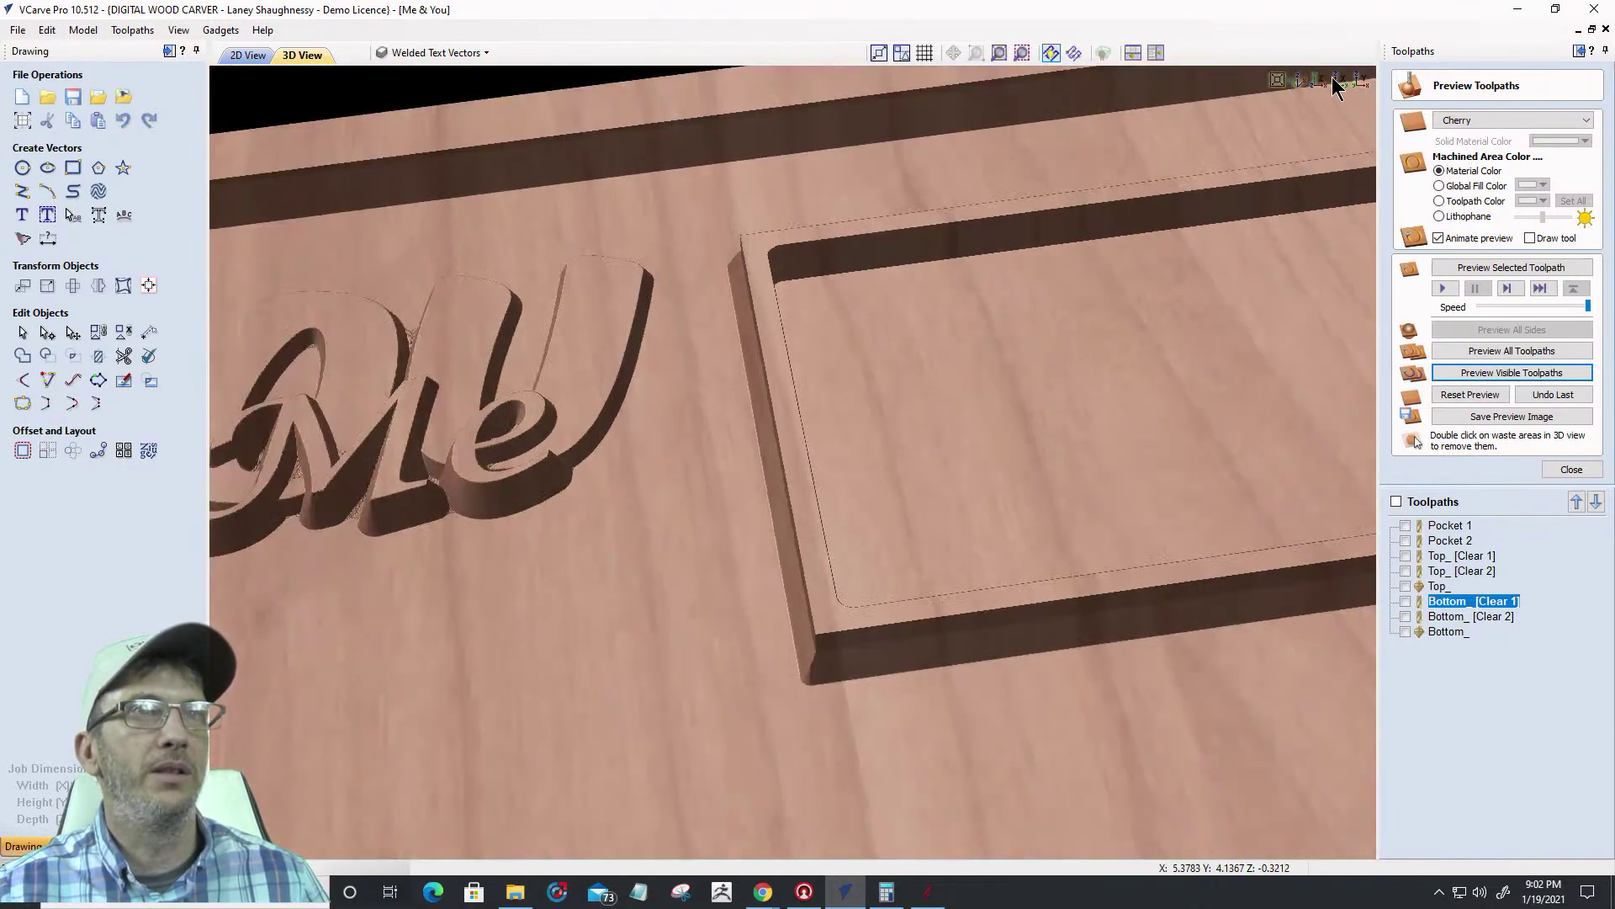
{"action": "left_click", "coordinate": [1277, 79]}
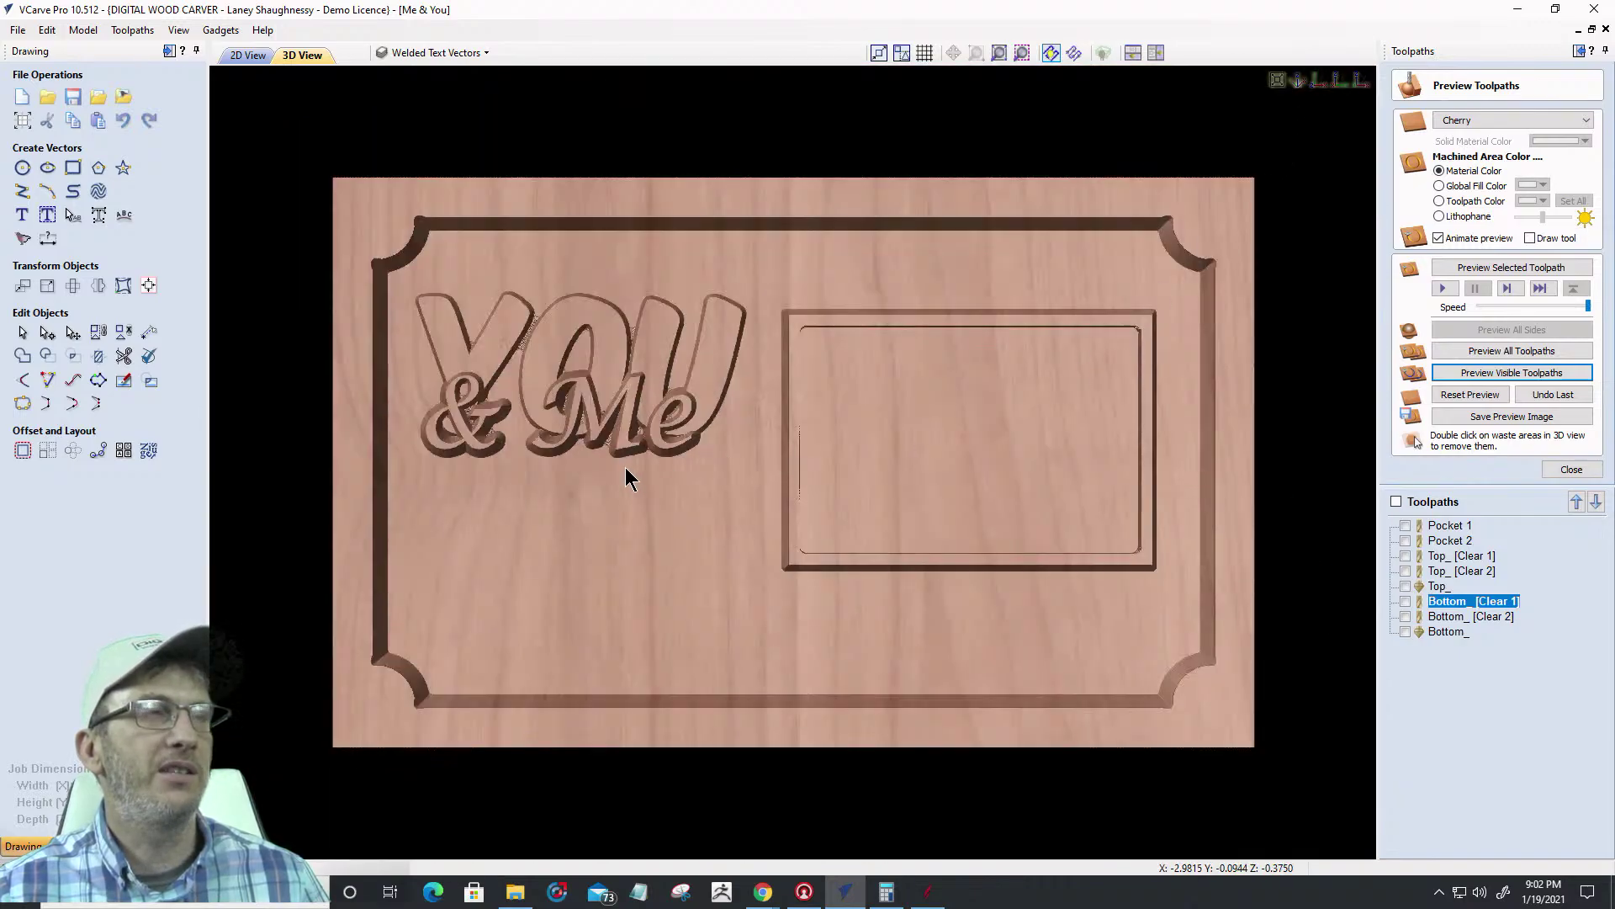
{"action": "scroll", "coordinate": [624, 467], "scroll_direction": "up", "scroll_amount": 5}
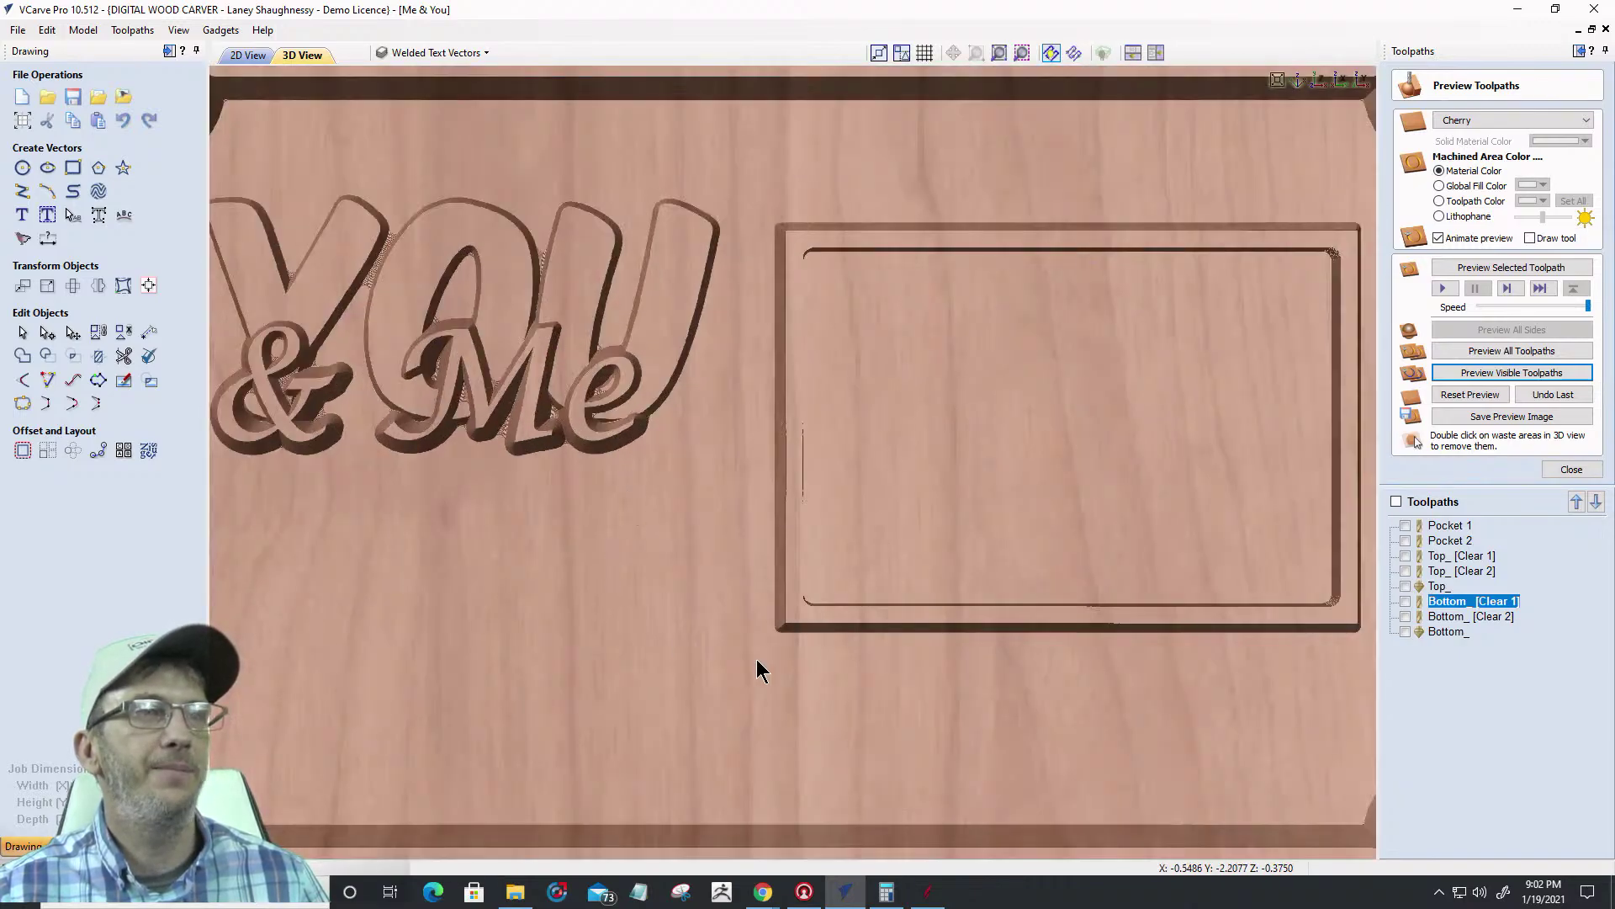
{"action": "left_click_drag", "start_coordinate": [838, 680], "coordinate": [761, 367]}
{"action": "left_click_drag", "start_coordinate": [799, 613], "coordinate": [856, 416]}
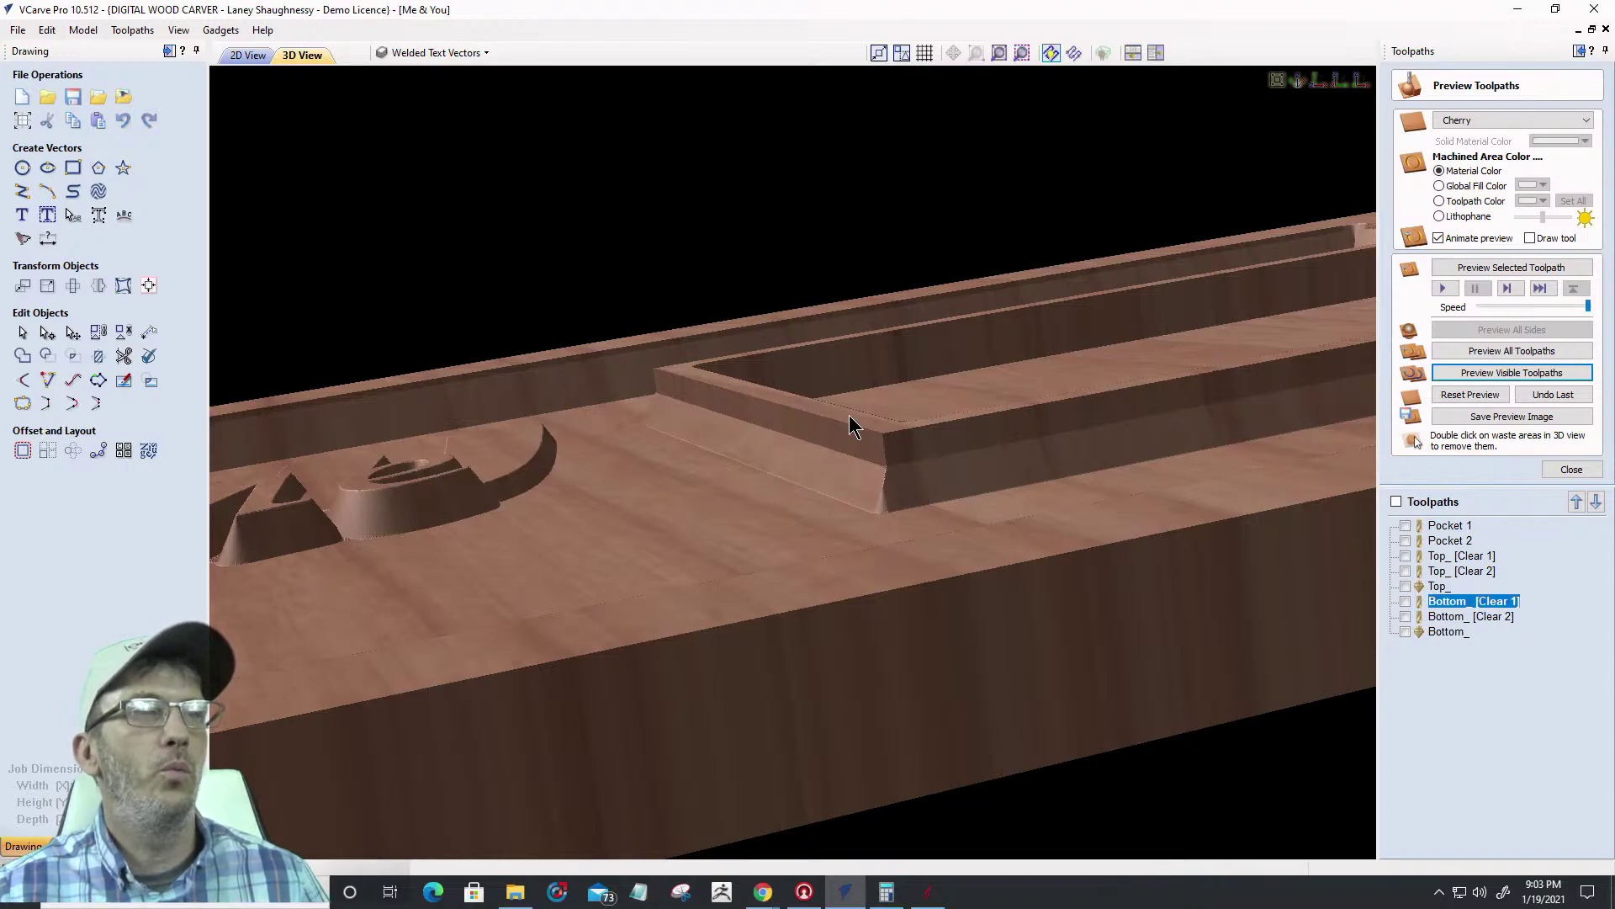
{"action": "scroll", "coordinate": [817, 520], "scroll_direction": "up", "scroll_amount": 3}
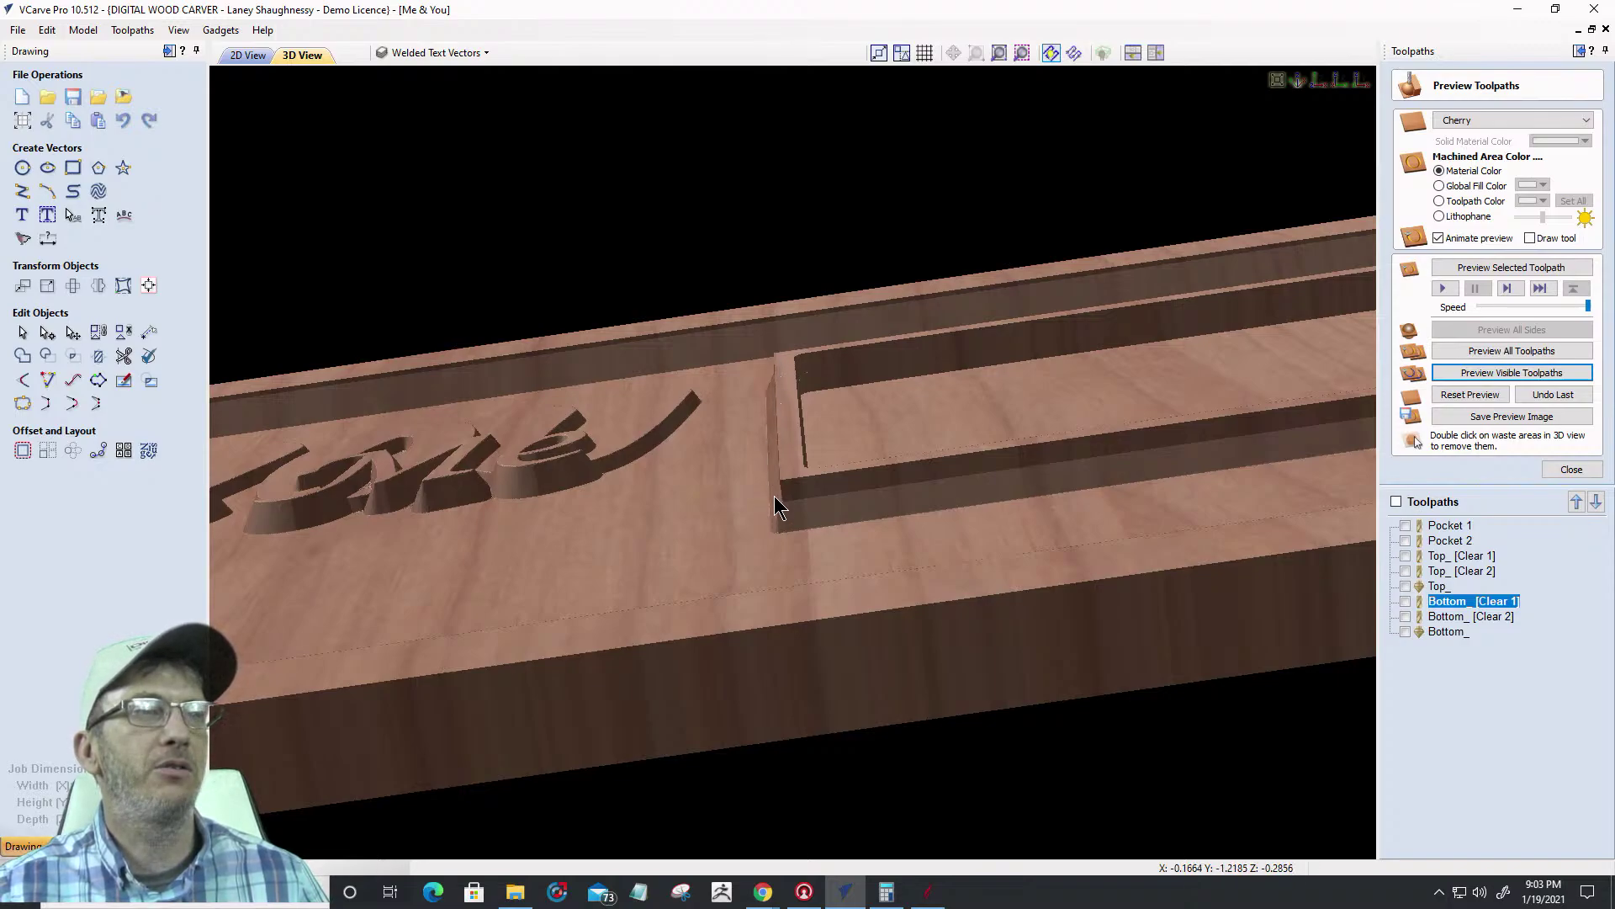
{"action": "left_click_drag", "start_coordinate": [774, 497], "coordinate": [862, 480]}
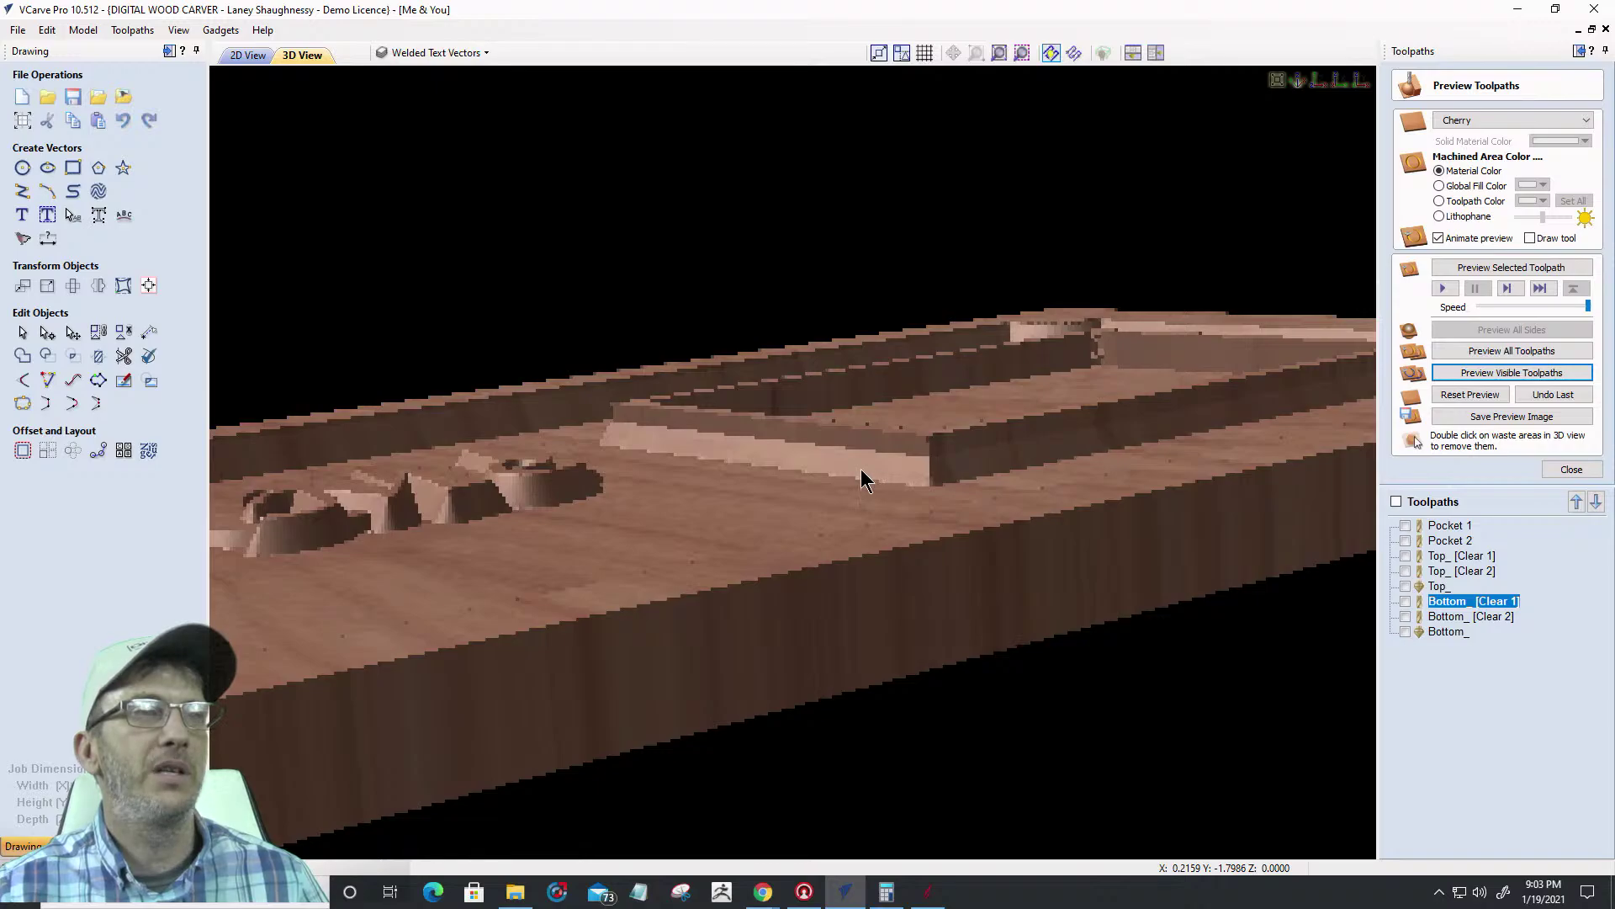
{"action": "left_click_drag", "start_coordinate": [786, 545], "coordinate": [785, 467]}
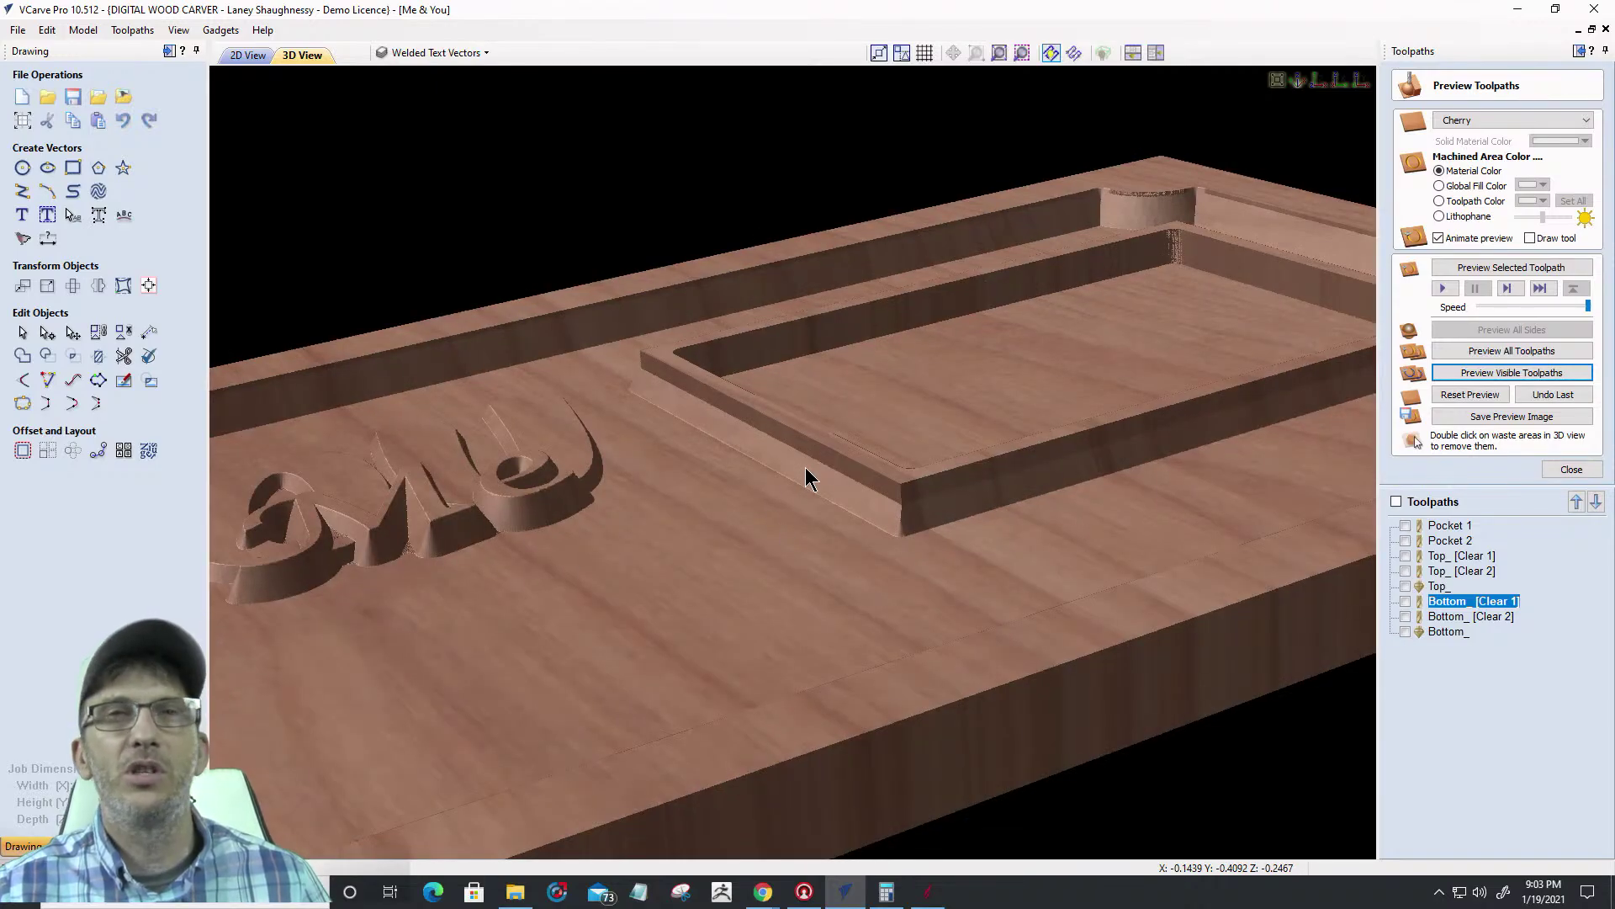
{"action": "scroll", "coordinate": [739, 434], "scroll_direction": "up", "scroll_amount": 2}
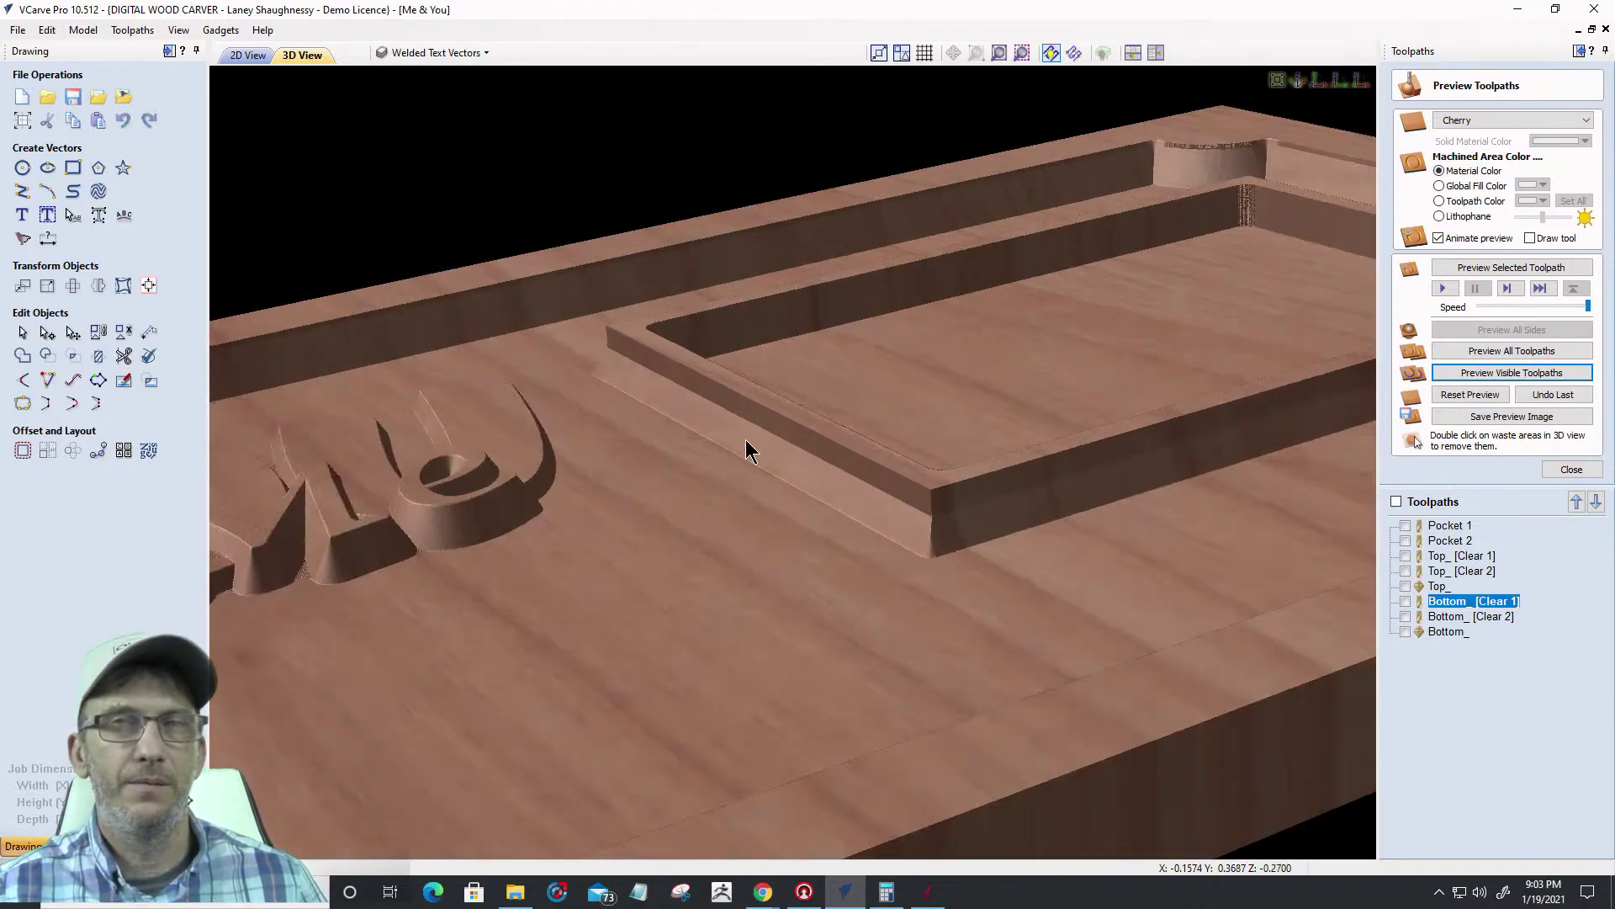
{"action": "left_click_drag", "start_coordinate": [826, 481], "coordinate": [799, 496]}
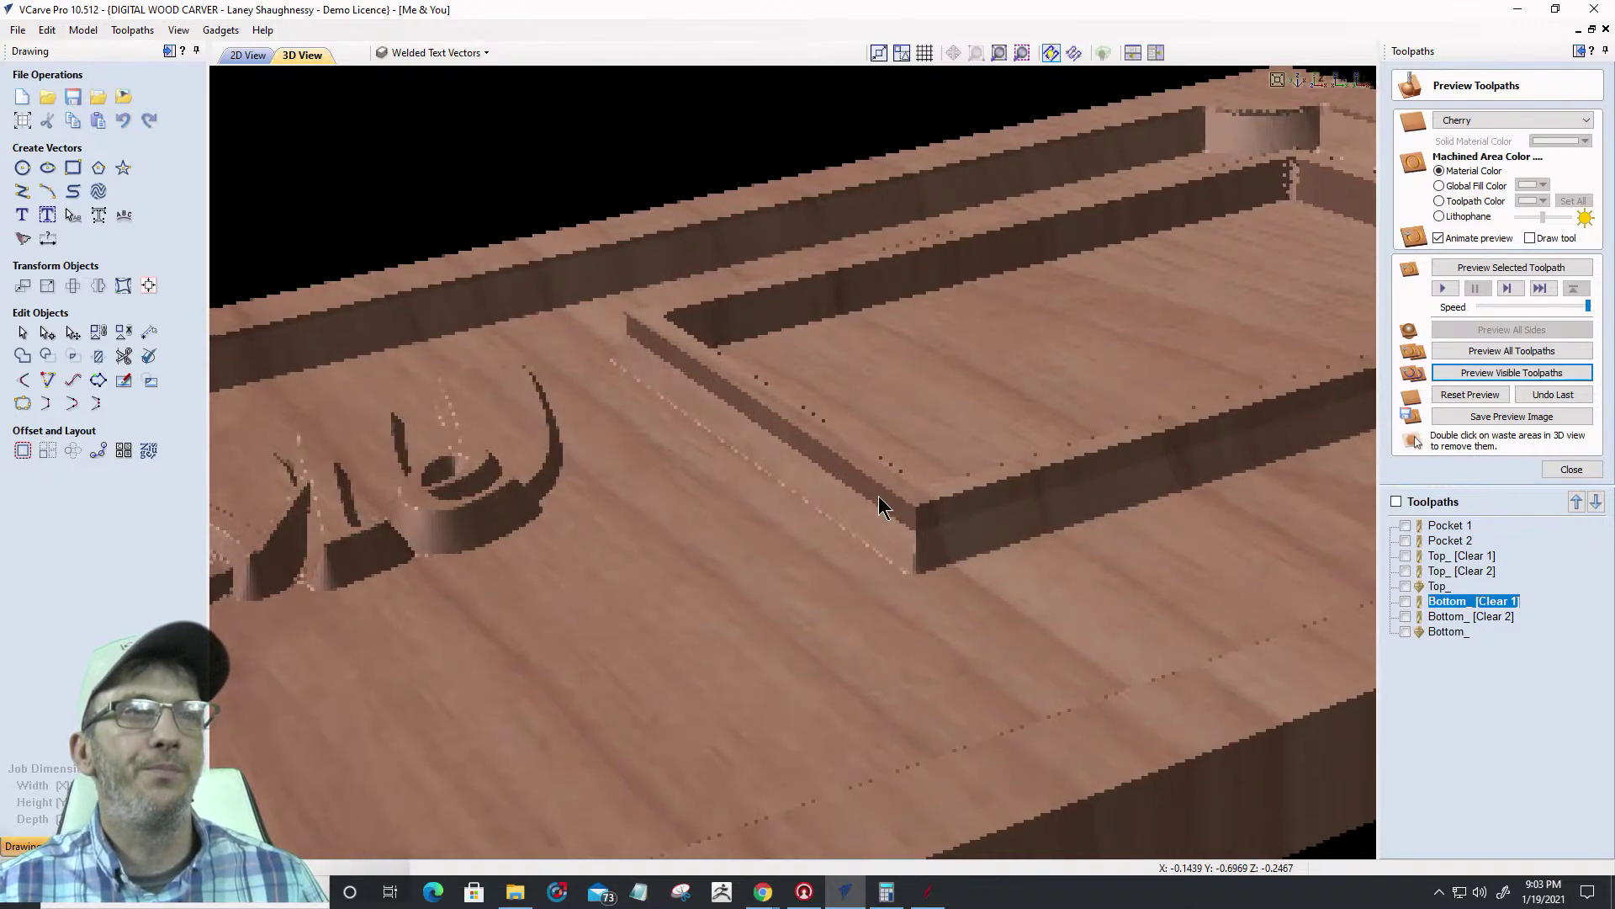
{"action": "scroll", "coordinate": [872, 508], "scroll_direction": "up", "scroll_amount": 1}
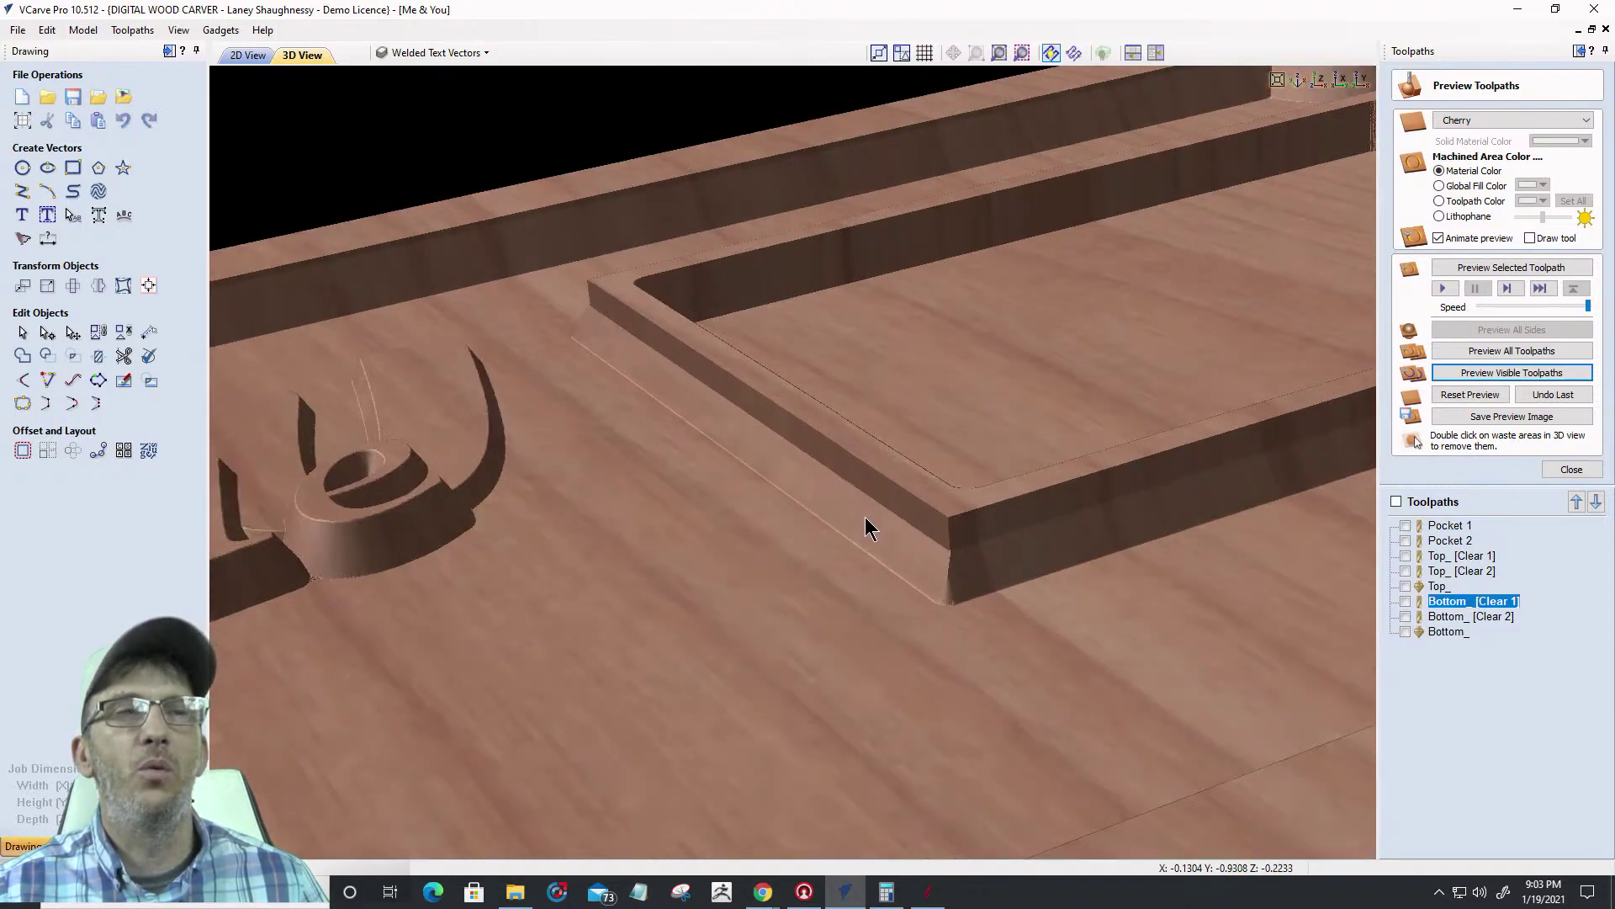
{"action": "scroll", "coordinate": [849, 523], "scroll_direction": "up", "scroll_amount": 1}
{"action": "scroll", "coordinate": [840, 519], "scroll_direction": "up", "scroll_amount": 1}
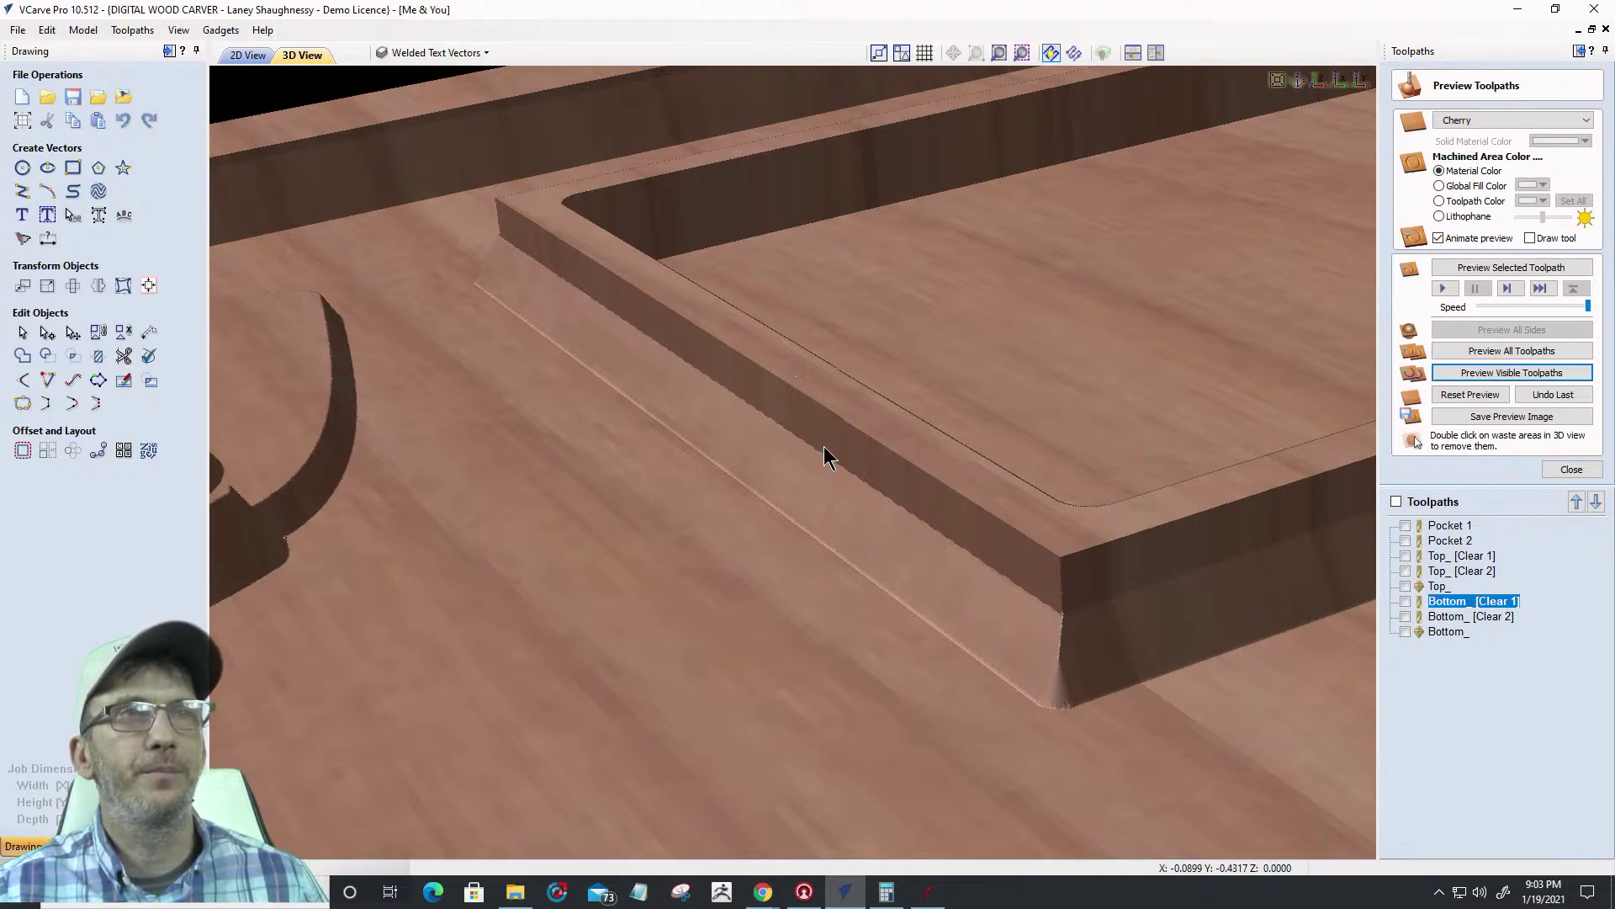
Show the Top_, Top_ [Clear 1] and Top_ [Clear 2] toolpaths over the design in 2D
{"action": "left_click", "coordinate": [245, 56]}
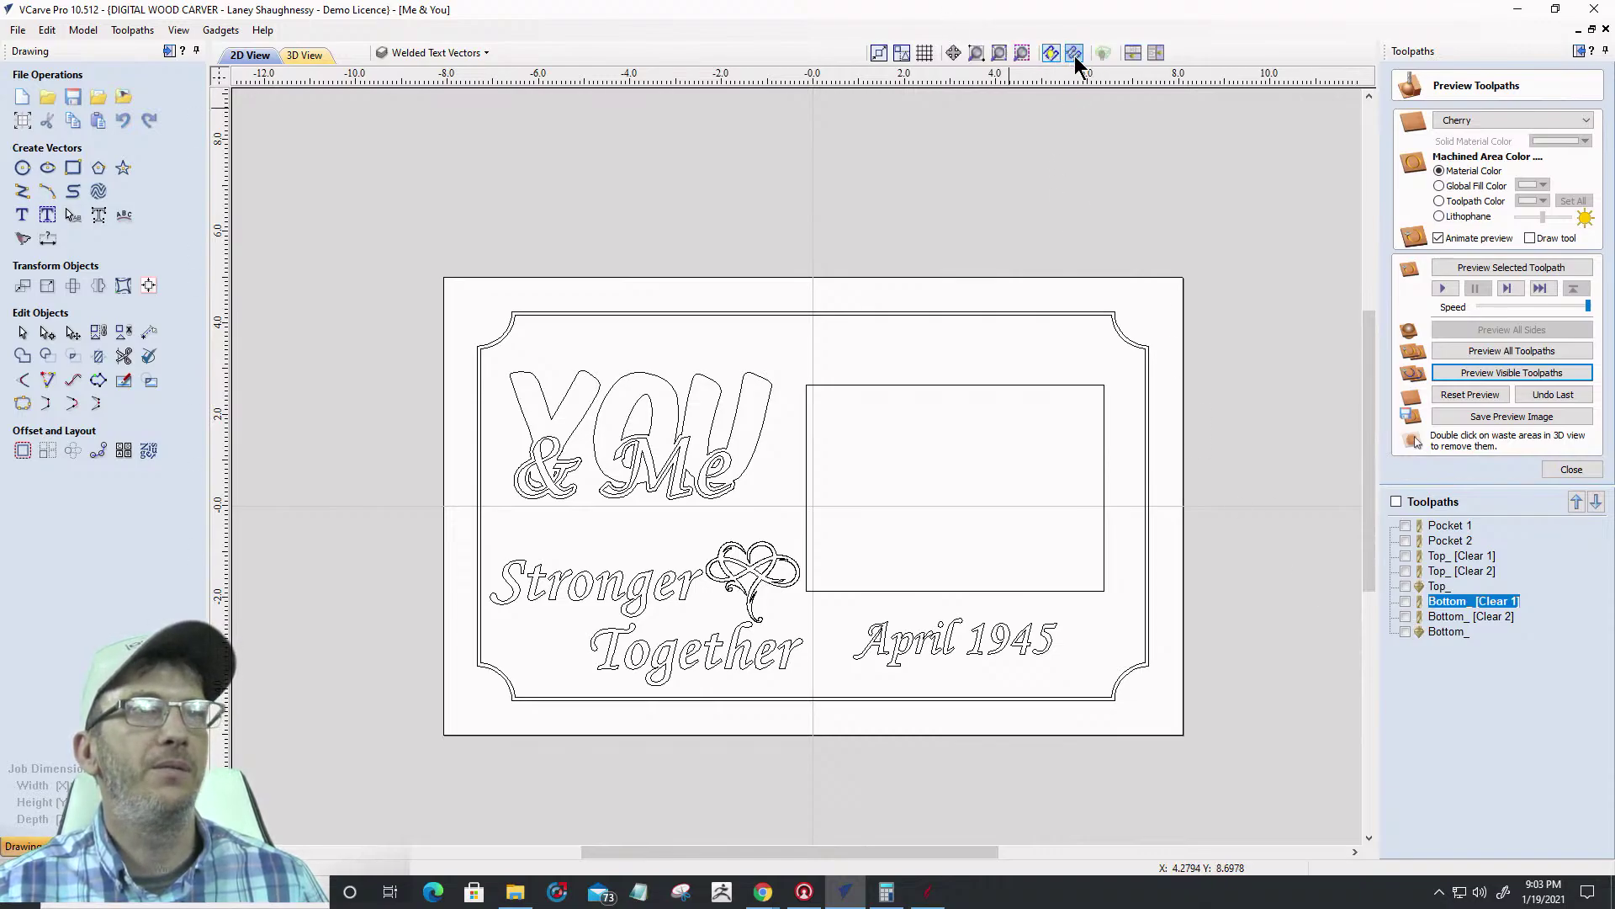
{"action": "left_click", "coordinate": [1406, 587]}
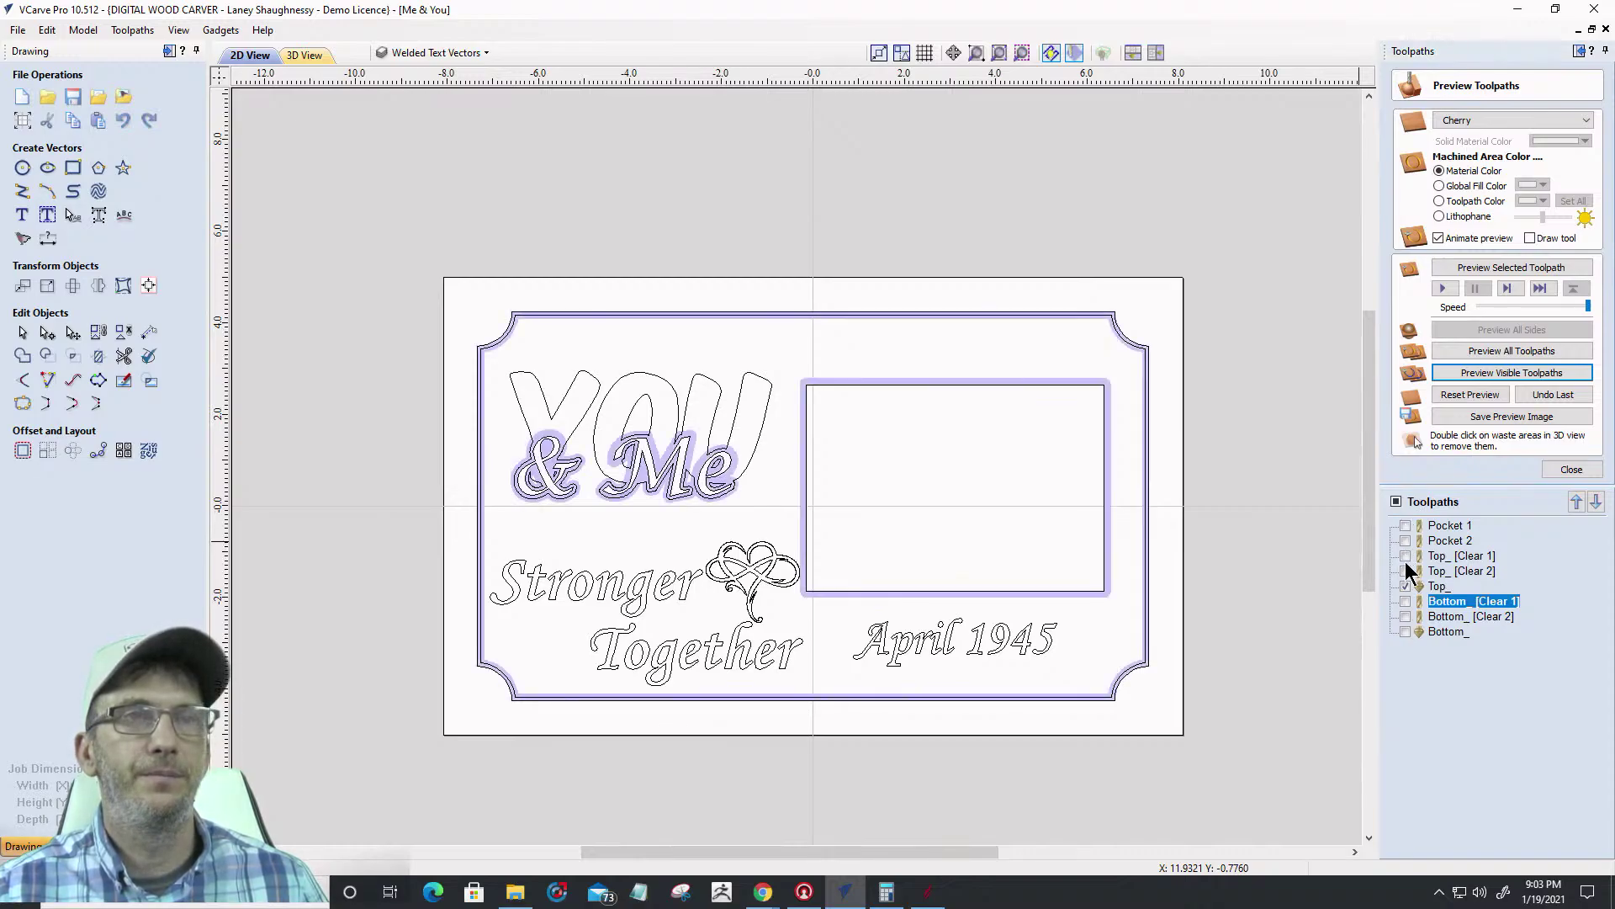
{"action": "left_click", "coordinate": [1406, 556]}
{"action": "left_click", "coordinate": [1406, 571]}
{"action": "scroll", "coordinate": [779, 468], "scroll_direction": "up", "scroll_amount": 3}
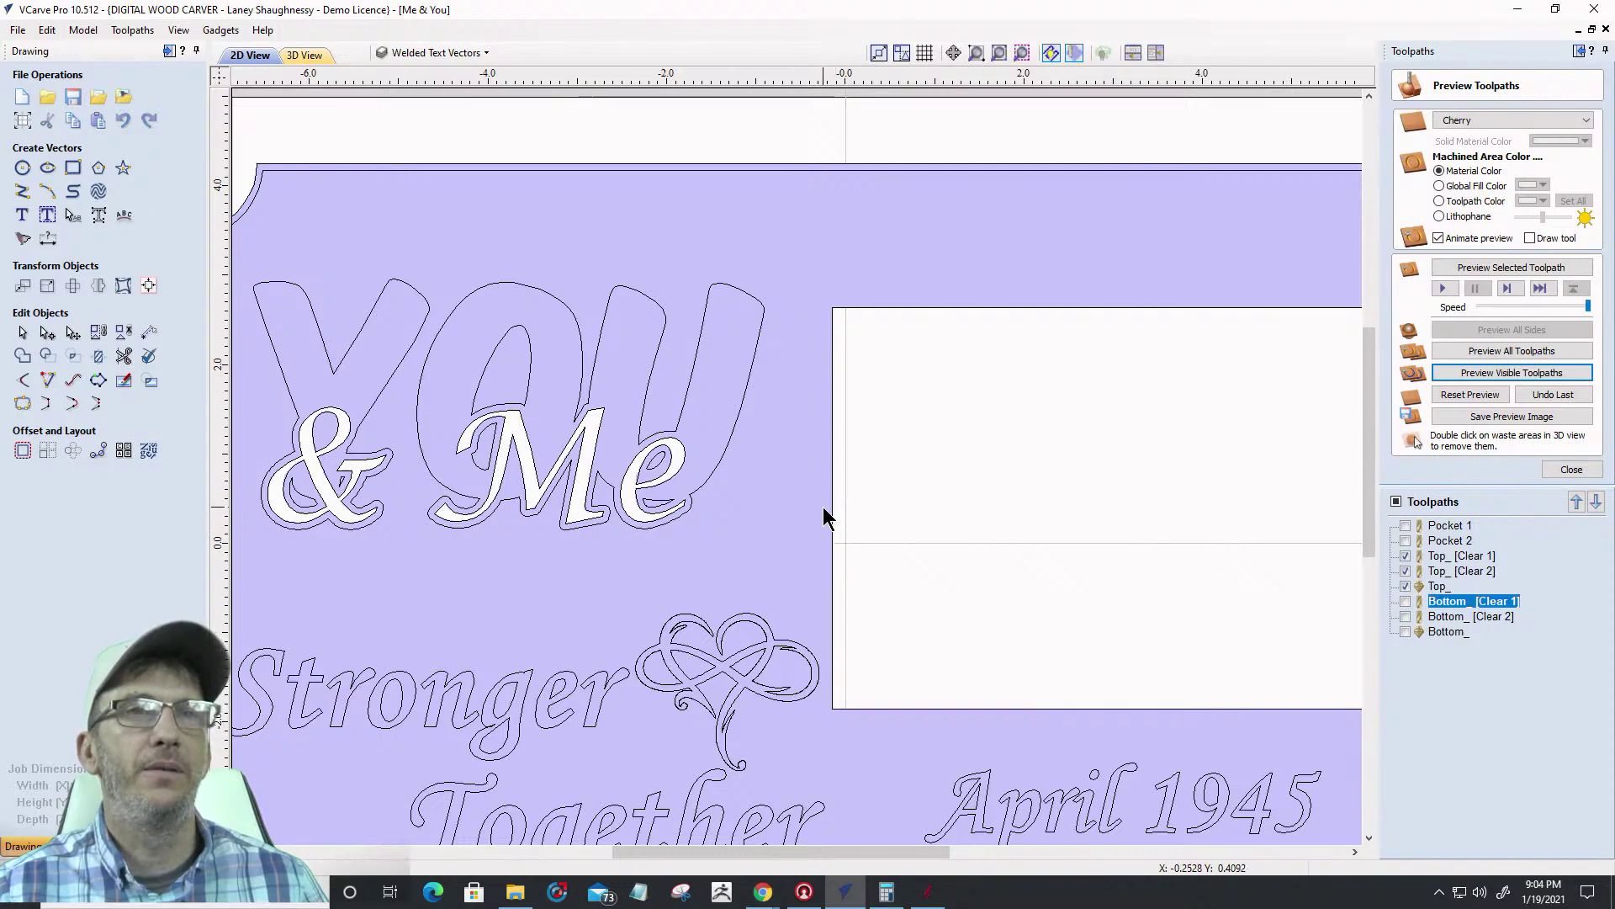
Inspect the Top_ and Top_ [Clear 1] toolpaths separately around the frame in 3D, and hide all Top_ toolpaths
{"action": "left_click", "coordinate": [1569, 468]}
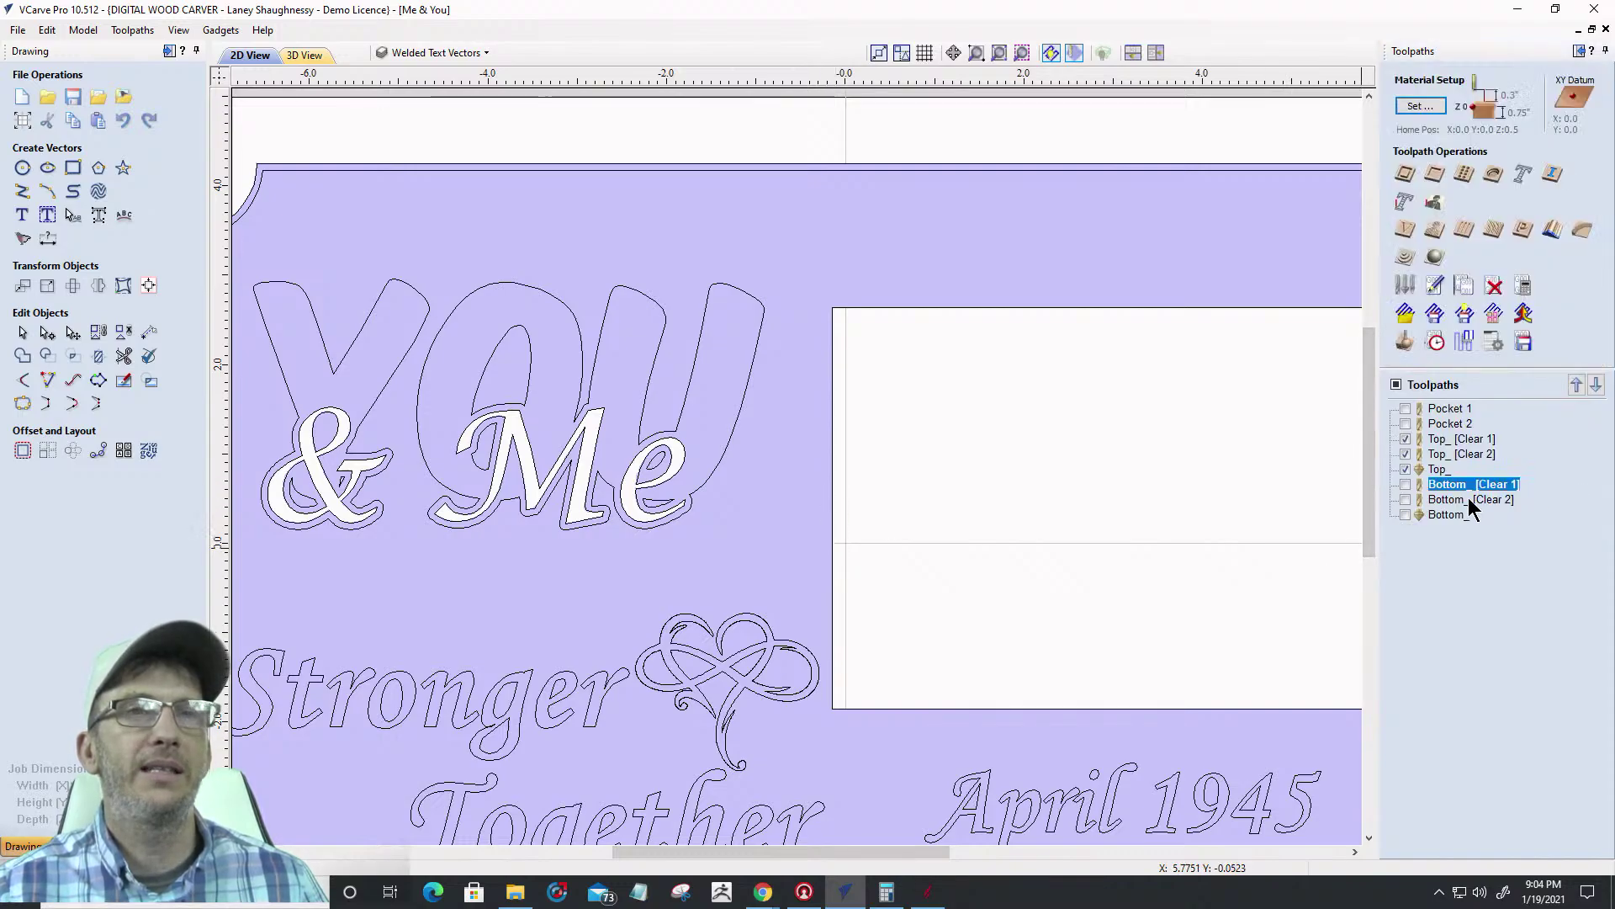
{"action": "left_click", "coordinate": [305, 60]}
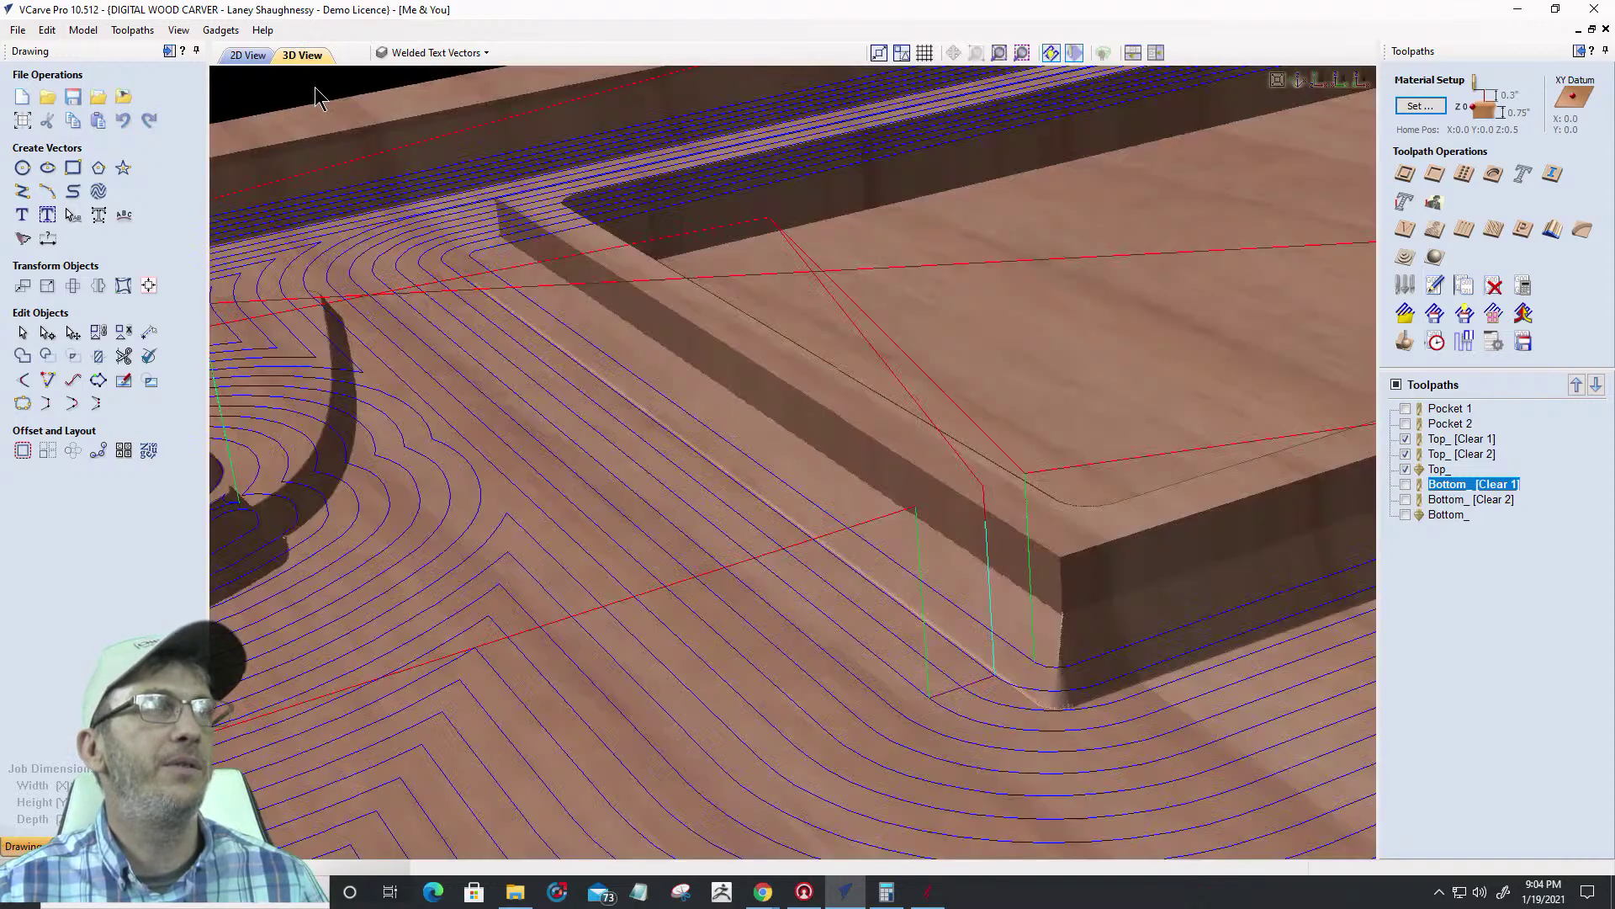
{"action": "left_click", "coordinate": [1406, 469]}
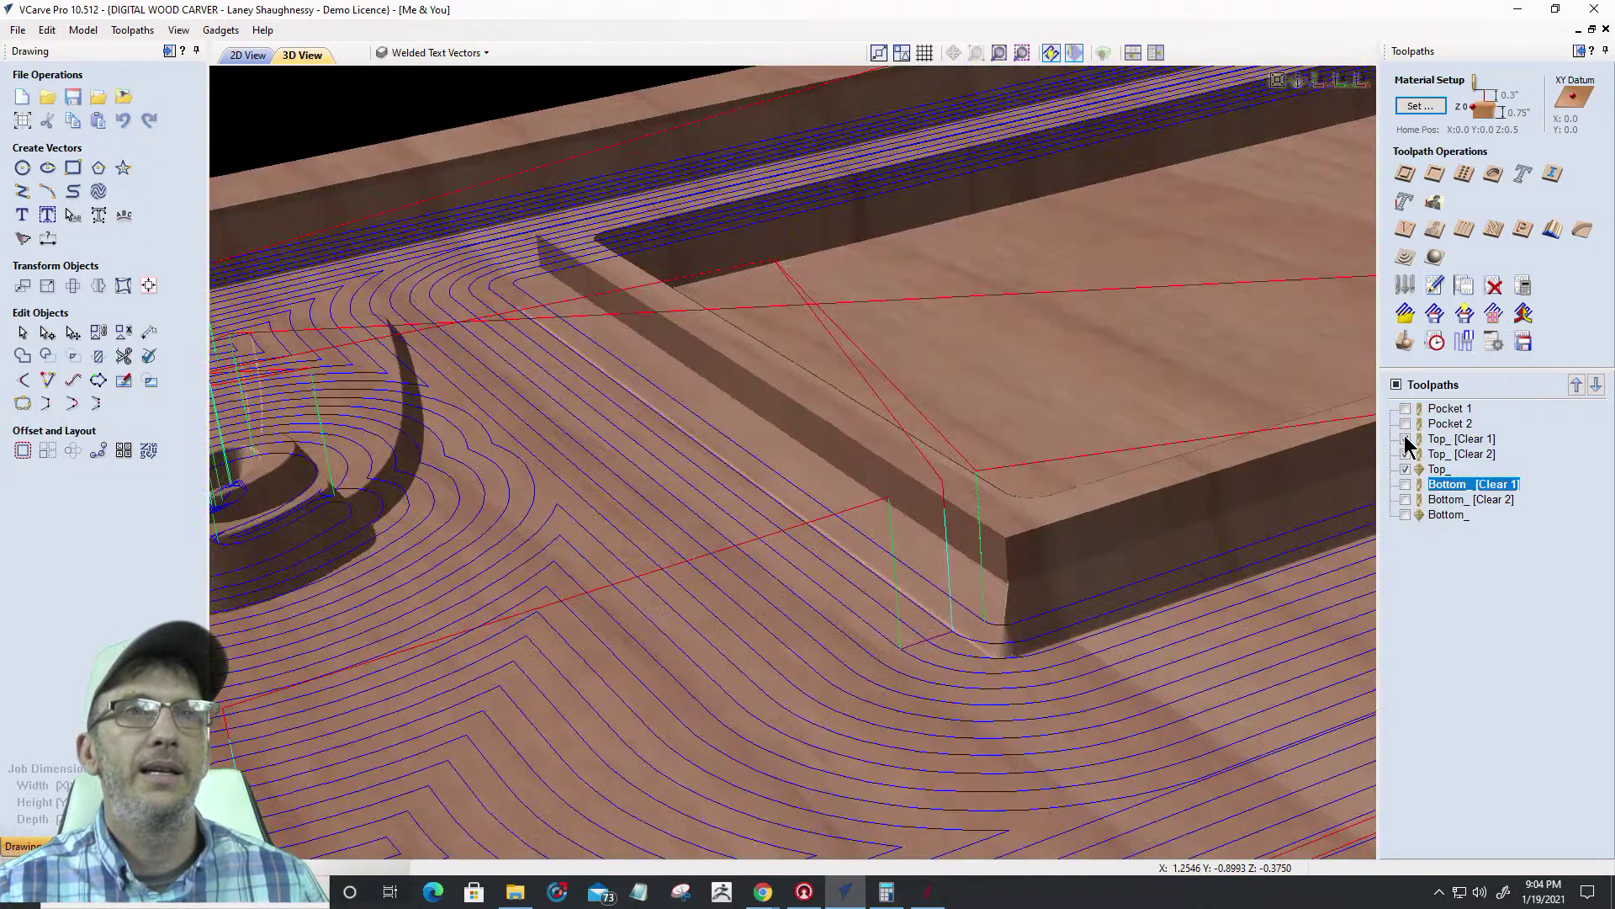
{"action": "left_click", "coordinate": [1406, 439]}
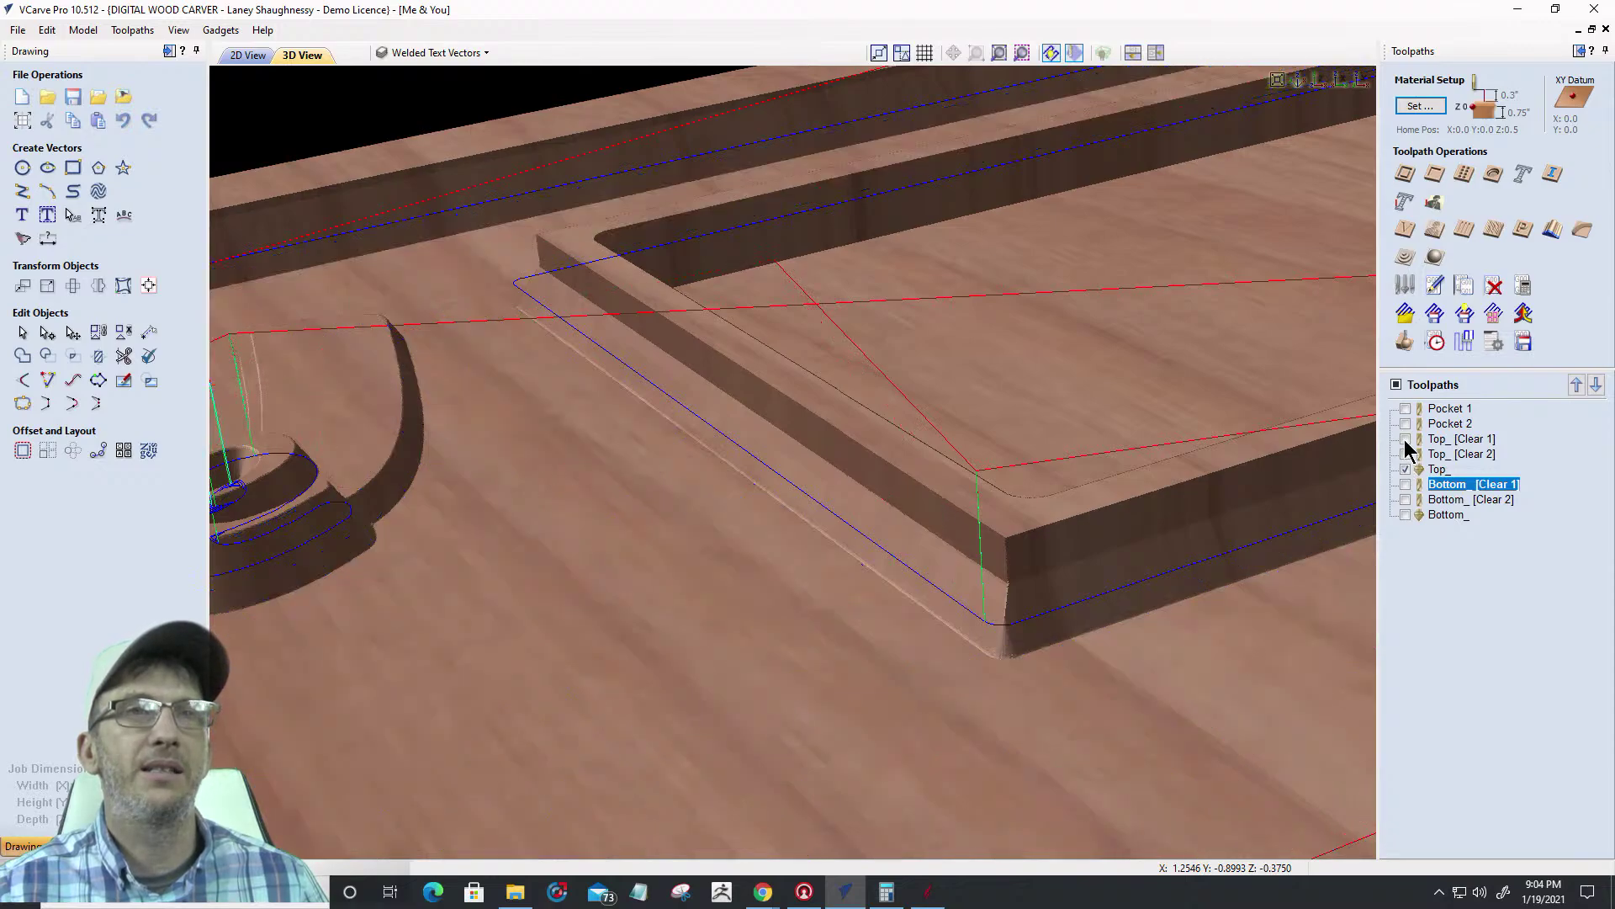
{"action": "left_click", "coordinate": [1406, 469]}
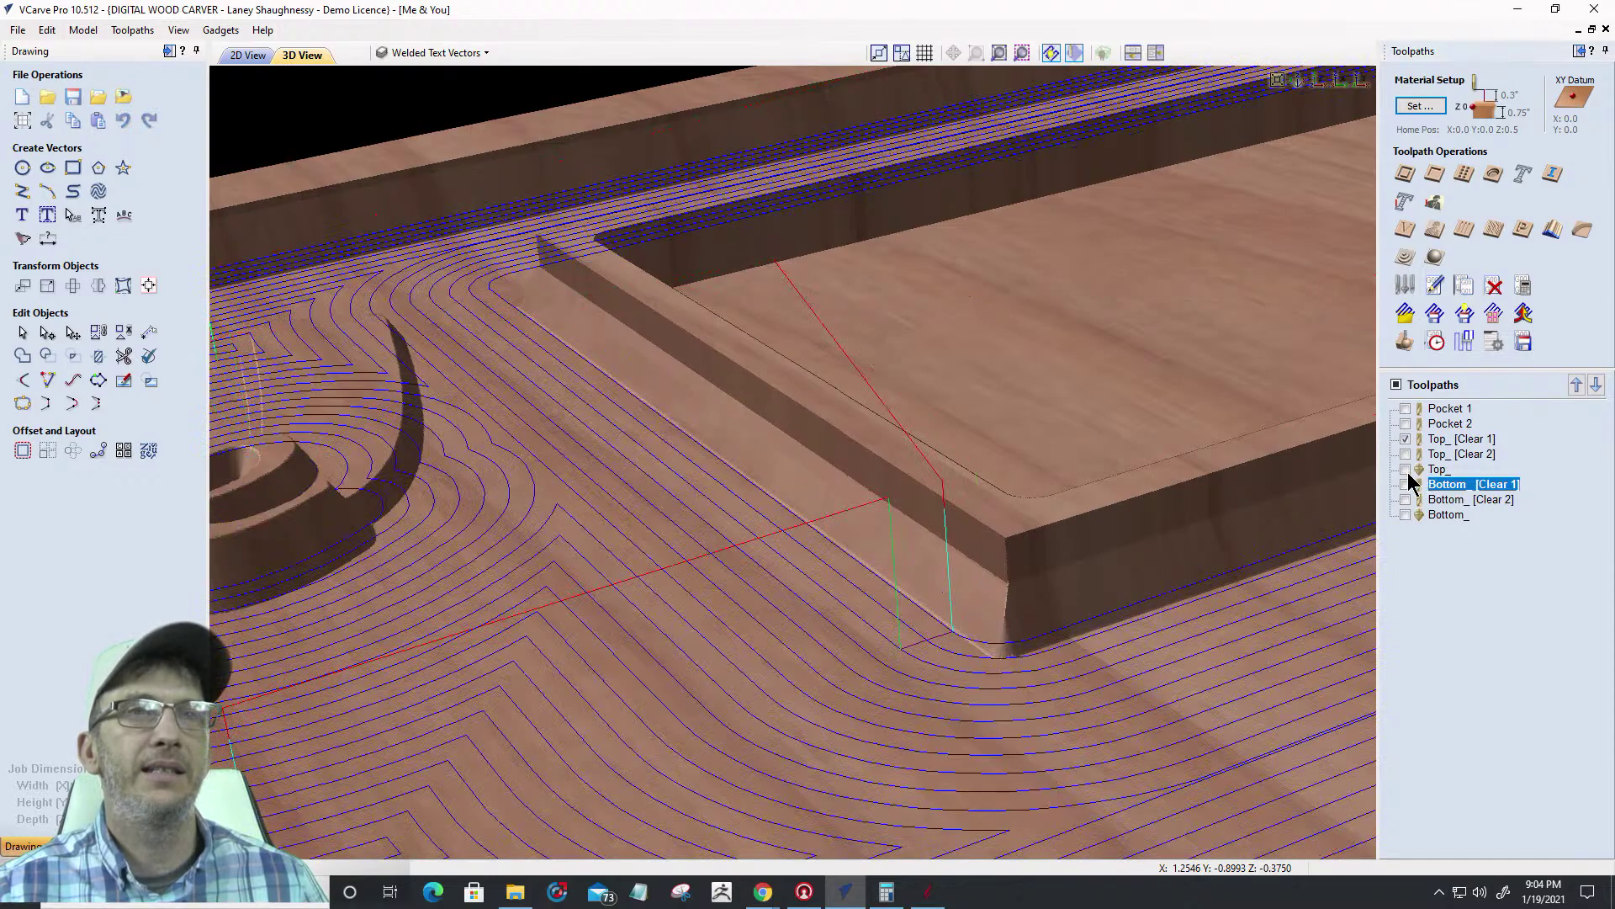
{"action": "left_click", "coordinate": [1406, 439]}
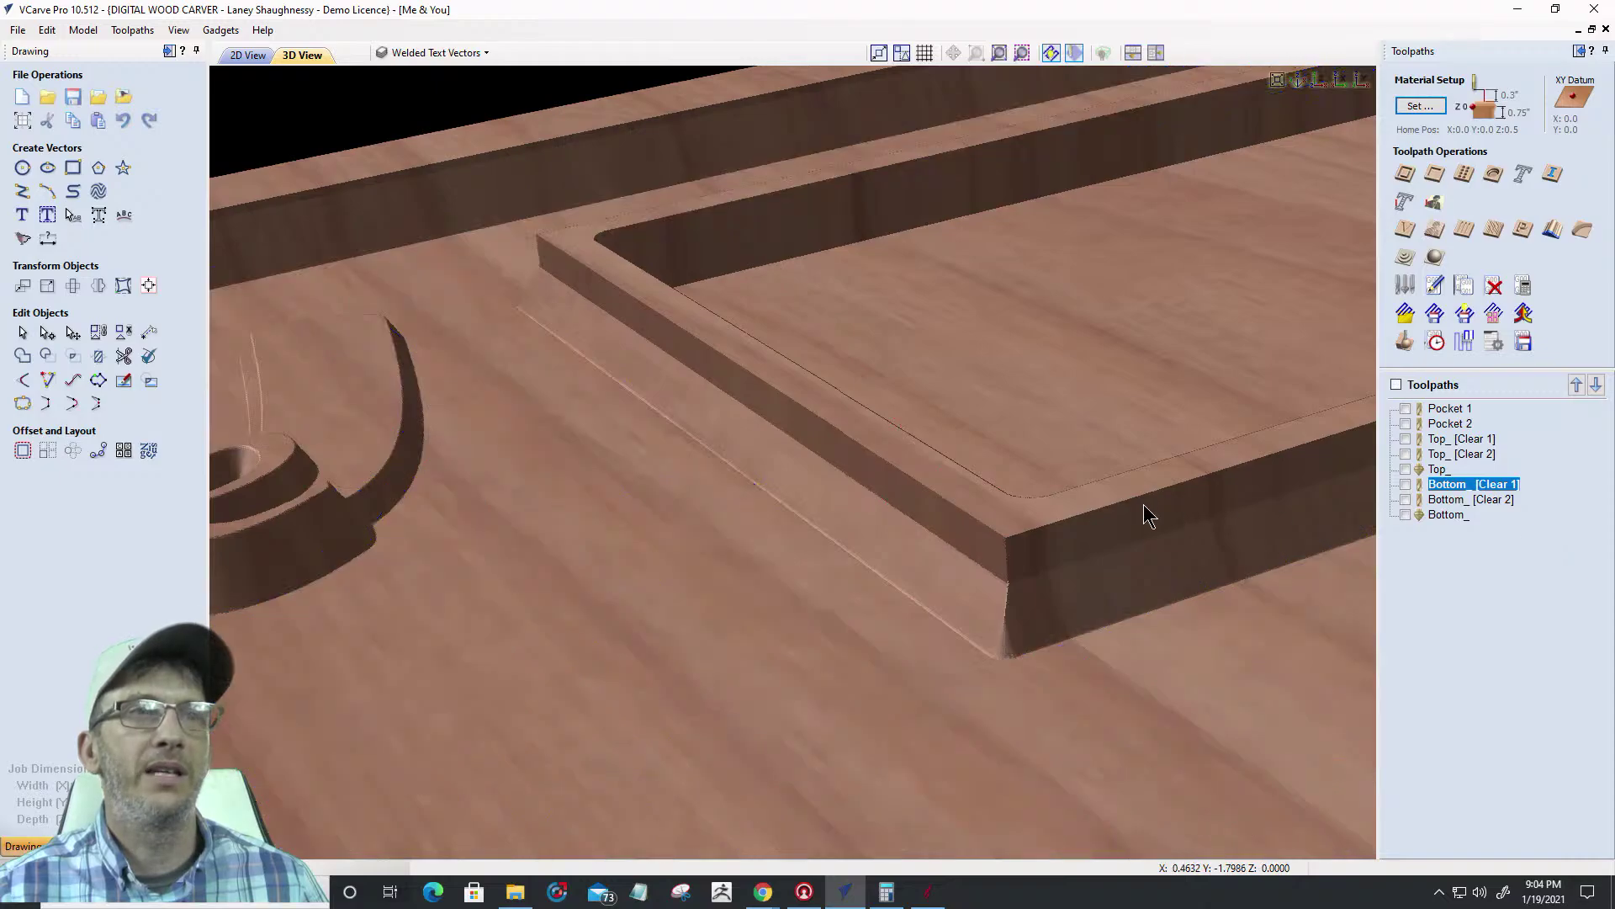
Examine the frame's near corner and the slope of its outer walls closely in 3D
{"action": "scroll", "coordinate": [1145, 513], "scroll_direction": "up", "scroll_amount": 4}
{"action": "left_click_drag", "start_coordinate": [866, 483], "coordinate": [657, 548]}
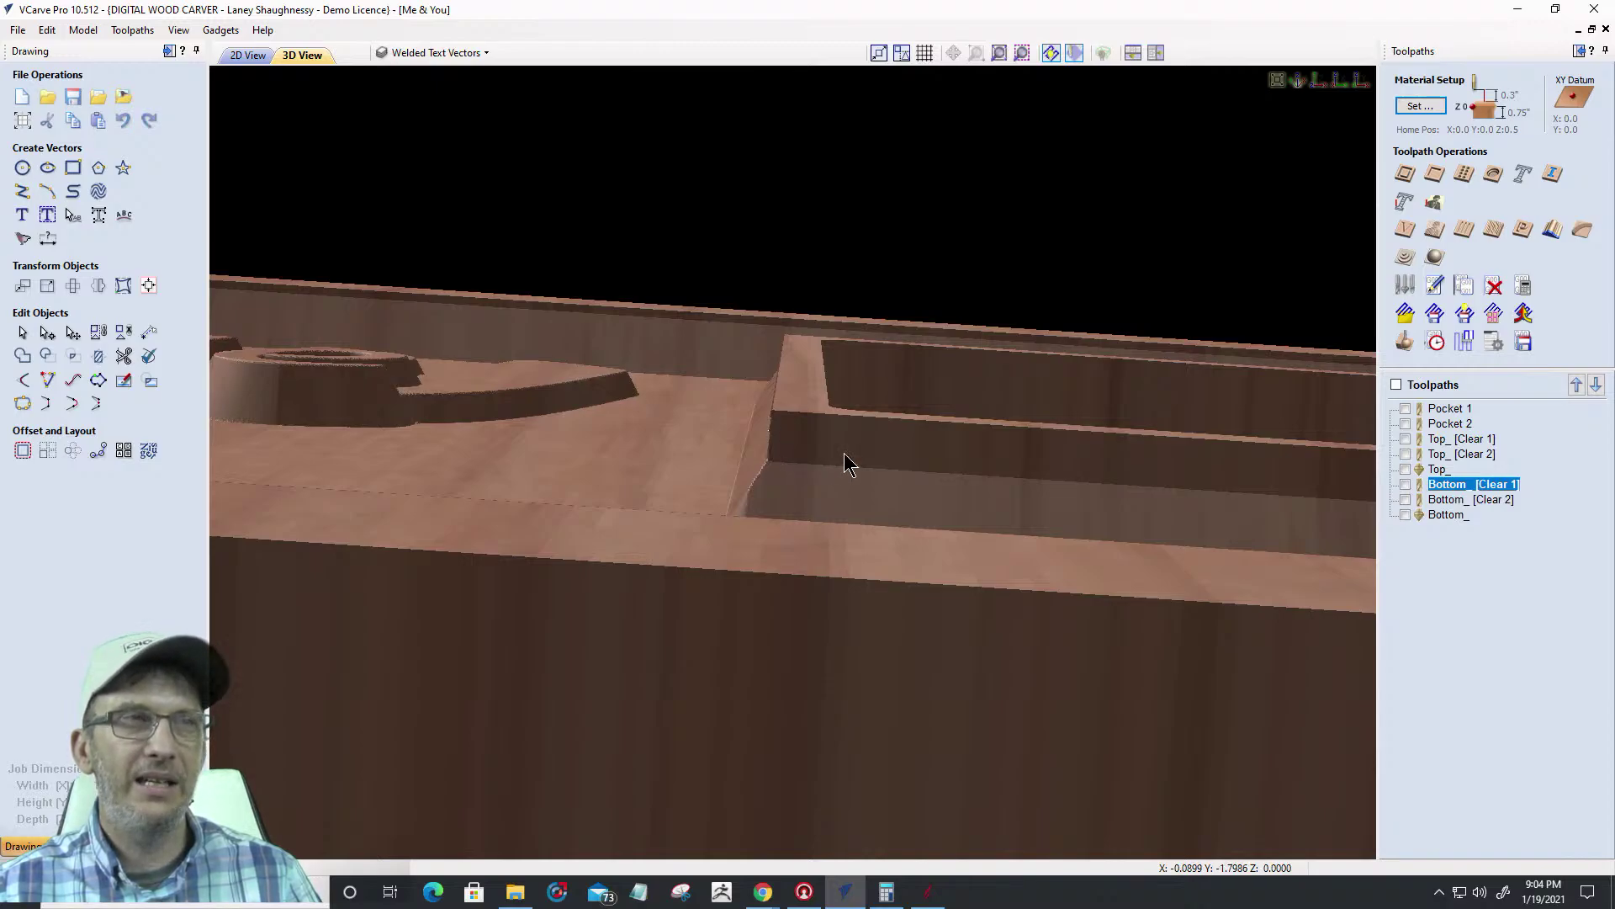
{"action": "scroll", "coordinate": [926, 447], "scroll_direction": "up", "scroll_amount": 5}
{"action": "scroll", "coordinate": [769, 472], "scroll_direction": "down", "scroll_amount": 5}
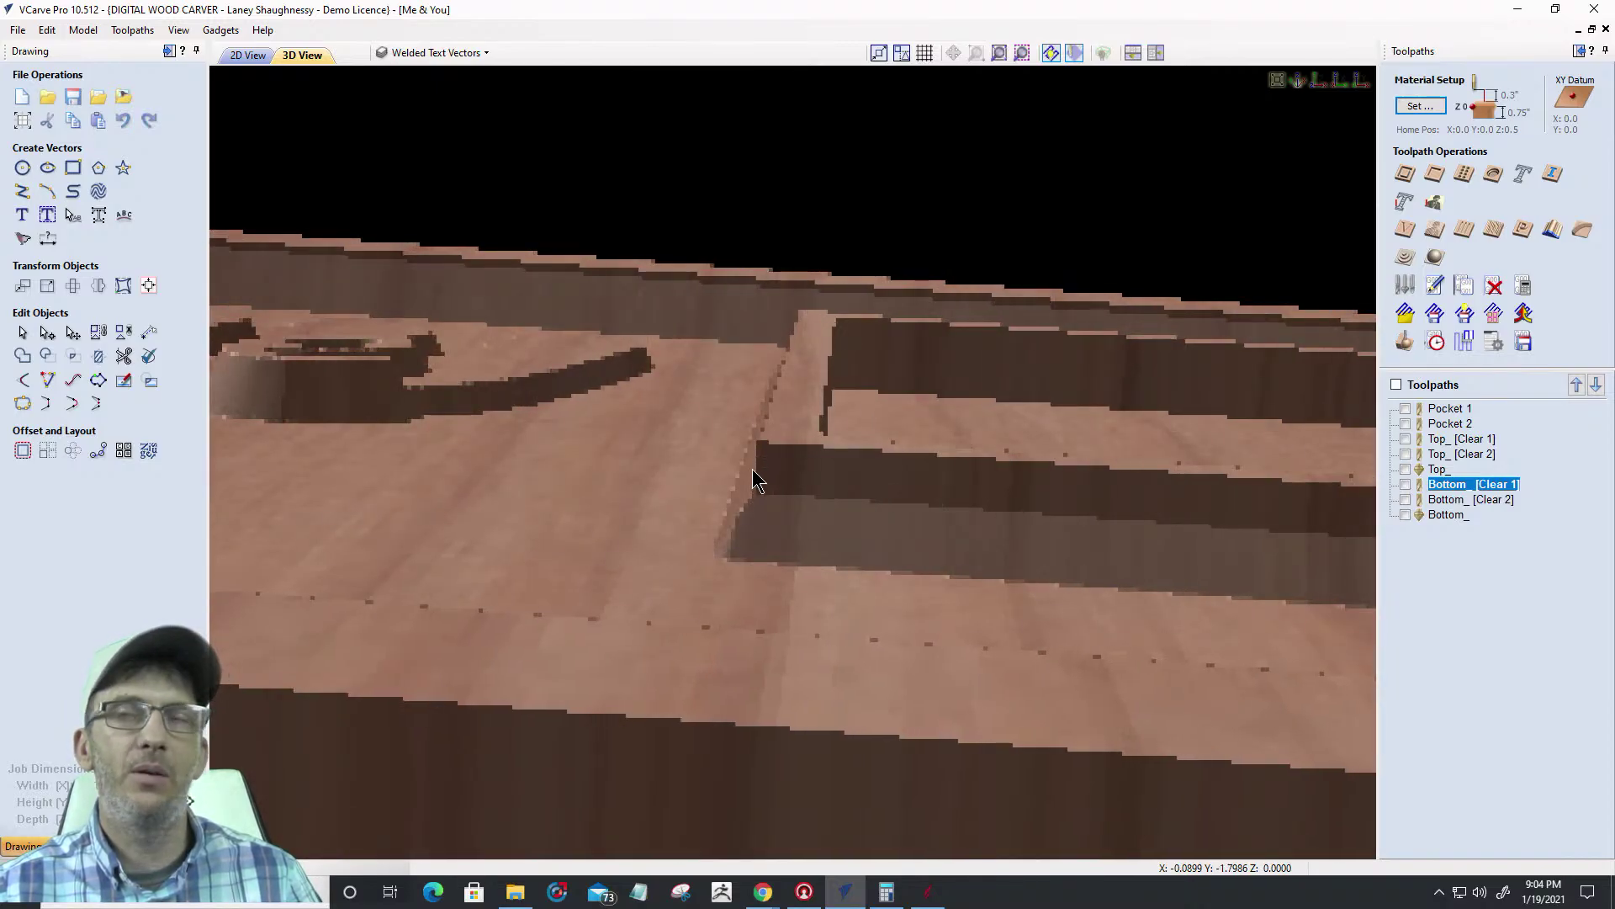
{"action": "scroll", "coordinate": [851, 516], "scroll_direction": "up", "scroll_amount": 3}
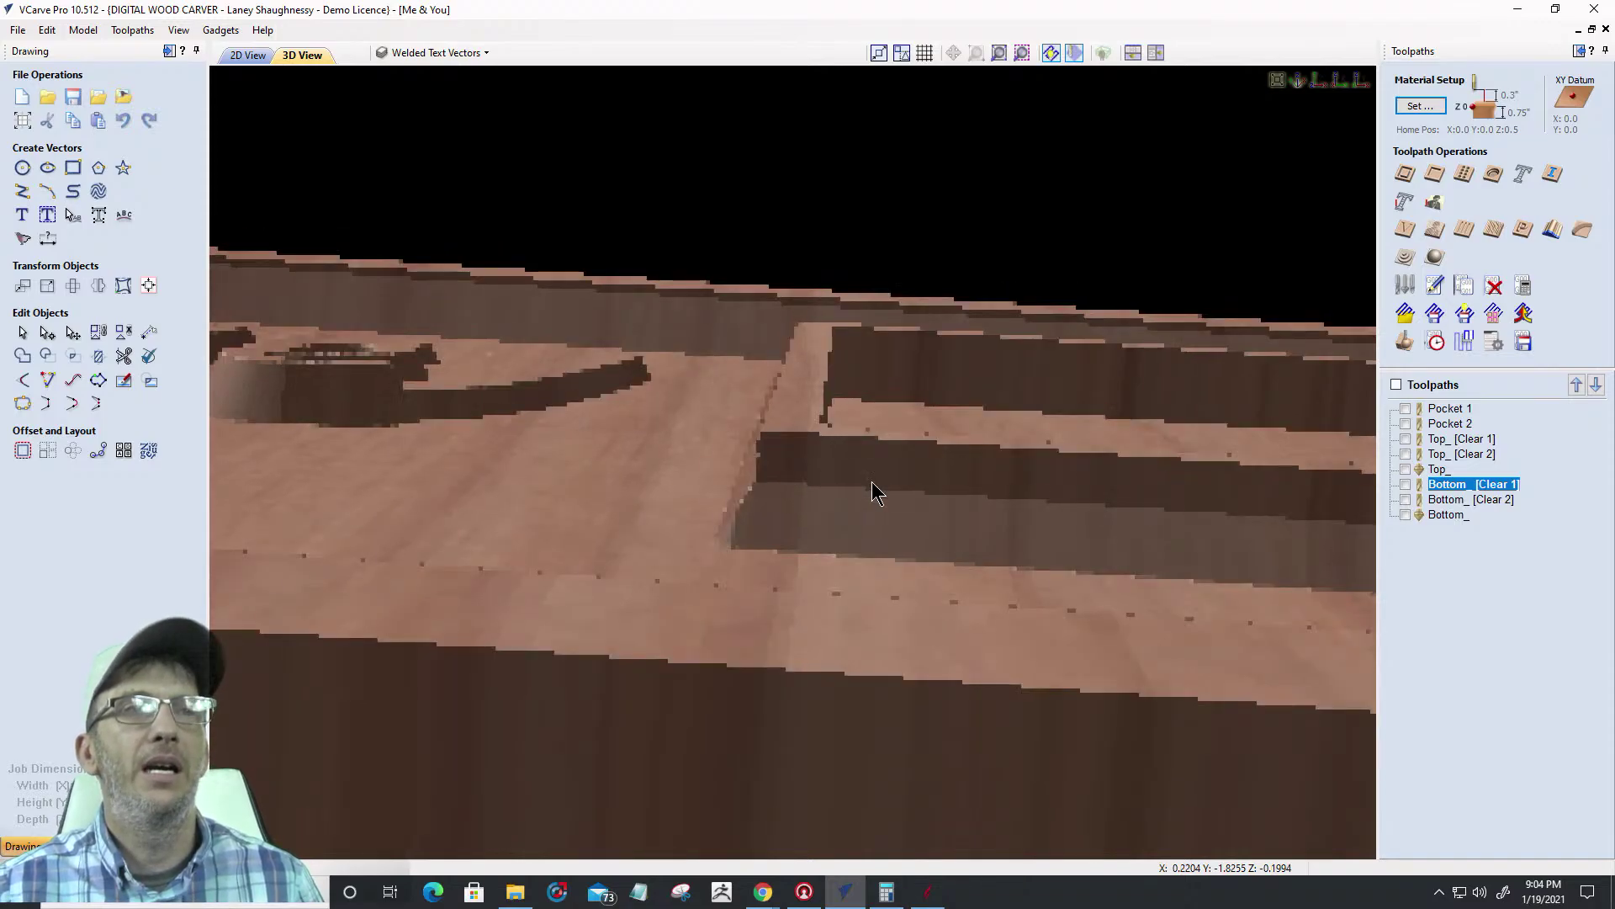
{"action": "scroll", "coordinate": [875, 505], "scroll_direction": "down", "scroll_amount": 3}
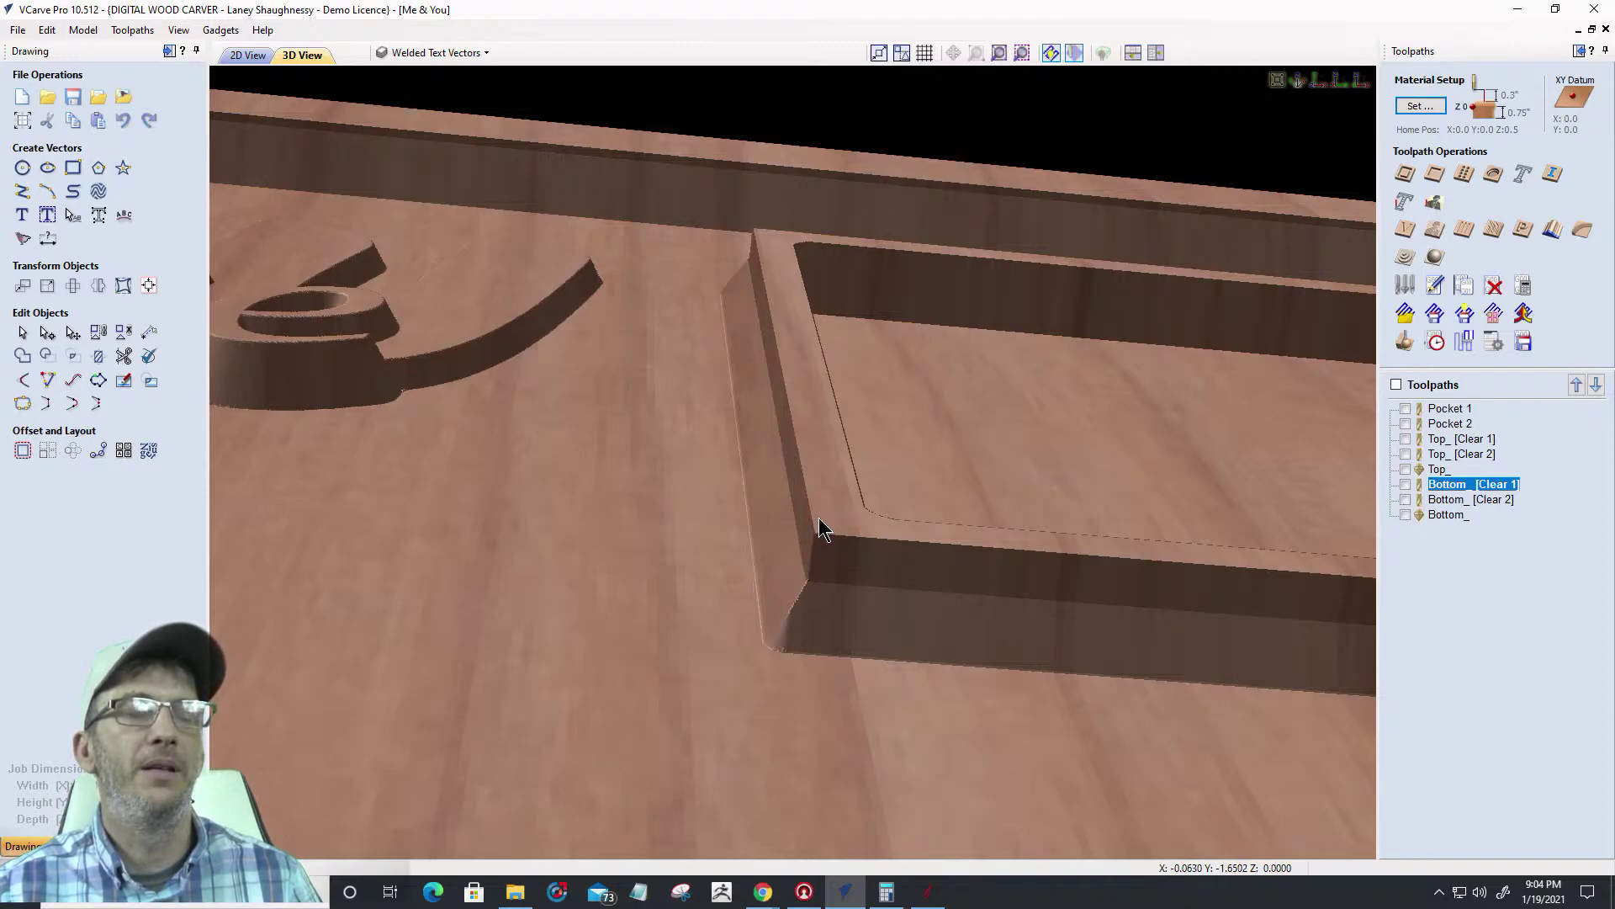
{"action": "scroll", "coordinate": [811, 546], "scroll_direction": "up", "scroll_amount": 2}
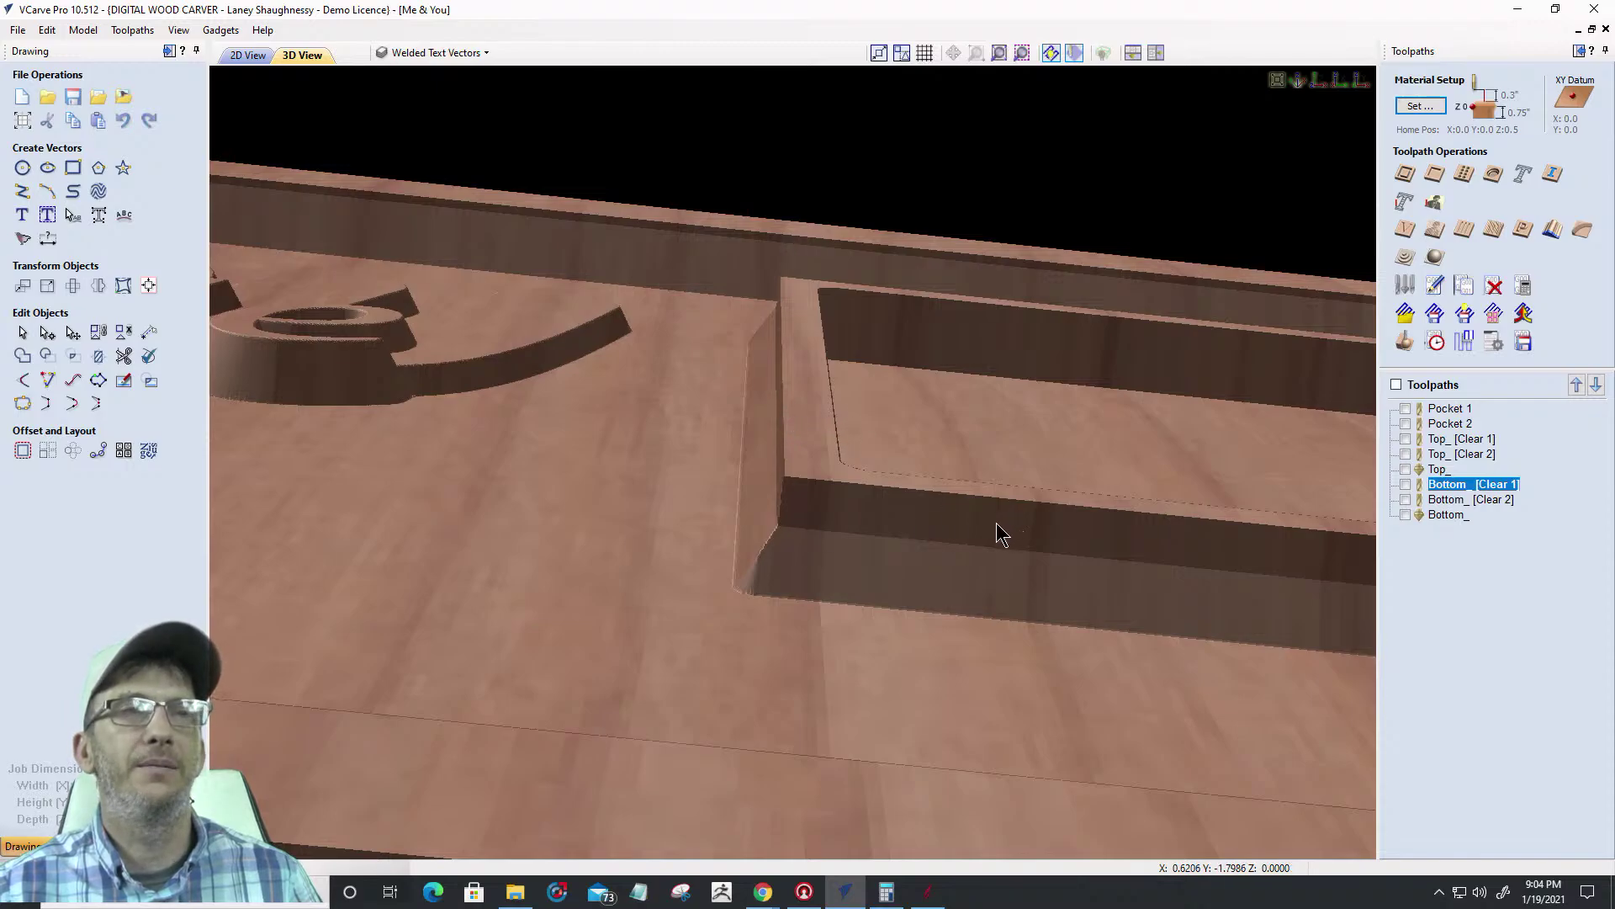
{"action": "left_click_drag", "start_coordinate": [929, 526], "coordinate": [879, 559]}
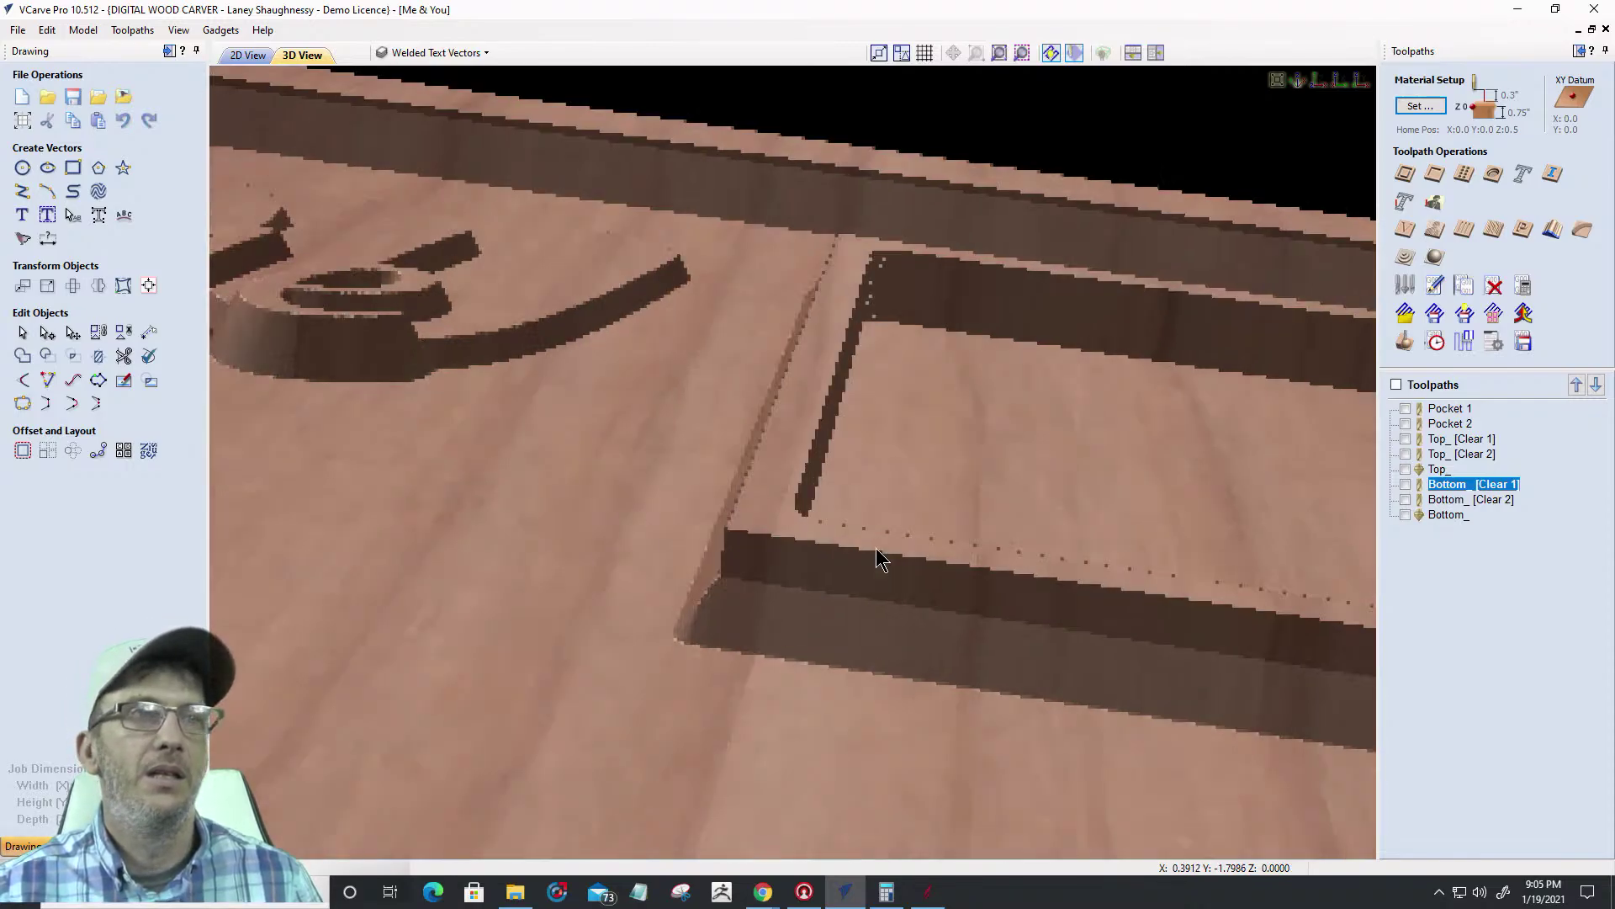
Show the Pocket 1 and Pocket 2 toolpaths over the full design in 2D
{"action": "left_click", "coordinate": [247, 55]}
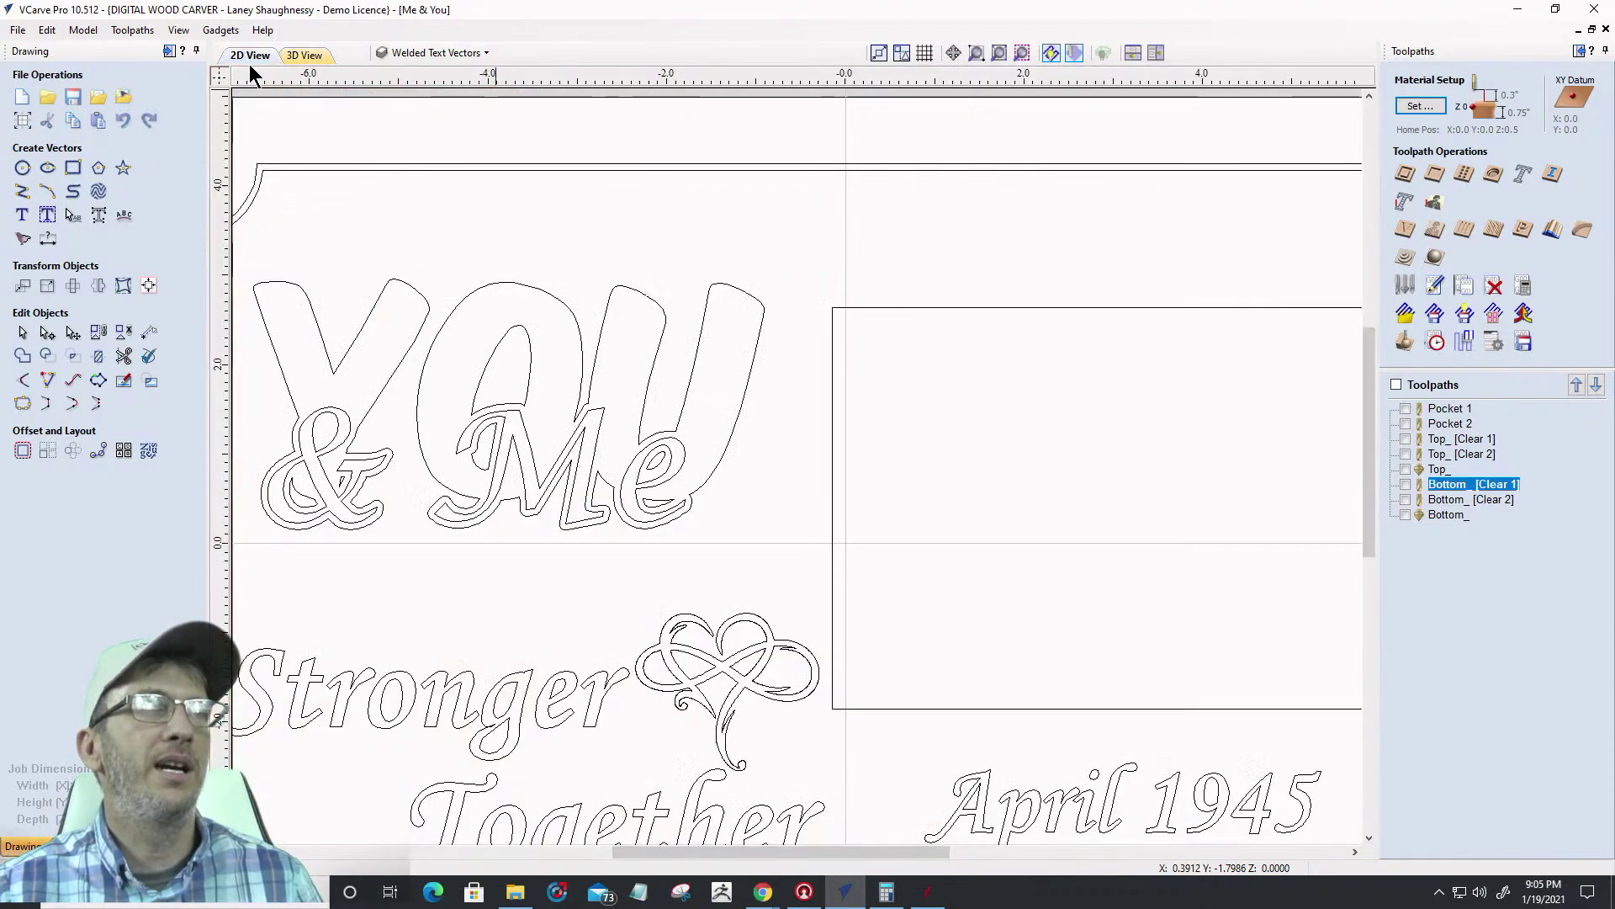
{"action": "scroll", "coordinate": [1022, 432], "scroll_direction": "down", "scroll_amount": 3}
{"action": "scroll", "coordinate": [1103, 437], "scroll_direction": "up", "scroll_amount": 1}
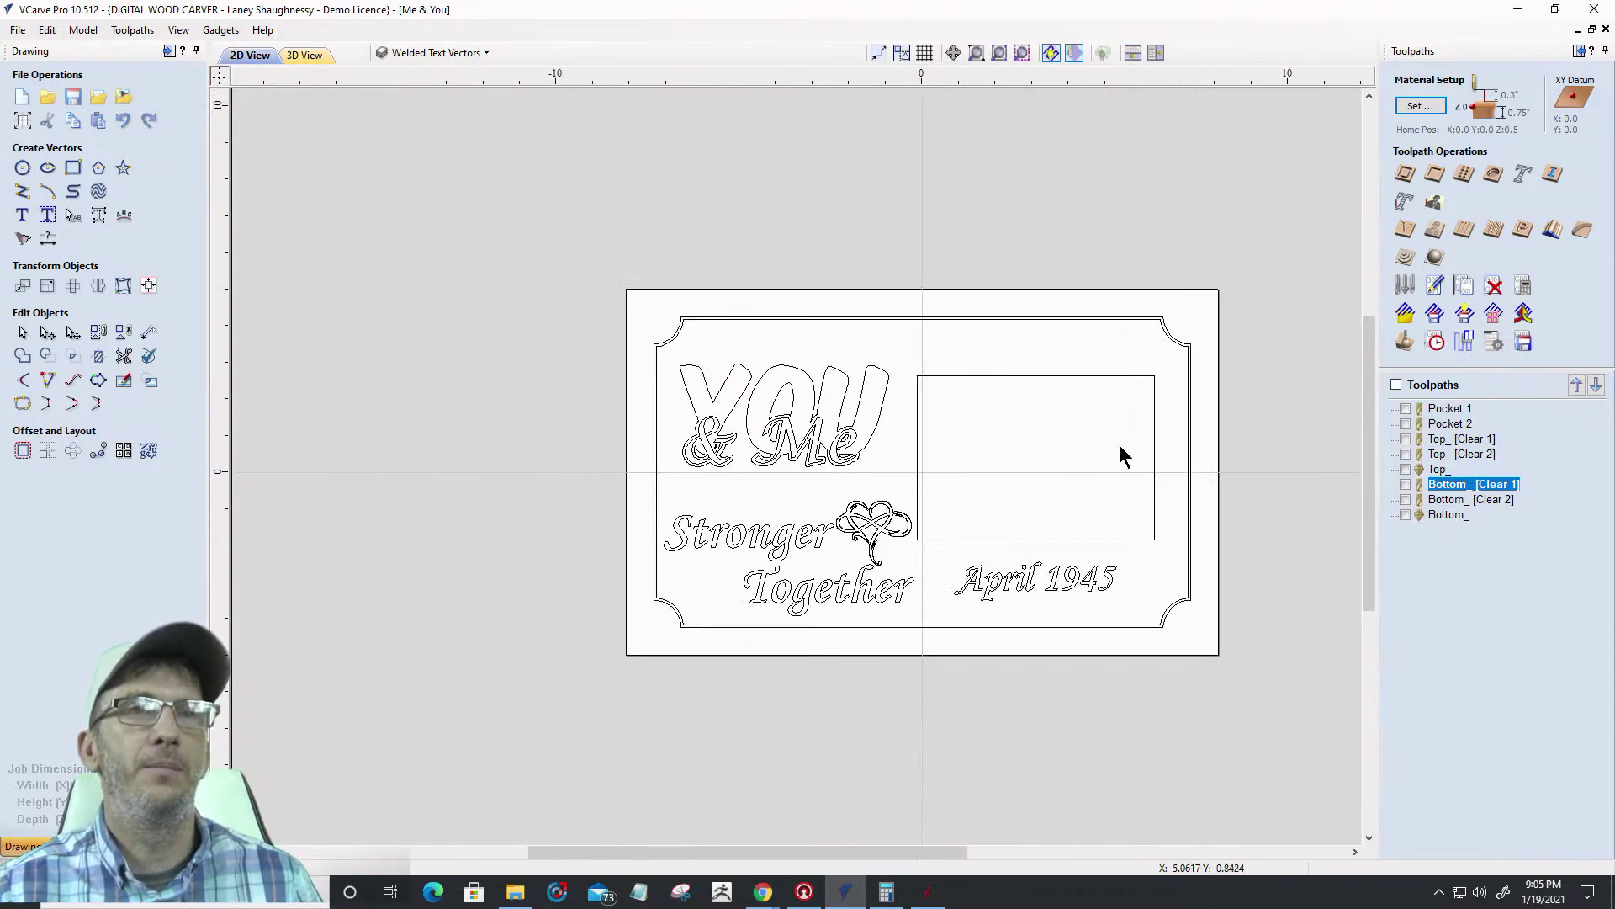
{"action": "left_click", "coordinate": [1405, 409]}
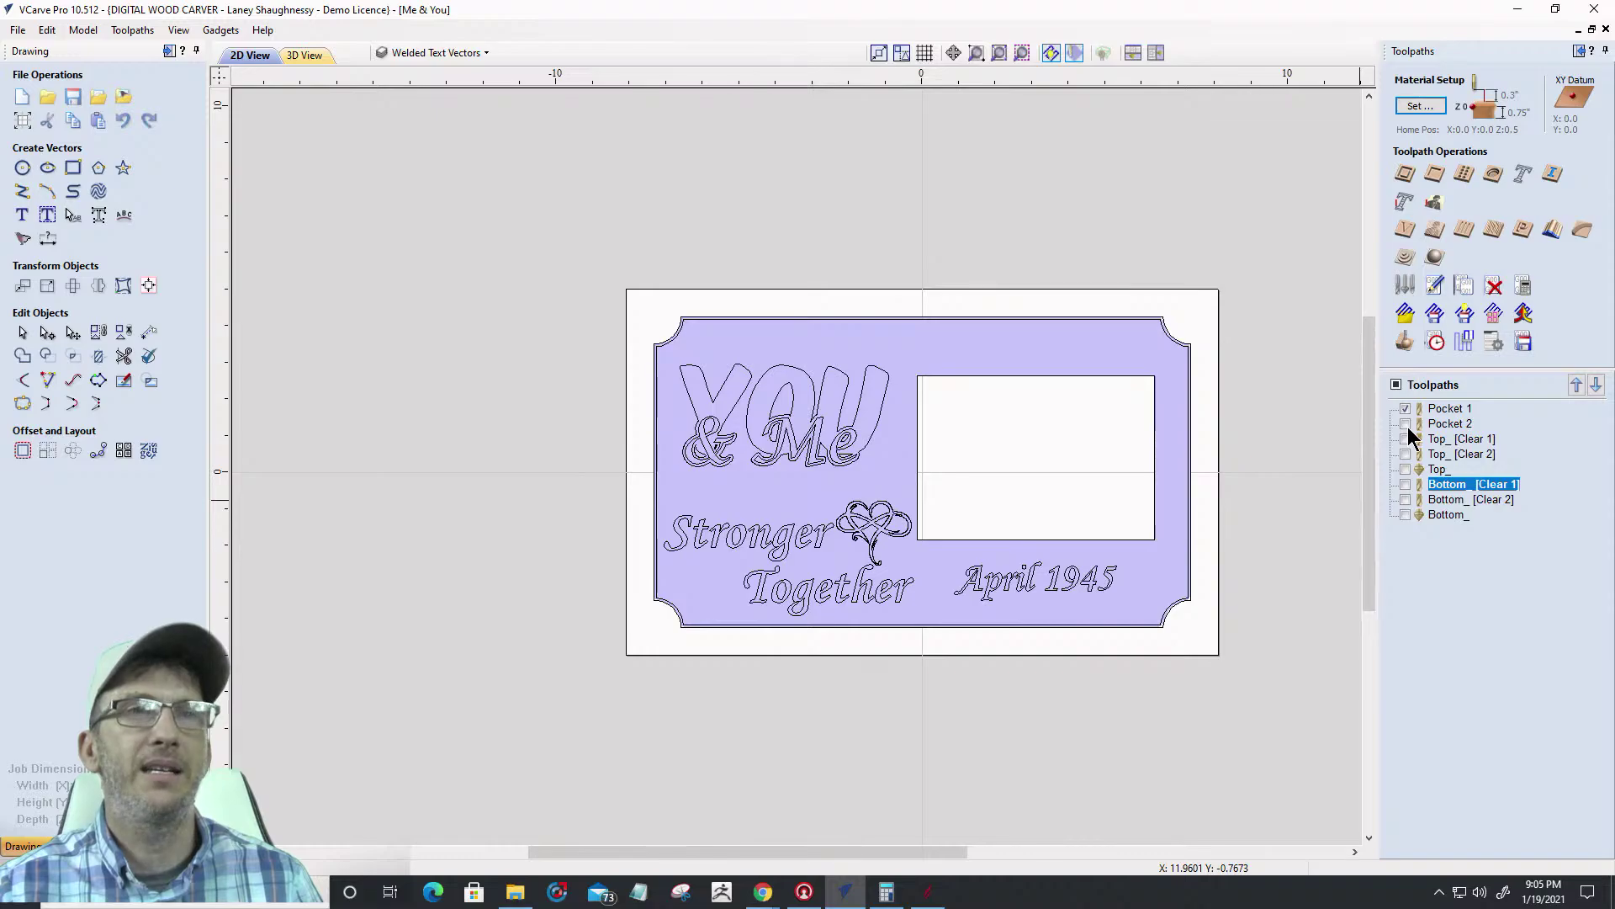
{"action": "left_click", "coordinate": [1405, 424]}
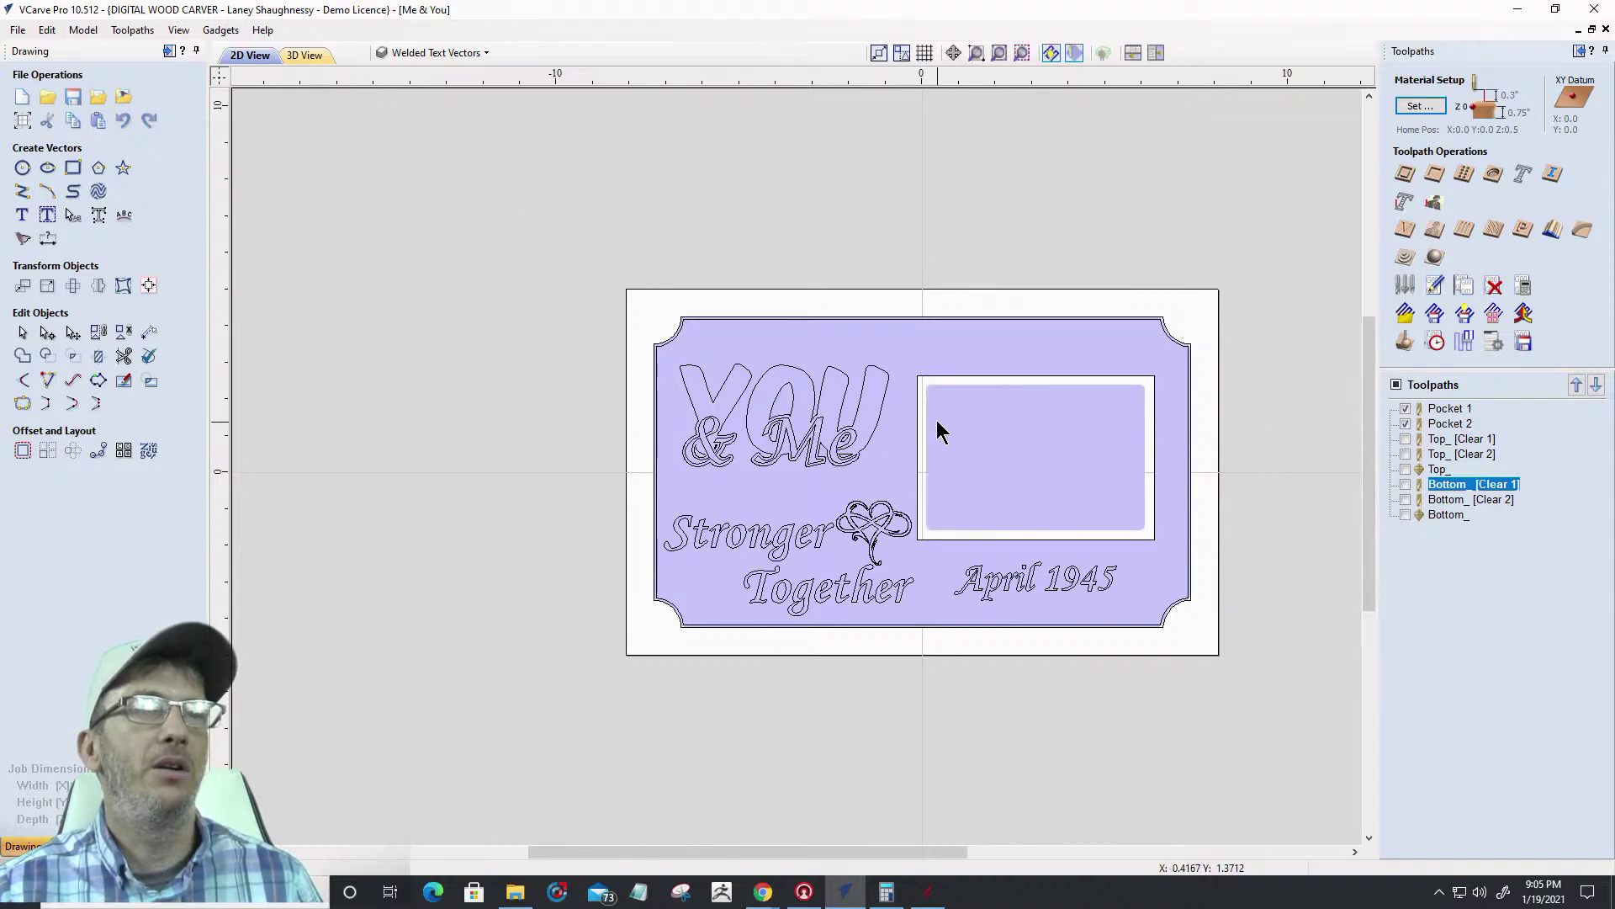
{"action": "scroll", "coordinate": [897, 424], "scroll_direction": "up", "scroll_amount": 4}
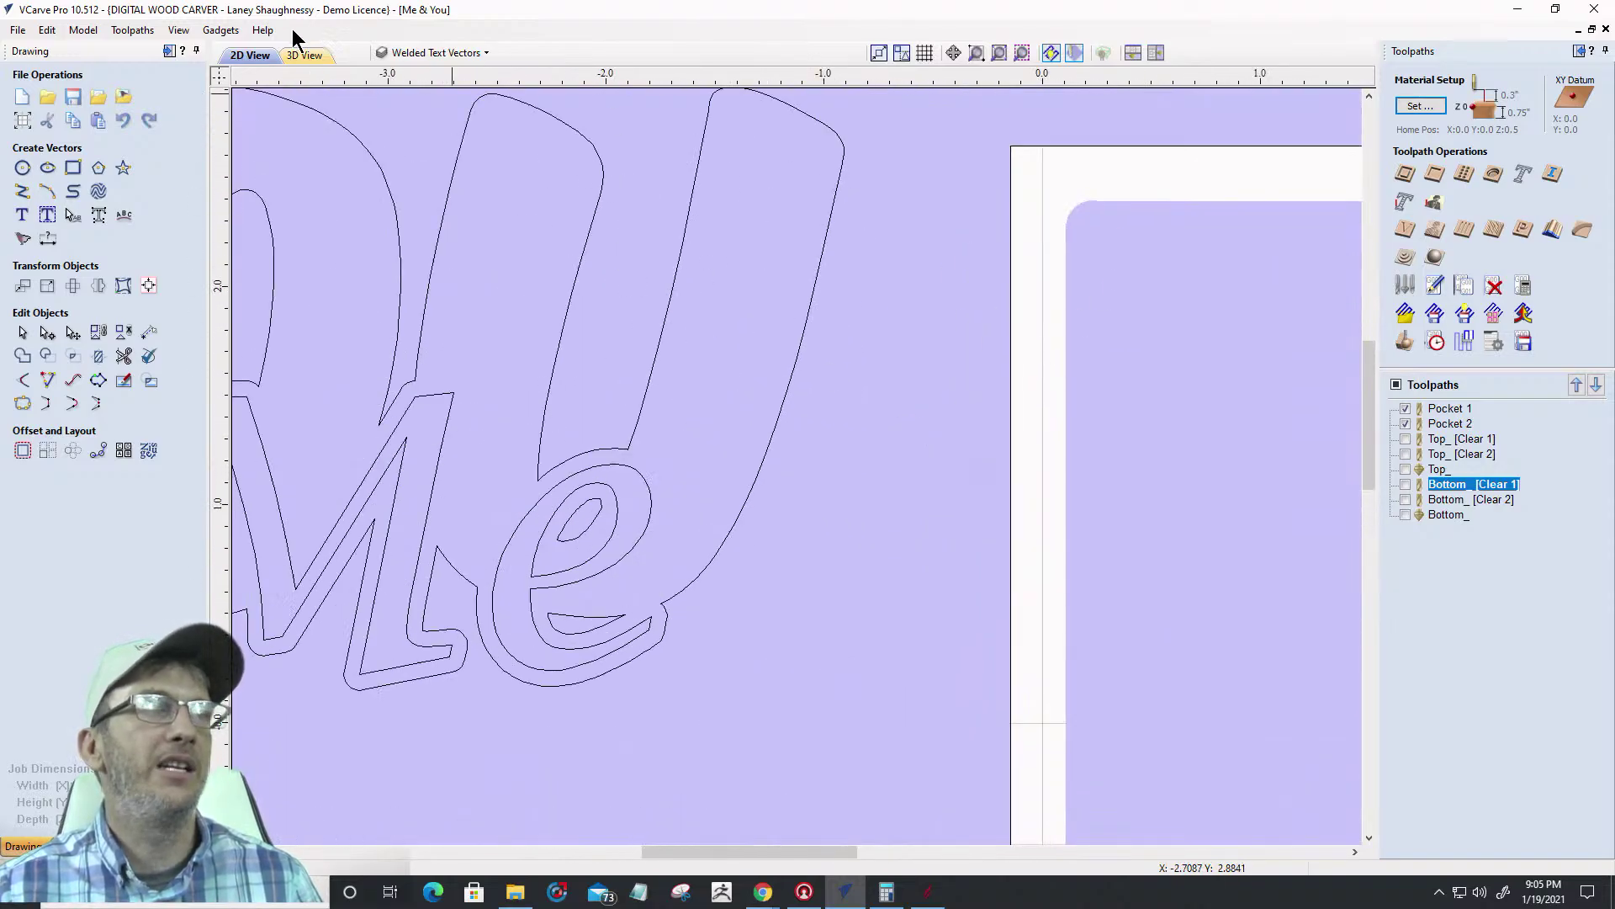
Reset the toolpath preview and simulate only the visible Pocket 1 and Pocket 2 toolpaths
{"action": "left_click", "coordinate": [1400, 343]}
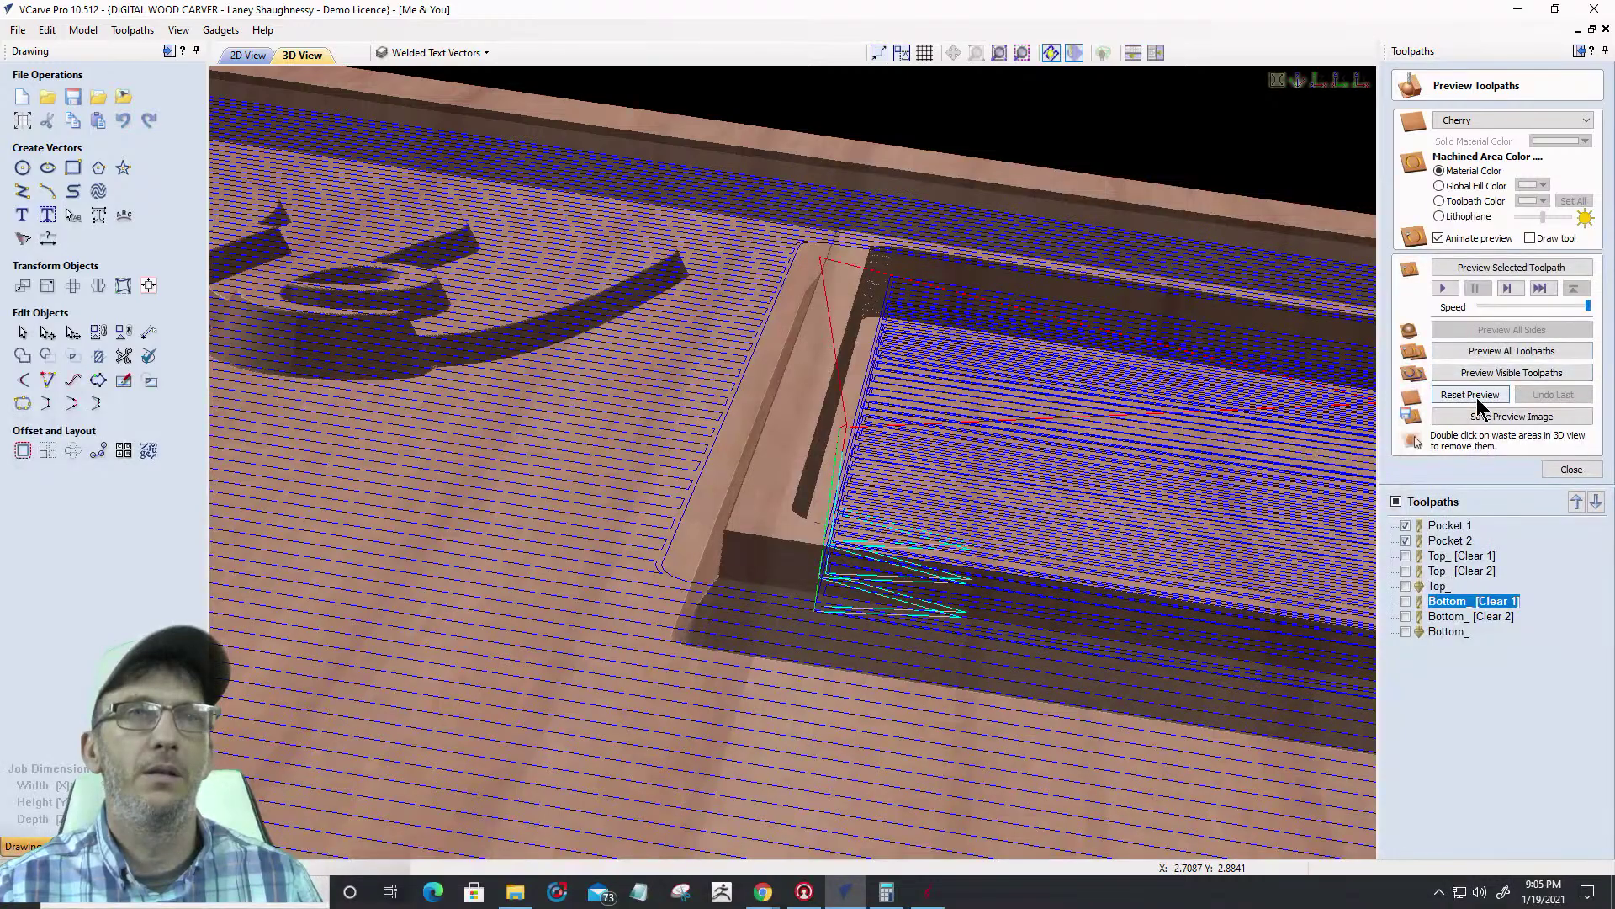
{"action": "left_click", "coordinate": [1470, 394]}
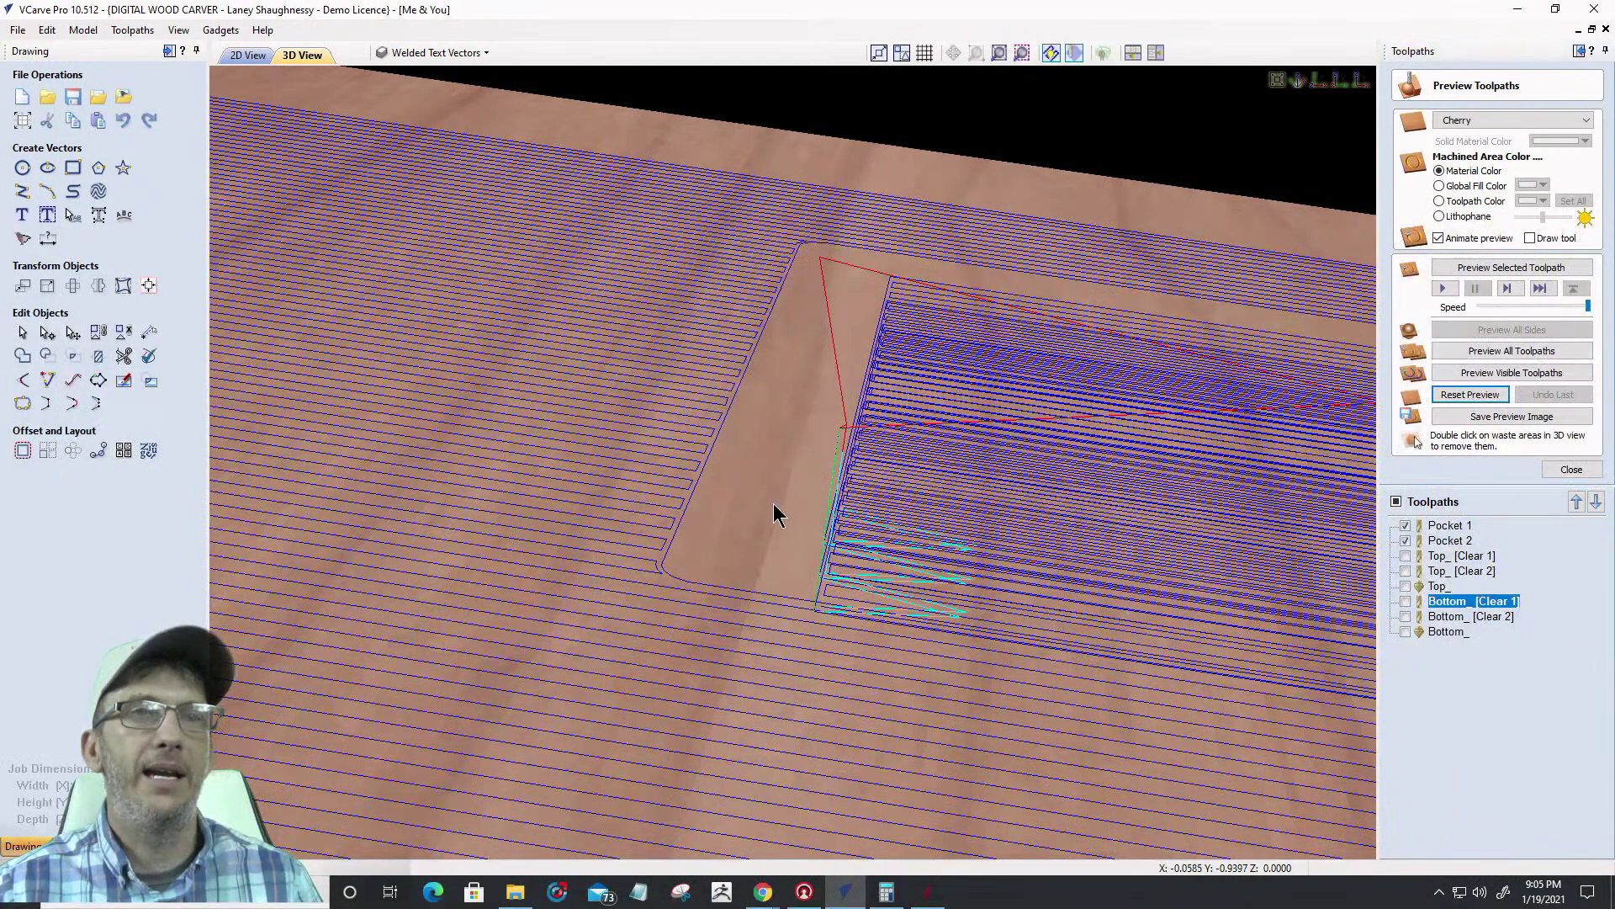
{"action": "scroll", "coordinate": [761, 560], "scroll_direction": "up", "scroll_amount": 5}
{"action": "scroll", "coordinate": [759, 557], "scroll_direction": "down", "scroll_amount": 4}
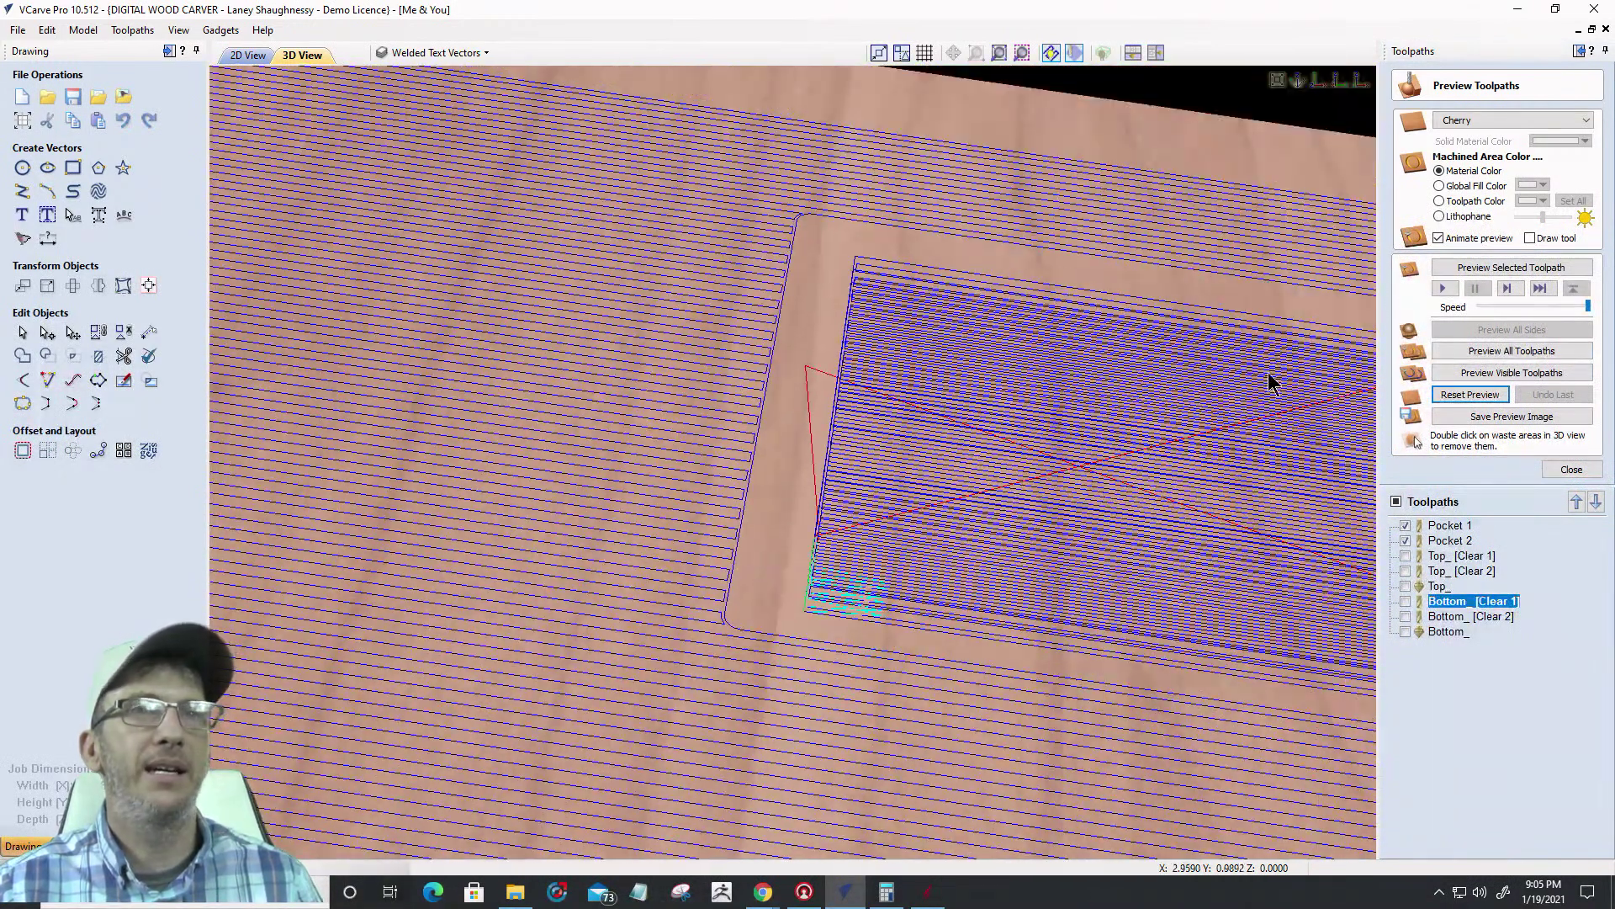
{"action": "left_click", "coordinate": [1499, 384]}
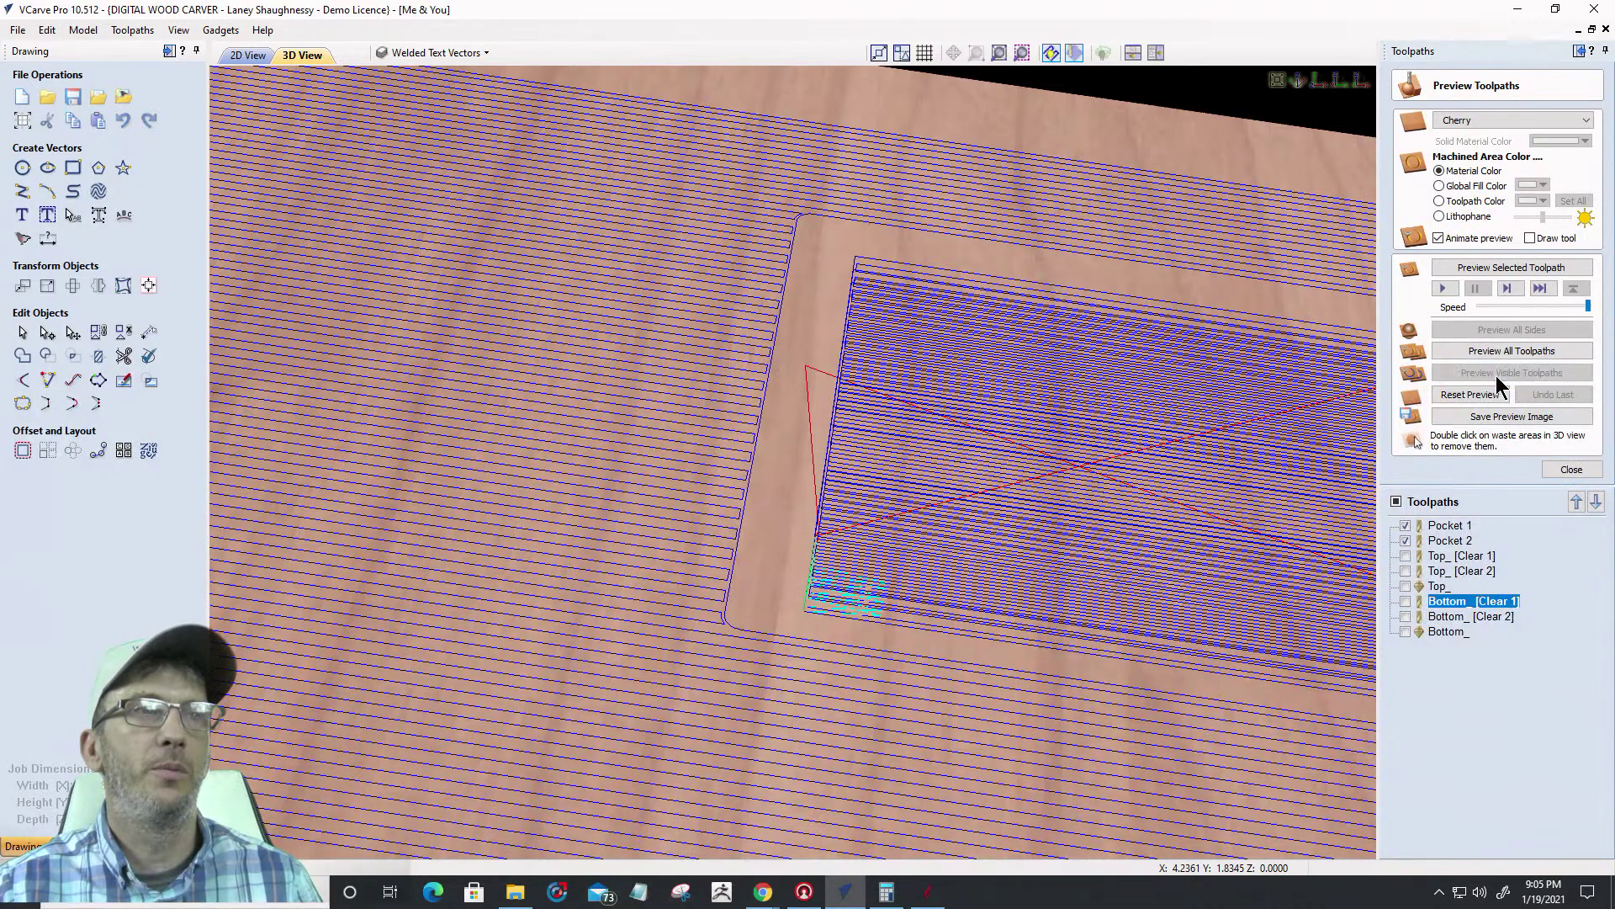
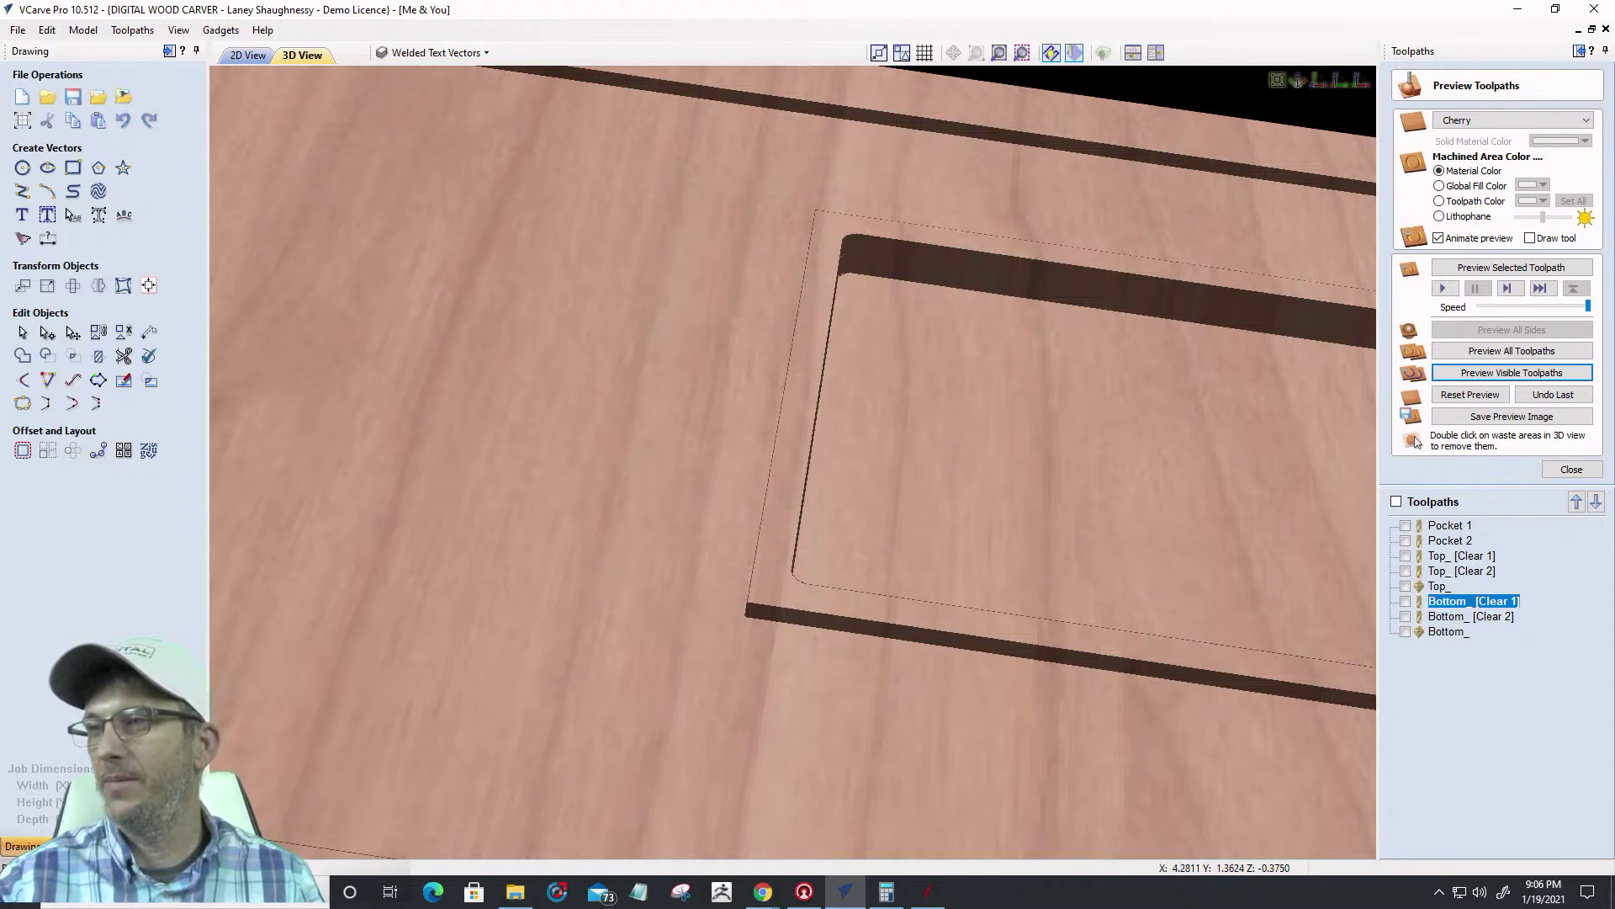
Examine the pocketed frame's corner and outer edges in the 3D preview from a lower angle
{"action": "key", "text": "alt+Tab"}
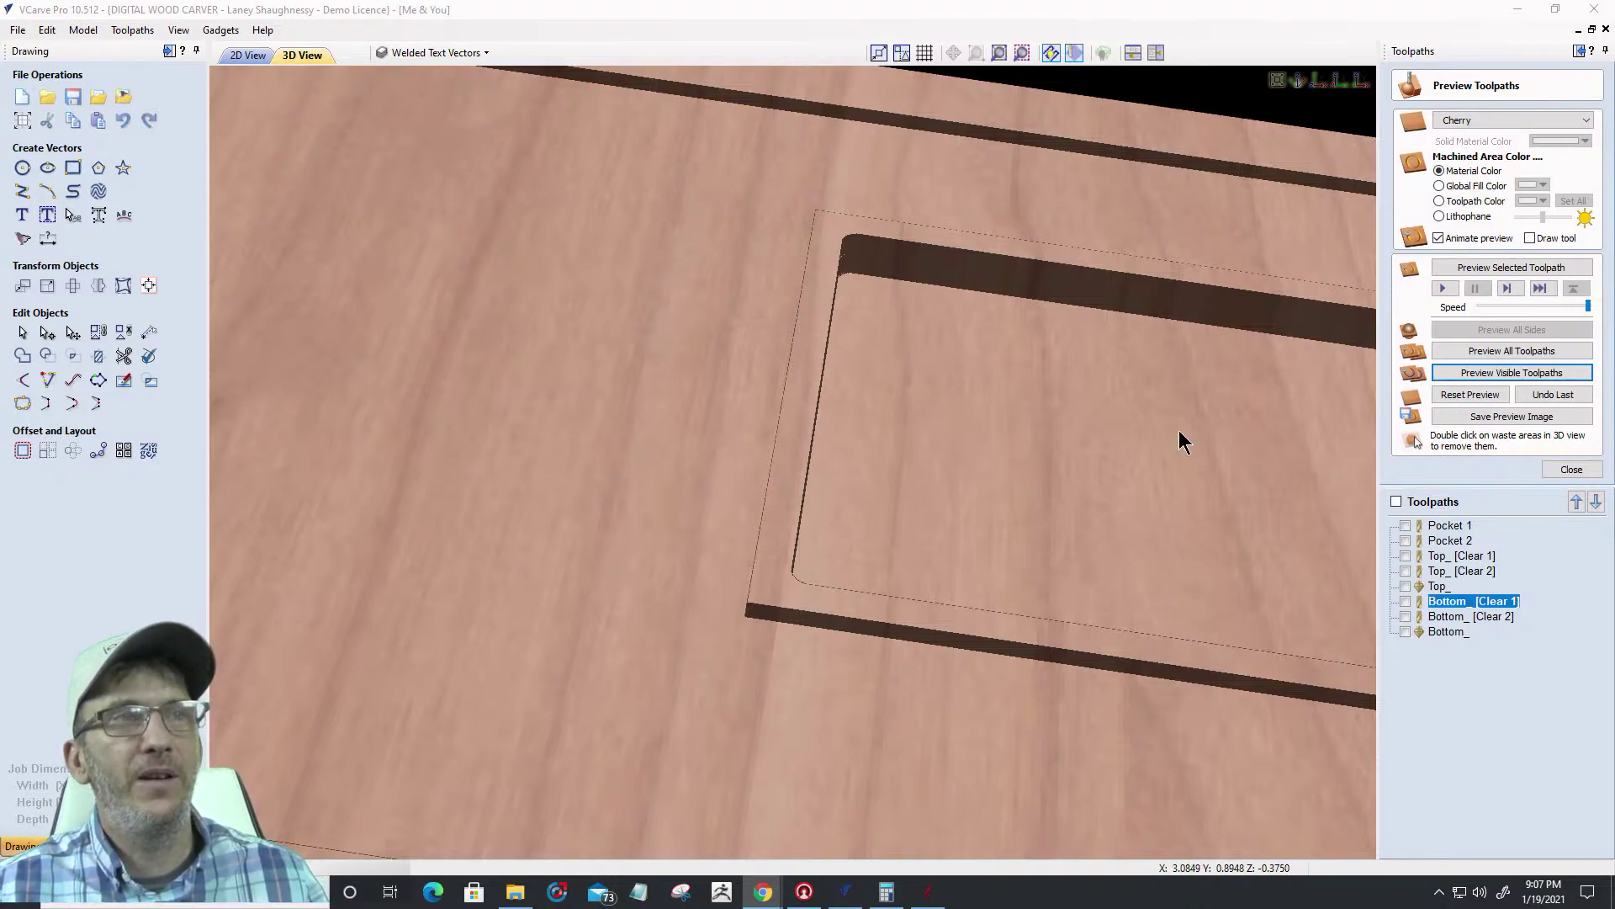
{"action": "left_click", "coordinate": [797, 458]}
{"action": "scroll", "coordinate": [793, 446], "scroll_direction": "down", "scroll_amount": 5}
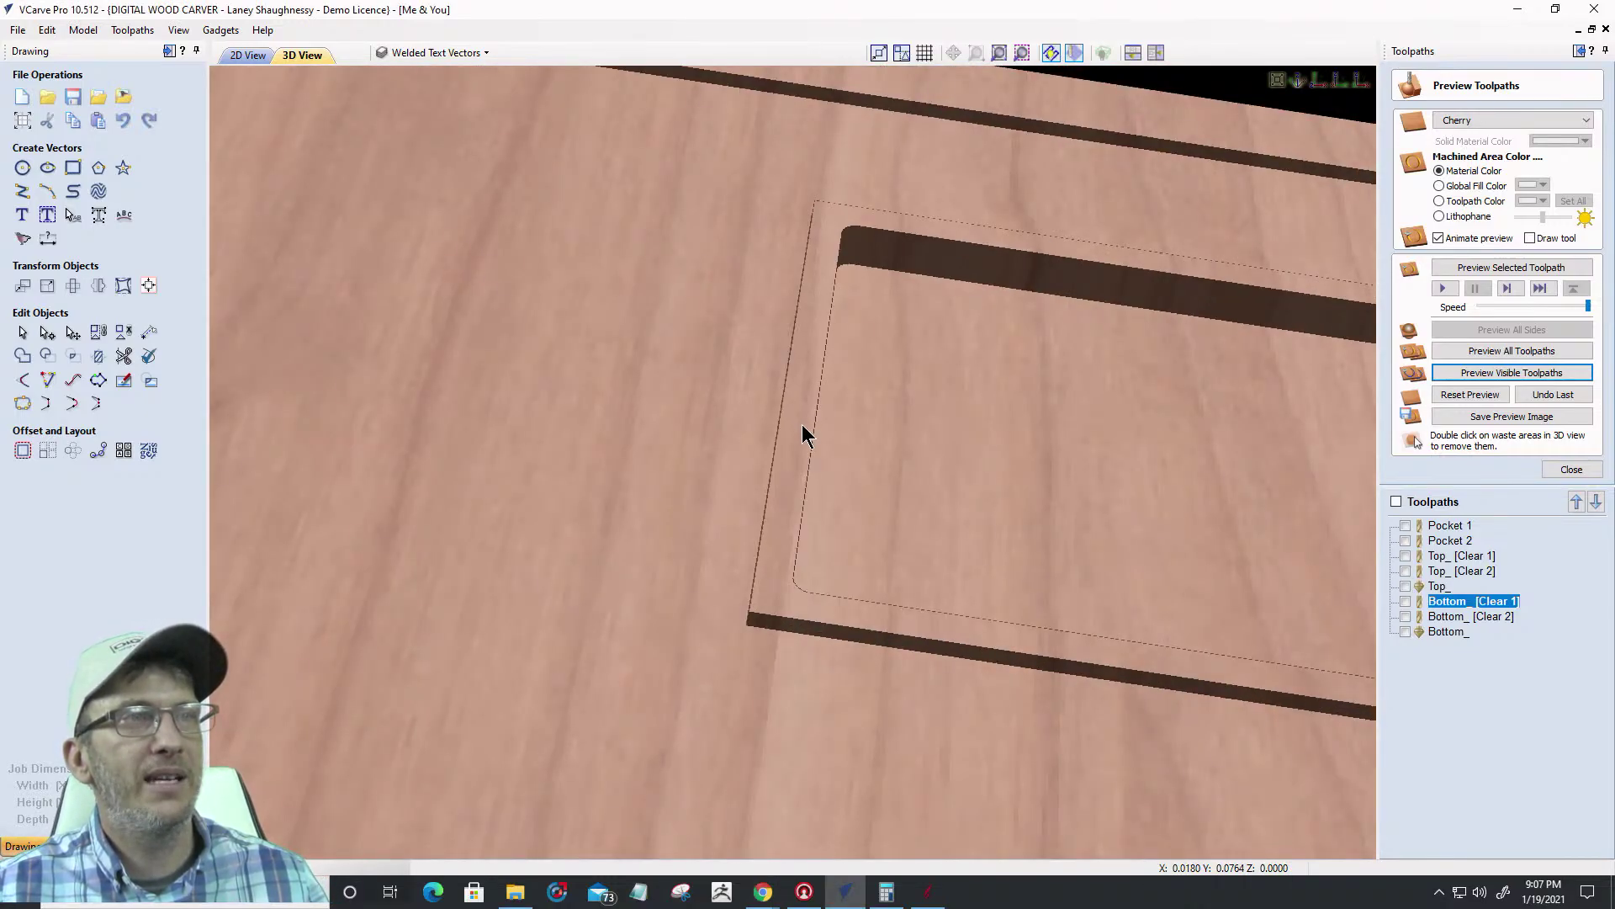
{"action": "left_click_drag", "start_coordinate": [801, 424], "coordinate": [897, 703]}
{"action": "scroll", "coordinate": [897, 704], "scroll_direction": "up", "scroll_amount": 5}
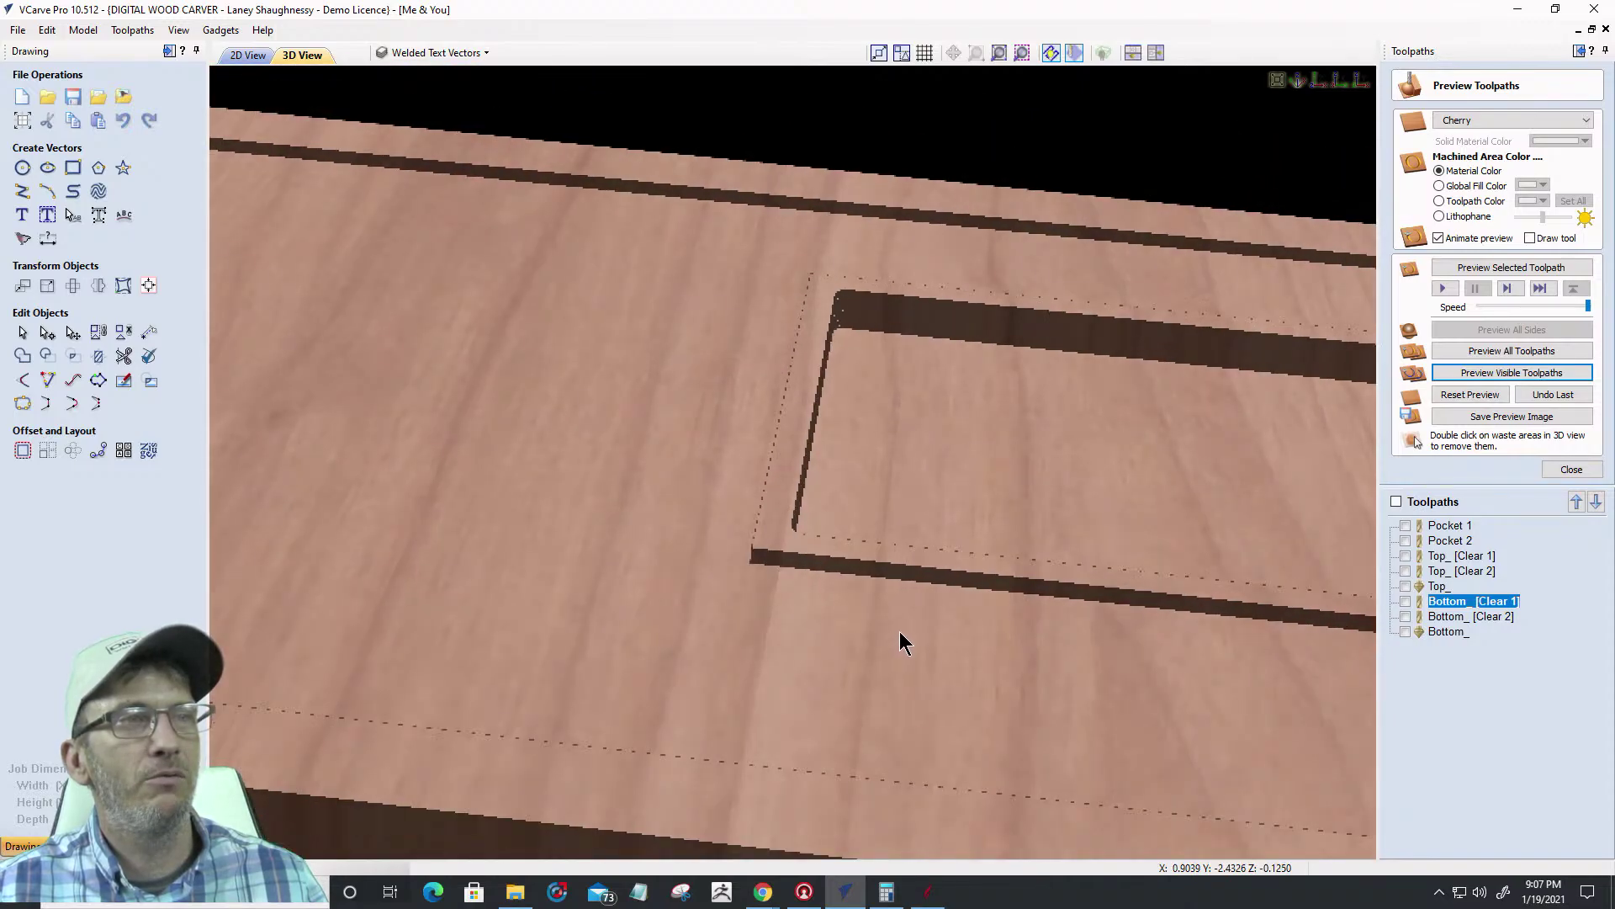
Simulate only the Top_ [Clear 1] and Top_ [Clear 2] toolpaths over the pocketed preview, starting at medium speed and finishing at full speed
{"action": "left_click", "coordinate": [1405, 556]}
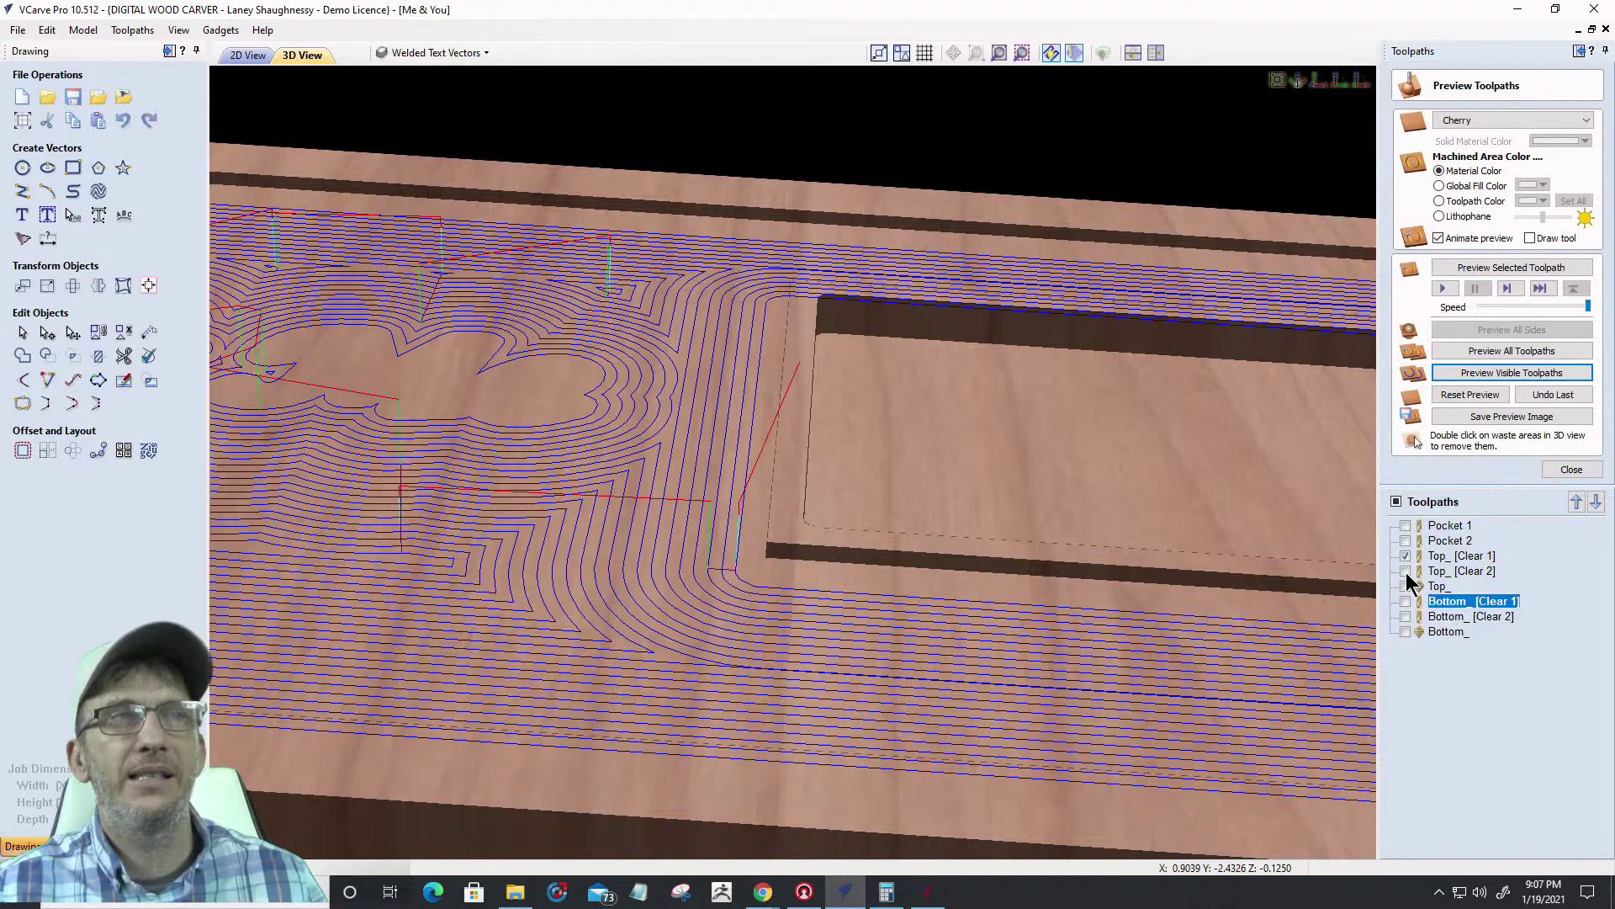
{"action": "left_click", "coordinate": [1406, 571]}
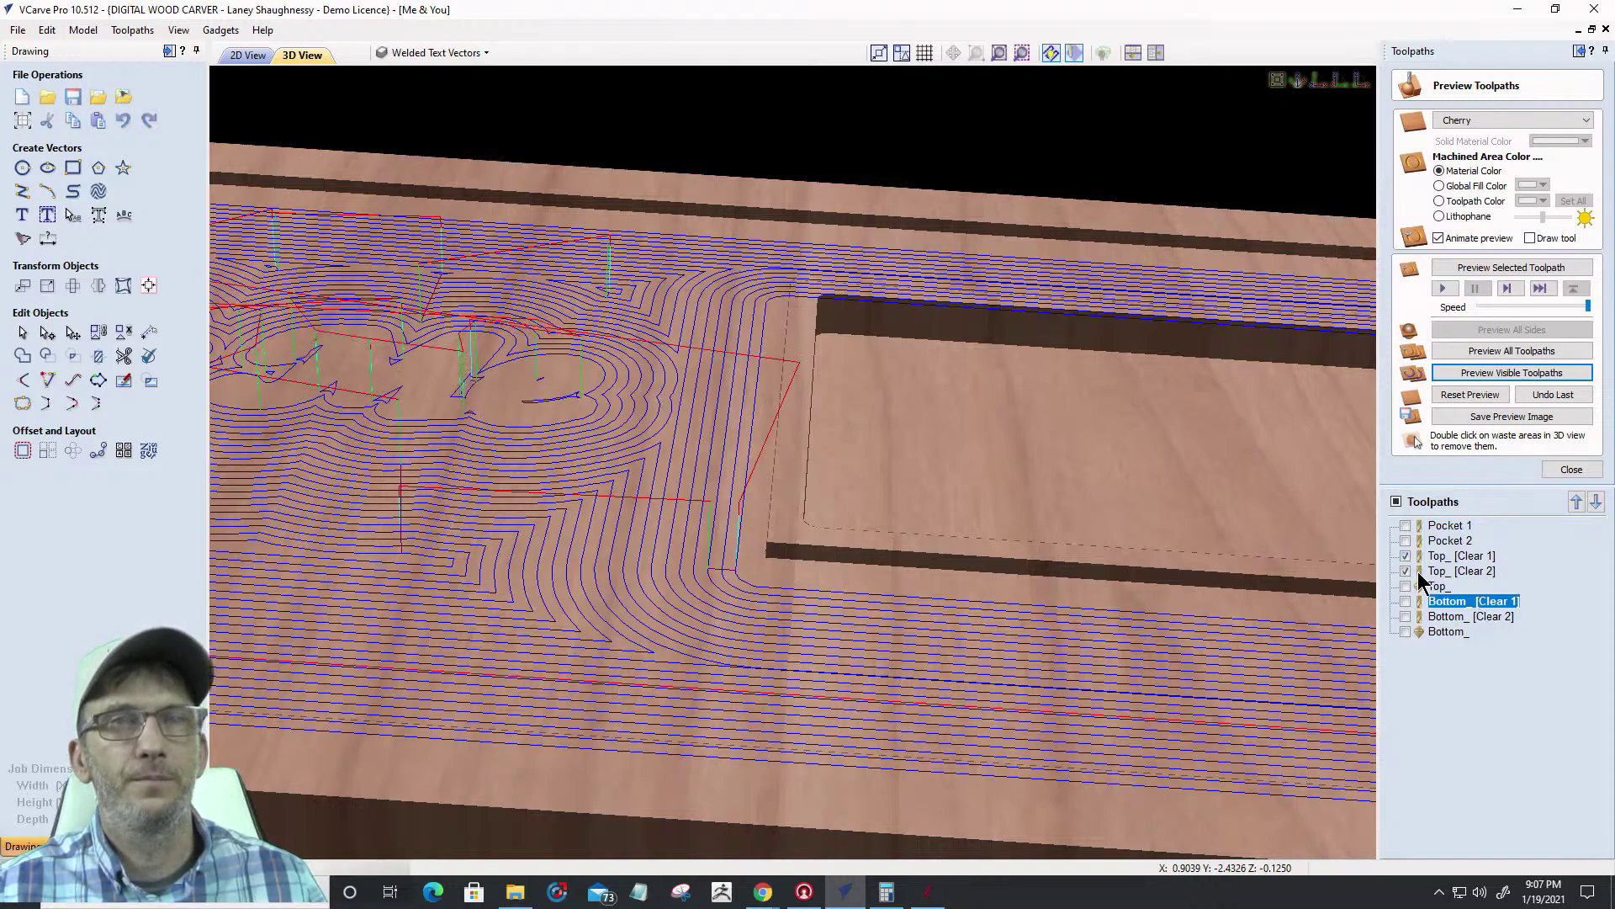
{"action": "left_click", "coordinate": [1455, 556]}
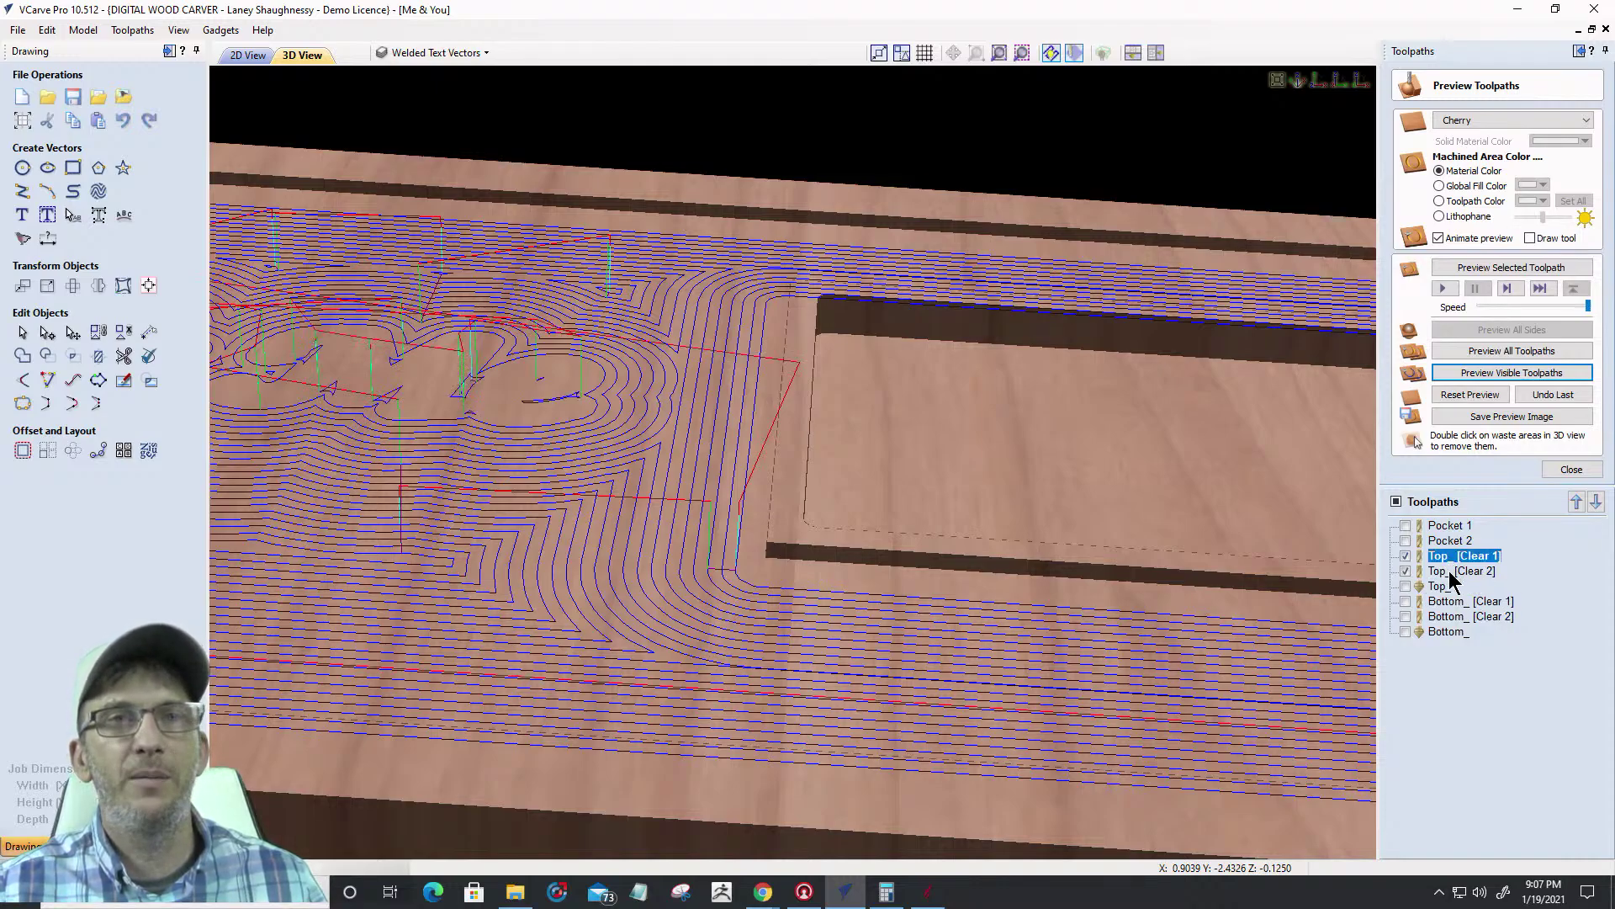
{"action": "left_click", "coordinate": [1439, 587]}
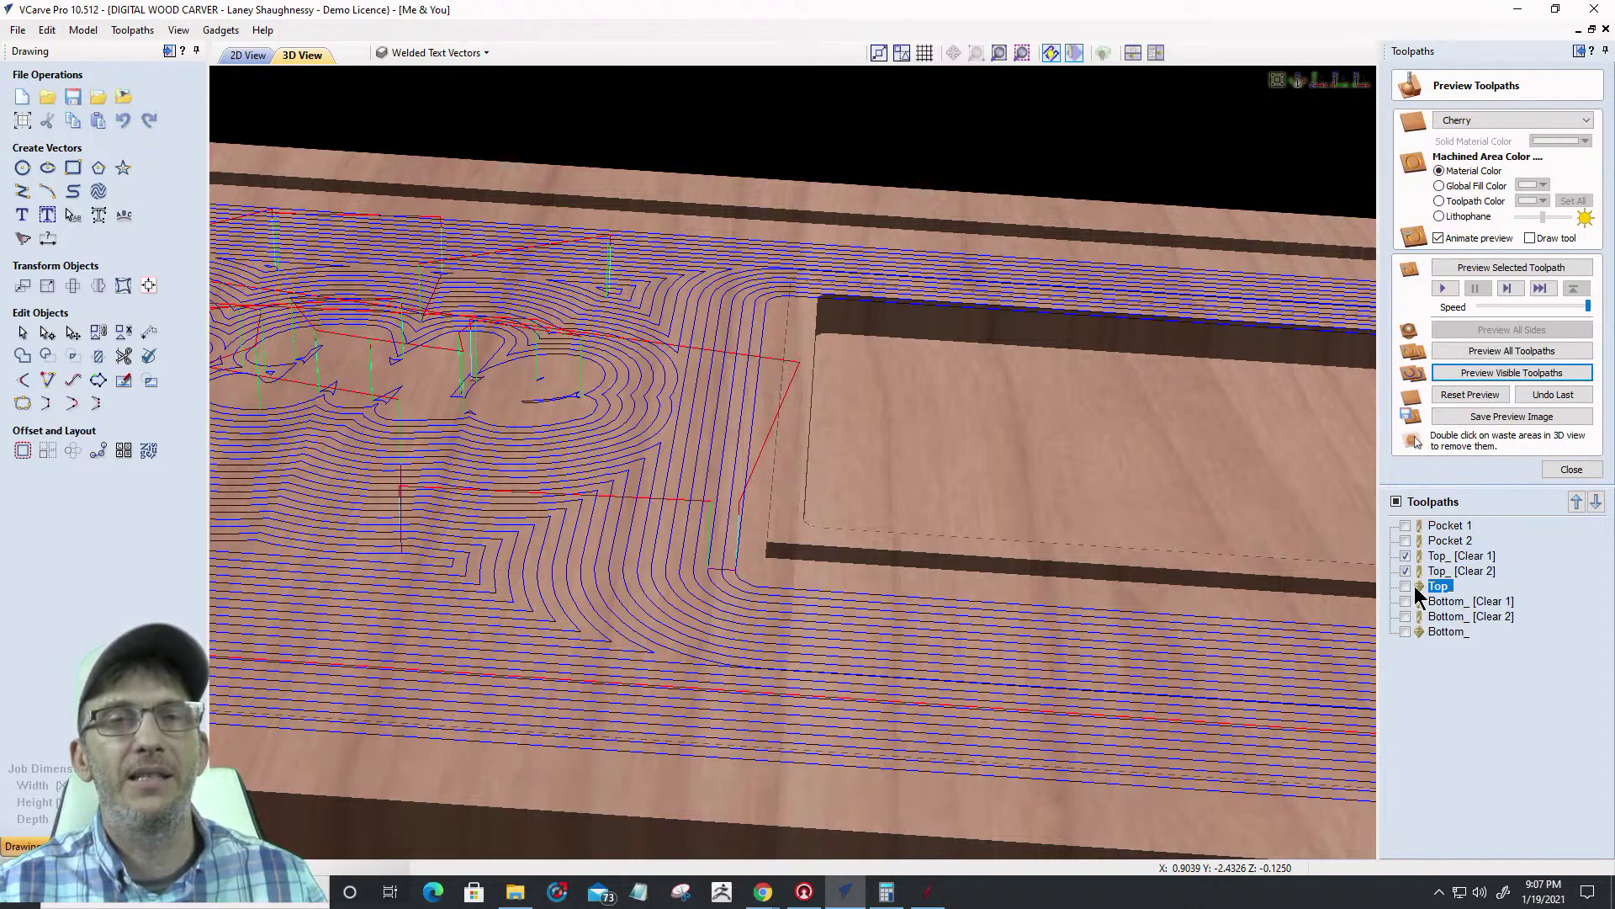
{"action": "left_click", "coordinate": [1405, 587]}
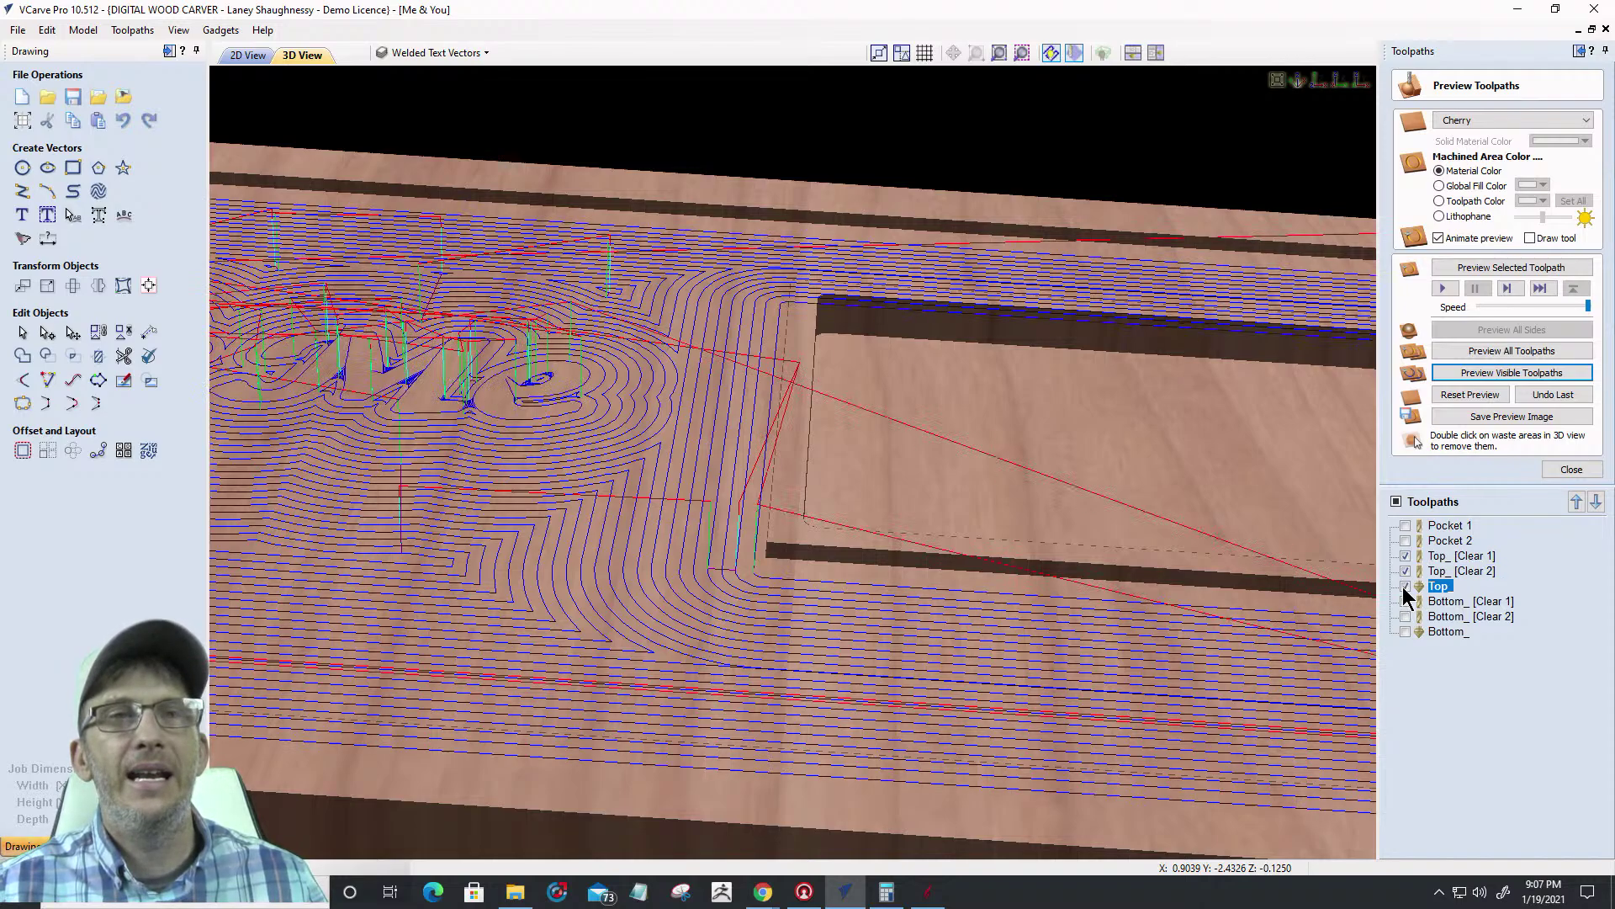
{"action": "left_click_drag", "start_coordinate": [1588, 306], "coordinate": [1514, 306]}
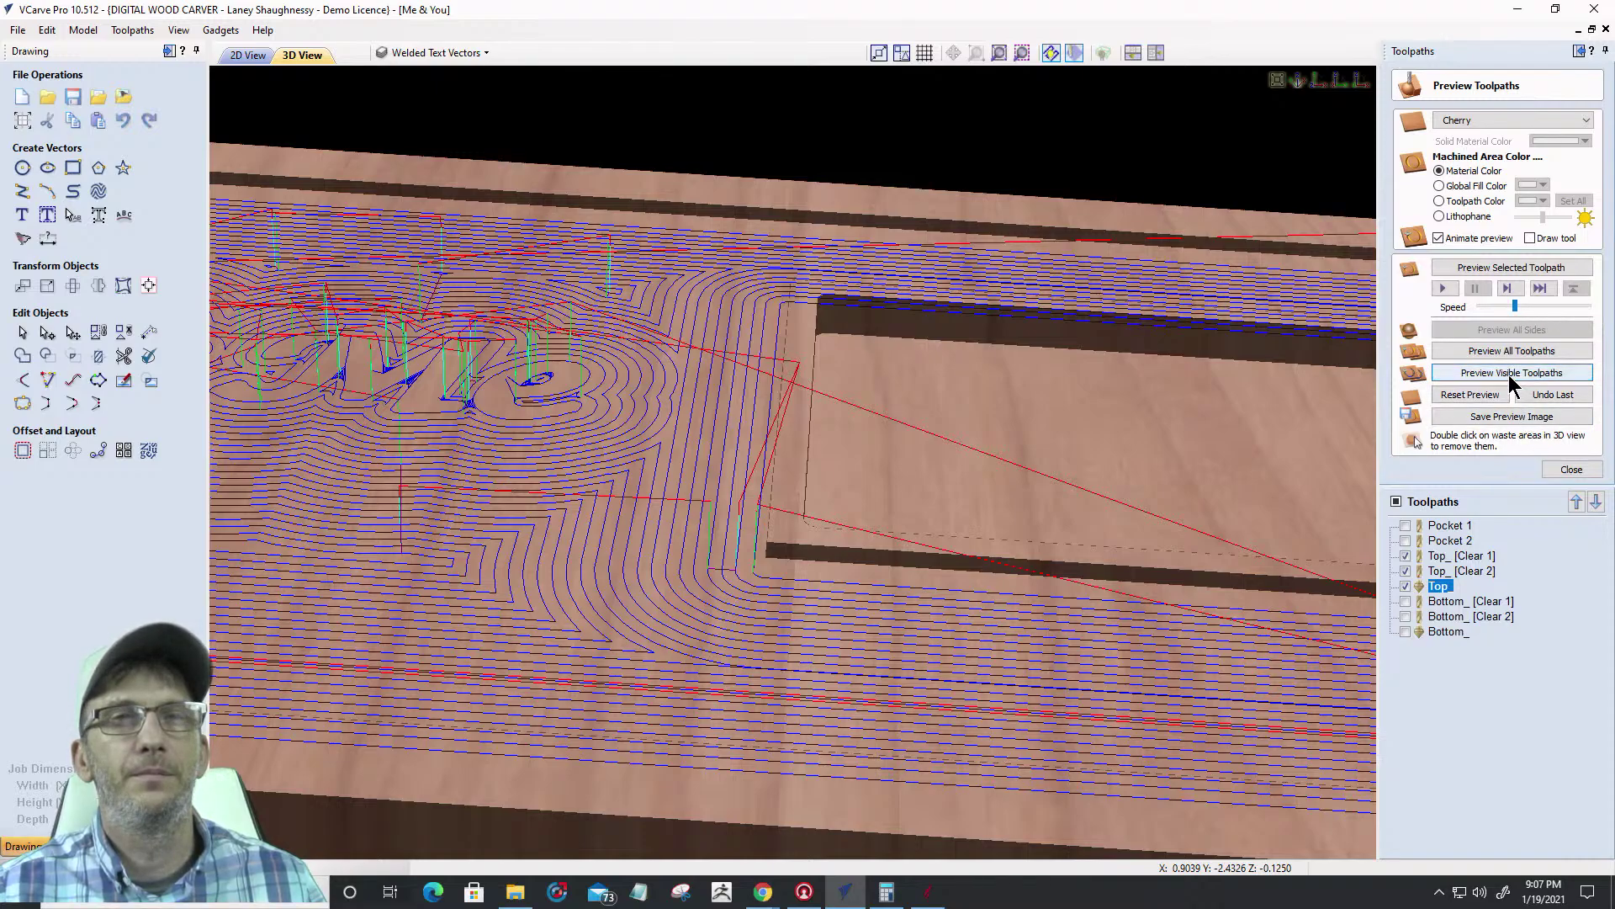
{"action": "left_click", "coordinate": [1405, 586]}
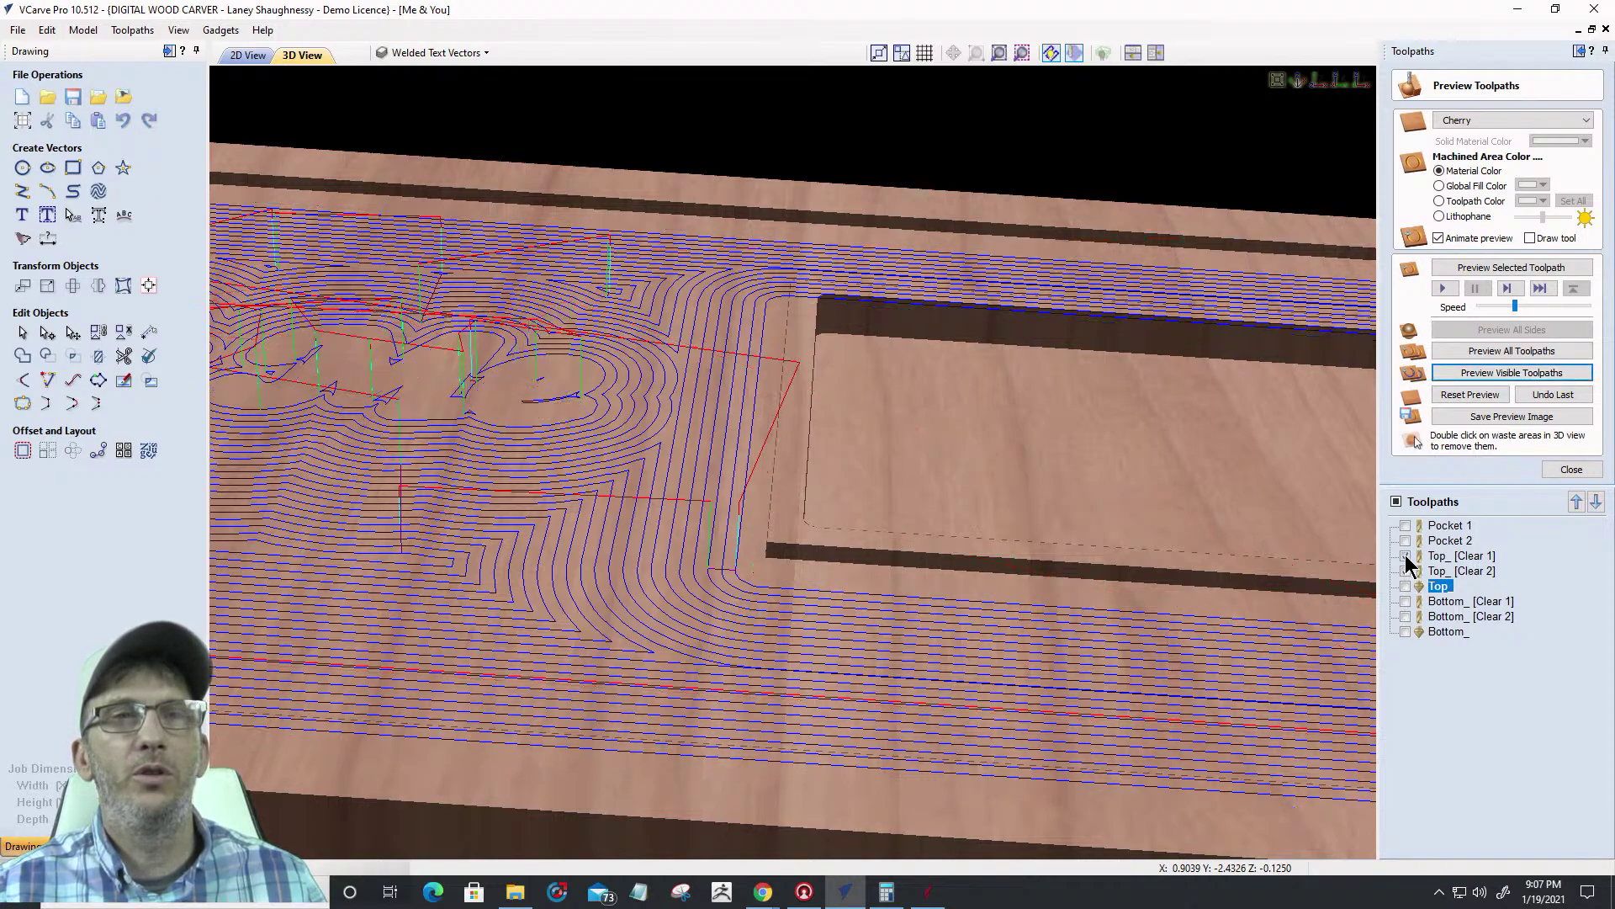
{"action": "left_click", "coordinate": [1405, 572]}
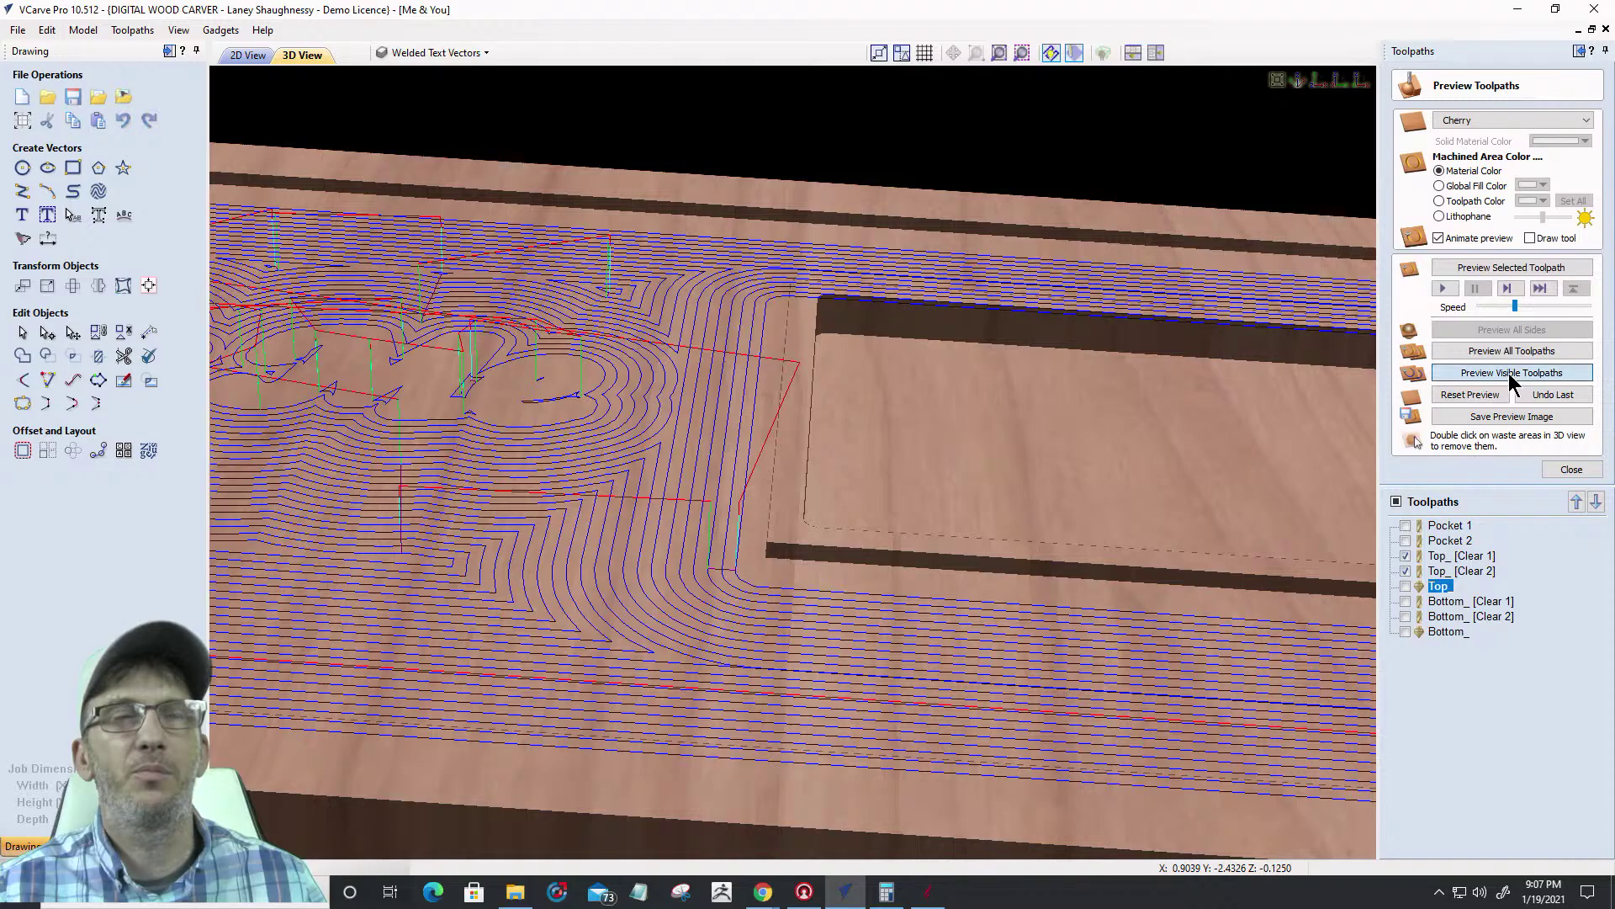
{"action": "left_click", "coordinate": [1510, 380]}
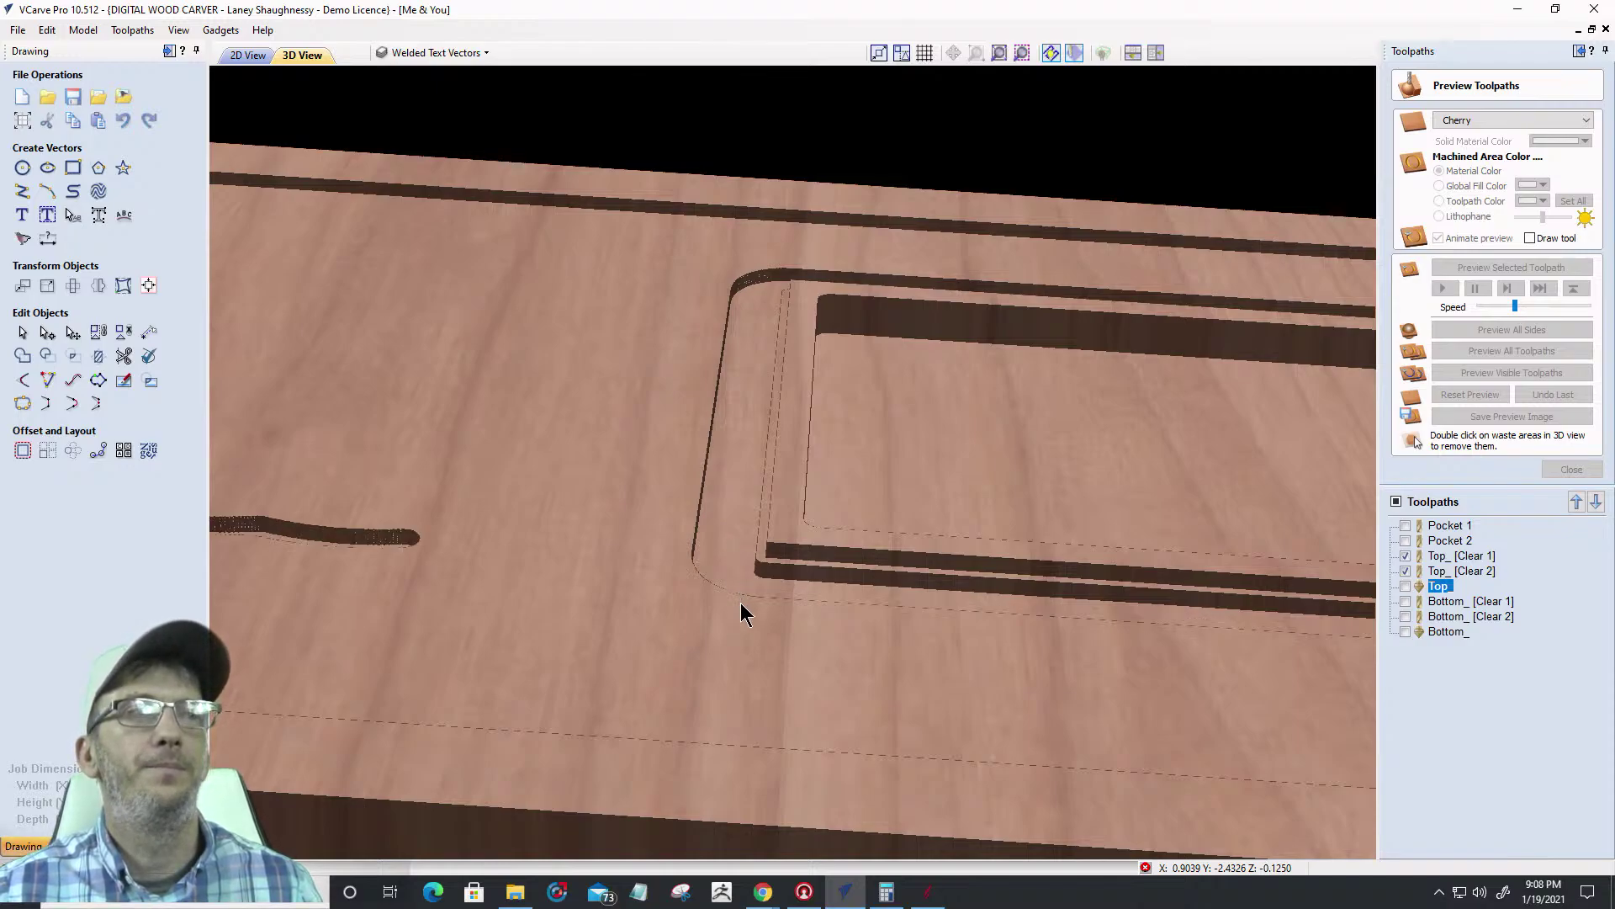
{"action": "left_click_drag", "start_coordinate": [1516, 307], "coordinate": [1596, 313]}
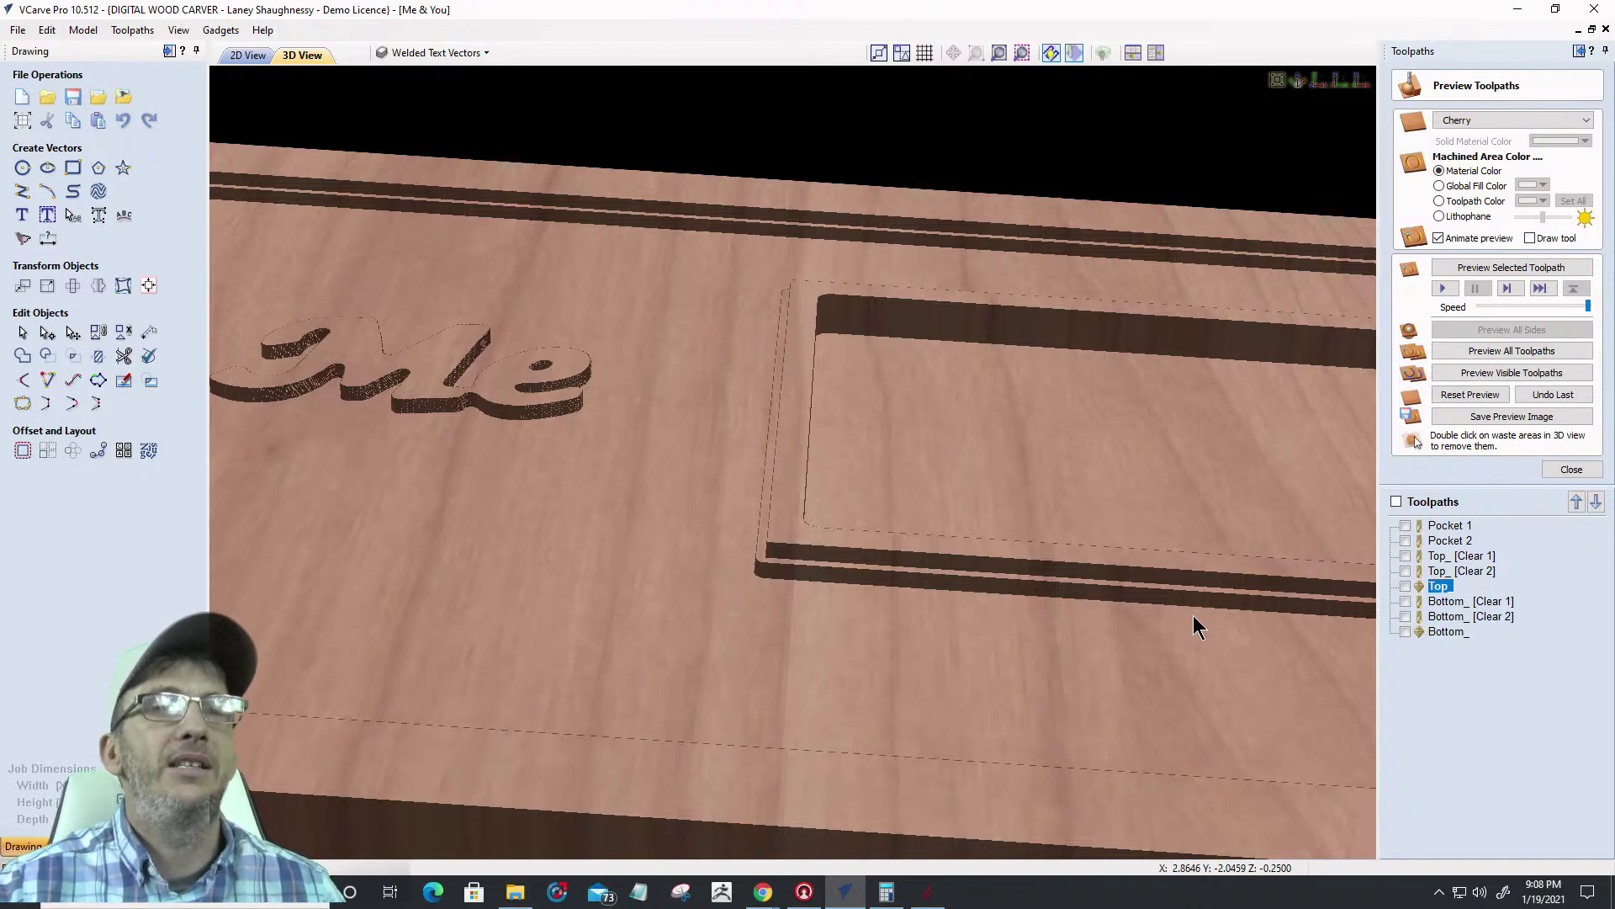
Show the Bottom_ [Clear 1] and Bottom_ [Clear 2] toolpaths and simulate them on top of the current preview
{"action": "left_click", "coordinate": [1406, 601]}
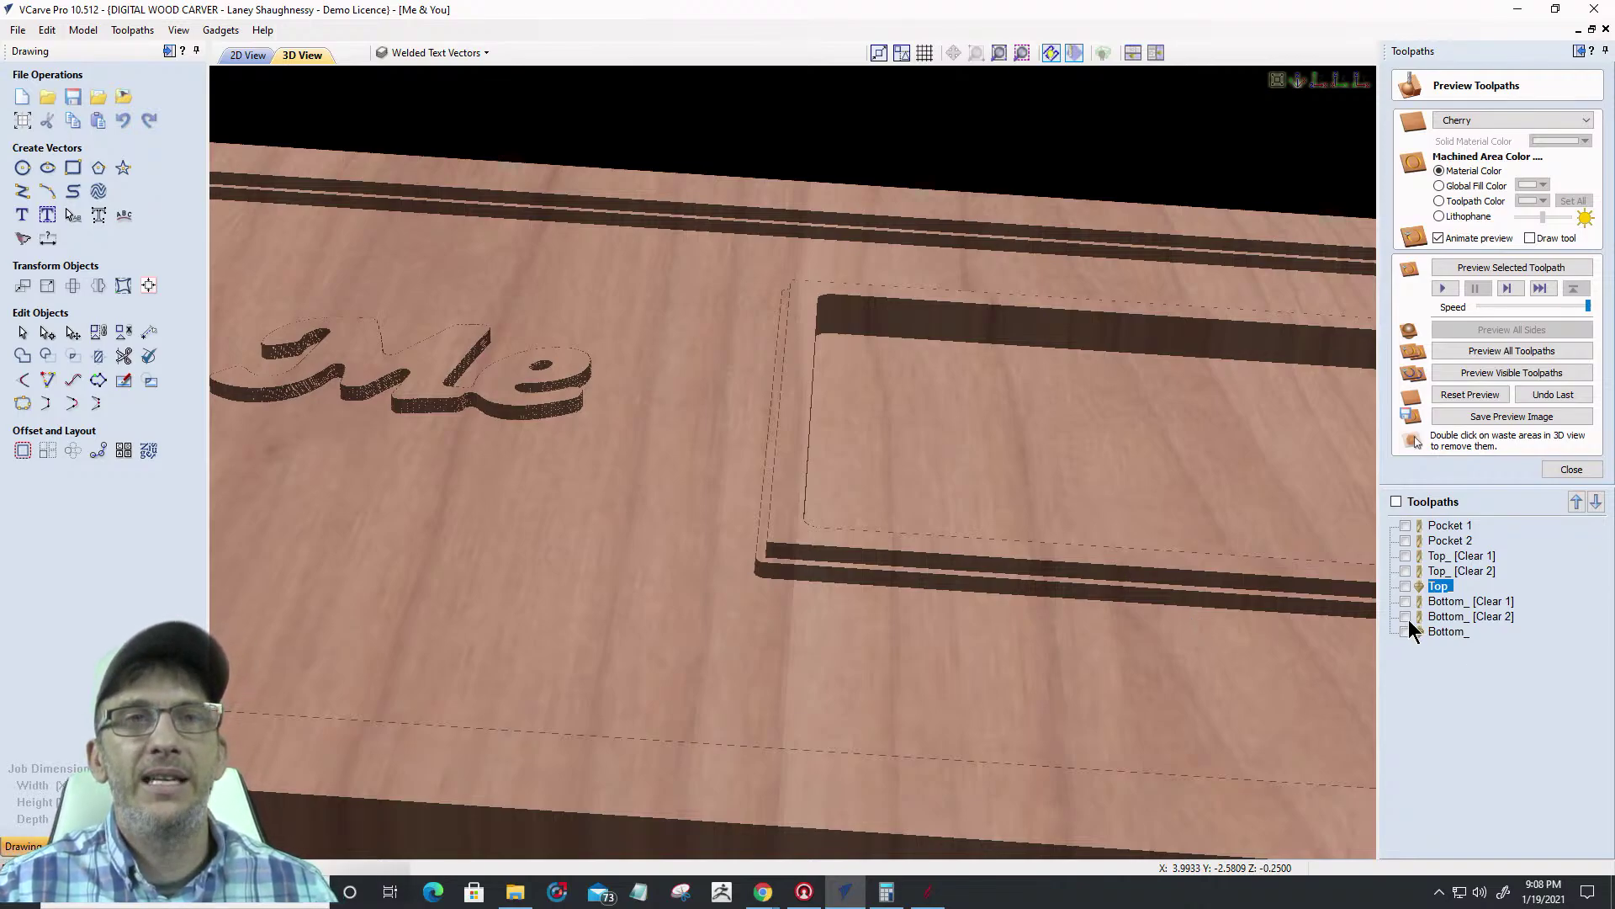
{"action": "left_click", "coordinate": [1407, 617]}
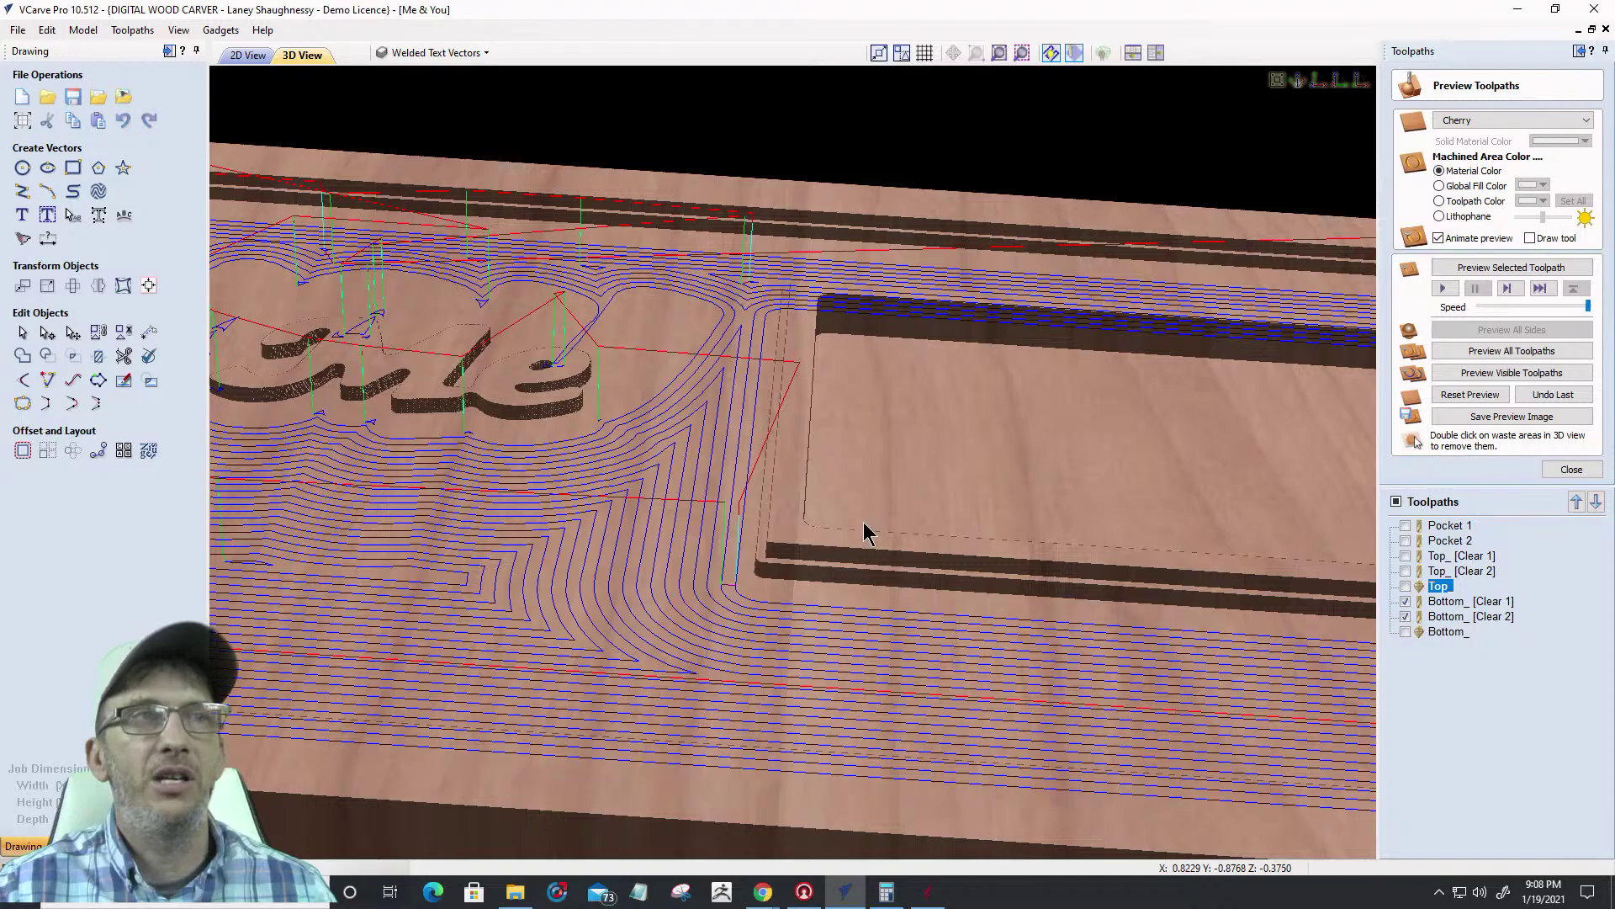
{"action": "left_click", "coordinate": [1486, 375]}
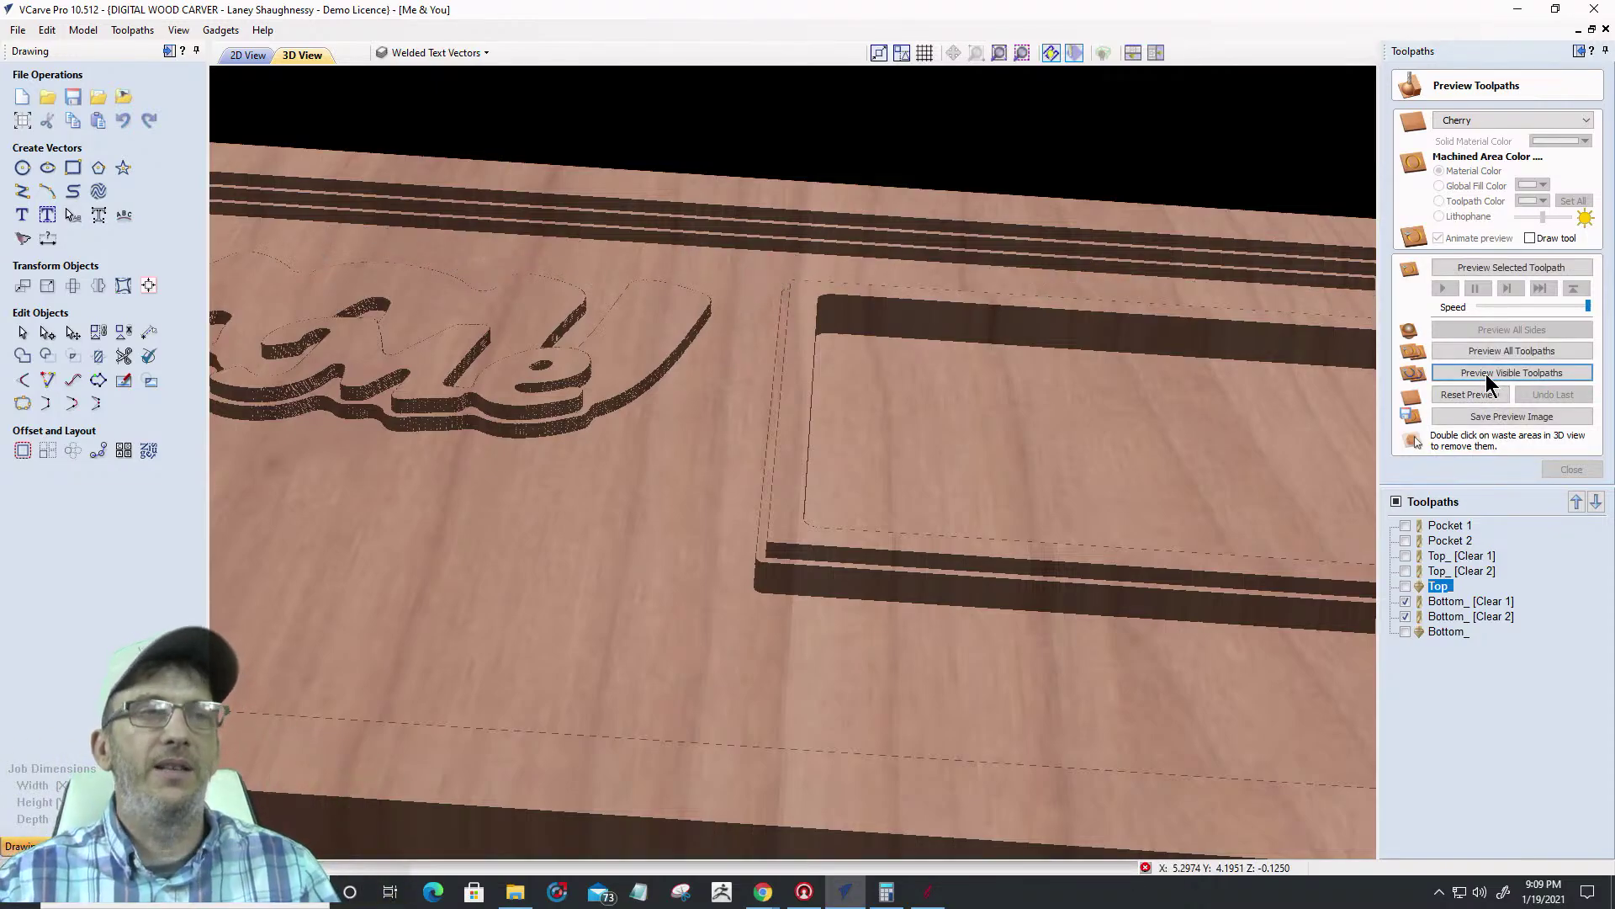
{"action": "left_click", "coordinate": [1487, 373]}
{"action": "left_click", "coordinate": [1405, 601]}
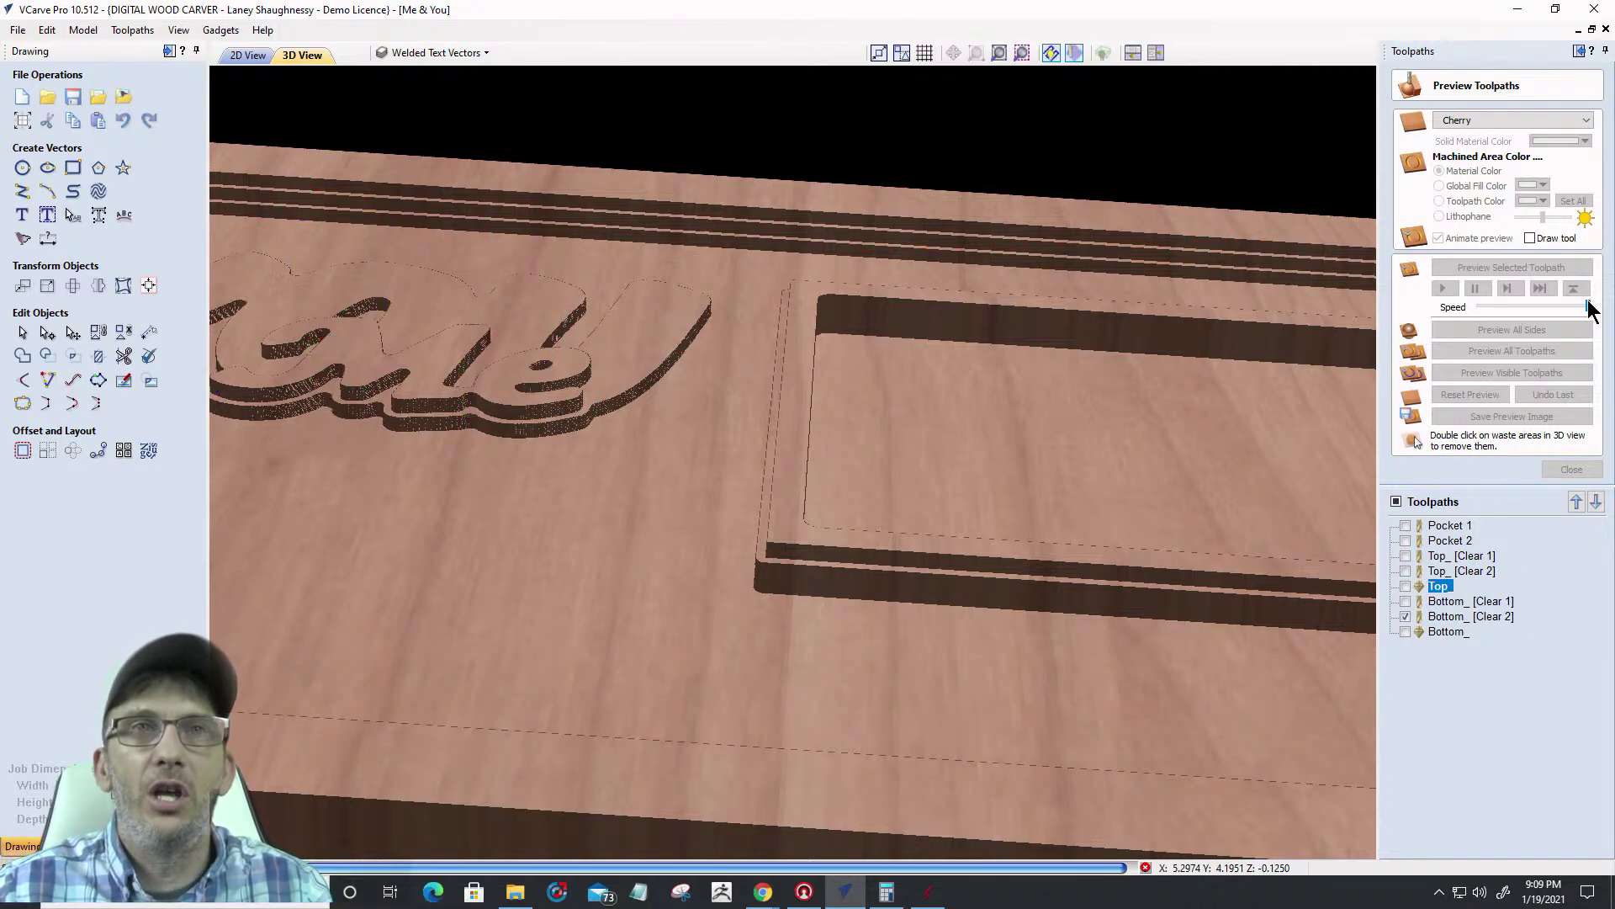
Slow the preview speed to near its minimum, turn on tool drawing, and simulate only the Top_ V-carve toolpath
{"action": "left_click_drag", "start_coordinate": [1585, 306], "coordinate": [1515, 307]}
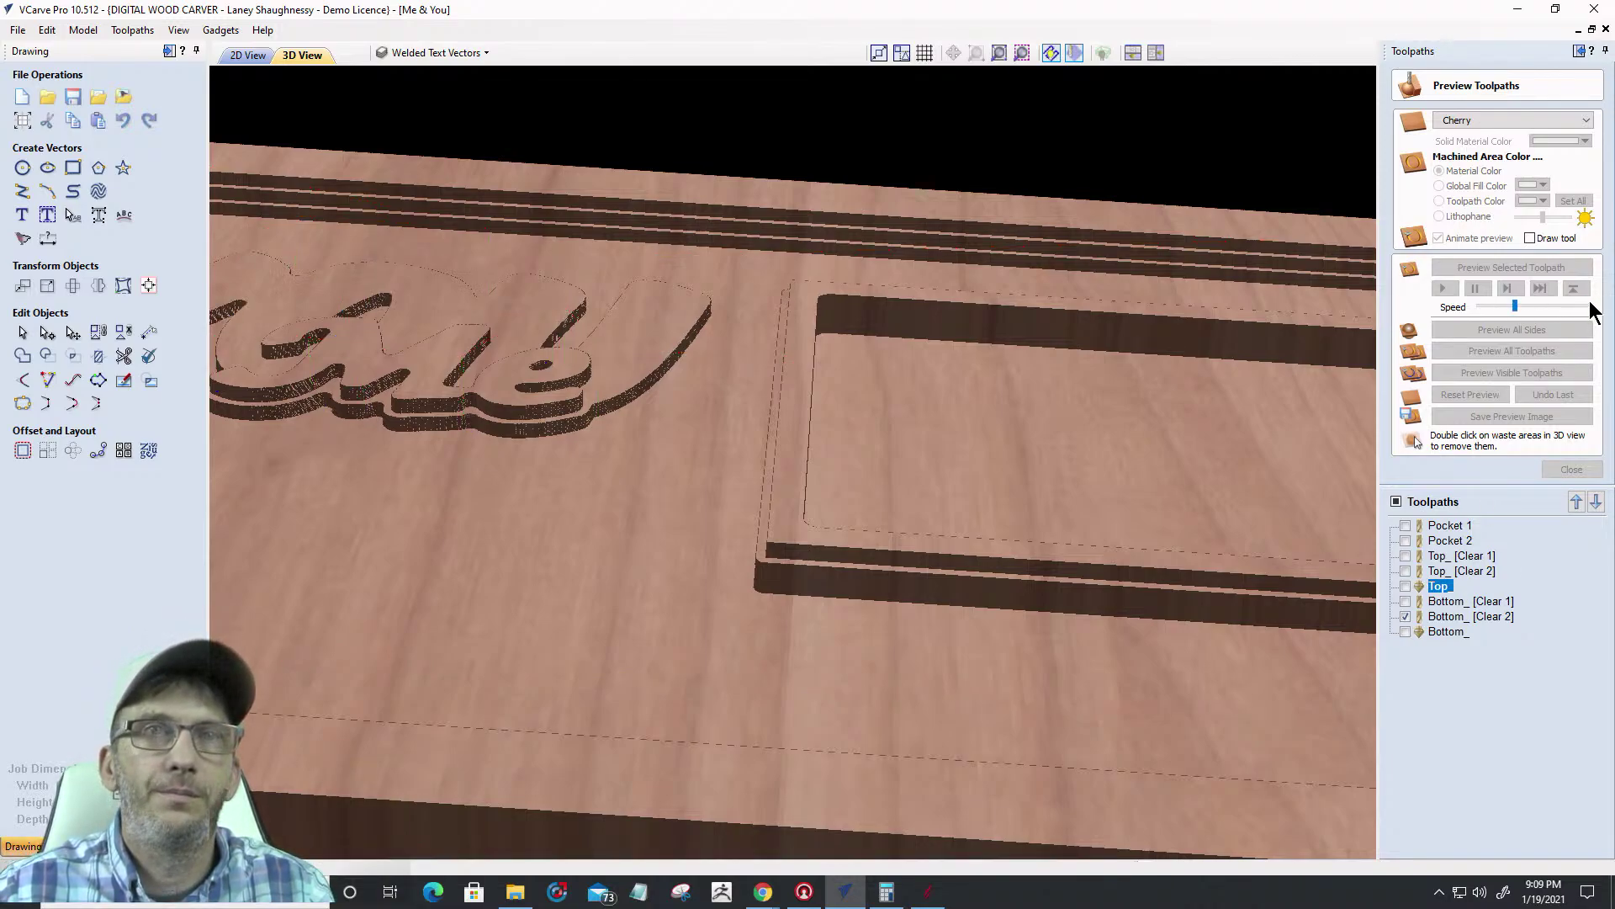
{"action": "left_click", "coordinate": [1530, 238]}
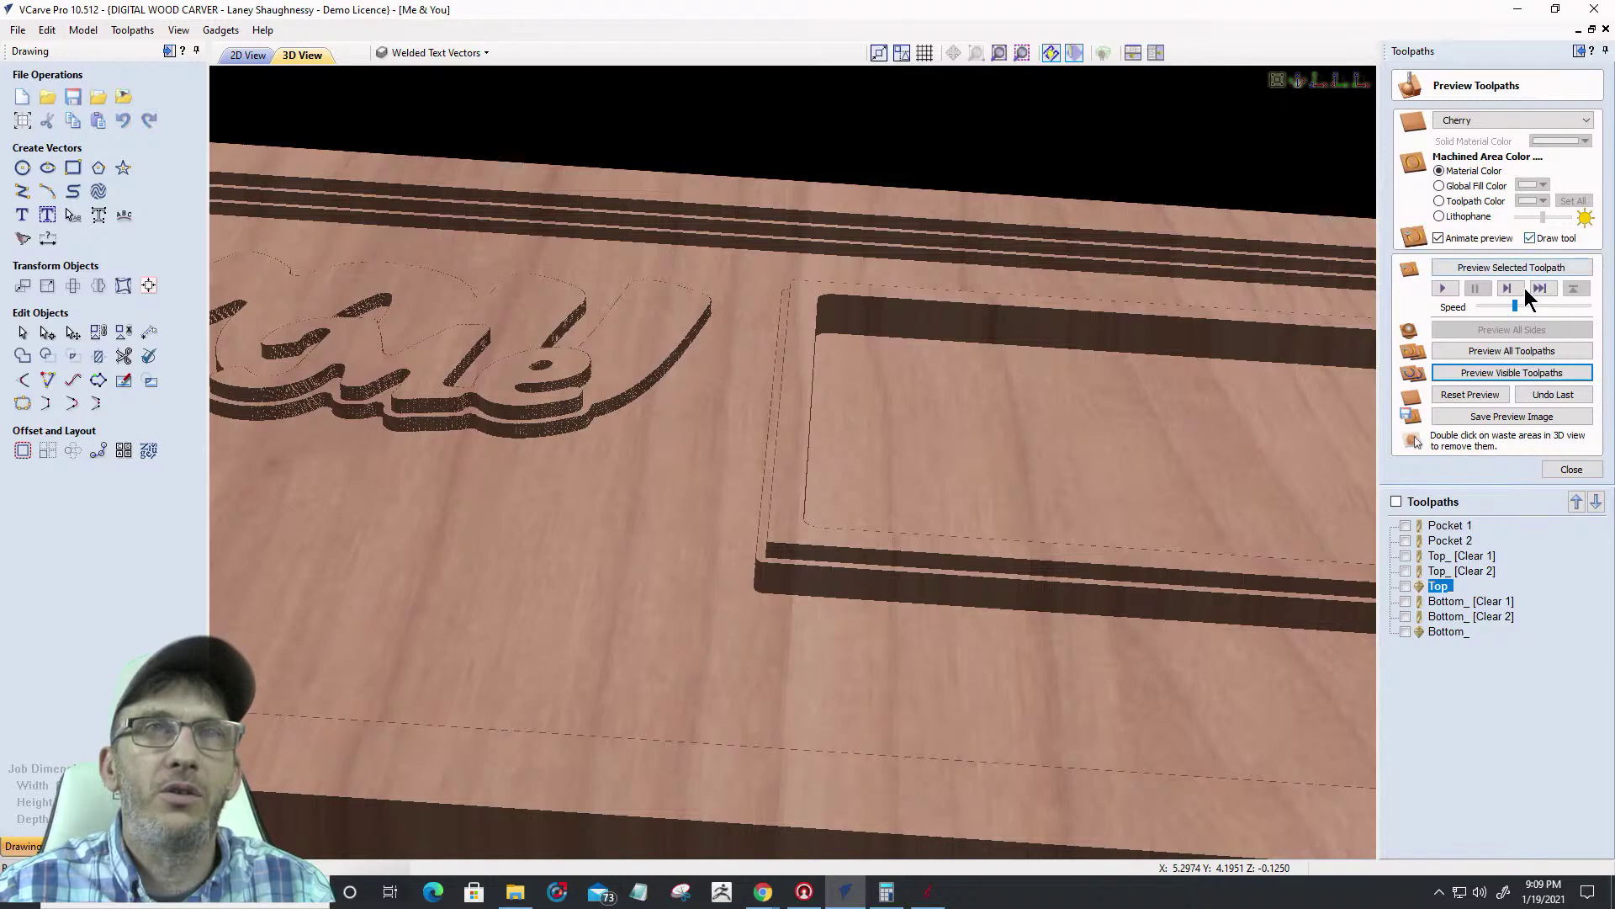
{"action": "left_click_drag", "start_coordinate": [1515, 307], "coordinate": [1491, 318]}
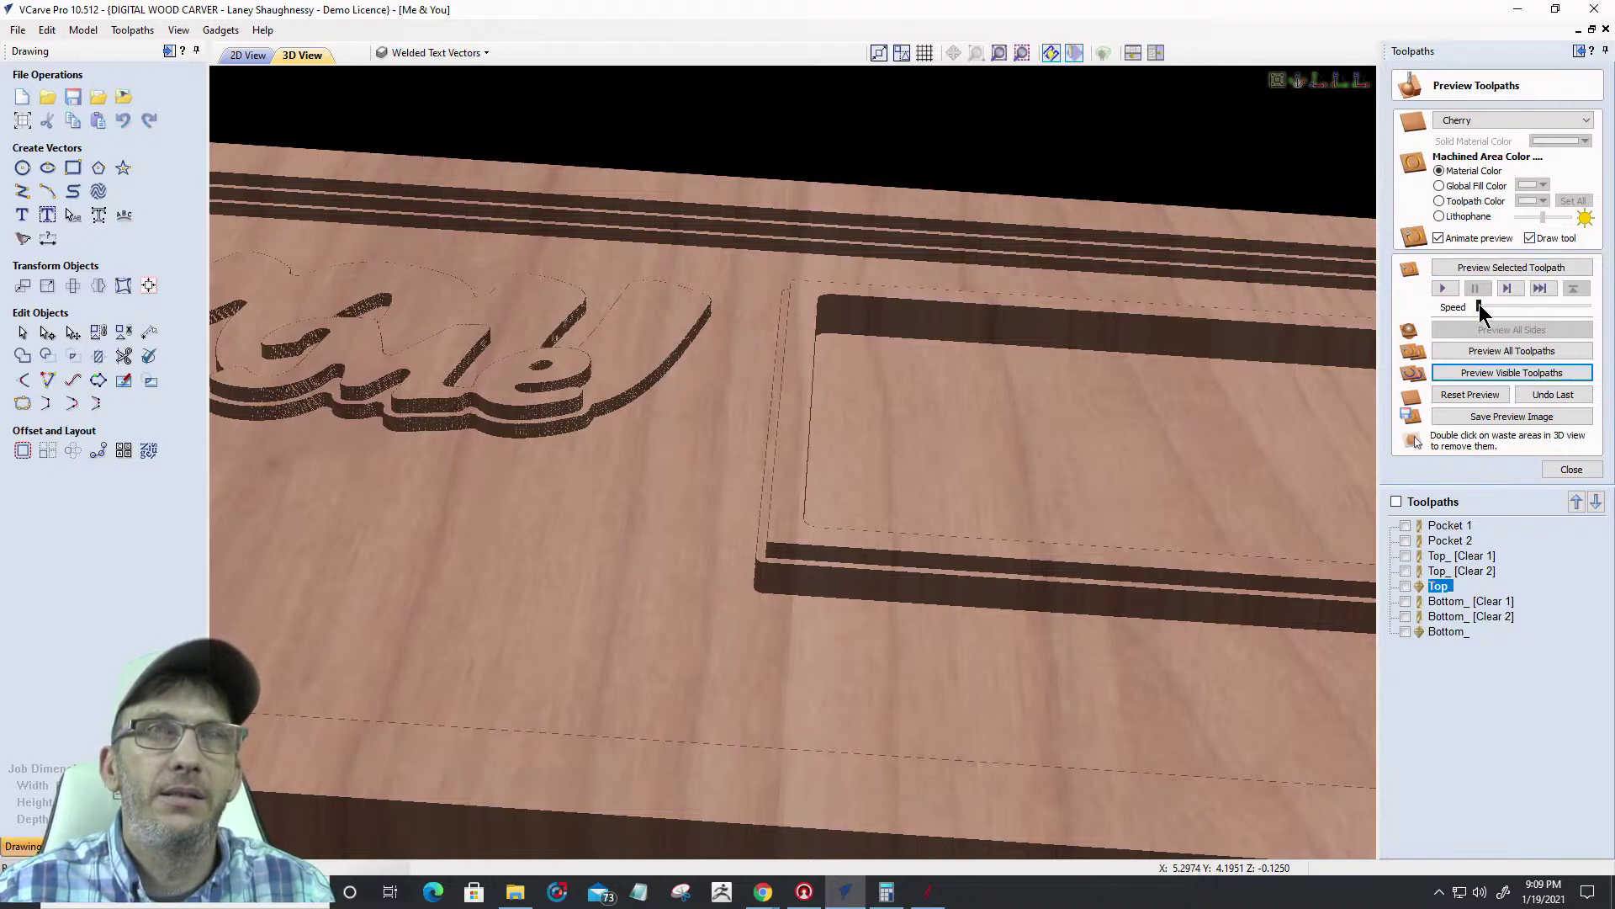
{"action": "left_click_drag", "start_coordinate": [1479, 309], "coordinate": [1491, 309]}
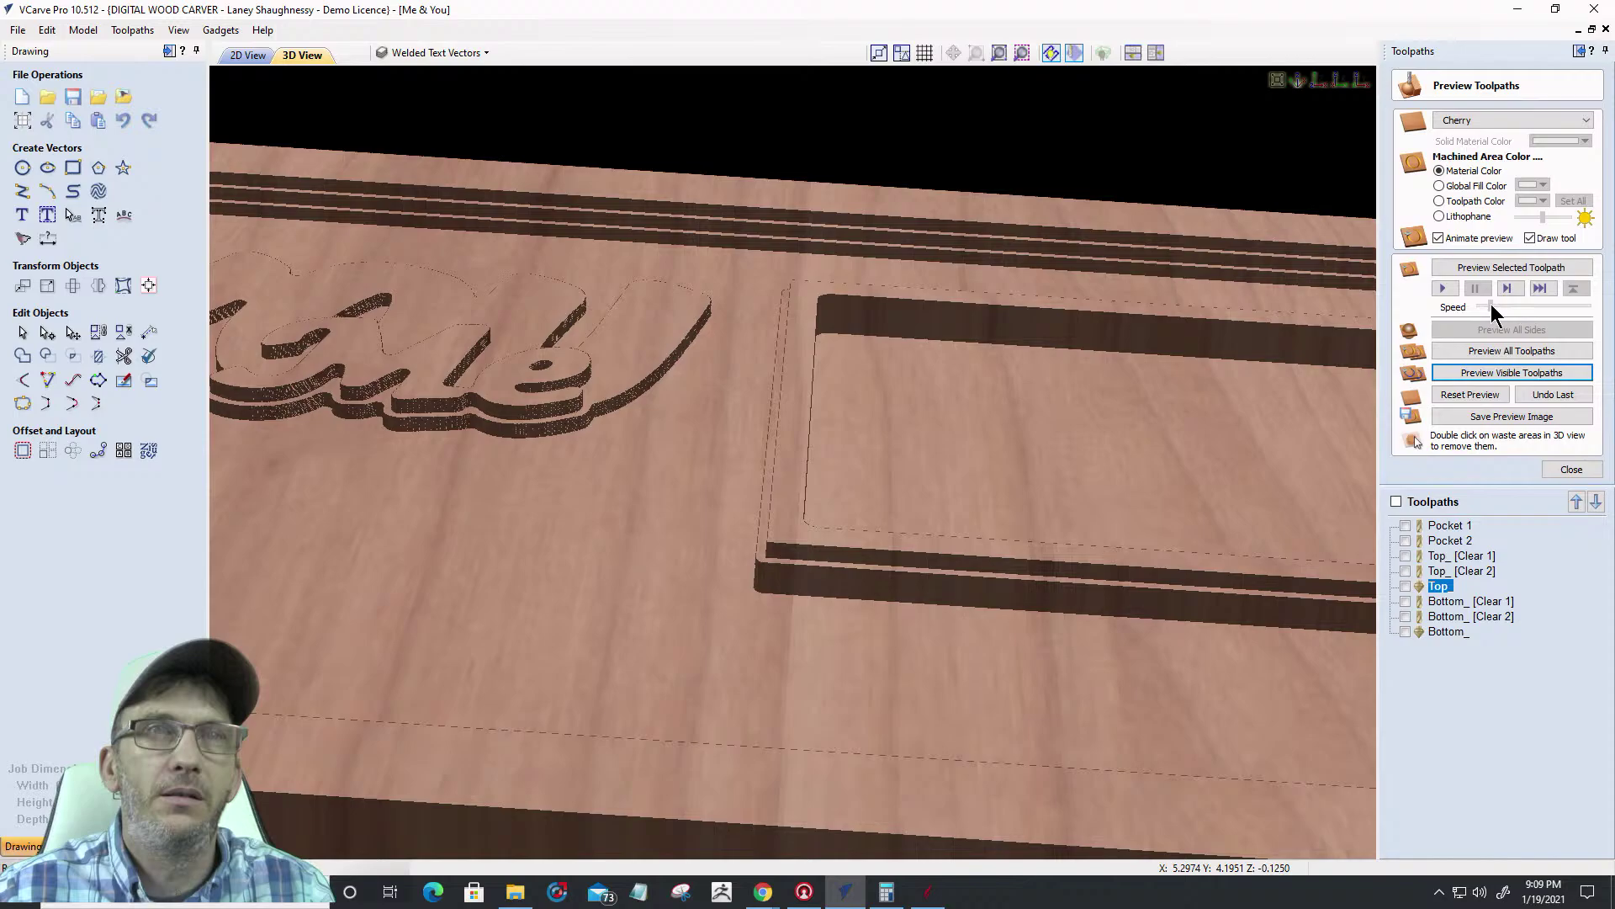
{"action": "left_click", "coordinate": [1405, 586]}
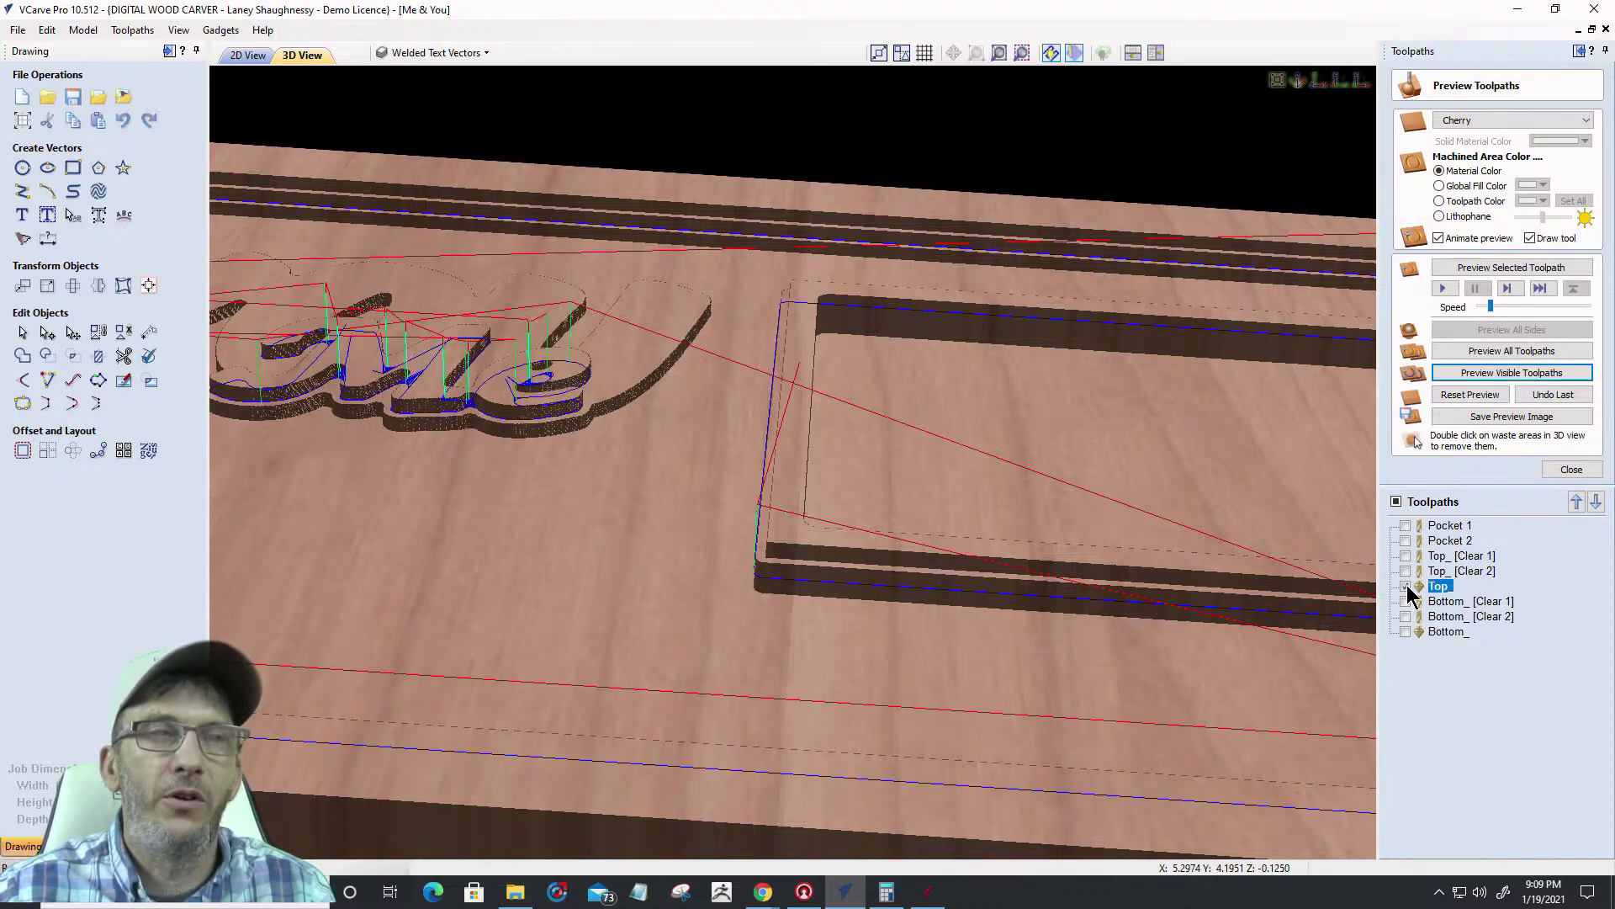
{"action": "left_click", "coordinate": [1491, 375]}
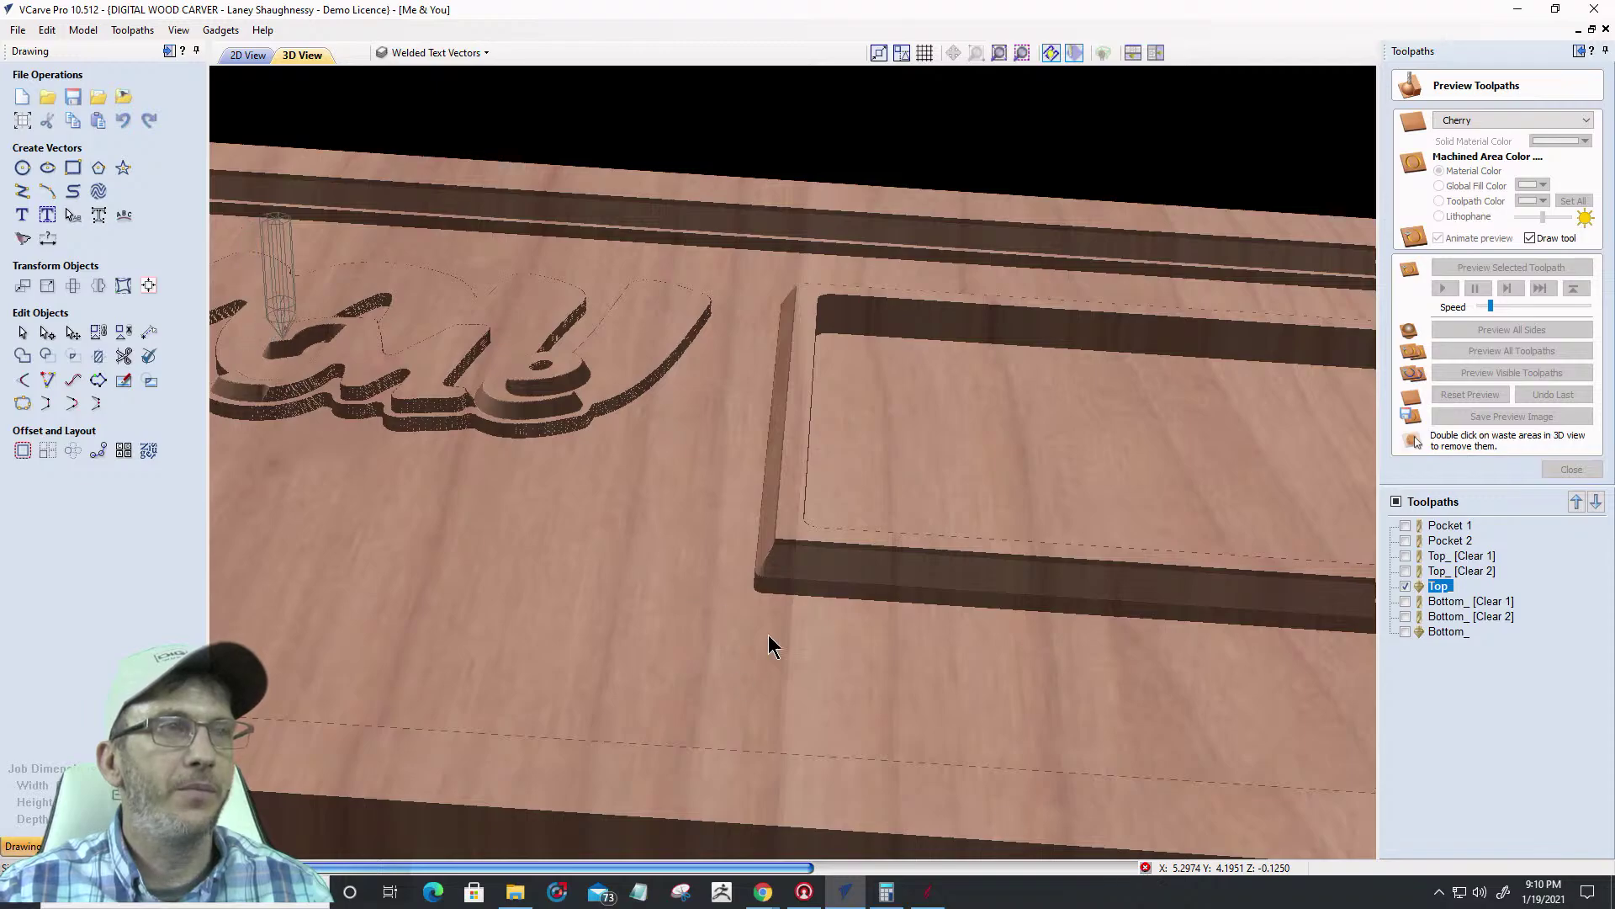
Examine the frame's corner bevel and outer walls closely from a low side angle in 3D
{"action": "left_click_drag", "start_coordinate": [876, 528], "coordinate": [855, 459]}
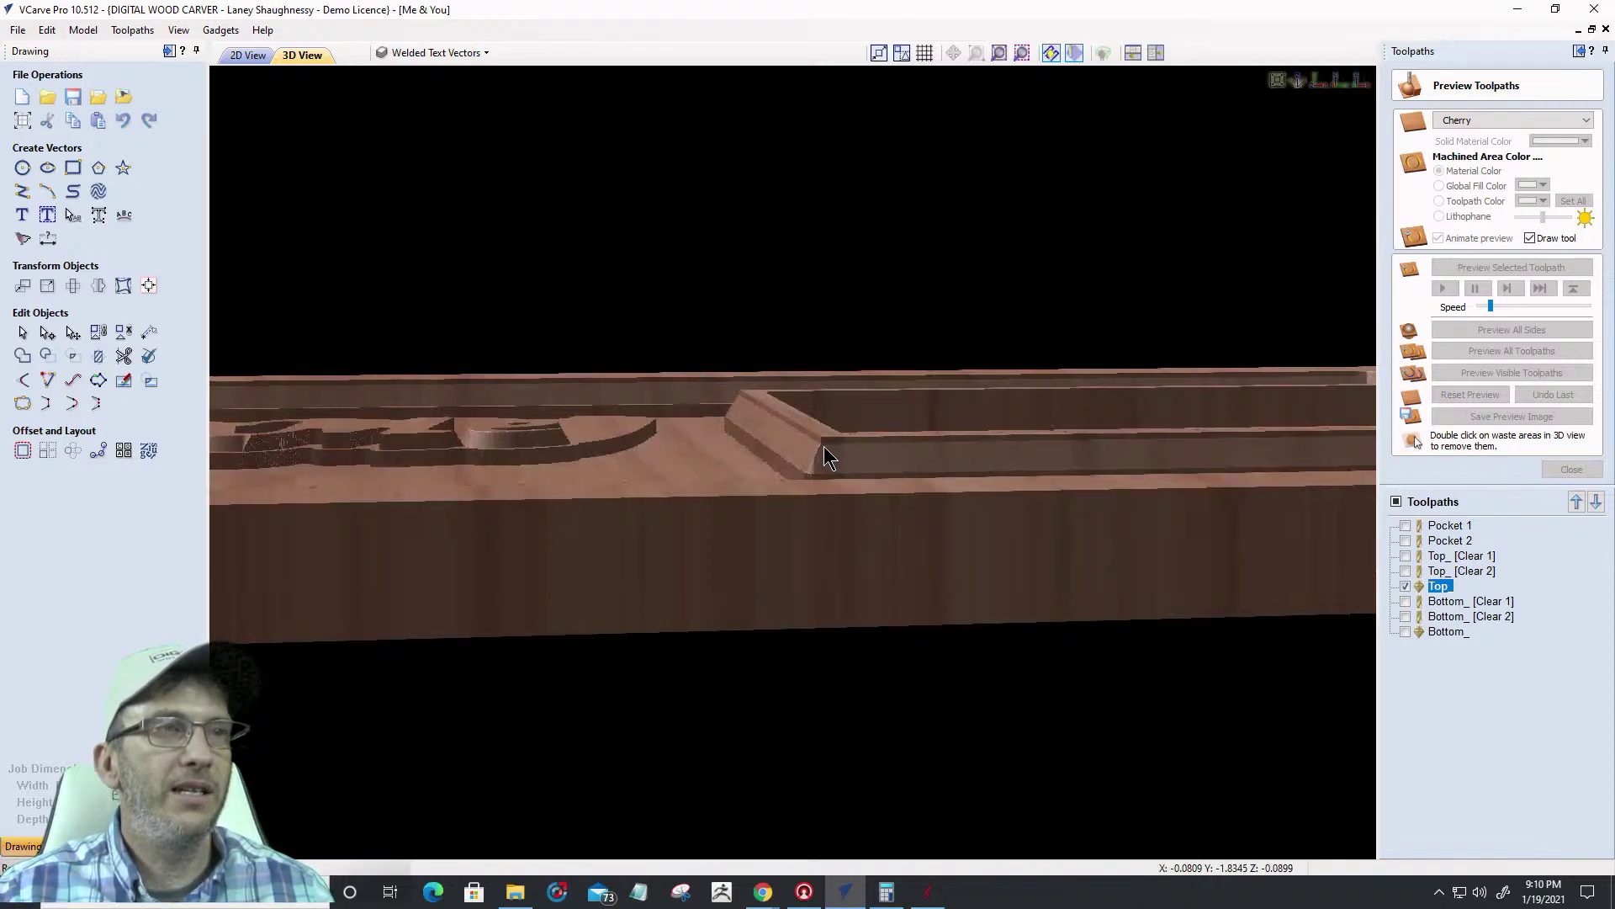
{"action": "scroll", "coordinate": [827, 457], "scroll_direction": "up", "scroll_amount": 2}
{"action": "scroll", "coordinate": [827, 457], "scroll_direction": "up", "scroll_amount": 2}
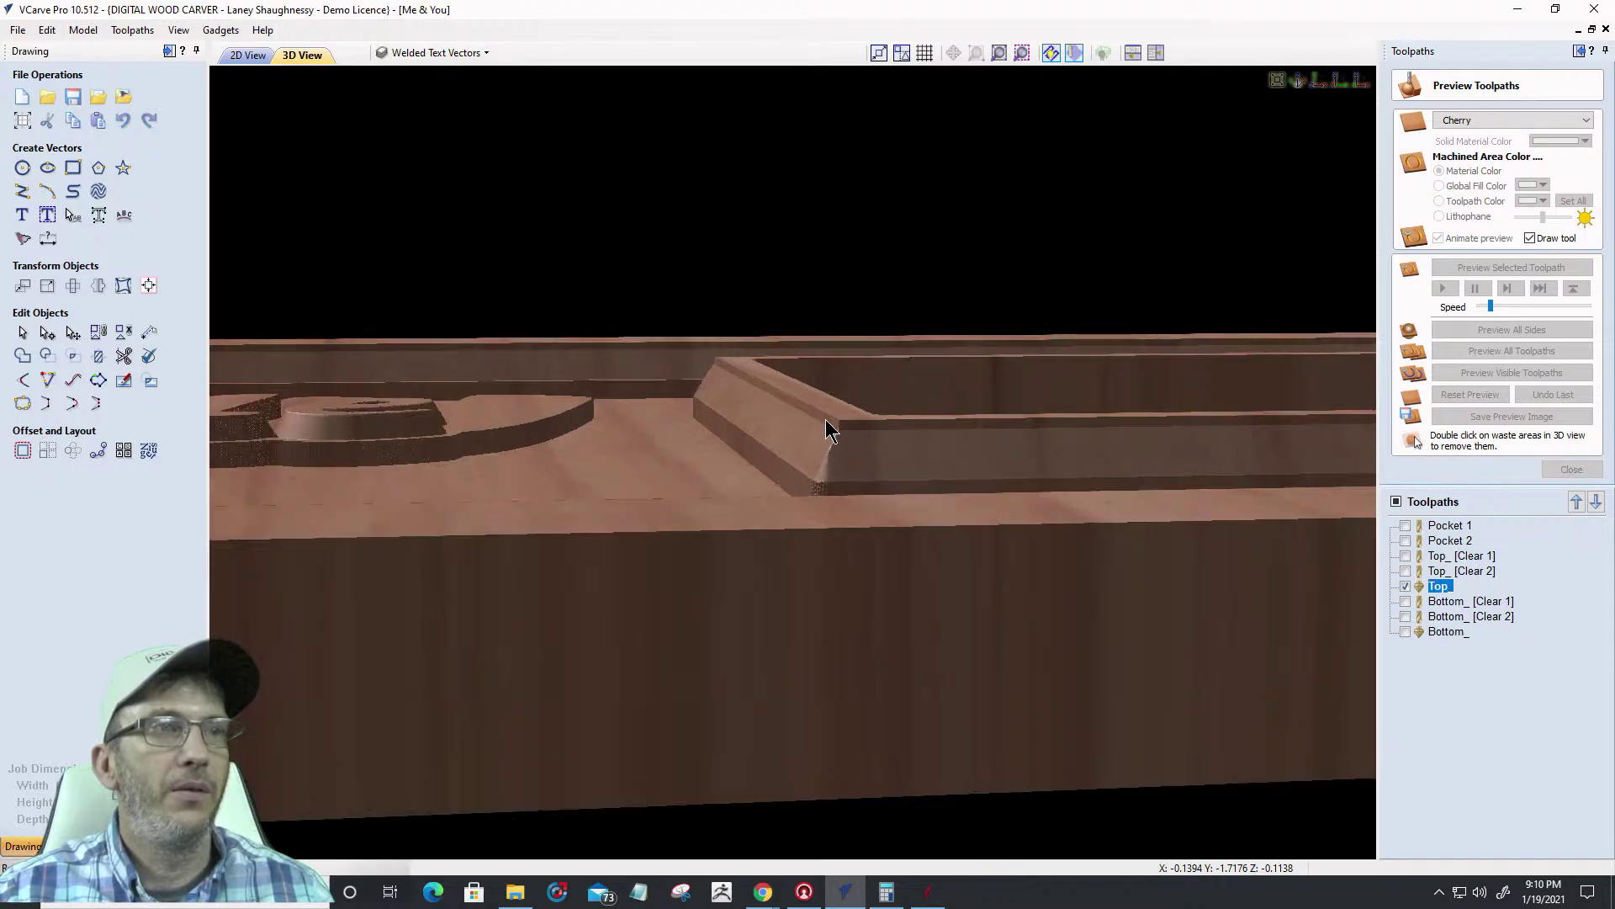
{"action": "scroll", "coordinate": [835, 436], "scroll_direction": "up", "scroll_amount": 1}
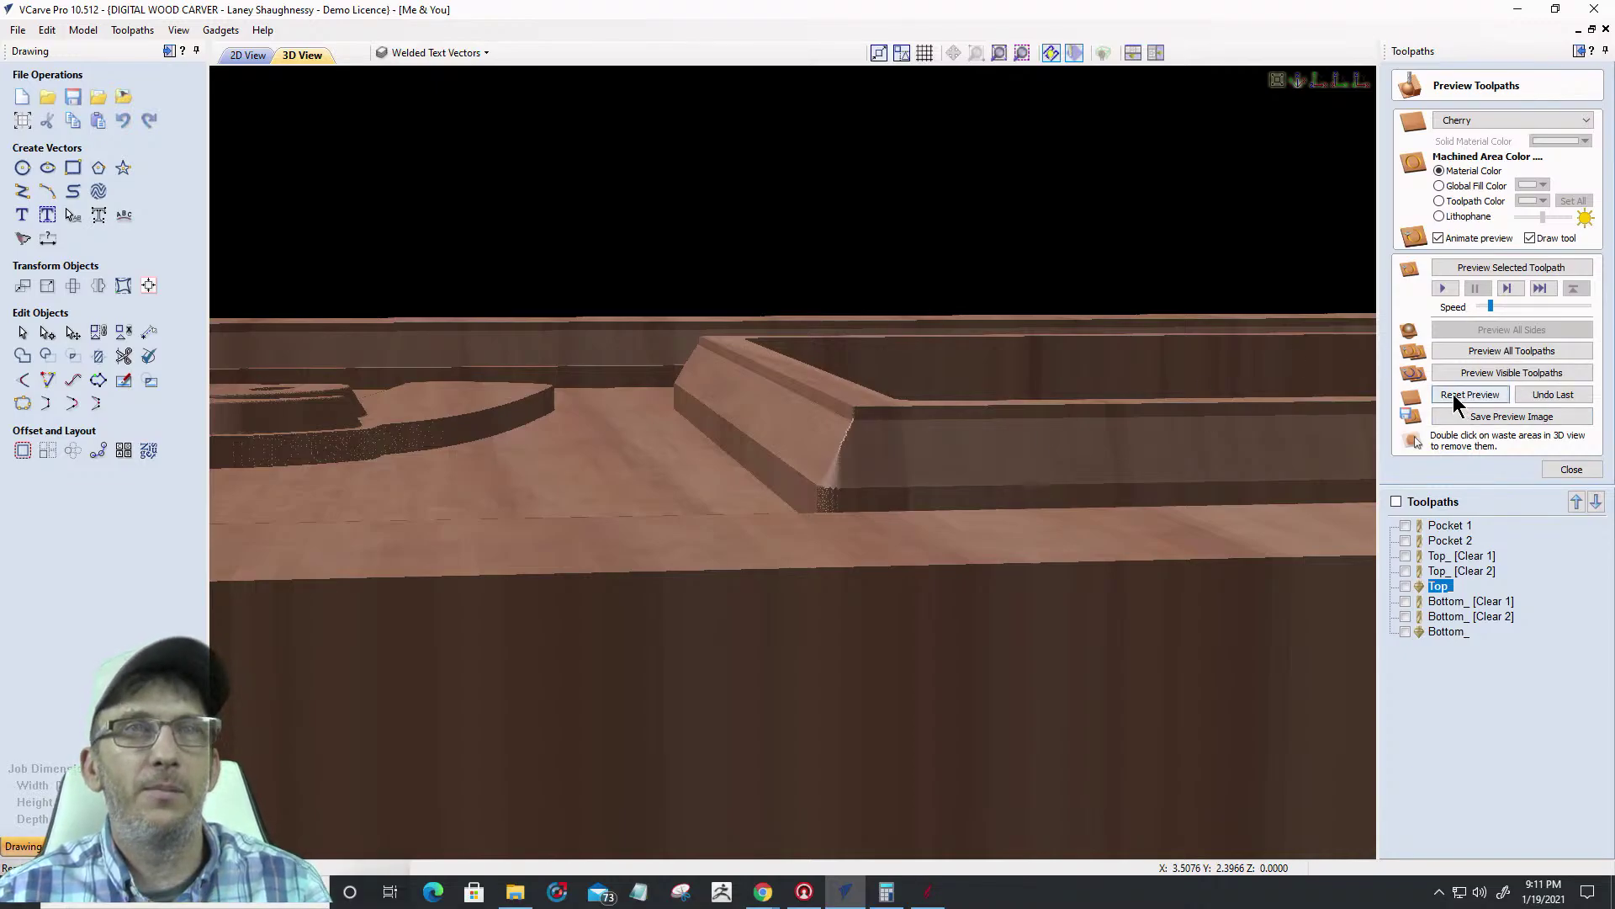
Inspect the frame rectangle, border and "& Me" lettering vectors in the 2D view
{"action": "left_click", "coordinate": [244, 53]}
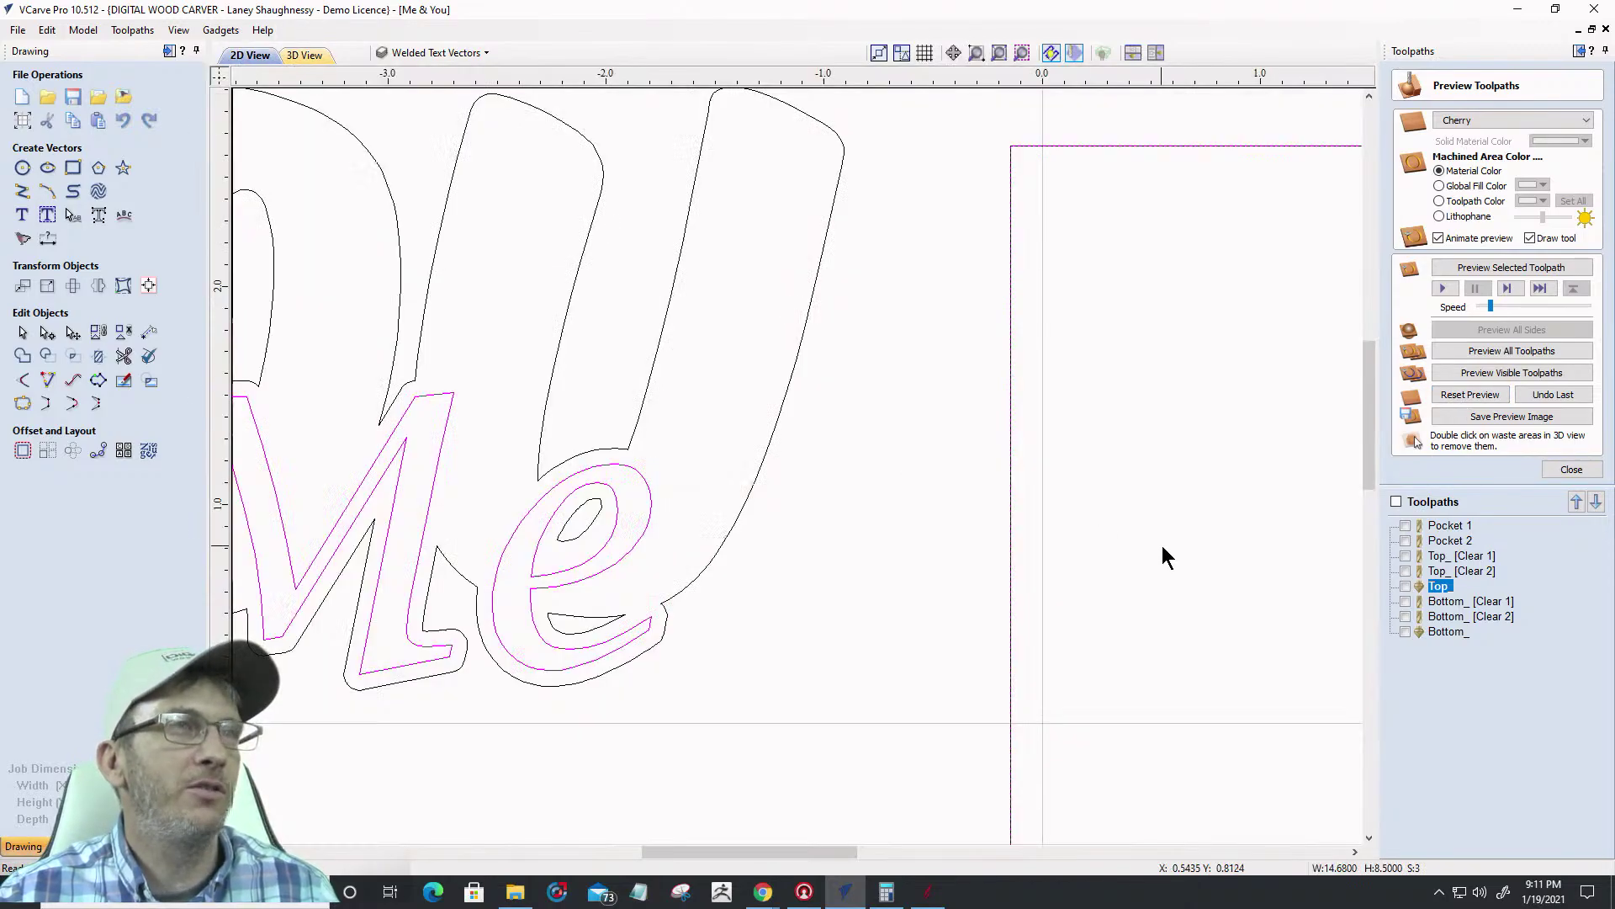
{"action": "scroll", "coordinate": [1028, 530], "scroll_direction": "down", "scroll_amount": 3}
{"action": "scroll", "coordinate": [696, 444], "scroll_direction": "up", "scroll_amount": 3}
{"action": "scroll", "coordinate": [698, 441], "scroll_direction": "down", "scroll_amount": 3}
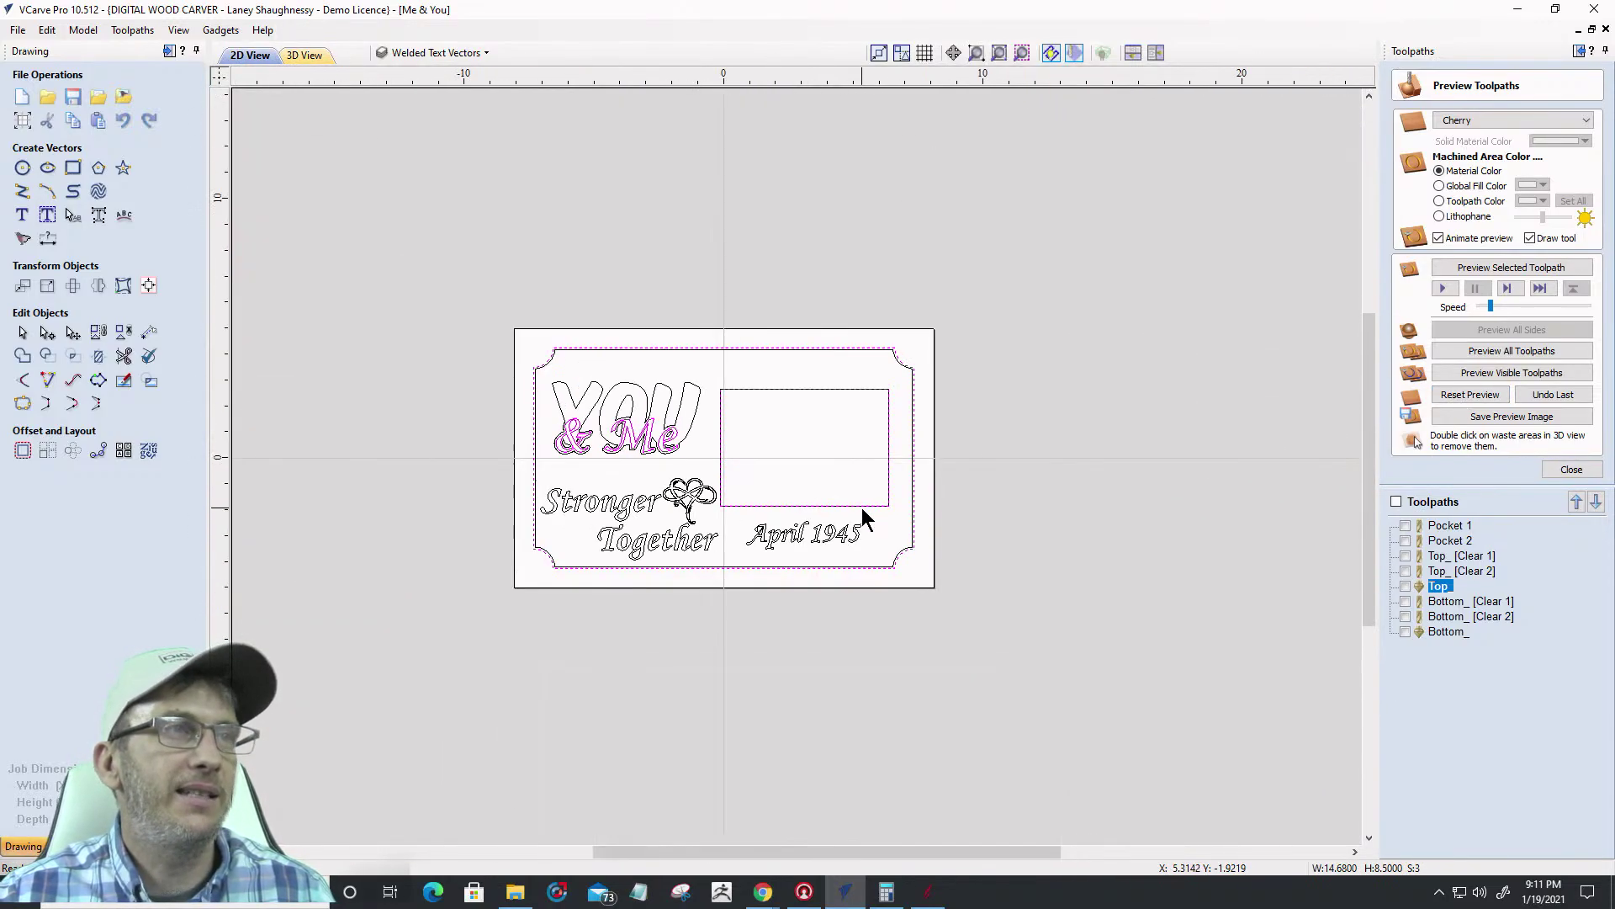
{"action": "scroll", "coordinate": [698, 442], "scroll_direction": "up", "scroll_amount": 5}
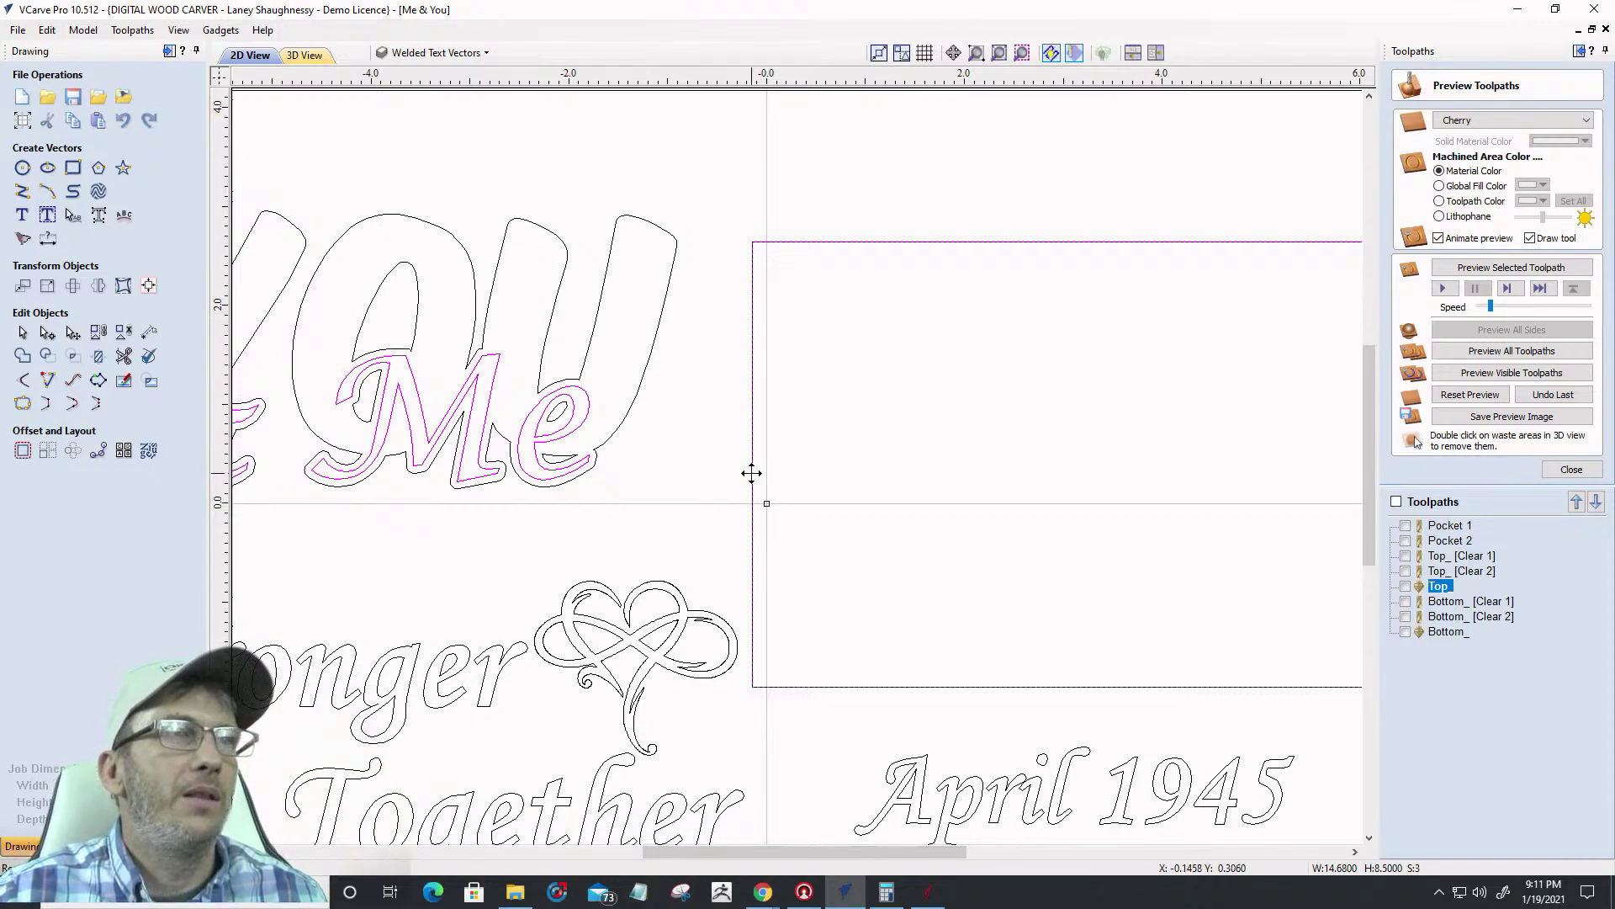
{"action": "scroll", "coordinate": [1222, 373], "scroll_direction": "down", "scroll_amount": 2}
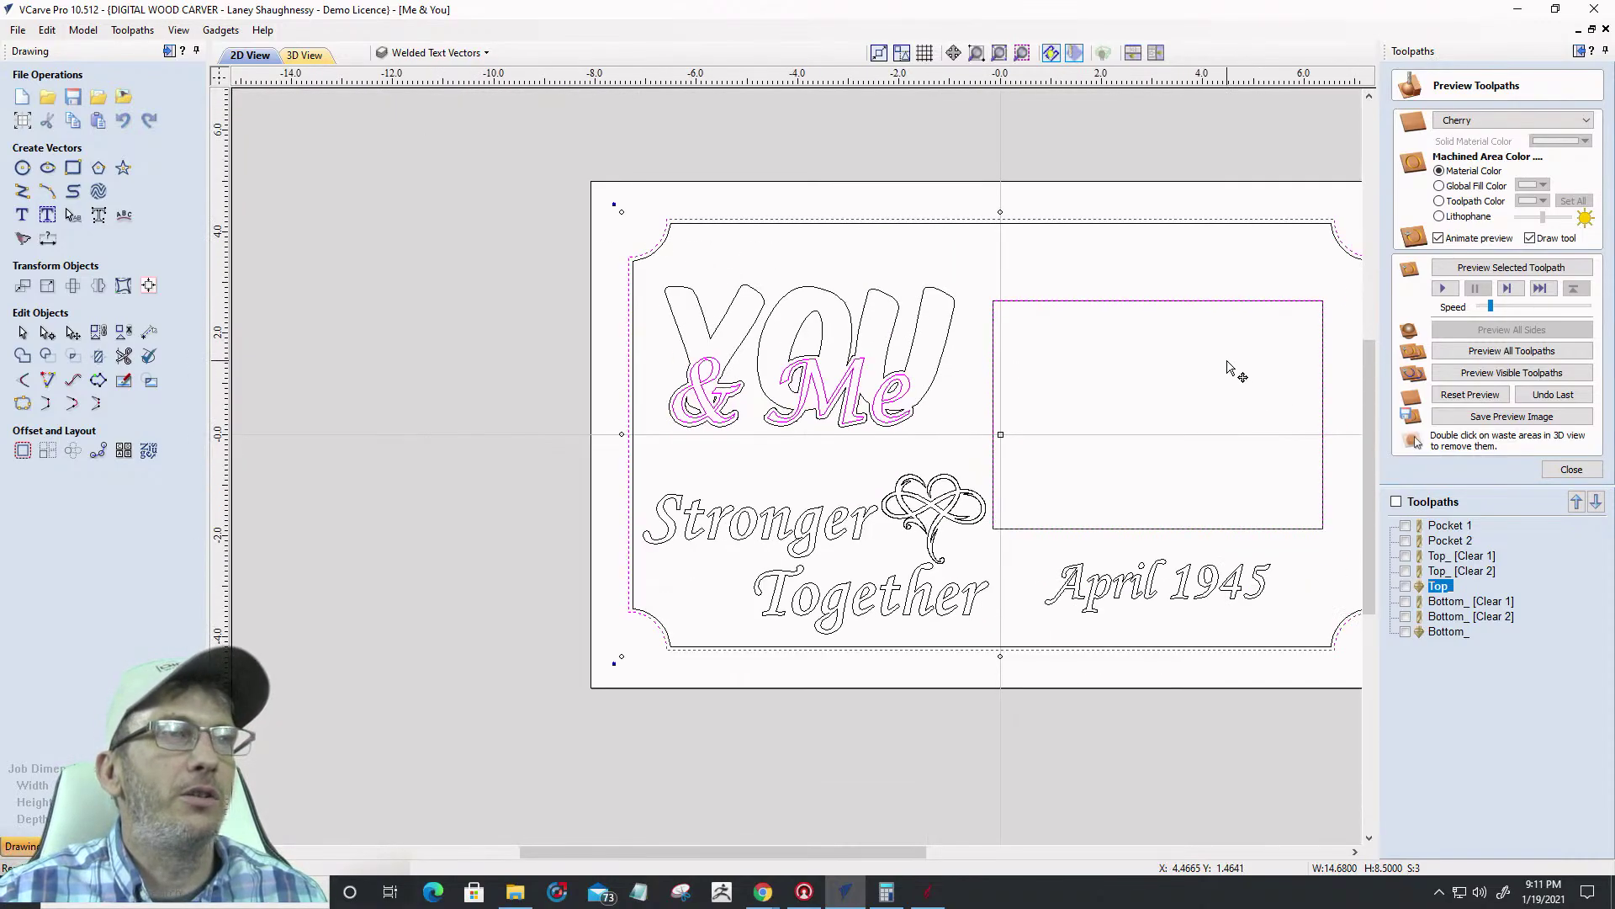
Hide the Welded Text Vectors layer, inspect the remaining top text and frame vectors, and hide the Top Text Vectors layer
{"action": "left_click", "coordinate": [423, 54]}
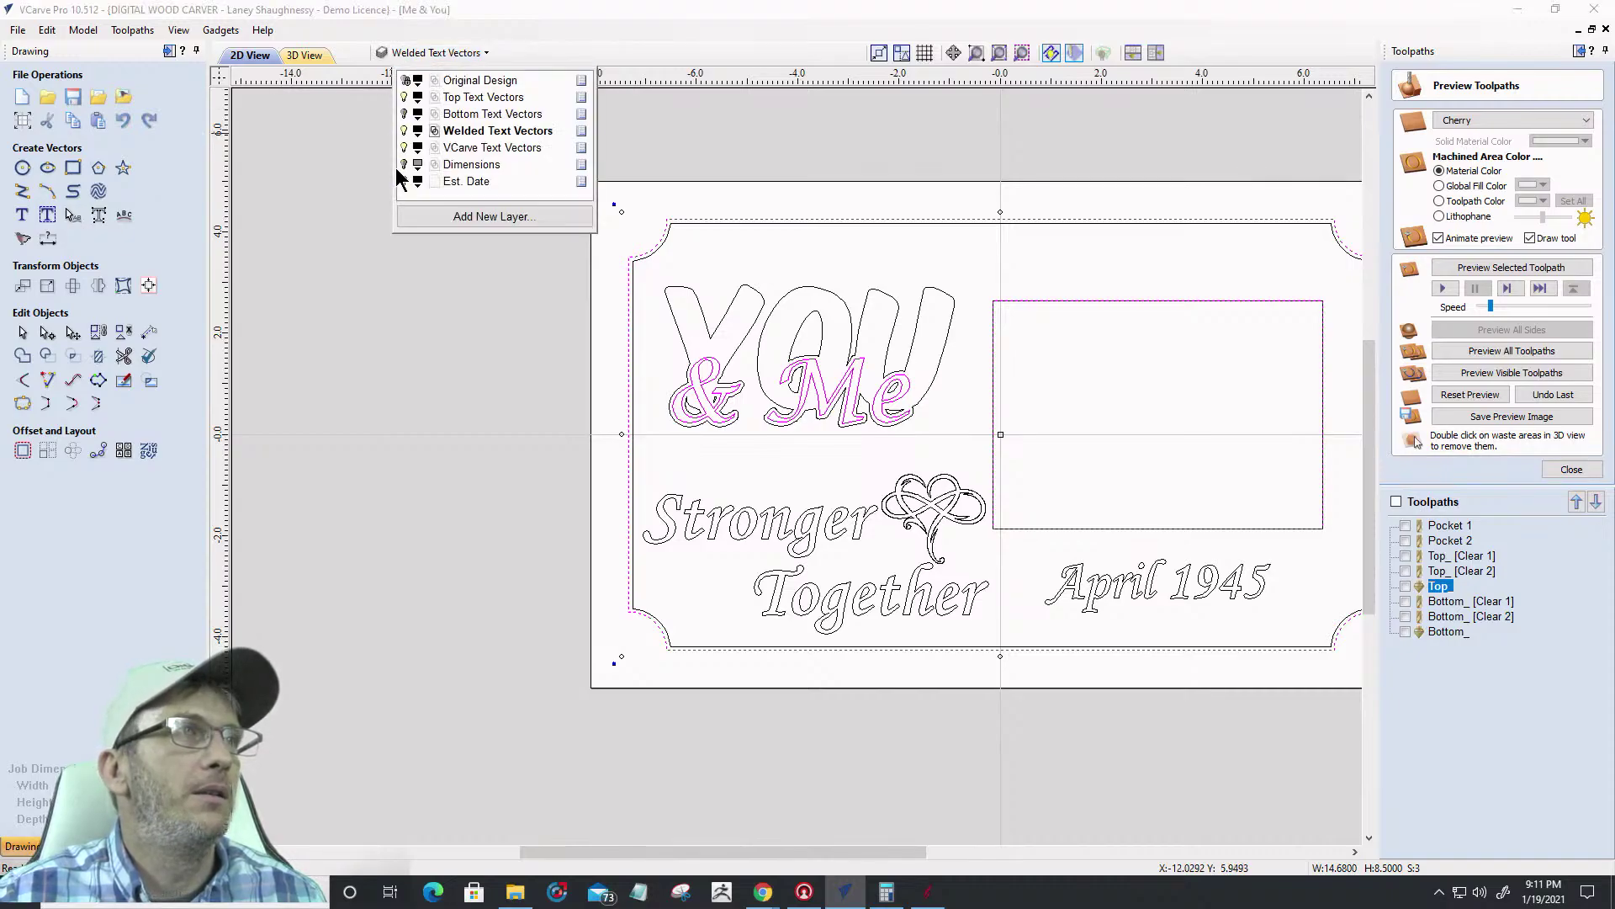
{"action": "left_click", "coordinate": [403, 131]}
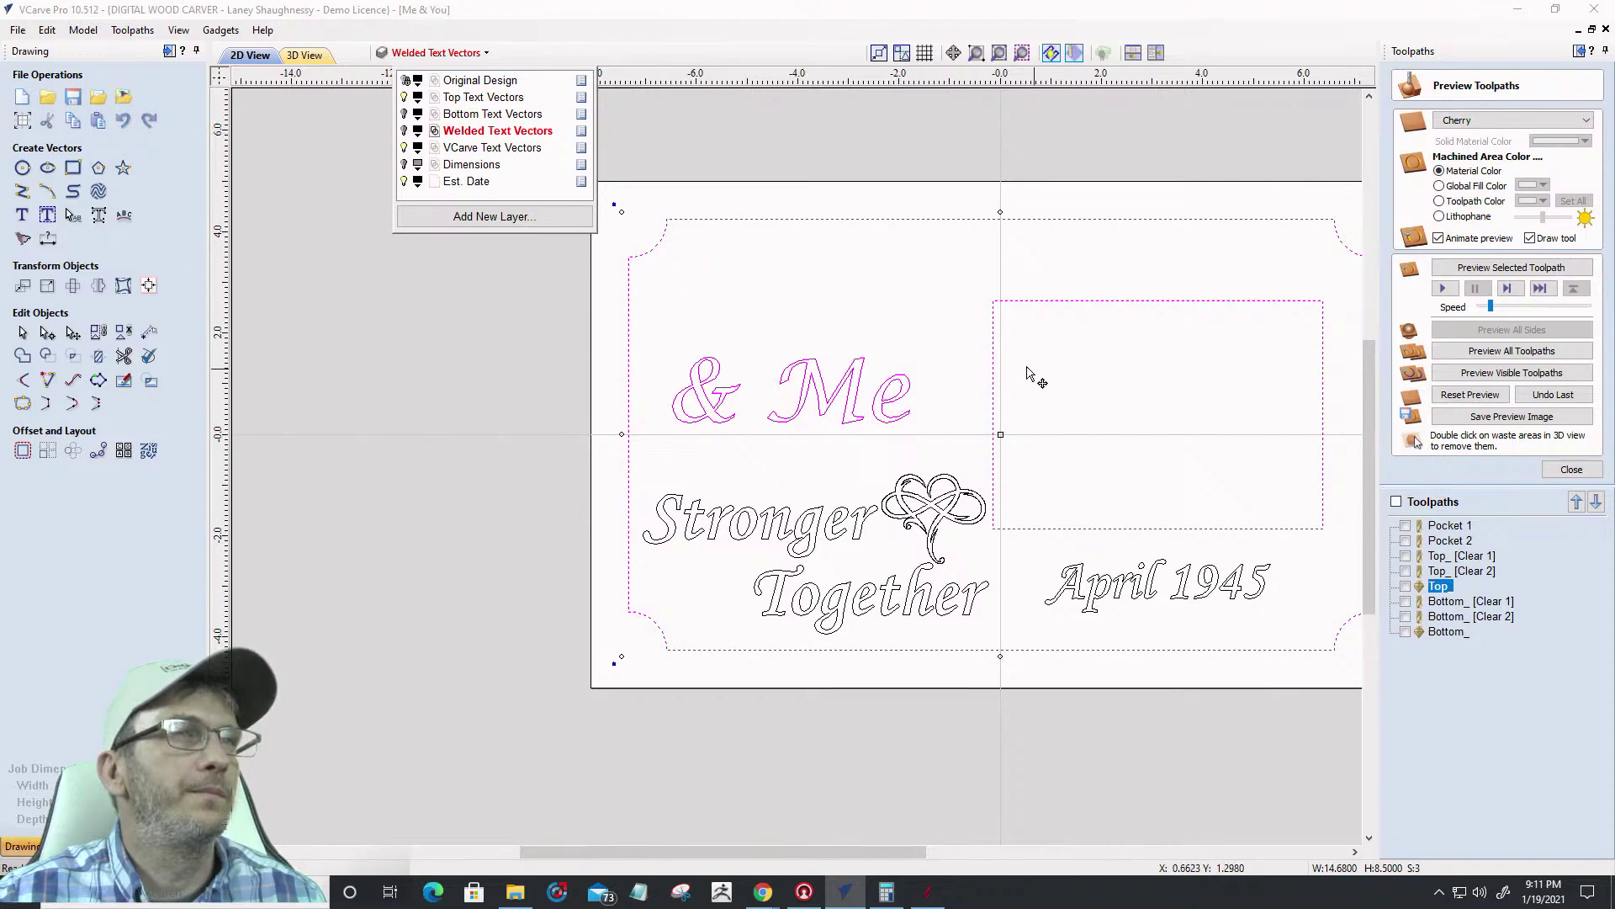
{"action": "scroll", "coordinate": [996, 346], "scroll_direction": "down", "scroll_amount": 2}
{"action": "scroll", "coordinate": [996, 379], "scroll_direction": "up", "scroll_amount": 3}
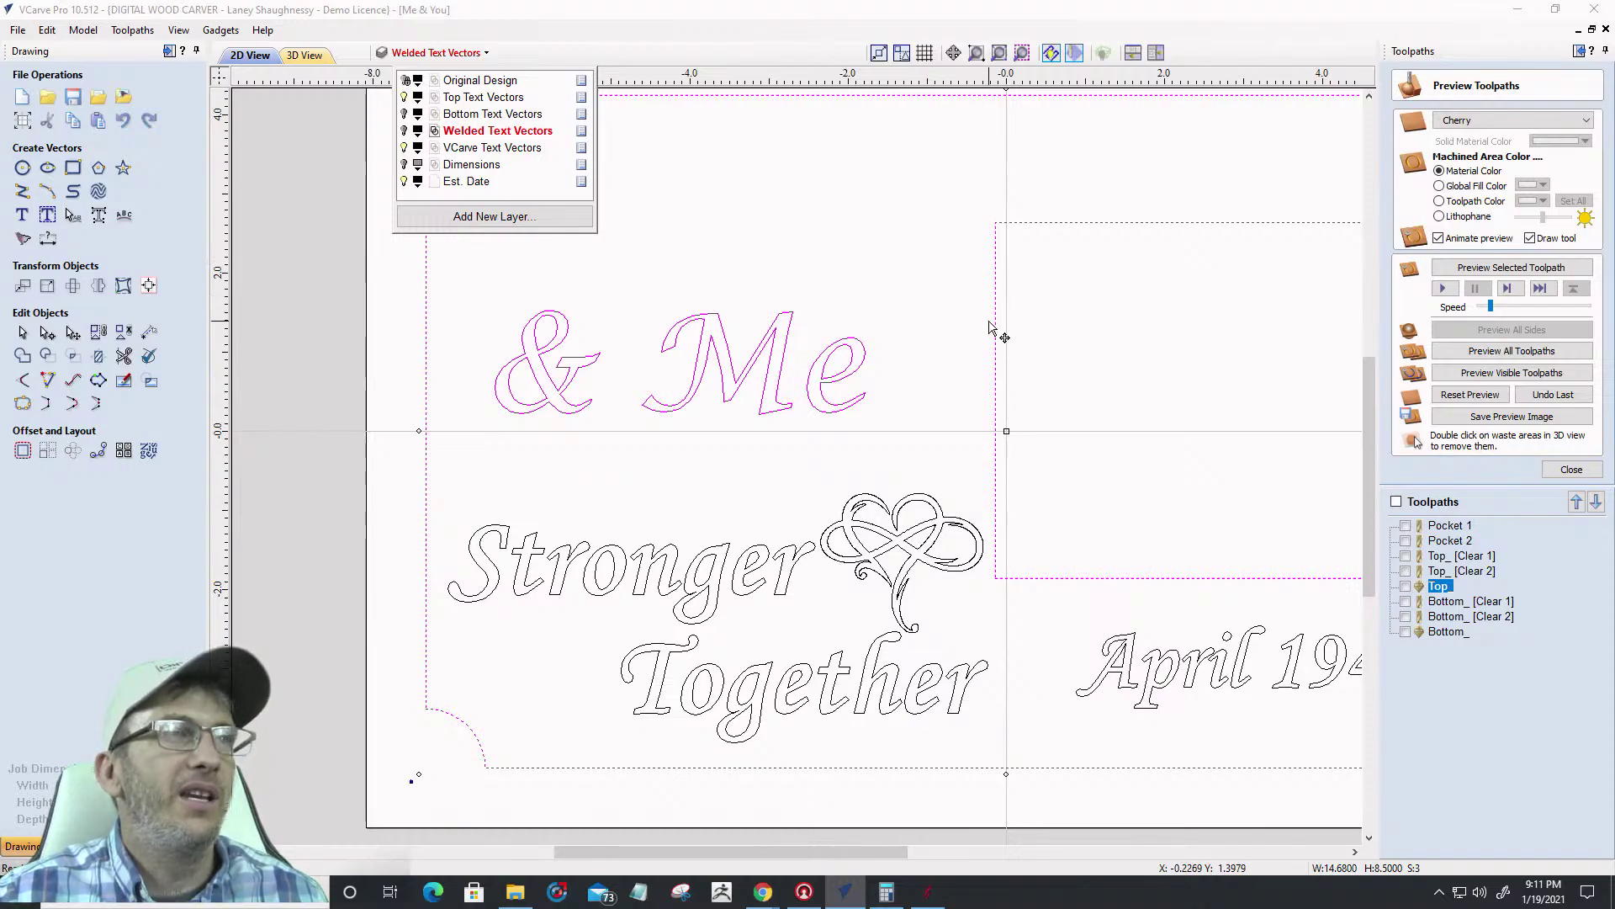
{"action": "left_click", "coordinate": [404, 130]}
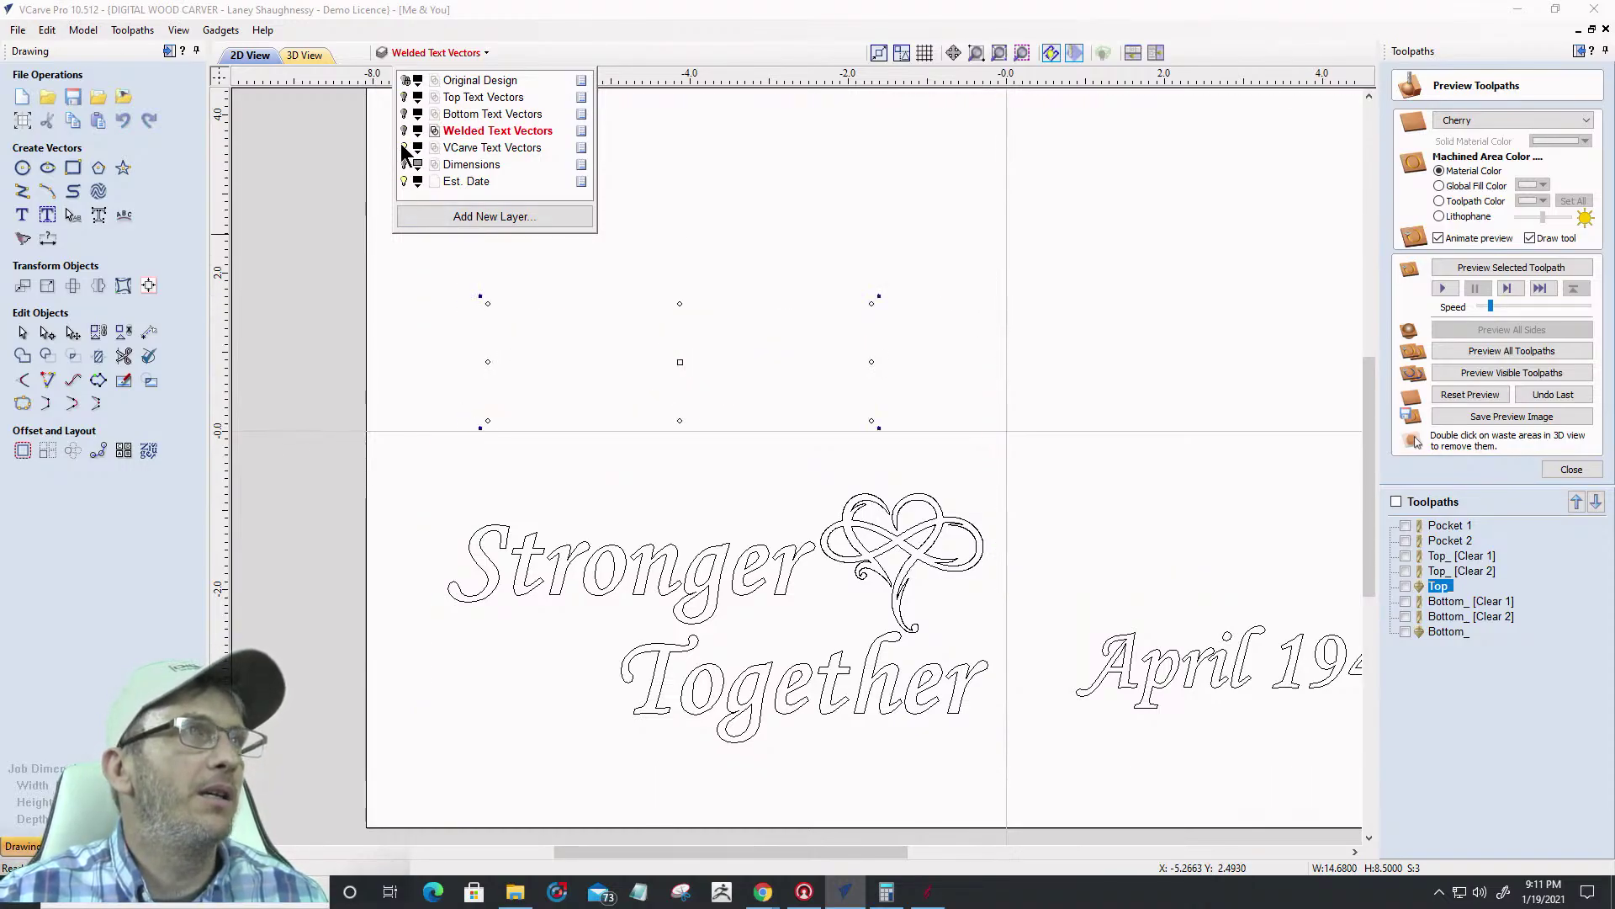
Show the Welded Text Vectors layer and select its frame rectangle and outer border in turn to check them
{"action": "left_click", "coordinate": [404, 130]}
{"action": "left_click", "coordinate": [990, 286]}
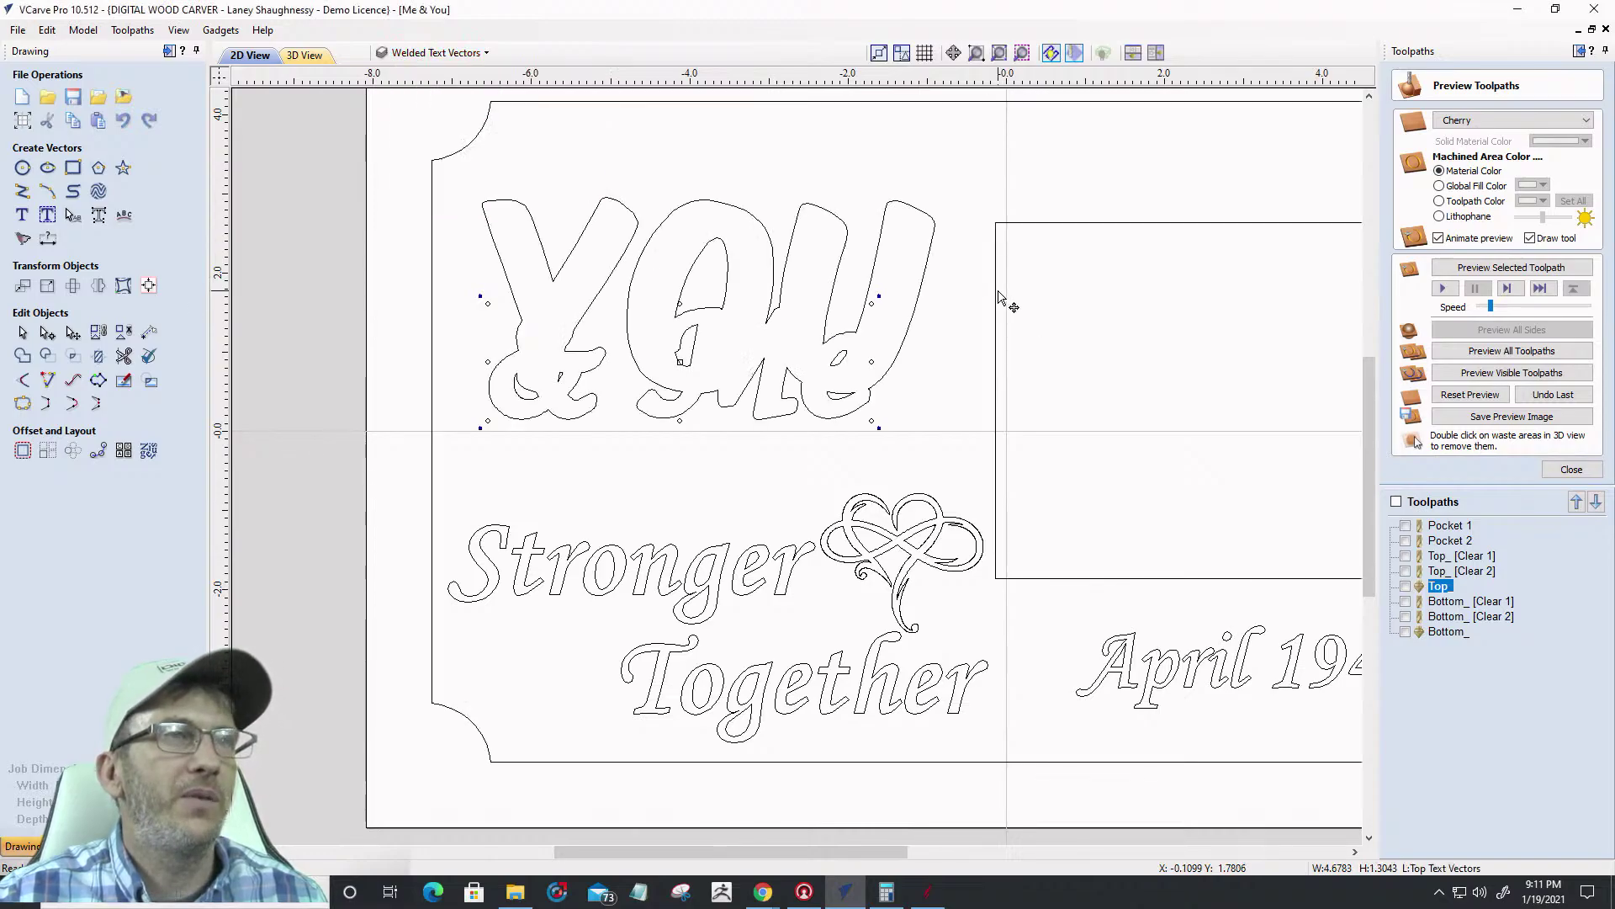
{"action": "left_click", "coordinate": [1001, 295]}
{"action": "scroll", "coordinate": [980, 313], "scroll_direction": "down", "scroll_amount": 3}
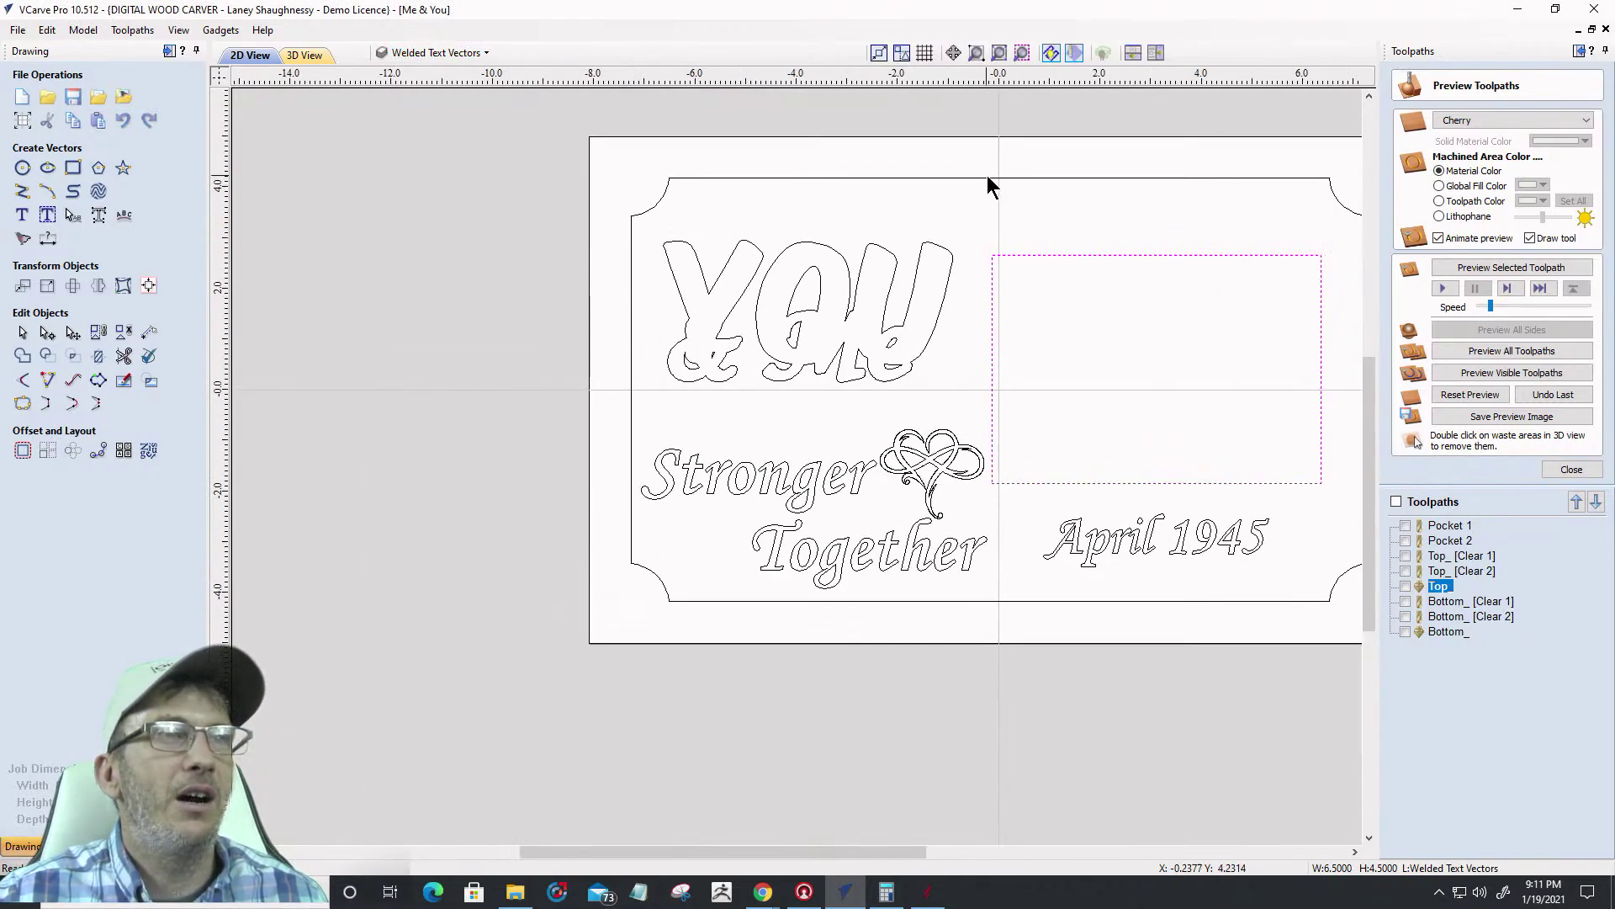
{"action": "left_click", "coordinate": [987, 177]}
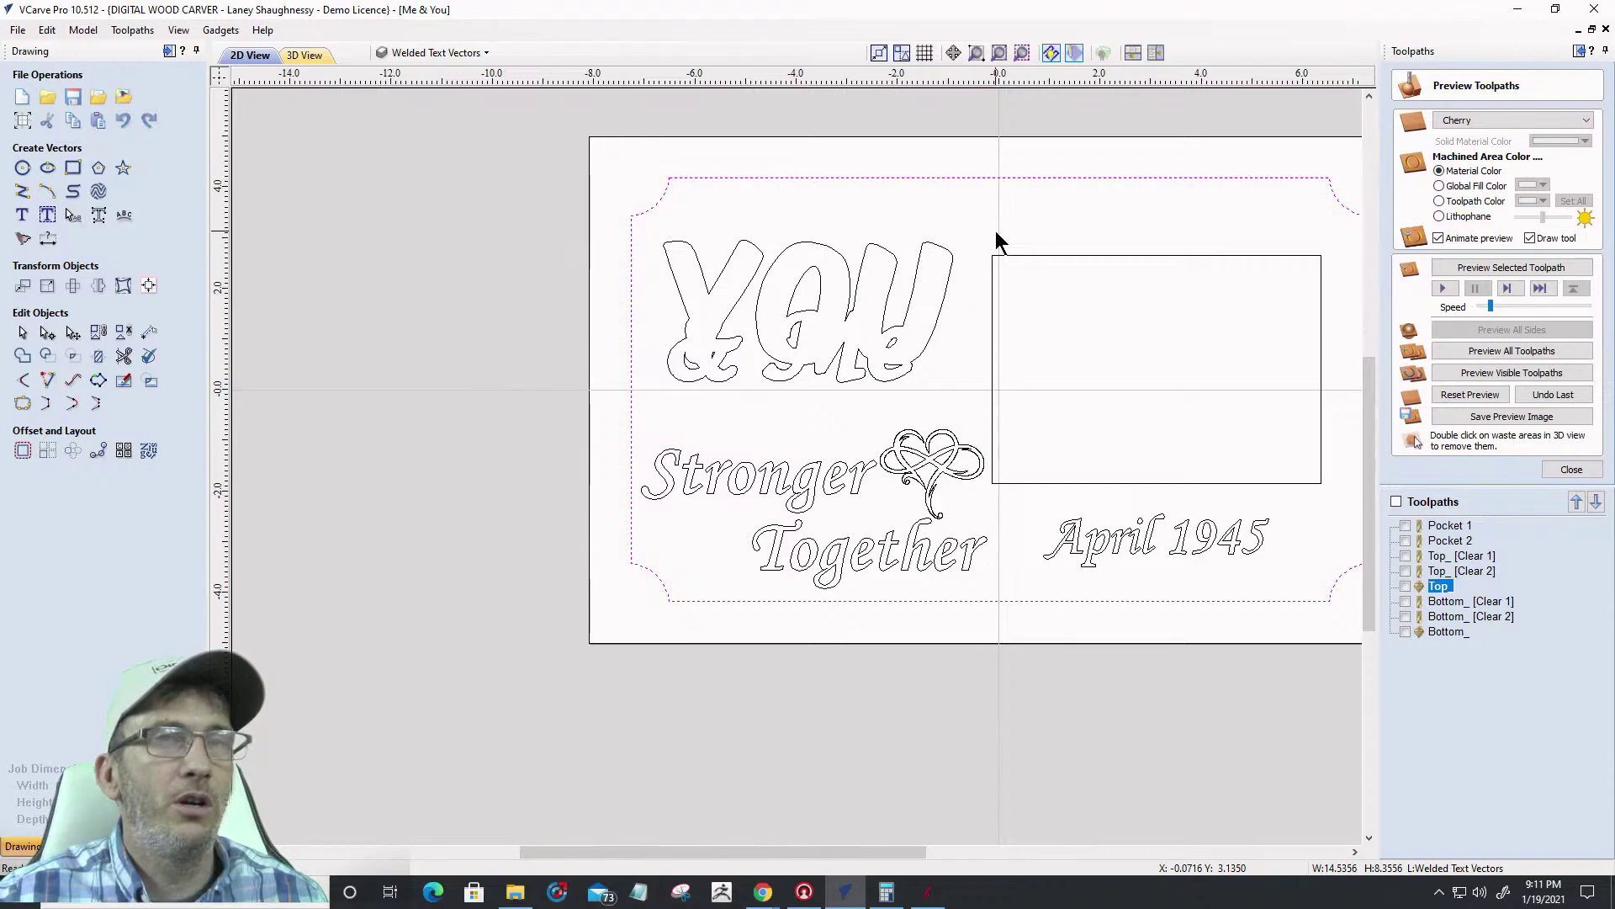
Offset the welded layer's frame rectangle inwards by 0.0722 inches, deleting the original and selecting the new vector
{"action": "left_click", "coordinate": [1072, 255]}
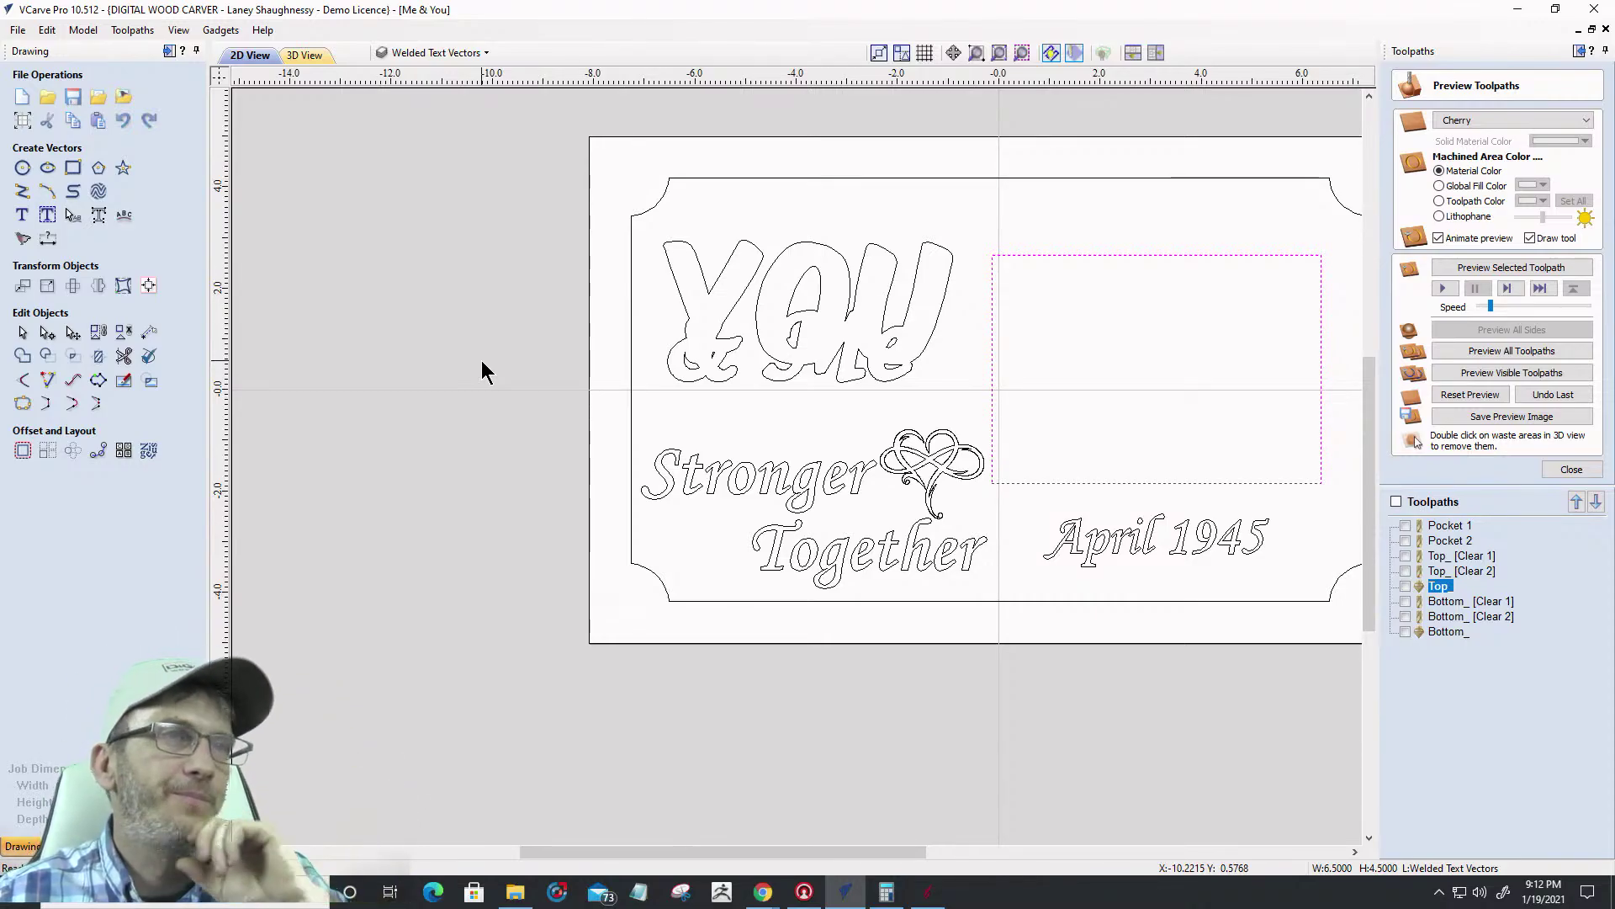
{"action": "left_click", "coordinate": [23, 450]}
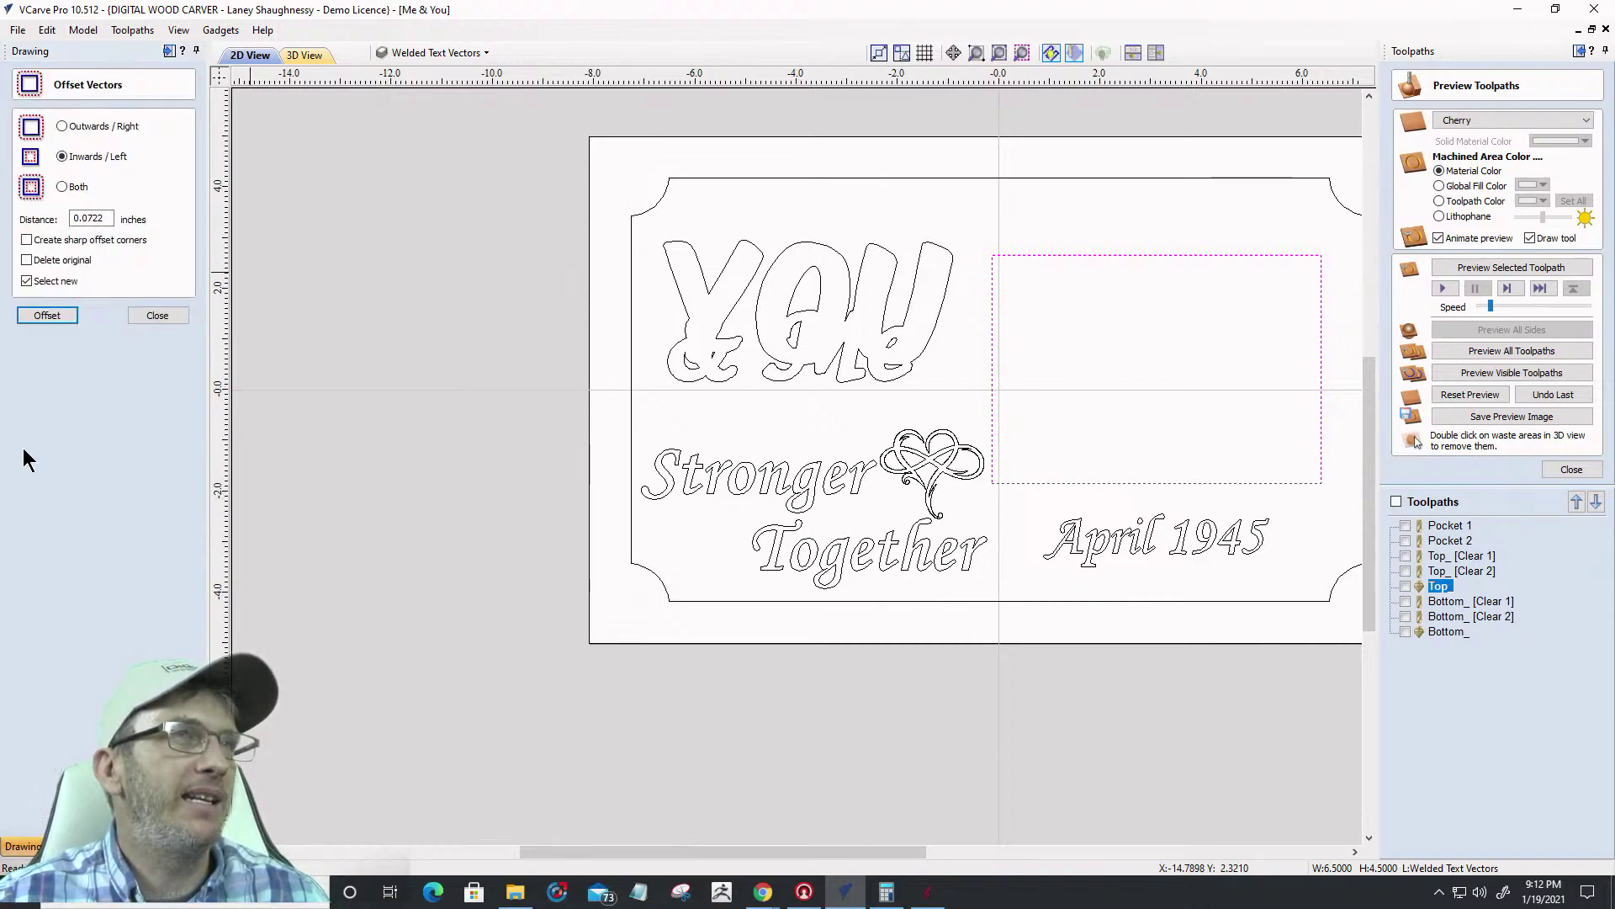
{"action": "left_click", "coordinate": [98, 221]}
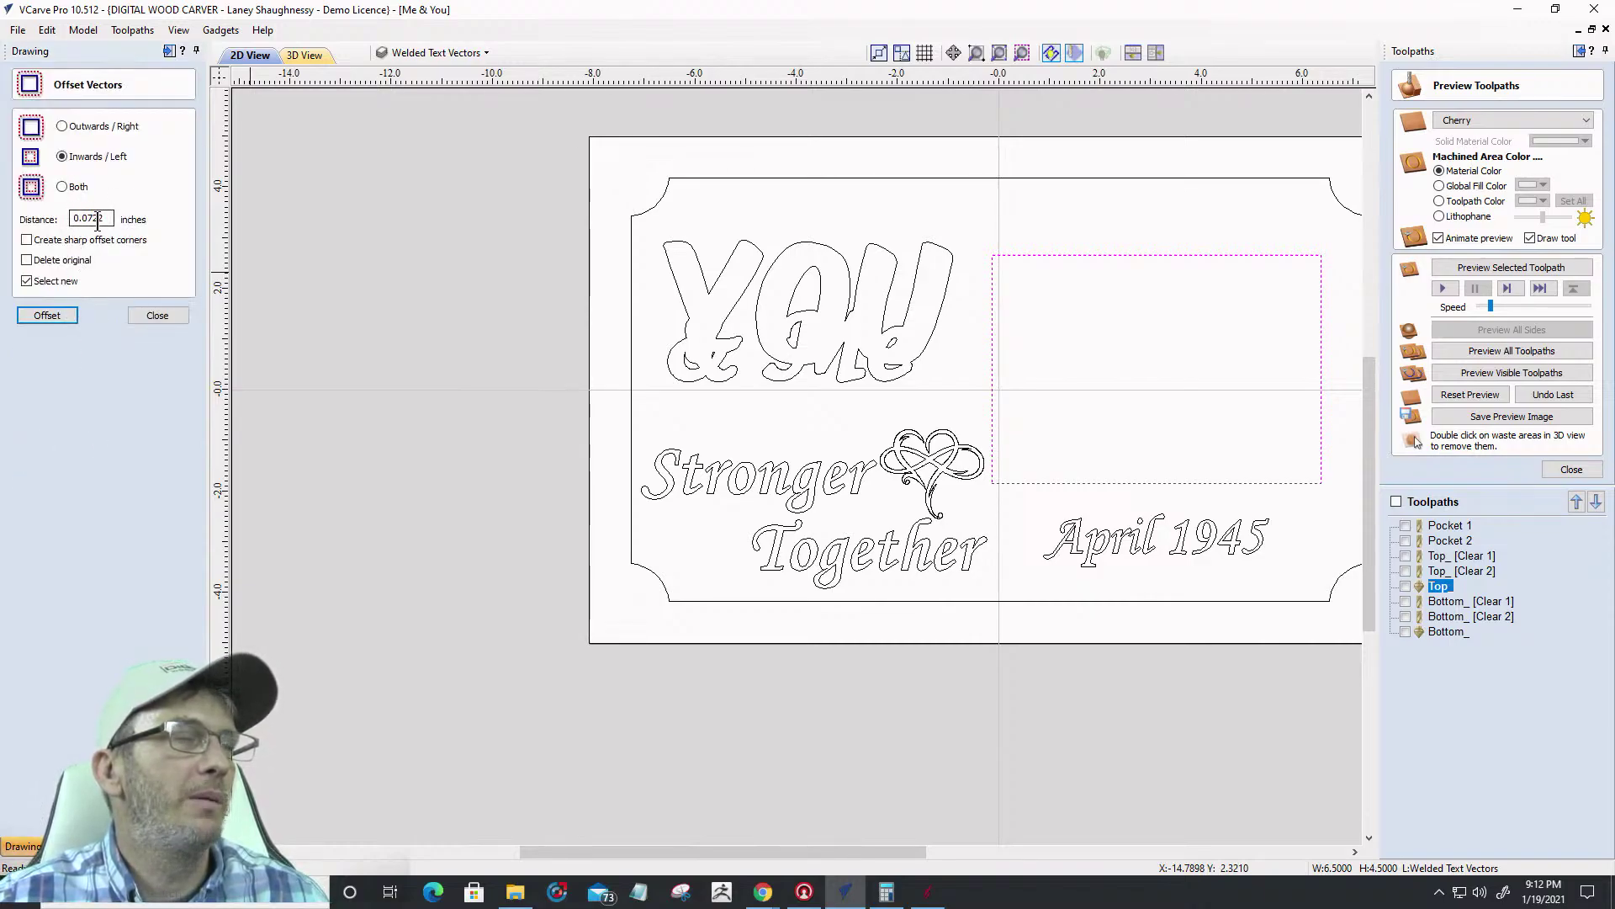
{"action": "left_click", "coordinate": [27, 261]}
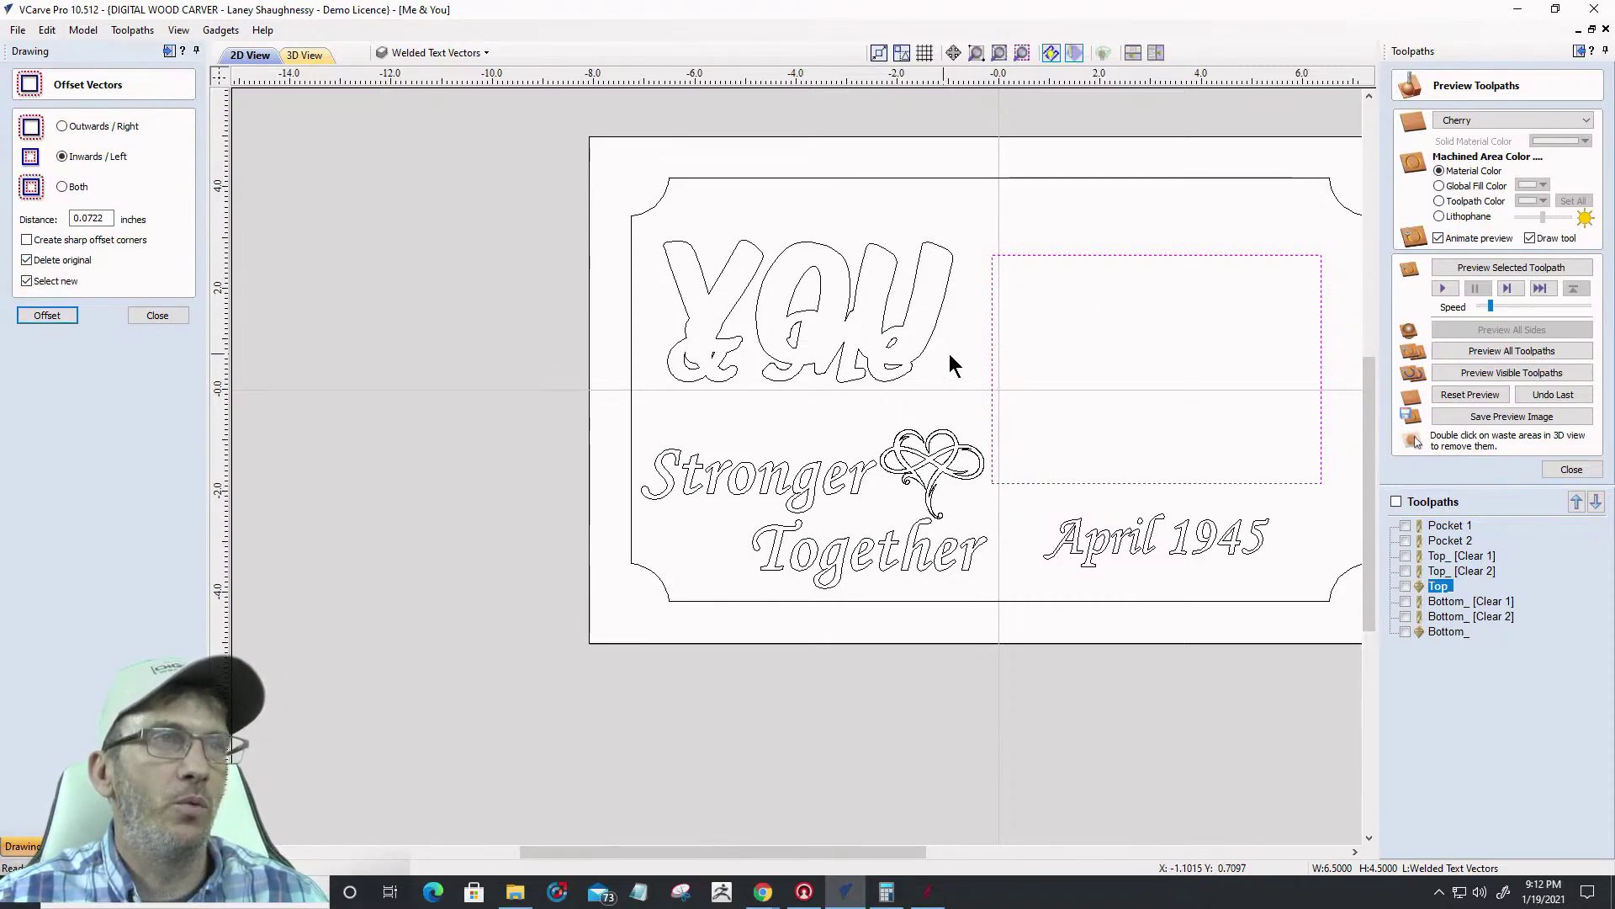
{"action": "left_click", "coordinate": [29, 315]}
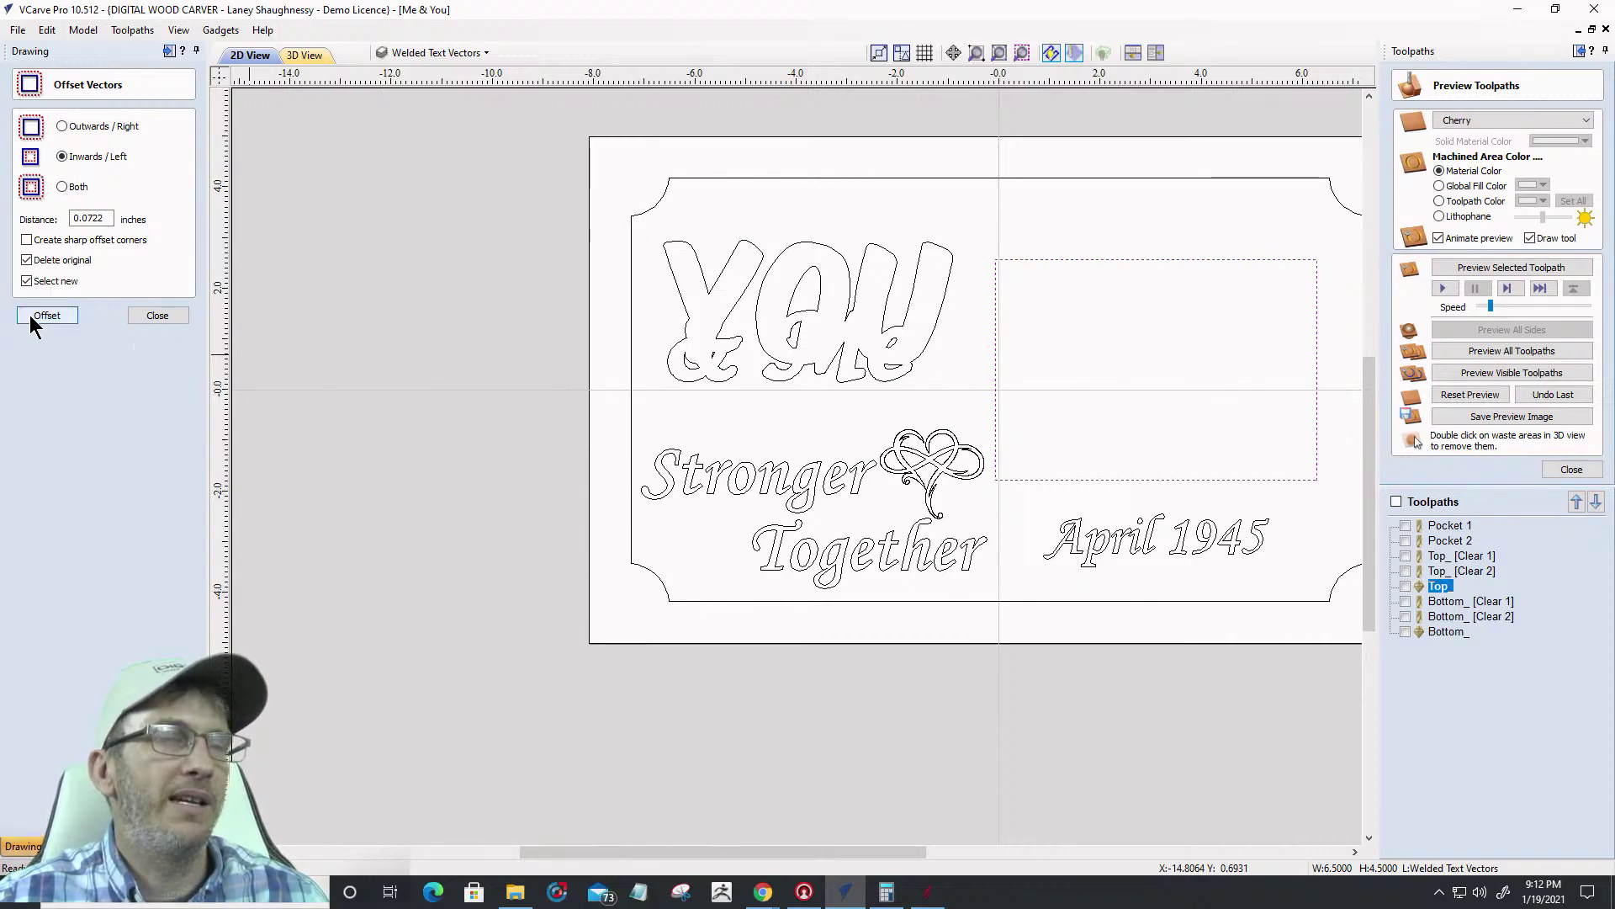
{"action": "left_click", "coordinate": [162, 315]}
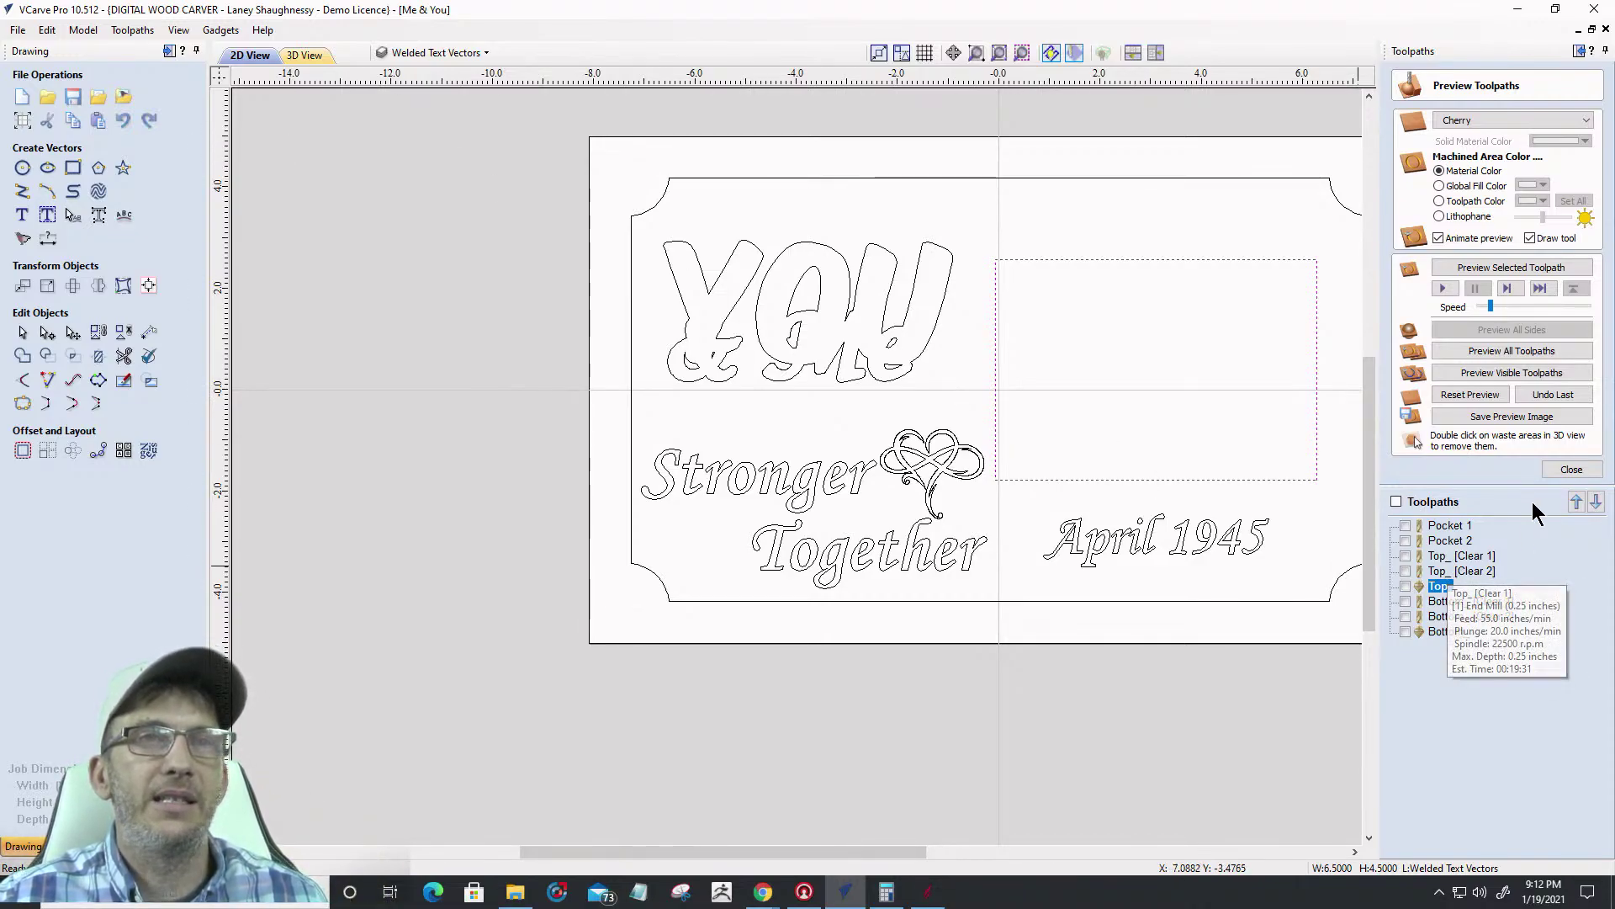
Leave the toolpath preview, recalculate all toolpaths, and dismiss the resulting message
{"action": "left_click", "coordinate": [1564, 468]}
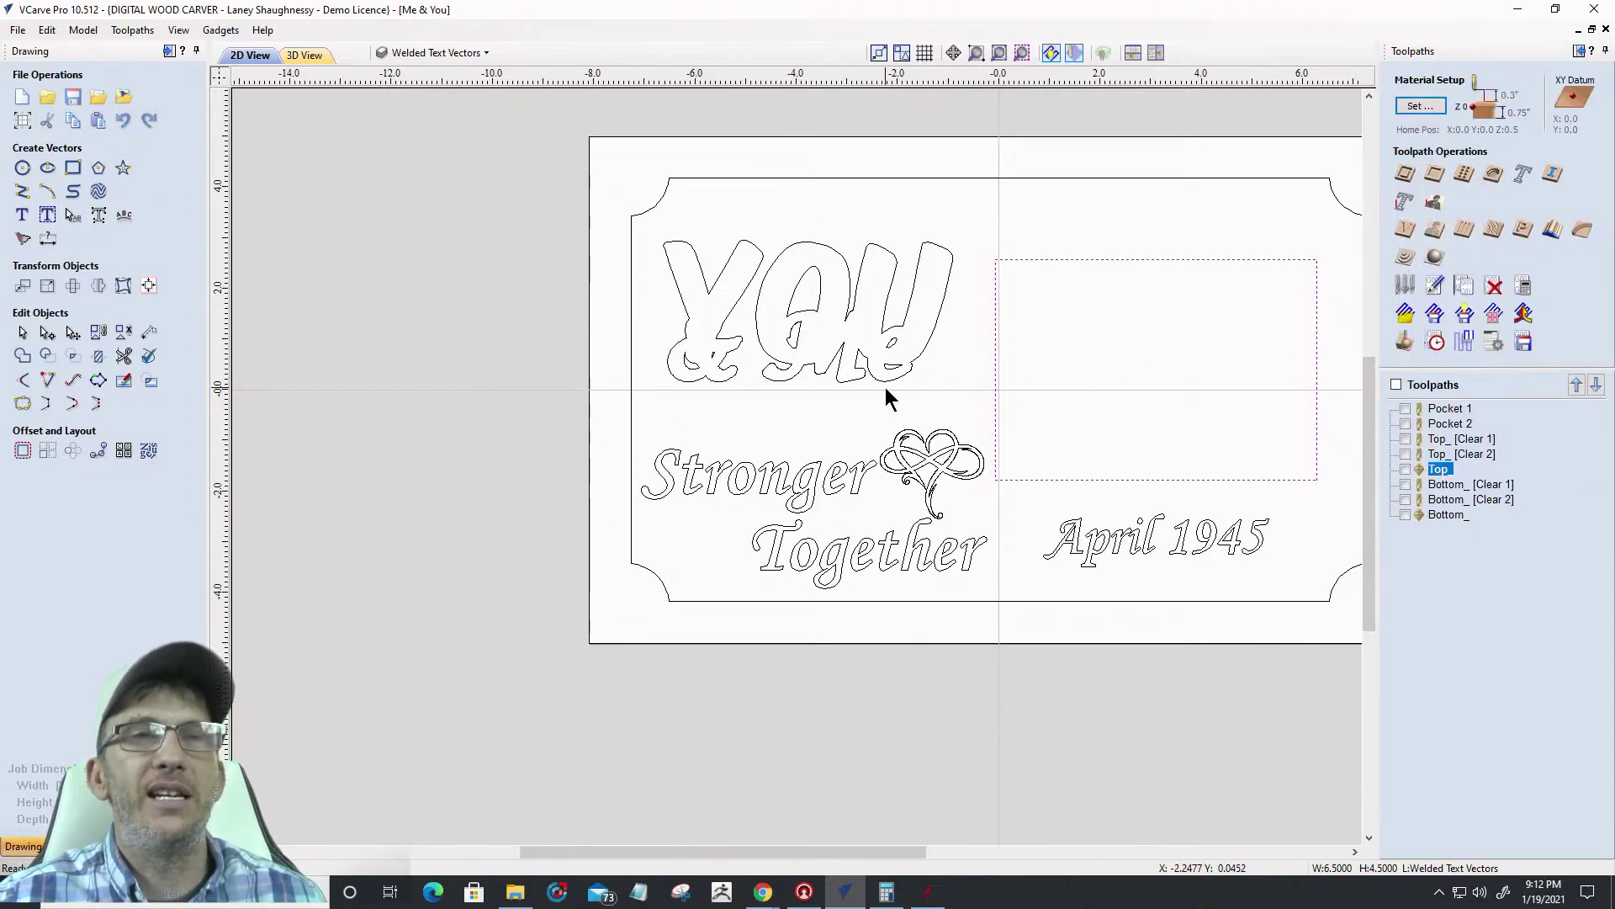
{"action": "left_click", "coordinate": [1525, 288]}
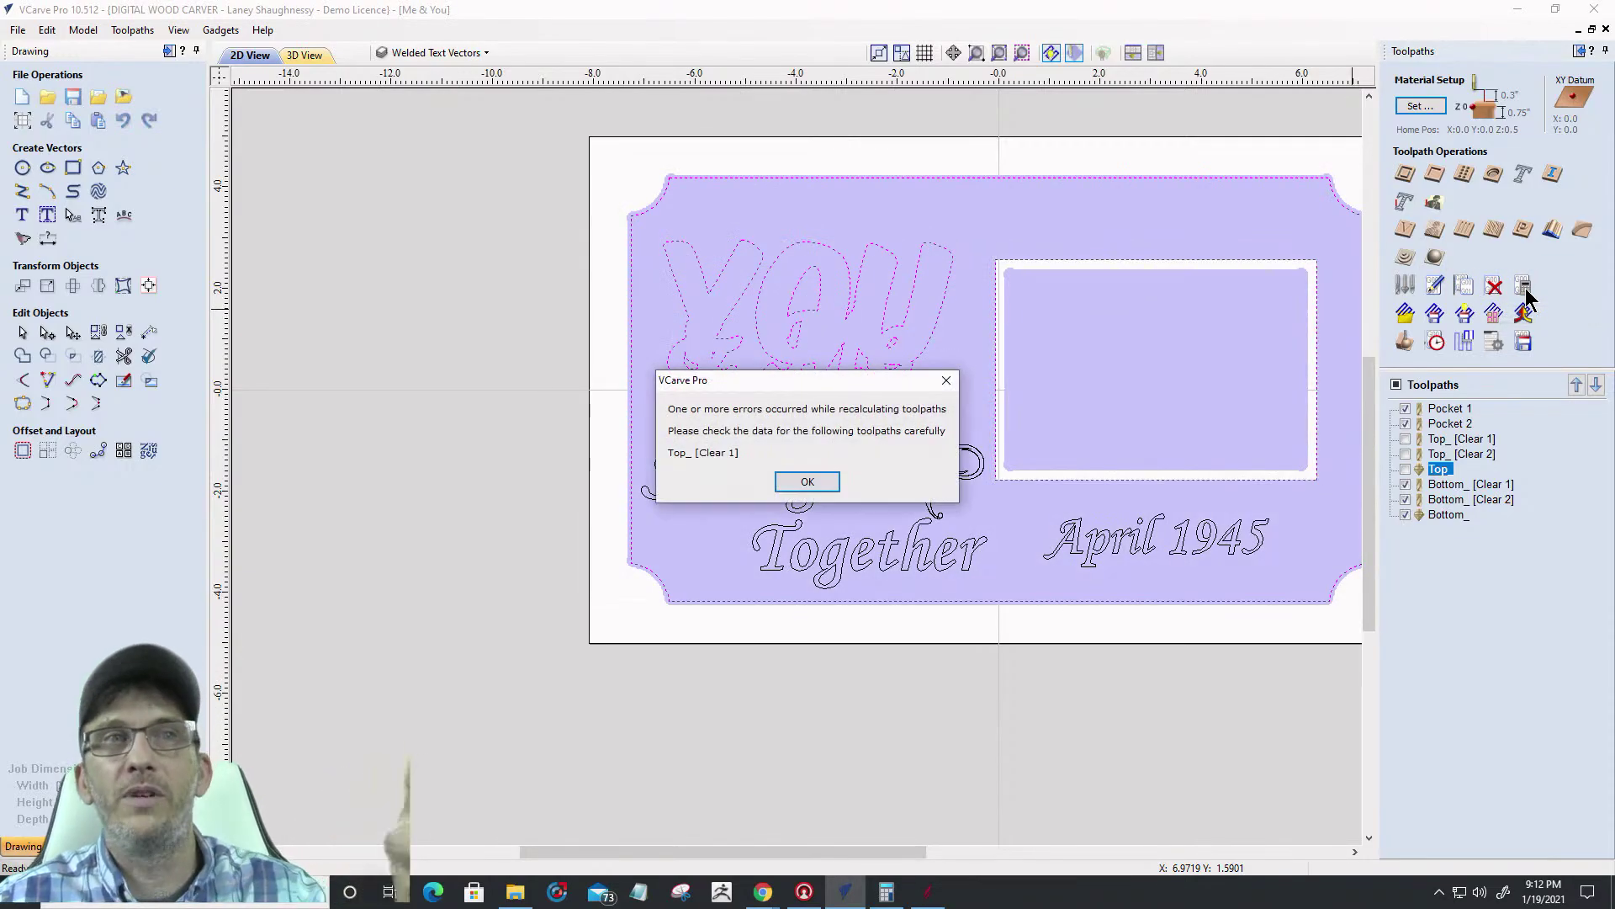
{"action": "left_click", "coordinate": [806, 481]}
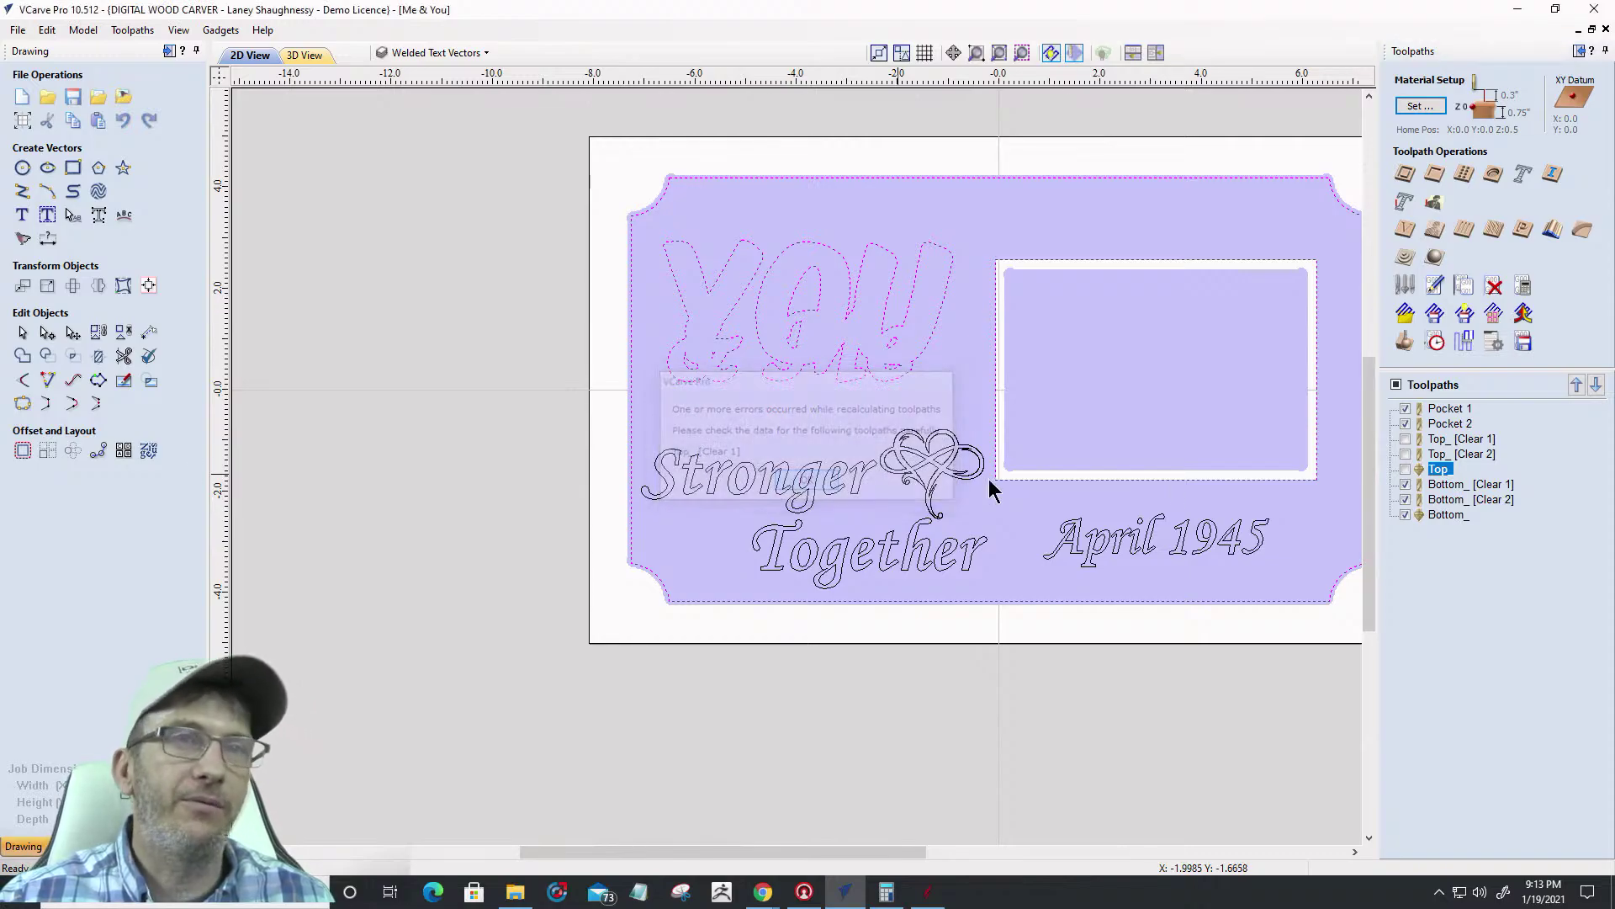
Select the Pocket 2 toolpath and make the Original Design layer visible
{"action": "left_click", "coordinate": [1442, 424]}
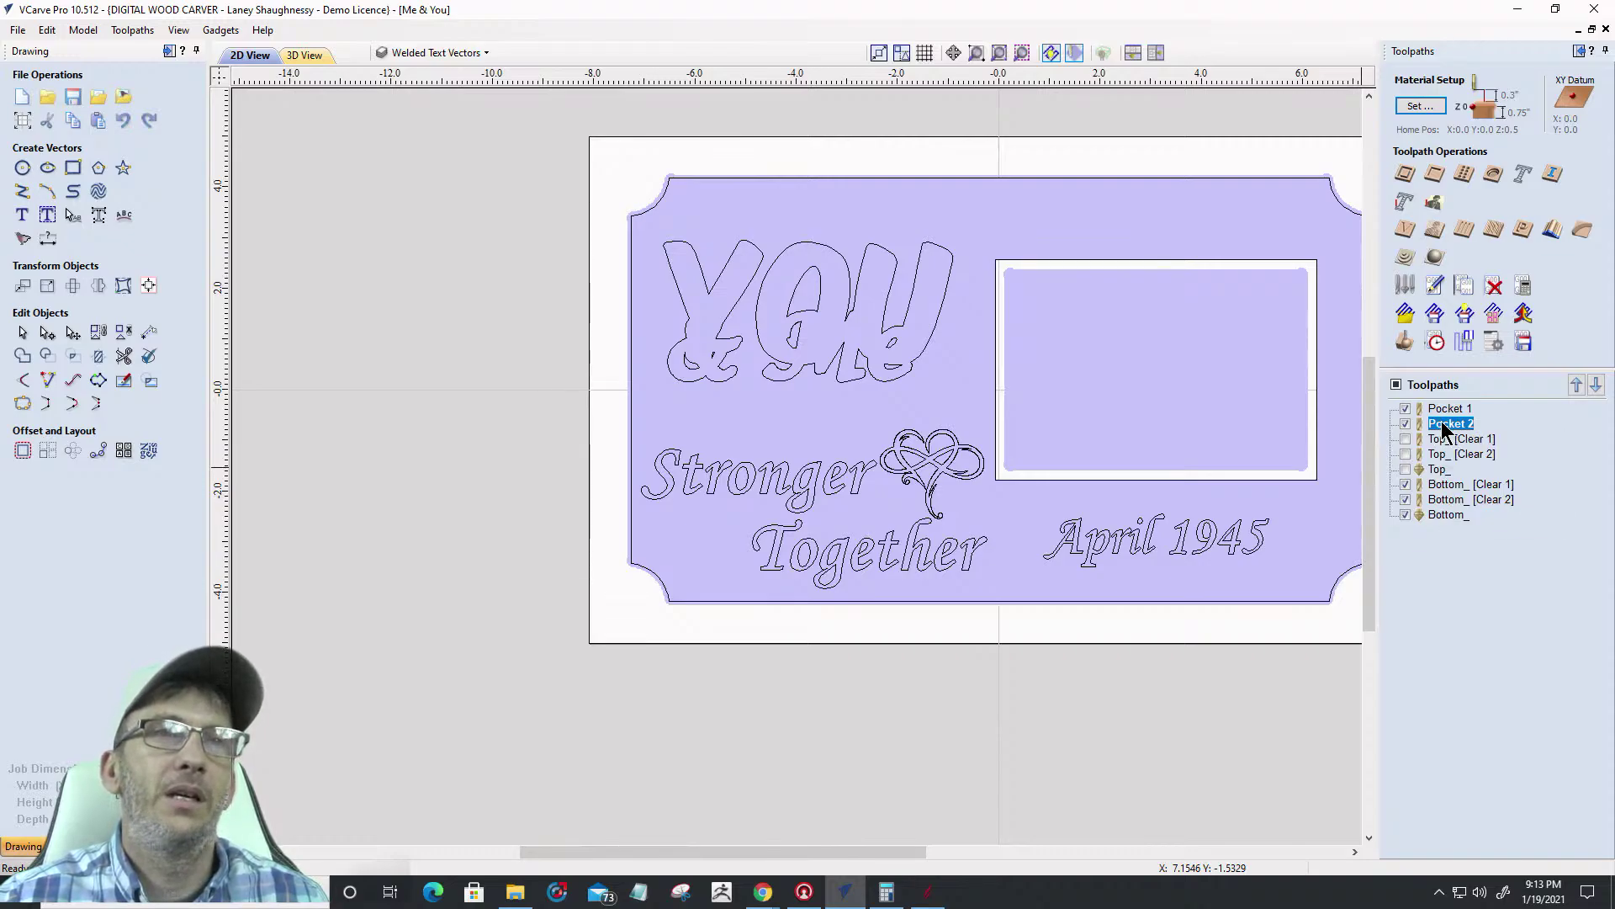
{"action": "left_click", "coordinate": [438, 53]}
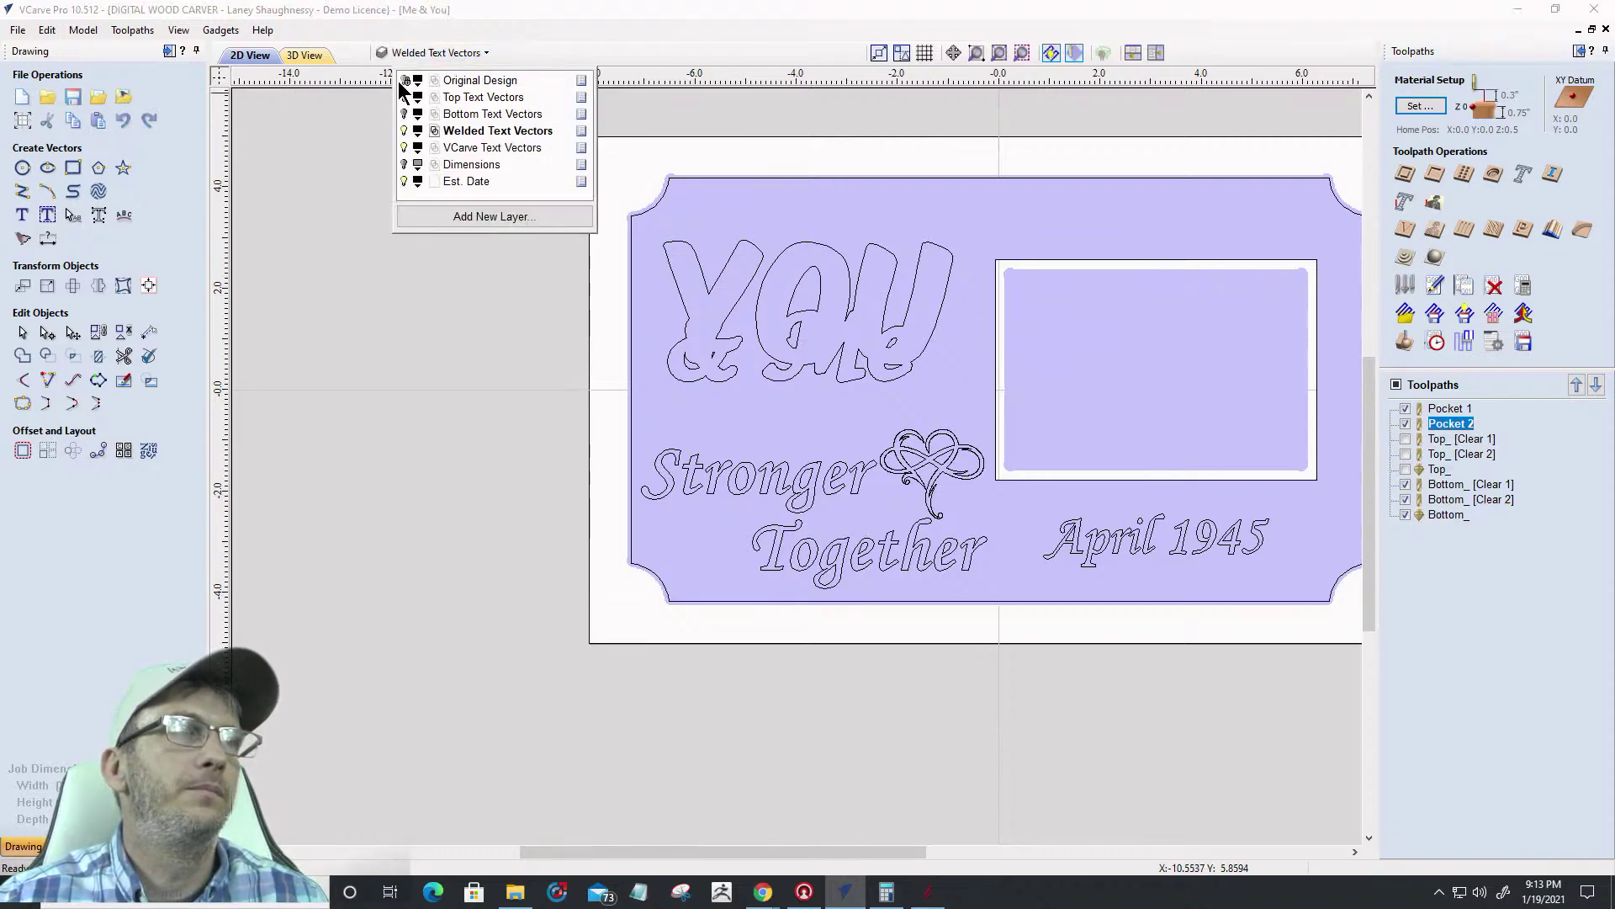
{"action": "left_click", "coordinate": [405, 81]}
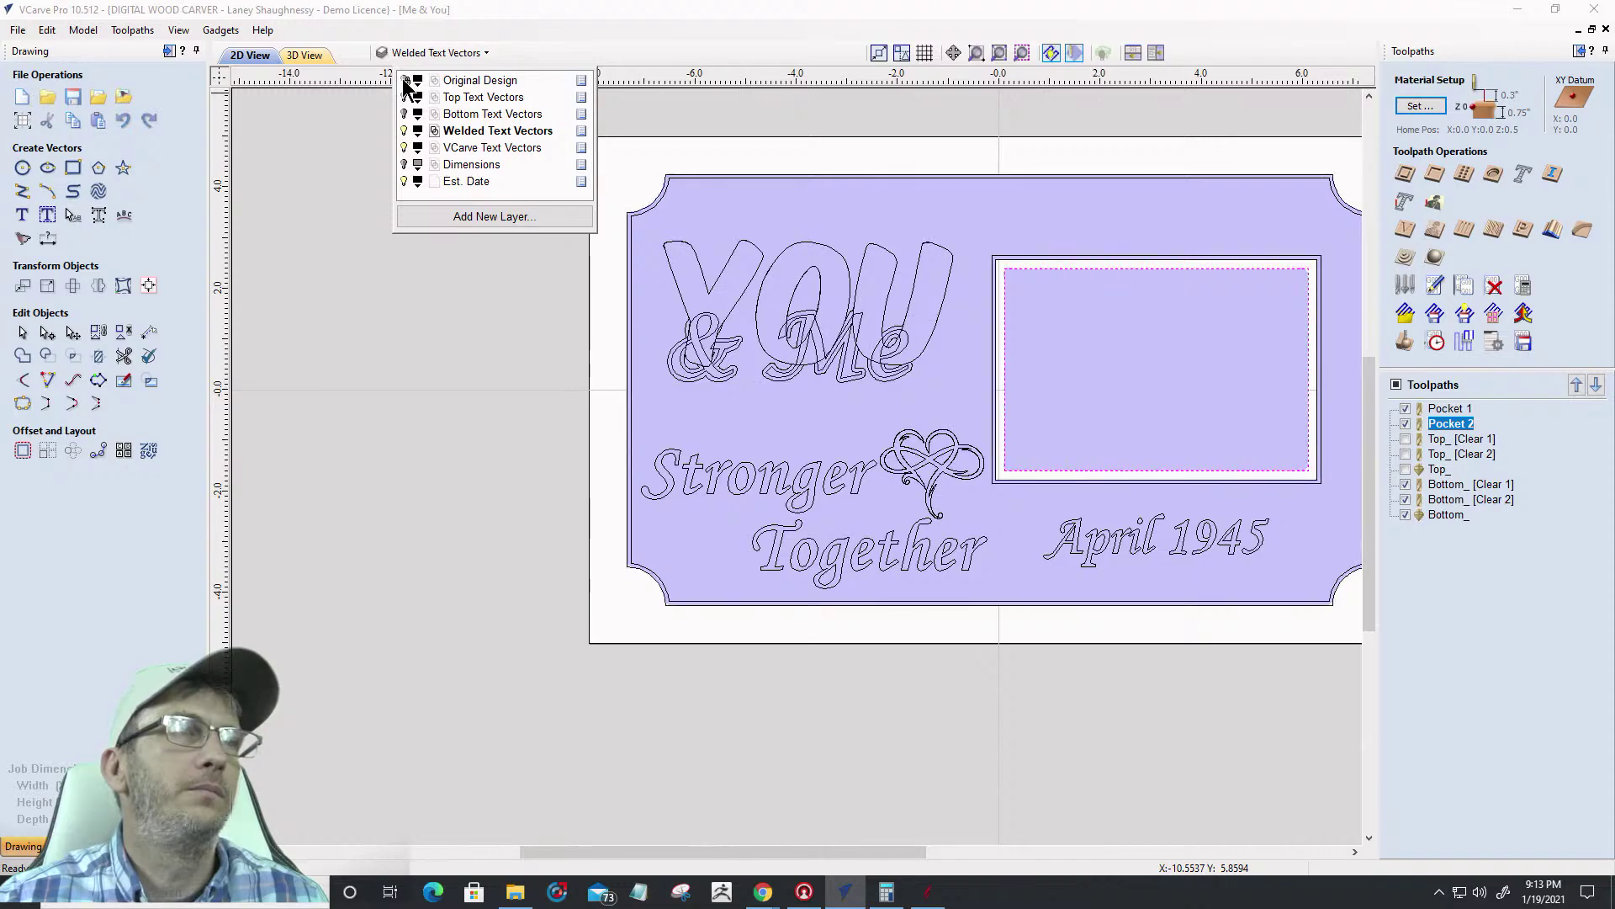
{"action": "left_click", "coordinate": [405, 81]}
{"action": "left_click", "coordinate": [404, 81]}
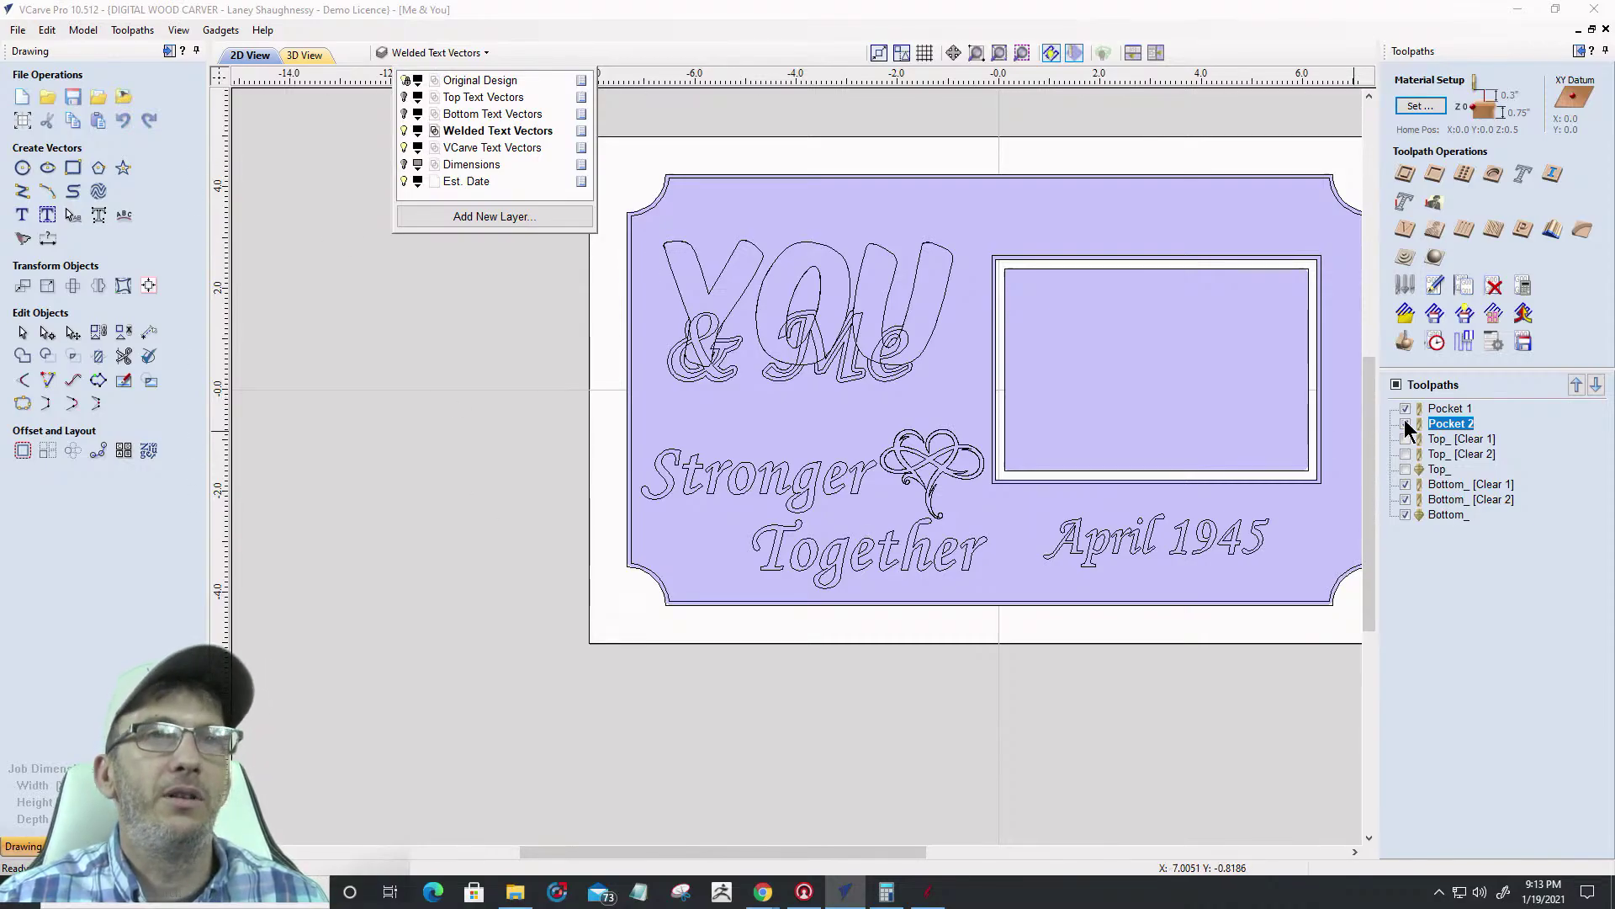
Hide all toolpaths, display Pocket 1 and Pocket 2 to examine their machined areas, and hide them again
{"action": "left_click", "coordinate": [1397, 386]}
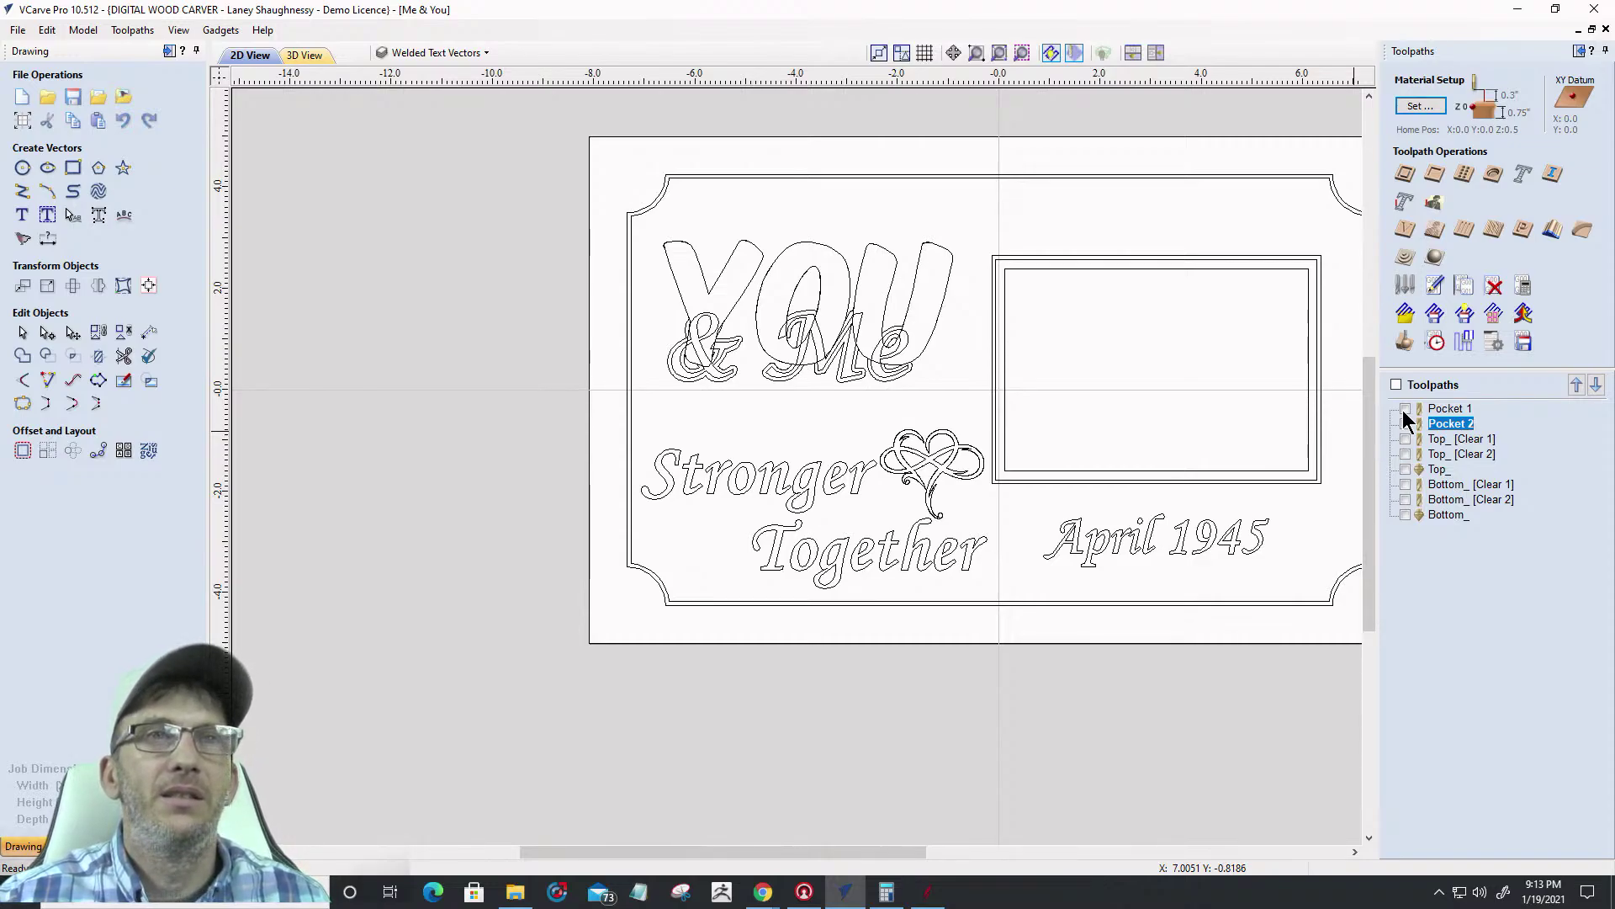
{"action": "left_click", "coordinate": [1405, 410]}
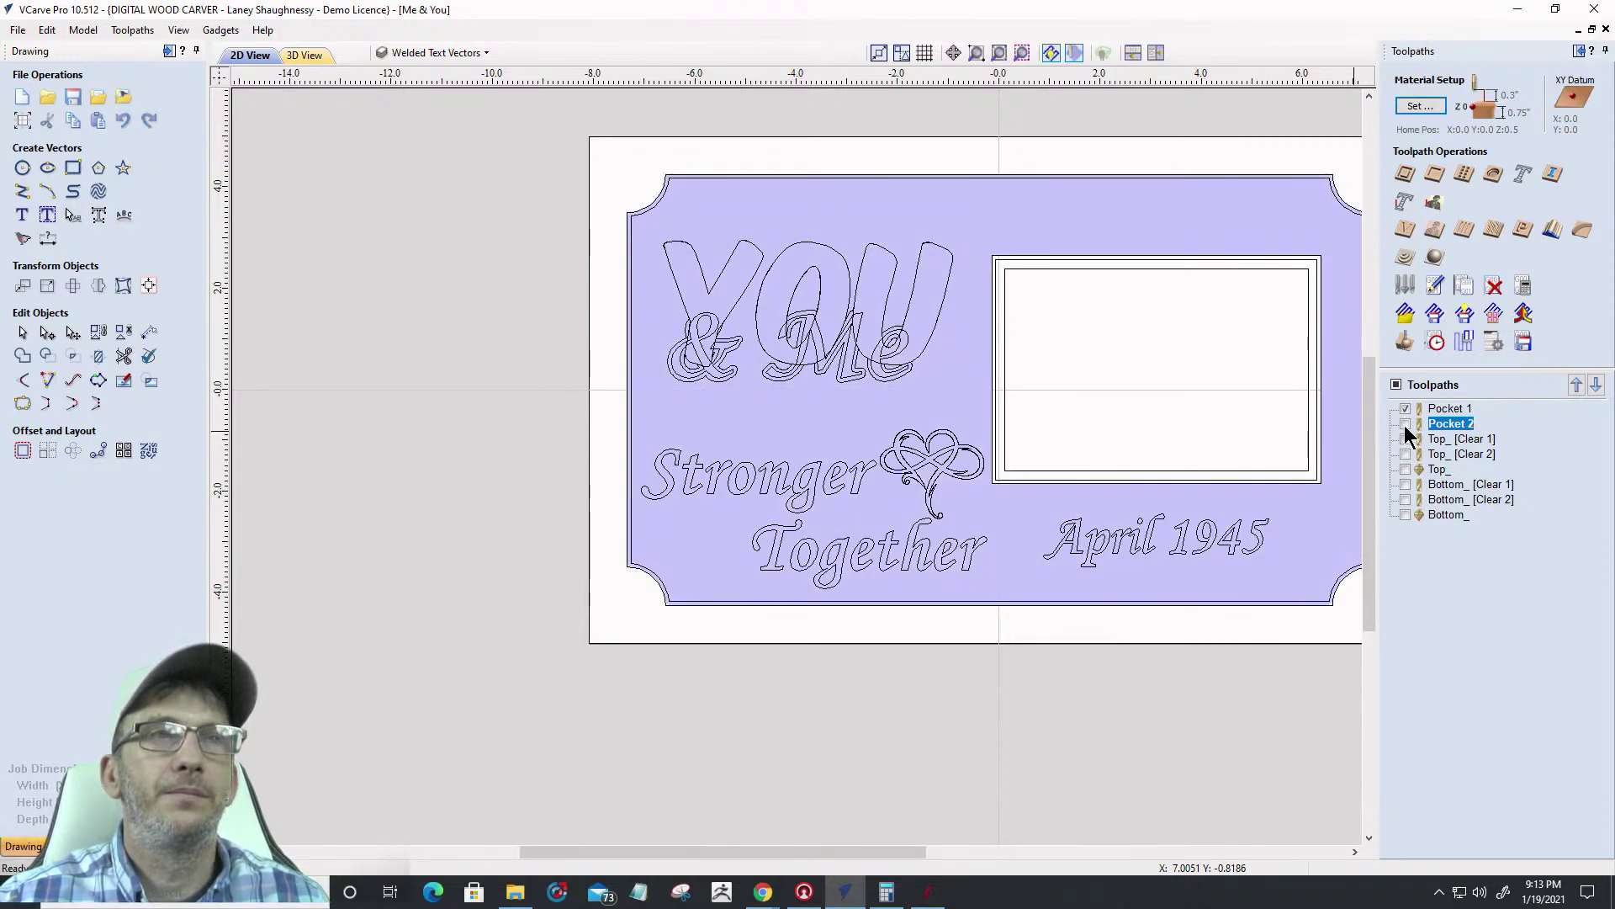
{"action": "left_click", "coordinate": [1405, 425]}
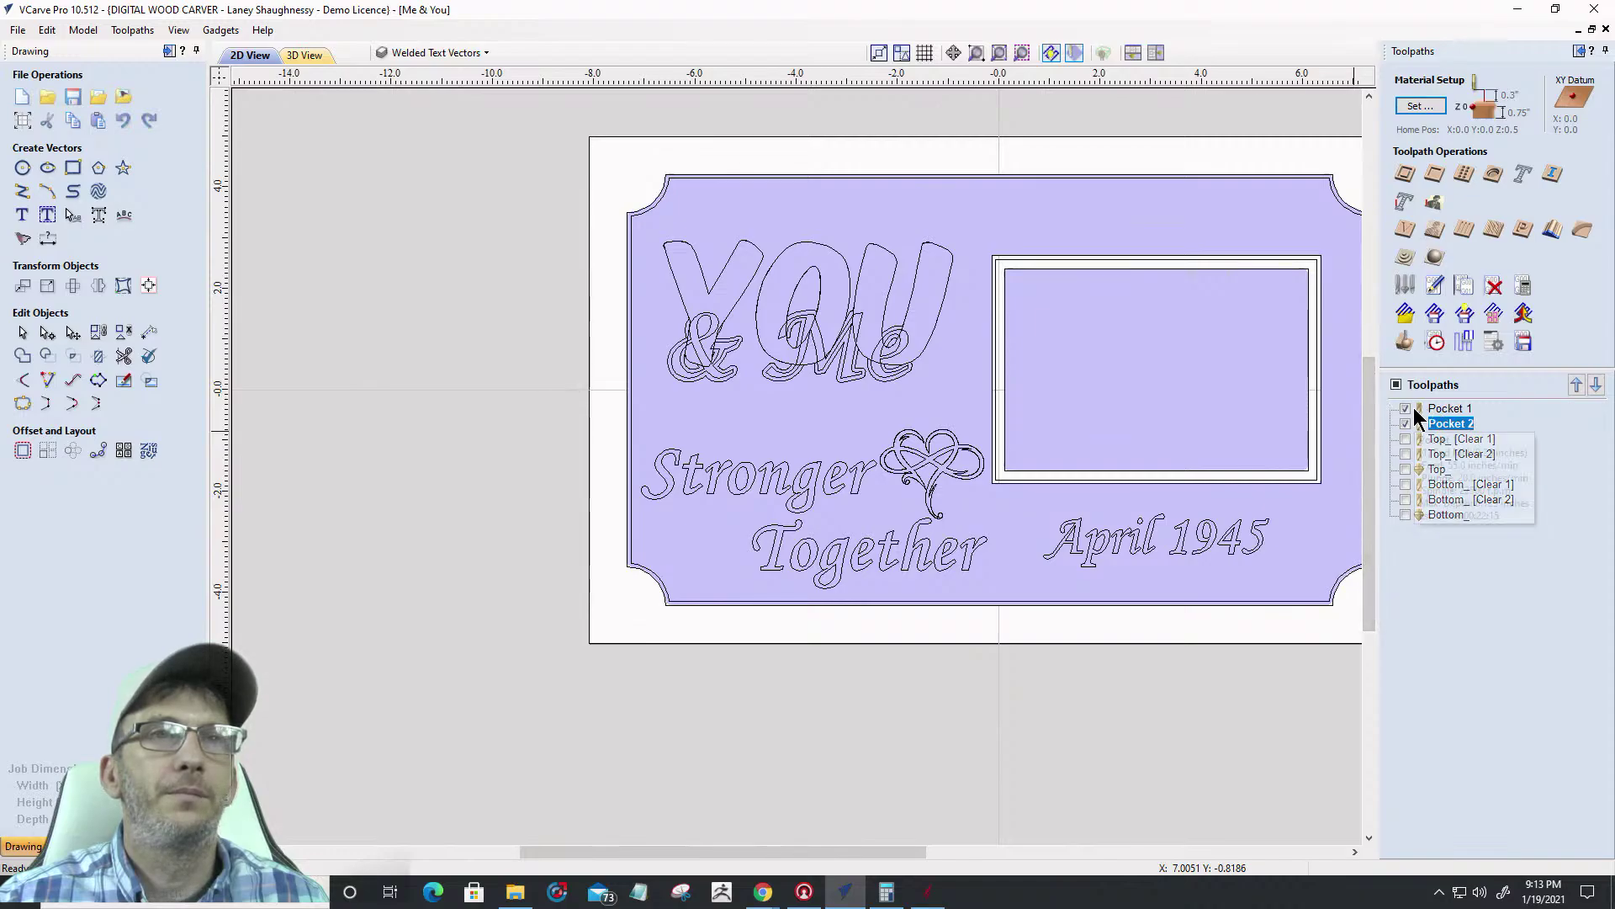
{"action": "left_click", "coordinate": [1396, 384]}
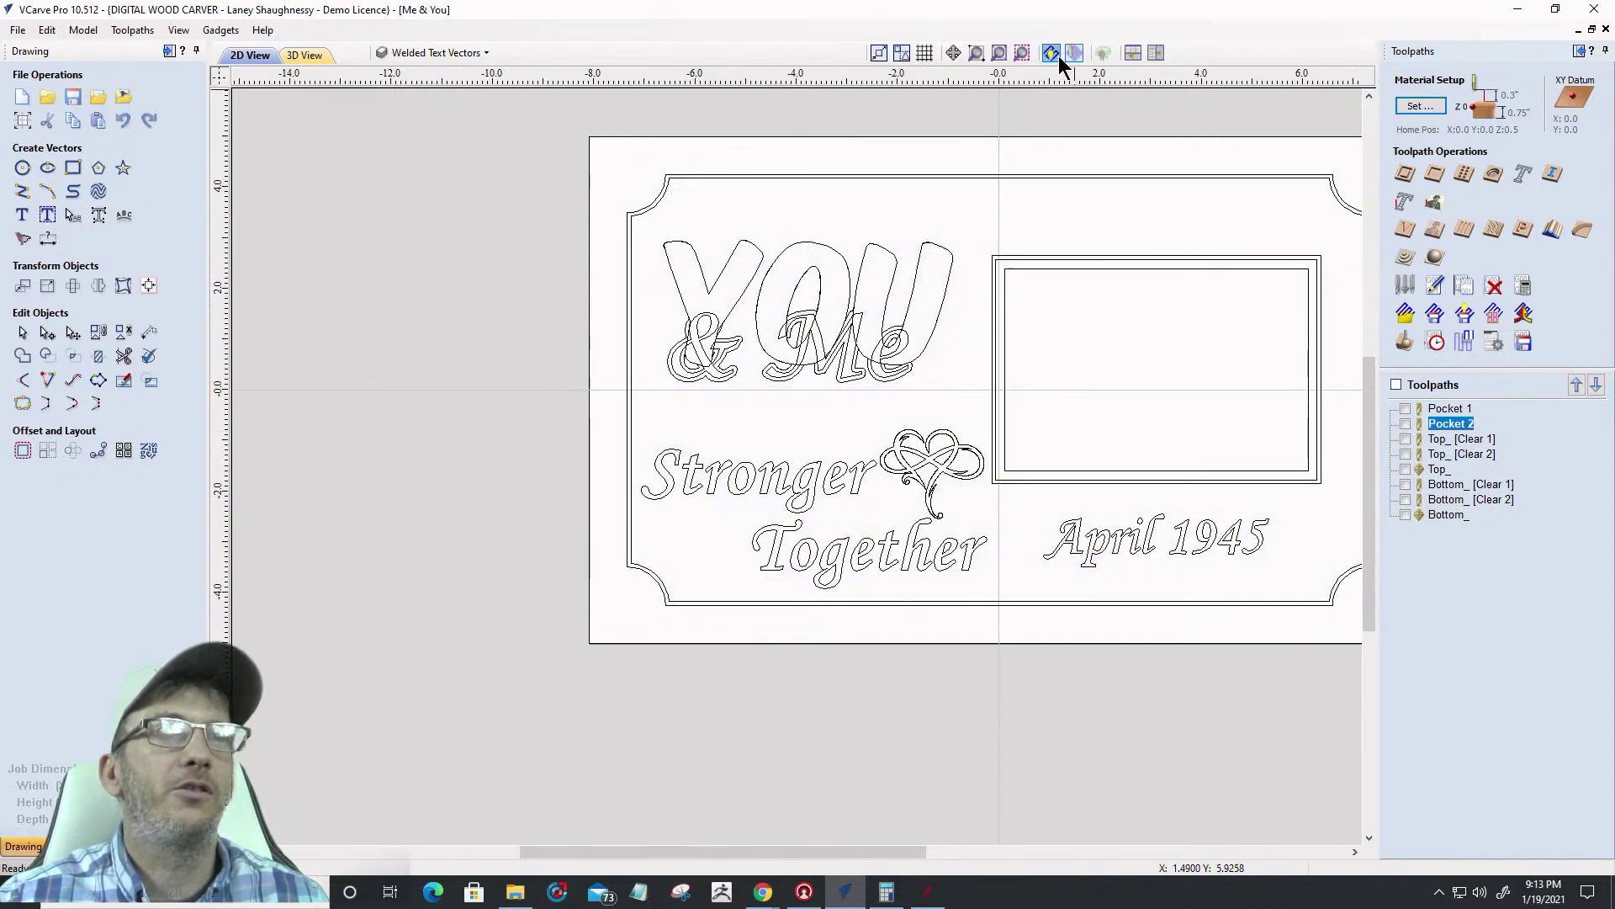
Hide the Welded Text Vectors layer and make Original Design the active layer
{"action": "left_click", "coordinate": [396, 57]}
{"action": "left_click", "coordinate": [405, 131]}
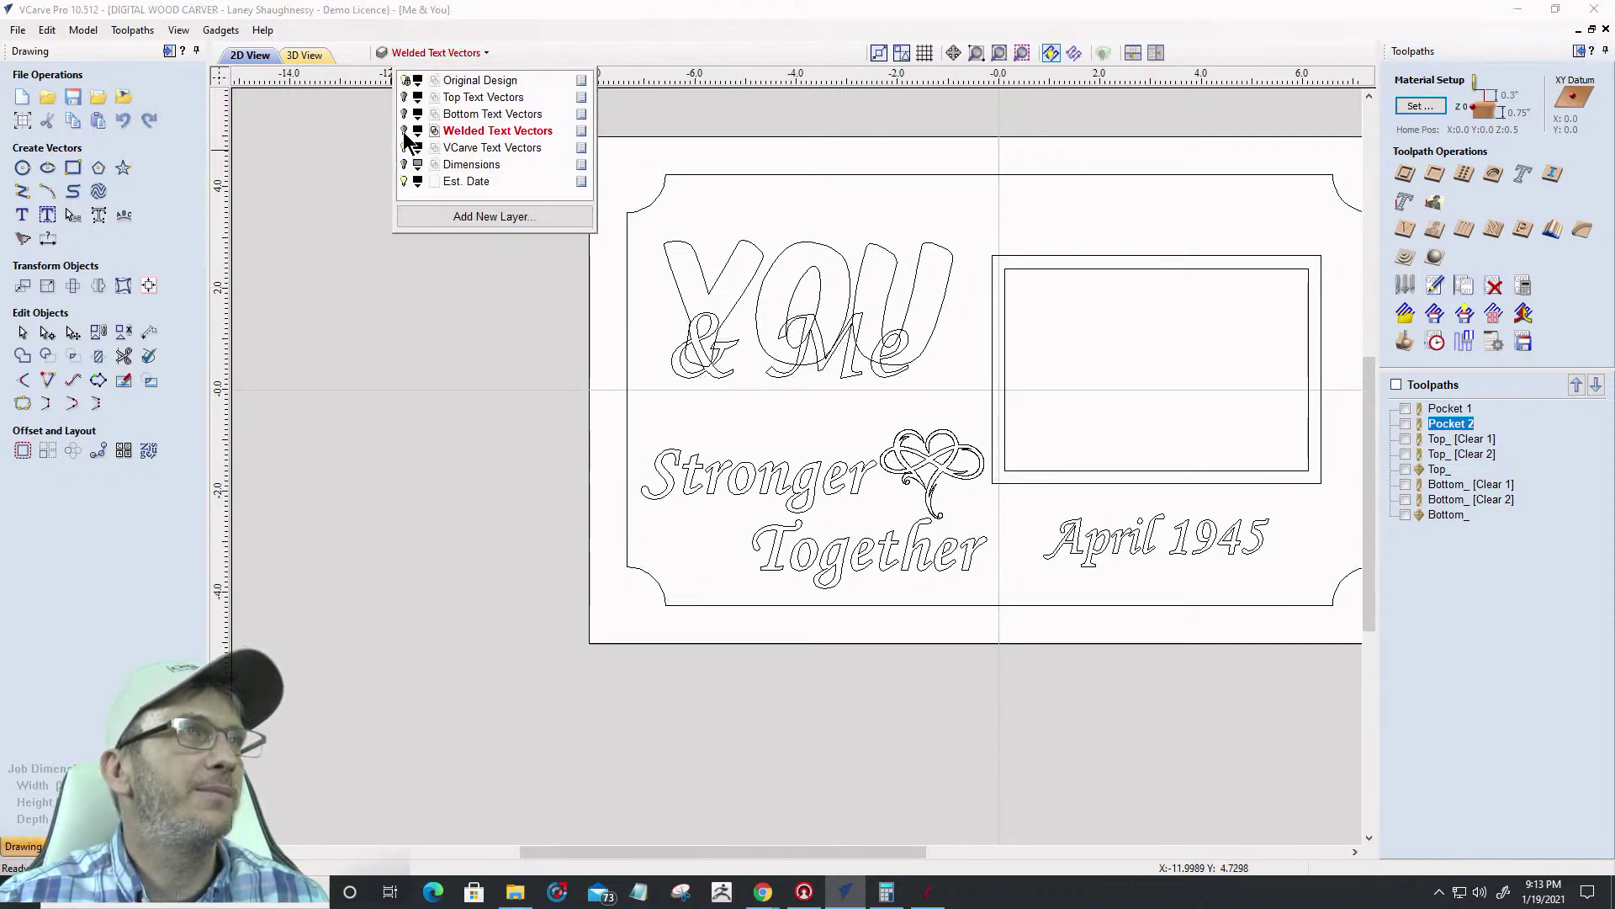
{"action": "left_click", "coordinate": [465, 81]}
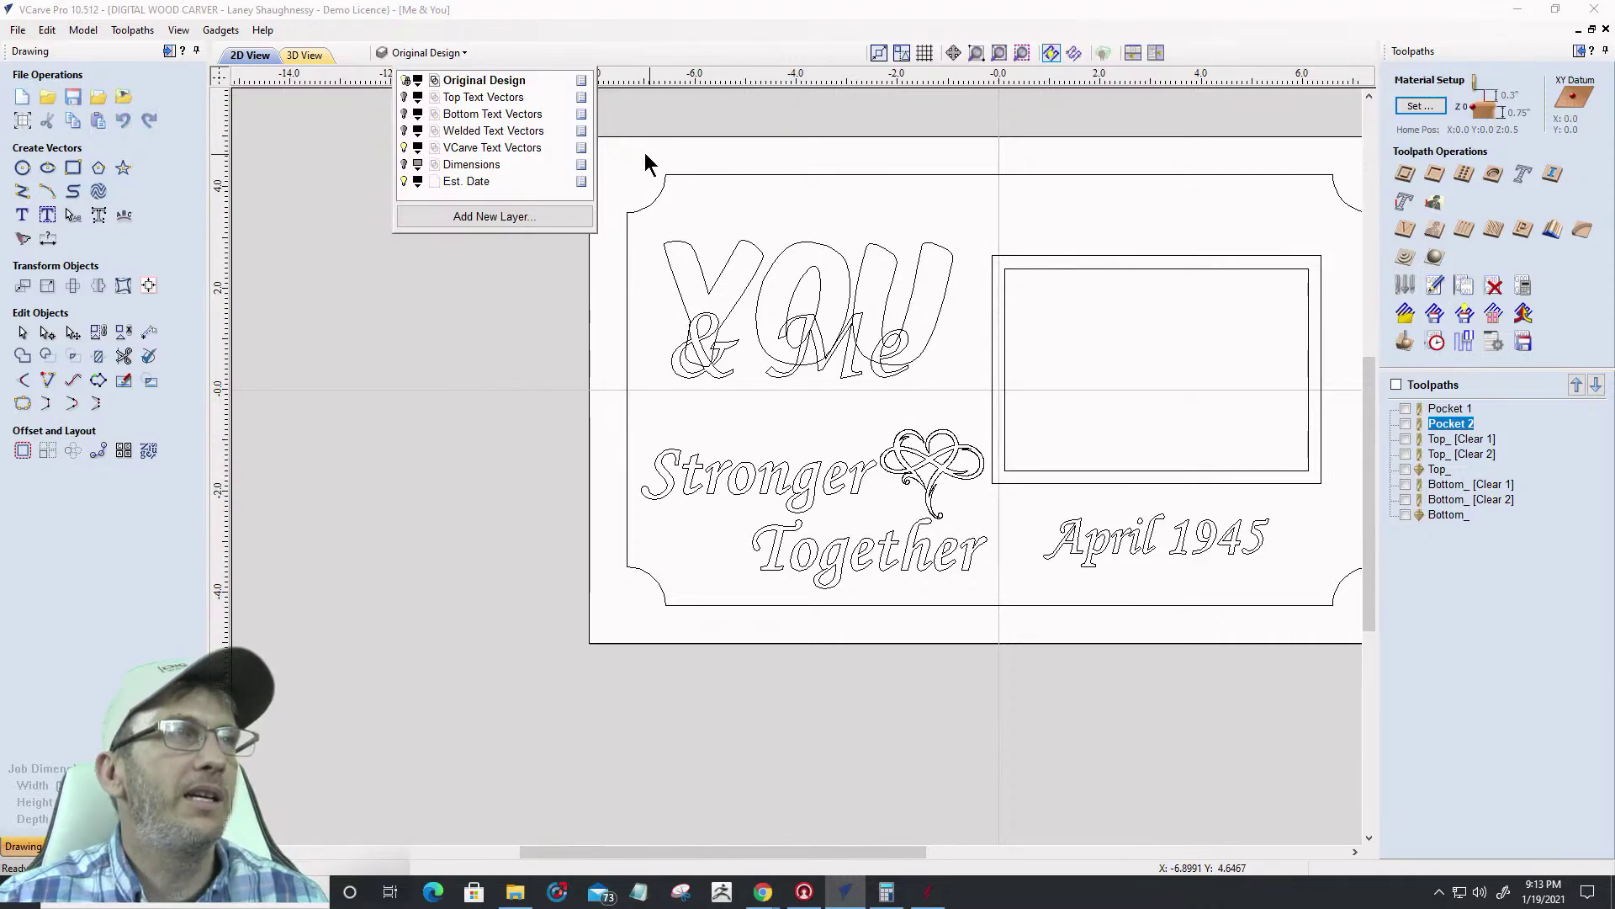
{"action": "left_click", "coordinate": [581, 81]}
{"action": "left_click", "coordinate": [582, 152]}
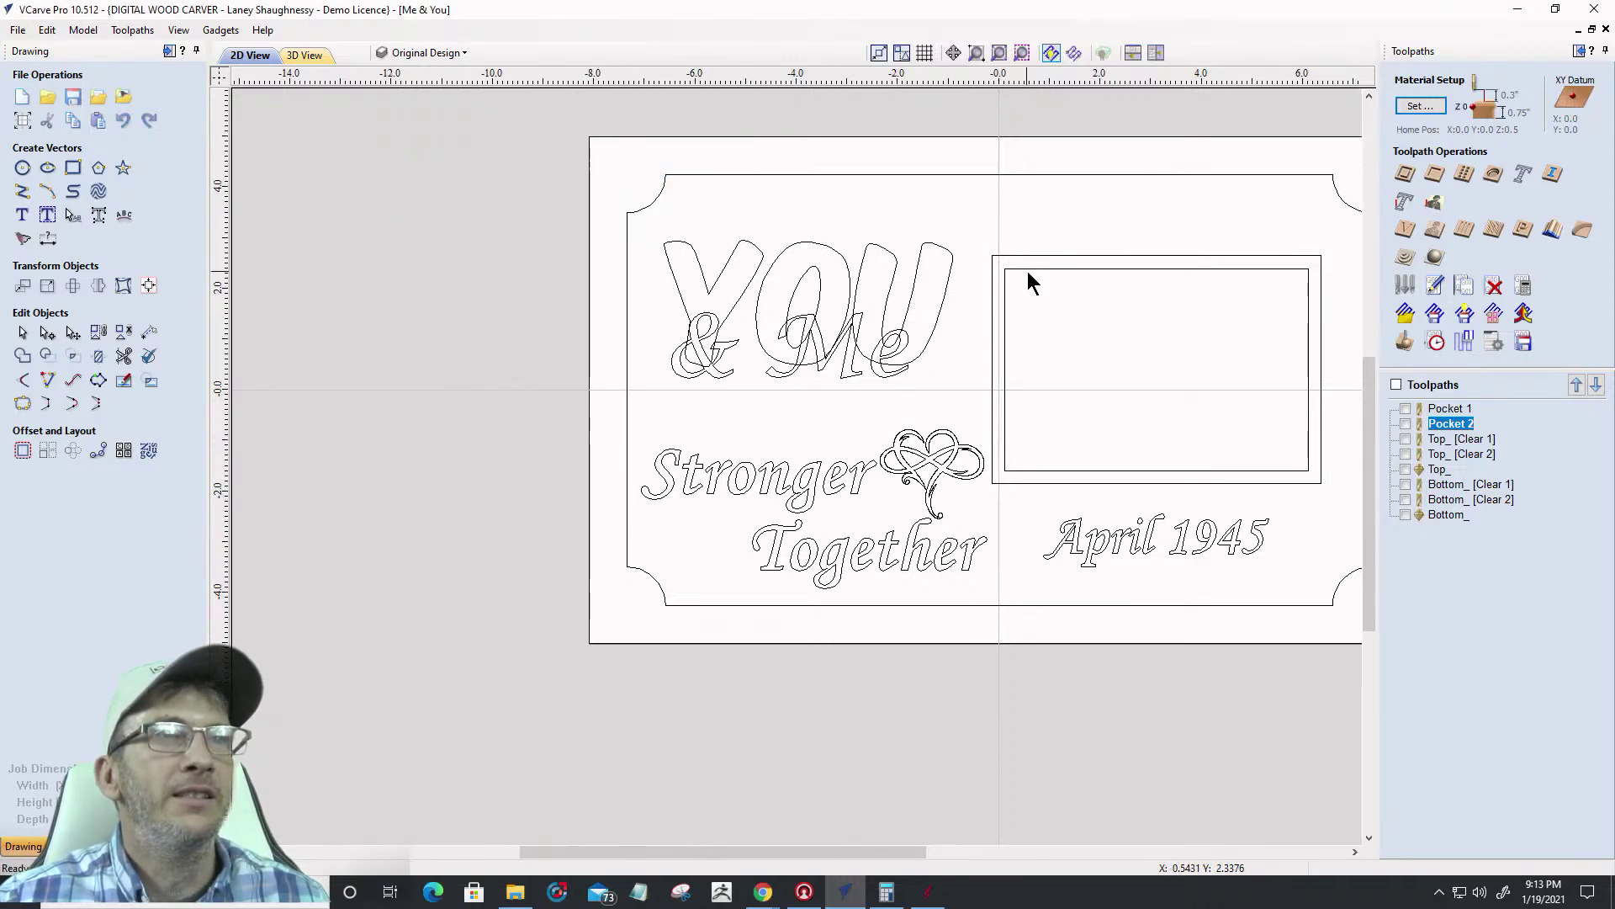
Reopen the Pocket 1 toolpath, recalculate it from the original frame rectangle and outer border, and leave the preview
{"action": "left_click", "coordinate": [1046, 256]}
{"action": "left_click", "coordinate": [1453, 409]}
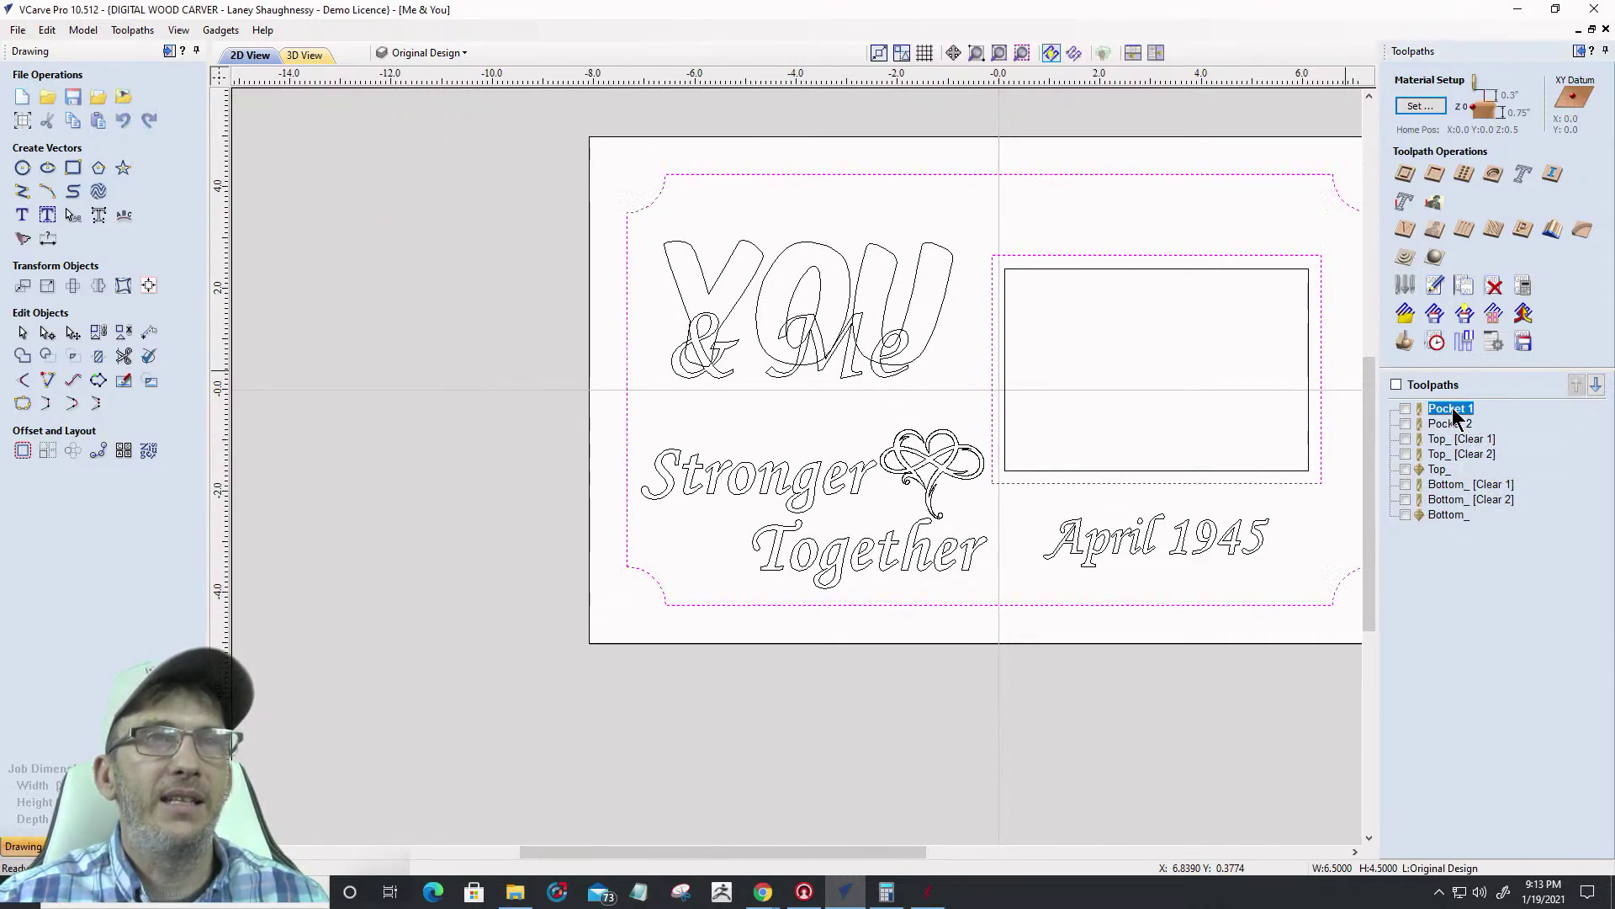
{"action": "double_click", "coordinate": [1454, 409]}
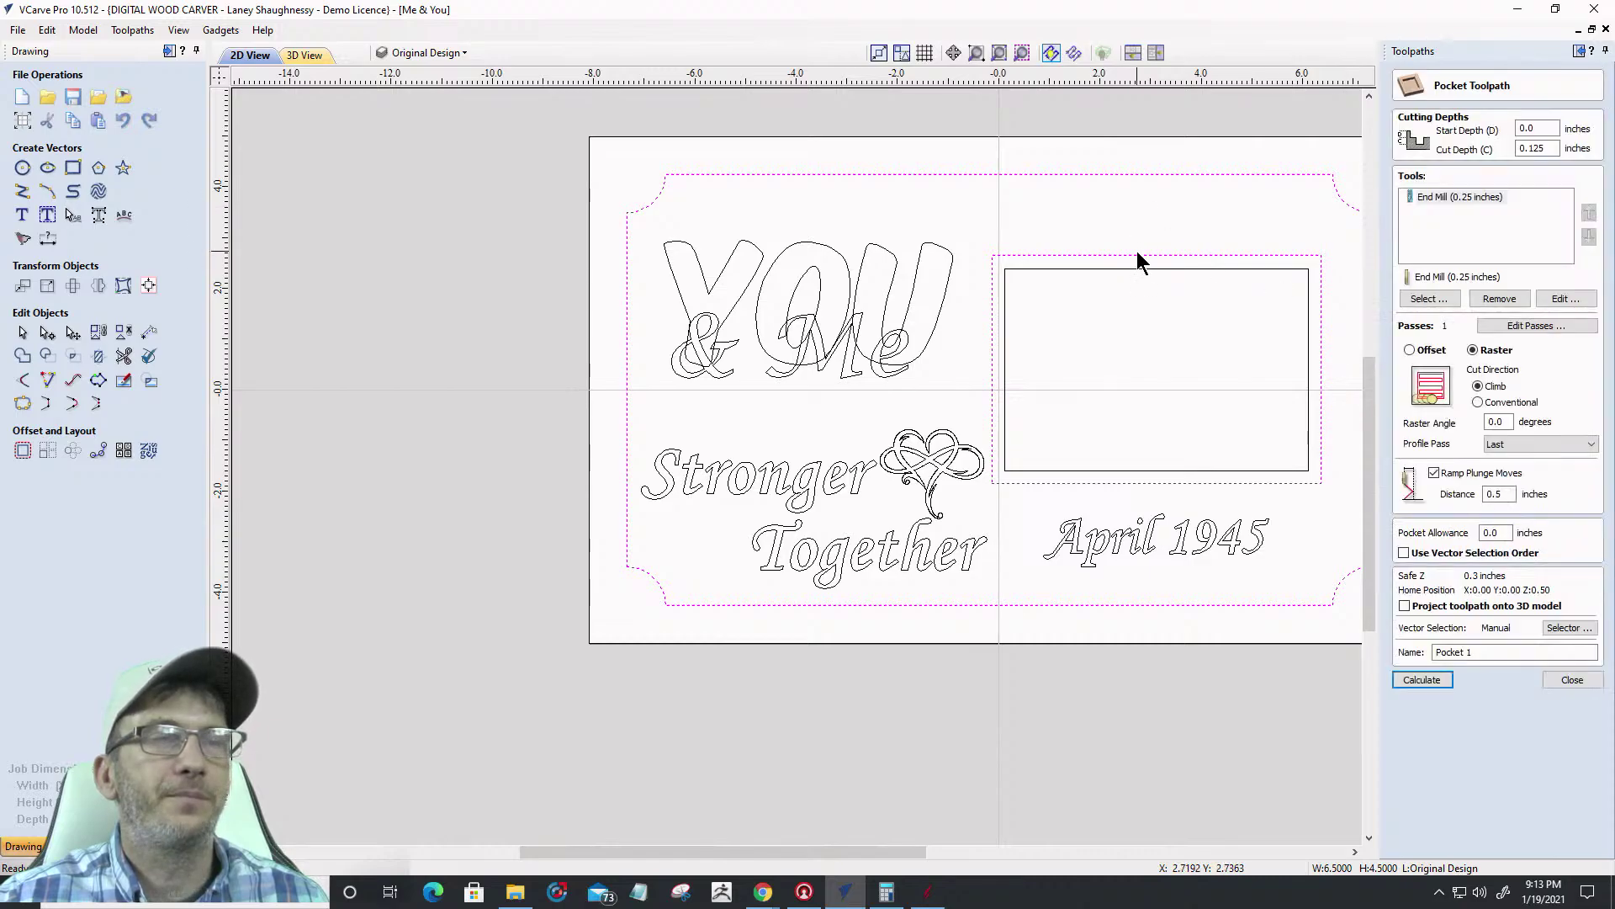
{"action": "left_click", "coordinate": [1422, 682]}
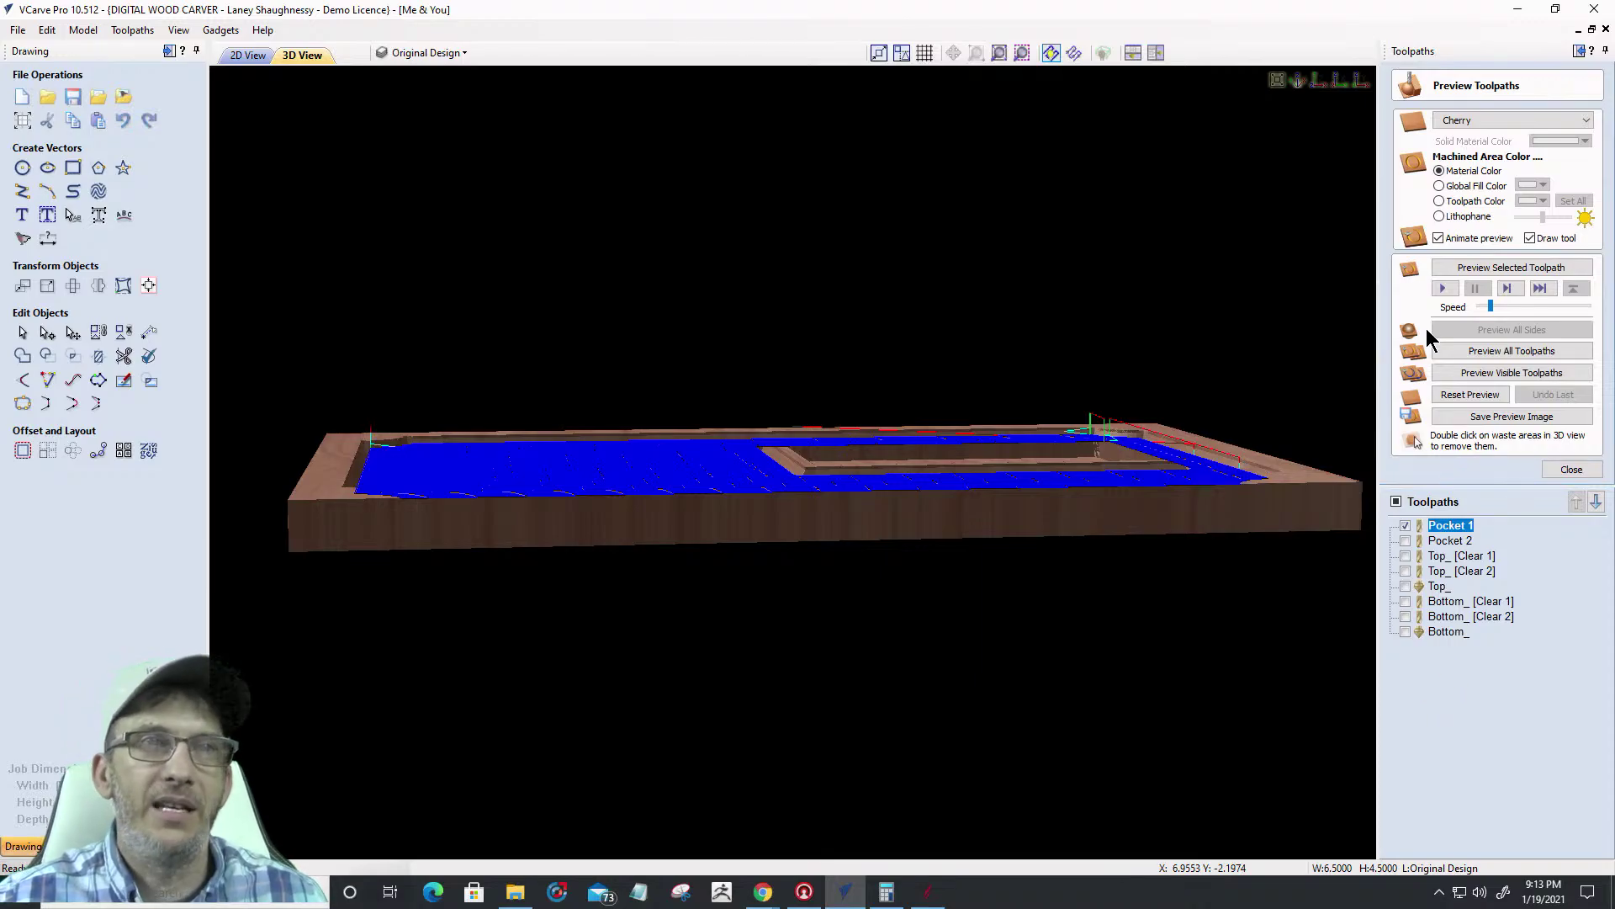
{"action": "left_click", "coordinate": [1570, 470]}
Reopen the Pocket 2 toolpath, check its inner rectangle in 2D, recalculate it, and reset the 3D preview
{"action": "double_click", "coordinate": [1442, 420]}
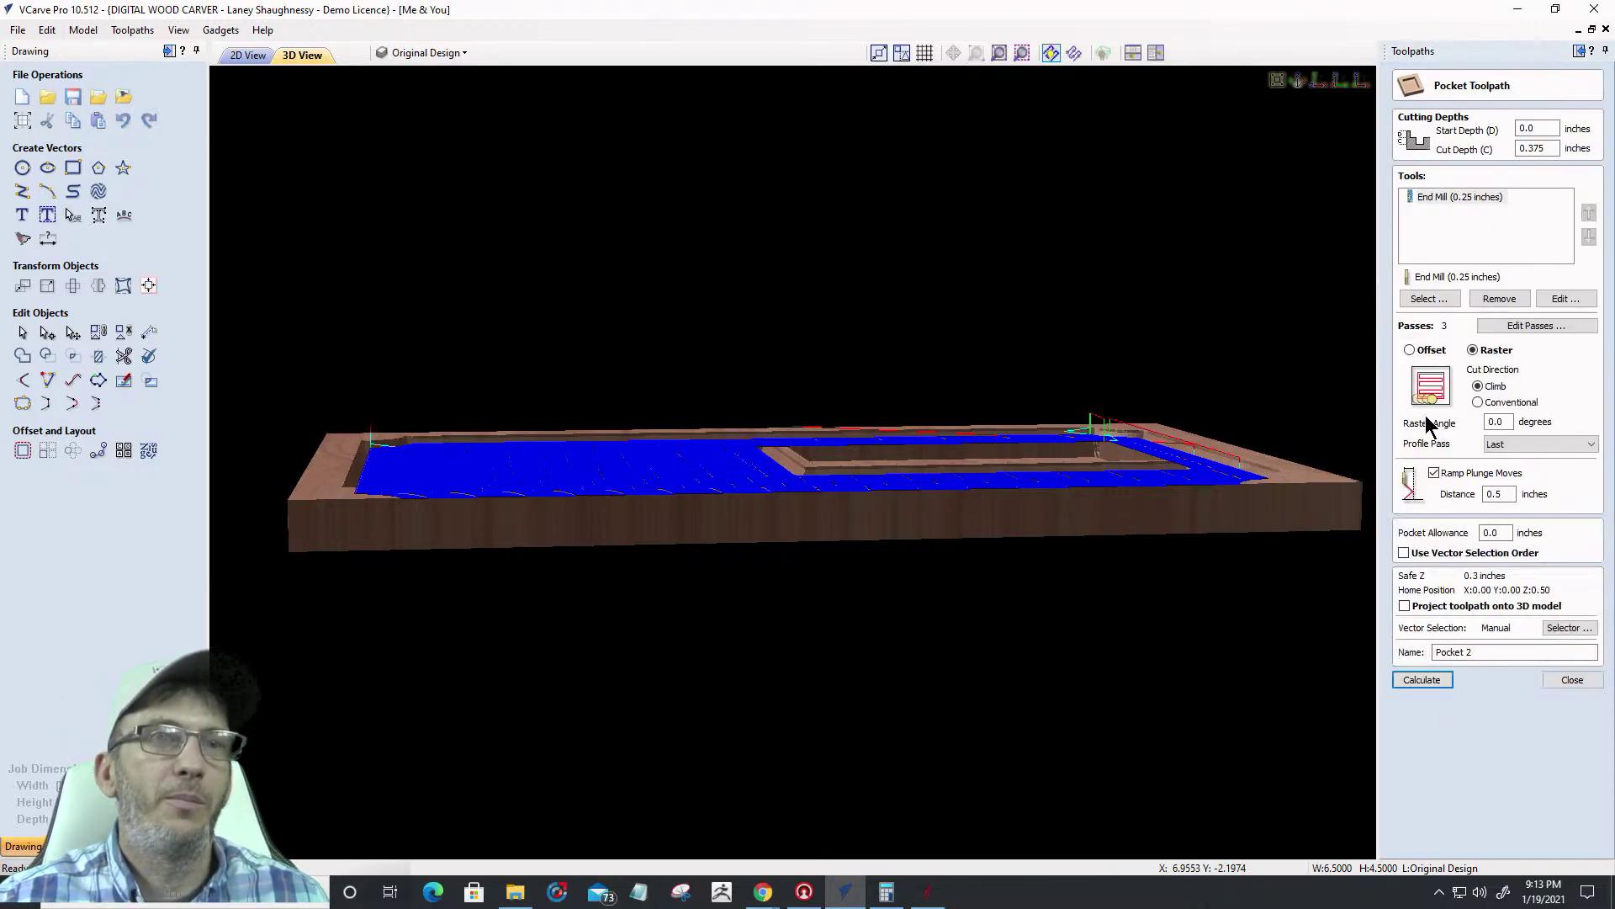
{"action": "left_click", "coordinate": [250, 54]}
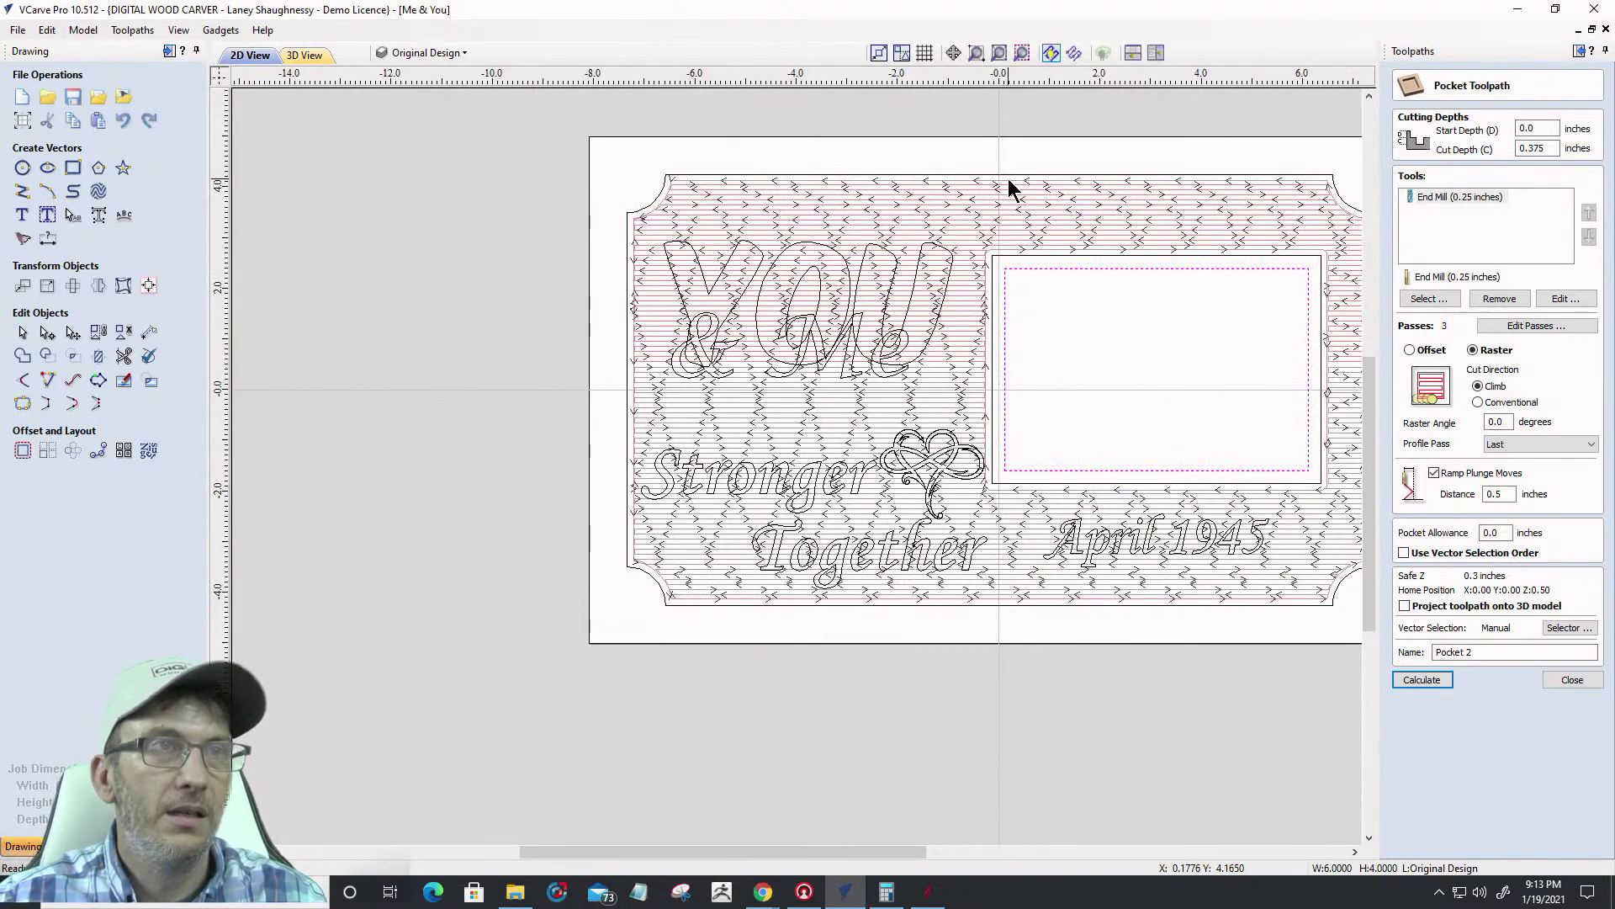
{"action": "left_click", "coordinate": [1420, 679]}
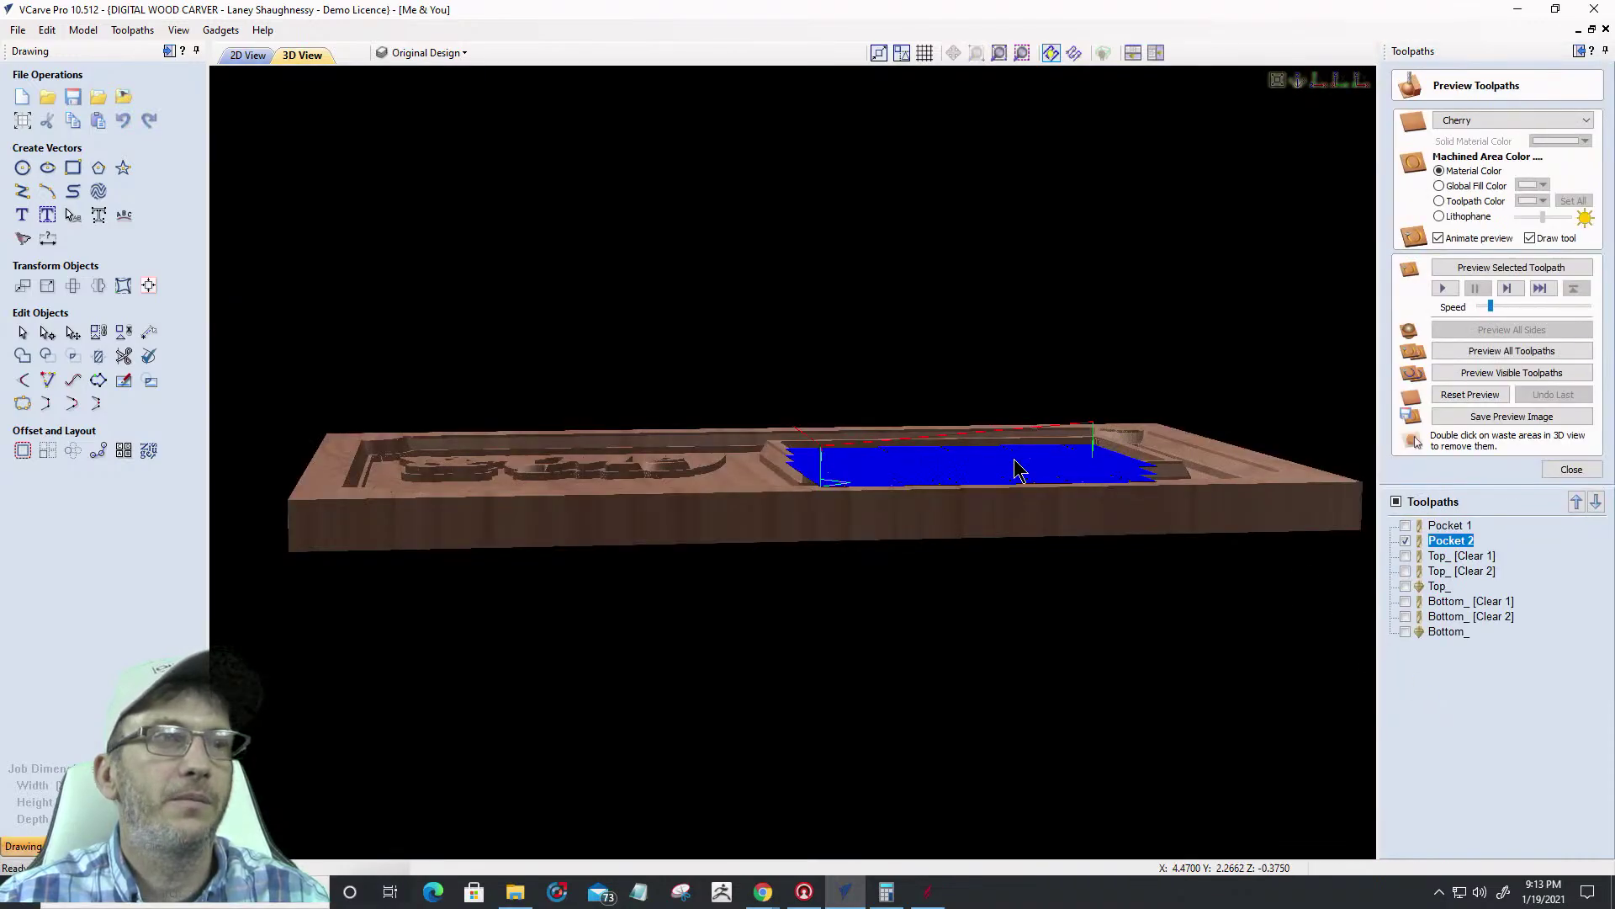
{"action": "left_click_drag", "start_coordinate": [996, 606], "coordinate": [1108, 636]}
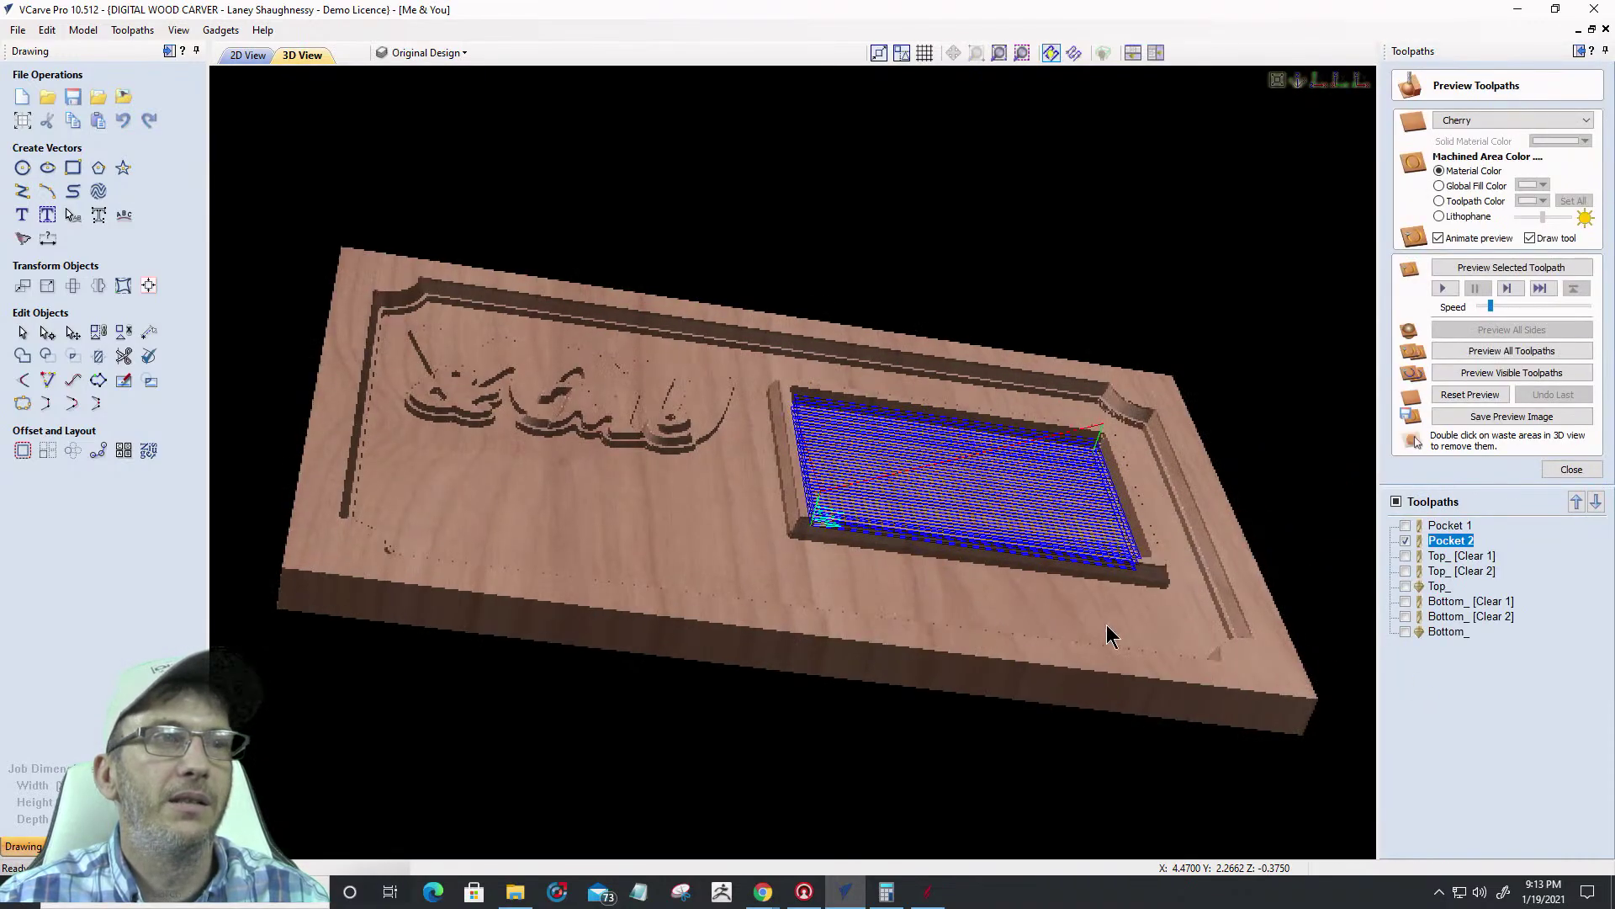
{"action": "left_click", "coordinate": [1475, 401]}
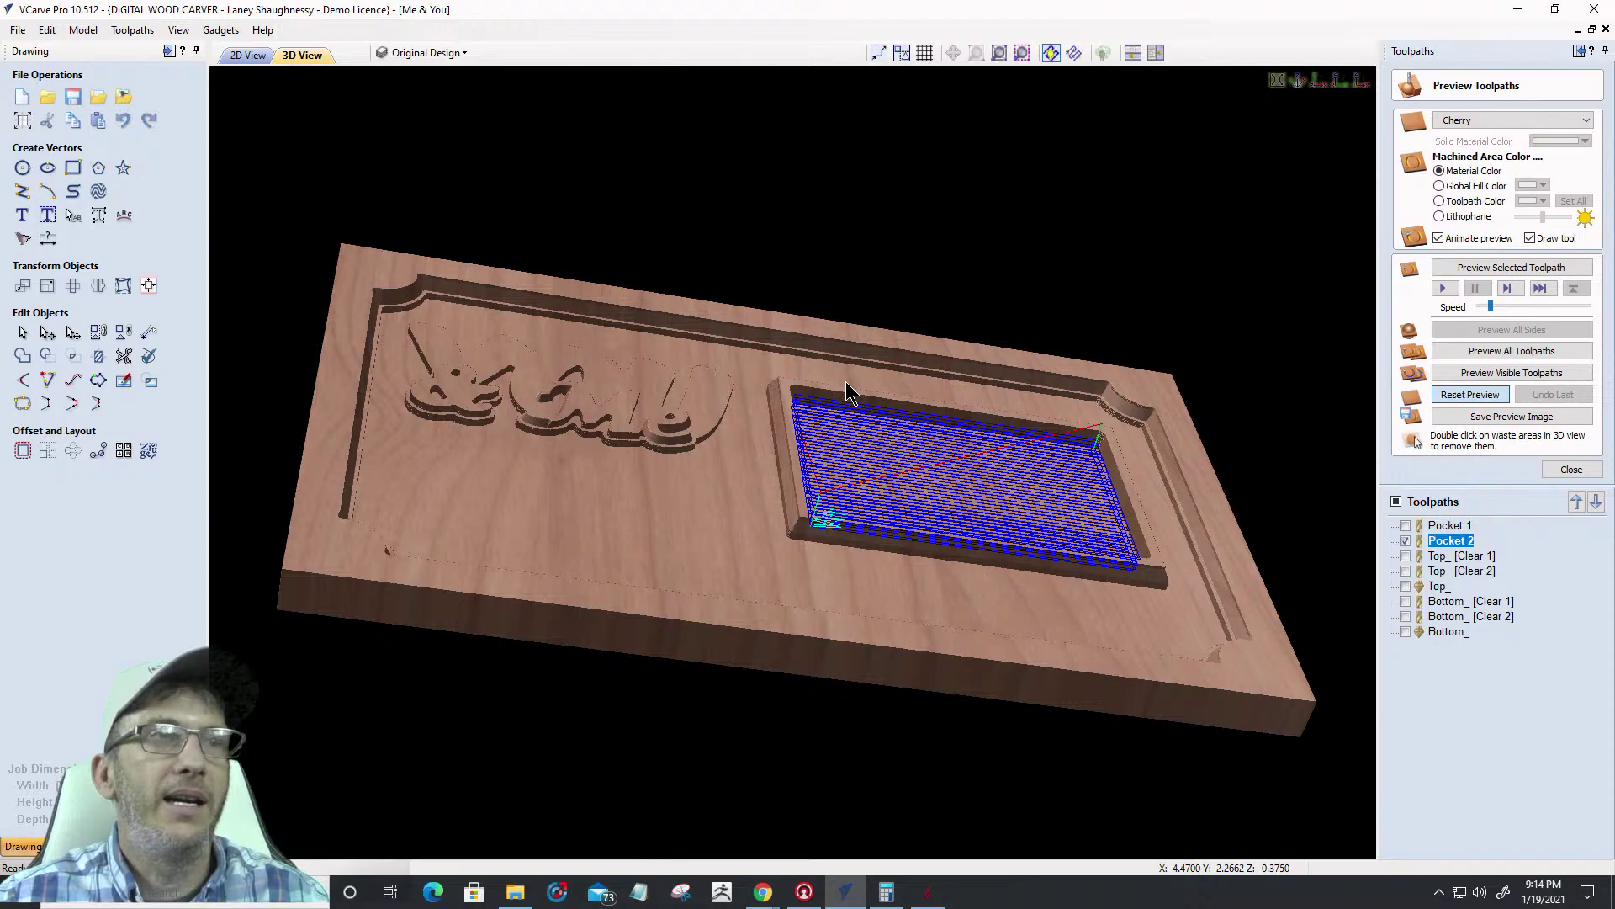
Return to the 2D view and make the Welded Text Vectors layer visible again
{"action": "left_click", "coordinate": [248, 56]}
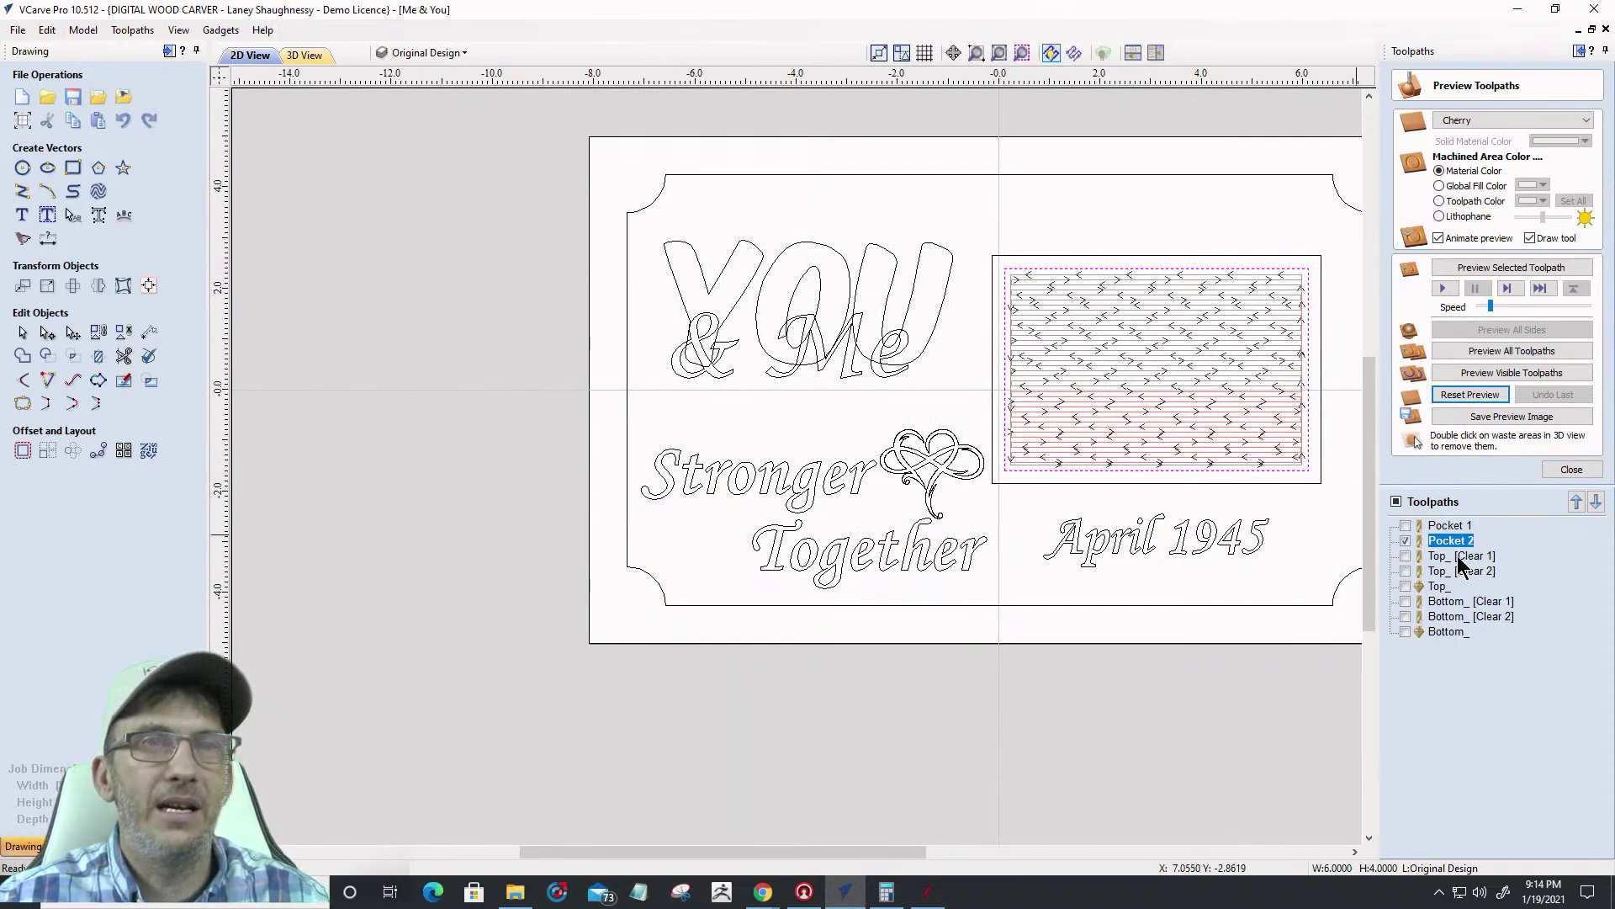
{"action": "left_click", "coordinate": [424, 53]}
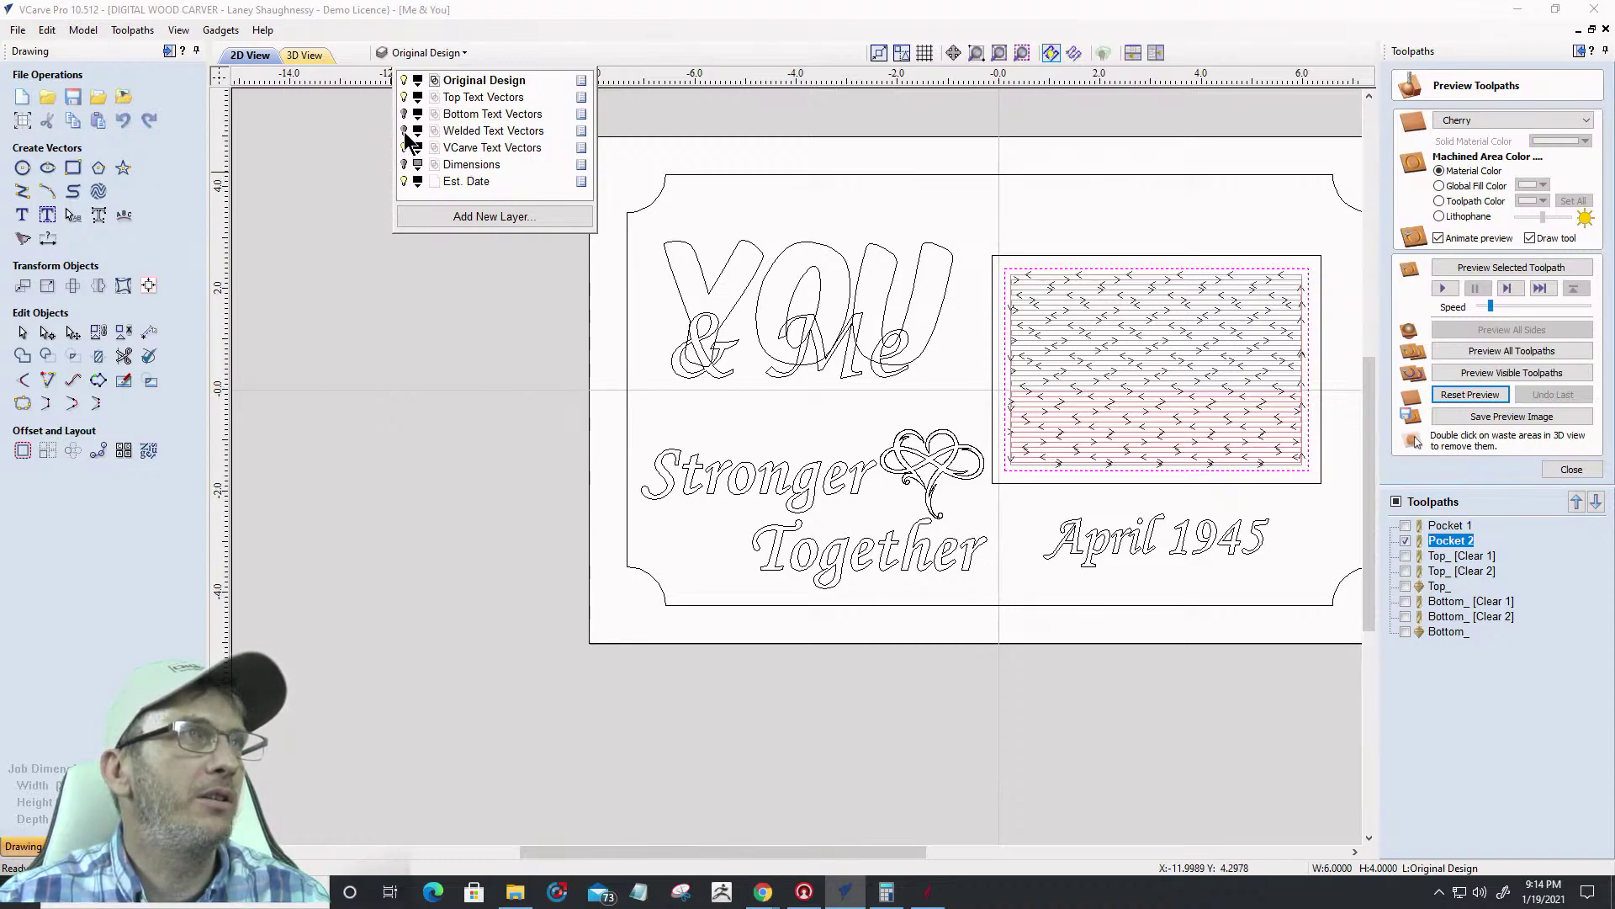
{"action": "left_click", "coordinate": [404, 131]}
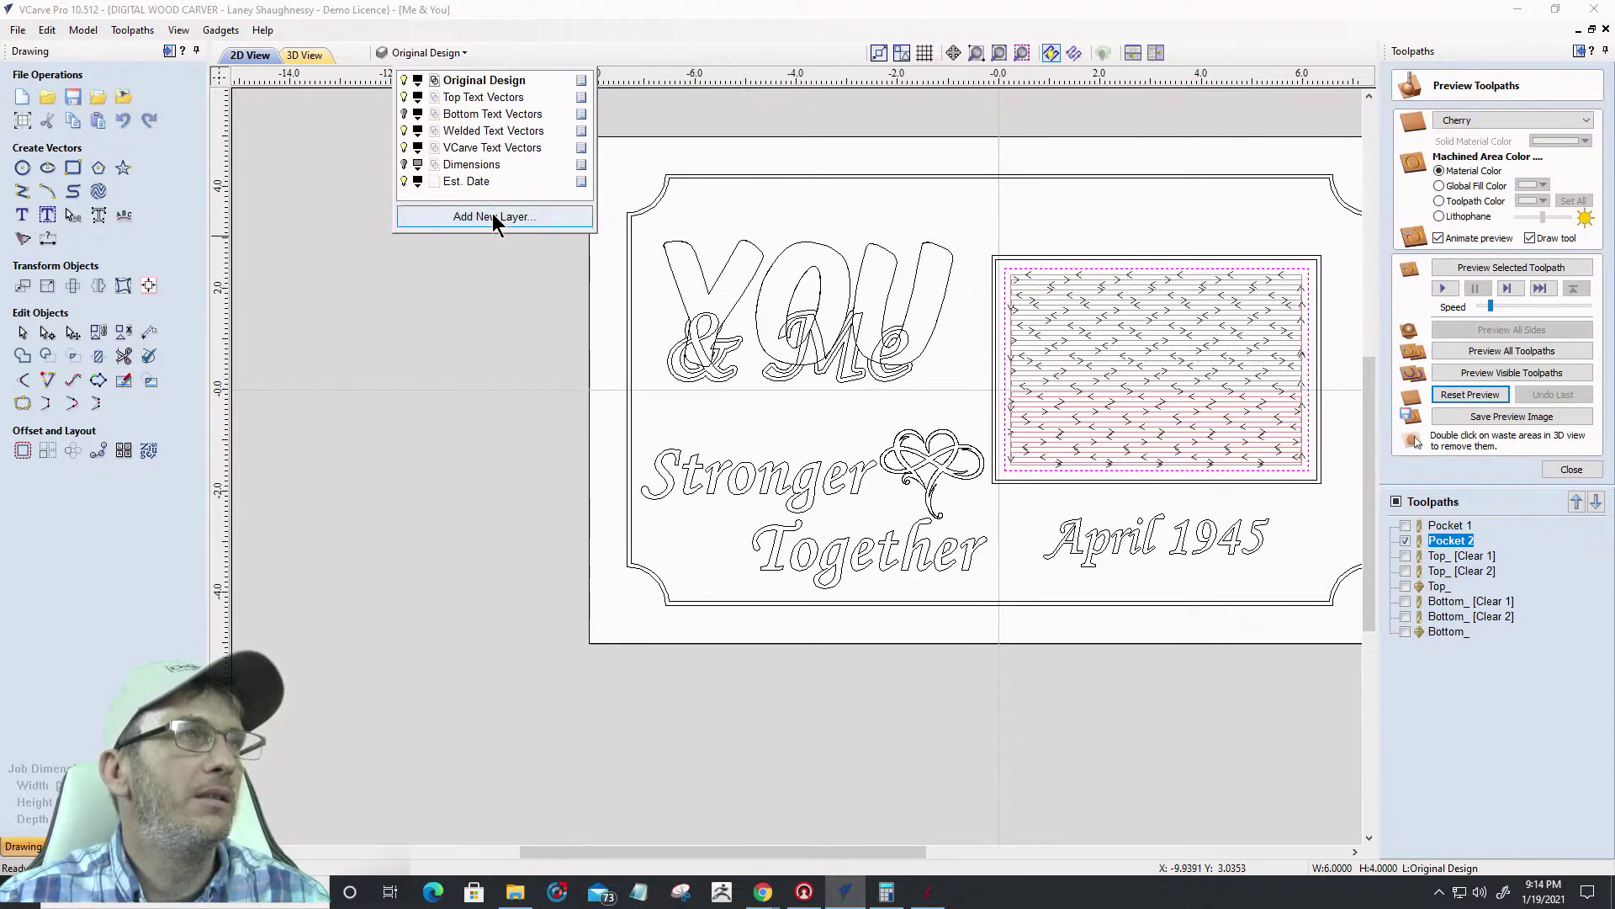
{"action": "left_click", "coordinate": [457, 299]}
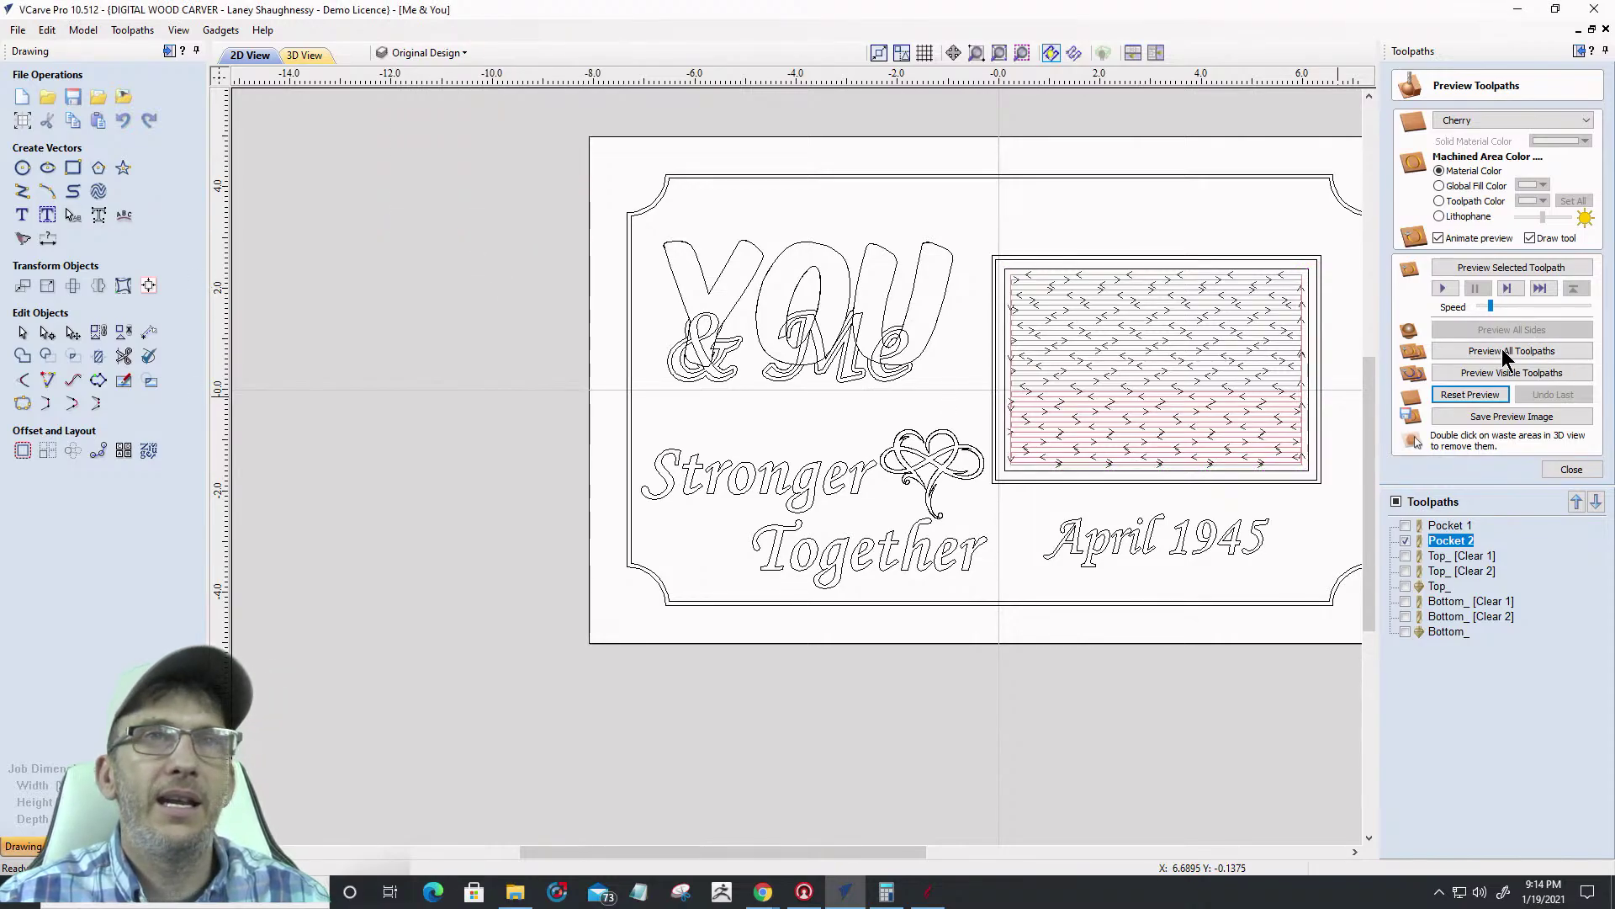
Leave the toolpath preview and recalculate all toolpaths
{"action": "left_click", "coordinate": [1572, 469]}
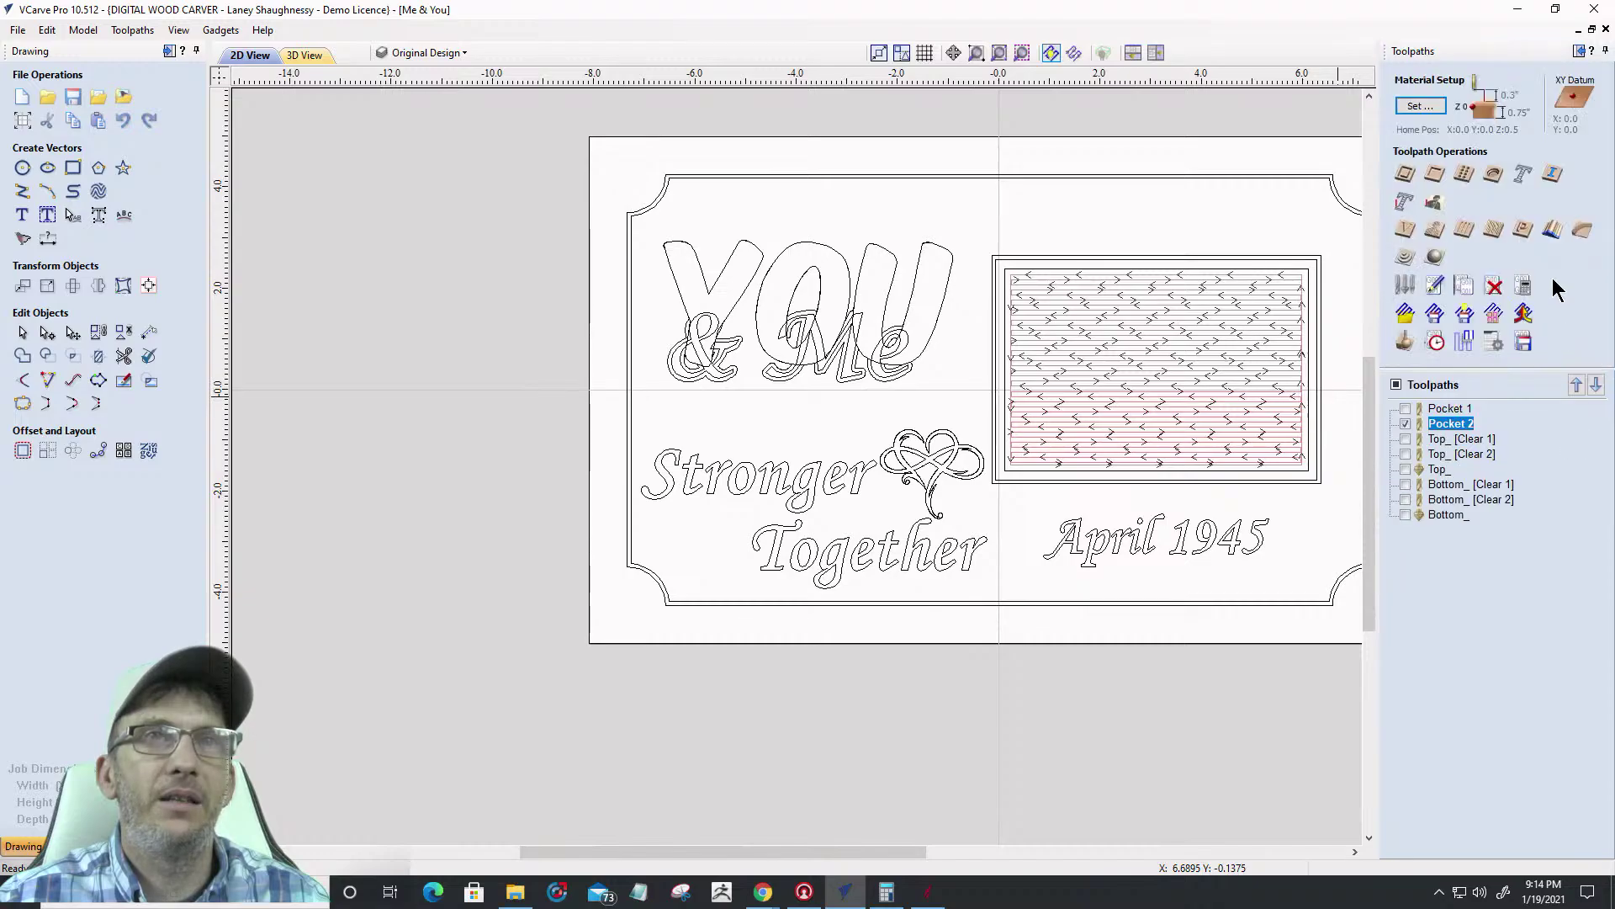
{"action": "left_click", "coordinate": [1530, 287]}
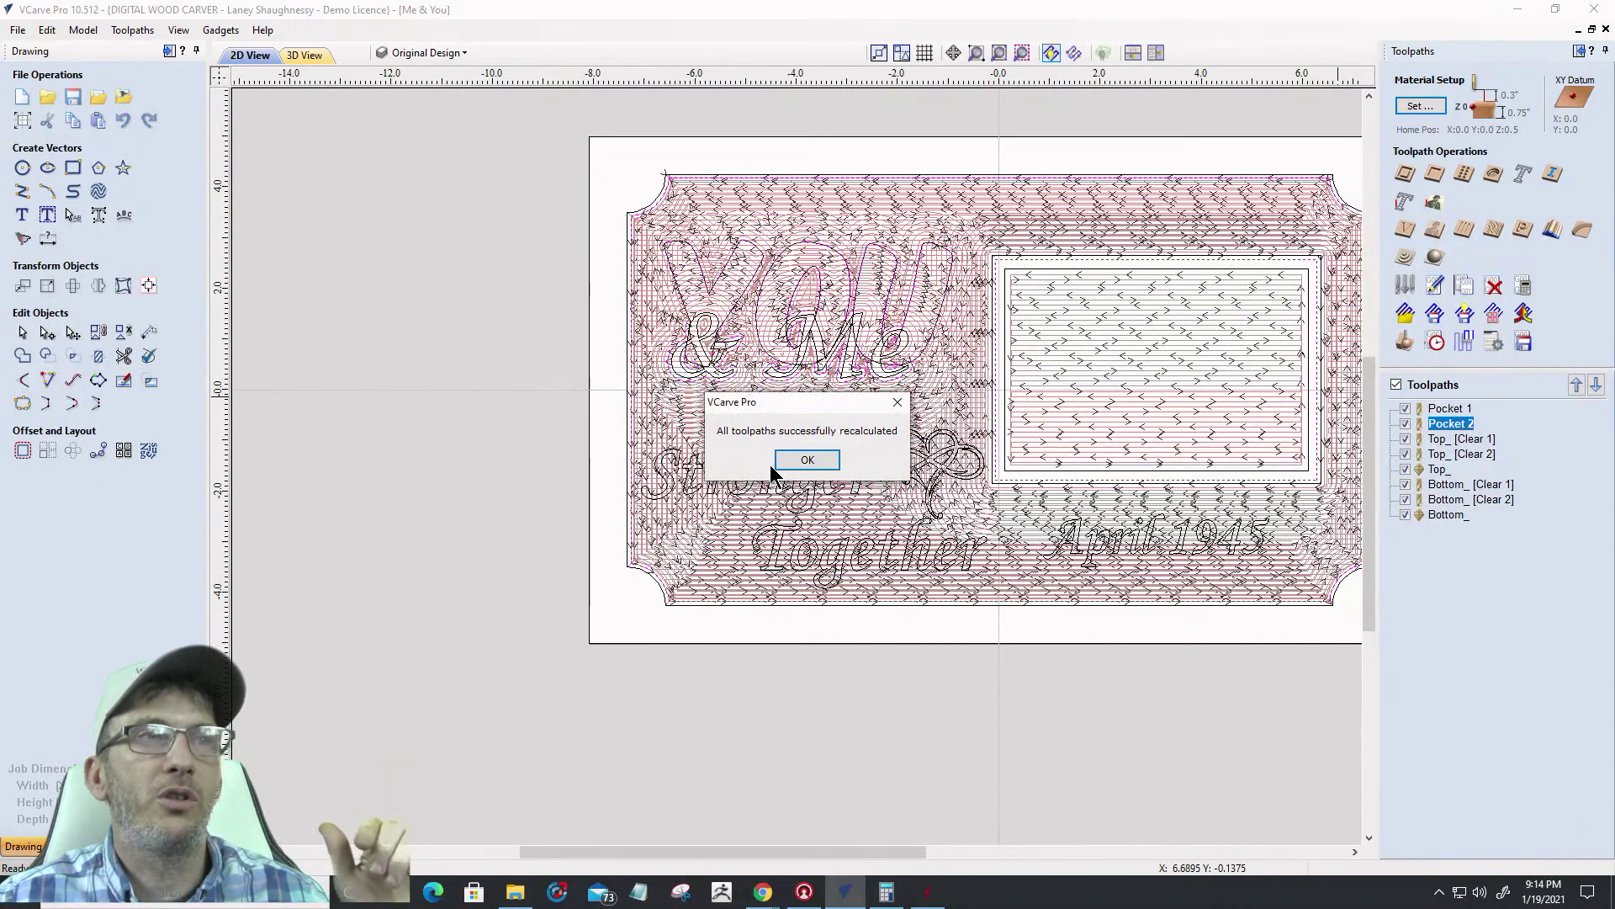
{"action": "left_click", "coordinate": [818, 465]}
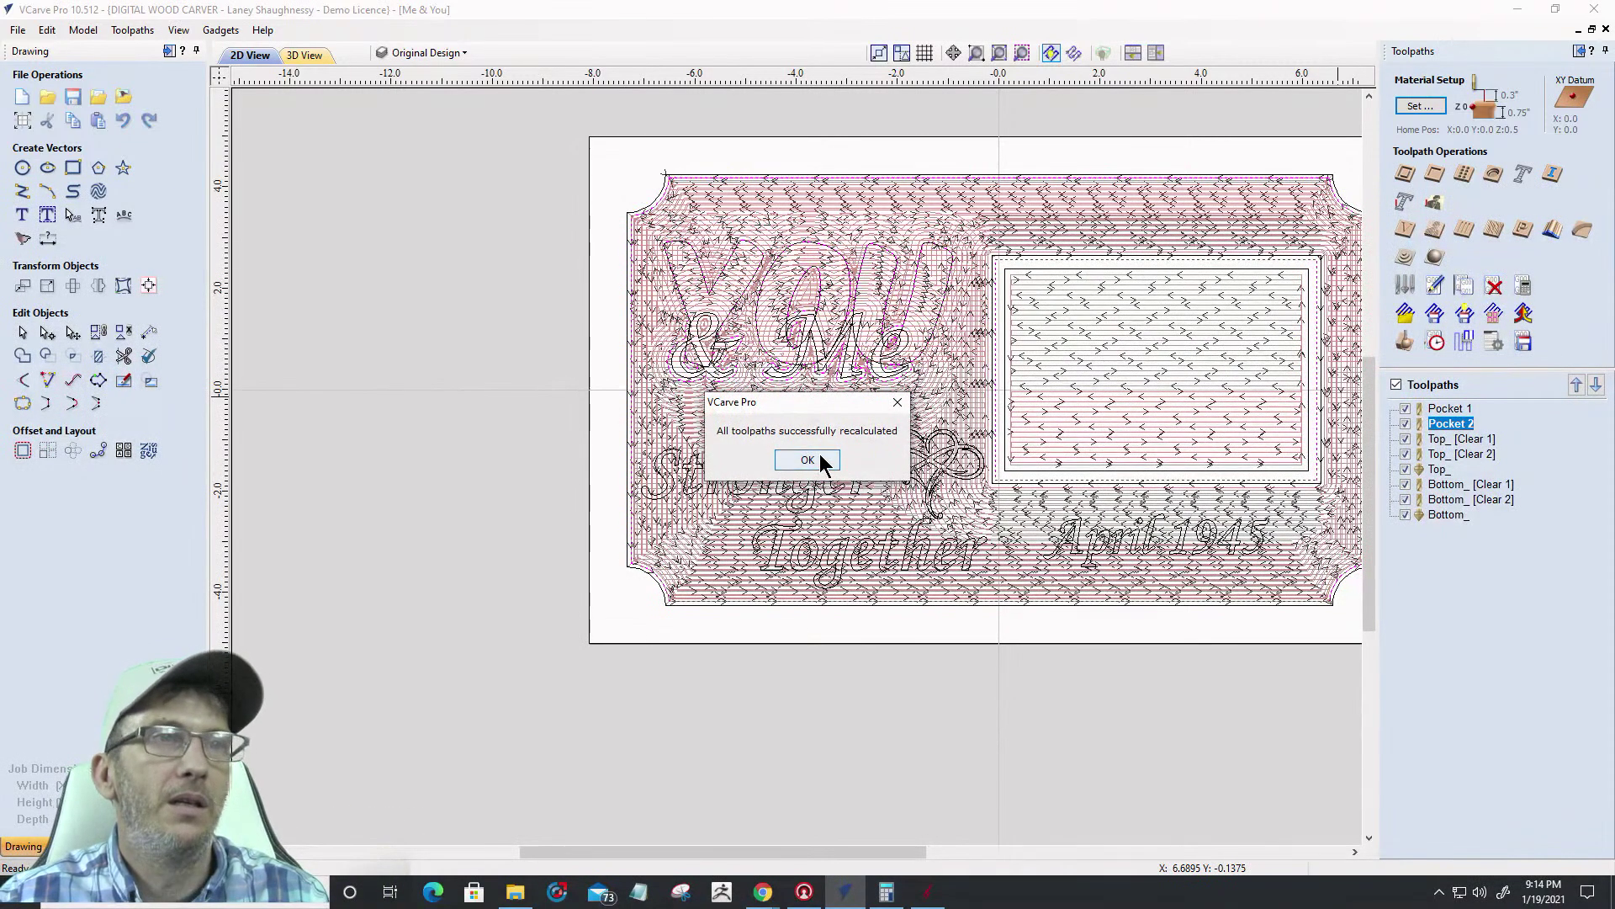
In the 3D toolpath preview, show only Pocket 1, Pocket 2 and the Clear 1 and Clear 2 toolpaths of Top_ and Bottom_
{"action": "left_click", "coordinate": [1405, 345]}
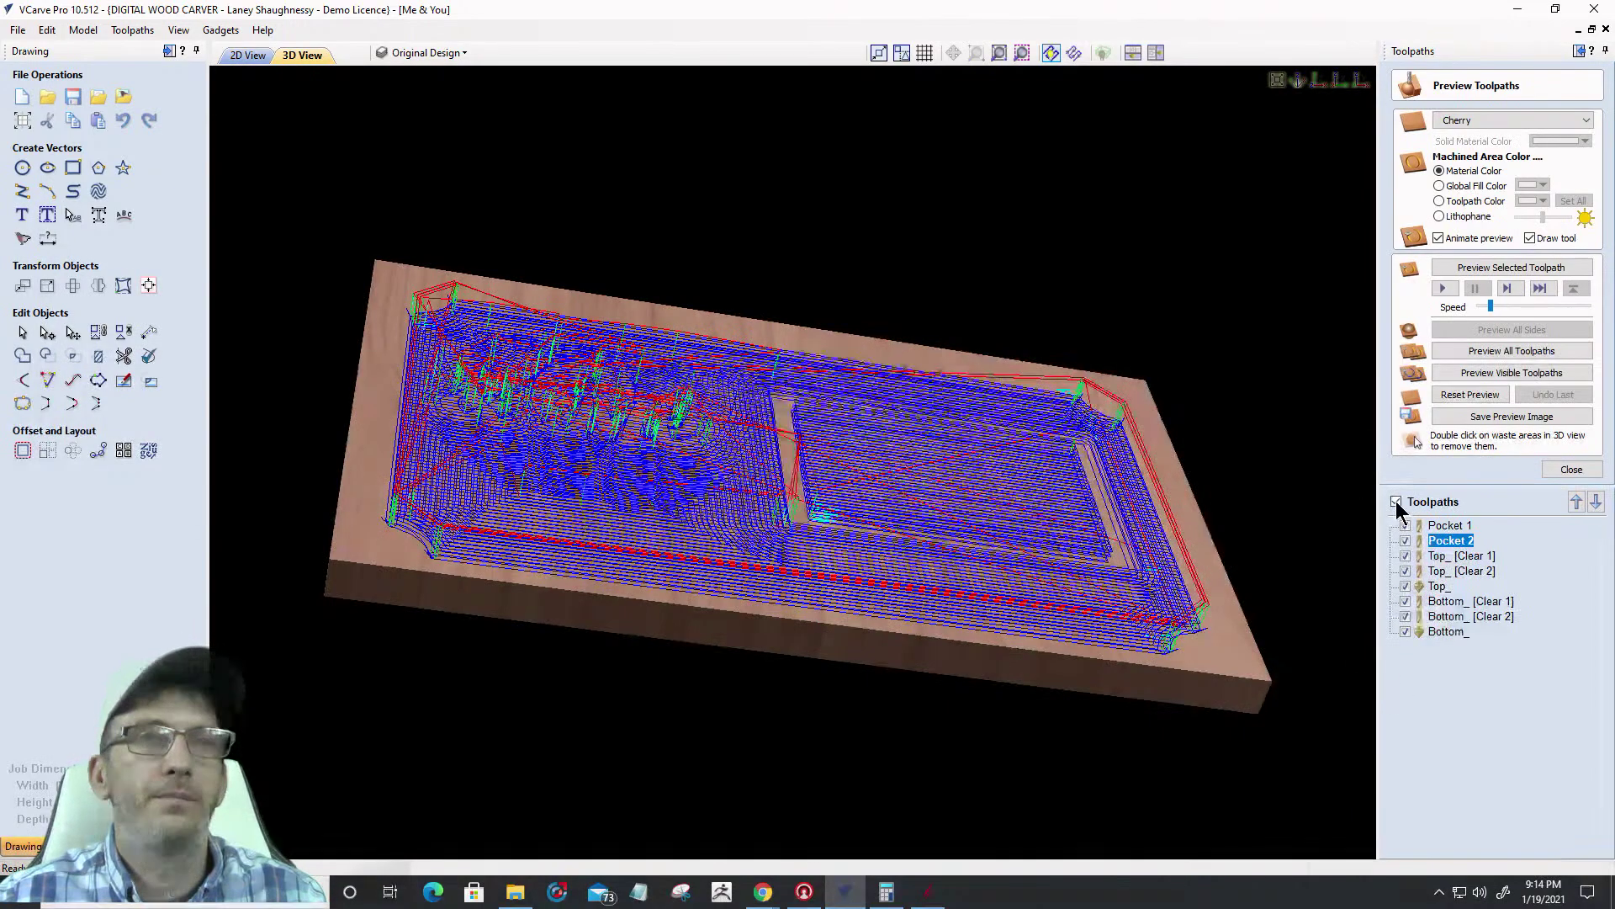
{"action": "left_click", "coordinate": [1396, 503]}
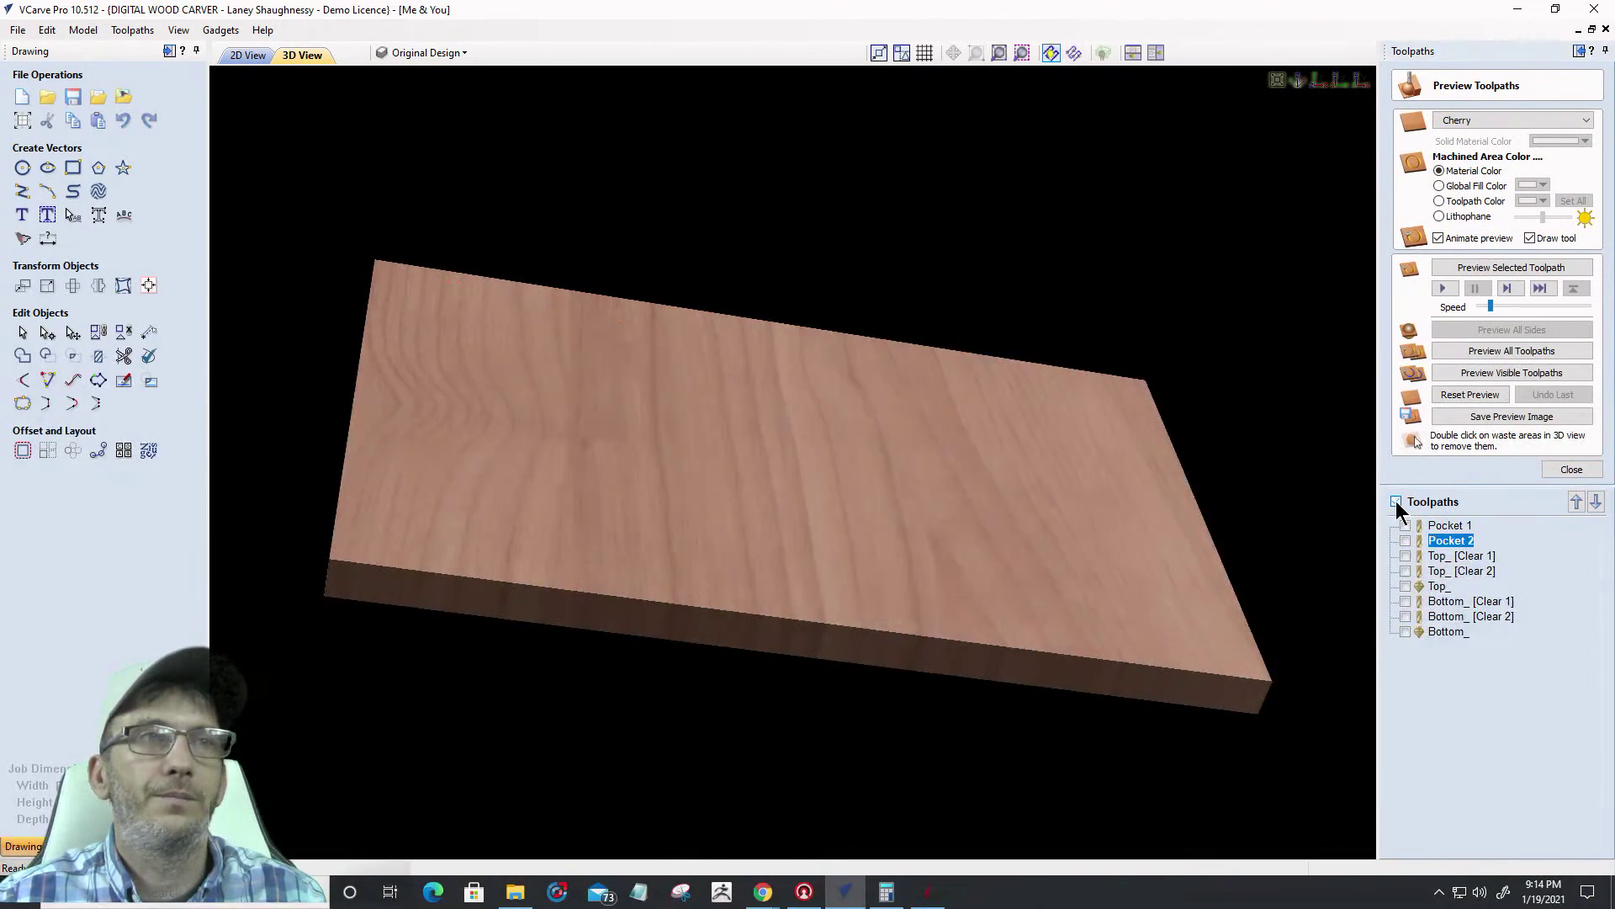
{"action": "left_click", "coordinate": [1406, 526]}
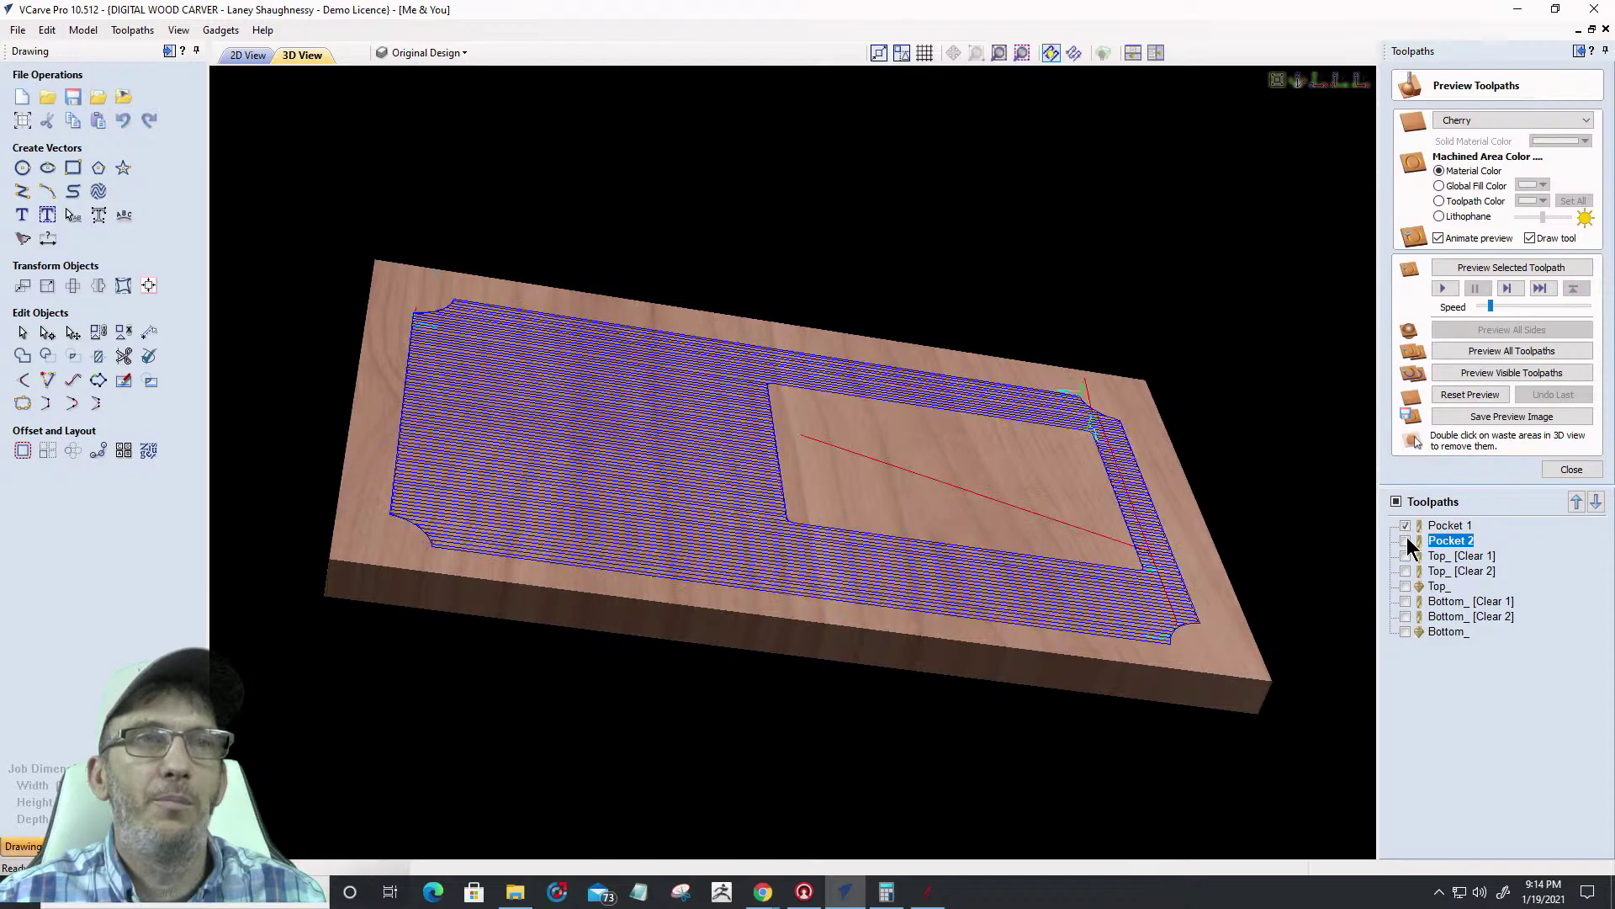
{"action": "left_click", "coordinate": [1406, 556]}
{"action": "left_click", "coordinate": [1404, 570]}
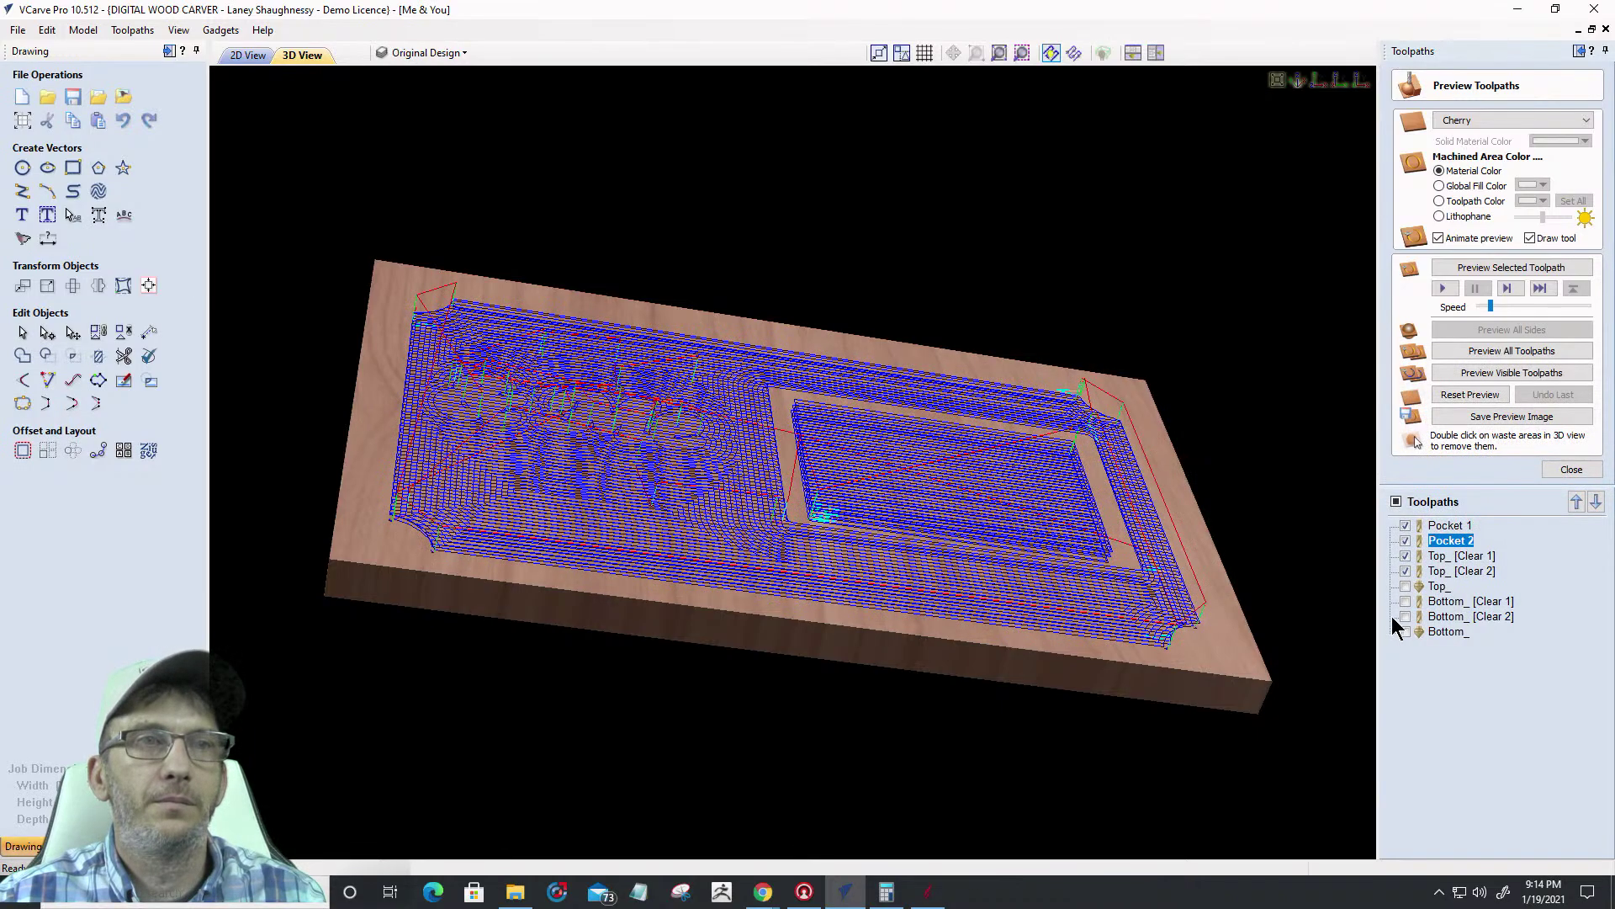
{"action": "left_click", "coordinate": [1405, 600]}
{"action": "left_click", "coordinate": [1405, 616]}
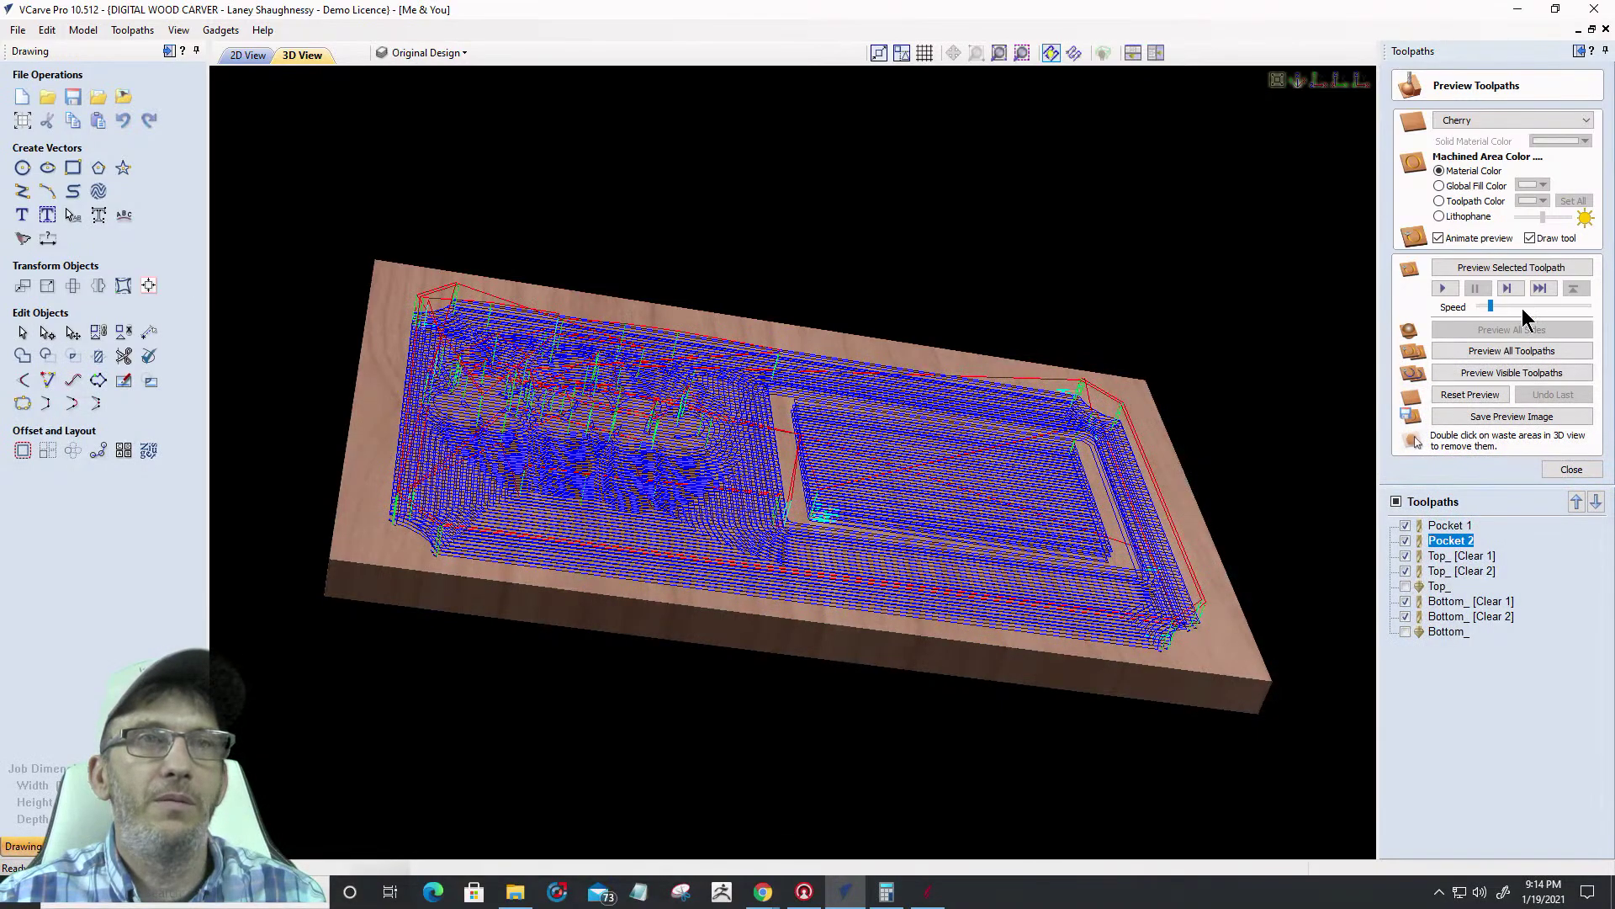
Simulate the visible pocket and clearance toolpaths at maximum speed with the tool drawing turned off
{"action": "left_click", "coordinate": [1490, 376]}
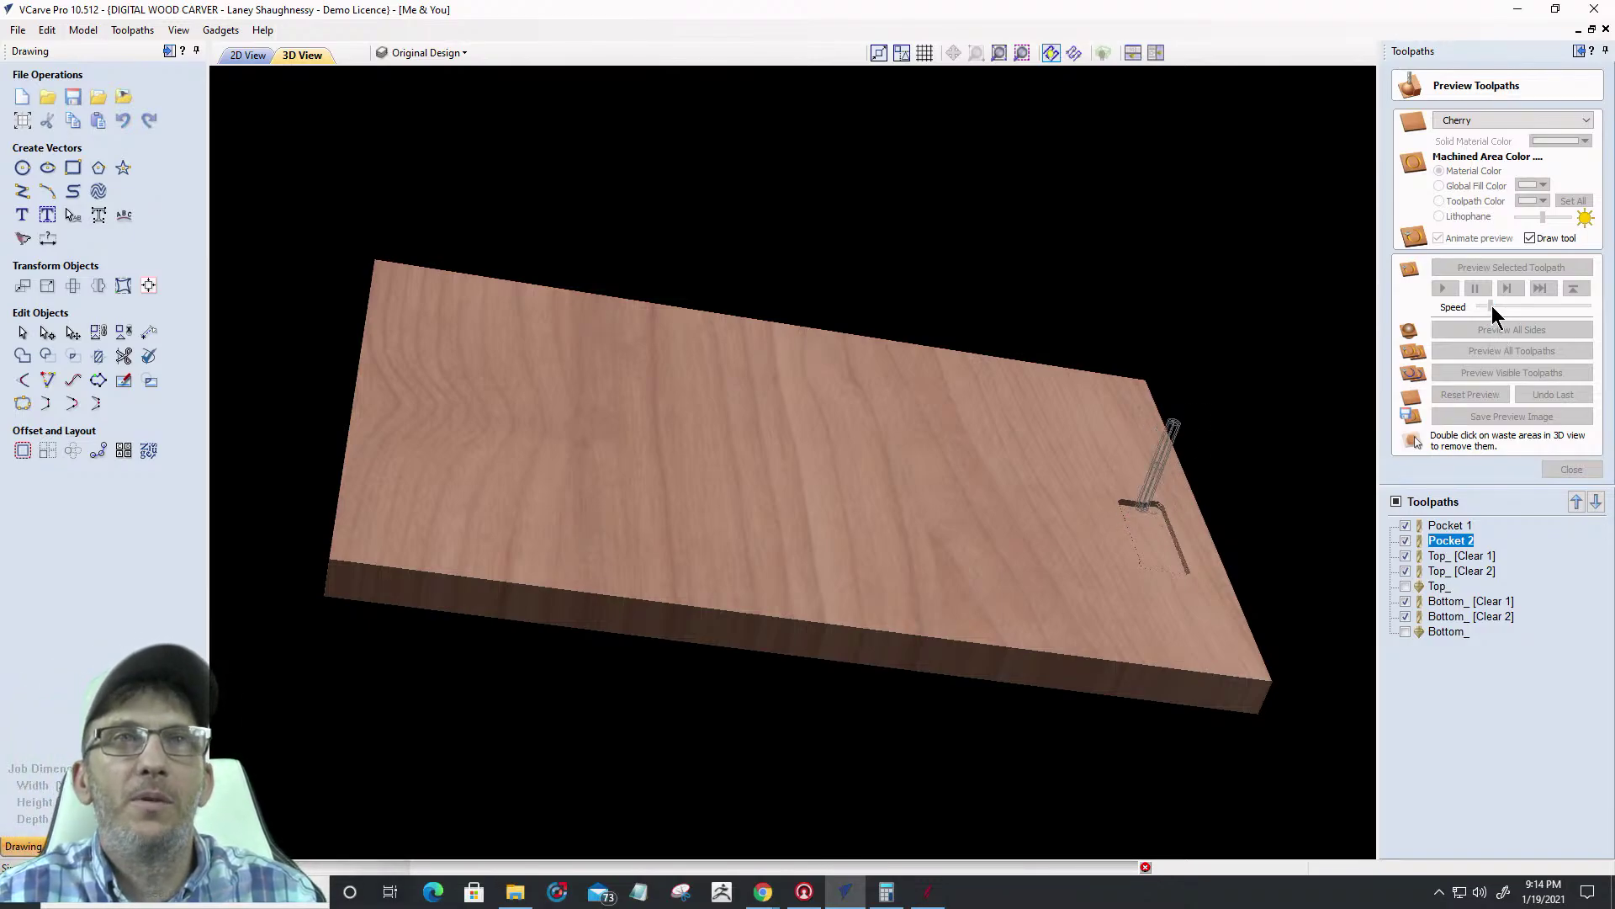
{"action": "left_click_drag", "start_coordinate": [1491, 307], "coordinate": [1589, 307]}
{"action": "left_click", "coordinate": [1529, 238]}
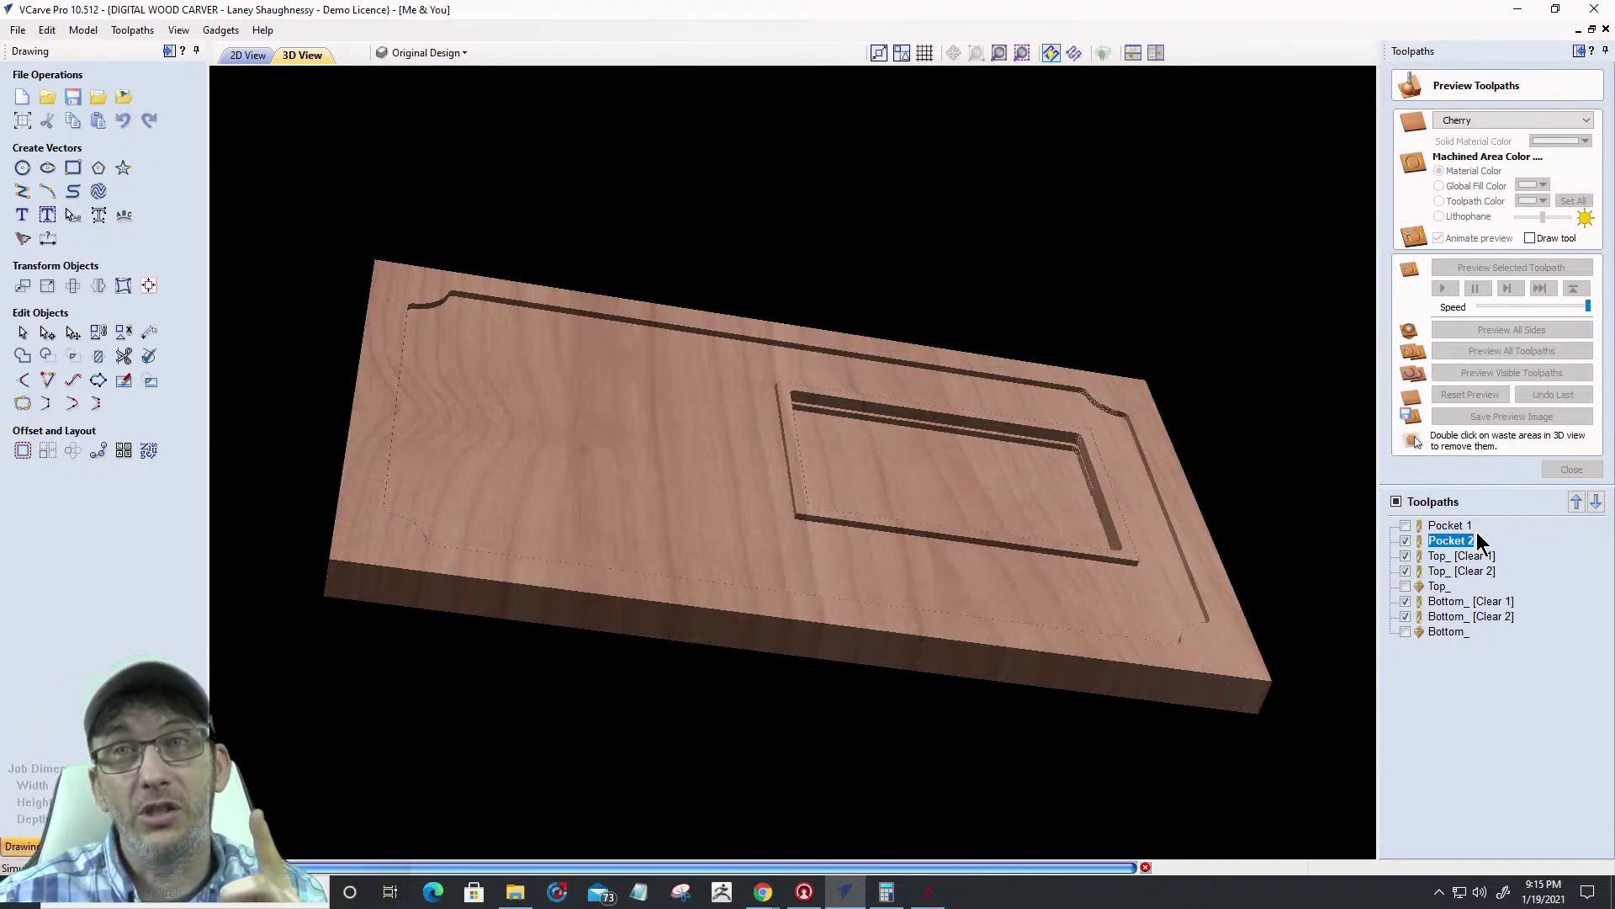
{"action": "key", "text": "space"}
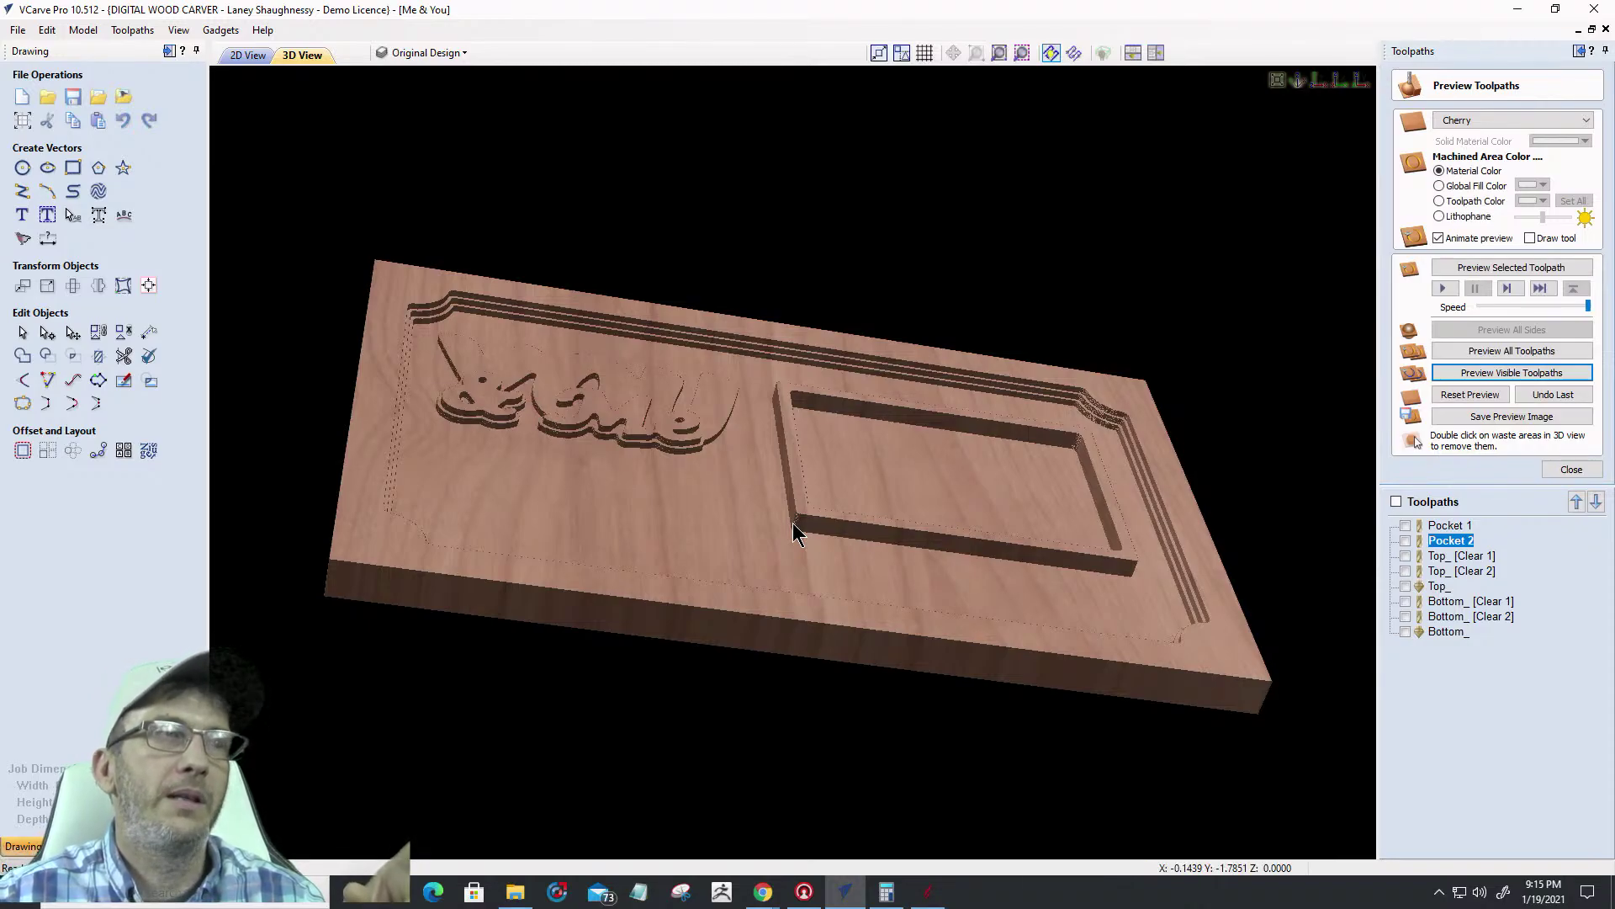
Simulate only the Top_ V-carve toolpath on the cleared preview, with the tool drawn and a slower preview speed
{"action": "mouse_move", "coordinate": [740, 569]}
{"action": "left_mouse_down"}
{"action": "mouse_move", "coordinate": [678, 628]}
{"action": "mouse_move", "coordinate": [747, 599]}
{"action": "mouse_move", "coordinate": [760, 565]}
{"action": "left_mouse_up"}
{"action": "scroll", "coordinate": [764, 568], "scroll_direction": "up", "scroll_amount": 8}
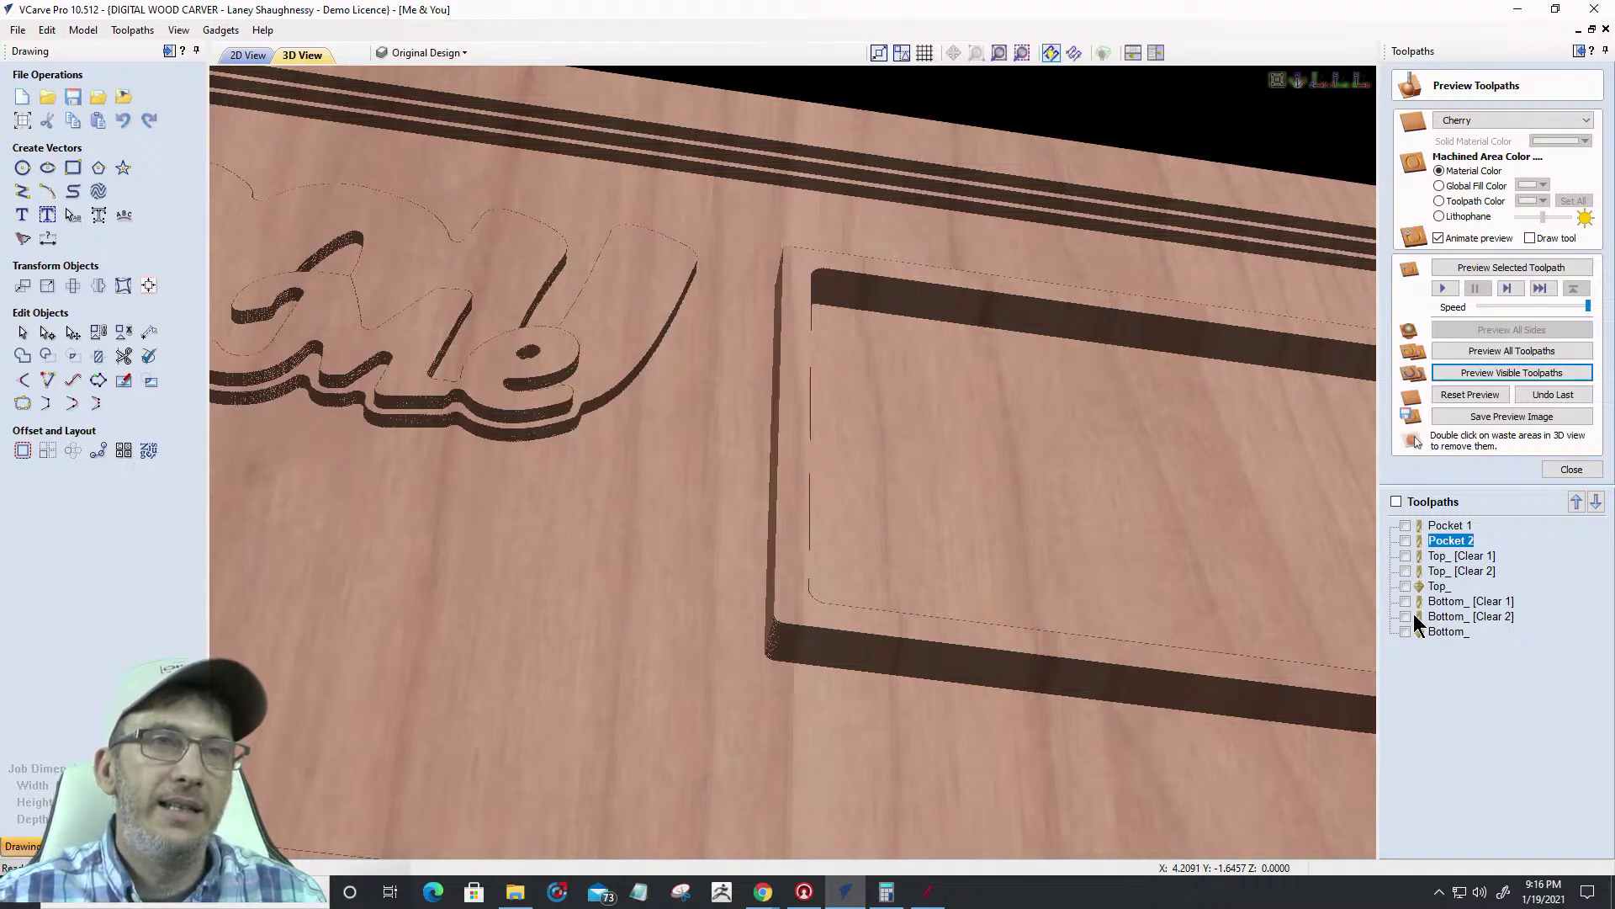
{"action": "mouse_move", "coordinate": [1428, 613]}
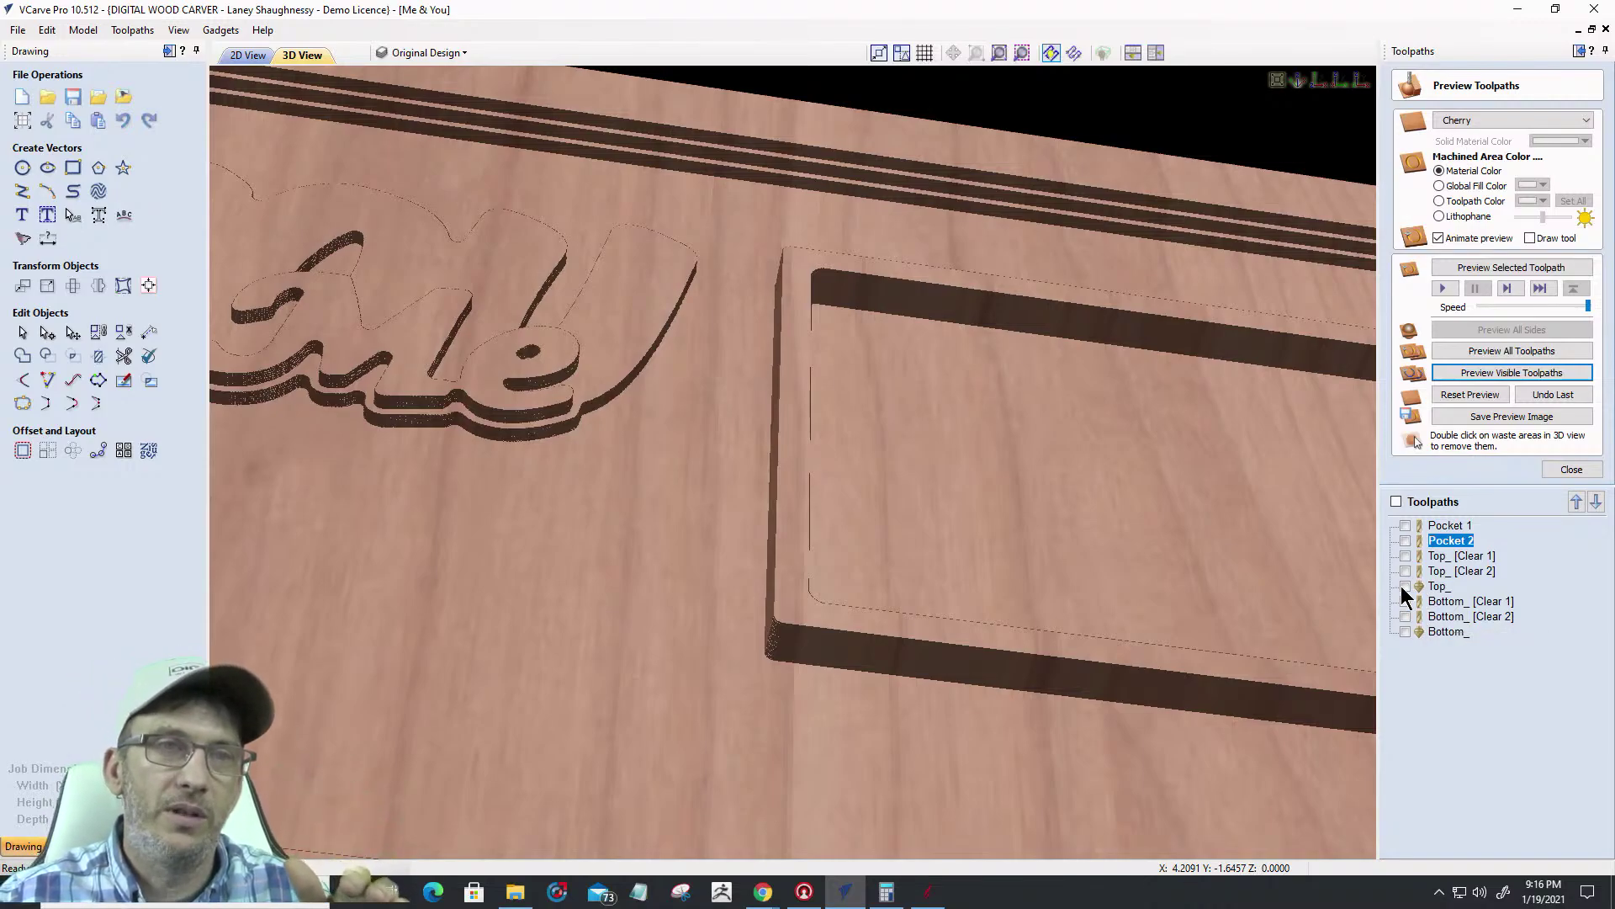
{"action": "left_click", "coordinate": [1404, 587]}
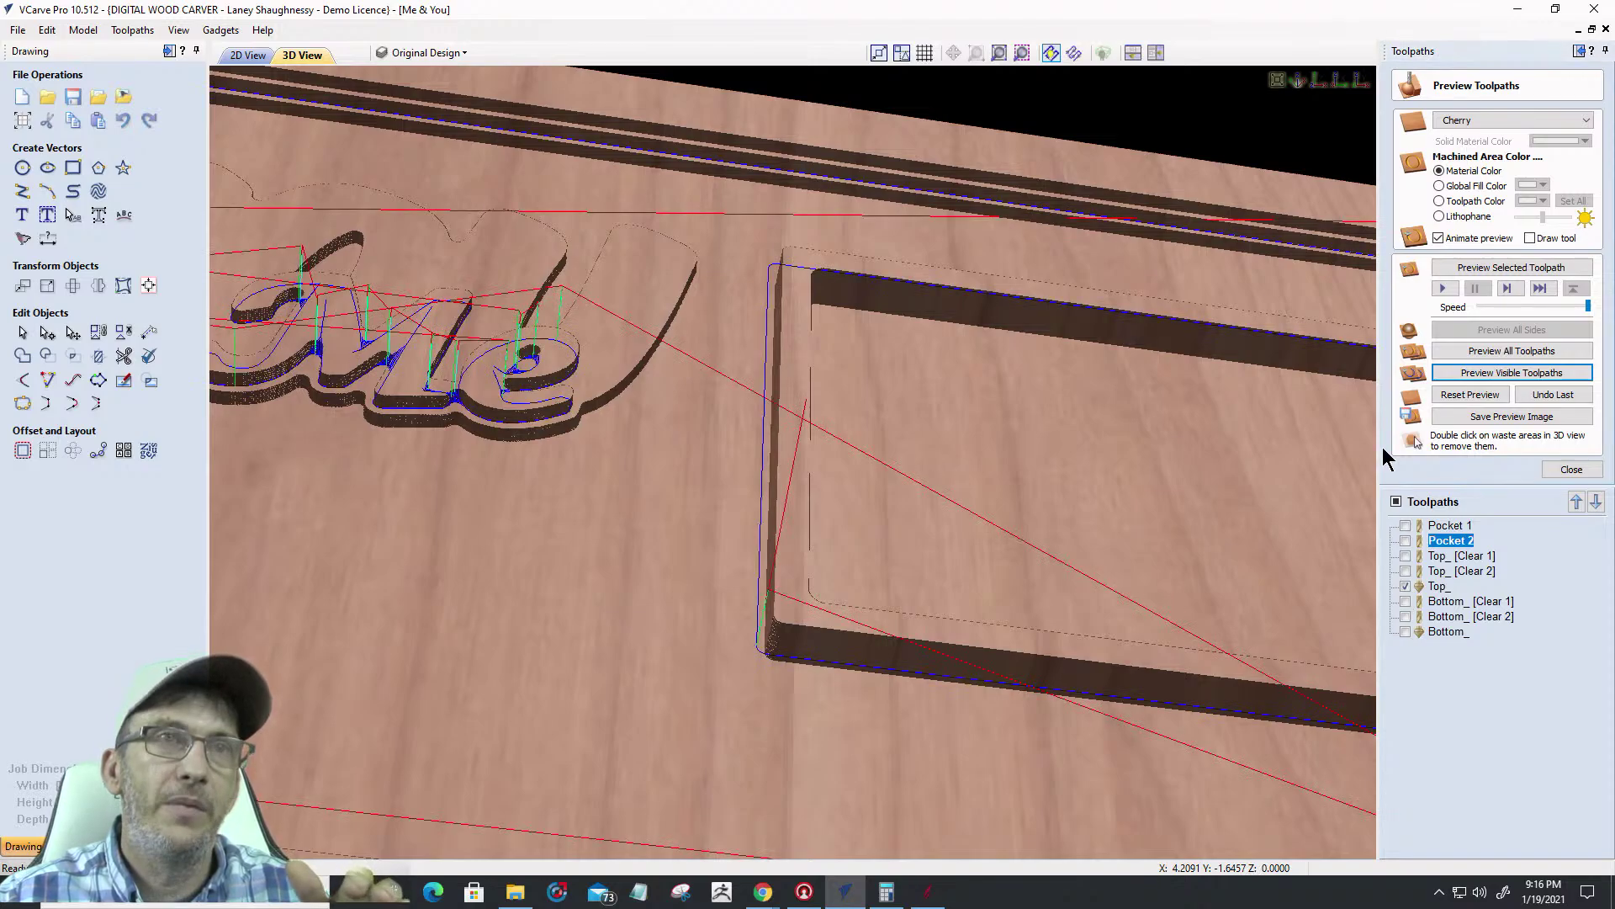
{"action": "left_click", "coordinate": [1530, 238]}
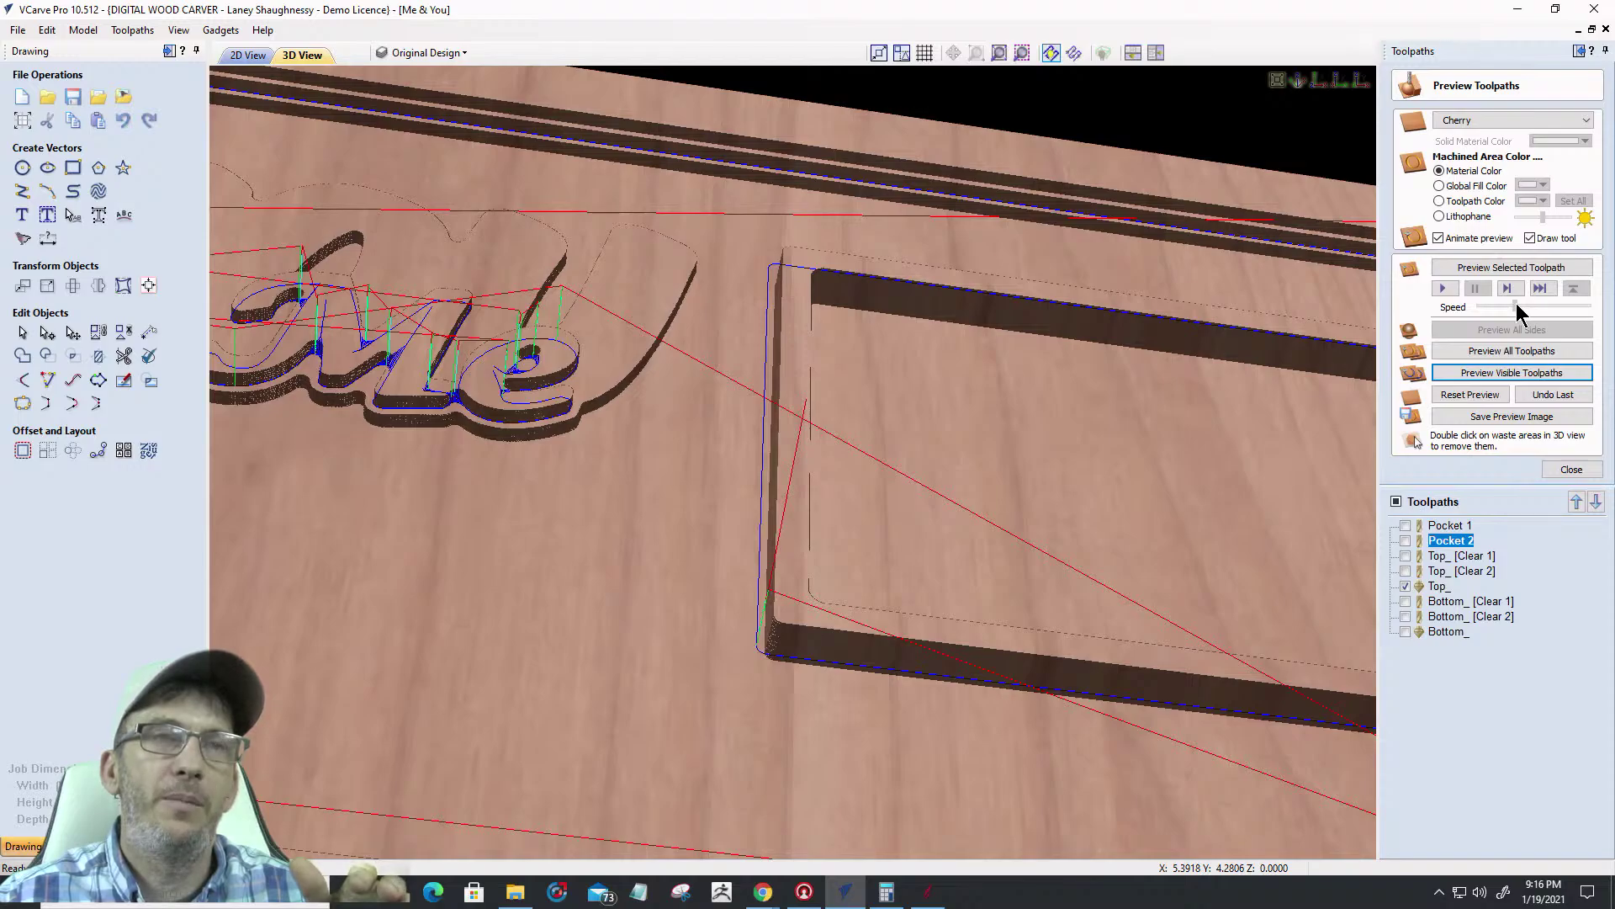
{"action": "left_click", "coordinate": [1486, 375]}
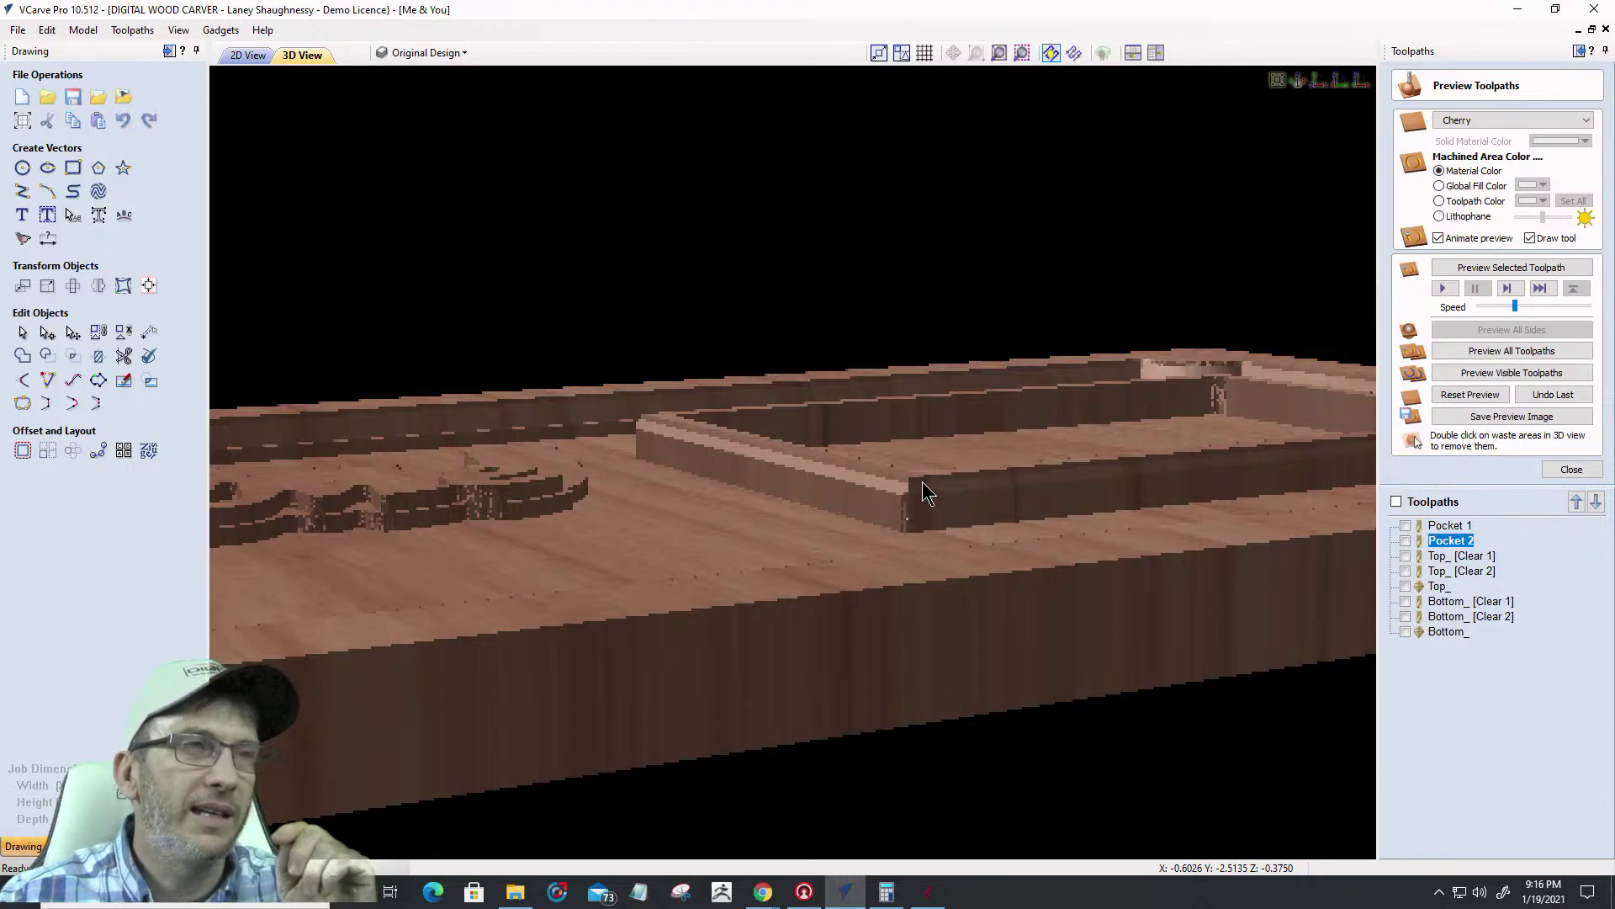
Examine the beveled corner of the raised picture frame up close in 3D and leave the preview
{"action": "scroll", "coordinate": [921, 490], "scroll_direction": "up", "scroll_amount": 2}
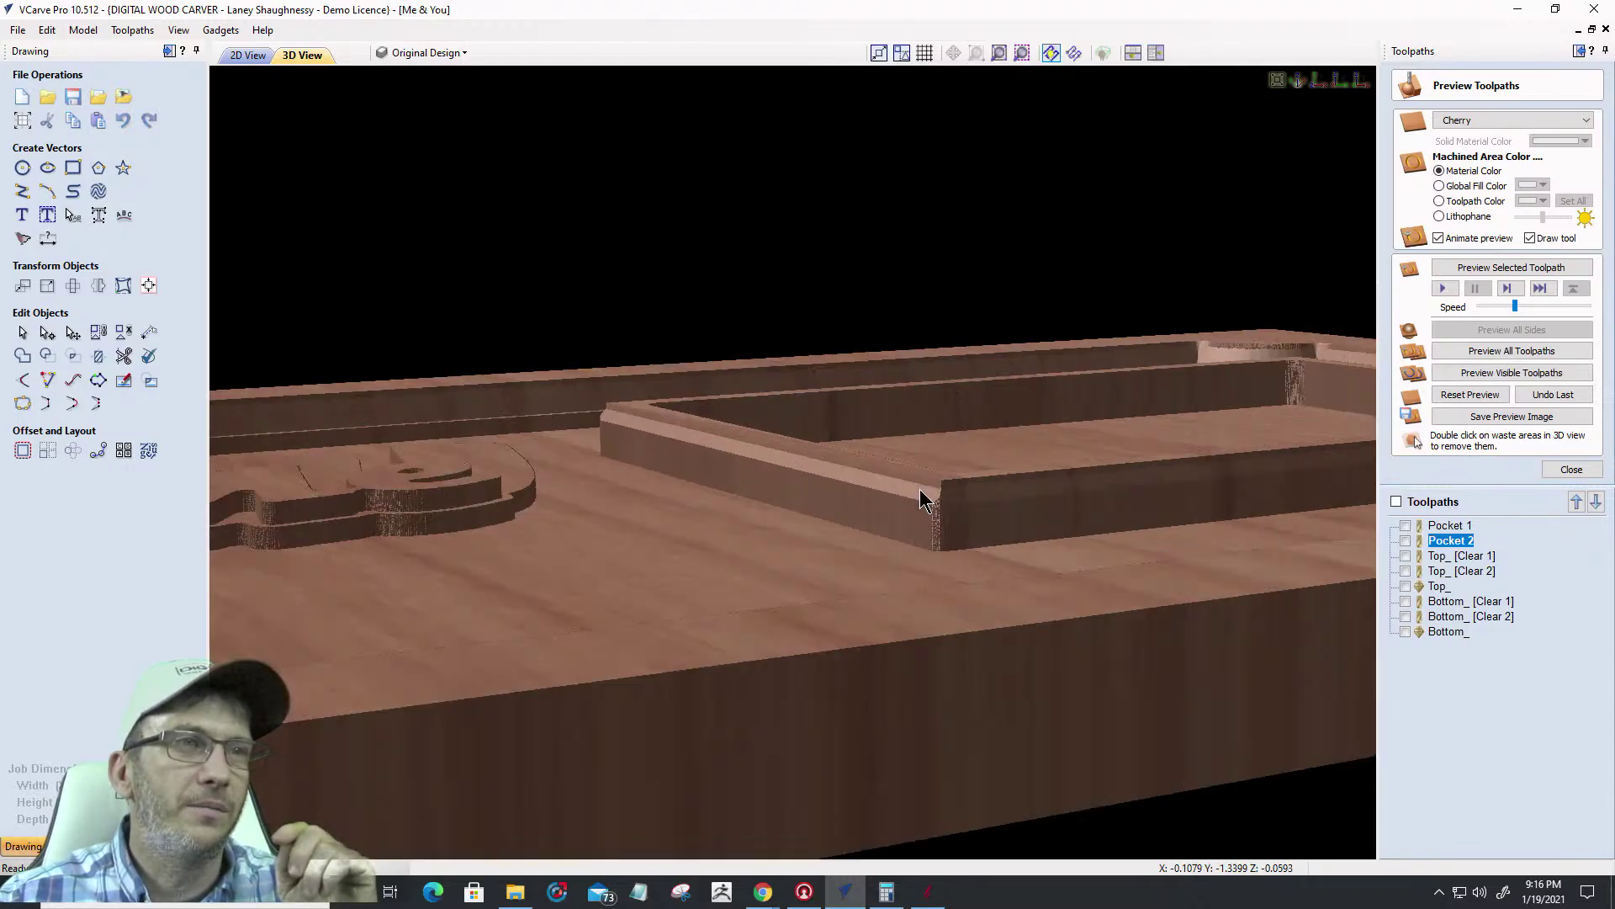
{"action": "scroll", "coordinate": [921, 496], "scroll_direction": "up", "scroll_amount": 2}
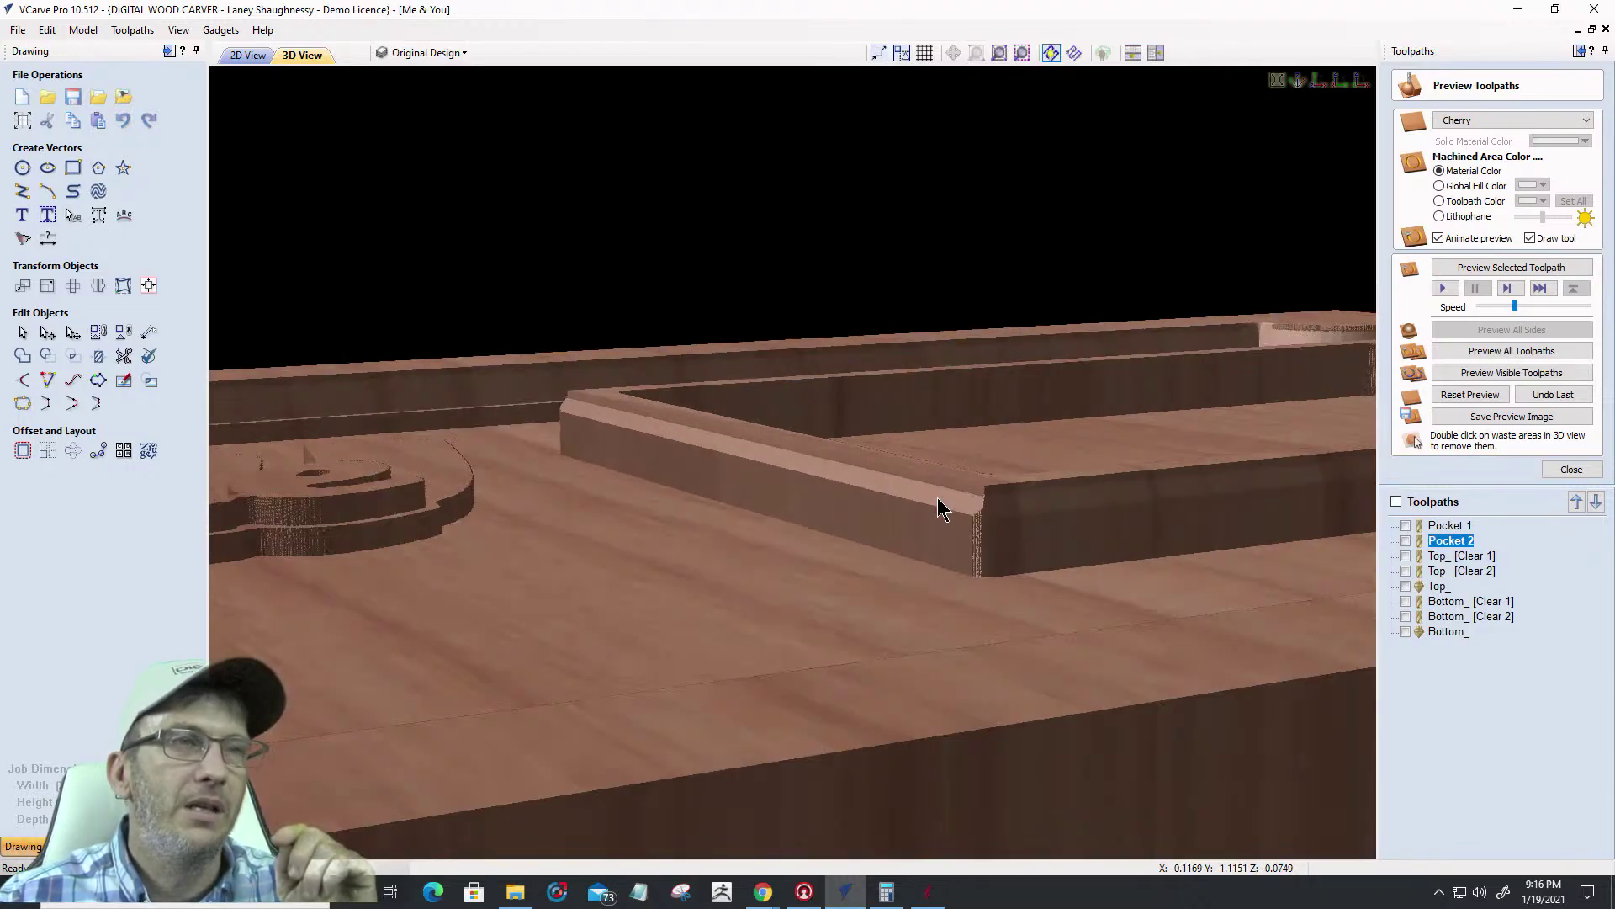
{"action": "scroll", "coordinate": [937, 497], "scroll_direction": "up", "scroll_amount": 2}
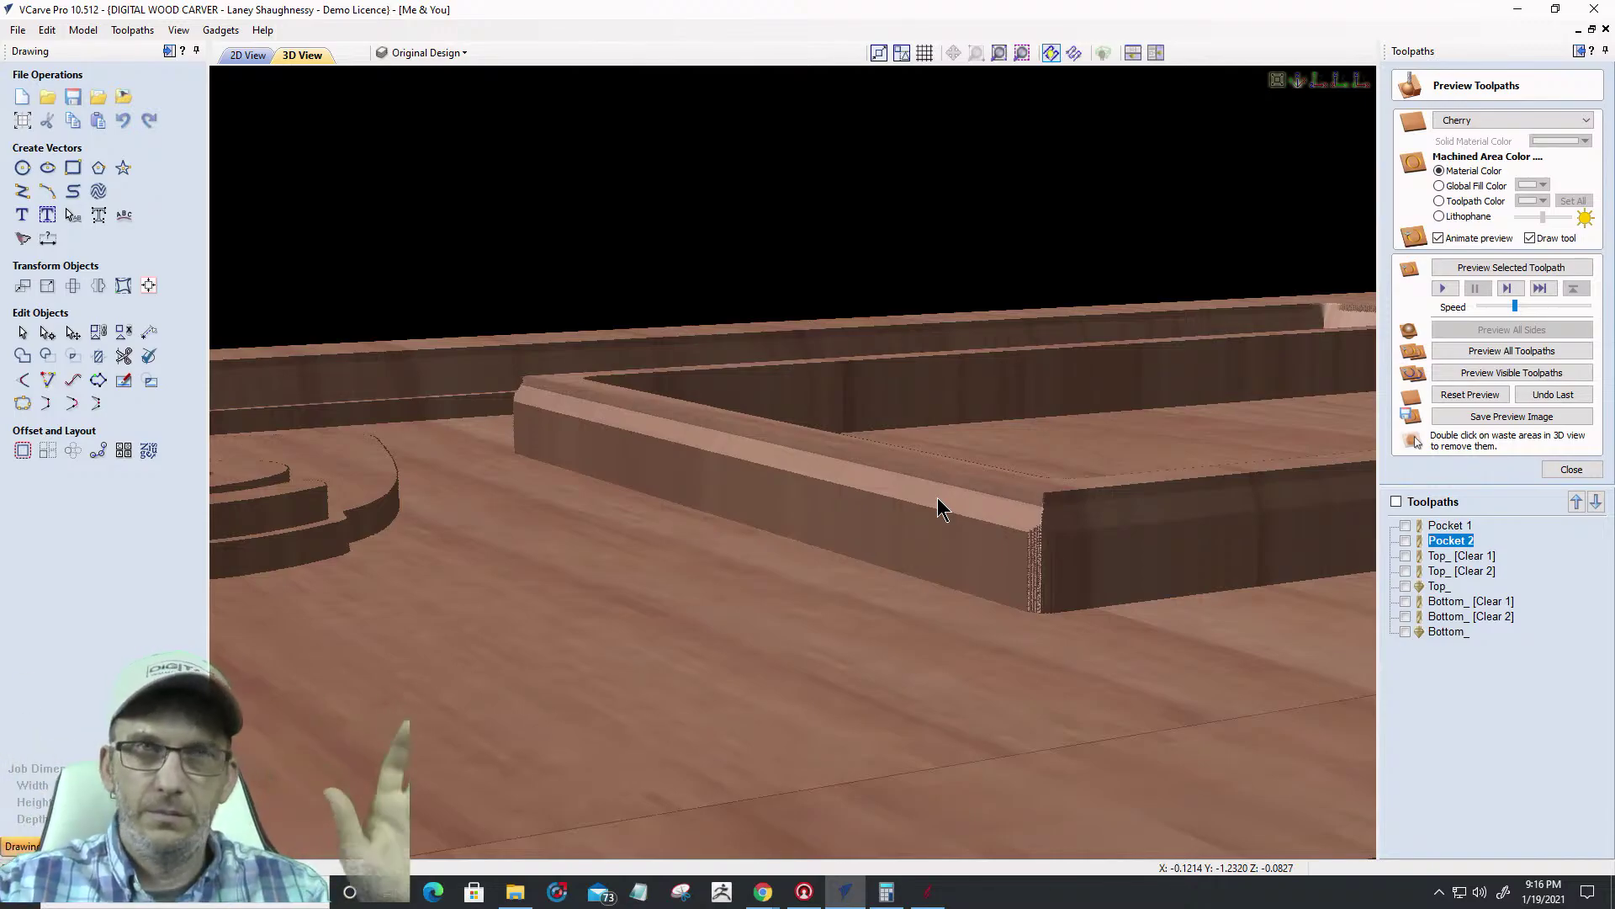
{"action": "left_click", "coordinate": [1570, 469]}
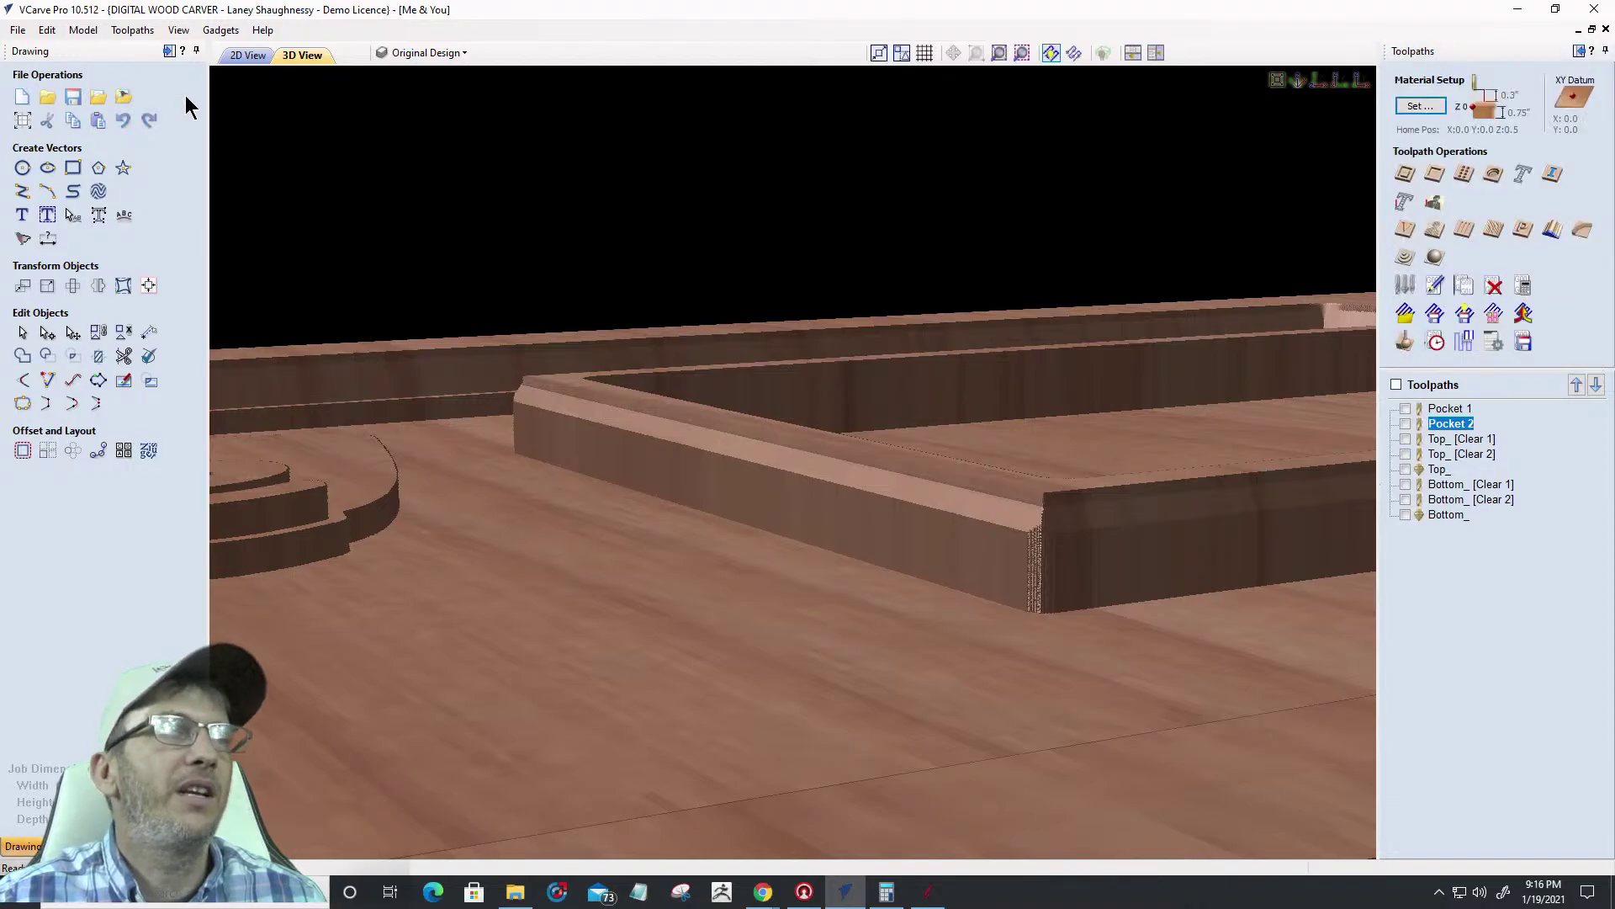
In the 2D view, hide the Original Design, Top Text Vectors, Welded Text Vectors and VCarve Text Vectors layers
{"action": "left_click", "coordinate": [250, 57]}
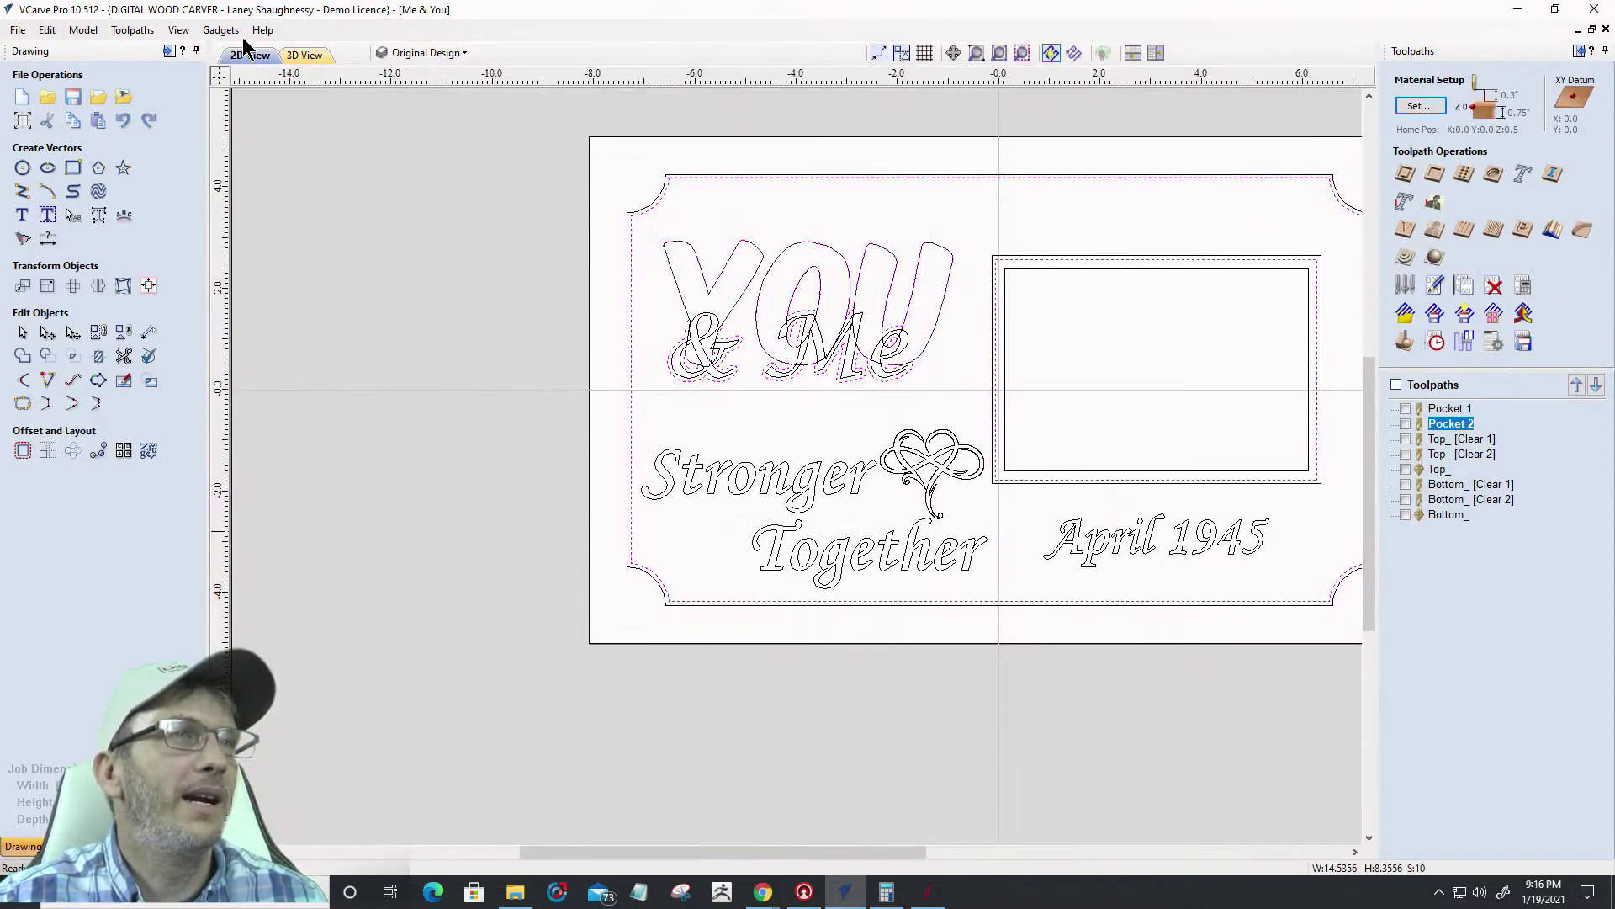
{"action": "left_click", "coordinate": [993, 421]}
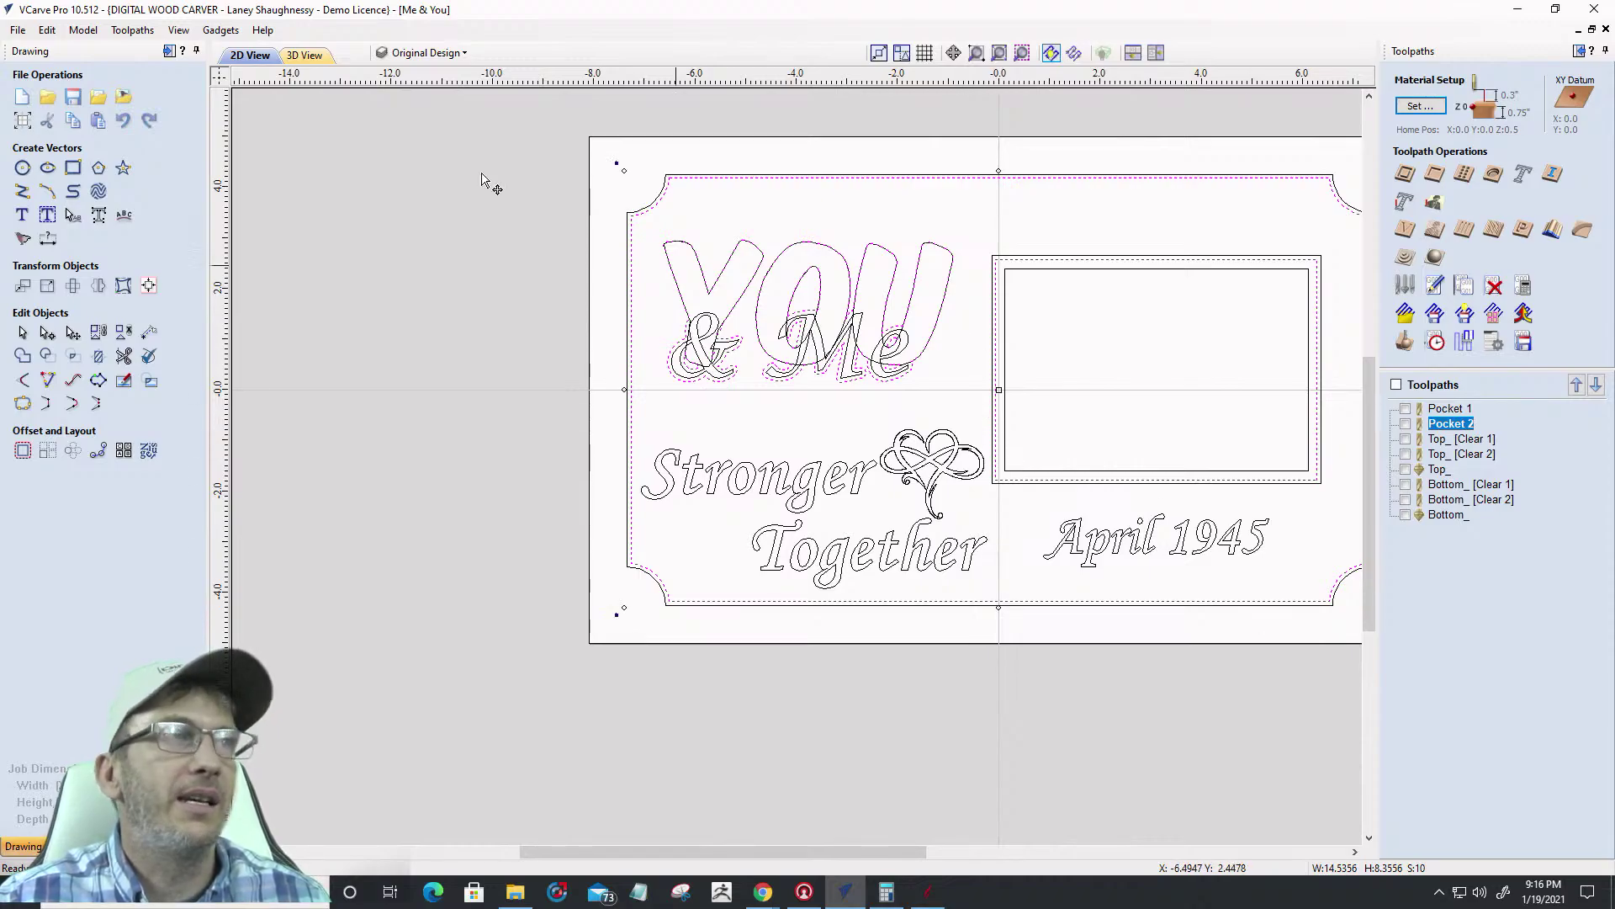
{"action": "left_click", "coordinate": [463, 52]}
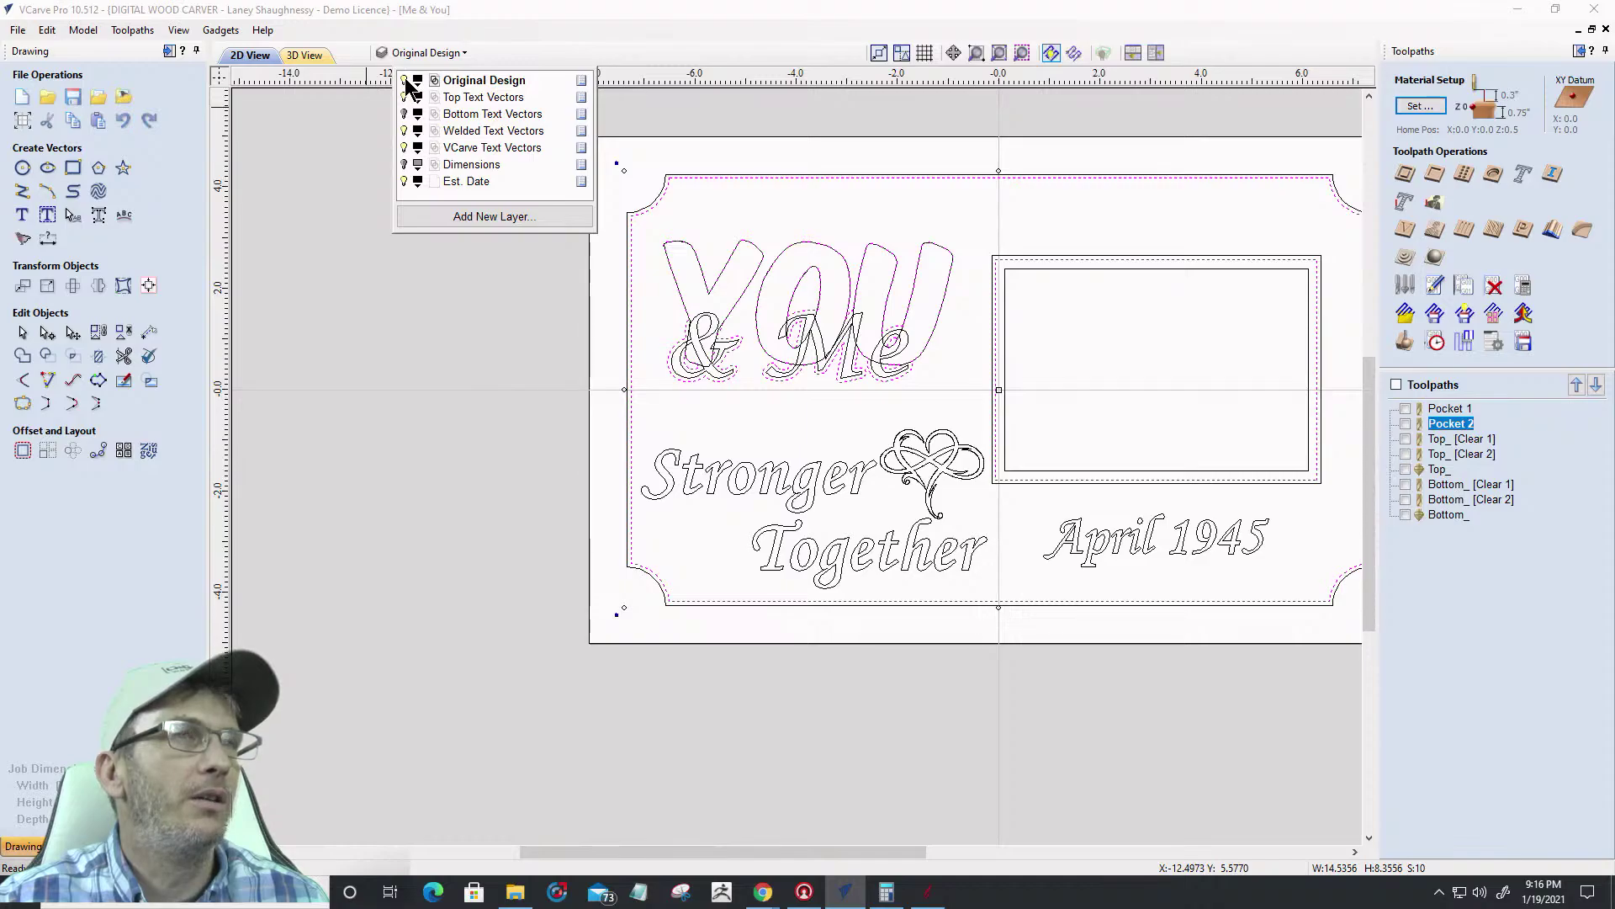
{"action": "left_click", "coordinate": [405, 81]}
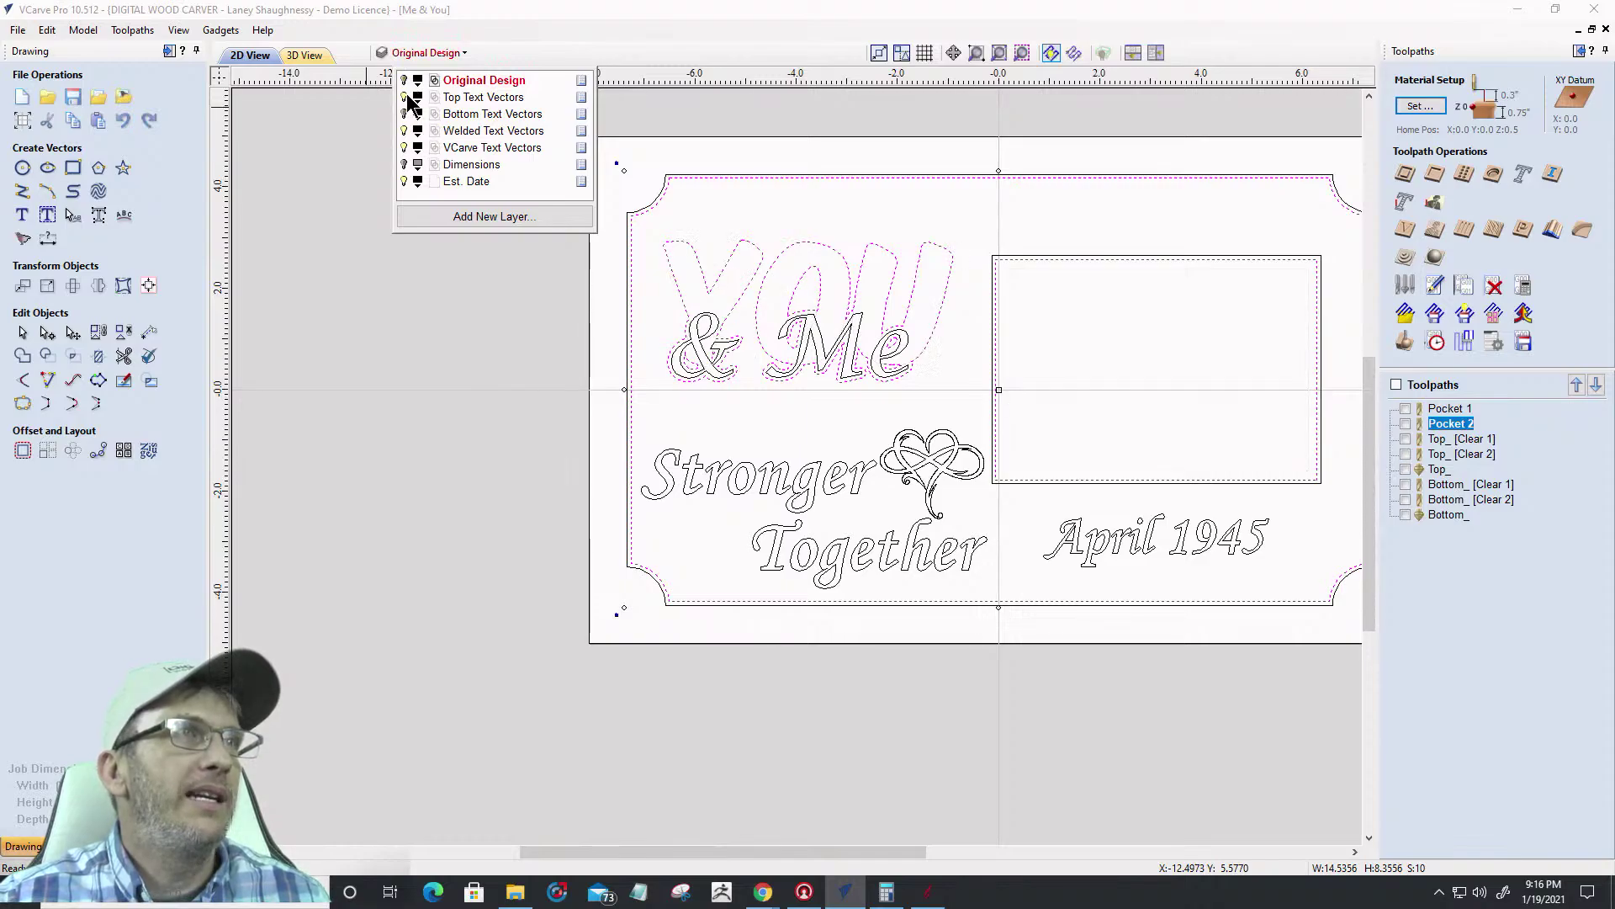
{"action": "left_click", "coordinate": [405, 132]}
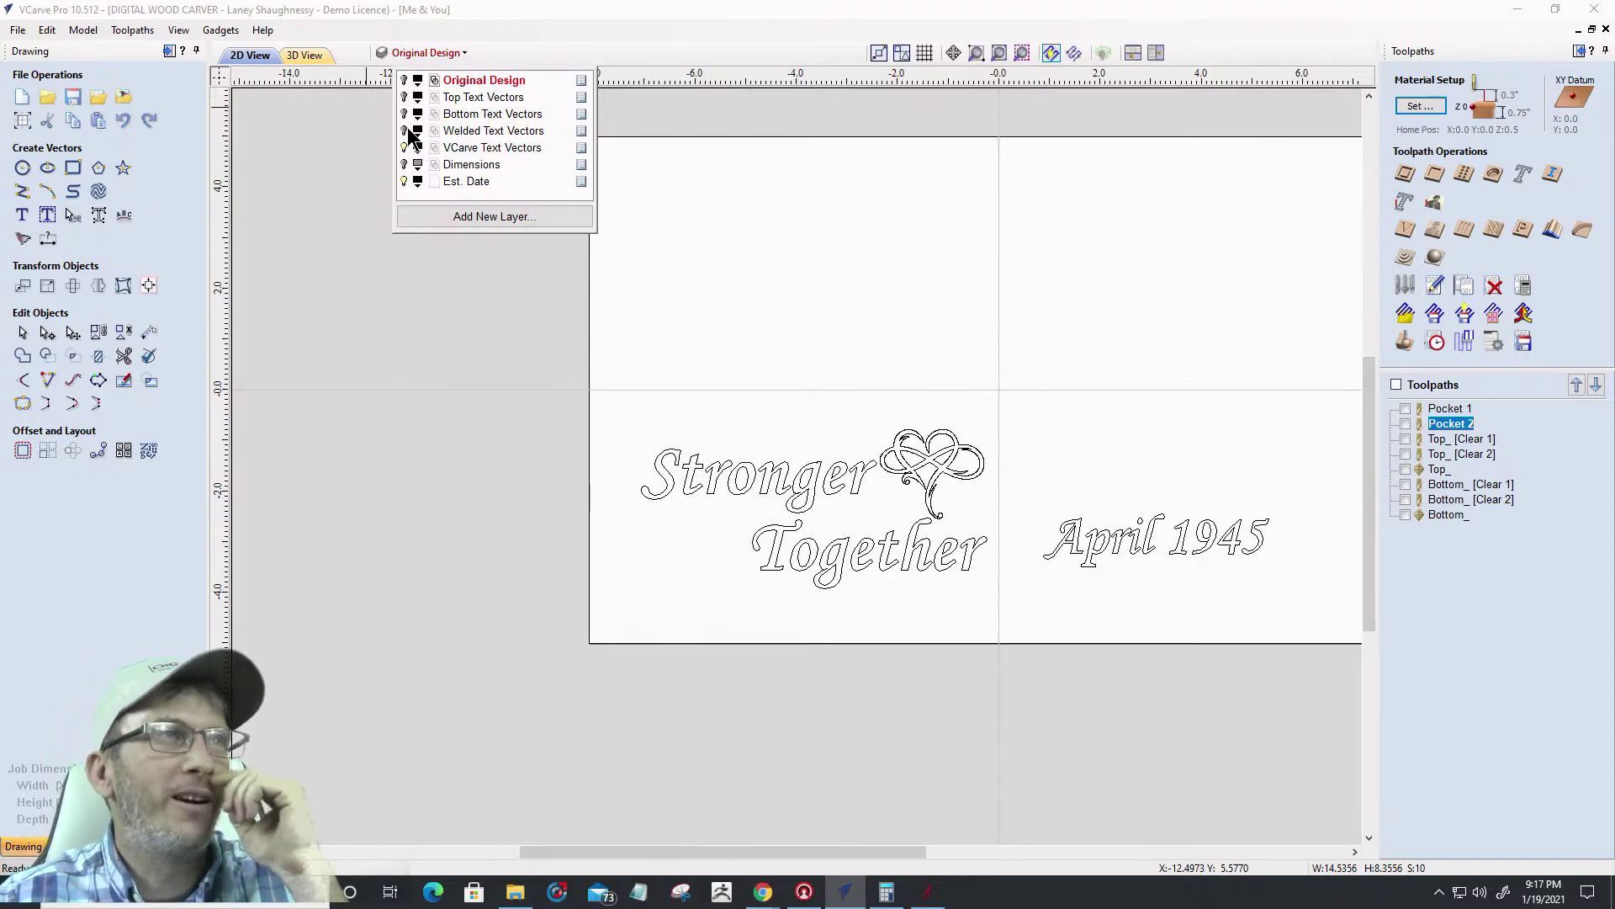
{"action": "left_click", "coordinate": [405, 148]}
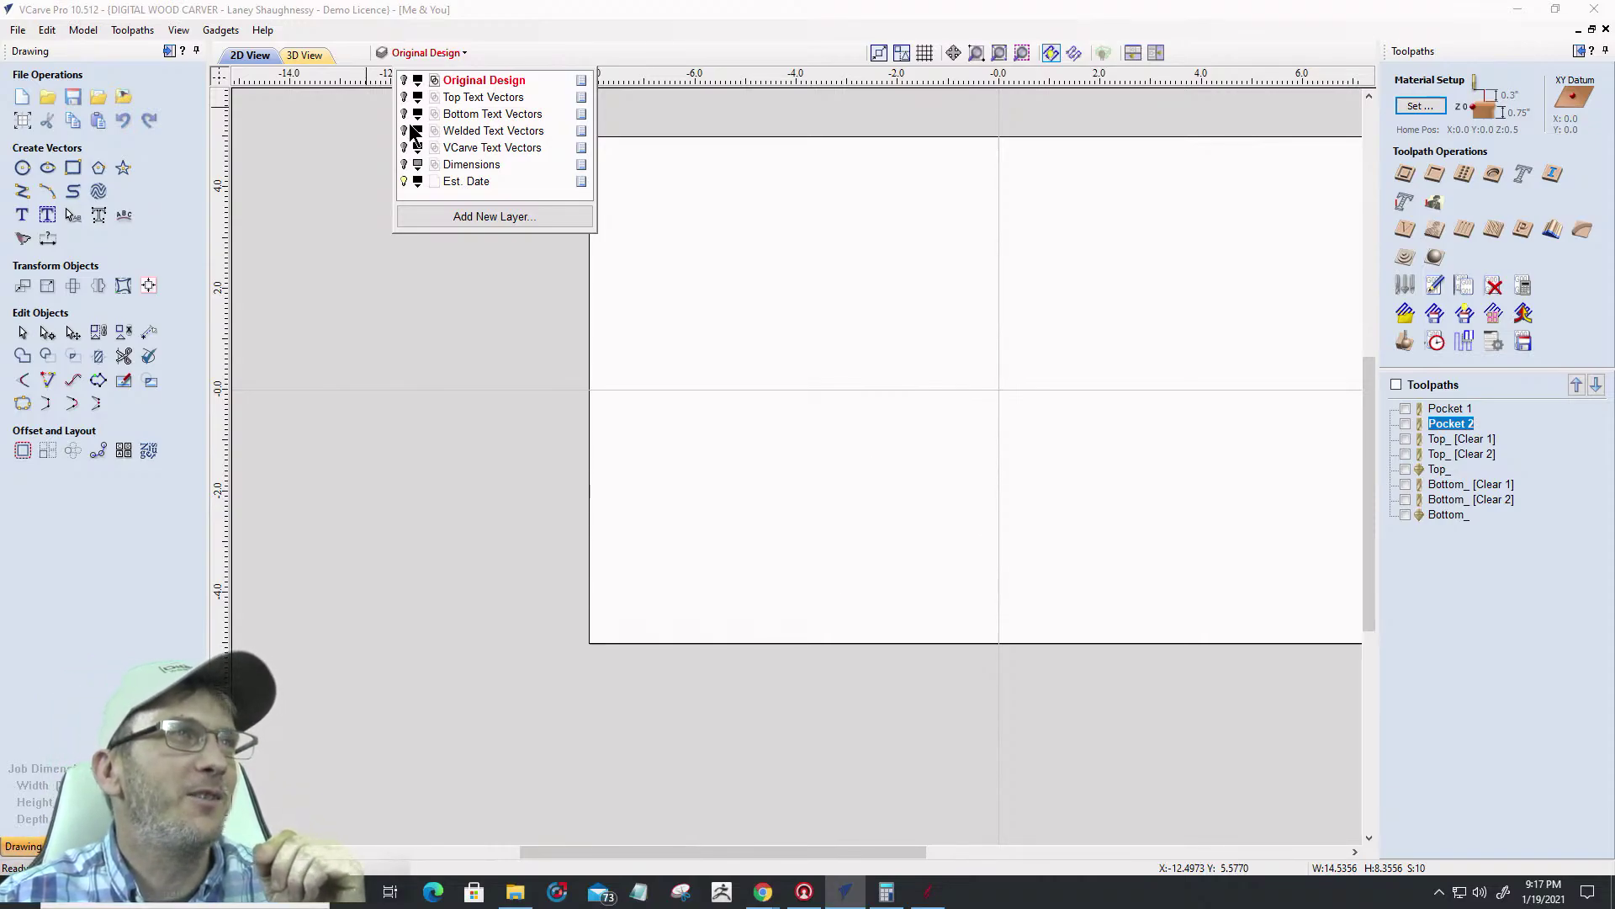
Show the Welded Text Vectors layer and delete its offset frame rectangle
{"action": "left_click", "coordinate": [405, 131]}
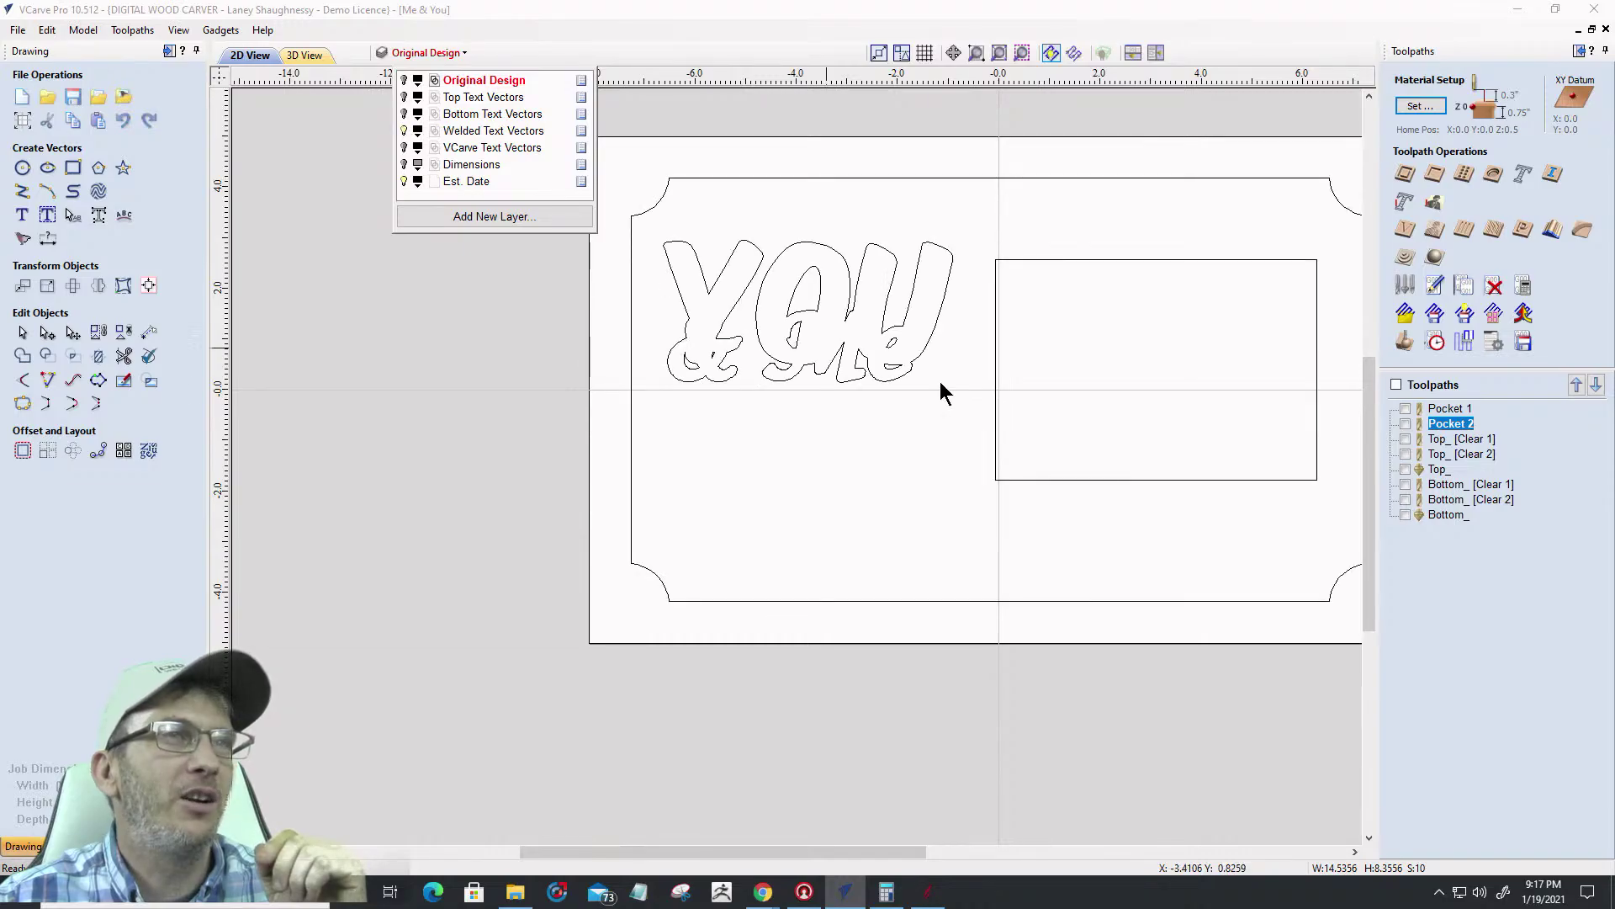
{"action": "left_click", "coordinate": [996, 339]}
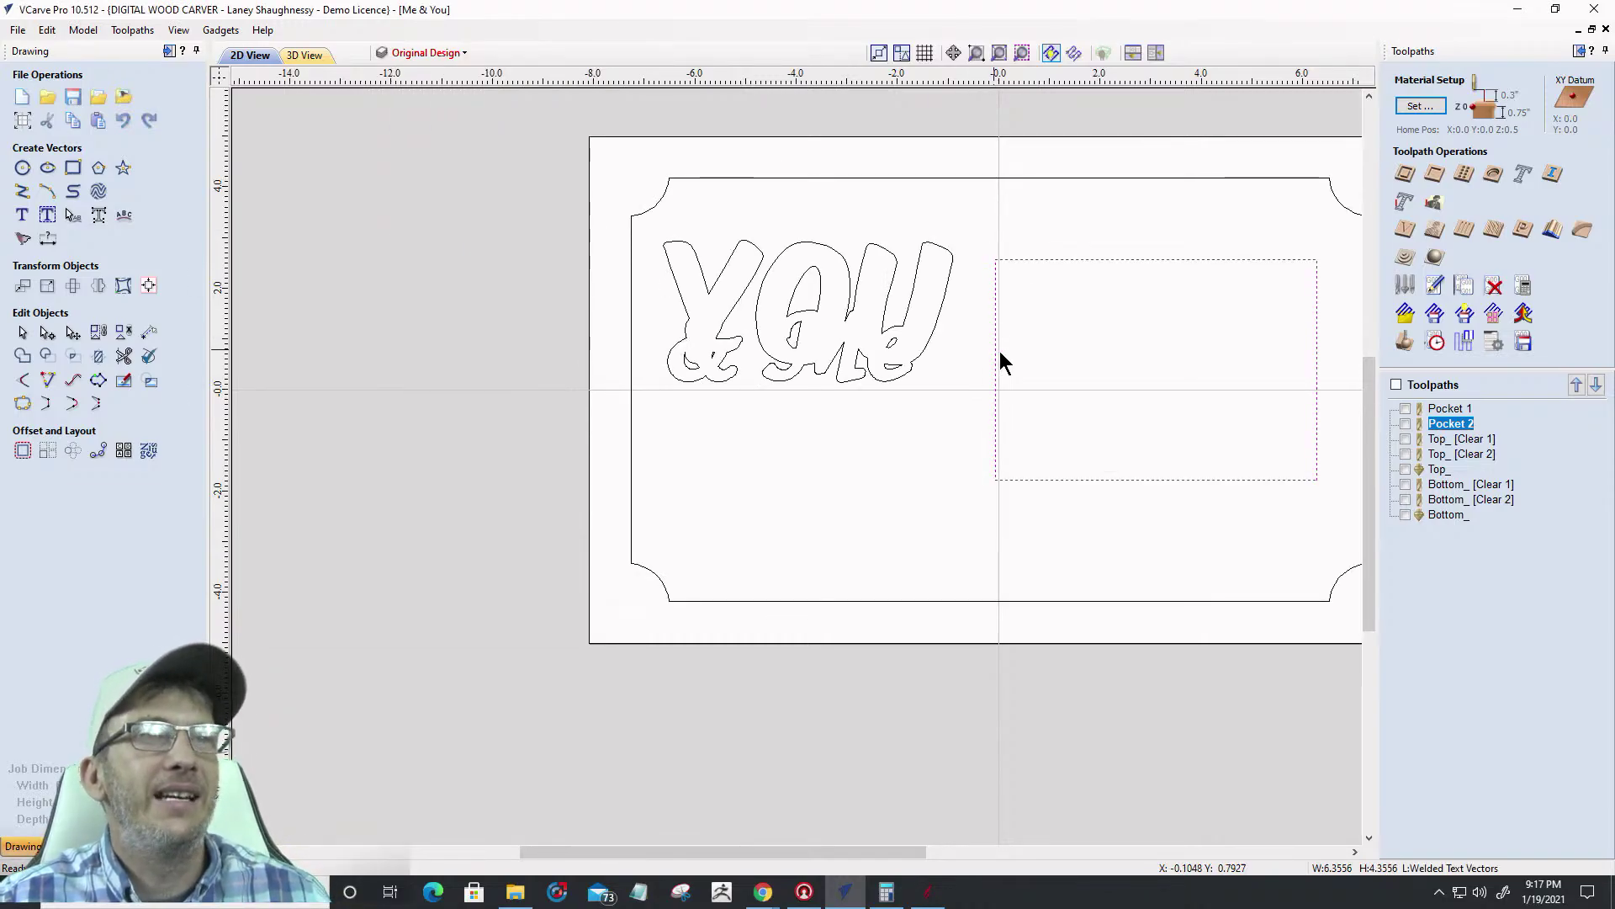
{"action": "key", "text": "Delete"}
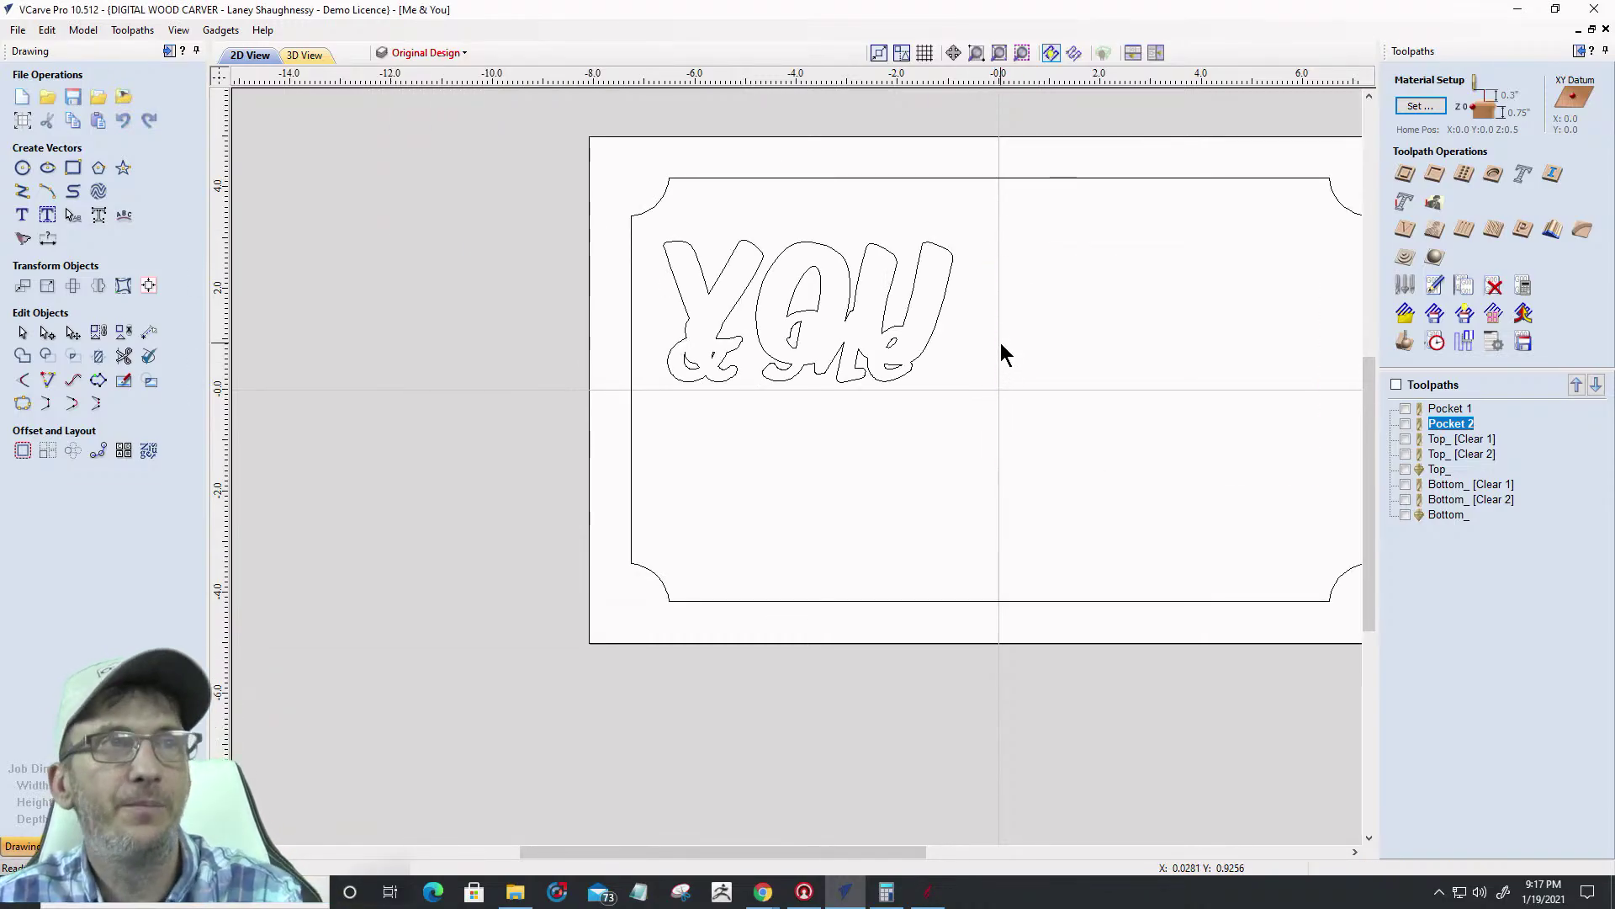
Make the Original Design layer visible and copy its outer frame rectangle to the Welded Text Vectors layer
{"action": "left_click", "coordinate": [447, 54]}
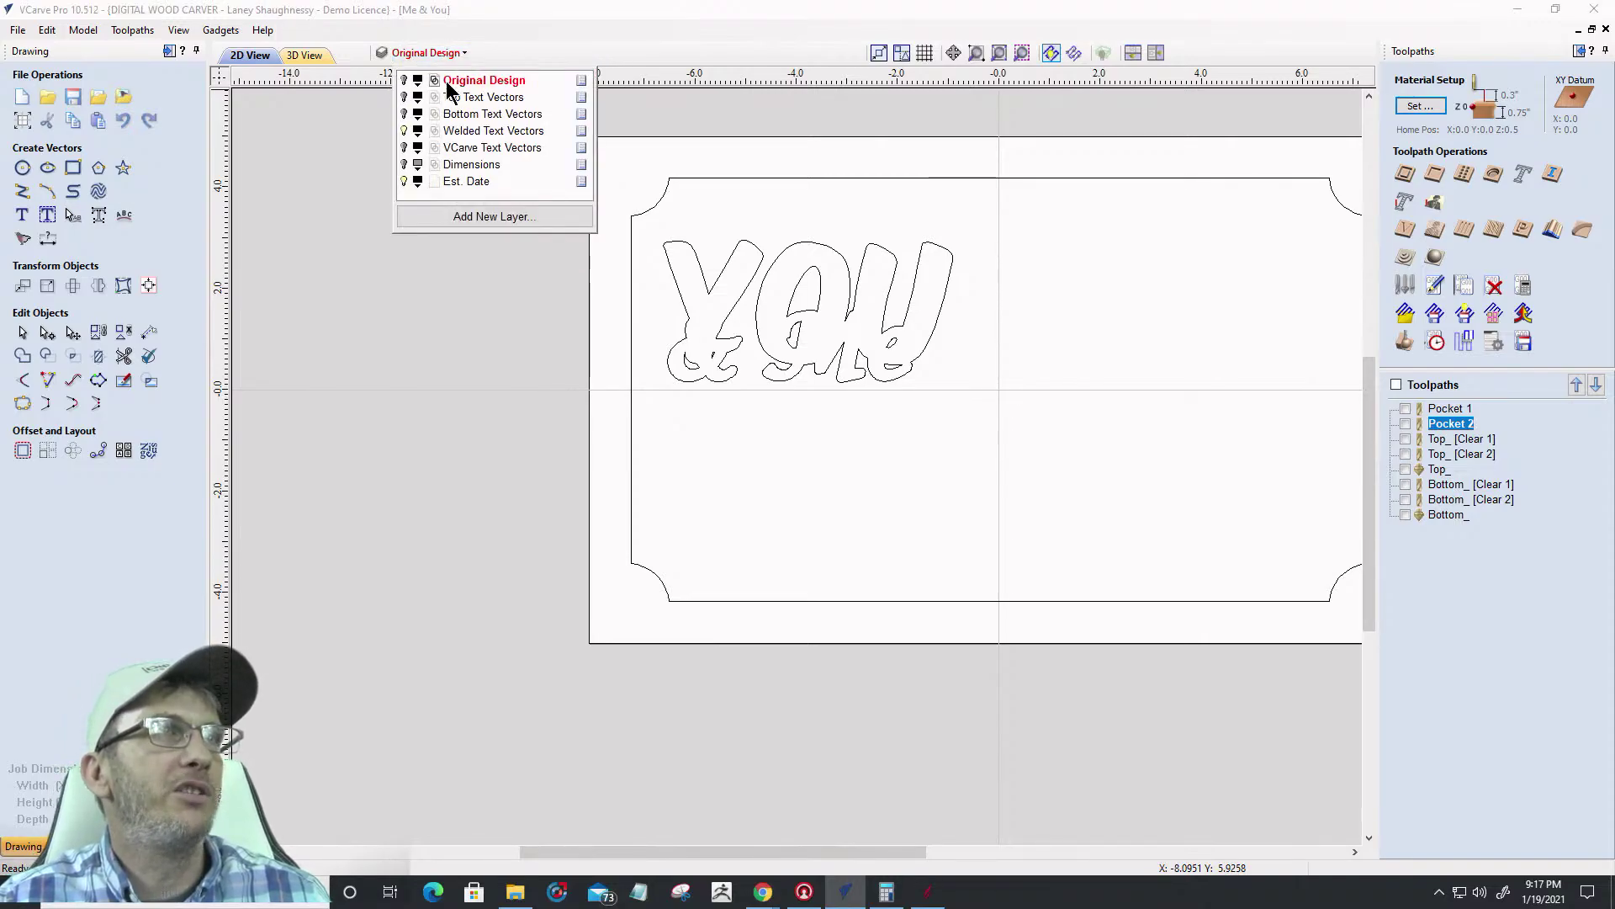
{"action": "double_click", "coordinate": [451, 80]}
{"action": "left_click", "coordinate": [405, 81]}
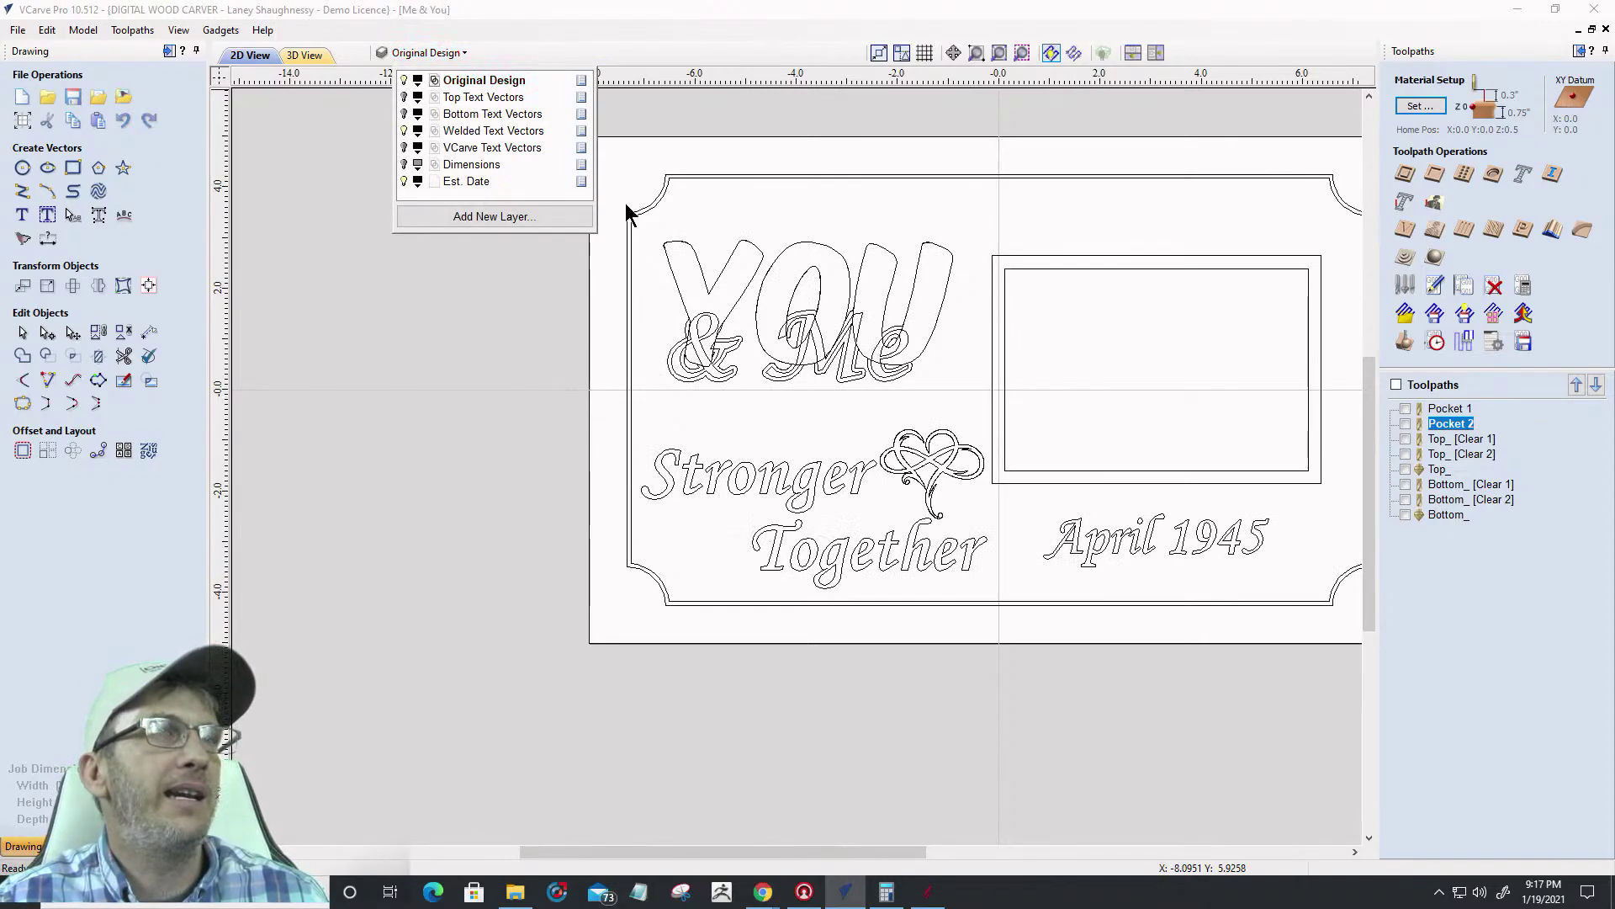
{"action": "left_click", "coordinate": [1028, 254]}
{"action": "right_click", "coordinate": [1028, 252]}
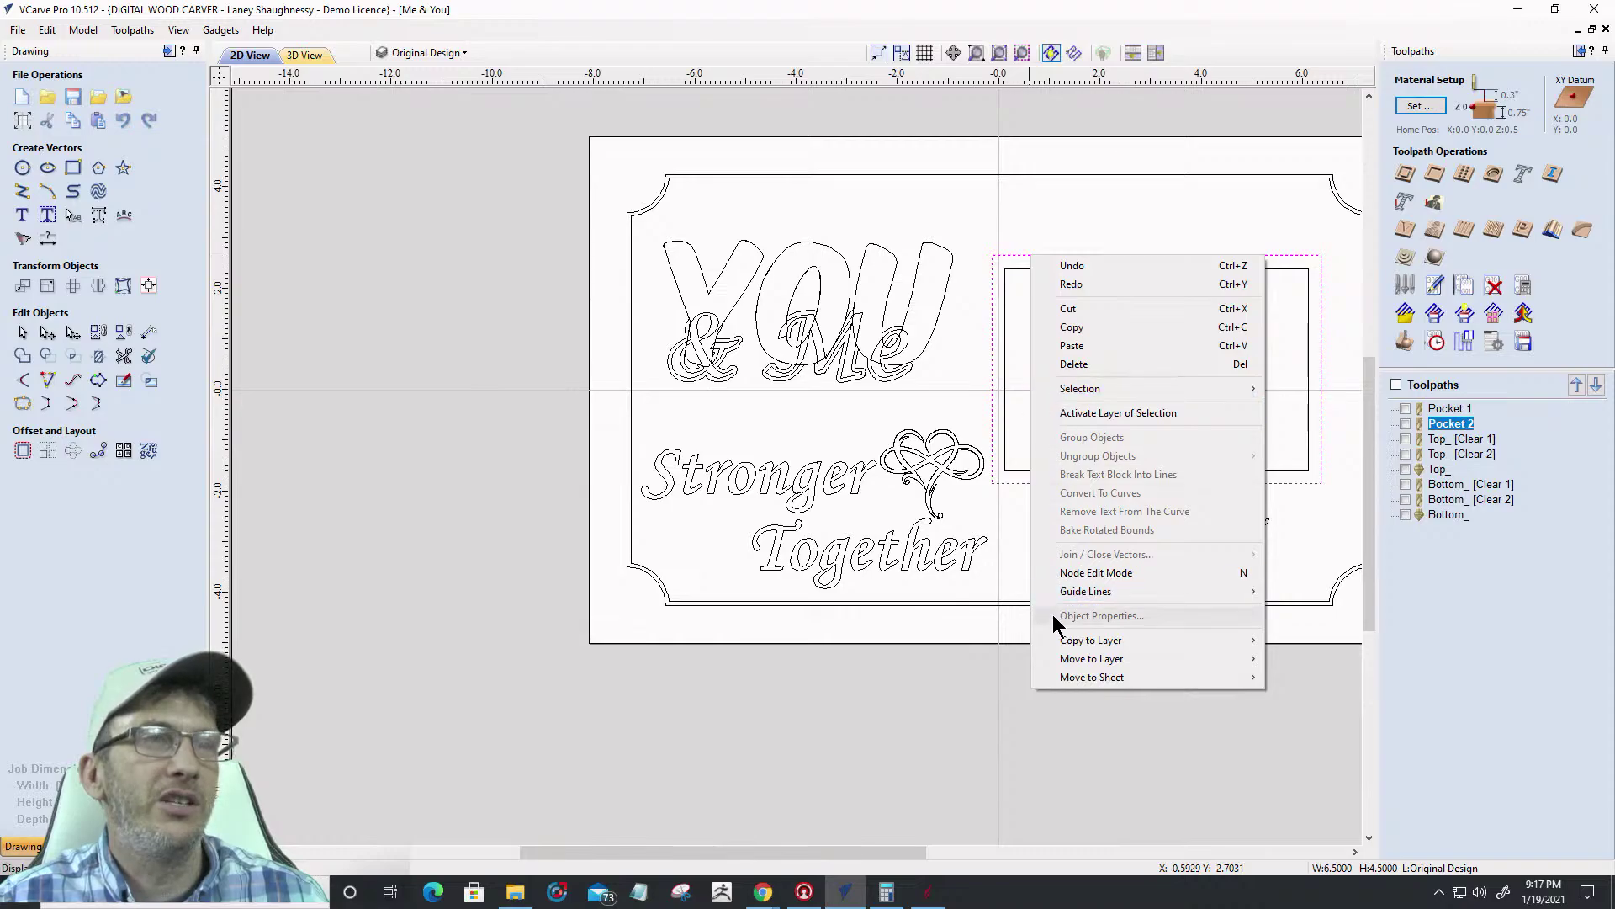
{"action": "mouse_move", "coordinate": [1133, 645]}
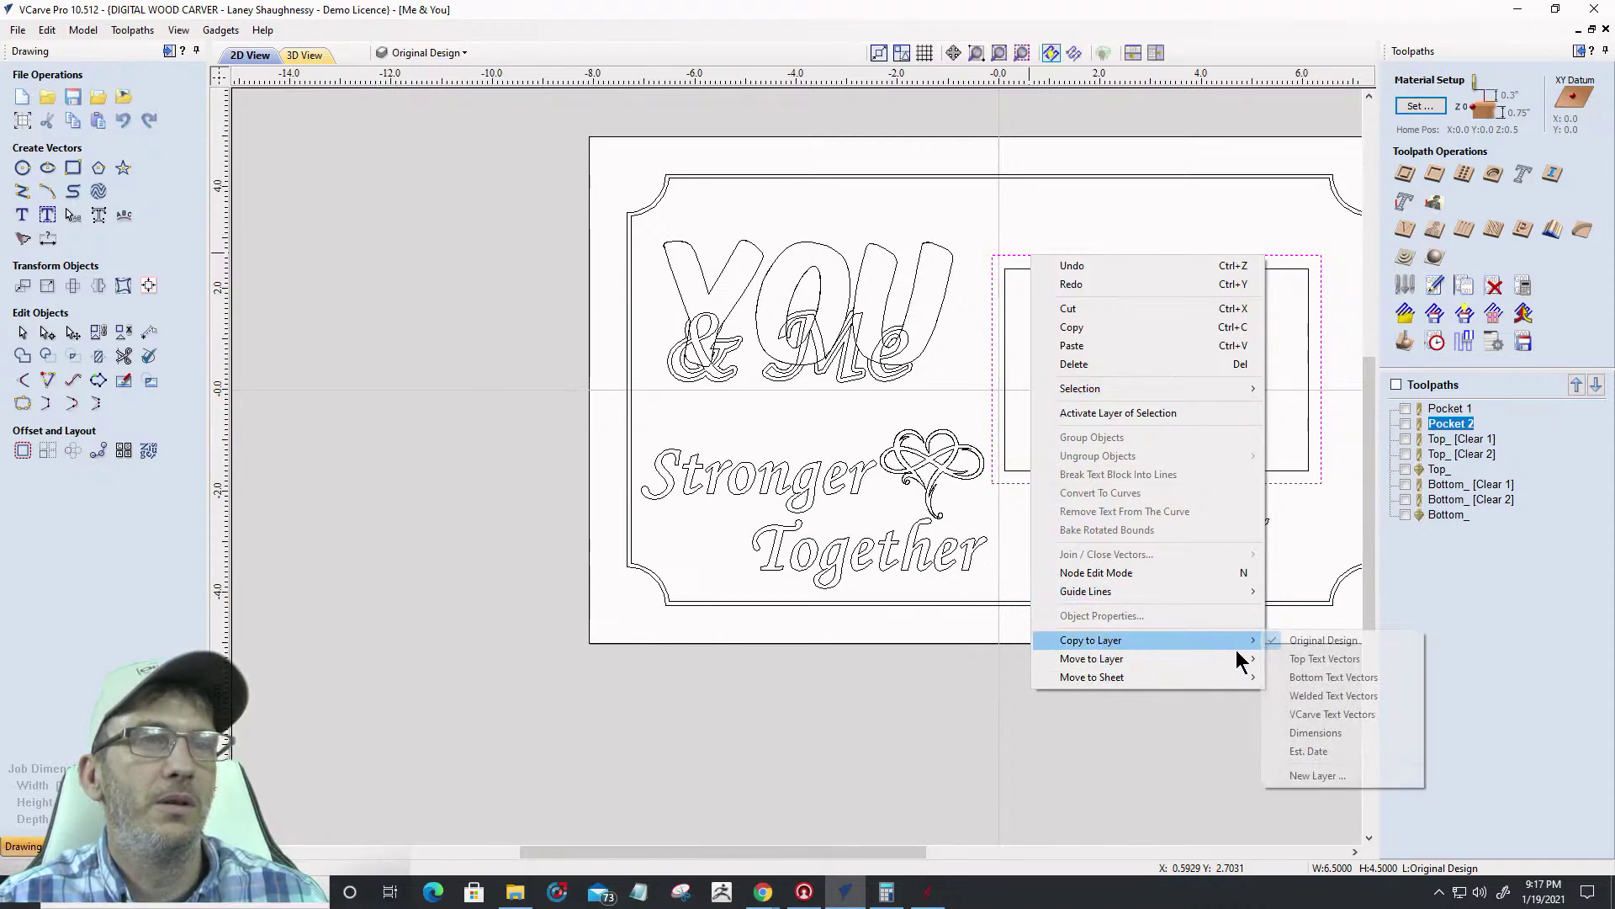
{"action": "left_click", "coordinate": [1284, 698]}
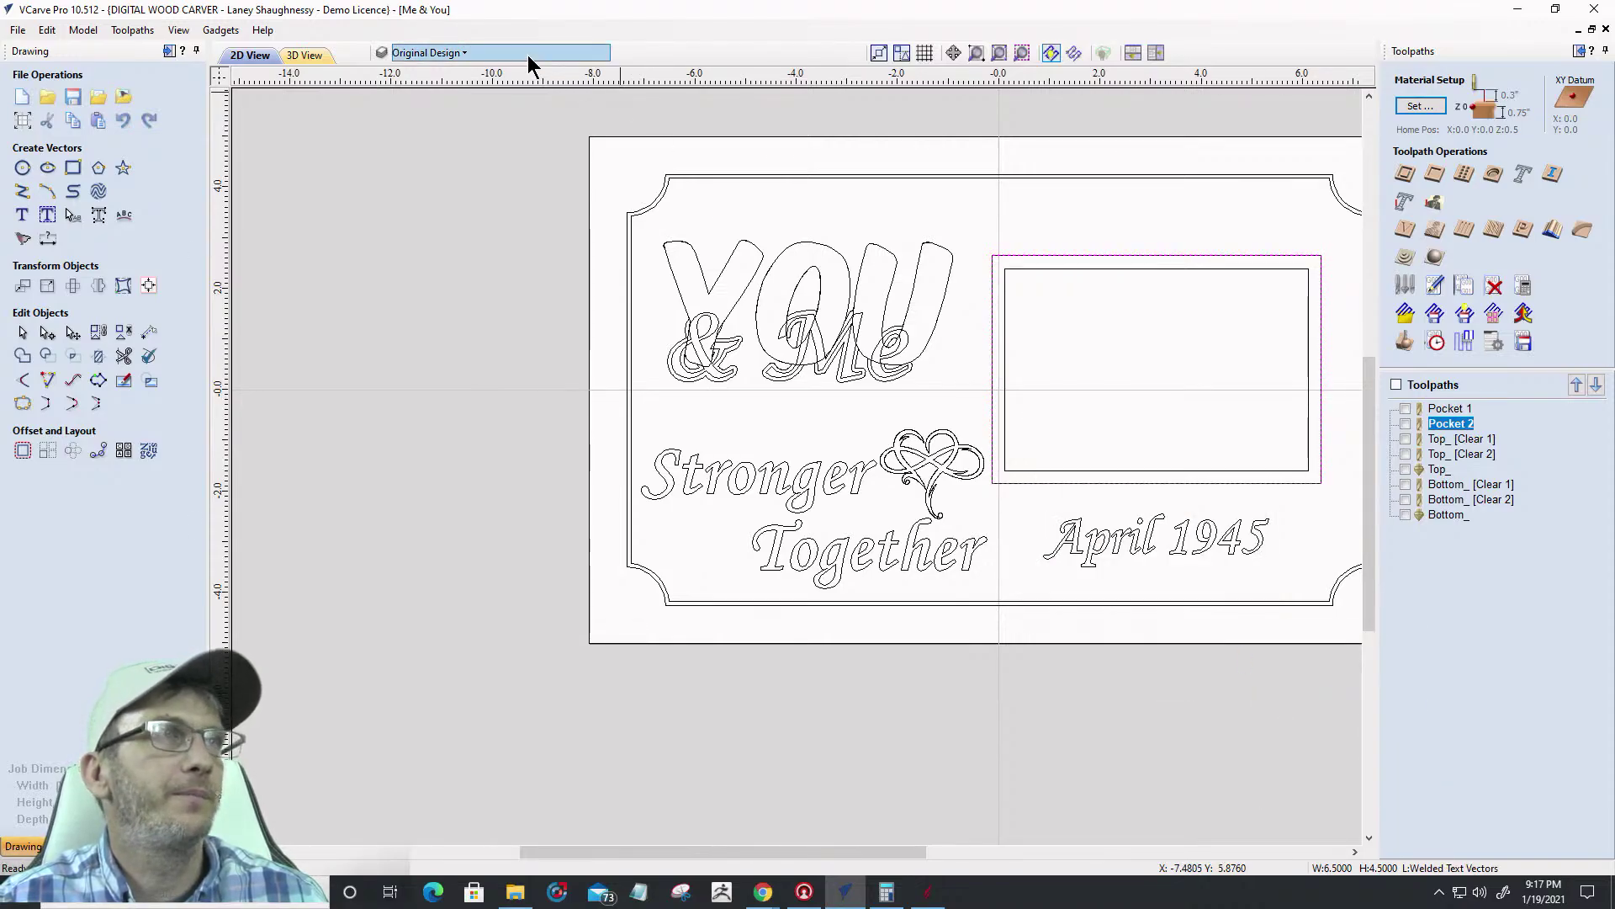
Hide the Original Design layer so only the Welded Text Vectors remain in view, and clear the vector selection
{"action": "left_click", "coordinate": [522, 54]}
{"action": "right_click", "coordinate": [587, 84]}
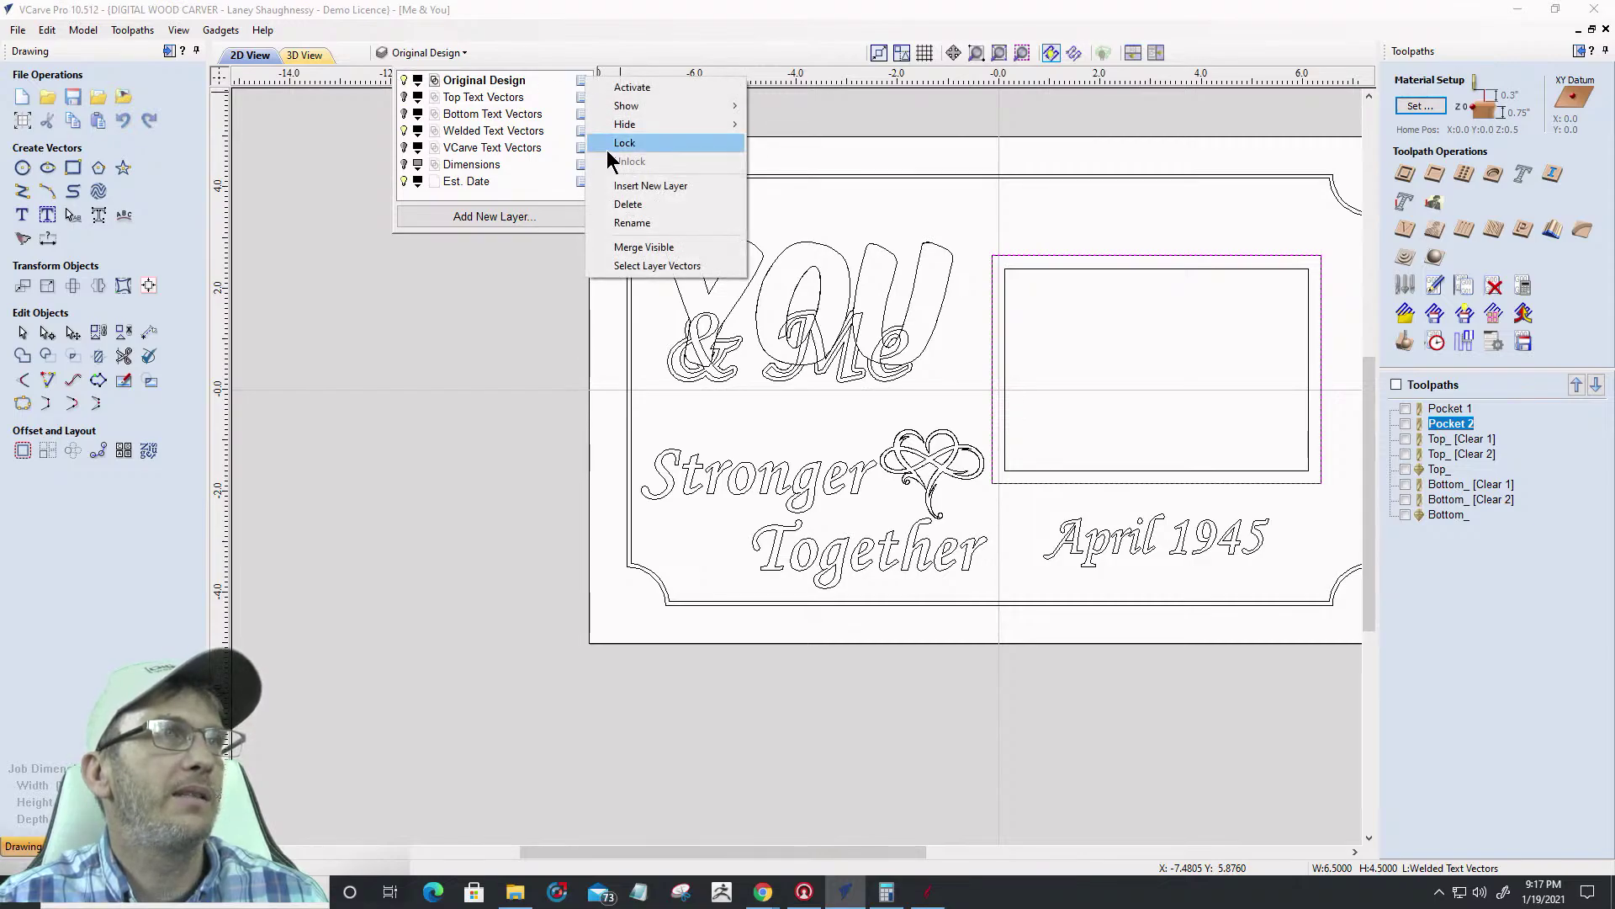
{"action": "left_click", "coordinate": [609, 145]}
{"action": "left_click", "coordinate": [412, 53]}
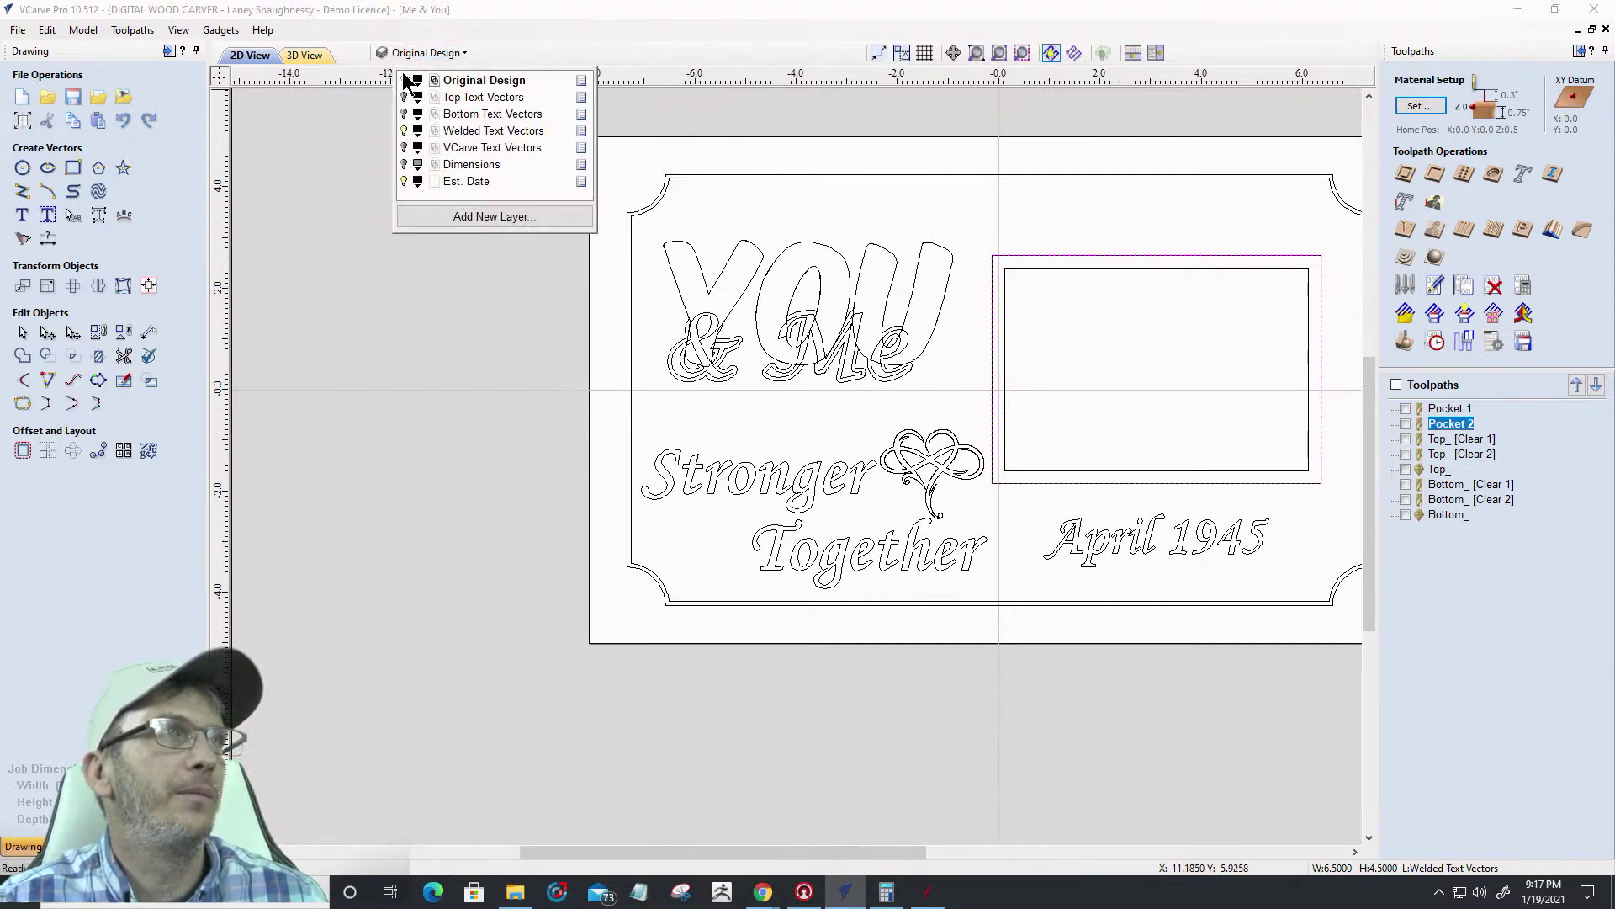
{"action": "left_click", "coordinate": [405, 80]}
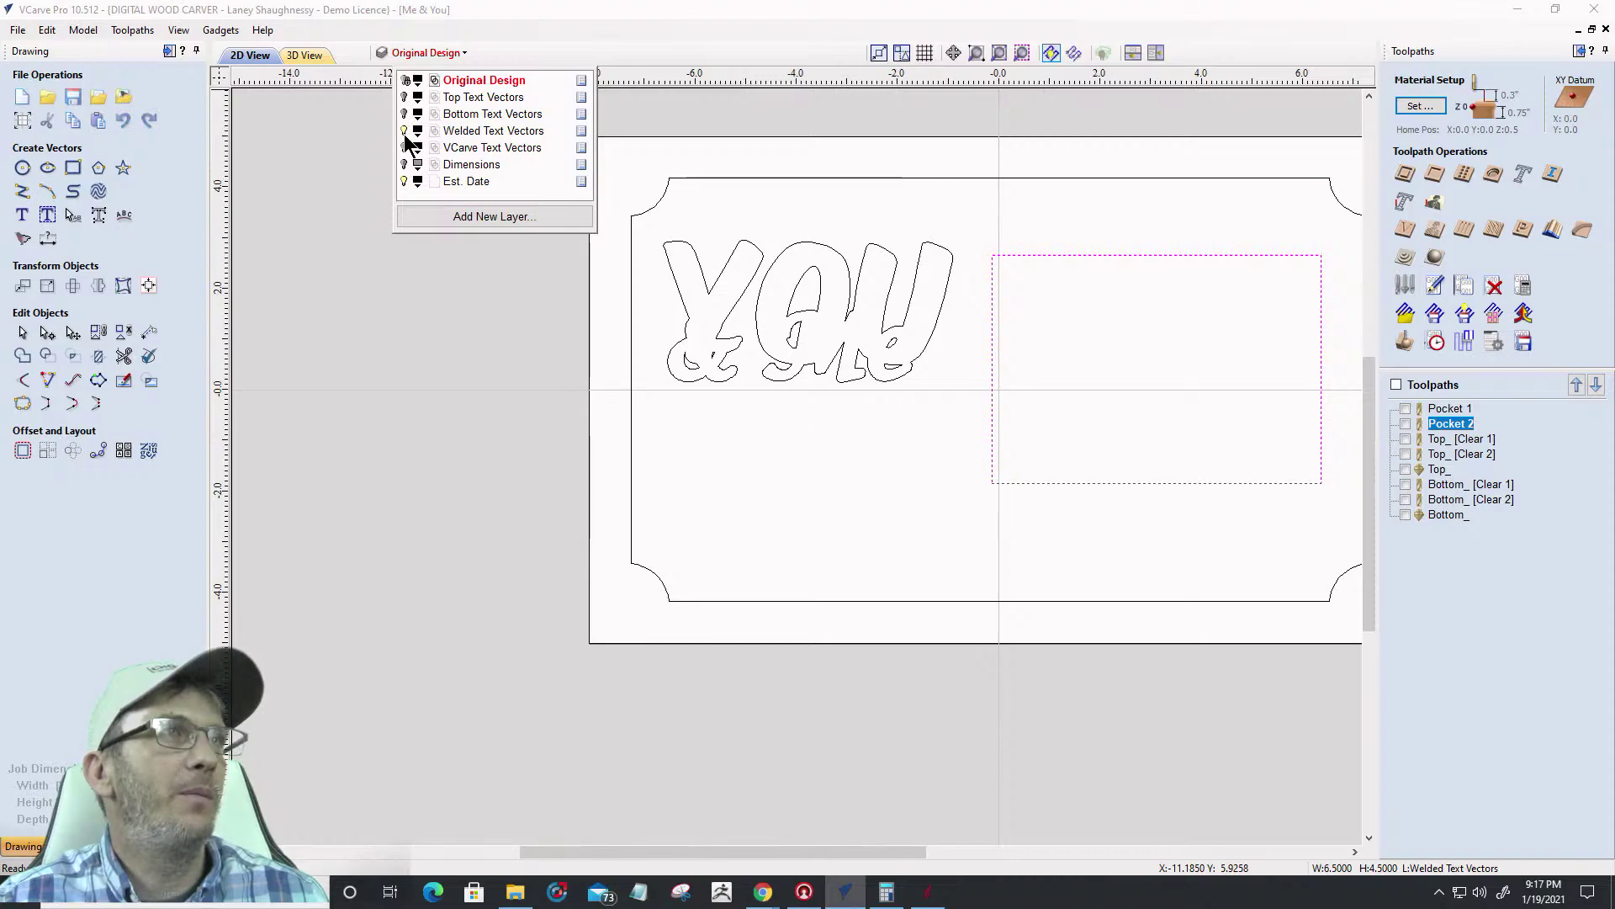
{"action": "left_click", "coordinate": [1082, 361]}
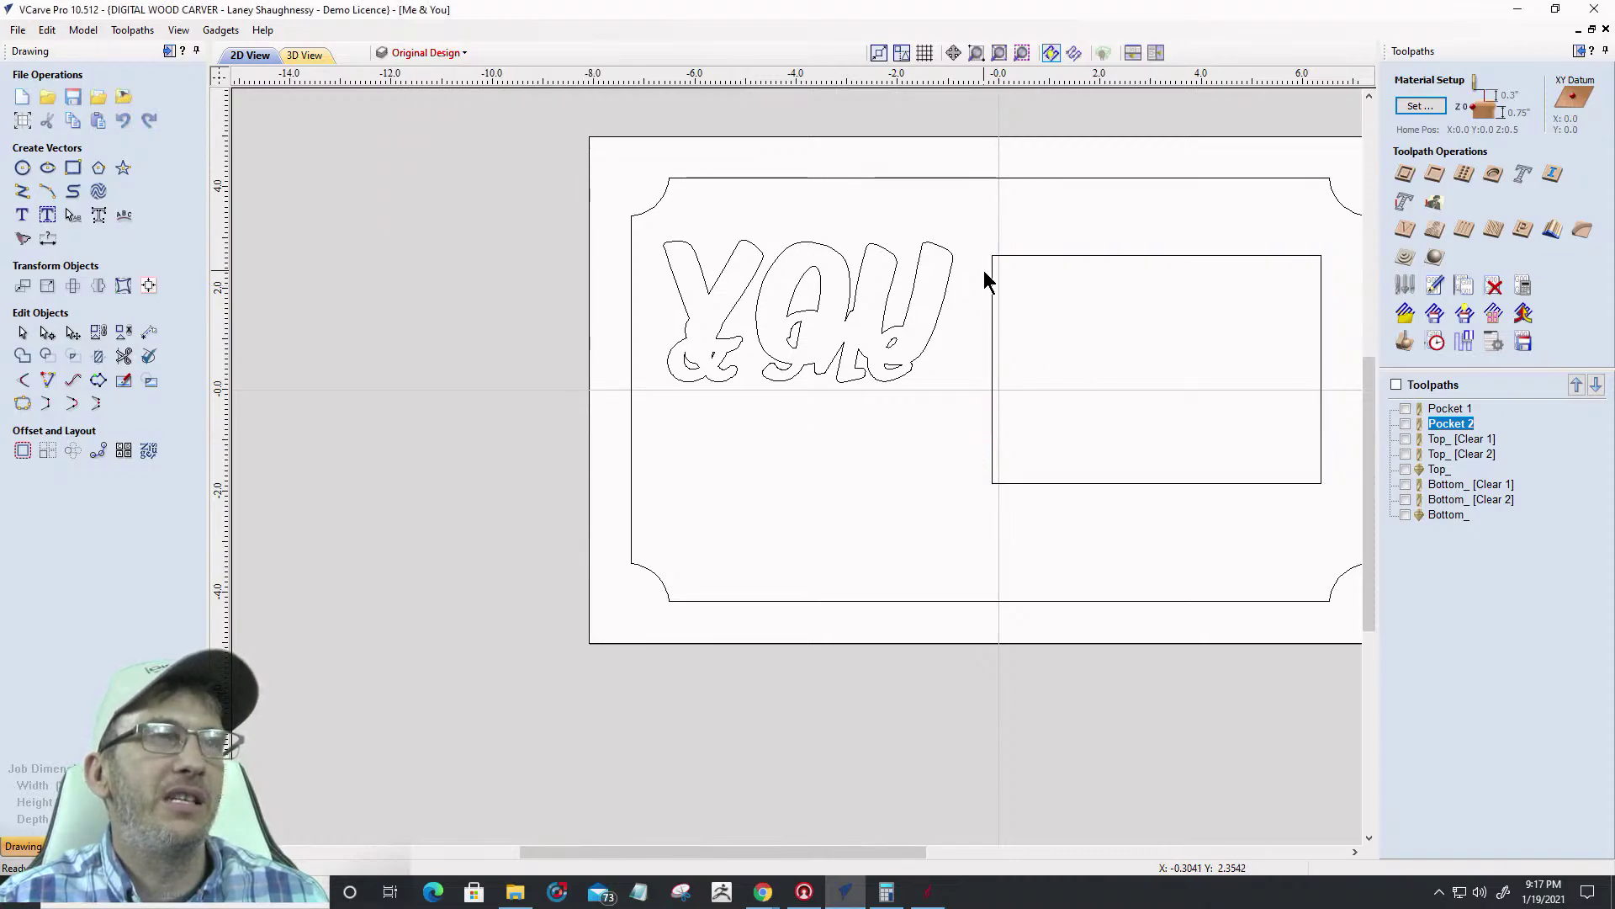
Set up a 2D profile toolpath on the picture frame rectangle with 0.125 inch cut depth, Outside / Right machining and a -0.0722 inch allowance offset
{"action": "left_click", "coordinate": [990, 276]}
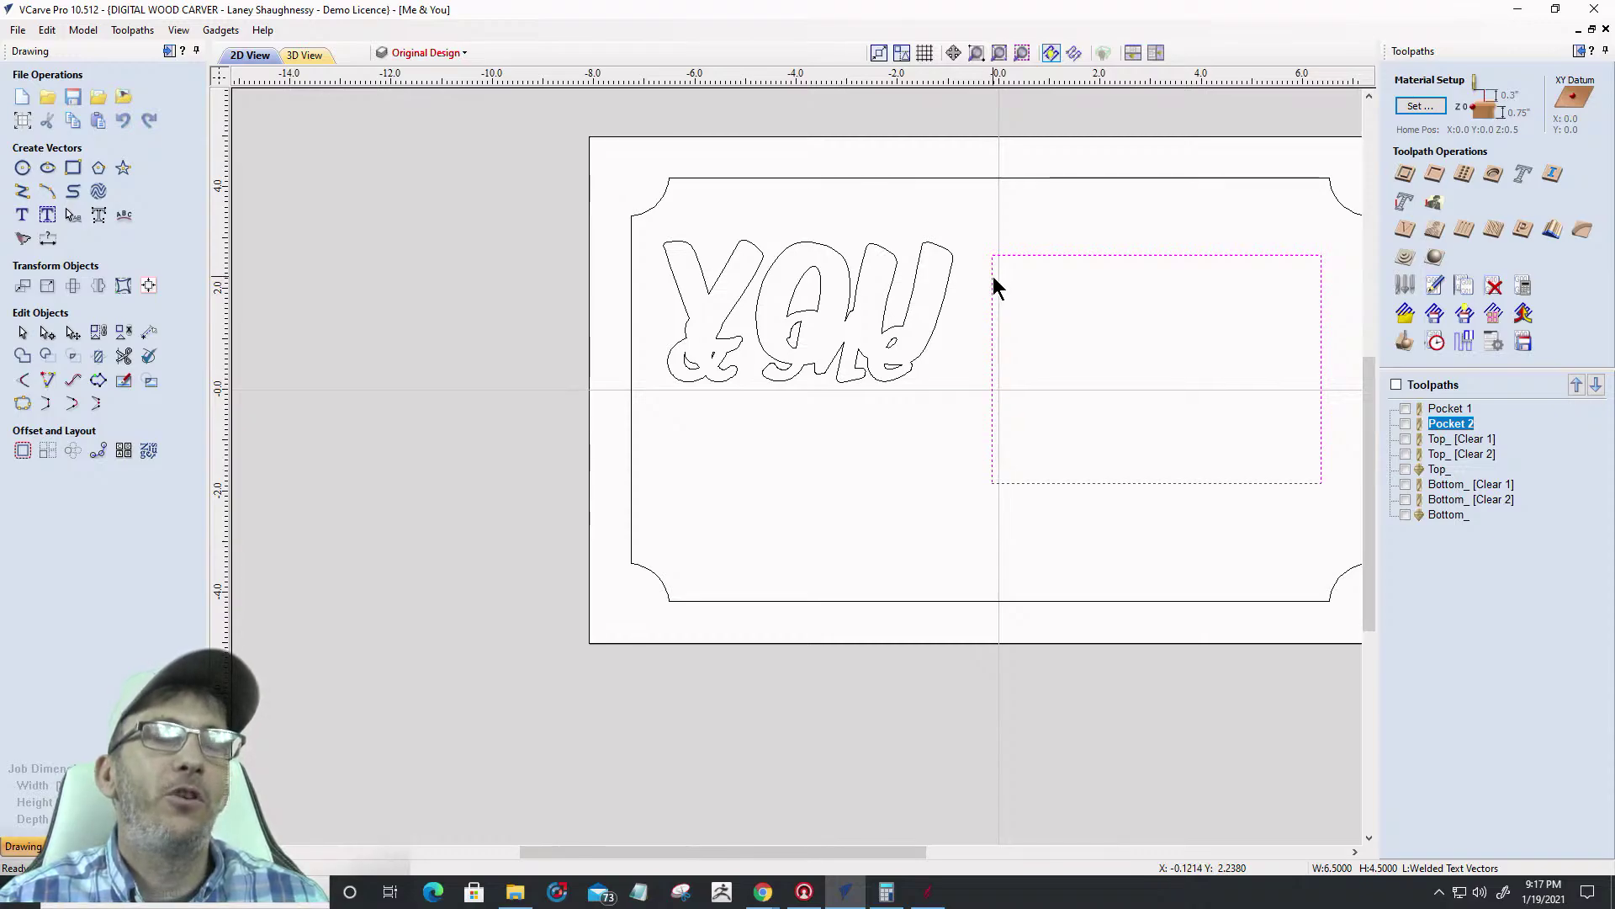
{"action": "left_click", "coordinate": [992, 276]}
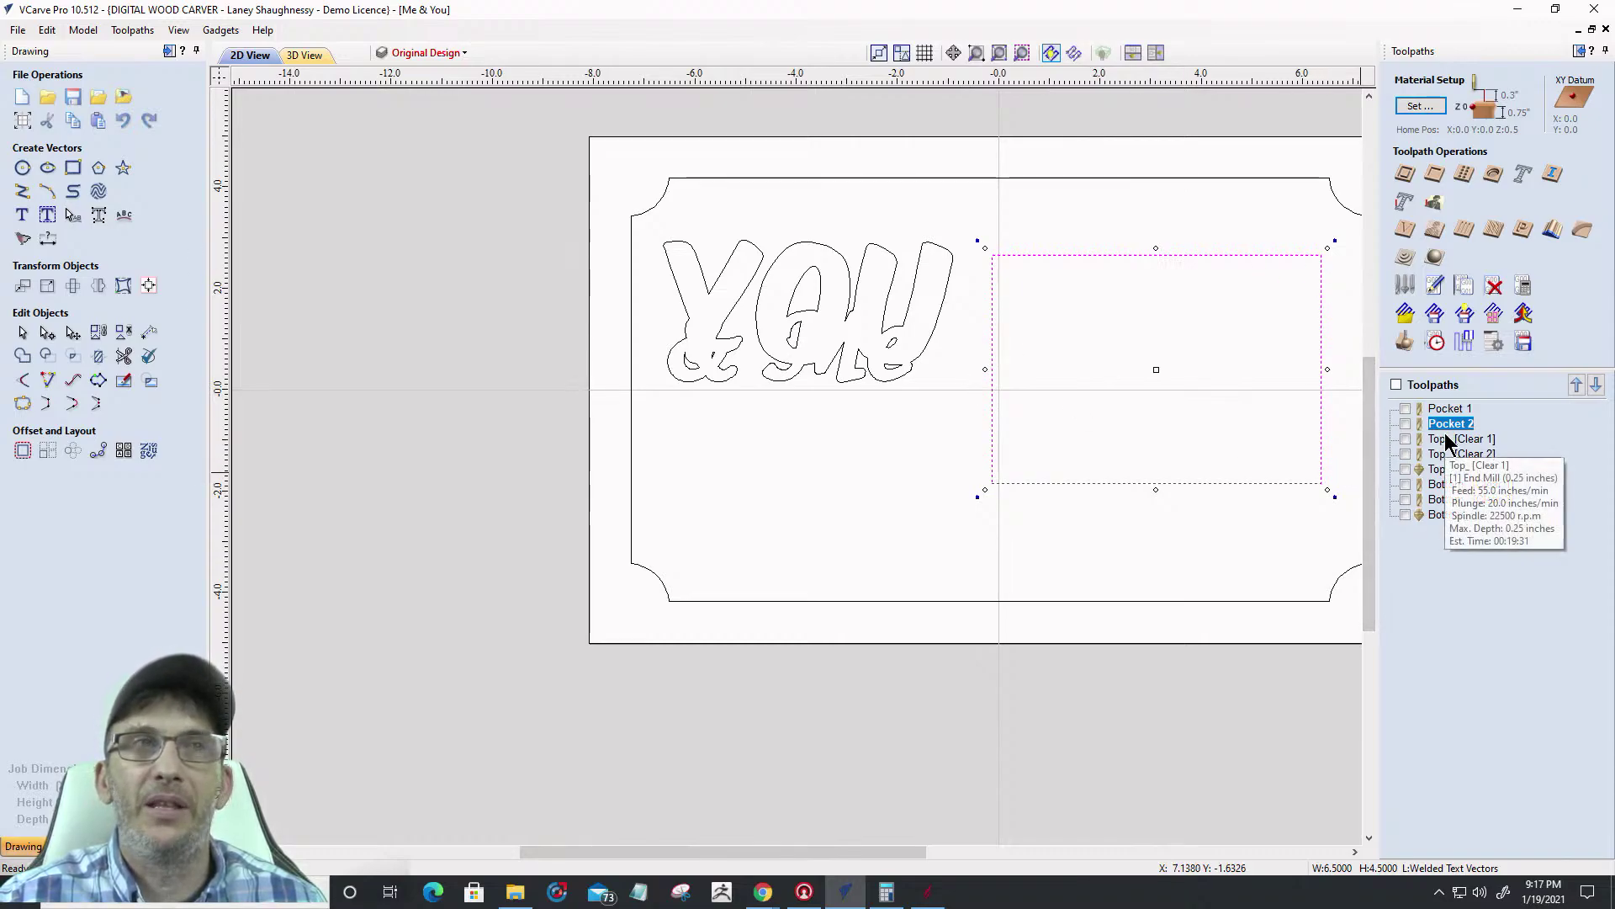
{"action": "left_click", "coordinate": [1411, 174]}
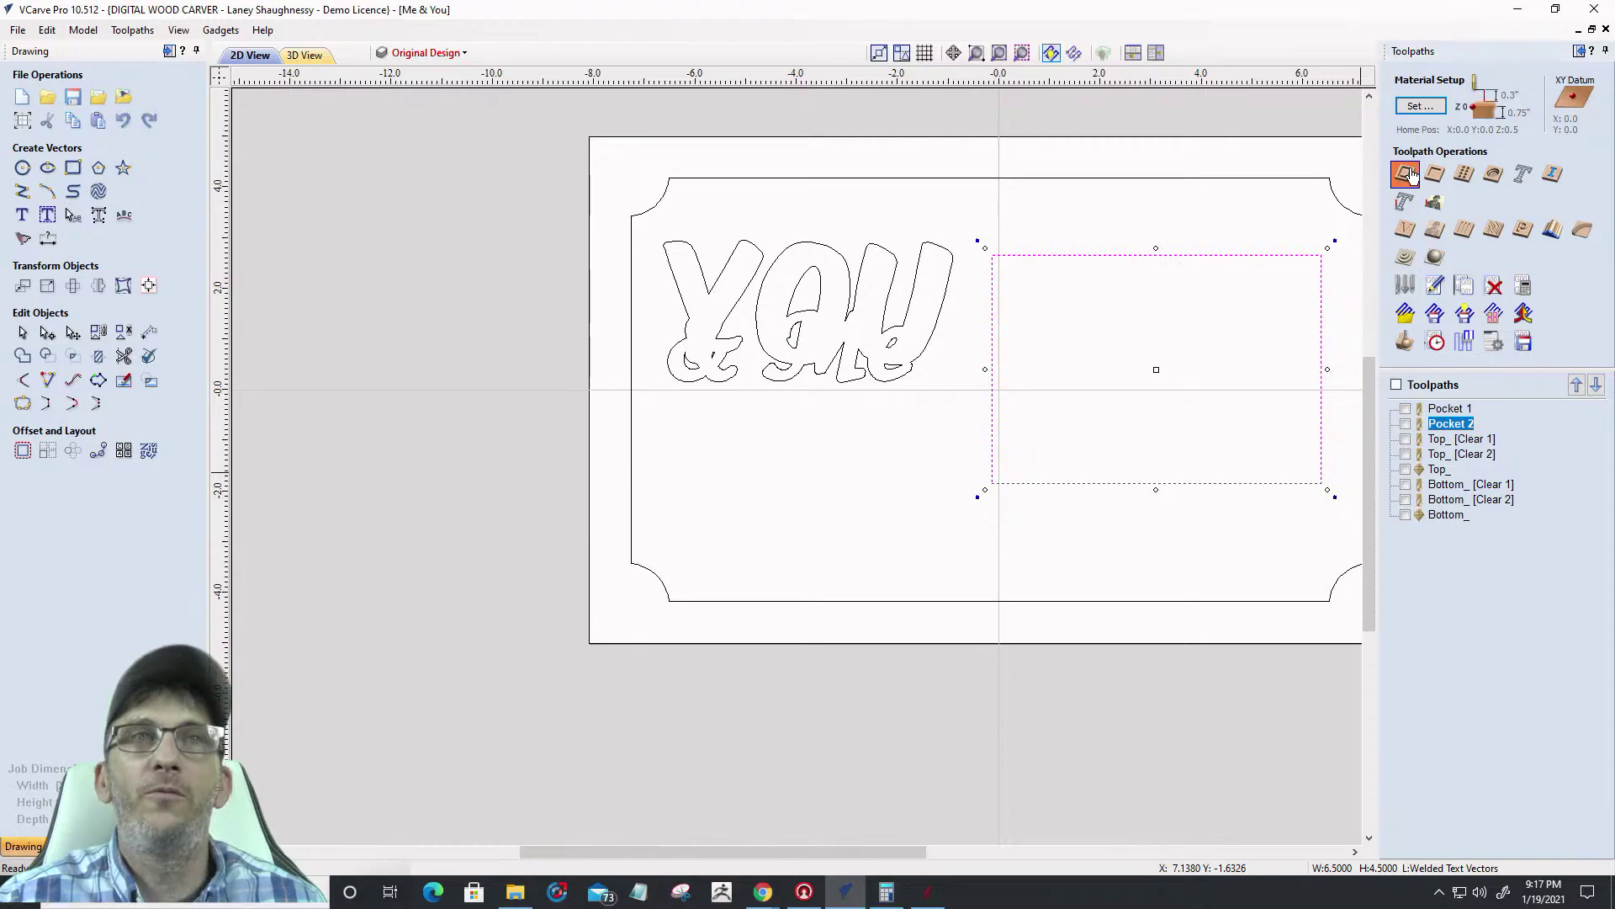
{"action": "key", "text": "Tab"}
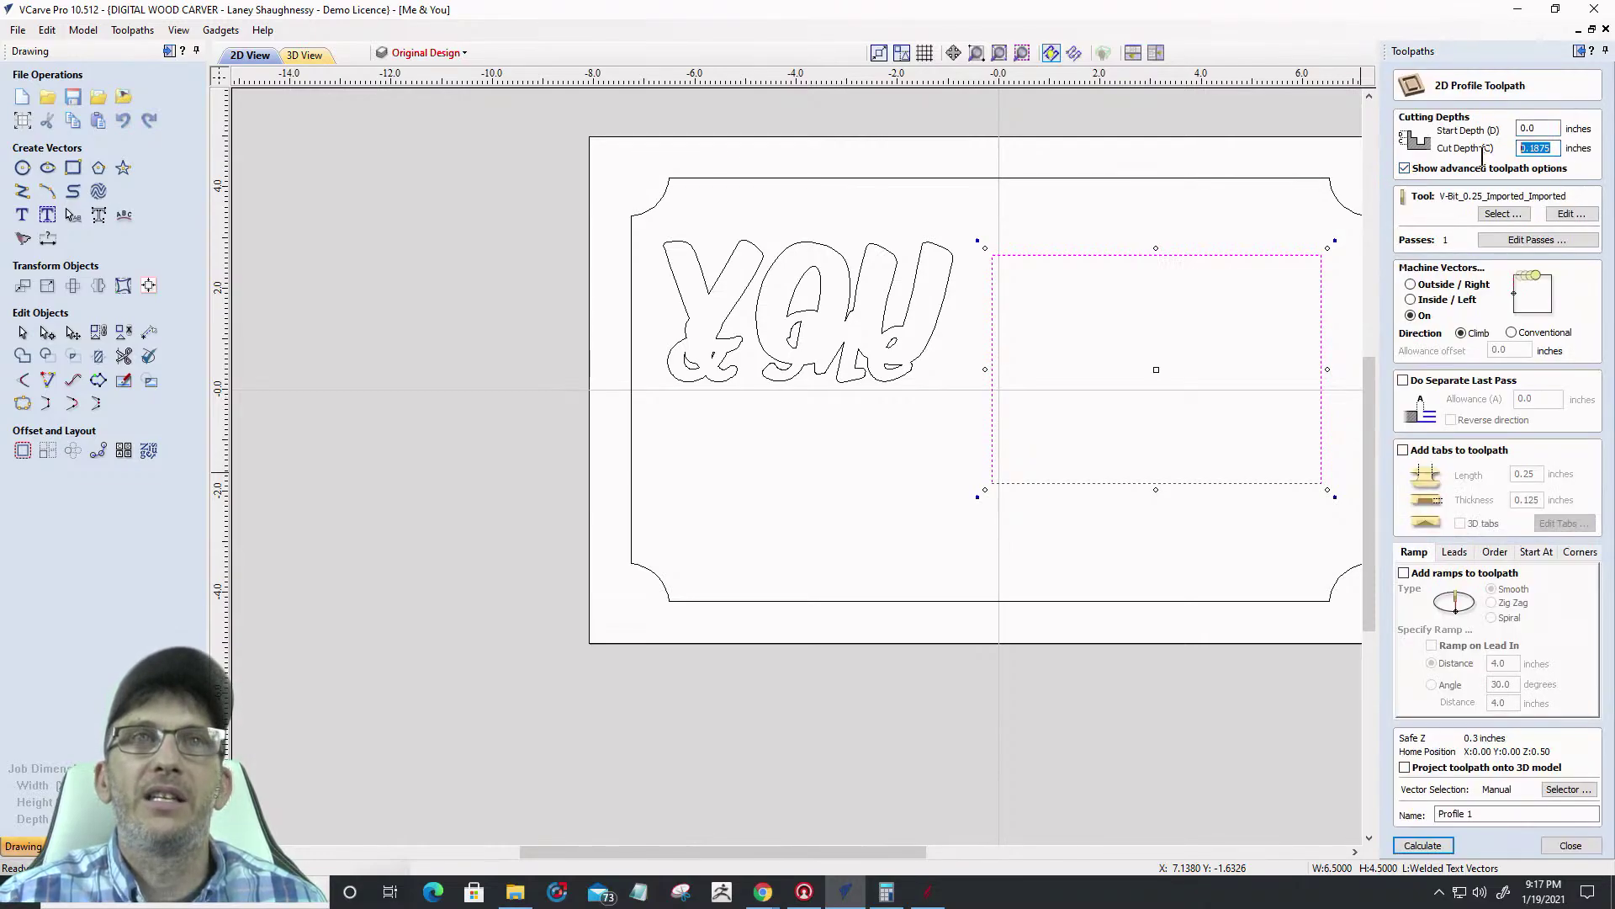
{"action": "type", "text": ".12"}
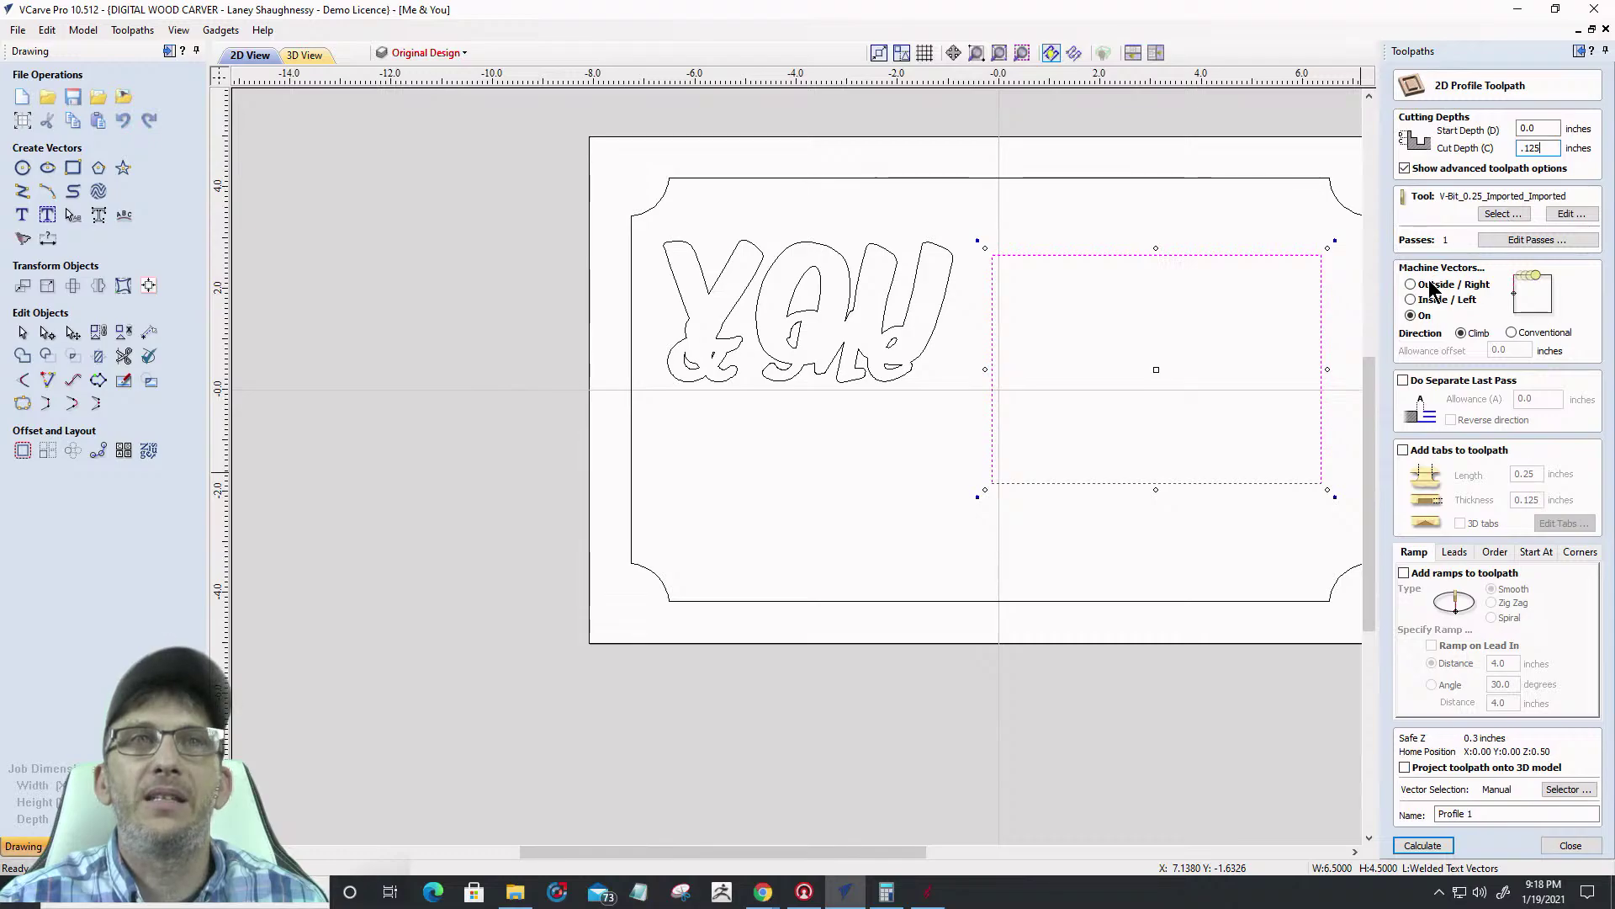
{"action": "left_click", "coordinate": [1410, 284]}
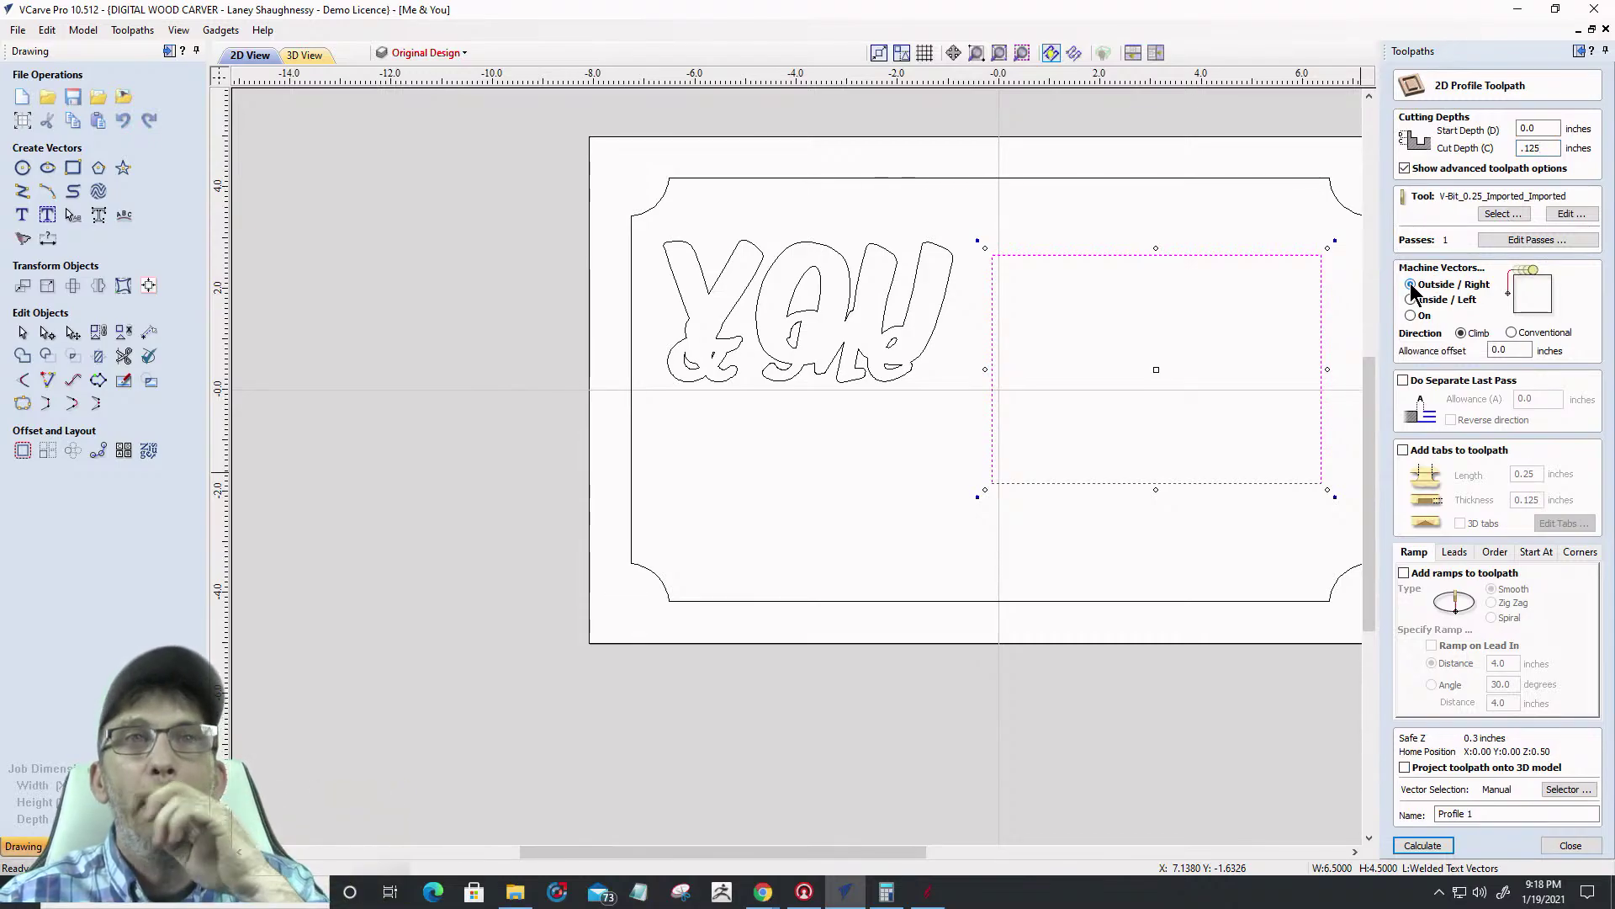
{"action": "left_click_drag", "start_coordinate": [1519, 348], "coordinate": [1481, 356]}
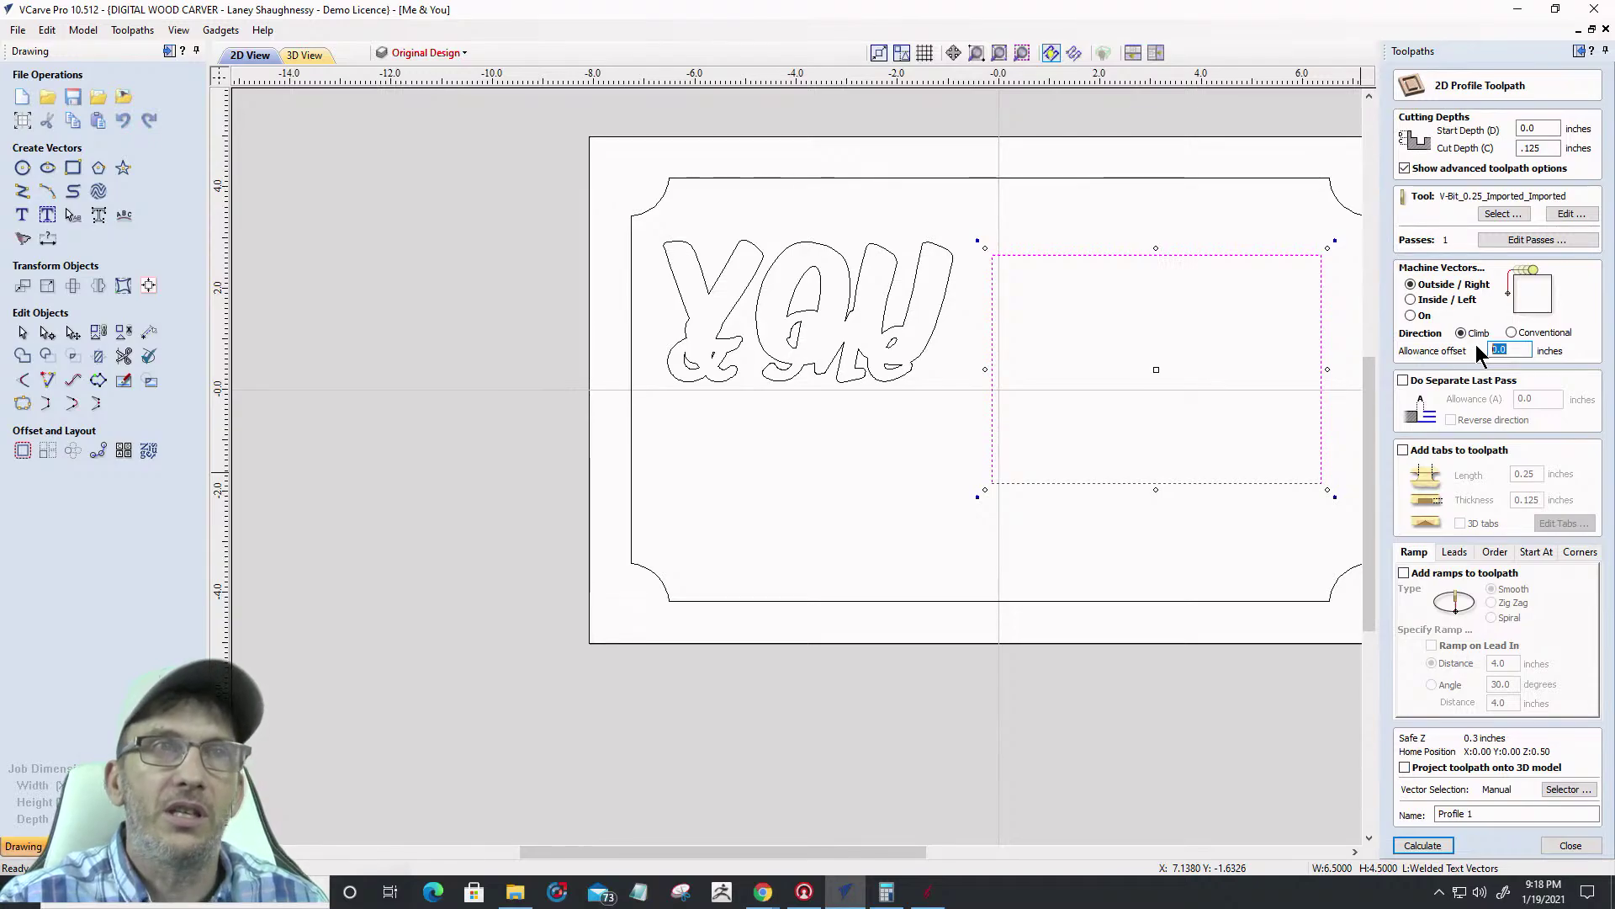
{"action": "type", "text": "-"}
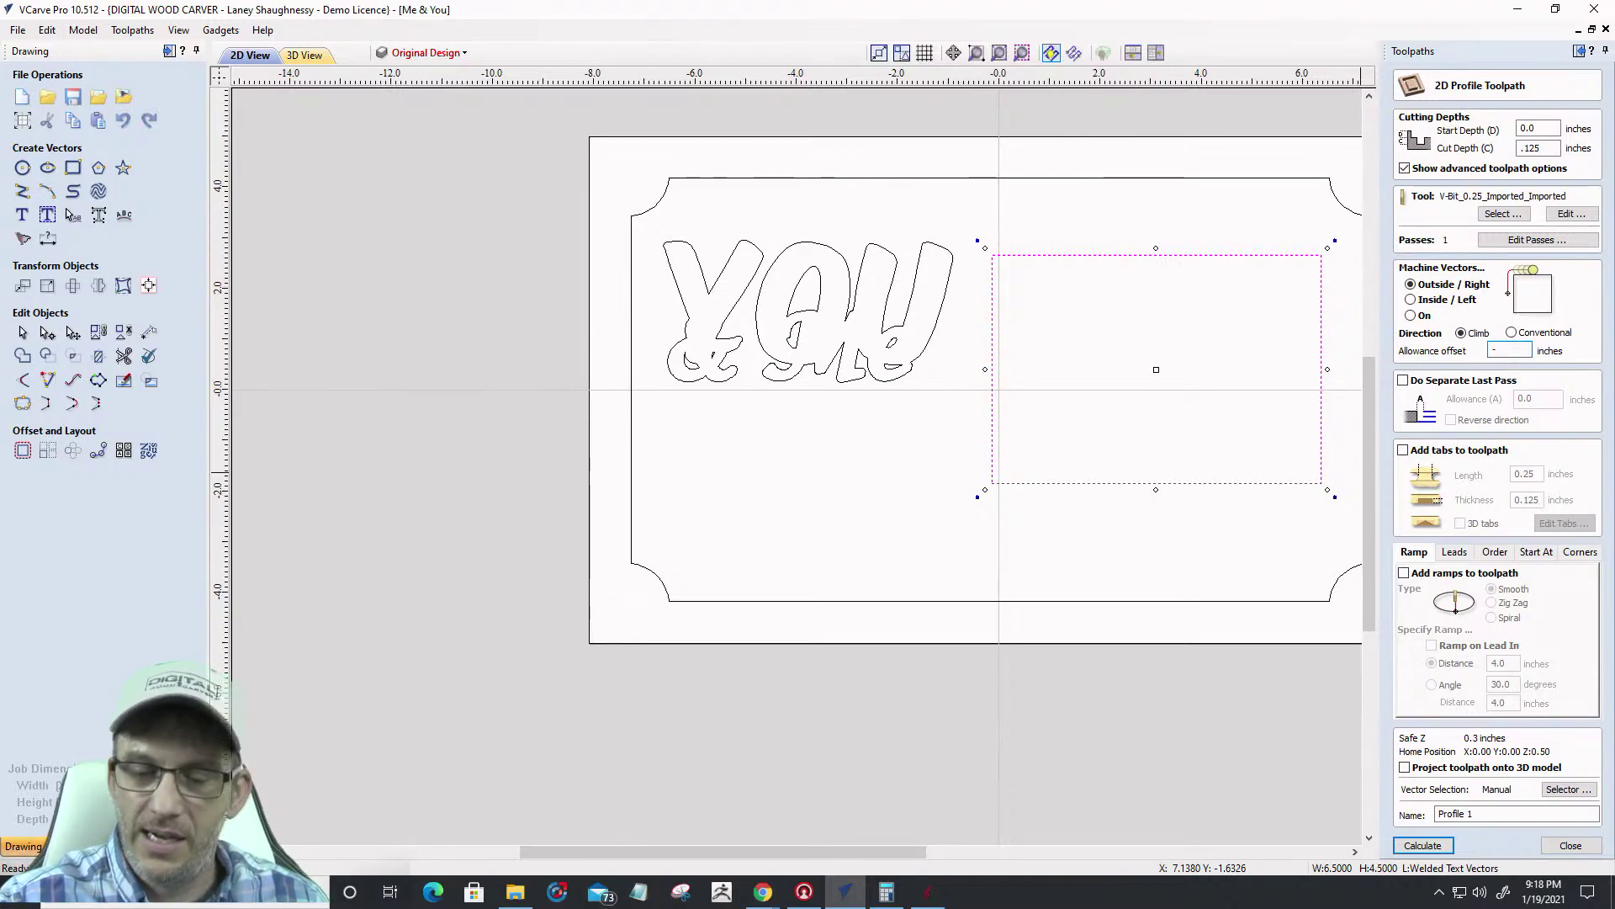
{"action": "type", "text": ".0"}
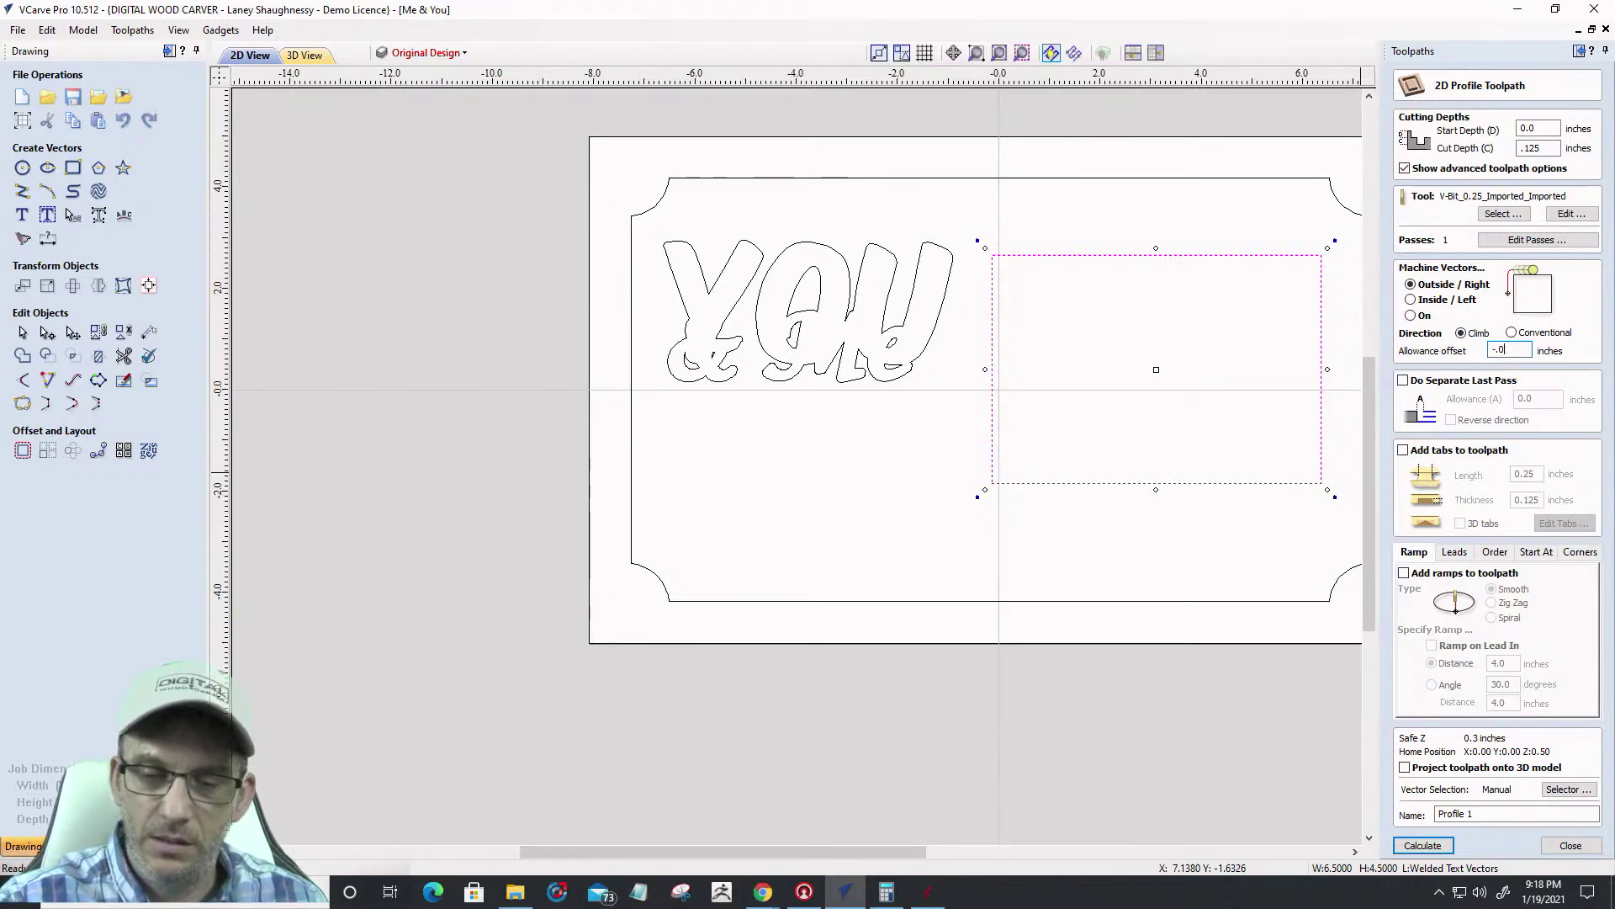
{"action": "type", "text": "722"}
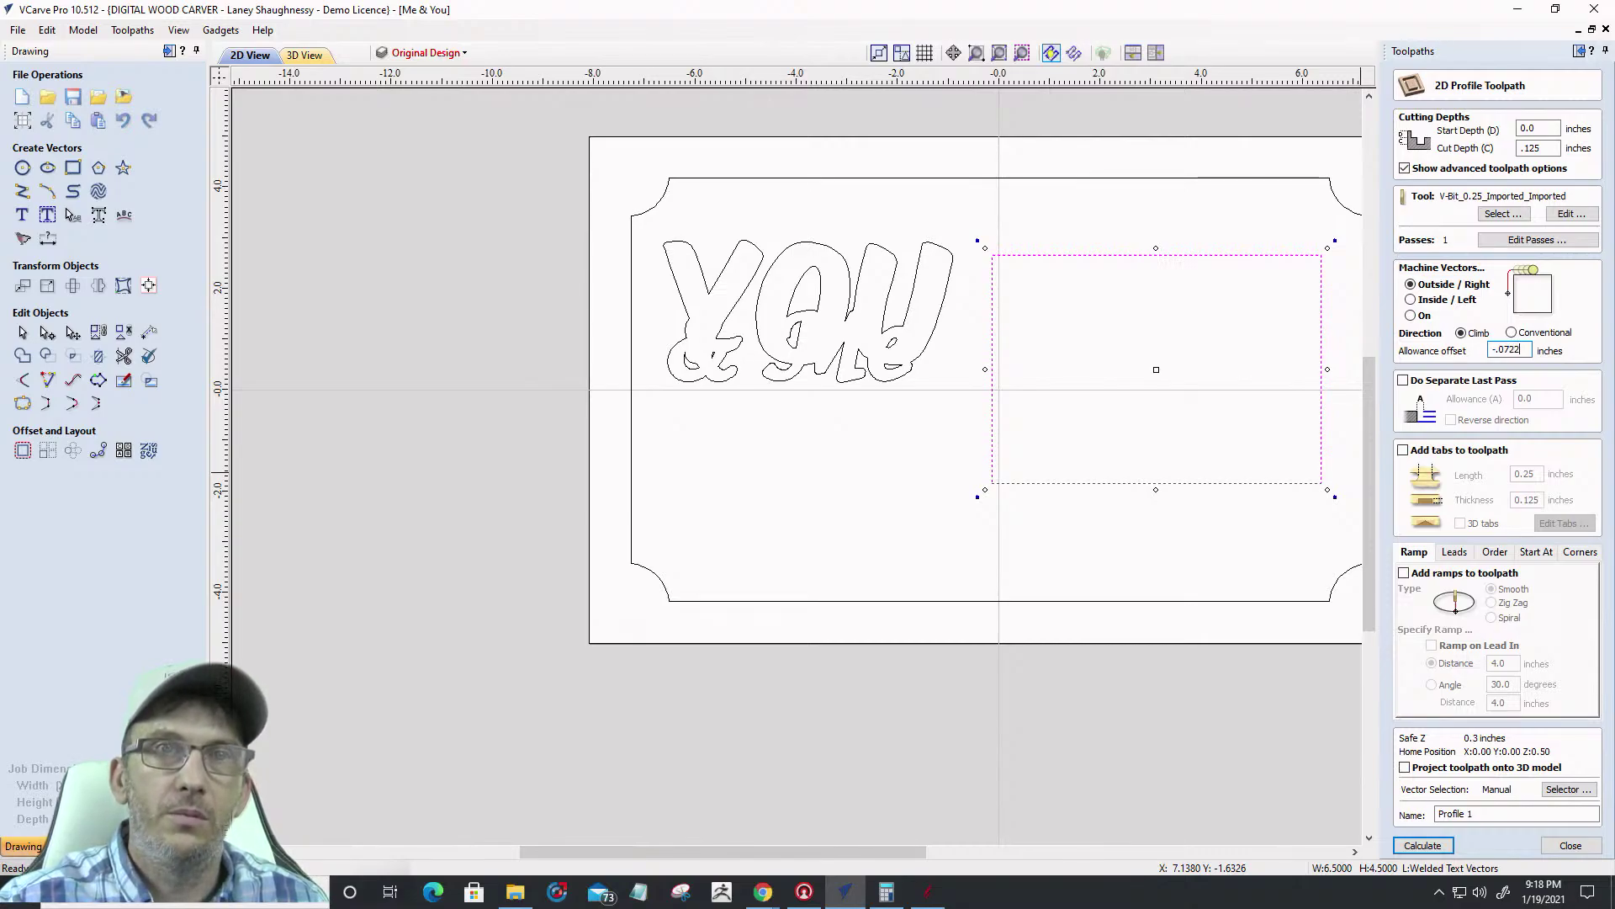
Name the profile toolpath InnerFrame_VClearing and calculate it
{"action": "left_click", "coordinate": [1423, 845]}
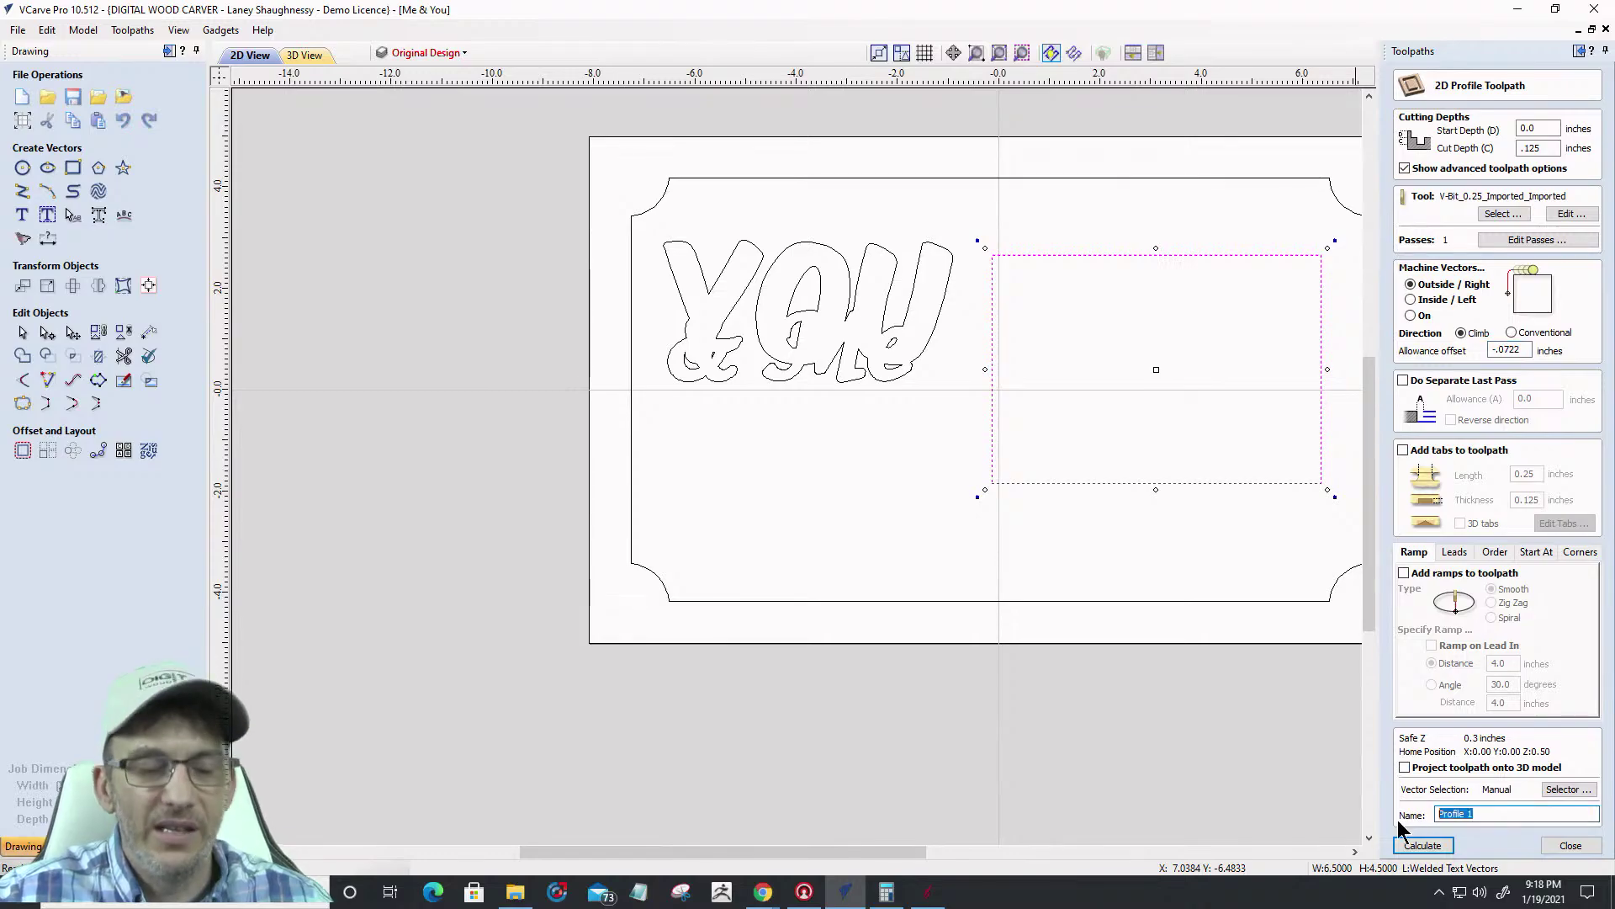
{"action": "type", "text": "F"}
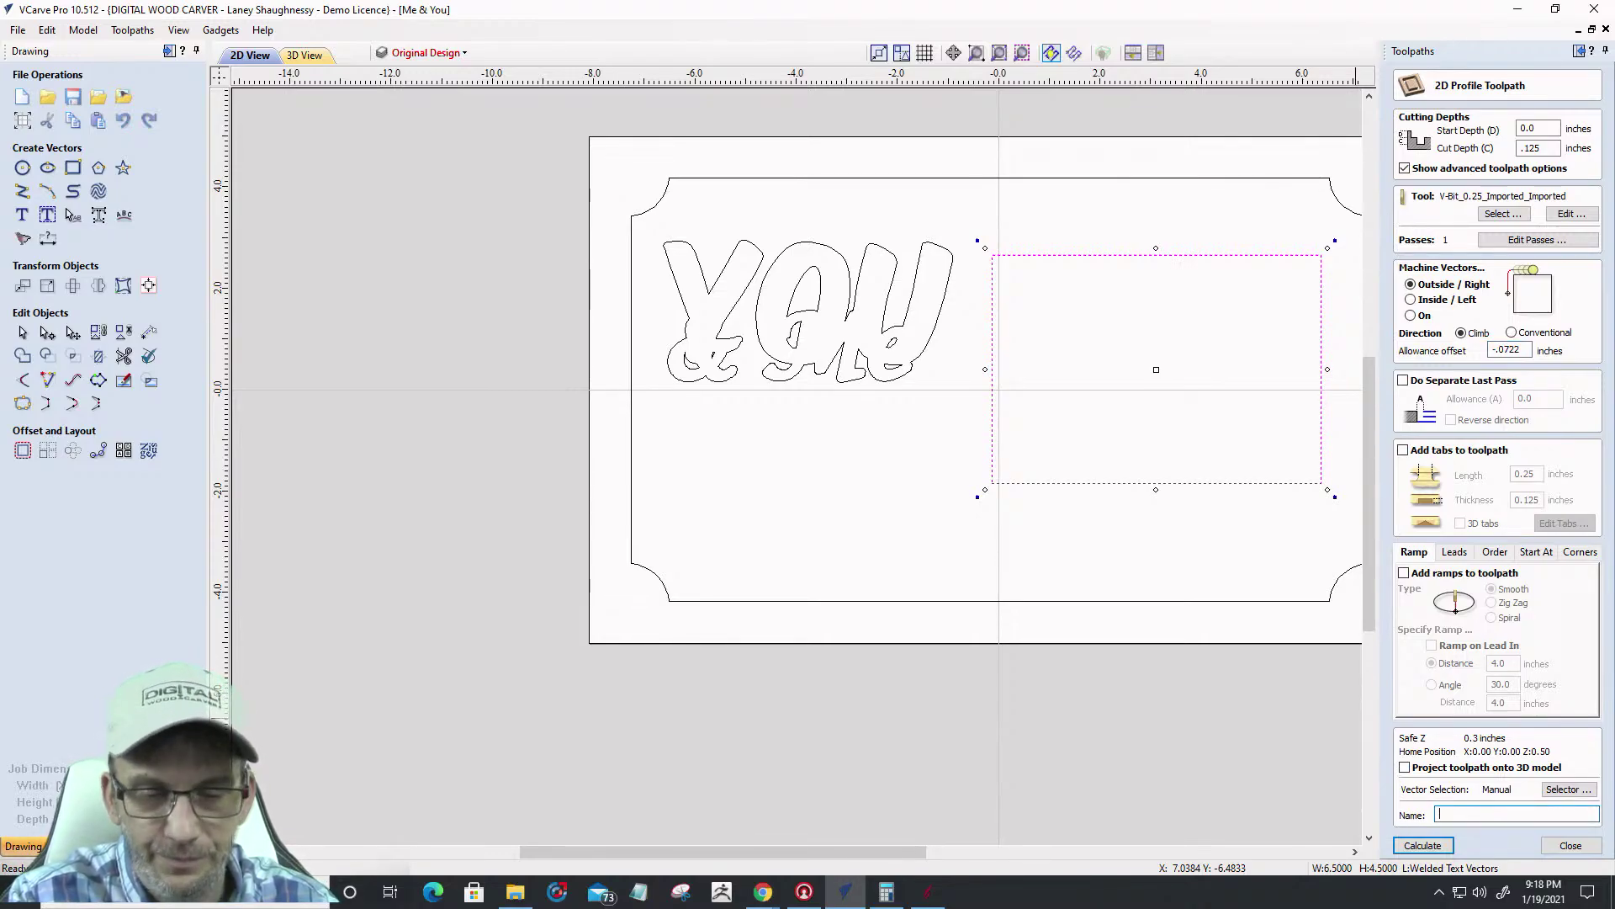
{"action": "type", "text": "InnerFrame_"}
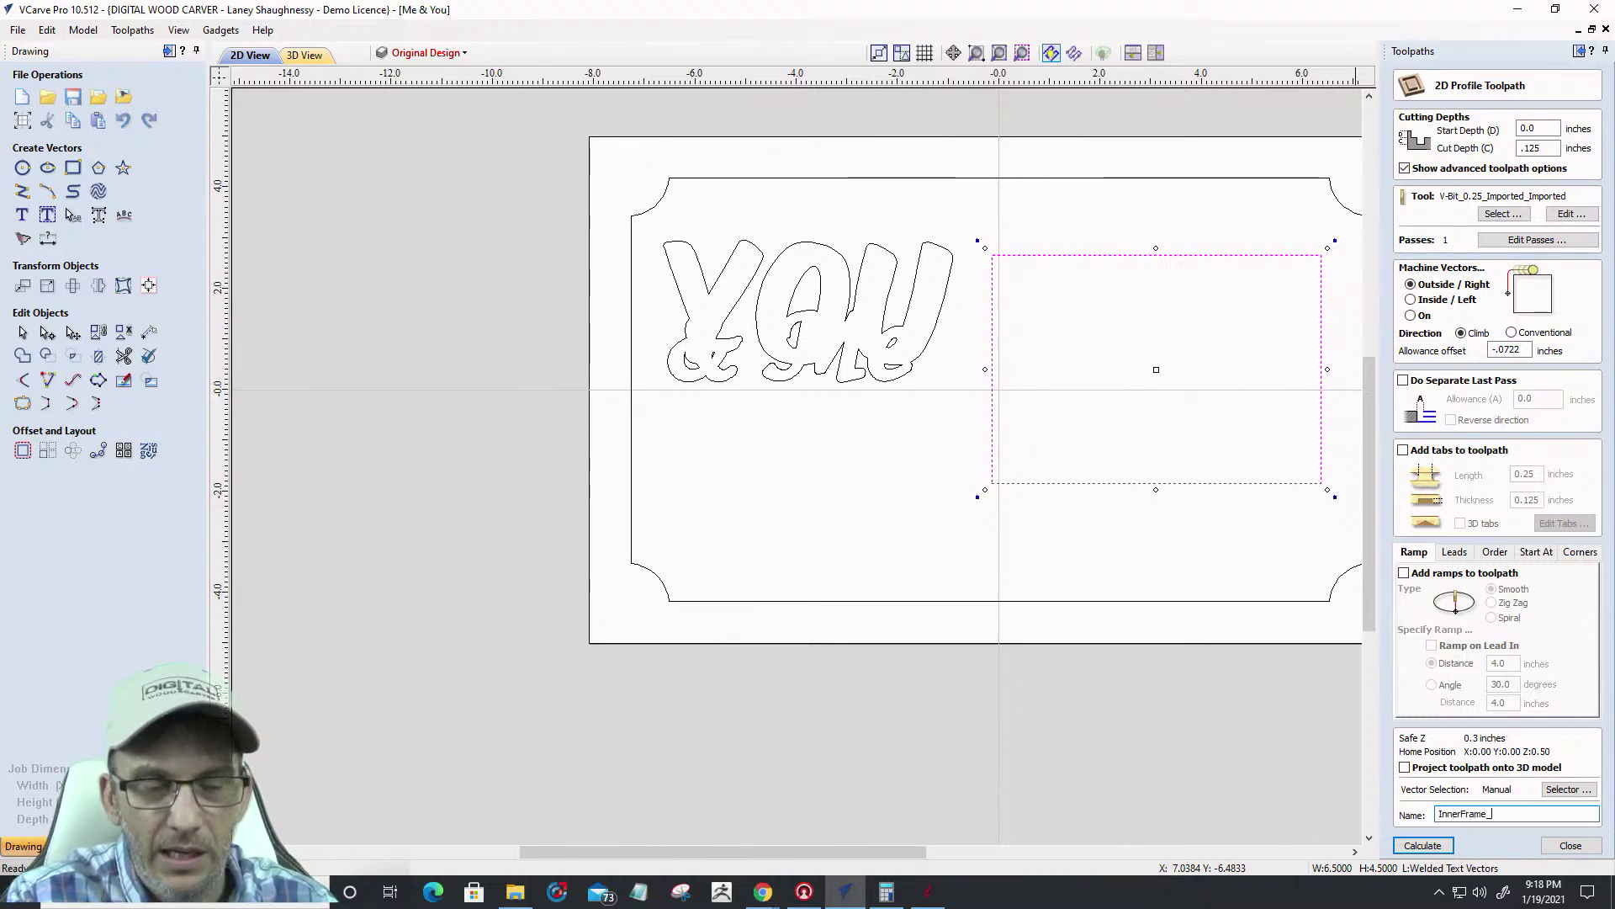
{"action": "type", "text": "VClearing"}
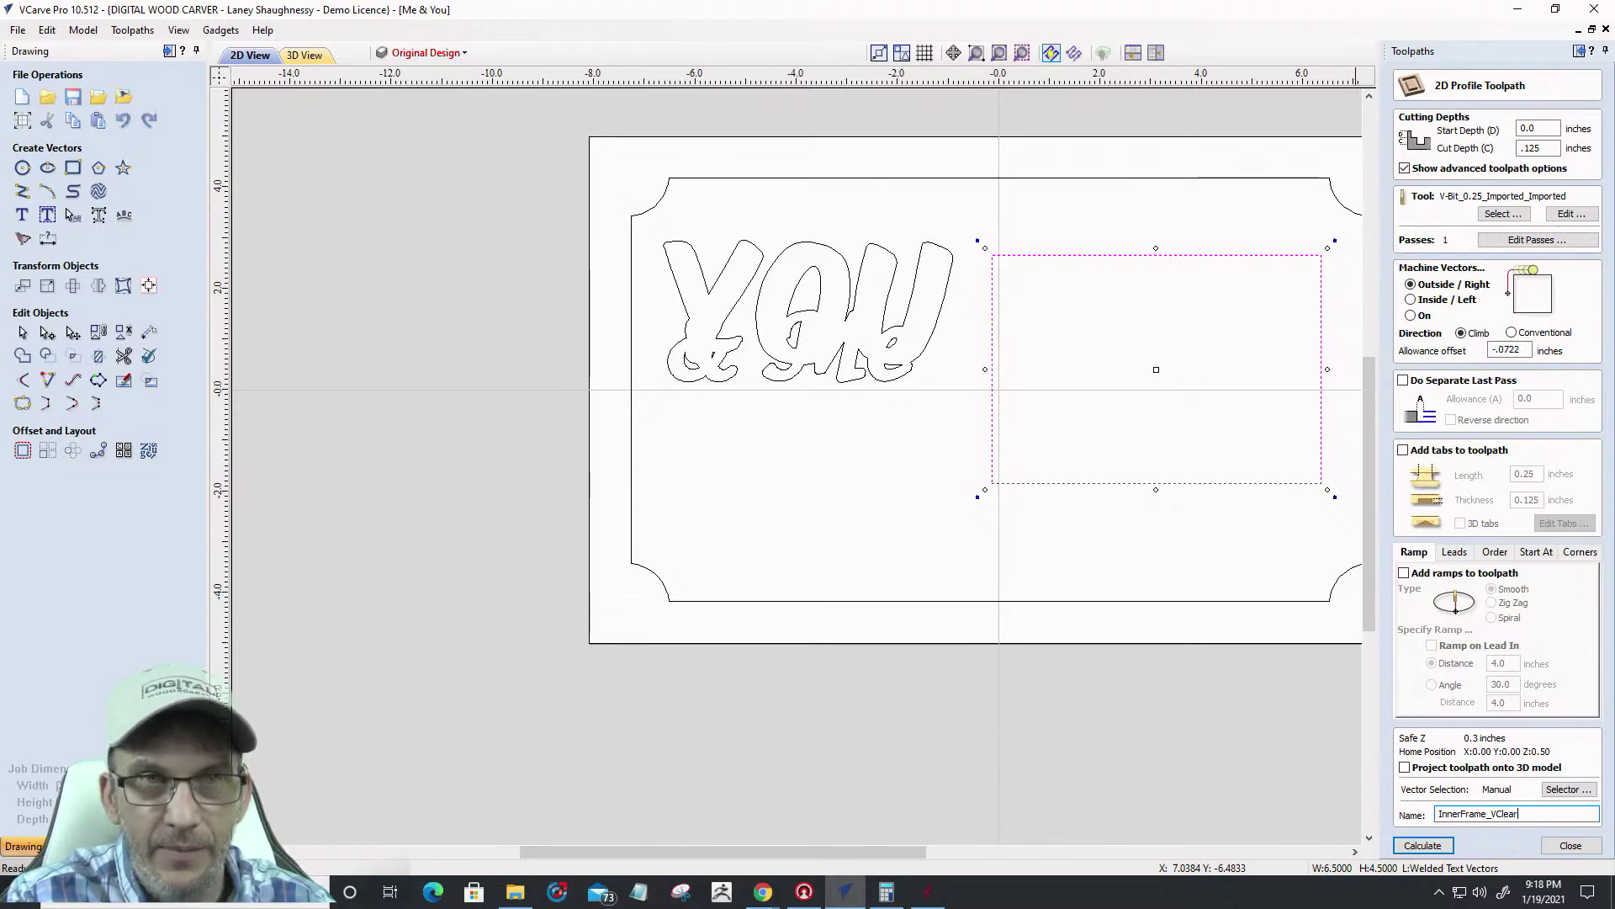
{"action": "left_click", "coordinate": [1411, 845]}
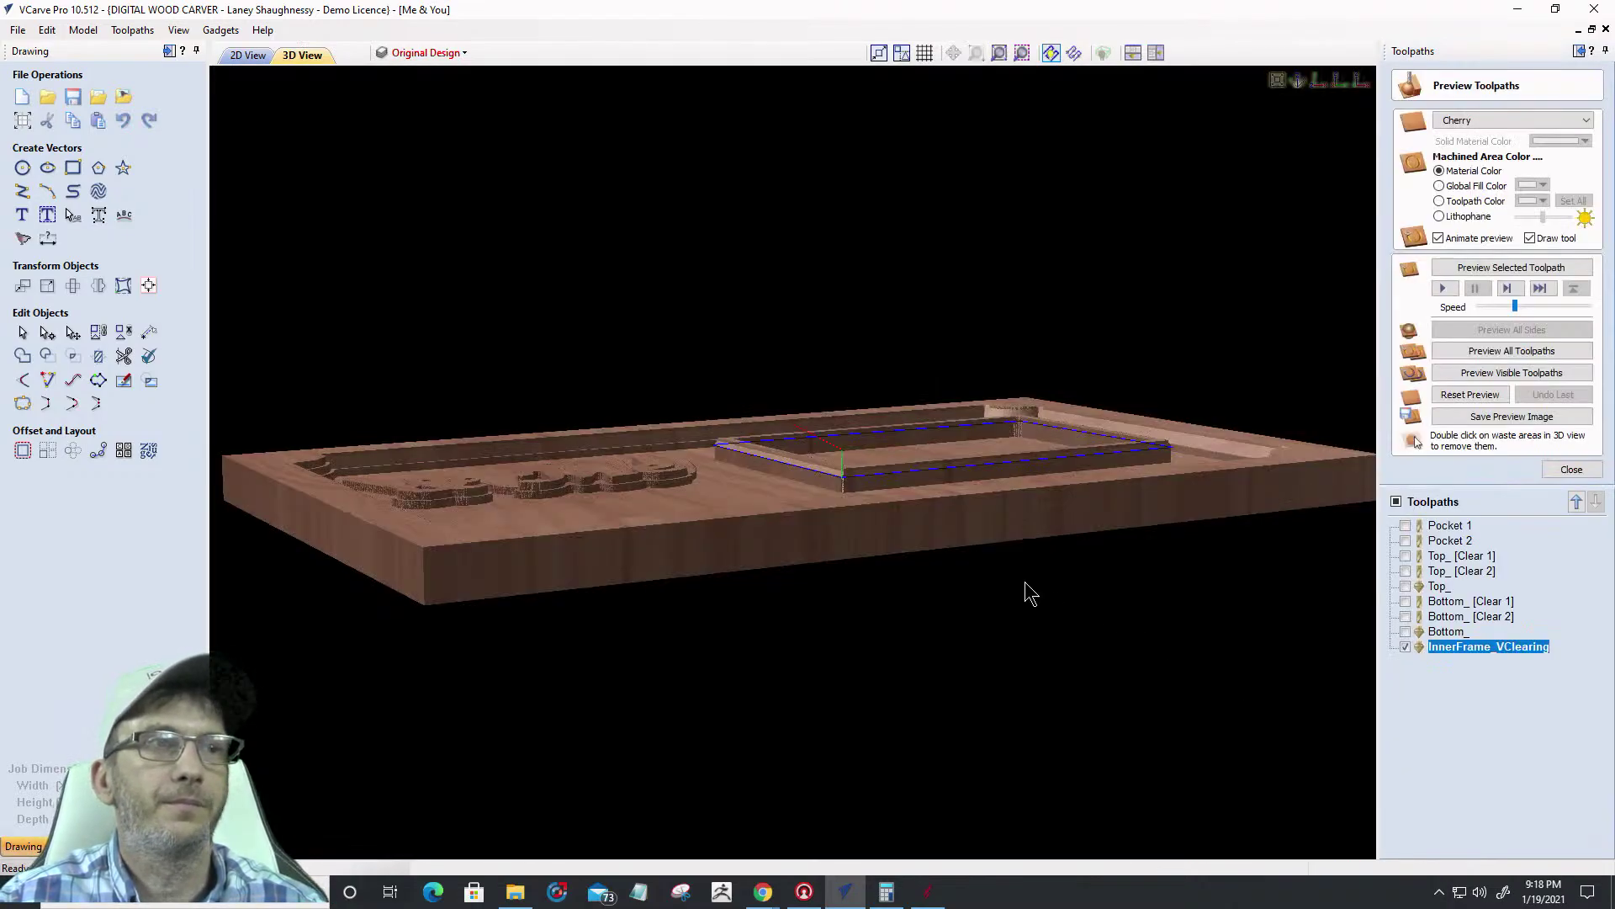
Move the InnerFrame_VClearing toolpath up the list to sit directly above Top_
{"action": "left_click_drag", "start_coordinate": [1018, 562], "coordinate": [866, 568]}
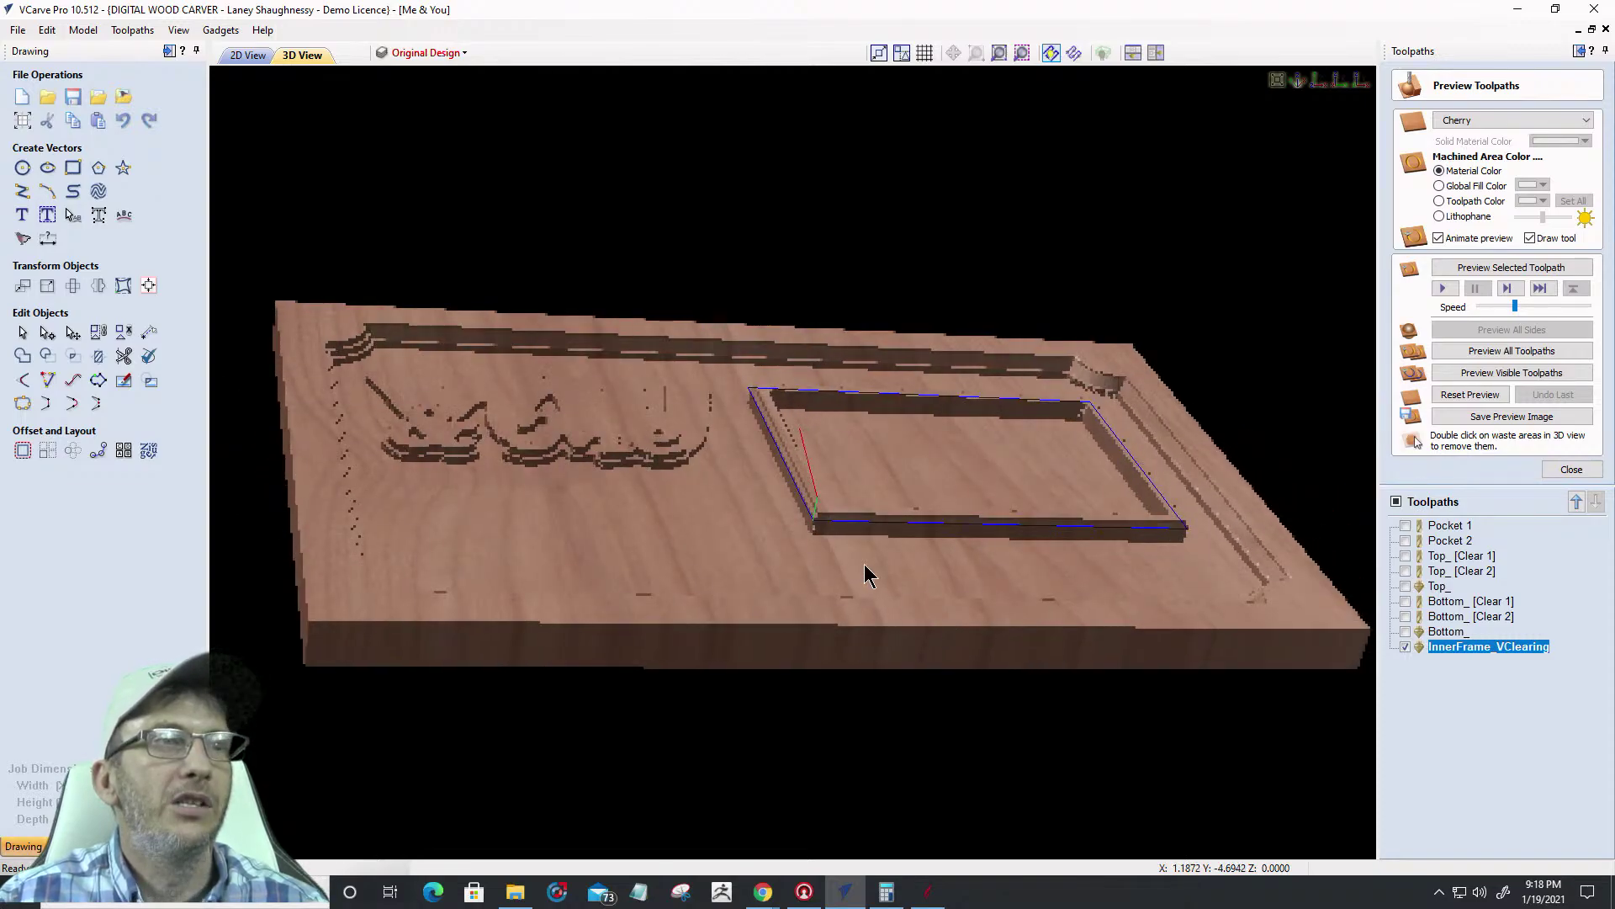
{"action": "scroll", "coordinate": [855, 539], "scroll_direction": "up", "scroll_amount": 5}
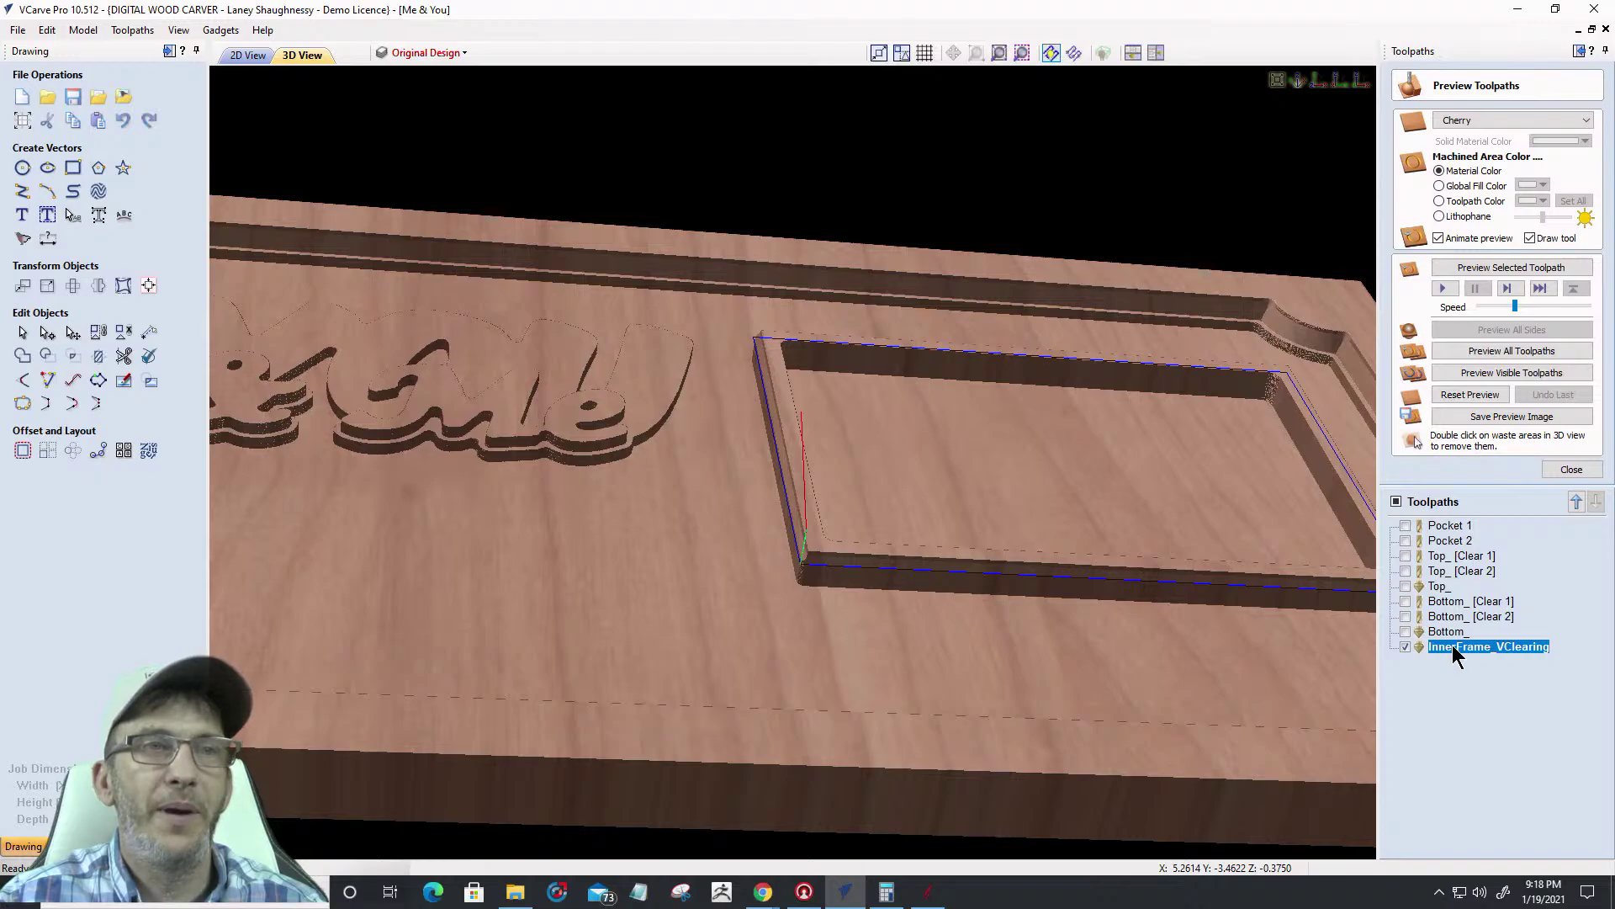
{"action": "left_click", "coordinate": [1575, 501]}
{"action": "left_click", "coordinate": [1576, 501]}
{"action": "left_click", "coordinate": [1576, 502]}
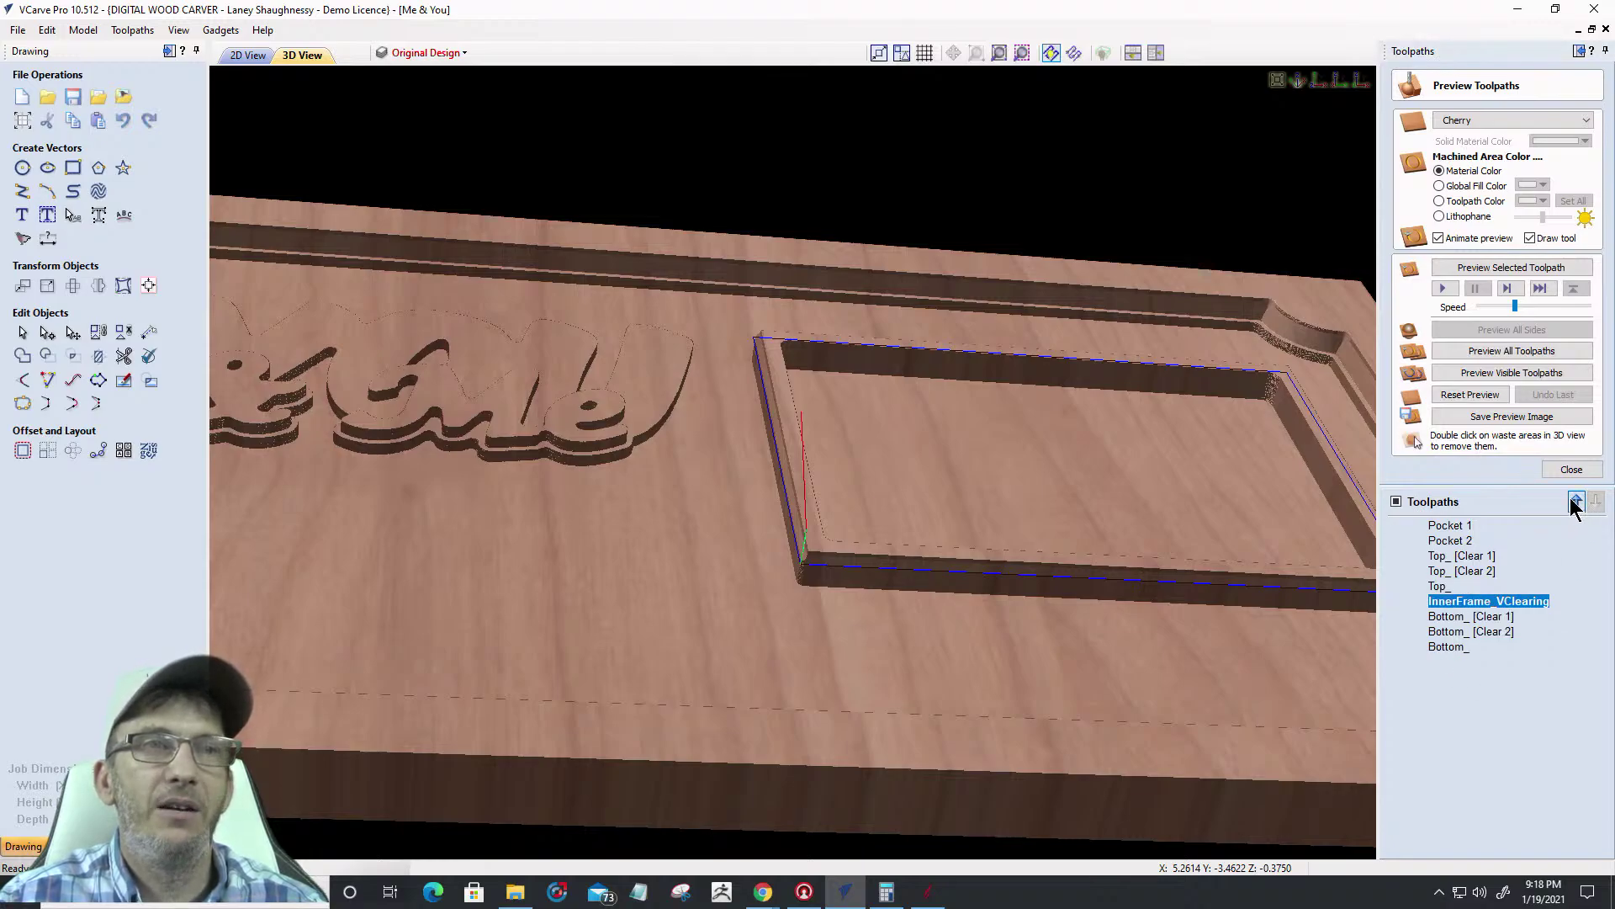
{"action": "left_click", "coordinate": [1576, 502]}
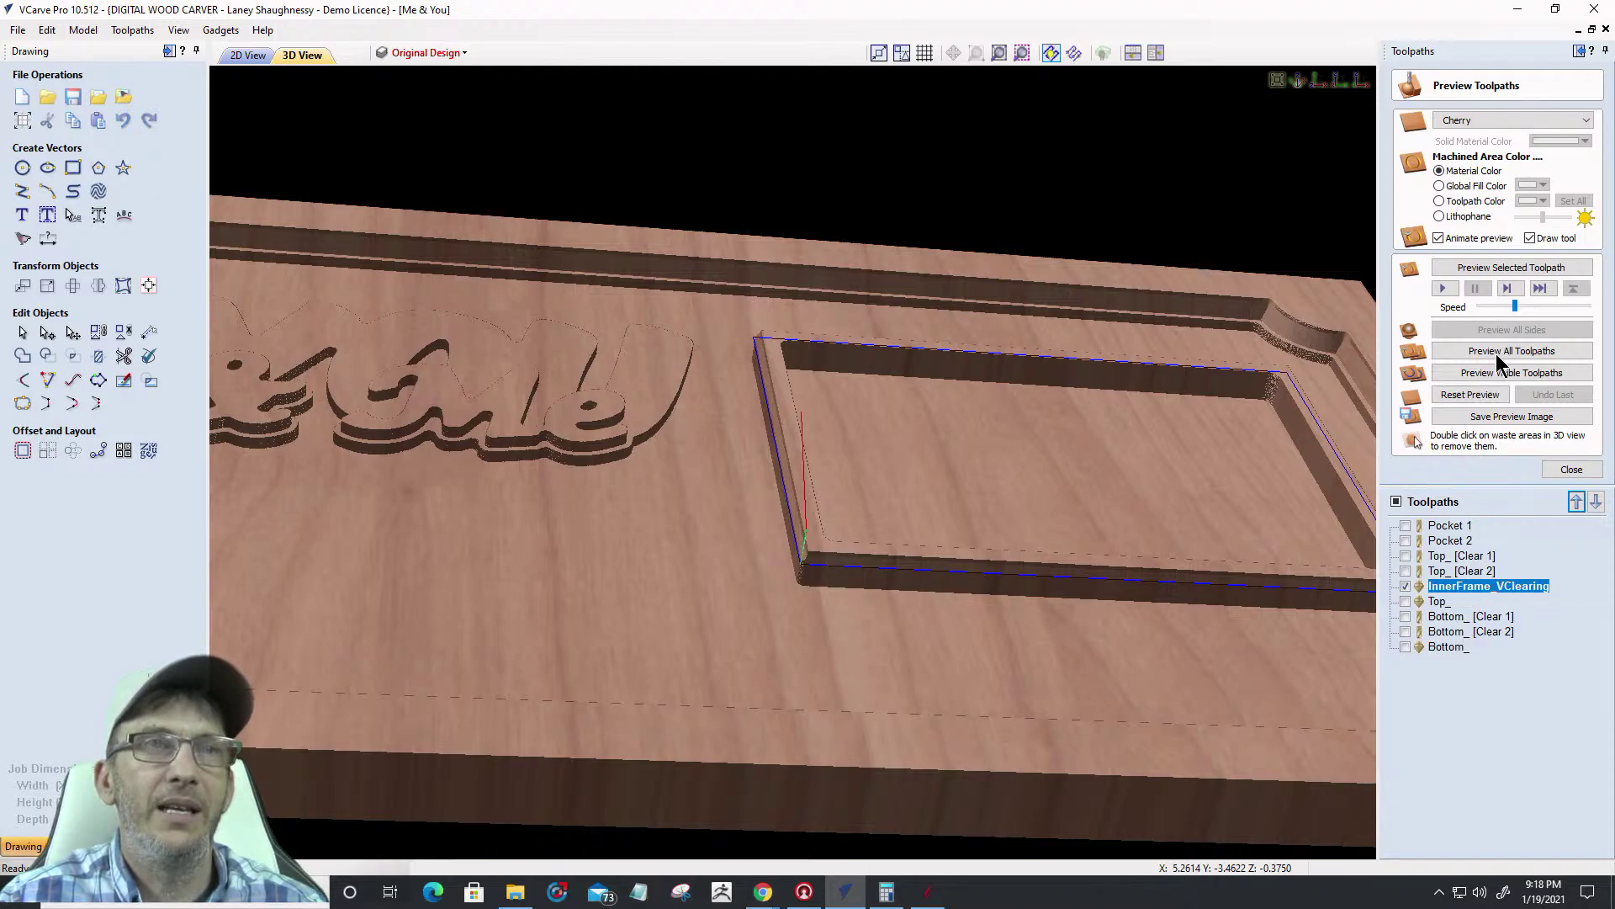
Preview the InnerFrame_VClearing toolpath, inspect the frame's outer corner up close, and reset the preview
{"action": "left_click", "coordinate": [1499, 270]}
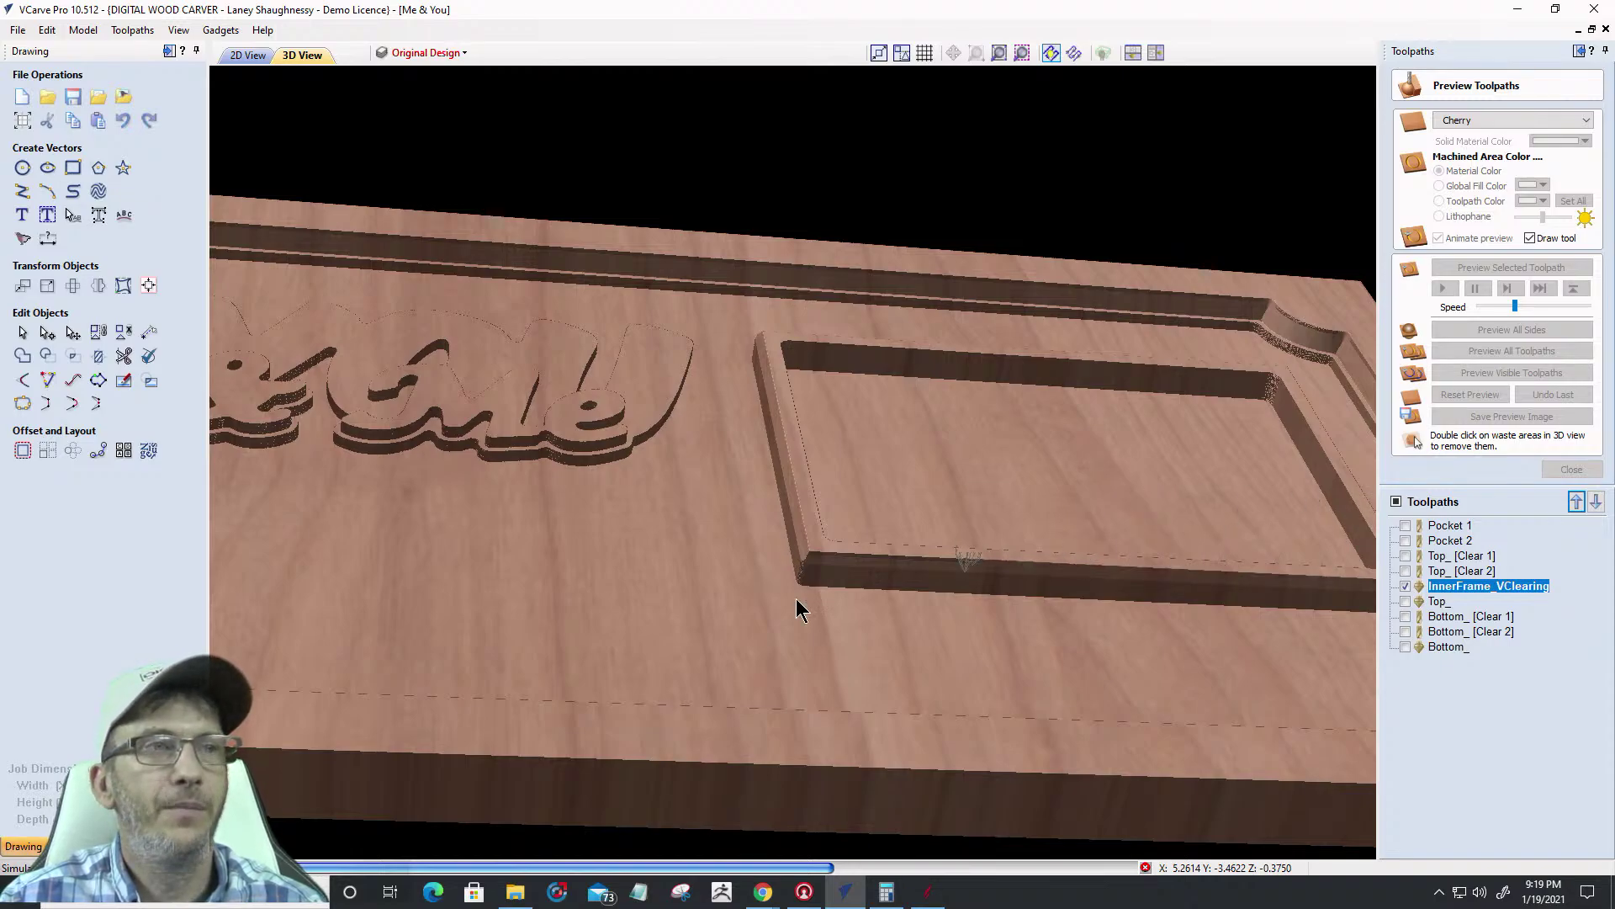
{"action": "left_click_drag", "start_coordinate": [851, 561], "coordinate": [843, 503]}
{"action": "scroll", "coordinate": [843, 503], "scroll_direction": "up", "scroll_amount": 1}
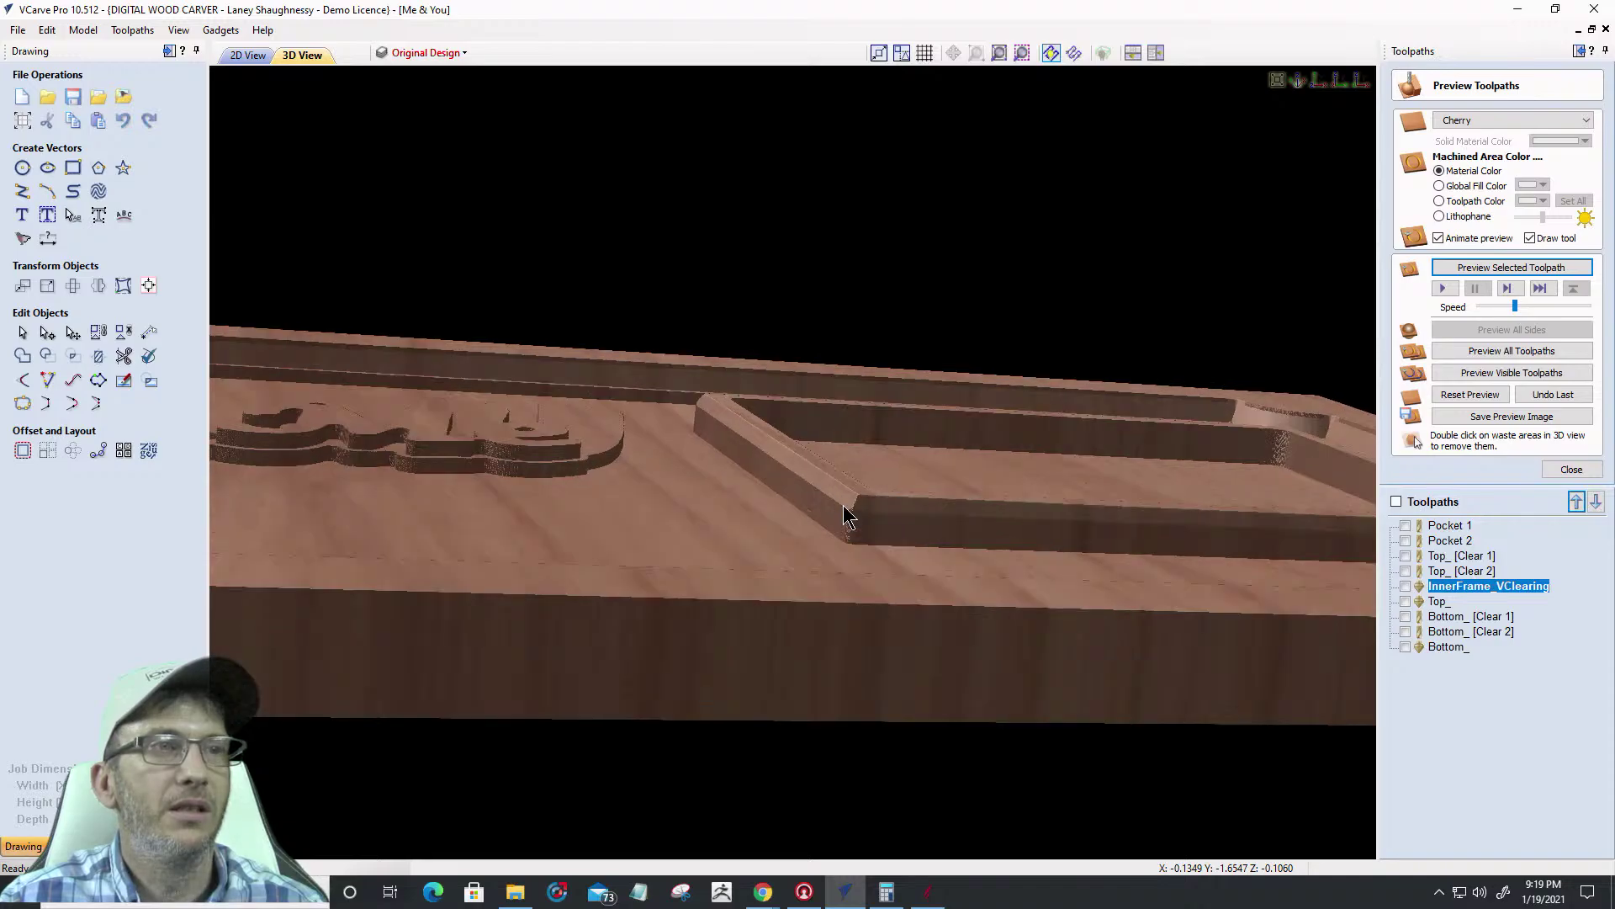
{"action": "scroll", "coordinate": [845, 514], "scroll_direction": "up", "scroll_amount": 1}
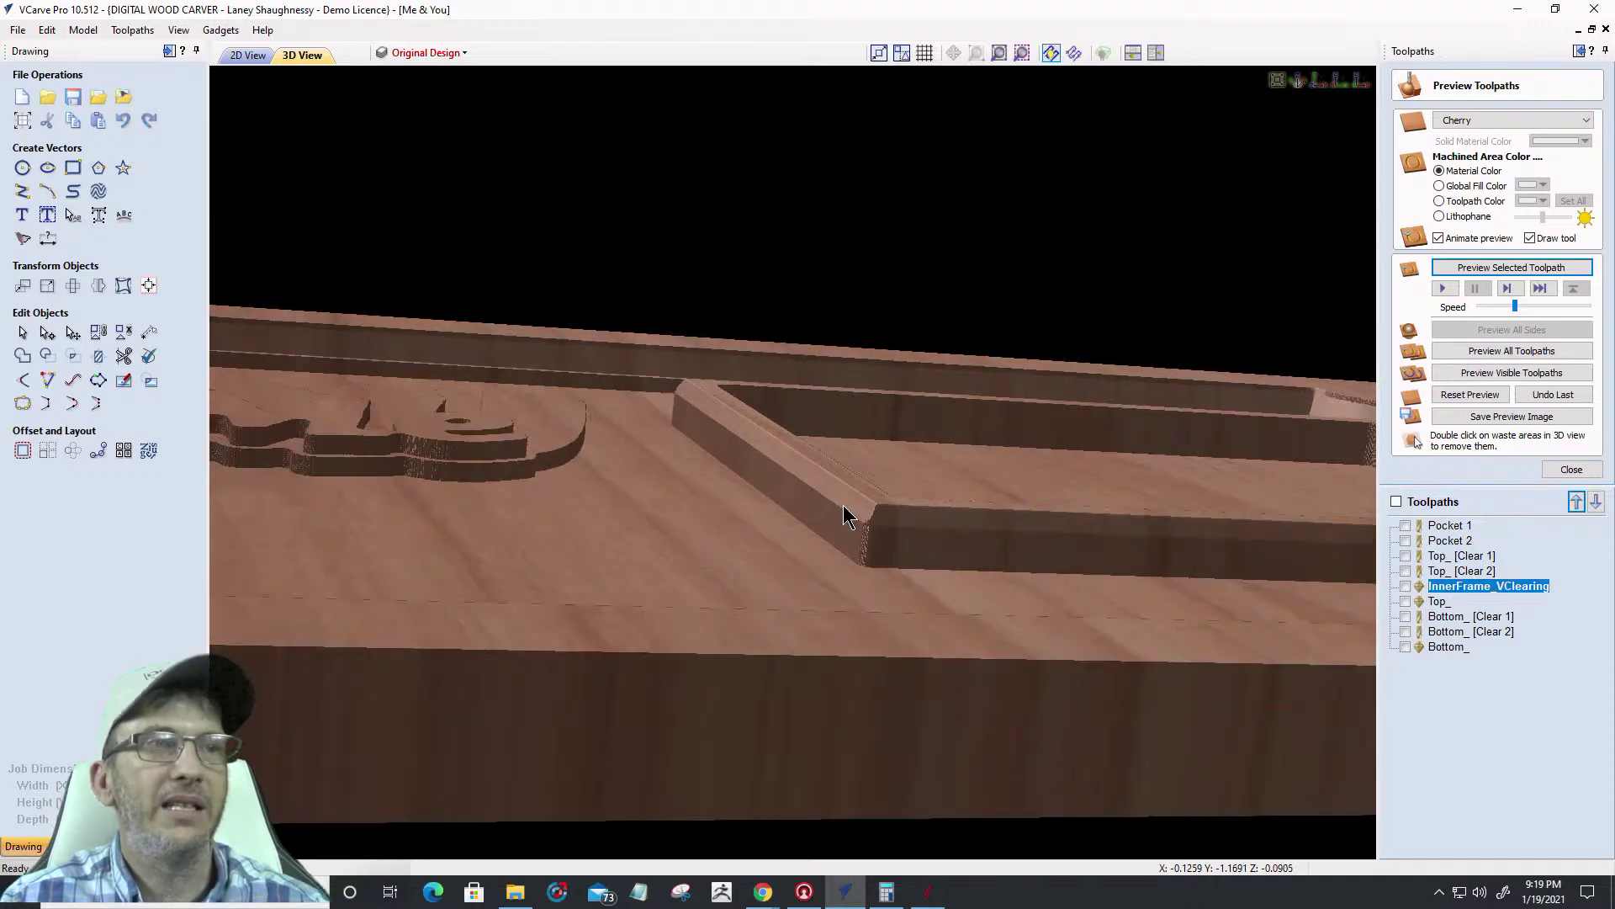
{"action": "scroll", "coordinate": [845, 514], "scroll_direction": "up", "scroll_amount": 1}
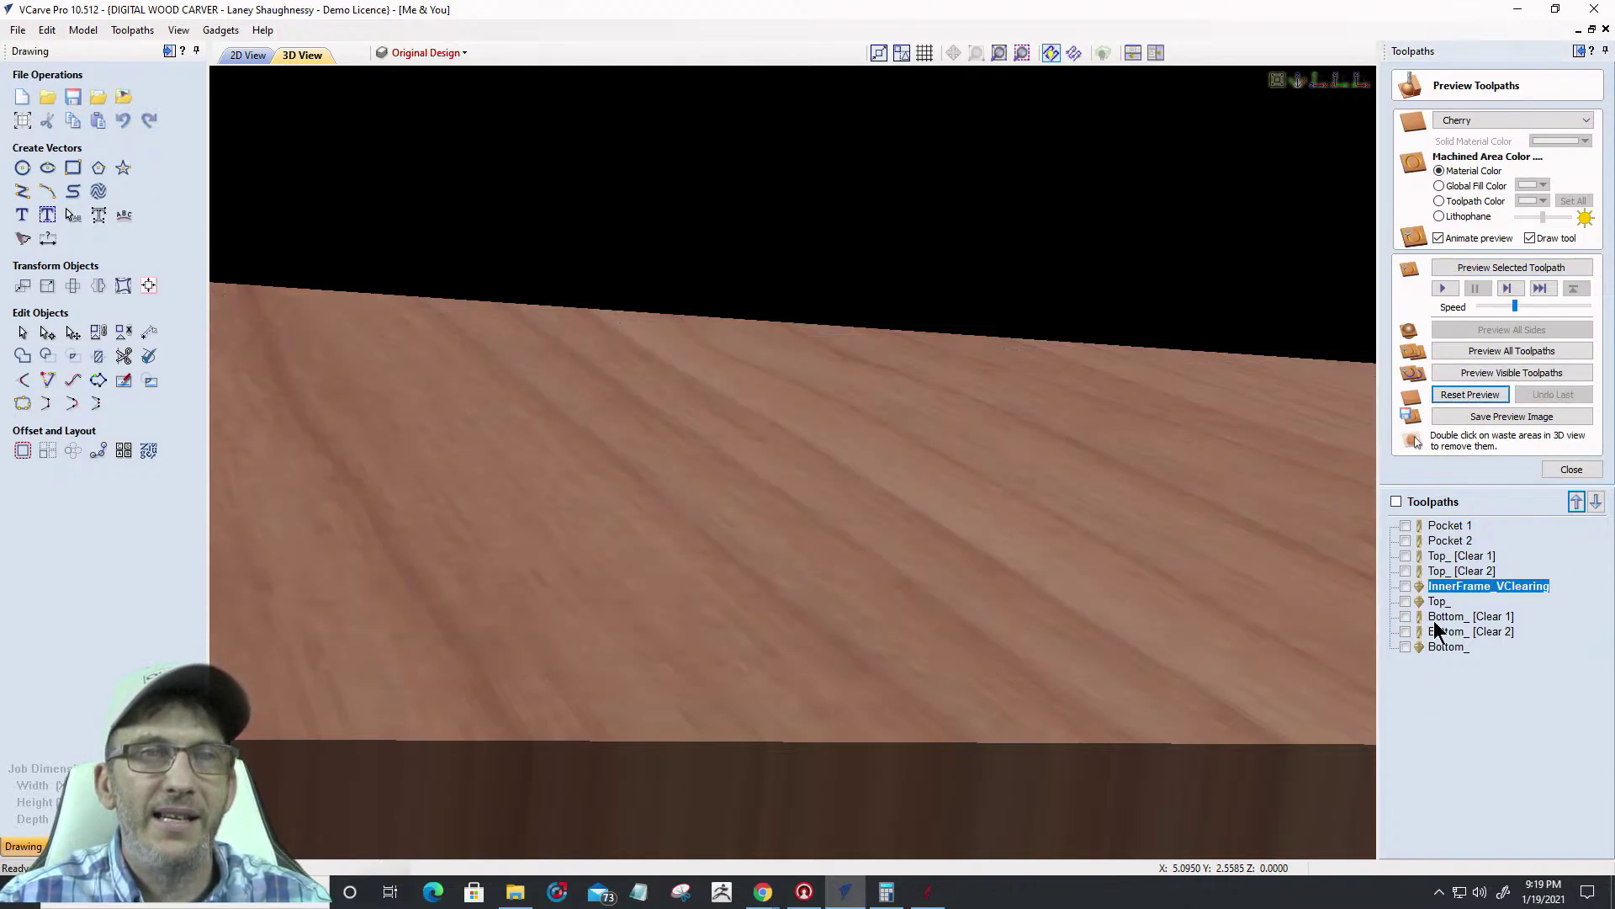
Move the Bottom_ [Clear 1] toolpath up the list to directly below Top_ [Clear 1]
{"action": "left_click", "coordinate": [1442, 527]}
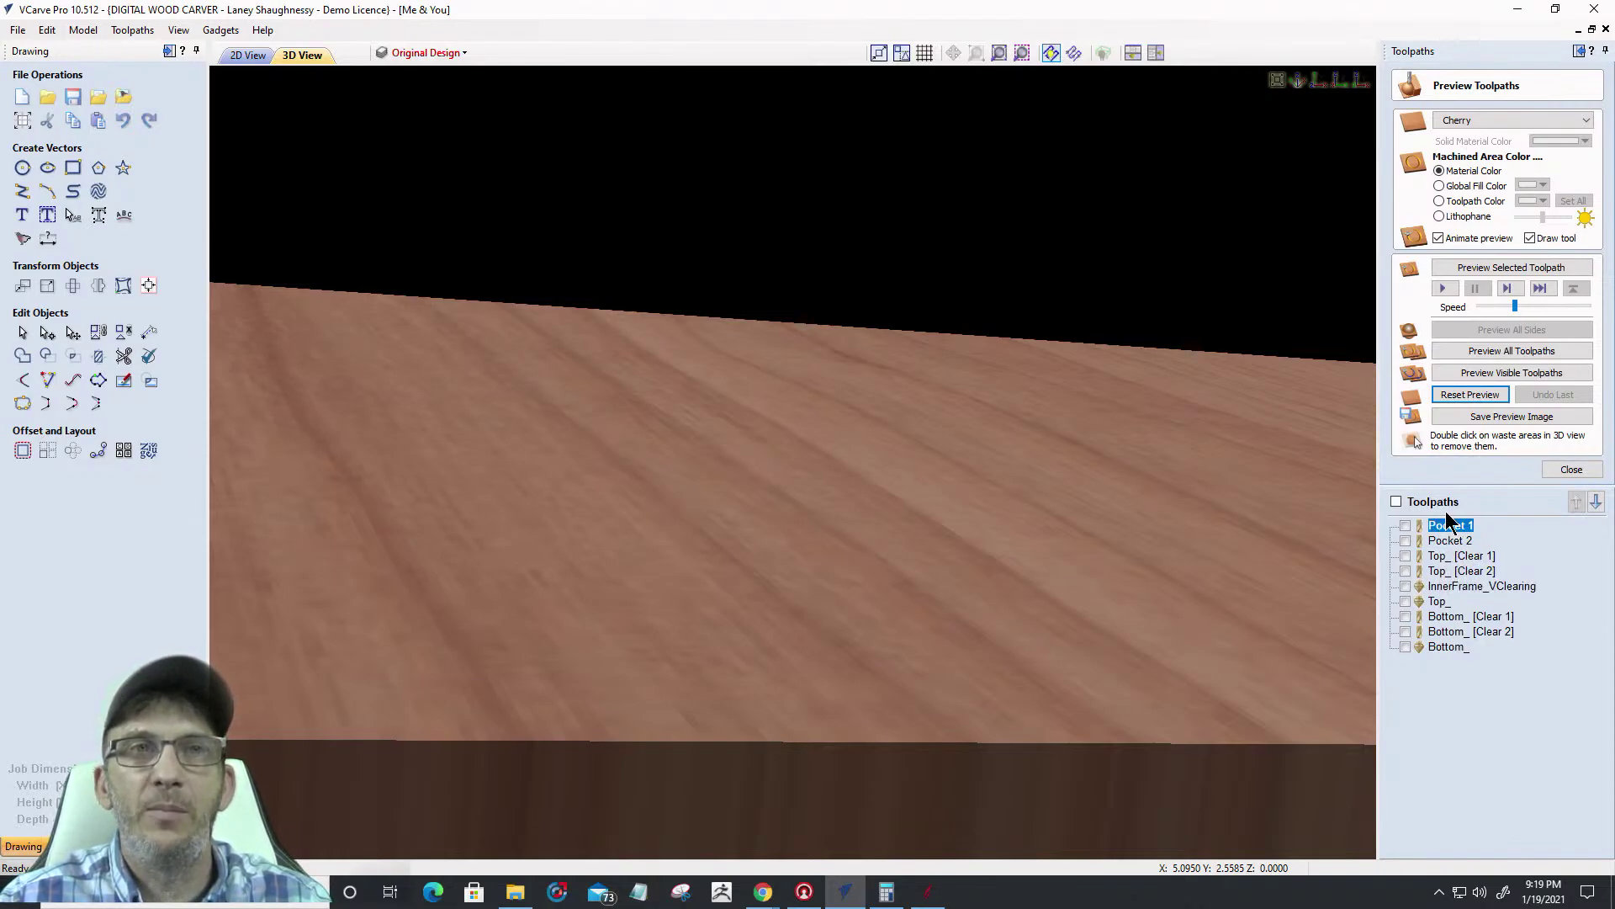
{"action": "left_click", "coordinate": [1448, 557]}
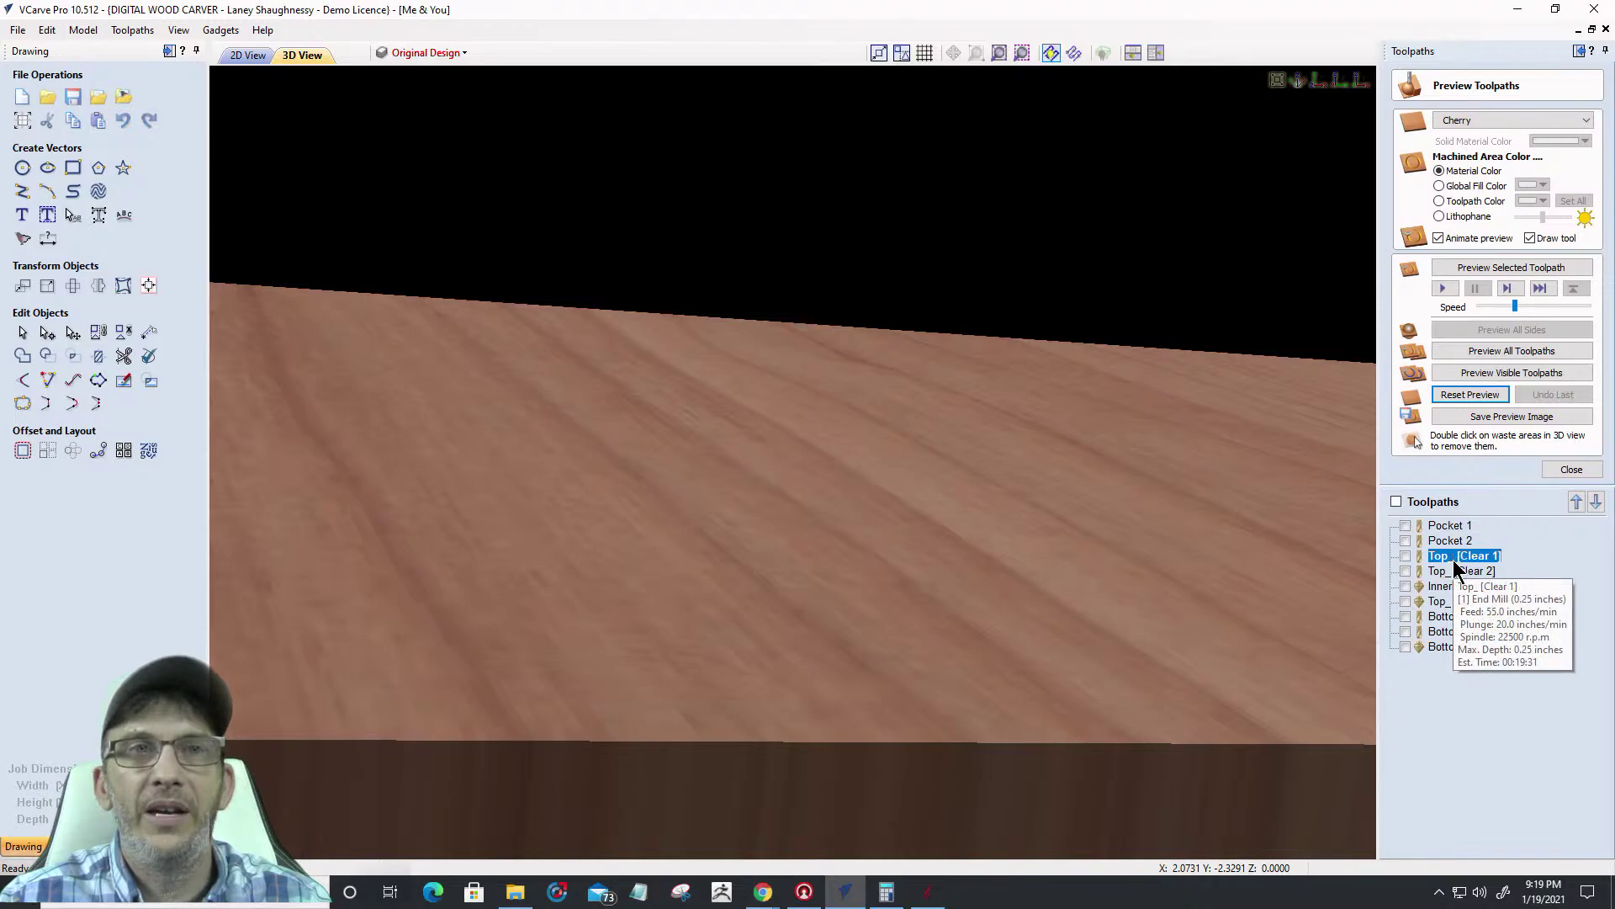
{"action": "left_click", "coordinate": [1450, 572]}
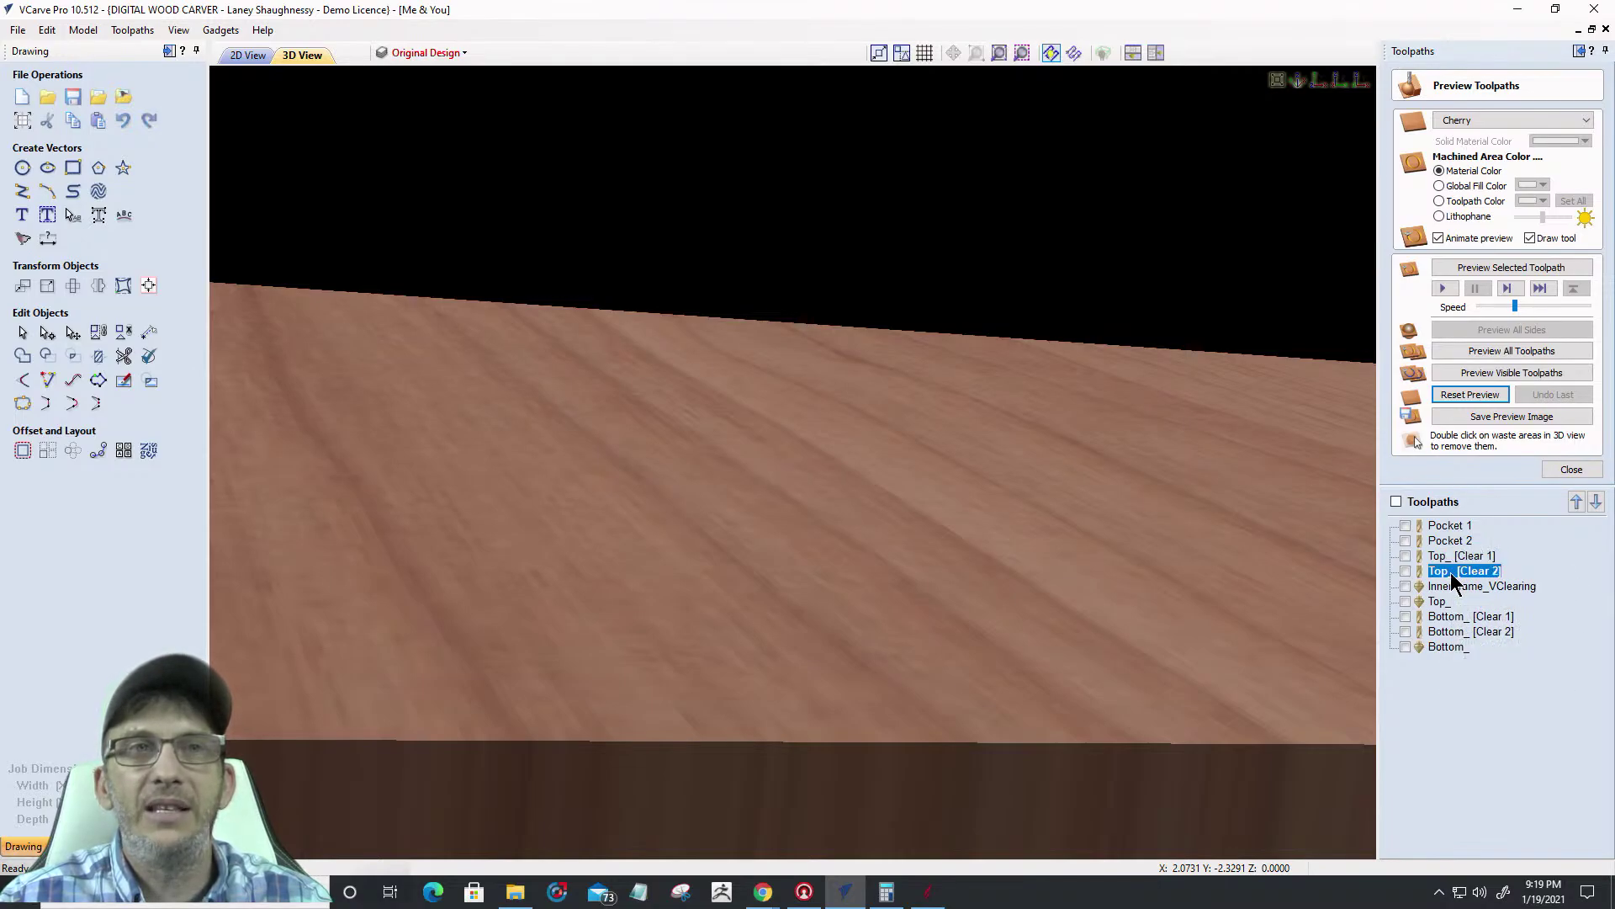
{"action": "left_click", "coordinate": [1442, 619]}
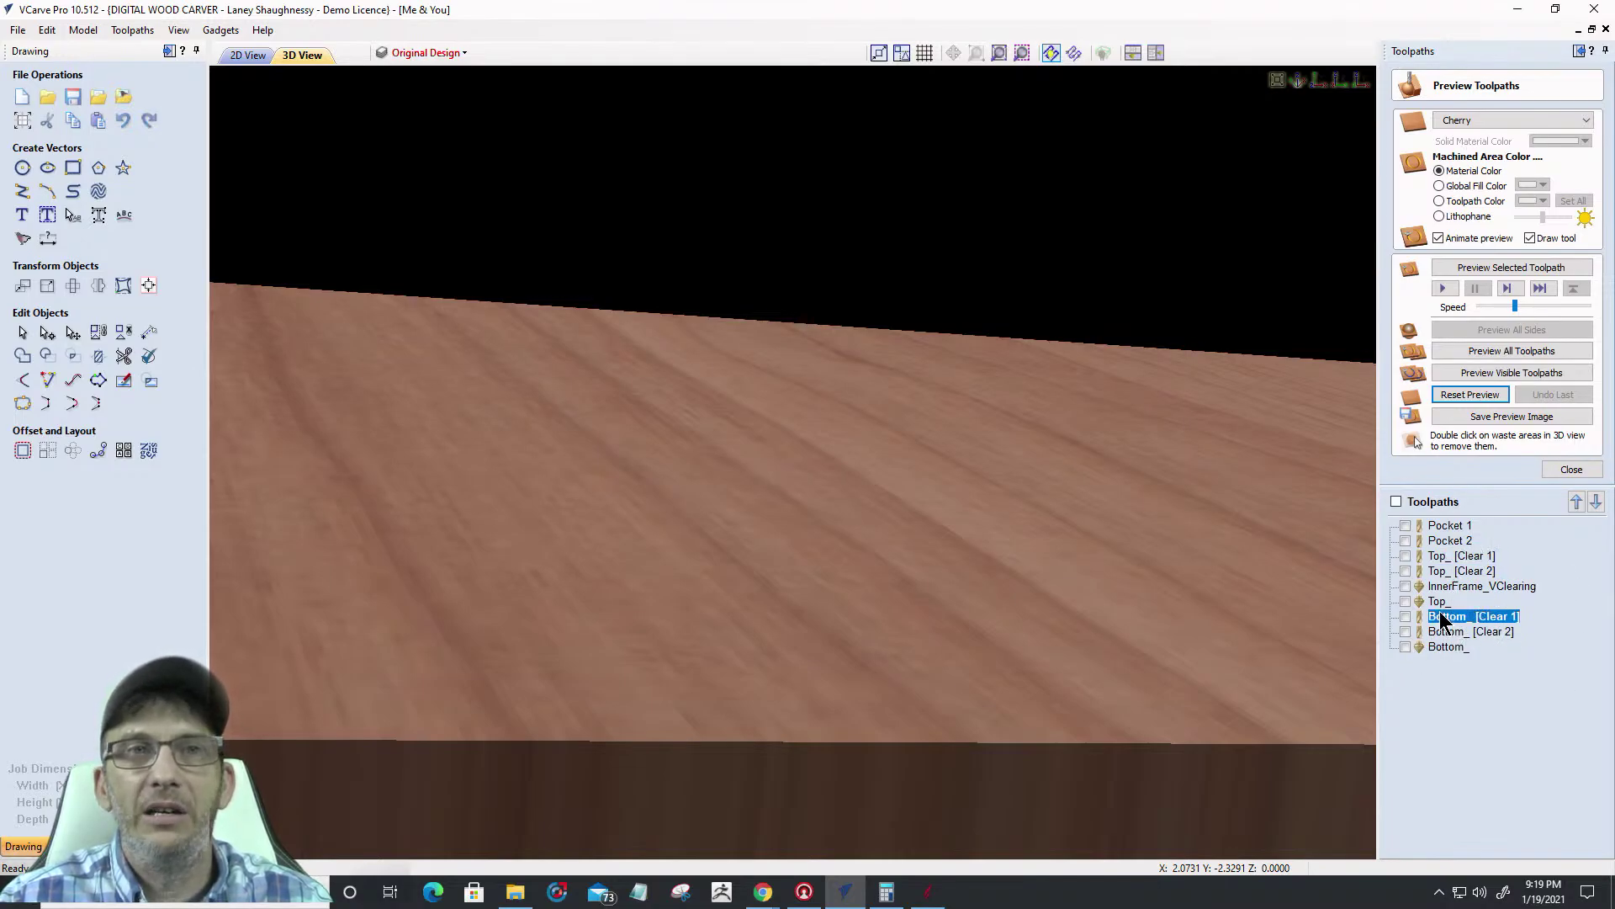
{"action": "left_click", "coordinate": [1576, 502]}
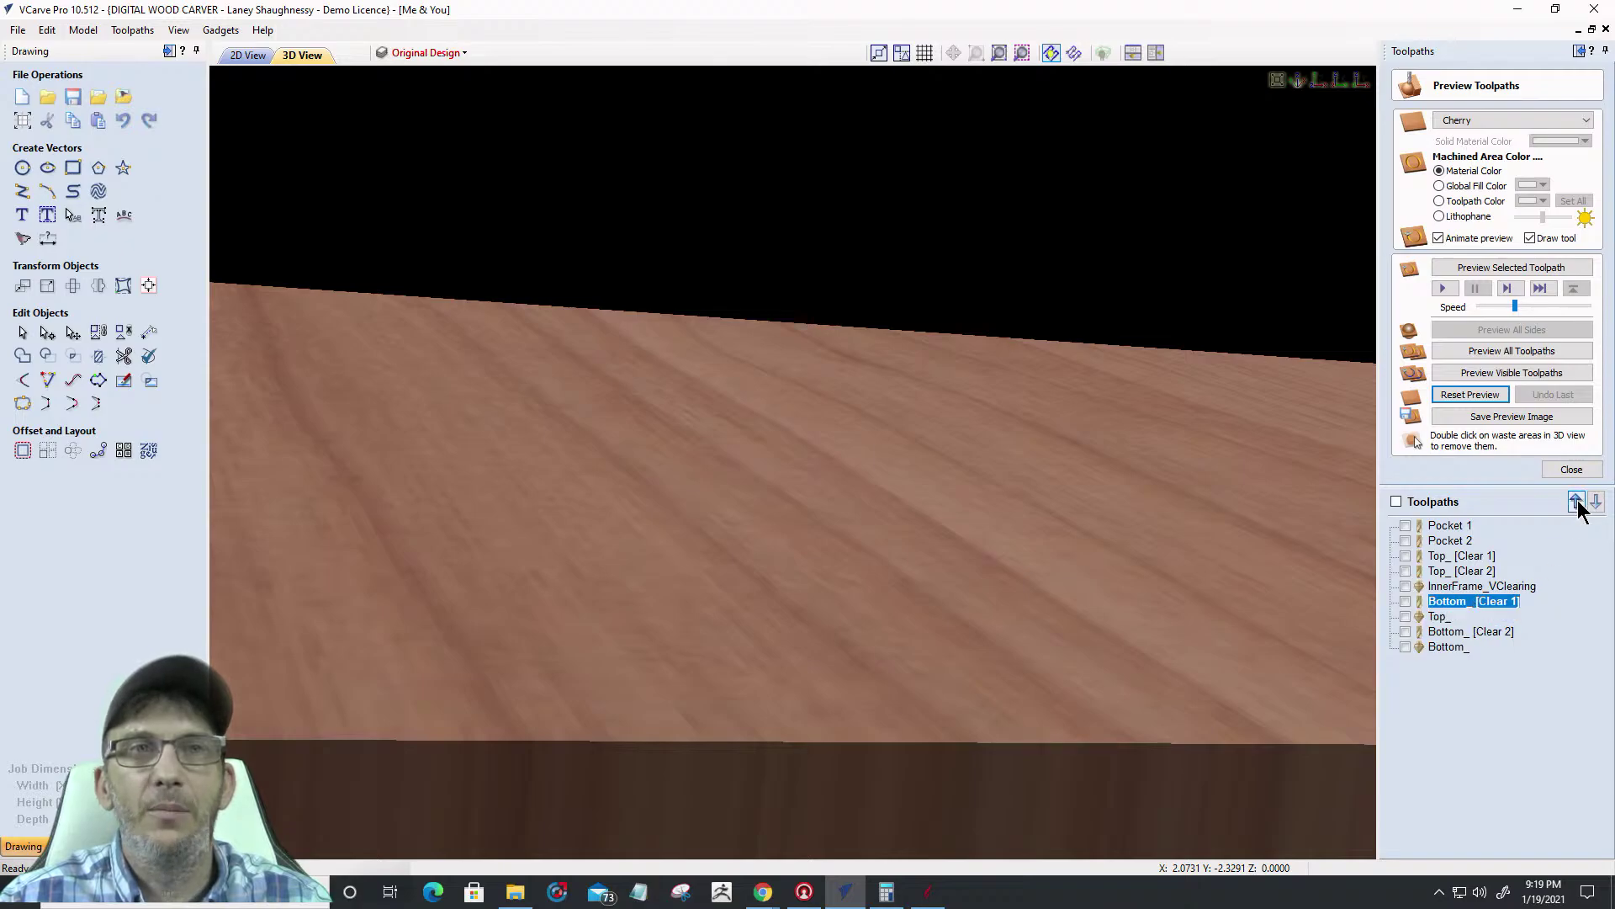
{"action": "left_click", "coordinate": [1576, 502]}
{"action": "left_click", "coordinate": [1575, 502]}
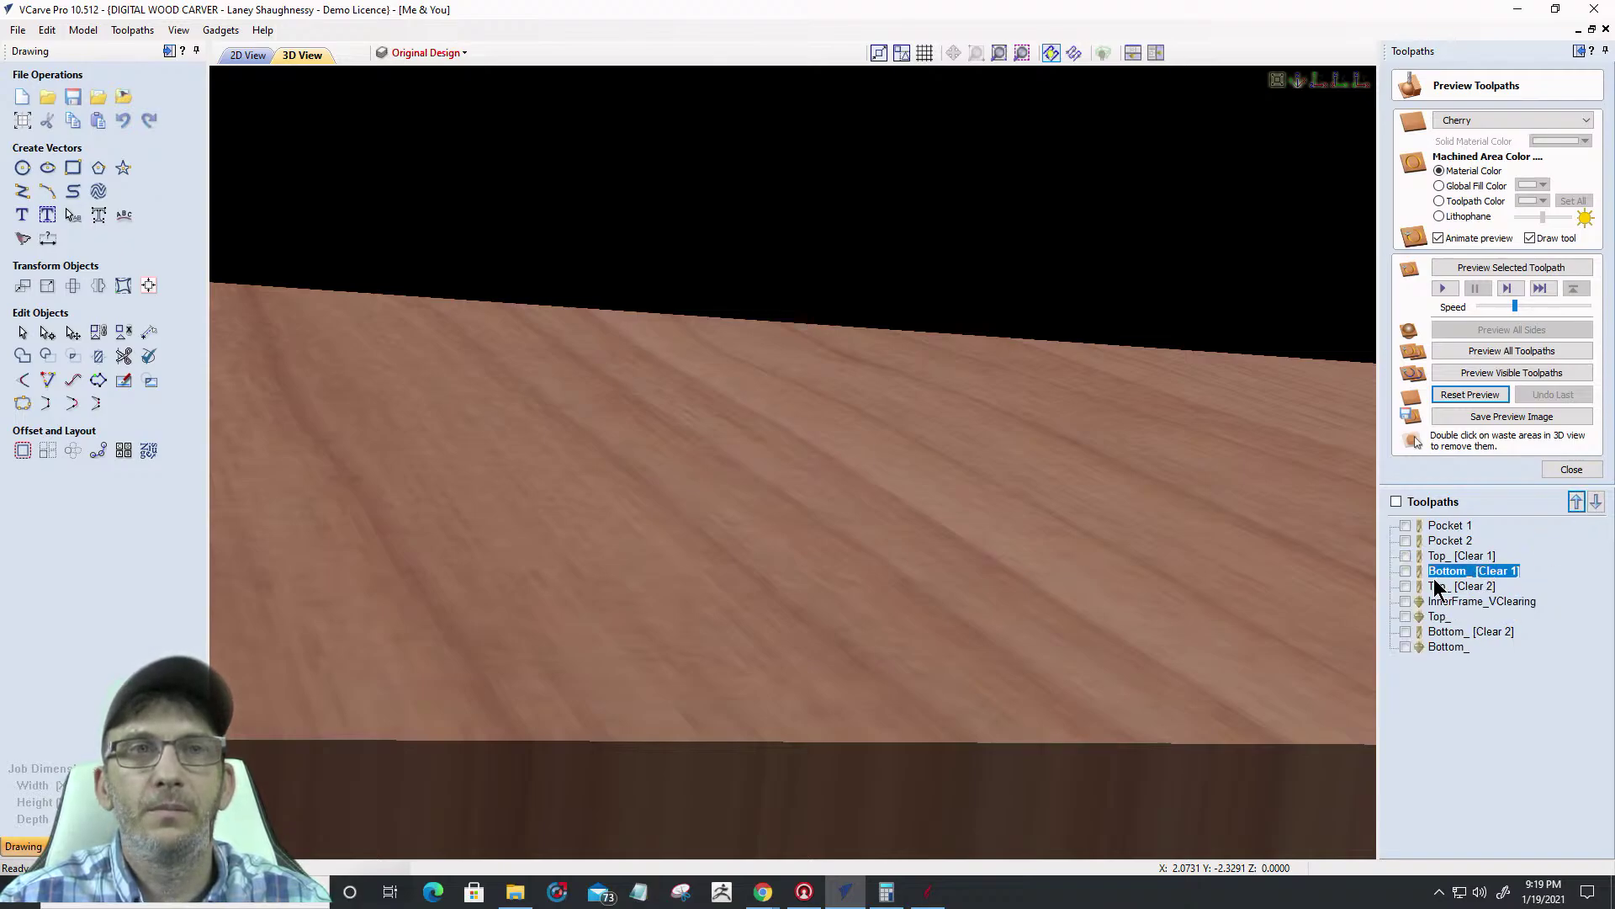
{"action": "mouse_move", "coordinate": [1431, 574]}
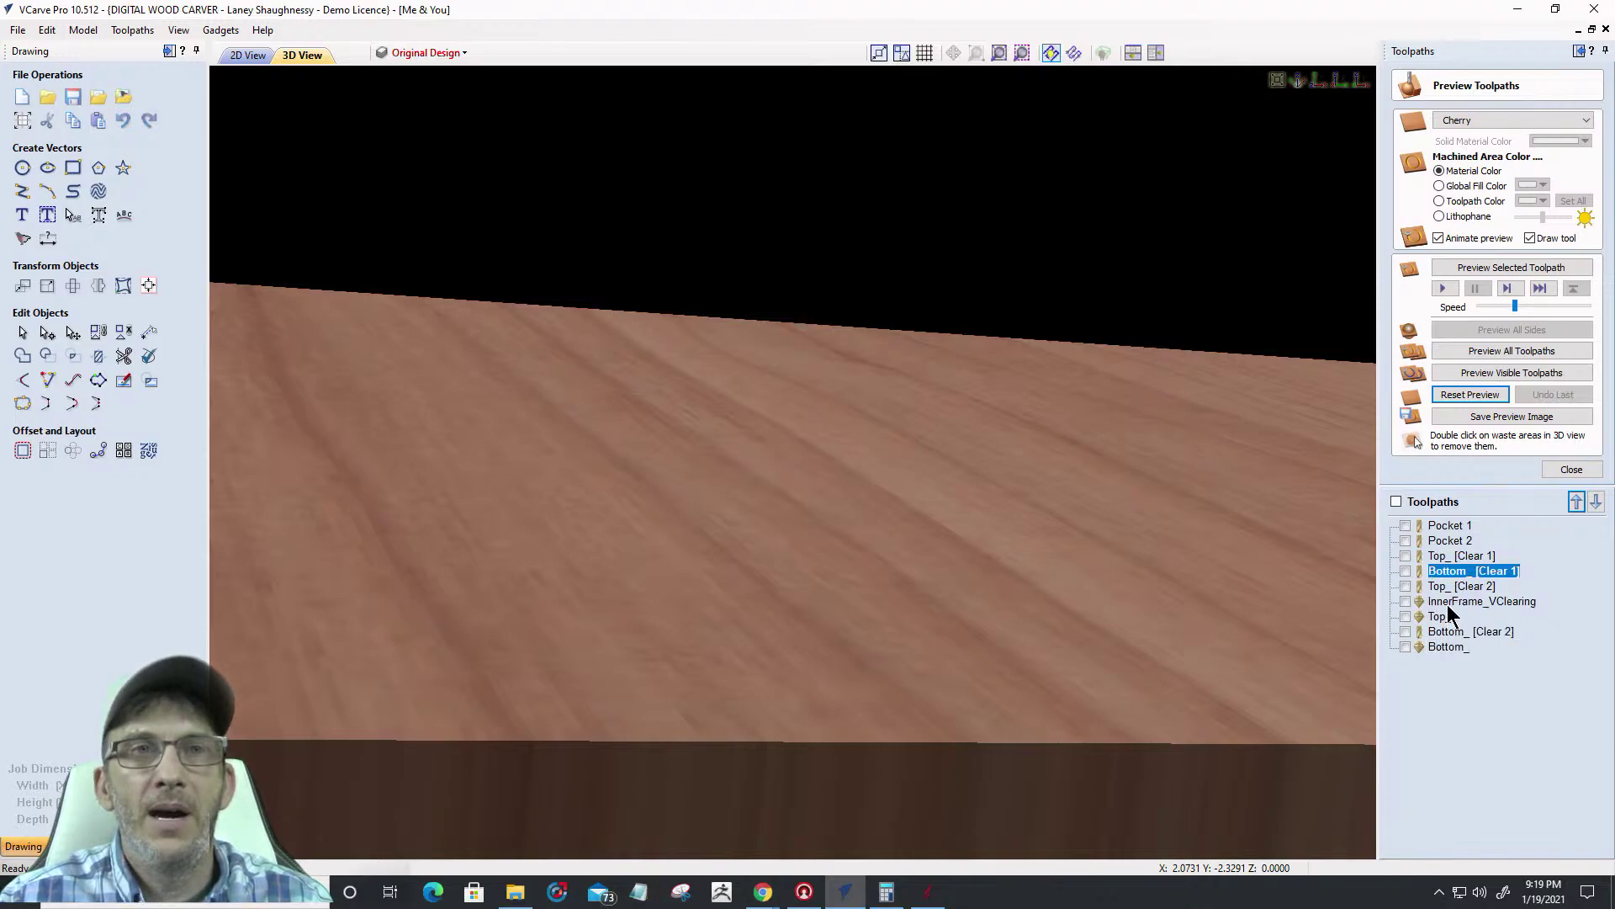
{"action": "mouse_move", "coordinate": [1449, 604]}
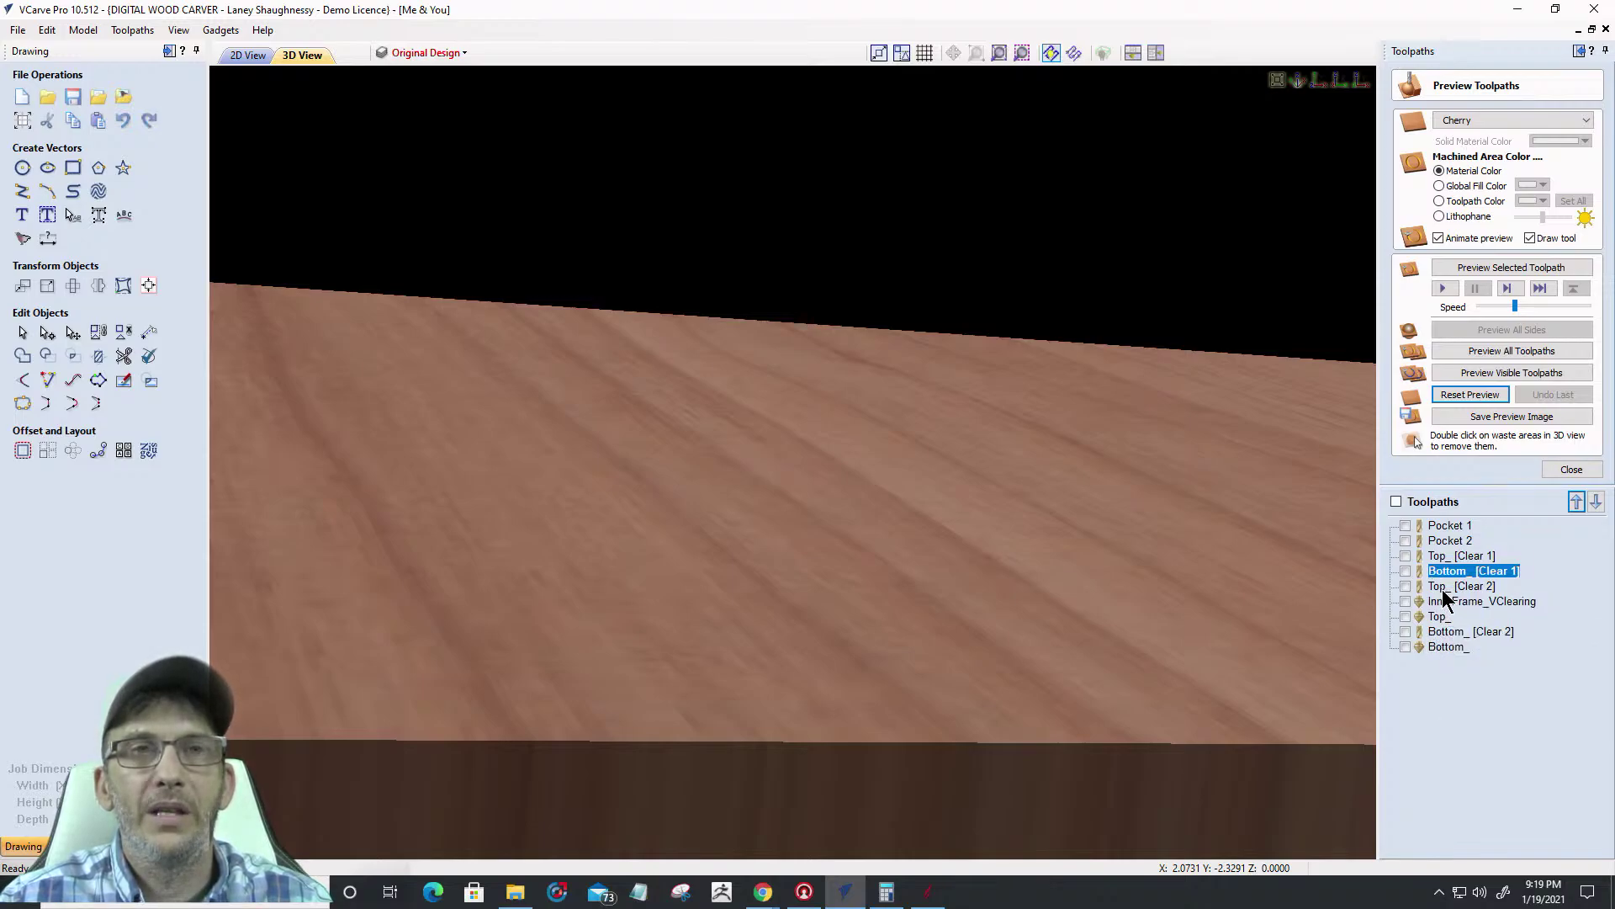
Move the Bottom_ [Clear 2] toolpath up the list to directly below Top_ [Clear 2] and check the order of the V-bit toolpaths
{"action": "left_click", "coordinate": [1452, 587]}
{"action": "left_click", "coordinate": [1442, 630]}
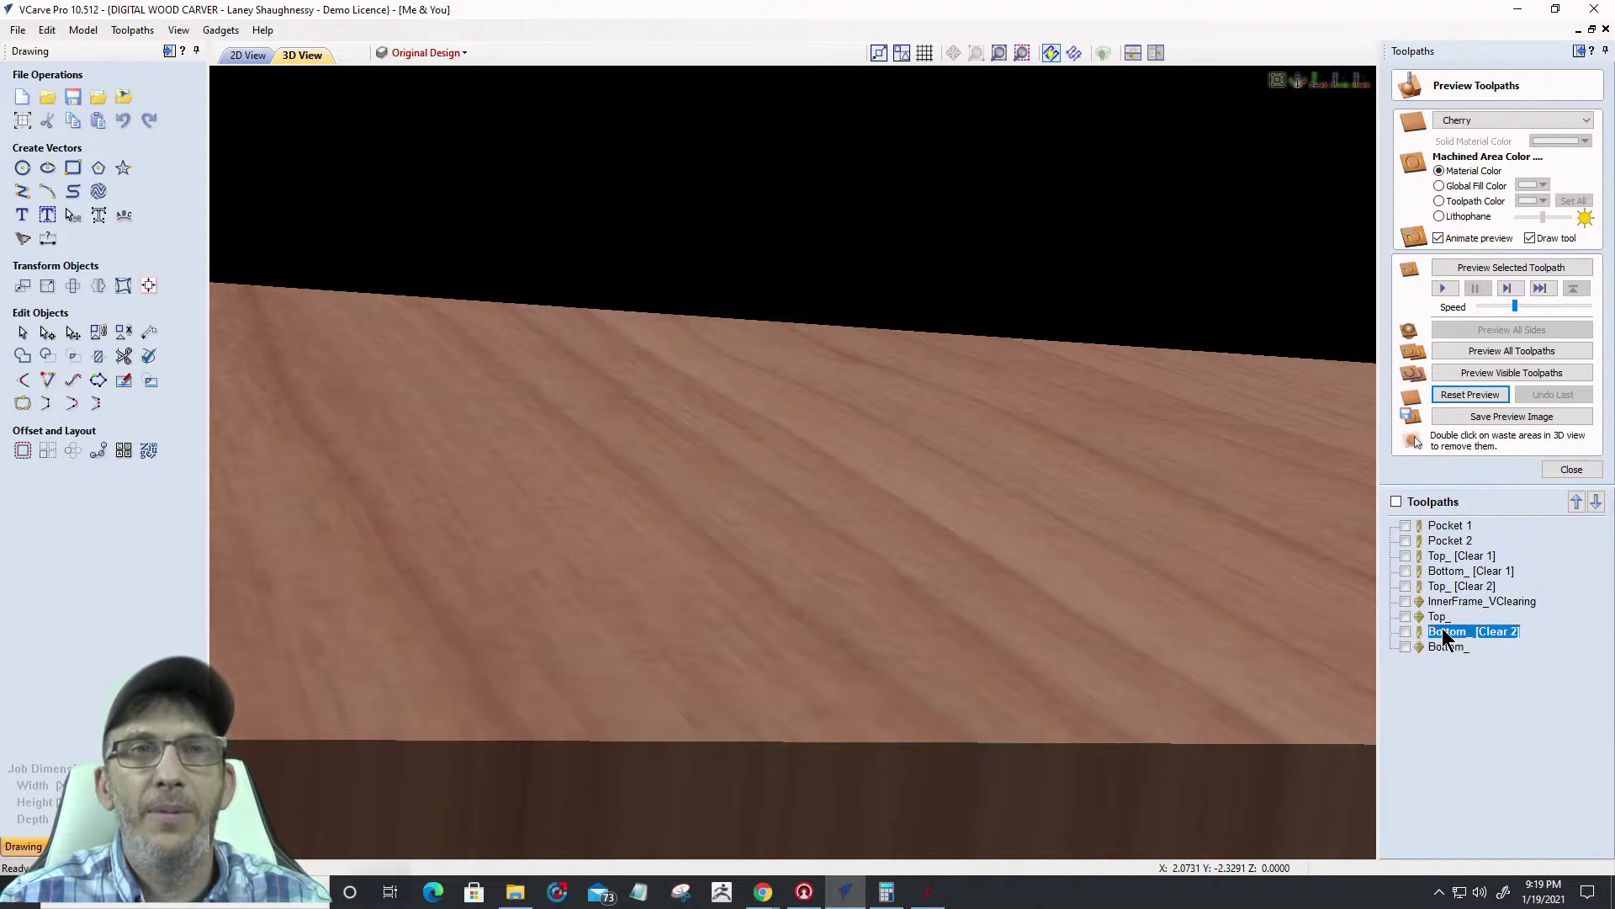
{"action": "left_click", "coordinate": [1576, 503]}
{"action": "left_click", "coordinate": [1576, 502]}
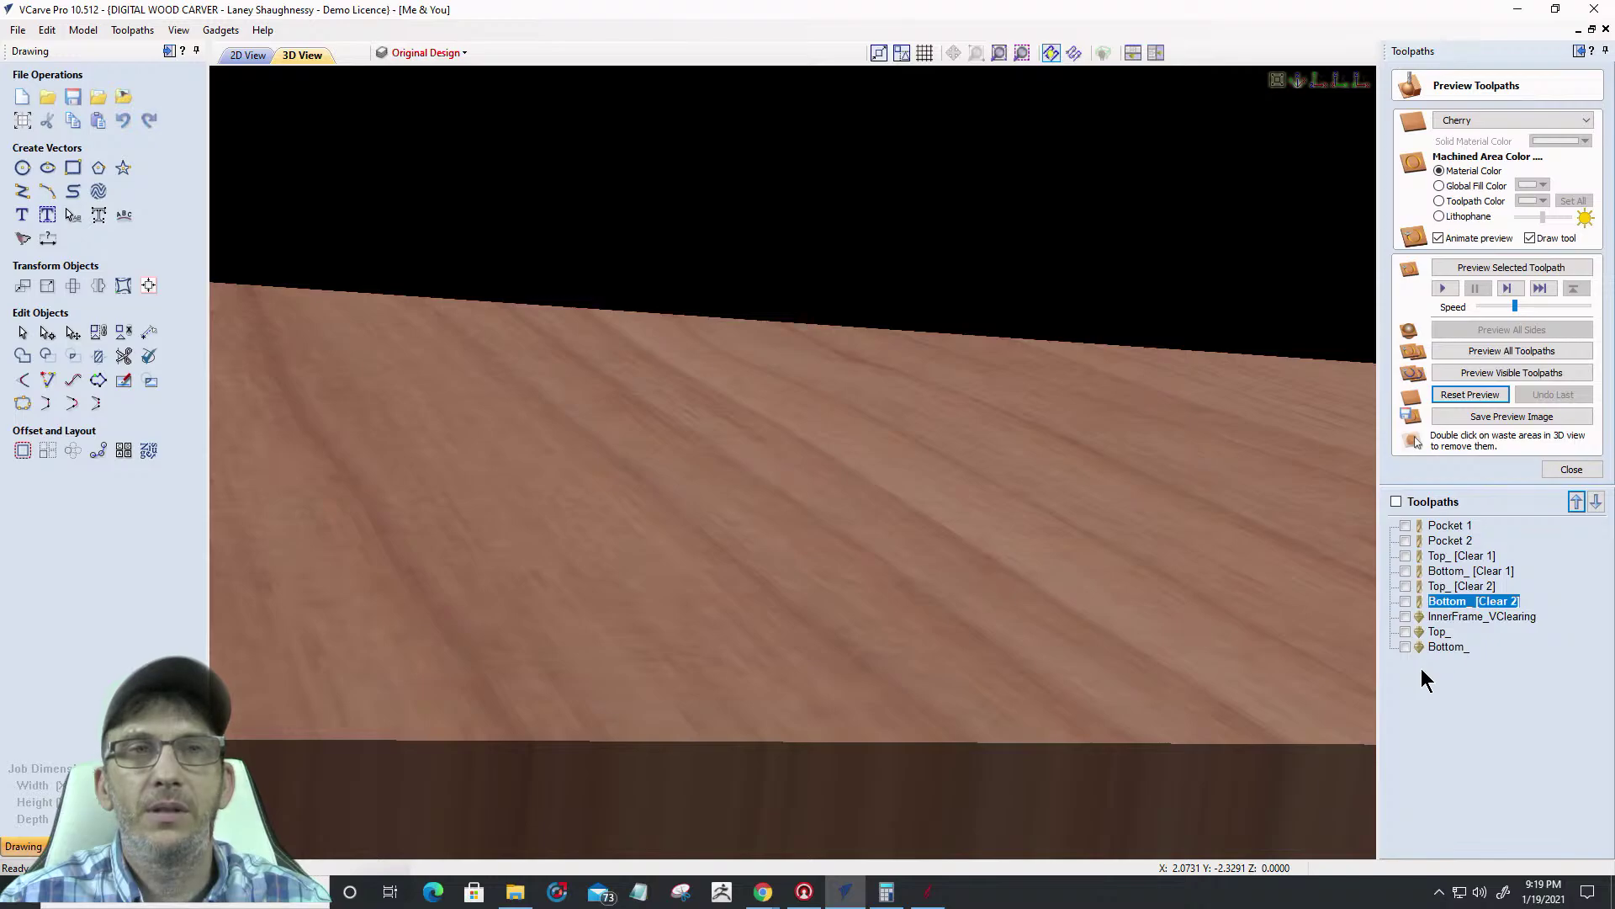
{"action": "left_click", "coordinate": [1449, 618]}
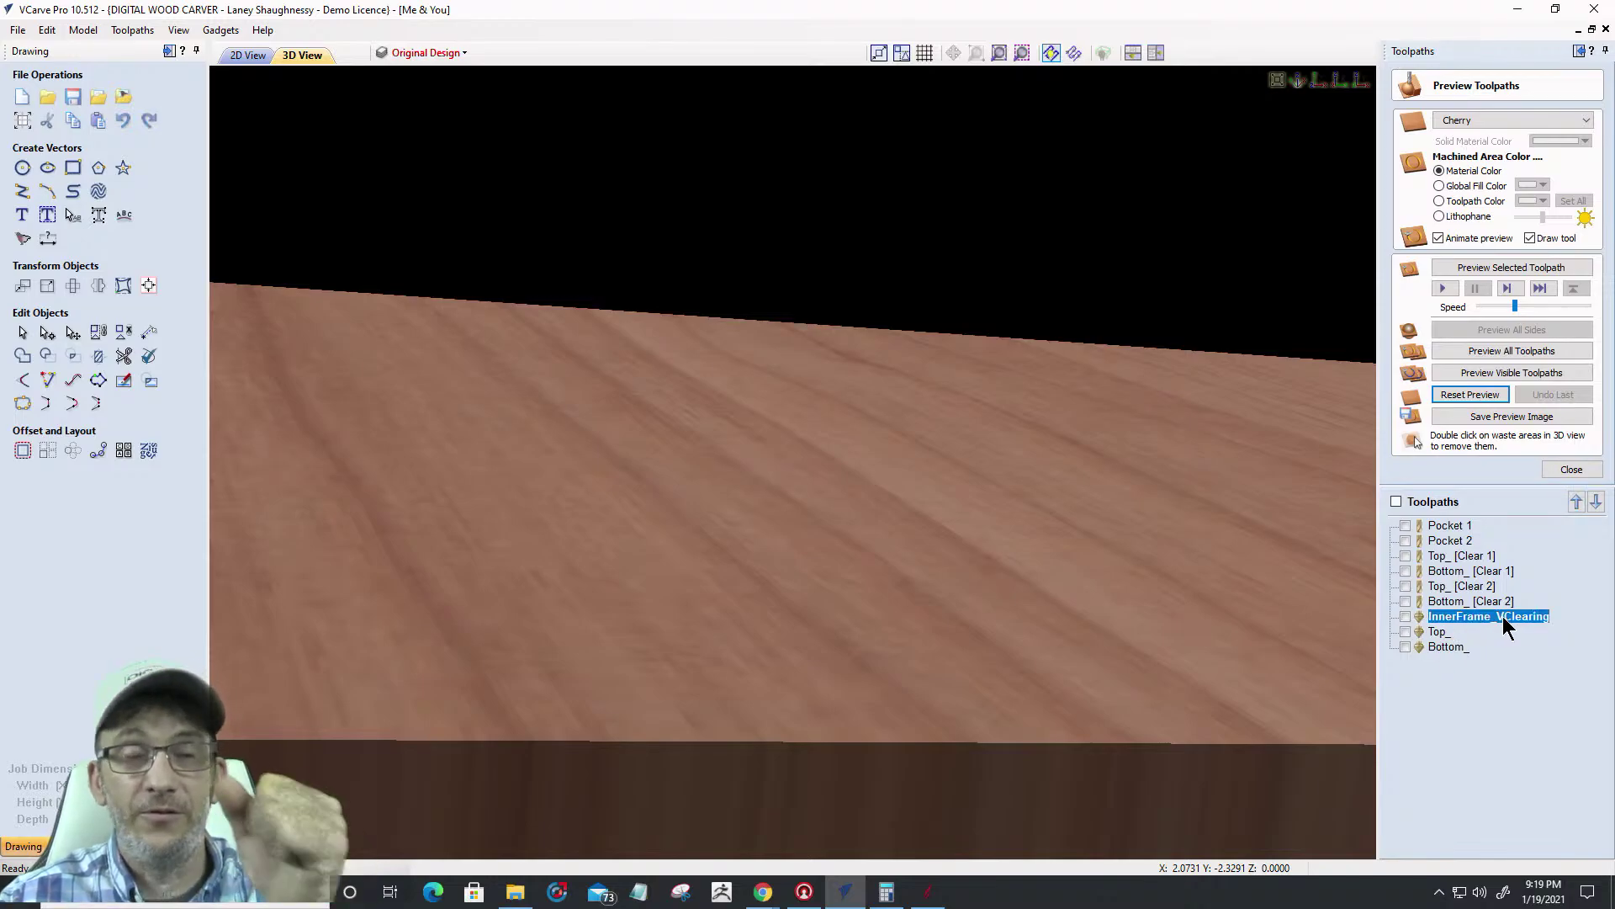
{"action": "left_click", "coordinate": [1441, 635]}
{"action": "left_click", "coordinate": [1439, 646]}
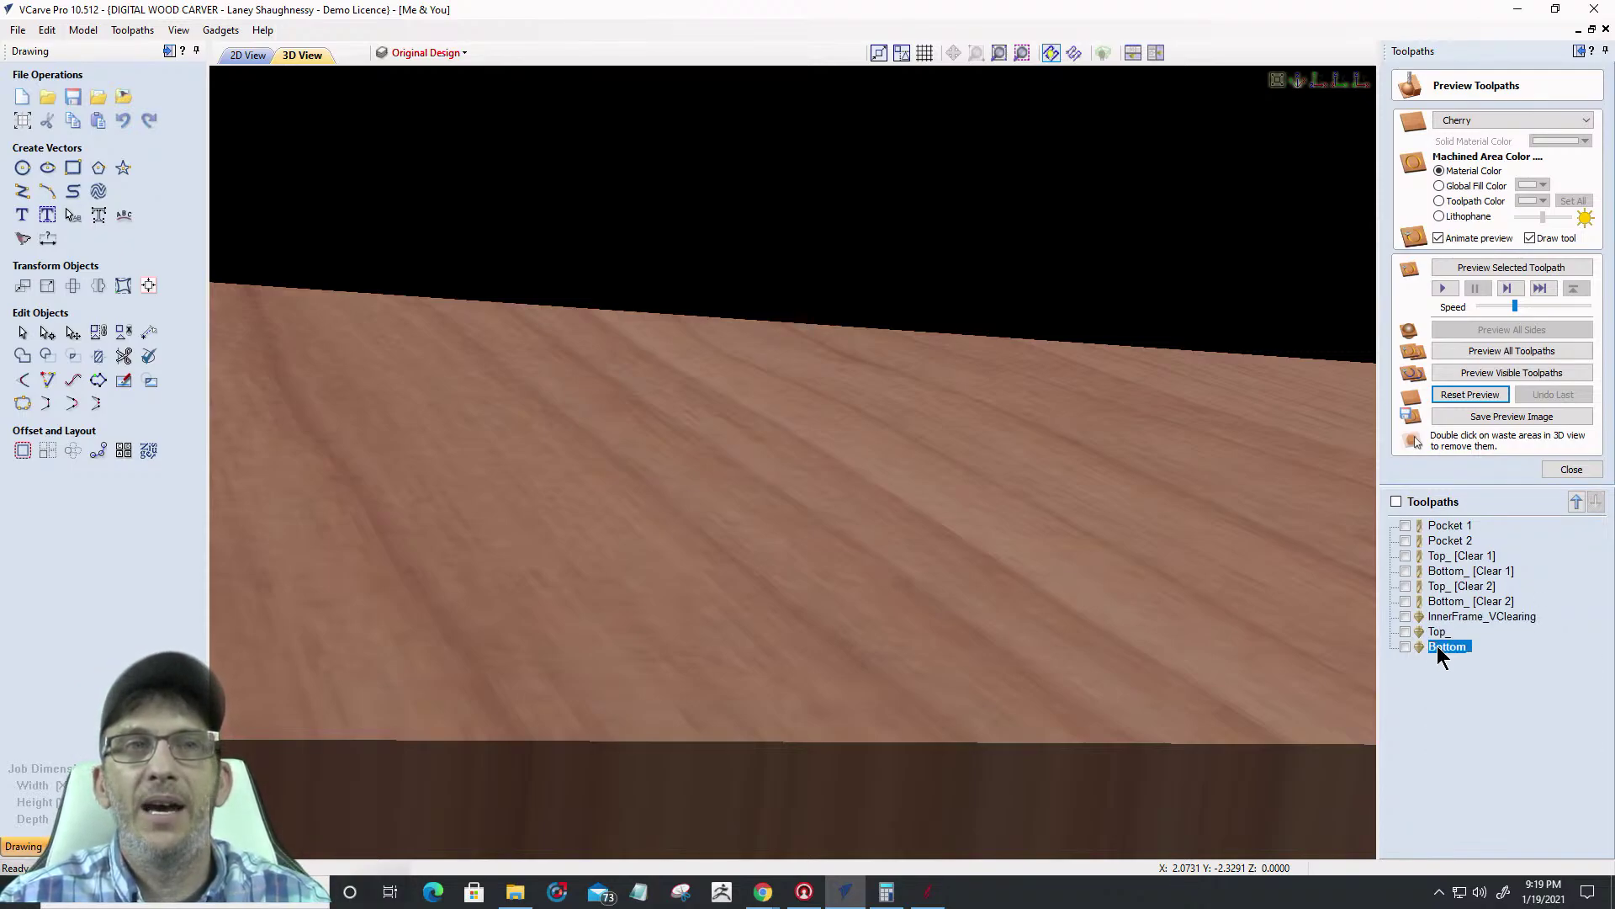
{"action": "left_click", "coordinate": [1406, 616]}
{"action": "left_click", "coordinate": [1406, 616]}
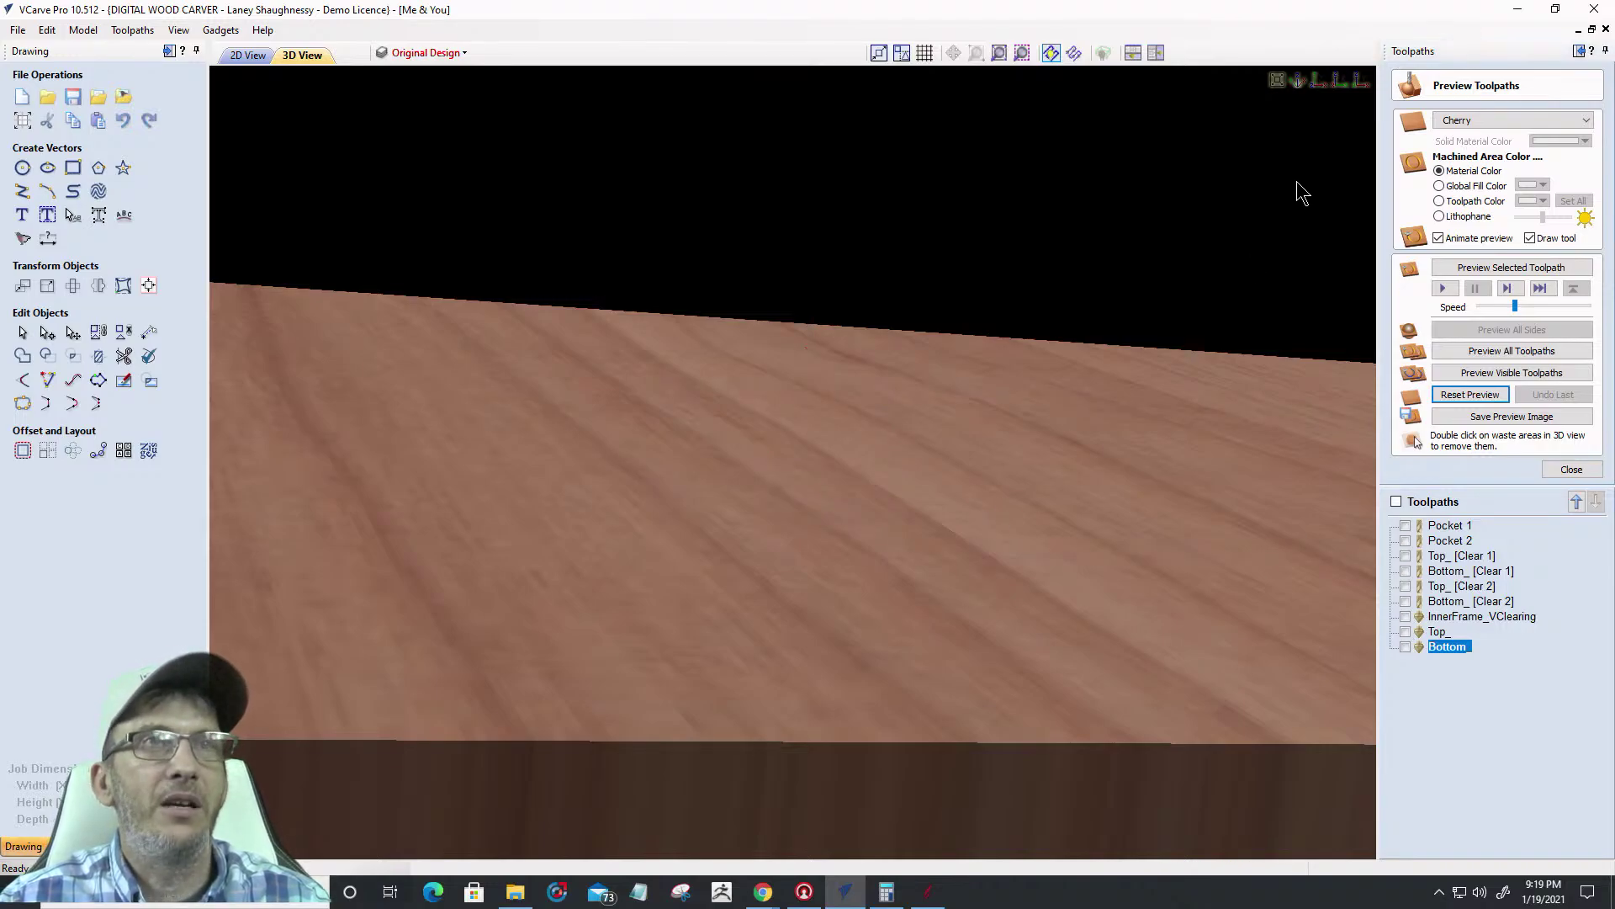
Show Pocket 1, Pocket 2, Top_ [Clear 1] and Bottom_ [Clear 1] on the whole board and preview them together
{"action": "scroll", "coordinate": [1259, 202], "scroll_direction": "up", "scroll_amount": 2}
{"action": "left_click", "coordinate": [1316, 82]}
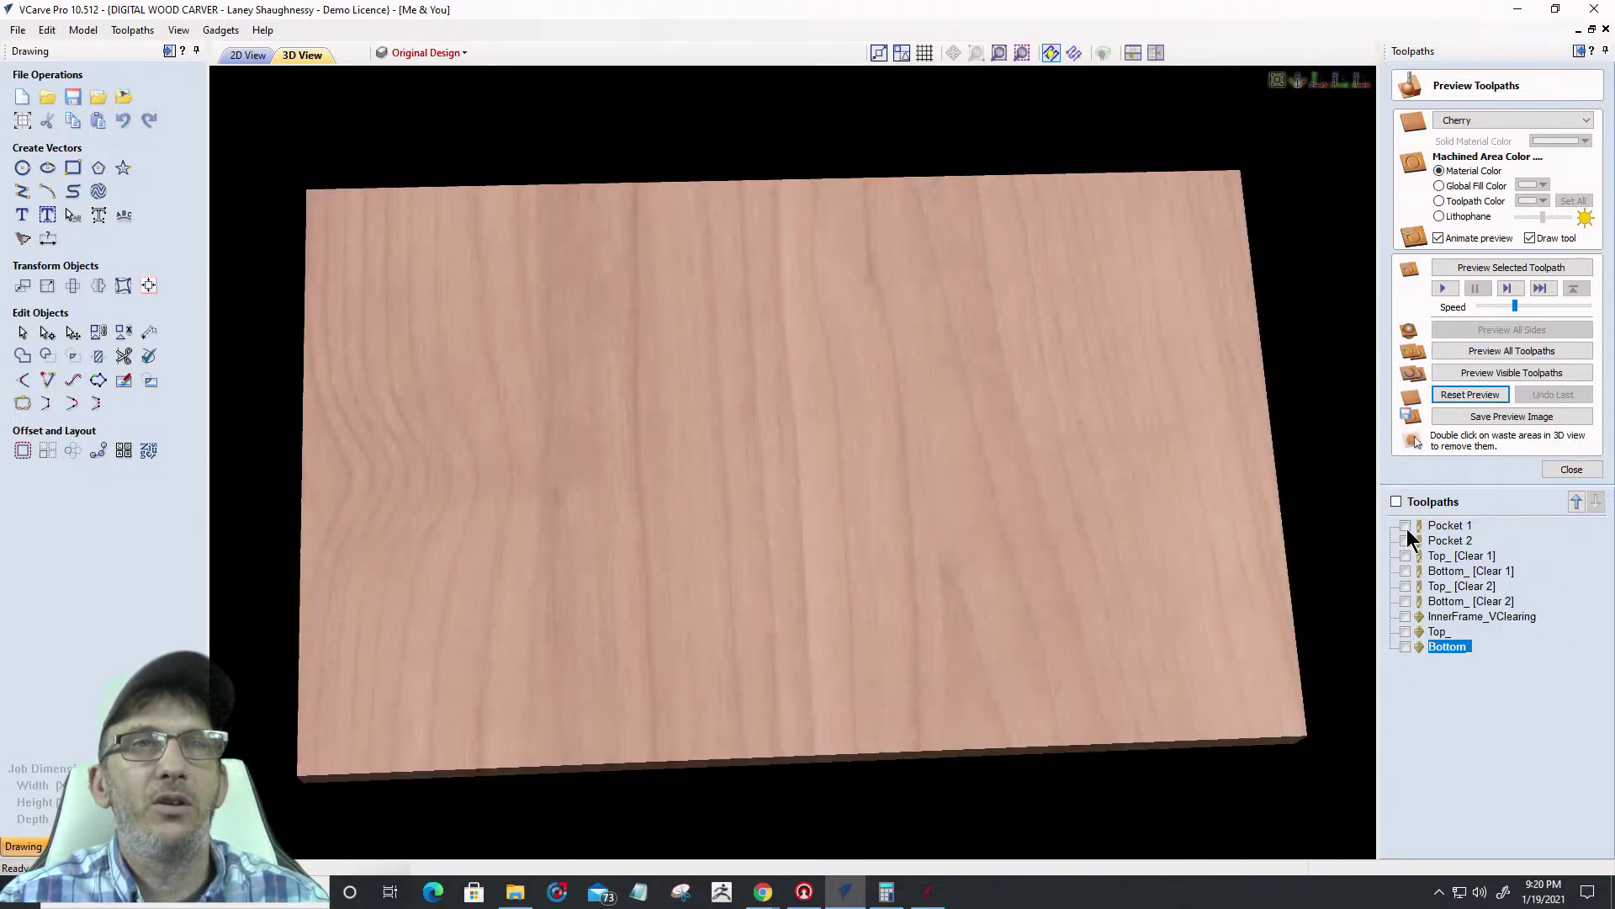
{"action": "left_click", "coordinate": [1406, 526]}
{"action": "left_click", "coordinate": [1406, 541]}
{"action": "left_click", "coordinate": [1406, 556]}
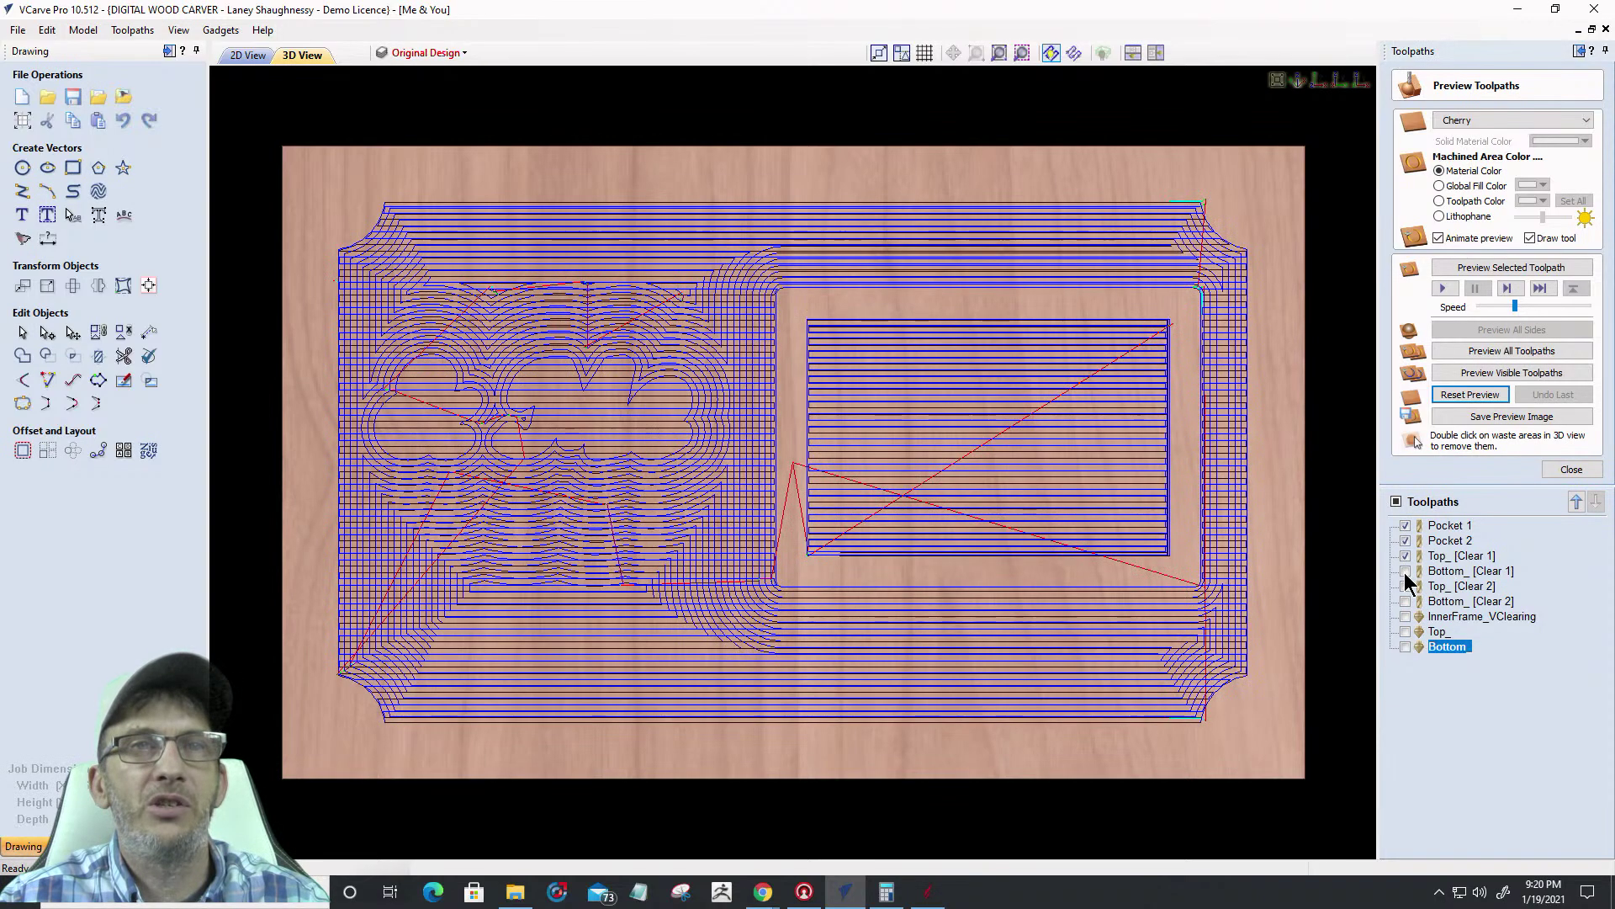
{"action": "left_click", "coordinate": [1406, 572]}
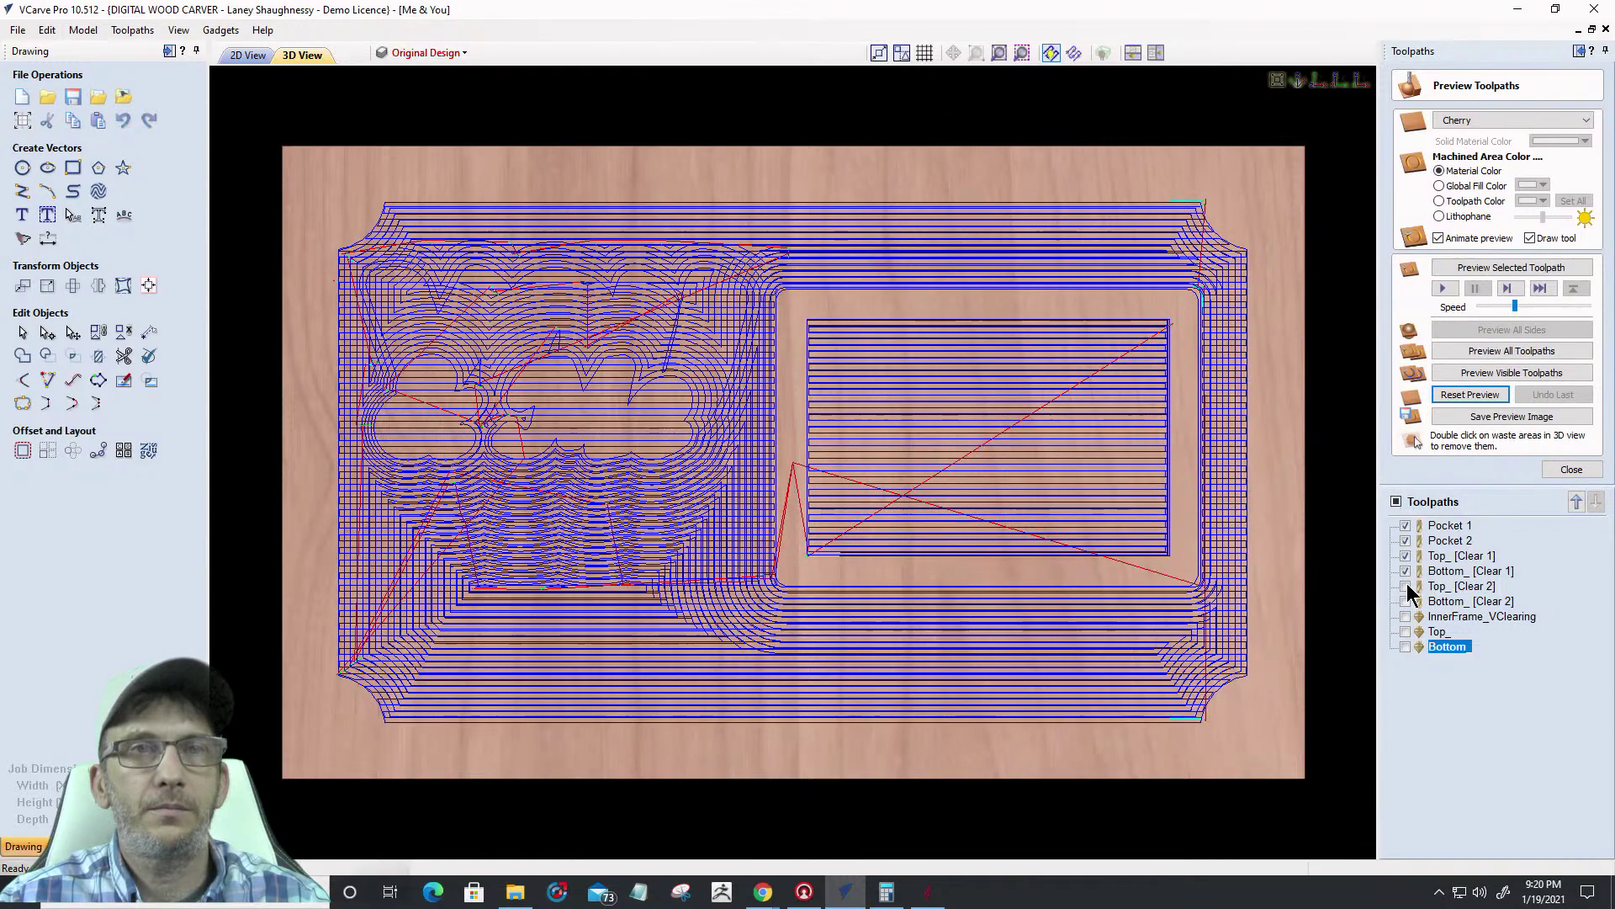
{"action": "left_click", "coordinate": [1505, 378]}
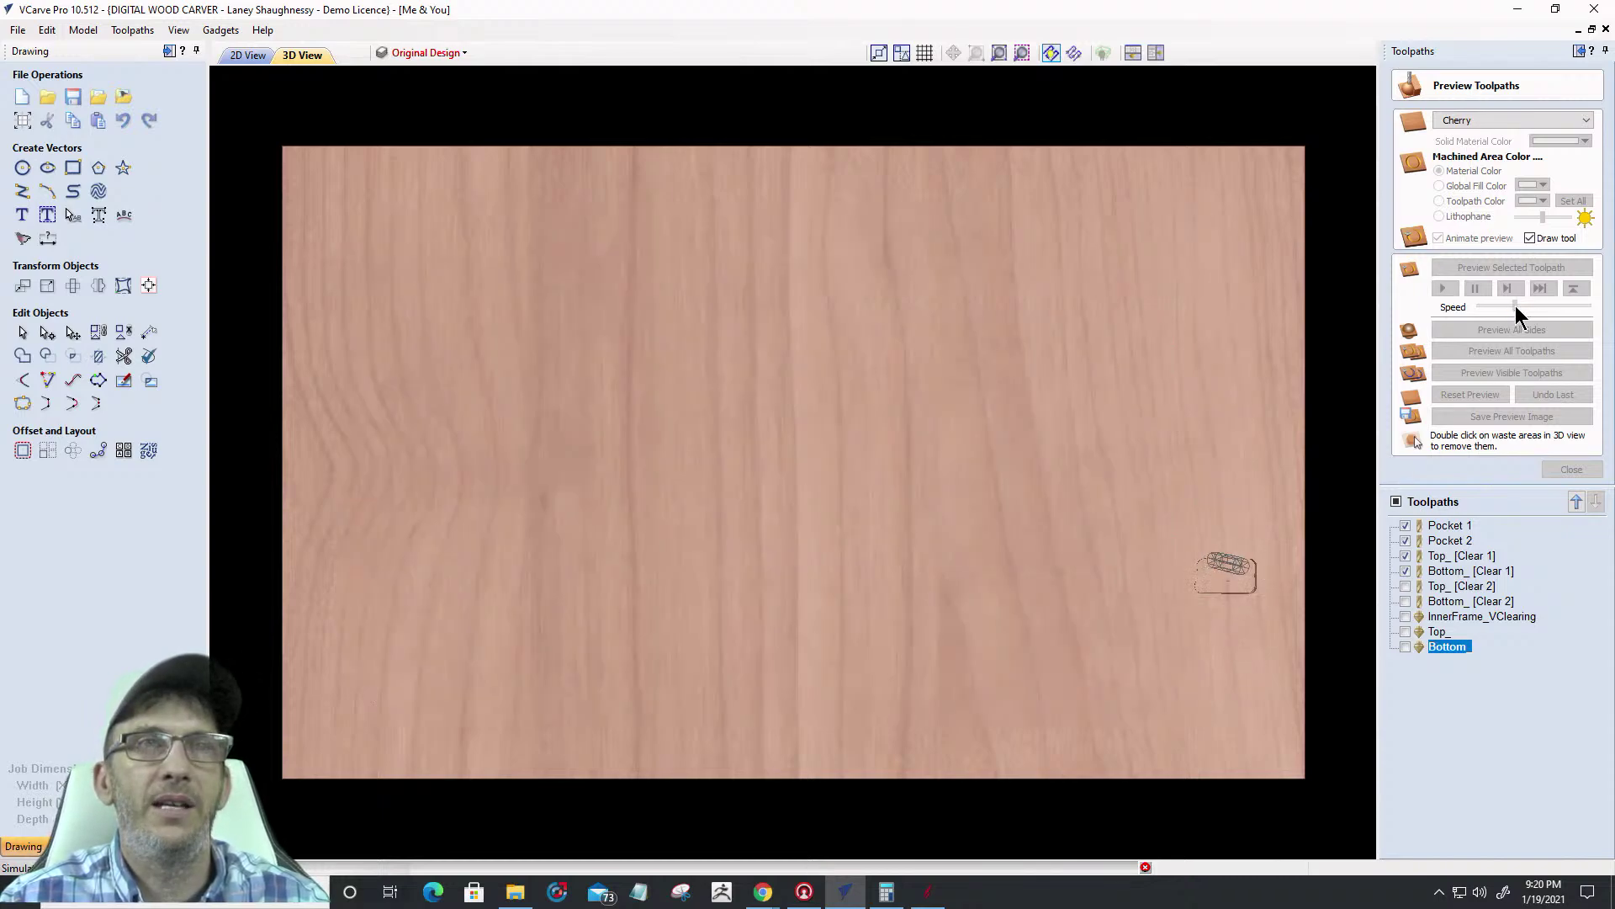
Run the preview at maximum speed without drawing the tool, and tilt the board to inspect the cleared areas
{"action": "left_click_drag", "start_coordinate": [1516, 306], "coordinate": [1590, 307]}
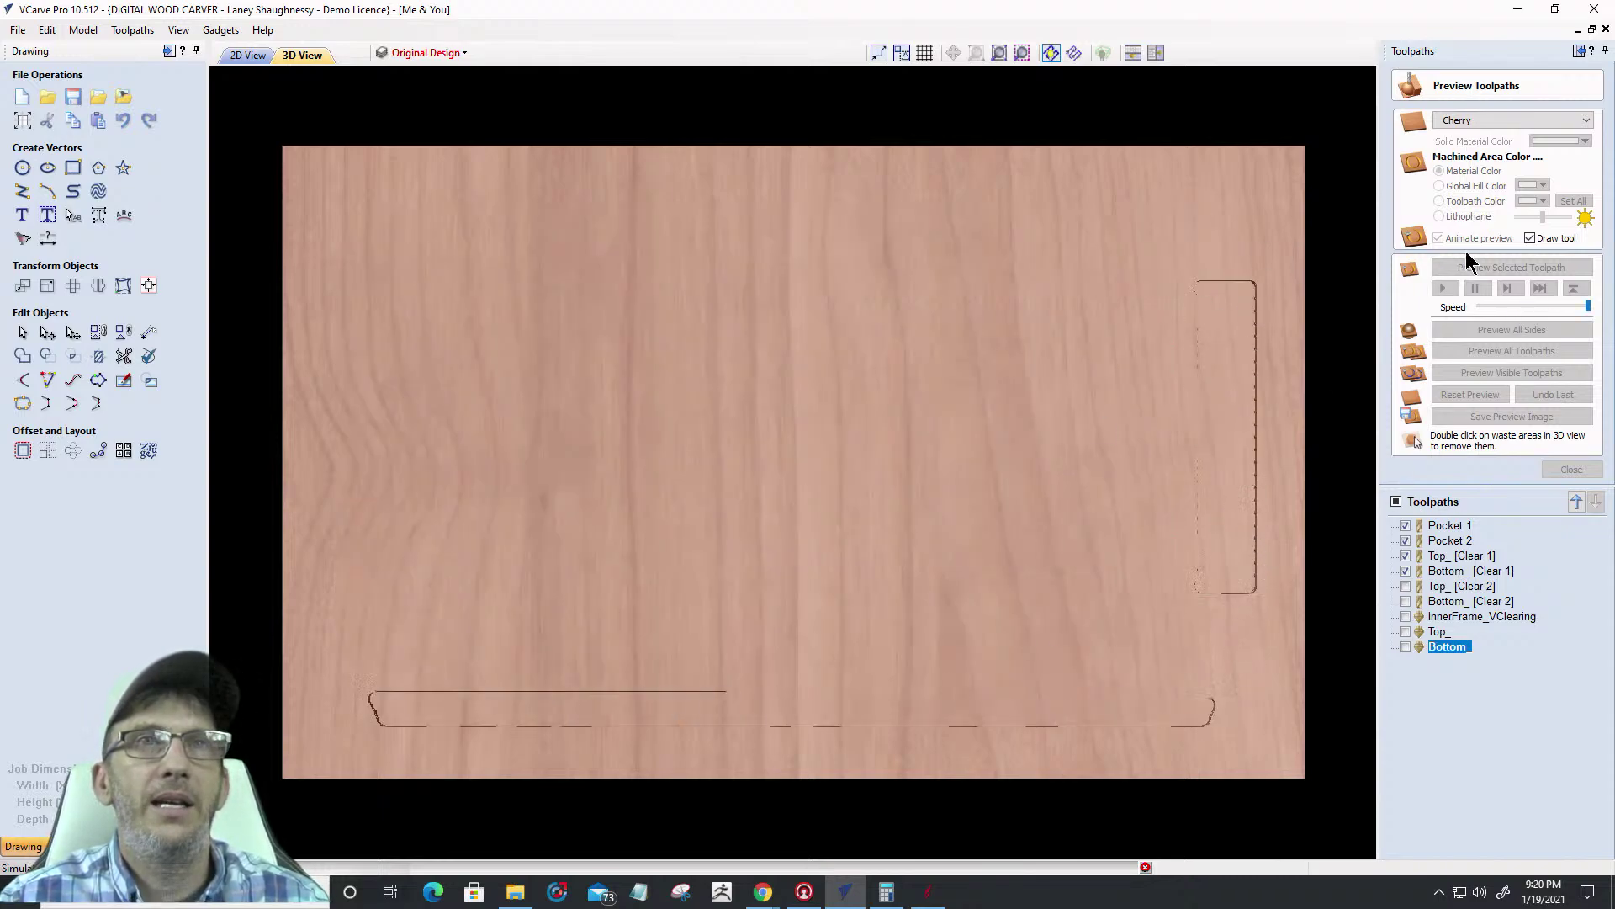
{"action": "left_click", "coordinate": [1529, 238]}
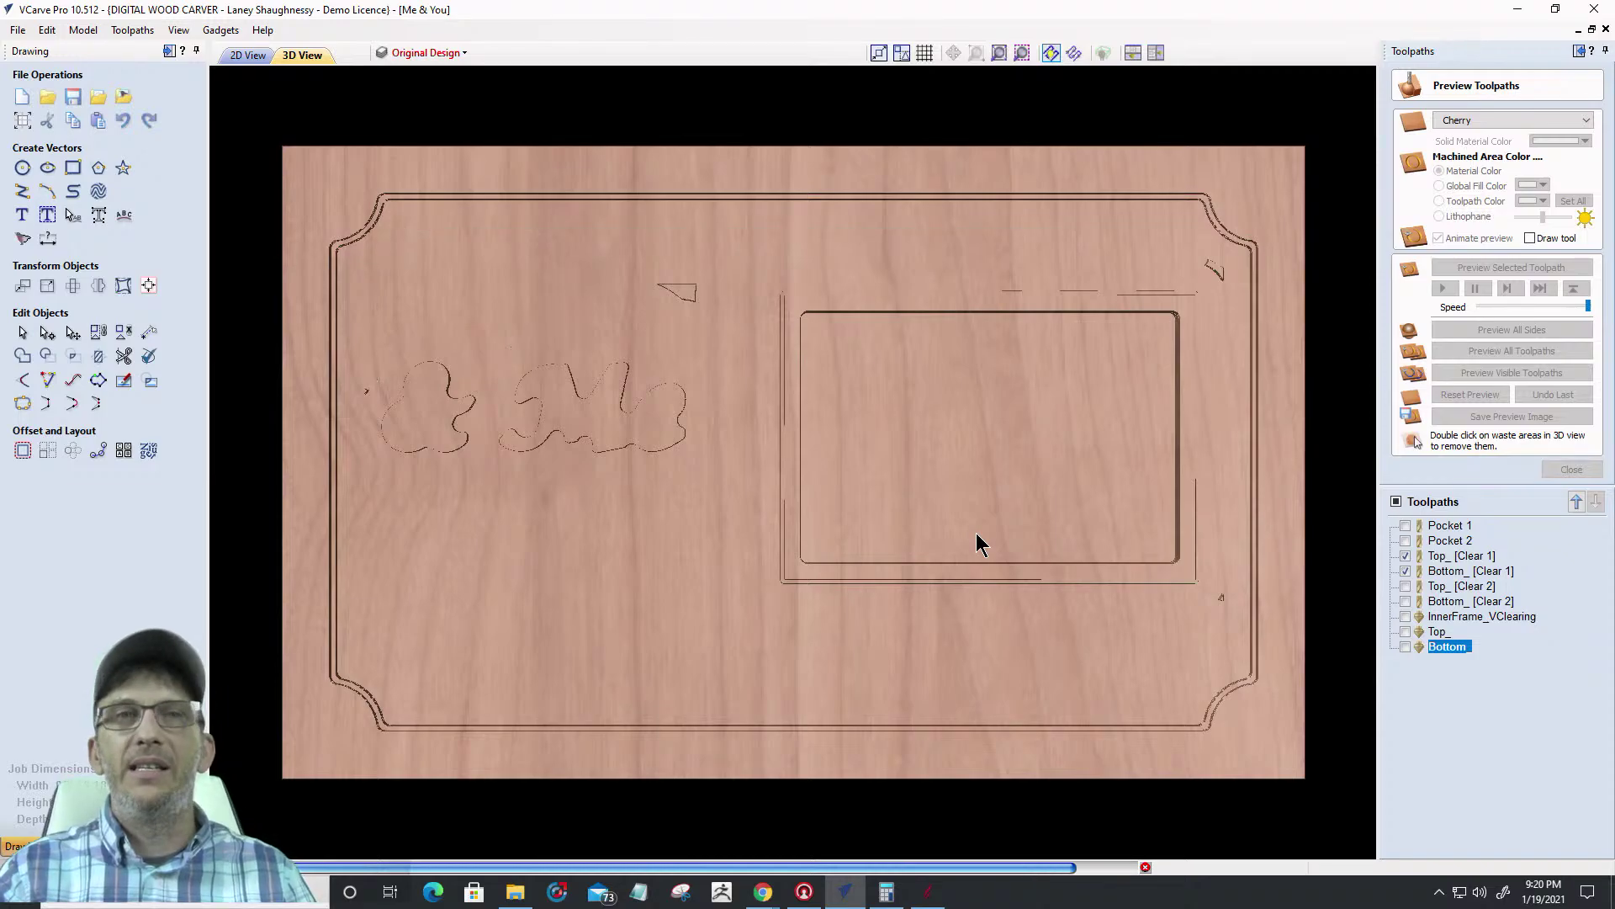
{"action": "key", "text": "Return"}
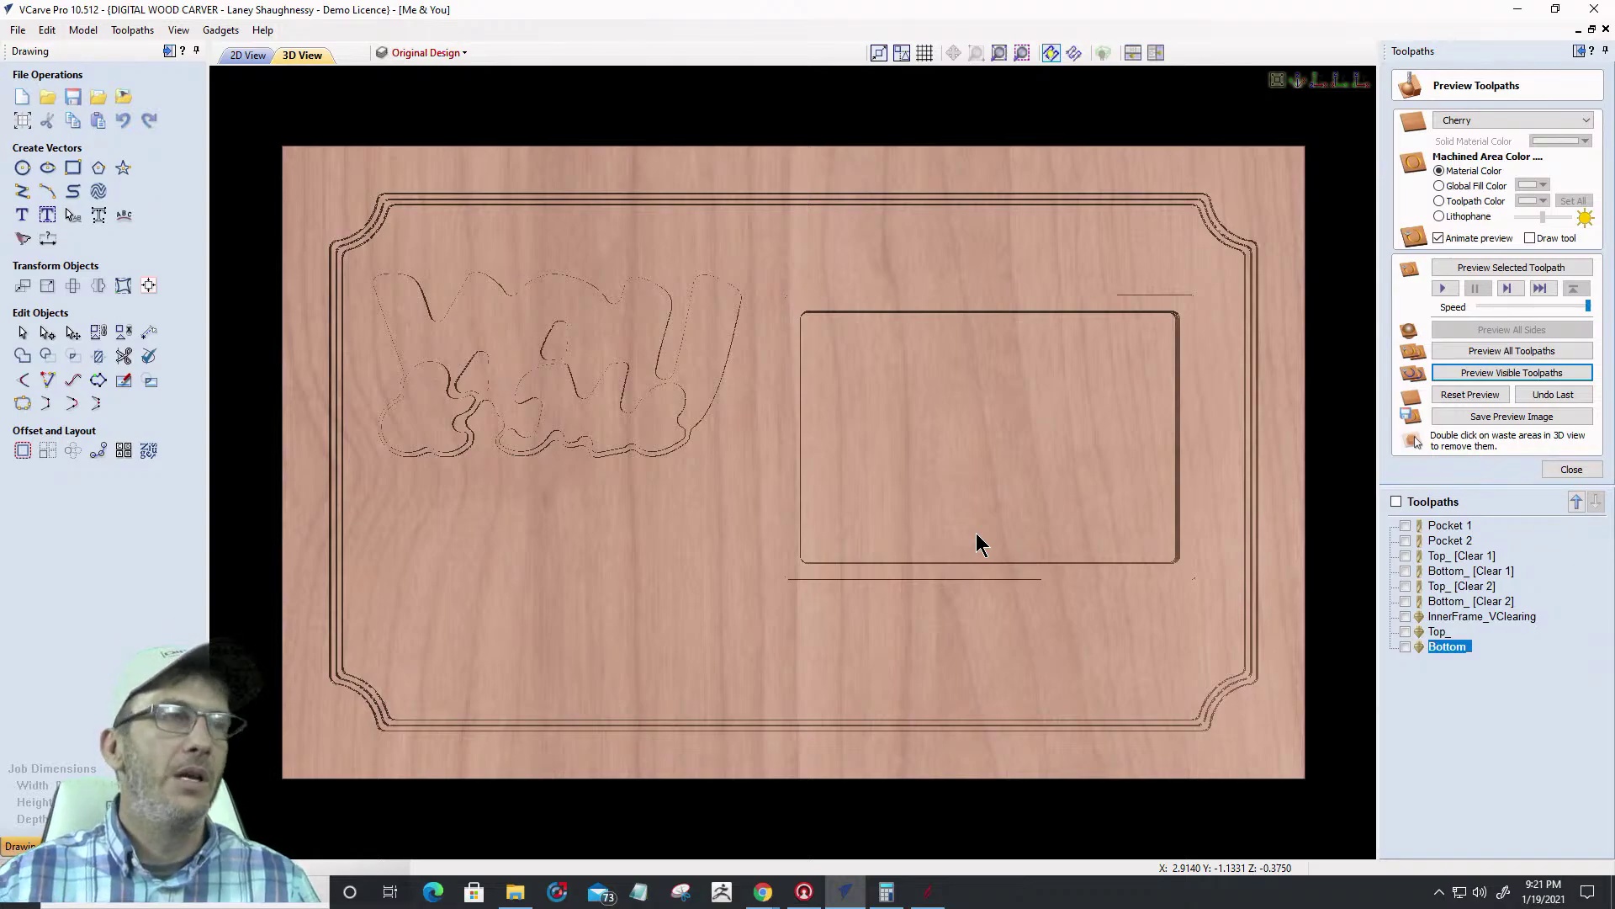
{"action": "left_click_drag", "start_coordinate": [758, 729], "coordinate": [752, 468]}
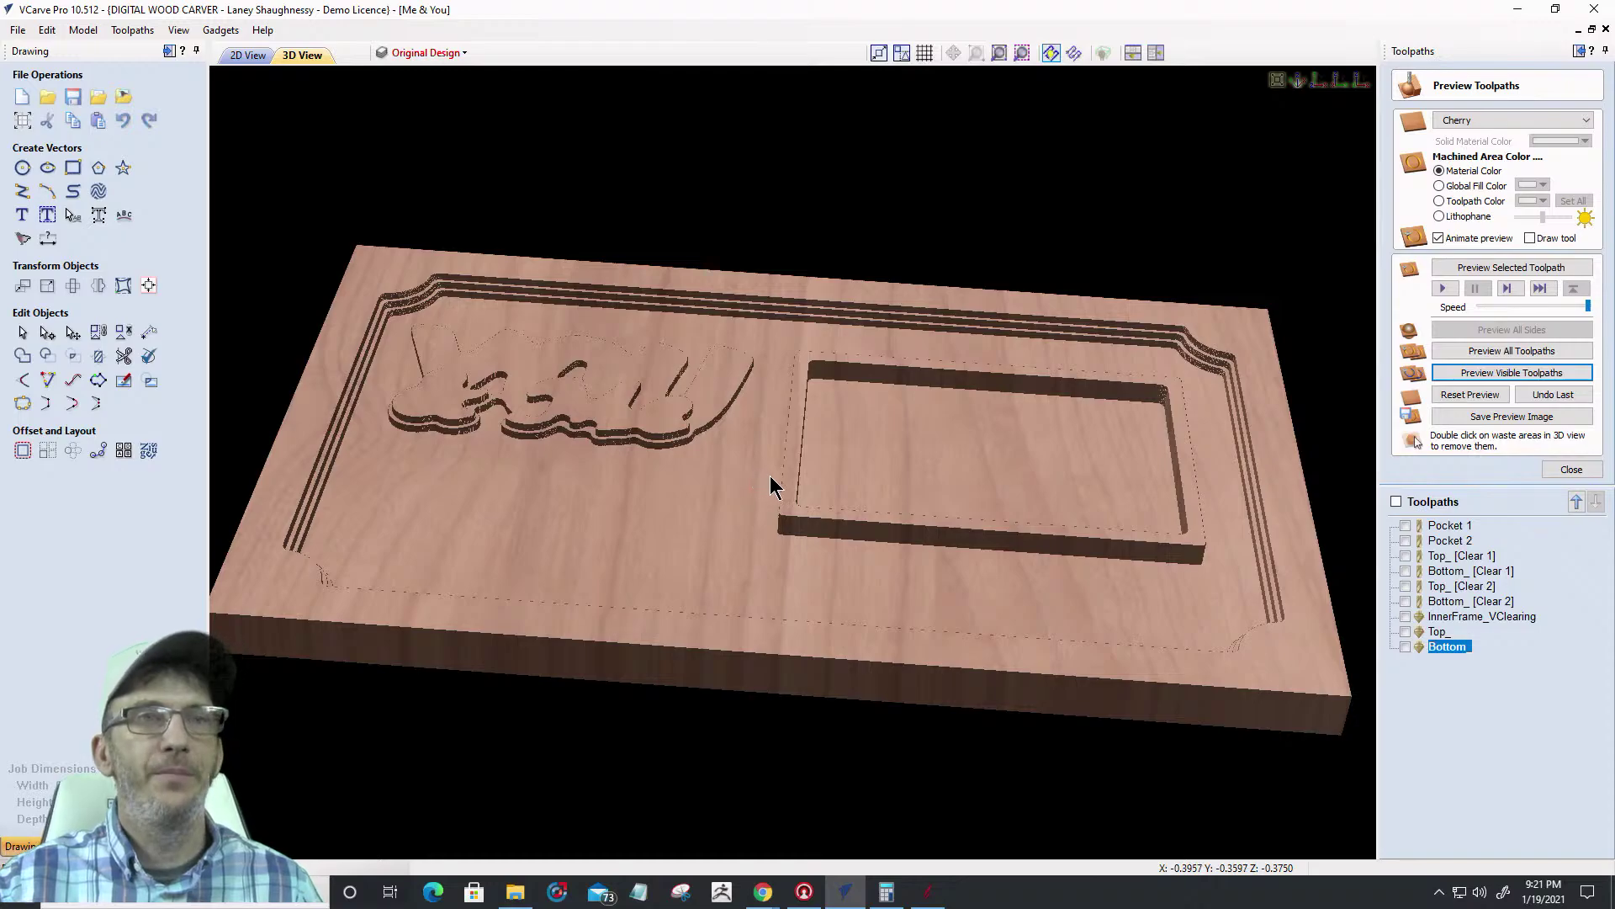
Preview the Top_ [Clear 2] and Bottom_ [Clear 2] toolpaths together and inspect the lettering and inner frame up close
{"action": "left_click", "coordinate": [1406, 586]}
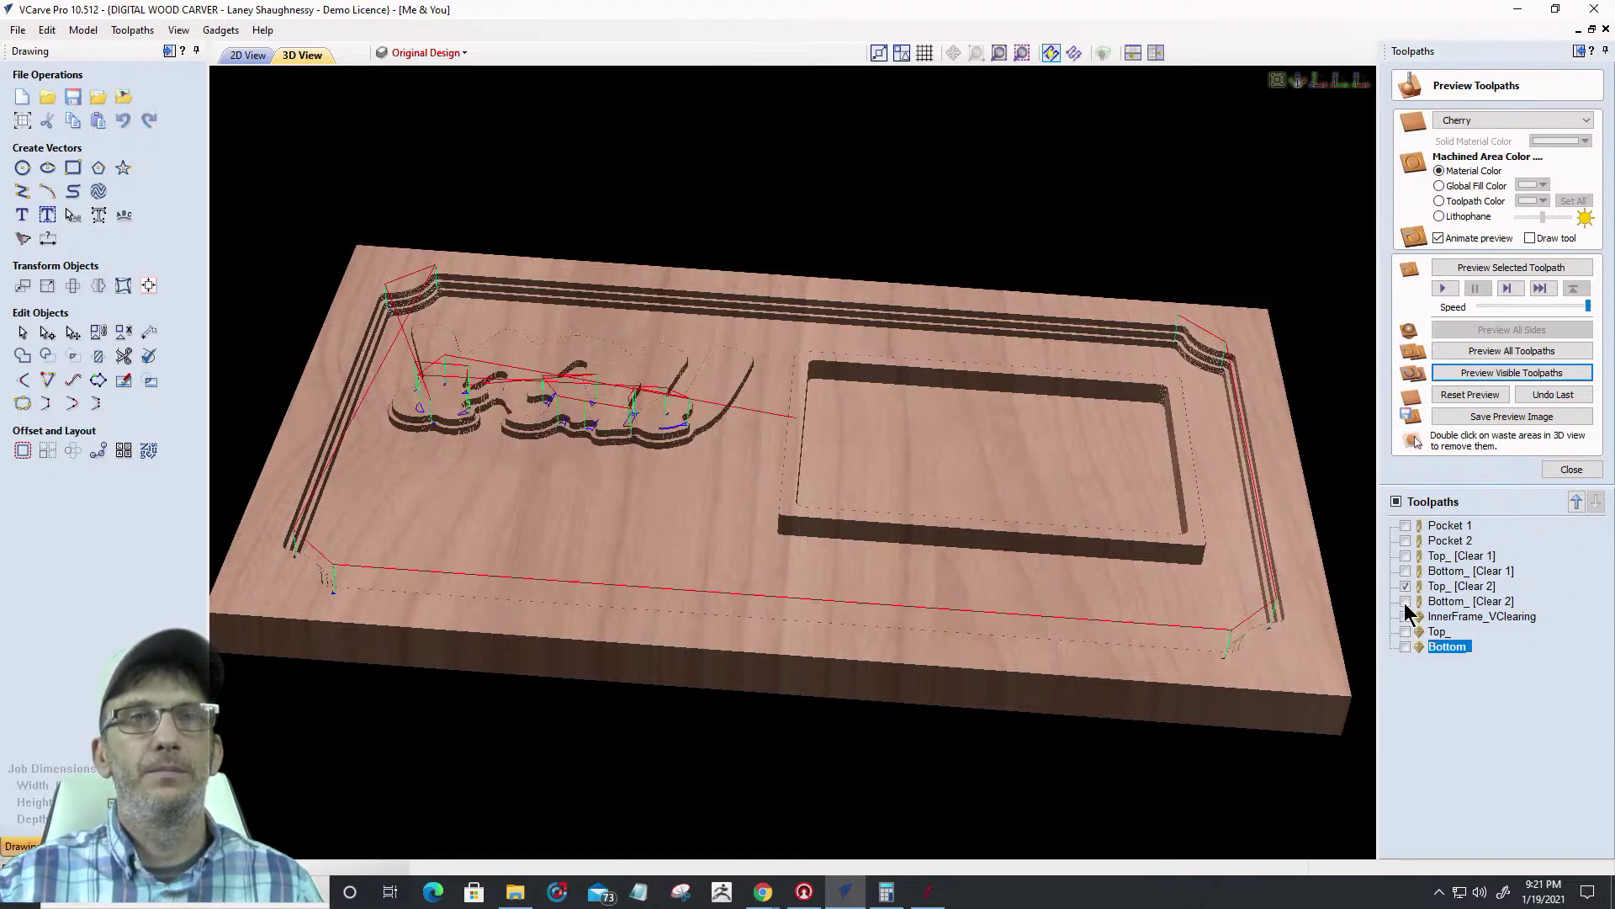
{"action": "left_click", "coordinate": [1406, 601]}
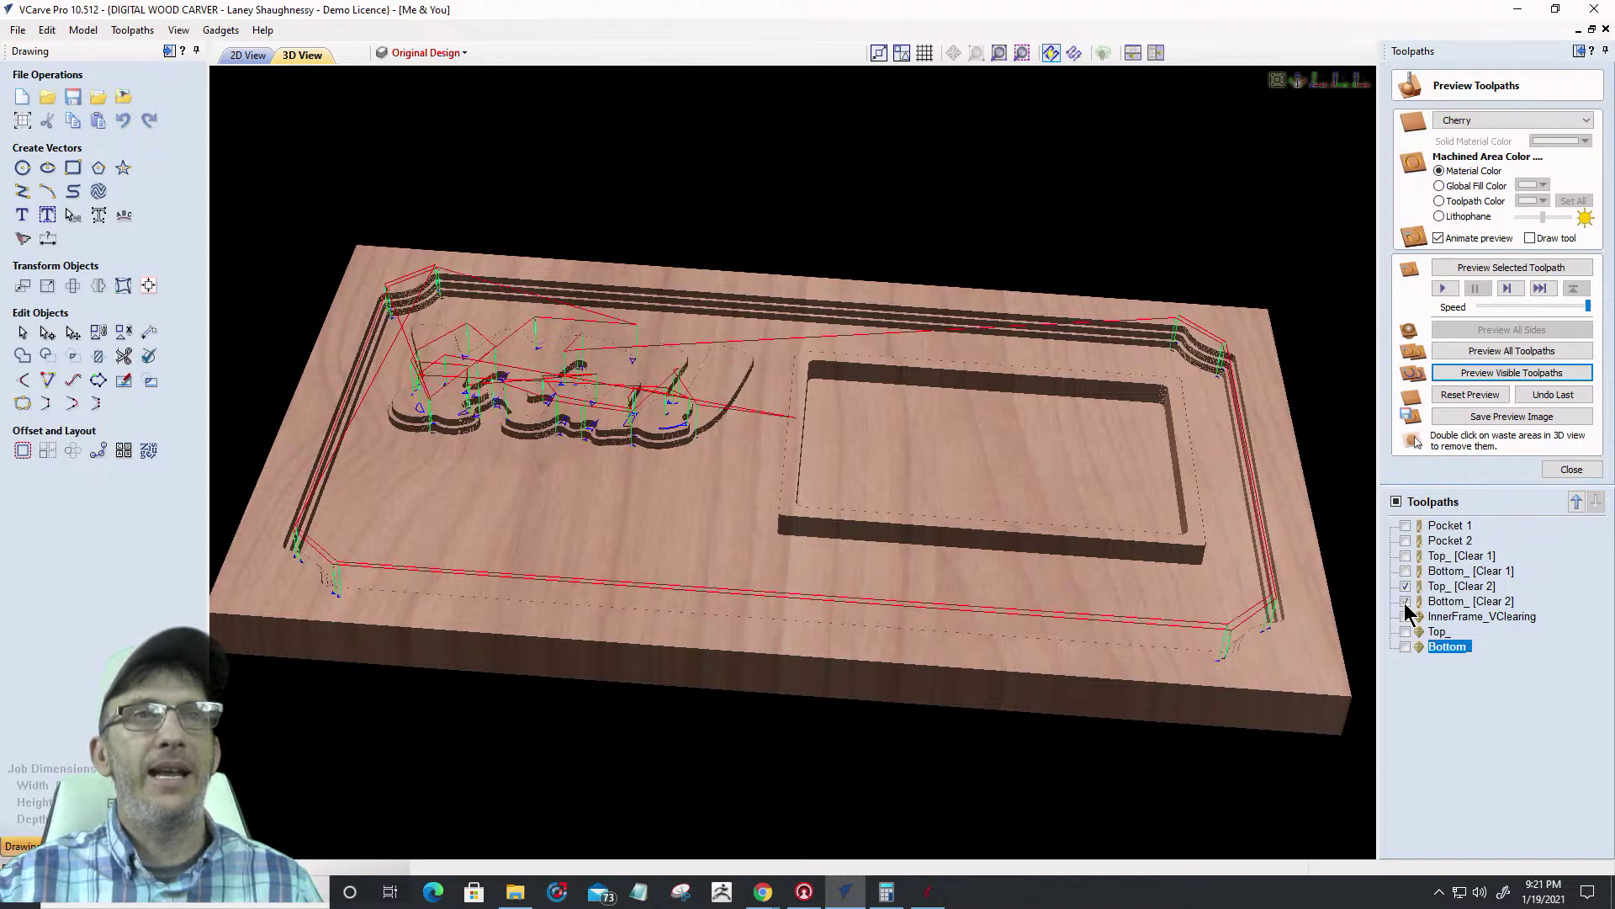
{"action": "left_click", "coordinate": [1503, 373]}
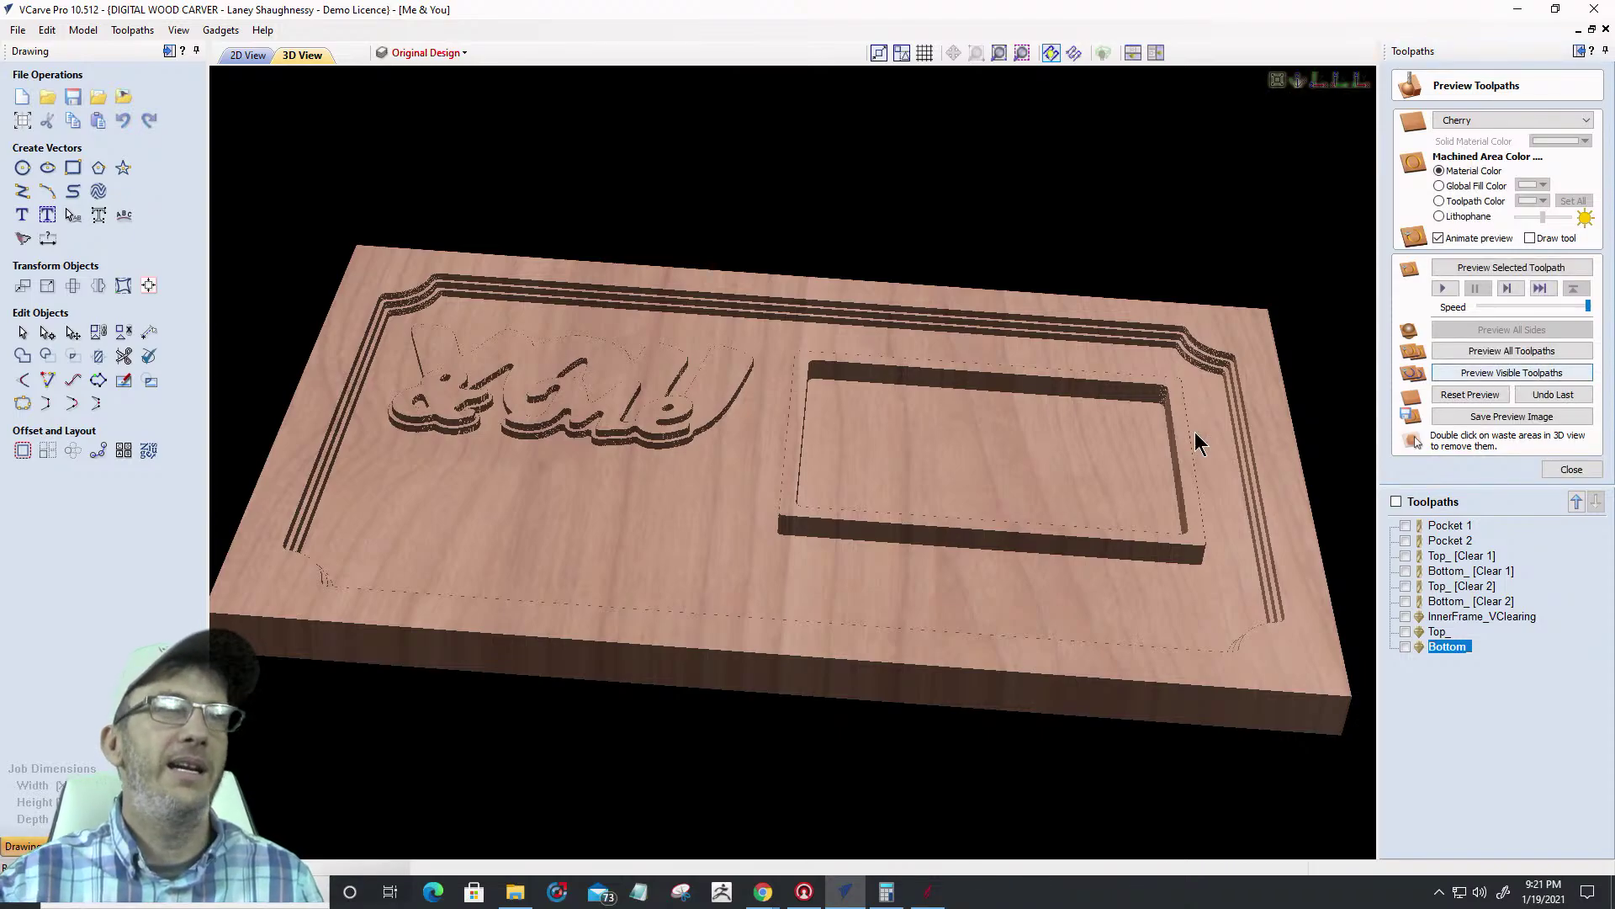
{"action": "left_click_drag", "start_coordinate": [931, 614], "coordinate": [886, 618]}
{"action": "scroll", "coordinate": [879, 624], "scroll_direction": "up", "scroll_amount": 1}
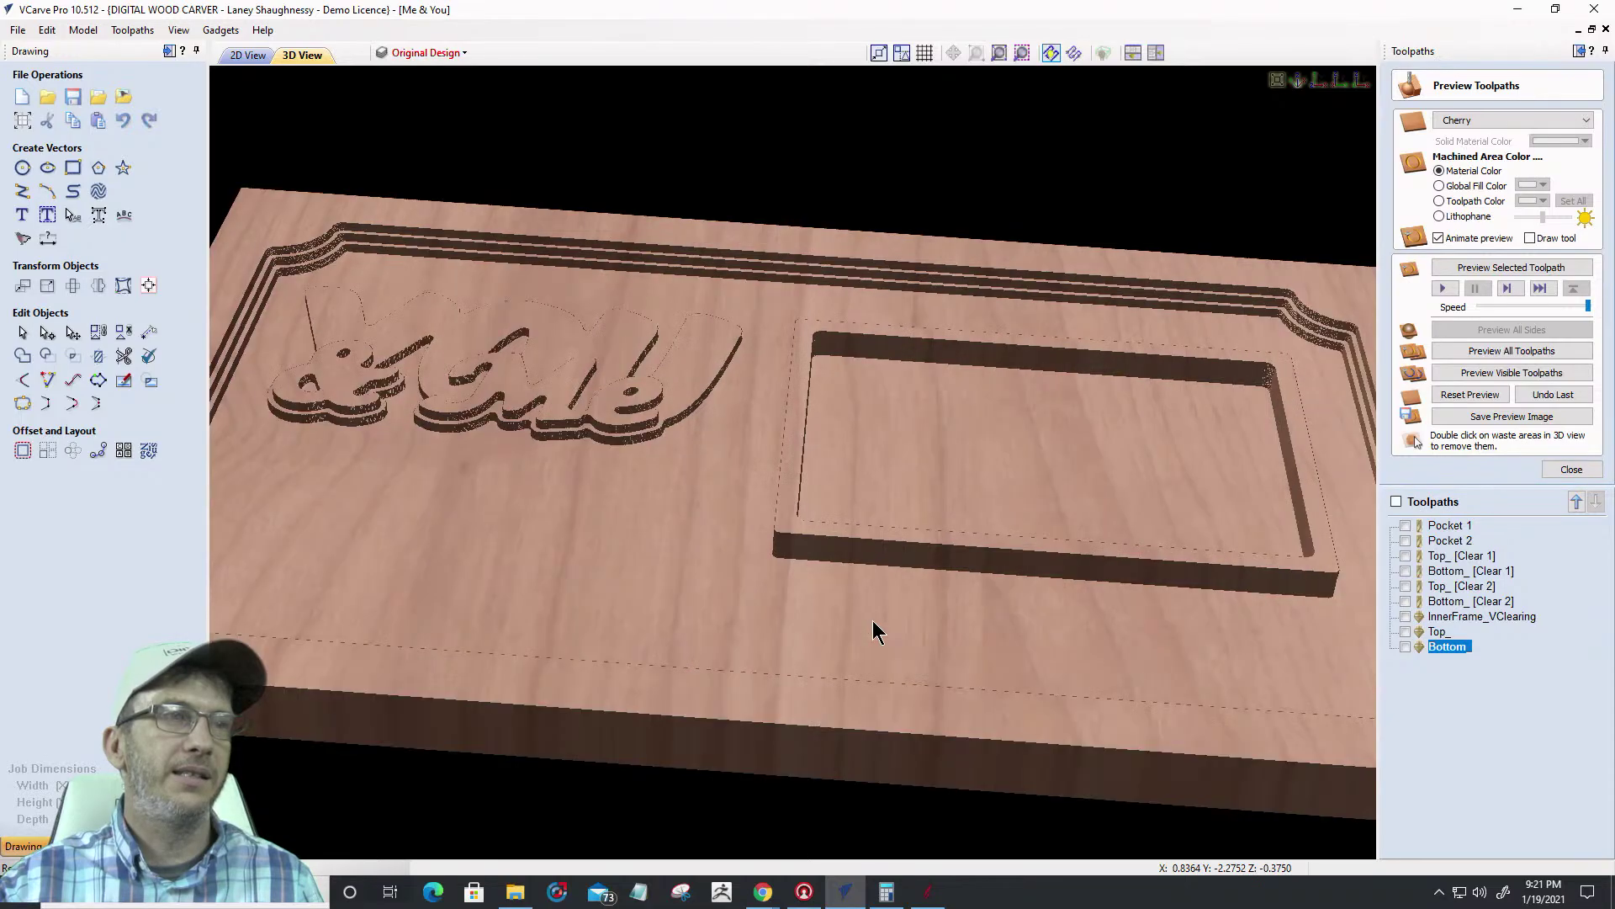
{"action": "scroll", "coordinate": [864, 635], "scroll_direction": "up", "scroll_amount": 4}
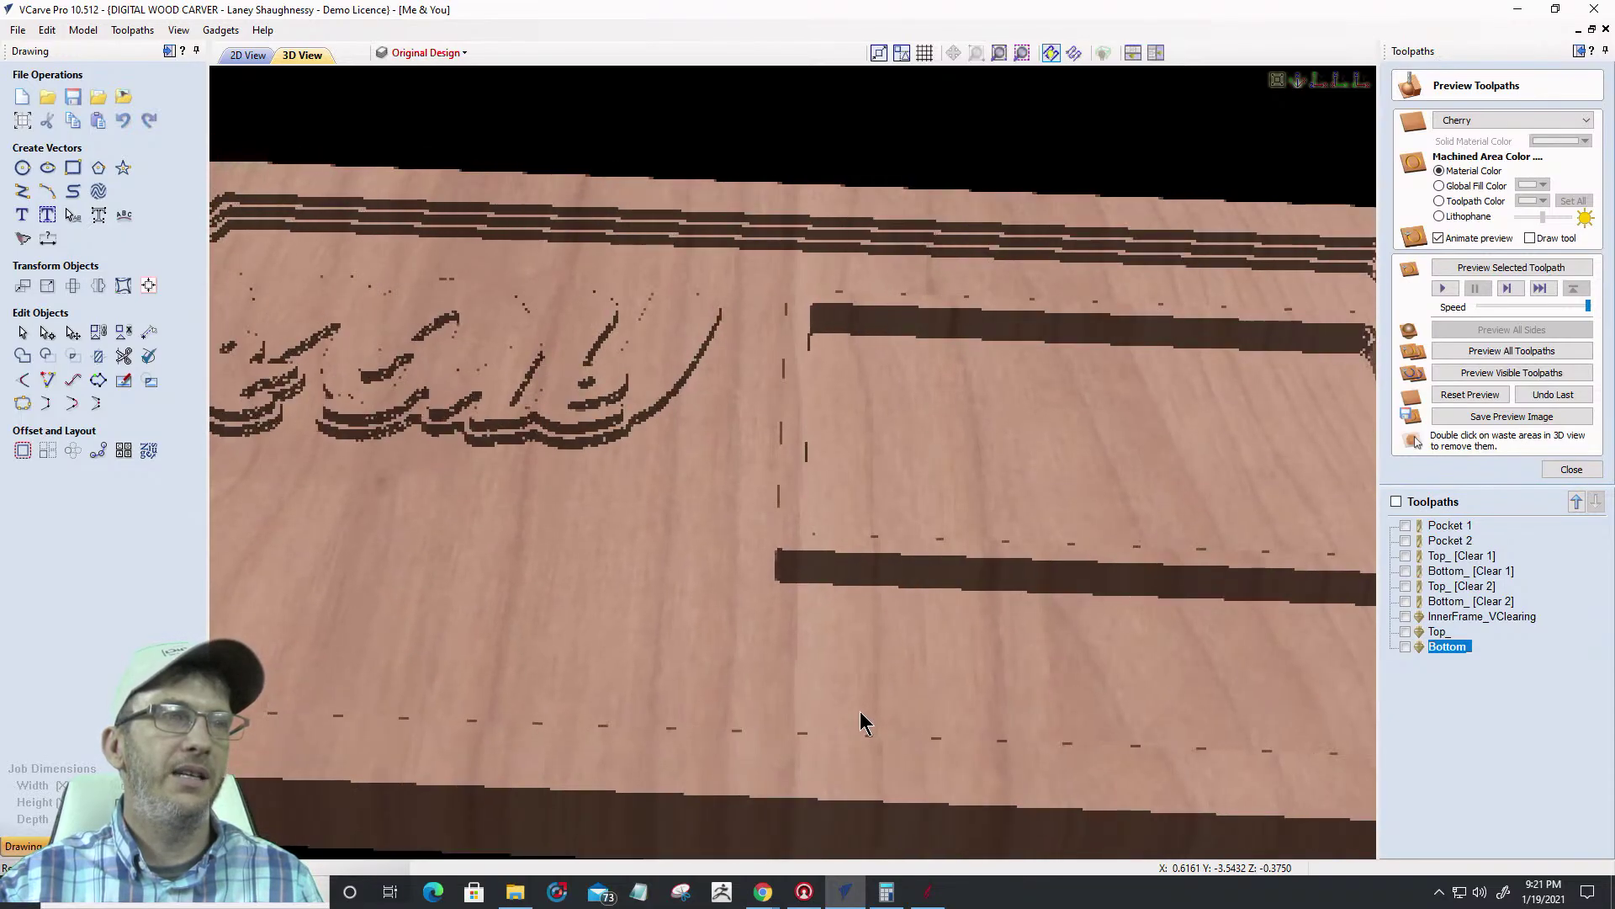
Preview only the InnerFrame_VClearing toolpath on the inner frame, leaving Top_ and Bottom_ out of the simulation
{"action": "left_click", "coordinate": [1405, 617]}
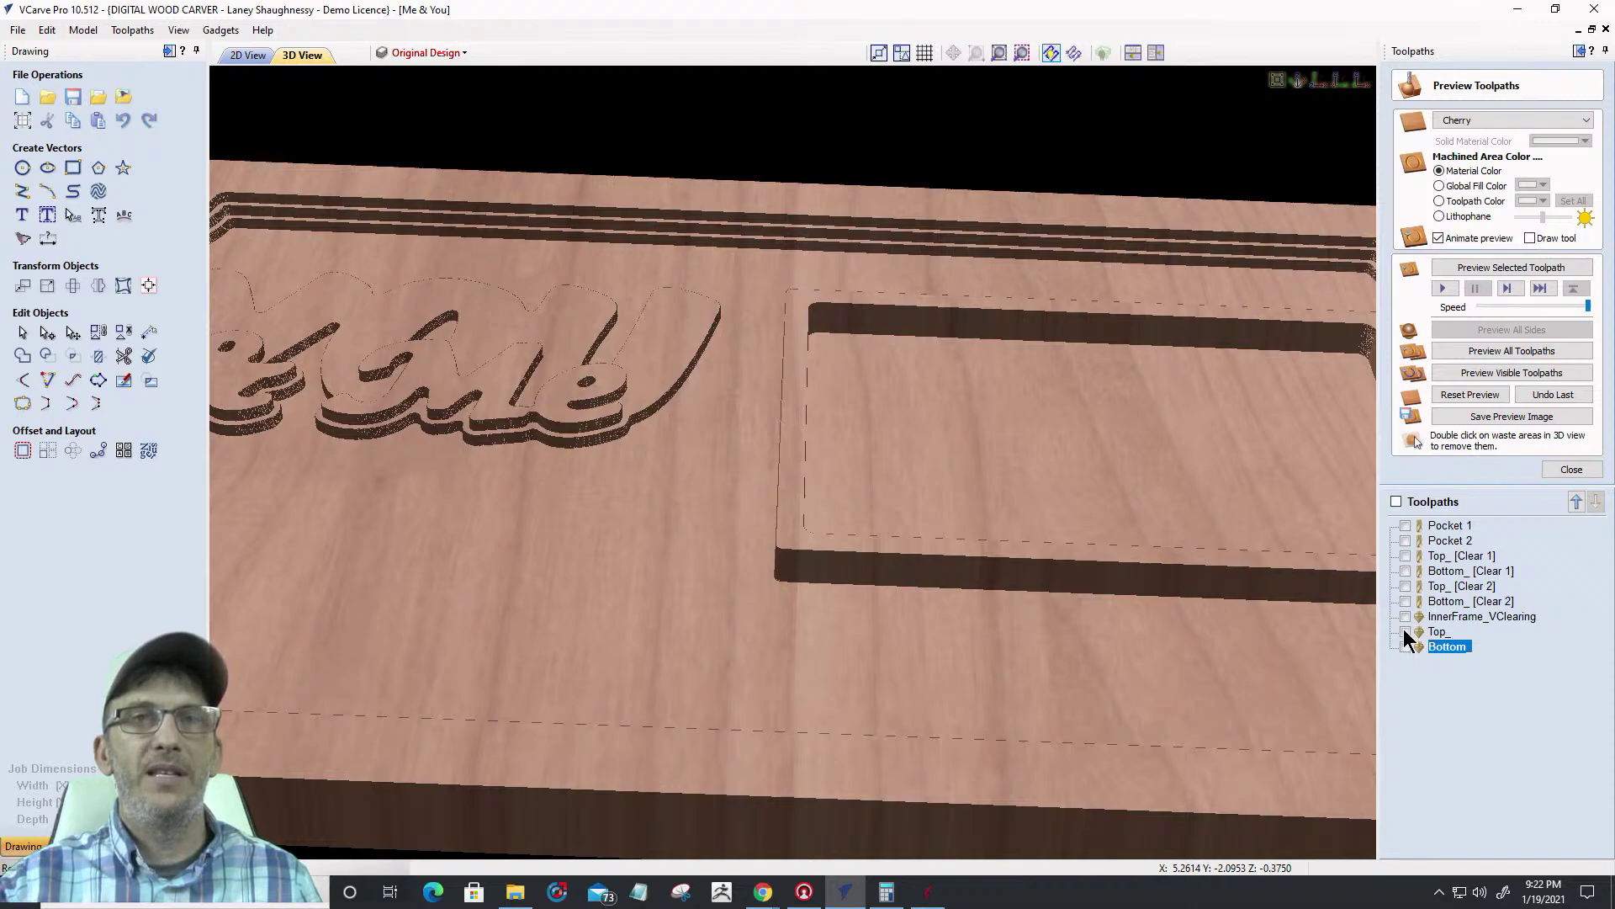
{"action": "left_click", "coordinate": [1405, 631]}
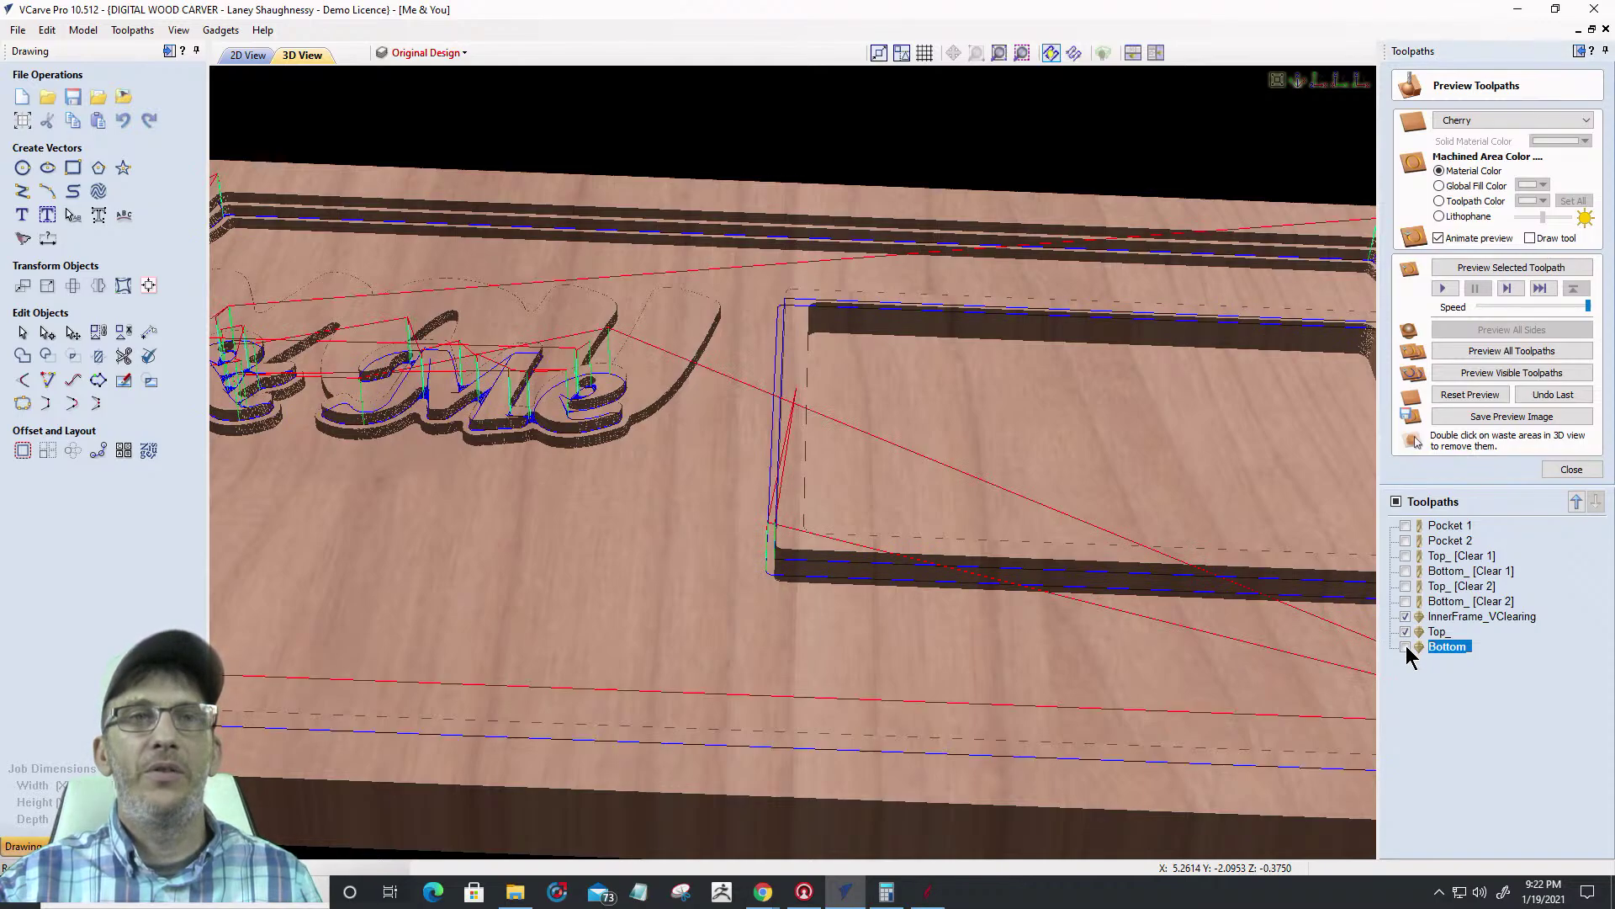
{"action": "left_click", "coordinate": [1405, 647]}
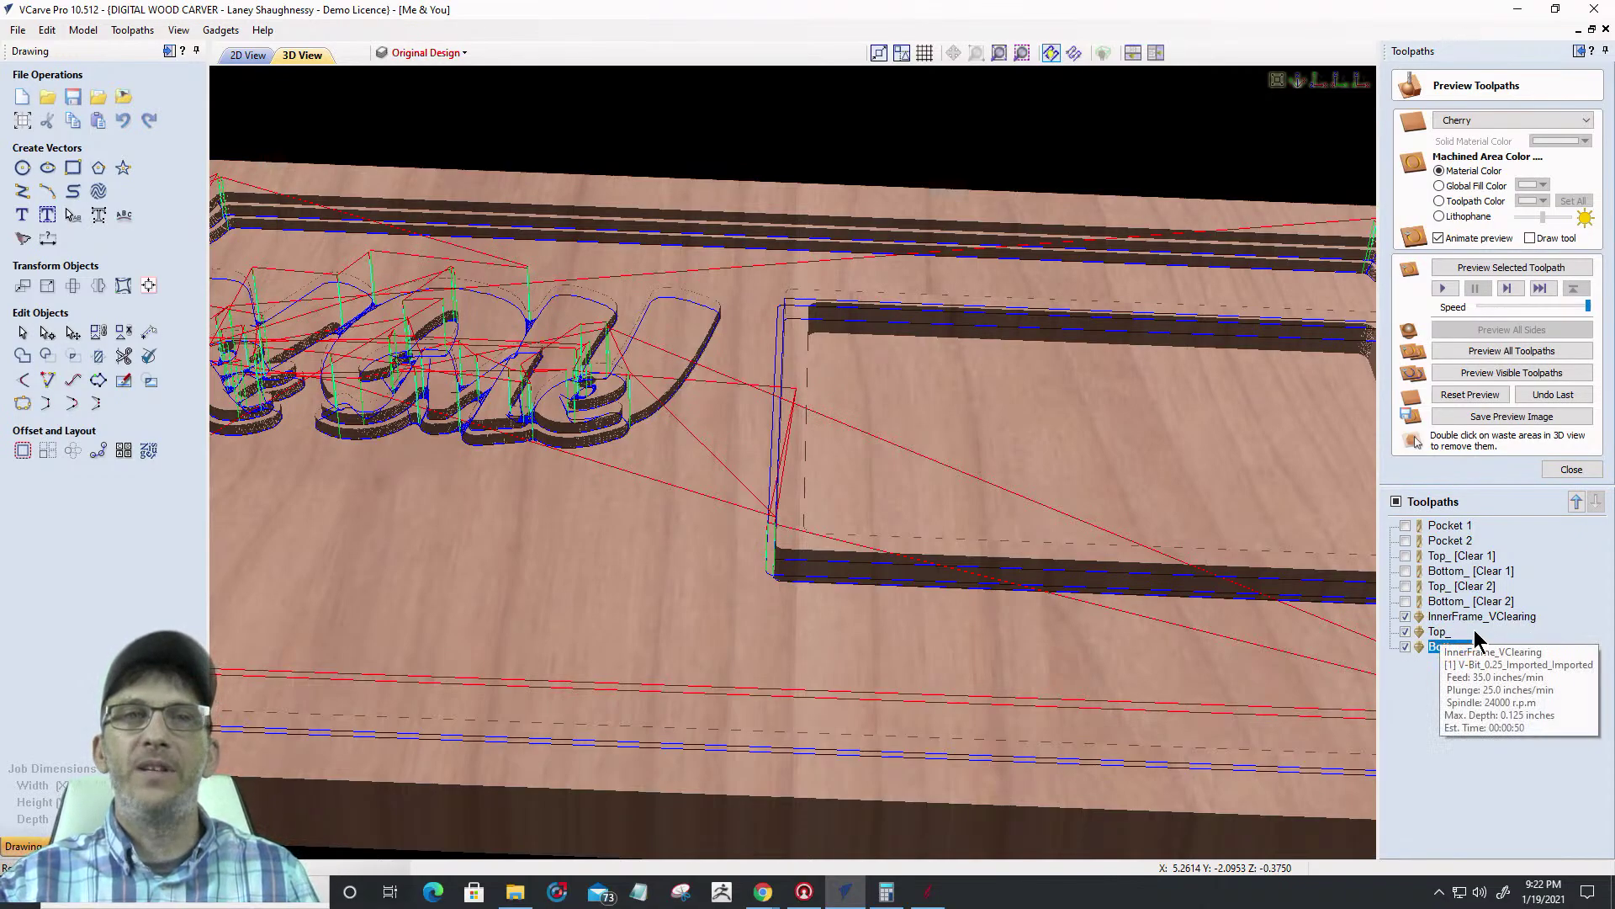
{"action": "left_click", "coordinate": [1405, 632]}
{"action": "left_click", "coordinate": [1405, 647]}
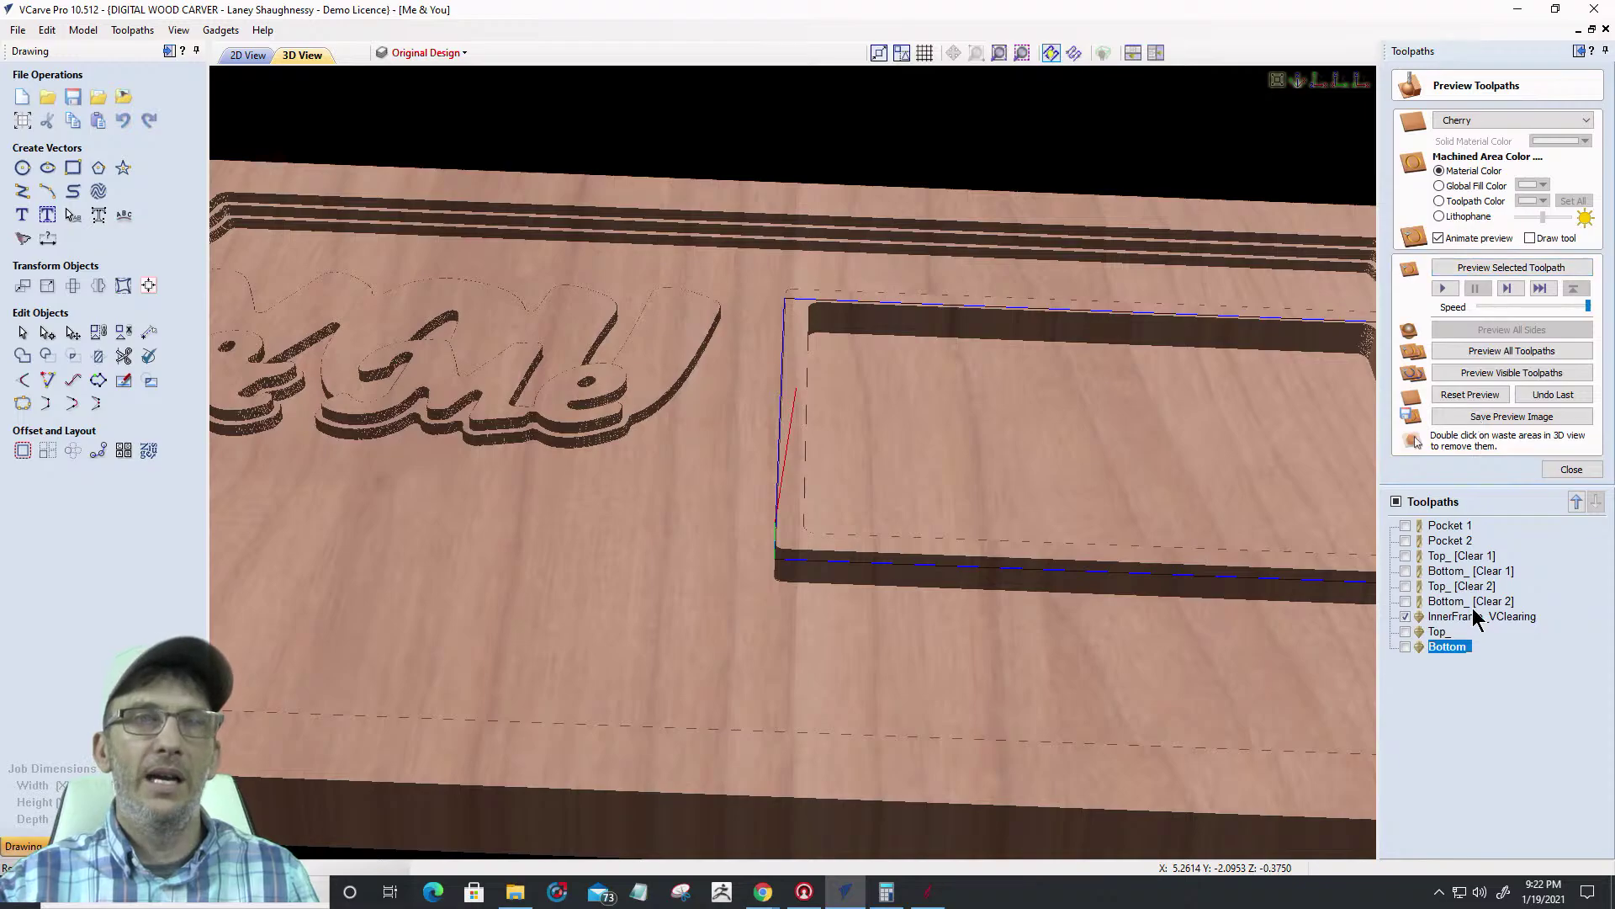
{"action": "left_click", "coordinate": [1488, 379]}
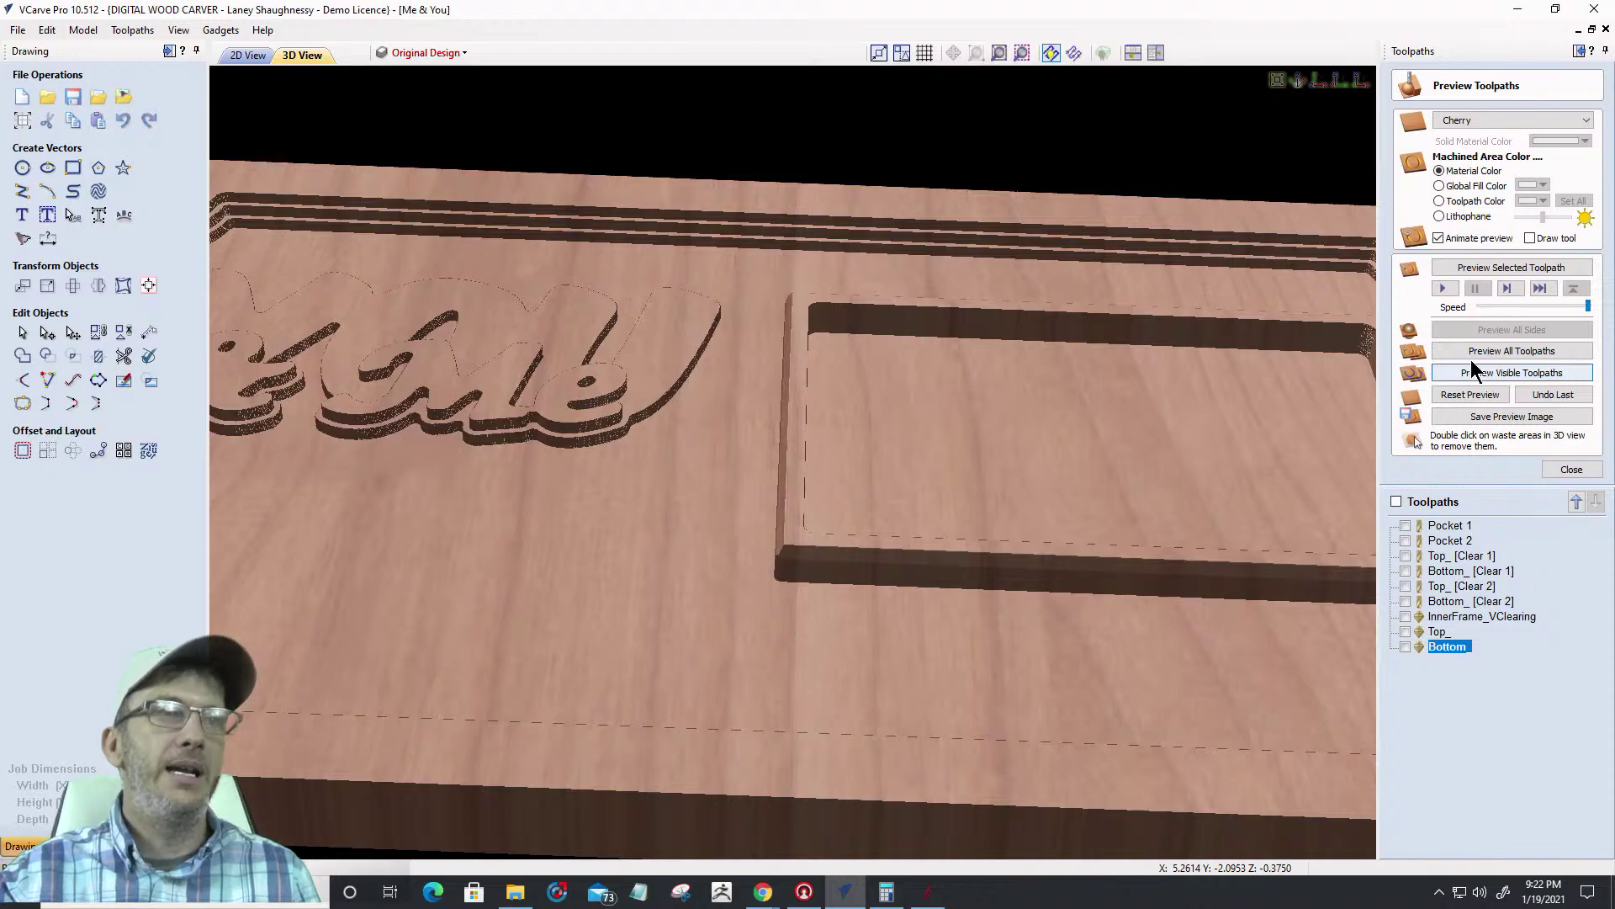
Preview the Top_ V-carve toolpath on its own to simulate the upper lettering and frame edges
{"action": "left_click", "coordinate": [1405, 633]}
{"action": "left_click", "coordinate": [1404, 633]}
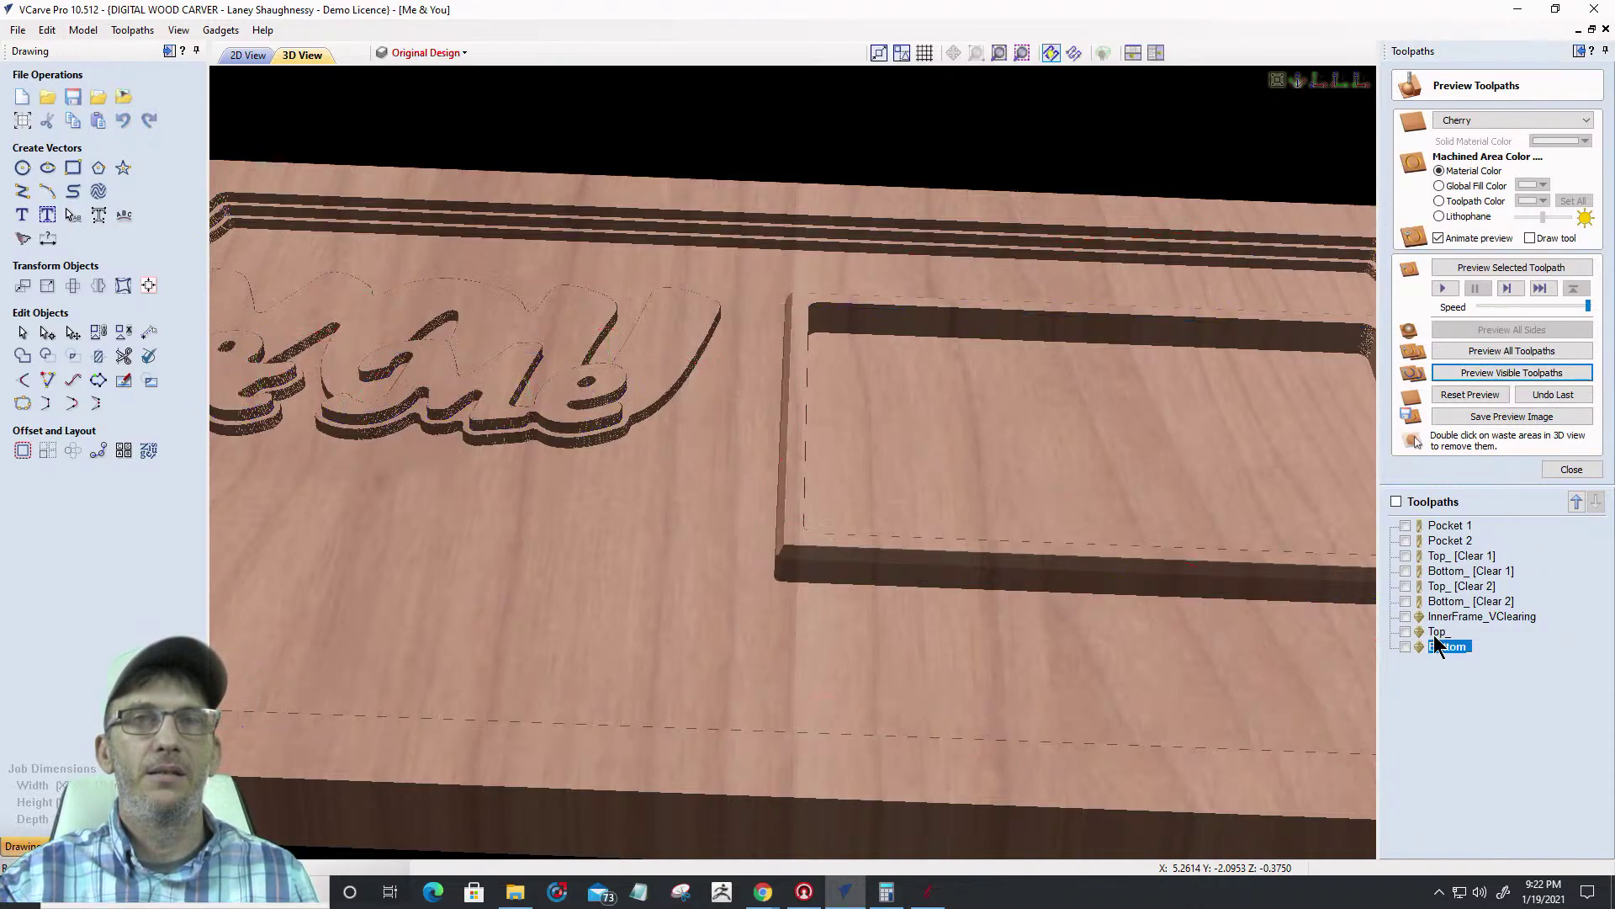
{"action": "left_click", "coordinate": [1406, 632]}
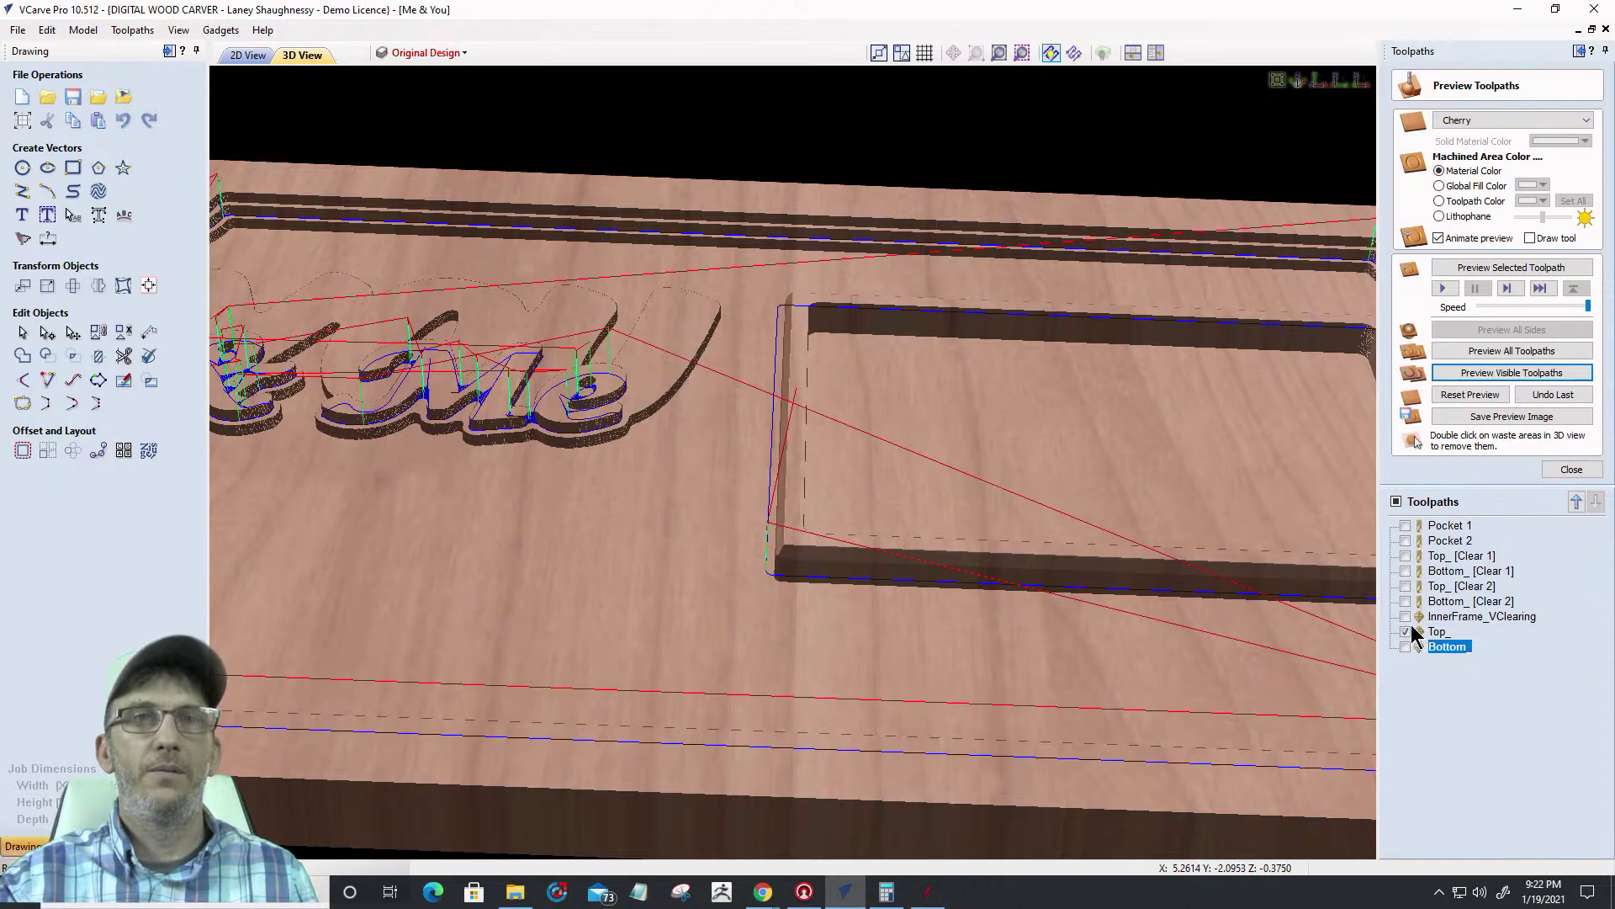
{"action": "left_click", "coordinate": [1507, 375]}
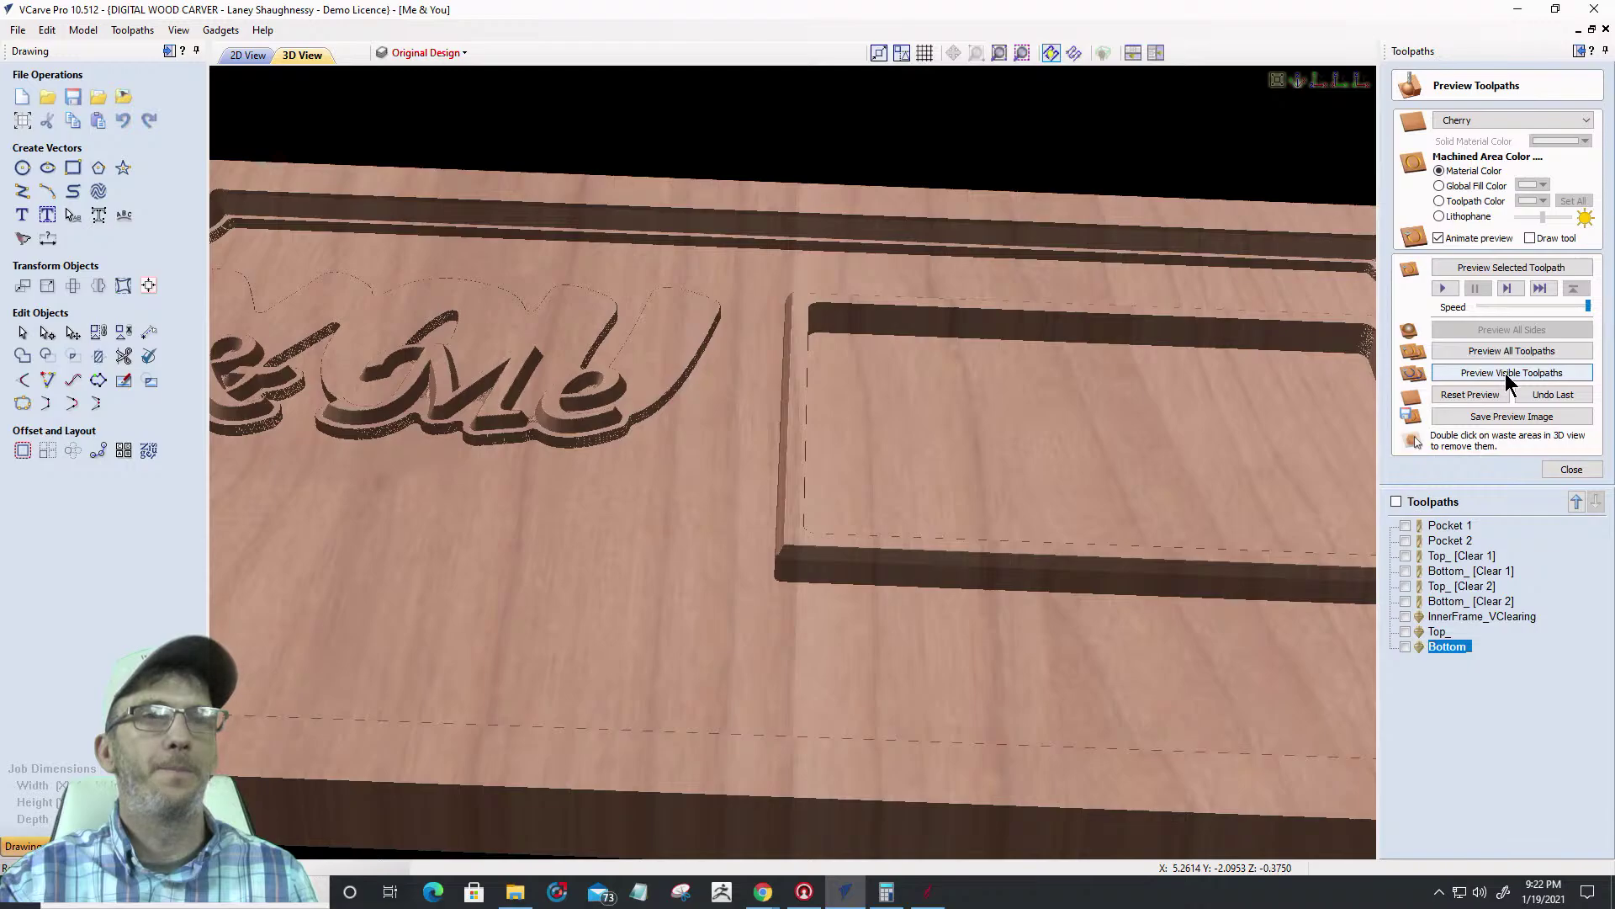
Preview the Bottom_ V-carve toolpath and inspect the inner frame's corner and the lettering from a low angle
{"action": "left_click", "coordinate": [1405, 646]}
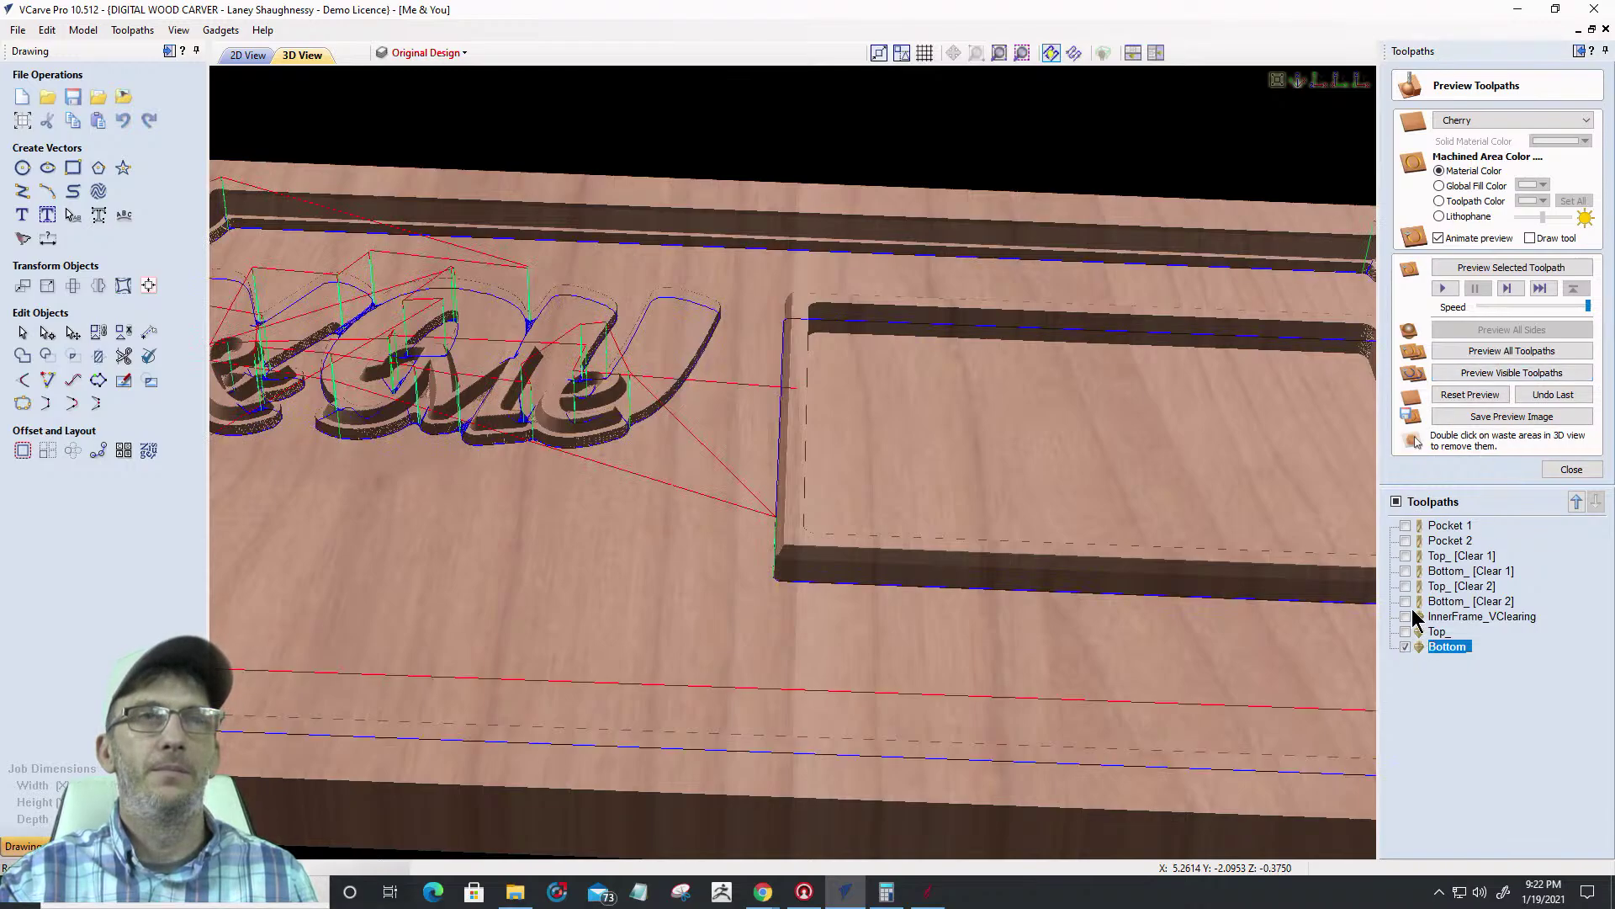
{"action": "left_click", "coordinate": [1519, 371]}
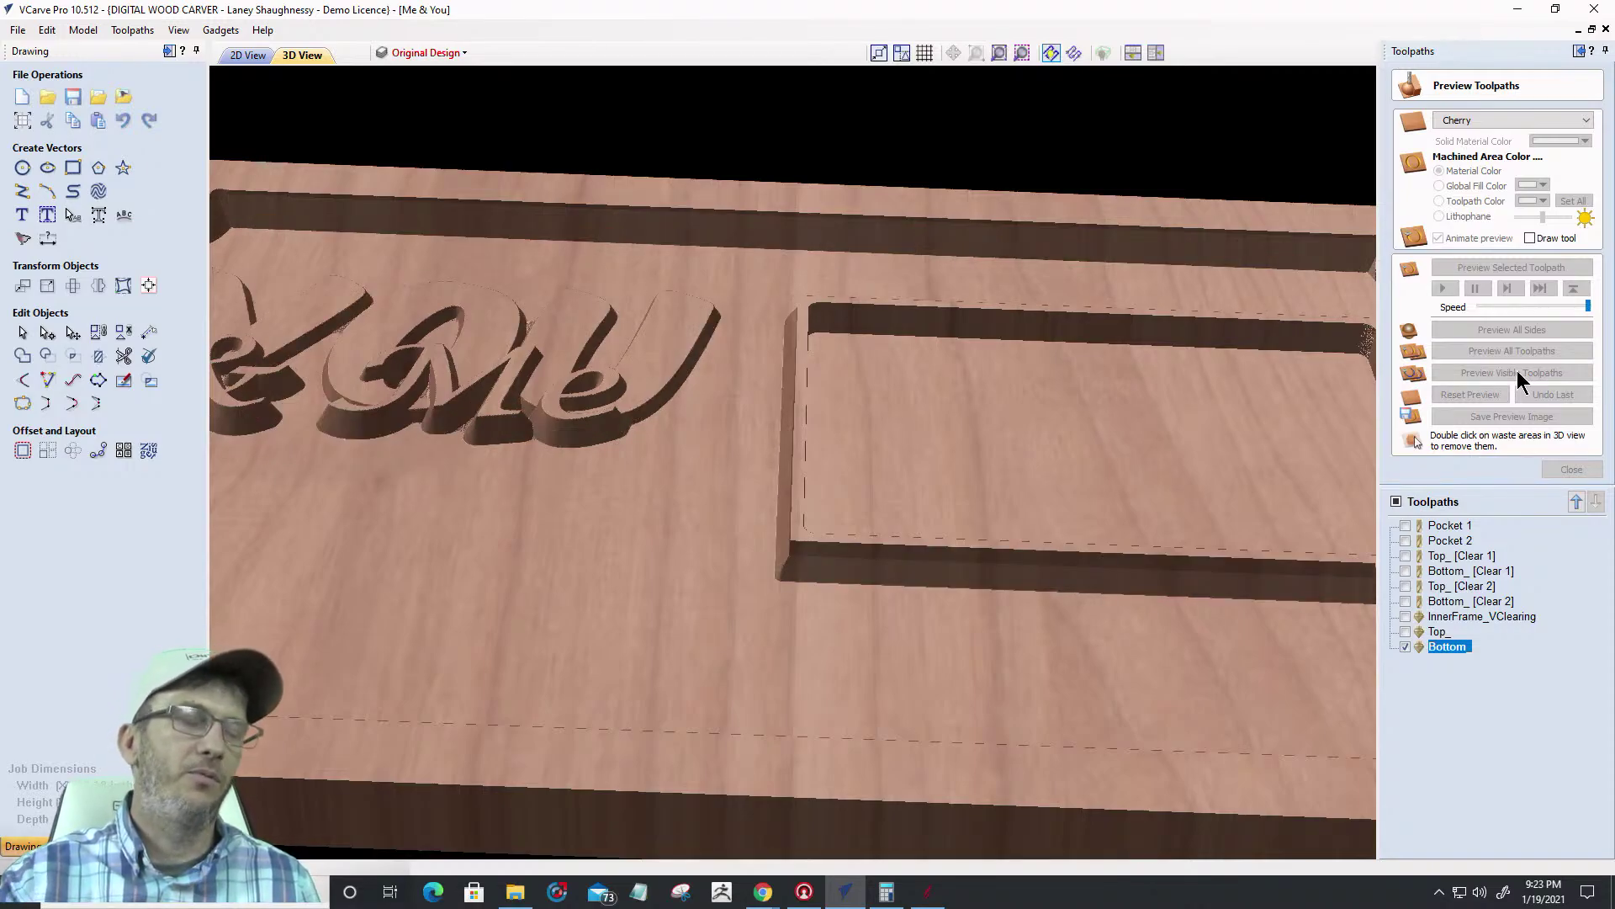
{"action": "left_click_drag", "start_coordinate": [680, 725], "coordinate": [837, 575]}
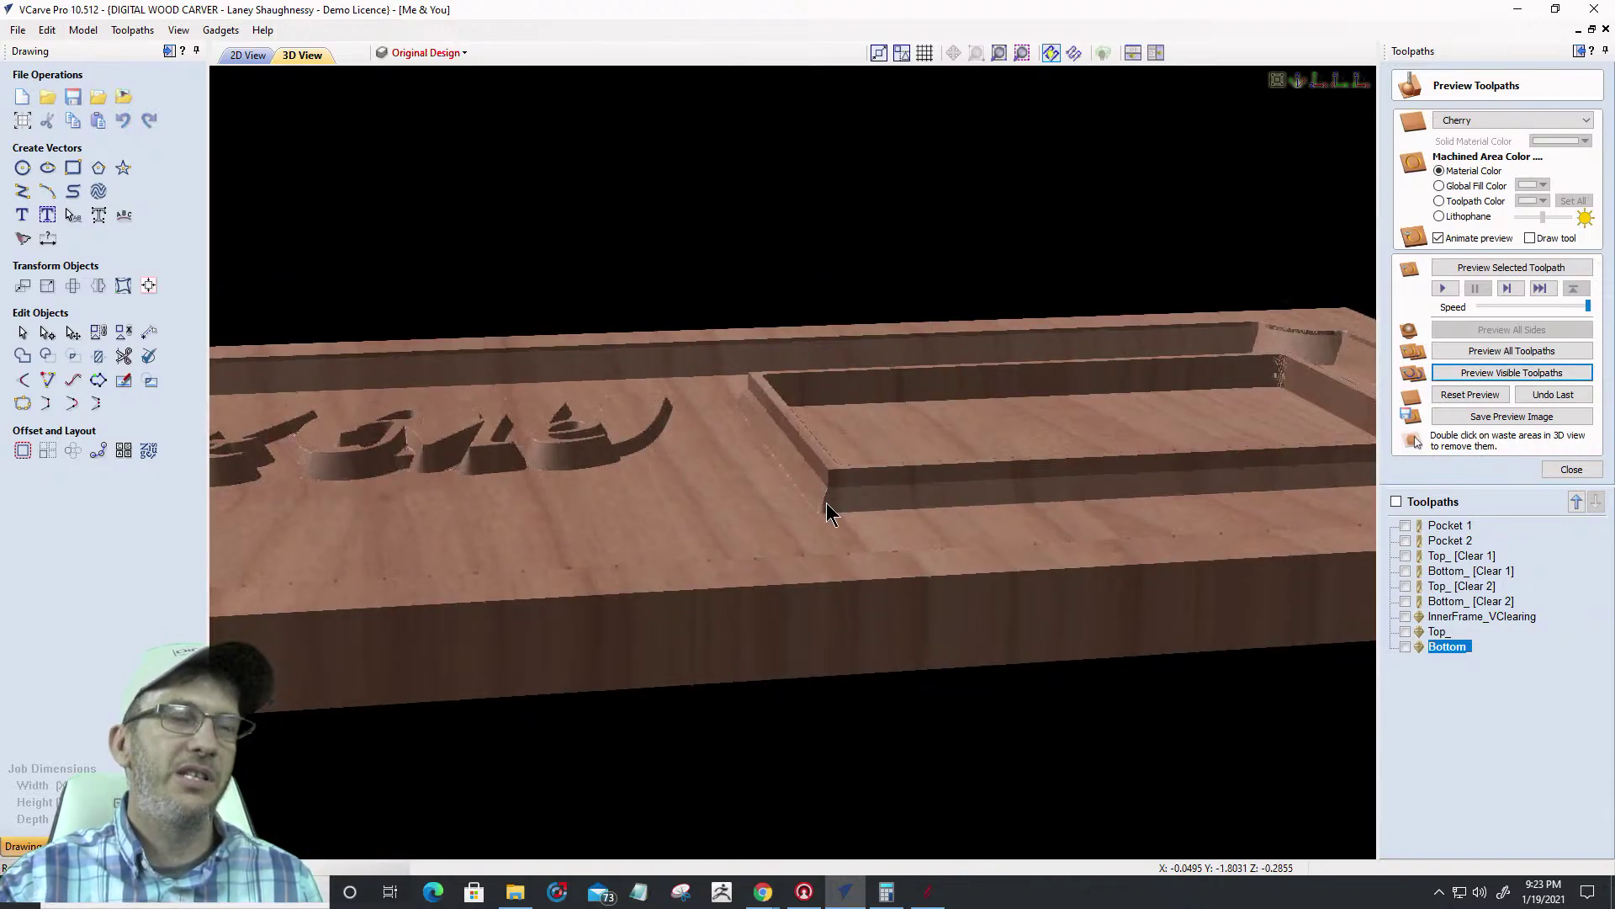
{"action": "left_click_drag", "start_coordinate": [826, 502], "coordinate": [717, 608]}
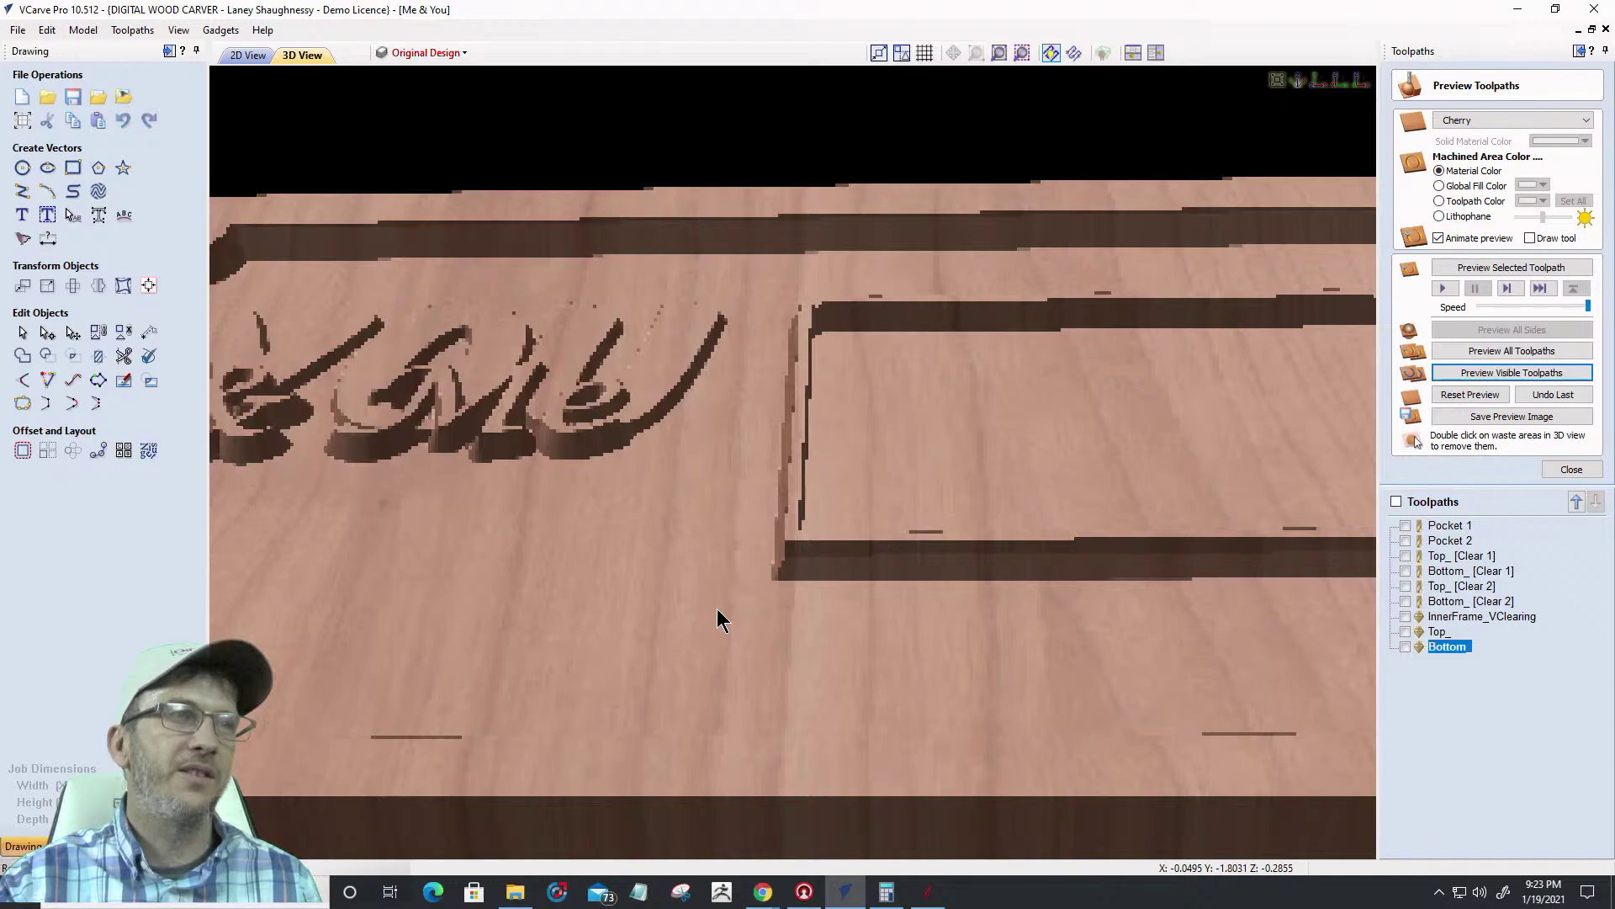
Switch to the 2D view and make the Top Text Vectors and VCarve Text Vectors layers visible, with Original Design hidden
{"action": "left_click", "coordinate": [249, 55]}
{"action": "left_click", "coordinate": [396, 53]}
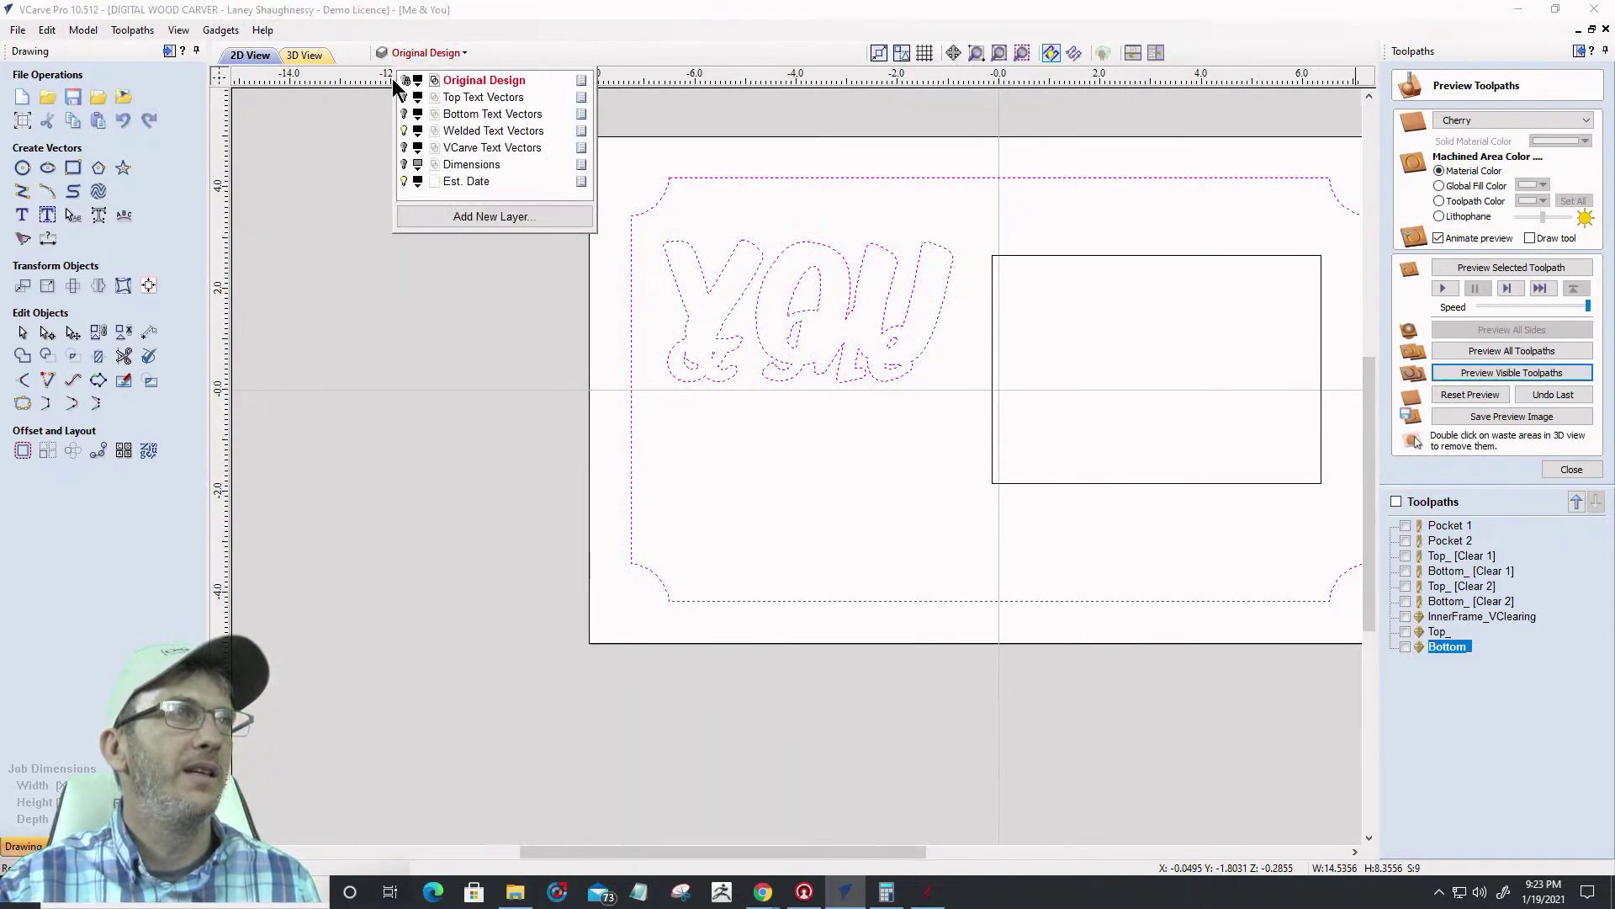
{"action": "left_click", "coordinate": [405, 81]}
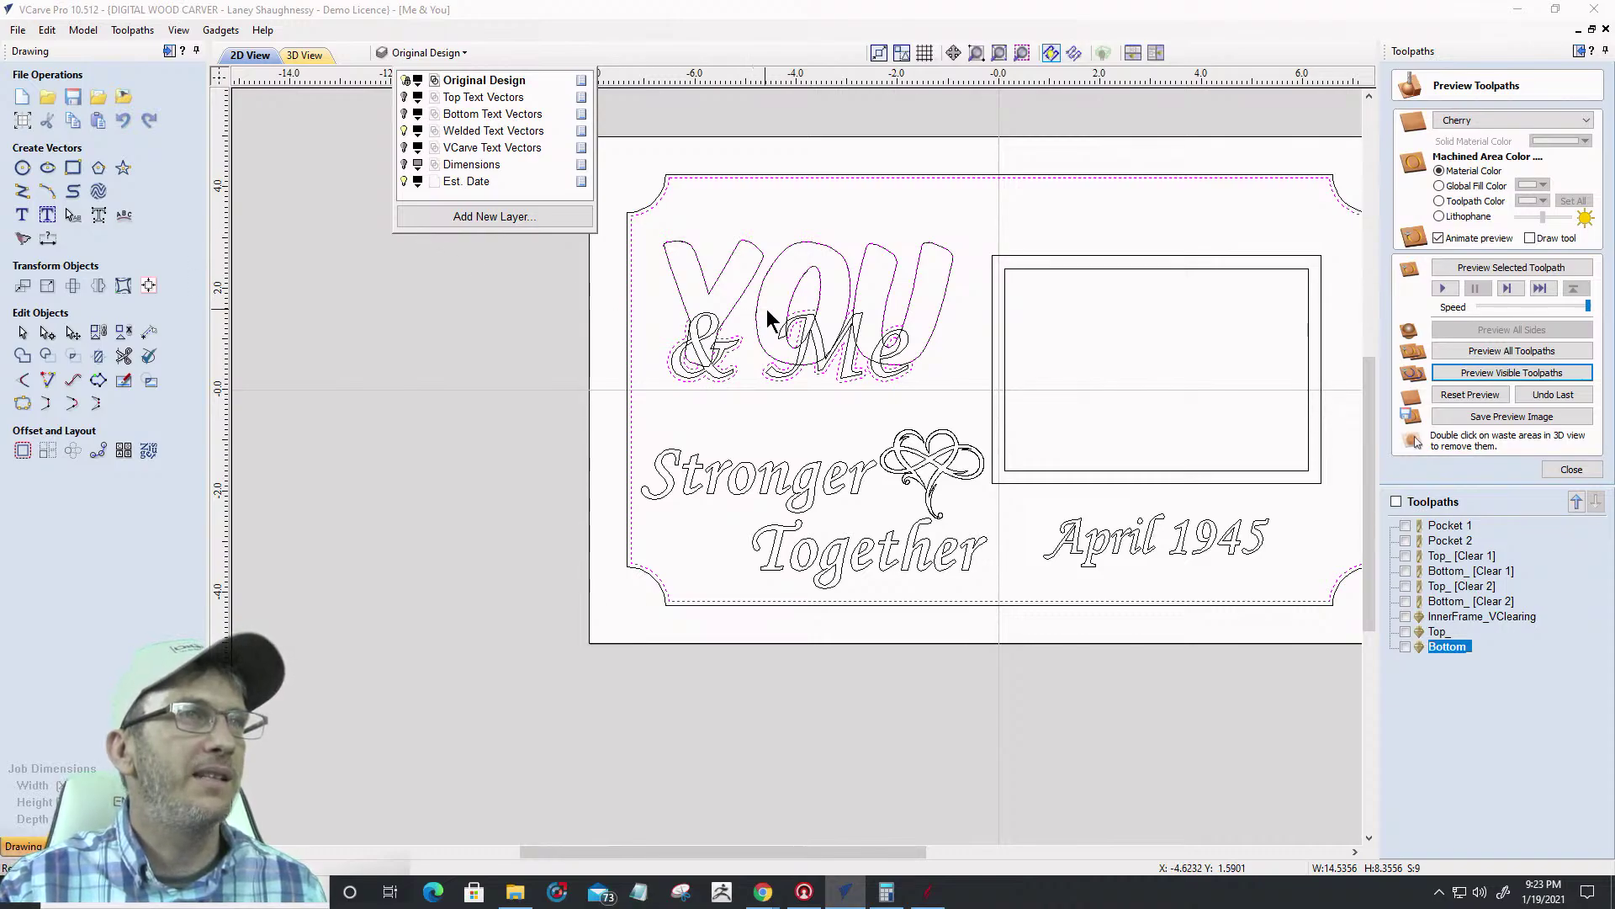
{"action": "scroll", "coordinate": [766, 309], "scroll_direction": "up", "scroll_amount": 2}
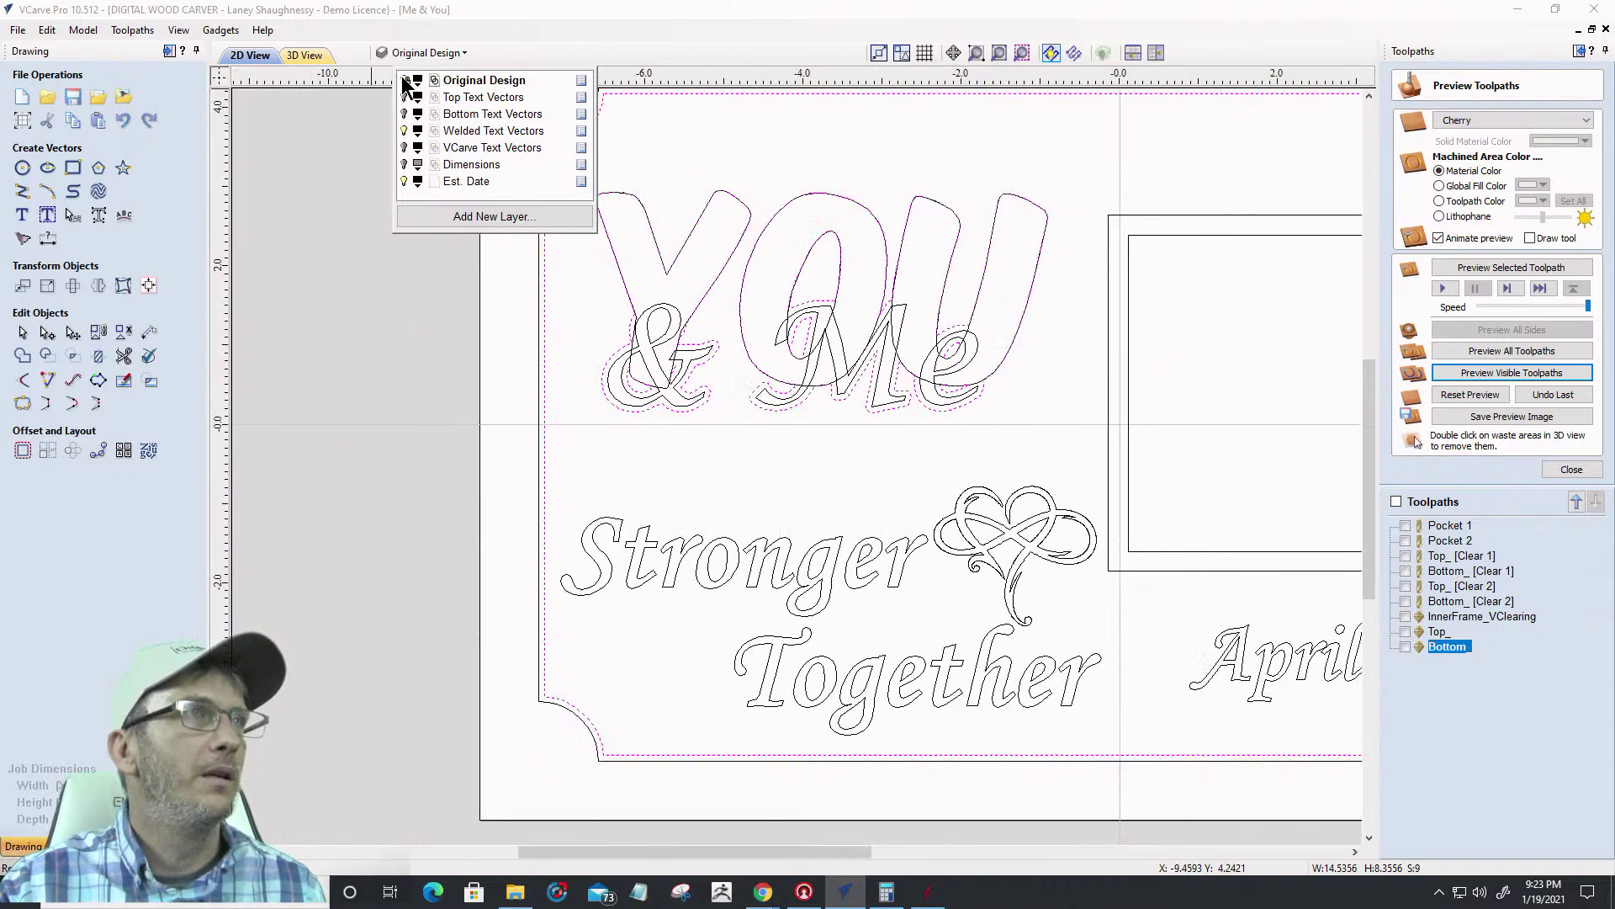
{"action": "left_click", "coordinate": [405, 81]}
{"action": "left_click", "coordinate": [405, 98]}
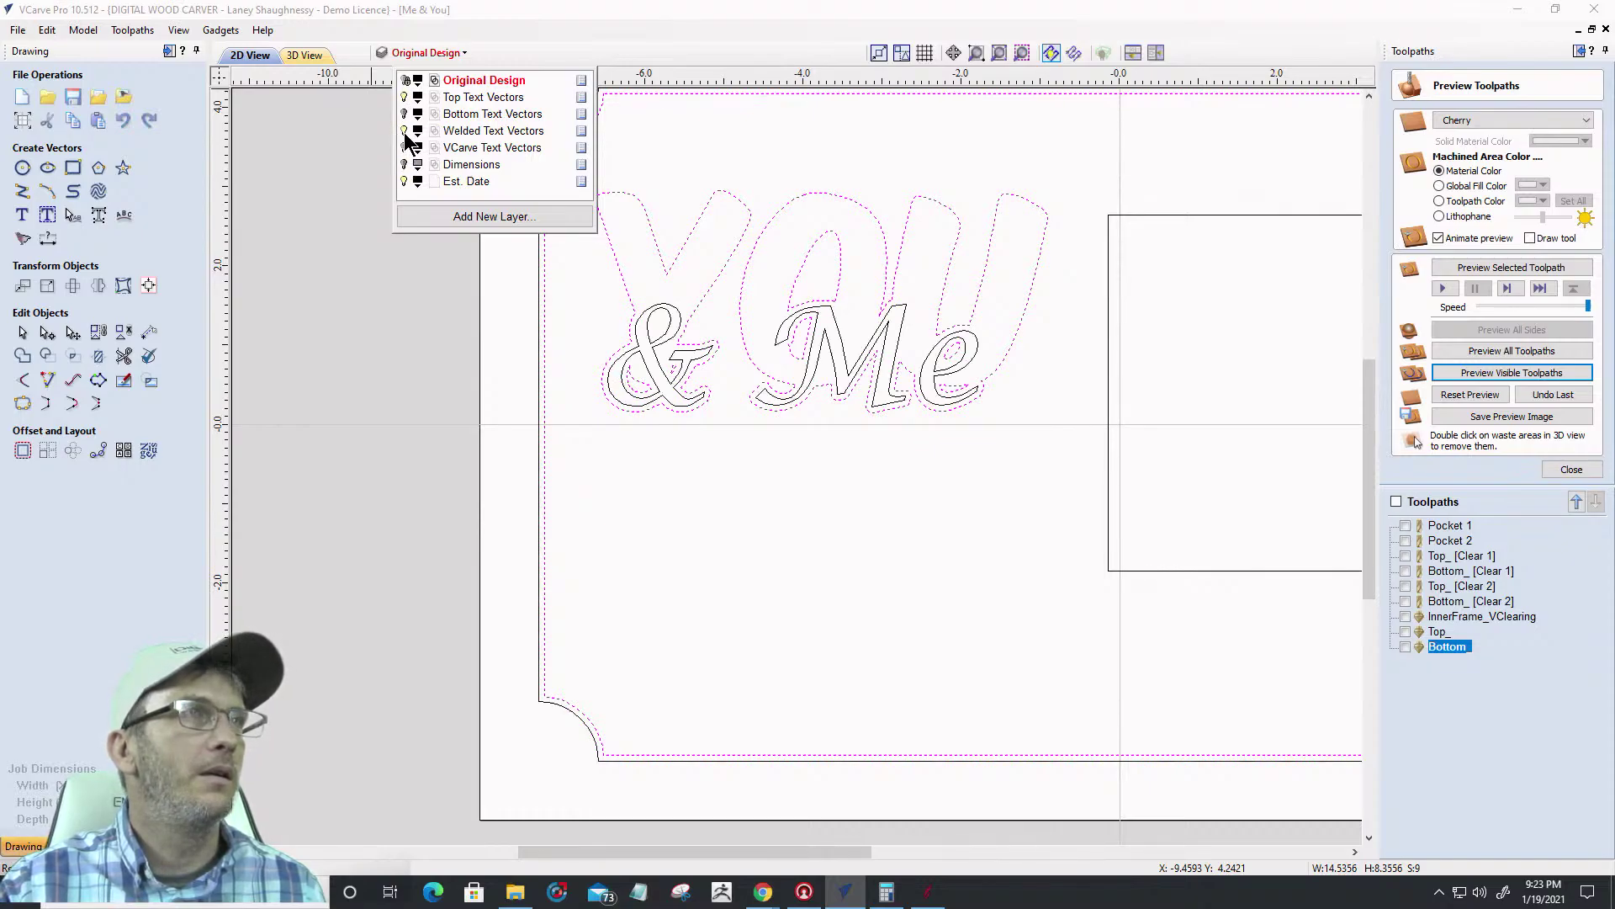
{"action": "left_click", "coordinate": [404, 150]}
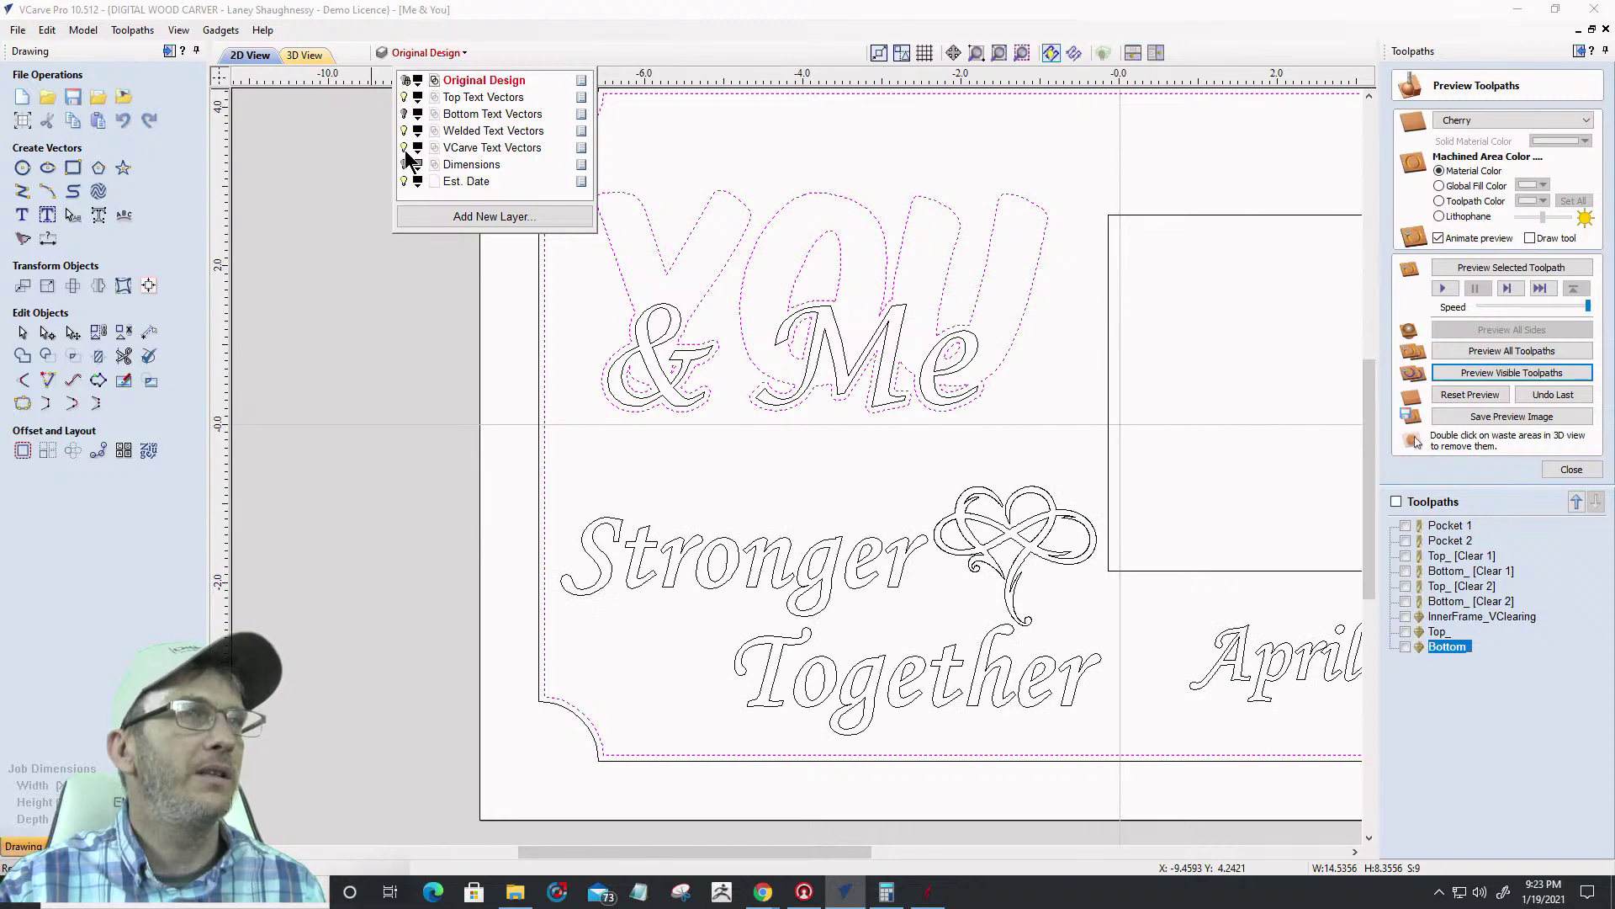
Select the inner frame rectangle and toggle the Top Text Vectors layer off and on to check which vectors it contains
{"action": "scroll", "coordinate": [685, 415], "scroll_direction": "down", "scroll_amount": 1}
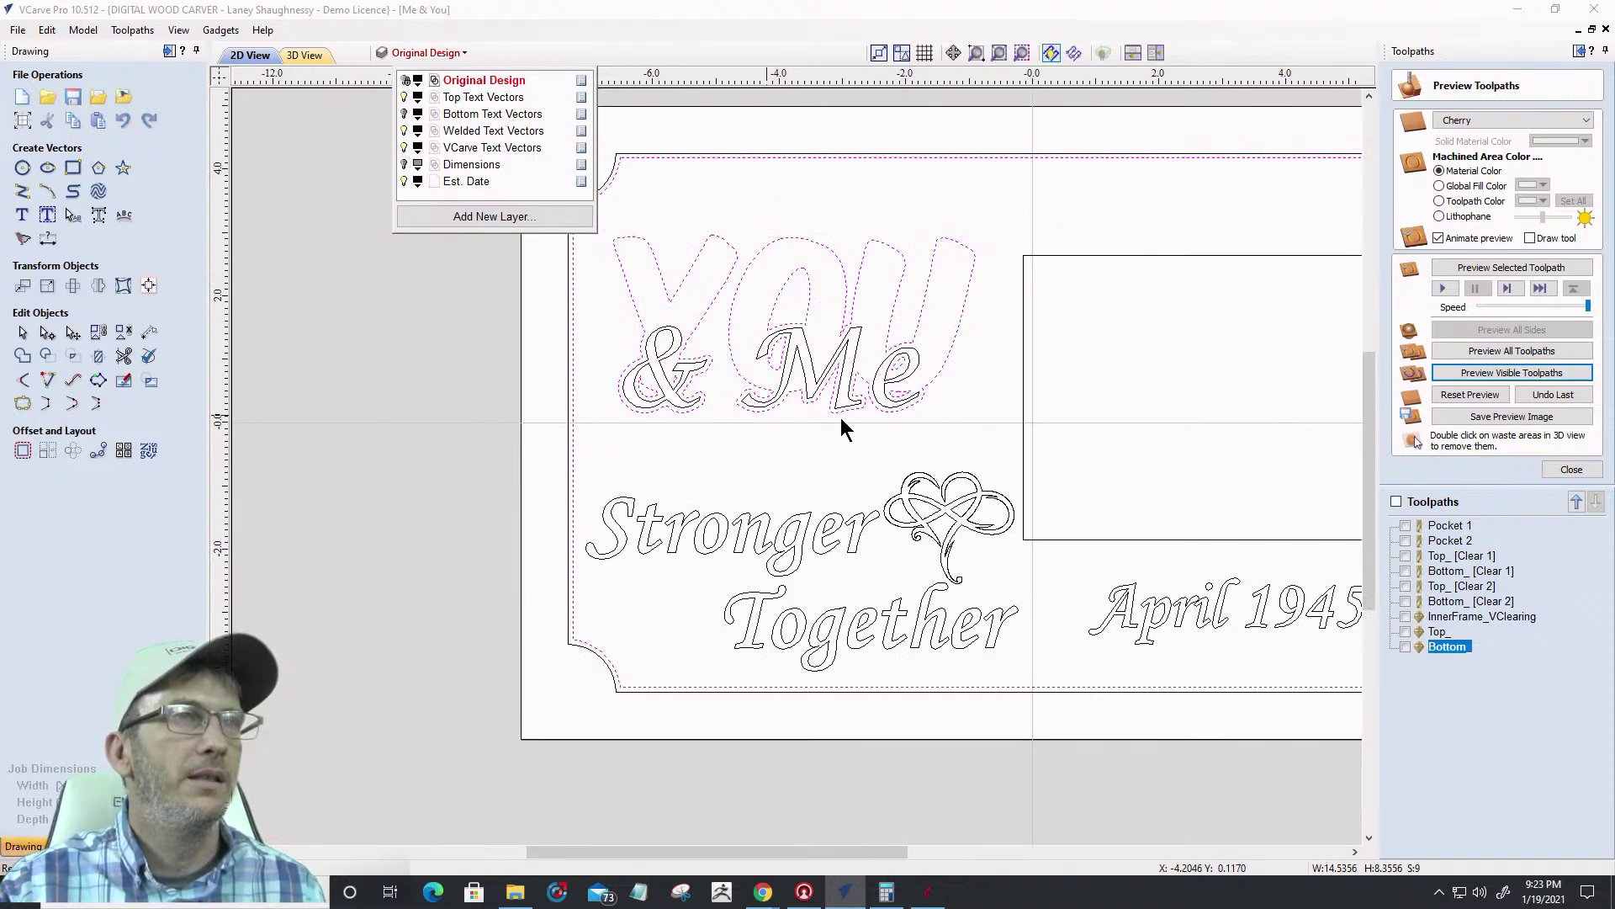
{"action": "left_click", "coordinate": [1023, 375]}
{"action": "left_click", "coordinate": [1024, 377]}
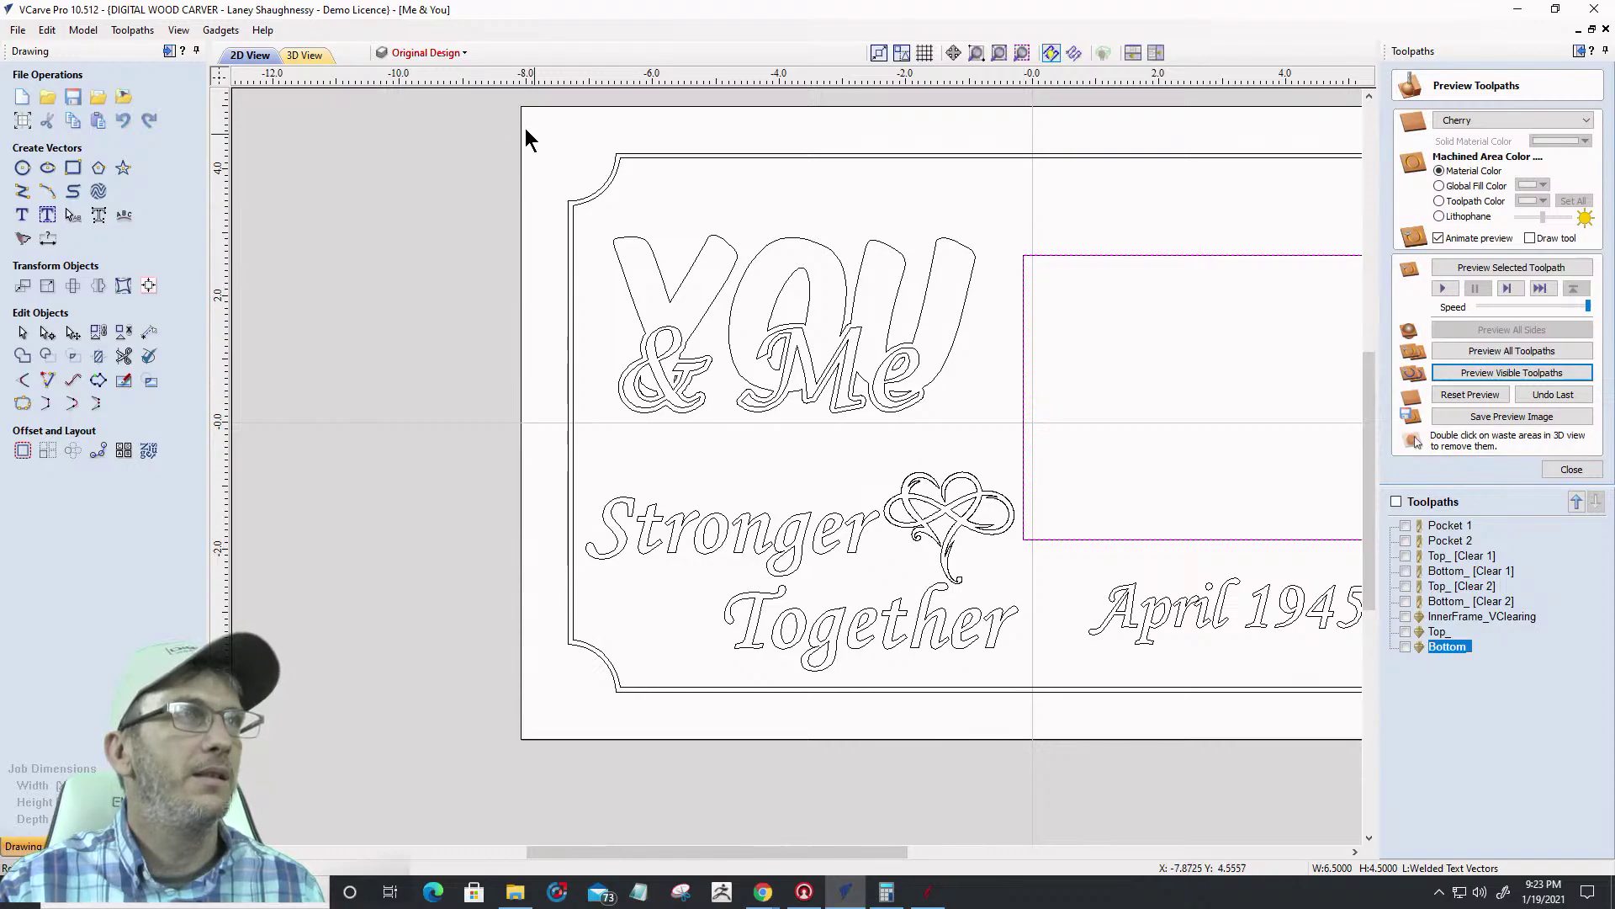
{"action": "left_click", "coordinate": [418, 53]}
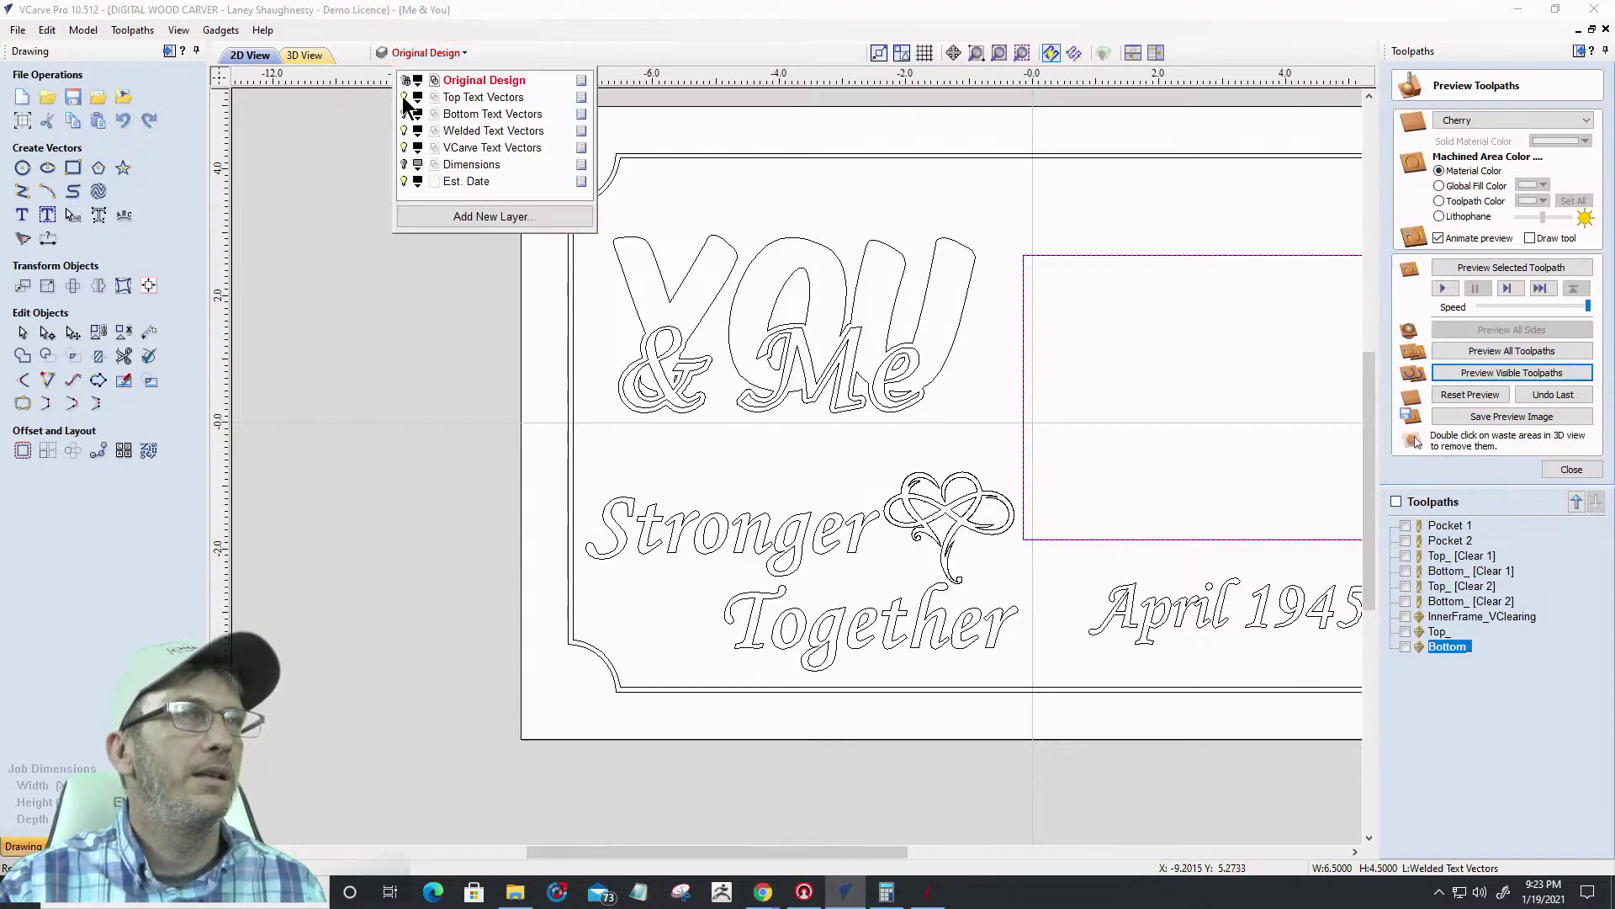
{"action": "left_click", "coordinate": [404, 98]}
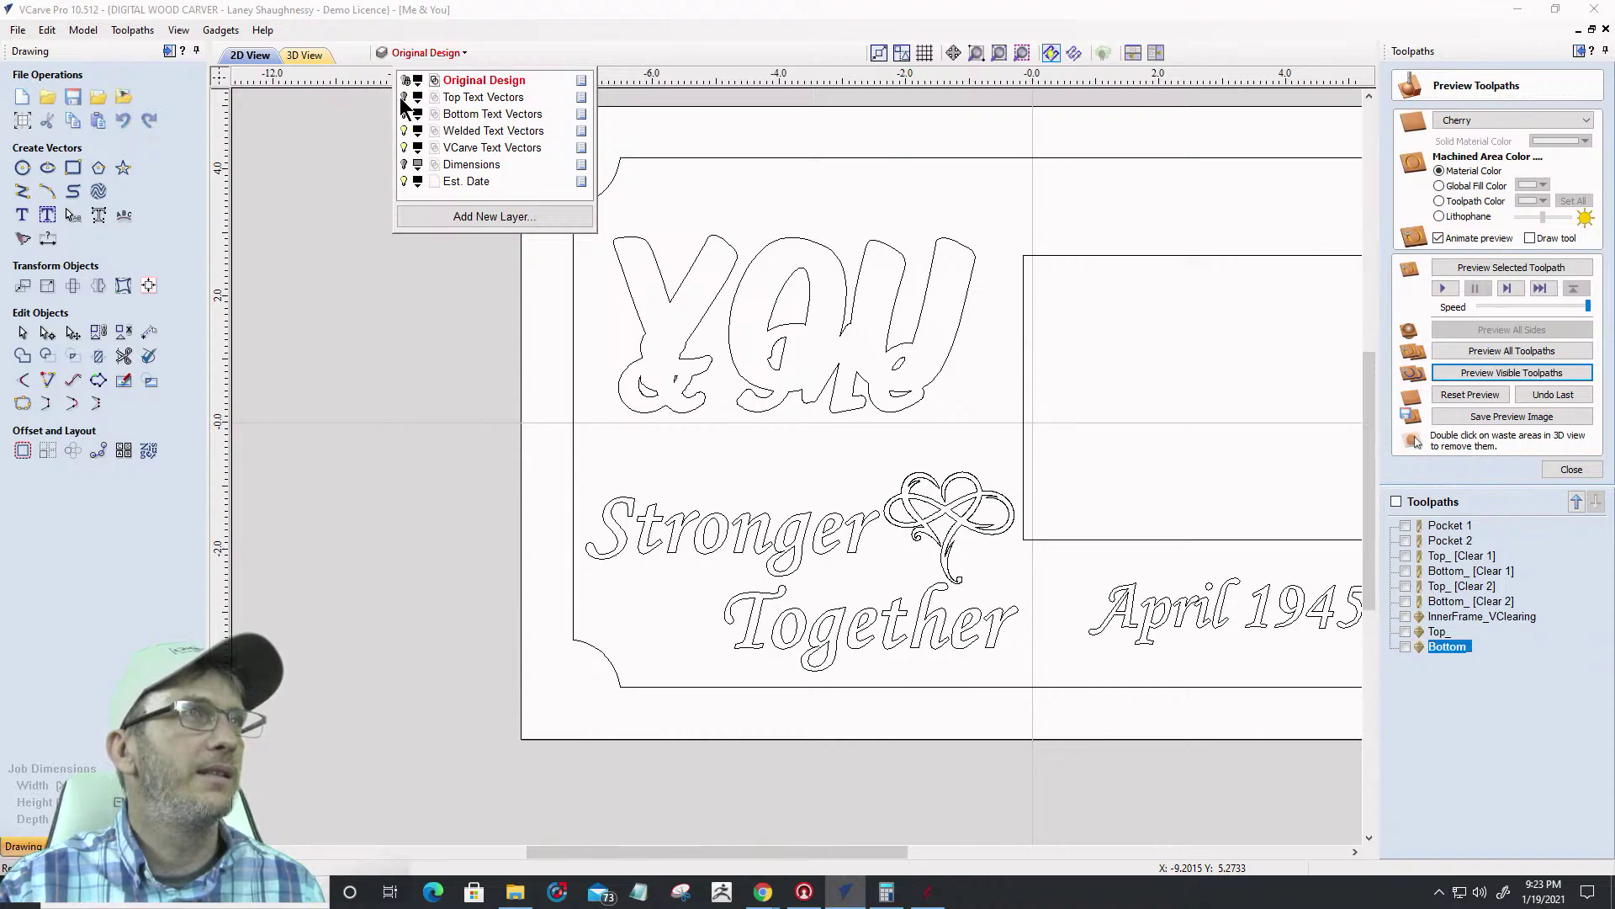
{"action": "left_click", "coordinate": [404, 98]}
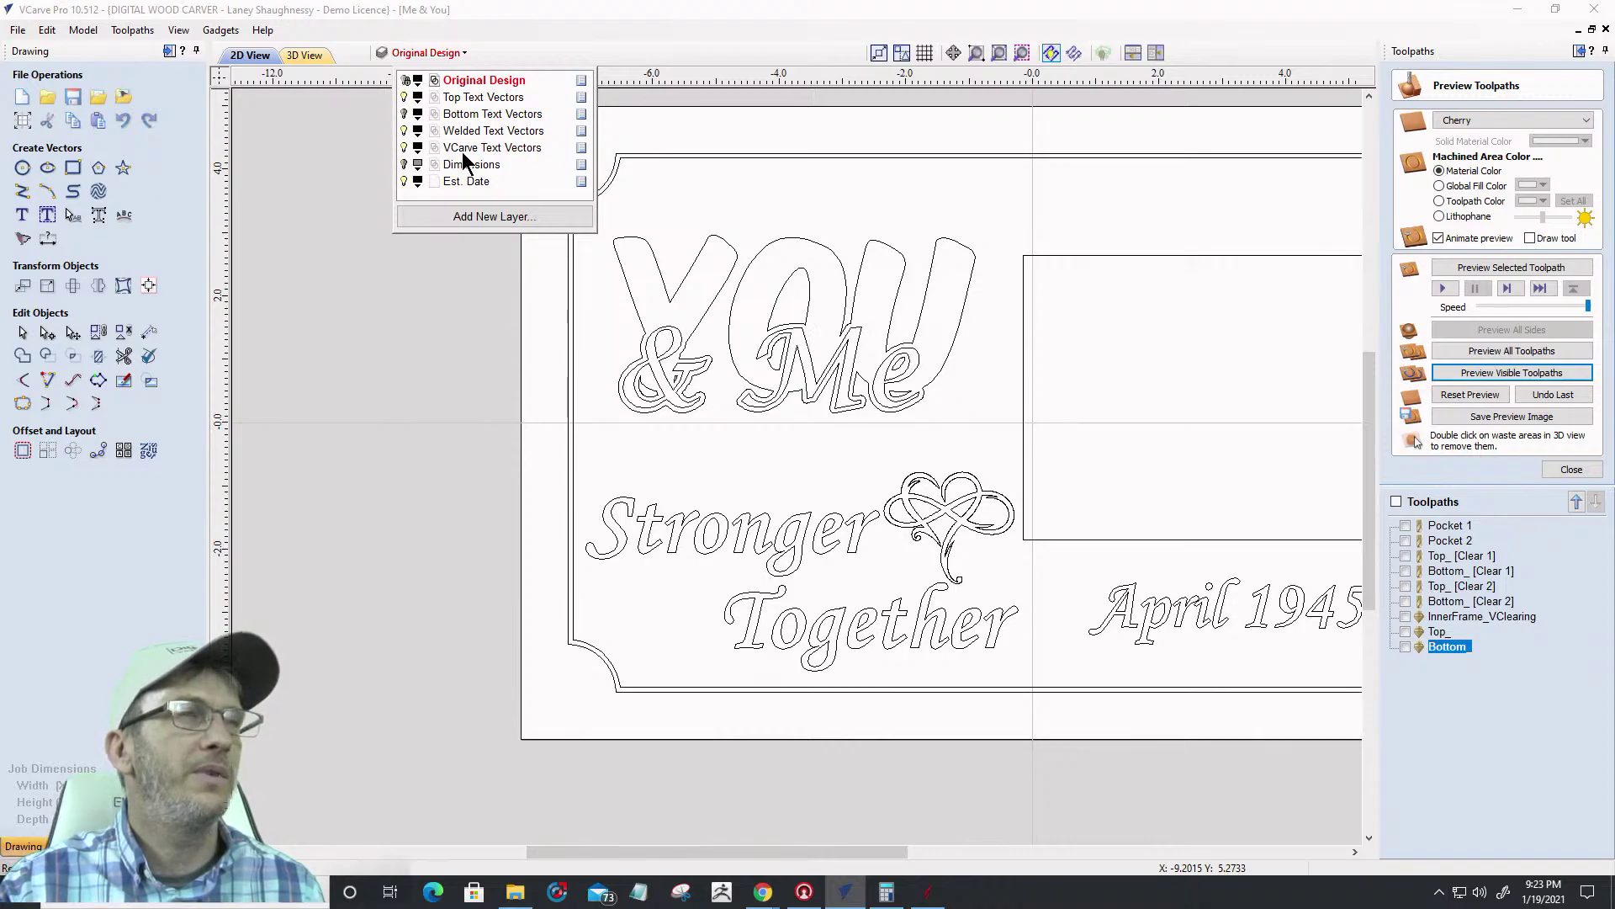
{"action": "left_click", "coordinate": [1023, 320]}
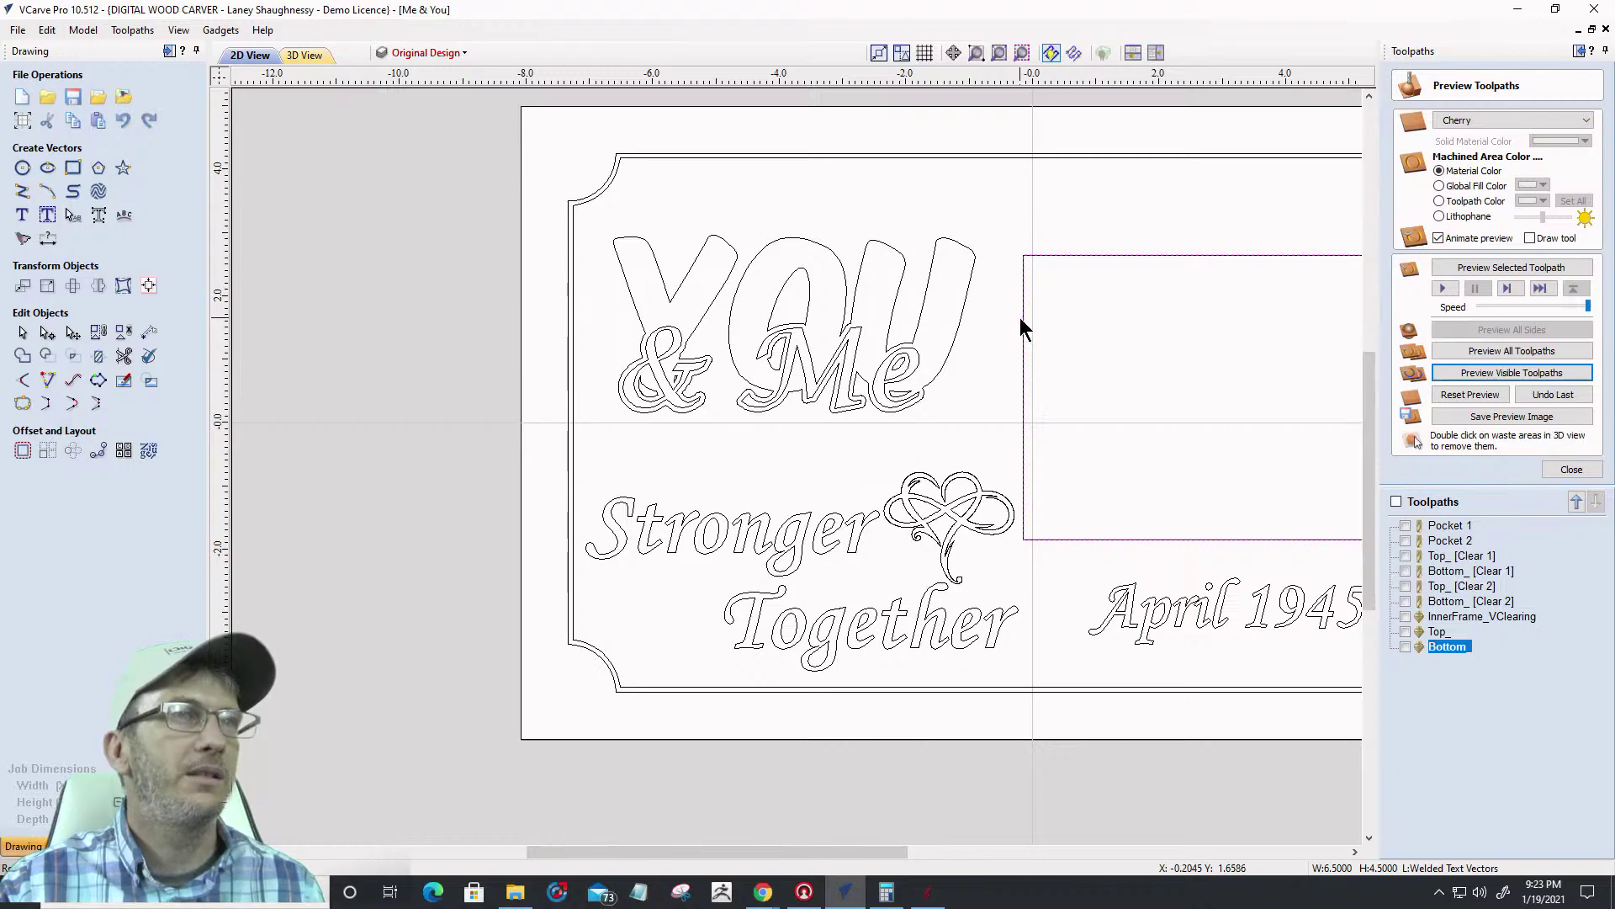
{"action": "scroll", "coordinate": [781, 309], "scroll_direction": "down", "scroll_amount": 3}
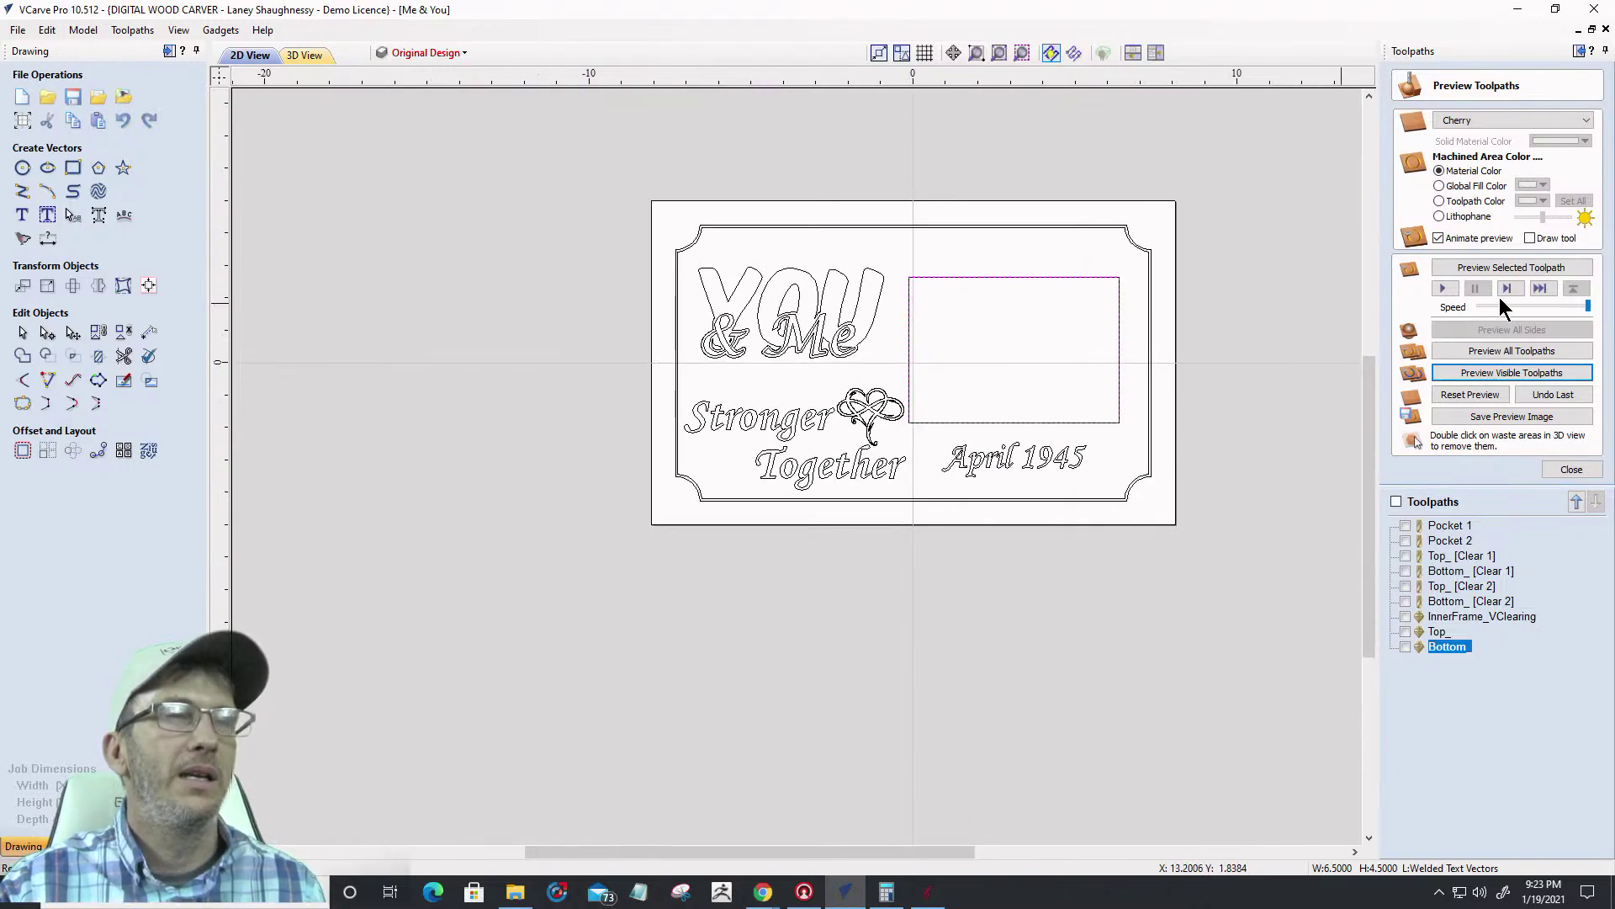
Leave the toolpath preview, recalculate all toolpaths, and hide them all from the 2D view
{"action": "left_click", "coordinate": [1572, 470]}
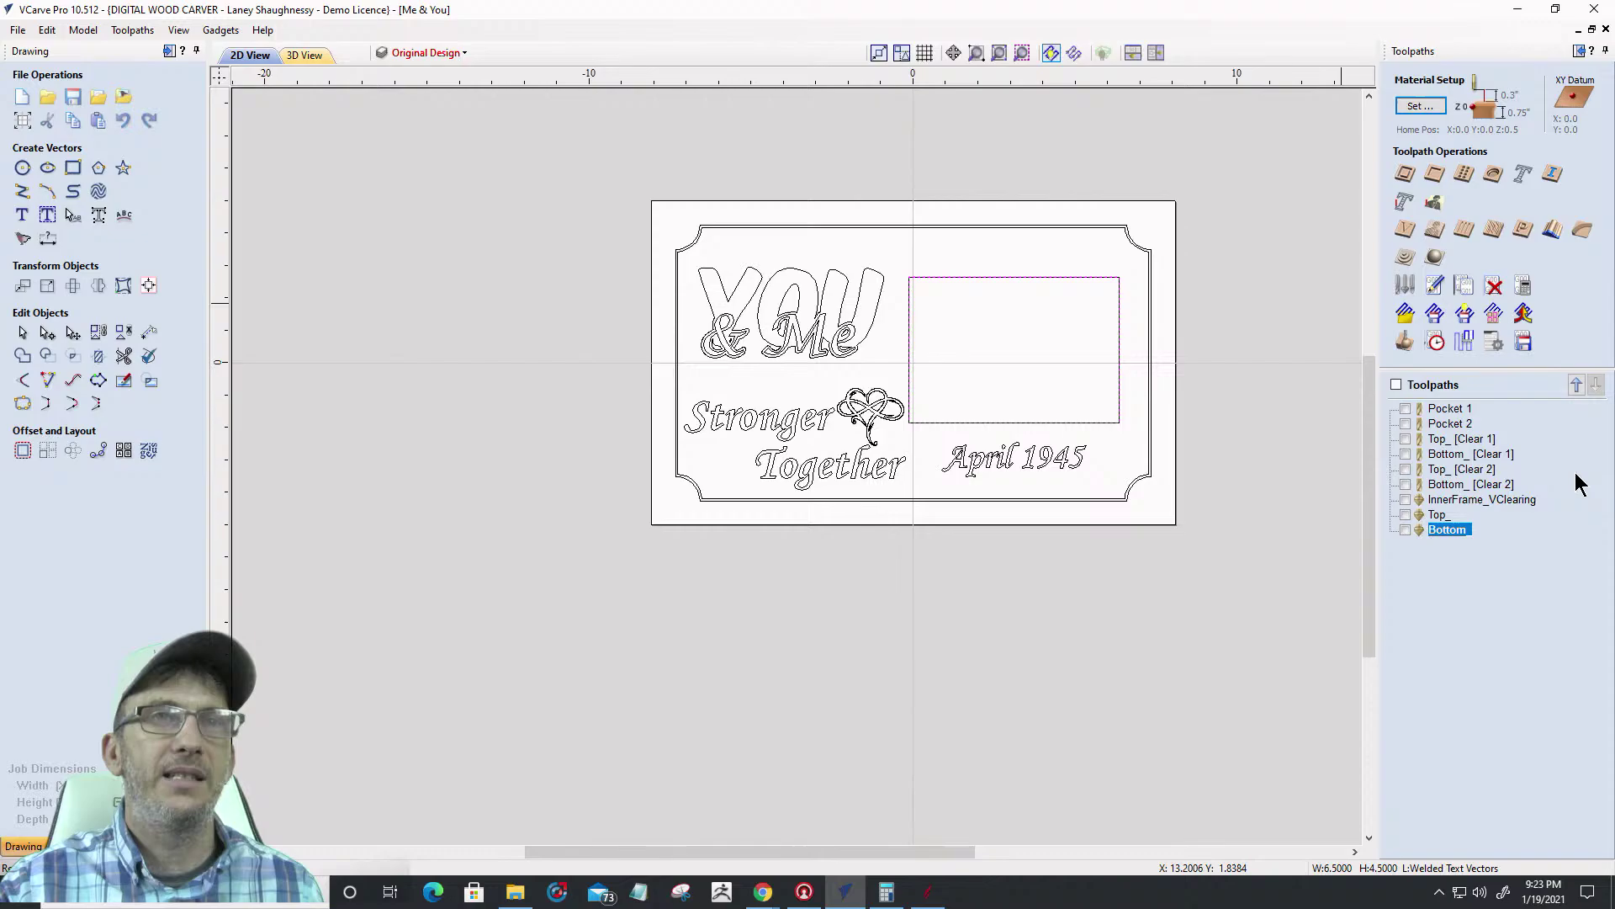
{"action": "left_click", "coordinate": [1522, 288]}
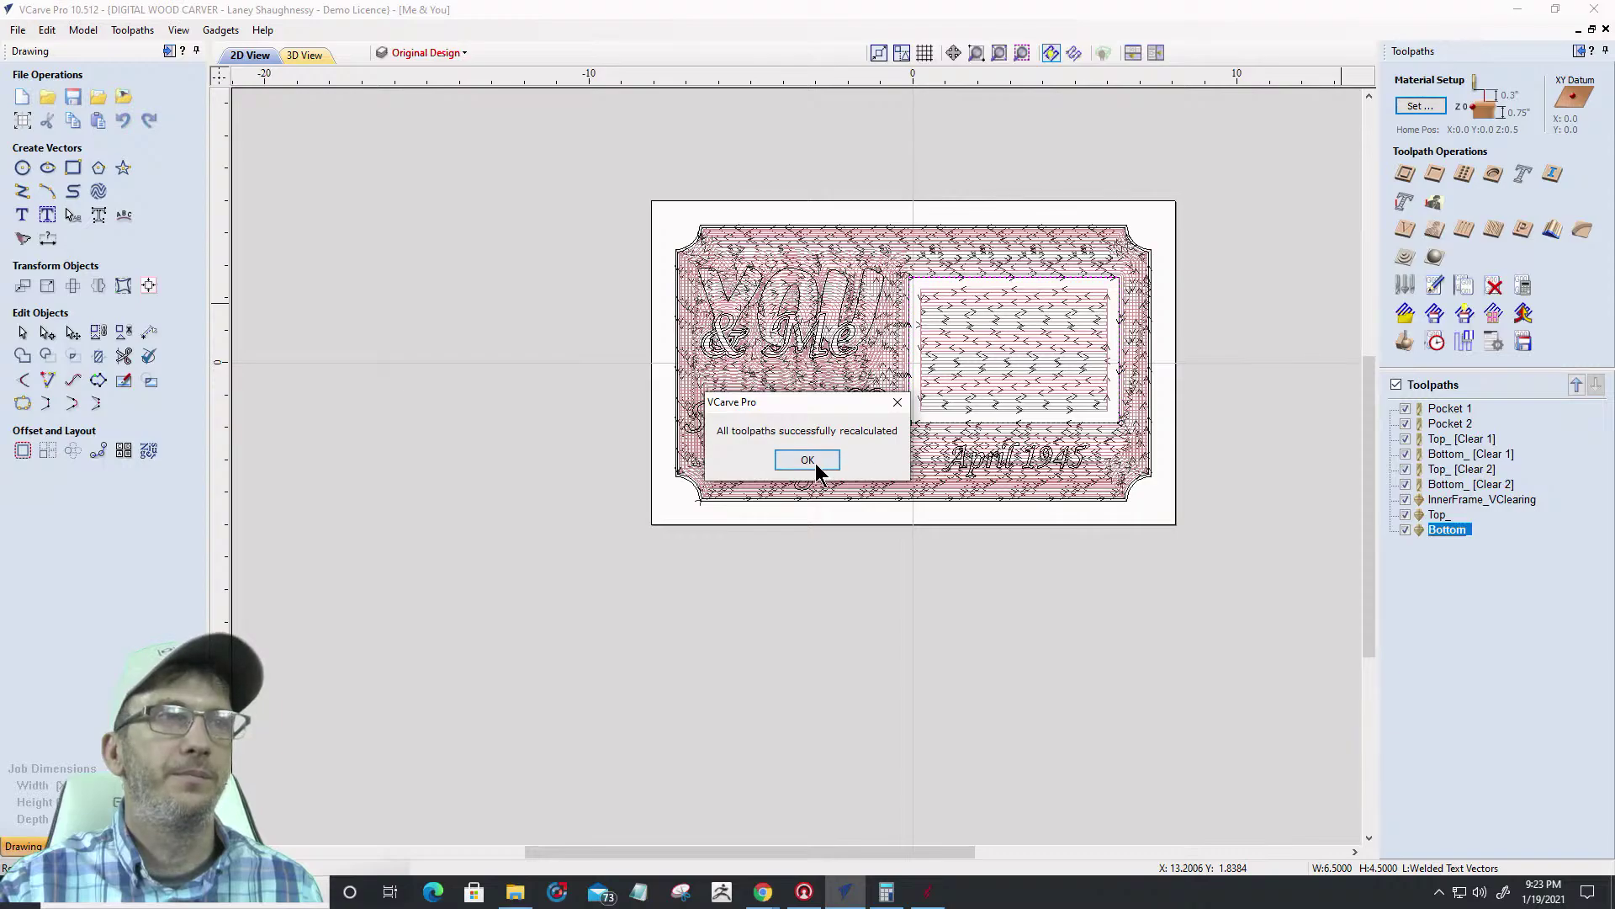
{"action": "left_click", "coordinate": [807, 459]}
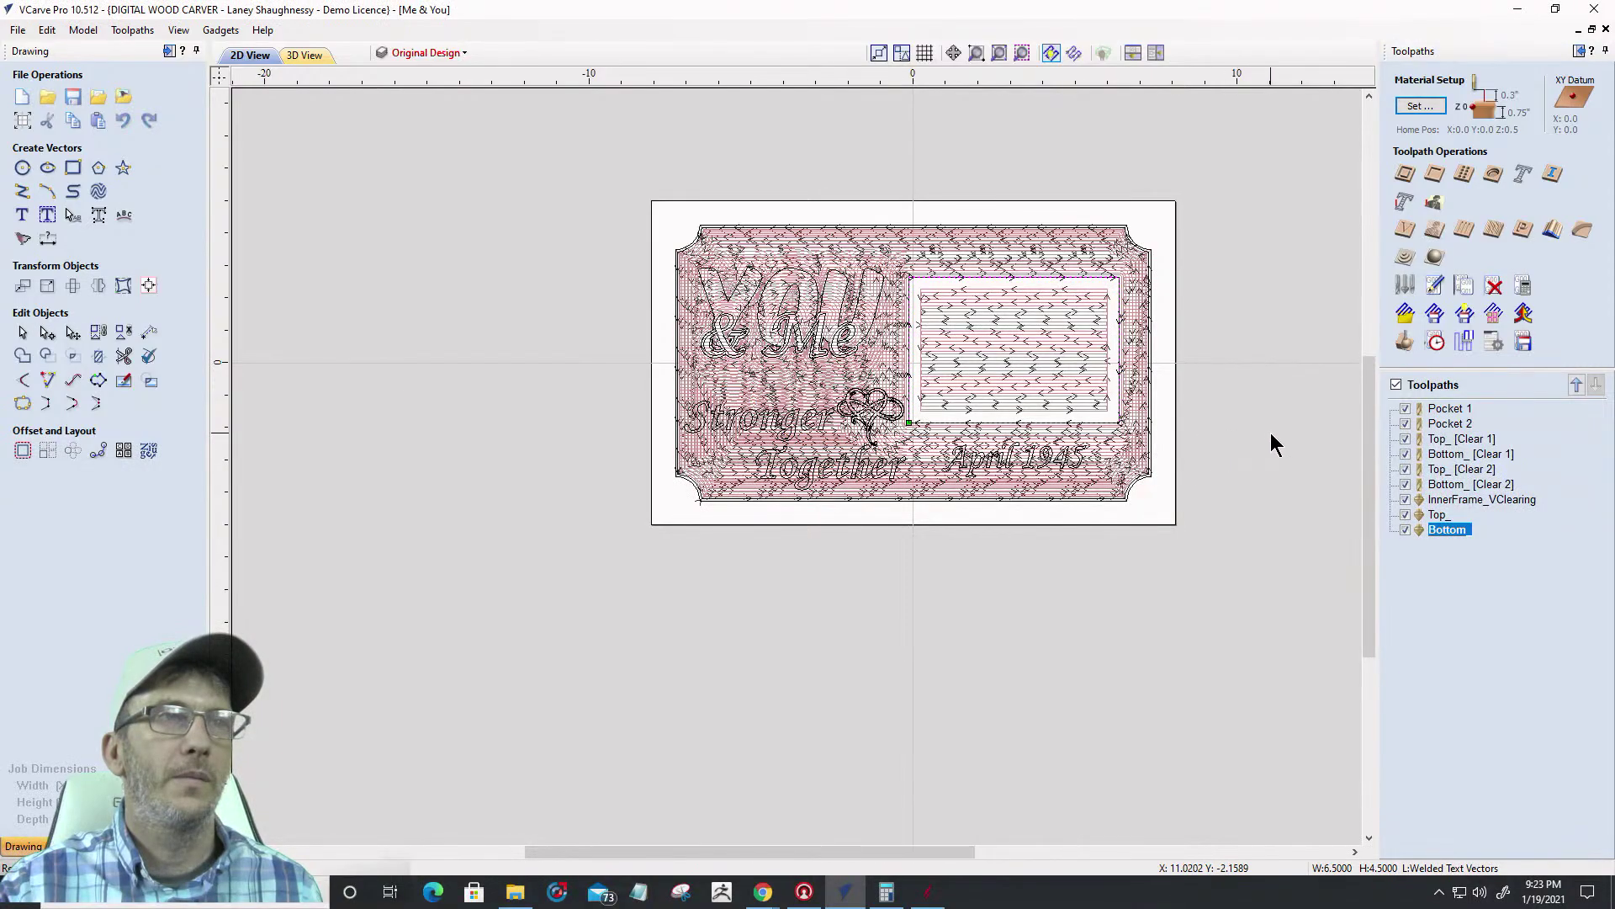
{"action": "left_click", "coordinate": [1396, 385]}
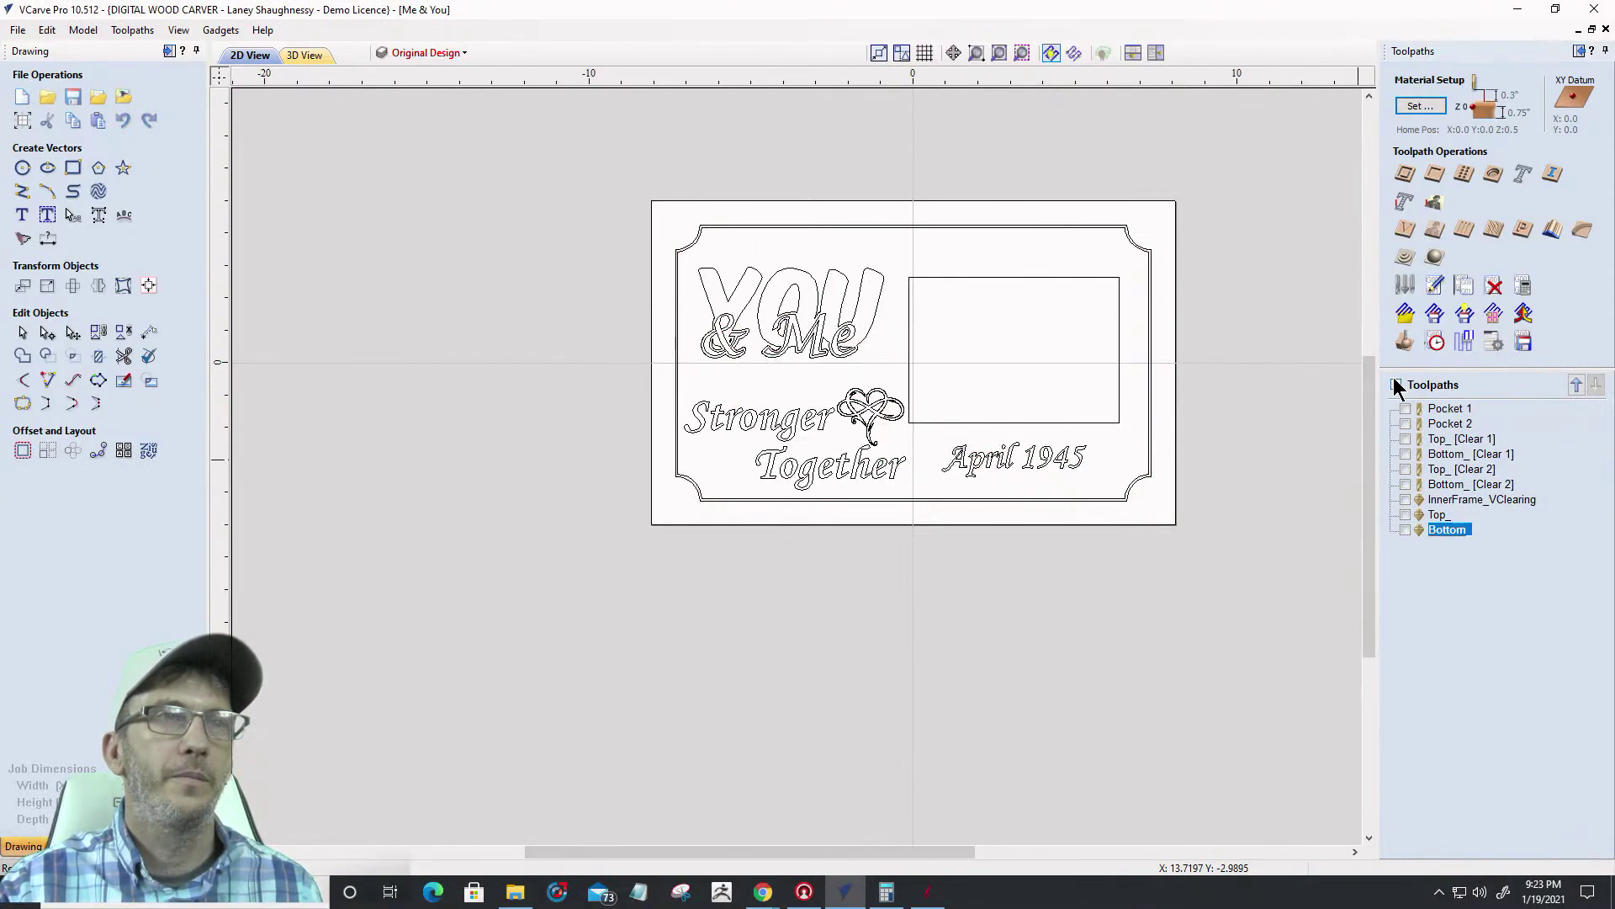
Check the layer list, then select the "Together" lettering with its grouped border vectors and examine them up close
{"action": "left_click", "coordinate": [434, 52]}
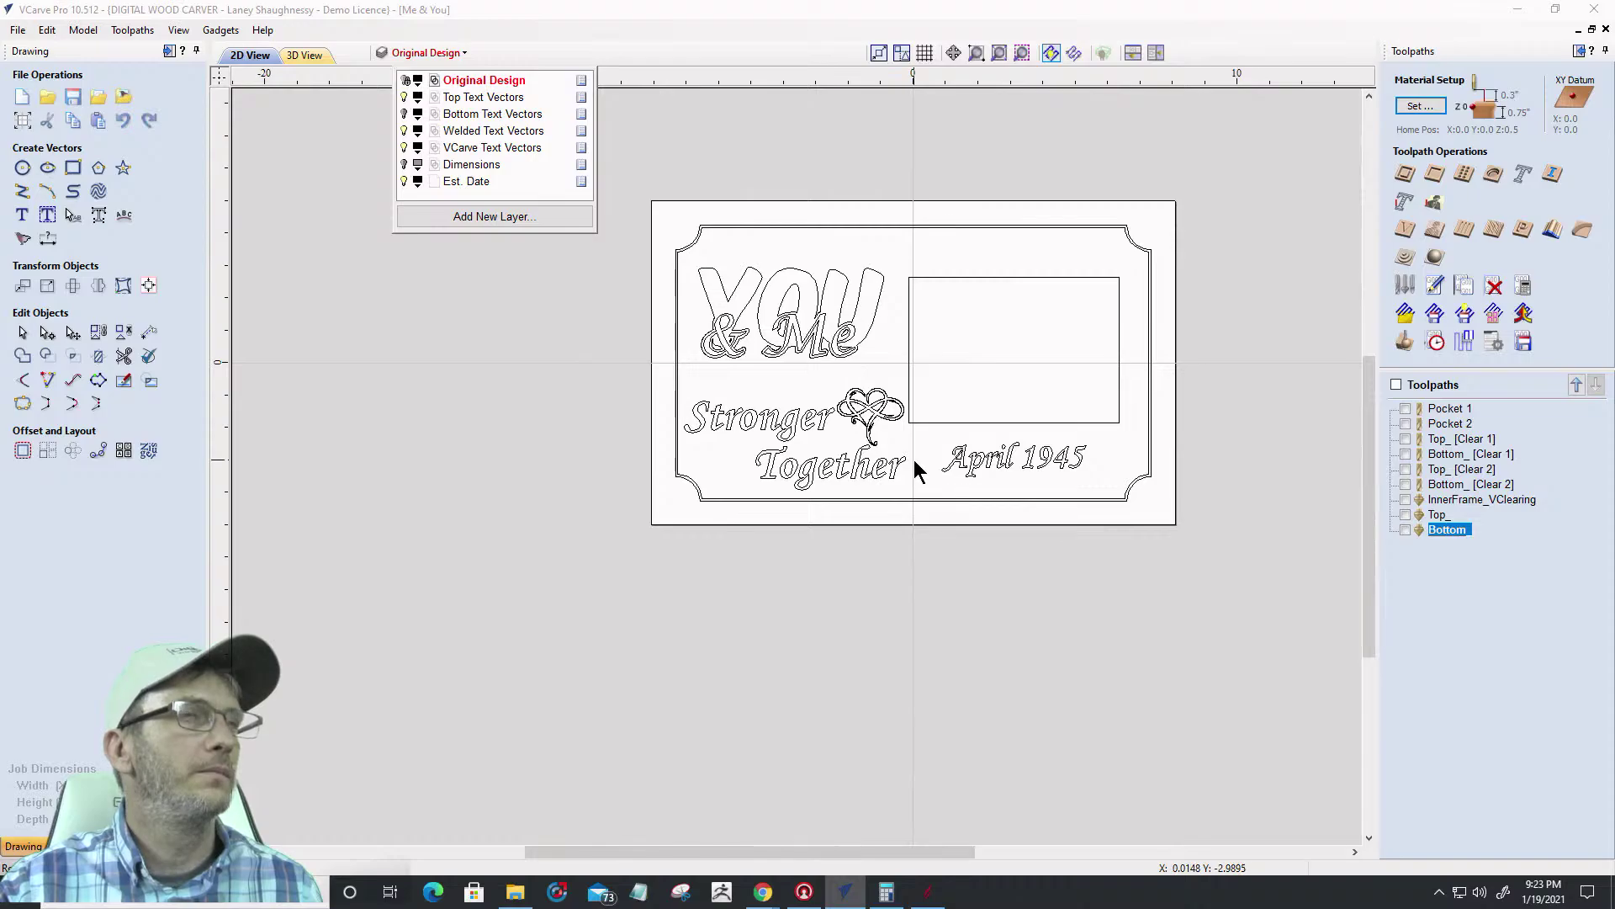
{"action": "left_click", "coordinate": [888, 547]}
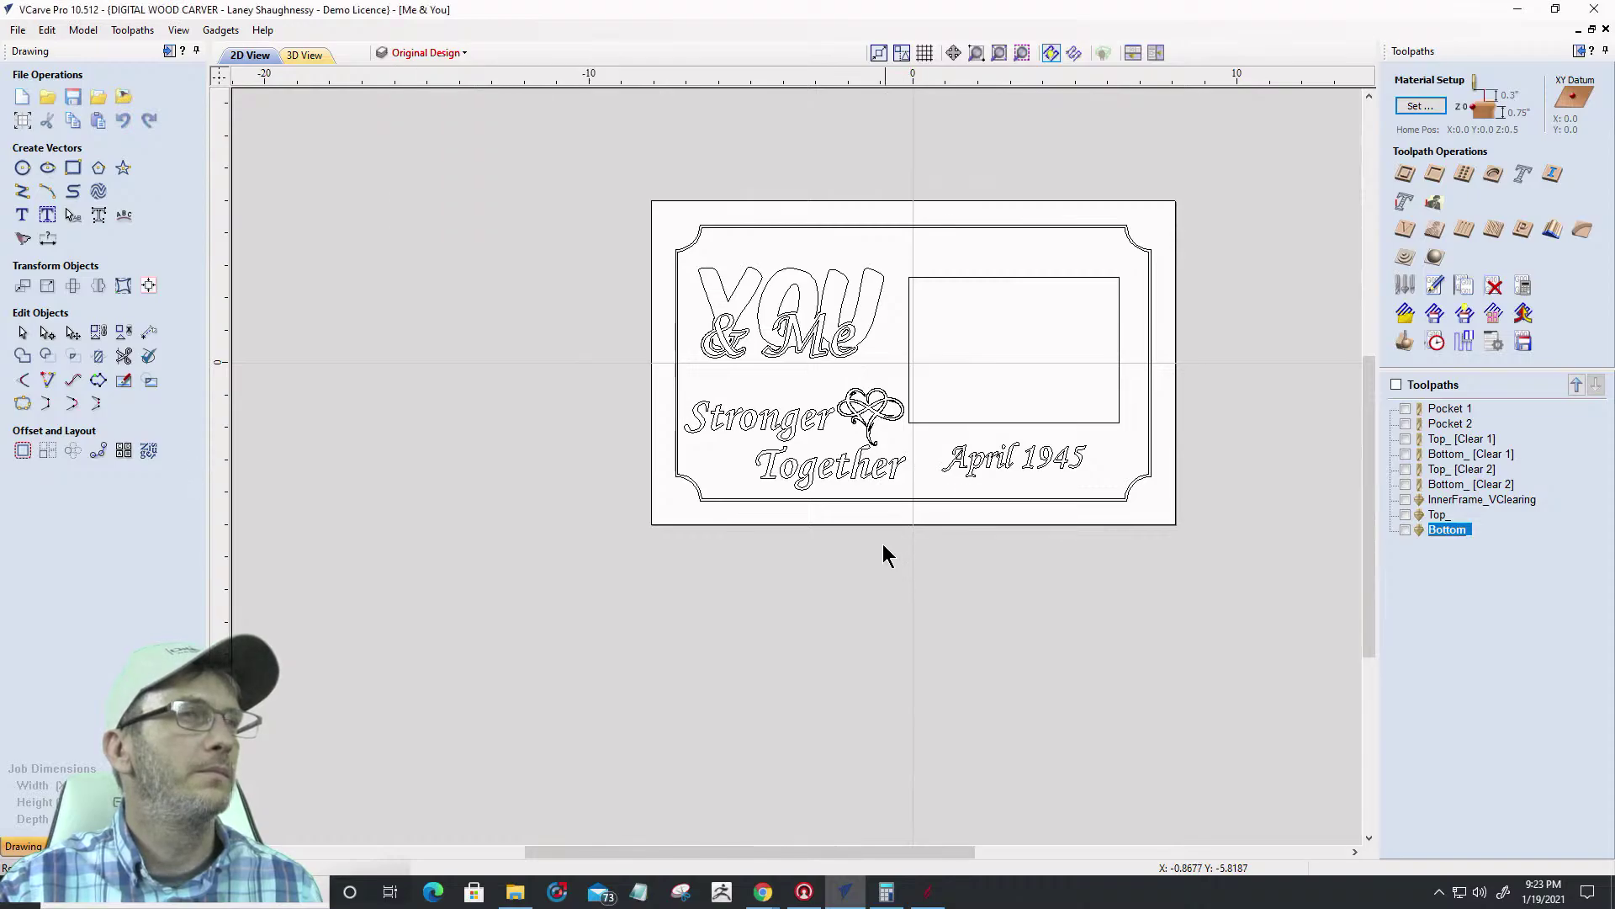
{"action": "left_click", "coordinate": [871, 468]}
{"action": "scroll", "coordinate": [888, 427], "scroll_direction": "up", "scroll_amount": 4}
{"action": "scroll", "coordinate": [888, 425], "scroll_direction": "down", "scroll_amount": 1}
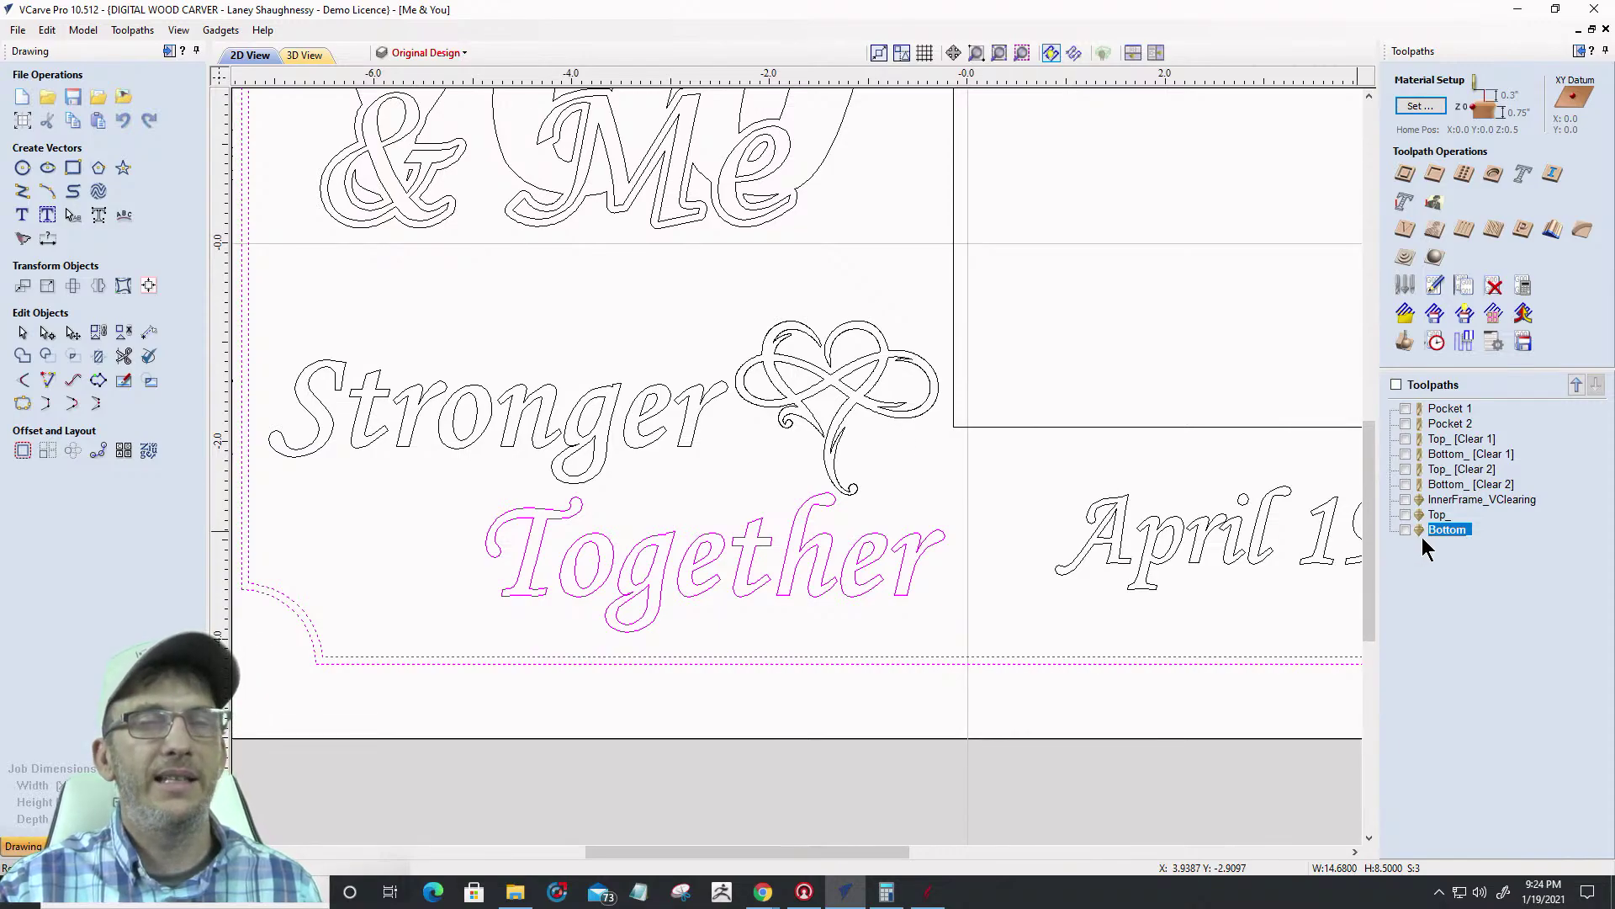
In the 3D view, make the Pocket 1, Pocket 2, Top_ [Clear 1] and Bottom_ [Clear 1] toolpaths visible
{"action": "mouse_move", "coordinate": [1427, 532]}
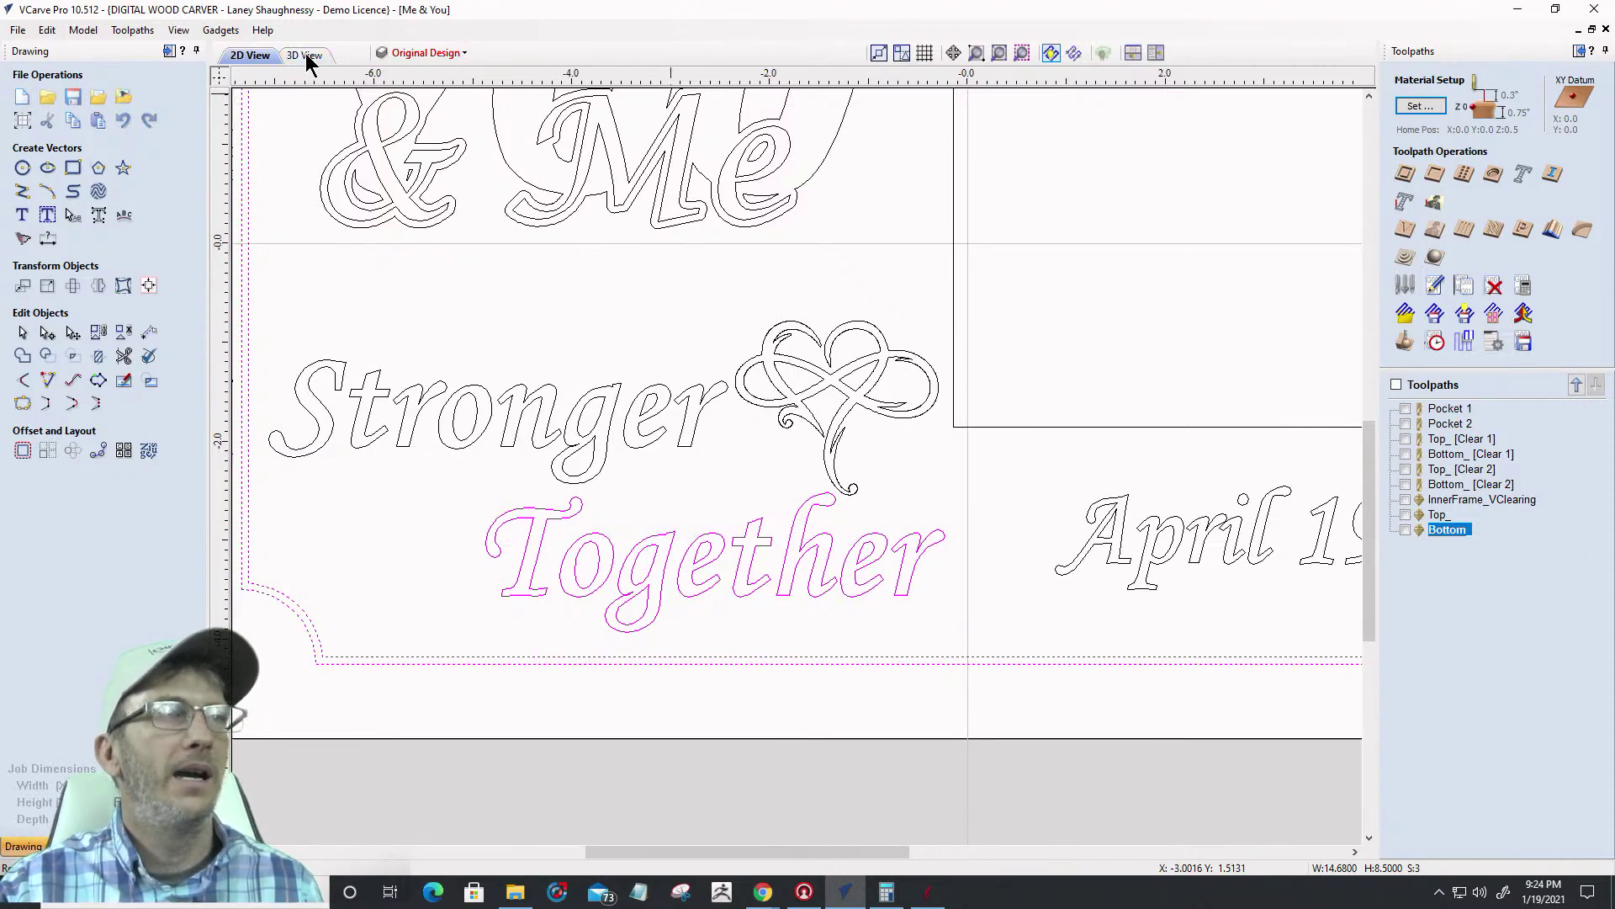
{"action": "key", "text": "F3"}
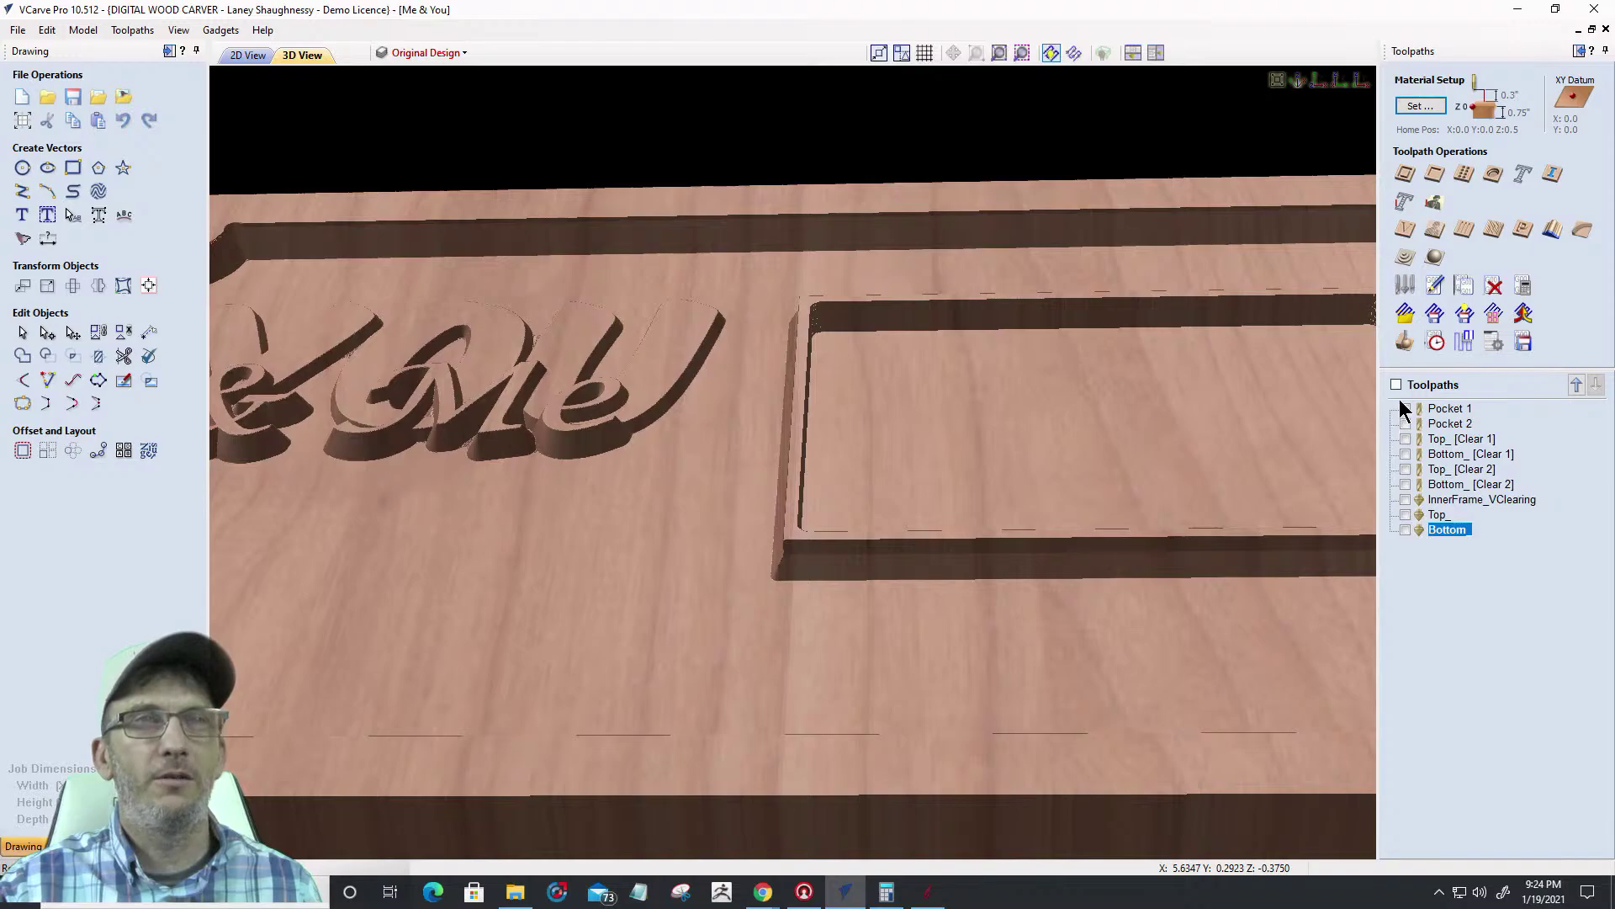
{"action": "left_click", "coordinate": [1406, 439]}
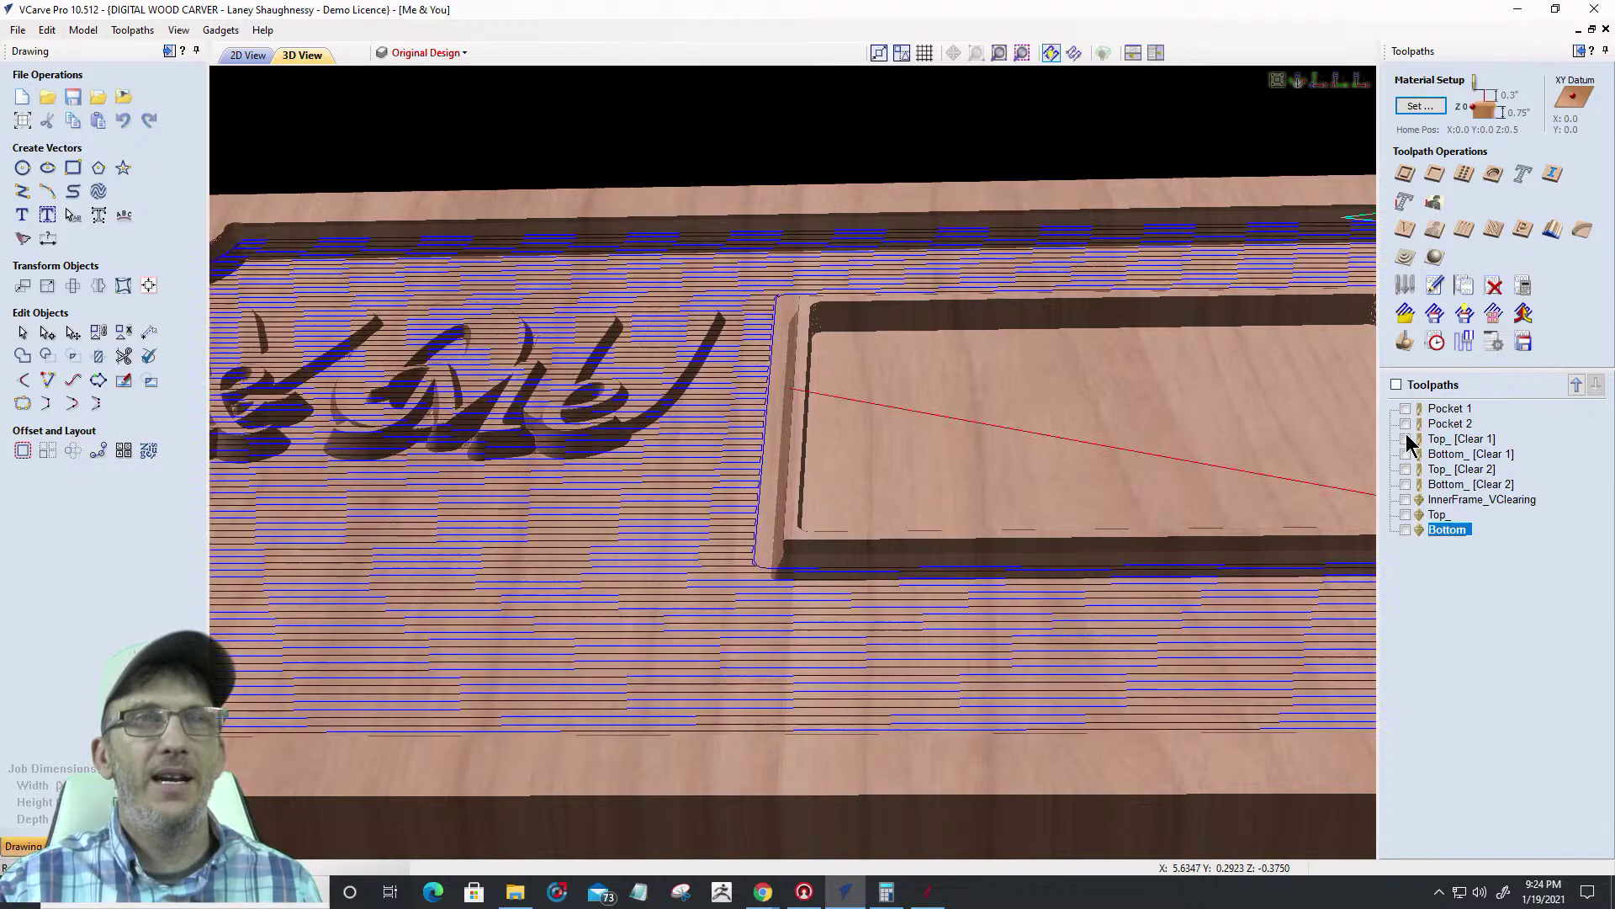
{"action": "left_click", "coordinate": [1405, 408]}
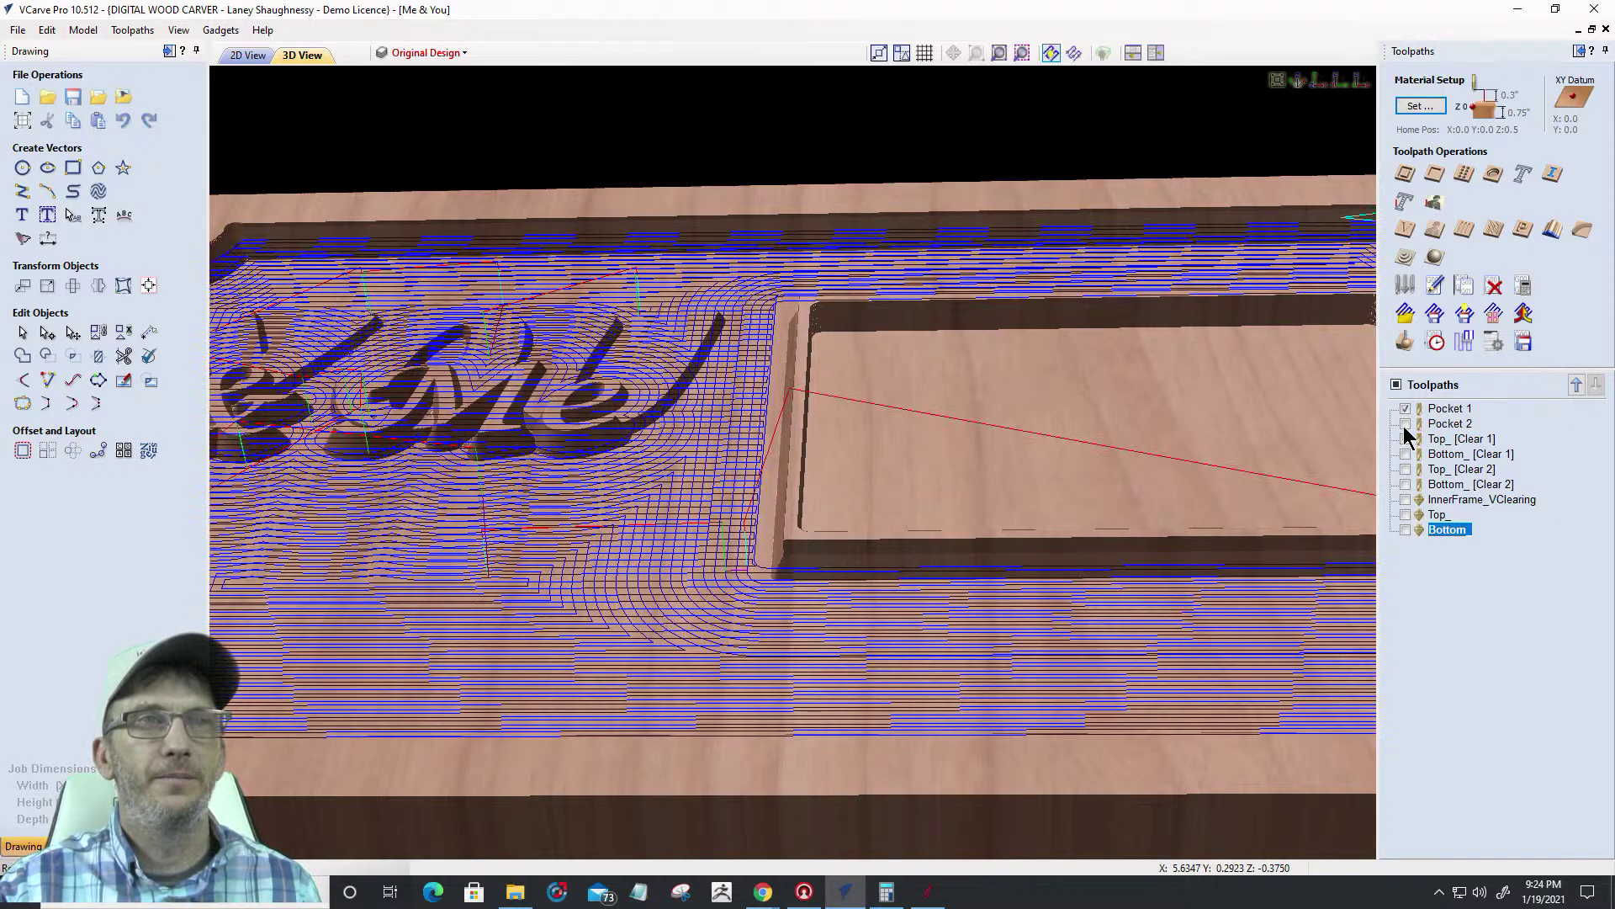
{"action": "left_click", "coordinate": [1406, 433]}
{"action": "left_click", "coordinate": [1405, 423]}
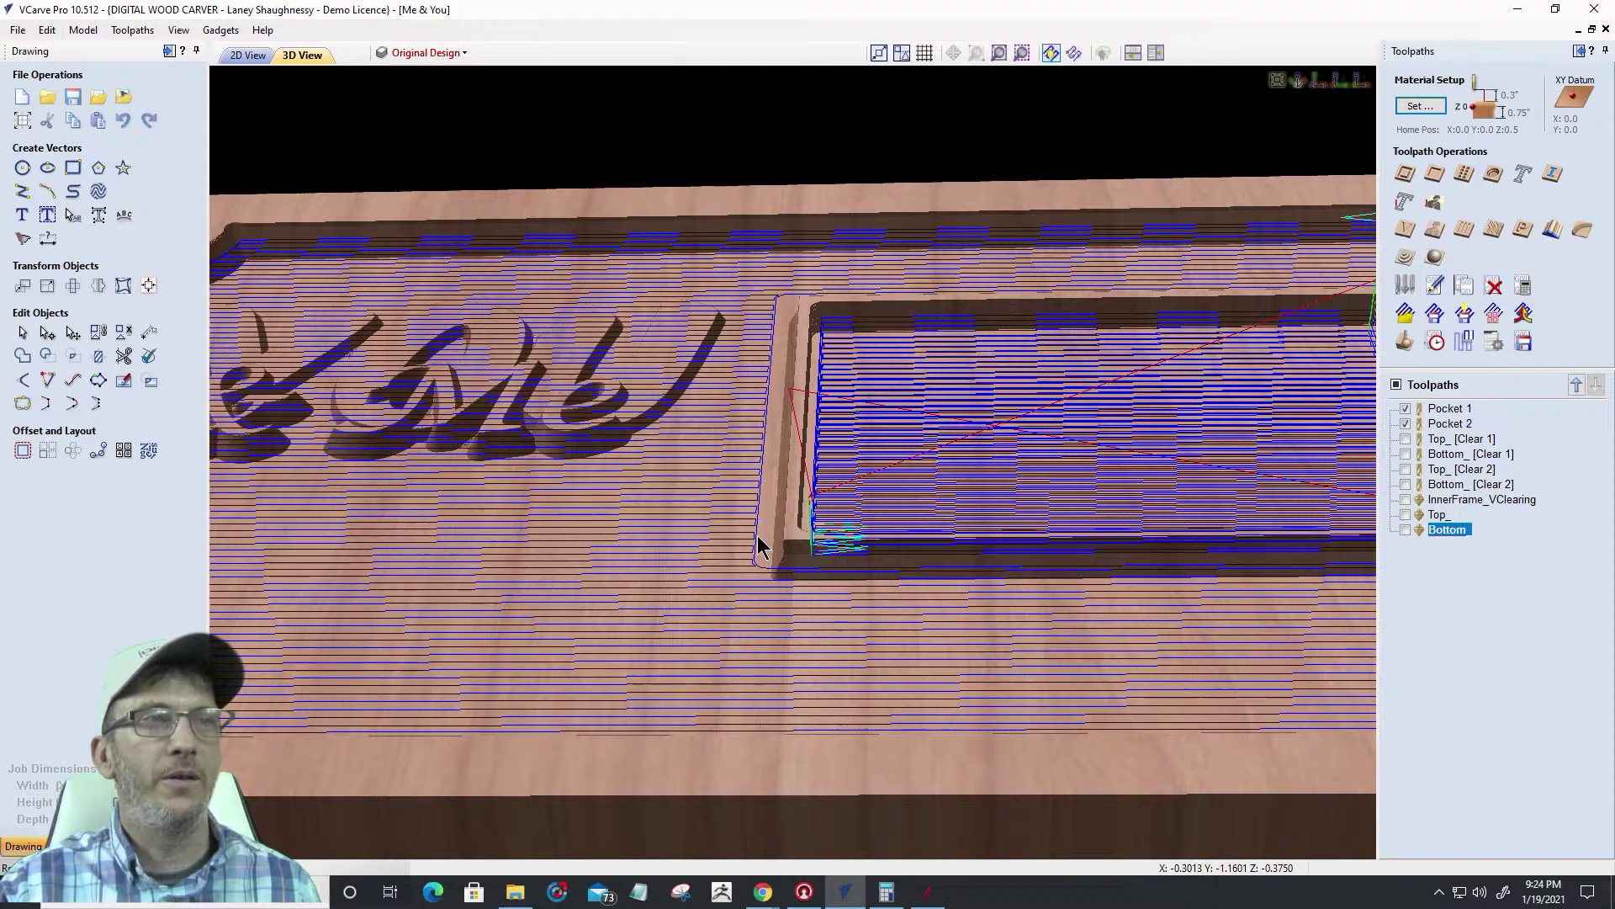
{"action": "left_click", "coordinate": [1405, 439]}
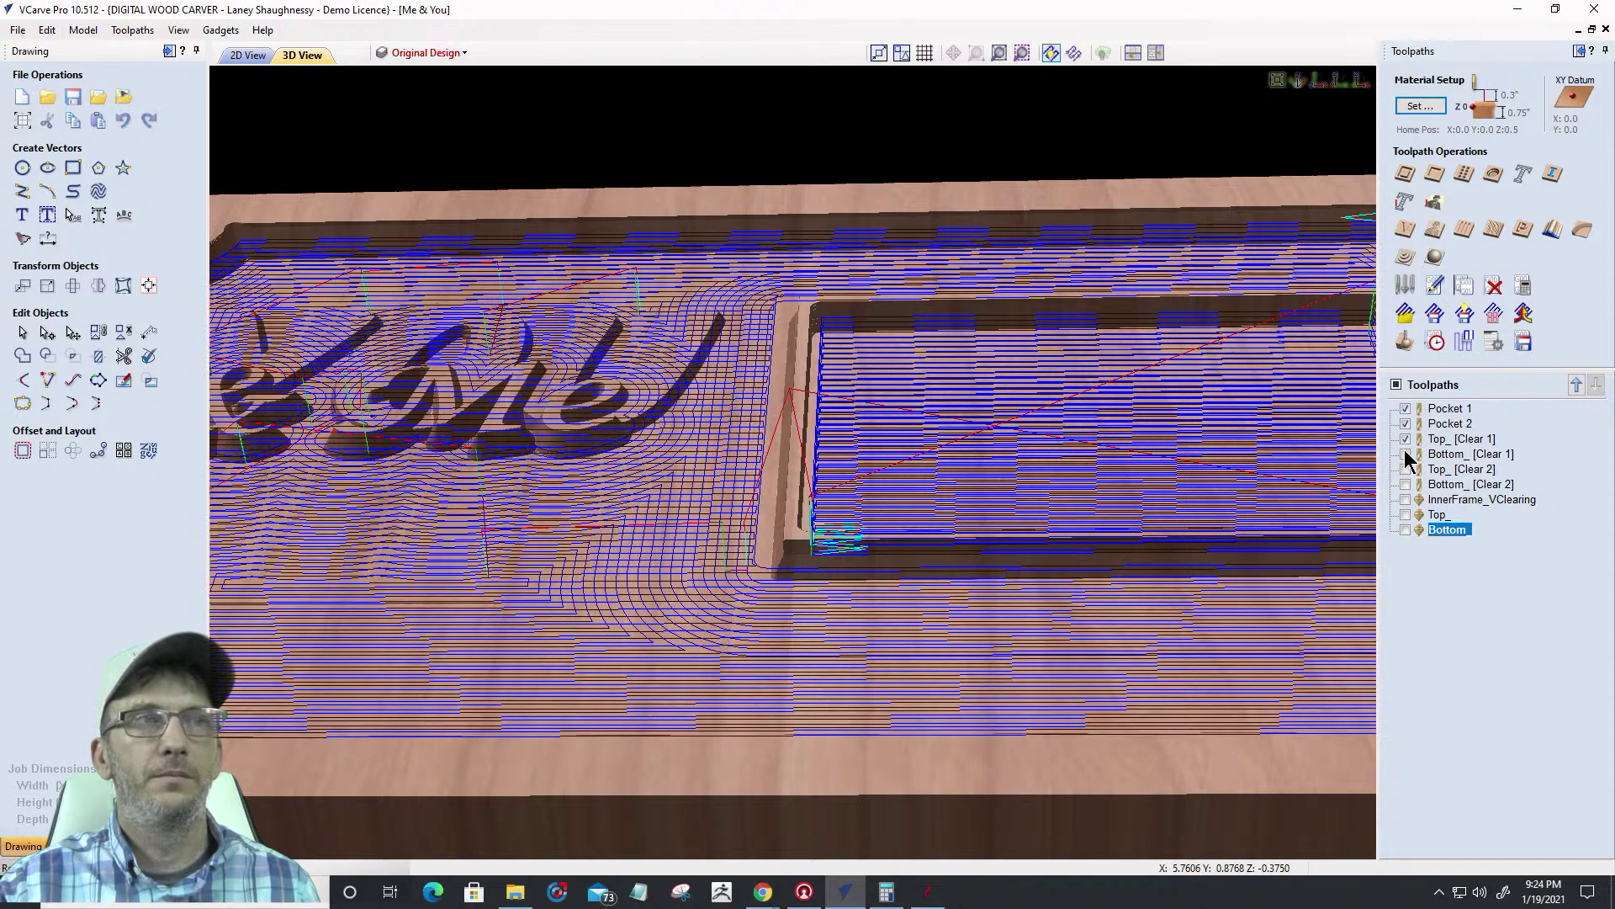
{"action": "left_click", "coordinate": [1405, 454]}
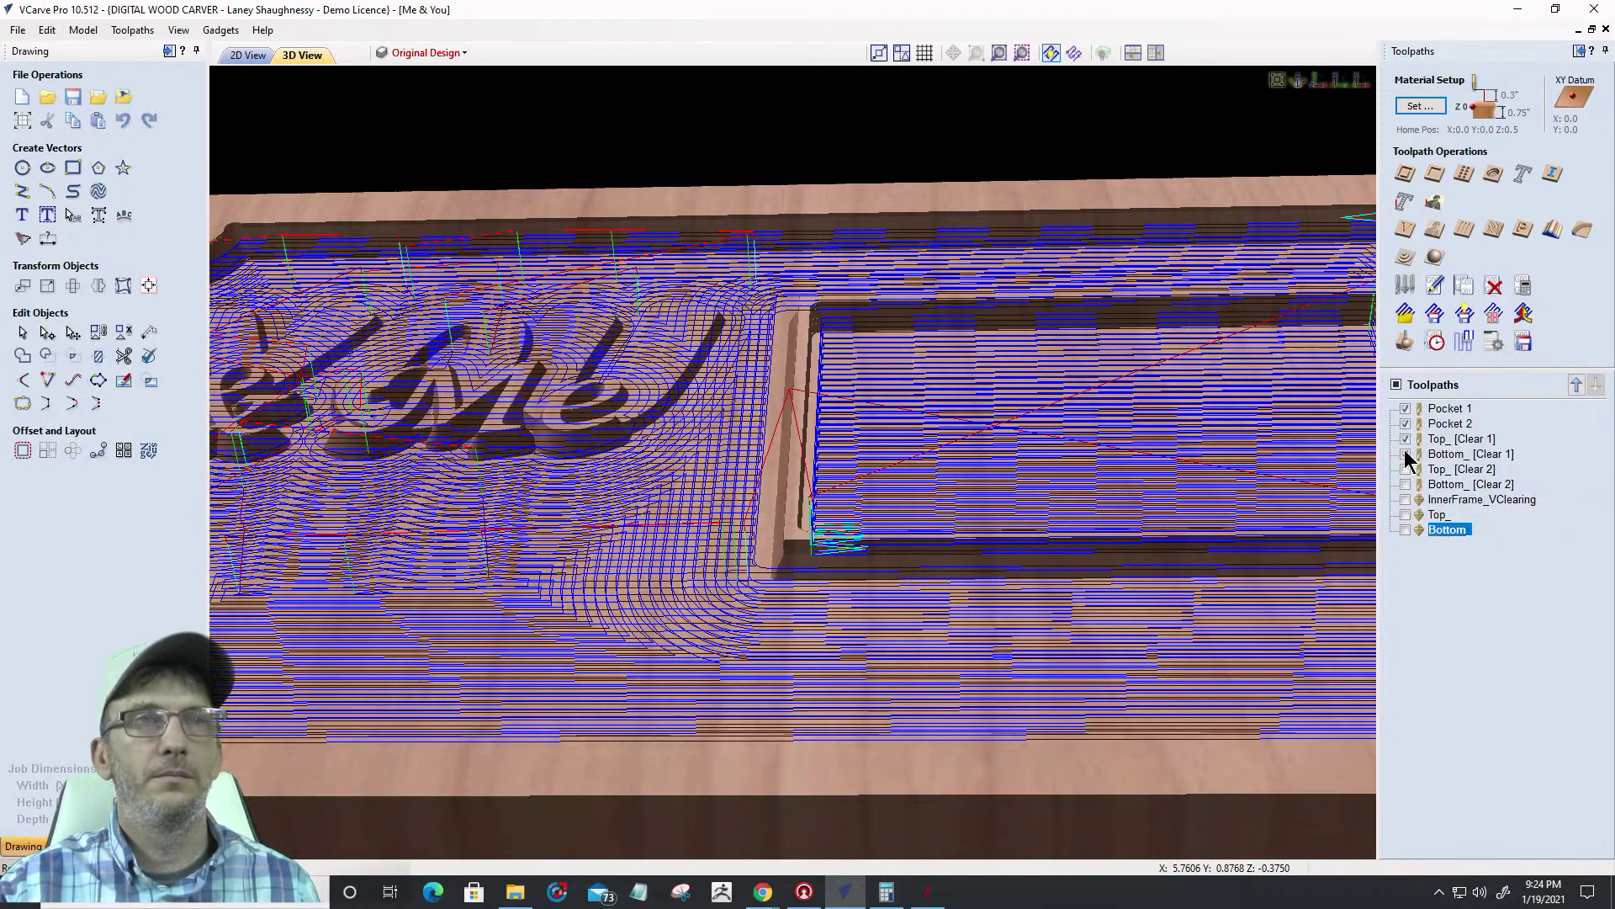
Reset the material preview and simulate only the visible pocket and first clearance toolpaths
{"action": "left_click", "coordinate": [1406, 342]}
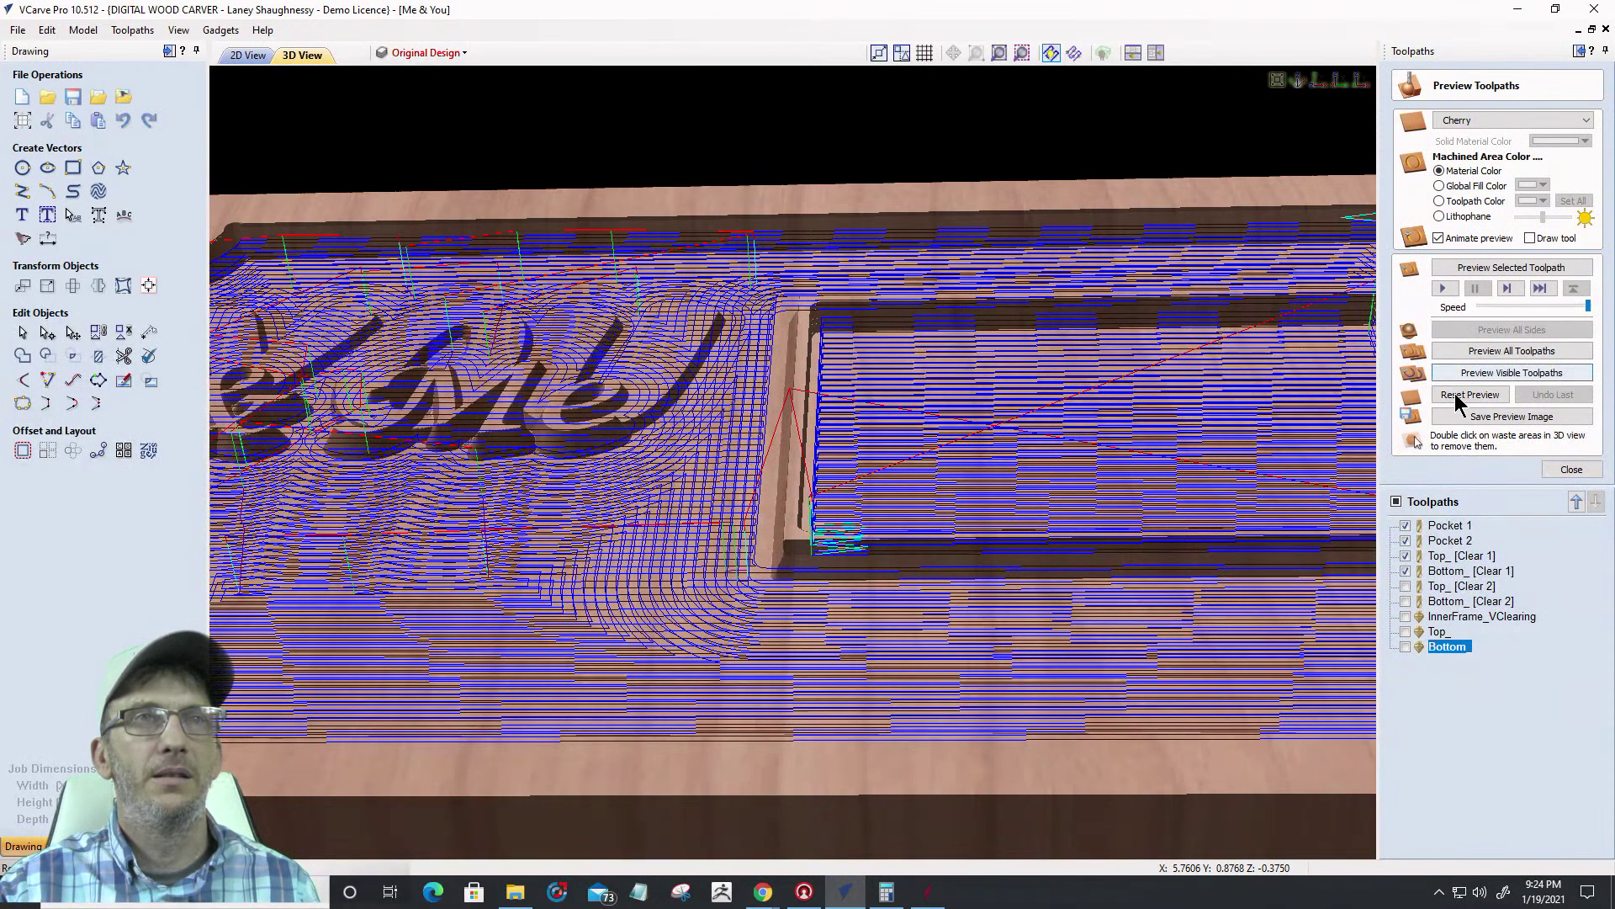
{"action": "left_click", "coordinate": [1469, 394]}
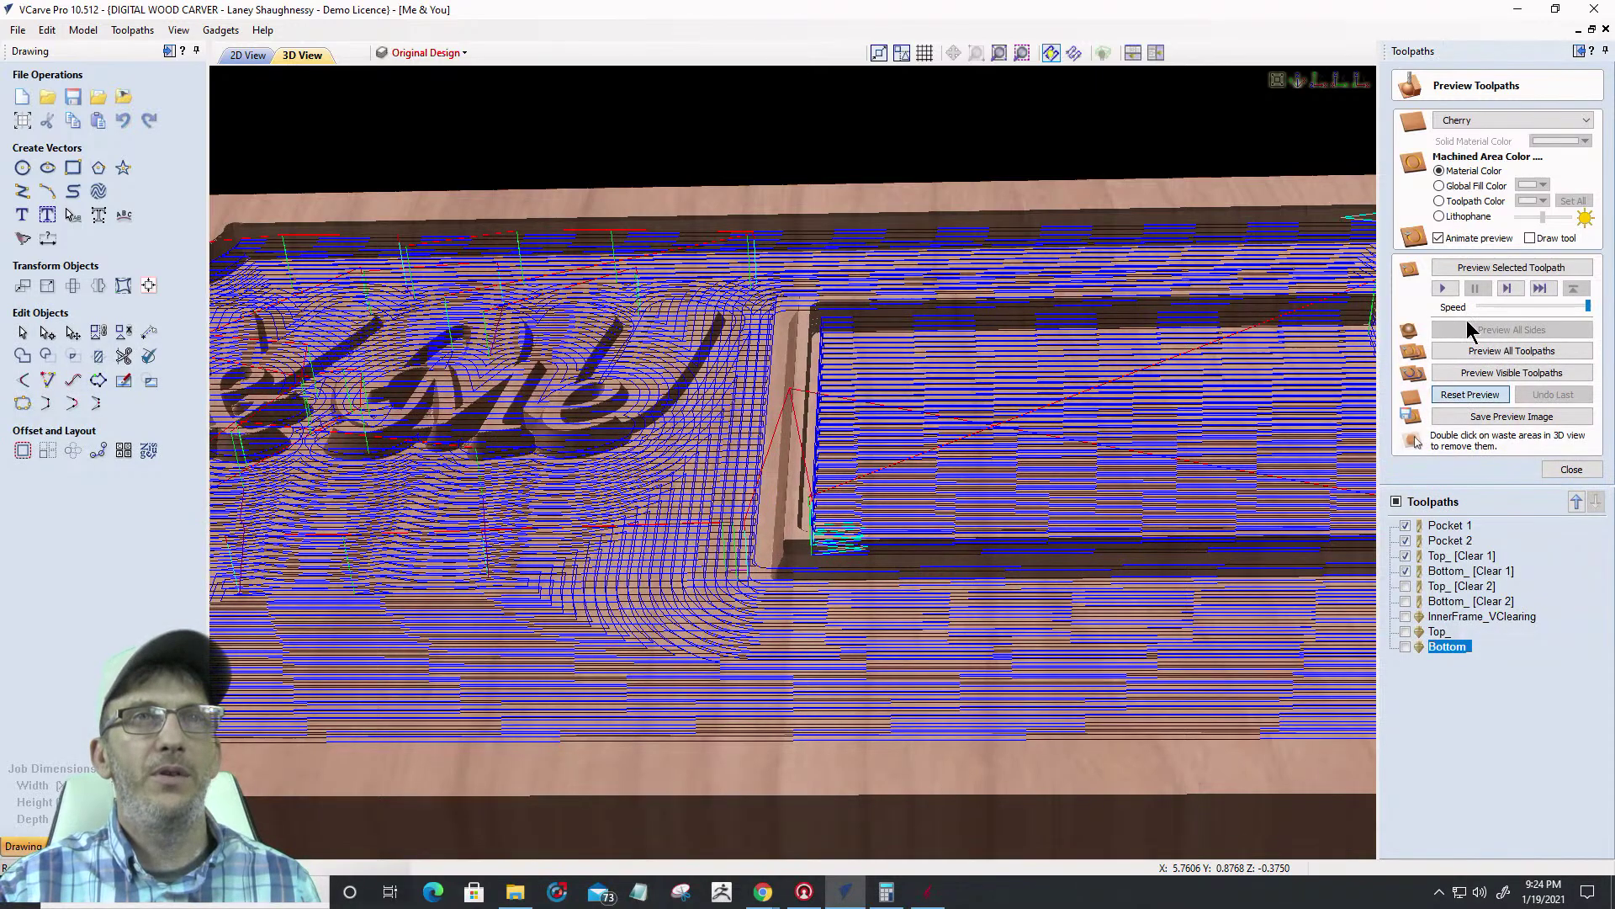
{"action": "left_click", "coordinate": [1474, 377]}
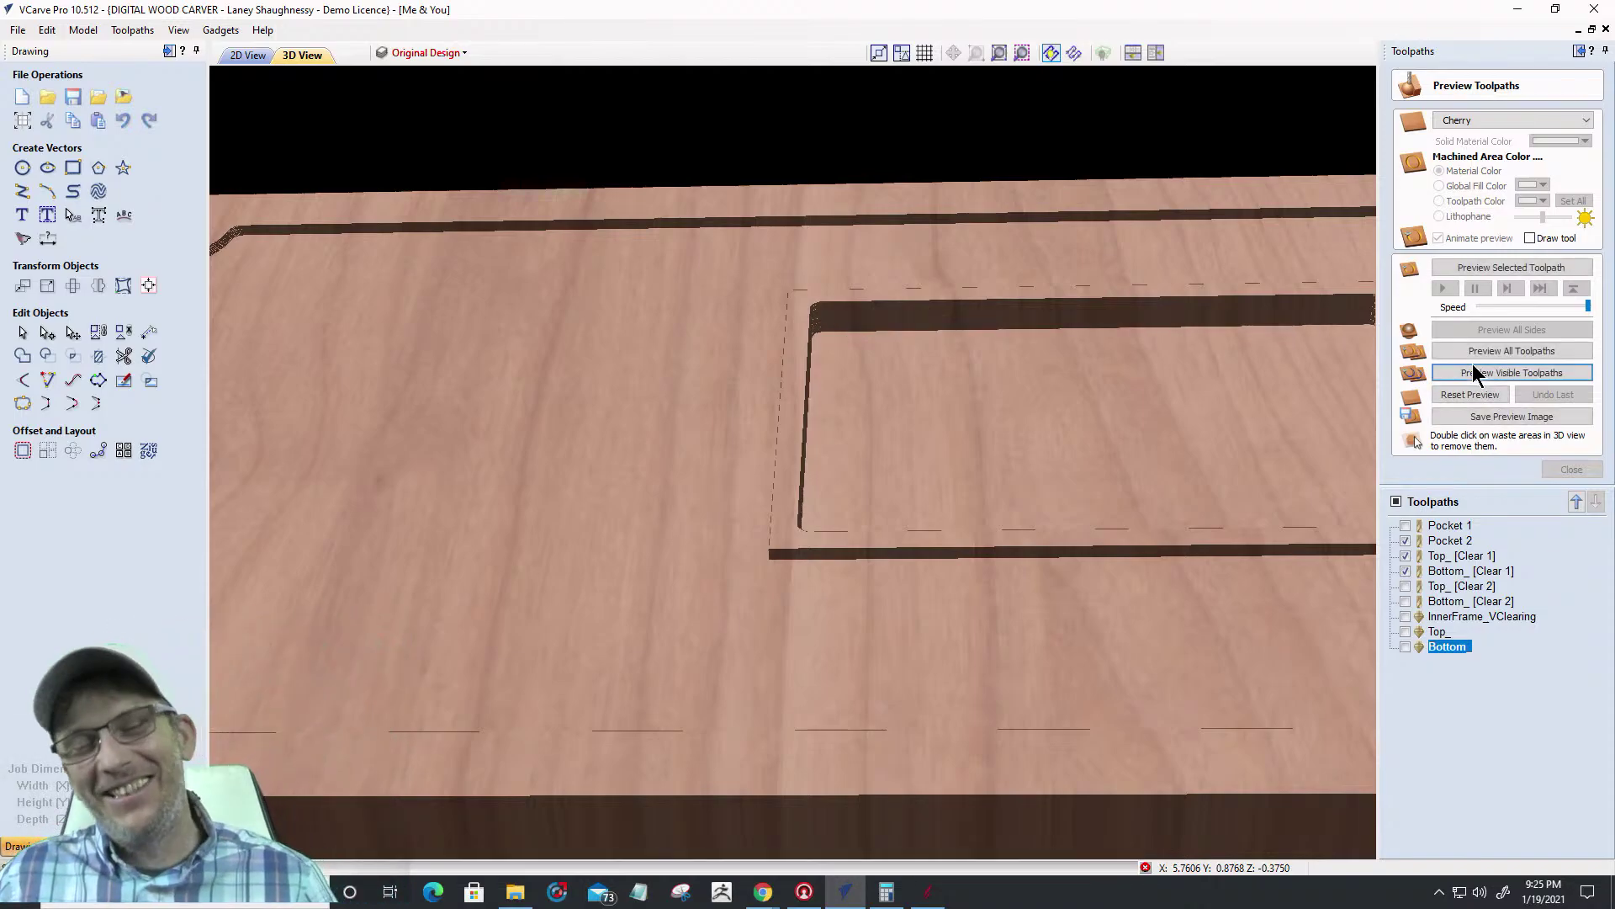
{"action": "left_click", "coordinate": [1474, 370]}
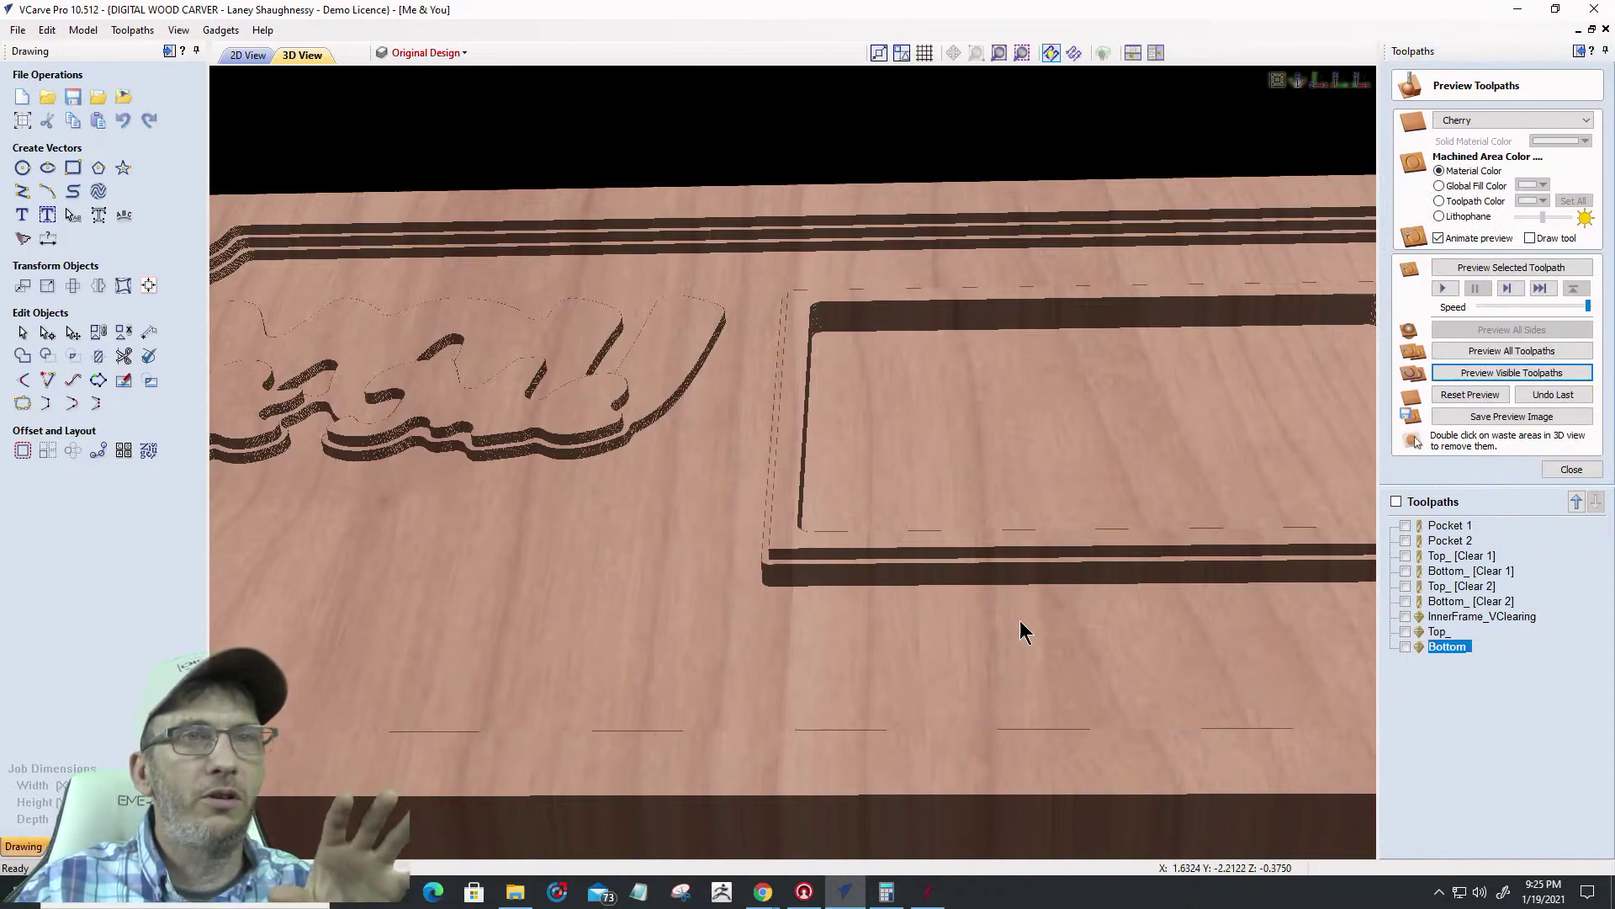
Preview the second clearance toolpaths, Top_ [Clear 2] and Bottom_ [Clear 2], on the existing simulation
{"action": "left_click", "coordinate": [1405, 585]}
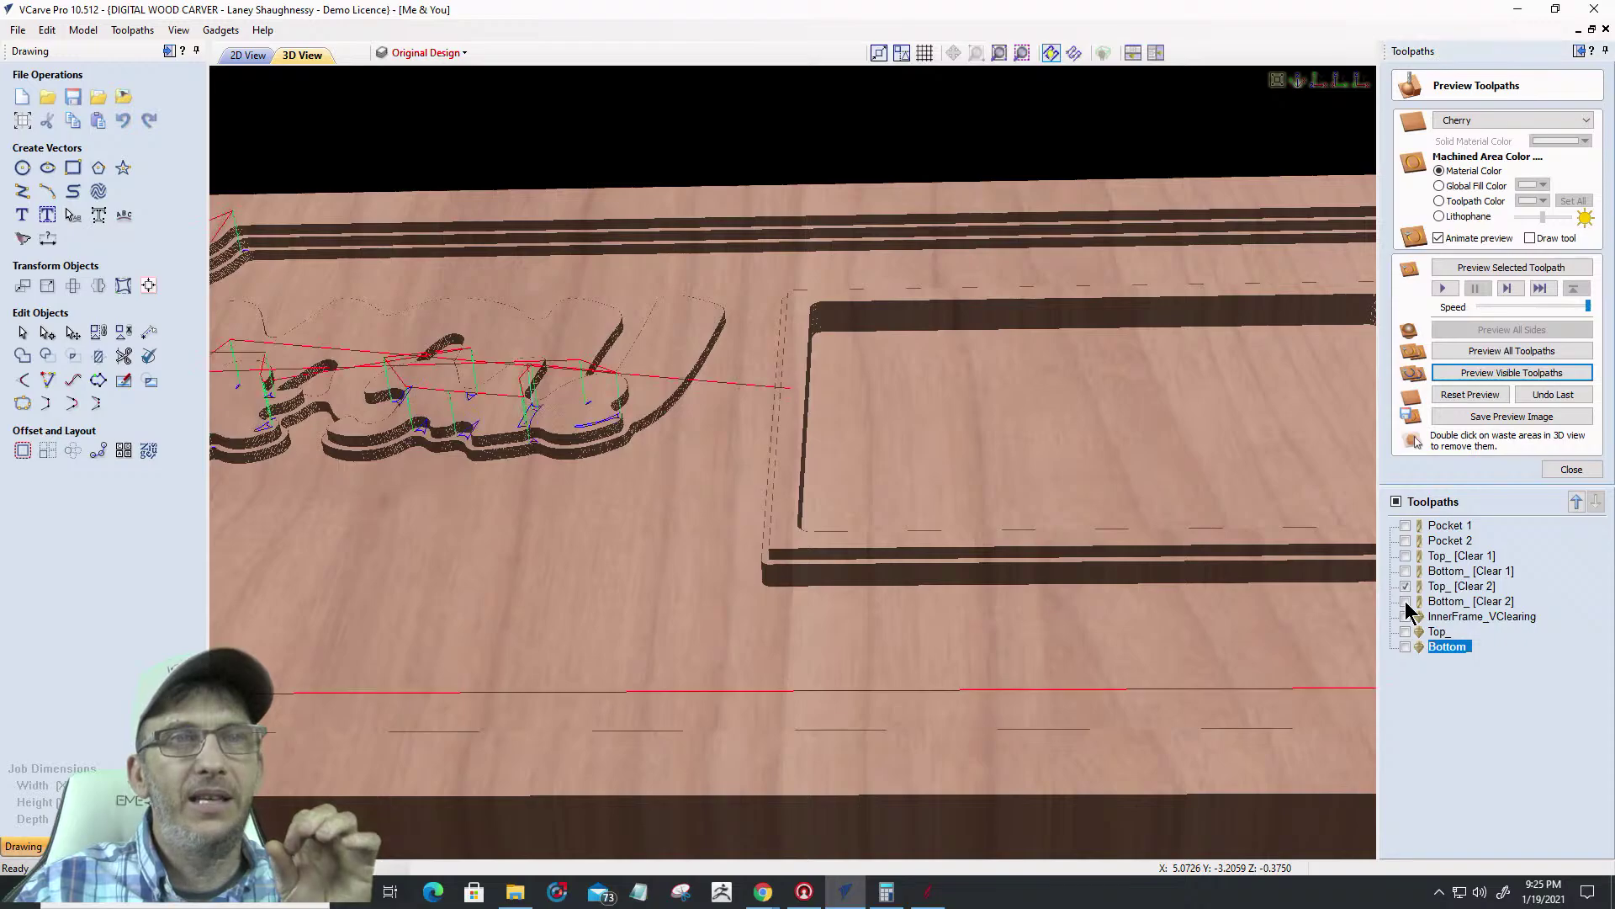
{"action": "left_click", "coordinate": [1405, 601]}
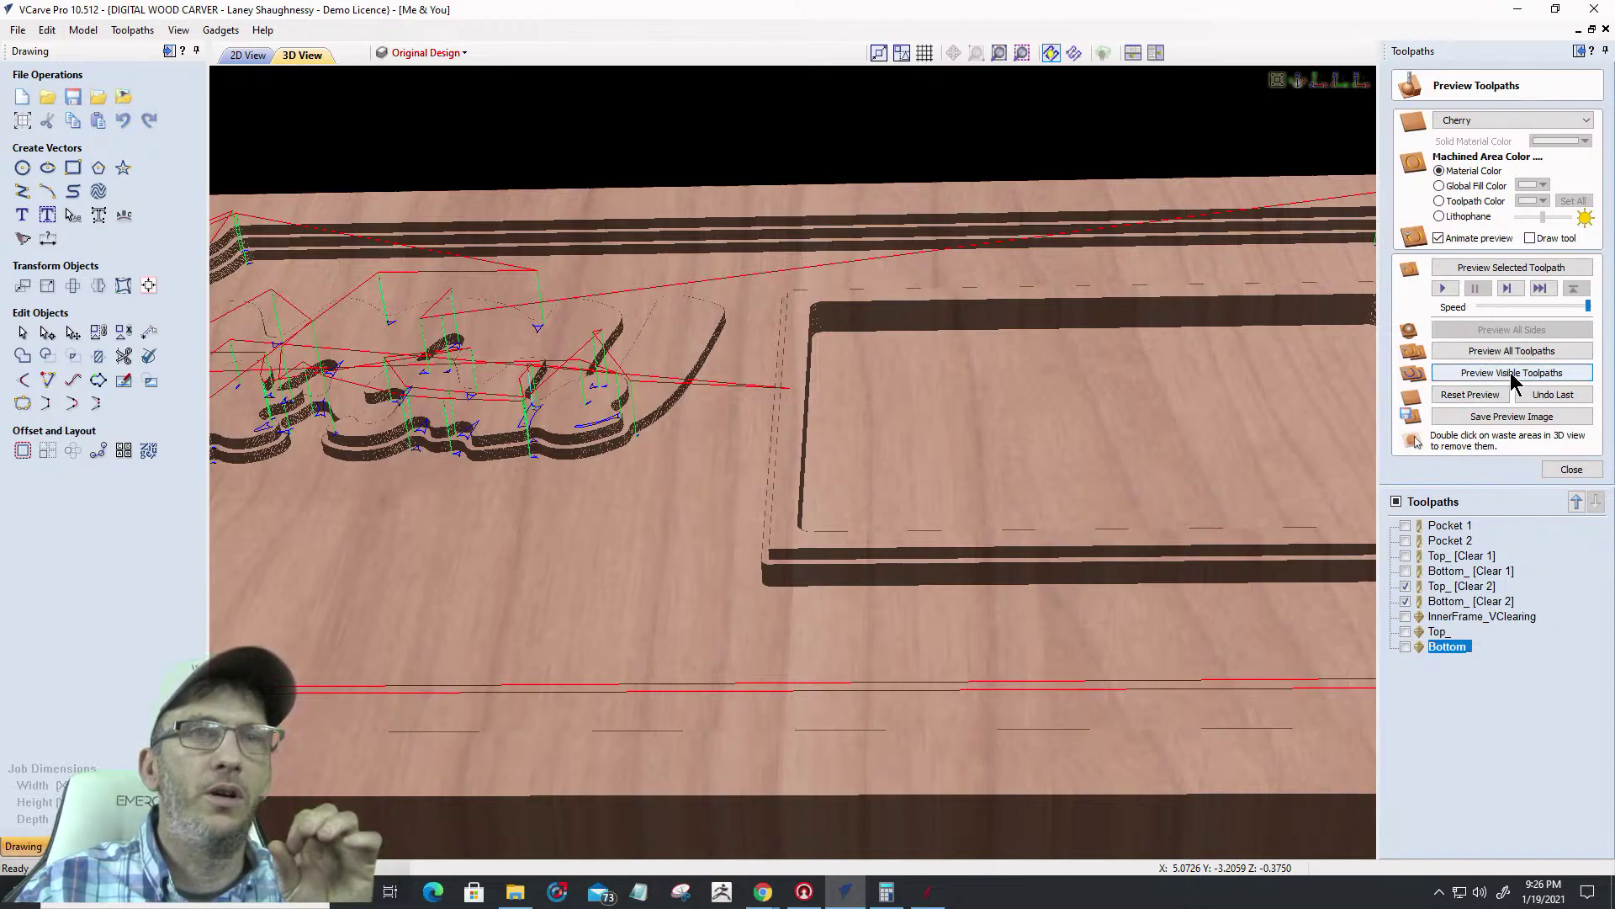
{"action": "left_click", "coordinate": [1506, 374]}
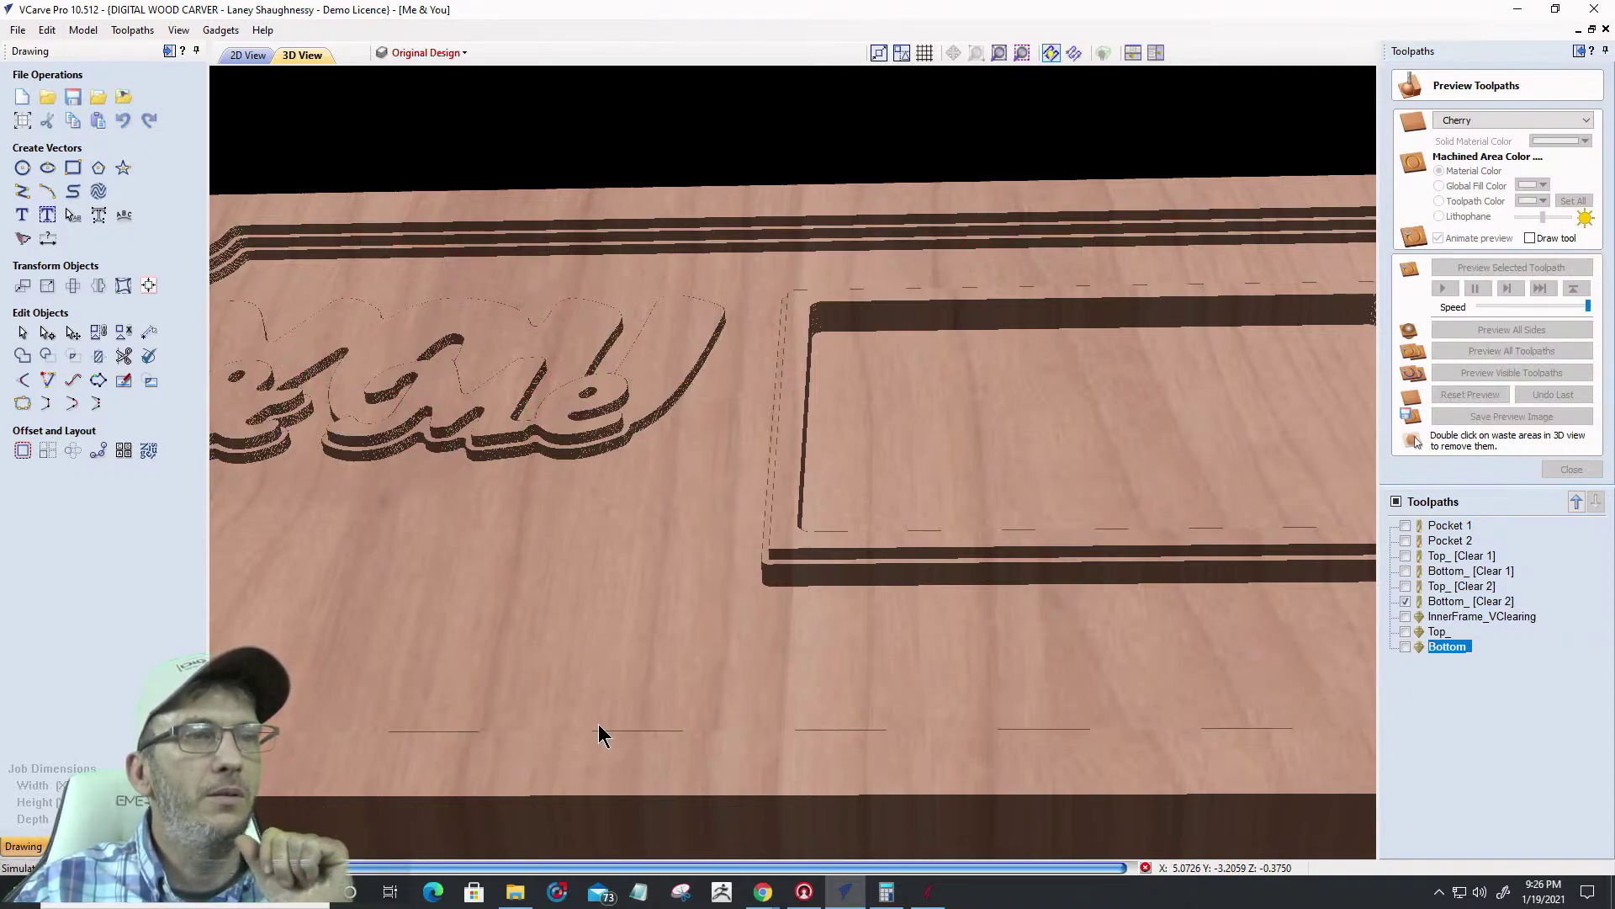
Preview the InnerFrame_VClearing toolpath alone and inspect the cut at the inner frame's lower-left corner
{"action": "left_click", "coordinate": [1407, 616]}
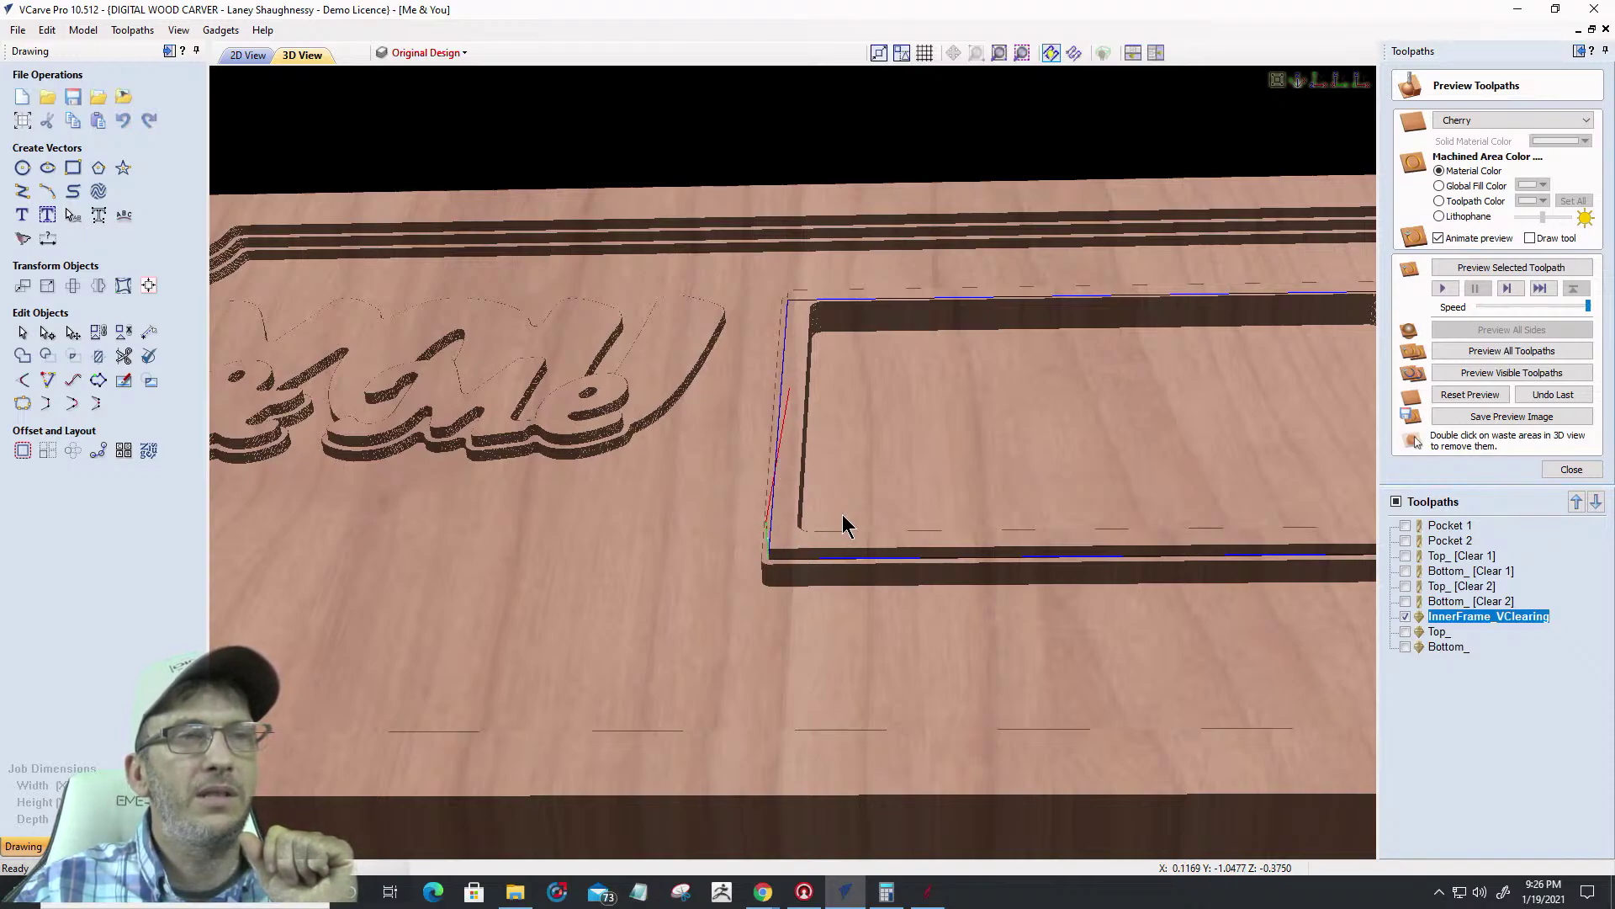
{"action": "left_click", "coordinate": [1502, 375]}
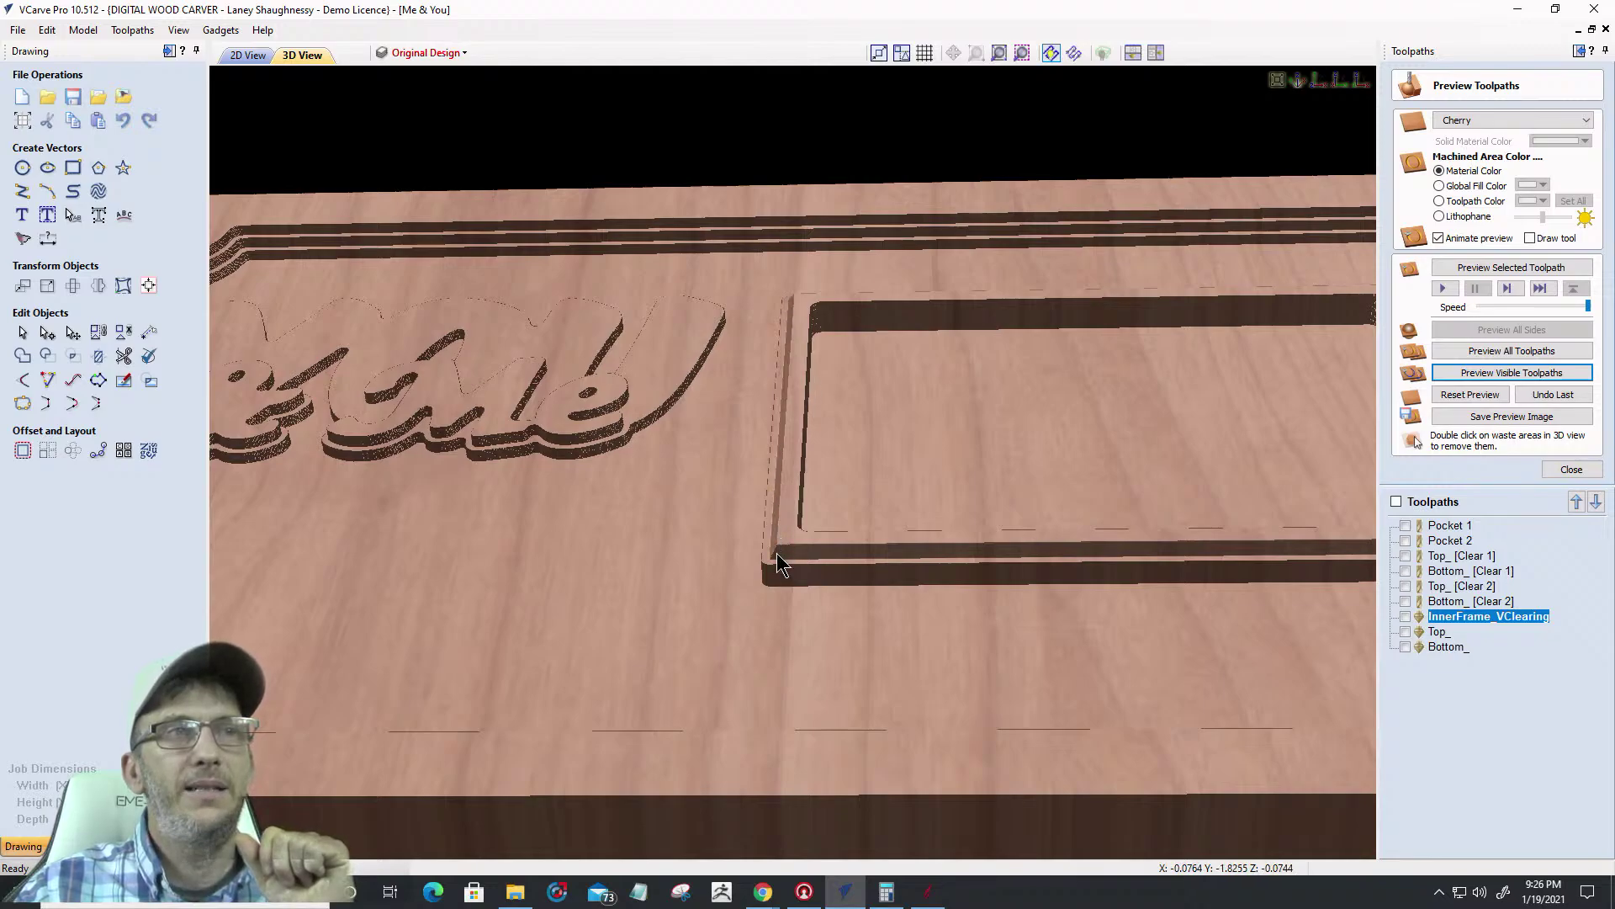
{"action": "scroll", "coordinate": [772, 580], "scroll_direction": "up", "scroll_amount": 3}
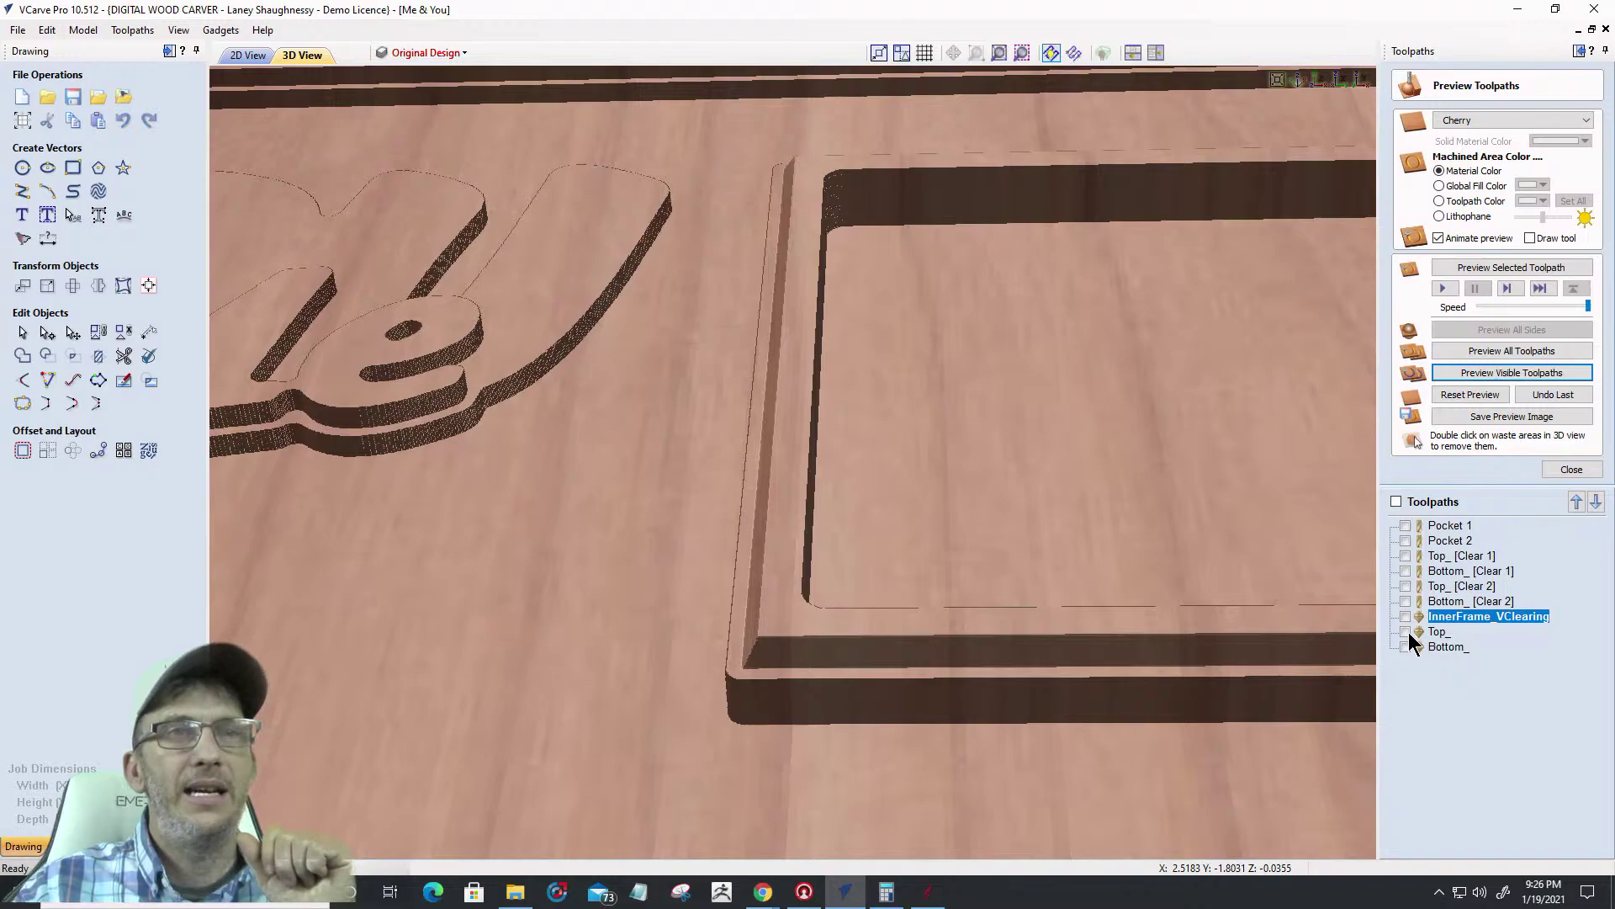
Preview the Top_ and Bottom_ V-carve toolpaths together and inspect the inner frame's corner from another angle
{"action": "left_click", "coordinate": [1405, 632]}
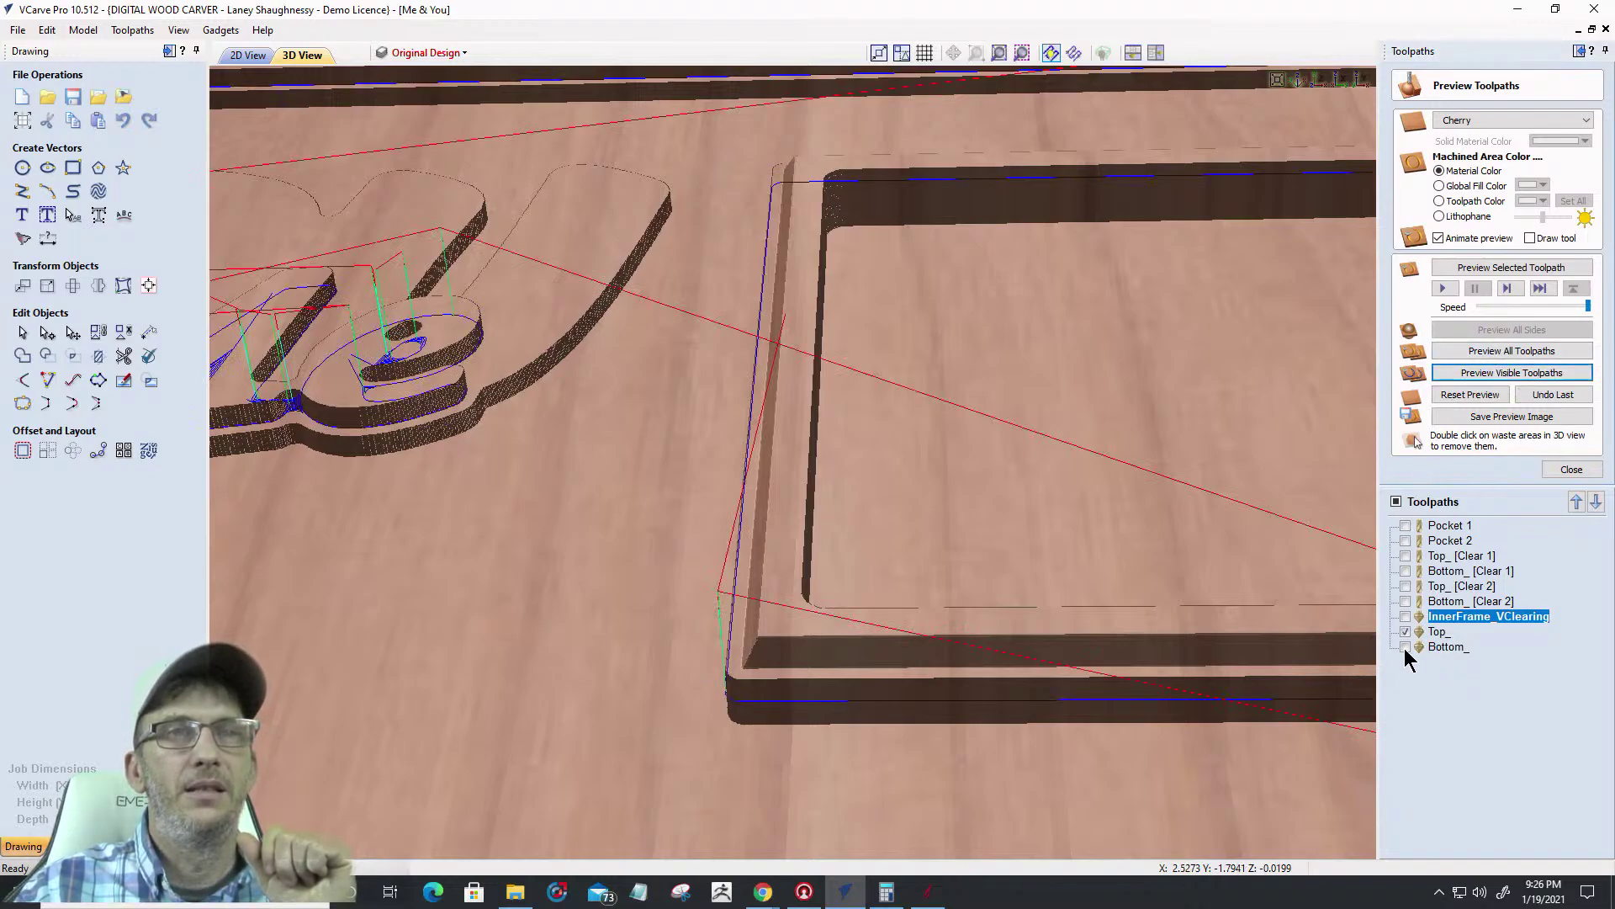
{"action": "left_click", "coordinate": [1405, 647]}
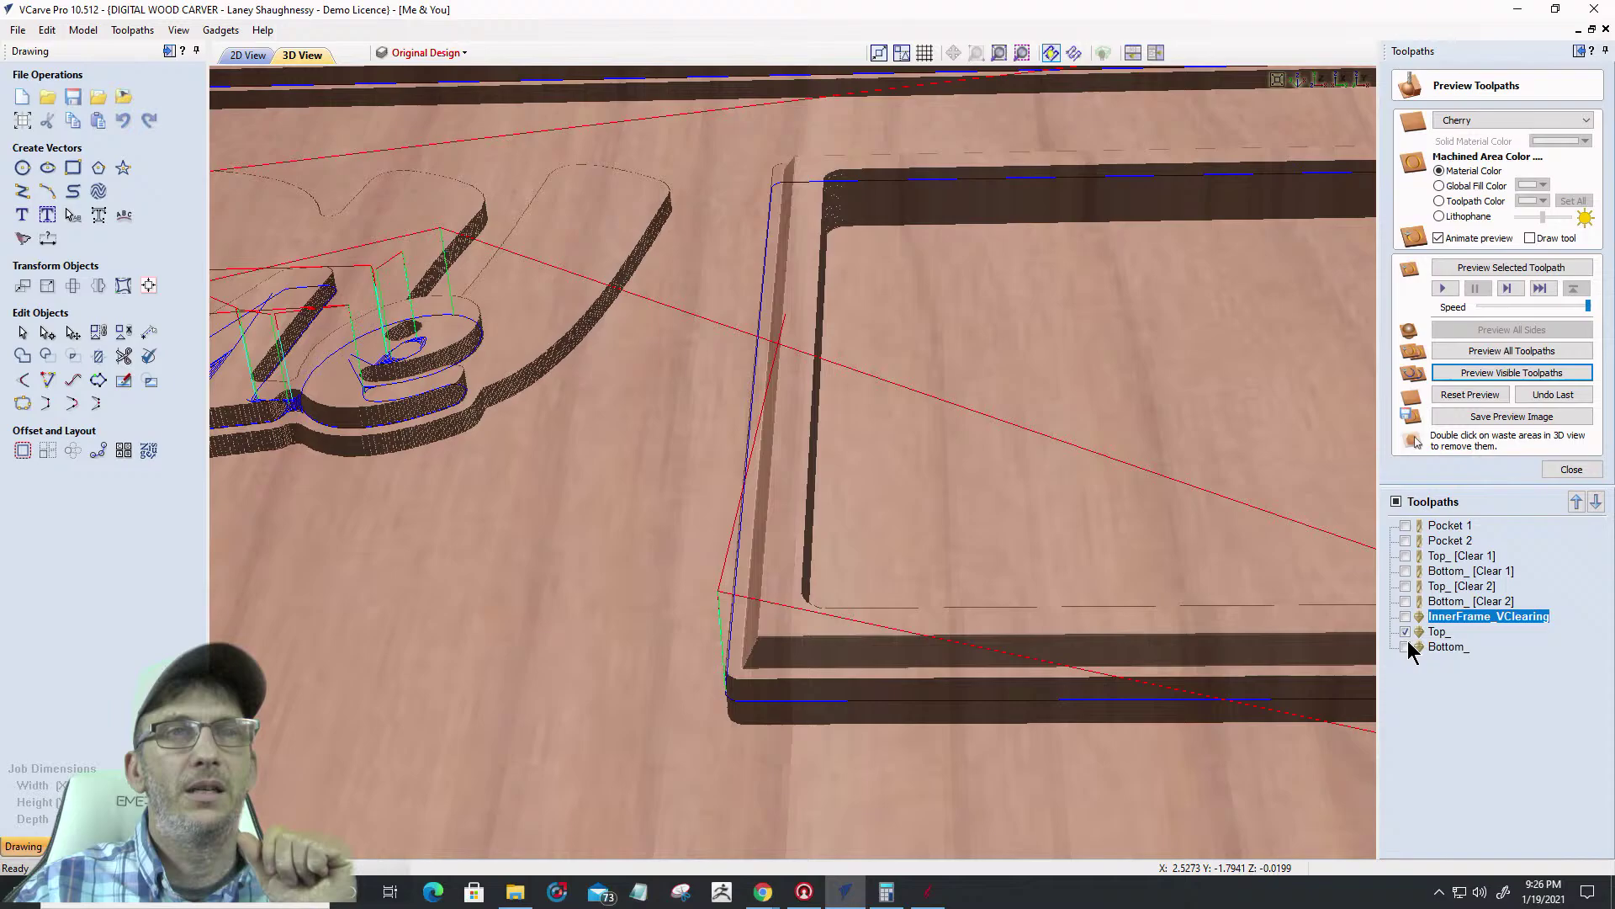
{"action": "left_click", "coordinate": [1529, 377]}
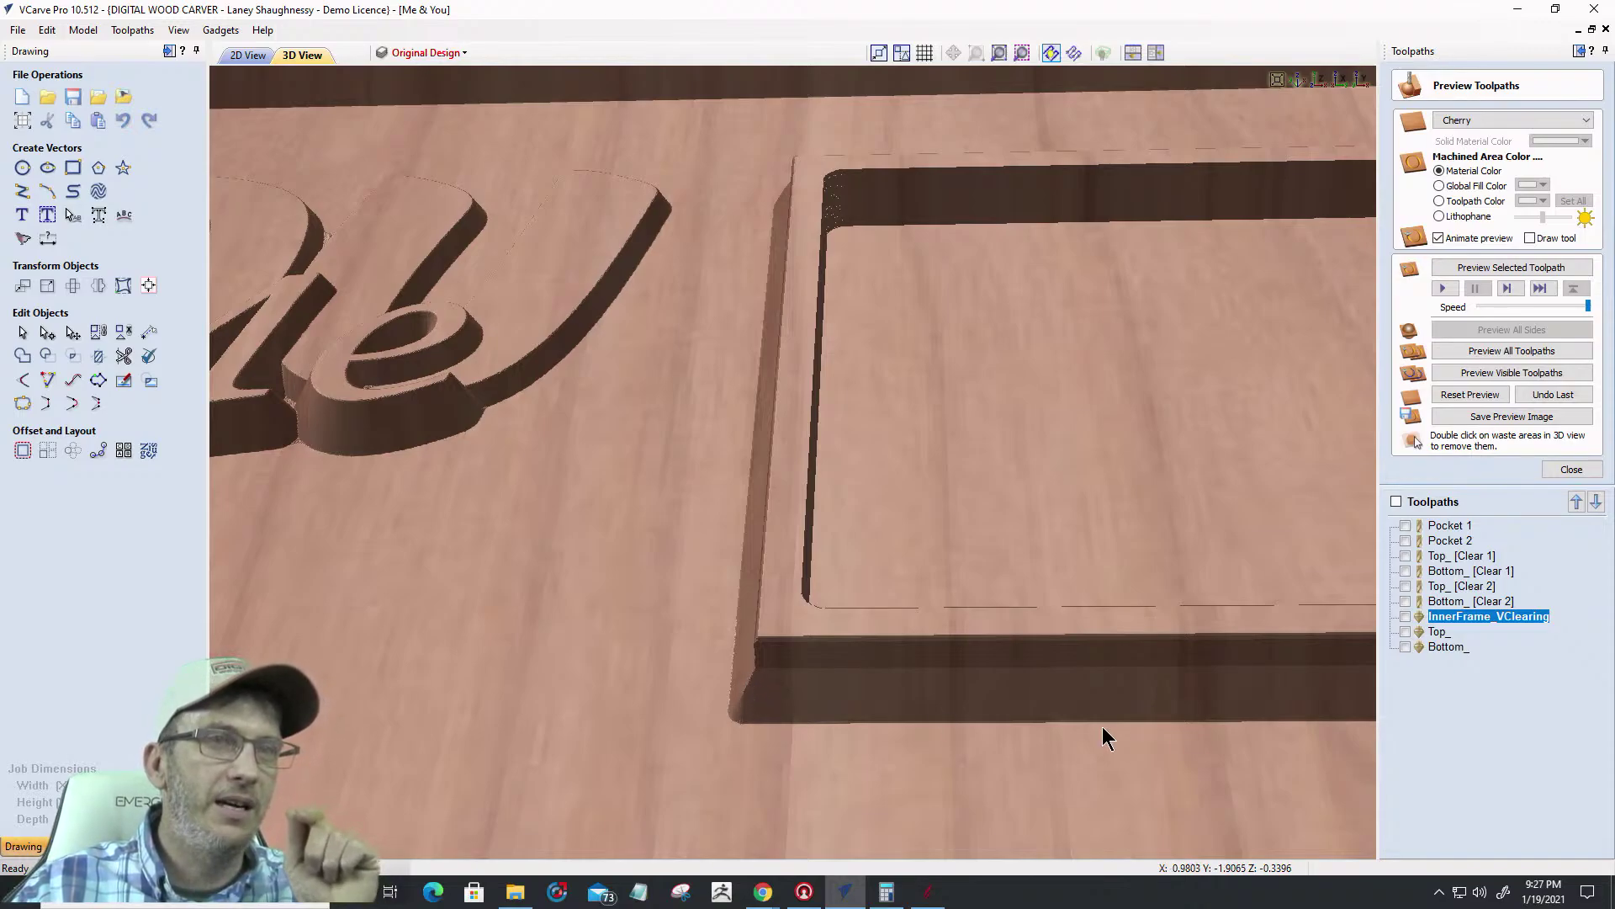
{"action": "left_click_drag", "start_coordinate": [686, 695], "coordinate": [894, 649]}
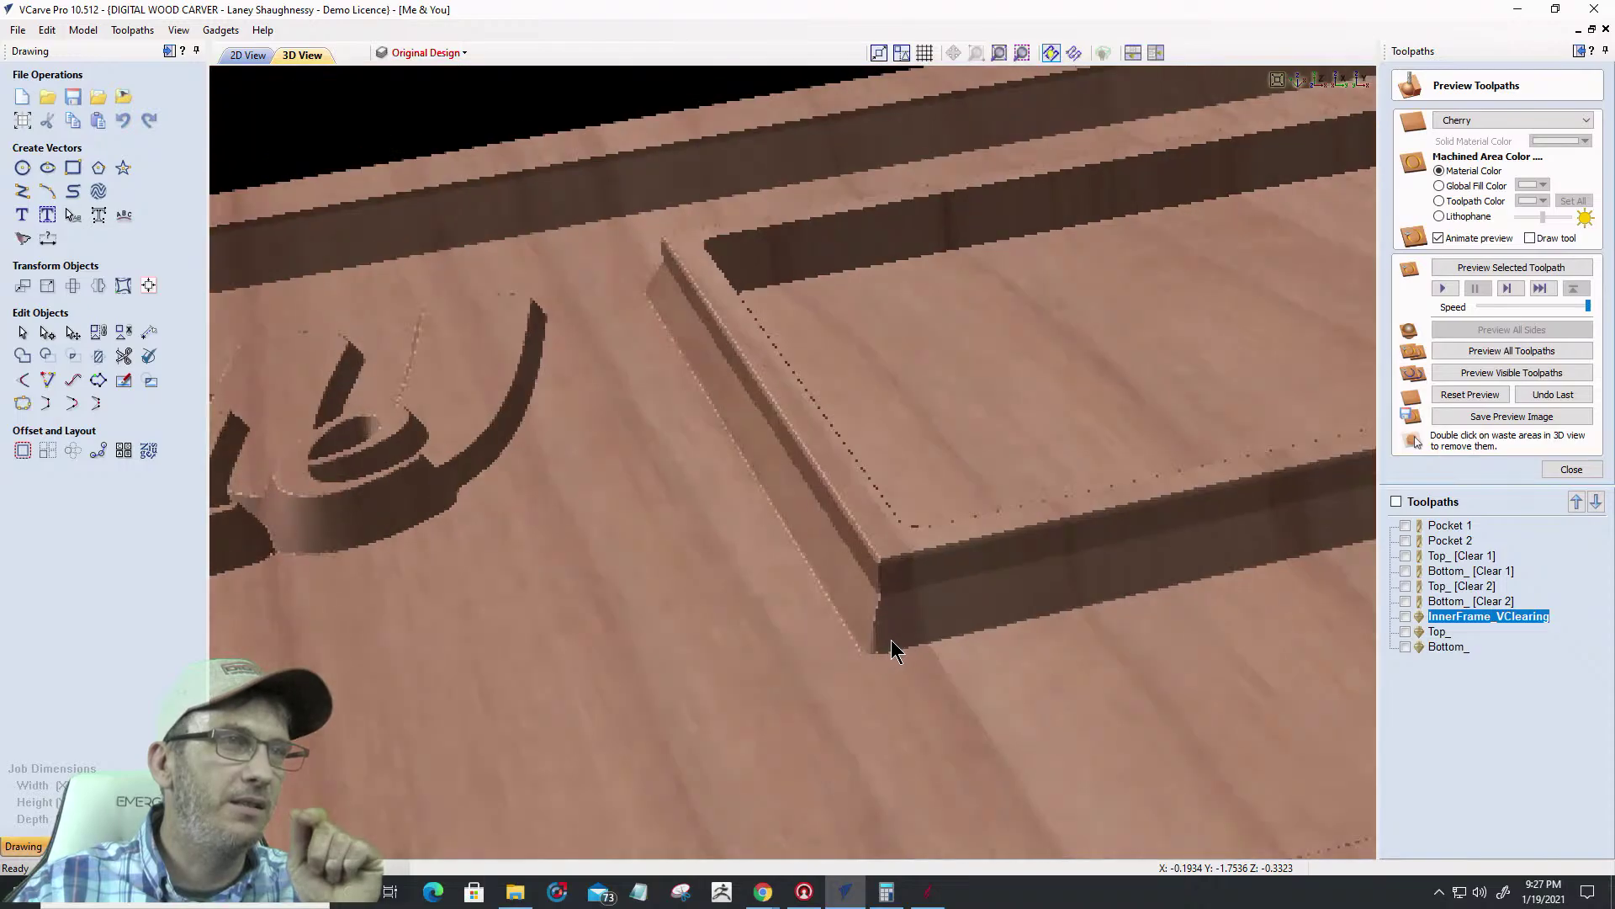
Examine the inner frame's lower-left corner from other angles and open the Bottom_ V-carve toolpath's settings
{"action": "left_click_drag", "start_coordinate": [807, 446], "coordinate": [944, 456]}
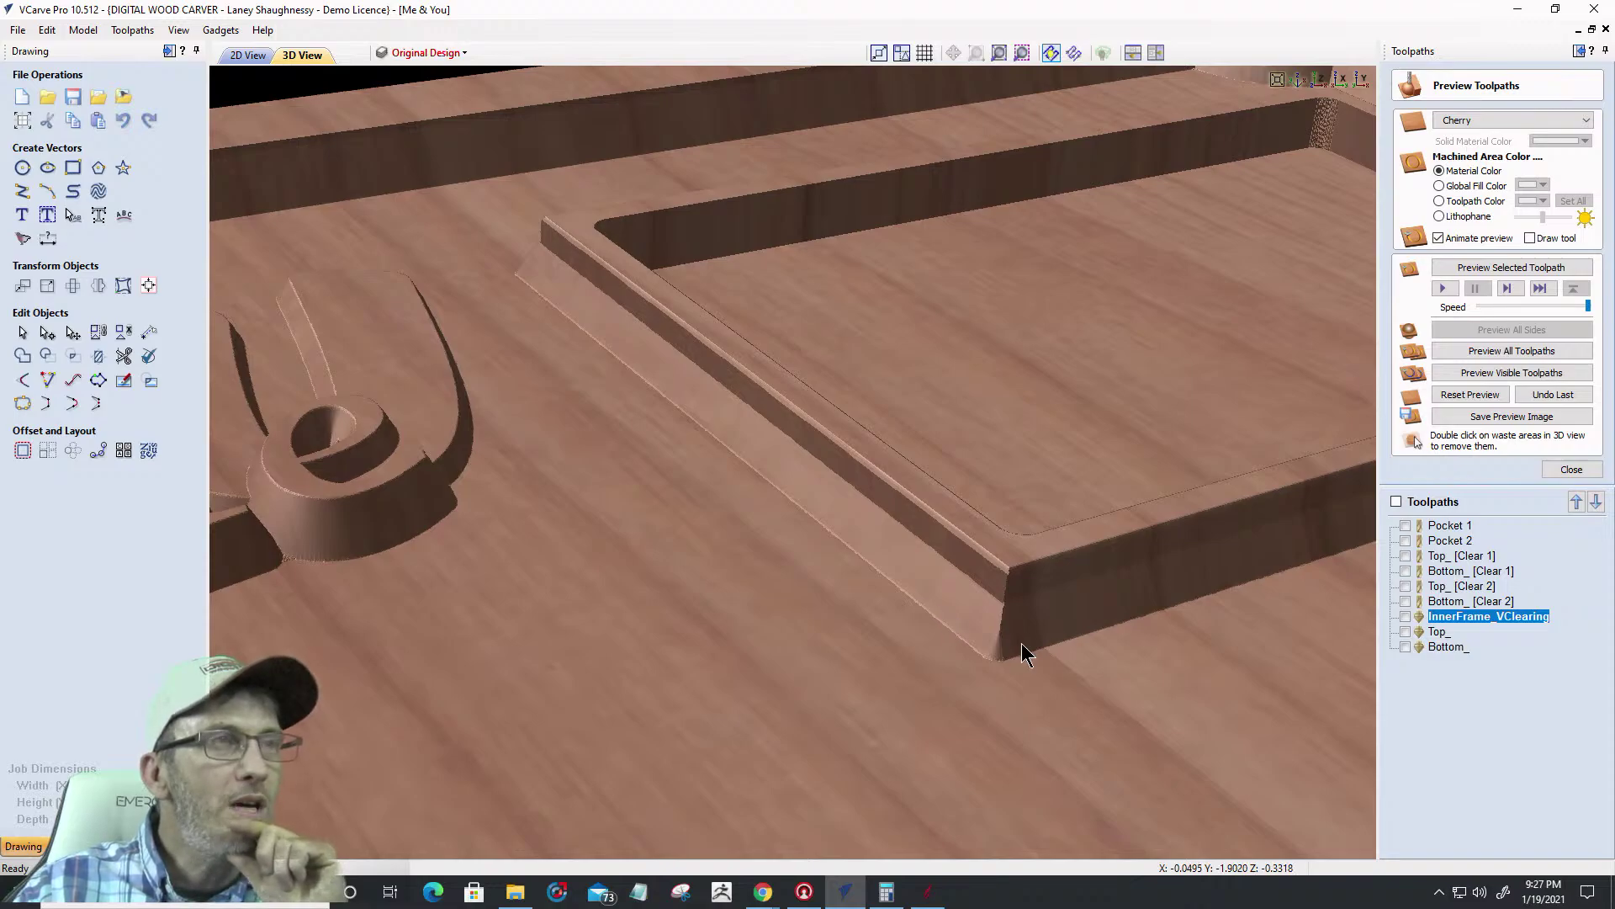
{"action": "left_click_drag", "start_coordinate": [1028, 647], "coordinate": [793, 665]}
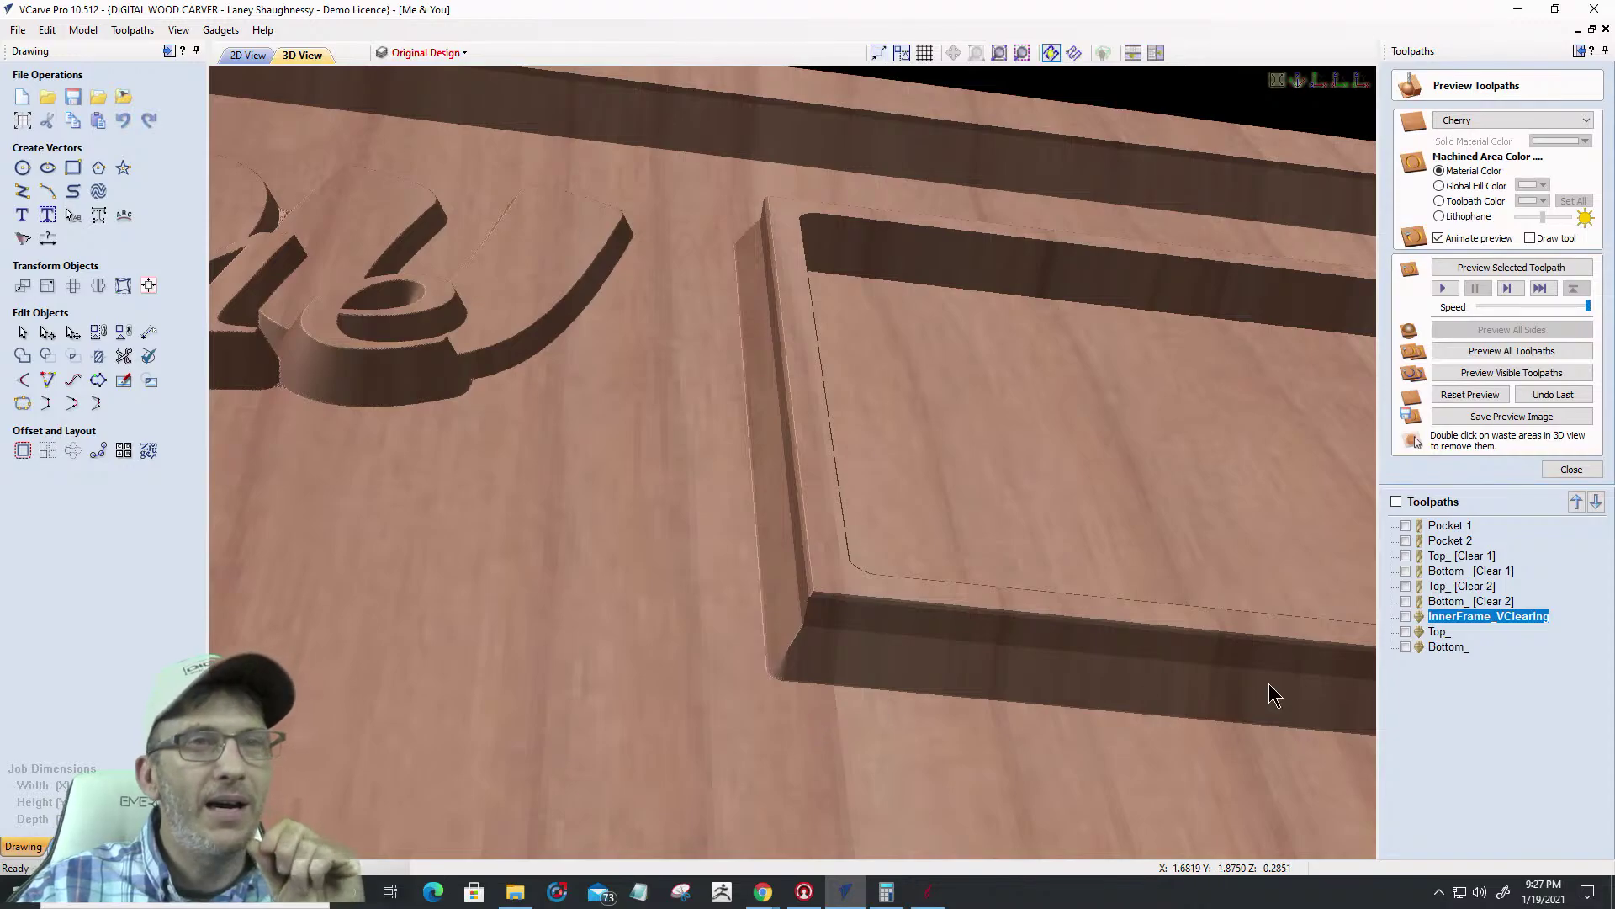
{"action": "double_click", "coordinate": [1430, 647]}
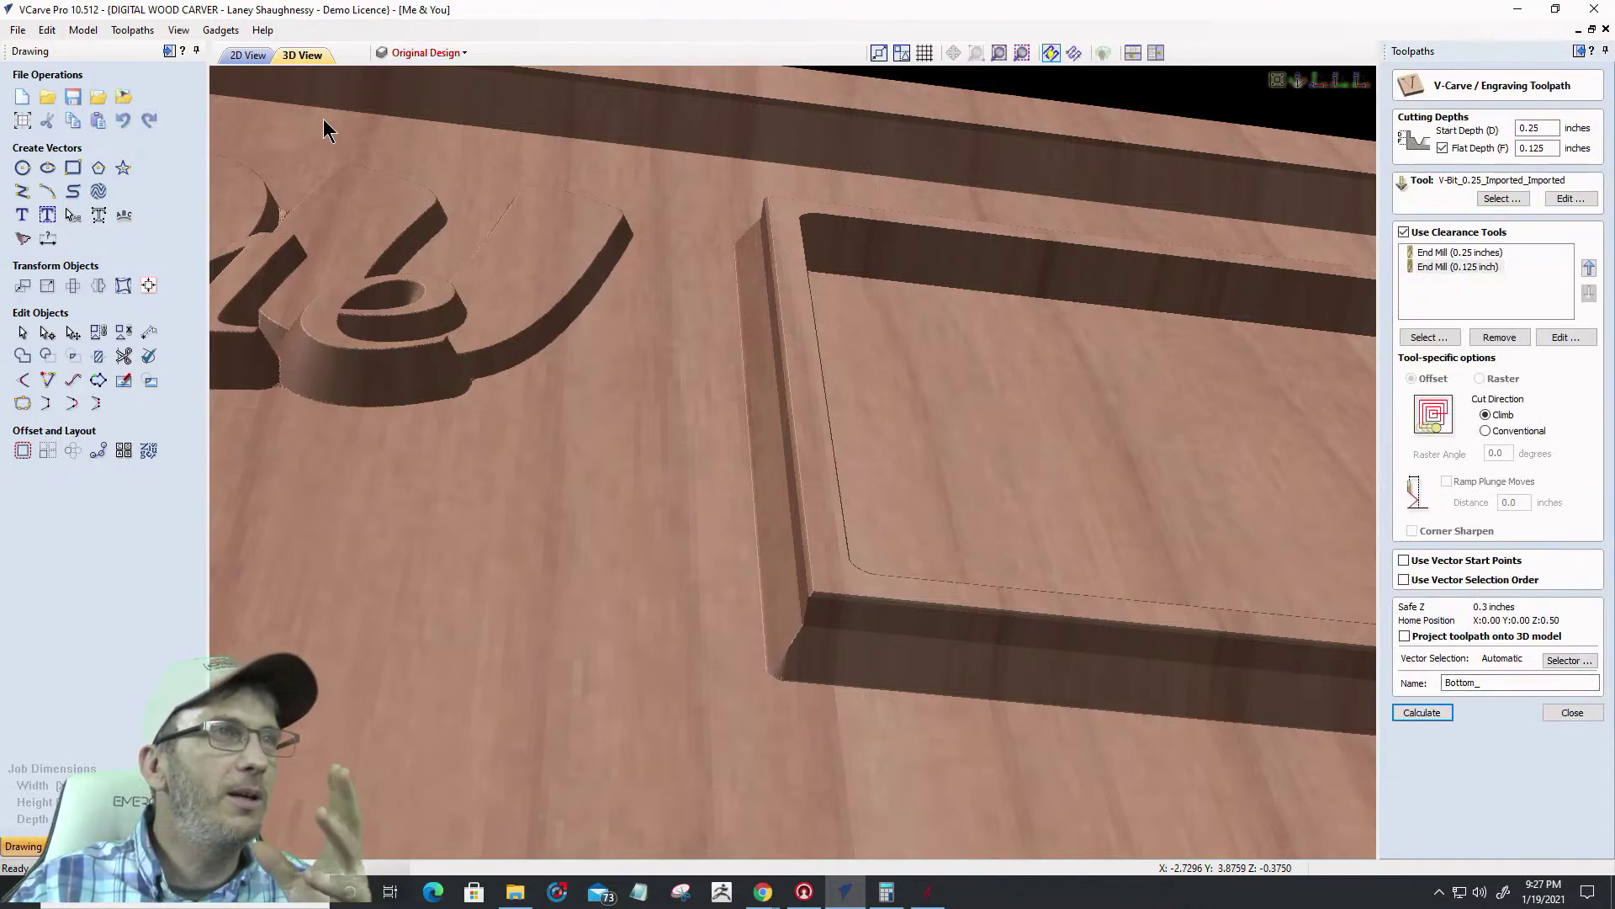
In the 2D view, hide the Top Text Vectors and VCarve Text Vectors layers and make Welded Text Vectors the active layer
{"action": "left_click", "coordinate": [261, 59]}
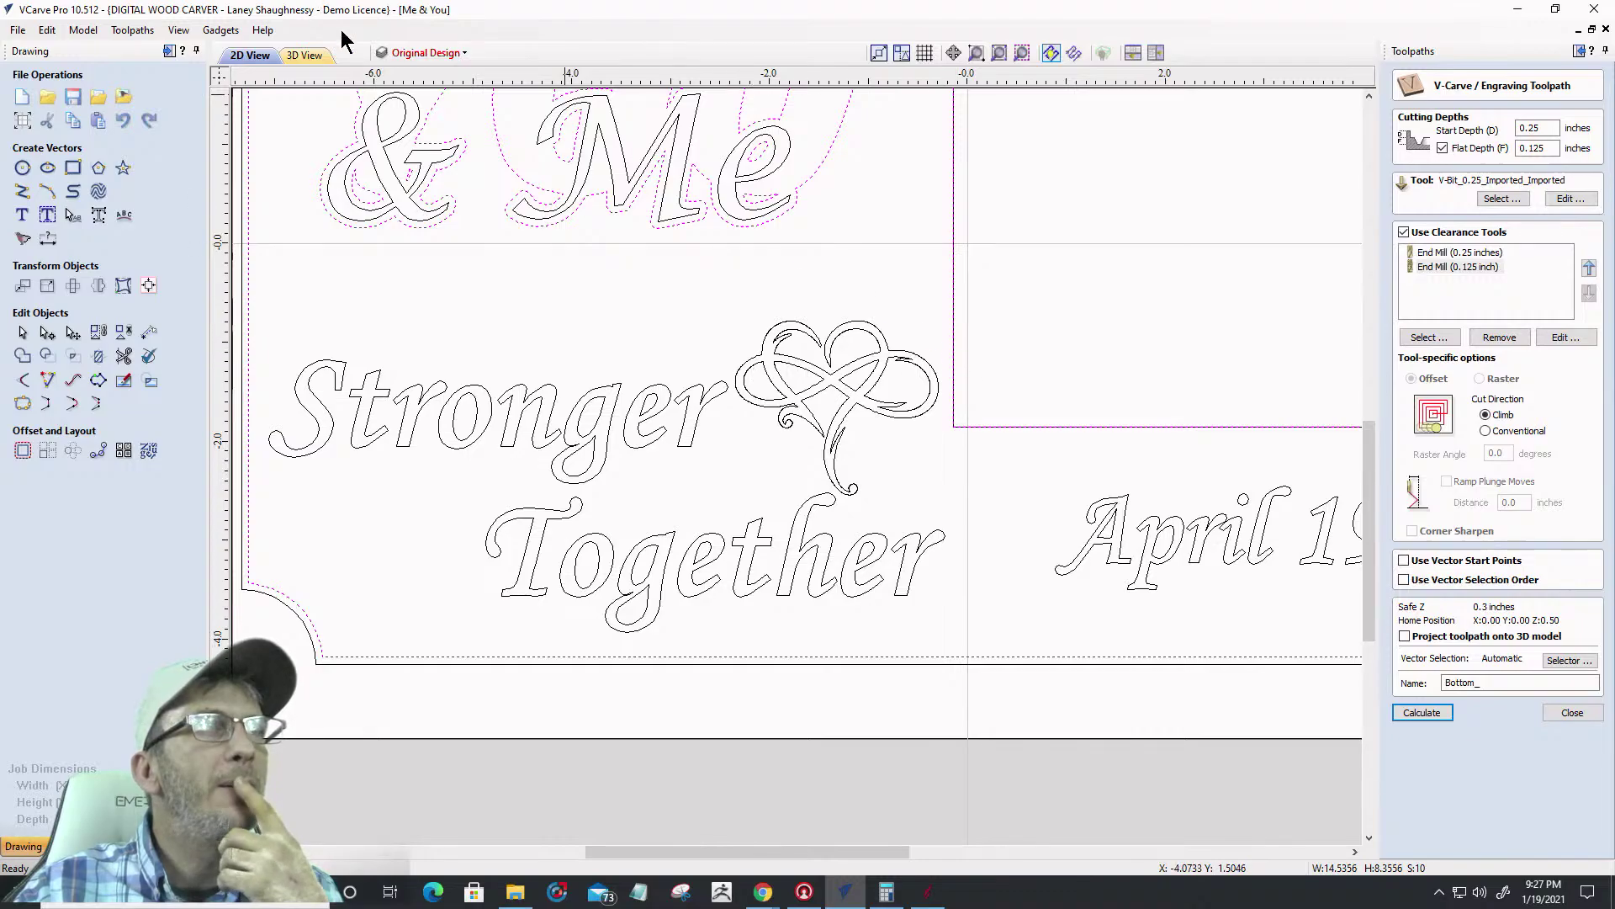
{"action": "left_click", "coordinate": [423, 52]}
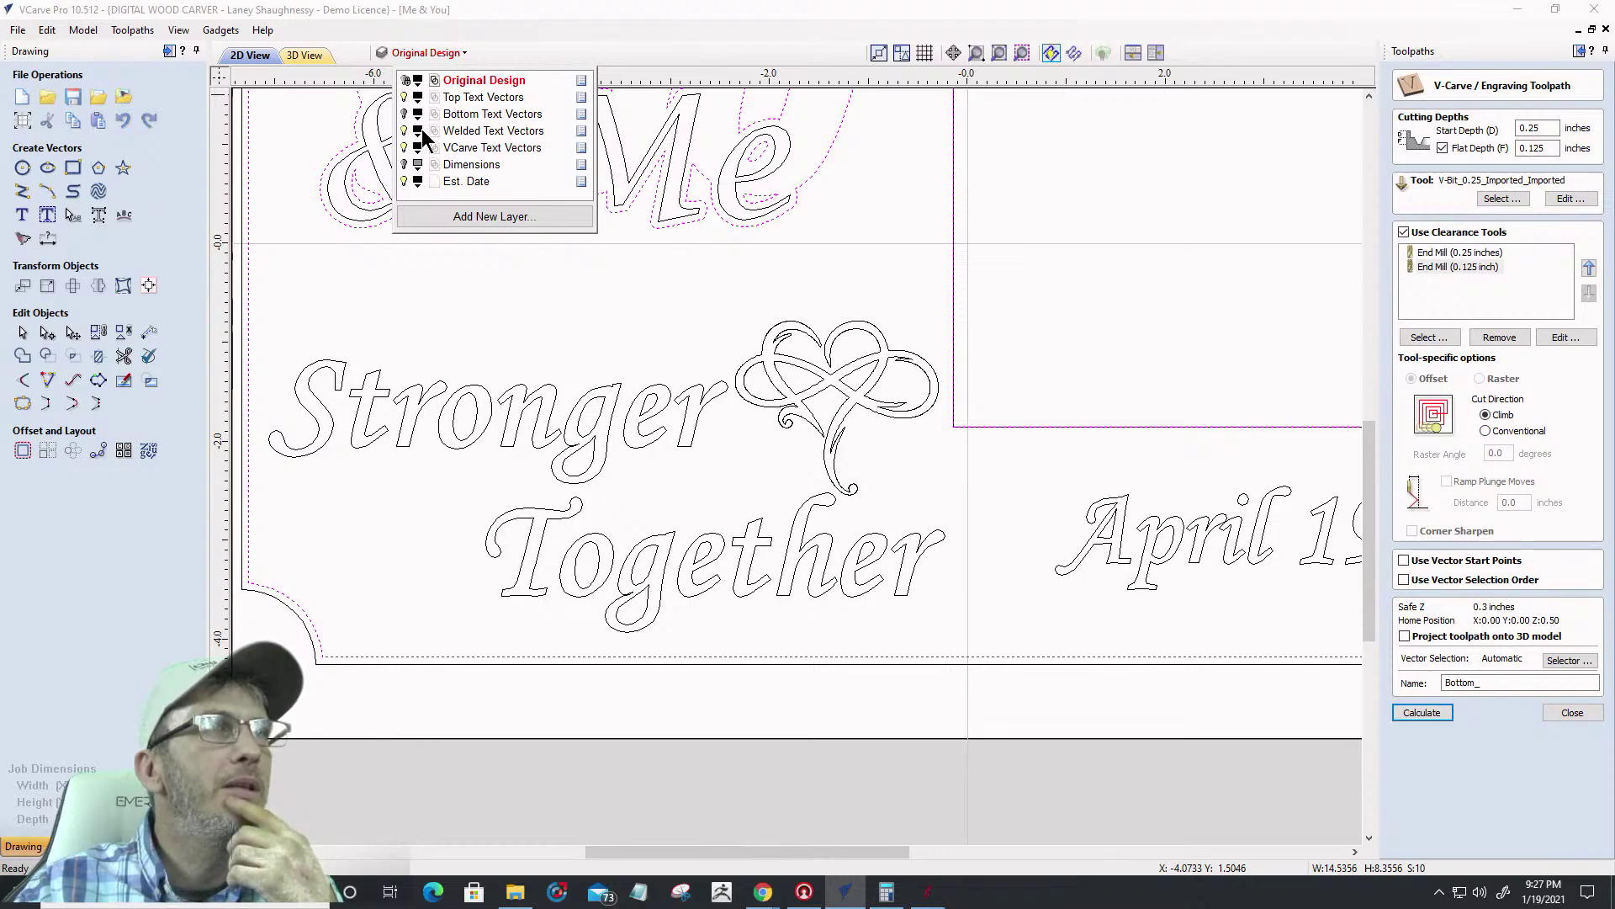
{"action": "left_click", "coordinate": [404, 133]}
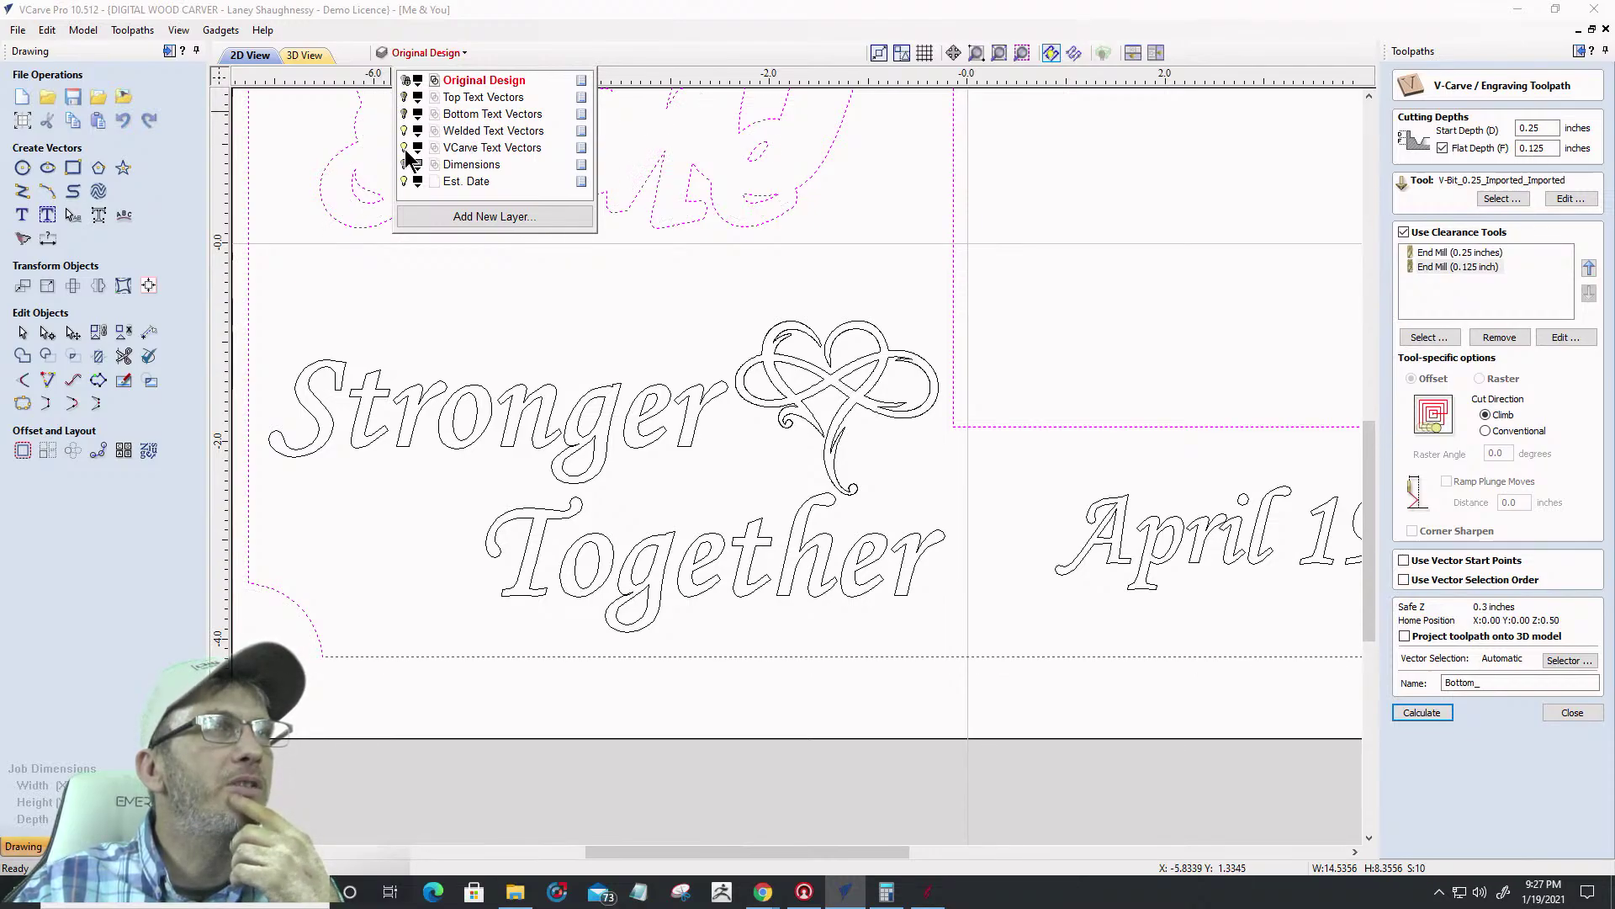
{"action": "left_click", "coordinate": [404, 149]}
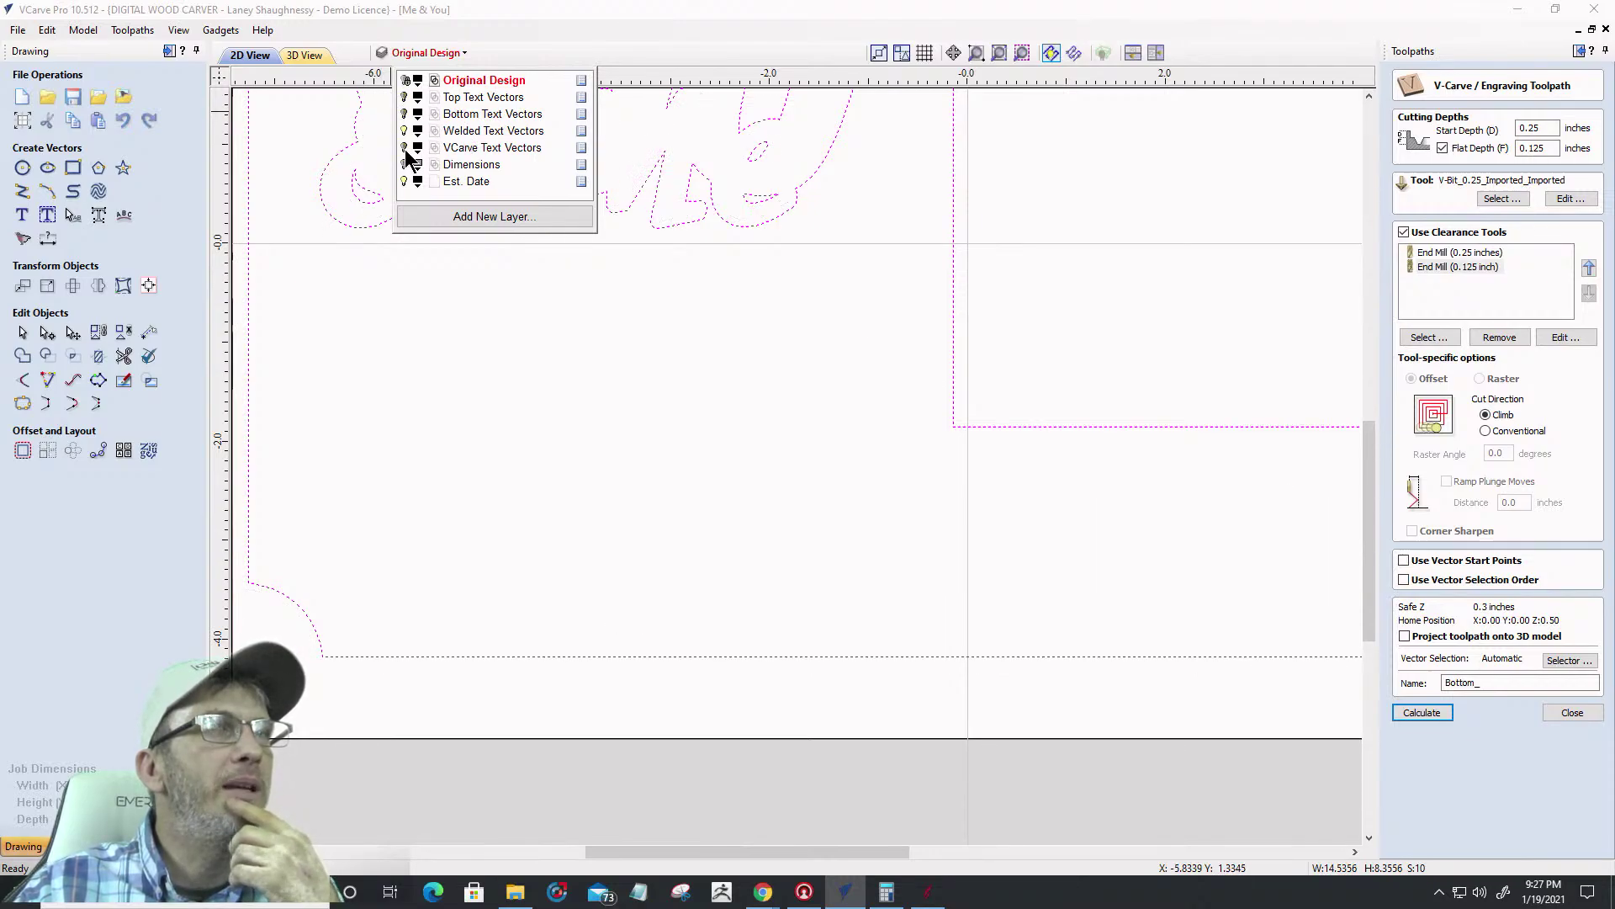
{"action": "left_click", "coordinate": [450, 129]}
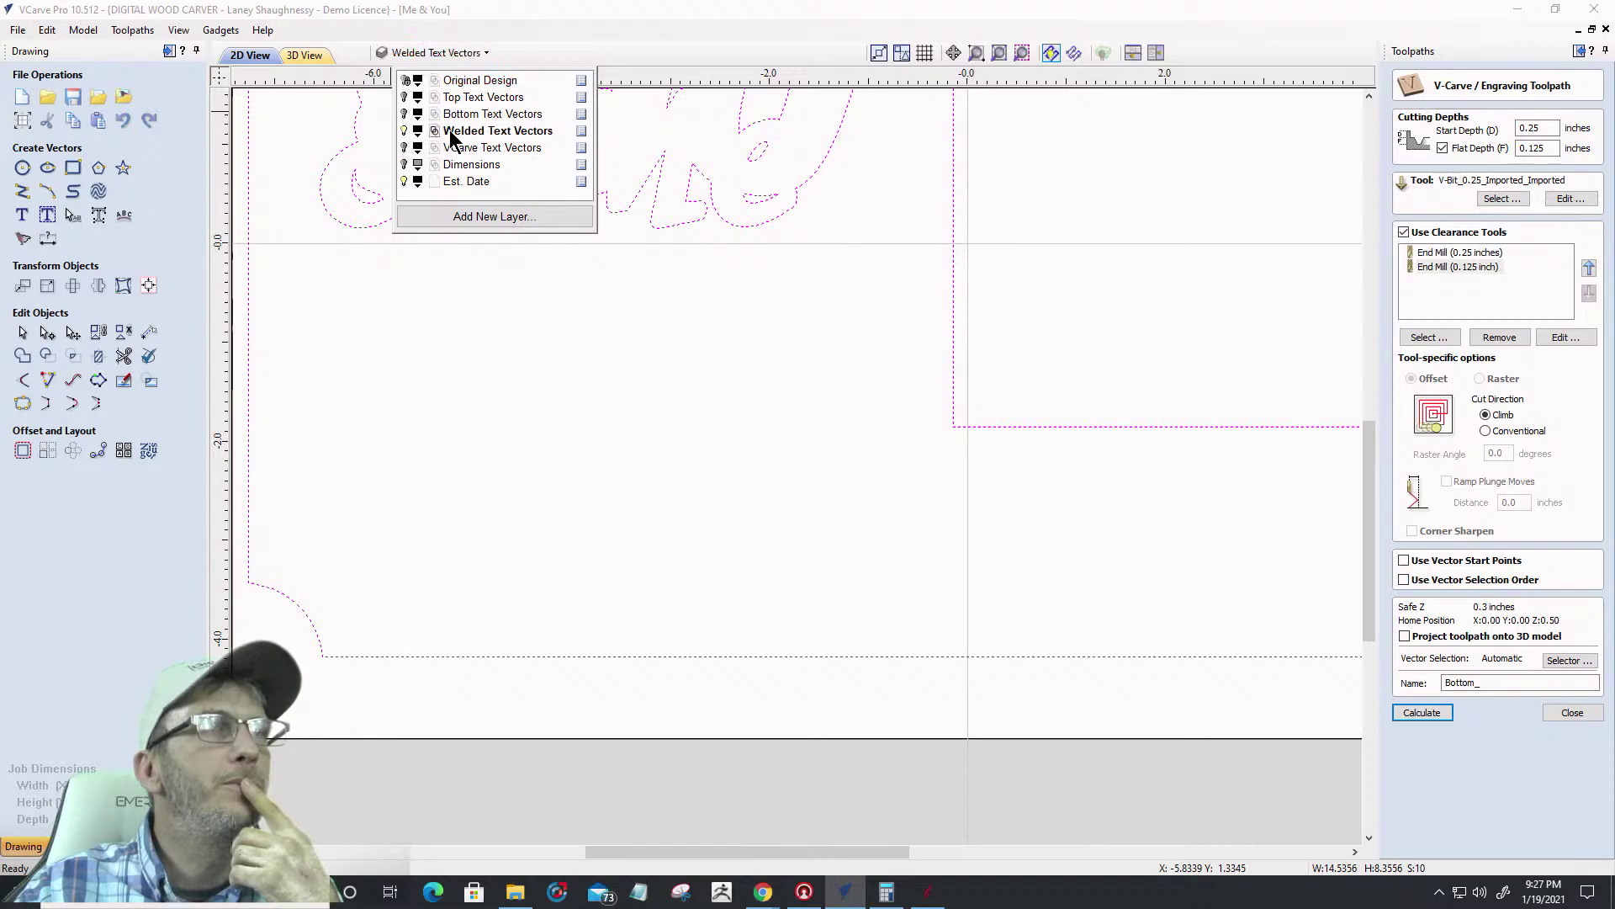
Select only the inner frame rectangle on the Welded Text Vectors layer and offset it outwards by 0.0722 inches
{"action": "left_click", "coordinate": [953, 341]}
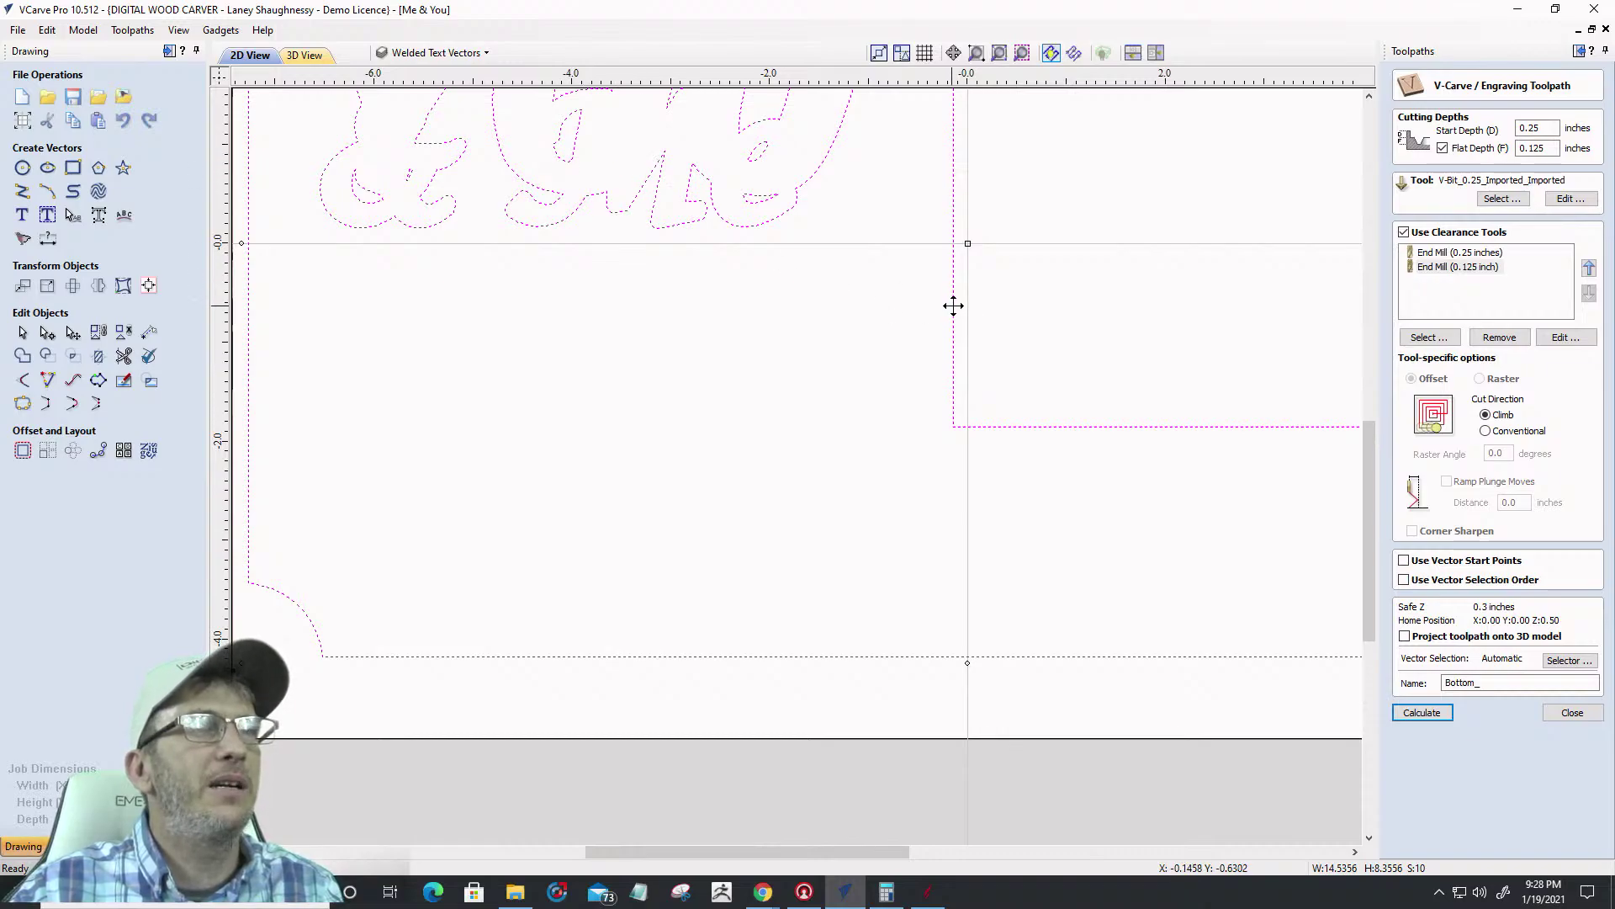
{"action": "left_click", "coordinate": [897, 346]}
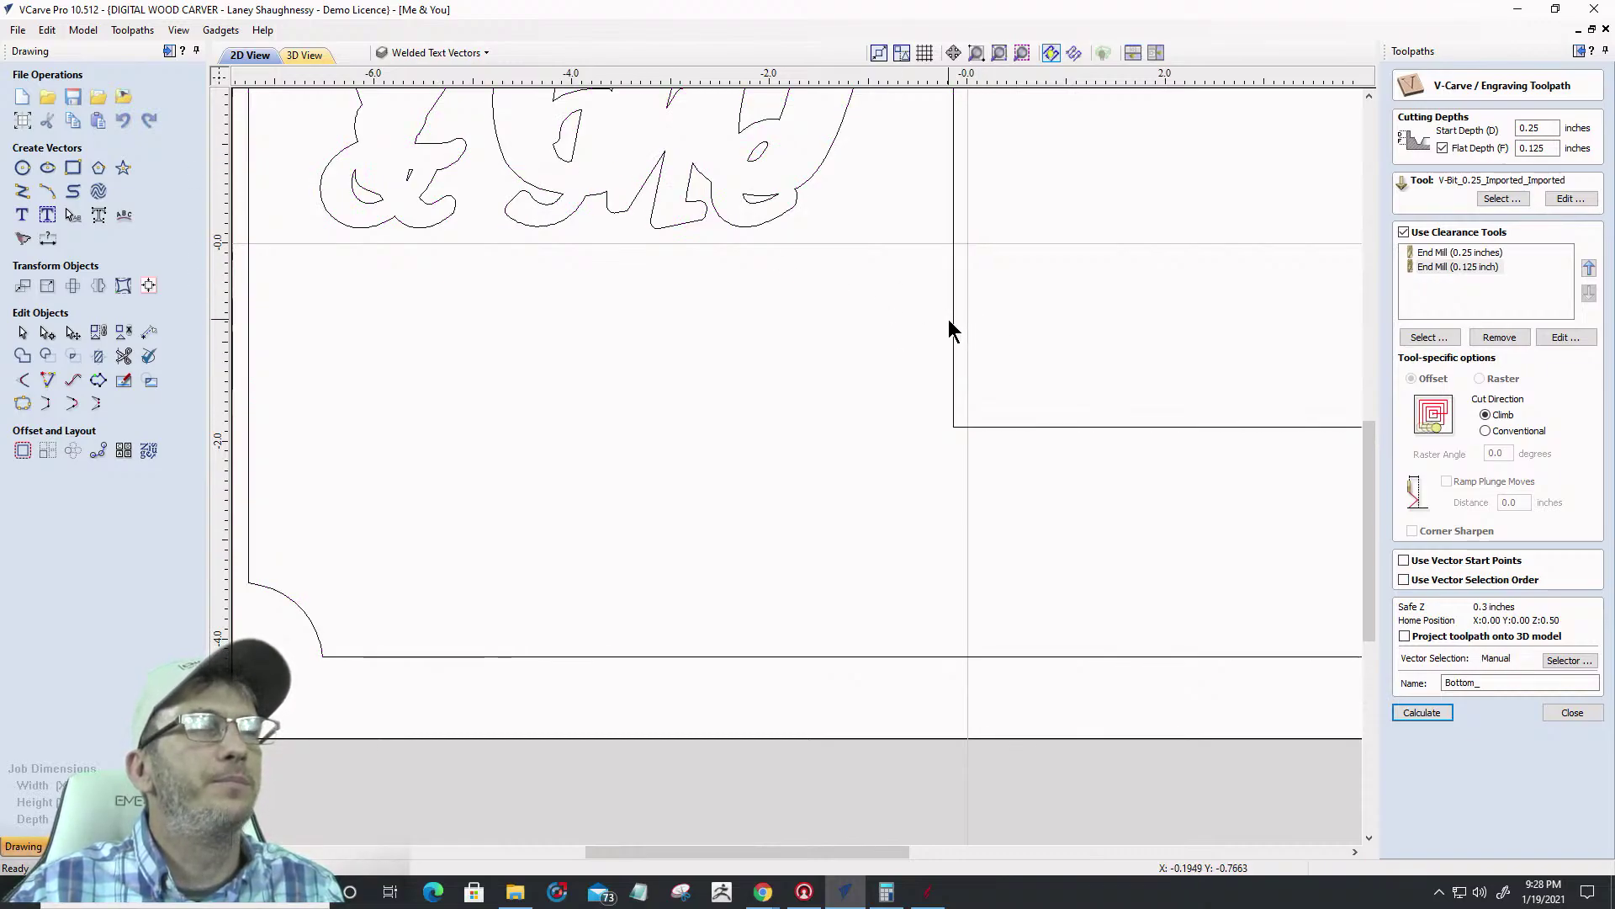
{"action": "left_click", "coordinate": [953, 345]}
{"action": "scroll", "coordinate": [944, 442], "scroll_direction": "down", "scroll_amount": 3}
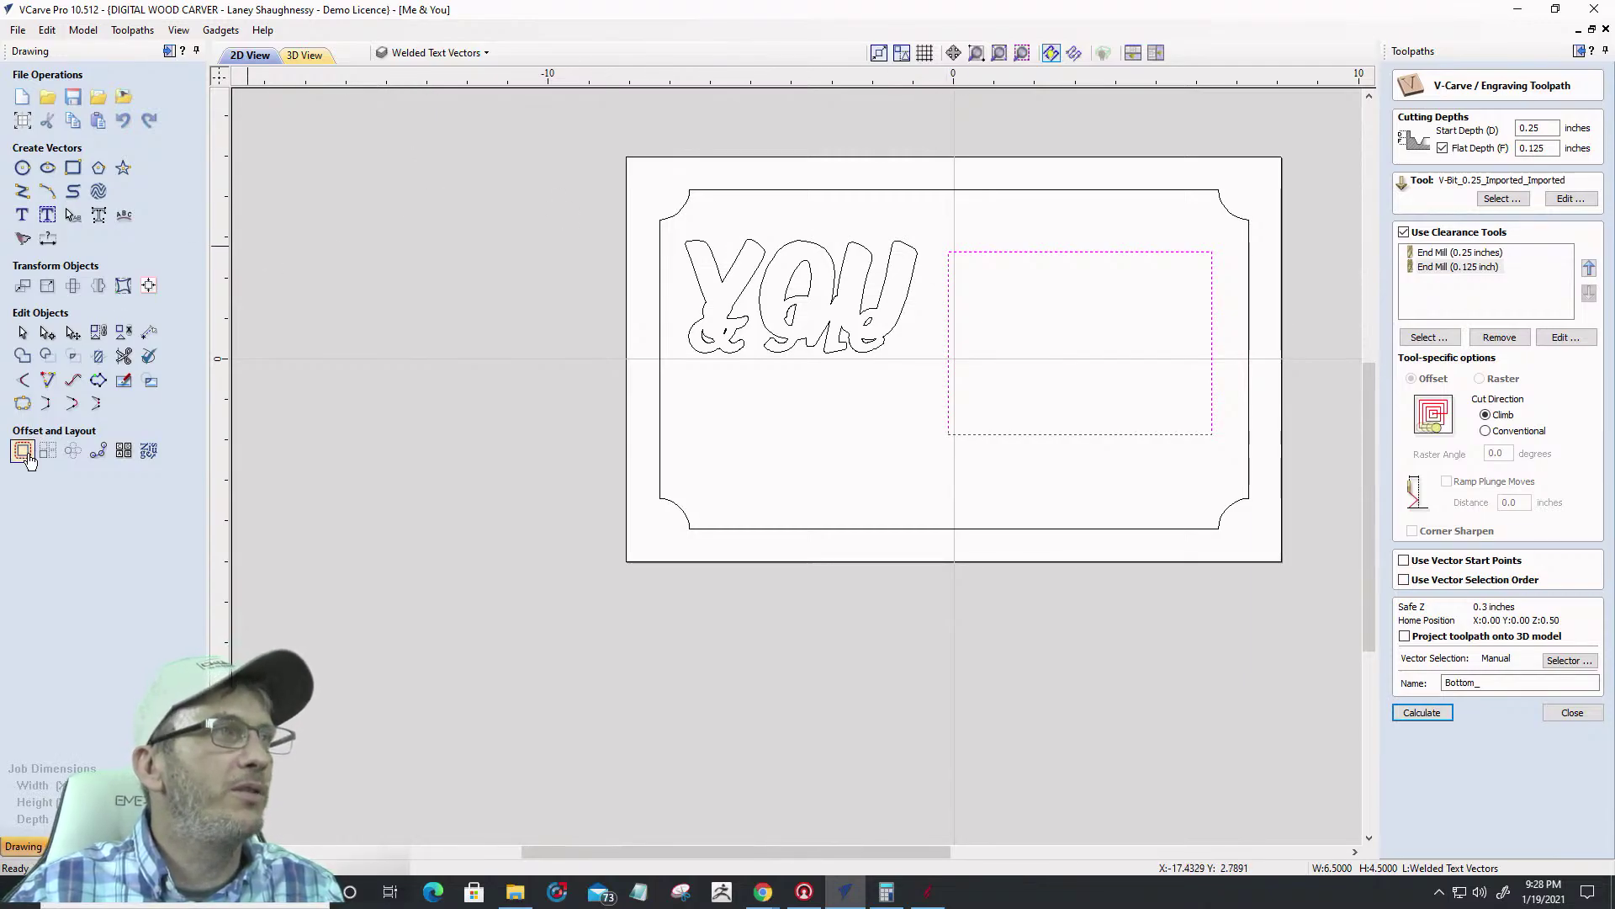
{"action": "left_click", "coordinate": [434, 53]}
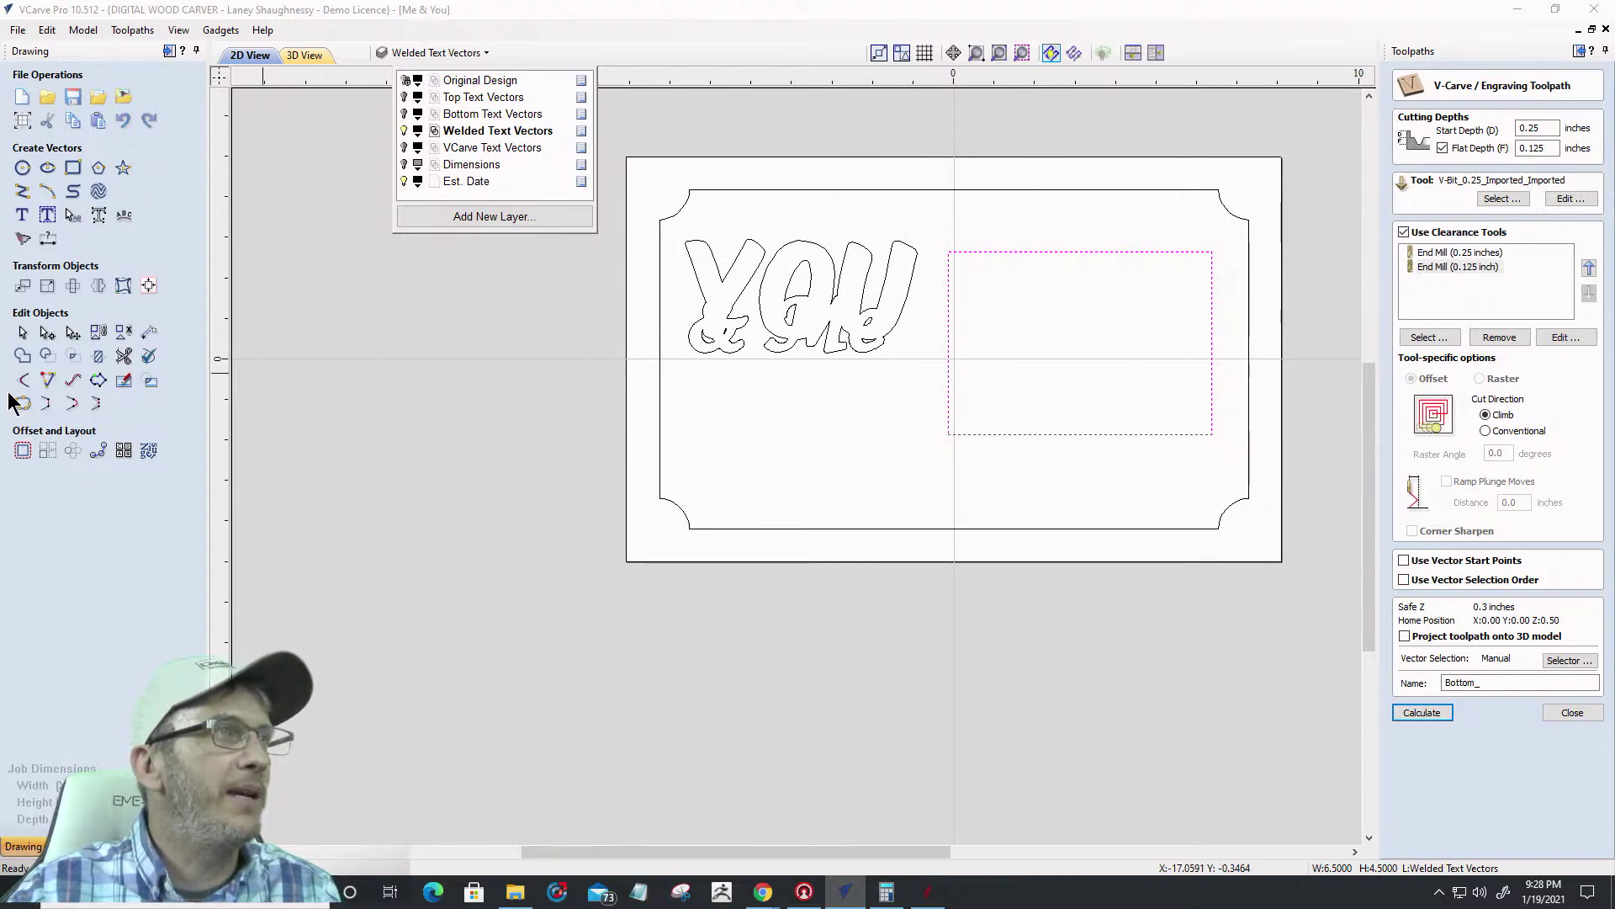
{"action": "left_click", "coordinate": [23, 453]}
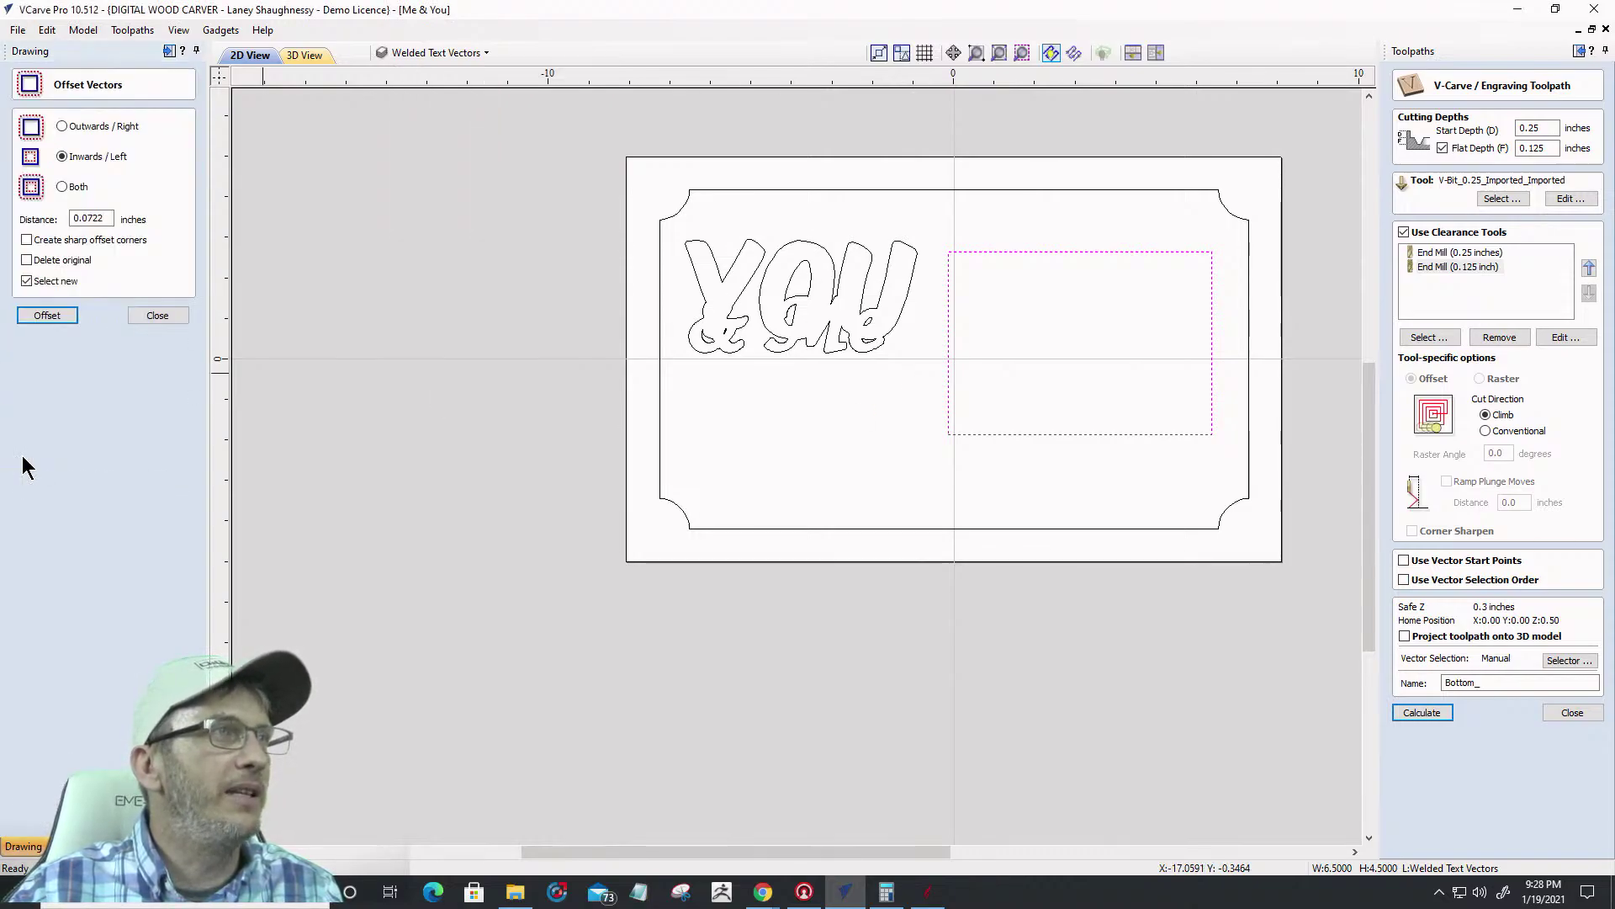
{"action": "left_click", "coordinate": [63, 126]}
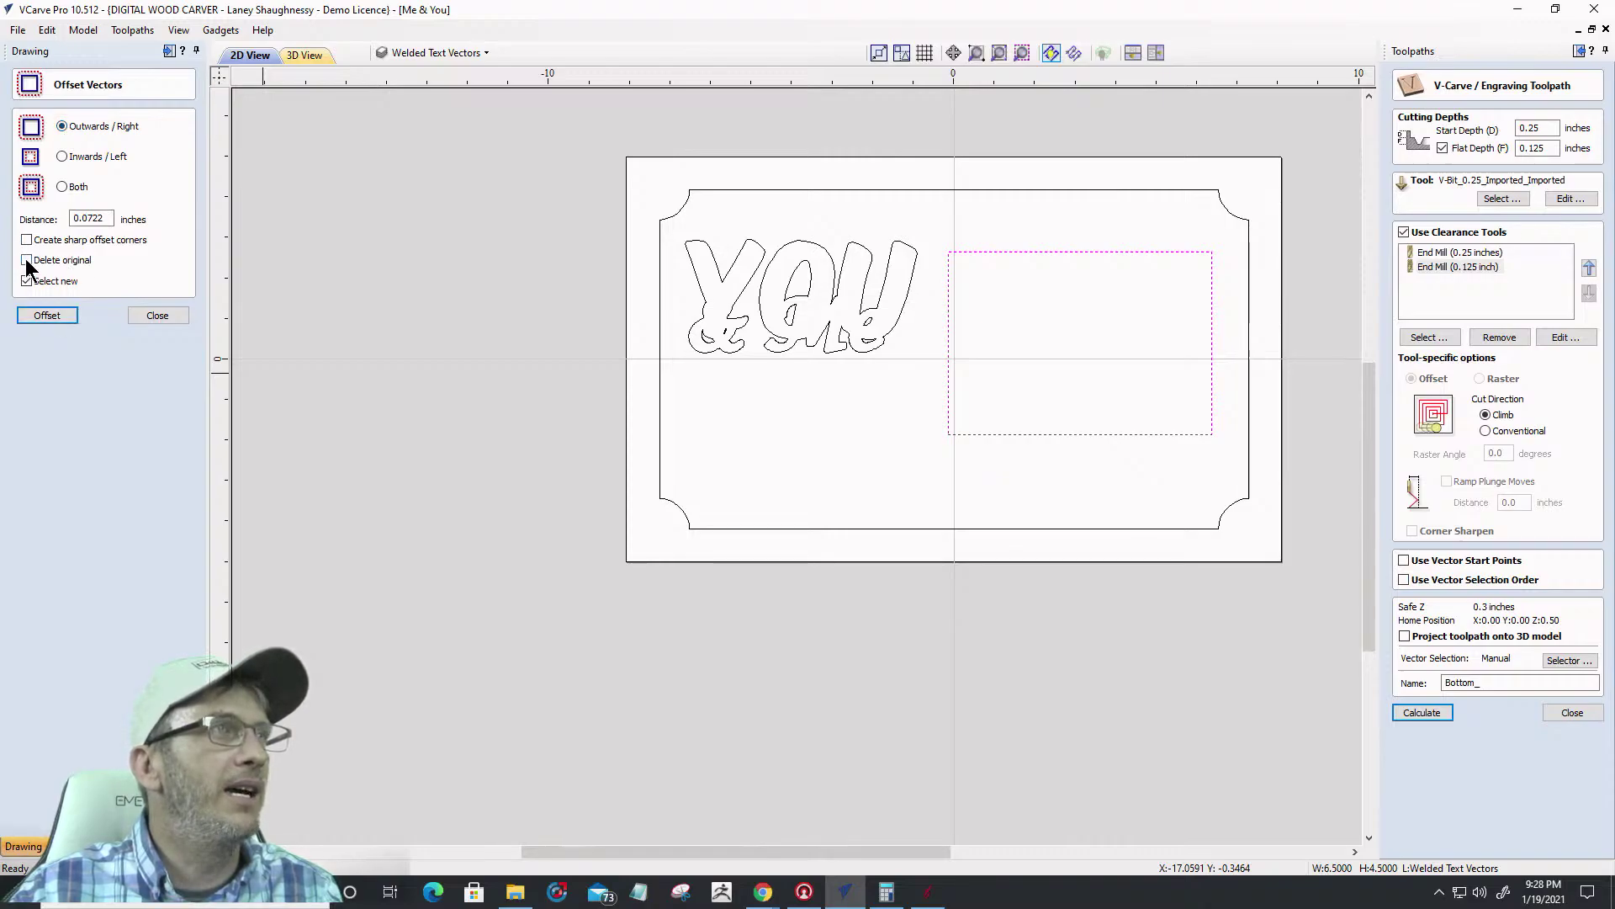
{"action": "left_click", "coordinate": [47, 315]}
{"action": "left_click", "coordinate": [157, 316]}
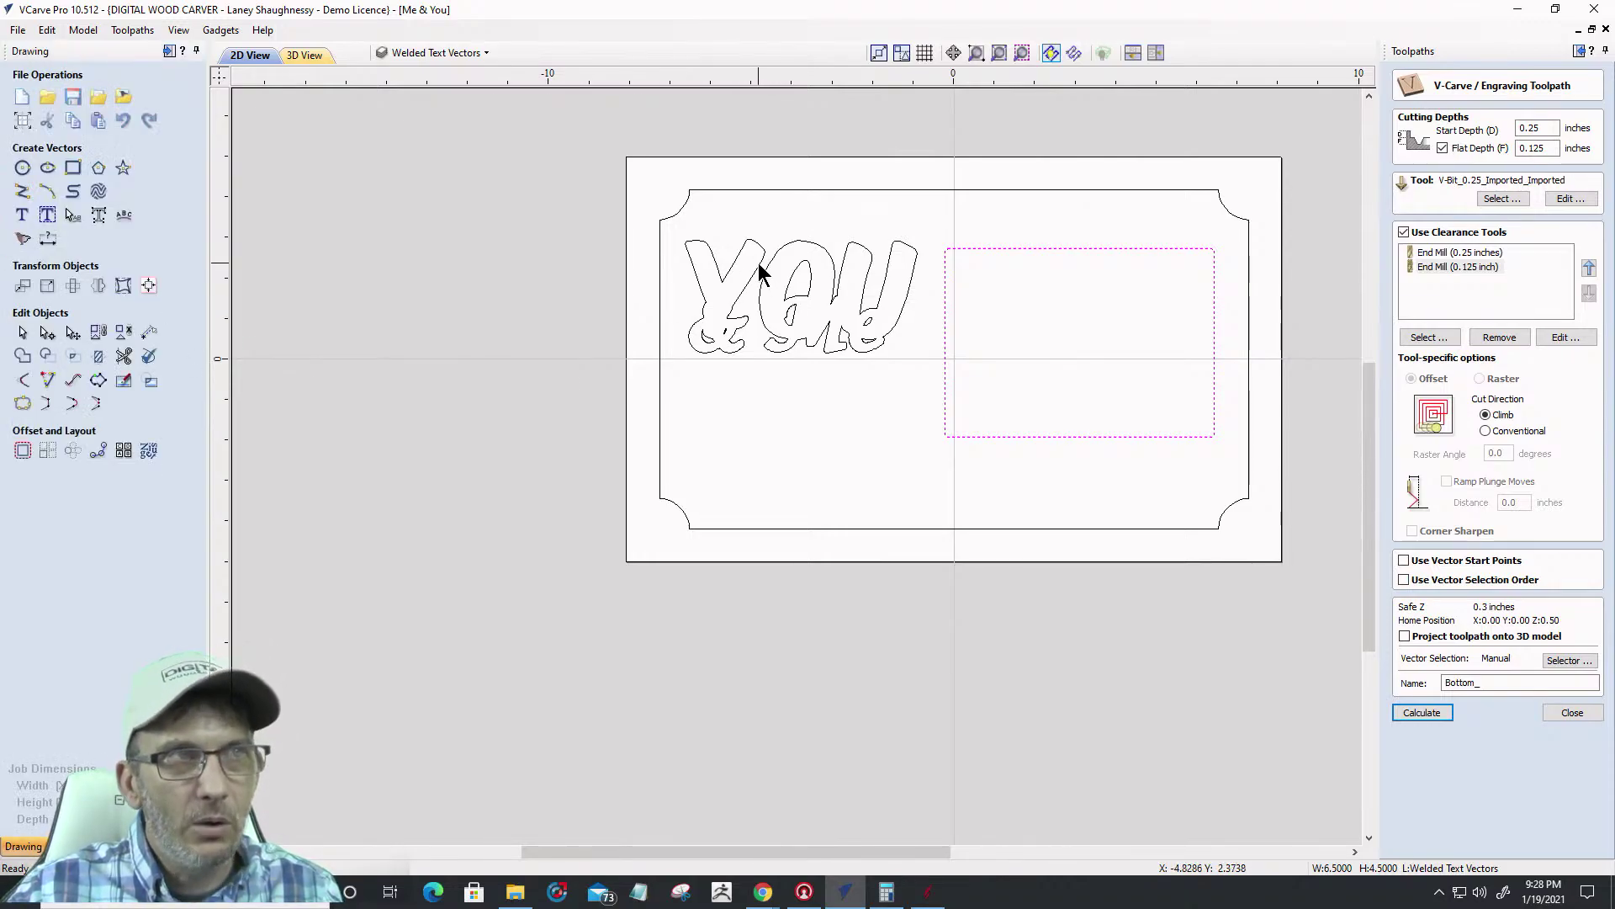
Leave the Bottom_ toolpath settings and recalculate all toolpaths
{"action": "left_click", "coordinate": [1578, 716]}
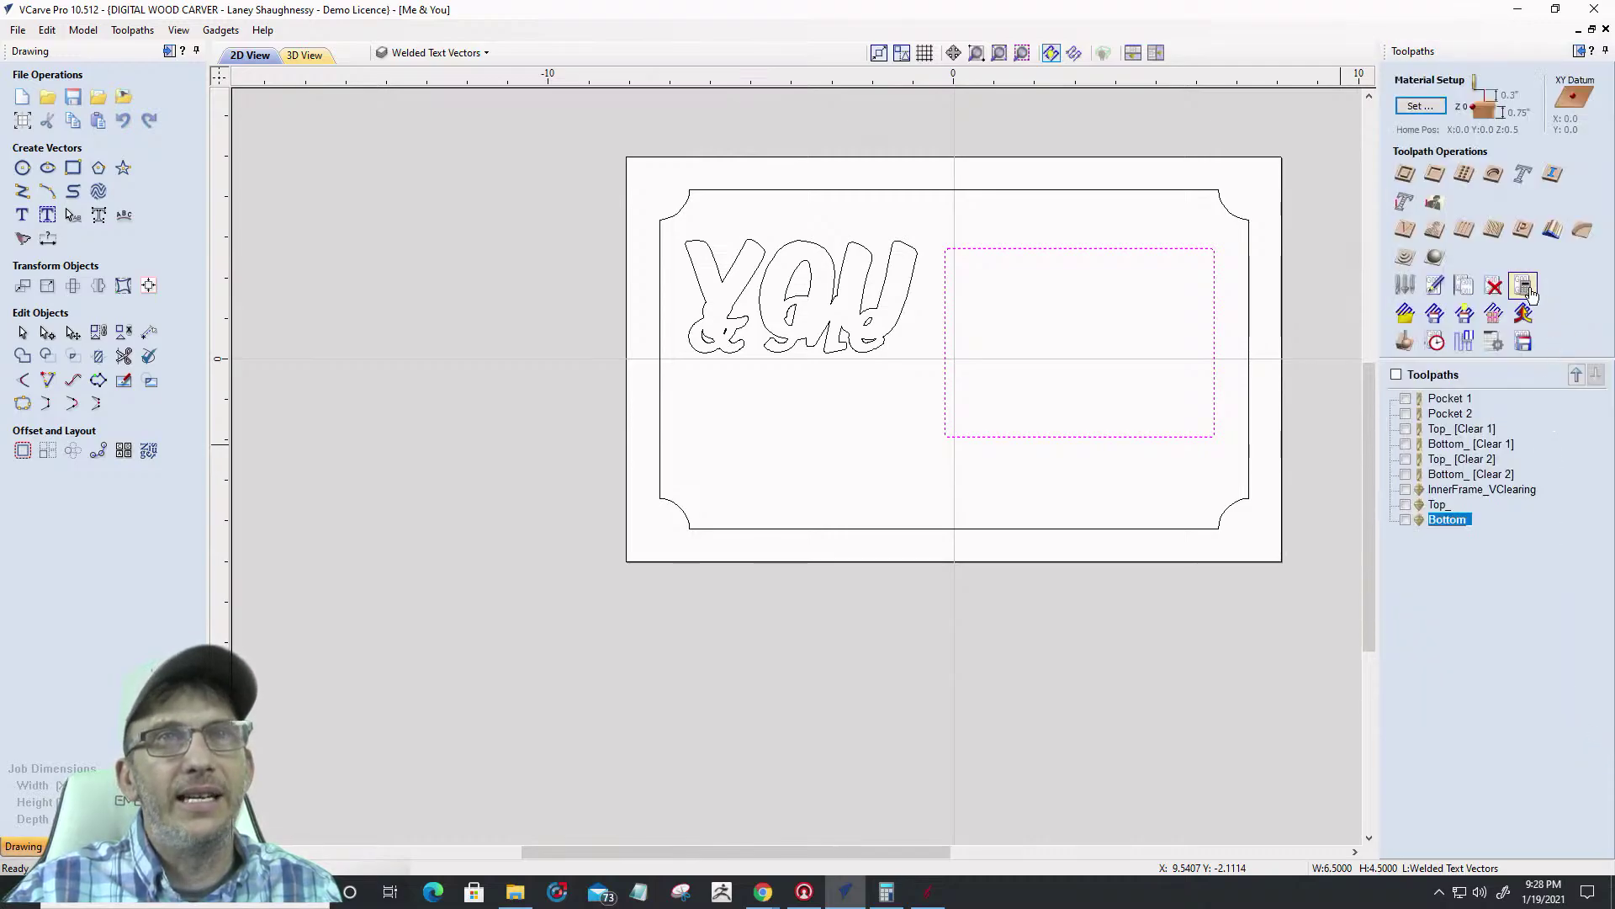
{"action": "left_click", "coordinate": [1530, 287]}
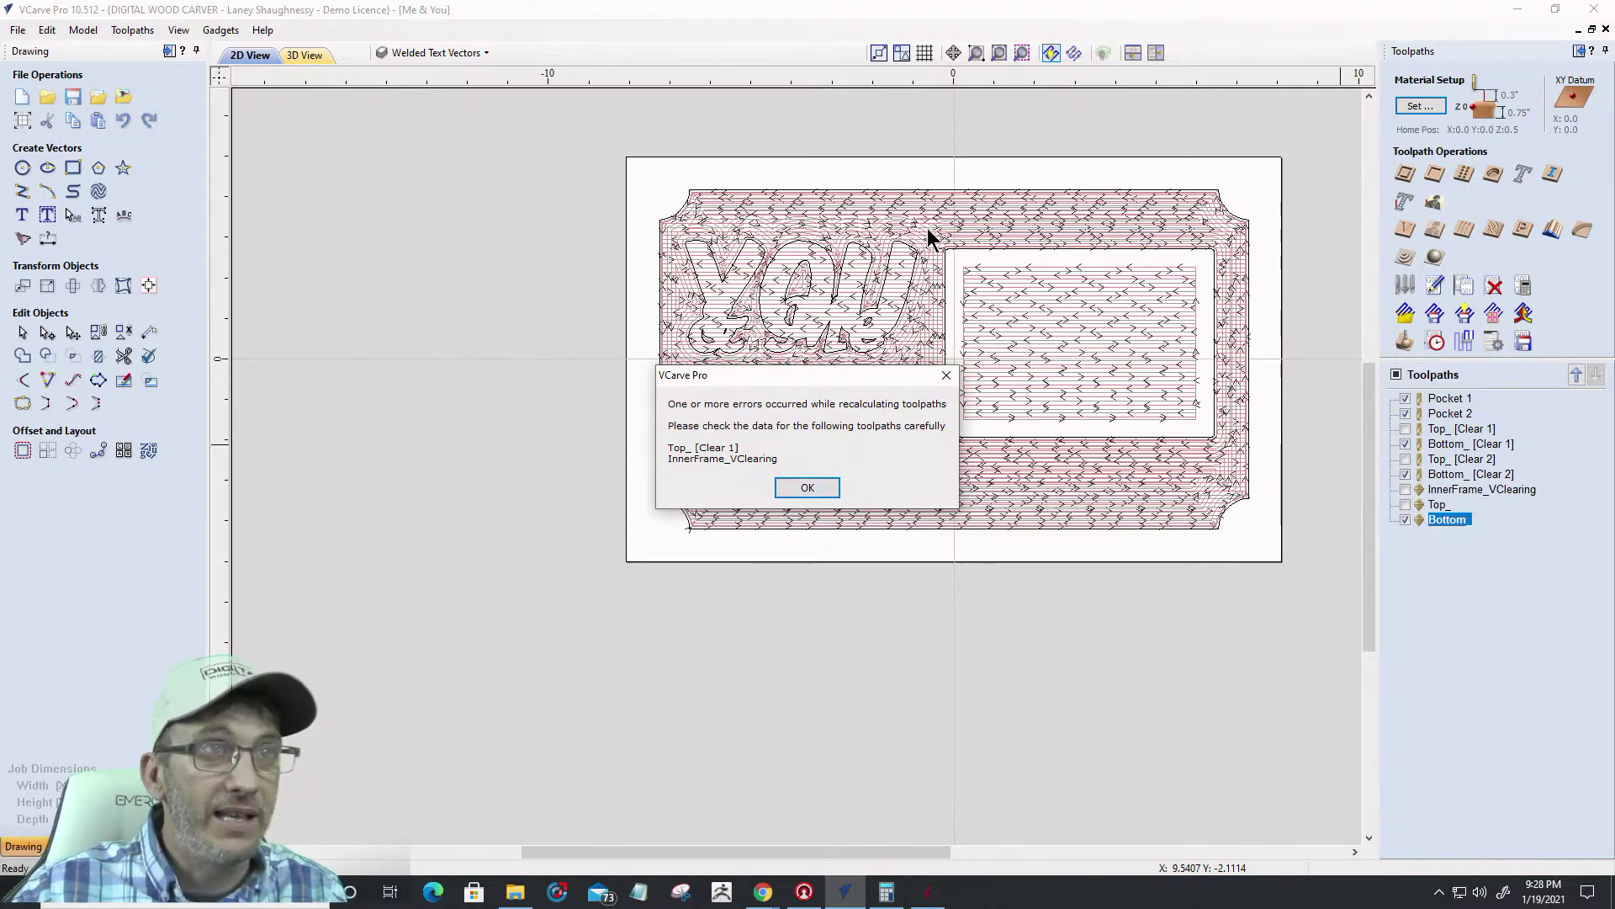
{"action": "left_click", "coordinate": [812, 487]}
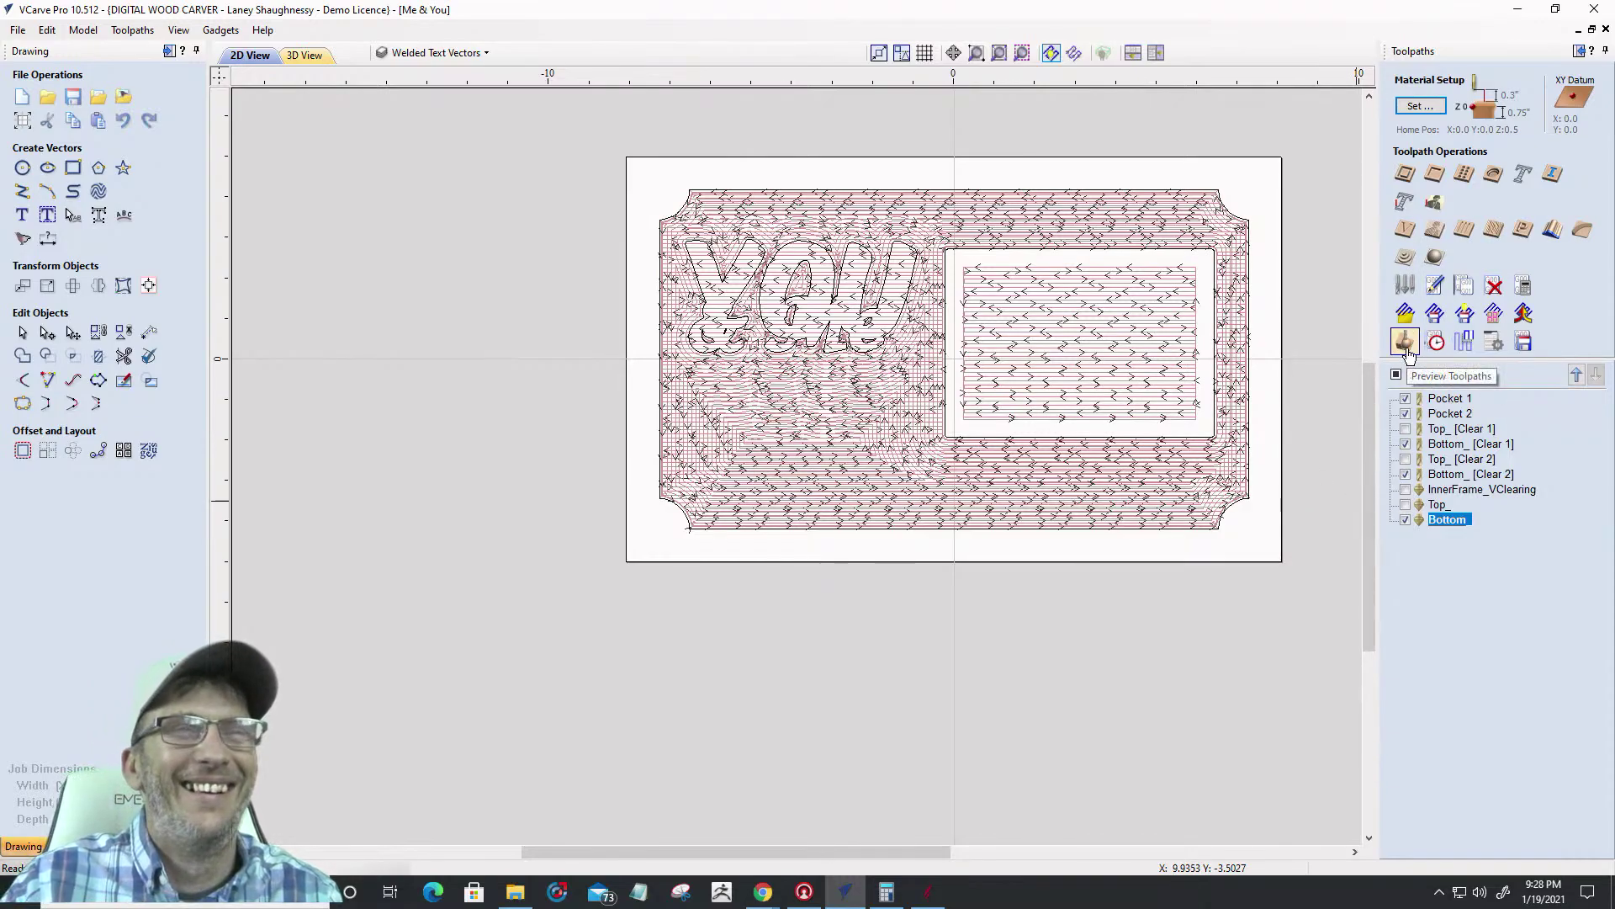
Undo the inner frame's outward offset and inspect the original rectangle against the recalculated toolpaths
{"action": "left_click", "coordinate": [46, 29]}
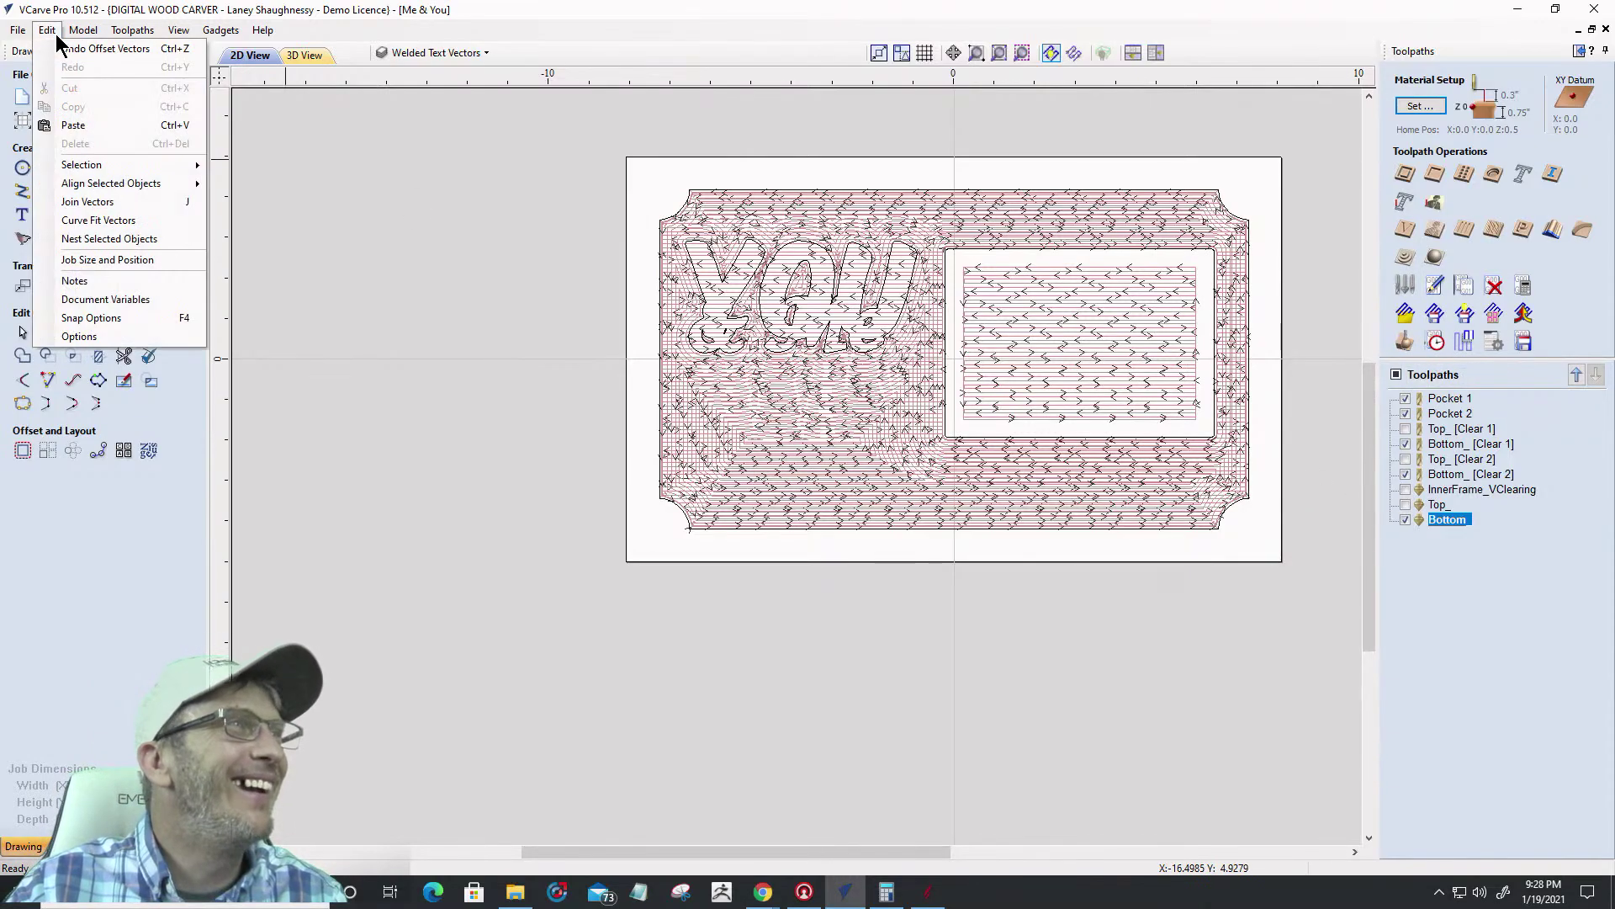
{"action": "left_click", "coordinate": [67, 49]}
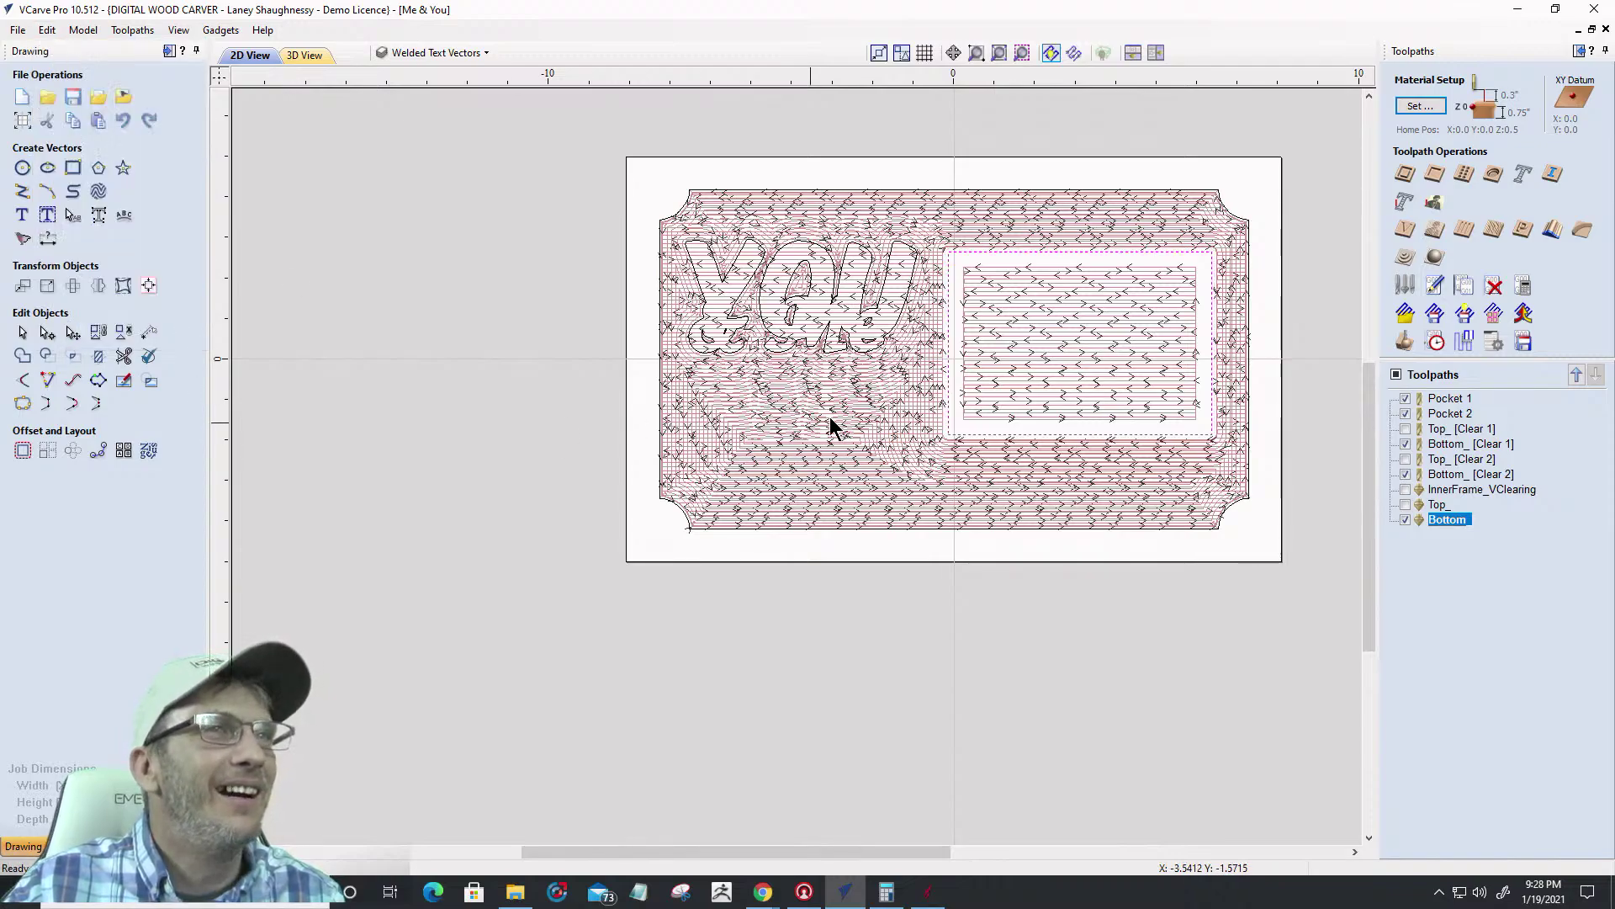
{"action": "left_click", "coordinate": [23, 452]}
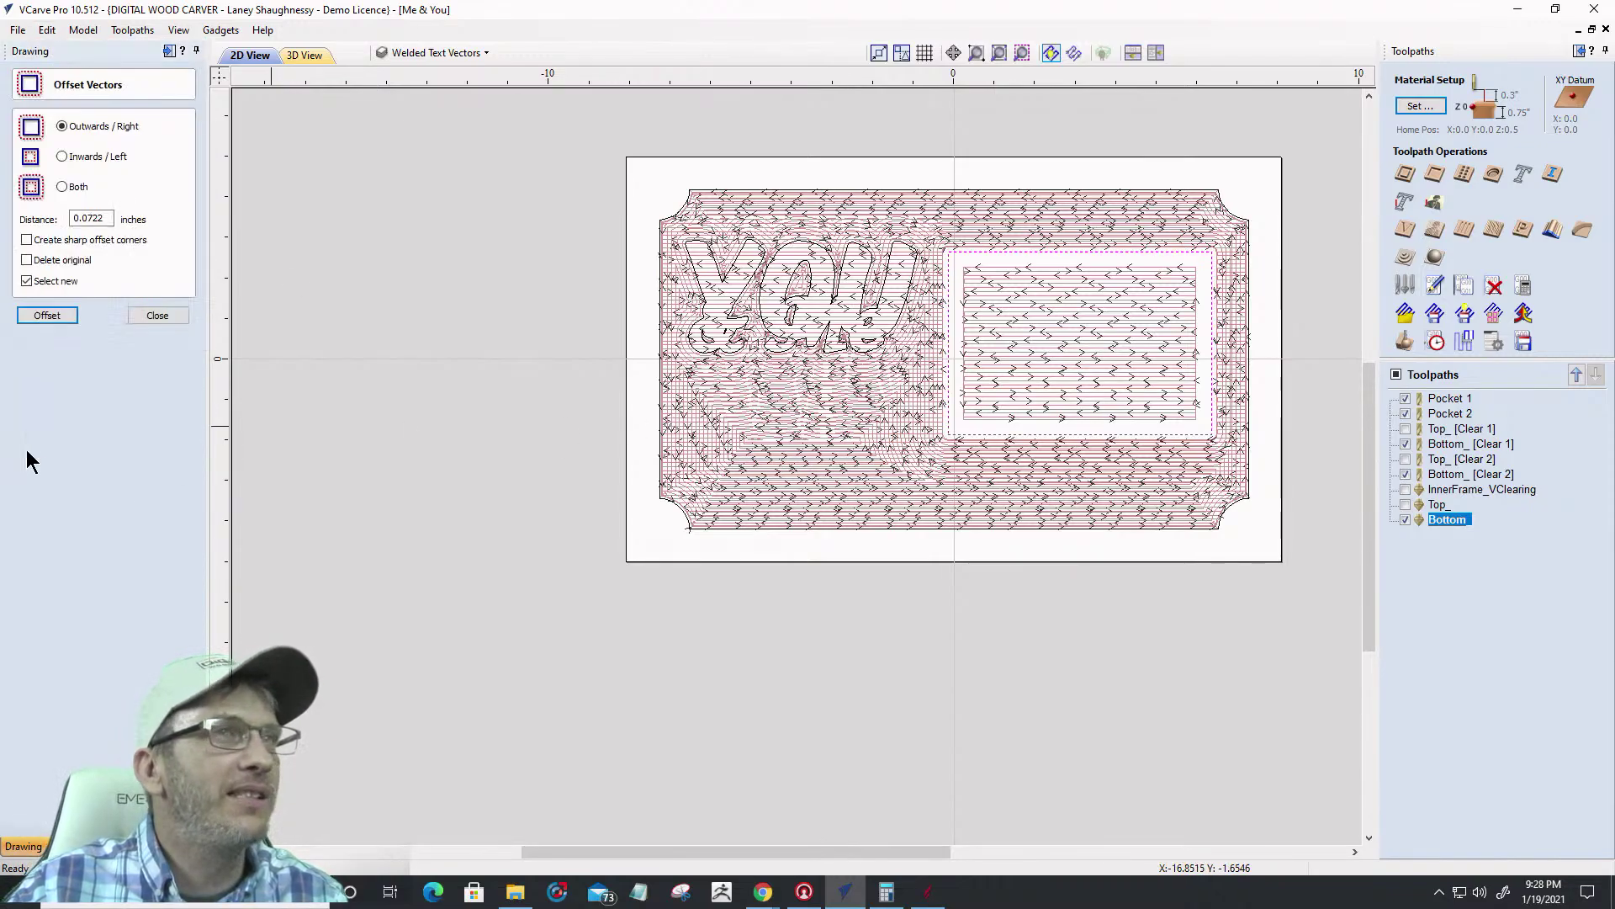
{"action": "left_click", "coordinate": [948, 349]}
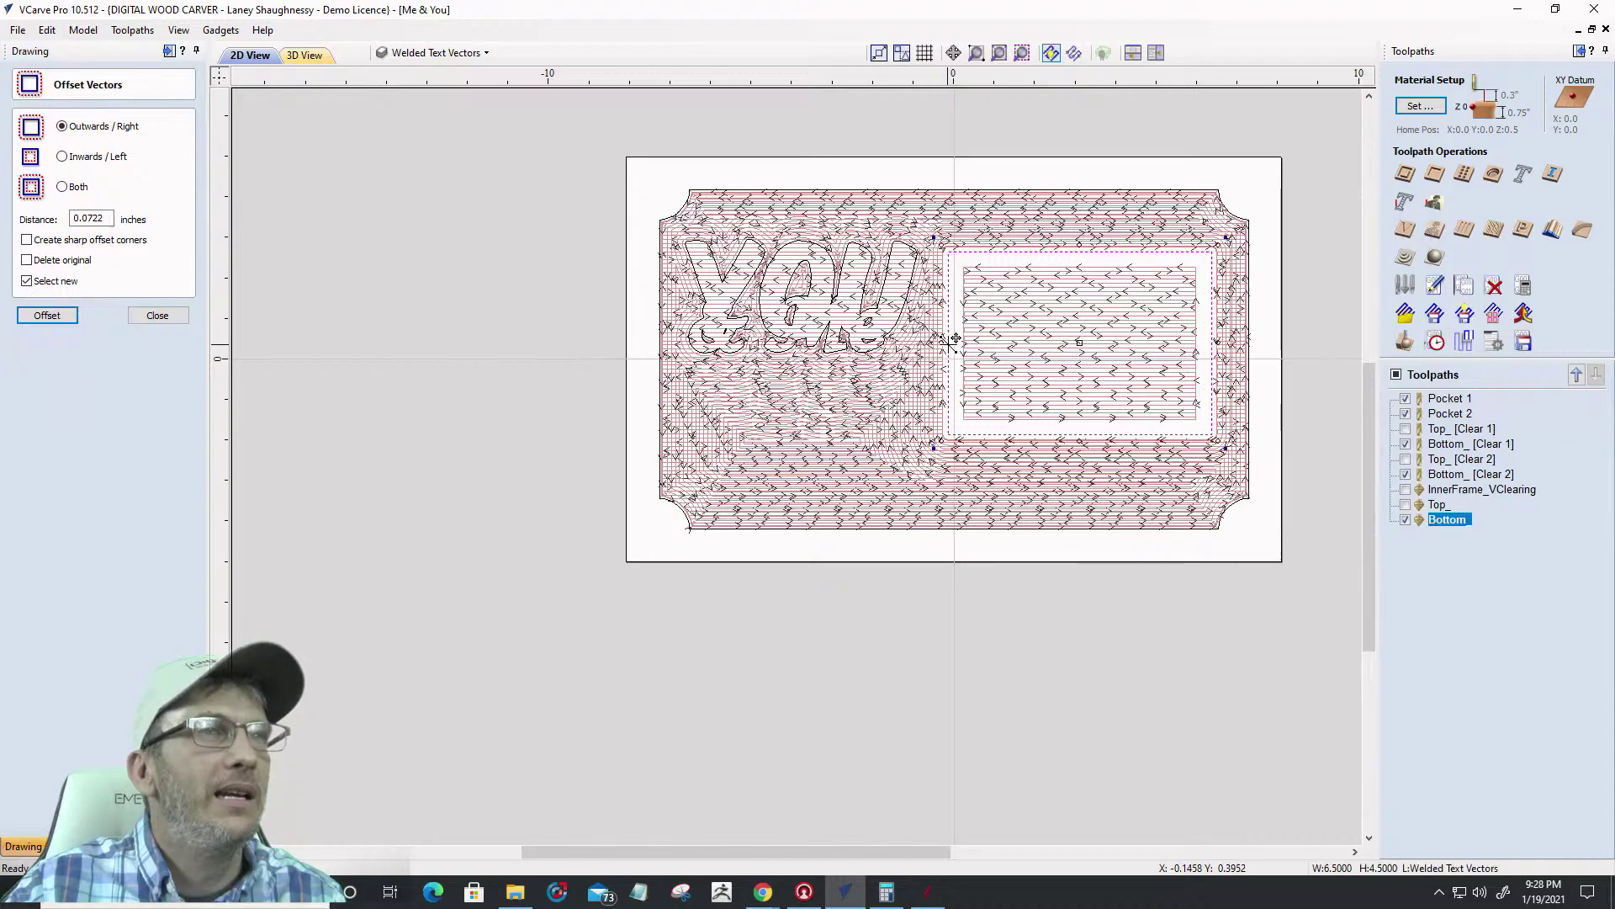
{"action": "scroll", "coordinate": [964, 385], "scroll_direction": "up", "scroll_amount": 4}
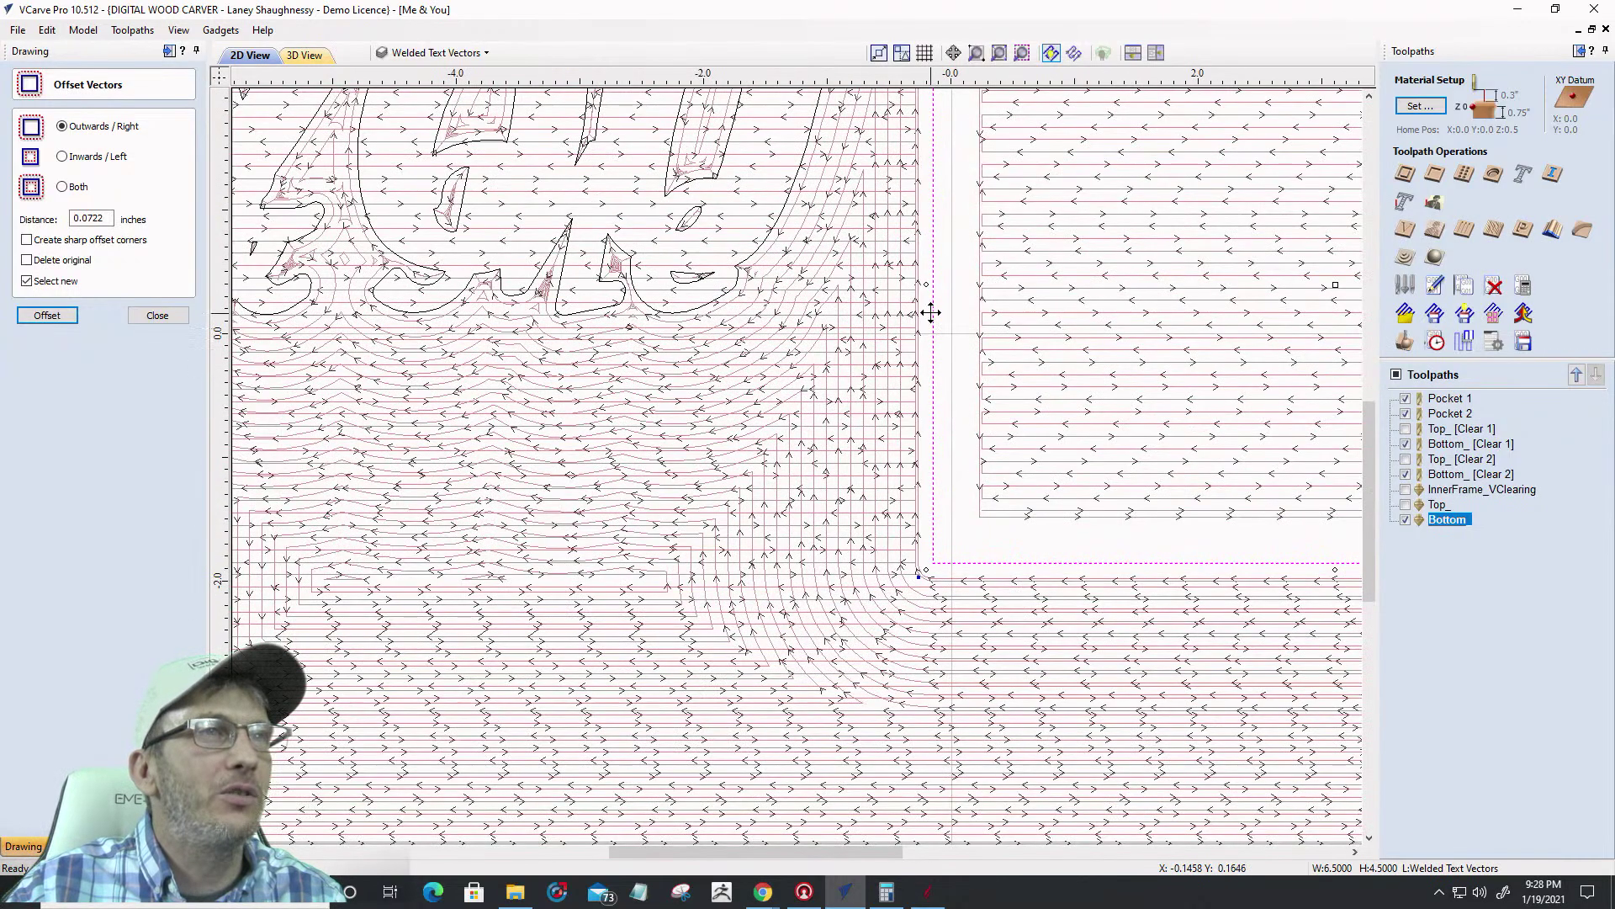
{"action": "right_click", "coordinate": [934, 313]}
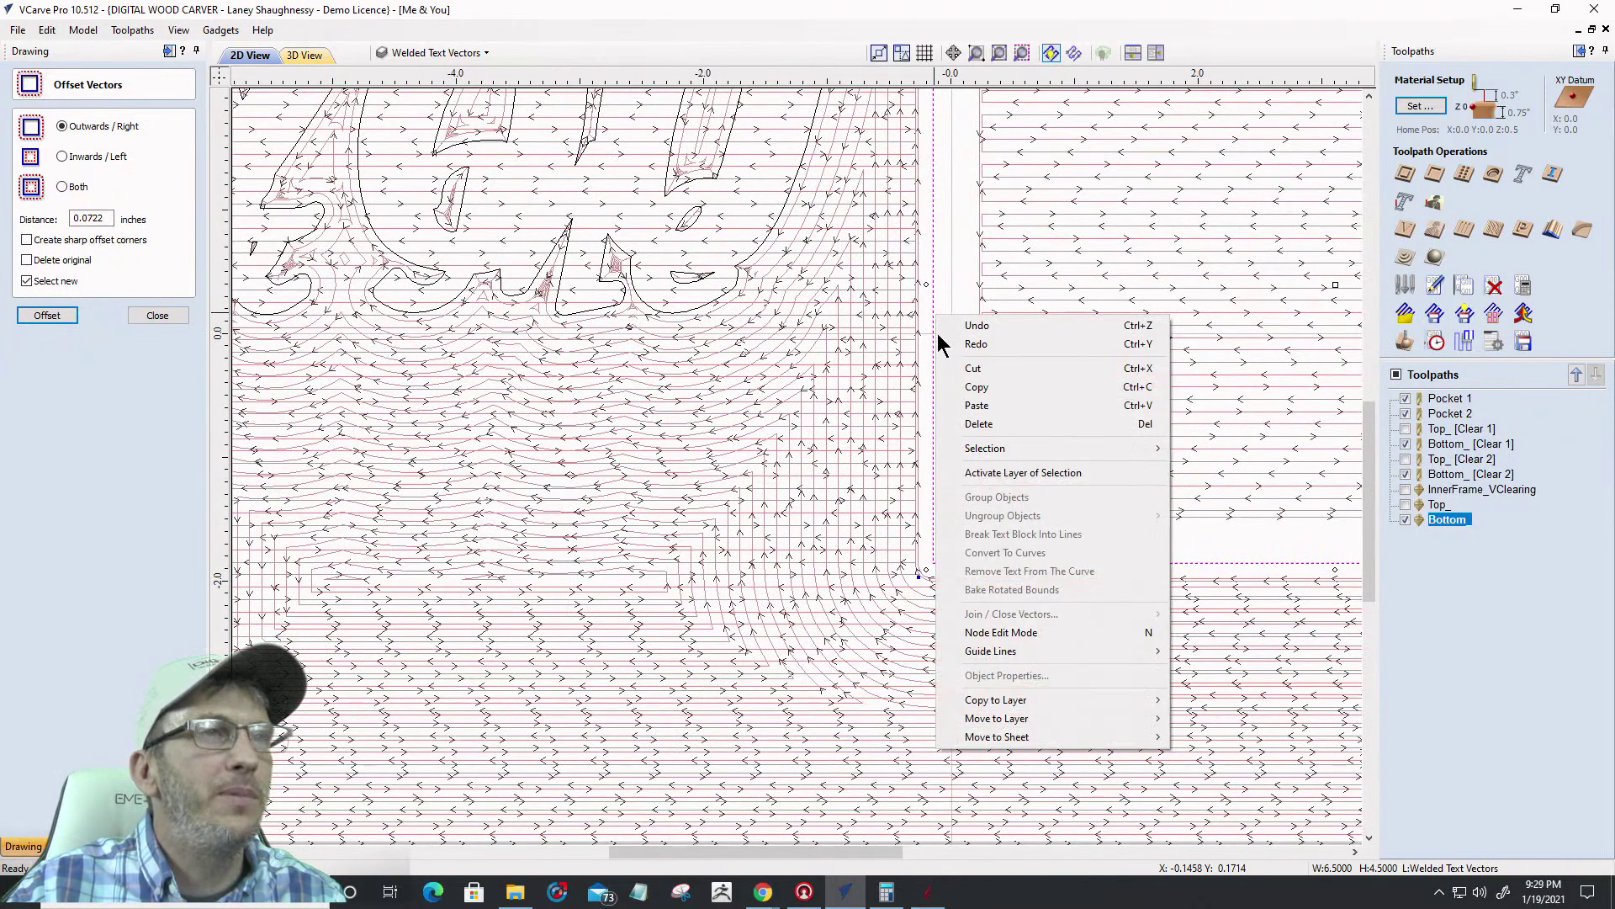
Open the InnerFrame_VClearing profile toolpath's settings
{"action": "left_click", "coordinate": [1466, 490]}
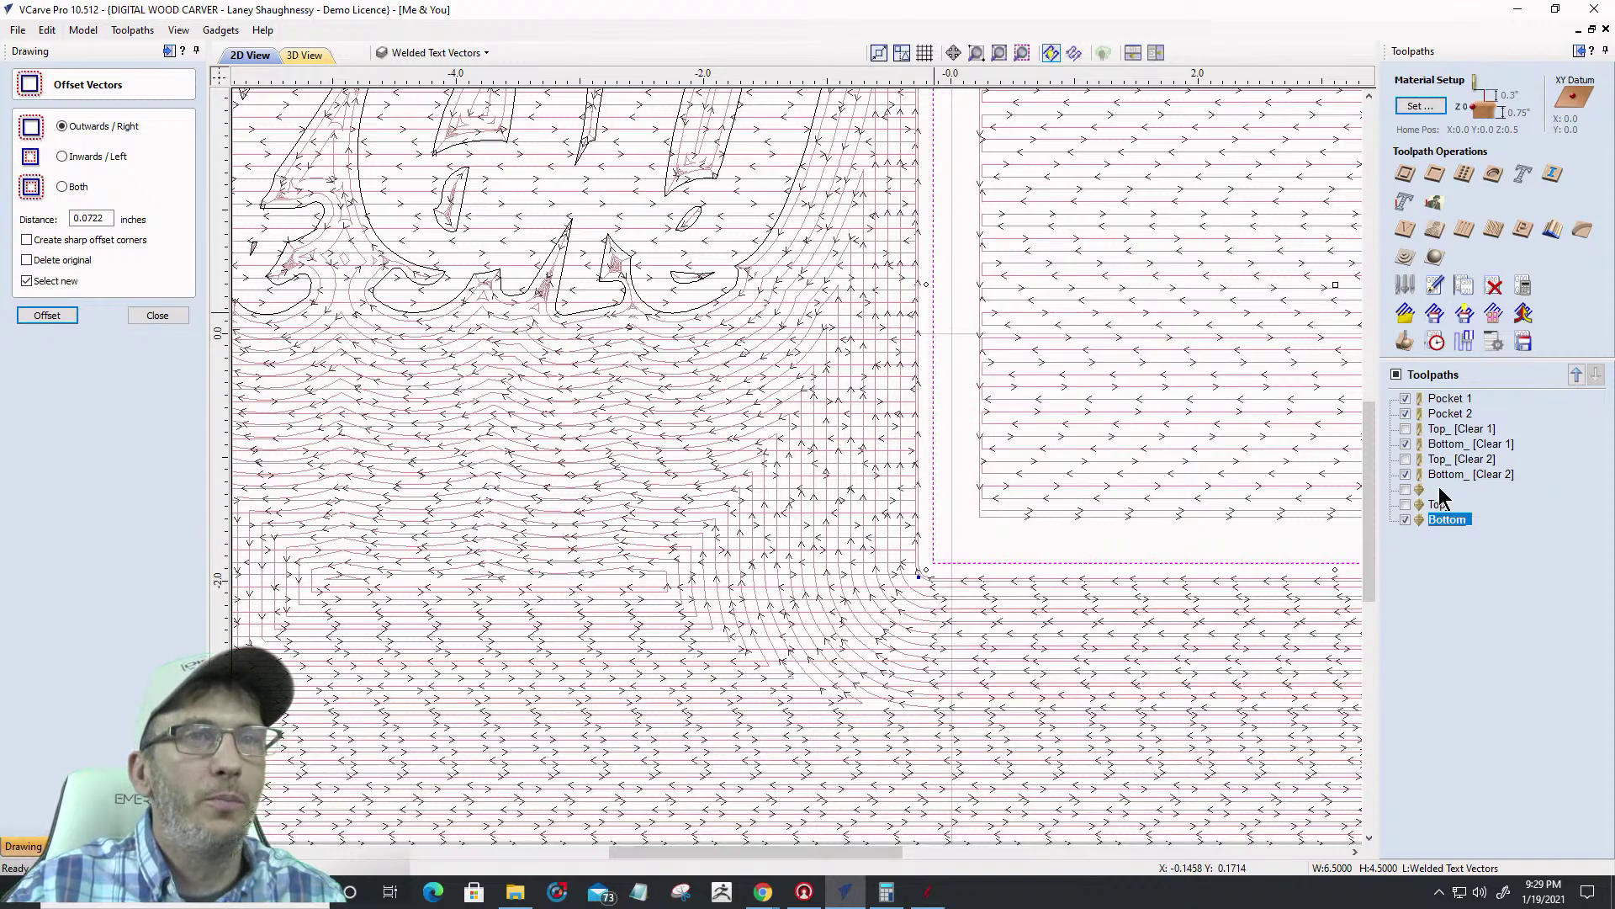
{"action": "left_click", "coordinate": [1466, 490]}
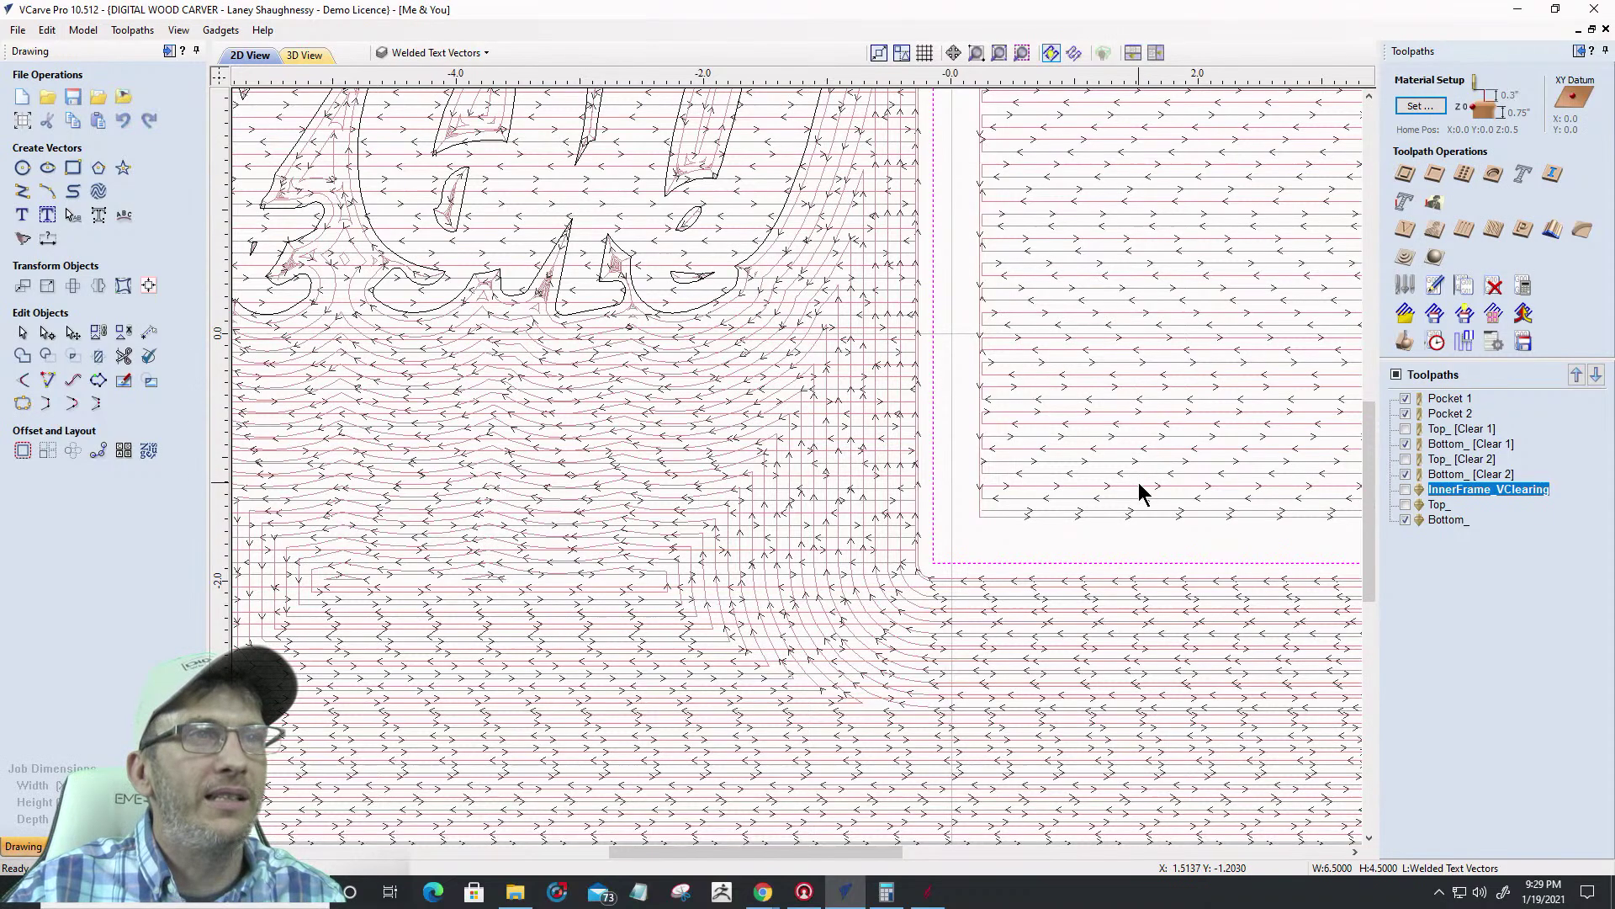
{"action": "double_click", "coordinate": [1464, 491]}
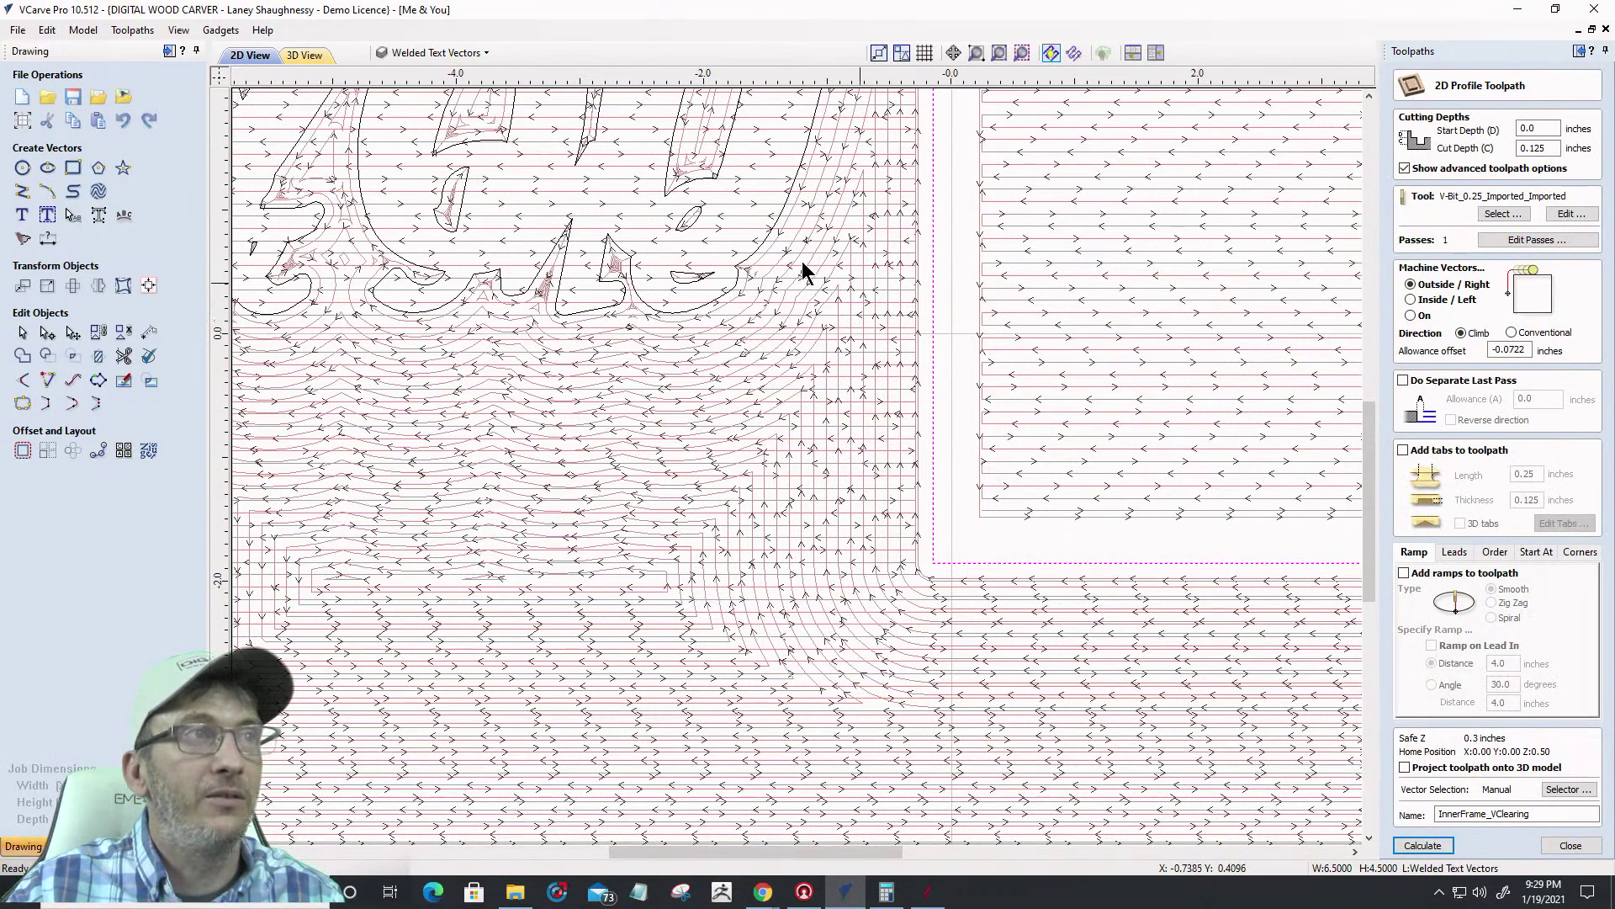
Hide the Welded Text Vectors layer, show Top Text Vectors, select its inner frame rectangle and close the profile toolpath settings
{"action": "left_click", "coordinate": [451, 53]}
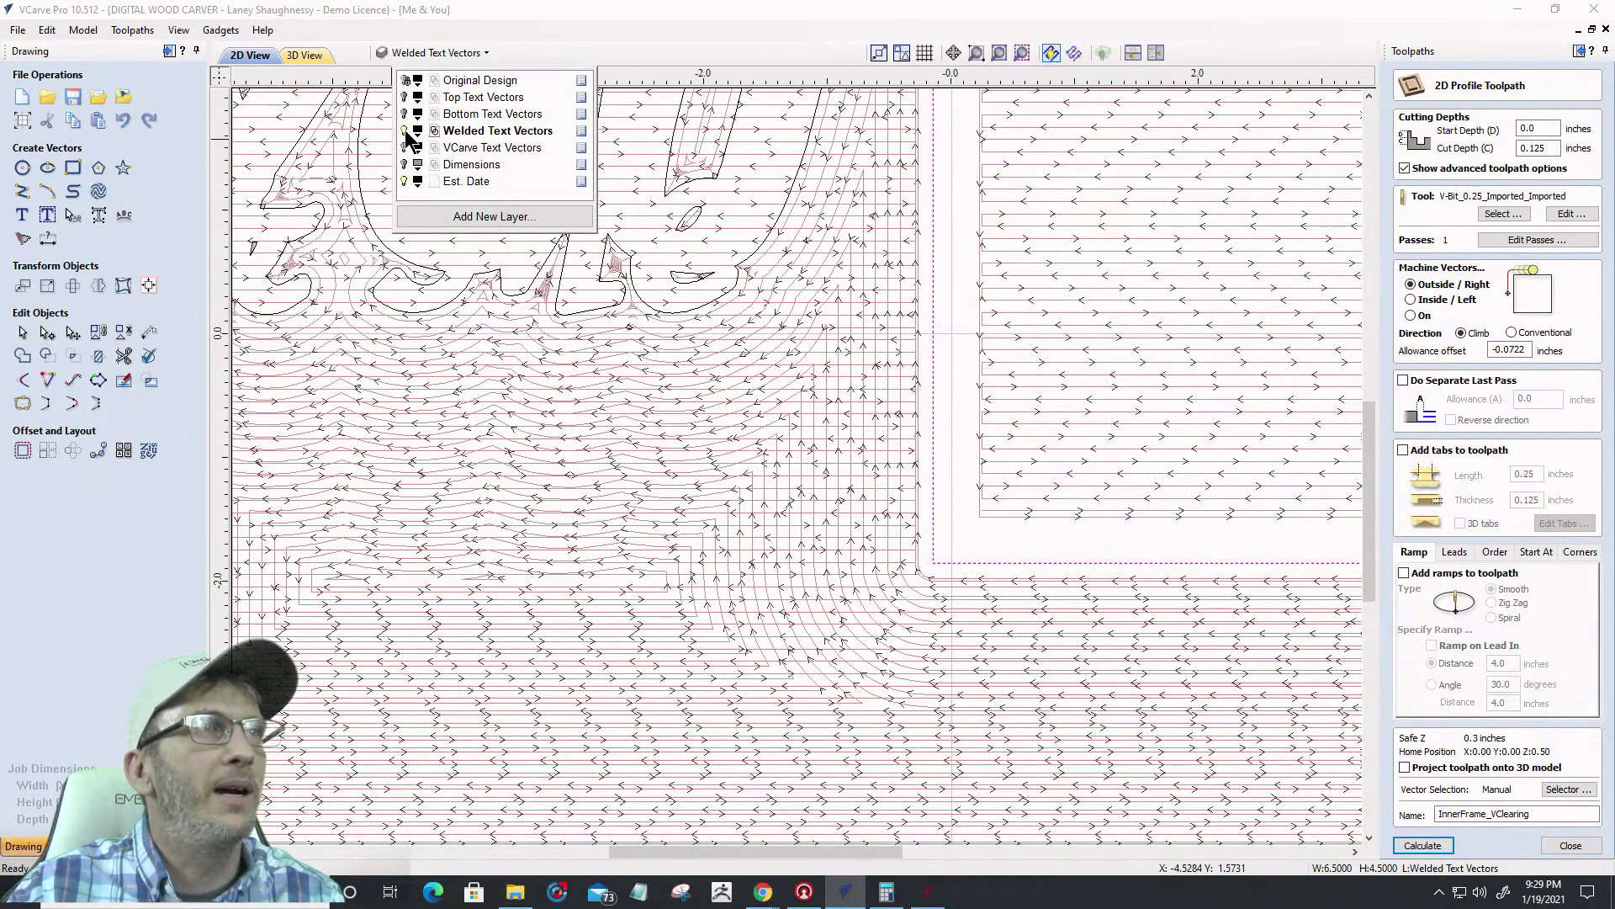
{"action": "left_click", "coordinate": [404, 131]}
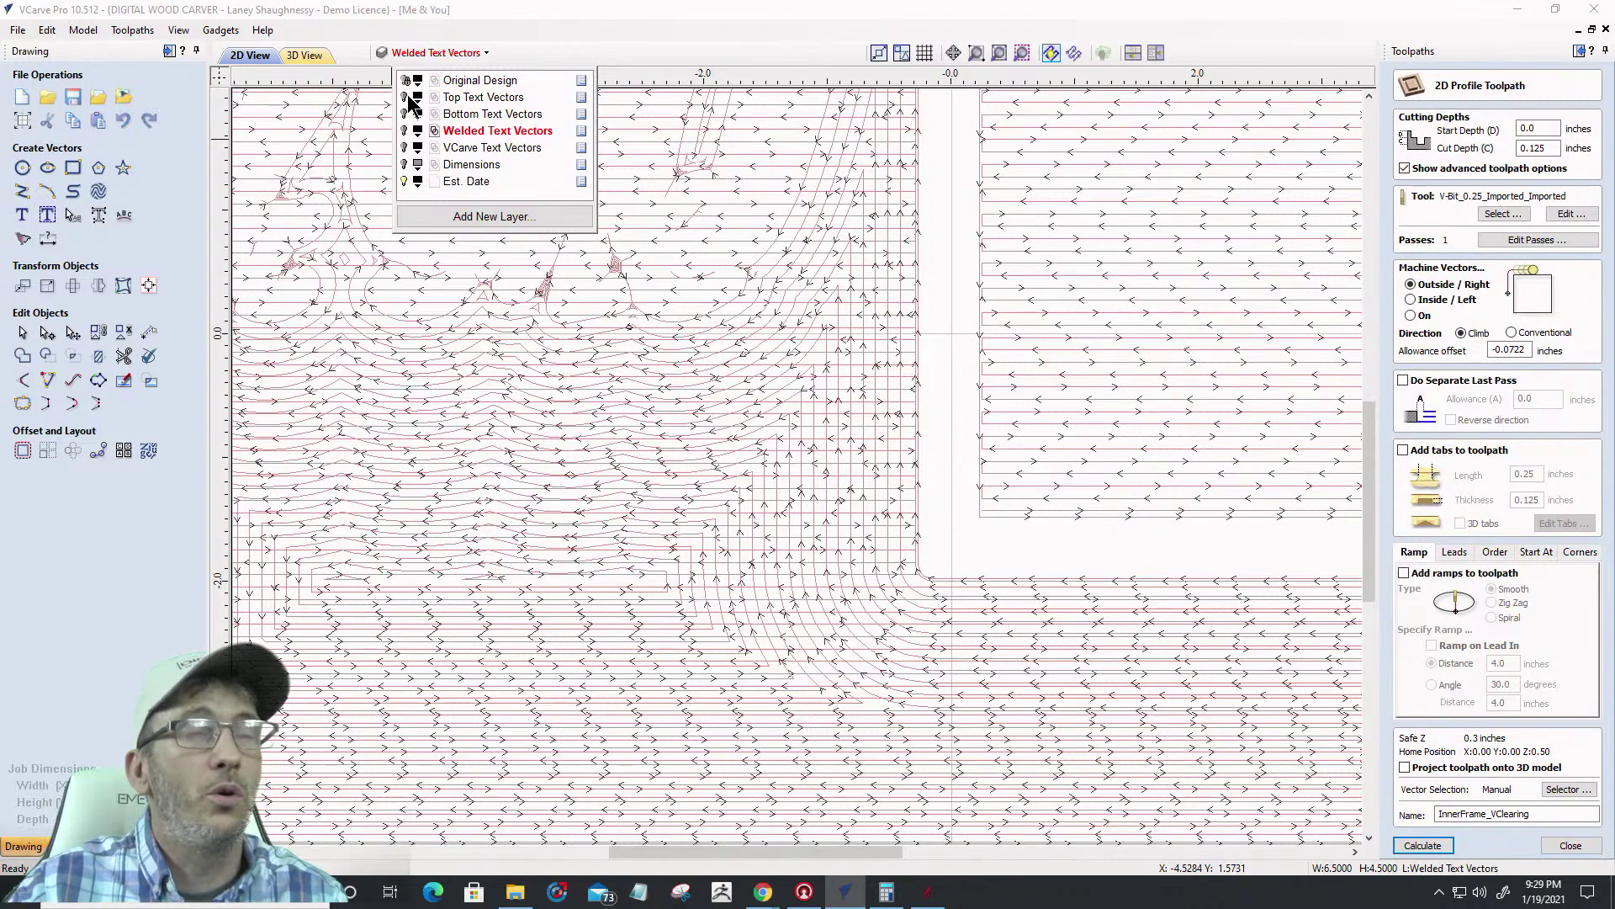
{"action": "left_click", "coordinate": [405, 99]}
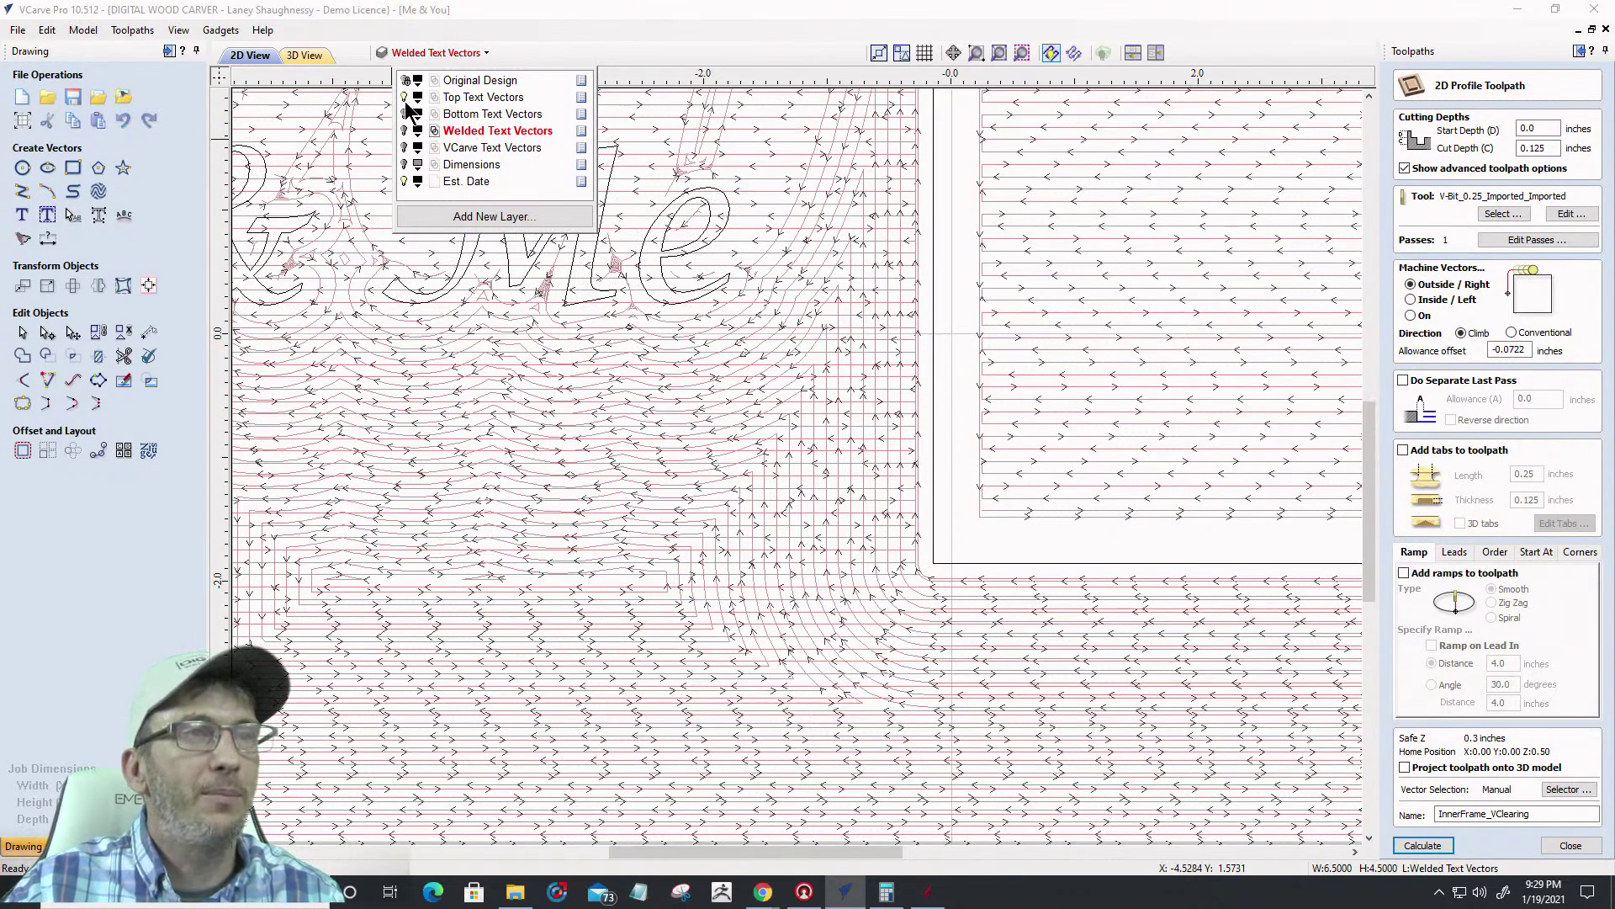
{"action": "left_click", "coordinate": [934, 376]}
{"action": "left_click", "coordinate": [934, 377]}
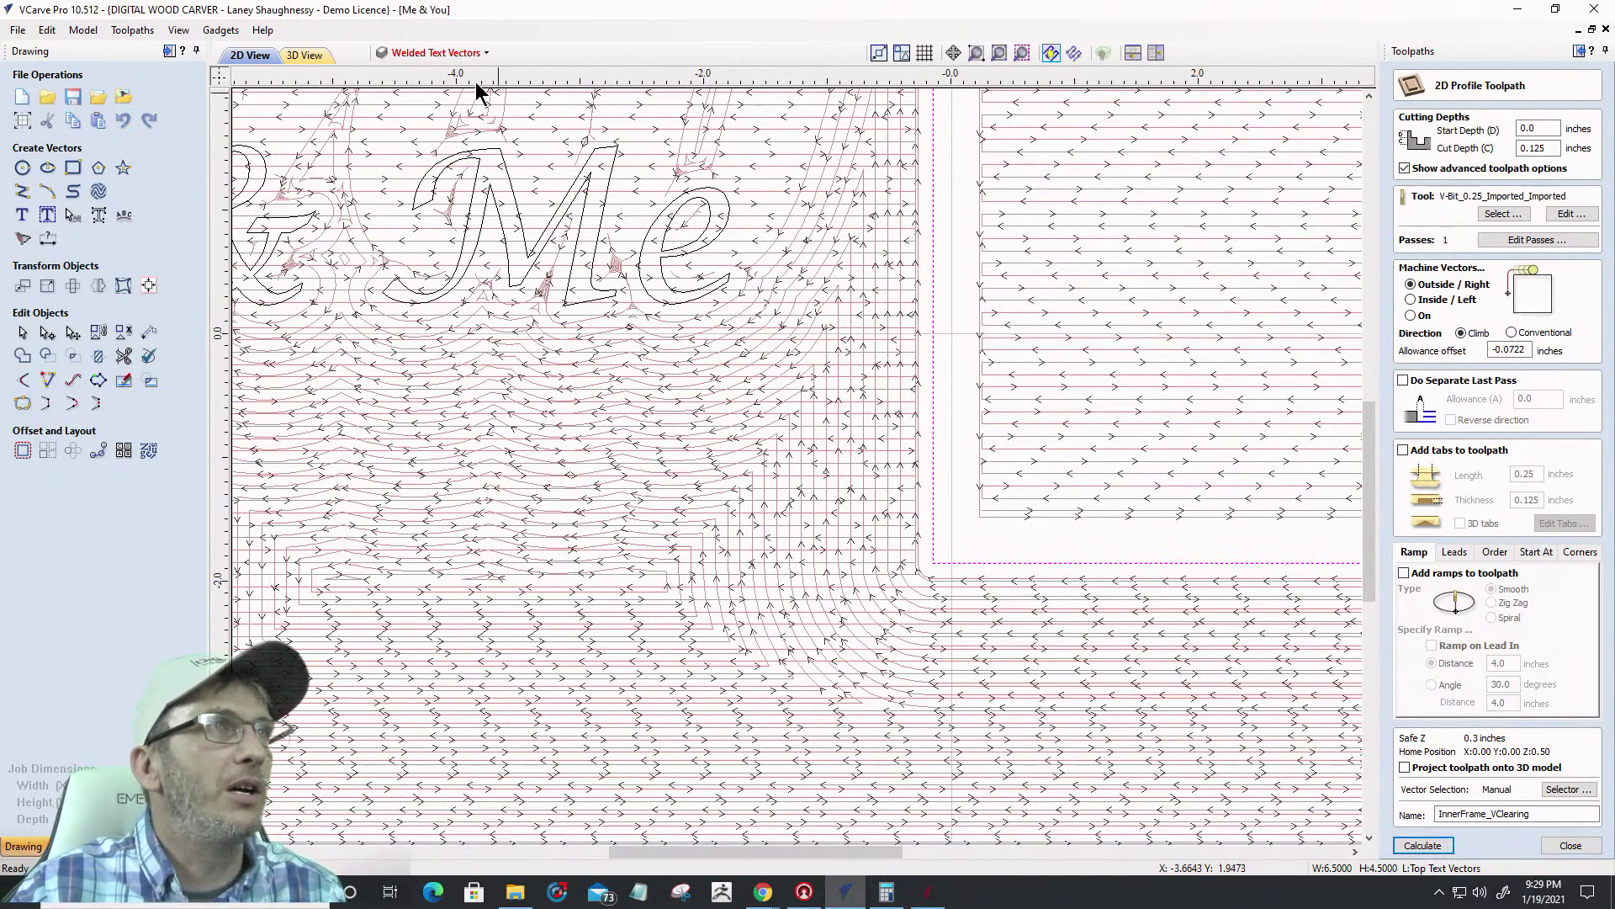
{"action": "left_click", "coordinate": [1571, 846]}
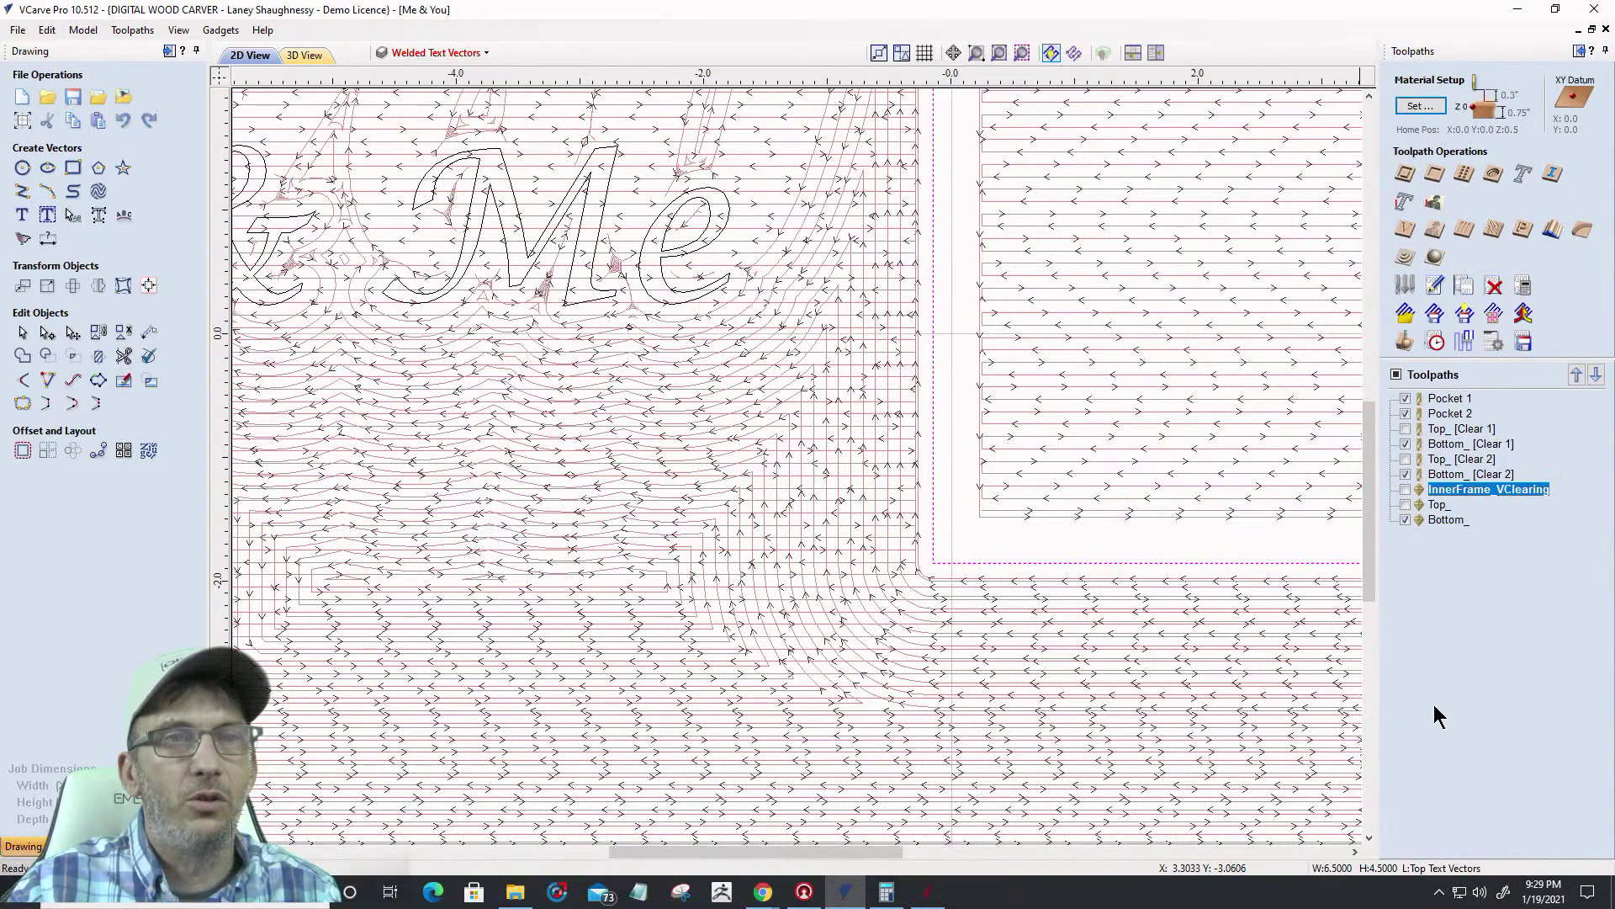
Hide all toolpaths in the 2D view and redo the undone vector offset
{"action": "left_click", "coordinate": [1396, 375]}
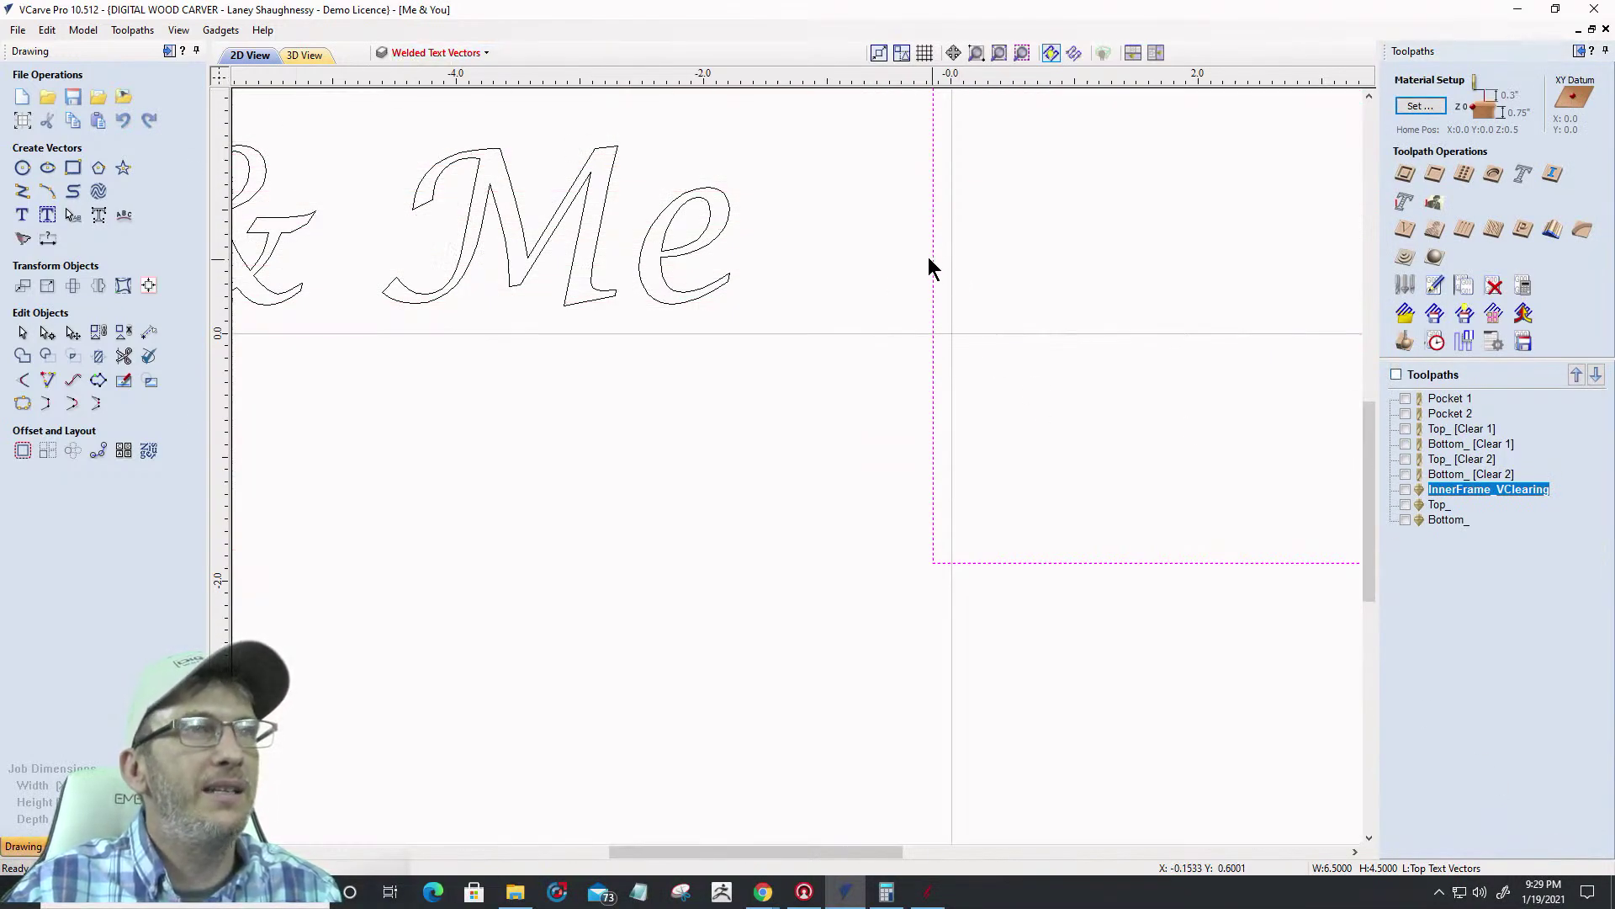
{"action": "left_click", "coordinate": [47, 30]}
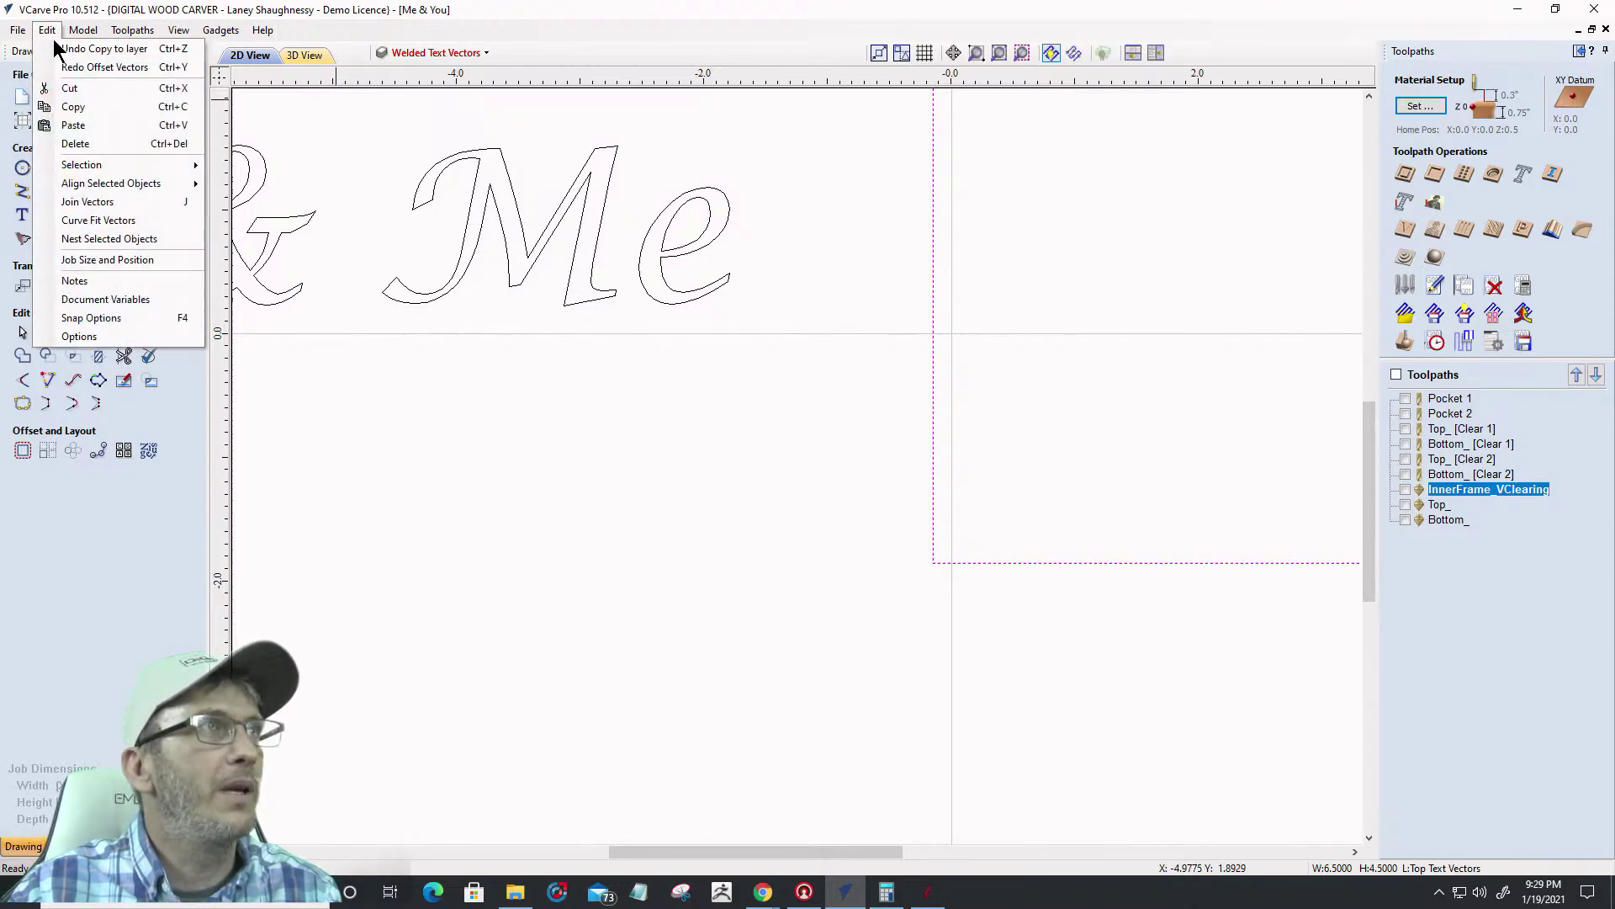
{"action": "left_click", "coordinate": [85, 67]}
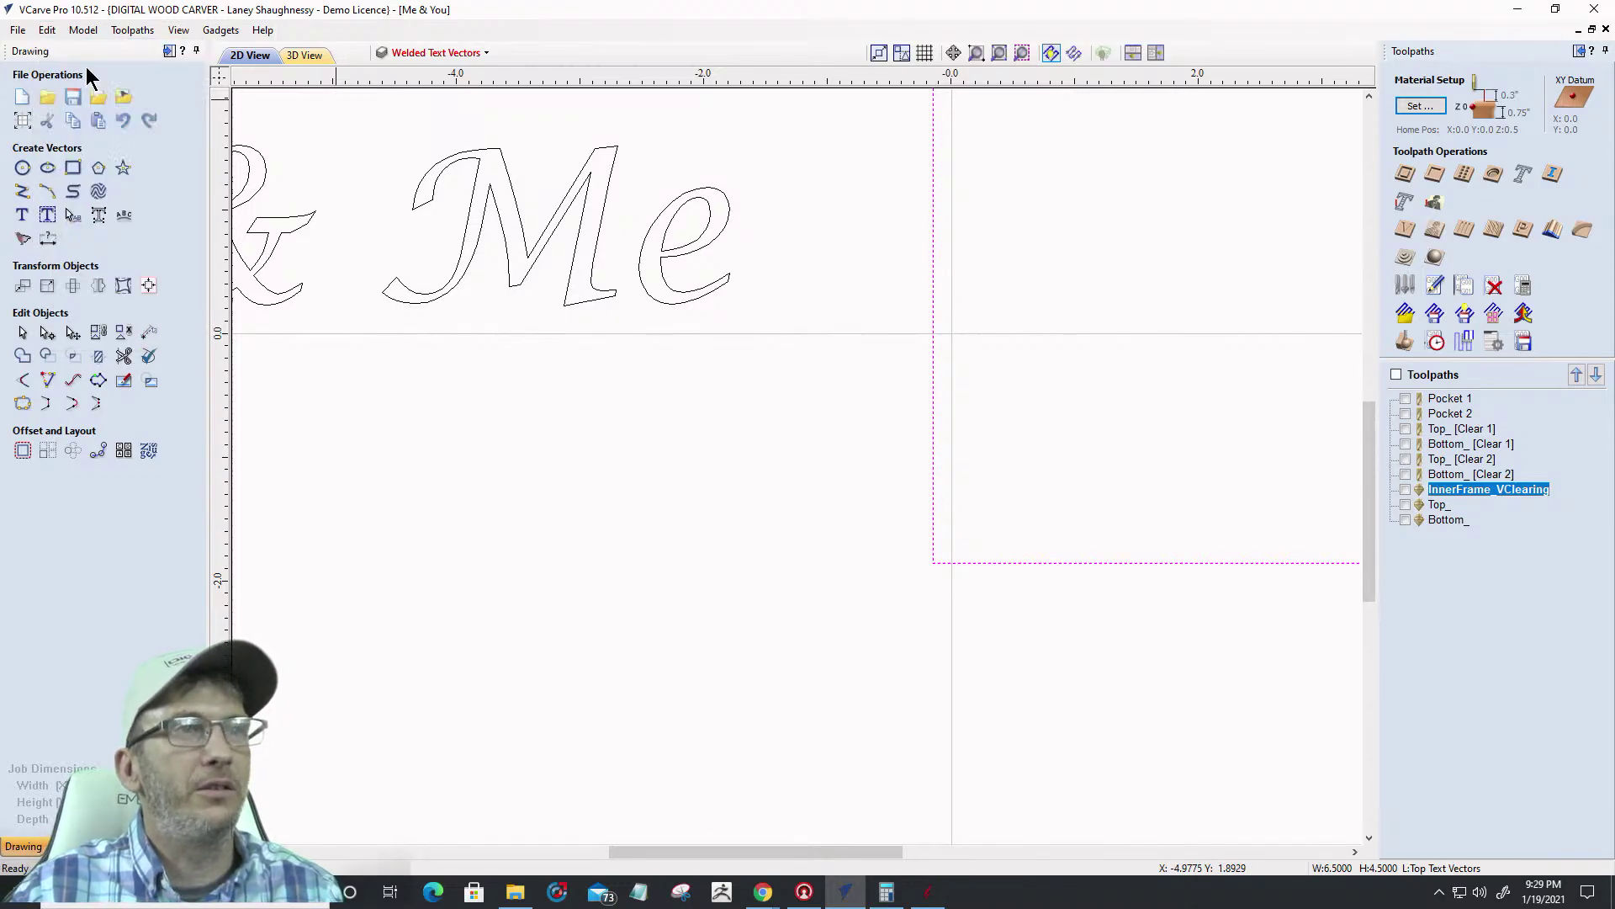
Undo the inner frame's vector offset
{"action": "left_click", "coordinate": [48, 30]}
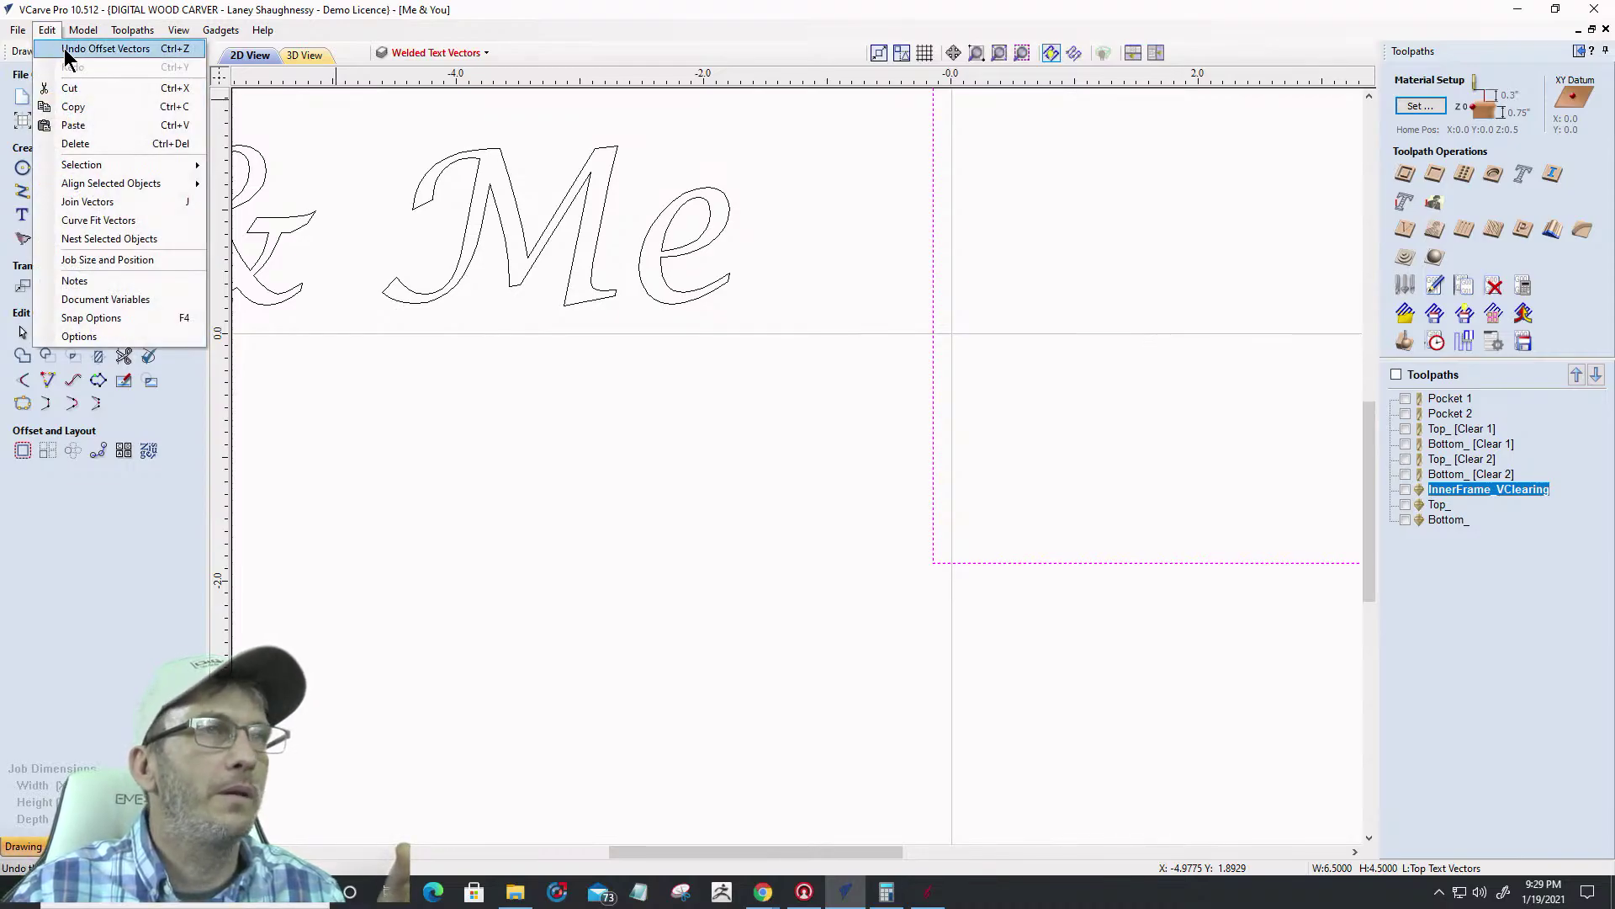
{"action": "left_click", "coordinate": [65, 49]}
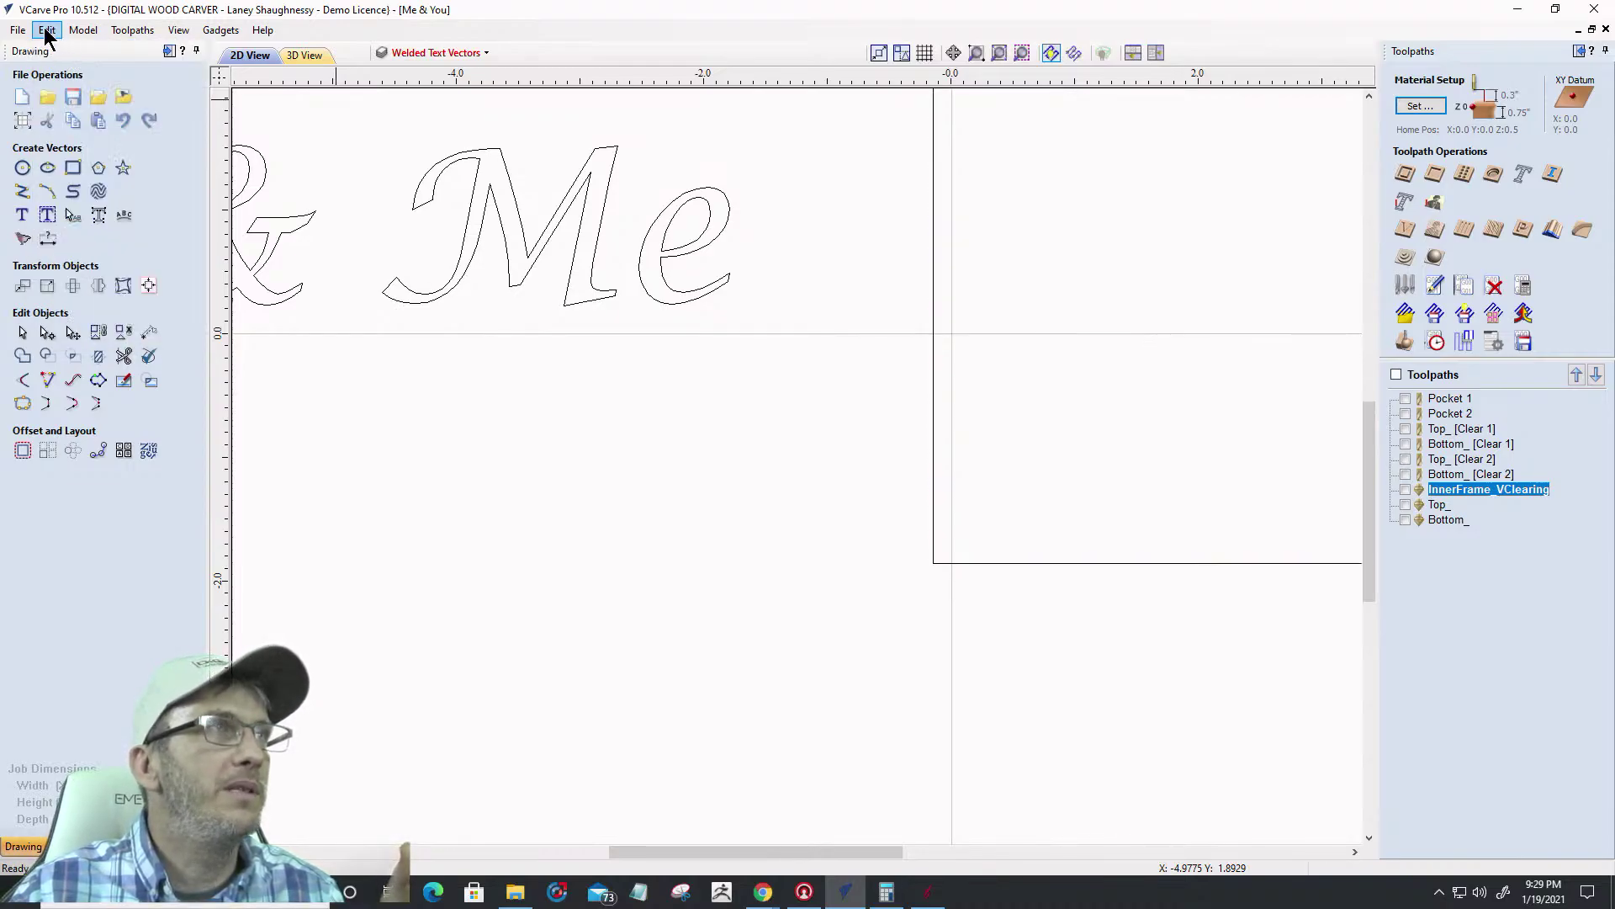
{"action": "left_click", "coordinate": [46, 30]}
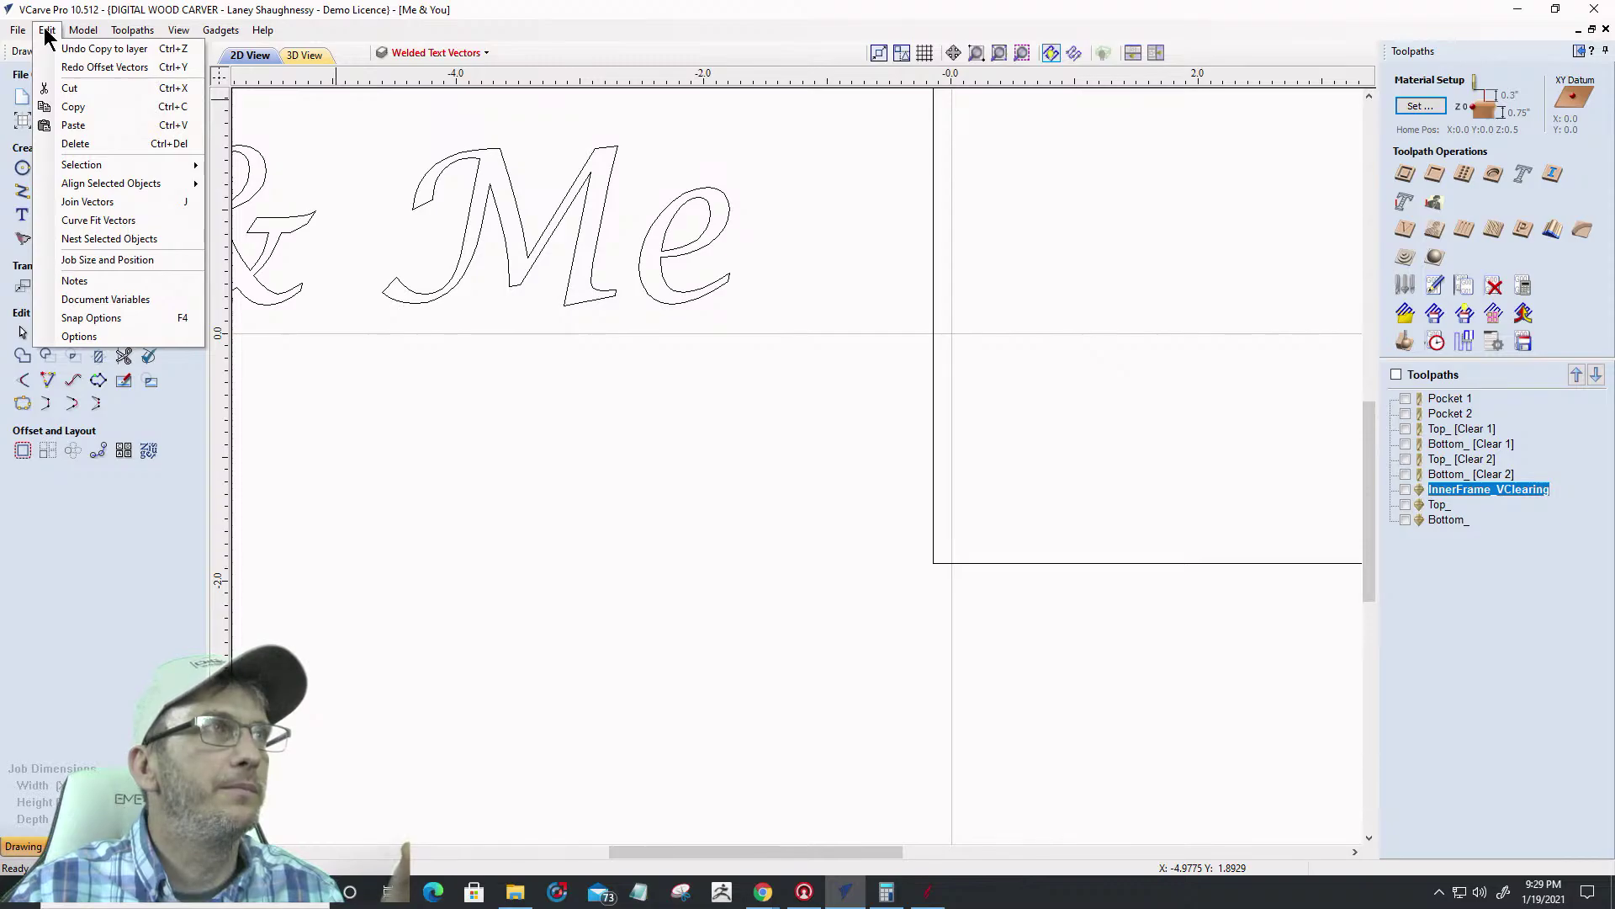
{"action": "left_click", "coordinate": [905, 526]}
{"action": "scroll", "coordinate": [865, 563], "scroll_direction": "down", "scroll_amount": 5}
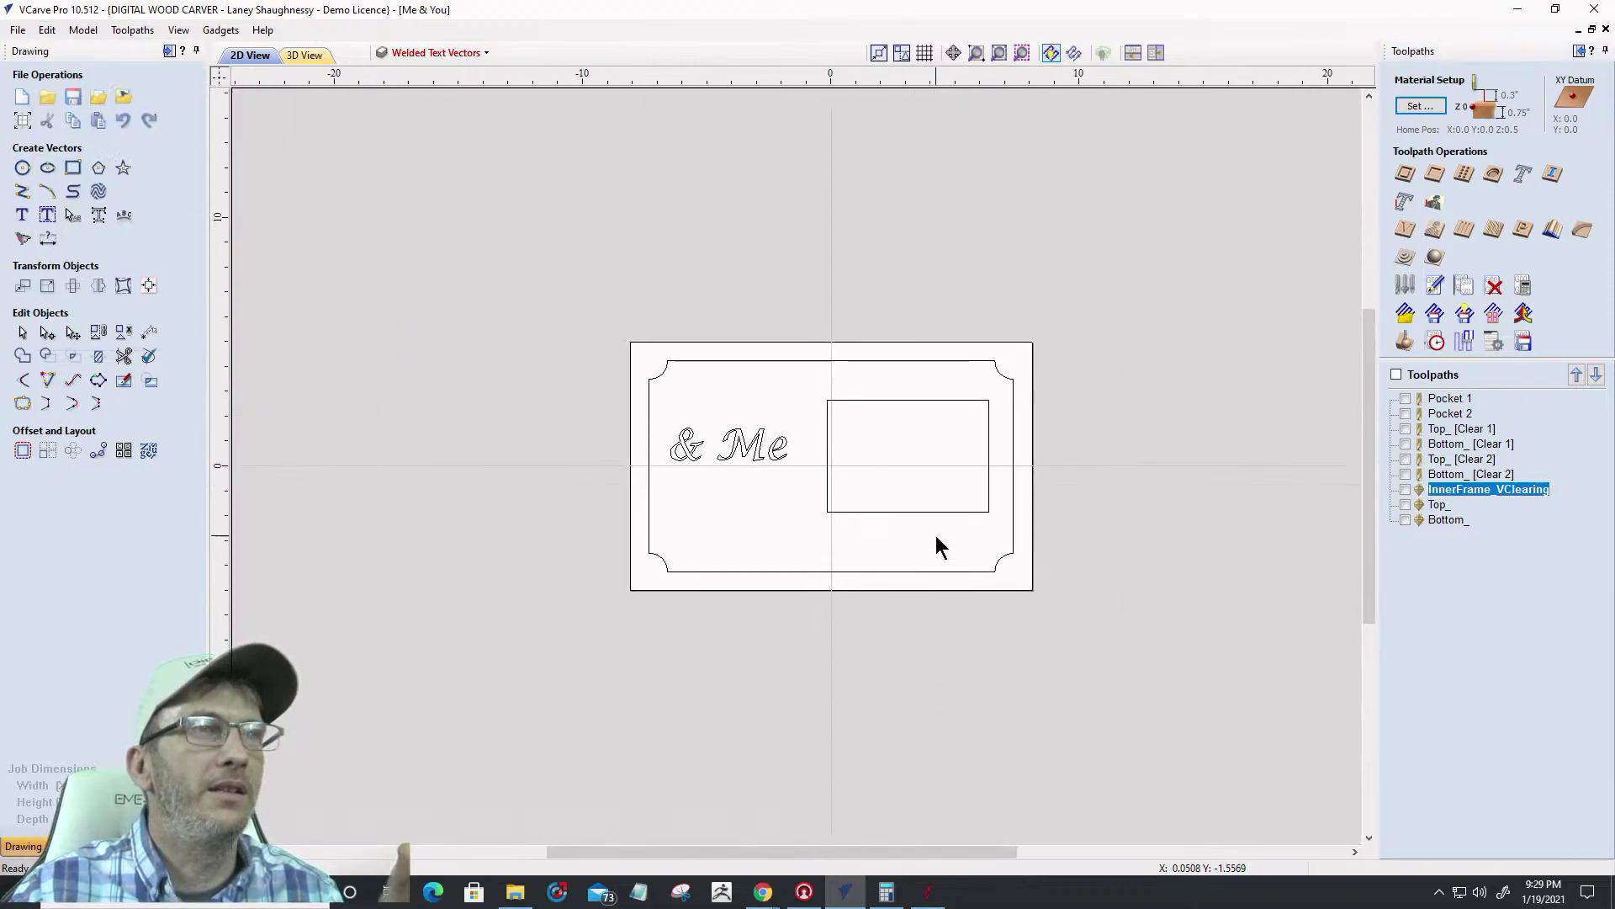
{"action": "scroll", "coordinate": [815, 424], "scroll_direction": "up", "scroll_amount": 2}
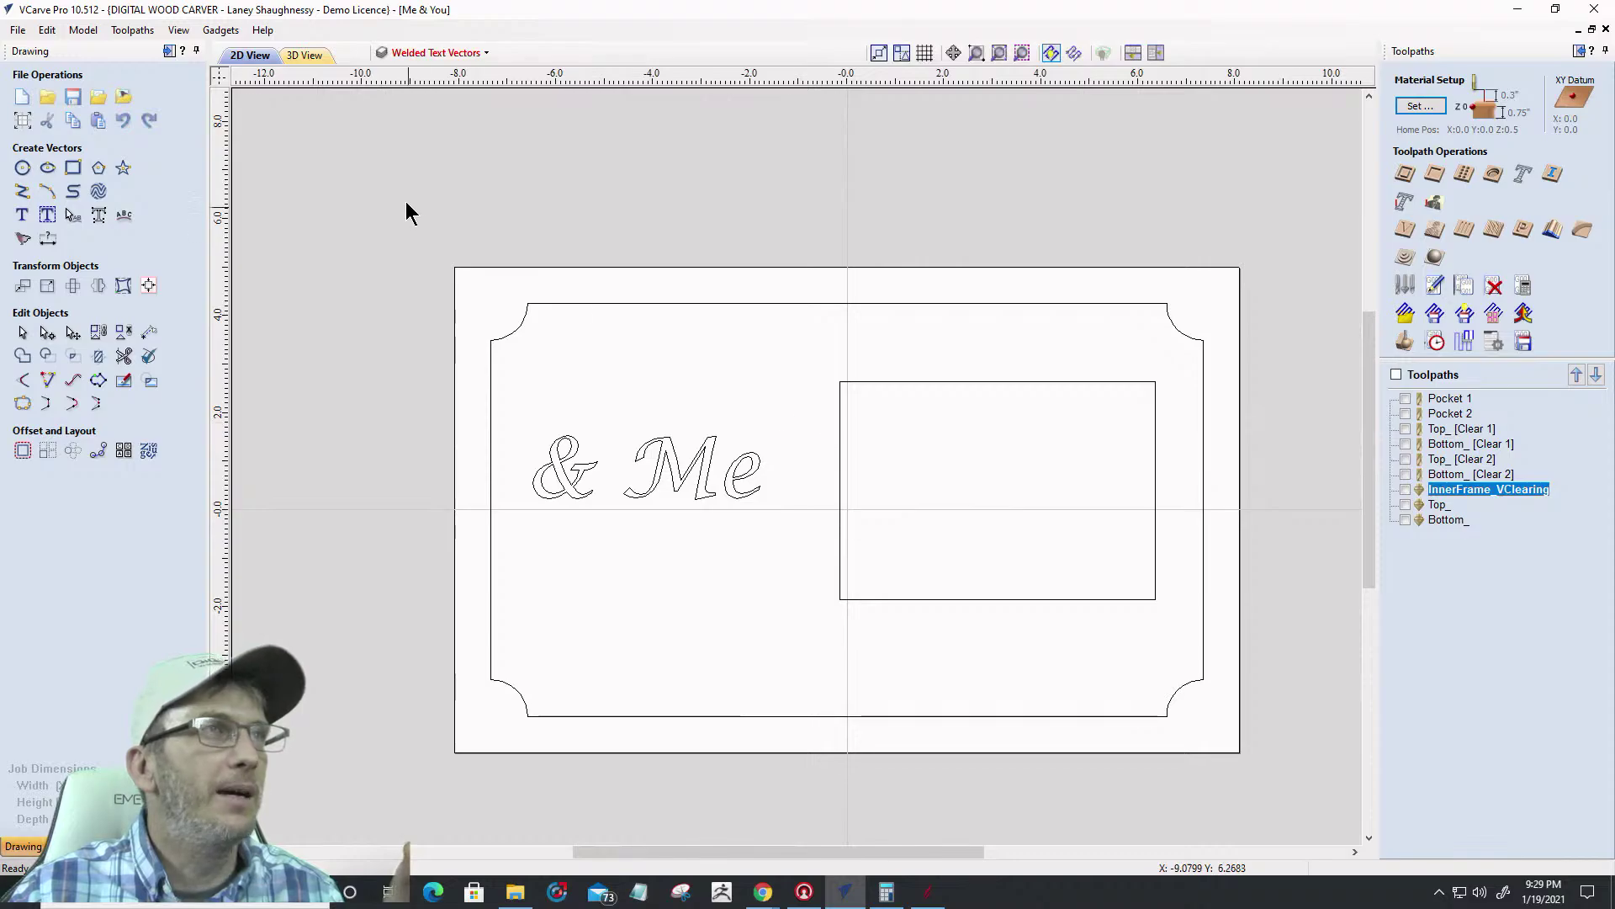
Show the Welded Text Vectors layer and redo the inner frame's vector offset
{"action": "left_click", "coordinate": [431, 53]}
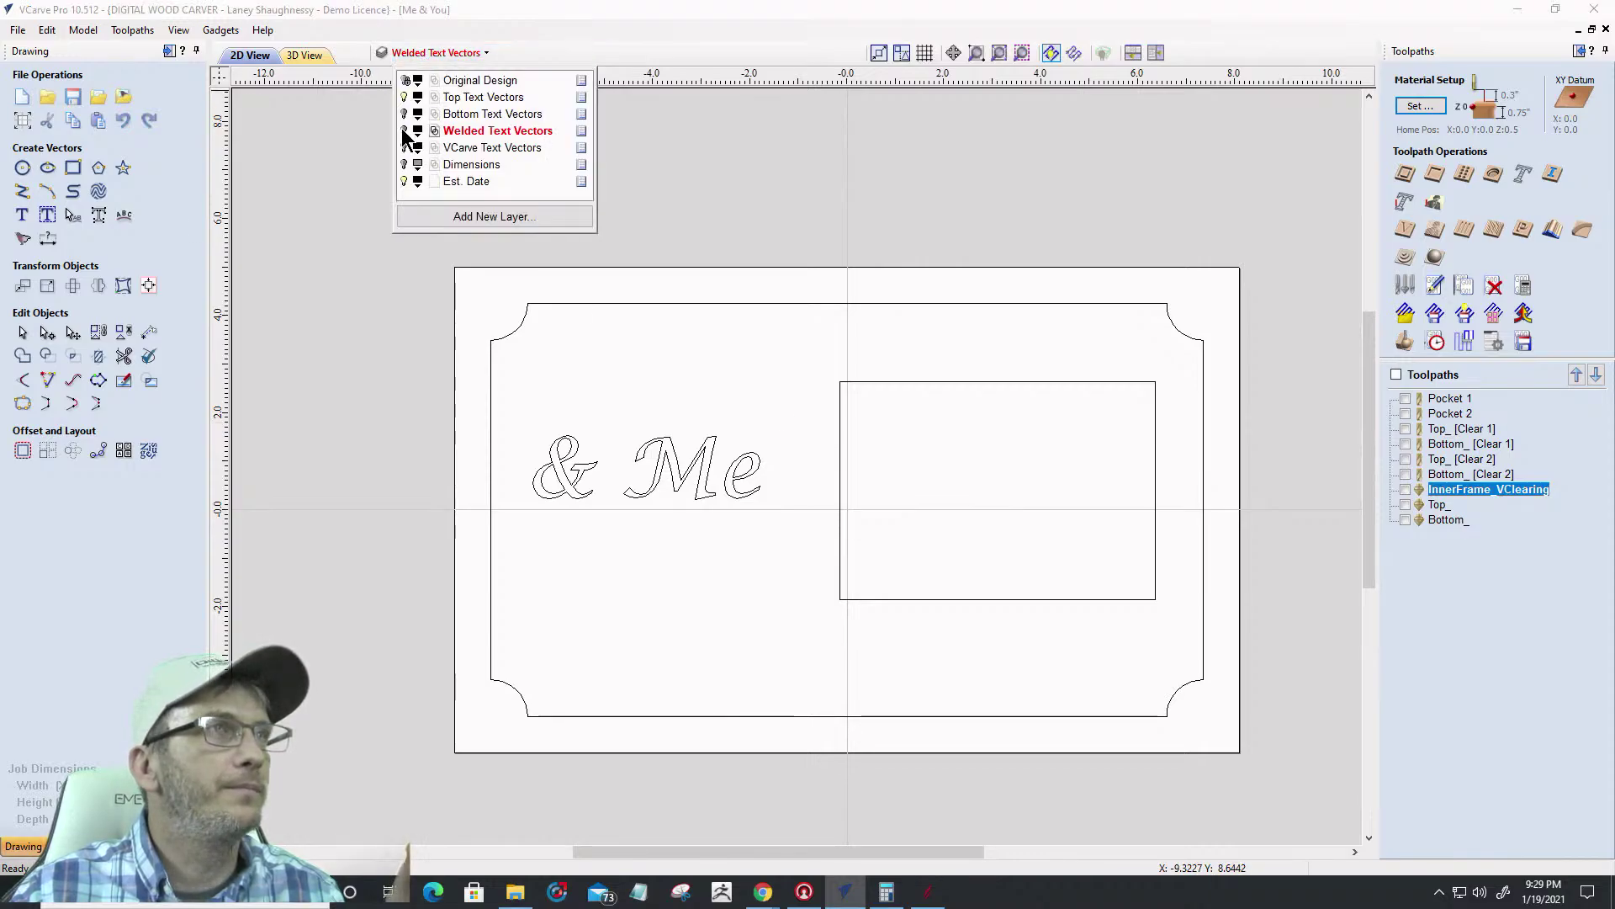
{"action": "left_click", "coordinate": [404, 132]}
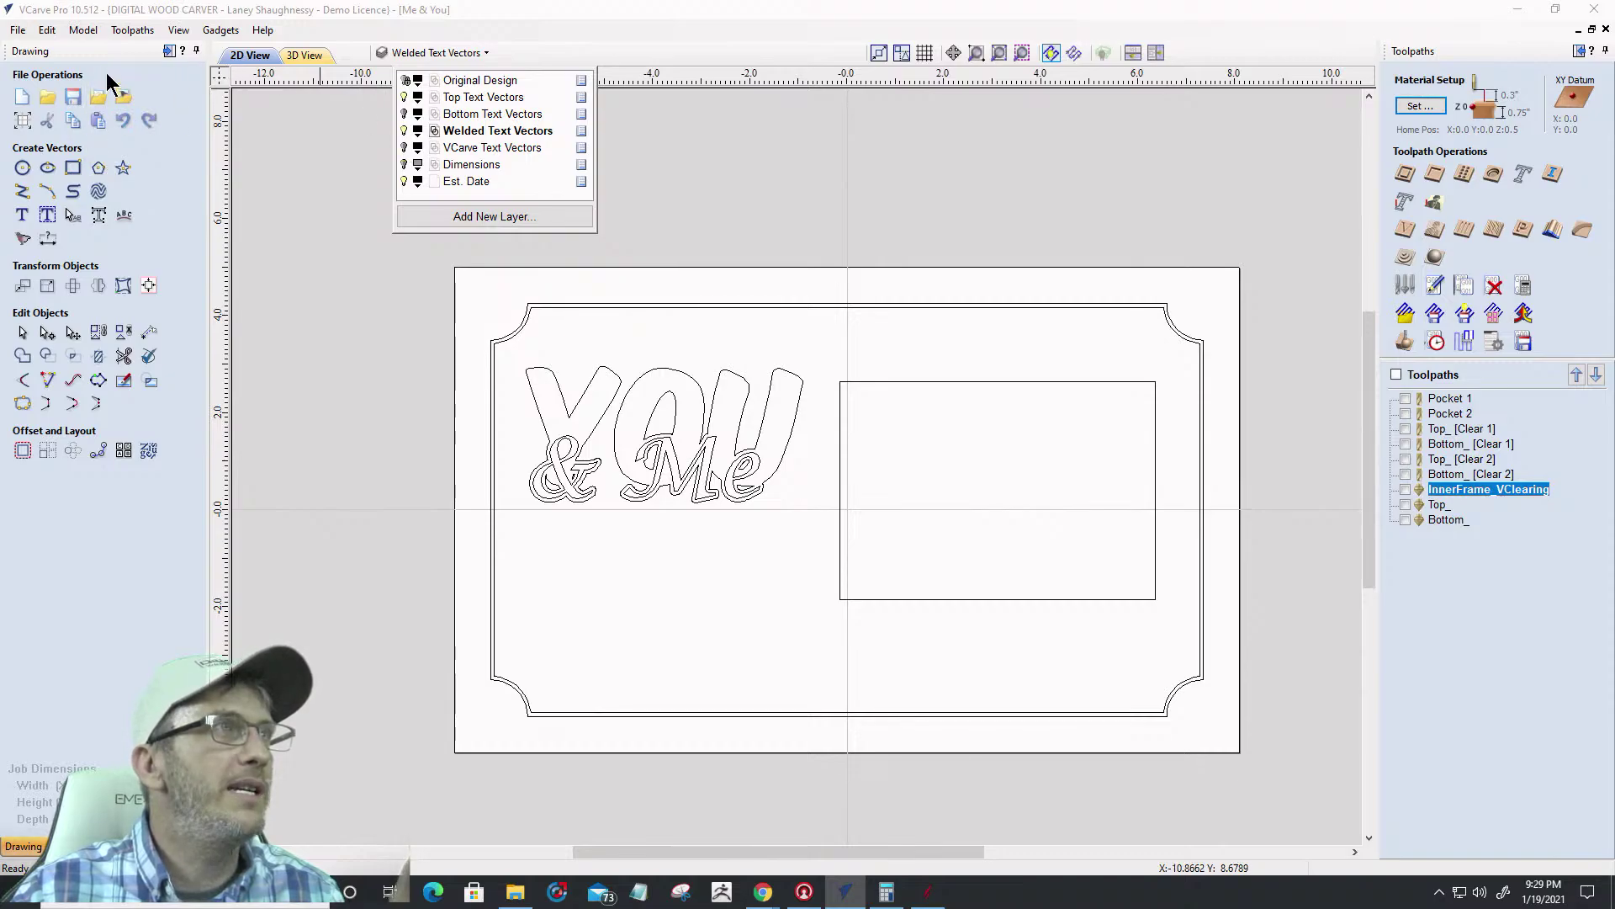
{"action": "left_click", "coordinate": [47, 29]}
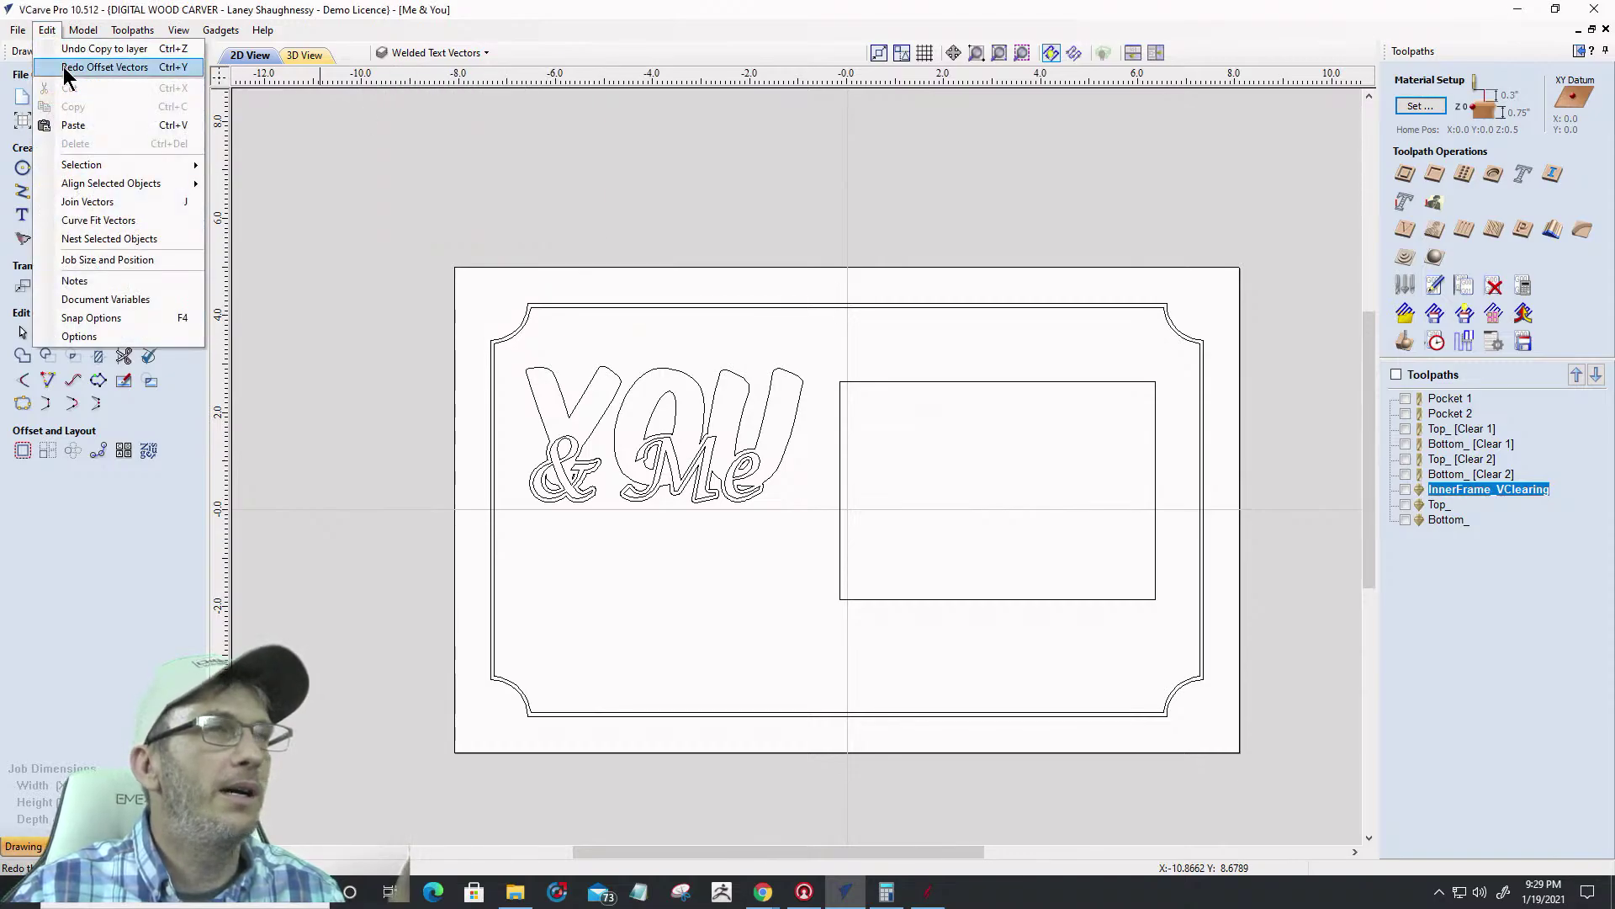
{"action": "left_click", "coordinate": [66, 69]}
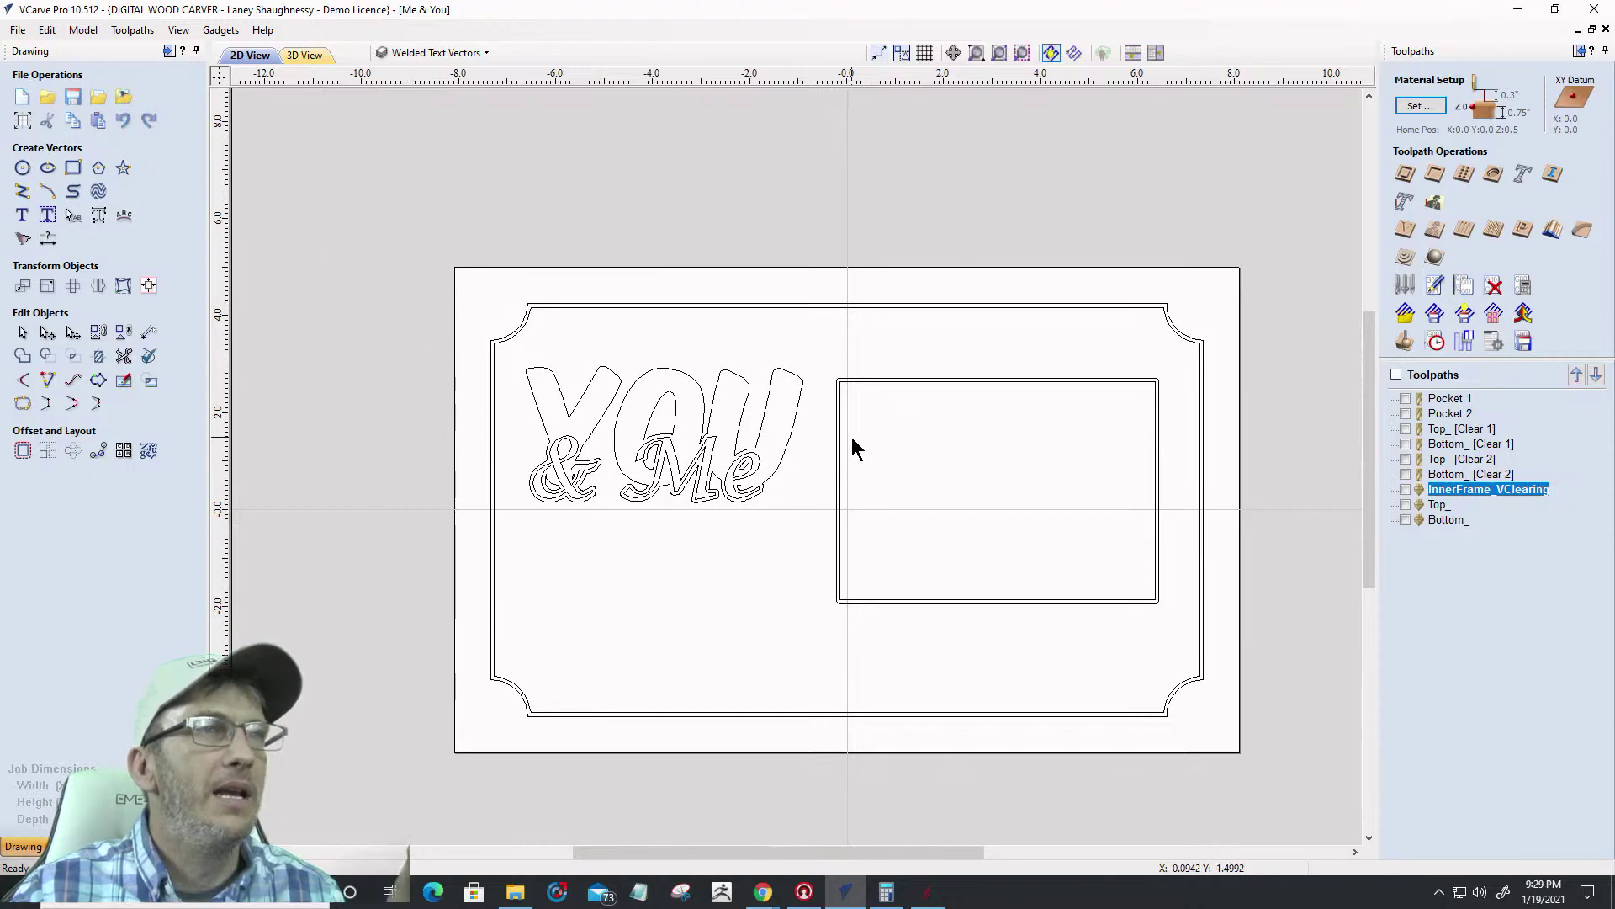
With the InnerFrame_VClearing profile settings open, make Top Text Vectors the active layer and select its inner frame rectangle
{"action": "left_click", "coordinate": [836, 452]}
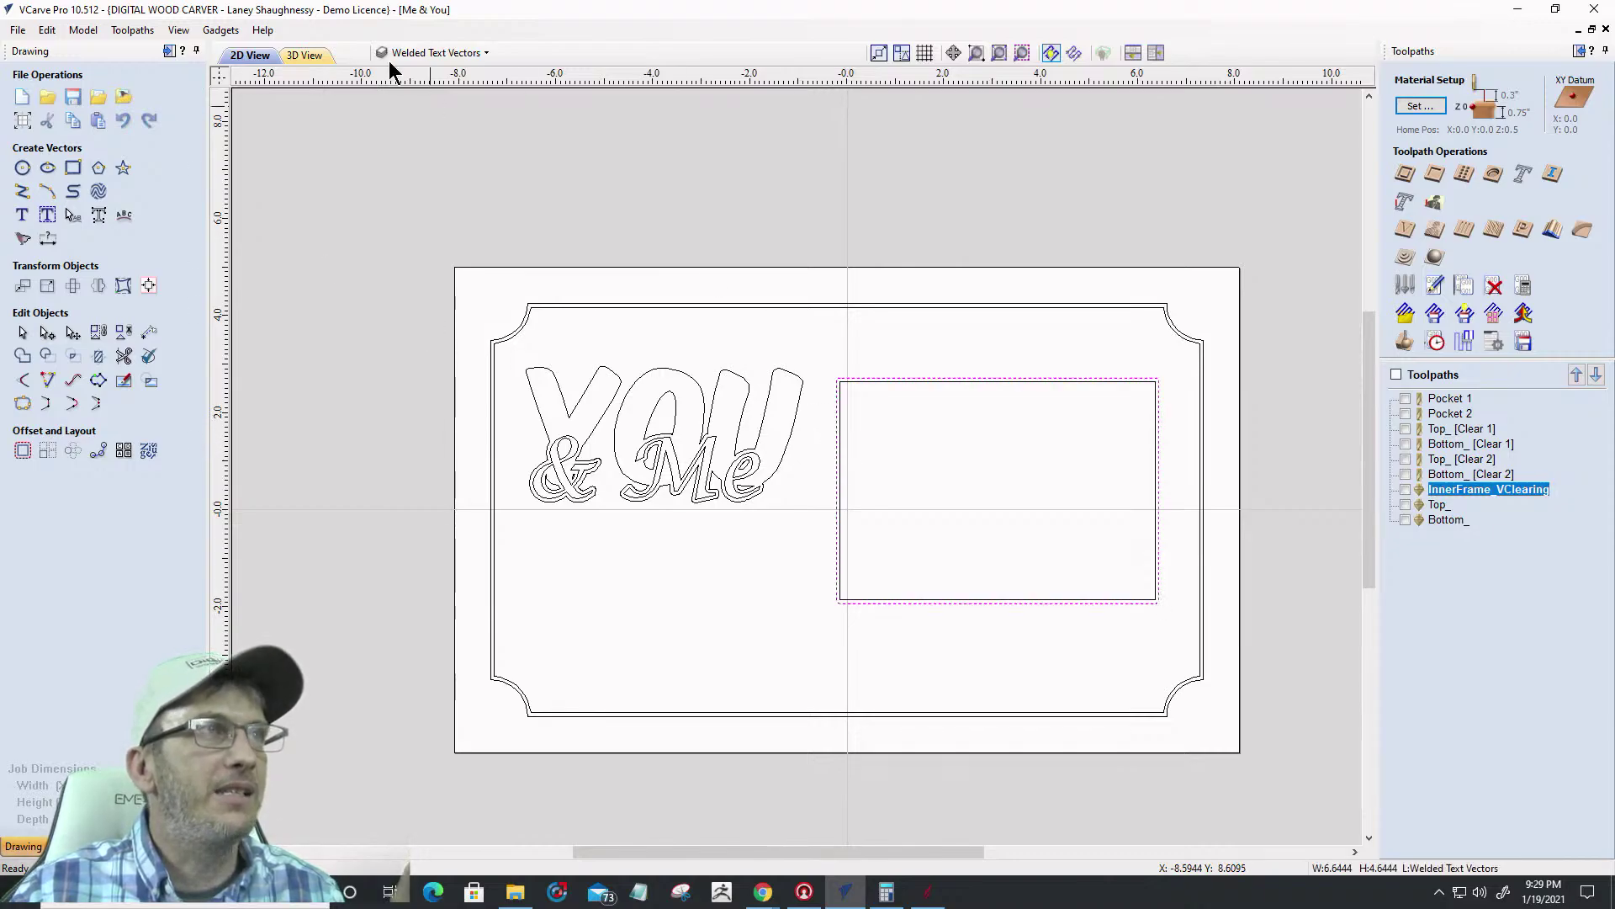
{"action": "double_click", "coordinate": [1452, 489]}
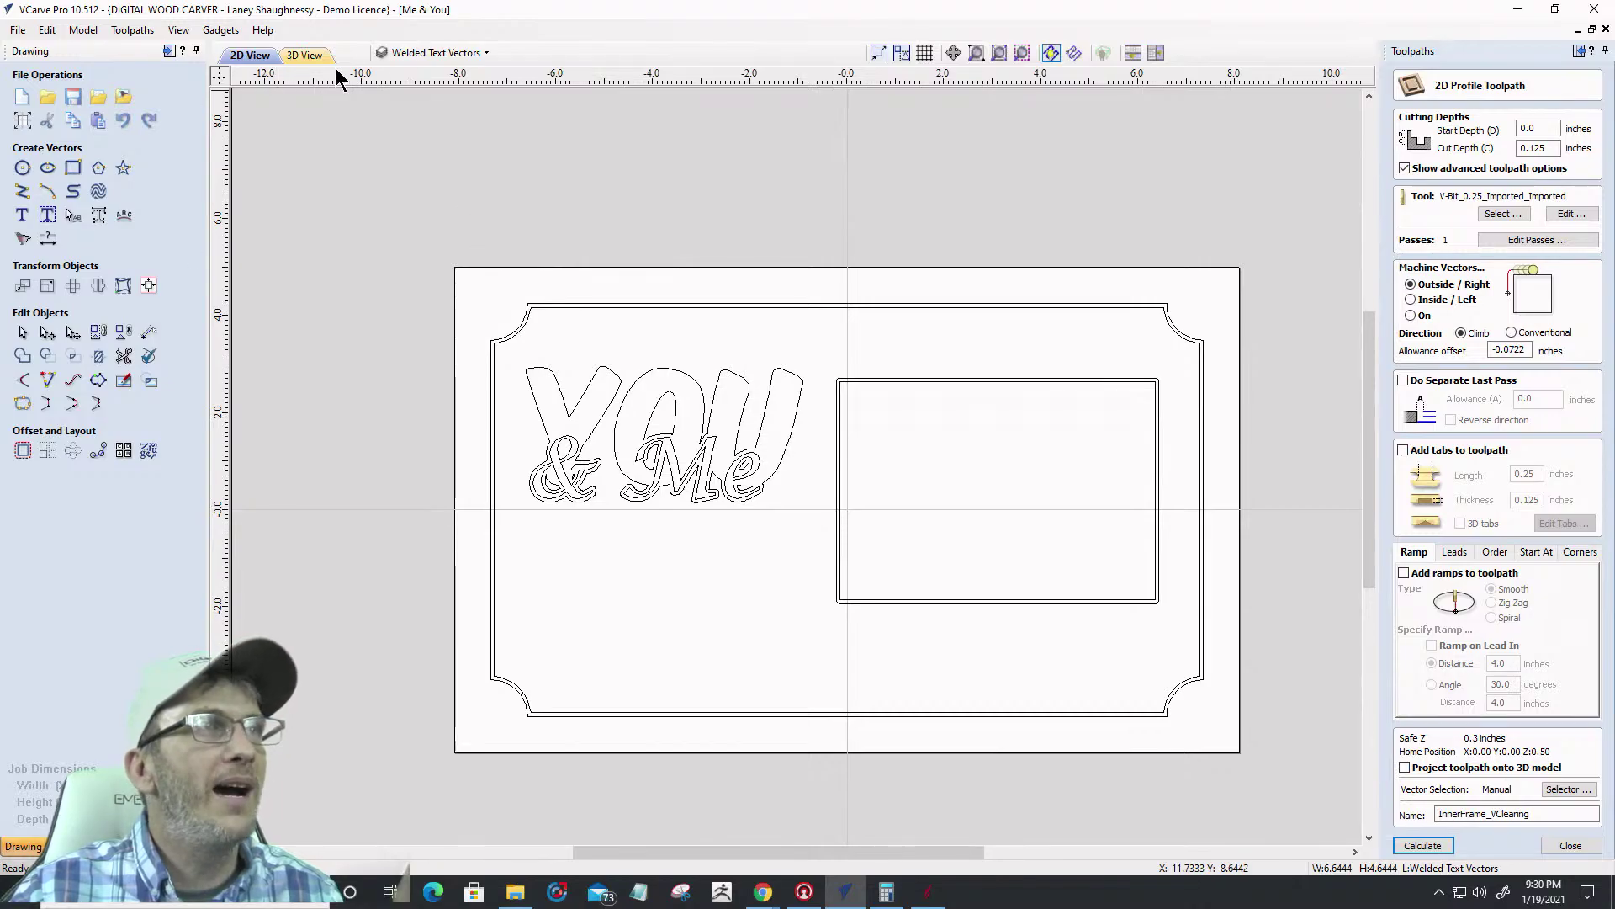
{"action": "left_click", "coordinate": [423, 50]}
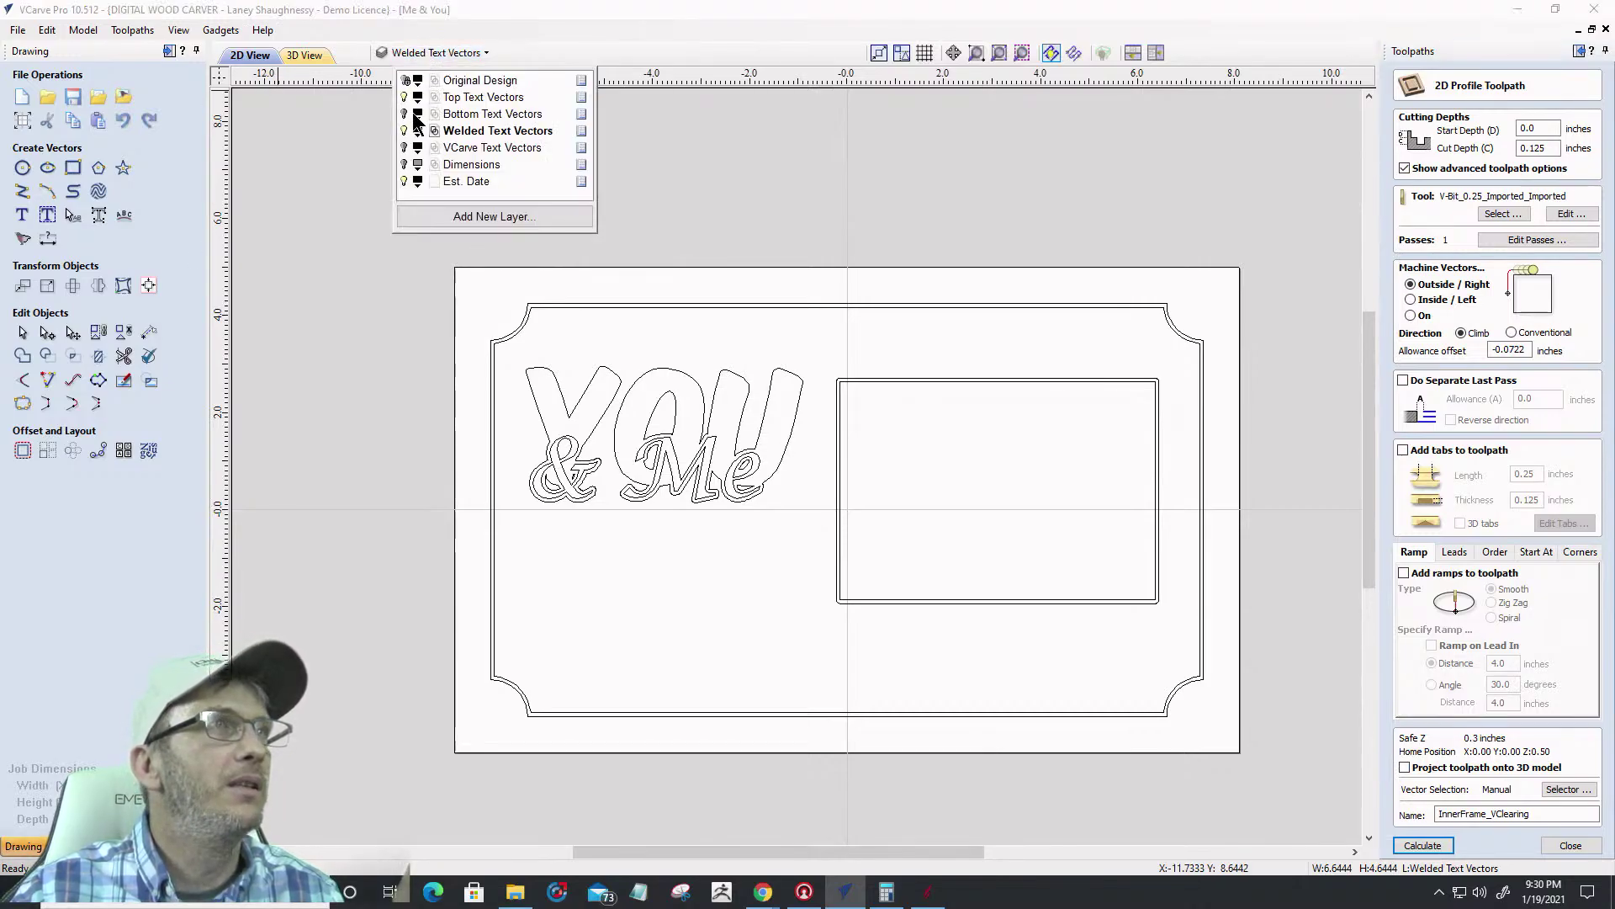
{"action": "left_click", "coordinate": [493, 98]}
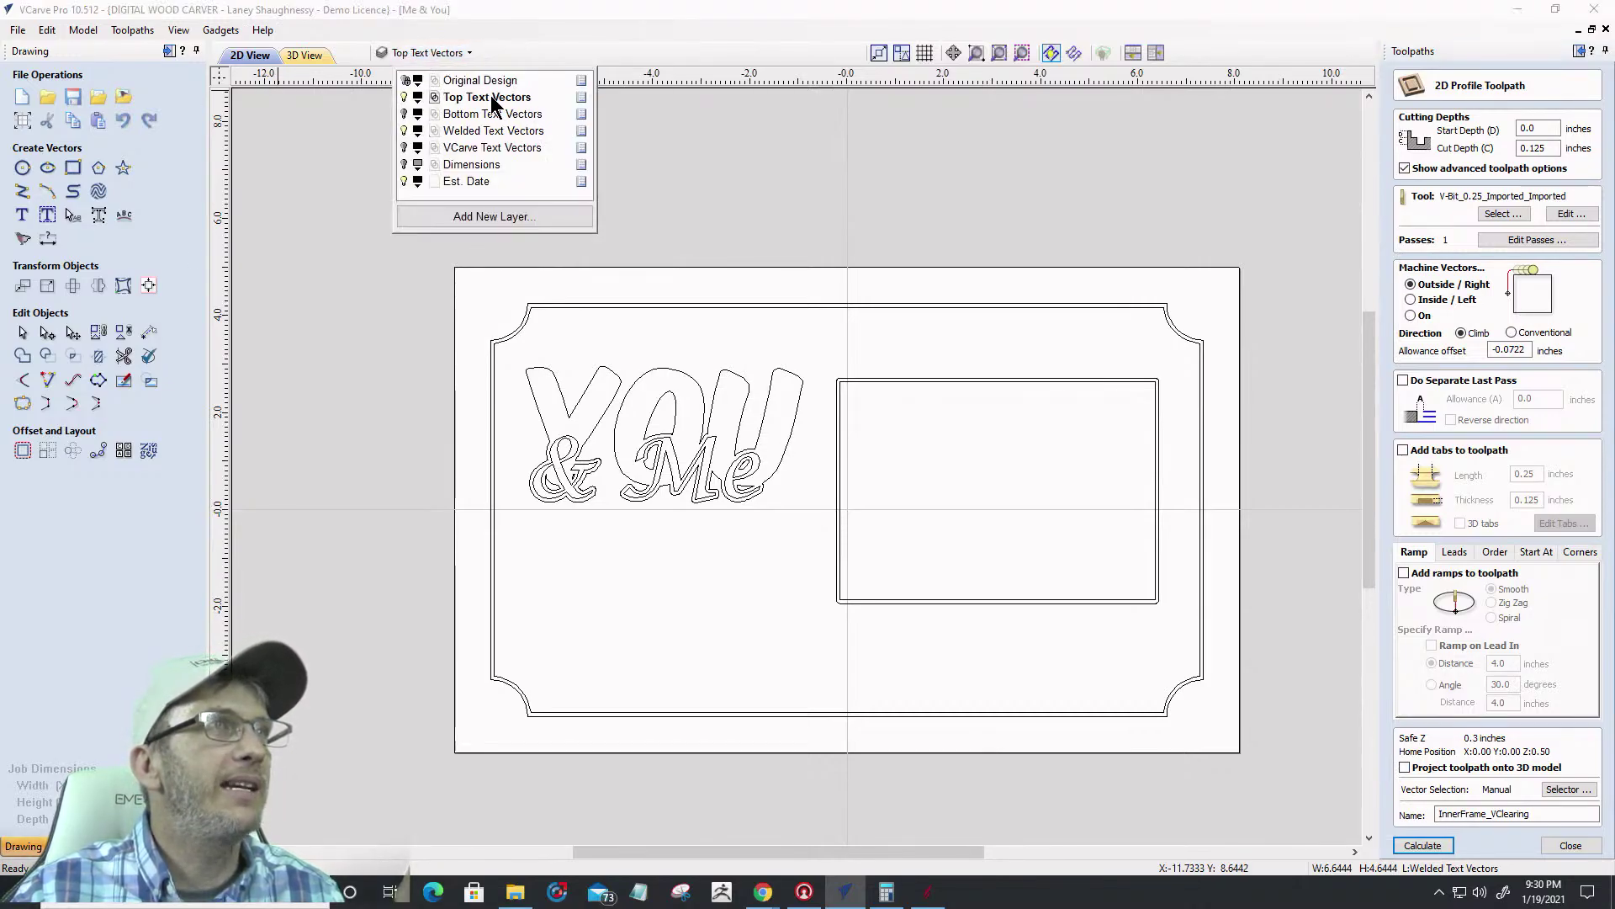
{"action": "left_click", "coordinate": [842, 436]}
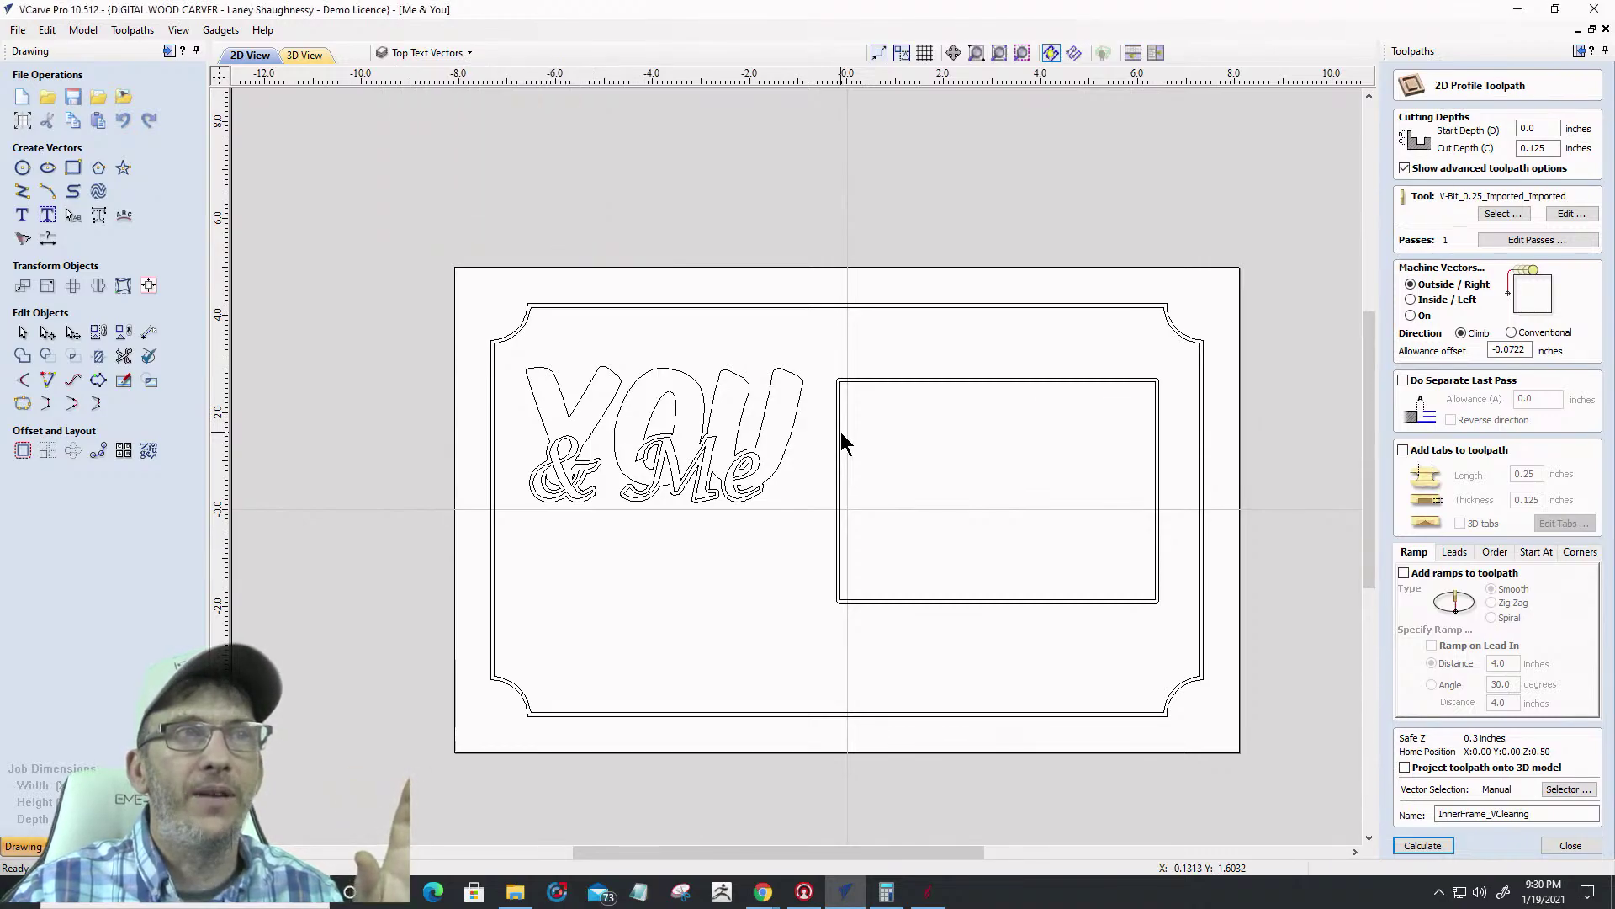
{"action": "left_click", "coordinate": [843, 438]}
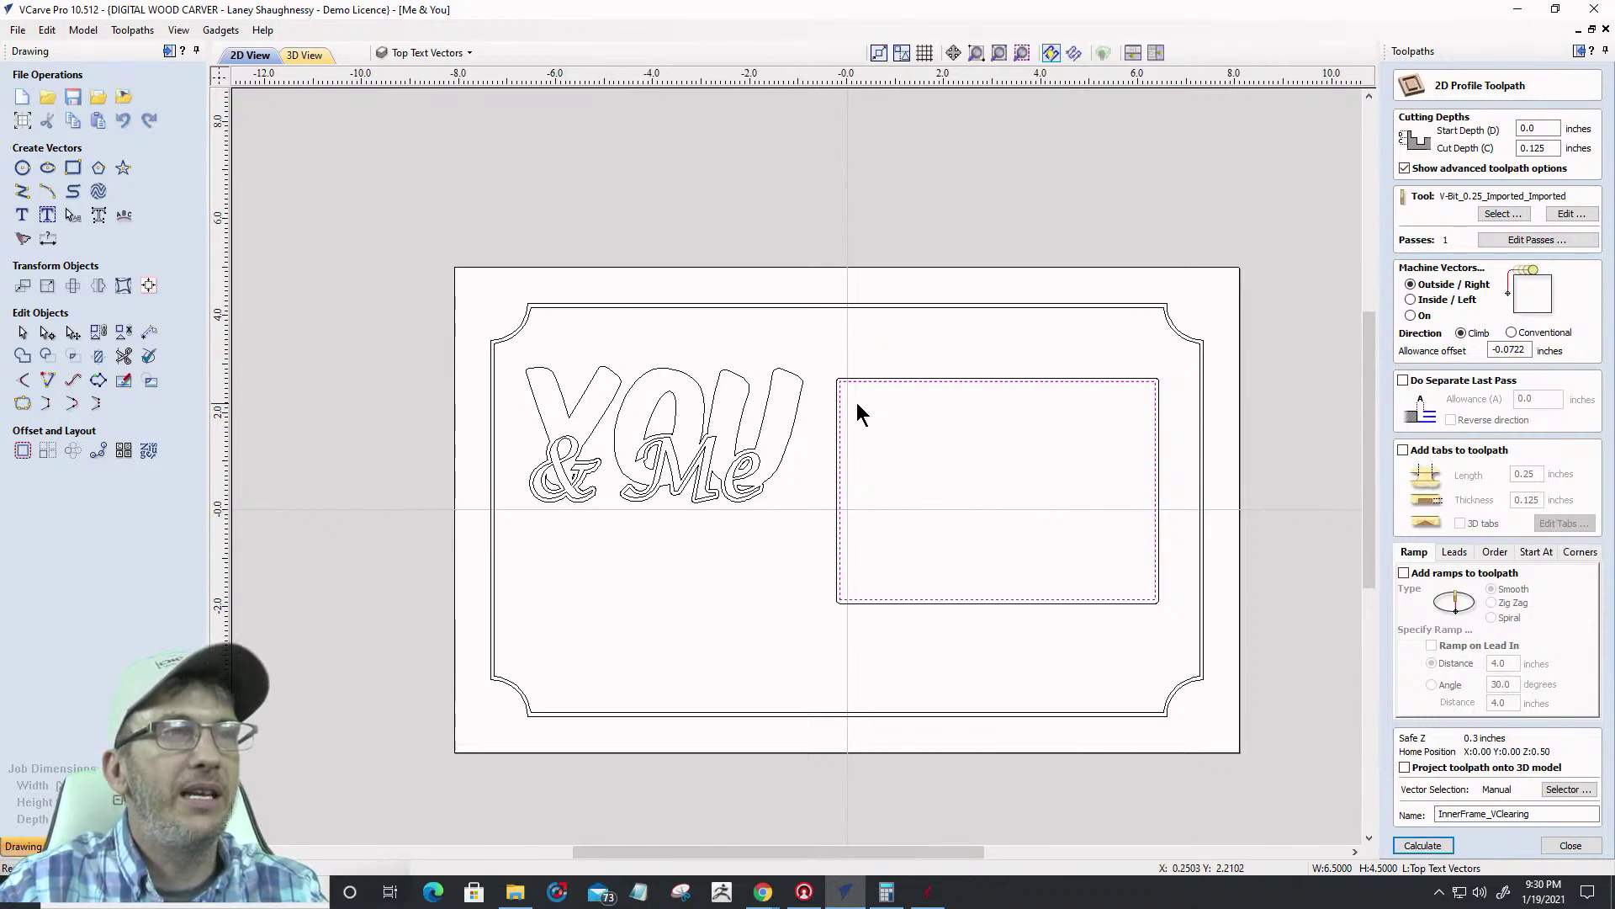
{"action": "left_click", "coordinate": [1573, 845]}
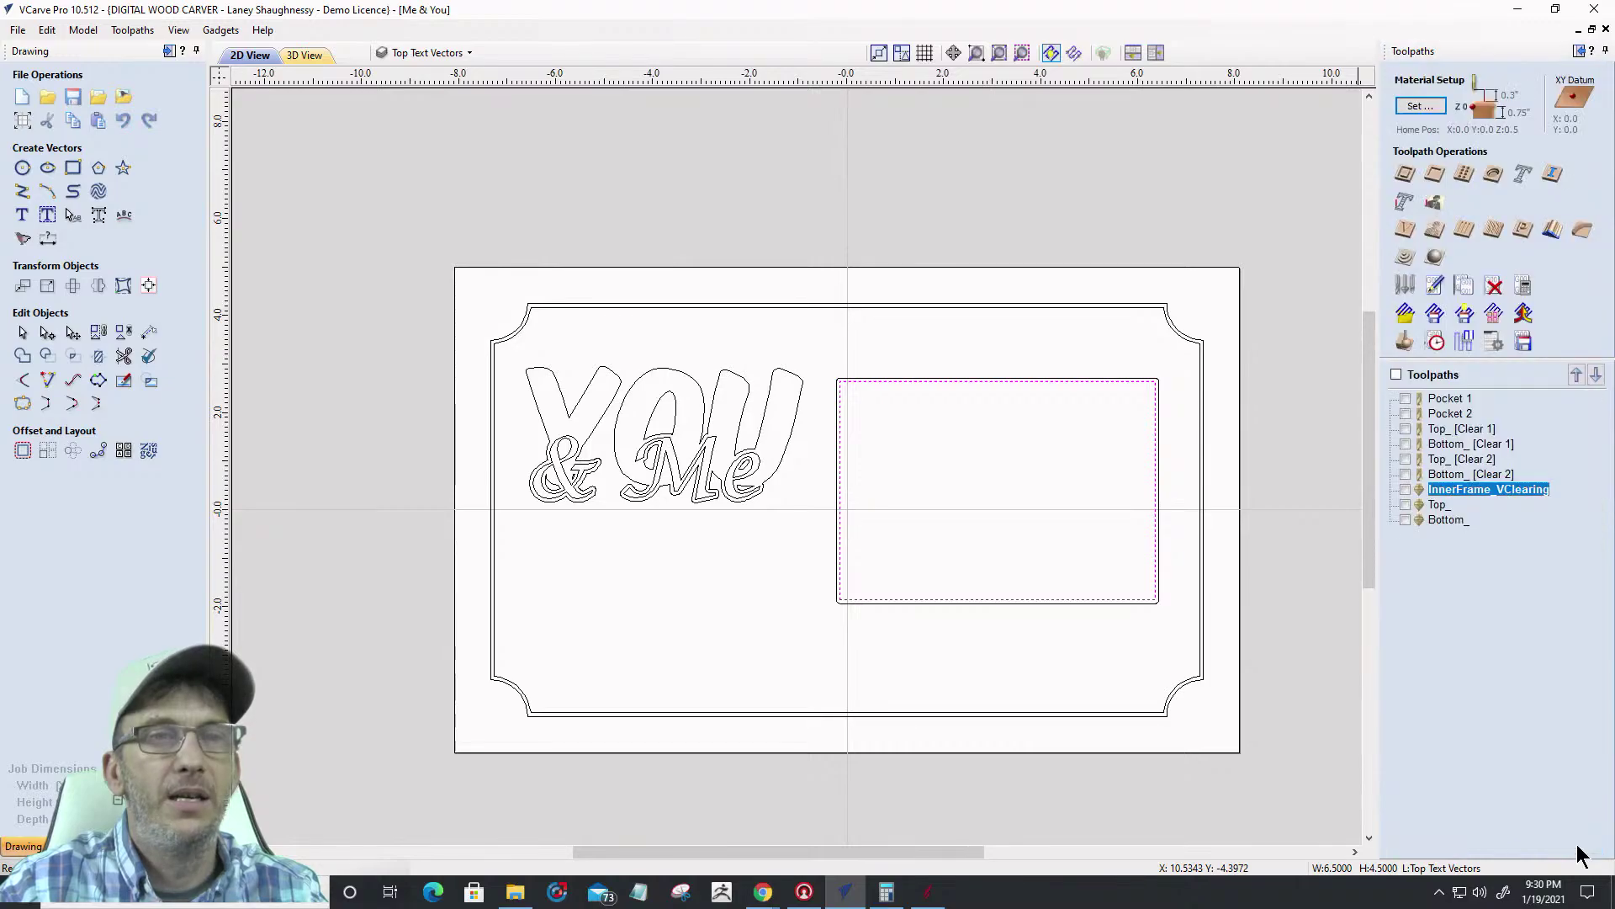
Recalculate all toolpaths and dismiss the resulting message
{"action": "mouse_move", "coordinate": [1471, 496]}
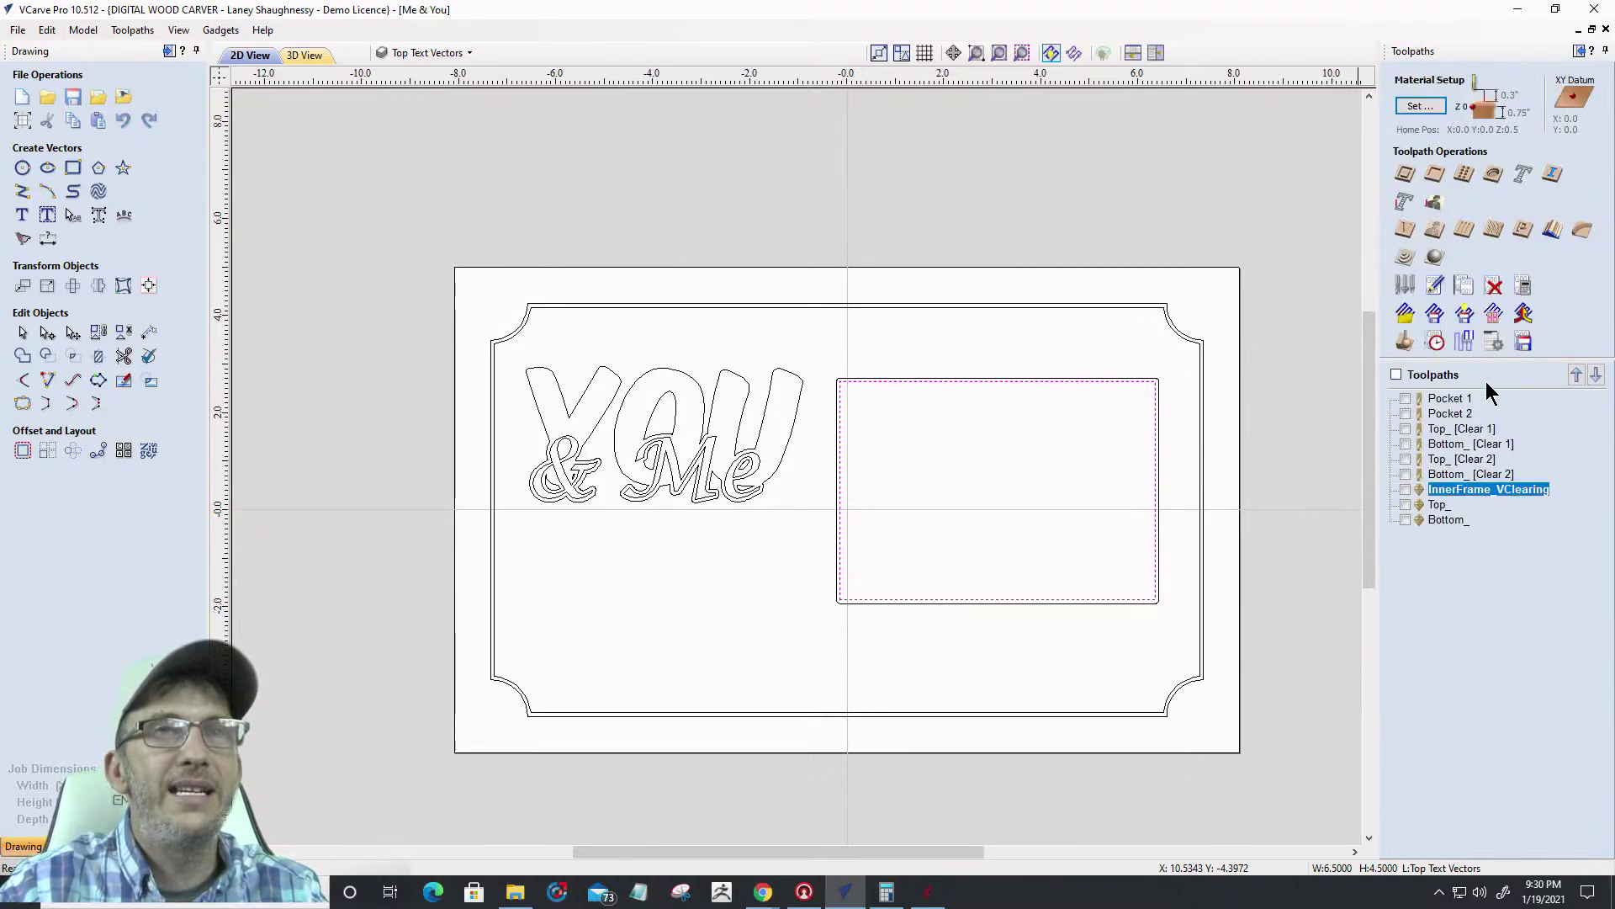
{"action": "left_click", "coordinate": [1524, 287]}
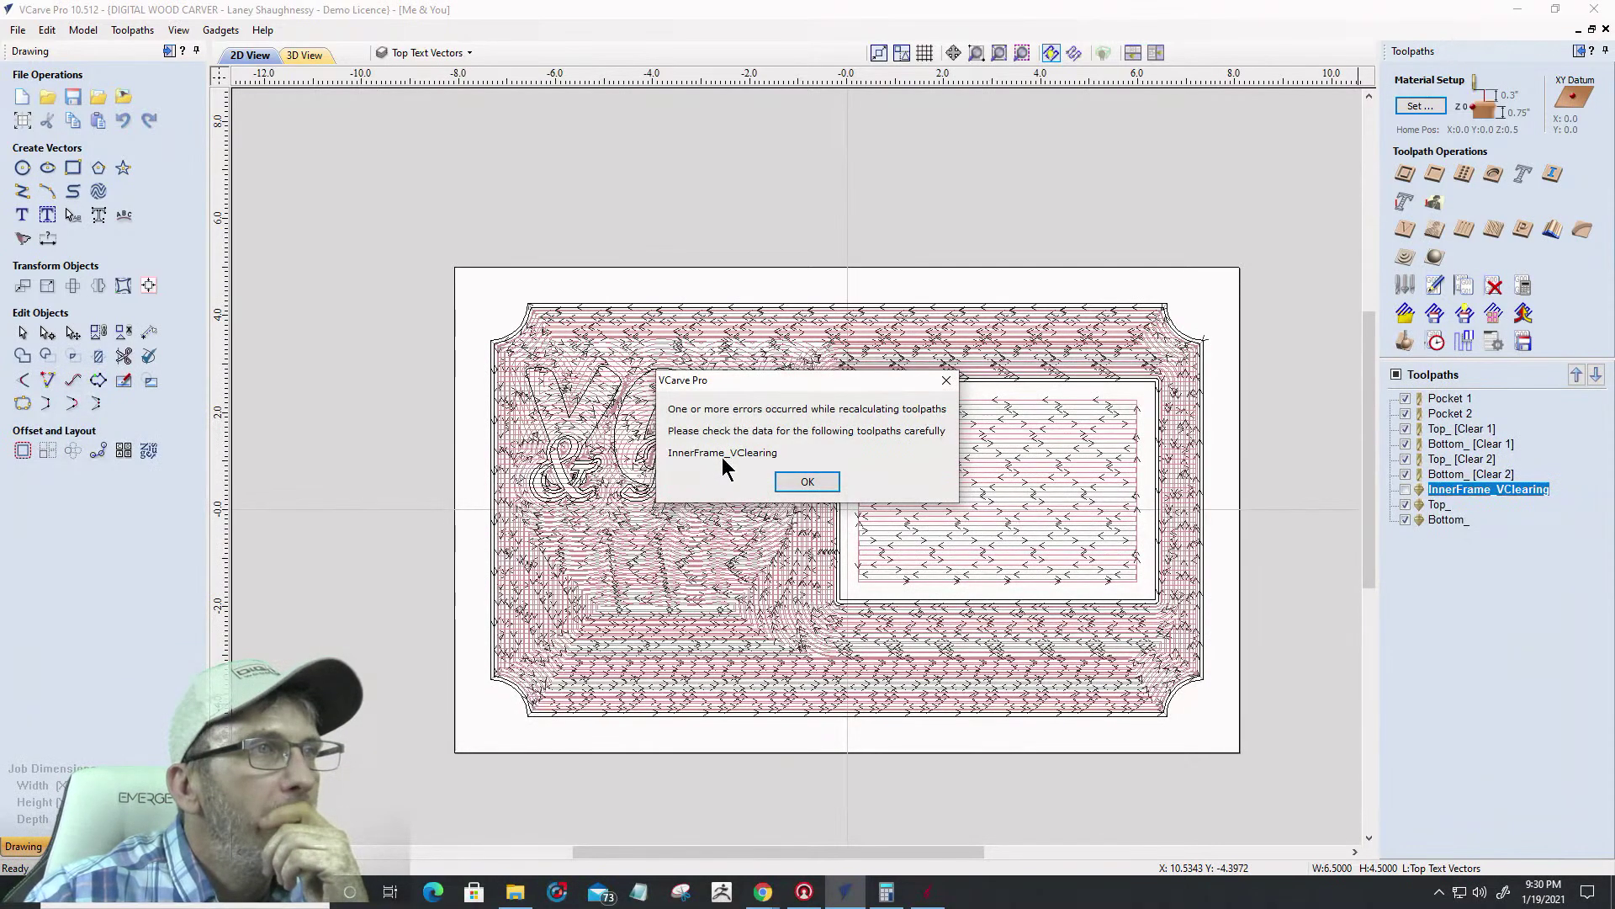
{"action": "left_click", "coordinate": [800, 488]}
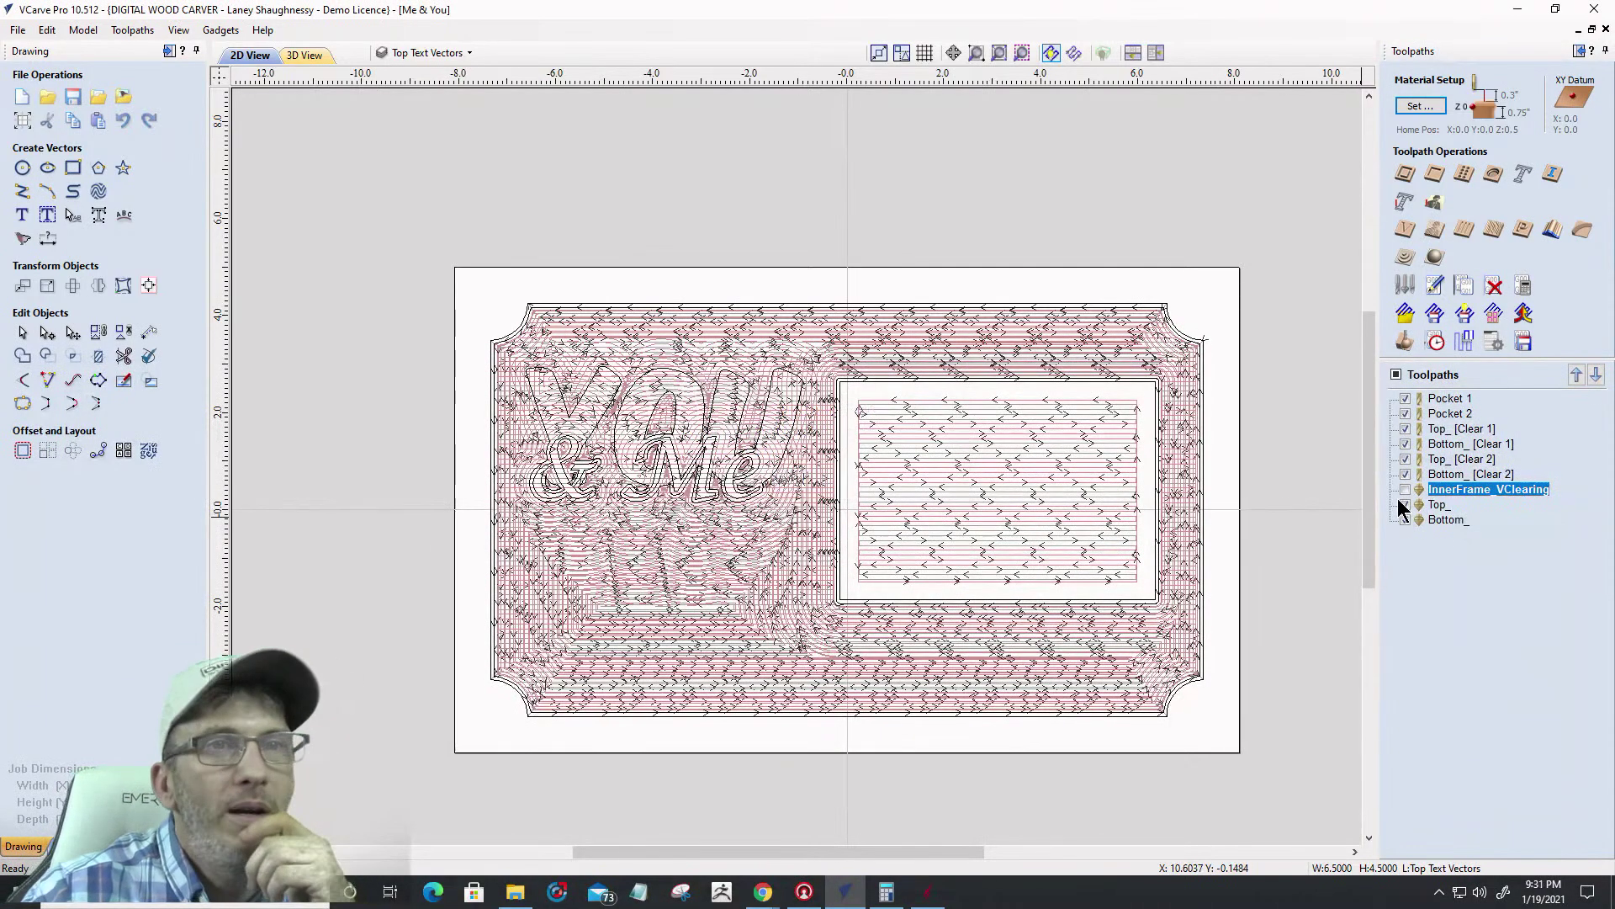
Reopen InnerFrame_VClearing, select the inner frame rectangle on Top Text Vectors and calculate the profile toolpath
{"action": "double_click", "coordinate": [1462, 489]}
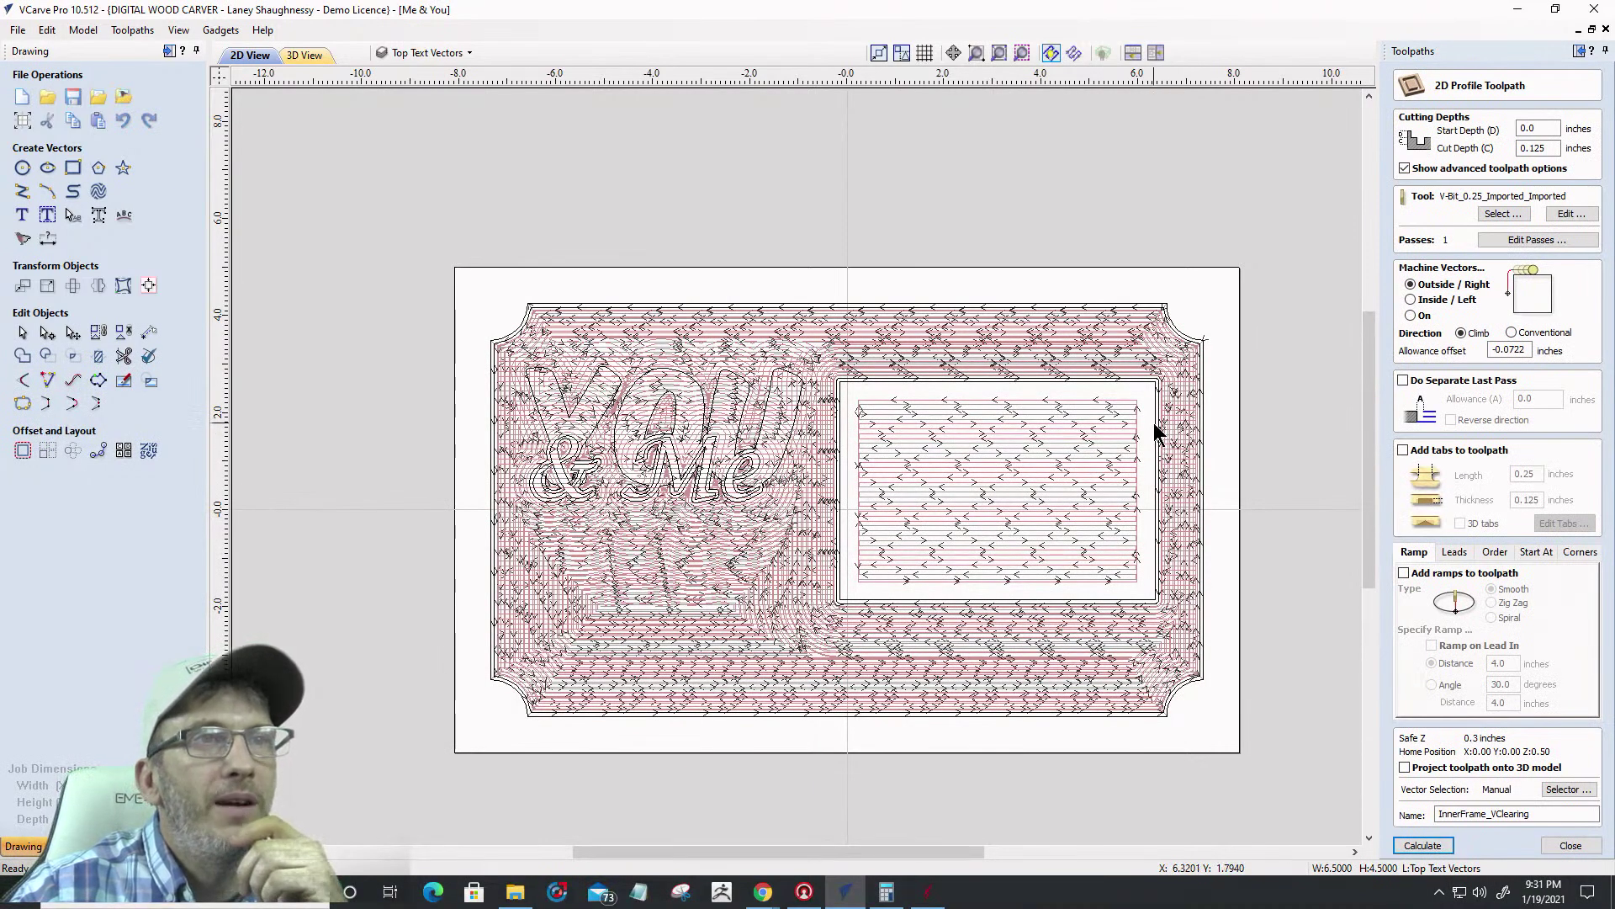
{"action": "left_click", "coordinate": [1157, 442]}
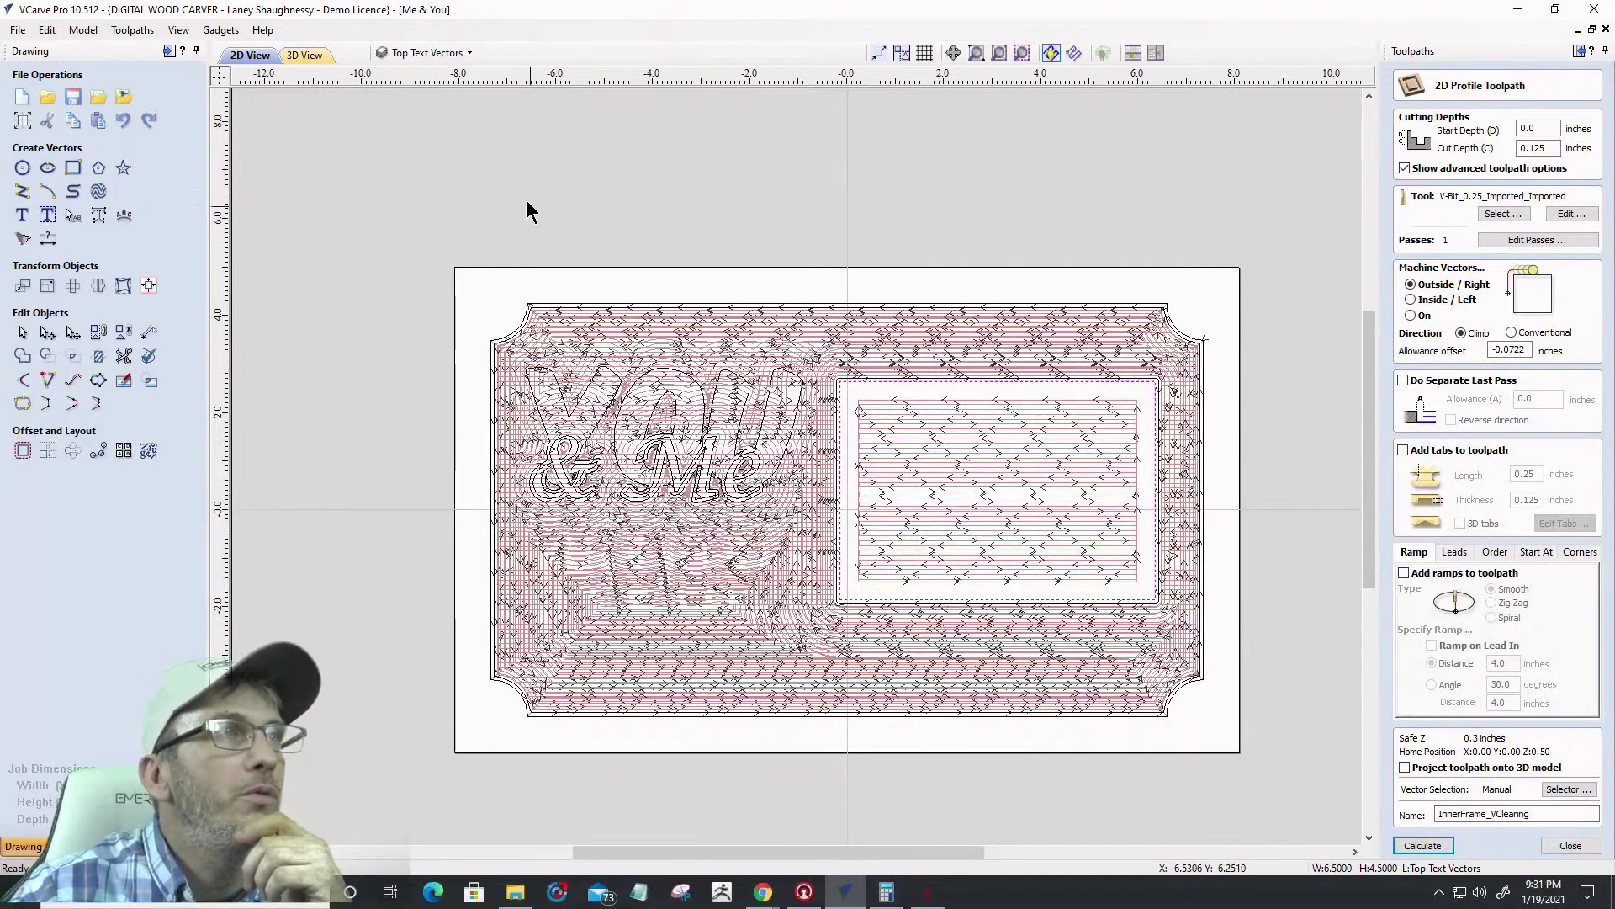
{"action": "left_click", "coordinate": [417, 54]}
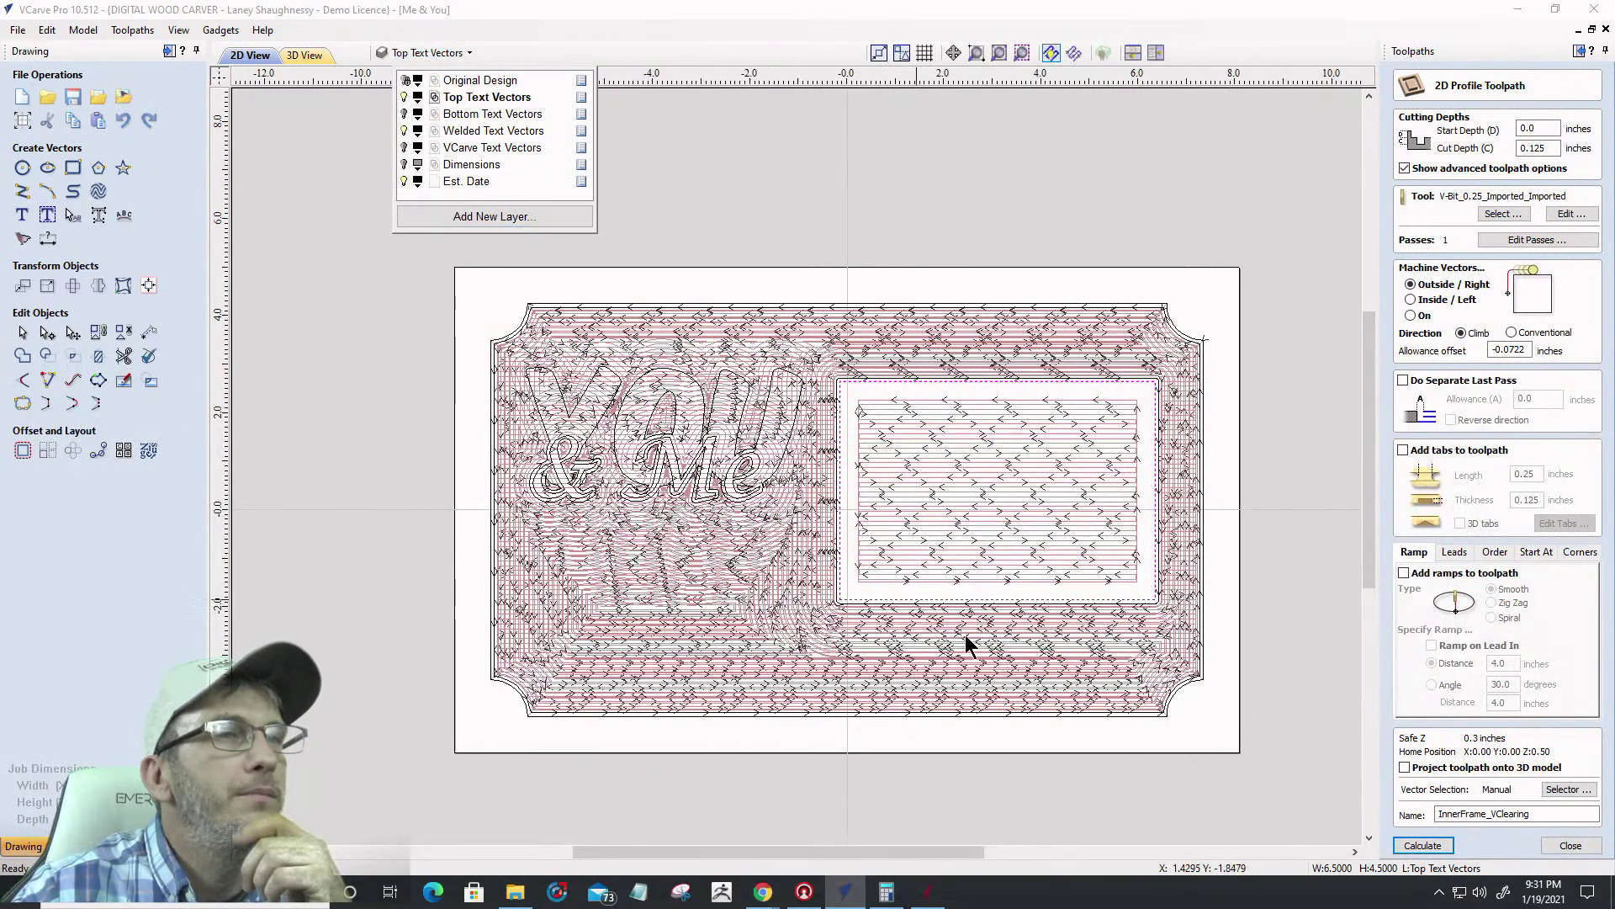
{"action": "left_click", "coordinate": [1422, 846]}
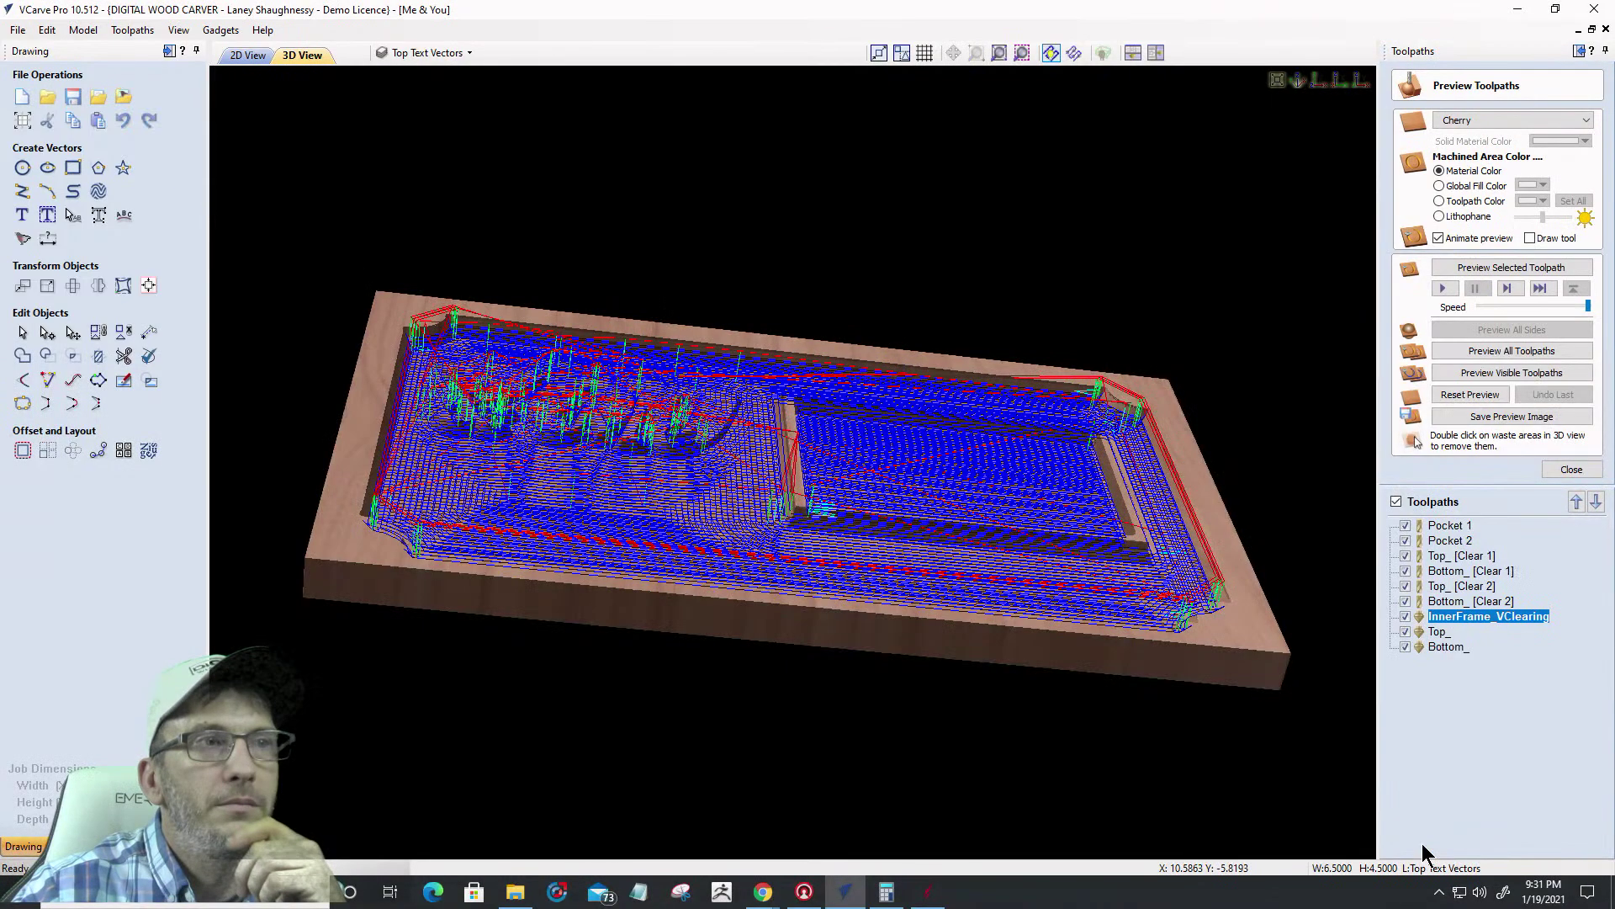
Reset the toolpath preview to blank material and hide all toolpaths in the 3D view
{"action": "left_click", "coordinate": [1454, 396]}
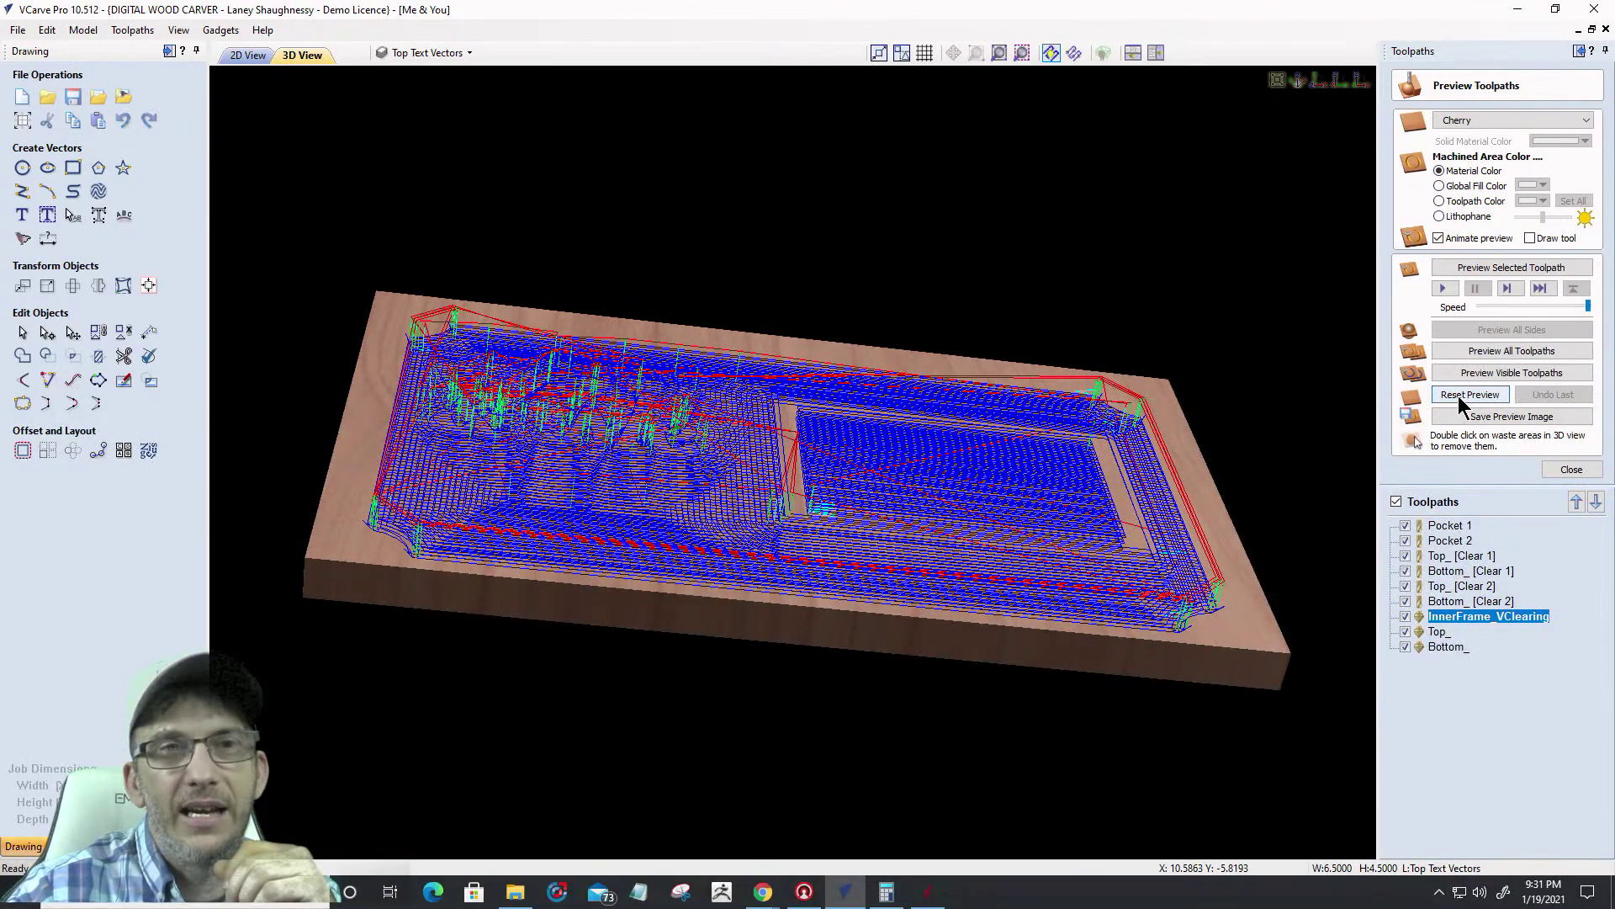
{"action": "left_click", "coordinate": [1397, 501]}
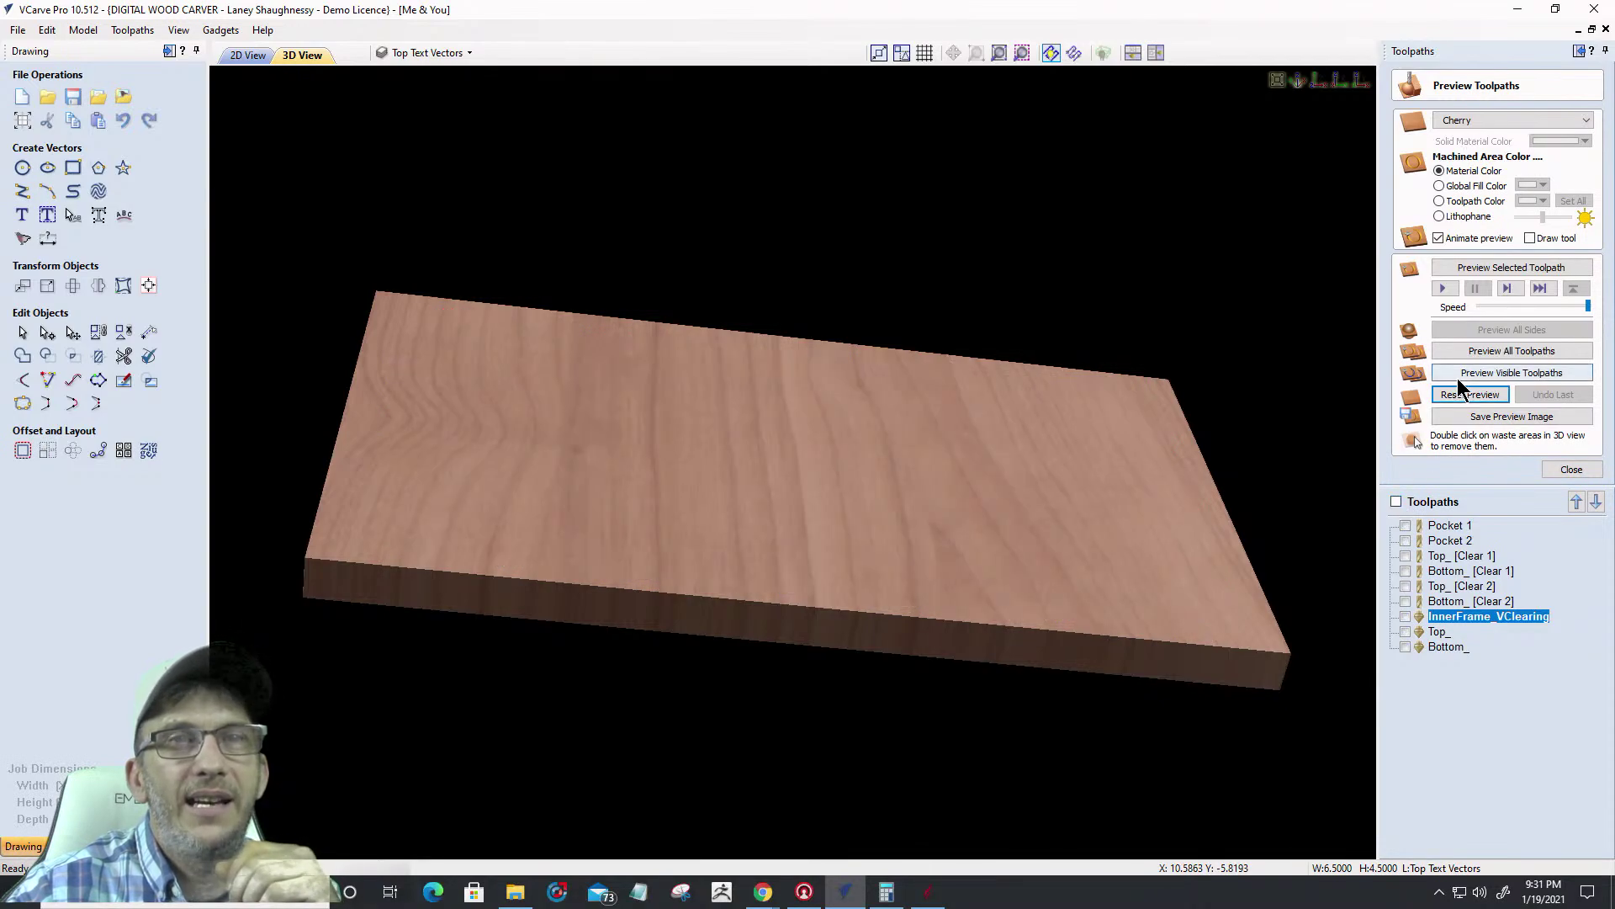
{"action": "left_click", "coordinate": [1458, 379]}
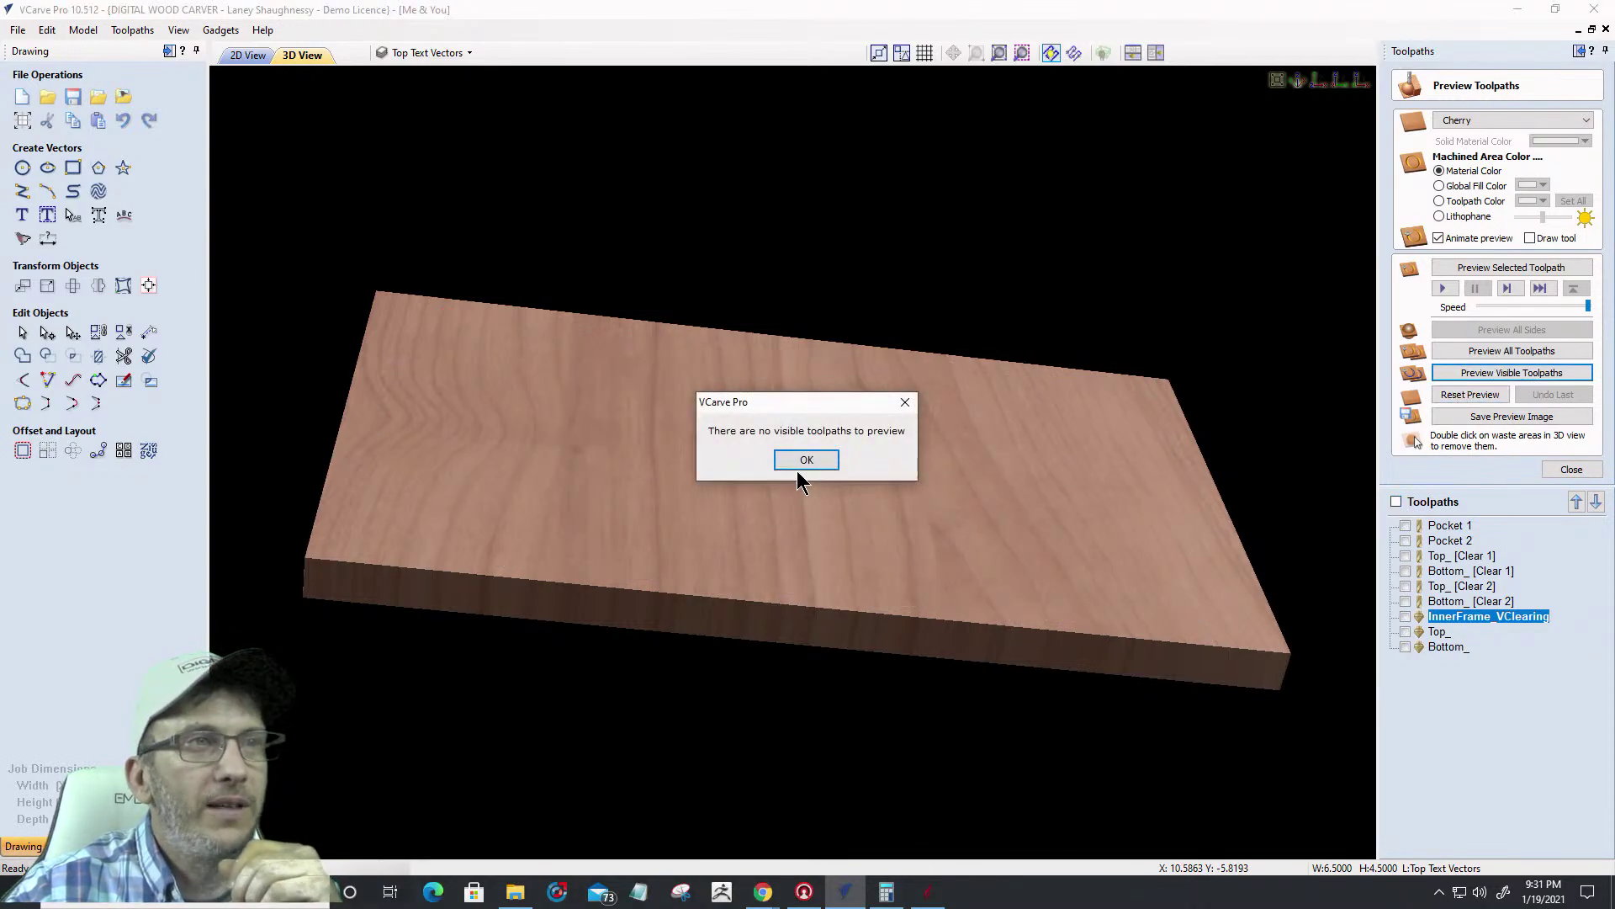
{"action": "left_click", "coordinate": [801, 460]}
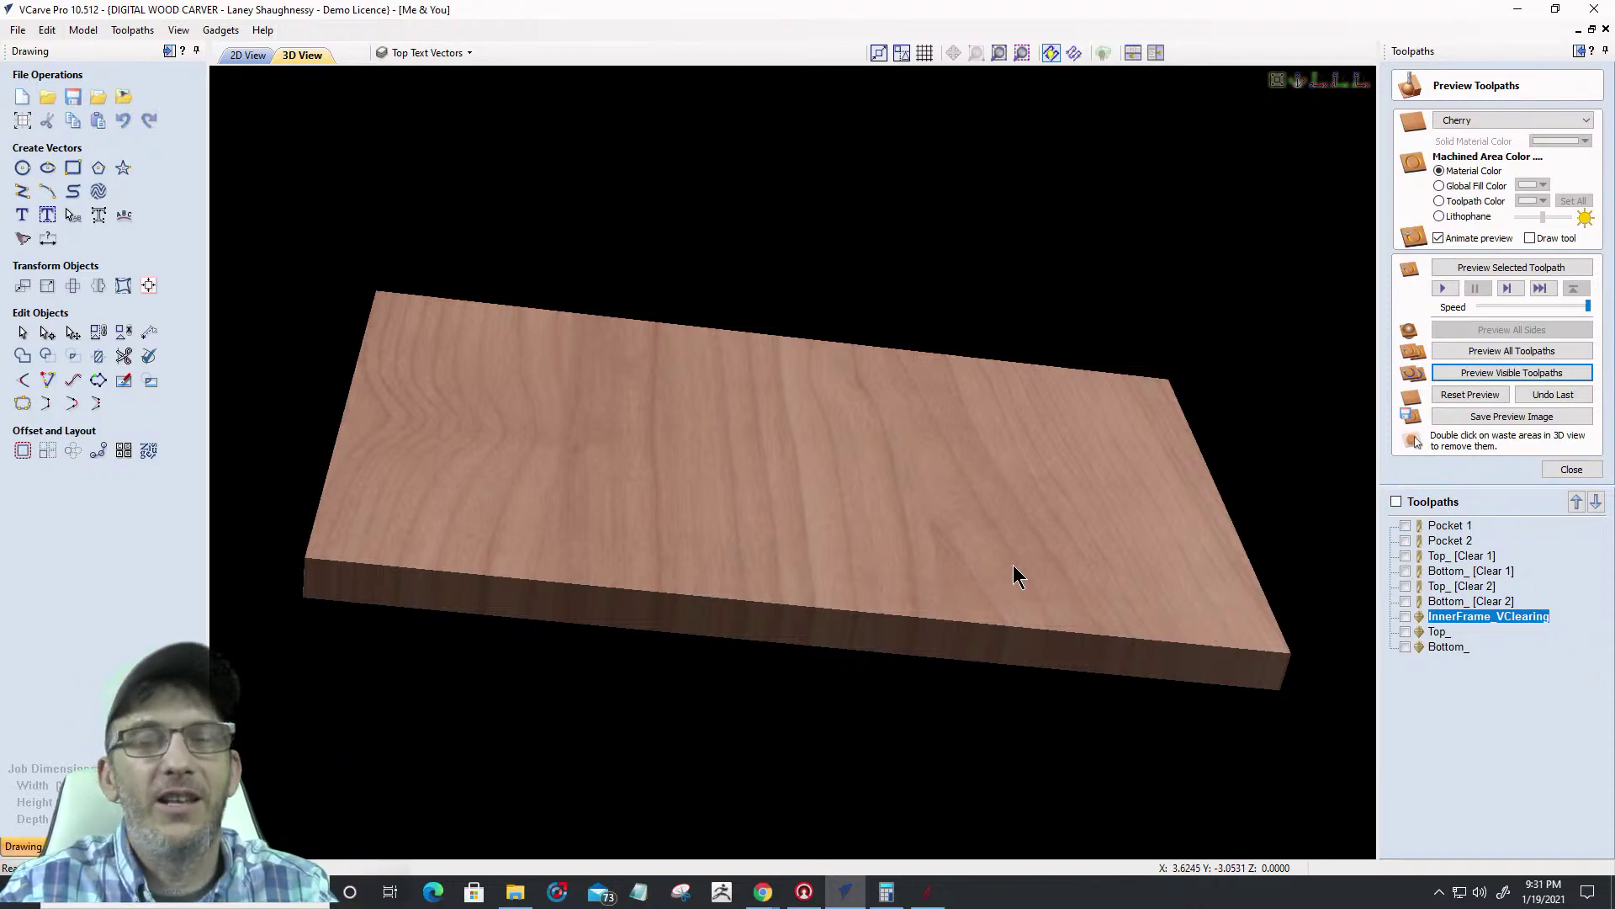
Show Pocket 1, Pocket 2, Top_ [Clear 1] and Bottom_ [Clear 1], and preview the visible toolpaths
{"action": "left_click", "coordinate": [1405, 525]}
{"action": "left_click", "coordinate": [1405, 540]}
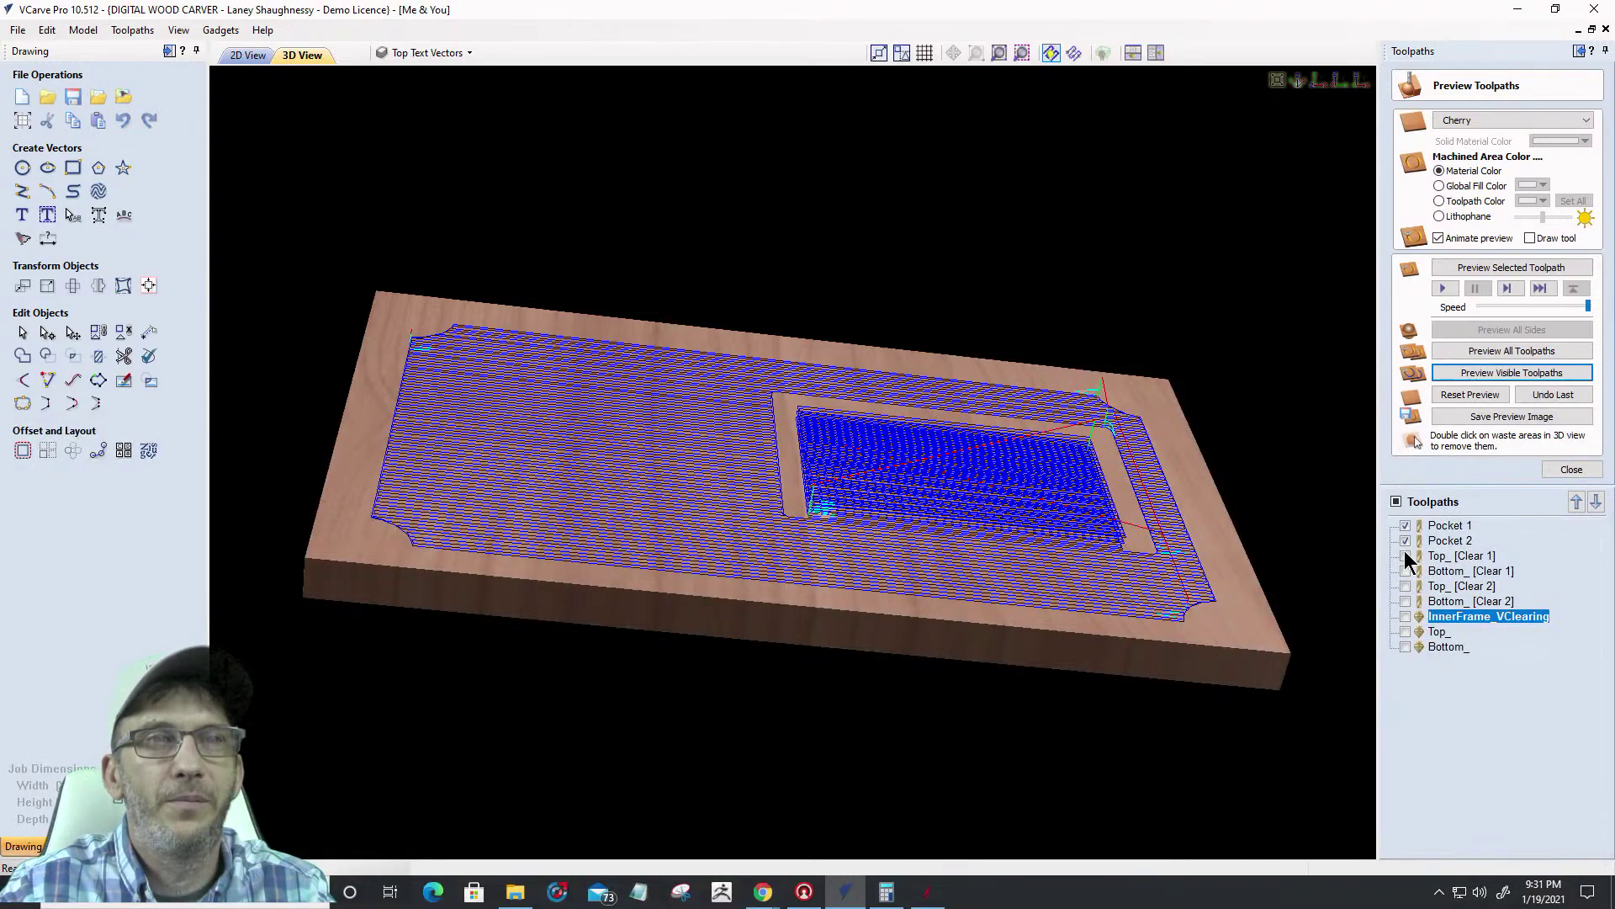
{"action": "left_click", "coordinate": [1406, 555]}
{"action": "left_click", "coordinate": [1405, 569]}
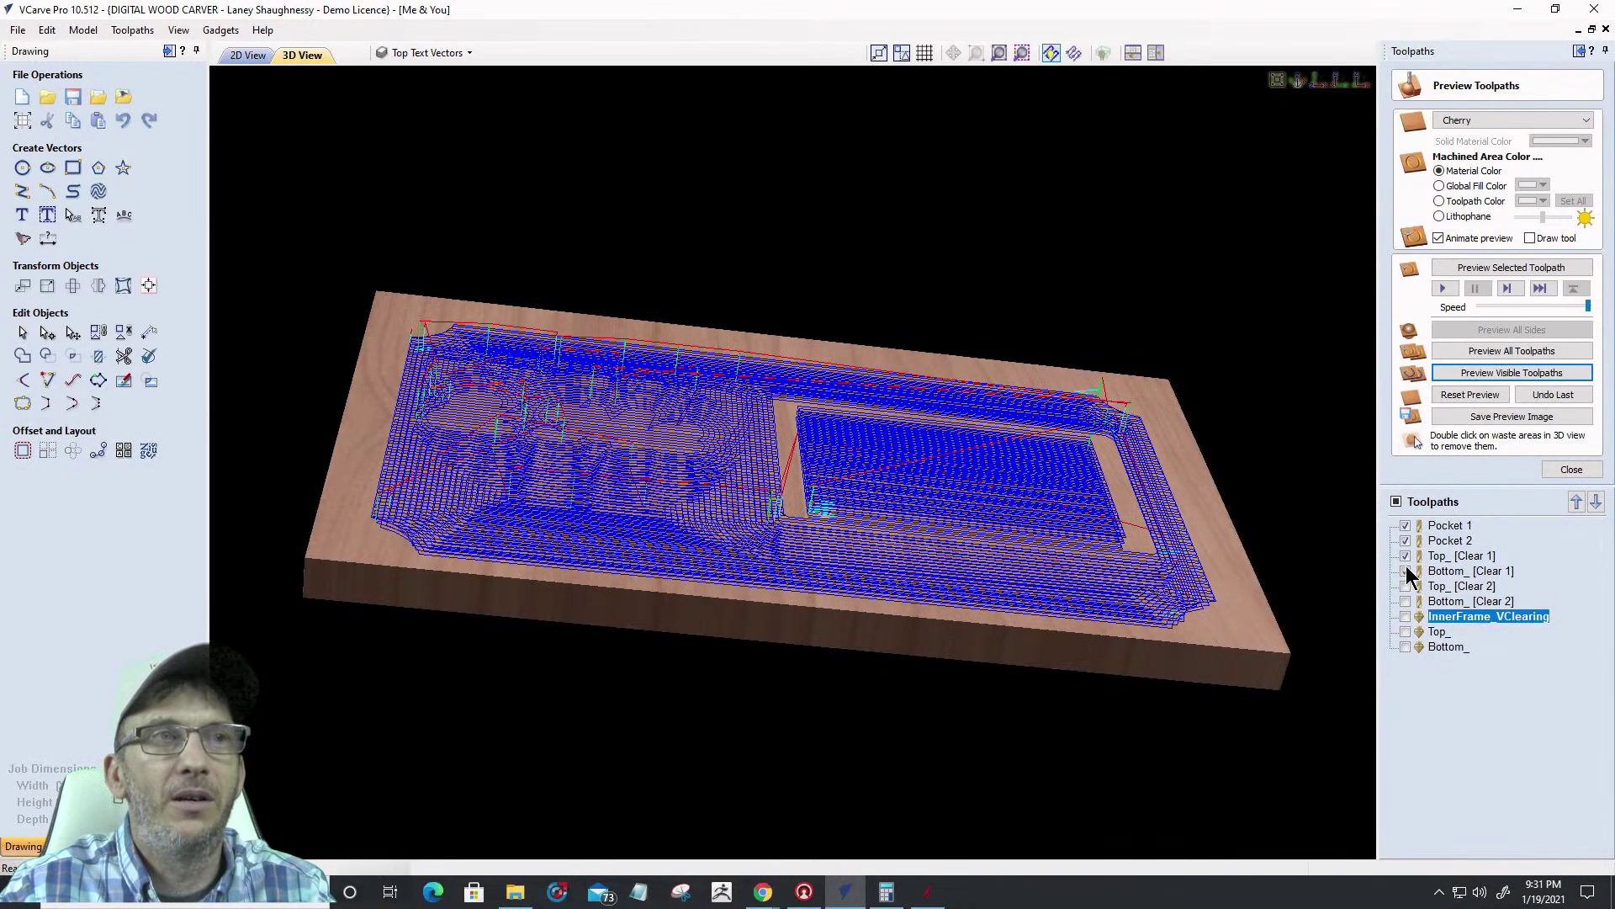
{"action": "left_click", "coordinate": [1485, 377]}
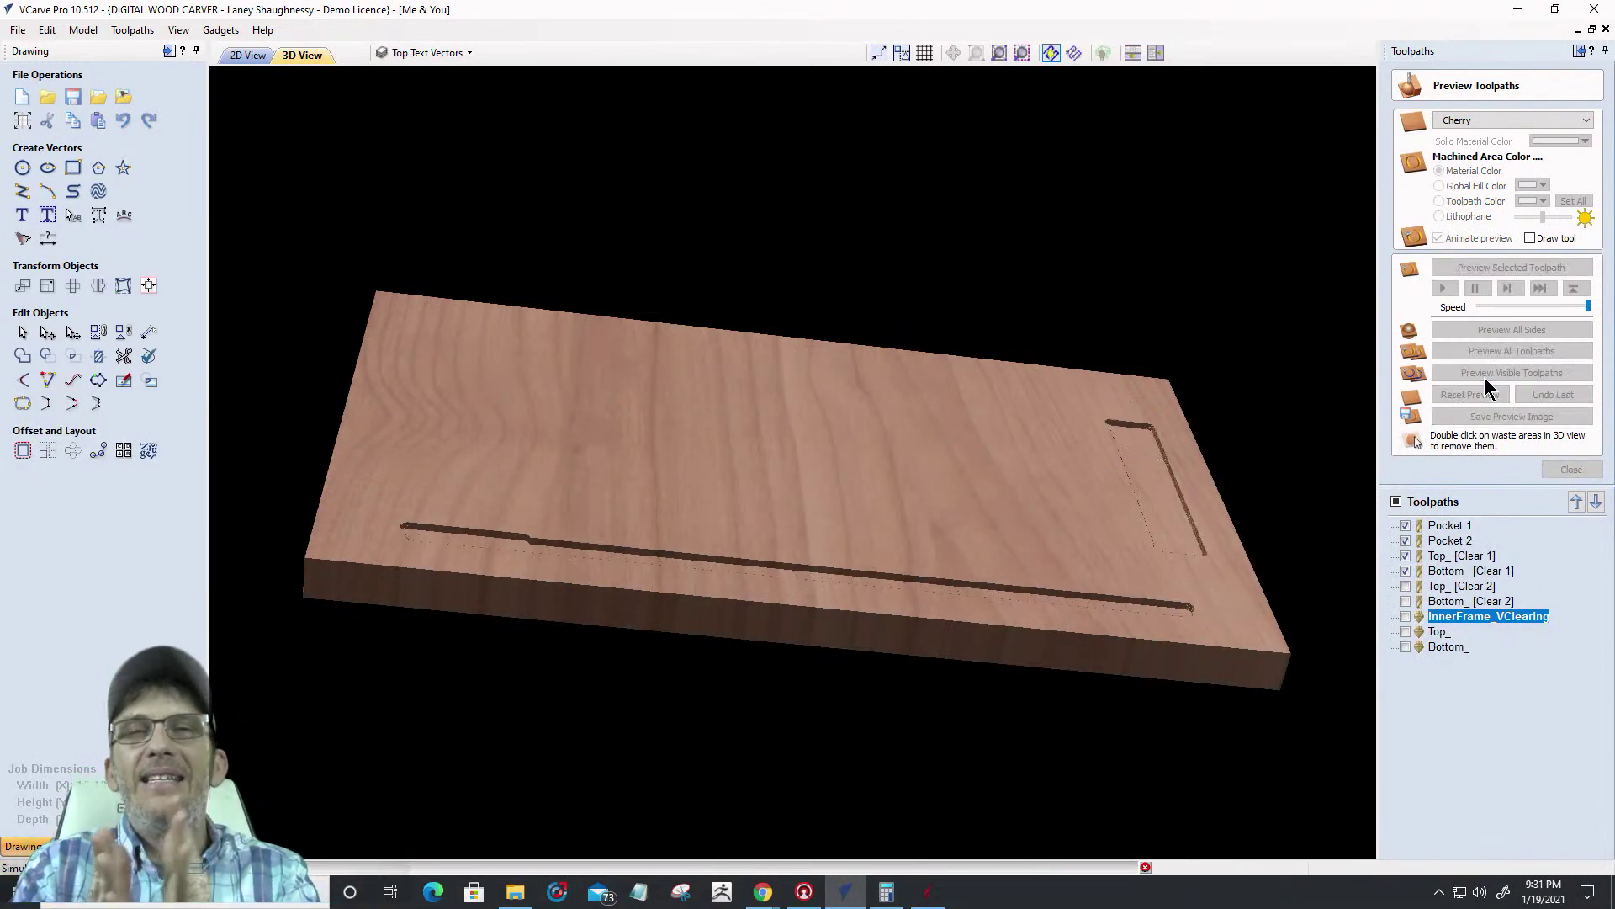
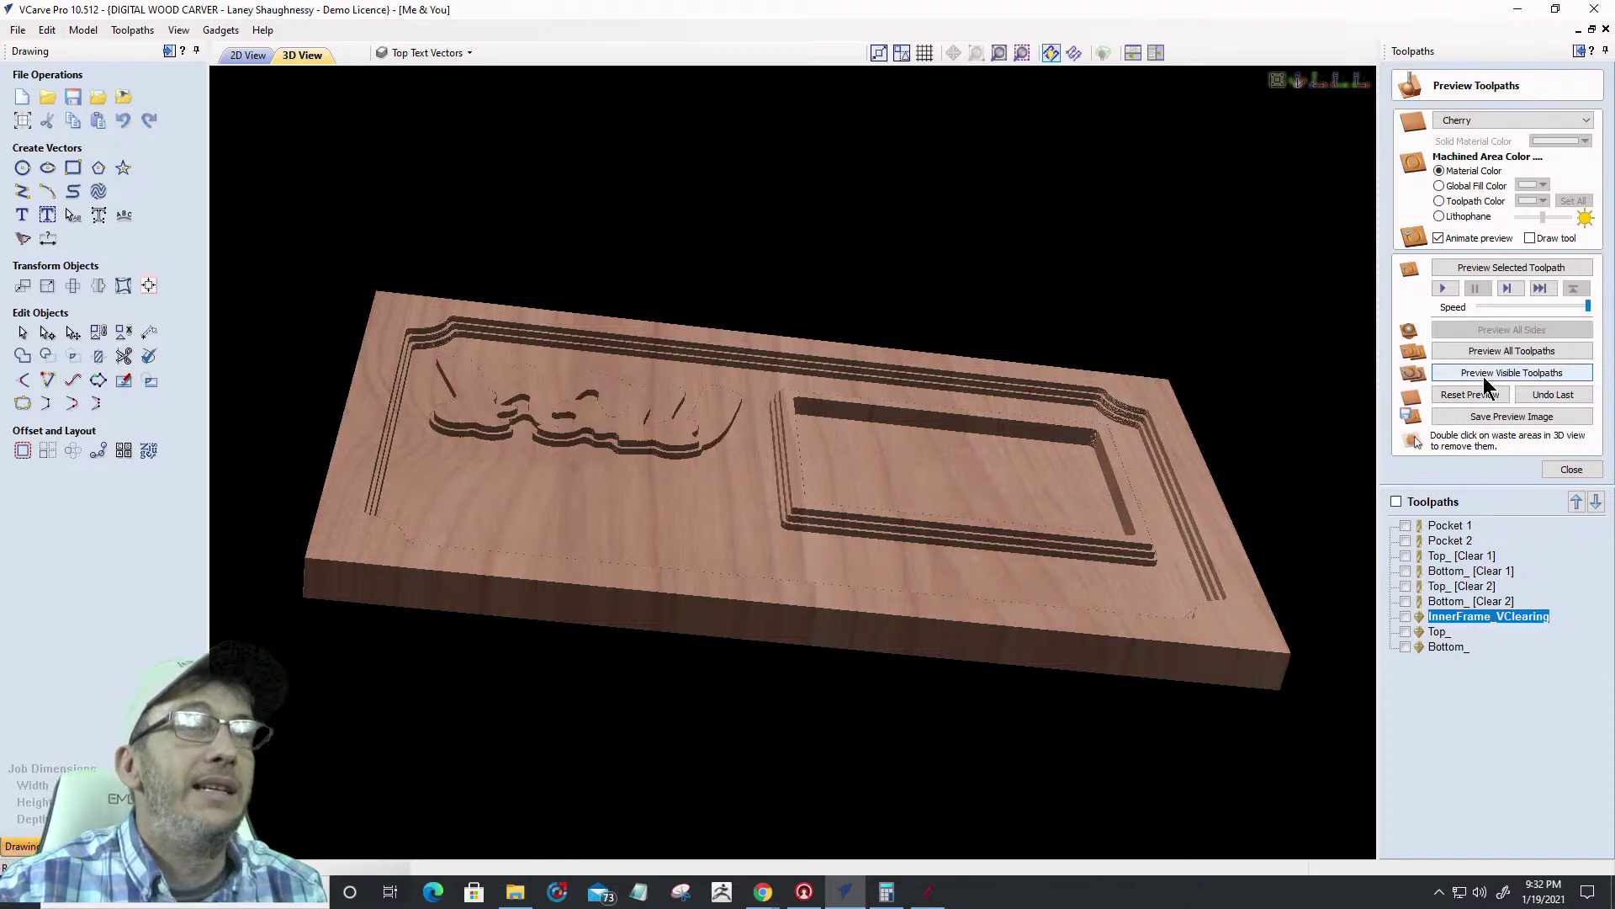
Show the InnerFrame_VClearing toolpath over the carved preview and examine its path around the inner frame's corner
{"action": "left_click_drag", "start_coordinate": [847, 547], "coordinate": [737, 559]}
{"action": "scroll", "coordinate": [737, 559], "scroll_direction": "up", "scroll_amount": 3}
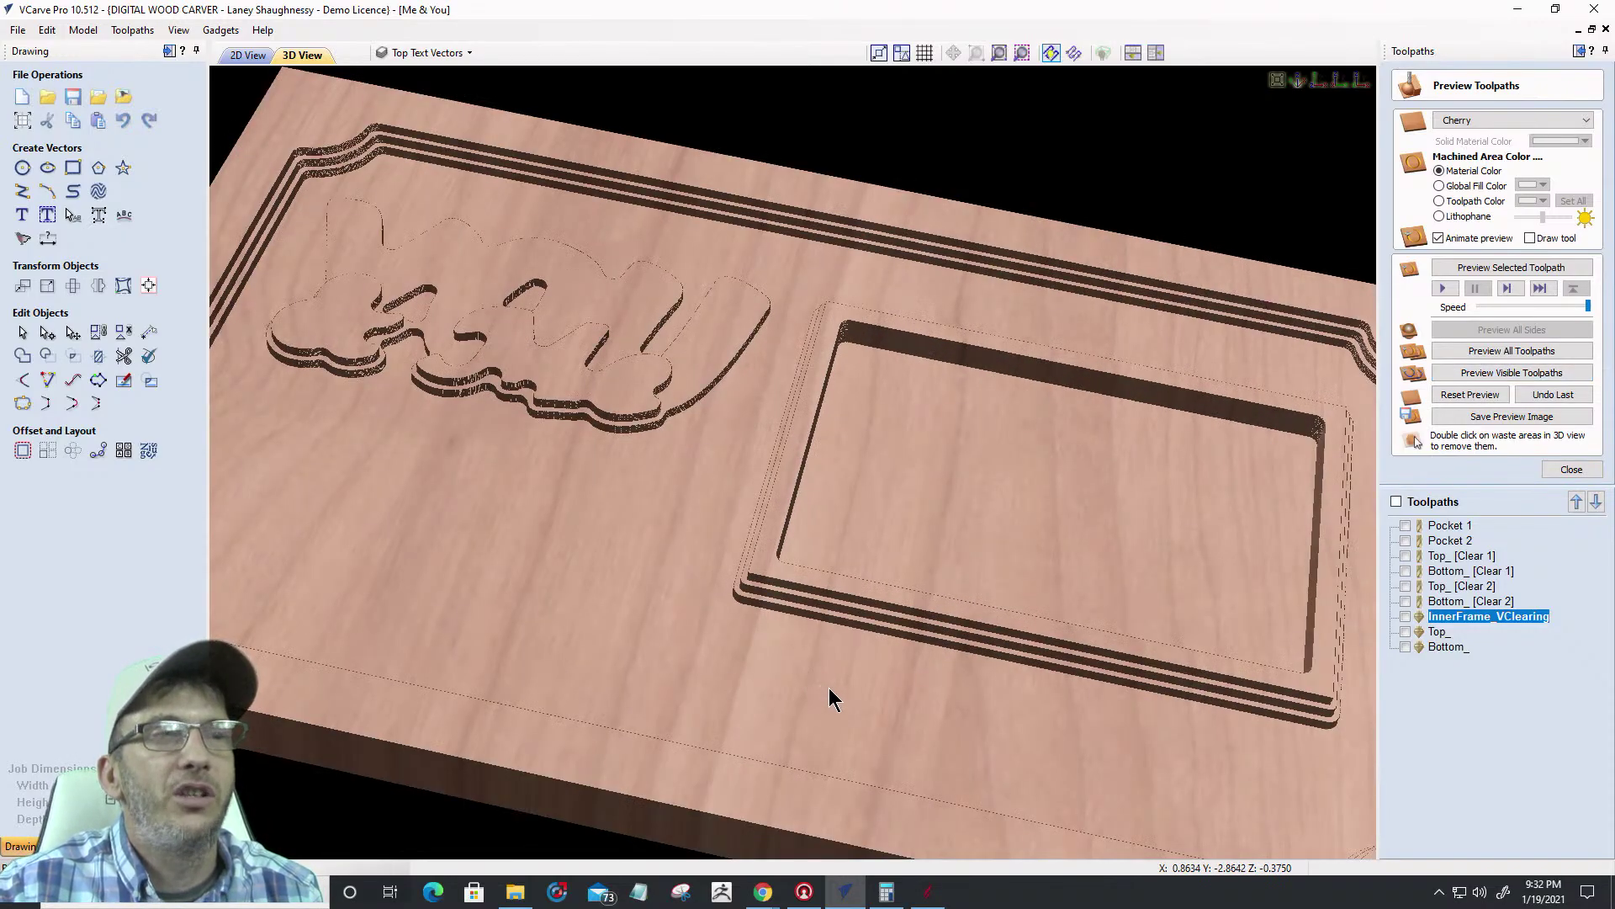
{"action": "left_click_drag", "start_coordinate": [830, 688], "coordinate": [875, 673]}
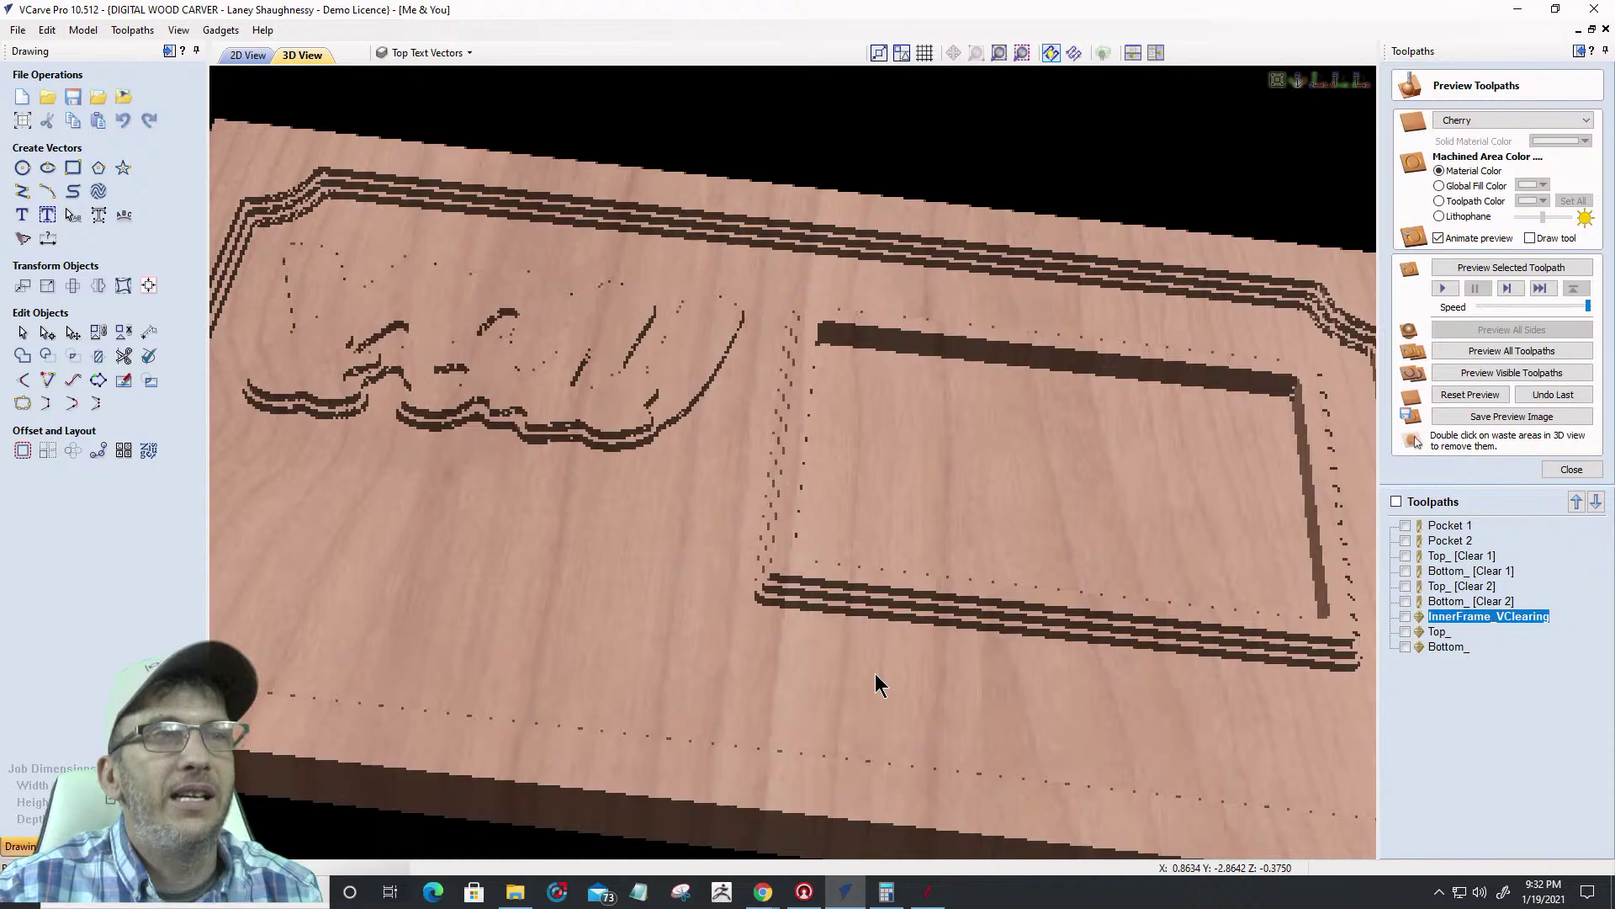
{"action": "left_click", "coordinate": [1407, 622]}
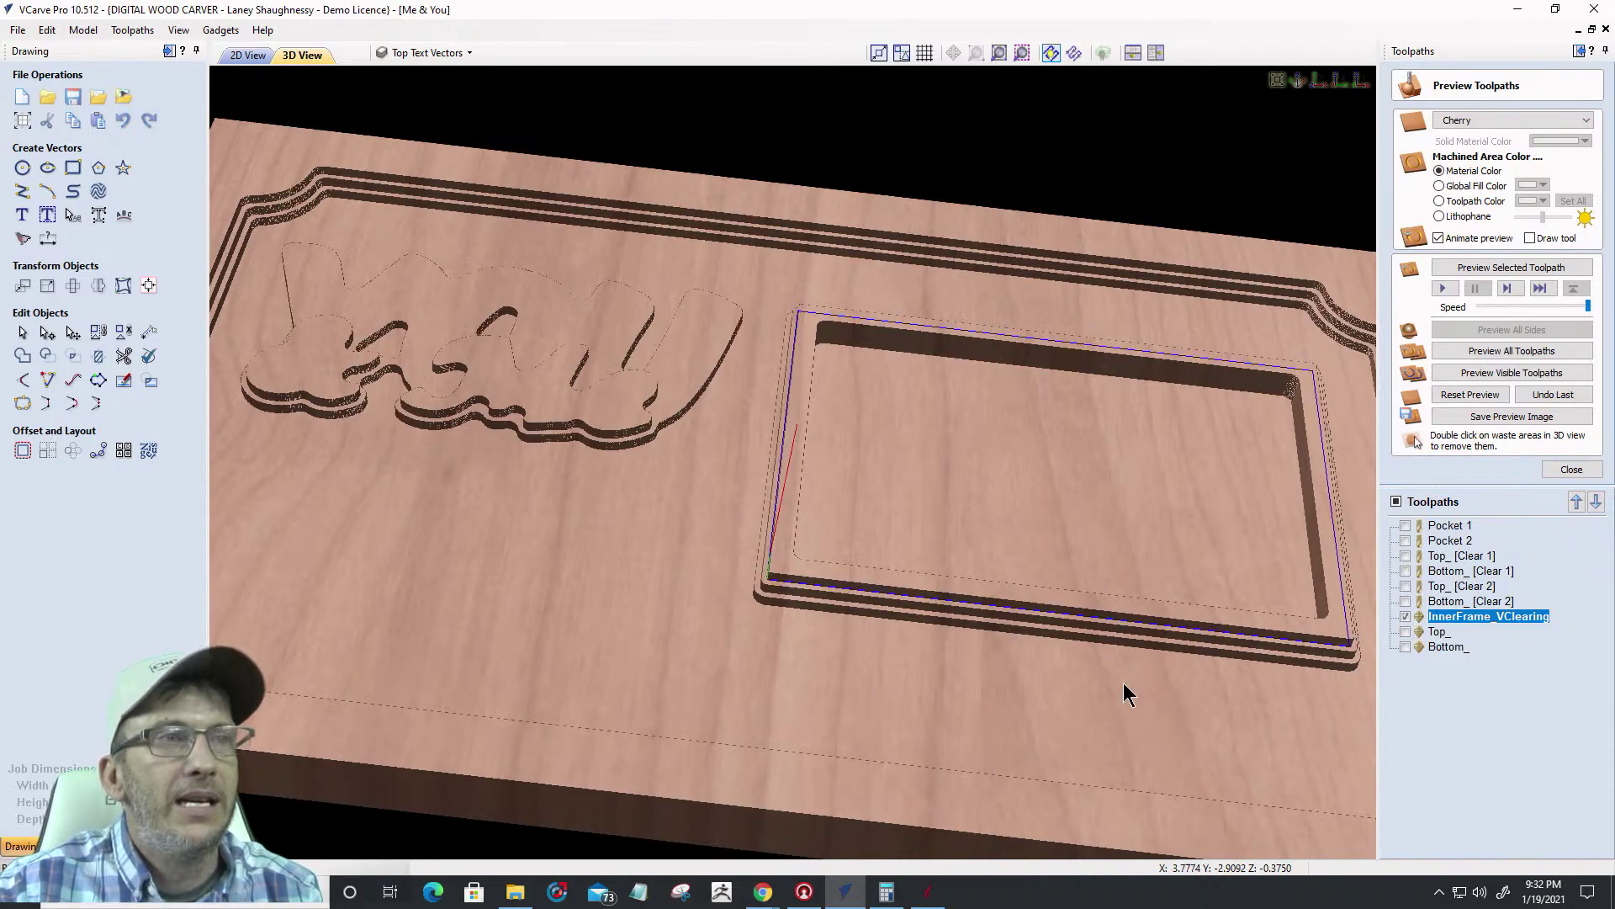
{"action": "left_click_drag", "start_coordinate": [1125, 689], "coordinate": [1122, 679]}
{"action": "scroll", "coordinate": [775, 574], "scroll_direction": "up", "scroll_amount": 3}
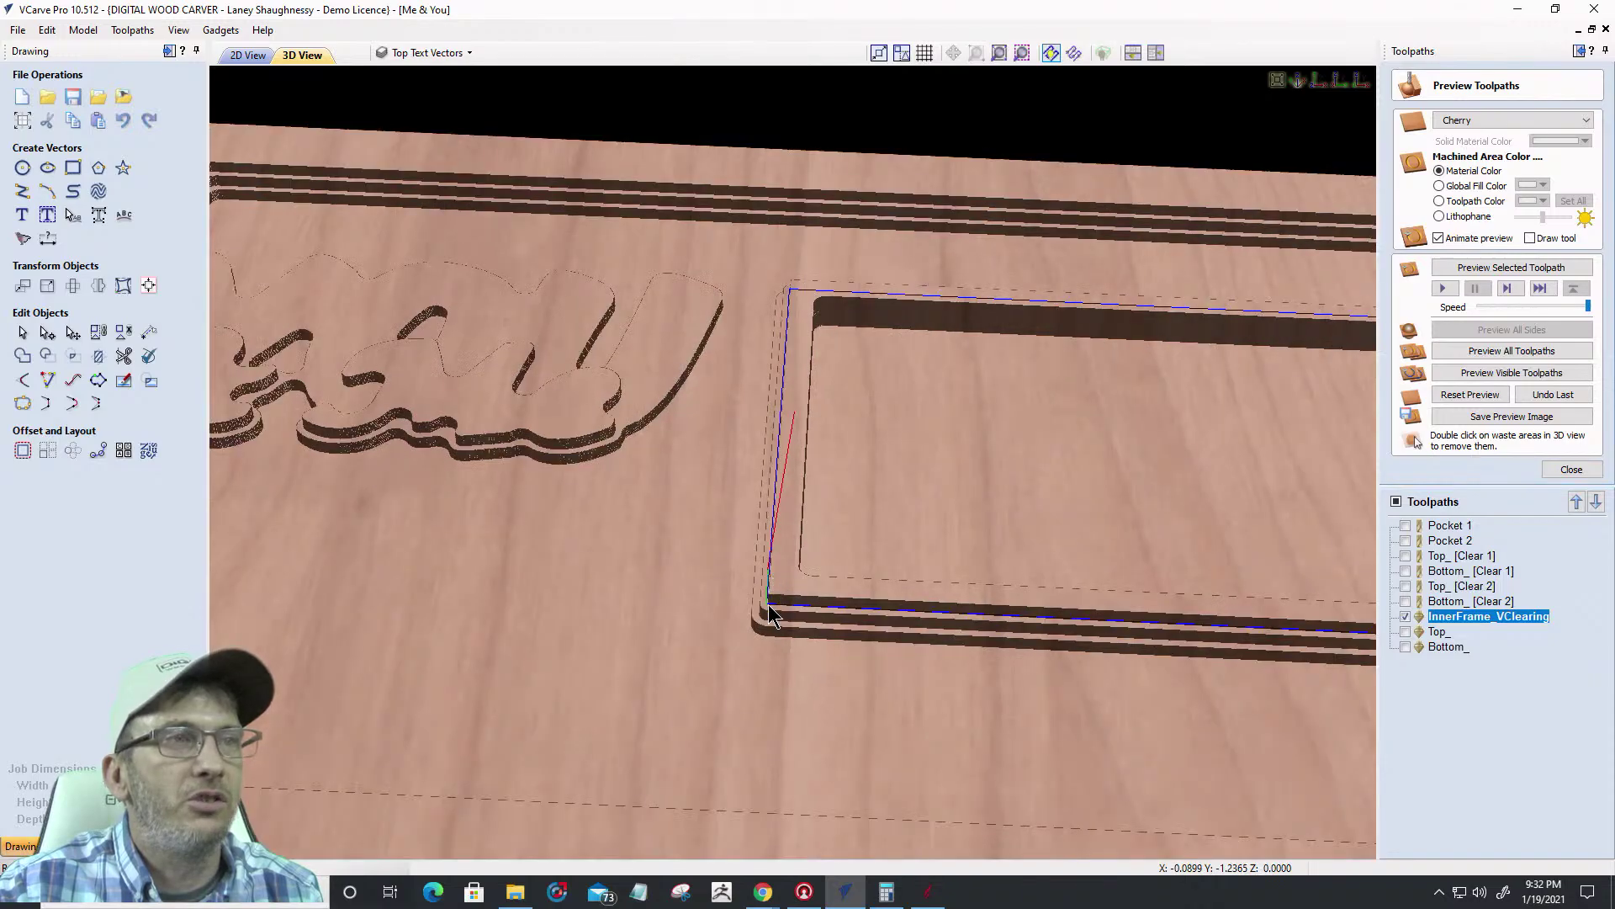
Preview the InnerFrame_VClearing toolpath, add the Top_ toolpath to the carved preview, and hide both toolpaths
{"action": "left_click", "coordinate": [1485, 268]}
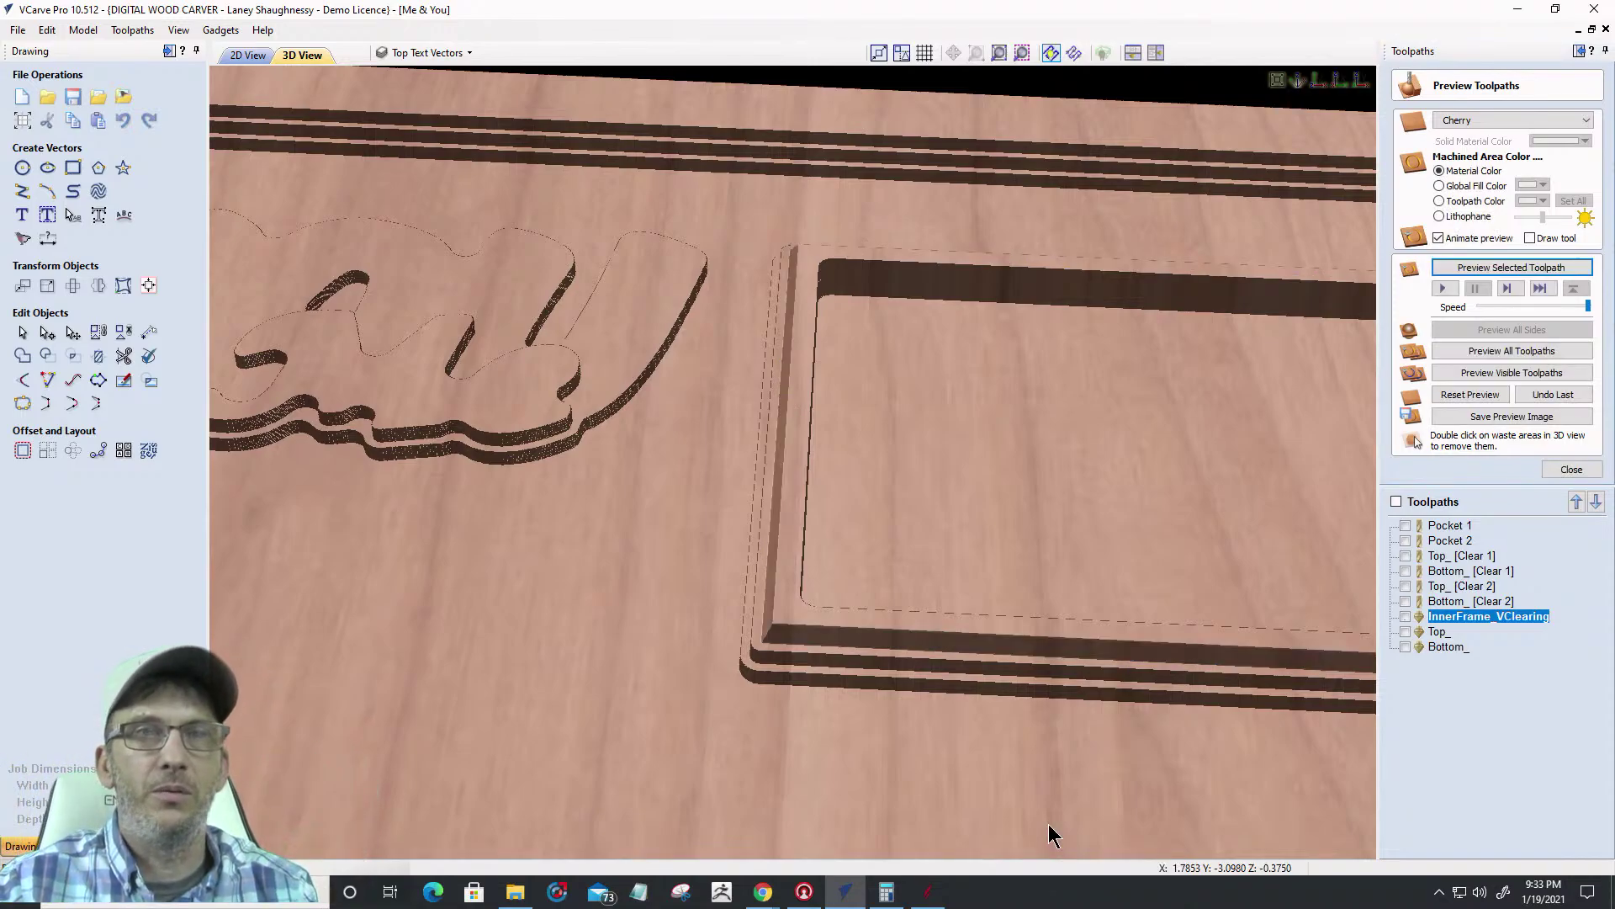
{"action": "left_click", "coordinate": [1406, 631]}
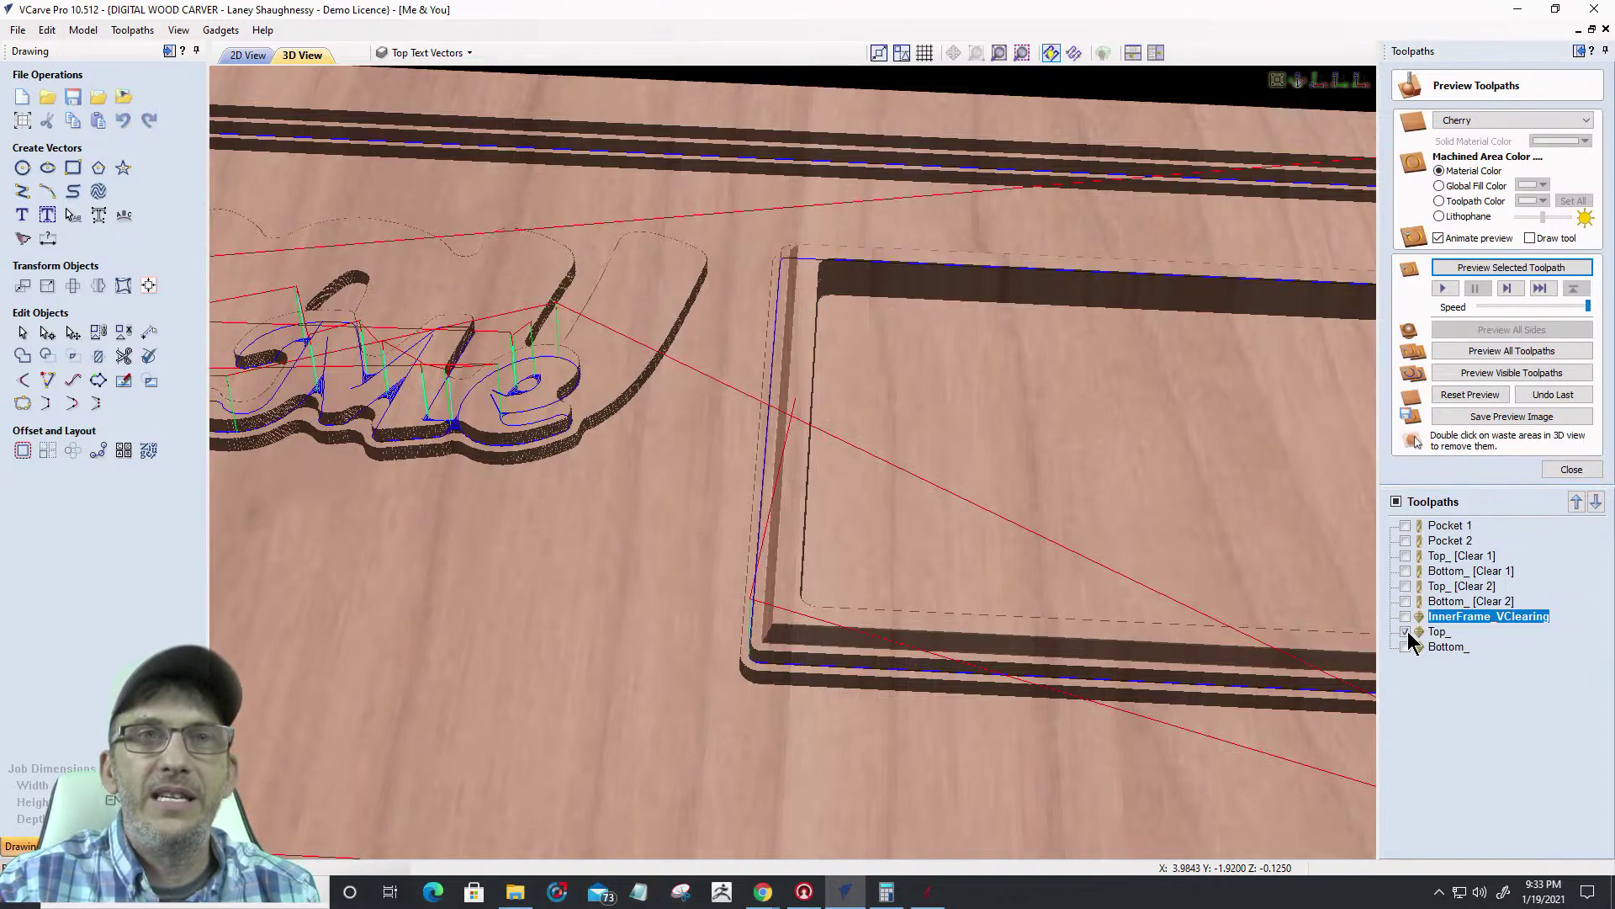
{"action": "left_click", "coordinate": [1481, 370]}
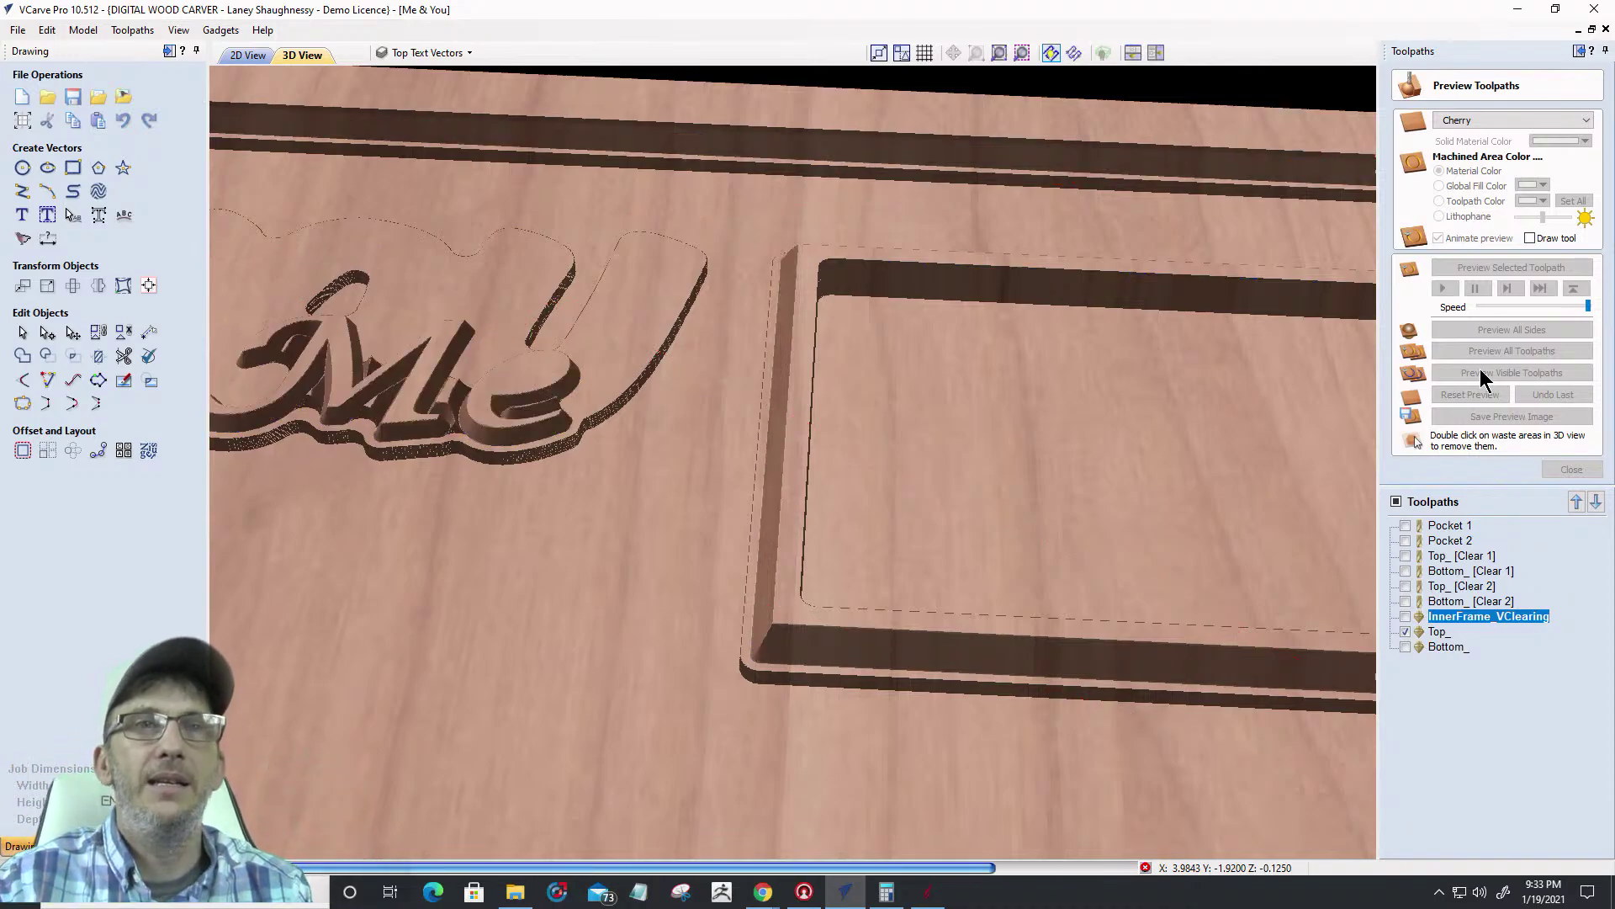
{"action": "left_click", "coordinate": [1405, 631]}
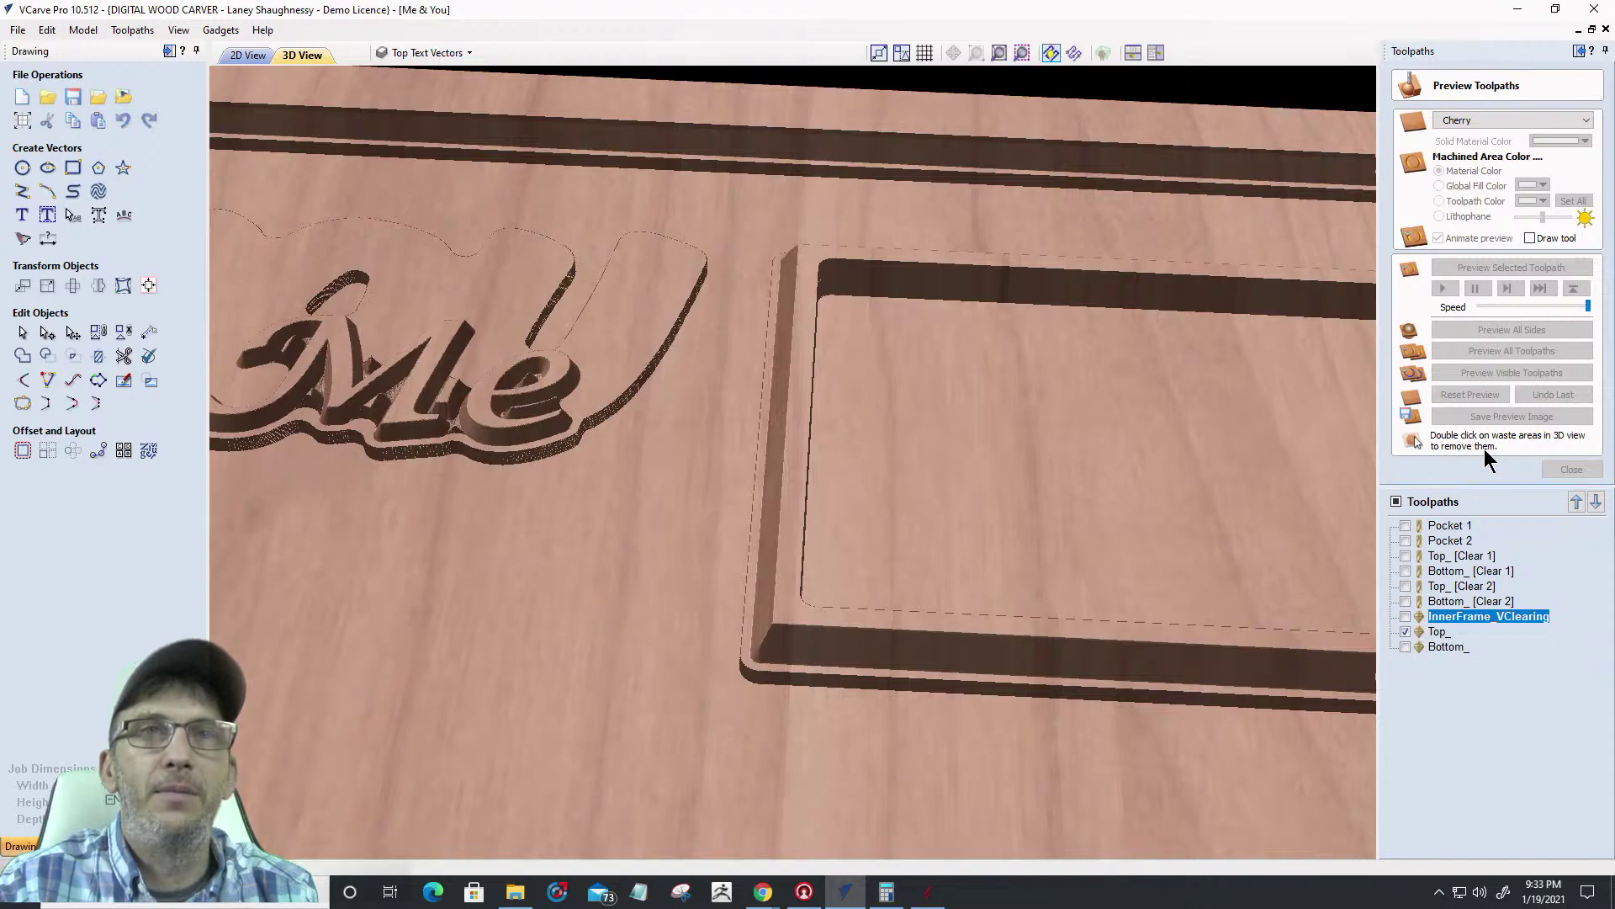
{"action": "left_click", "coordinate": [1503, 375]}
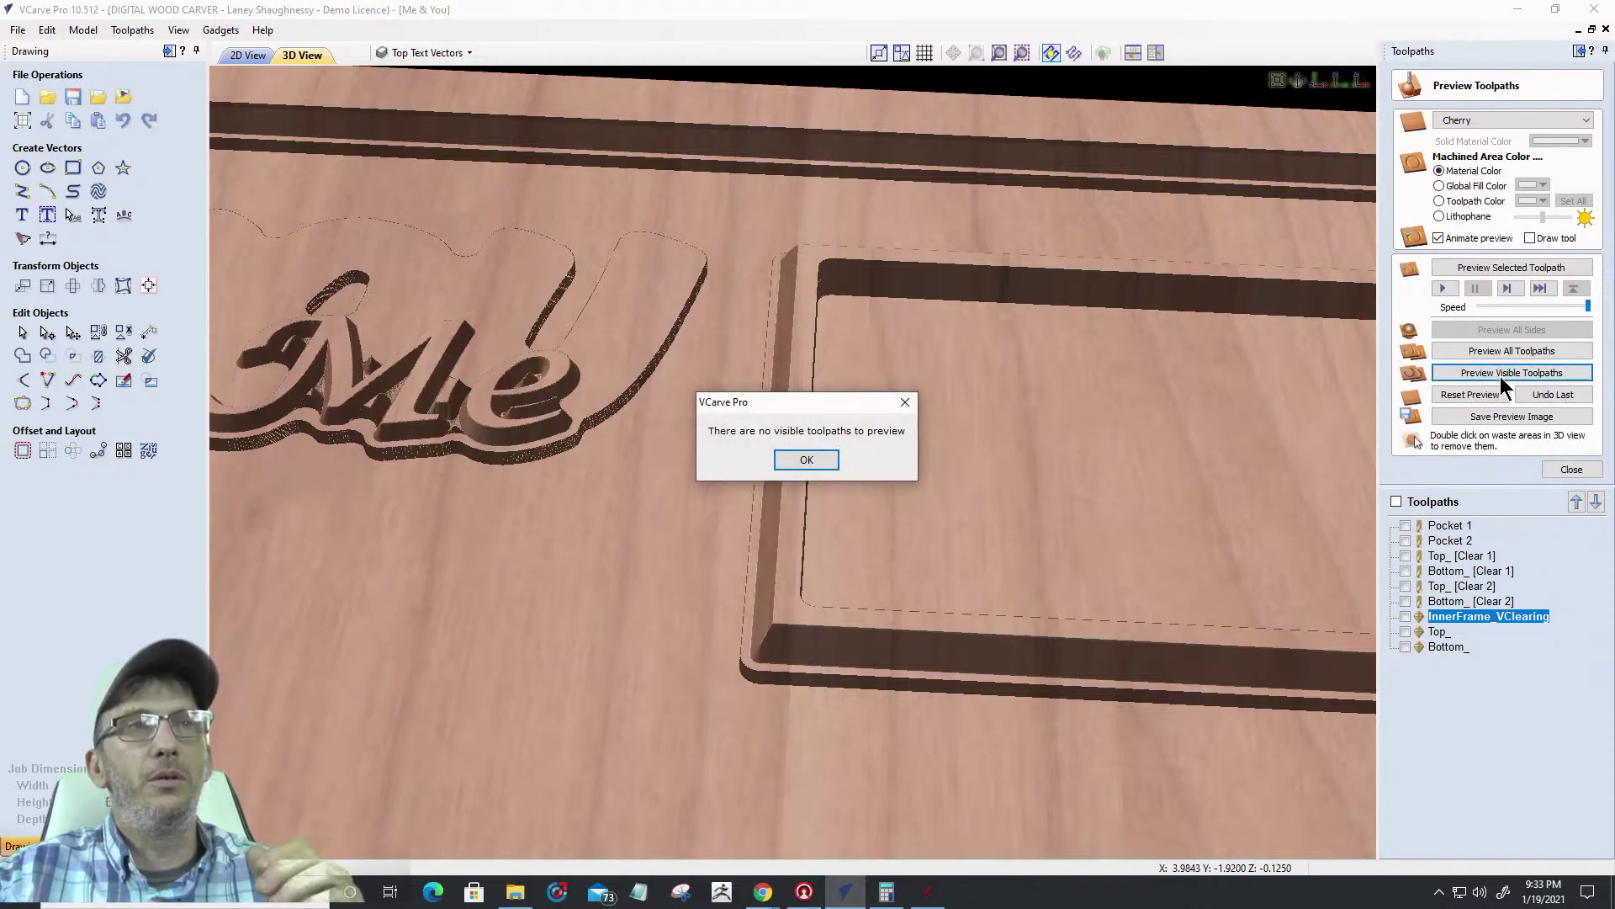
{"action": "left_click", "coordinate": [829, 464]}
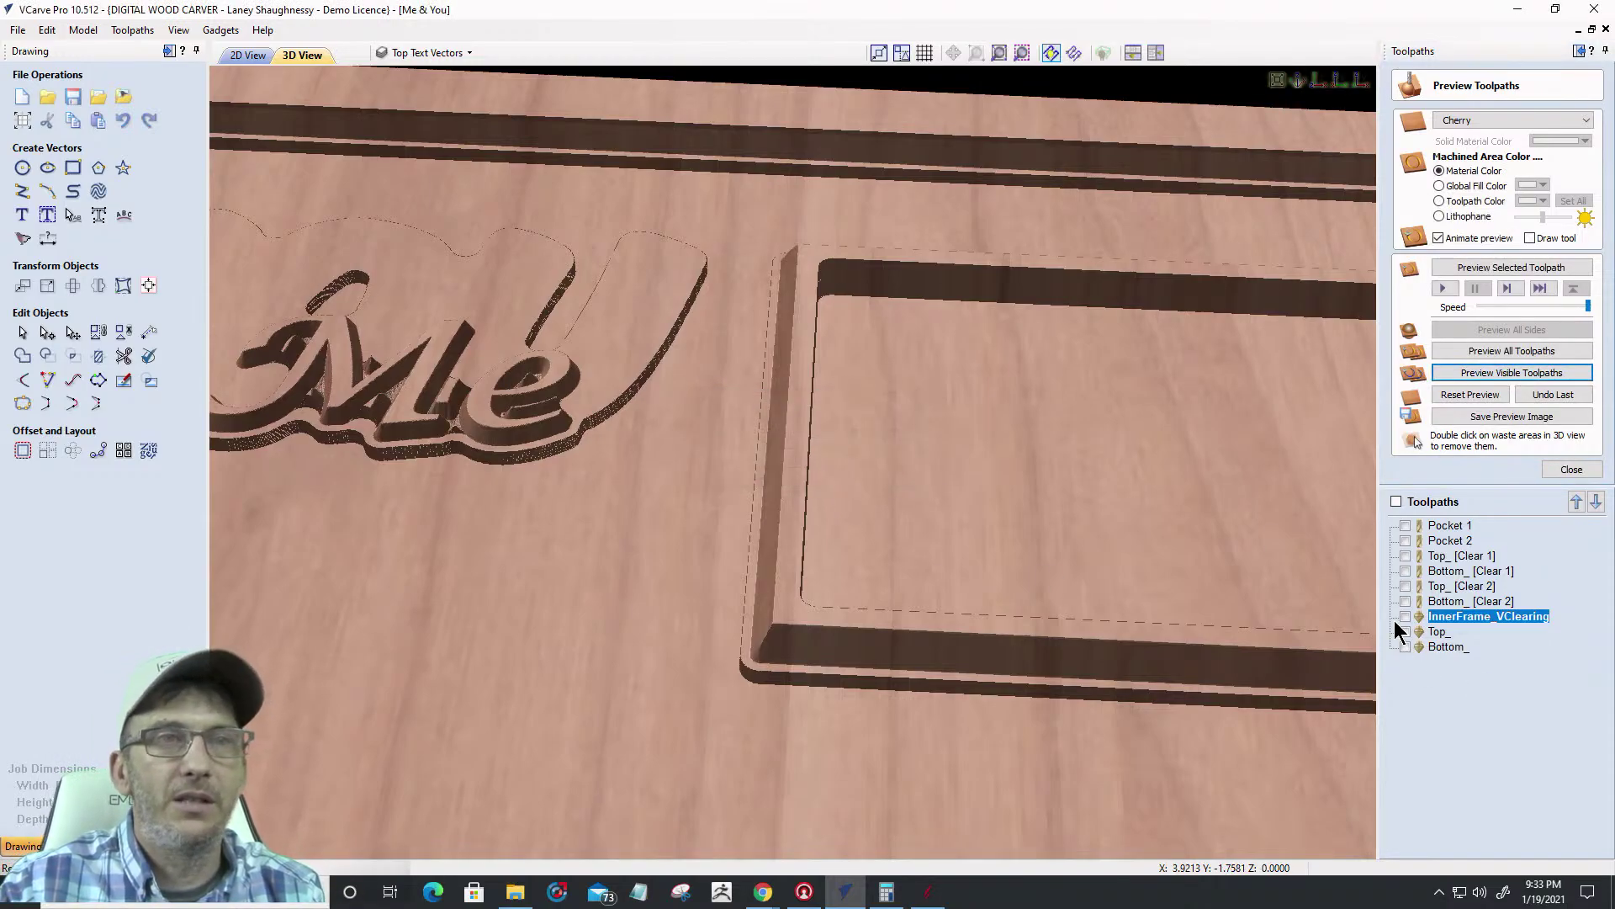
Add the Bottom_ toolpath to the carved preview and inspect the inner frame and the whole sign
{"action": "left_click", "coordinate": [1405, 646]}
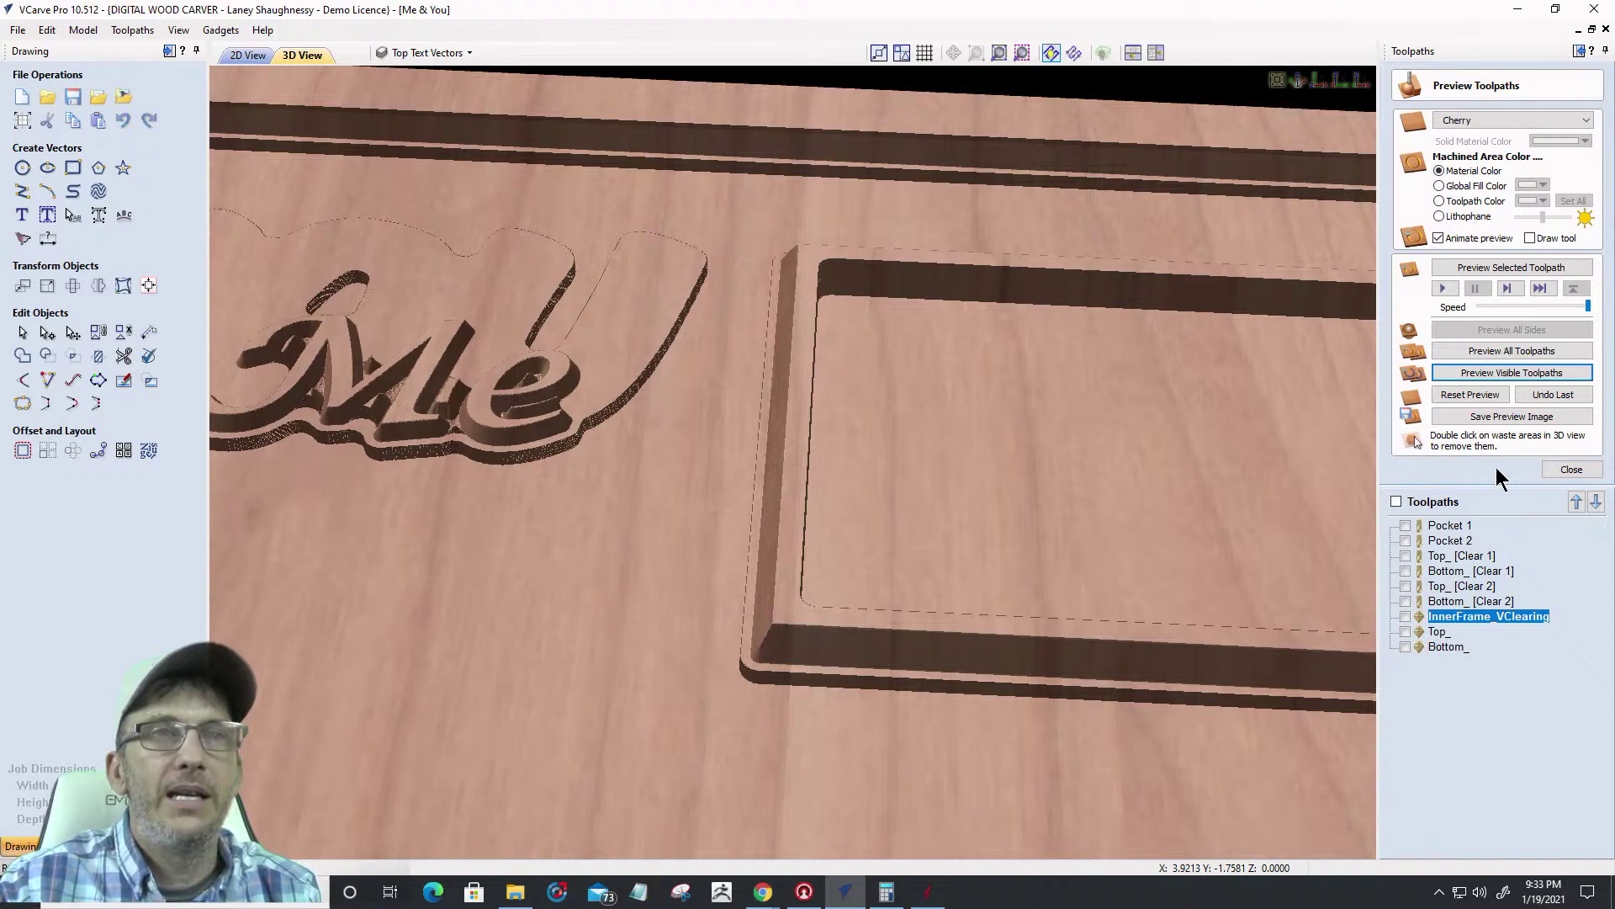
{"action": "left_click", "coordinate": [1512, 378]}
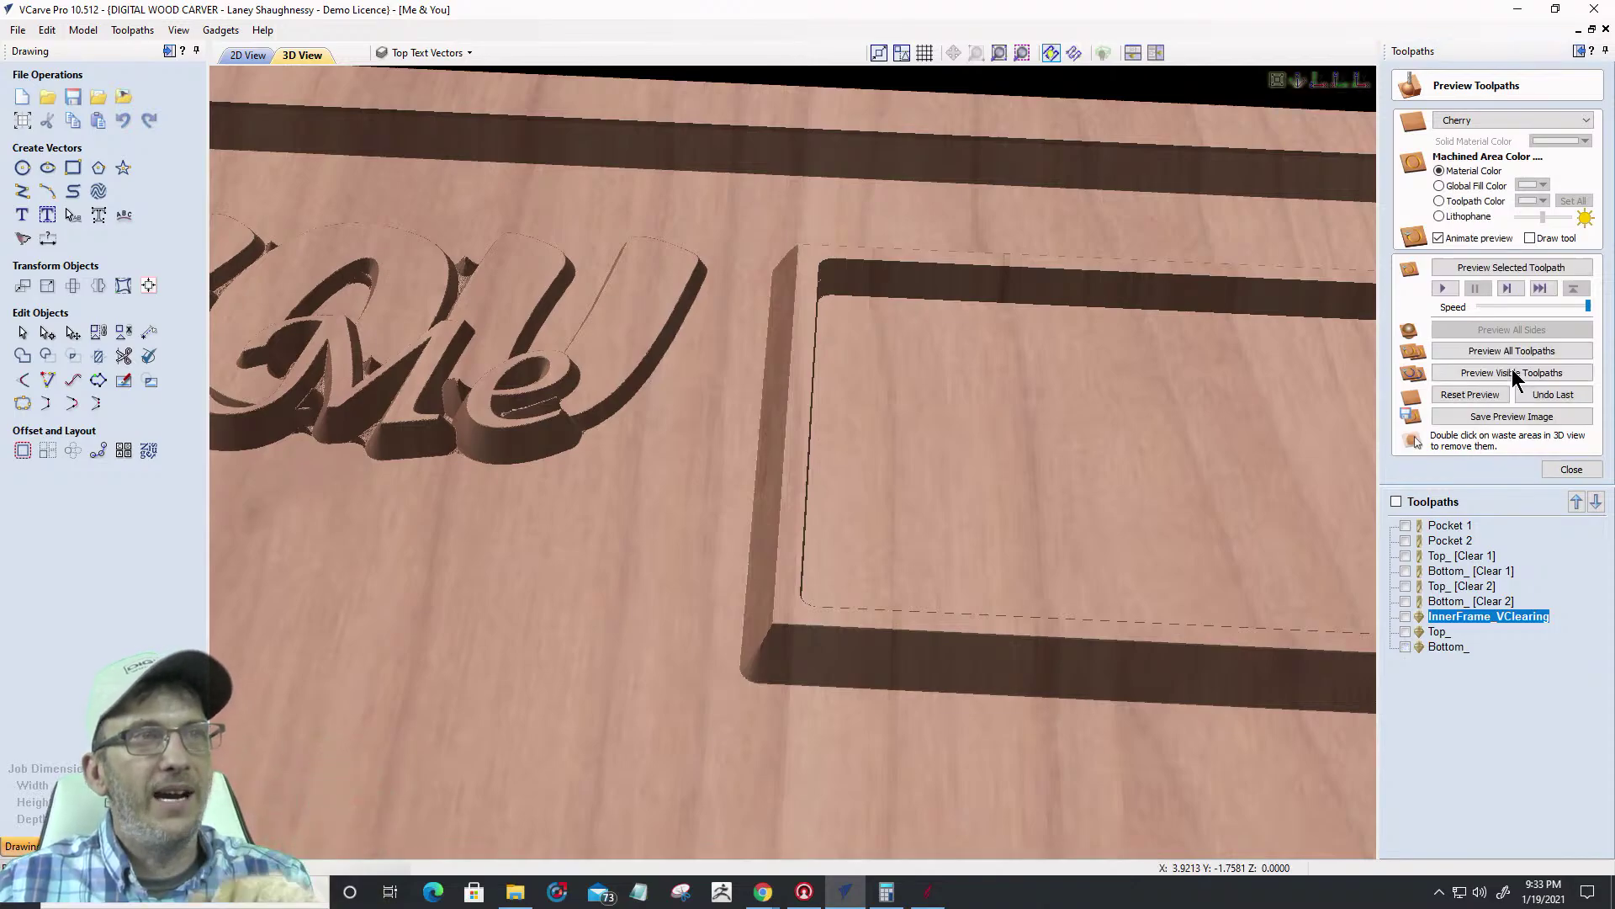
{"action": "scroll", "coordinate": [976, 585], "scroll_direction": "down", "scroll_amount": 6}
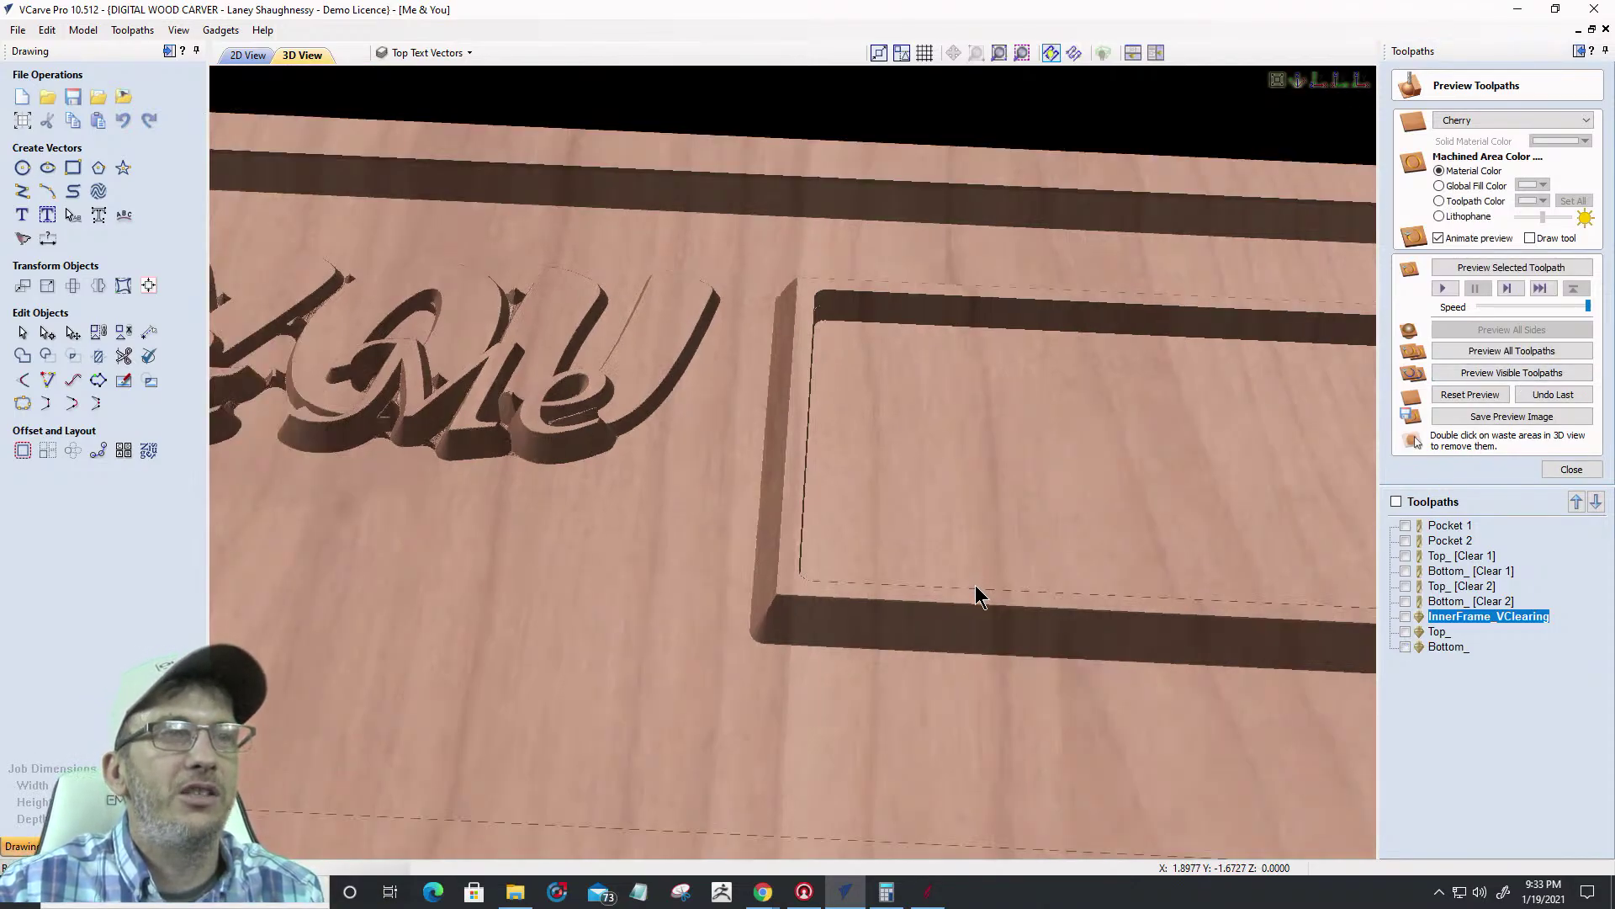
{"action": "left_click_drag", "start_coordinate": [866, 655], "coordinate": [761, 701]}
{"action": "scroll", "coordinate": [762, 706], "scroll_direction": "down", "scroll_amount": 3}
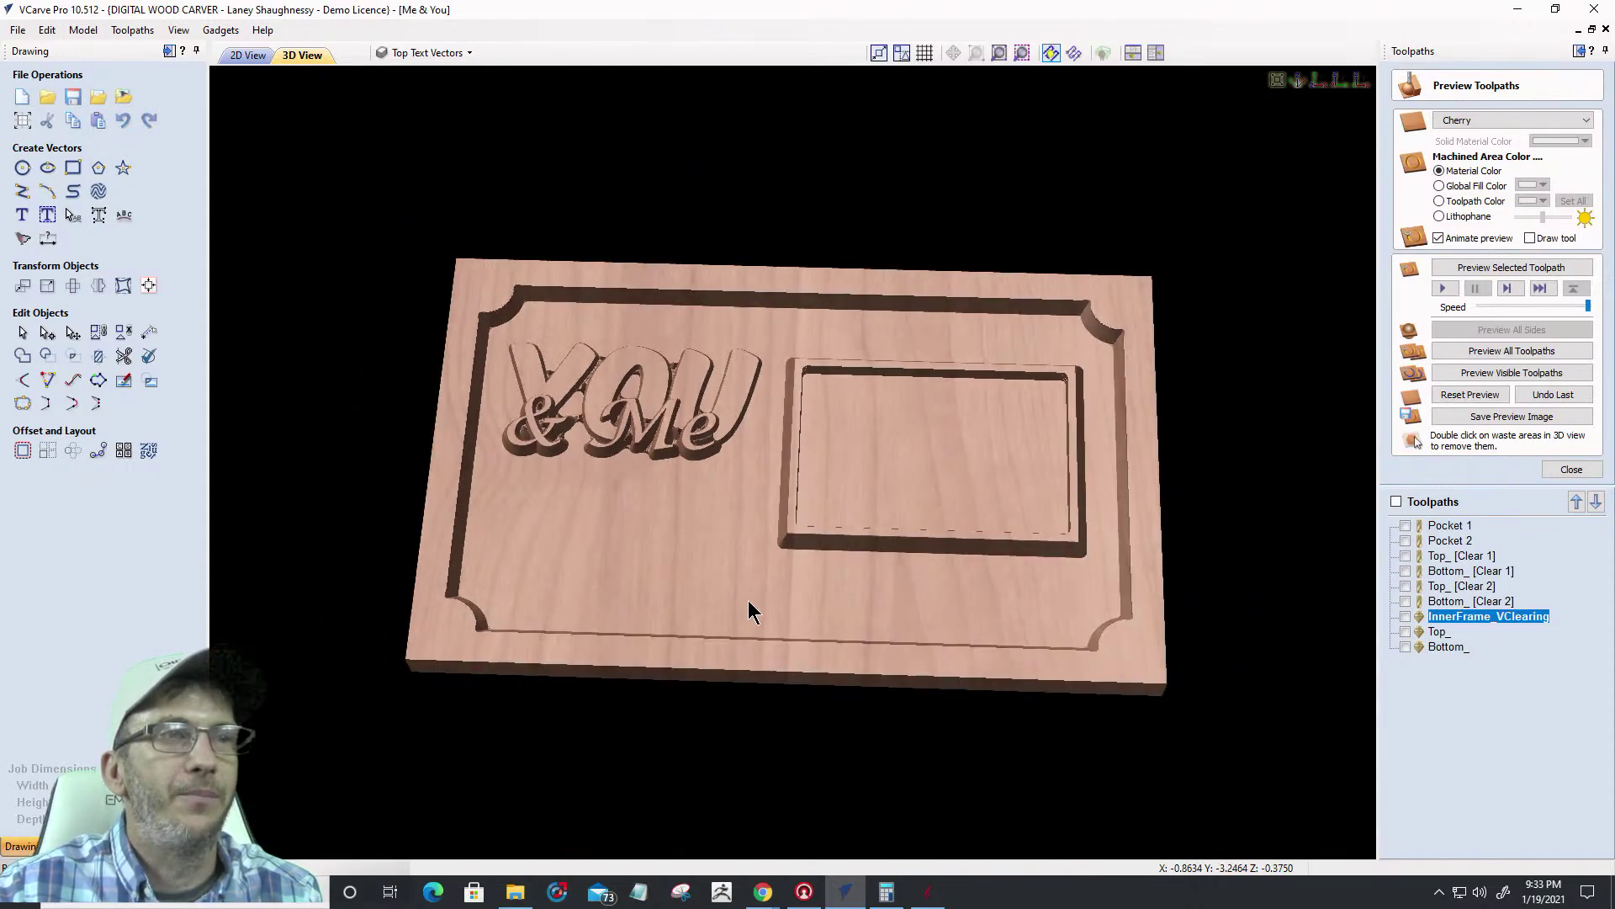
{"action": "left_click_drag", "start_coordinate": [750, 610], "coordinate": [651, 575]}
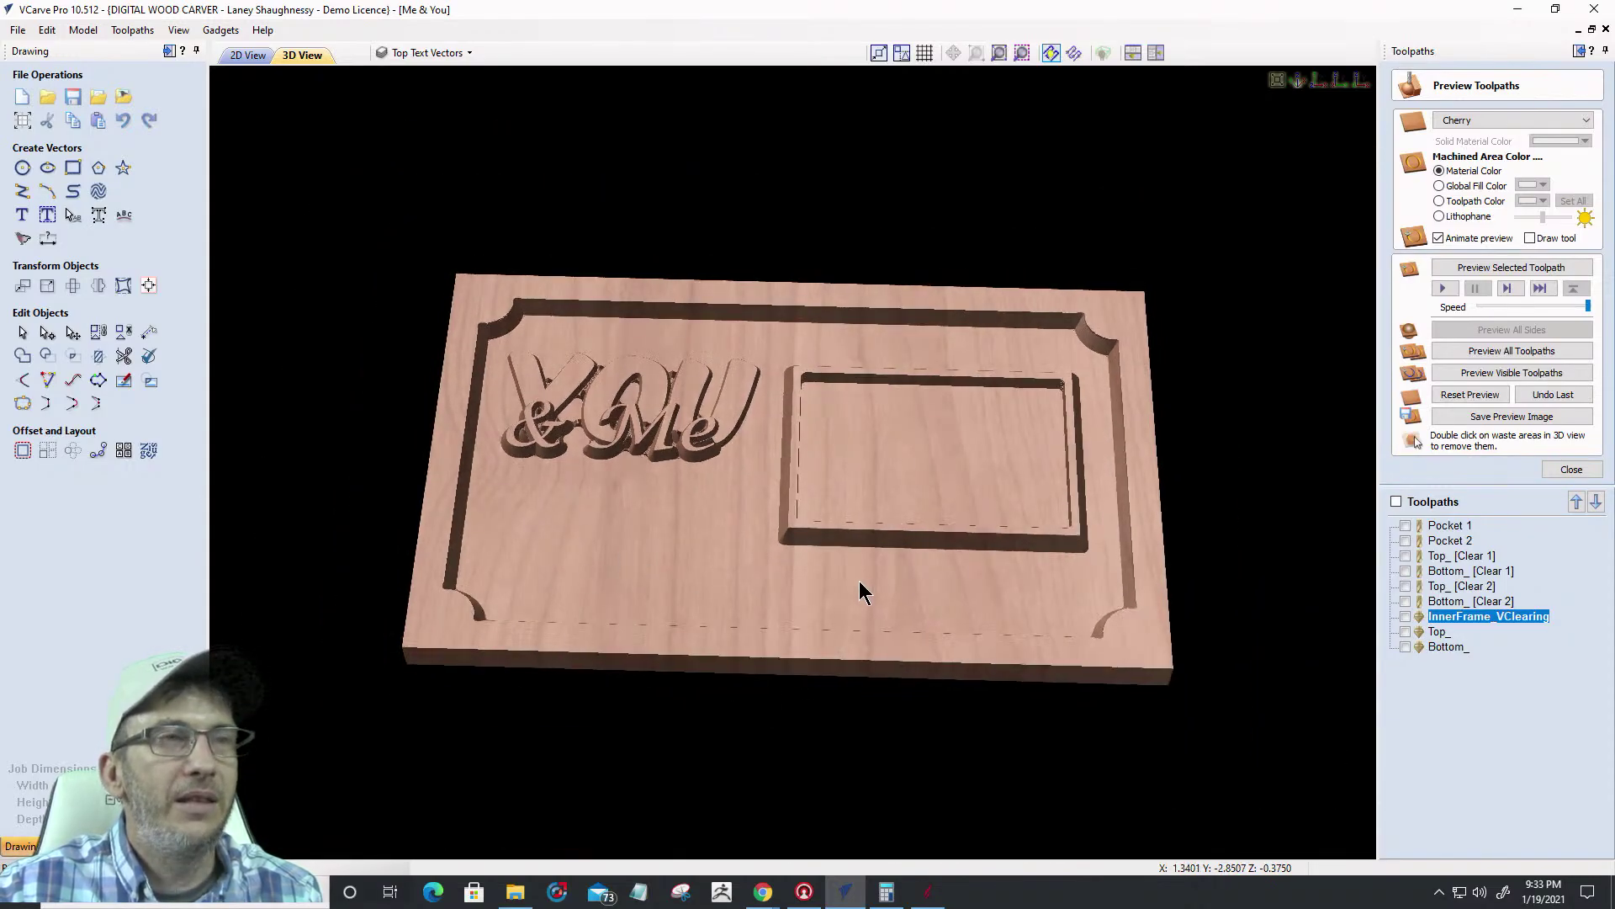
Return to the 2D view of the sign and open the list of layers
{"action": "left_click", "coordinate": [239, 57]}
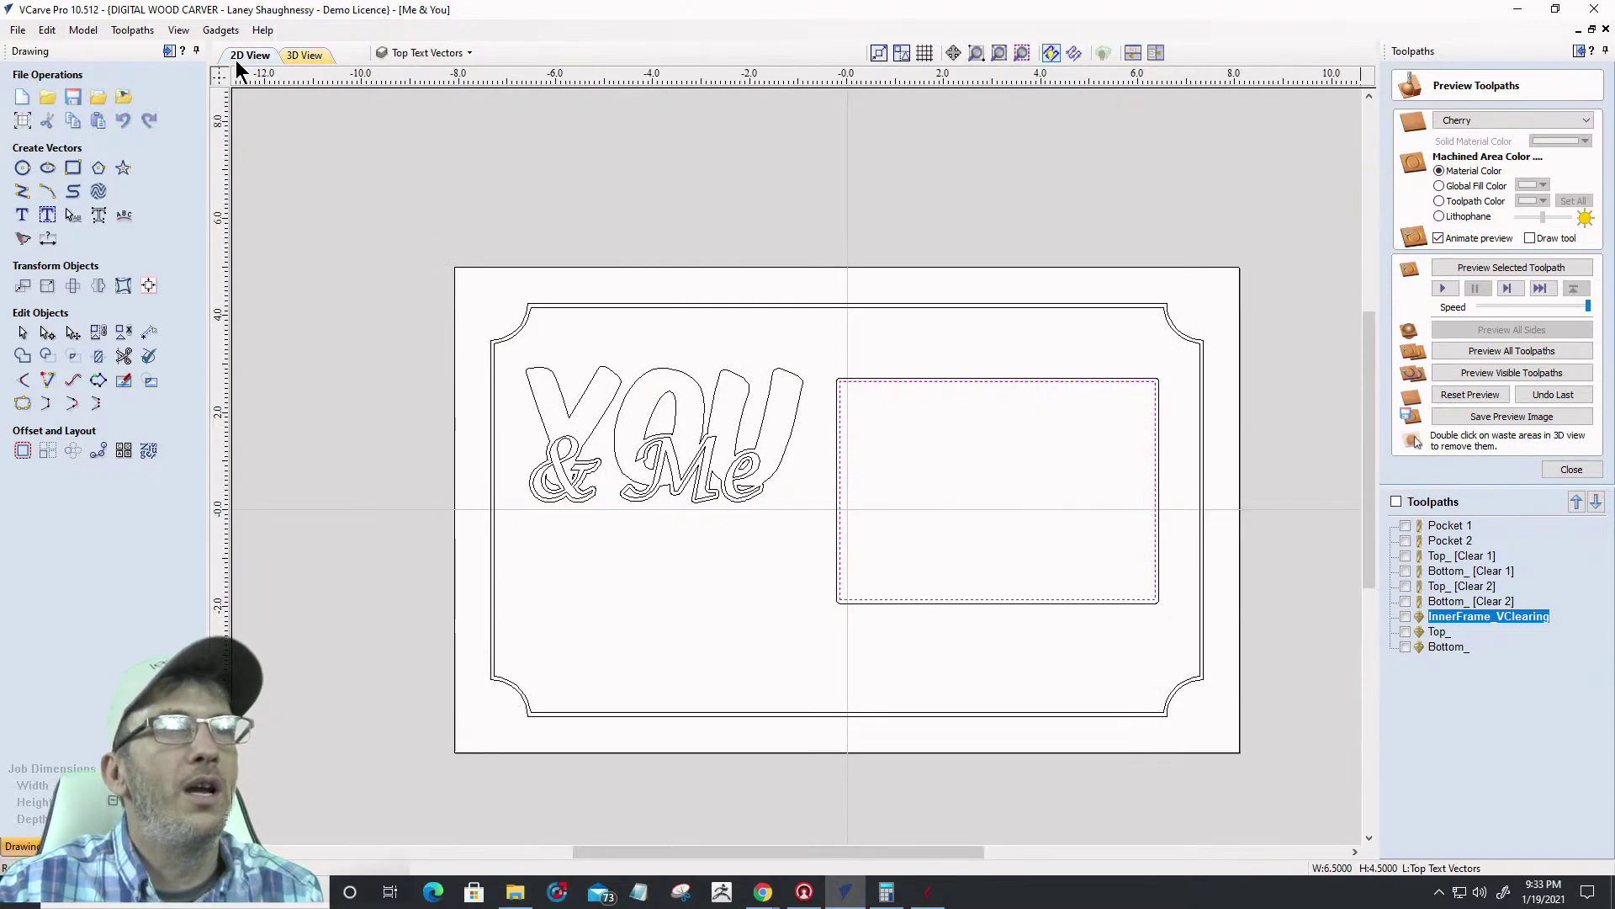
{"action": "left_click", "coordinate": [437, 53]}
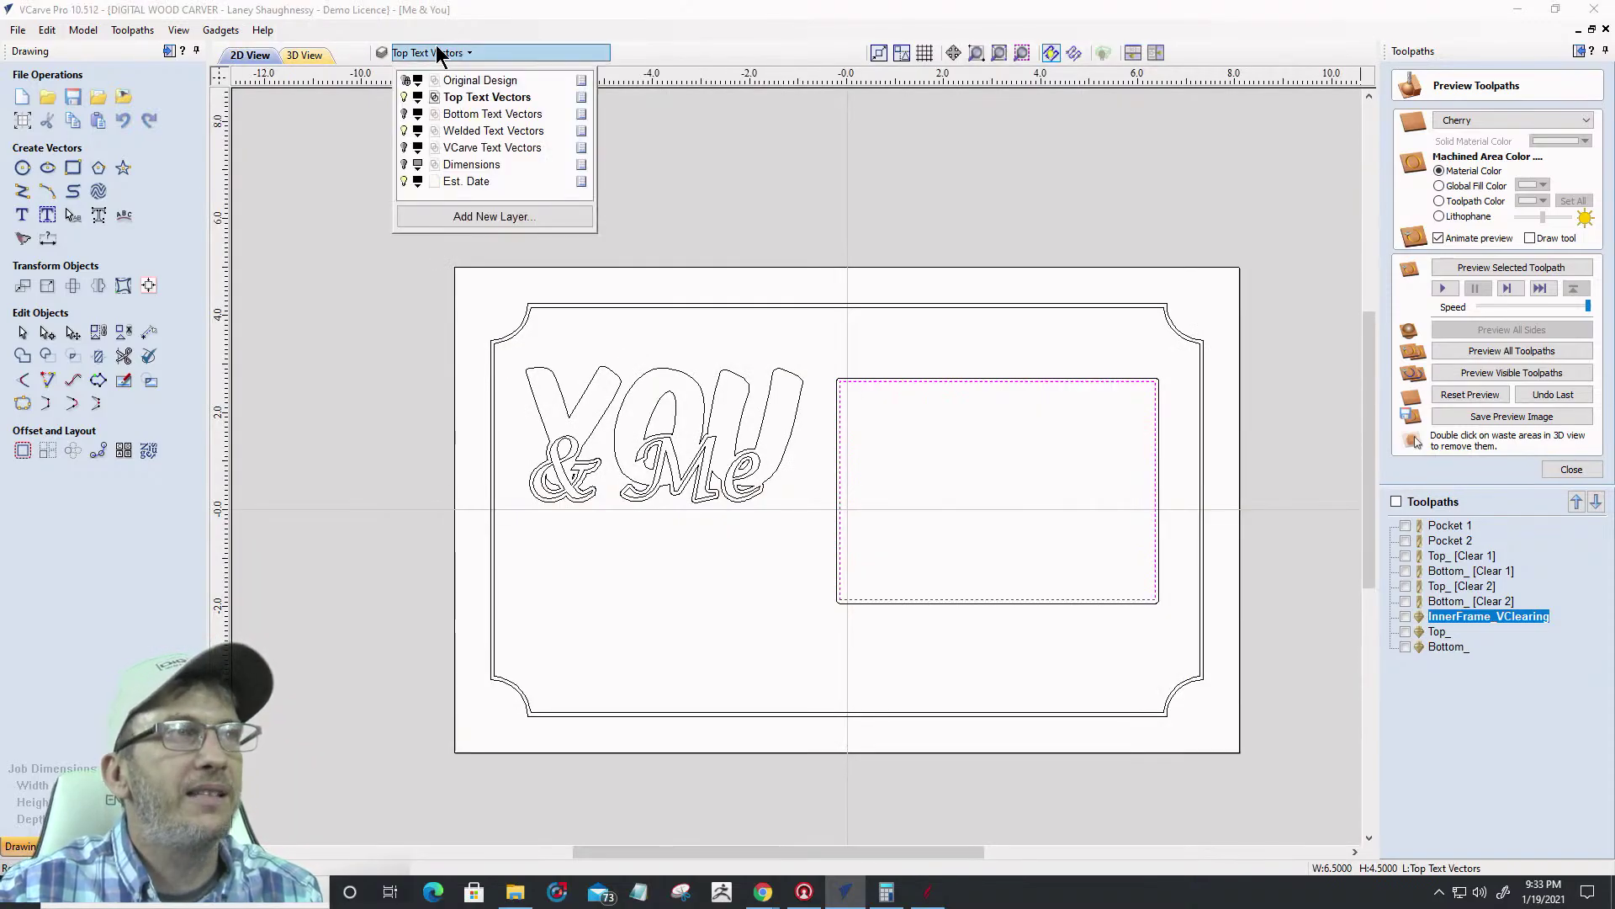
Show the VCarve Text Vectors layer and start a V-Carve toolpath with clearance tools and flat depth turned off
{"action": "left_click", "coordinate": [405, 149]}
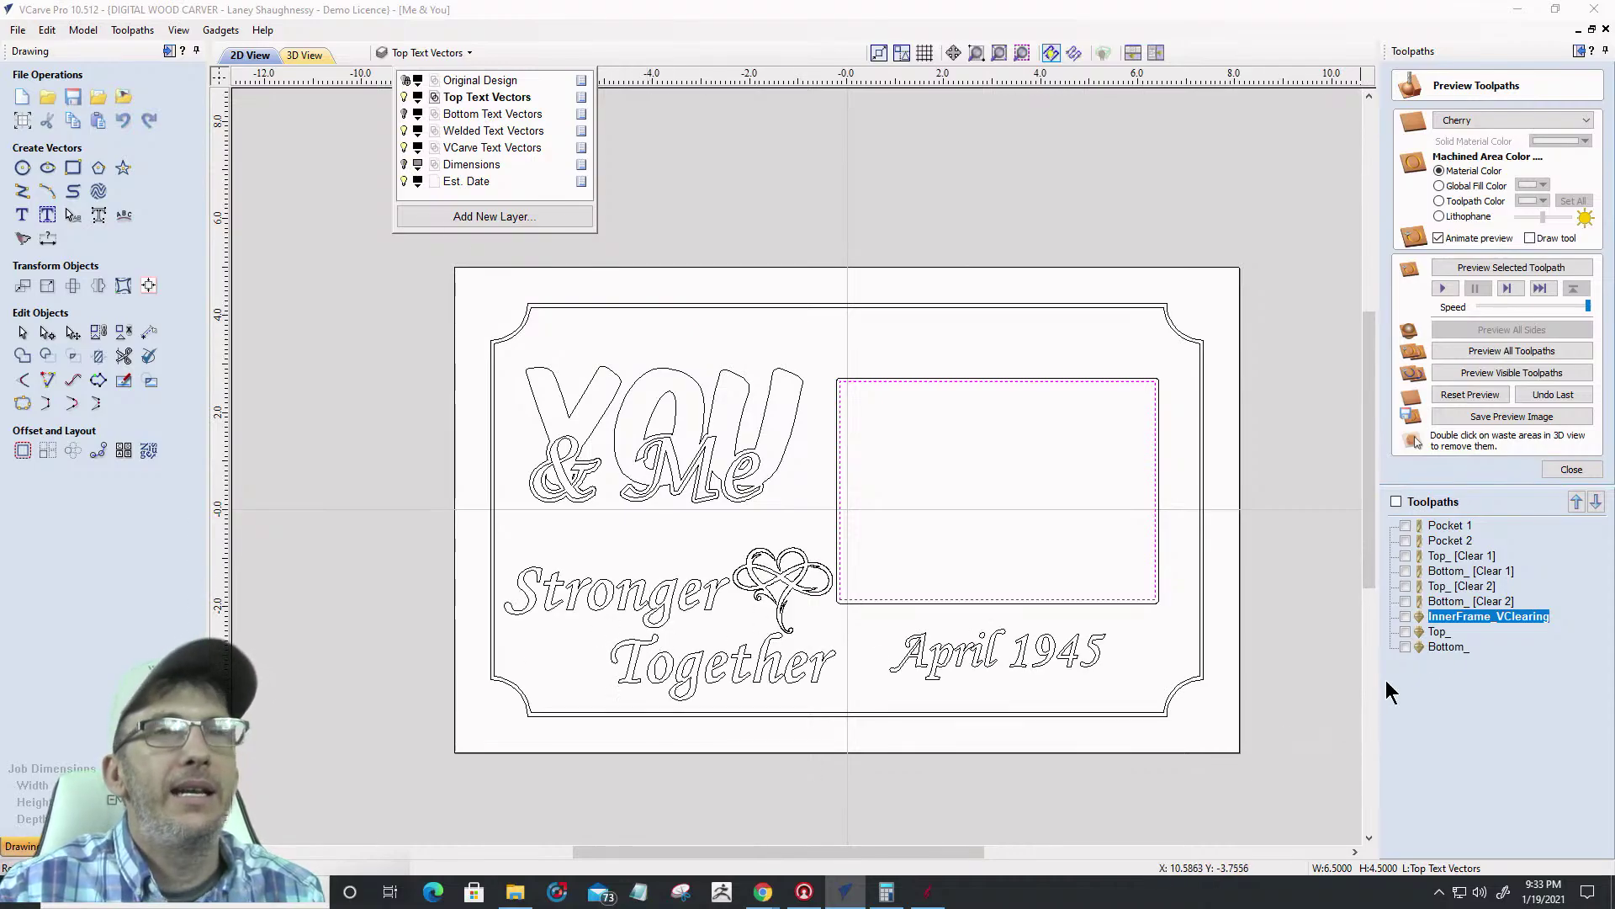
{"action": "left_click", "coordinate": [1571, 470]}
{"action": "left_click", "coordinate": [1404, 229]}
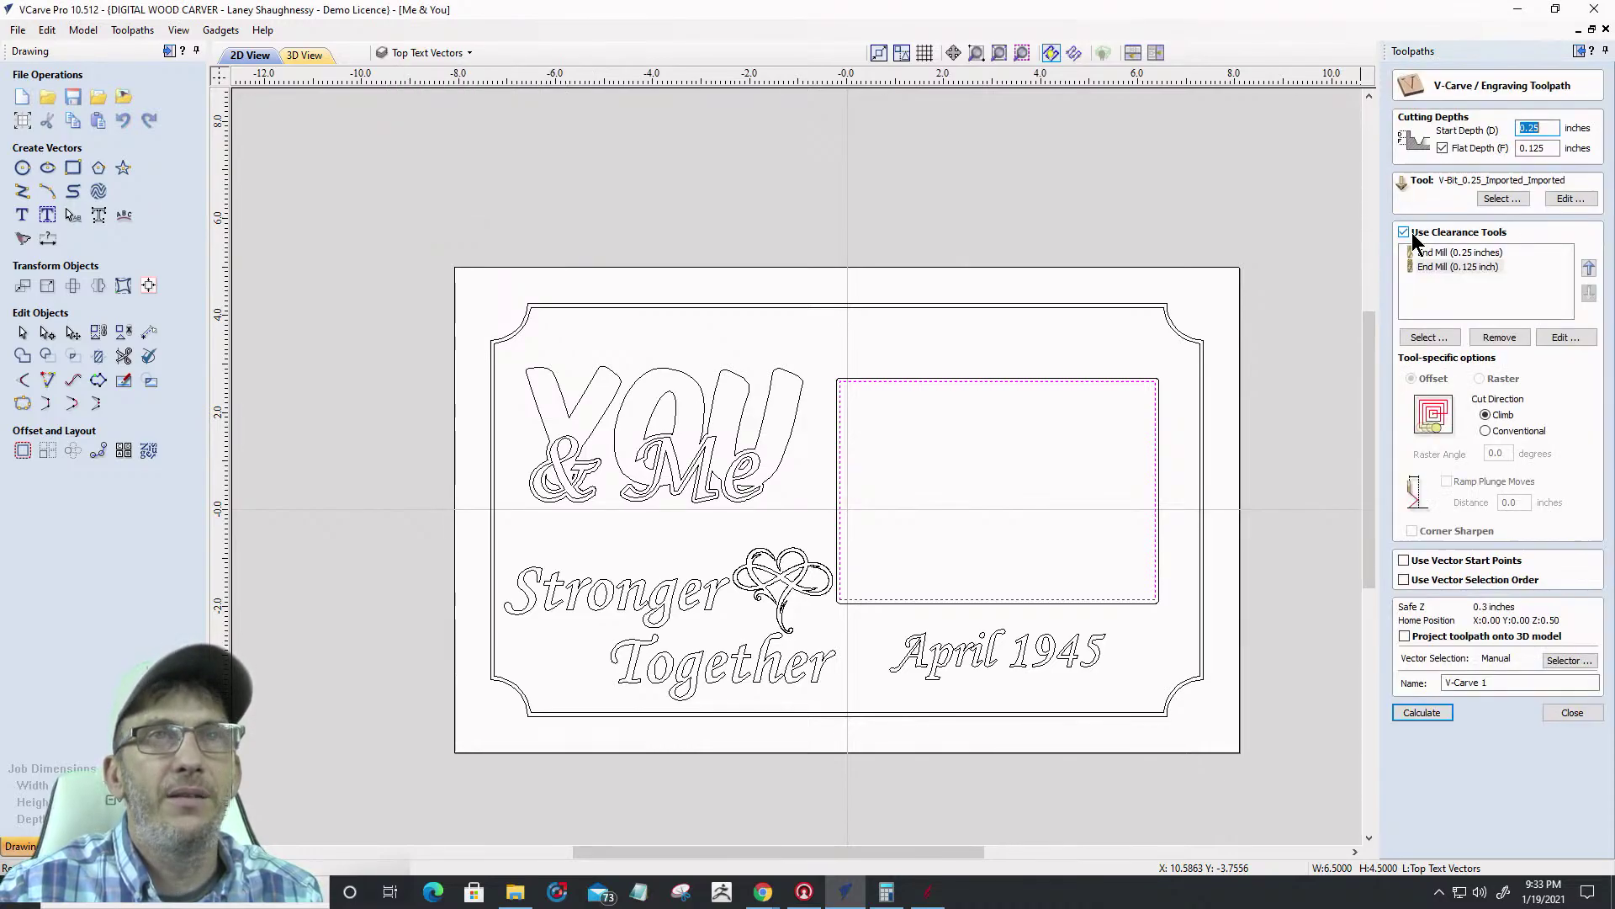
{"action": "left_click", "coordinate": [1404, 232]}
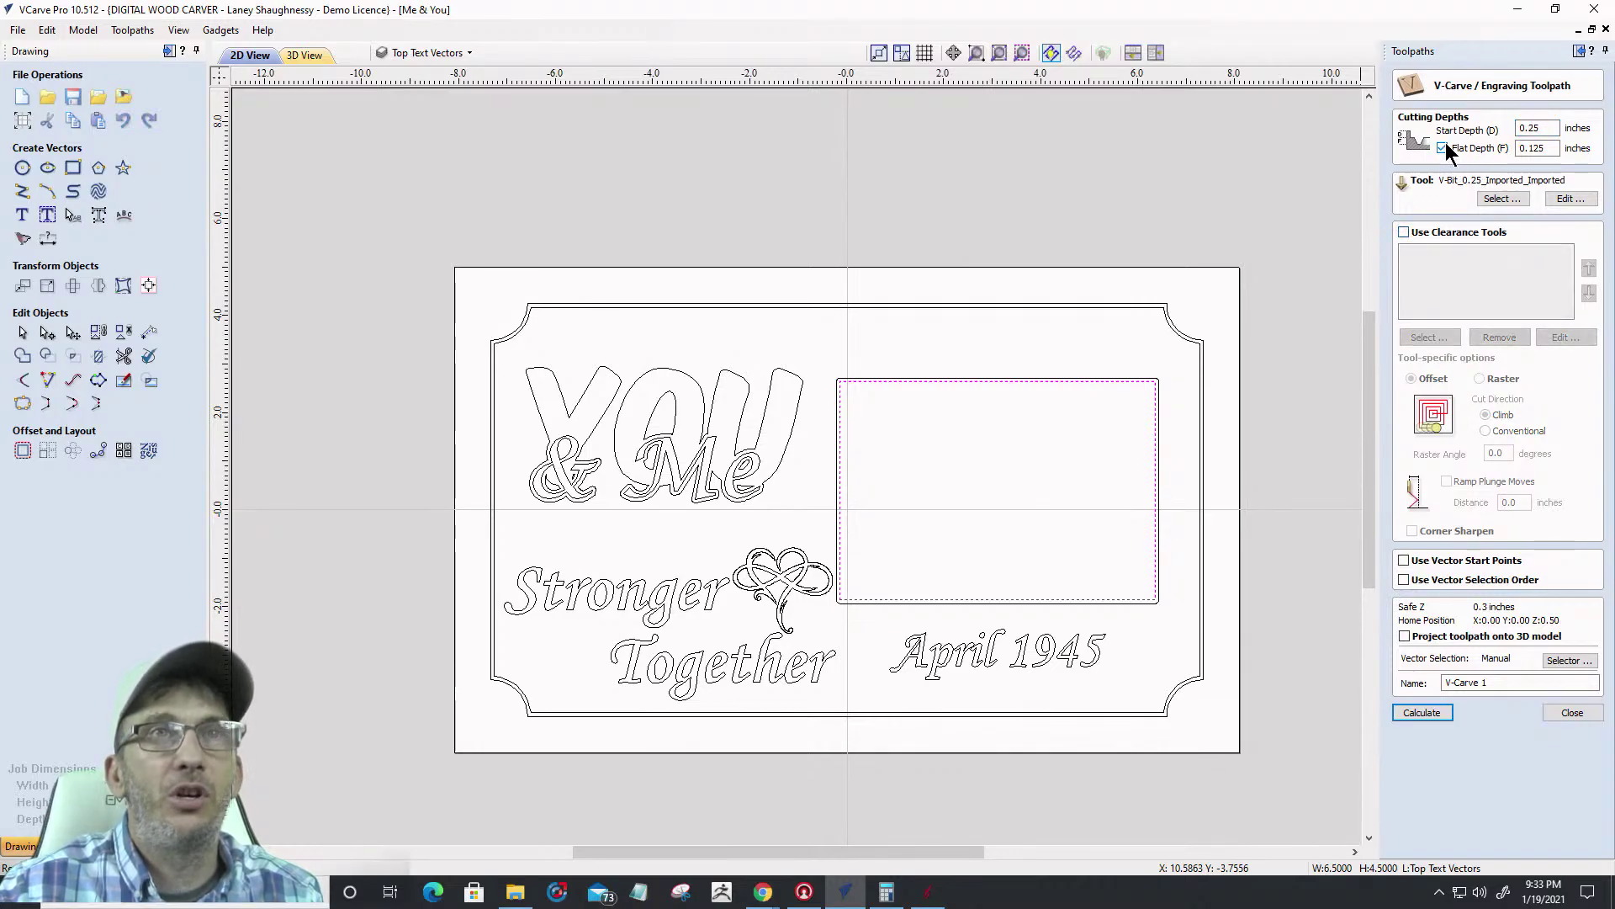
{"action": "double_click", "coordinate": [1530, 128]}
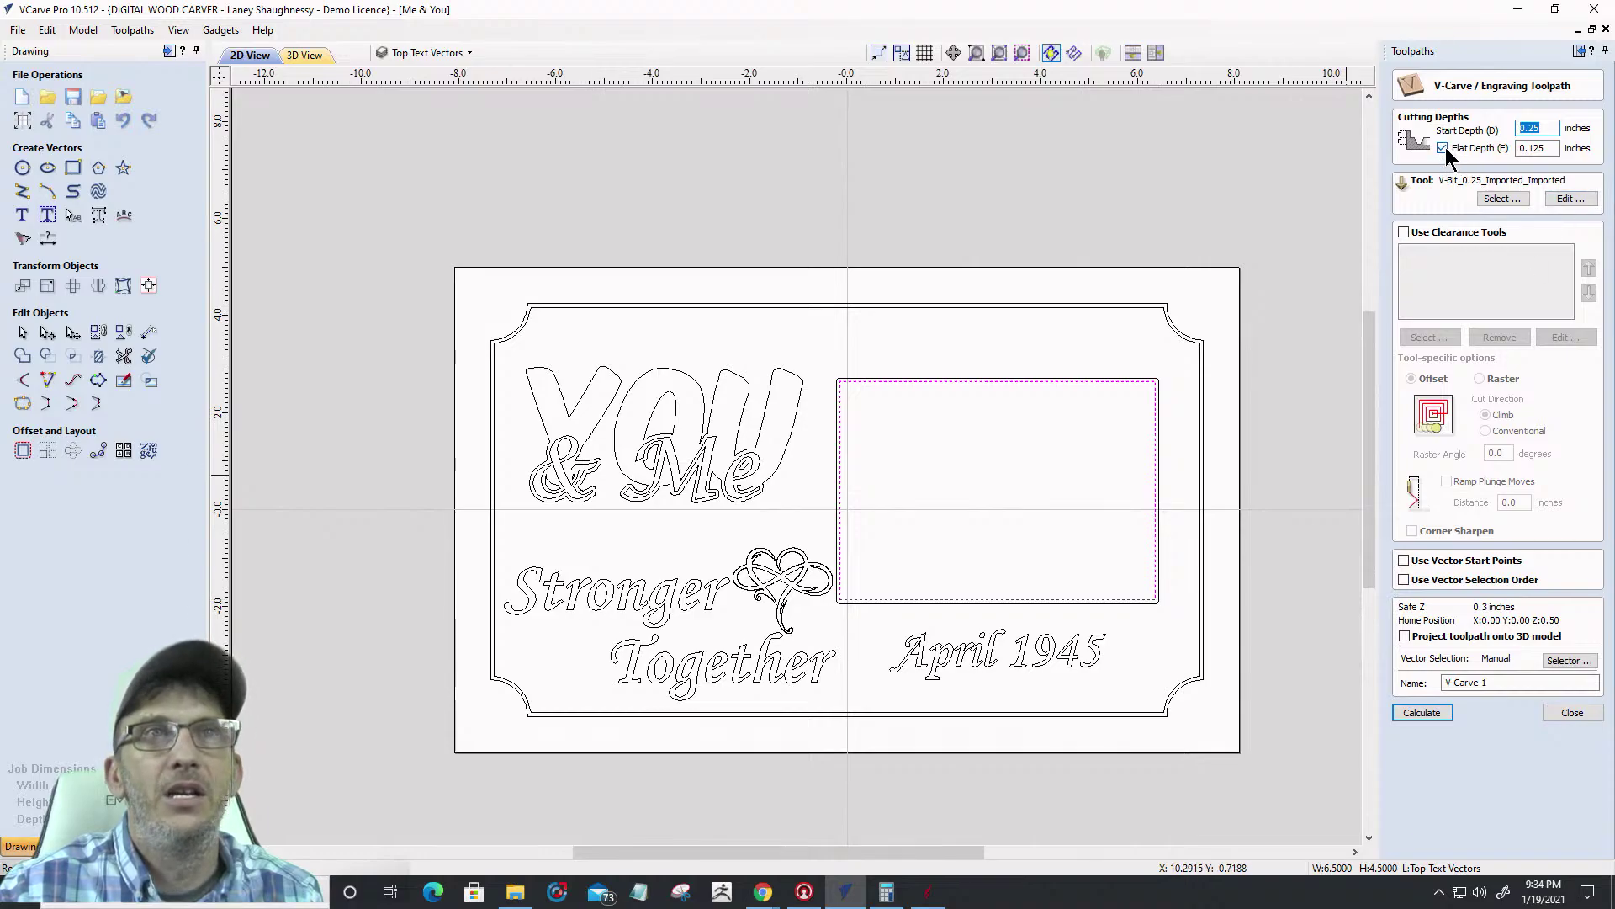
{"action": "left_click", "coordinate": [1444, 148]}
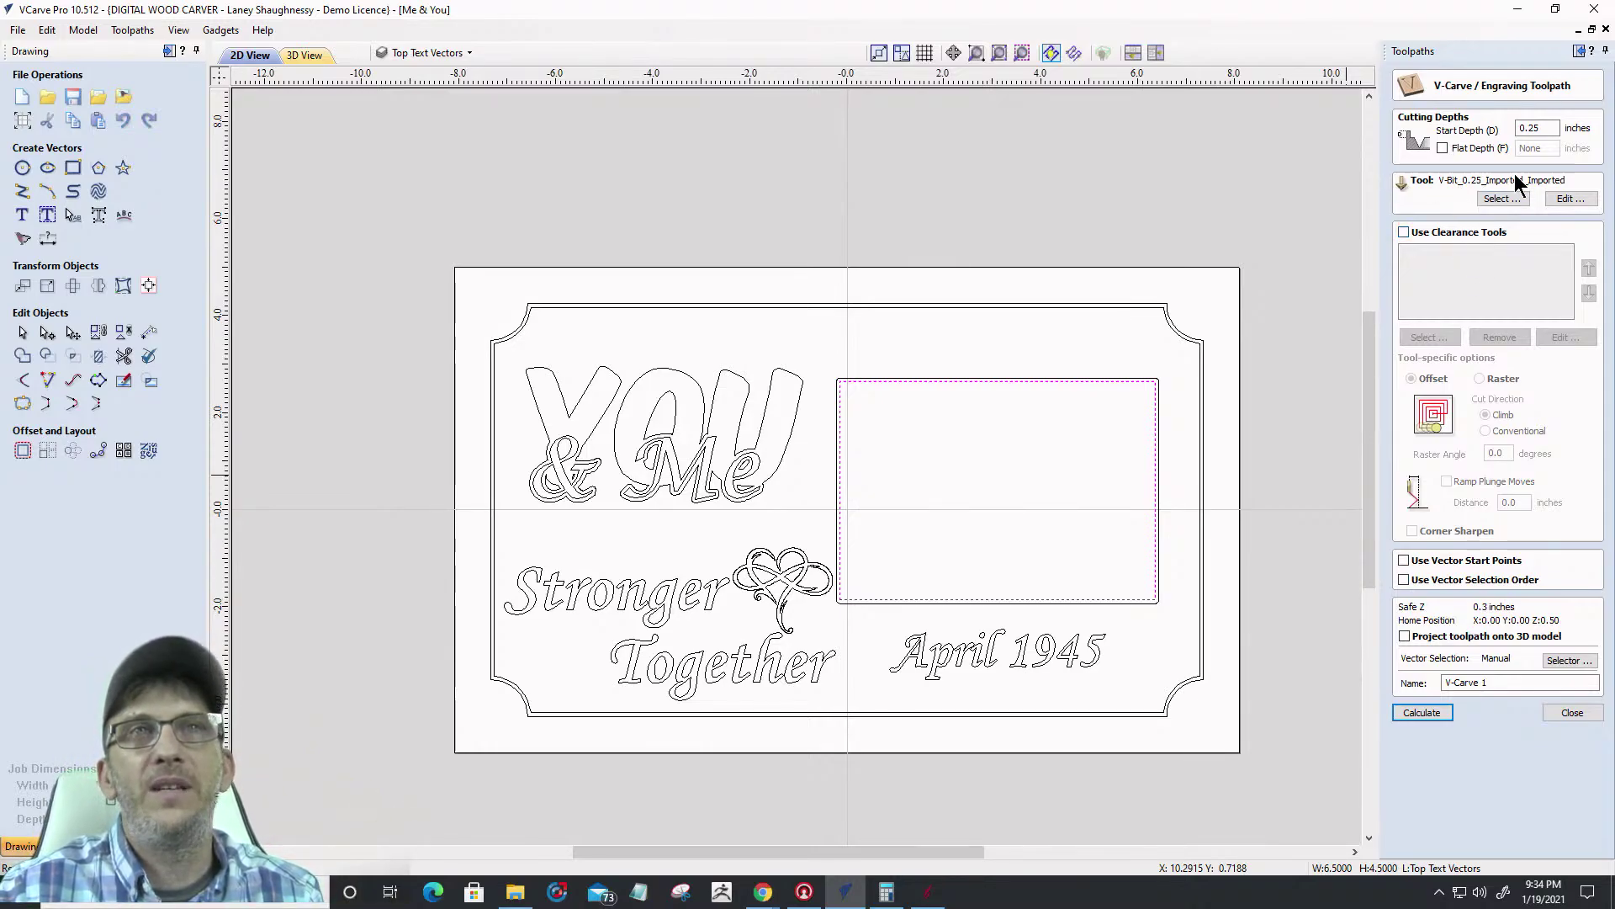
Associate the toolpath with all vectors on the VCarve Text Vectors layer only
{"action": "left_click", "coordinate": [1557, 659]}
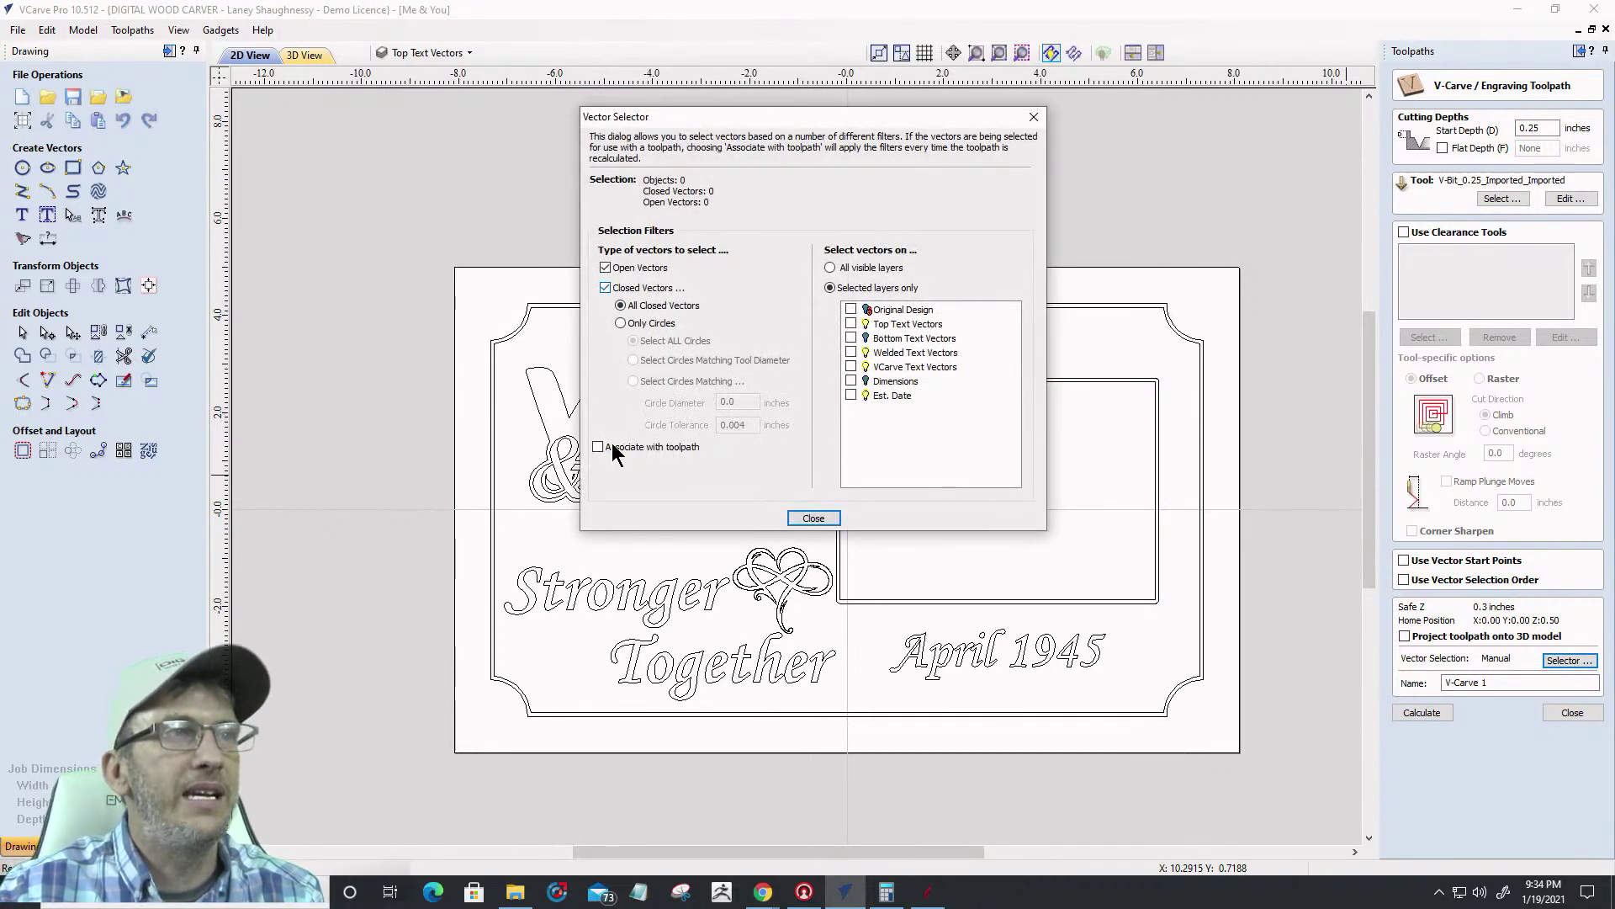
{"action": "left_click", "coordinate": [598, 449]}
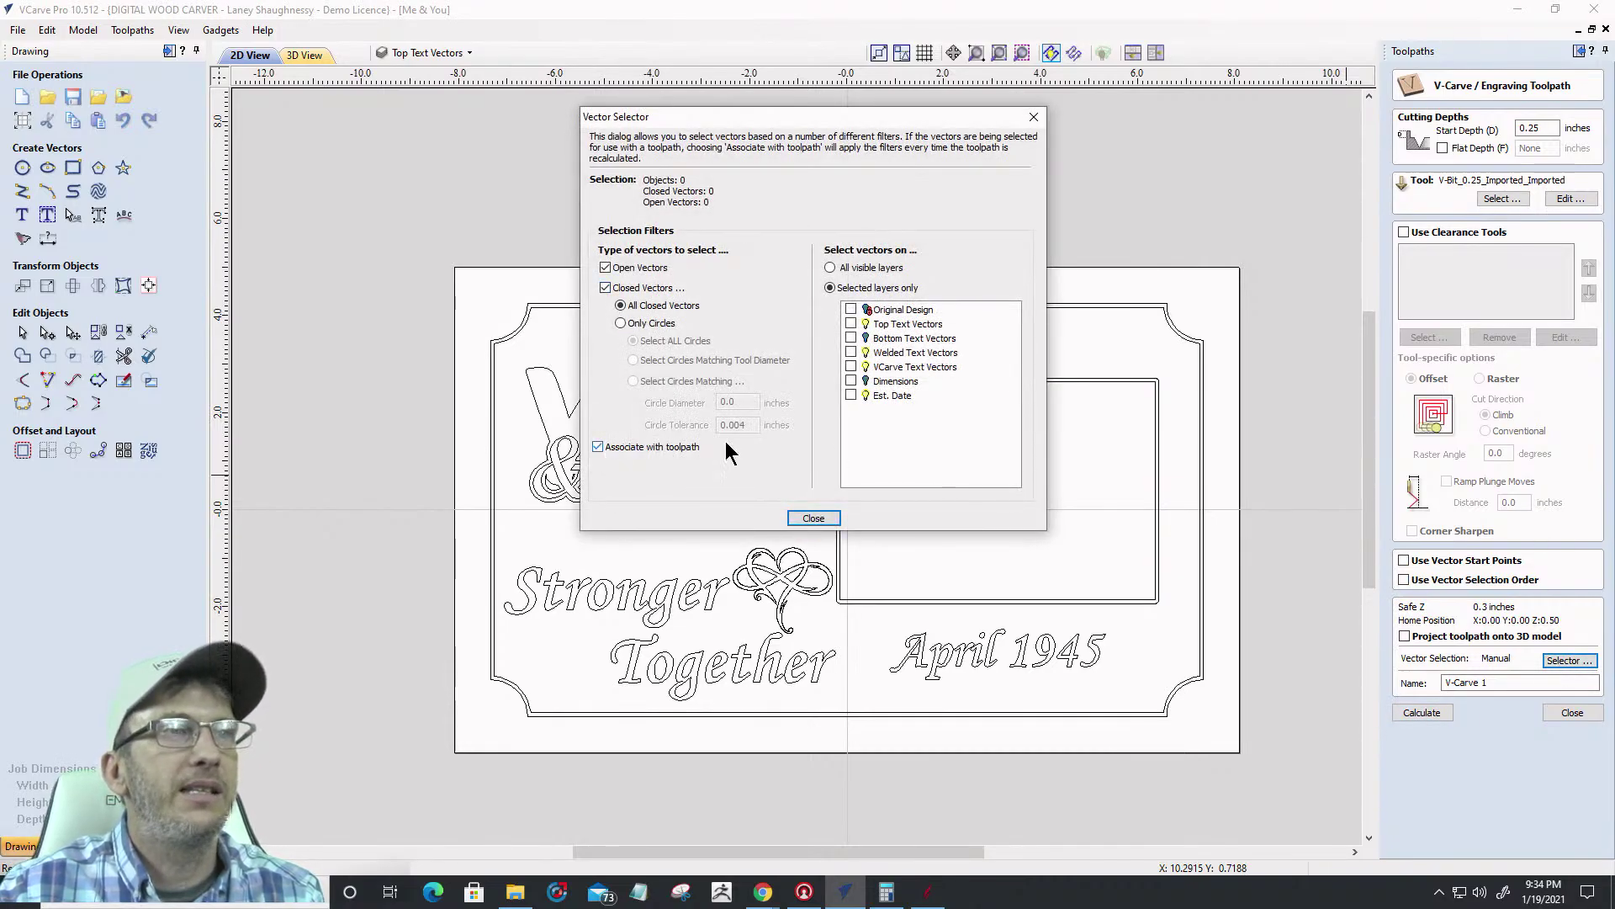
{"action": "left_click", "coordinate": [852, 366]}
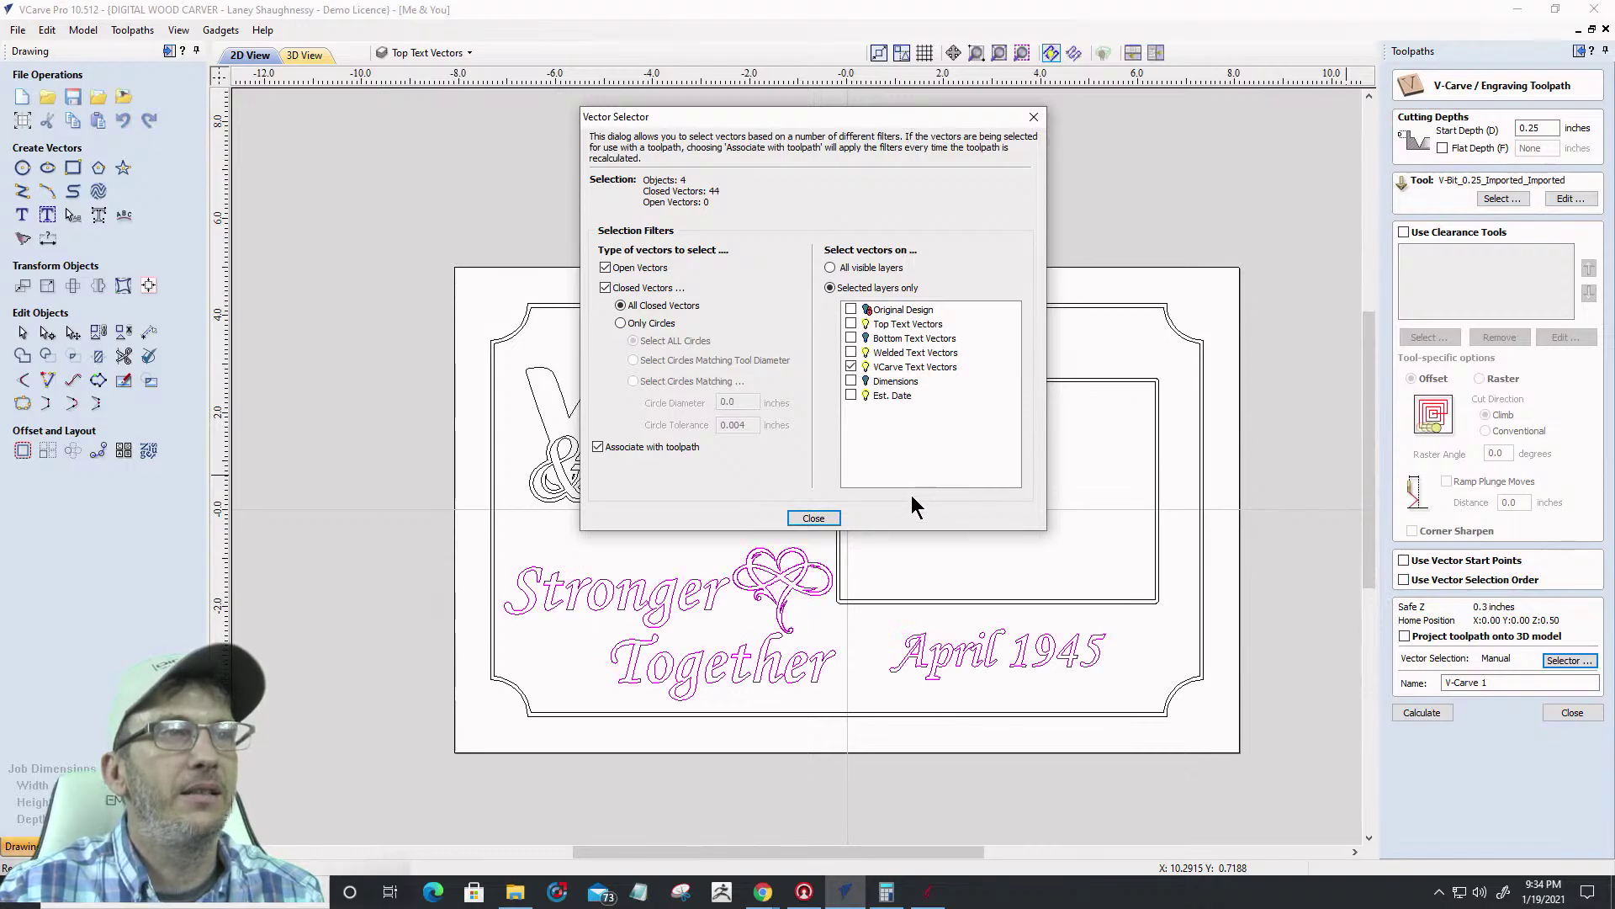
{"action": "left_click", "coordinate": [813, 517]}
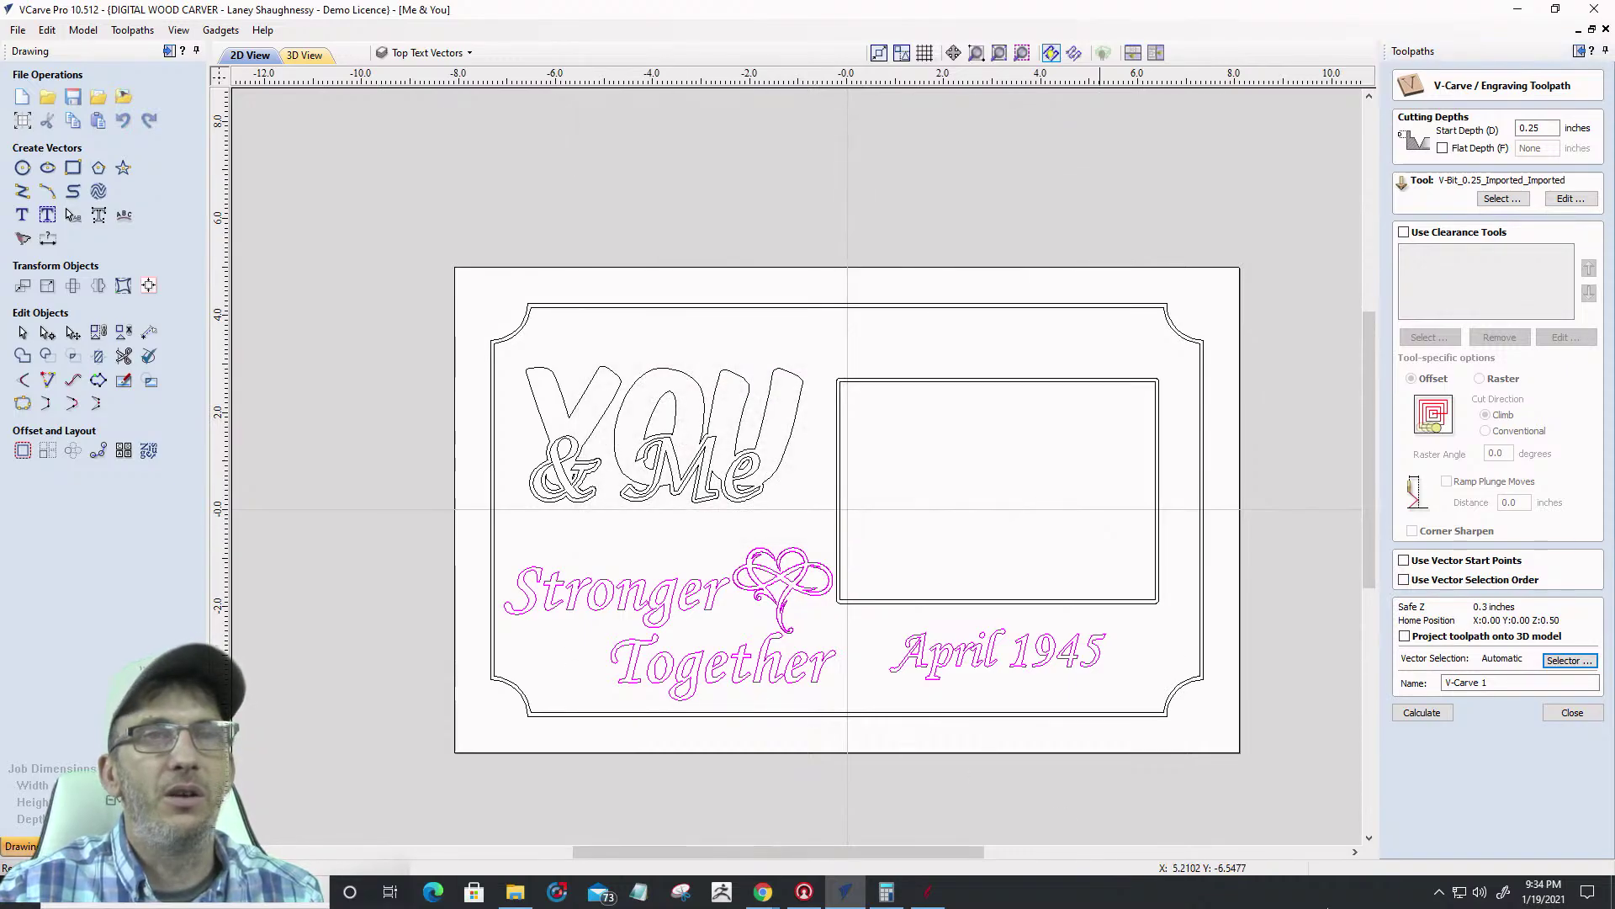
Name the toolpath V-Carve 1 text, calculate it without validating the vectors, and preview the cut
{"action": "left_click", "coordinate": [1495, 682]}
{"action": "left_click", "coordinate": [1497, 683]}
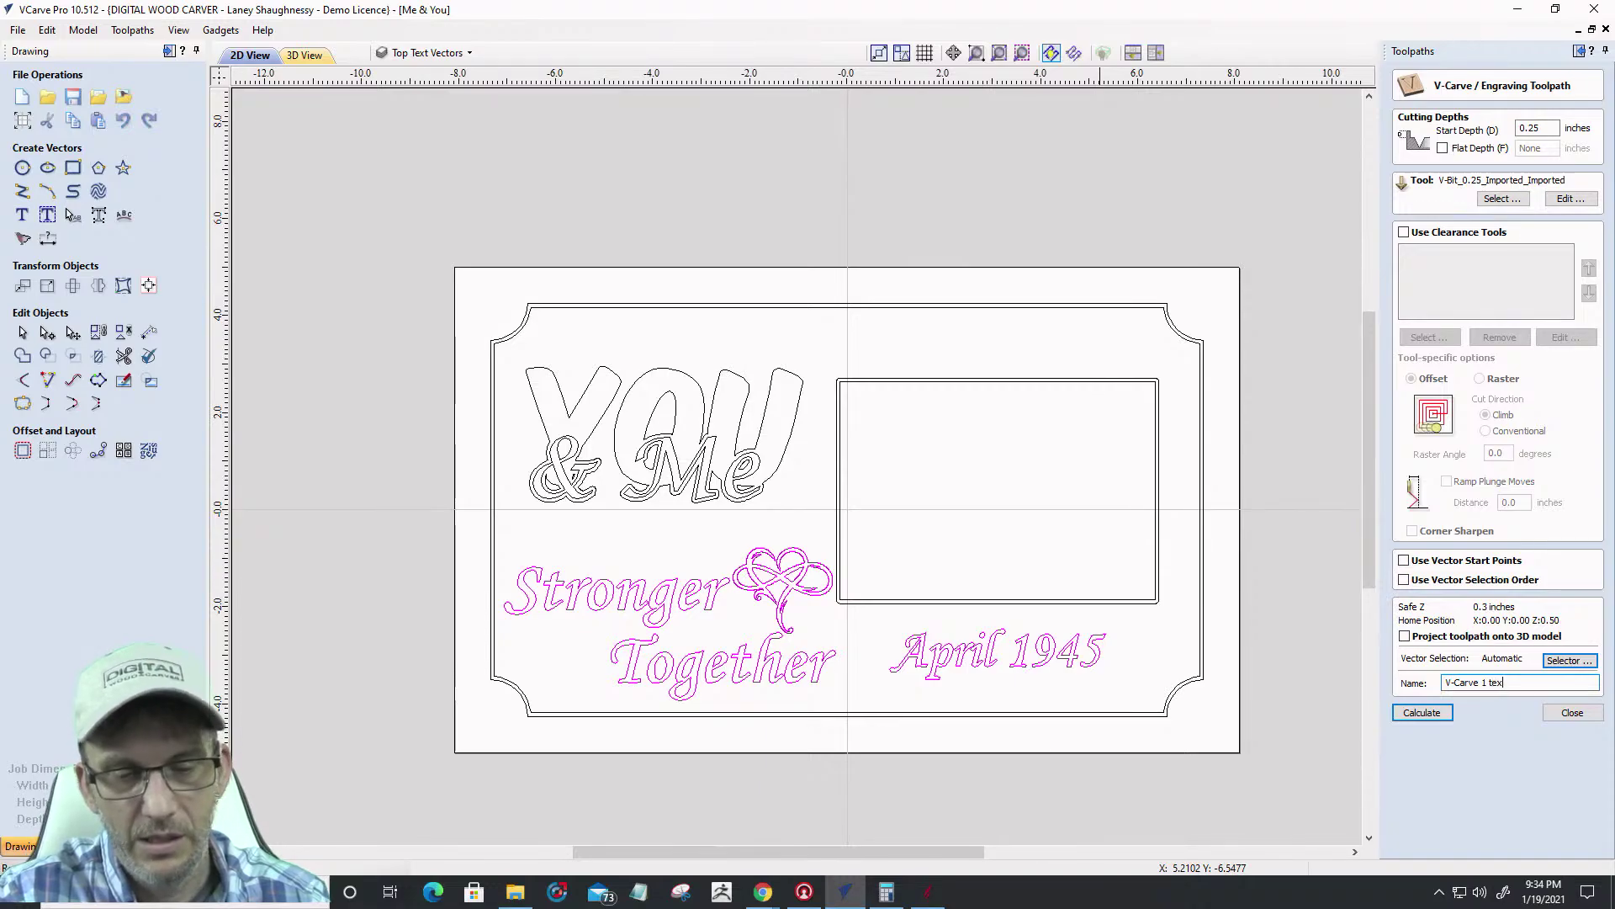
{"action": "type", "text": "text"}
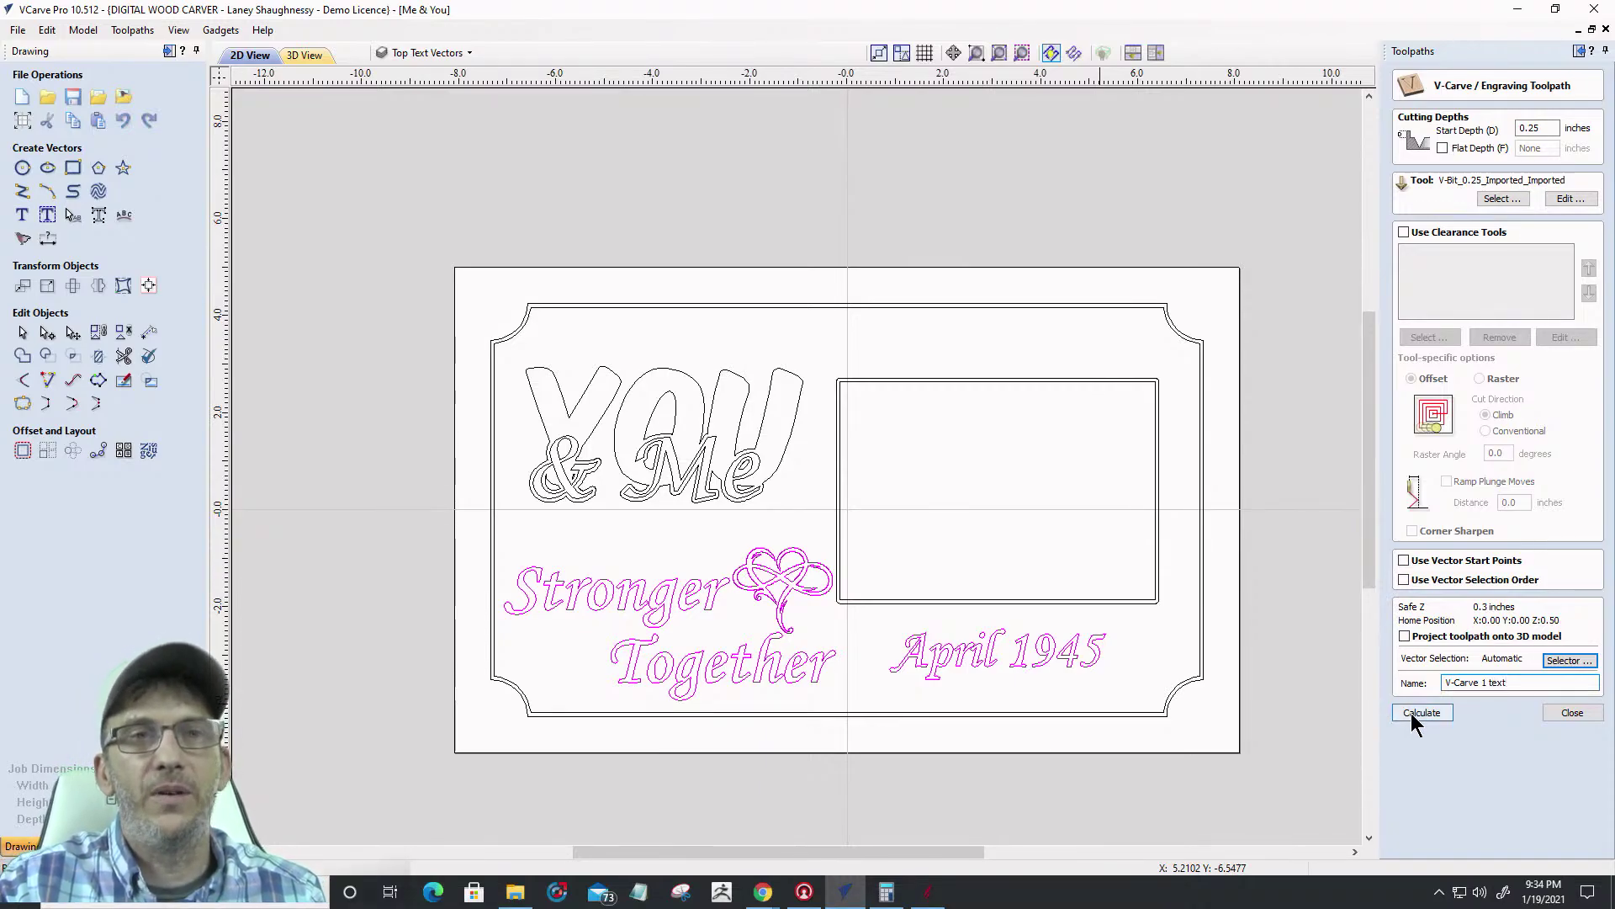
{"action": "left_click", "coordinate": [1421, 712]}
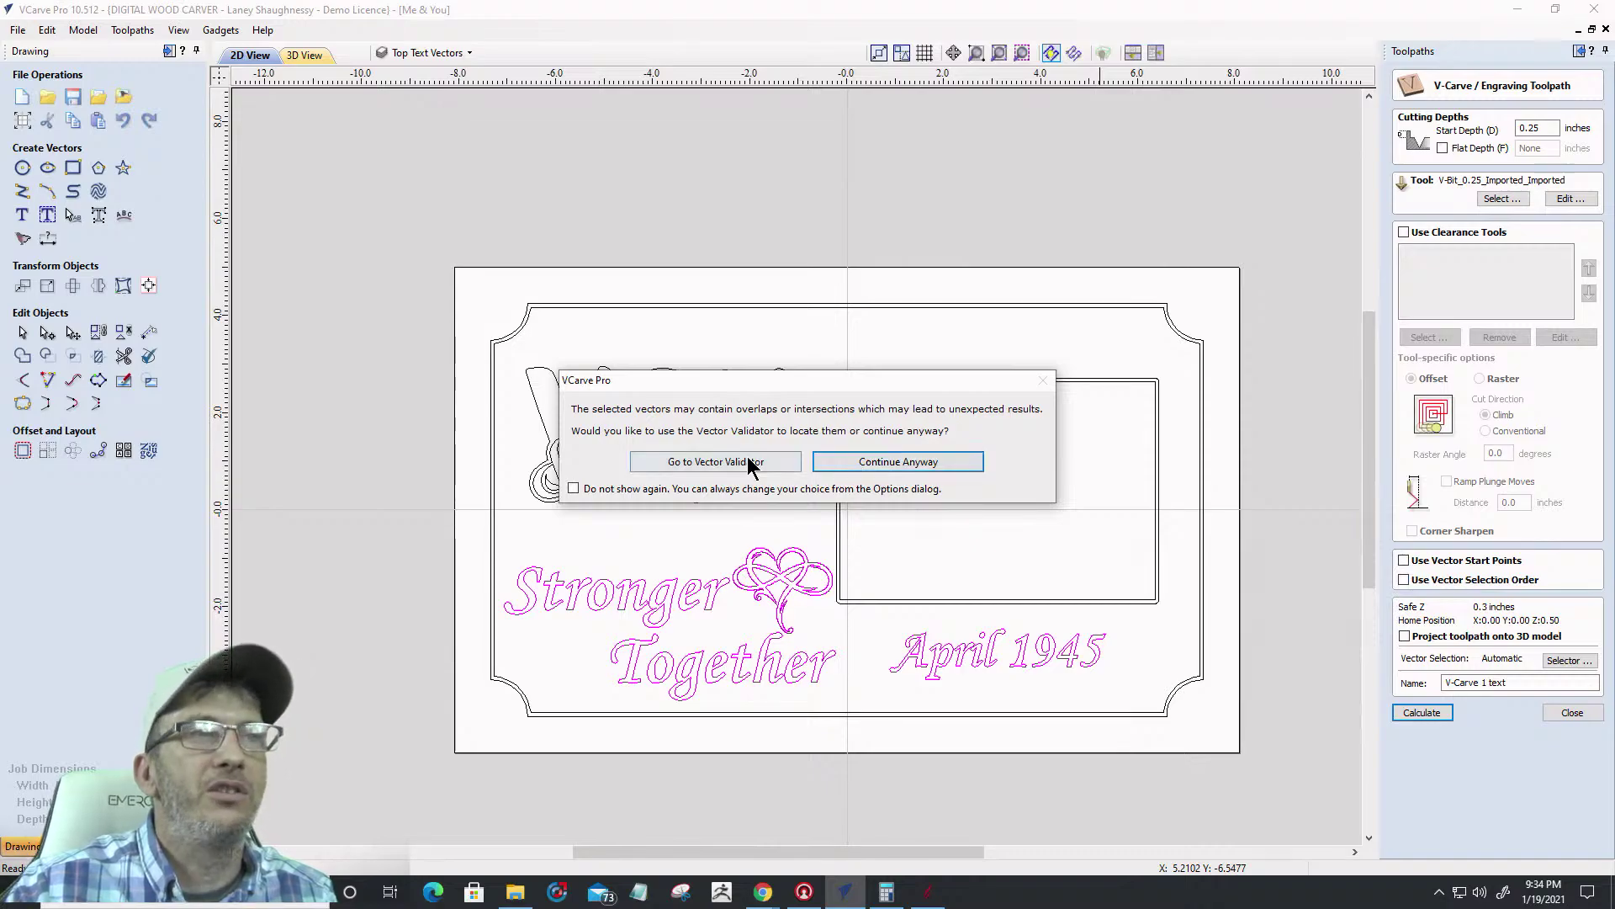
{"action": "left_click", "coordinate": [858, 465]}
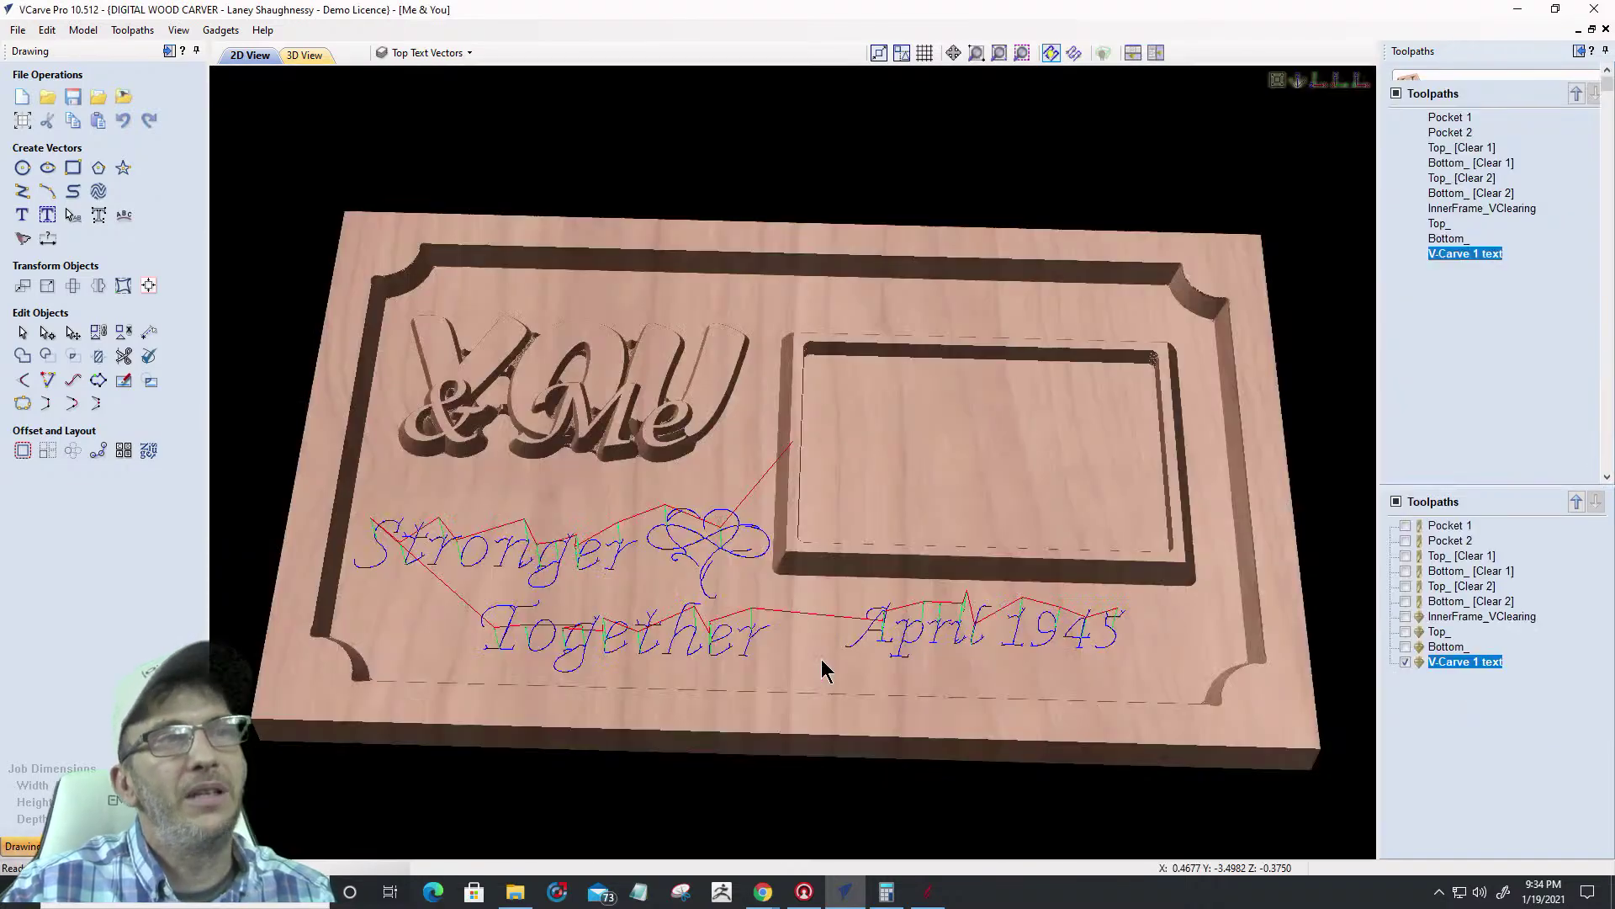
{"action": "left_click", "coordinate": [1506, 268]}
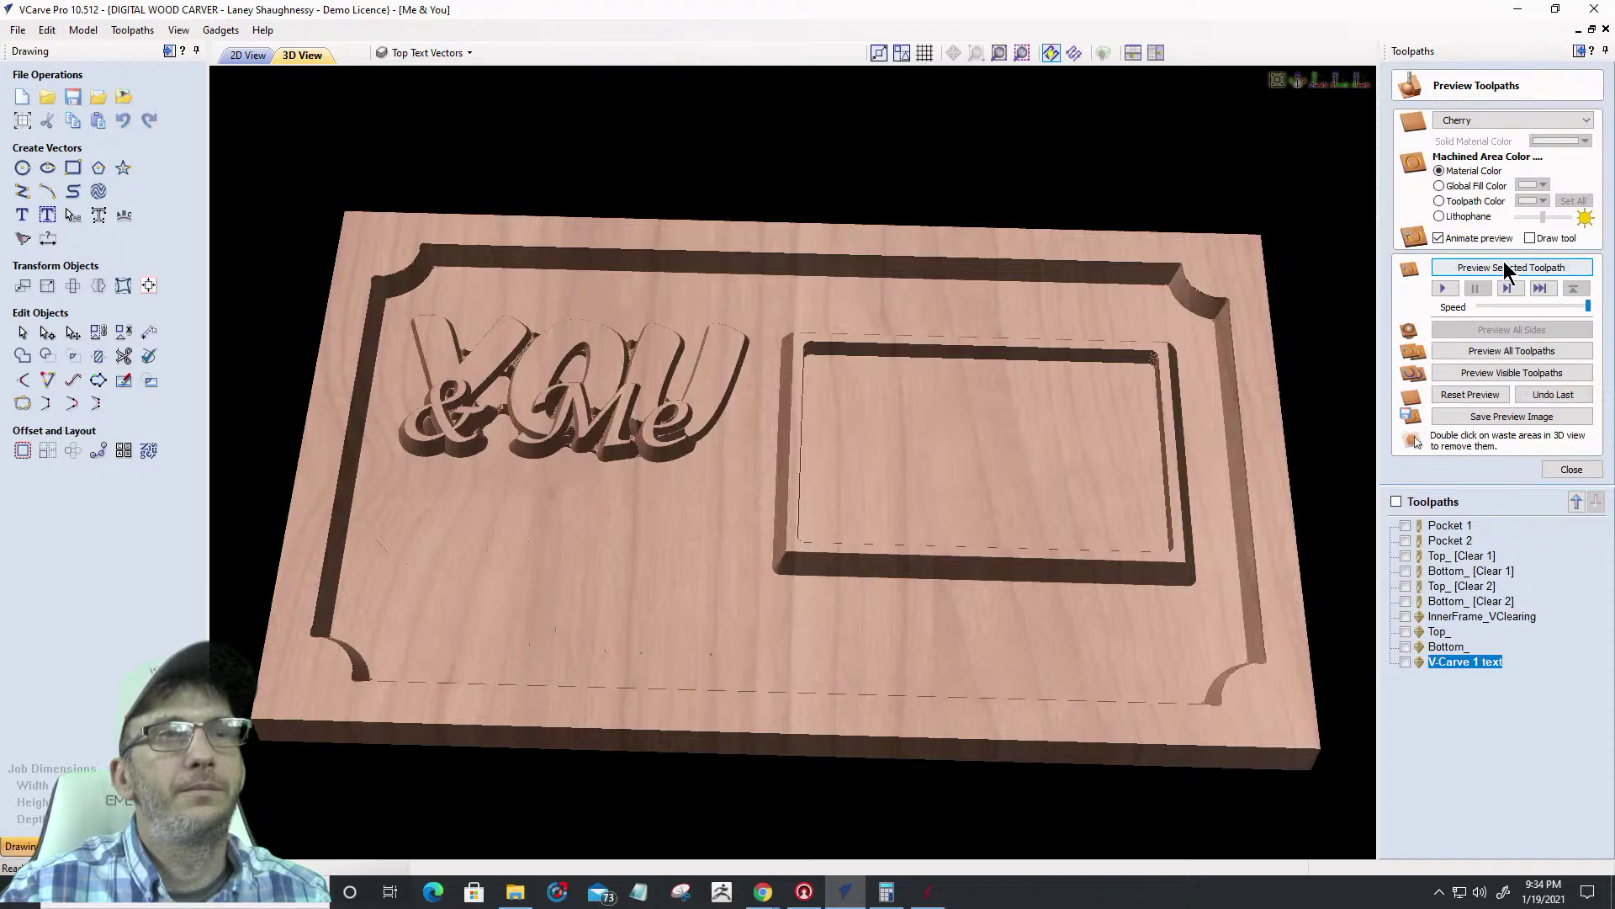
Set the V-Carve 1 text toolpath's start depth to 0.375 inches, recalculate it without vector validation, and inspect its preview
{"action": "double_click", "coordinate": [1454, 664]}
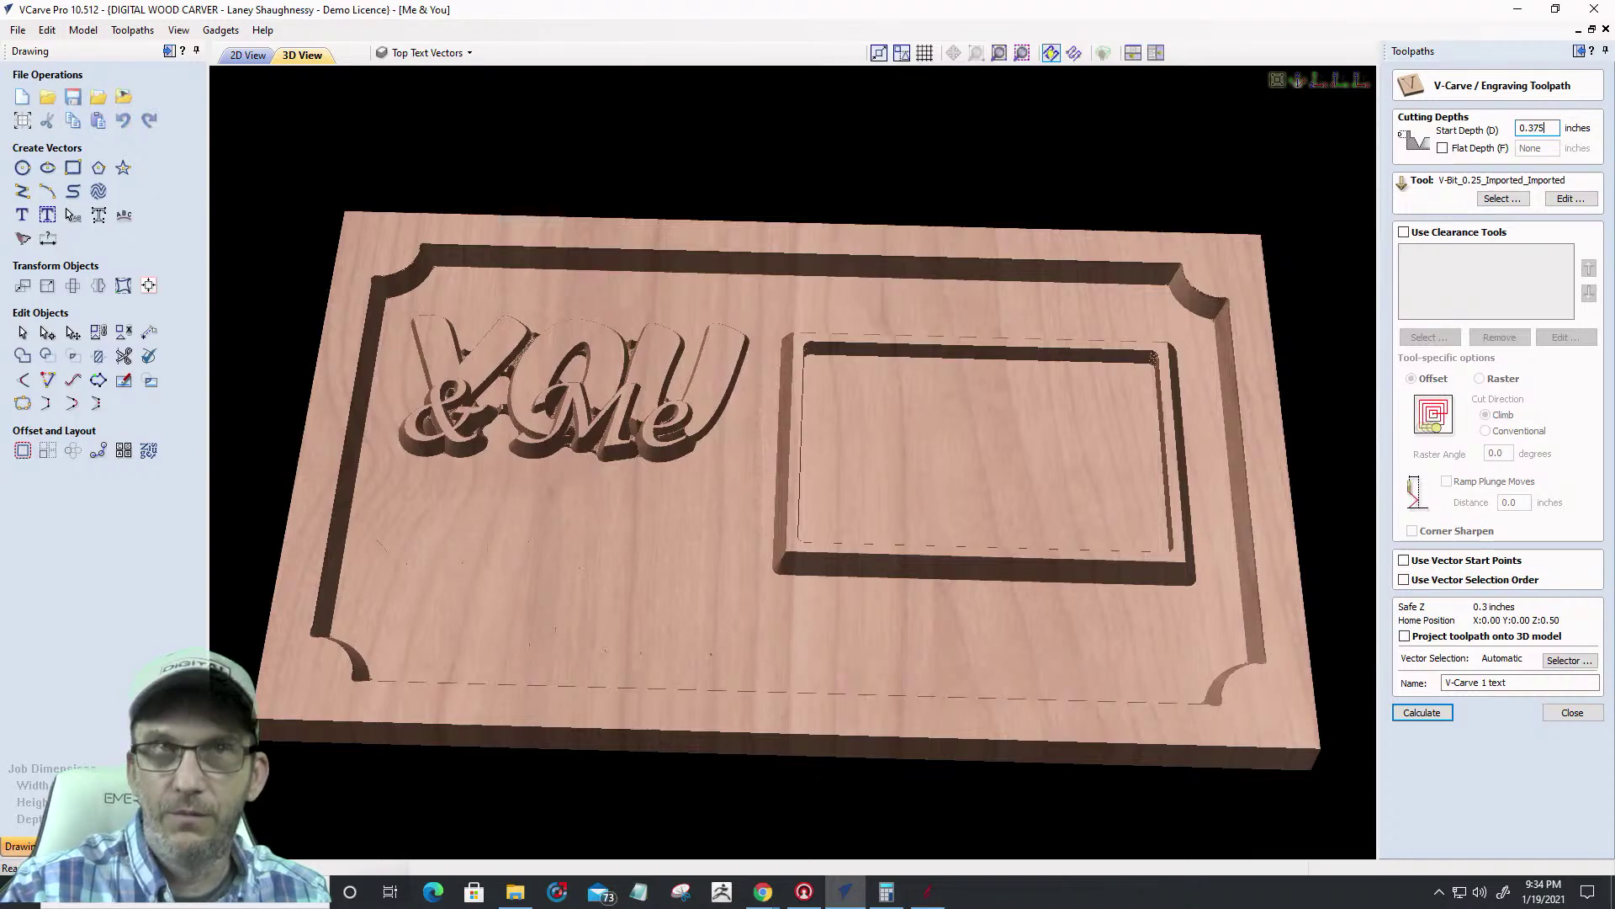
{"action": "left_click", "coordinate": [1422, 712]}
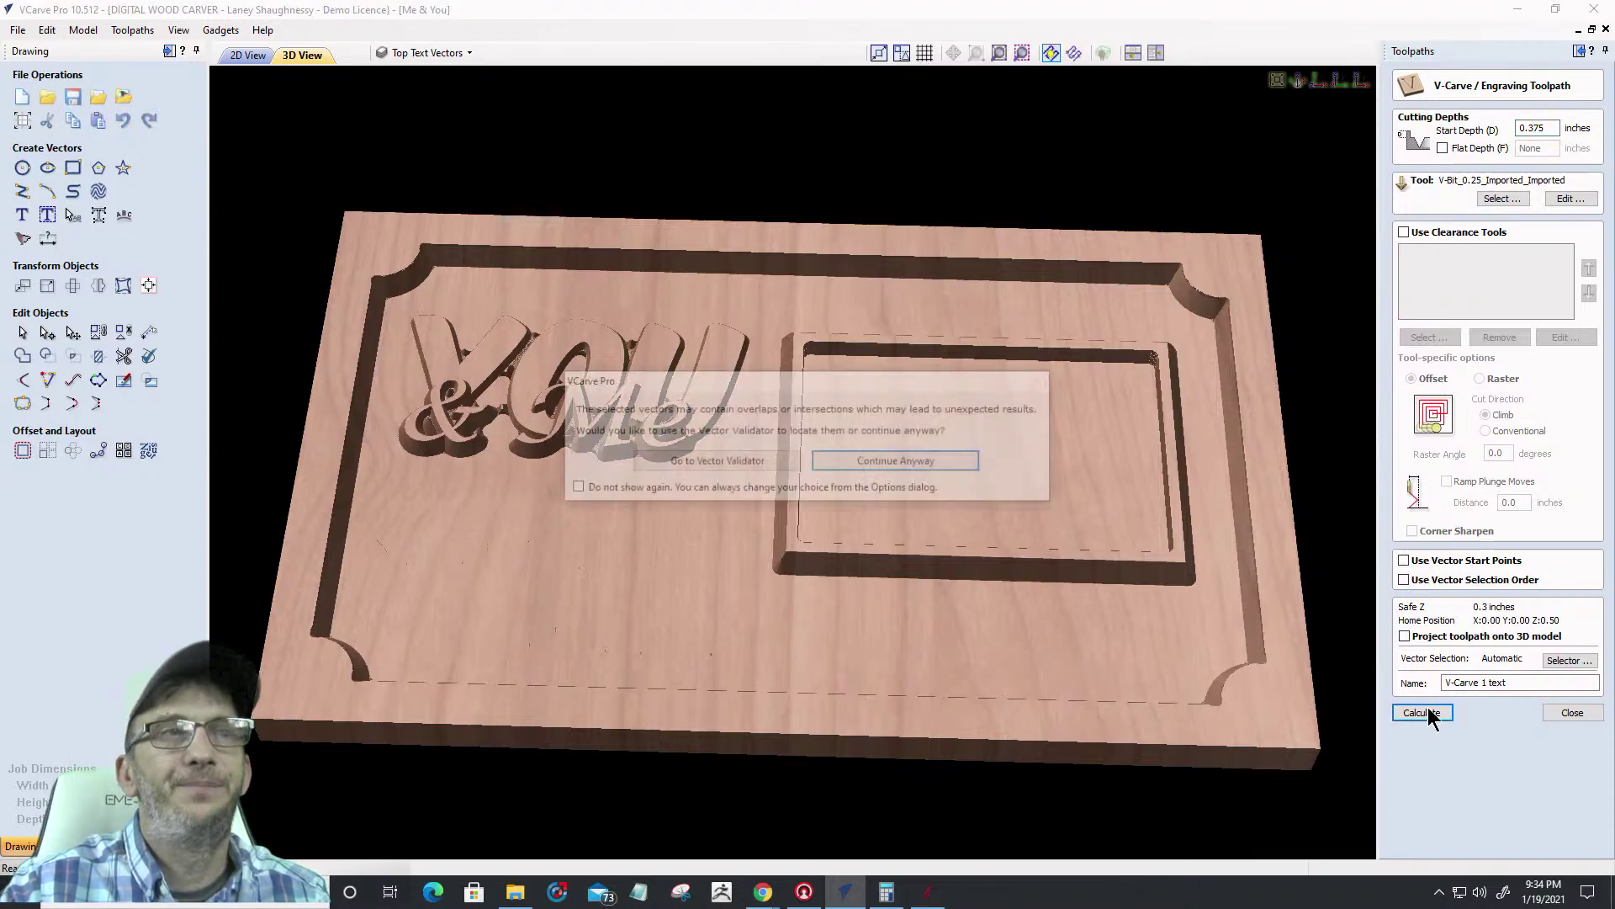
{"action": "left_click", "coordinate": [898, 461]}
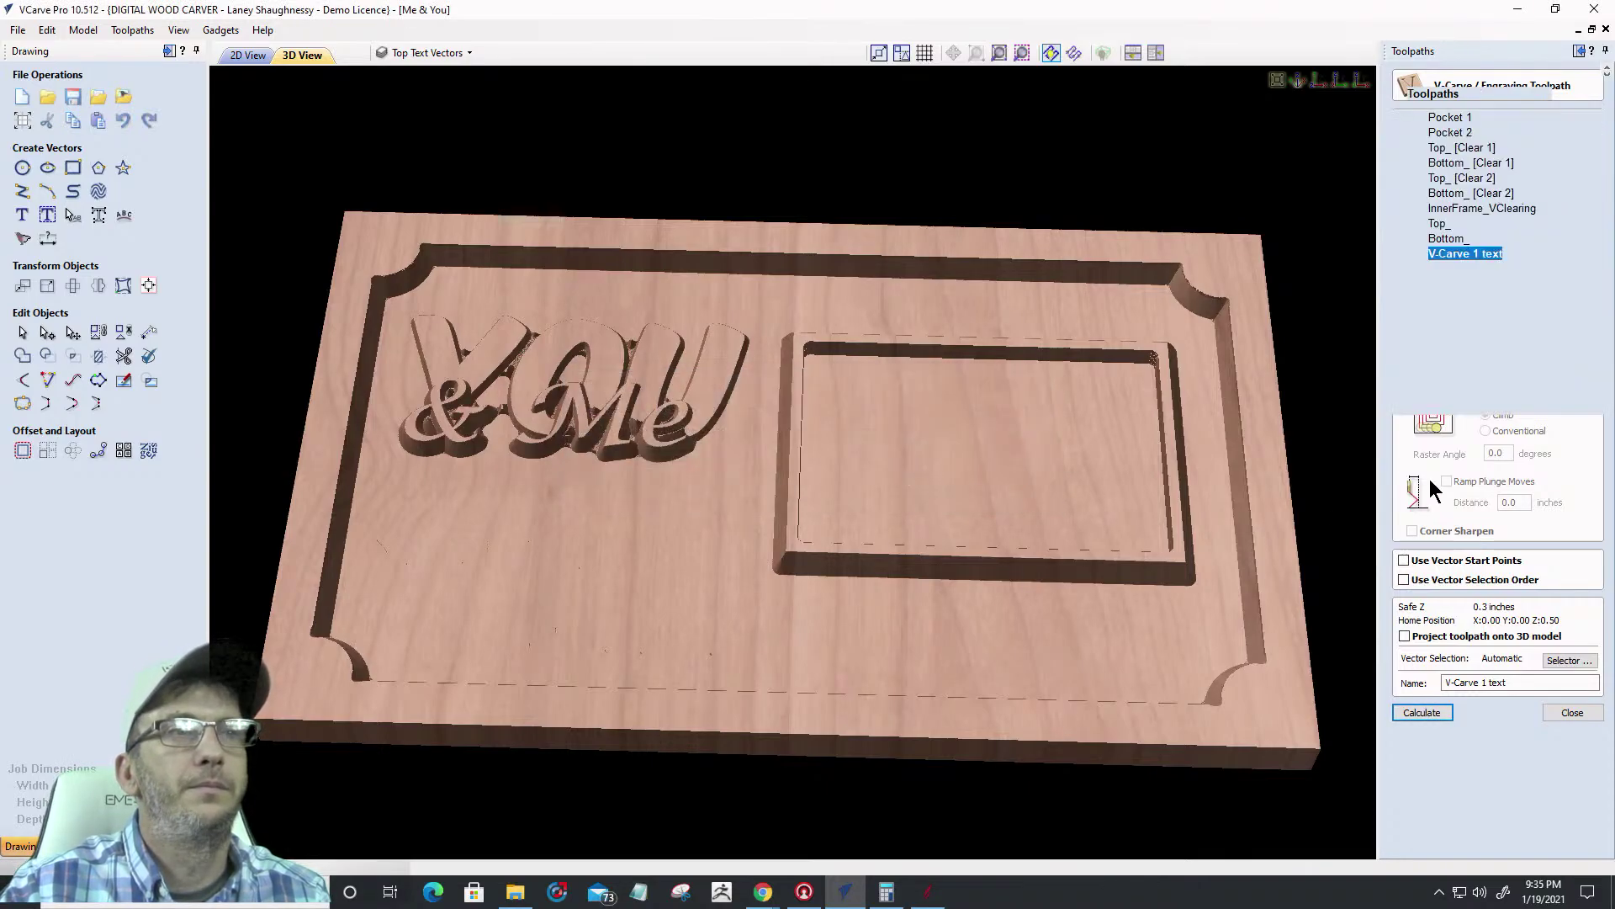
{"action": "left_click", "coordinate": [1510, 271]}
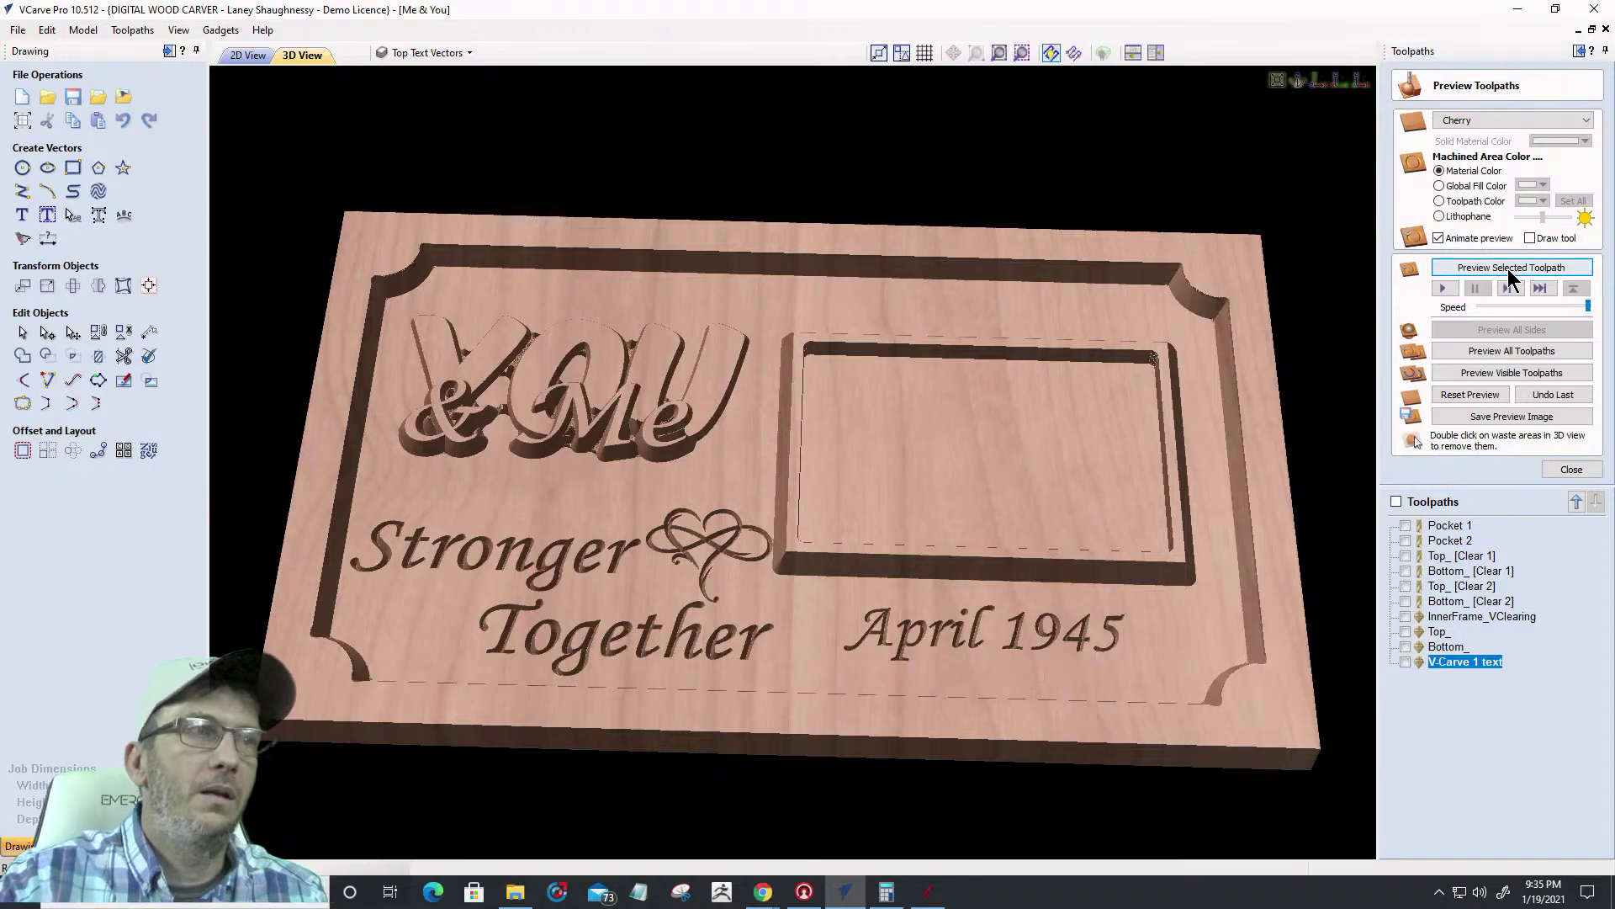
{"action": "left_click_drag", "start_coordinate": [655, 598], "coordinate": [790, 745]}
{"action": "scroll", "coordinate": [714, 684], "scroll_direction": "up", "scroll_amount": 2}
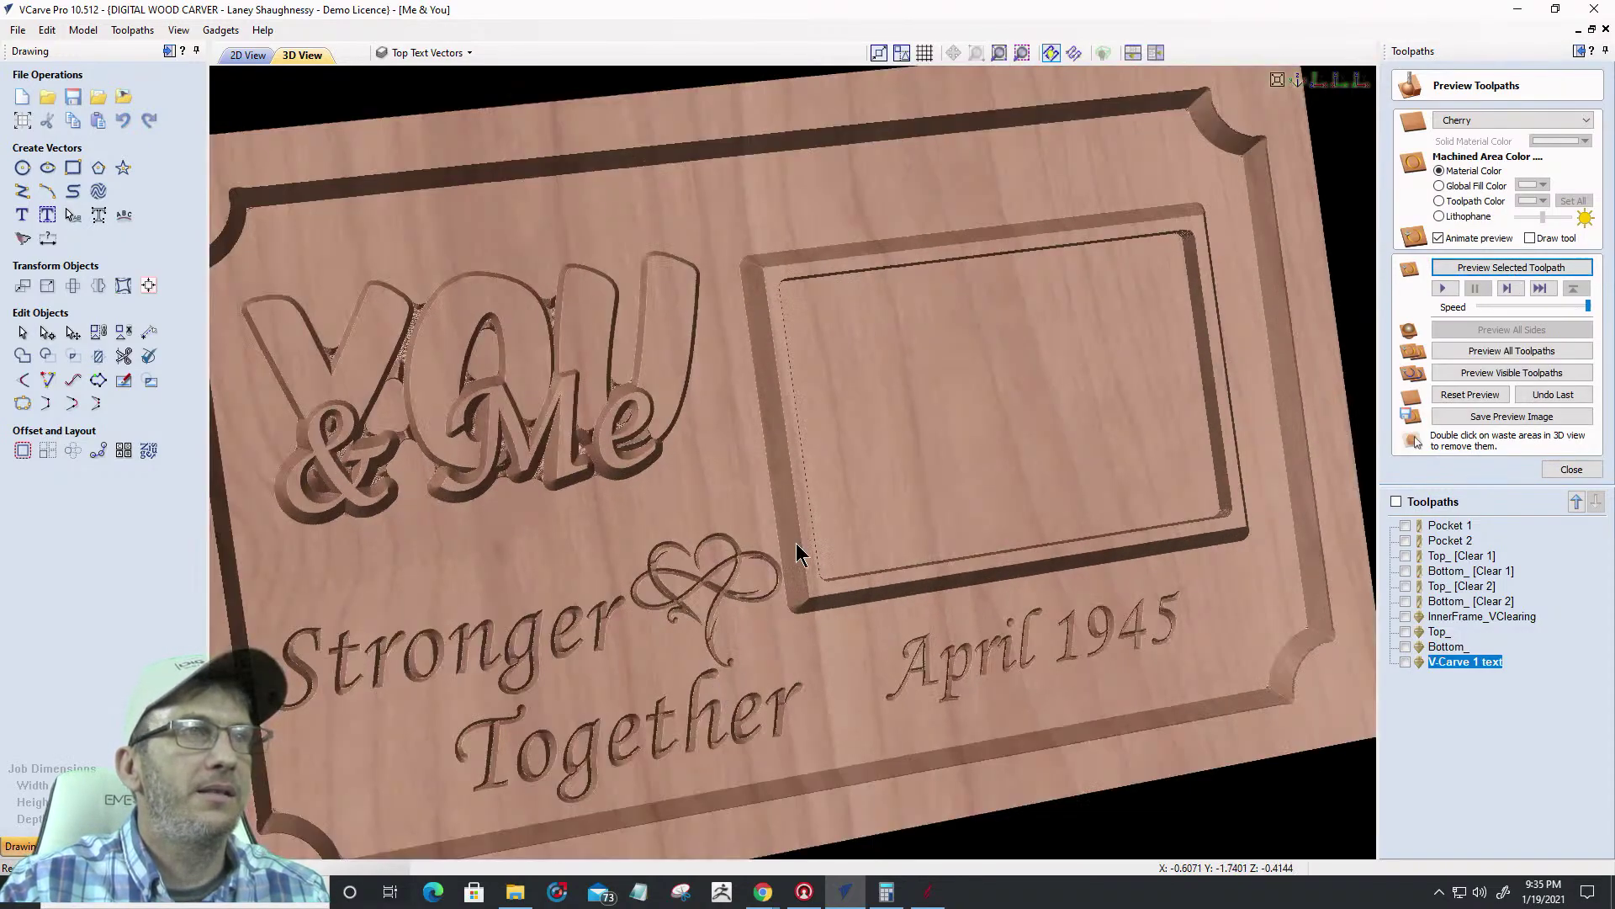
{"action": "left_click_drag", "start_coordinate": [987, 456], "coordinate": [722, 375]}
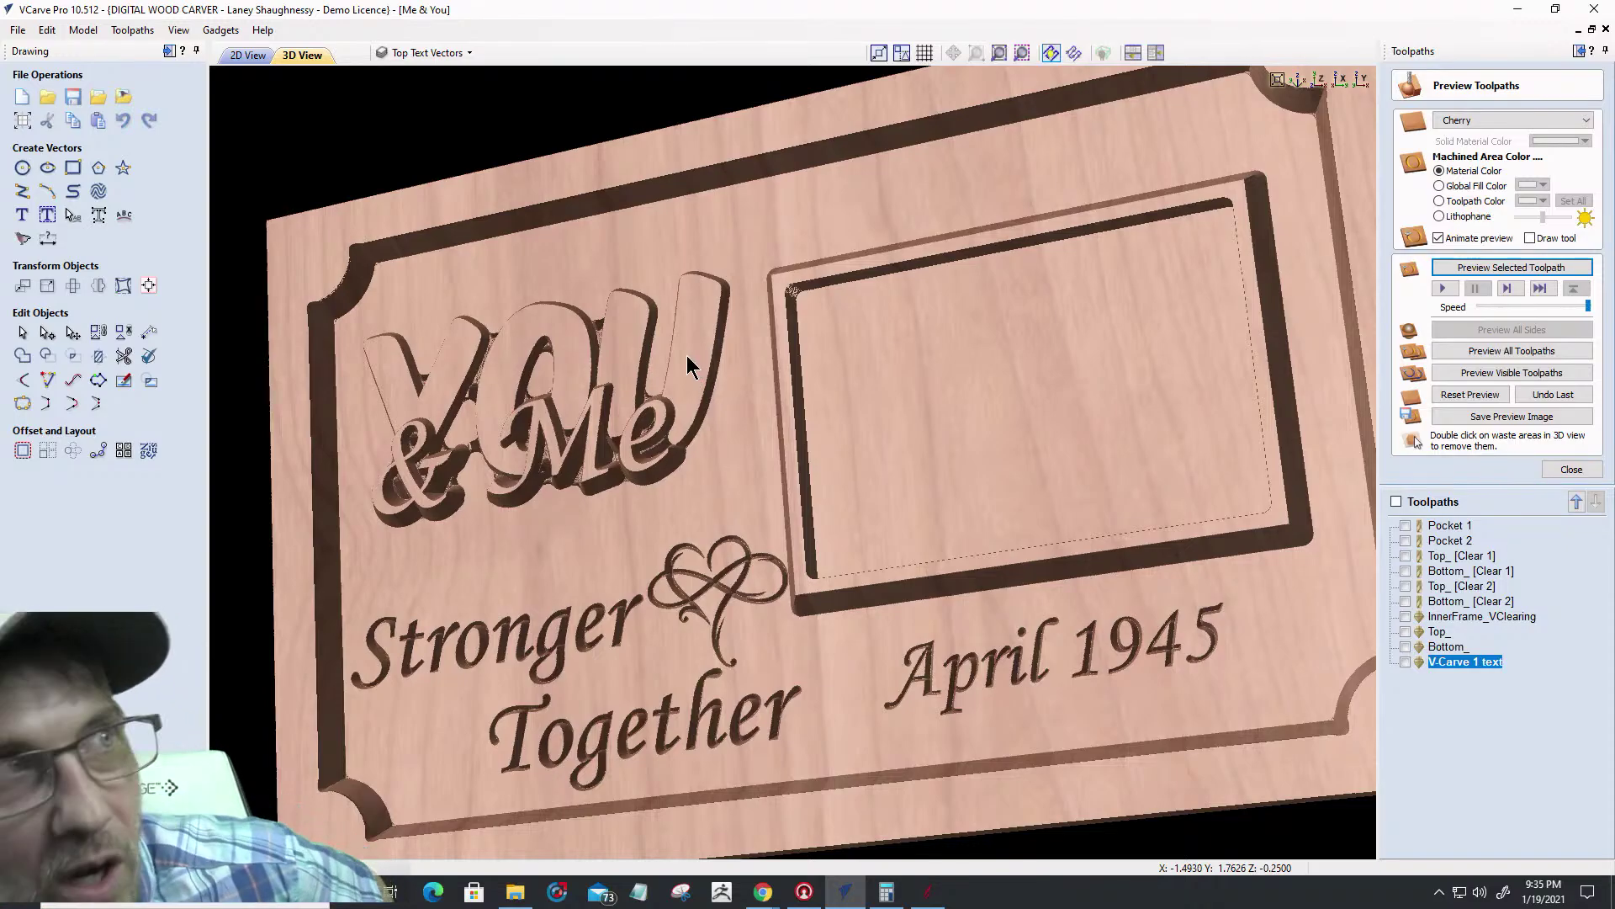
Show only the Original Design layer in the 2D view, hiding the top, bottom, welded and VCarve text layers
{"action": "left_click", "coordinate": [247, 55]}
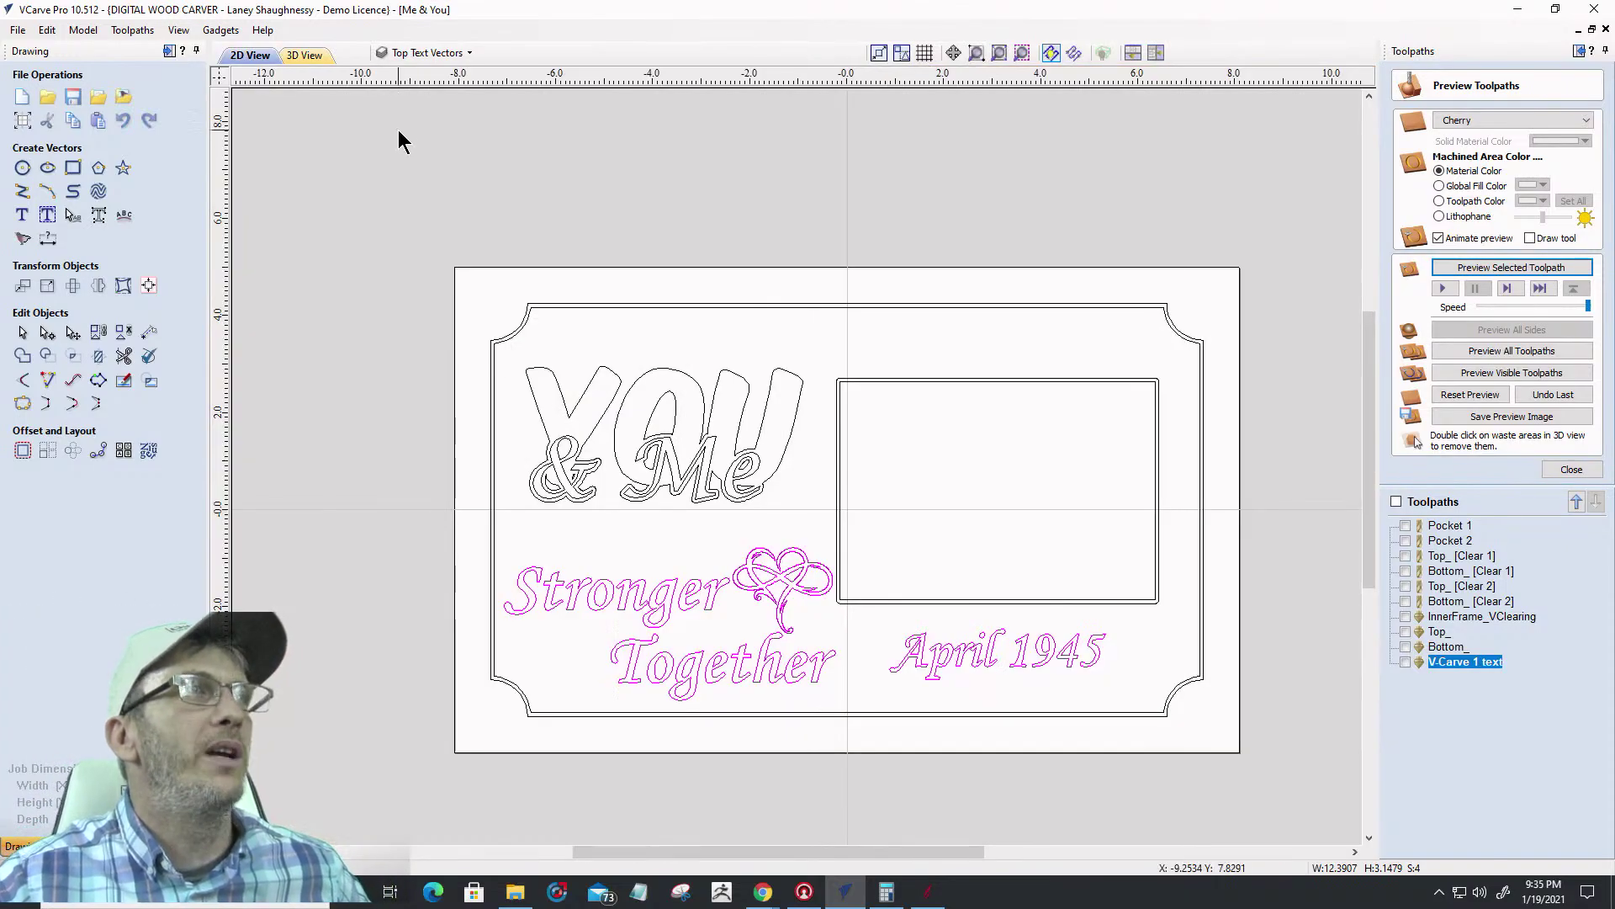
{"action": "left_click", "coordinate": [404, 53]}
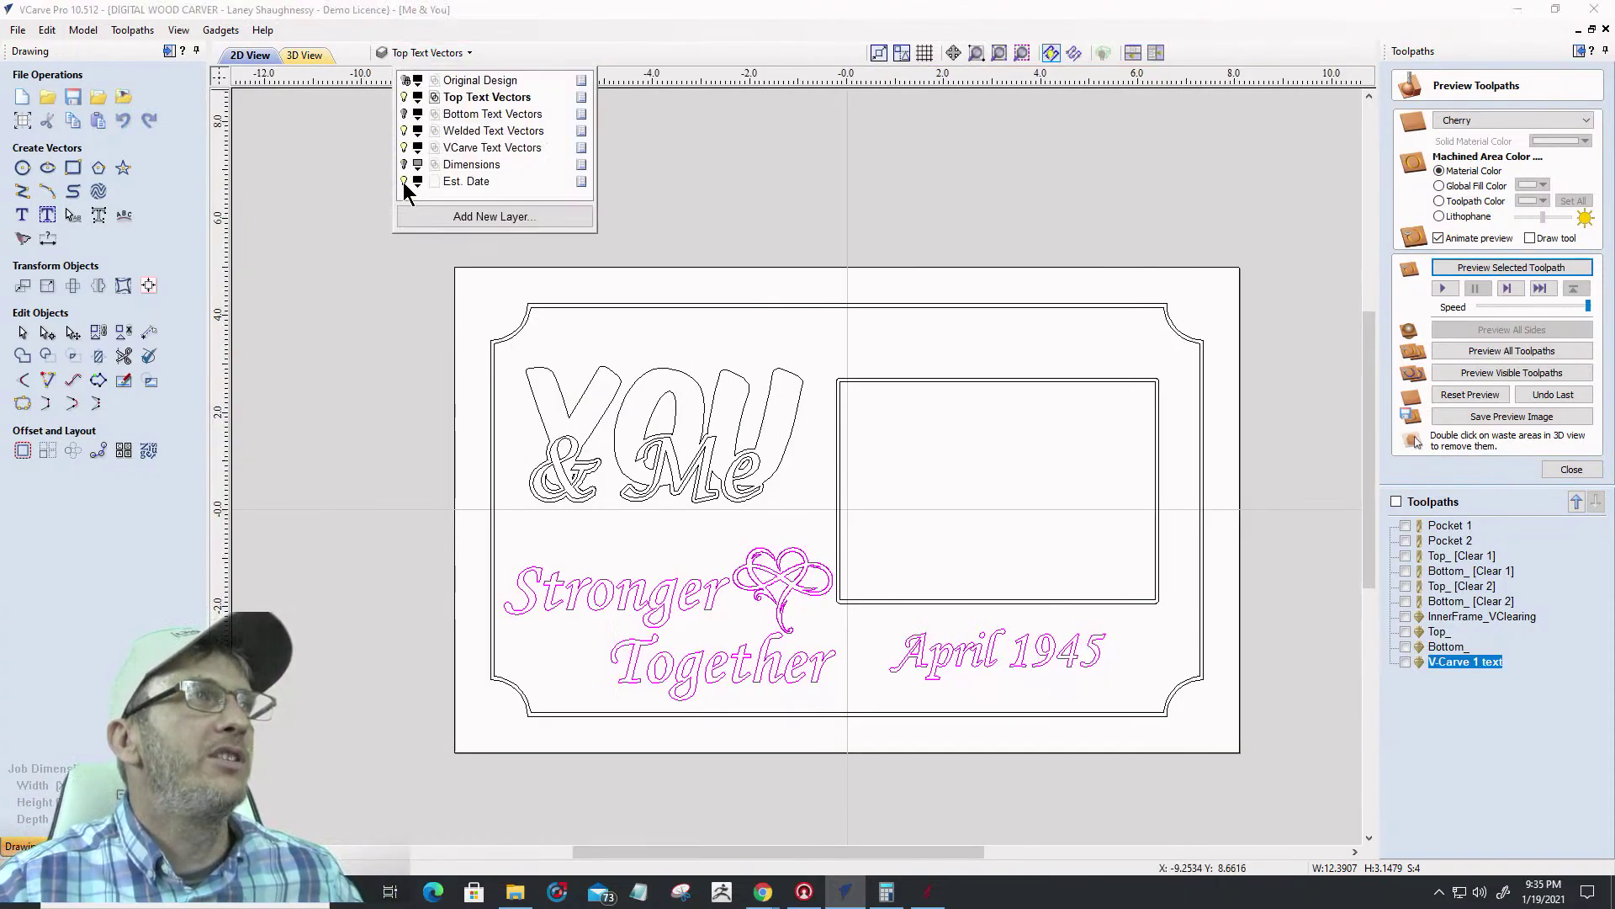
{"action": "left_click", "coordinate": [404, 135]}
{"action": "left_click", "coordinate": [405, 134]}
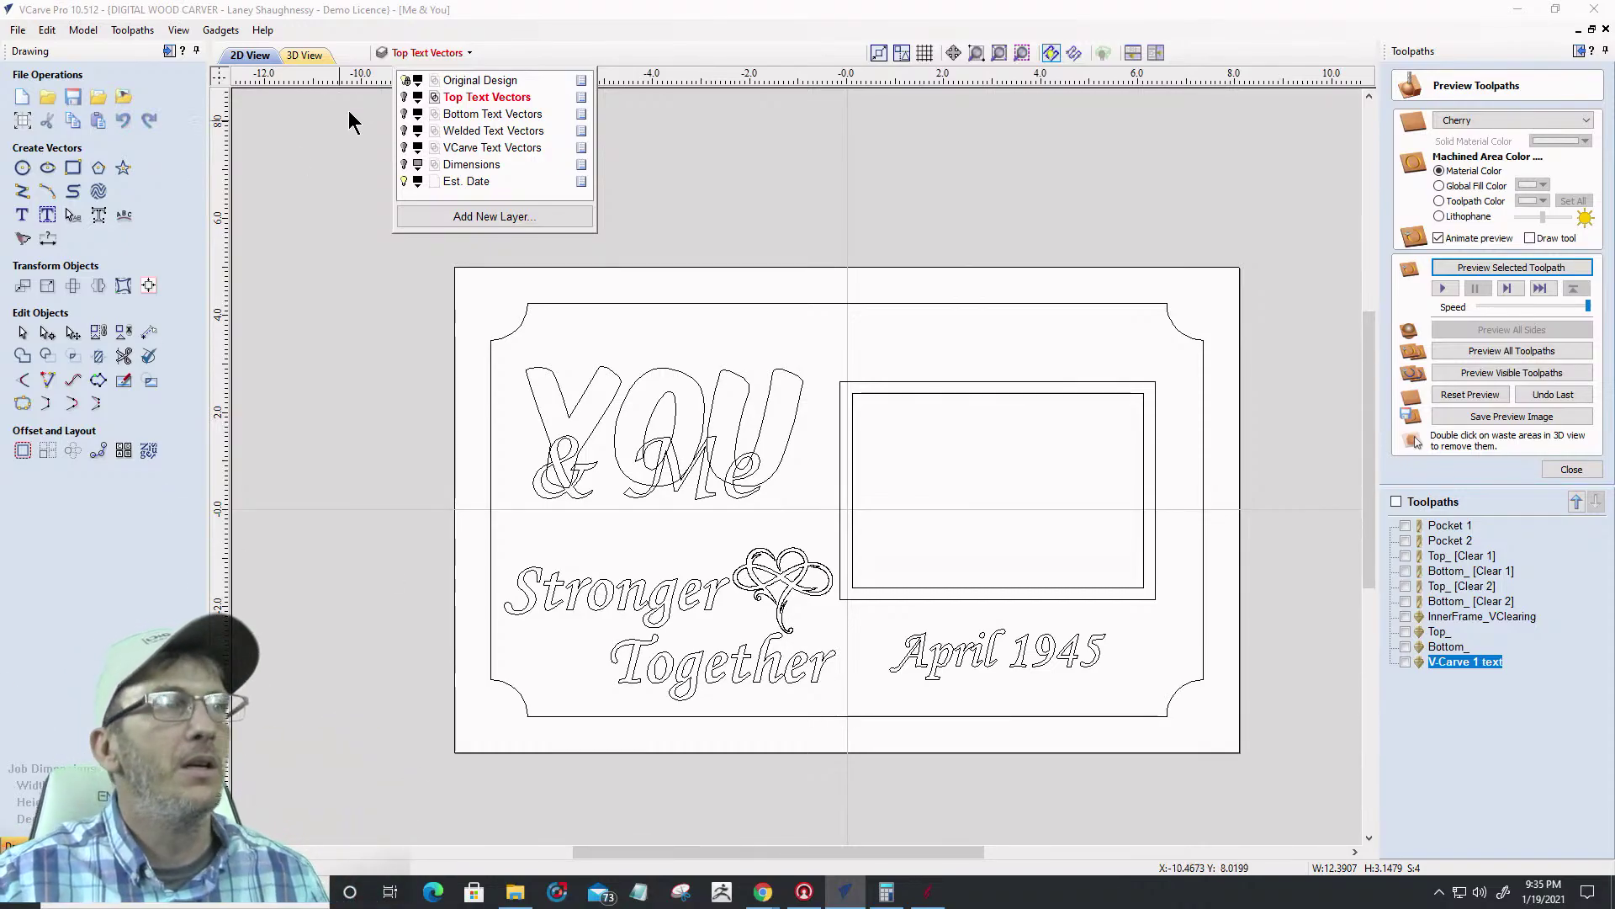
Isolate the Top Text Vectors layer and select its rectangular frame
{"action": "left_click", "coordinate": [405, 81]}
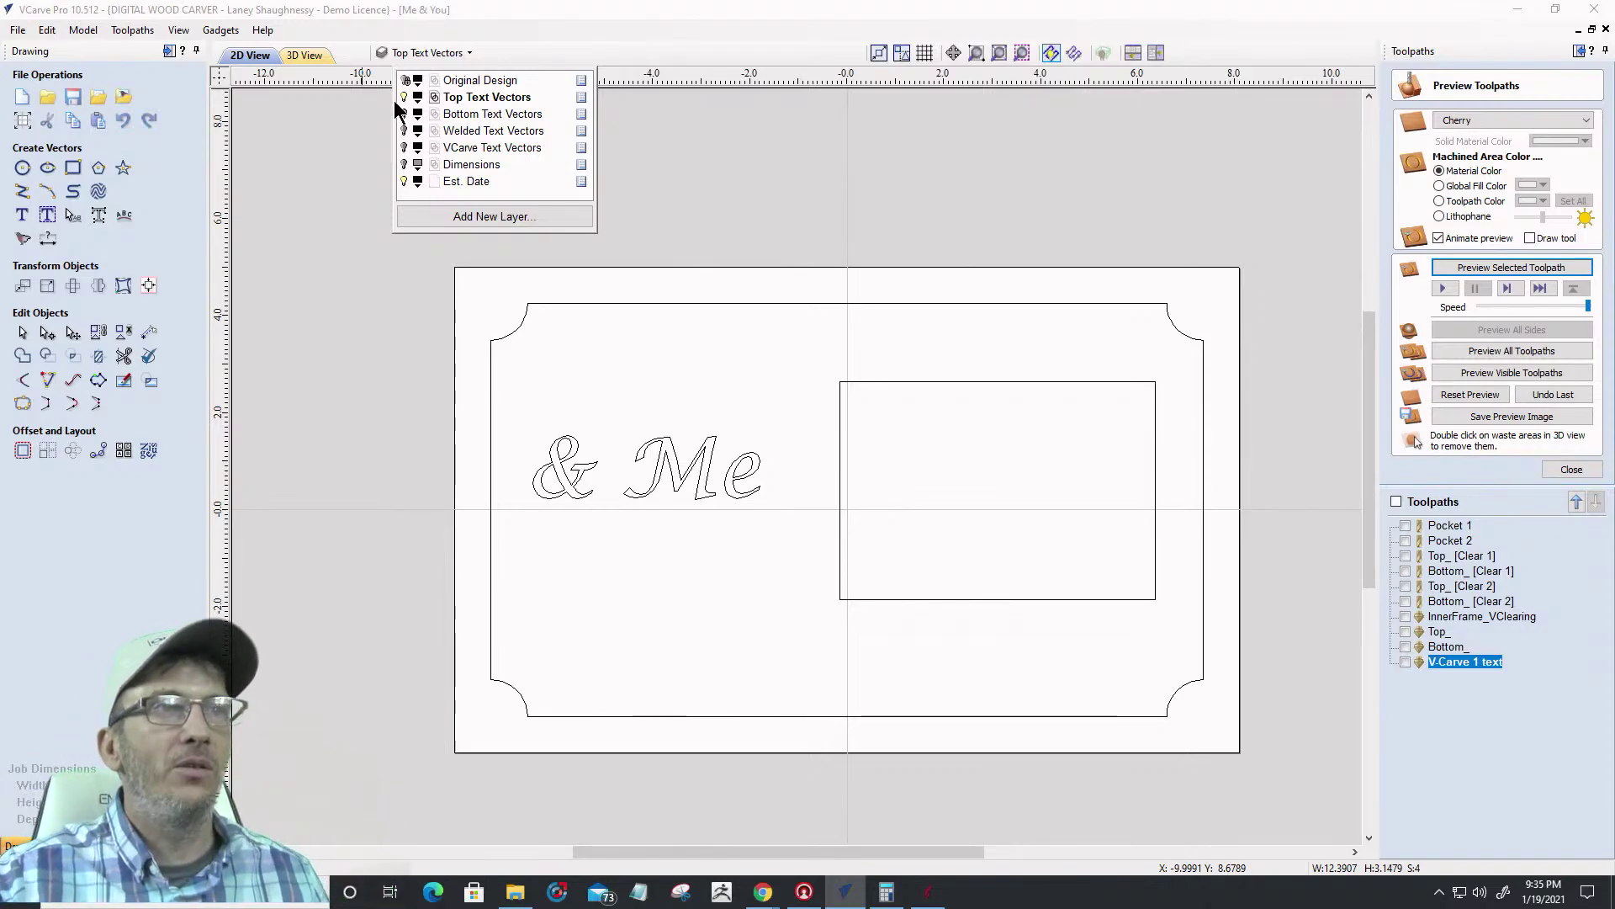
{"action": "left_click", "coordinate": [942, 382]}
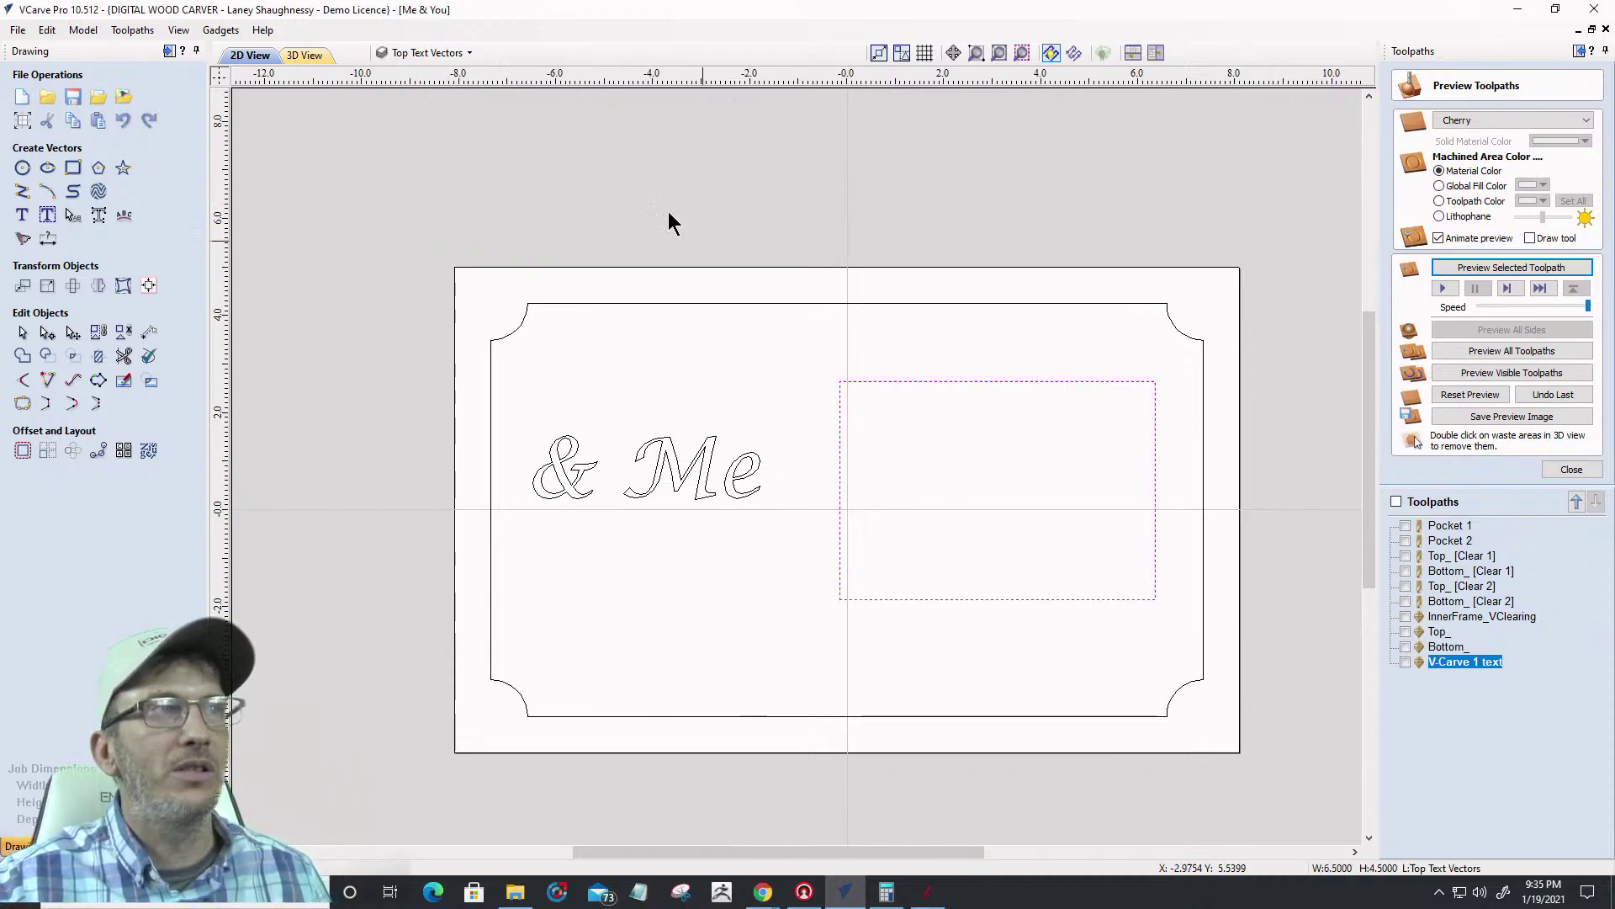
Compare the top text vectors with the Original Design layer and hide both layers
{"action": "left_click", "coordinate": [394, 56]}
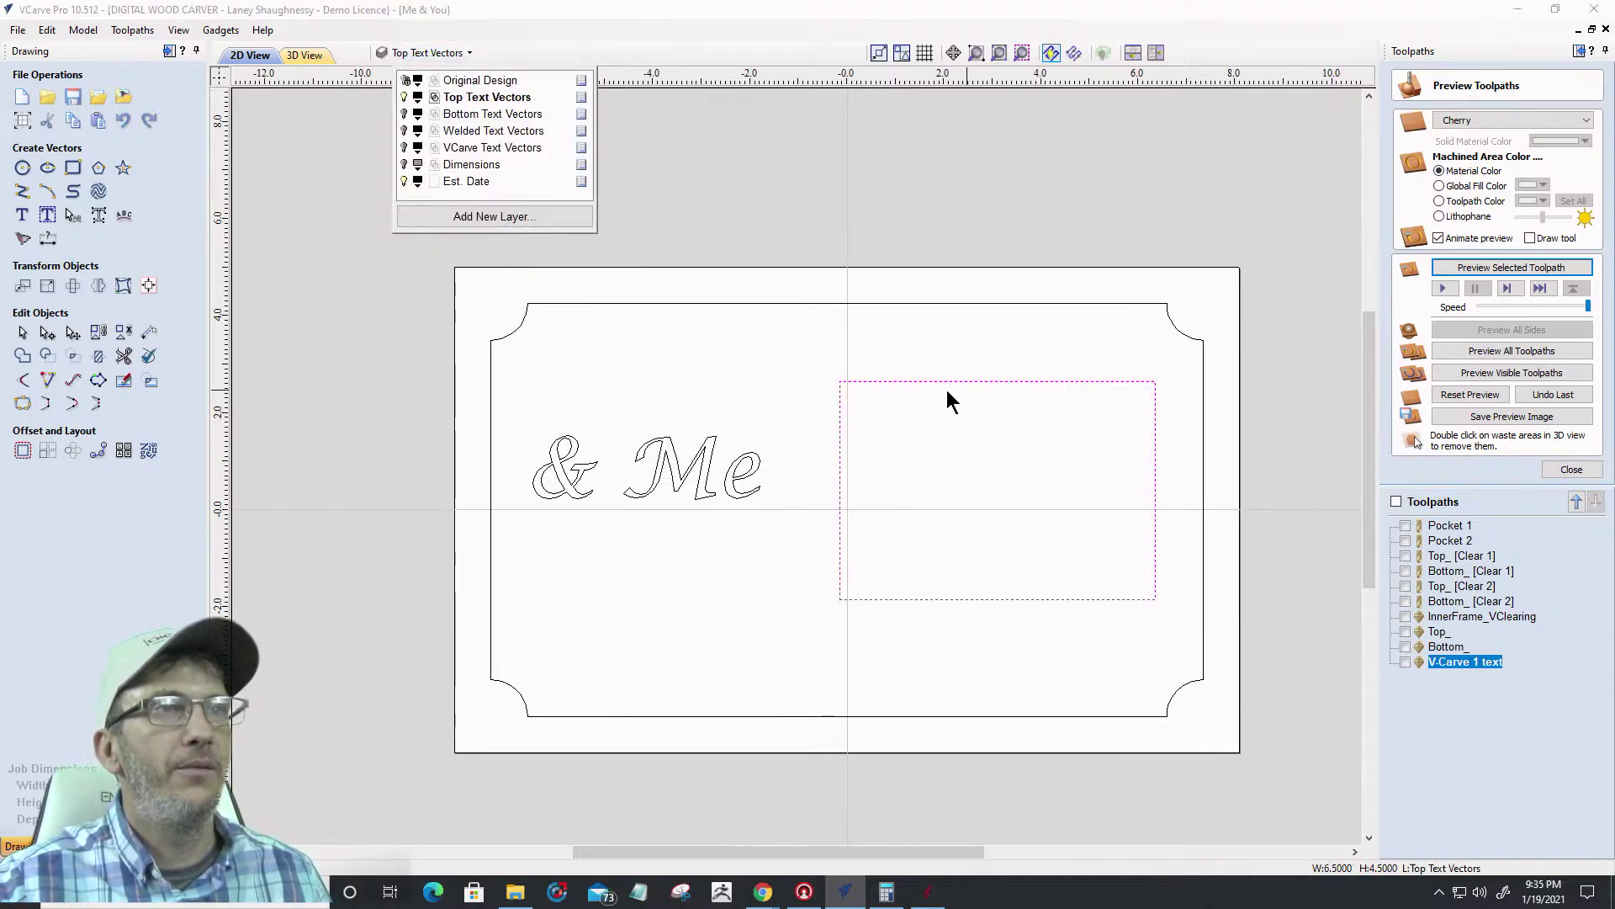
{"action": "left_click", "coordinate": [405, 80]}
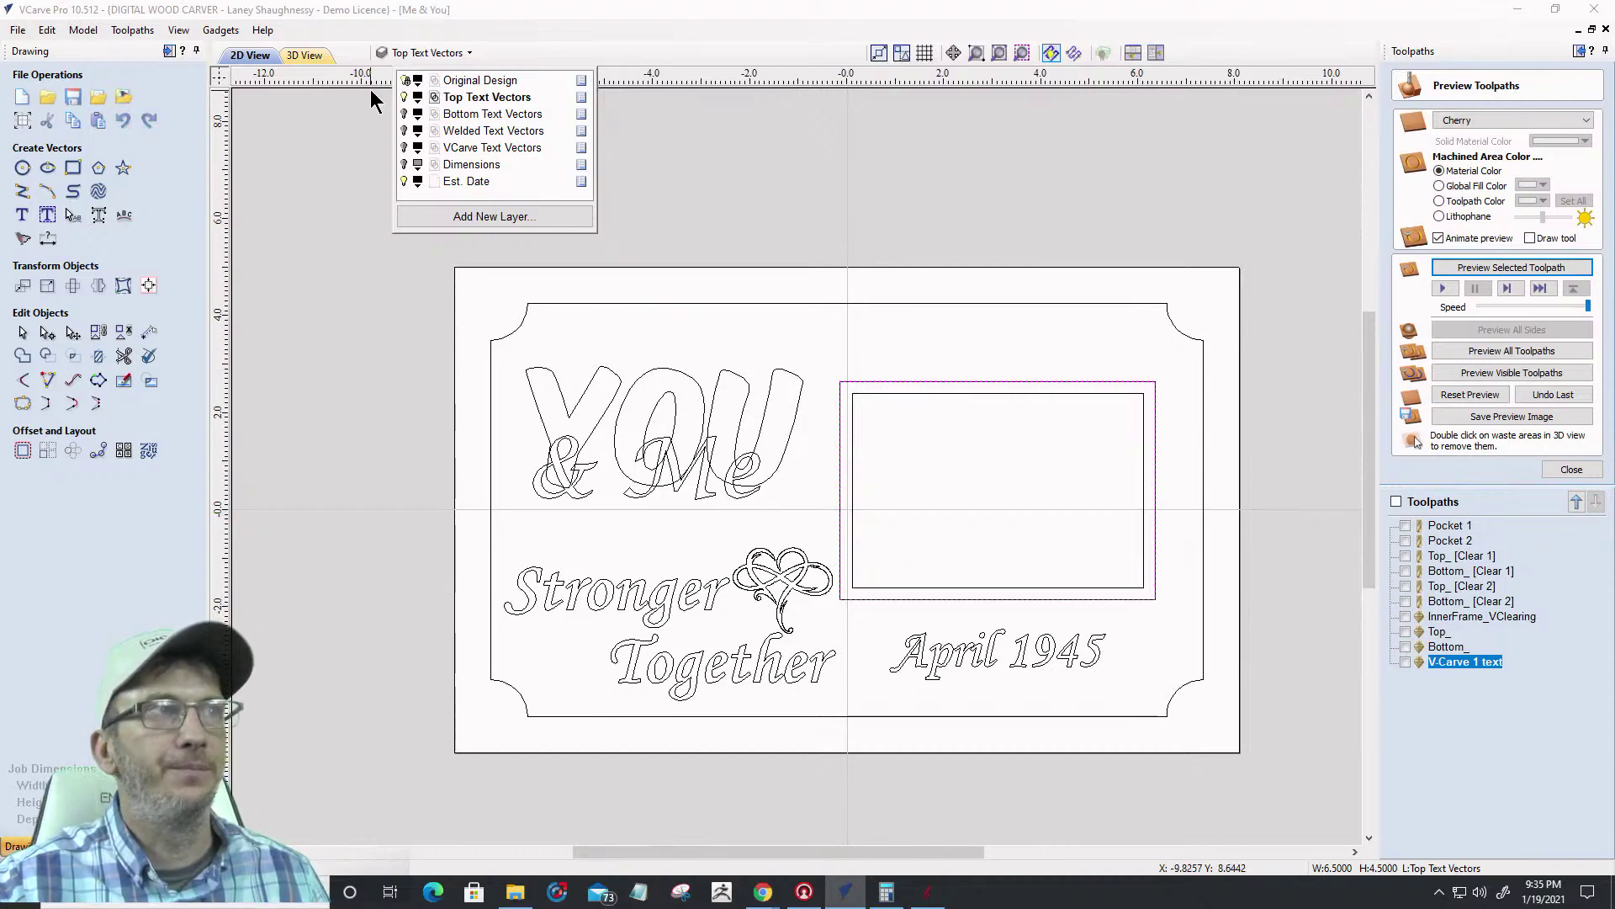
{"action": "left_click", "coordinate": [404, 97]}
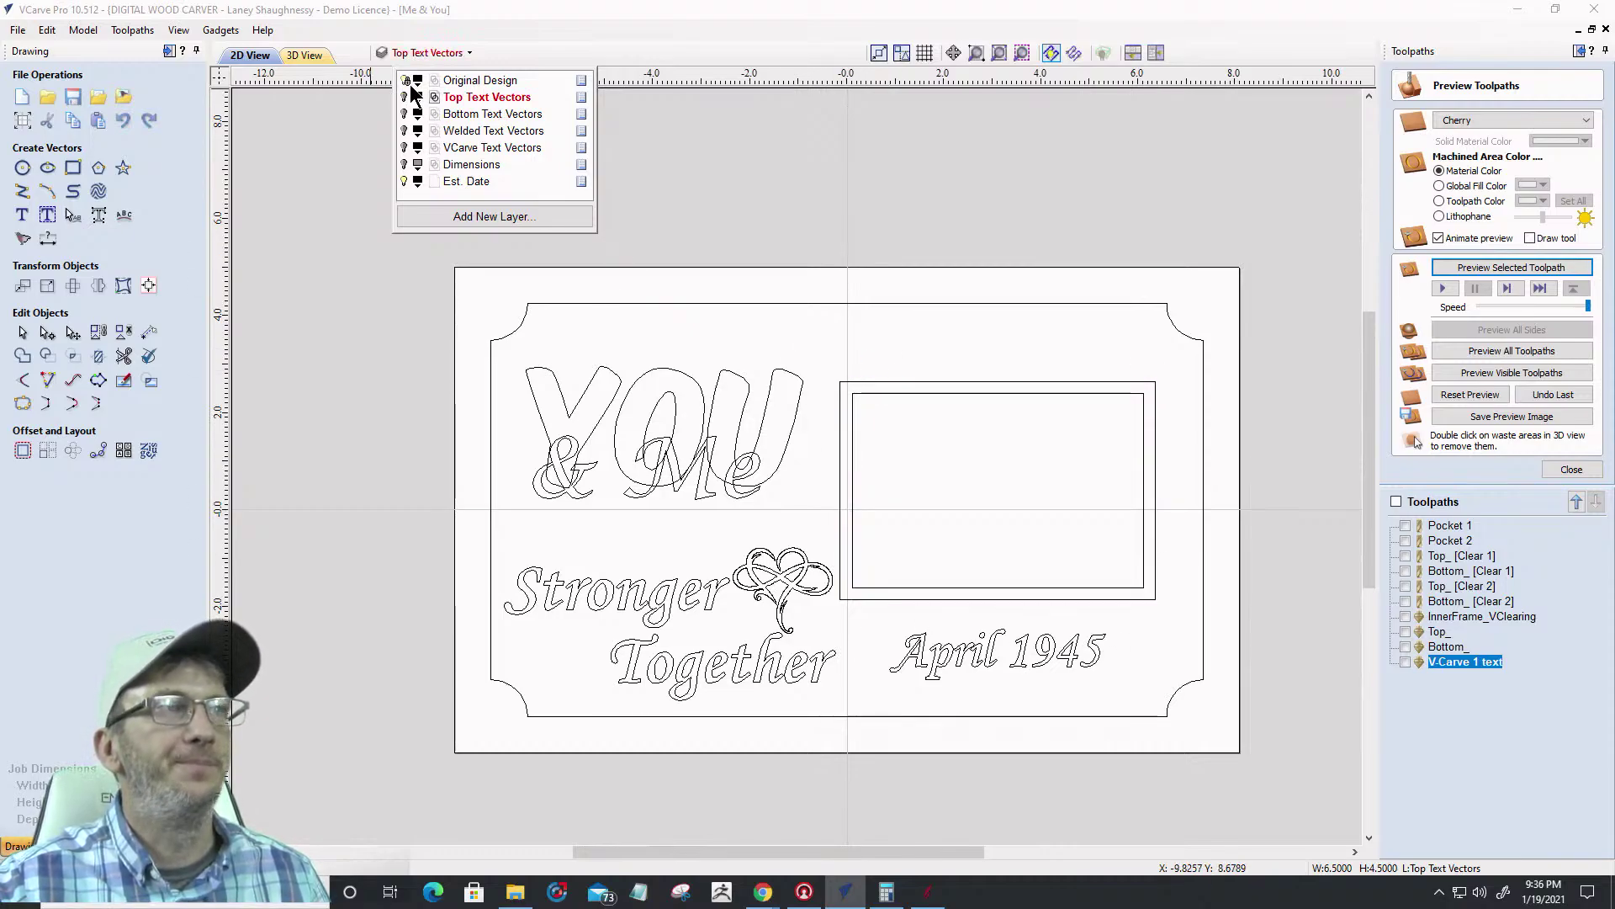
{"action": "left_click", "coordinate": [406, 80]}
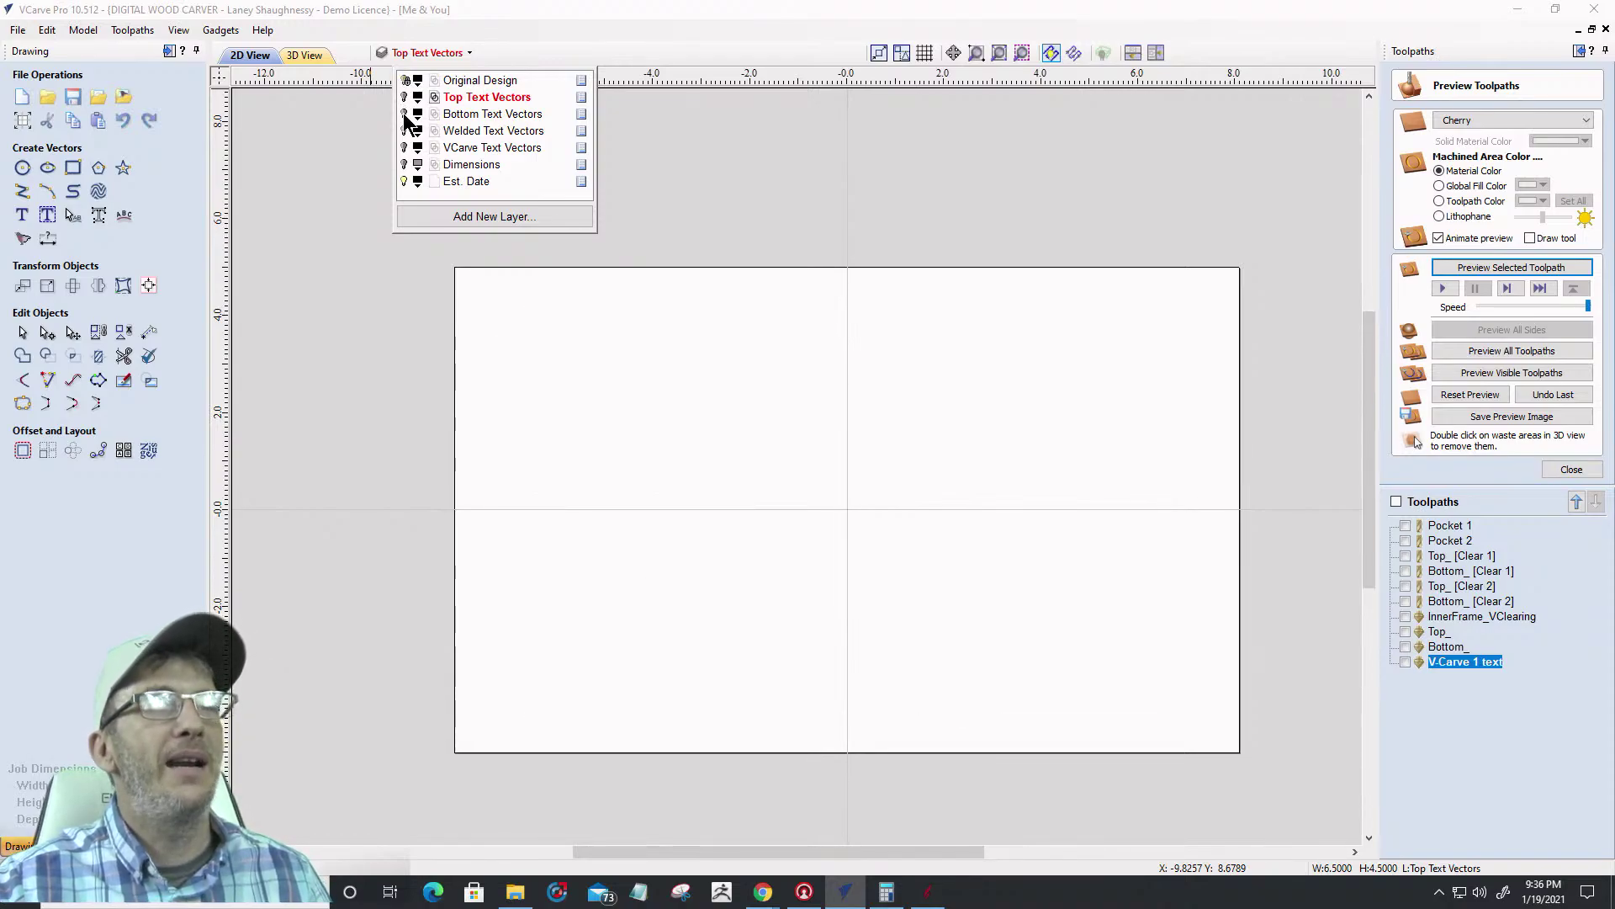
View the Bottom Text Vectors layer on its own, and replace it with the Welded Text Vectors layer
{"action": "left_click", "coordinate": [404, 115]}
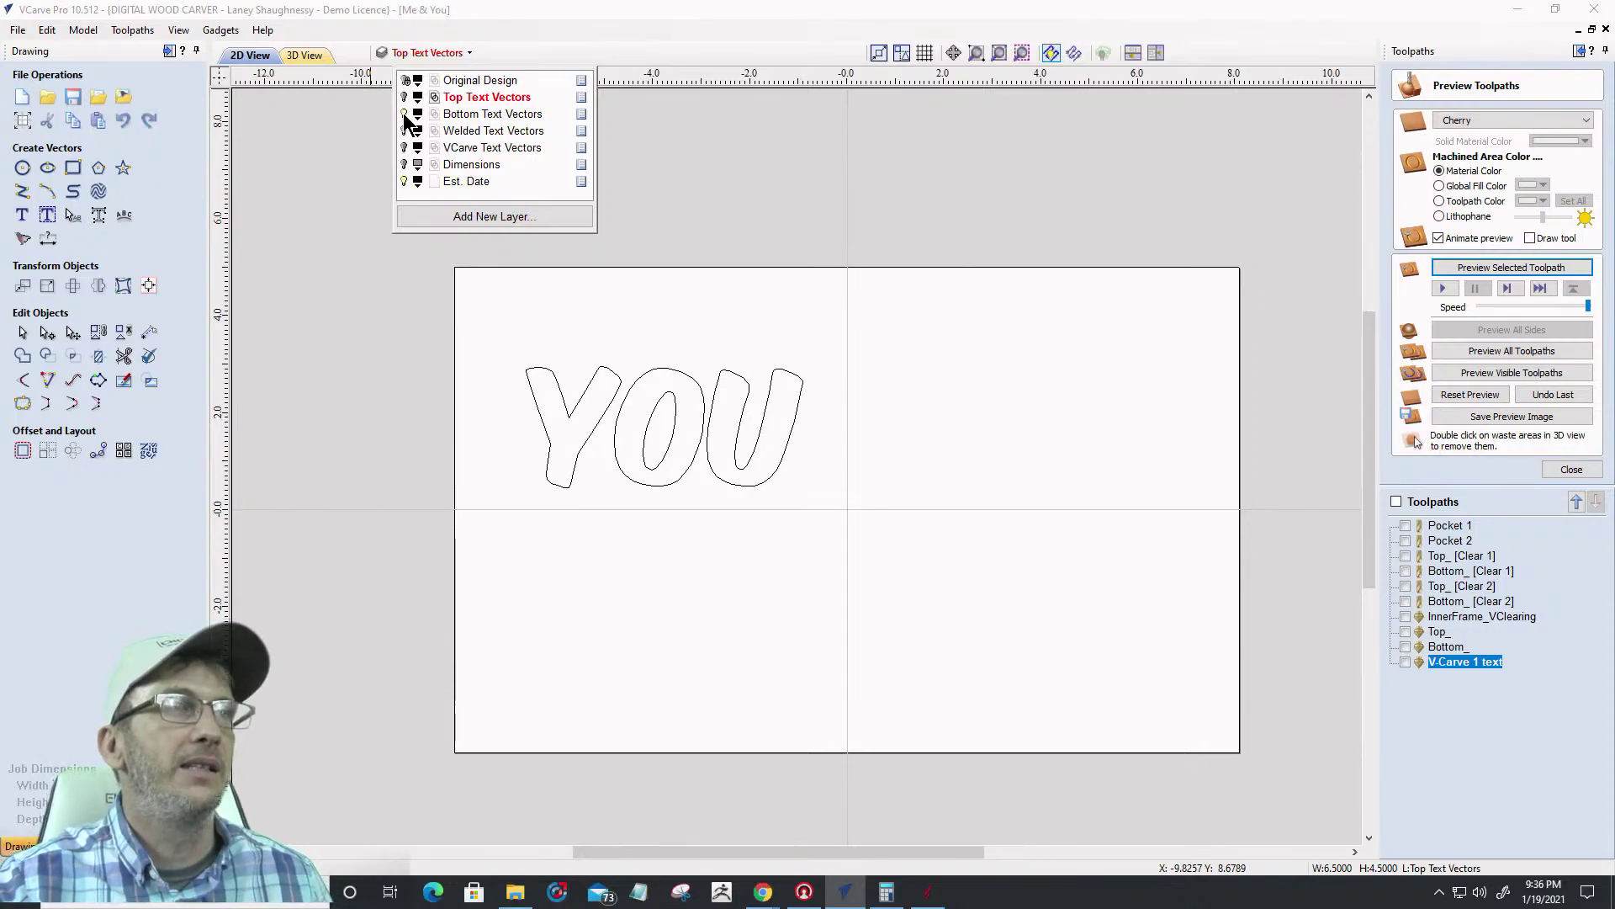
{"action": "left_click", "coordinate": [404, 114]}
{"action": "left_click", "coordinate": [404, 131]}
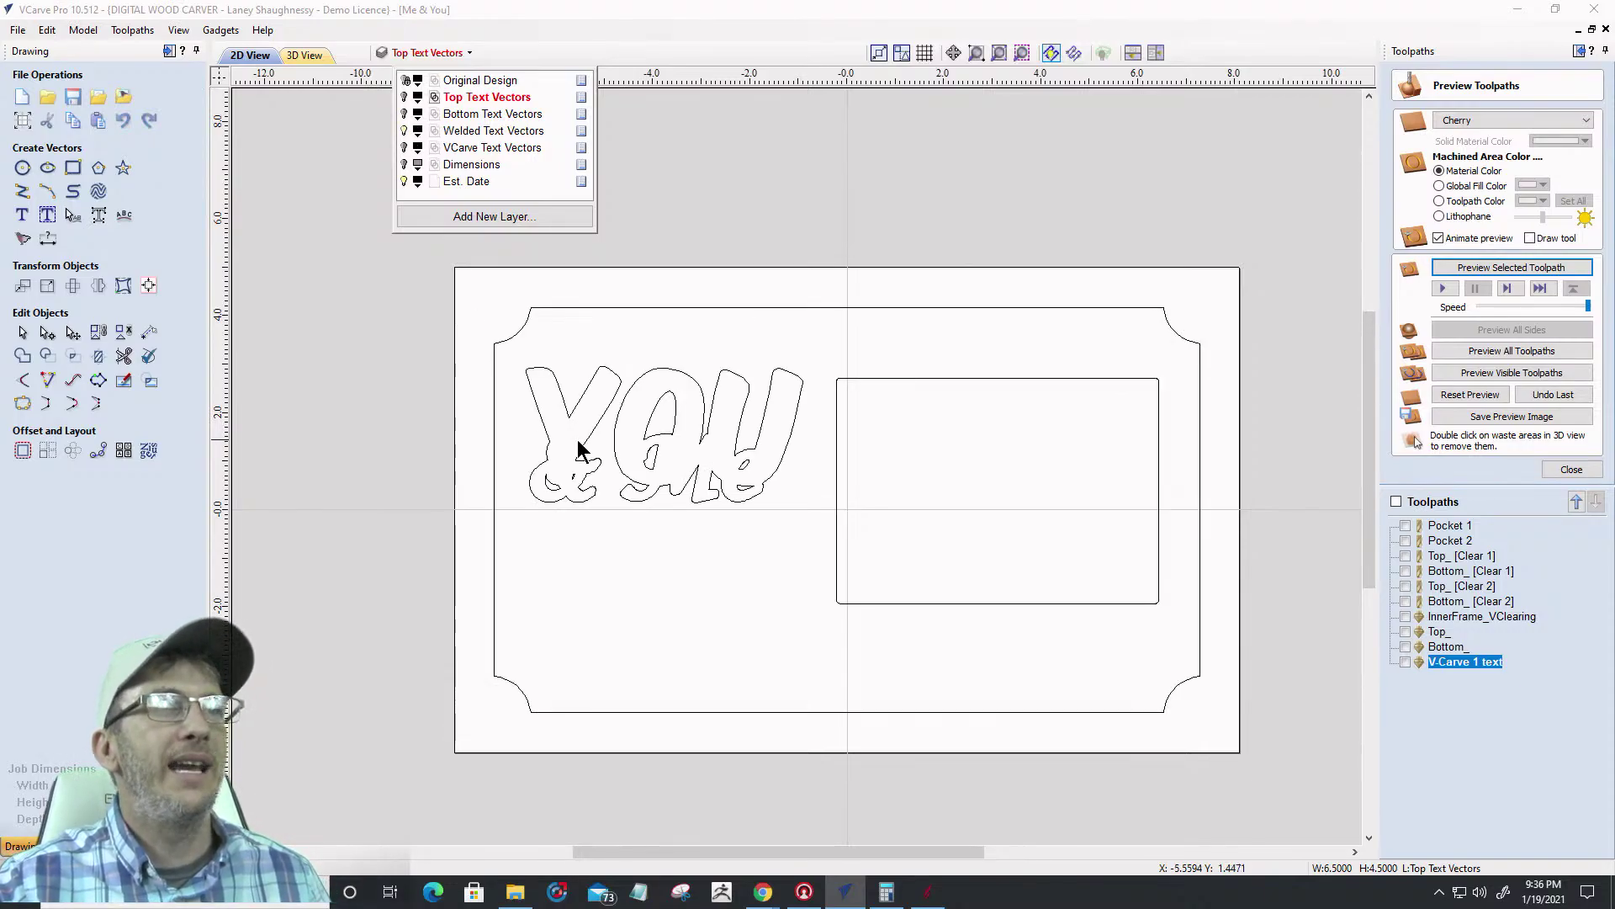
Examine the welded YOU & Me outline up close and select the outer frame with scooped corners
{"action": "scroll", "coordinate": [628, 505], "scroll_direction": "up", "scroll_amount": 3}
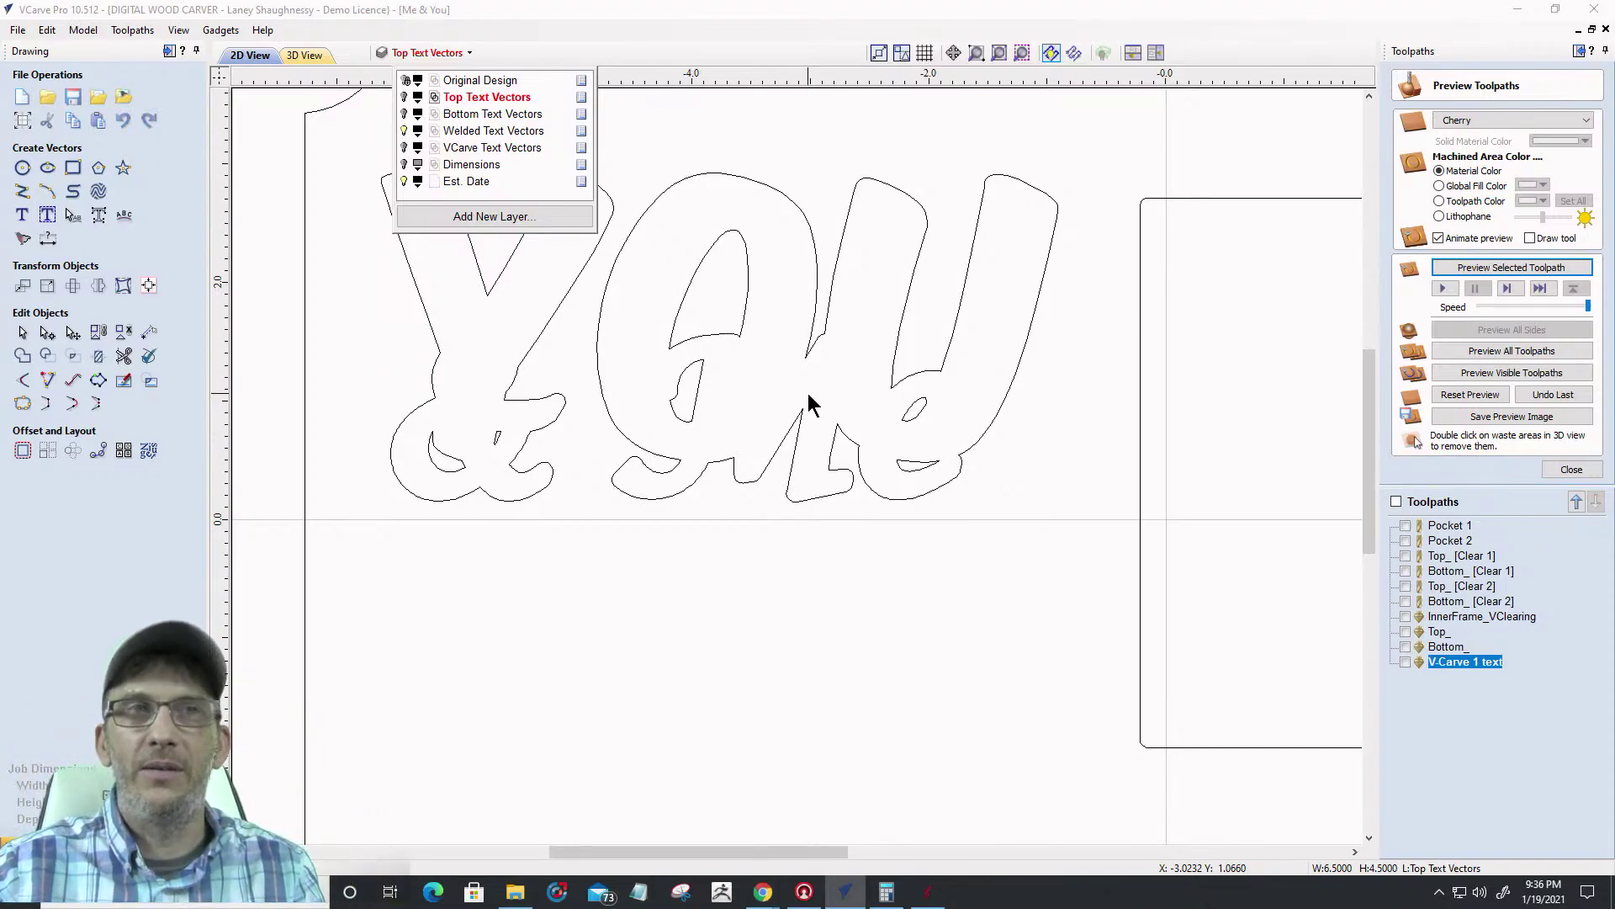
{"action": "scroll", "coordinate": [880, 418], "scroll_direction": "down", "scroll_amount": 4}
{"action": "left_click", "coordinate": [881, 298]}
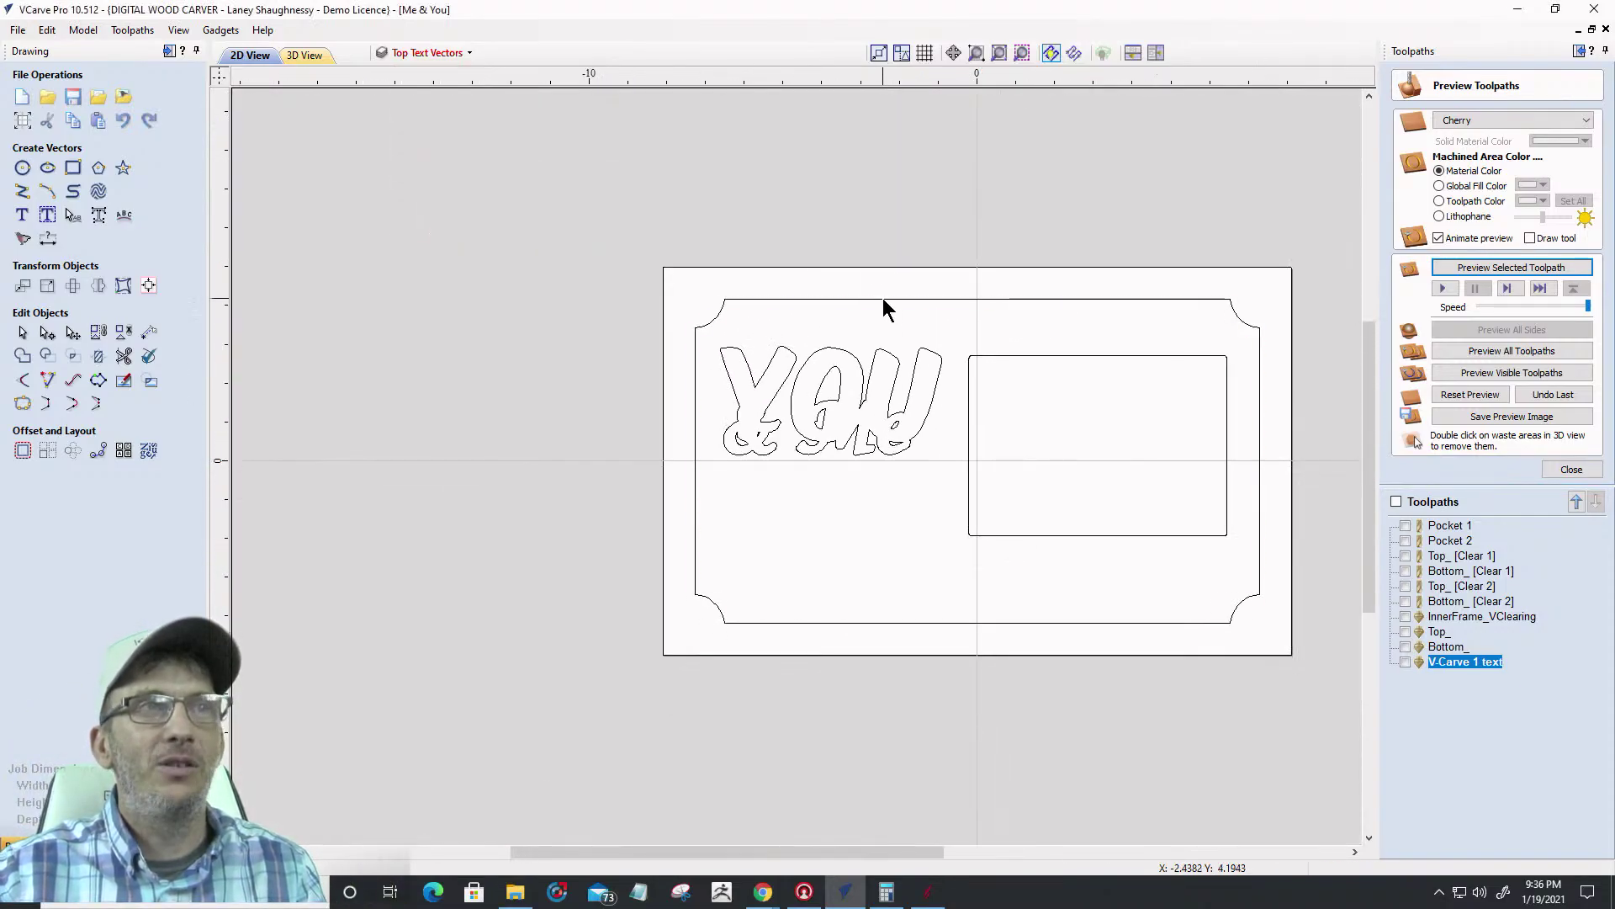
{"action": "left_click", "coordinate": [881, 298]}
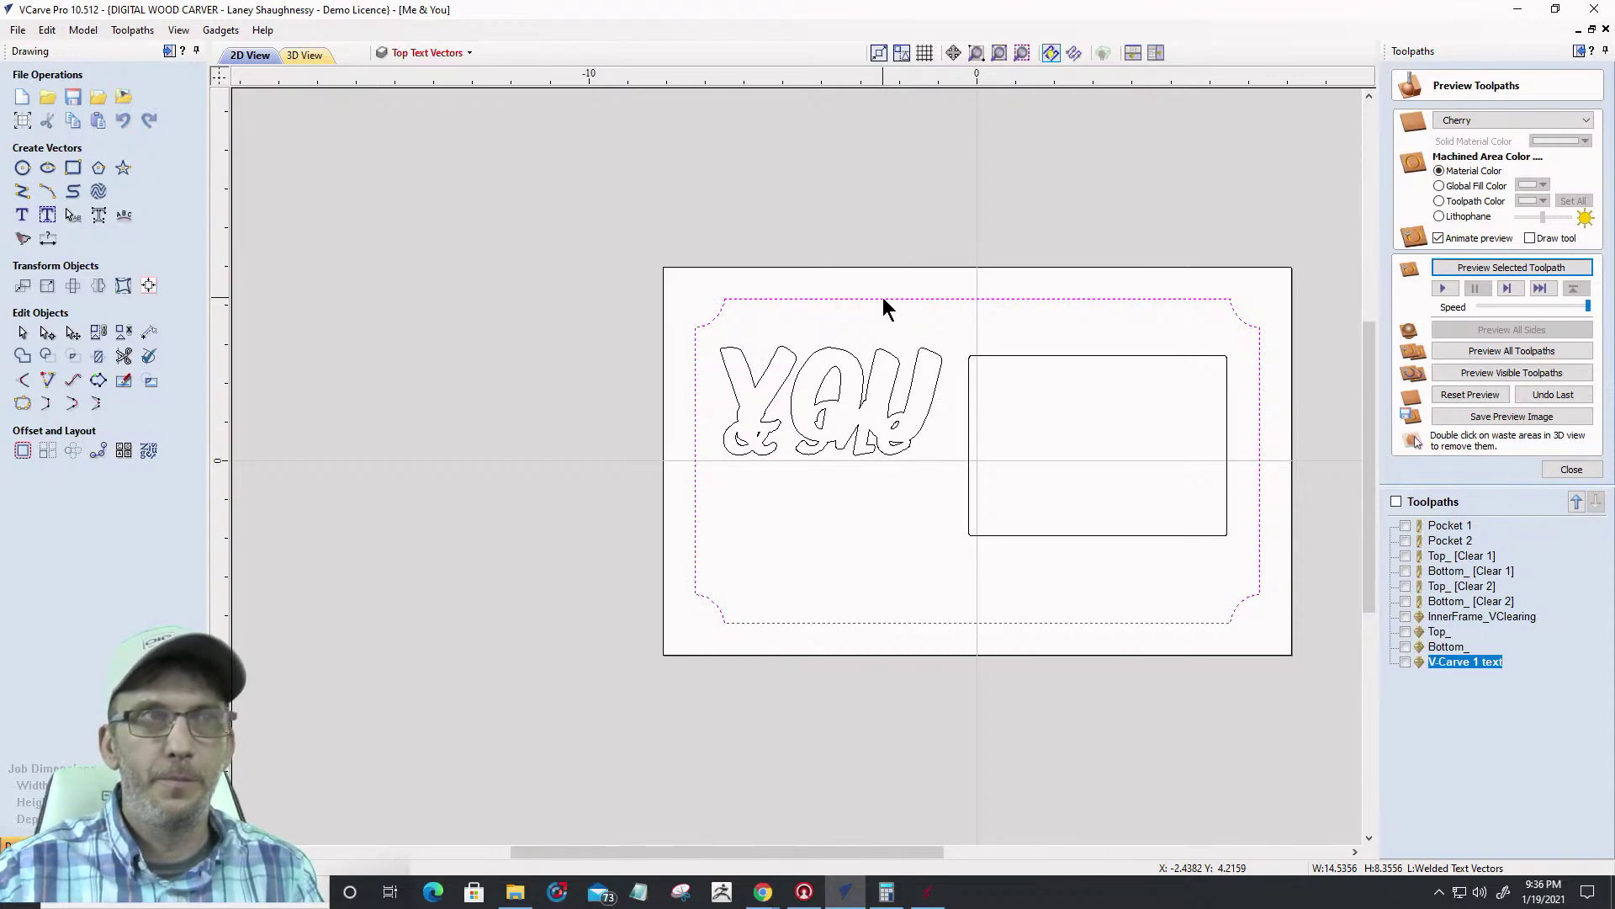
Hide the Welded Text Vectors layer, and view the VCarve Text Vectors and Dimensions layers one at a time
{"action": "left_click", "coordinate": [403, 52]}
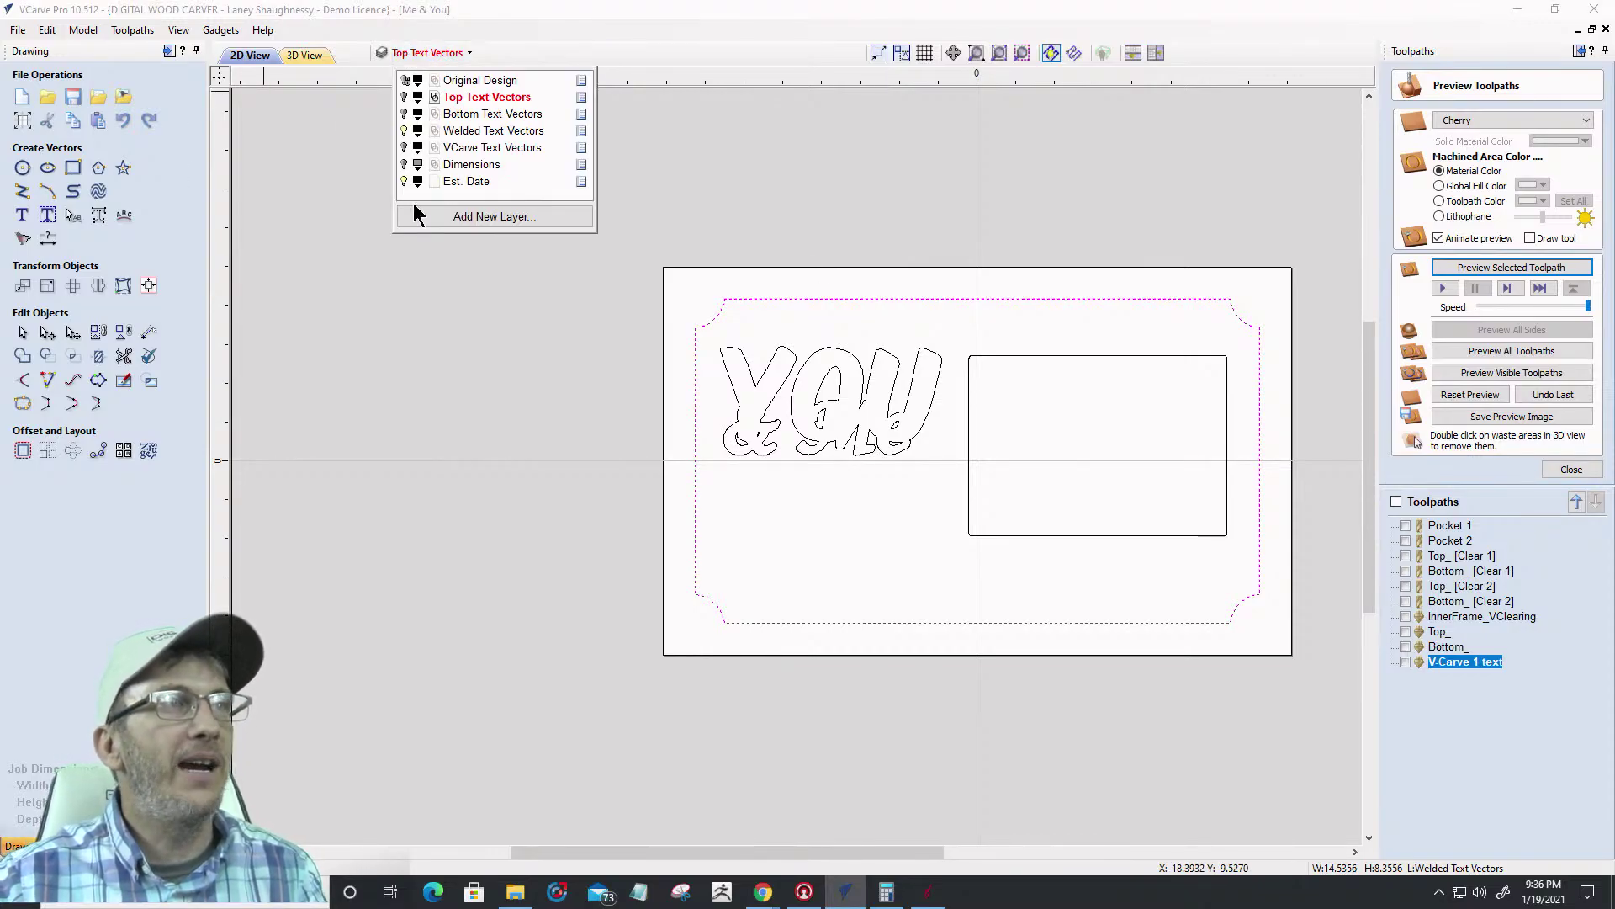
{"action": "left_click", "coordinate": [404, 130]}
{"action": "left_click", "coordinate": [403, 148]}
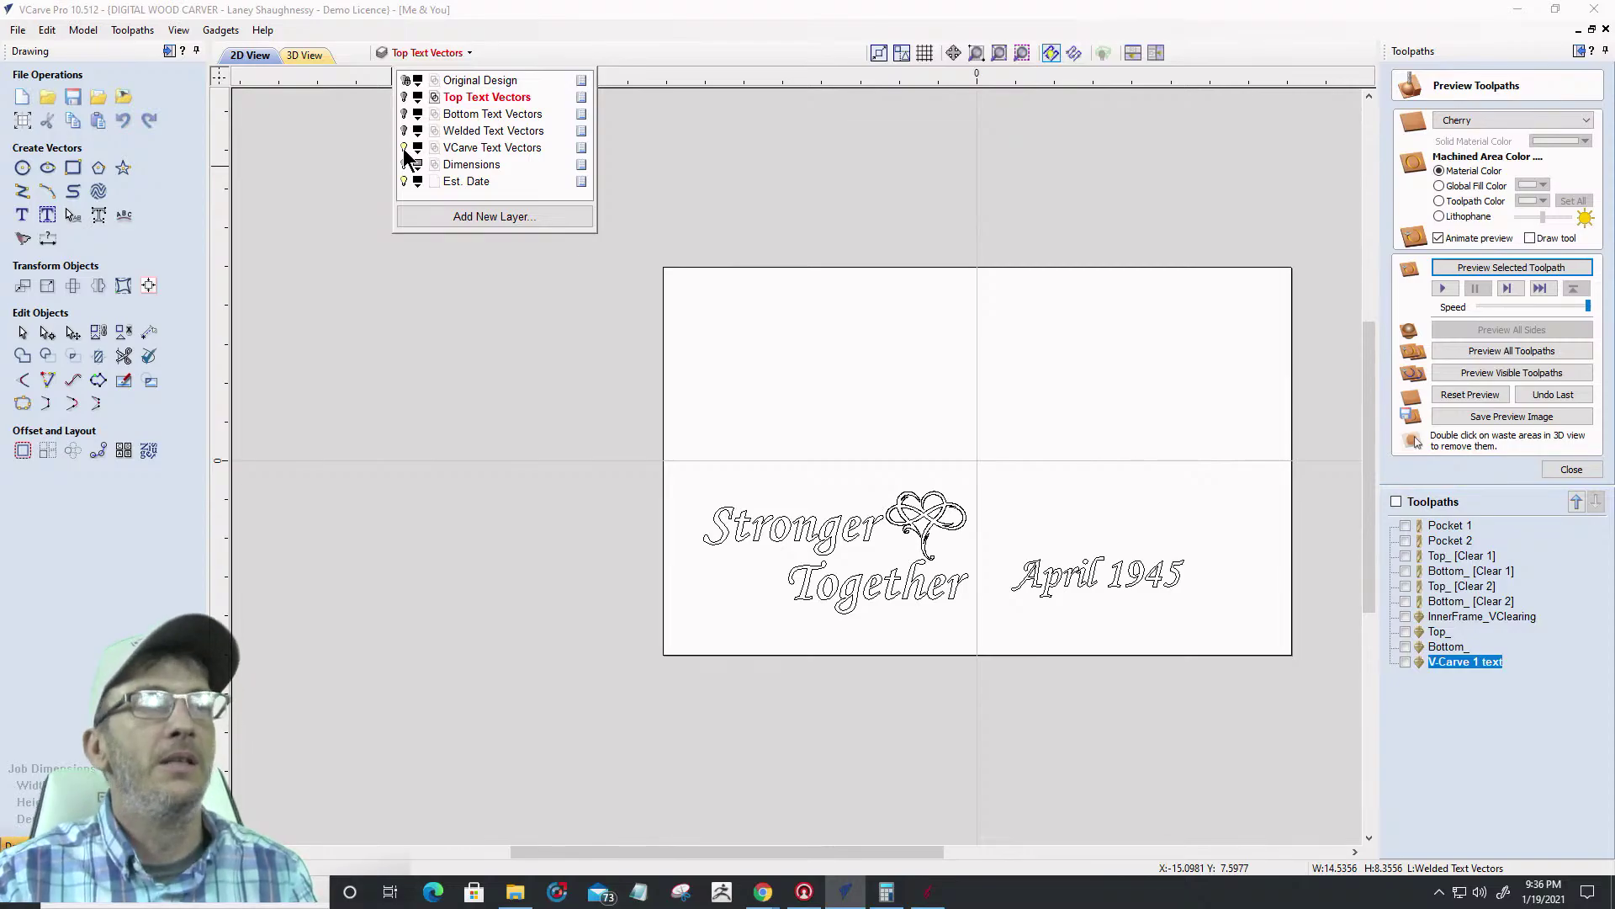
{"action": "left_click", "coordinate": [405, 150]}
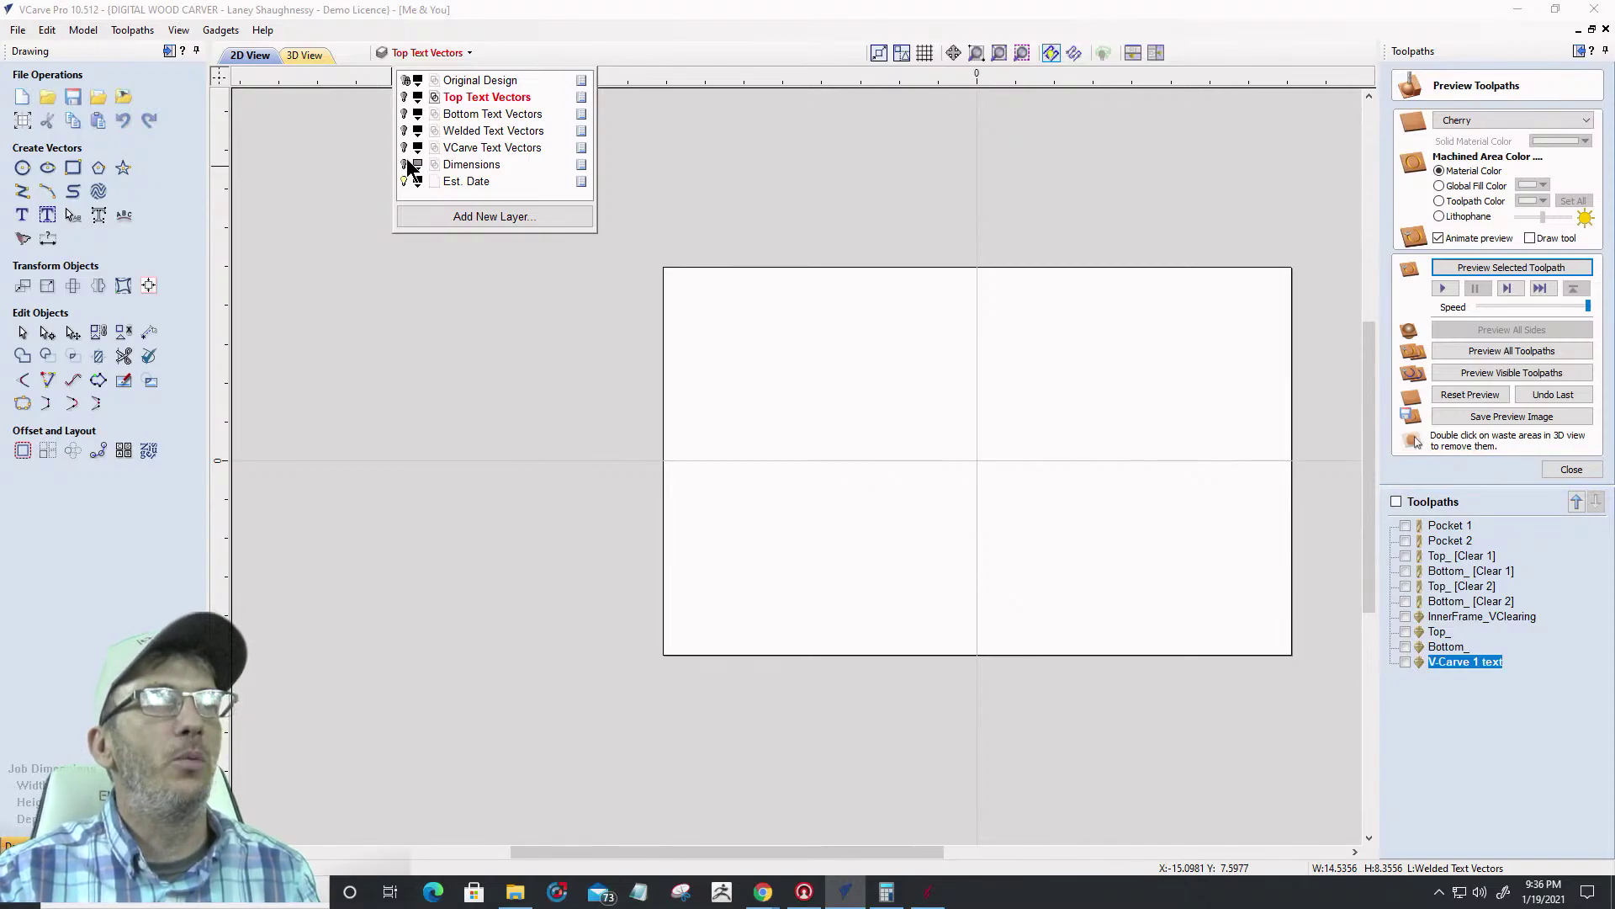
{"action": "left_click", "coordinate": [406, 165]}
{"action": "scroll", "coordinate": [1072, 106], "scroll_direction": "up", "scroll_amount": 5}
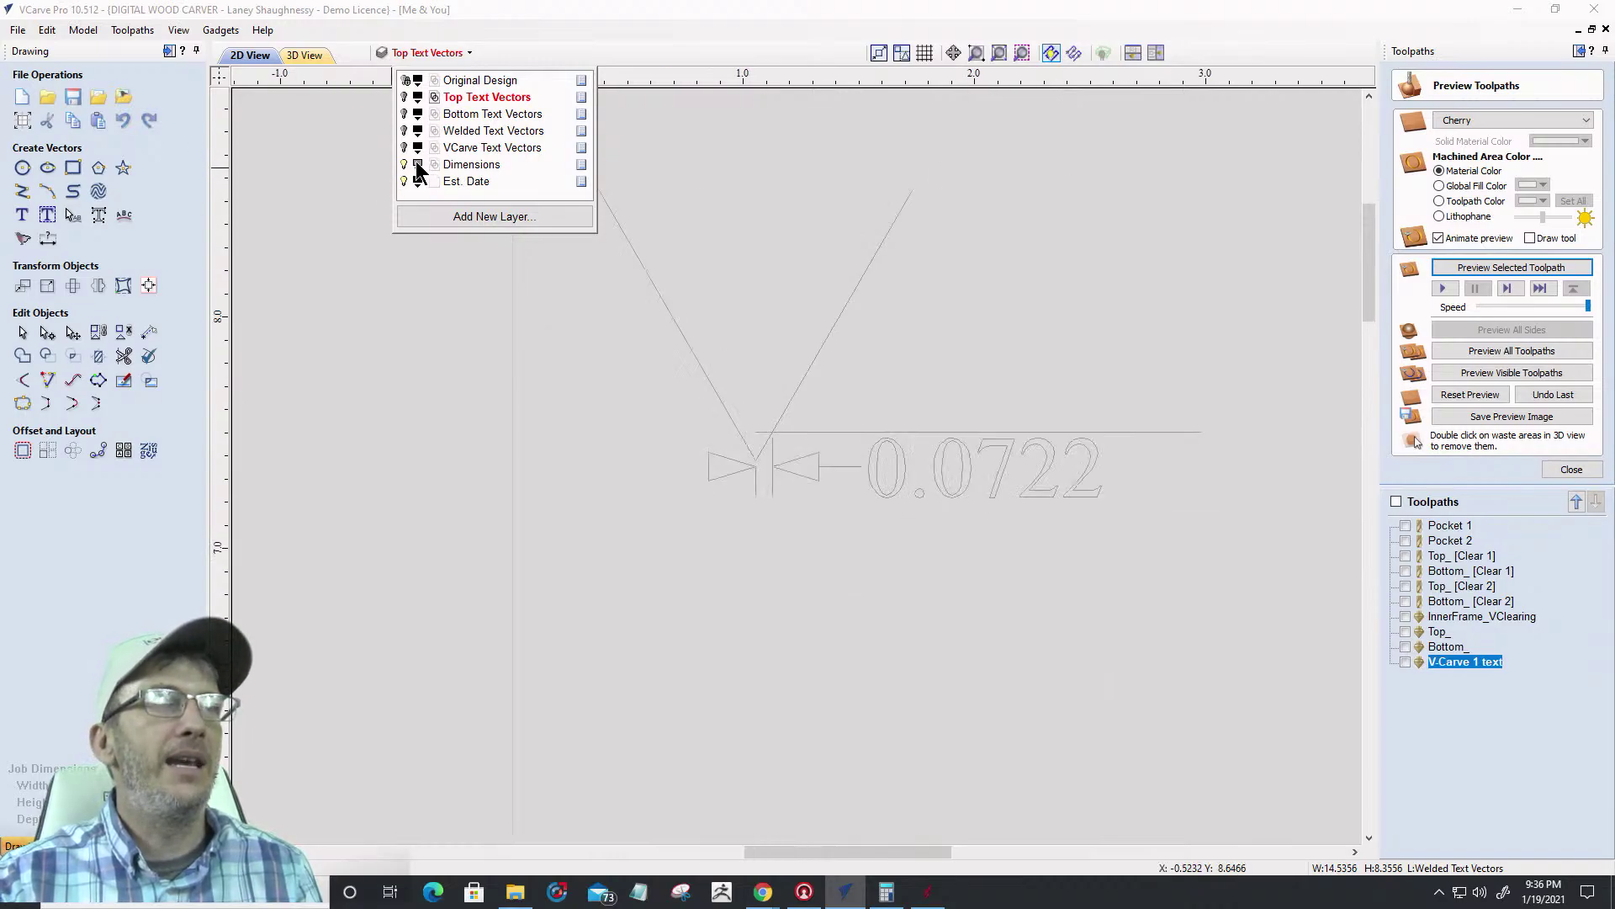
{"action": "left_click", "coordinate": [405, 165]}
Delete the Est. Date layer
{"action": "left_click", "coordinate": [471, 181]}
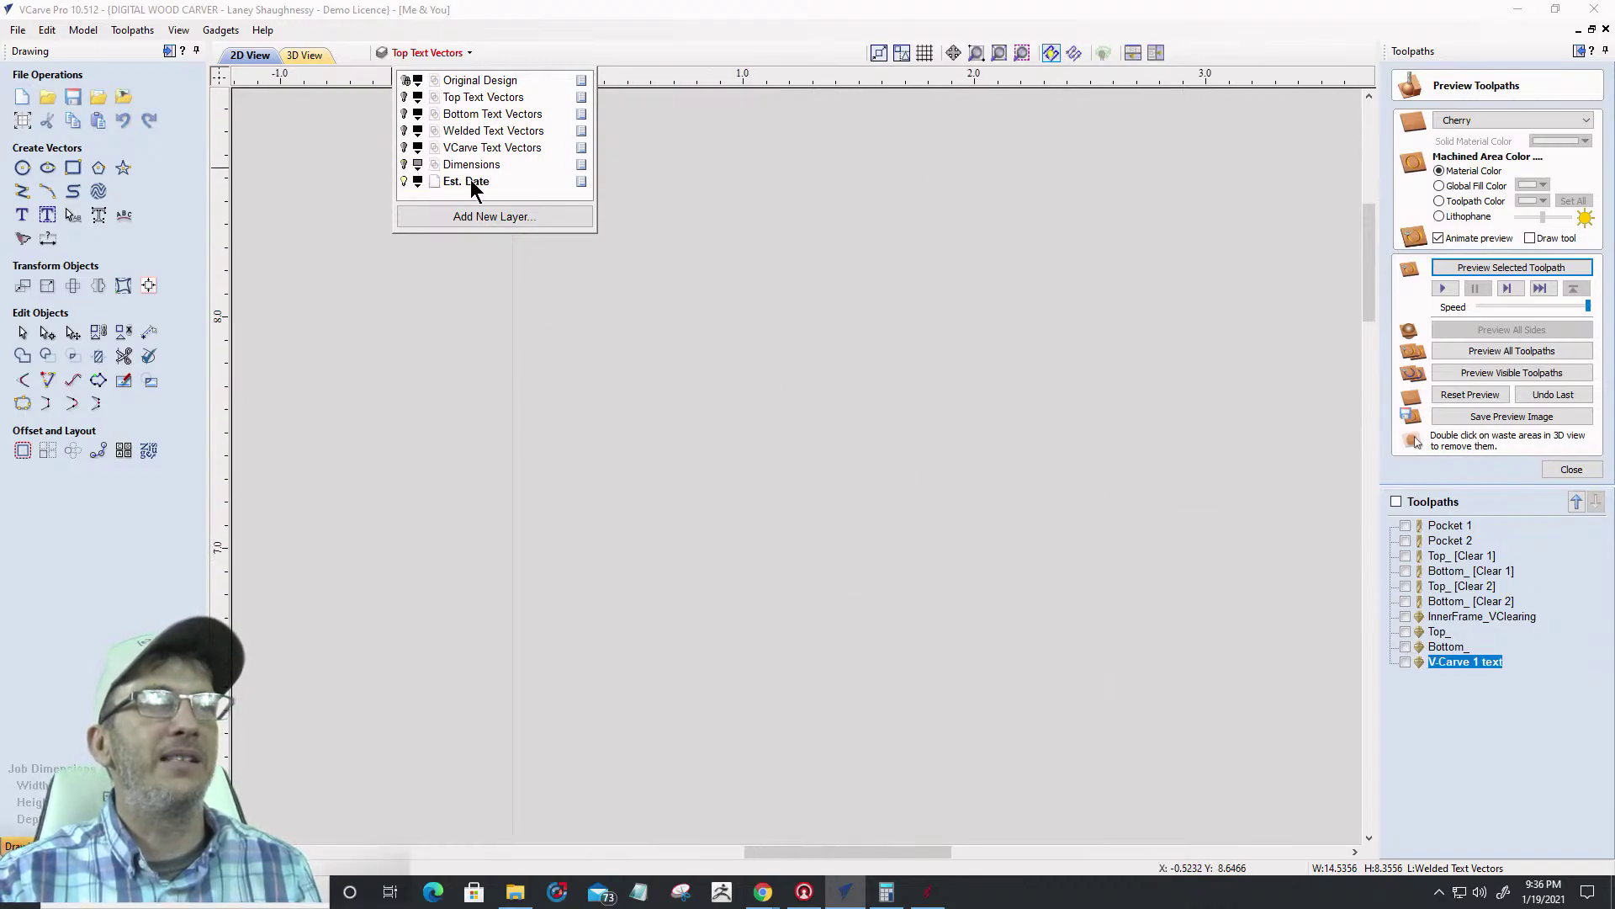
{"action": "right_click", "coordinate": [471, 181]}
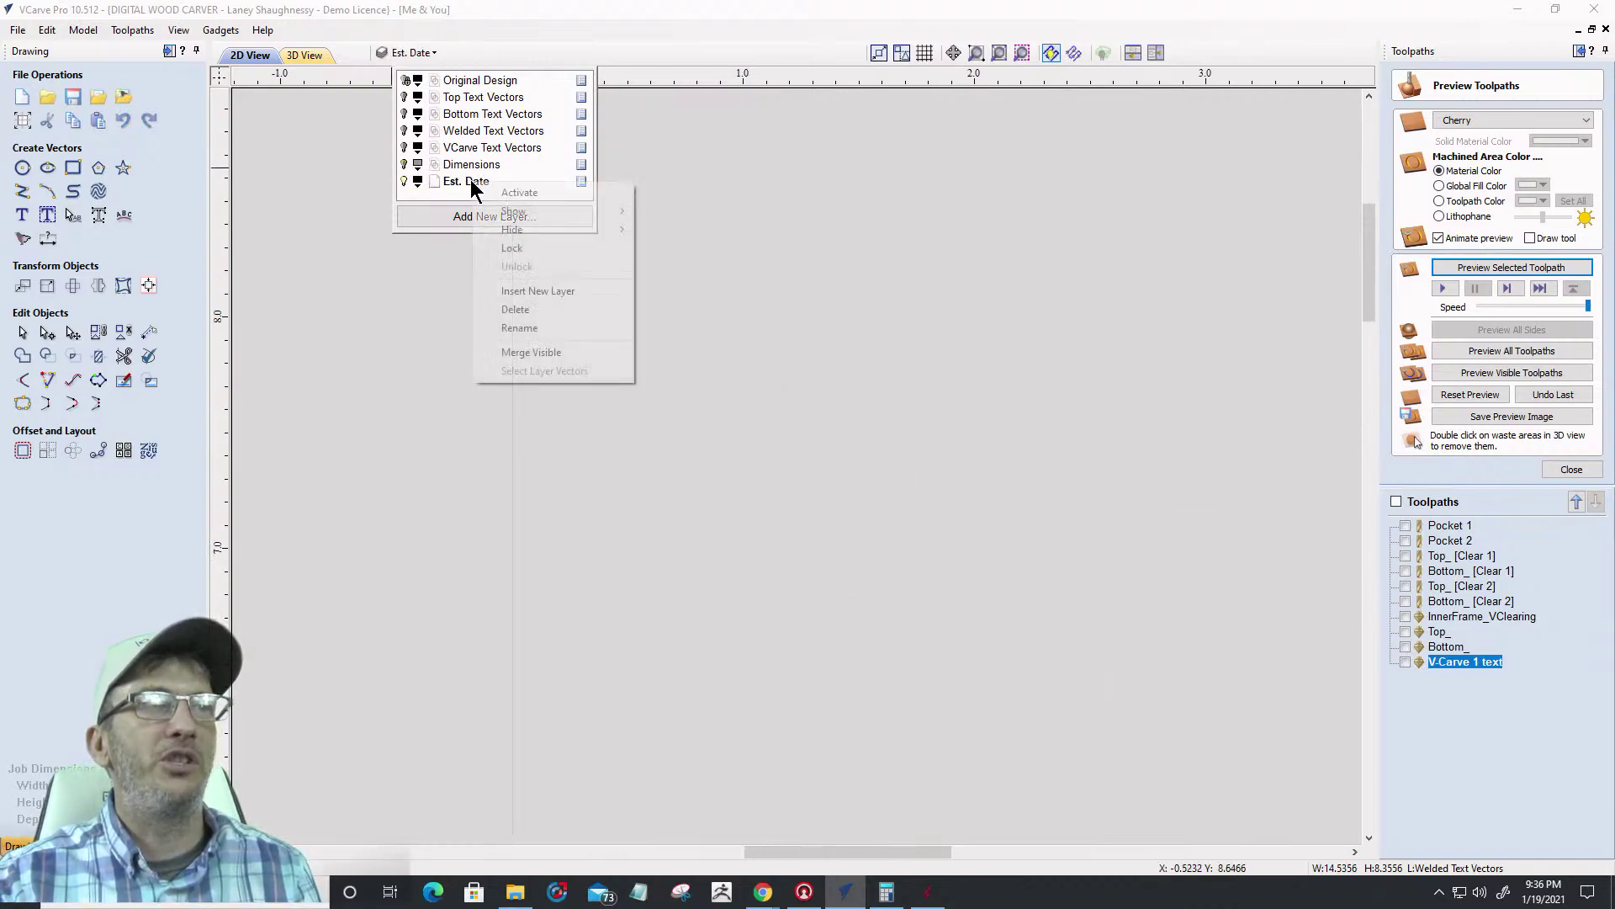
{"action": "left_click", "coordinate": [514, 309]}
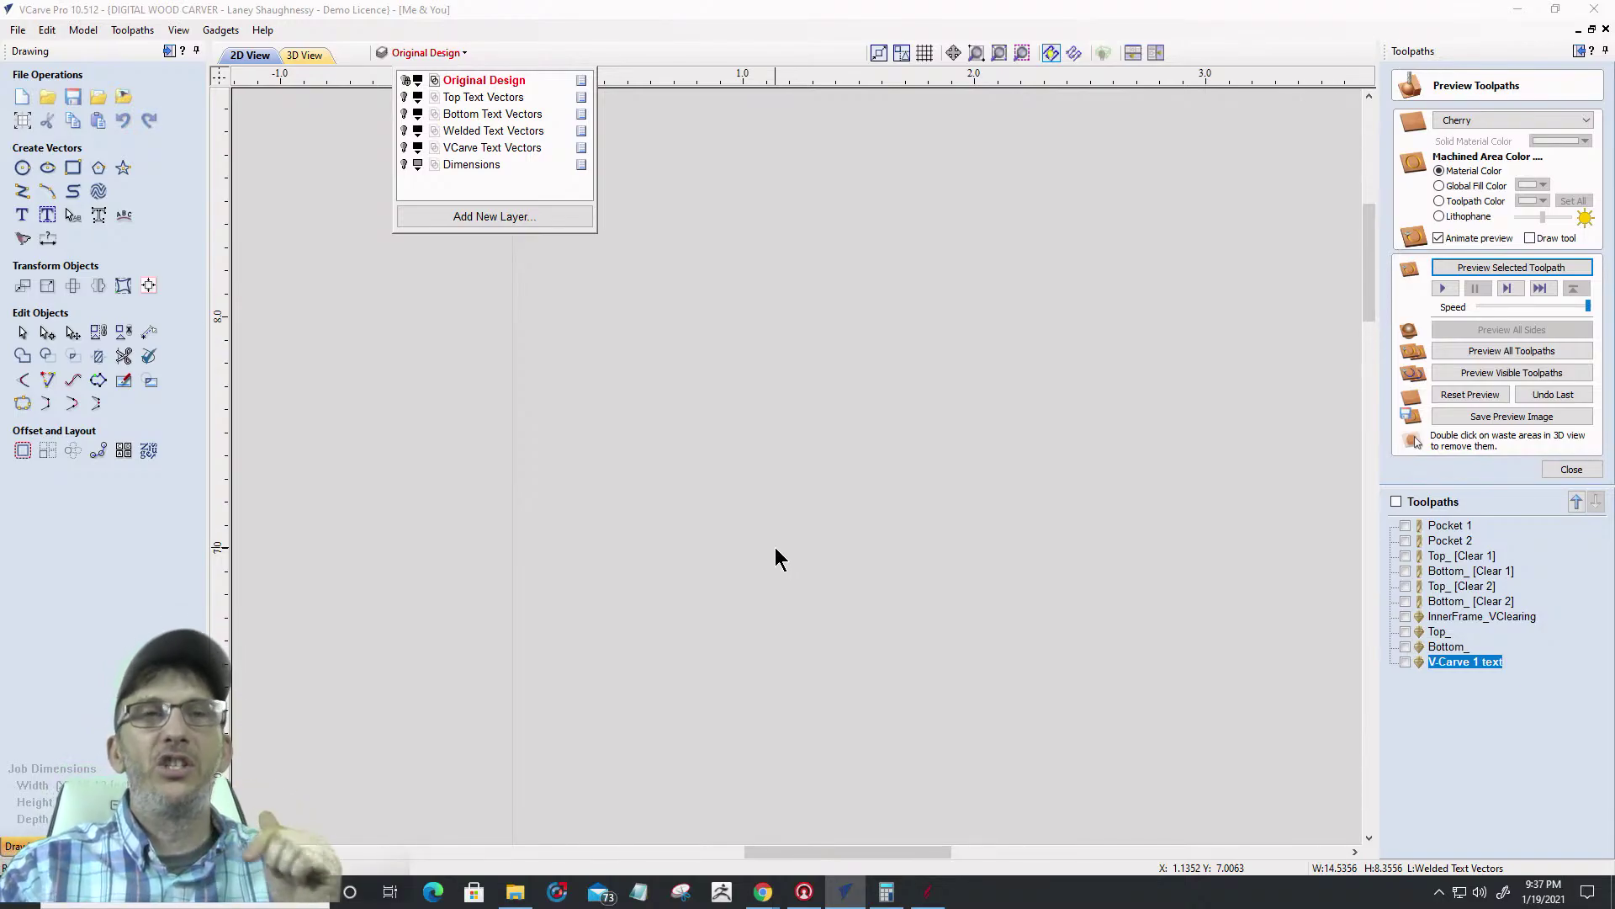
Make the Original Design layer visible in the 2D view
{"action": "double_click", "coordinate": [463, 82]}
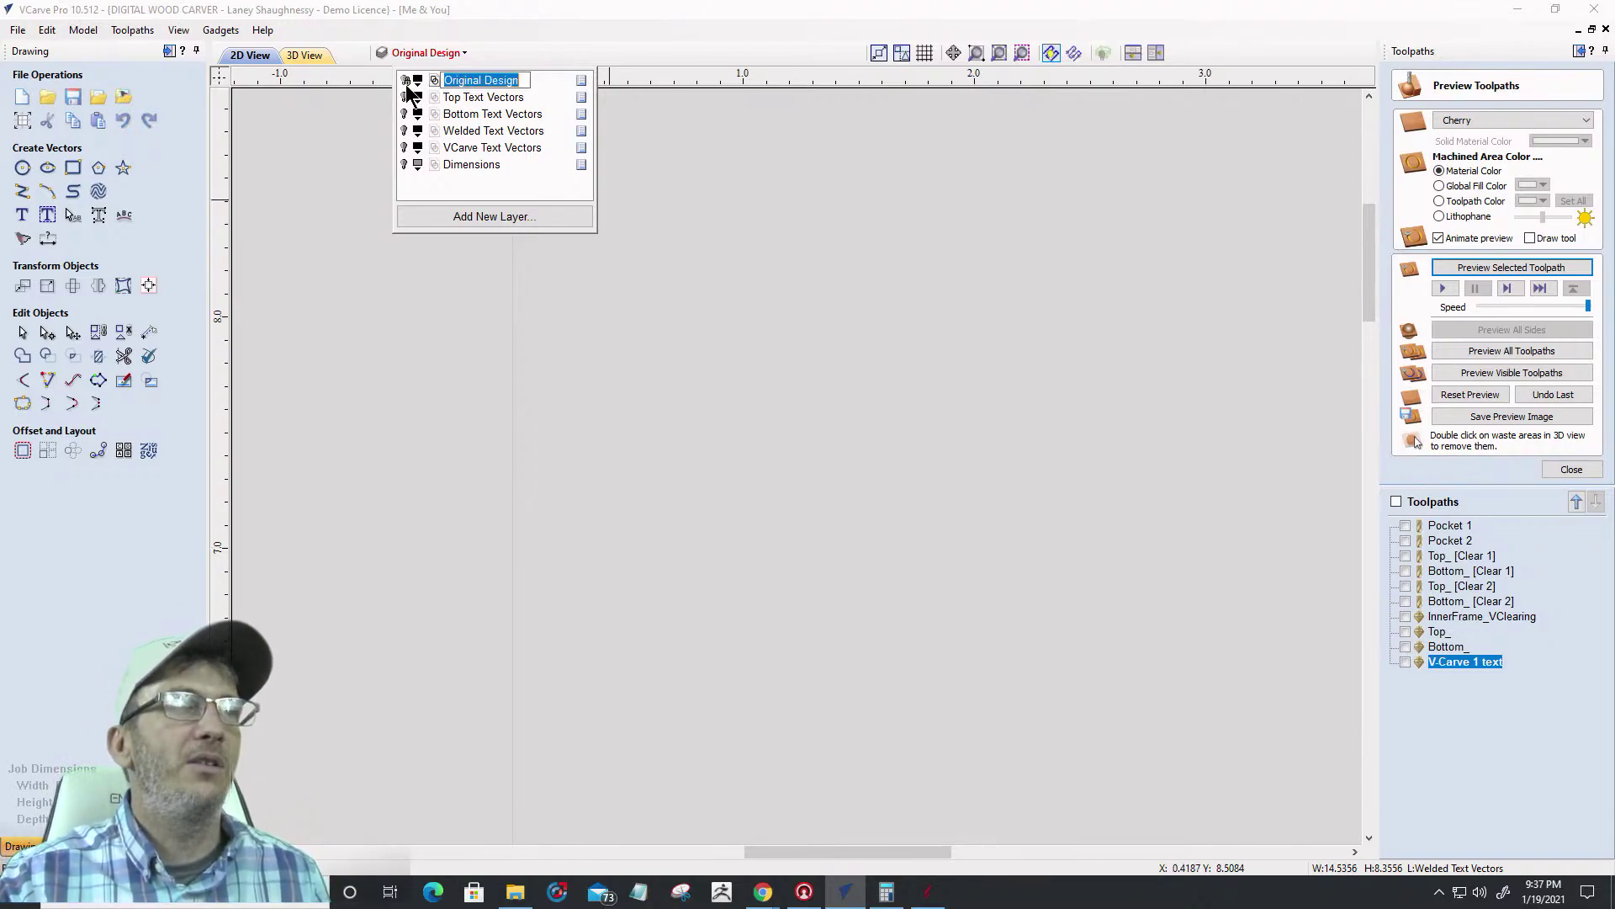
{"action": "key", "text": "Return"}
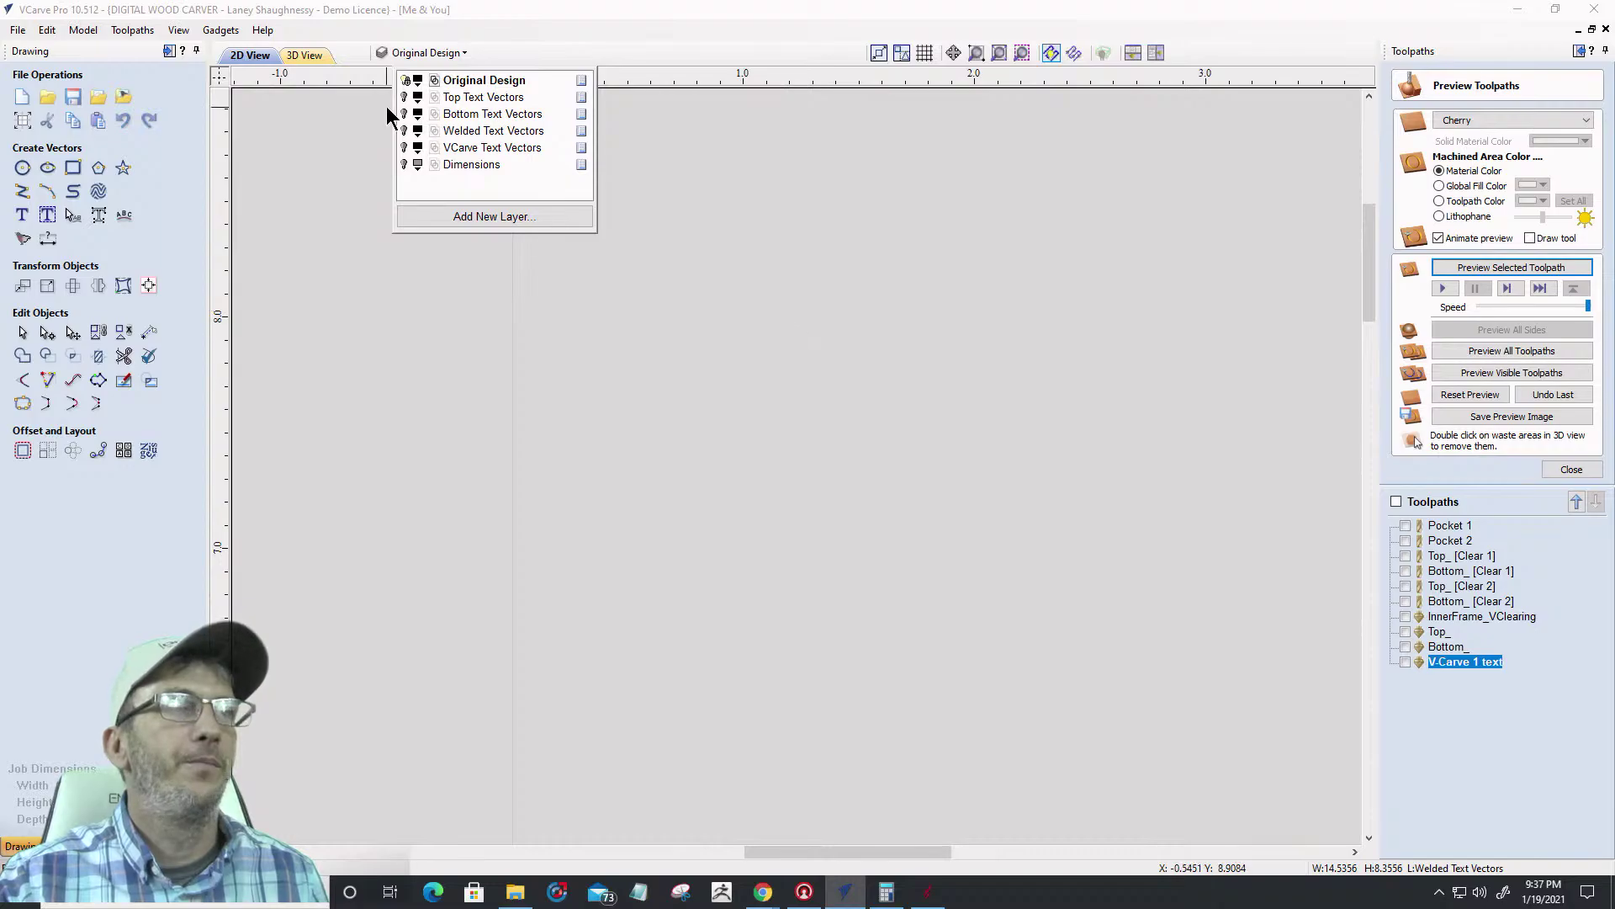
{"action": "scroll", "coordinate": [727, 464], "scroll_direction": "down", "scroll_amount": 3}
{"action": "scroll", "coordinate": [817, 436], "scroll_direction": "up", "scroll_amount": 4}
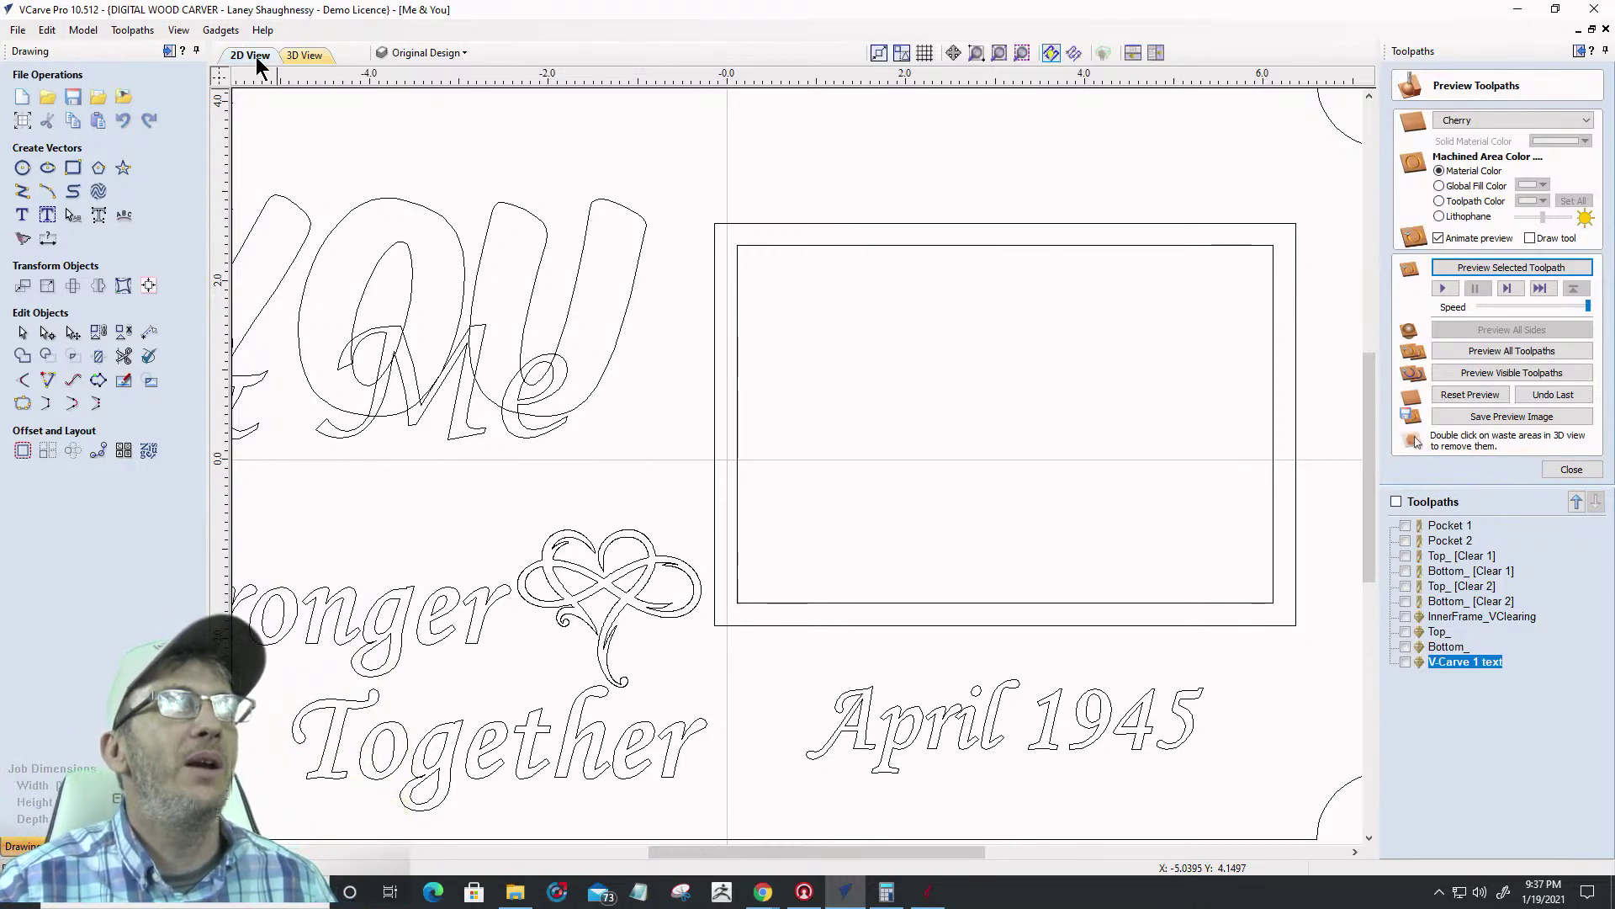
Switch to the 3D view and reset the toolpath preview to an uncut cherry board in isometric view
{"action": "left_click", "coordinate": [1570, 469]}
{"action": "left_click", "coordinate": [312, 59]}
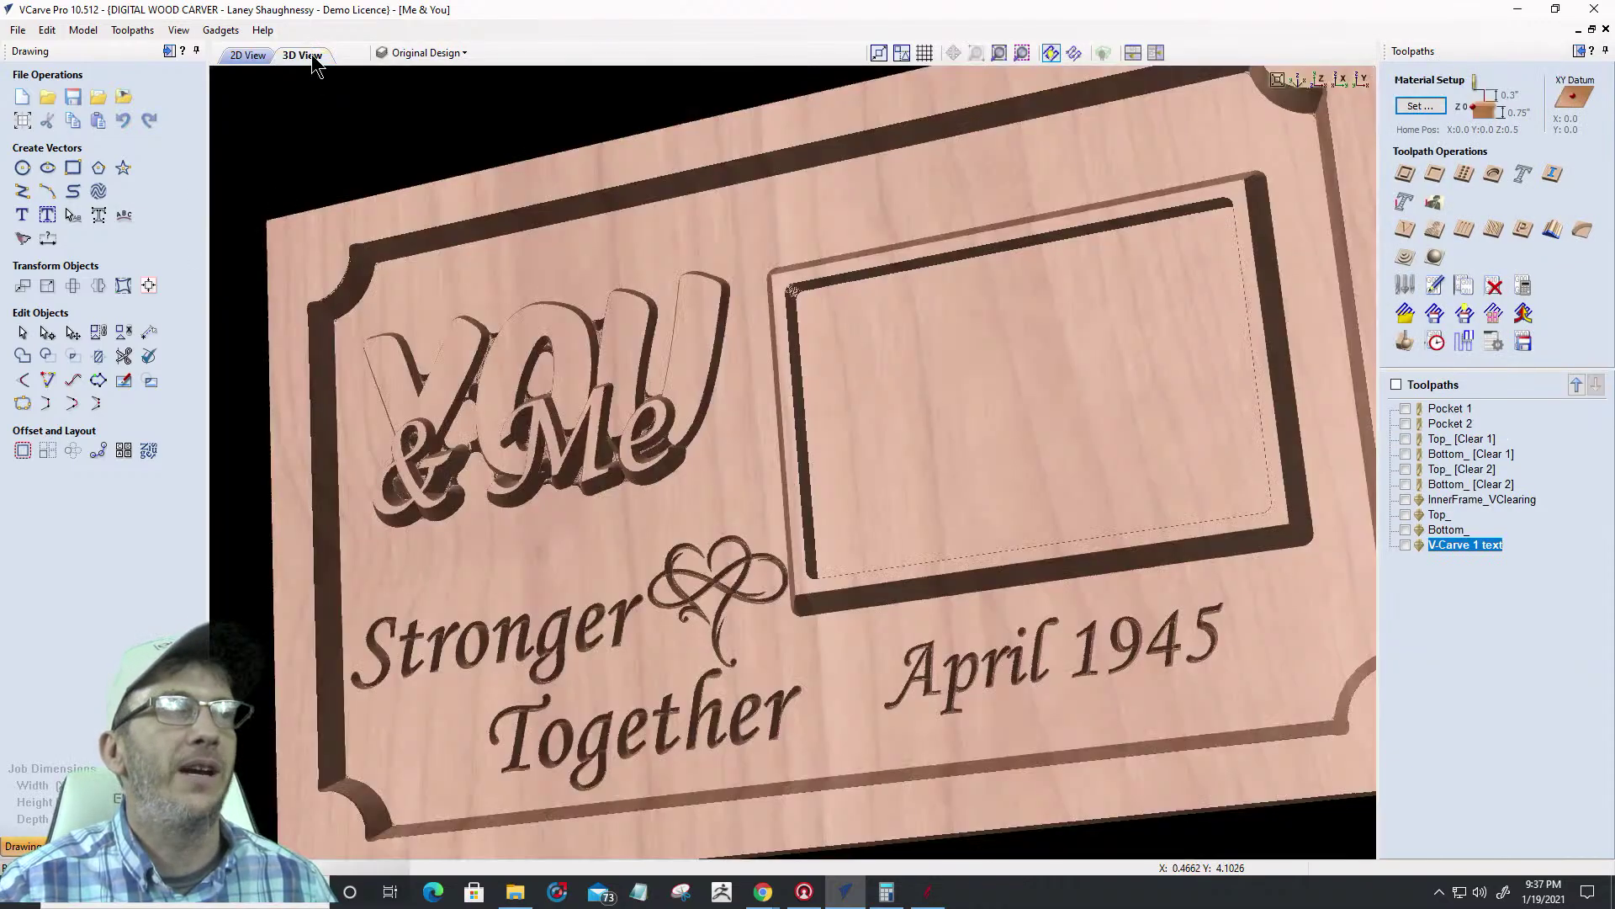
{"action": "left_click", "coordinate": [1406, 324]}
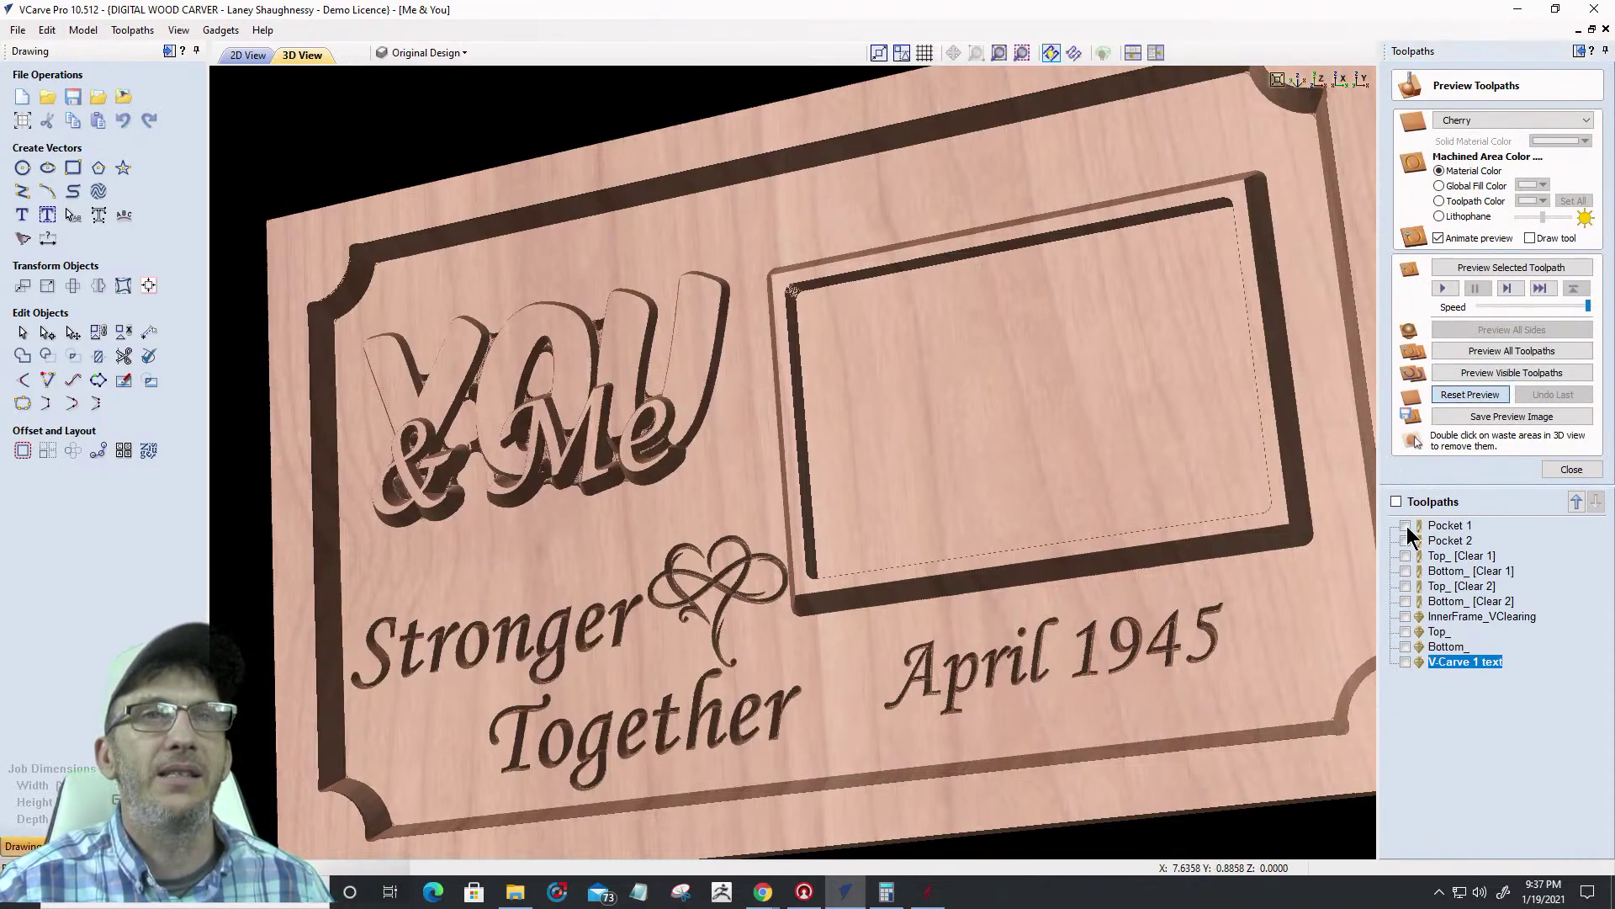
{"action": "left_click_drag", "start_coordinate": [969, 473], "coordinate": [1061, 301]}
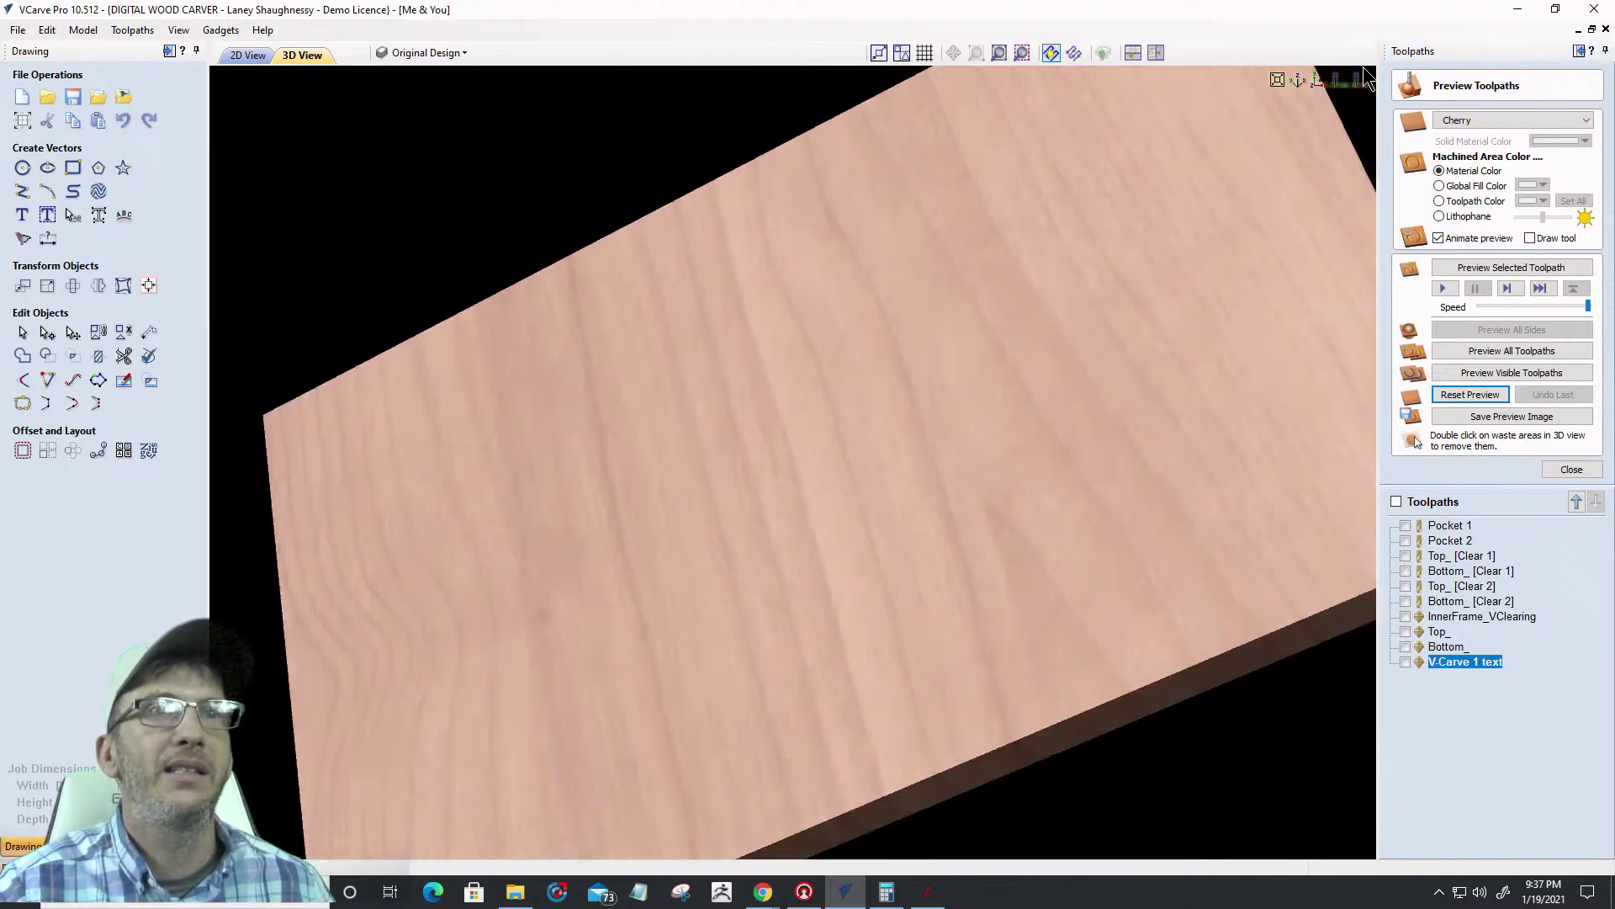
{"action": "left_click", "coordinate": [1300, 80]}
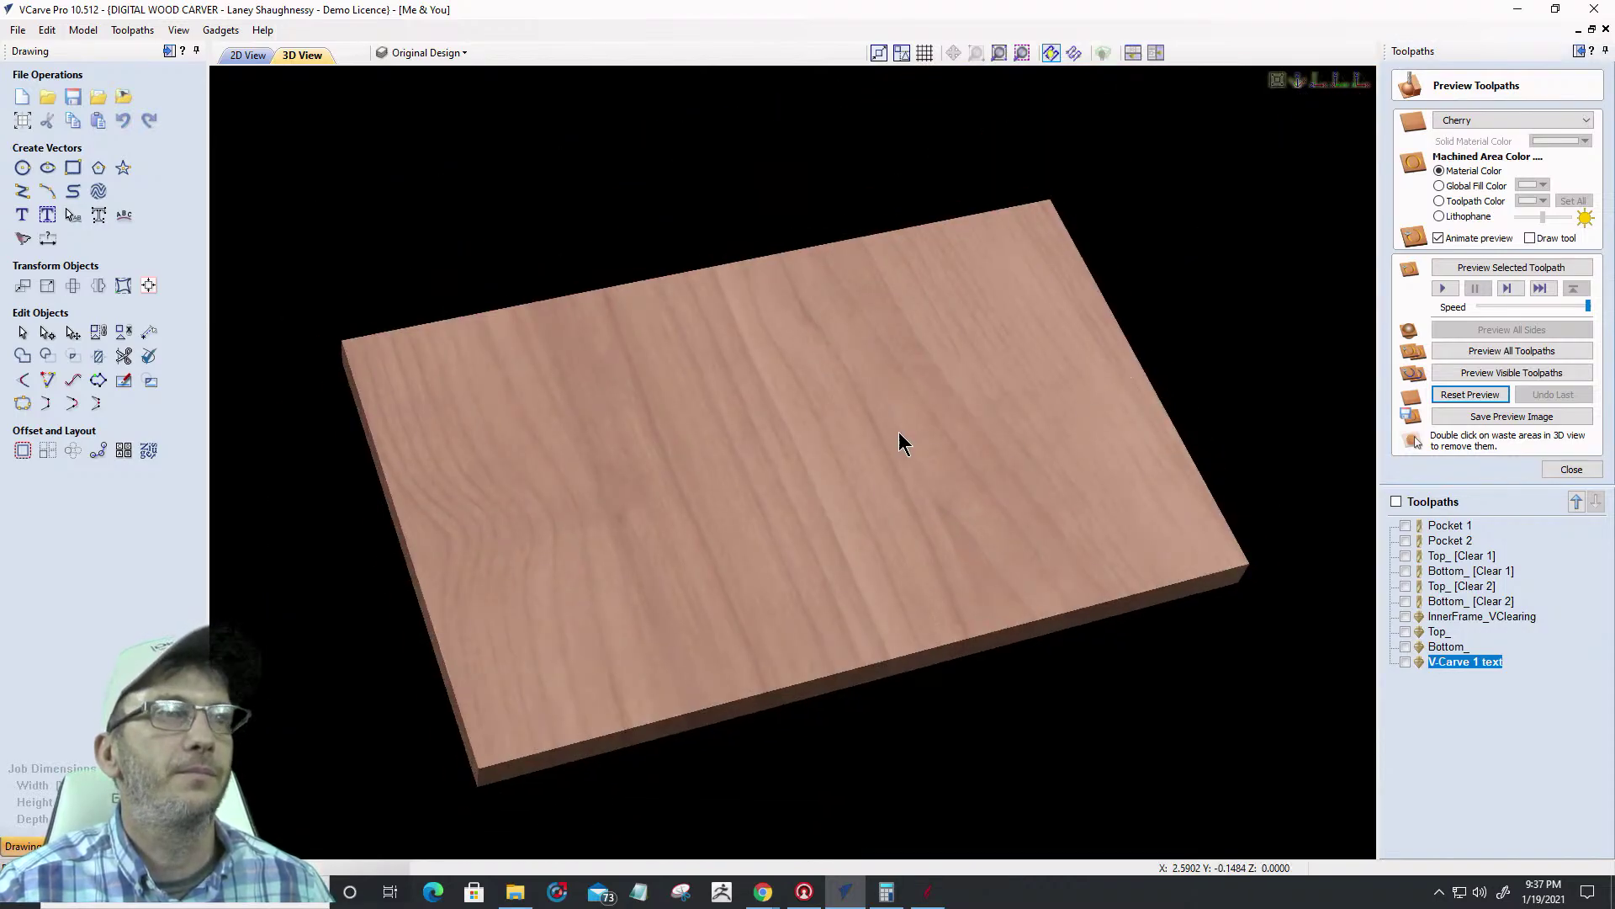
{"action": "scroll", "coordinate": [886, 436], "scroll_direction": "up", "scroll_amount": 4}
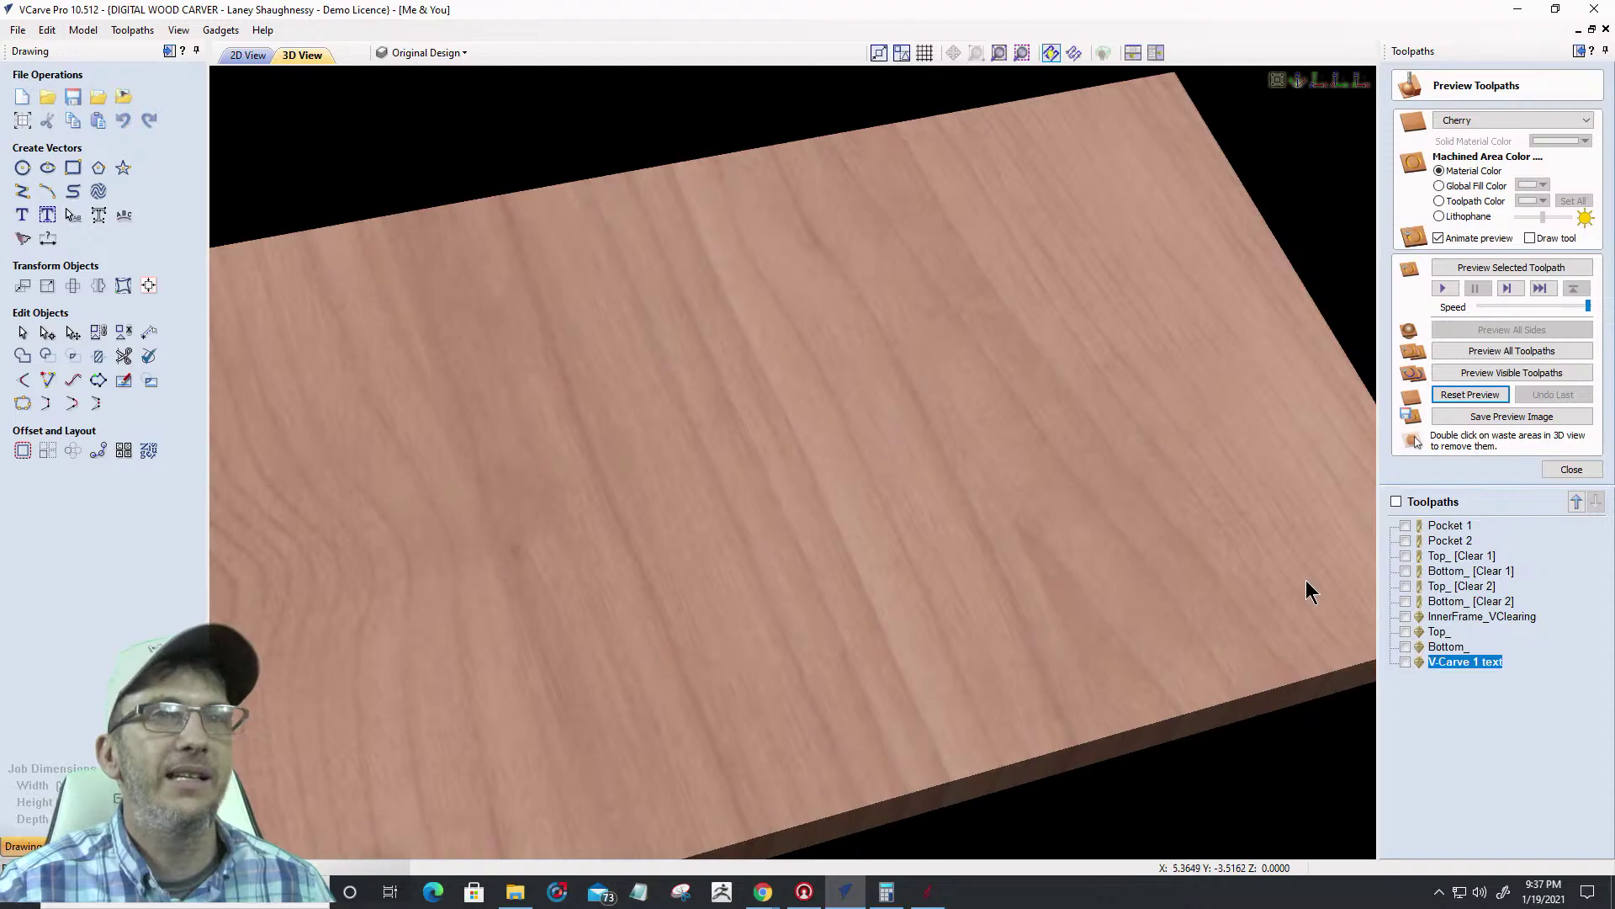
Preview the Pocket 1 toolpath and the Pocket 2 toolpath separately on the uncut board
{"action": "left_click", "coordinate": [1406, 526]}
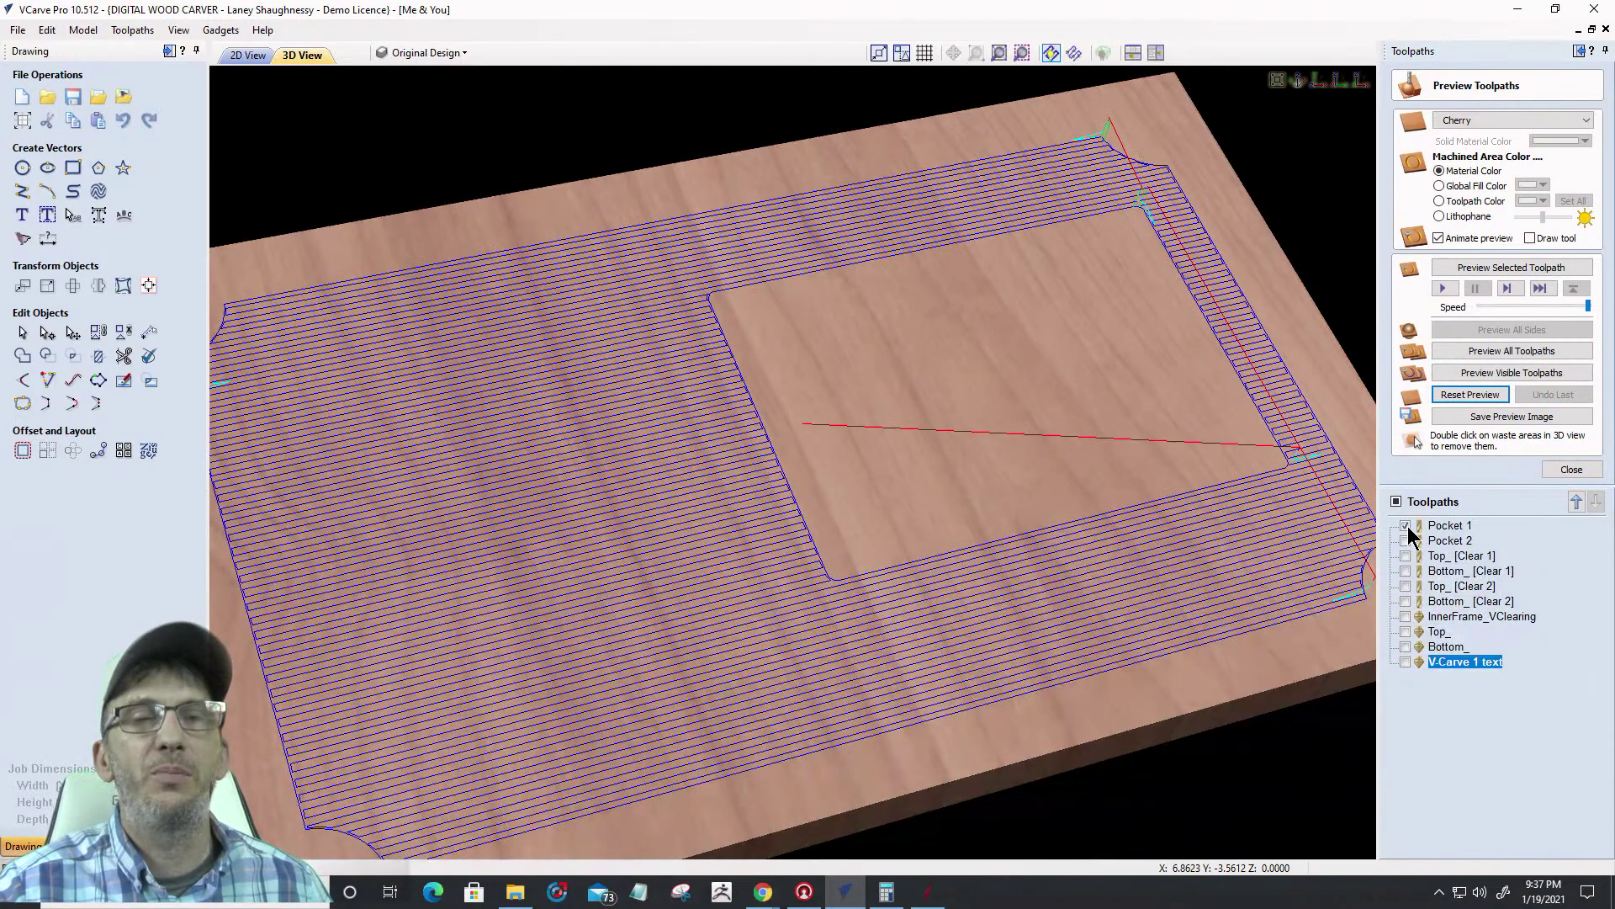
{"action": "left_click", "coordinate": [1488, 379]}
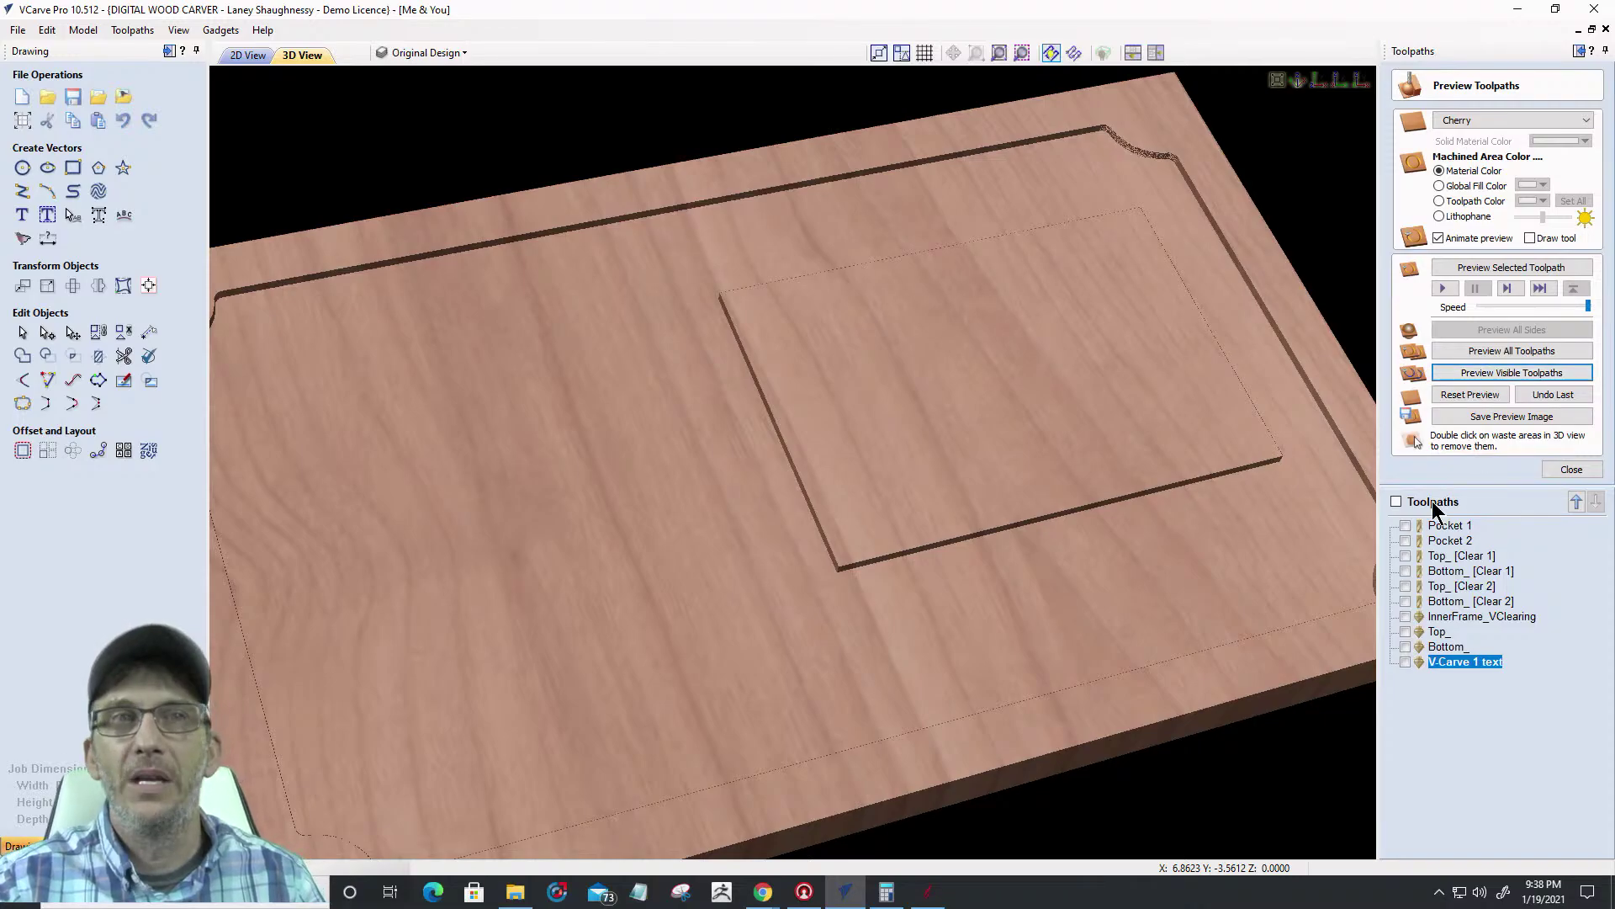
{"action": "left_click", "coordinate": [1405, 541]}
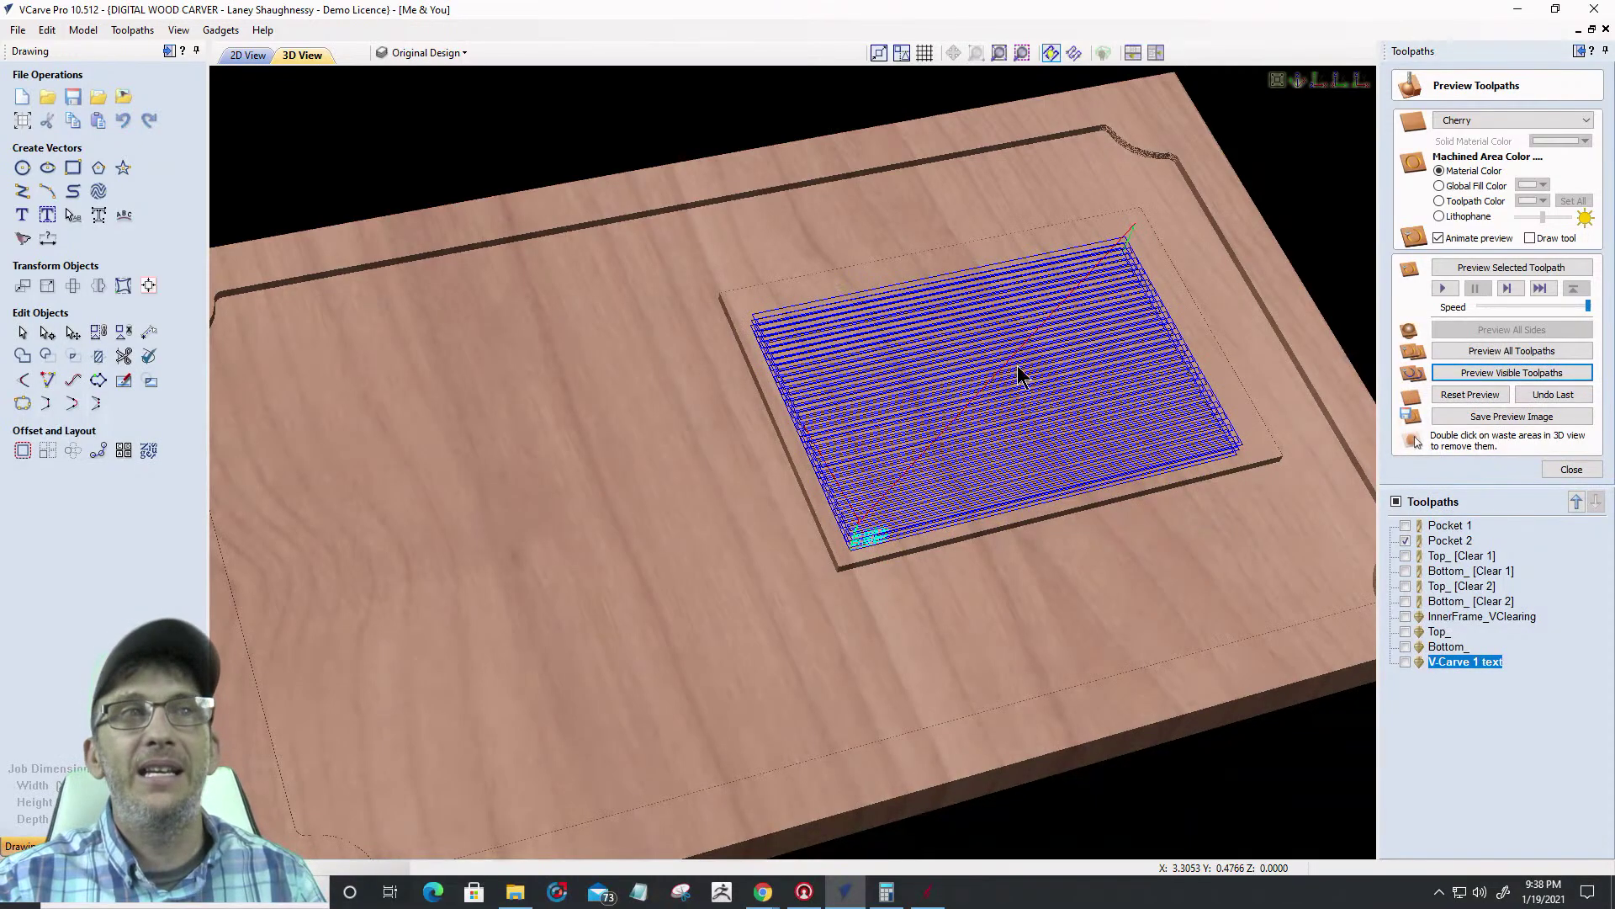
{"action": "left_click", "coordinate": [1507, 376]}
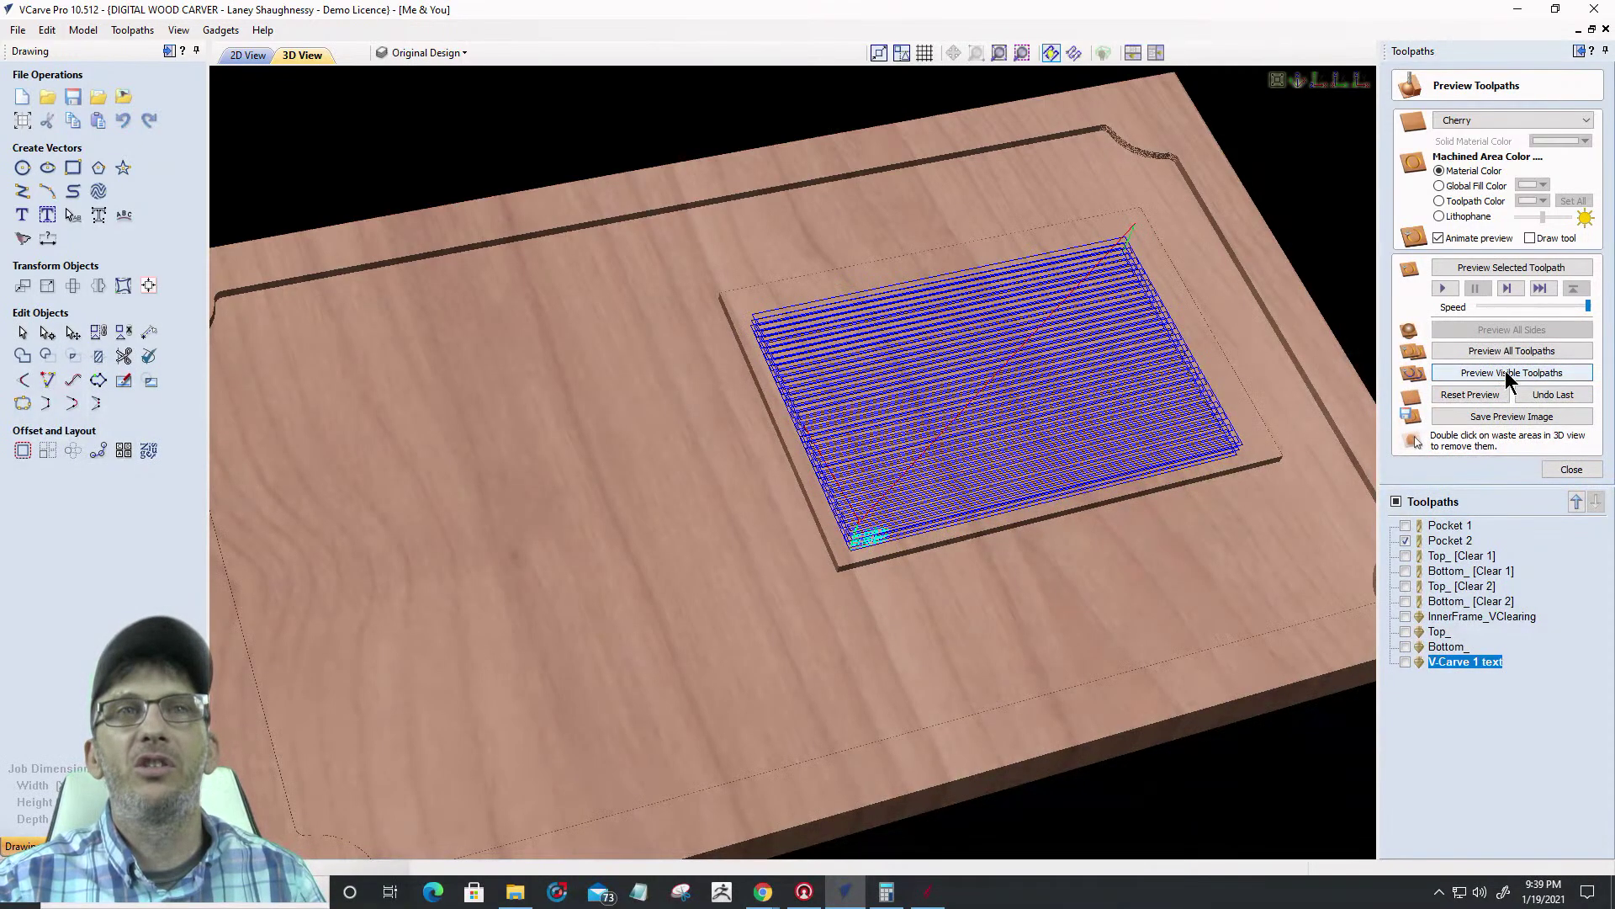
{"action": "left_click", "coordinate": [1507, 376]}
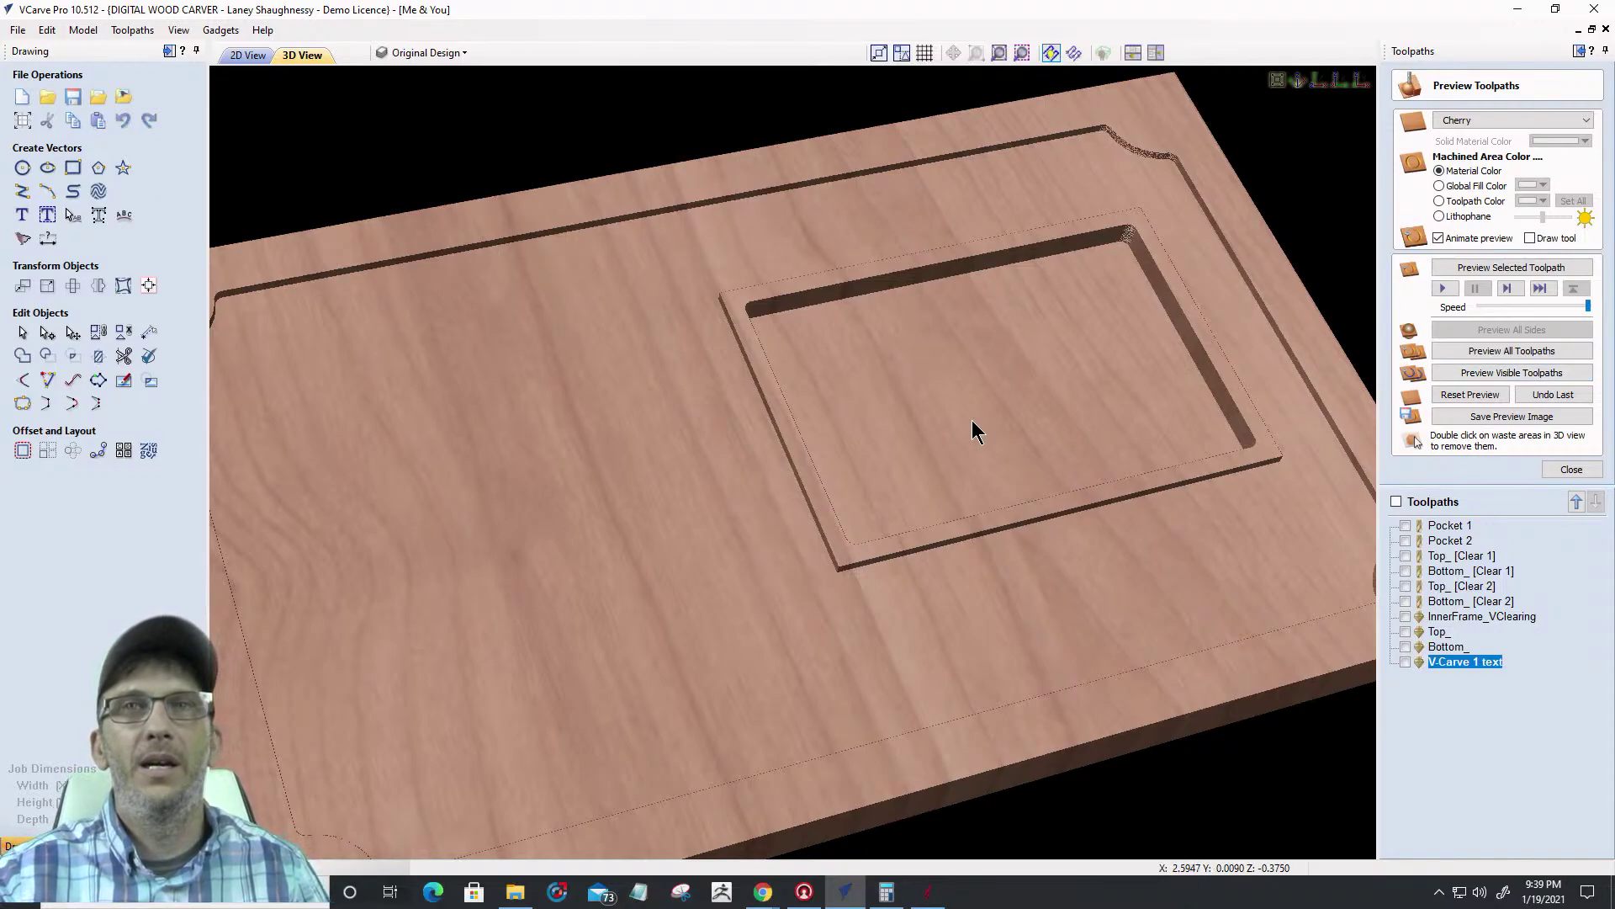
Preview the Top_ [Clear 1] toolpath and inspect the cleared area around the text and frames
{"action": "left_click", "coordinate": [1405, 556]}
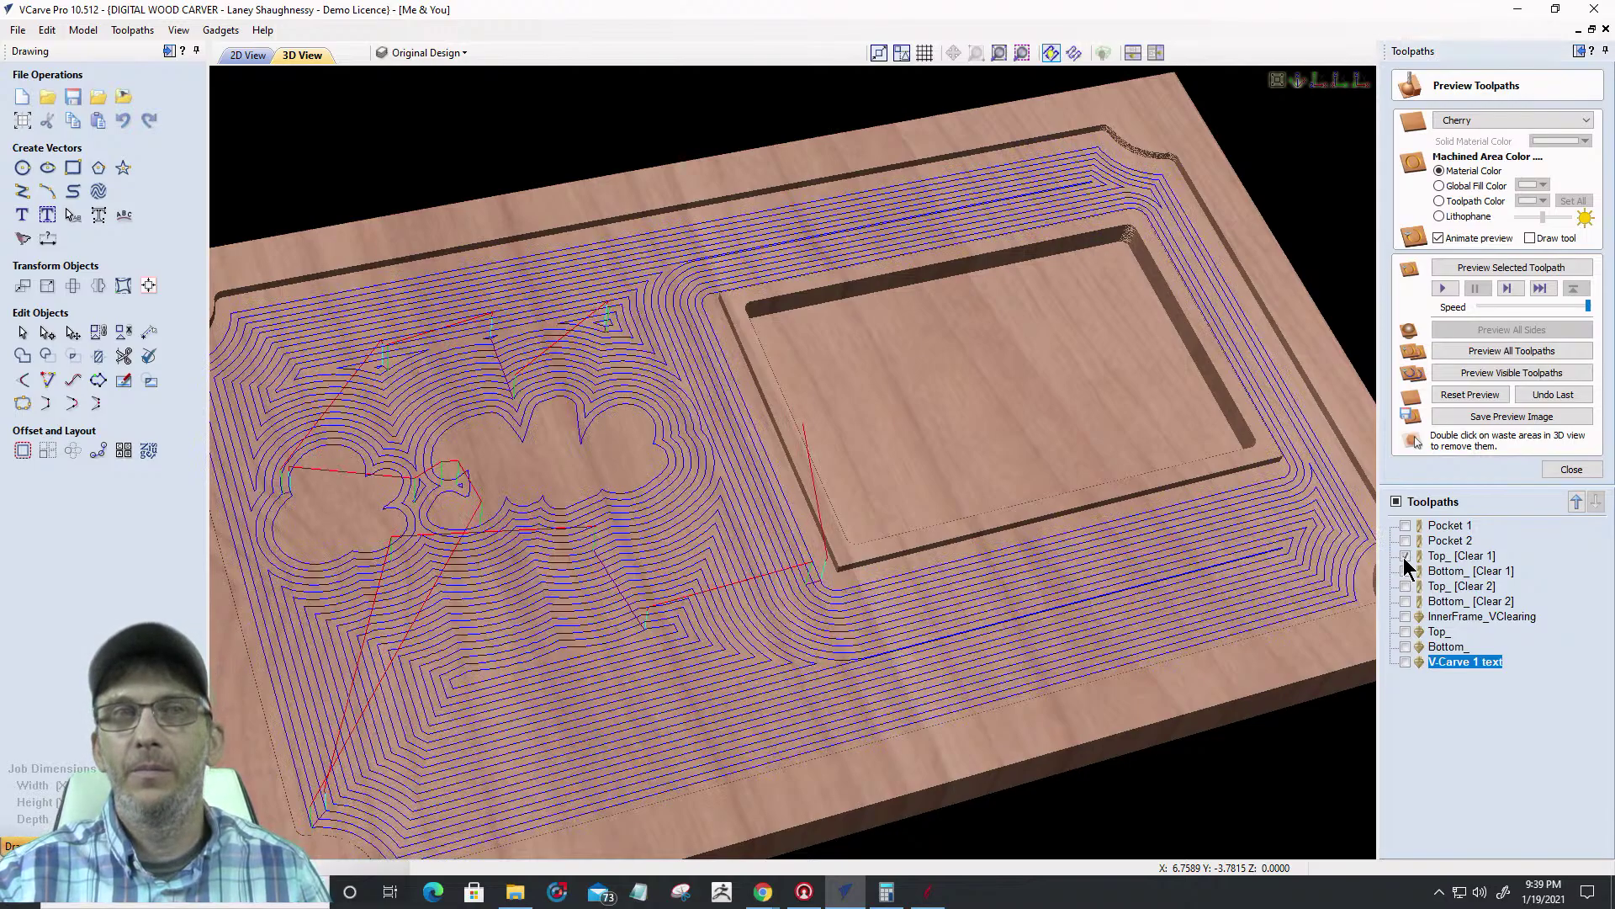
{"action": "left_click", "coordinate": [1462, 559]}
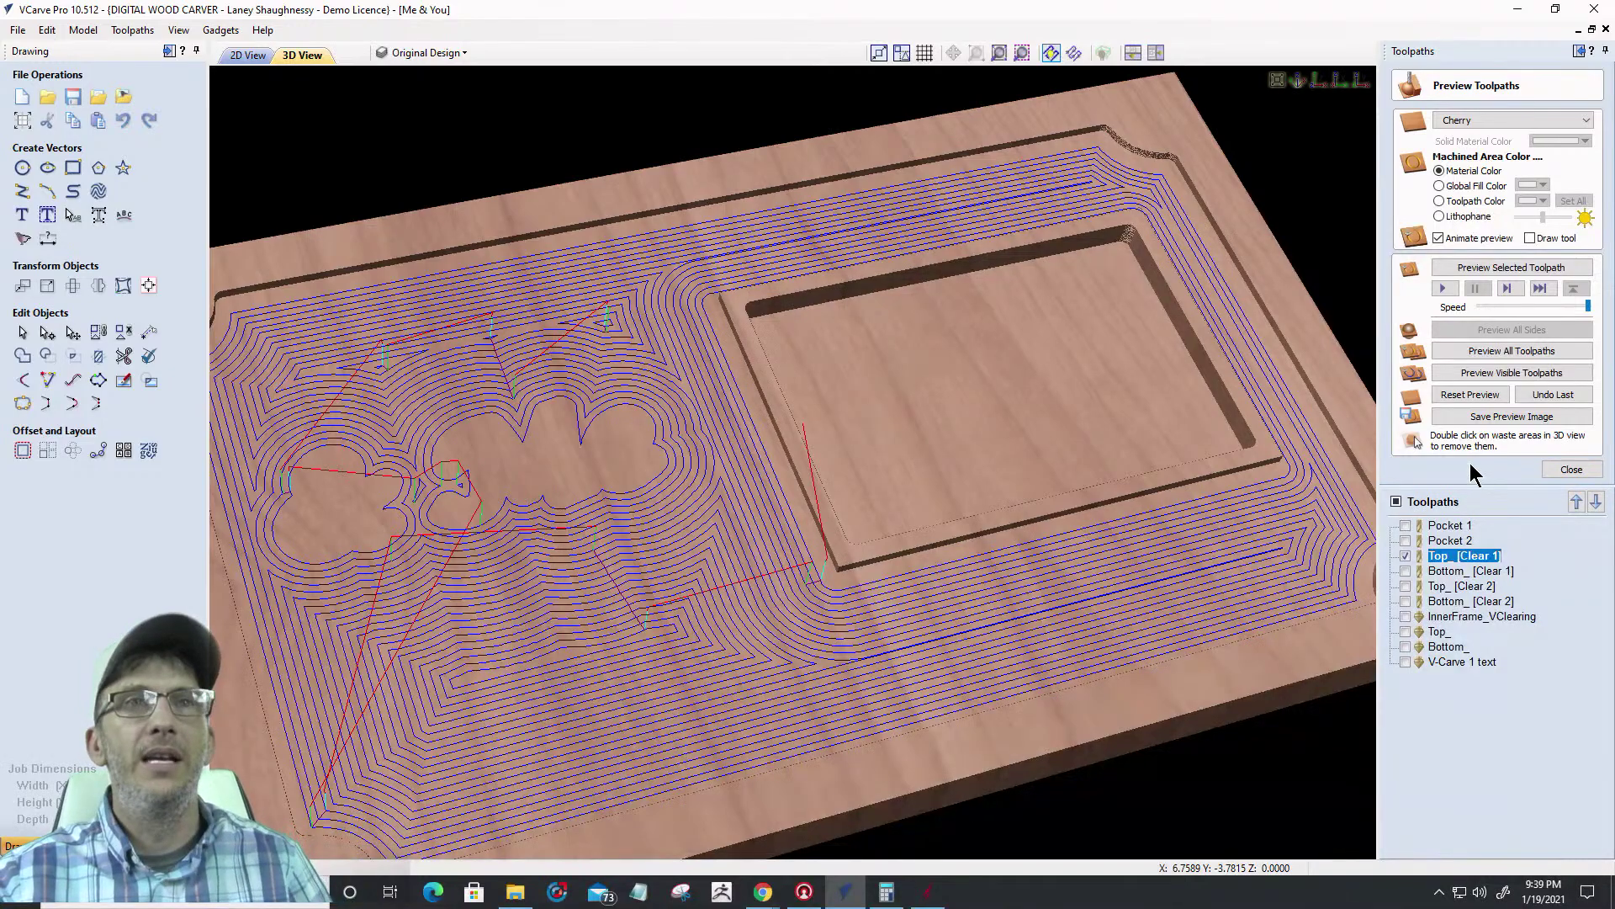
{"action": "left_click", "coordinate": [1497, 372]}
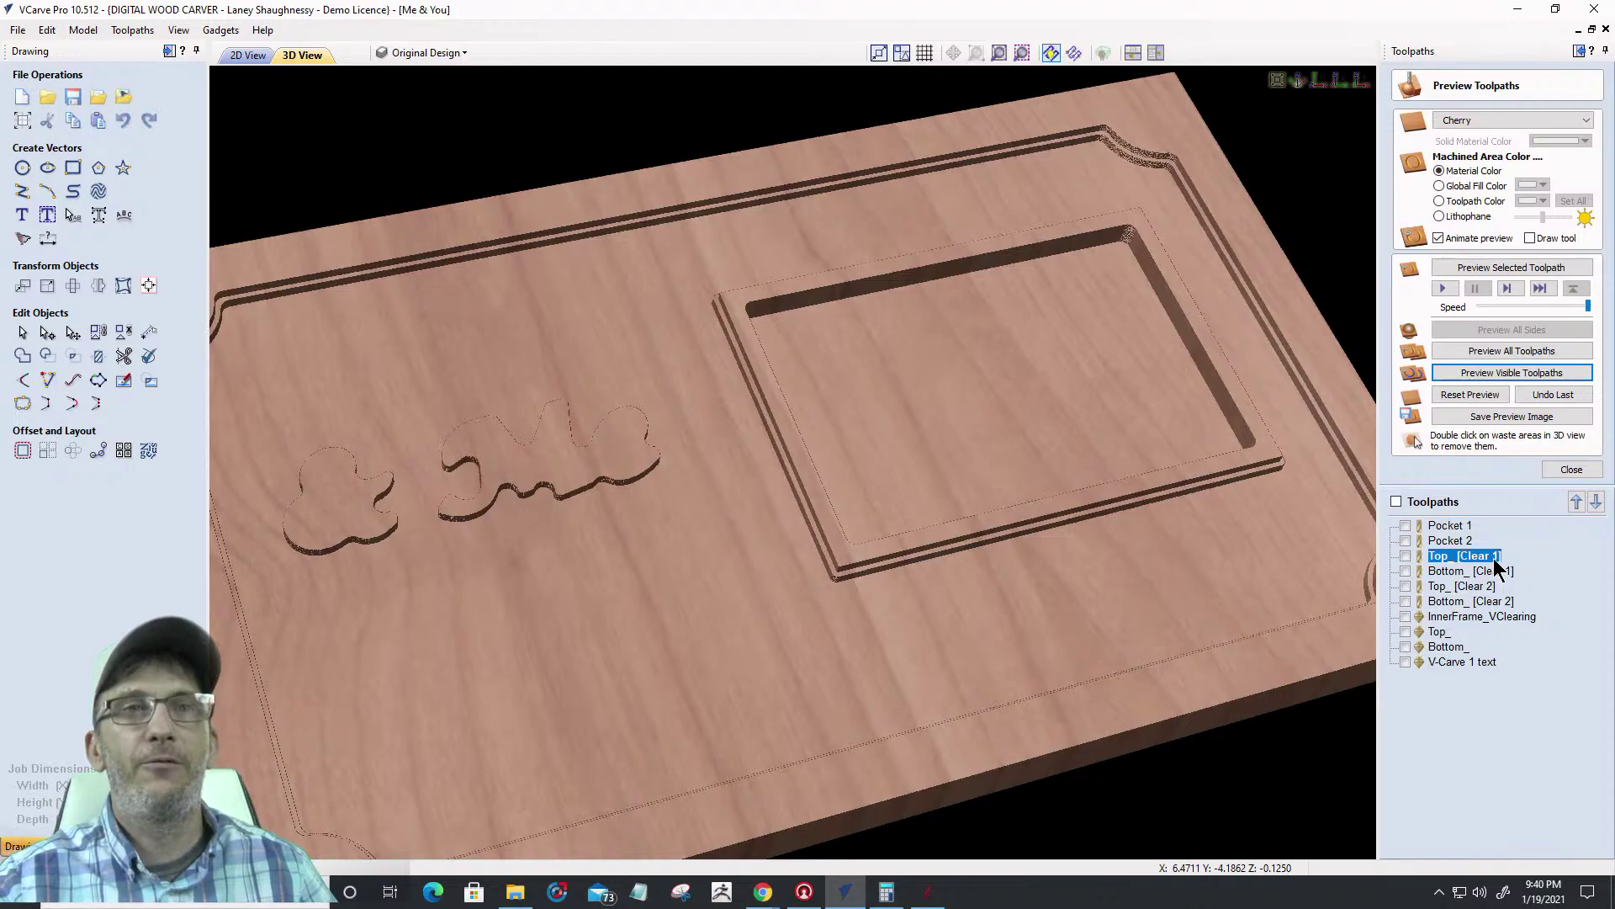
{"action": "left_click_drag", "start_coordinate": [720, 447], "coordinate": [799, 429]}
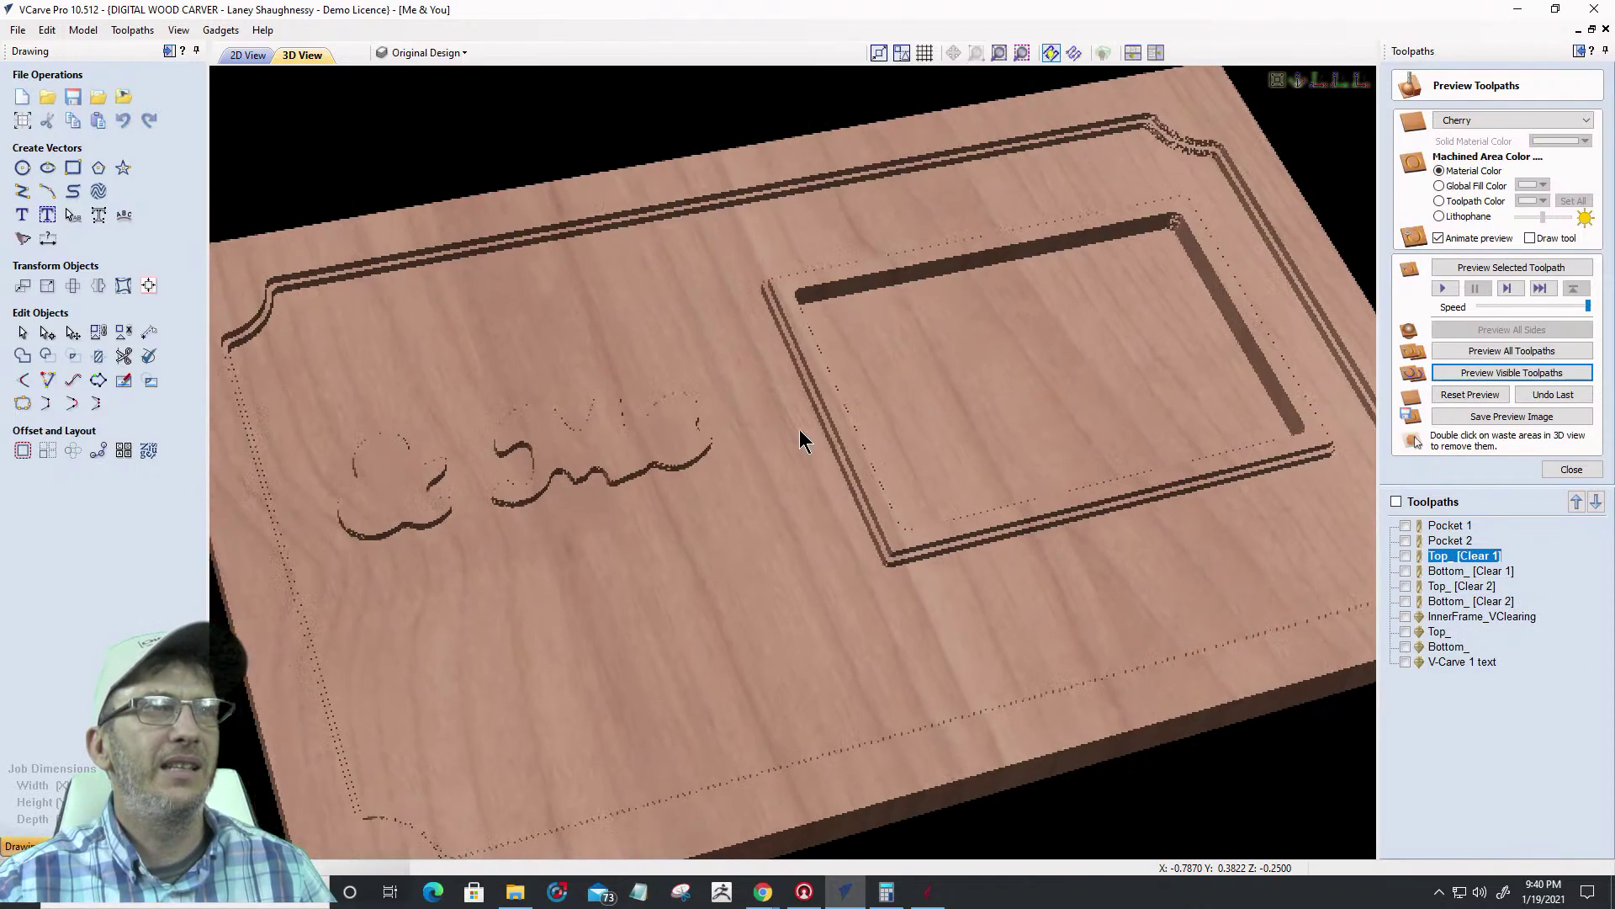
{"action": "scroll", "coordinate": [799, 430], "scroll_direction": "down", "scroll_amount": 3}
{"action": "scroll", "coordinate": [799, 429], "scroll_direction": "up", "scroll_amount": 2}
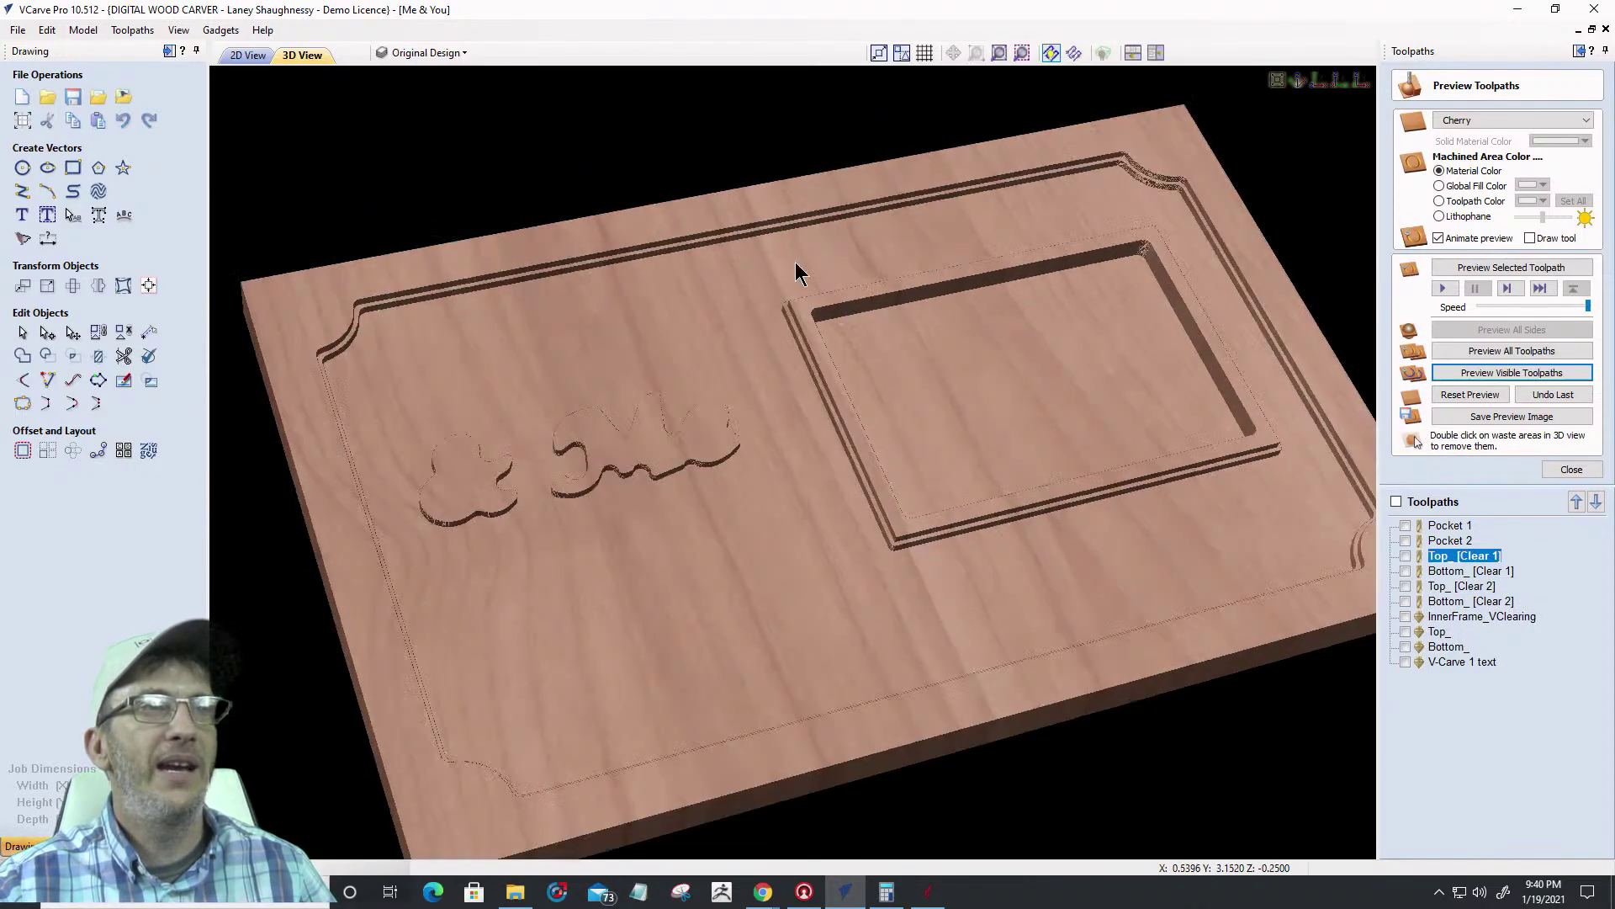
Preview the Bottom_ [Clear 1] toolpath and examine the cut around the YOU & Me lettering up close
{"action": "left_click", "coordinate": [1405, 569]}
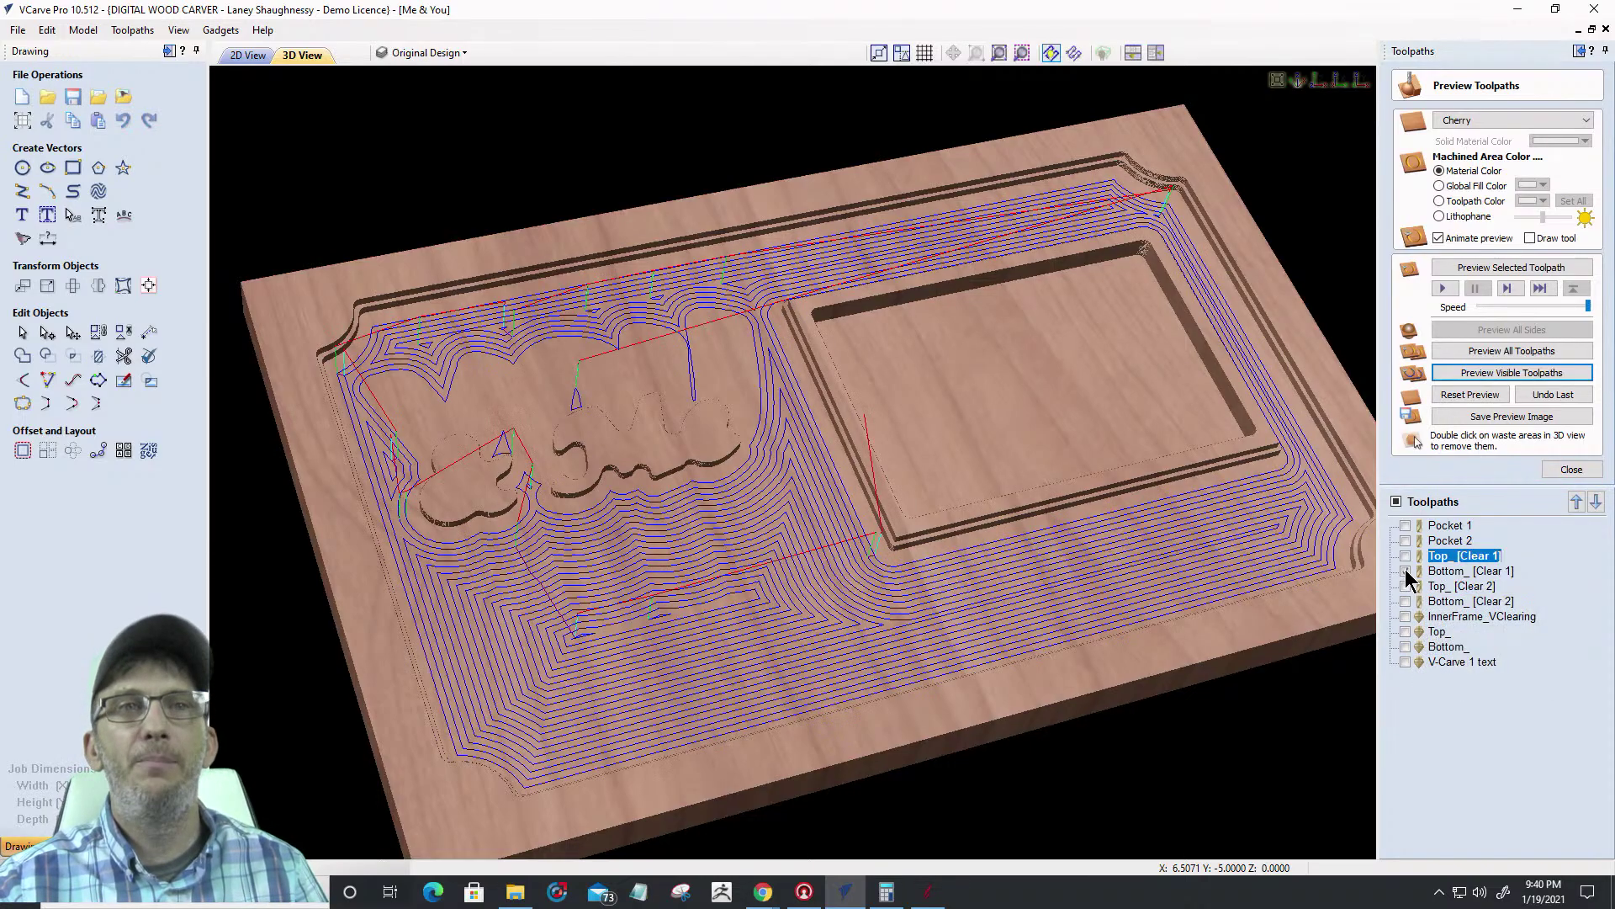
{"action": "left_click", "coordinate": [1493, 379]}
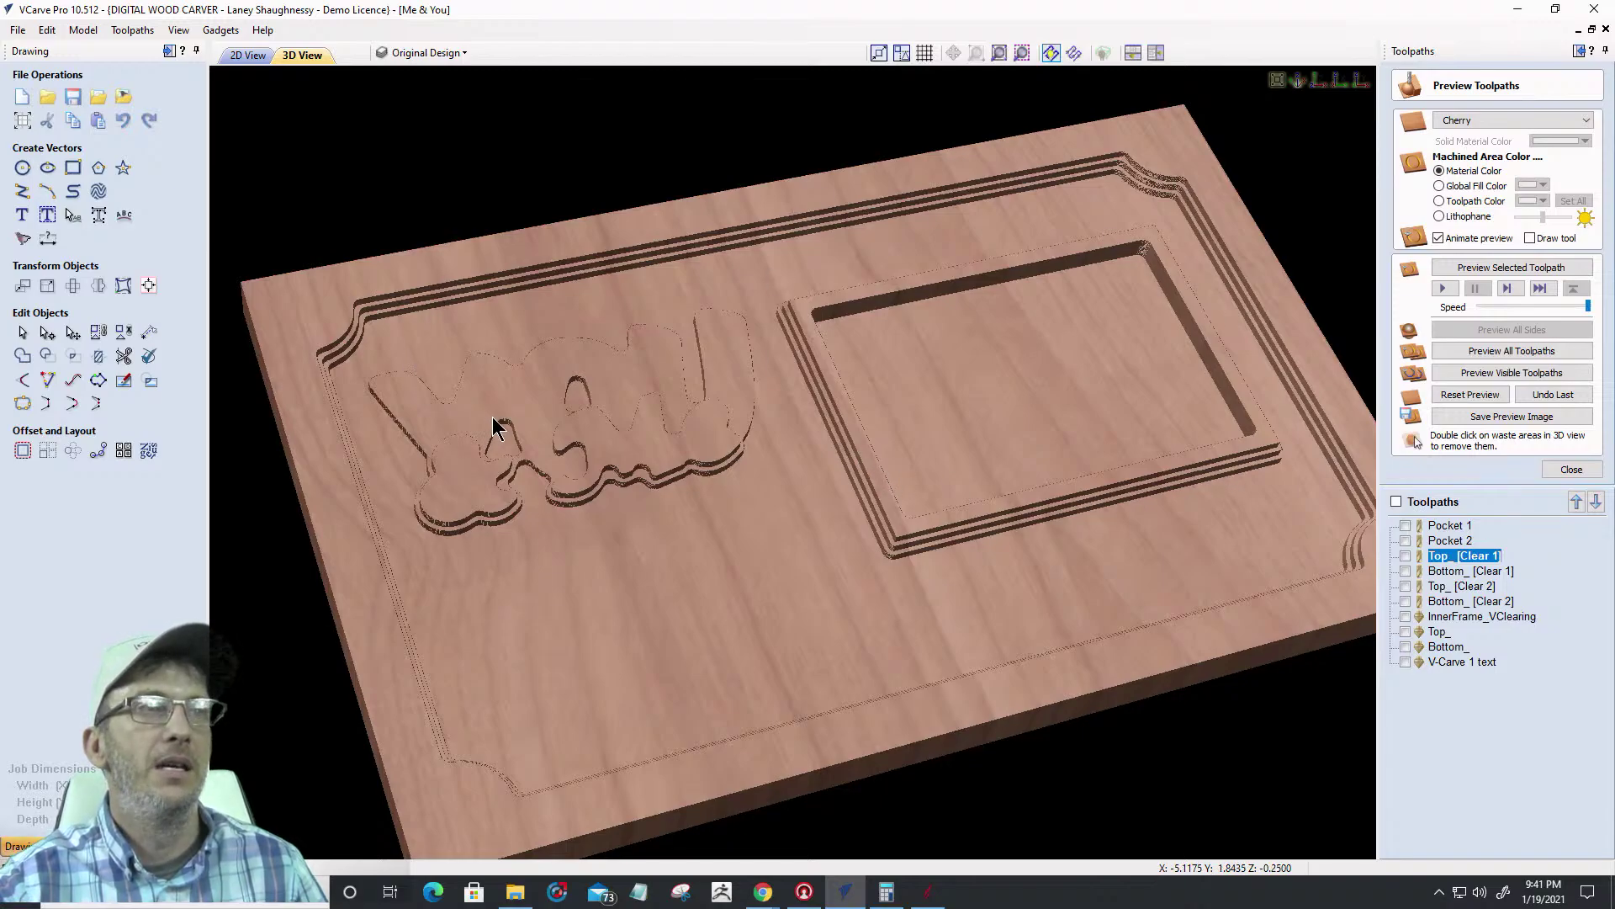
{"action": "scroll", "coordinate": [495, 427], "scroll_direction": "up", "scroll_amount": 3}
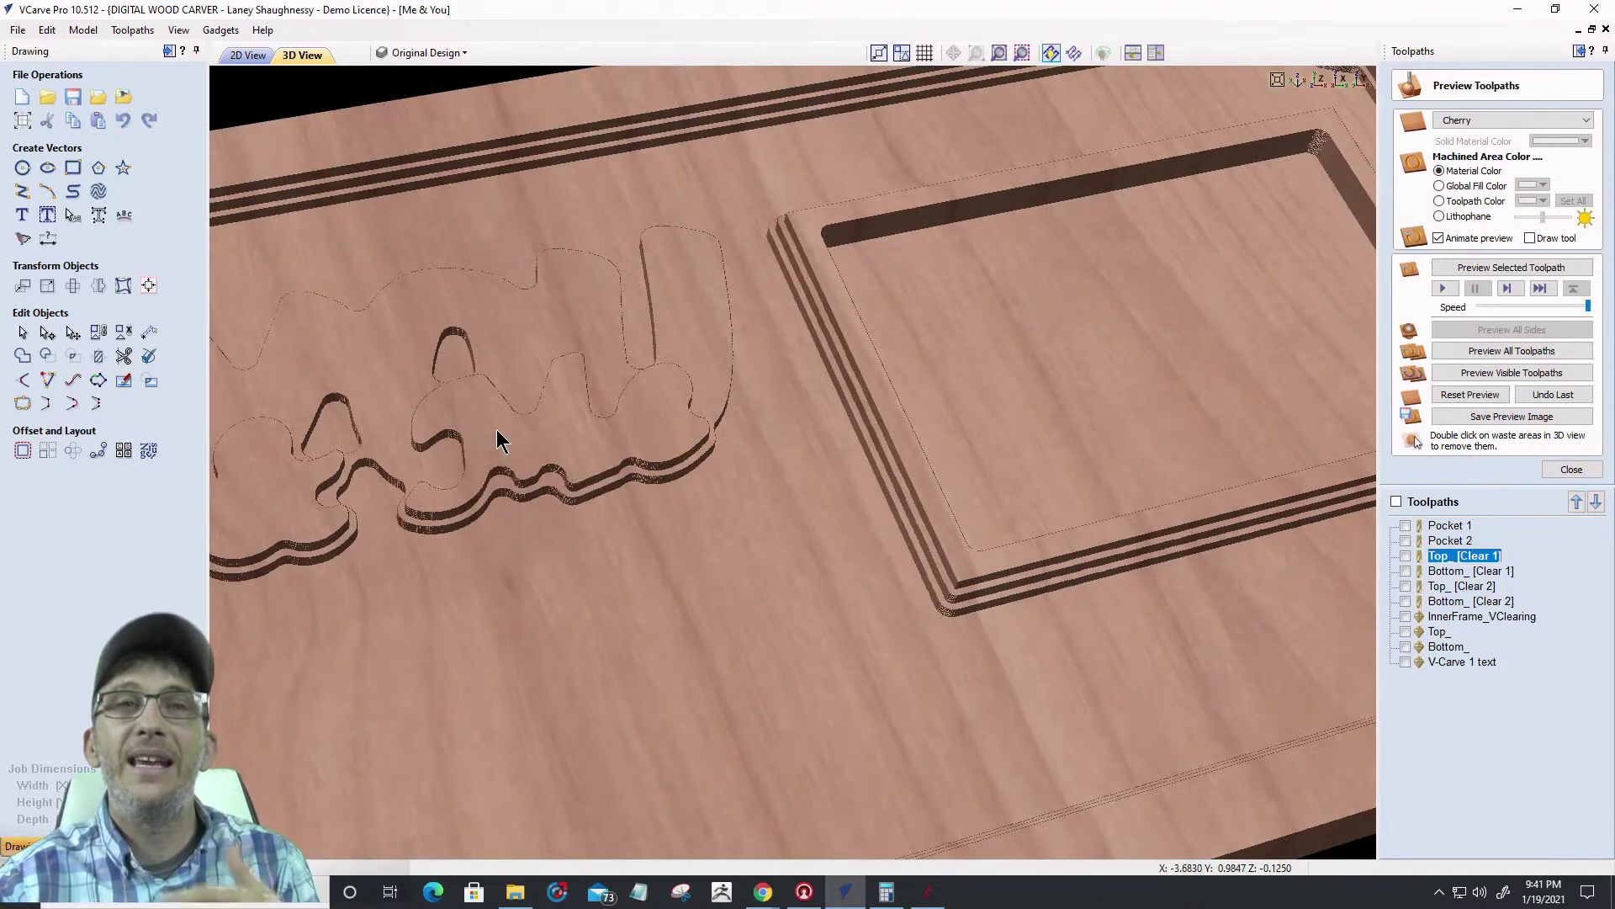
{"action": "scroll", "coordinate": [496, 429], "scroll_direction": "down", "scroll_amount": 3}
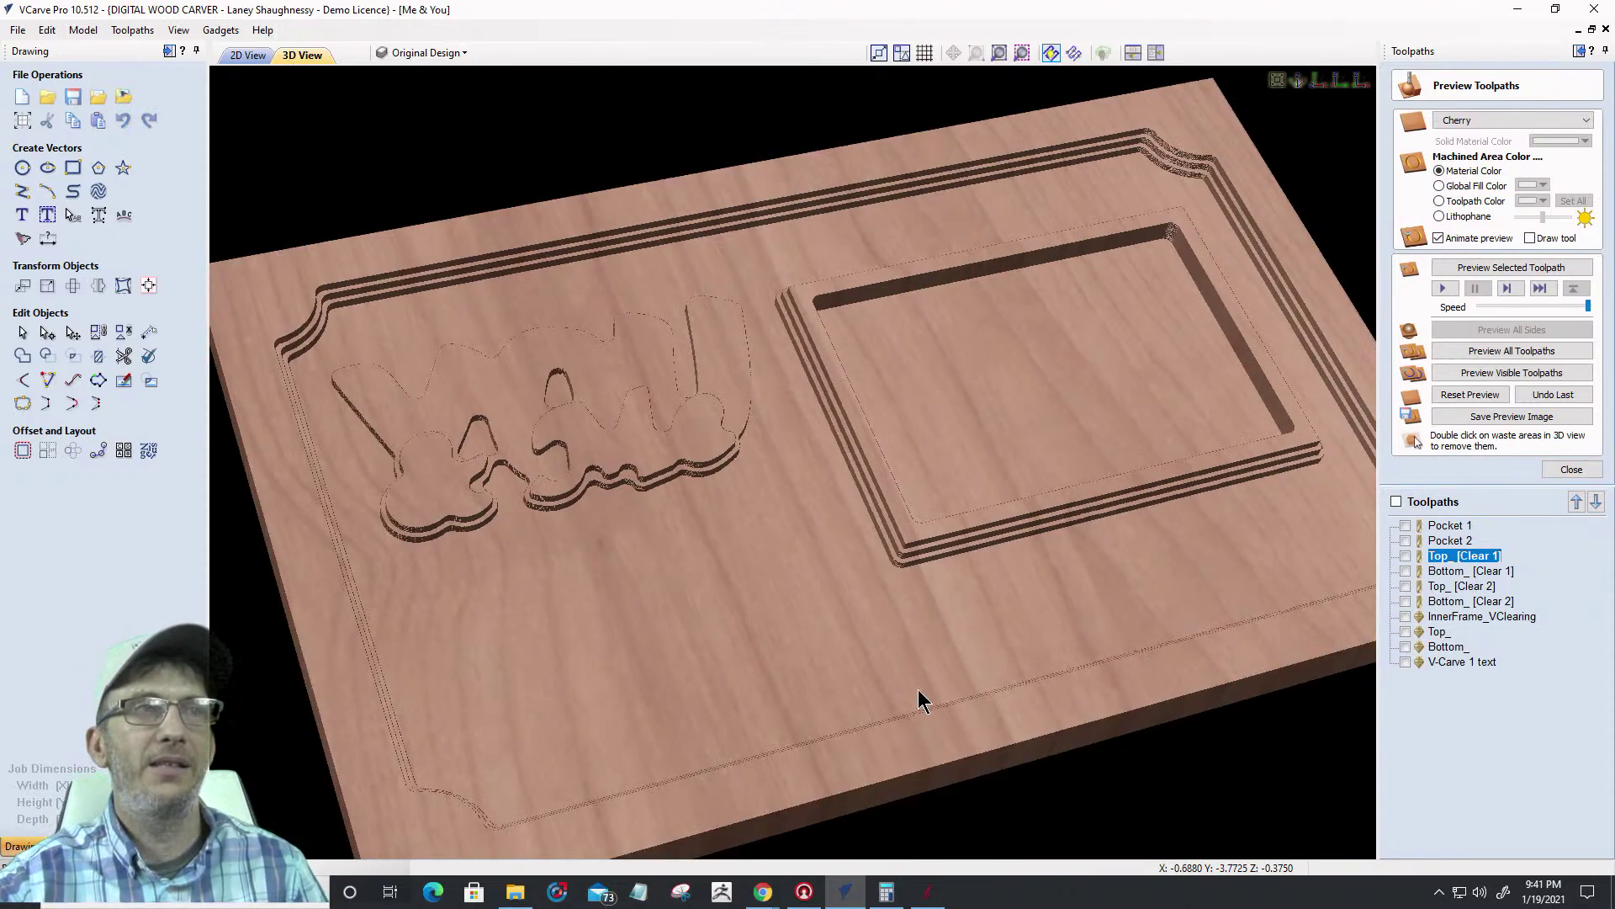
Preview the Top_ [Clear 2] and Bottom_ [Clear 2] toolpaths one after the other
{"action": "left_click", "coordinate": [1406, 586]}
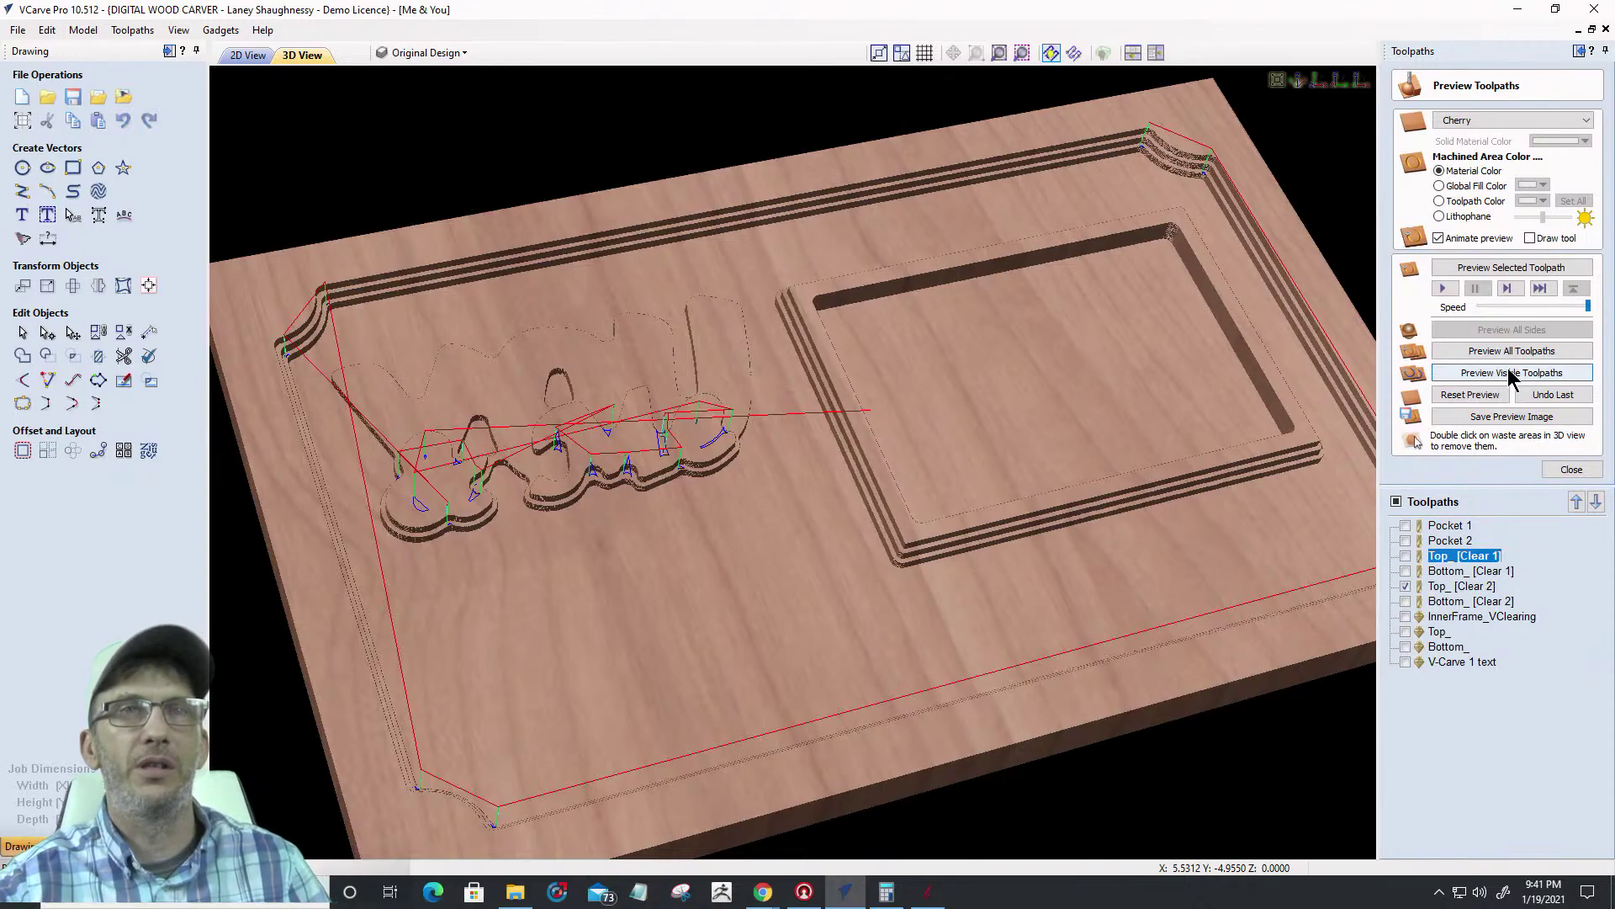
{"action": "left_click", "coordinate": [1510, 374]}
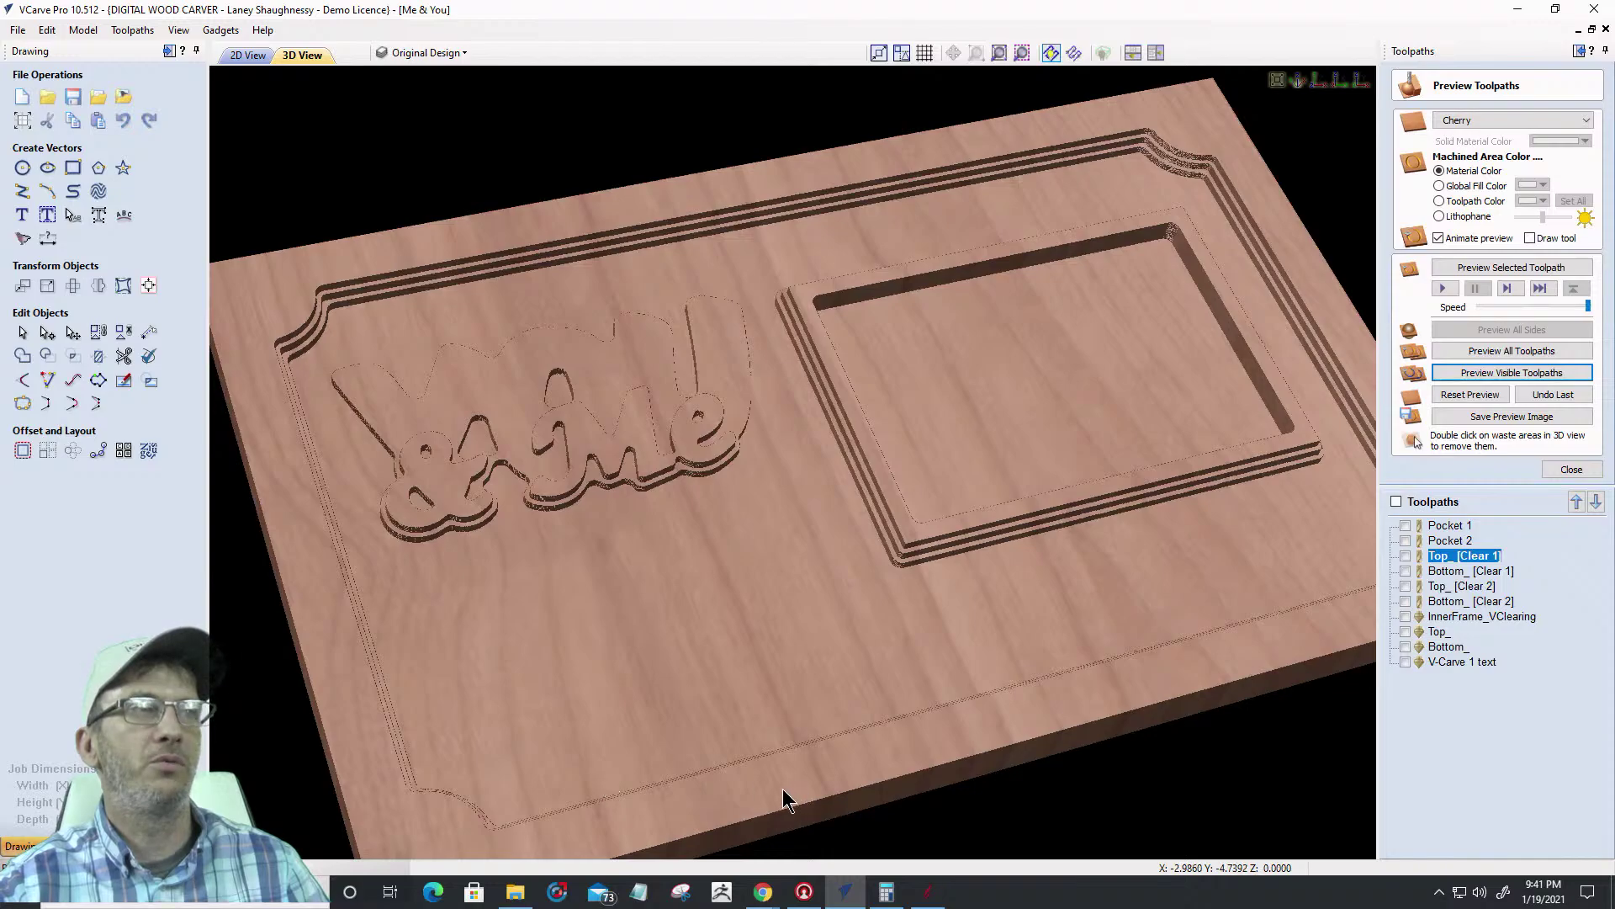
{"action": "left_click", "coordinate": [1406, 602]}
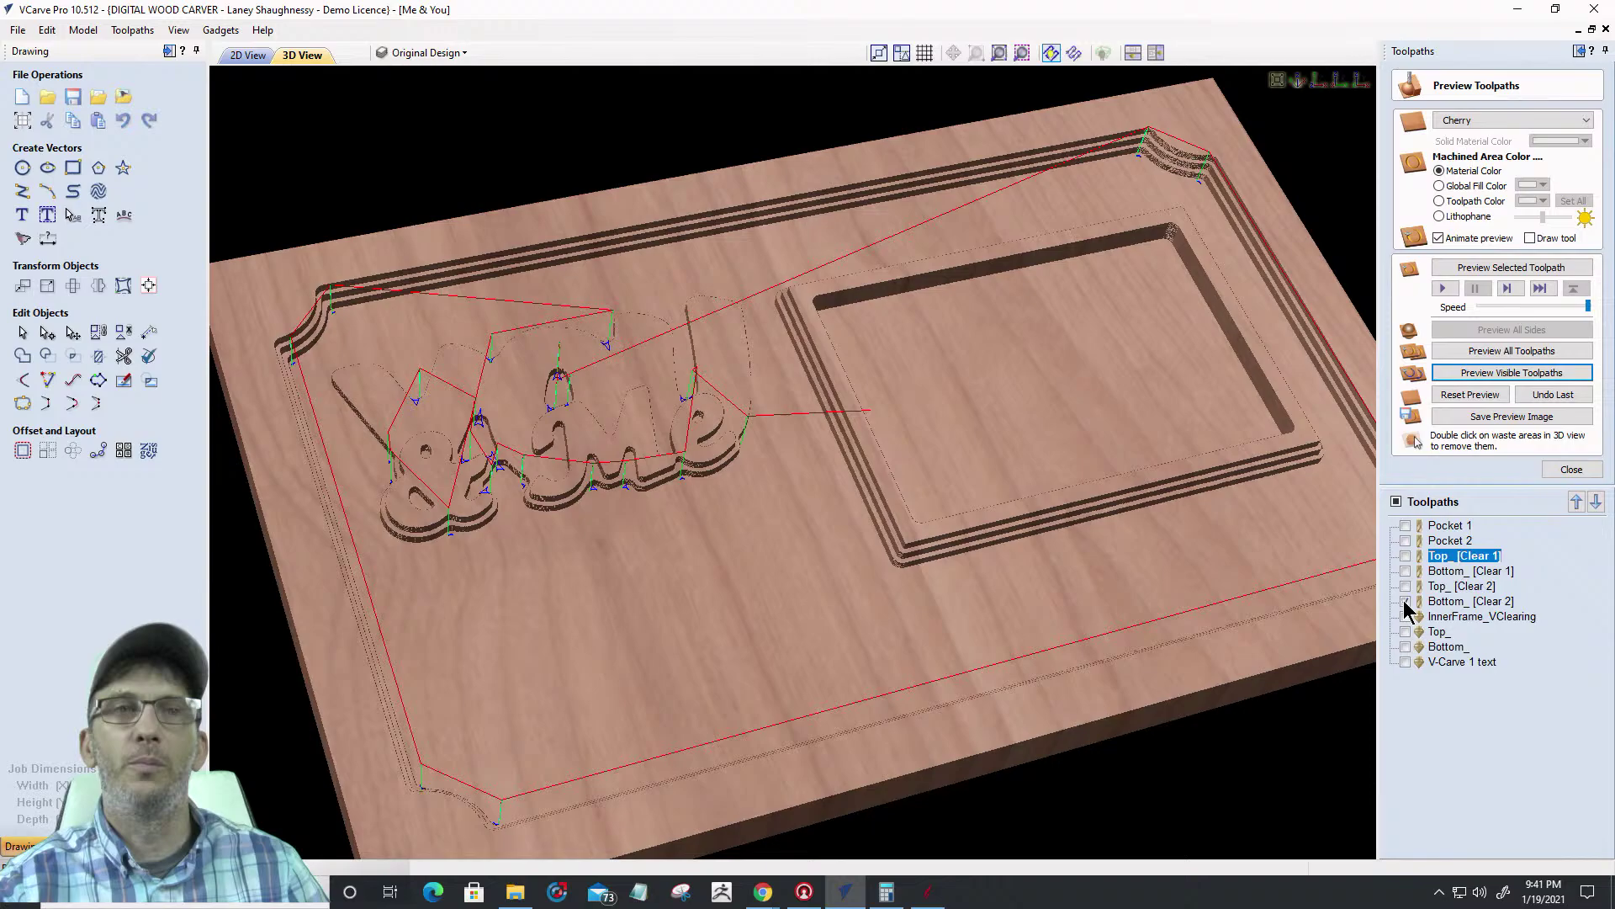
{"action": "left_click", "coordinate": [1511, 378]}
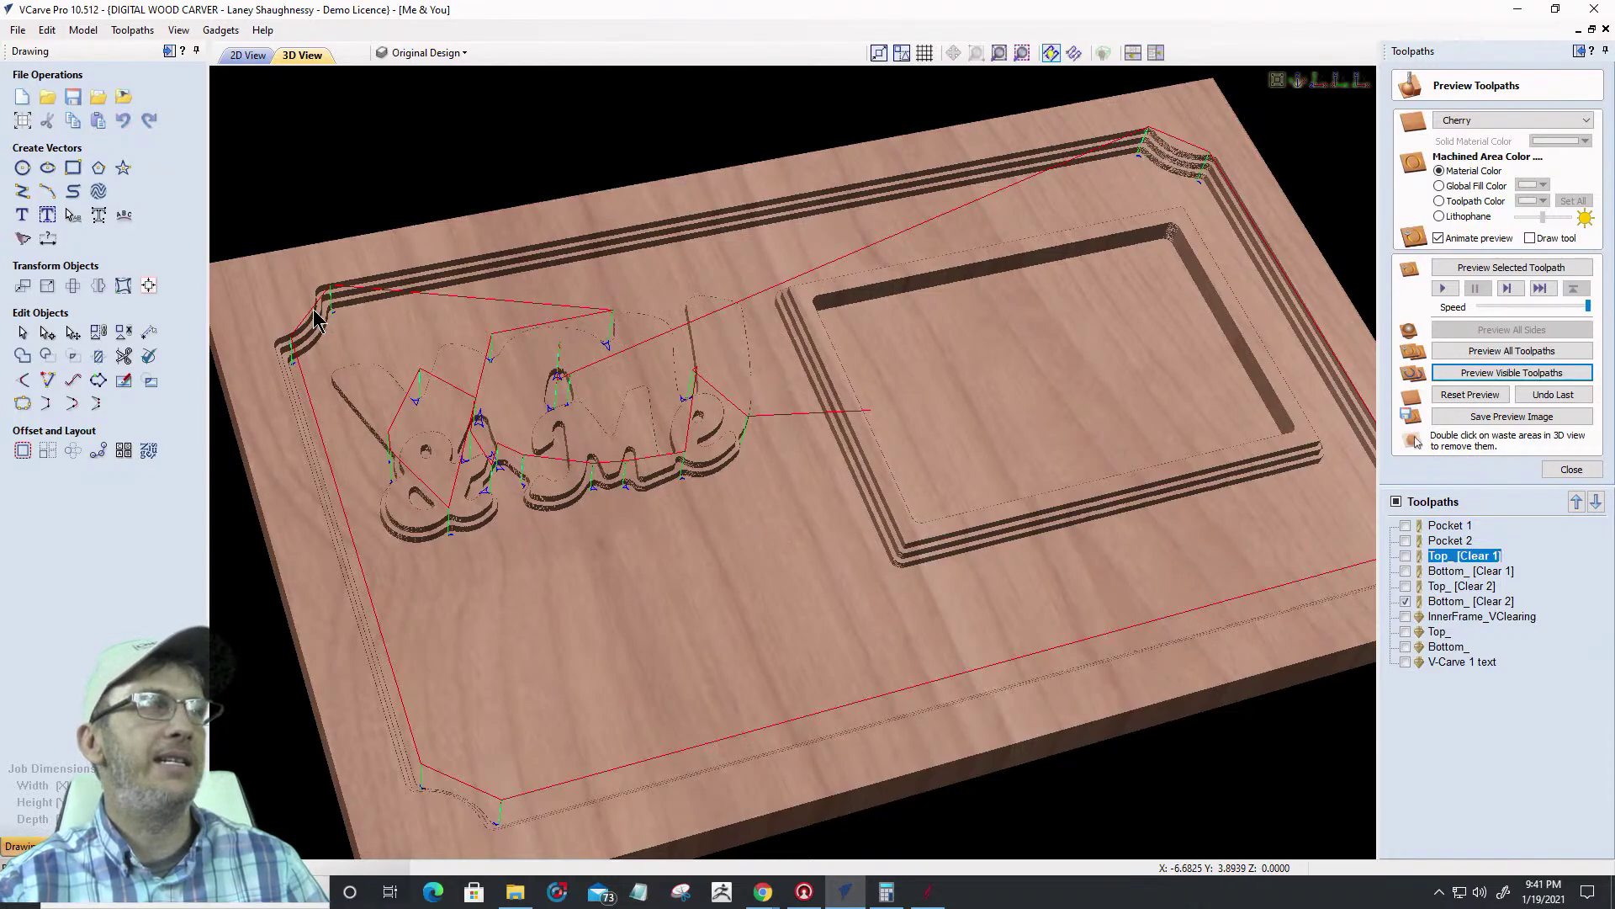
{"action": "left_click", "coordinate": [1511, 373]}
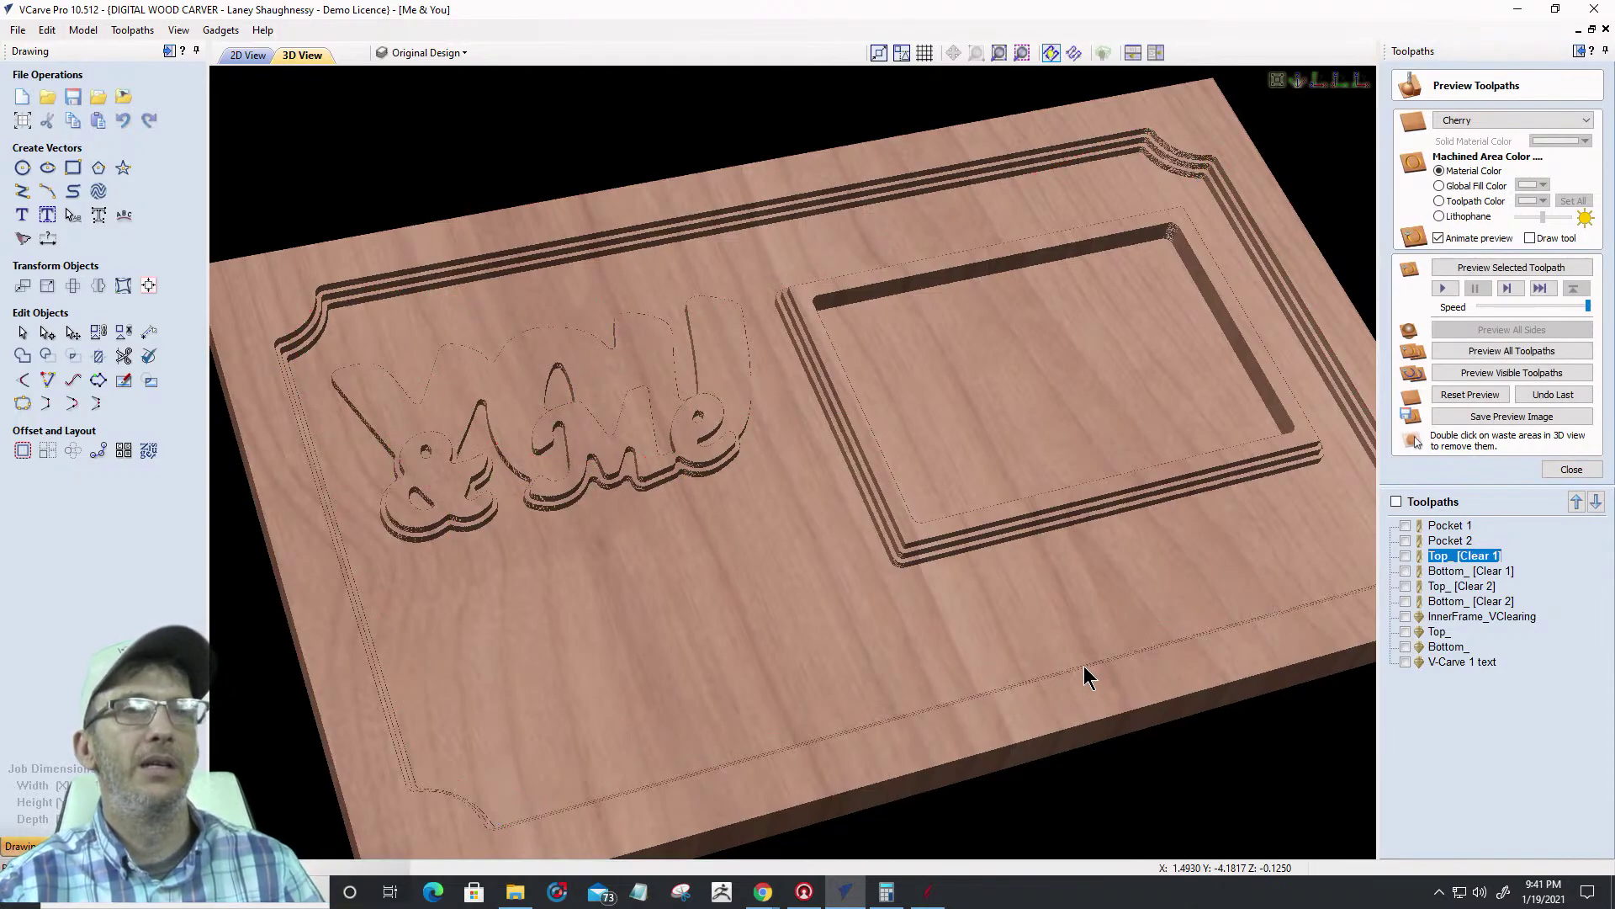
Open the InnerFrame_VClearing profile toolpath, examine its cut width as a solid band in the 2D view, and recalculate it
{"action": "left_click", "coordinate": [1461, 616]}
{"action": "left_click", "coordinate": [1405, 617]}
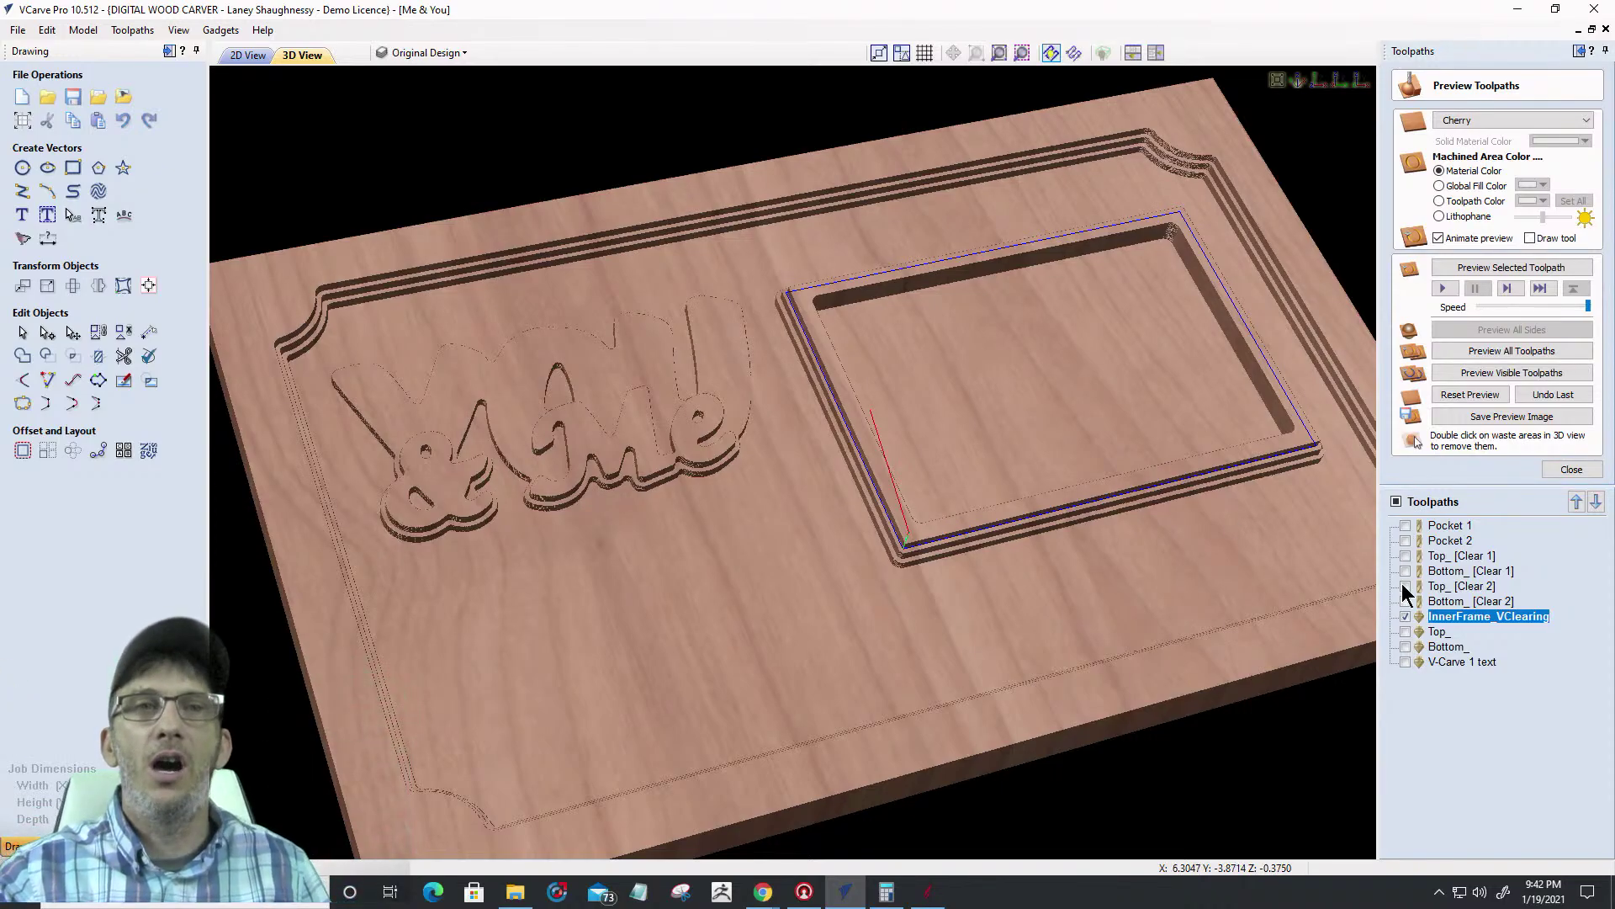
{"action": "double_click", "coordinate": [1441, 622]}
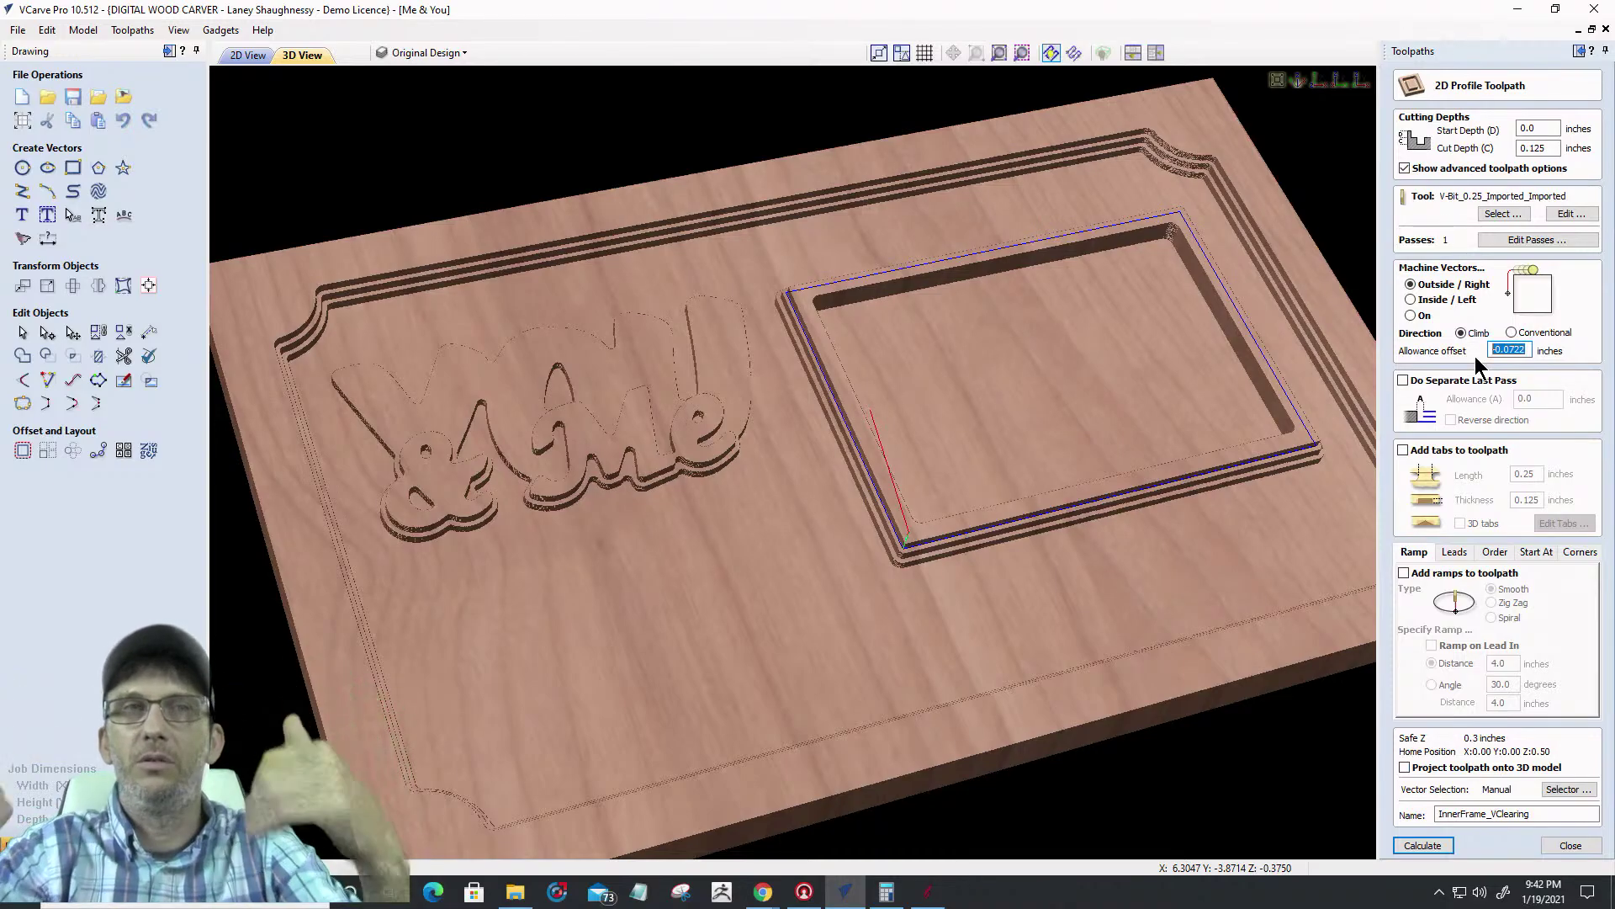
{"action": "left_click", "coordinate": [249, 58]}
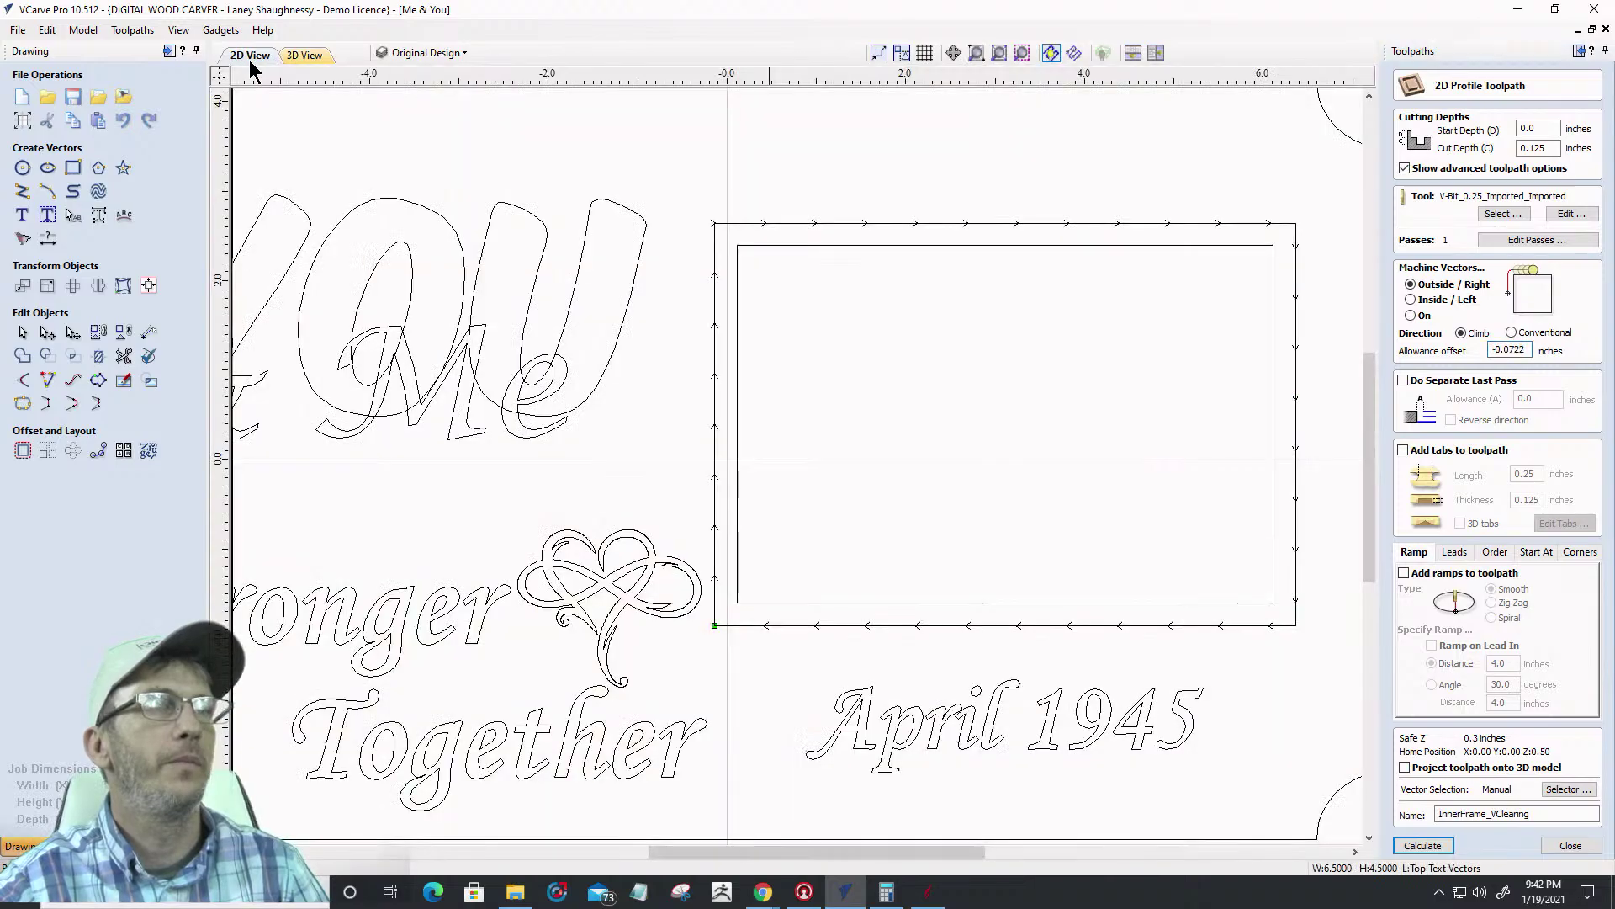
{"action": "left_click", "coordinate": [1074, 53]}
{"action": "scroll", "coordinate": [904, 223], "scroll_direction": "up", "scroll_amount": 5}
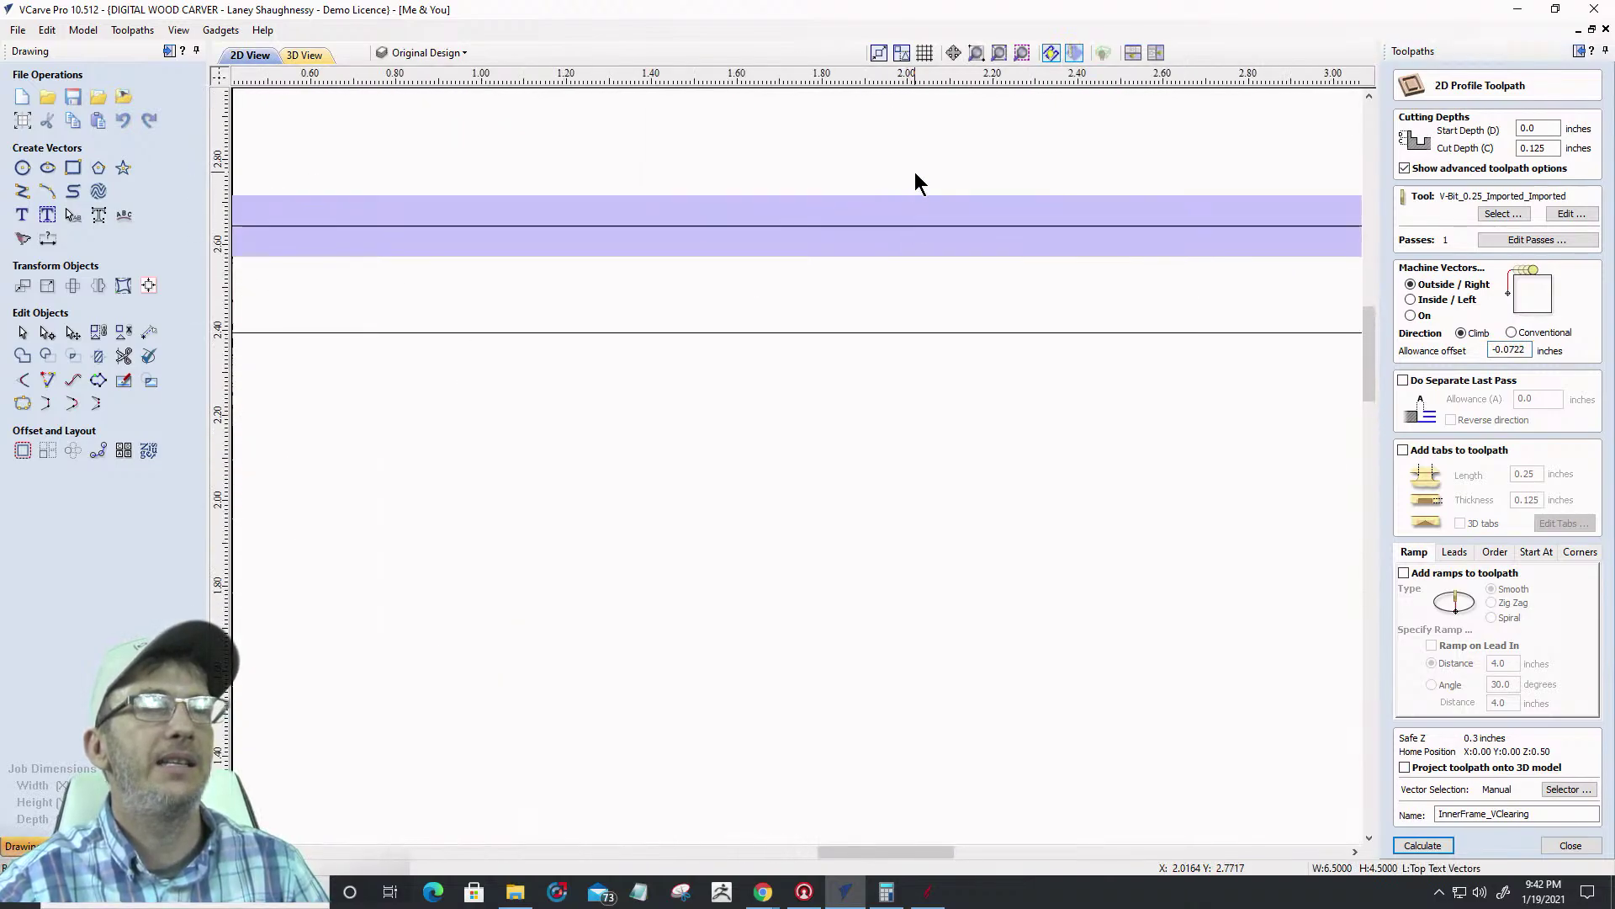
{"action": "double_click", "coordinate": [1528, 351]}
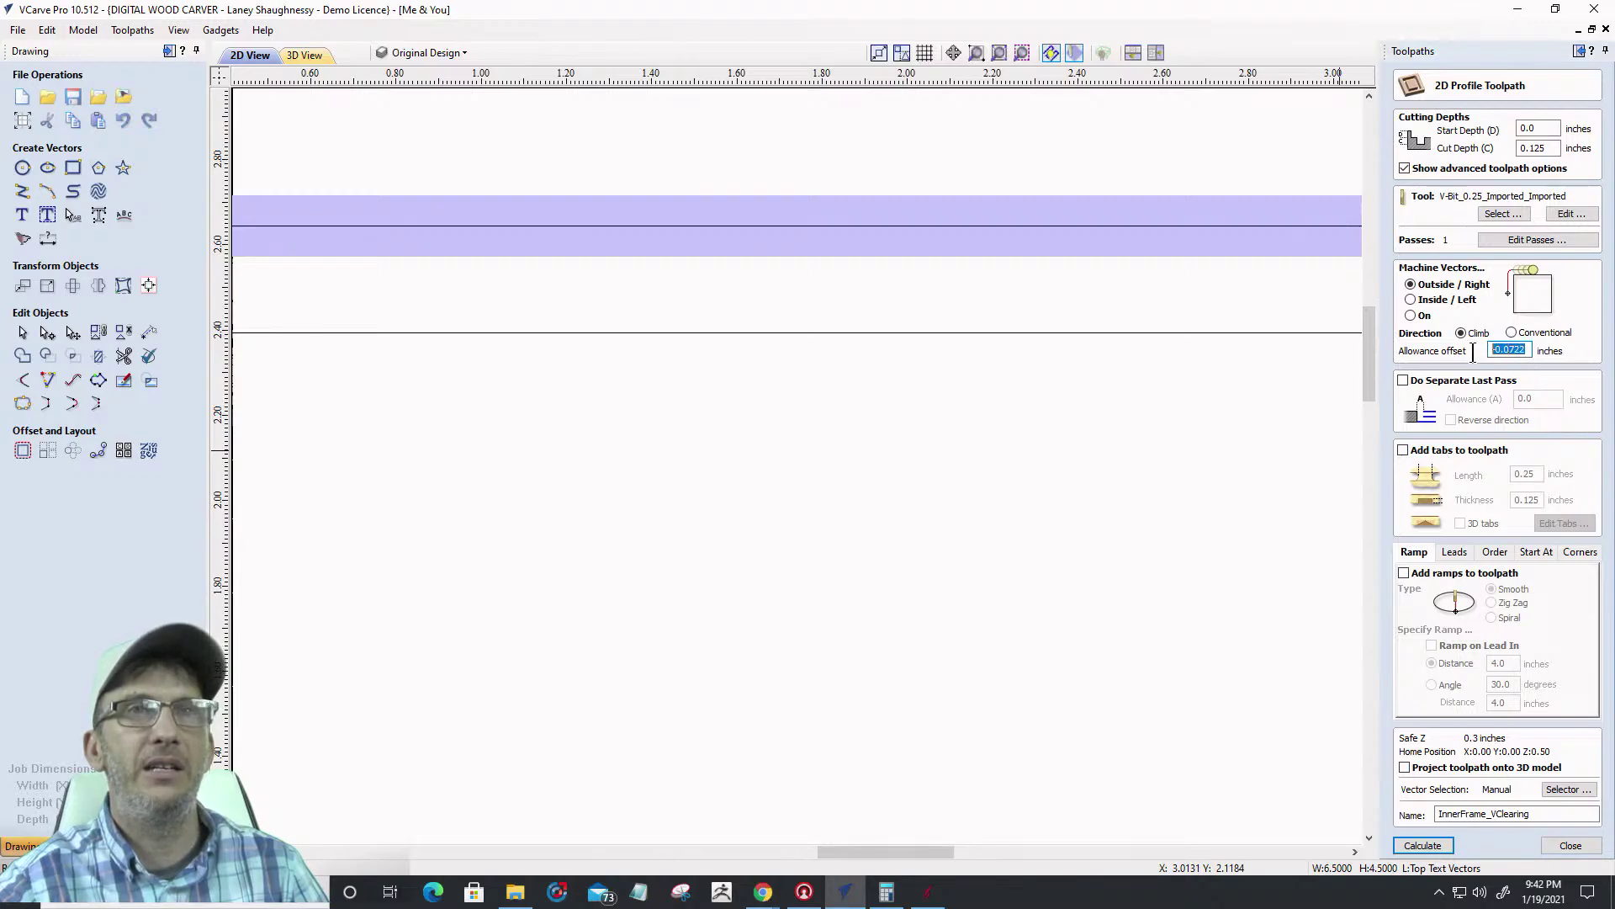
{"action": "left_click", "coordinate": [1422, 846]}
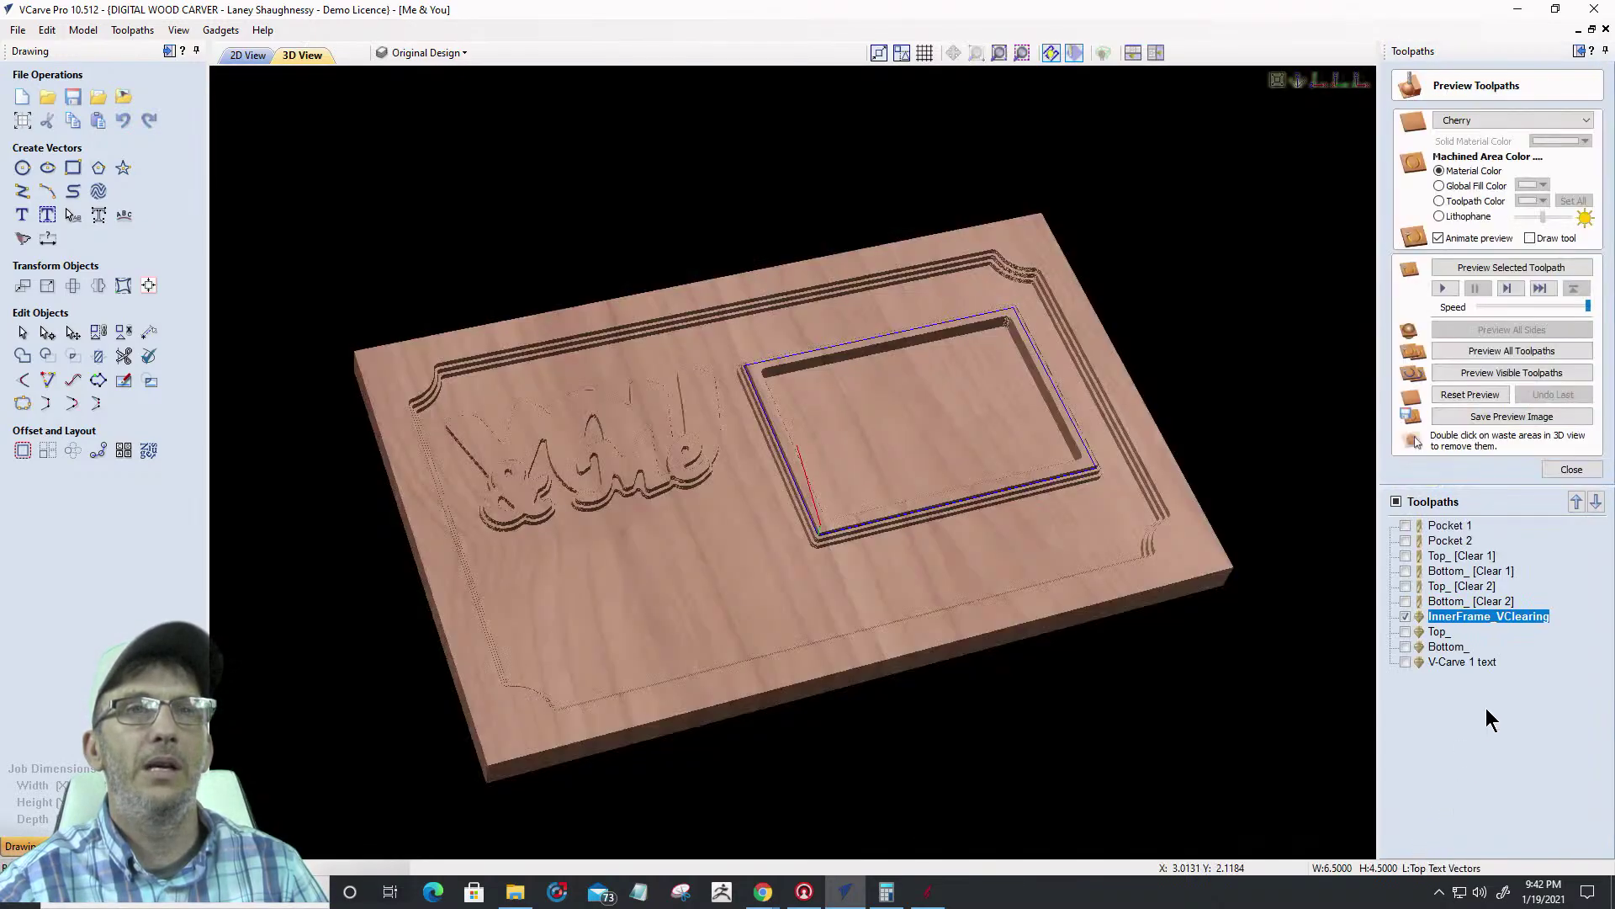
Set the InnerFrame_VClearing allowance offset to 0, recalculate, and check the cut's position against the frame vector in 2D
{"action": "double_click", "coordinate": [1468, 617]}
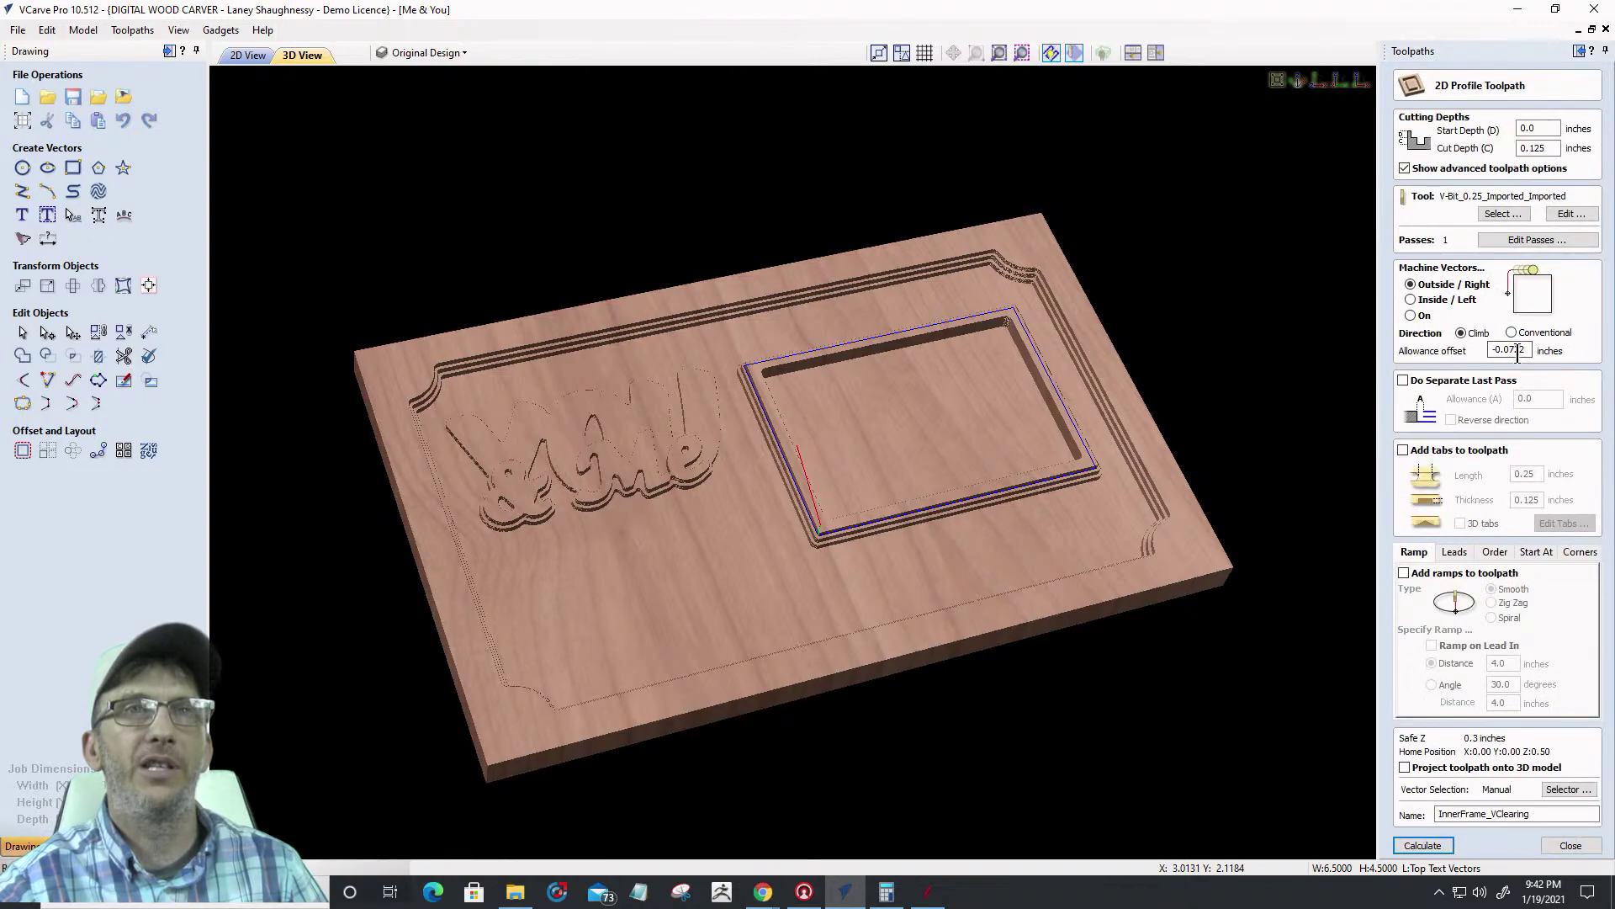
{"action": "double_click", "coordinate": [1528, 351]}
{"action": "type", "text": "0"}
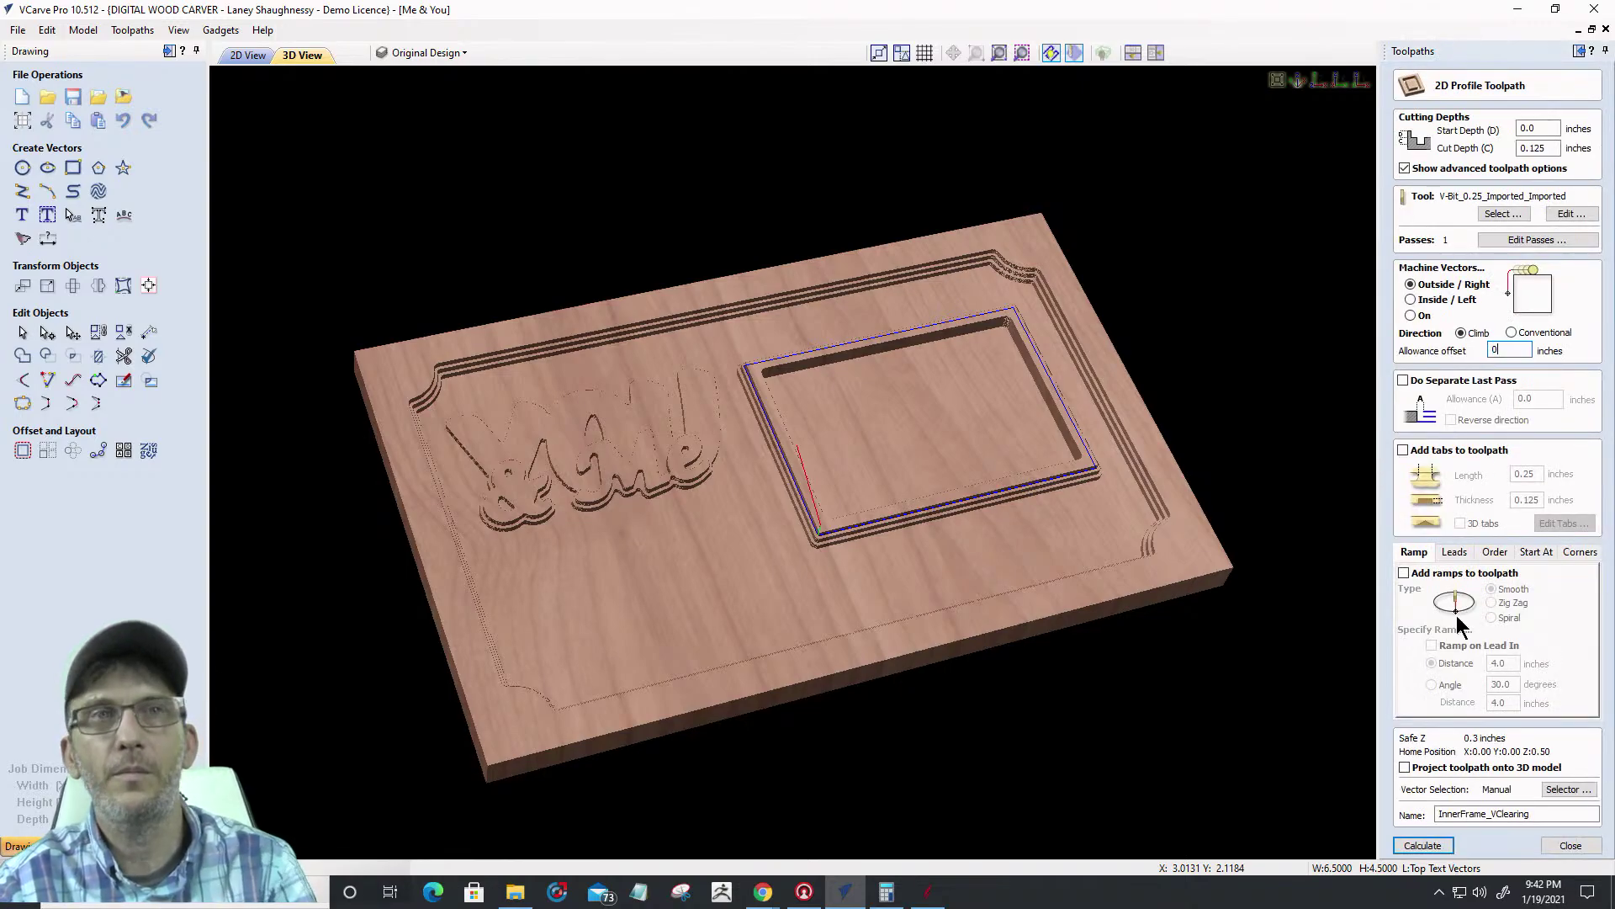
{"action": "left_click", "coordinate": [1422, 846]}
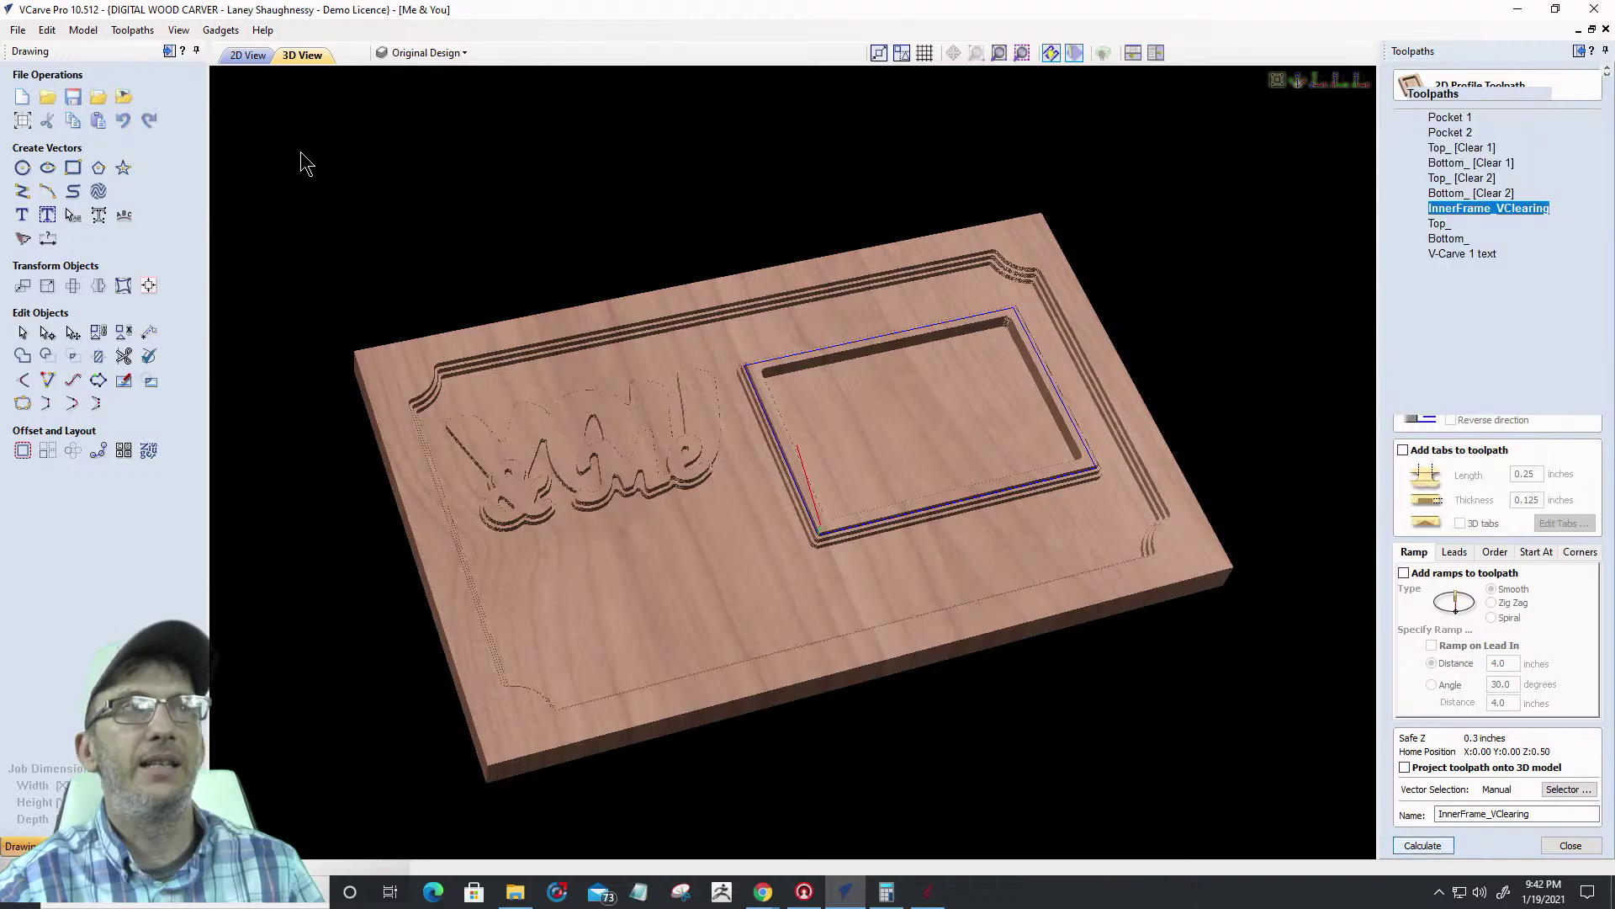
{"action": "left_click", "coordinate": [249, 55]}
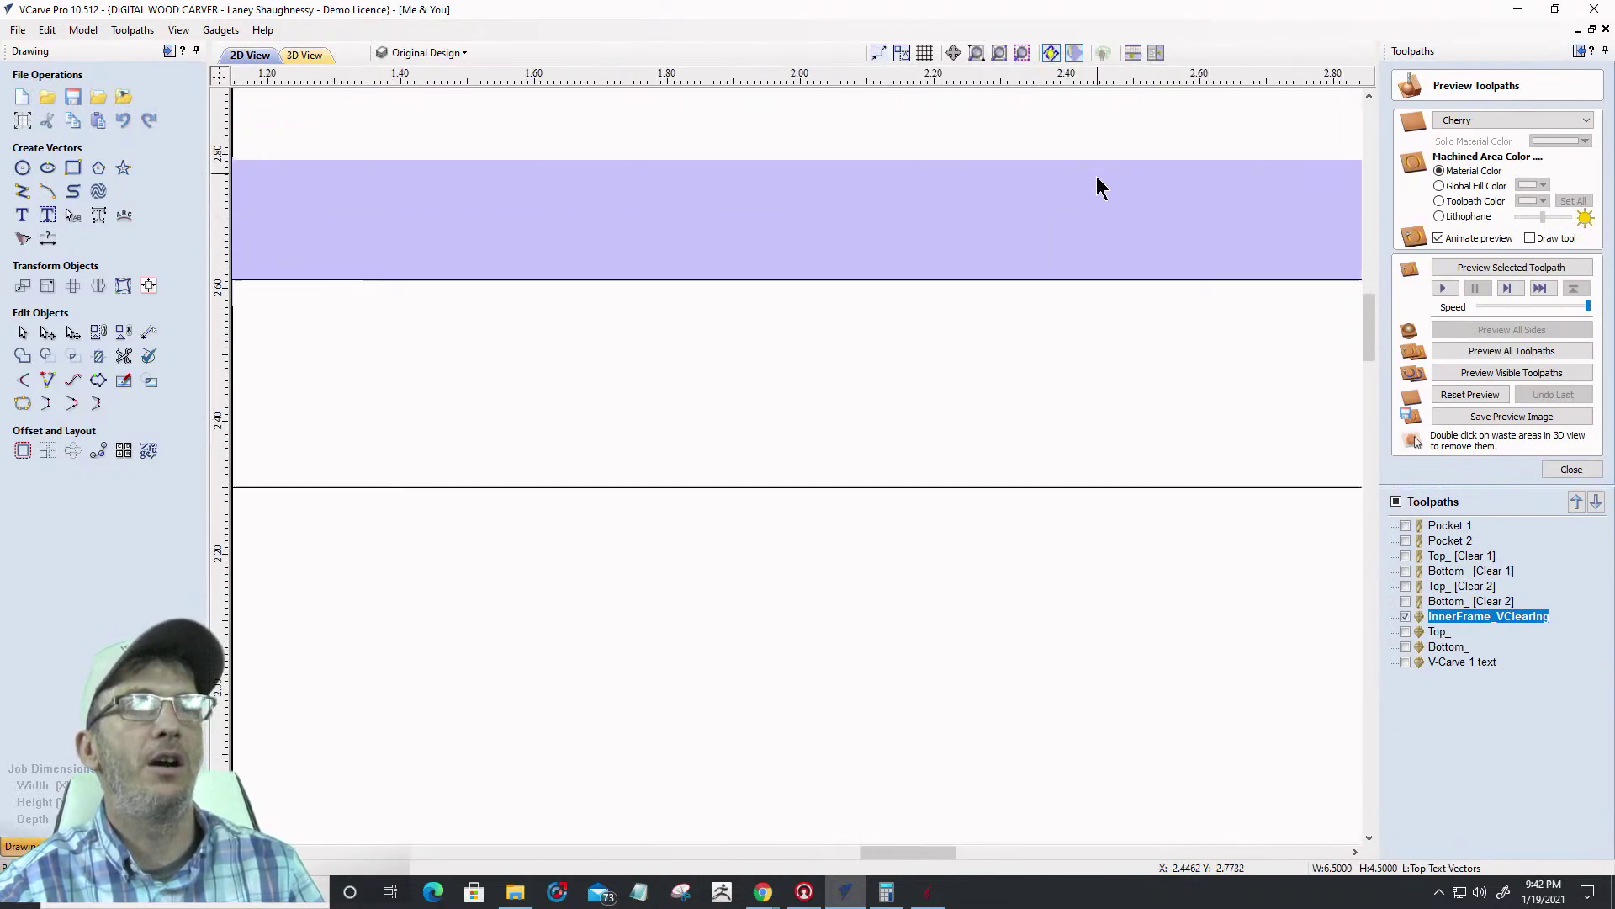
{"action": "scroll", "coordinate": [1092, 252], "scroll_direction": "down", "scroll_amount": 5}
{"action": "scroll", "coordinate": [1043, 218], "scroll_direction": "up", "scroll_amount": 3}
{"action": "scroll", "coordinate": [1040, 191], "scroll_direction": "up", "scroll_amount": 2}
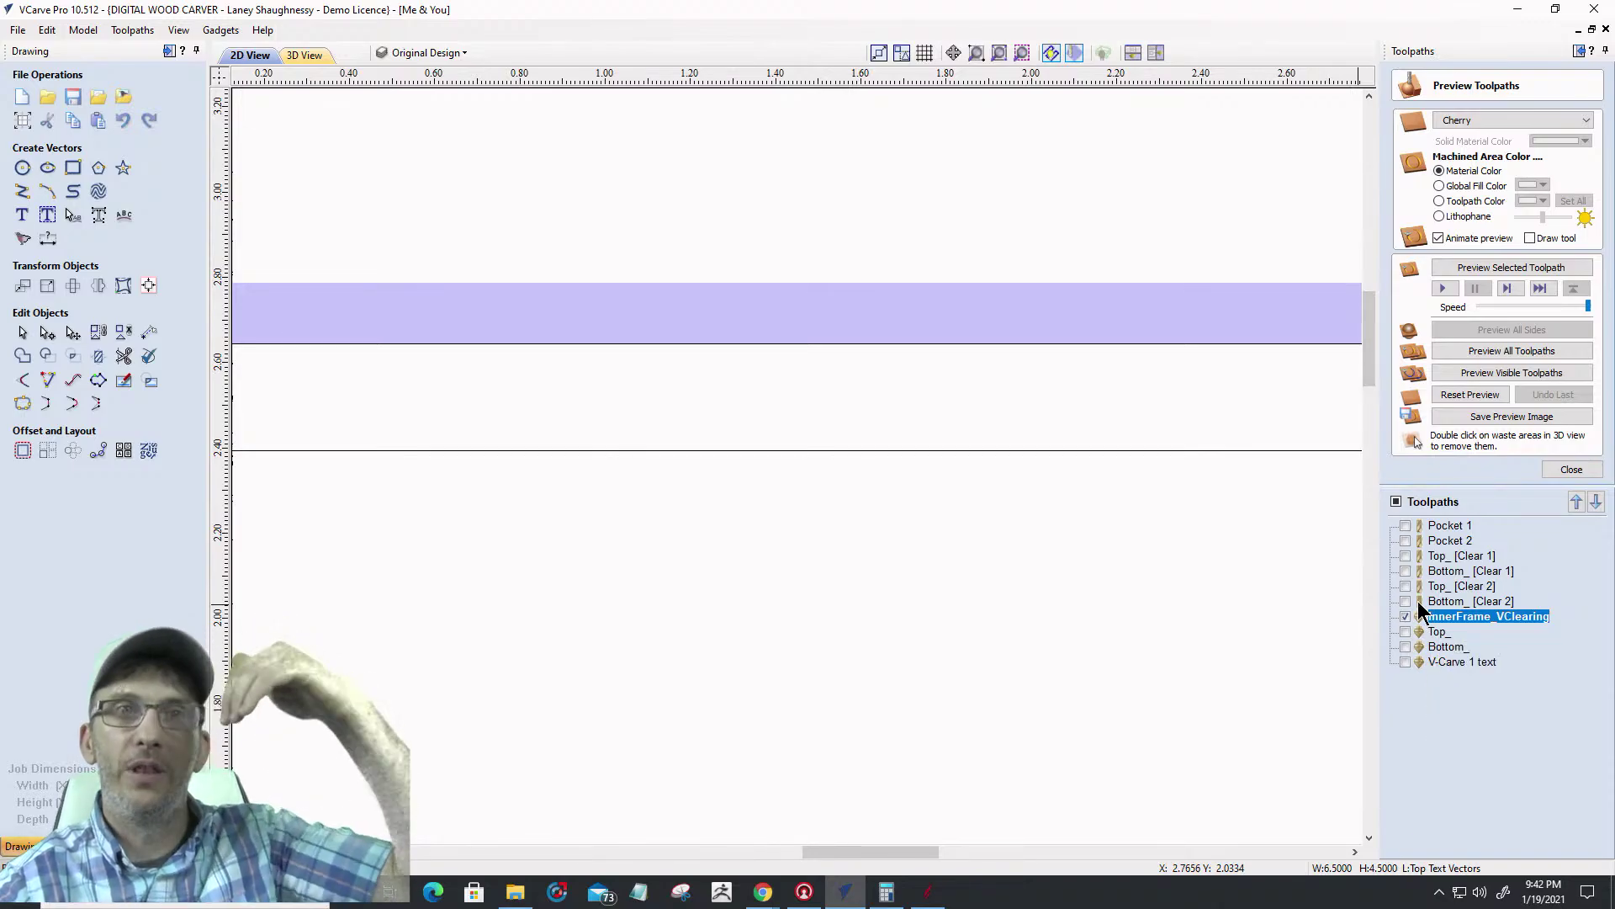
Set the InnerFrame_VClearing allowance offset to -.0722 inches, recalculate, and check the cut's position in the 2D view
{"action": "double_click", "coordinate": [1454, 627]}
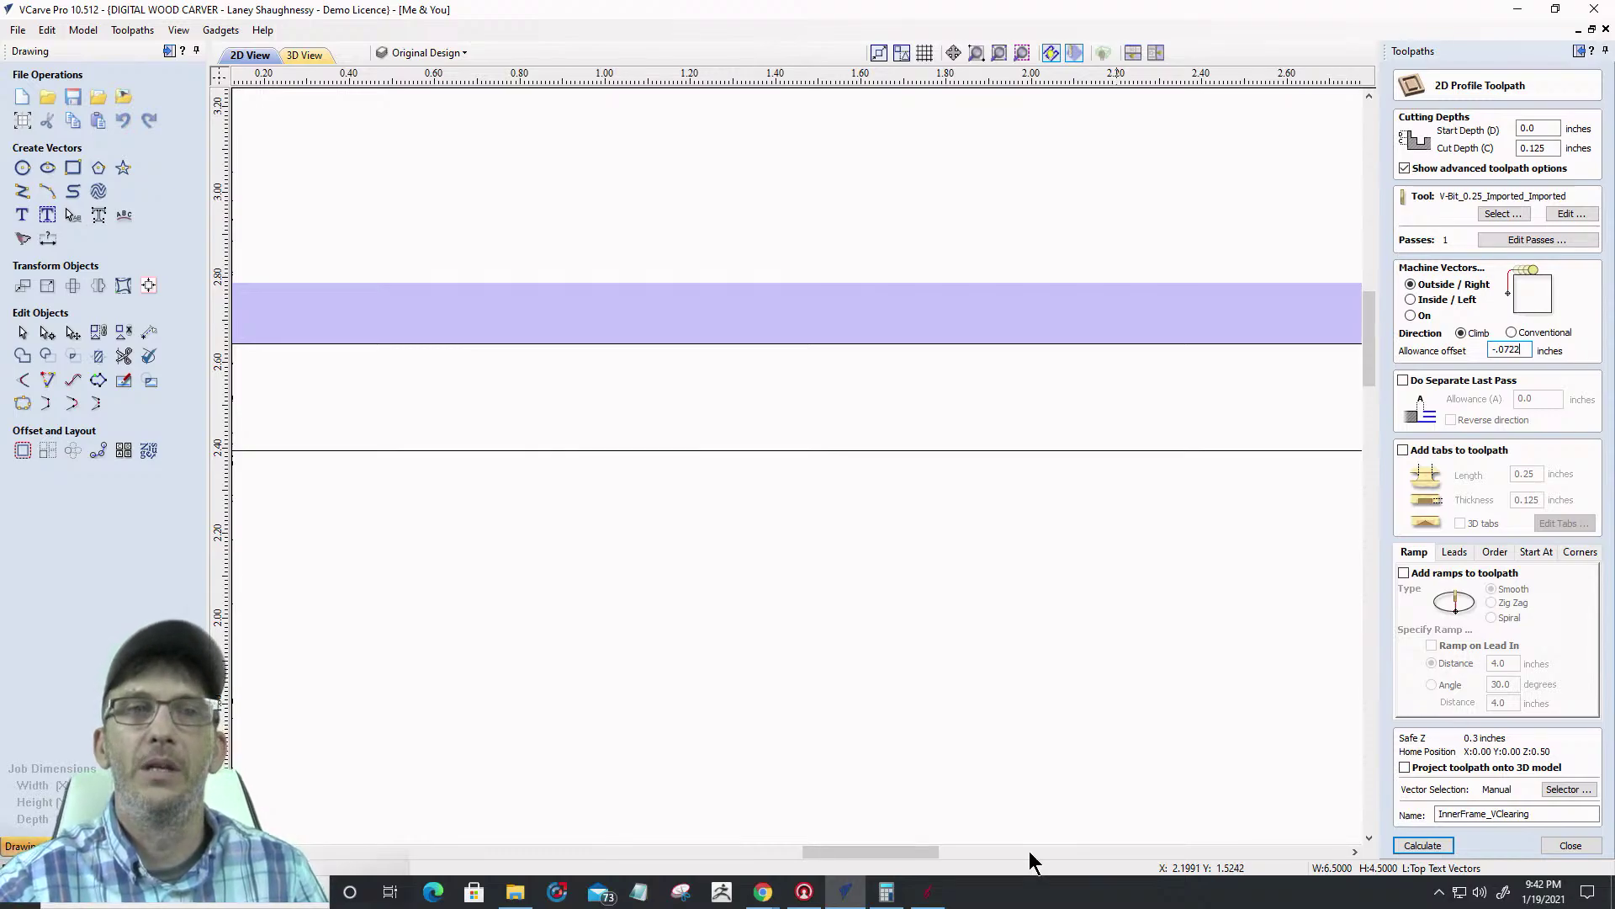
{"action": "left_click", "coordinate": [1423, 845]}
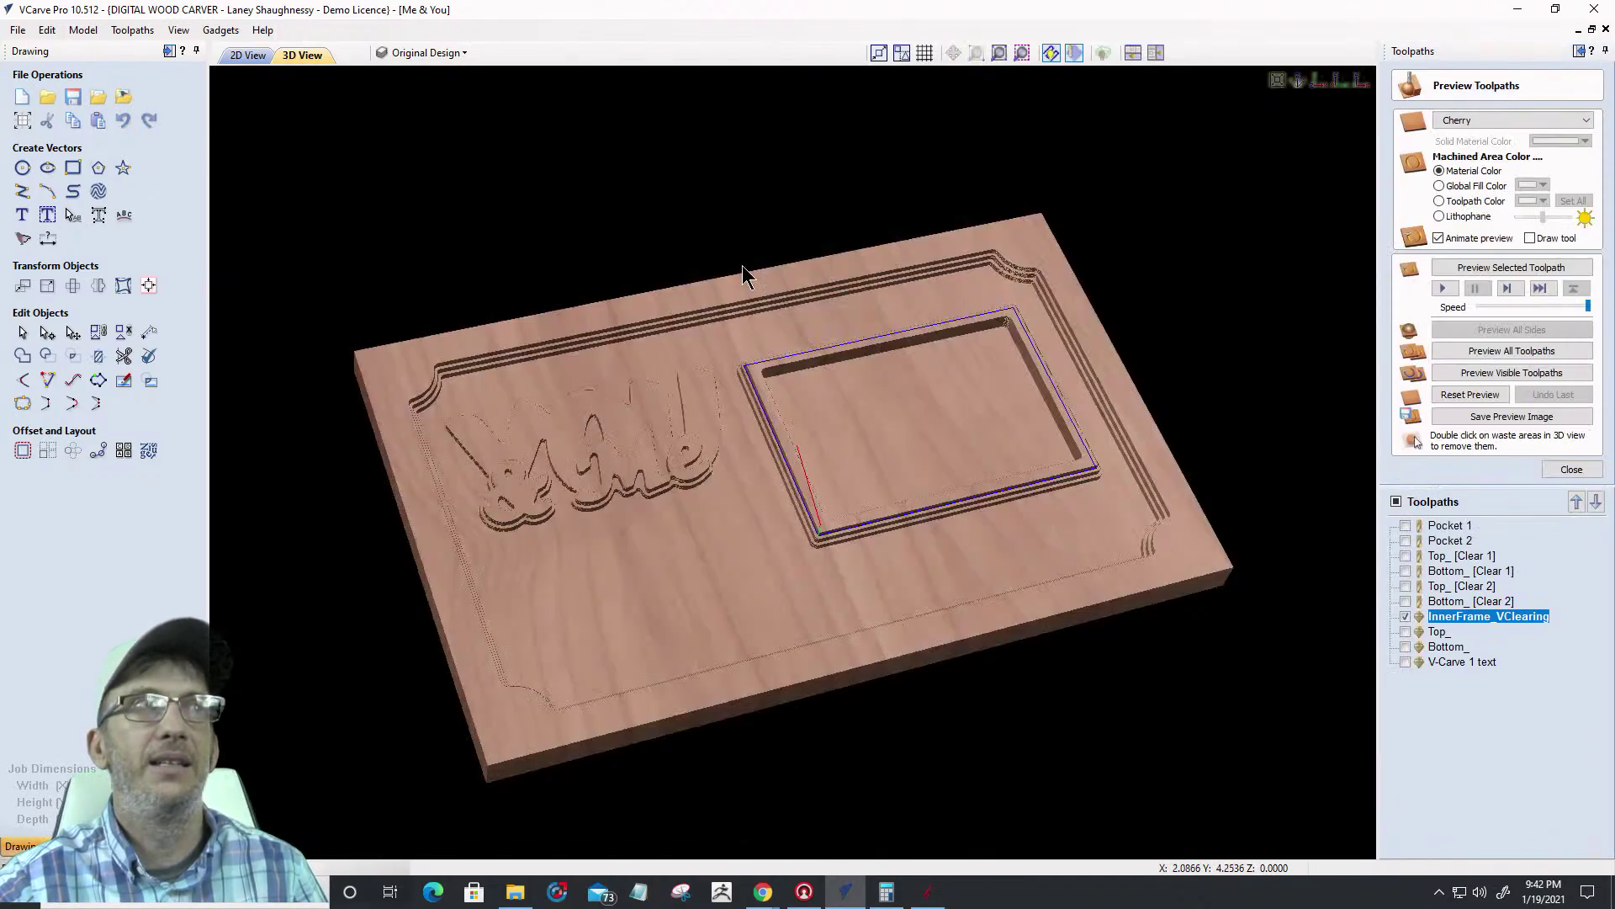
{"action": "left_click", "coordinate": [237, 56]}
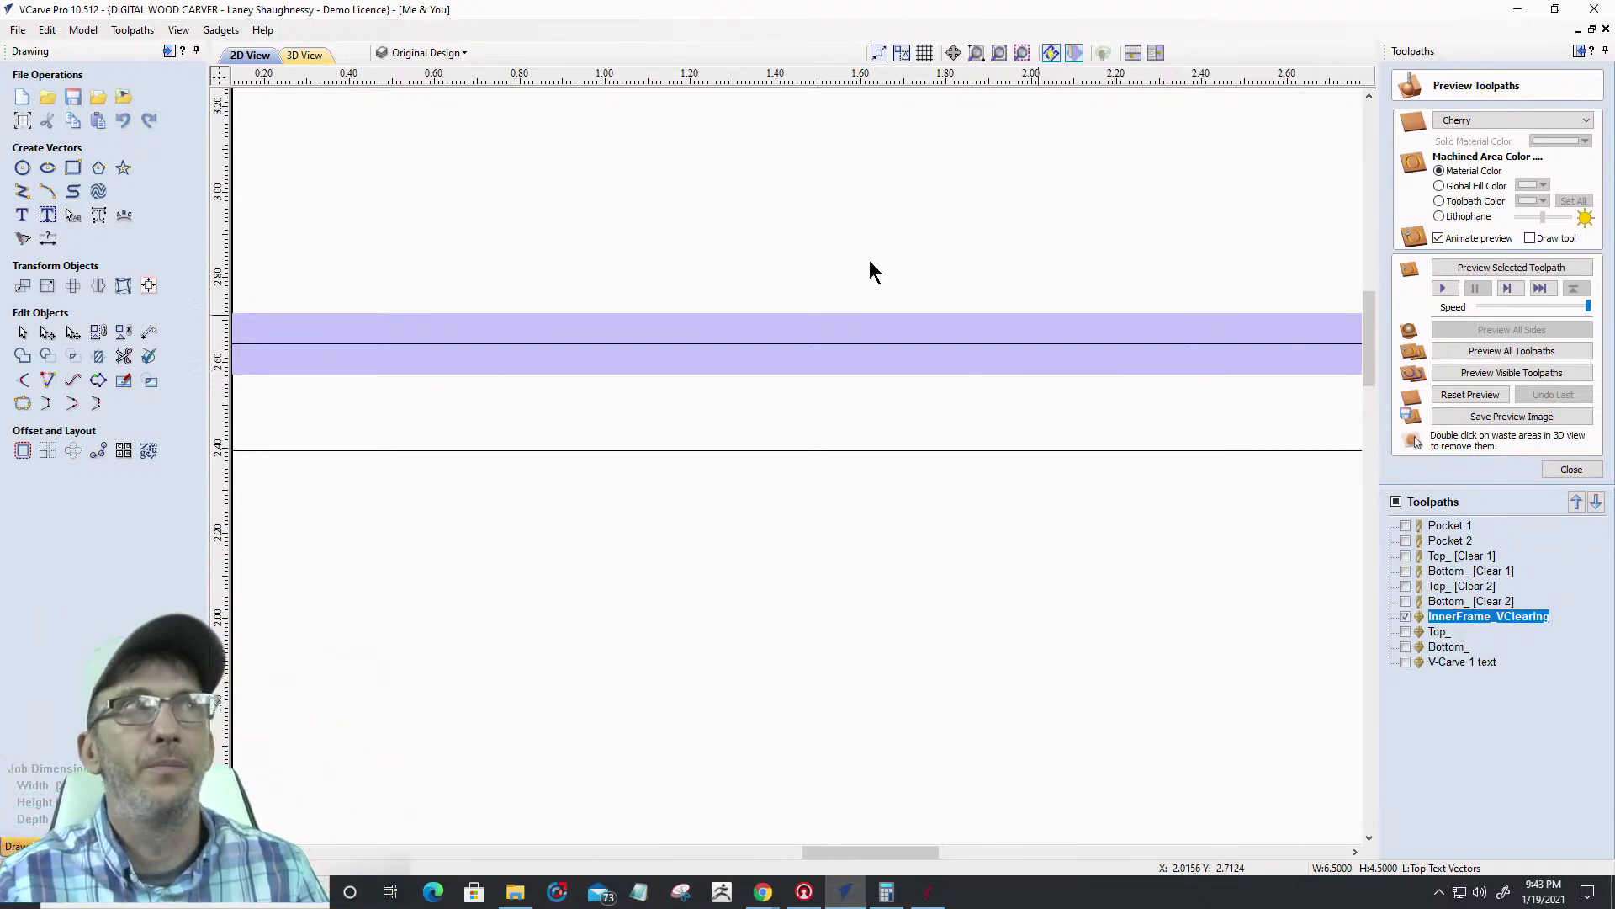
Preview the InnerFrame_VClearing toolpath in 3D and look at the cut along the inner frame
{"action": "left_click", "coordinate": [296, 53]}
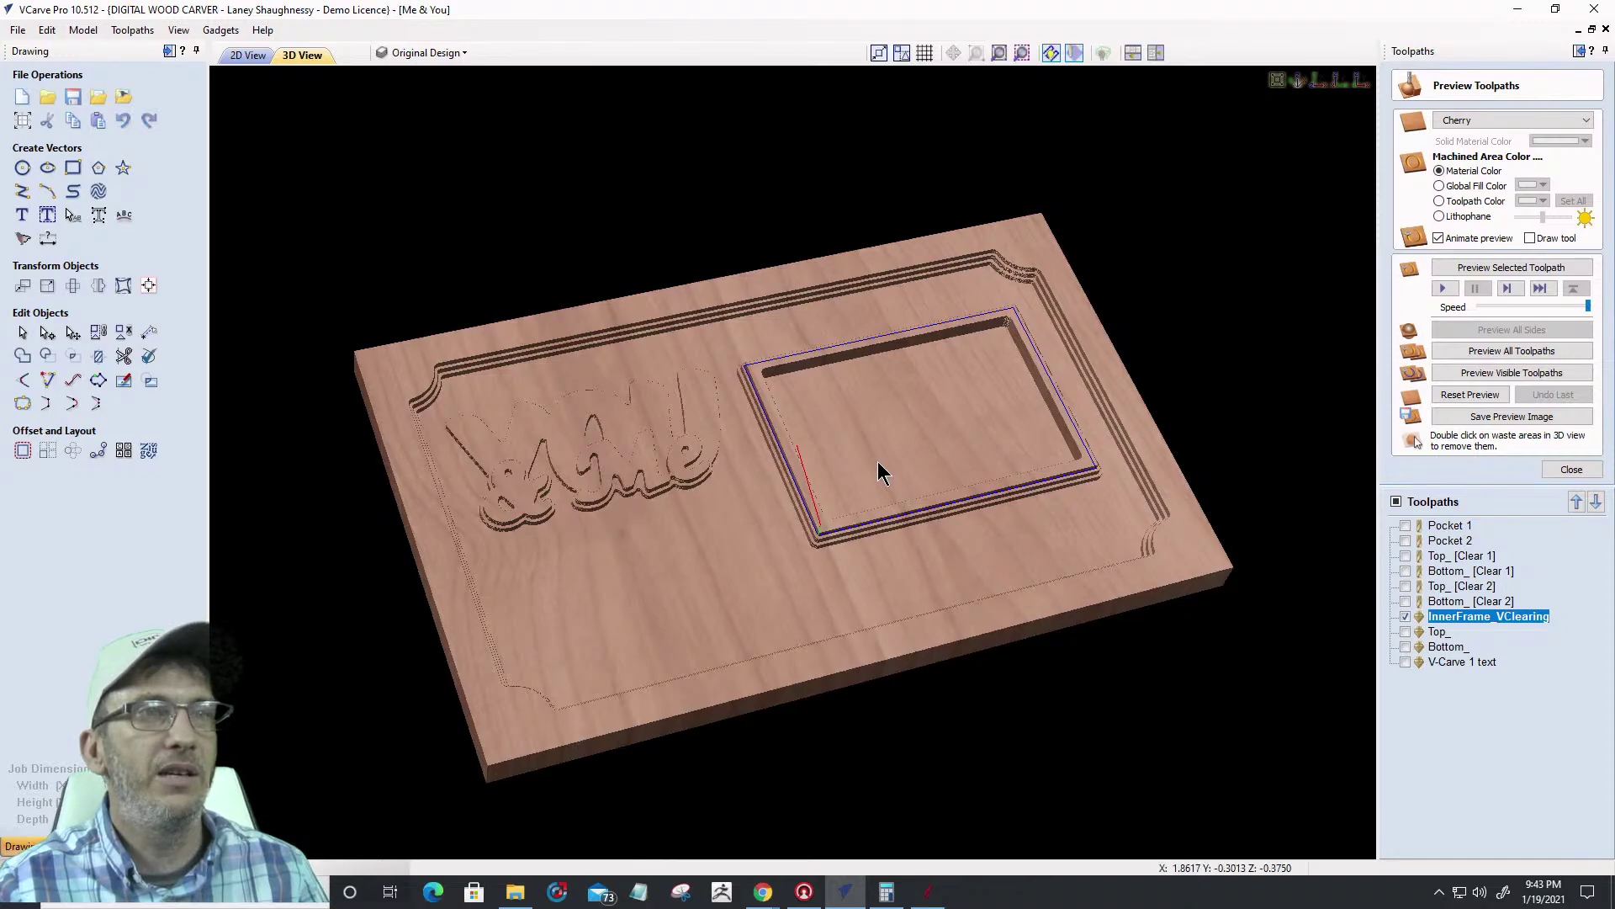
{"action": "scroll", "coordinate": [986, 493], "scroll_direction": "up", "scroll_amount": 6}
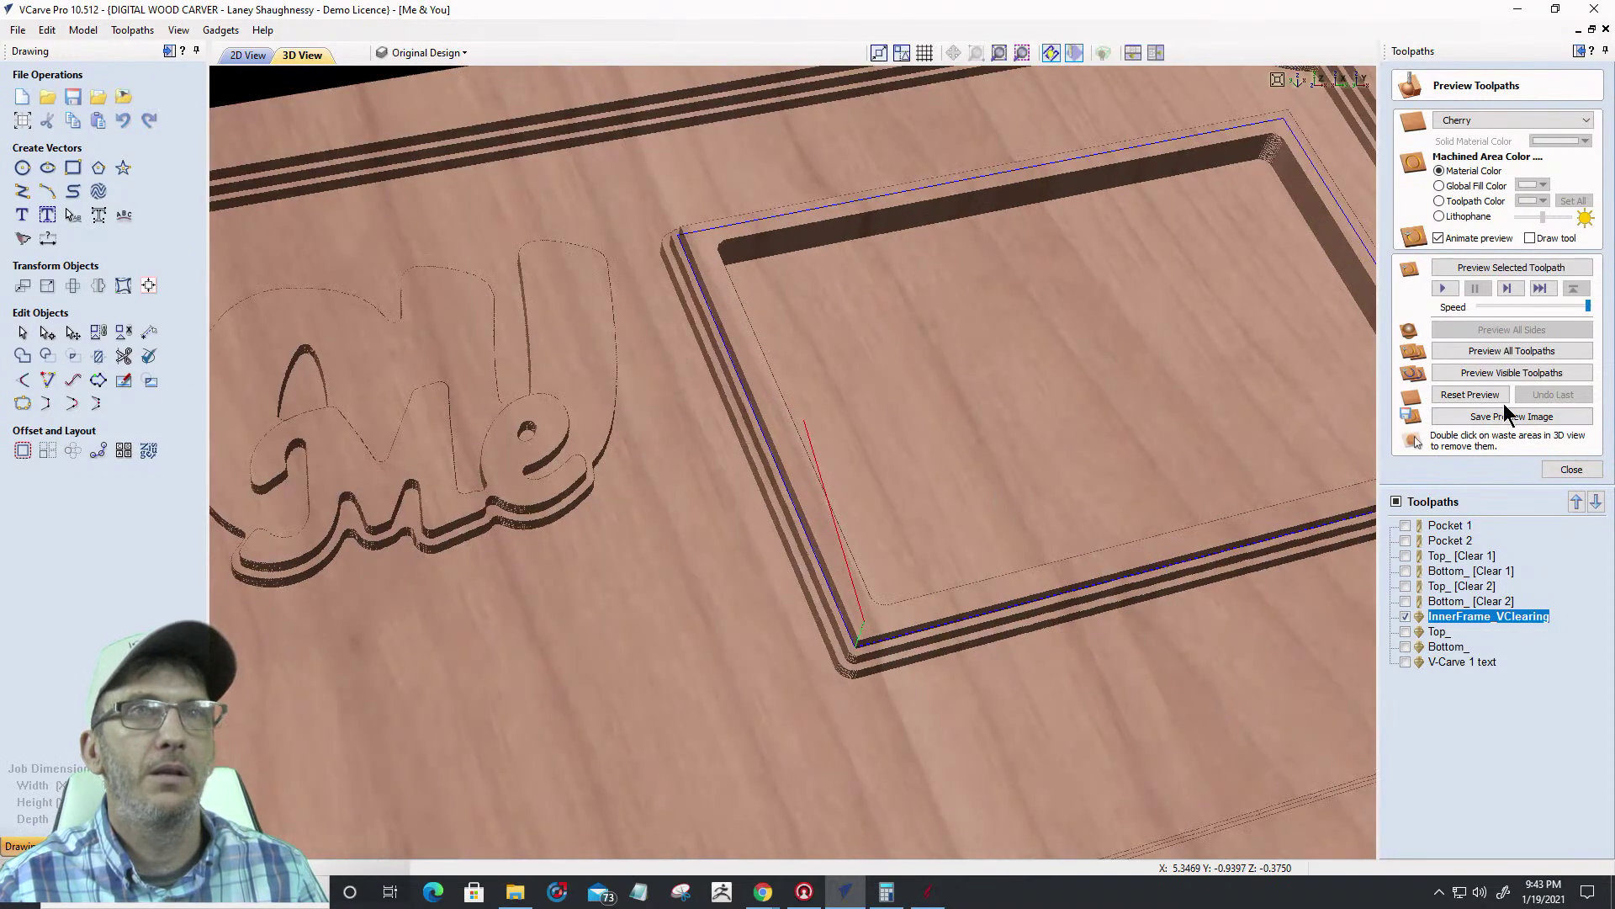
{"action": "left_click", "coordinate": [1509, 377]}
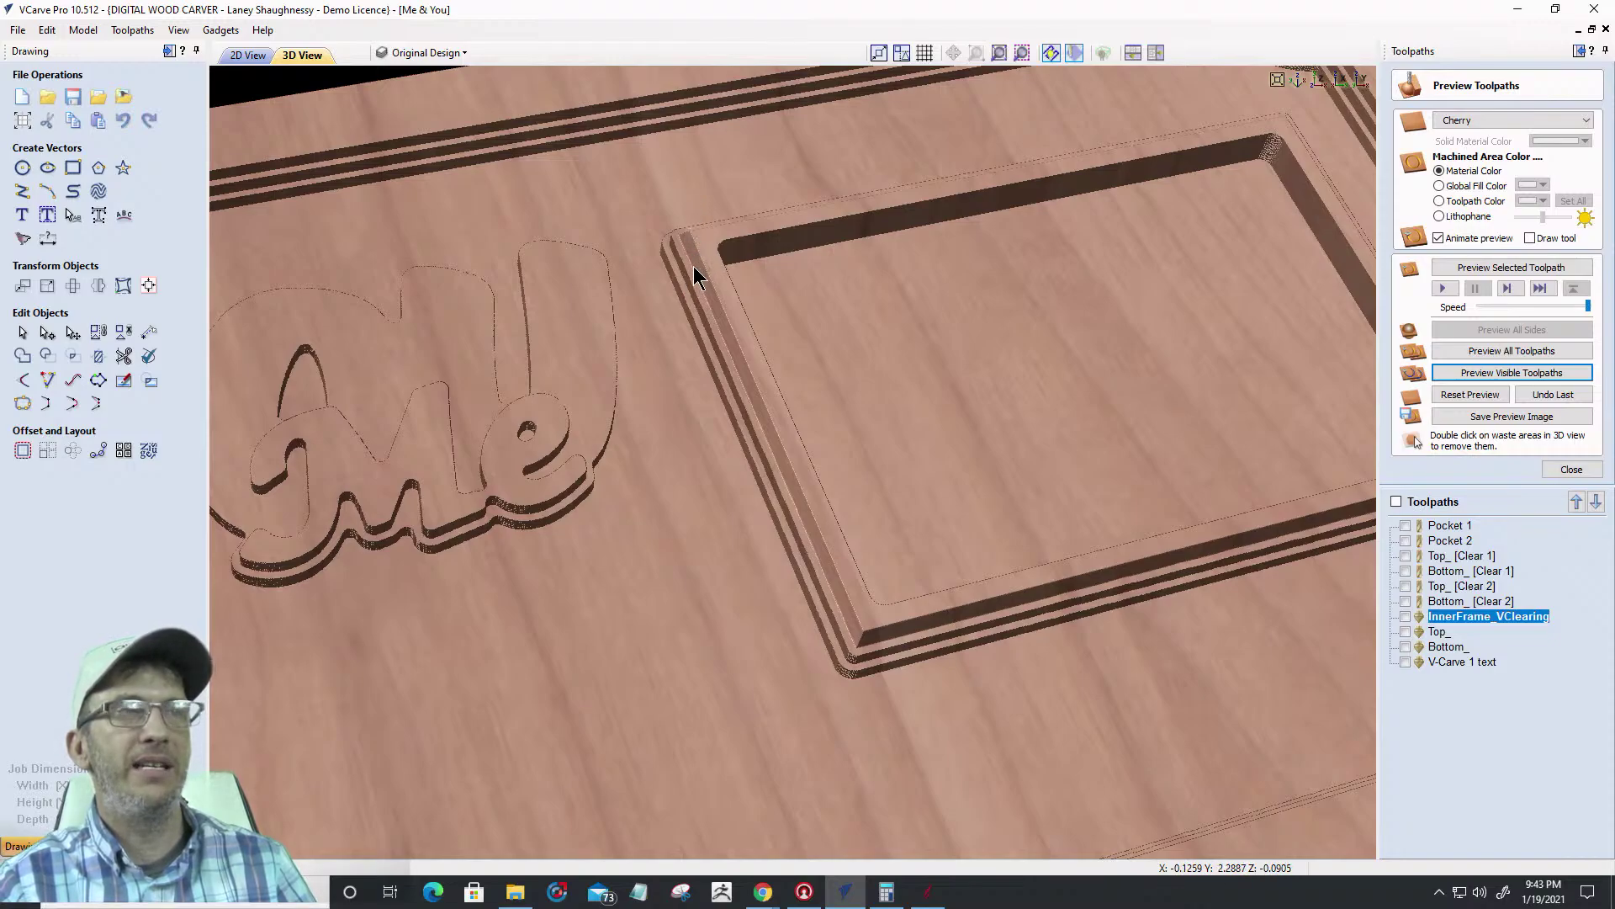
Preview only the Top_ V-carve toolpath on the board in the 3D view
{"action": "left_click", "coordinate": [1405, 632]}
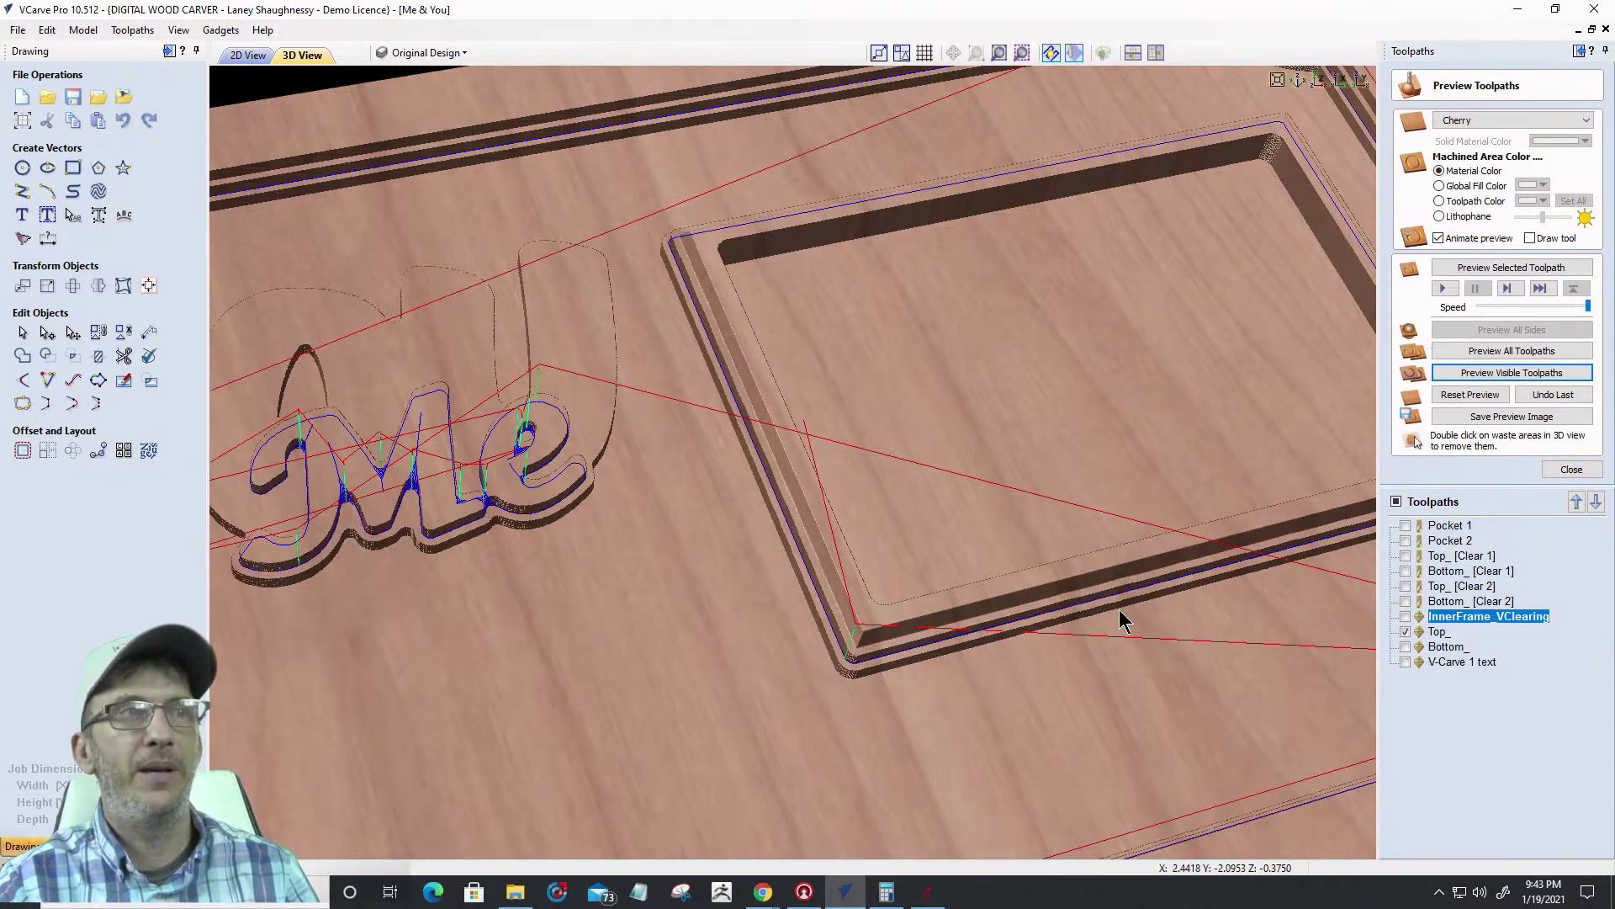
{"action": "scroll", "coordinate": [1113, 574], "scroll_direction": "down", "scroll_amount": 2}
{"action": "scroll", "coordinate": [1111, 574], "scroll_direction": "down", "scroll_amount": 1}
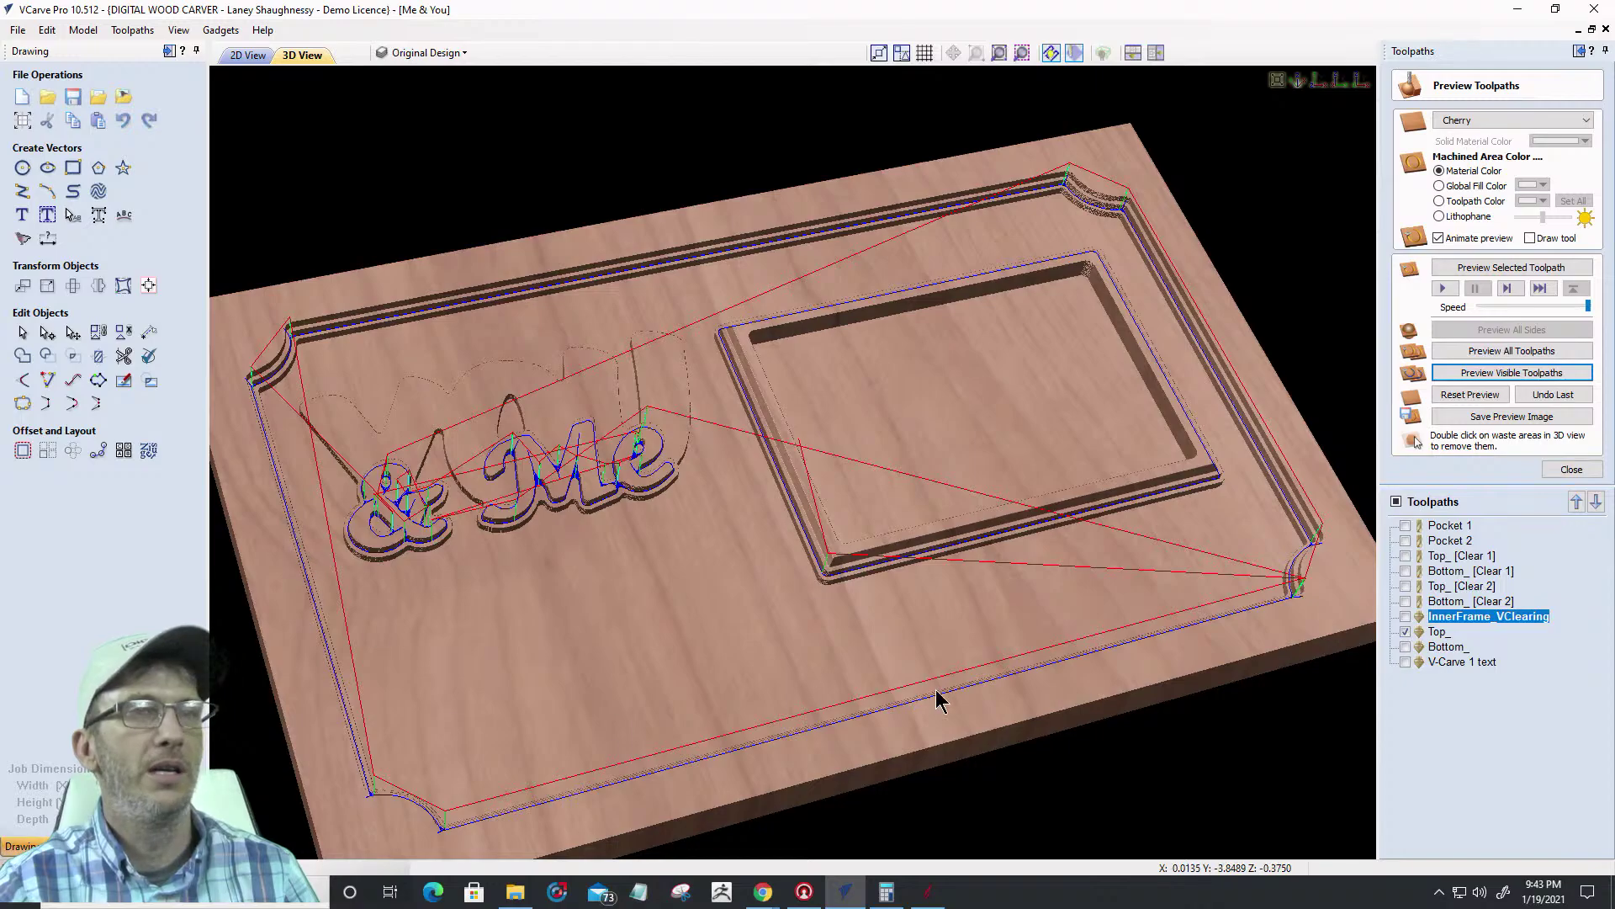
{"action": "scroll", "coordinate": [1027, 612], "scroll_direction": "up", "scroll_amount": 1}
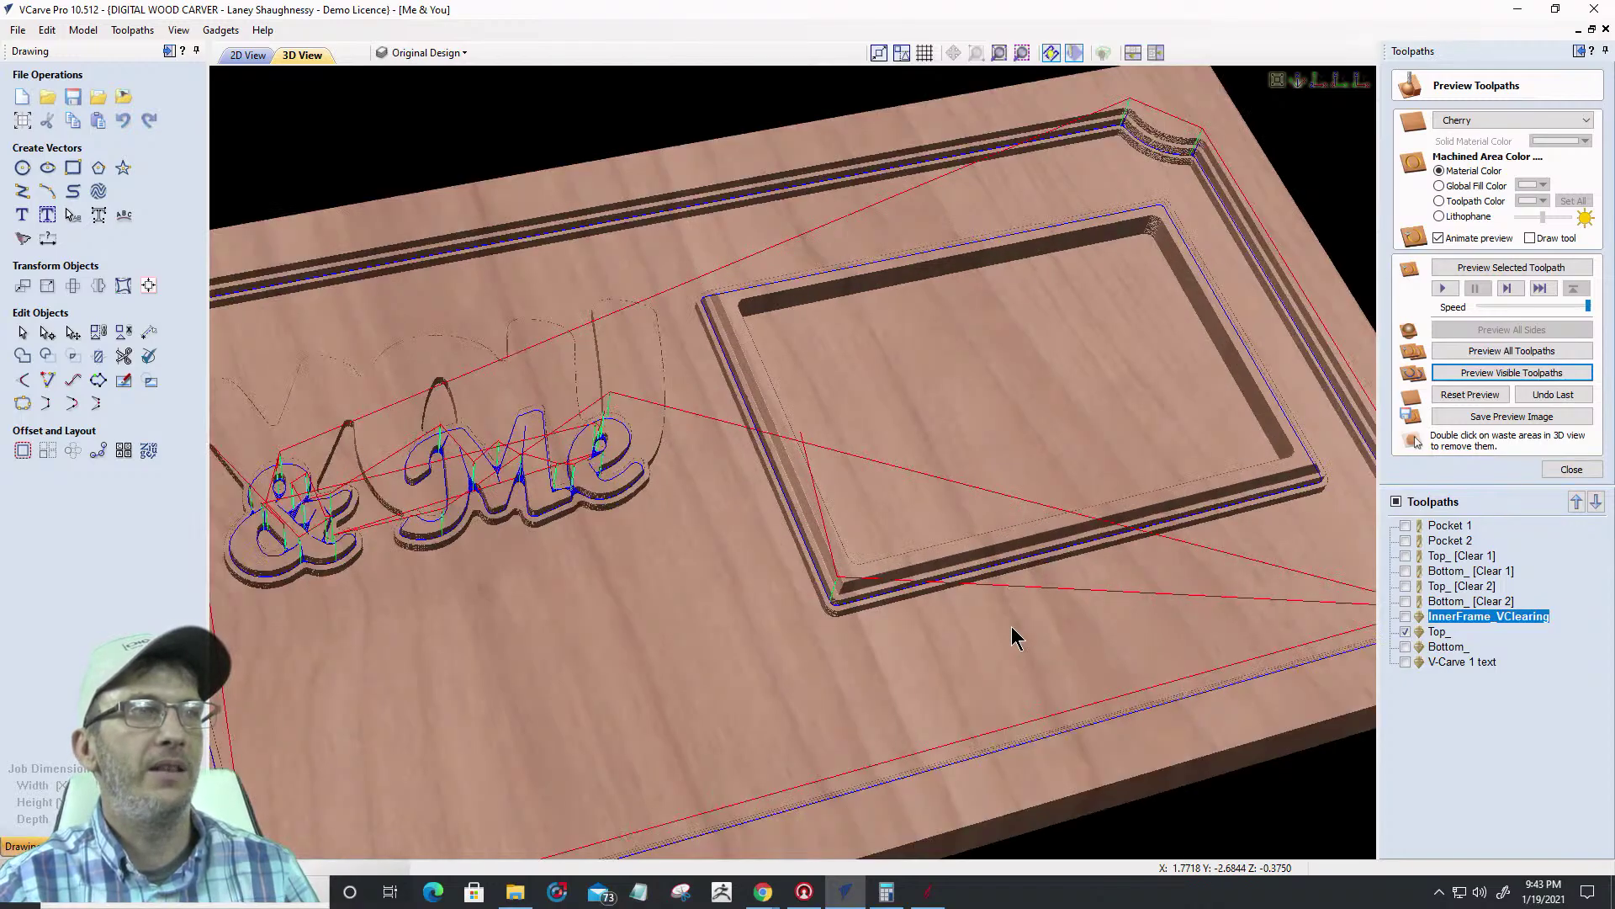
{"action": "scroll", "coordinate": [1011, 626], "scroll_direction": "down", "scroll_amount": 1}
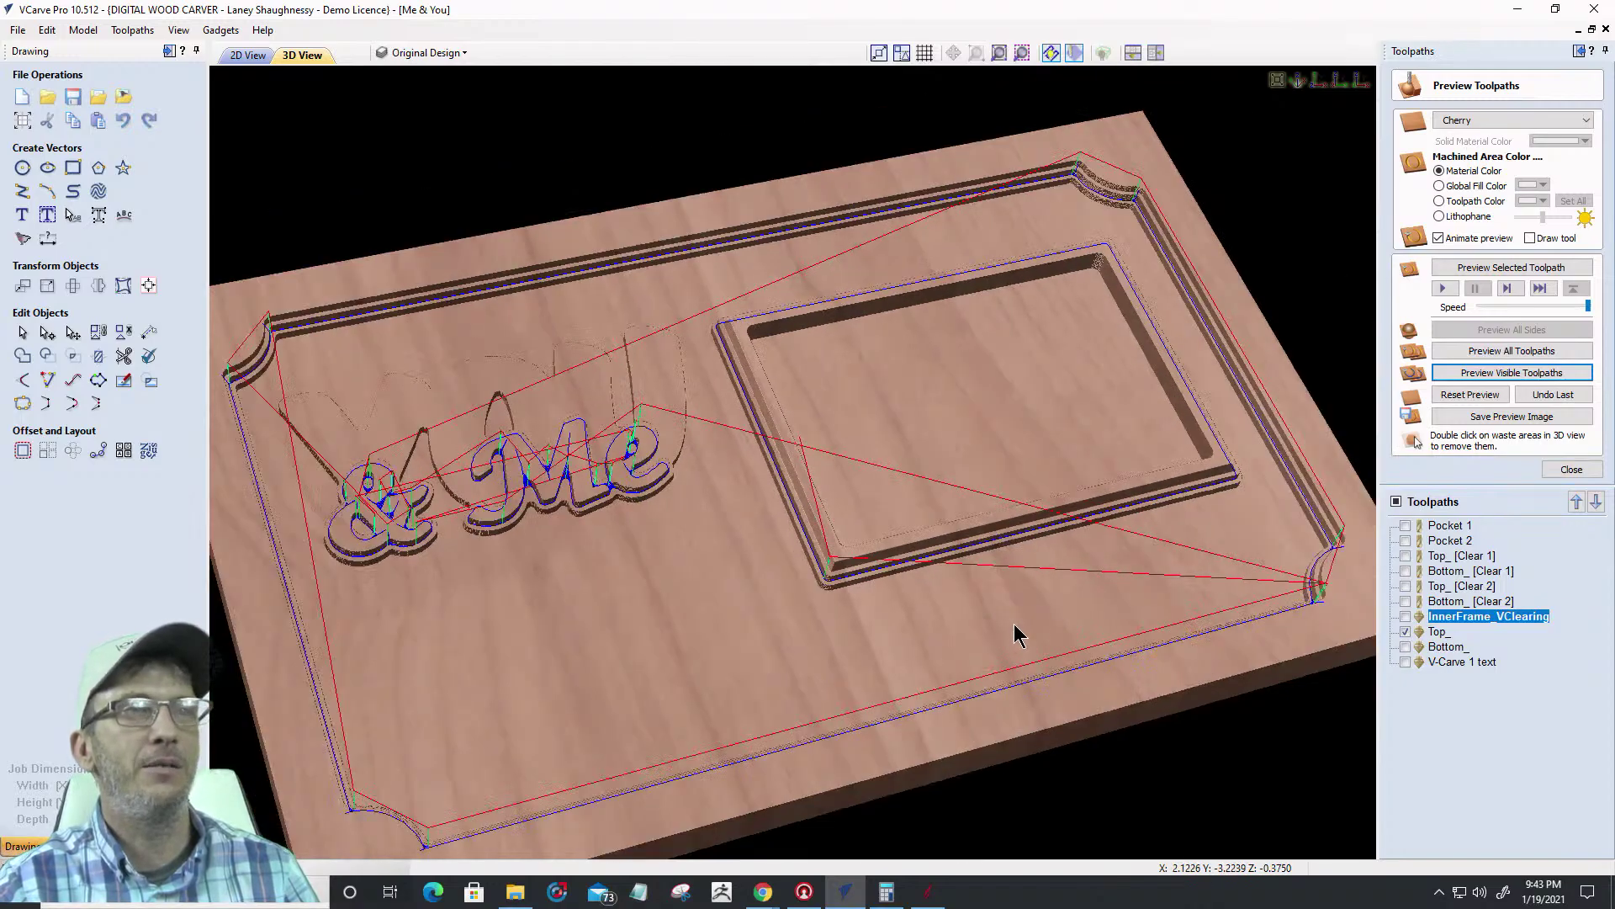
{"action": "left_click", "coordinate": [1515, 373]}
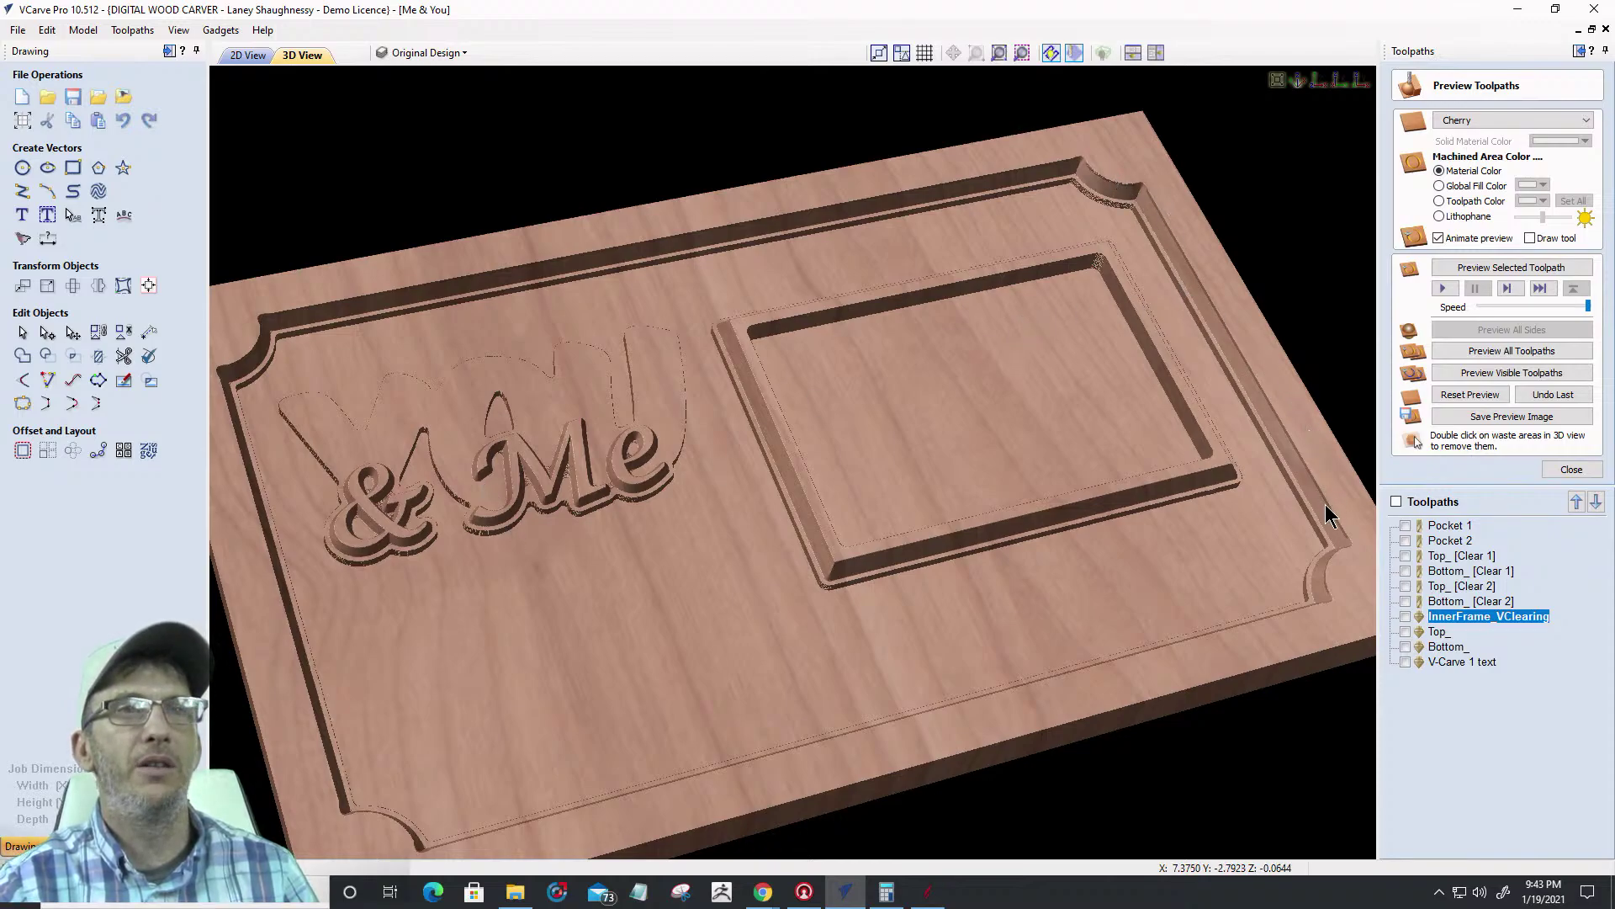
Examine the outer frame's carved scalloped corner and stepped groove up close in 3D, and return to the full 2D layout
{"action": "scroll", "coordinate": [978, 455], "scroll_direction": "down", "scroll_amount": 3}
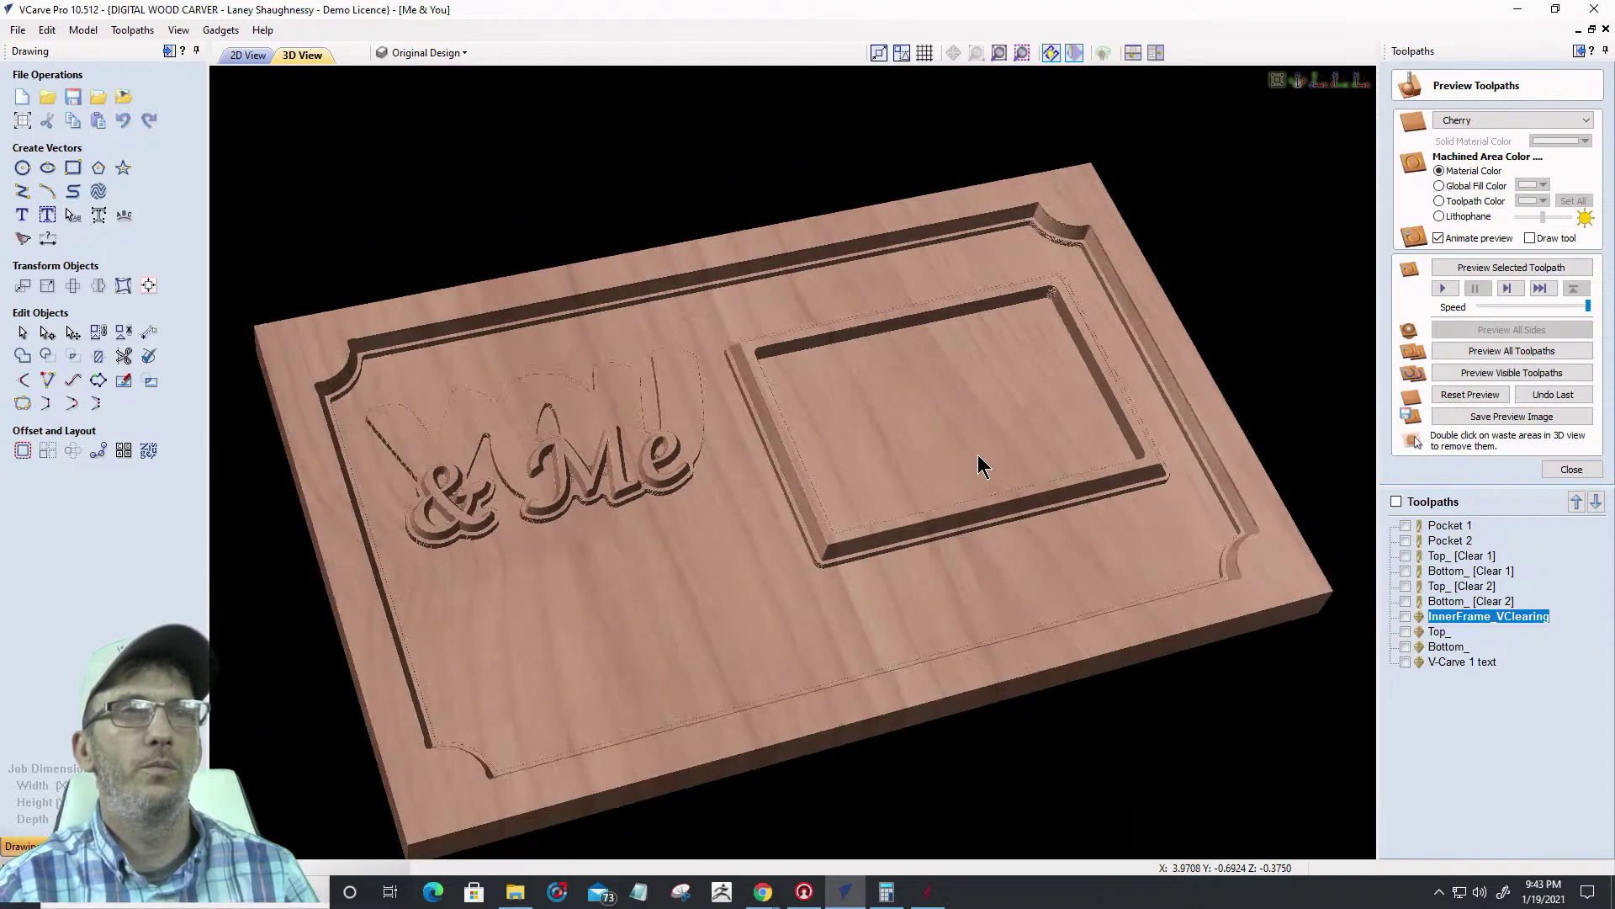
{"action": "scroll", "coordinate": [941, 614], "scroll_direction": "up", "scroll_amount": 4}
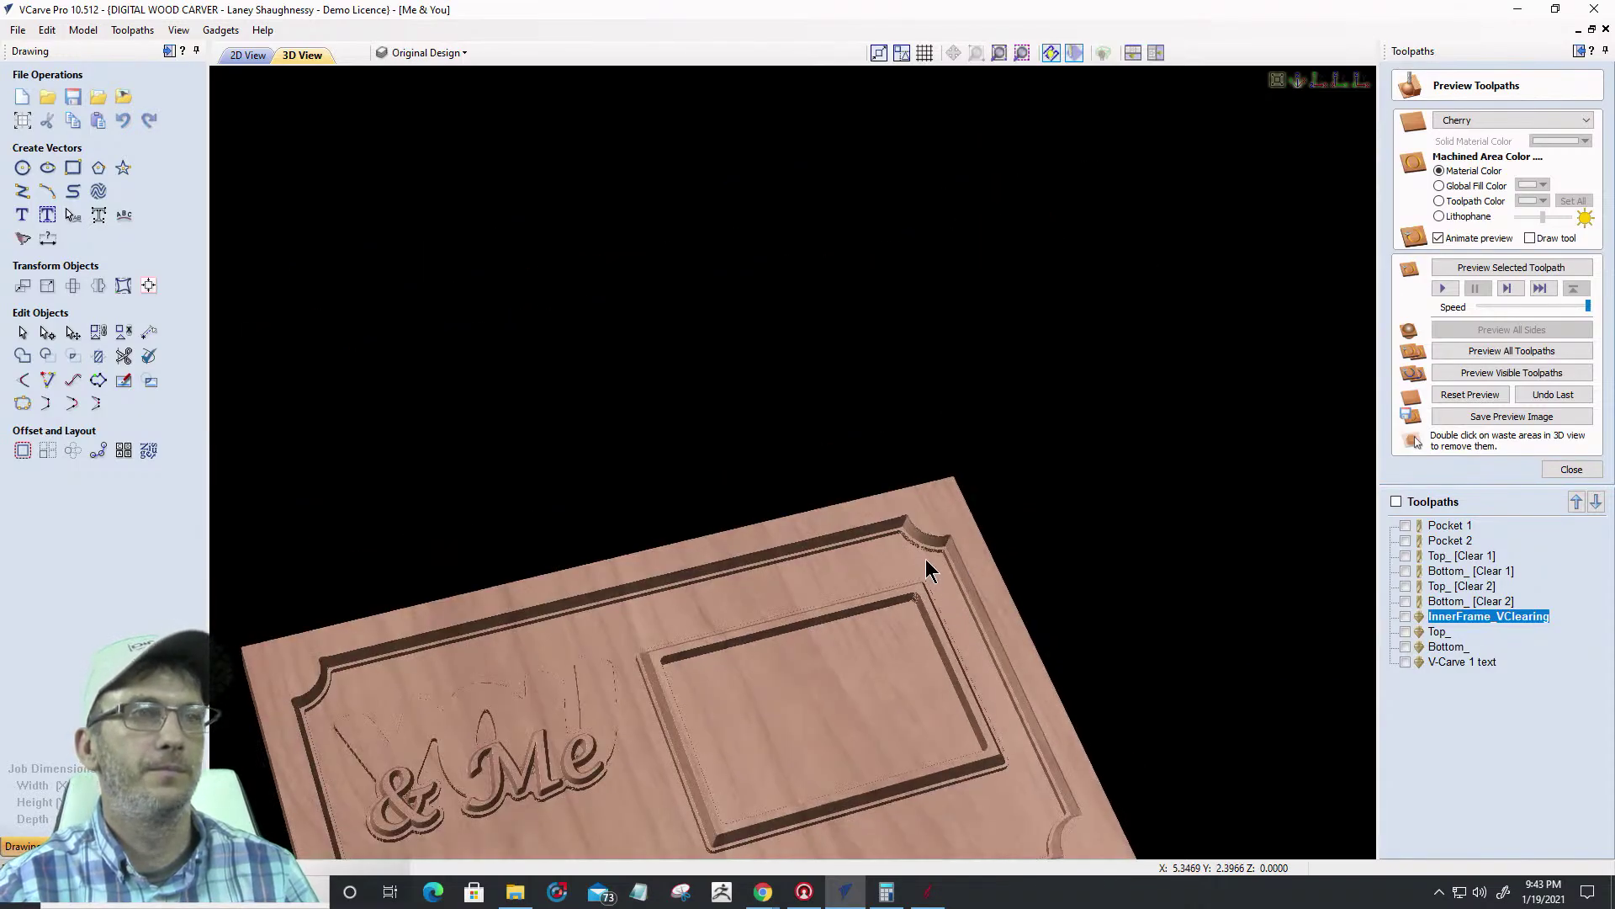
{"action": "scroll", "coordinate": [967, 542], "scroll_direction": "up", "scroll_amount": 5}
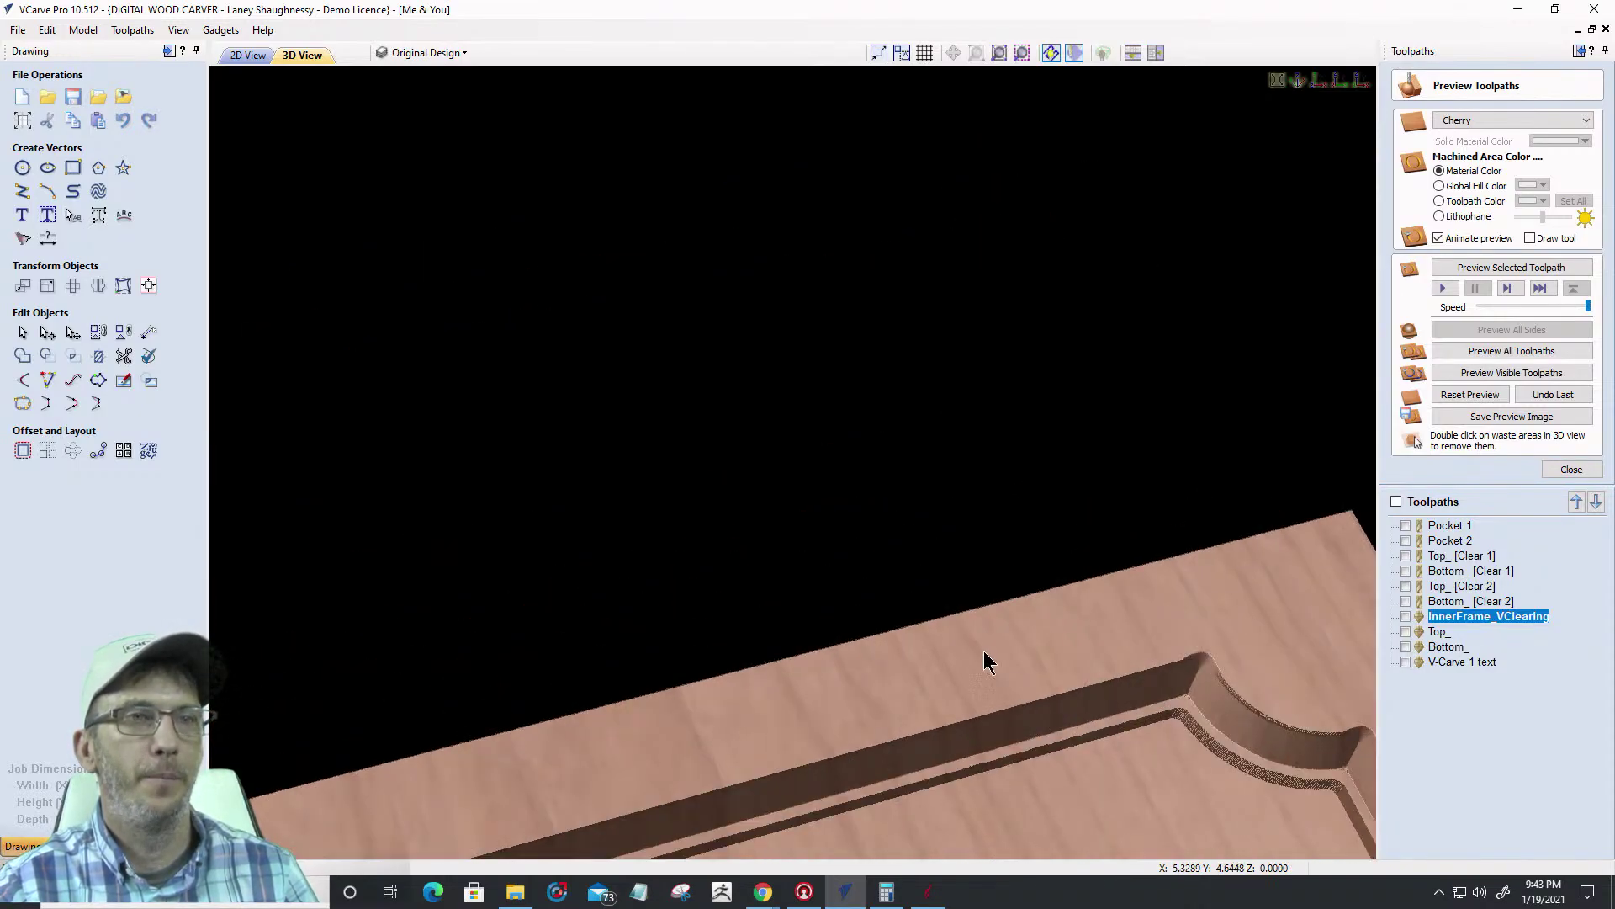
{"action": "scroll", "coordinate": [1017, 721], "scroll_direction": "down", "scroll_amount": 3}
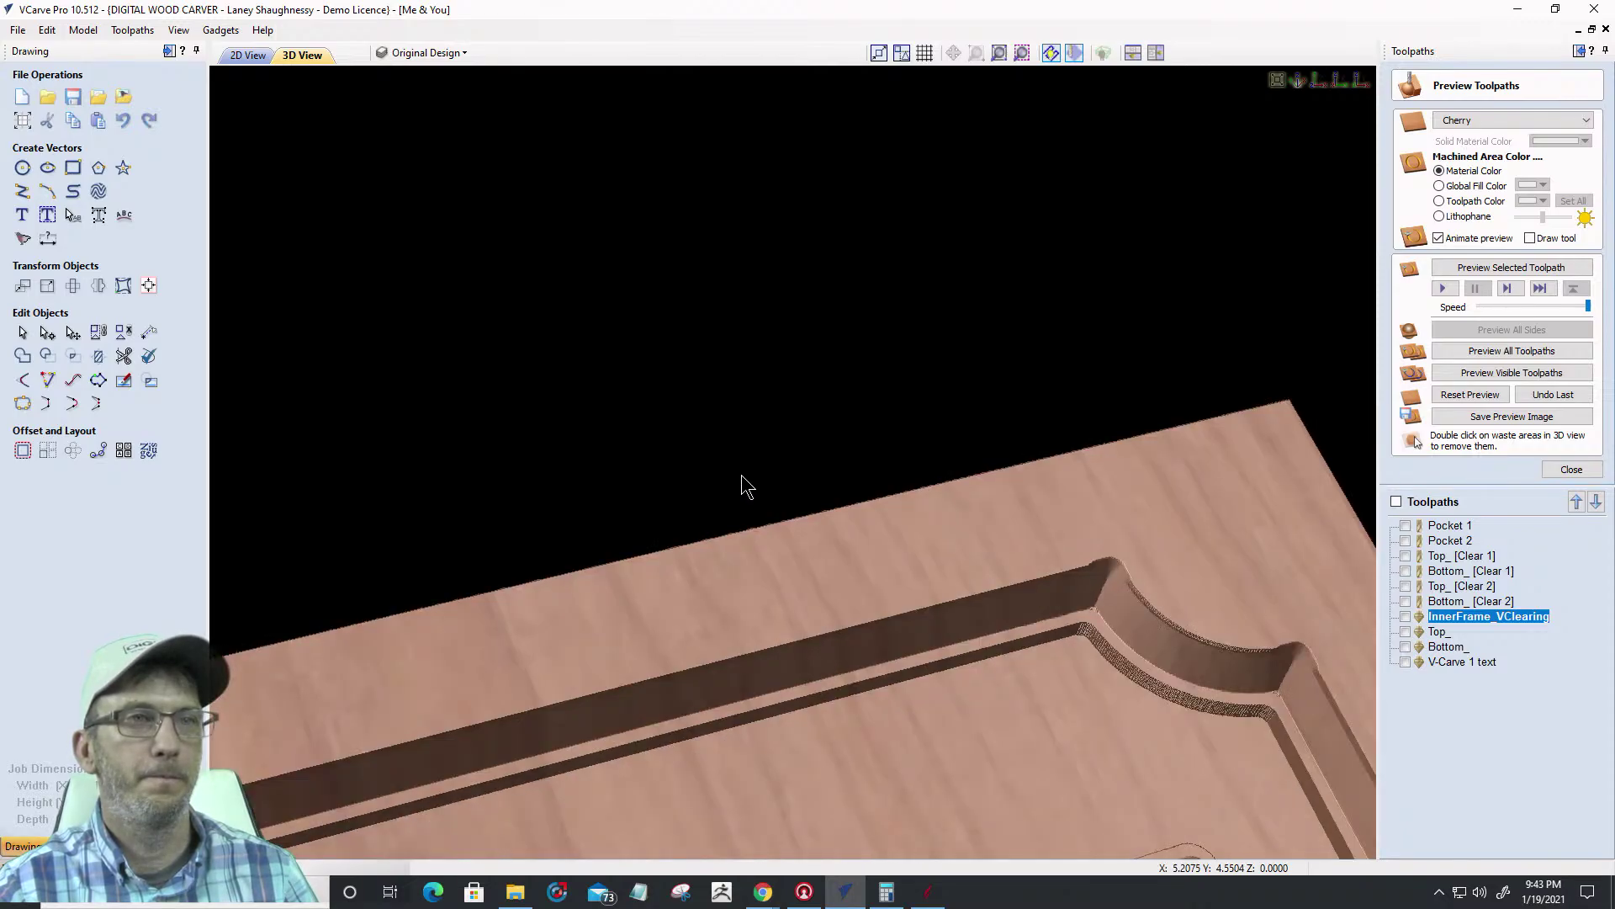
{"action": "scroll", "coordinate": [1208, 632], "scroll_direction": "up", "scroll_amount": 5}
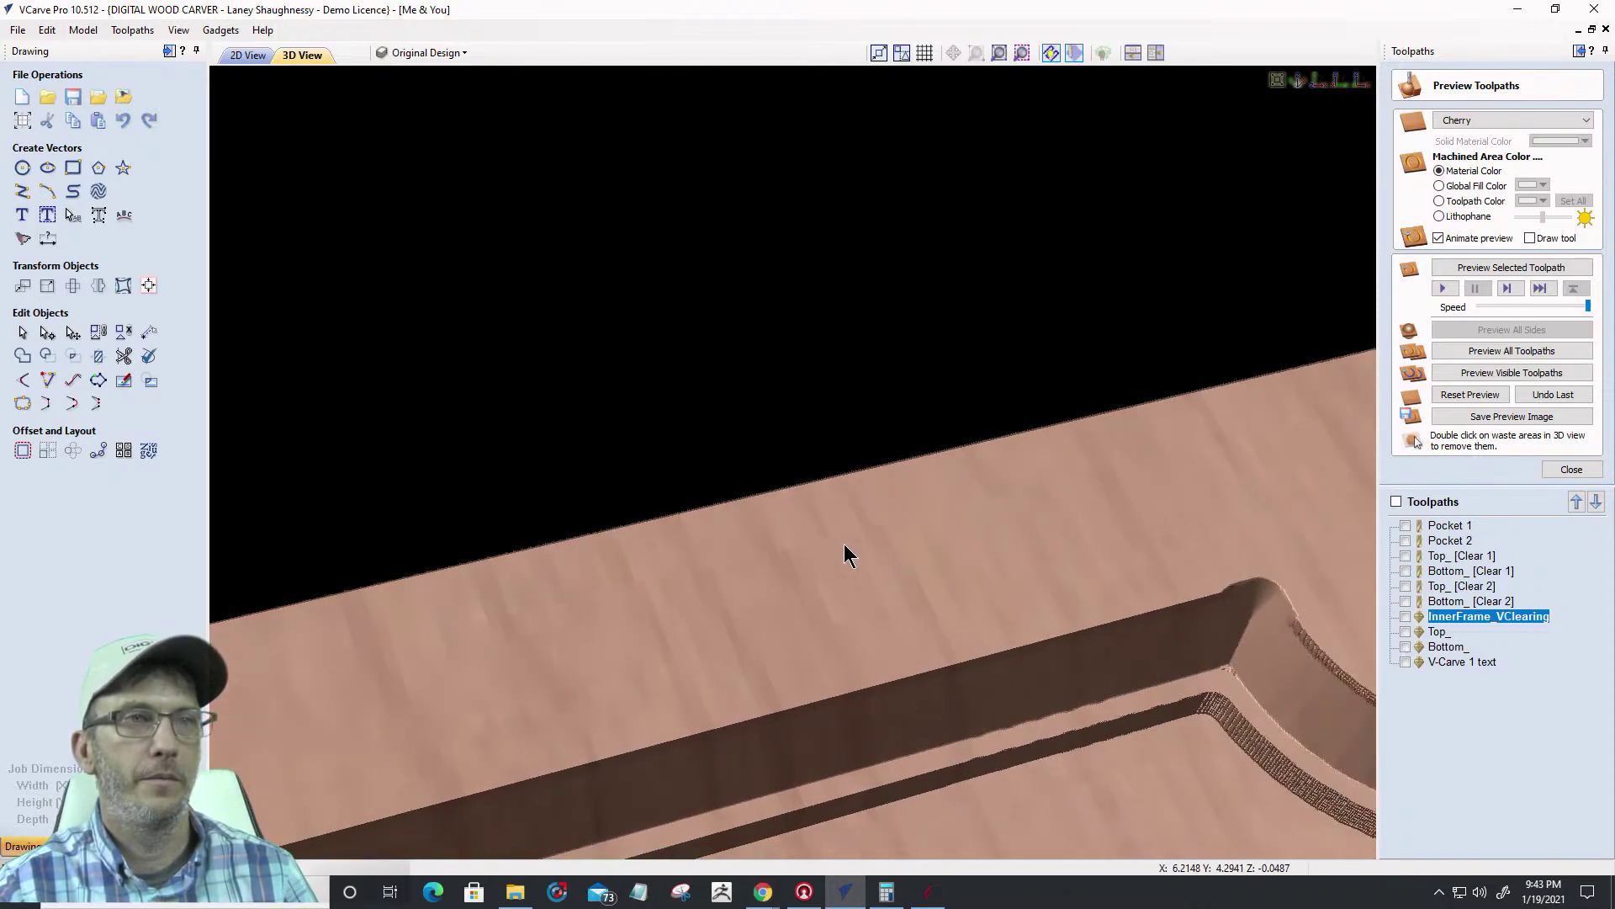
{"action": "scroll", "coordinate": [1354, 734], "scroll_direction": "down", "scroll_amount": 1}
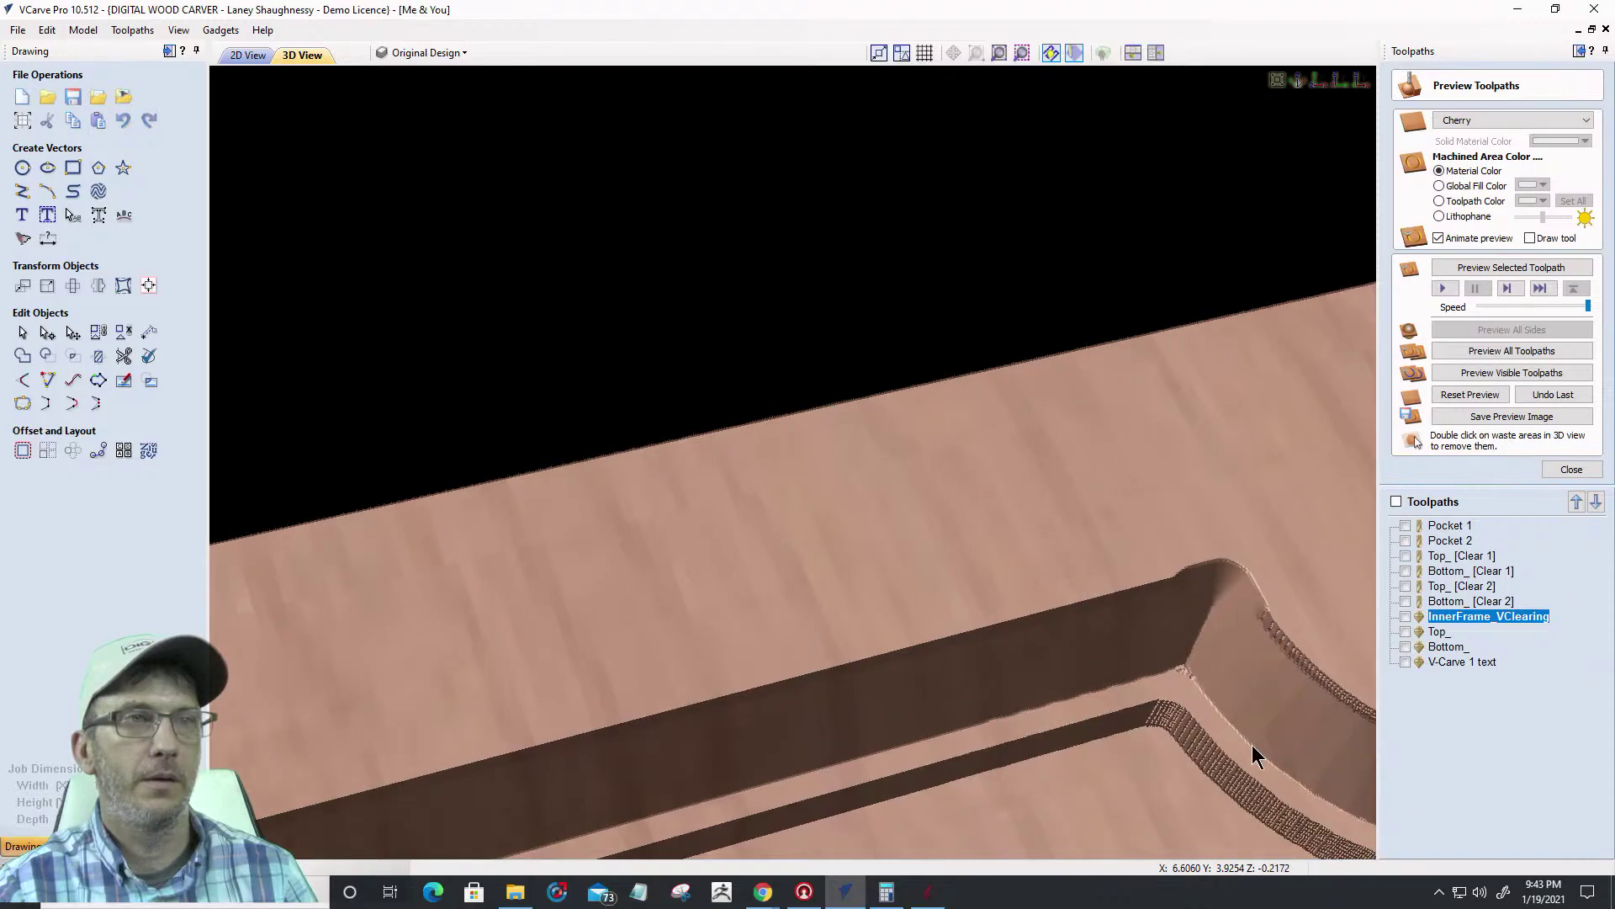
{"action": "scroll", "coordinate": [902, 632], "scroll_direction": "up", "scroll_amount": 3}
{"action": "scroll", "coordinate": [866, 436], "scroll_direction": "down", "scroll_amount": 1}
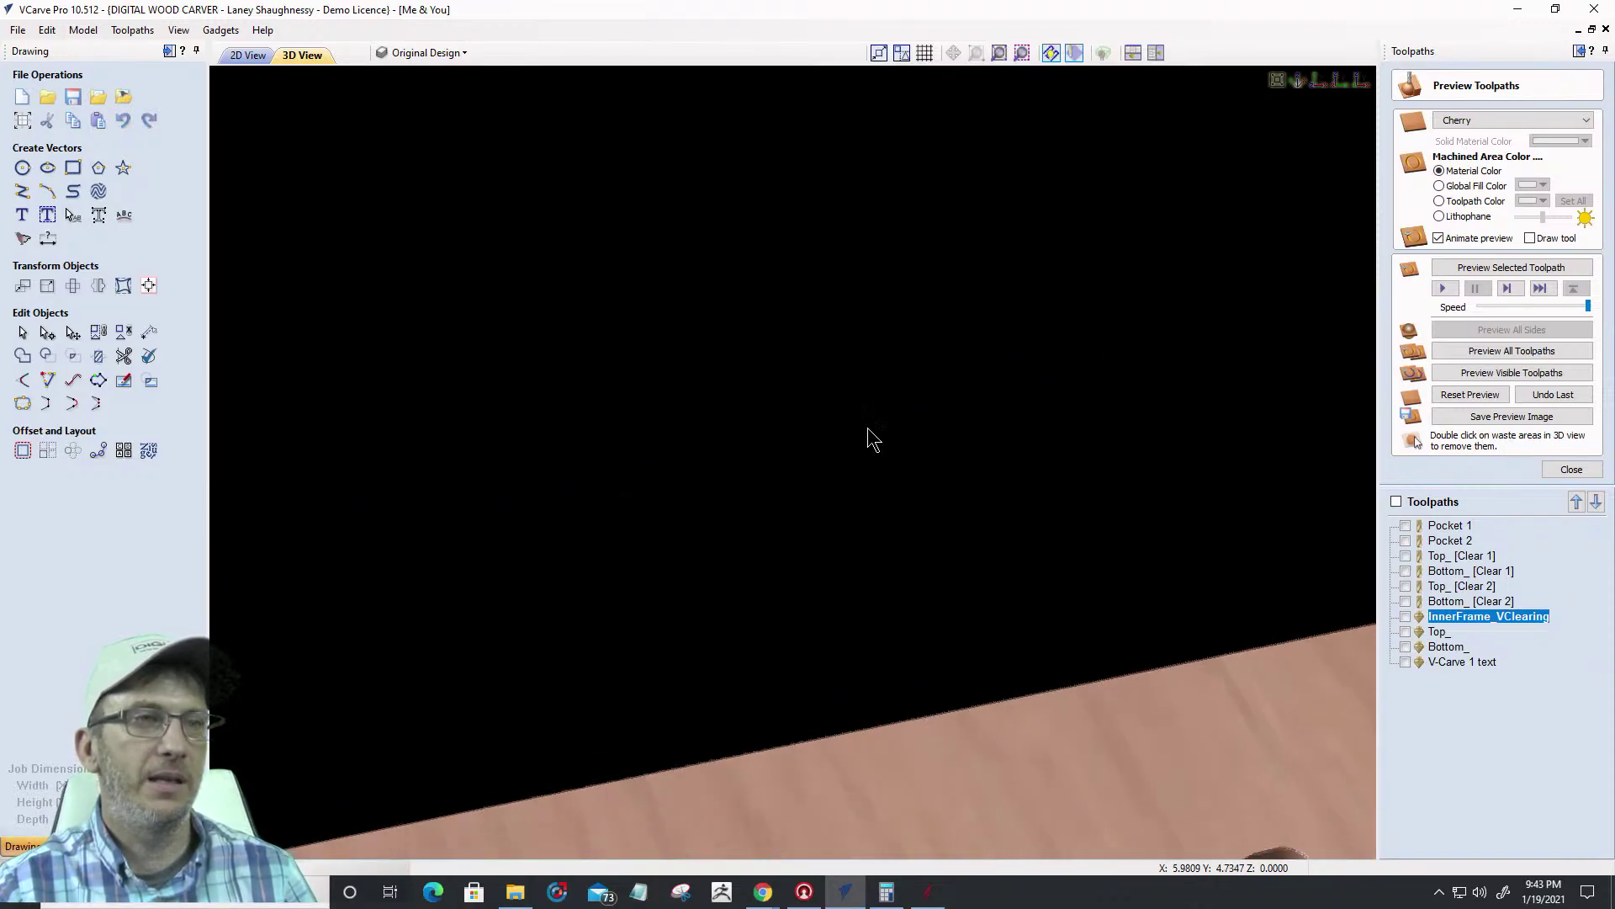
{"action": "scroll", "coordinate": [732, 339], "scroll_direction": "down", "scroll_amount": 1}
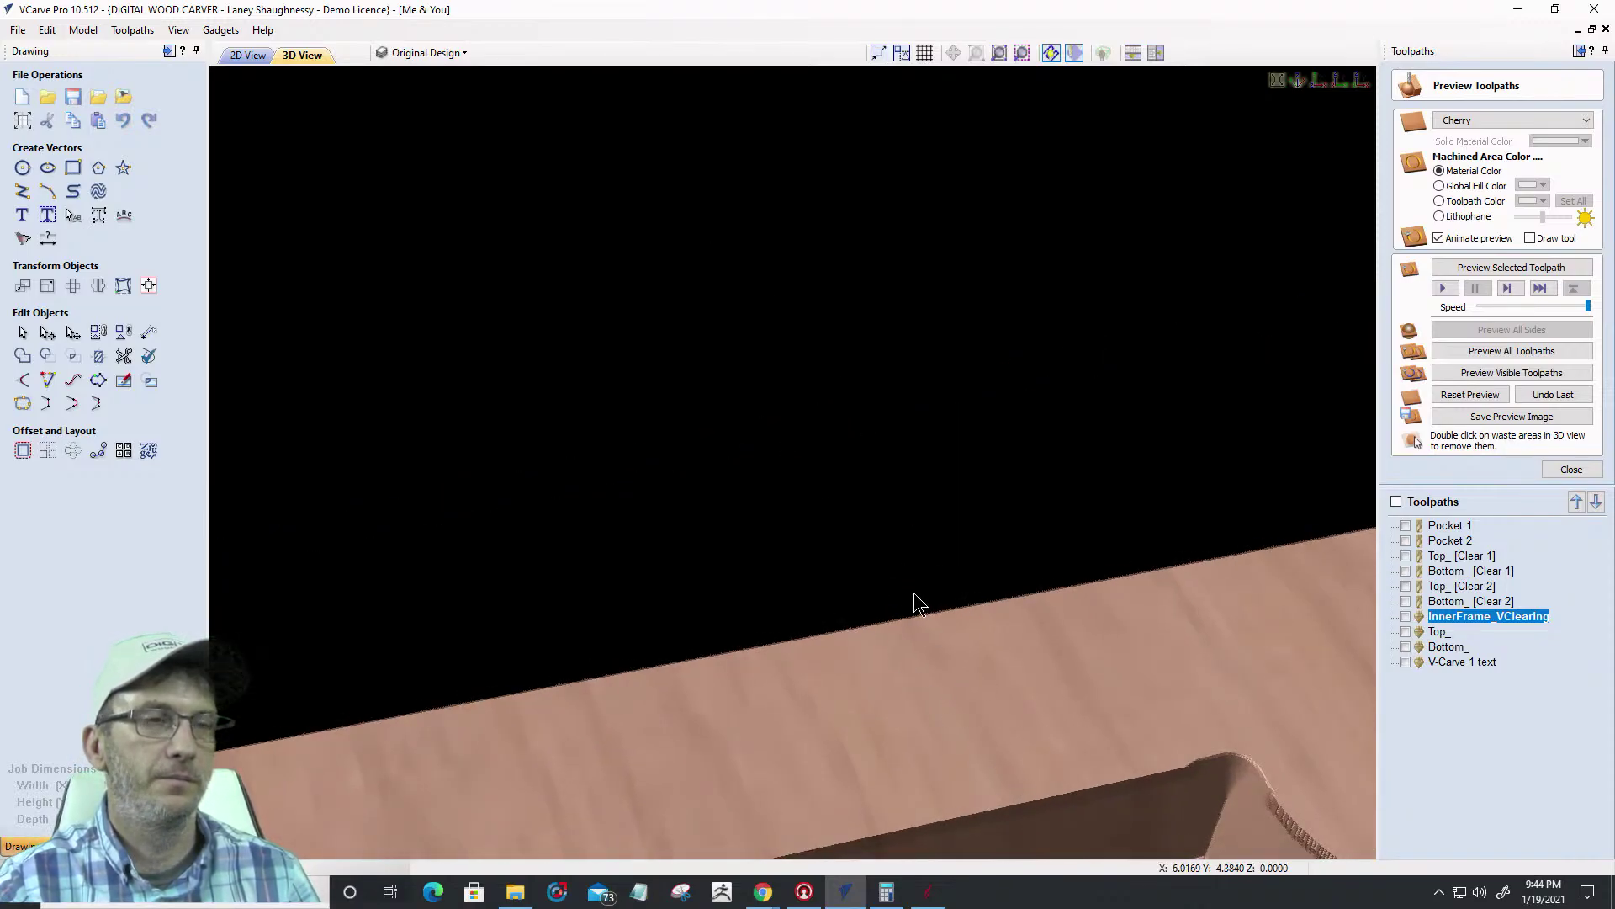
{"action": "scroll", "coordinate": [841, 421], "scroll_direction": "down", "scroll_amount": 2}
{"action": "scroll", "coordinate": [734, 223], "scroll_direction": "down", "scroll_amount": 2}
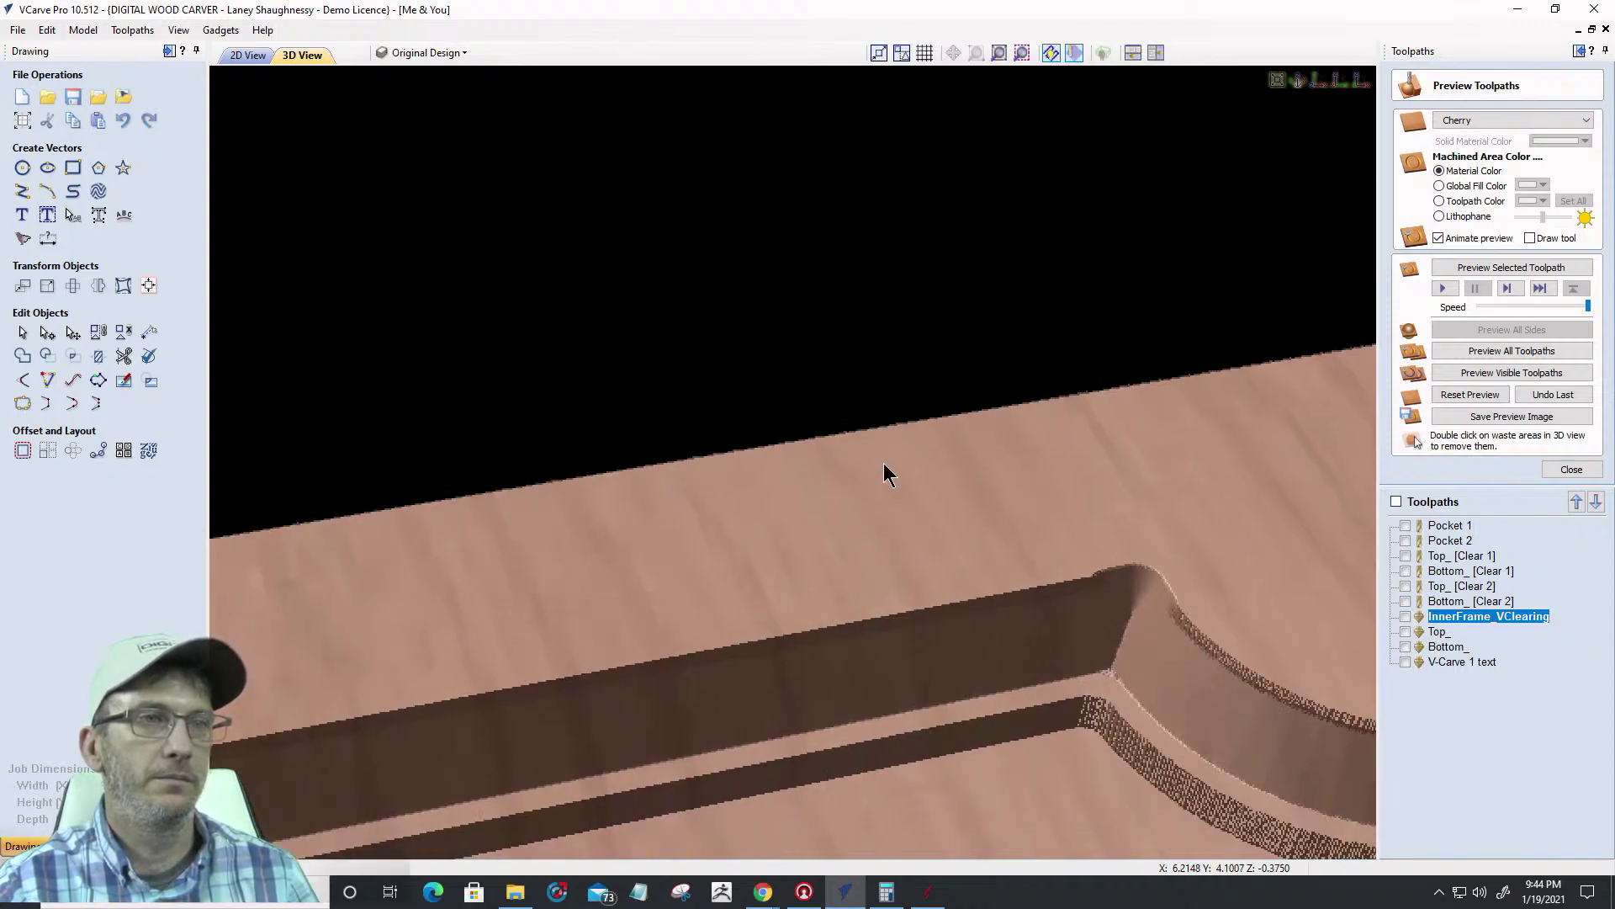
{"action": "scroll", "coordinate": [883, 469], "scroll_direction": "down", "scroll_amount": 2}
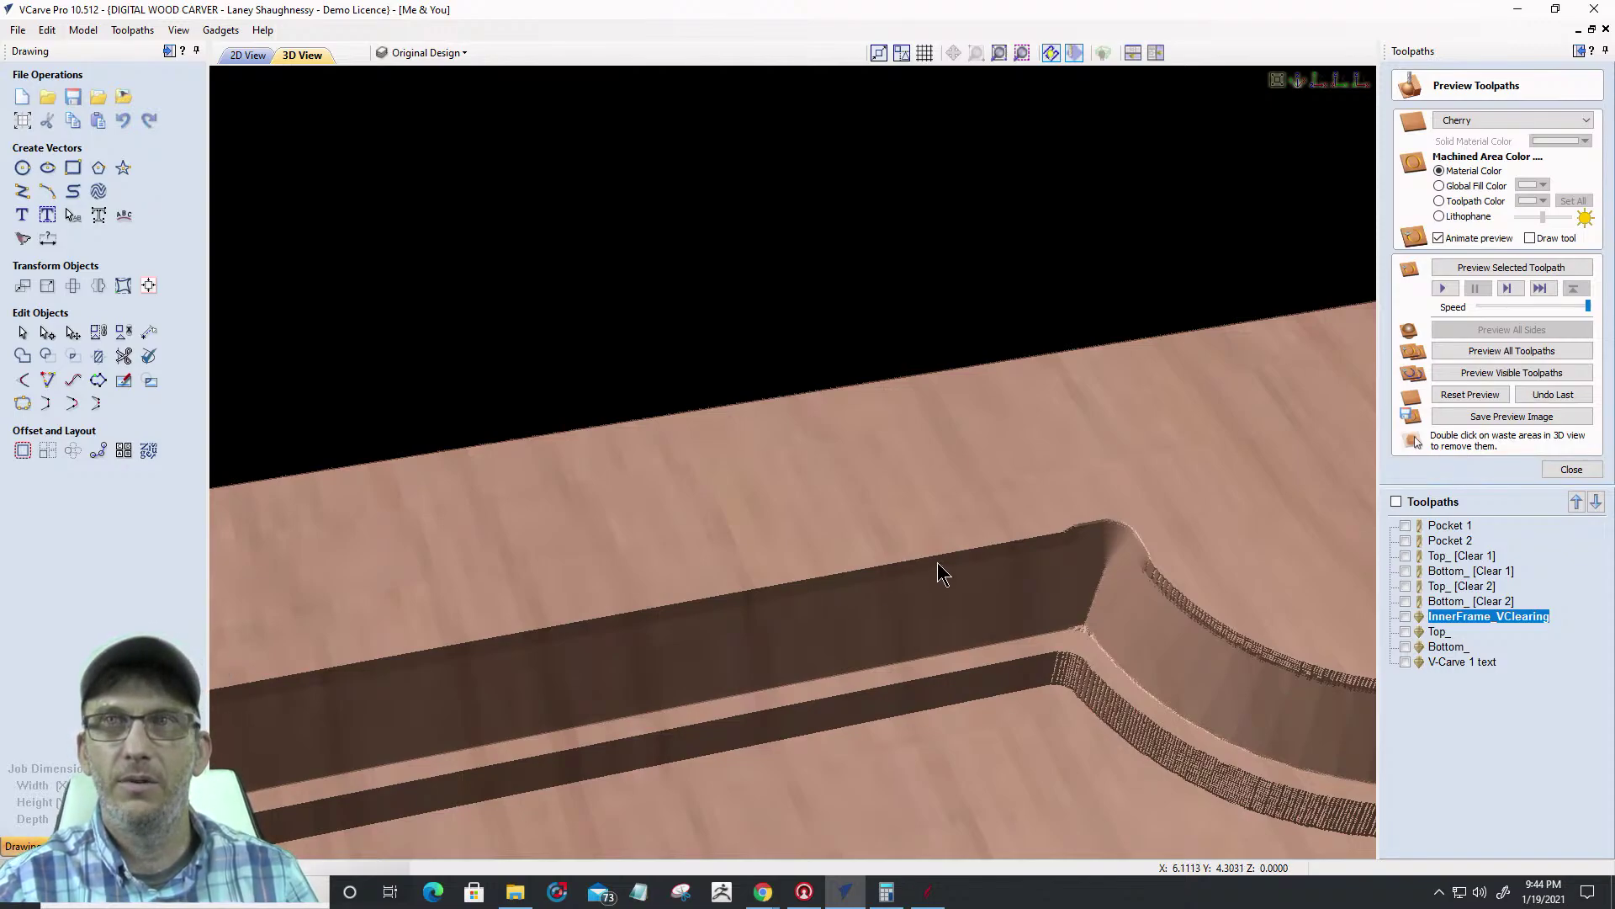
{"action": "scroll", "coordinate": [942, 574], "scroll_direction": "up", "scroll_amount": 3}
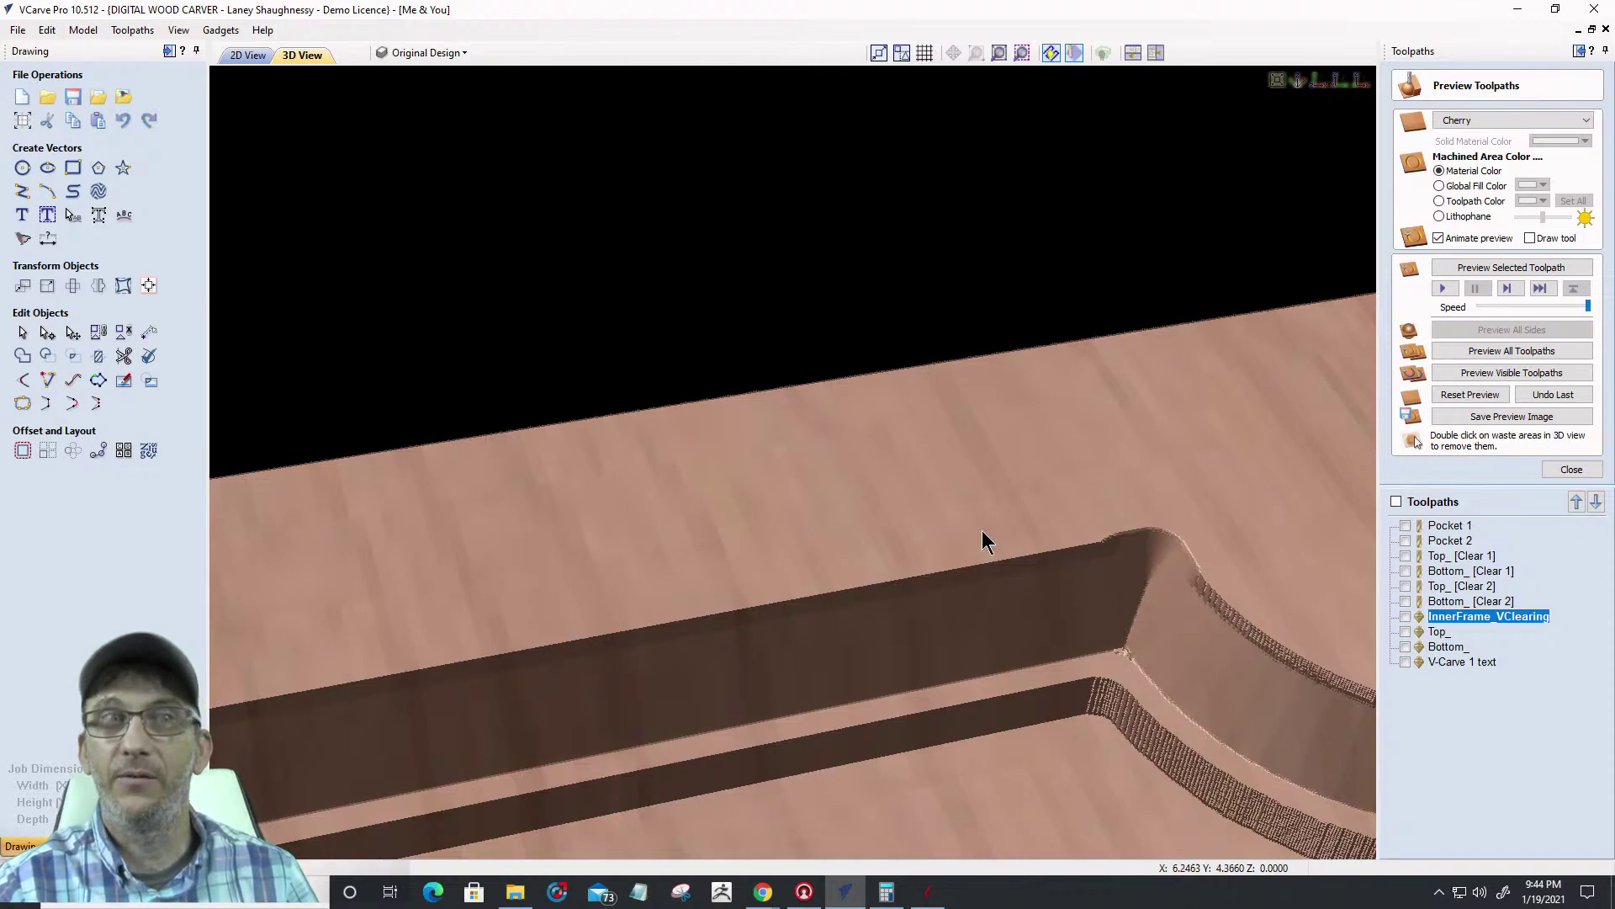
{"action": "scroll", "coordinate": [825, 461], "scroll_direction": "down", "scroll_amount": 4}
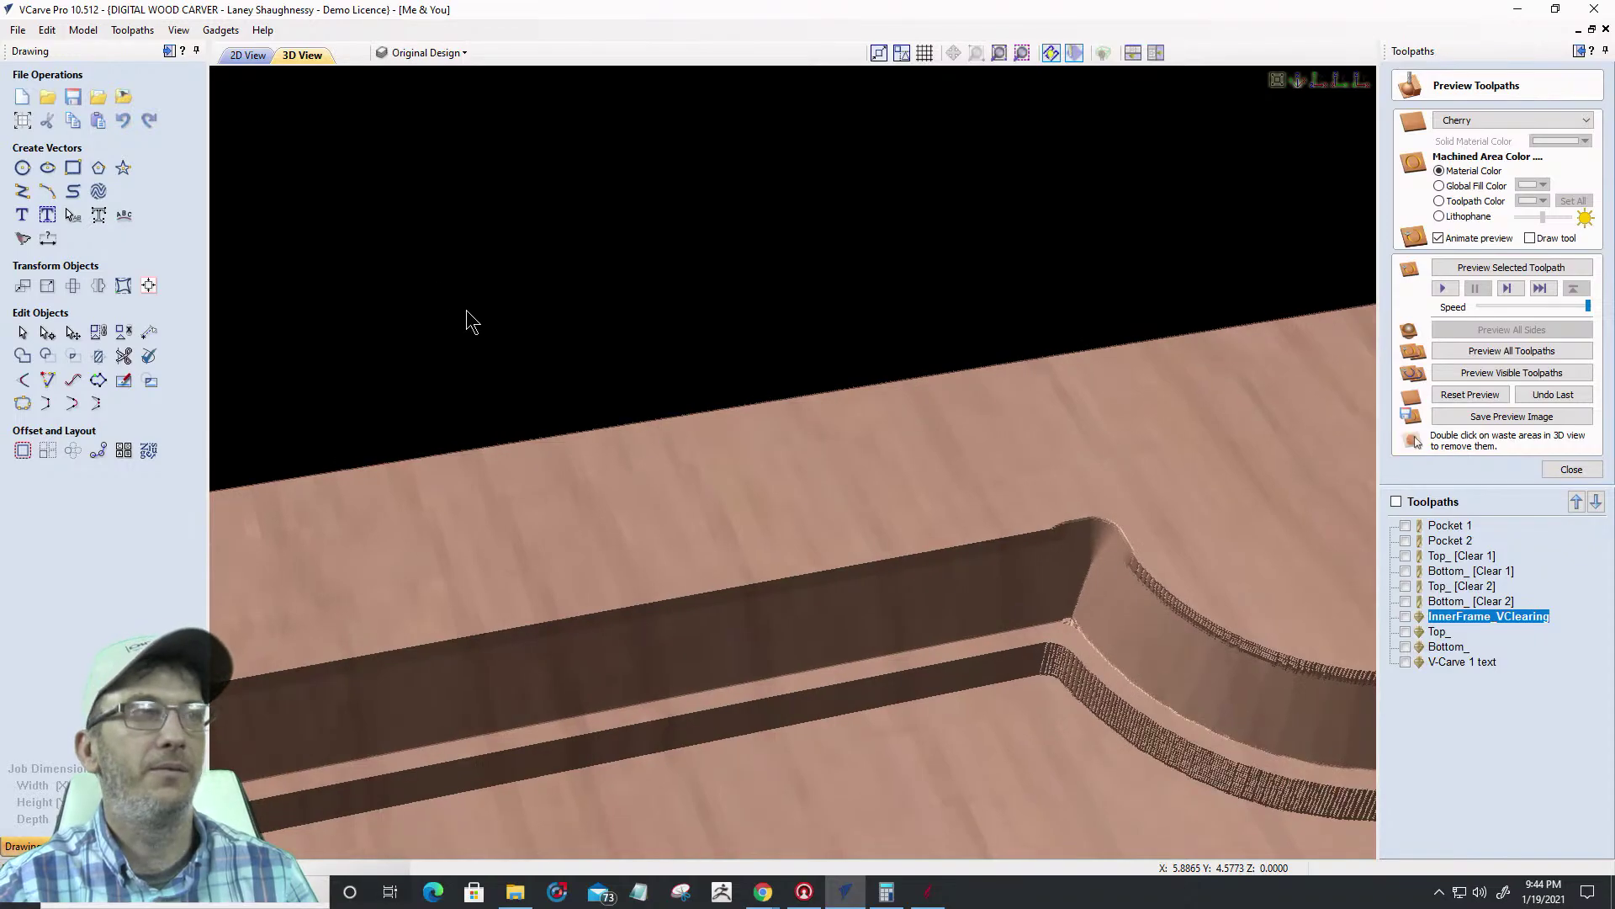
{"action": "left_click", "coordinate": [248, 55]}
{"action": "scroll", "coordinate": [831, 420], "scroll_direction": "down", "scroll_amount": 5}
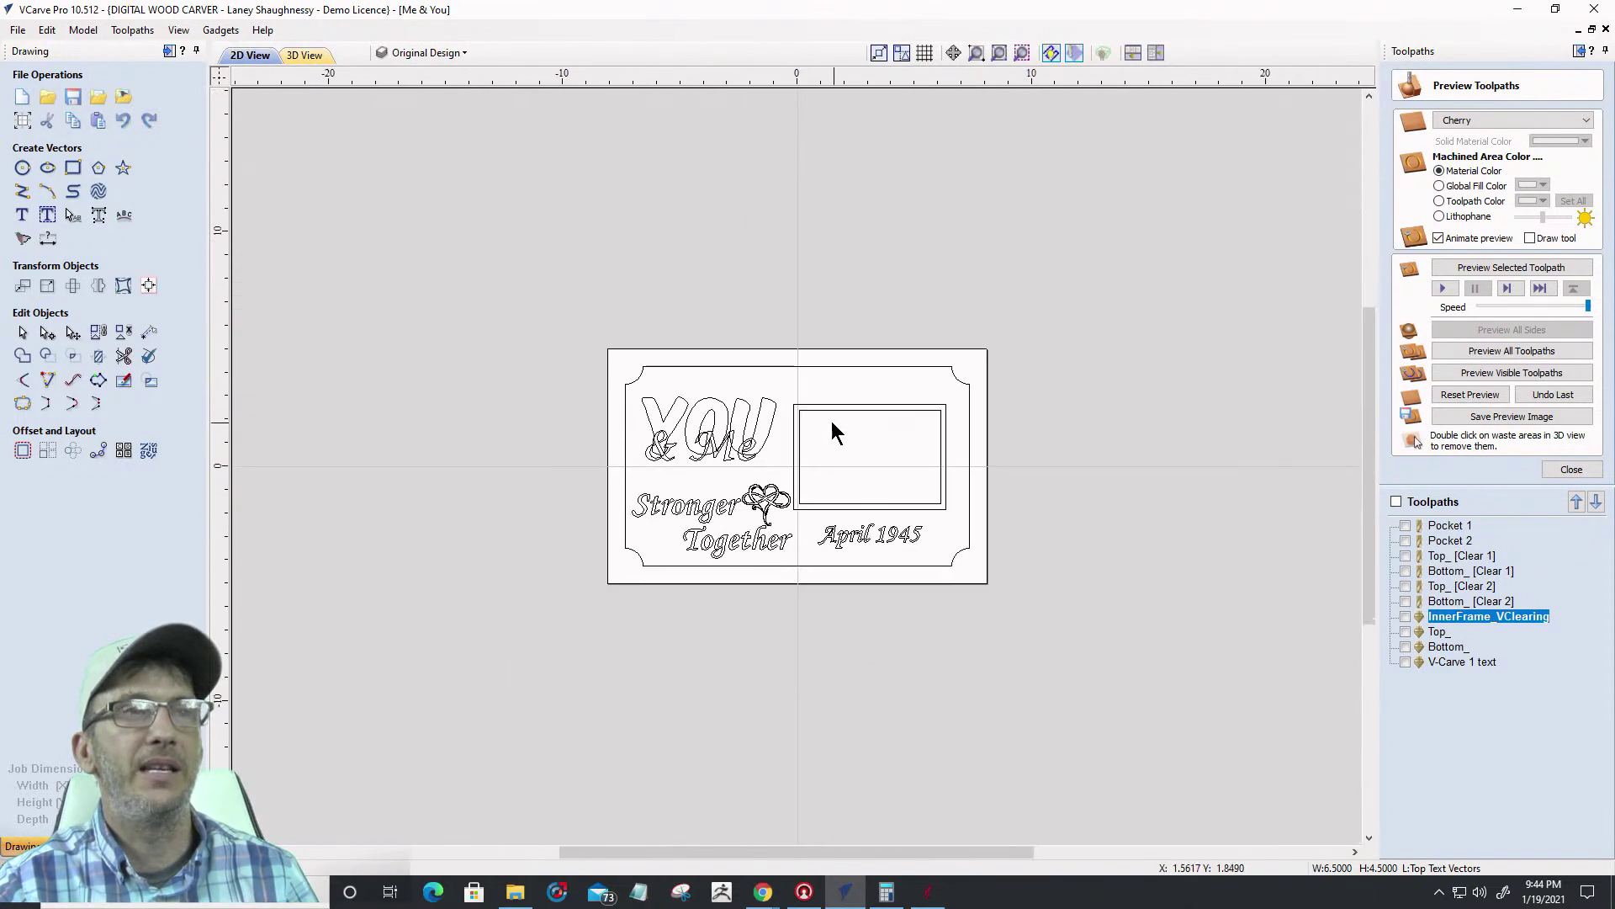
Open the InnerFrame_VClearing toolpath for editing, show the Welded Text Vectors layer, and compare the offset outlines around the inner frame
{"action": "scroll", "coordinate": [829, 420], "scroll_direction": "up", "scroll_amount": 3}
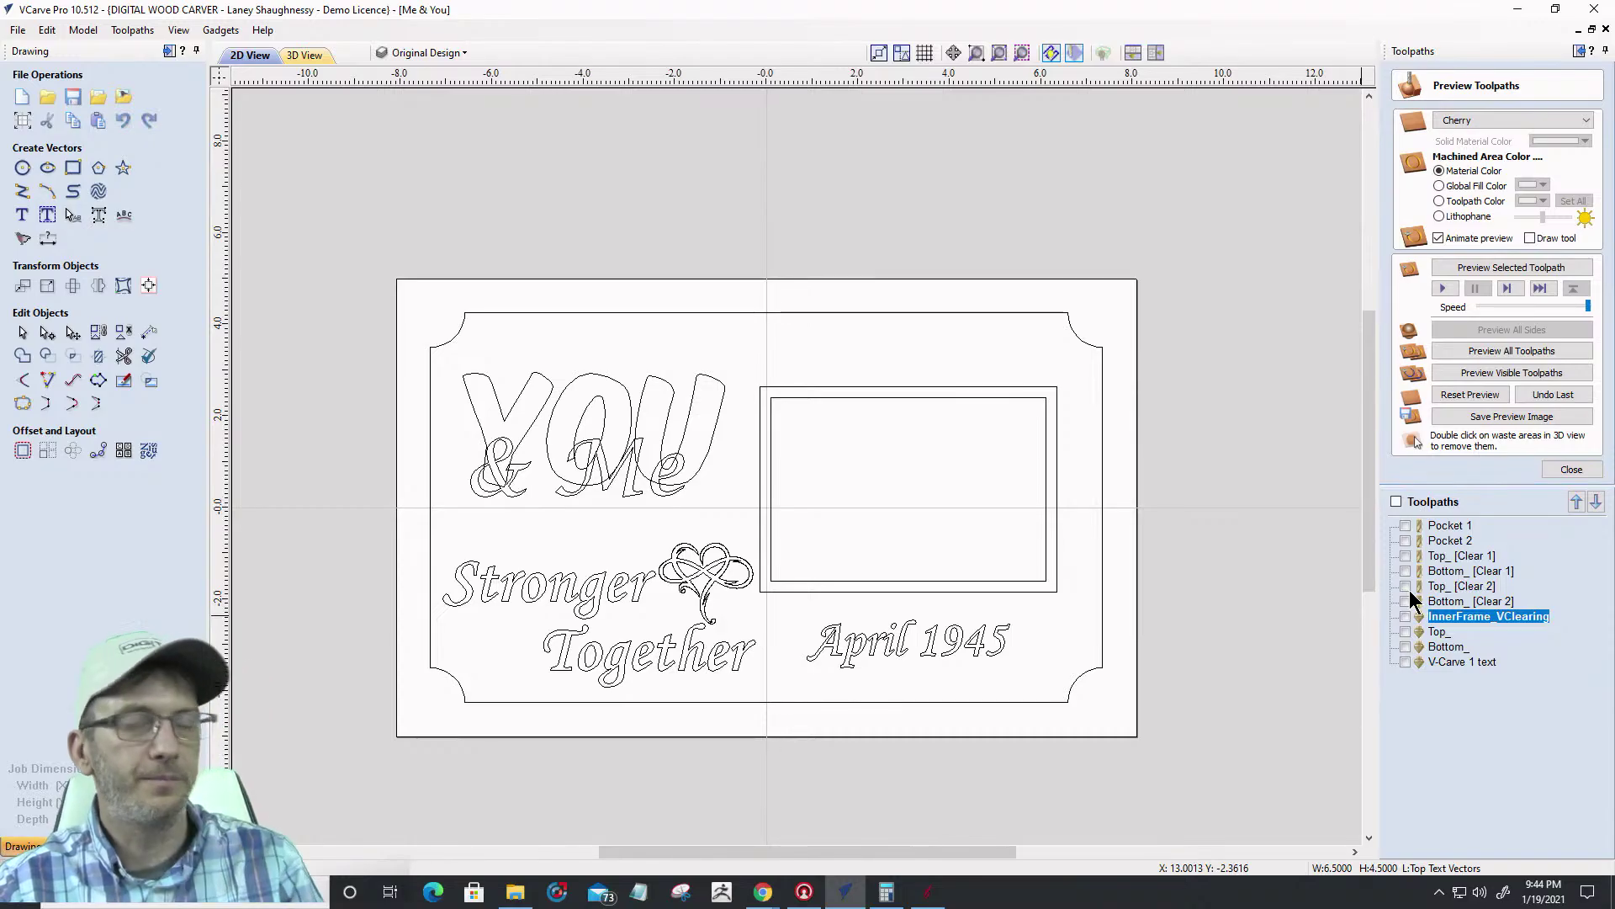
{"action": "mouse_move", "coordinate": [1462, 617]}
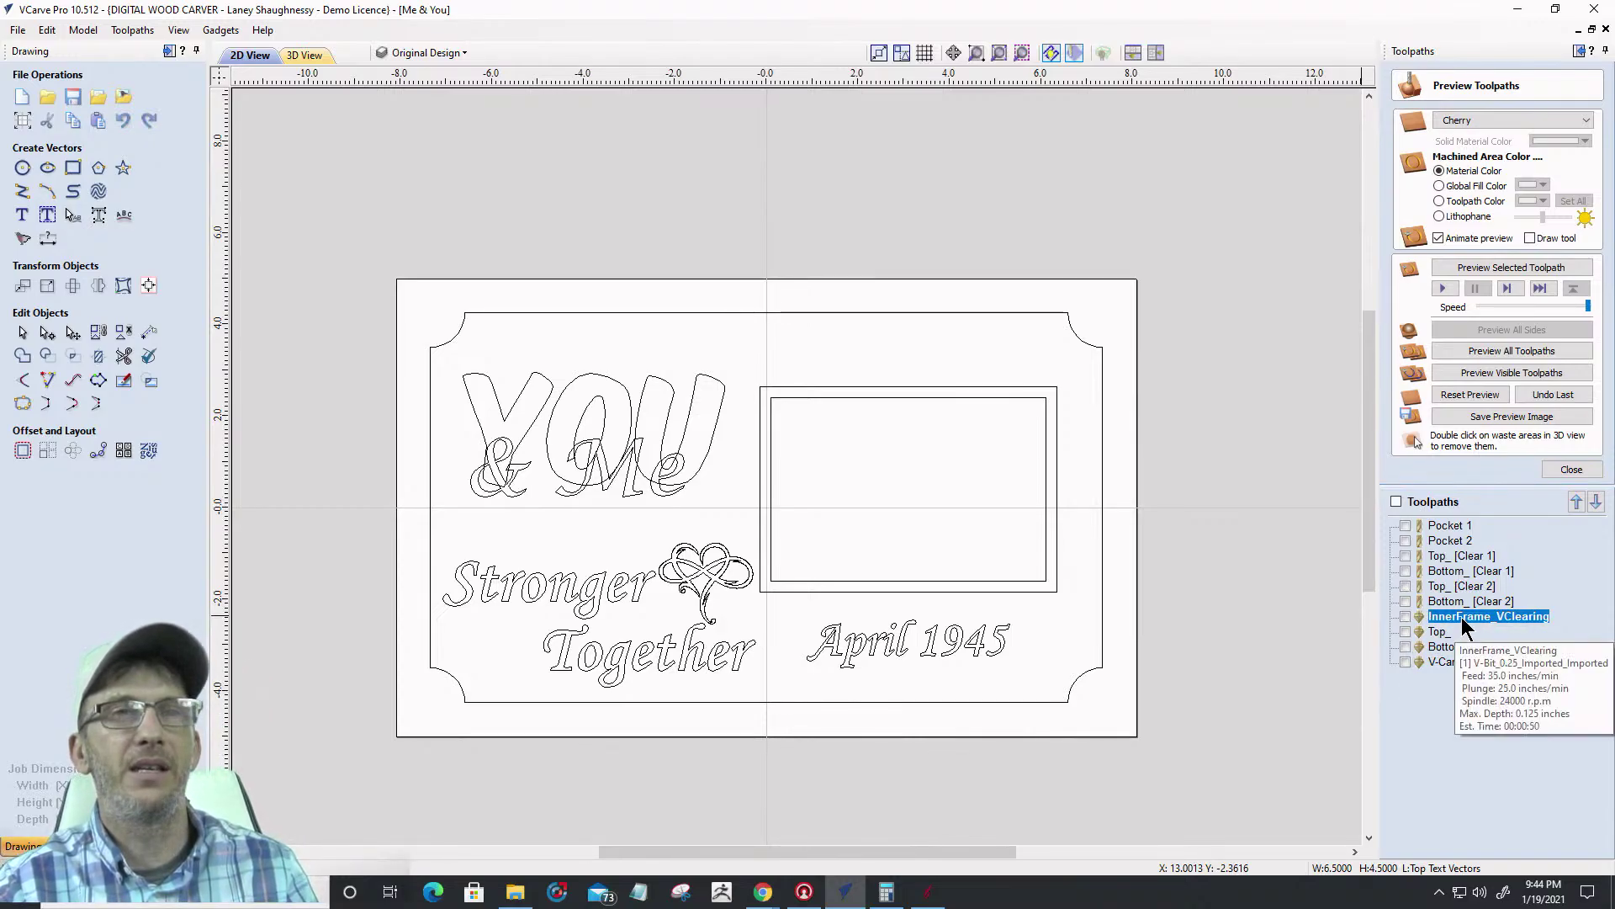
{"action": "double_click", "coordinate": [1516, 616]}
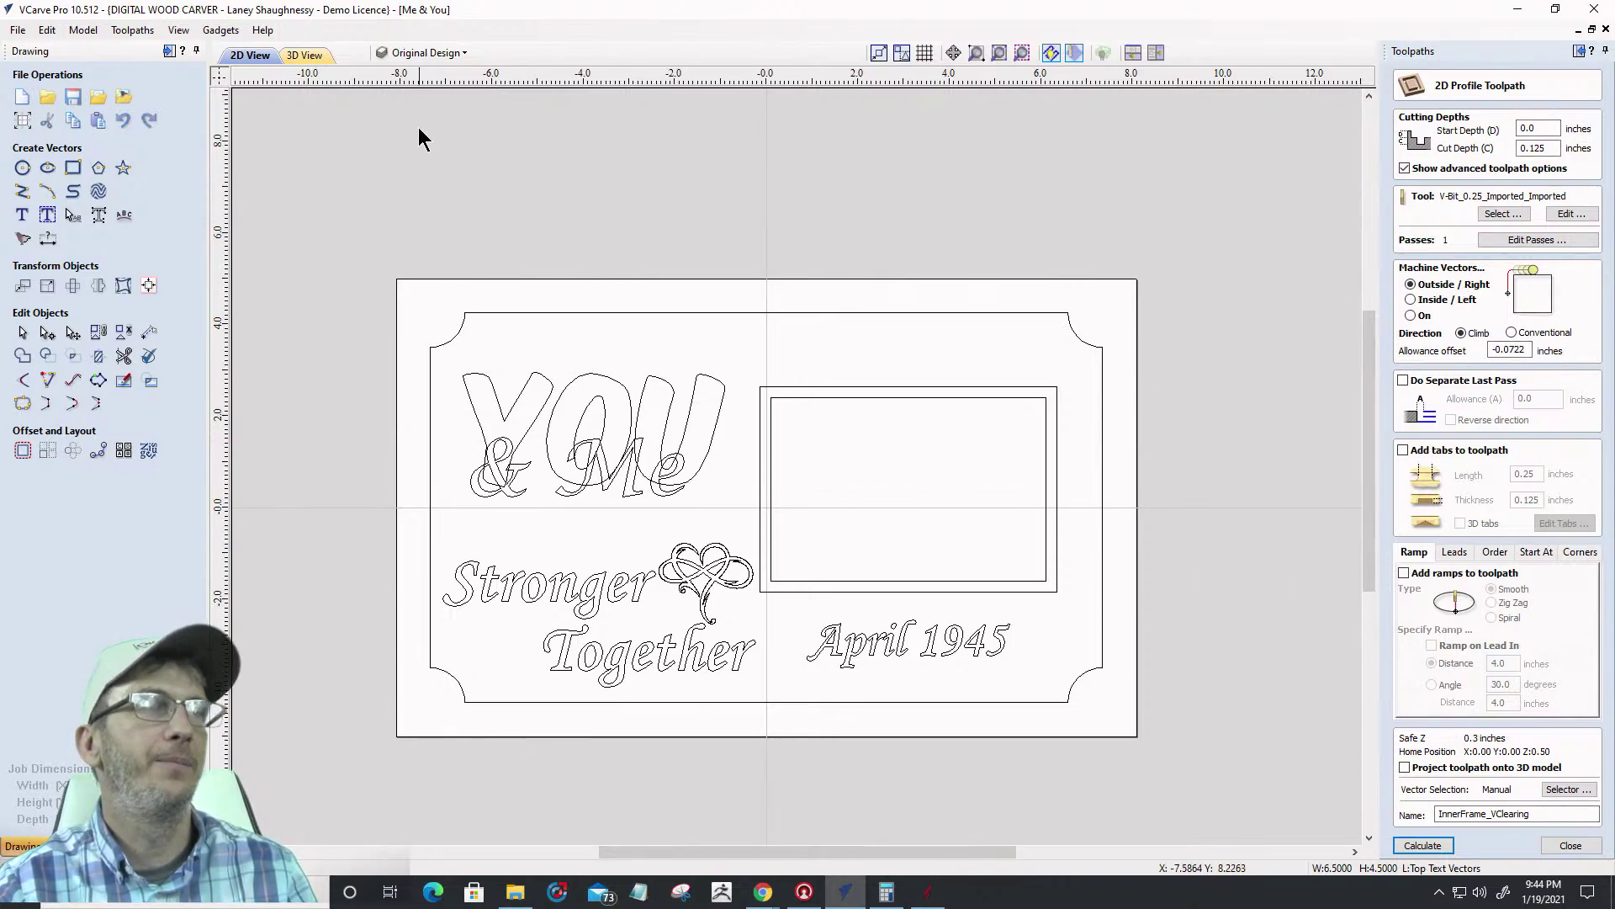
{"action": "left_click", "coordinate": [461, 52]}
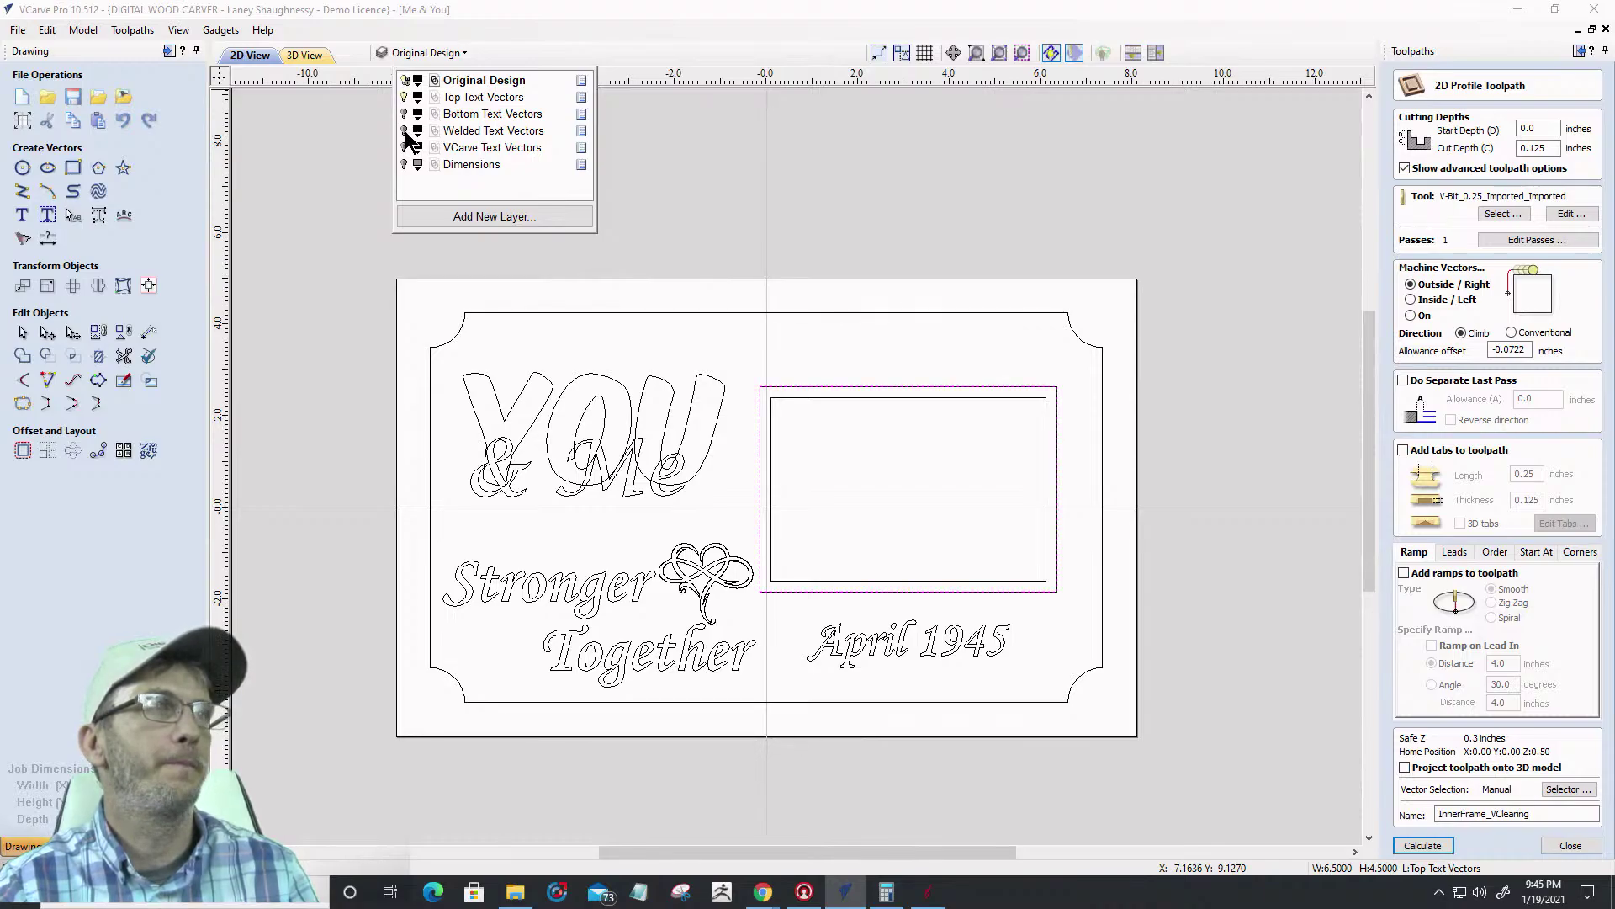
{"action": "left_click", "coordinate": [405, 131]}
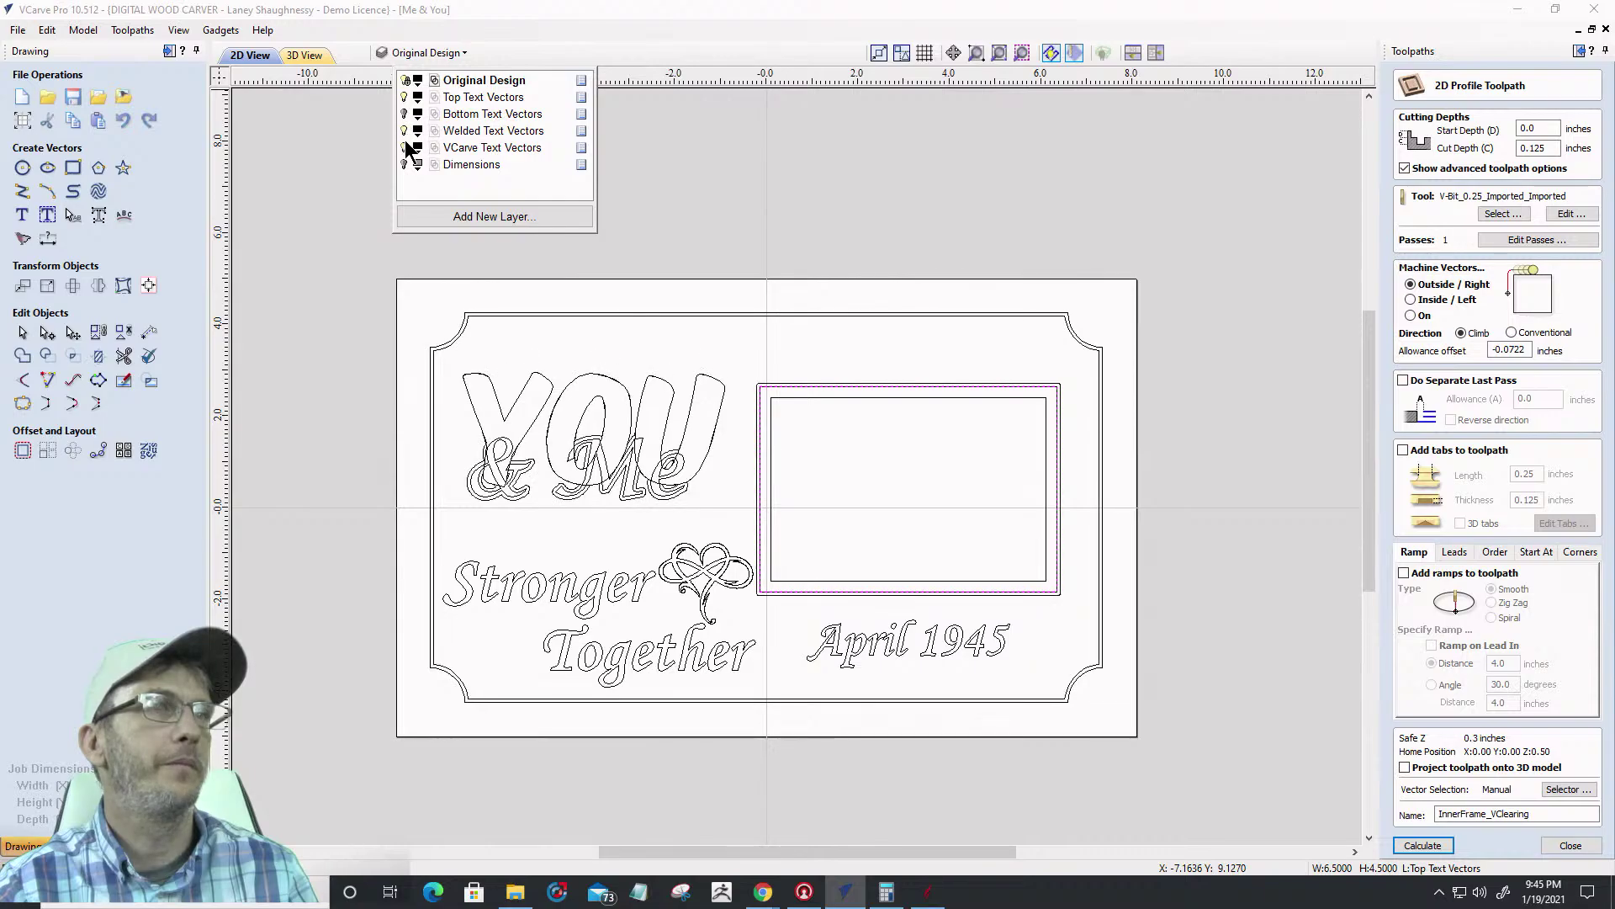
{"action": "scroll", "coordinate": [1010, 402], "scroll_direction": "up", "scroll_amount": 8}
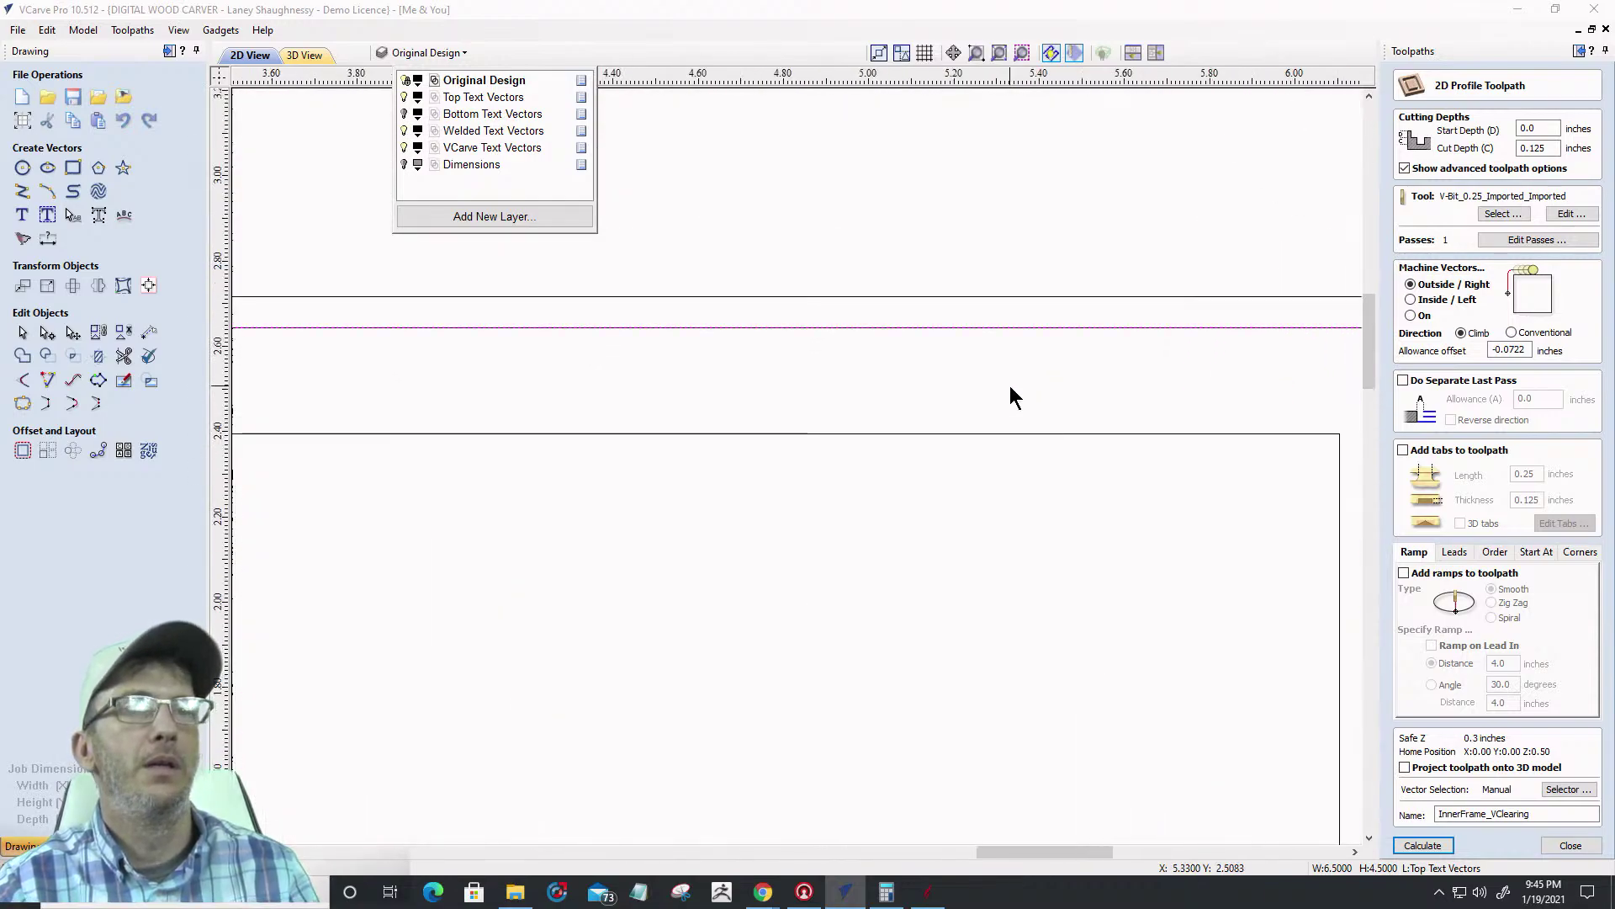
{"action": "scroll", "coordinate": [1103, 345], "scroll_direction": "up", "scroll_amount": 1}
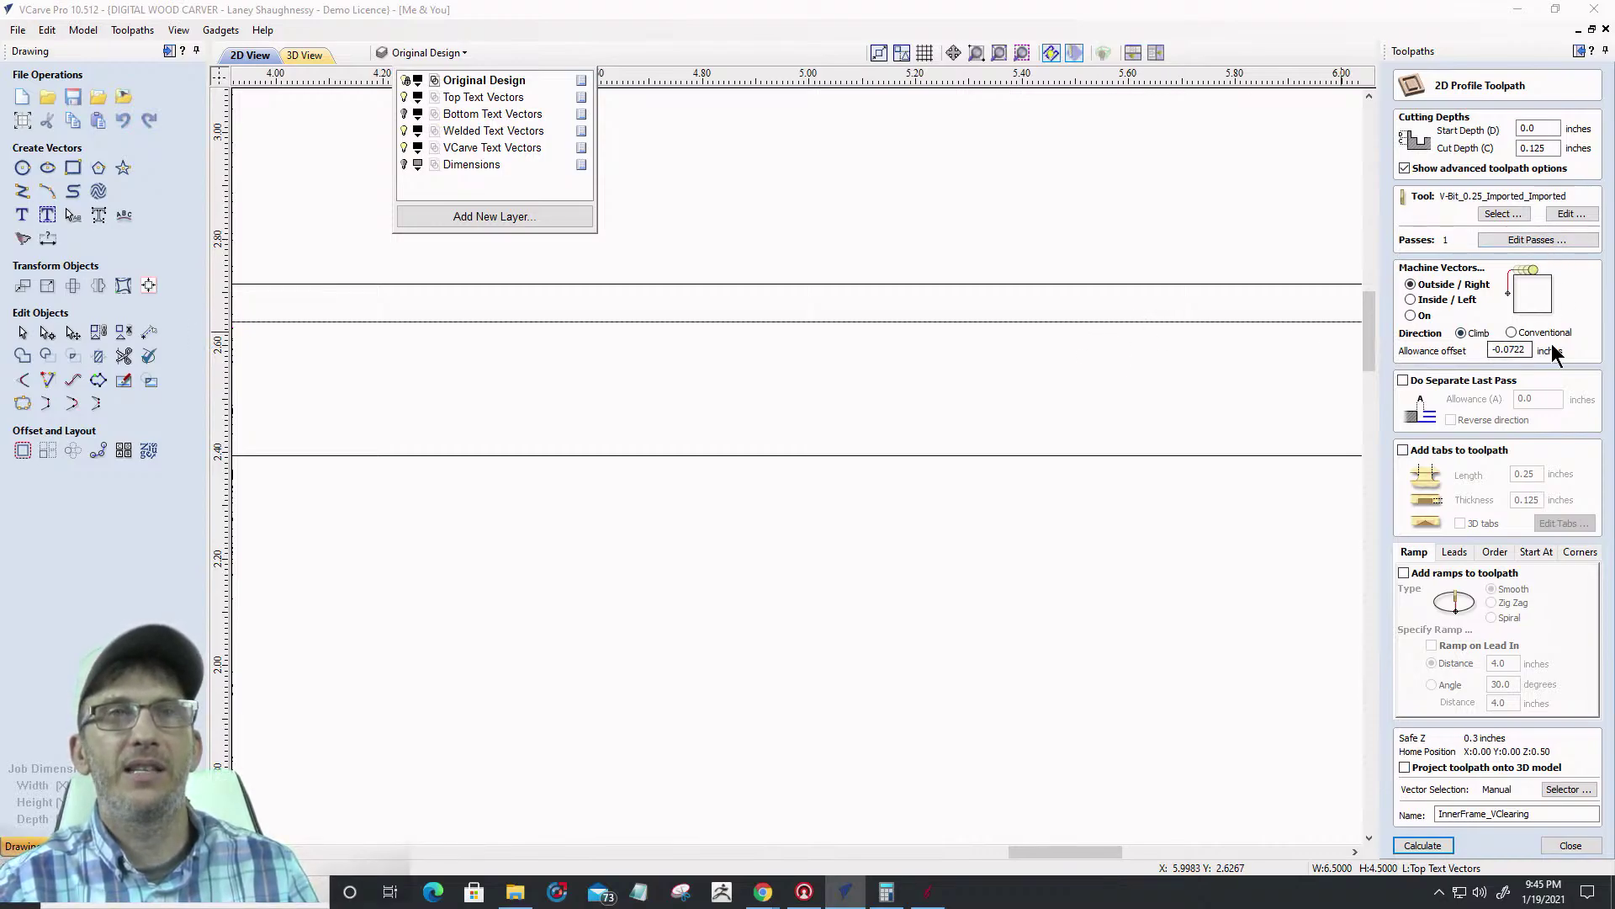
{"action": "scroll", "coordinate": [1310, 473], "scroll_direction": "down", "scroll_amount": 4}
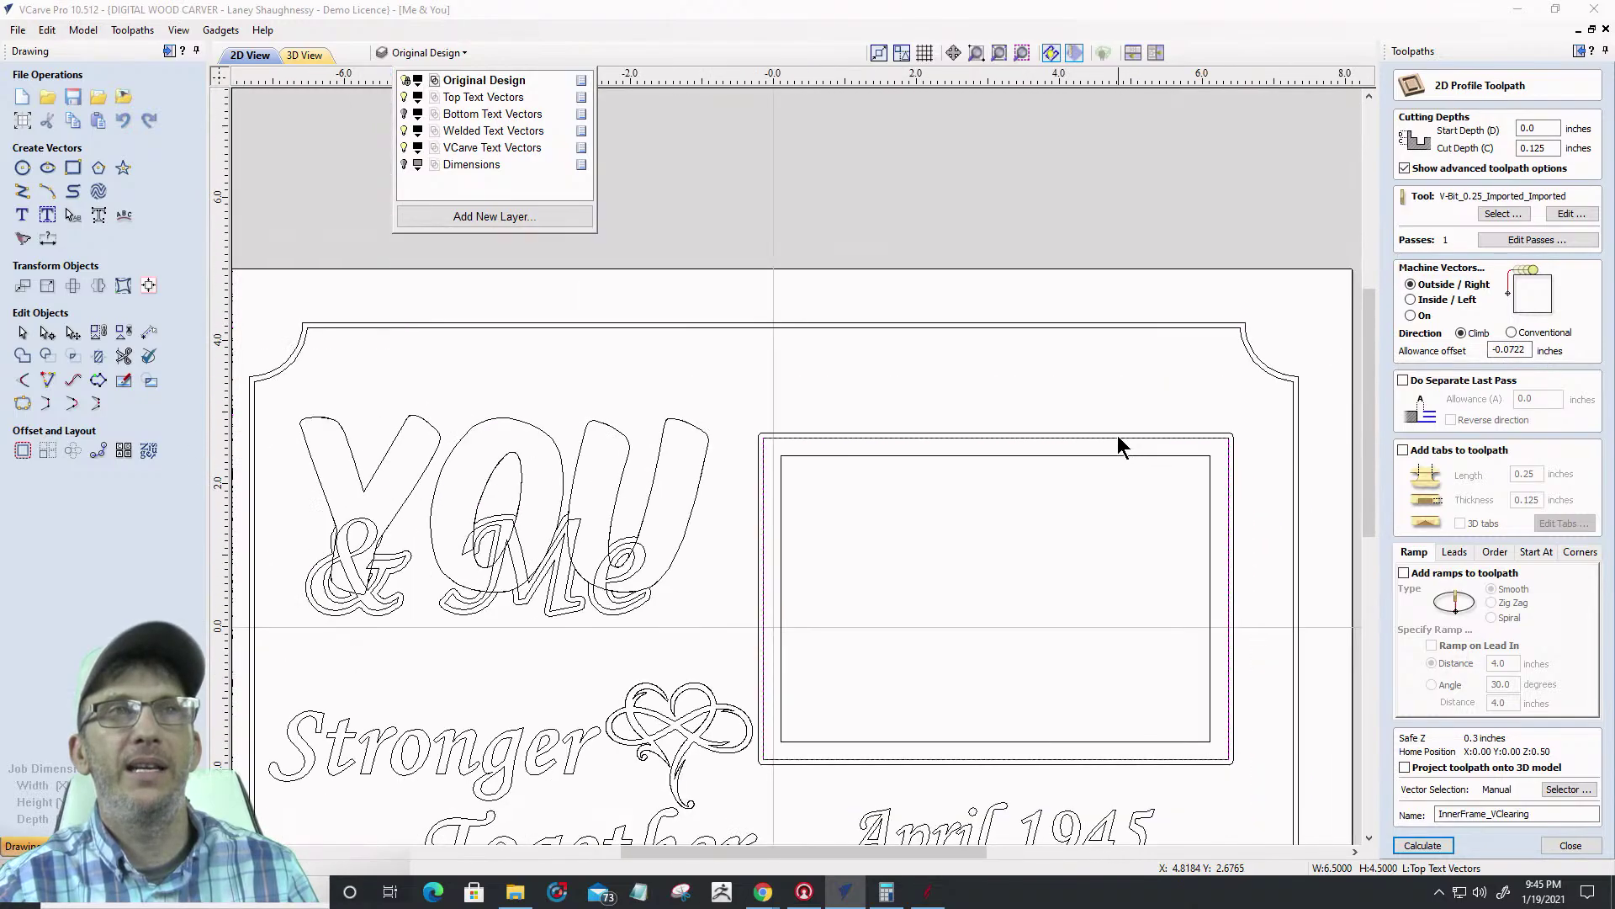
{"action": "scroll", "coordinate": [1203, 296], "scroll_direction": "up", "scroll_amount": 2}
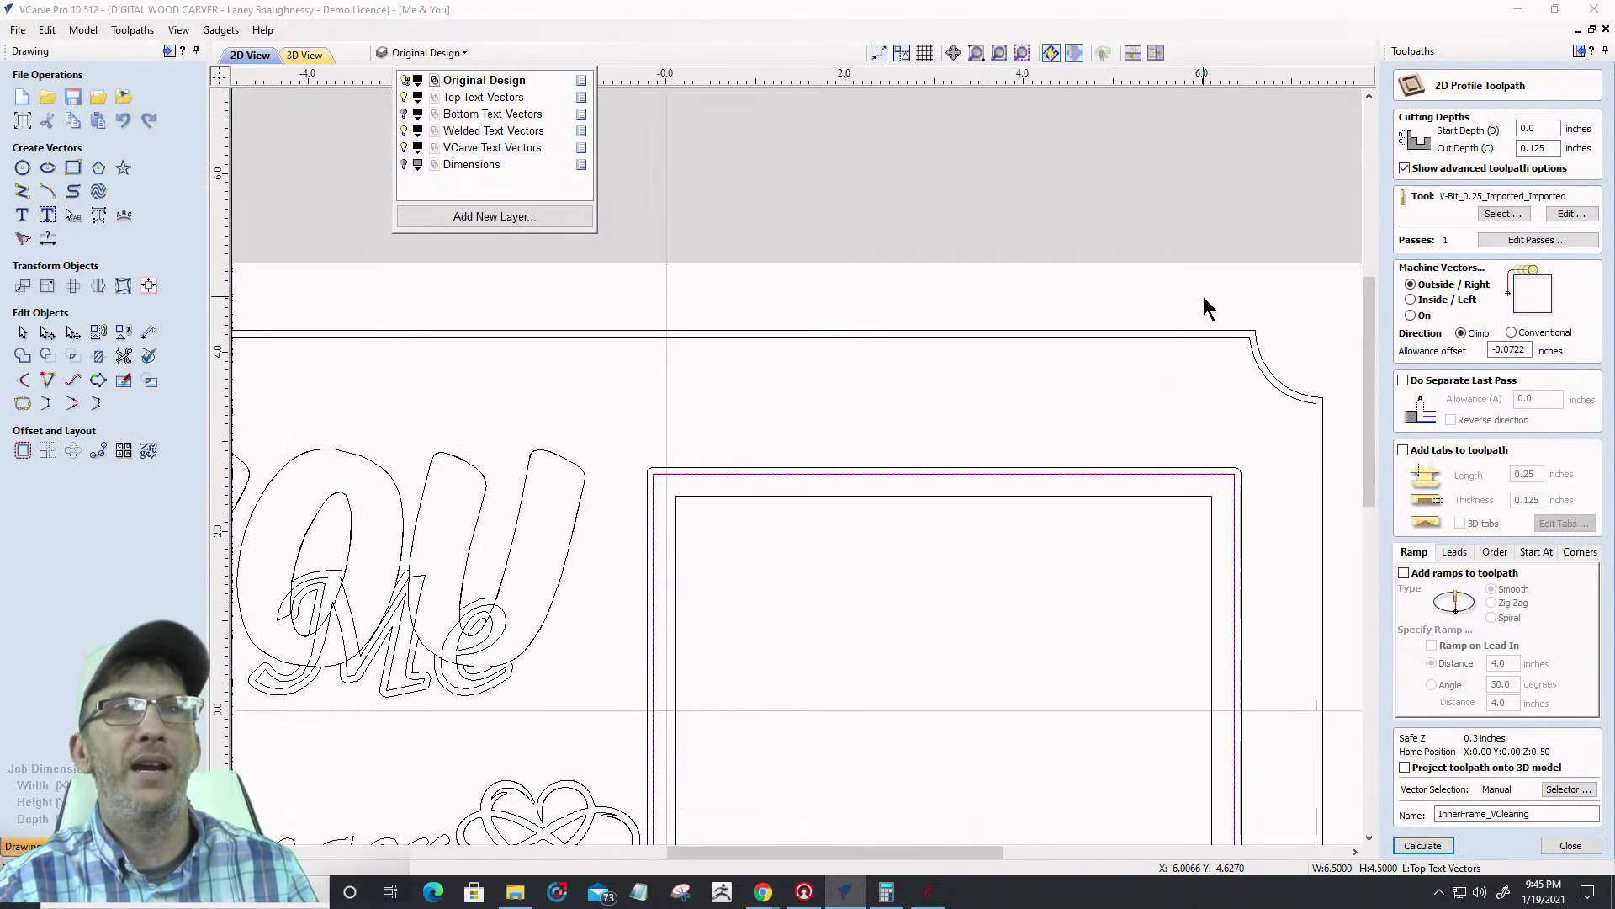
Make Top Text Vectors the active layer and hide the Original Design layer
{"action": "left_click", "coordinate": [1222, 345]}
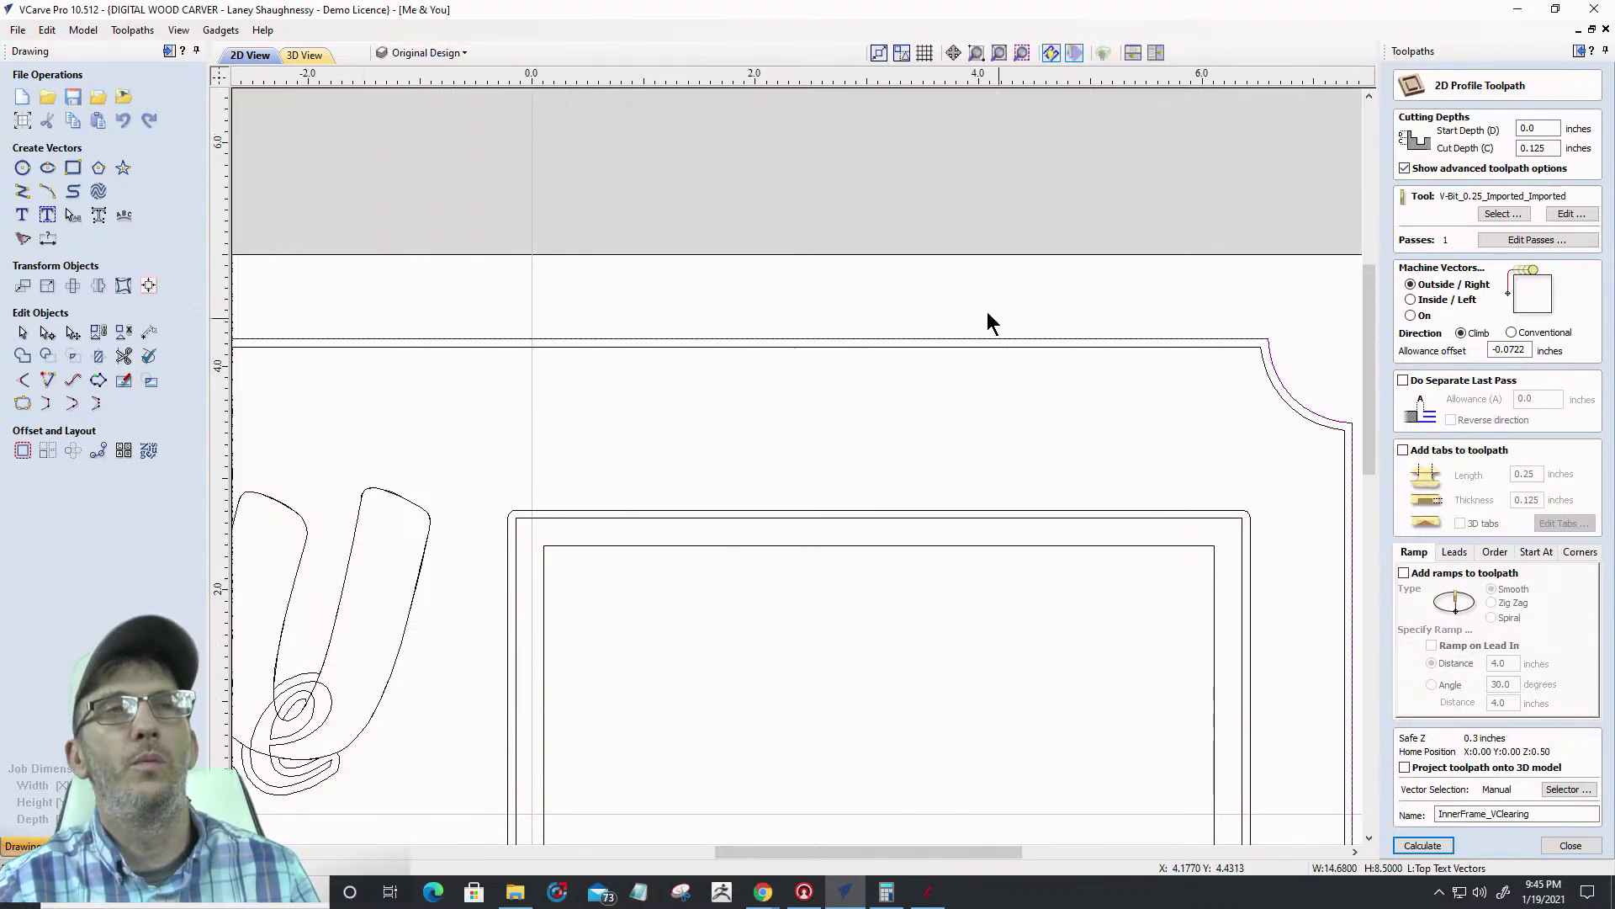
{"action": "left_click", "coordinate": [421, 53]}
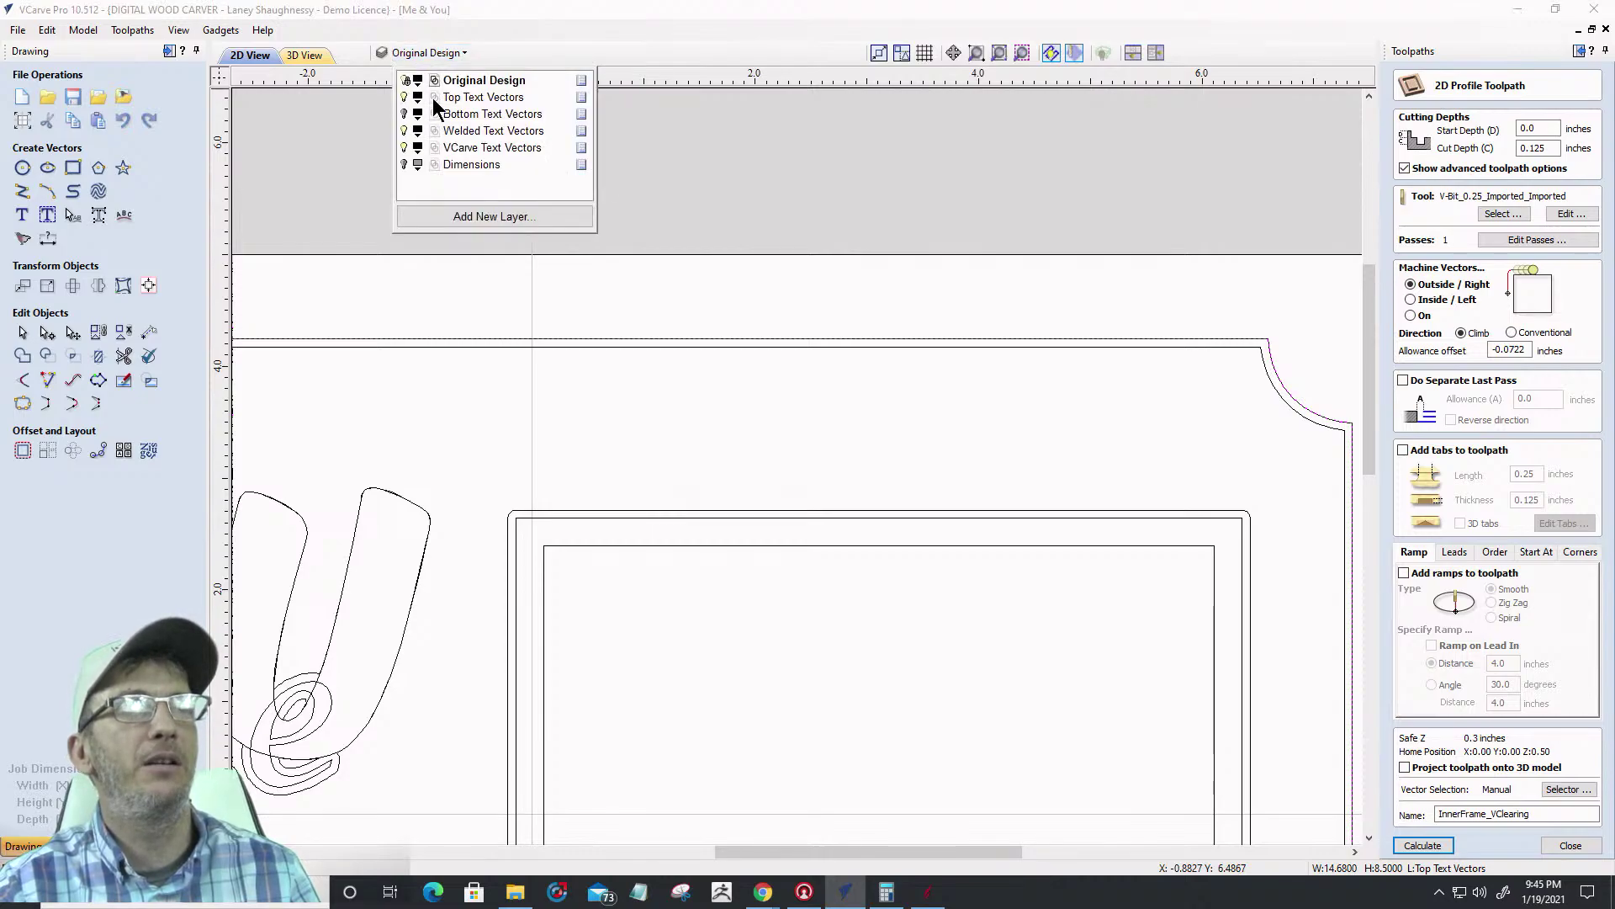
{"action": "left_click", "coordinate": [468, 96]}
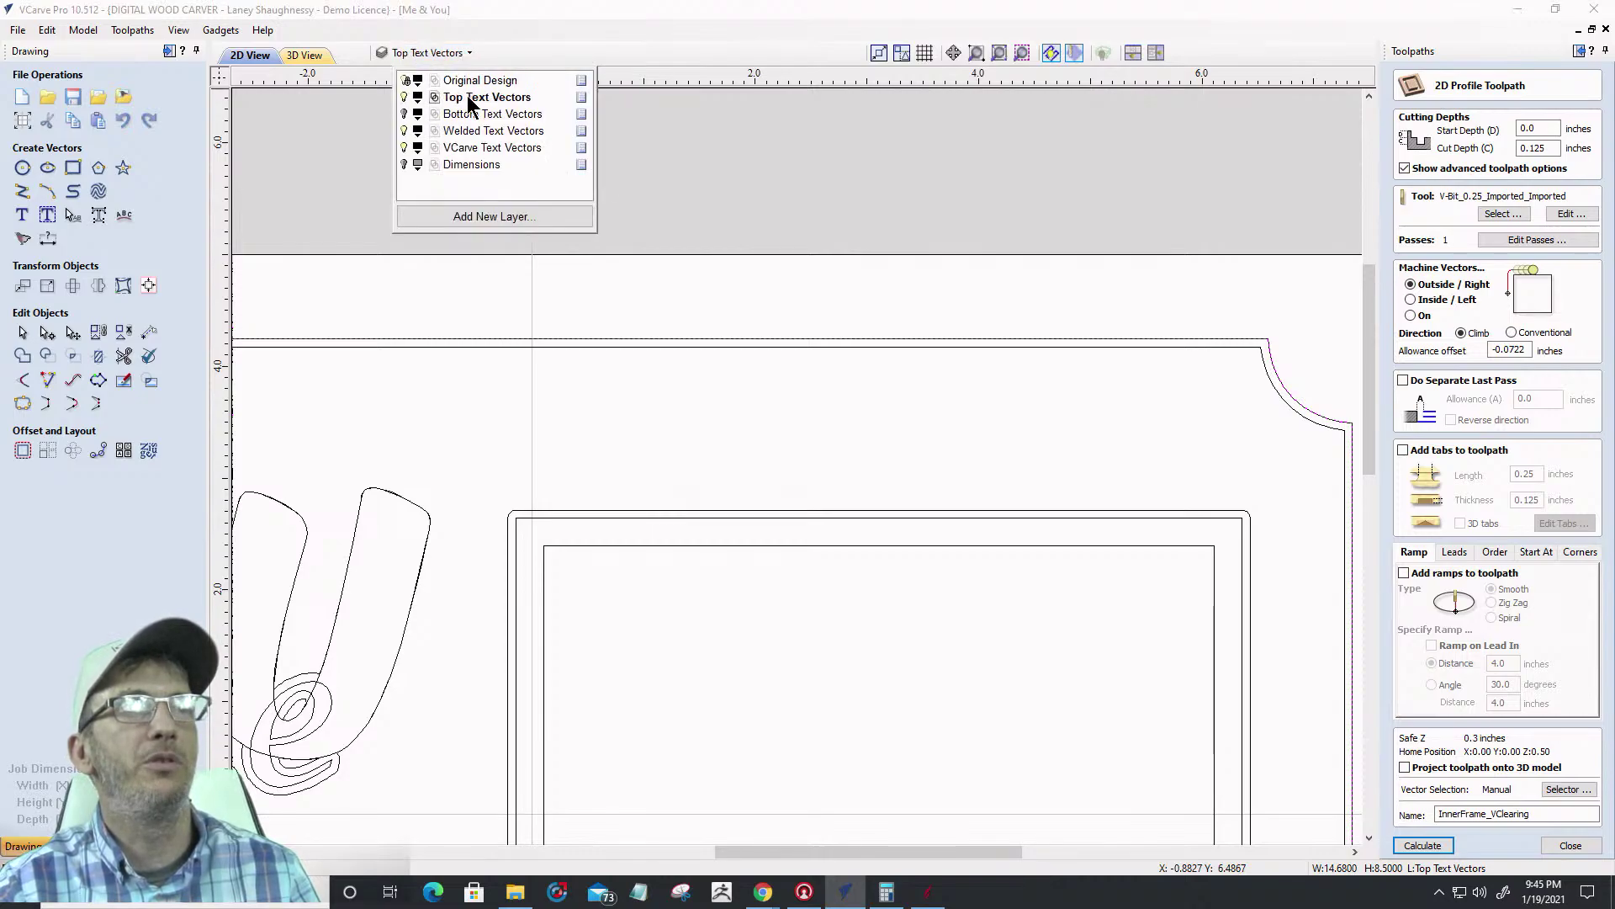
{"action": "left_click", "coordinate": [405, 80]}
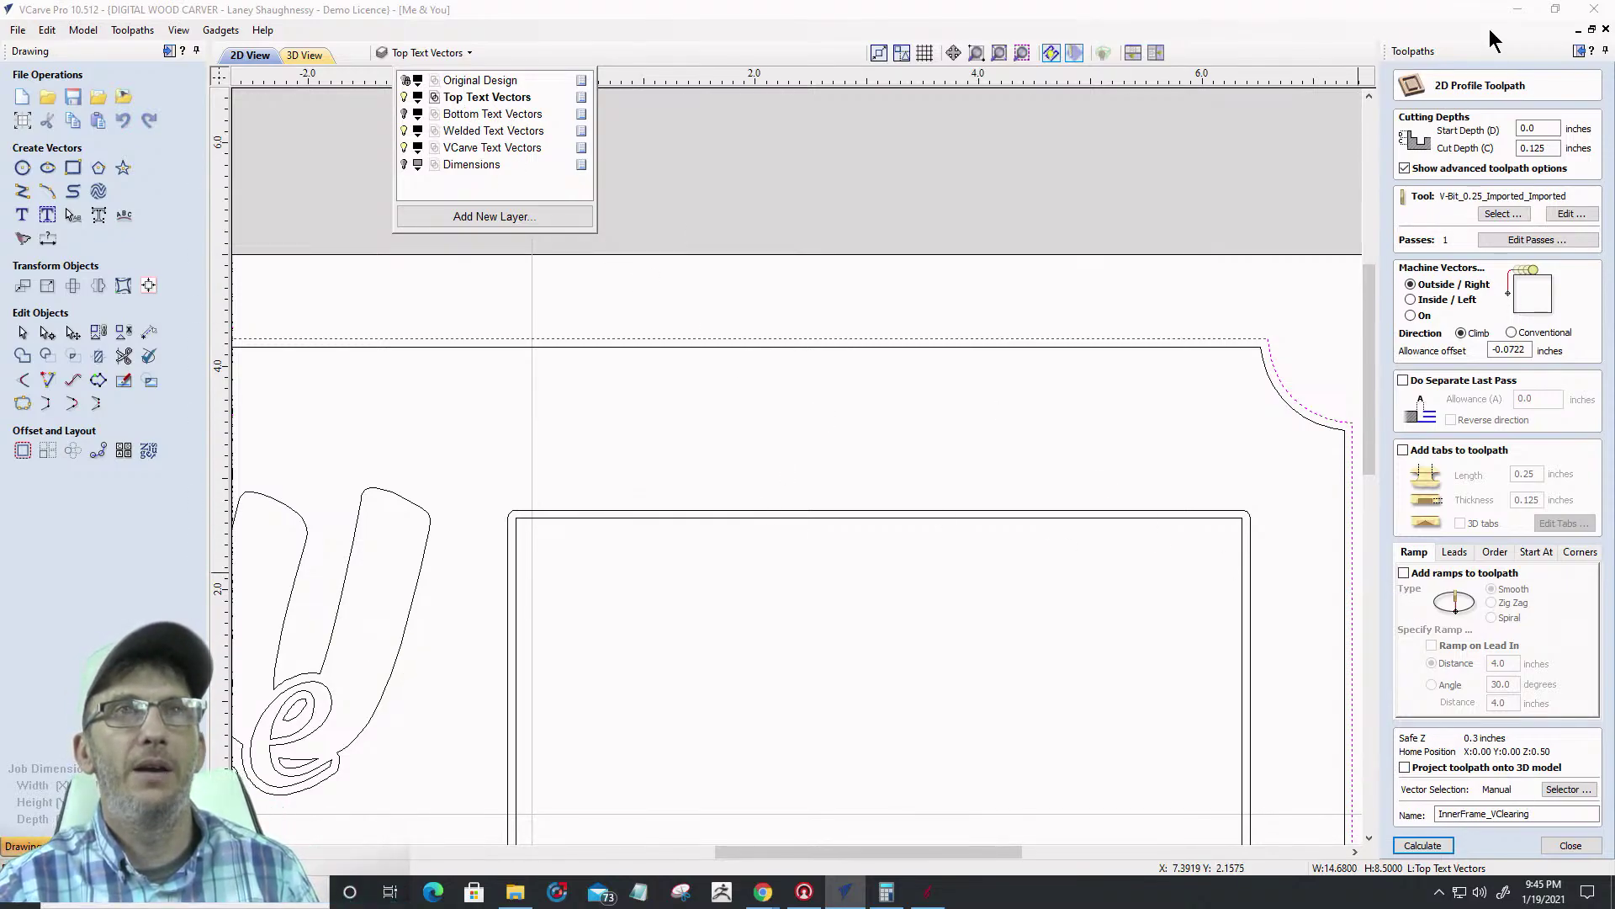
Select both the scalloped outer frame and the inner frame rectangle from the Top Text Vectors layer
{"action": "left_click", "coordinate": [1230, 520]}
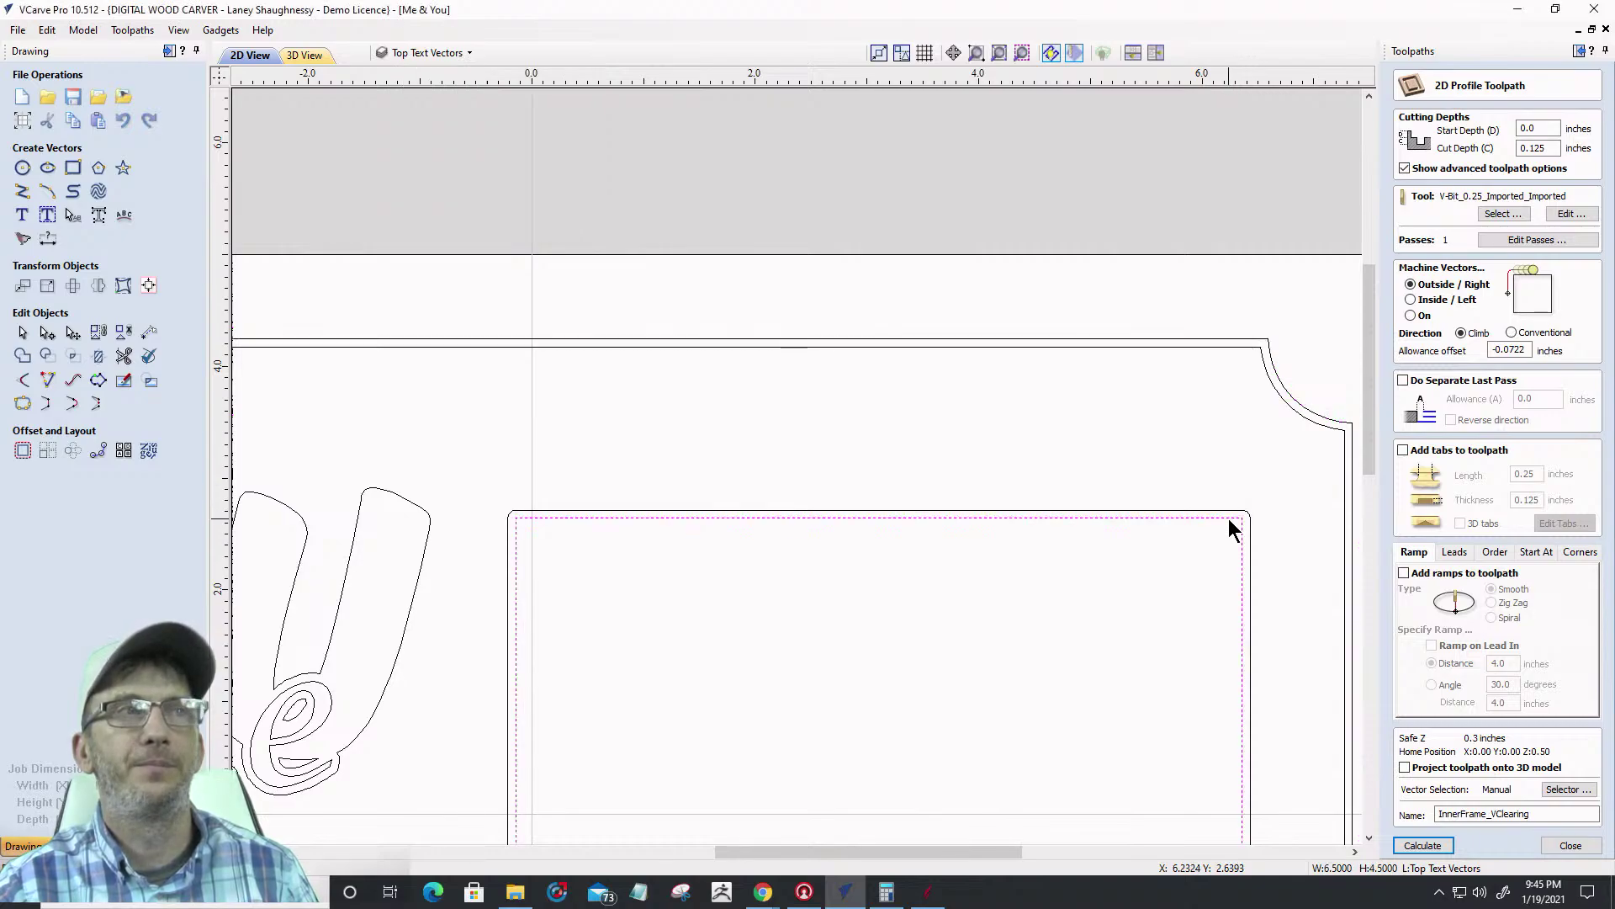
{"action": "left_click", "coordinate": [1230, 340]}
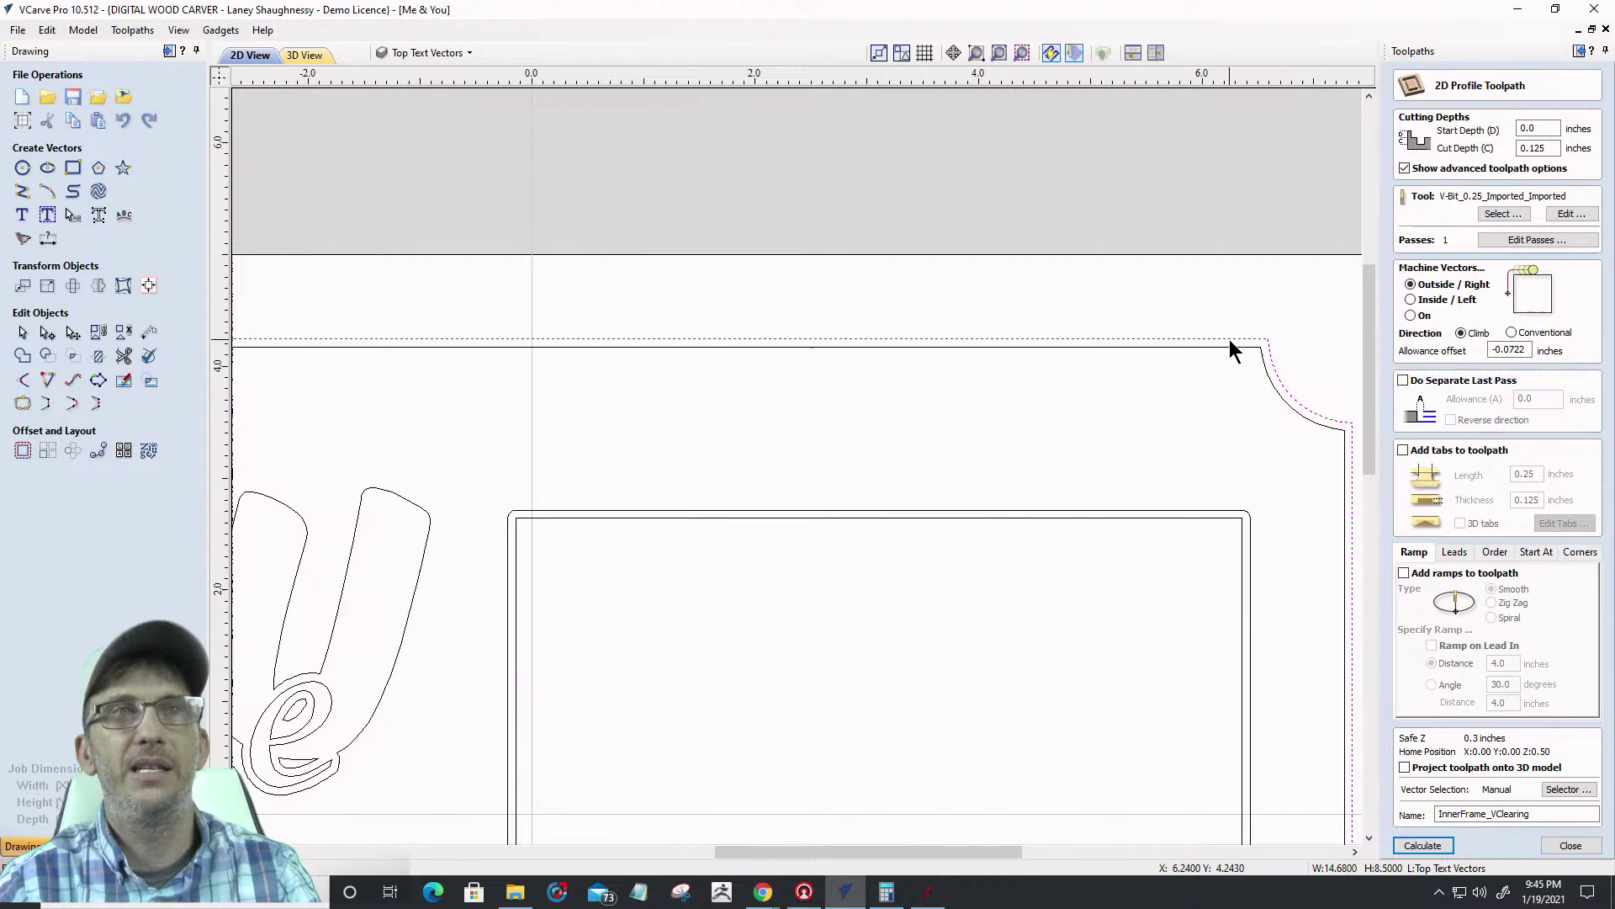
{"action": "left_click", "coordinate": [1170, 516], "text": "shift"}
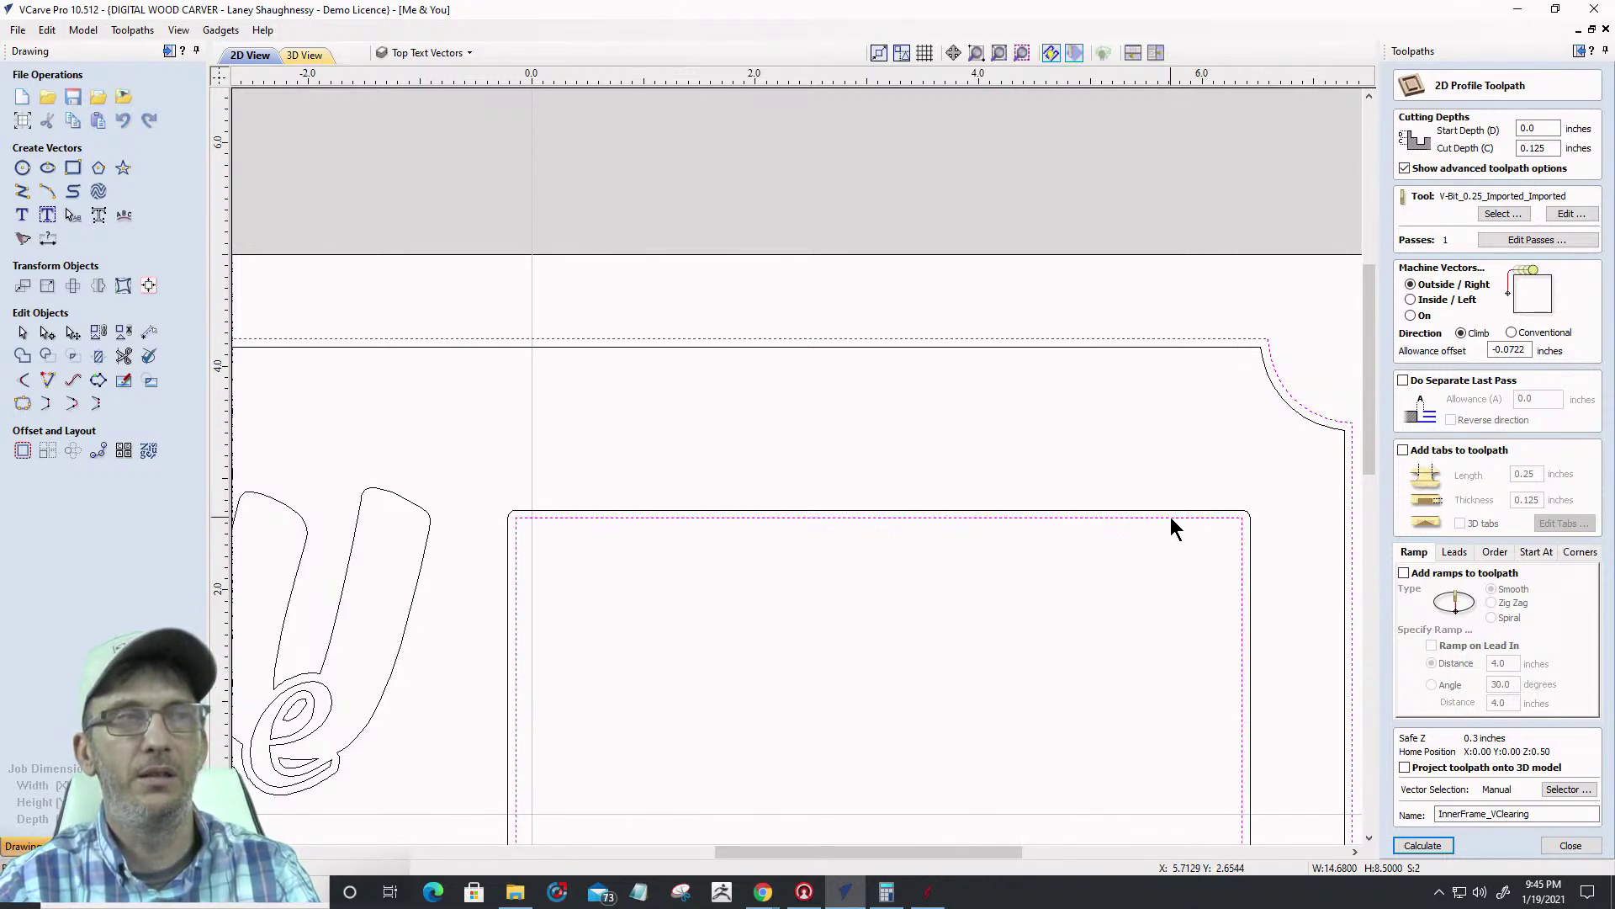
Hide the Welded Text Vectors and VCarve Text Vectors layers, leaving only the Top Text Vectors layer displayed
{"action": "left_click", "coordinate": [412, 53]}
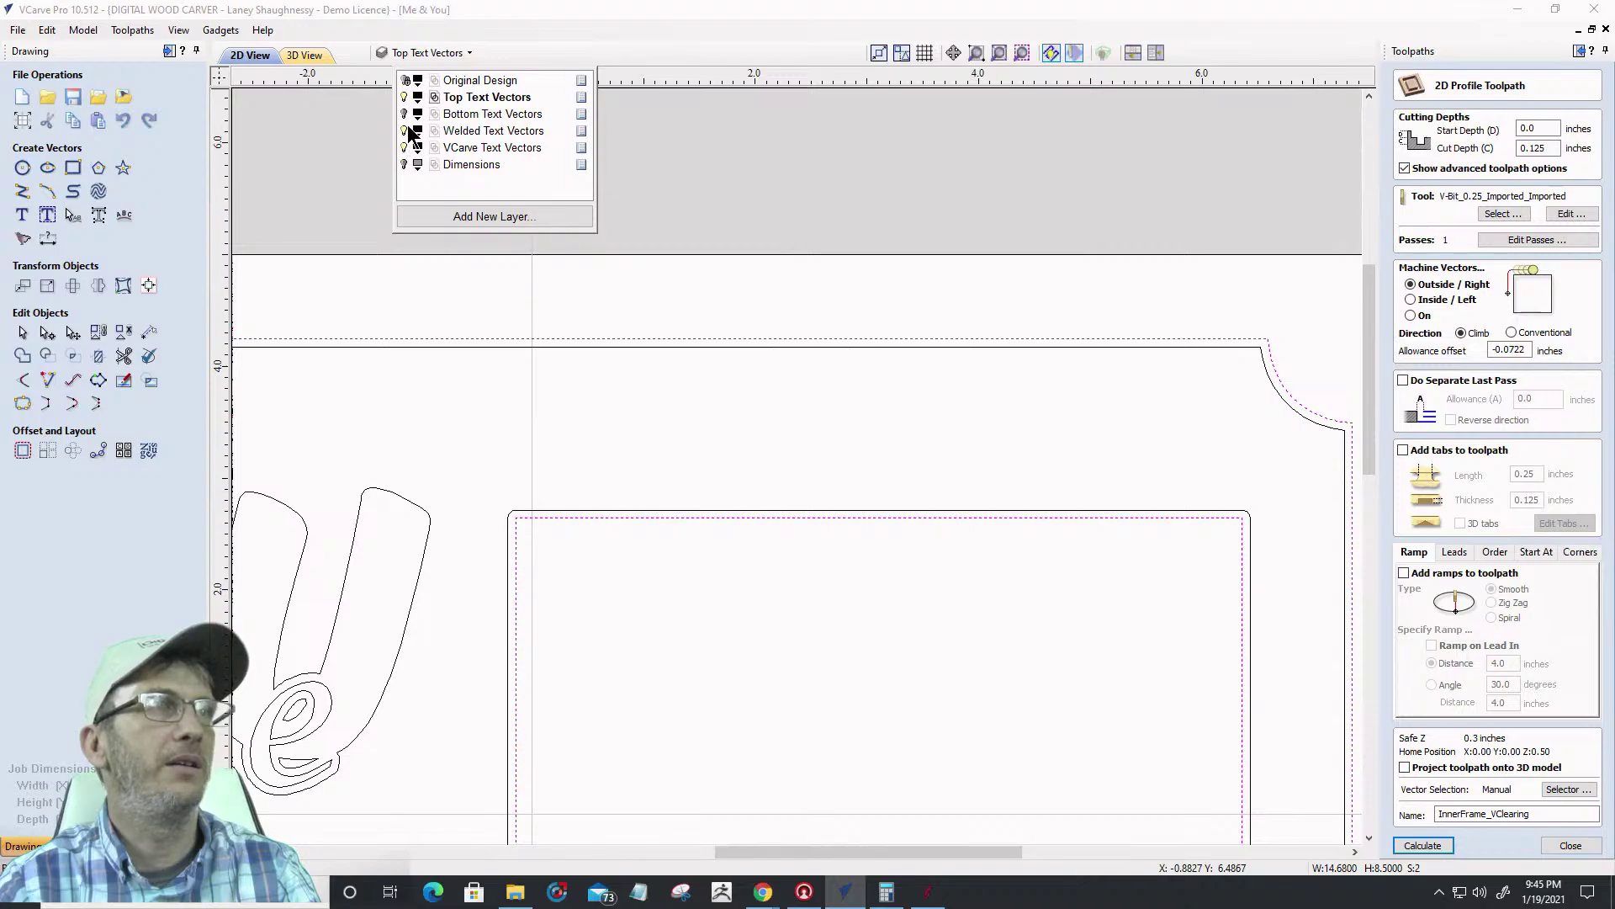
{"action": "left_click", "coordinate": [405, 131]}
{"action": "scroll", "coordinate": [1228, 337], "scroll_direction": "down", "scroll_amount": 3}
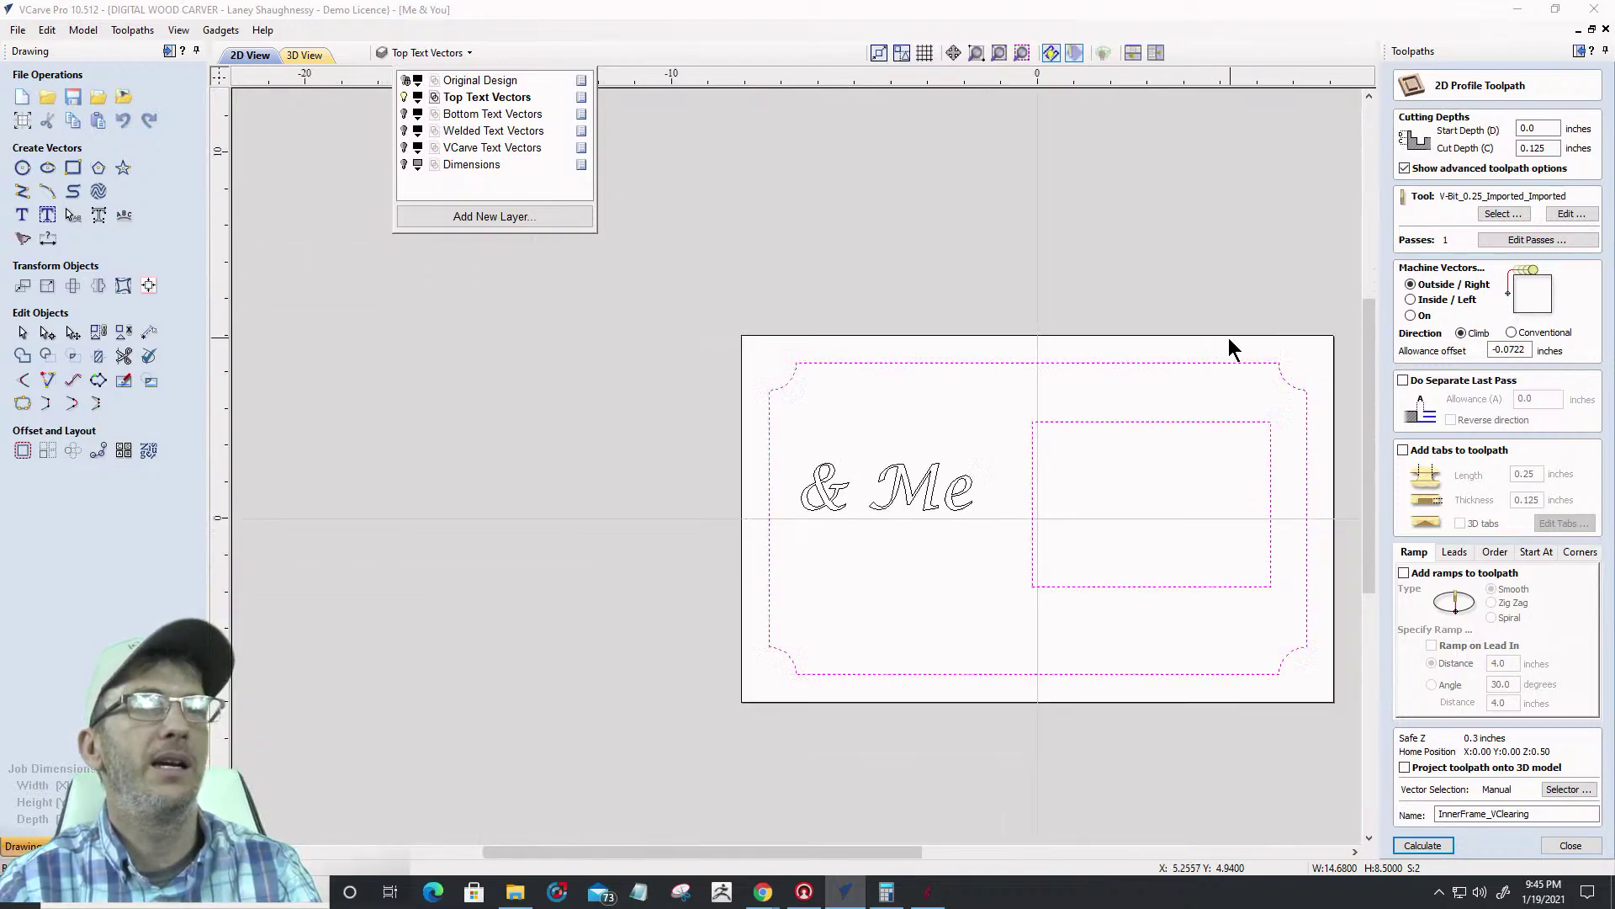
{"action": "scroll", "coordinate": [1205, 442], "scroll_direction": "up", "scroll_amount": 2}
{"action": "scroll", "coordinate": [1203, 439], "scroll_direction": "up", "scroll_amount": 1}
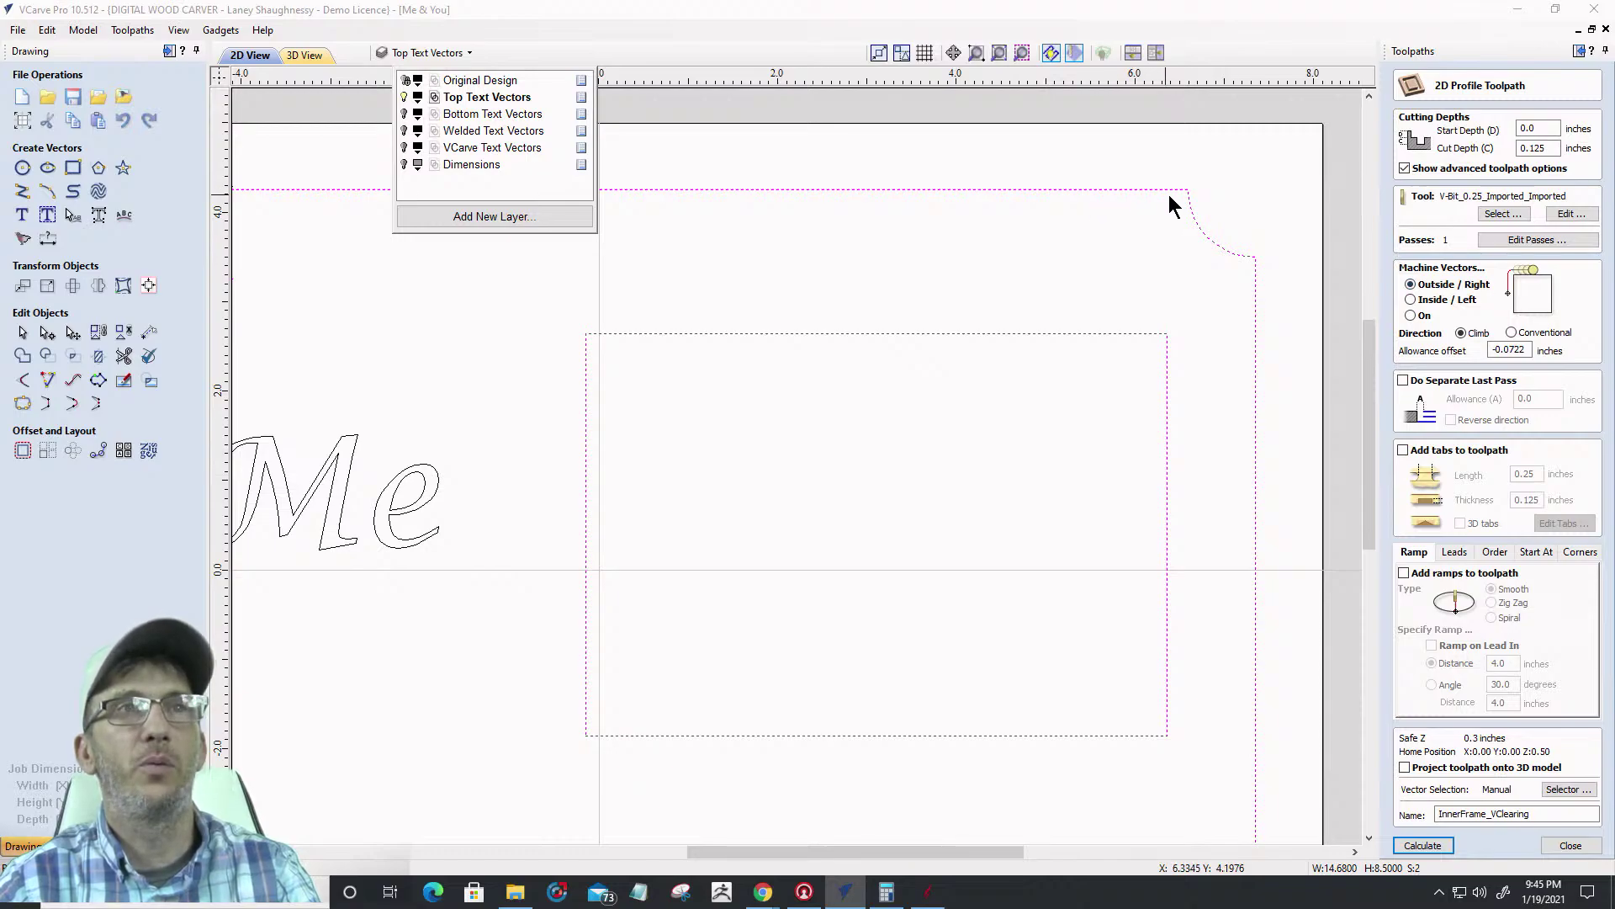
Set InnerFrame_VClearing to machine Inside / Left of both selected frames, recalculate, and check the cut's position in the 2D view
{"action": "left_click", "coordinate": [1411, 299]}
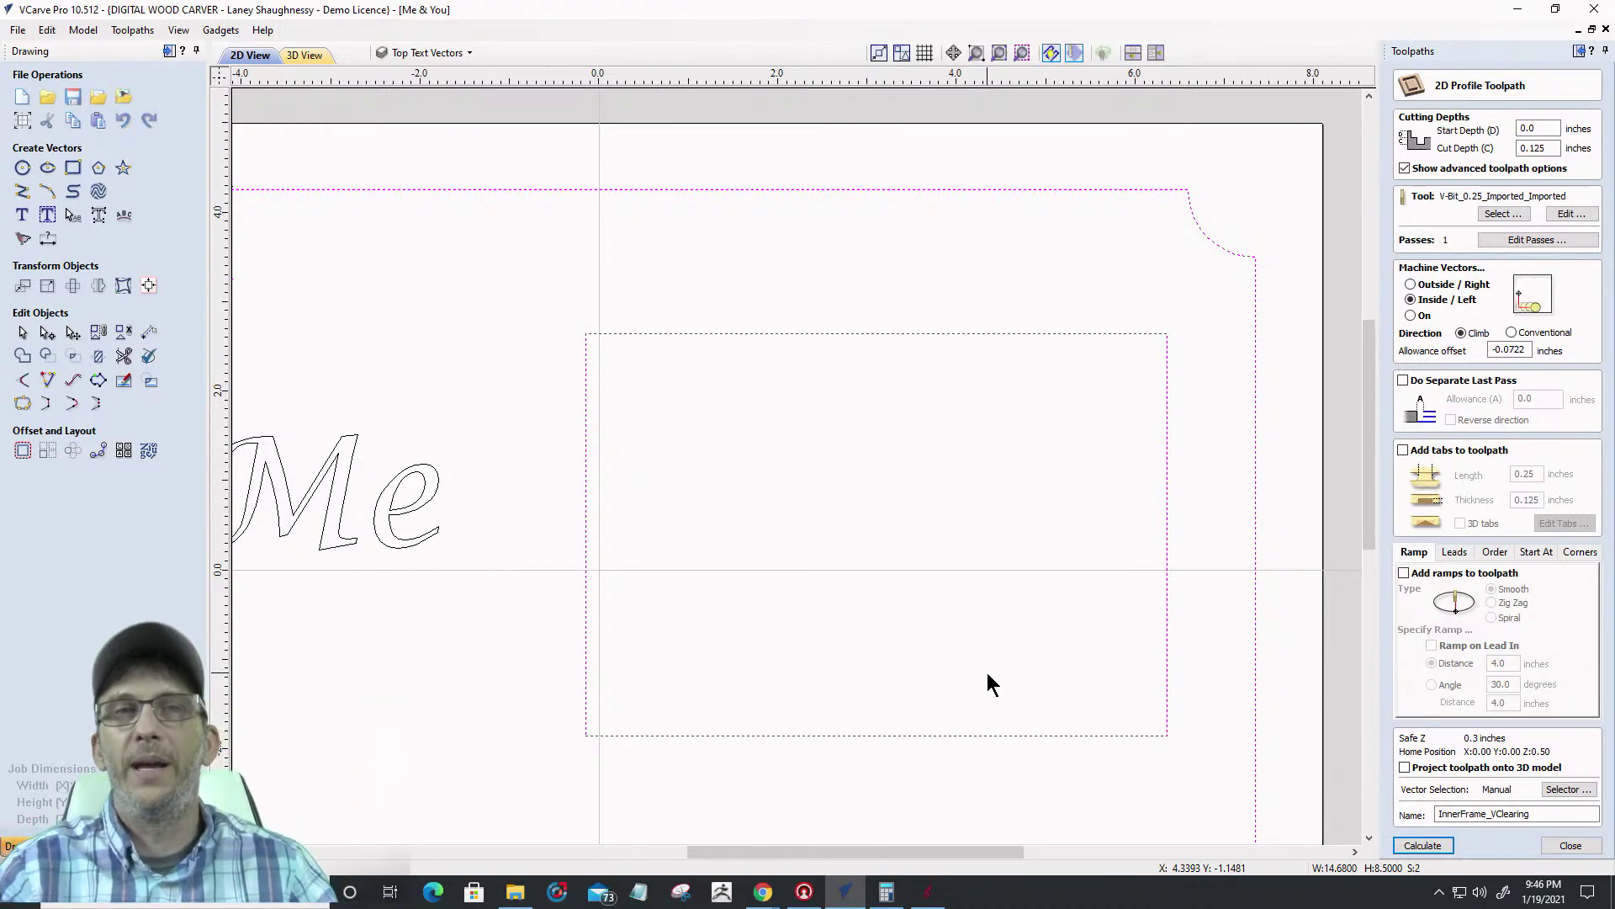
{"action": "left_click", "coordinate": [1417, 844]}
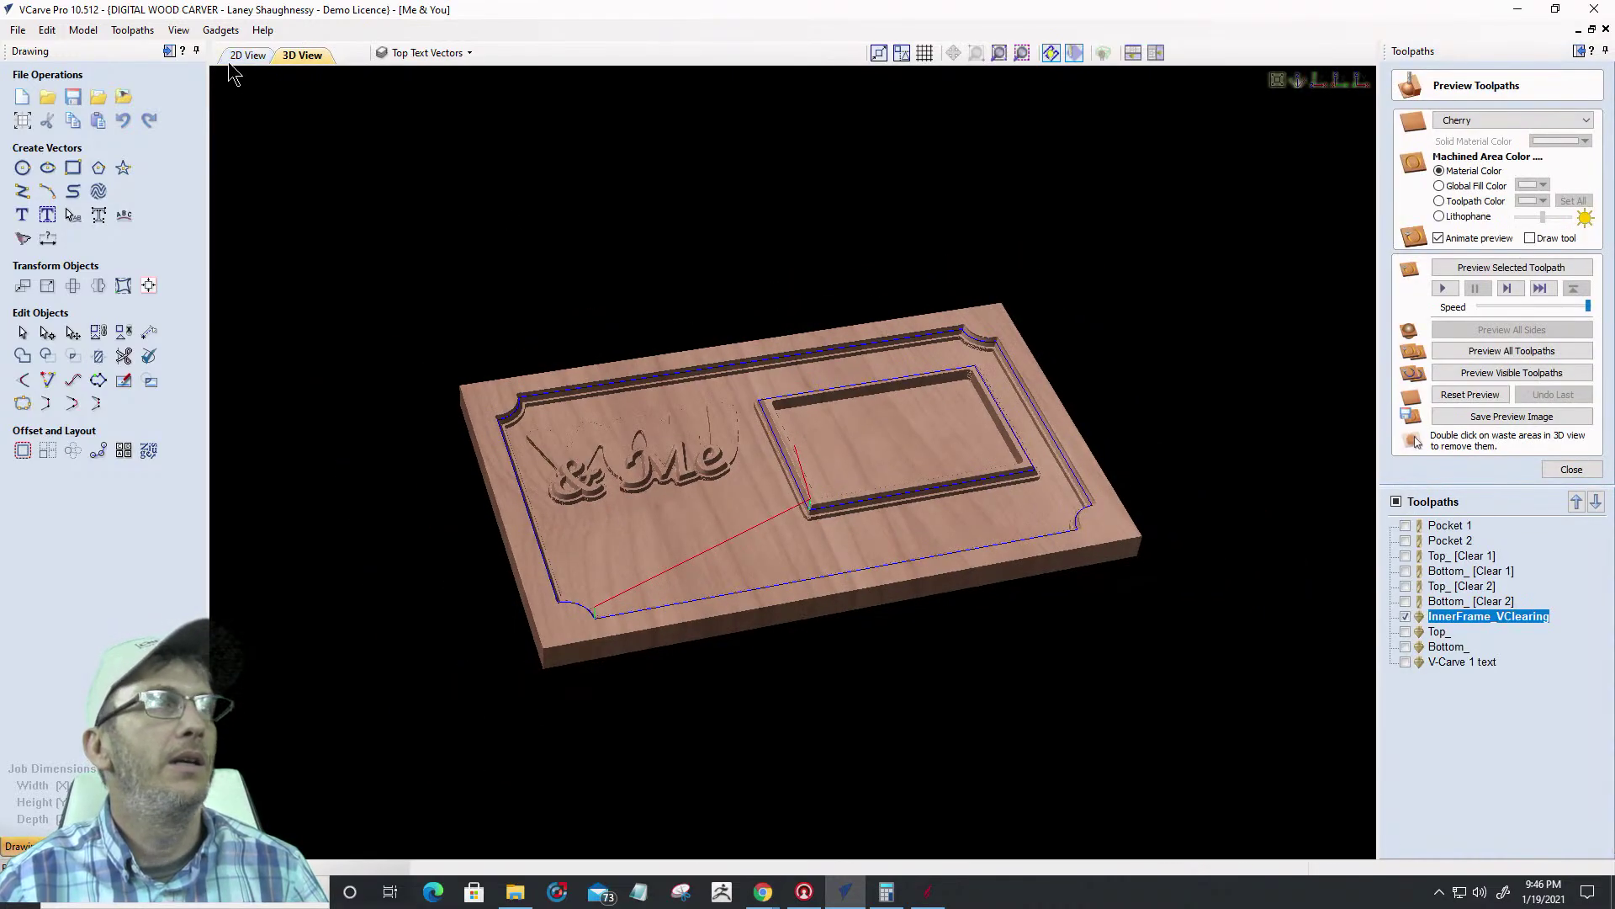
{"action": "left_click", "coordinate": [249, 56]}
{"action": "scroll", "coordinate": [1183, 295], "scroll_direction": "up", "scroll_amount": 2}
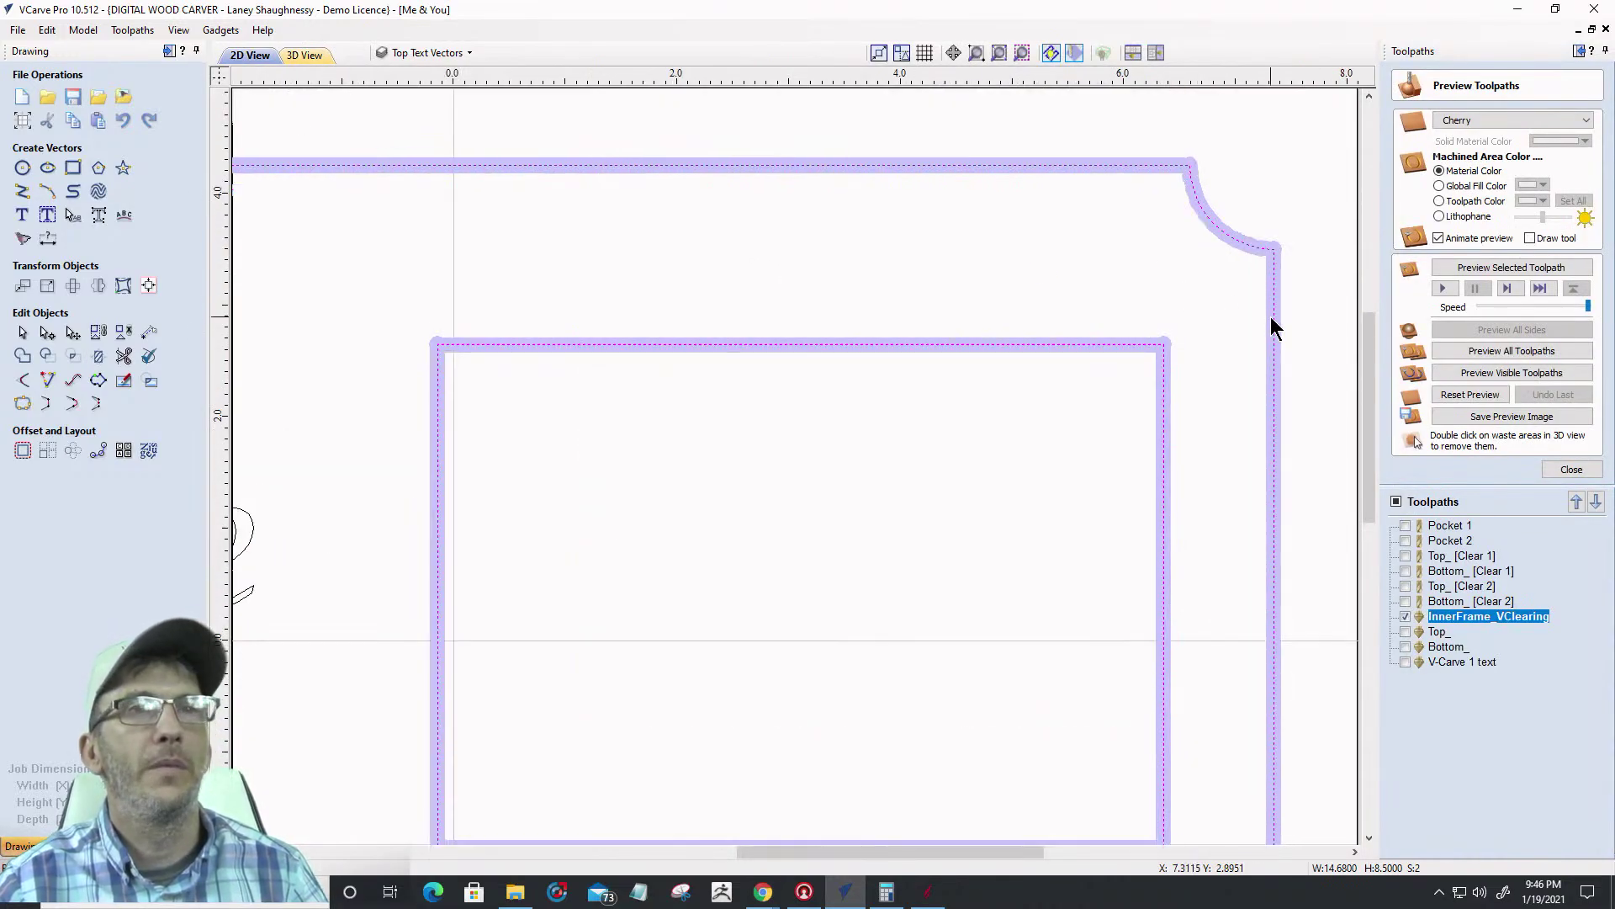
{"action": "scroll", "coordinate": [1270, 325], "scroll_direction": "up", "scroll_amount": 3}
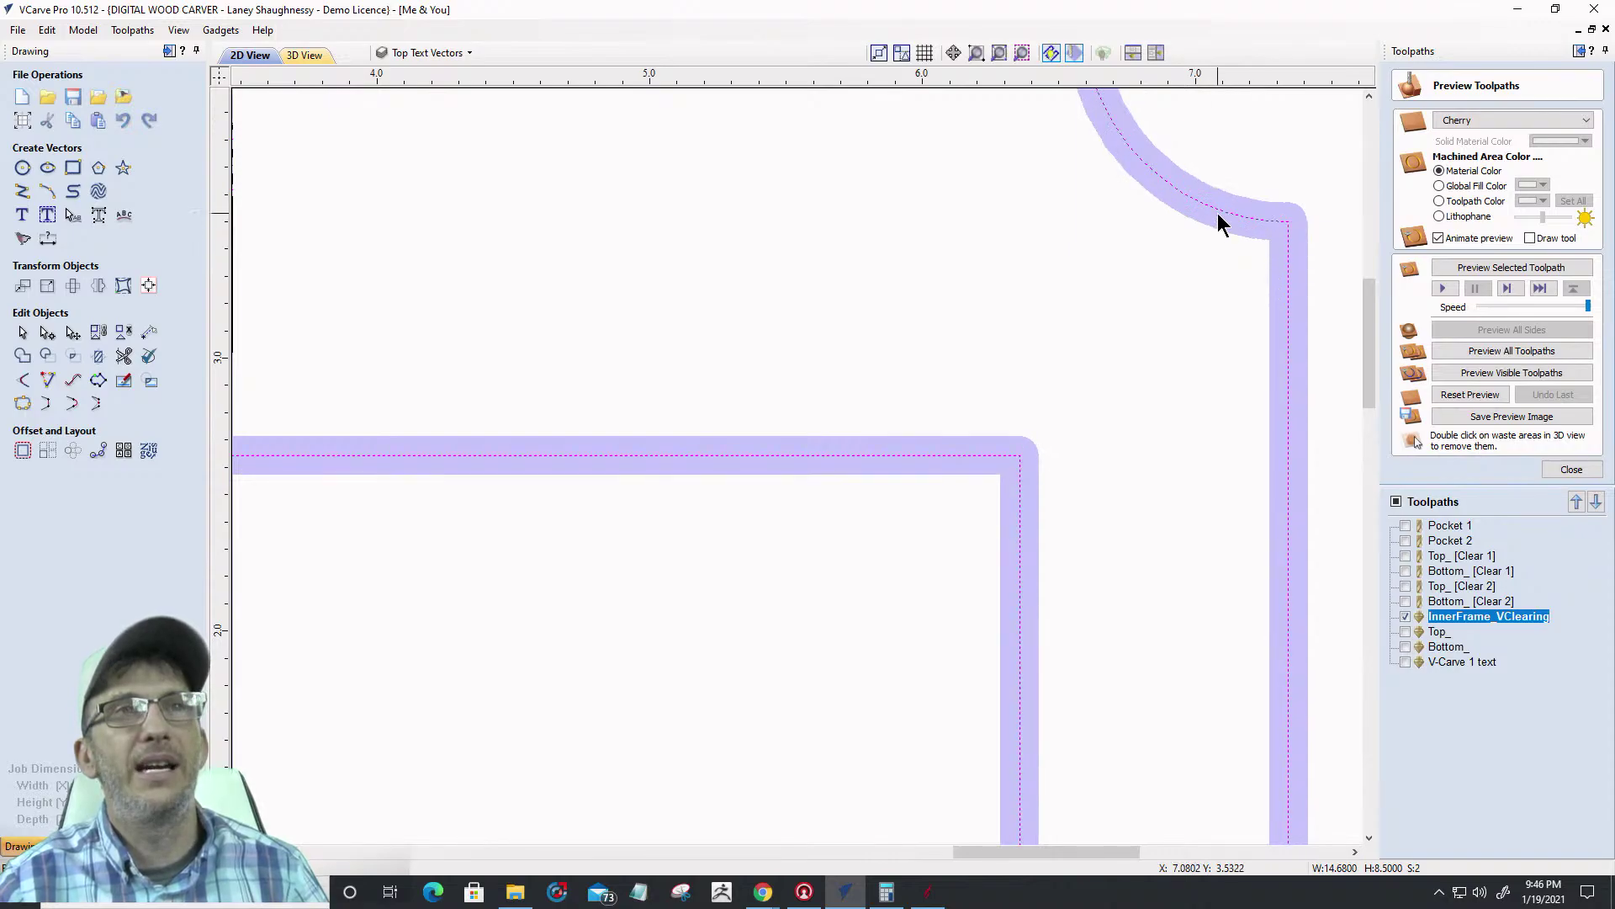
Set the InnerFrame_VClearing allowance offset to 0, recalculate, and check the cut against both frame vectors in the 2D view
{"action": "left_click", "coordinate": [1405, 616]}
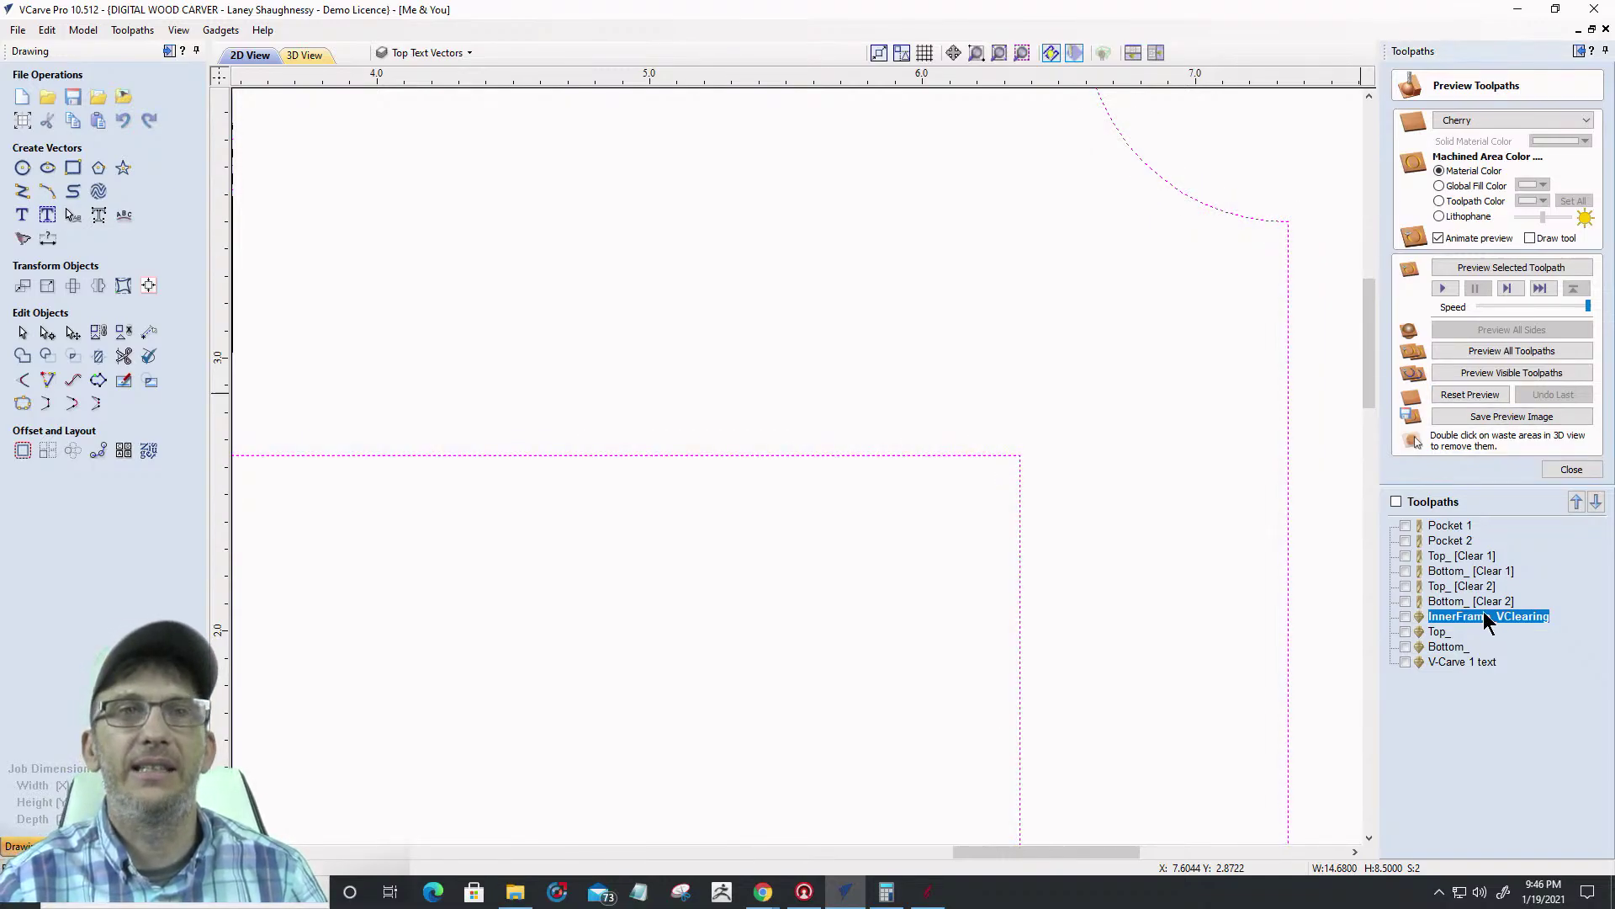
{"action": "double_click", "coordinate": [1486, 620]}
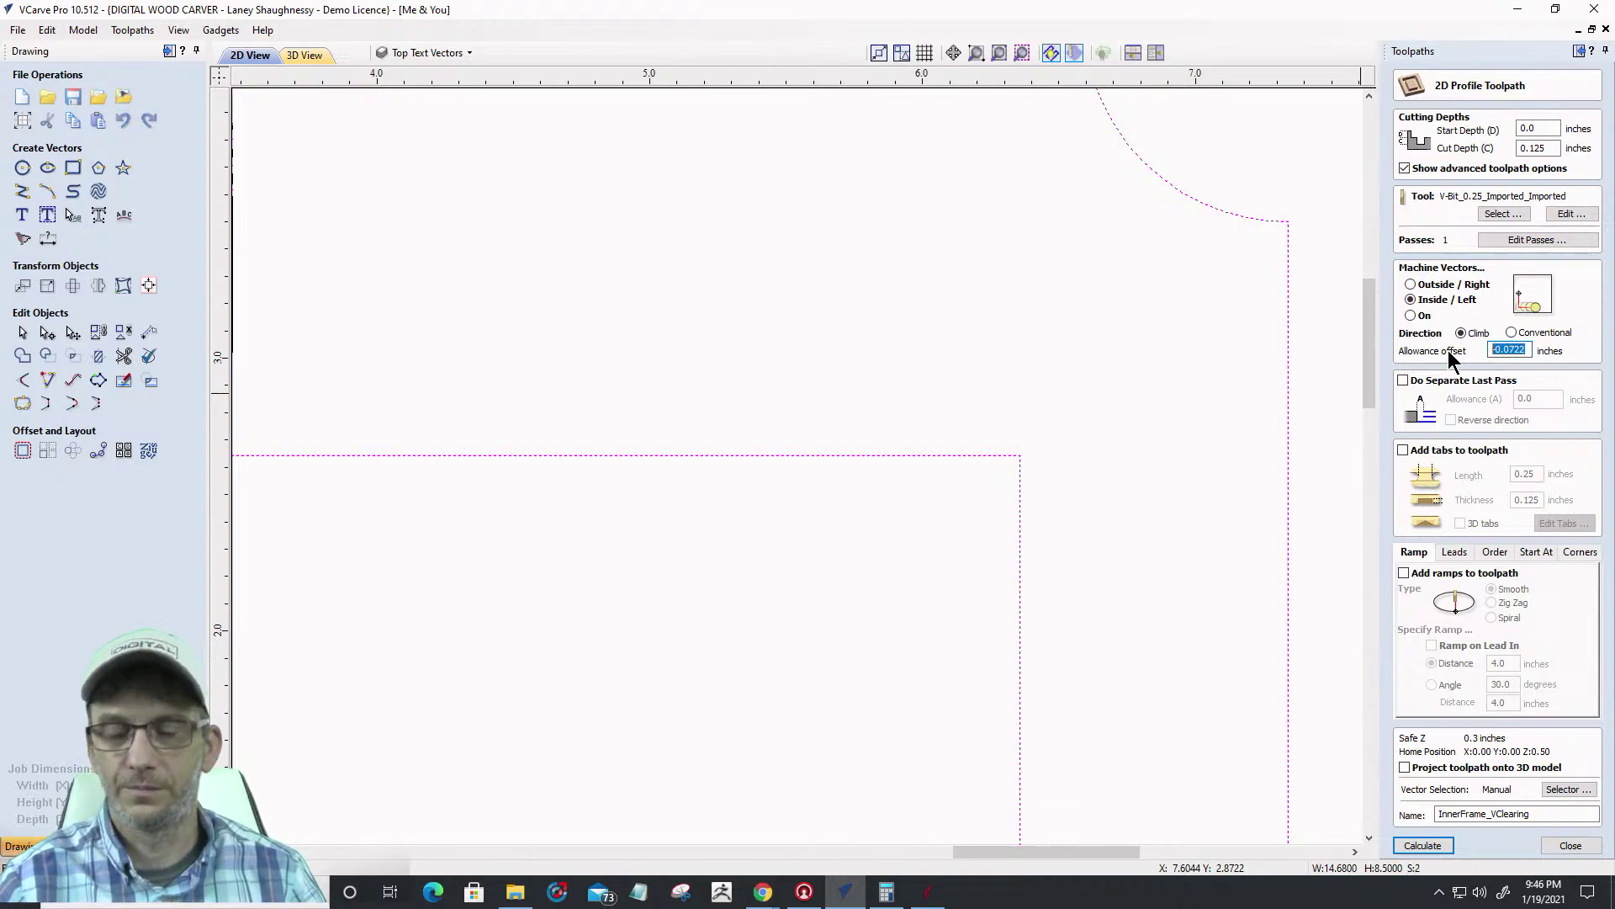
{"action": "scroll", "coordinate": [1078, 435], "scroll_direction": "down", "scroll_amount": 3}
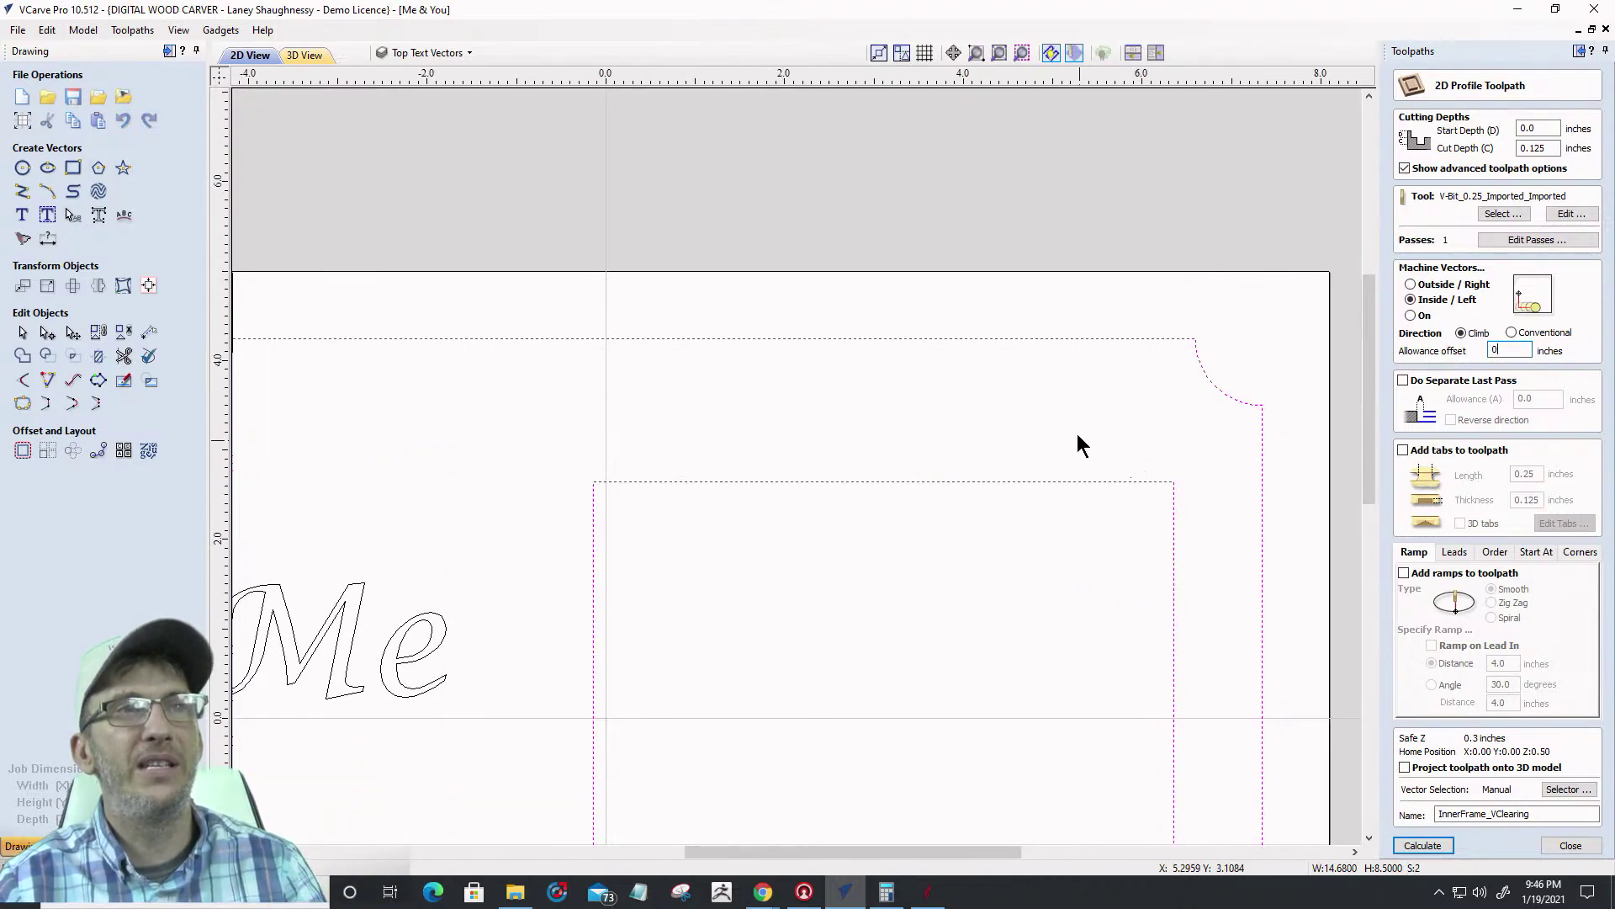
{"action": "left_click", "coordinate": [1437, 839]}
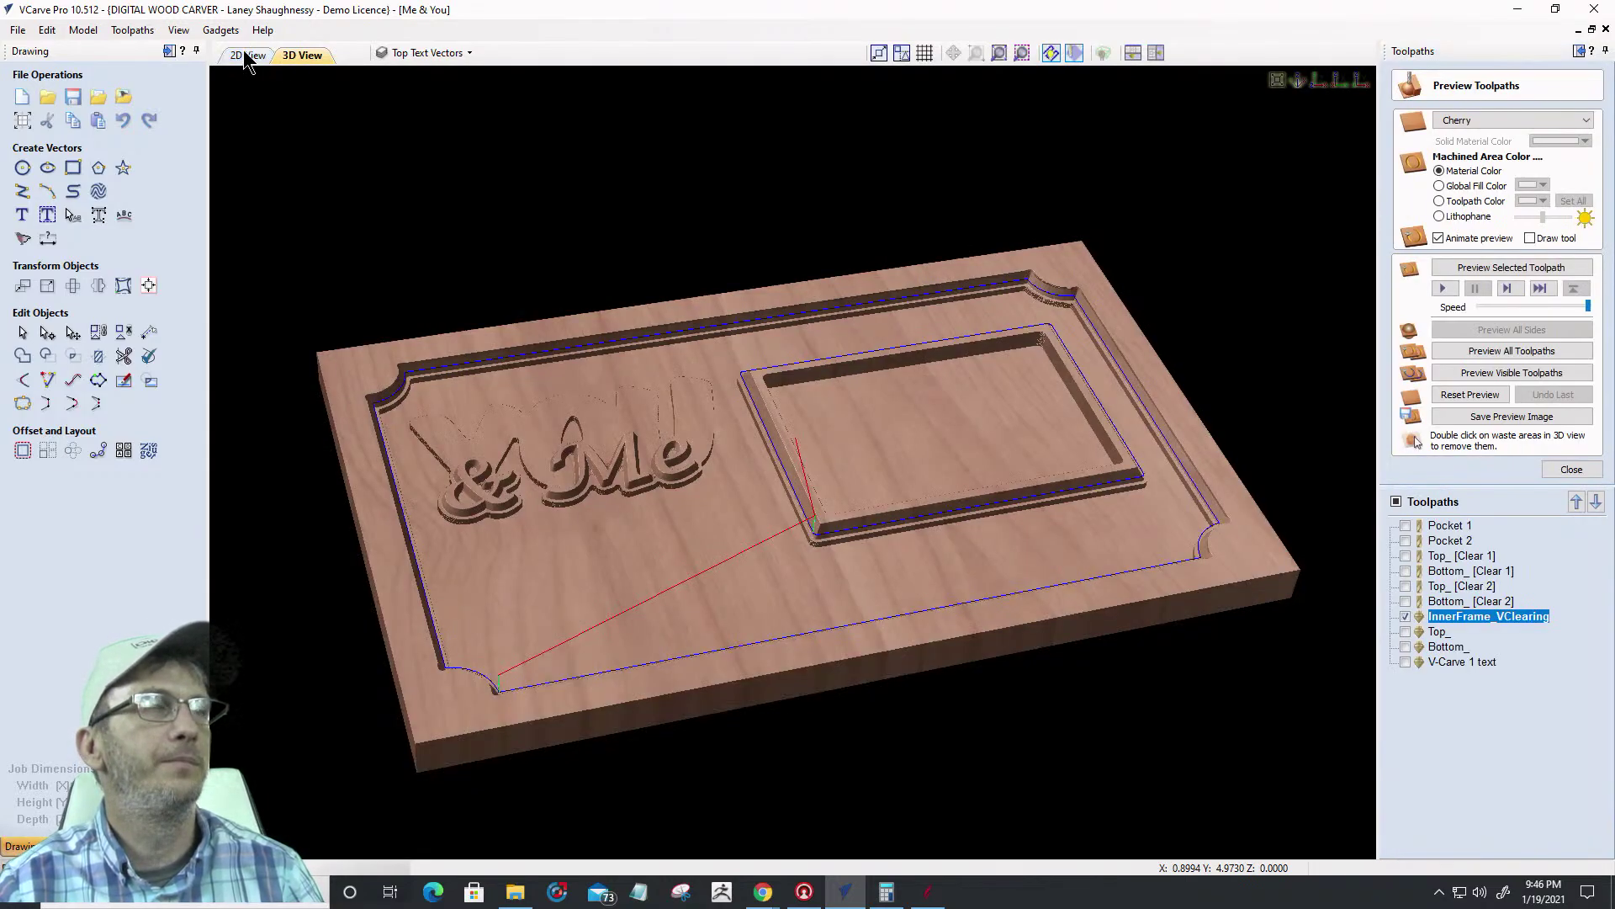
{"action": "left_click", "coordinate": [247, 55]}
{"action": "scroll", "coordinate": [1037, 367], "scroll_direction": "up", "scroll_amount": 4}
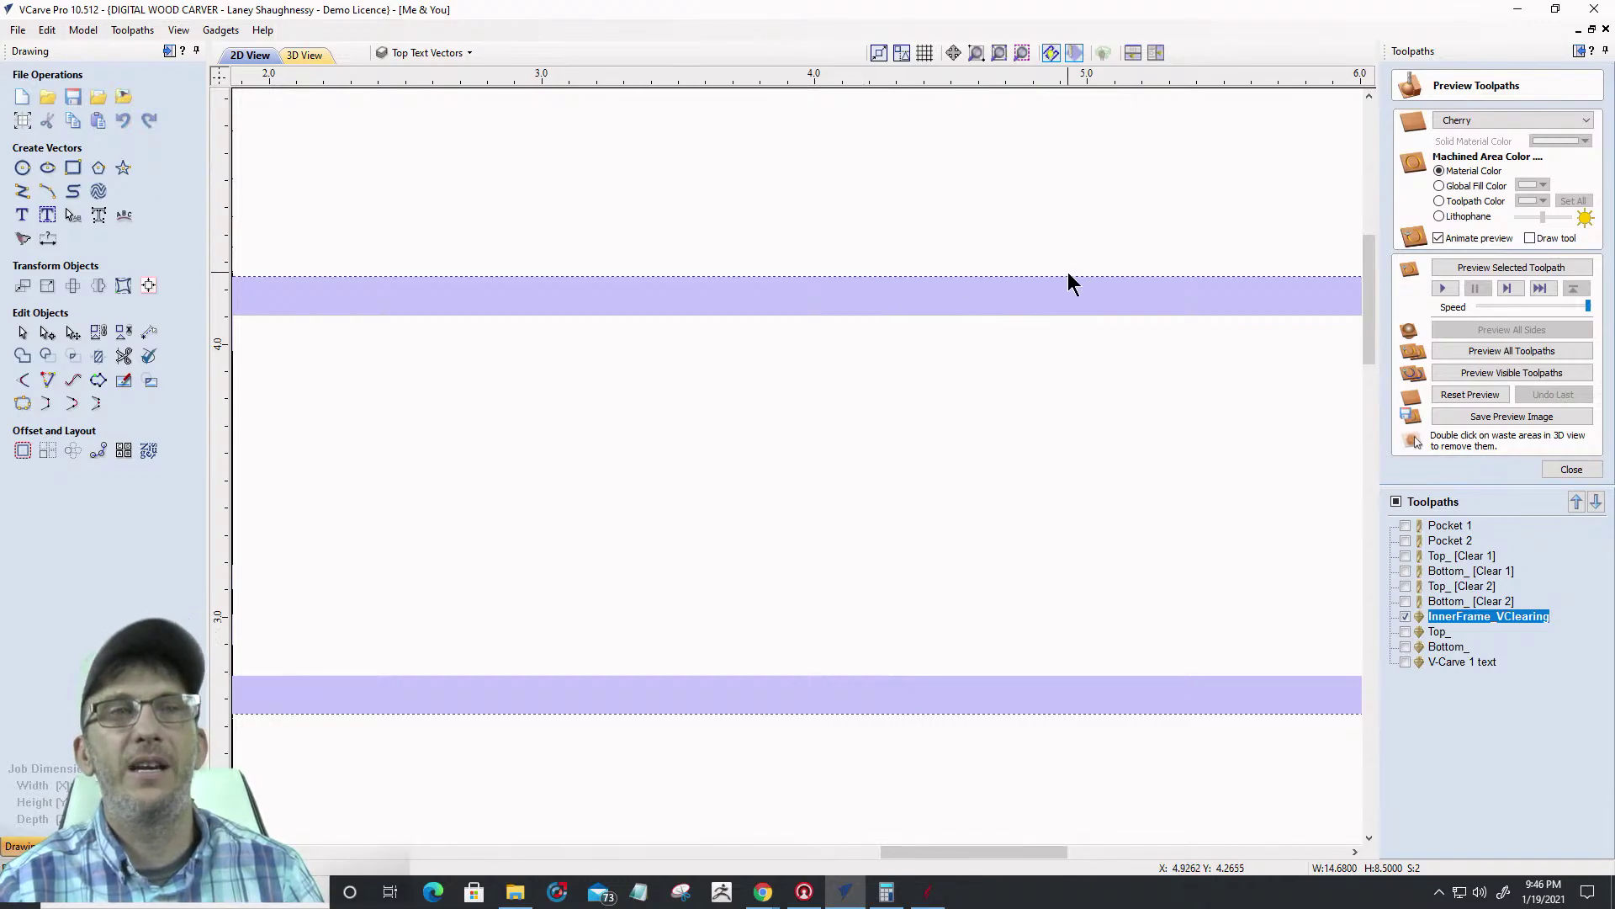
{"action": "scroll", "coordinate": [941, 328], "scroll_direction": "down", "scroll_amount": 5}
{"action": "scroll", "coordinate": [1035, 673], "scroll_direction": "up", "scroll_amount": 3}
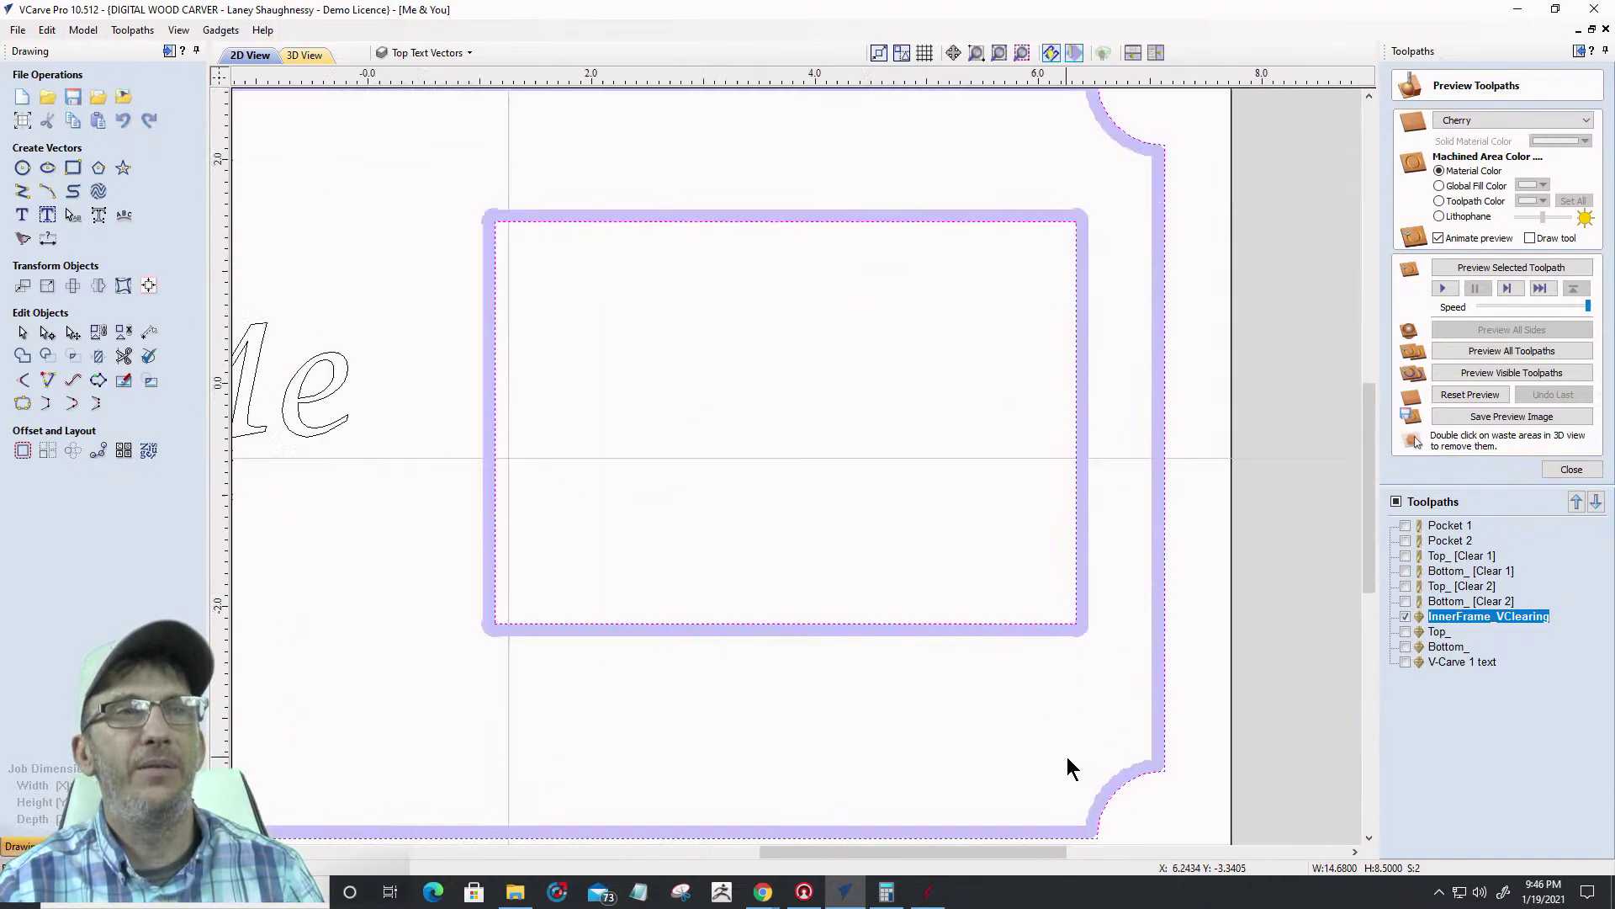
{"action": "scroll", "coordinate": [1087, 501], "scroll_direction": "up", "scroll_amount": 6}
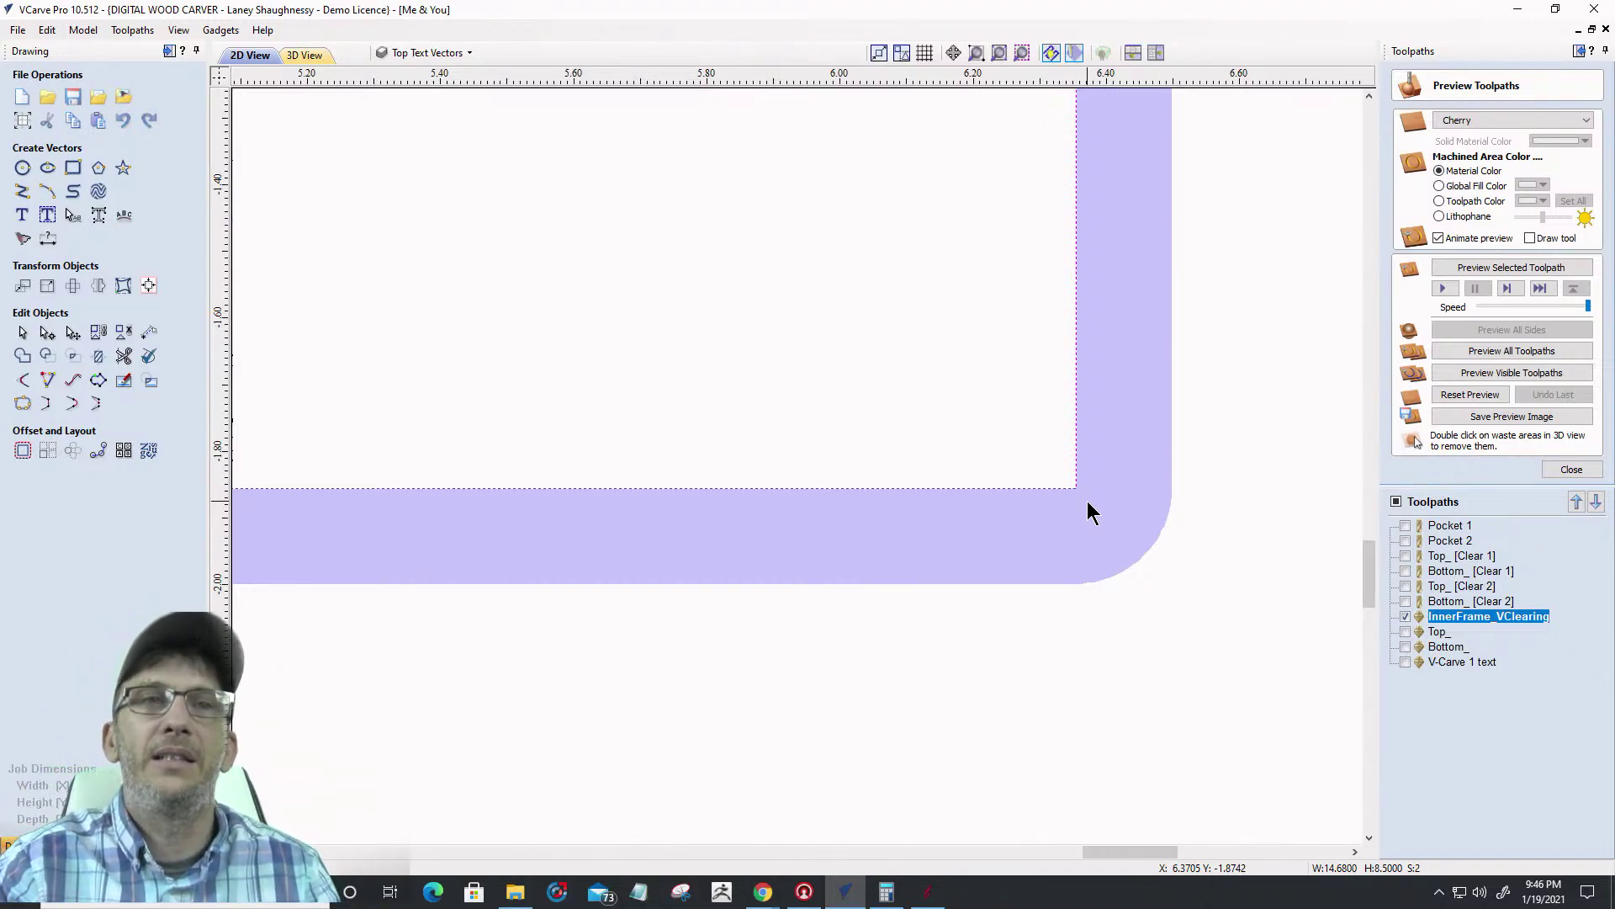
Open the InnerFrame_VClearing profile toolpath for editing and set its allowance offset to -.0722 inches
{"action": "double_click", "coordinate": [1434, 618]}
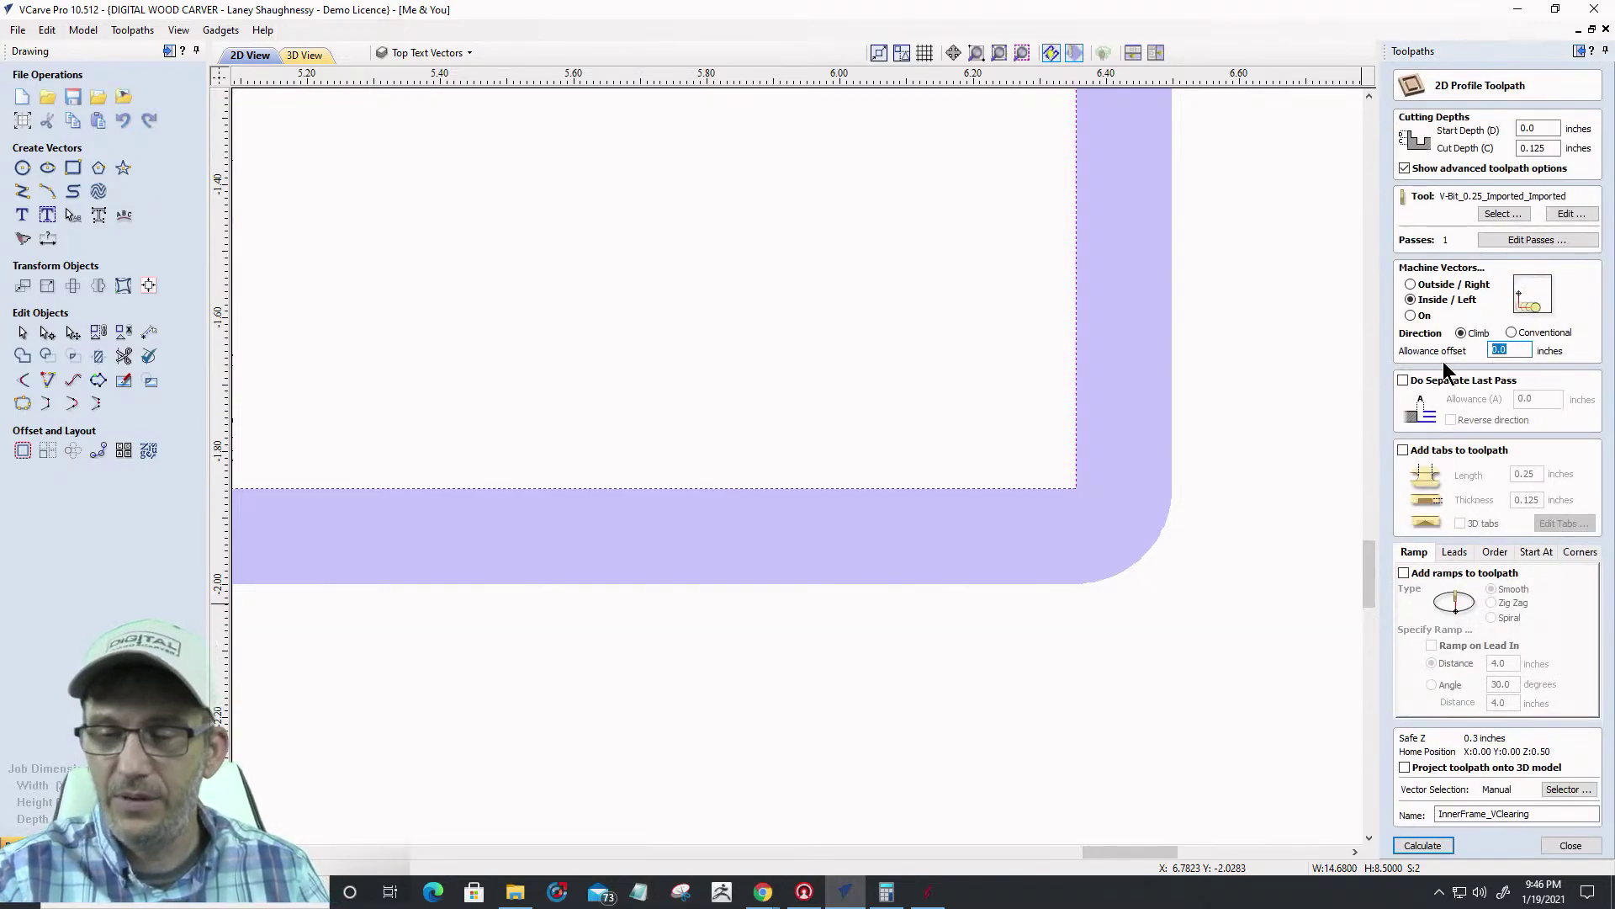
{"action": "type", "text": "-"}
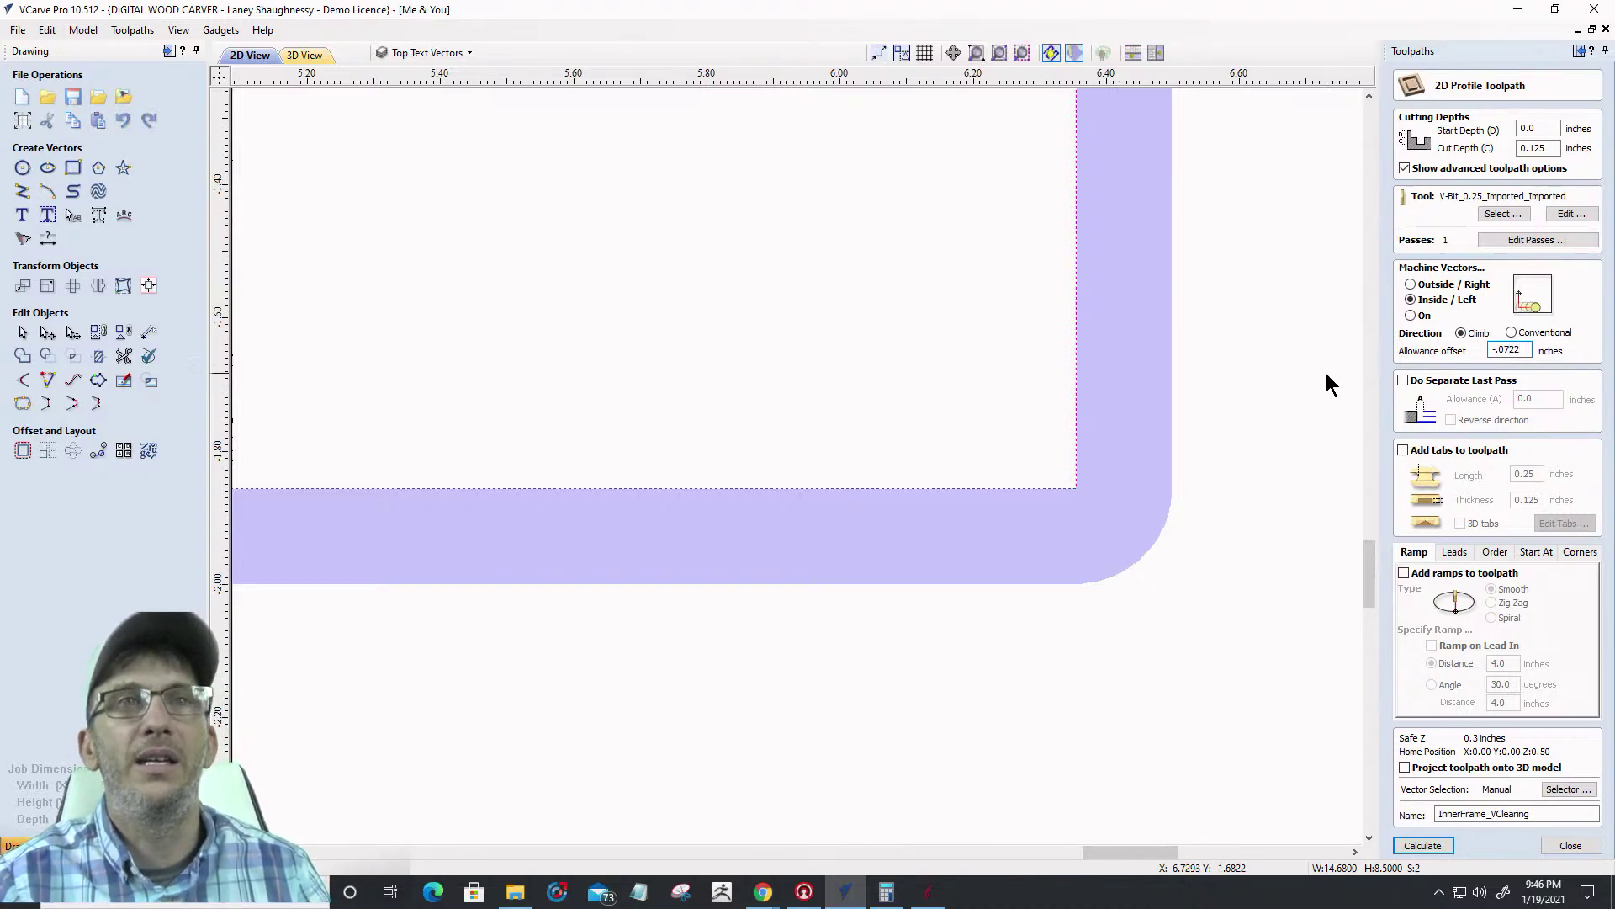
{"action": "scroll", "coordinate": [1228, 419], "scroll_direction": "down", "scroll_amount": 5}
{"action": "scroll", "coordinate": [1203, 253], "scroll_direction": "up", "scroll_amount": 4}
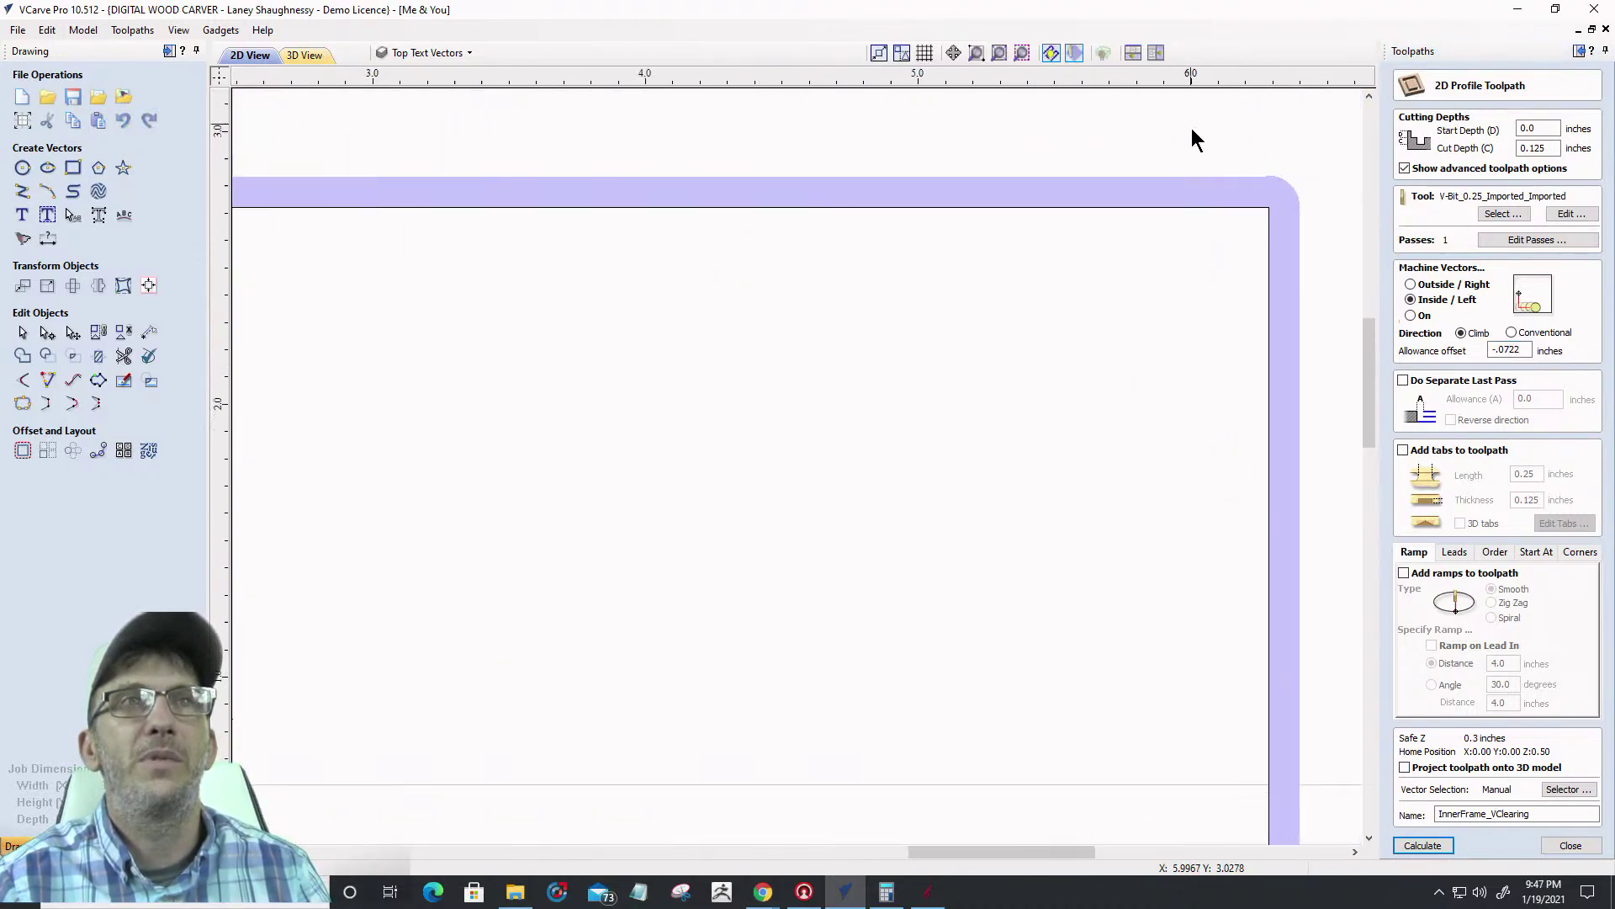
{"action": "scroll", "coordinate": [1191, 135], "scroll_direction": "down", "scroll_amount": 5}
{"action": "scroll", "coordinate": [1146, 134], "scroll_direction": "up", "scroll_amount": 4}
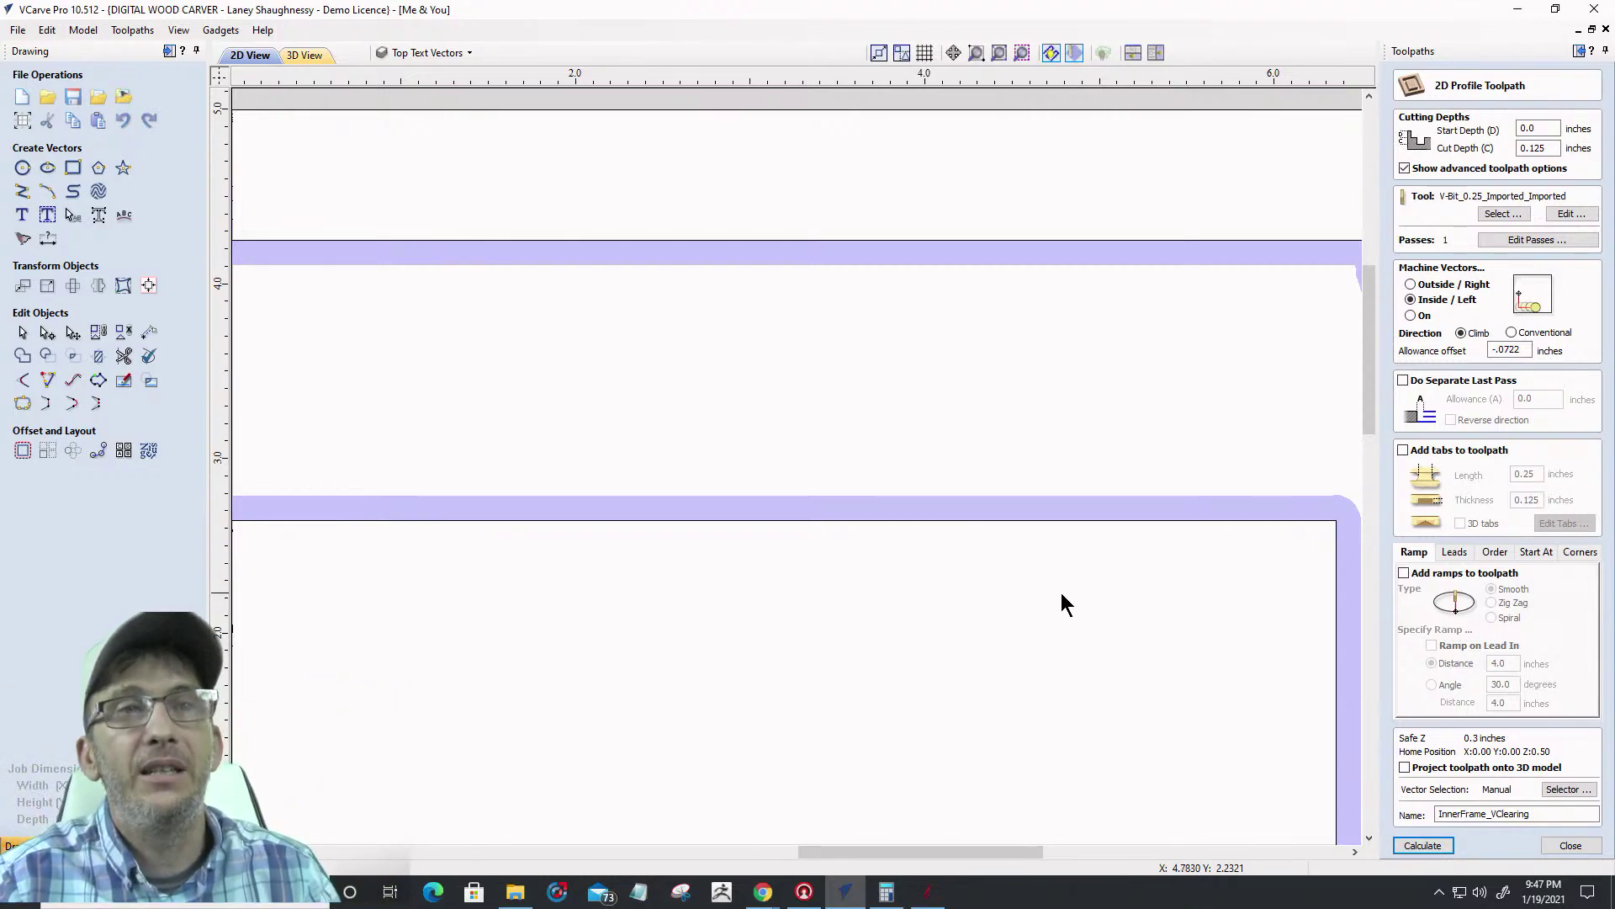
Select both the scalloped outer frame and the inner frame rectangle, and recalculate InnerFrame_VClearing
{"action": "left_click", "coordinate": [1422, 846]}
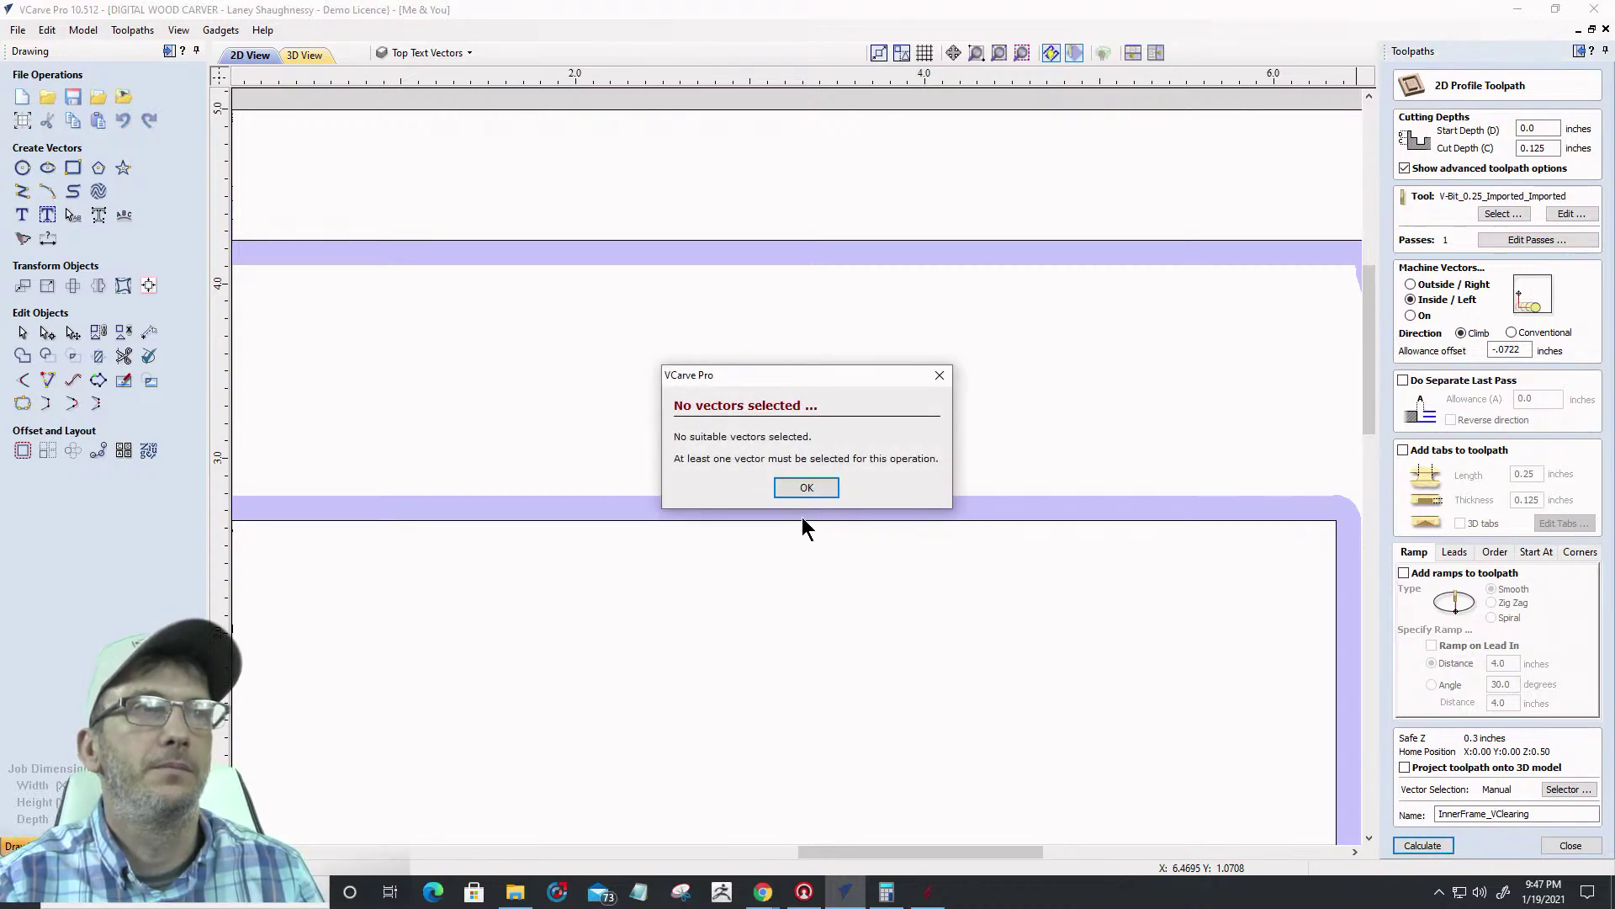
{"action": "left_click", "coordinate": [806, 488]}
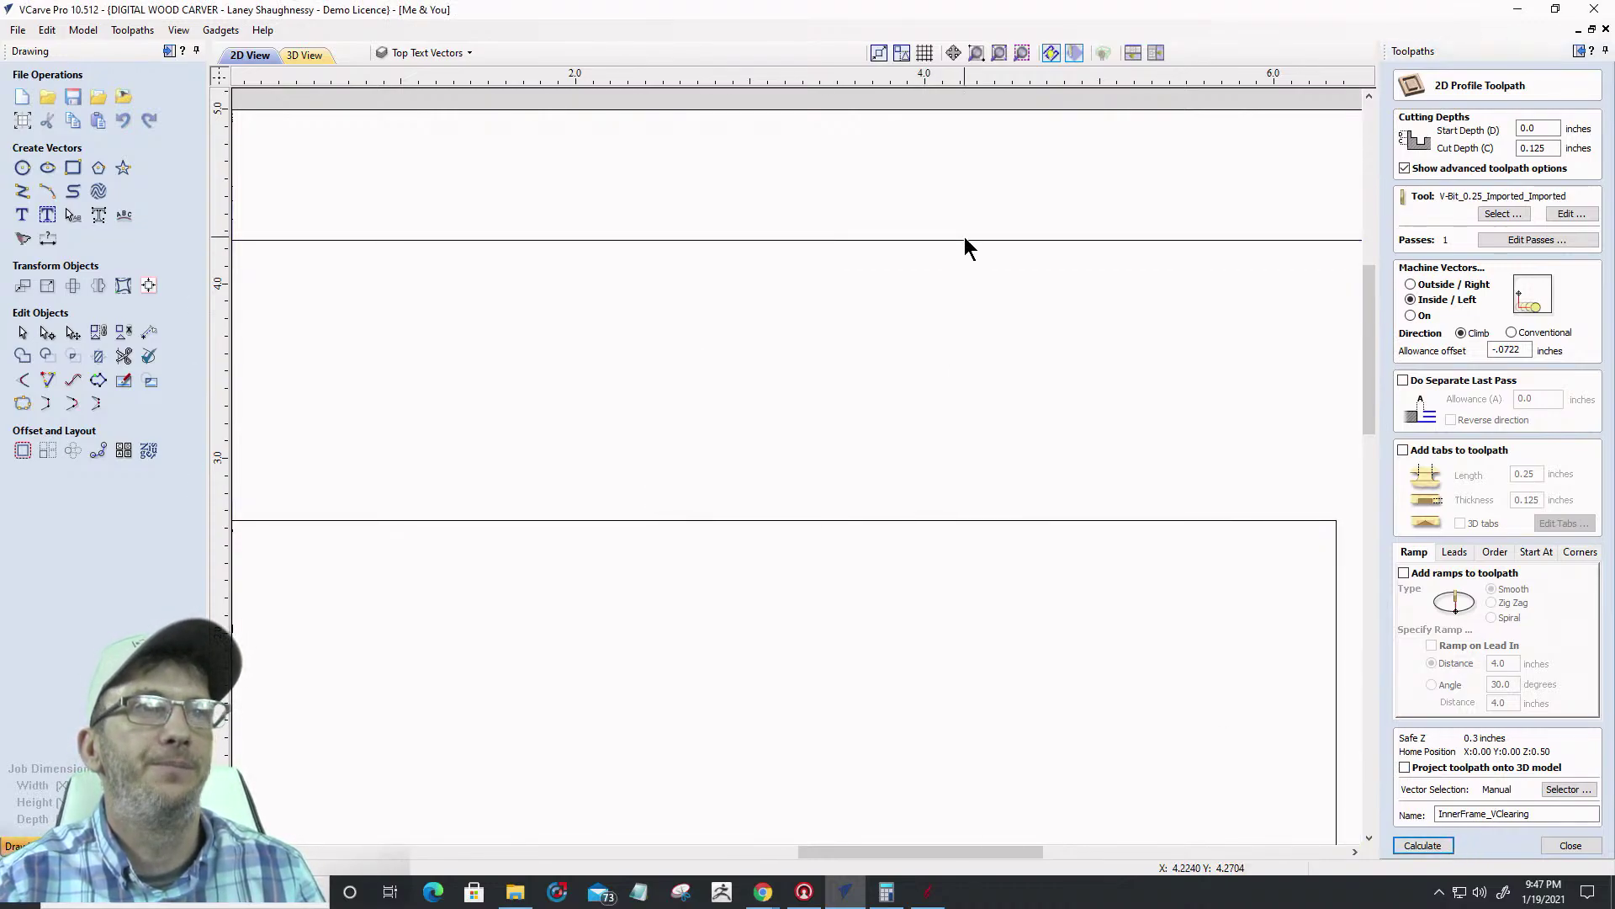
{"action": "left_click", "coordinate": [1057, 242]}
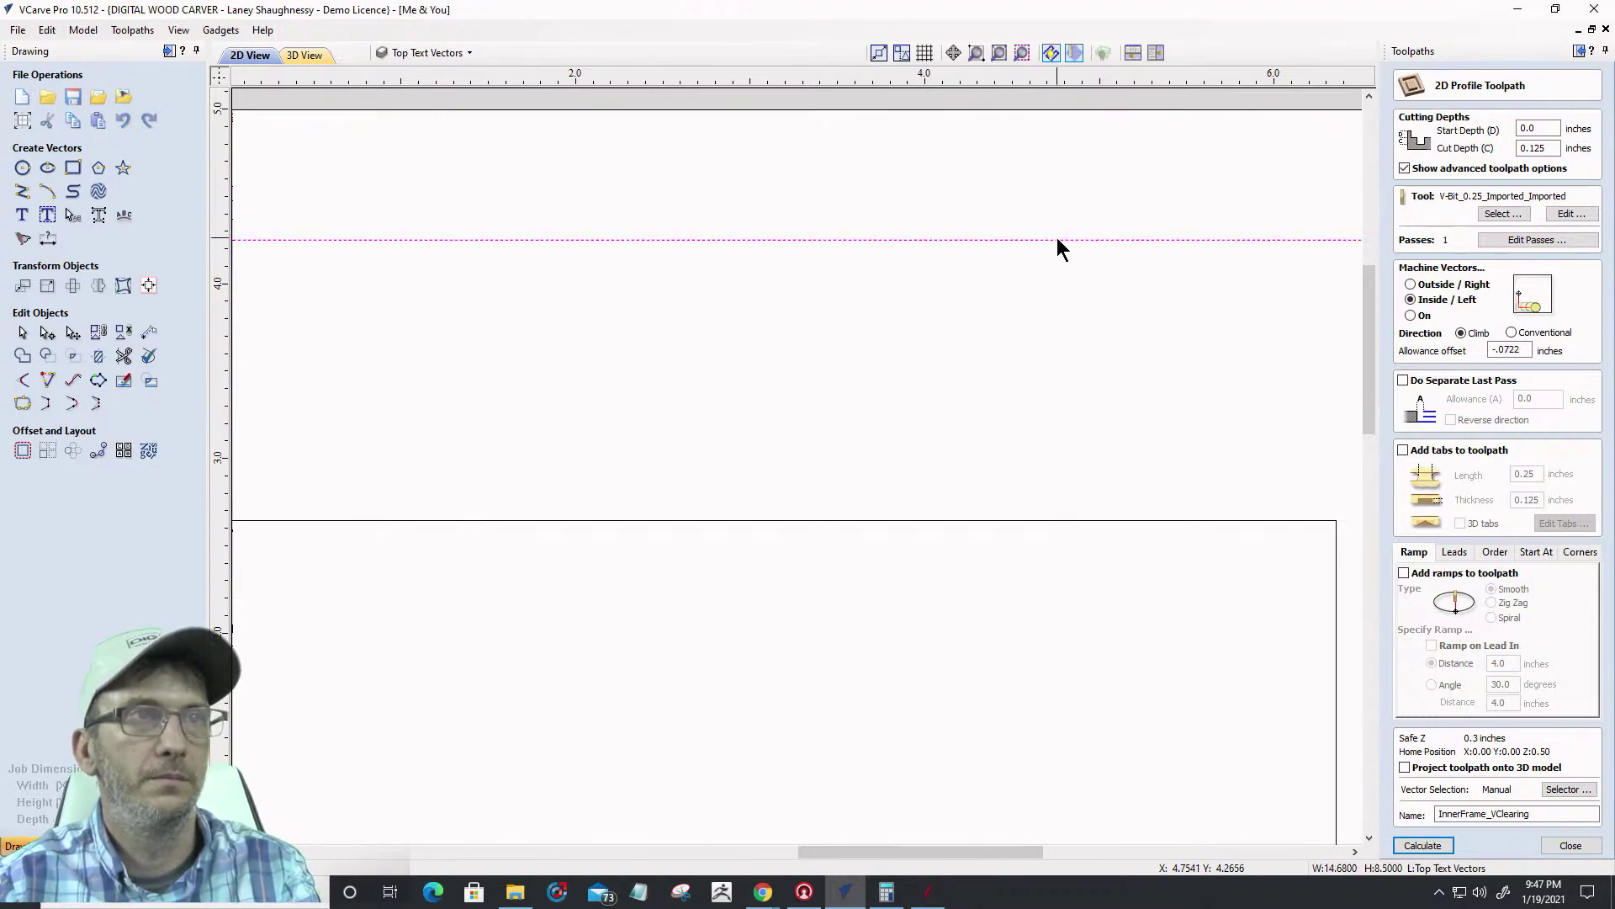
{"action": "left_click", "coordinate": [1123, 520], "text": "shift"}
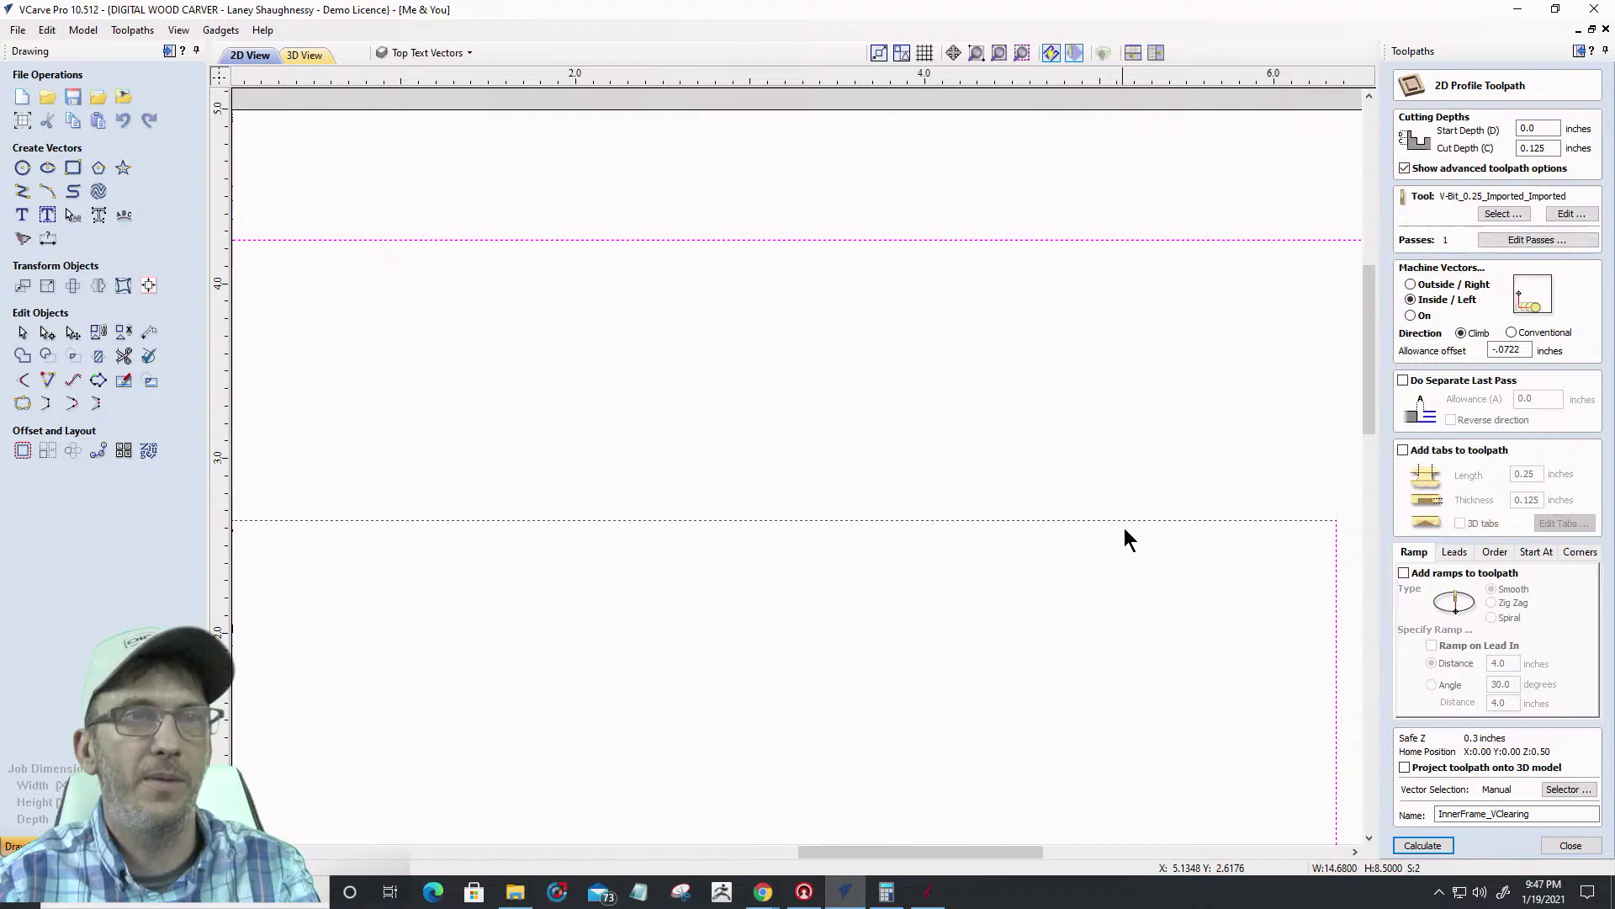
{"action": "left_click", "coordinate": [1423, 846]}
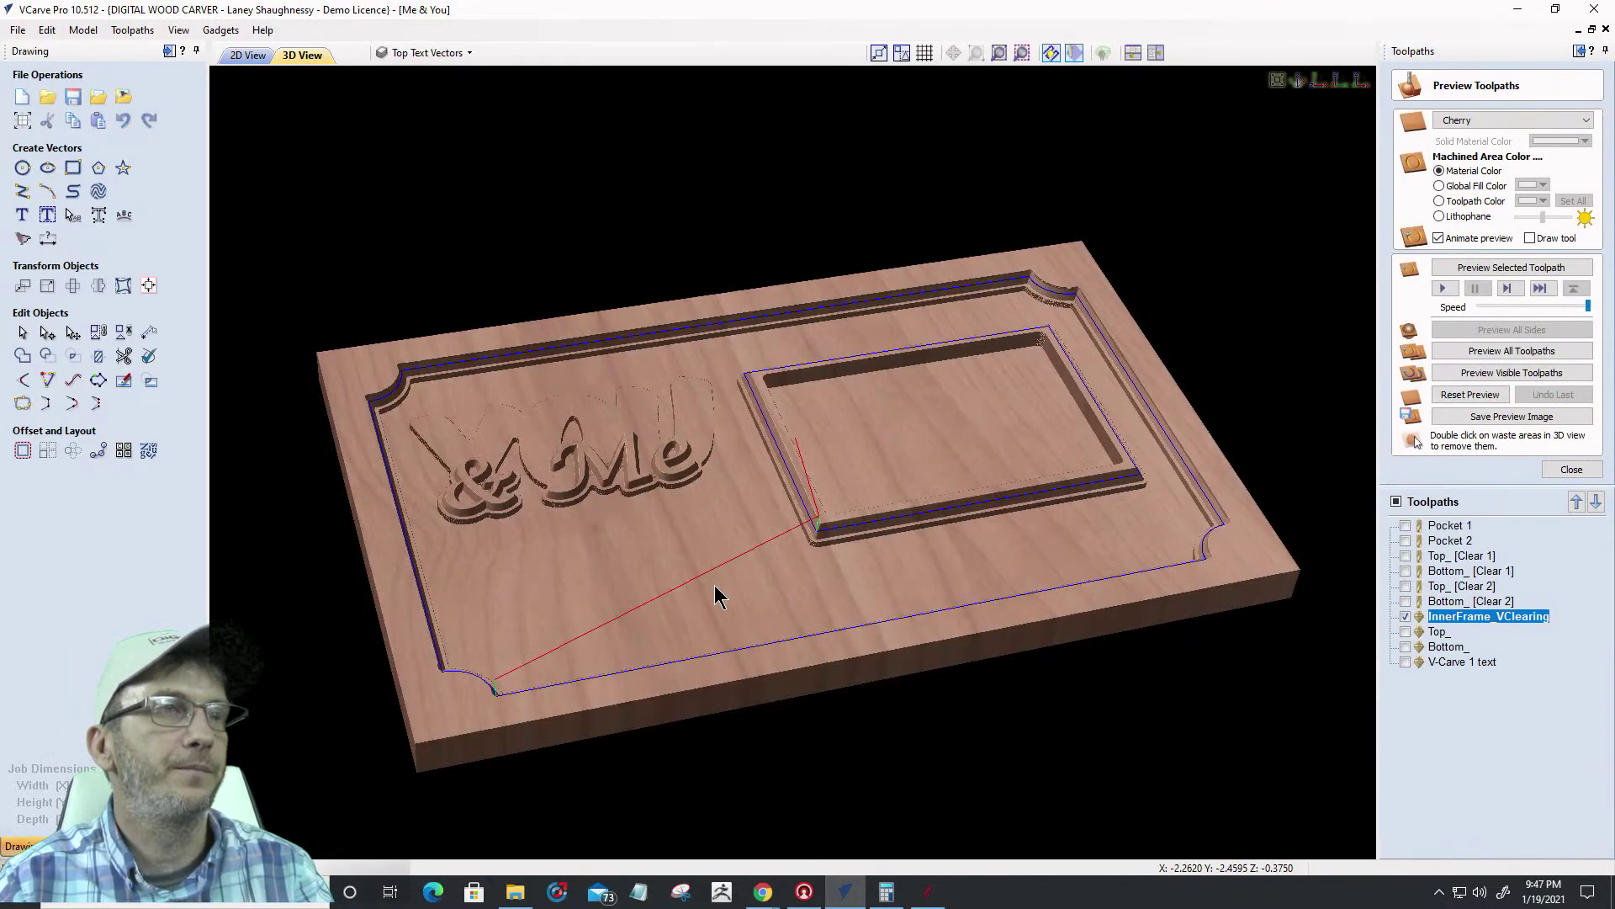
Reset the 3D preview and simulate only the Pocket 1, Pocket 2, Top_ [Clear 1] and Bottom_ [Clear 1] toolpaths
{"action": "left_click", "coordinate": [1405, 616]}
{"action": "left_click", "coordinate": [1451, 399]}
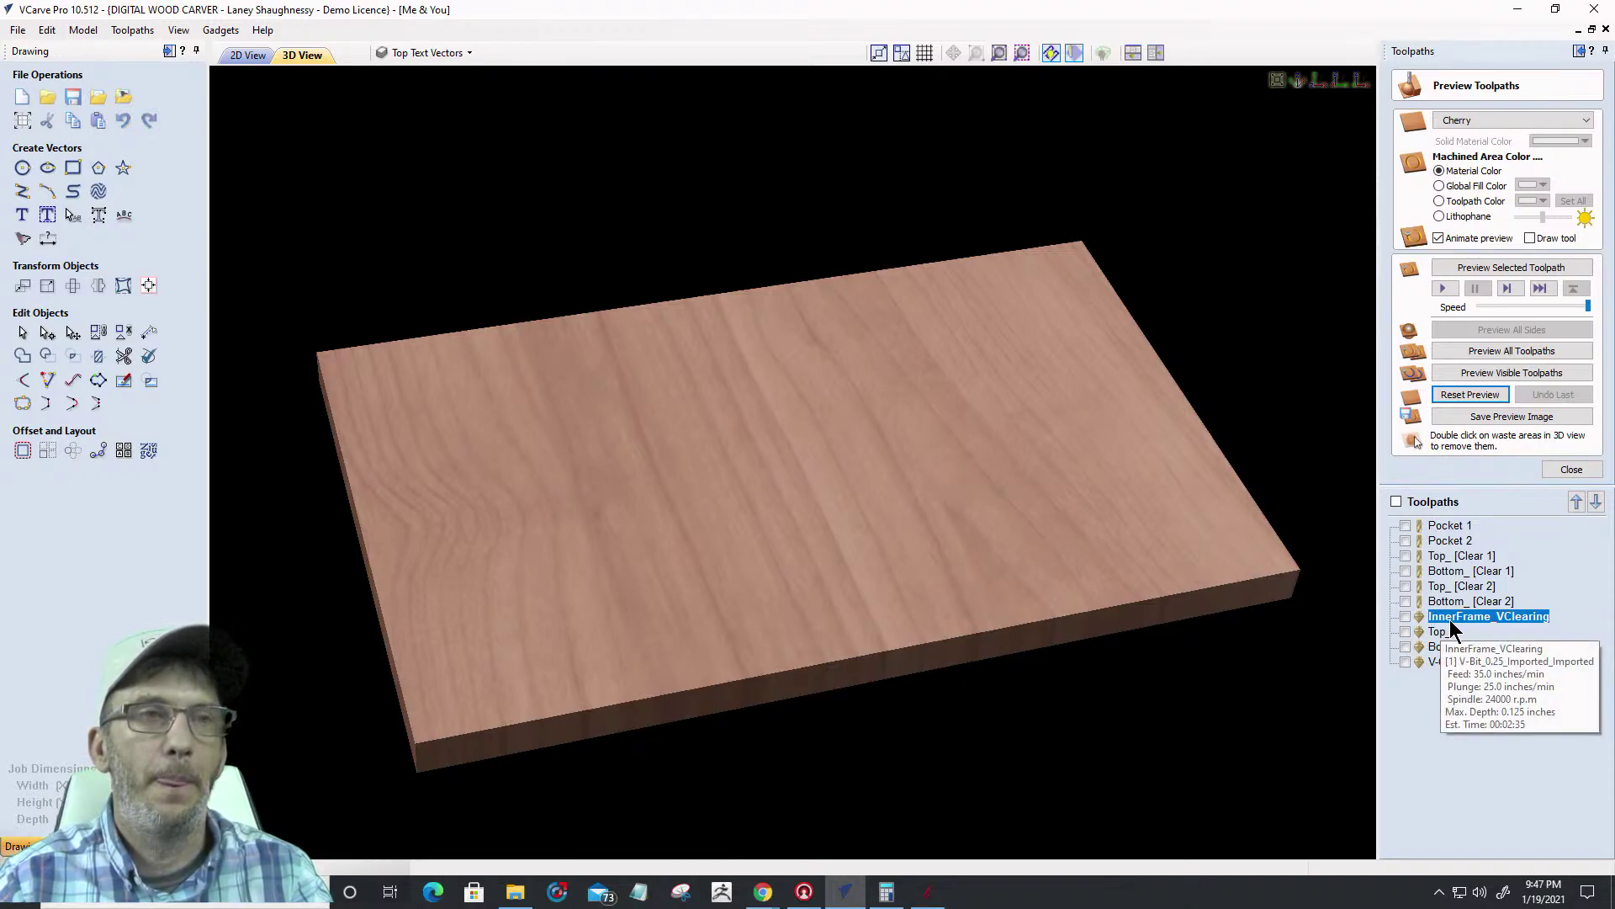
{"action": "left_click", "coordinate": [1405, 526]}
{"action": "left_click", "coordinate": [1405, 540]}
{"action": "left_click", "coordinate": [1405, 556]}
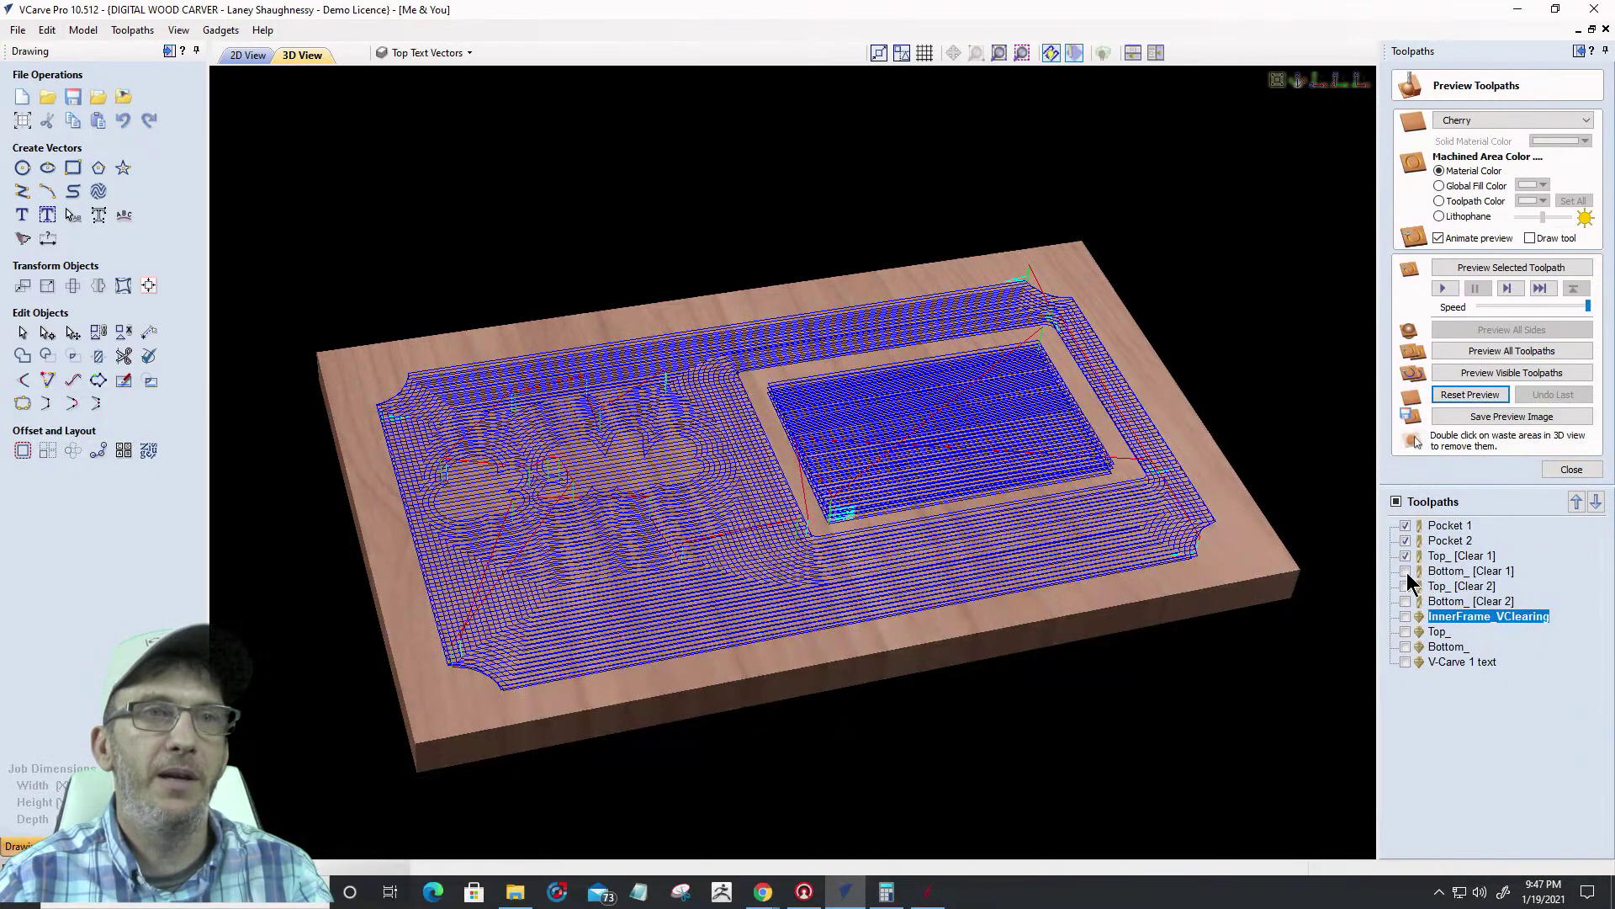
{"action": "left_click", "coordinate": [1405, 571]}
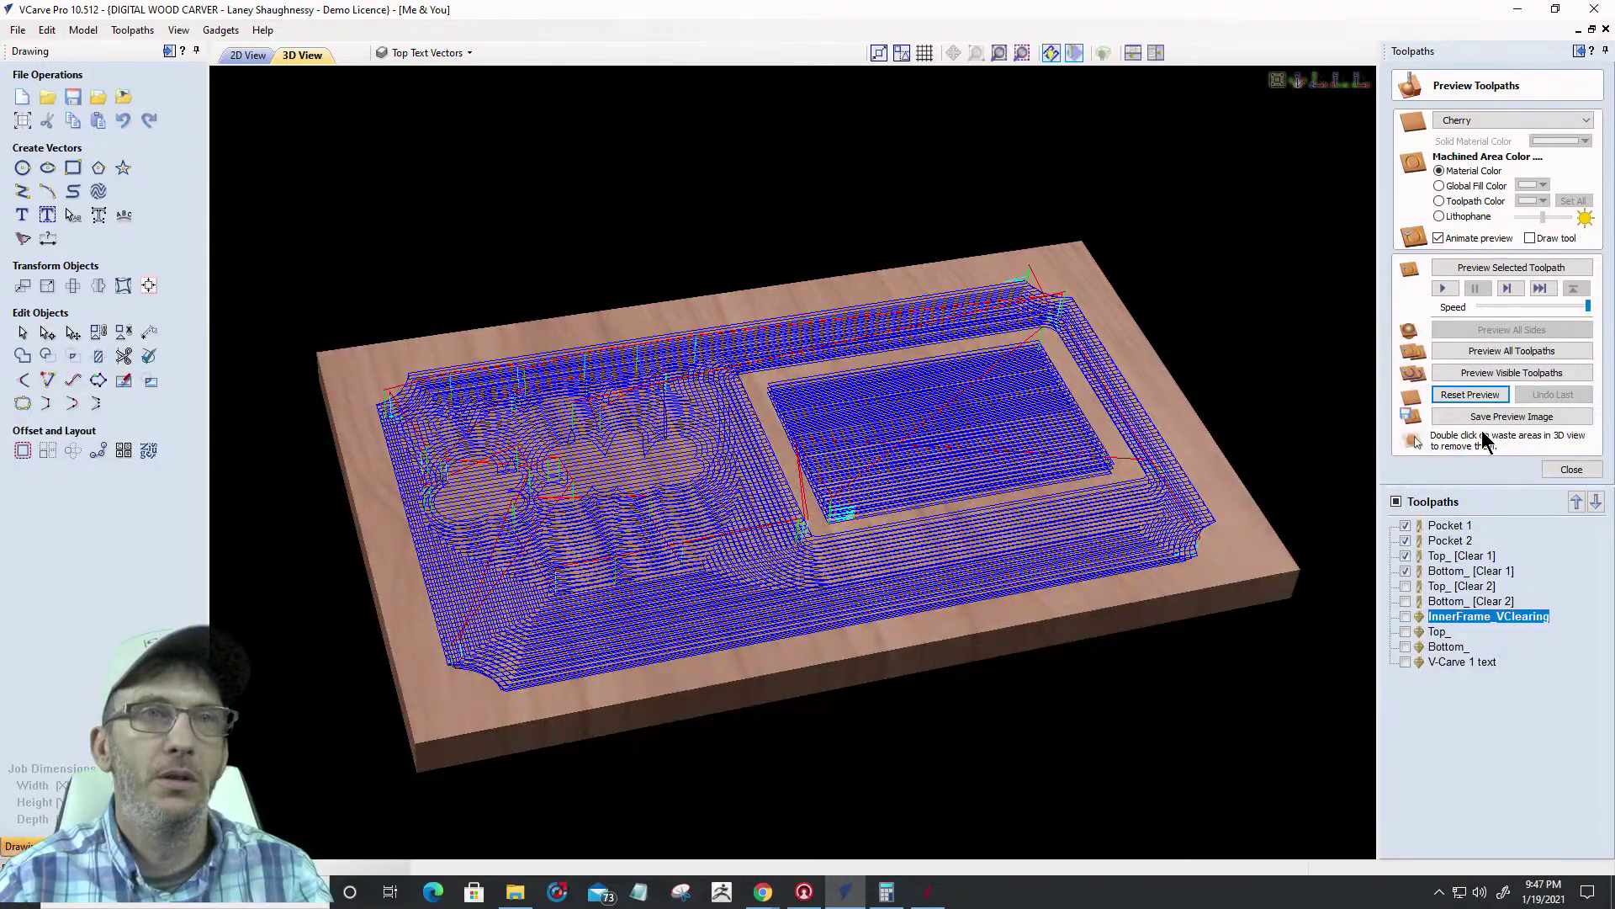
{"action": "left_click", "coordinate": [1483, 376]}
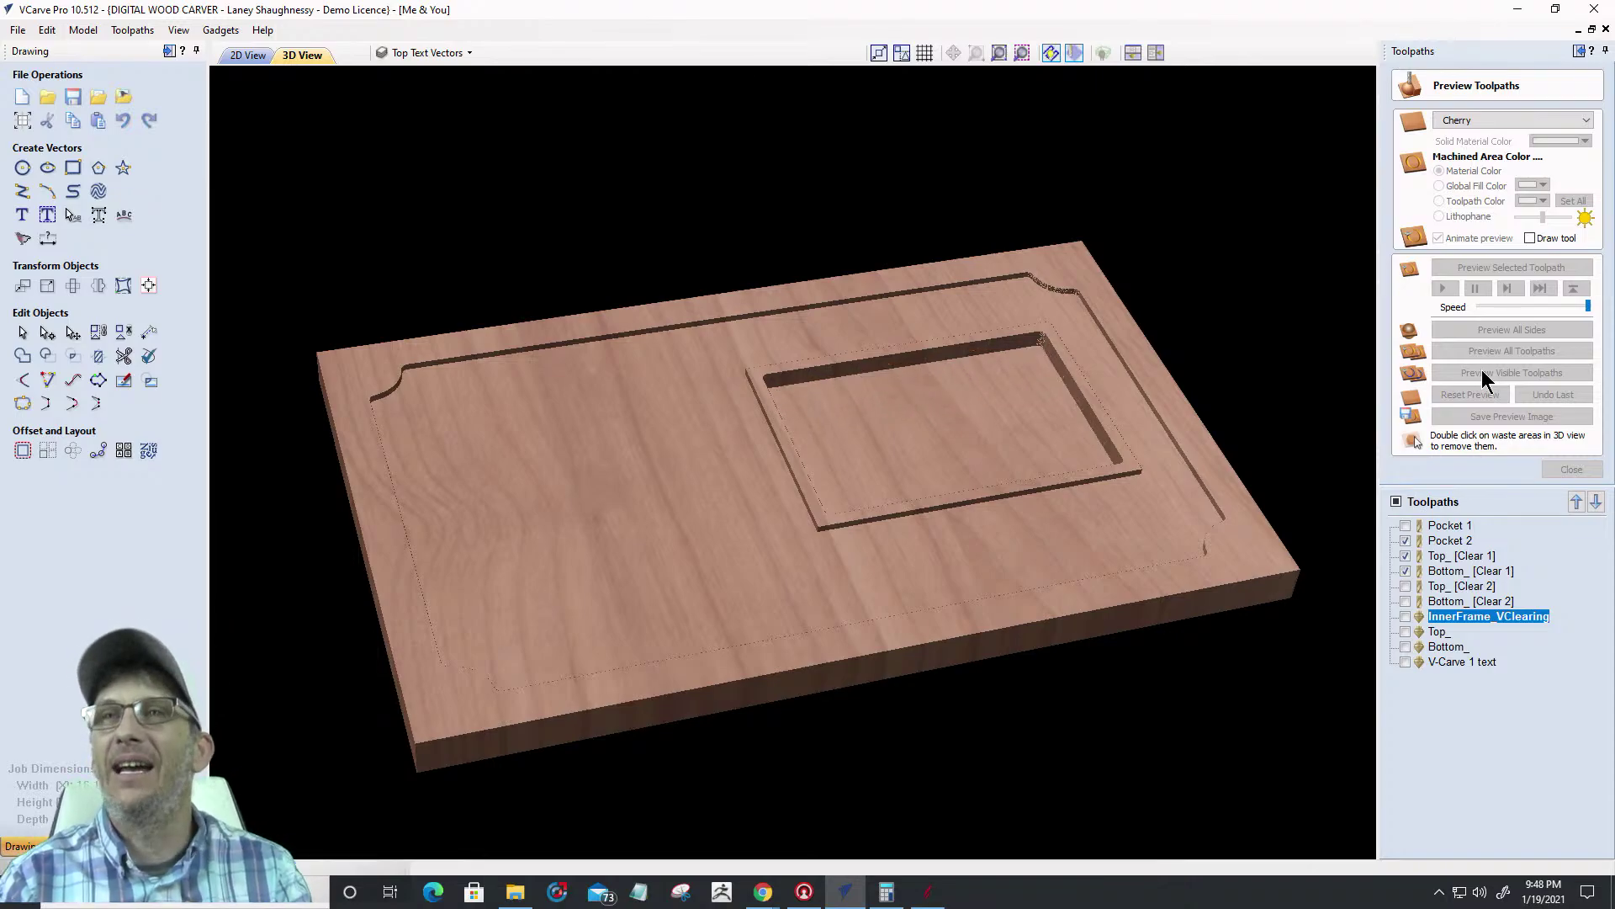
{"action": "left_click", "coordinate": [1481, 373]}
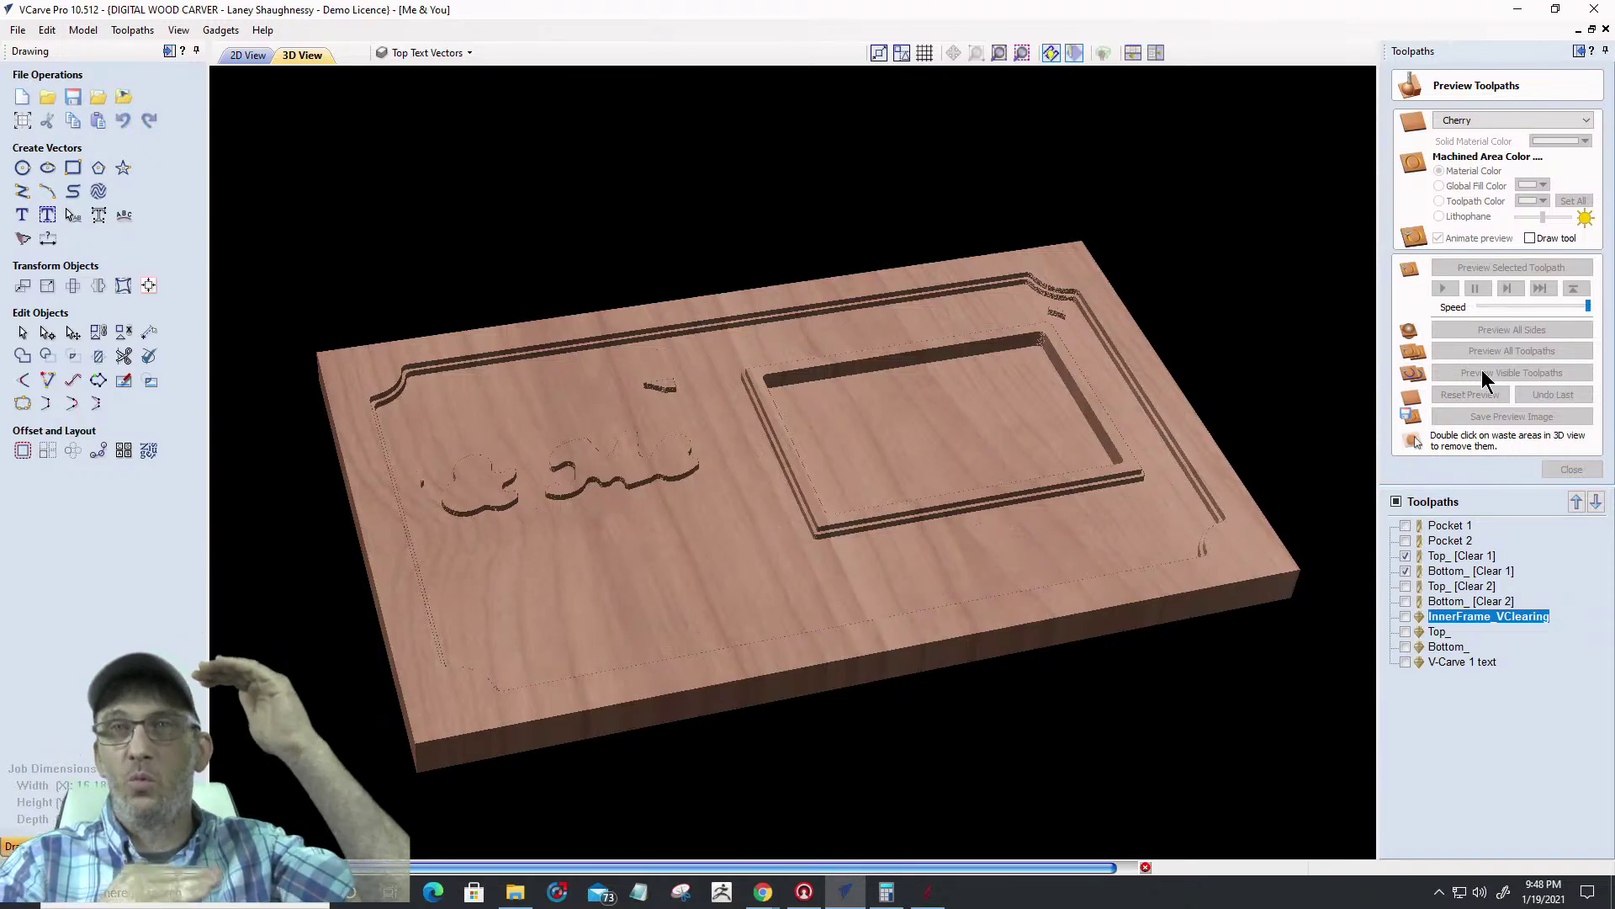
{"action": "left_click", "coordinate": [1484, 375]}
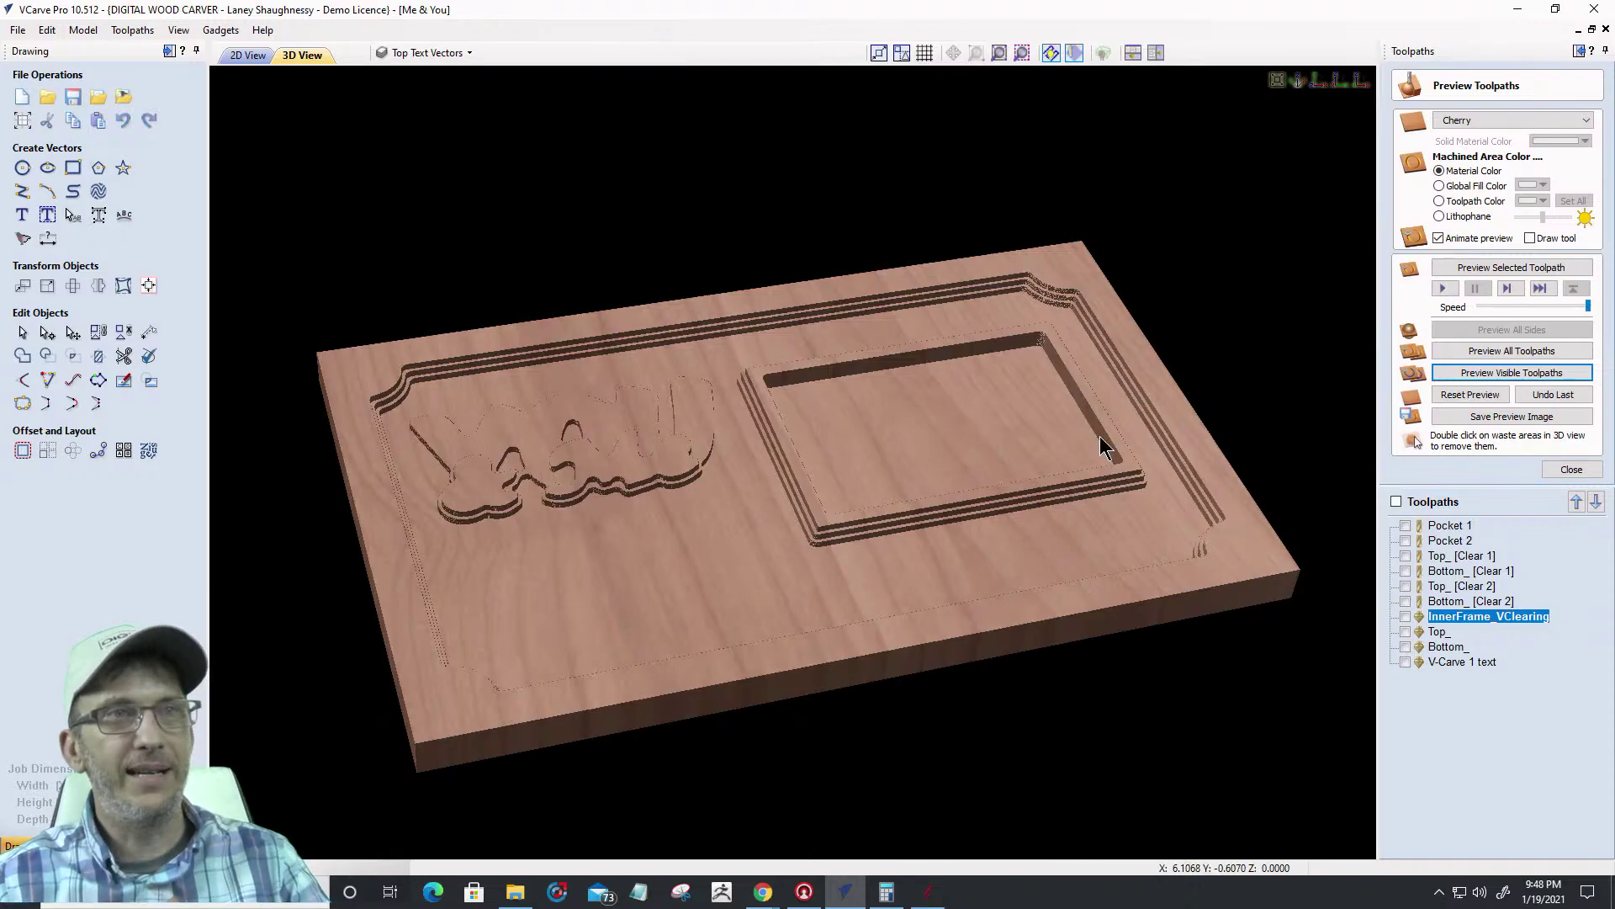
Add the Top_ [Clear 2] and Bottom_ [Clear 2] toolpaths to the 3D preview
{"action": "scroll", "coordinate": [875, 393], "scroll_direction": "up", "scroll_amount": 2}
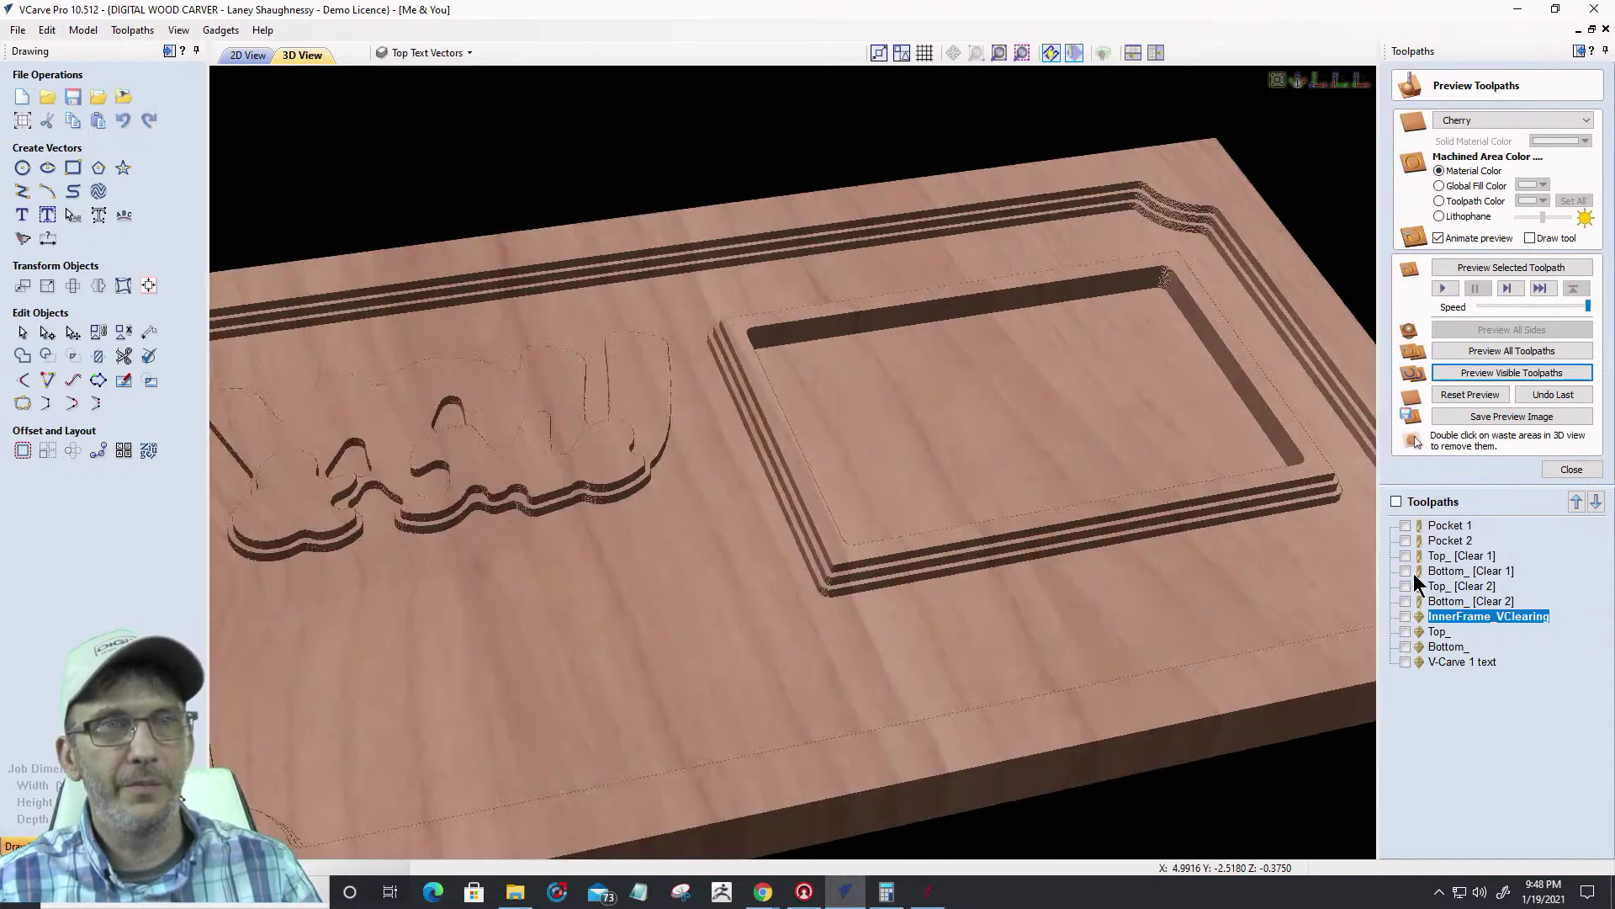
{"action": "scroll", "coordinate": [1186, 412], "scroll_direction": "up", "scroll_amount": 1}
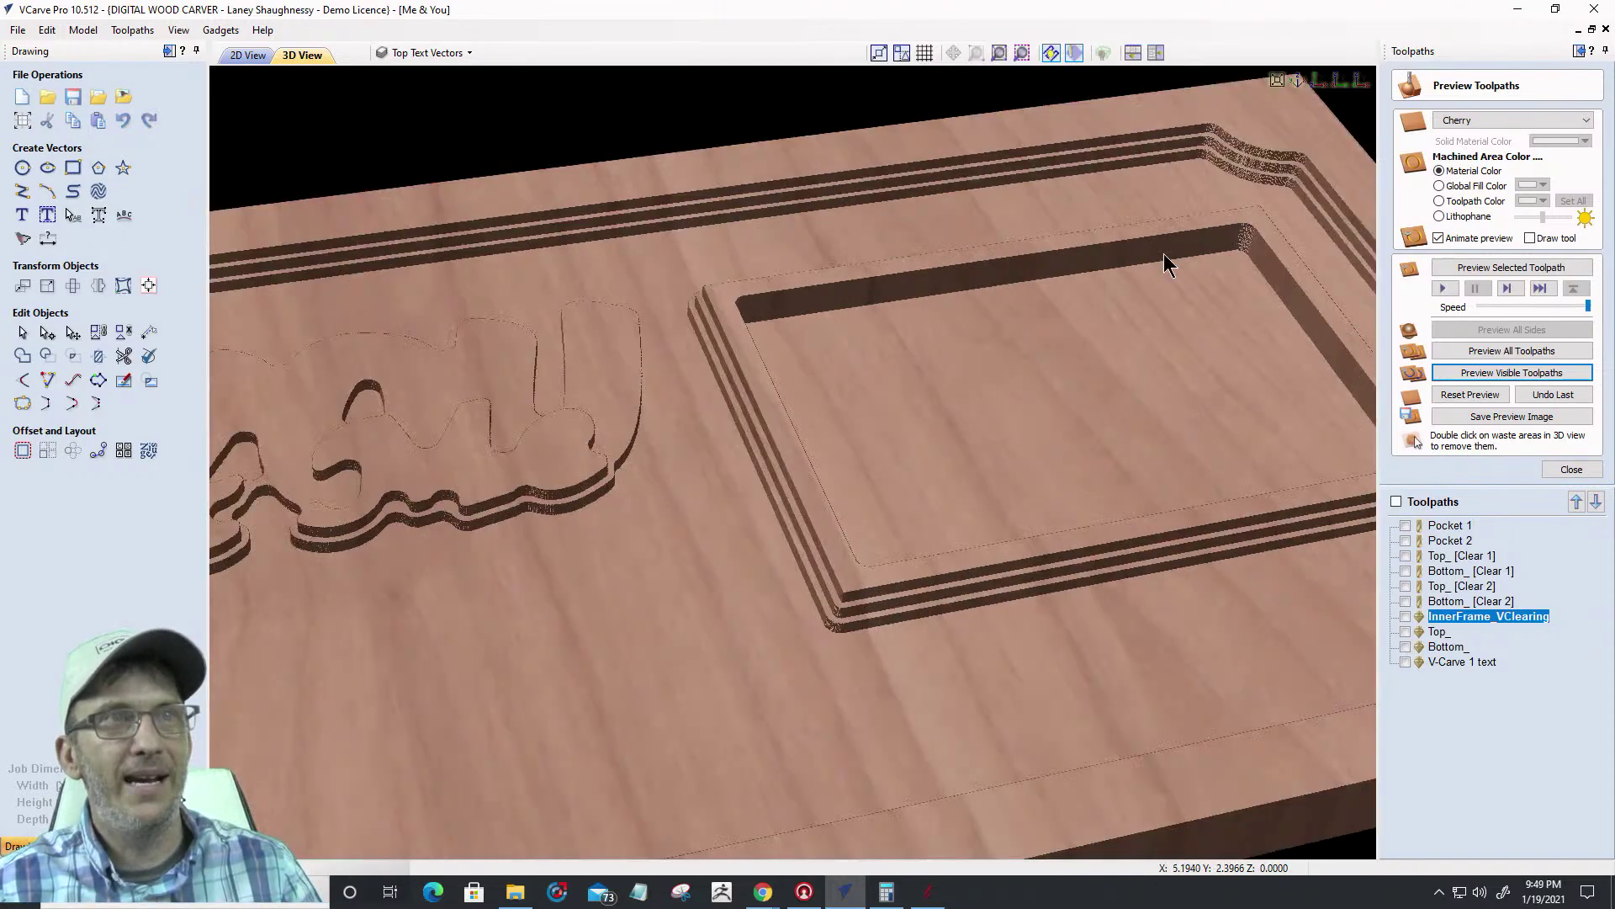
{"action": "left_click", "coordinate": [1405, 586]}
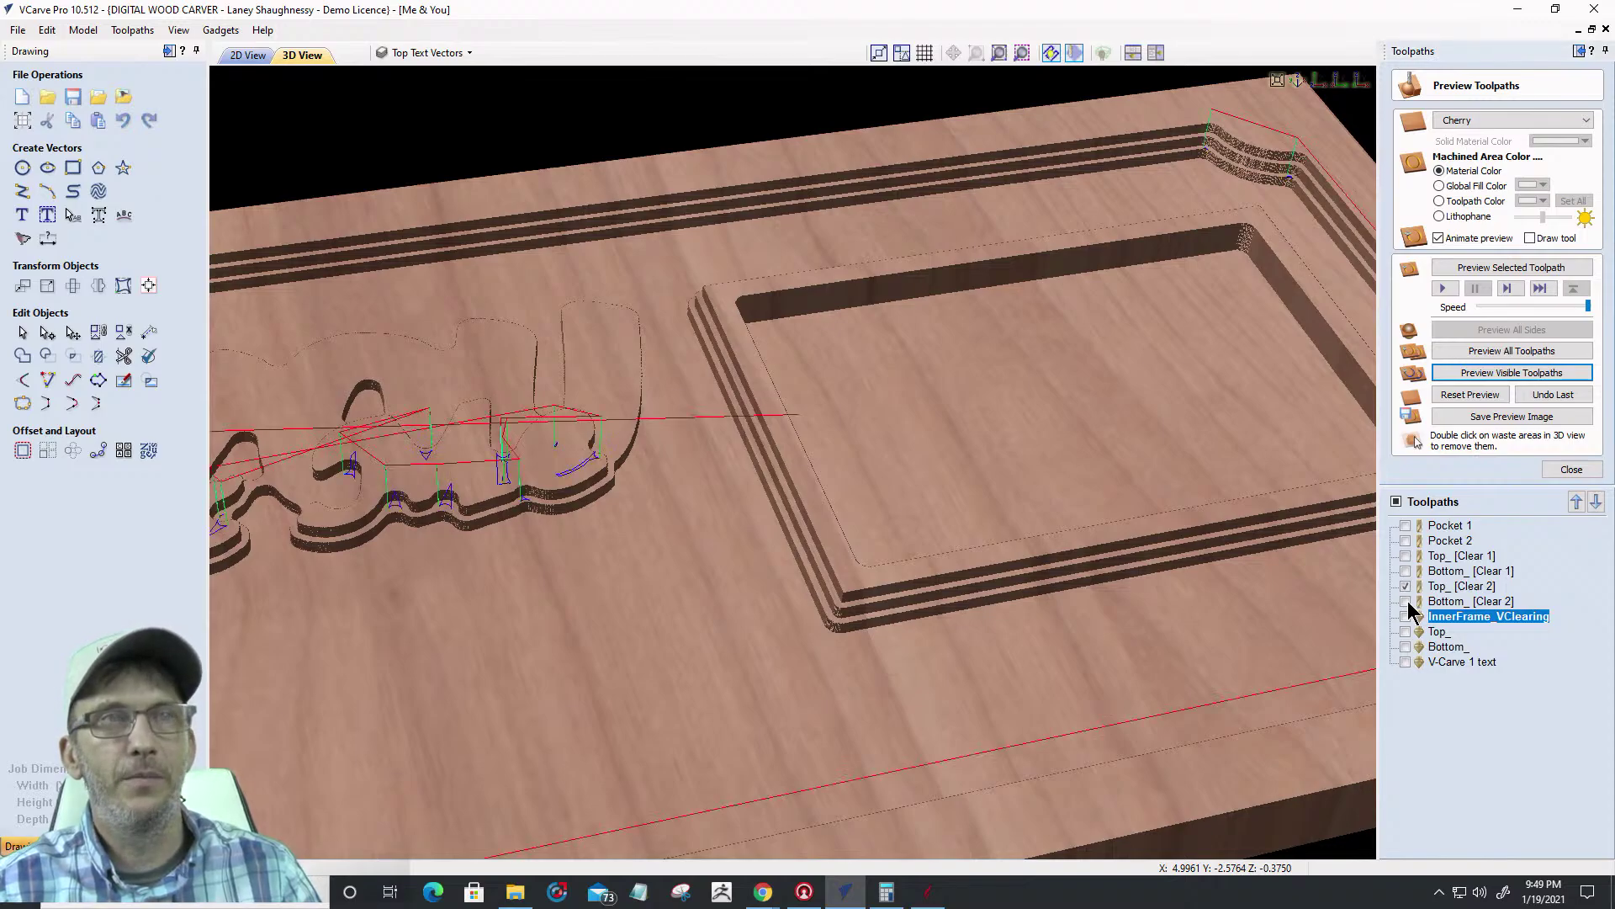
{"action": "left_click", "coordinate": [1405, 601]}
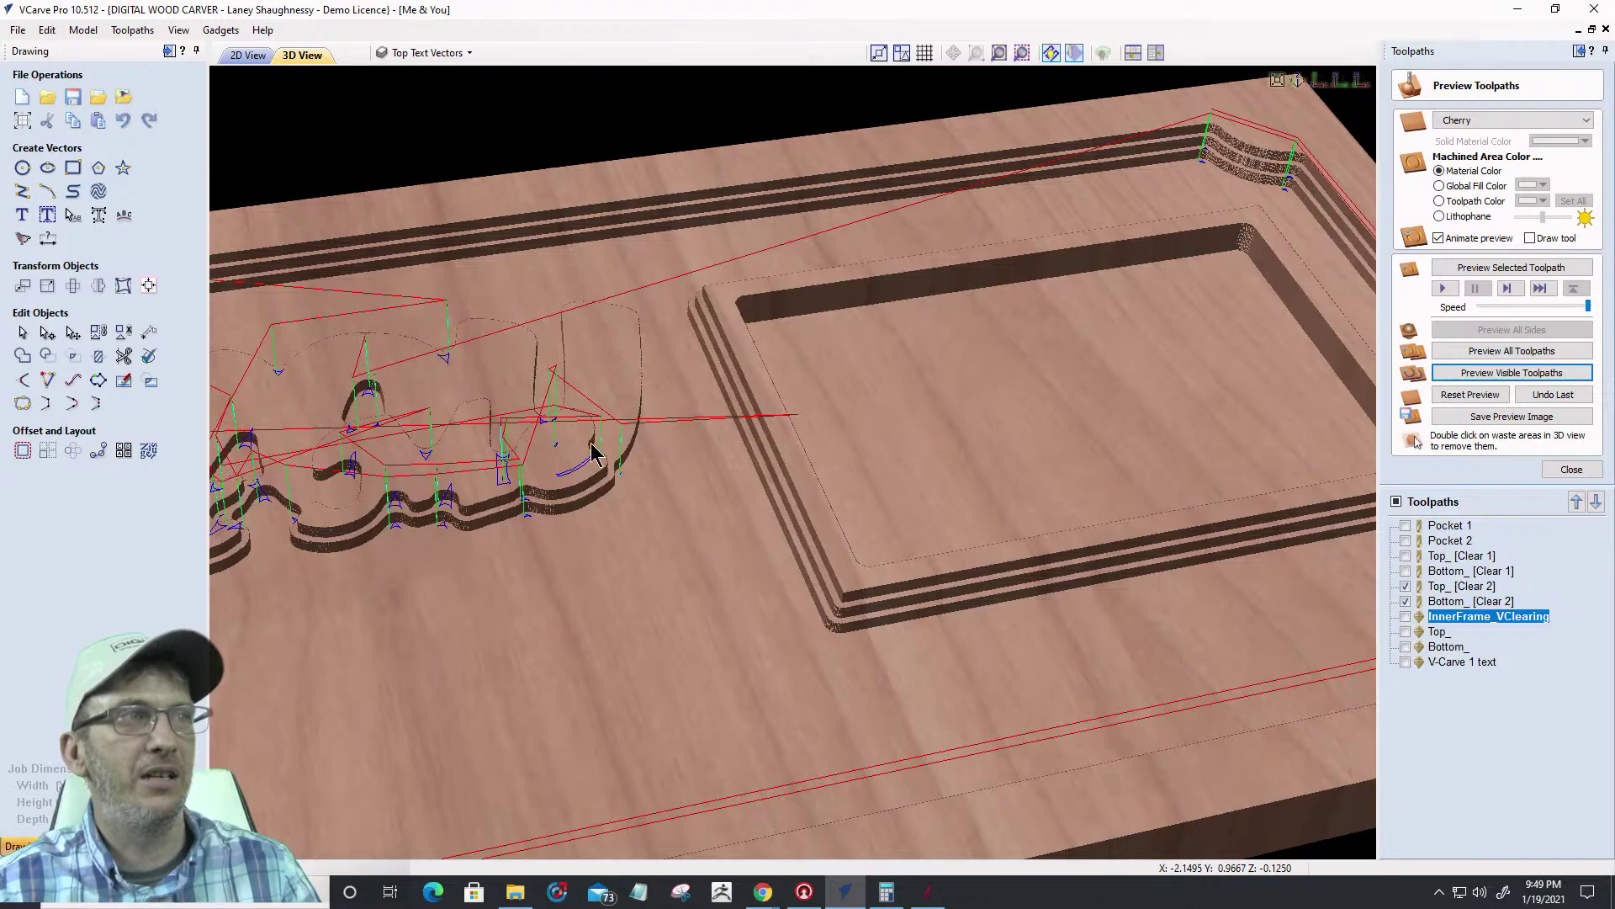
{"action": "scroll", "coordinate": [780, 469], "scroll_direction": "down", "scroll_amount": 3}
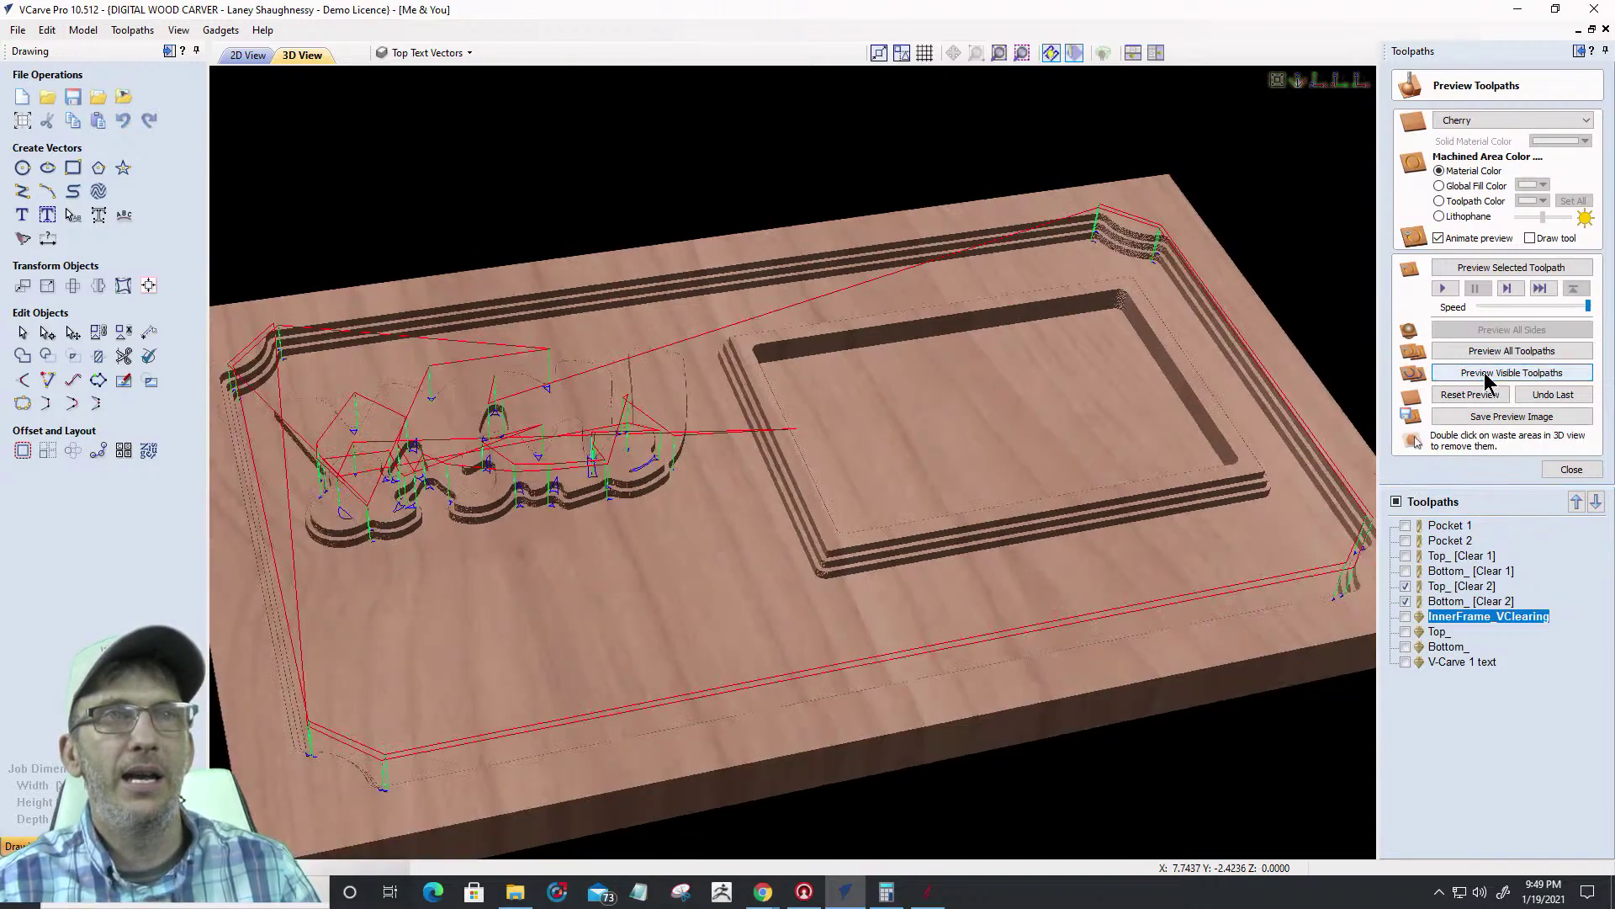
{"action": "left_click", "coordinate": [1486, 379]}
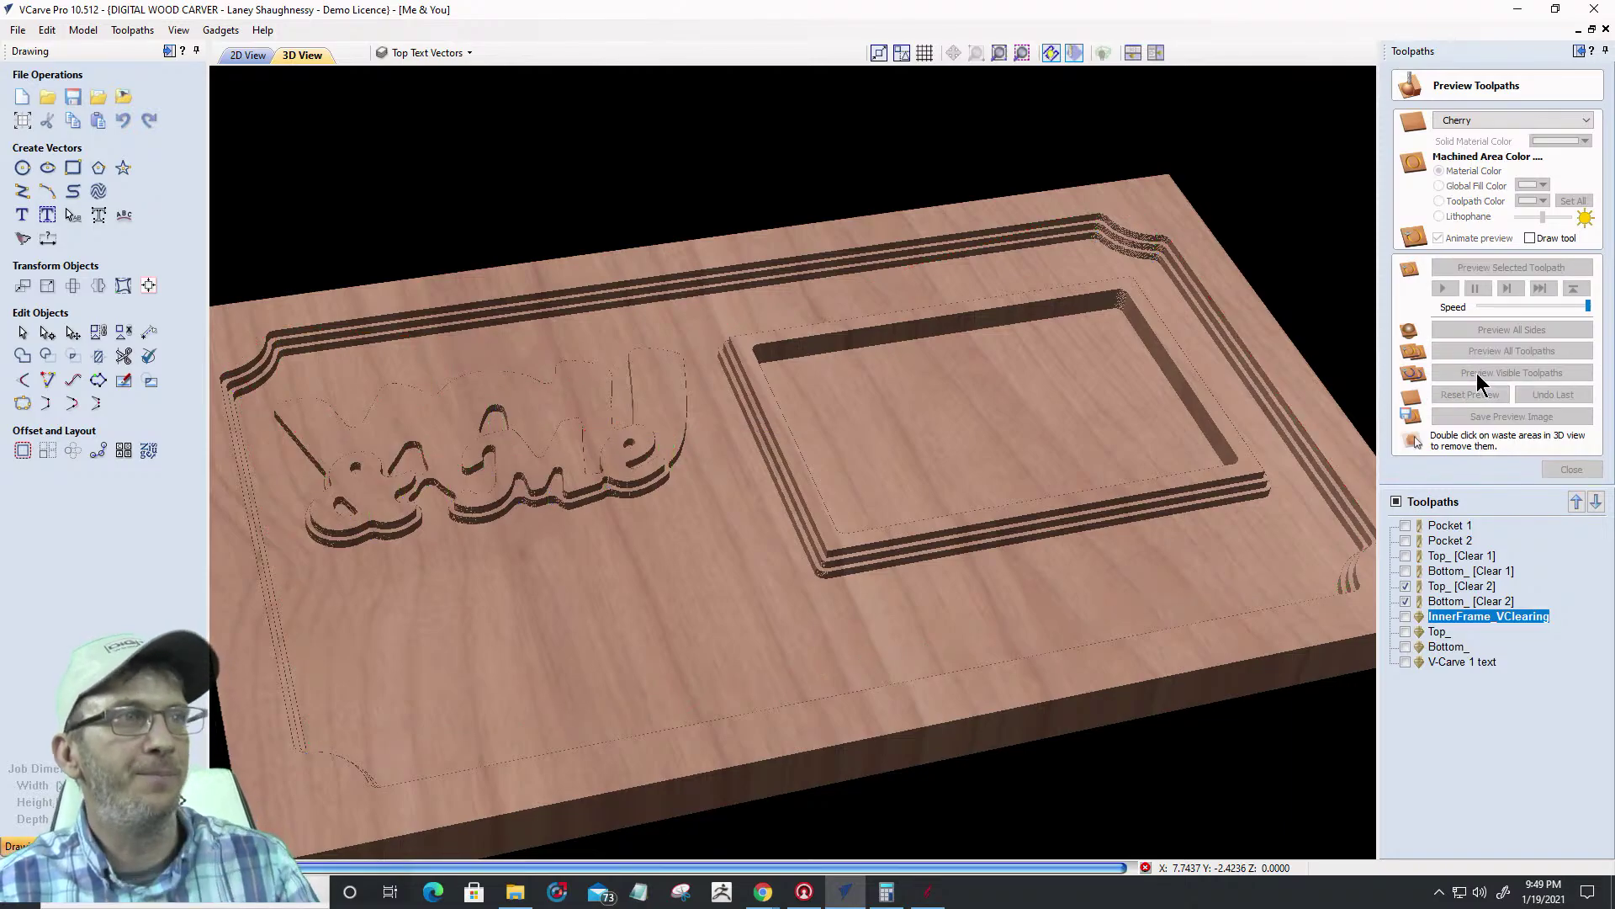
{"action": "left_click", "coordinate": [1406, 586]}
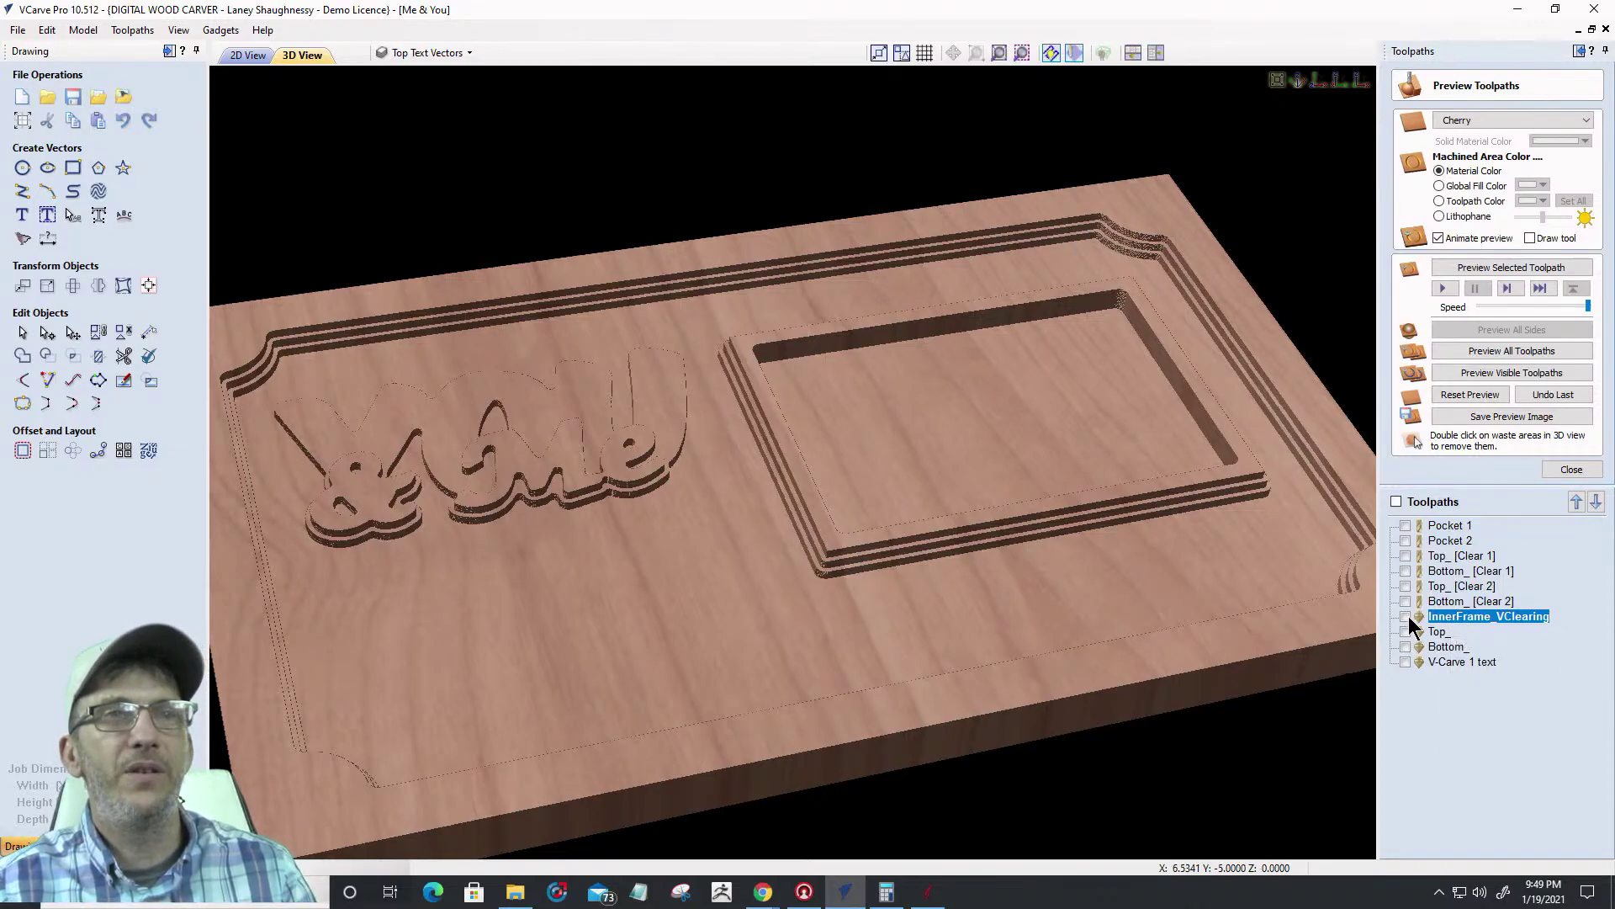
Preview only the InnerFrame_VClearing toolpath and inspect its V cut along the inner frame and the outer frame's scalloped corner
{"action": "key", "text": "space"}
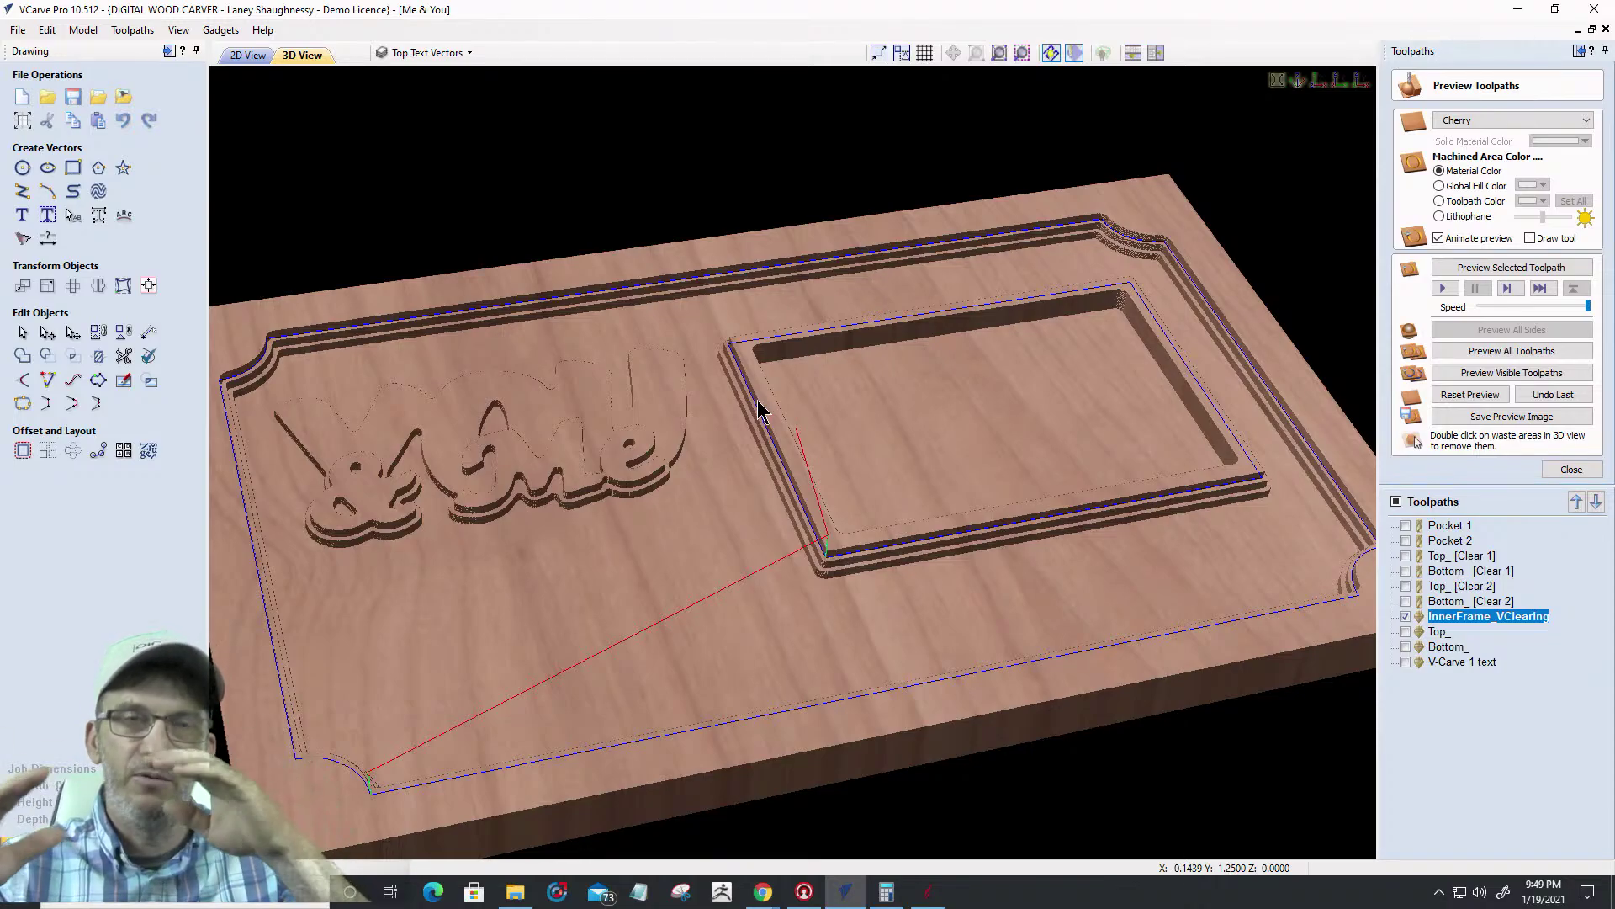
{"action": "left_click", "coordinate": [1476, 375]}
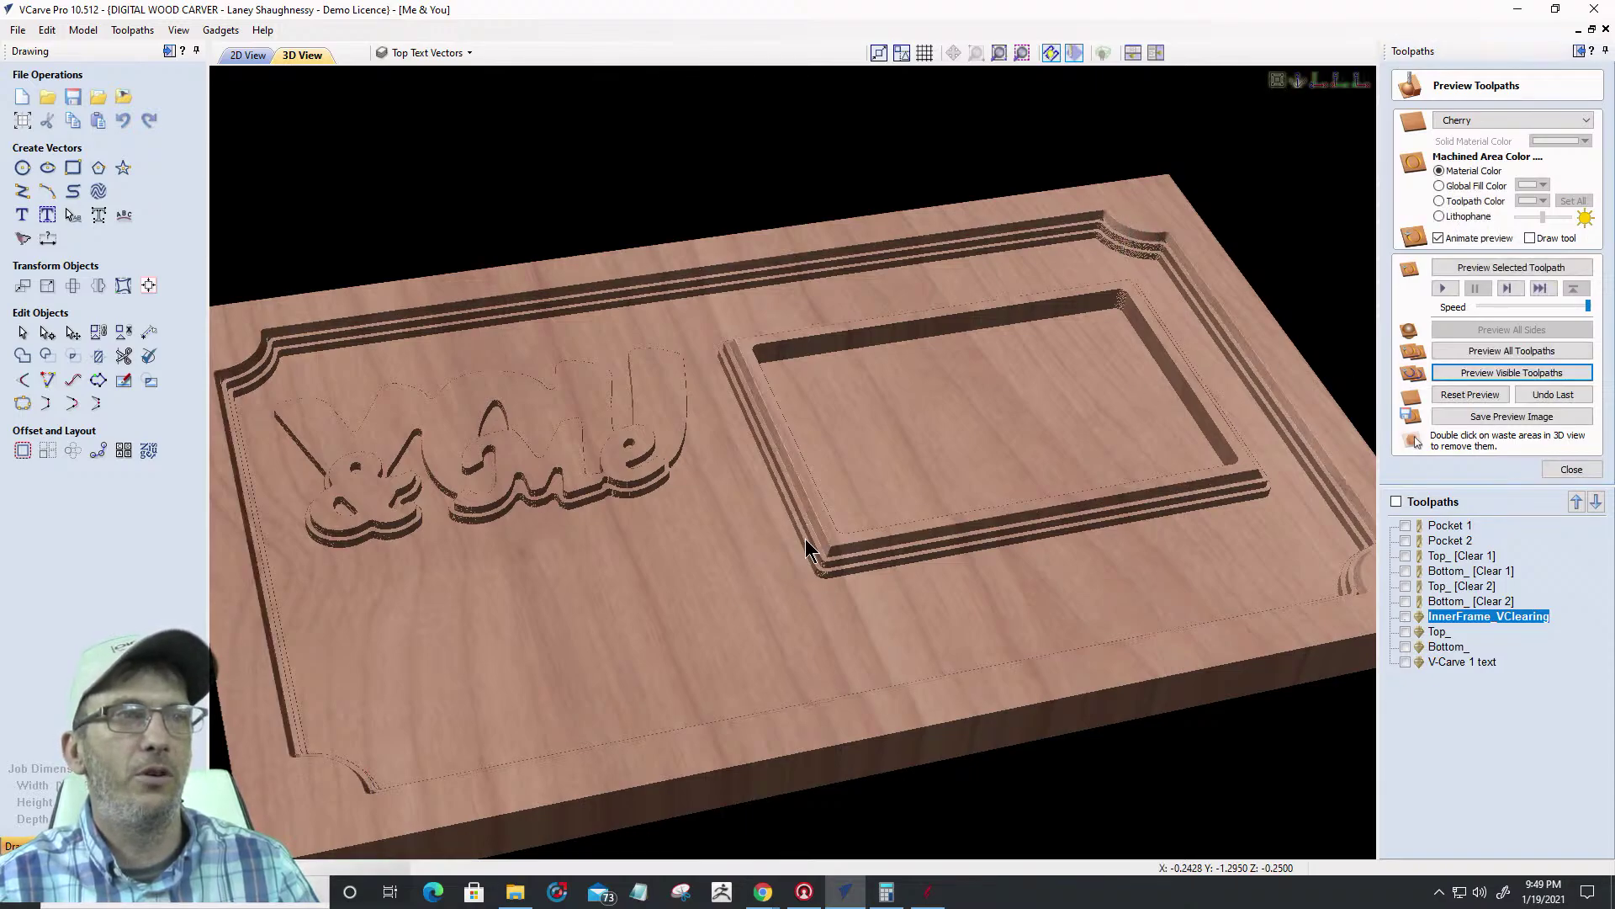
{"action": "scroll", "coordinate": [833, 569], "scroll_direction": "up", "scroll_amount": 2}
{"action": "scroll", "coordinate": [843, 563], "scroll_direction": "up", "scroll_amount": 2}
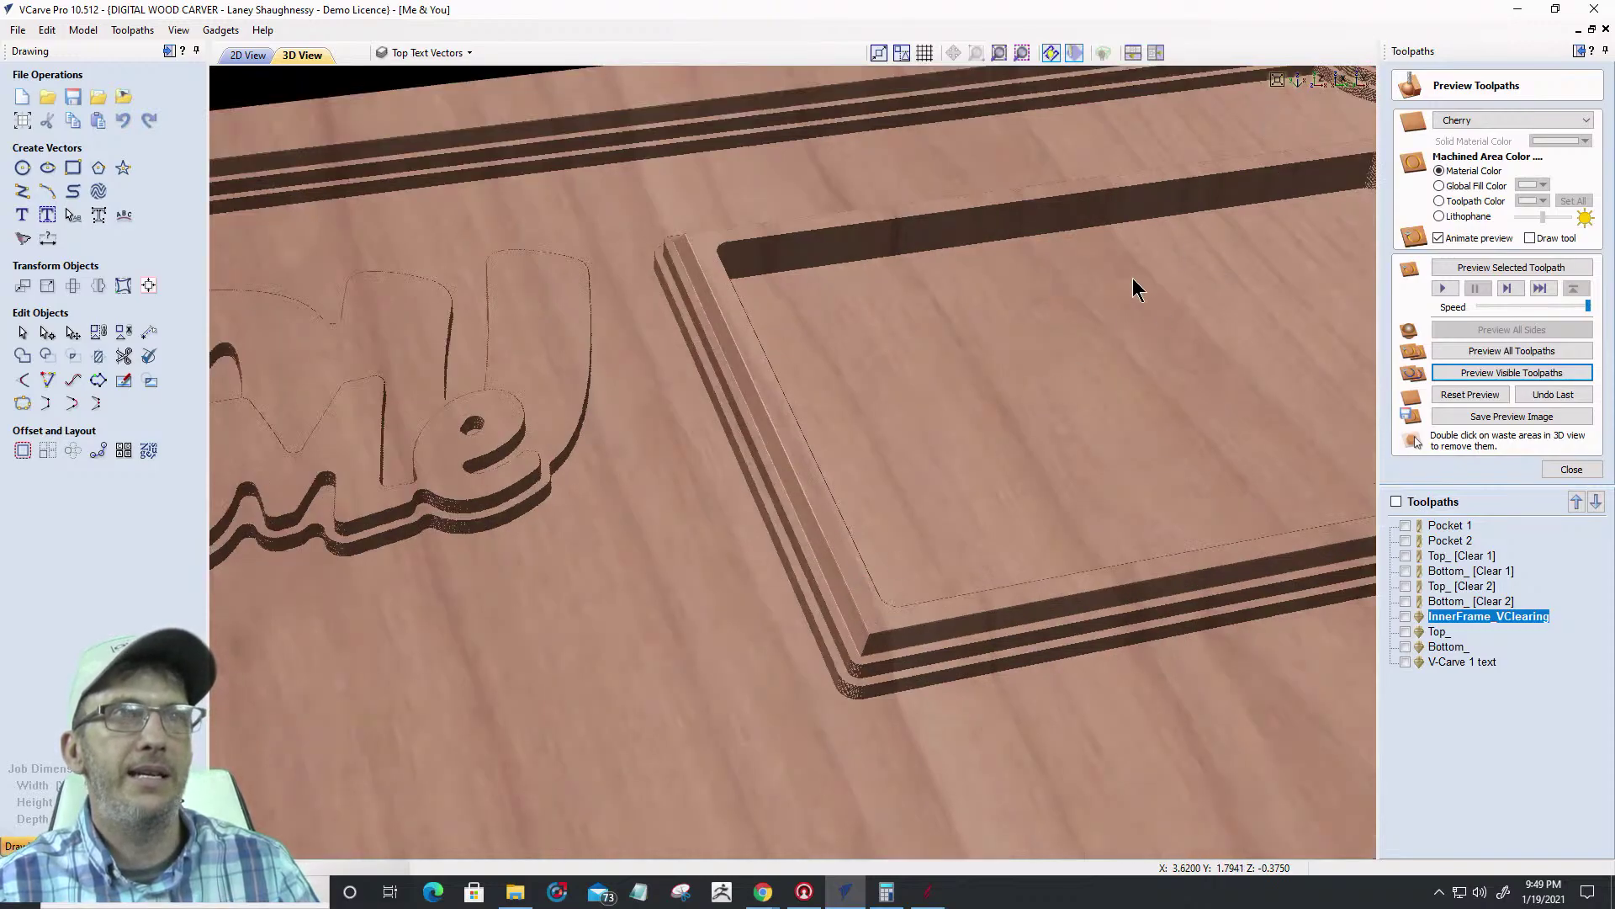
{"action": "scroll", "coordinate": [808, 682], "scroll_direction": "down", "scroll_amount": 2}
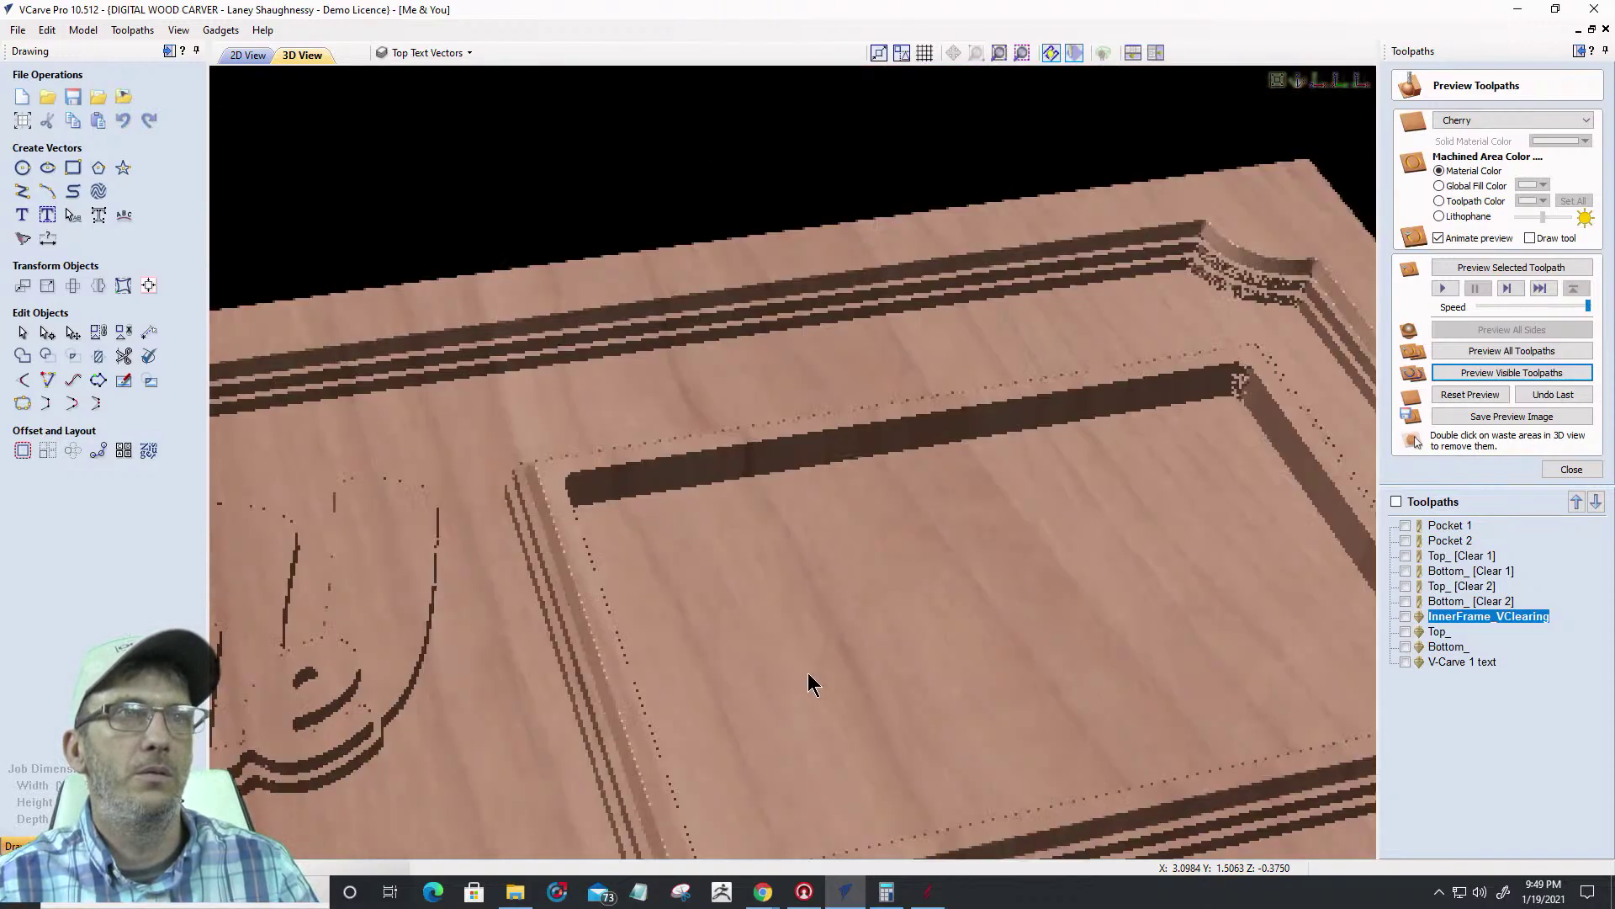
{"action": "scroll", "coordinate": [808, 683], "scroll_direction": "down", "scroll_amount": 2}
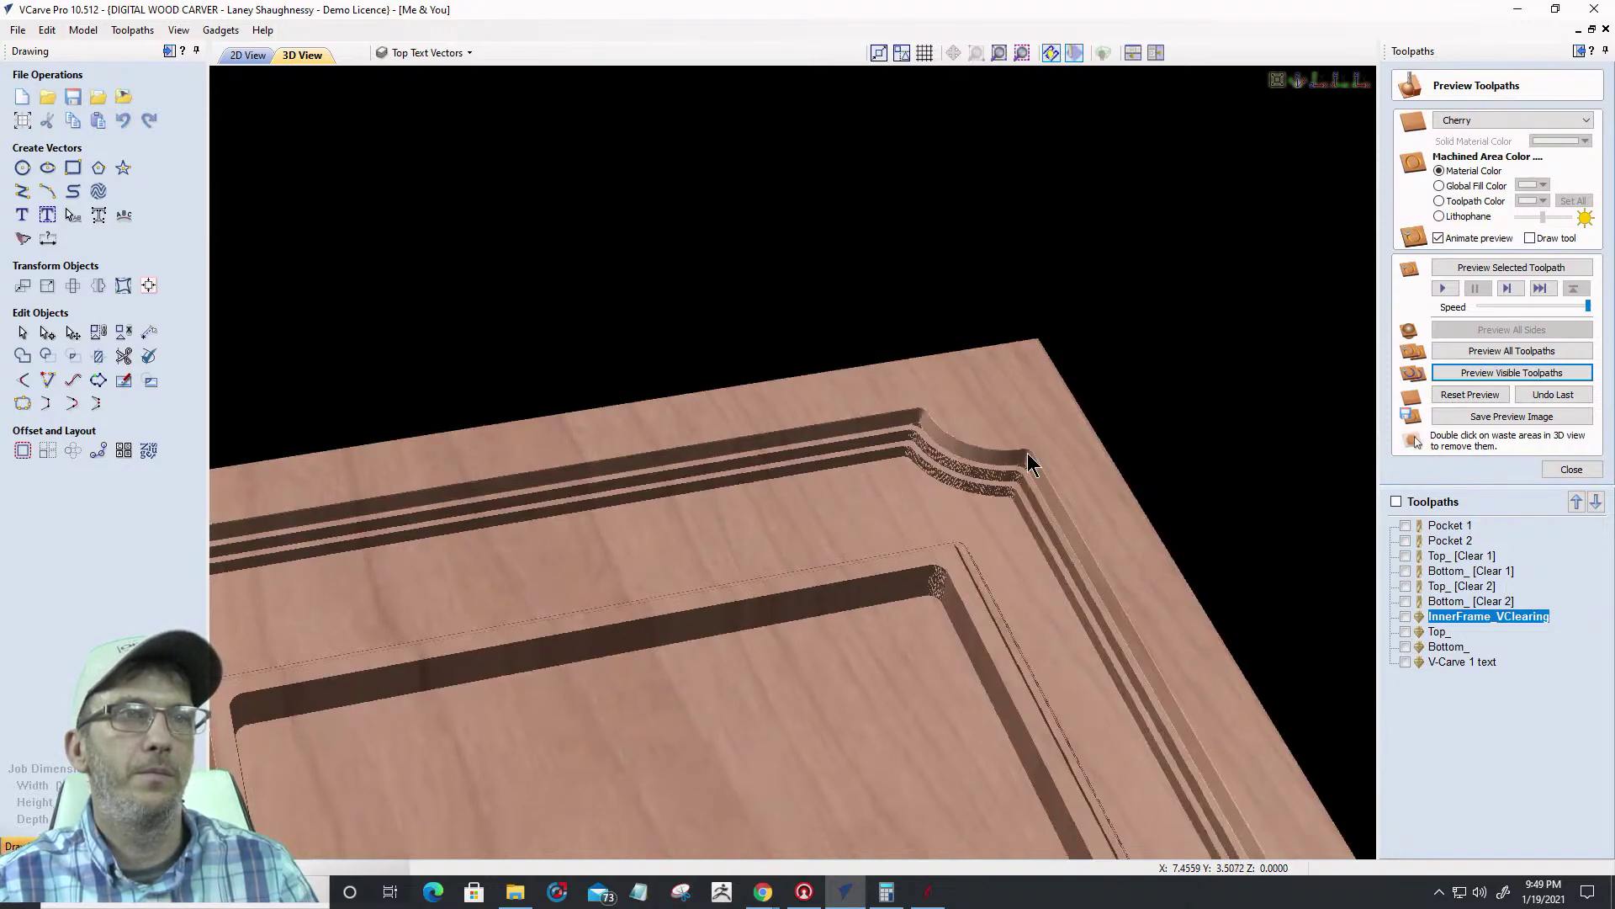
{"action": "scroll", "coordinate": [1223, 522], "scroll_direction": "down", "scroll_amount": 2}
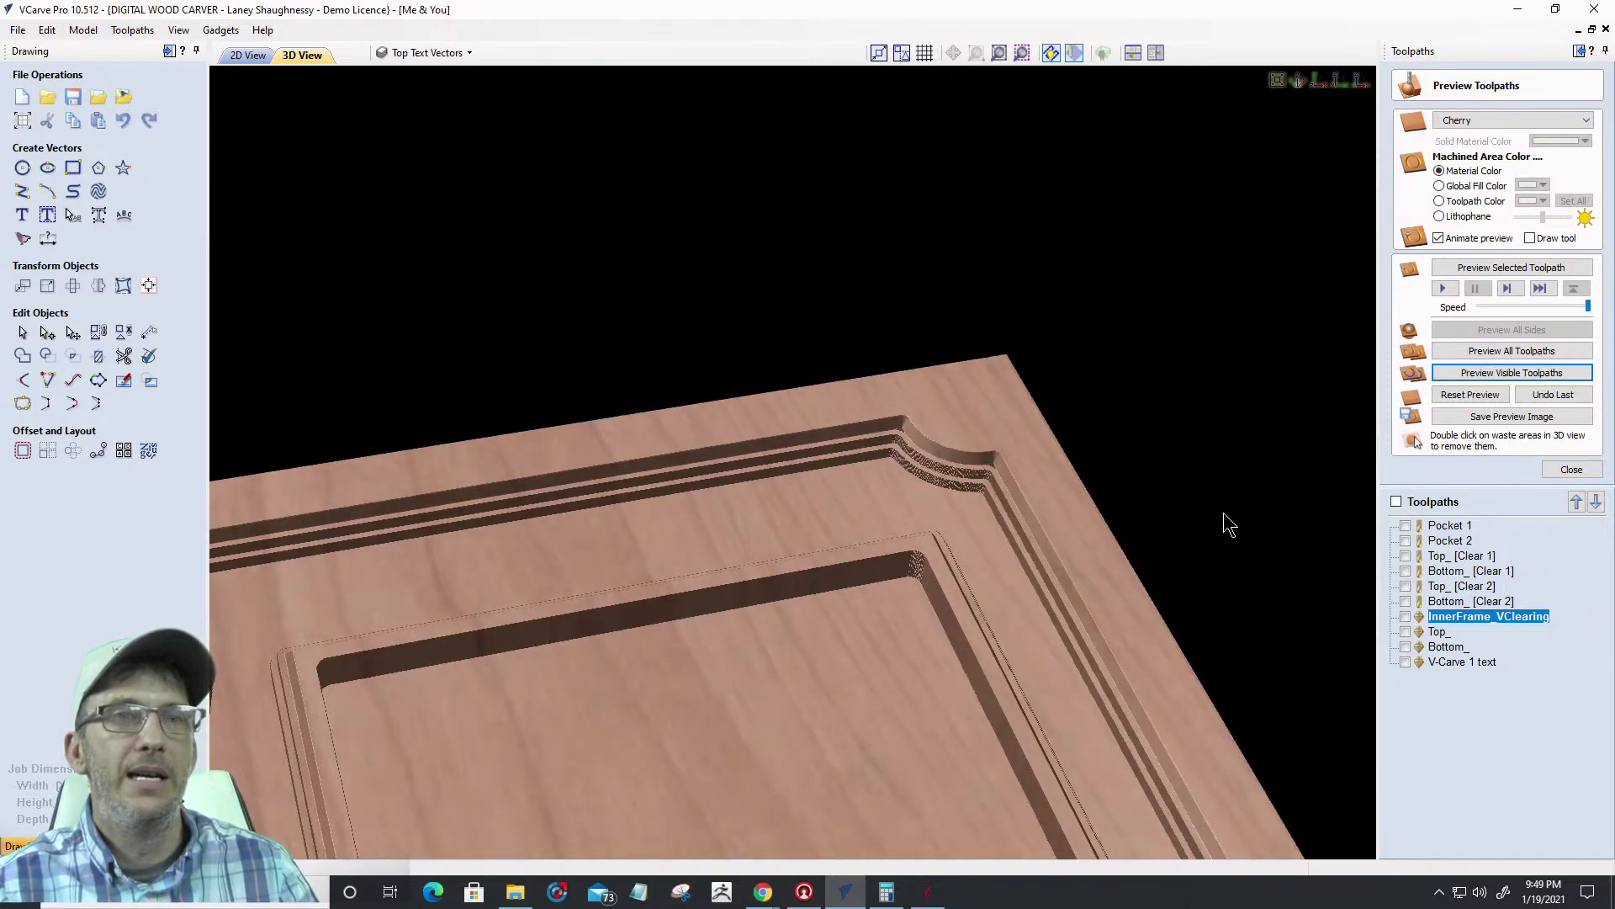
Preview the Top_ V-carving toolpath on the partly machined board
{"action": "left_click", "coordinate": [1406, 631]}
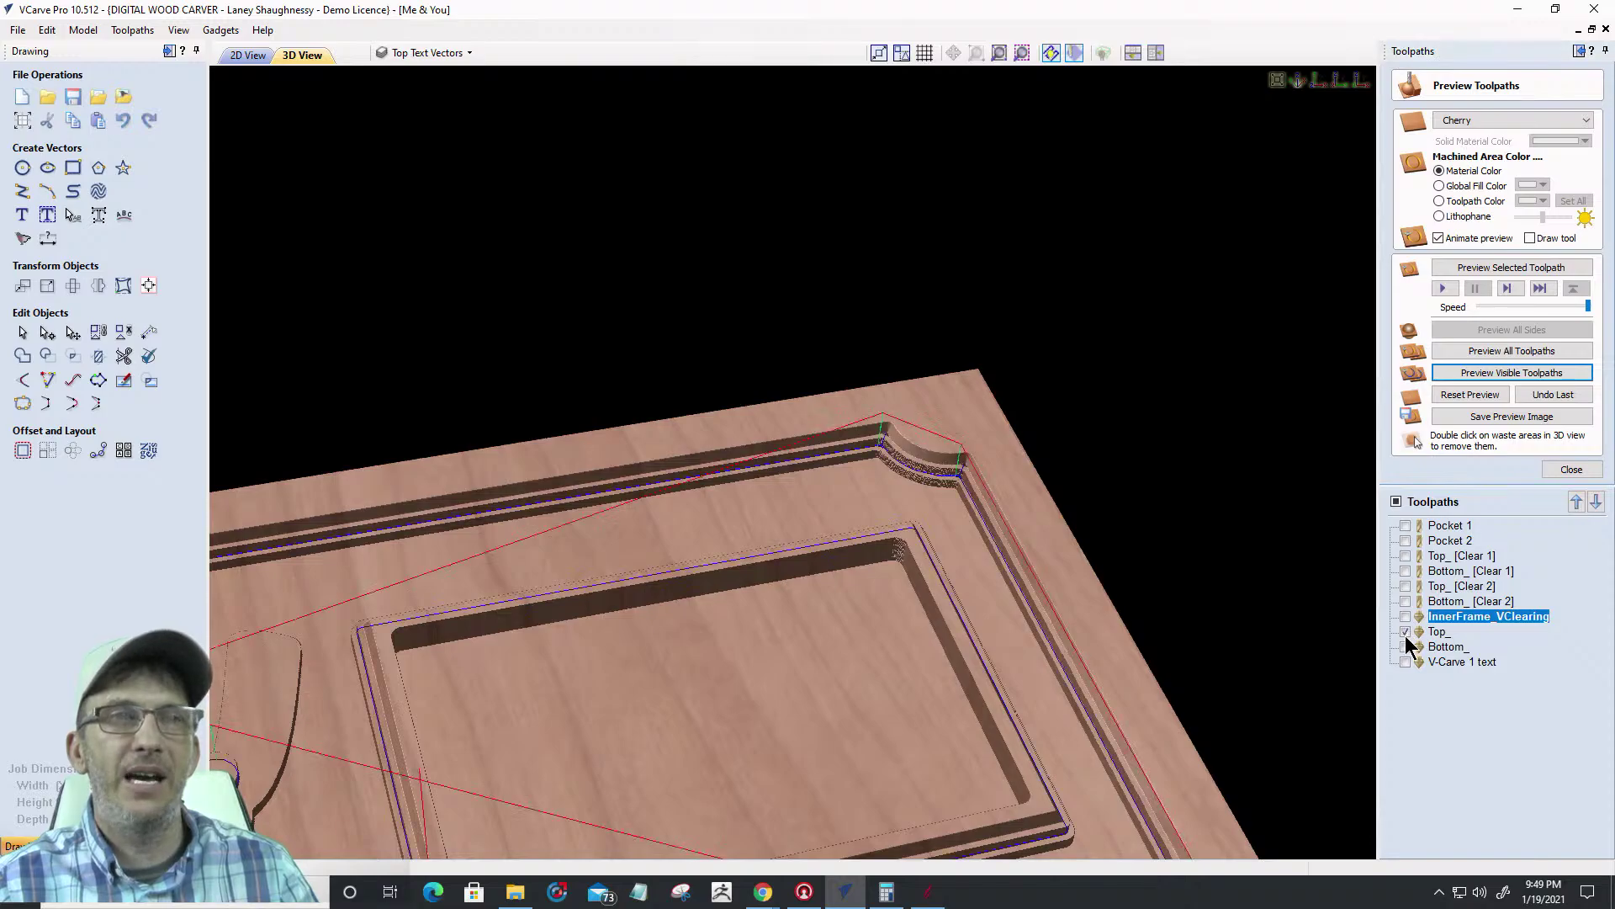
{"action": "left_click_drag", "start_coordinate": [1057, 727], "coordinate": [1173, 363]}
{"action": "scroll", "coordinate": [1174, 367], "scroll_direction": "up", "scroll_amount": 2}
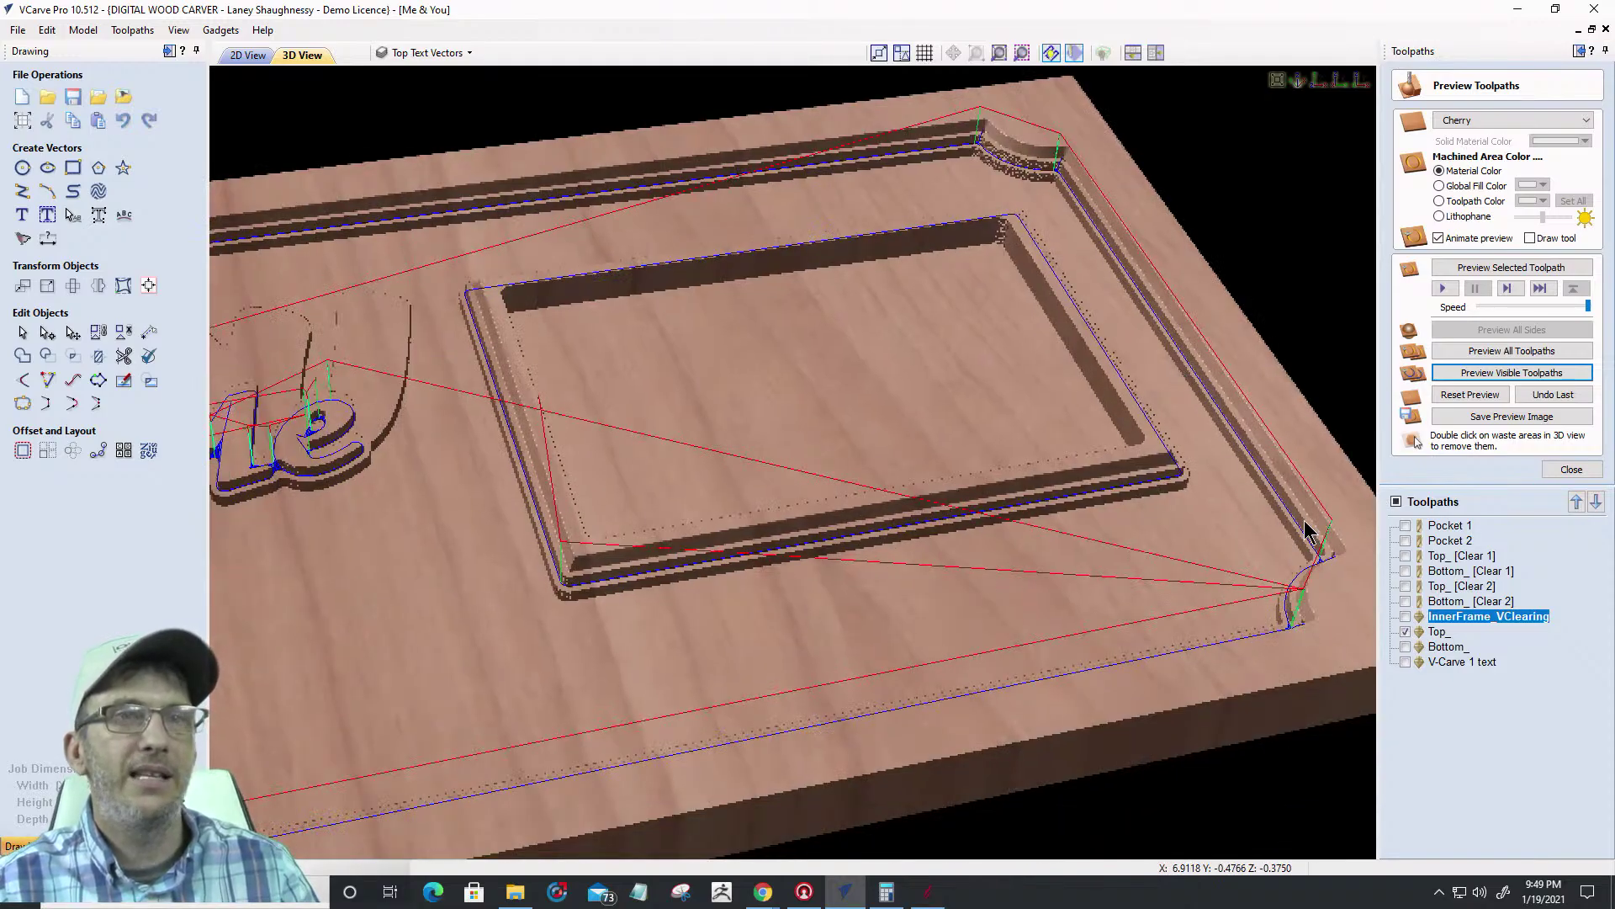
{"action": "left_click", "coordinate": [1509, 373]}
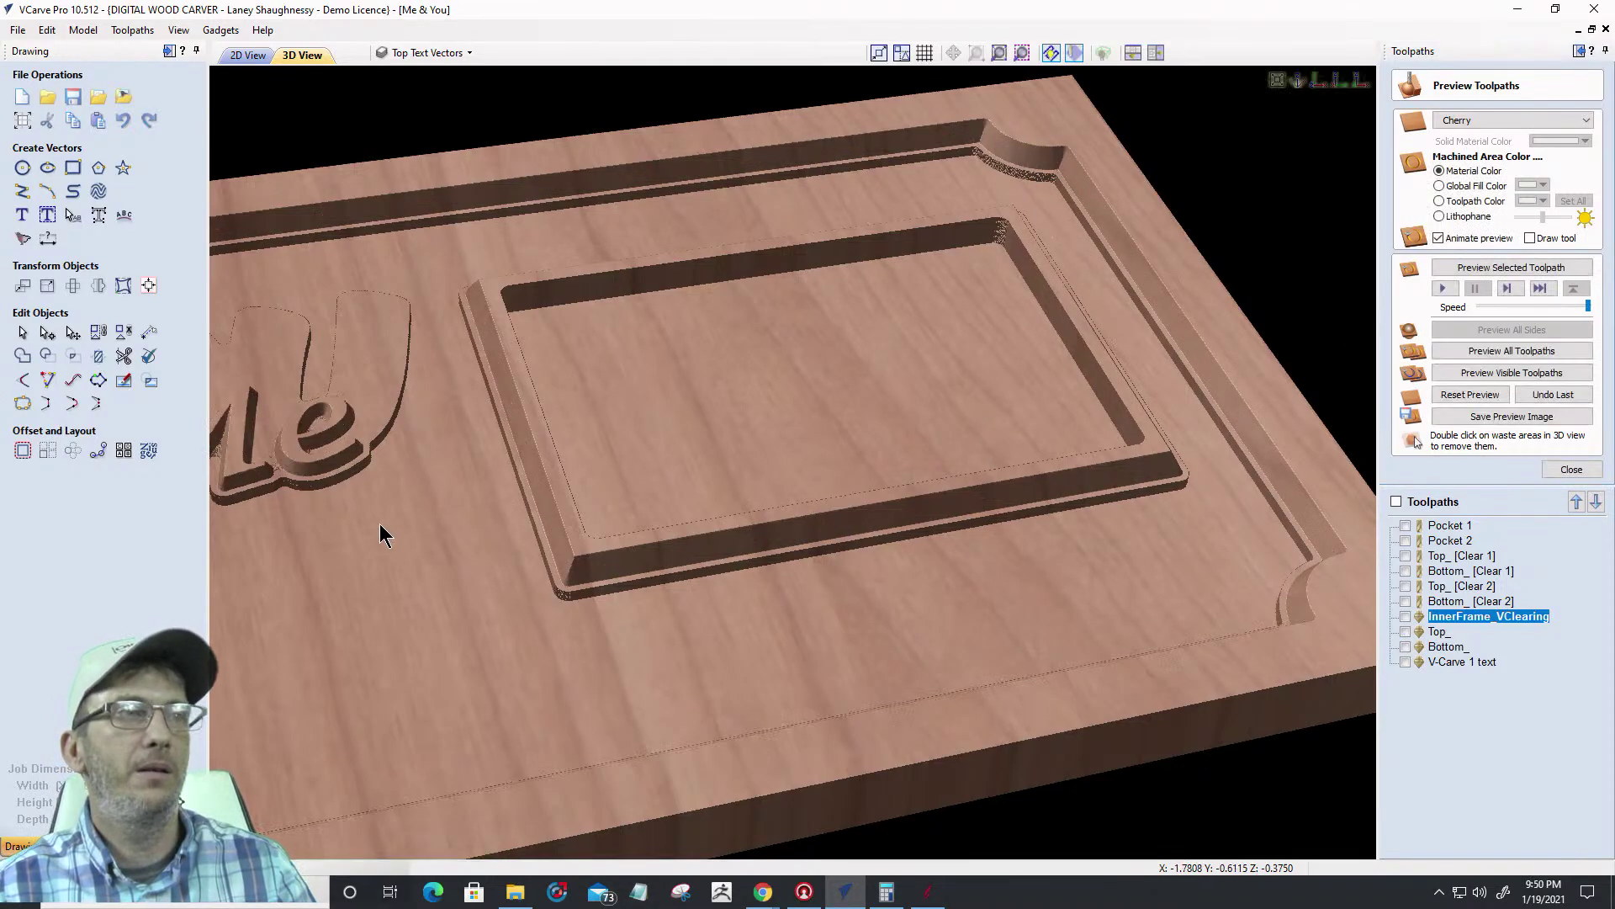
Preview the Bottom_ V-carving toolpath and check the lettering and both frames across the whole board
{"action": "left_click", "coordinate": [1406, 647]}
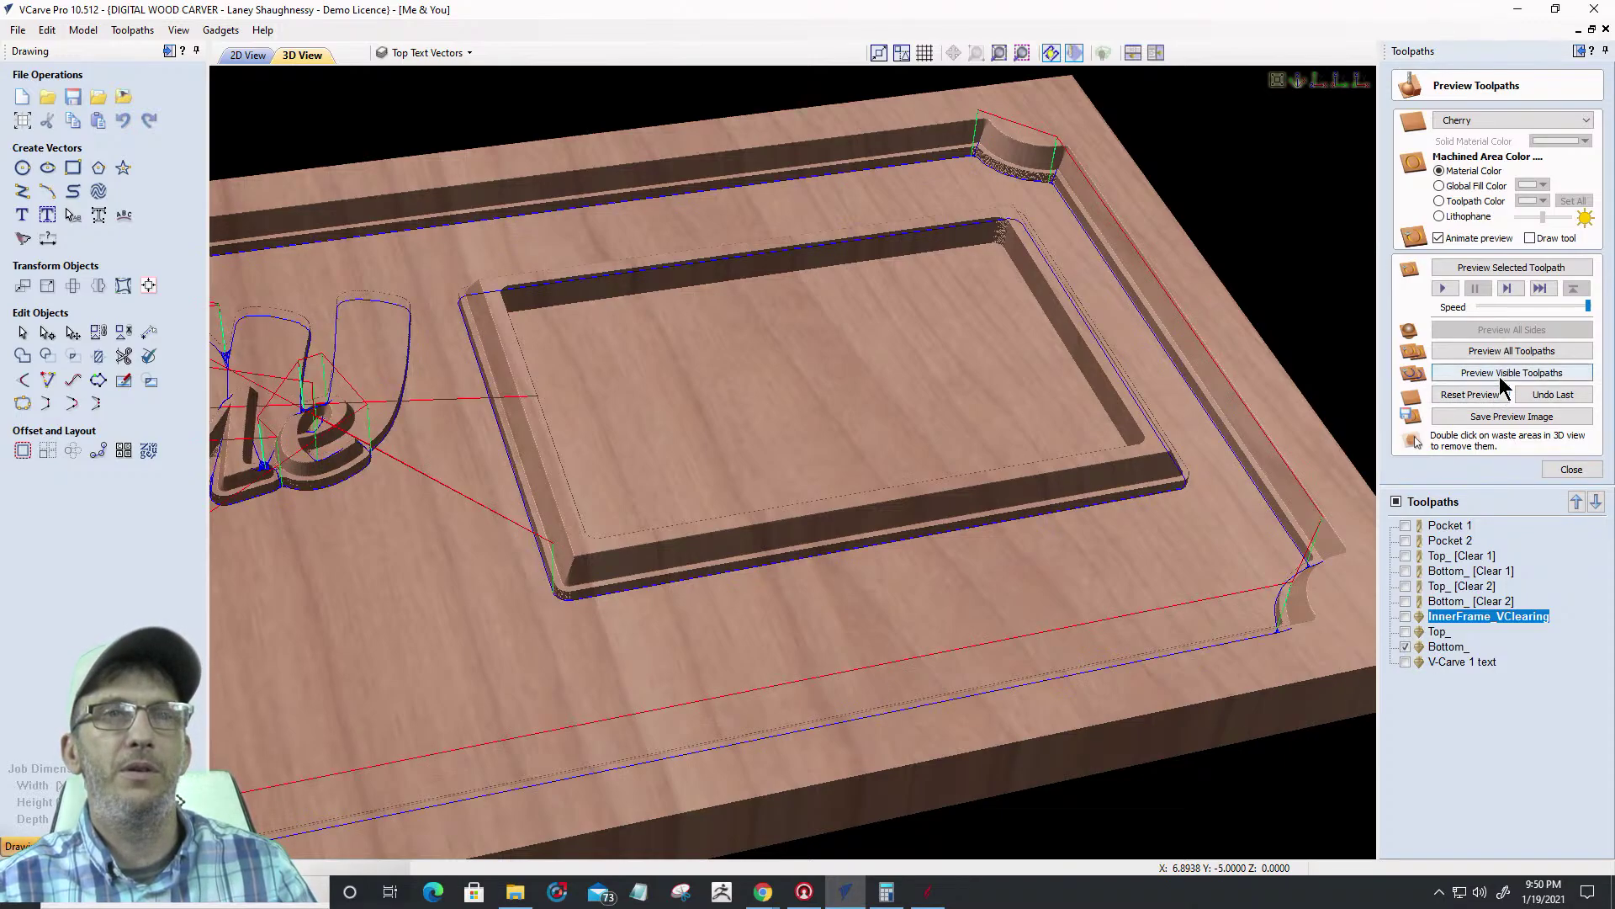
{"action": "left_click", "coordinate": [1504, 374]}
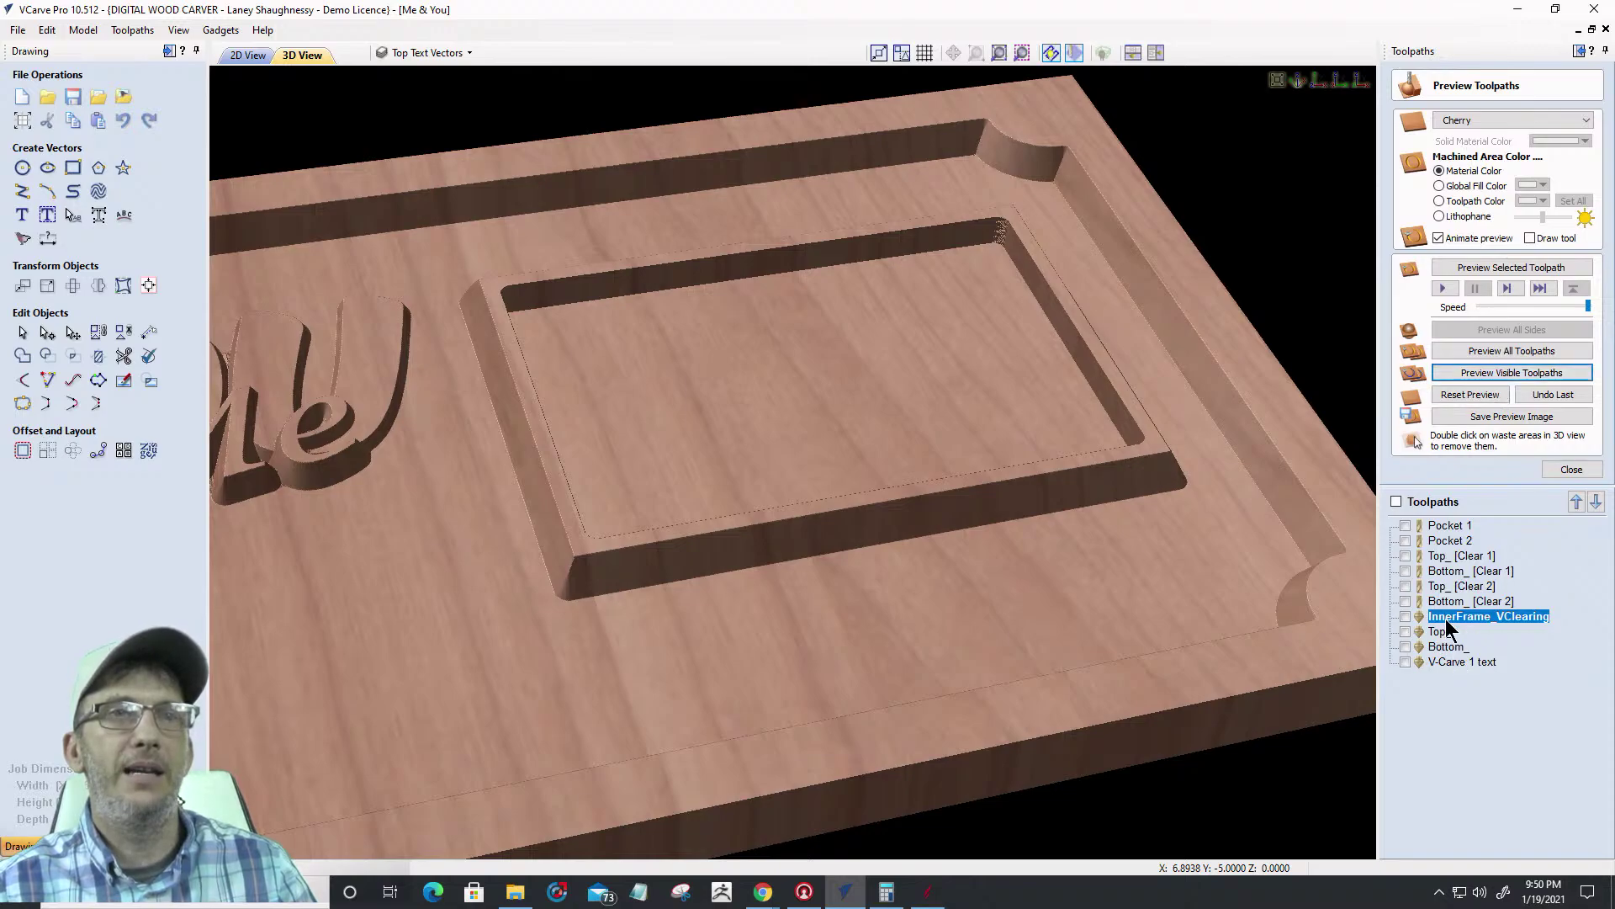
{"action": "scroll", "coordinate": [1123, 452], "scroll_direction": "up", "scroll_amount": 5}
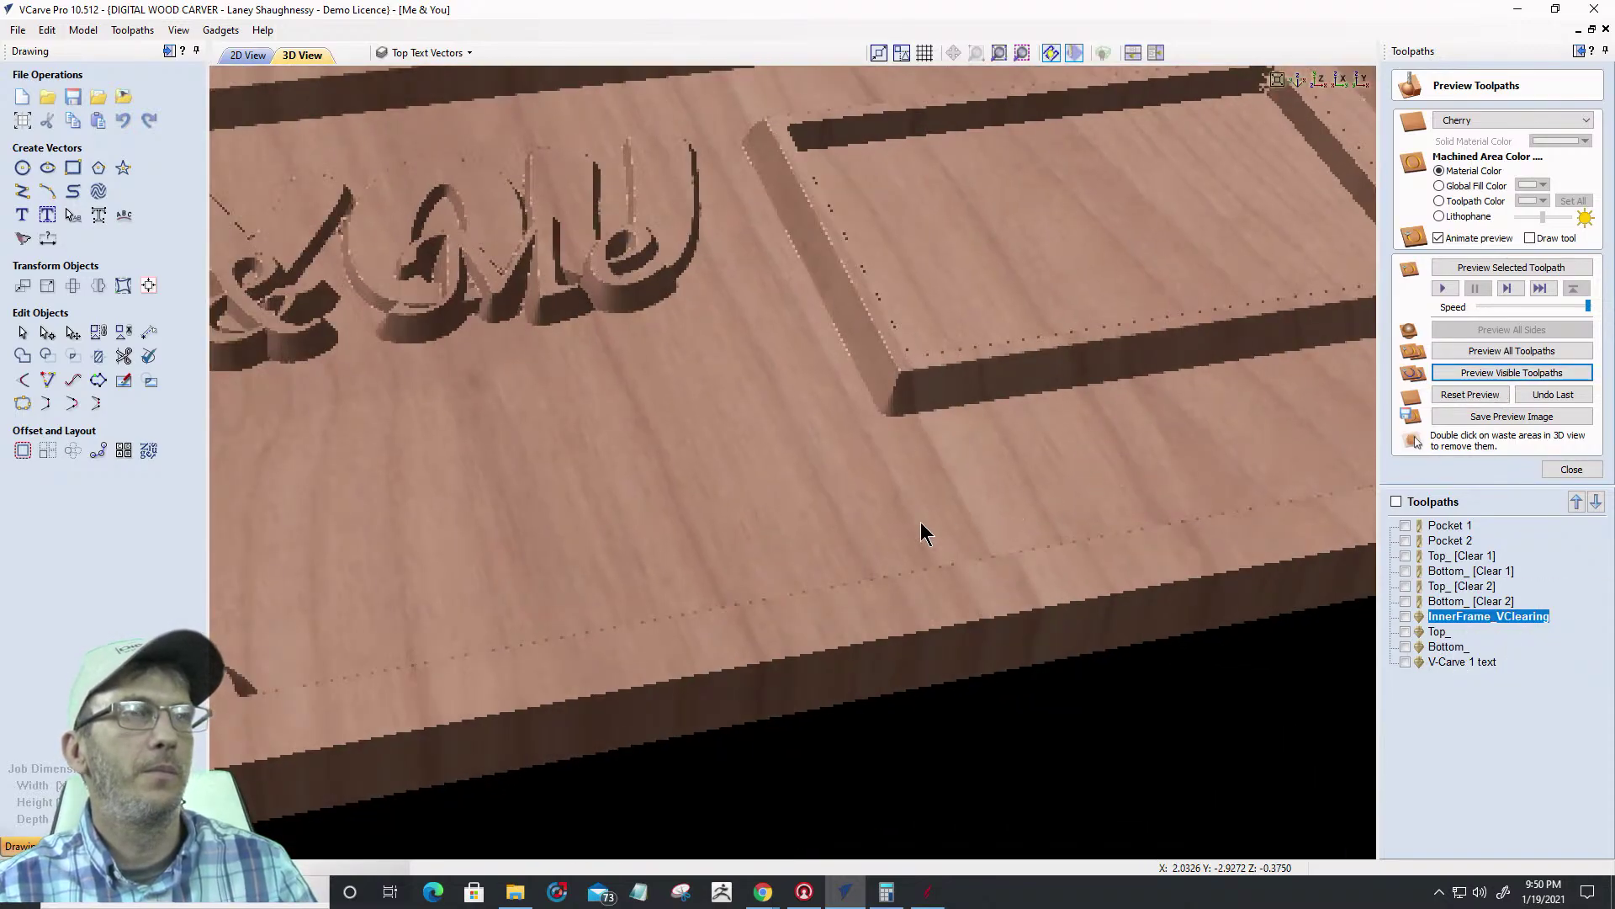
{"action": "scroll", "coordinate": [859, 516], "scroll_direction": "down", "scroll_amount": 6}
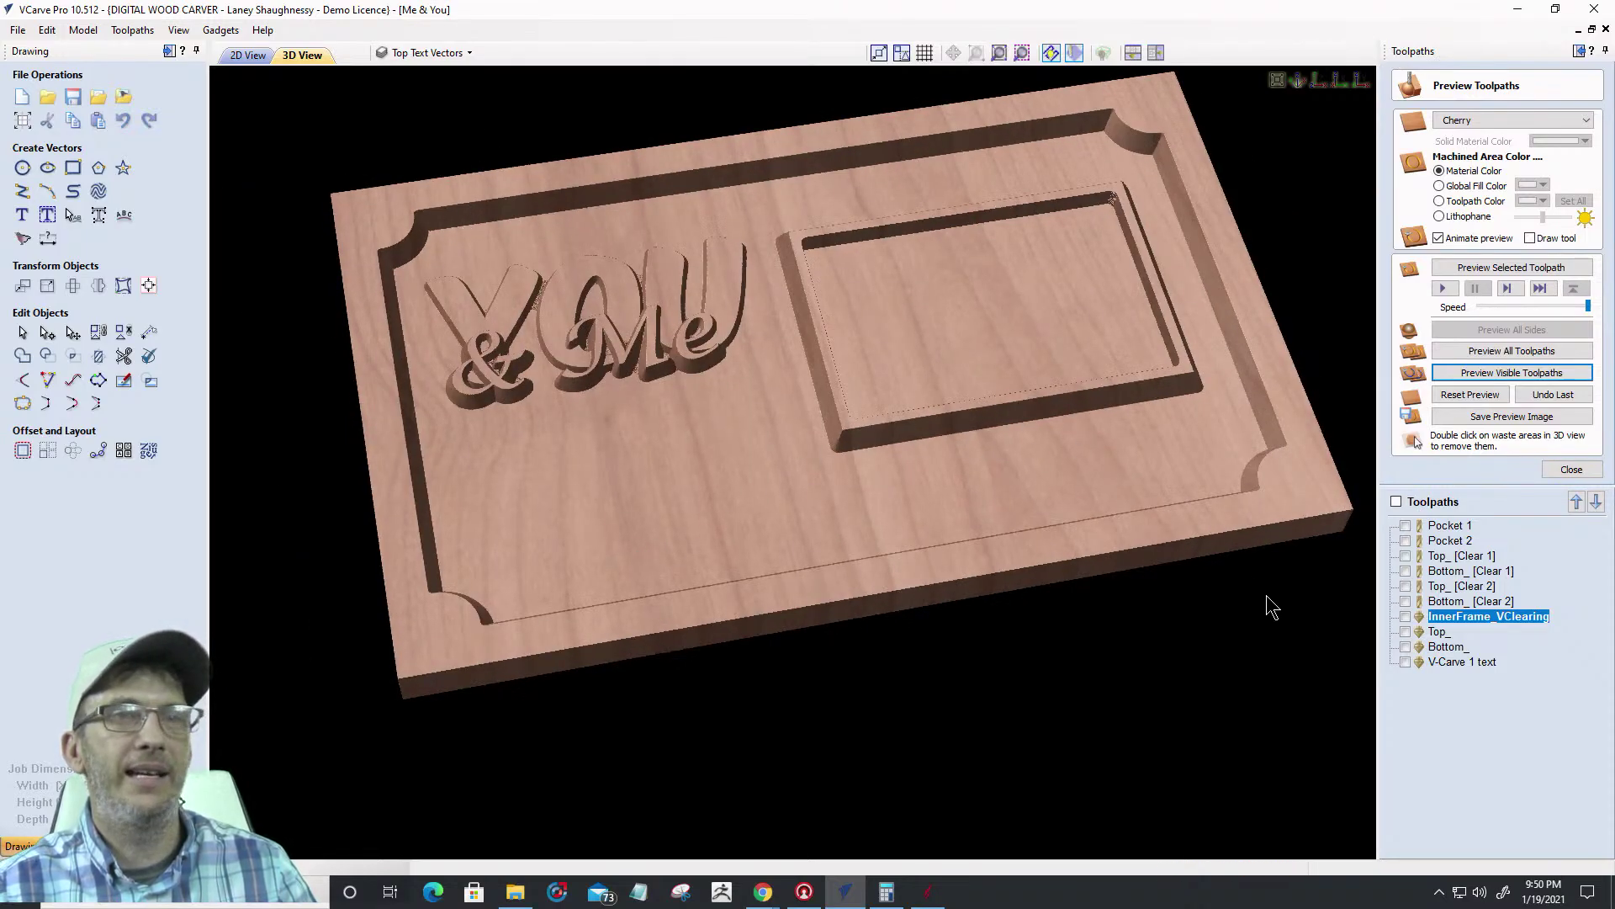
Preview the V-Carve 1 text toolpath and inspect the fully carved sign from several angles
{"action": "left_click", "coordinate": [1405, 662]}
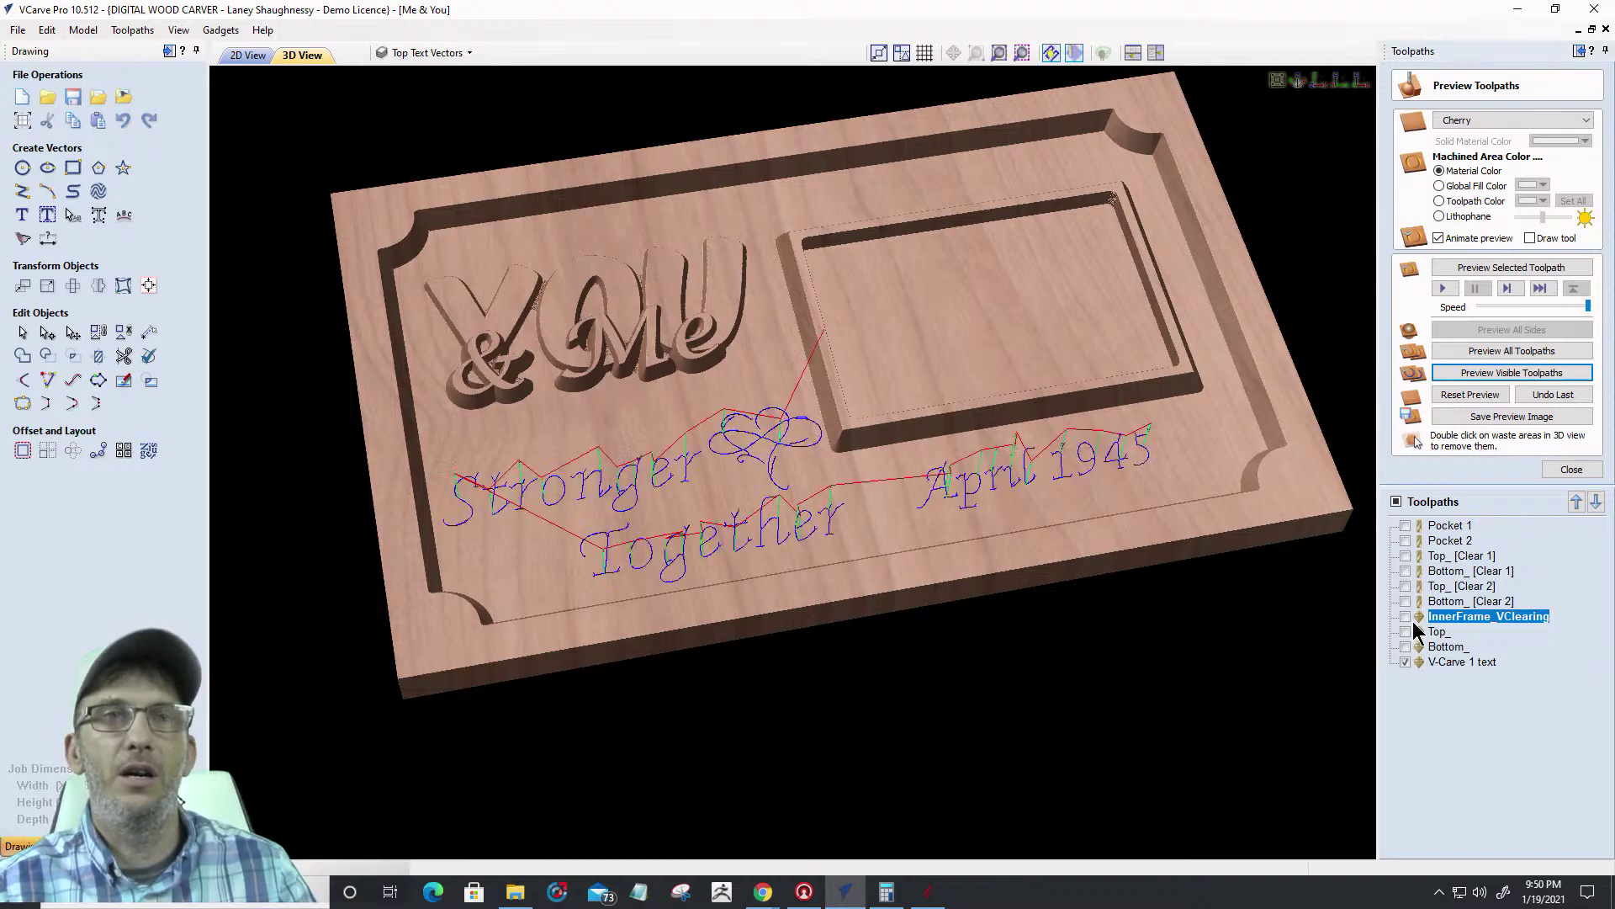
{"action": "left_click", "coordinate": [1501, 373]}
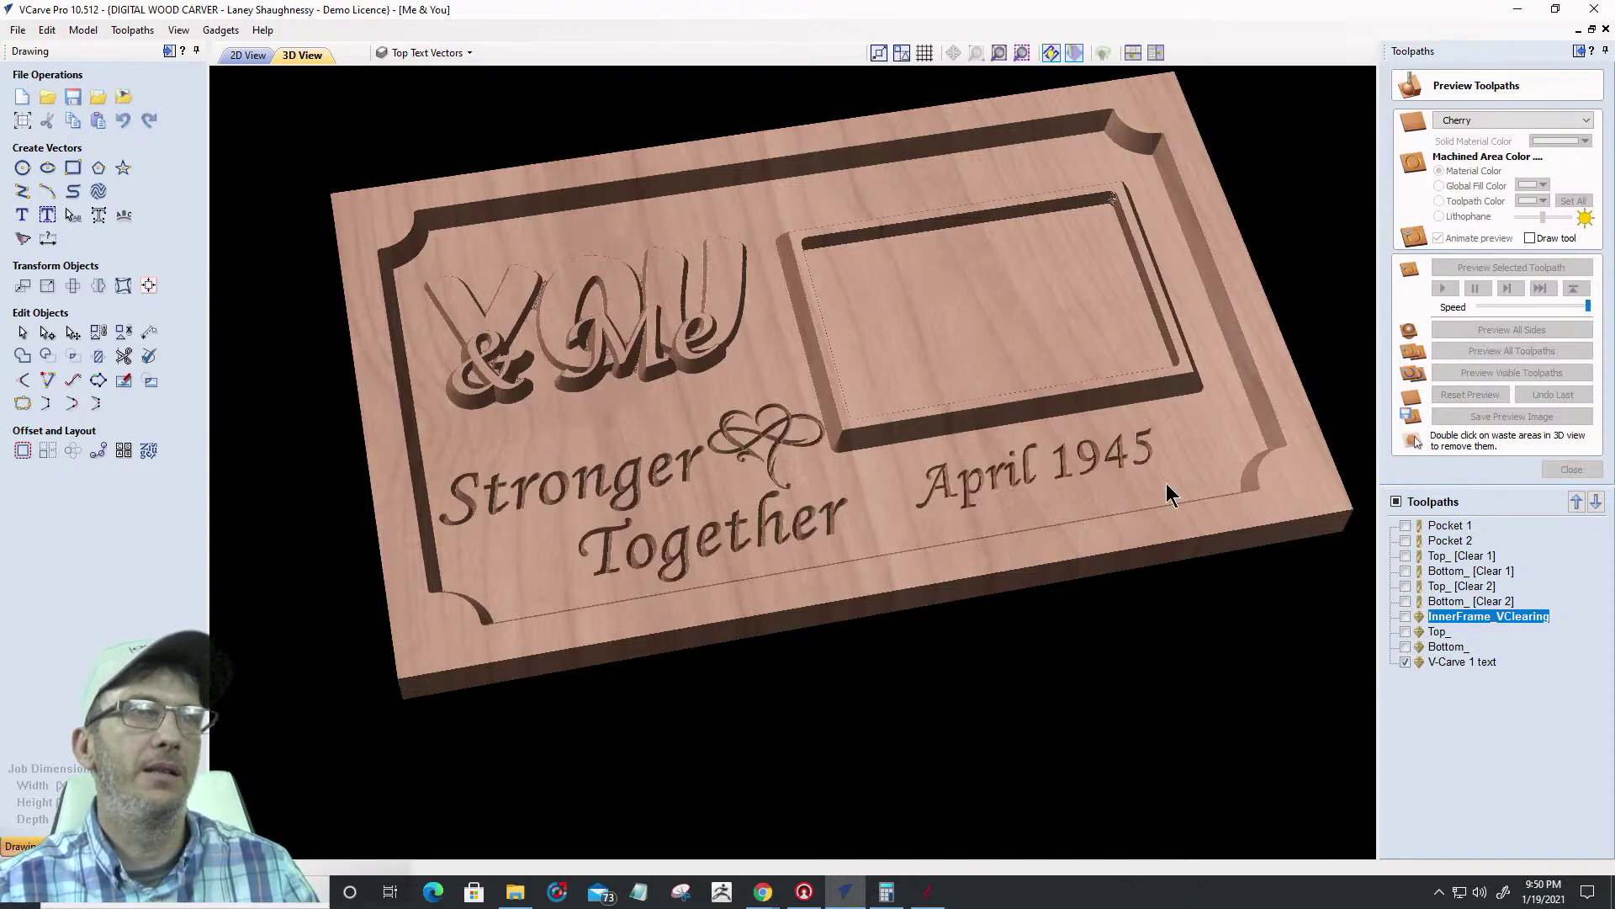
{"action": "left_click_drag", "start_coordinate": [794, 572], "coordinate": [1343, 398]}
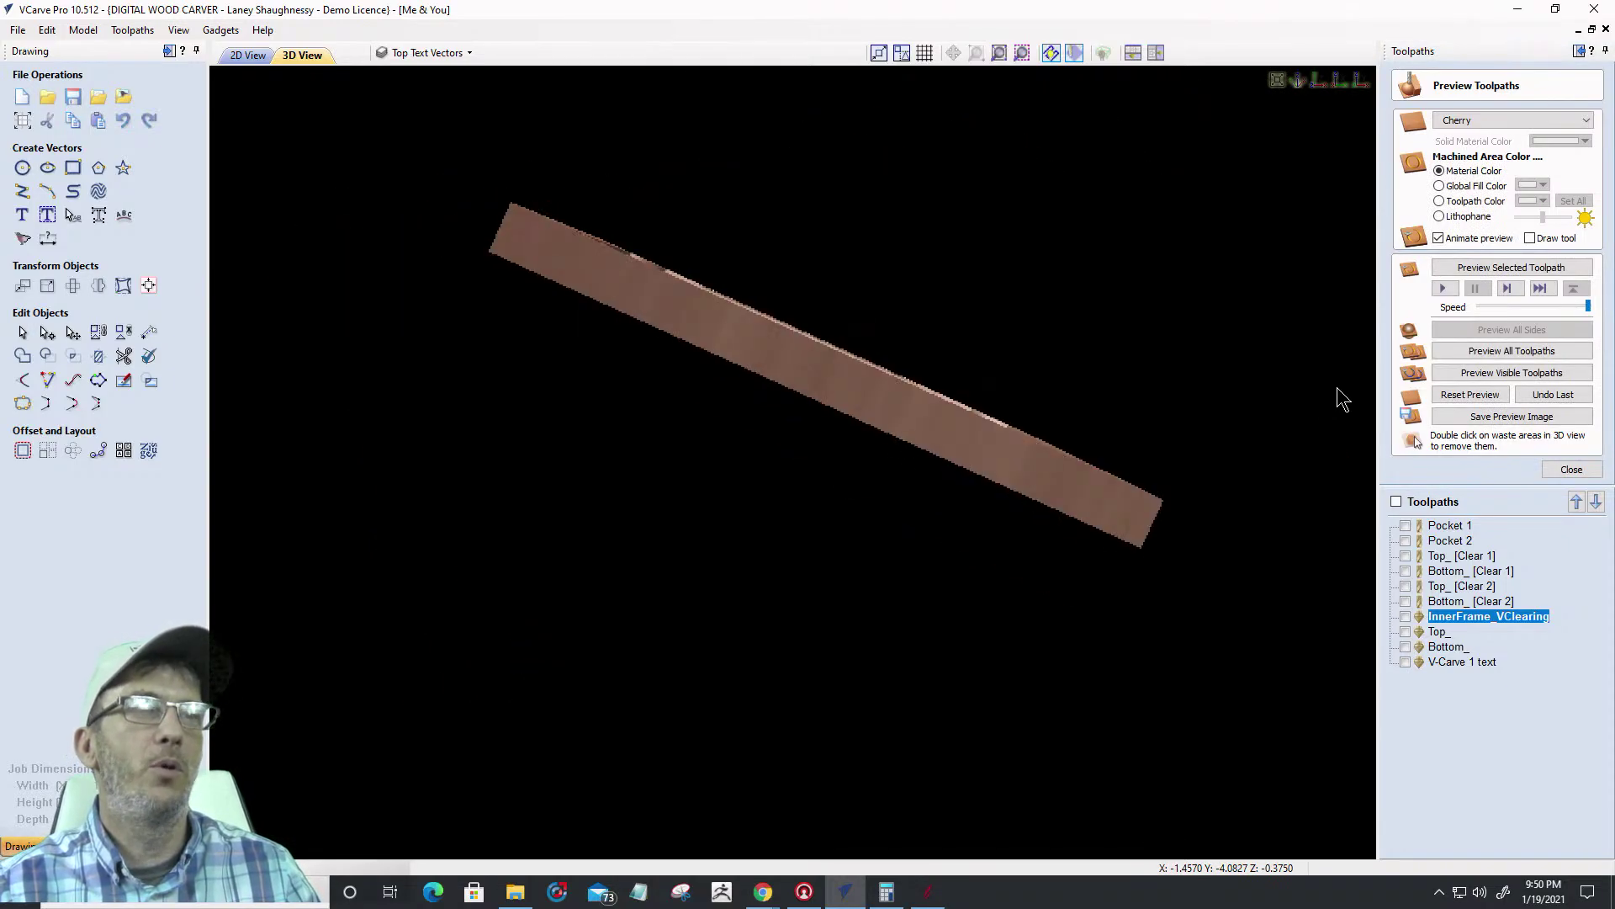
{"action": "left_click_drag", "start_coordinate": [858, 389], "coordinate": [725, 330]}
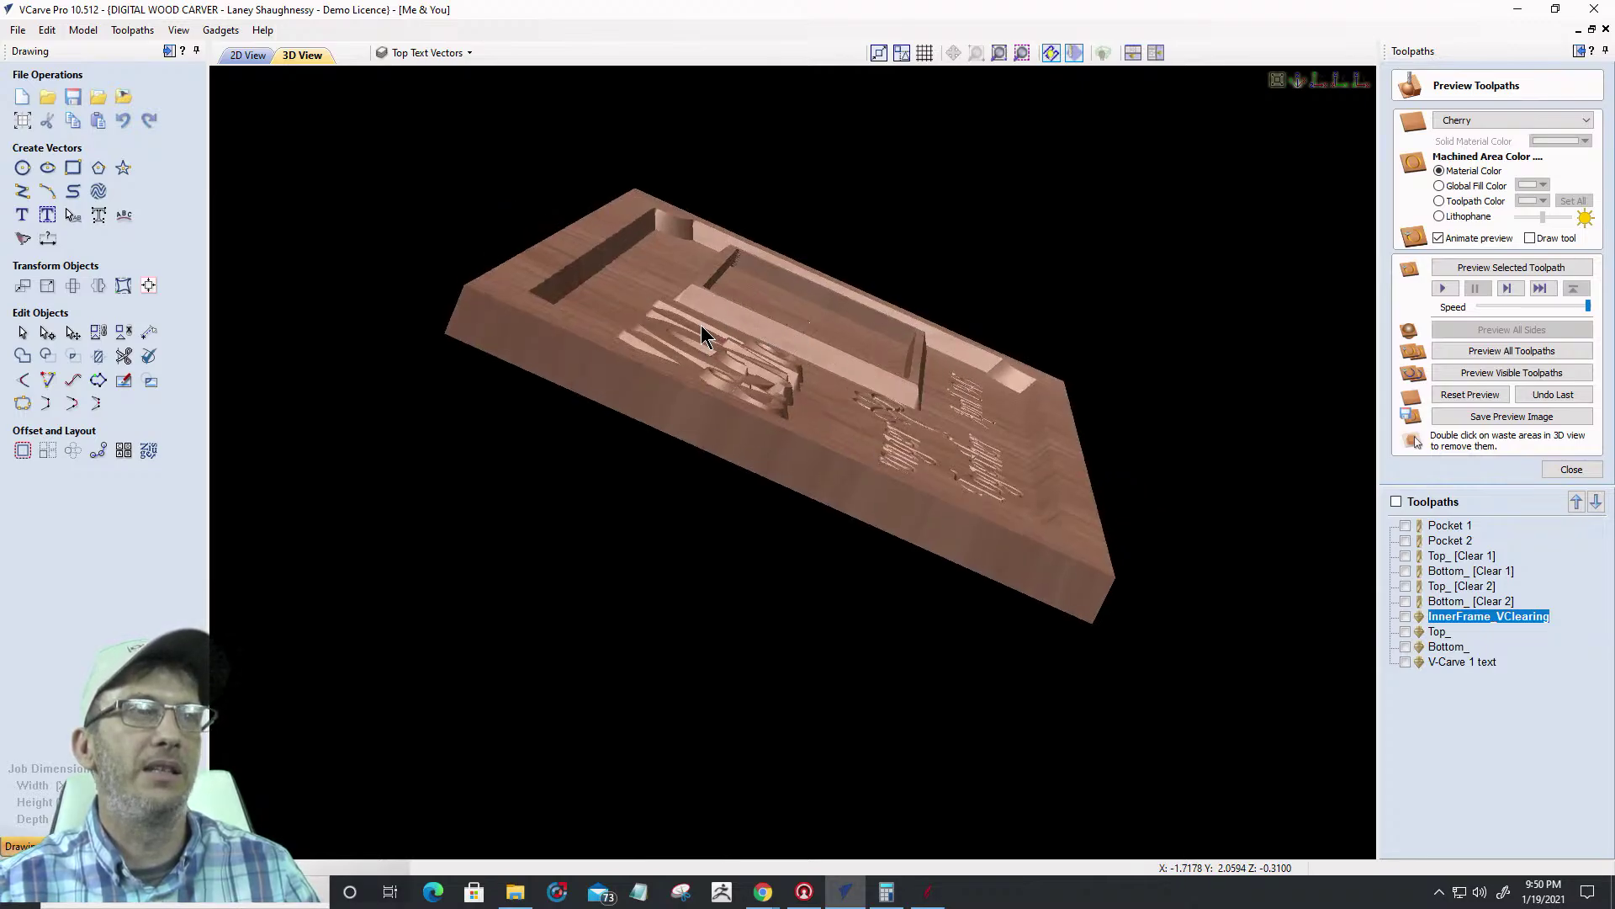
{"action": "left_click_drag", "start_coordinate": [757, 406], "coordinate": [651, 275]}
{"action": "scroll", "coordinate": [656, 313], "scroll_direction": "up", "scroll_amount": 5}
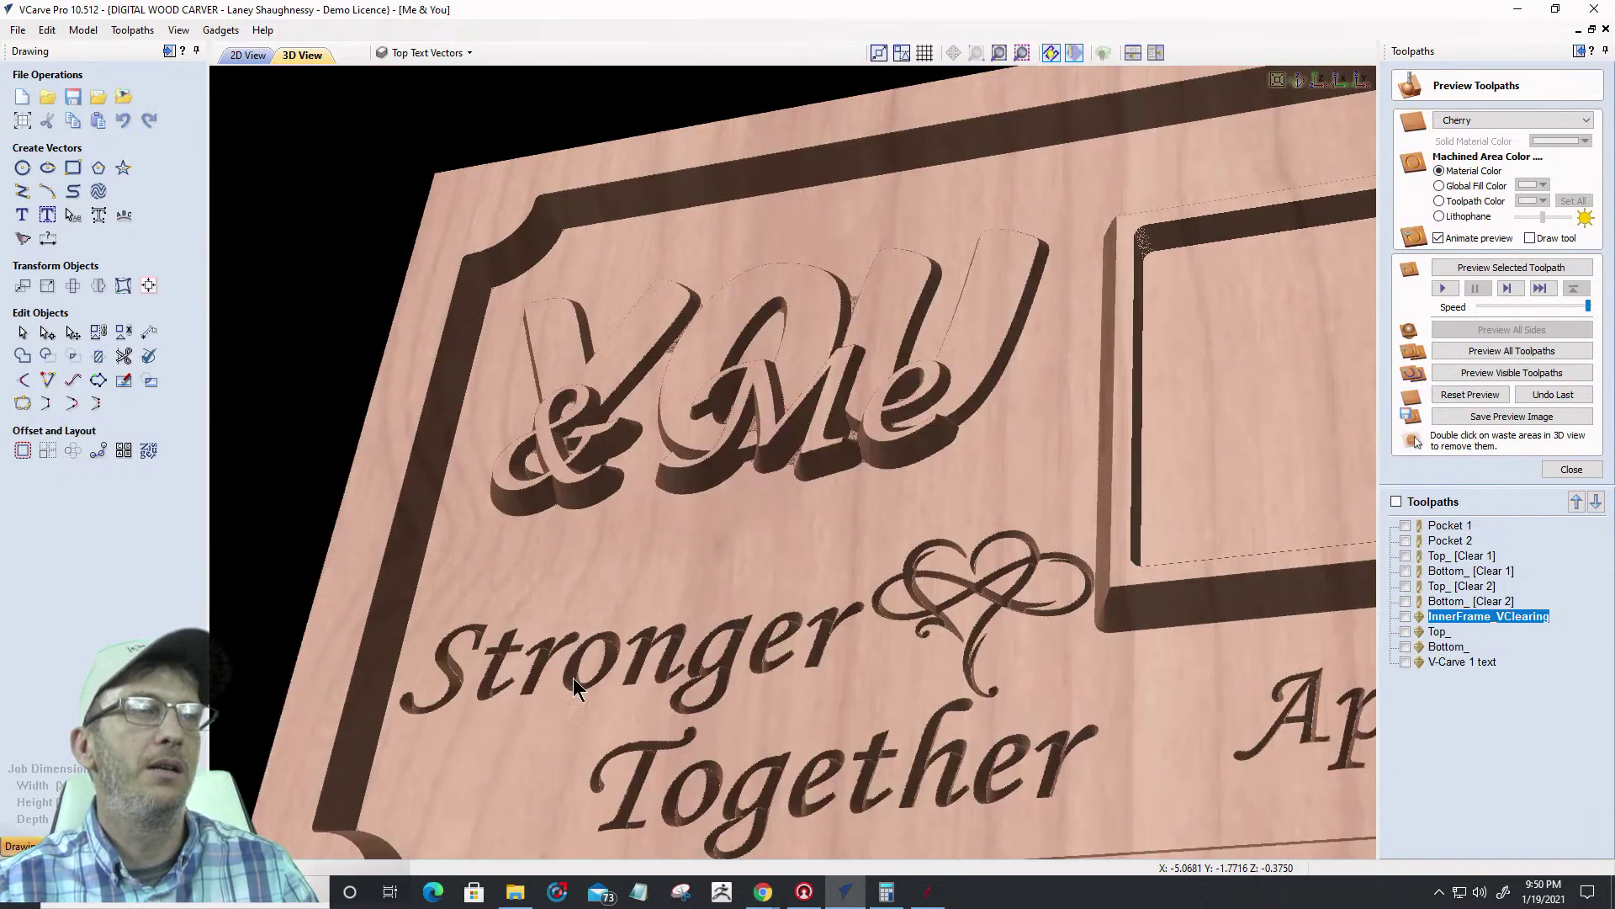
{"action": "scroll", "coordinate": [860, 745], "scroll_direction": "down", "scroll_amount": 5}
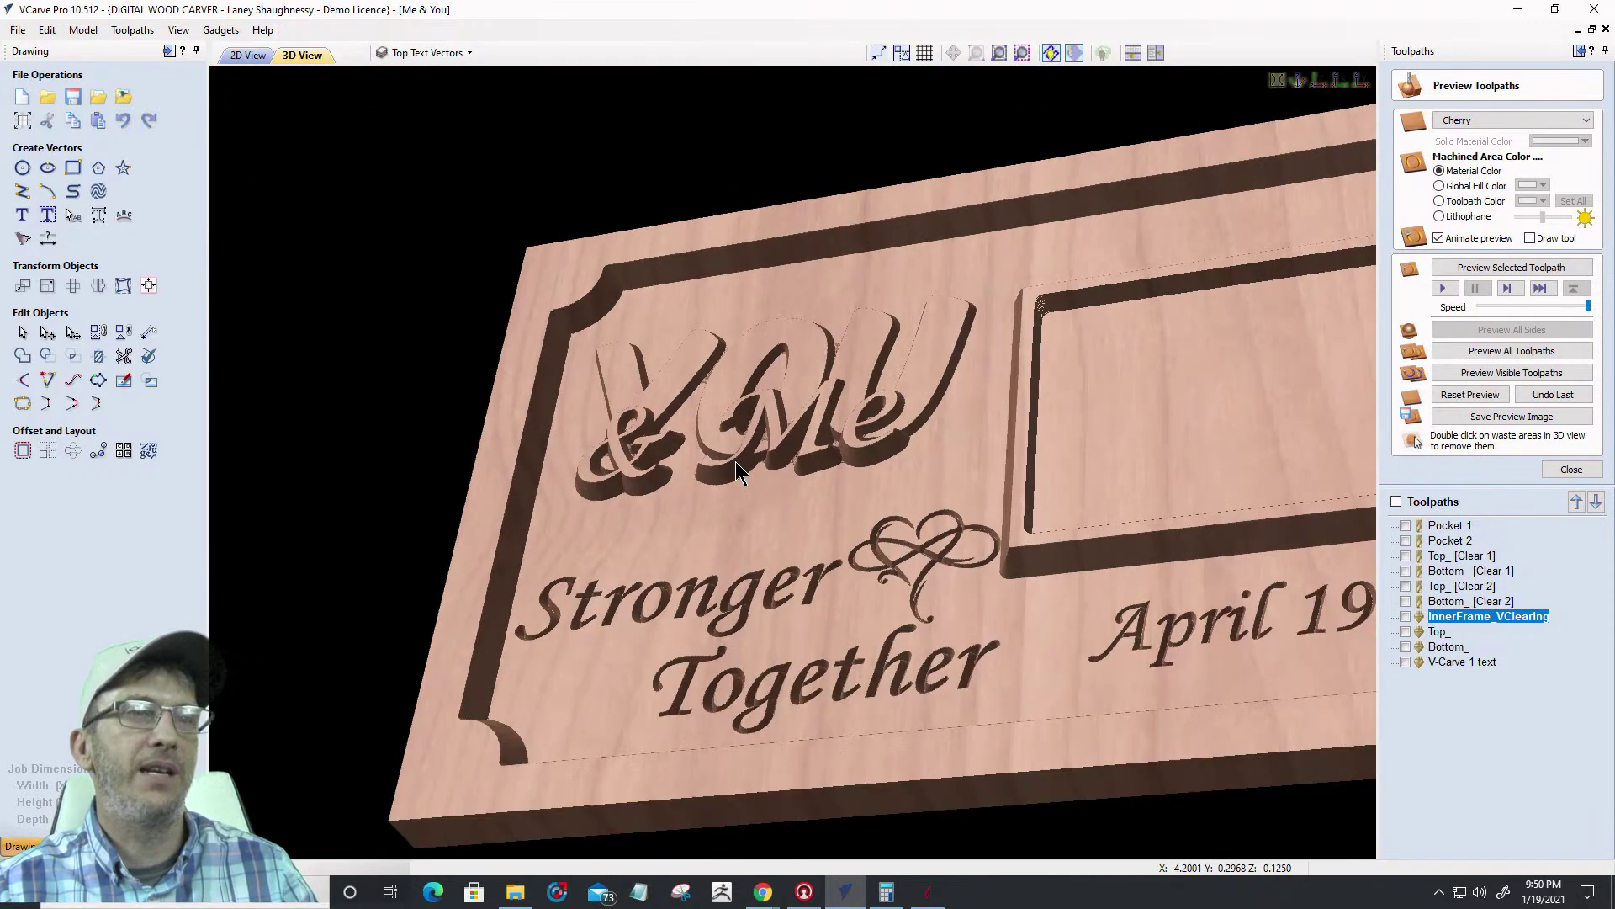
{"action": "left_click_drag", "start_coordinate": [1041, 645], "coordinate": [970, 693]}
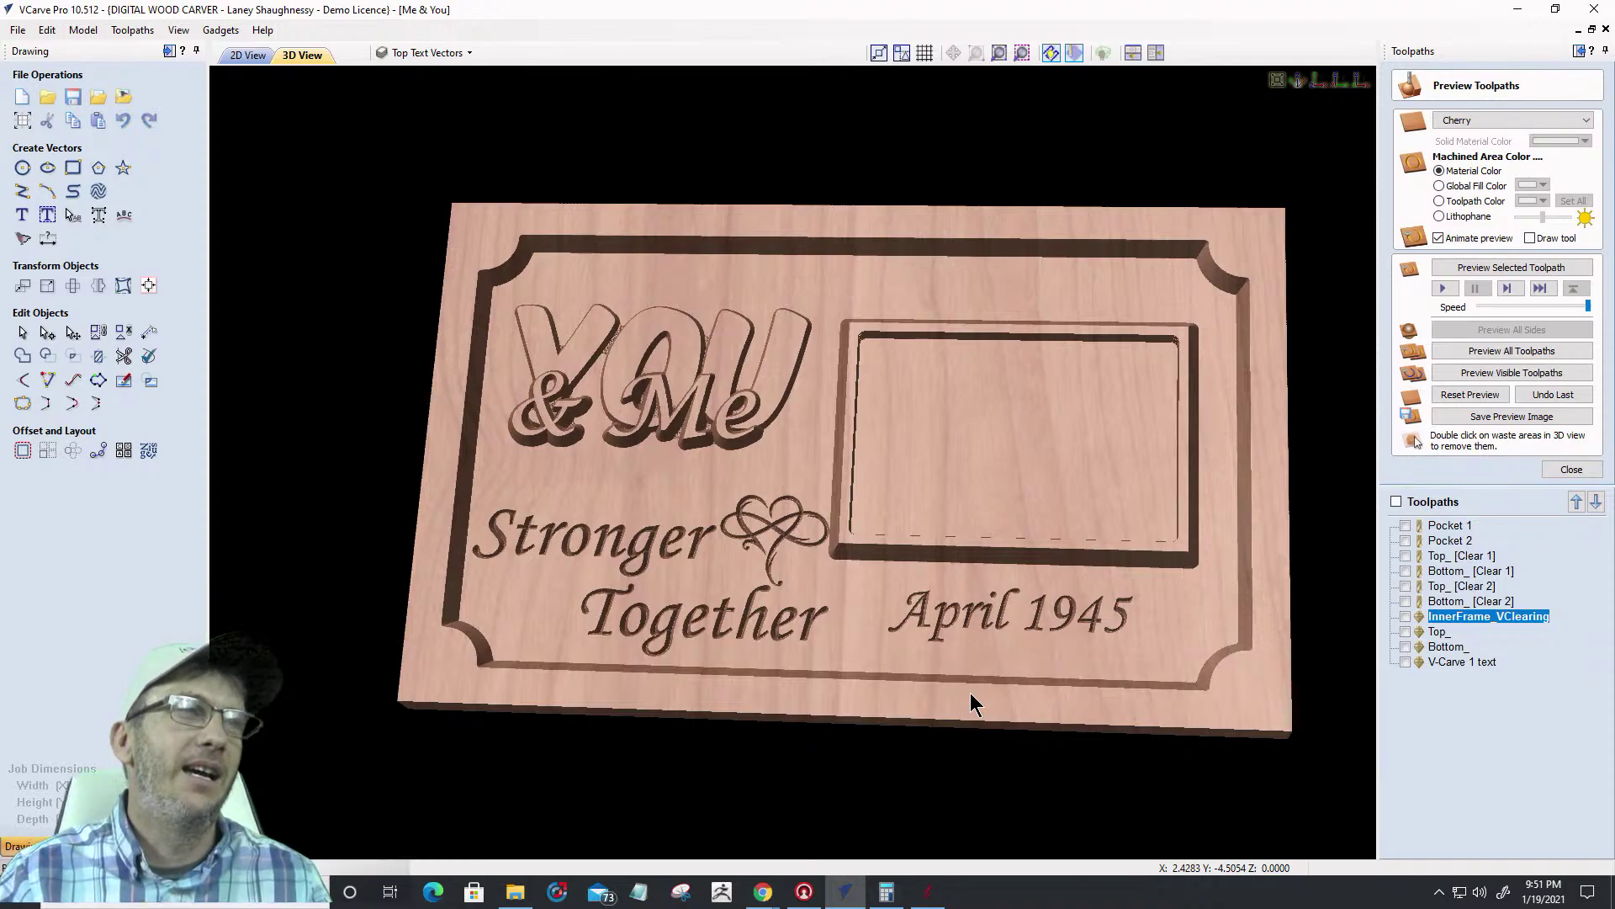
{"action": "left_click_drag", "start_coordinate": [910, 500], "coordinate": [894, 549]}
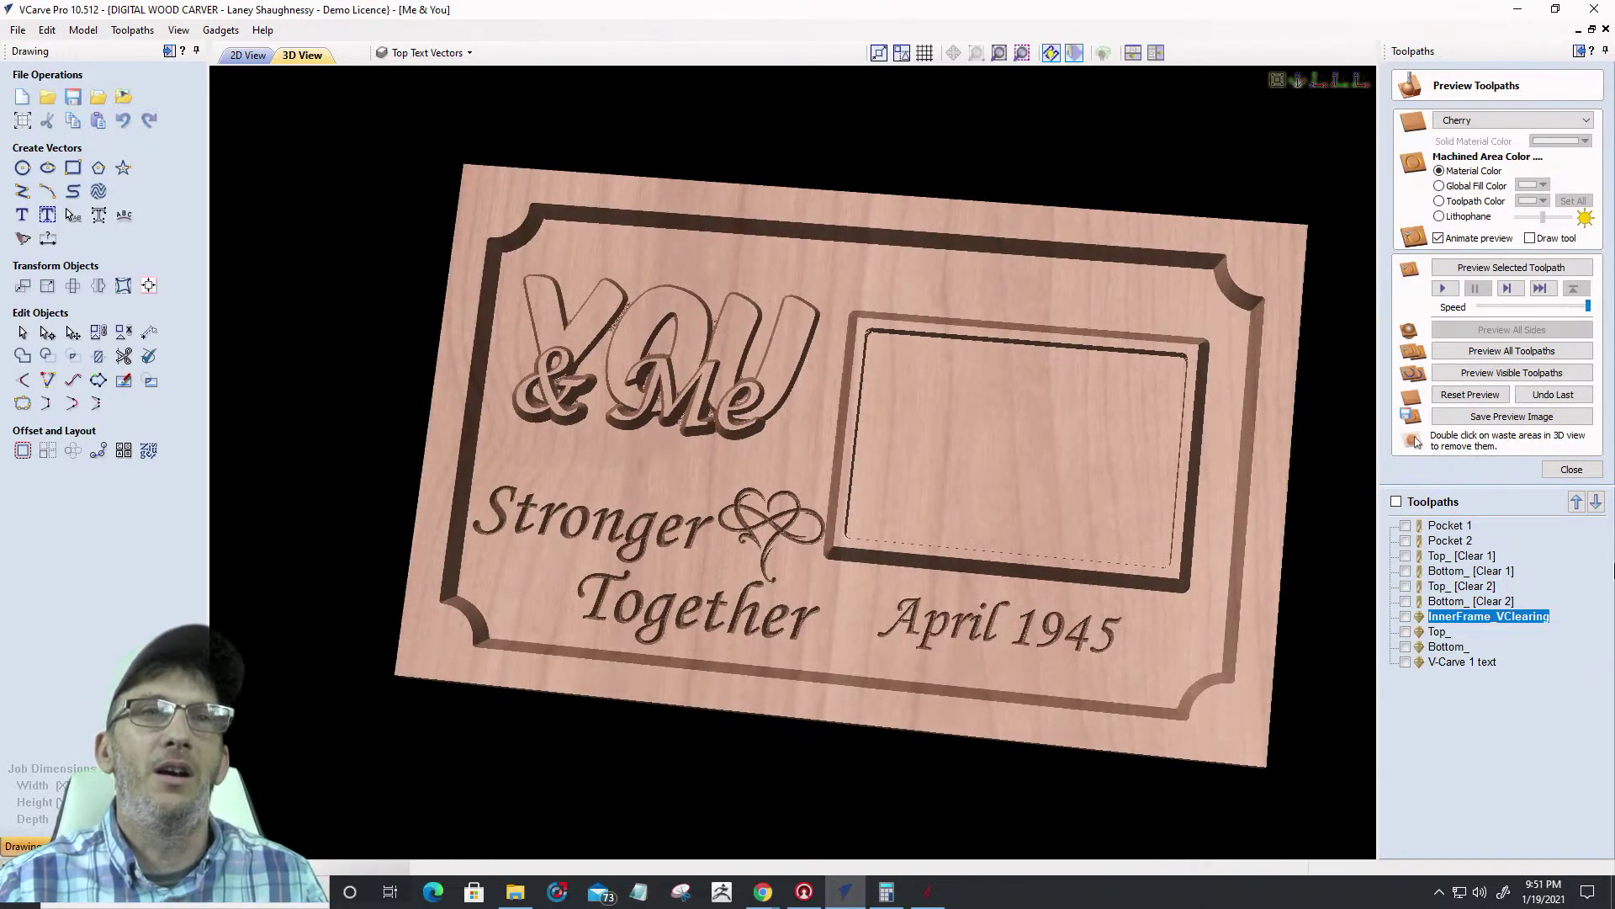
Close the toolpath preview, review the machining time estimates for all toolpaths together, and hide every toolpath again
{"action": "left_click", "coordinate": [1570, 469]}
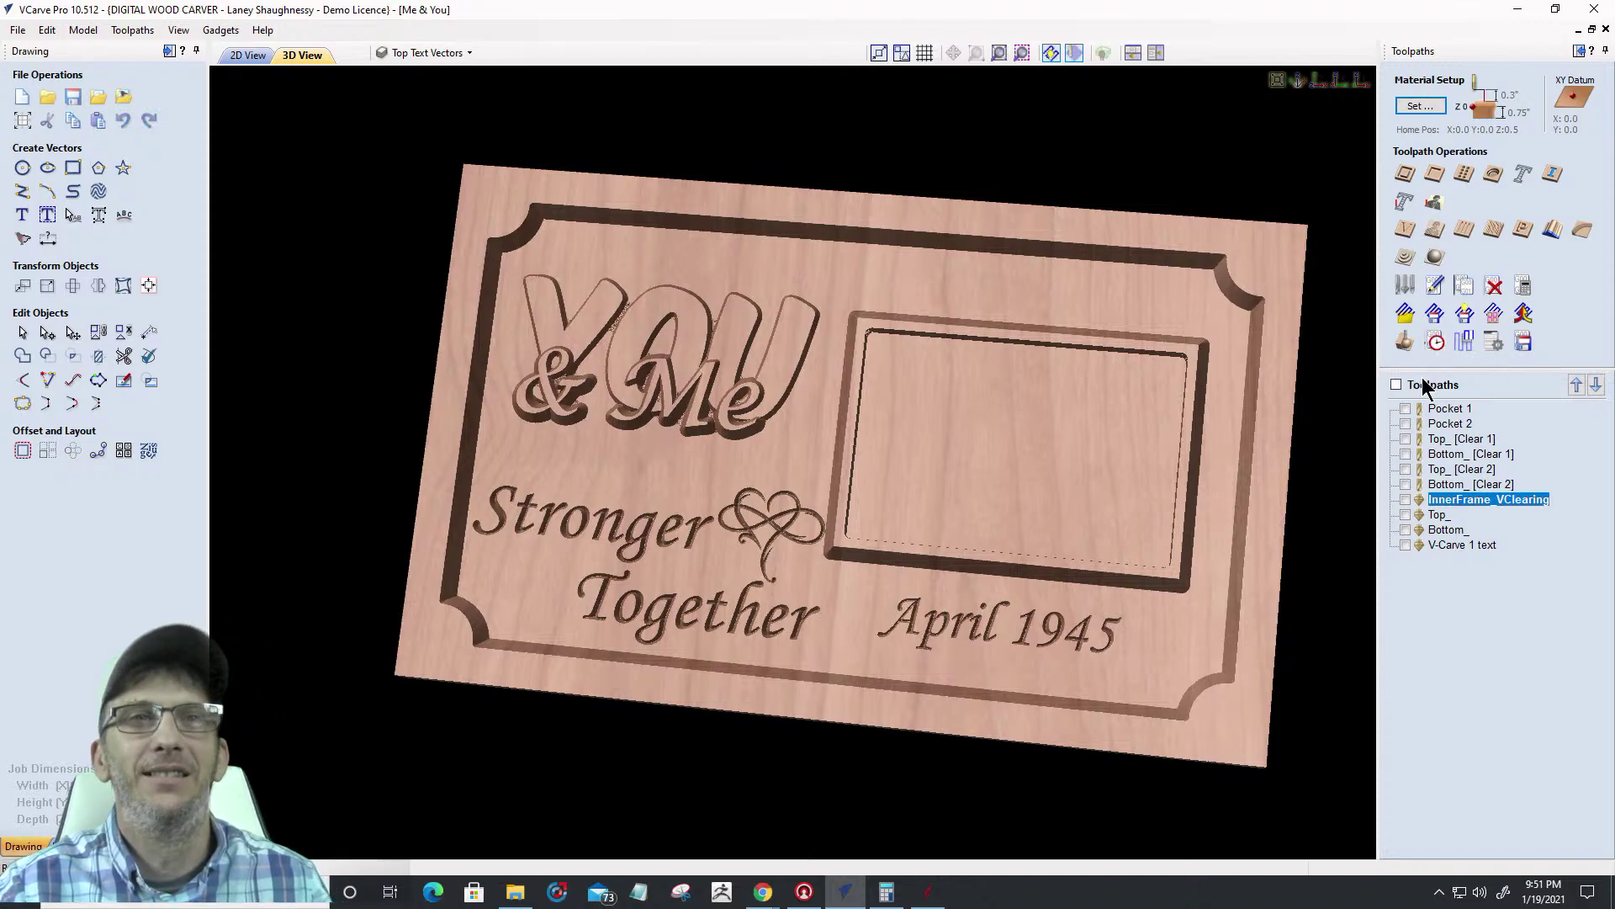
{"action": "left_click", "coordinate": [1397, 384]}
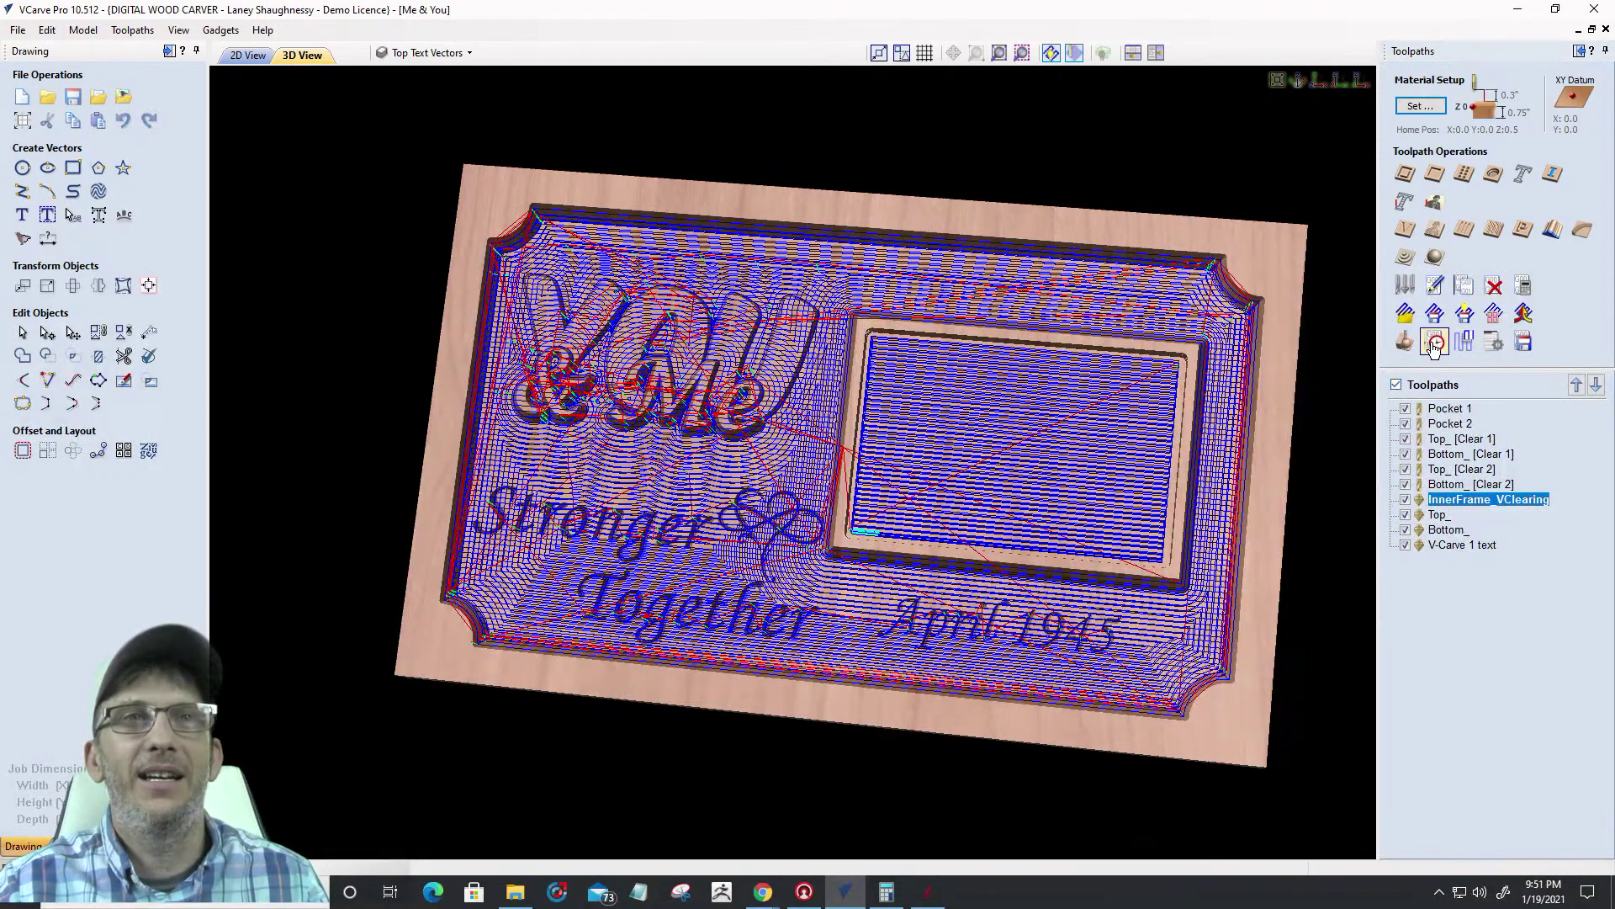
{"action": "left_click", "coordinate": [1435, 343]}
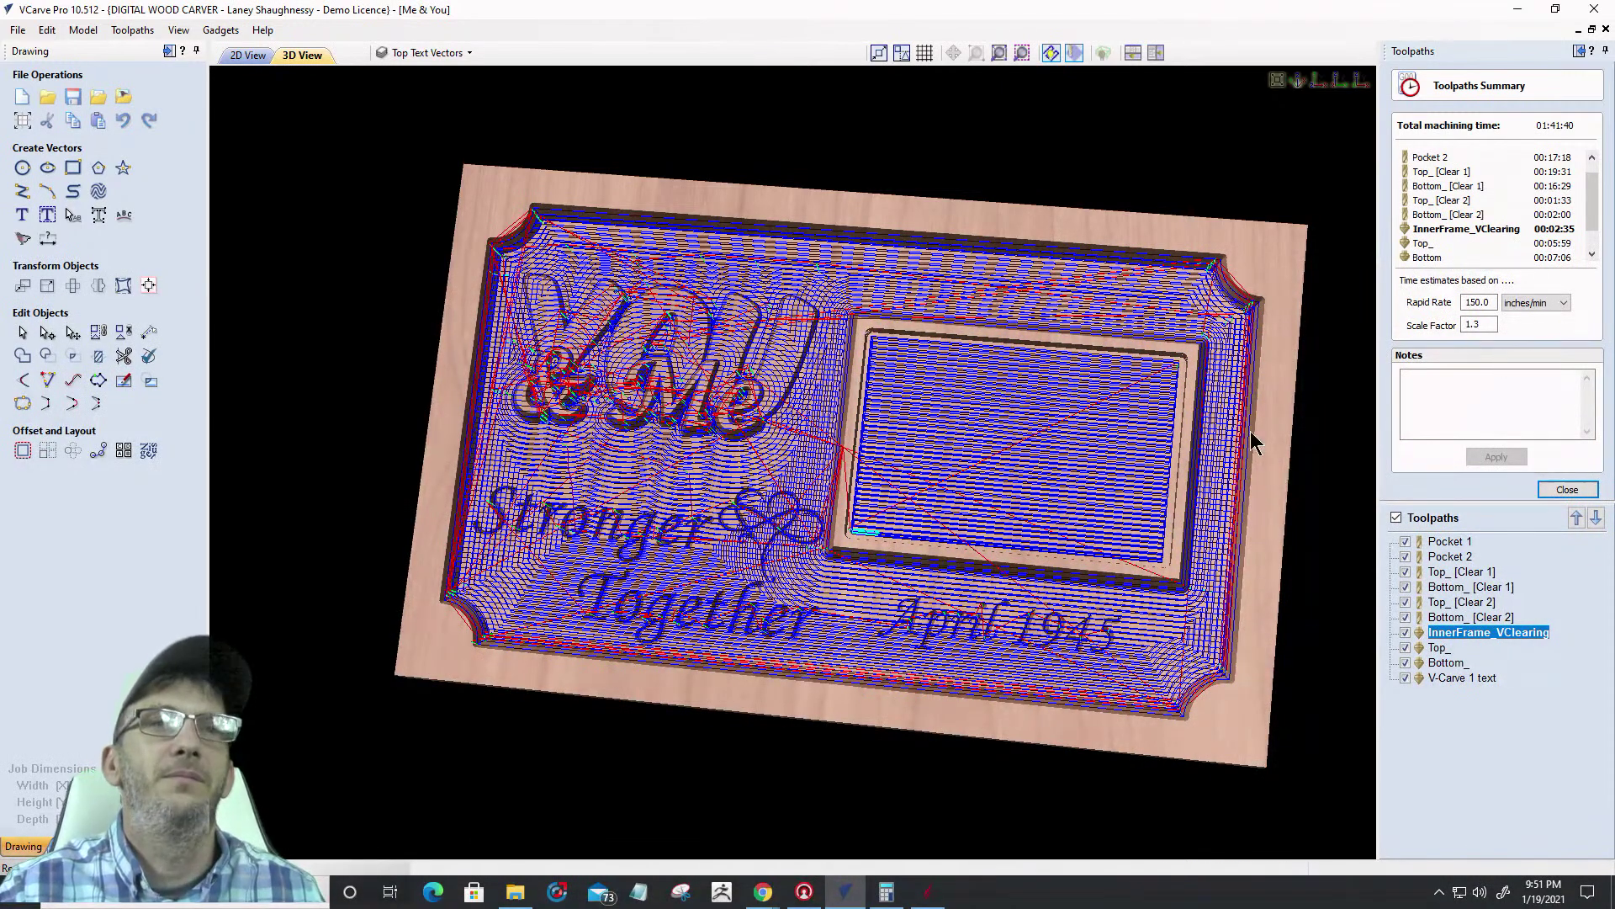
{"action": "left_click_drag", "start_coordinate": [1092, 653], "coordinate": [1174, 614]}
{"action": "left_click", "coordinate": [1395, 517]}
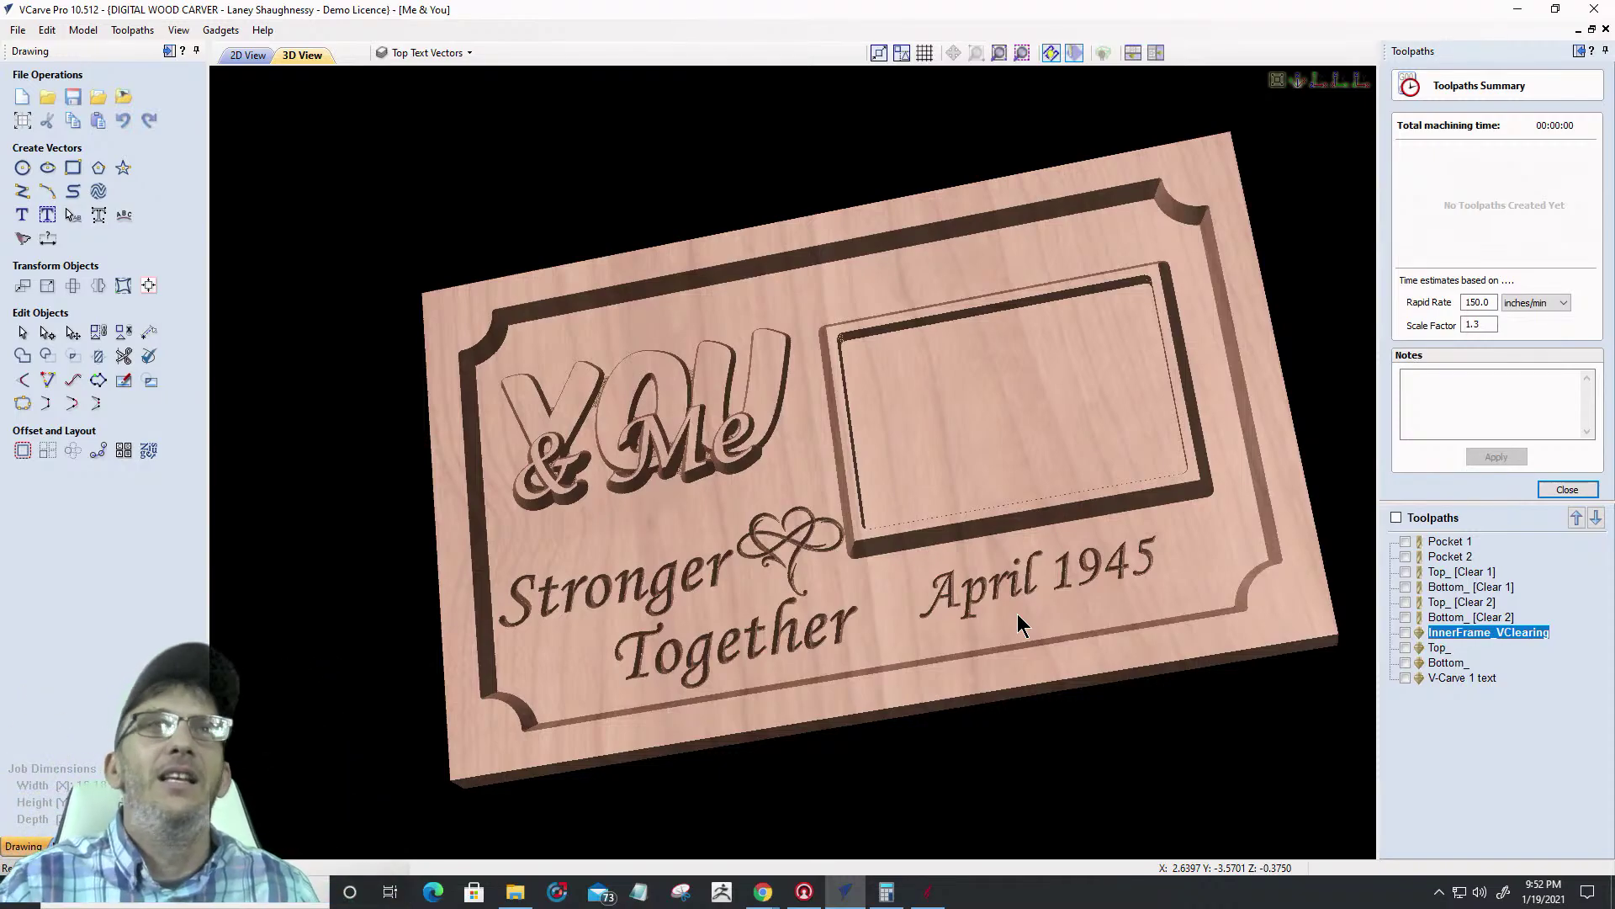
Switch to the Chrome browser, maximize its window and go to amazon.com
{"action": "key", "text": "alt+Tab"}
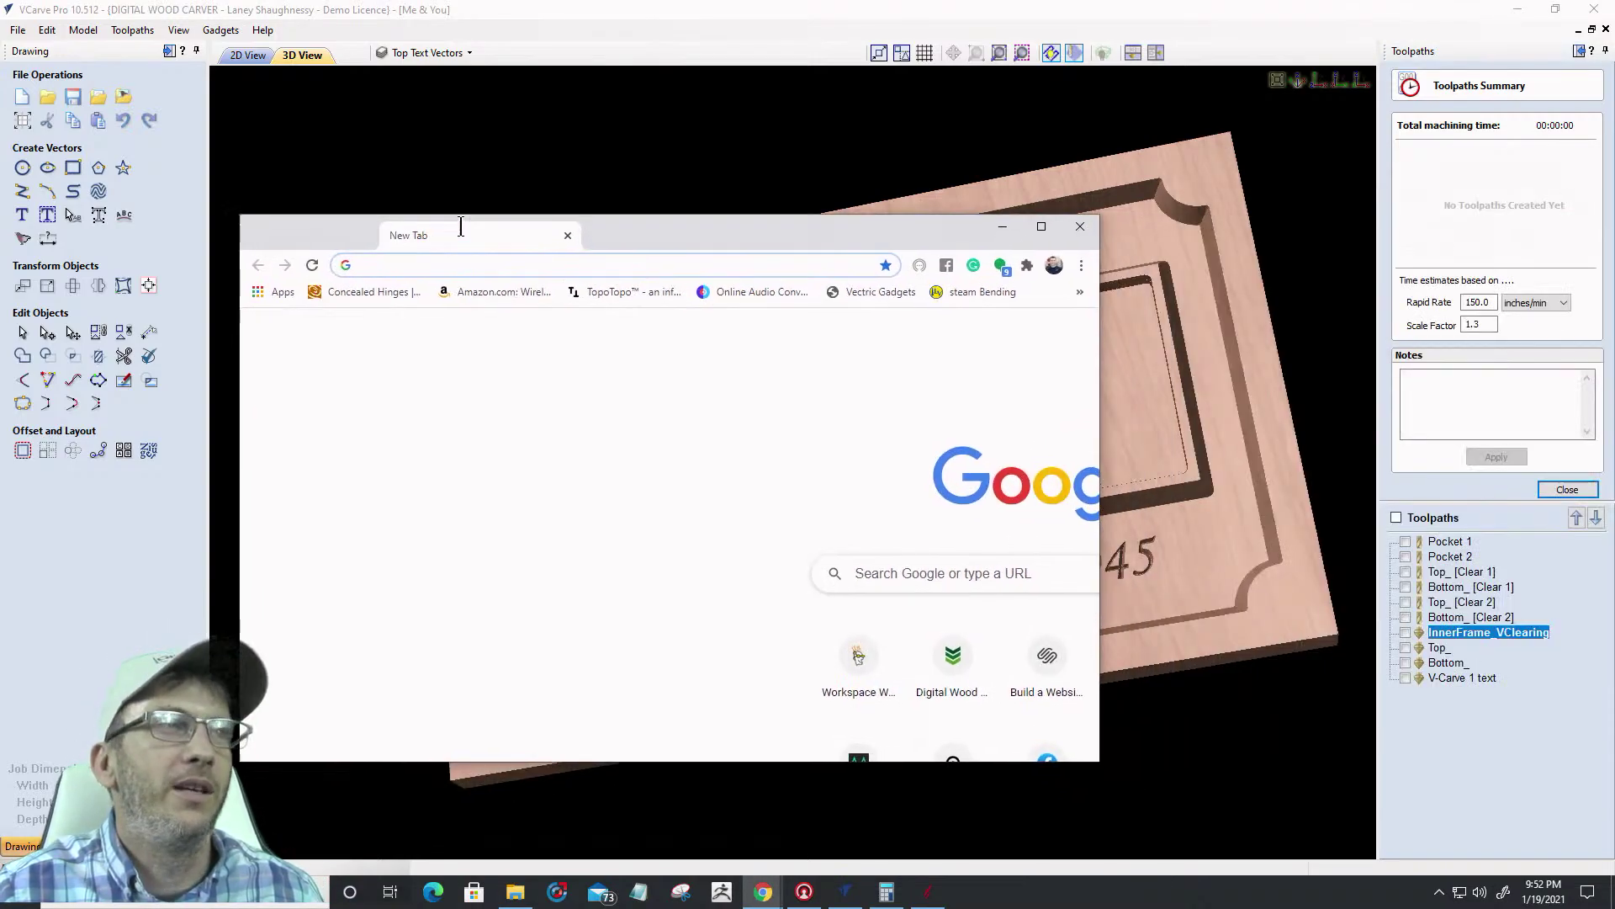
{"action": "double_click", "coordinate": [544, 222]}
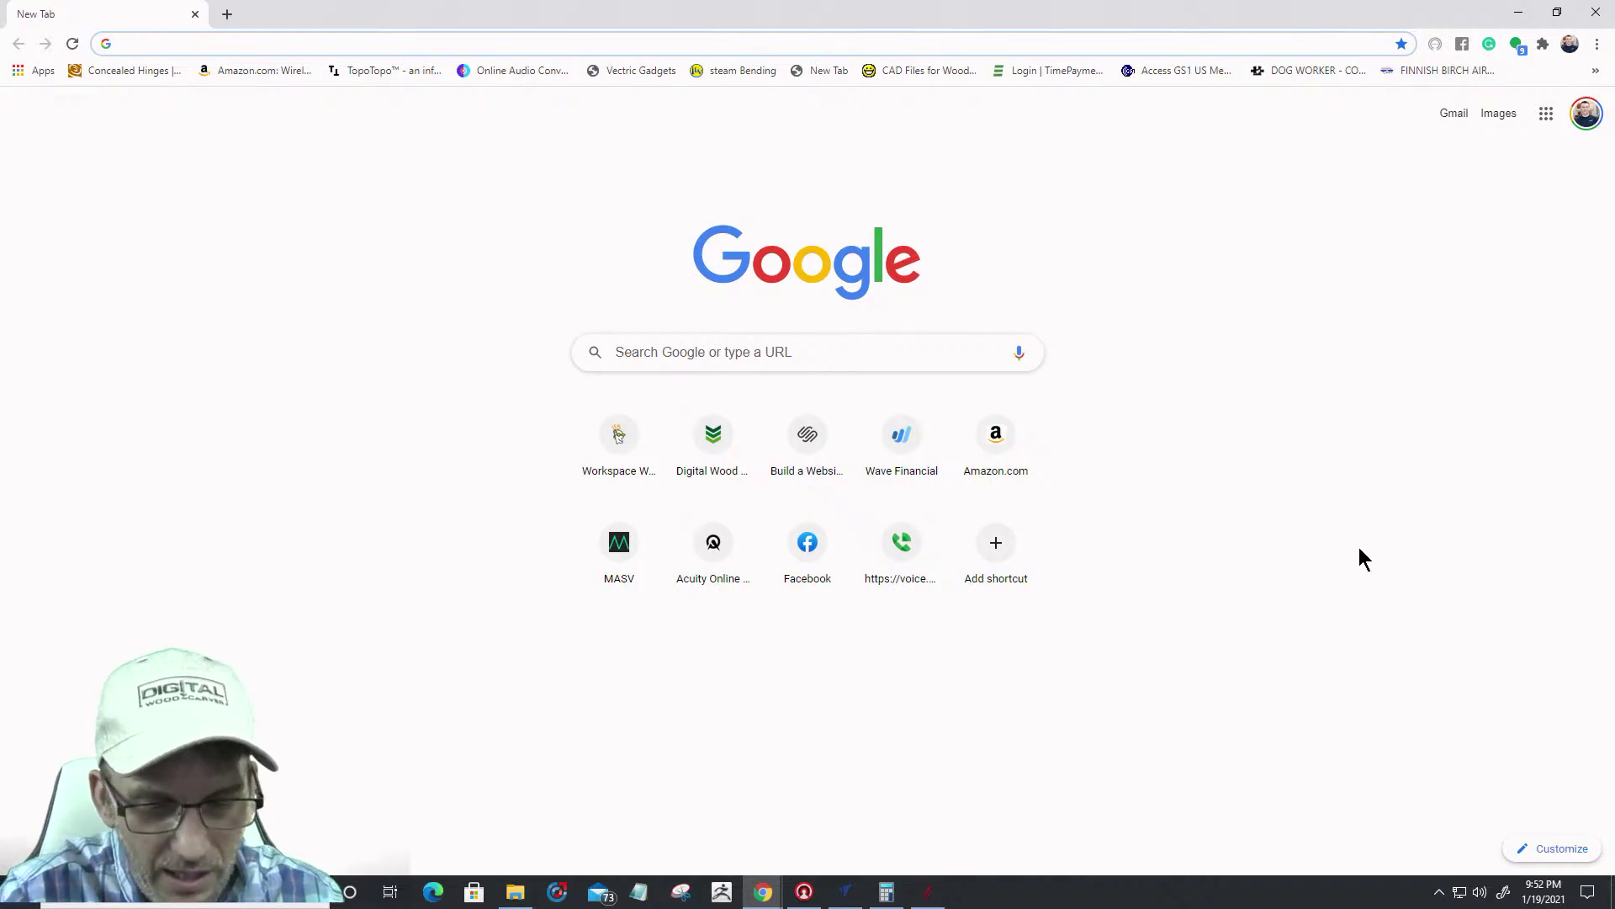
{"action": "type", "text": "amazon.com"}
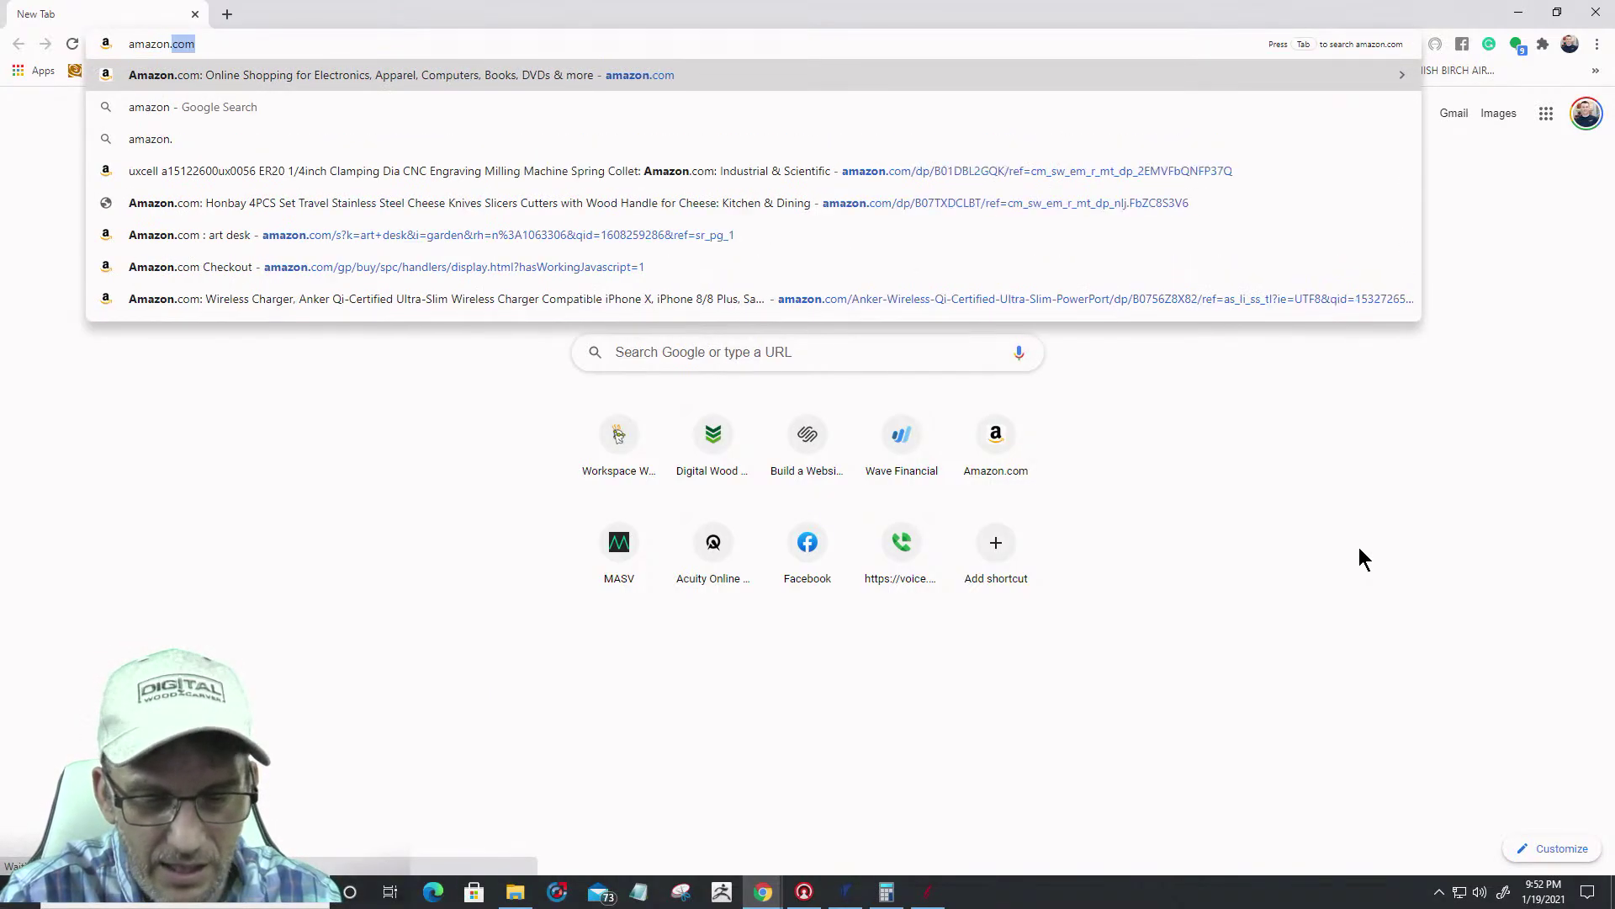
{"action": "key", "text": "Return"}
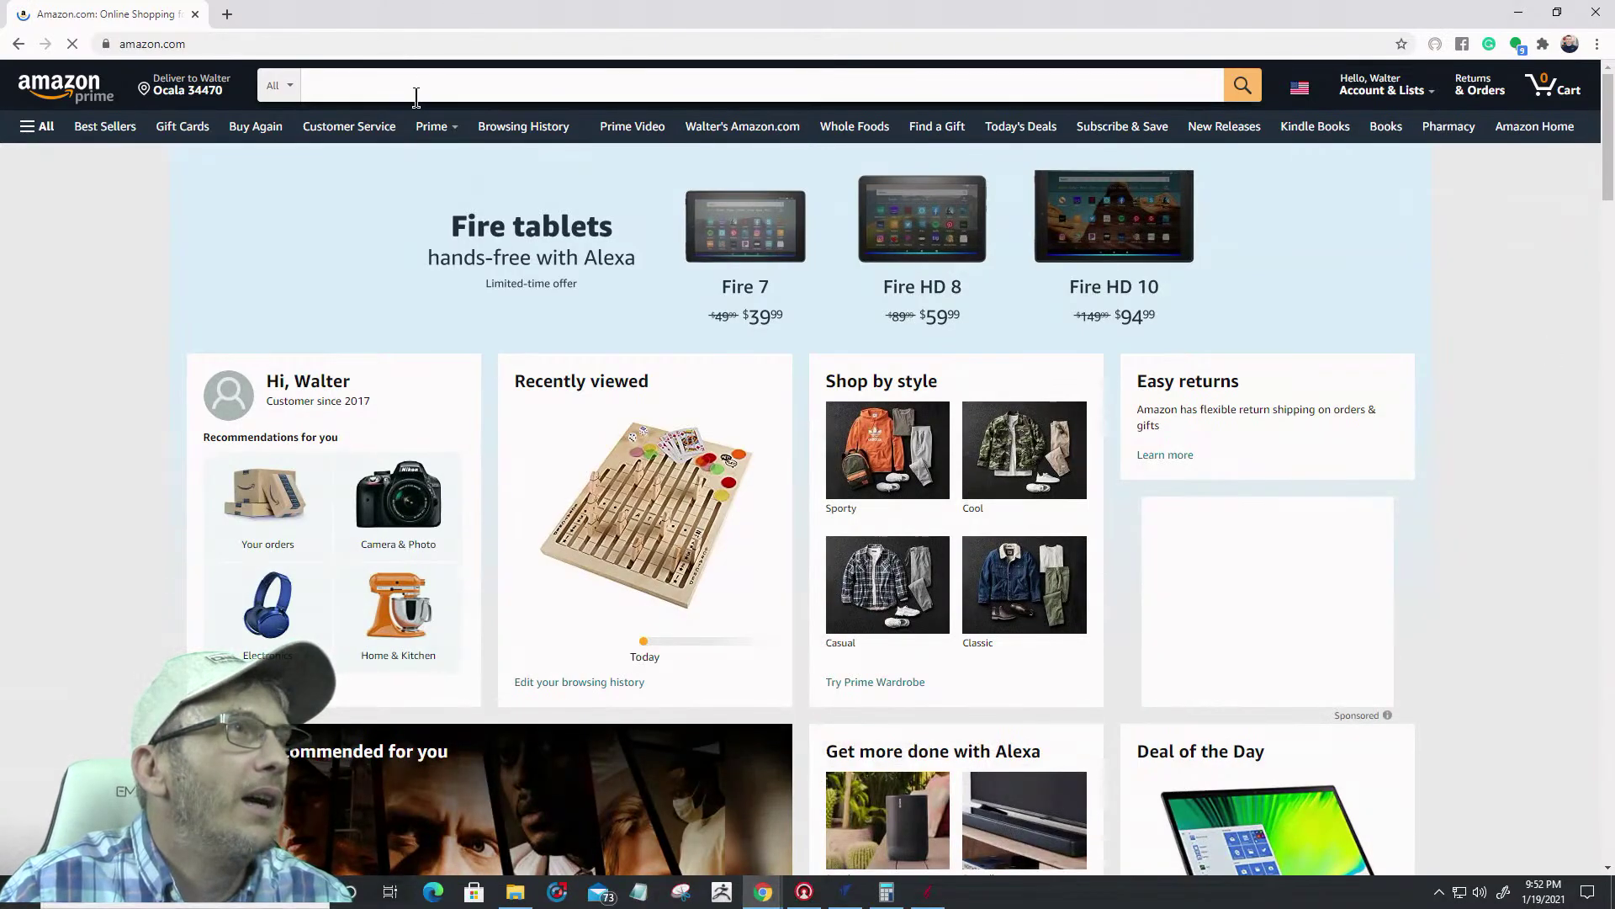
Search Amazon for "craft binder clips"
{"action": "left_click", "coordinate": [417, 96]}
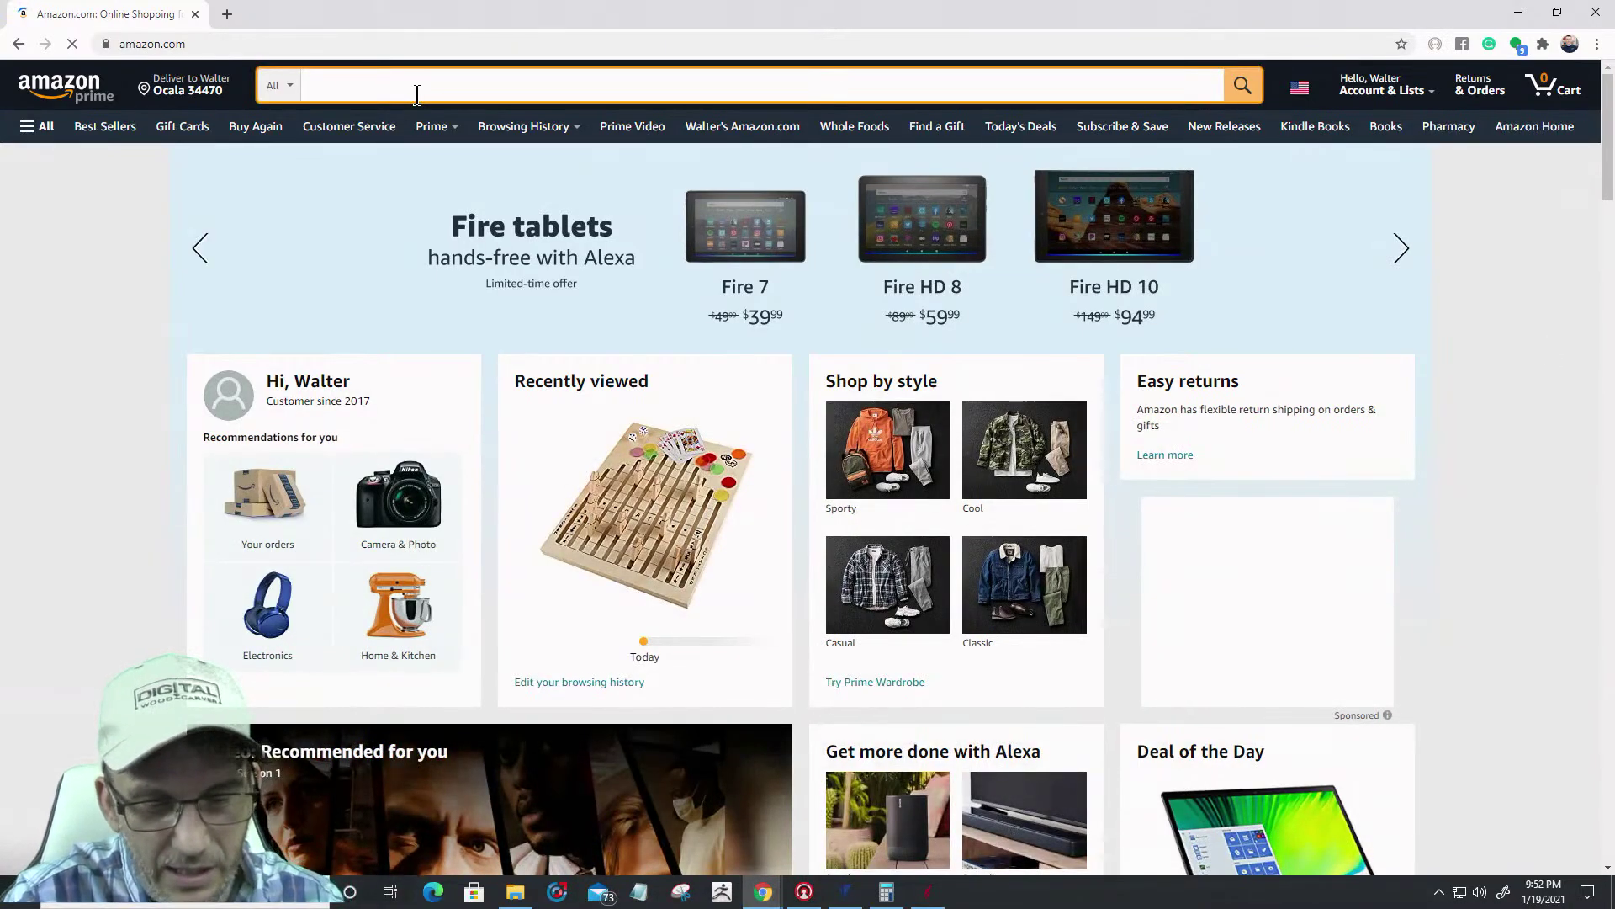
{"action": "type", "text": "cr"}
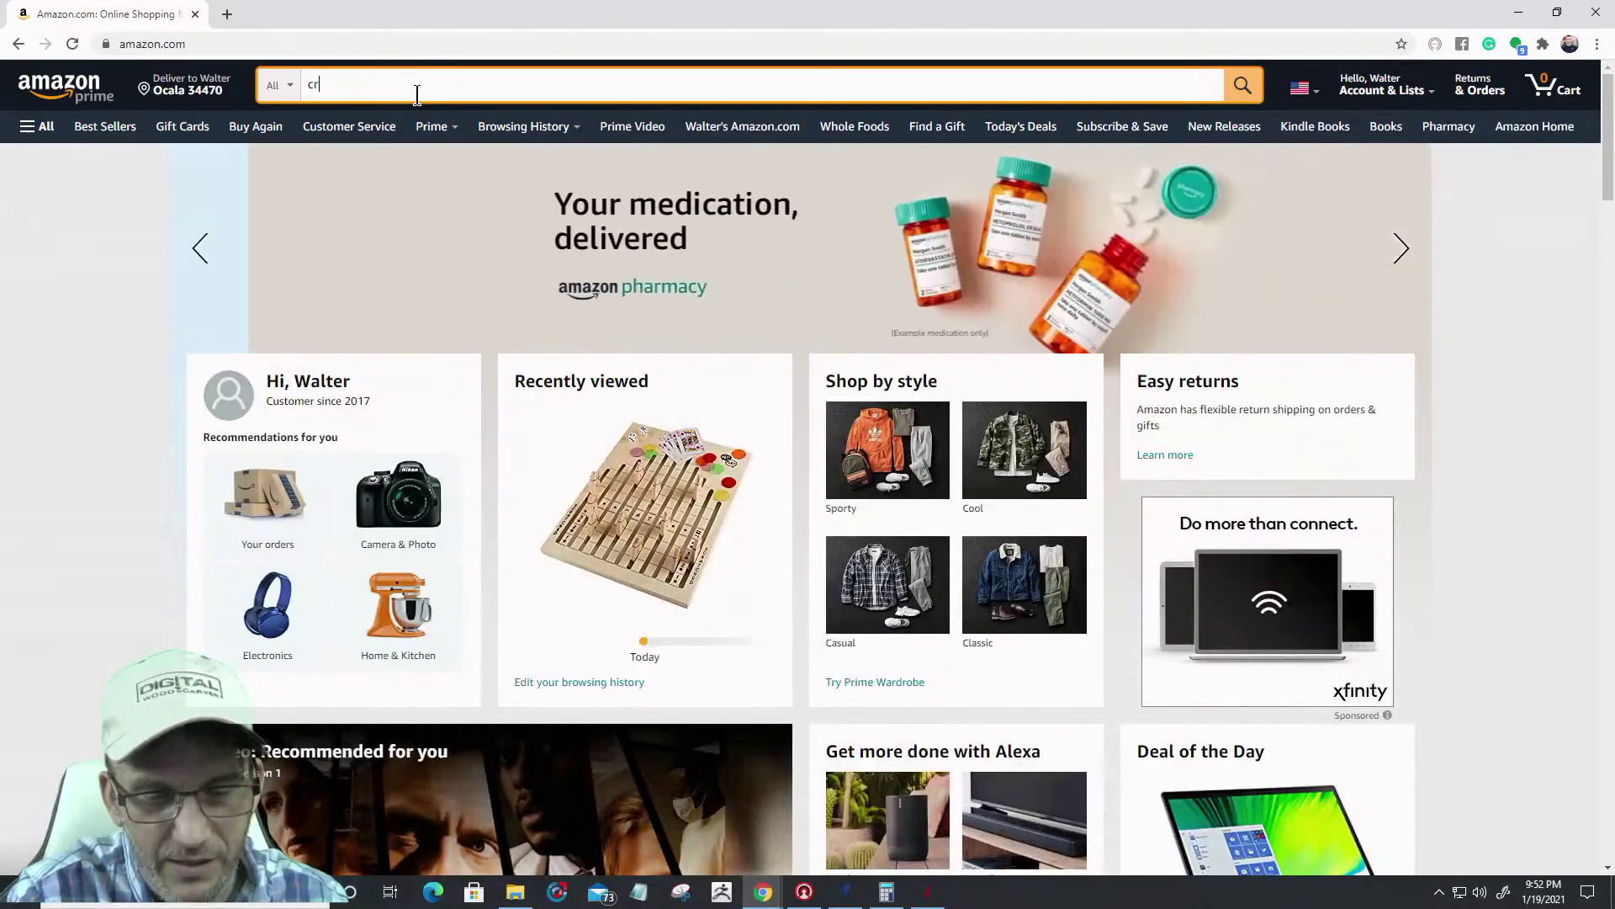
{"action": "type", "text": "aft bin"}
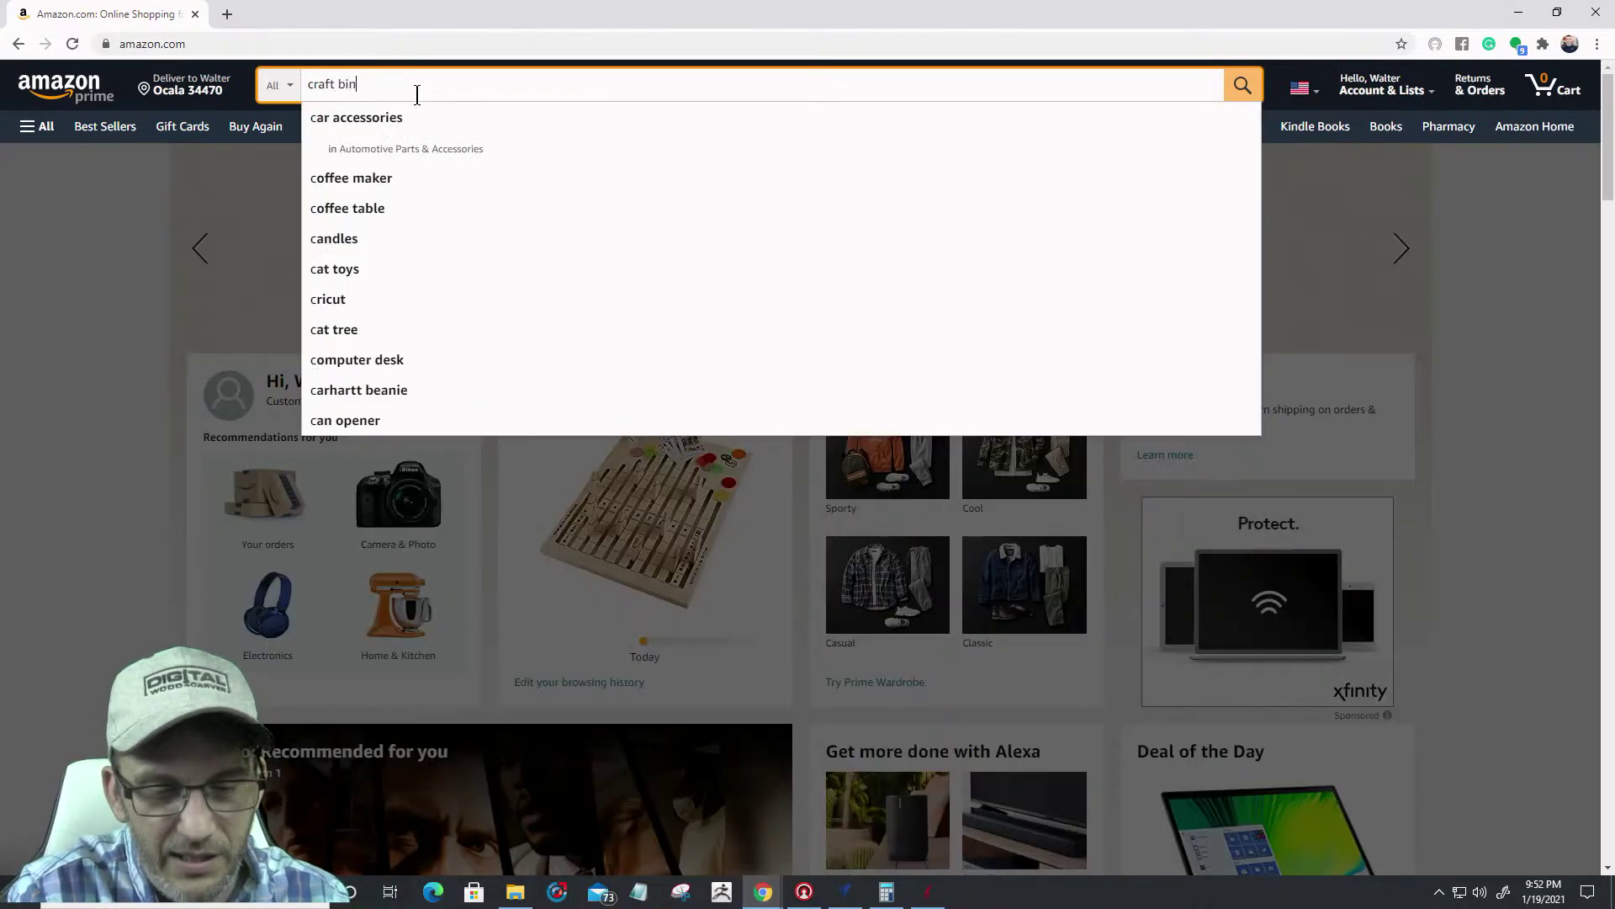
{"action": "type", "text": "der clips"}
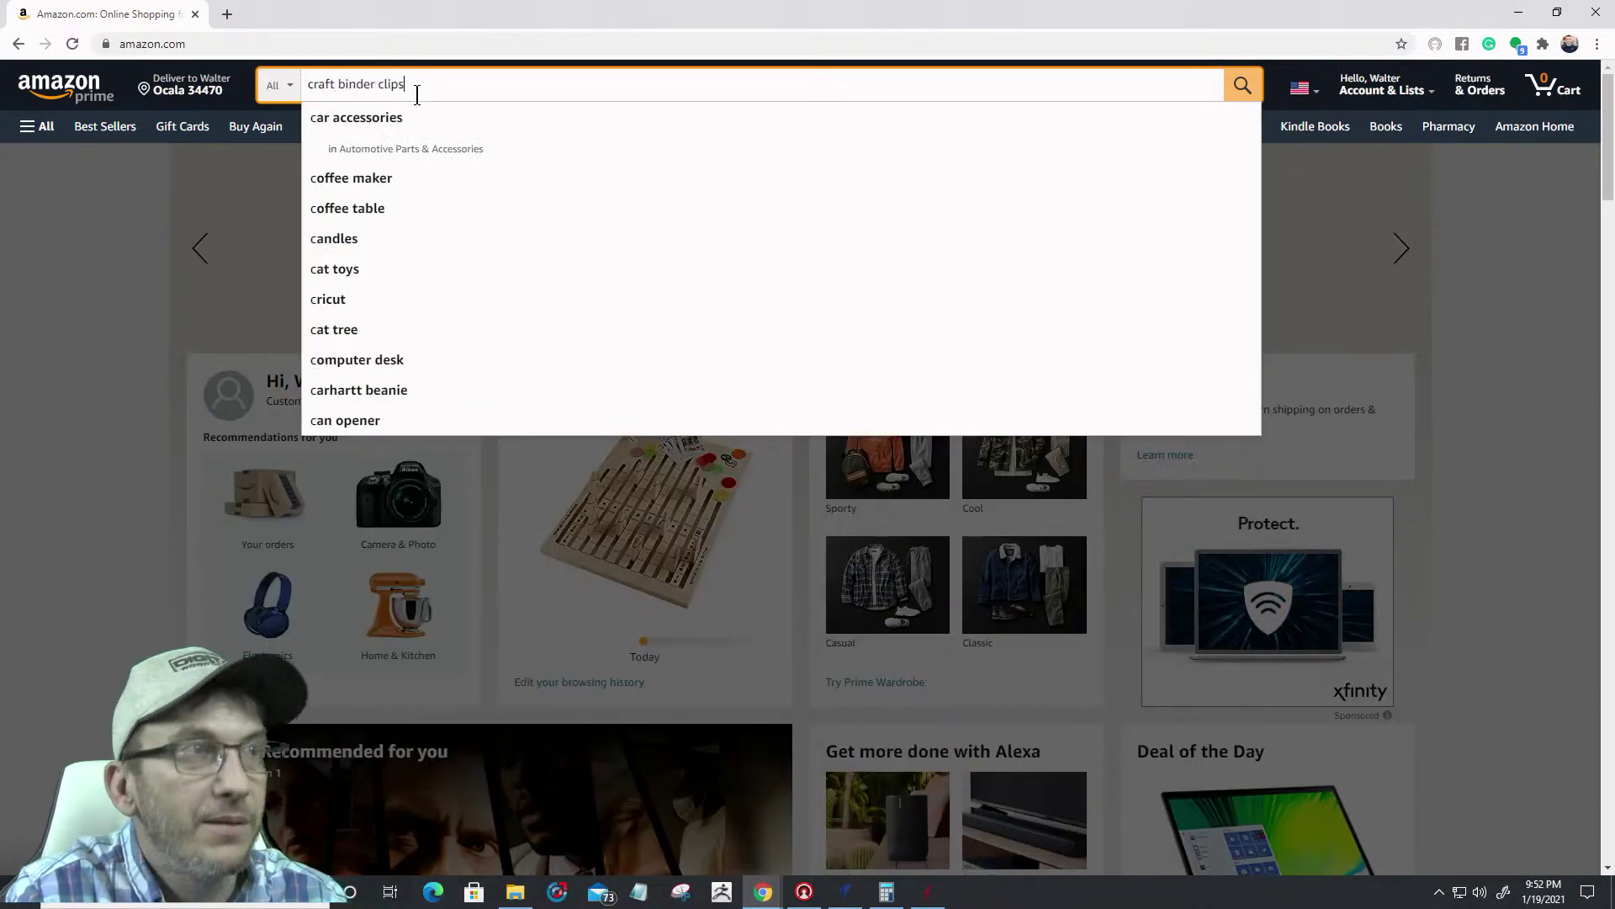
{"action": "key", "text": "Return"}
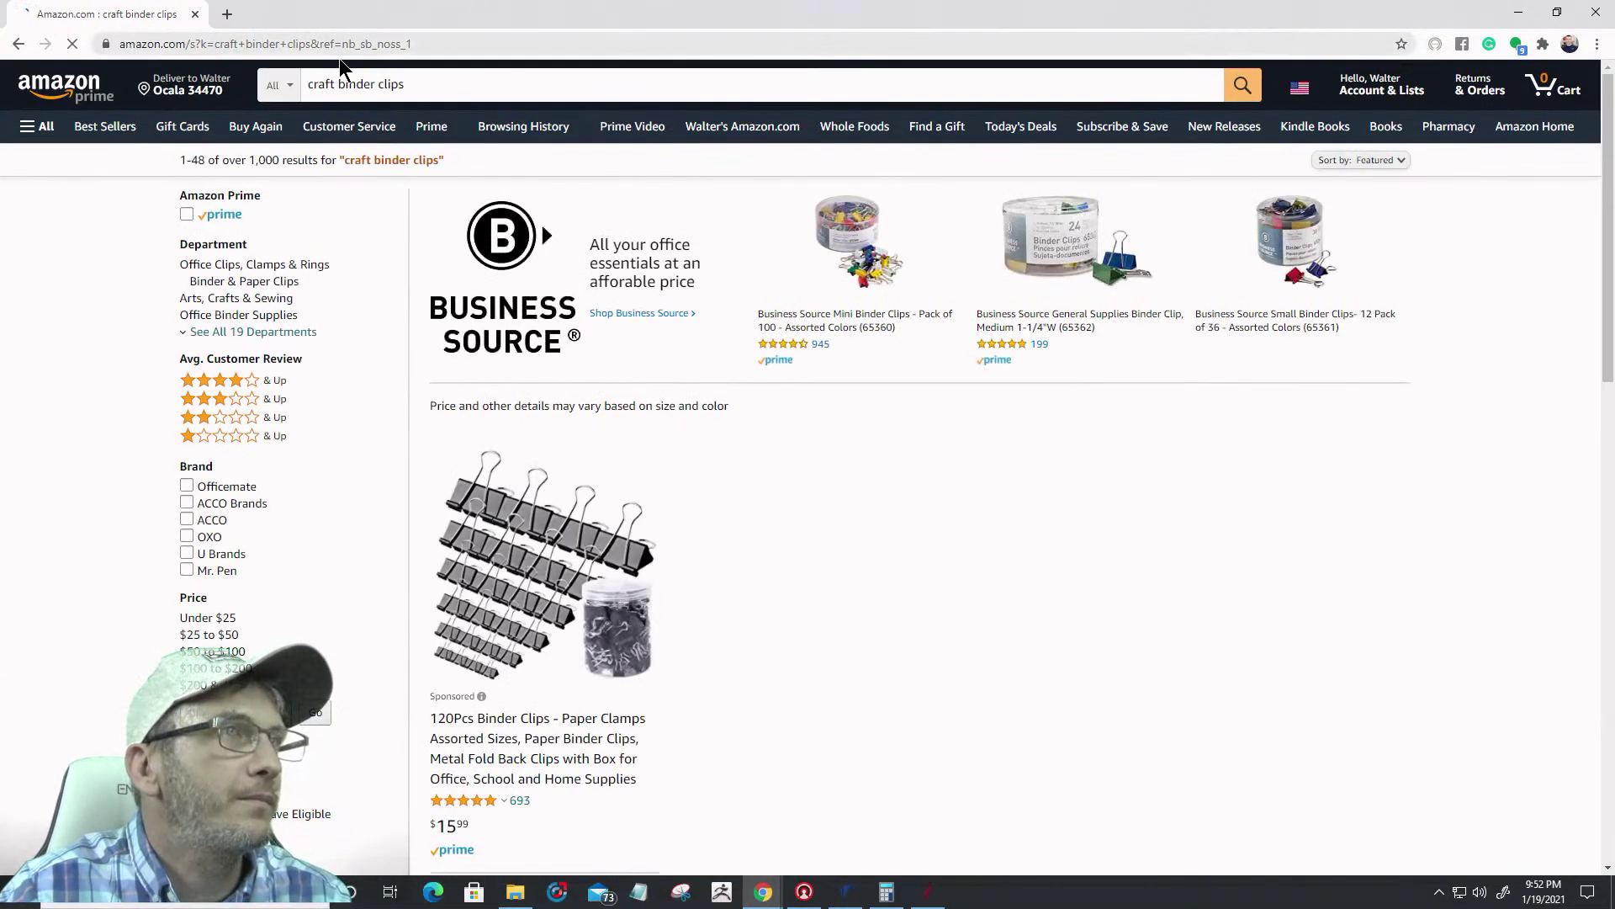
Browse the clip results, open the 1.25-inch bronze metal bulldog clips in a pack of 30, and magnify their photo
{"action": "scroll", "coordinate": [1059, 618], "scroll_direction": "down", "scroll_amount": 4}
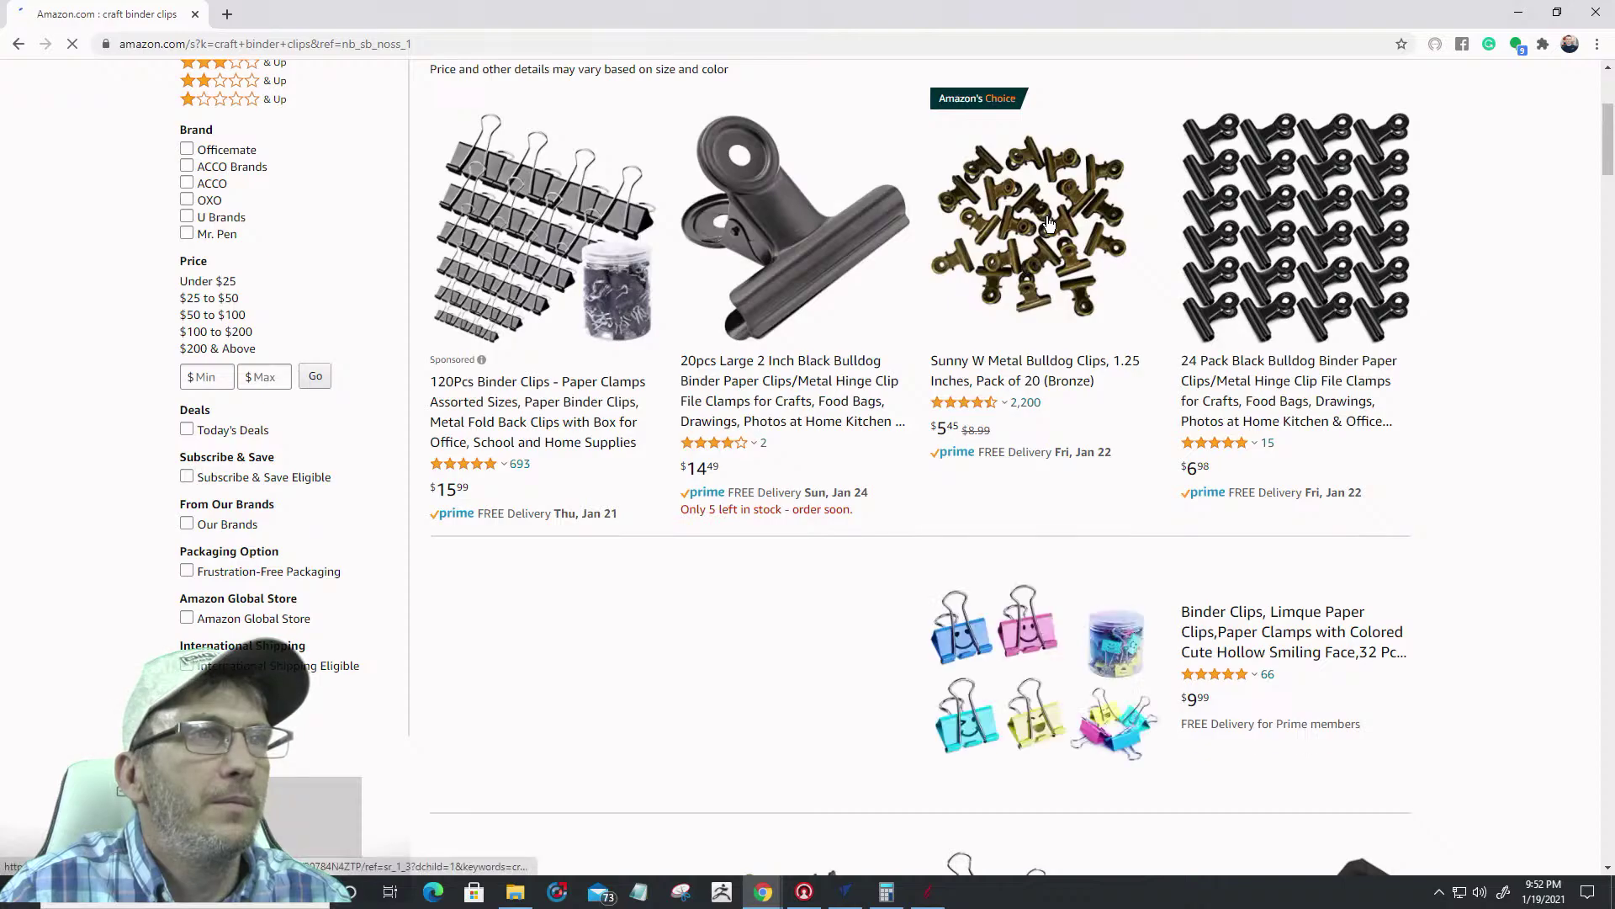
{"action": "scroll", "coordinate": [745, 273], "scroll_direction": "up", "scroll_amount": 4}
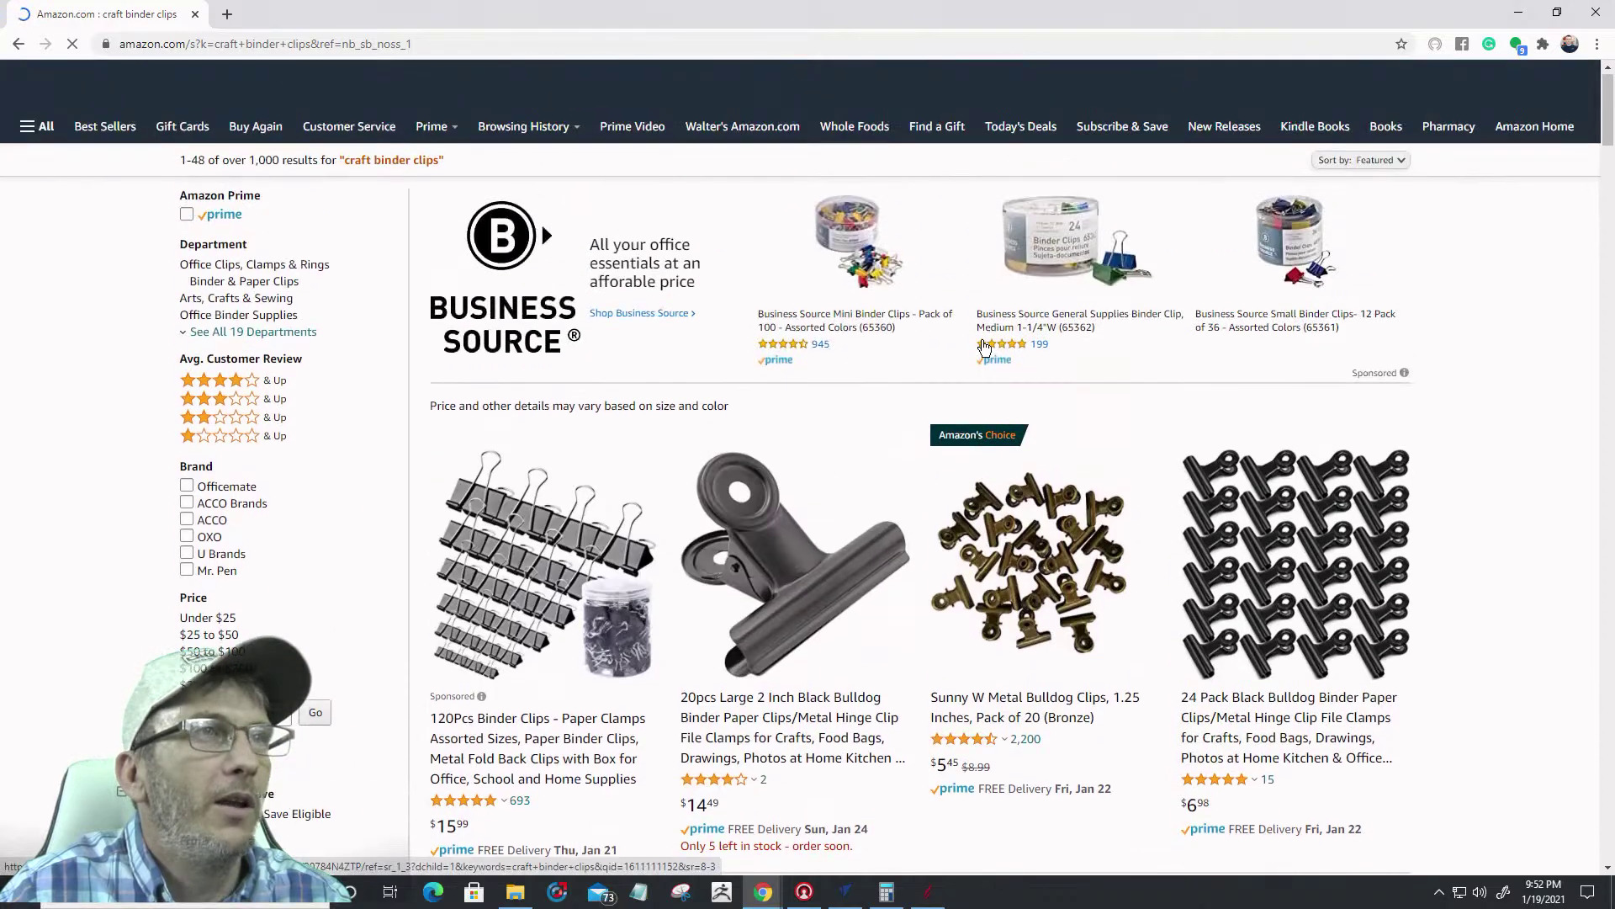
{"action": "scroll", "coordinate": [744, 274], "scroll_direction": "down", "scroll_amount": 15}
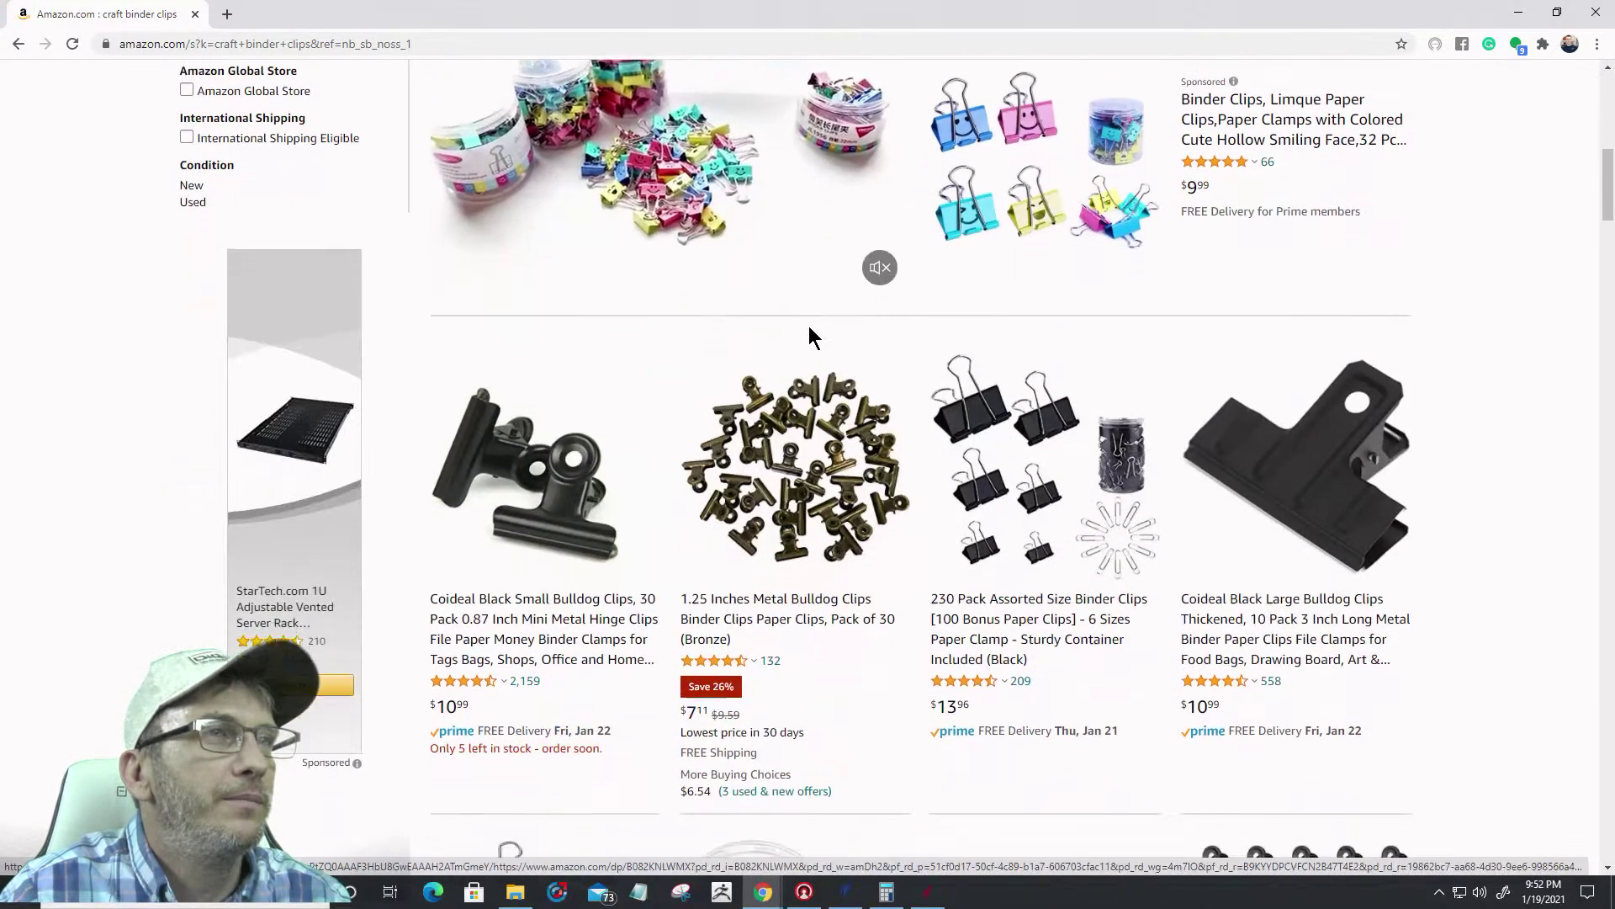
{"action": "scroll", "coordinate": [810, 326], "scroll_direction": "up", "scroll_amount": 3}
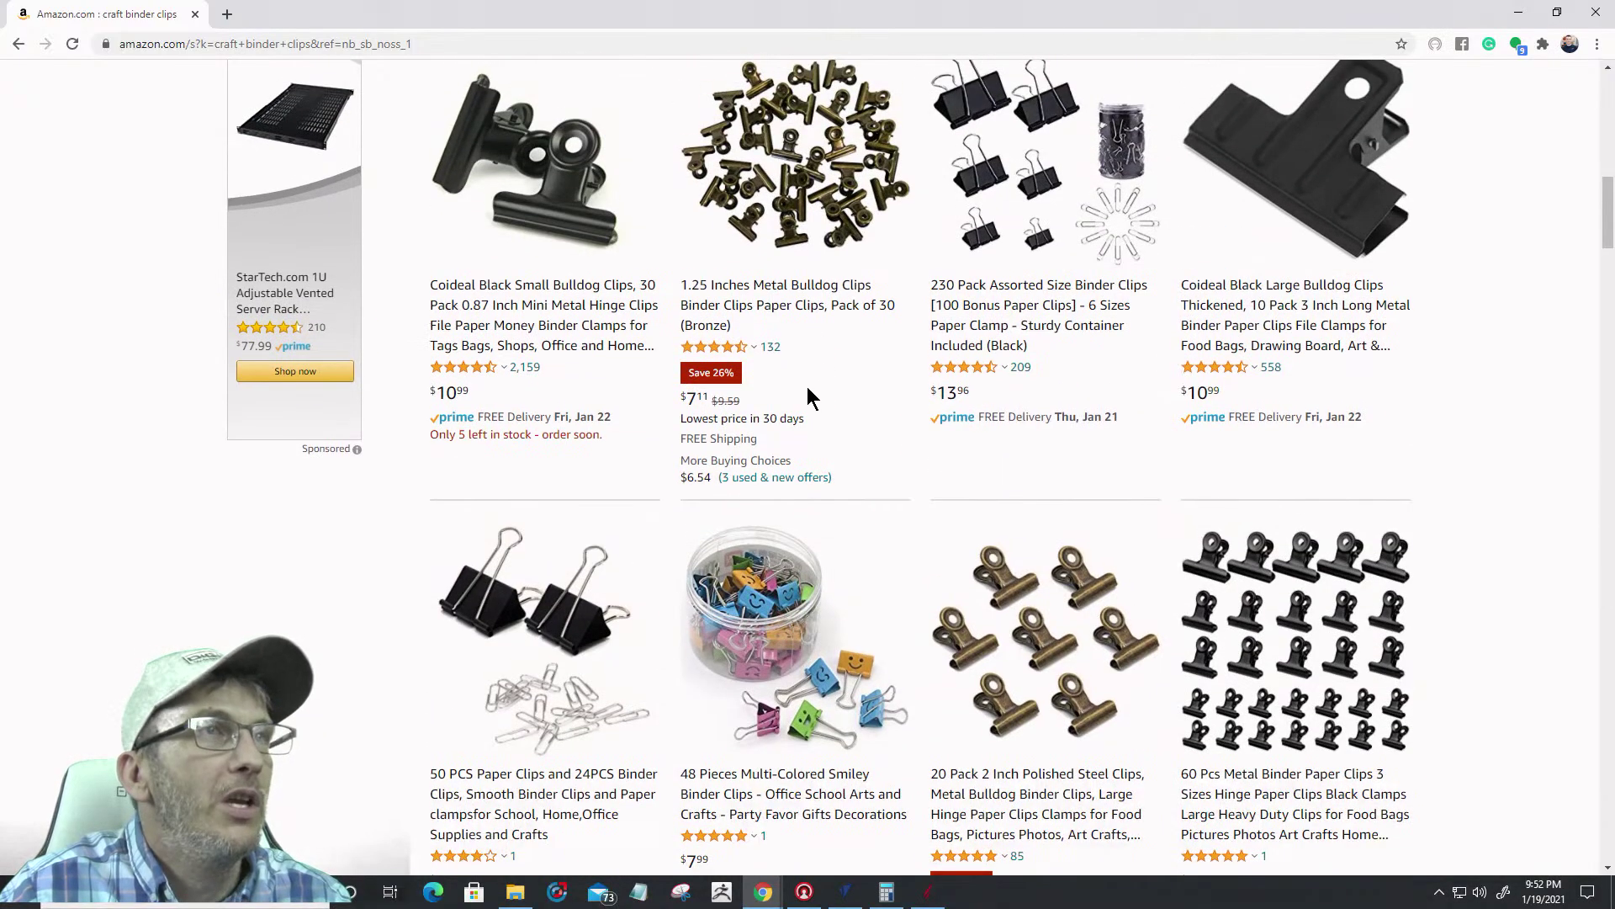
{"action": "scroll", "coordinate": [806, 383], "scroll_direction": "up", "scroll_amount": 1}
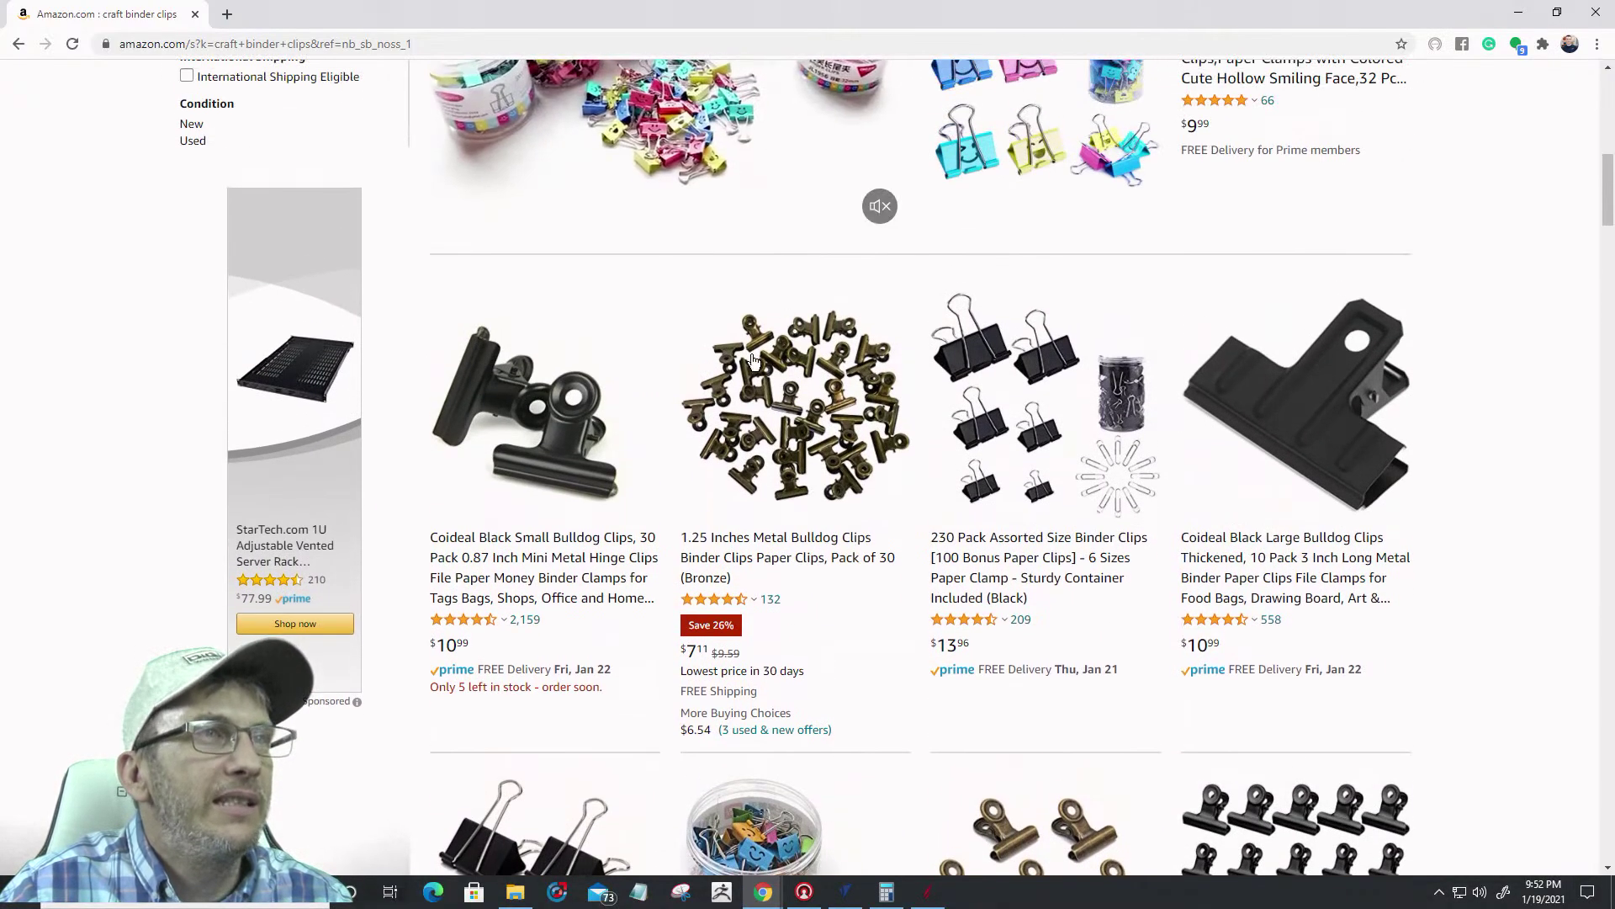
{"action": "left_click", "coordinate": [774, 423]}
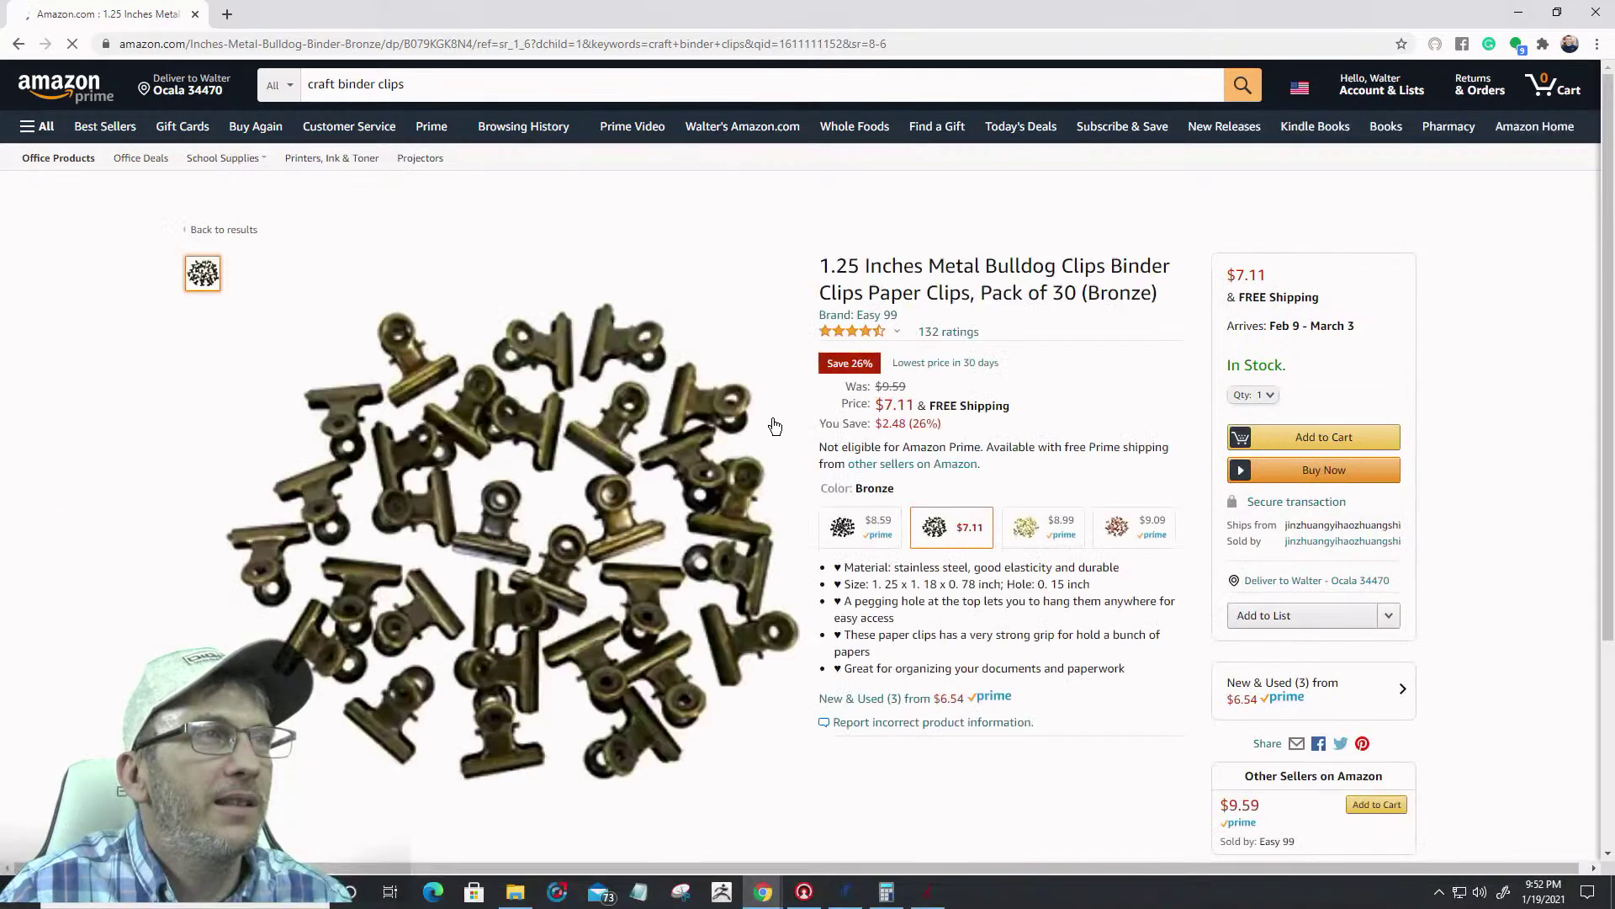
{"action": "mouse_move", "coordinate": [627, 539]}
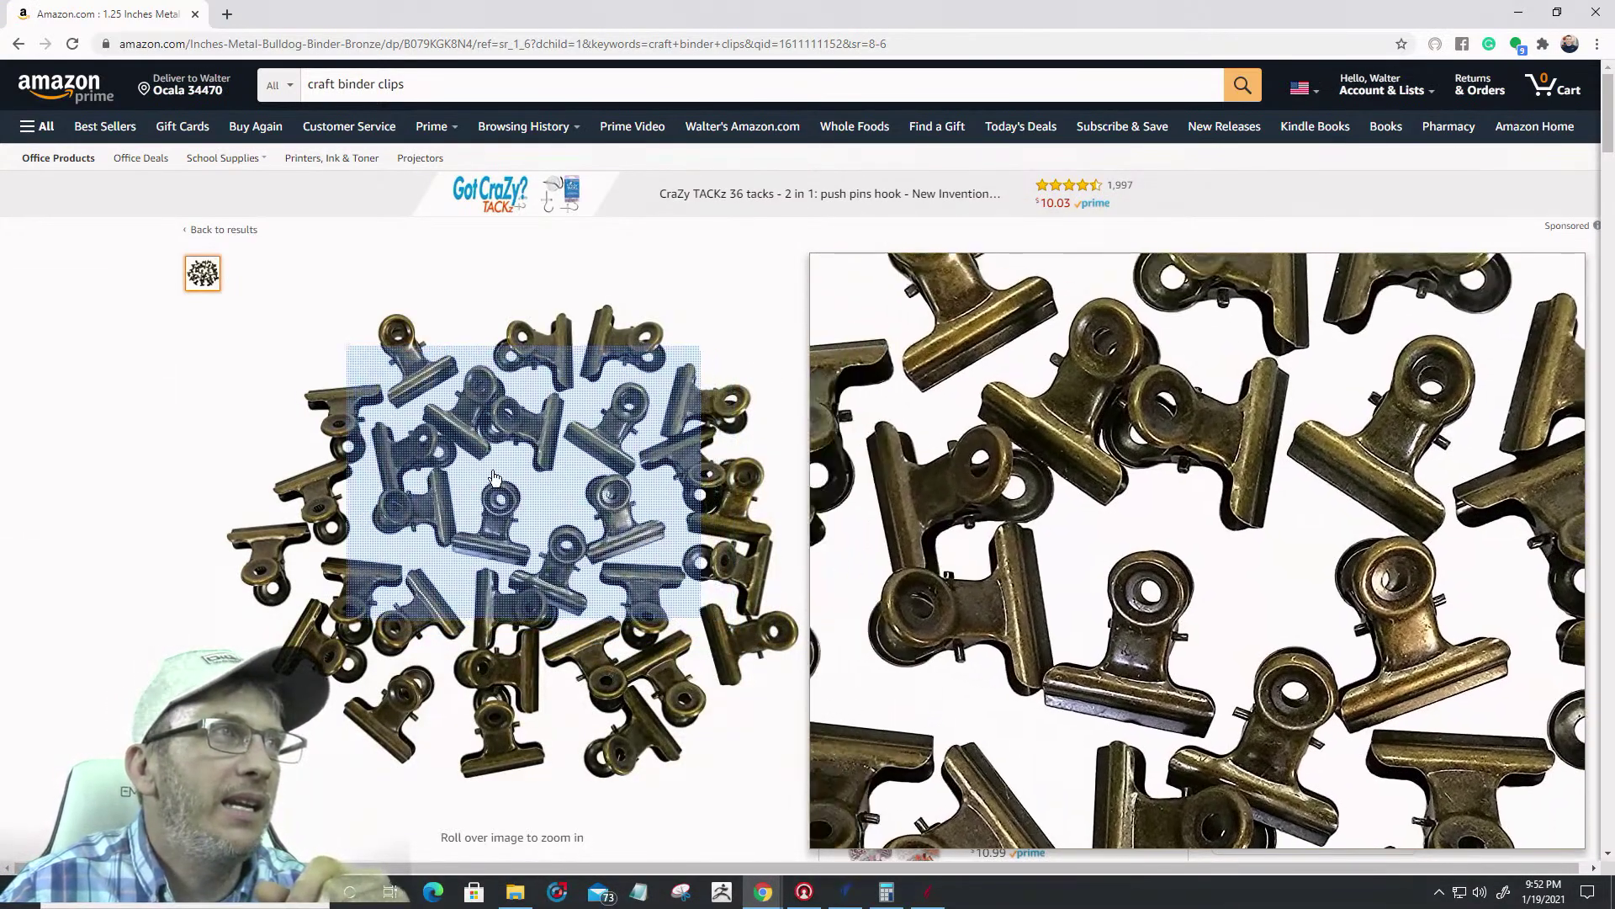
Return to the search results and look further for the silver Tim Holtz, Advantus Hinge Large Metal Clips, opening their product page
{"action": "left_click", "coordinate": [28, 53]}
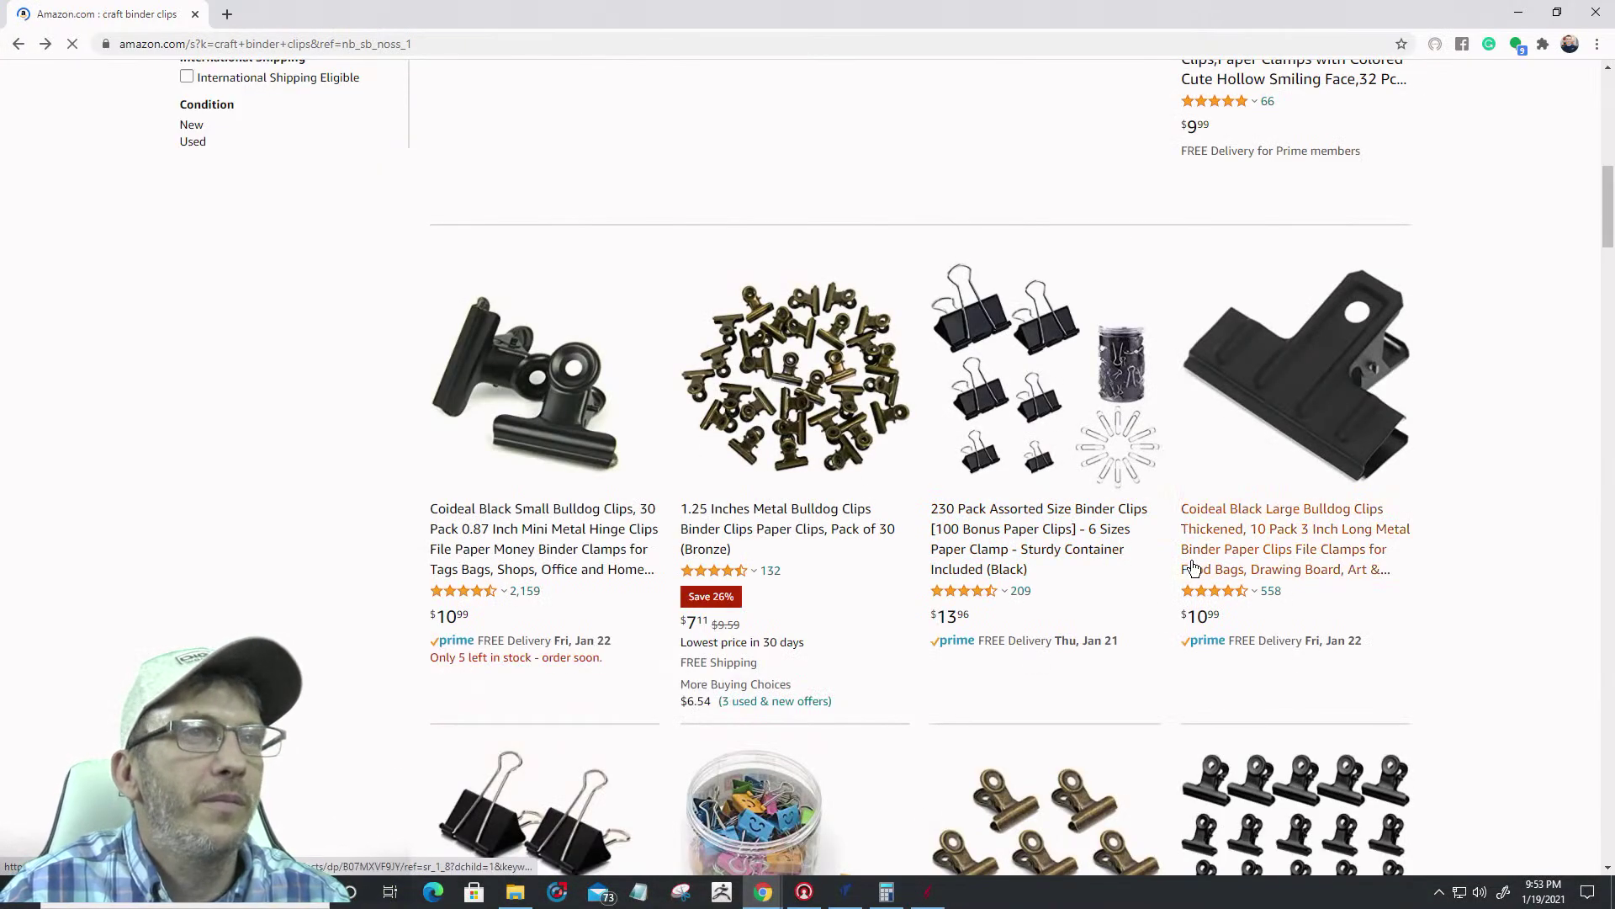
{"action": "scroll", "coordinate": [1204, 555], "scroll_direction": "down", "scroll_amount": 5}
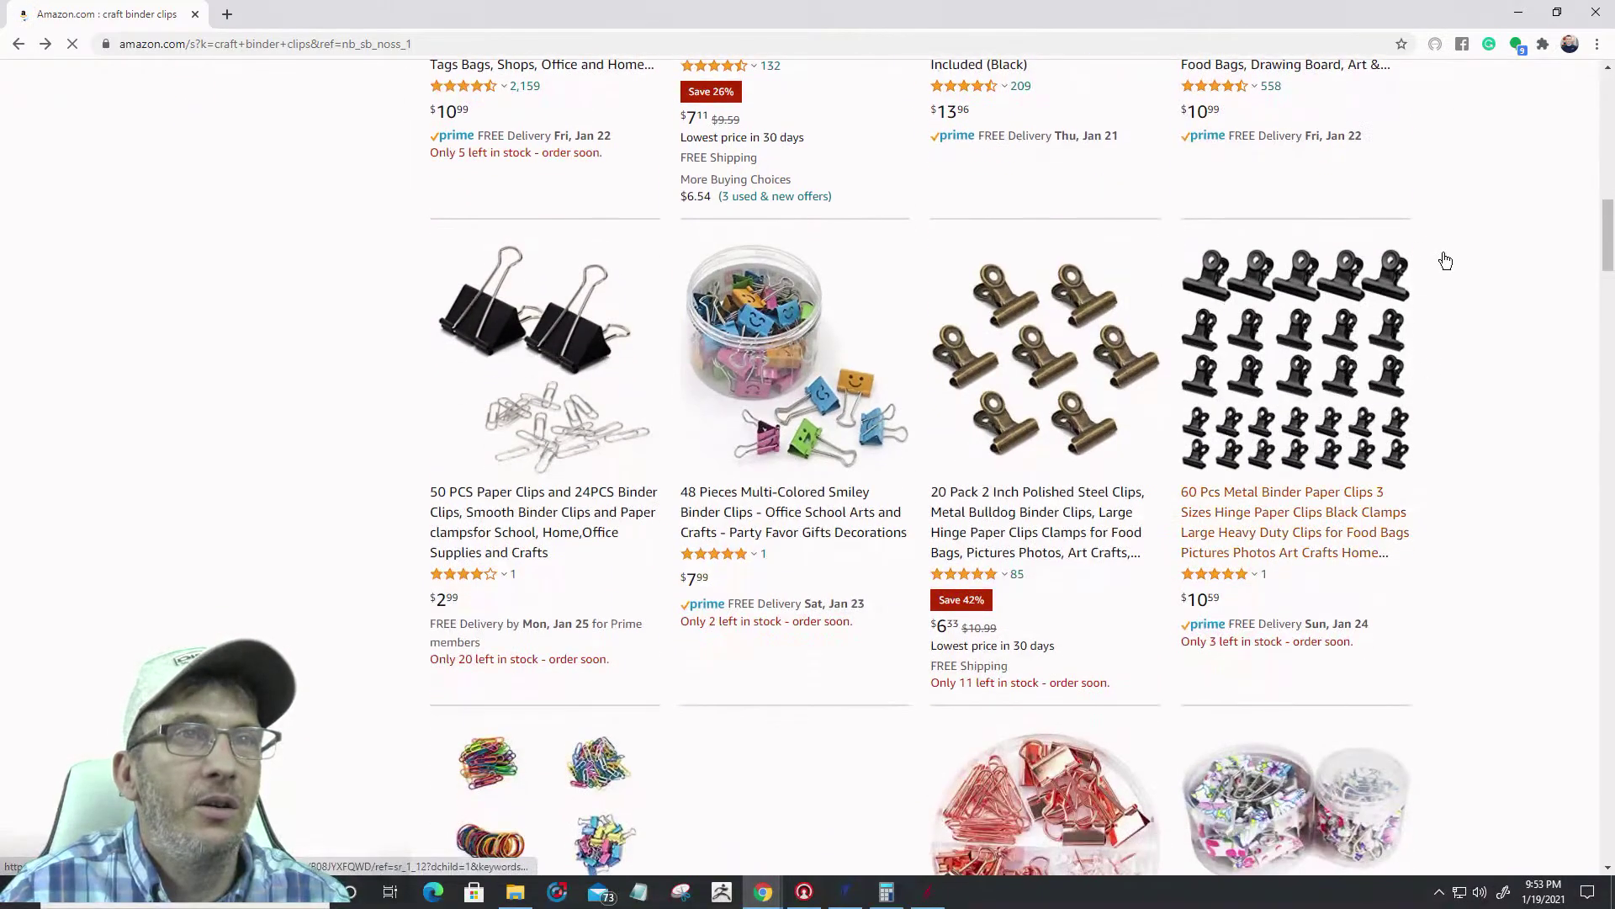
{"action": "scroll", "coordinate": [663, 360], "scroll_direction": "down", "scroll_amount": 6}
{"action": "scroll", "coordinate": [662, 360], "scroll_direction": "down", "scroll_amount": 8}
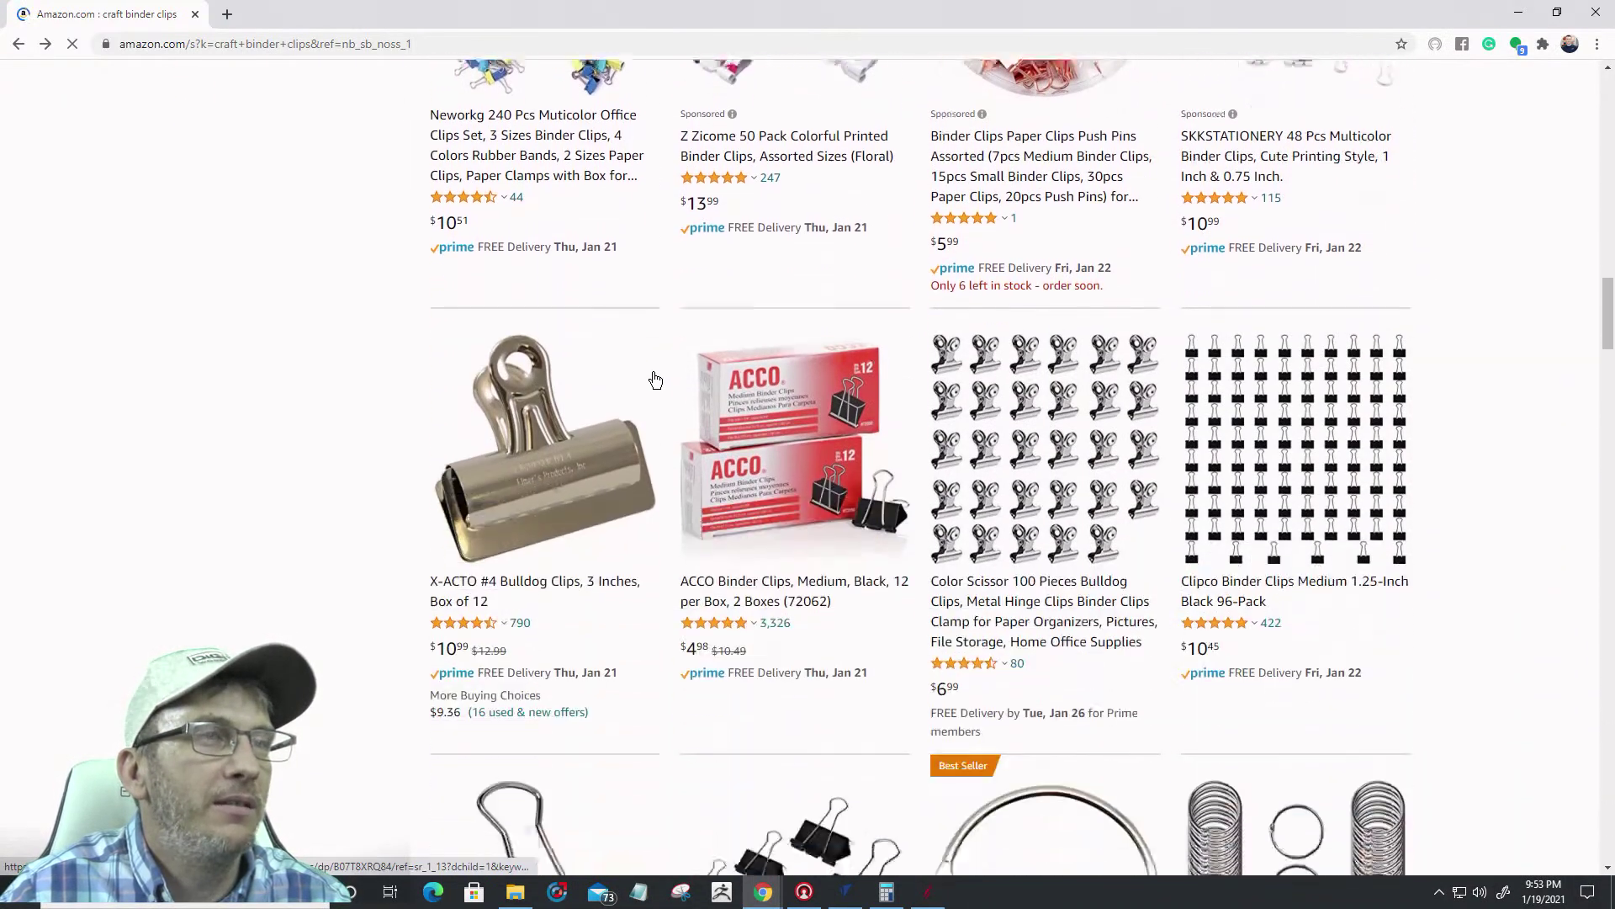
{"action": "scroll", "coordinate": [809, 461], "scroll_direction": "down", "scroll_amount": 7}
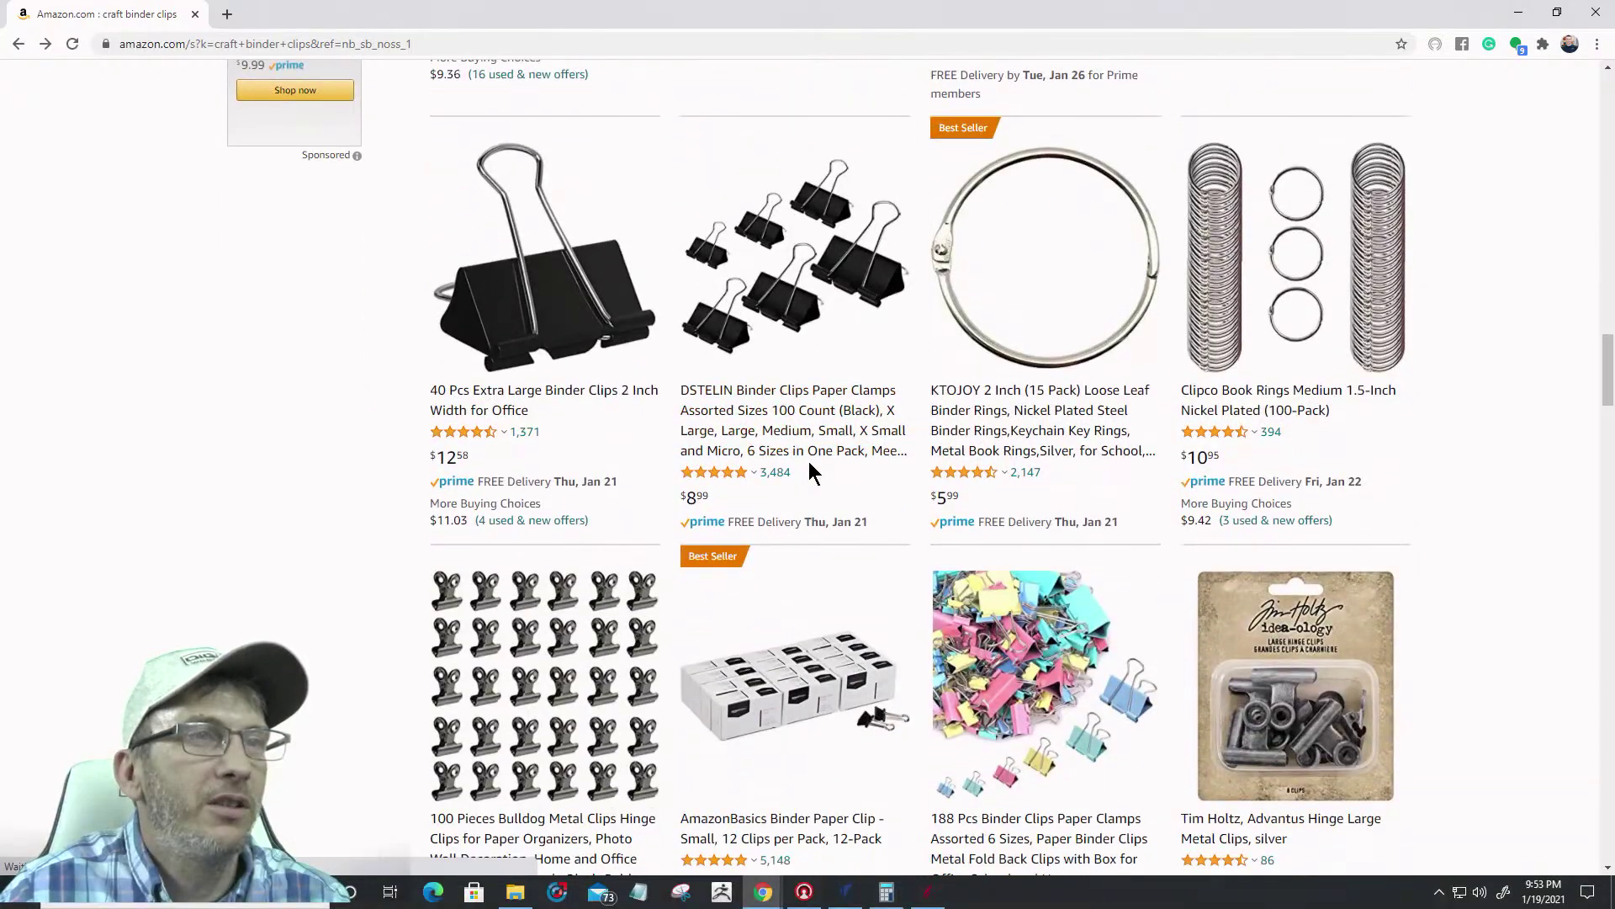
{"action": "scroll", "coordinate": [1059, 449], "scroll_direction": "down", "scroll_amount": 2}
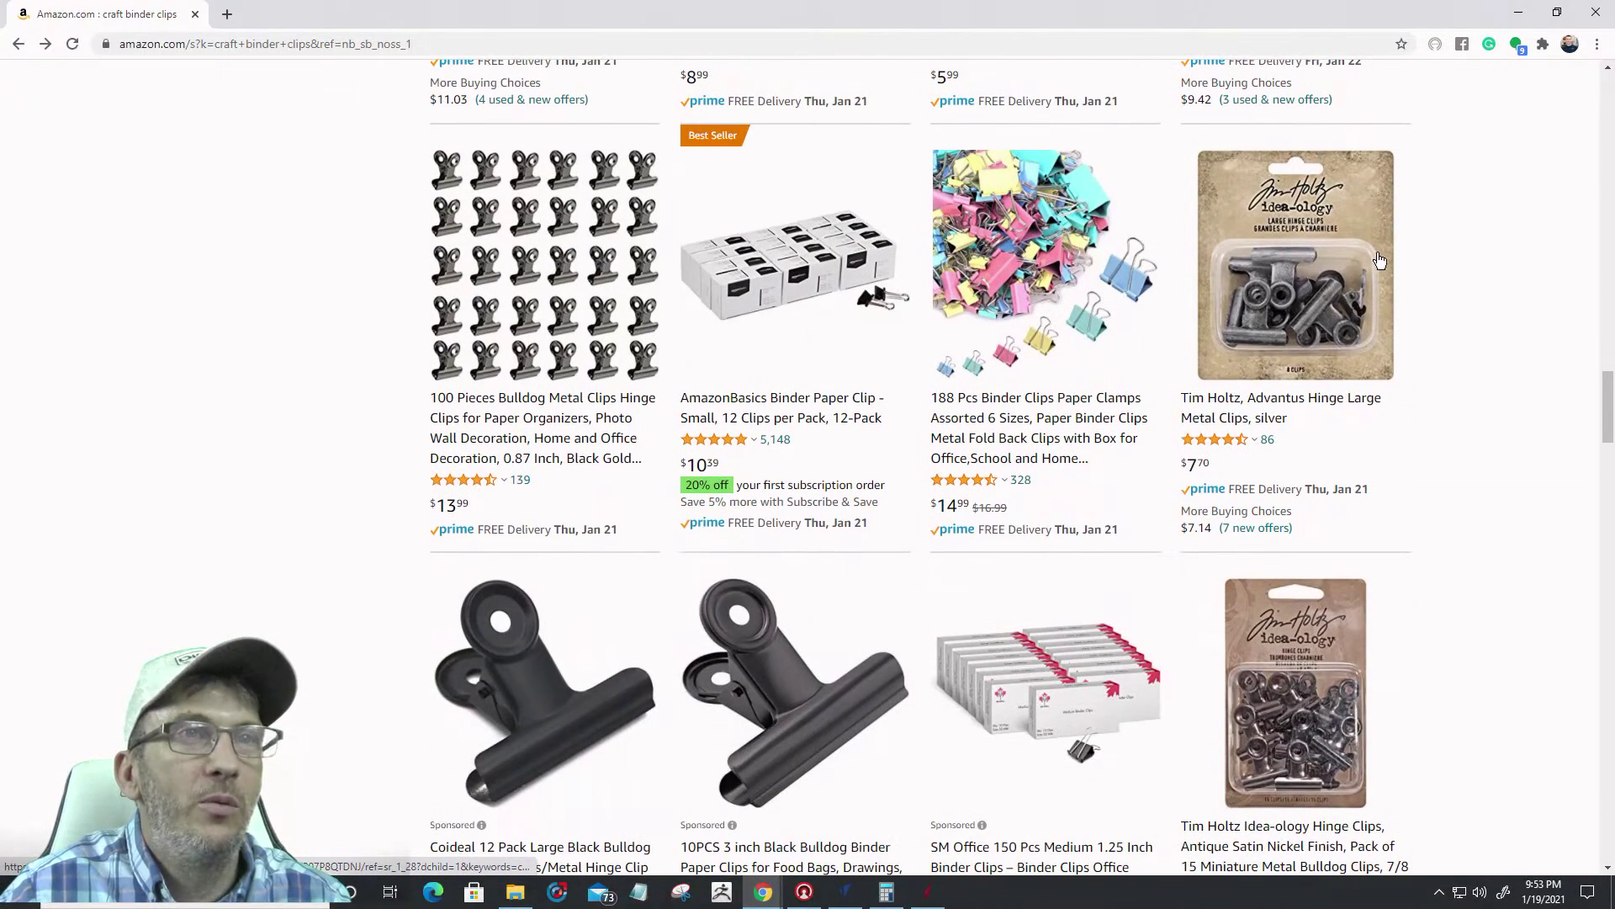
{"action": "left_click", "coordinate": [1321, 288]}
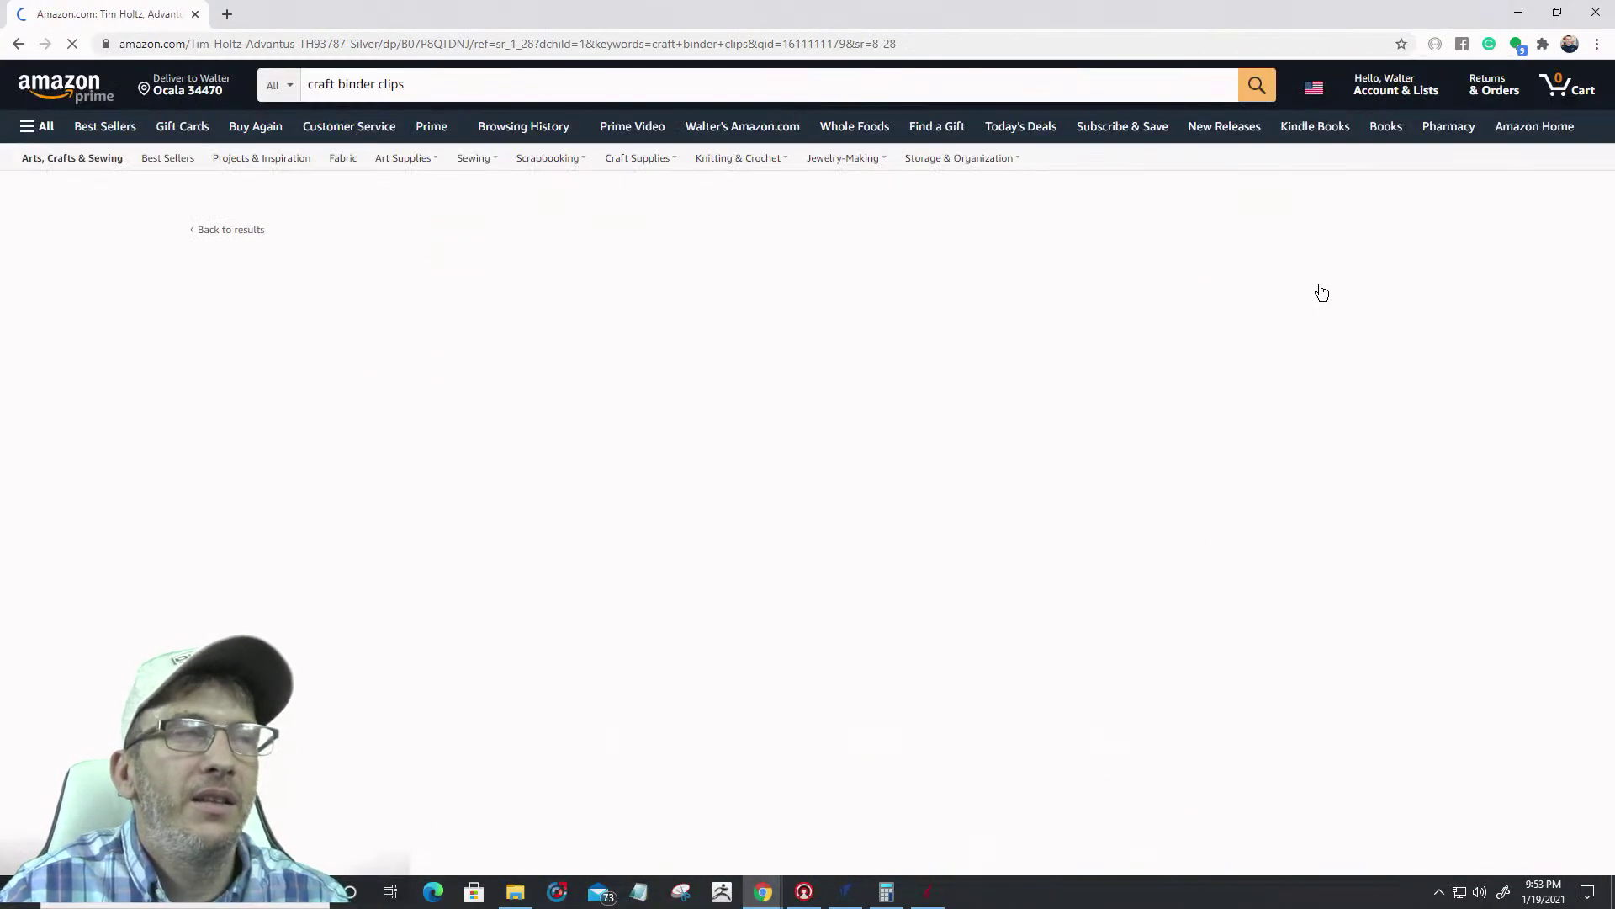
{"action": "mouse_move", "coordinate": [459, 583]}
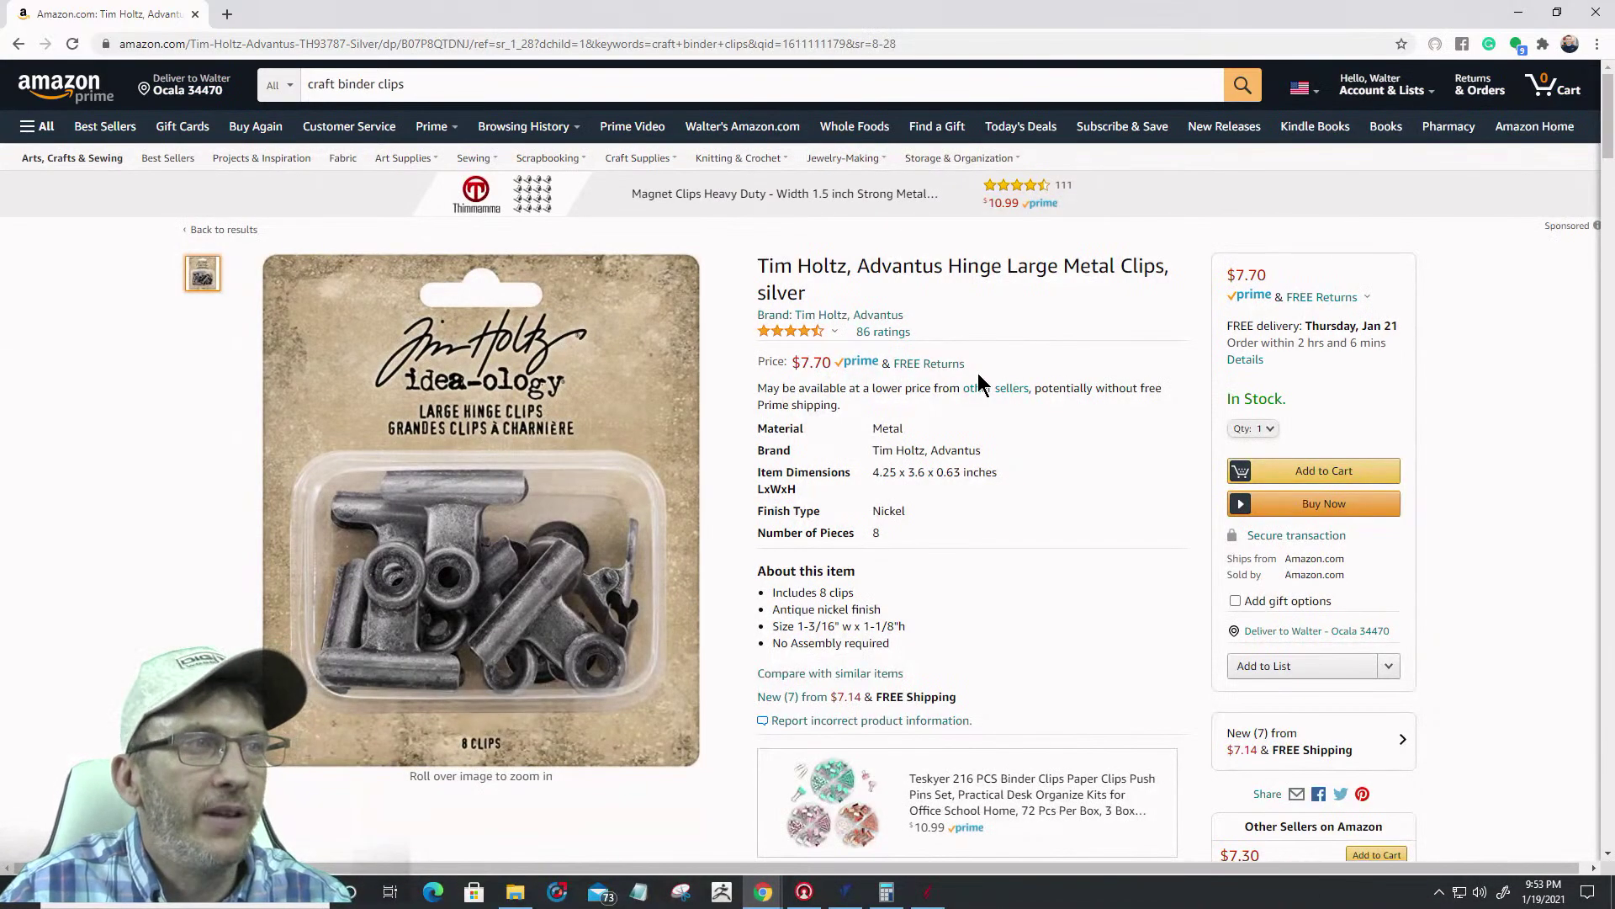
Look over the silver Tim Holtz hinge clips page down to the related products
{"action": "scroll", "coordinate": [981, 380], "scroll_direction": "down", "scroll_amount": 5}
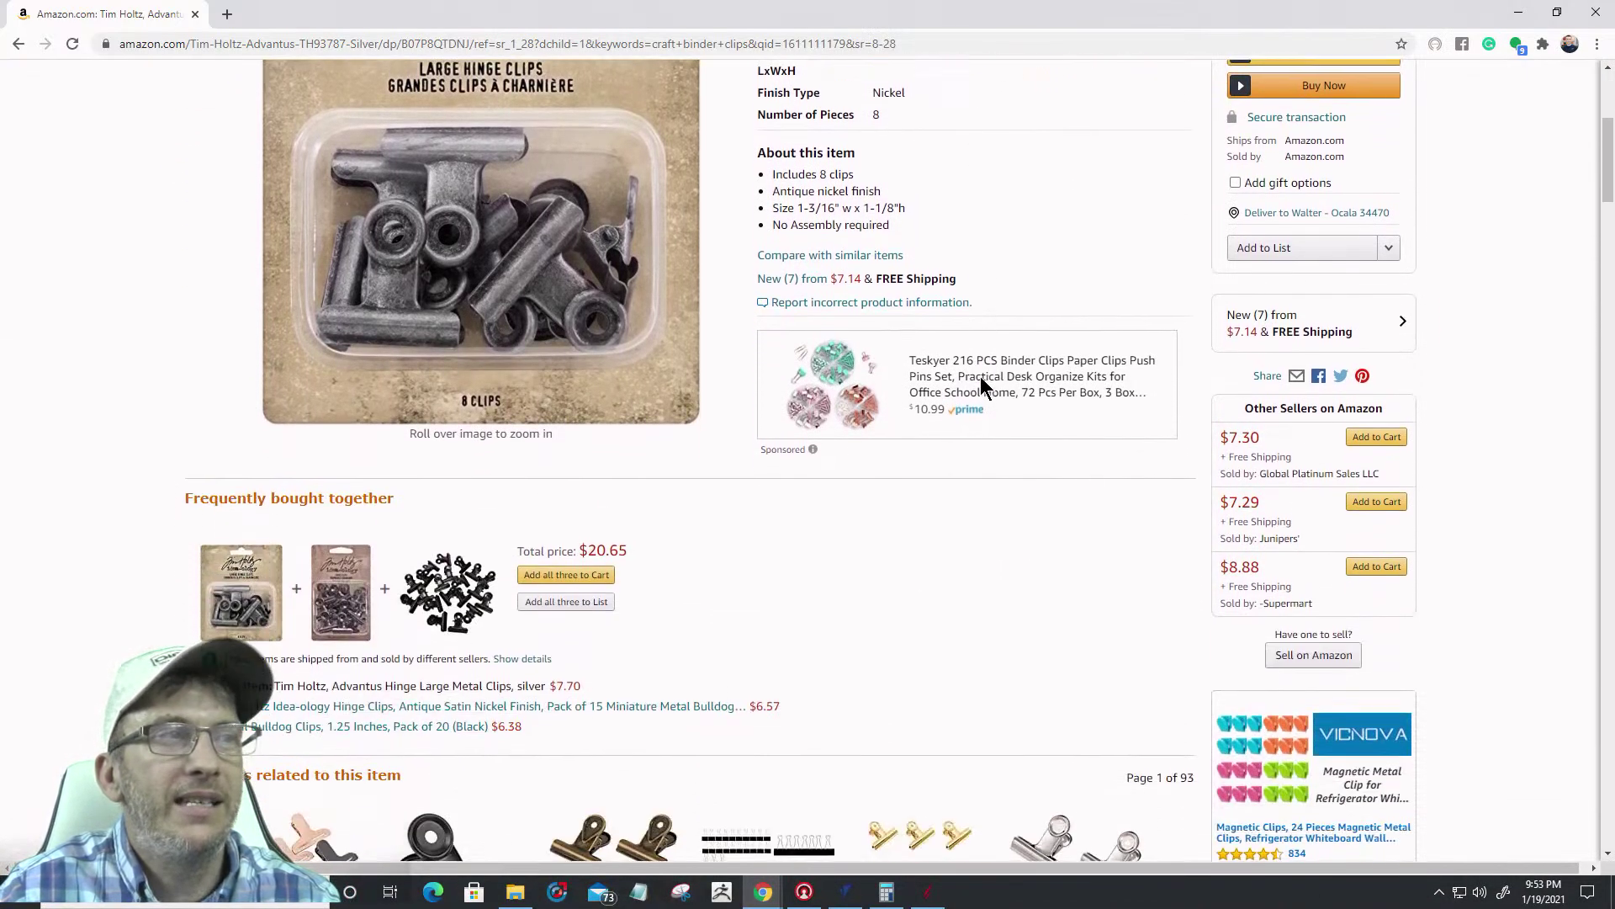
{"action": "scroll", "coordinate": [982, 379], "scroll_direction": "down", "scroll_amount": 3}
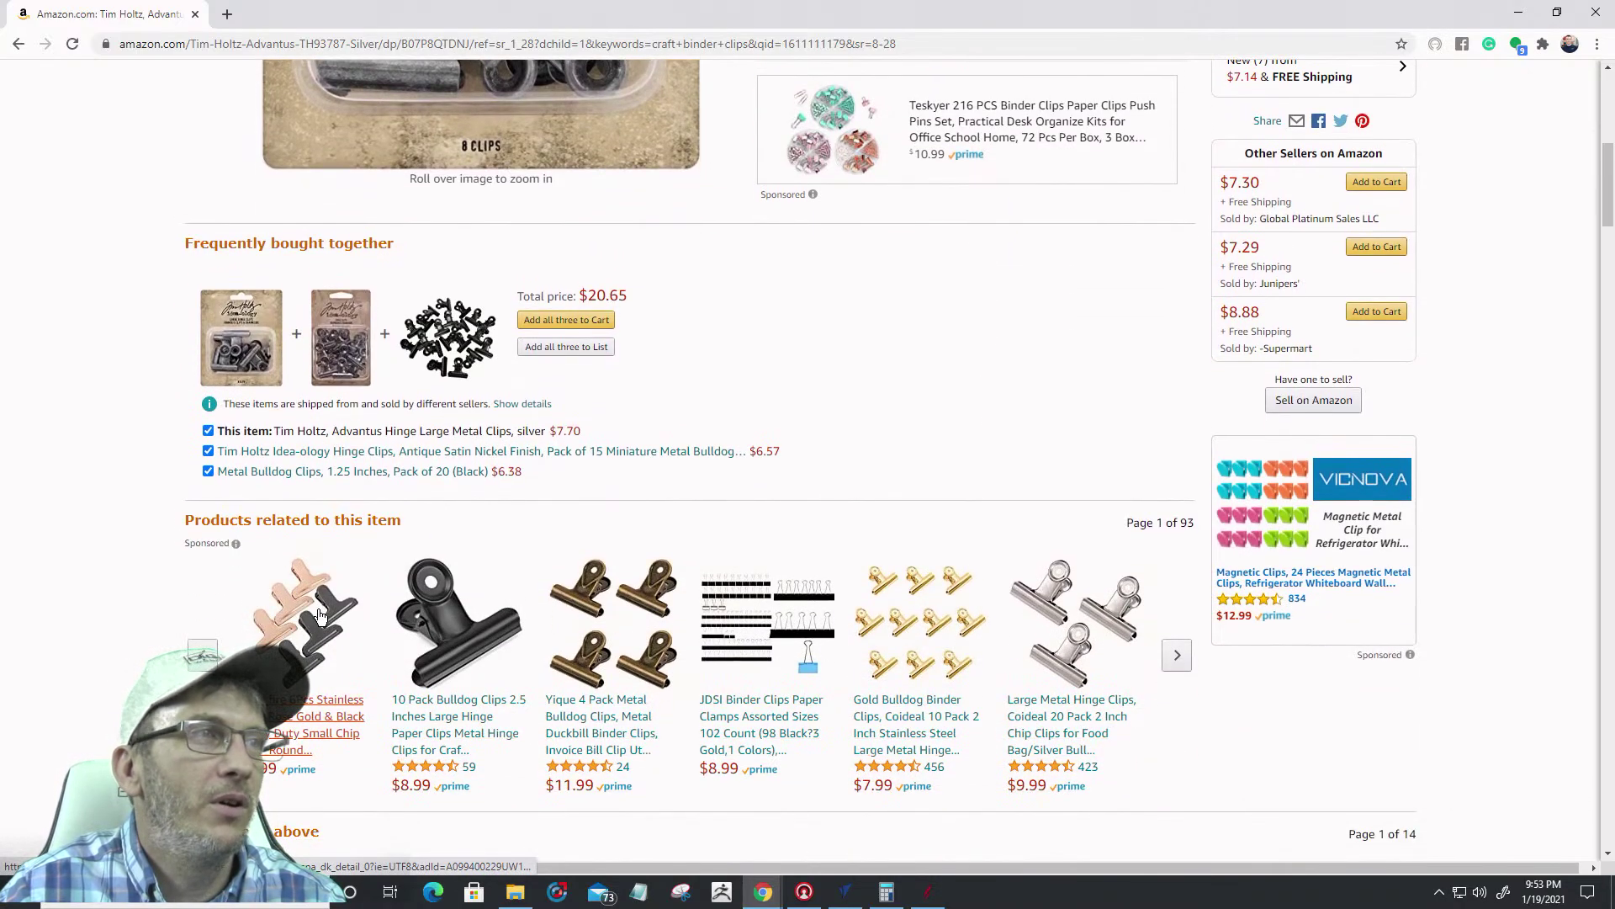
{"action": "scroll", "coordinate": [705, 354], "scroll_direction": "up", "scroll_amount": 7}
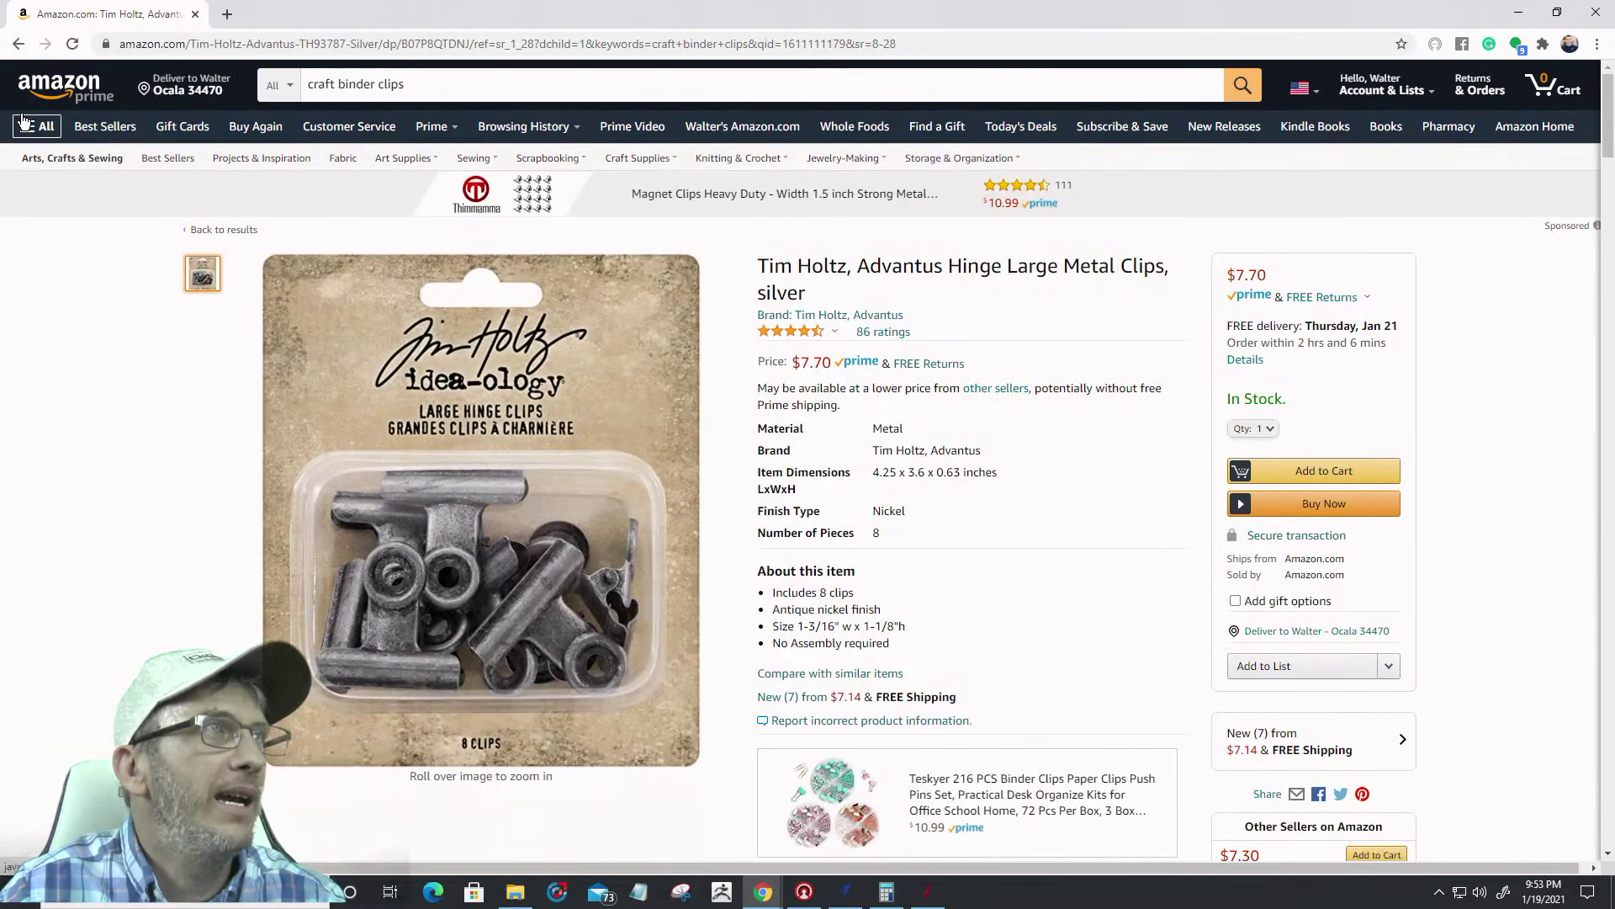
Return to the clip search results and open the bronze 20 Pack 2 Inch Polished Steel Clips
{"action": "left_click", "coordinate": [19, 46]}
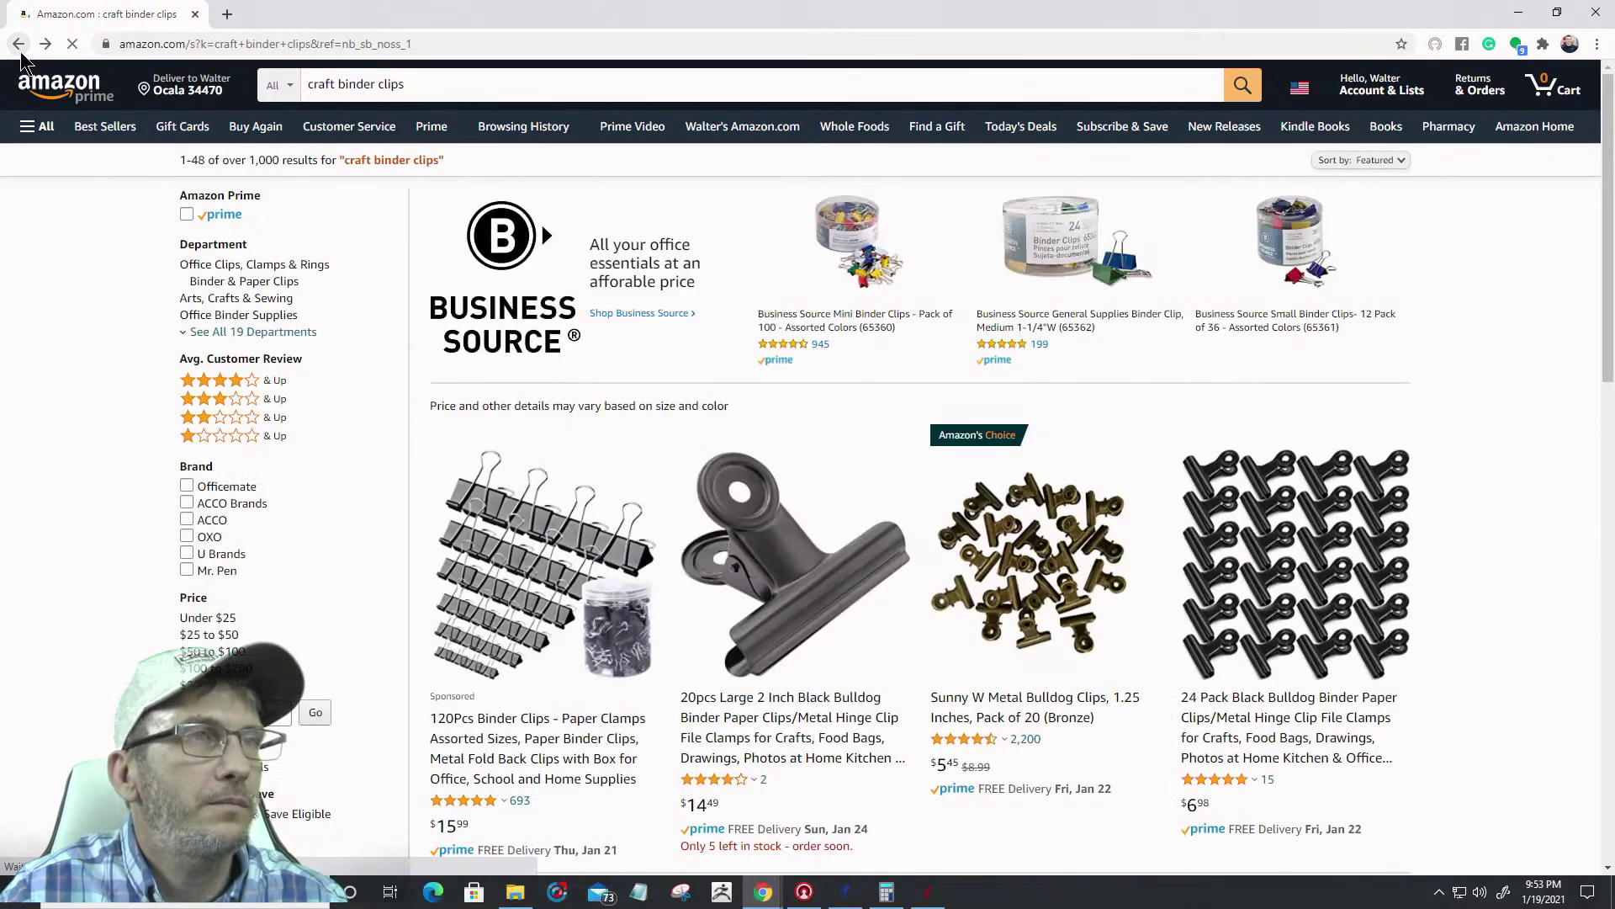
{"action": "scroll", "coordinate": [888, 421], "scroll_direction": "up", "scroll_amount": 10}
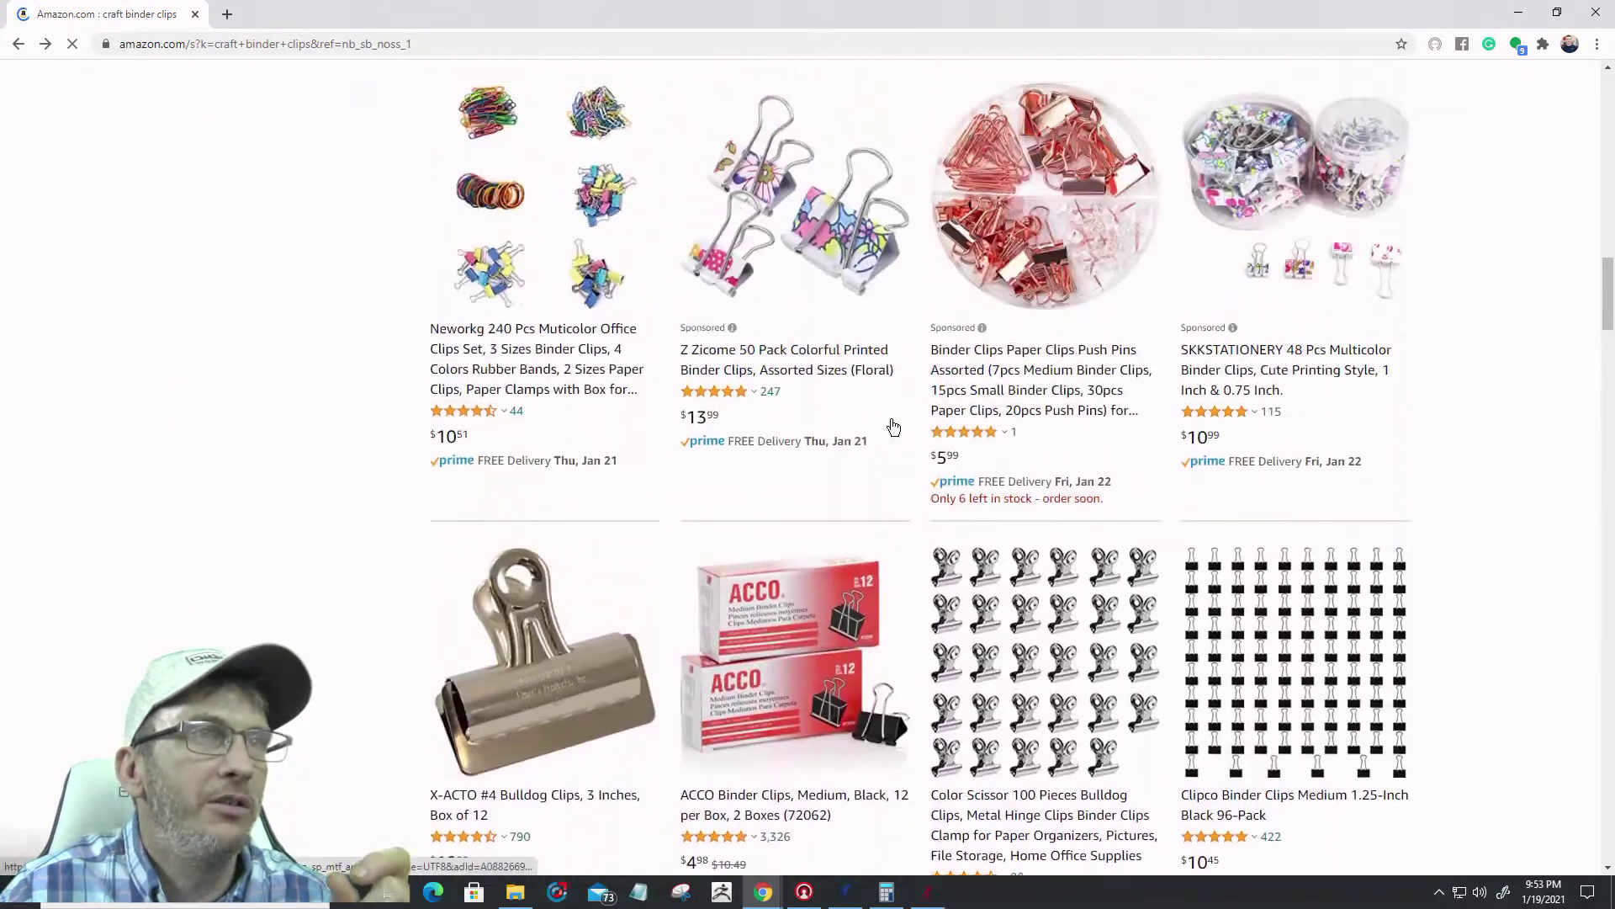
{"action": "scroll", "coordinate": [894, 426], "scroll_direction": "up", "scroll_amount": 8}
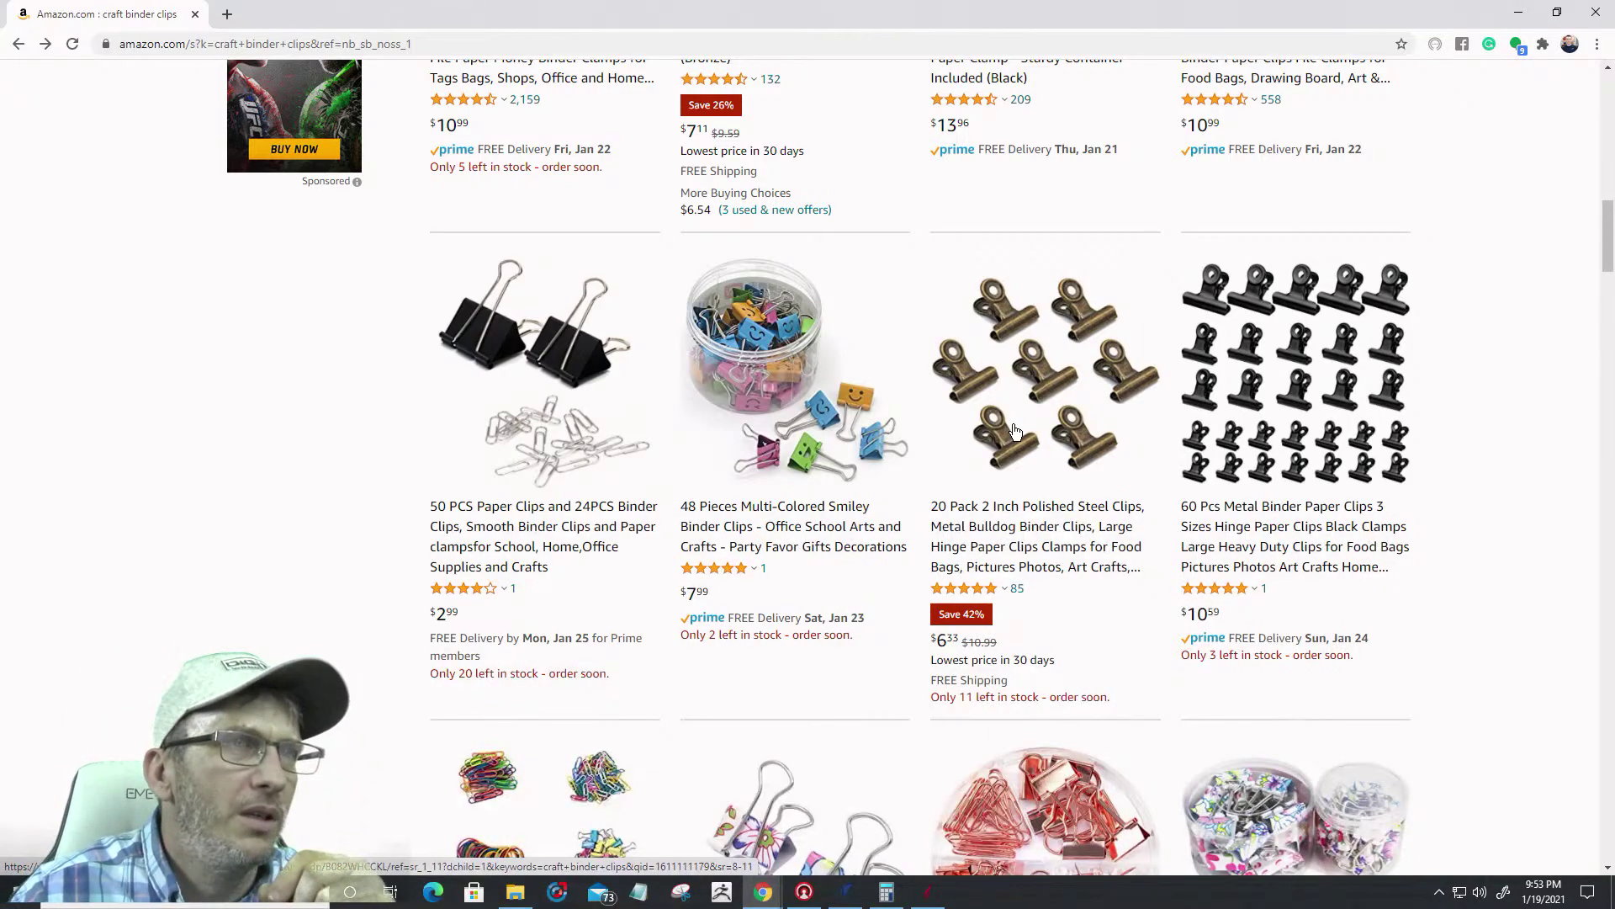
{"action": "left_click", "coordinate": [1016, 431]}
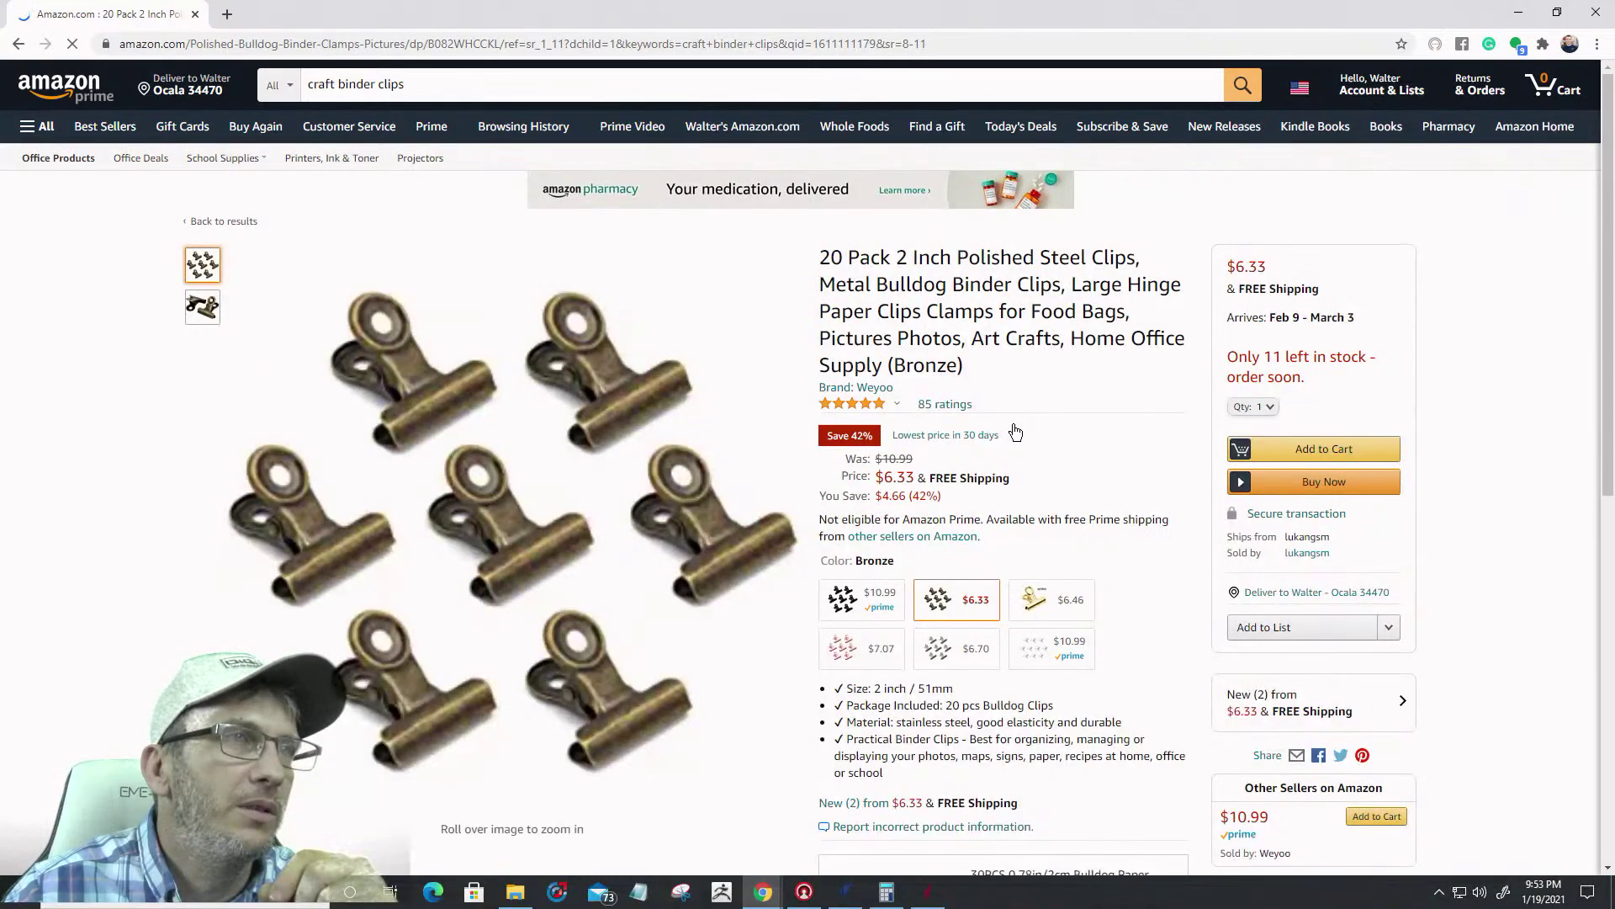
Return to the results, view the bronze 1.25-inch Metal Bulldog Clips pack of 30 again, and go back to the results
{"action": "left_click", "coordinate": [23, 51]}
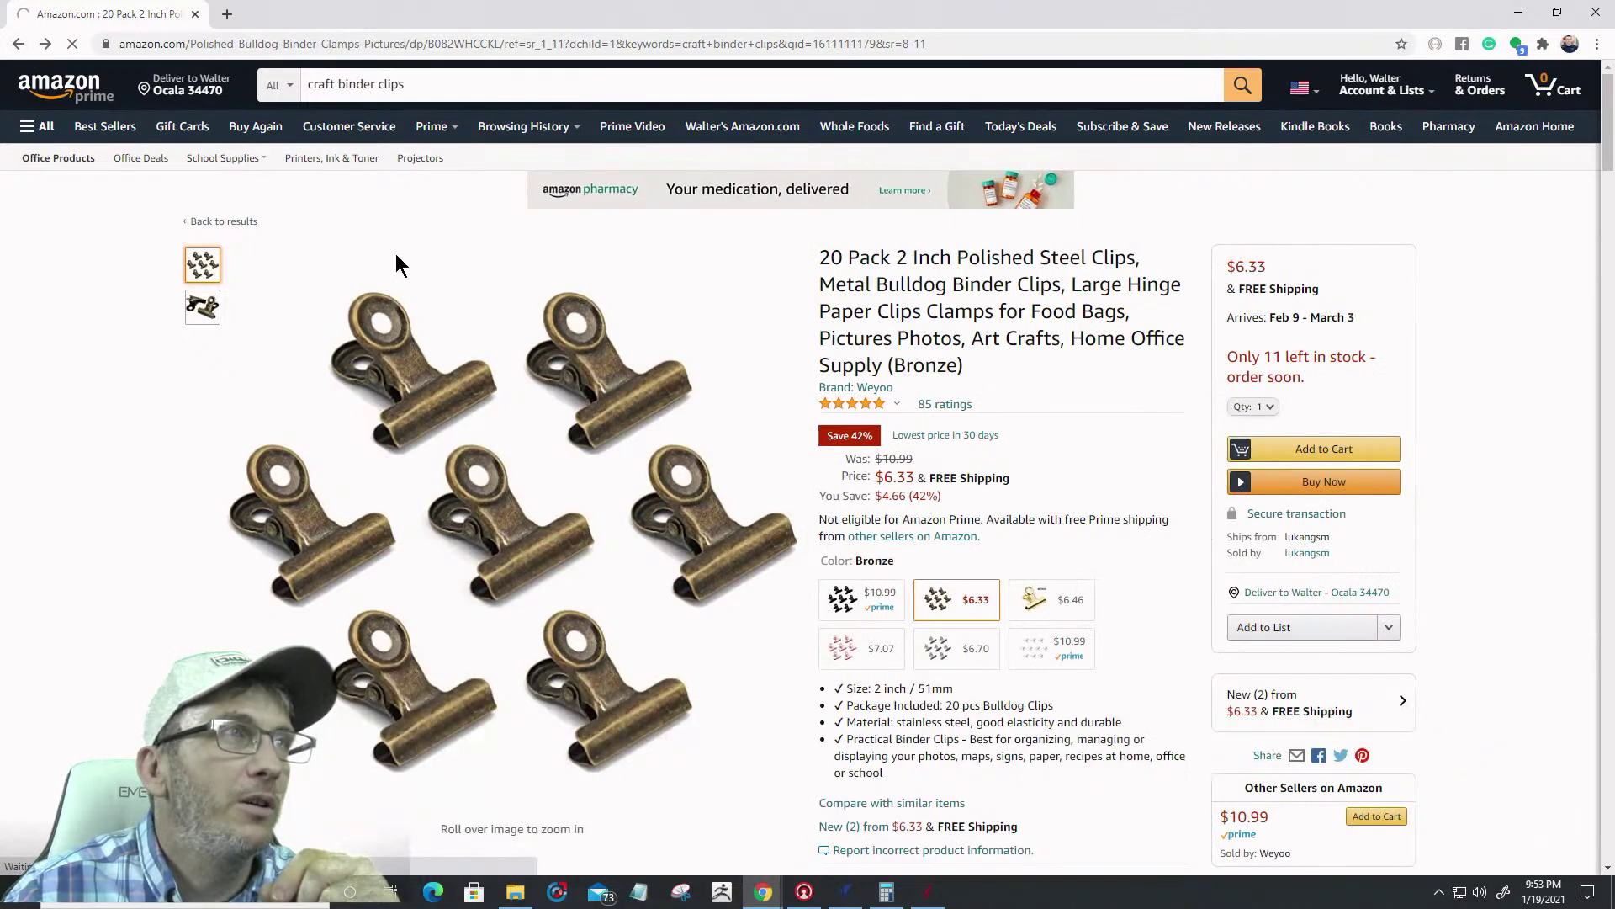
{"action": "scroll", "coordinate": [989, 476], "scroll_direction": "up", "scroll_amount": 8}
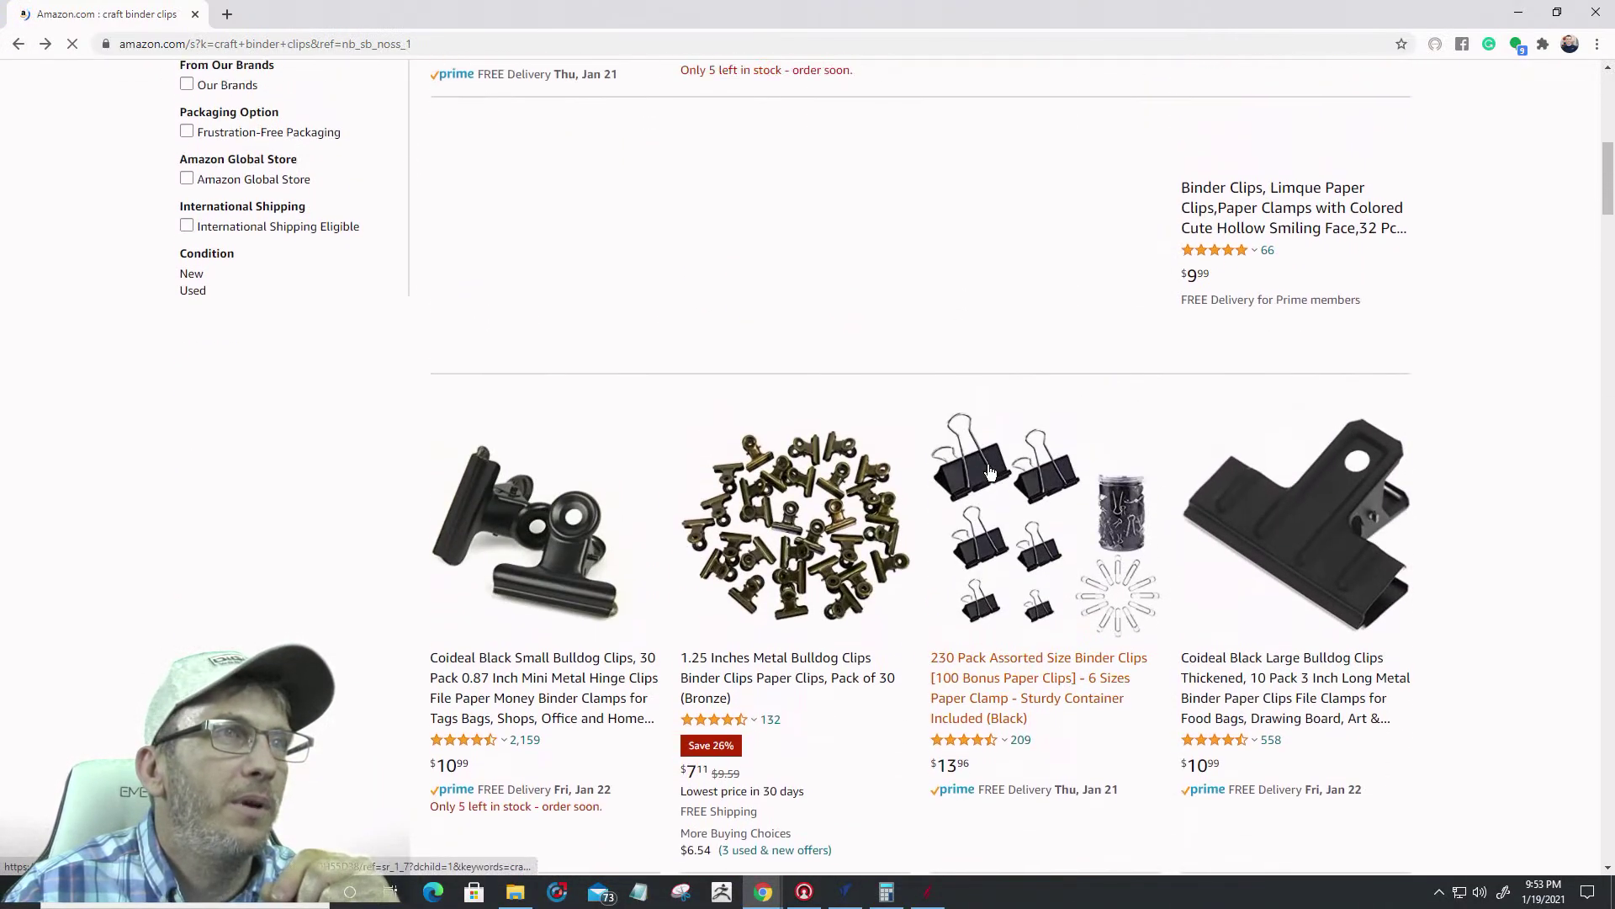
{"action": "left_click", "coordinate": [797, 517]}
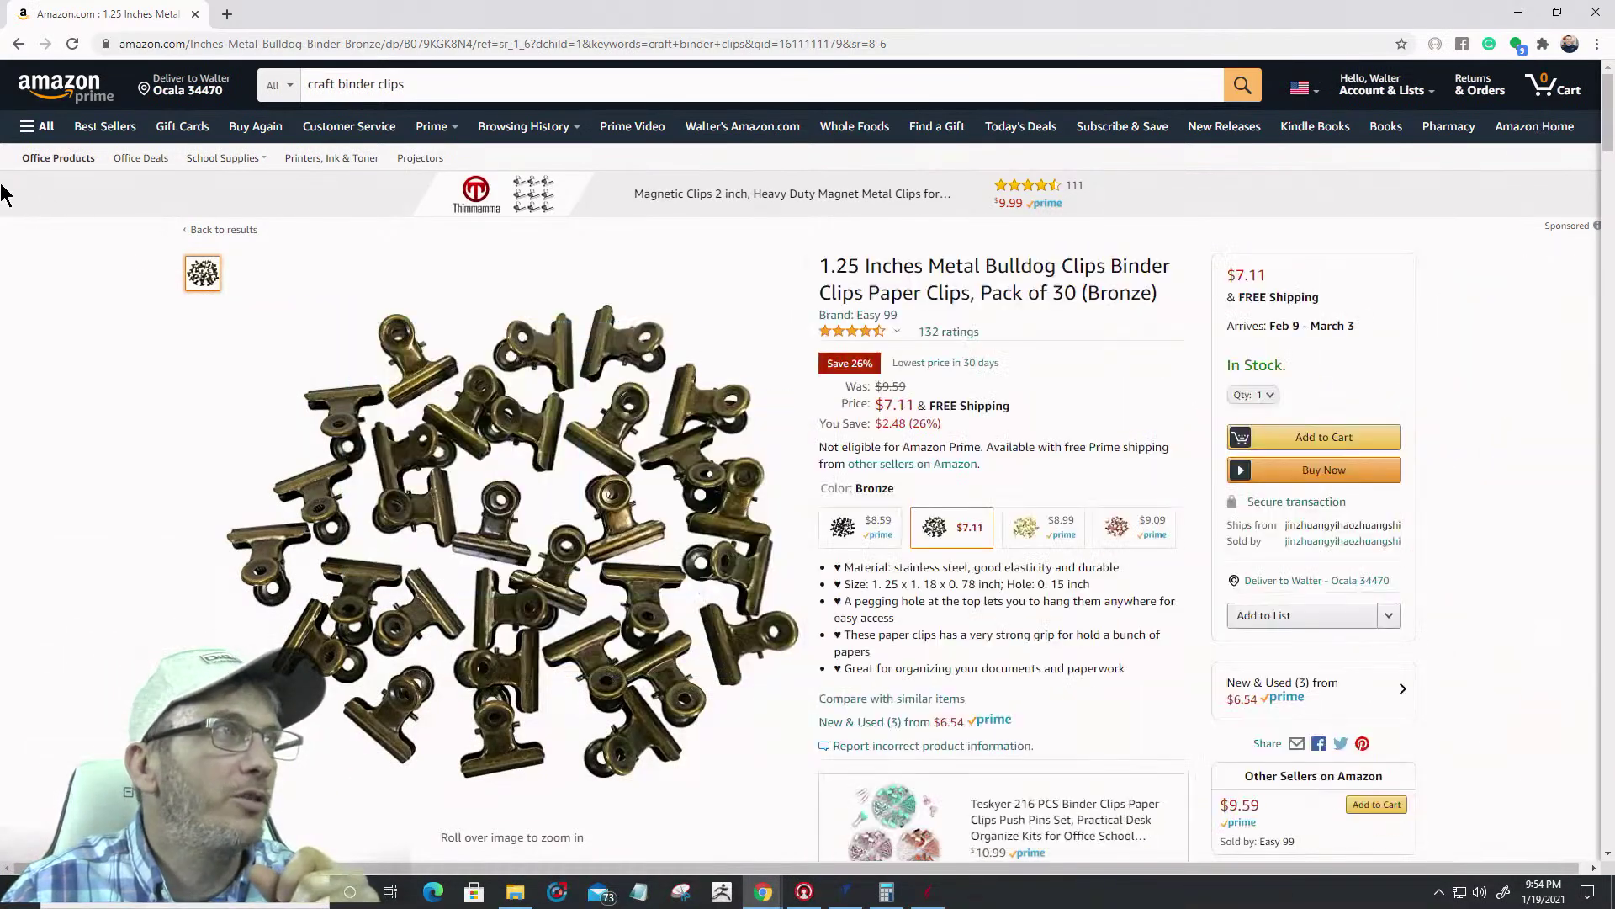
{"action": "left_click", "coordinate": [25, 46]}
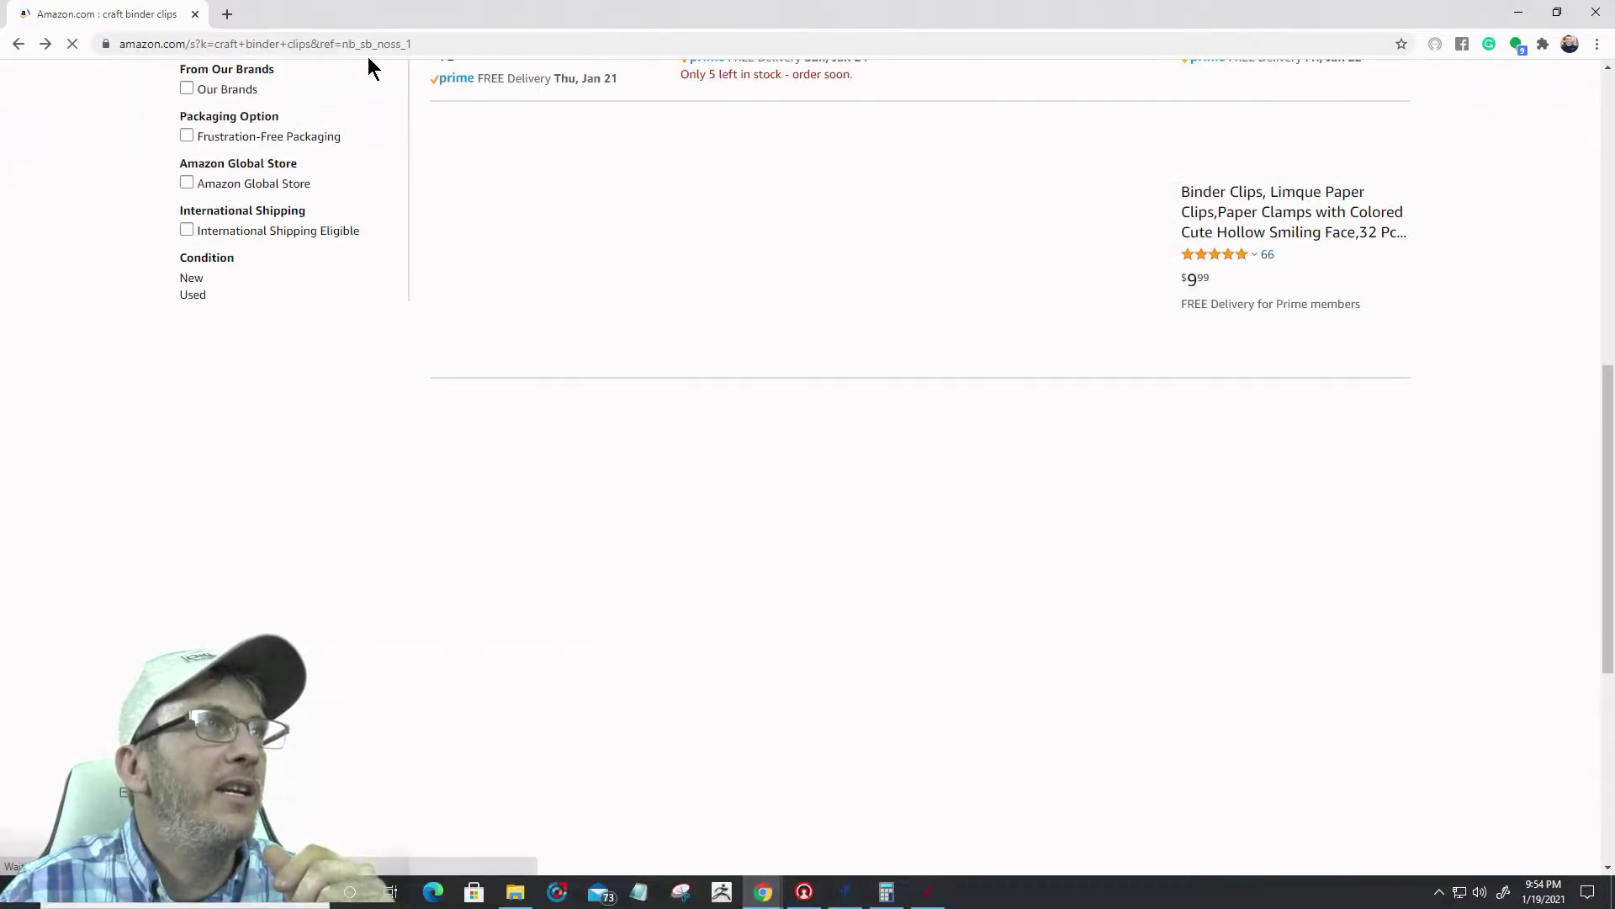
Search Google Images for "craft picture frame" in a new browser tab
{"action": "left_click", "coordinate": [227, 14]}
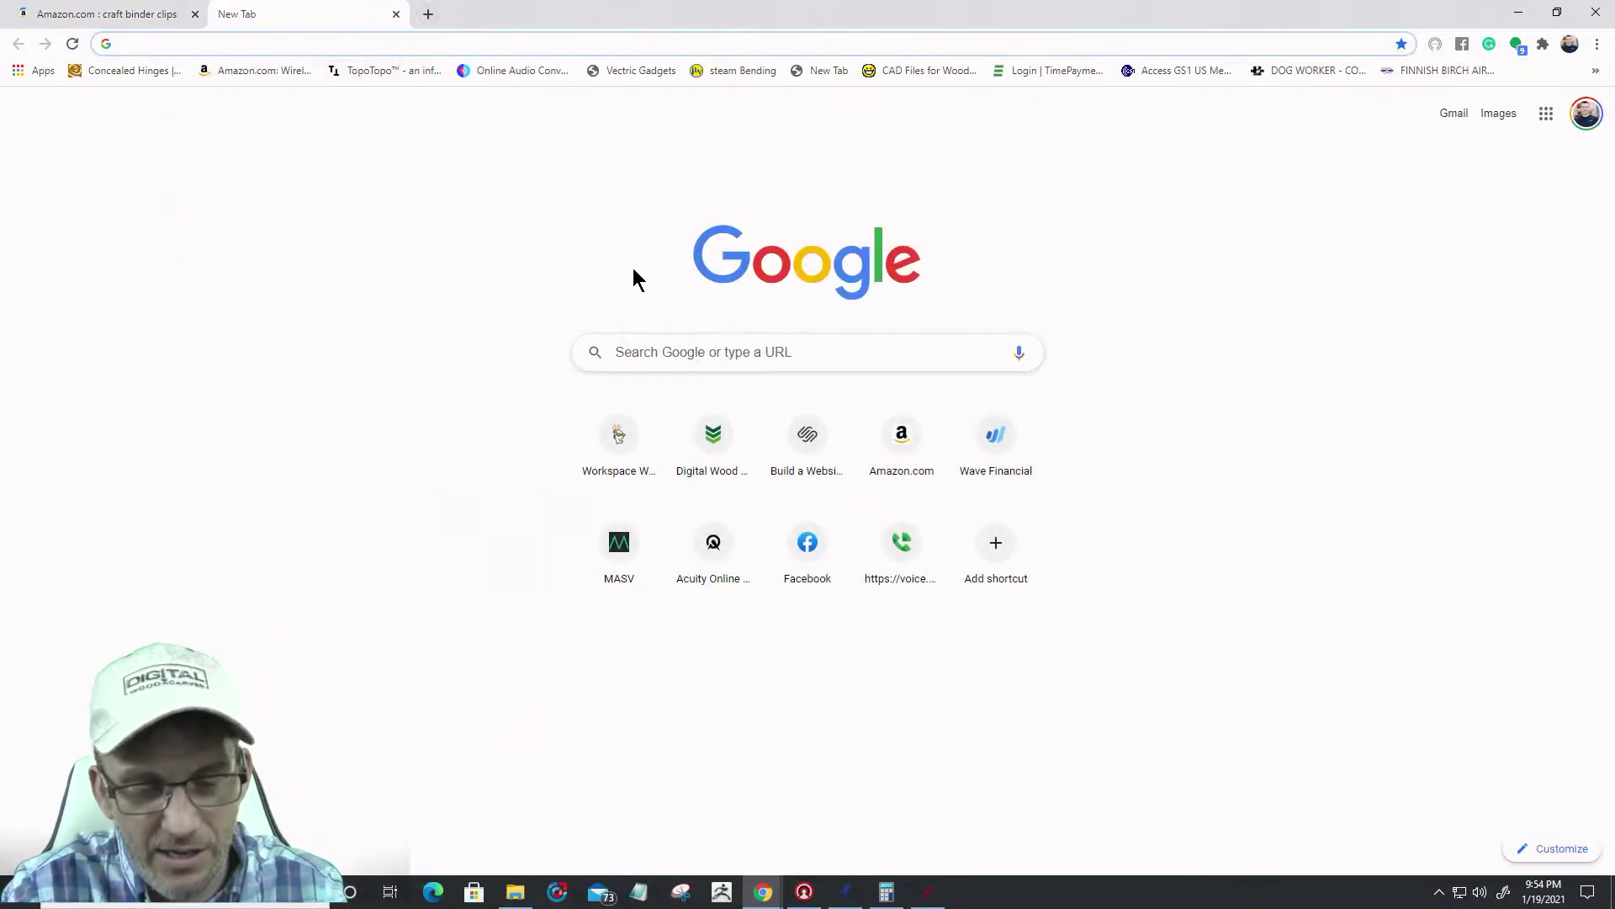
{"action": "type", "text": "craft"}
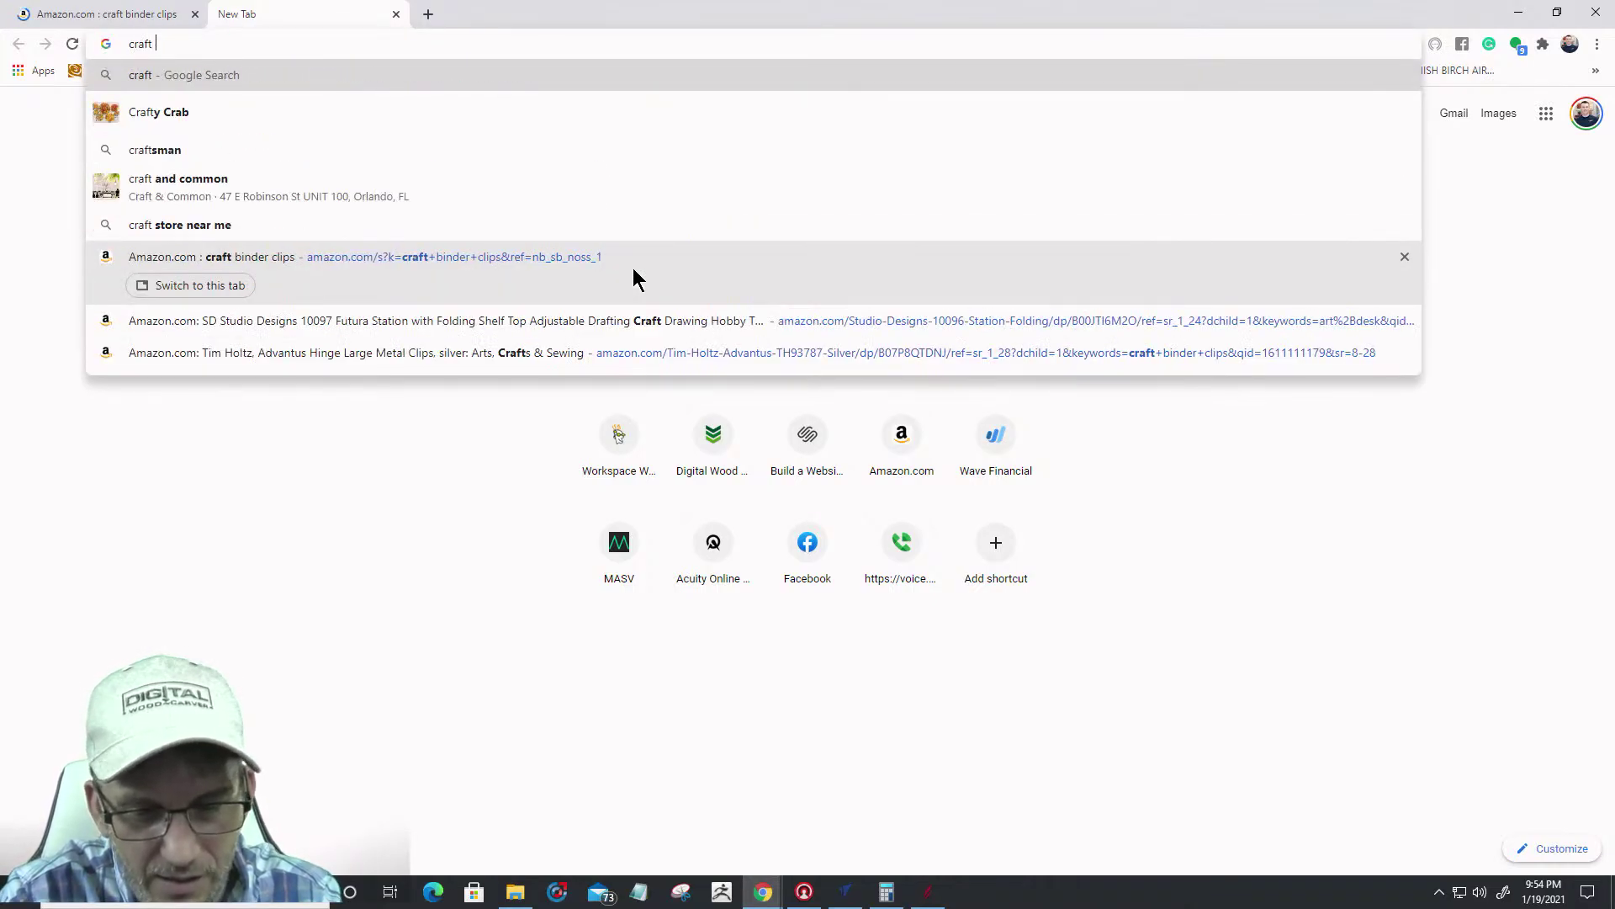
{"action": "type", "text": " pic"}
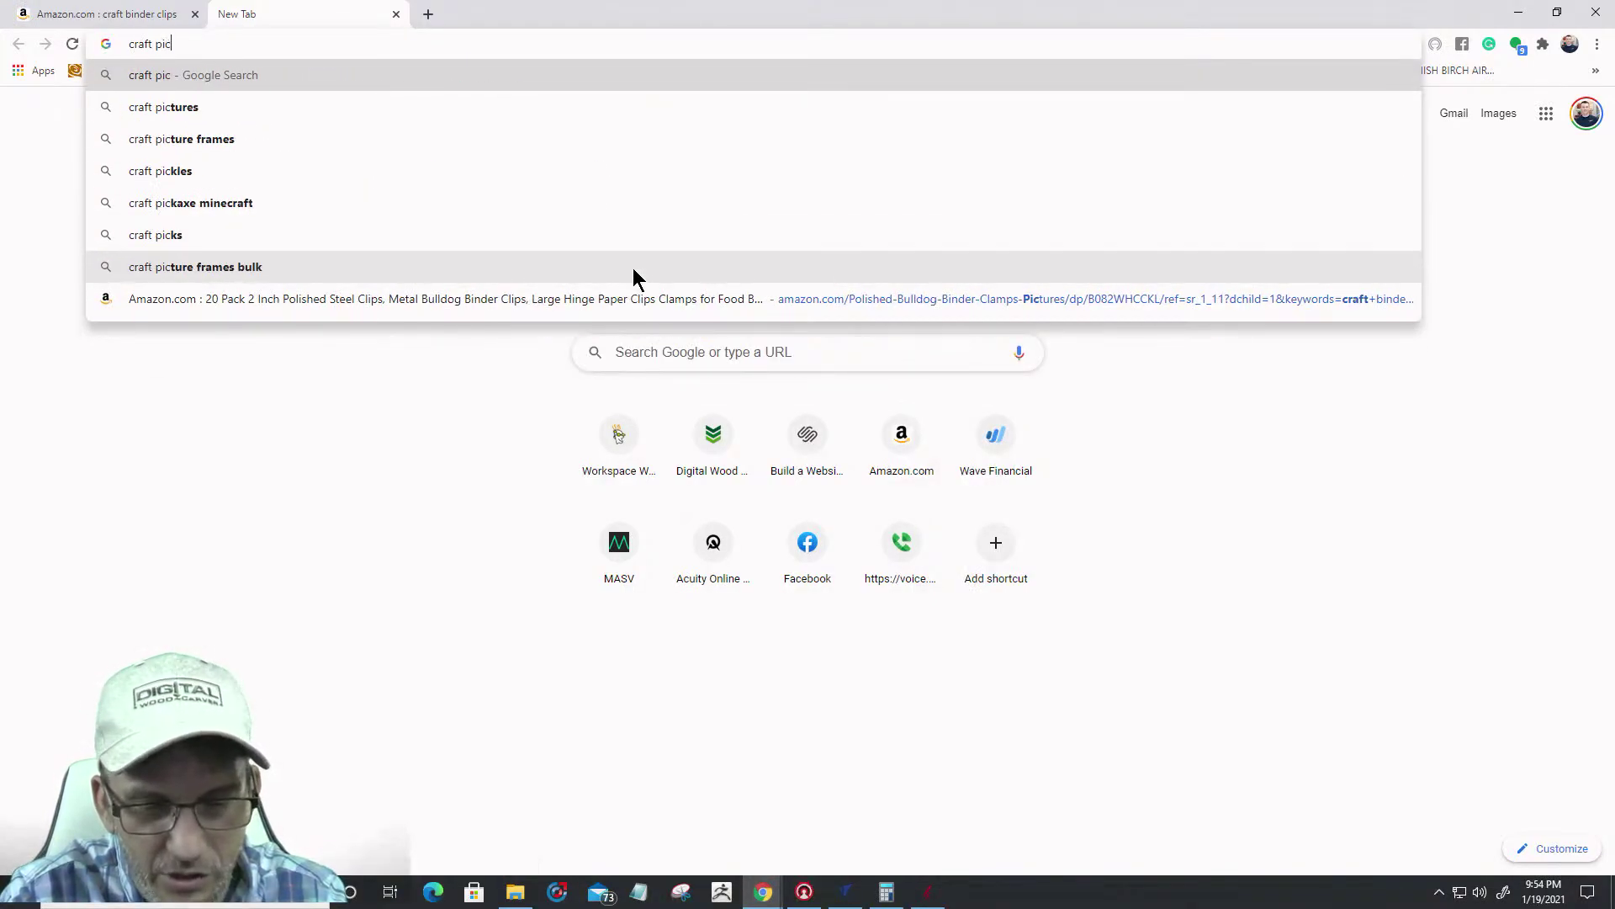
{"action": "type", "text": "ture frame"}
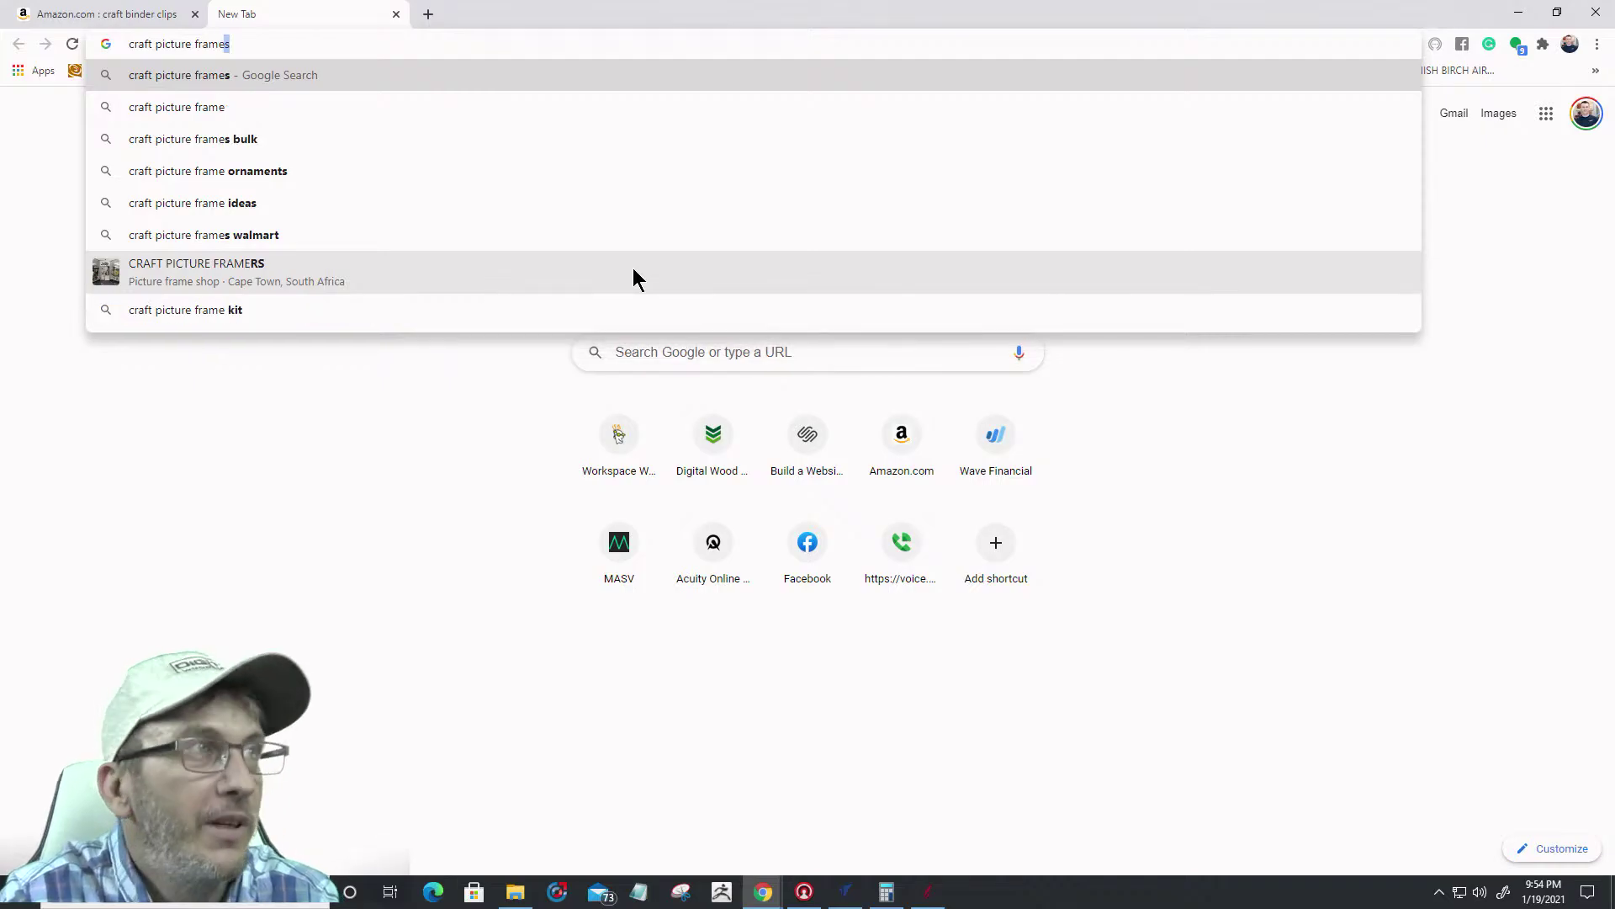
{"action": "key", "text": "Return"}
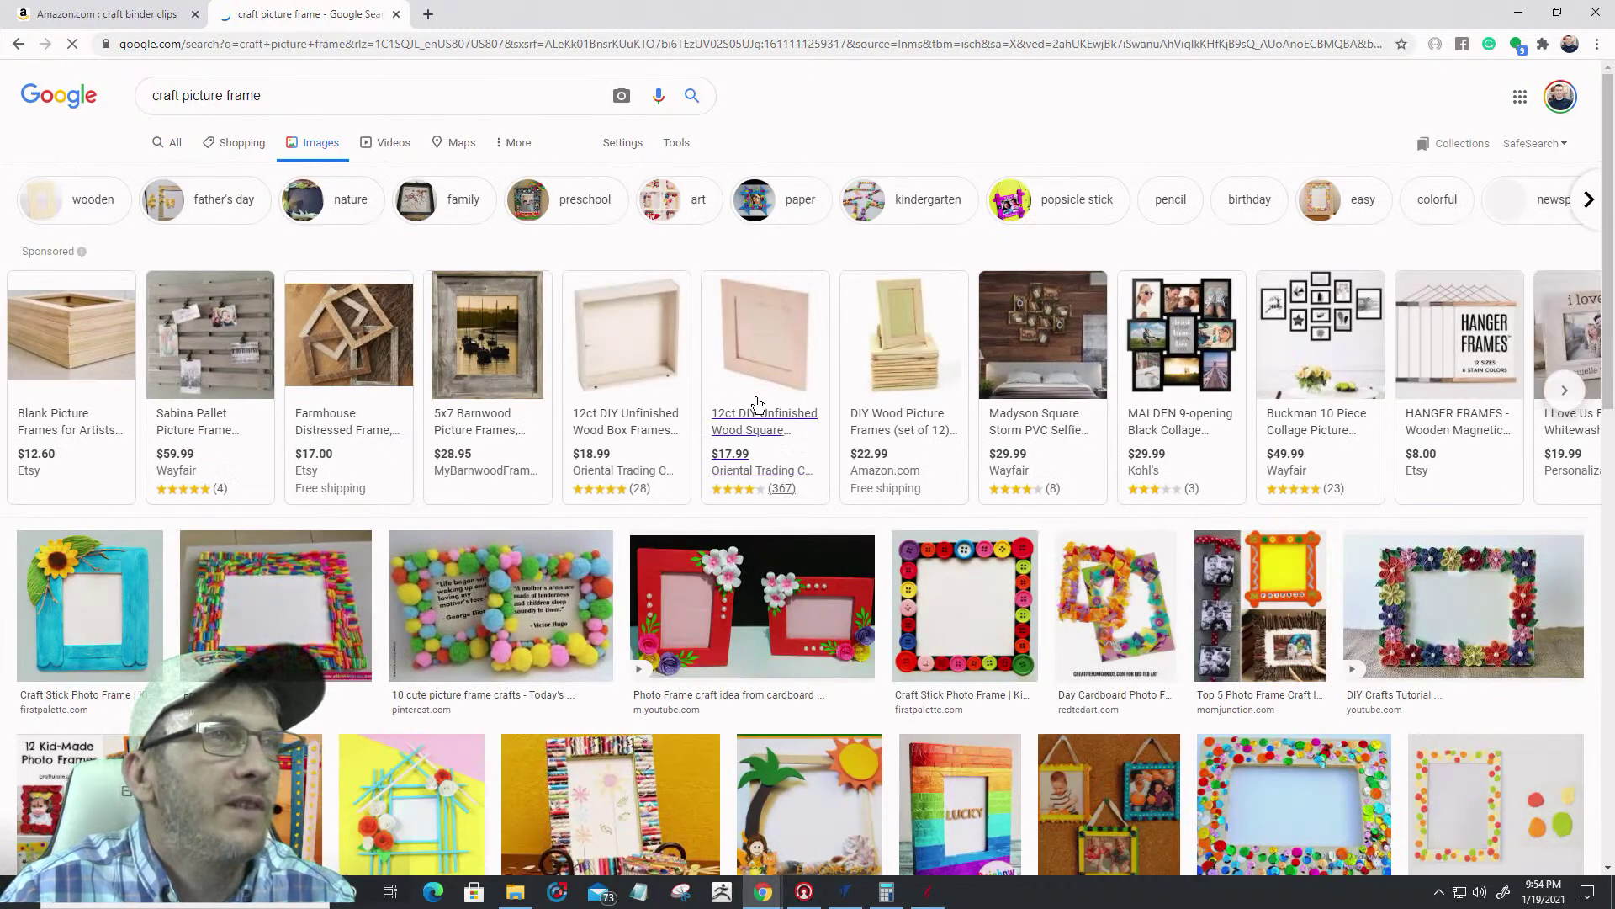
Browse the frame images for a clip design, preview the DIY Glitter Frame Craft picture, and close the preview
{"action": "scroll", "coordinate": [950, 437], "scroll_direction": "down", "scroll_amount": 4}
{"action": "scroll", "coordinate": [950, 438], "scroll_direction": "down", "scroll_amount": 5}
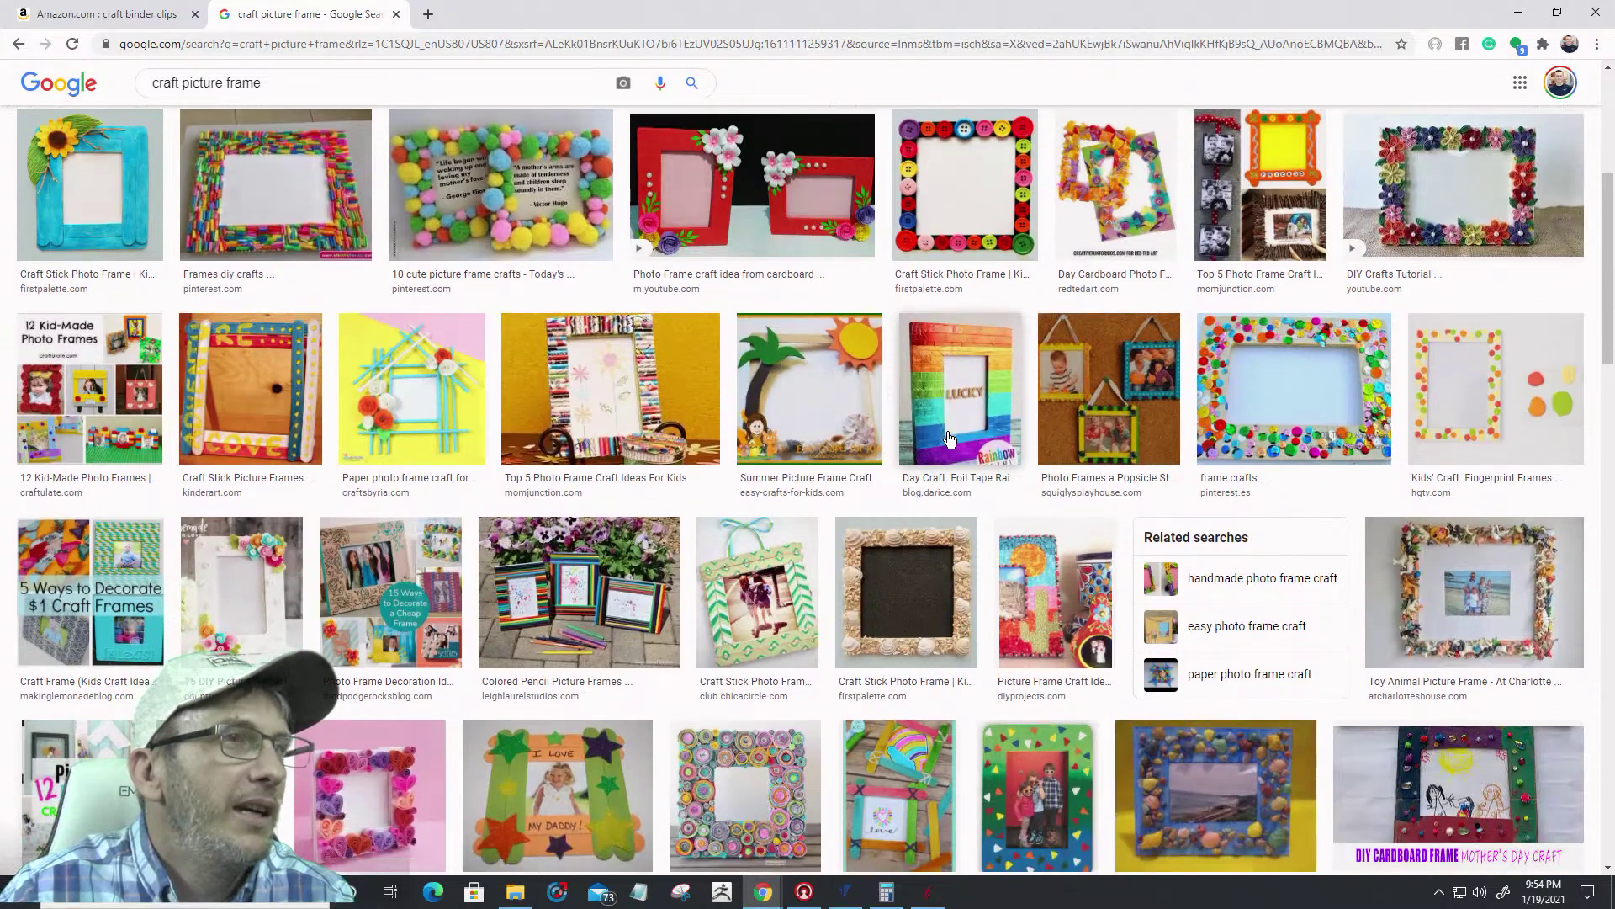
{"action": "scroll", "coordinate": [949, 437], "scroll_direction": "down", "scroll_amount": 6}
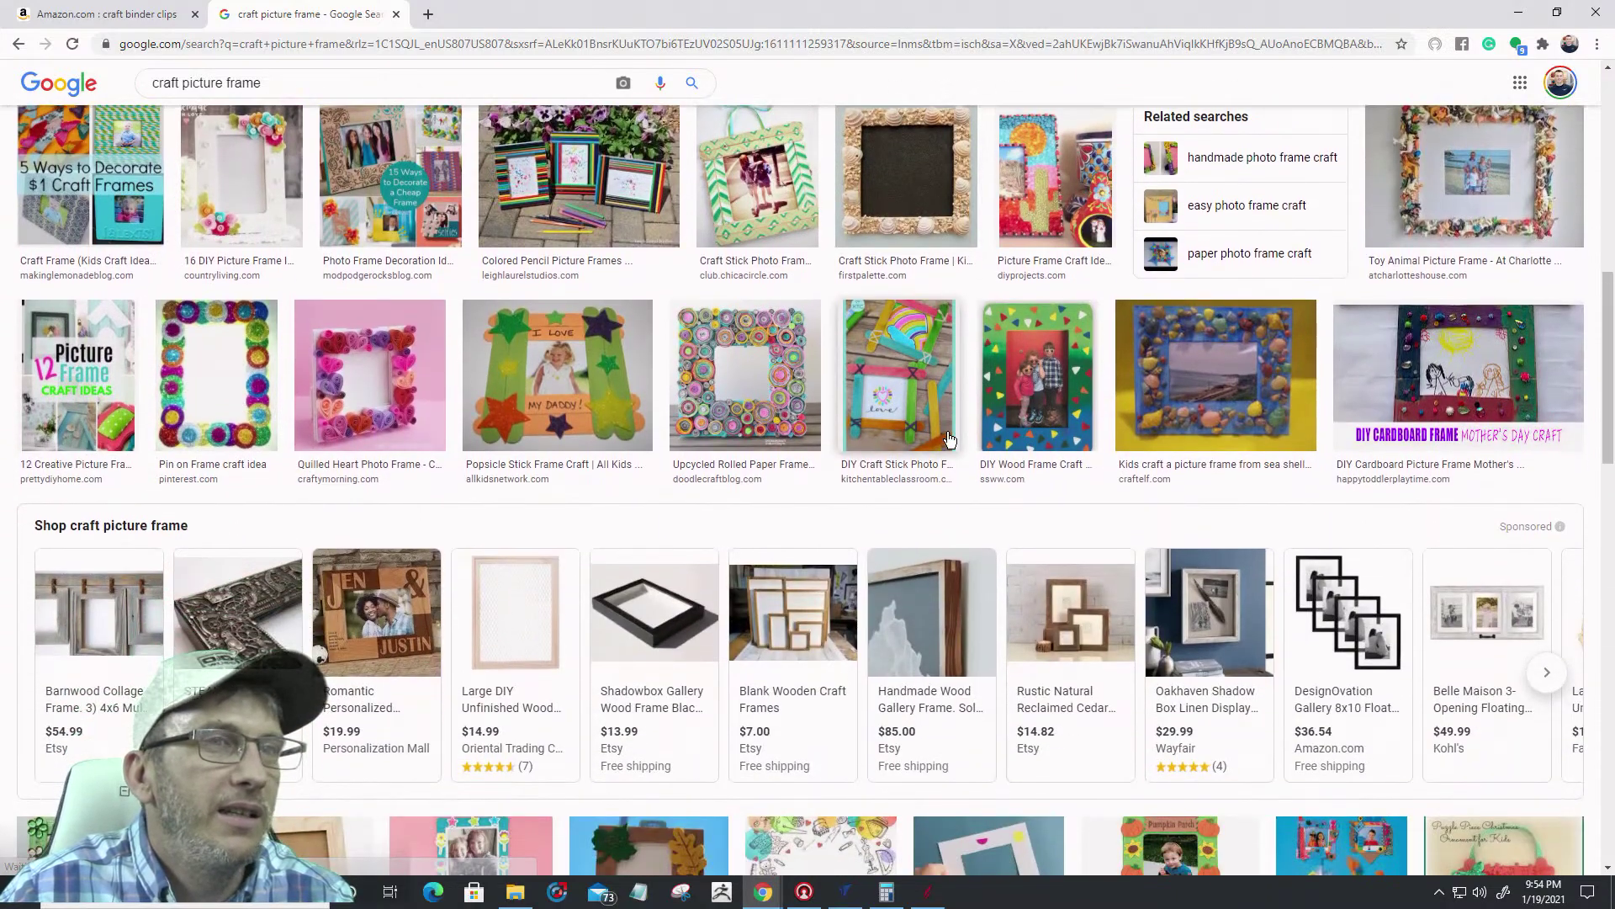
{"action": "scroll", "coordinate": [949, 438], "scroll_direction": "down", "scroll_amount": 2}
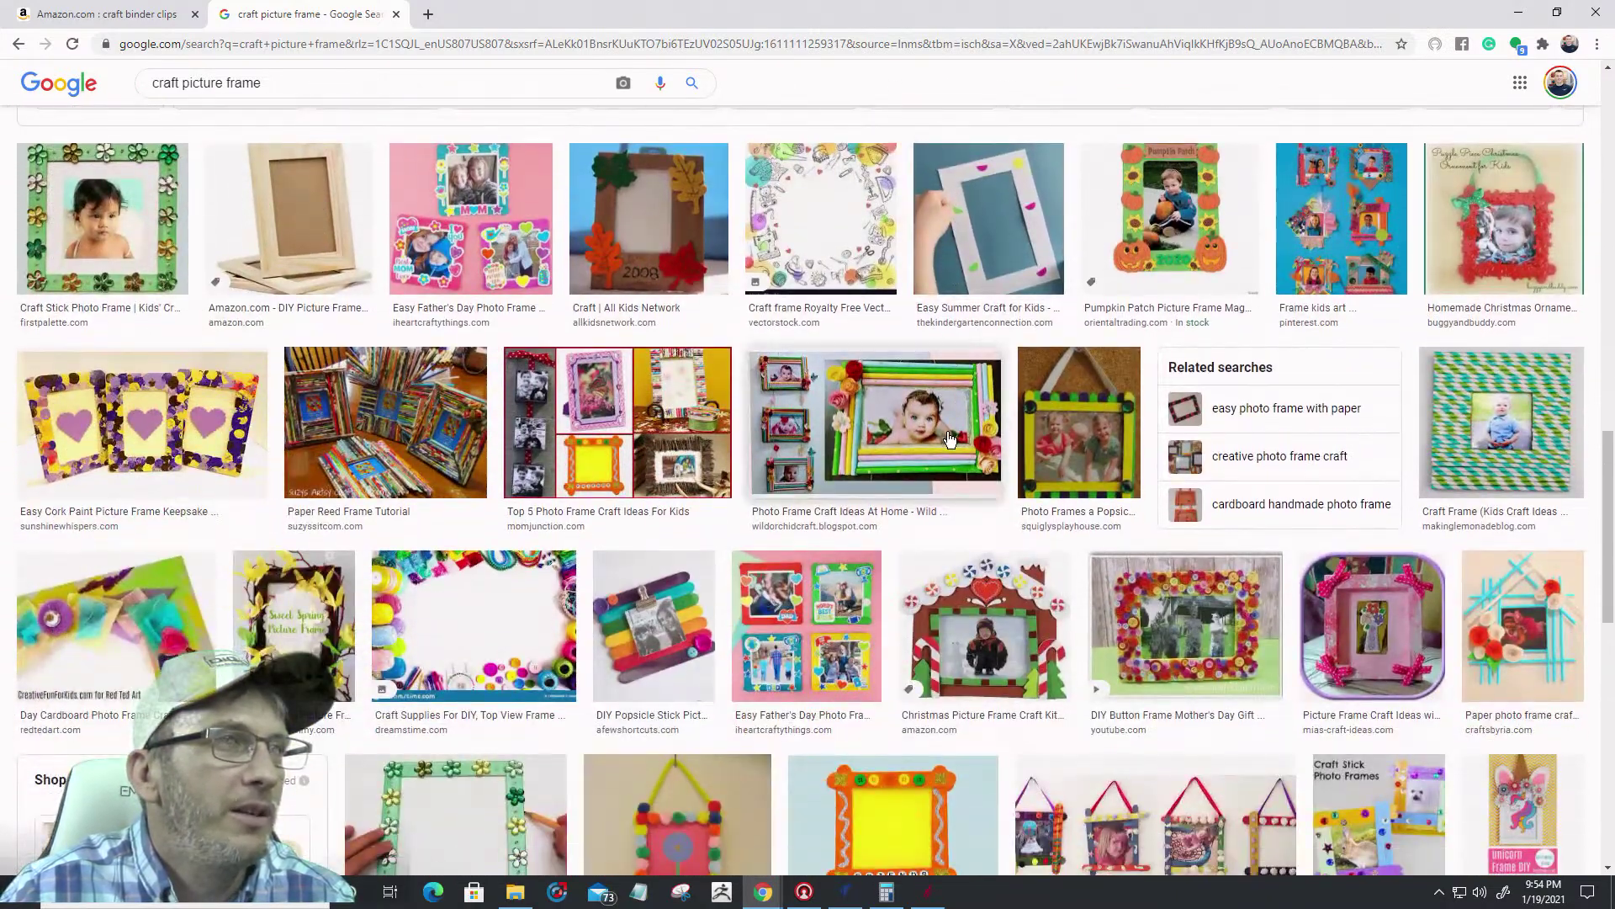
{"action": "scroll", "coordinate": [949, 437], "scroll_direction": "down", "scroll_amount": 15}
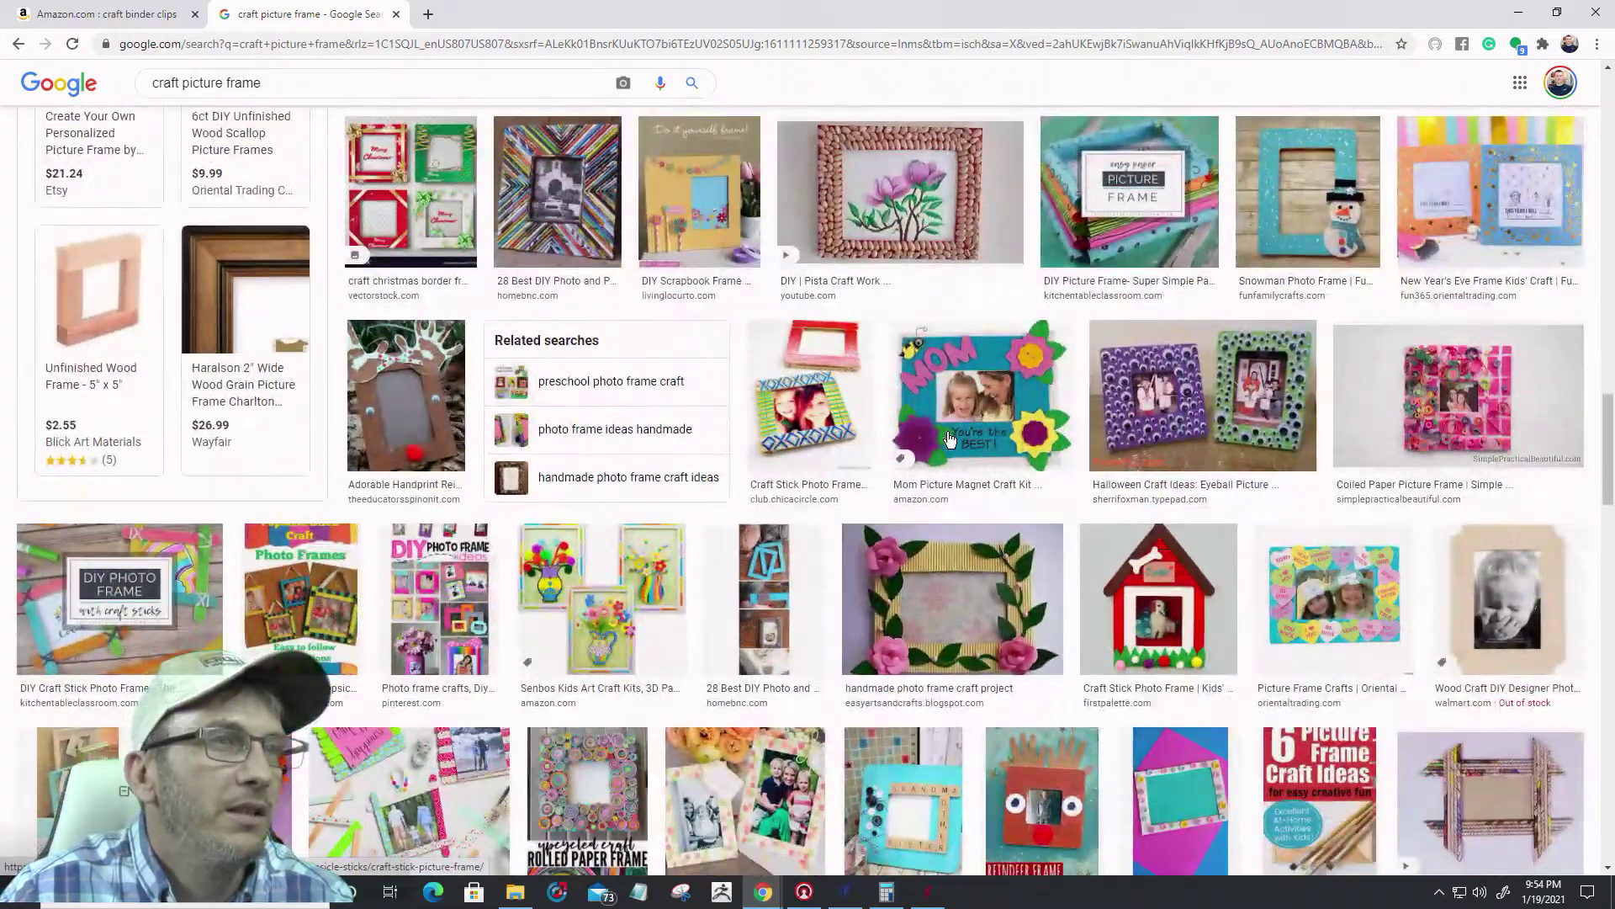
{"action": "scroll", "coordinate": [949, 437], "scroll_direction": "down", "scroll_amount": 3}
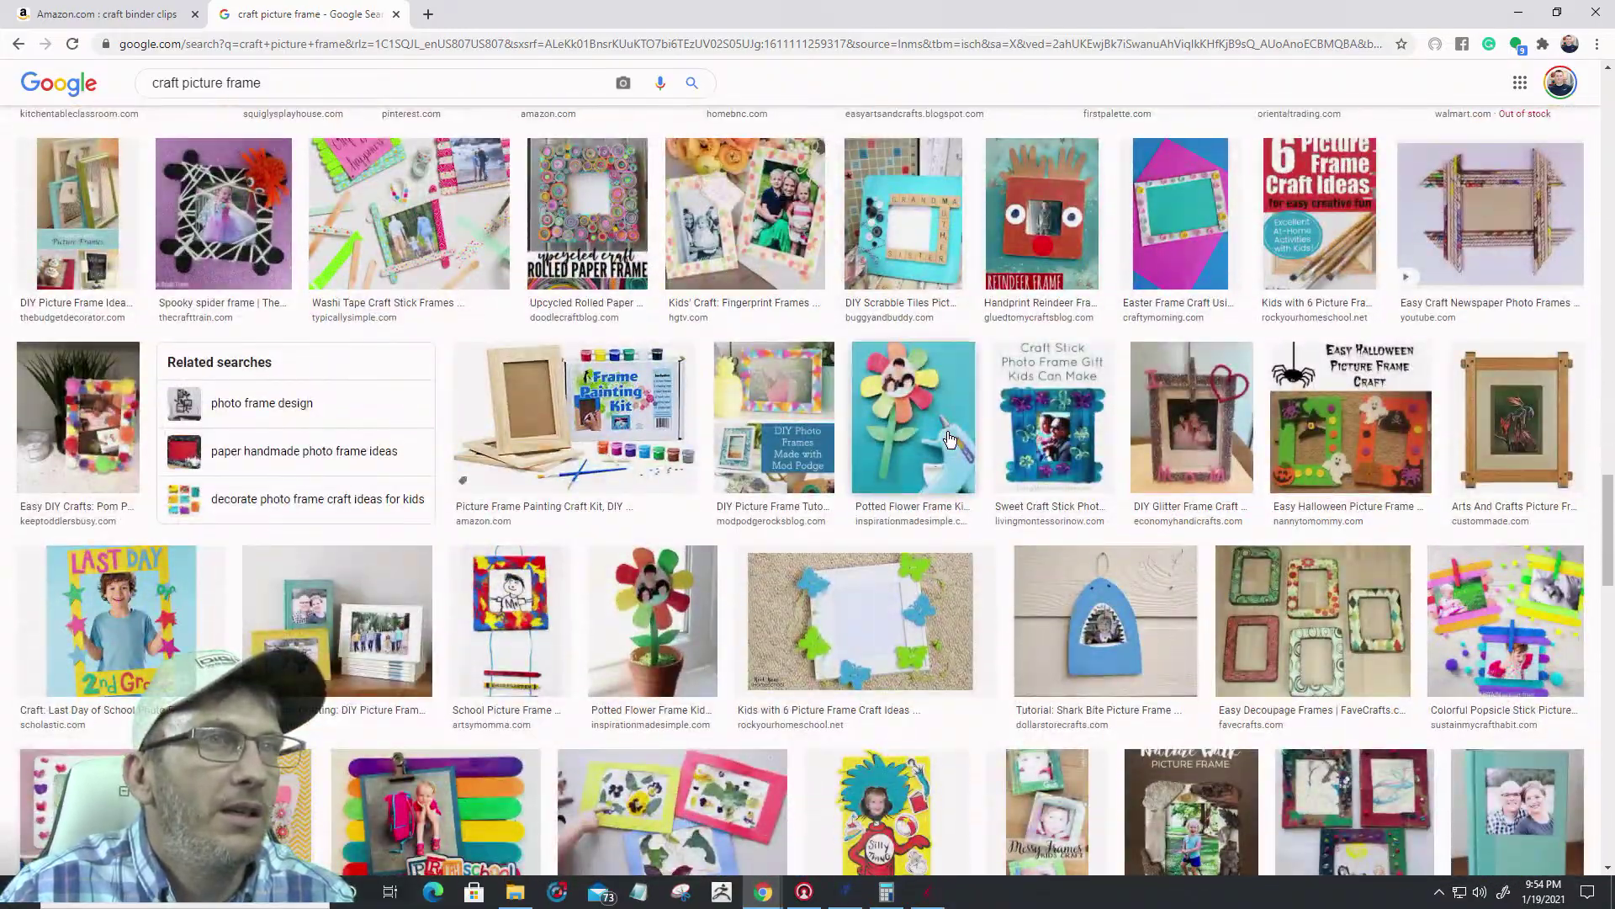
{"action": "left_click", "coordinate": [1168, 442]}
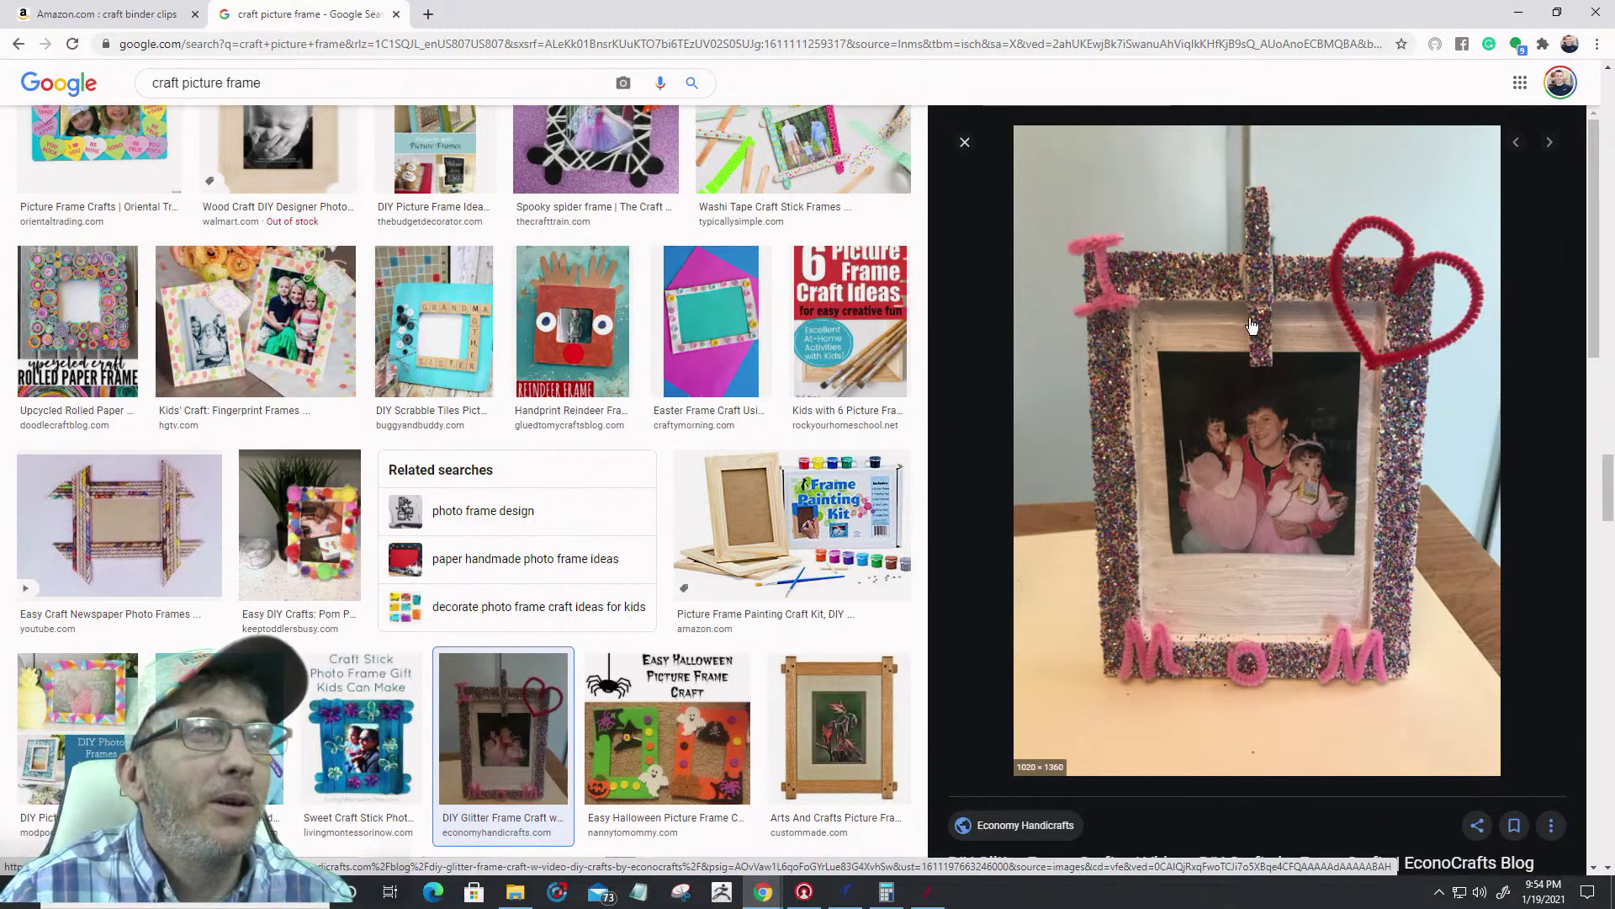
{"action": "left_click", "coordinate": [965, 143]}
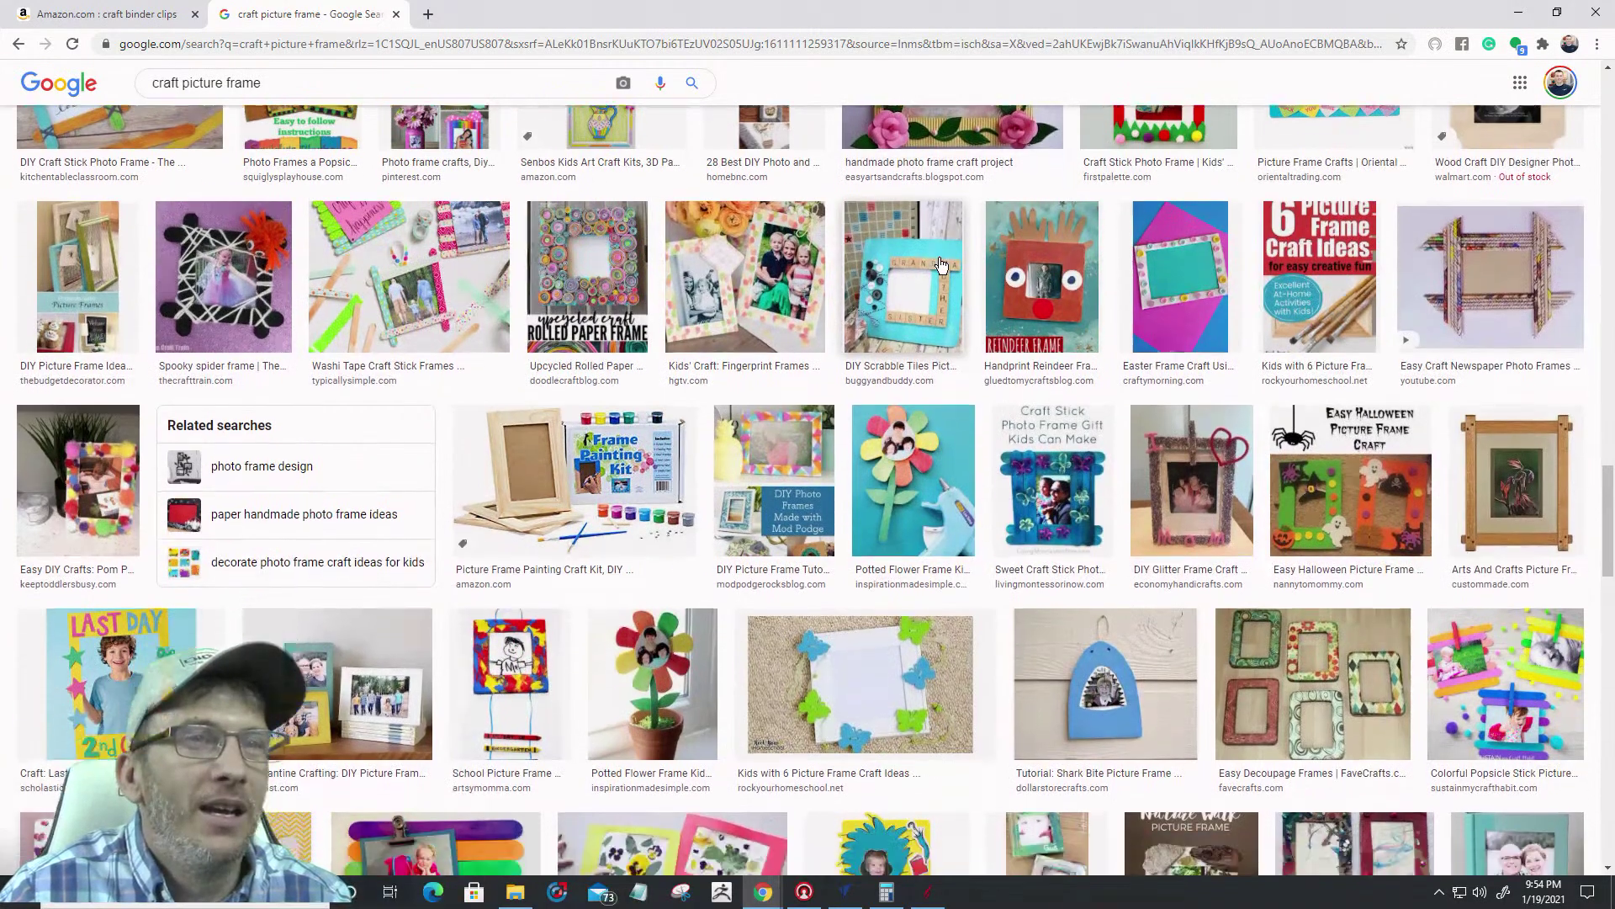
Browse more frame images, and refine the image search to "craft binder clip picture frame"
{"action": "scroll", "coordinate": [940, 266], "scroll_direction": "down", "scroll_amount": 5}
{"action": "scroll", "coordinate": [941, 266], "scroll_direction": "down", "scroll_amount": 8}
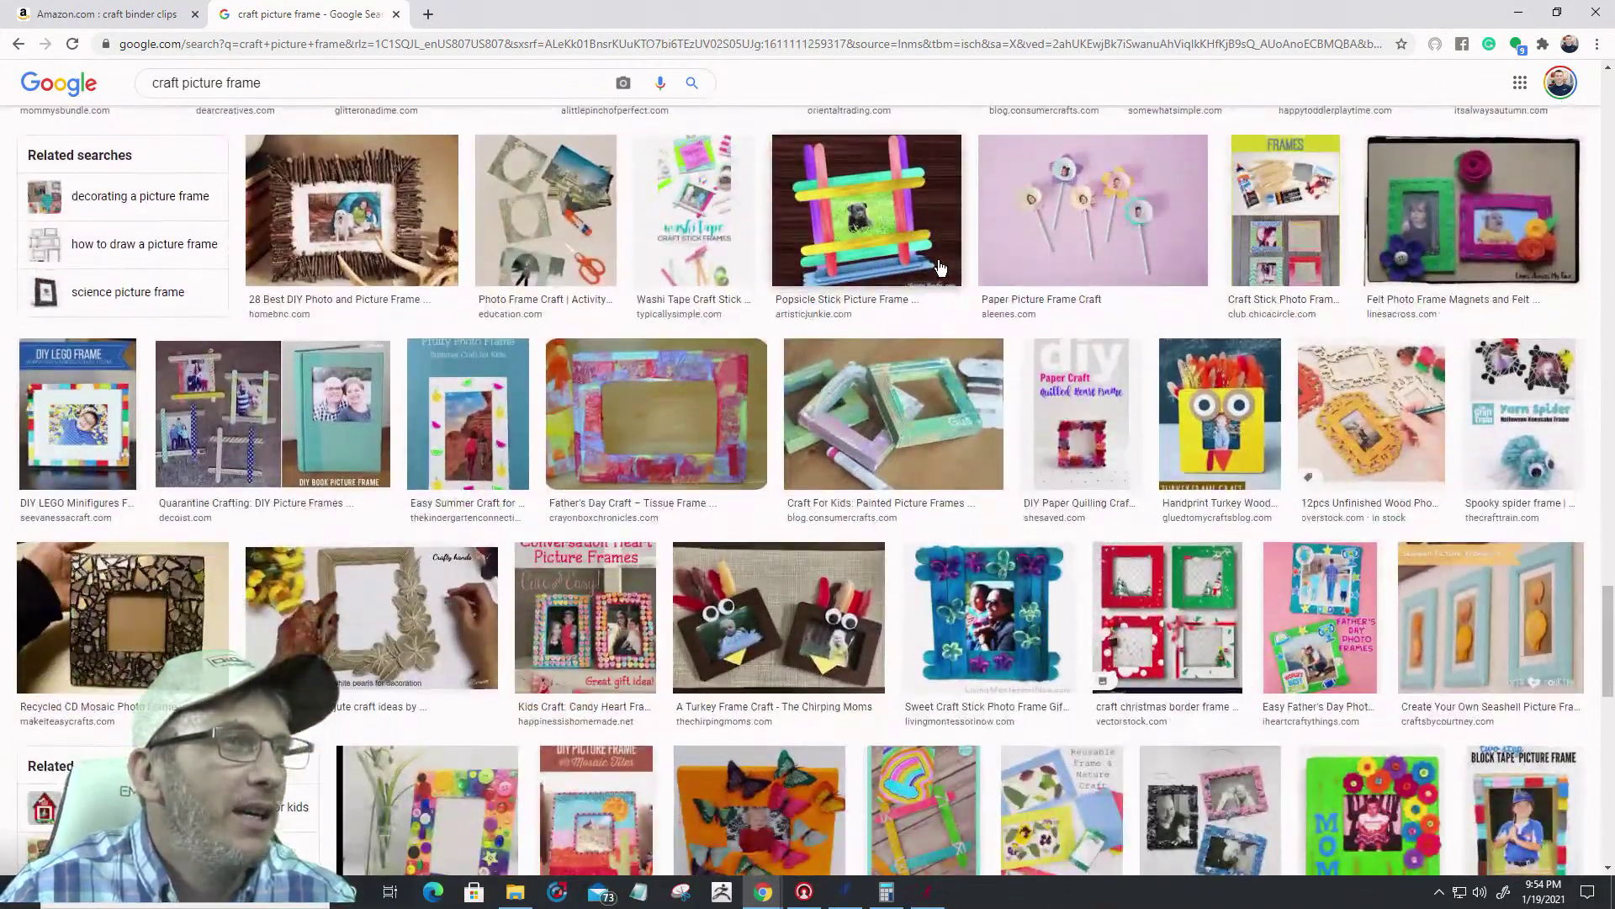
{"action": "scroll", "coordinate": [940, 266], "scroll_direction": "down", "scroll_amount": 4}
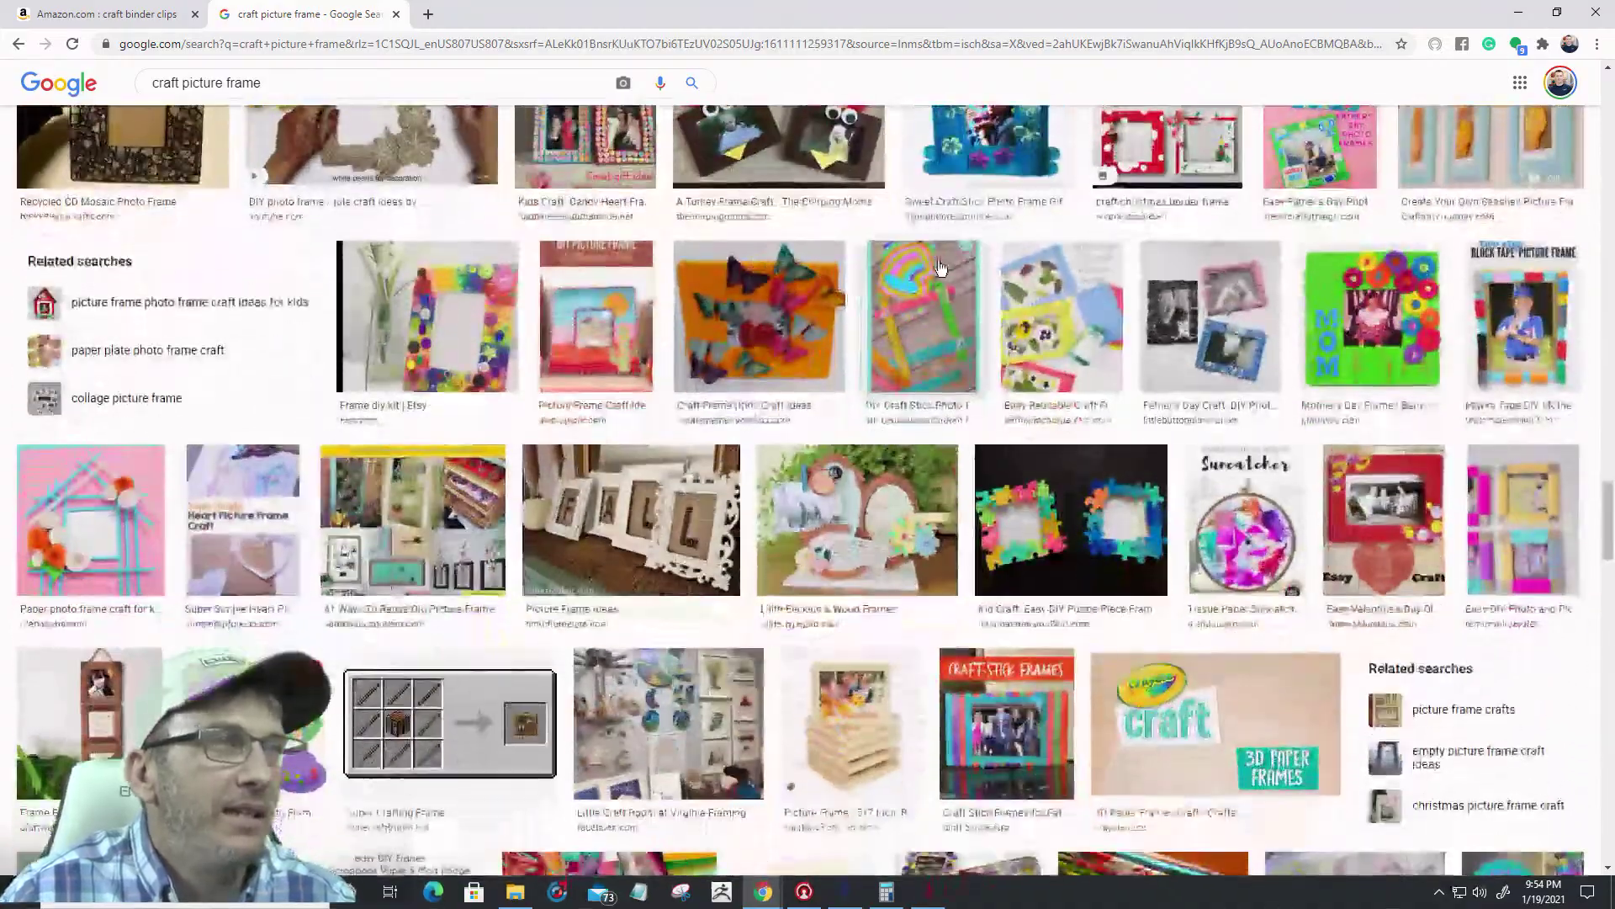
{"action": "scroll", "coordinate": [871, 305], "scroll_direction": "up", "scroll_amount": 20}
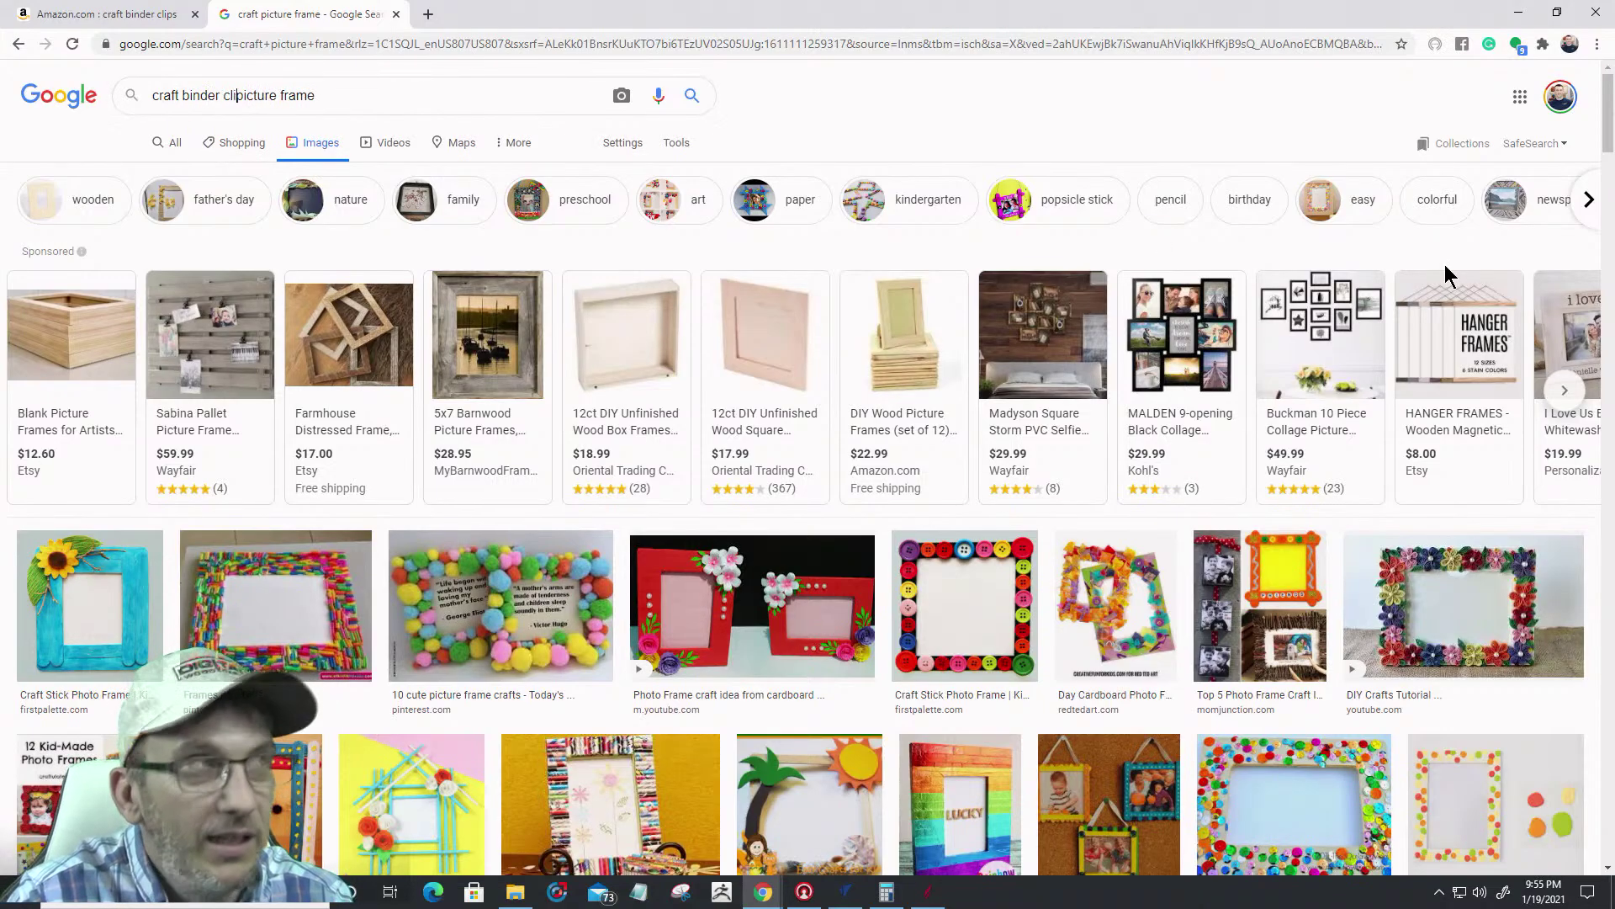
{"action": "key", "text": "Return"}
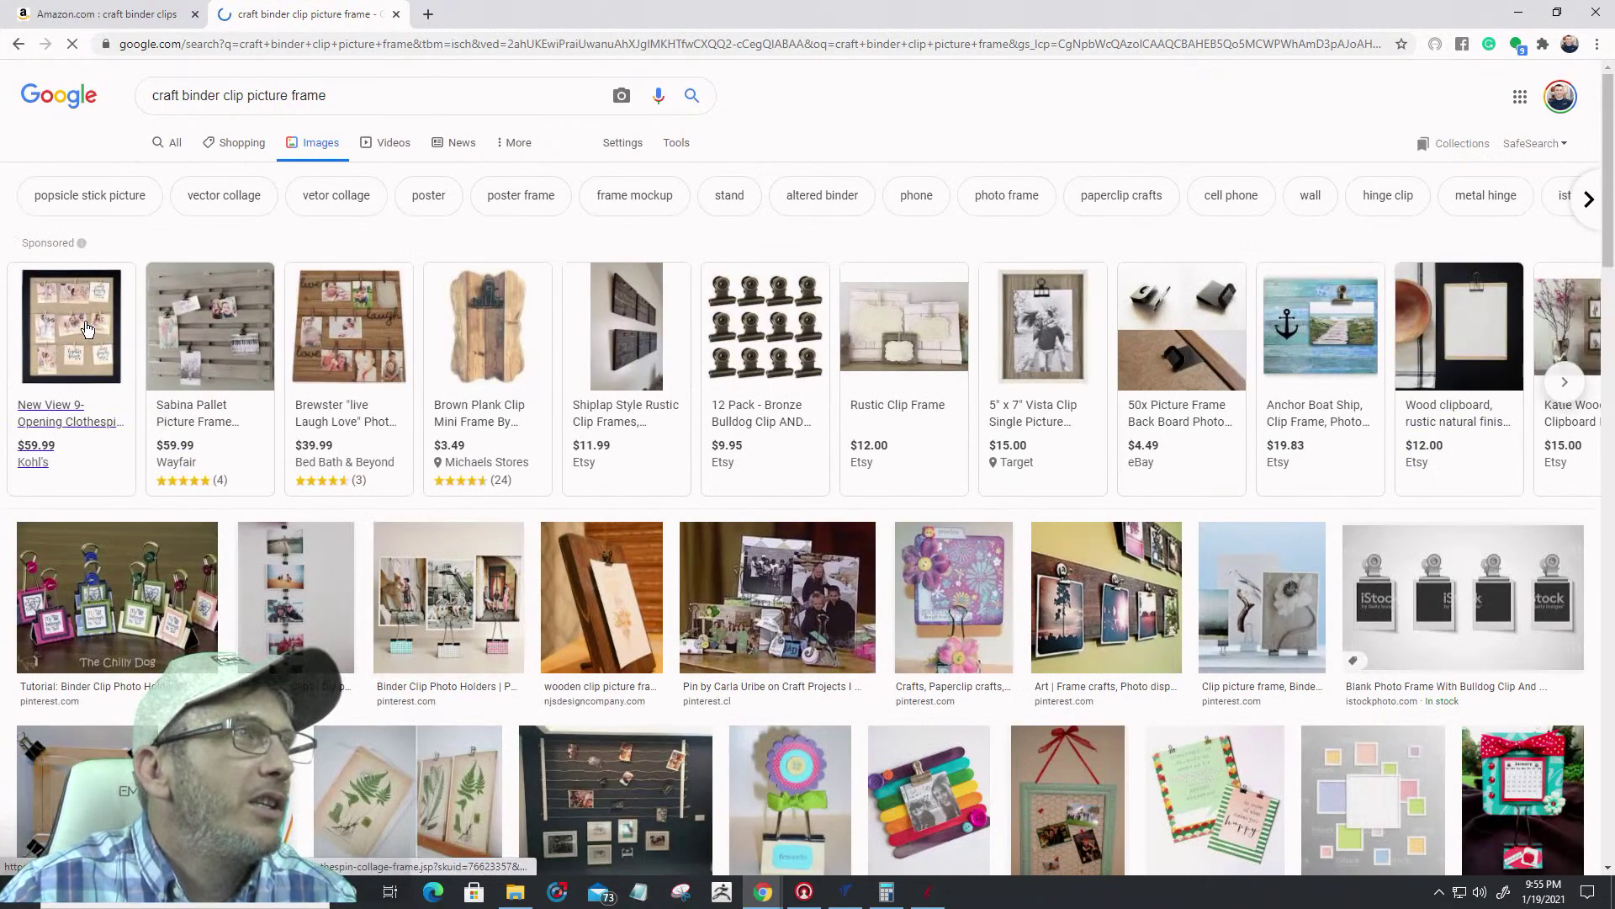
View the Kohl's New View 9-Opening clothespin collage frame and the Brewster "Live Laugh Love" photo clip frame pages, closing each one
{"action": "left_click", "coordinate": [91, 333]}
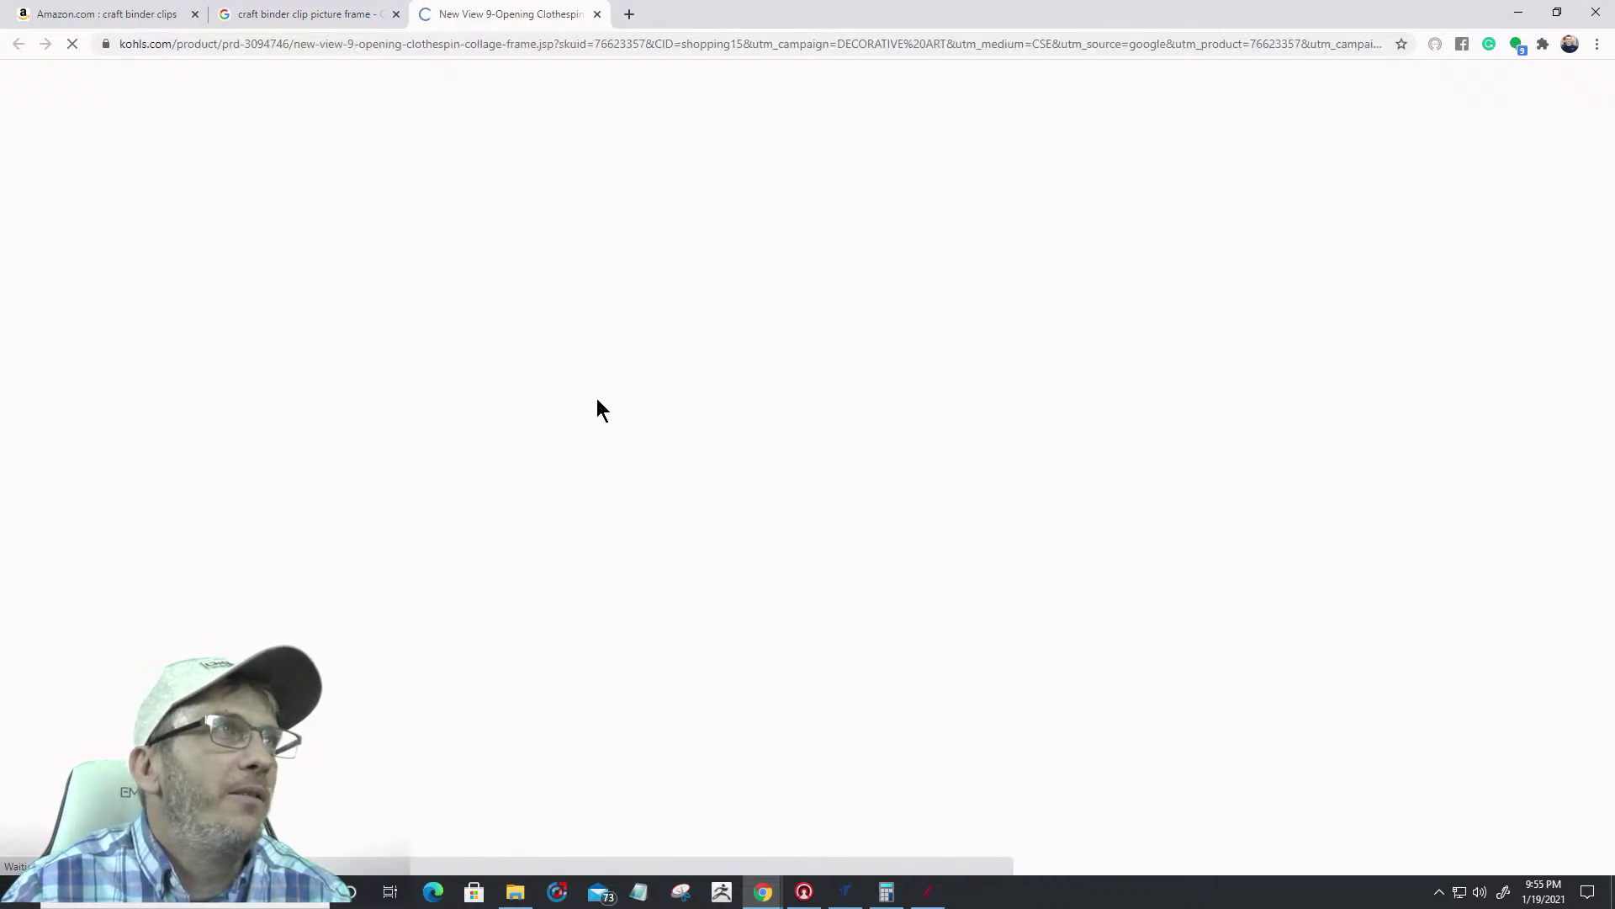
{"action": "left_click", "coordinate": [597, 15]}
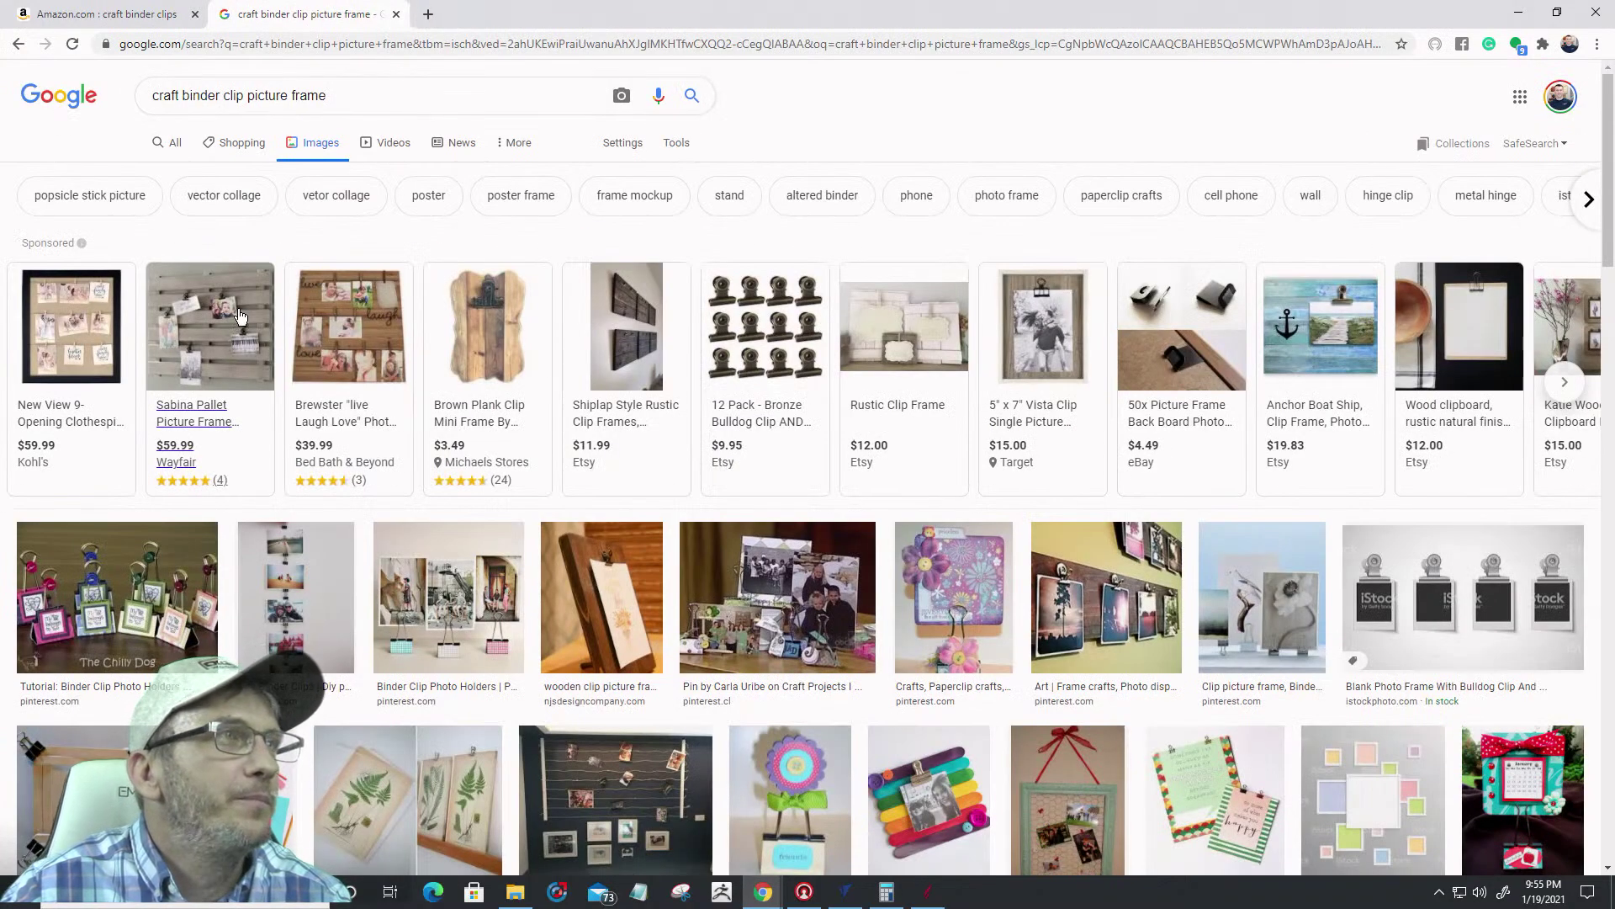
{"action": "mouse_move", "coordinate": [457, 328]}
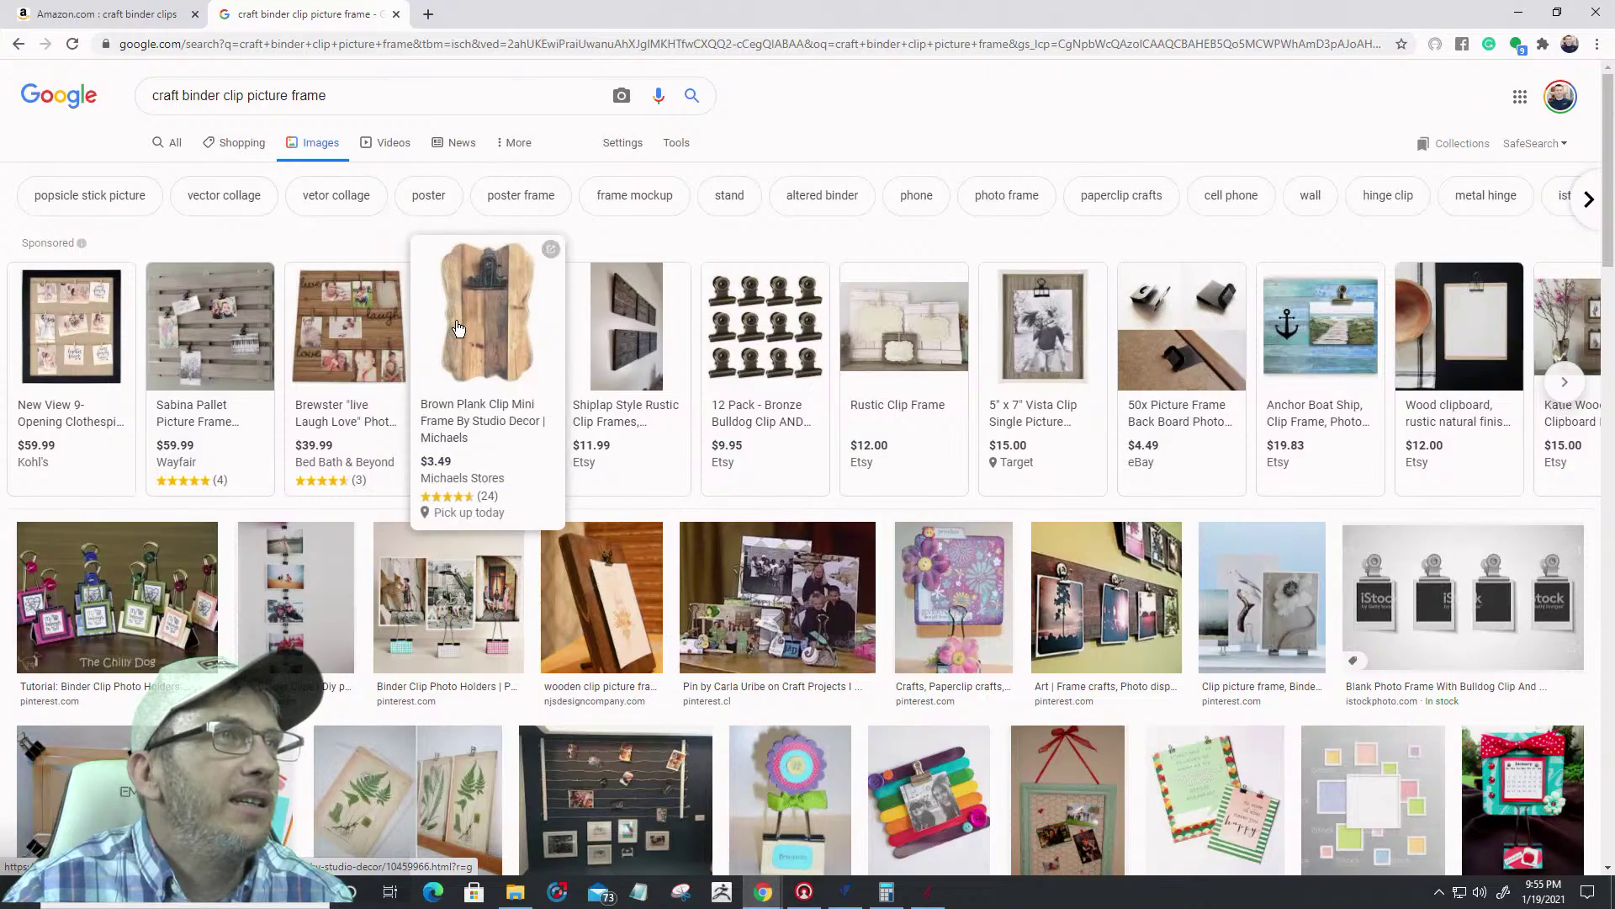
{"action": "mouse_move", "coordinate": [351, 328]}
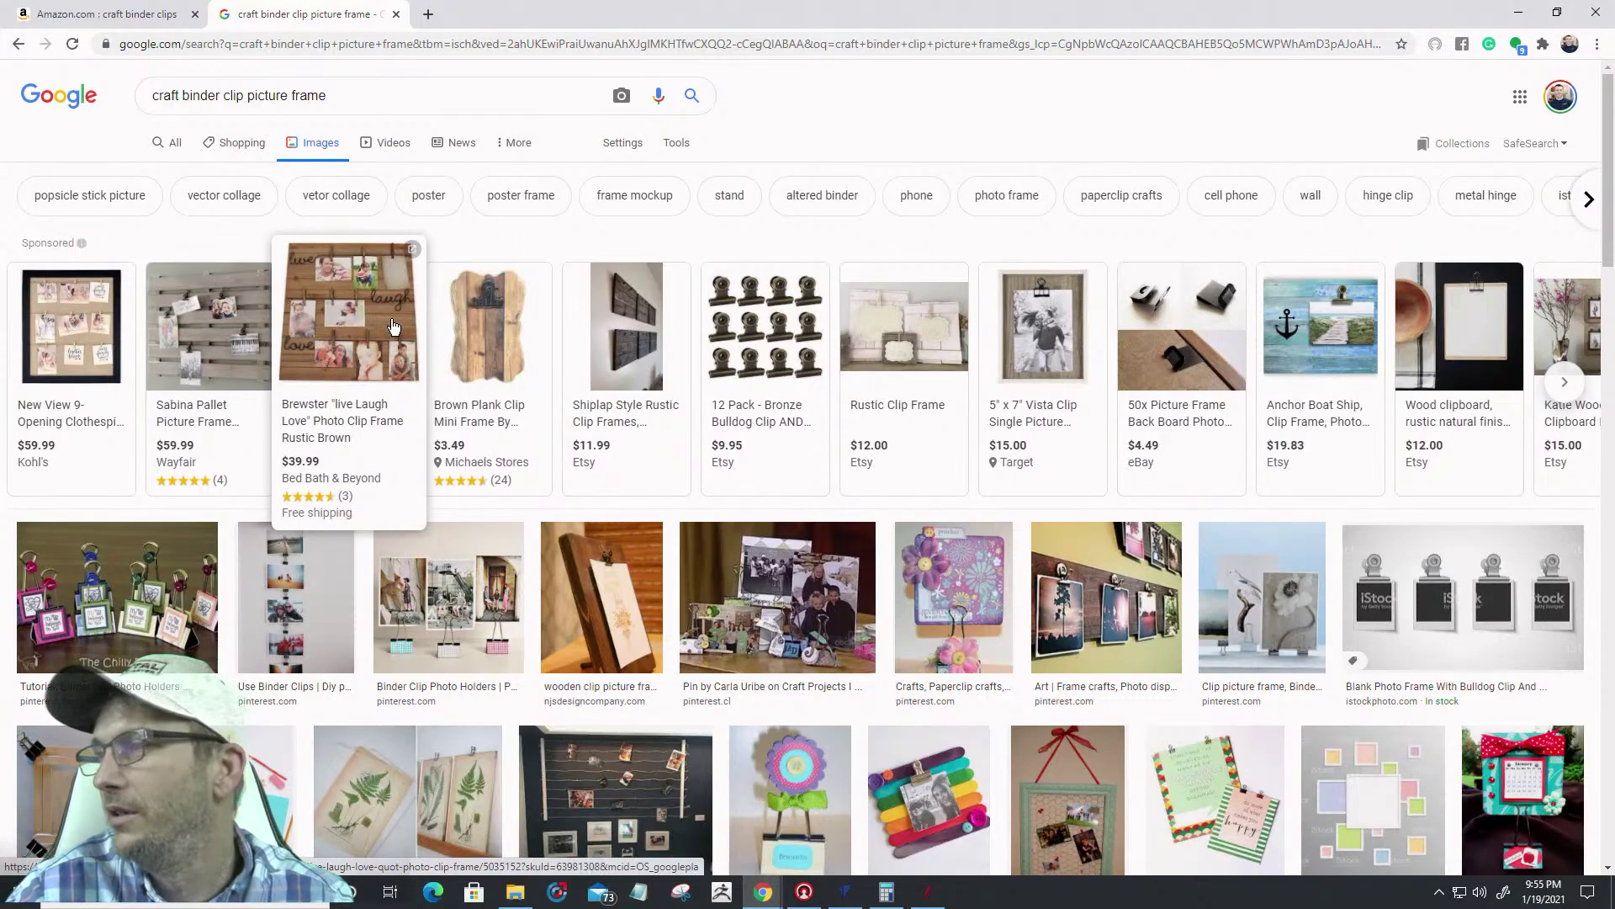
{"action": "left_click", "coordinate": [360, 278]}
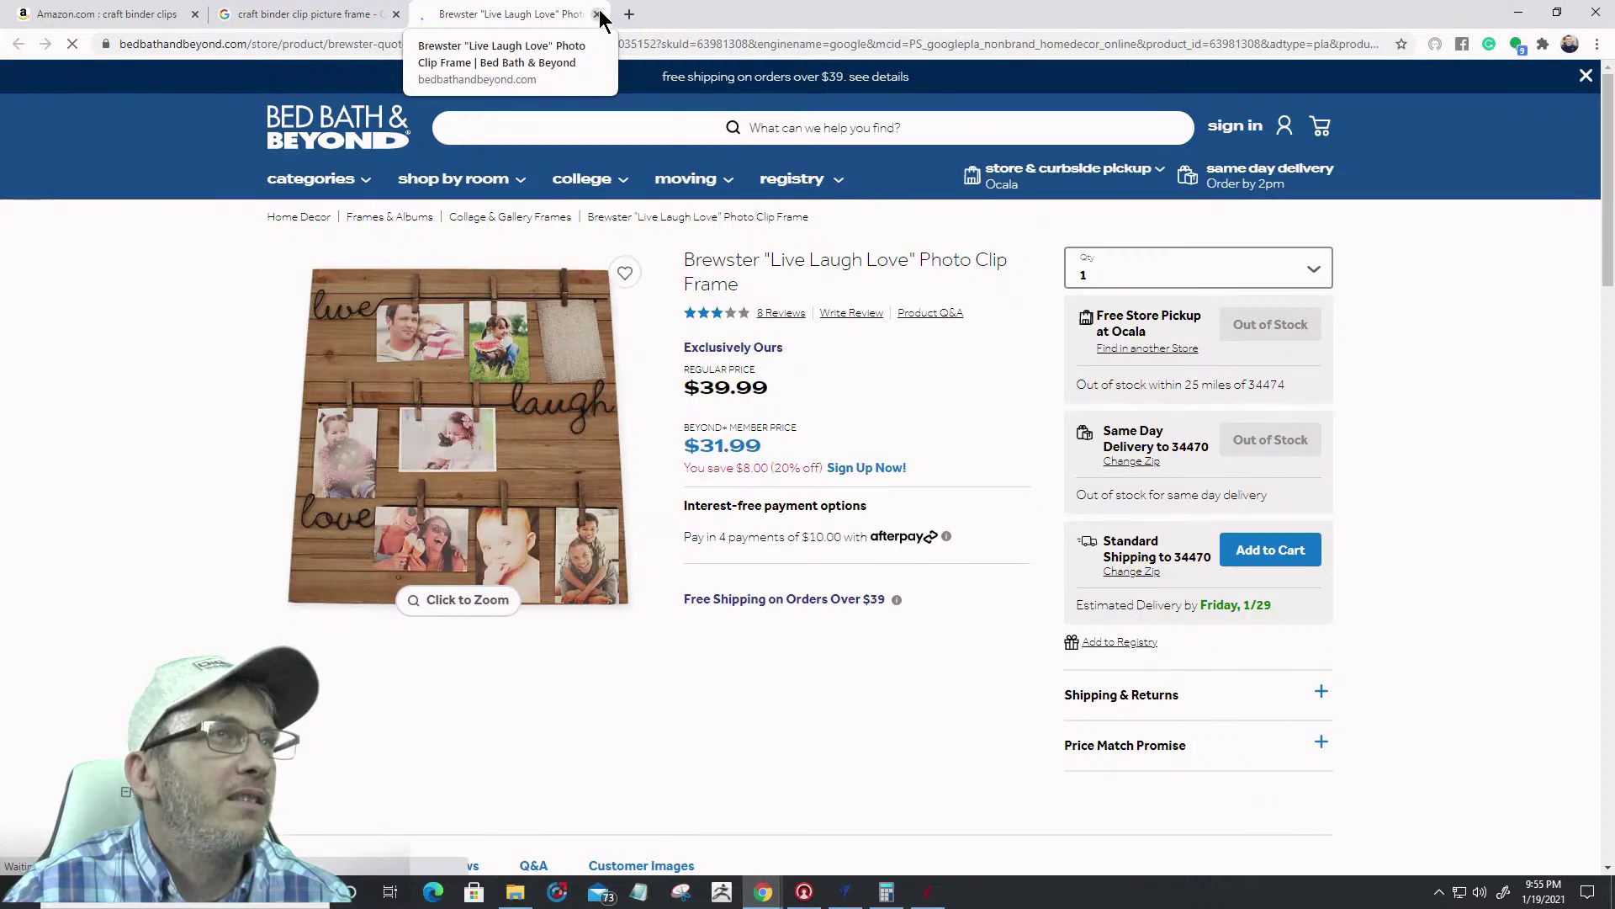
{"action": "key", "text": "ctrl+w"}
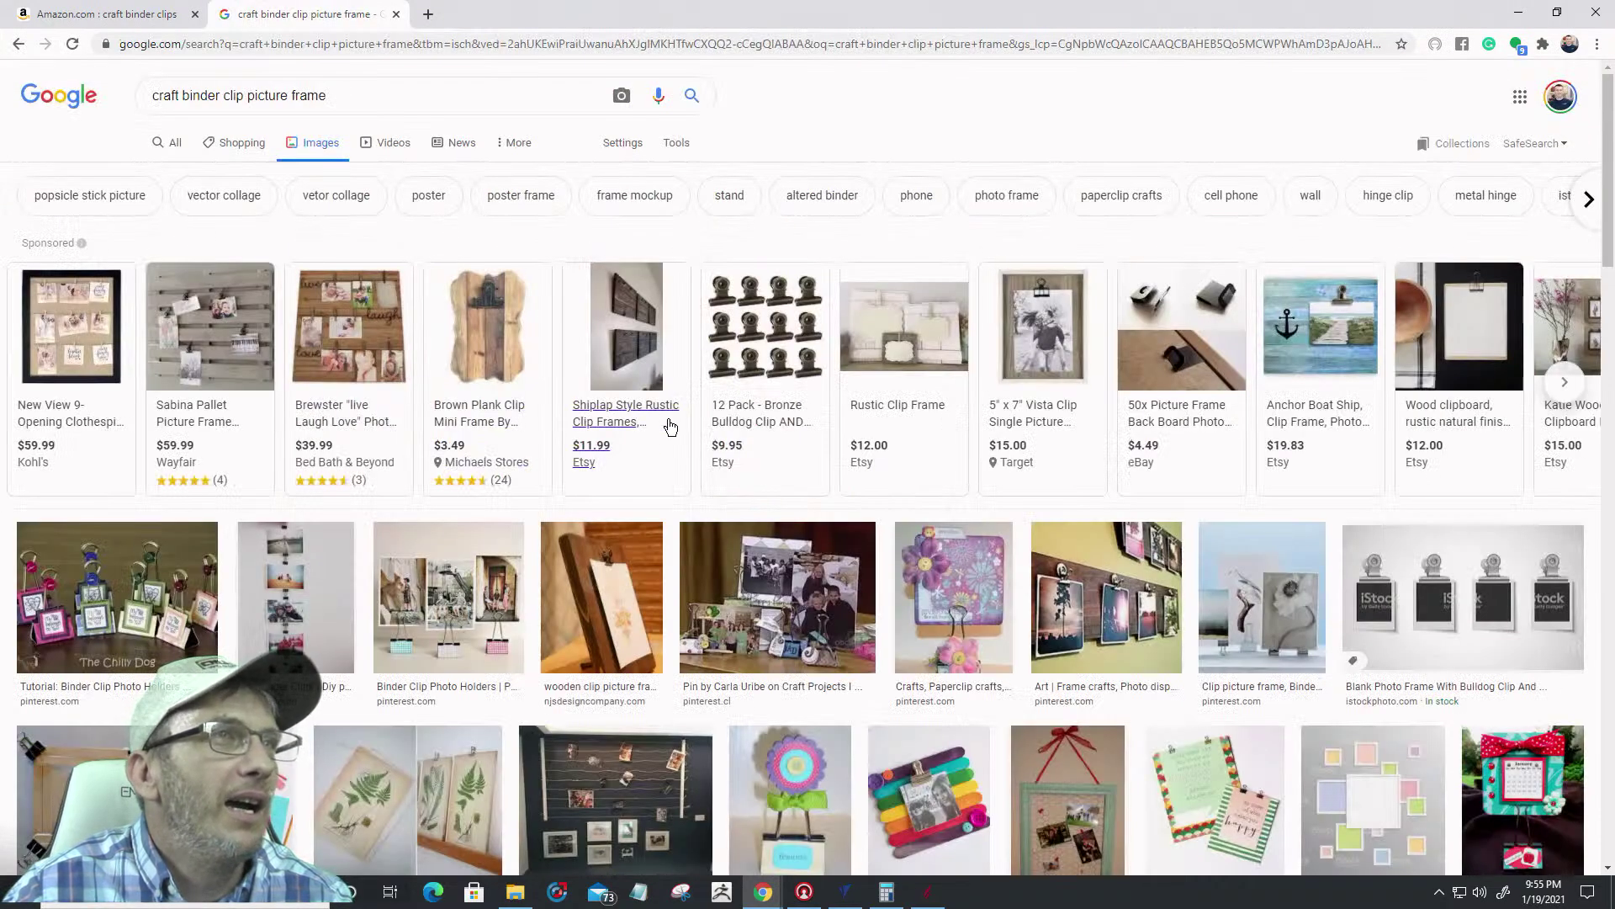
Open Target's 5" x 7" Vista Clip Single Picture Frame and show its photo of the frame beside the paintbrushes
{"action": "left_click", "coordinate": [1023, 332]}
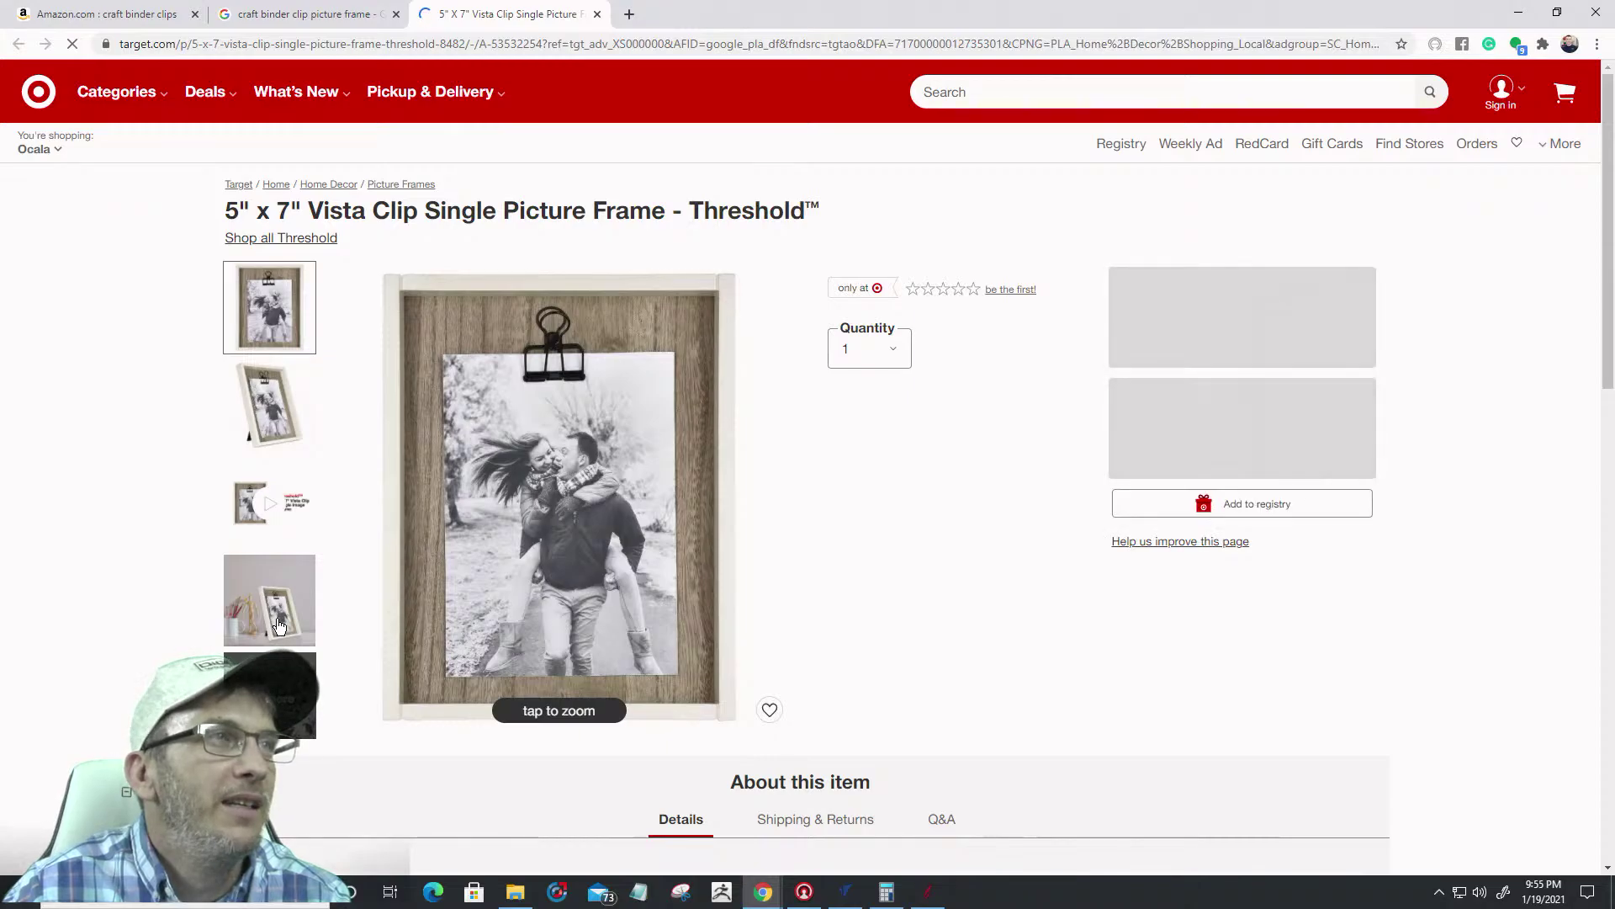
{"action": "left_click", "coordinate": [280, 625]}
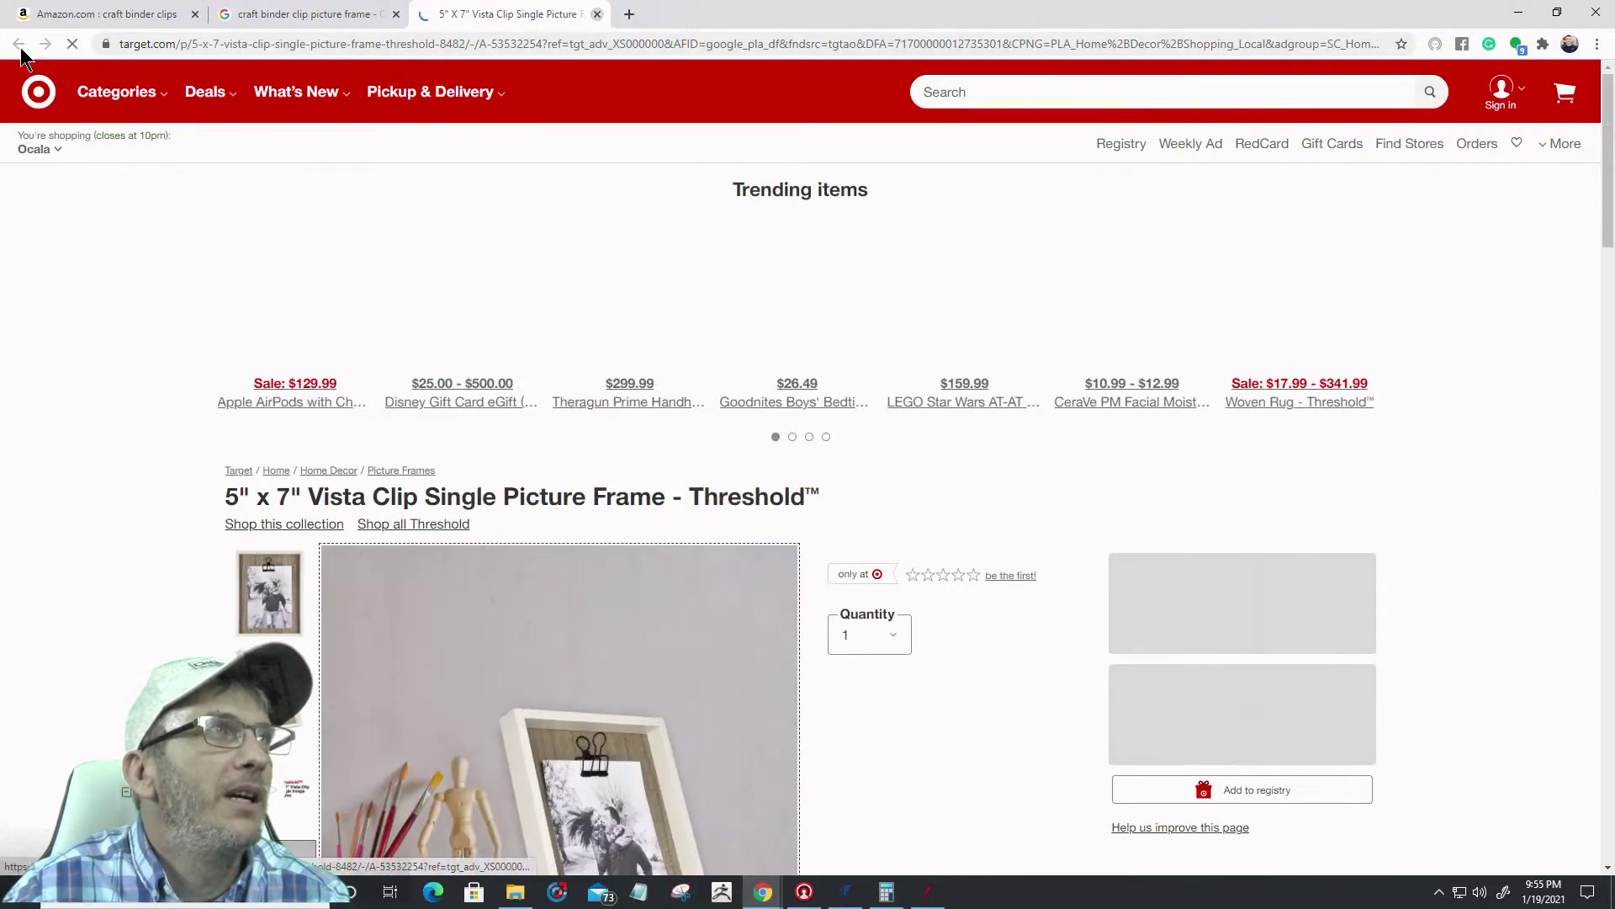
Return from the Target page to the image results, and open the hand-crafted Instagram photo frame preview to browse its related images
{"action": "left_click", "coordinate": [18, 44]}
{"action": "scroll", "coordinate": [1284, 599], "scroll_direction": "down", "scroll_amount": 5}
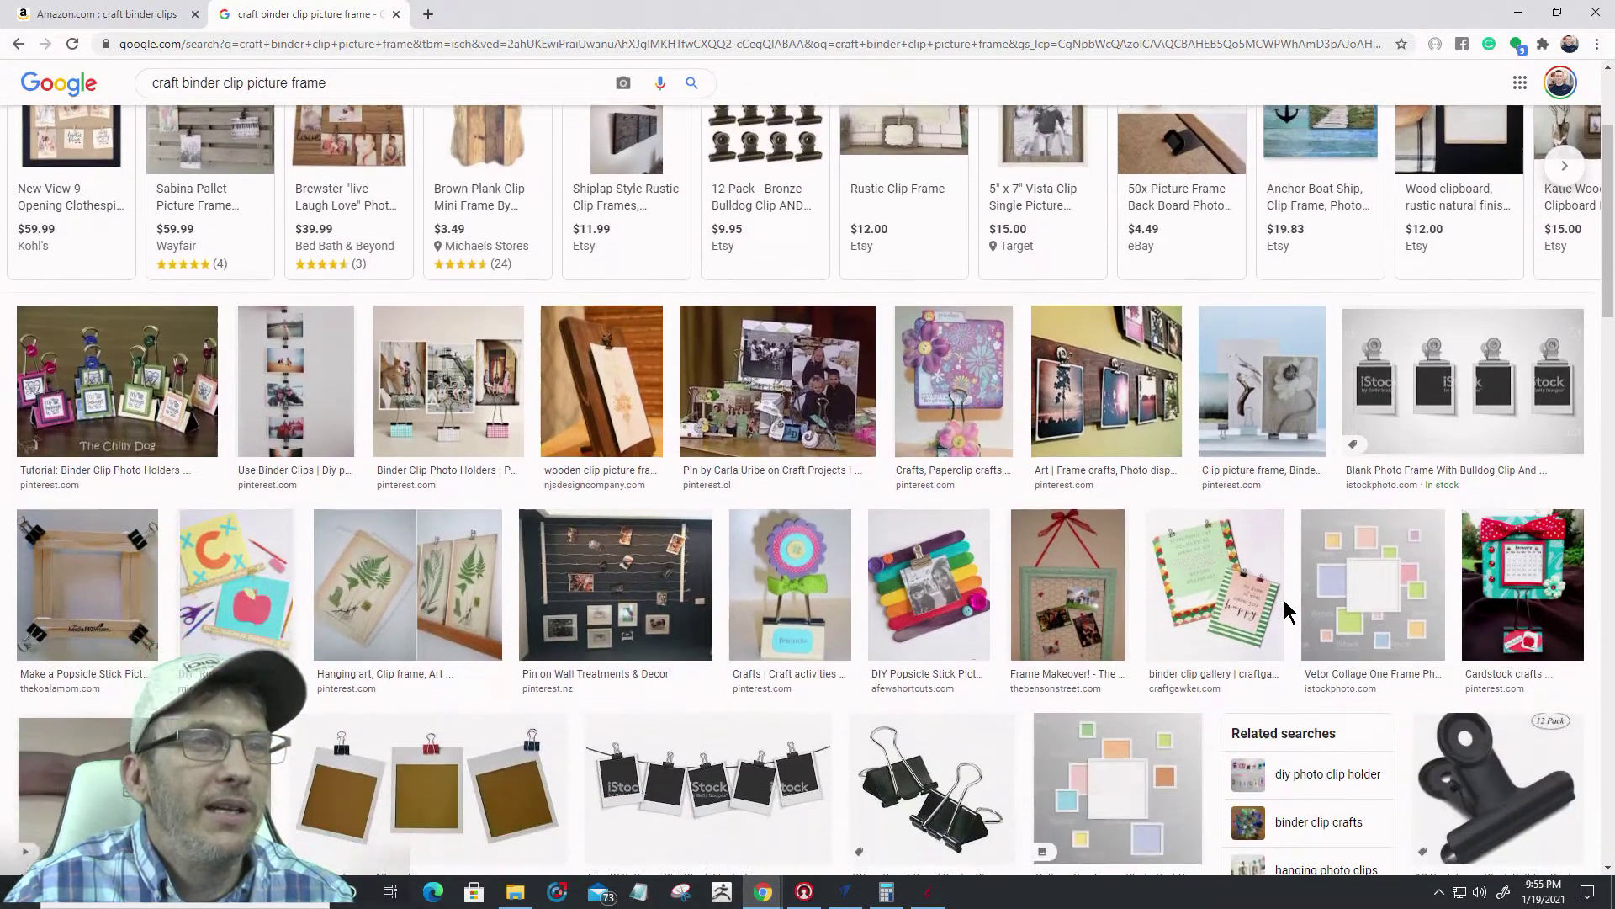
{"action": "scroll", "coordinate": [808, 606], "scroll_direction": "up", "scroll_amount": 2}
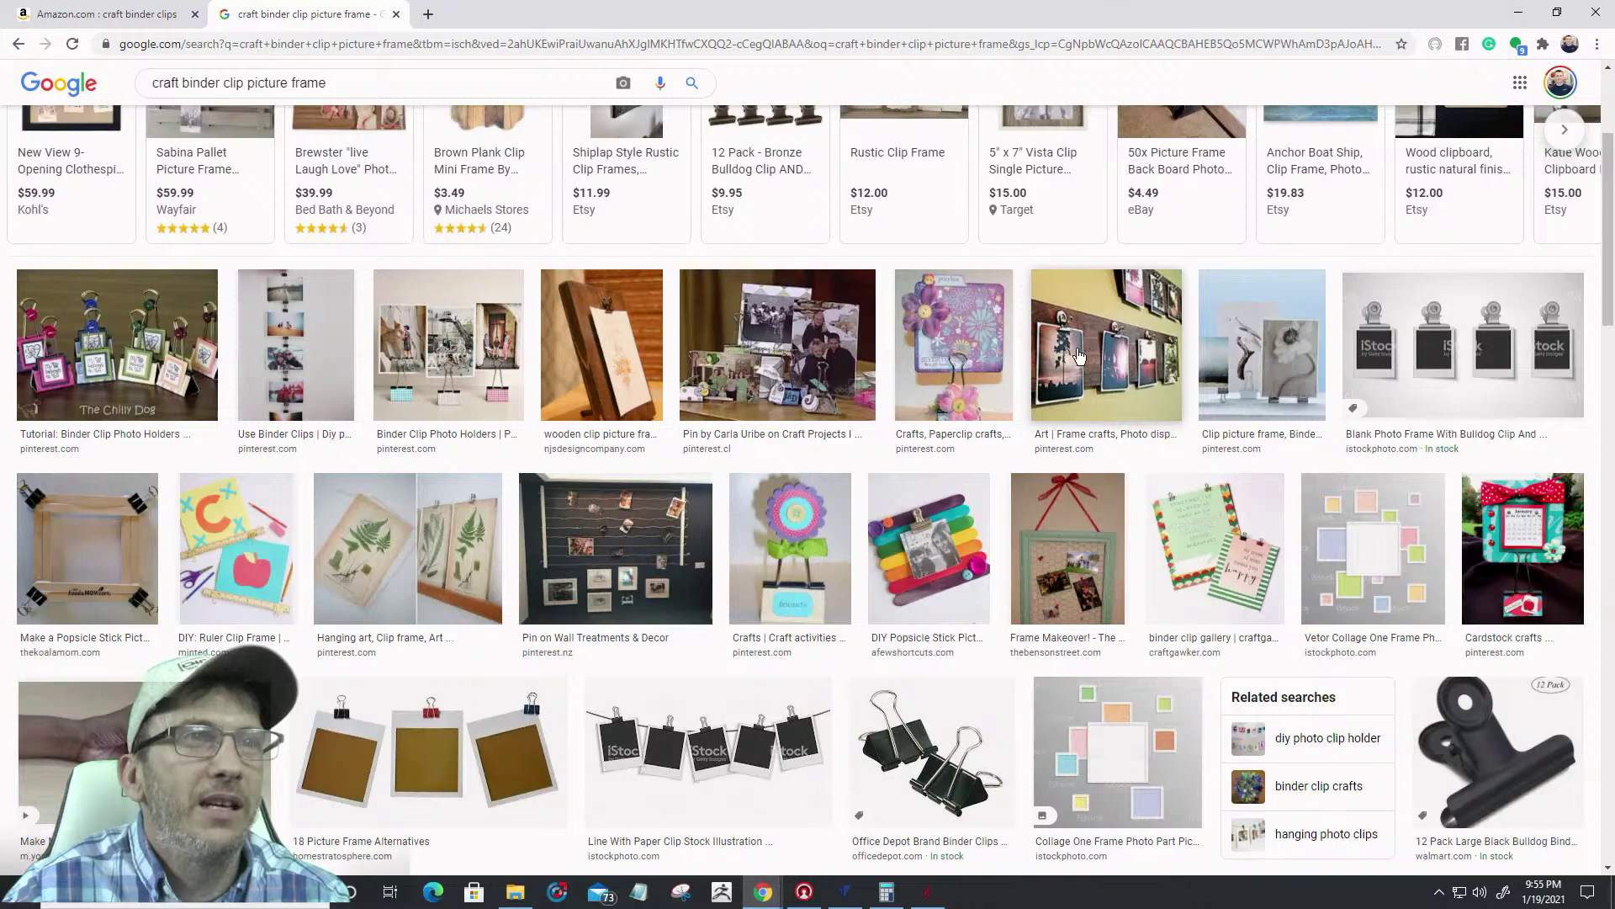
{"action": "left_click", "coordinate": [1081, 353]}
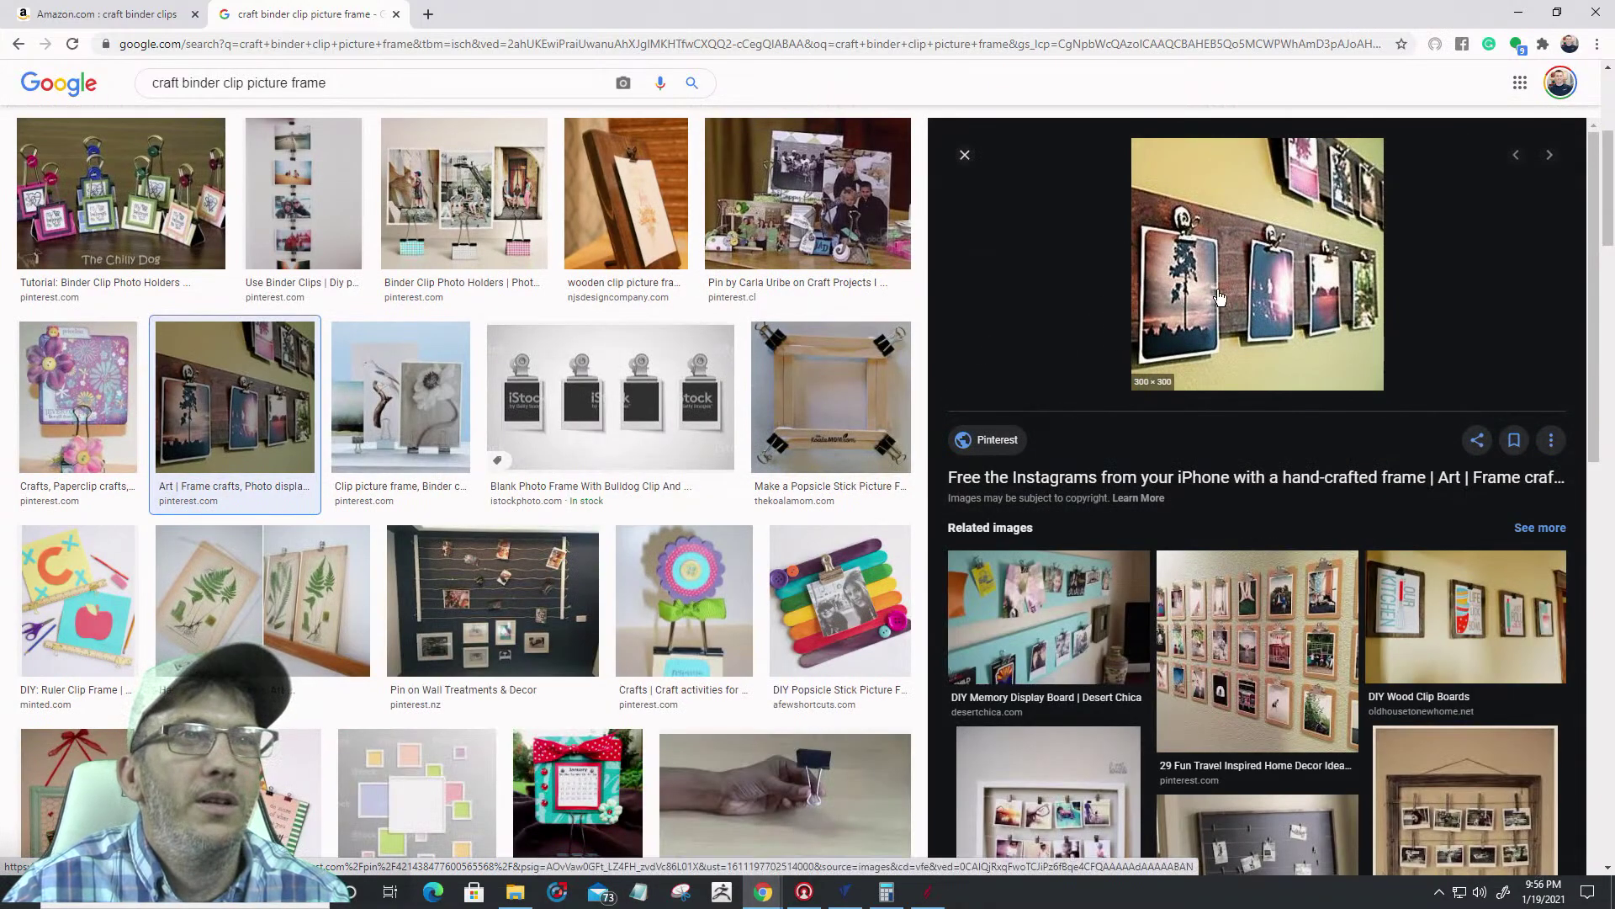
{"action": "scroll", "coordinate": [1189, 429], "scroll_direction": "down", "scroll_amount": 6}
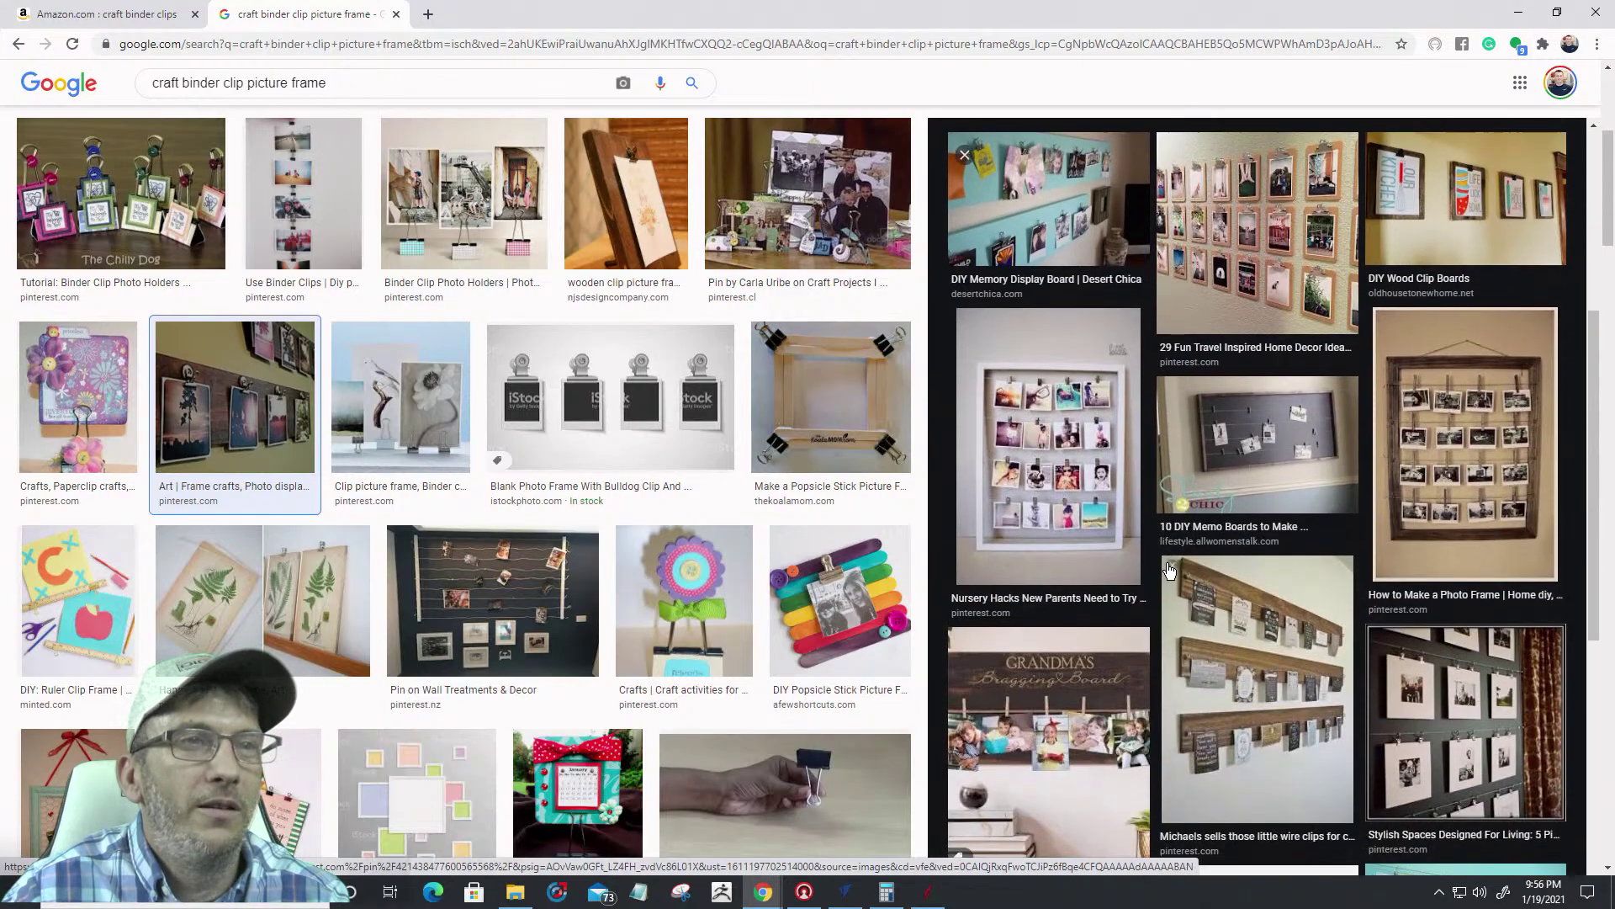
{"action": "scroll", "coordinate": [1178, 504], "scroll_direction": "up", "scroll_amount": 3}
{"action": "scroll", "coordinate": [1168, 571], "scroll_direction": "down", "scroll_amount": 4}
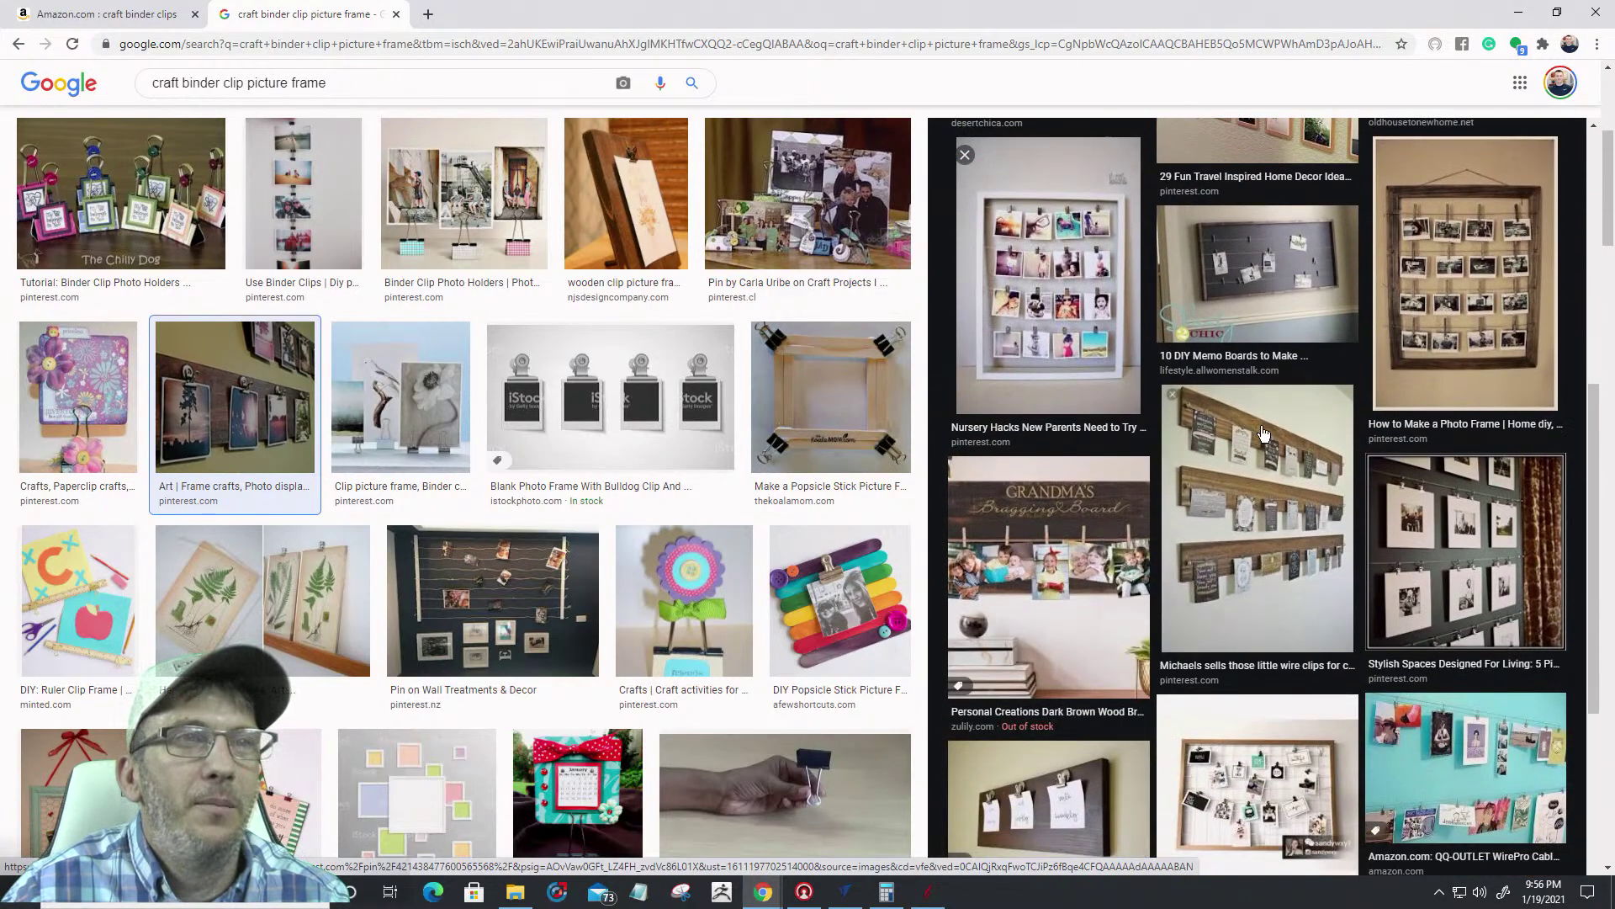
{"action": "scroll", "coordinate": [1258, 441], "scroll_direction": "down", "scroll_amount": 3}
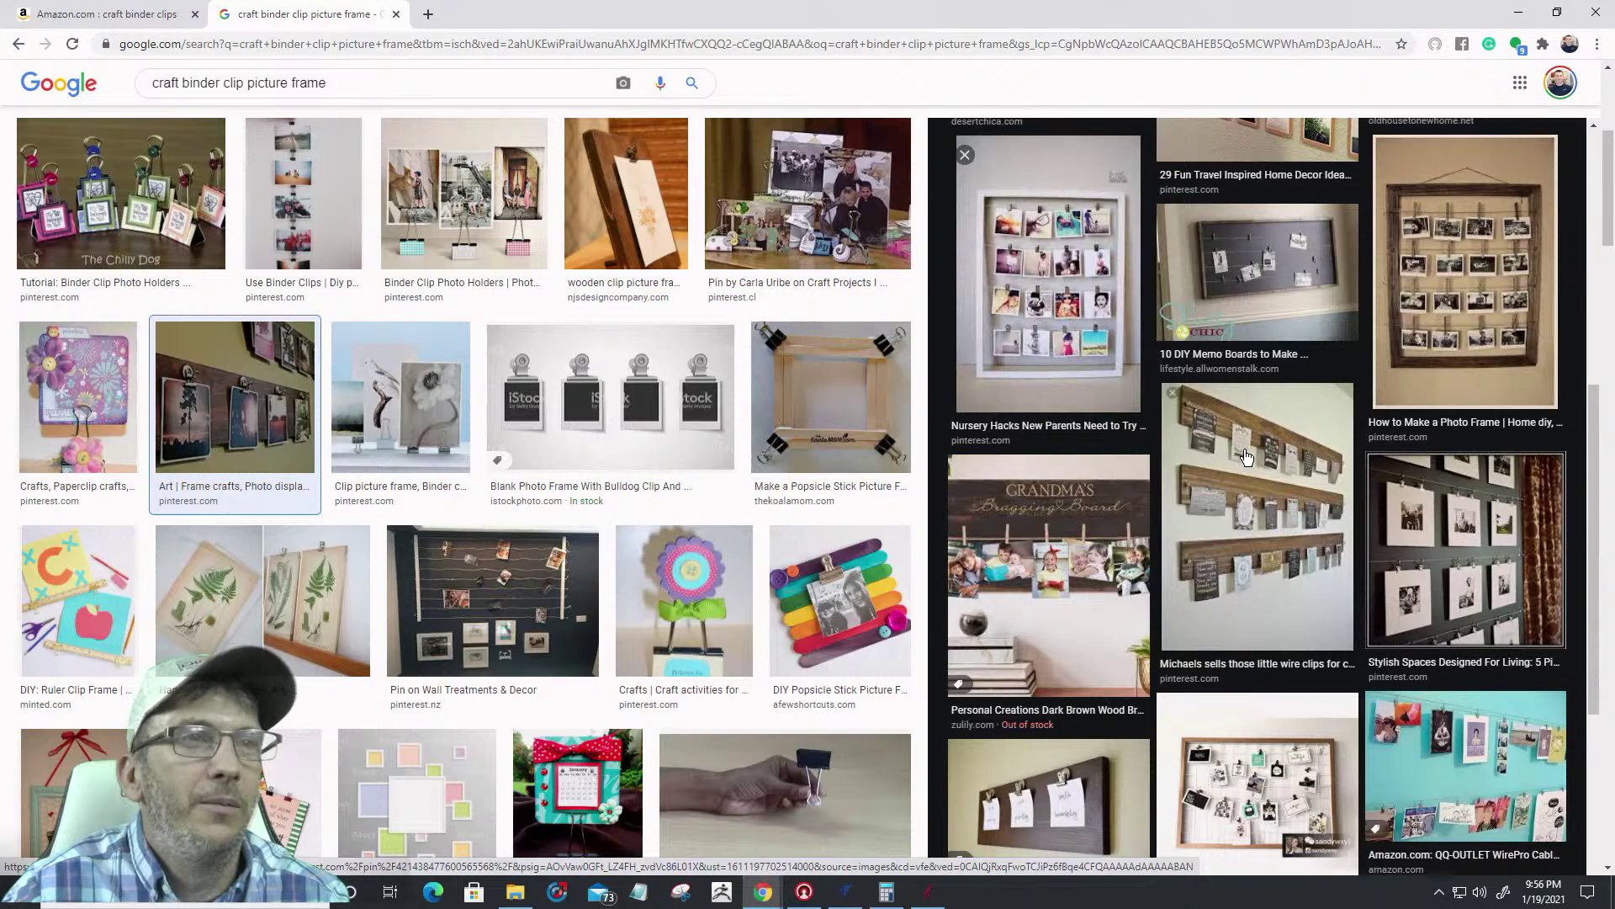
Preview the "Grandma's Bragging Board" clip-accent wall sign, close the preview, and return to the sign project in VCarve Pro
{"action": "left_click", "coordinate": [1037, 390]}
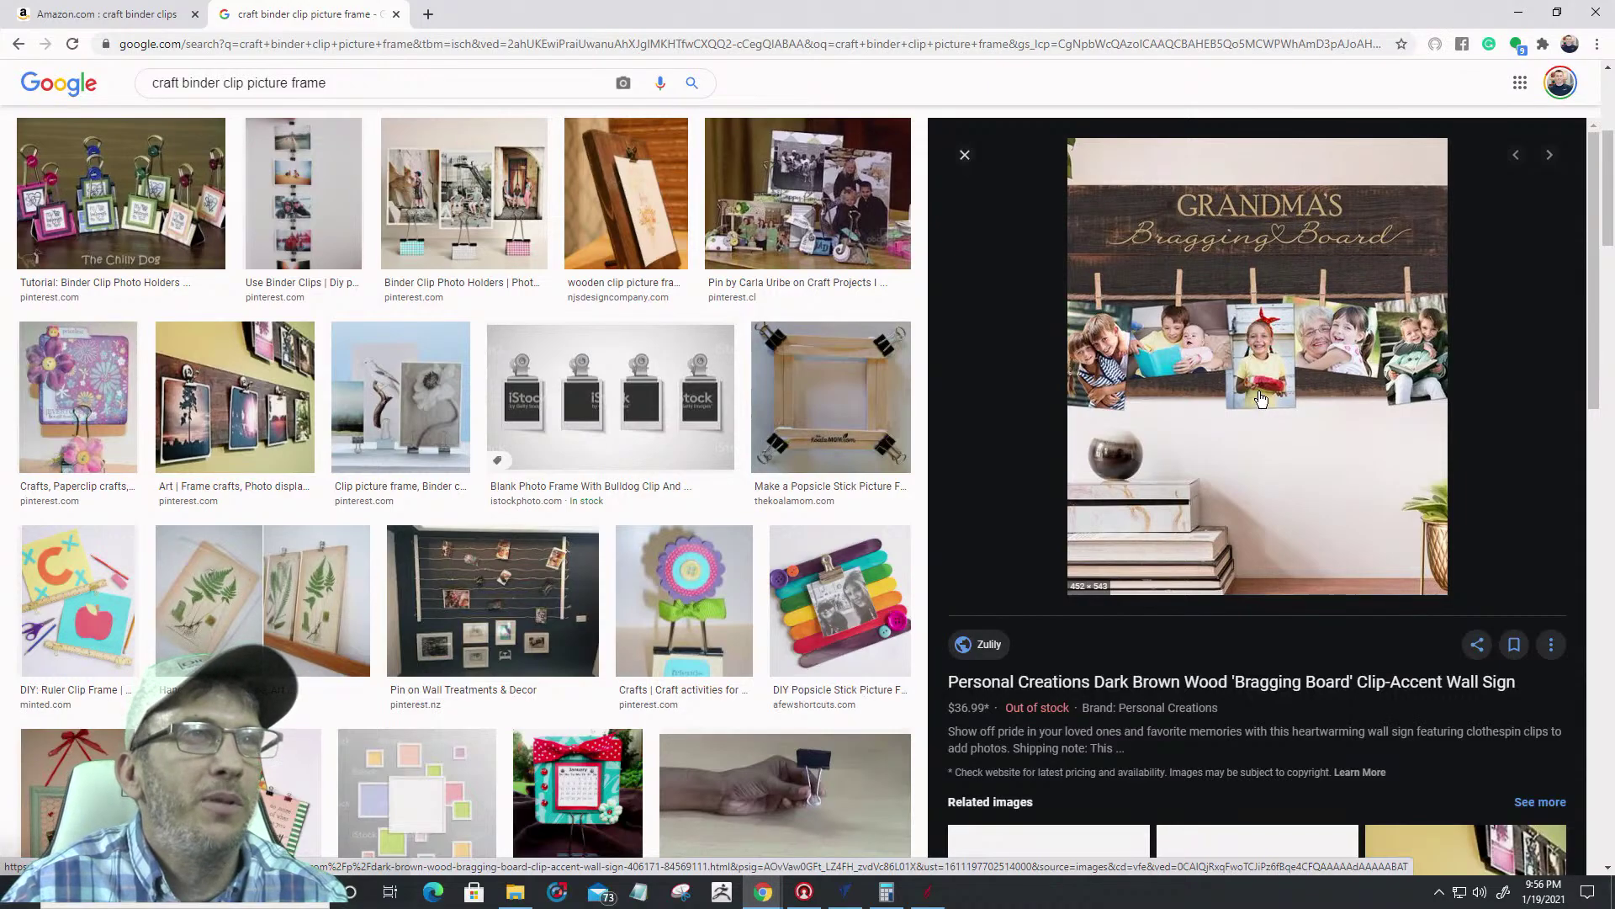
{"action": "left_click", "coordinate": [966, 158]}
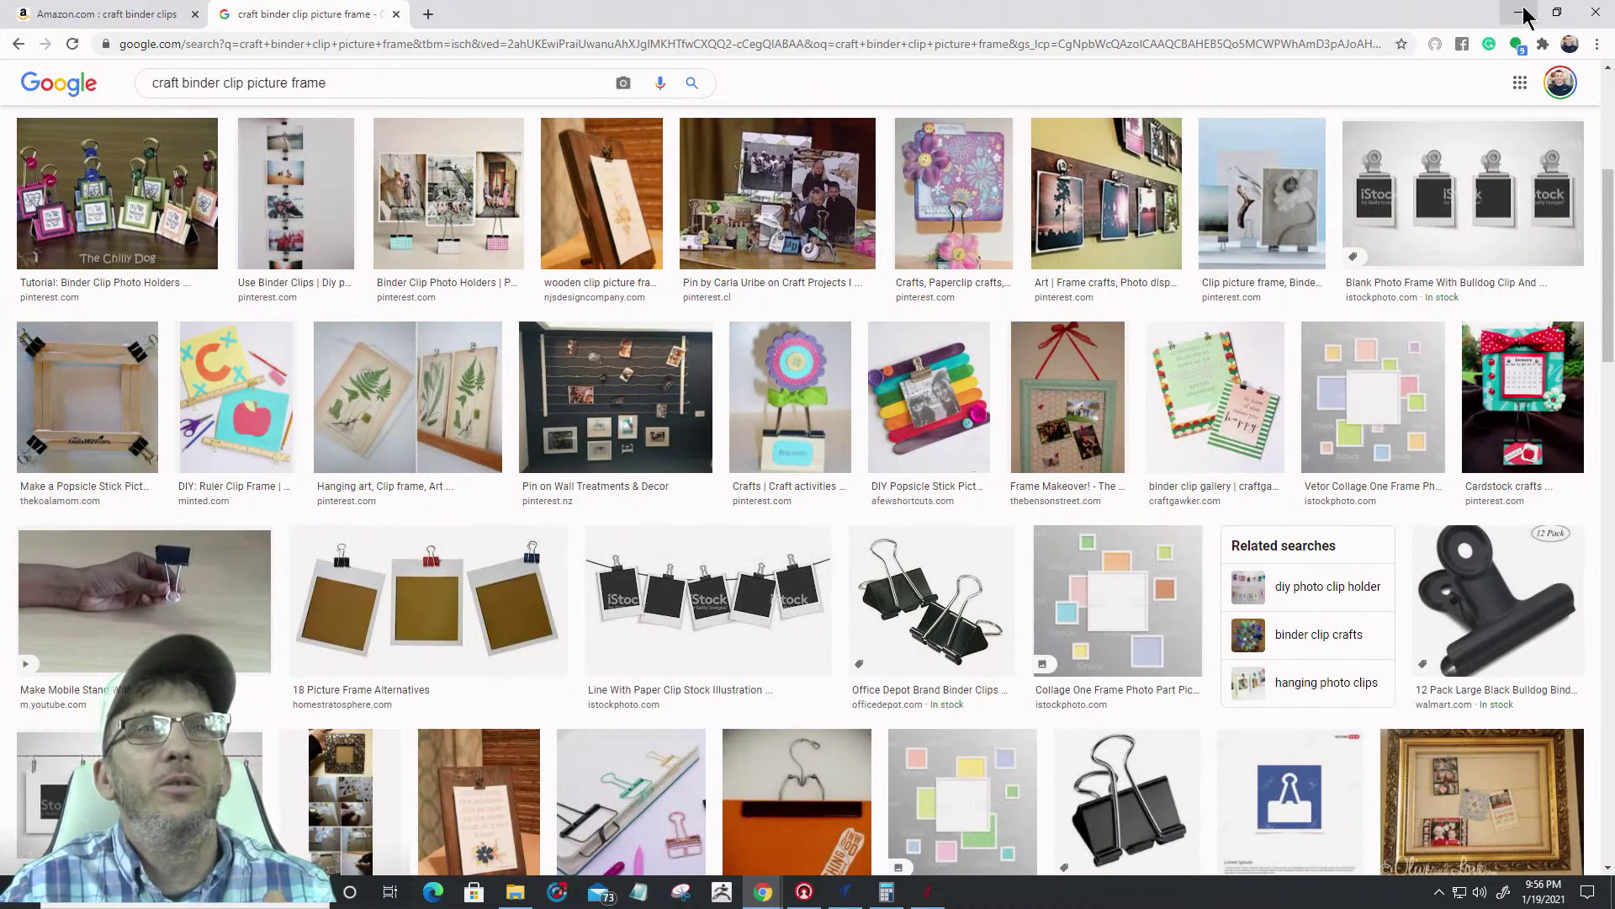
{"action": "left_click", "coordinate": [1520, 13]}
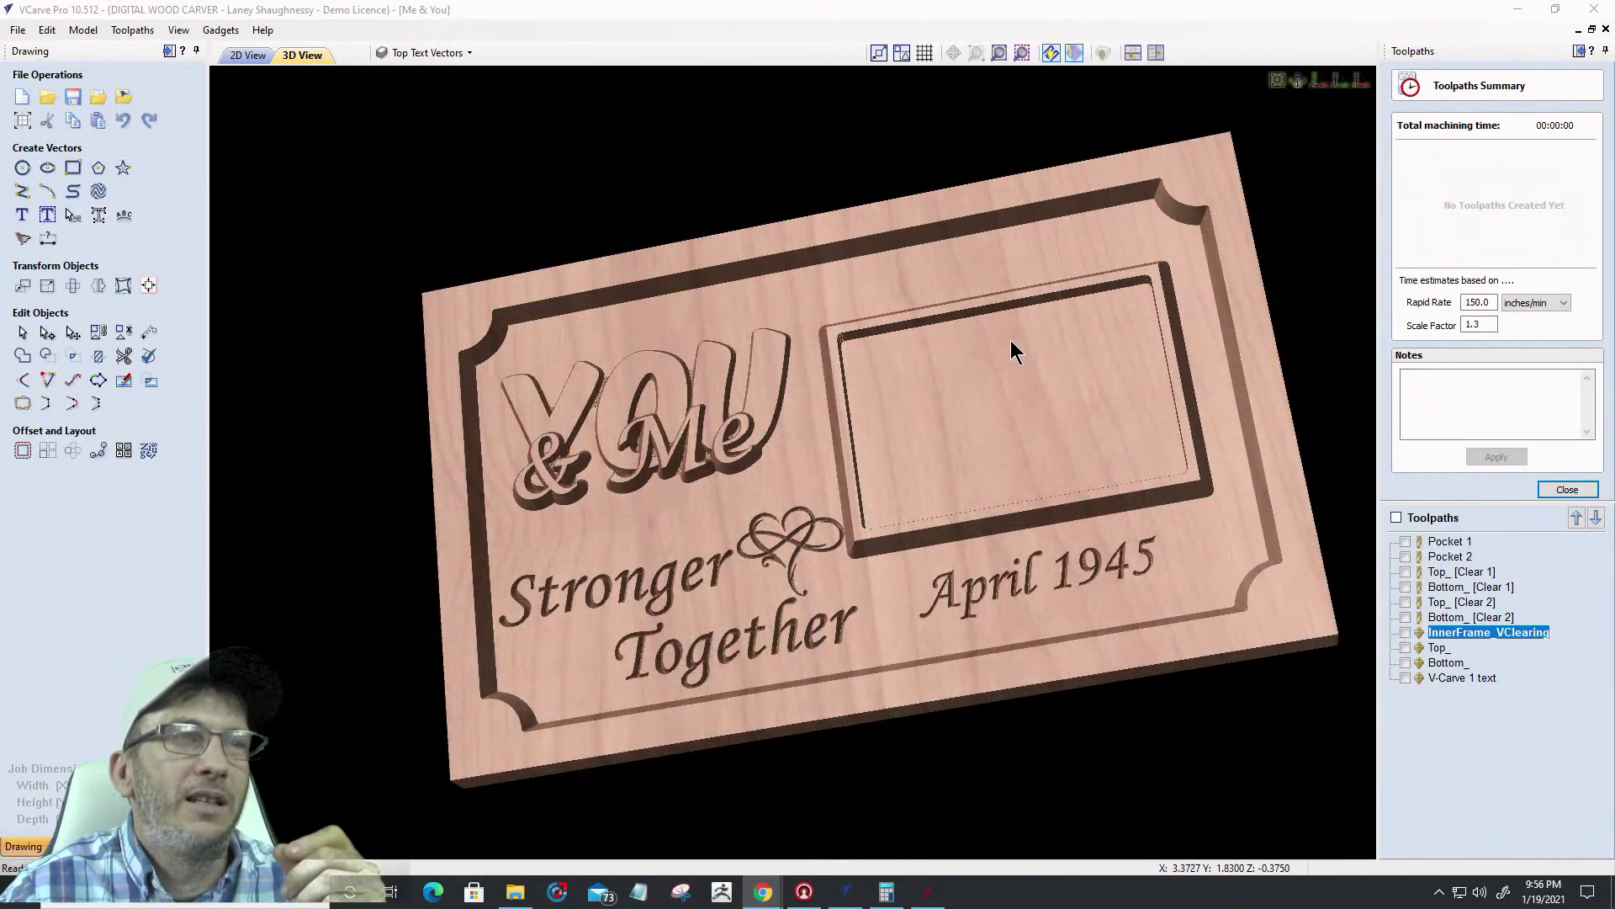
Examine the 3D carving preview up close, including the infinity heart, the "Stronger Together" text, and the overall sign layout
{"action": "left_click_drag", "start_coordinate": [1042, 486], "coordinate": [1059, 507]}
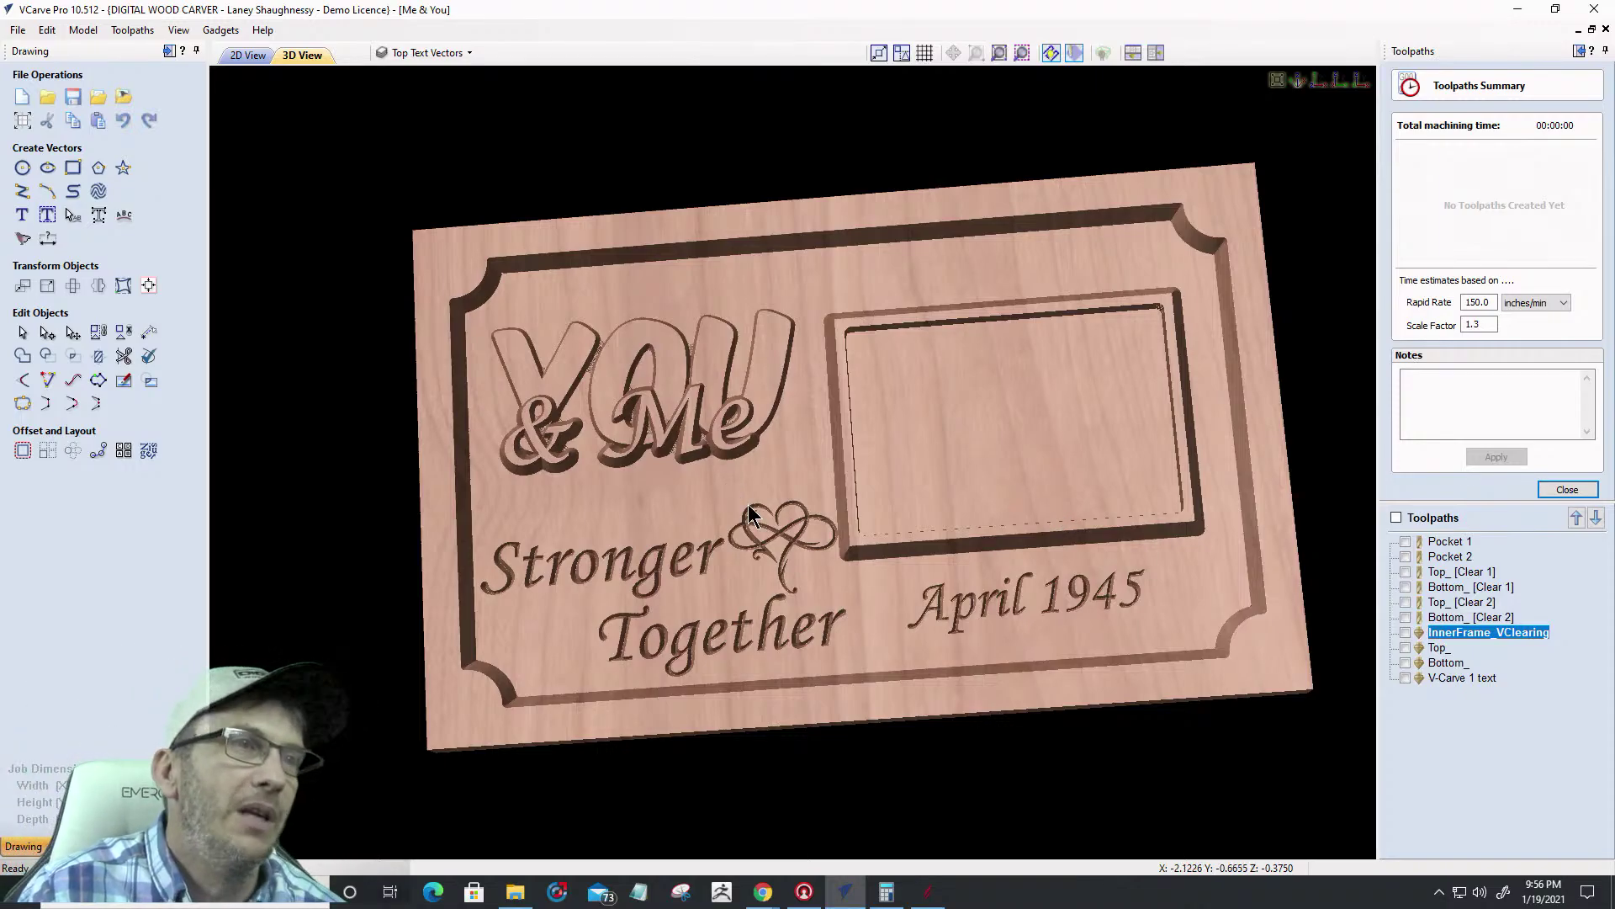
{"action": "scroll", "coordinate": [752, 513], "scroll_direction": "up", "scroll_amount": 10}
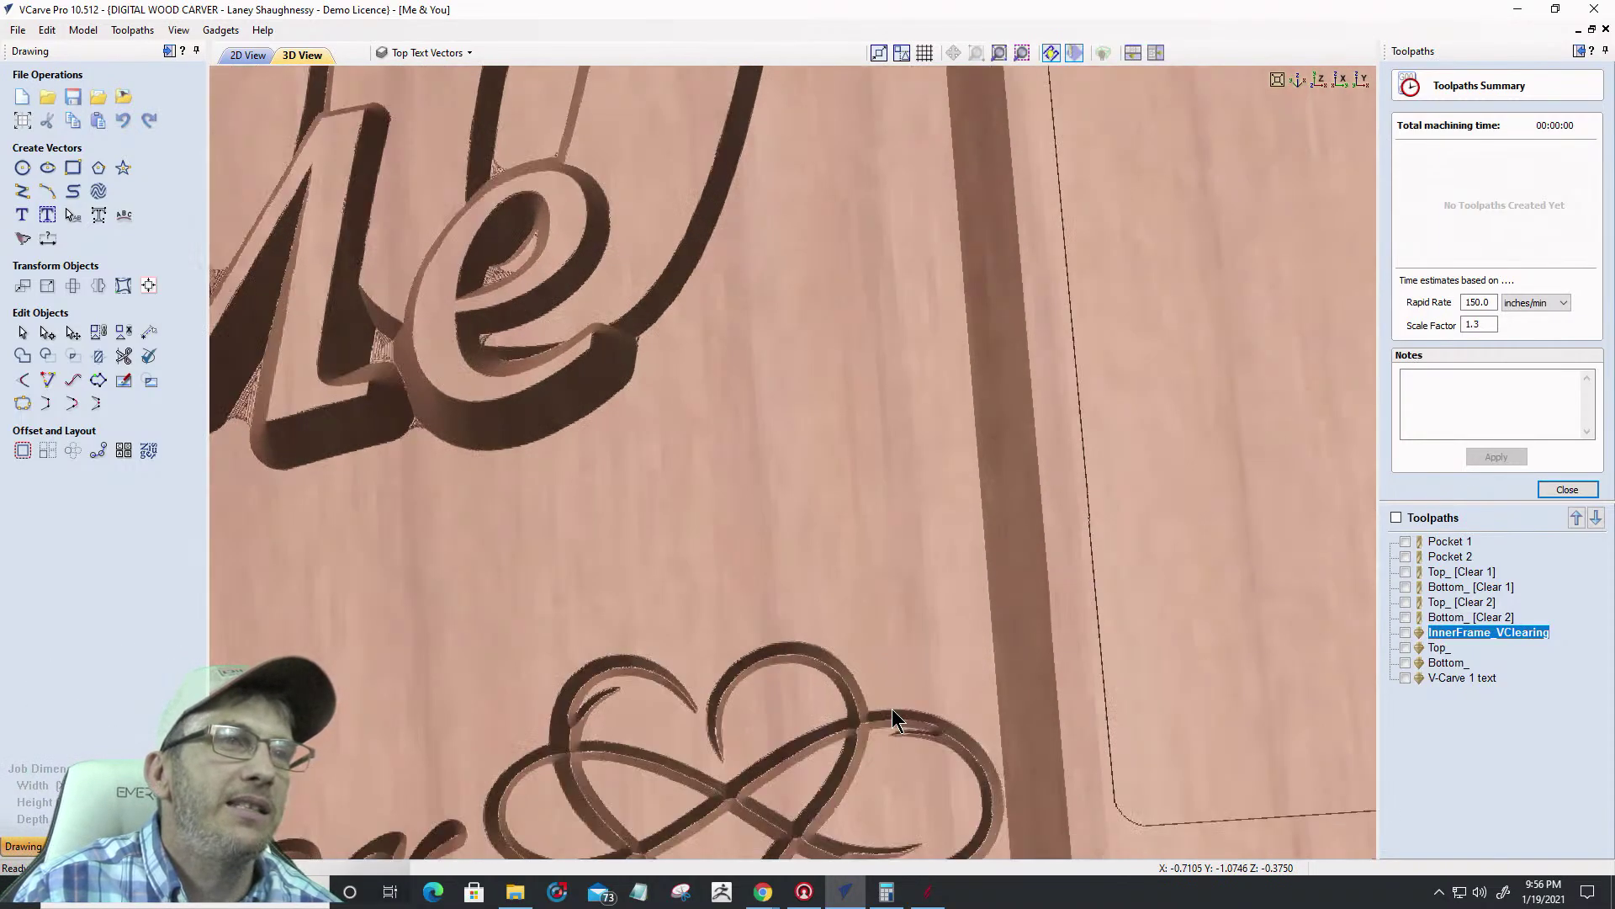
{"action": "middle_click_drag", "start_coordinate": [892, 708], "coordinate": [907, 321]}
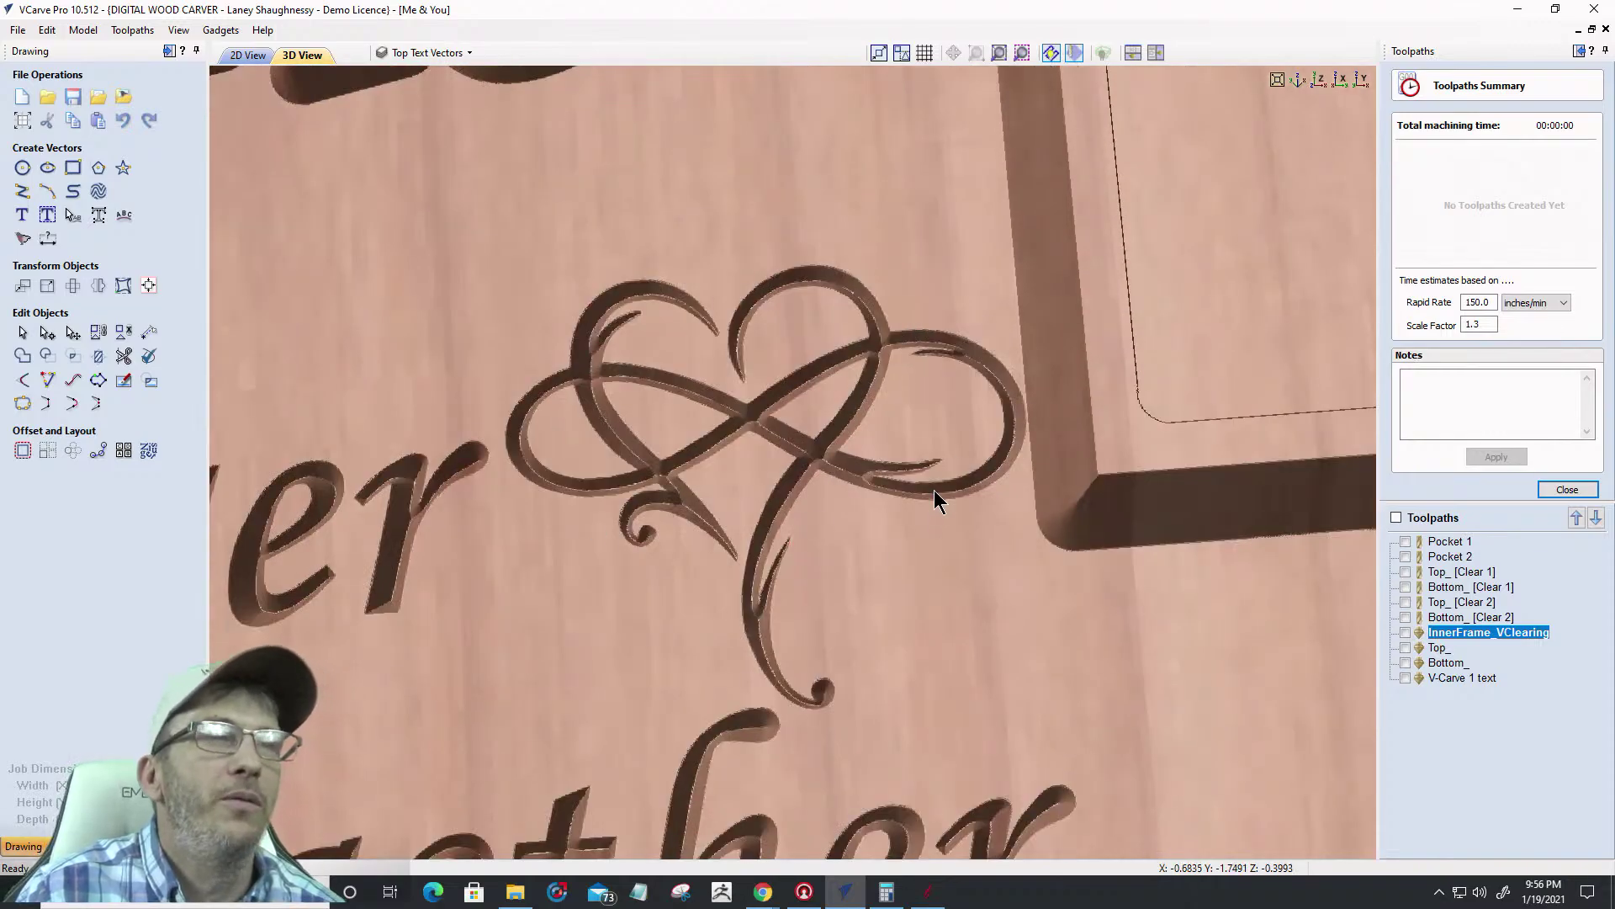
{"action": "scroll", "coordinate": [1023, 468], "scroll_direction": "up", "scroll_amount": 5}
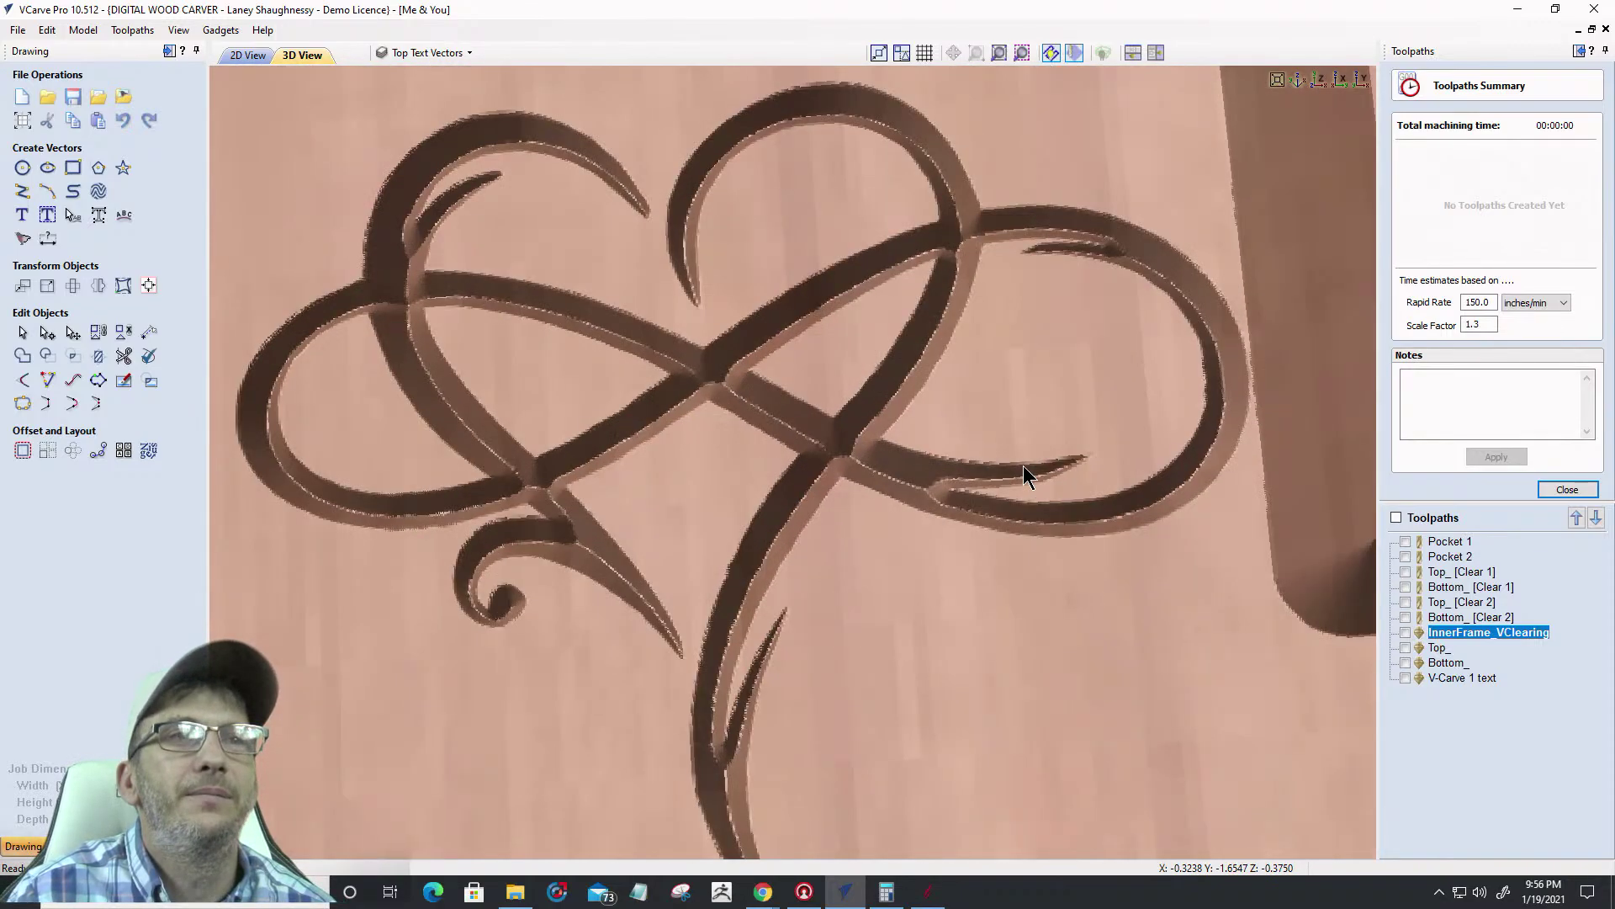
{"action": "scroll", "coordinate": [922, 499], "scroll_direction": "up", "scroll_amount": 3}
{"action": "left_click_drag", "start_coordinate": [922, 499], "coordinate": [1150, 310]}
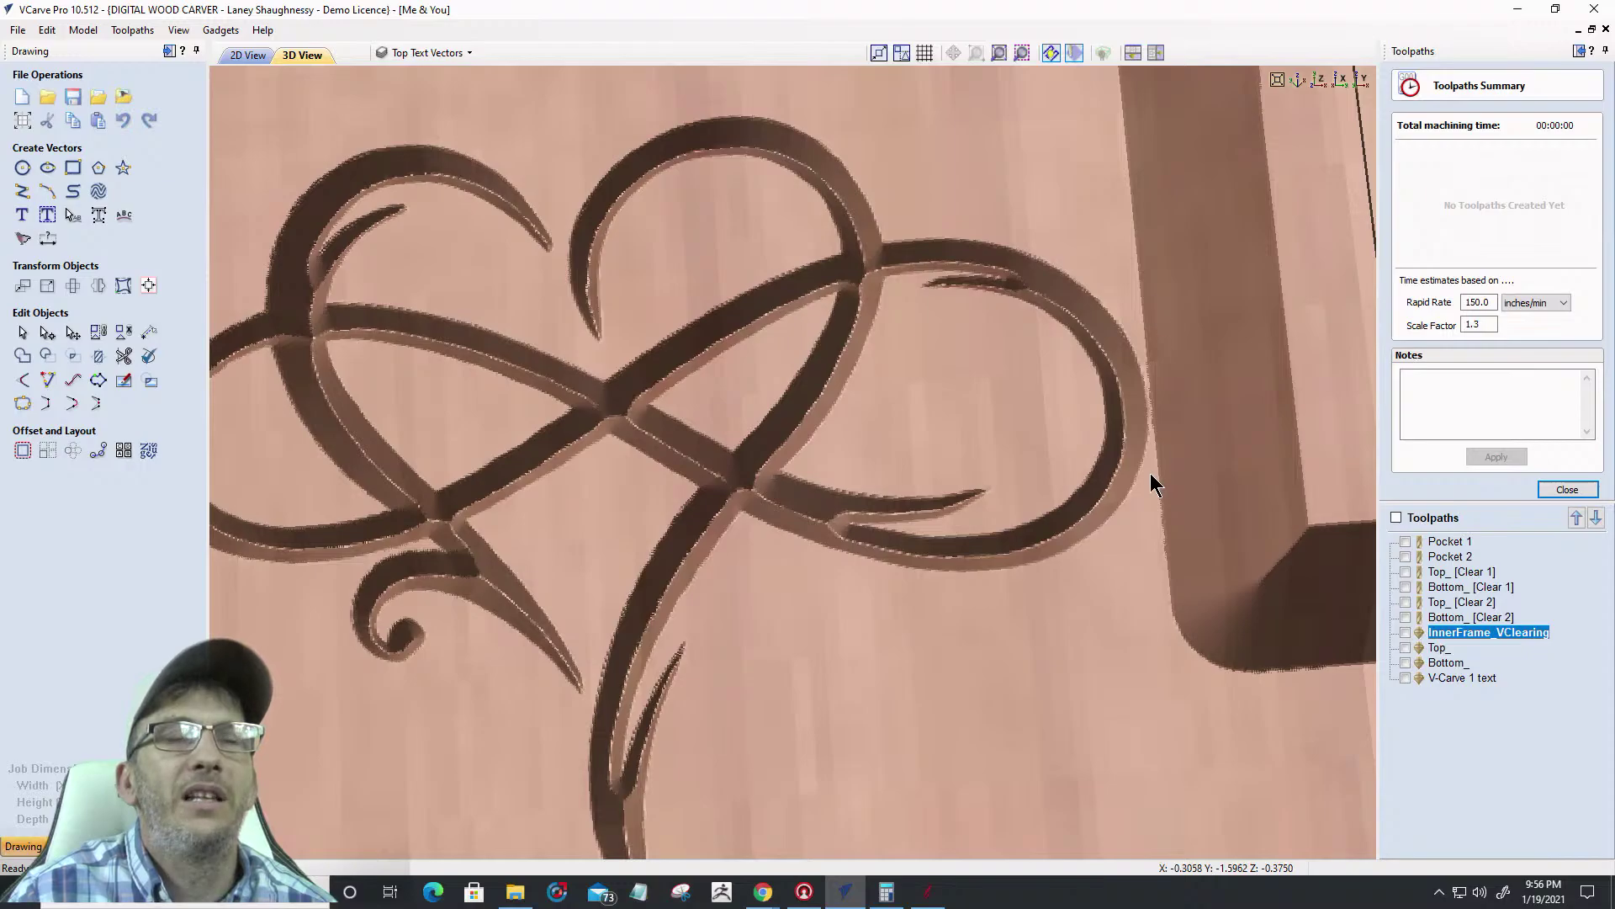
{"action": "scroll", "coordinate": [806, 448], "scroll_direction": "down", "scroll_amount": 8}
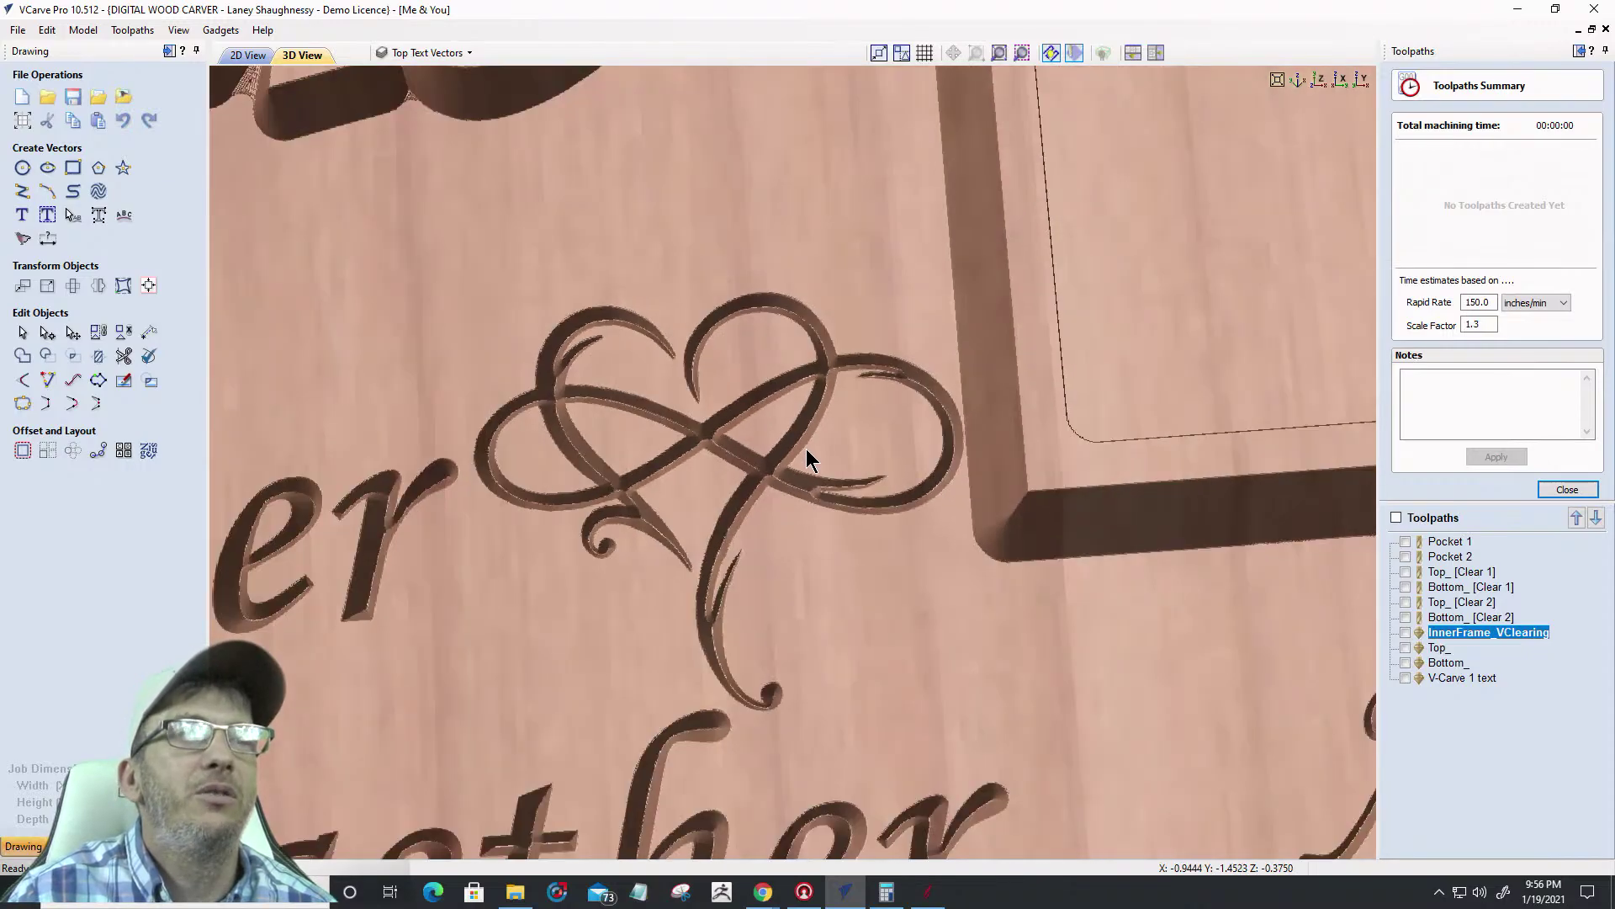
{"action": "scroll", "coordinate": [806, 447], "scroll_direction": "down", "scroll_amount": 6}
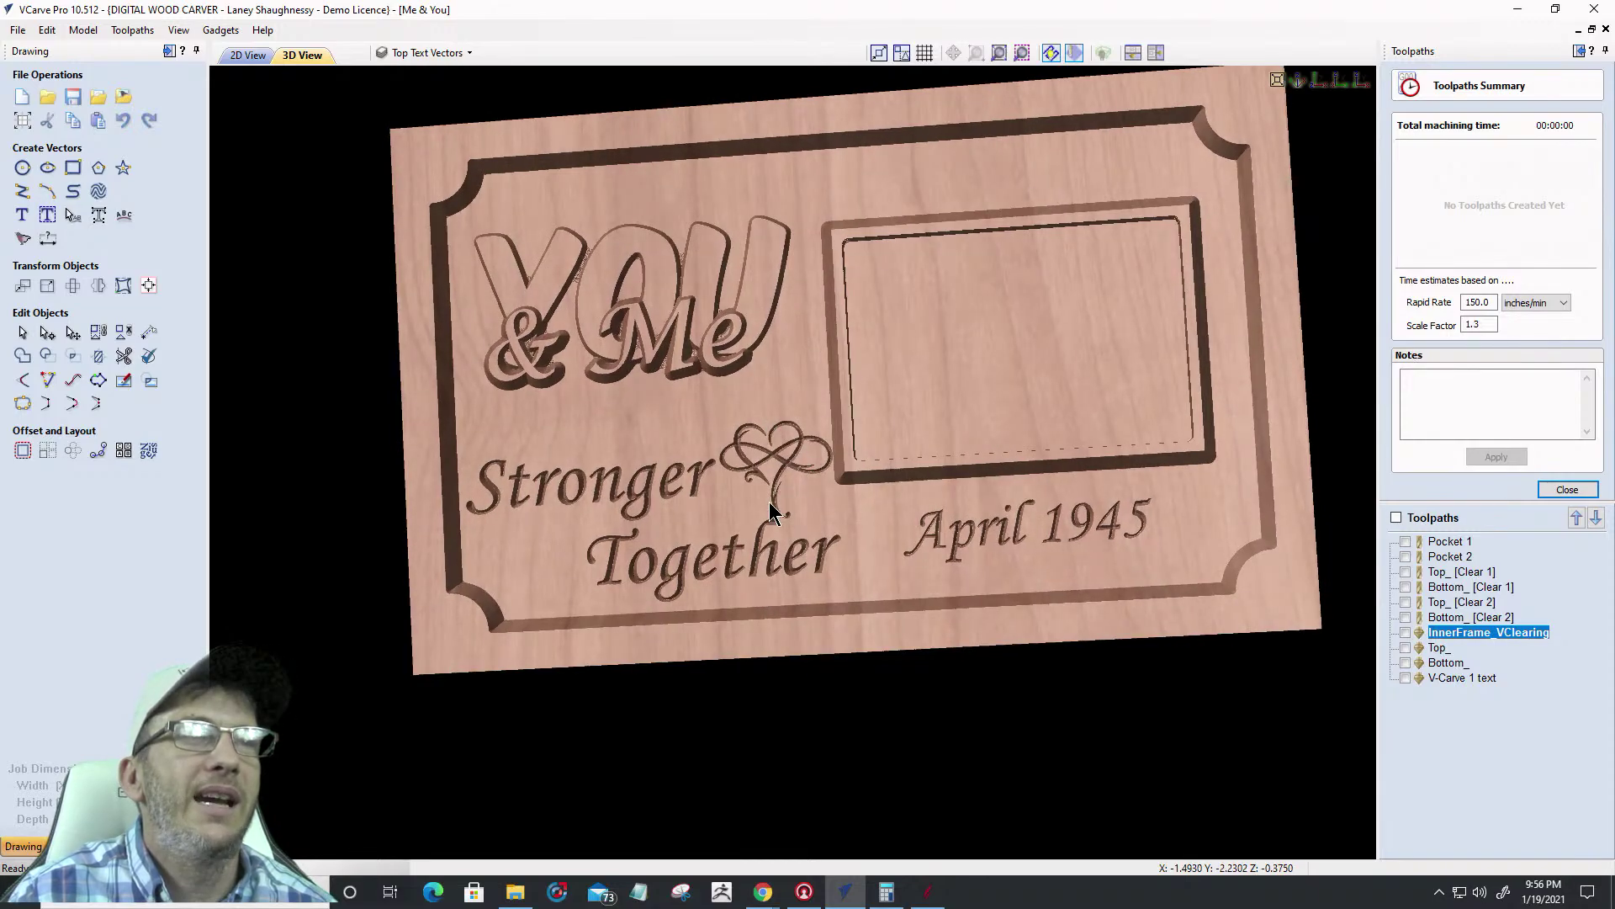
{"action": "scroll", "coordinate": [769, 501], "scroll_direction": "up", "scroll_amount": 5}
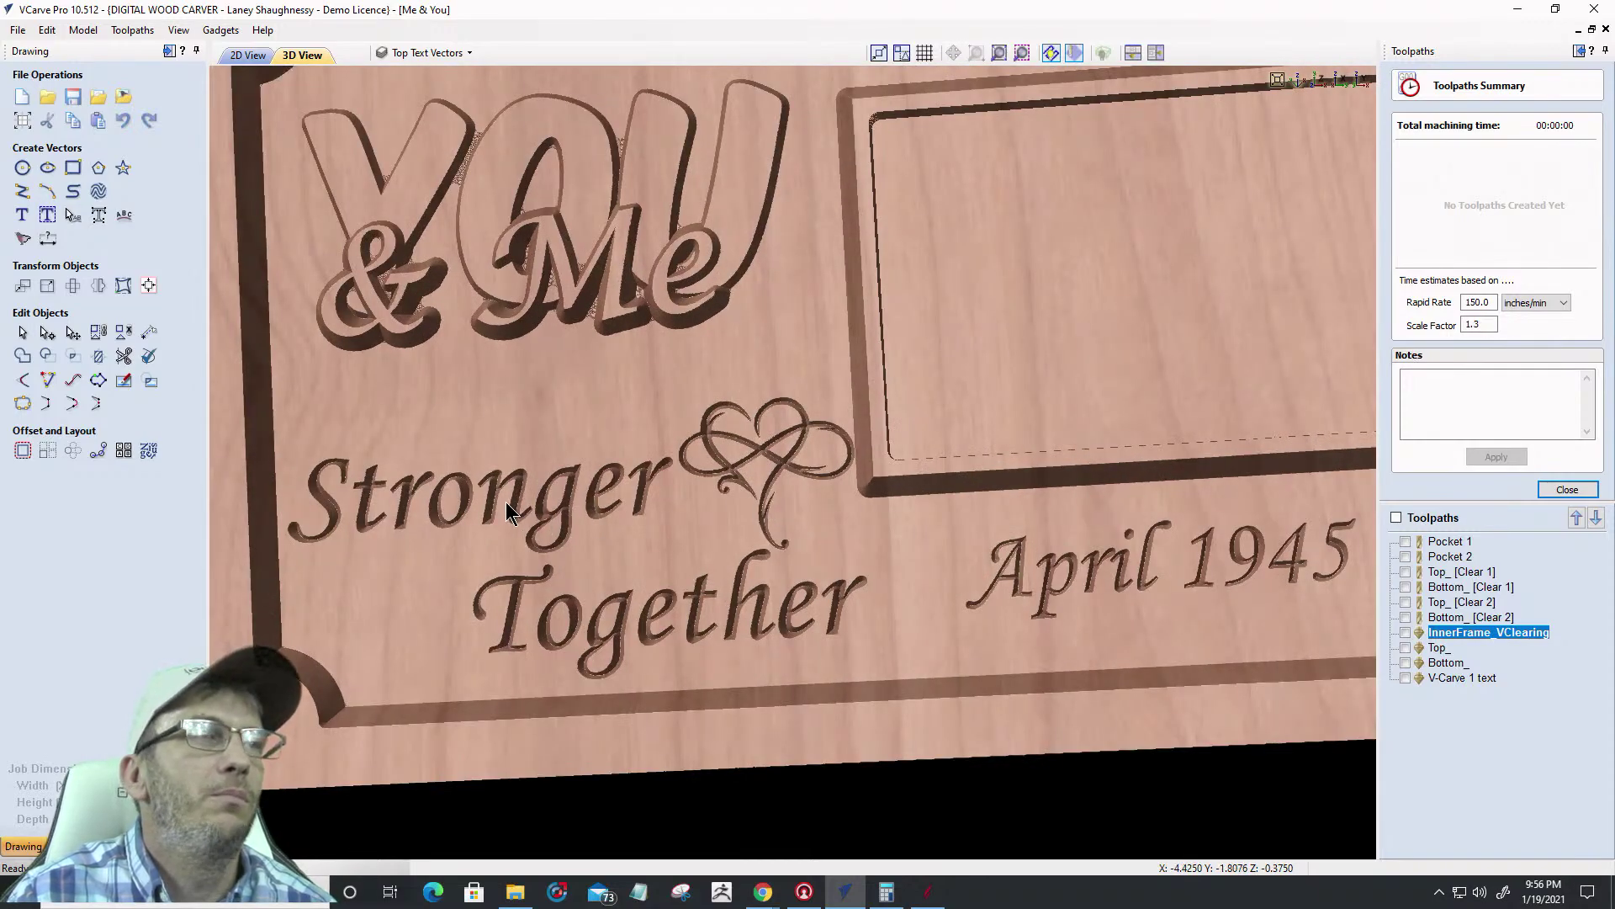
{"action": "key", "text": "1"}
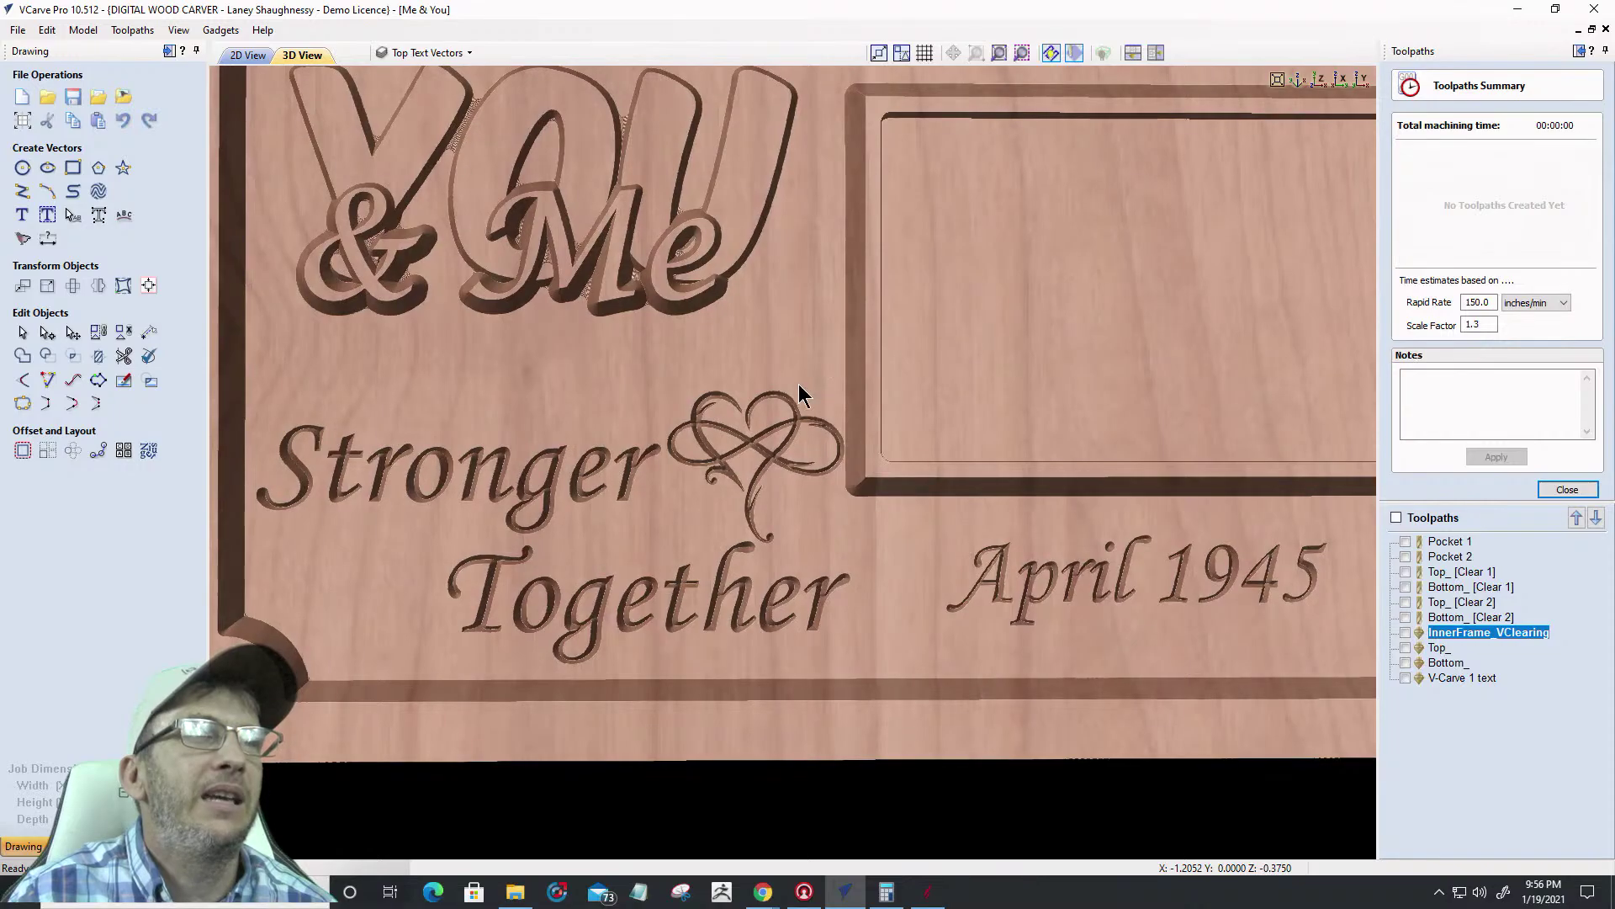
{"action": "scroll", "coordinate": [769, 438], "scroll_direction": "down", "scroll_amount": 3}
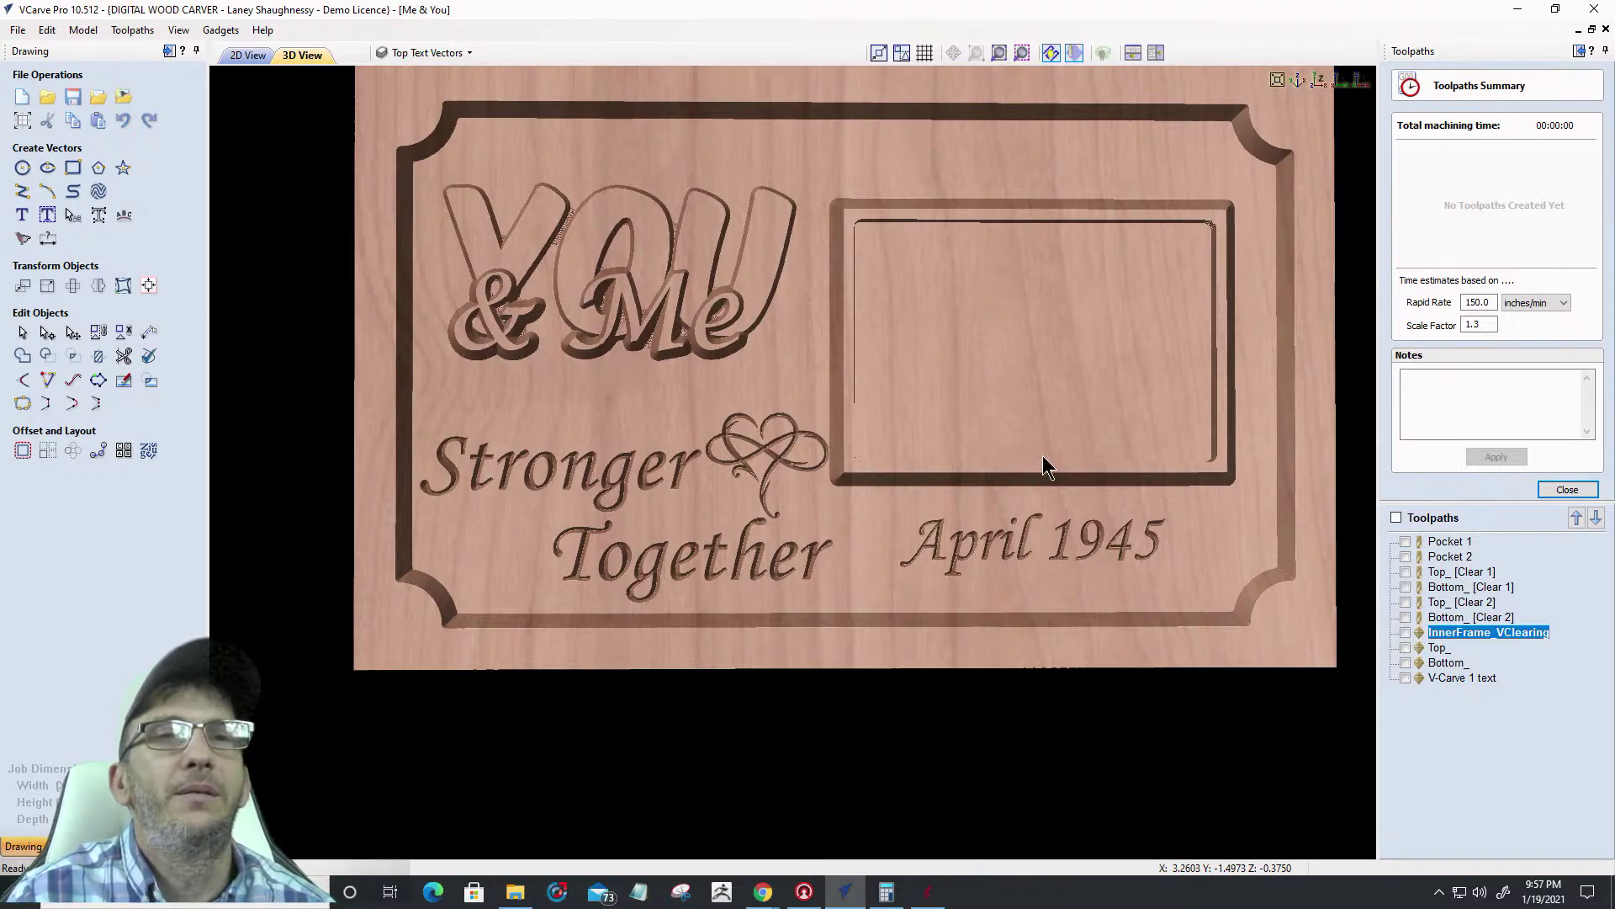
Close the toolpaths summary, and show the Welded Text Vectors, VCarve Text Vectors and Original Design layers in the 2D drawing
{"action": "left_click", "coordinate": [1567, 489]}
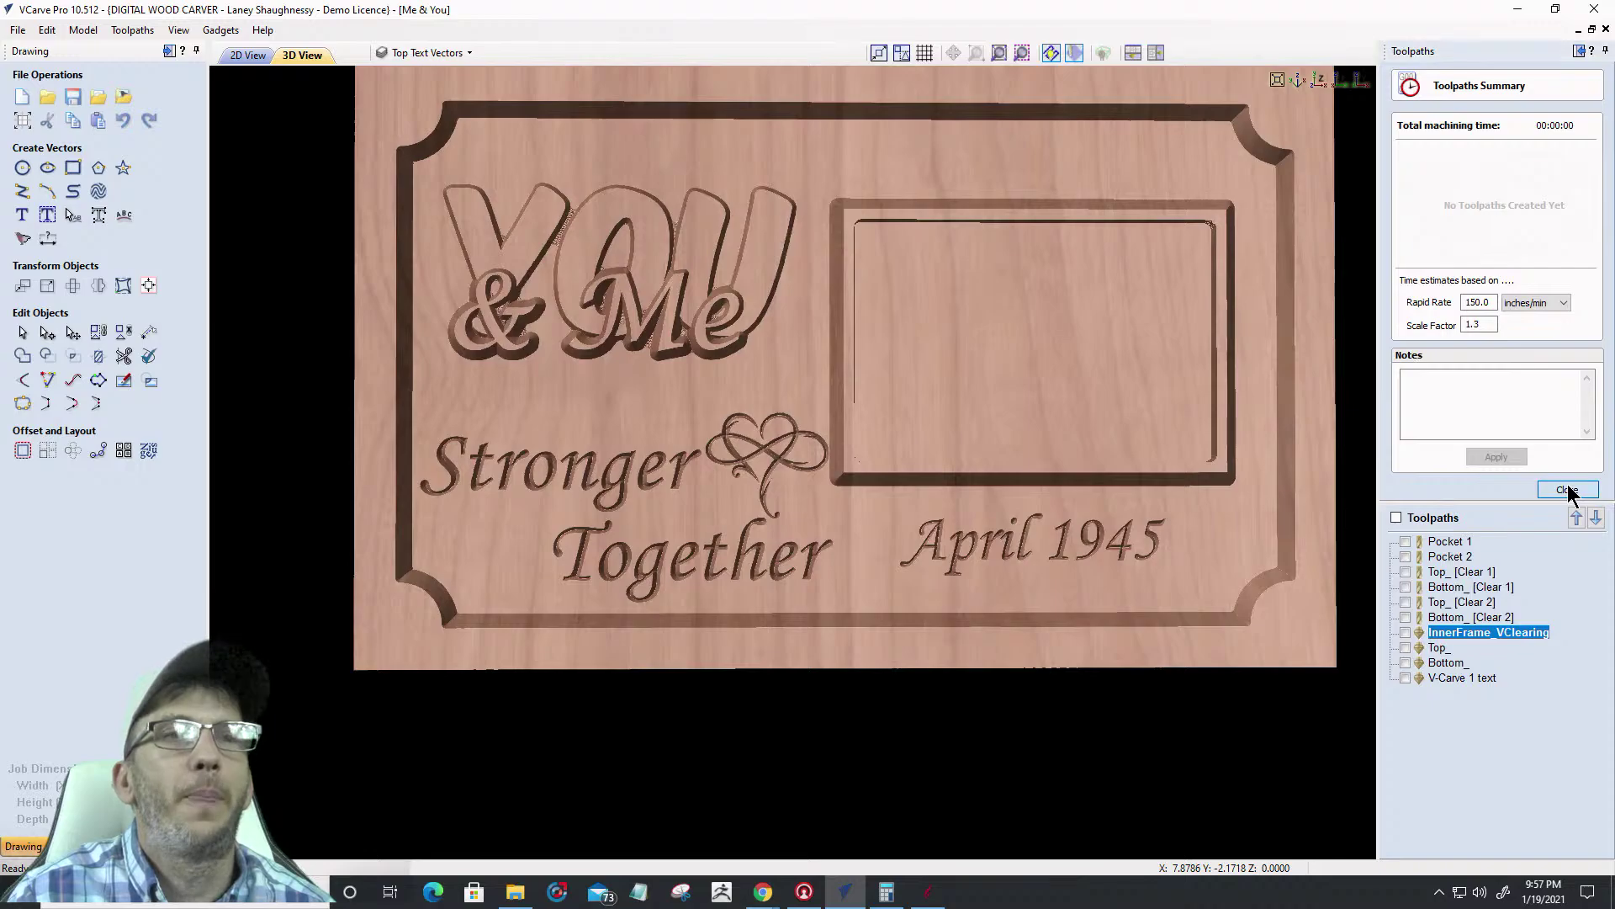
{"action": "left_click", "coordinate": [248, 54]}
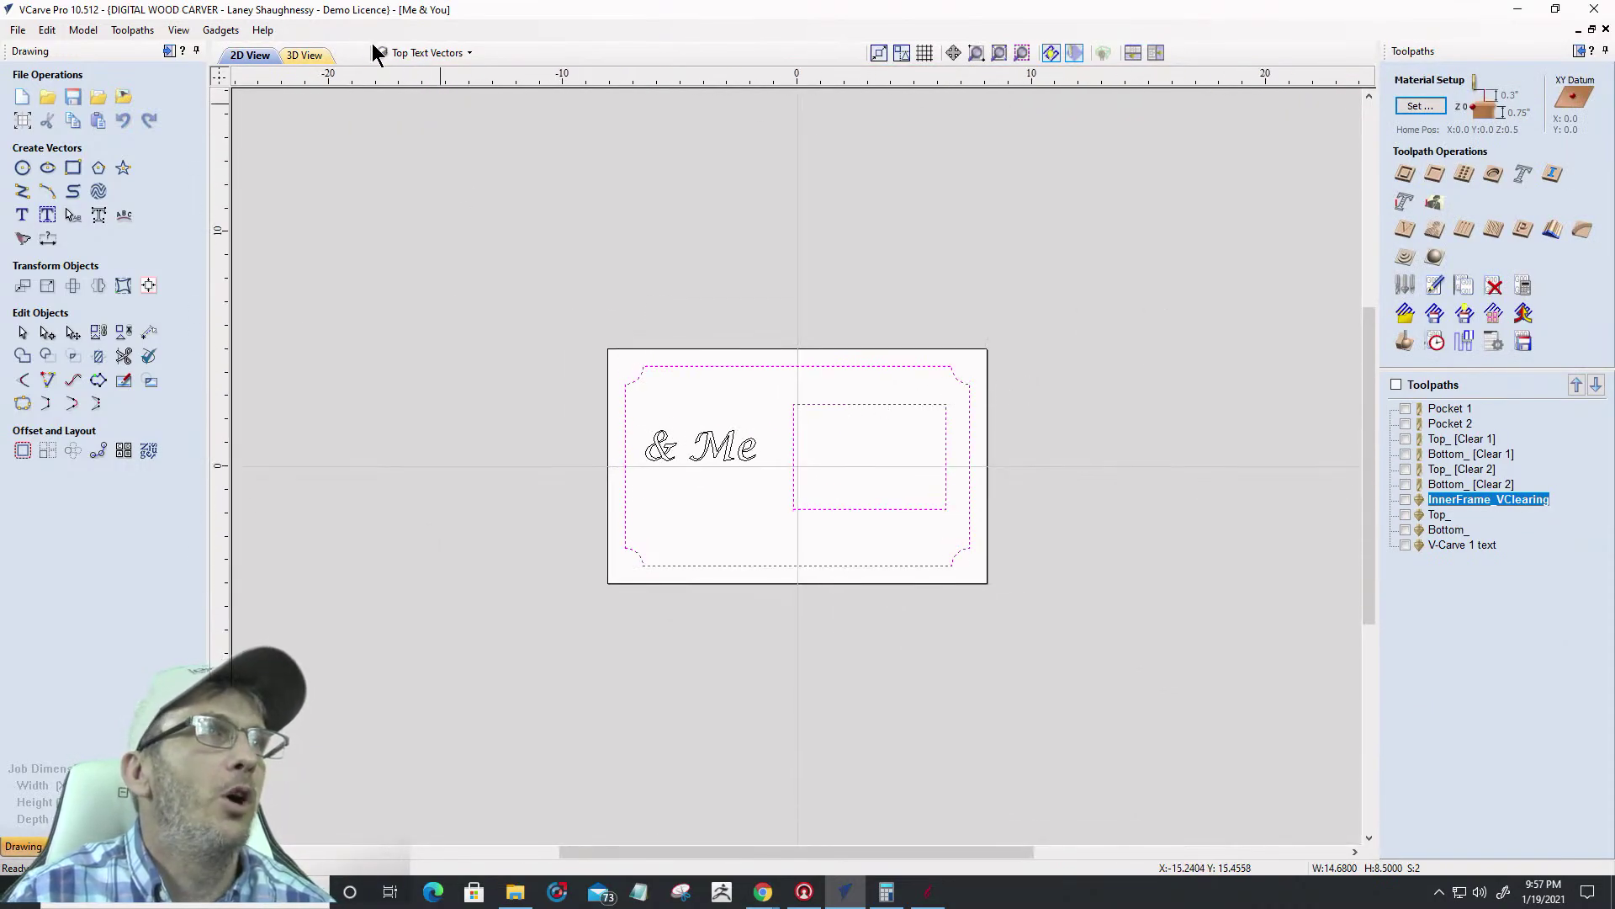
{"action": "left_click", "coordinate": [425, 52]}
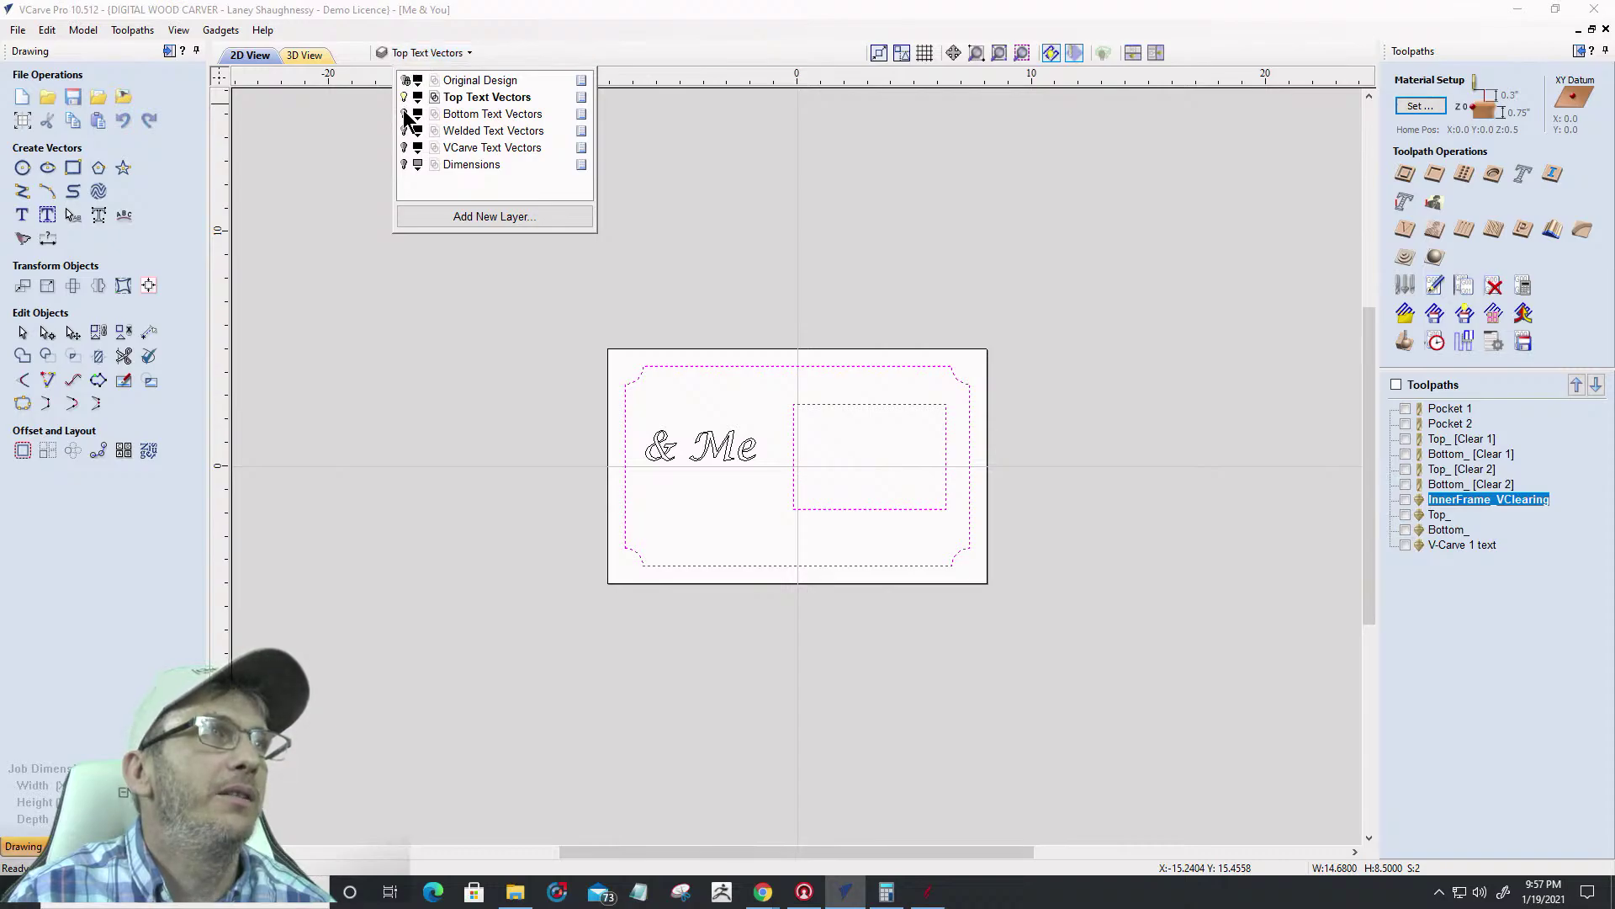
{"action": "left_click", "coordinate": [404, 131]}
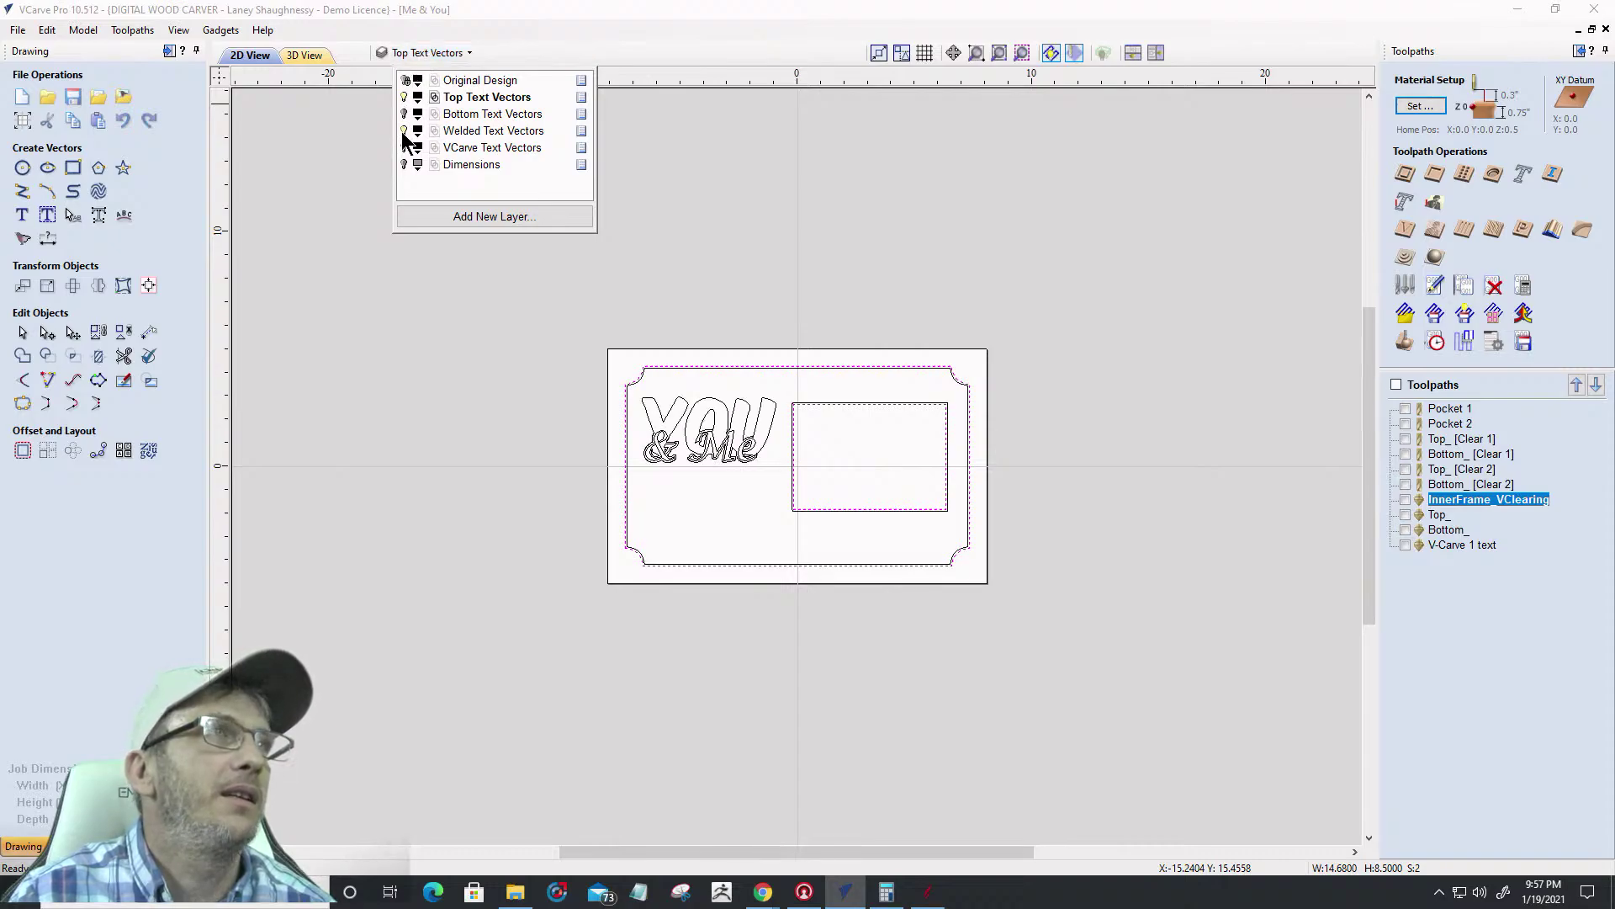
{"action": "left_click", "coordinate": [404, 148]}
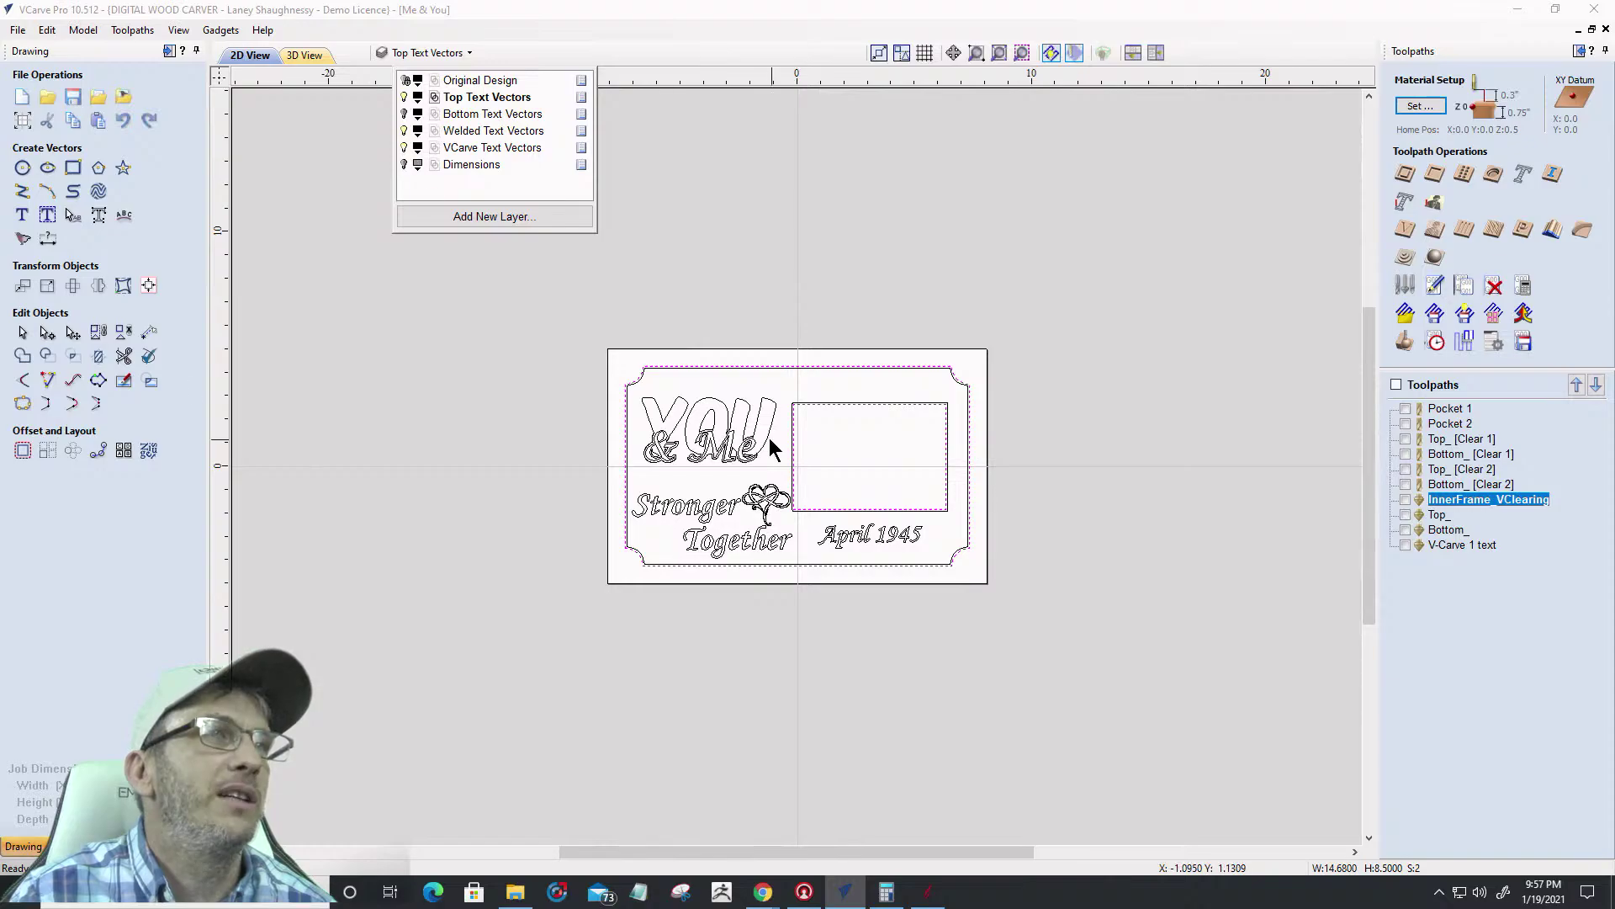
{"action": "scroll", "coordinate": [714, 444], "scroll_direction": "up", "scroll_amount": 2}
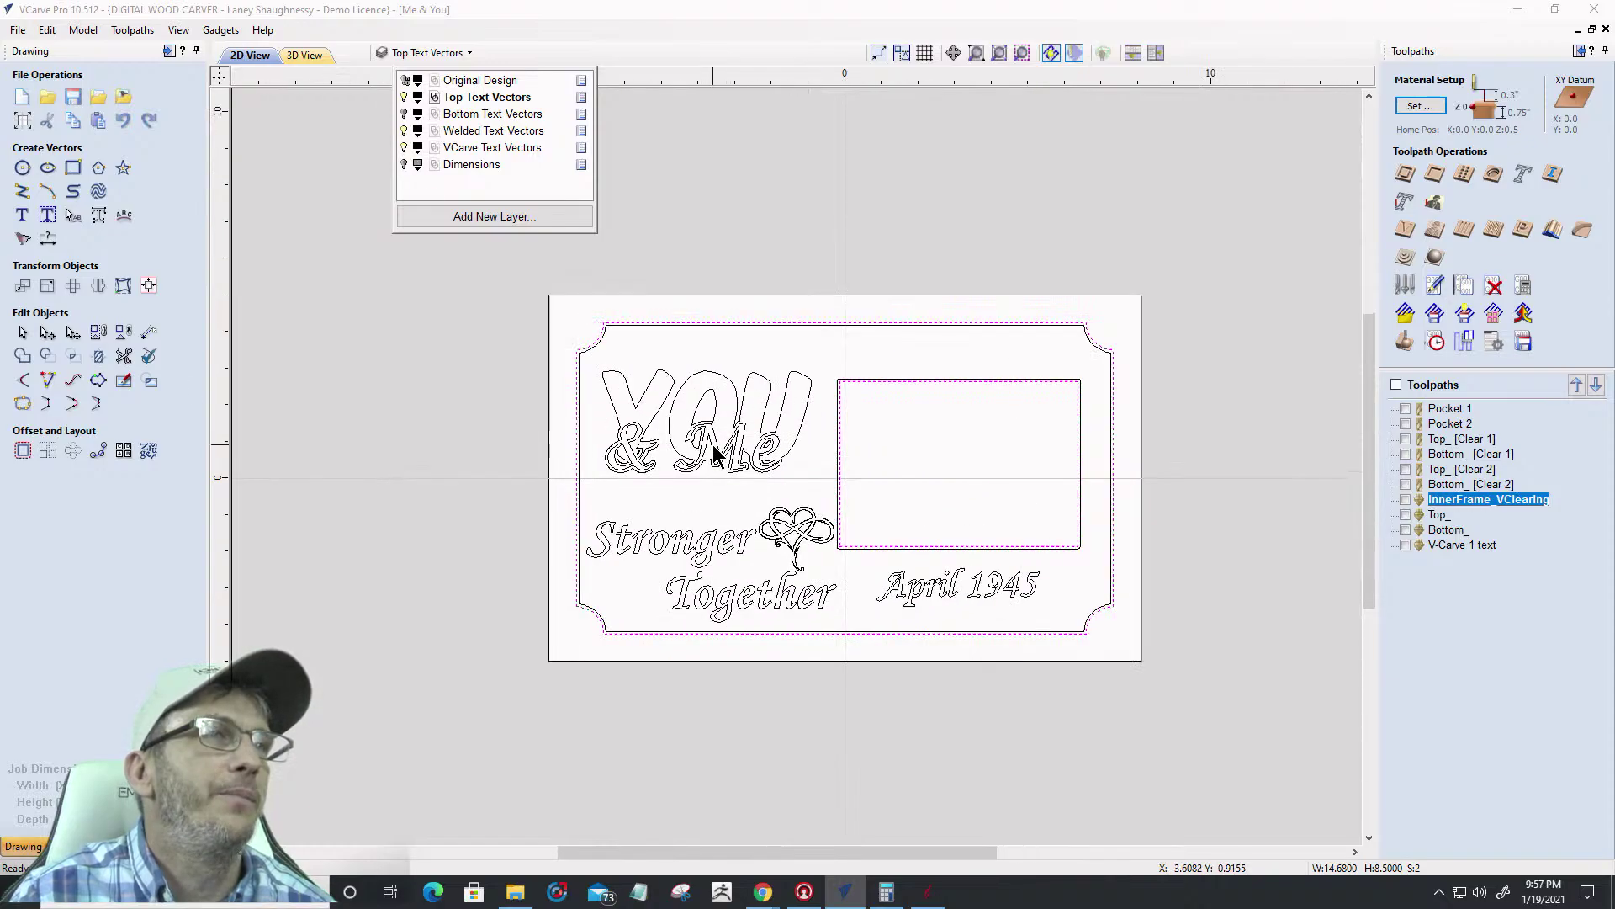
{"action": "left_click", "coordinate": [405, 82]}
Try to select the picture-frame rectangles, adding the "April 1945" text to the selection and removing it again
{"action": "left_click_drag", "start_coordinate": [515, 287], "coordinate": [1012, 459]}
{"action": "left_click_drag", "start_coordinate": [813, 351], "coordinate": [1109, 559]}
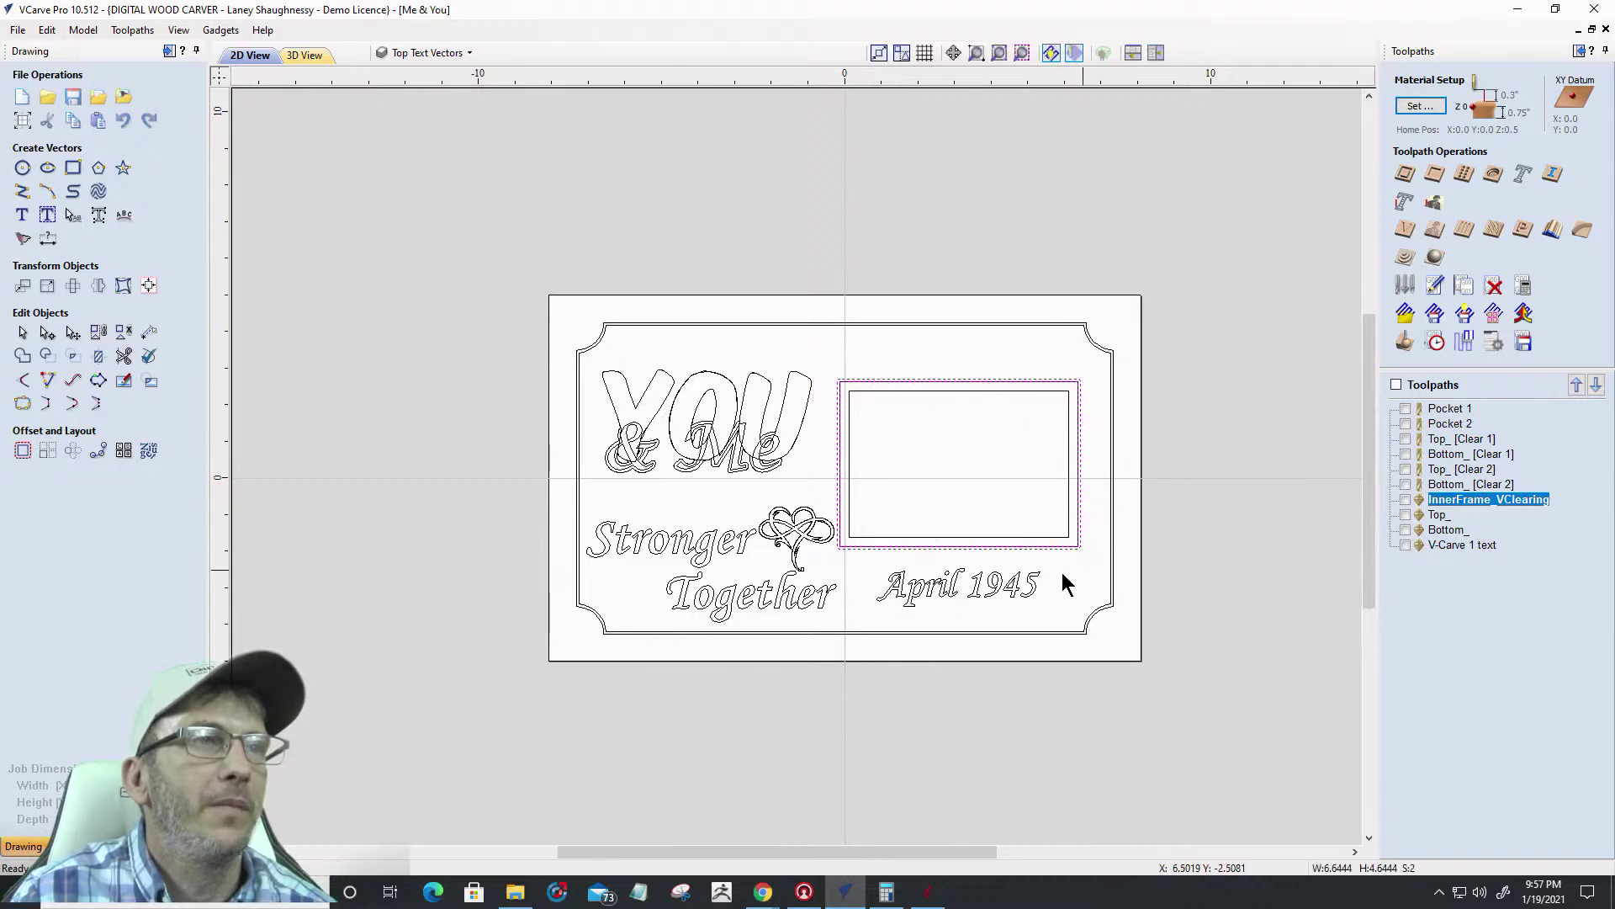
{"action": "left_click", "coordinate": [1007, 591], "text": "shift"}
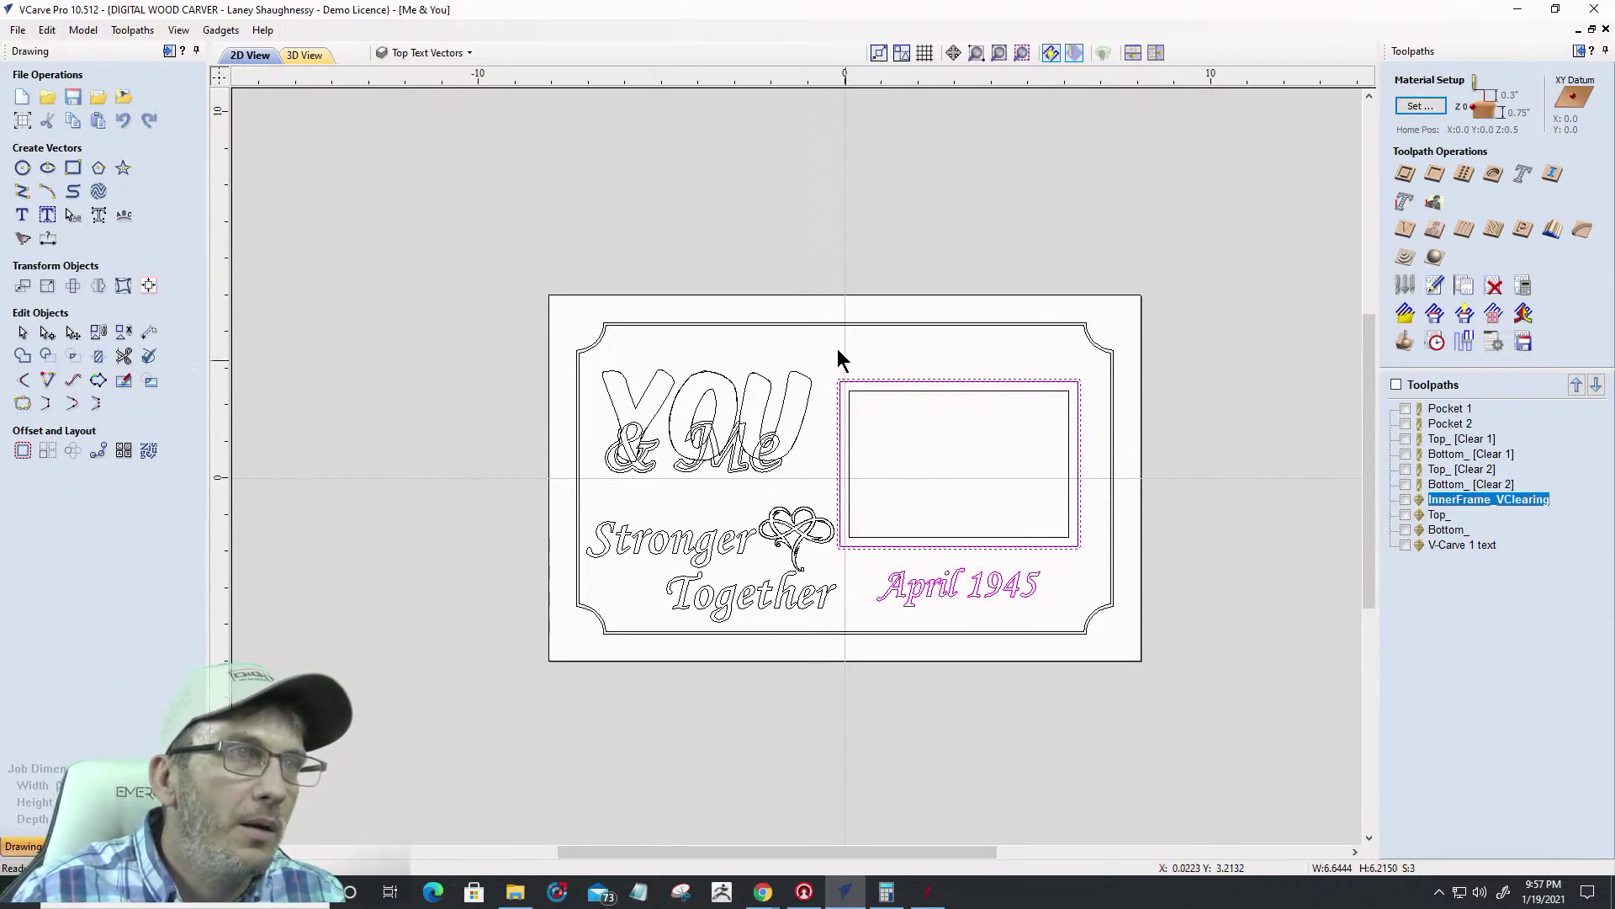
{"action": "left_click", "coordinate": [1035, 584], "text": "shift"}
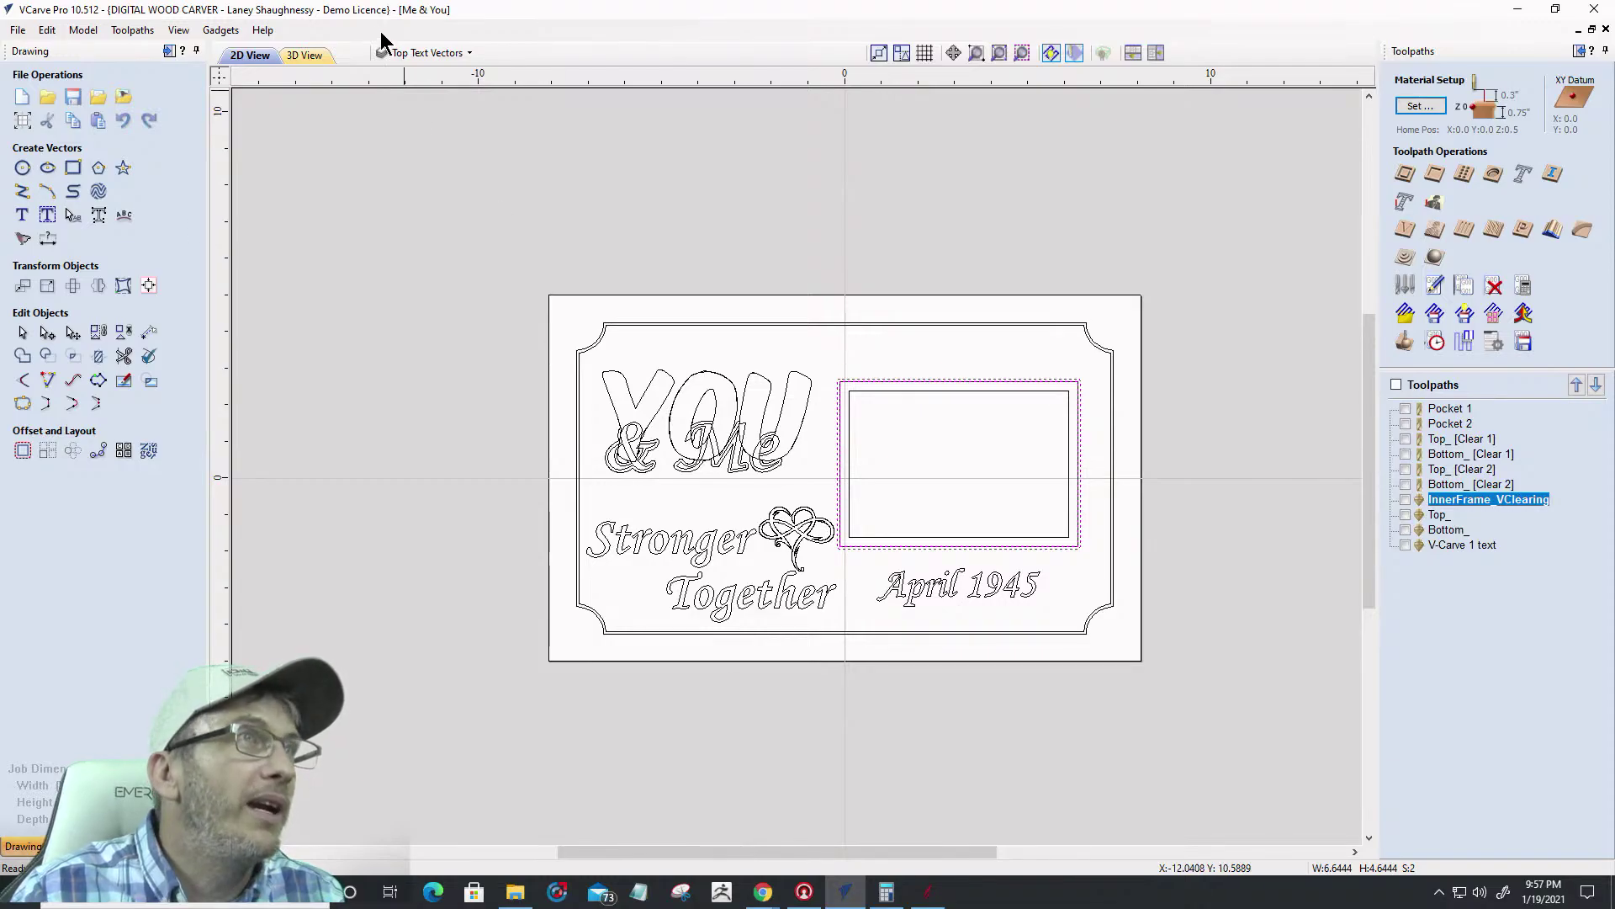
Unlock the Original Design layer, make it visible in the drawing, and clear the current selection
{"action": "left_click", "coordinate": [402, 53]}
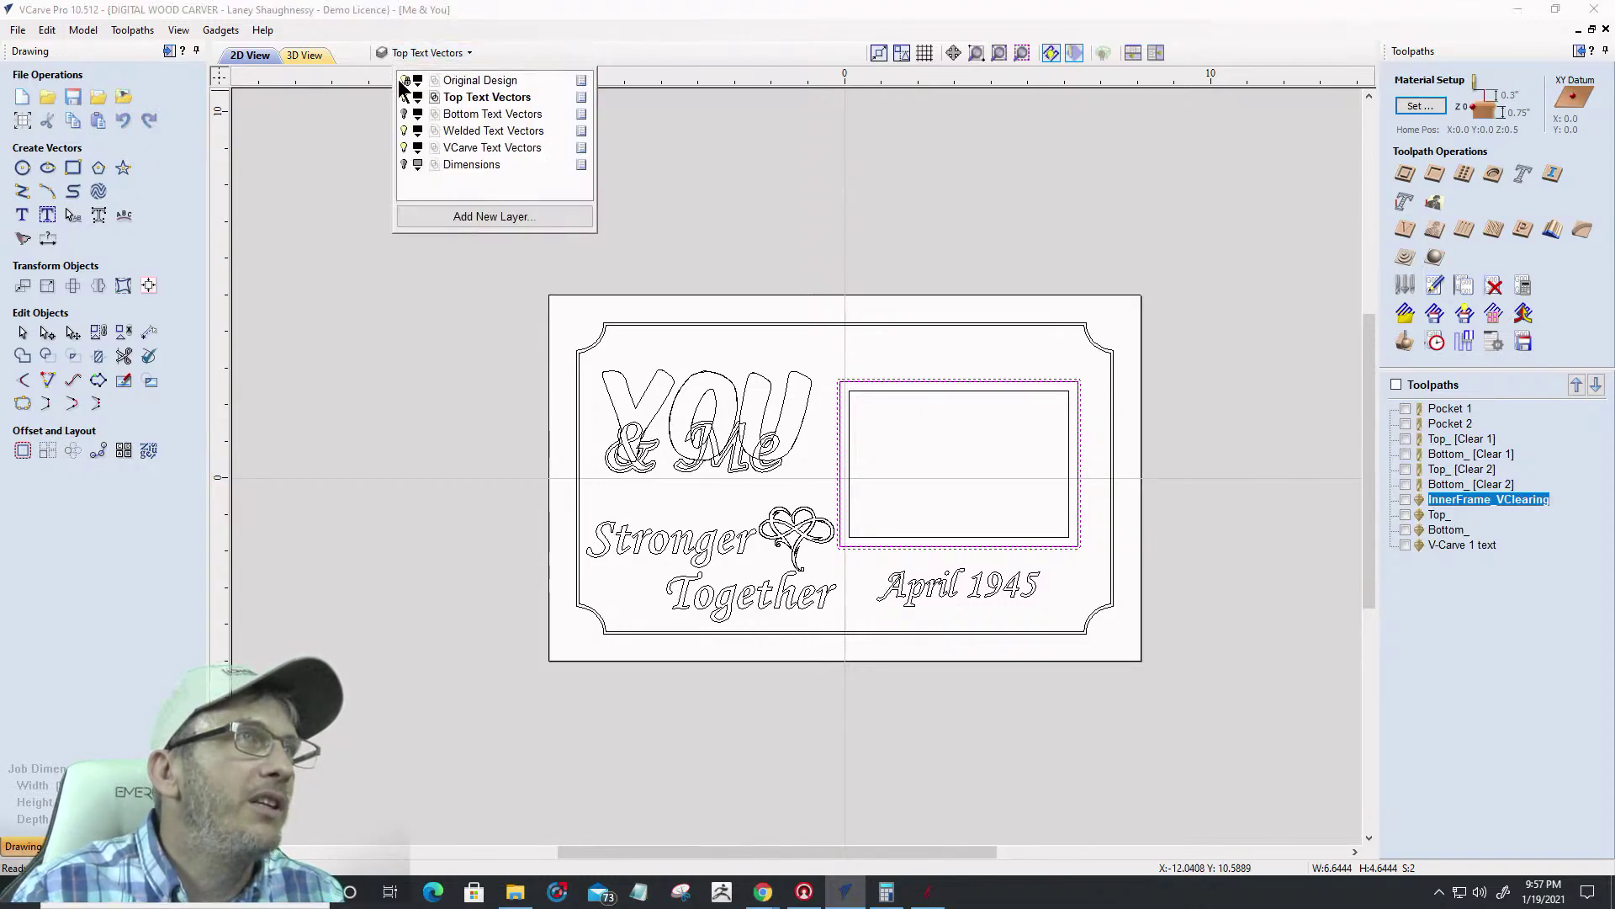
{"action": "left_click", "coordinate": [404, 81]}
{"action": "right_click", "coordinate": [577, 89]}
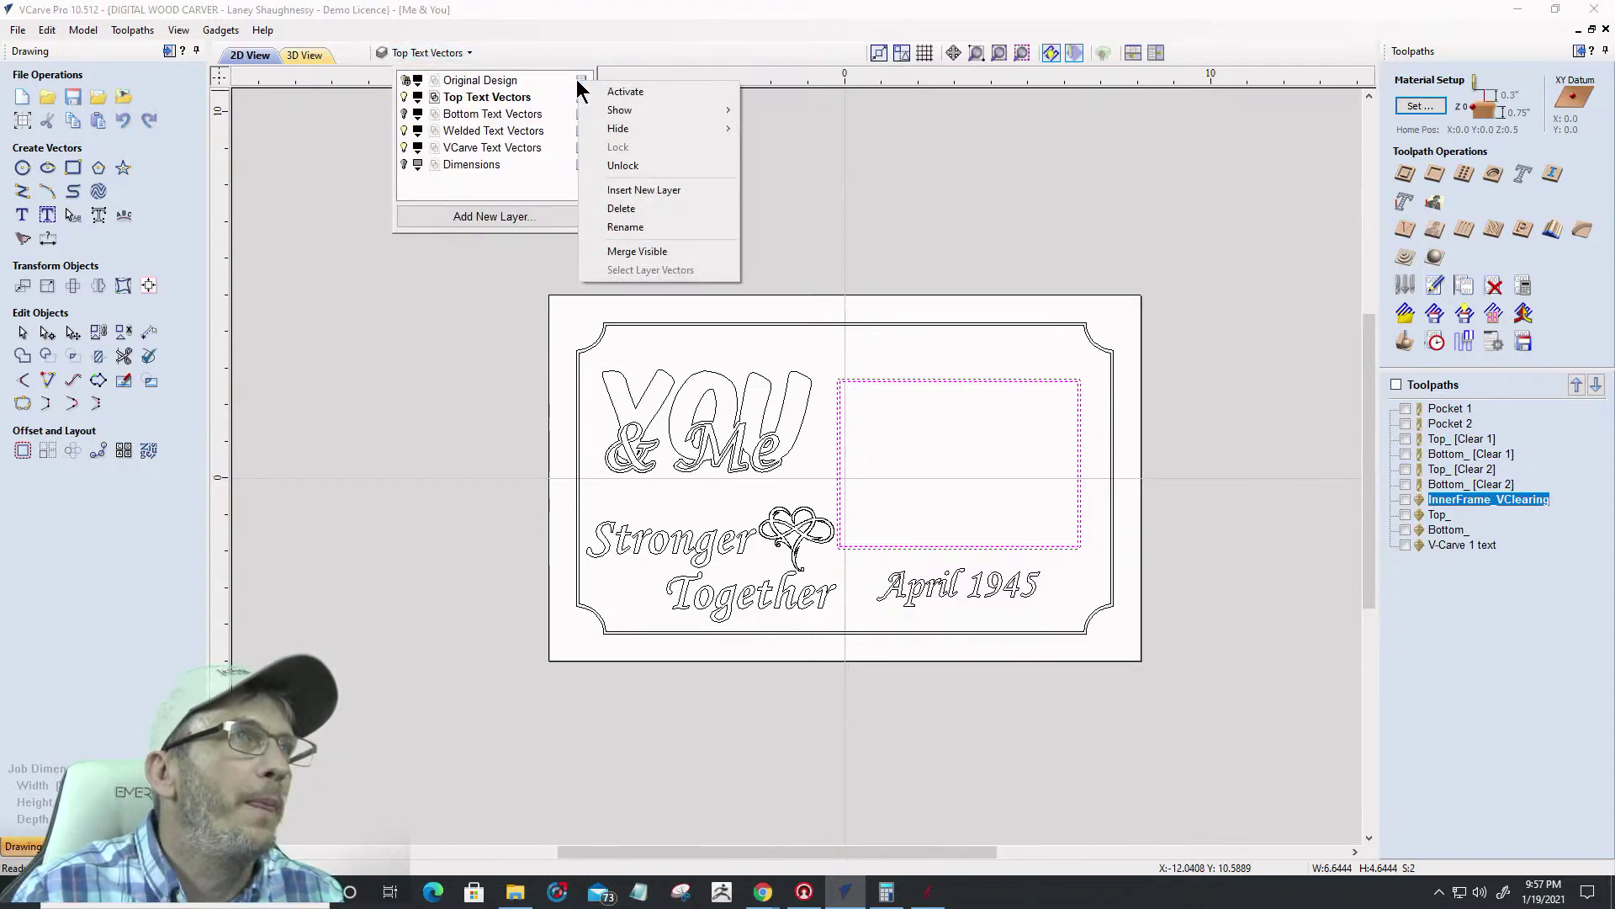
{"action": "left_click", "coordinate": [618, 165]}
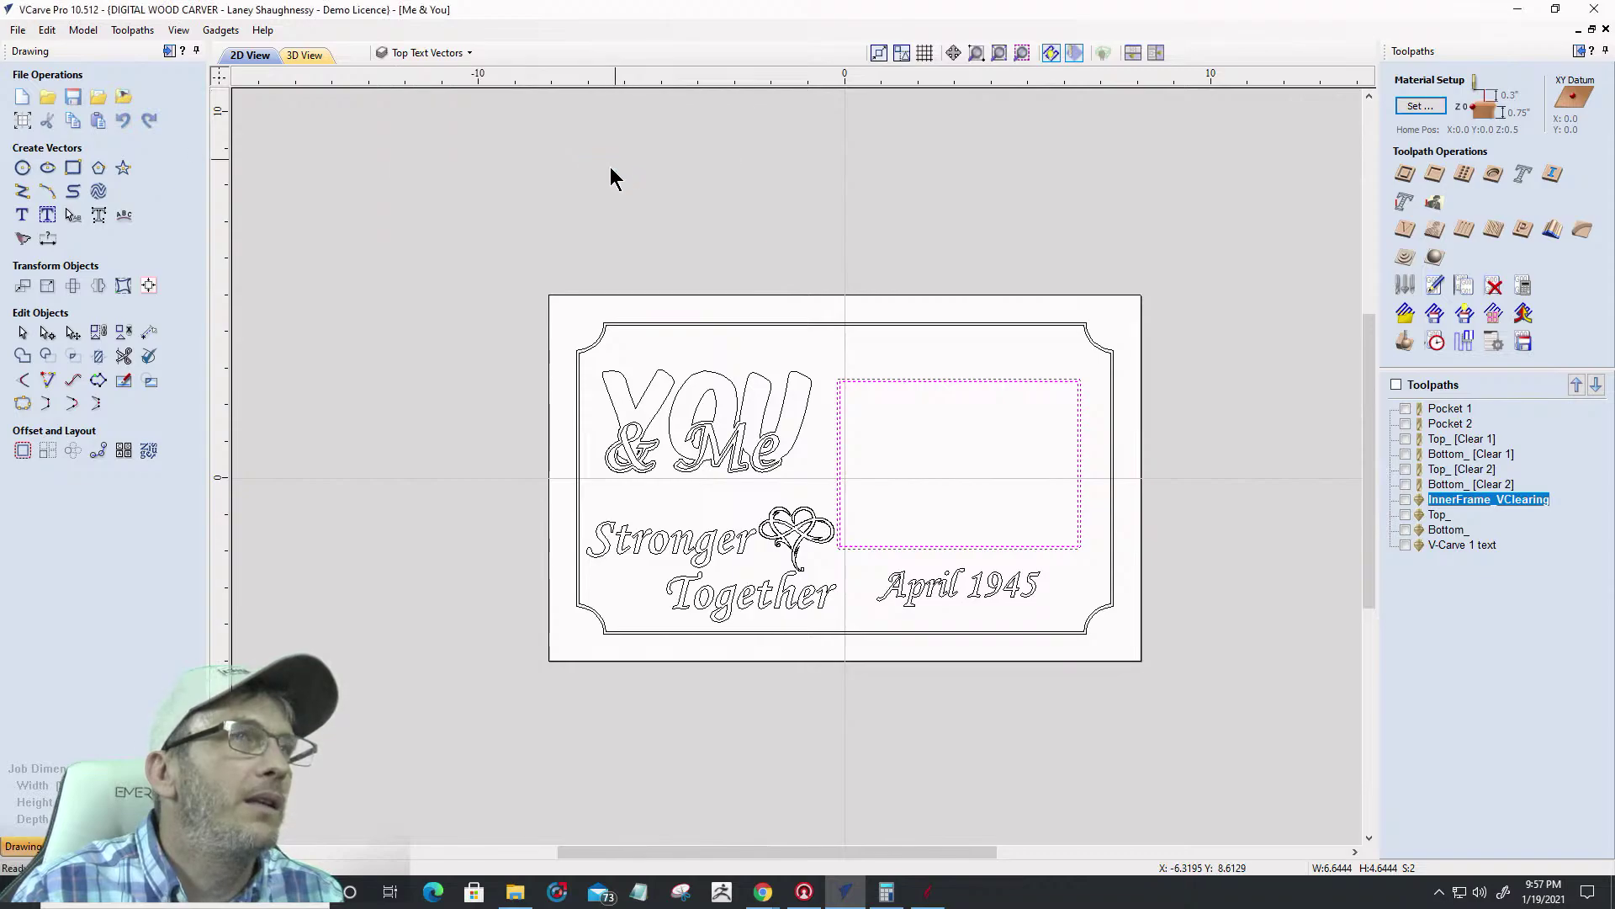
{"action": "left_click", "coordinate": [406, 56]}
{"action": "left_click", "coordinate": [405, 81]}
{"action": "left_click", "coordinate": [446, 290]}
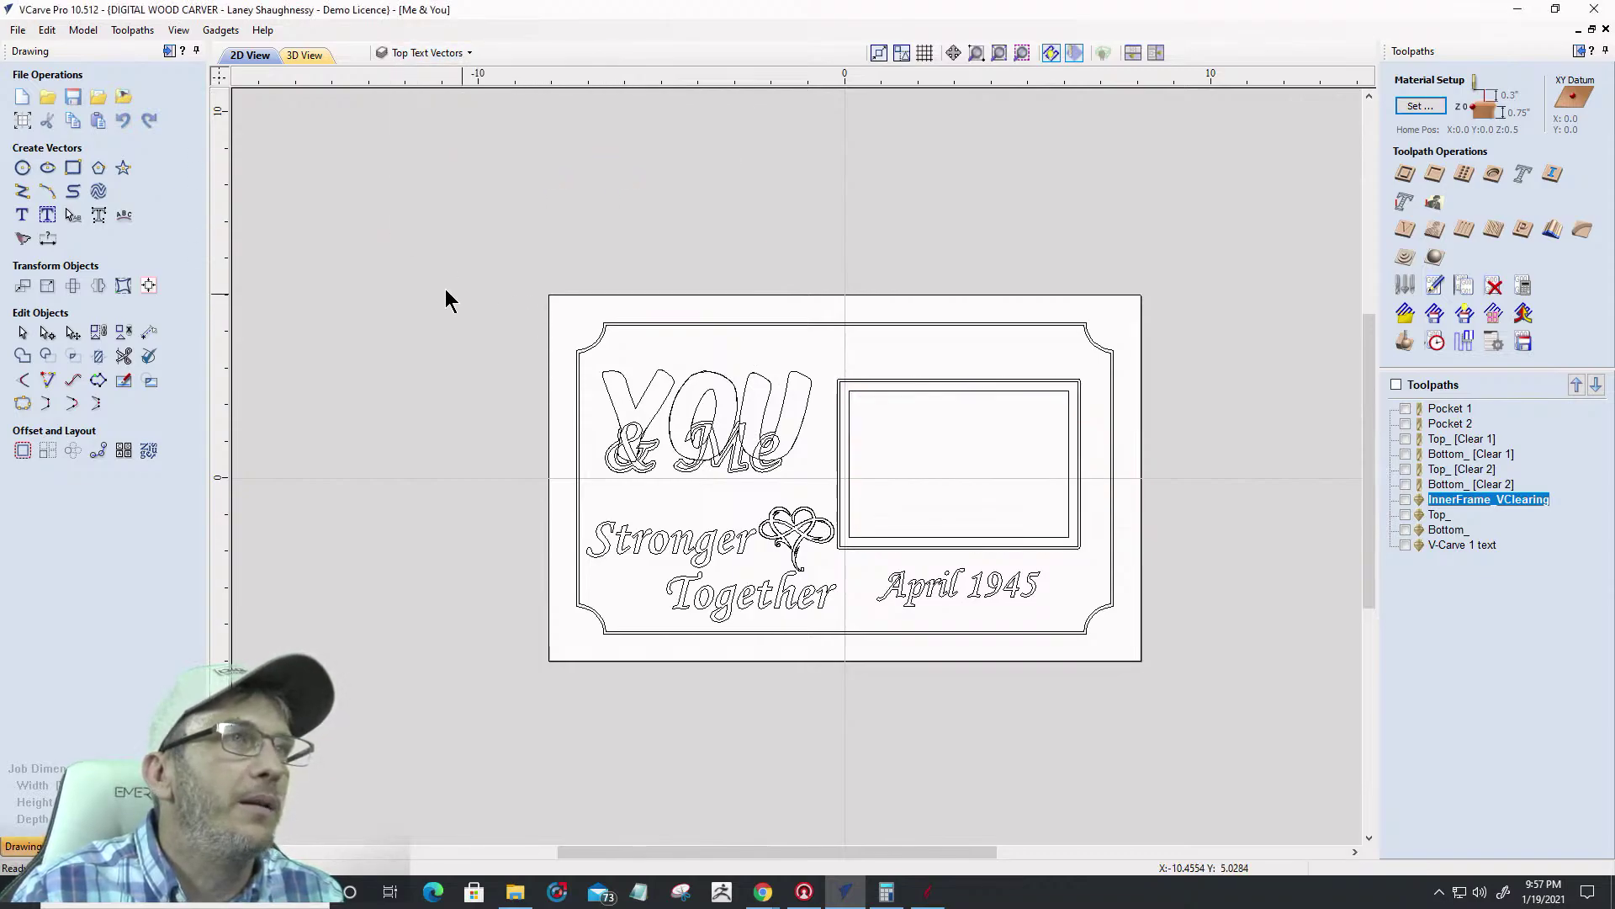
Select all picture-frame rectangles together with the "April 1945" text, and nudge them one step right and back left
{"action": "left_click_drag", "start_coordinate": [800, 346], "coordinate": [1122, 579]}
{"action": "scroll", "coordinate": [1062, 559], "scroll_direction": "up", "scroll_amount": 3}
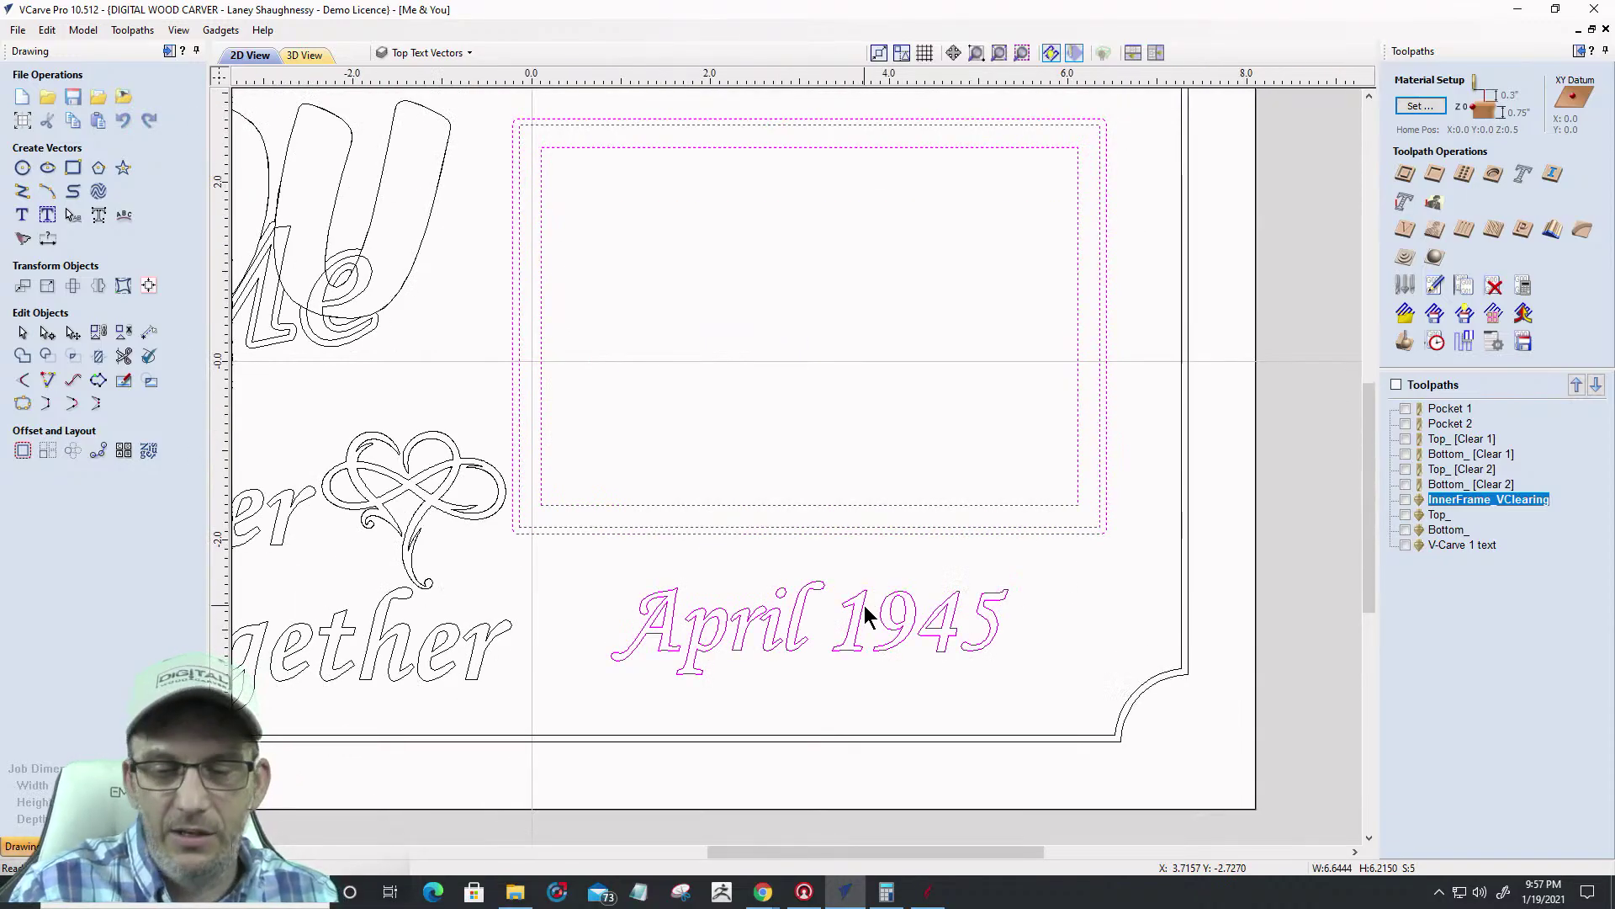
{"action": "key", "text": "Right"}
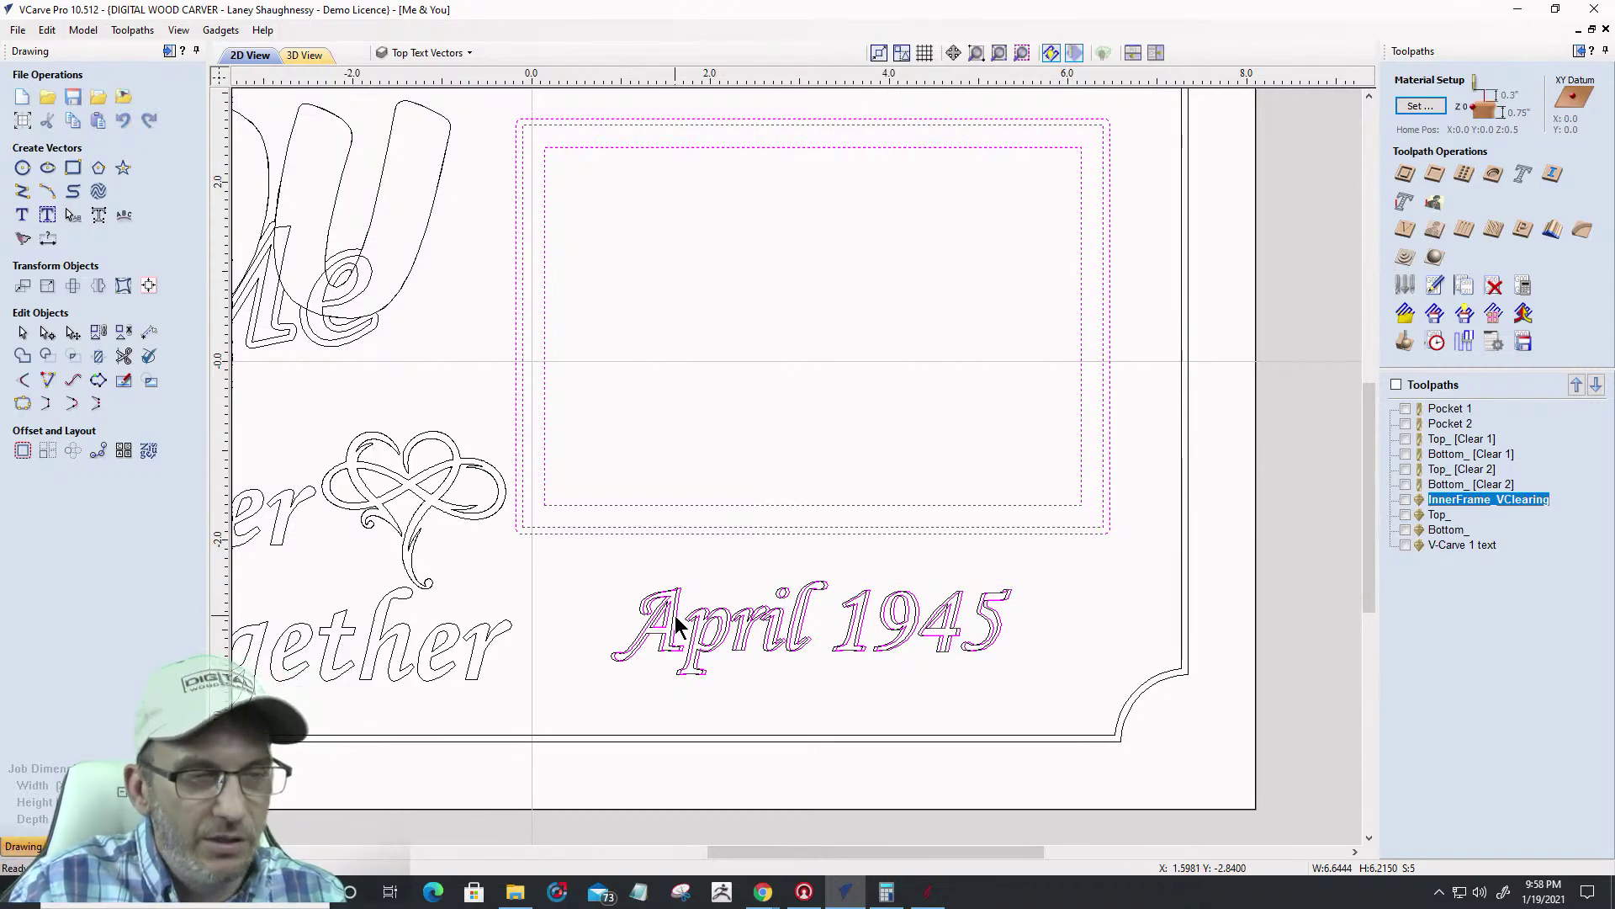
{"action": "key", "text": "Left"}
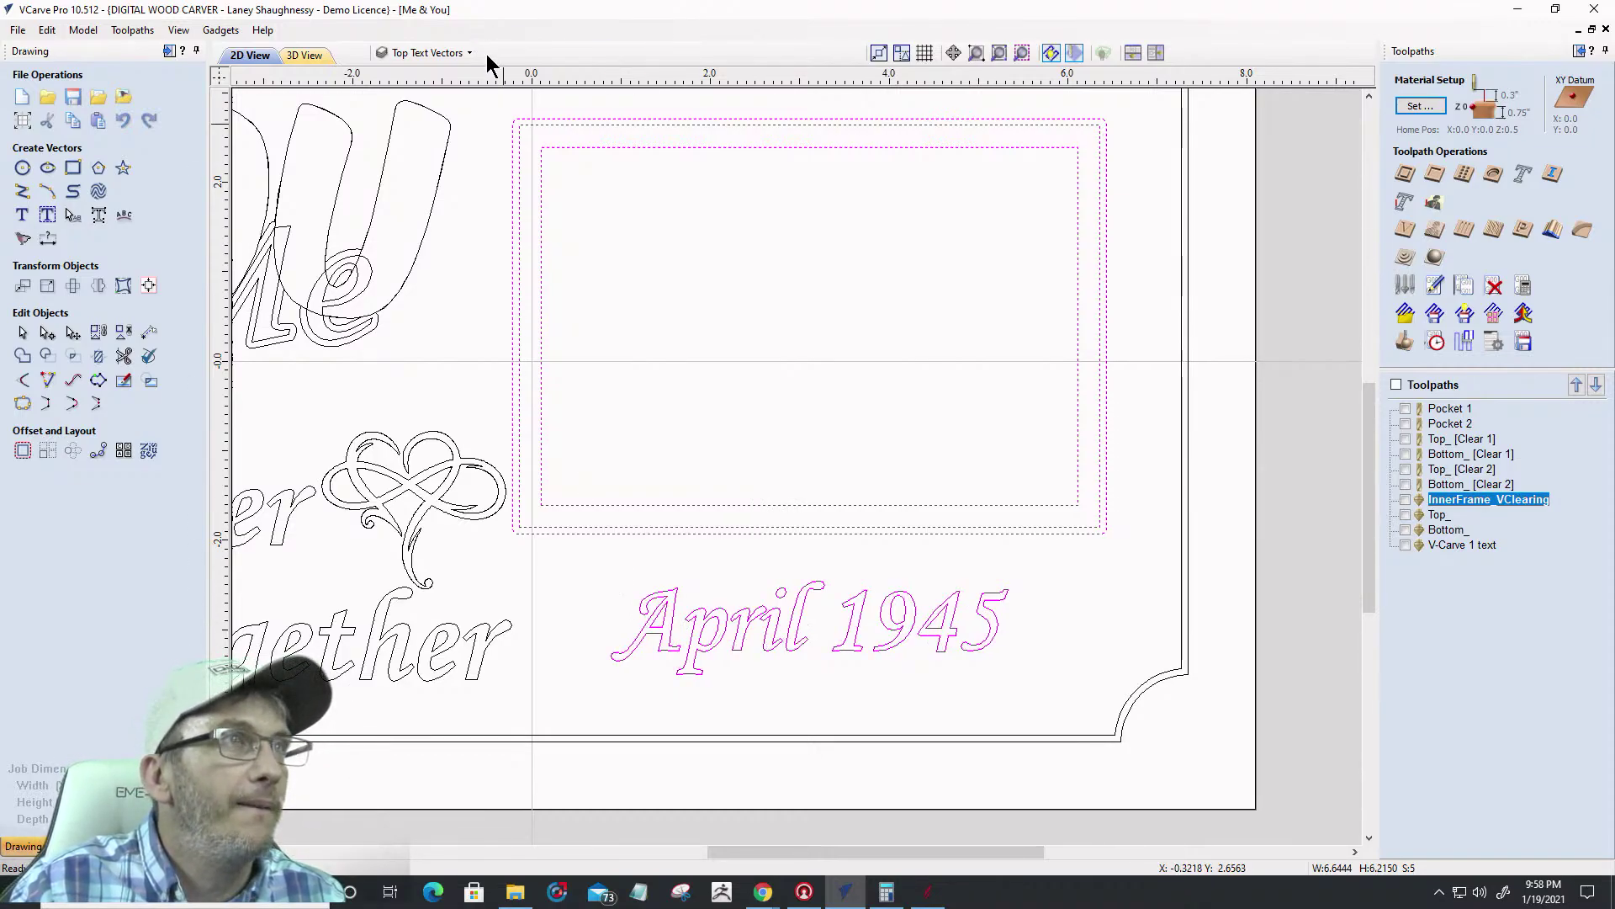
Select the picture-frame rectangles together with the "April 1945" text, nudge them two steps right, and clear the selection
{"action": "left_click_drag", "start_coordinate": [481, 115], "coordinate": [1126, 720]}
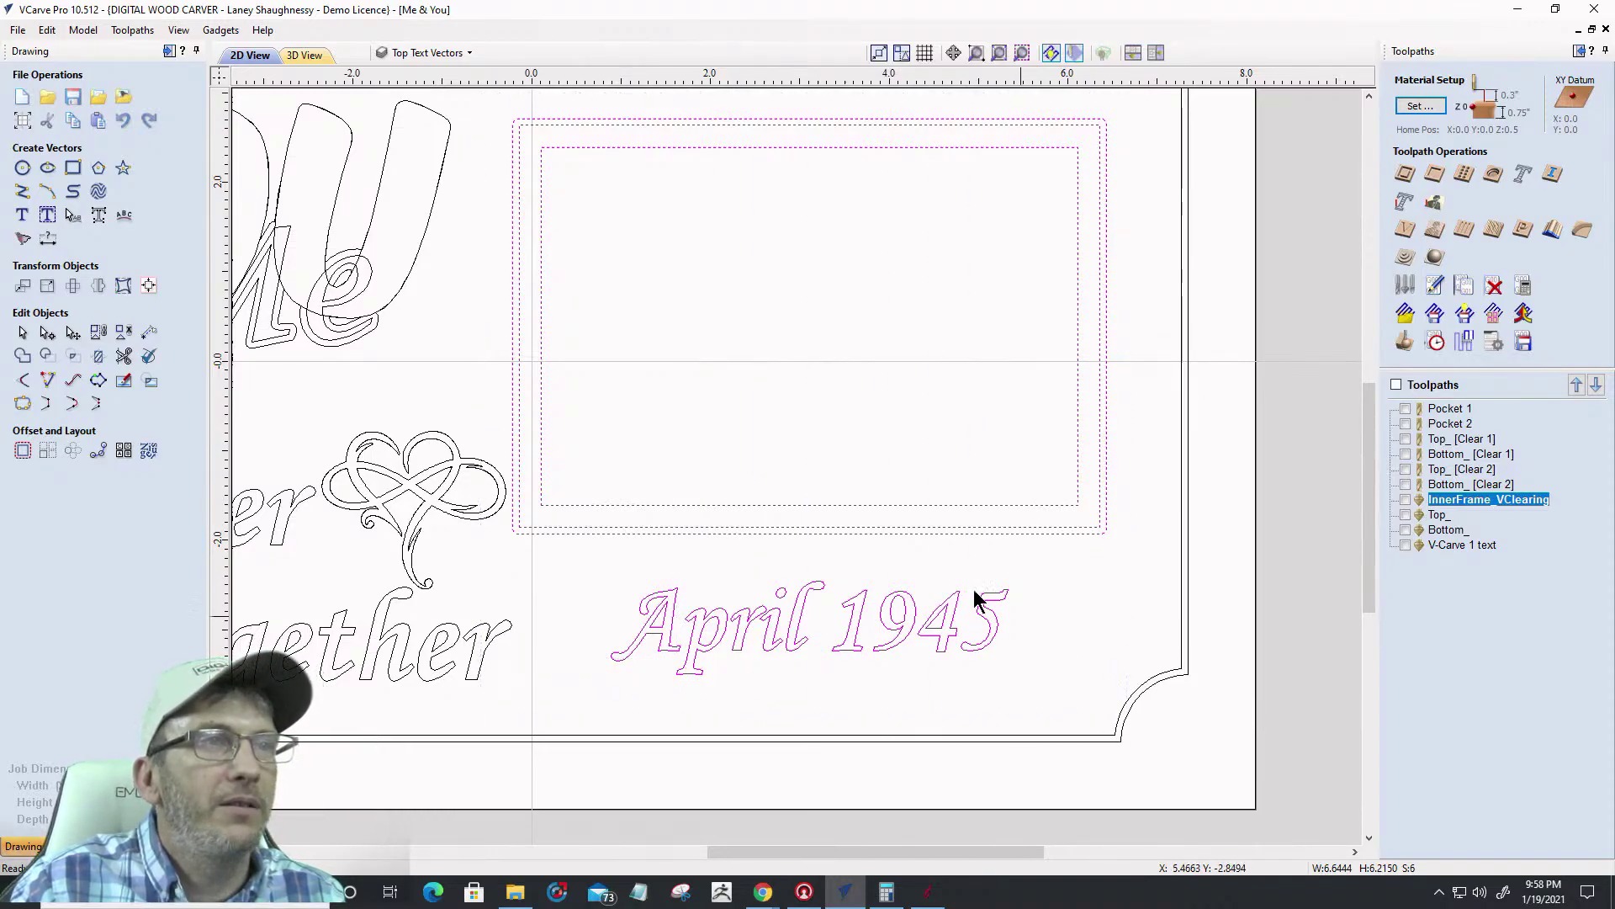
{"action": "key", "text": "Right"}
{"action": "key", "text": "Right"}
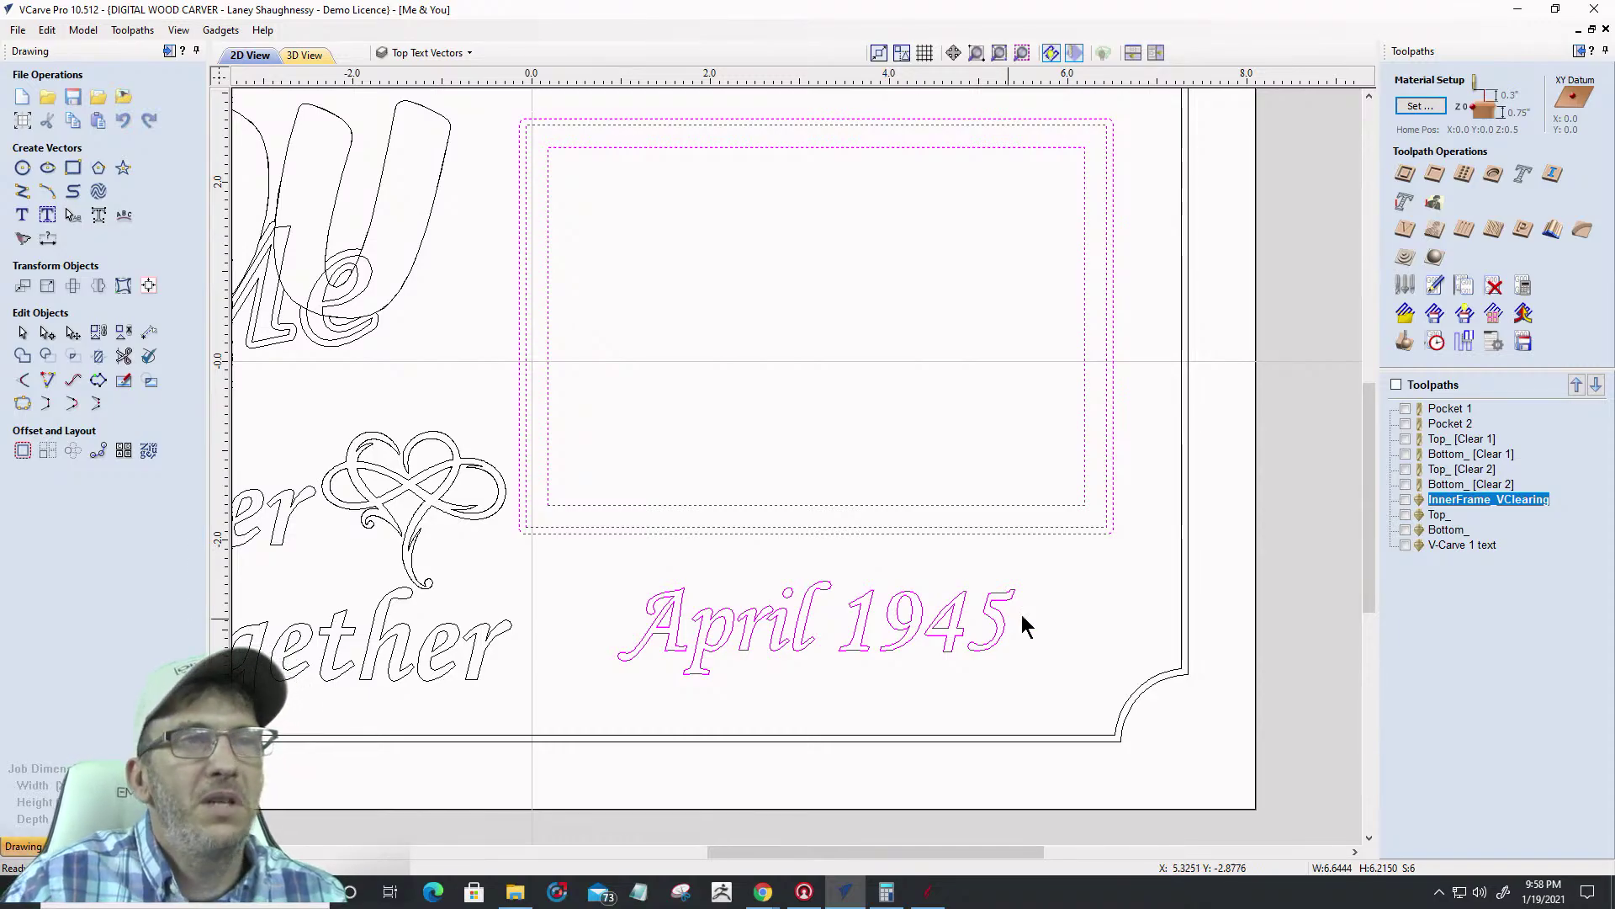
{"action": "left_click", "coordinate": [1139, 592]}
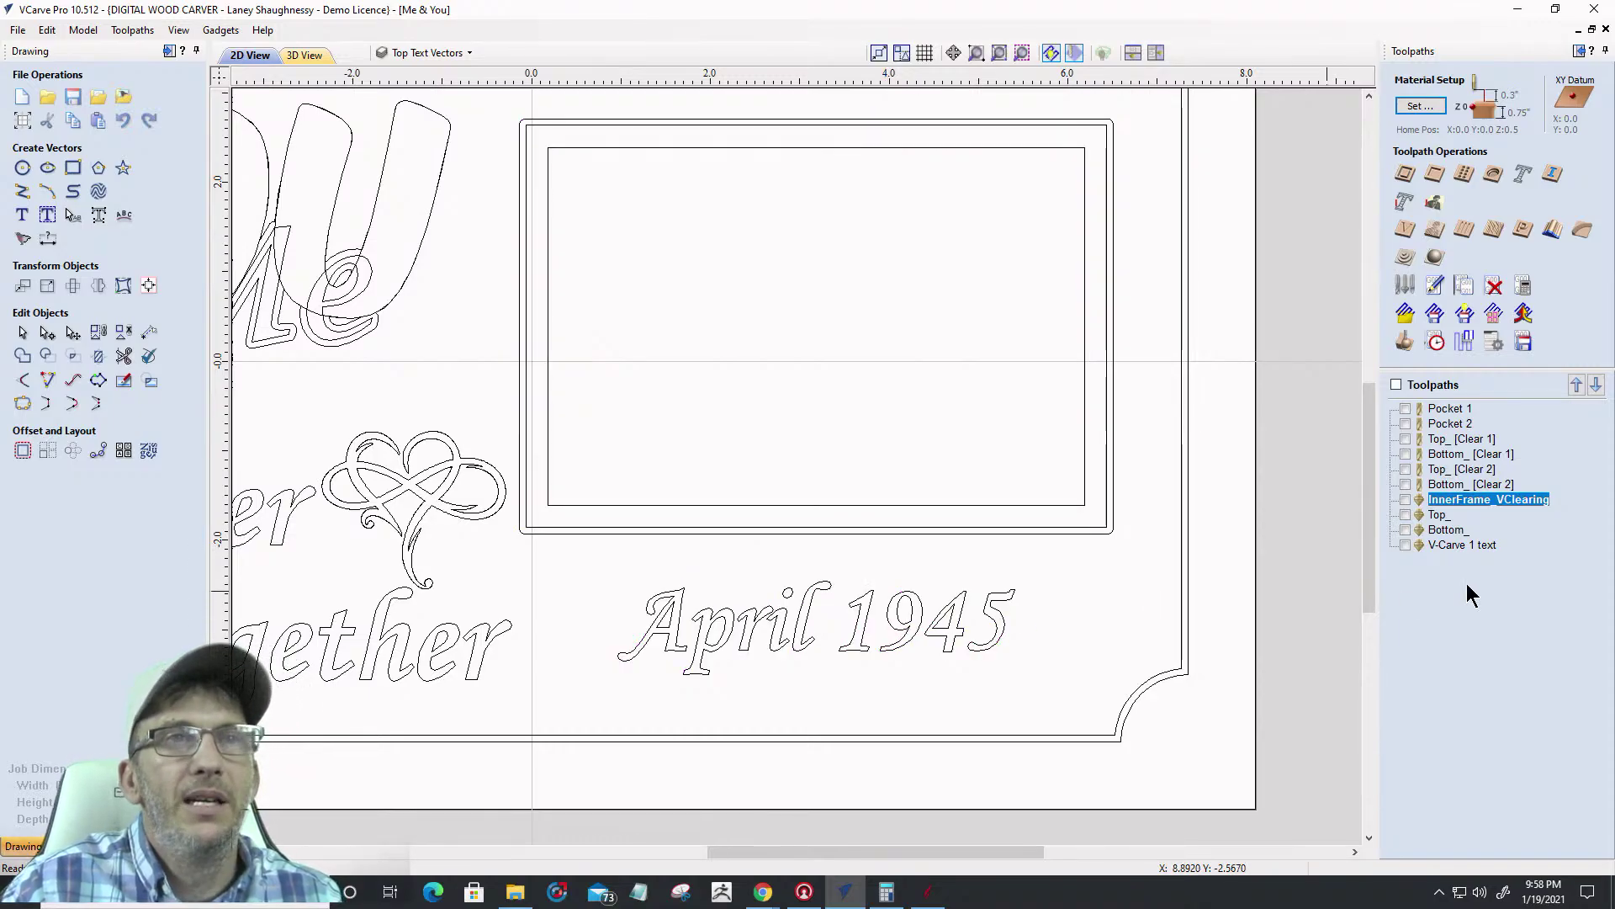
Recalculate all toolpaths, and run a fresh 3D preview of all of them on the reset material
{"action": "left_click", "coordinate": [1524, 287]}
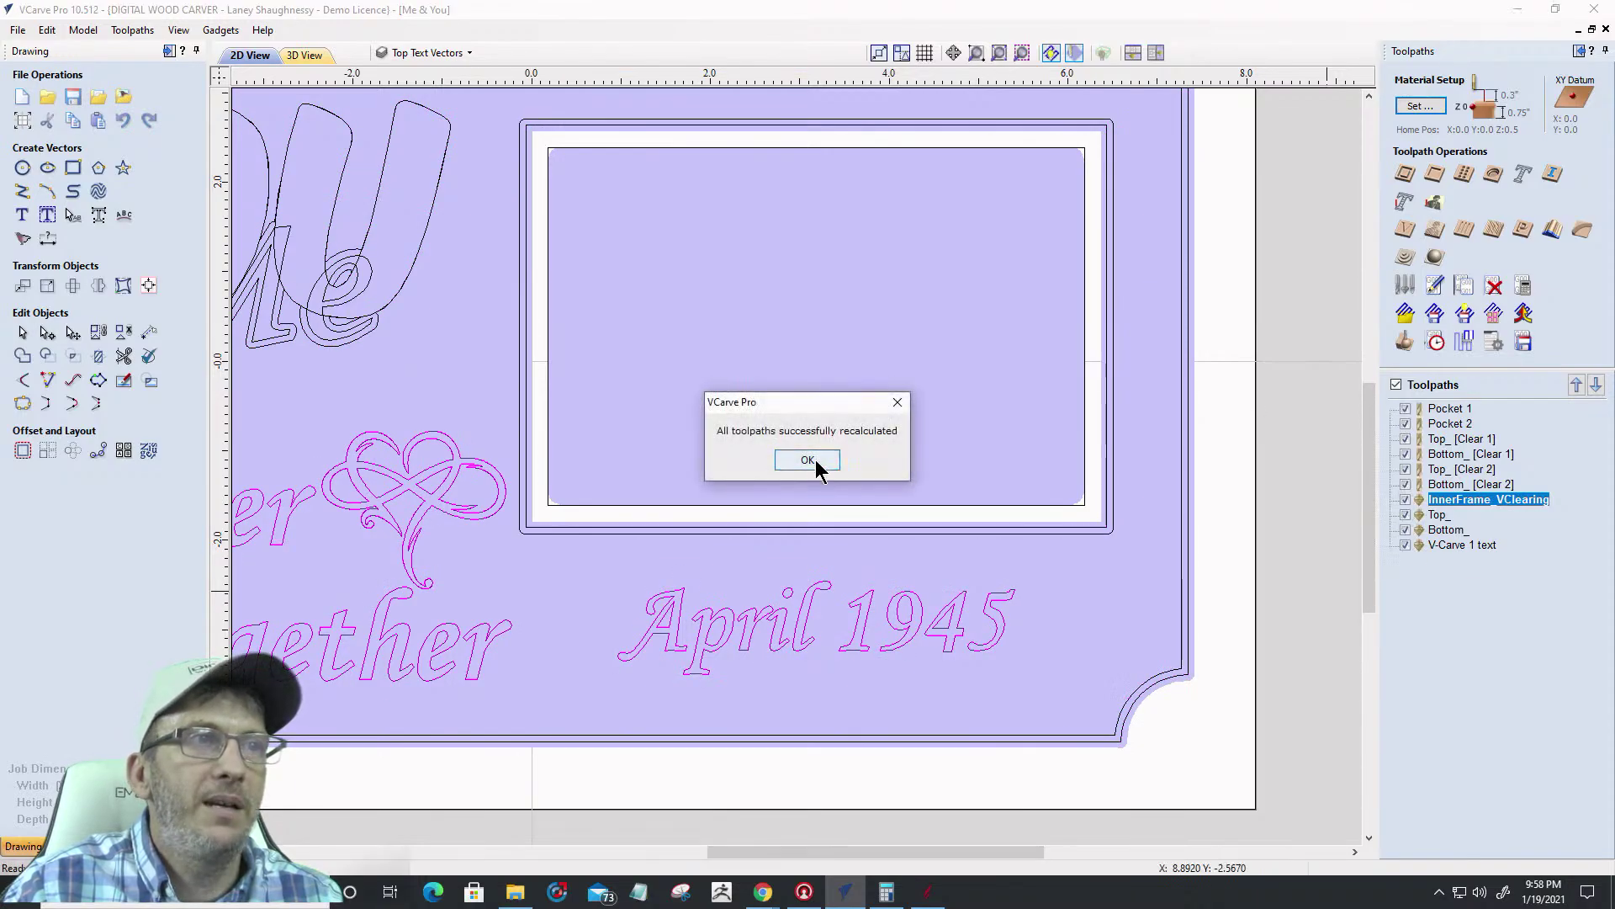
{"action": "left_click", "coordinate": [807, 460]}
{"action": "left_click", "coordinate": [1404, 341]}
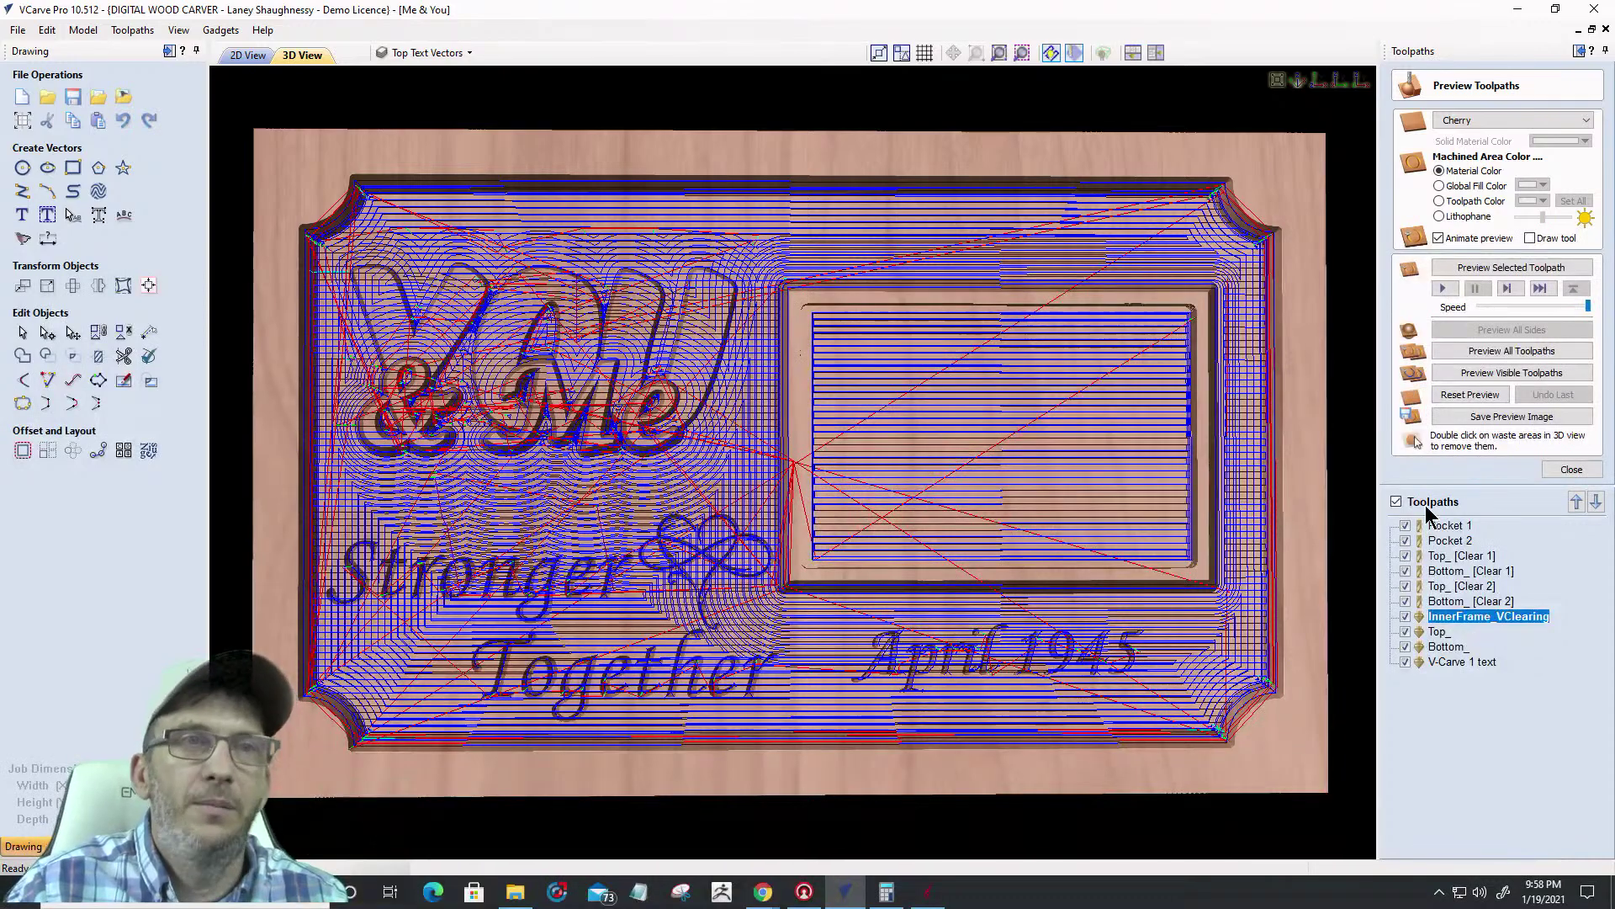
{"action": "left_click", "coordinate": [1476, 396]}
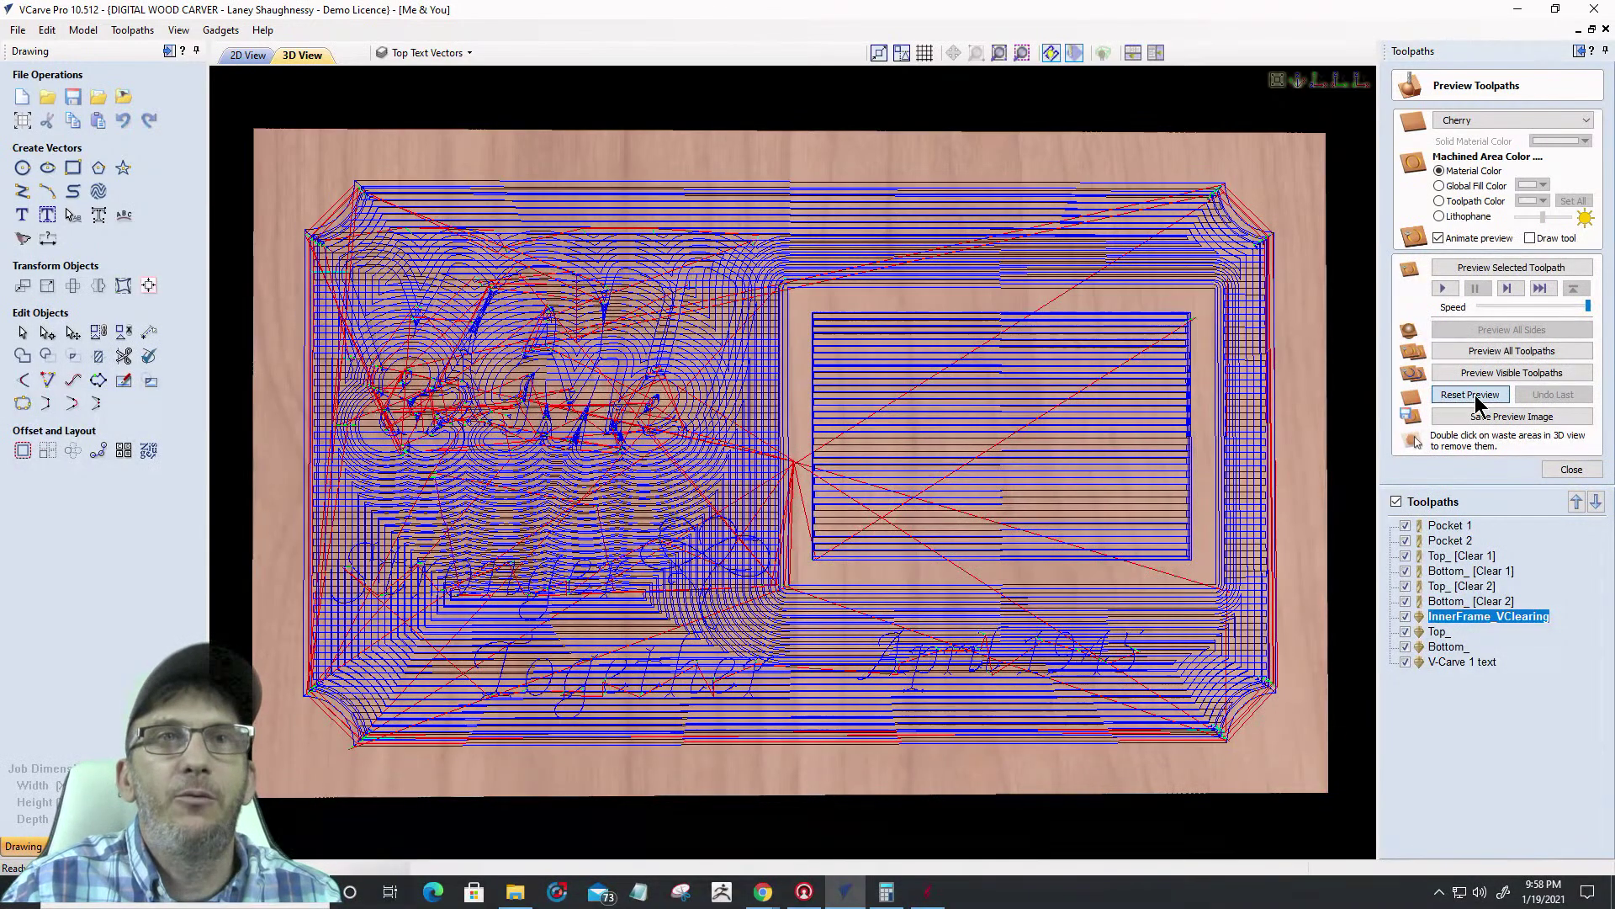
{"action": "left_click", "coordinate": [1491, 357]}
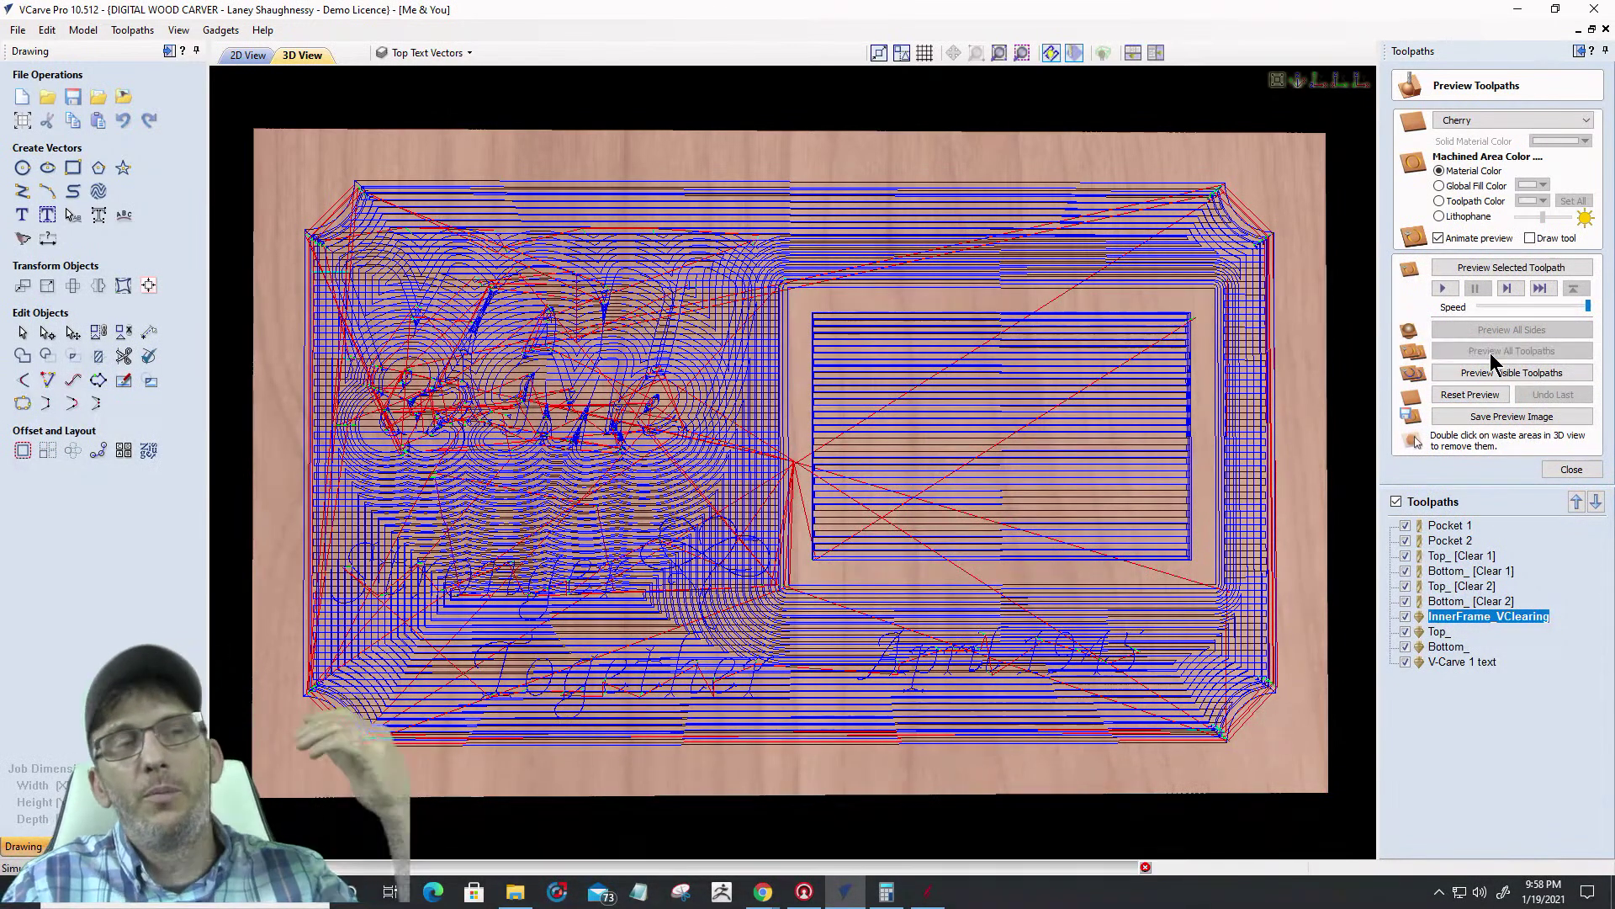
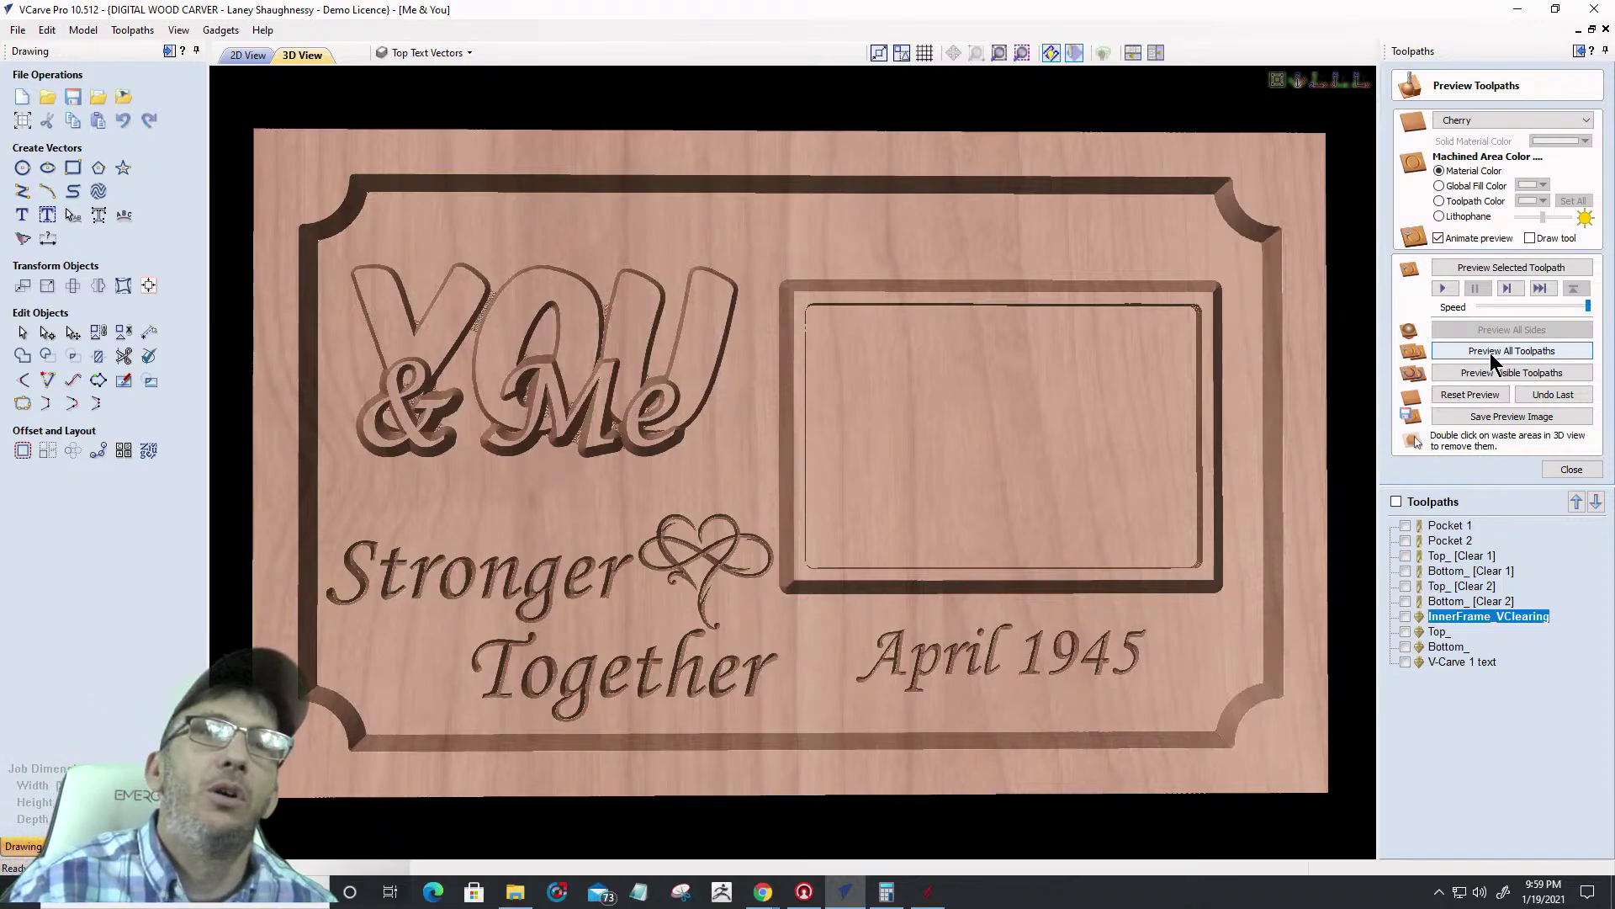
{"action": "left_click", "coordinate": [1491, 352]}
{"action": "scroll", "coordinate": [762, 602], "scroll_direction": "up", "scroll_amount": 6}
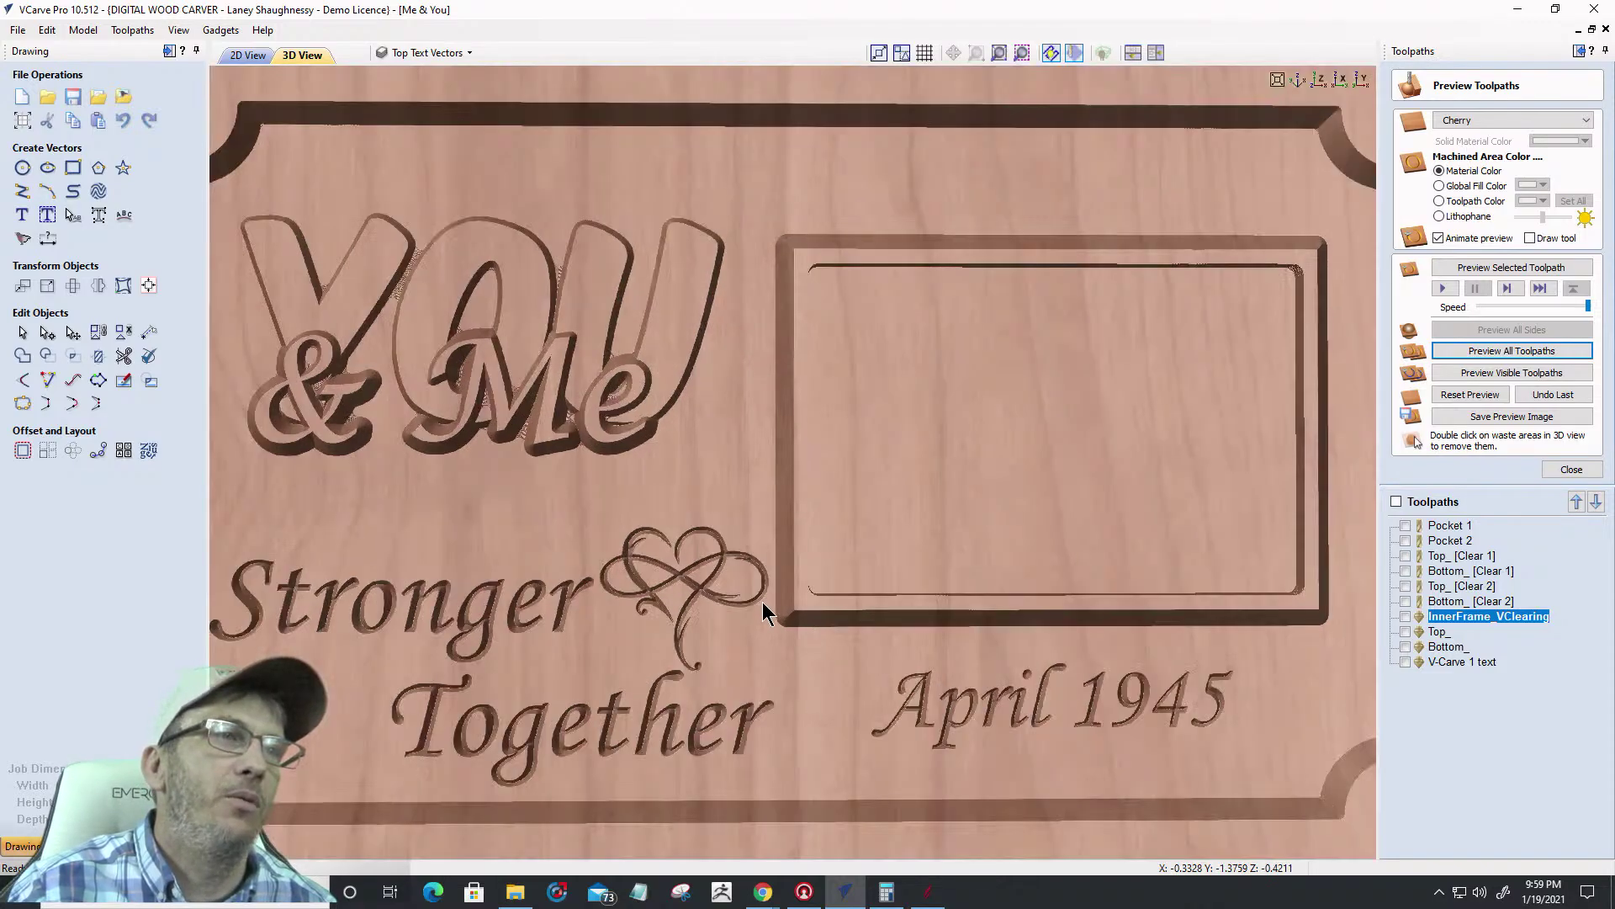
{"action": "scroll", "coordinate": [760, 680], "scroll_direction": "down", "scroll_amount": 6}
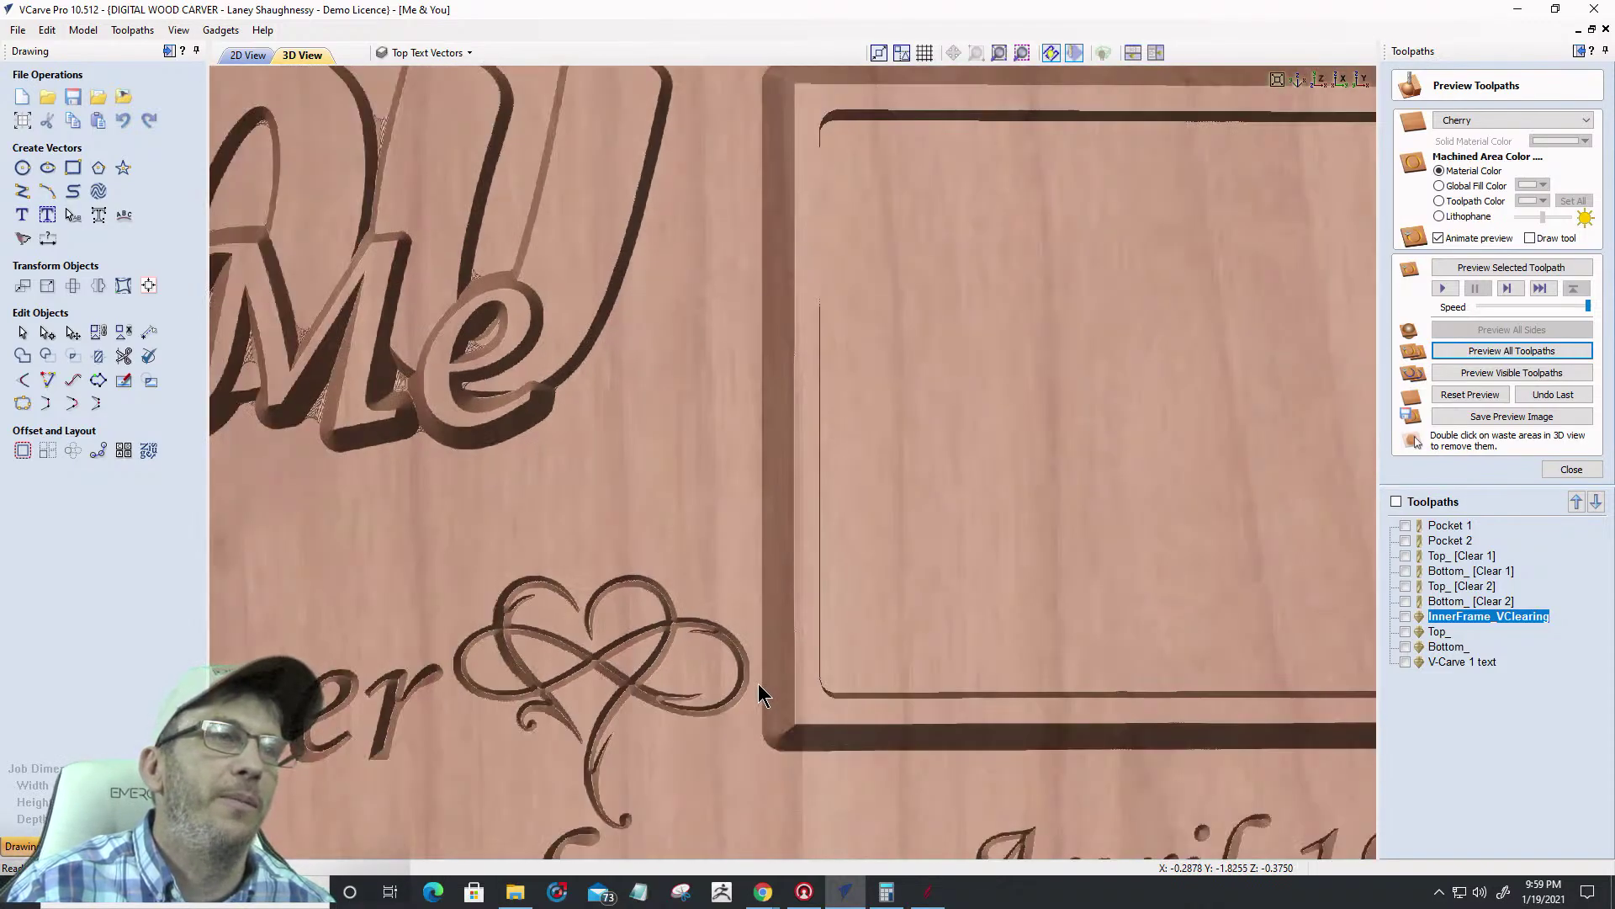
{"action": "left_click", "coordinate": [1566, 473]}
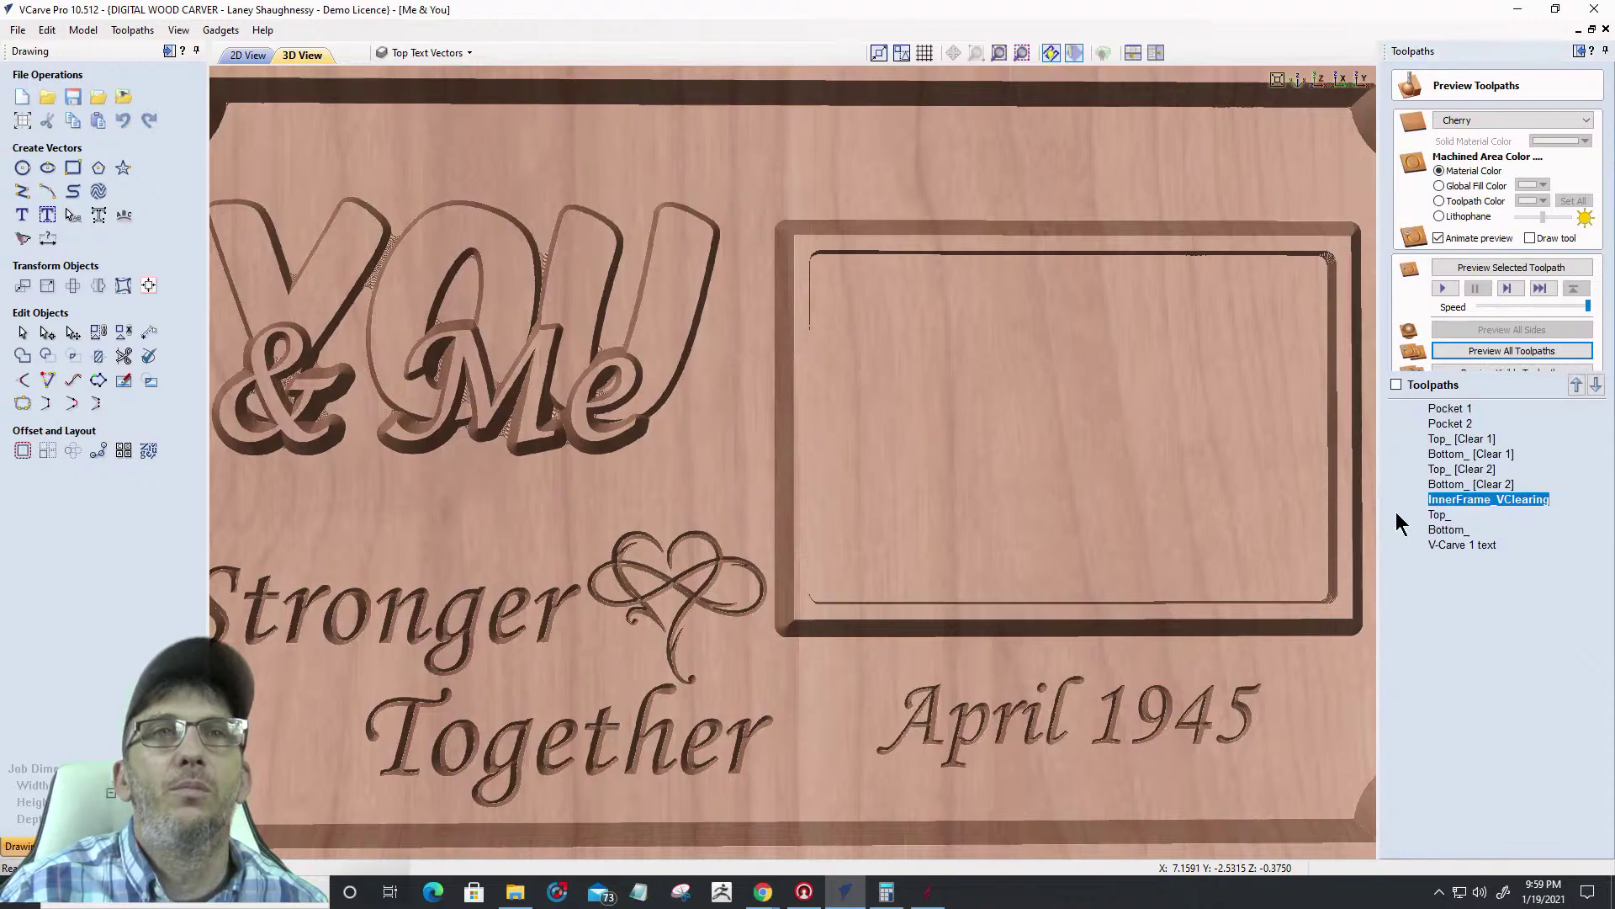
Open the toolpaths summary and set the time estimate's scale factor to 1.6
{"action": "left_click", "coordinate": [1441, 346]}
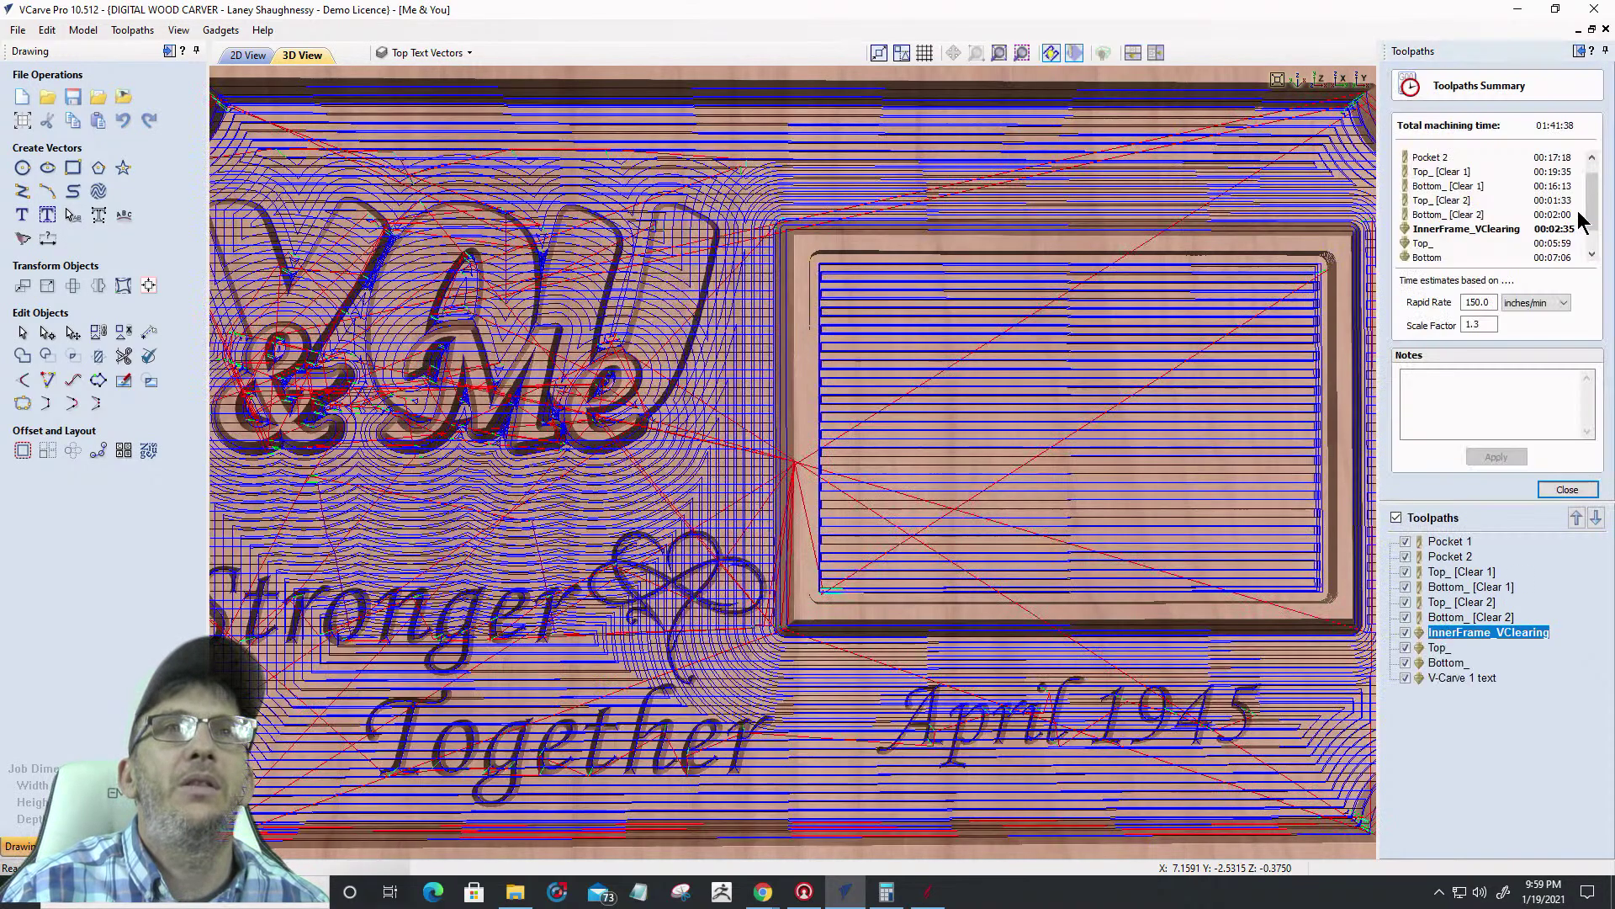
{"action": "double_click", "coordinate": [1479, 324]}
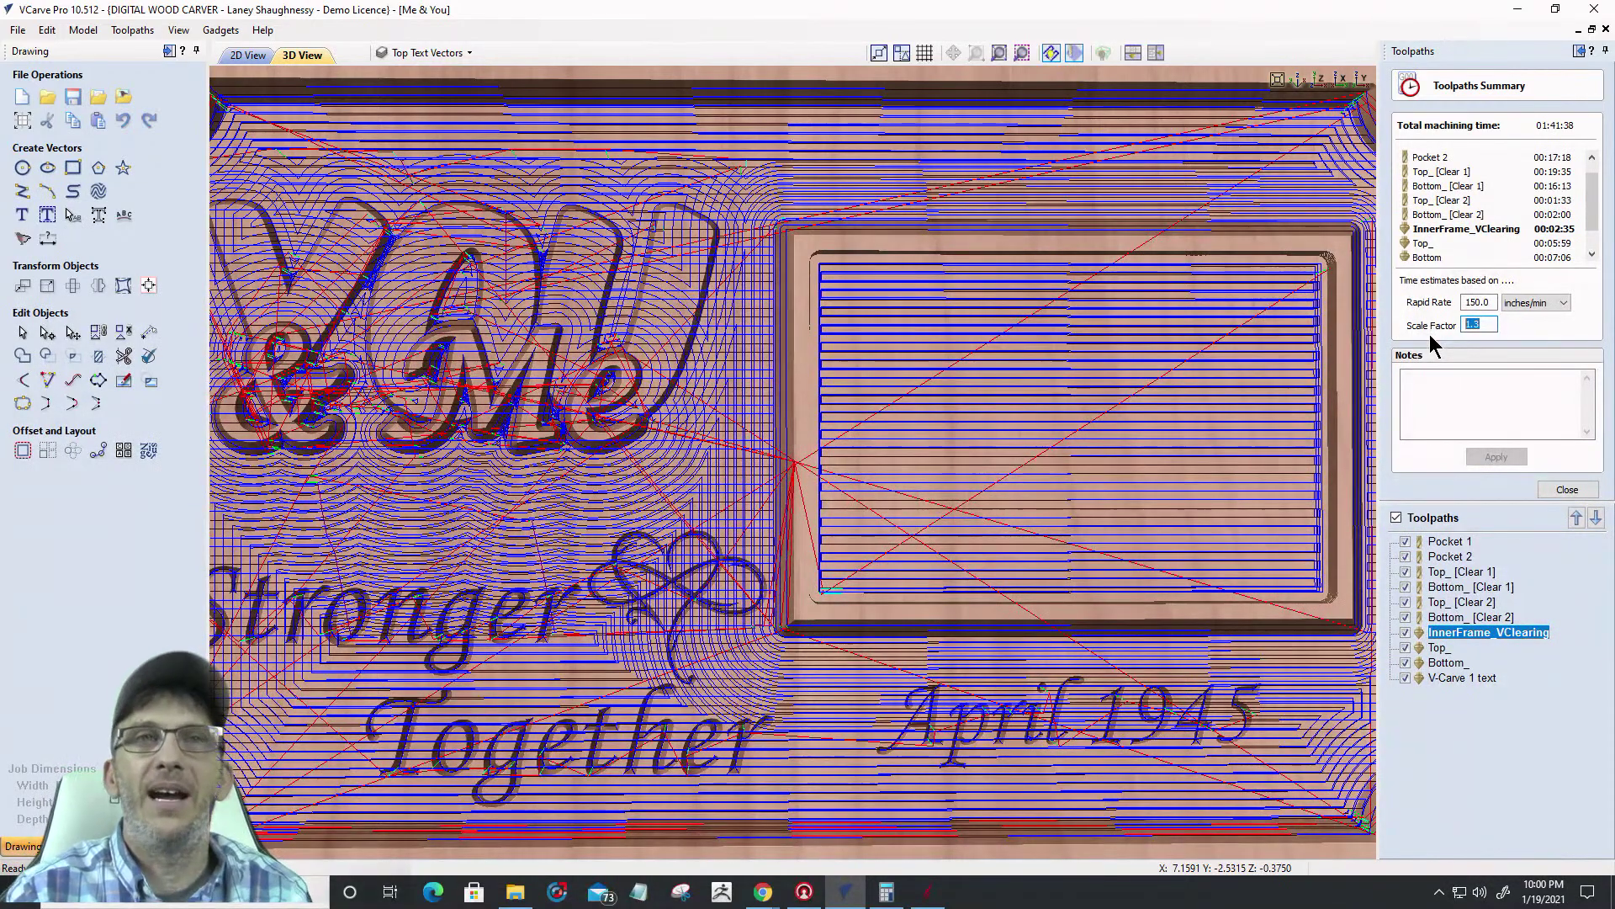
{"action": "left_click", "coordinate": [1477, 324]}
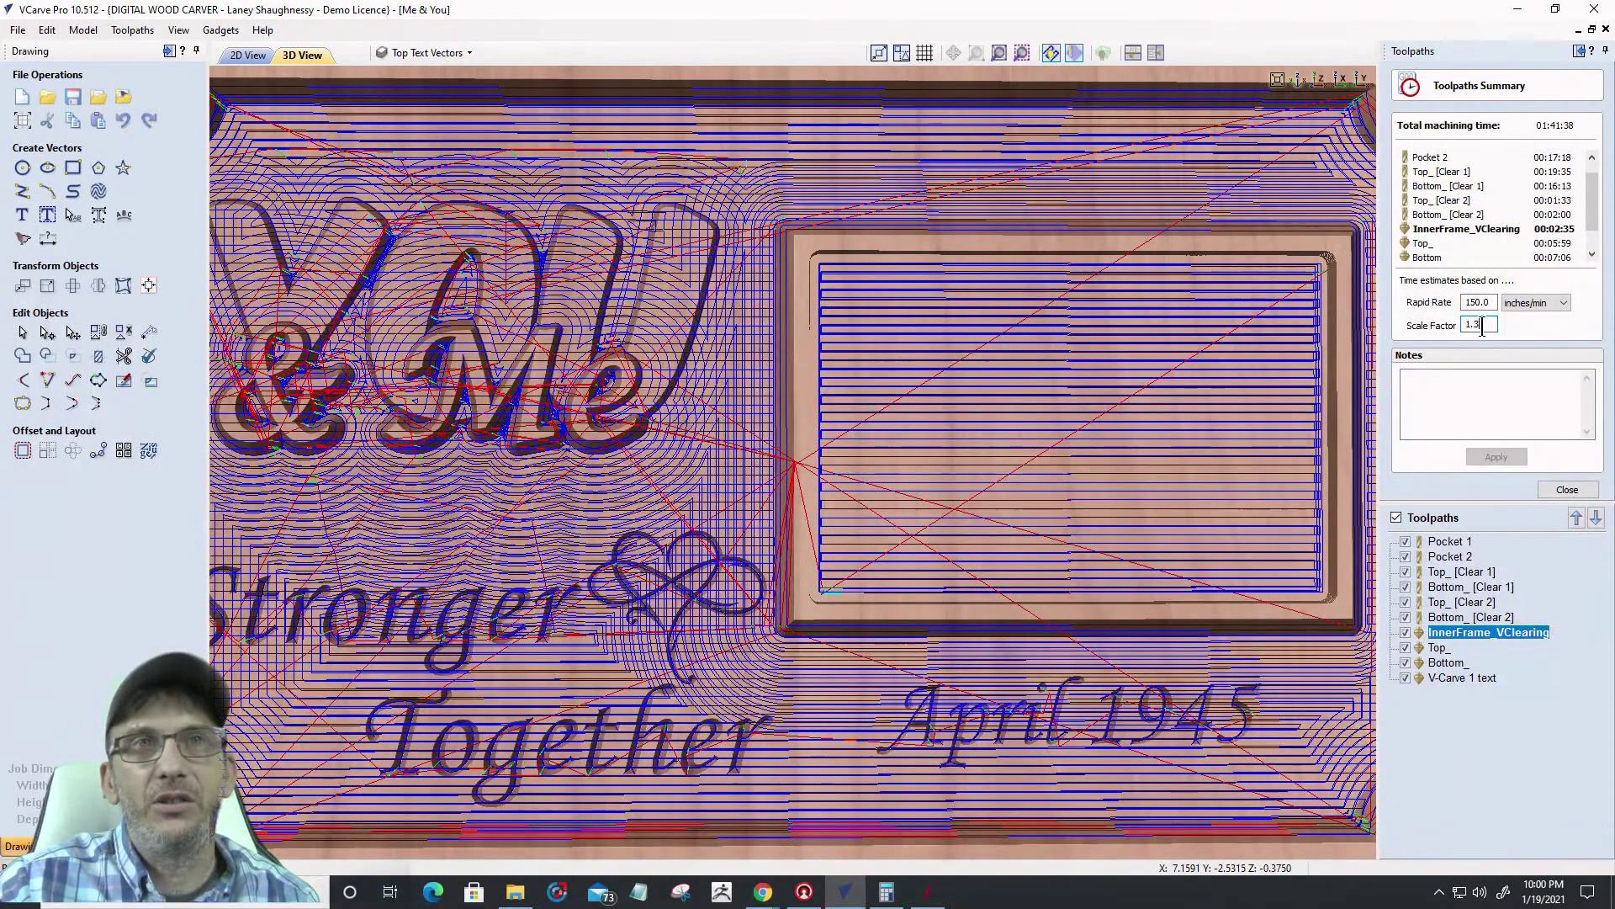
{"action": "key", "text": "BackSpace"}
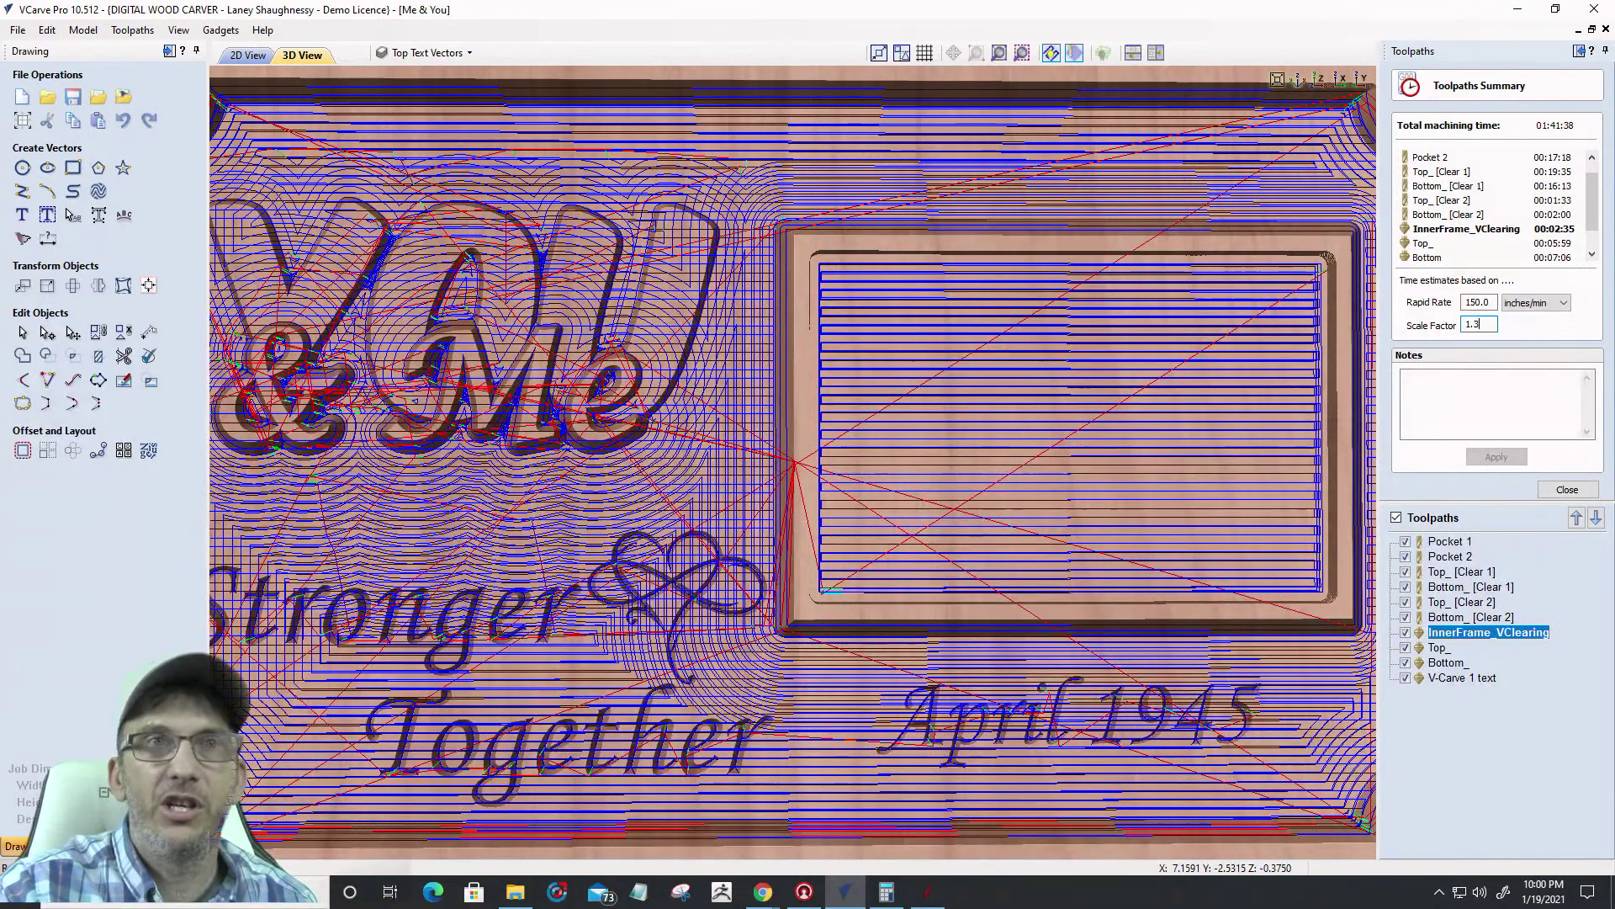
{"action": "type", "text": "6"}
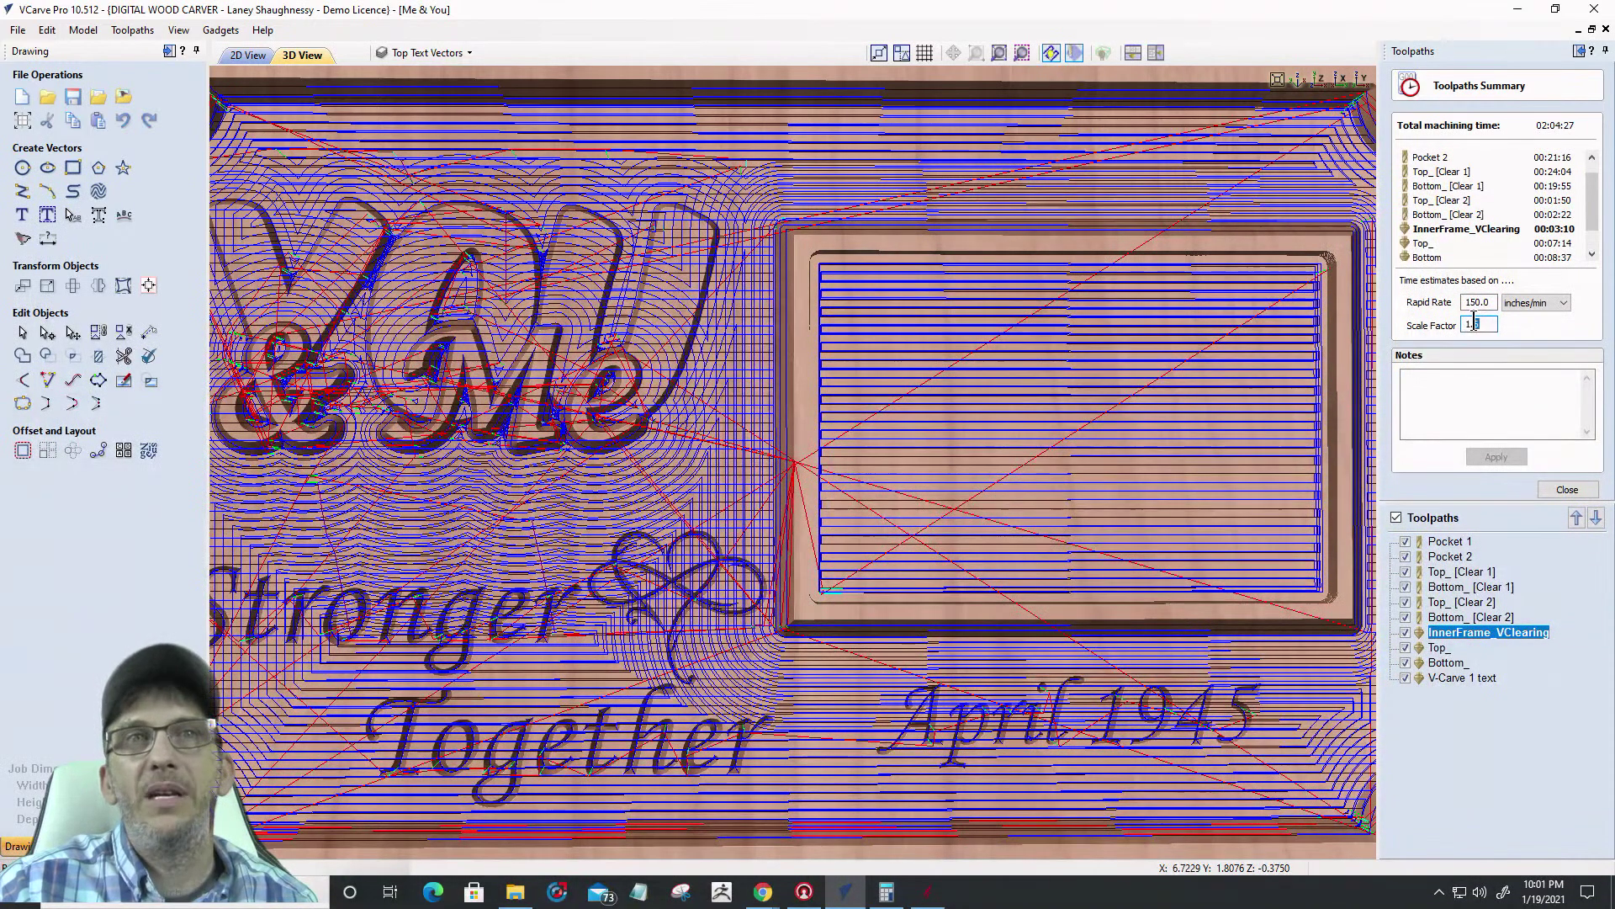
Try scale factors of 1.5, 1.58 and 1.56 for the machining time estimate, ending on 1.55
{"action": "key", "text": "BackSpace"}
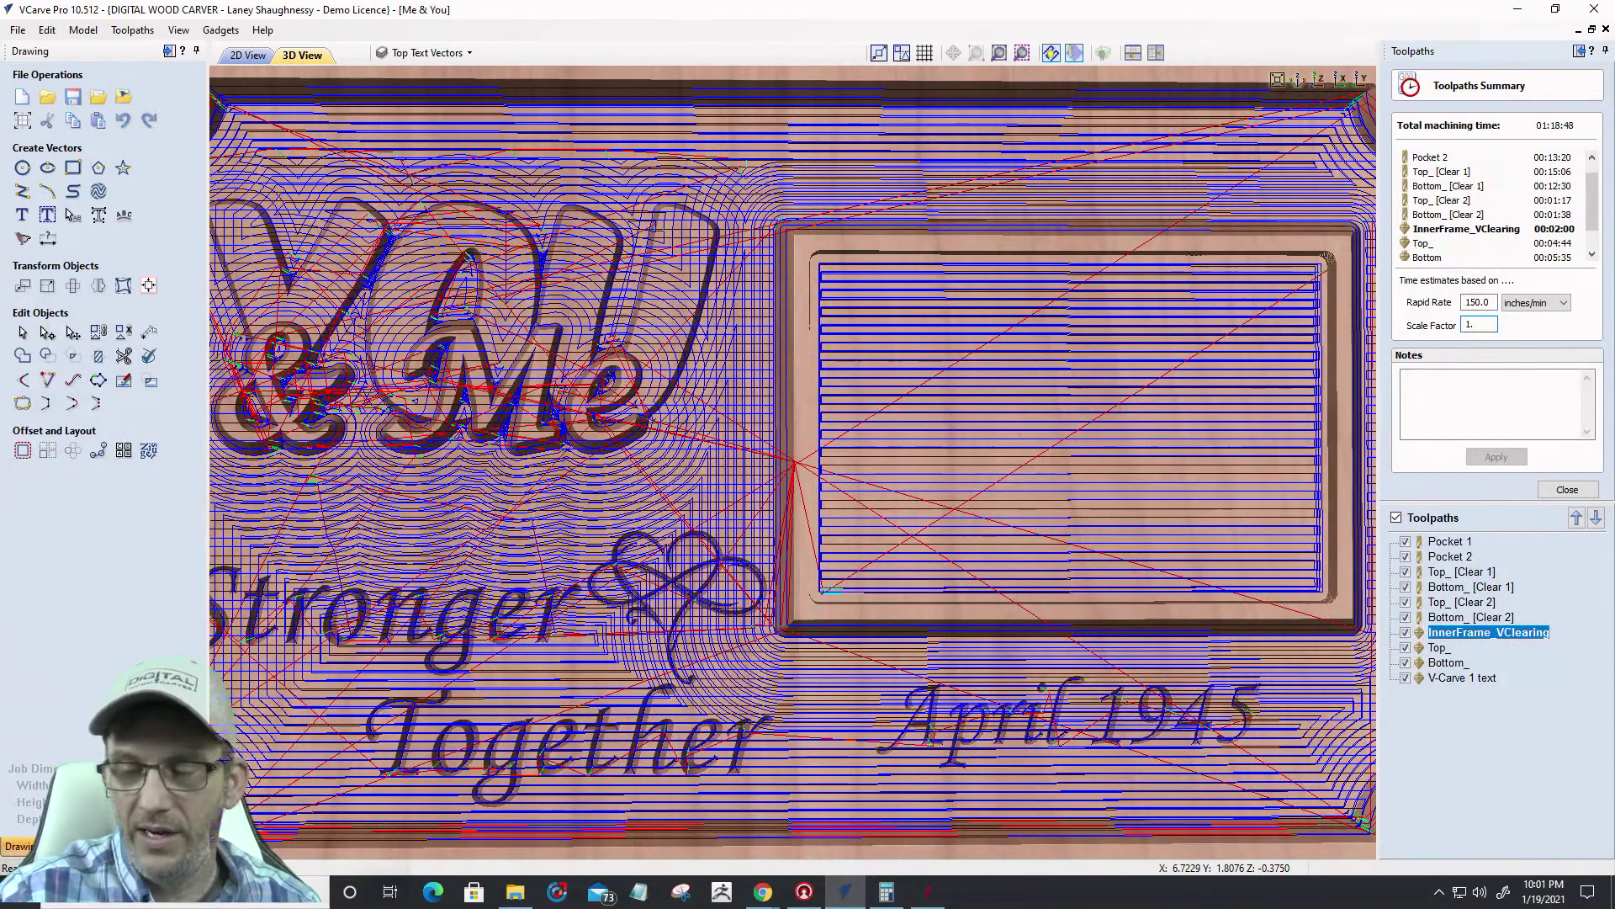
{"action": "type", "text": "5"}
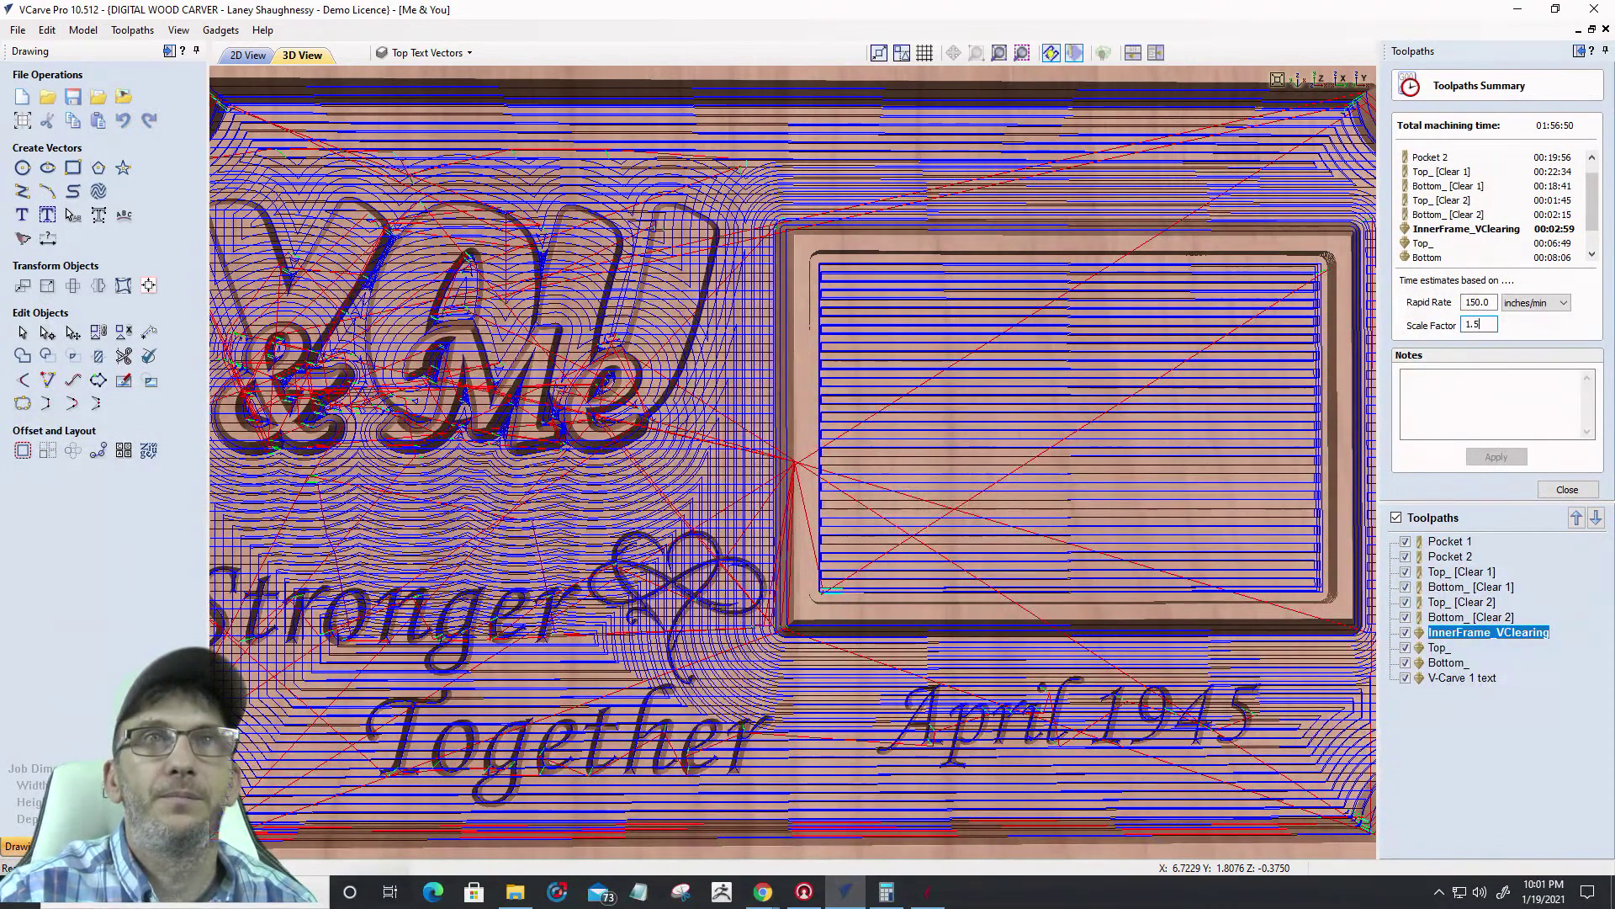
{"action": "type", "text": "8"}
{"action": "key", "text": "BackSpace"}
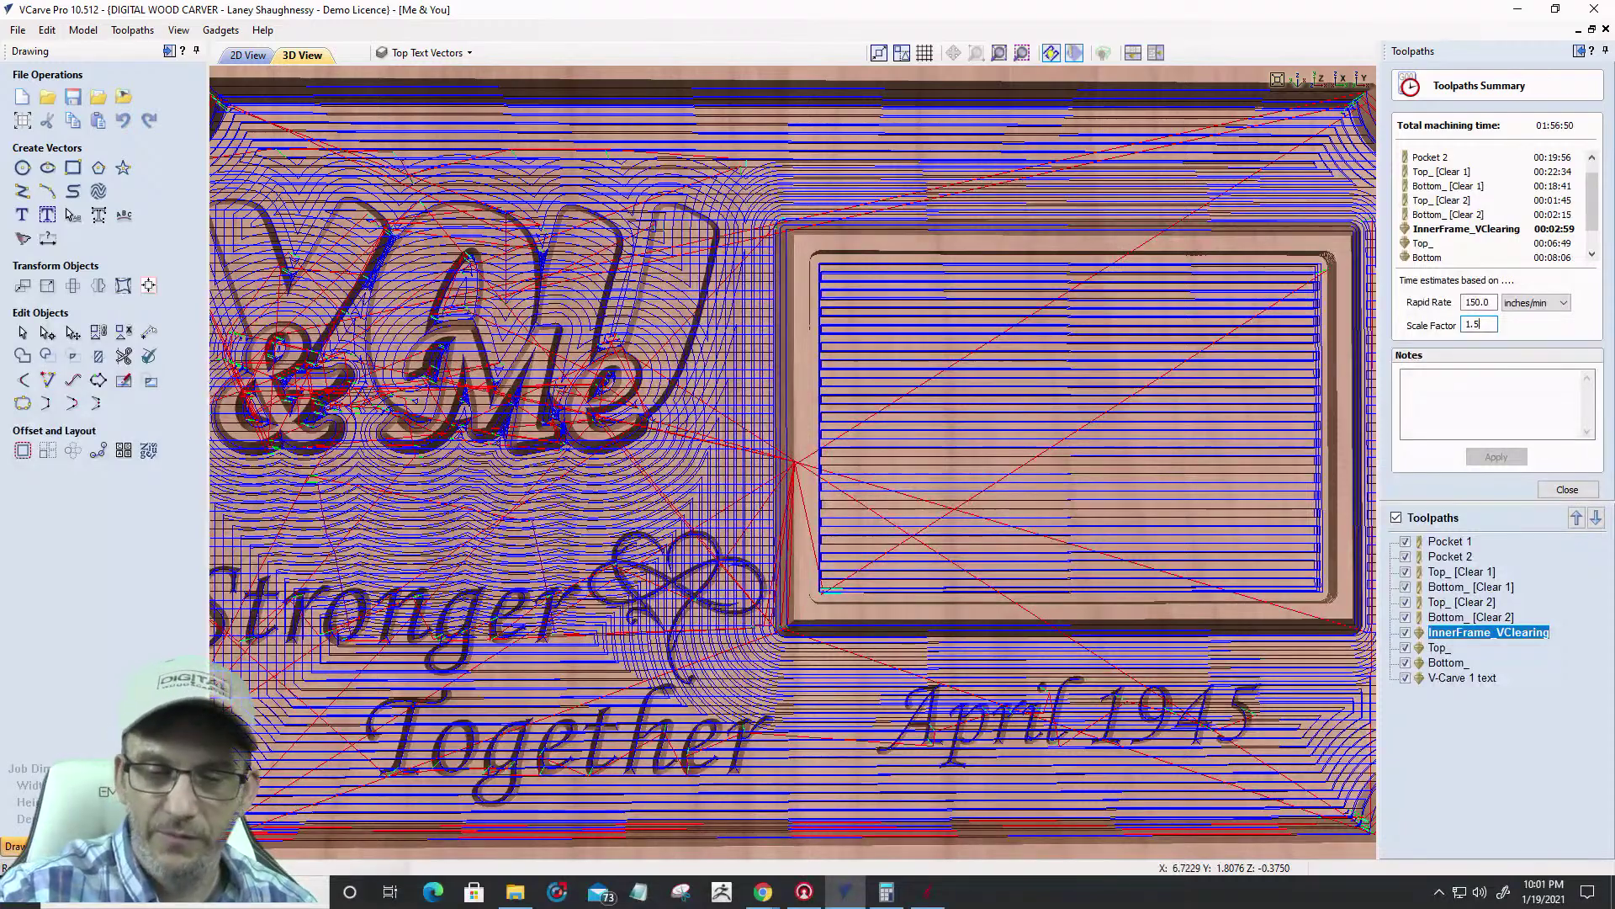
{"action": "type", "text": "6"}
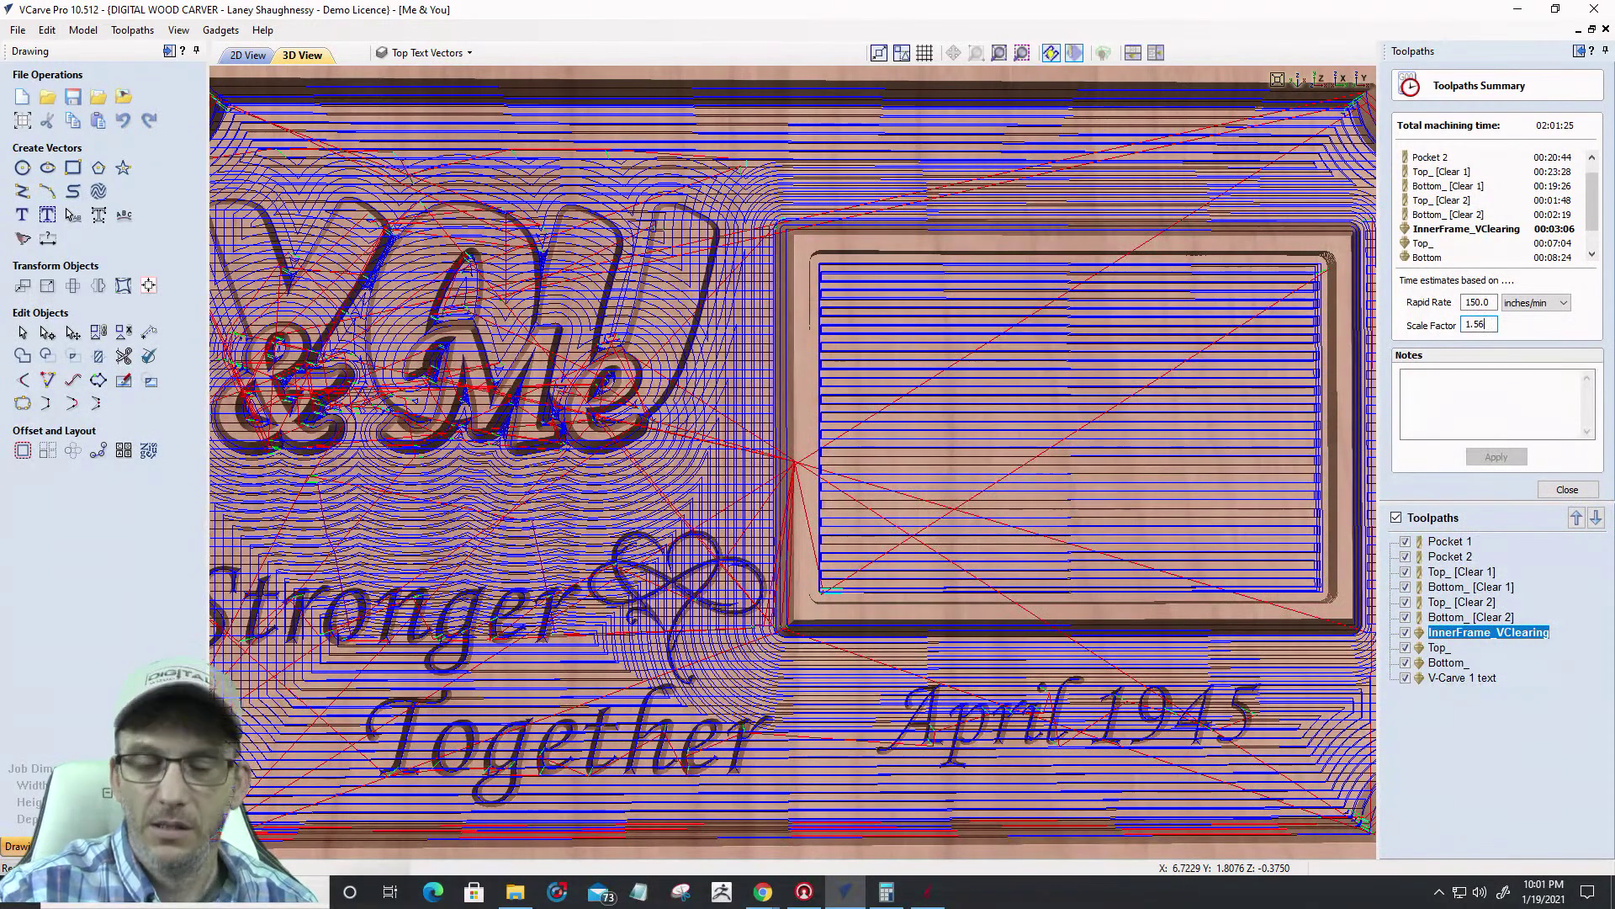
{"action": "key", "text": "BackSpace"}
{"action": "type", "text": "5"}
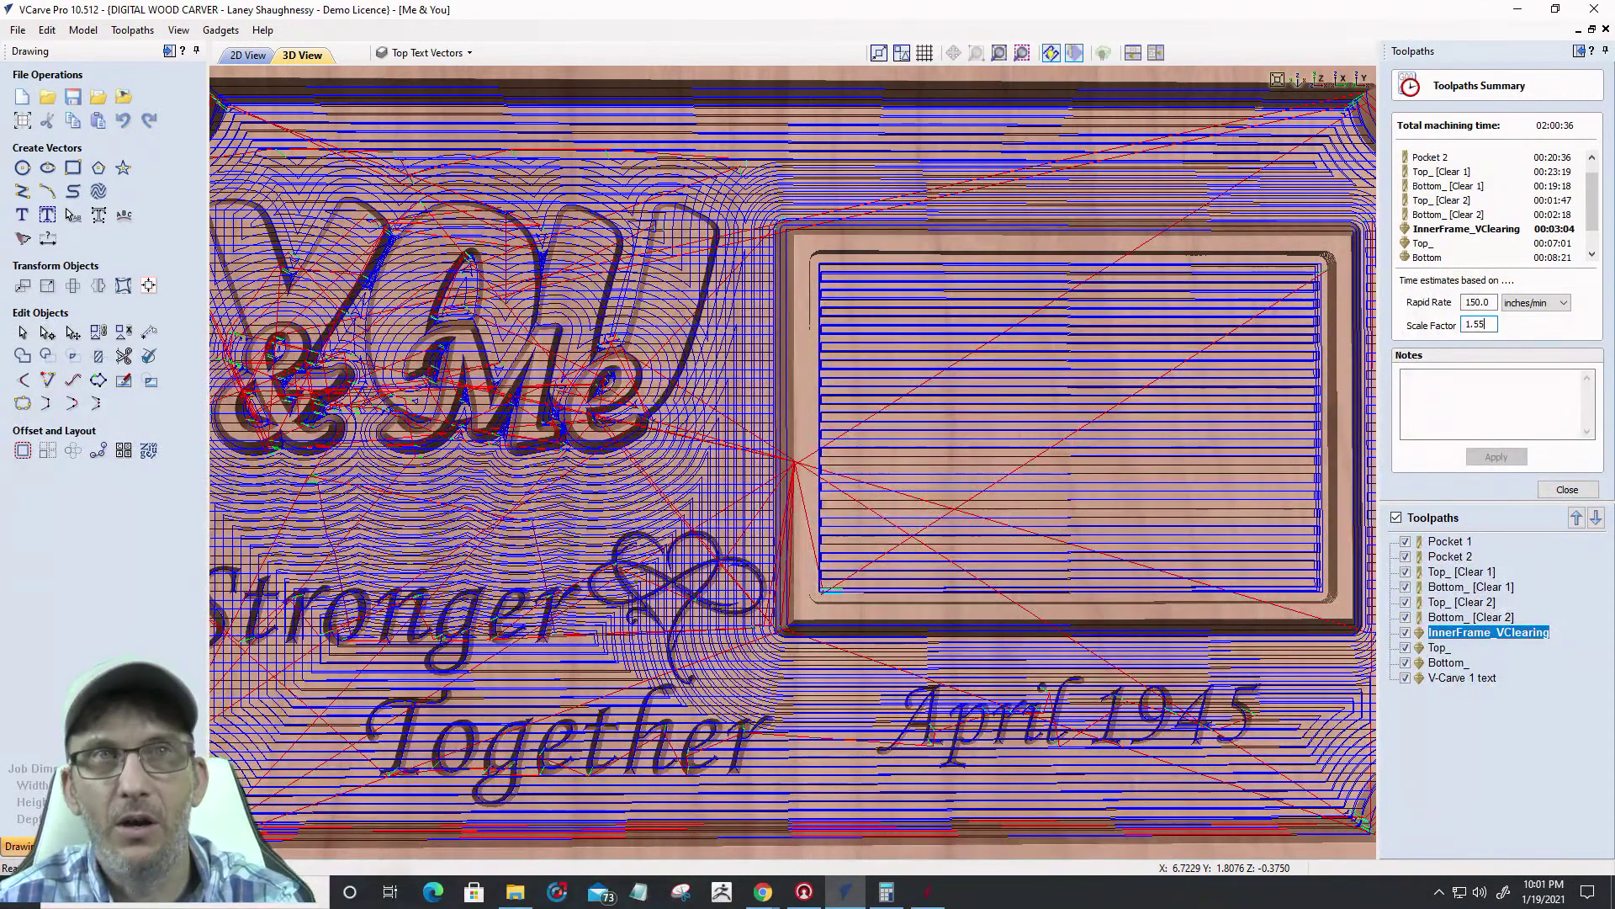
Set the scale factor back to 1.3 and close the toolpaths summary
{"action": "key", "text": "BackSpace"}
{"action": "key", "text": "BackSpace"}
{"action": "type", "text": "3"}
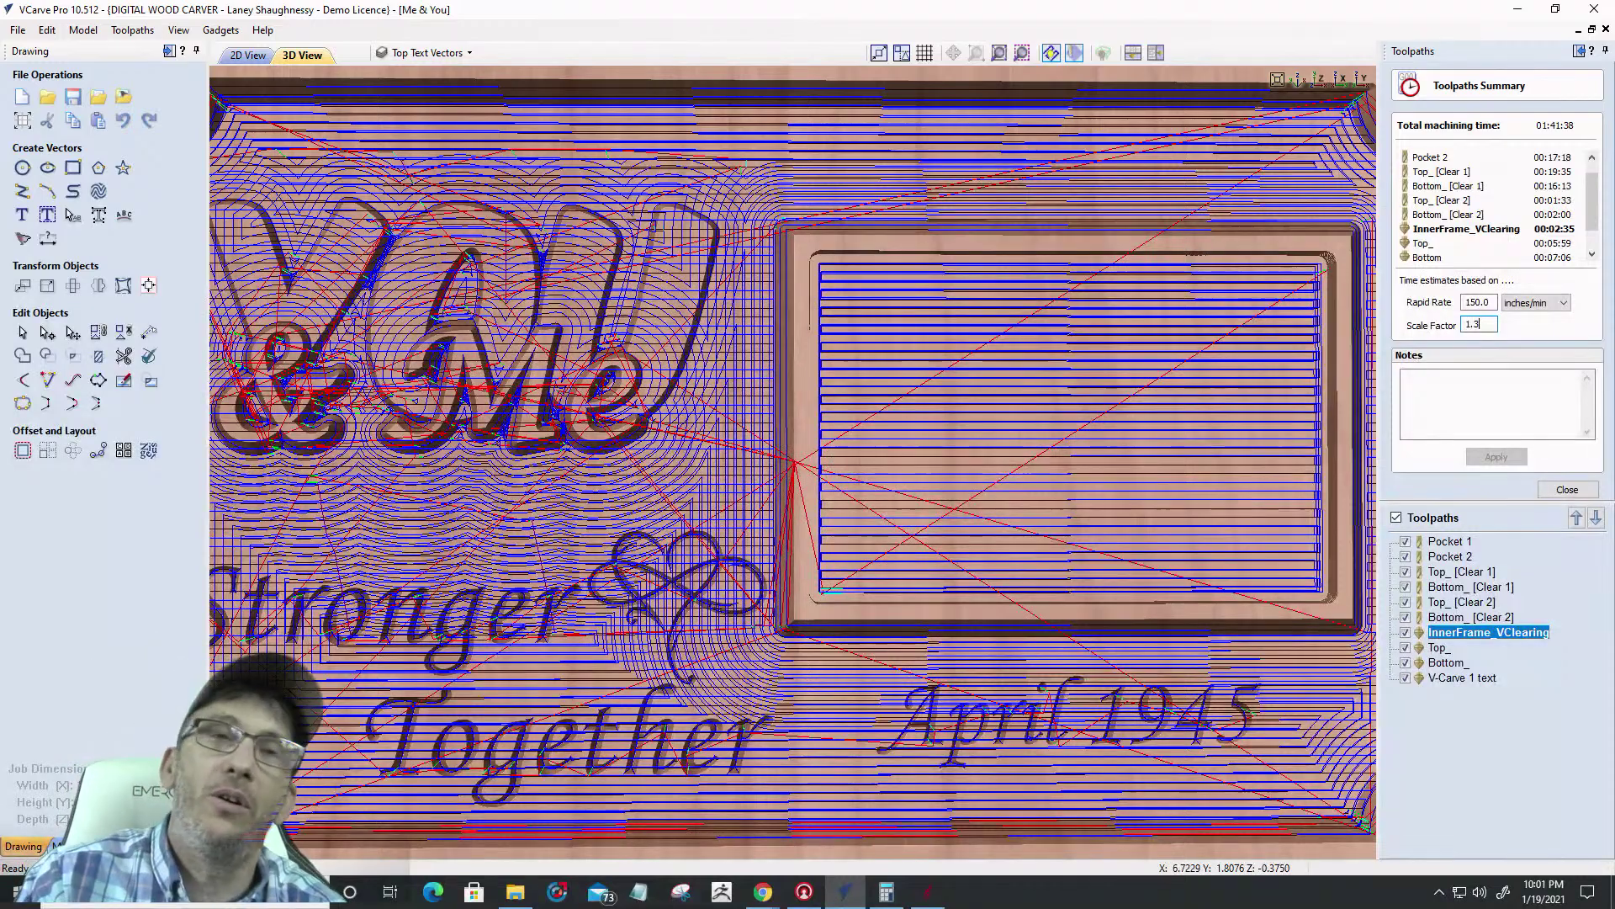
{"action": "left_click", "coordinate": [1557, 494]}
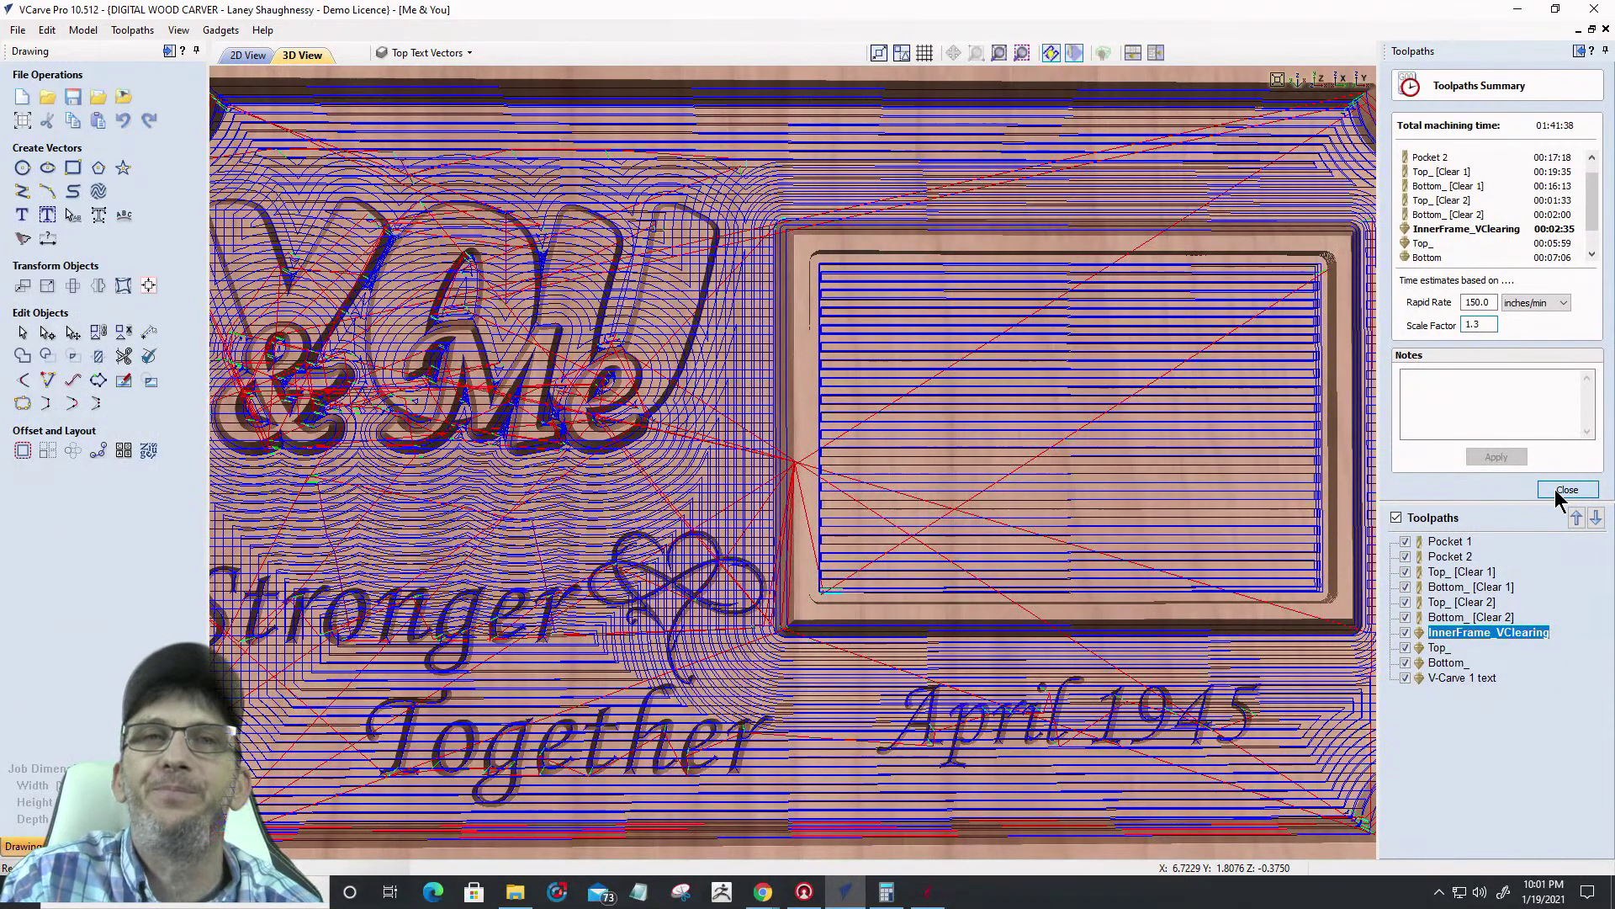
Return to the 2D drawing, and add a new tool of type Engraving to the tool database's imperial Engraving group
{"action": "left_click", "coordinate": [247, 57]}
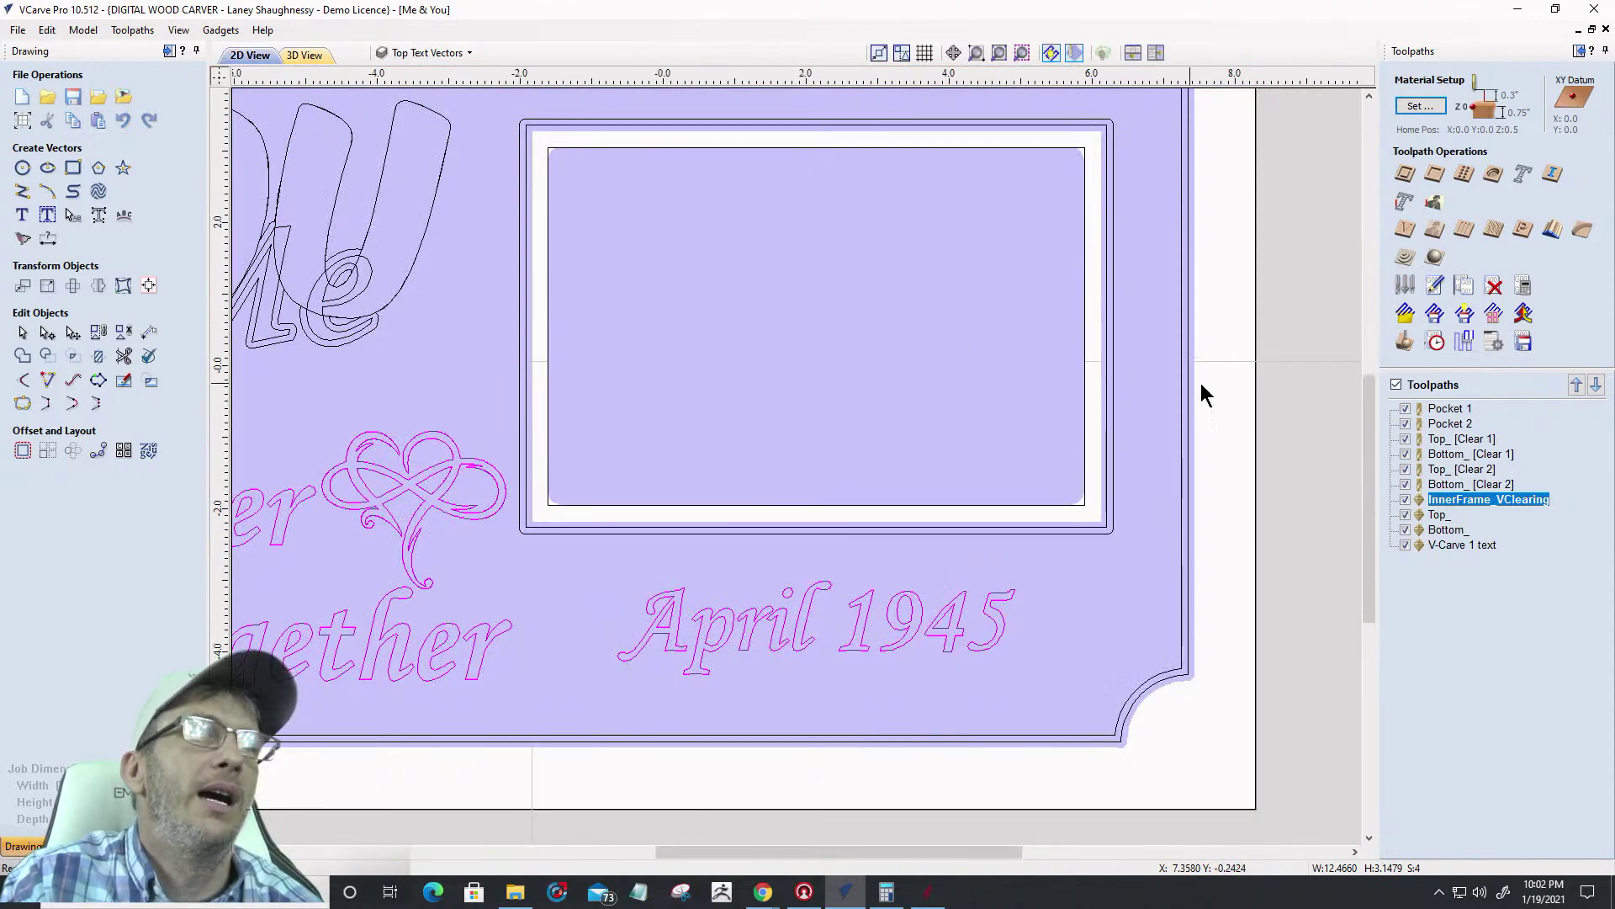
{"action": "scroll", "coordinate": [1203, 389], "scroll_direction": "down", "scroll_amount": 3}
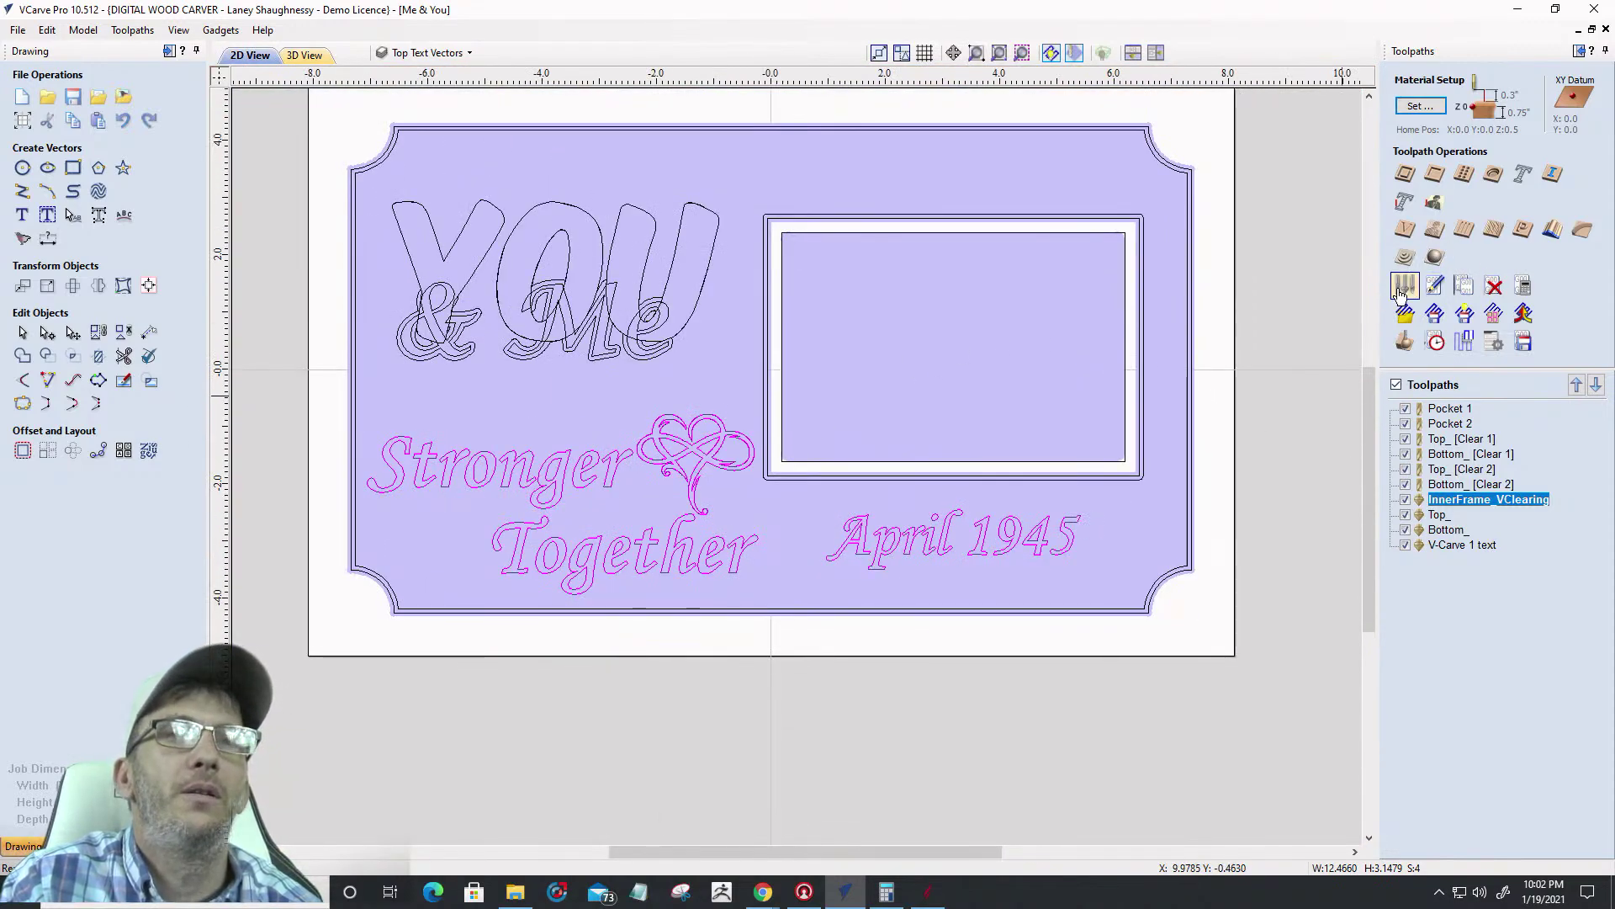
{"action": "left_click", "coordinate": [1402, 290]}
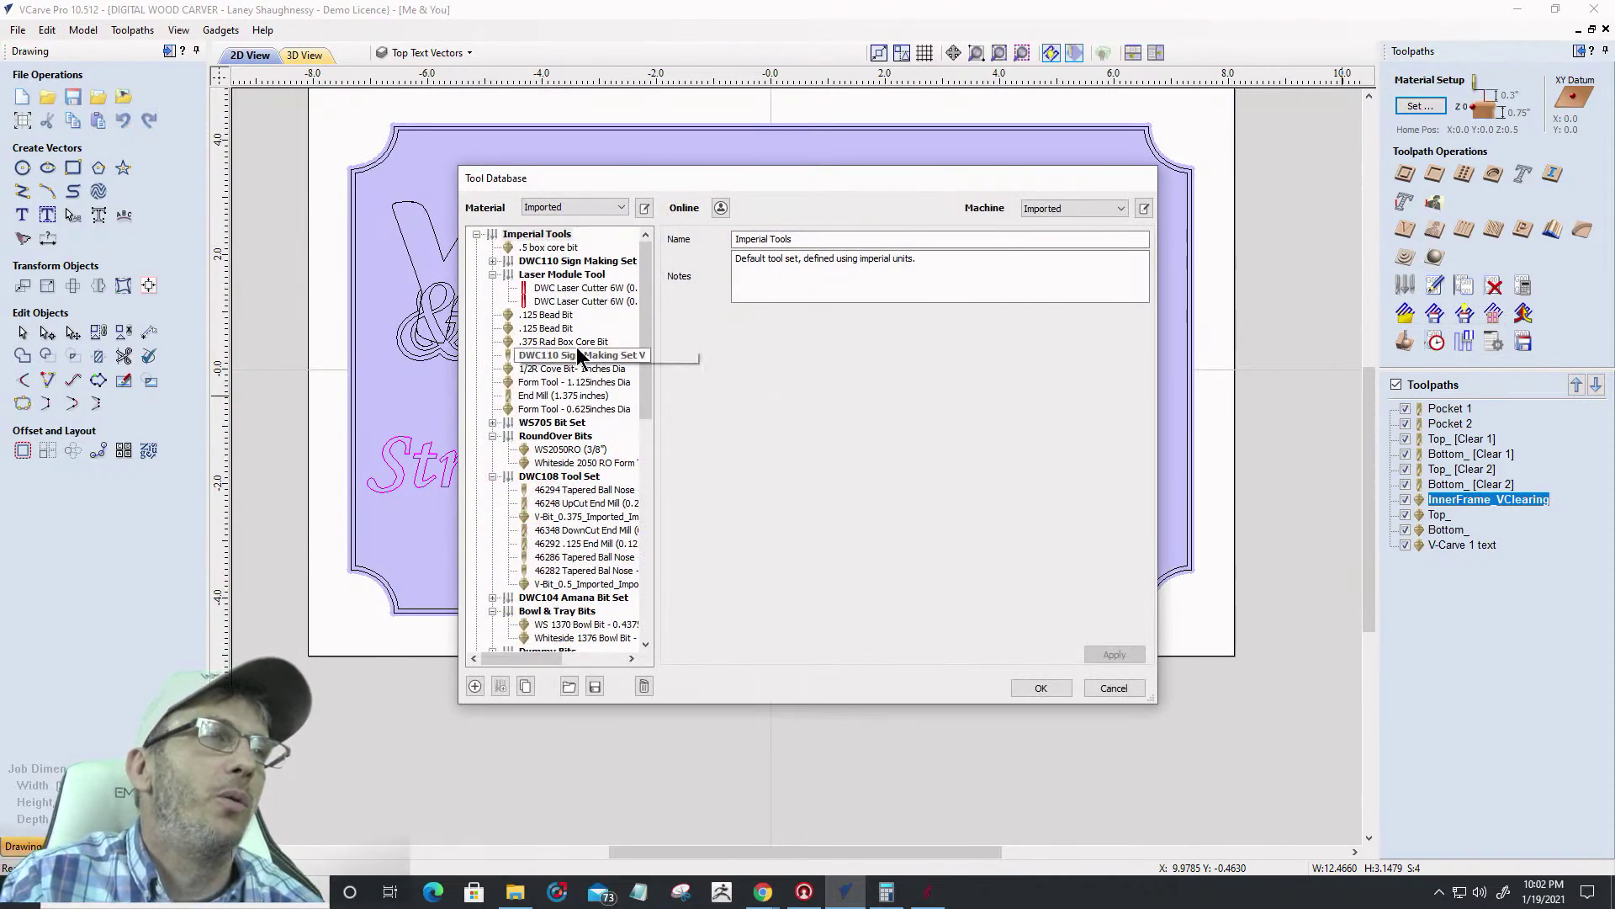
{"action": "scroll", "coordinate": [549, 617], "scroll_direction": "down", "scroll_amount": 15}
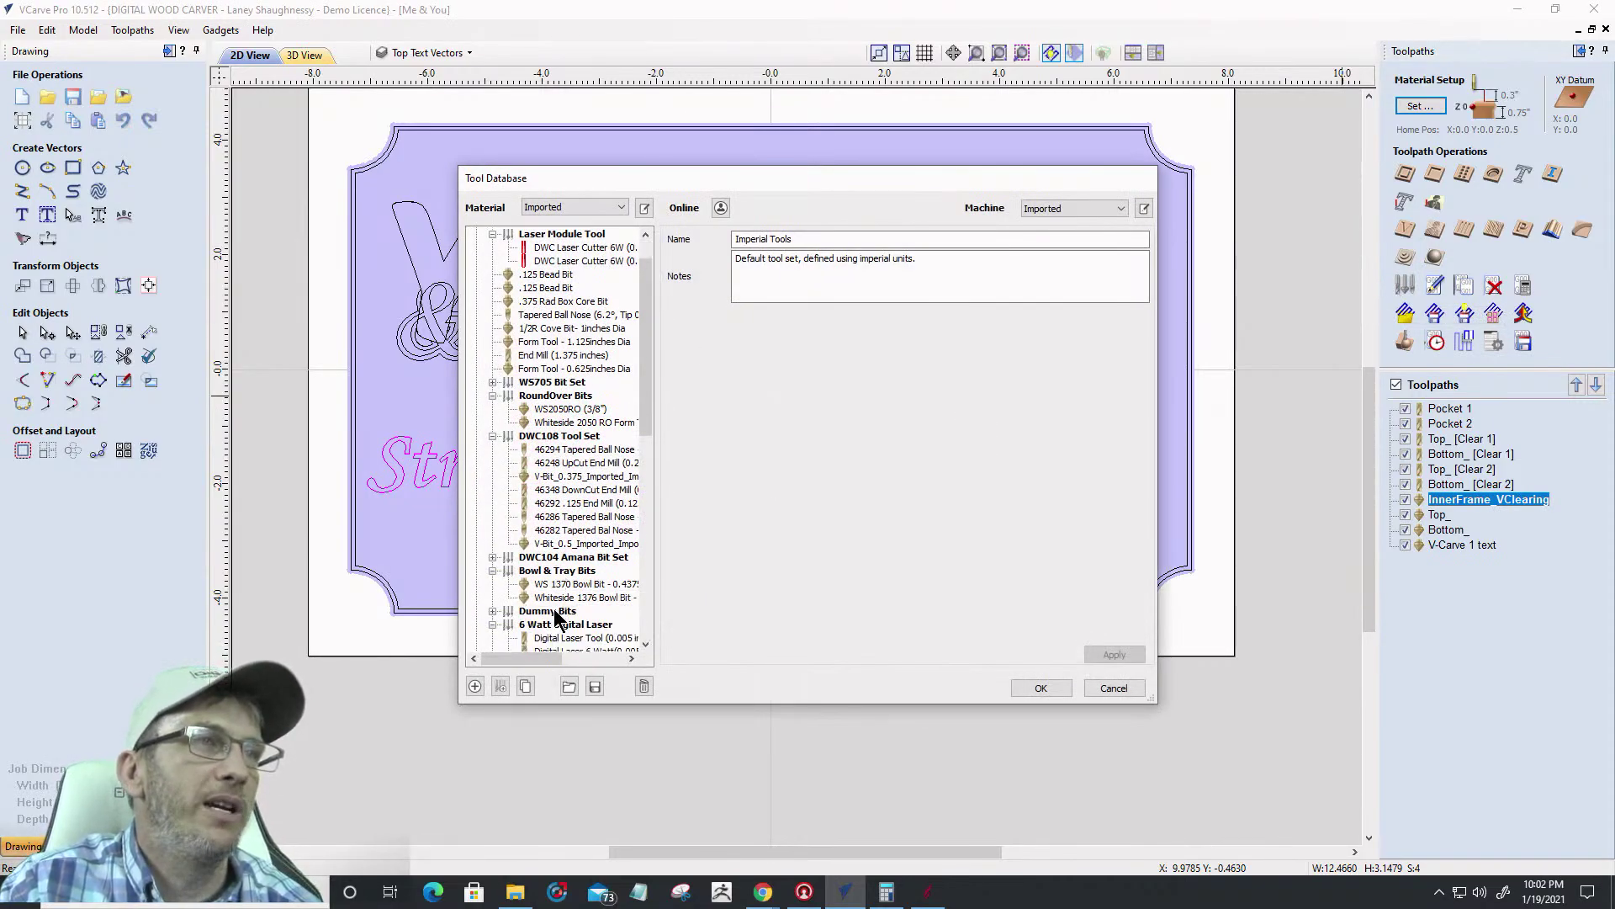
{"action": "scroll", "coordinate": [564, 631], "scroll_direction": "down", "scroll_amount": 2}
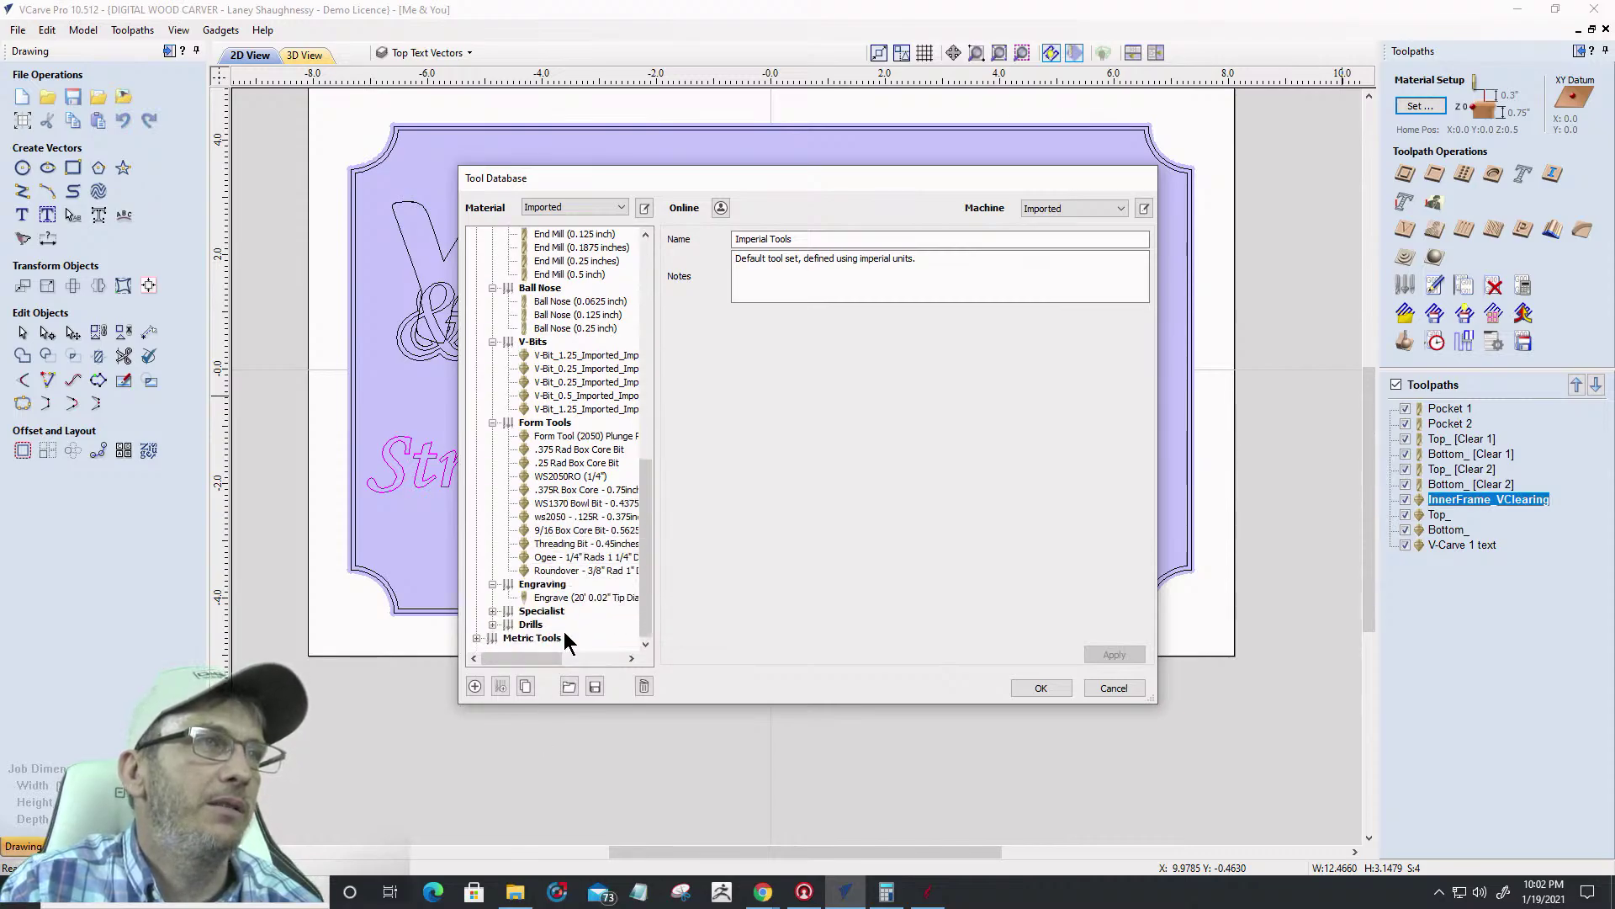
{"action": "left_click", "coordinate": [543, 584]}
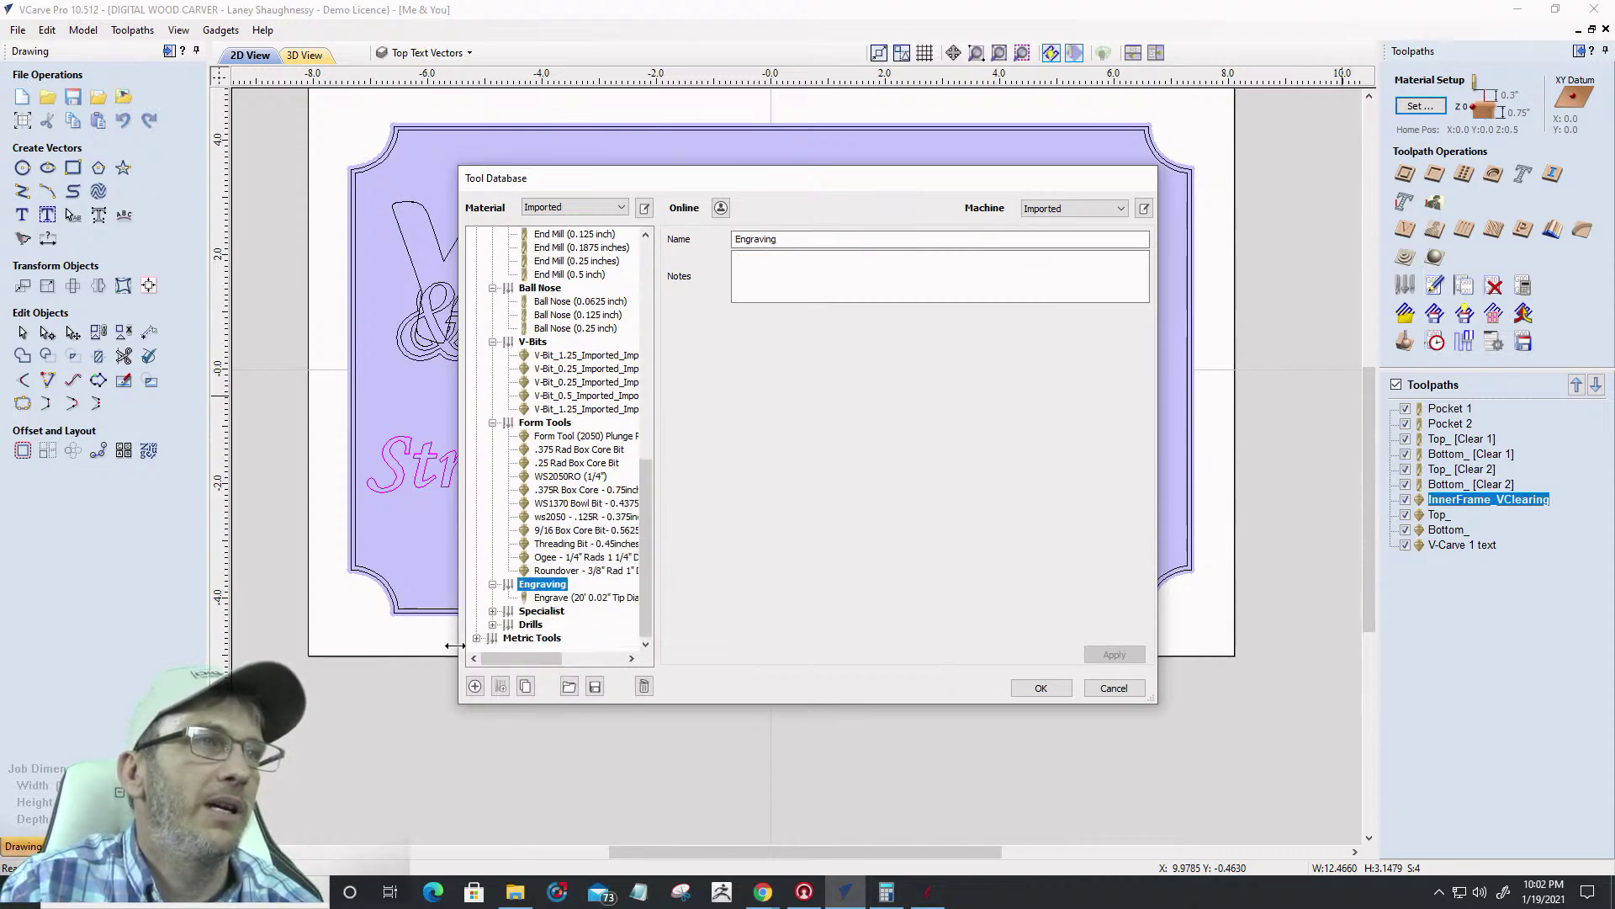
{"action": "left_click", "coordinate": [474, 687]}
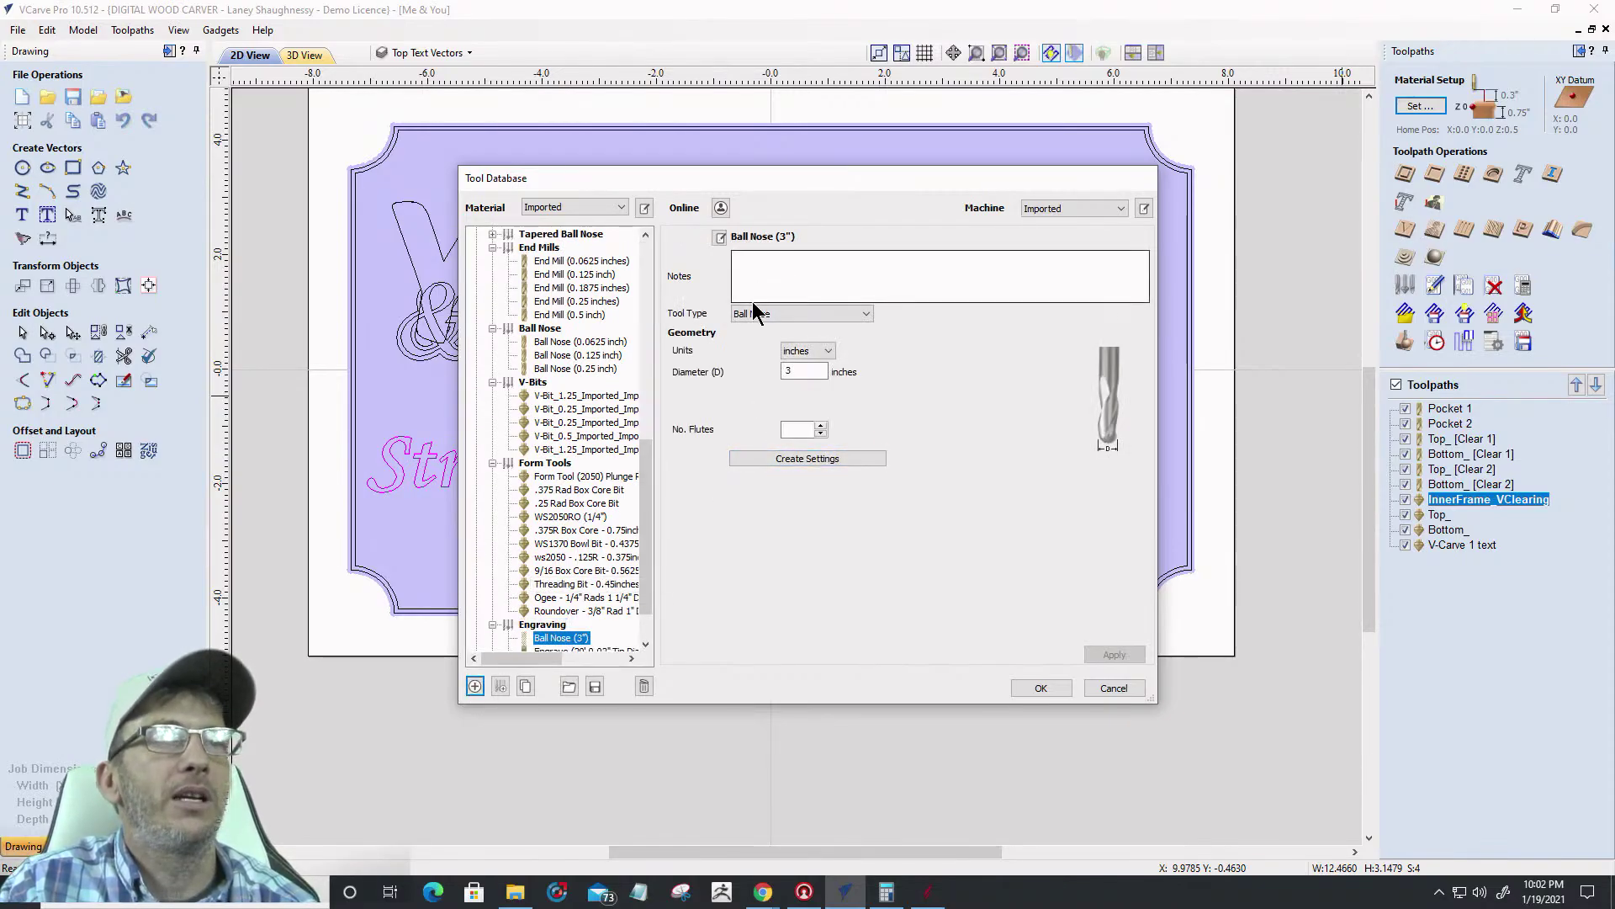
{"action": "left_click", "coordinate": [759, 313]}
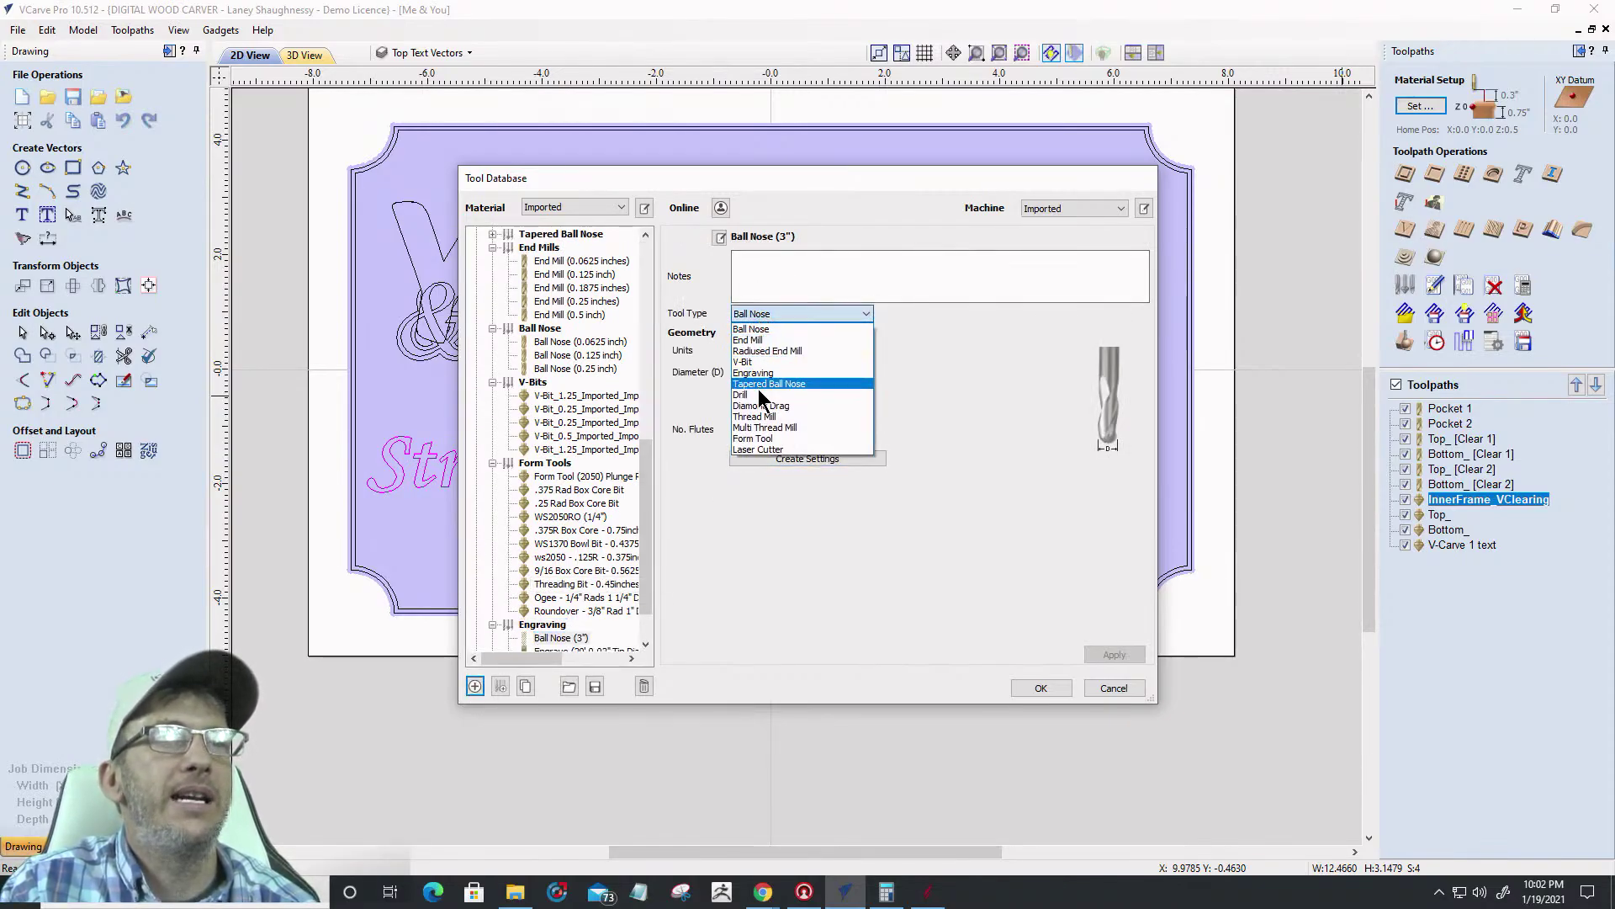
{"action": "left_click", "coordinate": [757, 373]}
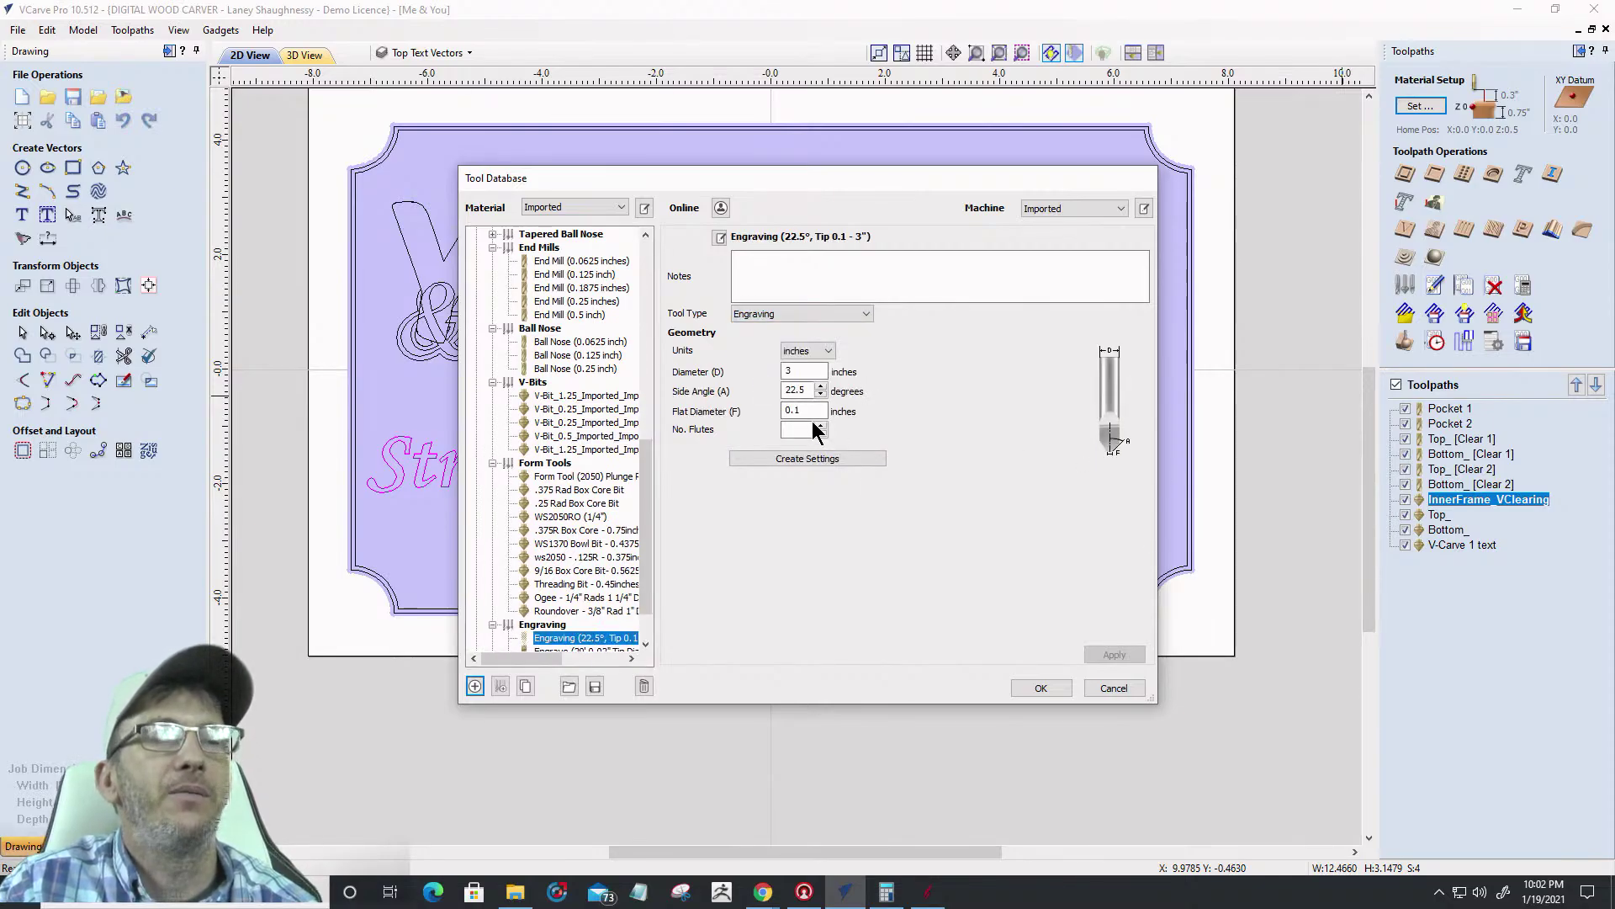
Define the new engraving bit's geometry with a 0.25 inch diameter, 15 degree side angle, 0.005 inch flat diameter and 1 flute
{"action": "left_click", "coordinate": [798, 372]}
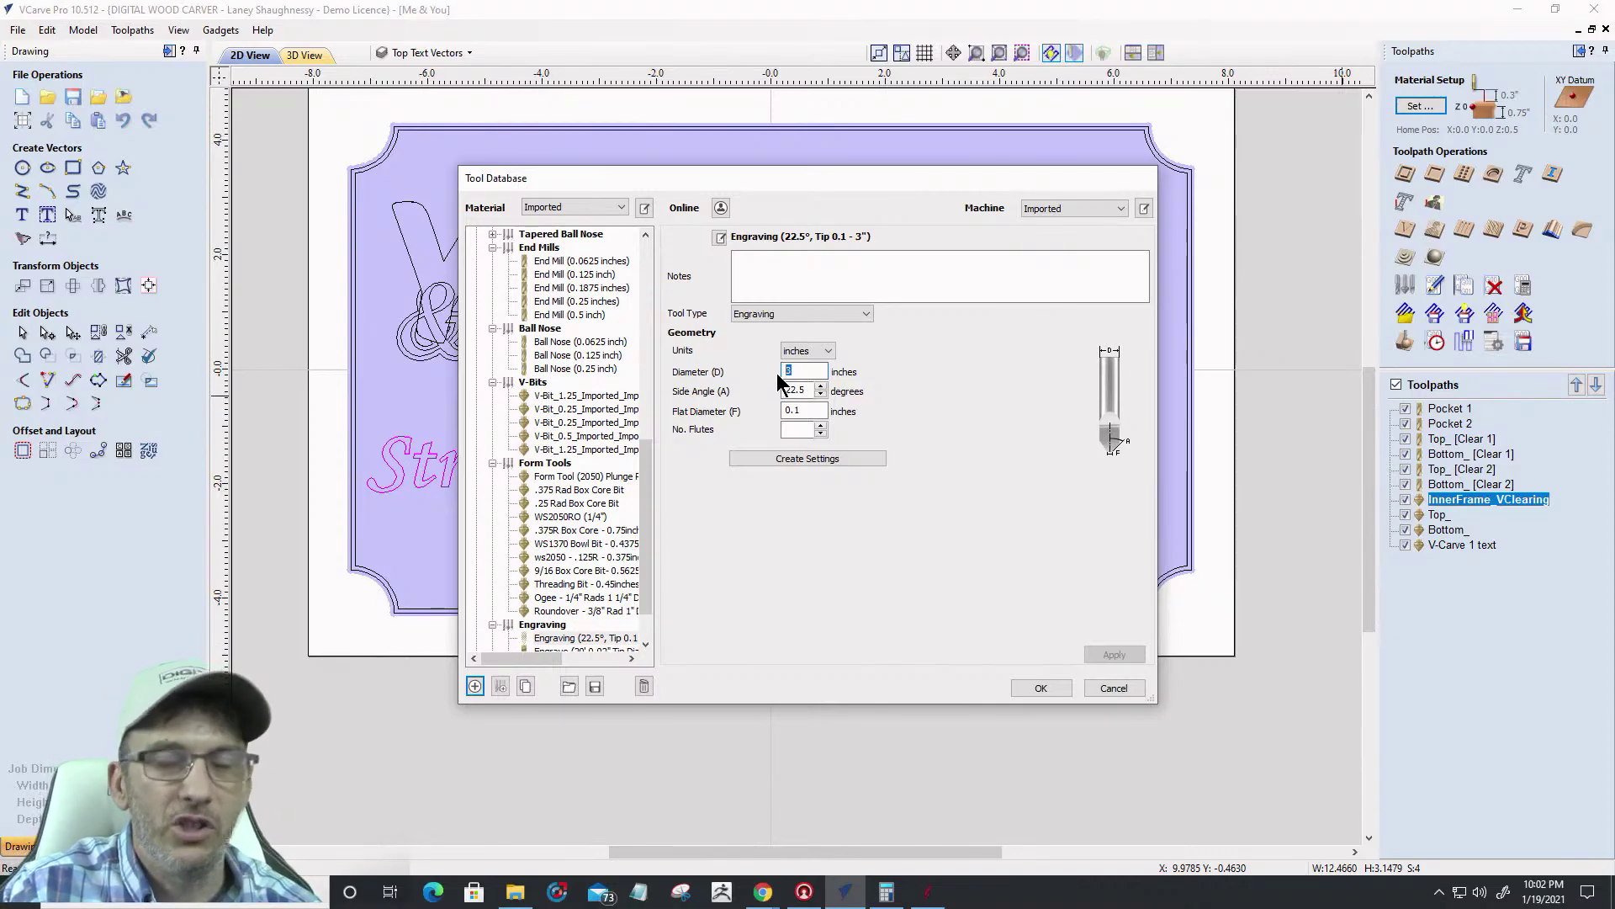
{"action": "type", "text": ".25"}
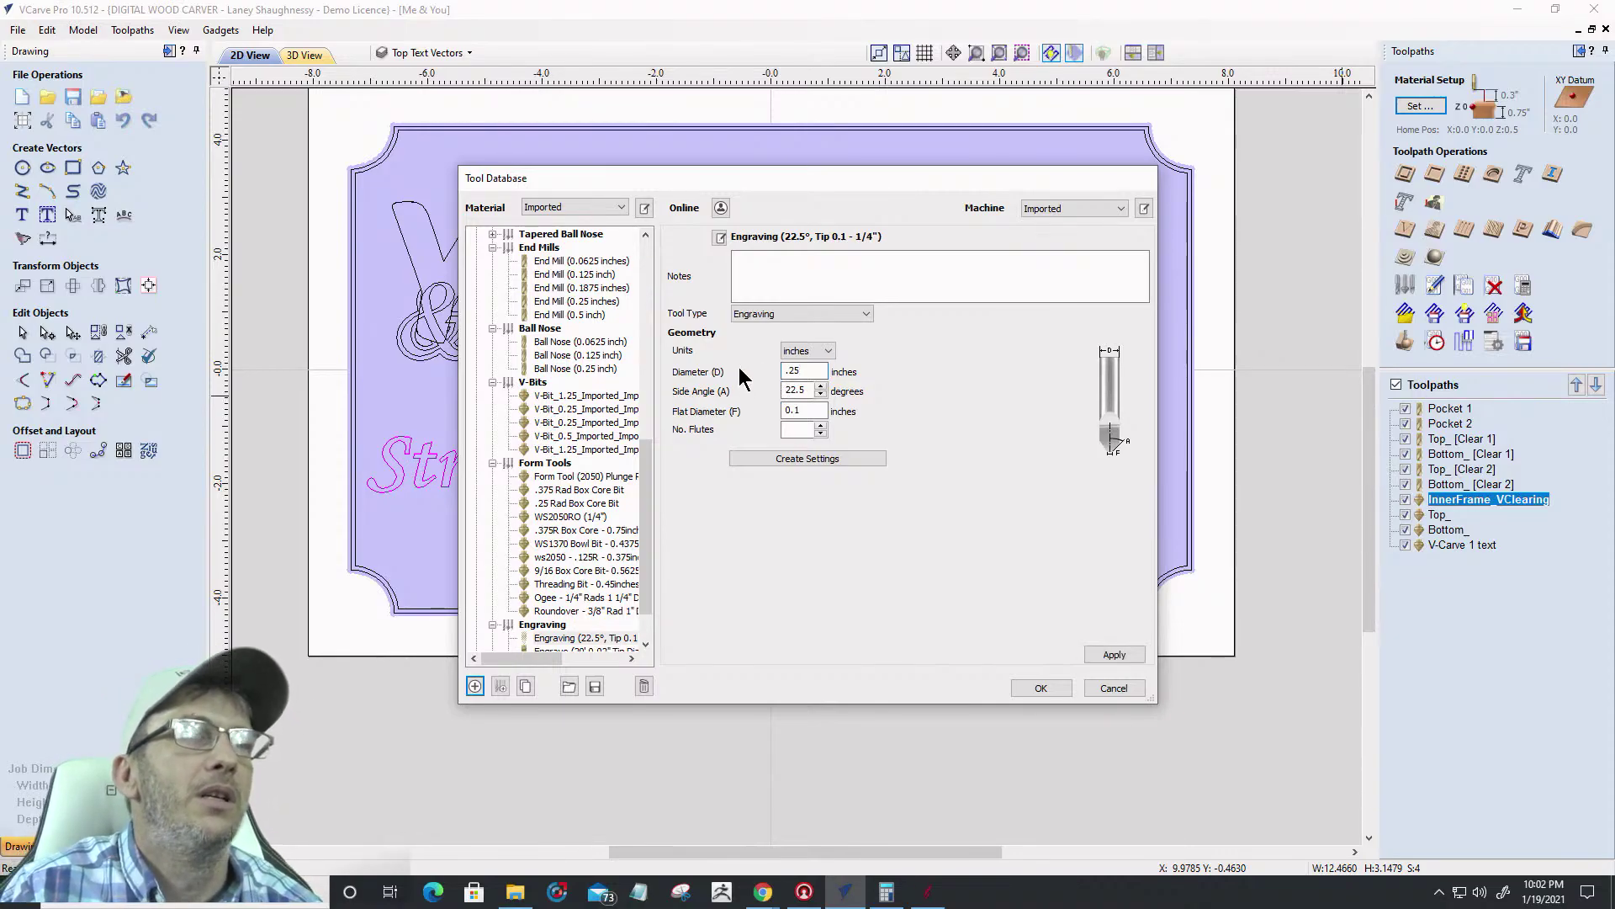
{"action": "key", "text": "Tab"}
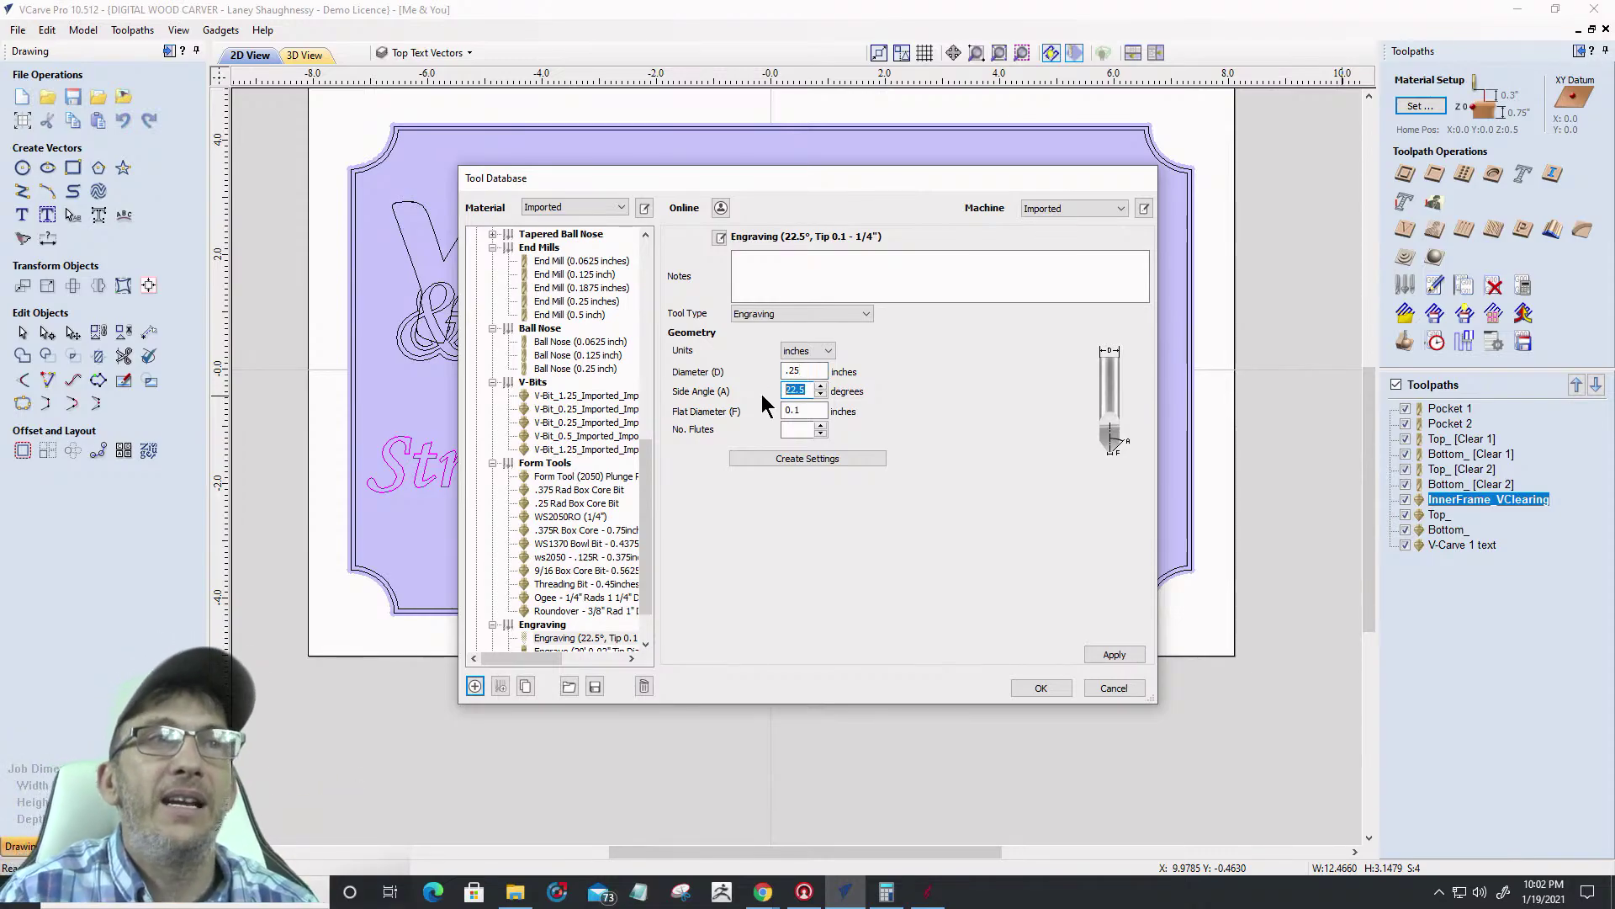
{"action": "type", "text": "15"}
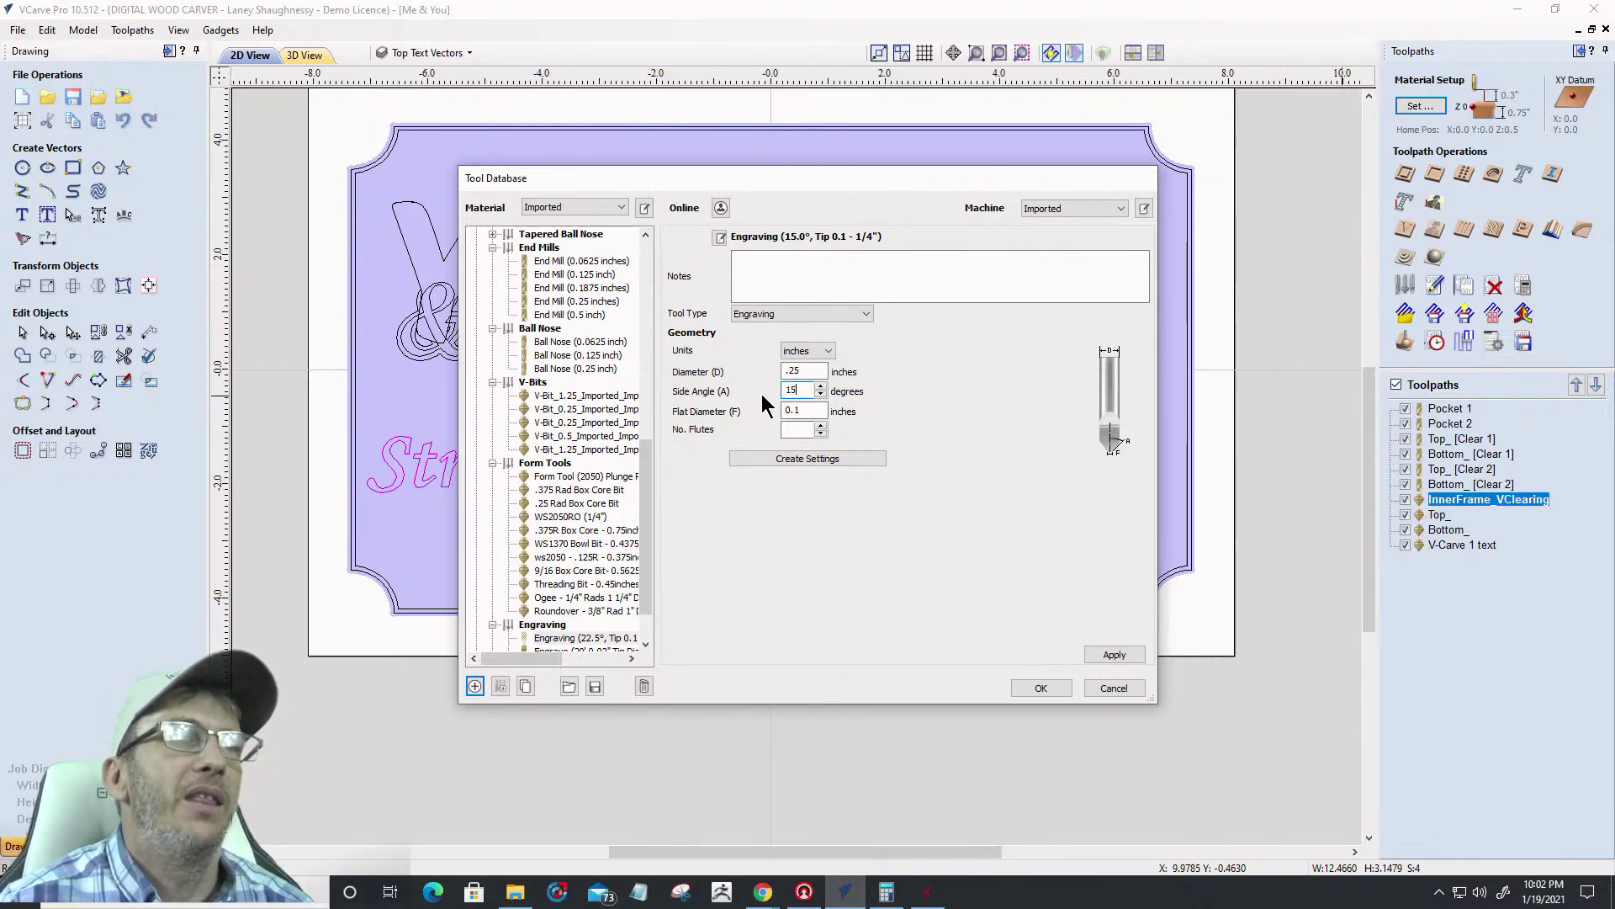
{"action": "key", "text": "Tab"}
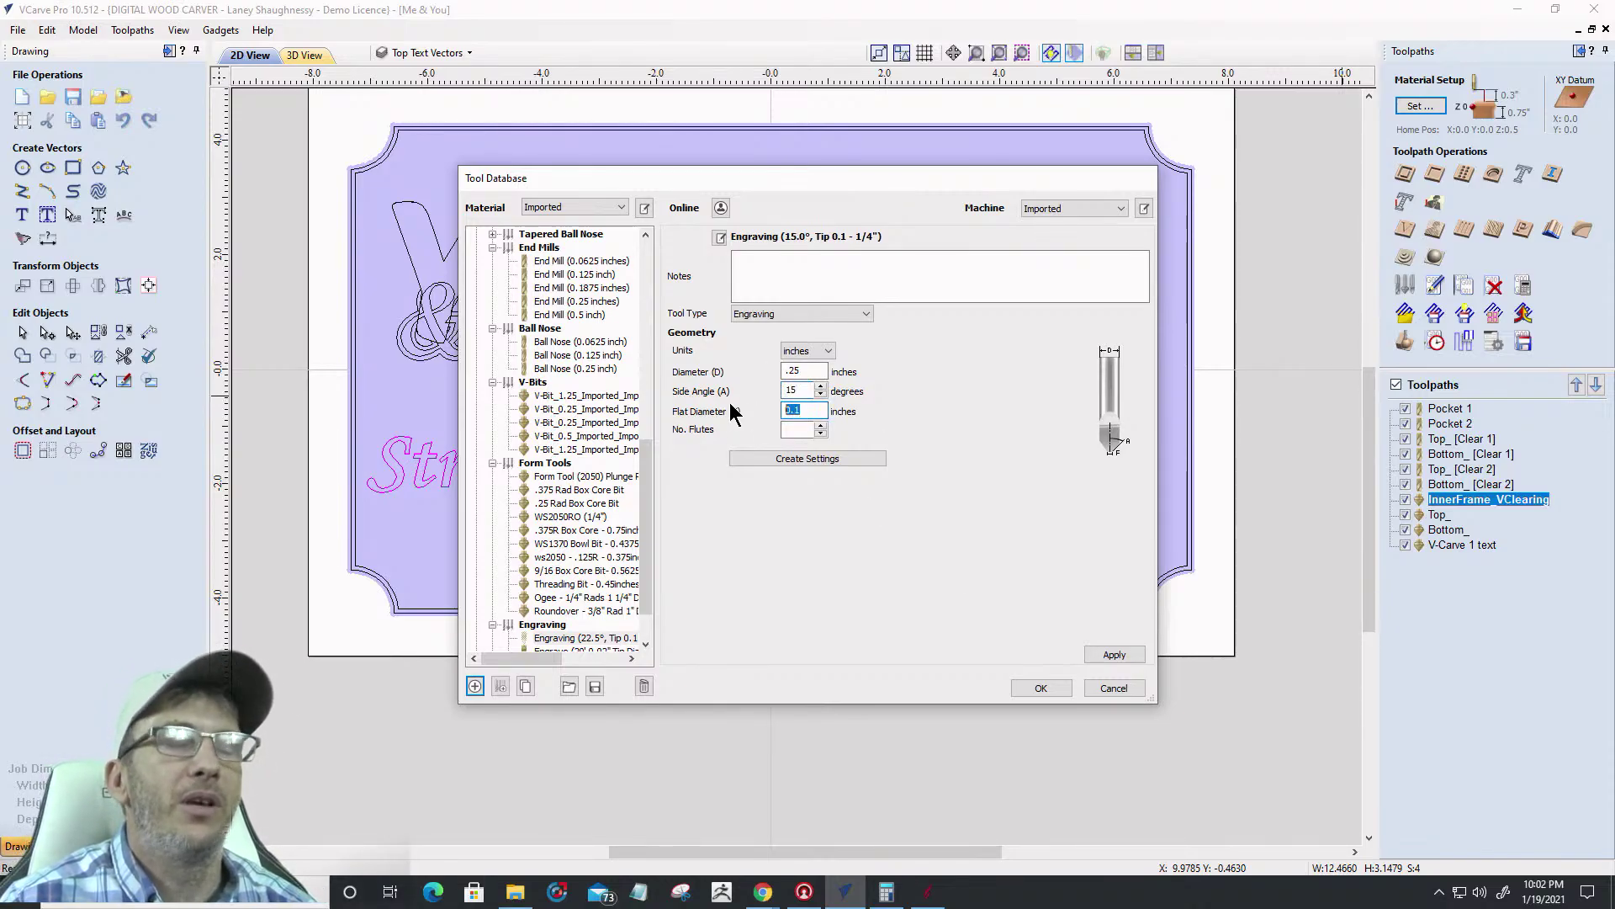
{"action": "type", "text": ".0"}
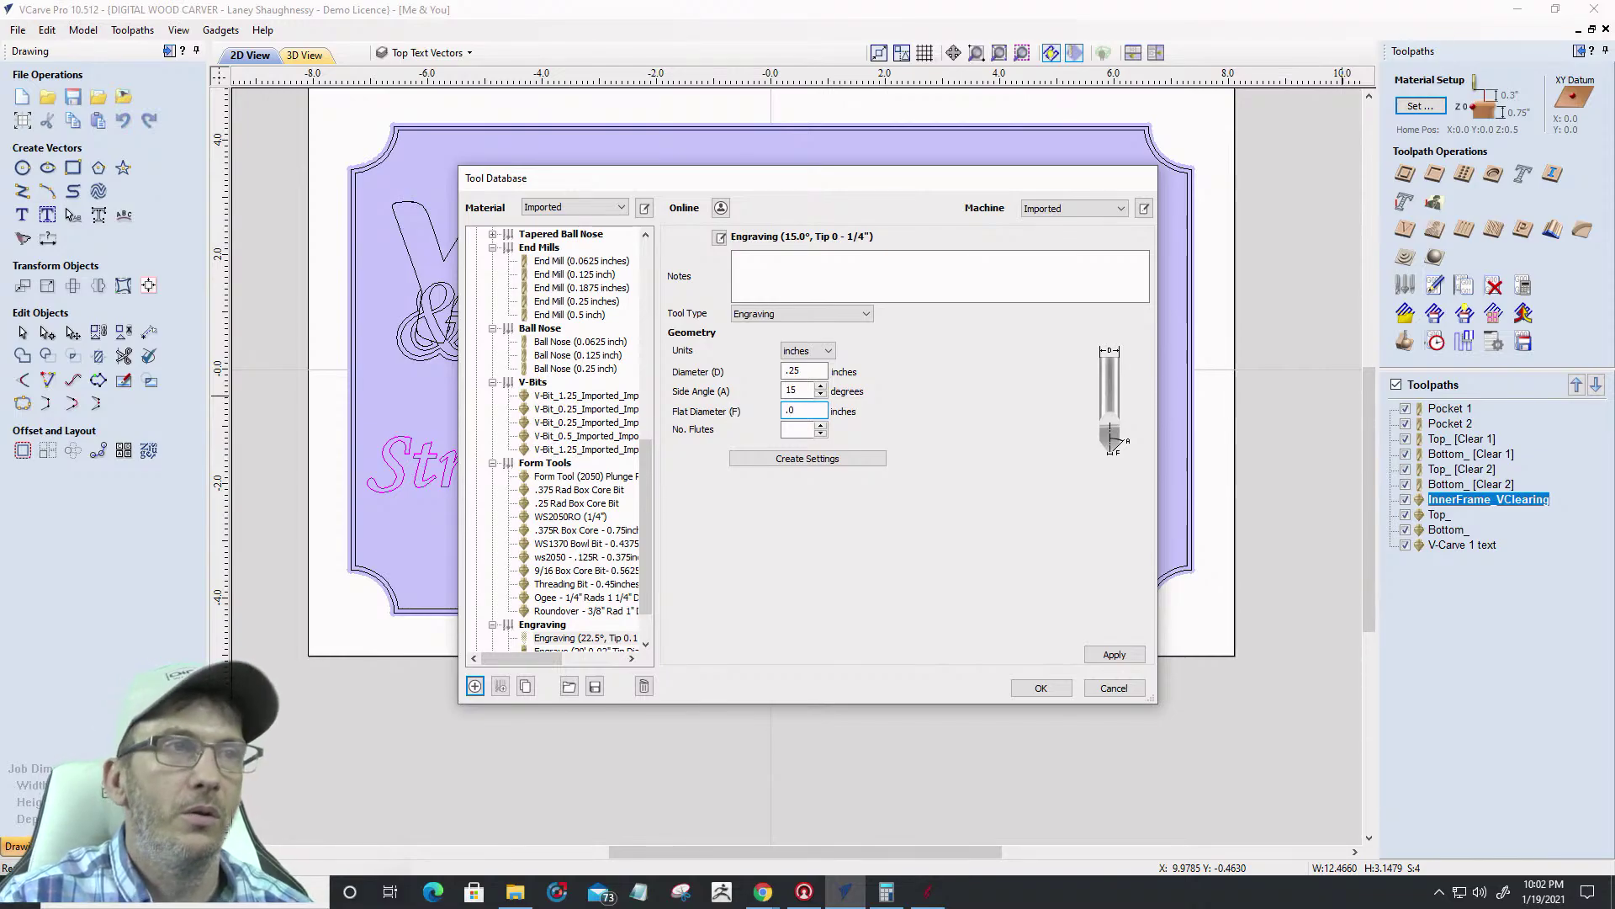
{"action": "type", "text": "05"}
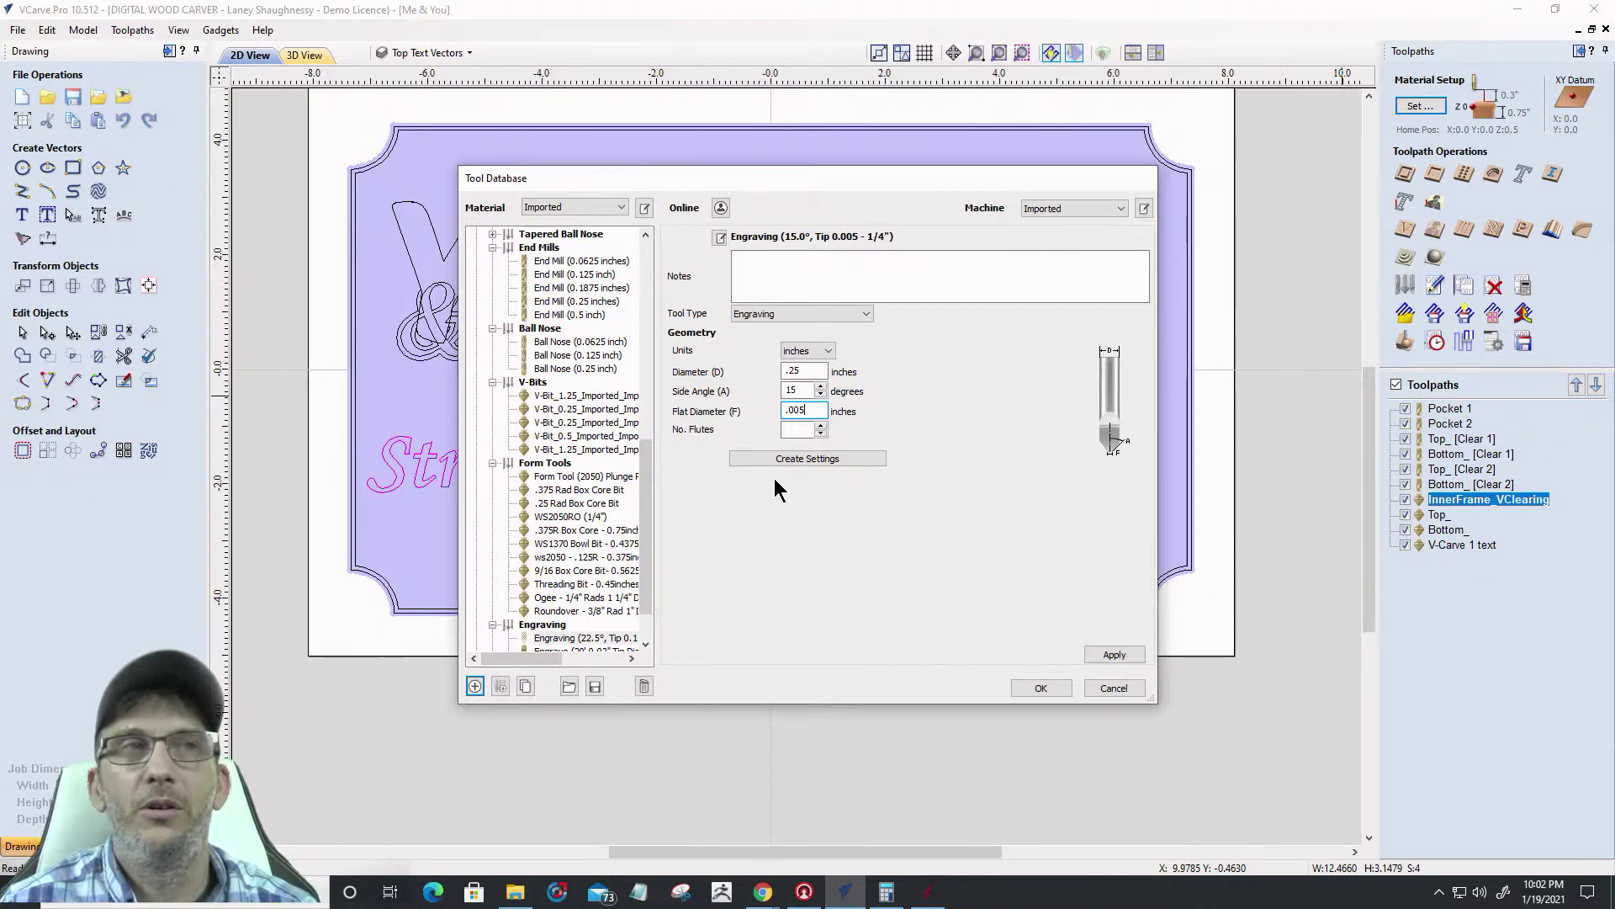
{"action": "left_click_drag", "start_coordinate": [815, 410], "coordinate": [757, 409]}
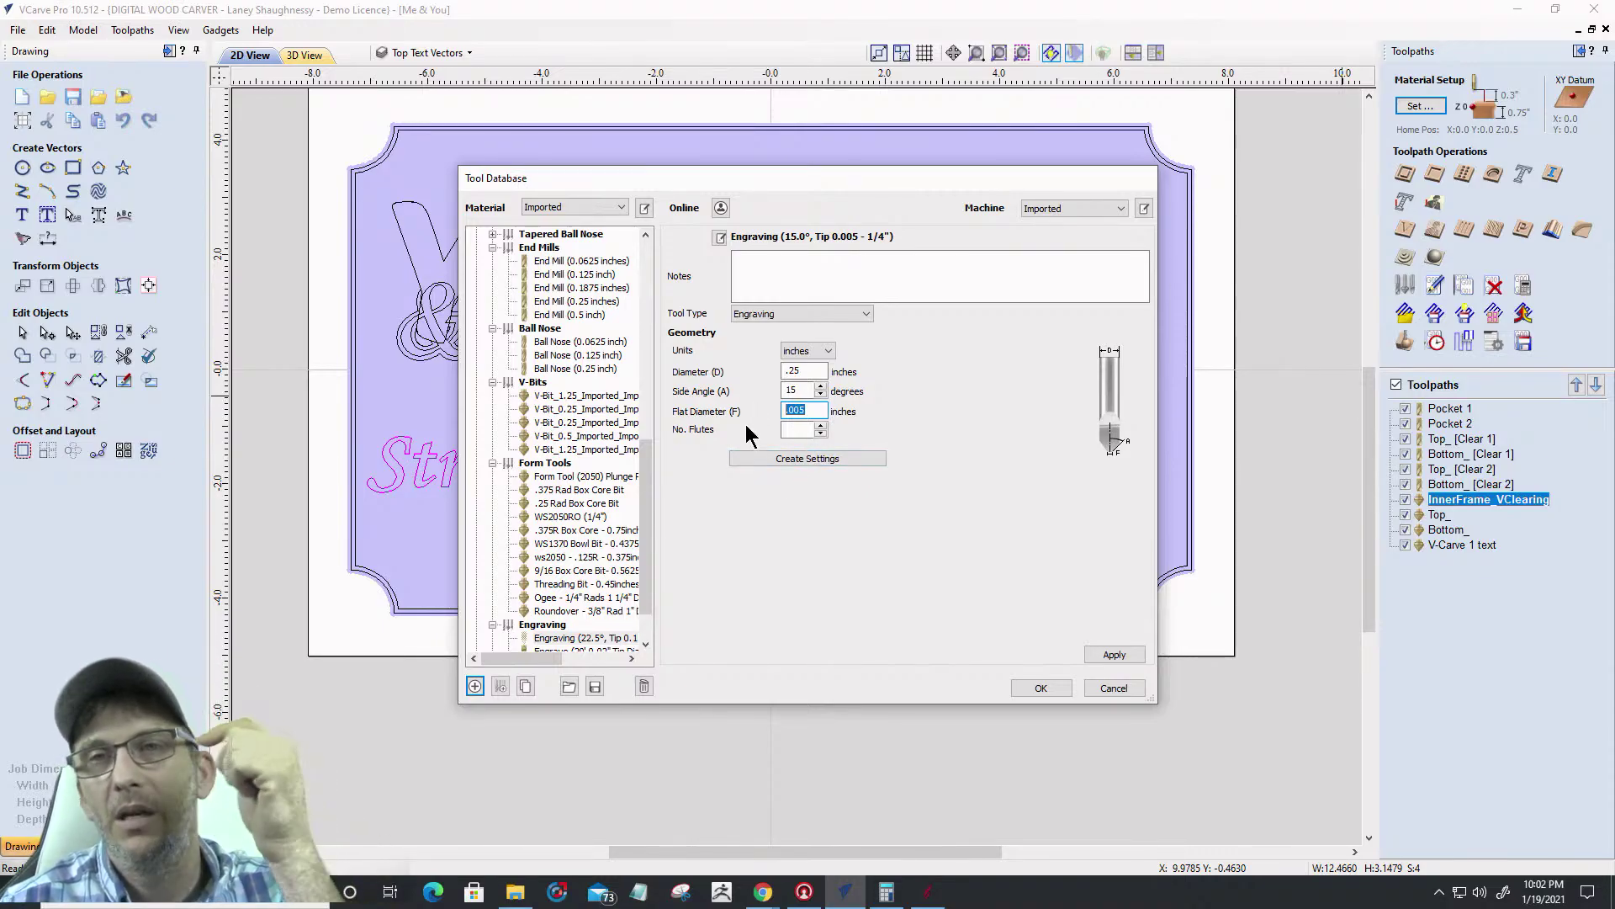
{"action": "left_click", "coordinate": [820, 426]}
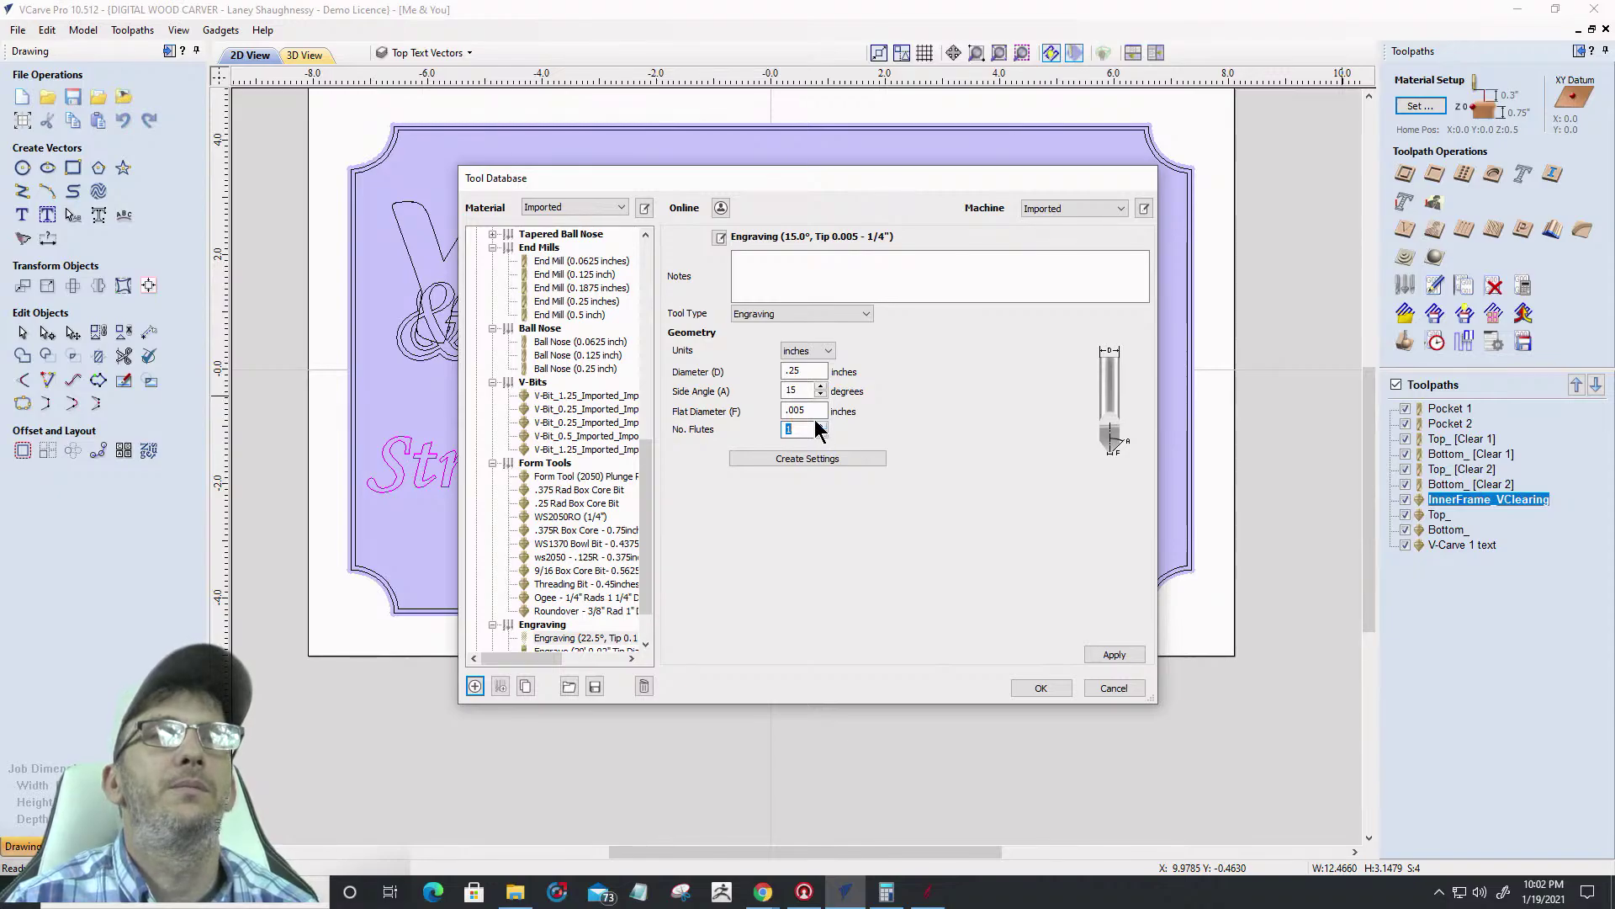
Create the bit's cutting settings with a 0.2 inch pass depth, 4% stepover and 24% clearance pass stepover
{"action": "left_click", "coordinate": [820, 458]}
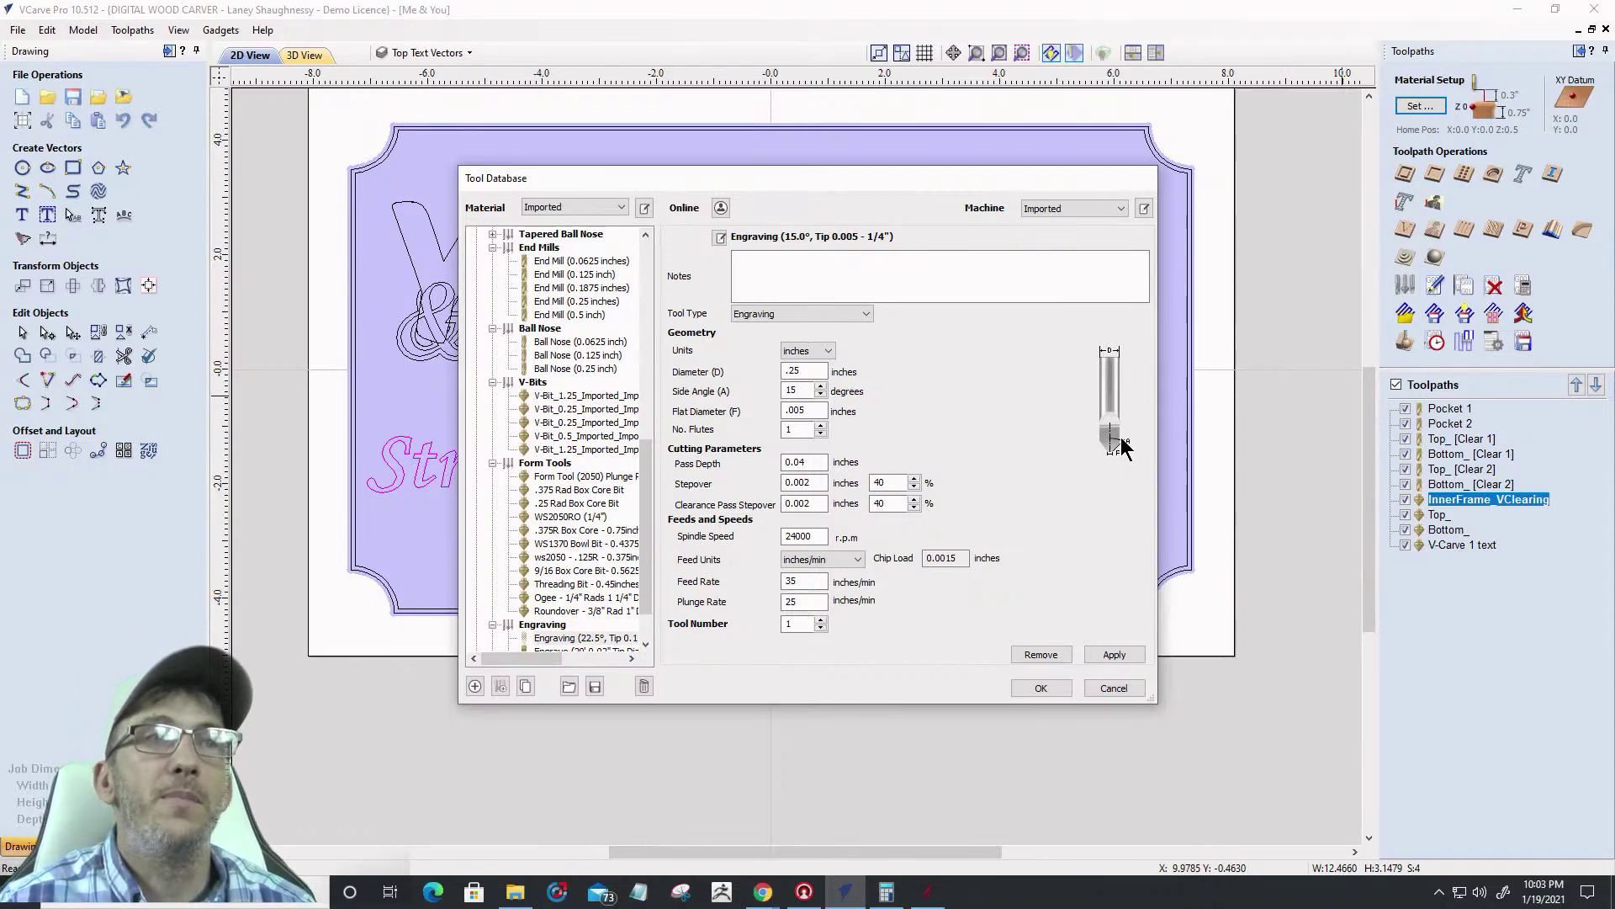
{"action": "double_click", "coordinate": [791, 466]}
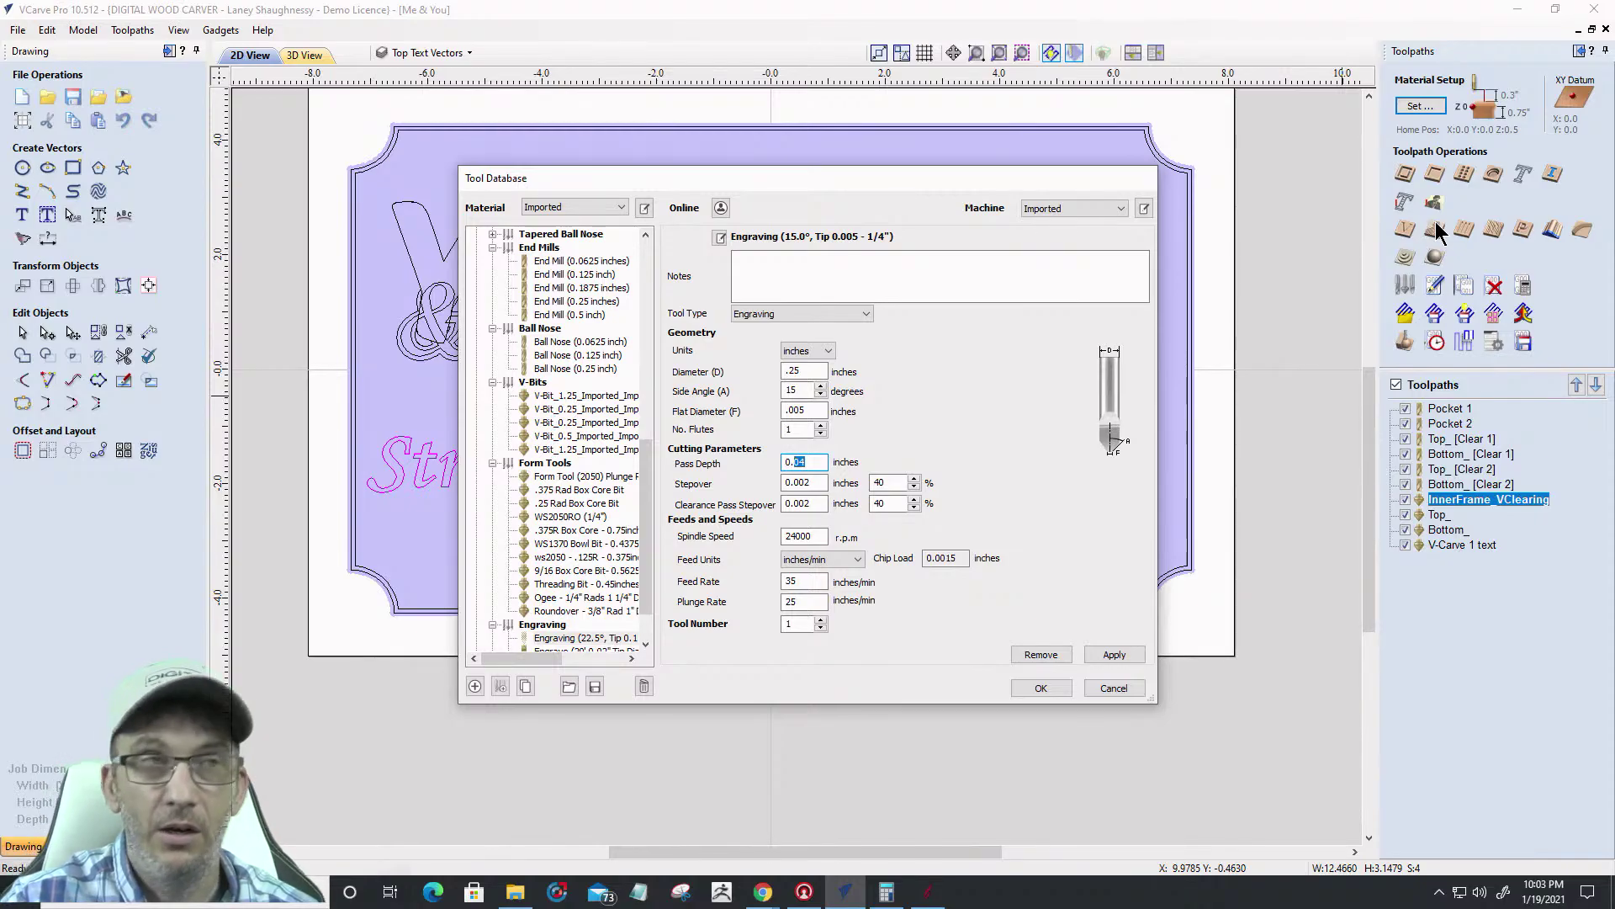
{"action": "type", "text": "2"}
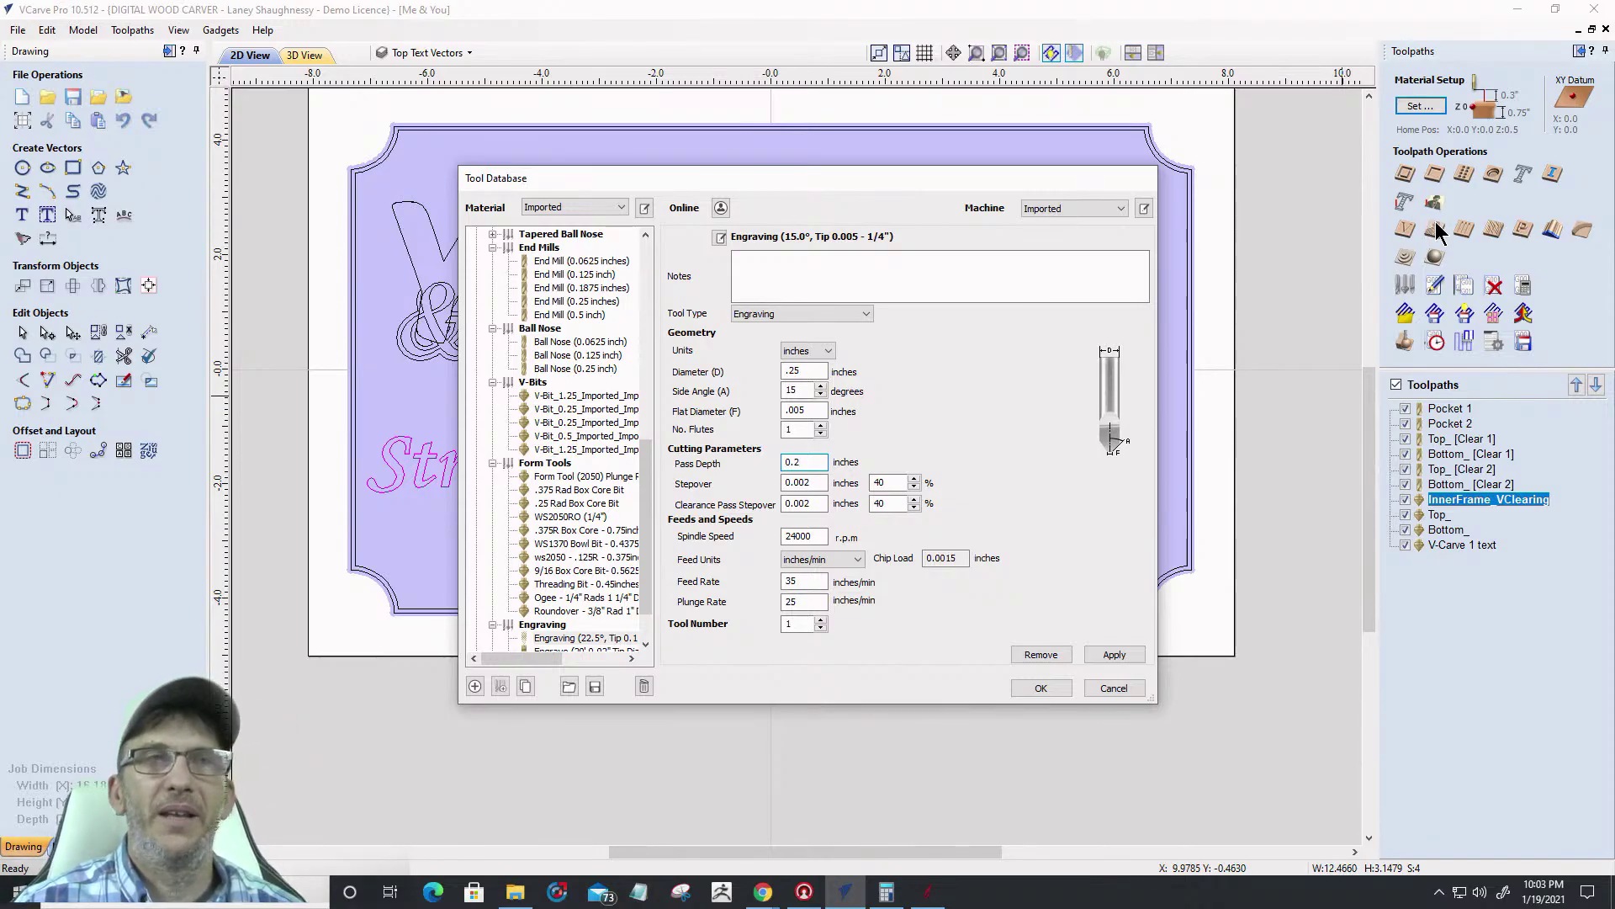
{"action": "double_click", "coordinate": [882, 482]}
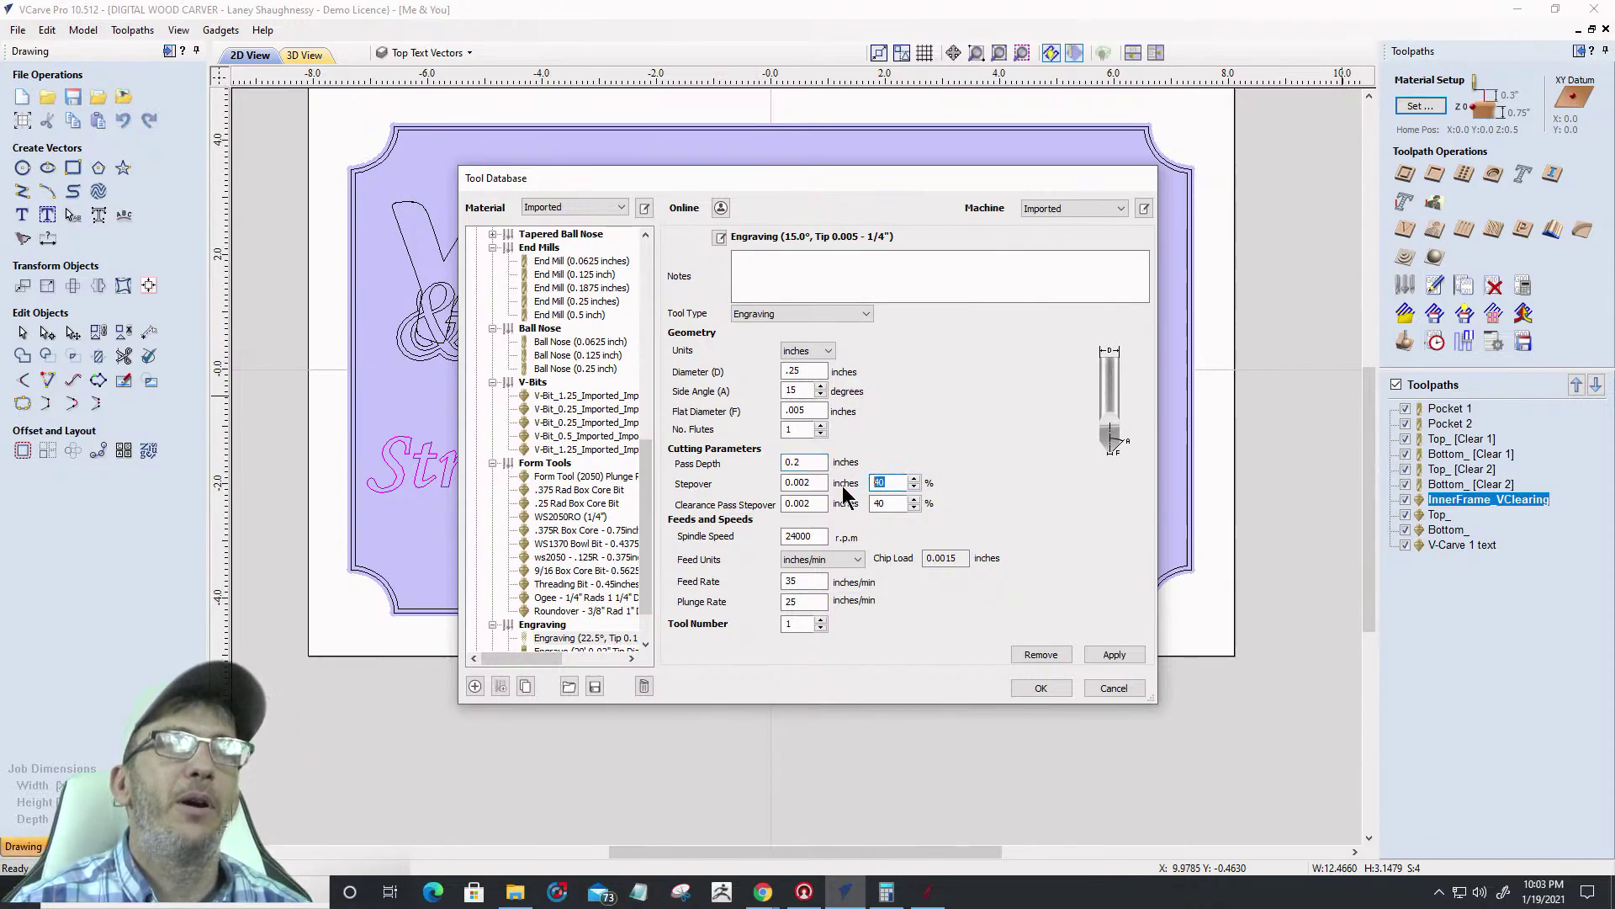
{"action": "type", "text": "4"}
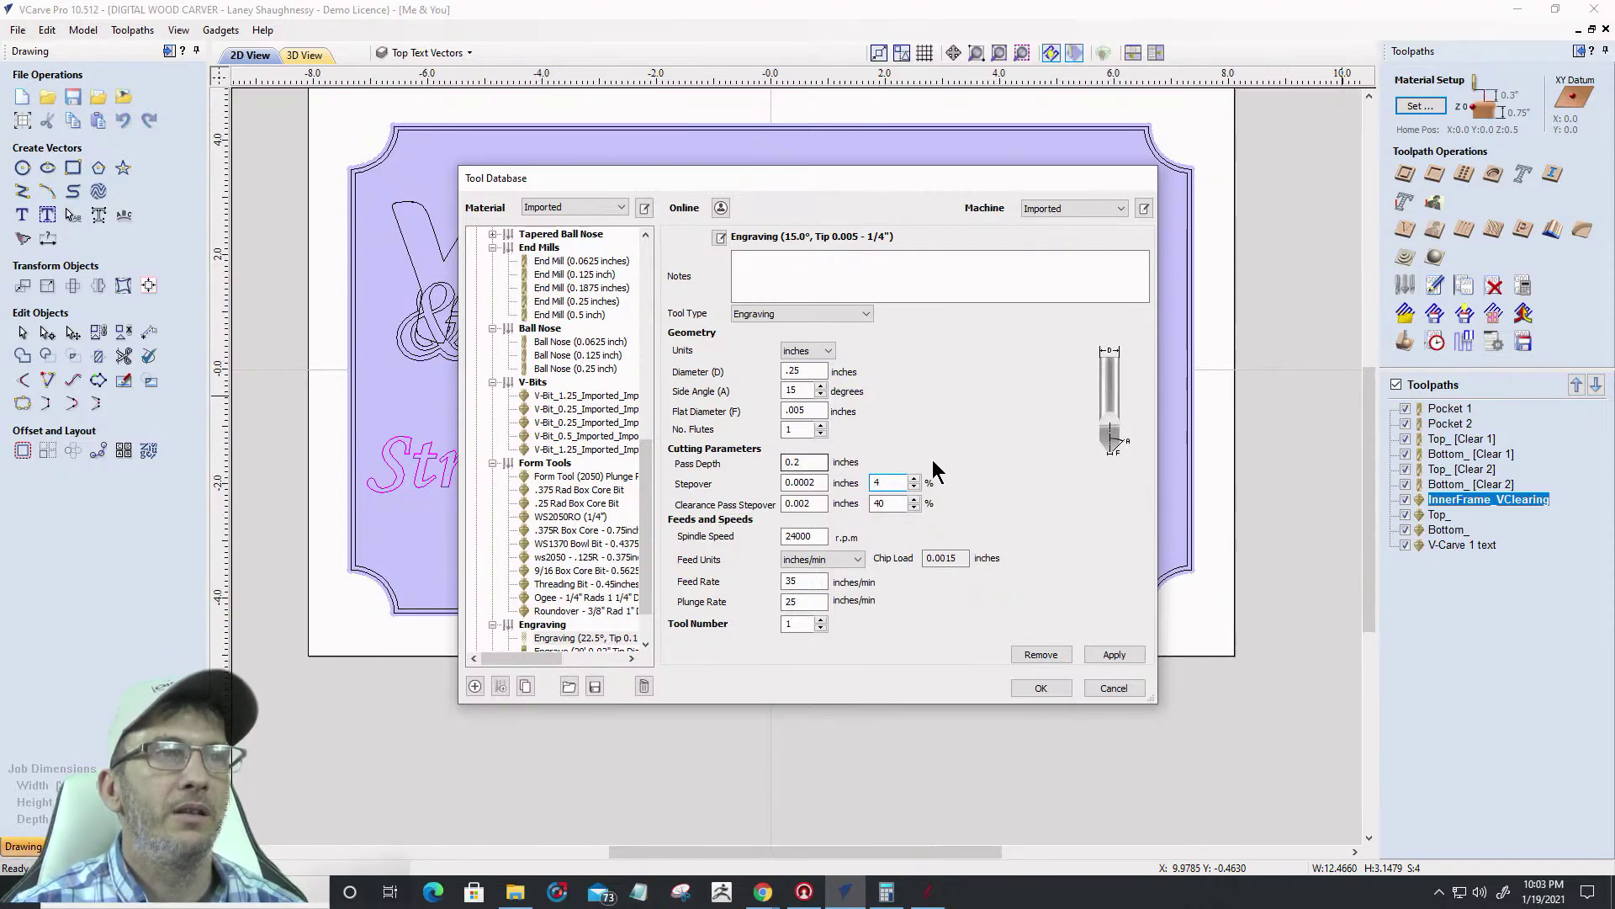
{"action": "left_click", "coordinate": [897, 504]}
{"action": "key", "text": "BackSpace"}
{"action": "key", "text": "BackSpace"}
{"action": "type", "text": "24"}
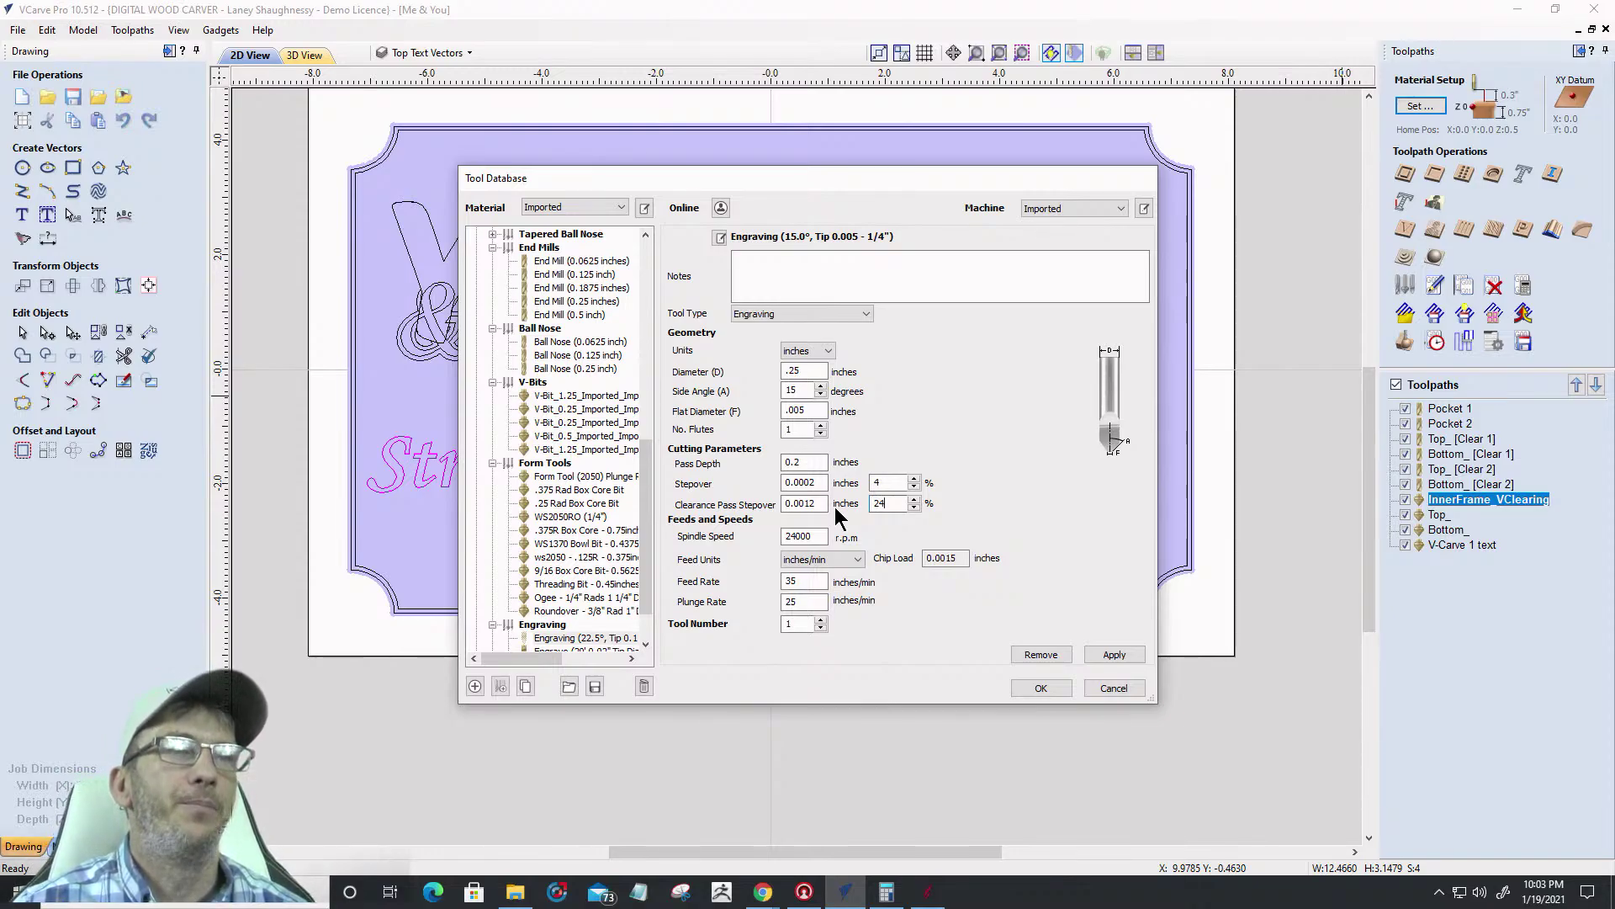
Set the engraving bit's spindle speed to 18000 r.p.m. and cancel out of the tool database
{"action": "key", "text": "Tab"}
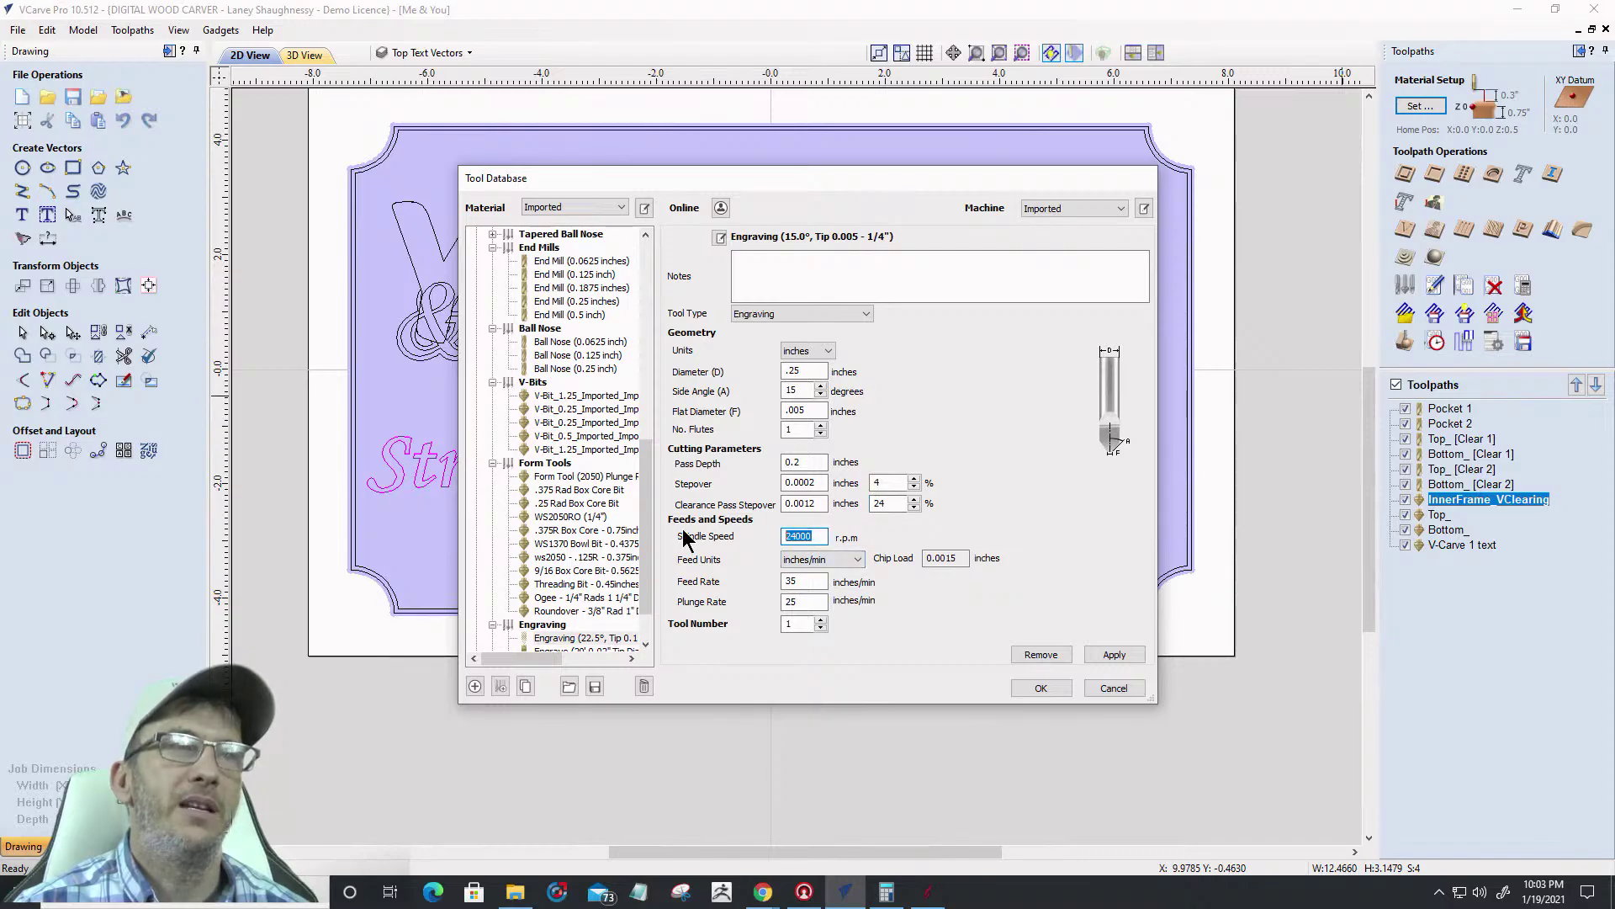
{"action": "type", "text": "18000"}
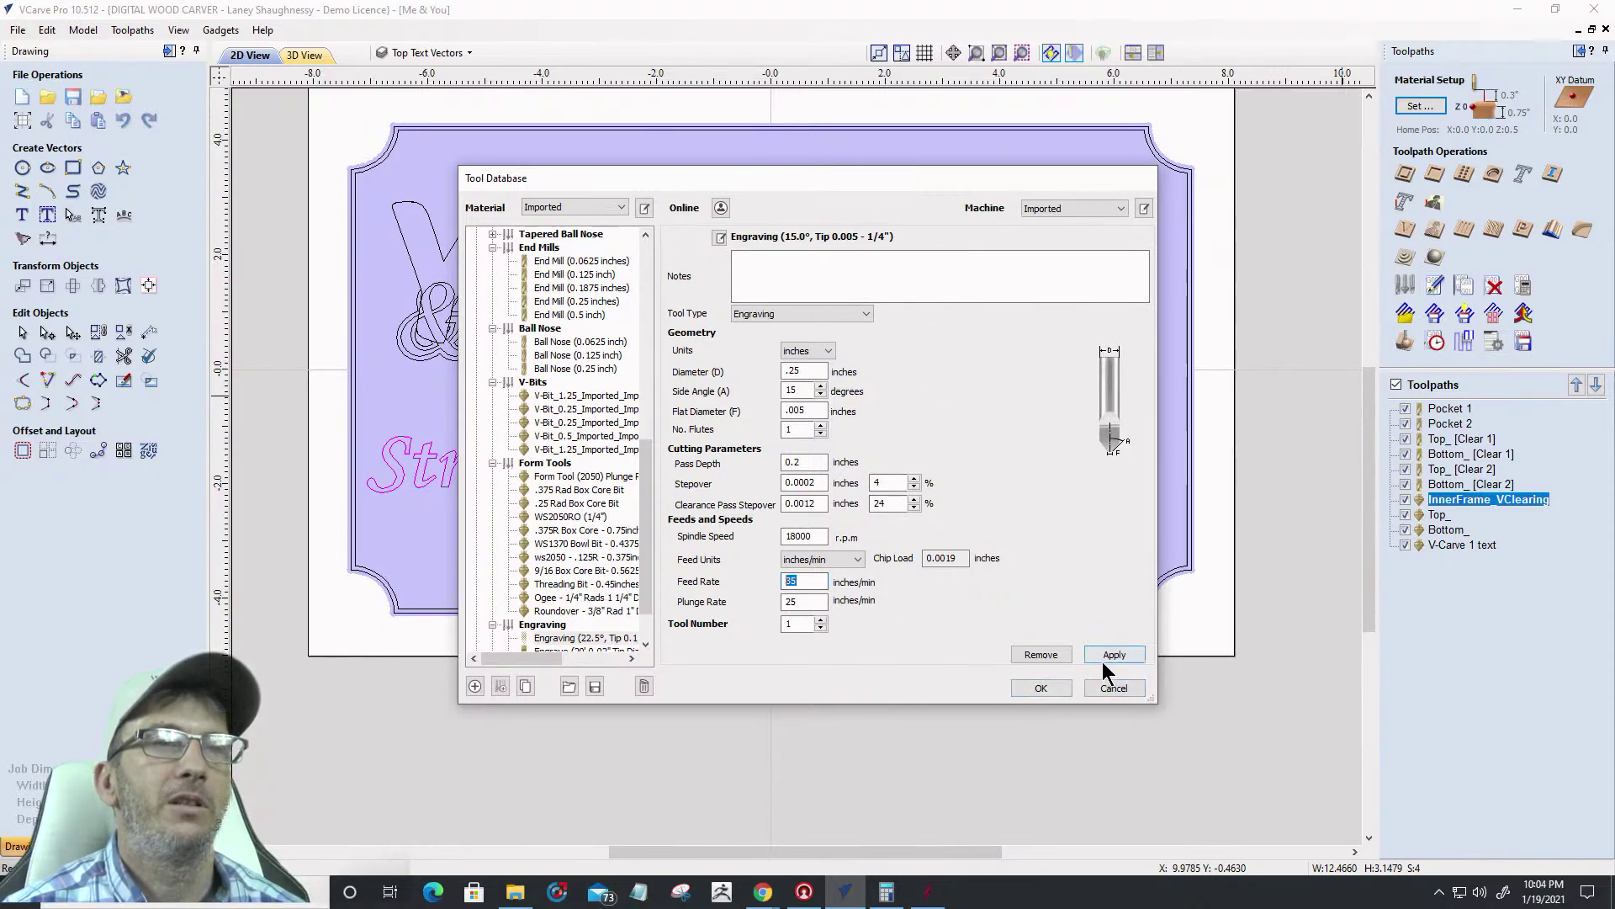
{"action": "left_click", "coordinate": [1097, 688]}
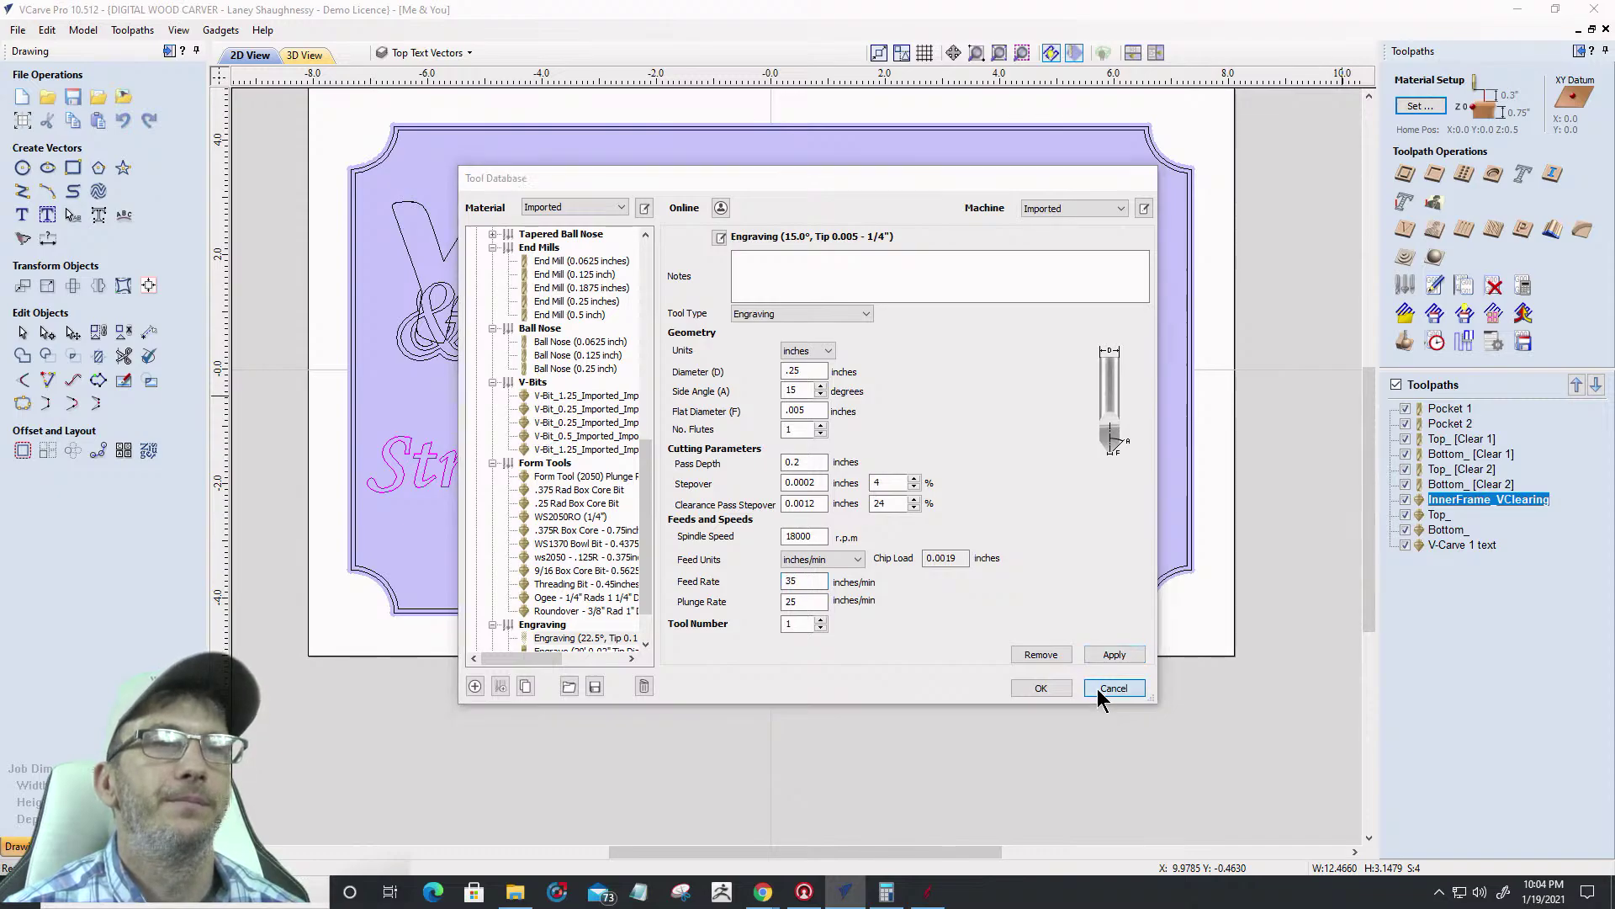
{"action": "left_click", "coordinate": [814, 491]}
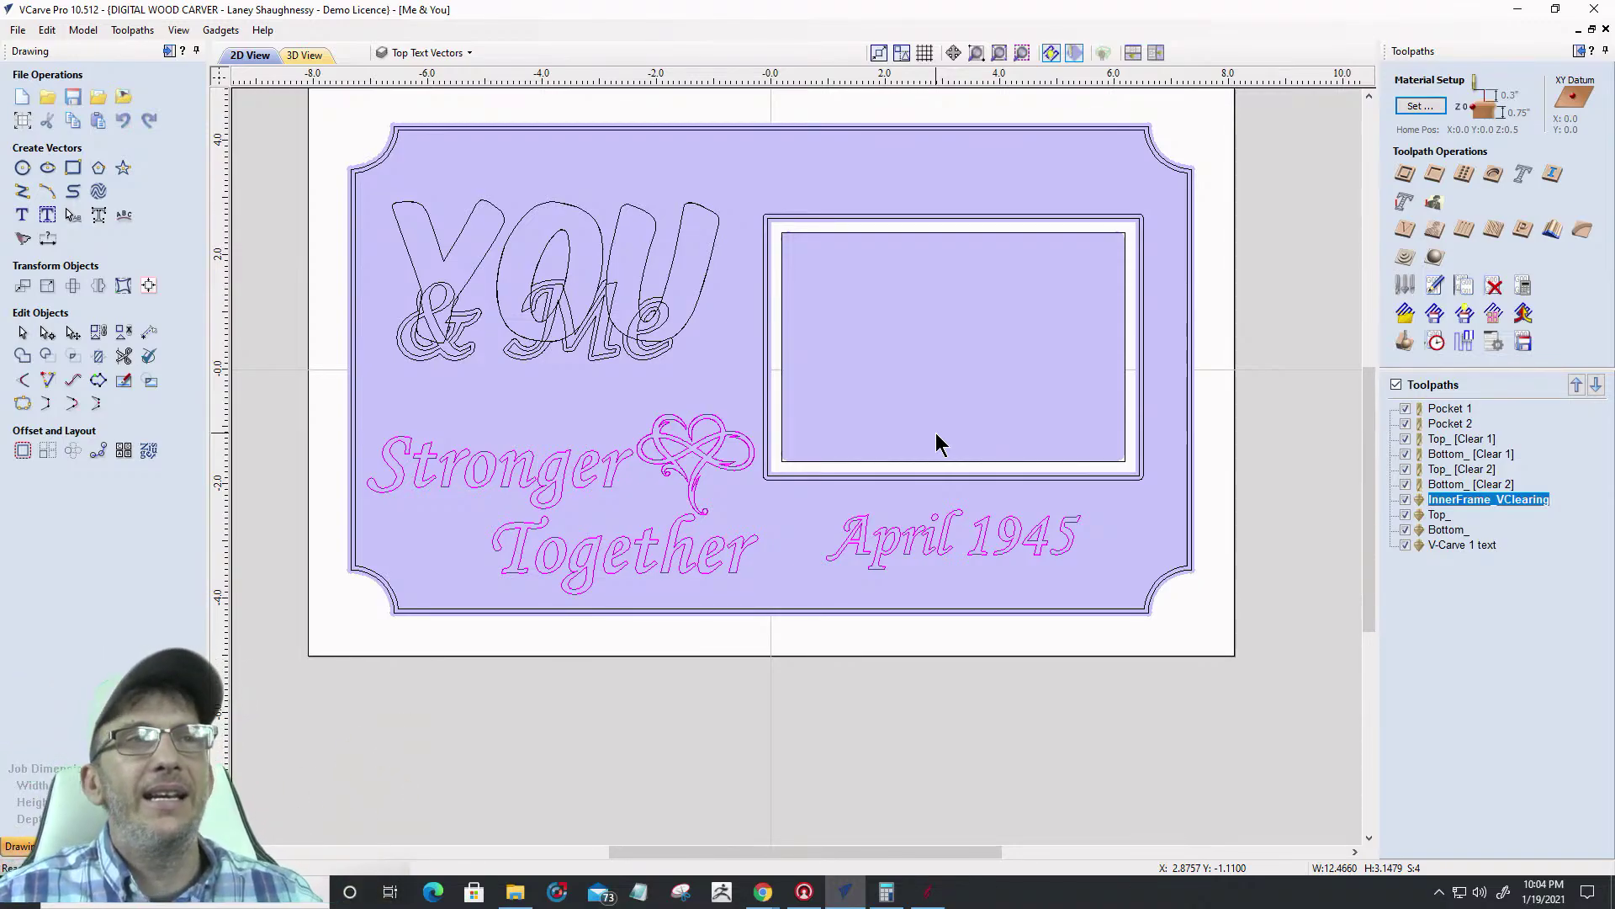
Return to the 3D preview, hide all toolpaths and inspect the whole carved sign from an angle
{"action": "left_click", "coordinate": [320, 56]}
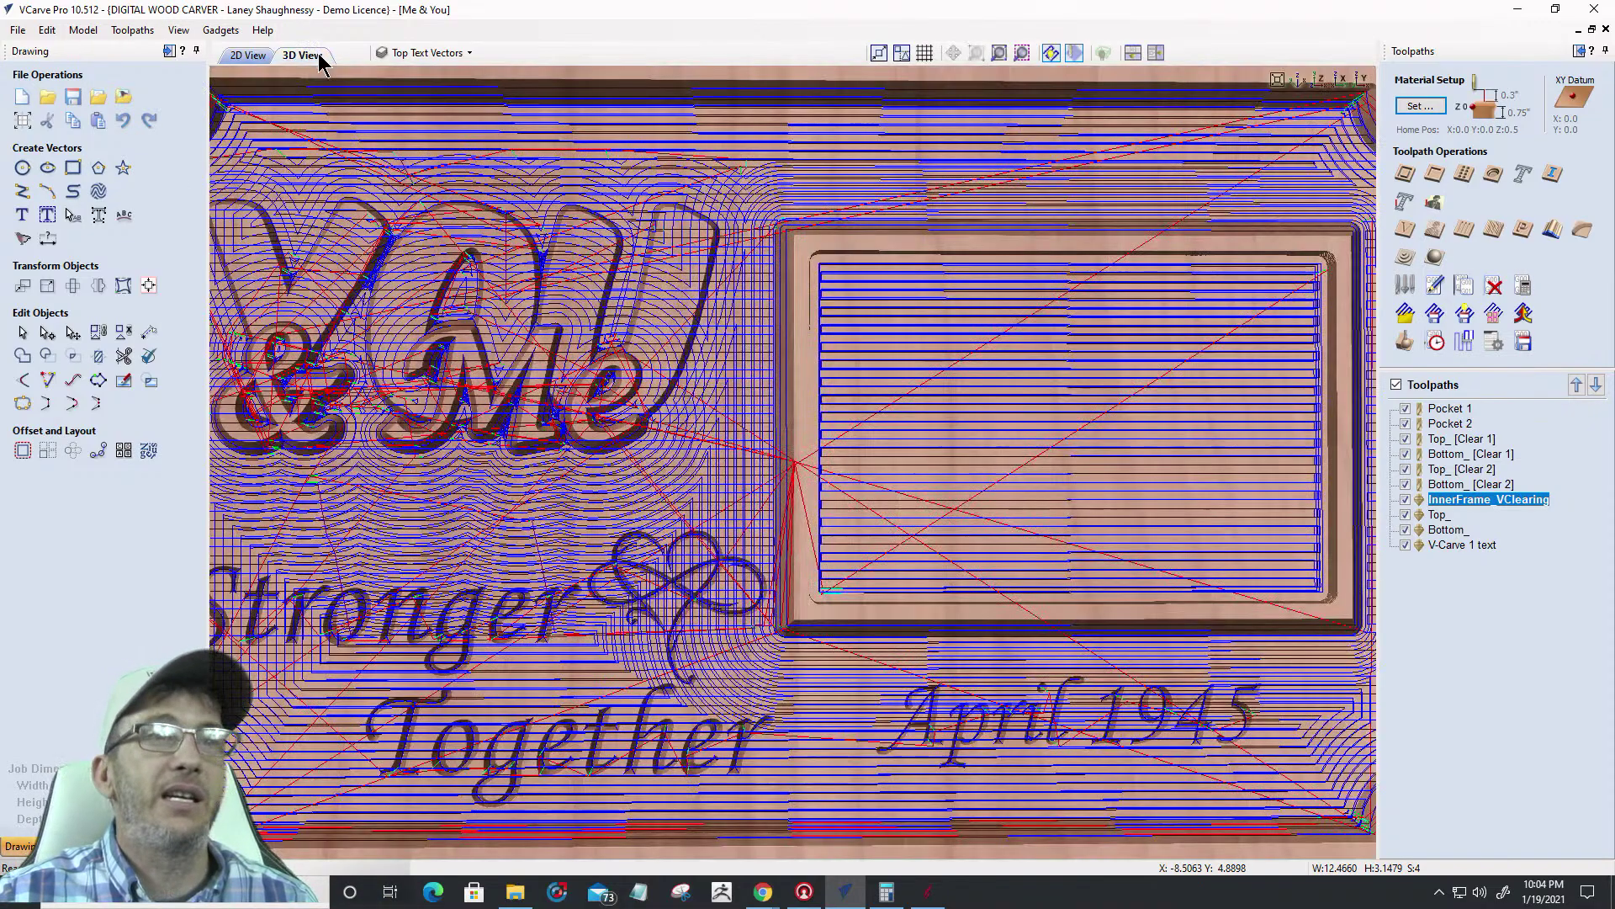
{"action": "left_click", "coordinate": [1397, 386]}
{"action": "scroll", "coordinate": [1111, 558], "scroll_direction": "down", "scroll_amount": 5}
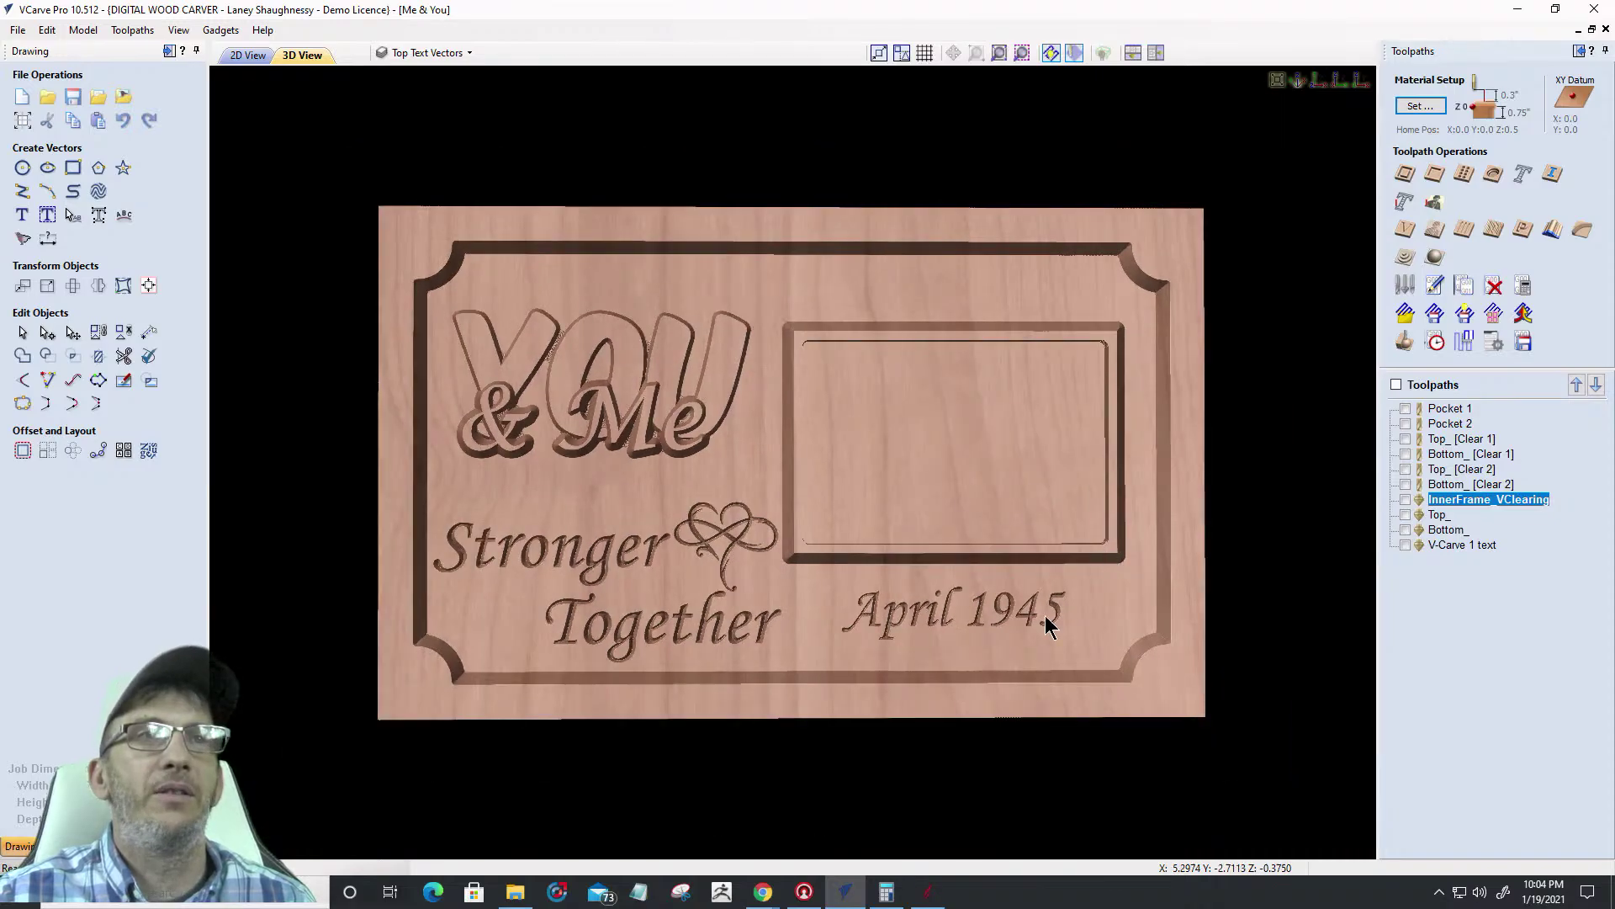
{"action": "left_click_drag", "start_coordinate": [927, 483], "coordinate": [881, 532]}
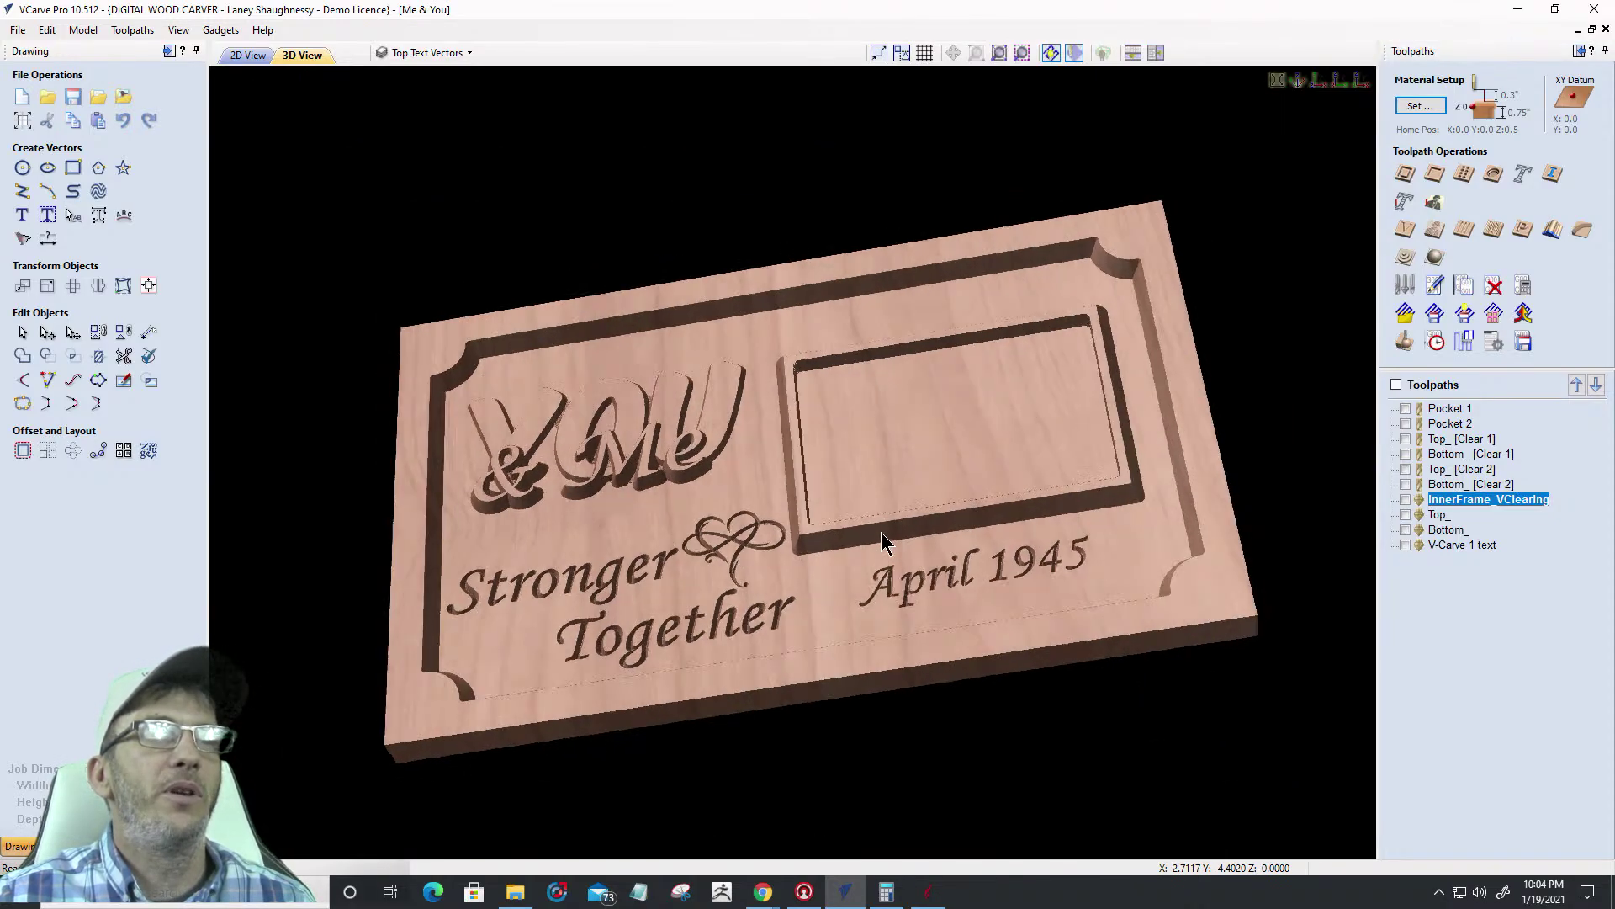